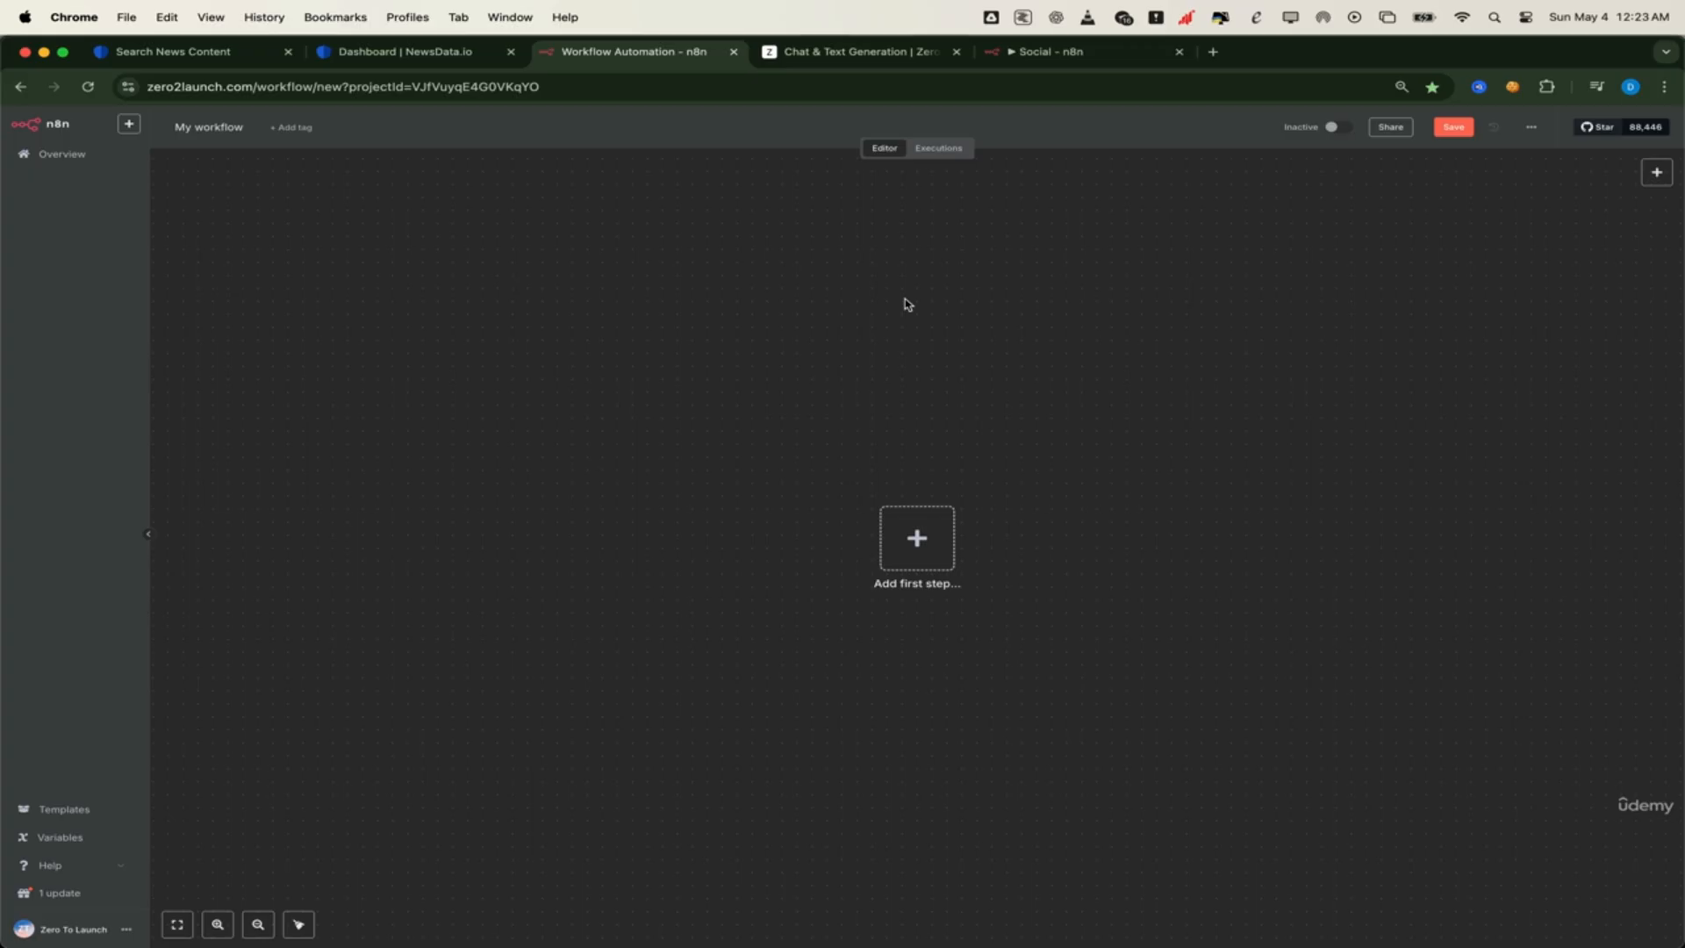
# Open the NewsData.io account dashboard and review the API key and credit usage
pyautogui.click(413, 53)
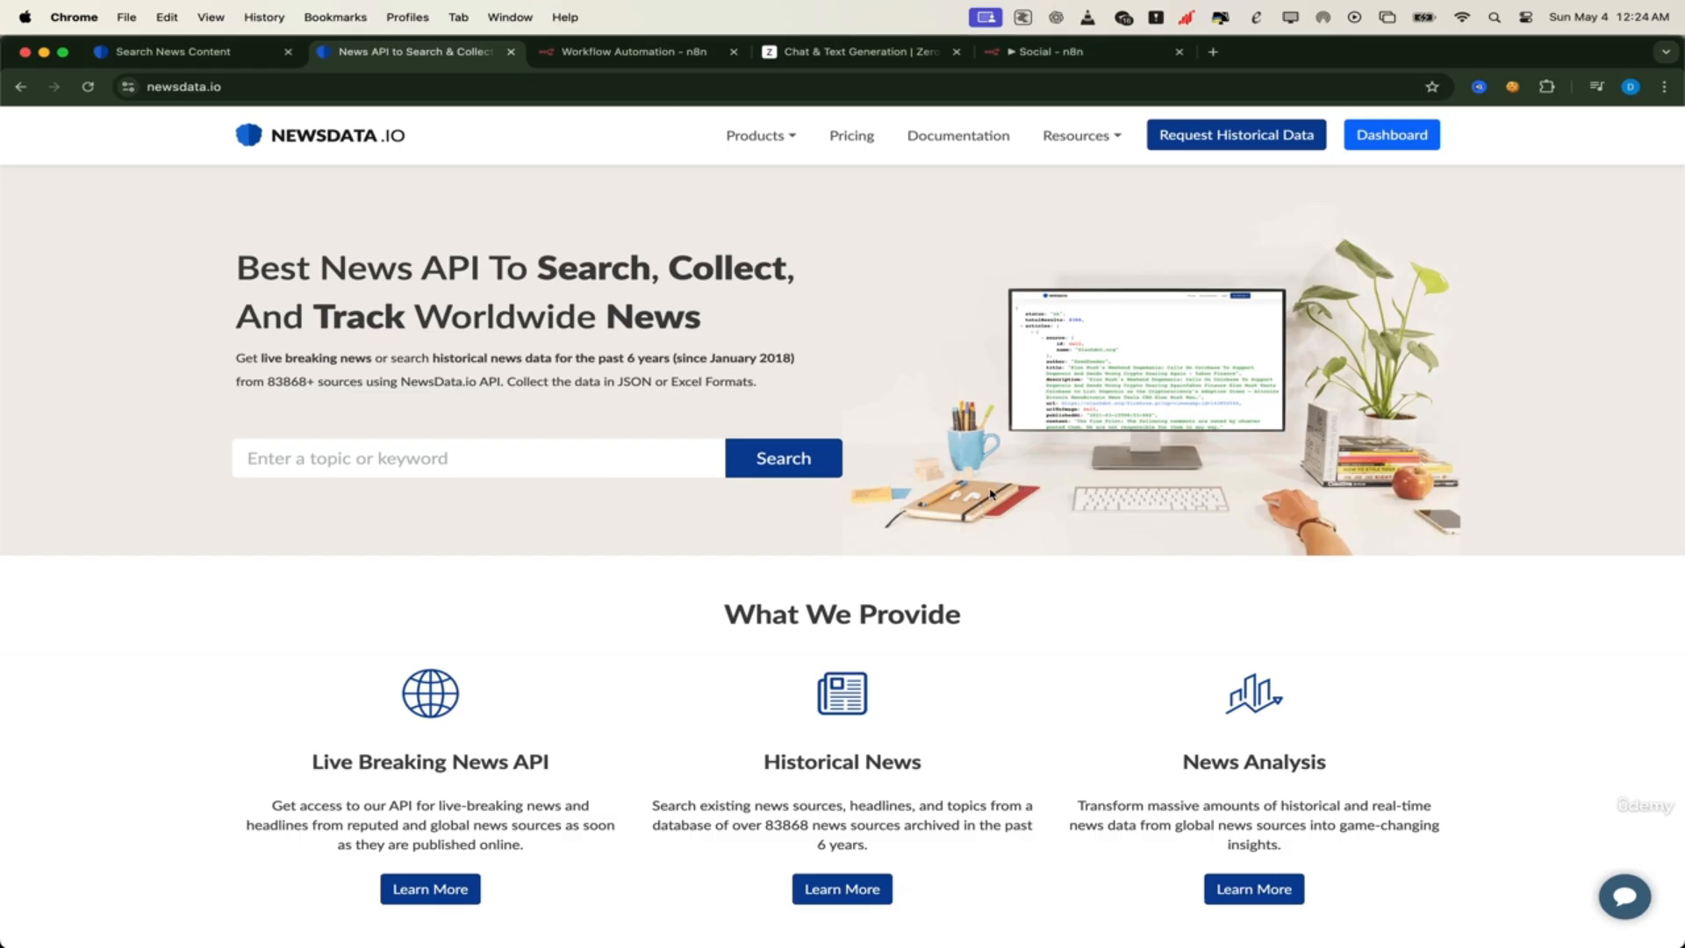
pyautogui.click(1352, 148)
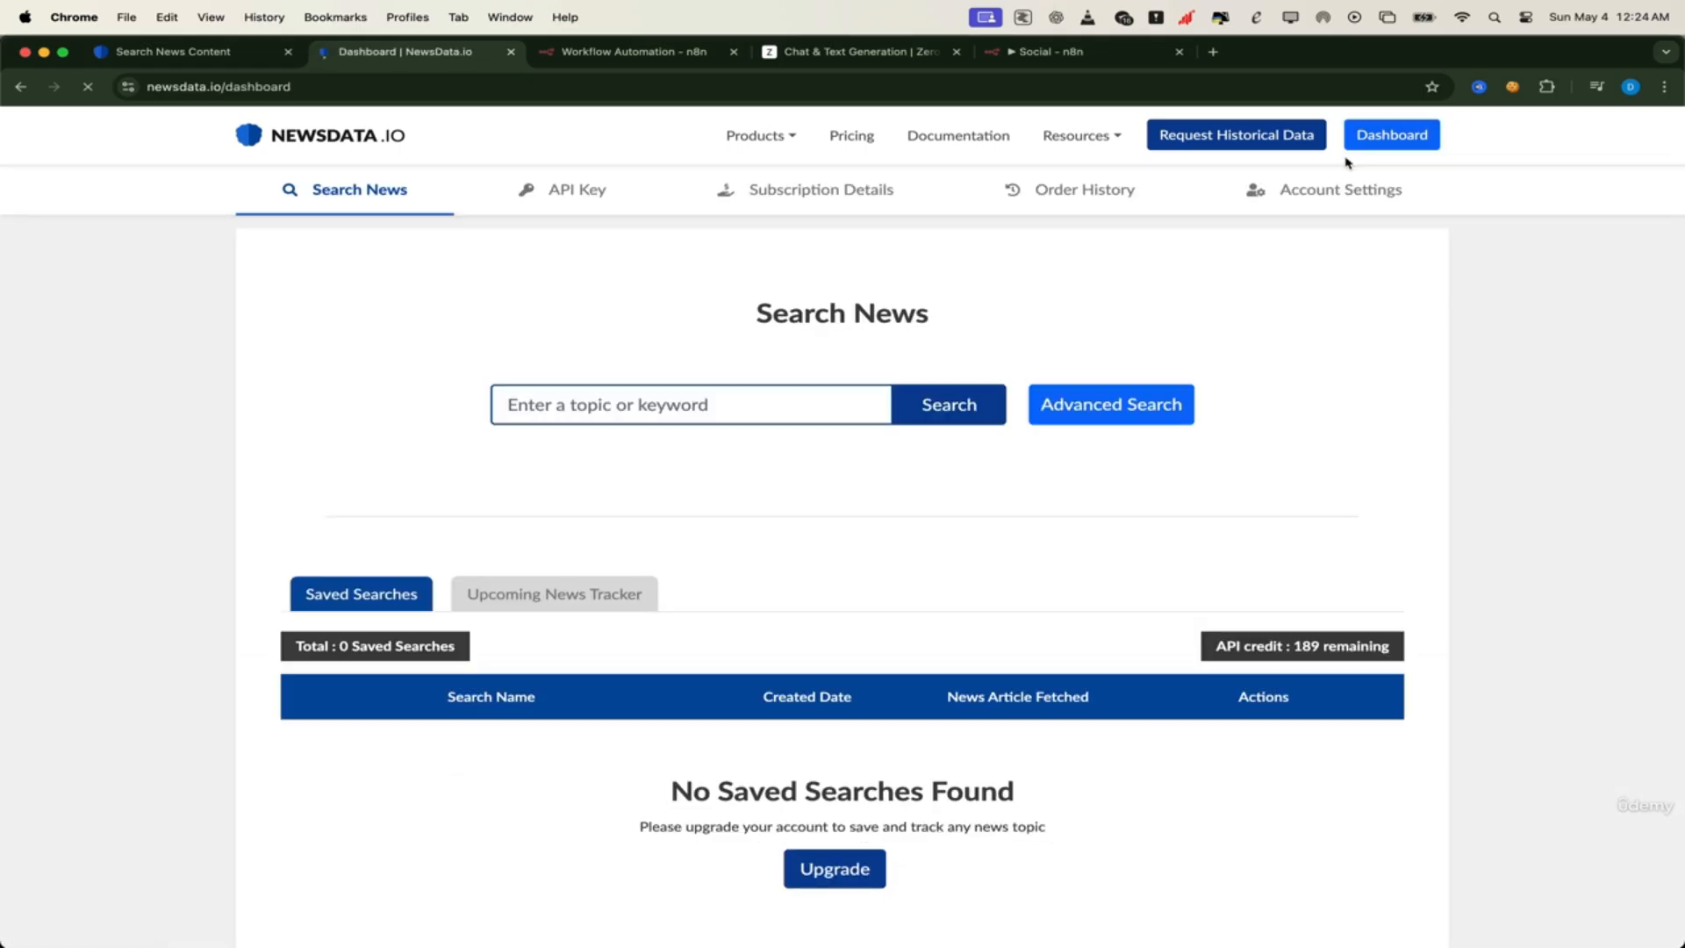
pyautogui.click(604, 195)
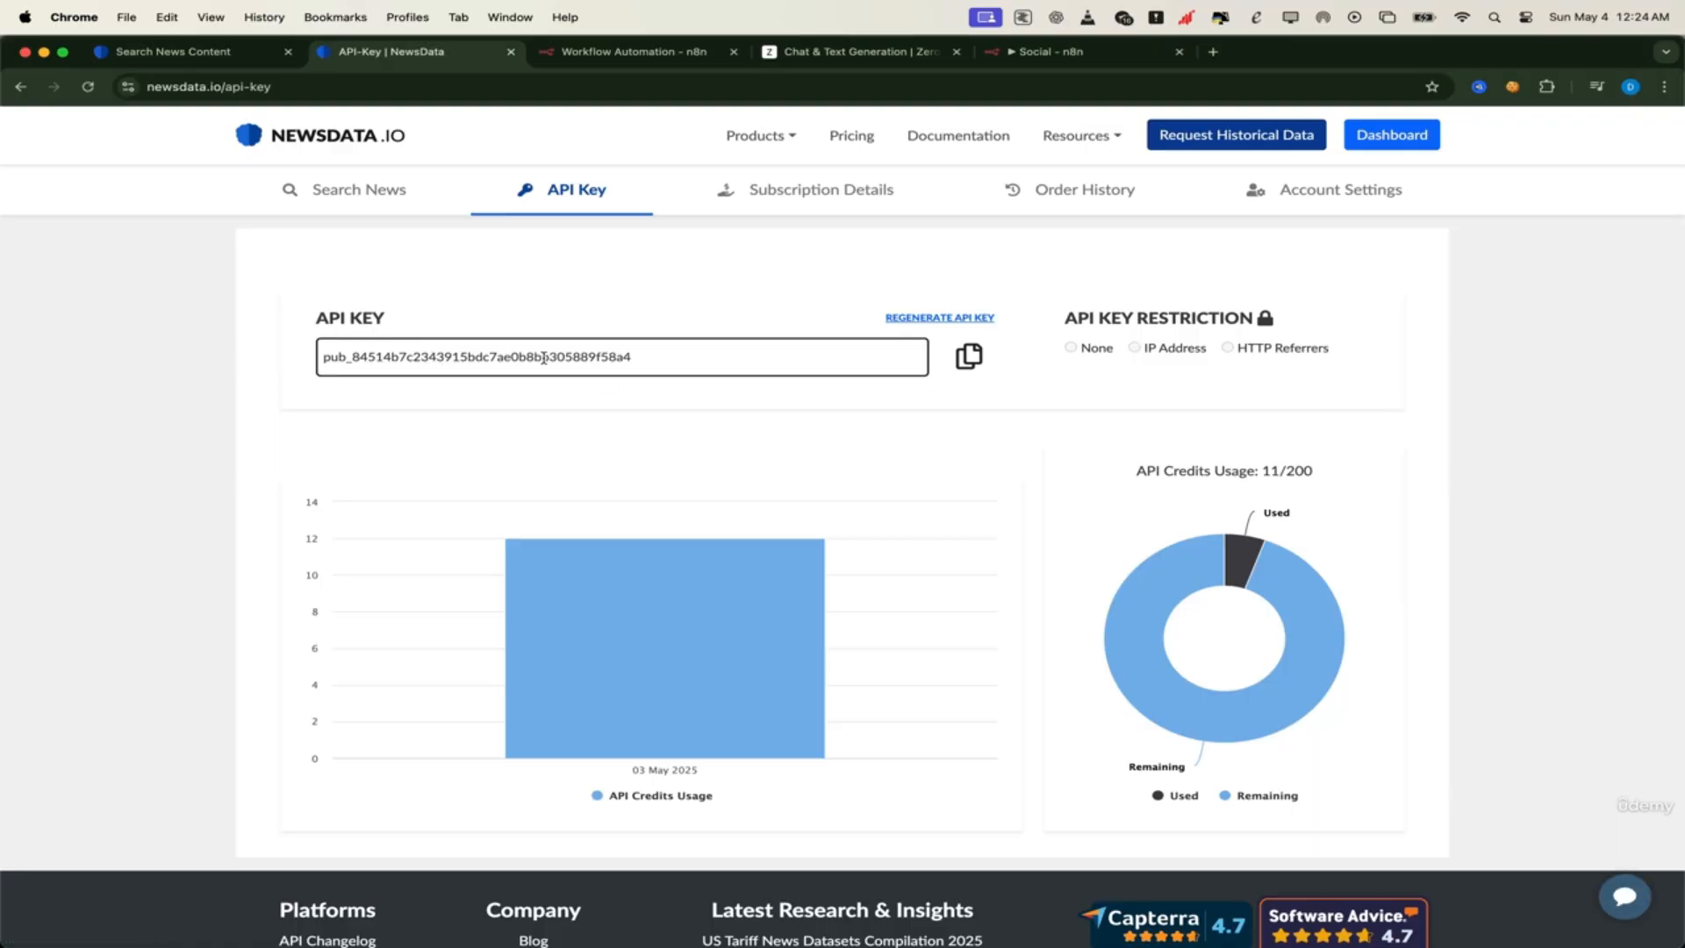
pyautogui.click(359, 190)
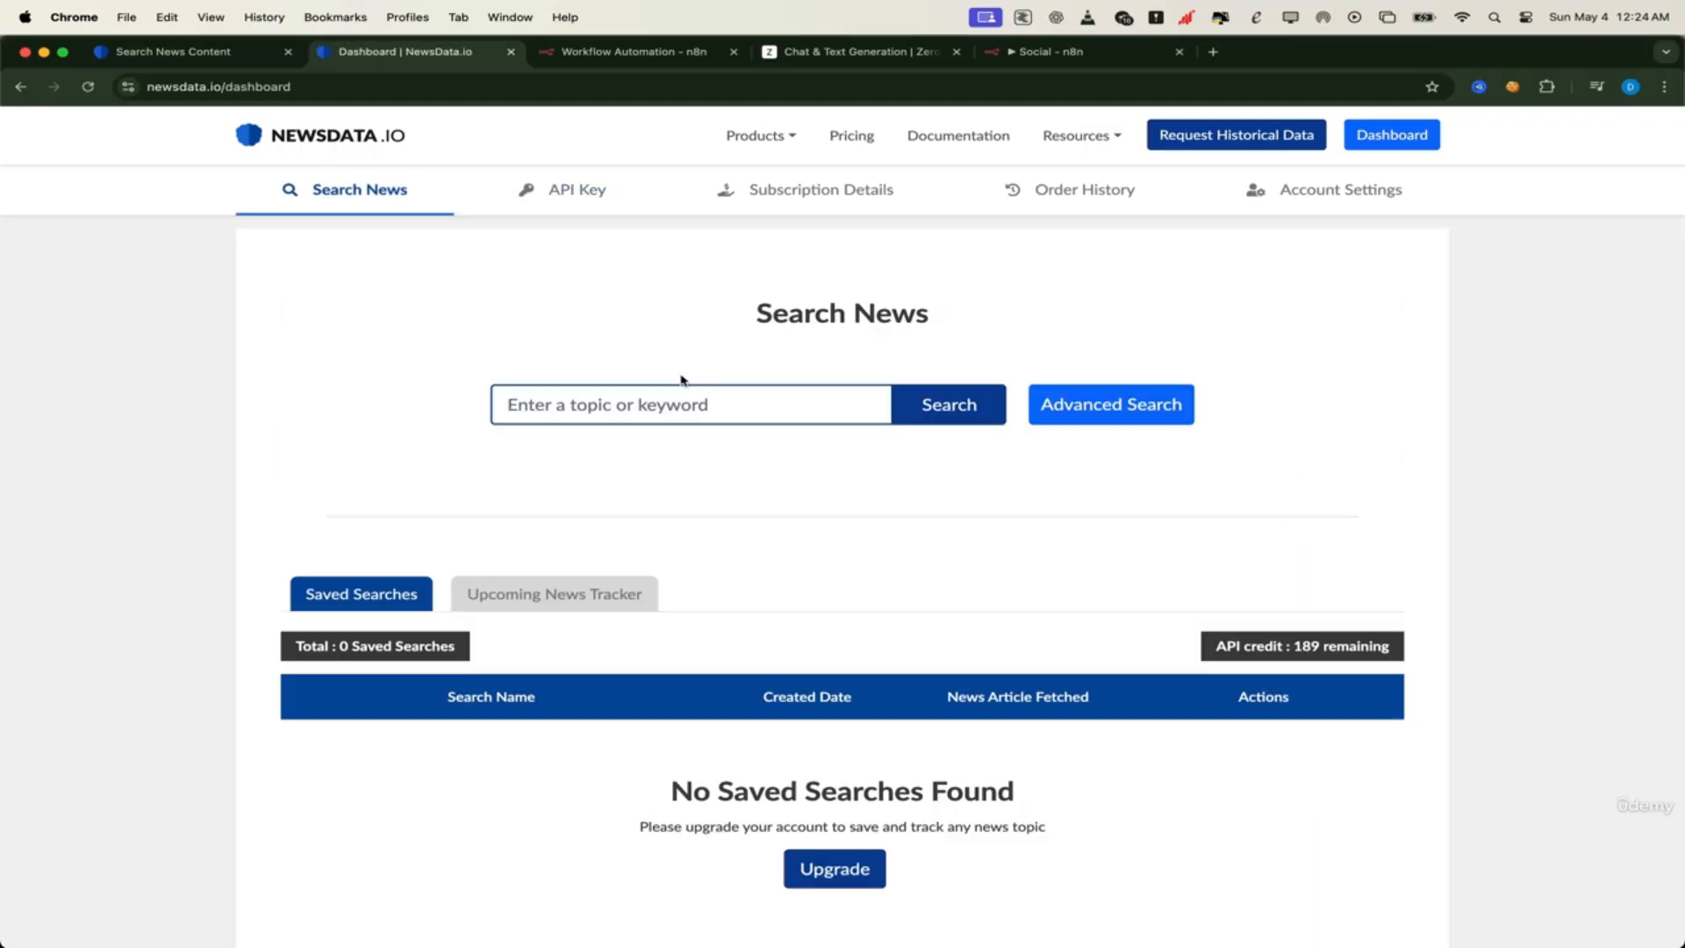
pyautogui.scroll(-3, 850, 489)
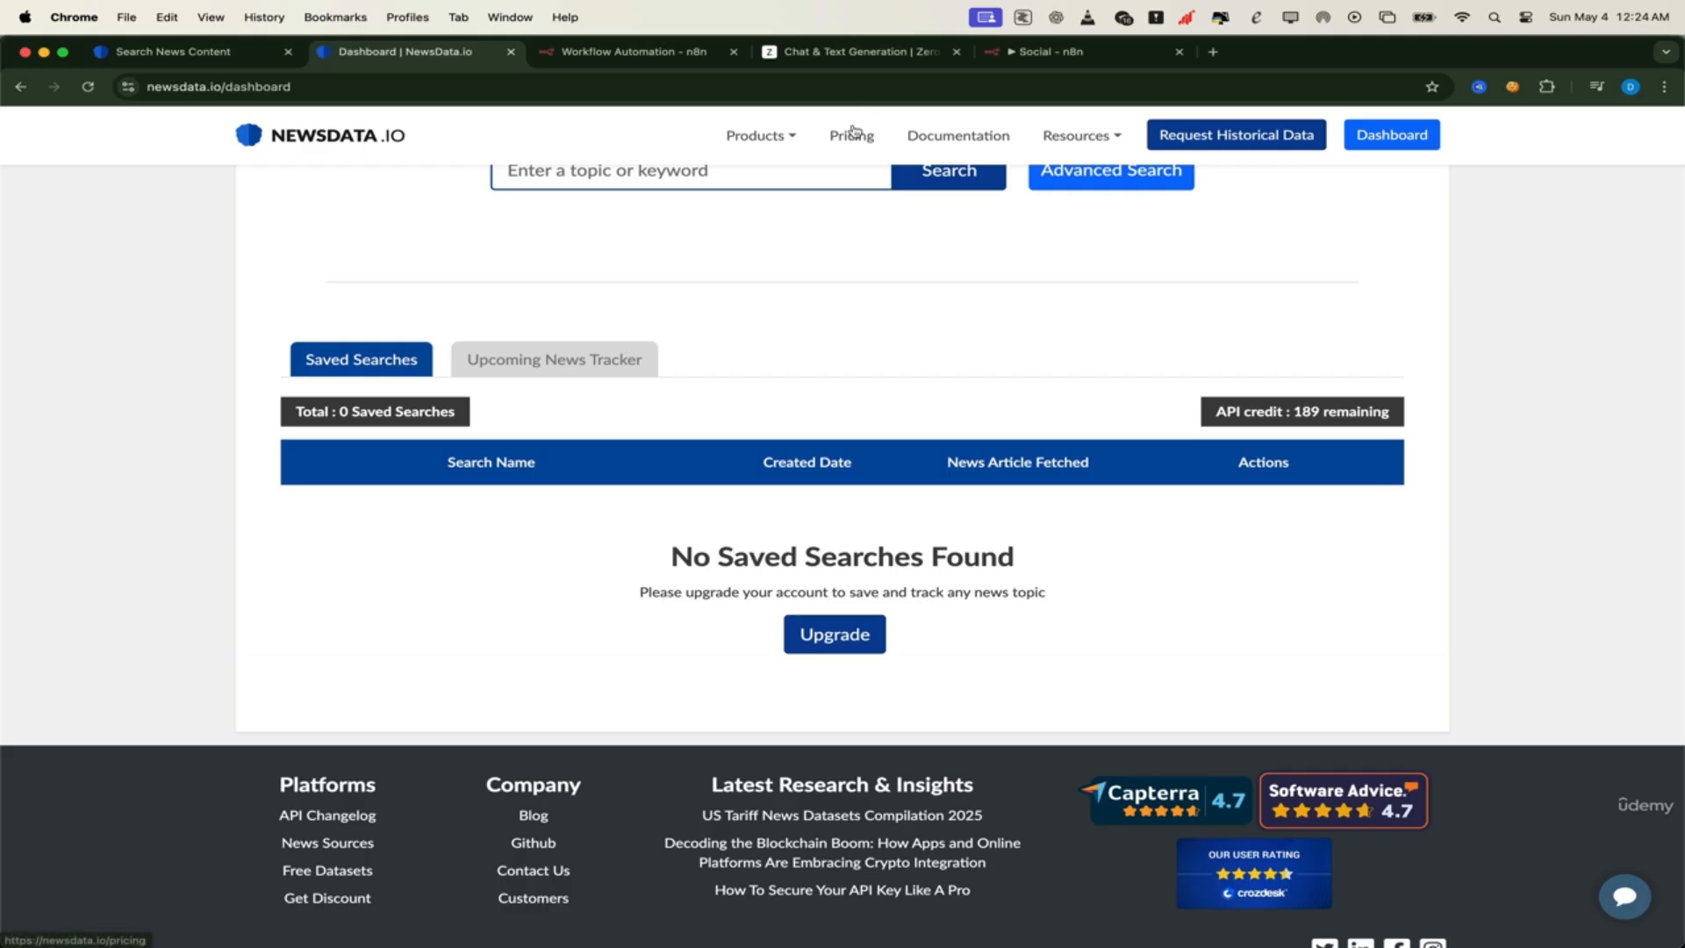
# Review the pricing plans, noting the Free plan's 200 daily credits, and return to Search News
pyautogui.click(852, 135)
pyautogui.scroll(-2, 443, 518)
pyautogui.scroll(-2, 448, 506)
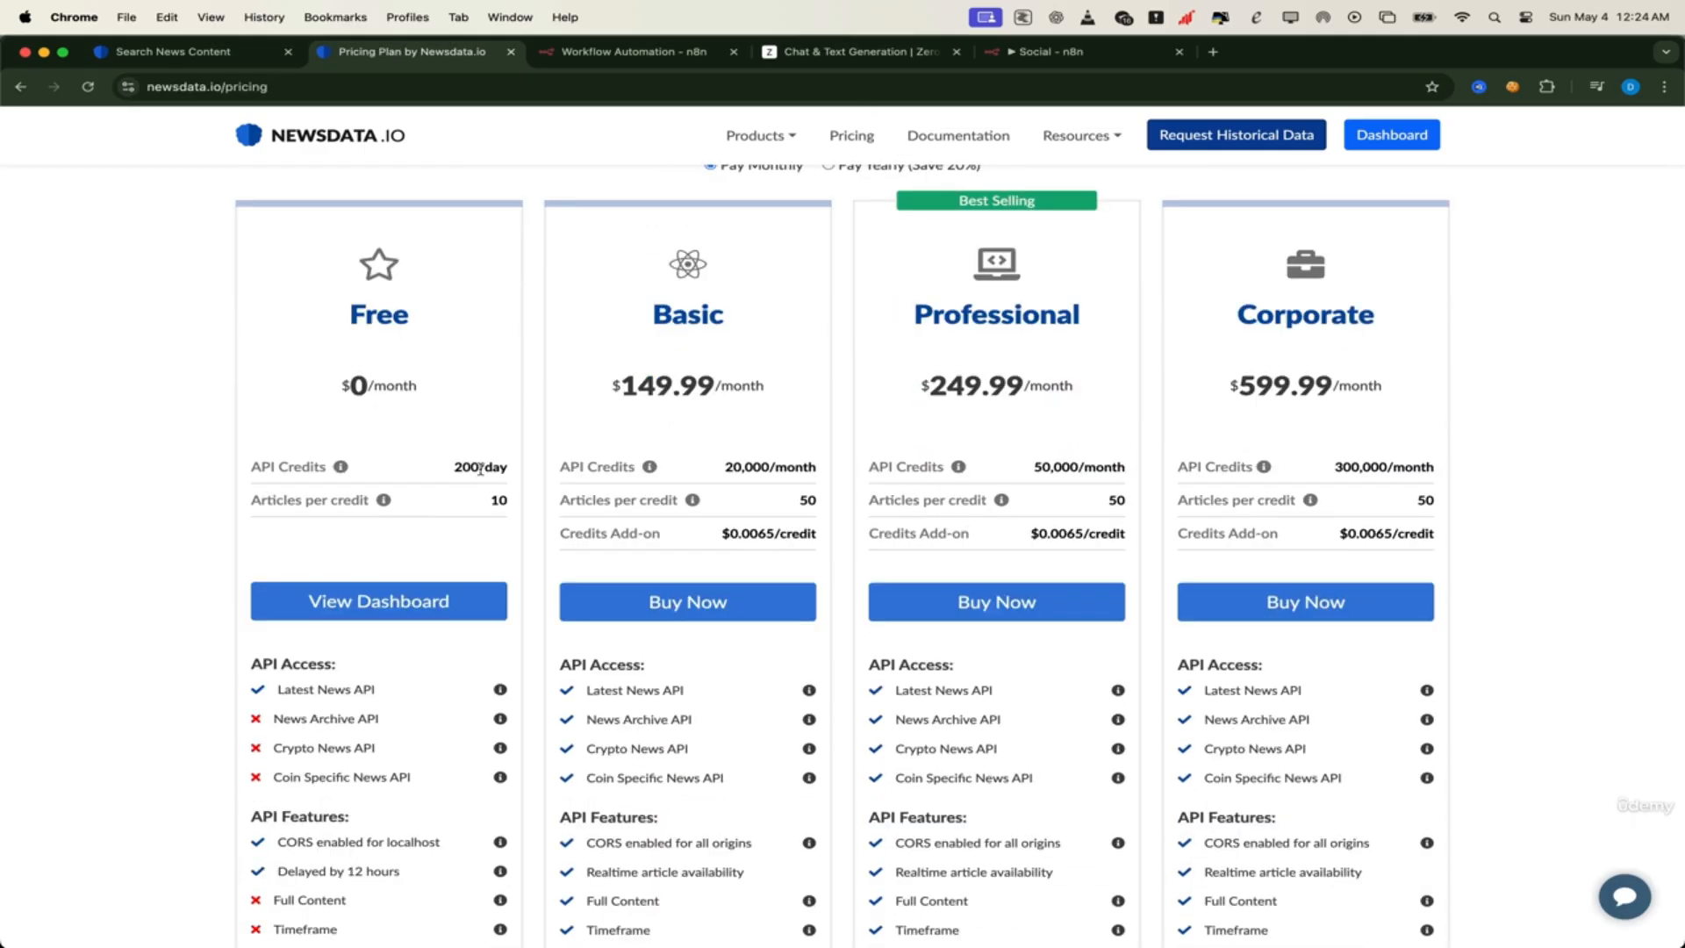
pyautogui.doubleClick(465, 467)
pyautogui.click(404, 479)
pyautogui.click(20, 86)
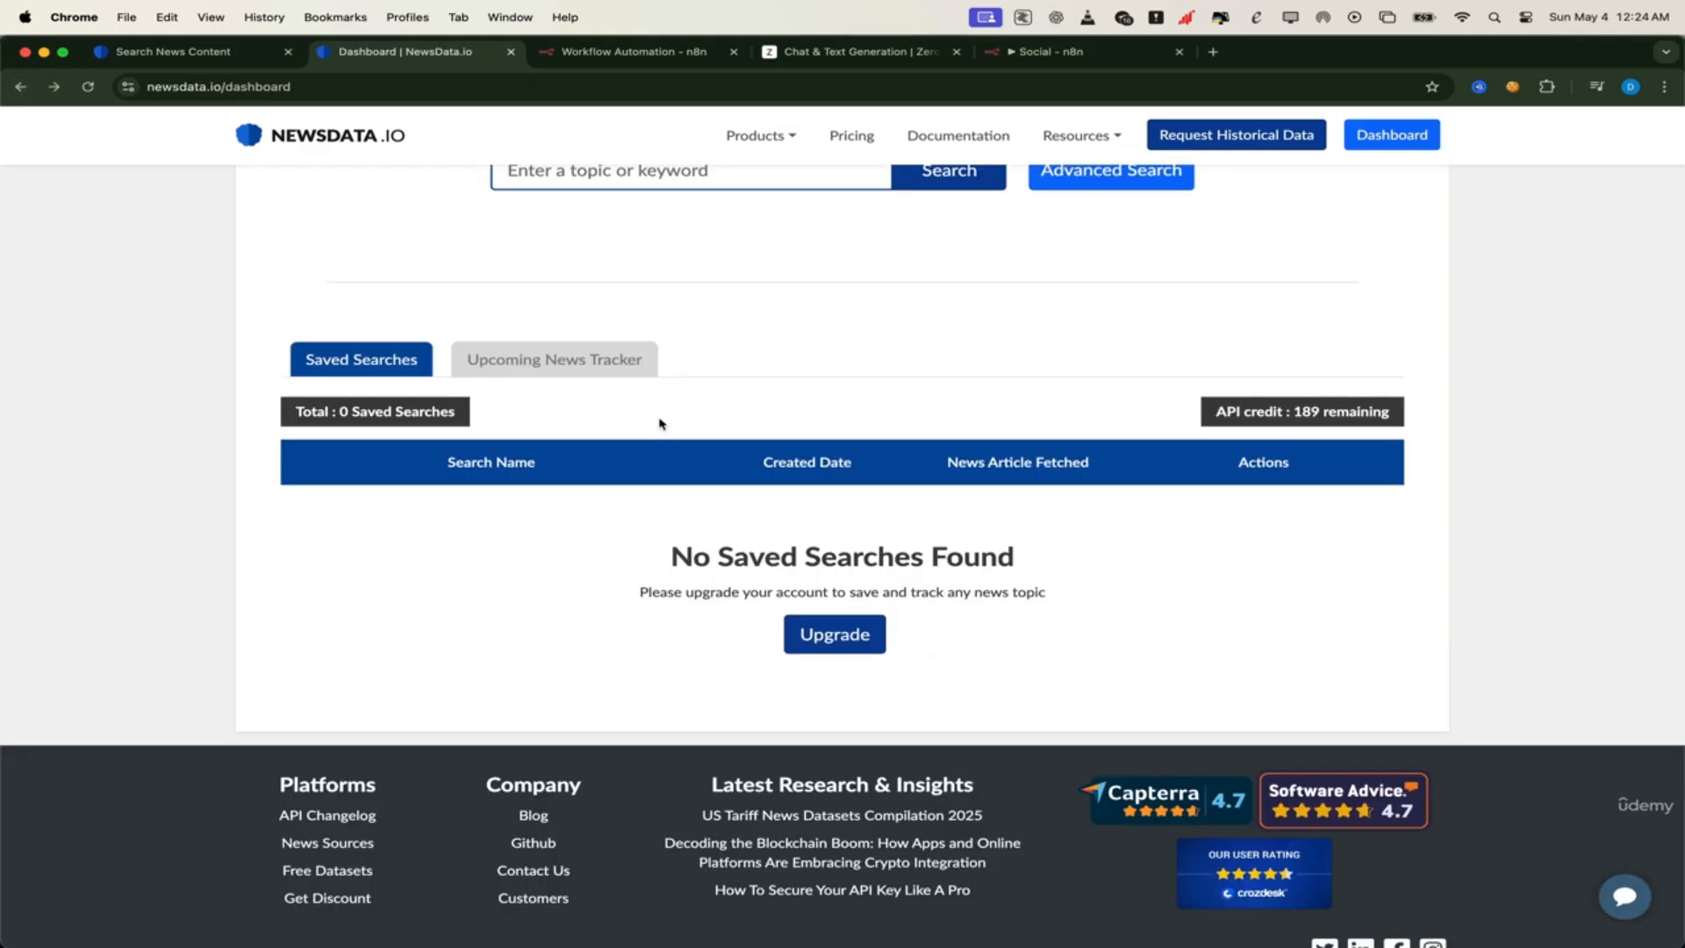
pyautogui.scroll(2, 689, 338)
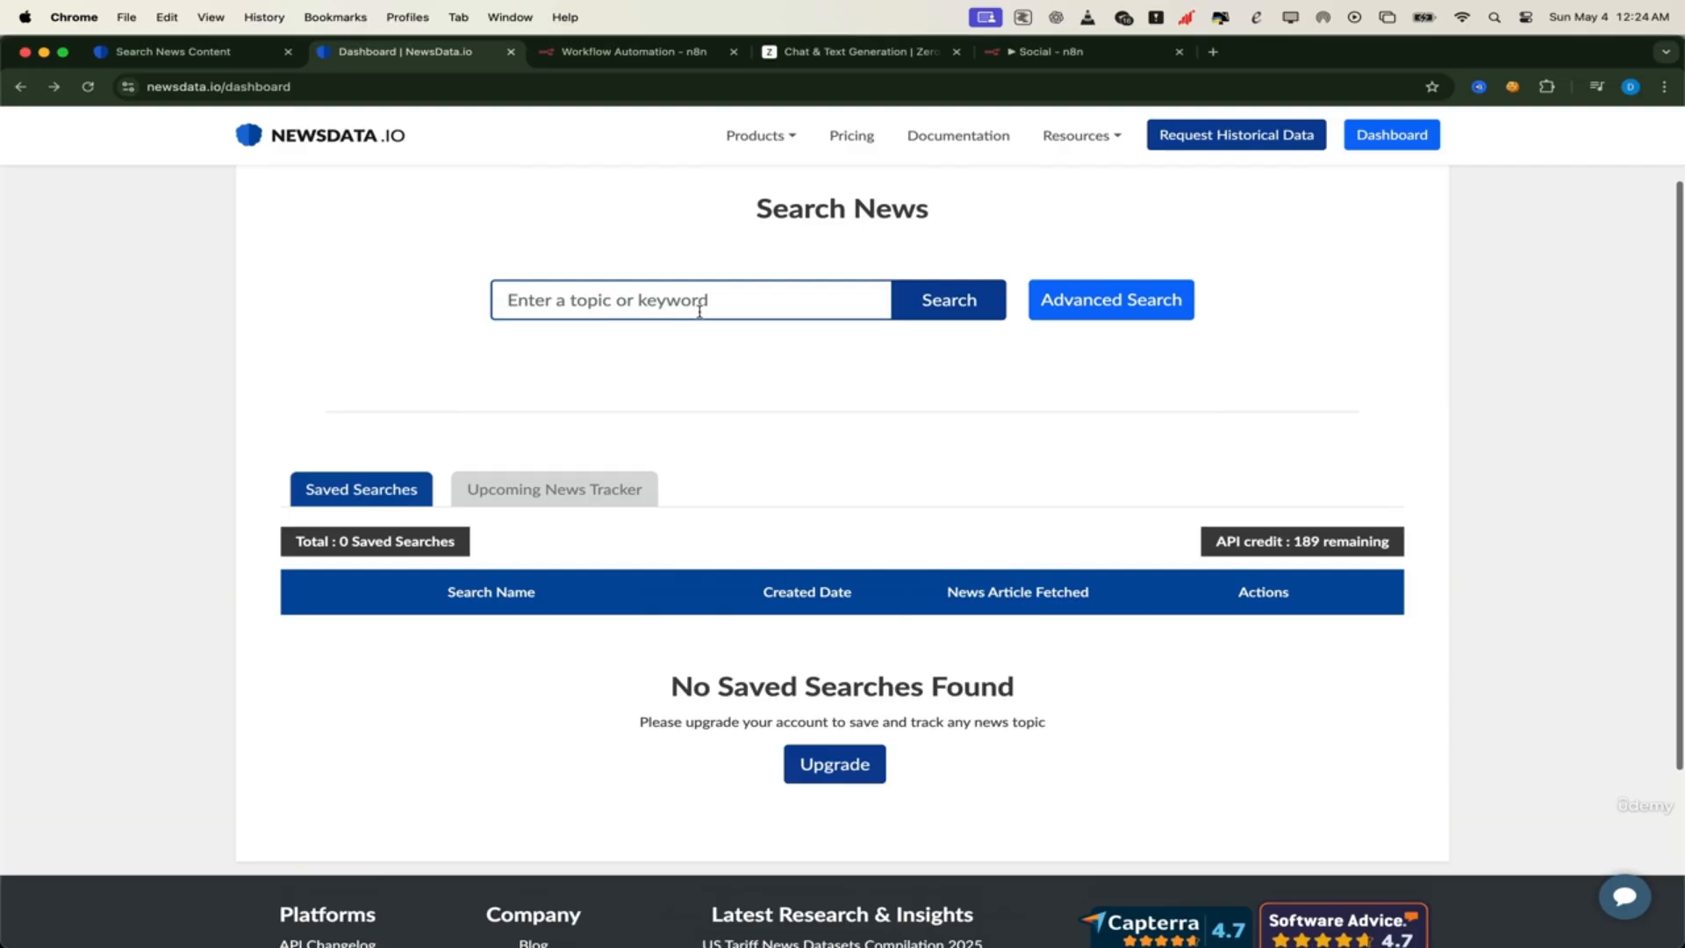
# Search NewsData.io for 'AI' news limited to the United States Of America
pyautogui.write('AI')
pyautogui.click(913, 301)
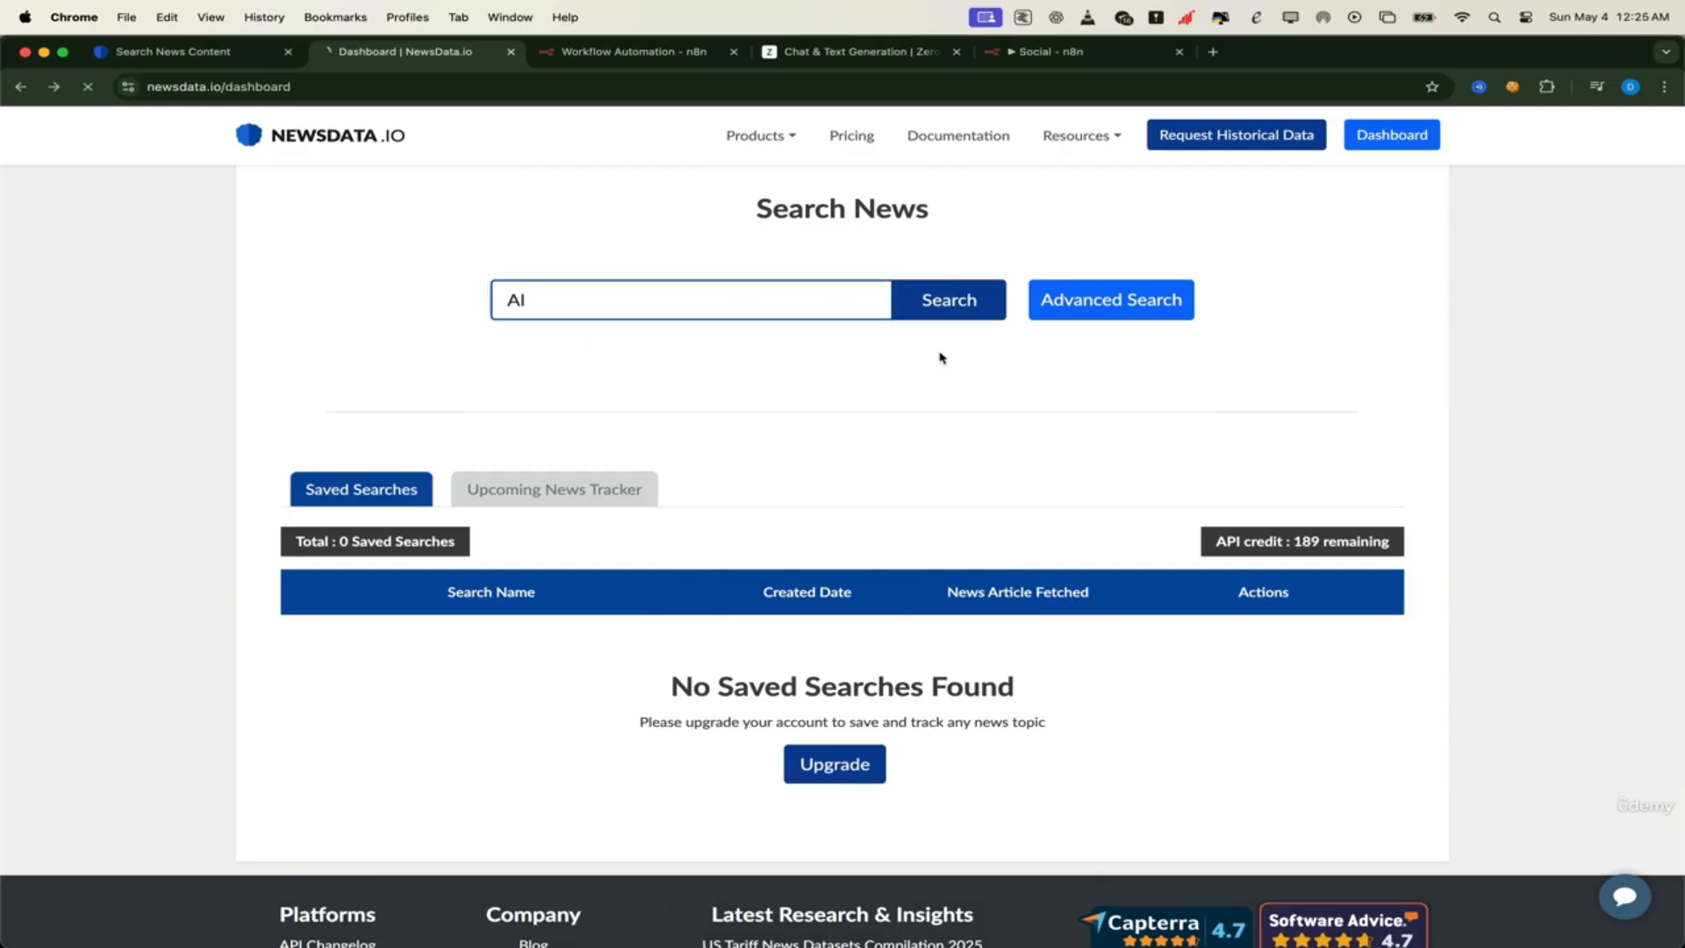
pyautogui.scroll(-2, 800, 533)
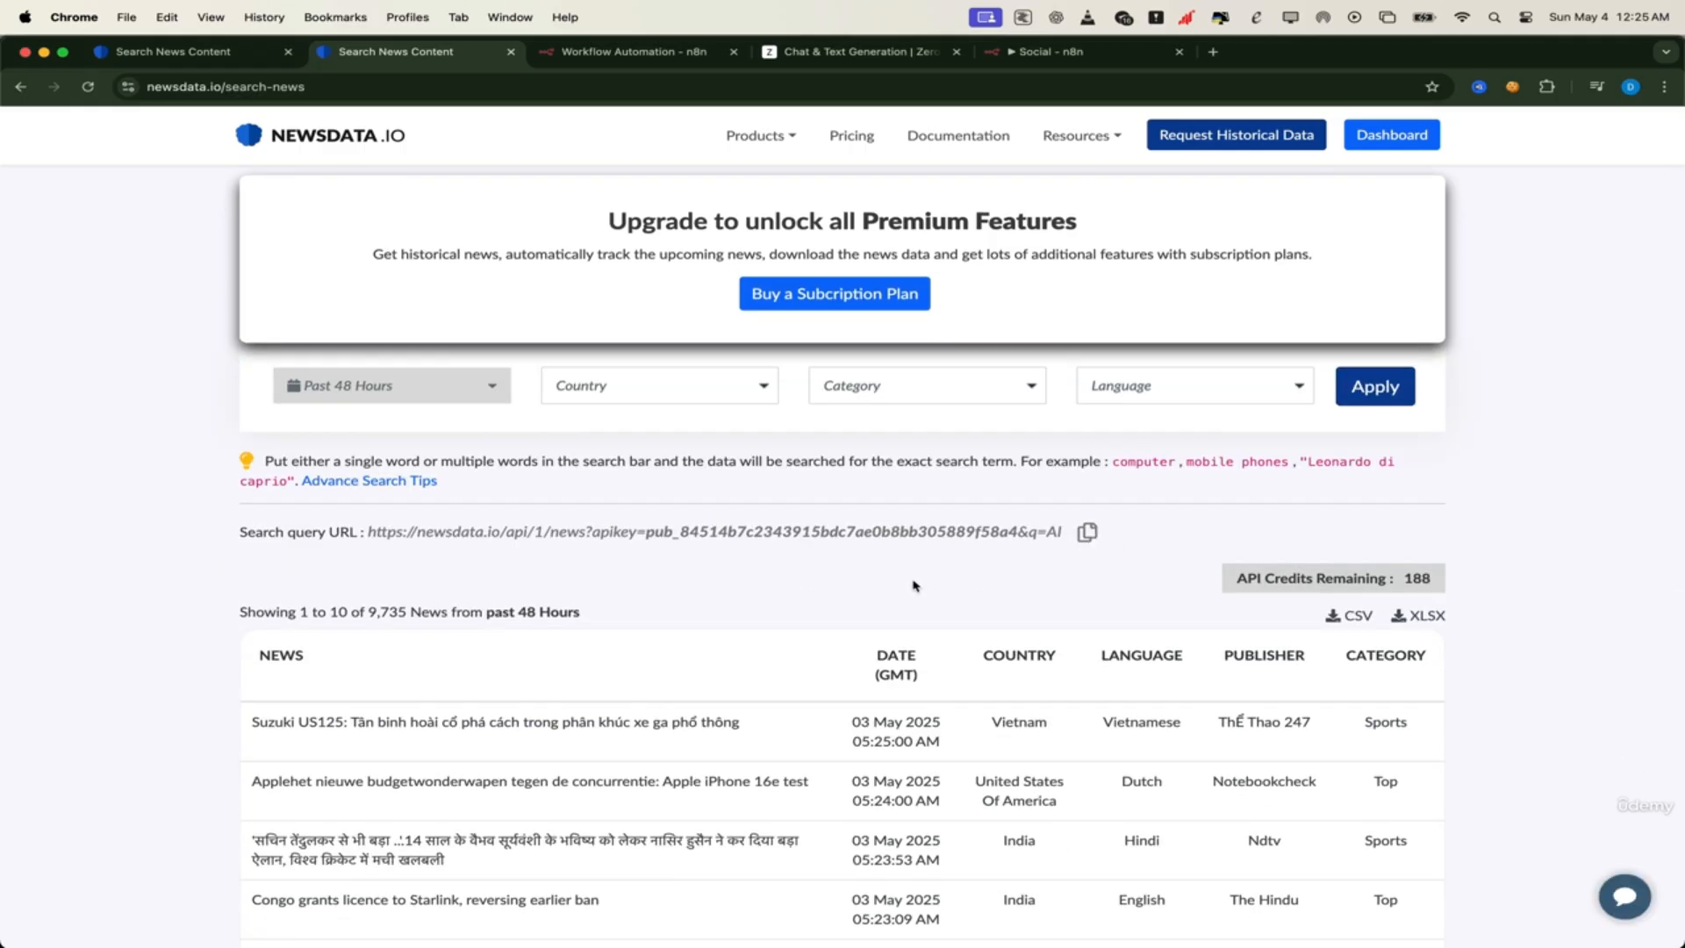
pyautogui.click(658, 397)
pyautogui.scroll(-20, 614, 492)
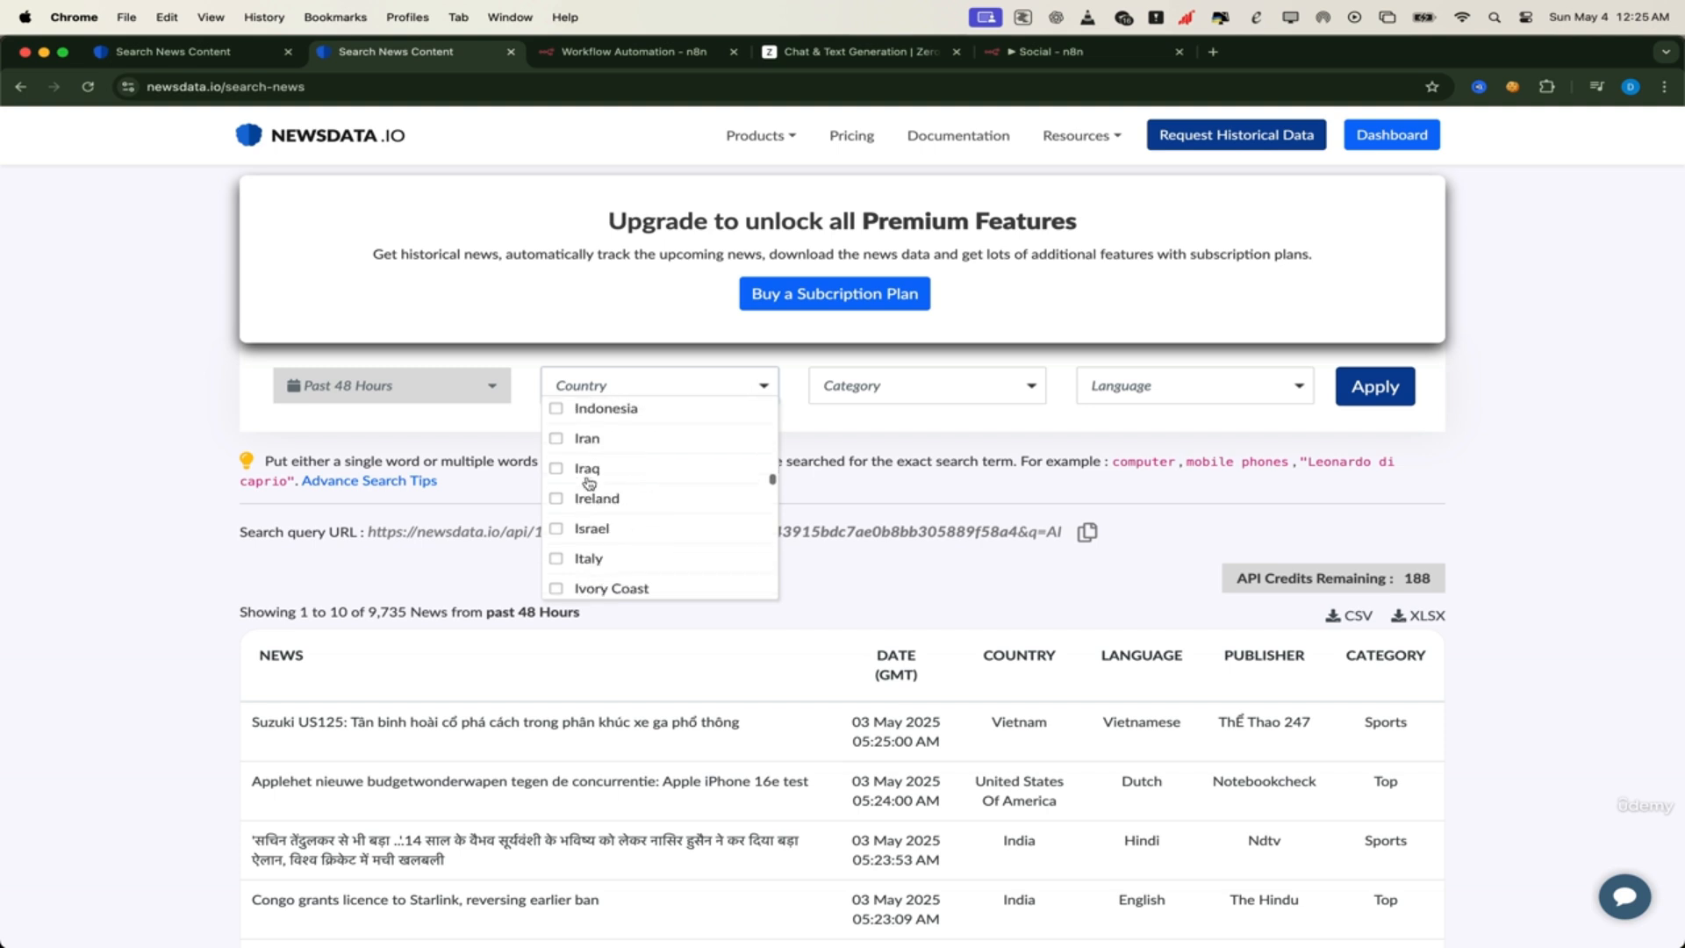
pyautogui.scroll(-20, 588, 483)
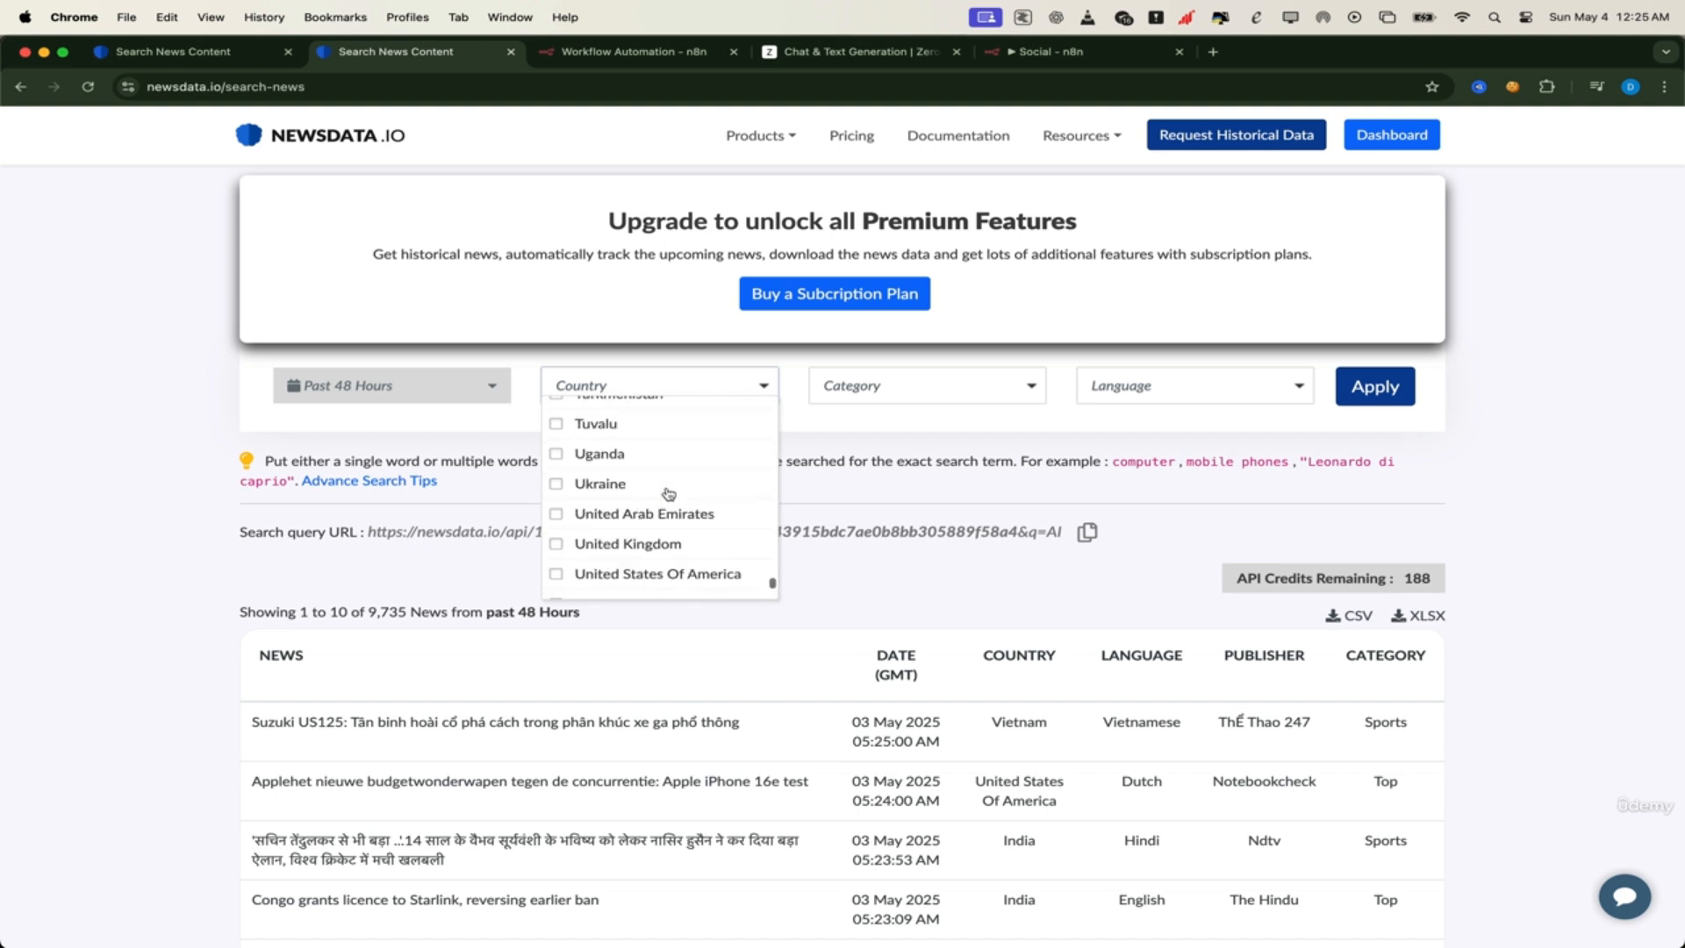
pyautogui.click(667, 536)
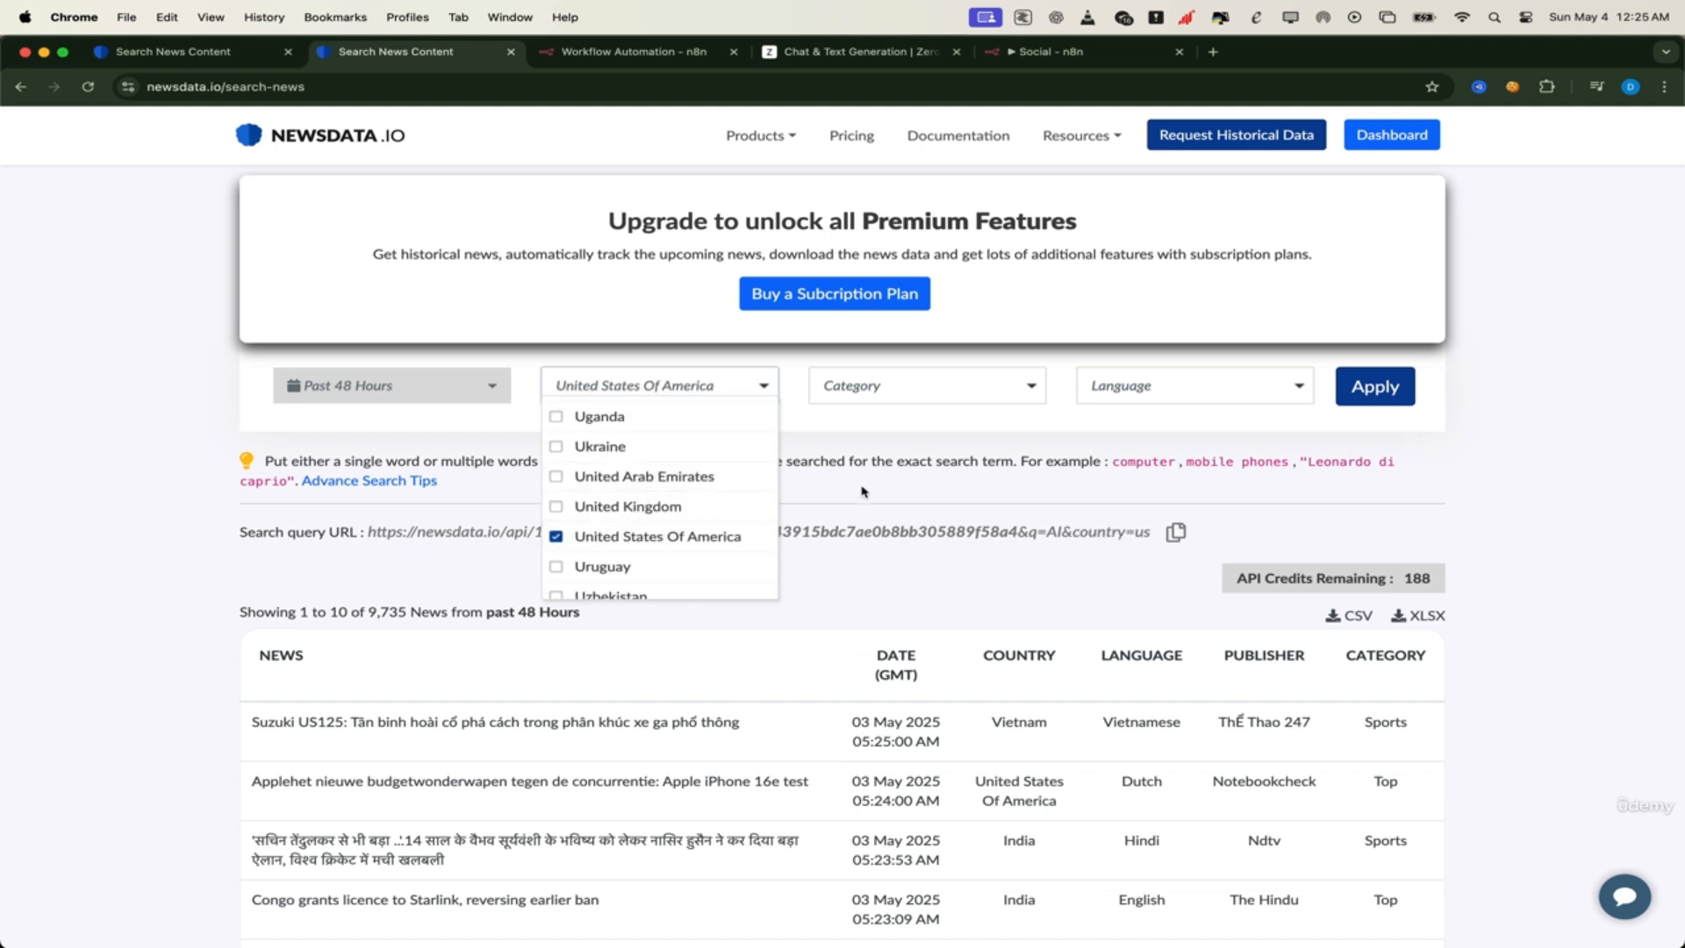
# Filter the search to Business and Technology categories in English
pyautogui.click(878, 386)
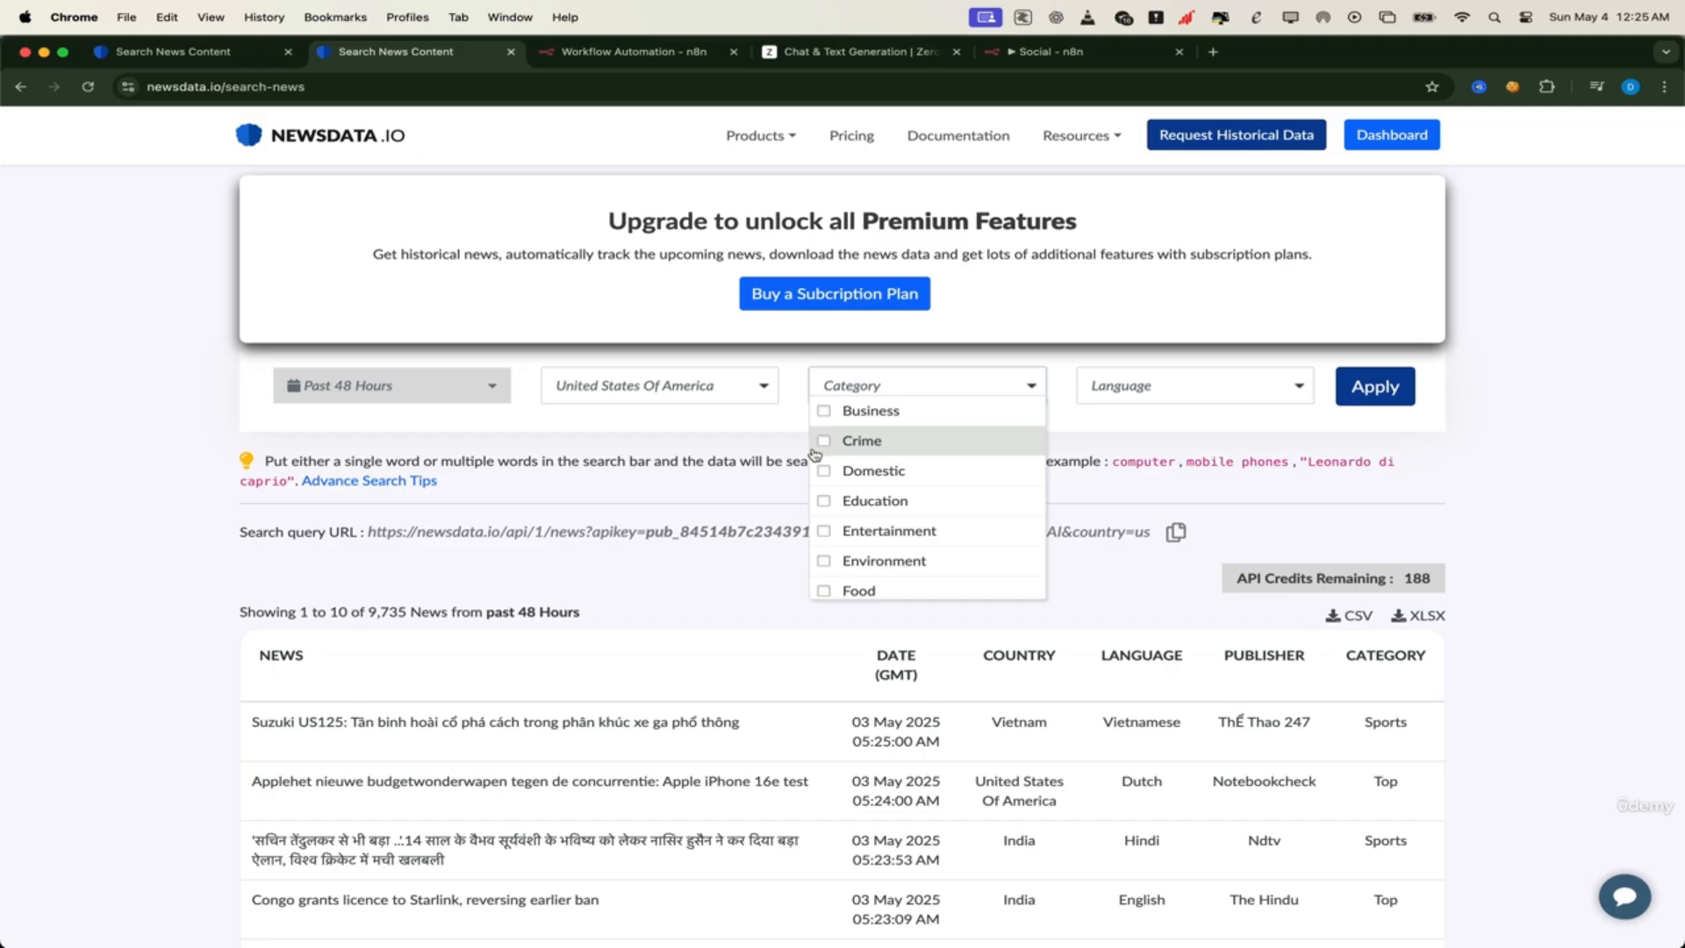
pyautogui.click(842, 411)
pyautogui.scroll(-5, 869, 518)
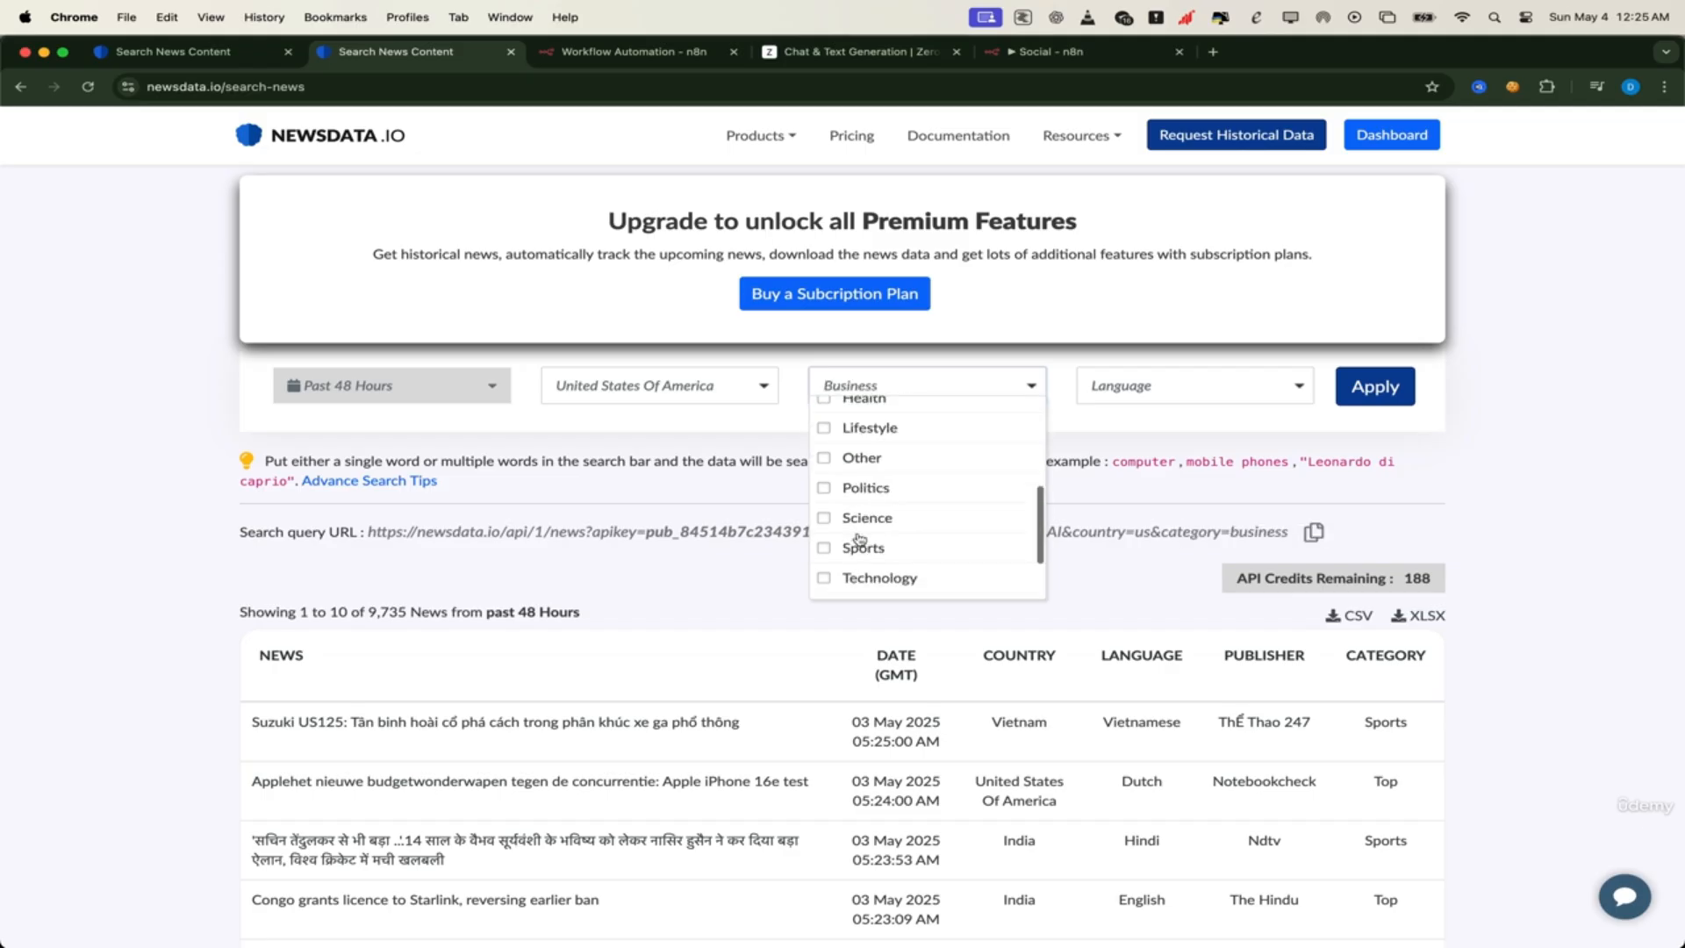
pyautogui.click(872, 520)
pyautogui.click(1246, 388)
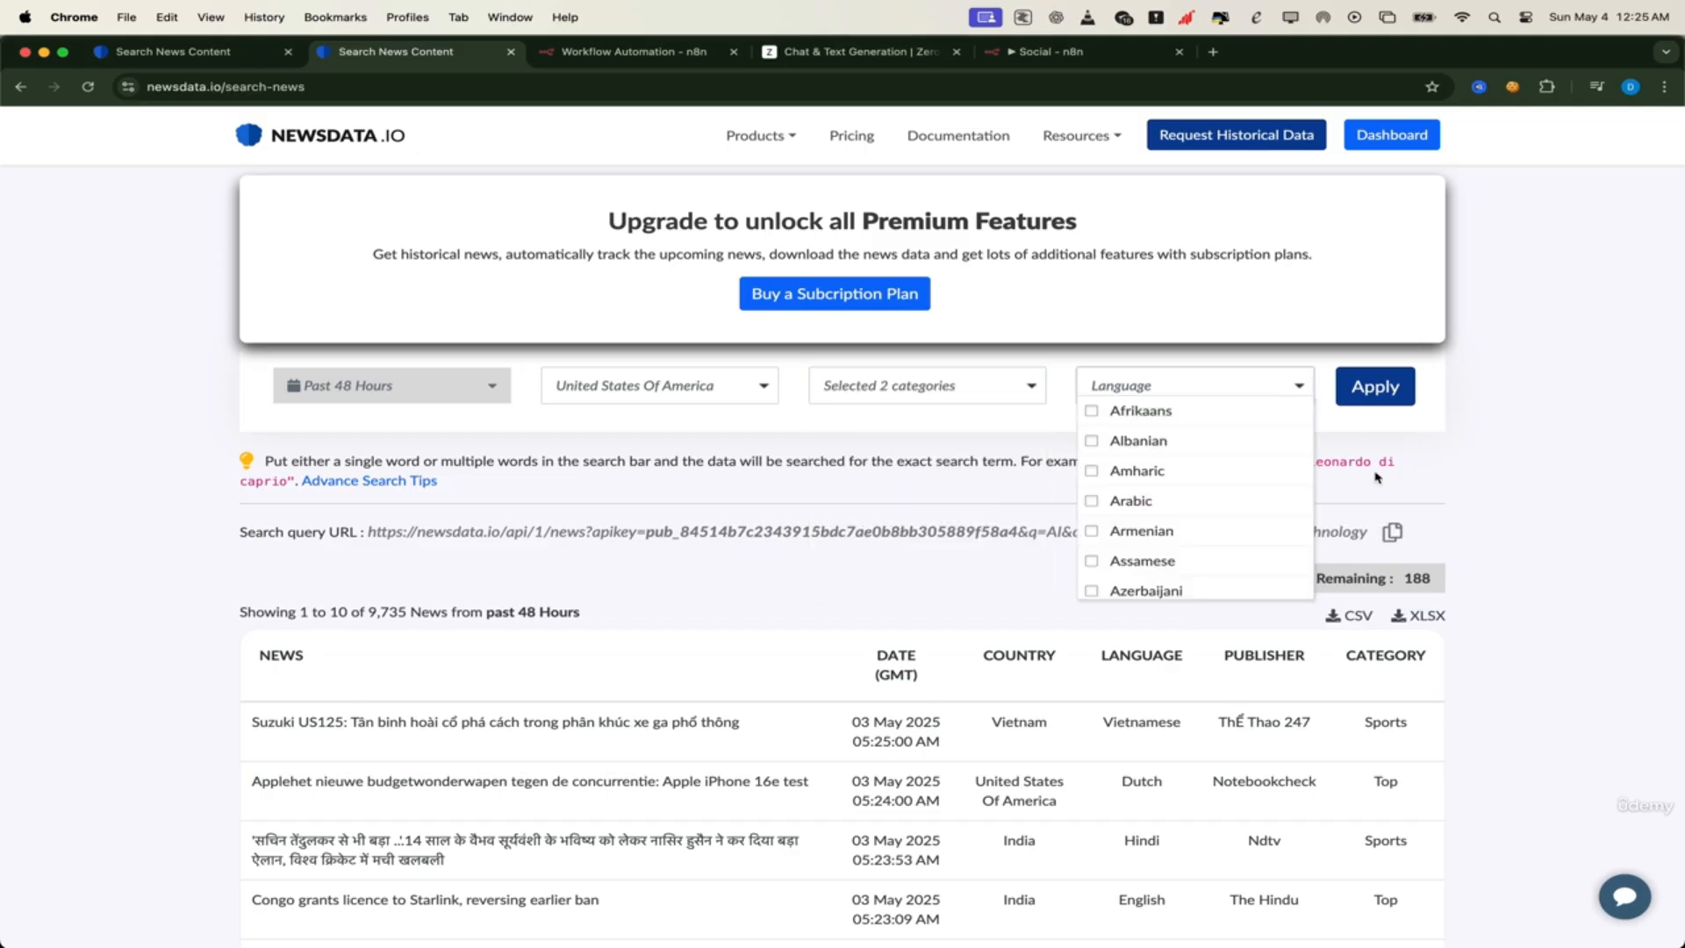
pyautogui.scroll(-5, 1258, 509)
pyautogui.click(1104, 442)
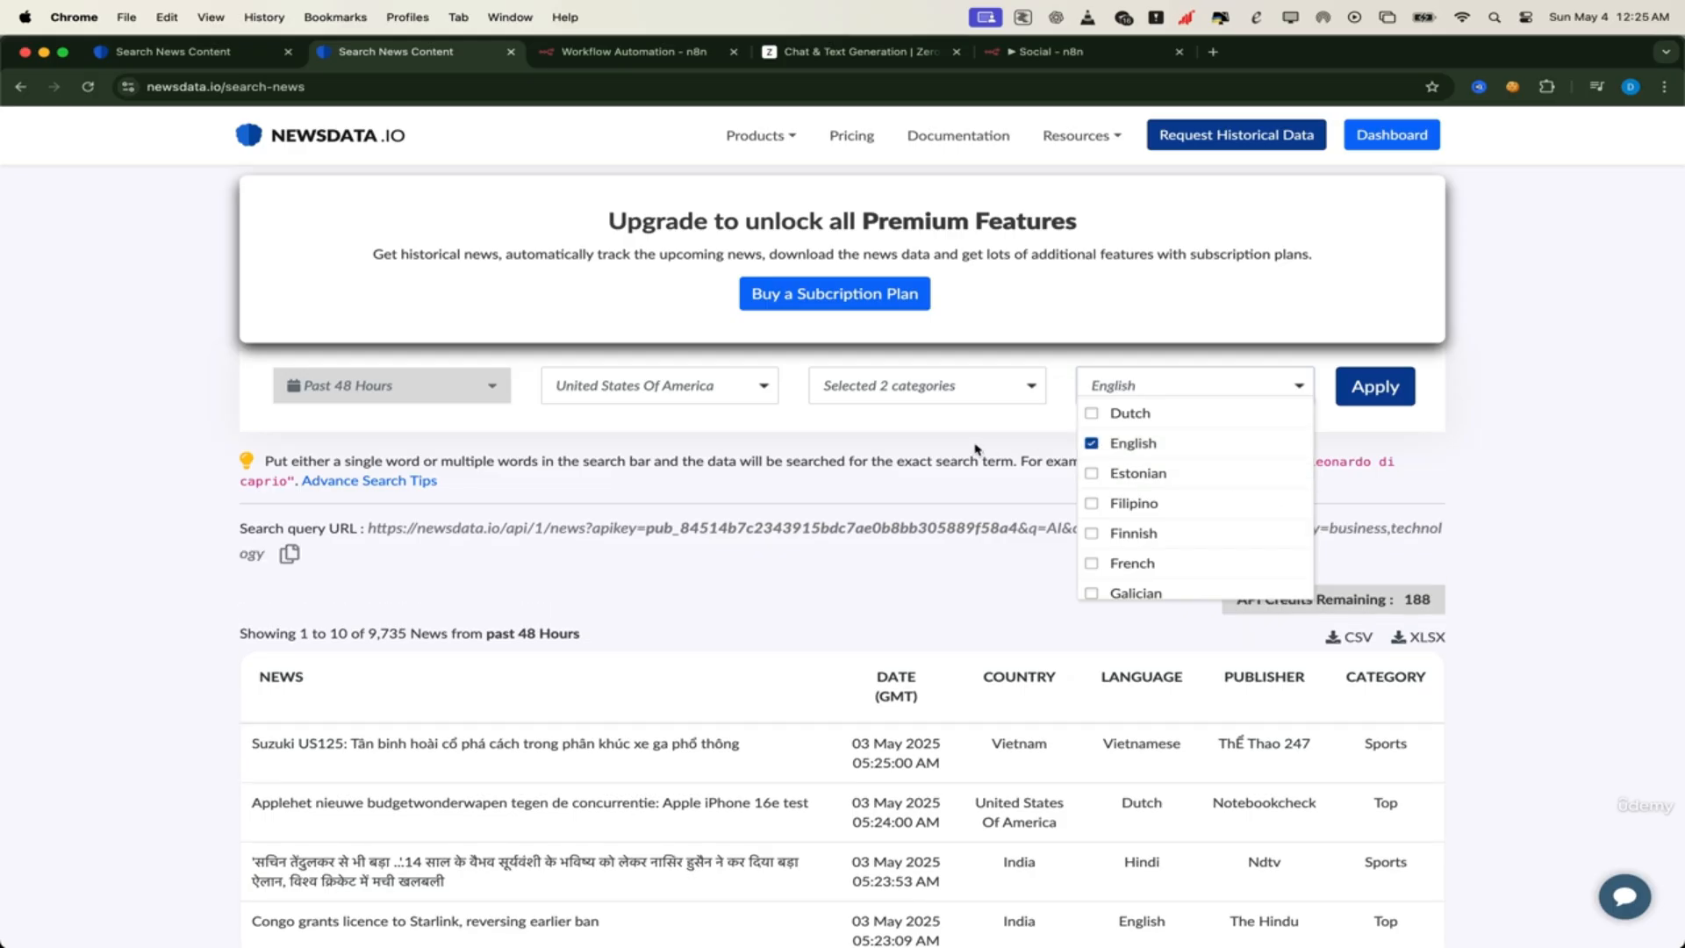
# Copy the generated query URL and view its pretty-printed JSON response
pyautogui.scroll(-2, 1192, 537)
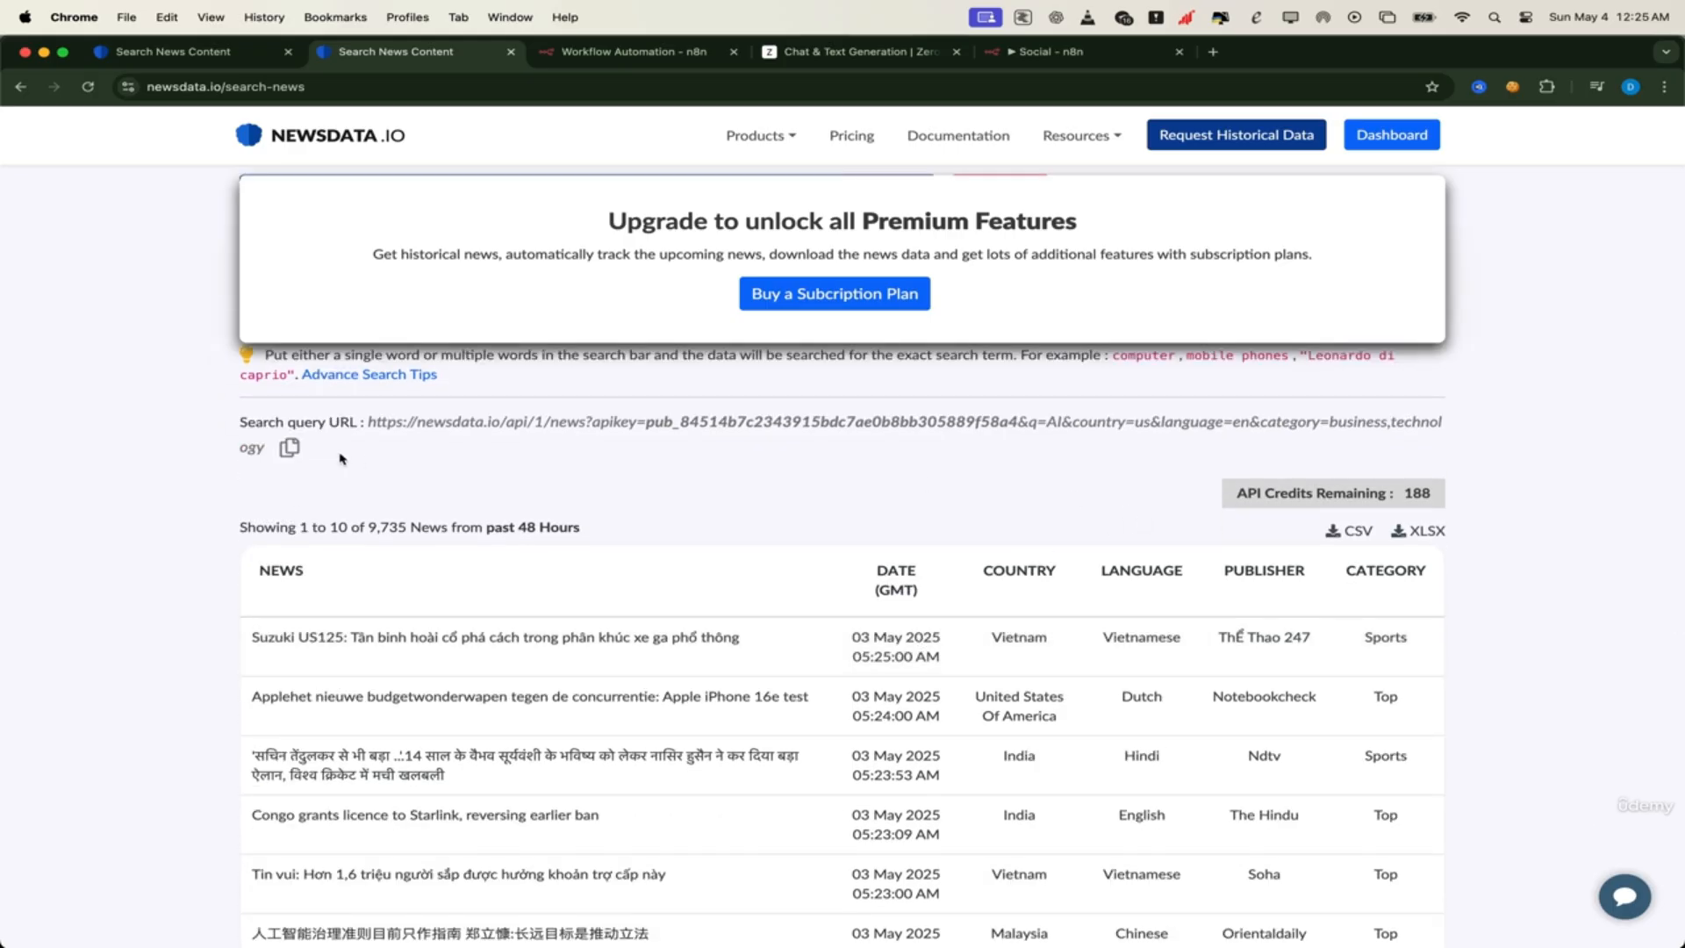
pyautogui.click(291, 449)
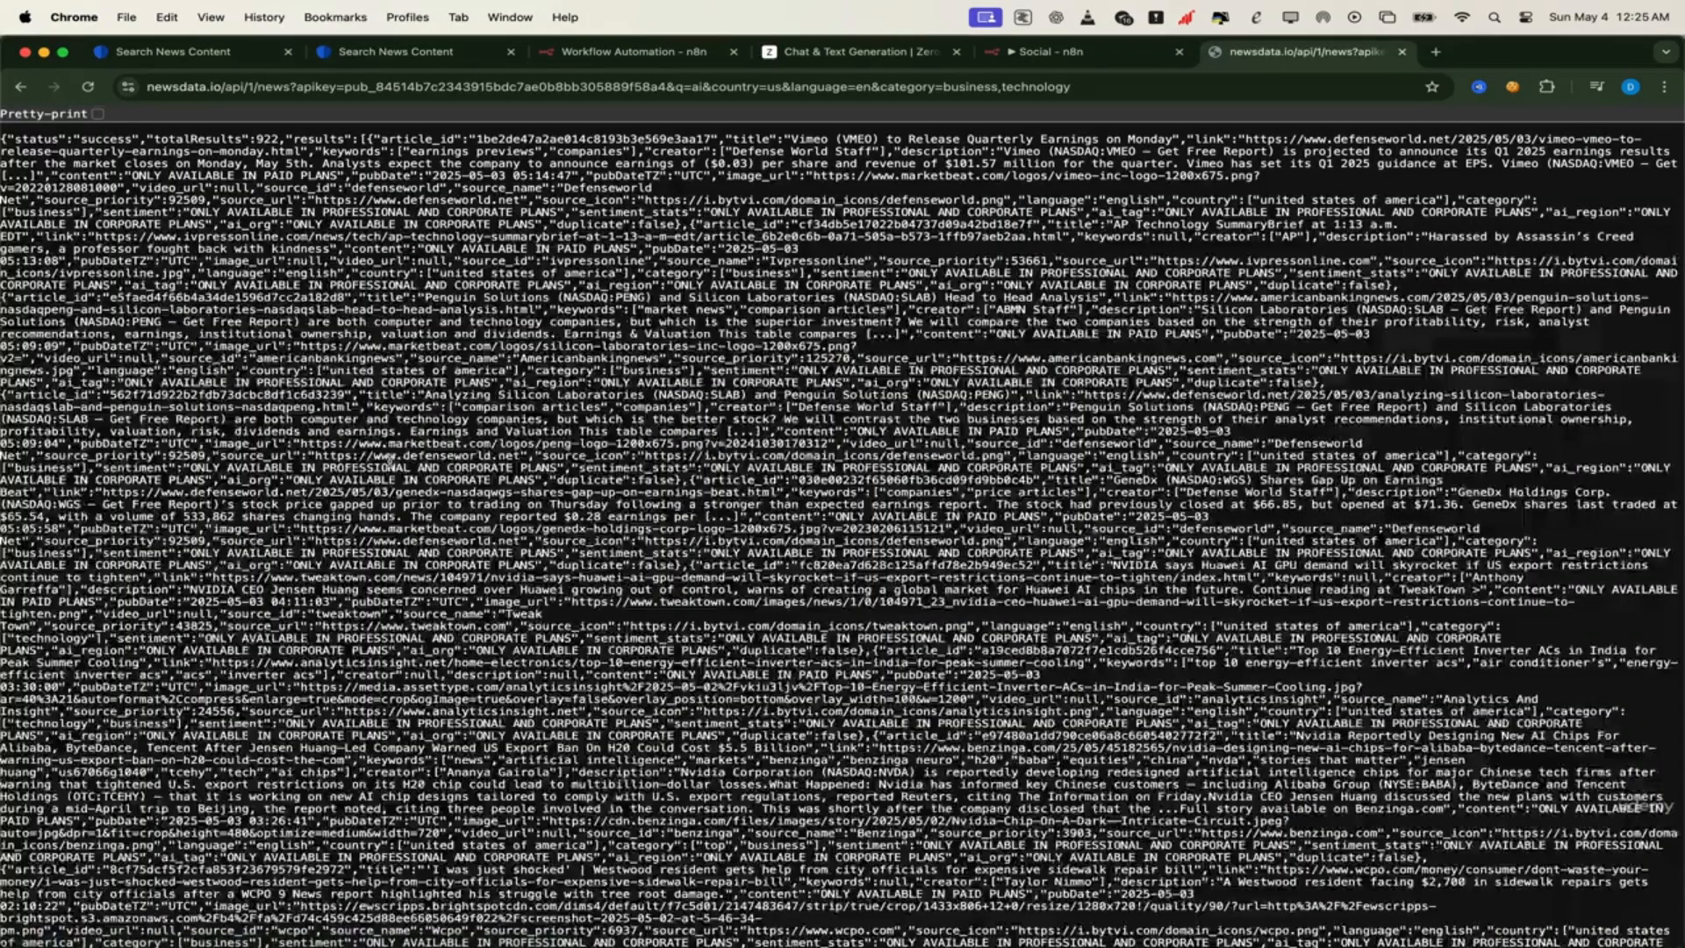
pyautogui.click(98, 114)
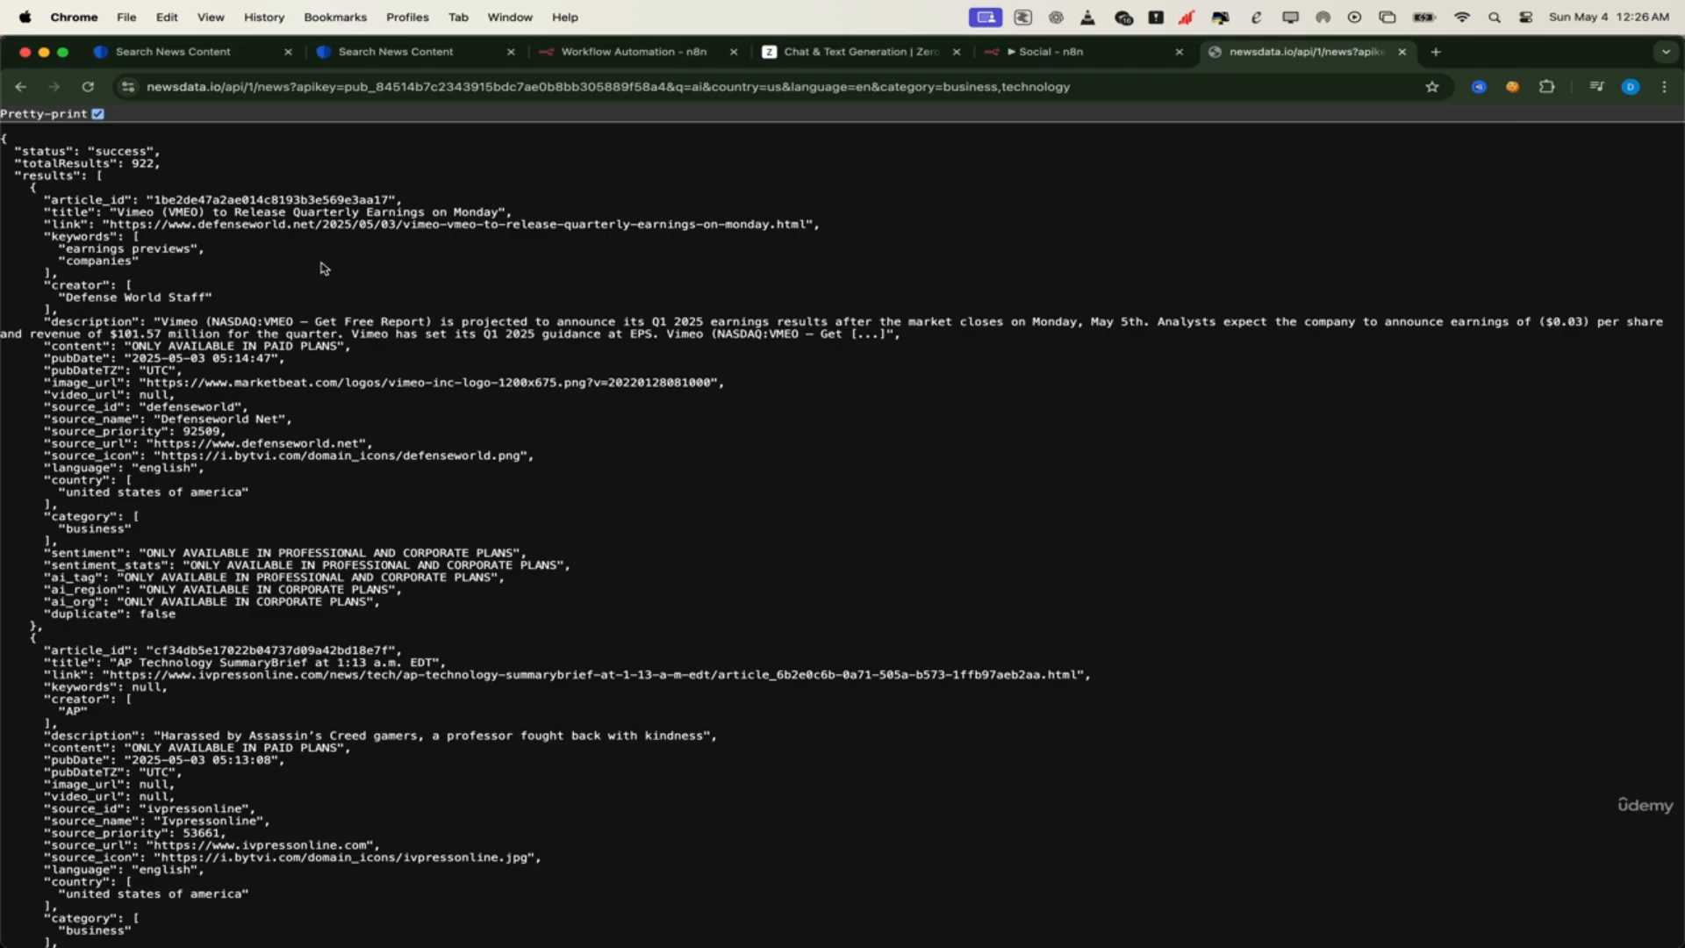
pyautogui.click(627, 59)
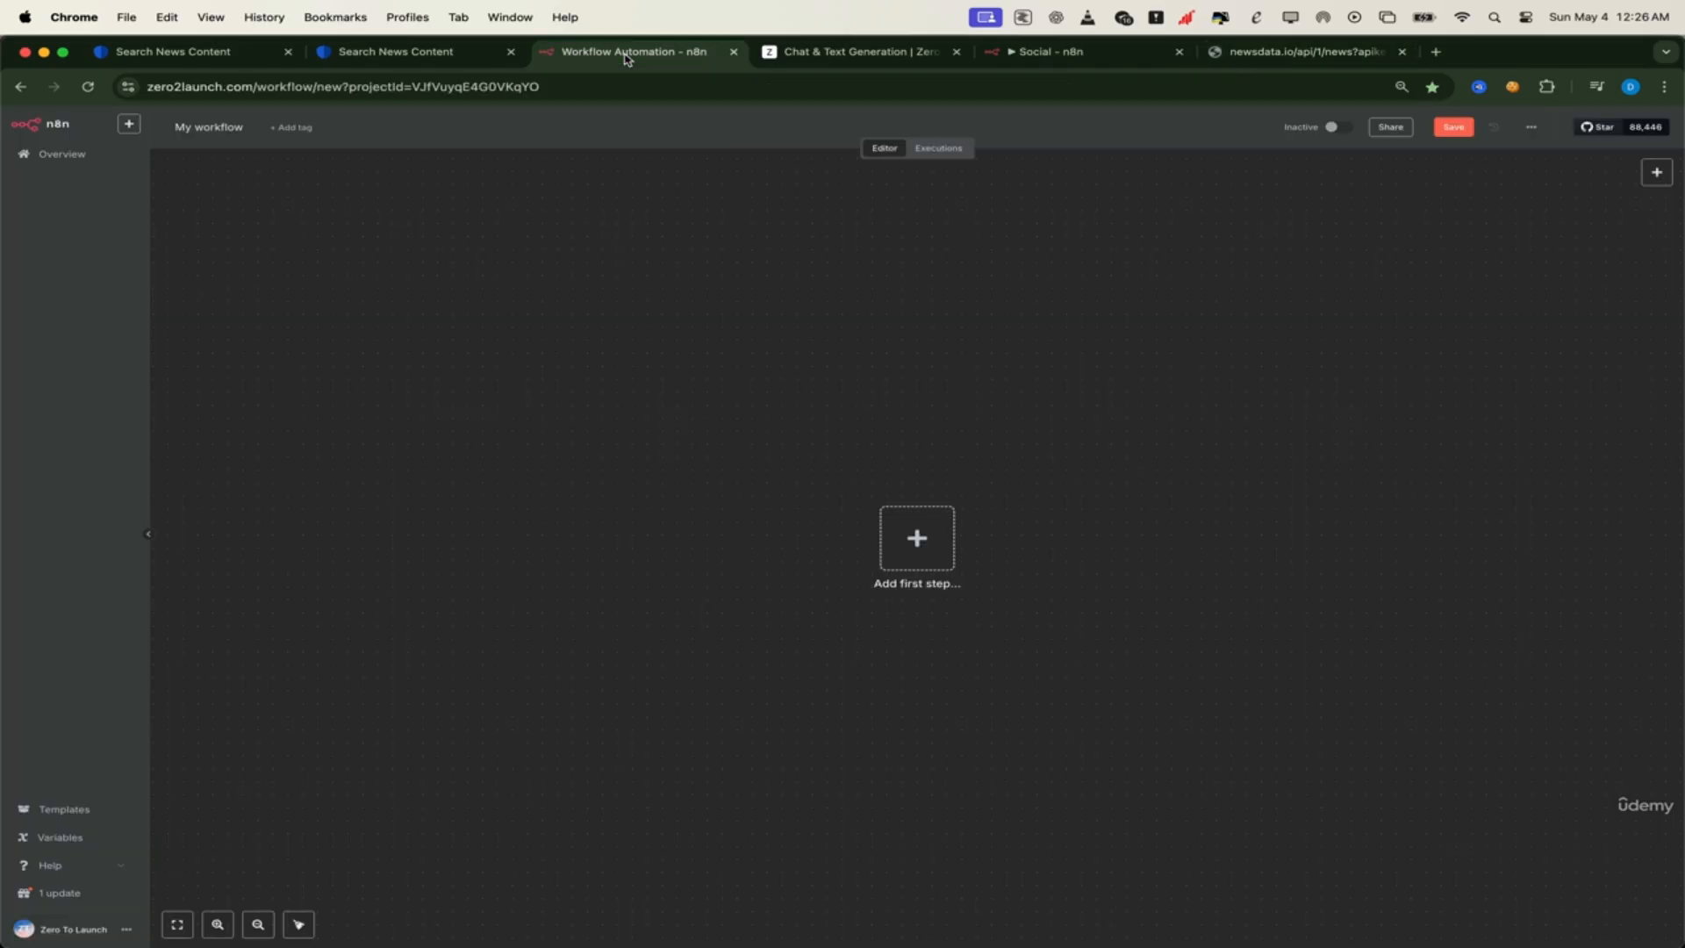
# Add a Schedule Trigger that runs at Midnight
pyautogui.click(1657, 172)
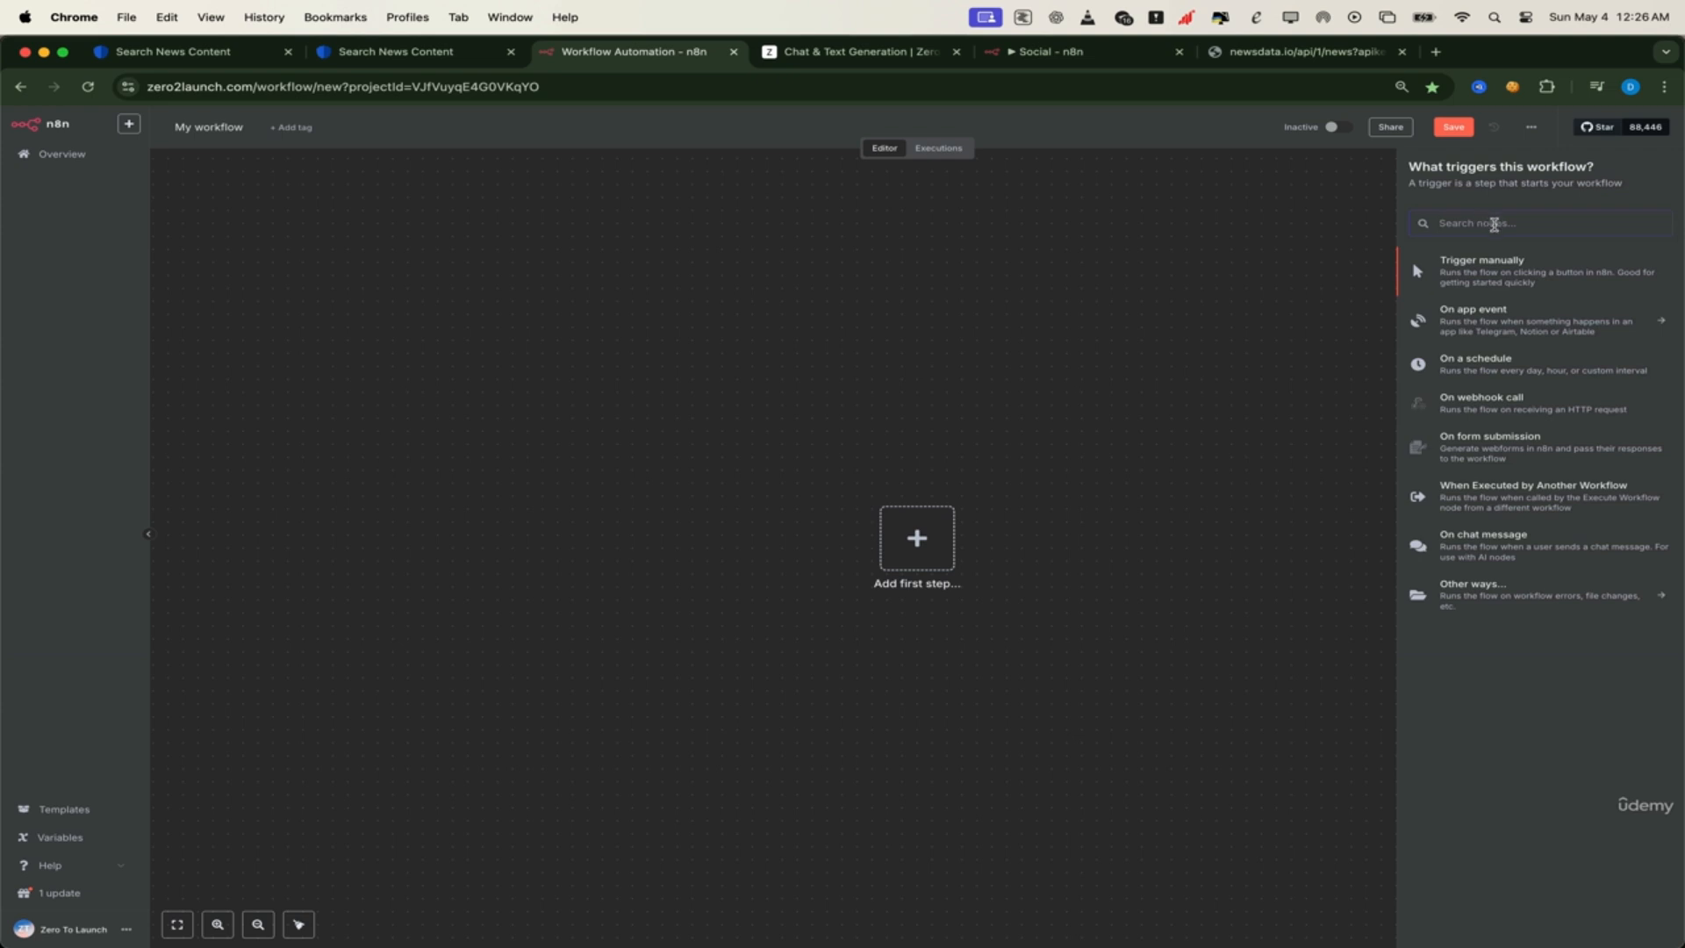
pyautogui.write('schedule')
pyautogui.click(1483, 270)
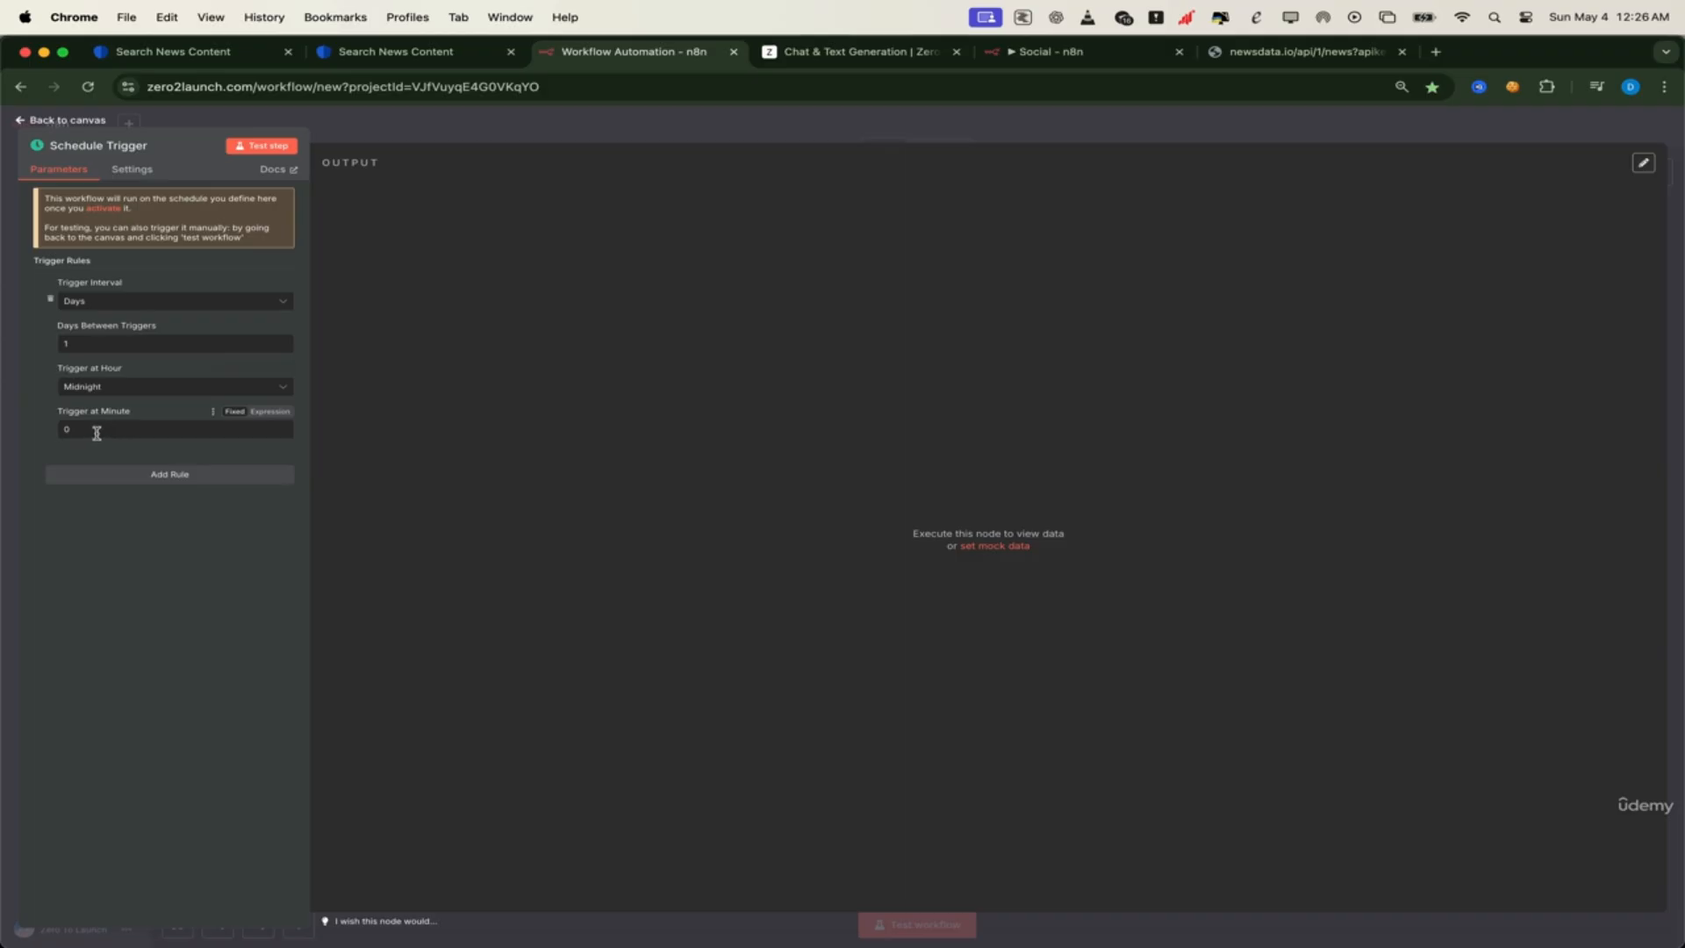
pyautogui.click(116, 388)
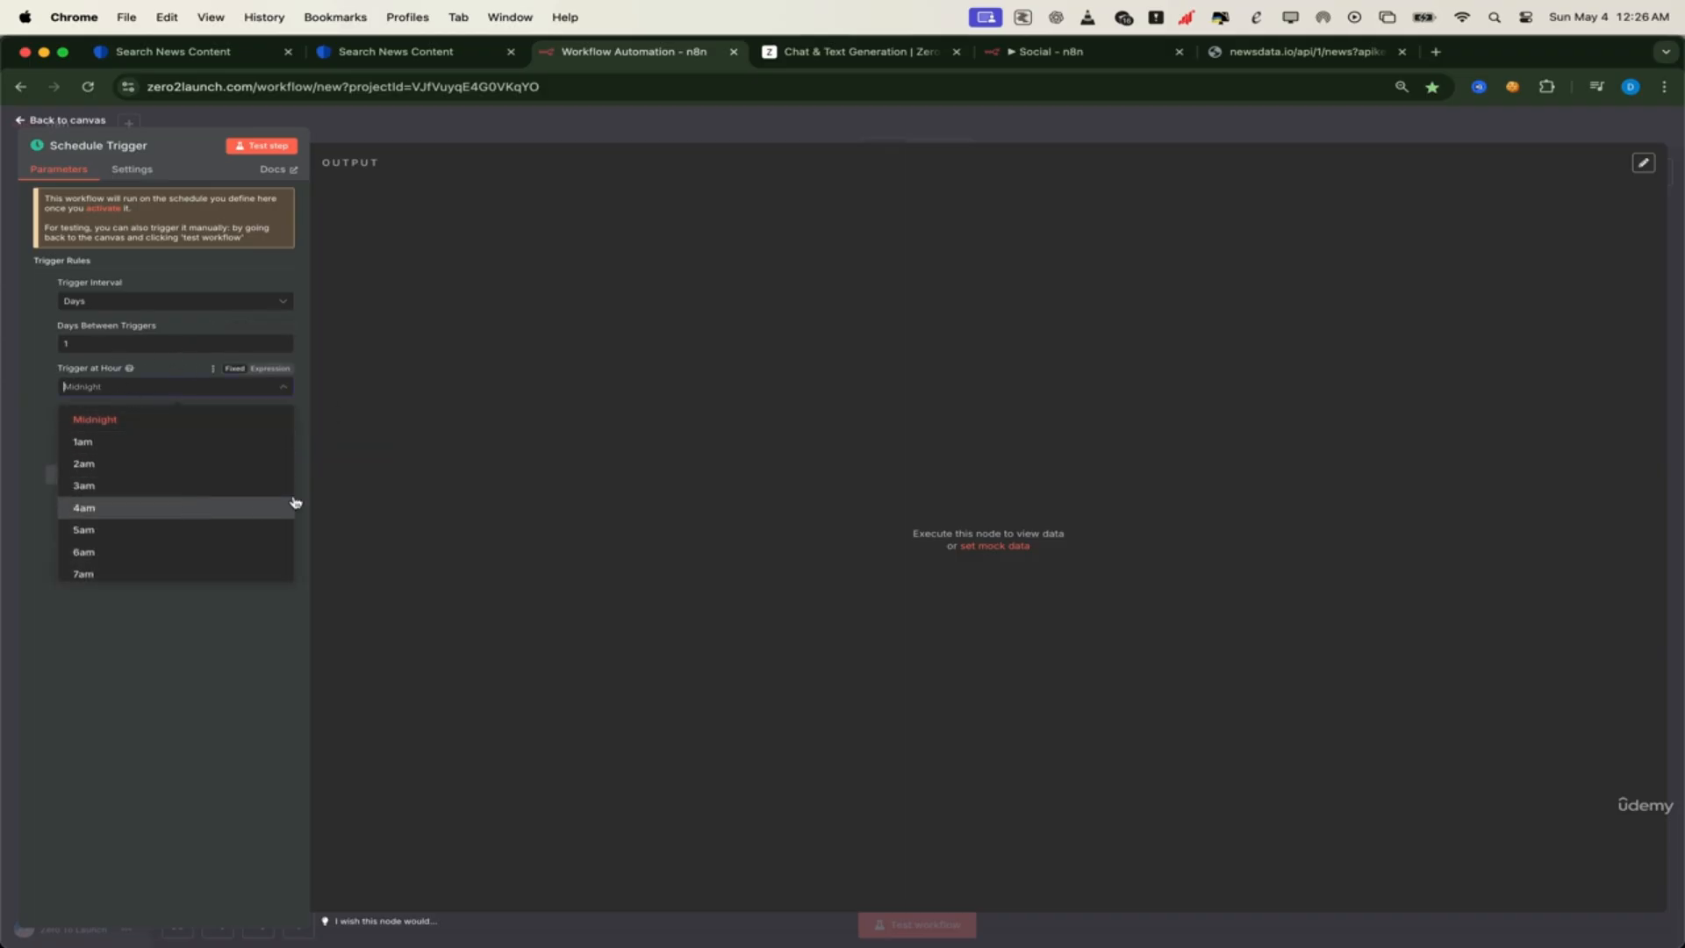
pyautogui.click(142, 326)
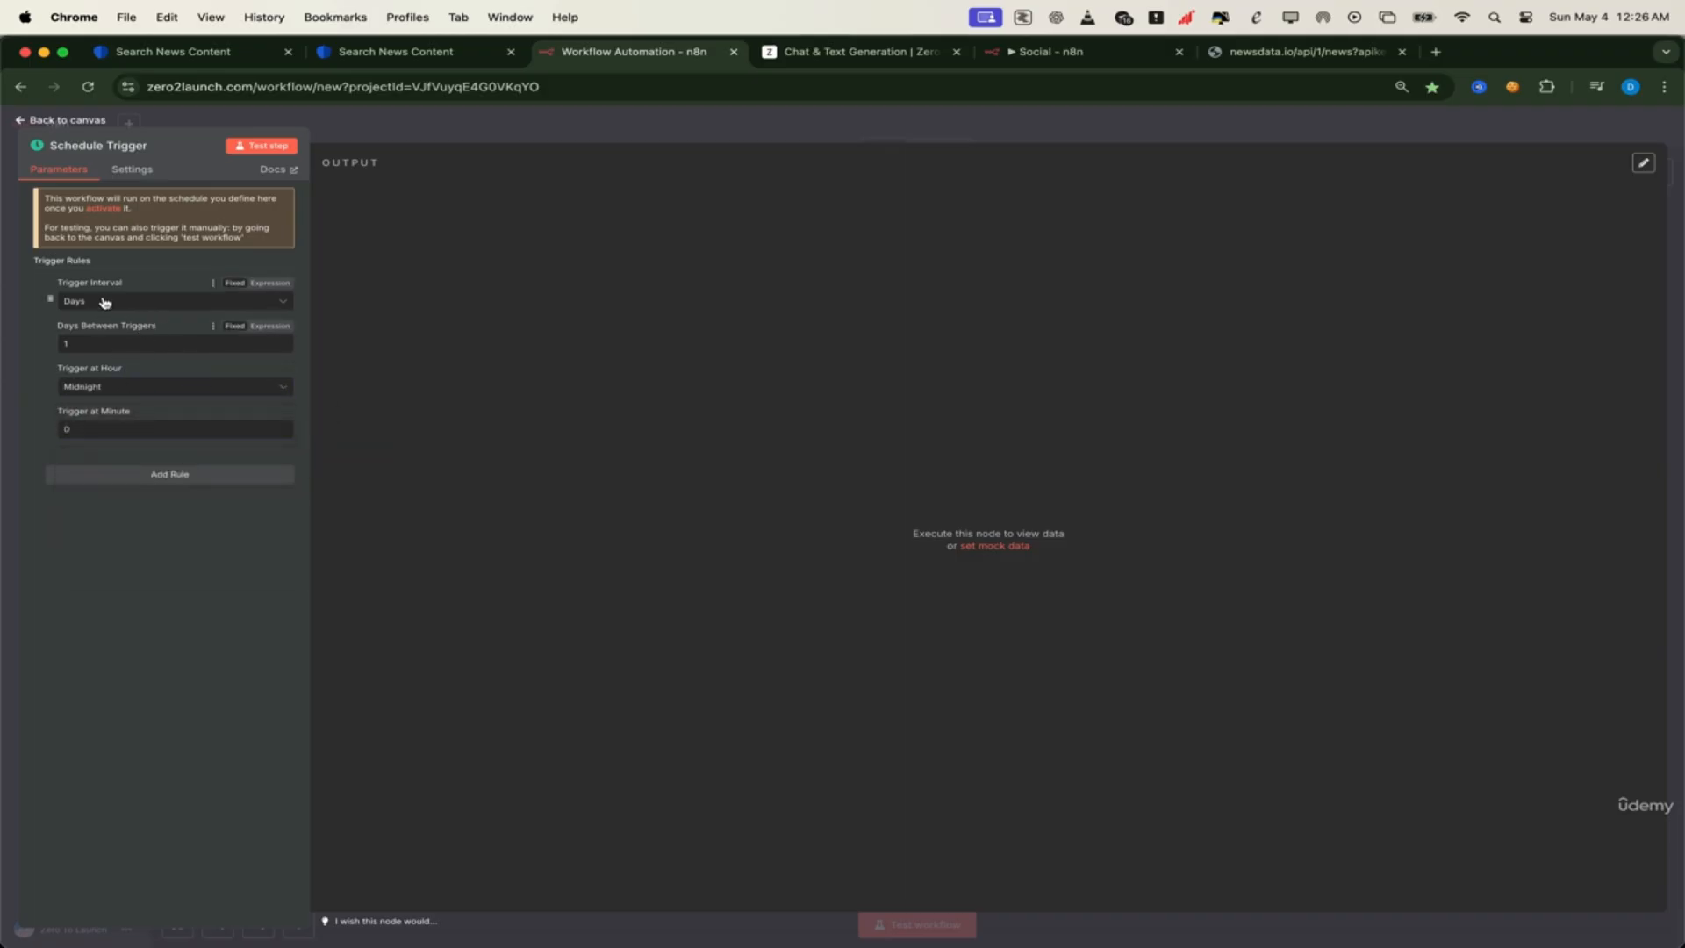
pyautogui.click(28, 122)
# Add an HTTP Request node using the copied NewsData.io query URL
pyautogui.click(1004, 551)
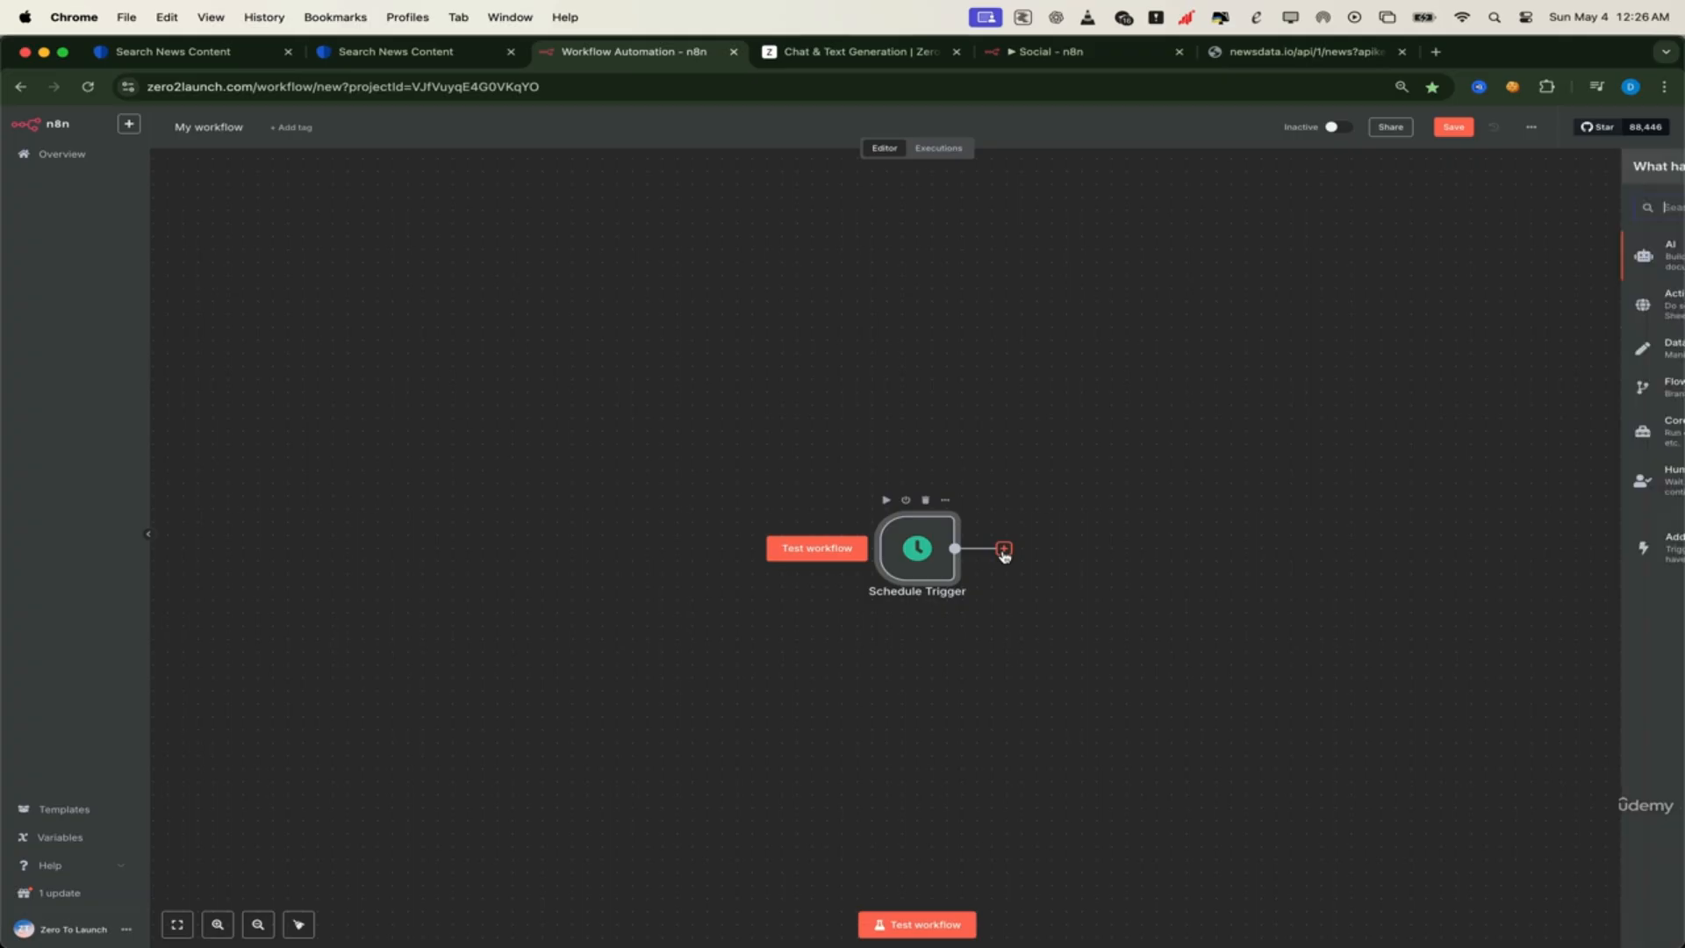
pyautogui.write('http')
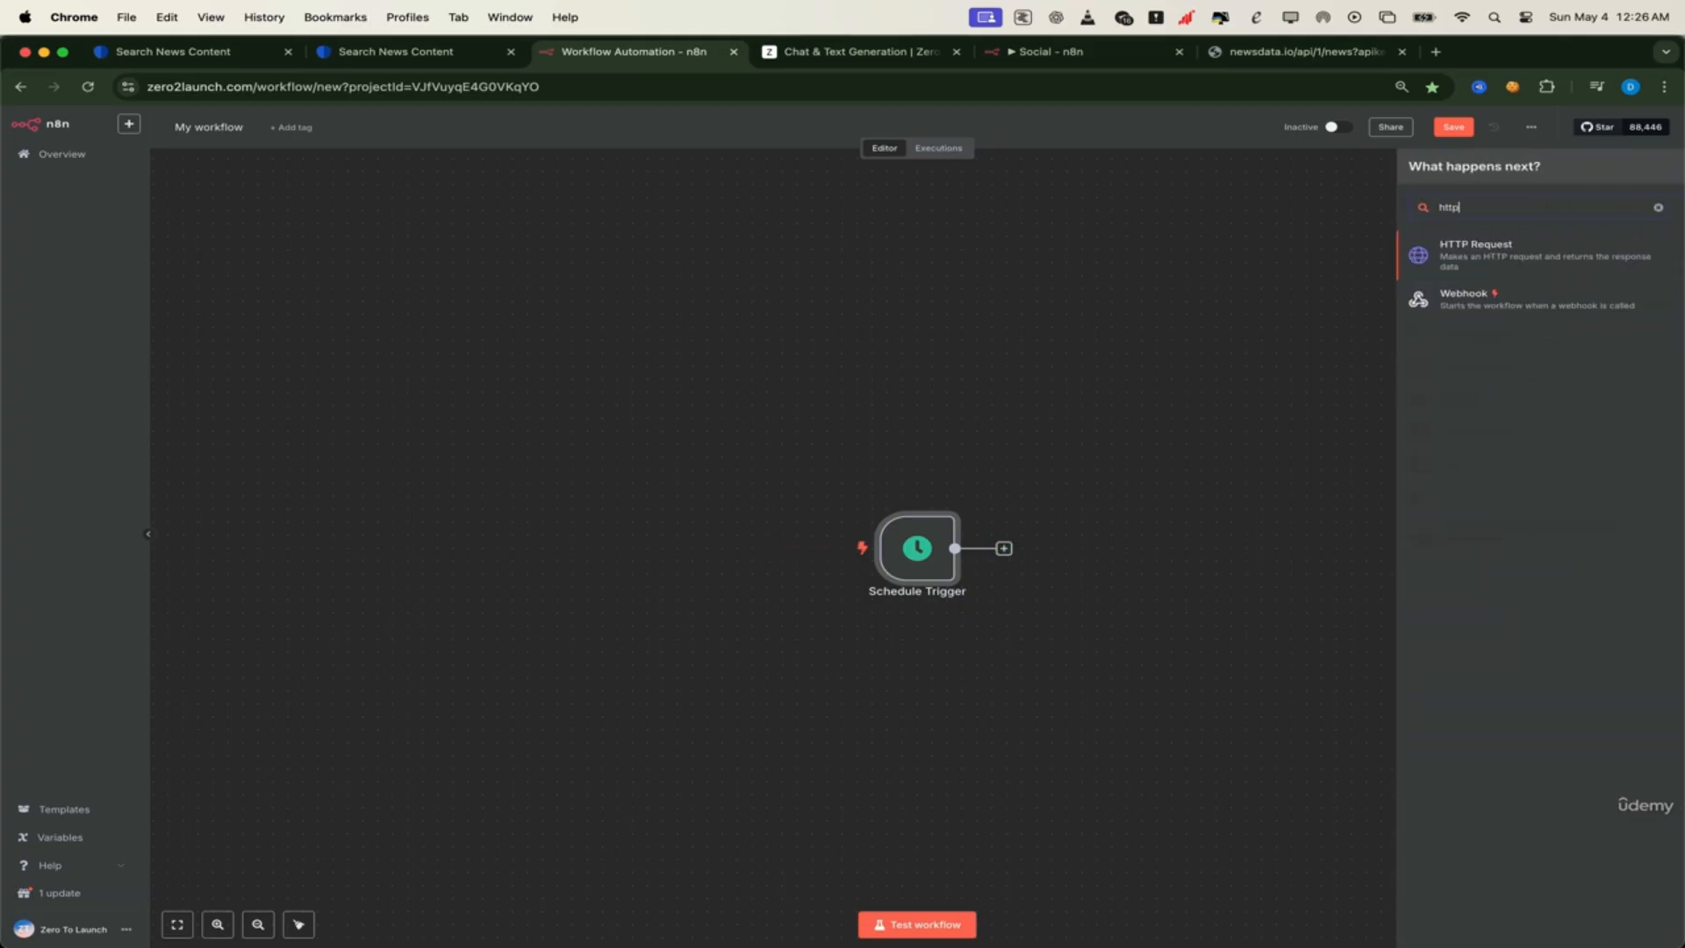
pyautogui.click(1558, 261)
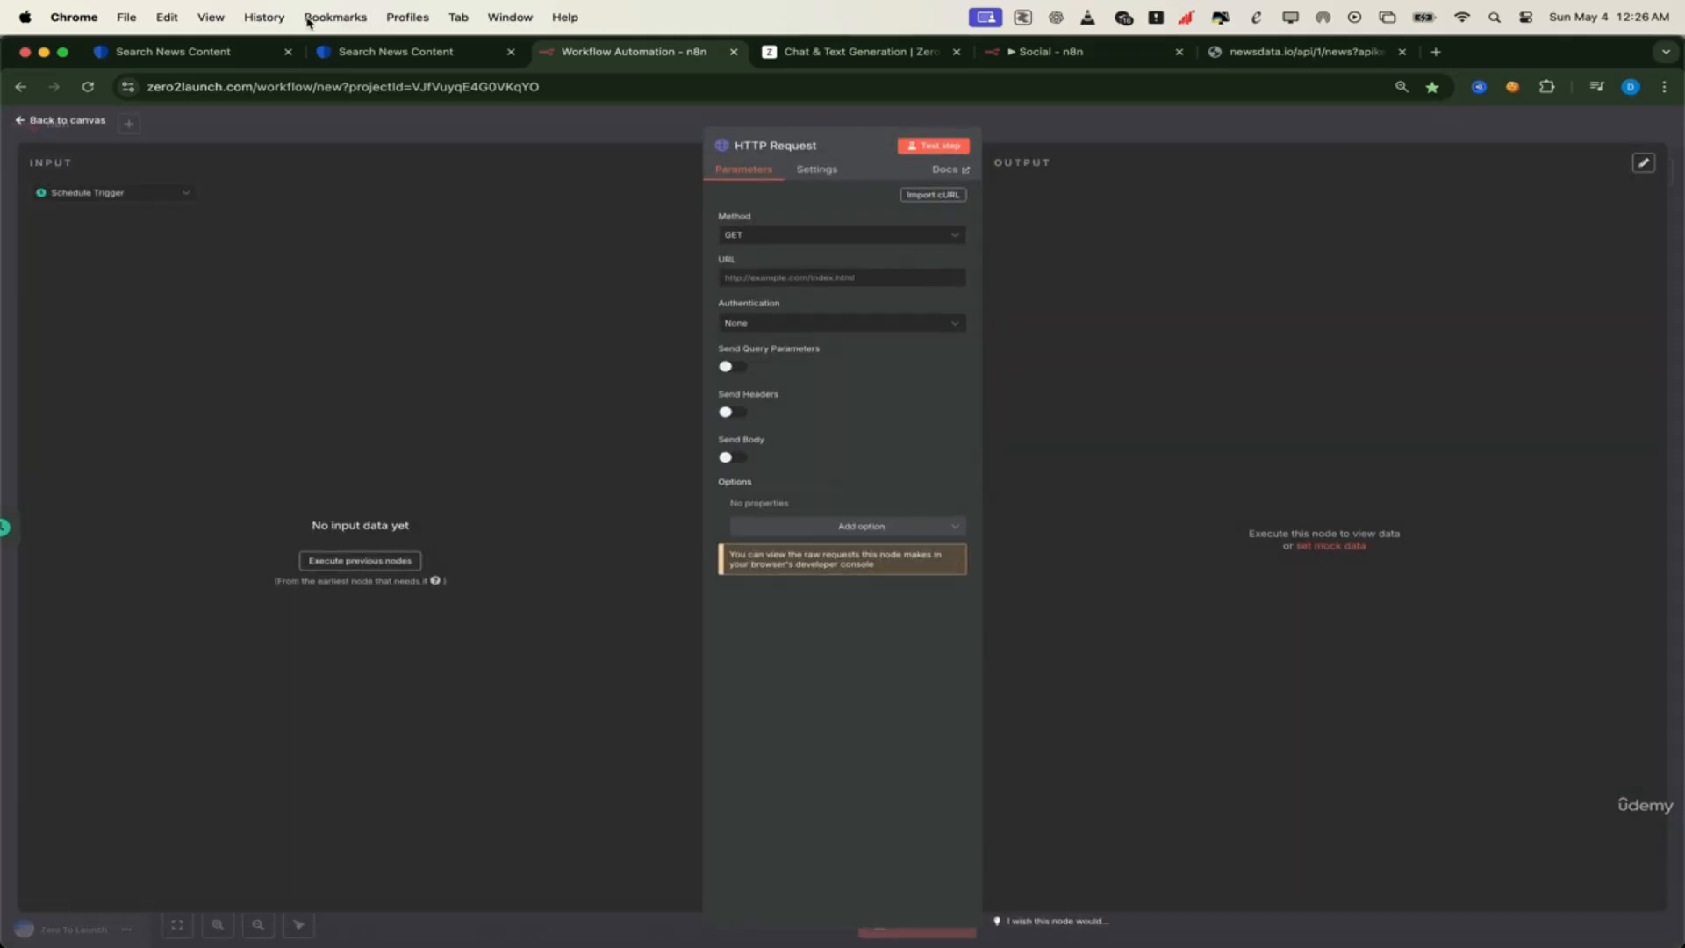
pyautogui.click(378, 50)
pyautogui.click(281, 450)
pyautogui.click(615, 51)
pyautogui.press('super+v')
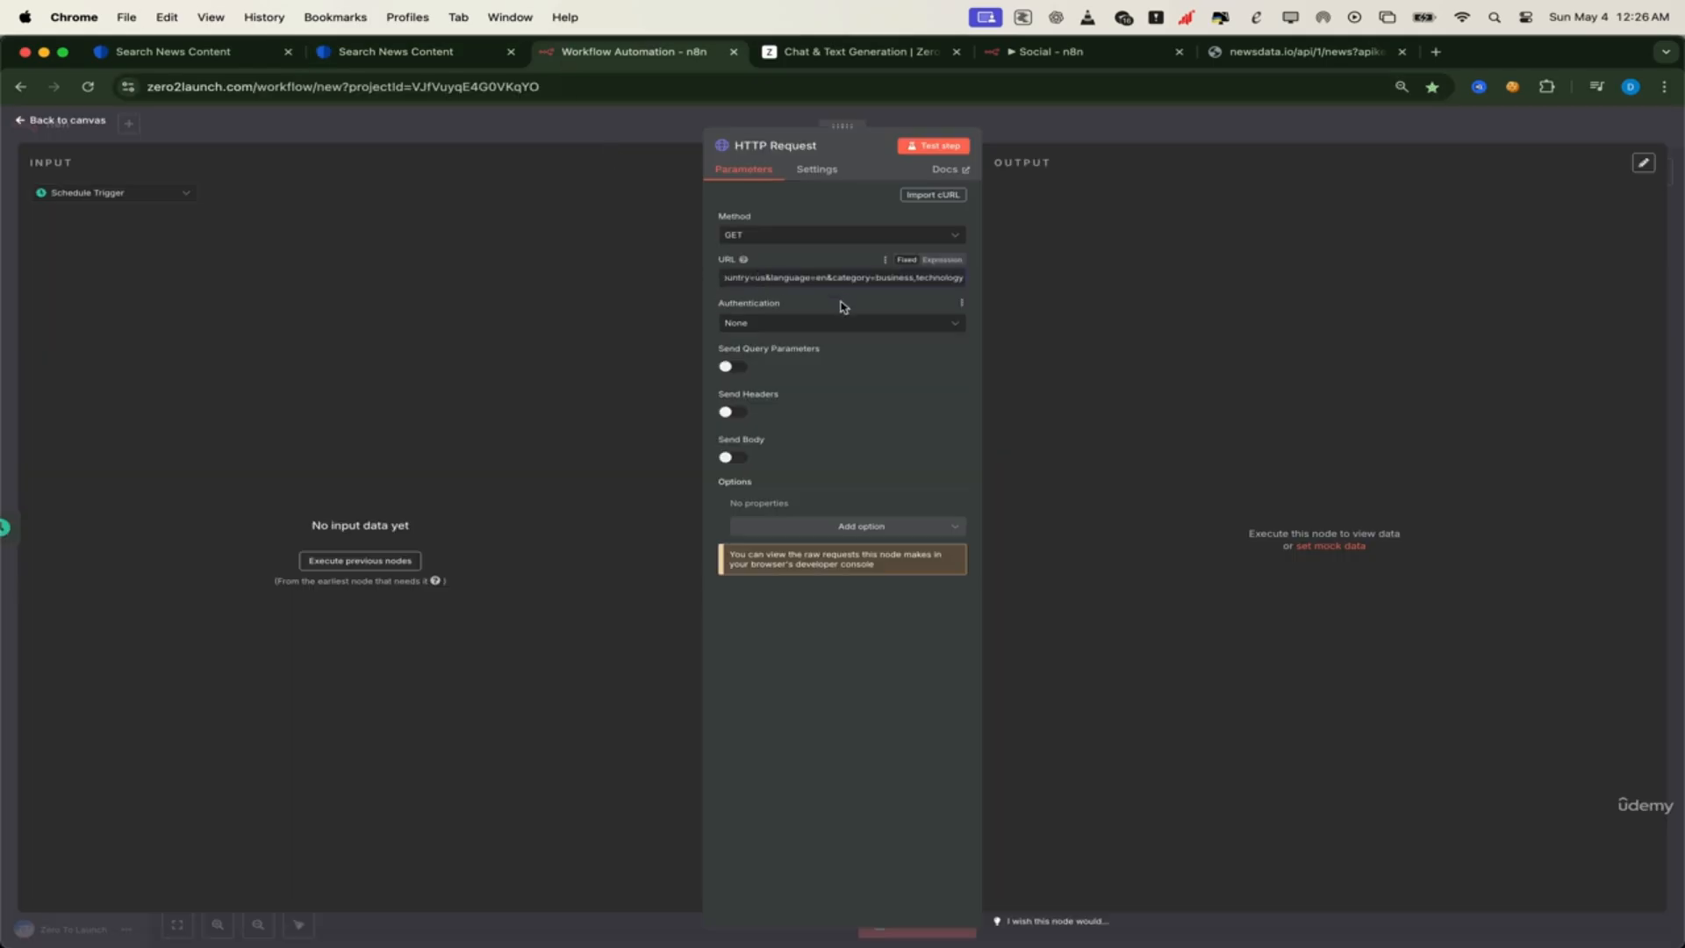
# Test the HTTP request and confirm it returns 920 total results
pyautogui.click(924, 145)
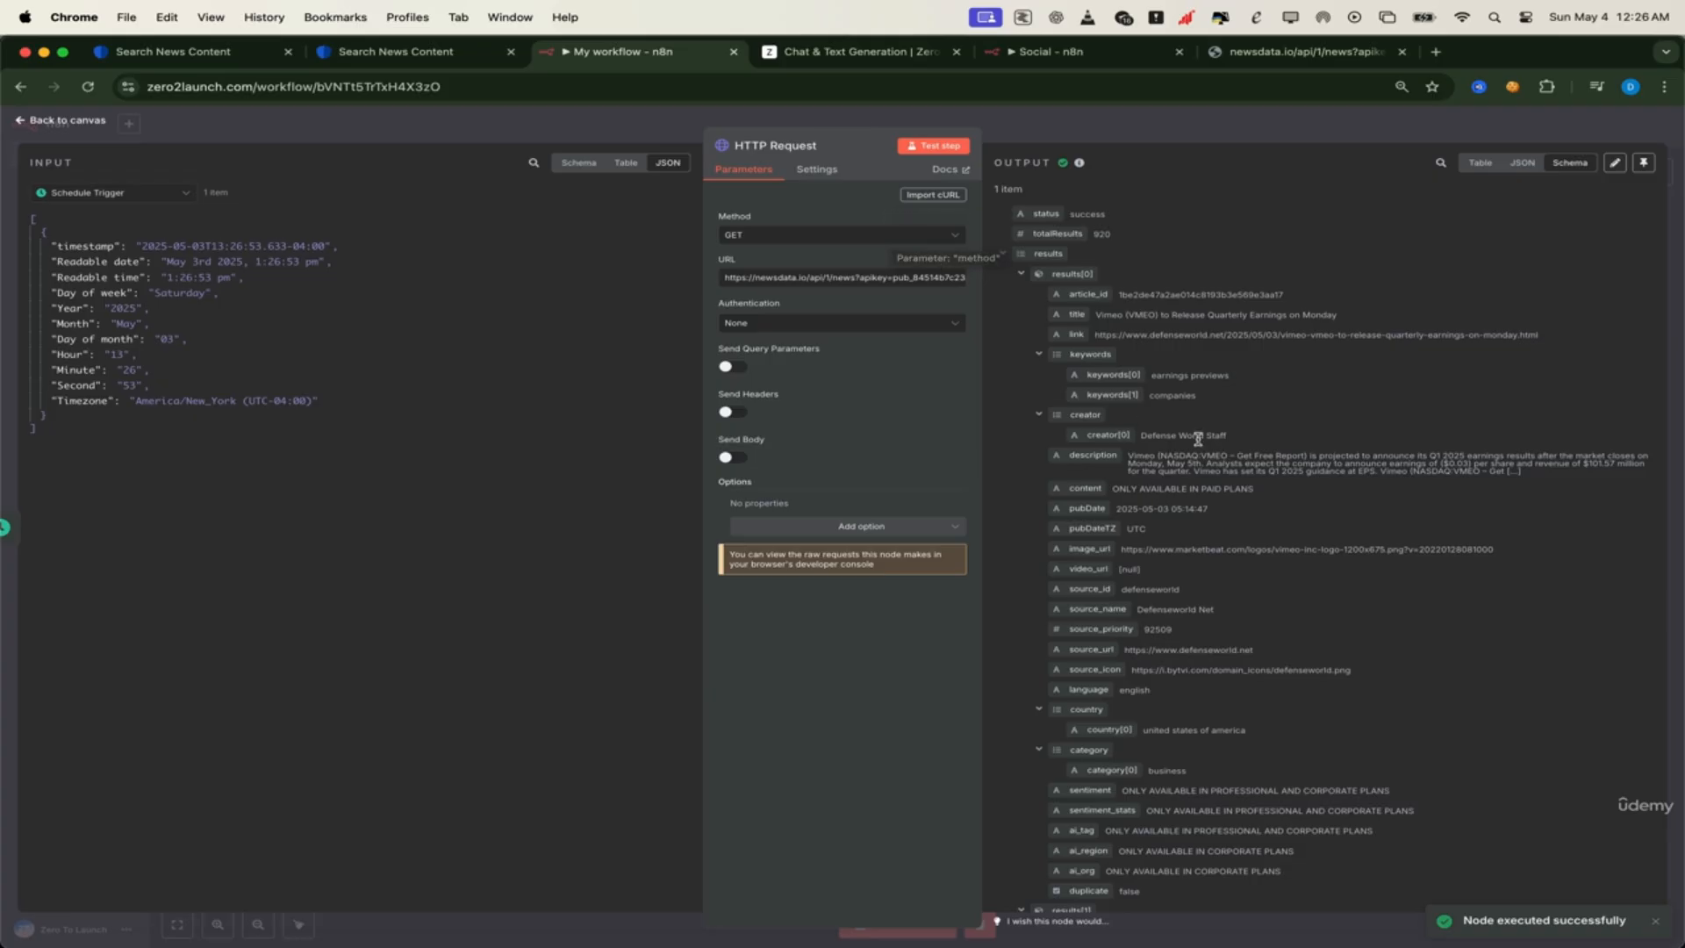
pyautogui.doubleClick(1102, 234)
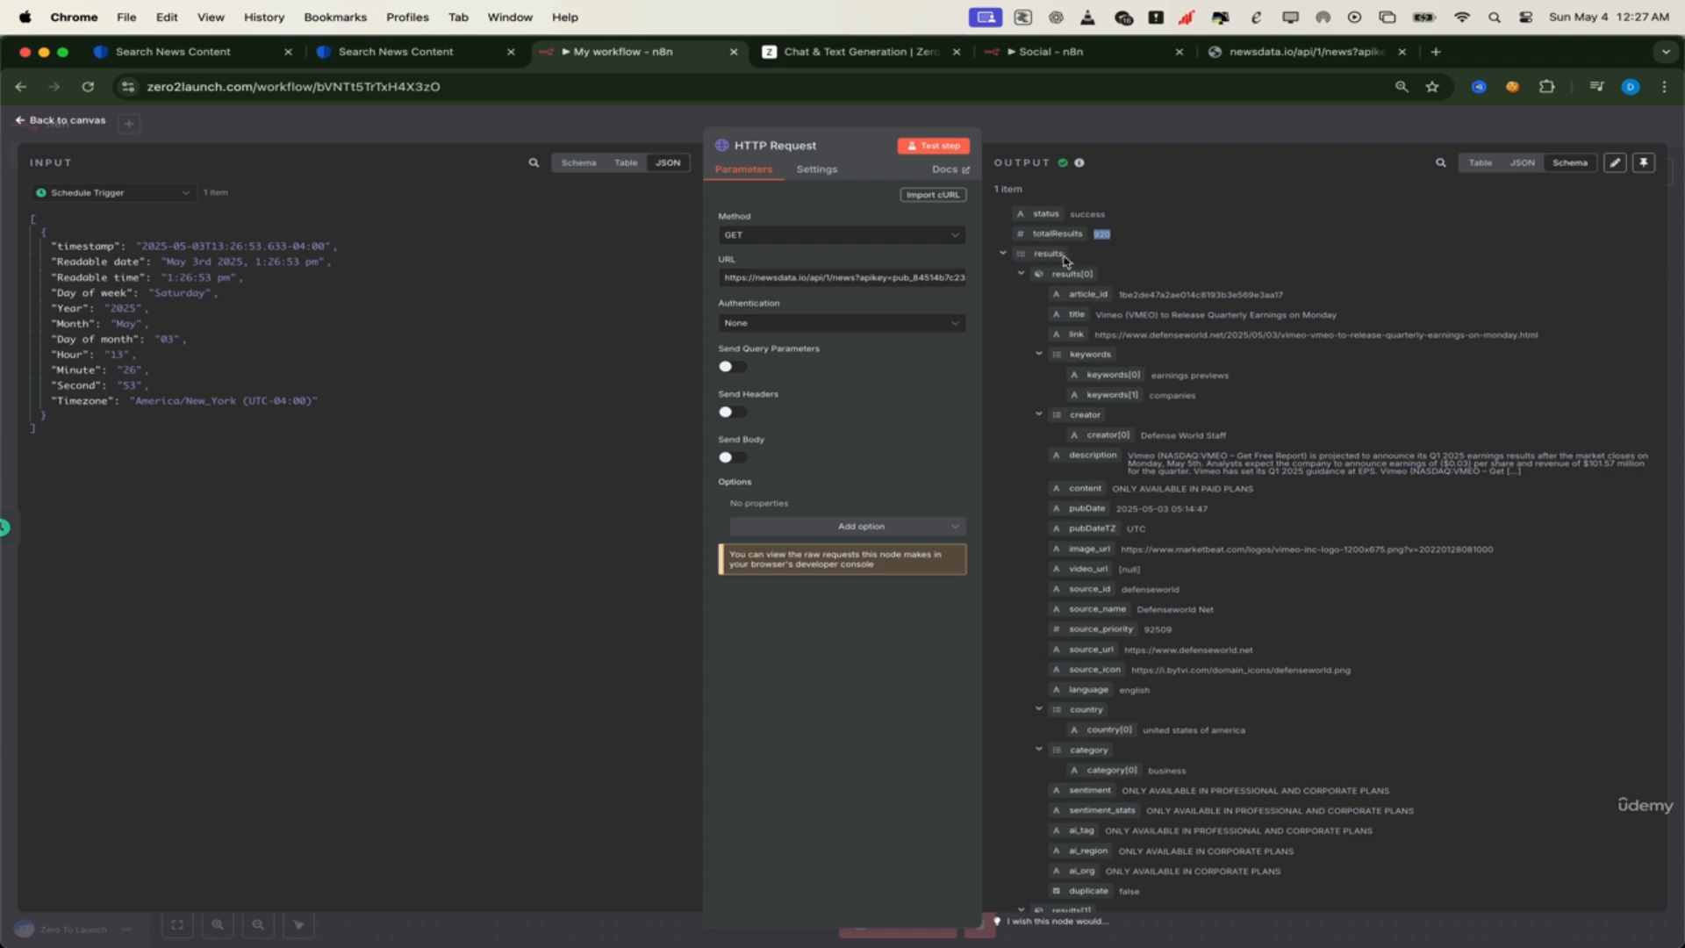
pyautogui.click(1093, 296)
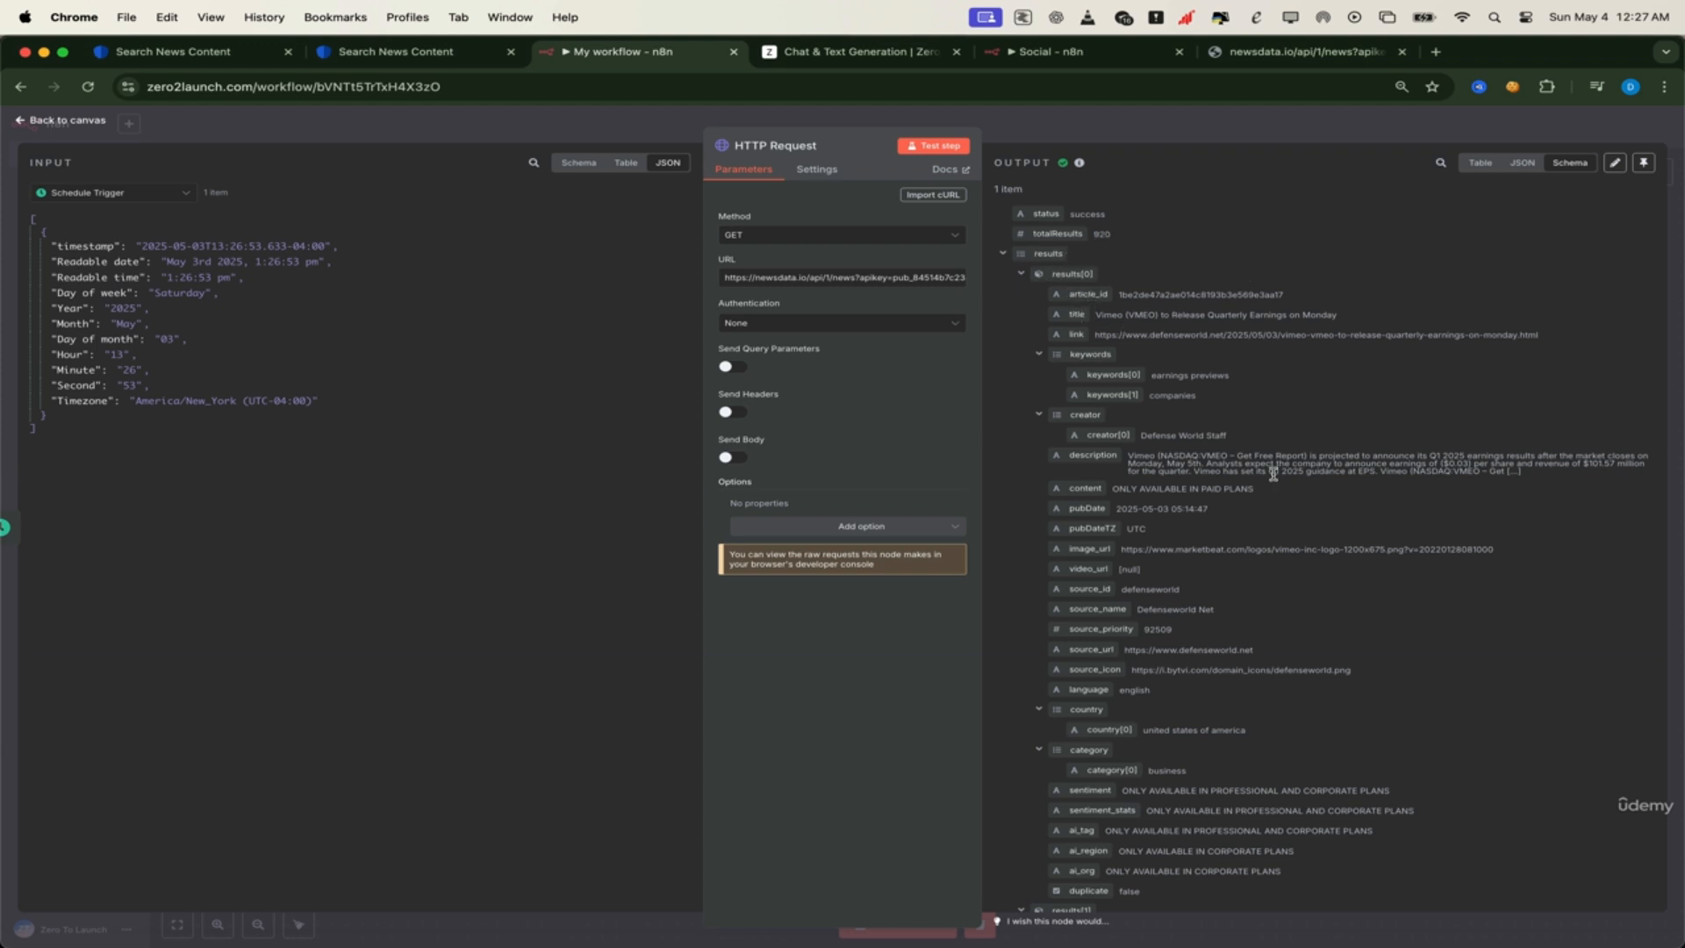
pyautogui.click(68, 123)
pyautogui.hscroll(3, 1219, 503)
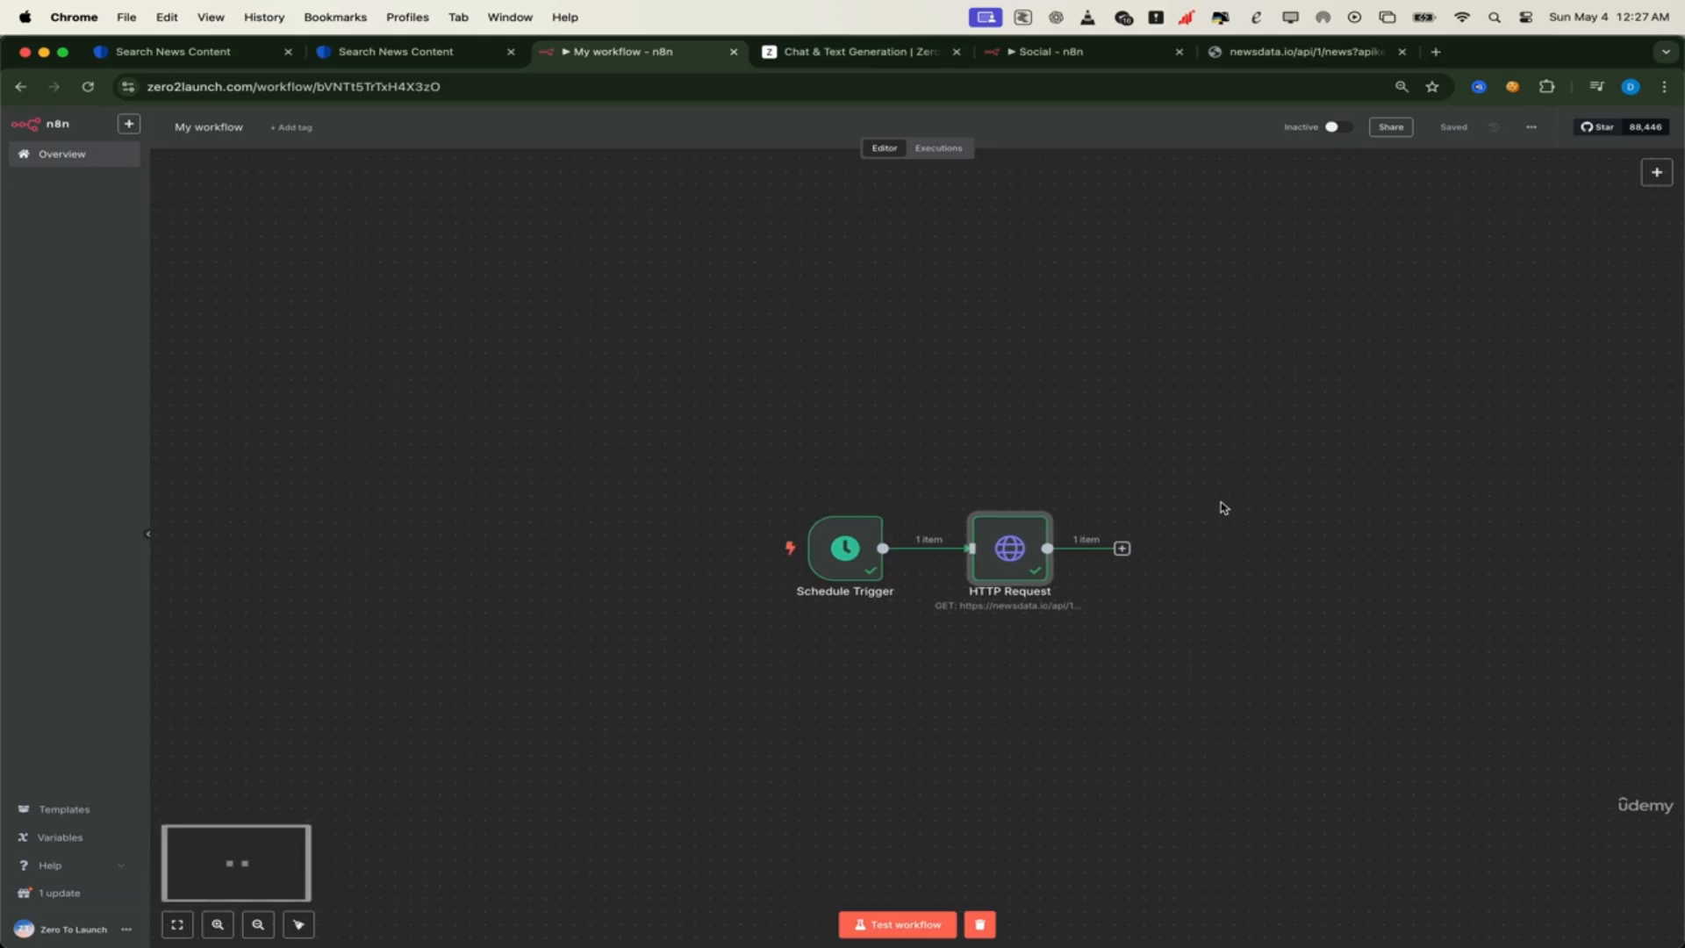
pyautogui.hscroll(5, 1236, 573)
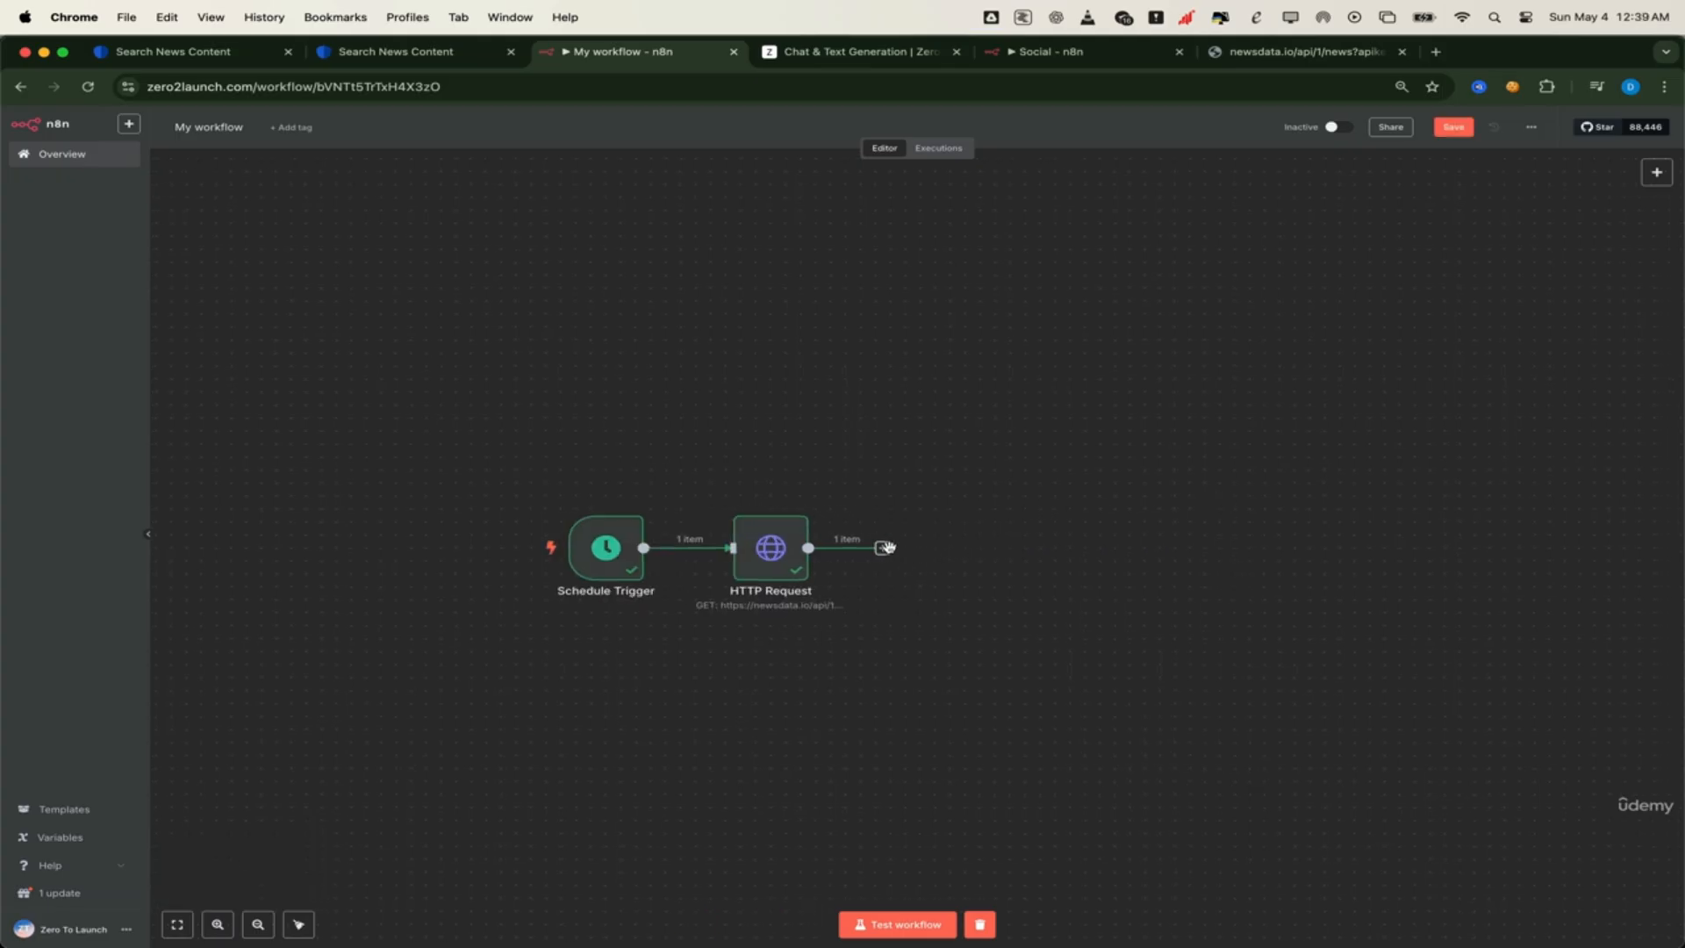
# Add an Edit Fields node setting Object field 'article' to {{ $json.results[0] }}
pyautogui.click(883, 548)
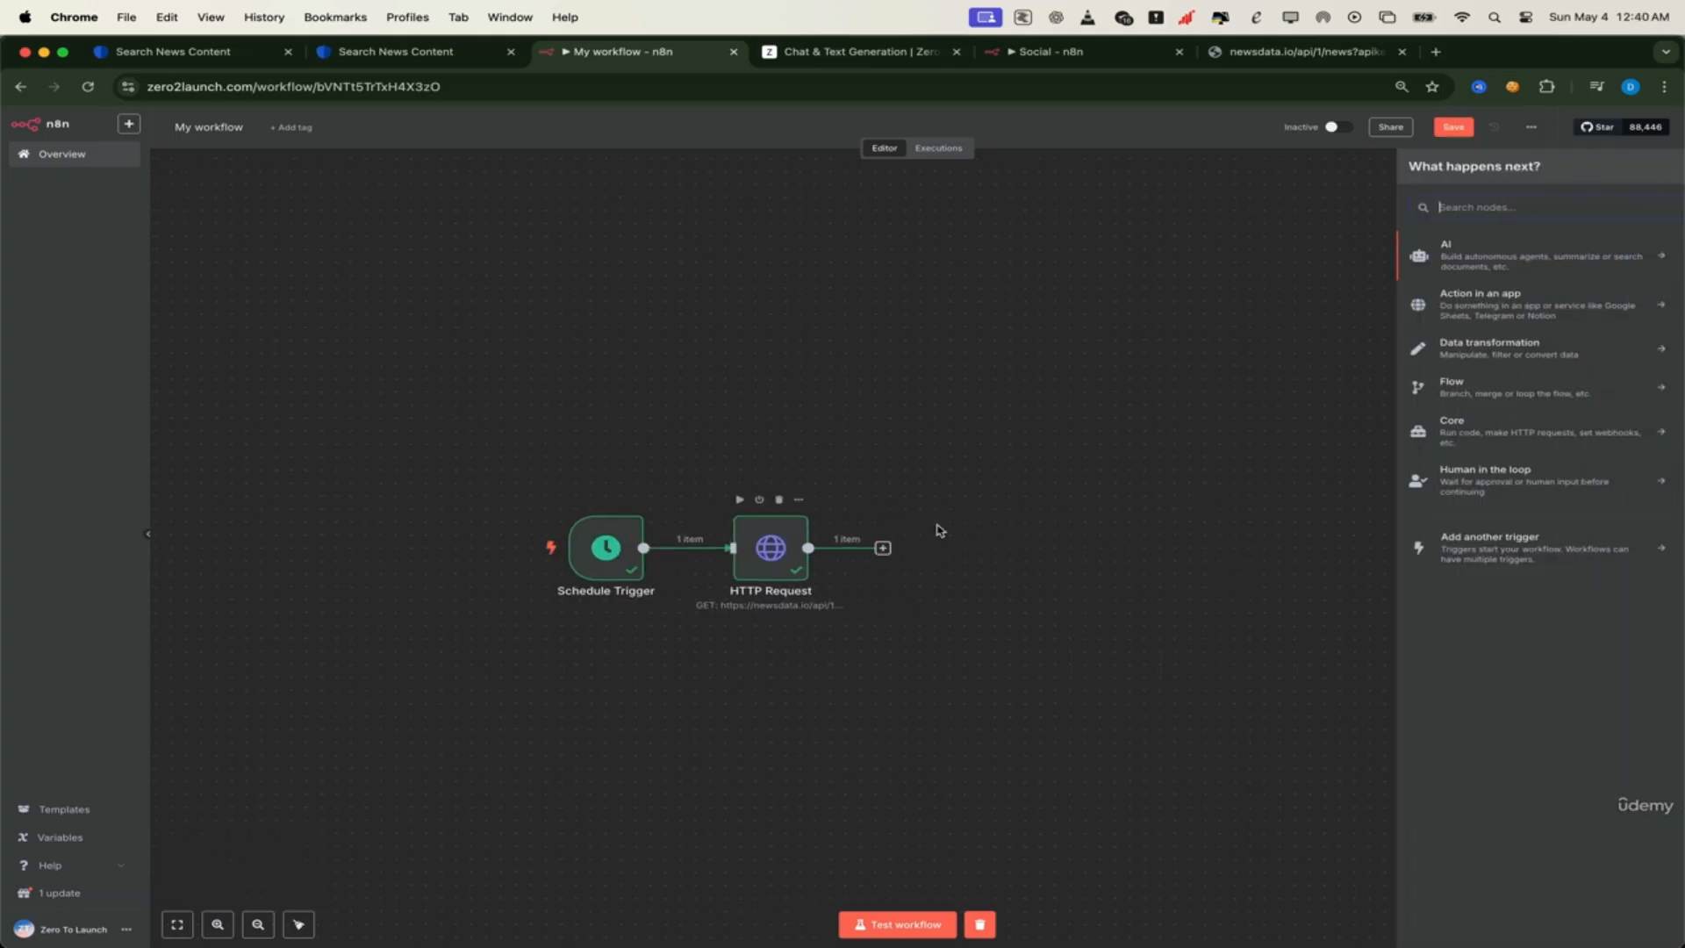
pyautogui.write('edi')
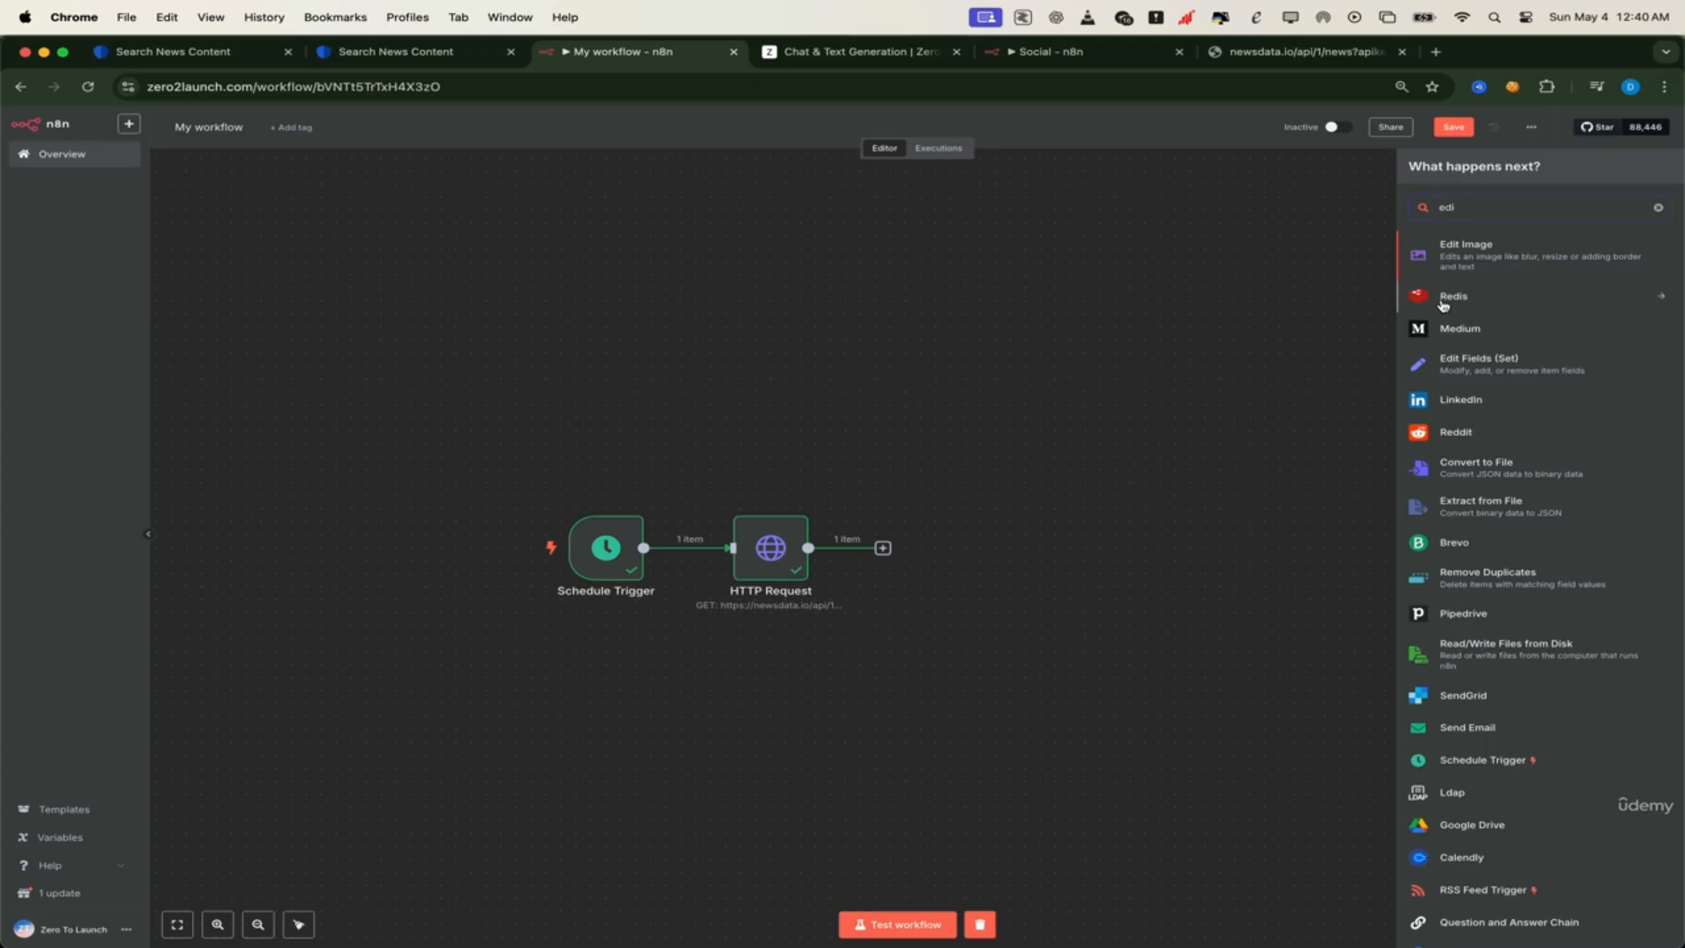
pyautogui.click(1450, 364)
pyautogui.click(841, 368)
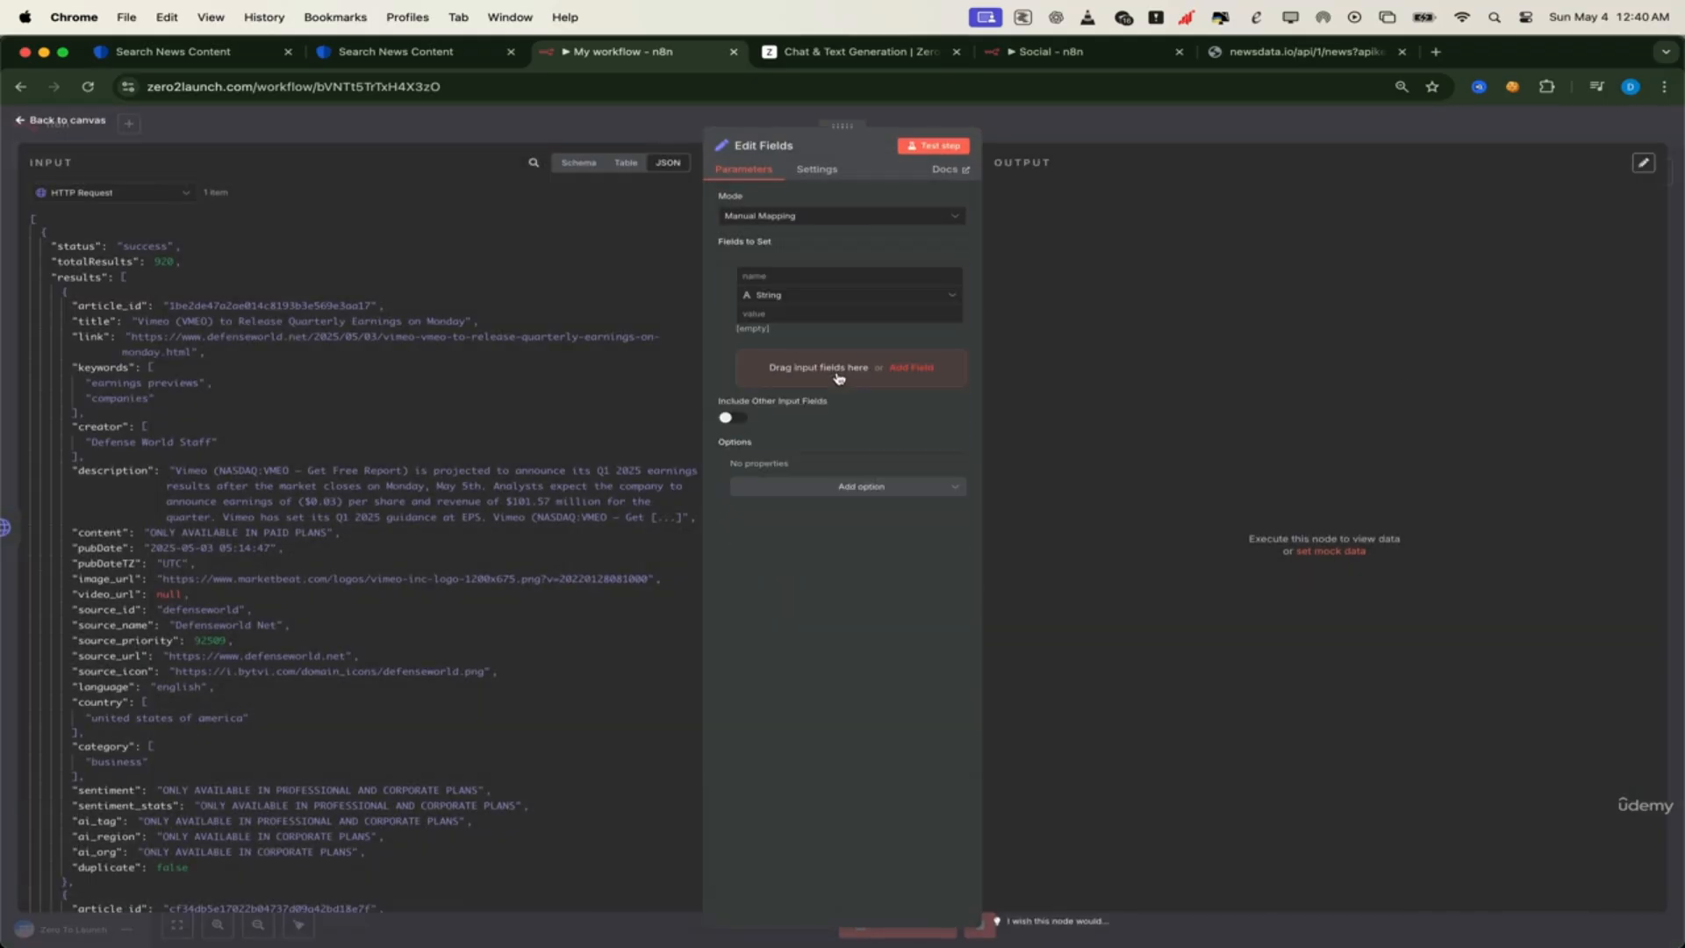
pyautogui.click(798, 276)
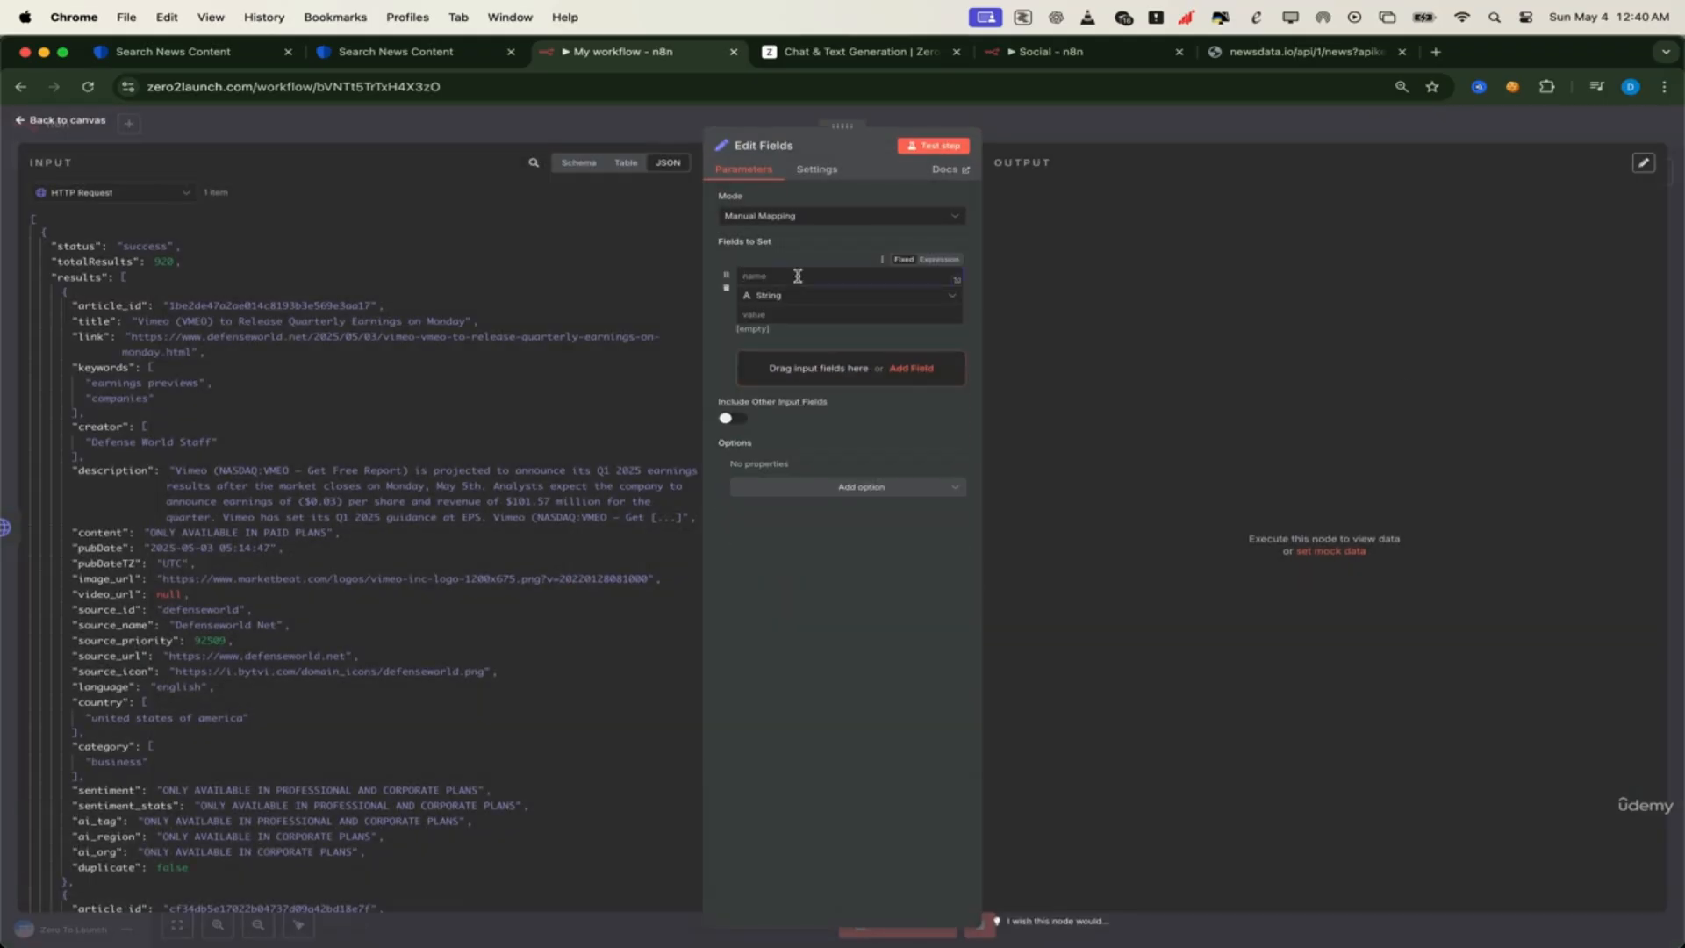
pyautogui.write('article')
pyautogui.click(793, 301)
pyautogui.click(781, 416)
pyautogui.moveTo(77, 278); pyautogui.dragTo(794, 323)
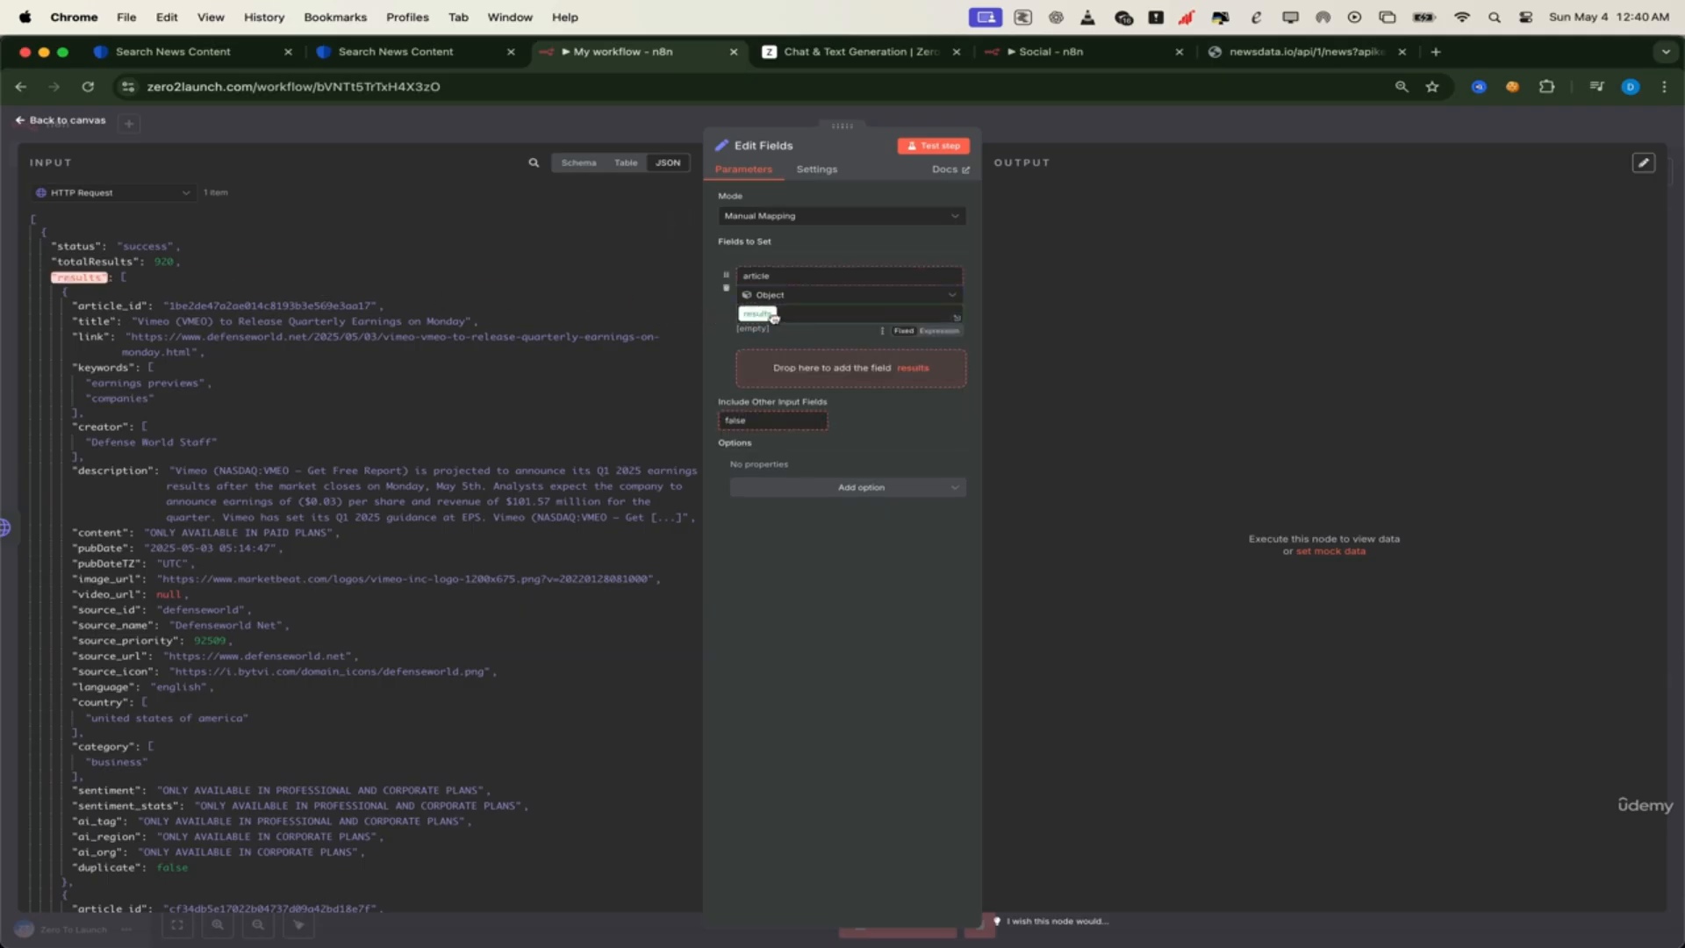
pyautogui.click(868, 316)
pyautogui.write('[0]')
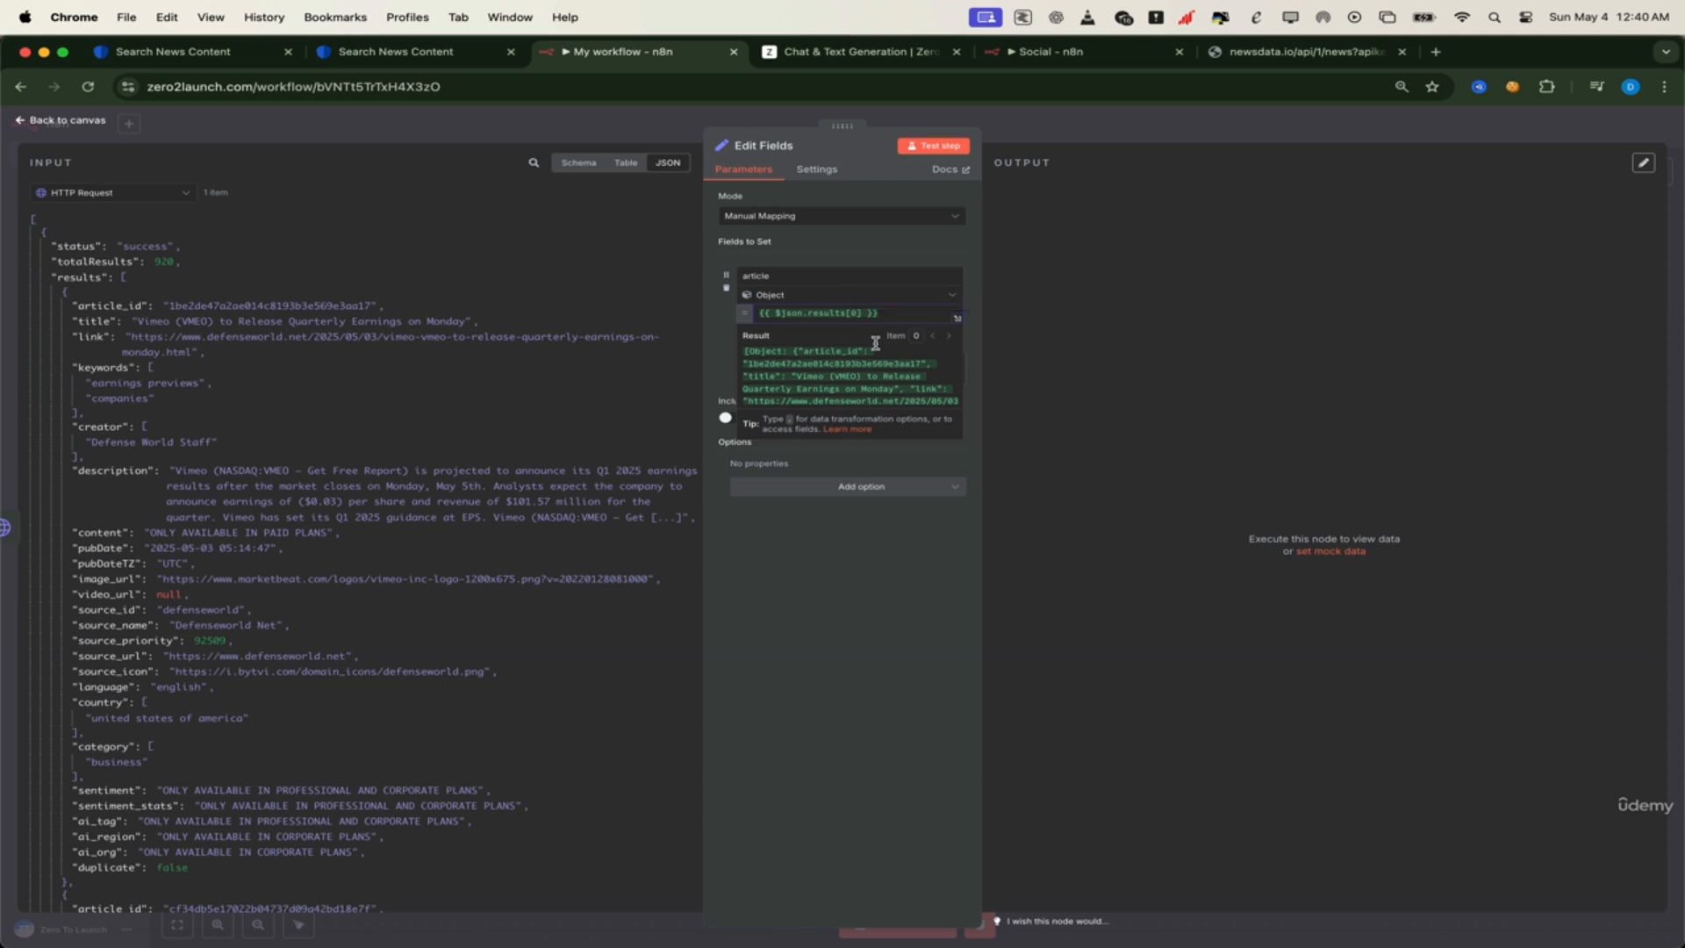
# Test the Edit Fields step and confirm the article key appears in the output
pyautogui.click(935, 143)
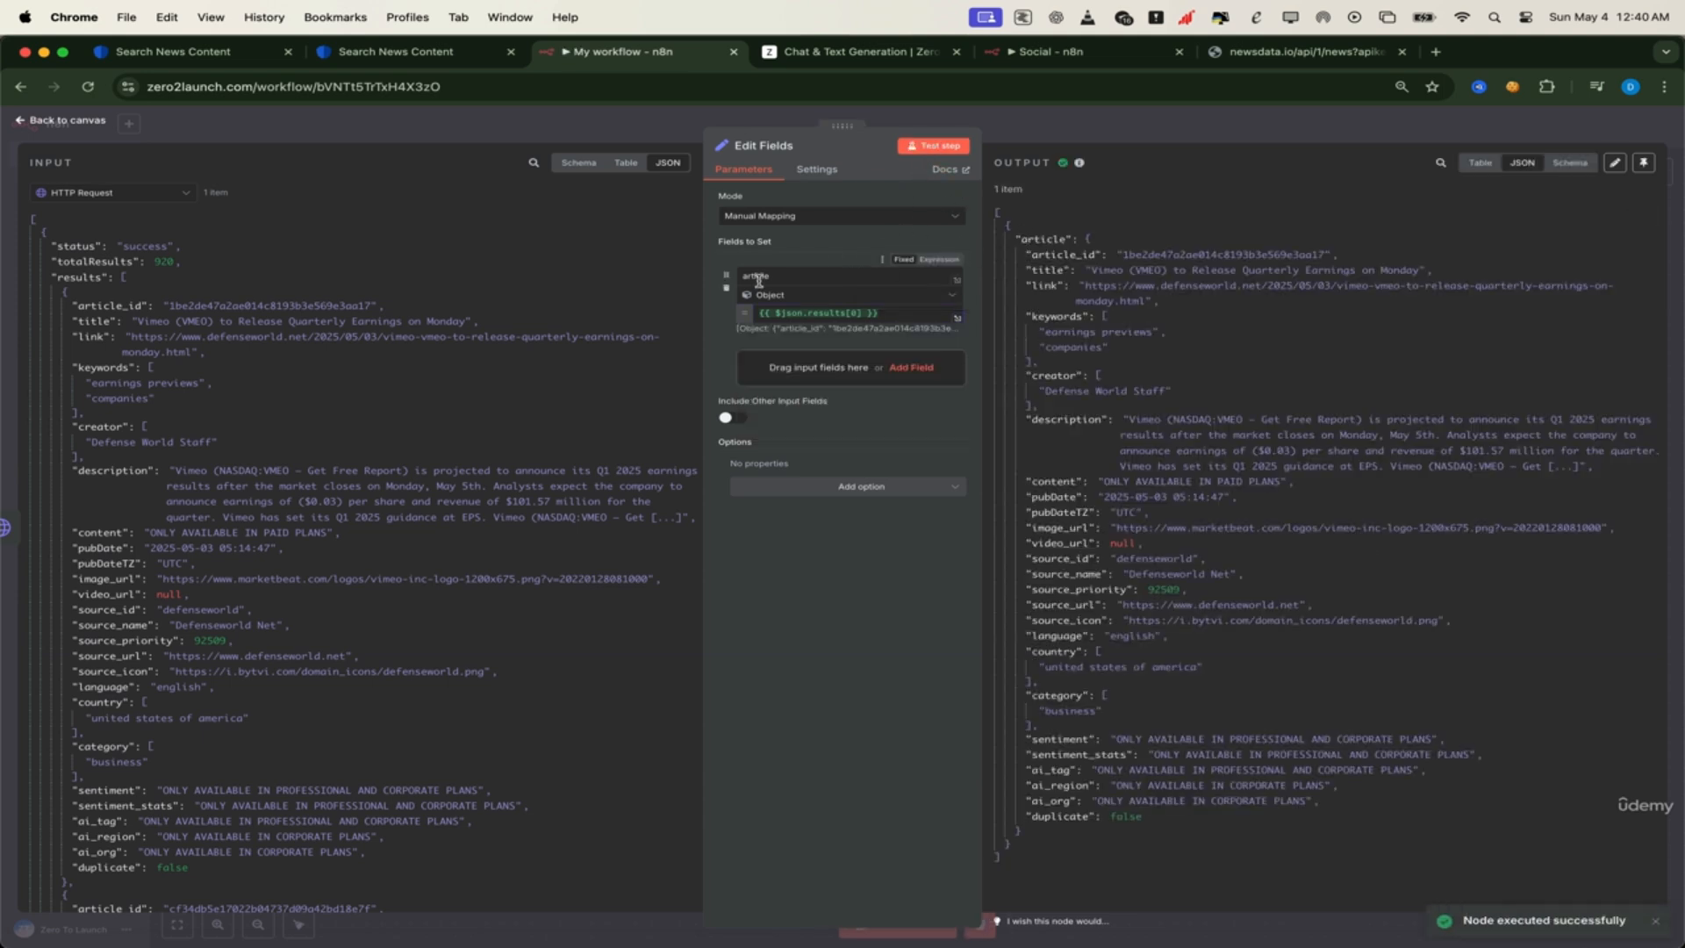
pyautogui.doubleClick(1043, 239)
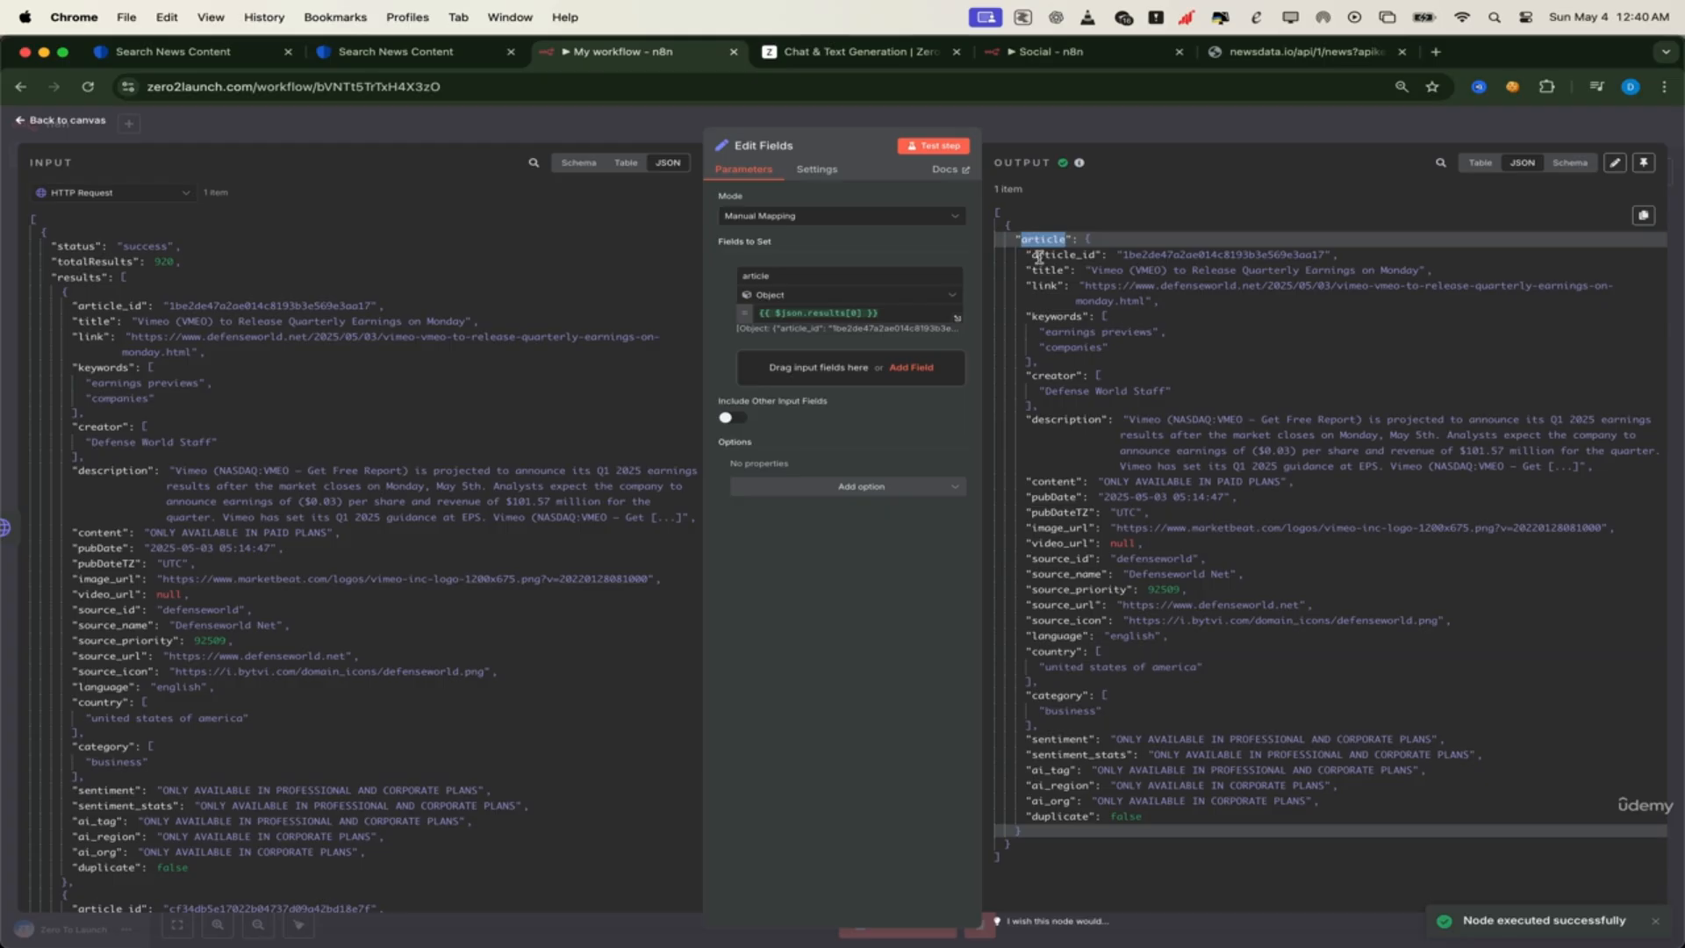
pyautogui.click(205, 305)
pyautogui.click(51, 123)
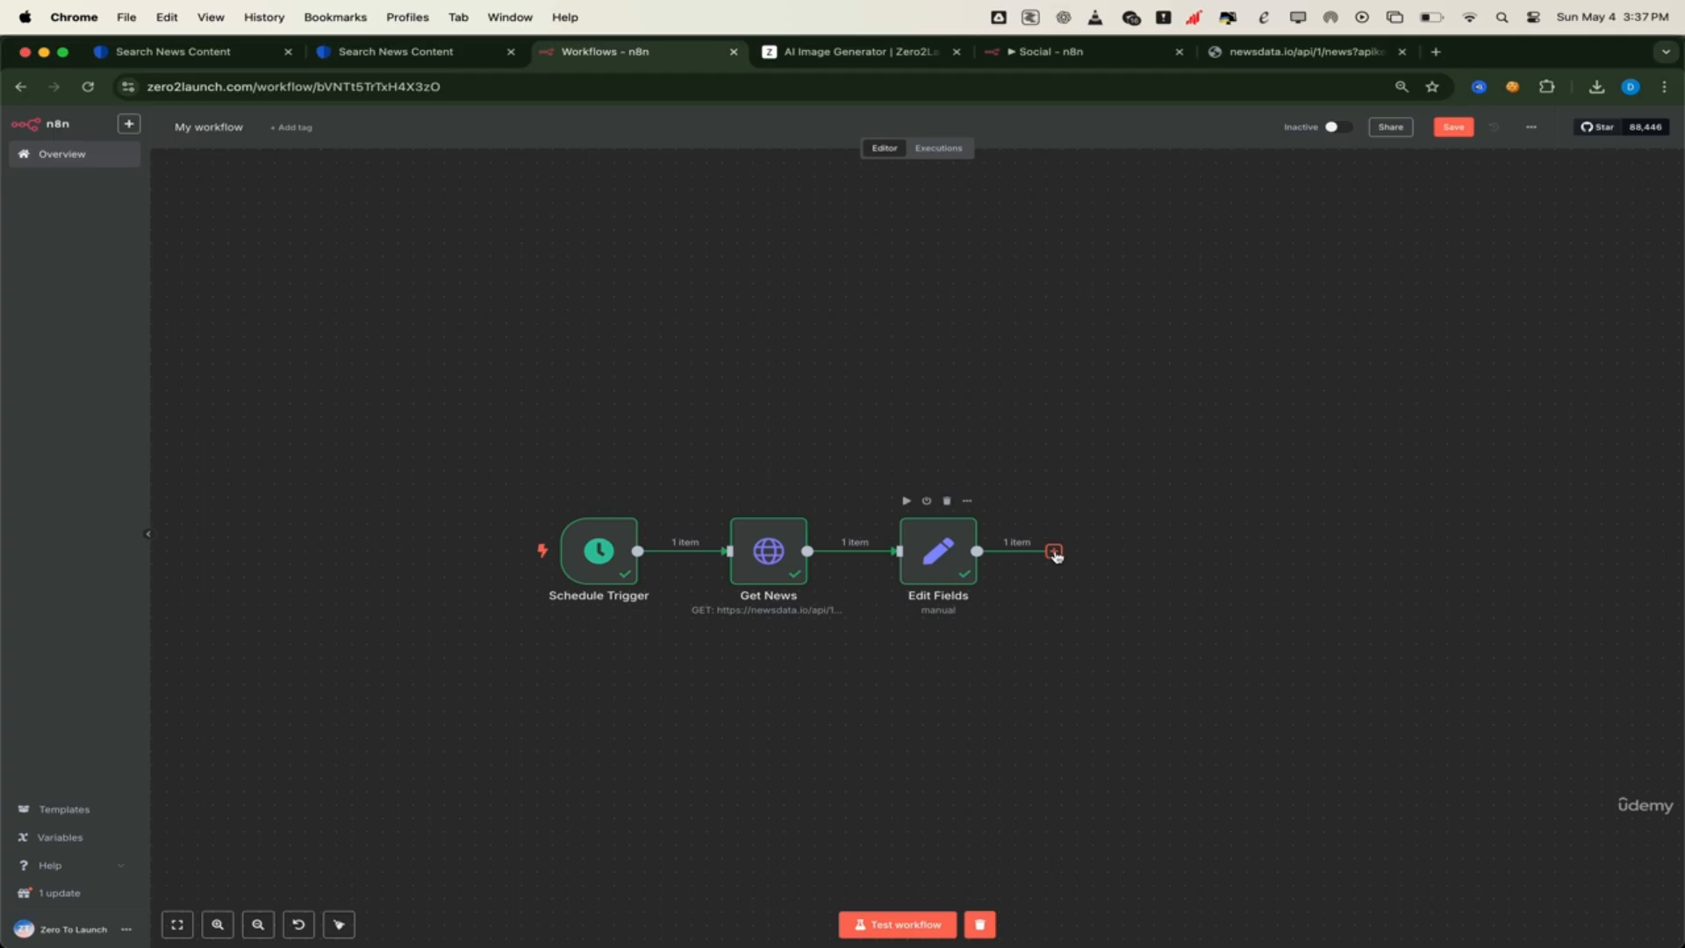
# Add an AI Agent node after Edit Fields
pyautogui.click(1053, 551)
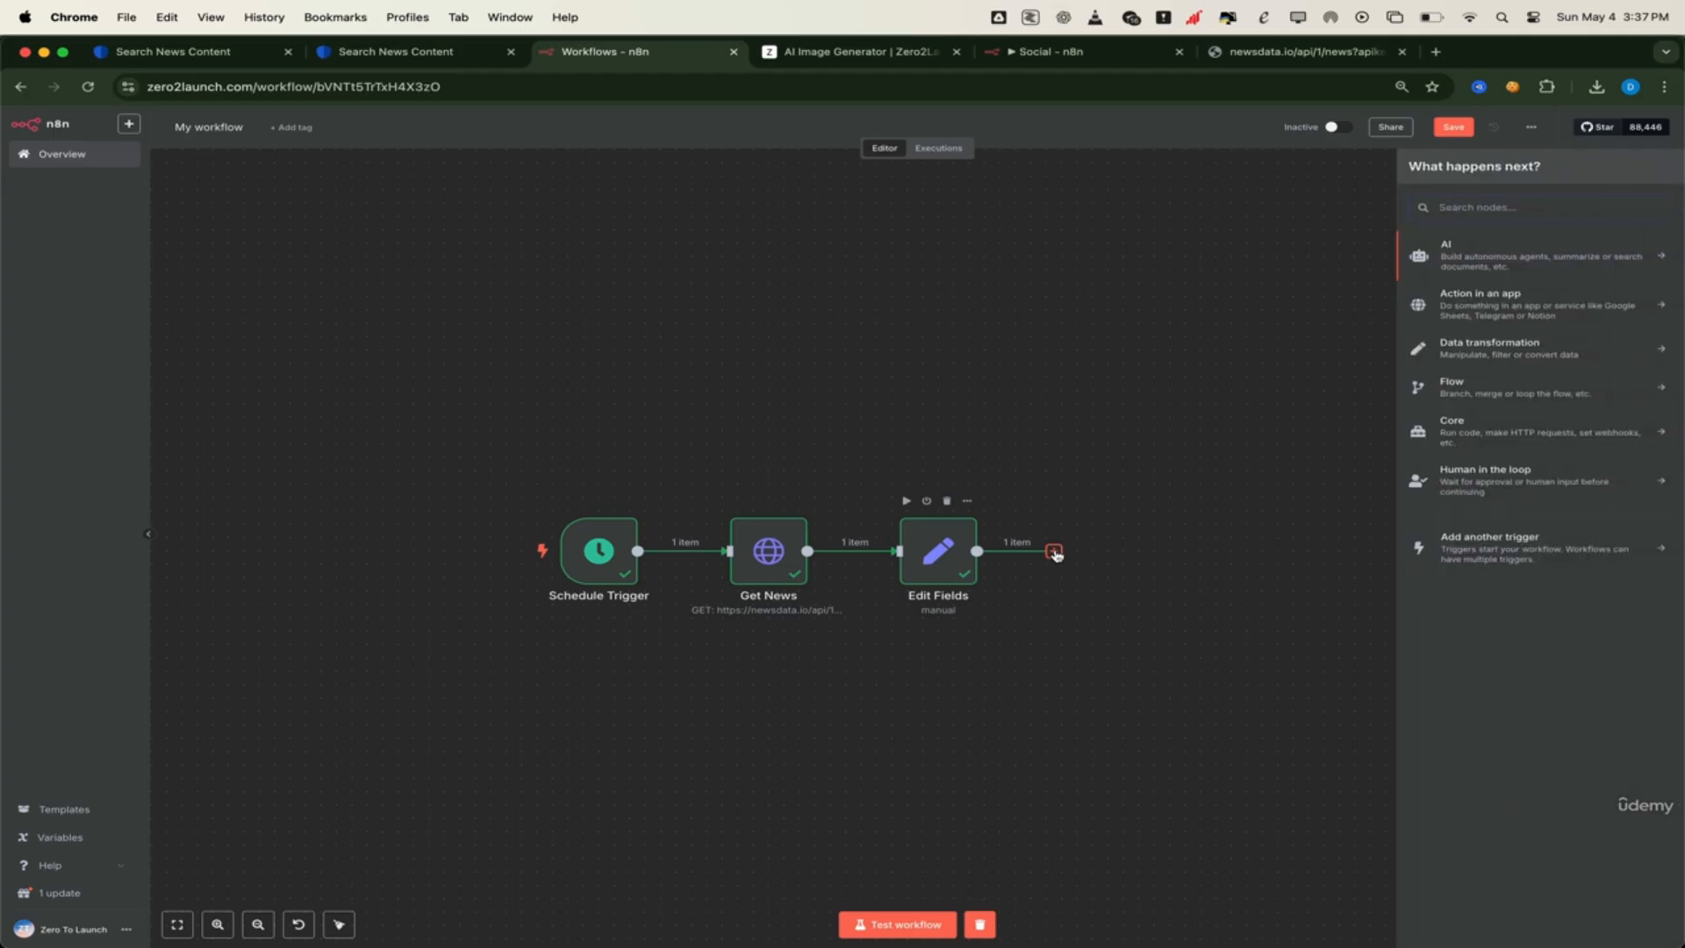
pyautogui.write('aiag')
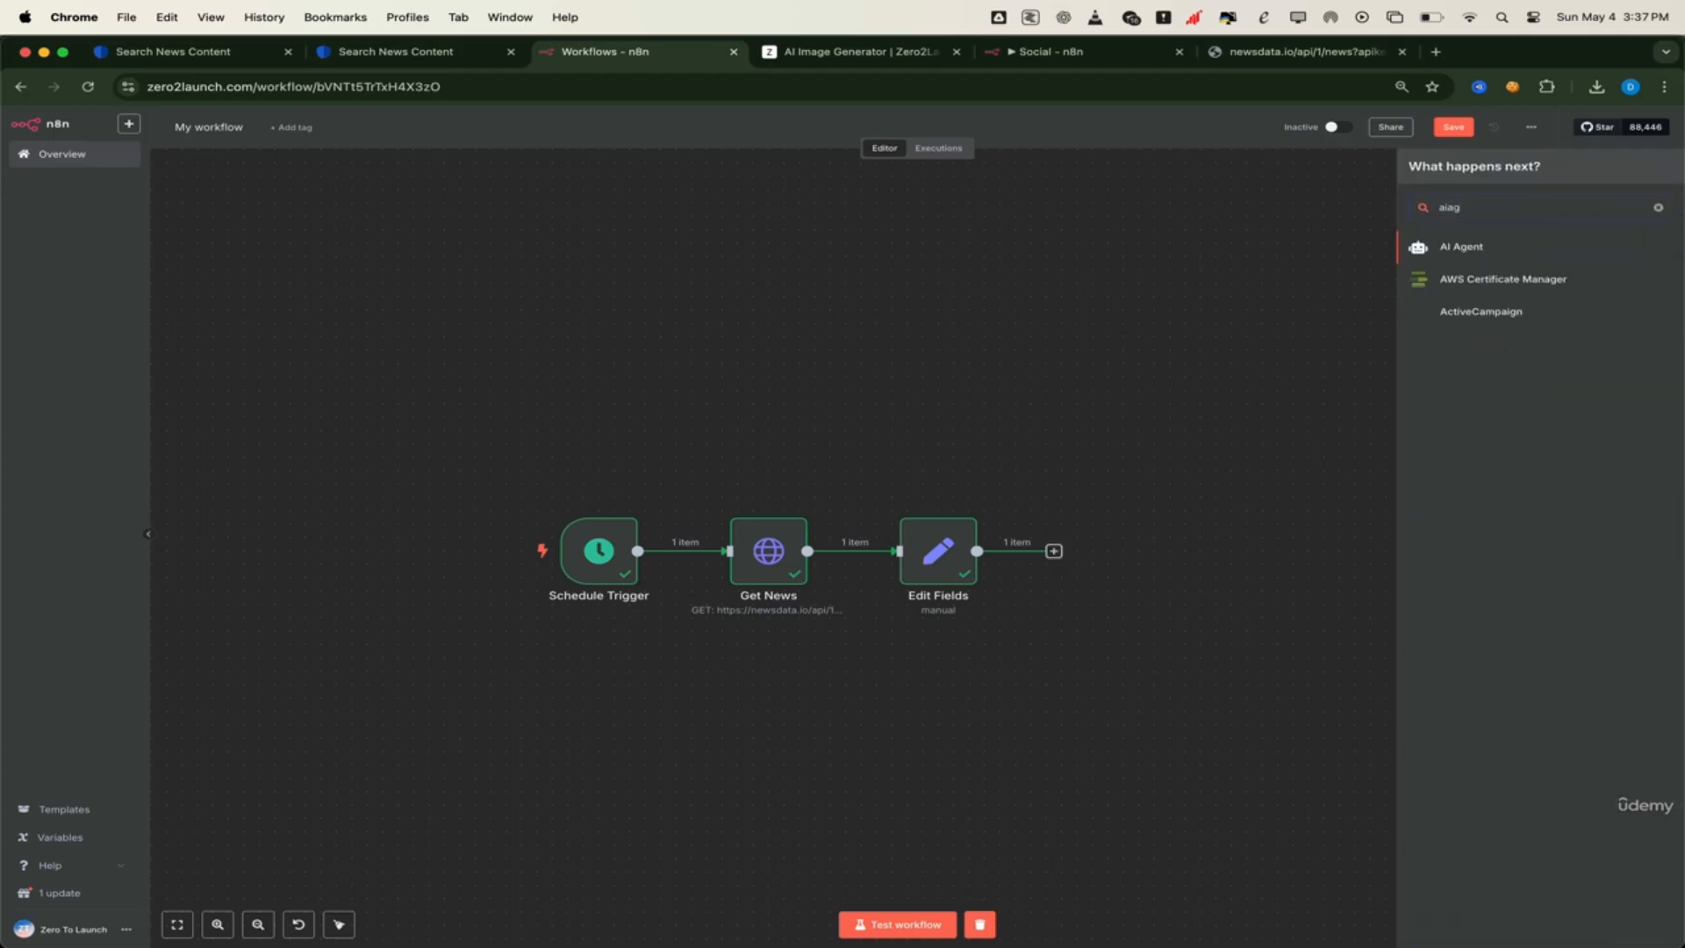
pyautogui.click(1465, 250)
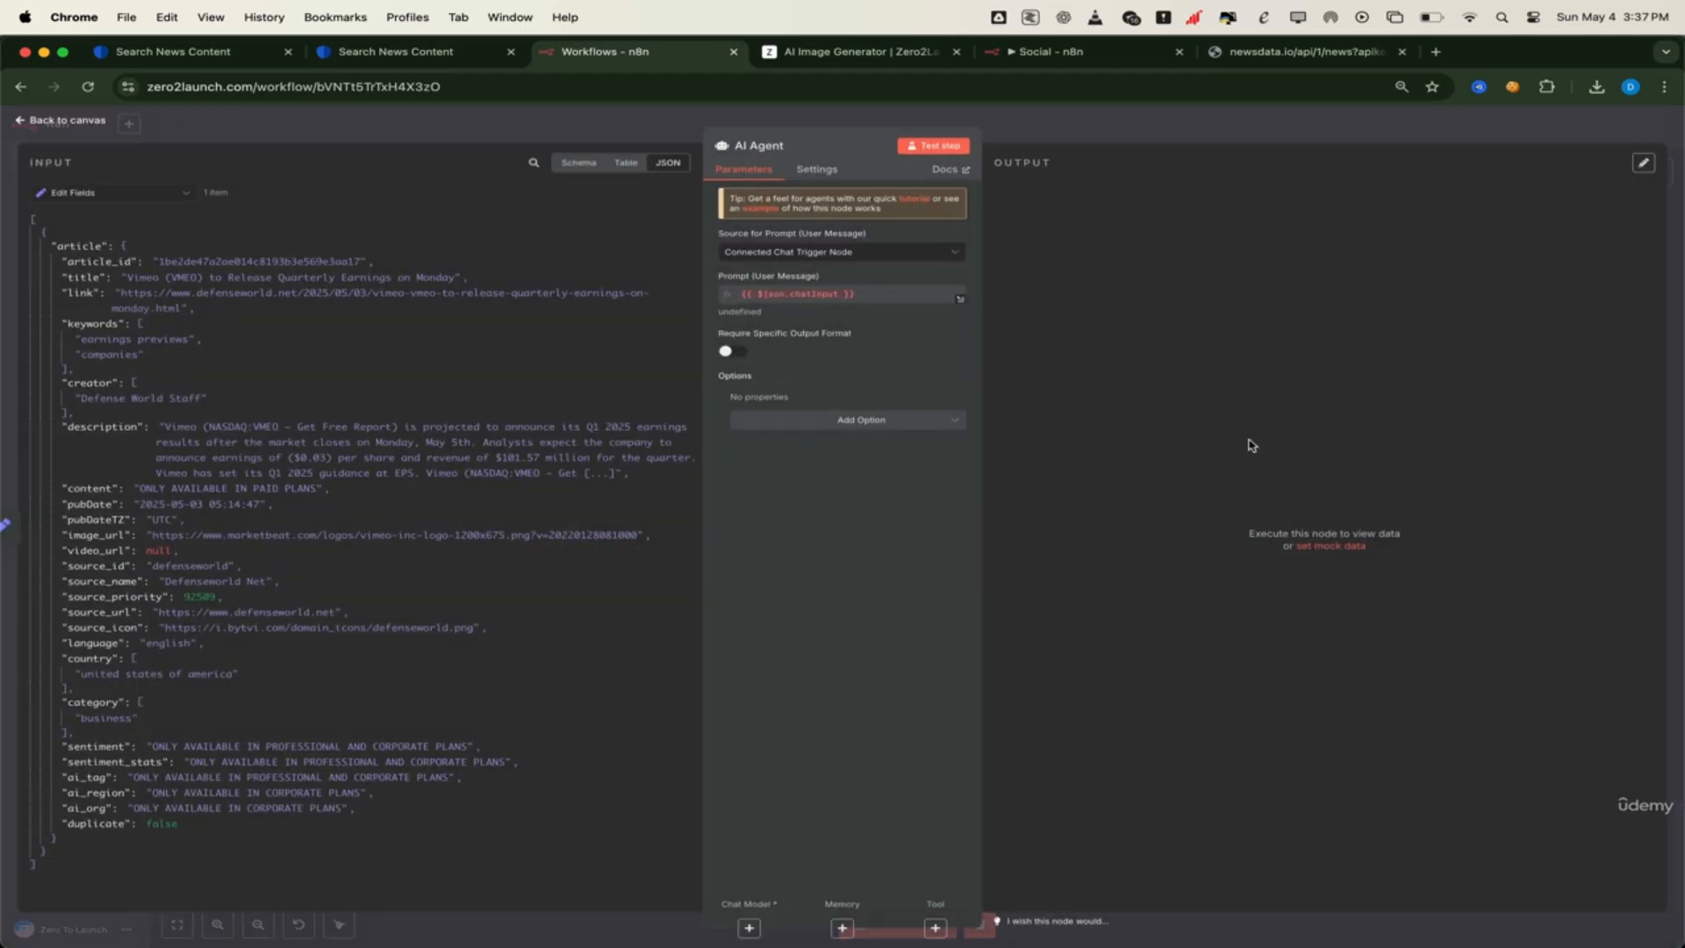
pyautogui.click(52, 120)
# Attach an OpenAI Chat Model to the AI Agent and place it beneath
pyautogui.click(1109, 629)
pyautogui.write('op')
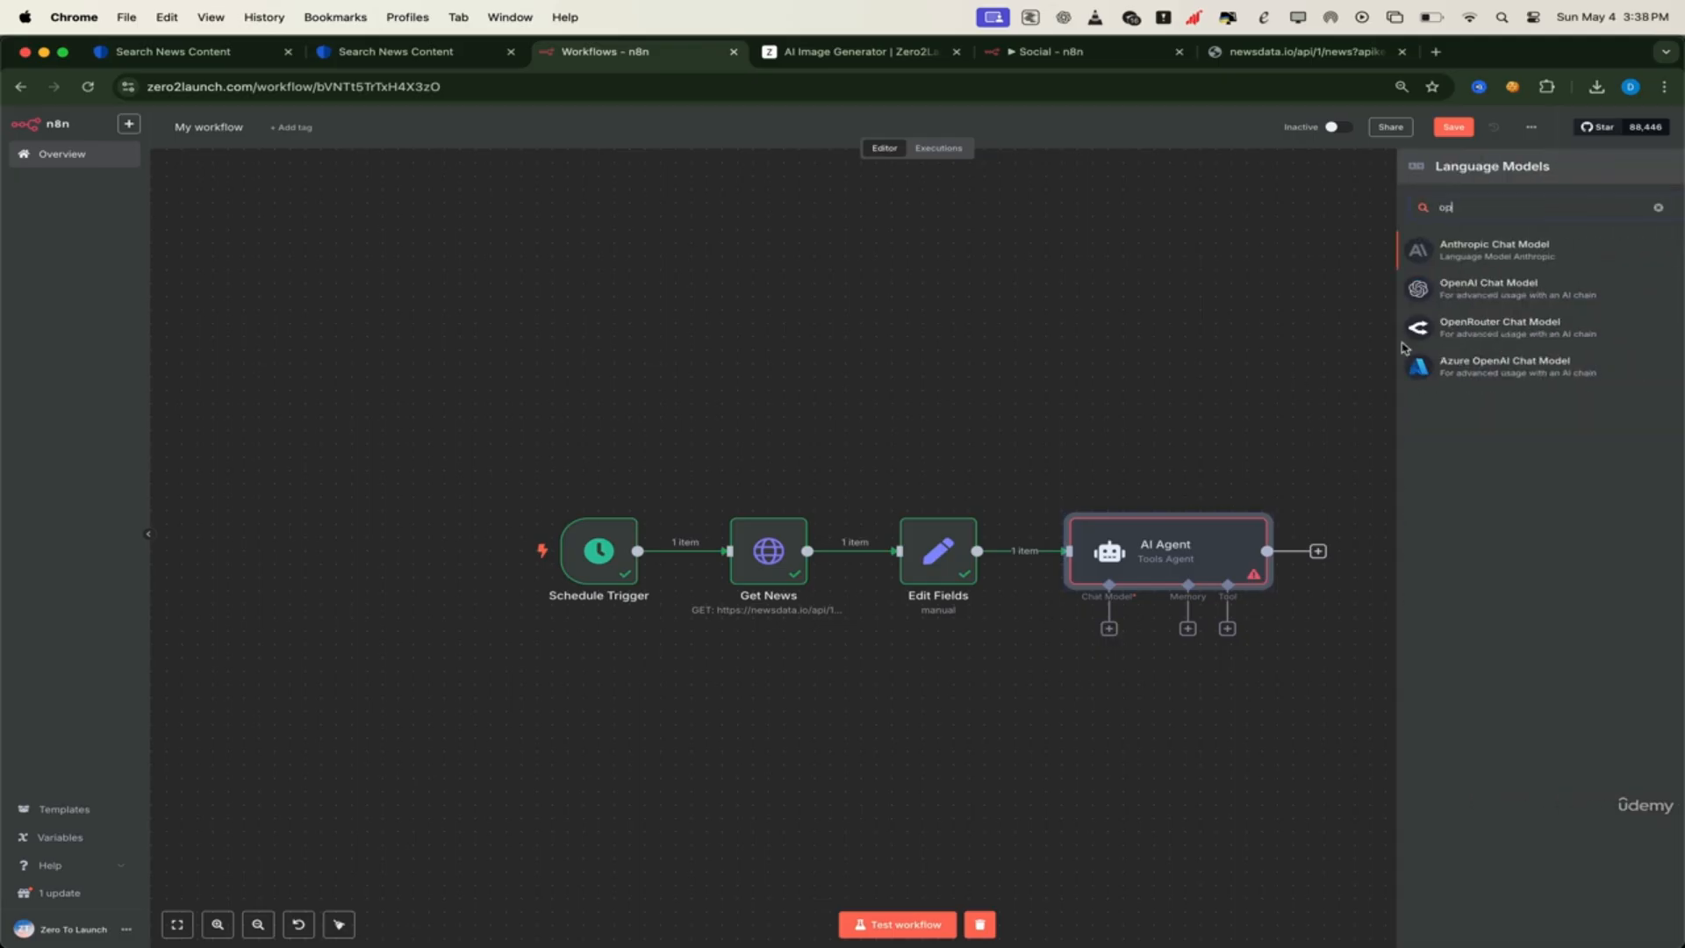
pyautogui.click(1492, 290)
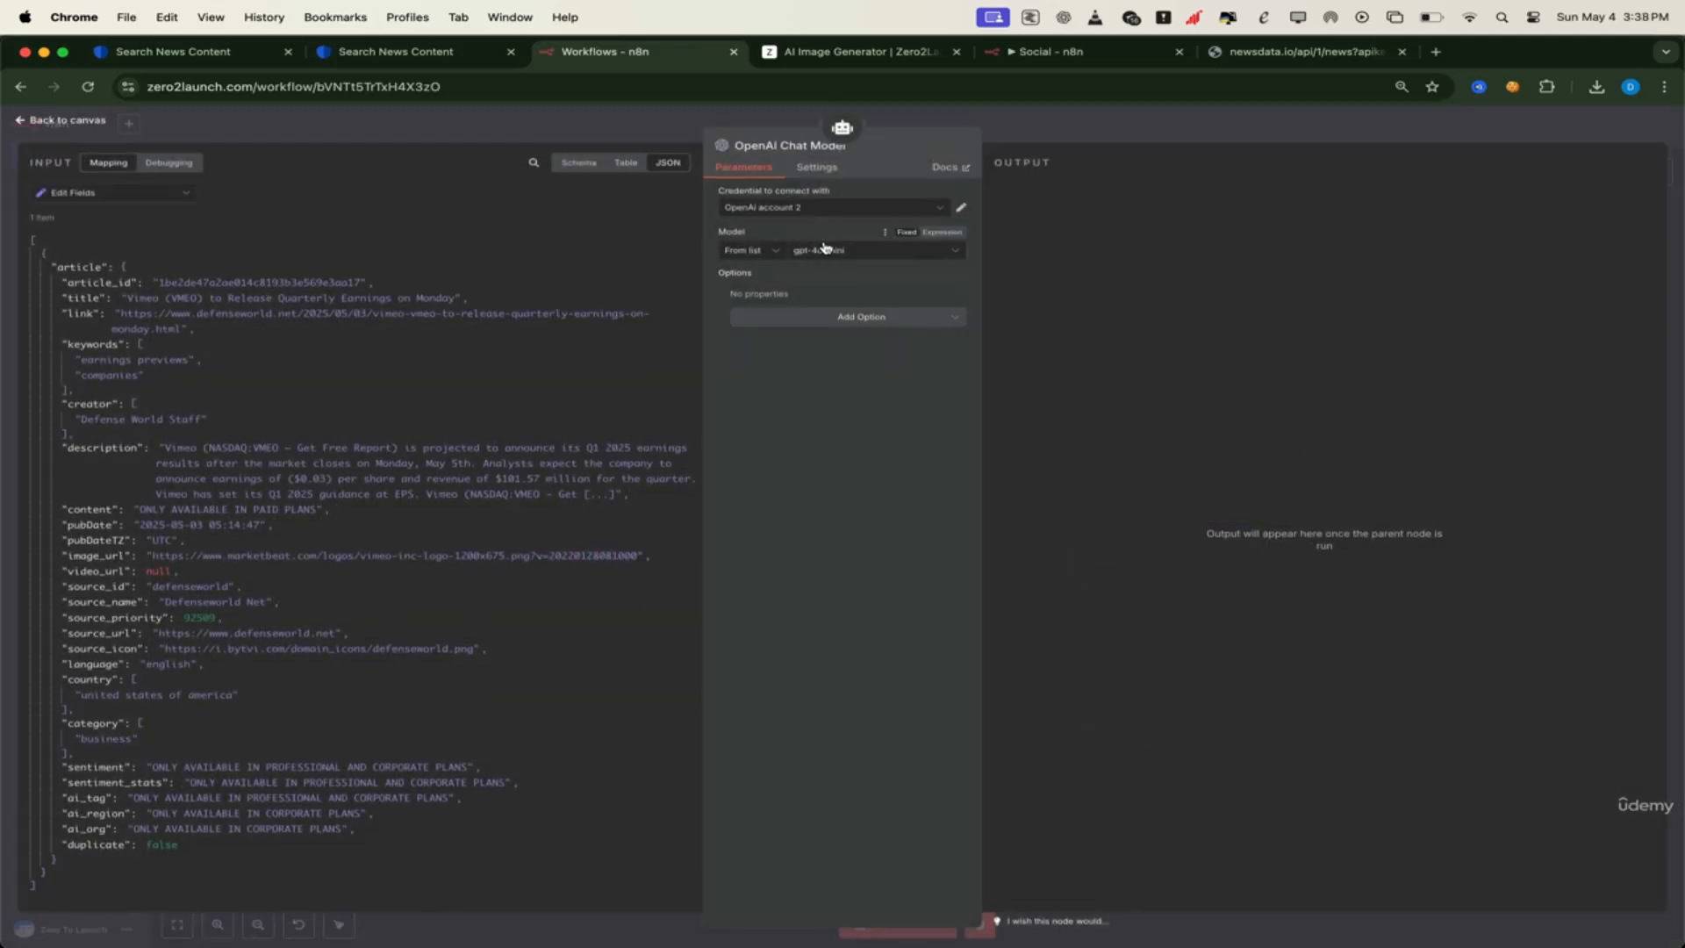
pyautogui.click(68, 120)
pyautogui.moveTo(1112, 672); pyautogui.dragTo(1060, 674)
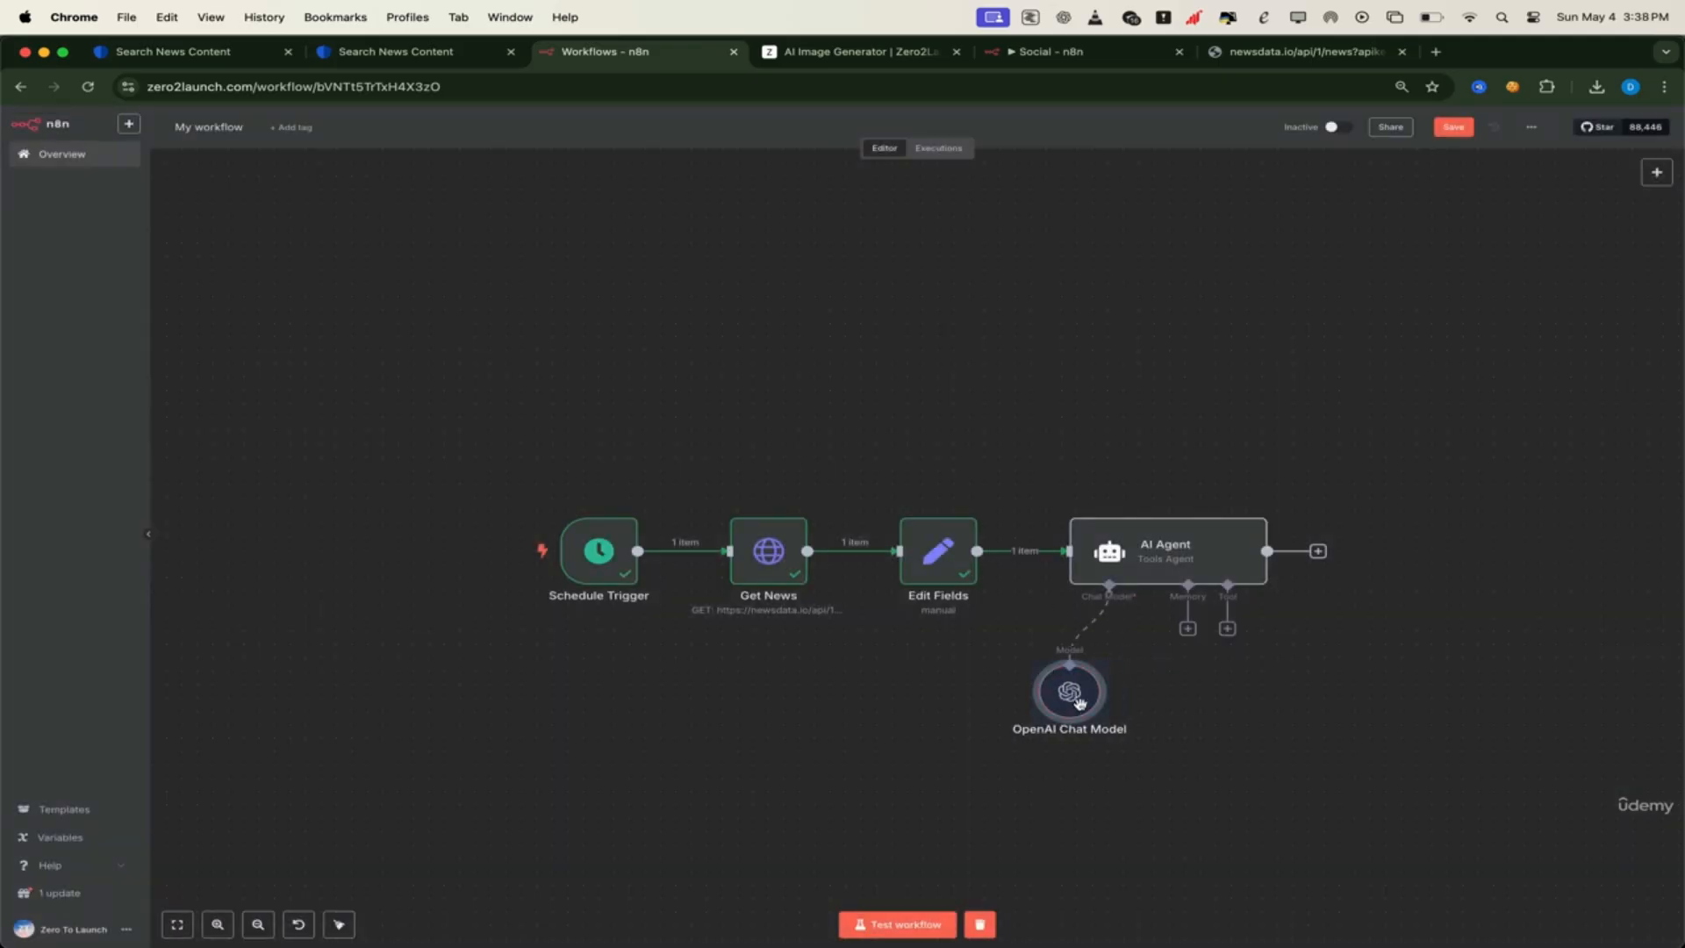
# Set the agent's prompt source to Define below and add a System Message option
pyautogui.doubleClick(1162, 566)
pyautogui.click(779, 254)
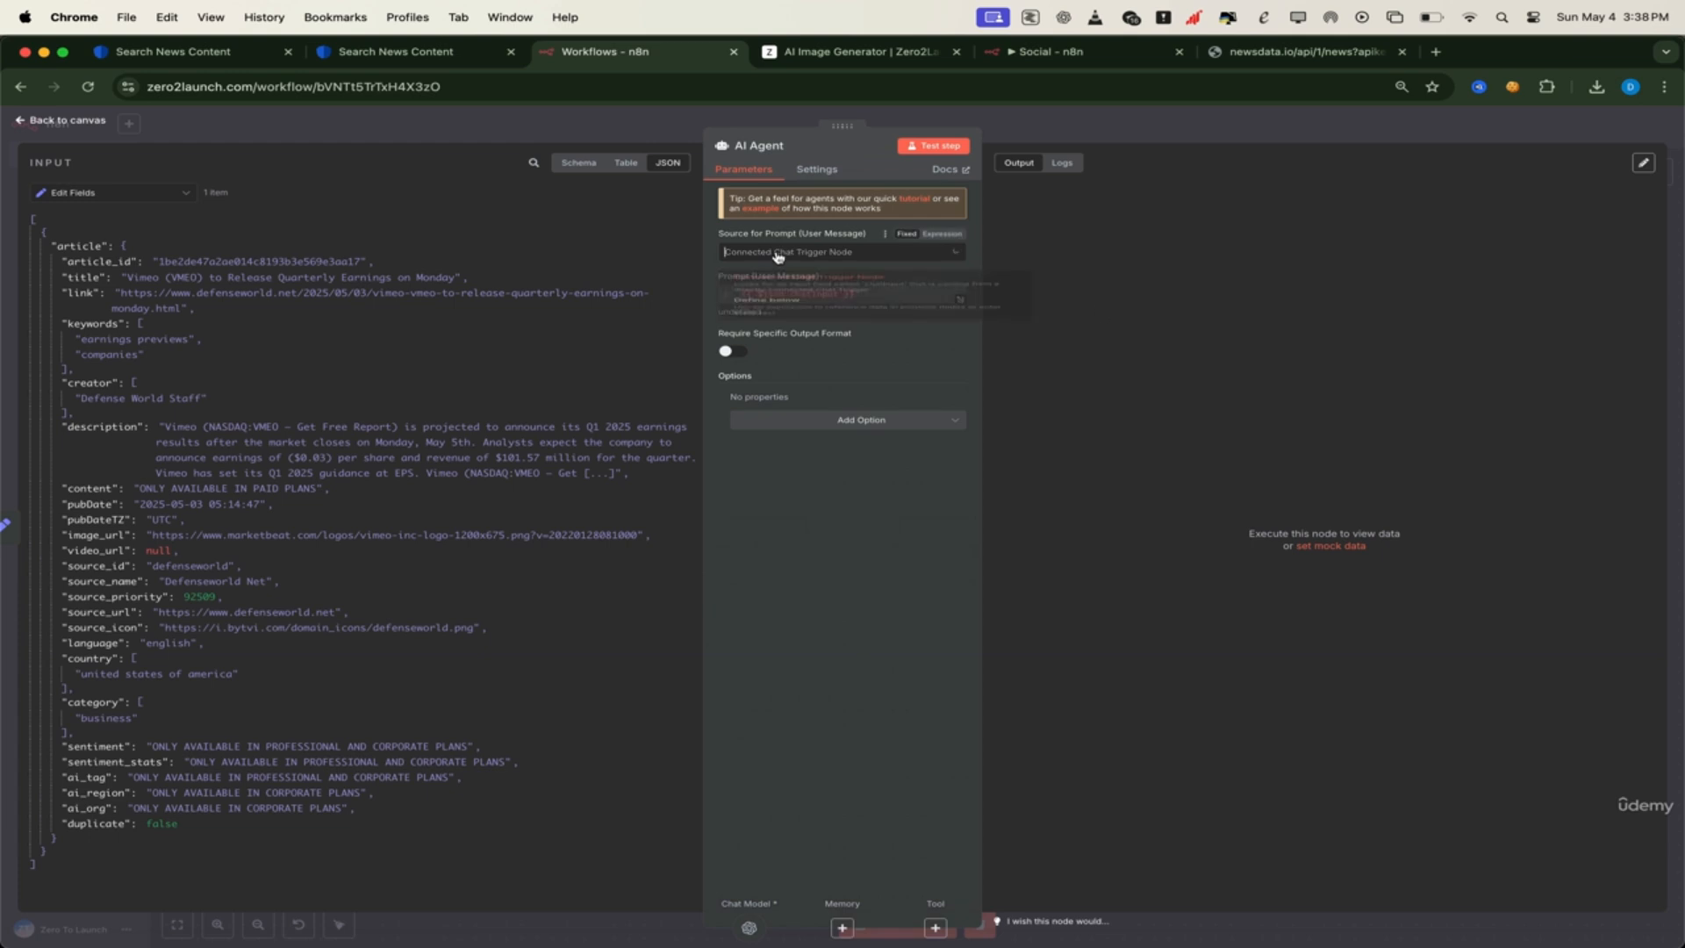
pyautogui.click(766, 327)
pyautogui.click(798, 421)
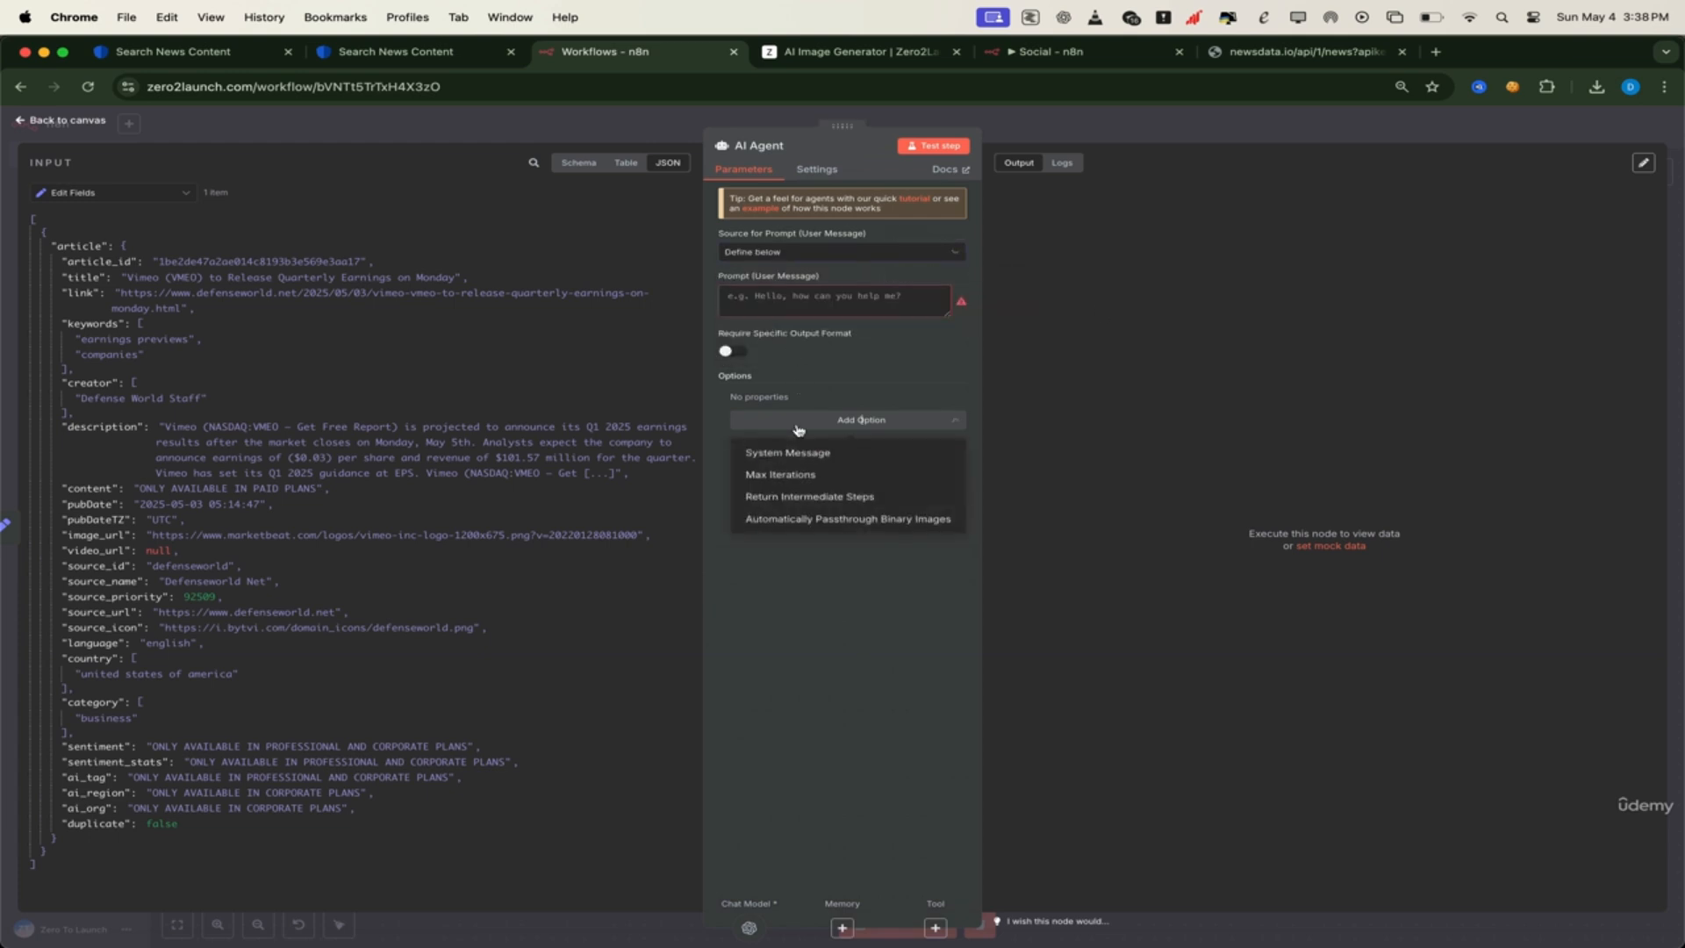
pyautogui.click(790, 448)
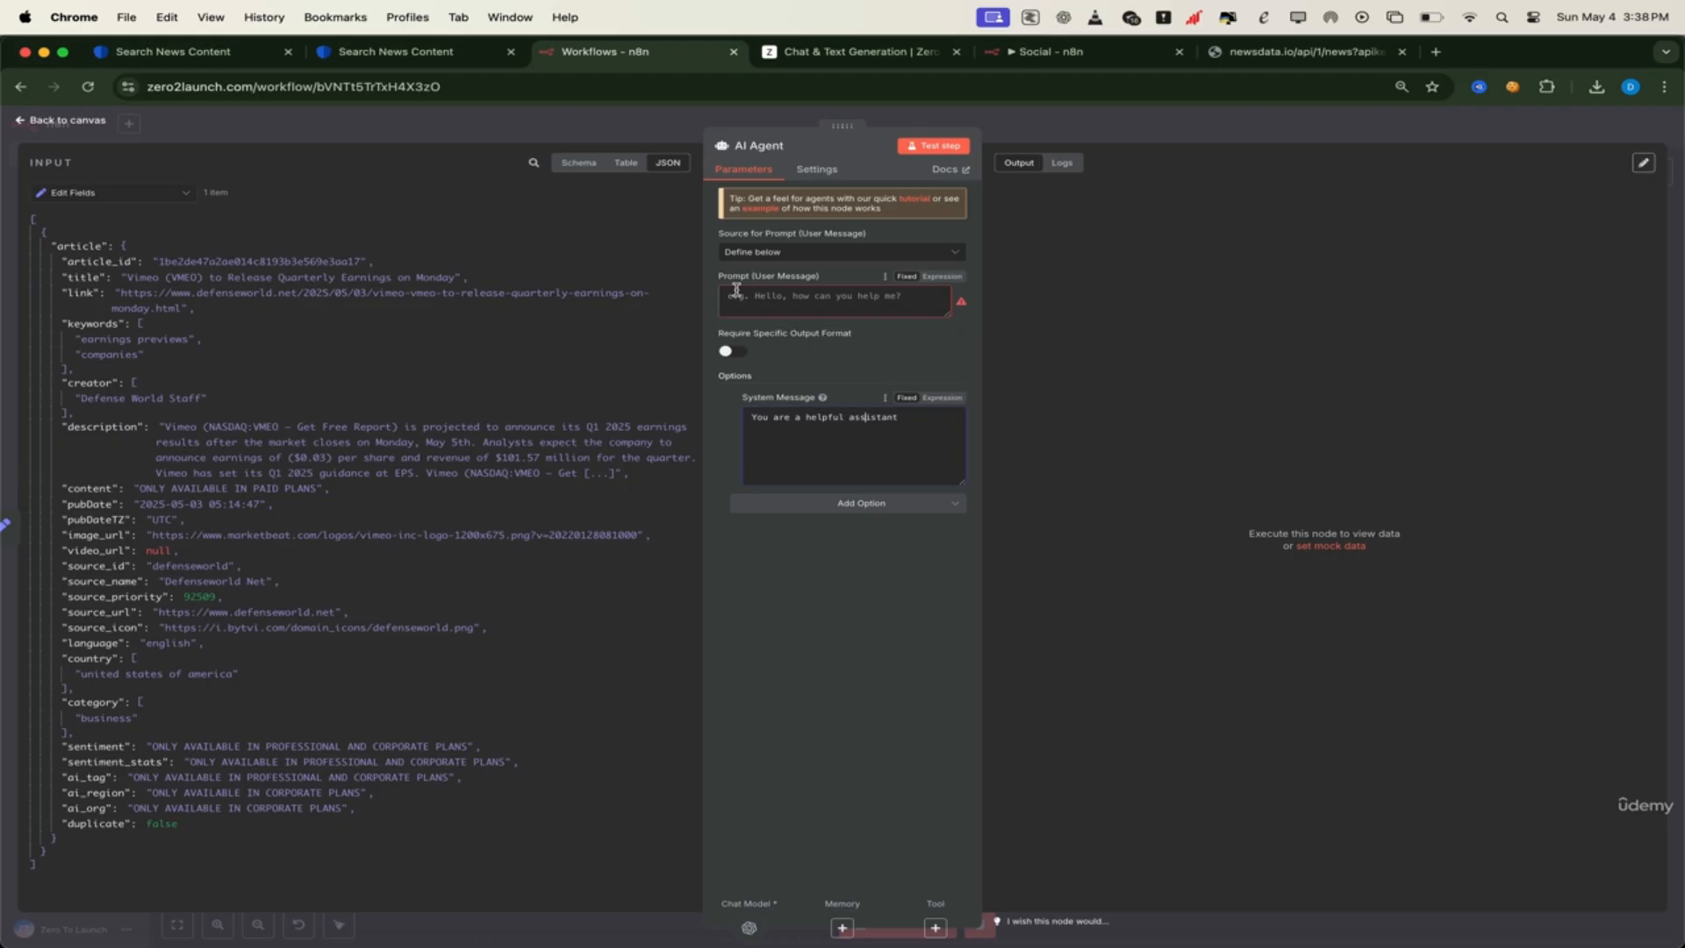
pyautogui.click(797, 52)
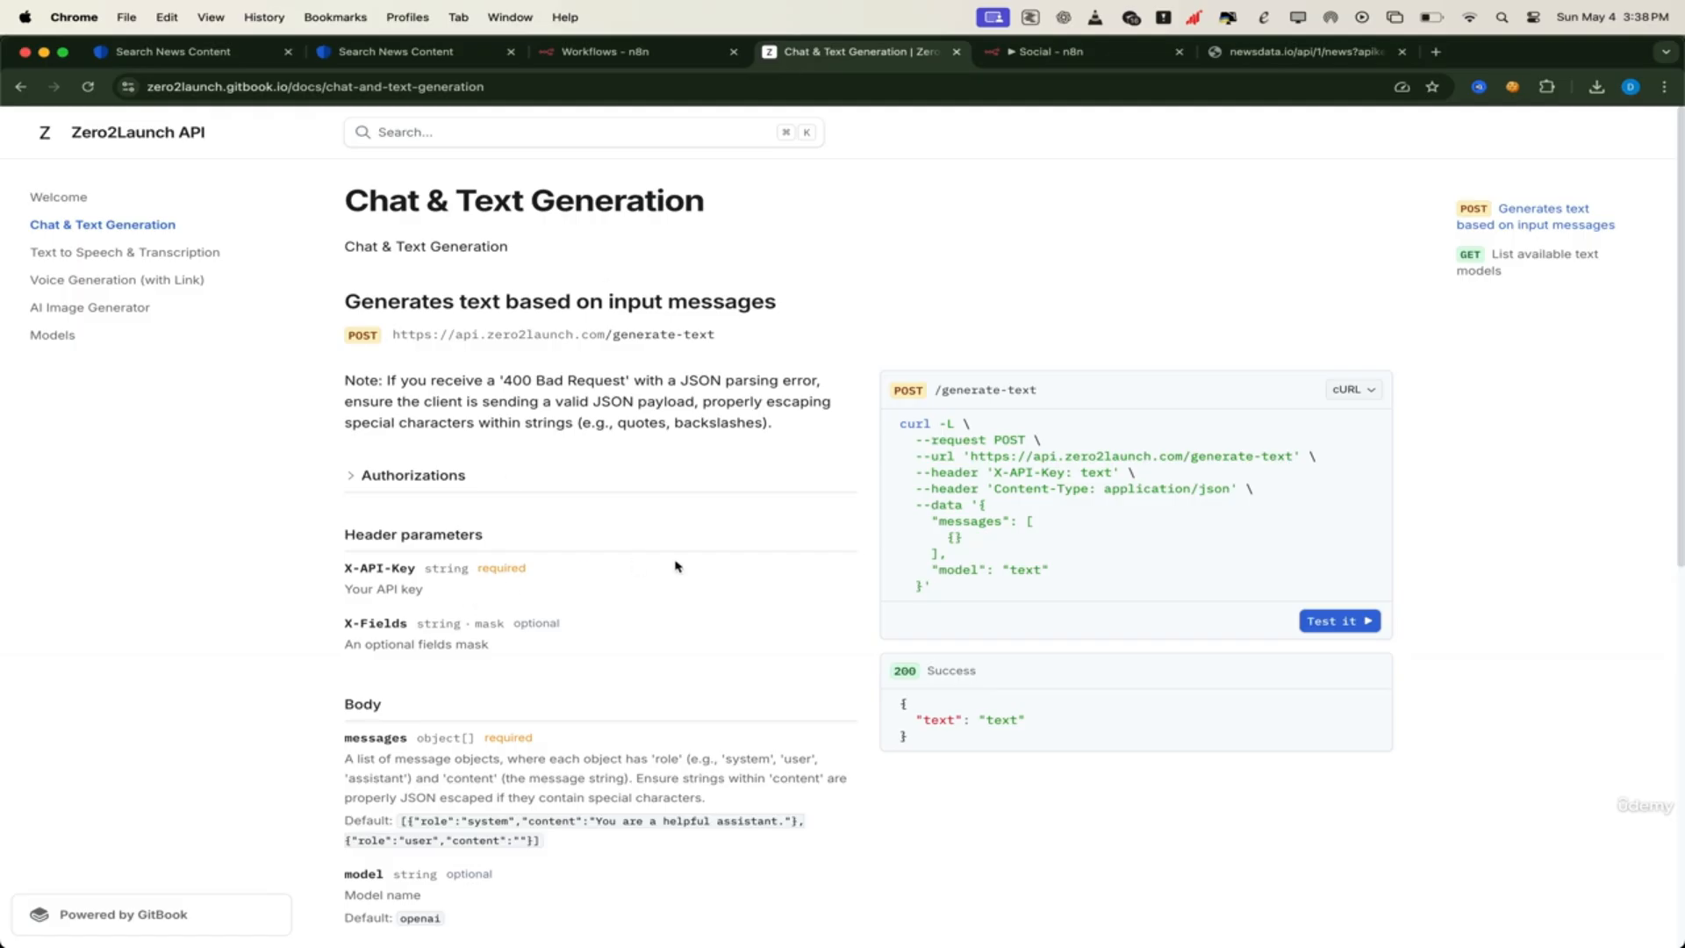
# Check the user role format in the docs' messages example, then return to n8n
pyautogui.scroll(-5, 732, 525)
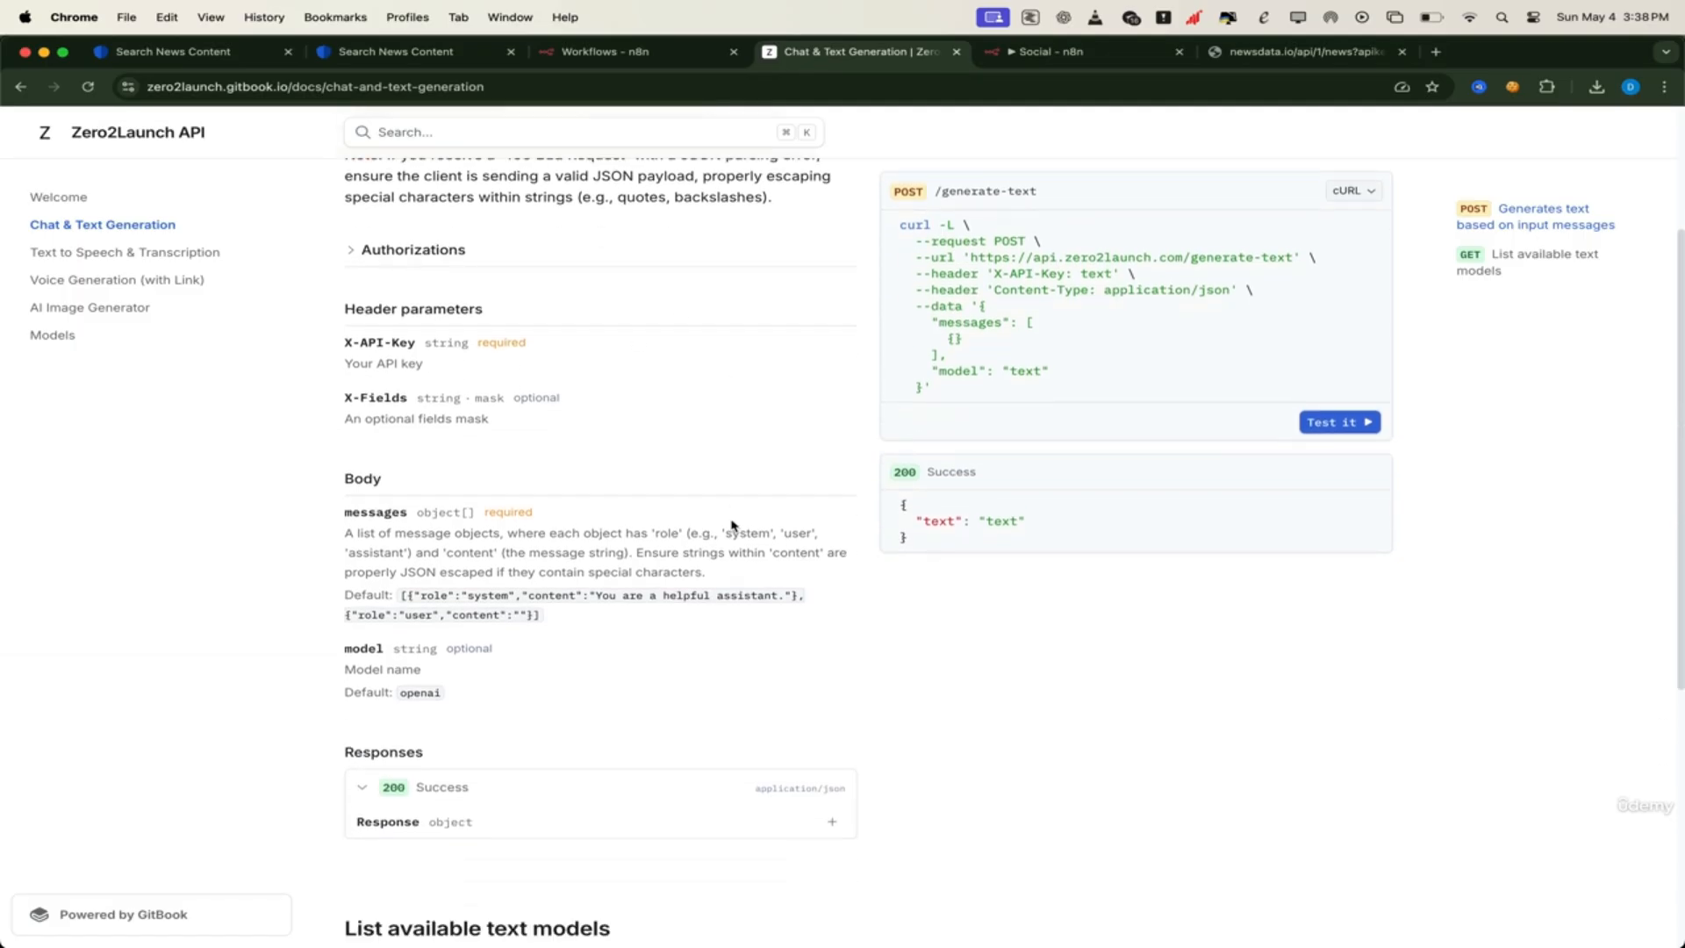
pyautogui.doubleClick(418, 614)
pyautogui.click(664, 55)
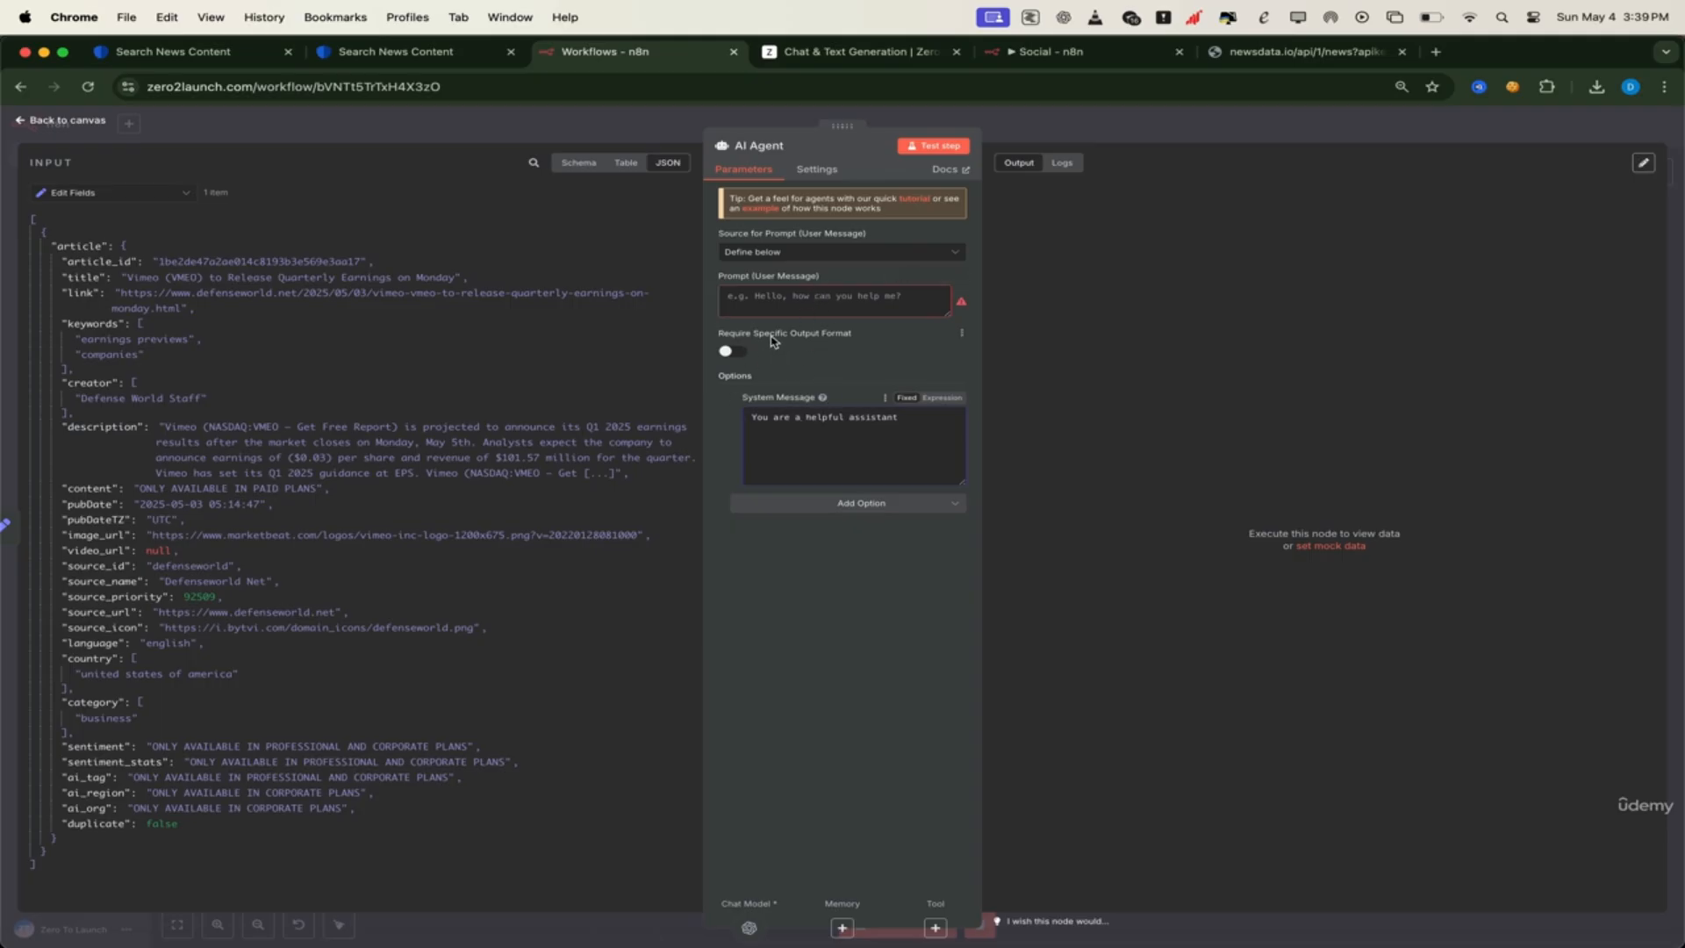
# Delete the AI Agent and OpenAI Chat Model nodes from the canvas
pyautogui.click(83, 123)
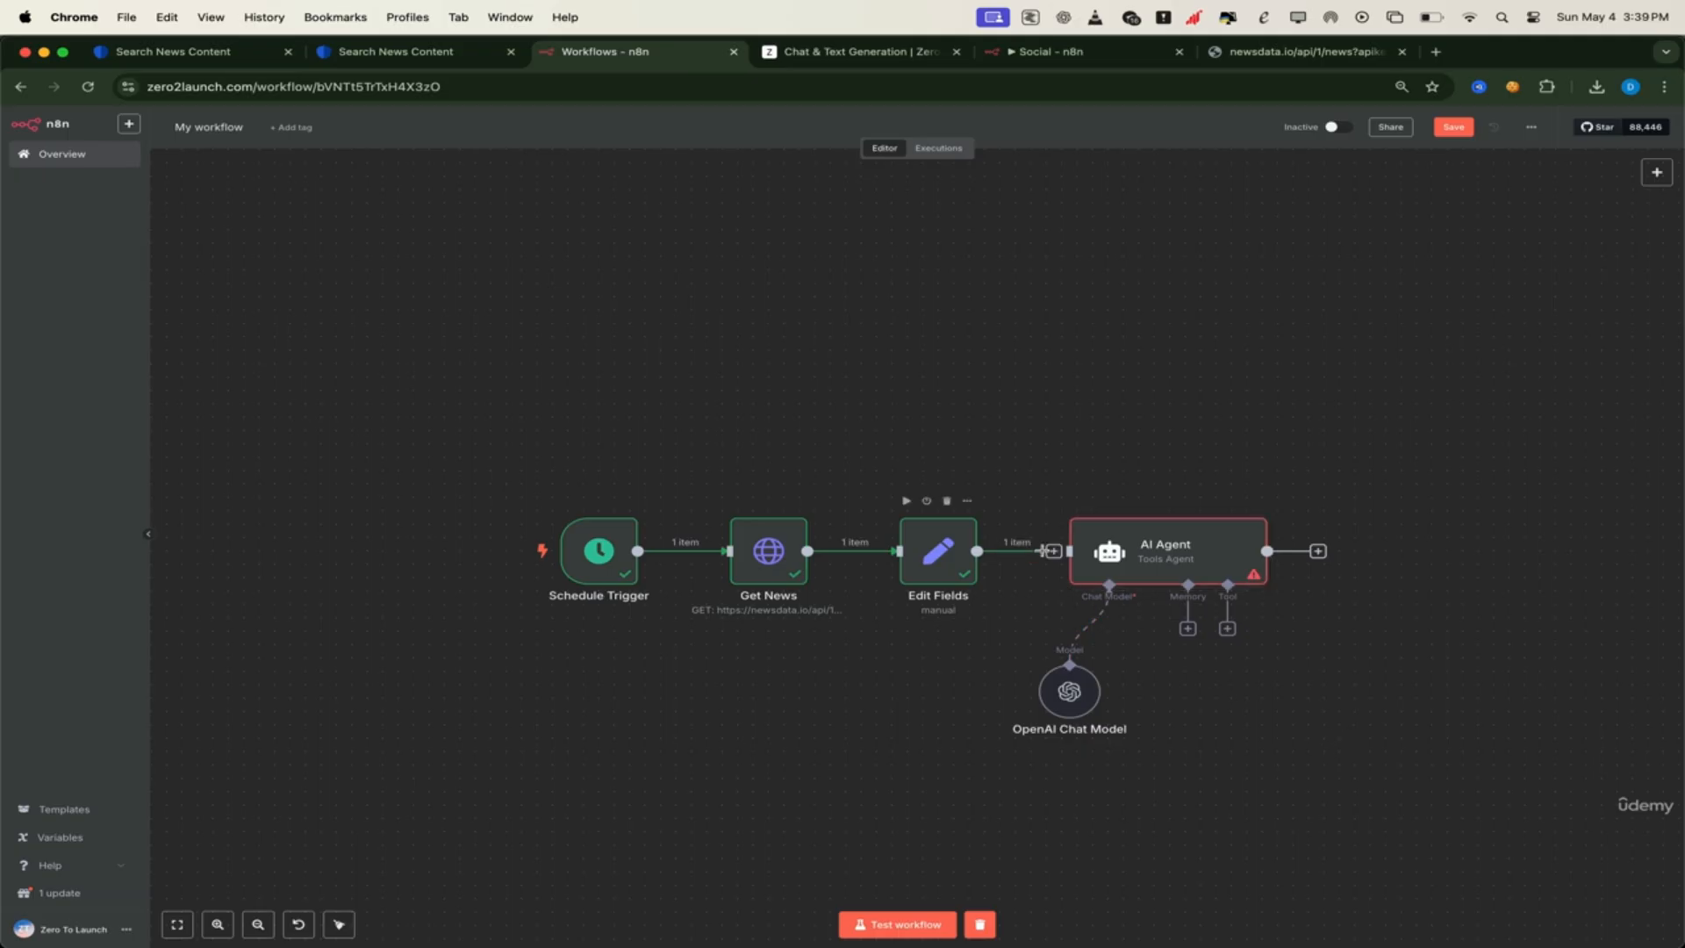
pyautogui.click(1244, 506)
pyautogui.click(1084, 648)
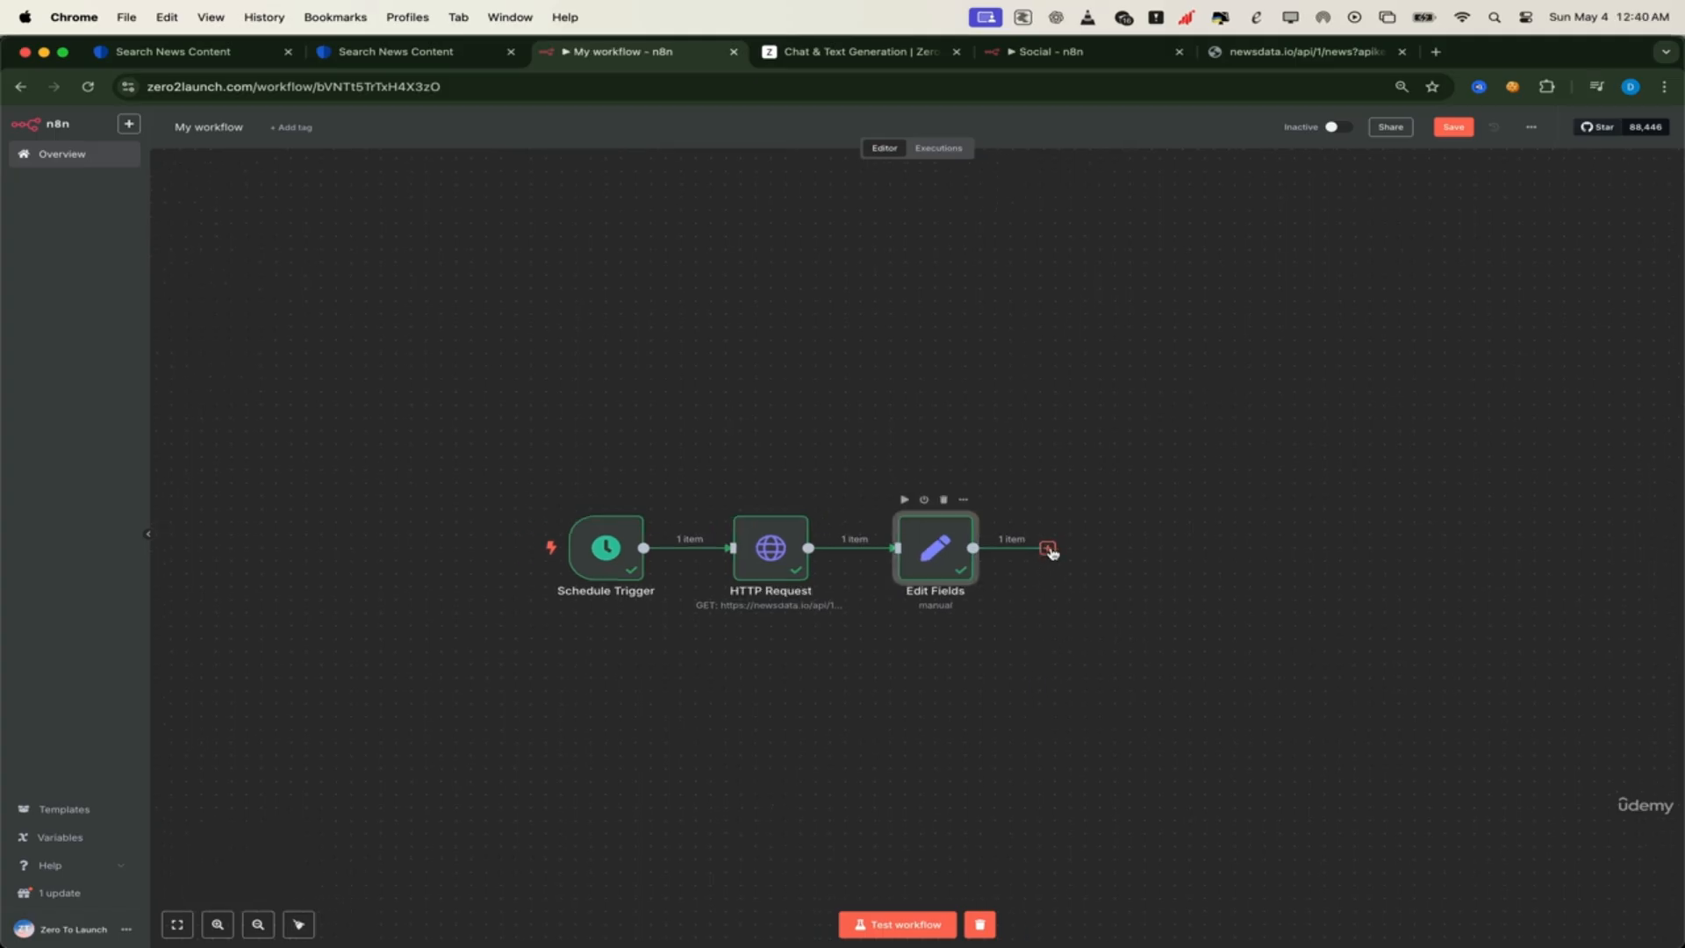
# Add a second HTTP Request node after Edit Fields
pyautogui.click(1049, 549)
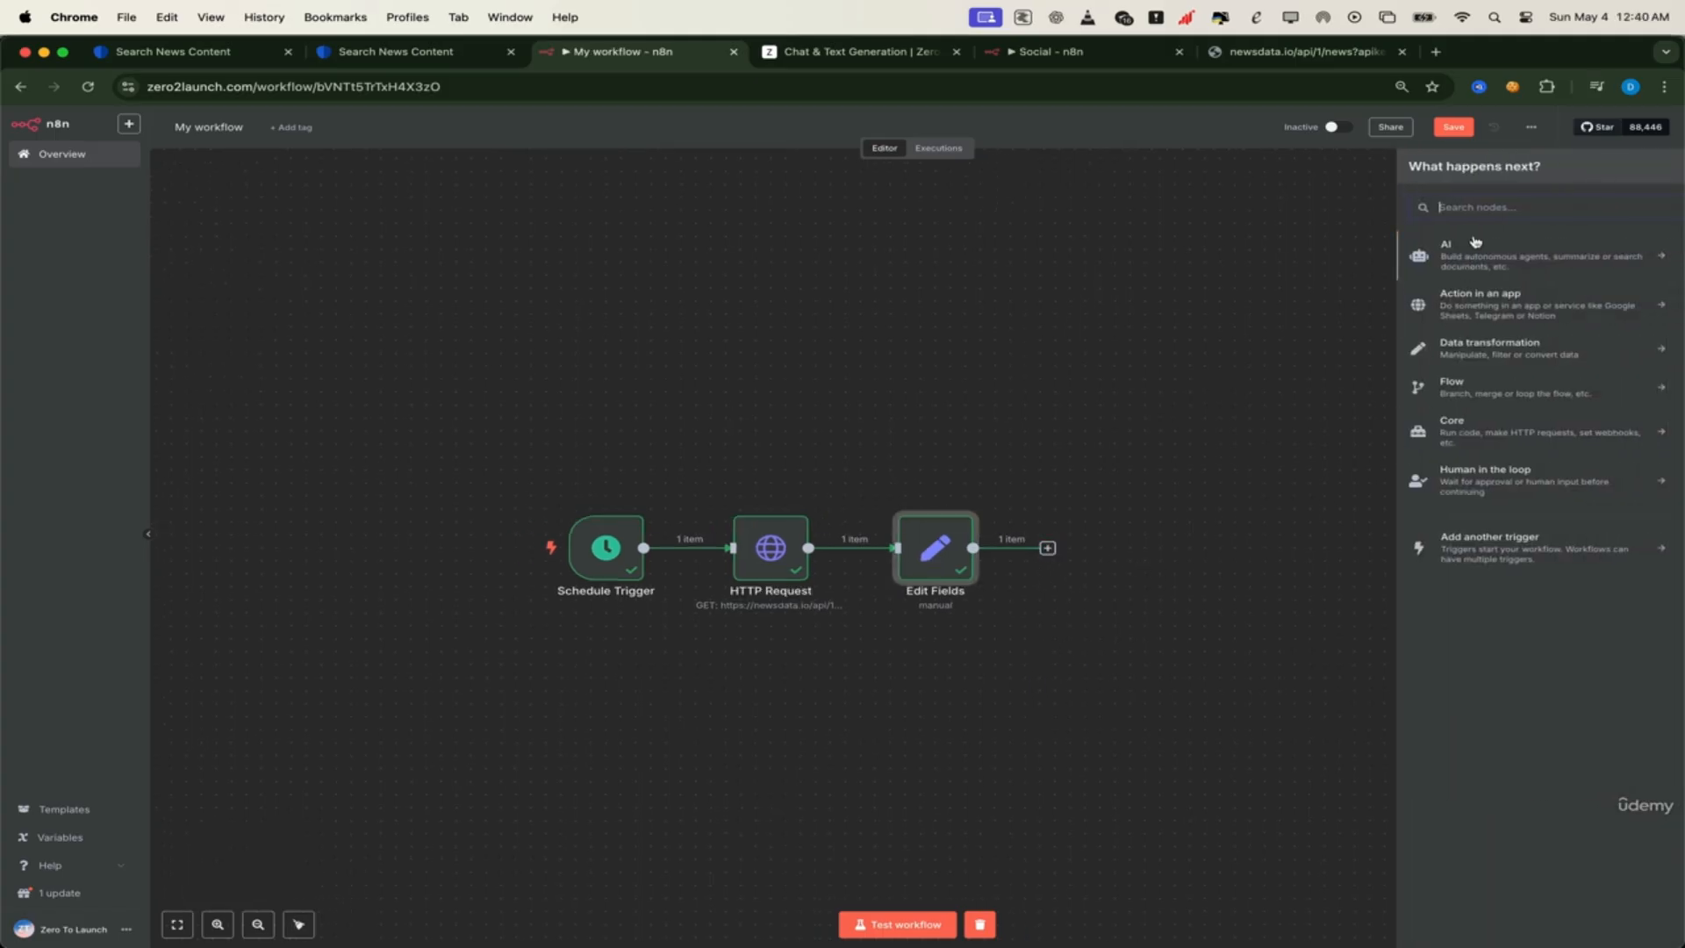
pyautogui.write('http')
pyautogui.click(1455, 268)
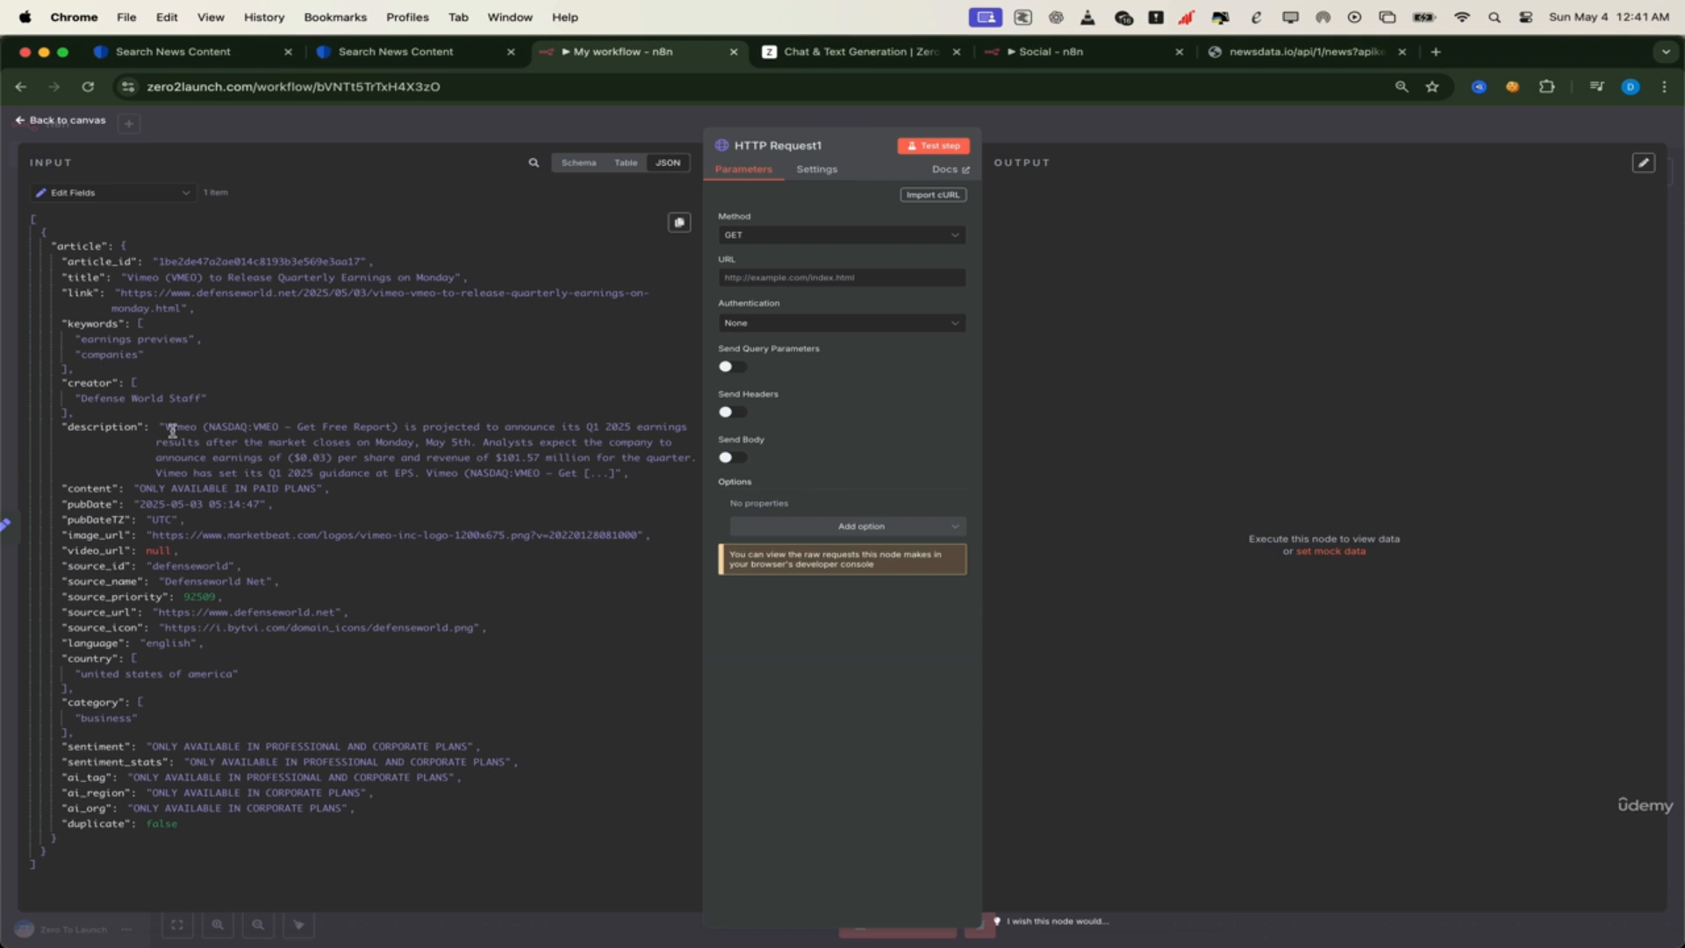
pyautogui.moveTo(170, 430); pyautogui.dragTo(496, 473)
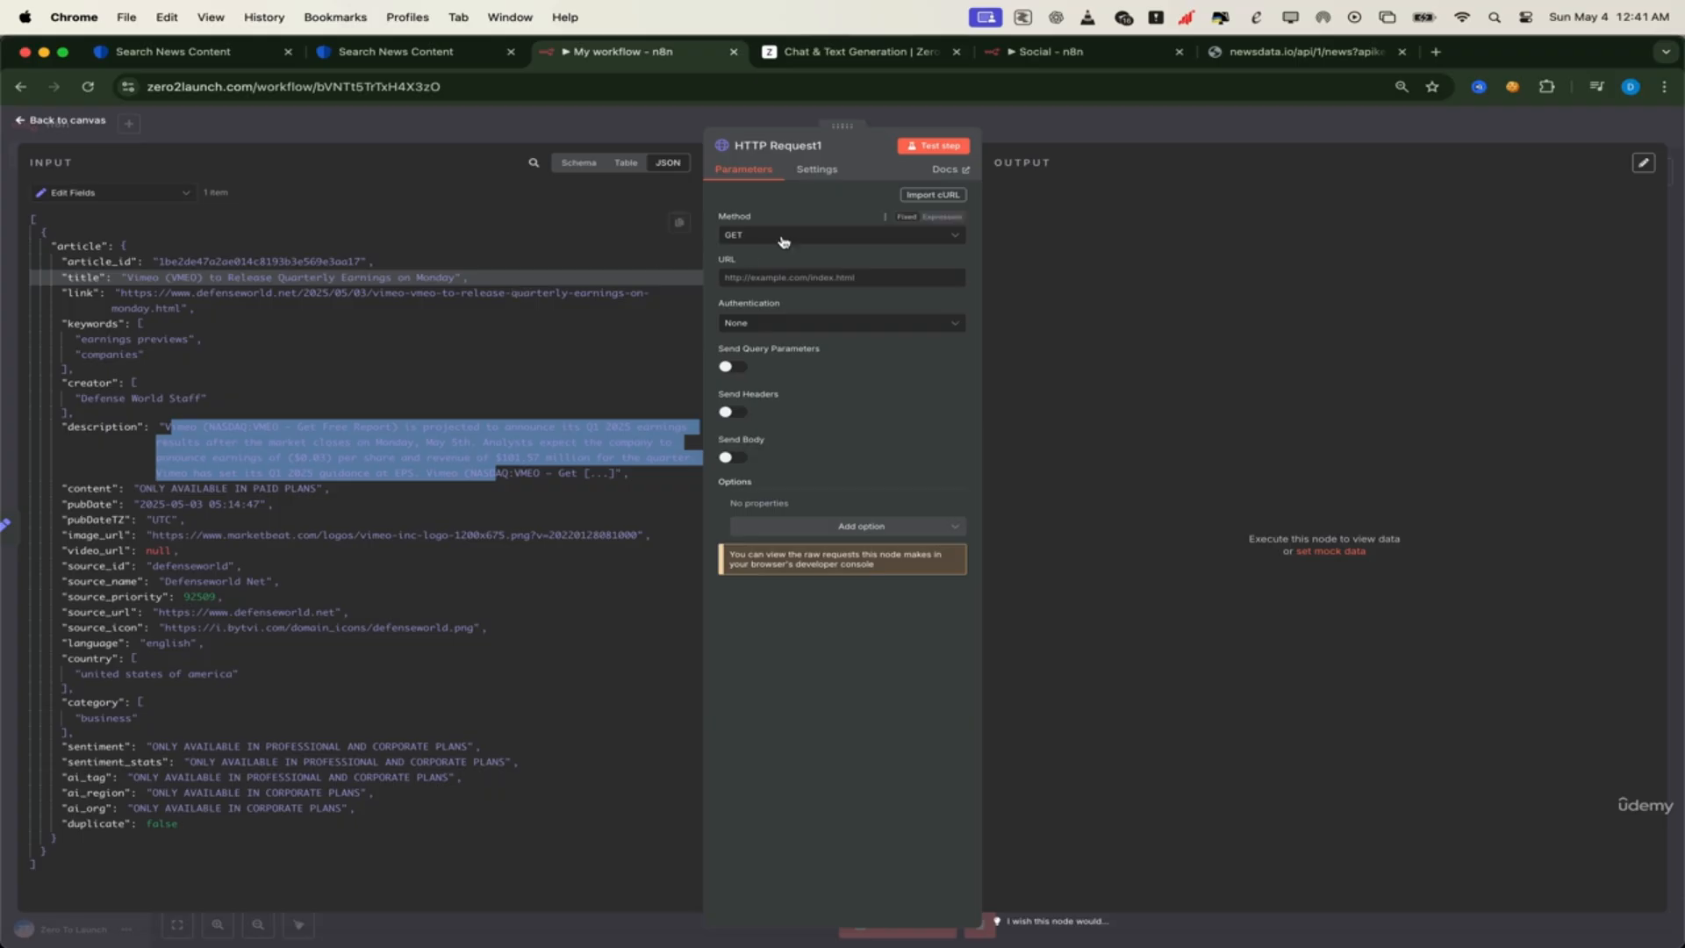
# Import the Zero2Launch generate-text cURL example into the HTTP Request node
pyautogui.click(943, 199)
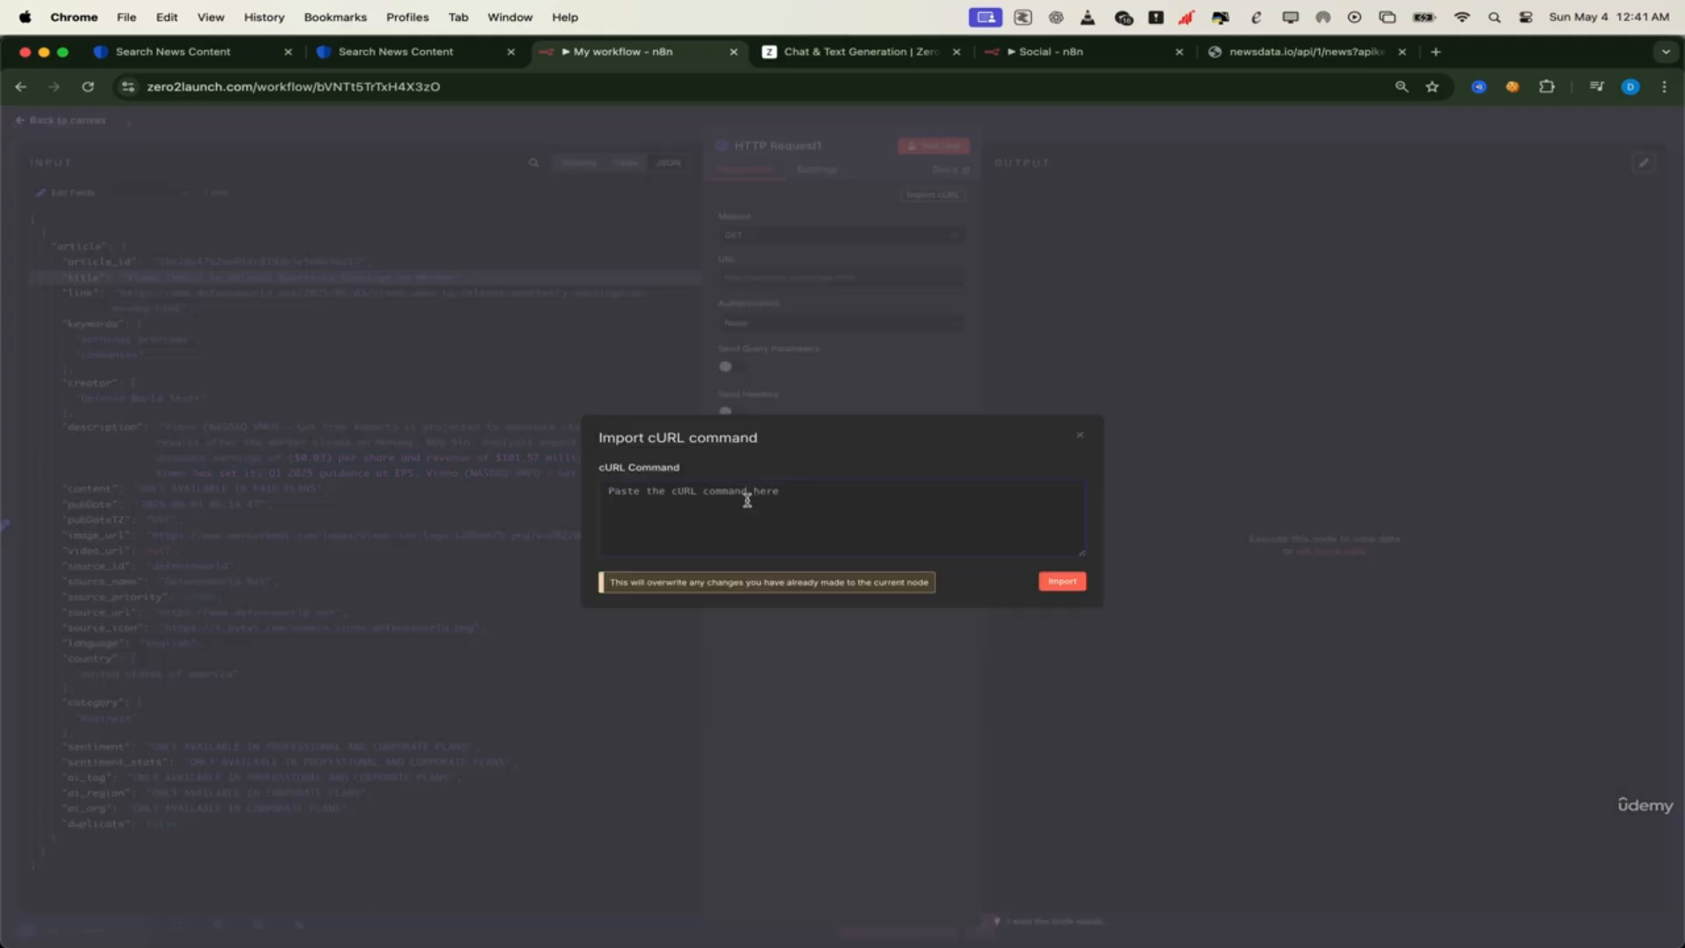
pyautogui.click(859, 56)
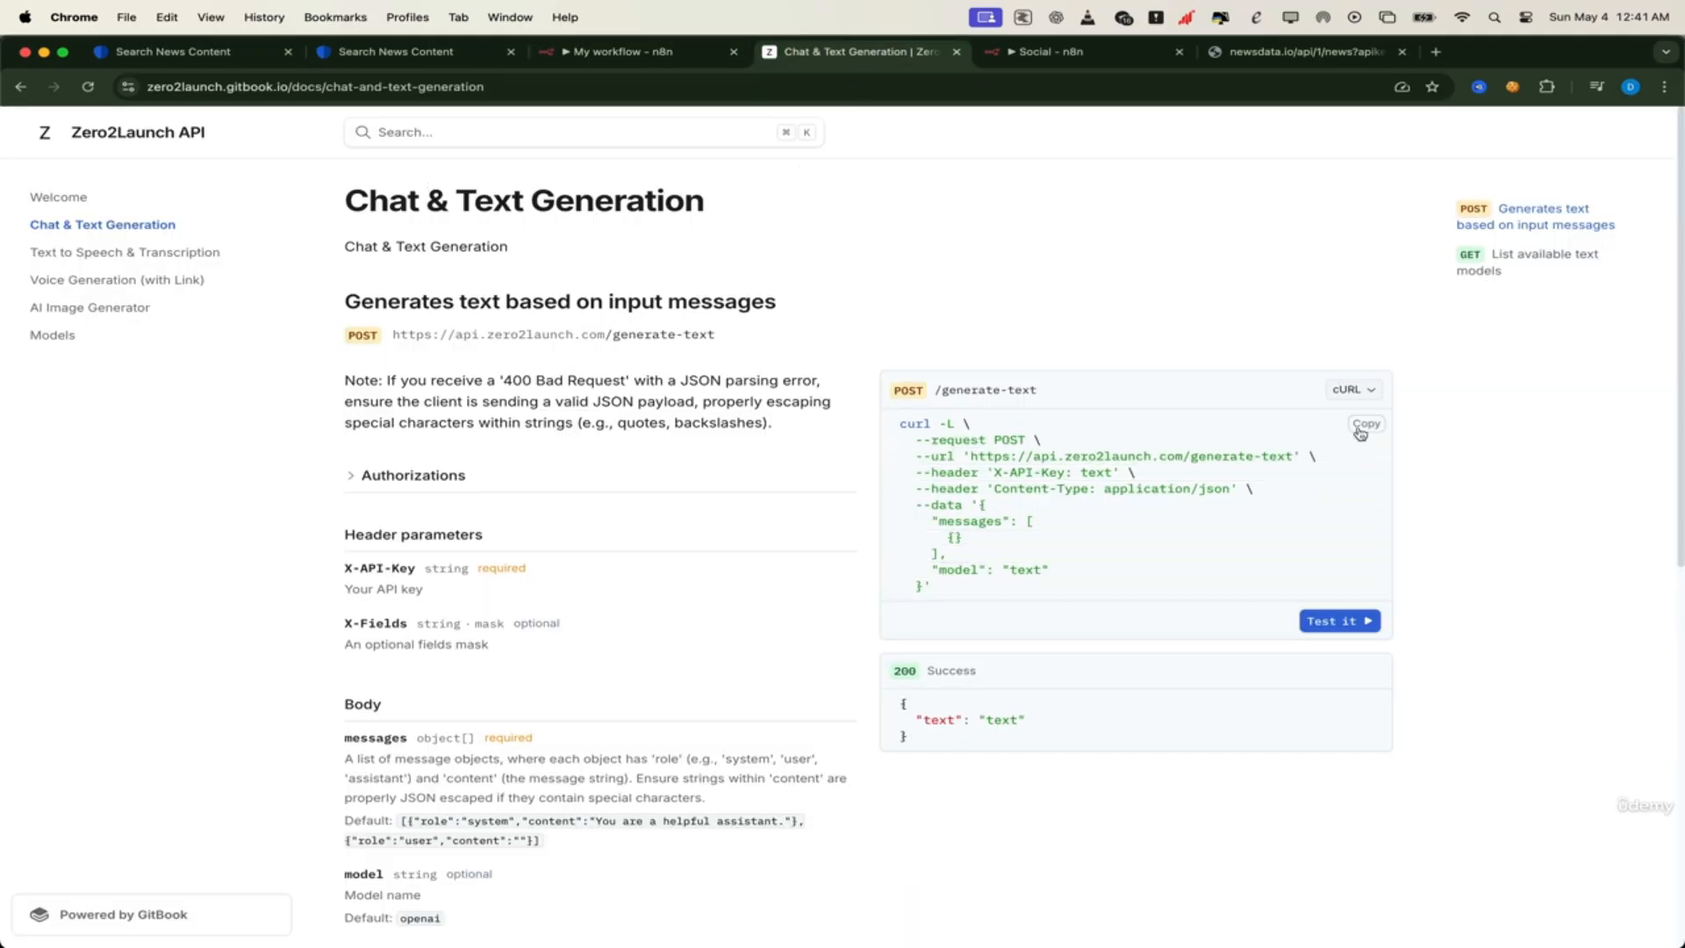
pyautogui.click(1366, 423)
pyautogui.click(639, 55)
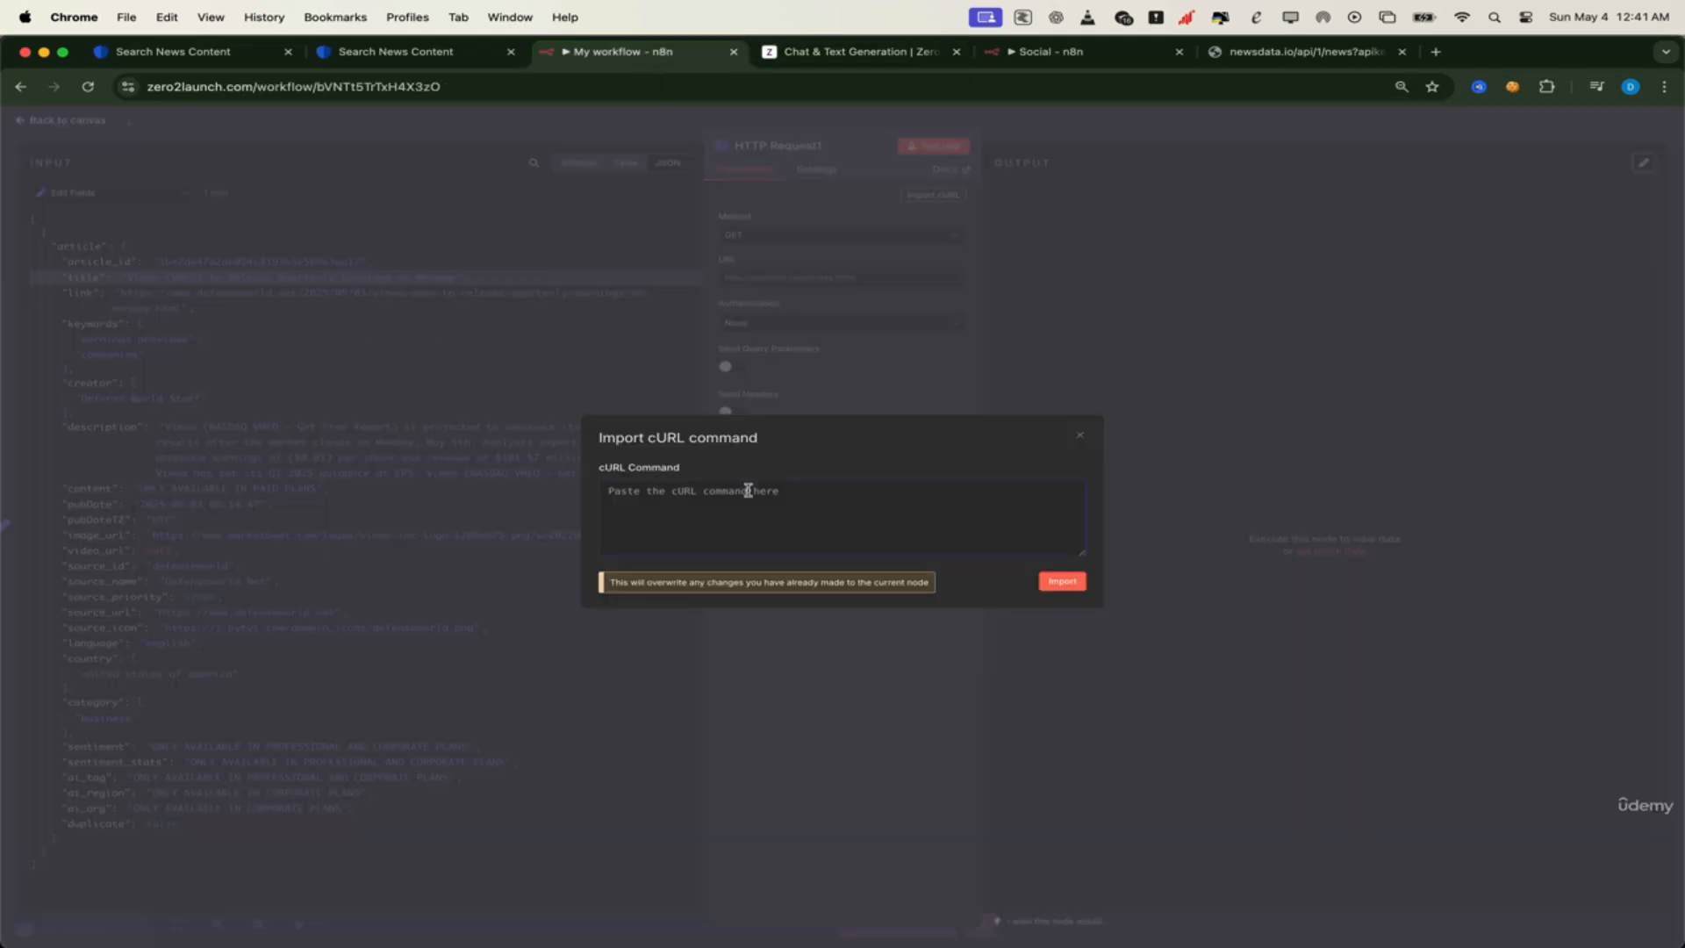
pyautogui.write('curl -L \\   --request POST \\   --url \'https://api.zero2launch.com/generate-text\' \\   --header \'X-API-Key: text\' \\   --header \'Content-Type: application/json\' \\   --data \'{     "messages": [       {}     ],     "model": "text"   }\'')
pyautogui.click(1066, 584)
pyautogui.scroll(-2, 845, 534)
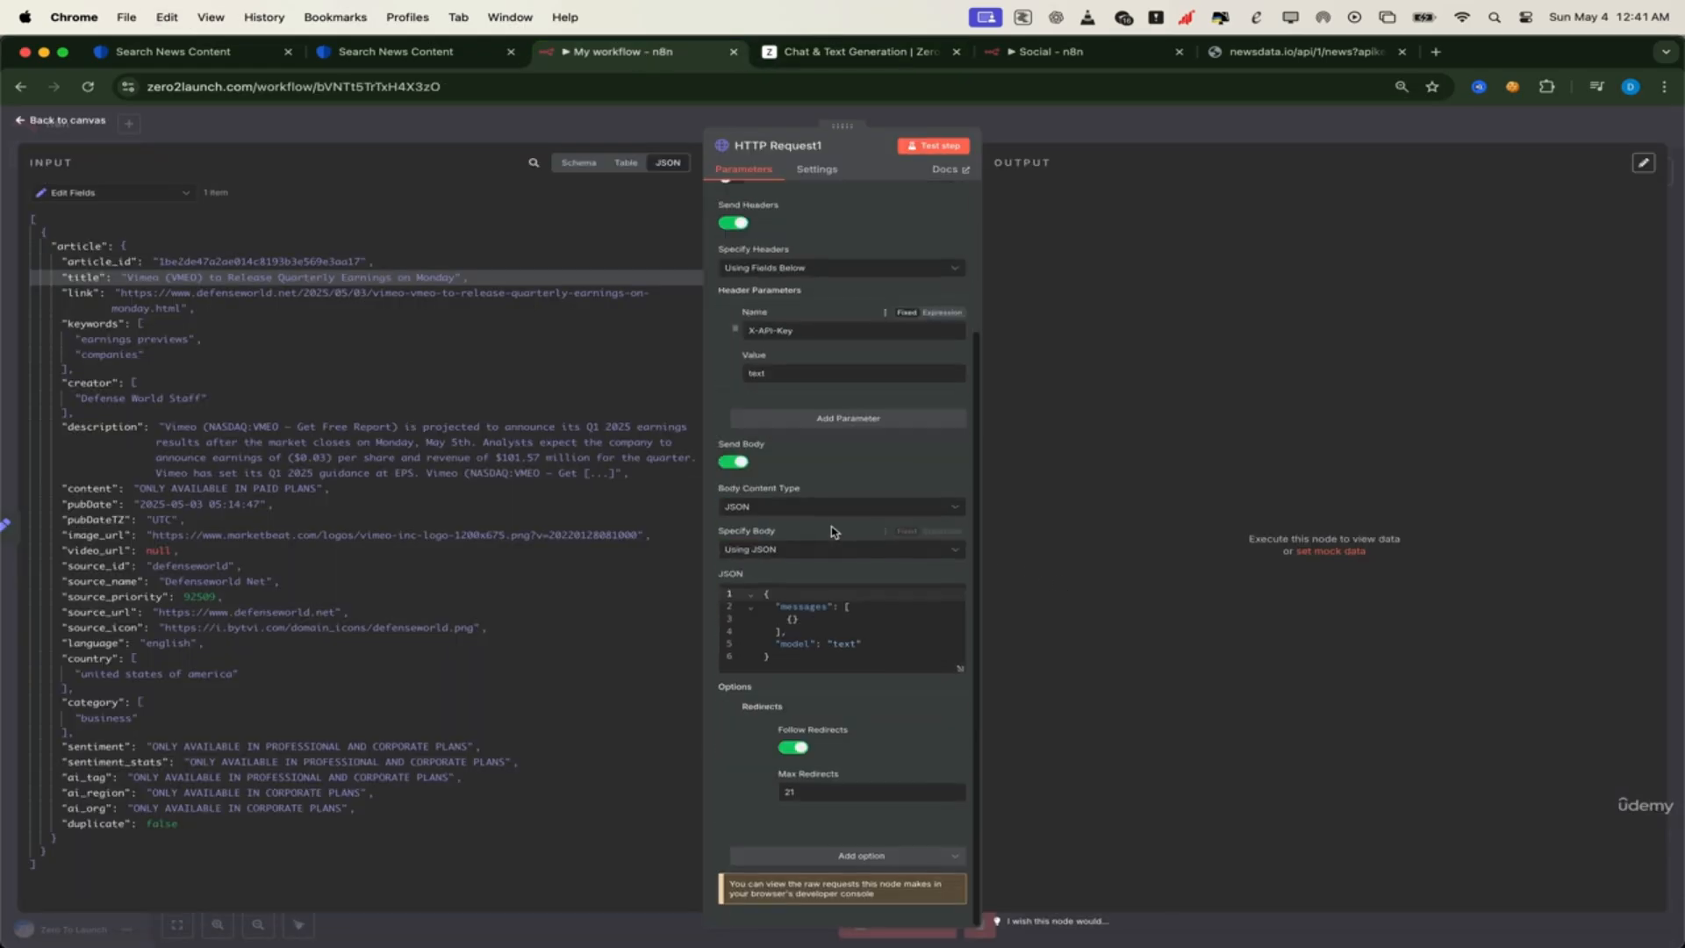
# Replace the empty messages array with the docs' default messages in the full-size JSON editor
pyautogui.click(961, 671)
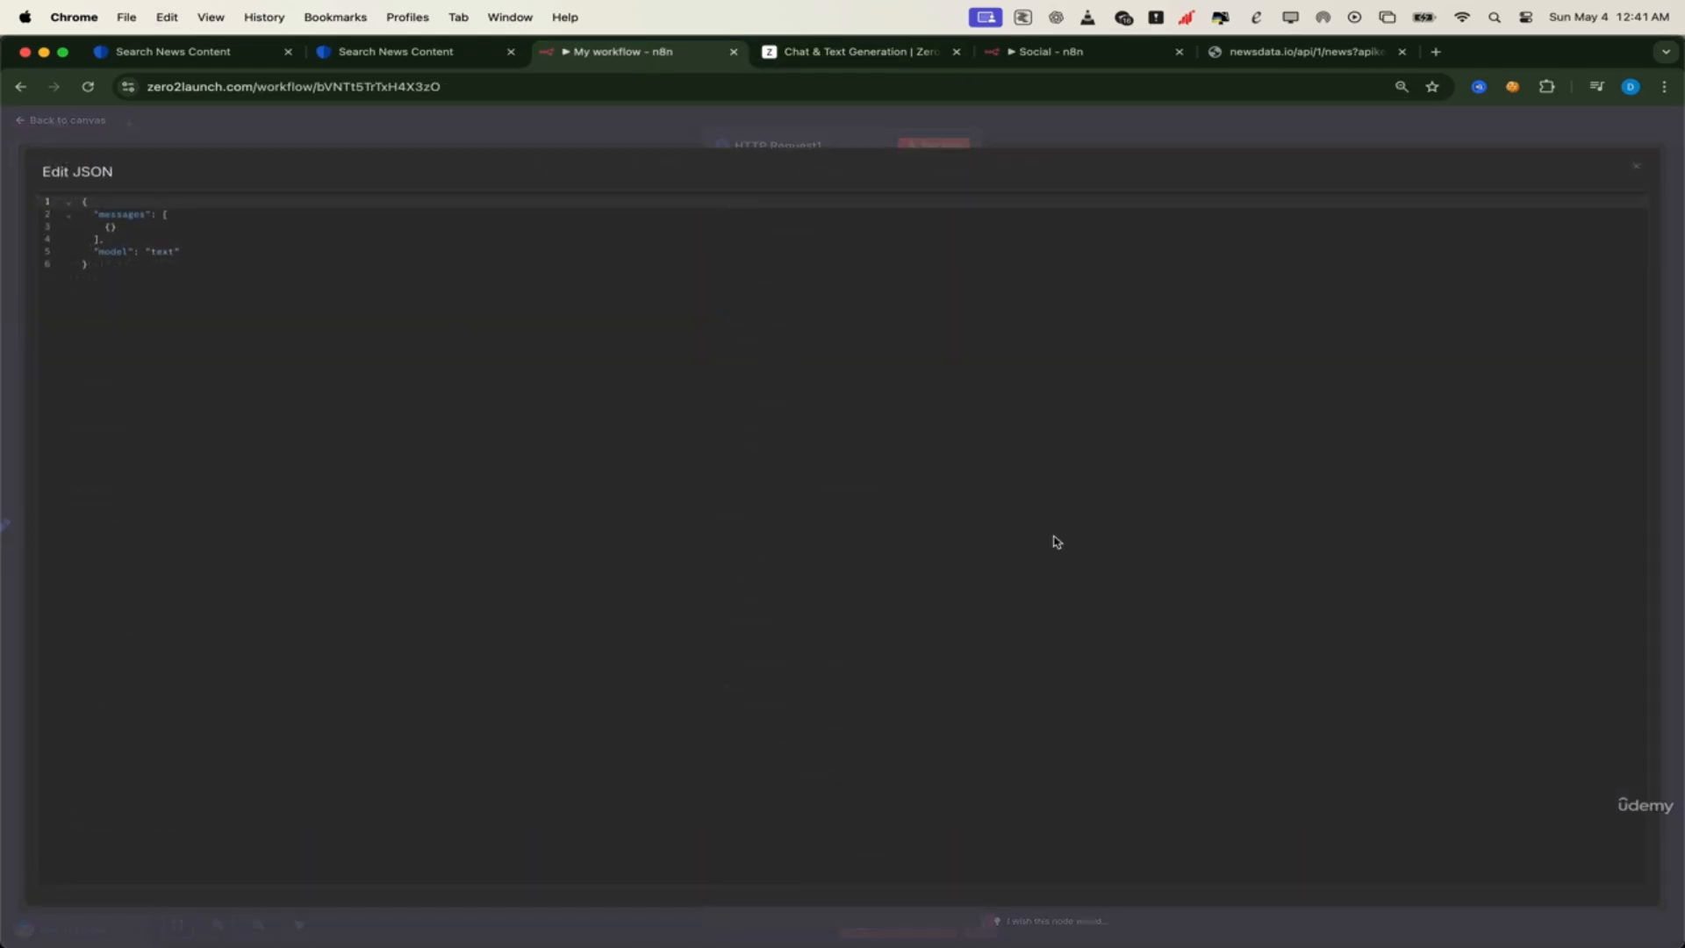
pyautogui.click(891, 54)
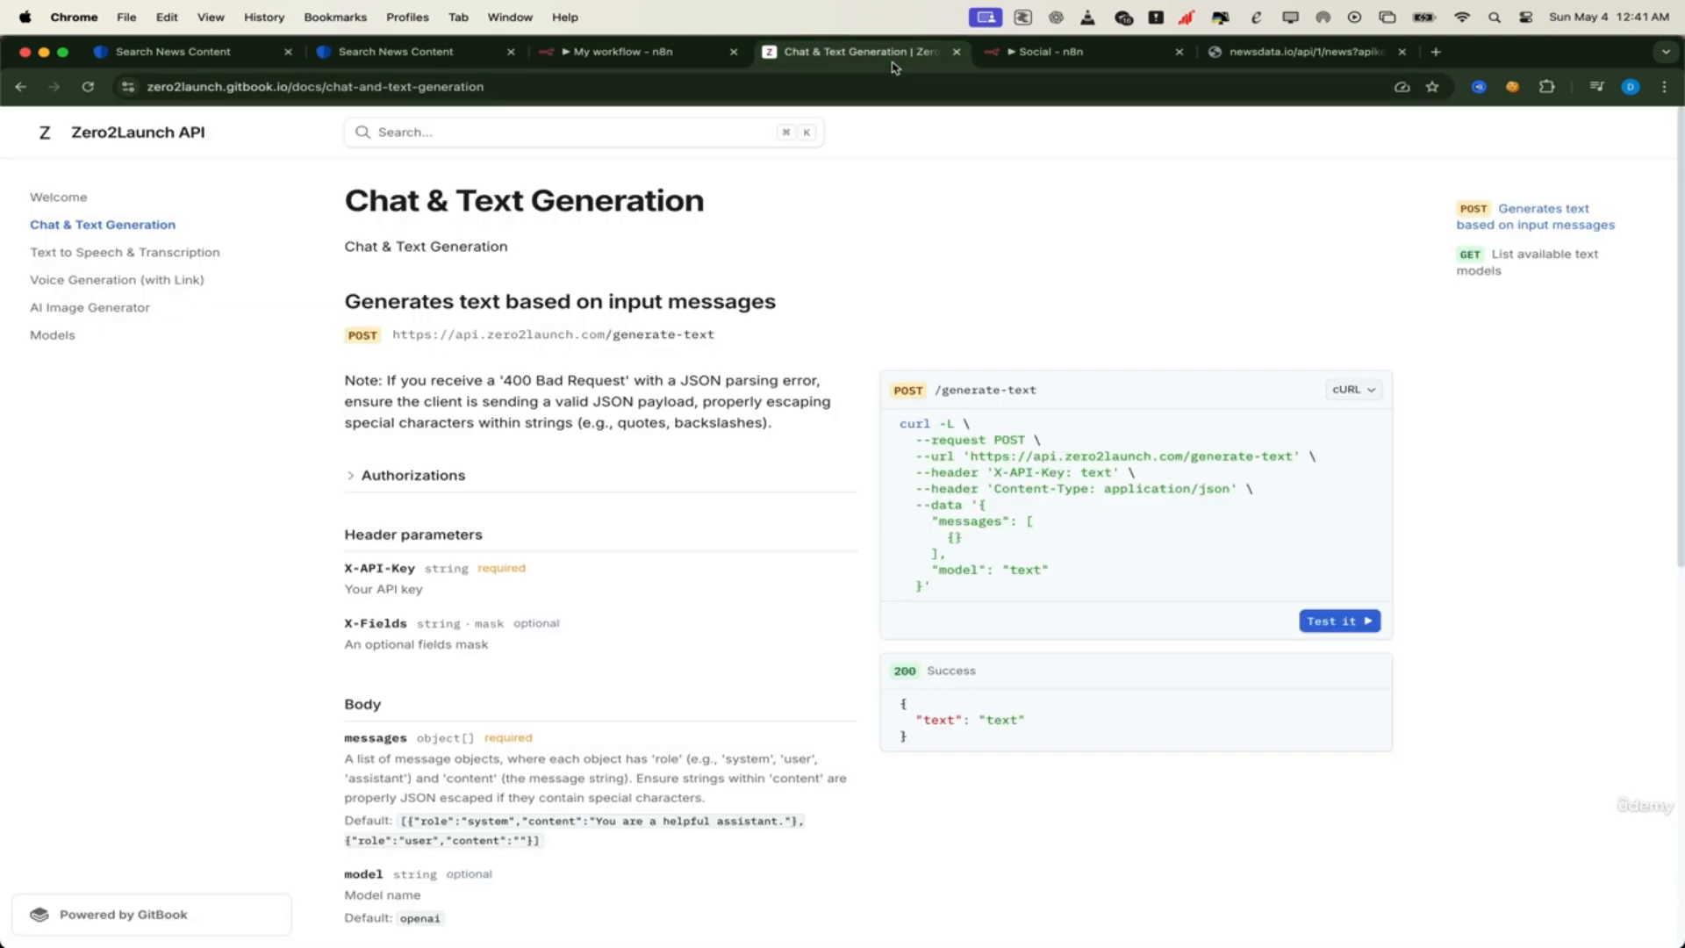
pyautogui.moveTo(400, 819); pyautogui.dragTo(542, 840)
pyautogui.press('super+c')
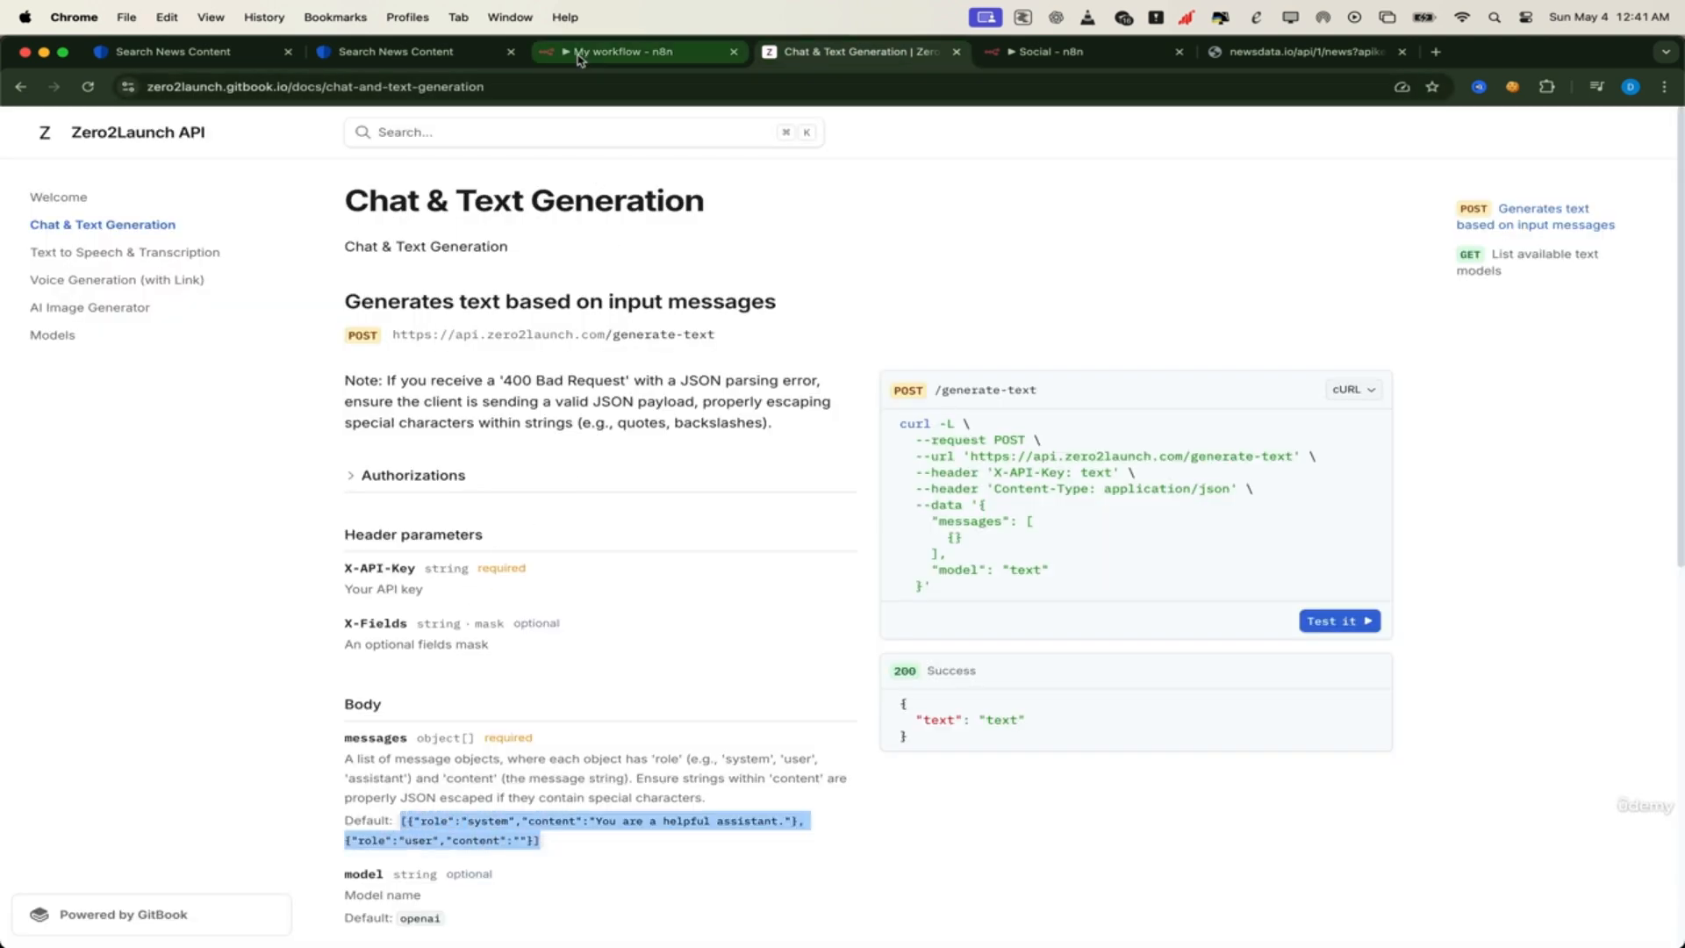
pyautogui.click(615, 52)
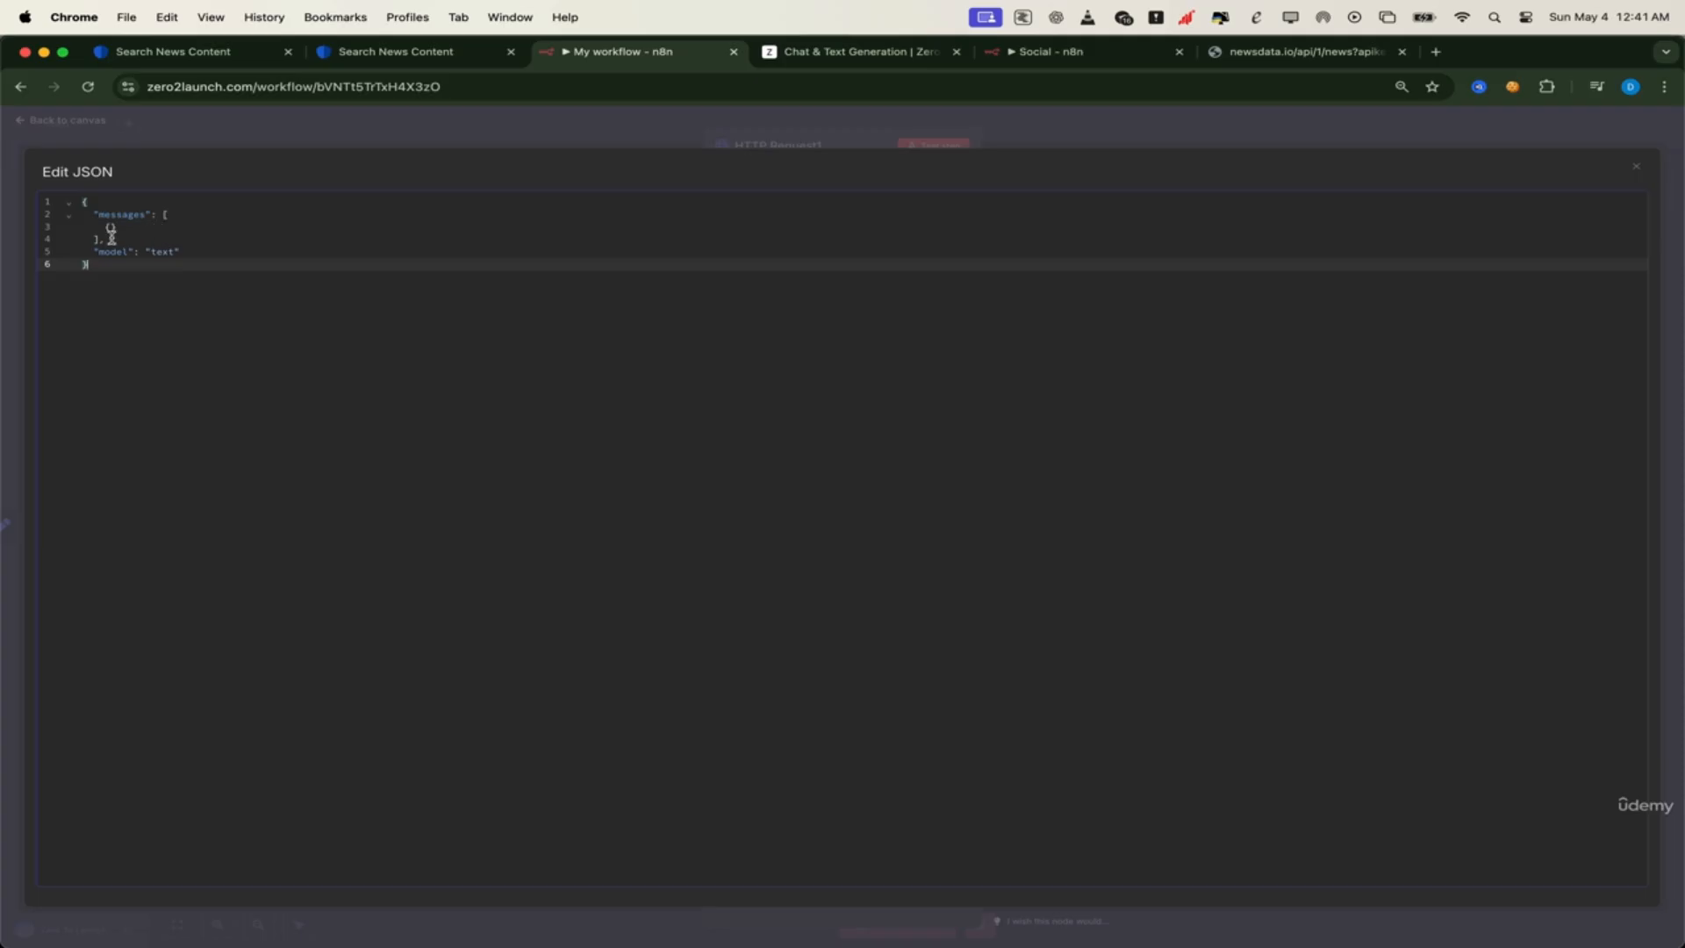
pyautogui.moveTo(164, 215); pyautogui.dragTo(97, 237)
pyautogui.press('BackSpace')
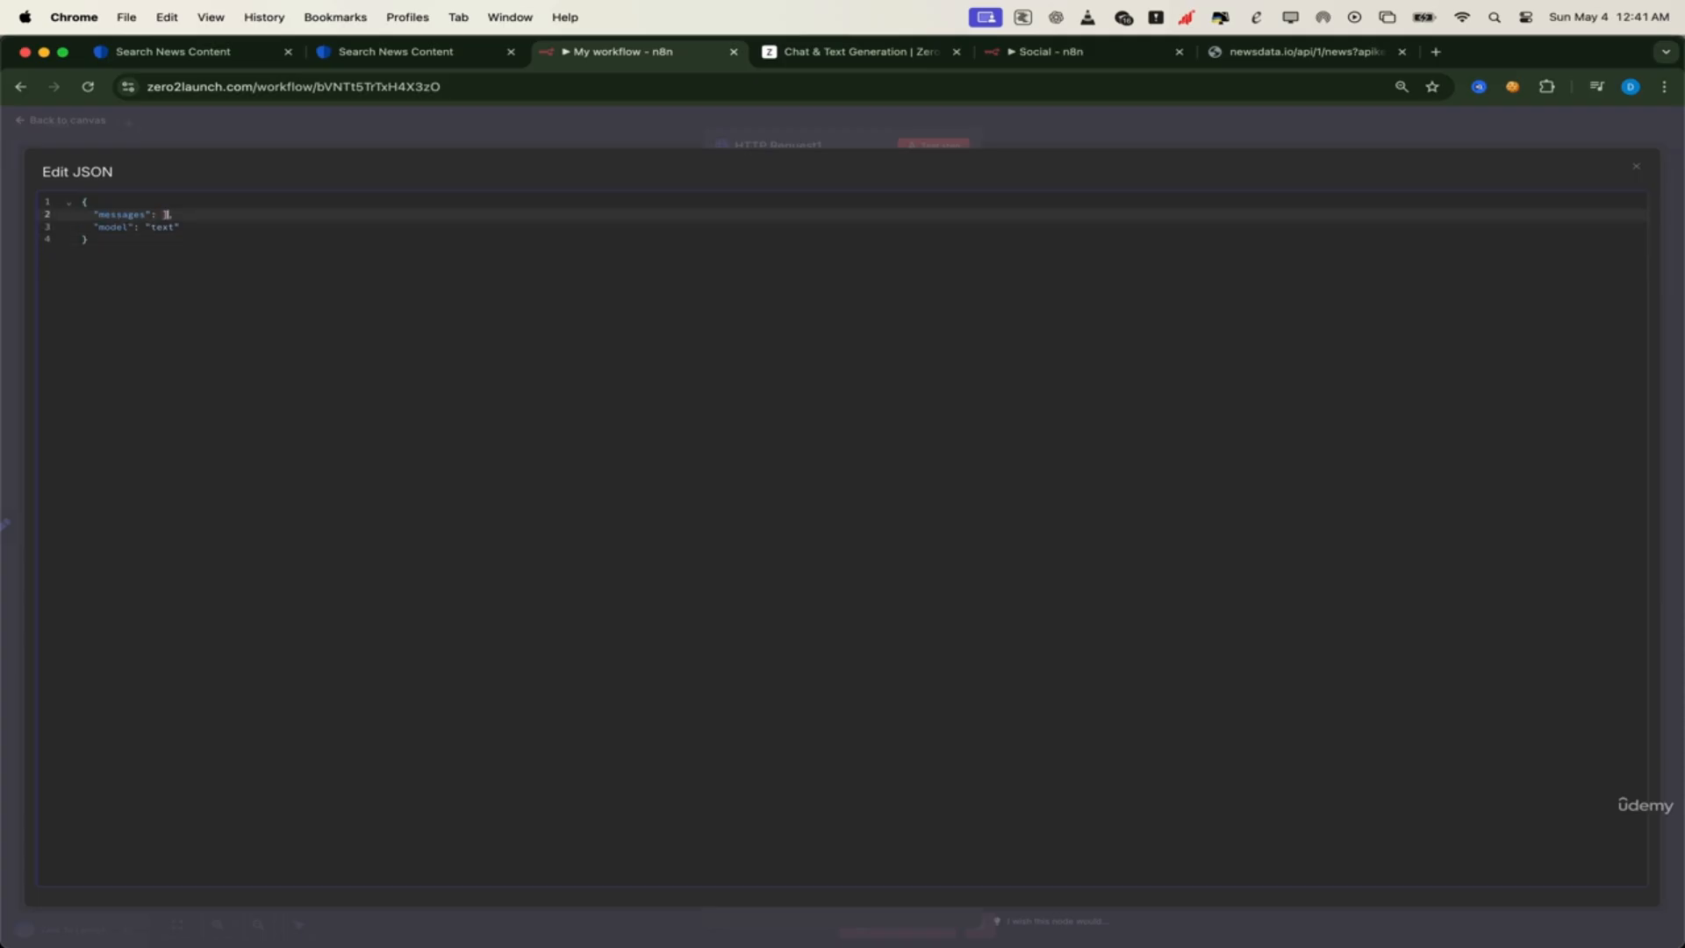
pyautogui.press('super+v')
# Put each message object on its own line and paste in the news-writer system prompt
pyautogui.click(167, 215)
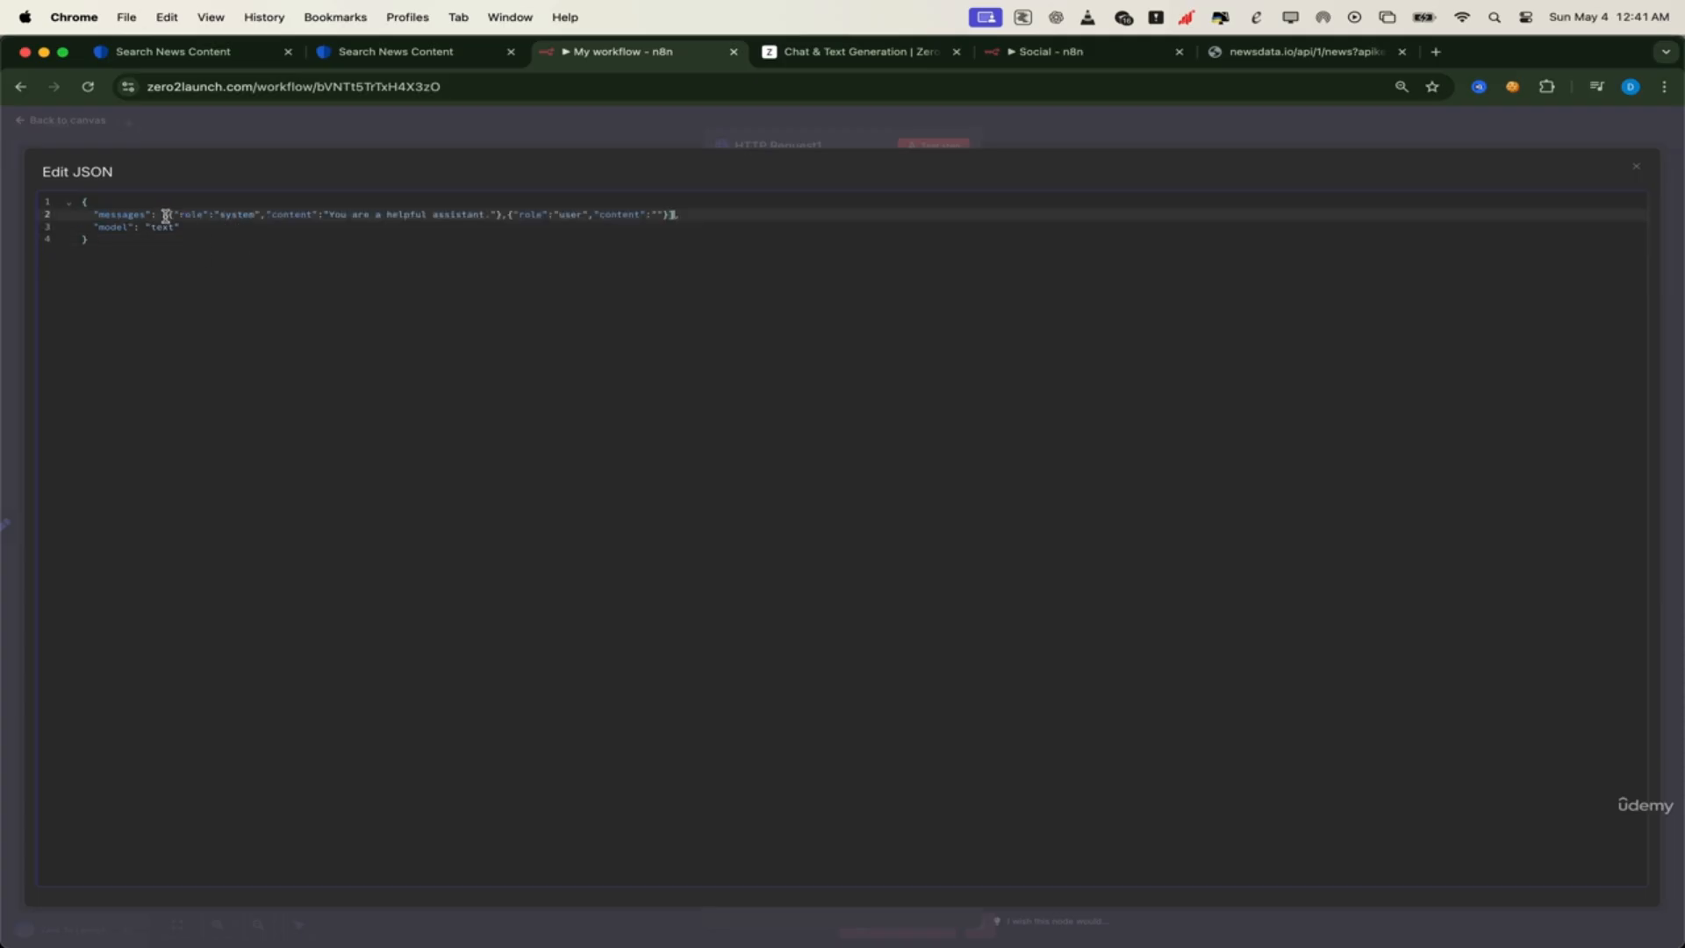
pyautogui.press('Return')
pyautogui.click(604, 226)
pyautogui.press('Return')
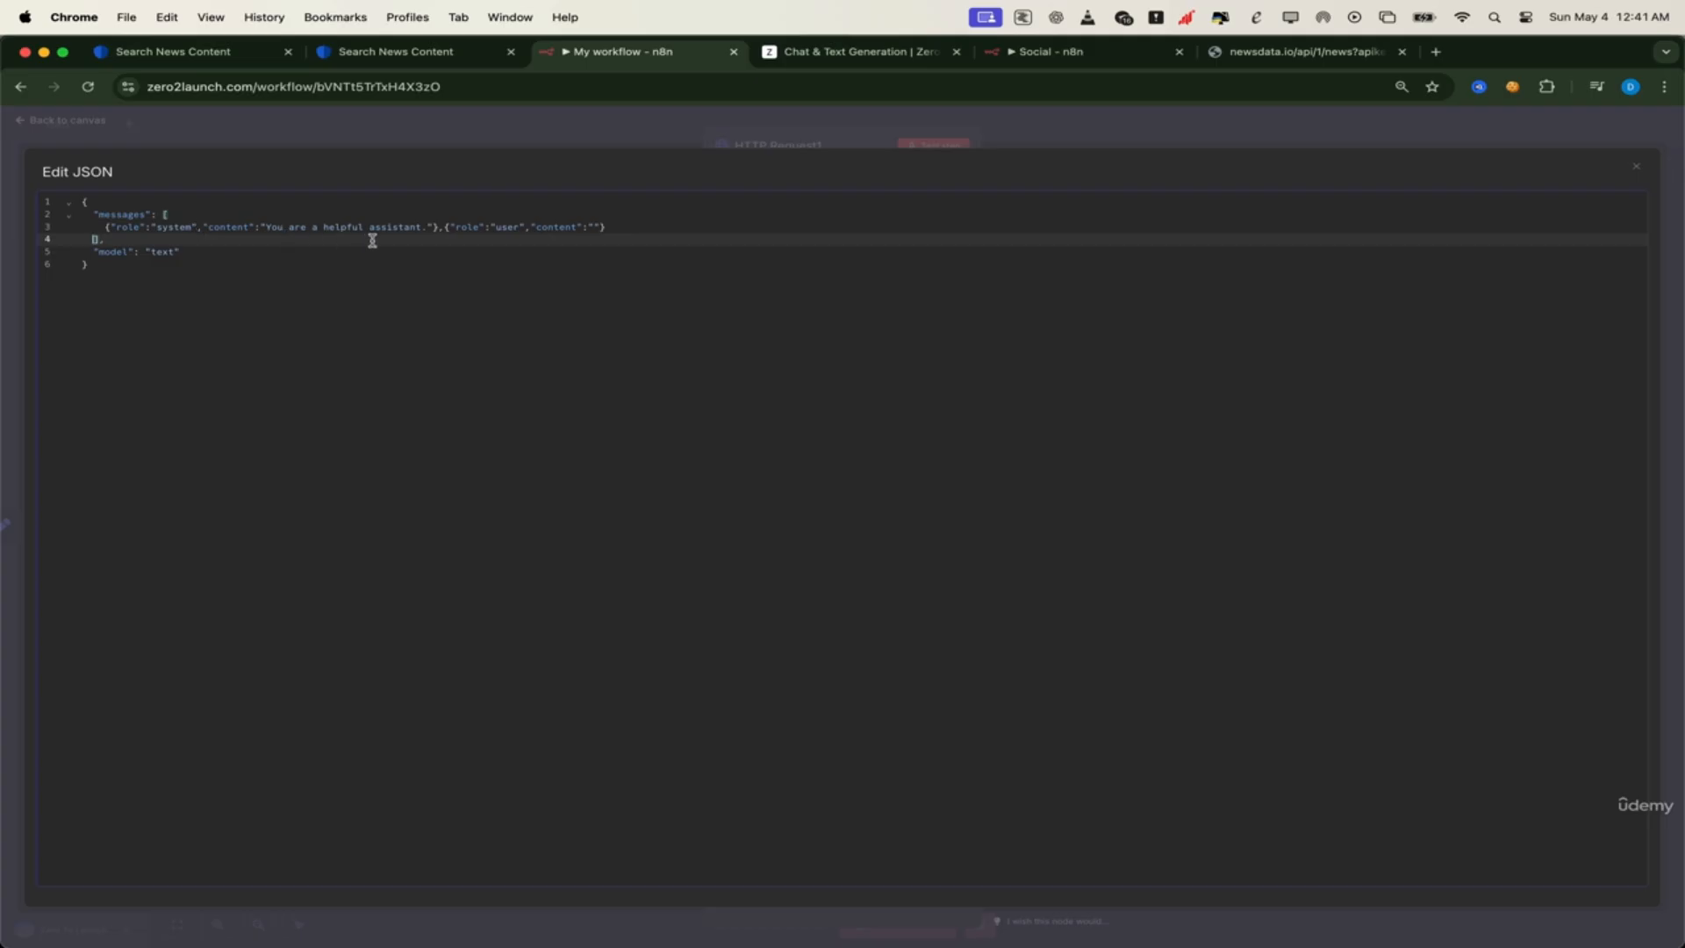
pyautogui.click(442, 227)
pyautogui.press('Return')
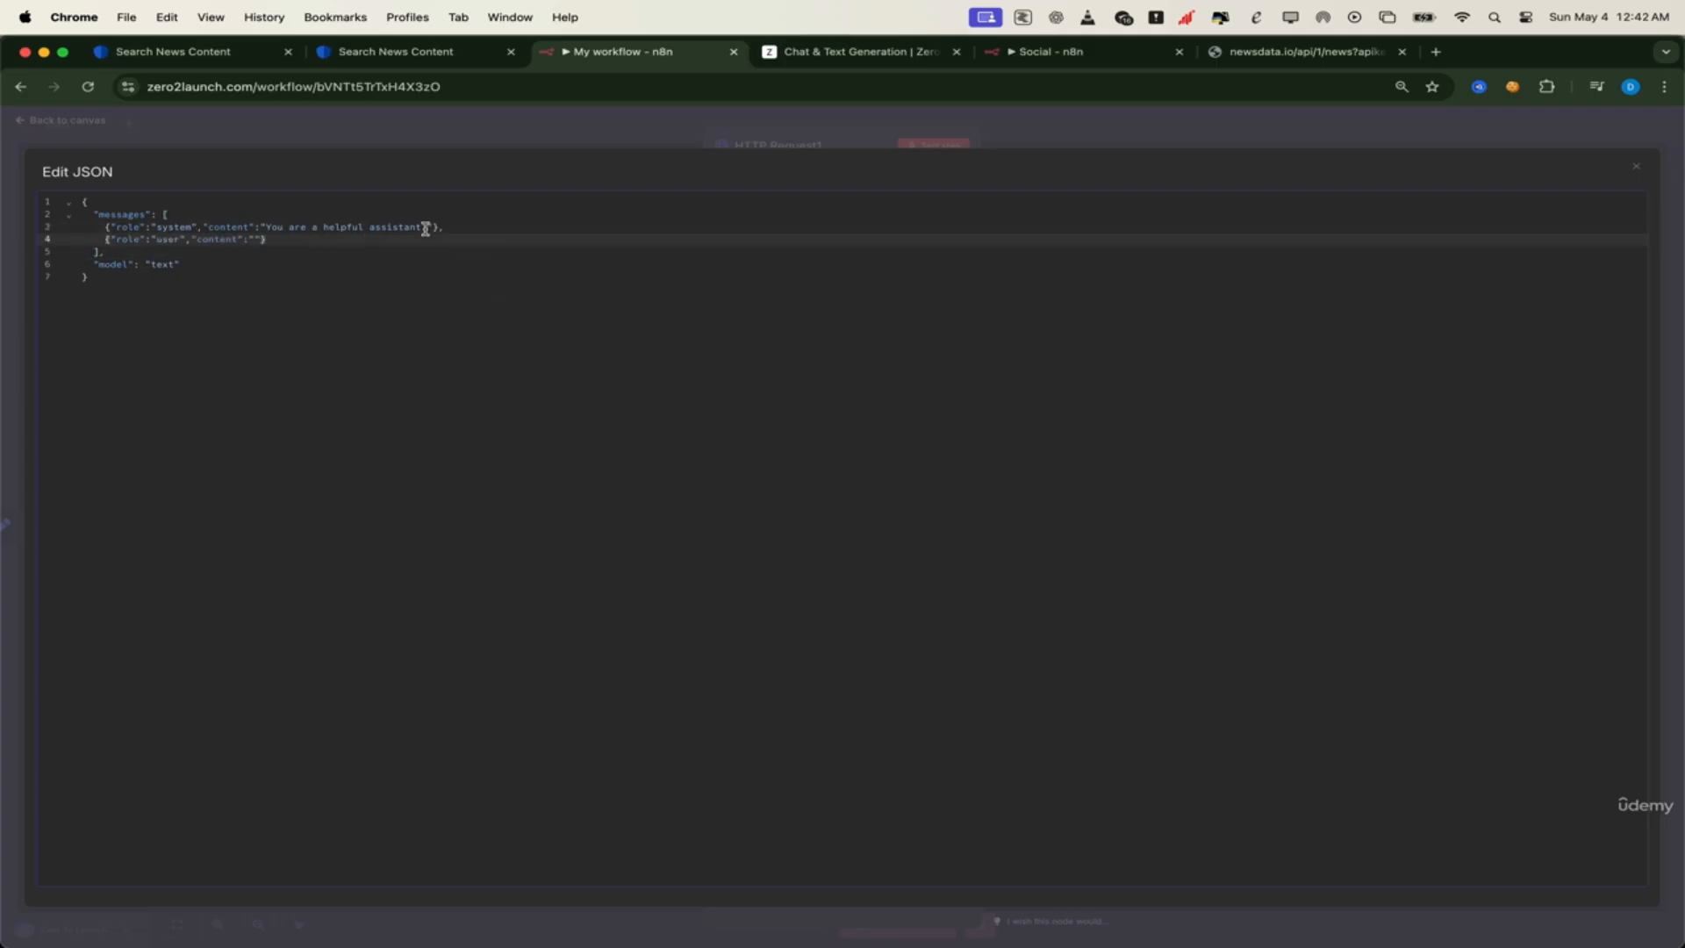
pyautogui.moveTo(426, 229); pyautogui.dragTo(266, 229)
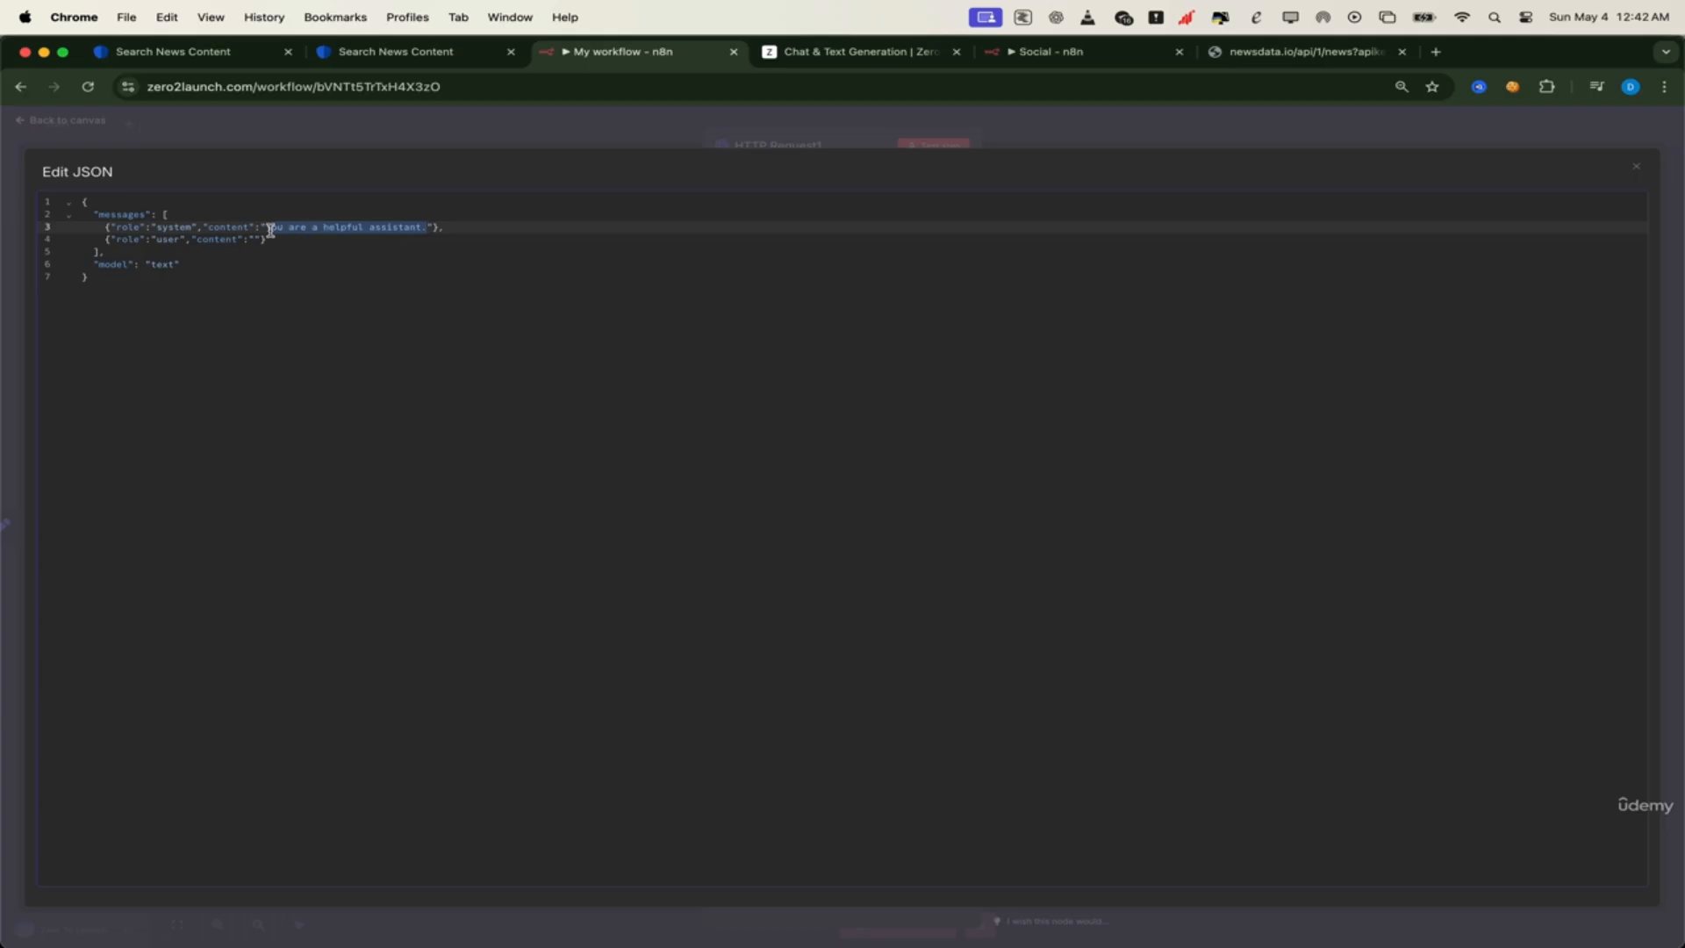
pyautogui.press('super+v')
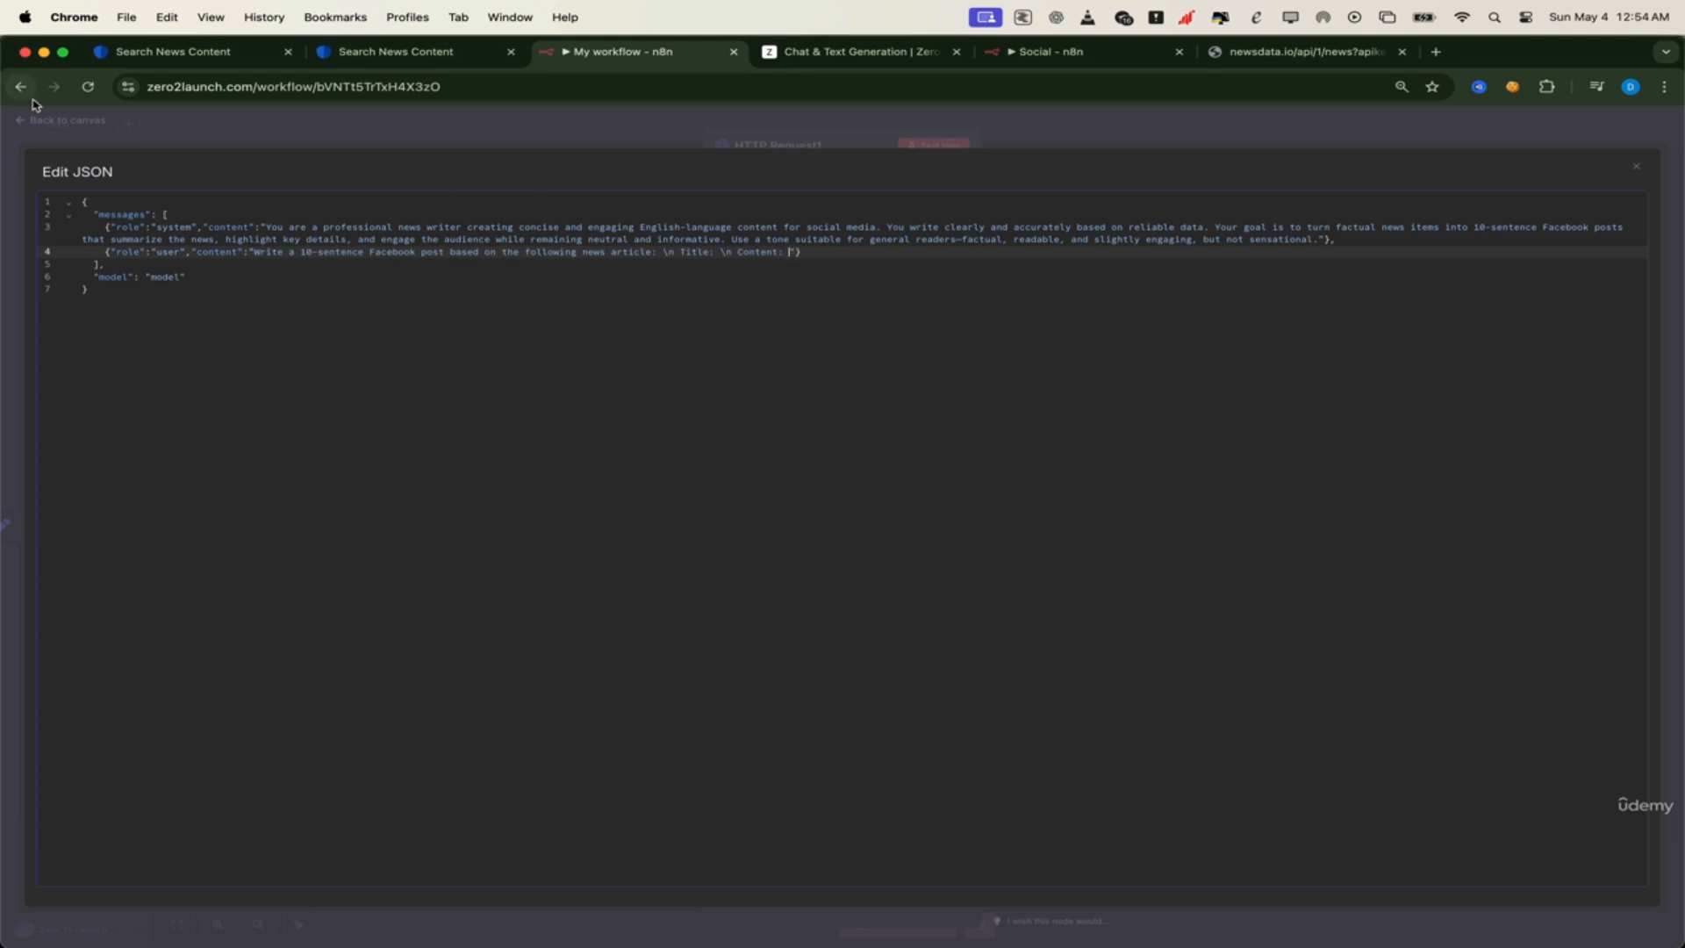
pyautogui.click(60, 126)
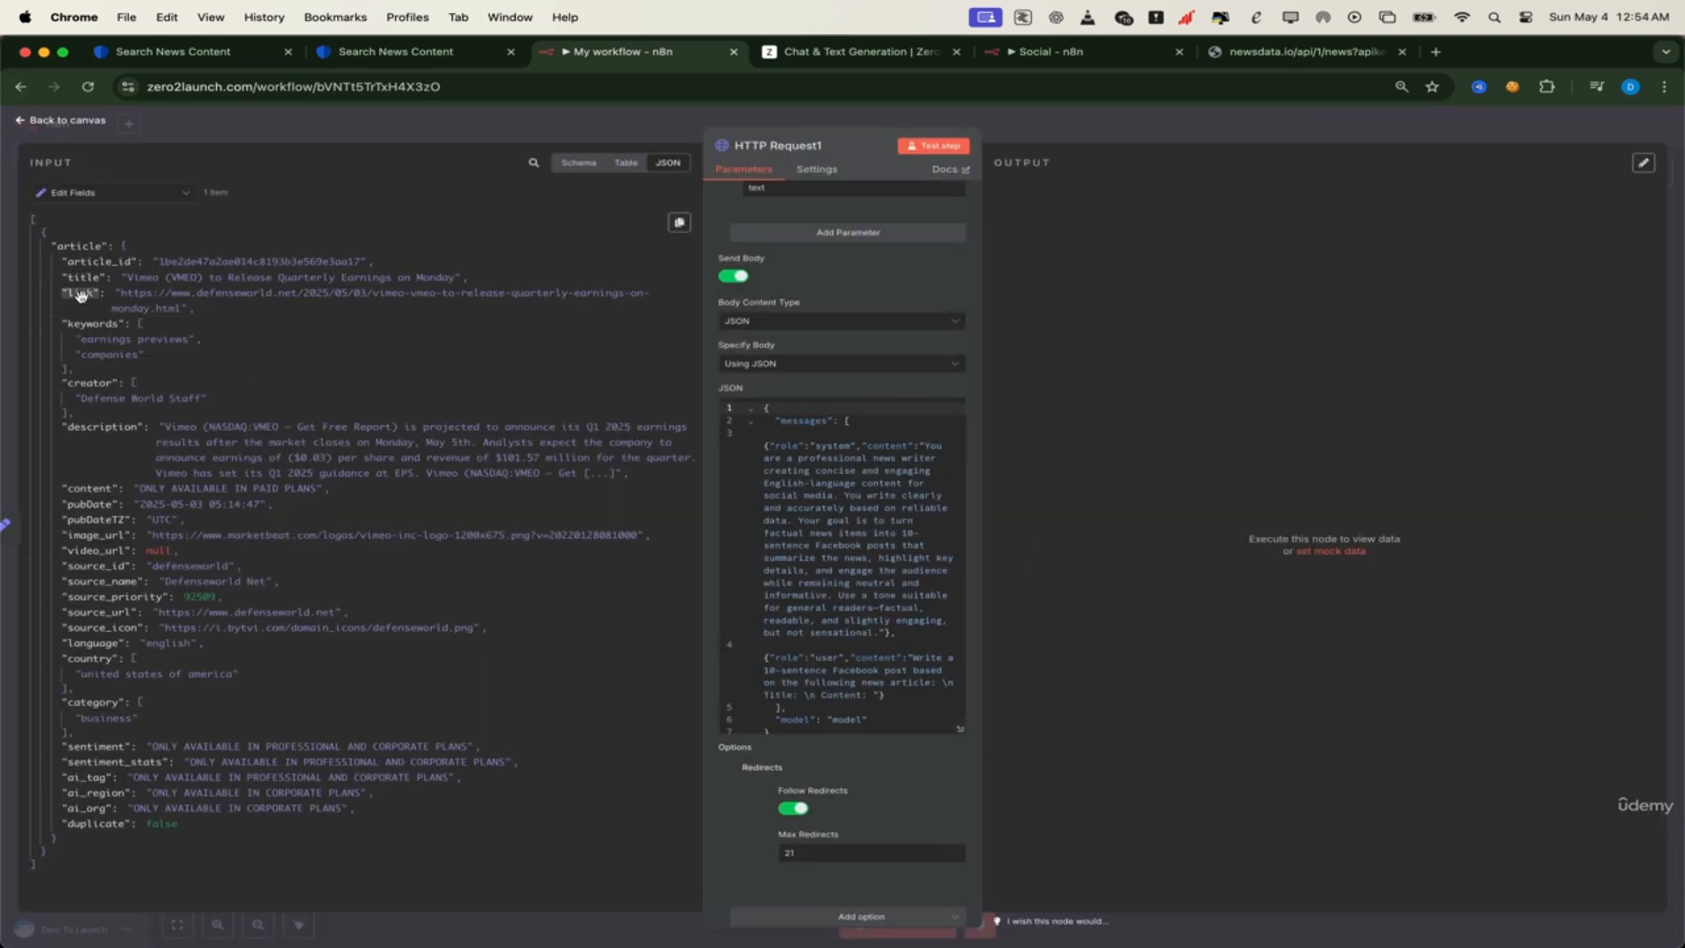
# Insert the article title after Title: and the description after Content: in the prompt
pyautogui.moveTo(86, 279); pyautogui.dragTo(892, 650)
pyautogui.hotkey('ctrl', 'x')
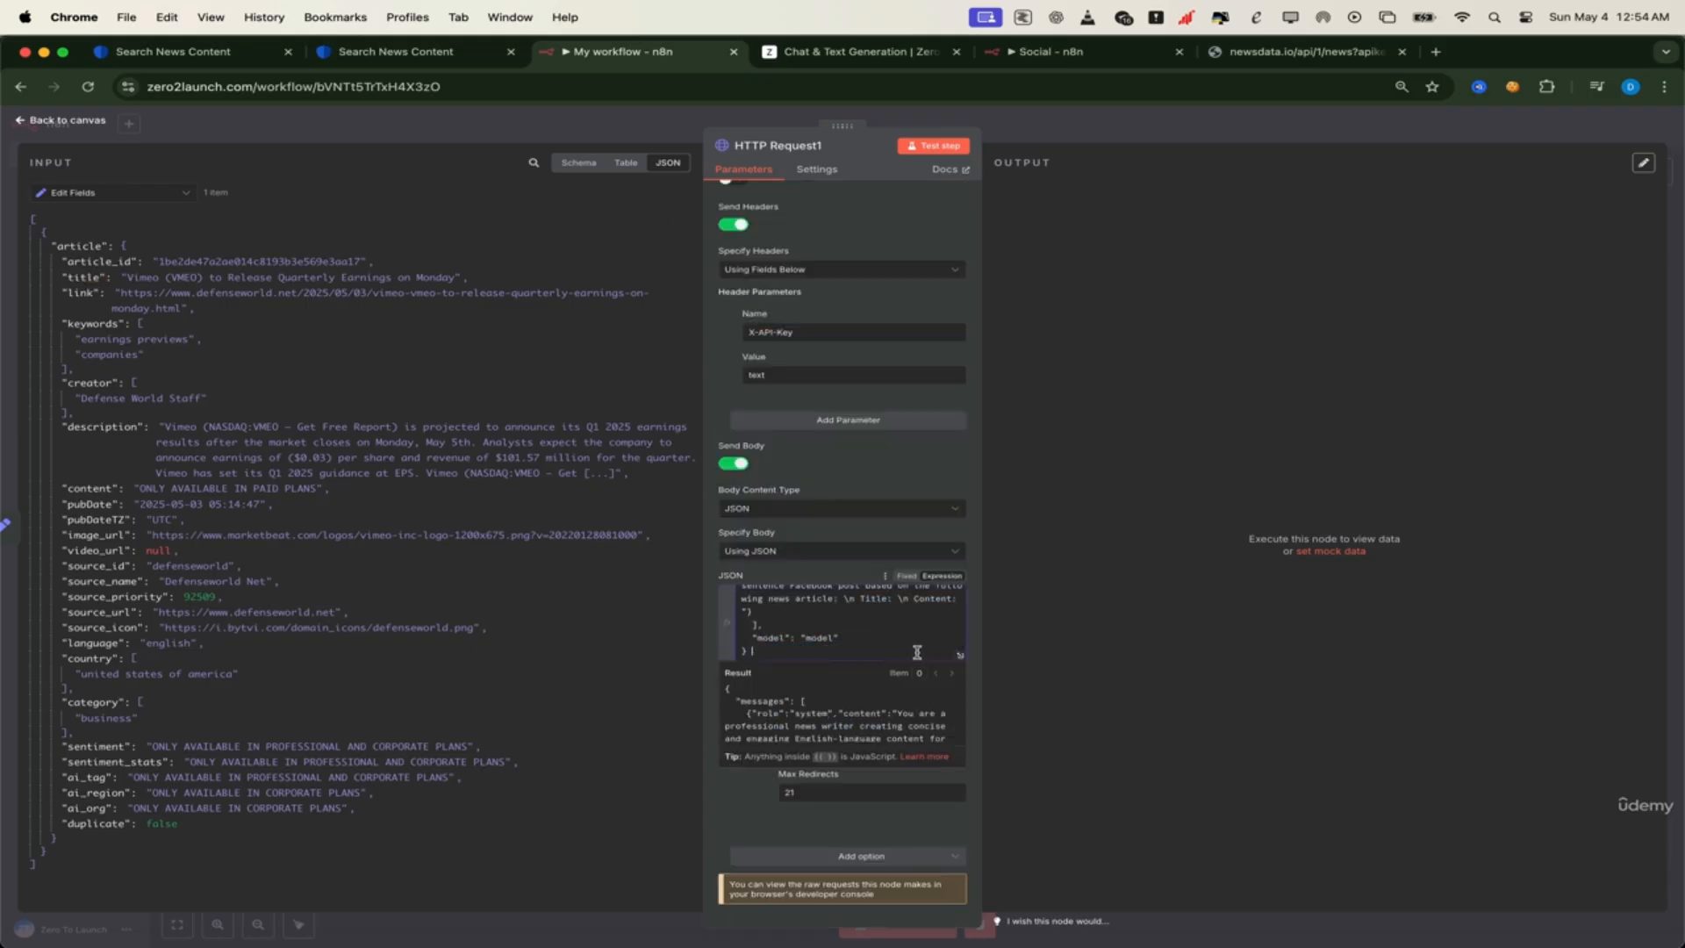
pyautogui.click(888, 600)
pyautogui.hotkey('ctrl', 'v')
pyautogui.moveTo(91, 427); pyautogui.dragTo(880, 630)
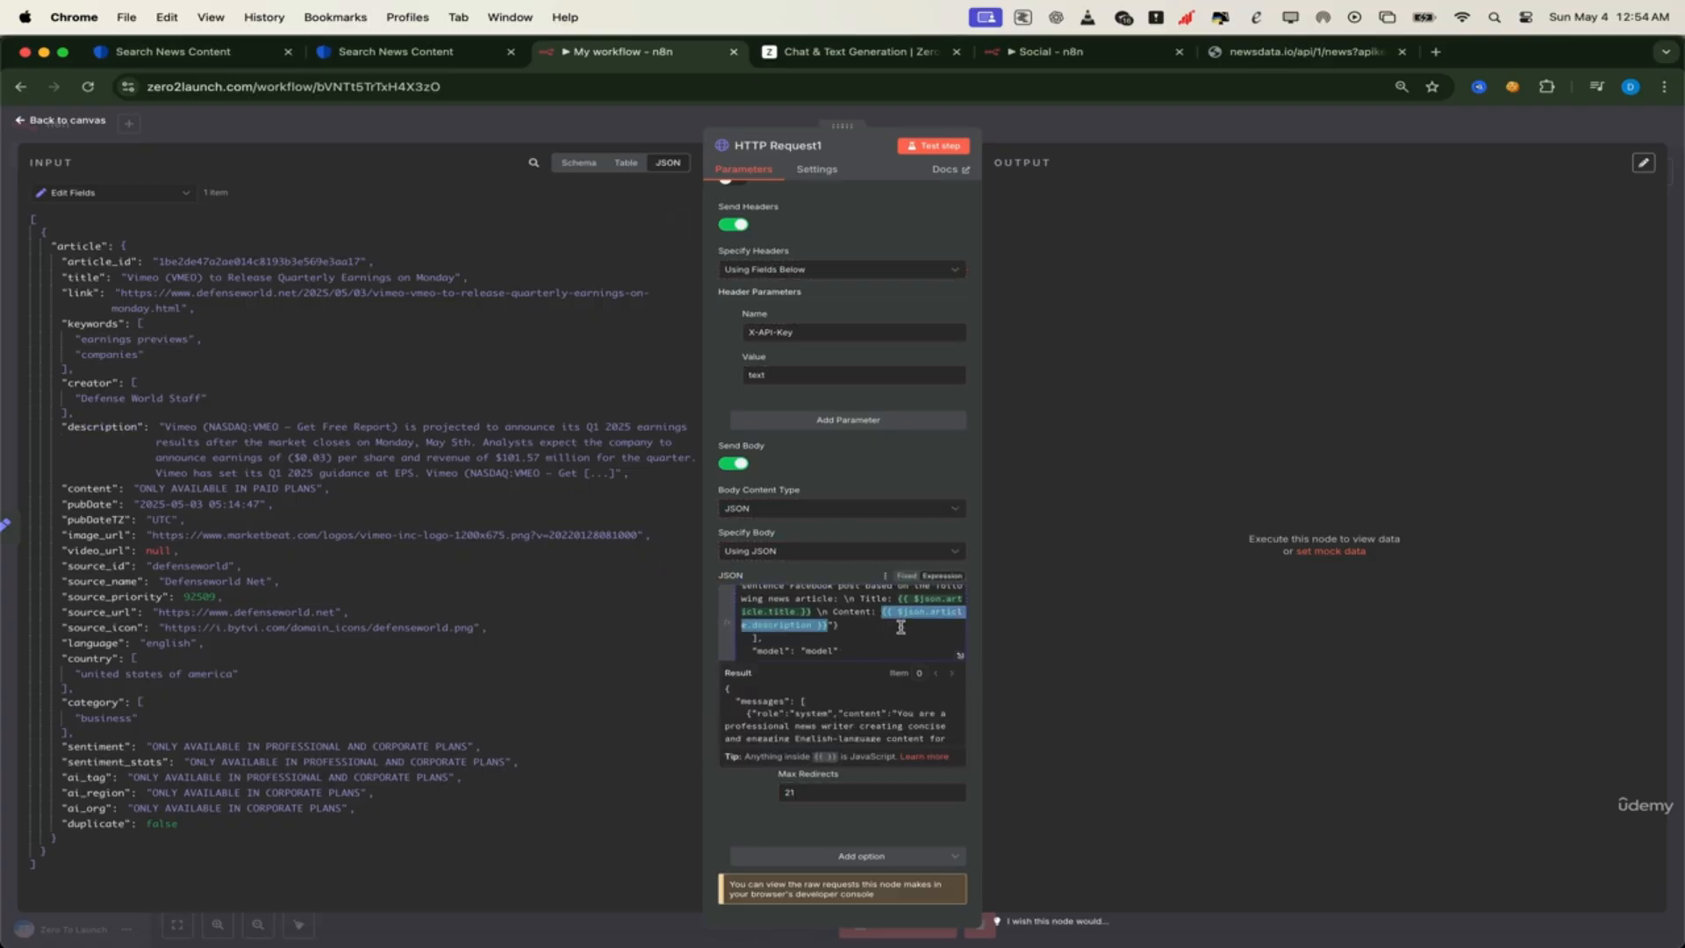
# Change the body's model value to 'openai' in the expression editor
pyautogui.click(960, 655)
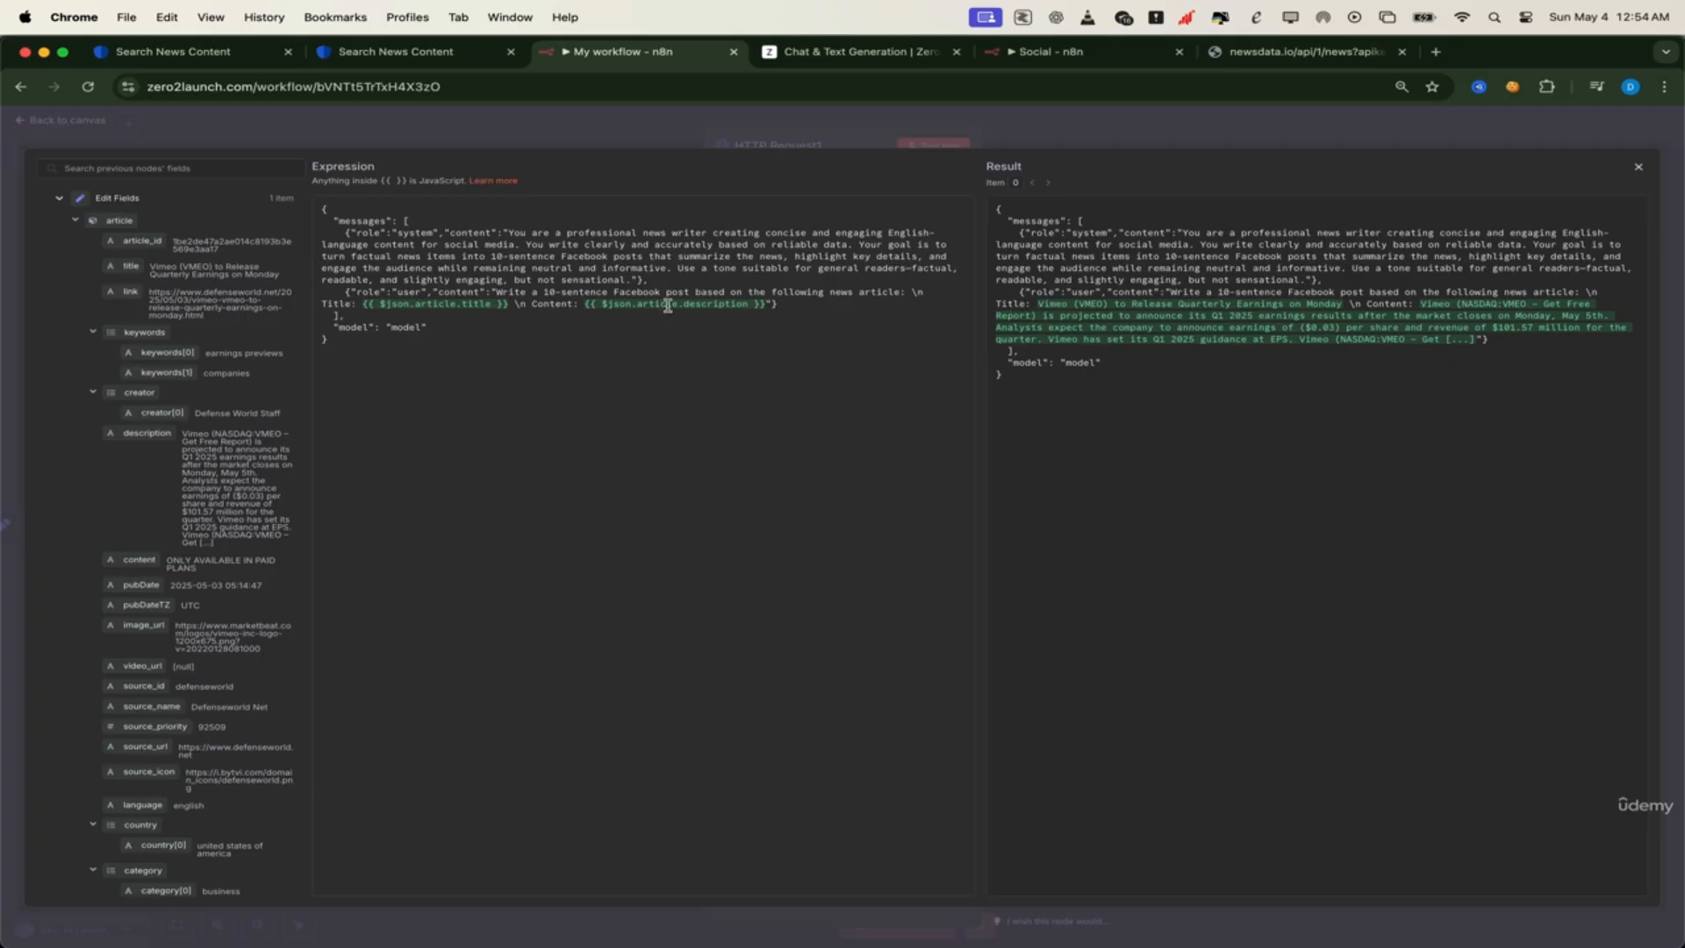
pyautogui.doubleClick(405, 327)
pyautogui.write('openai')
pyautogui.click(65, 141)
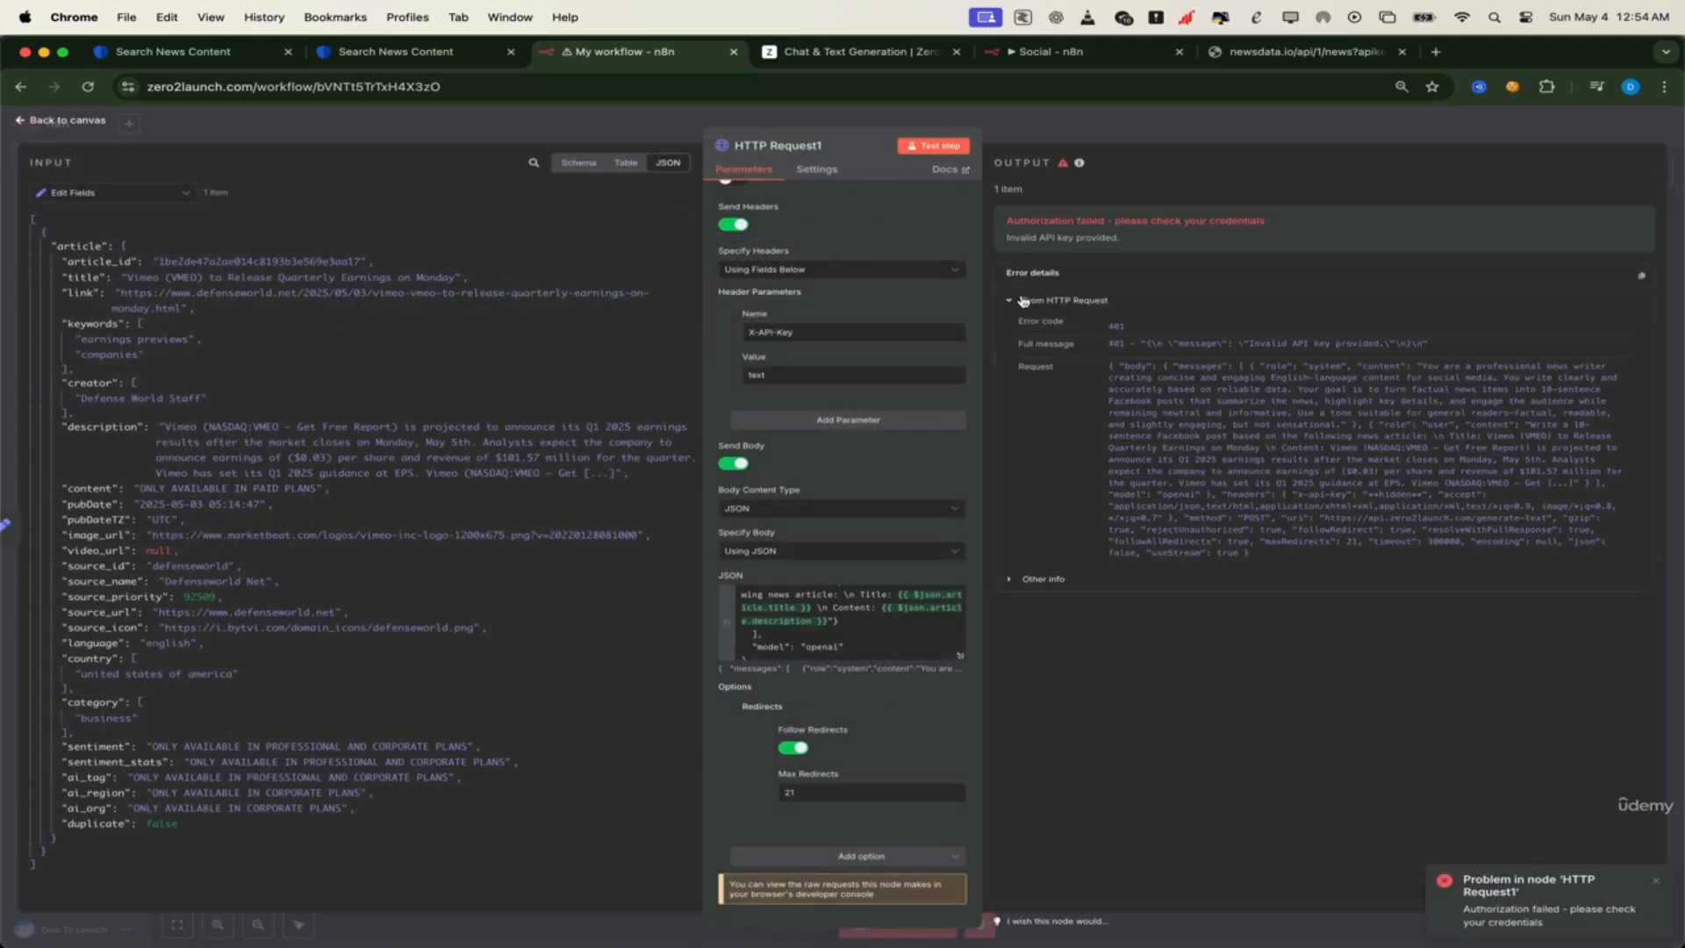
# Paste the real API key into the X-API-Key header and rerun to get the Vimeo earnings post
pyautogui.click(818, 376)
pyautogui.press('super+a')
pyautogui.press('super+v')
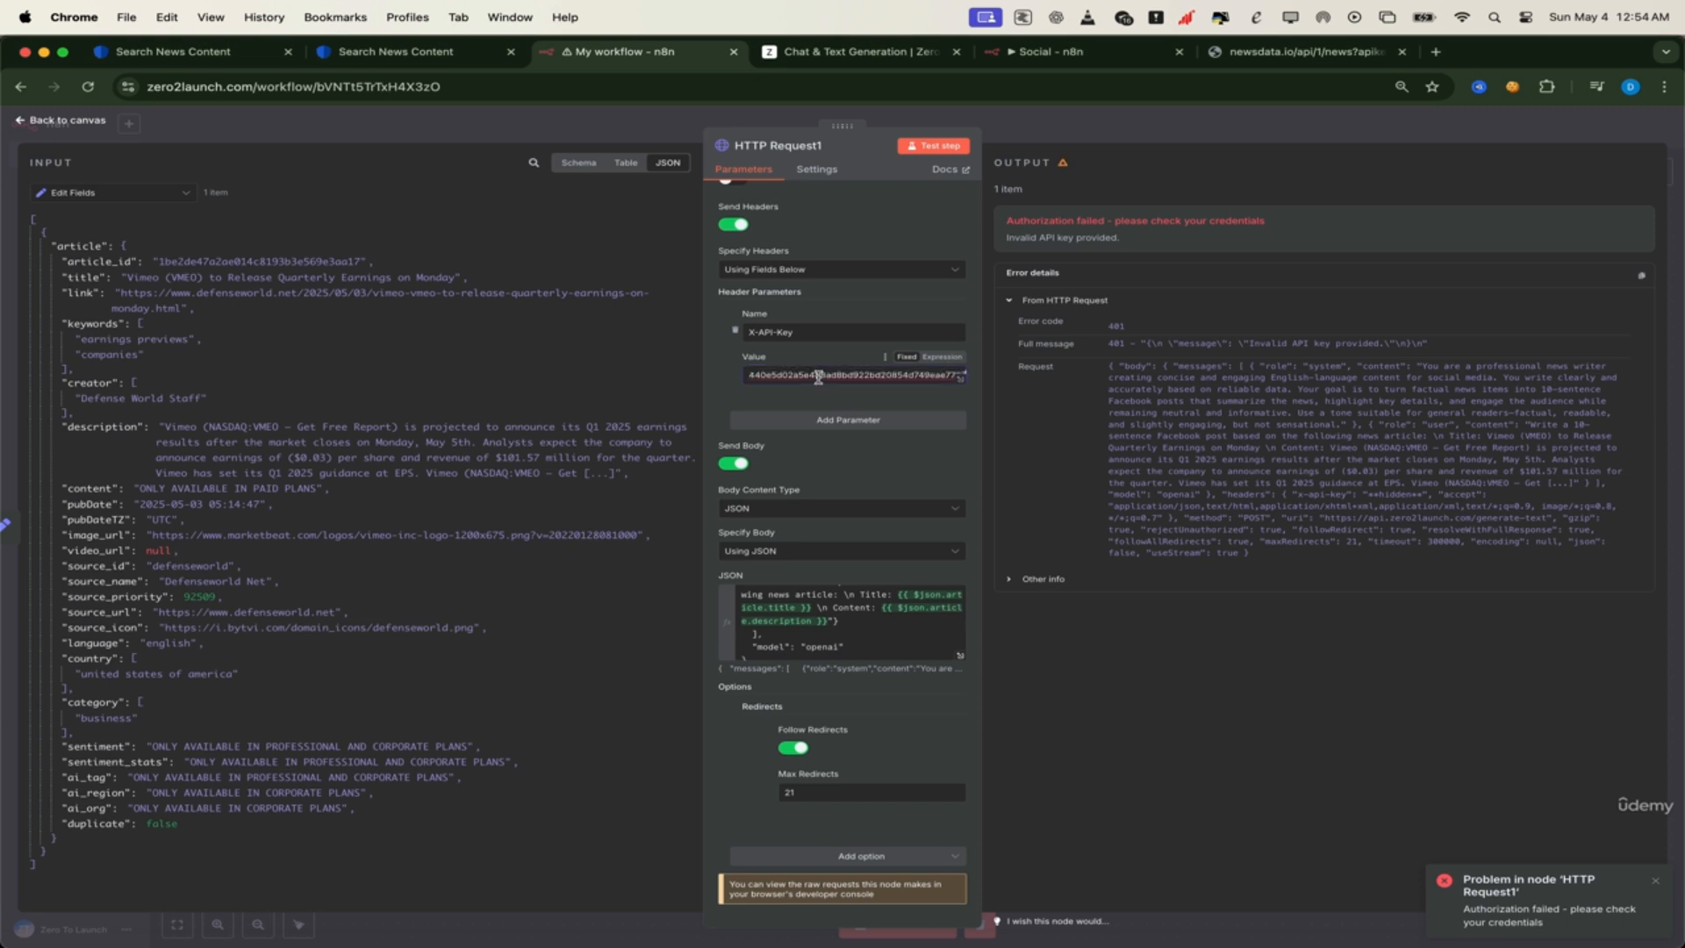
pyautogui.click(924, 149)
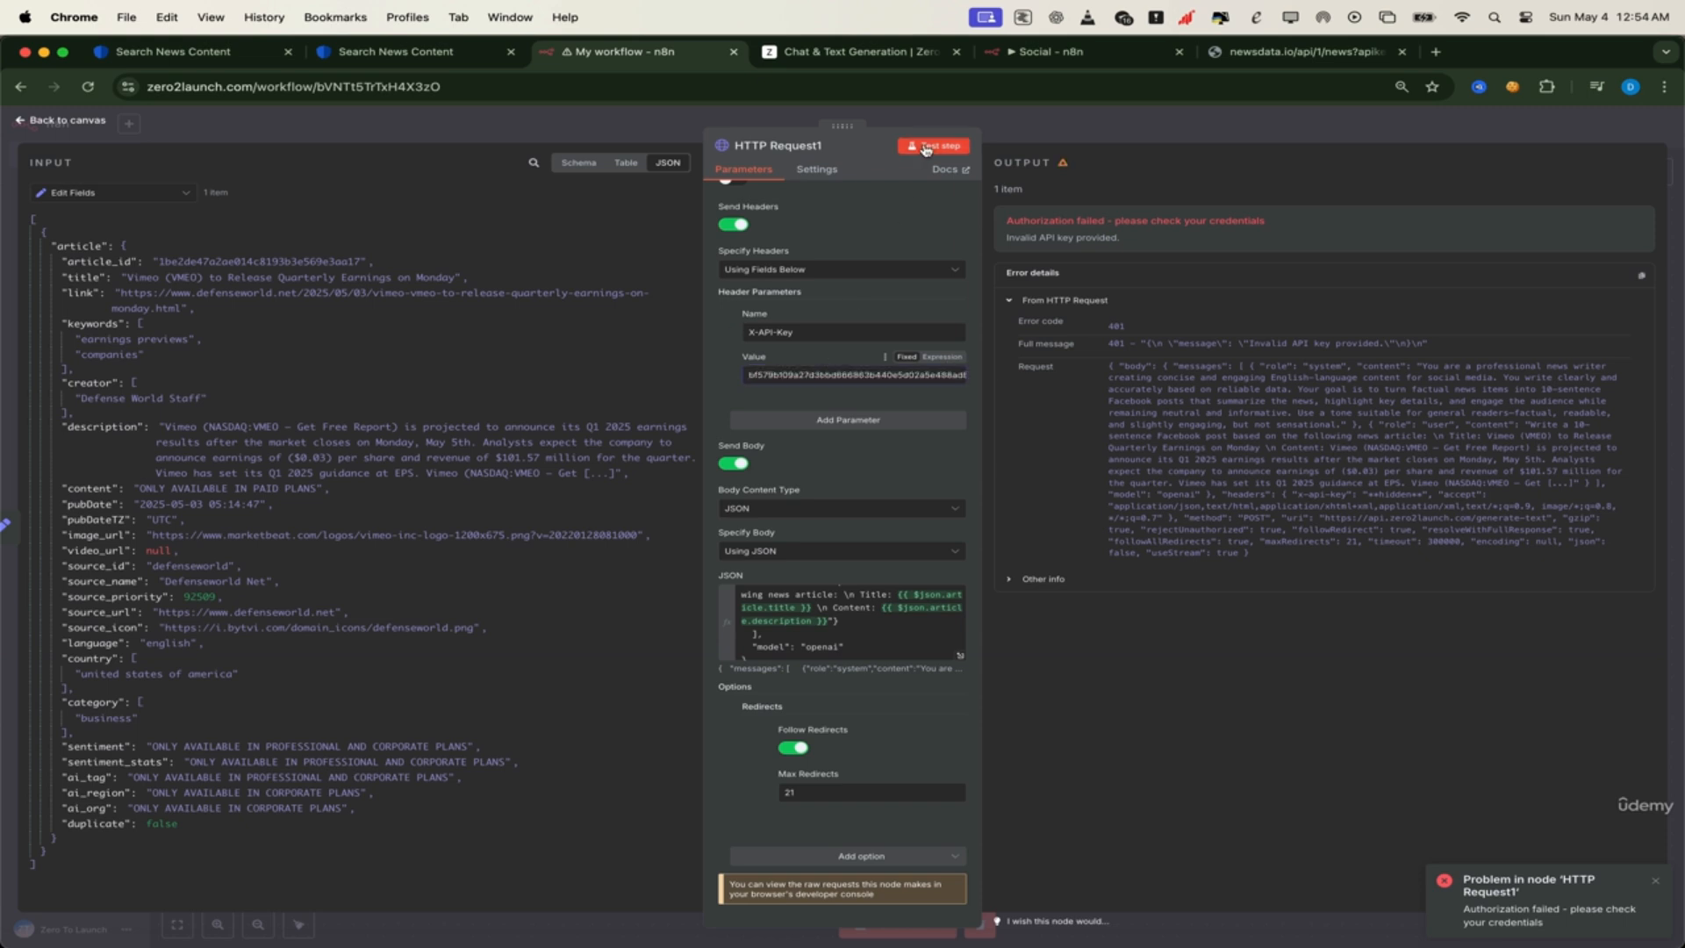
pyautogui.click(924, 149)
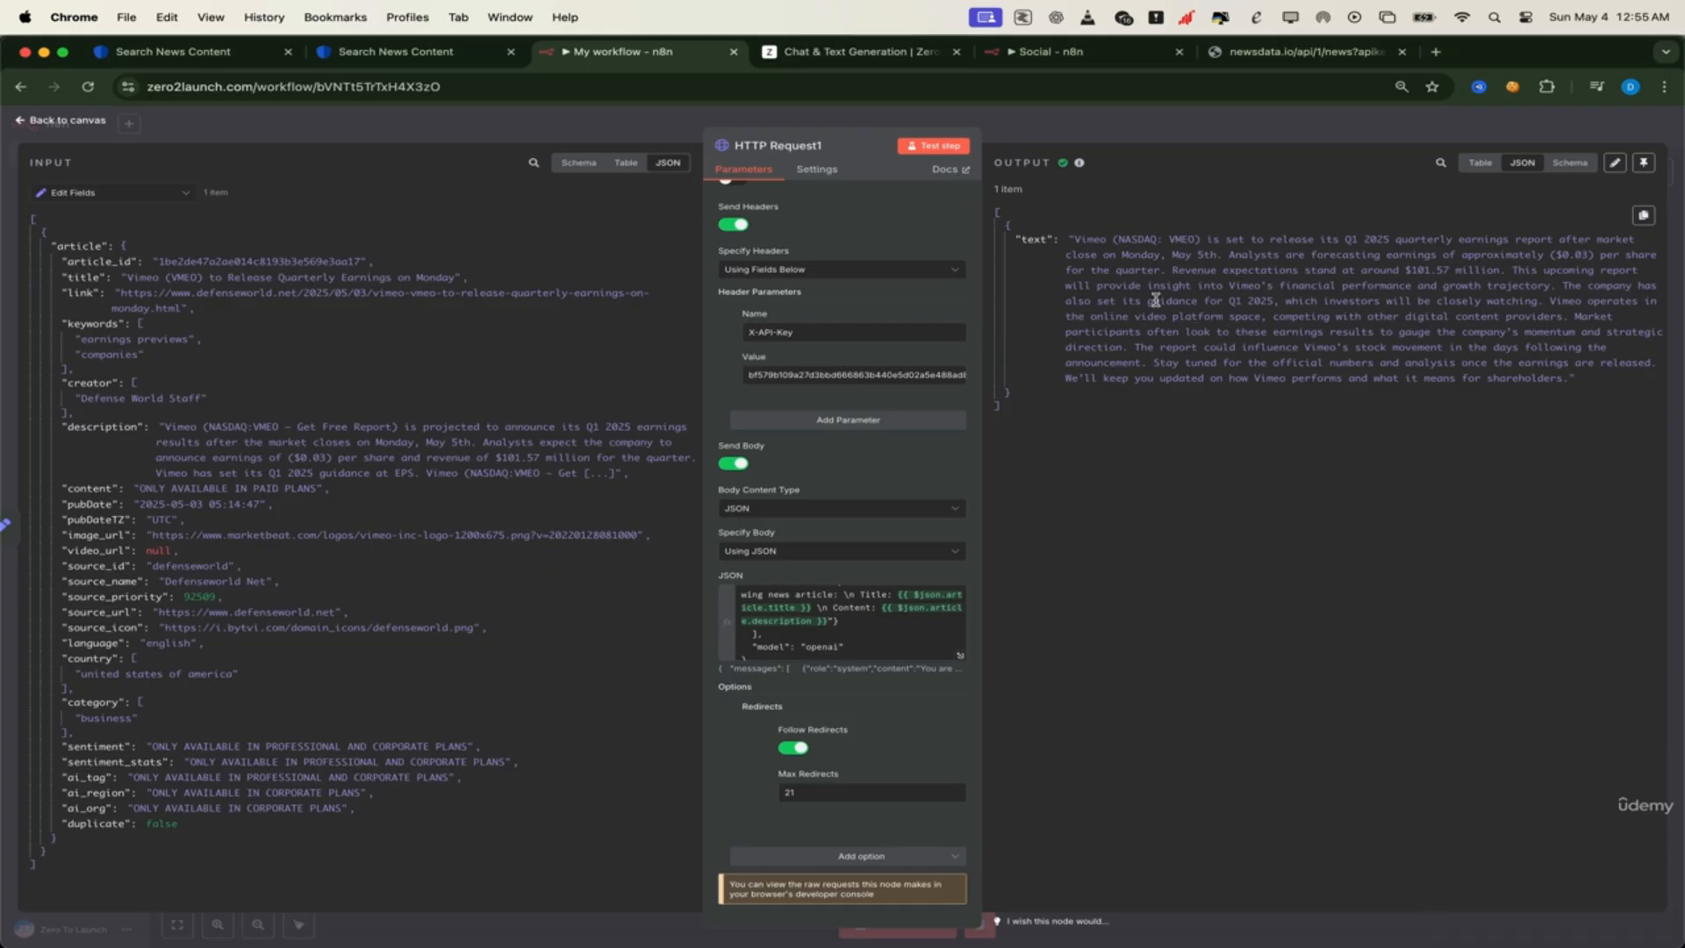
# Return to the workflow canvas and add a new node after HTTP Request1
pyautogui.click(97, 129)
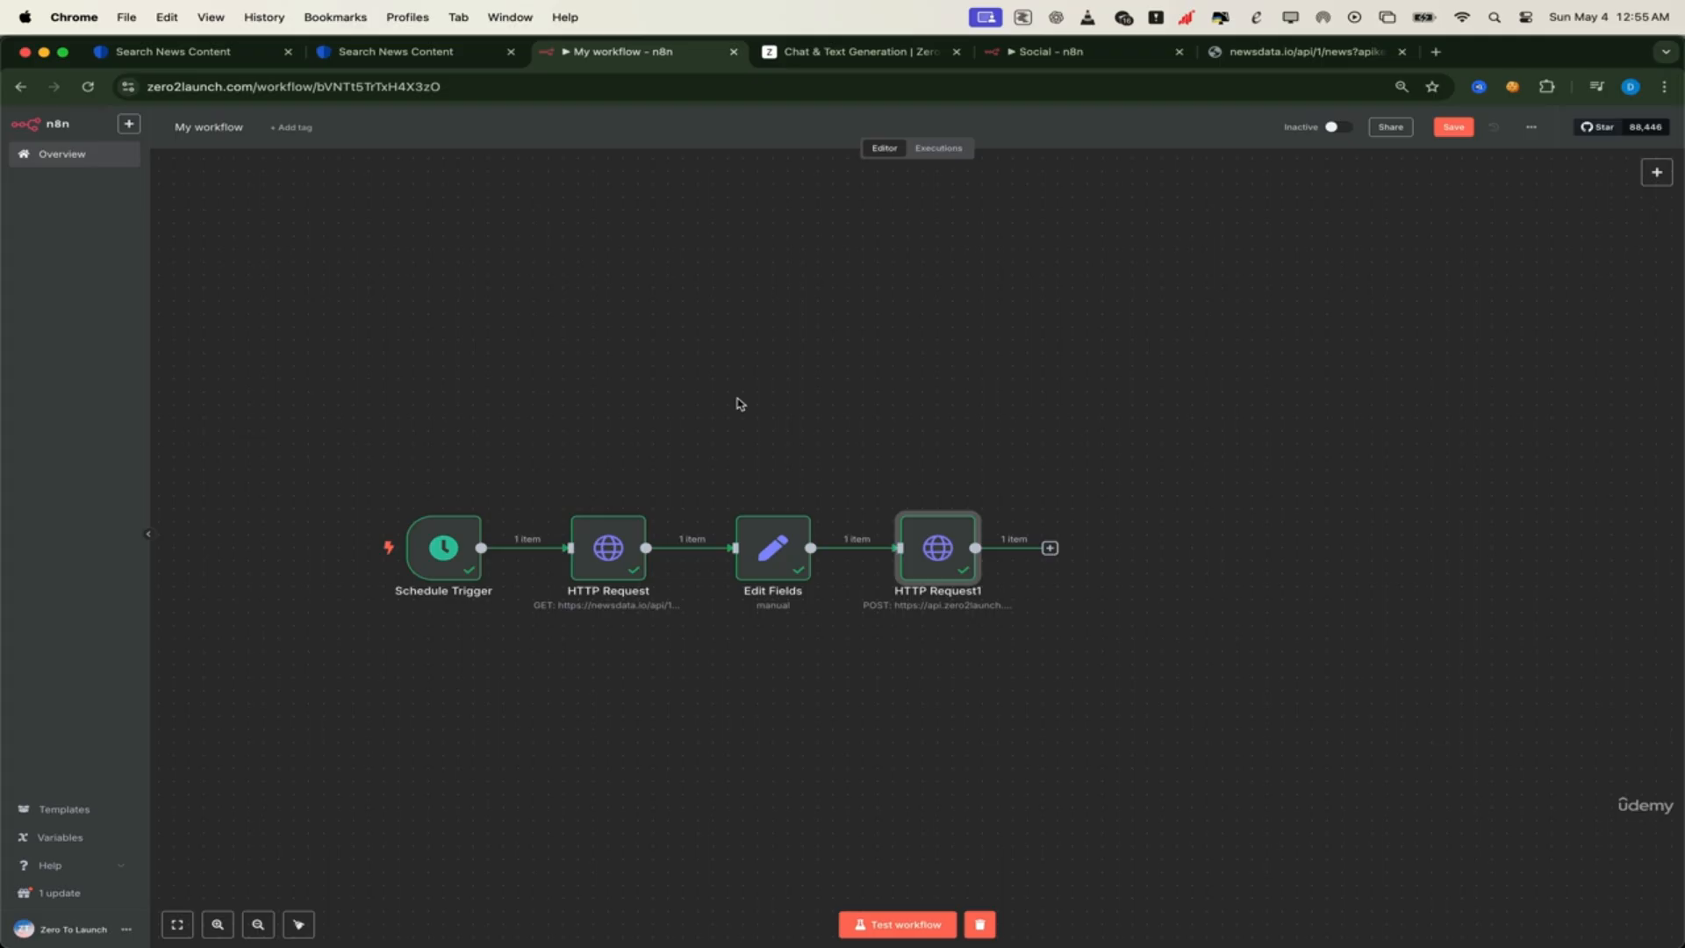
pyautogui.click(1050, 548)
# Add an HTTP Request node, import the text-generation cURL into it, and expand its JSON body
pyautogui.write('http')
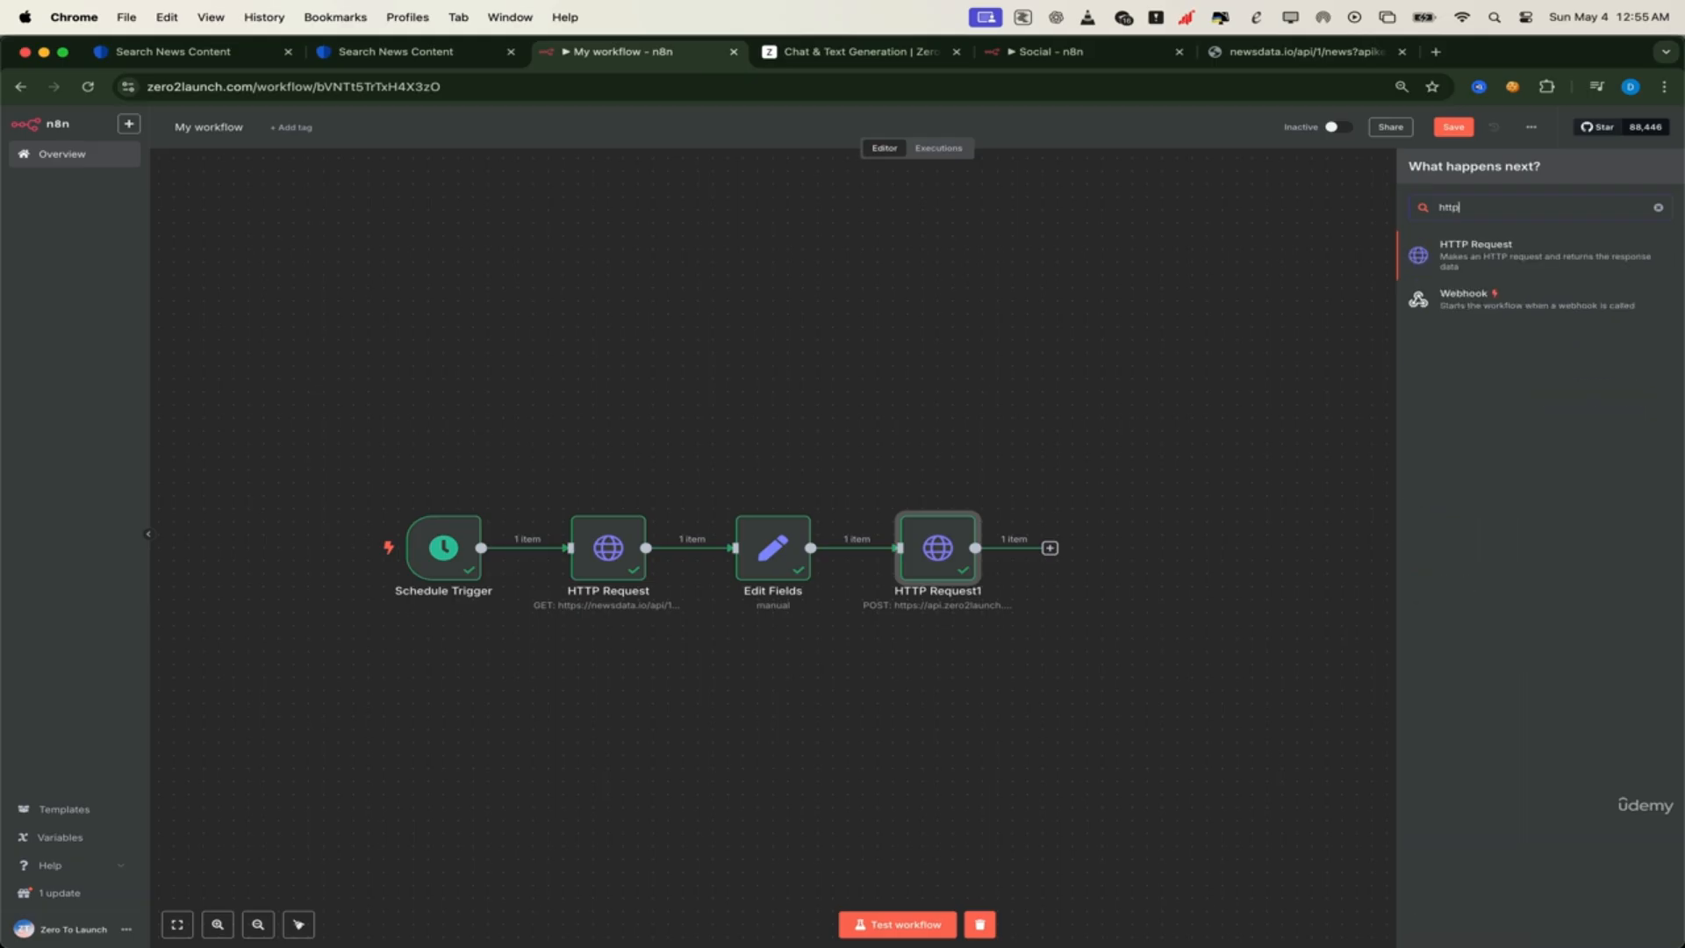
pyautogui.click(1563, 253)
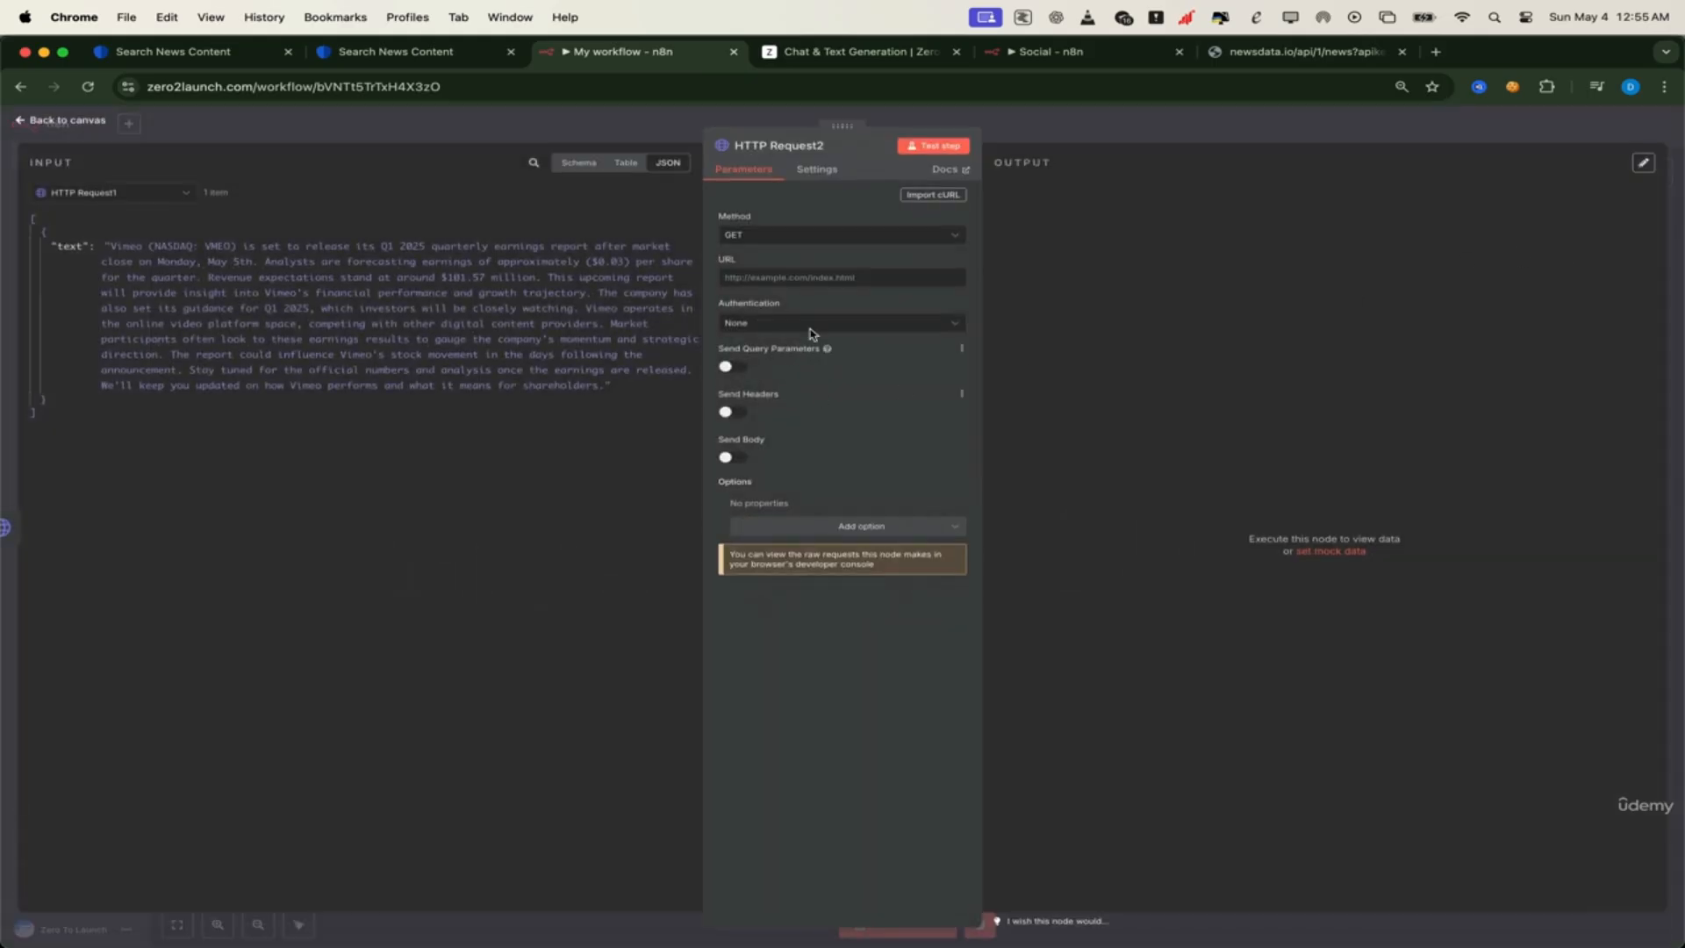
pyautogui.click(930, 194)
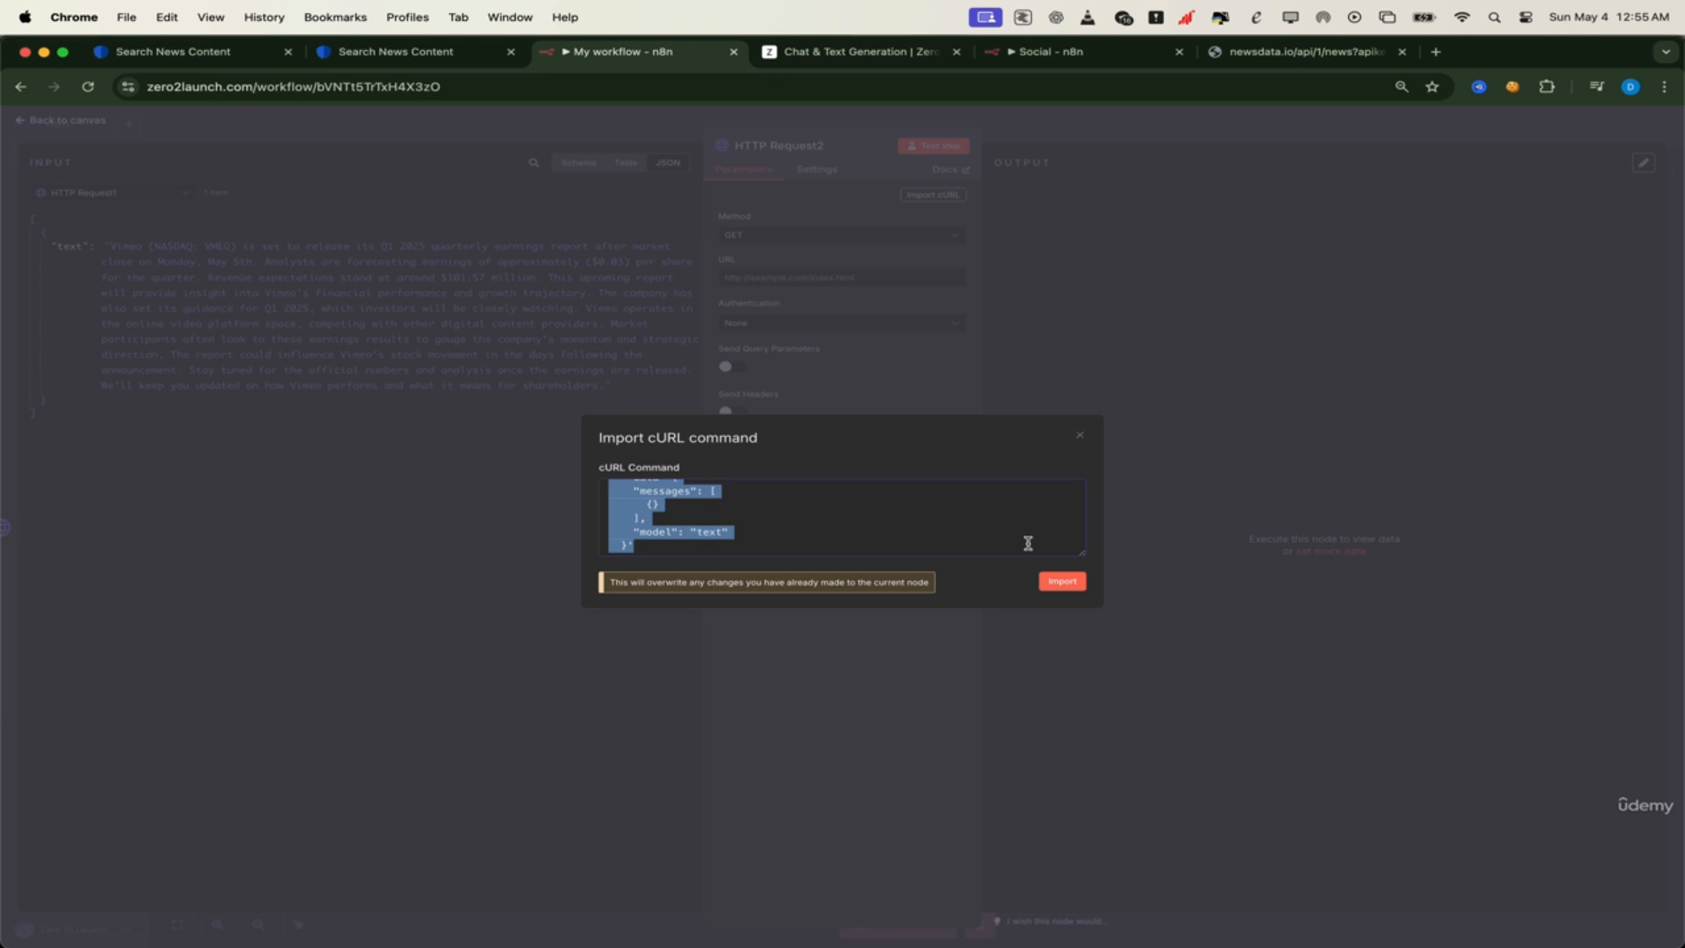
pyautogui.click(1061, 581)
pyautogui.scroll(-3, 952, 667)
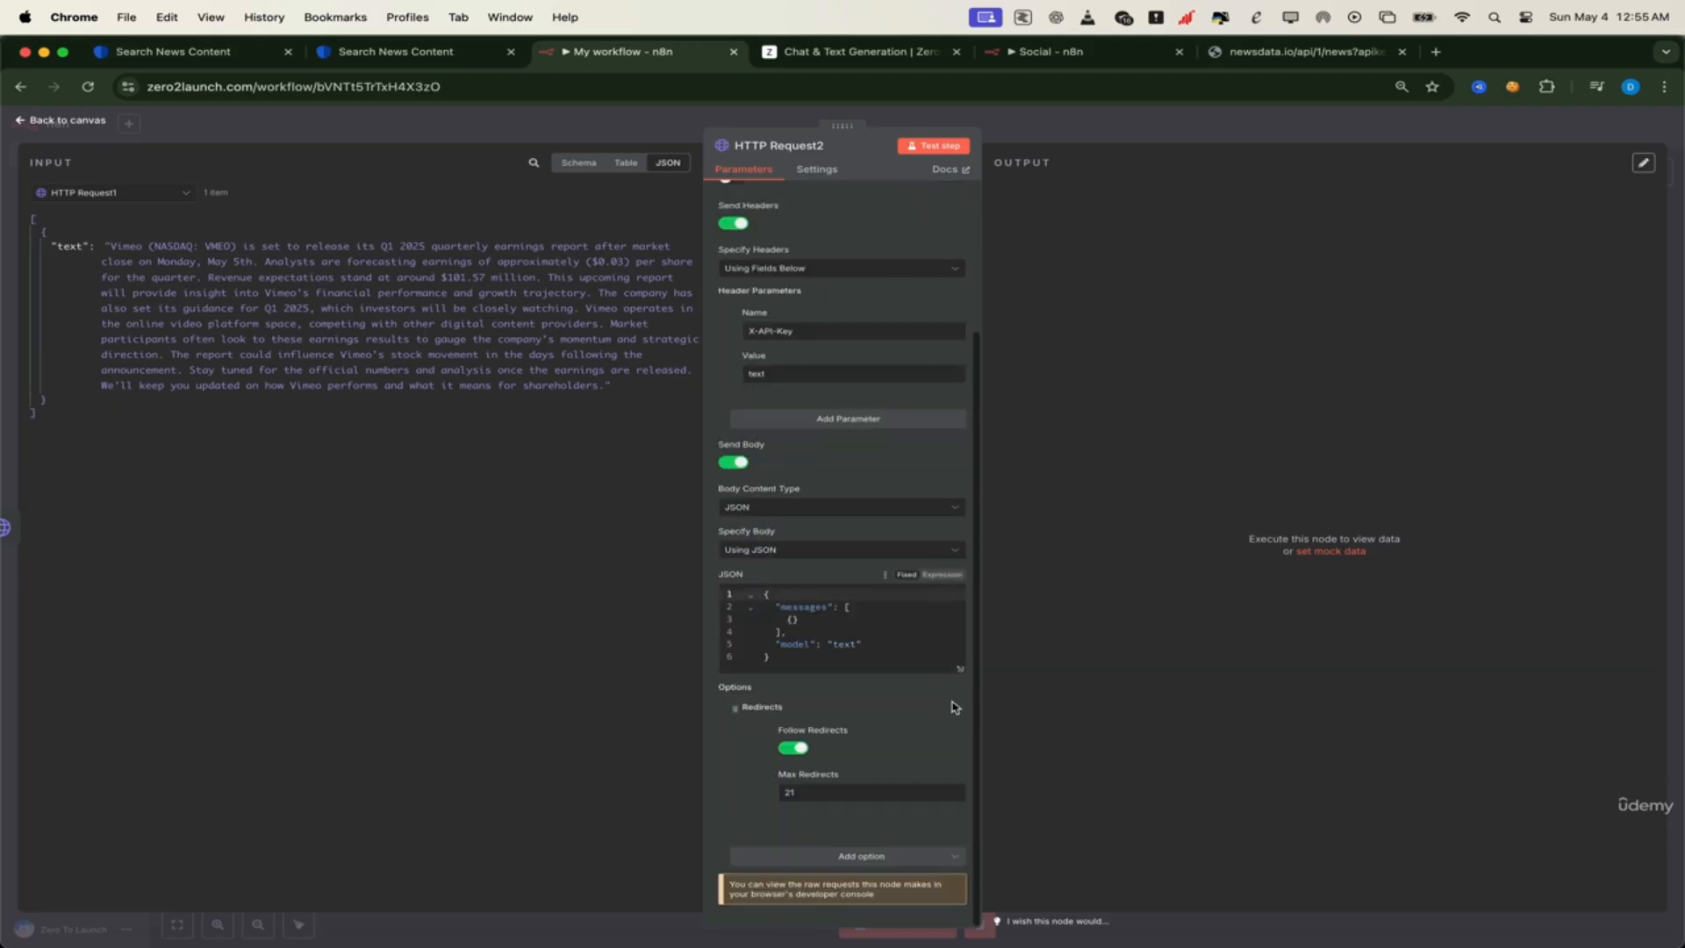
pyautogui.click(960, 671)
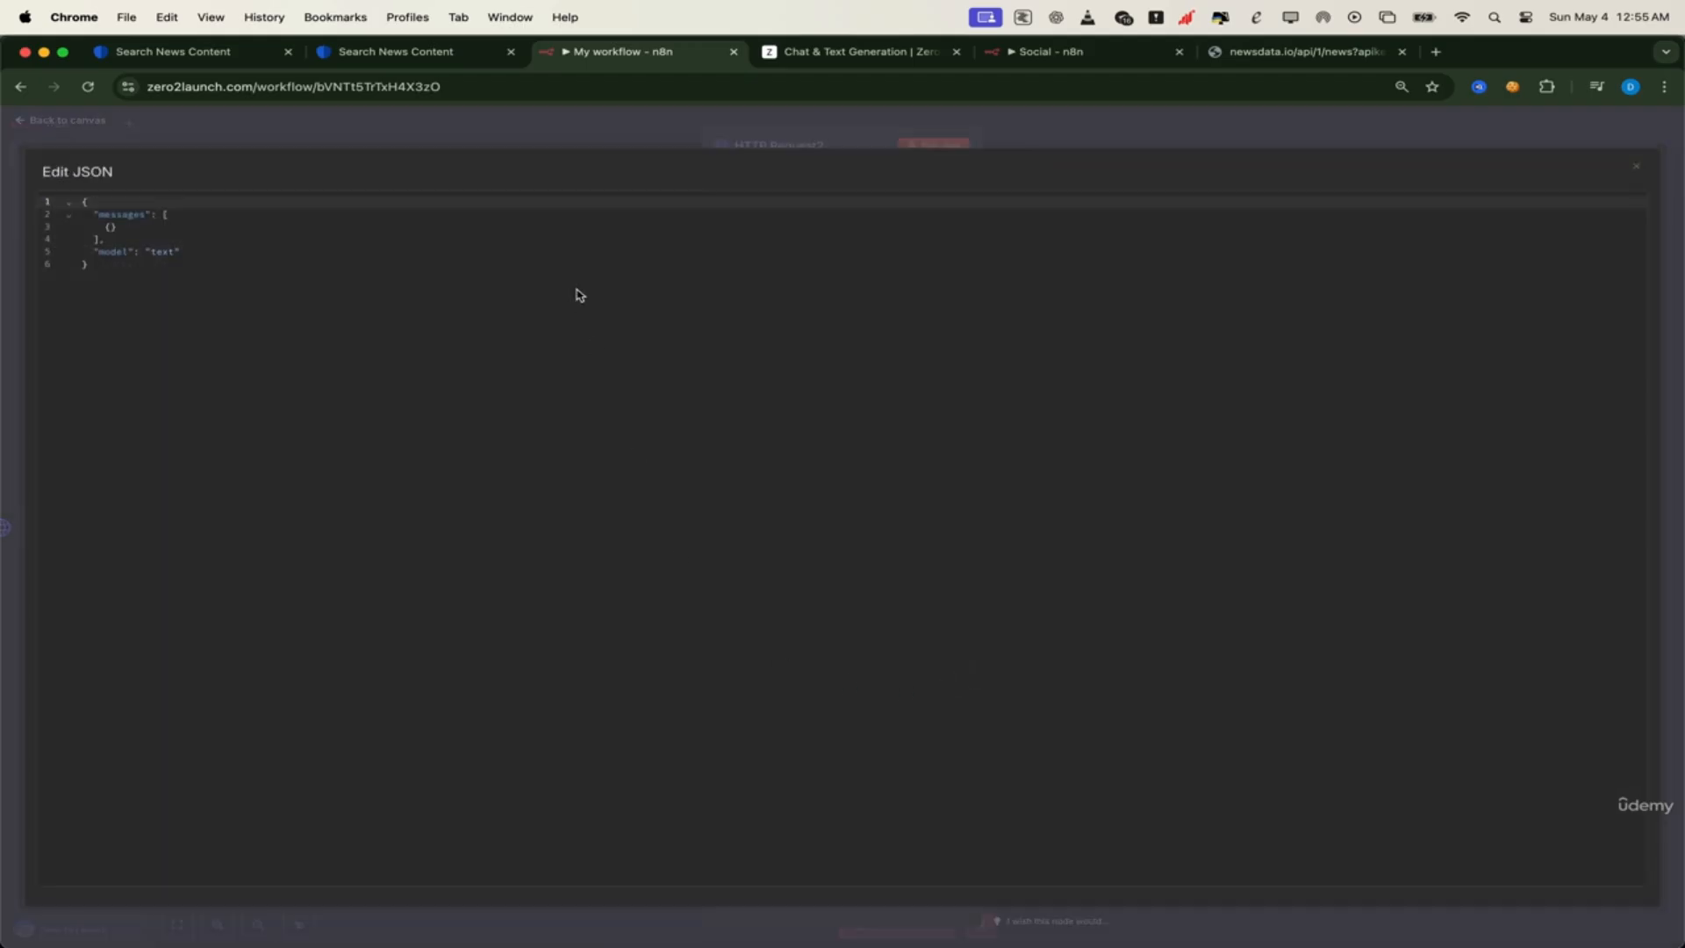
# Replace the empty messages array with the default system and user messages copied from the docs
pyautogui.click(226, 219)
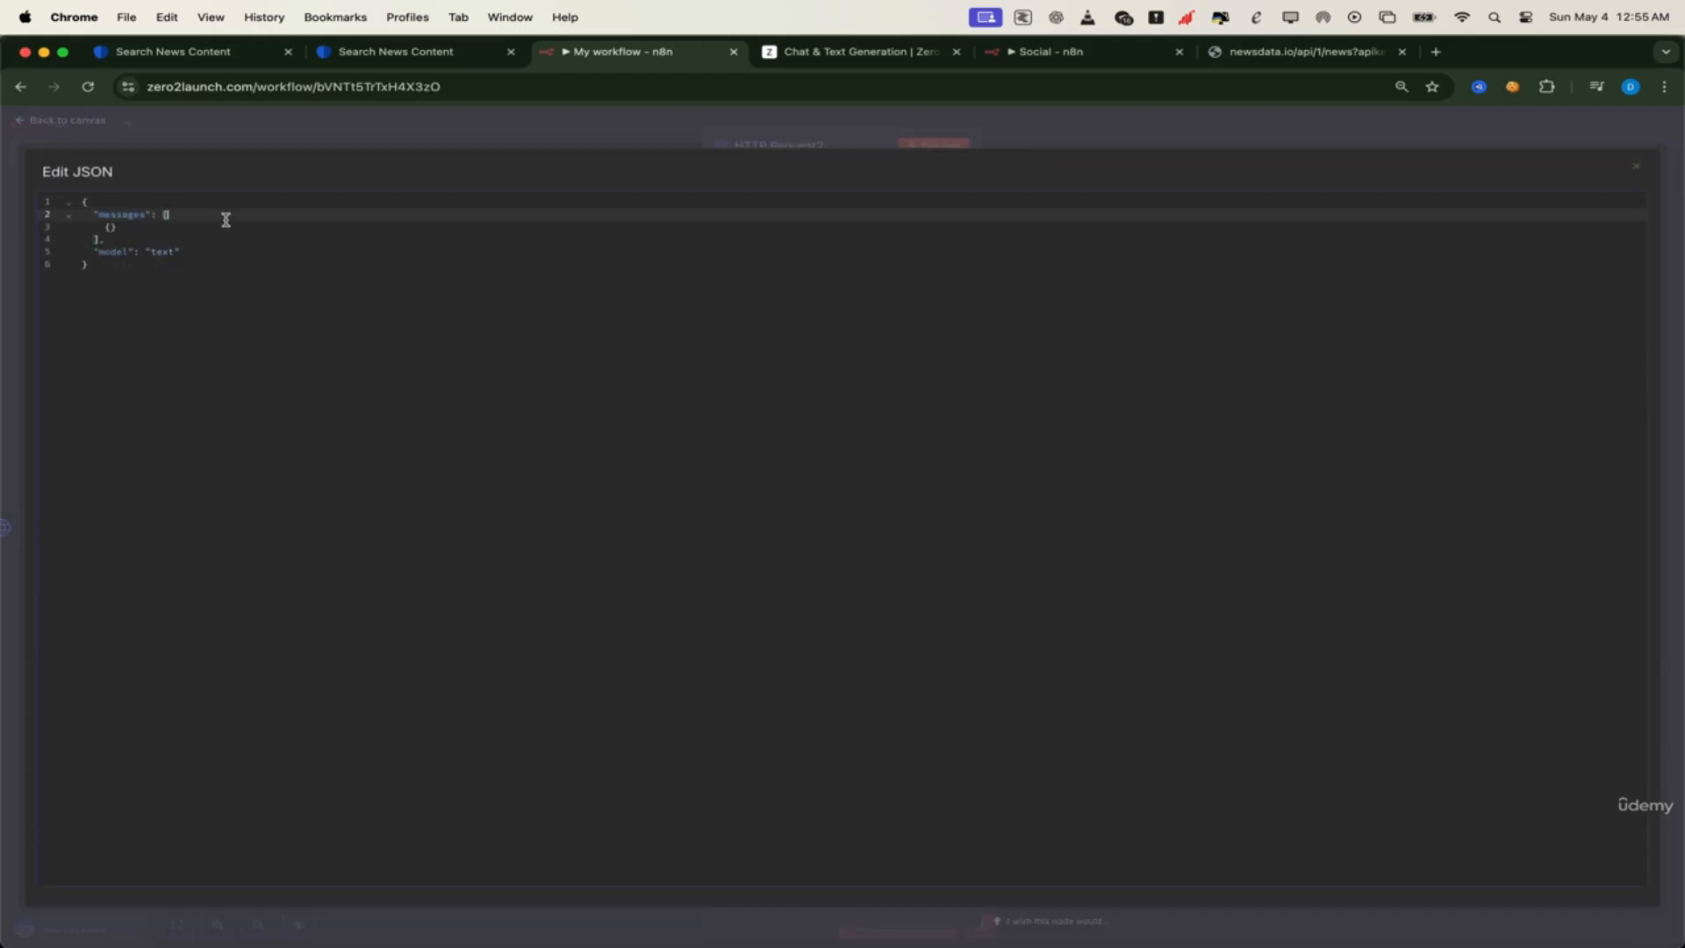
pyautogui.click(790, 52)
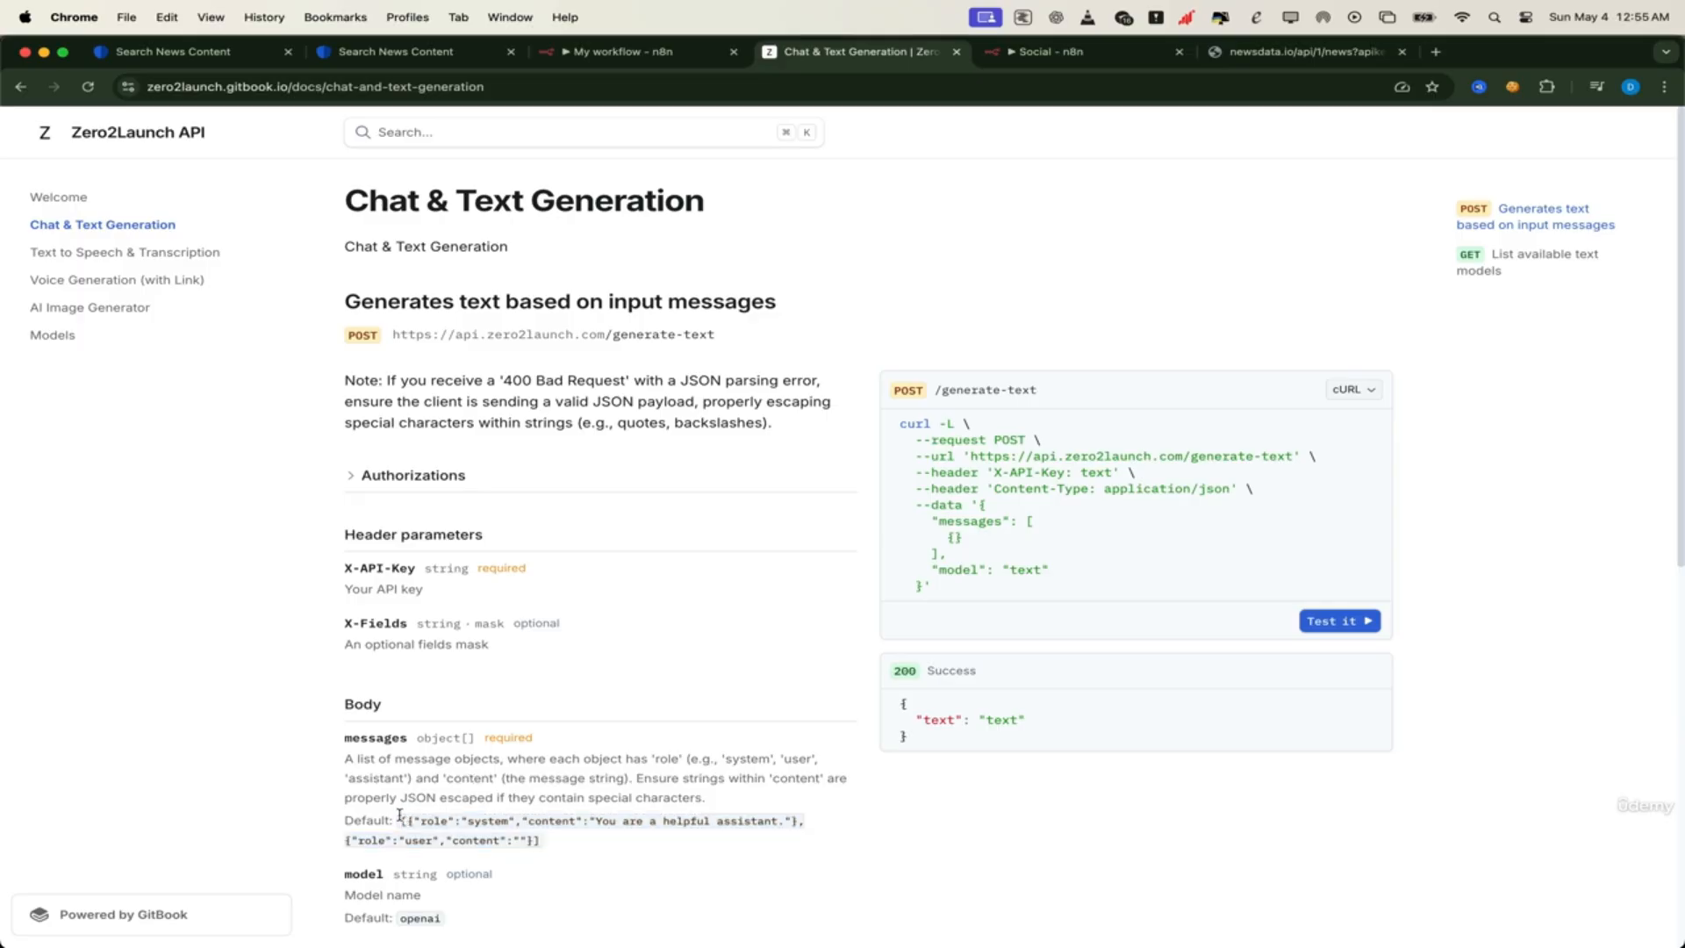
pyautogui.moveTo(399, 817); pyautogui.dragTo(551, 841)
pyautogui.press('super+c')
pyautogui.click(577, 58)
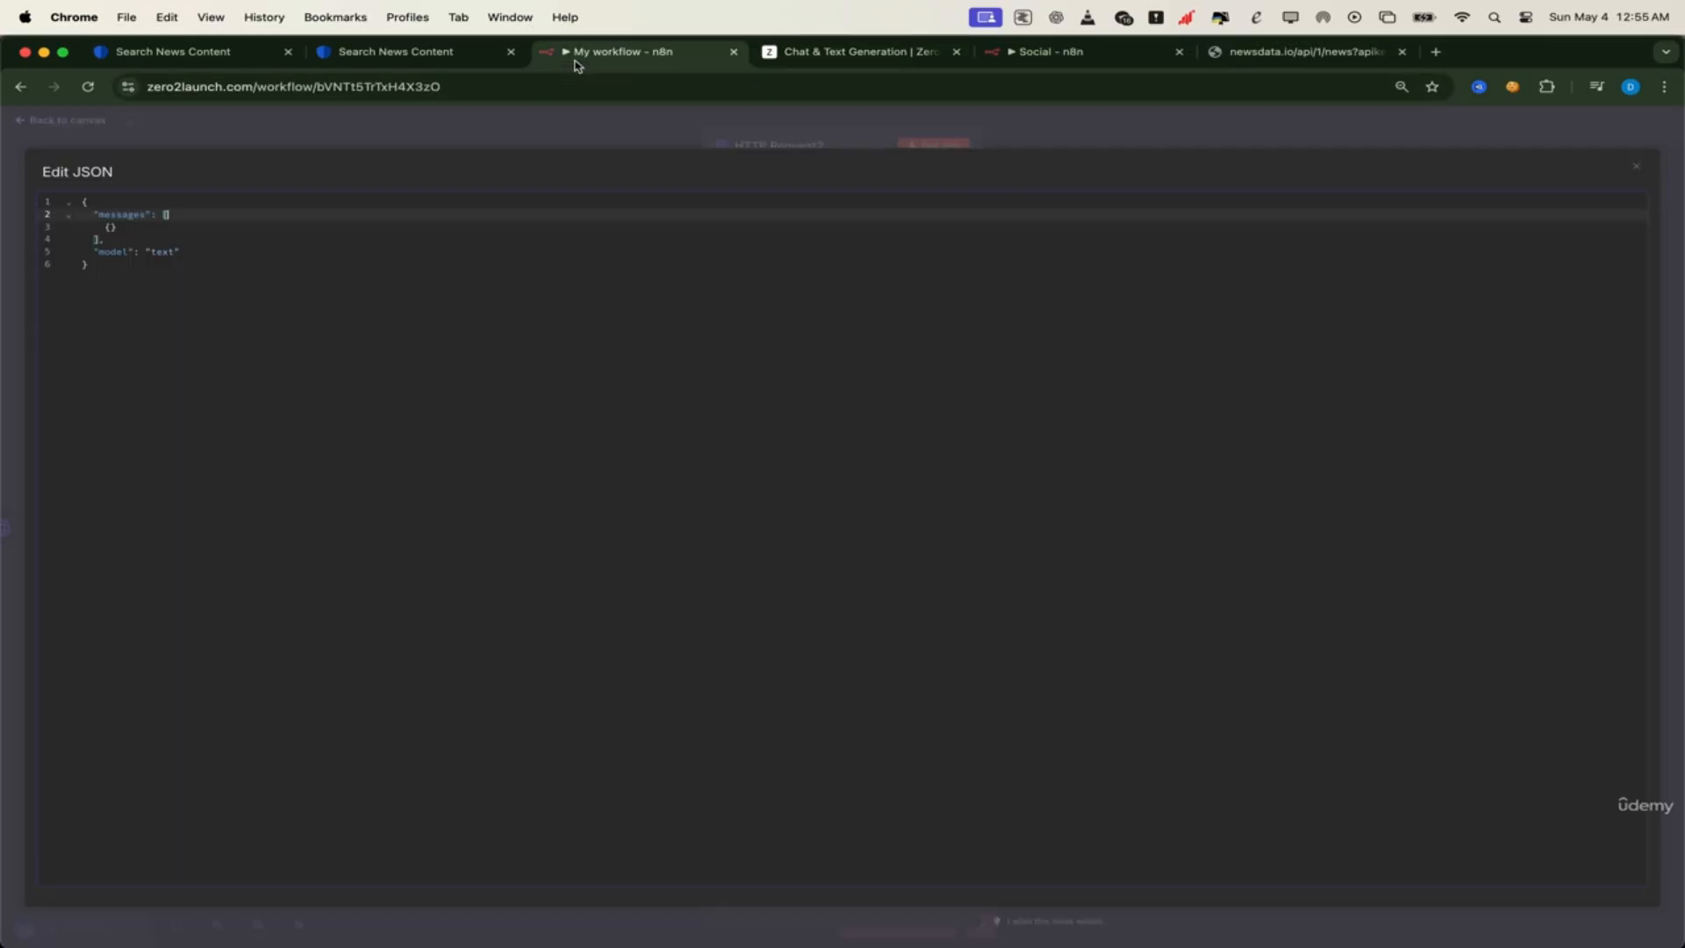
pyautogui.moveTo(164, 215); pyautogui.dragTo(99, 239)
pyautogui.press('super+v')
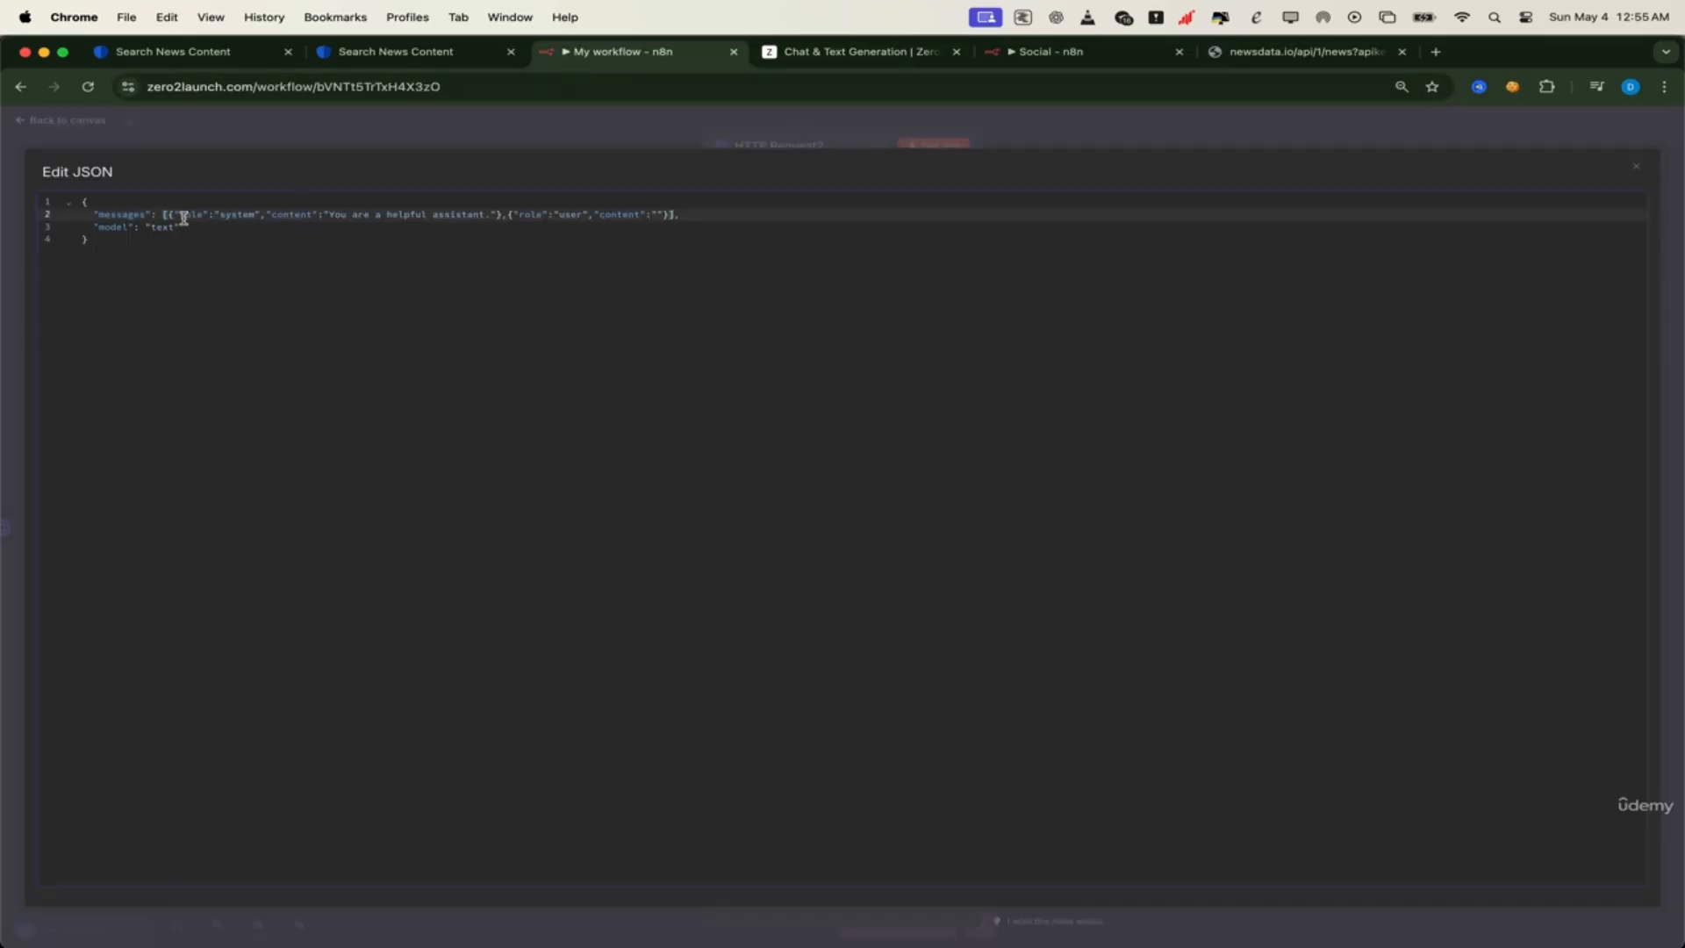
# Put each message on its own line and paste the 5-visual-keywords prompt into the user content
pyautogui.click(168, 214)
pyautogui.press('Return')
pyautogui.click(443, 226)
pyautogui.press('Return')
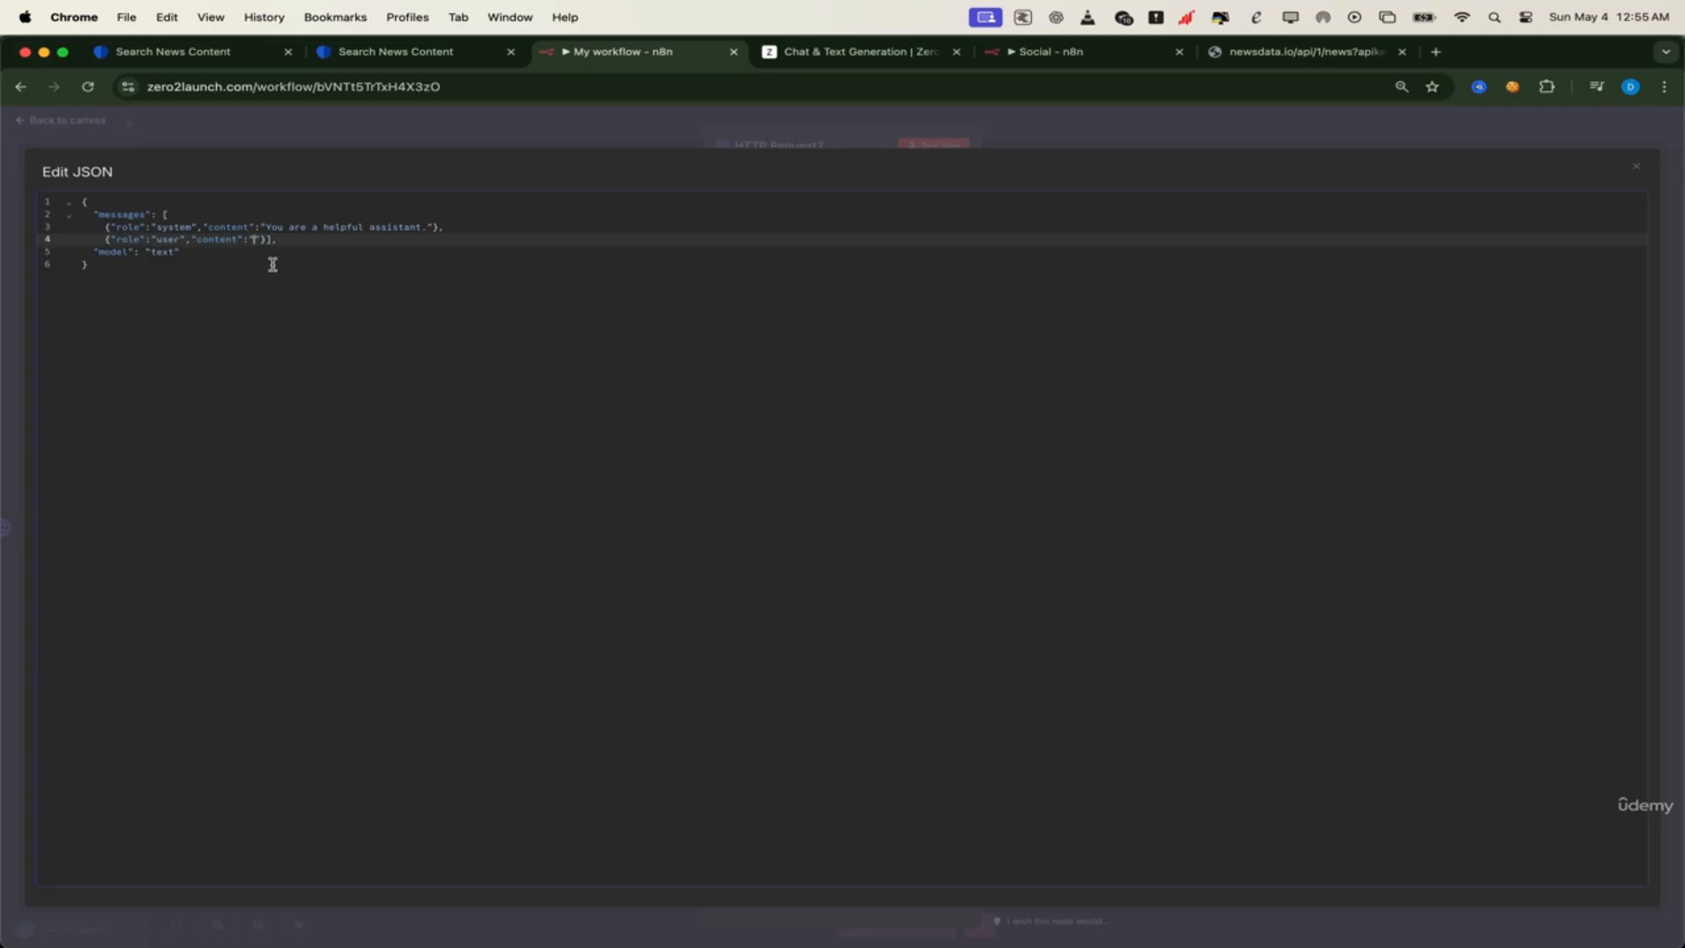
pyautogui.press('super+v')
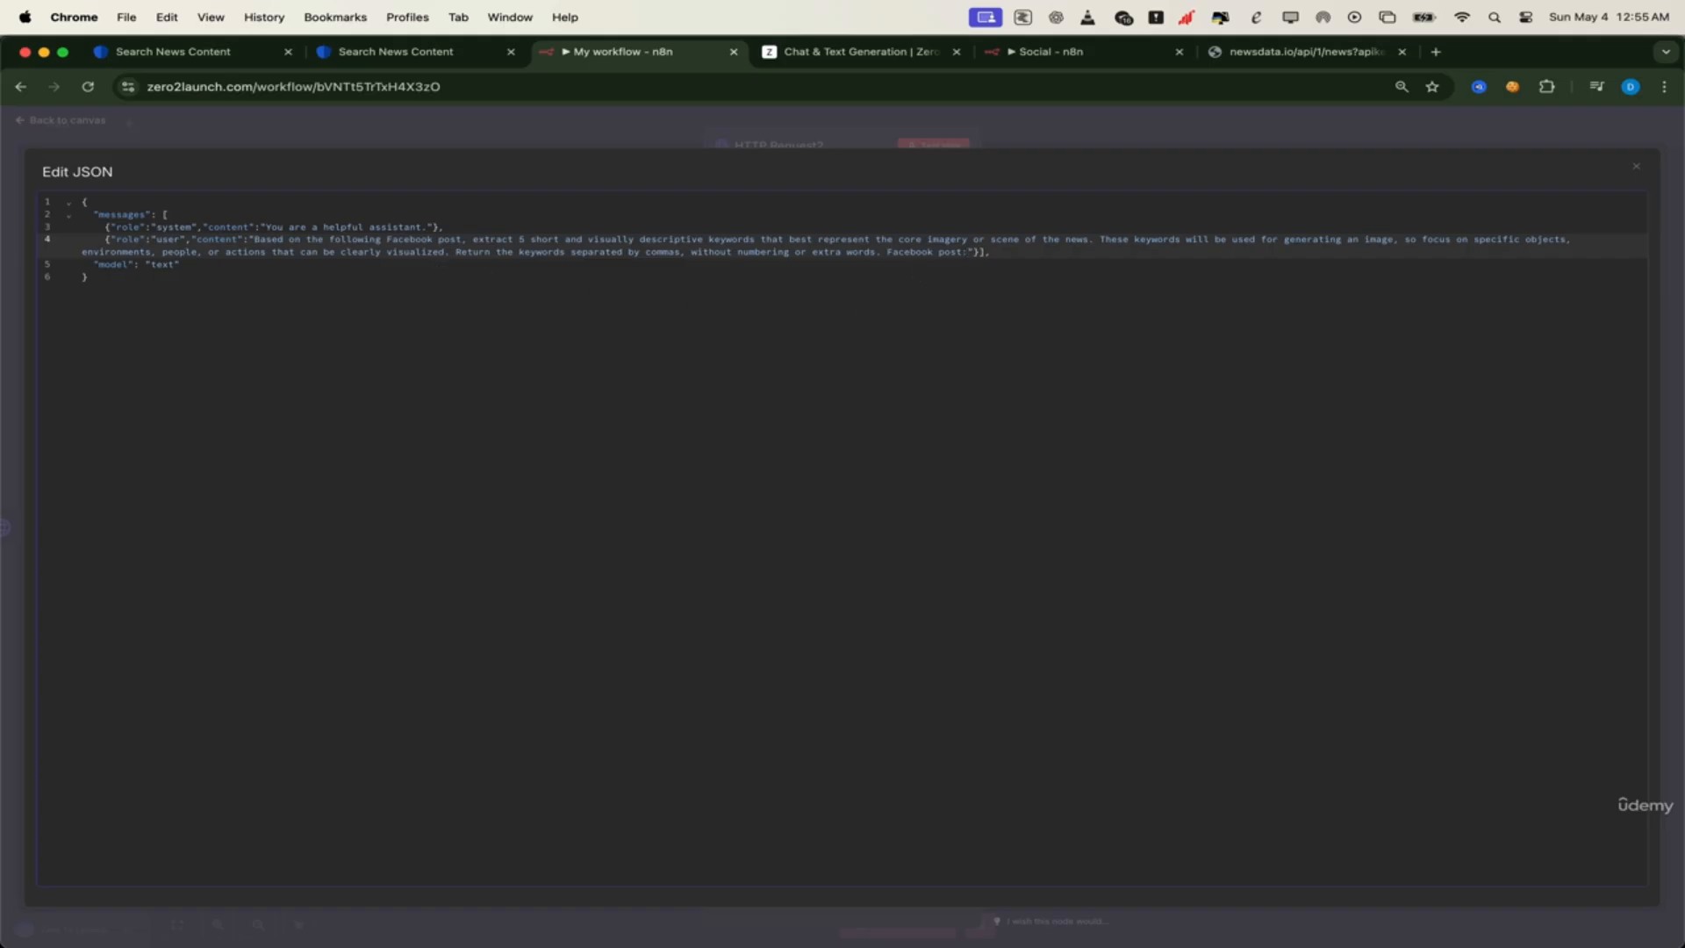
pyautogui.click(968, 252)
pyautogui.click(35, 132)
pyautogui.scroll(-2, 869, 693)
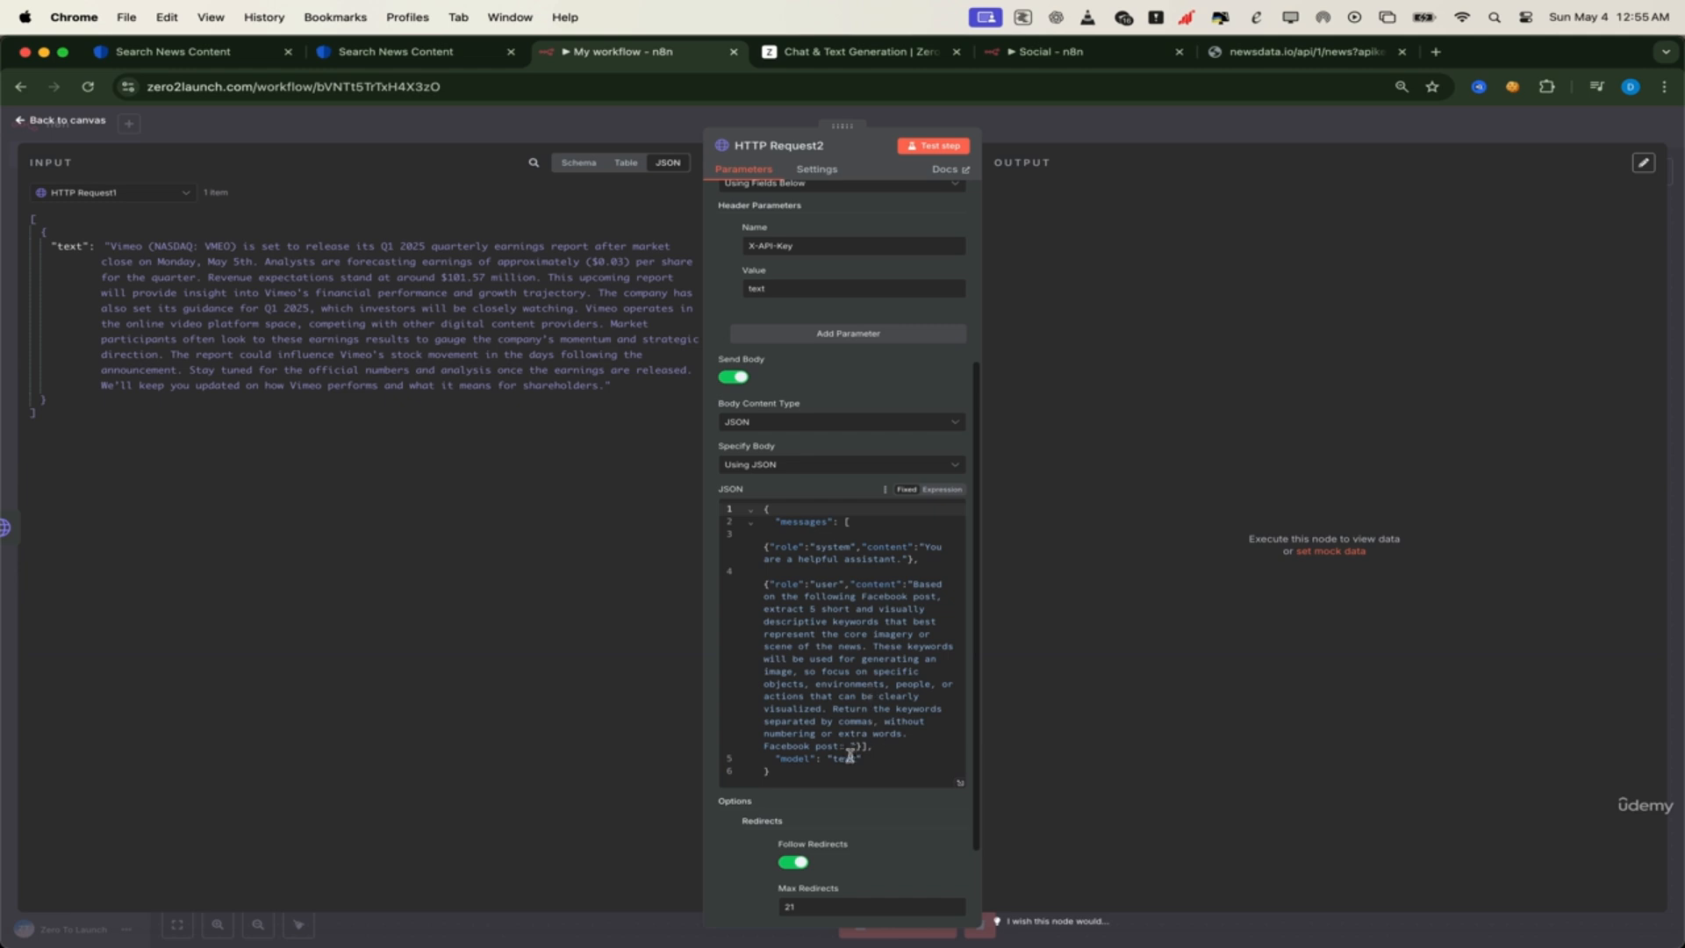
# Insert the incoming text expression right after 'Facebook post:' in the prompt
pyautogui.moveTo(70, 247); pyautogui.dragTo(850, 750)
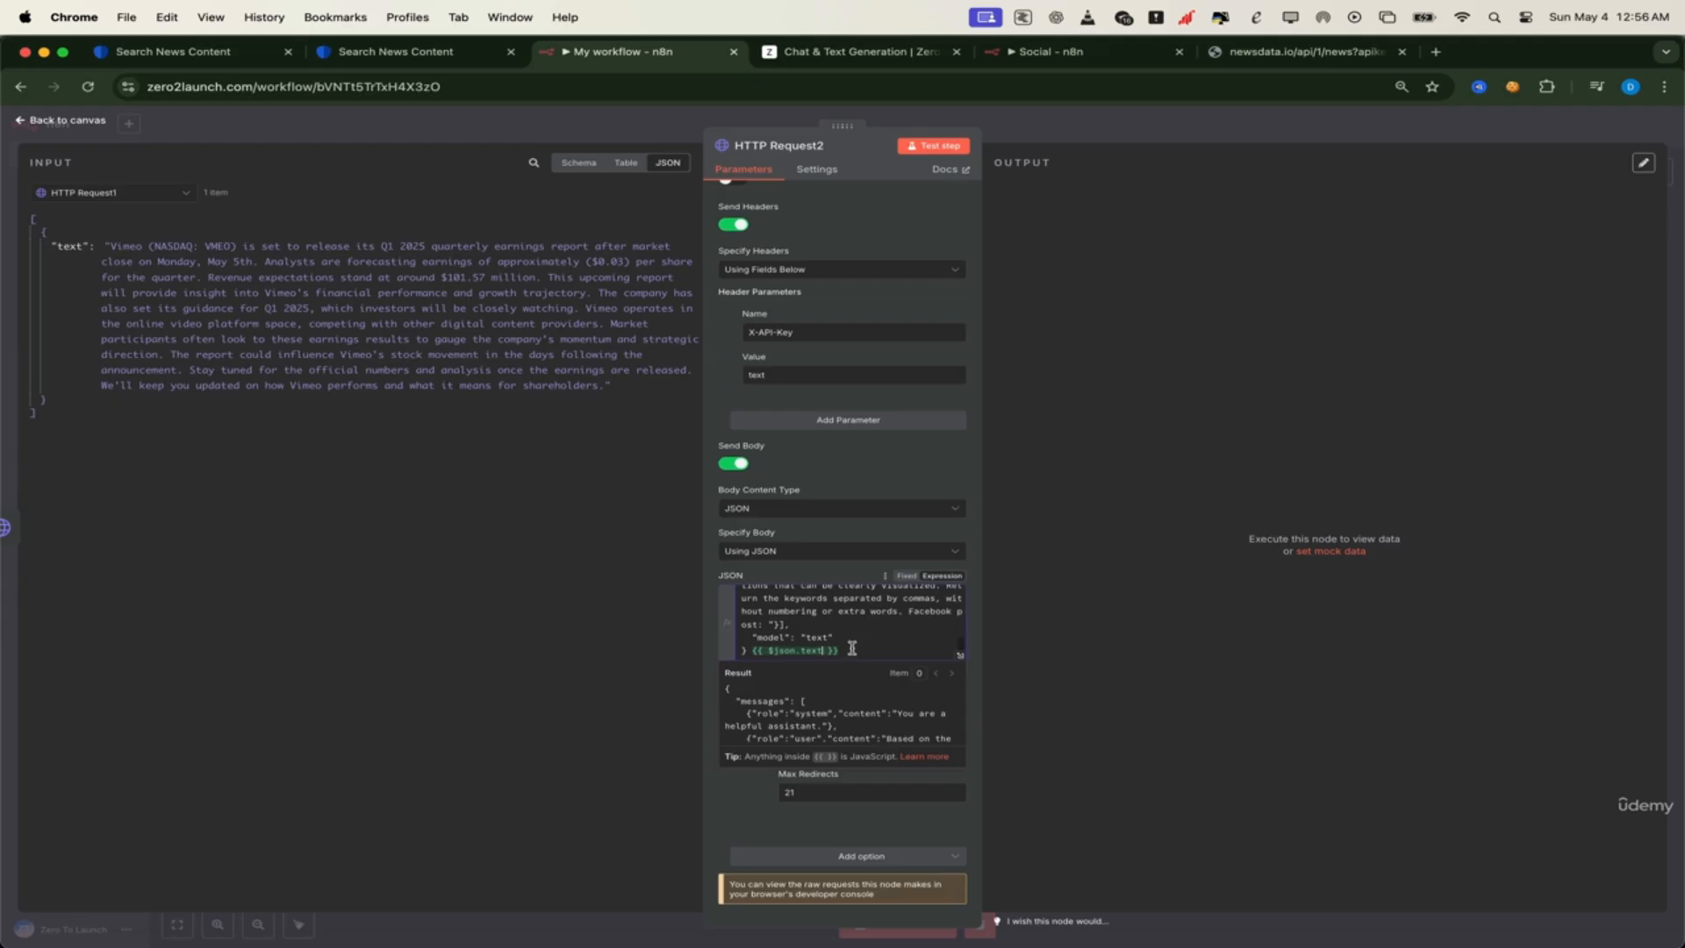
pyautogui.moveTo(851, 650); pyautogui.dragTo(753, 651)
pyautogui.press('BackSpace')
pyautogui.click(768, 629)
pyautogui.press('cmd+v')
# Set the model to openai and check the finished body in the expression view
pyautogui.doubleClick(812, 639)
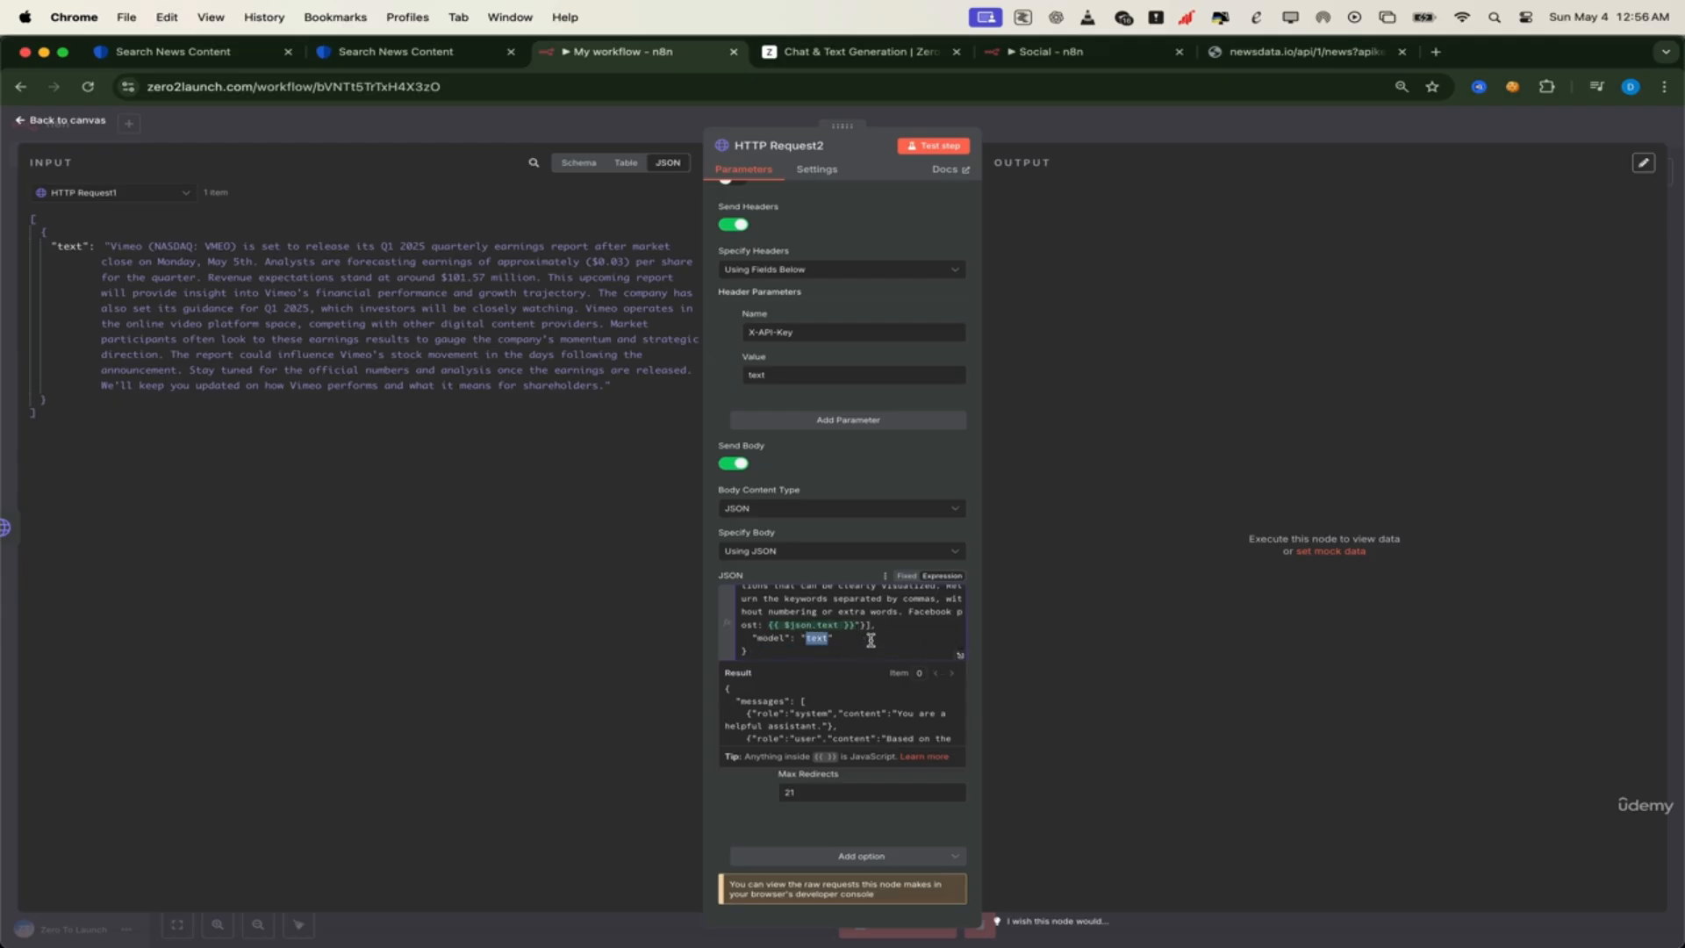
pyautogui.write('openai')
pyautogui.click(960, 656)
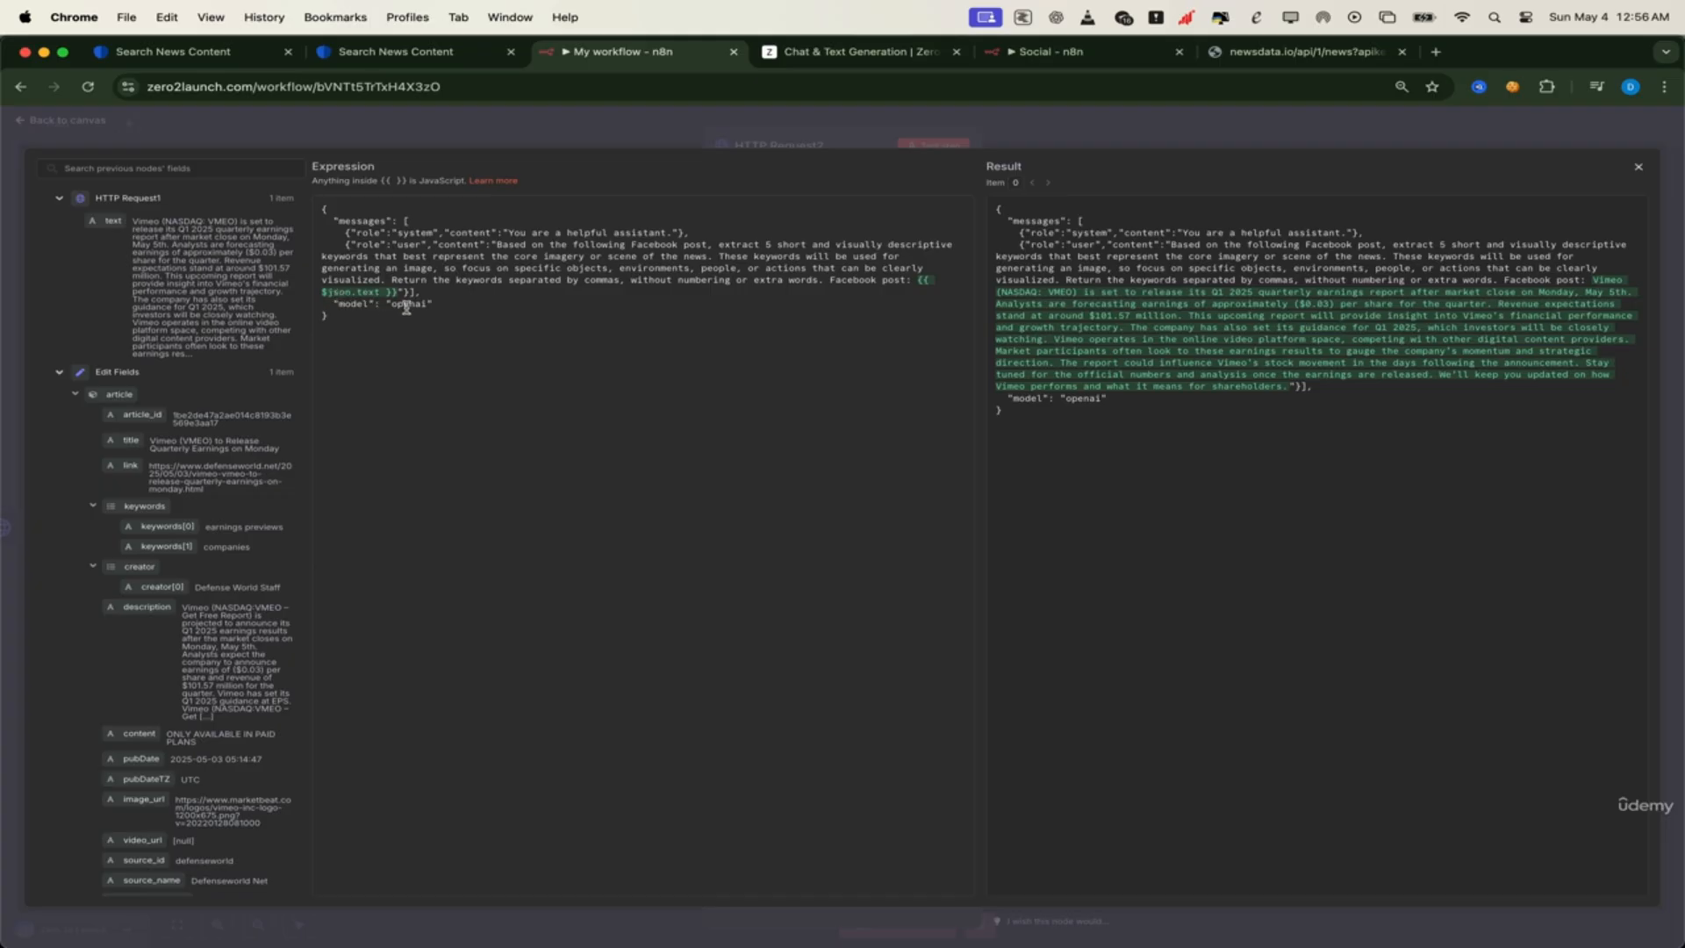
pyautogui.click(108, 127)
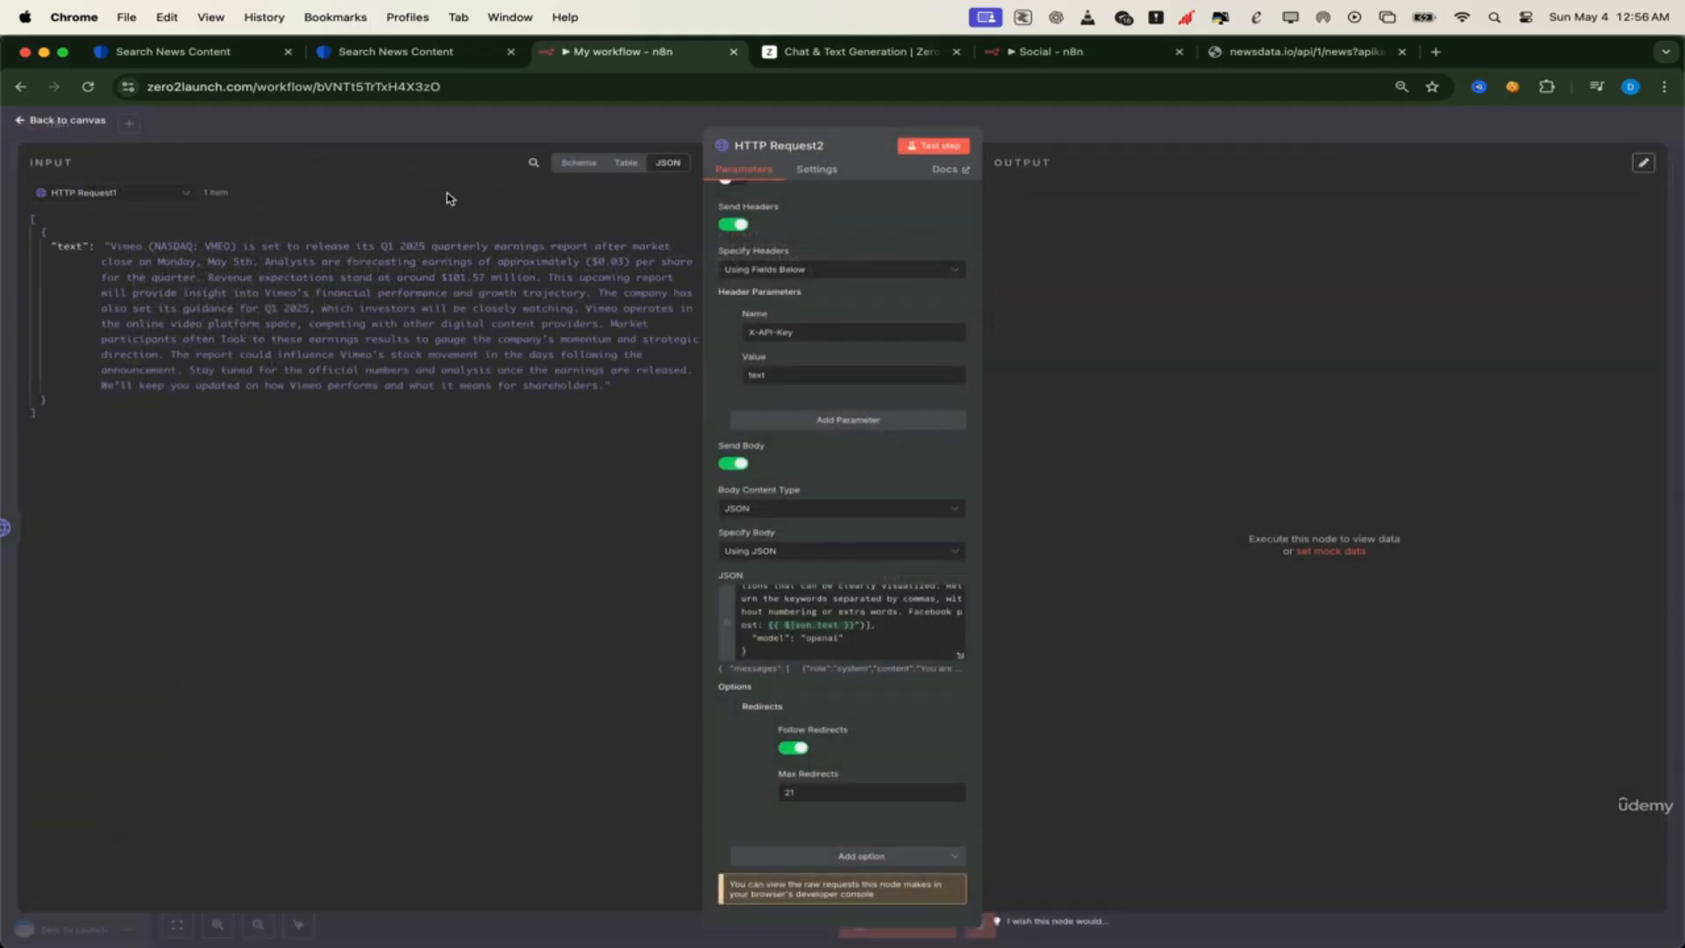
# Fix the 401 error by pasting the real API key into X-API-Key, rerun, then return to canvas
pyautogui.click(933, 145)
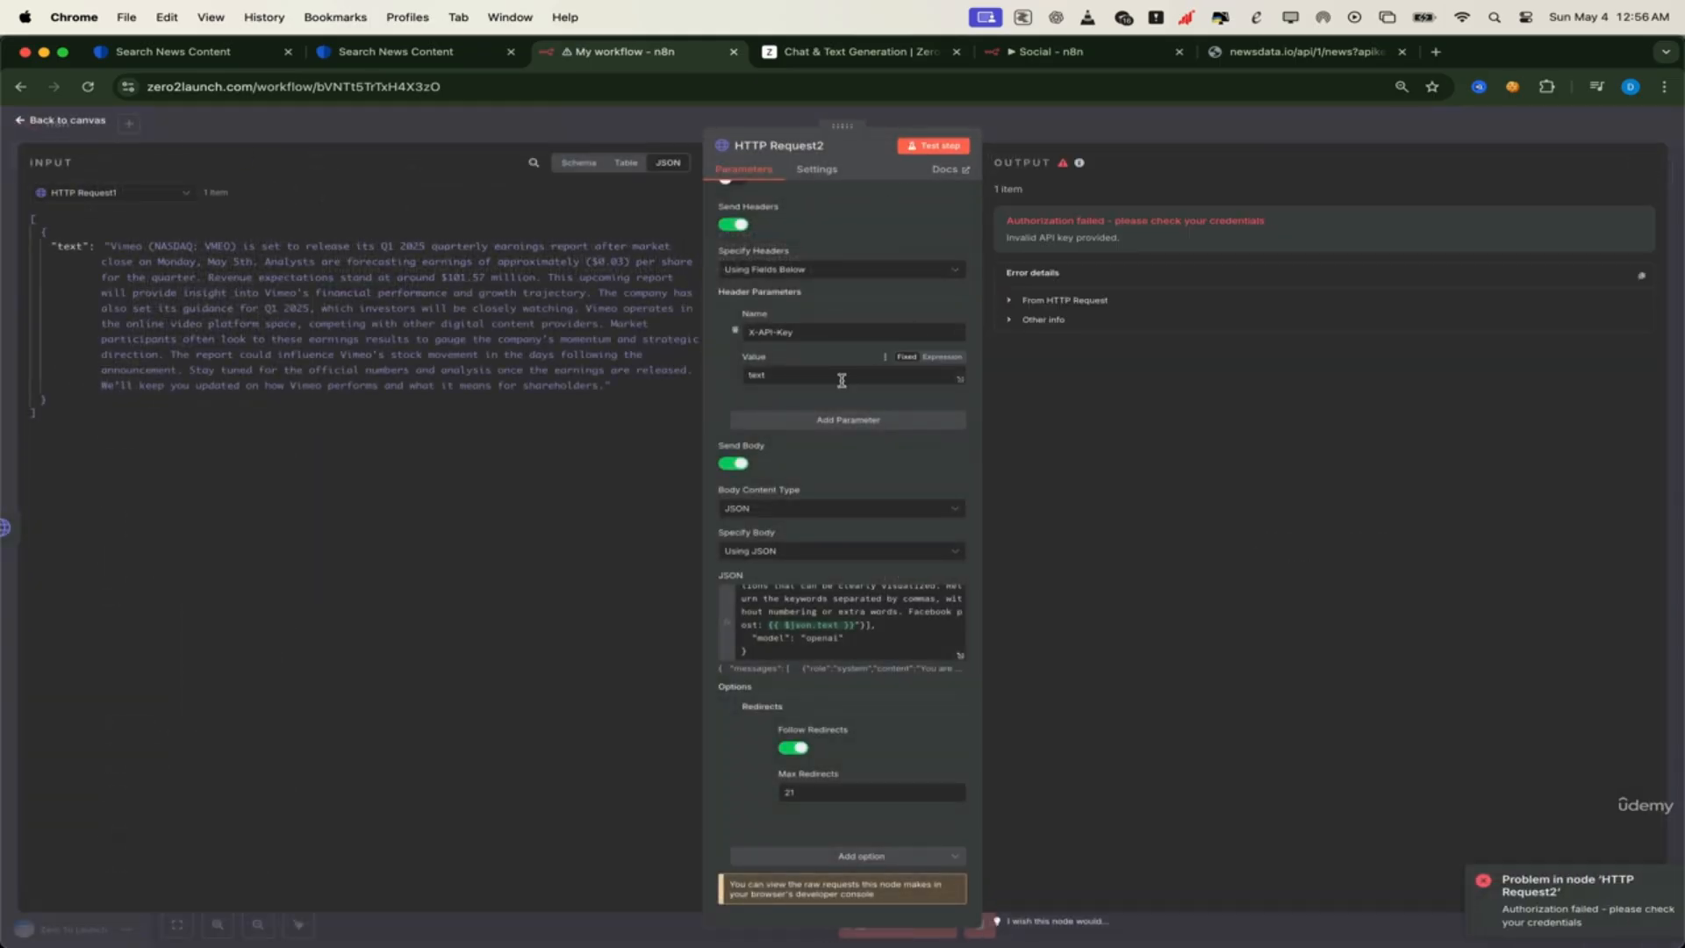
pyautogui.click(1049, 302)
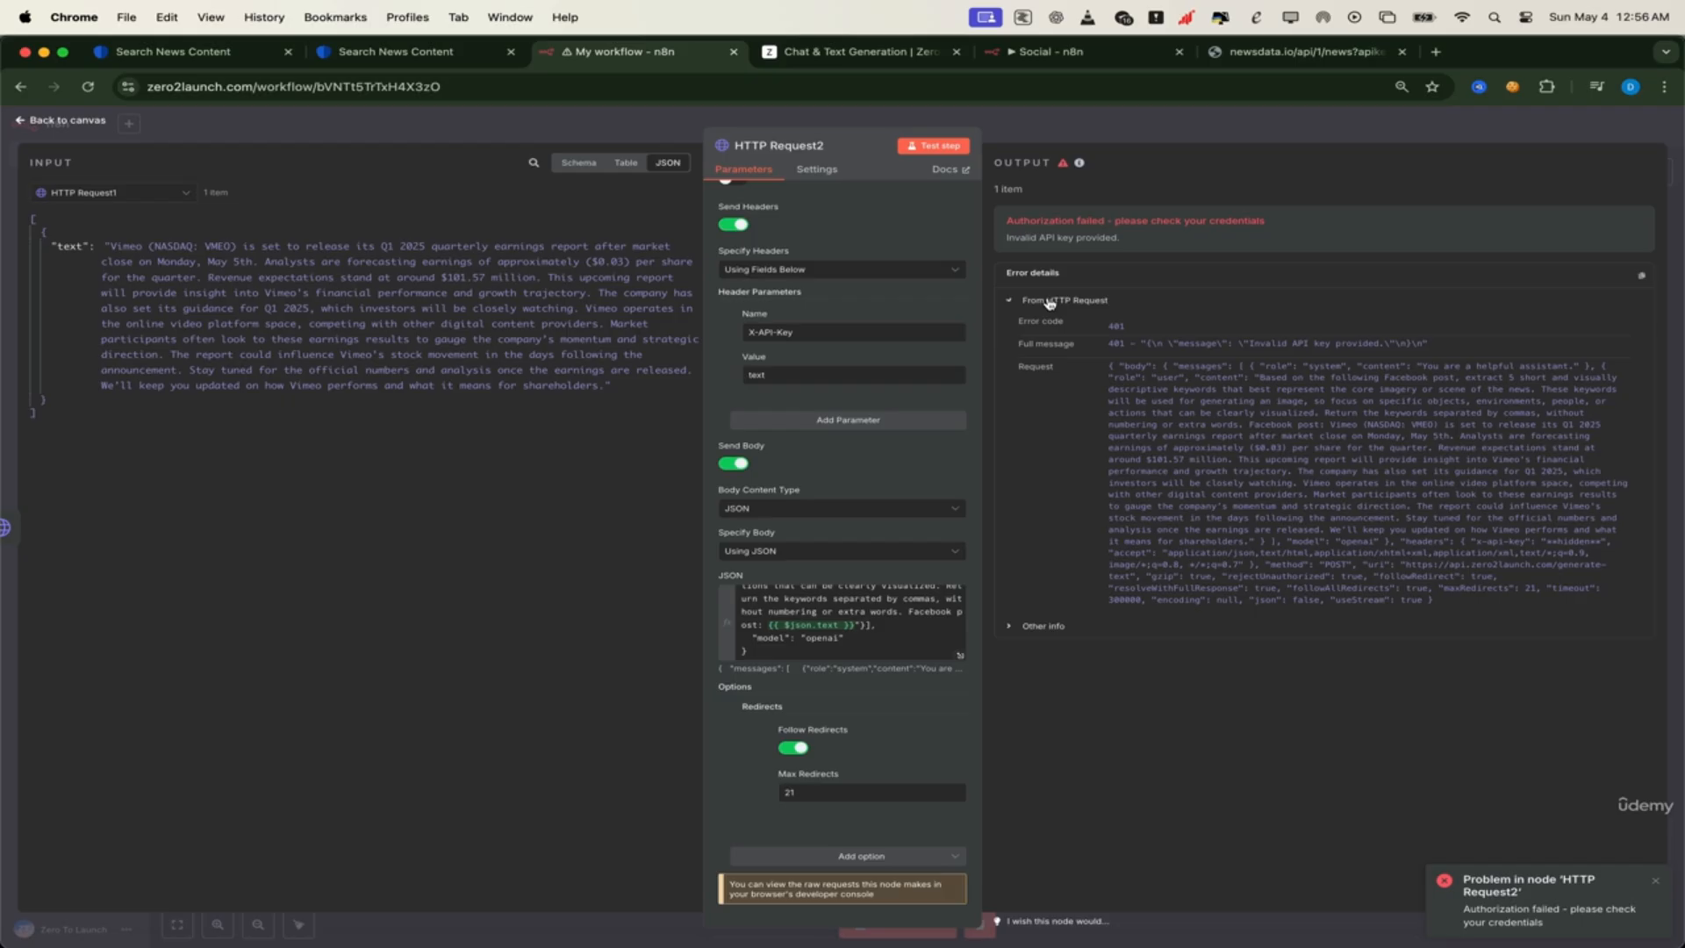
pyautogui.click(838, 375)
pyautogui.press('super+v')
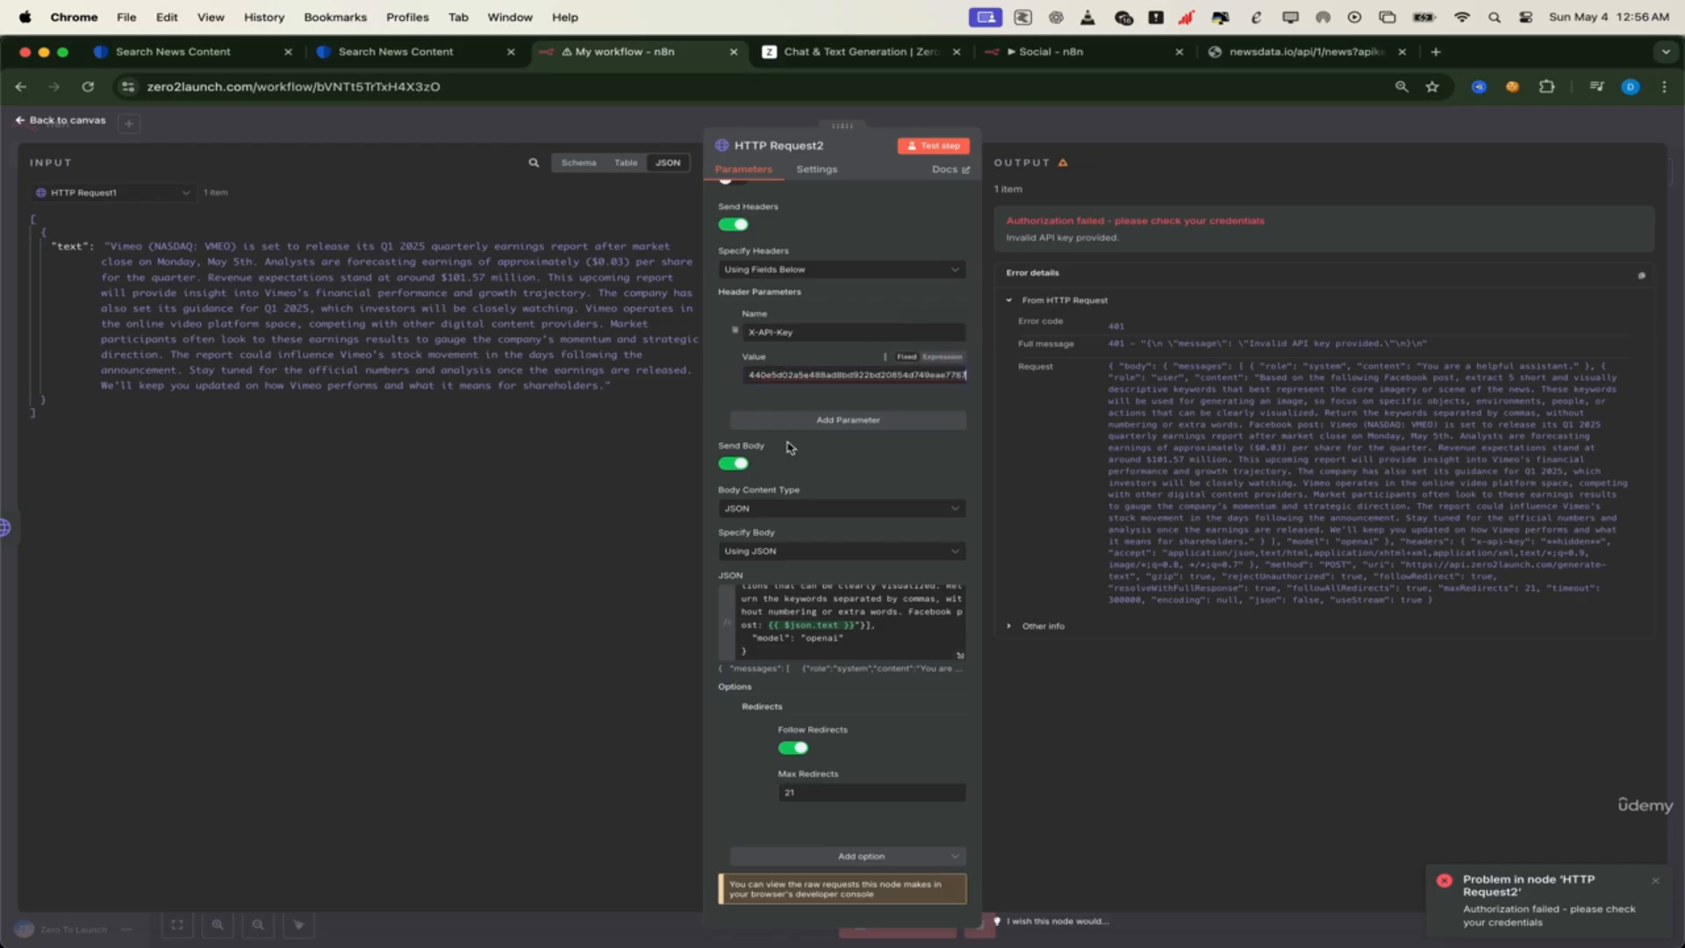
pyautogui.click(936, 148)
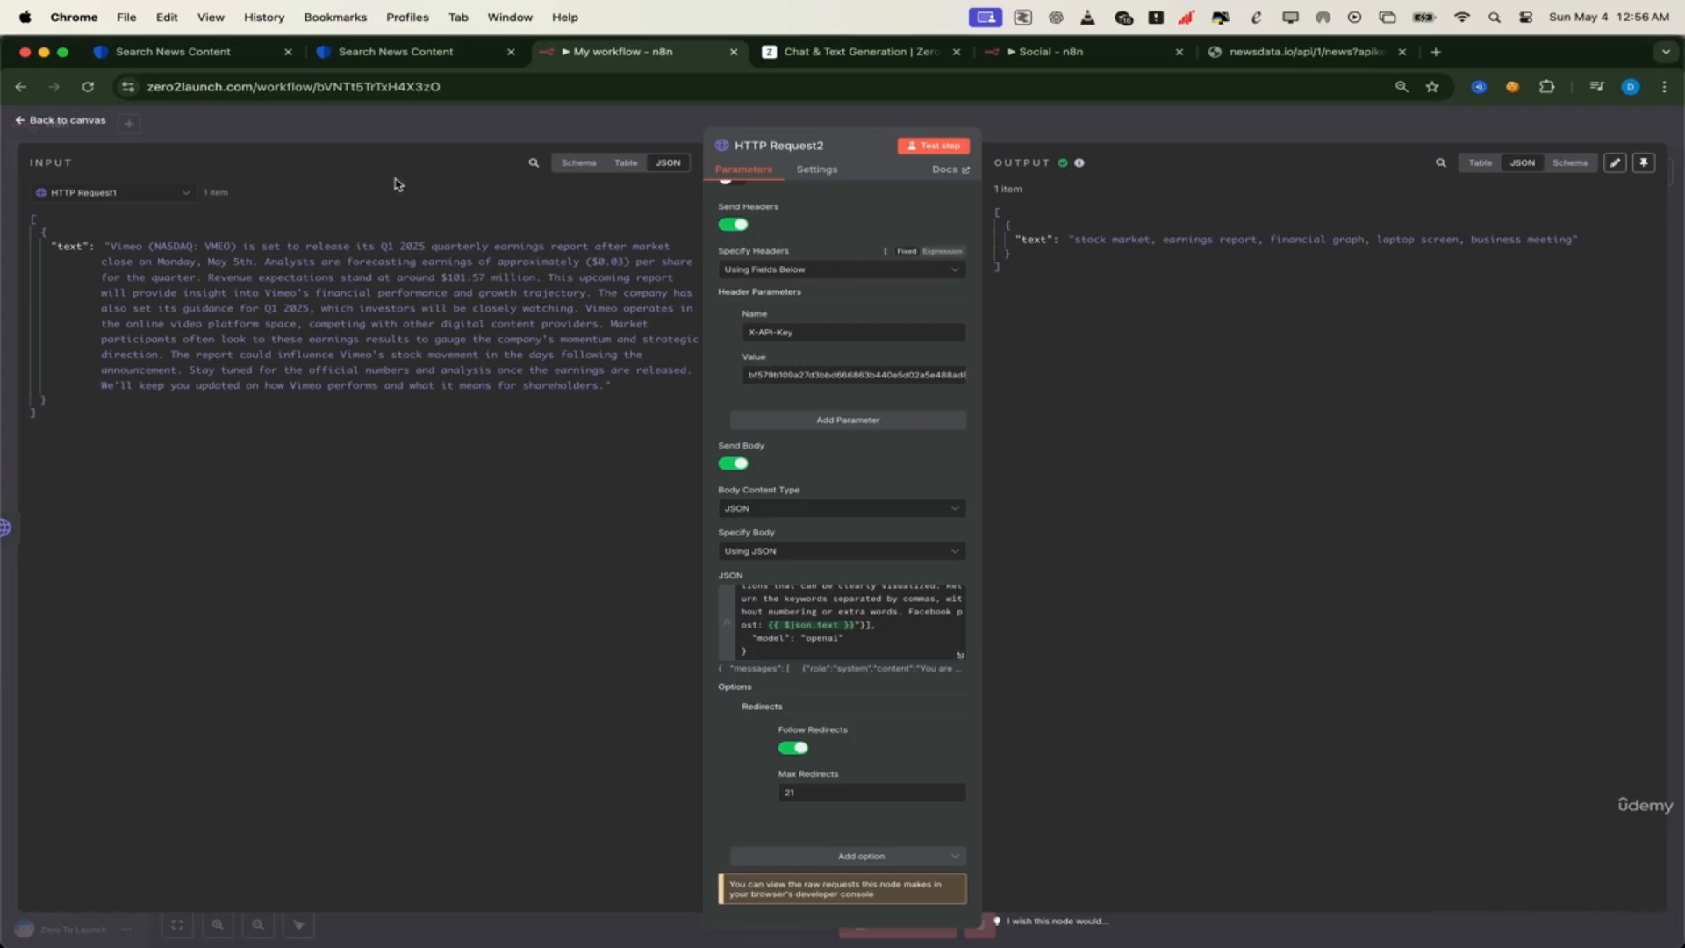
pyautogui.click(71, 123)
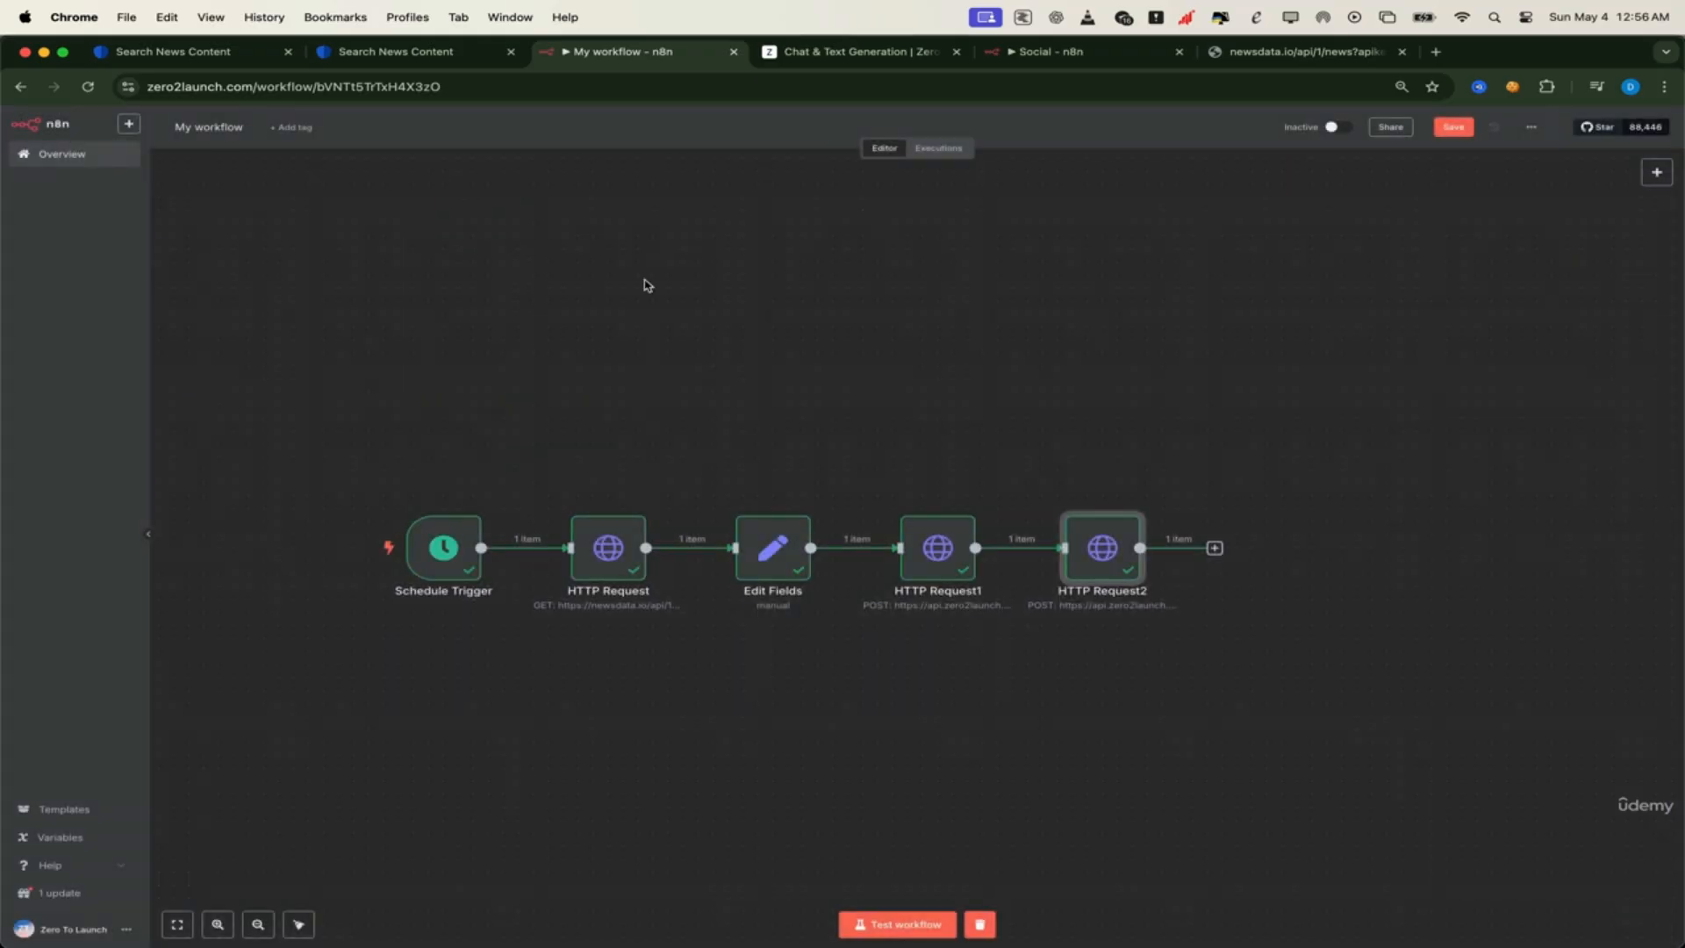
# Add an HTTP Request node after HTTP Request2
pyautogui.click(1215, 548)
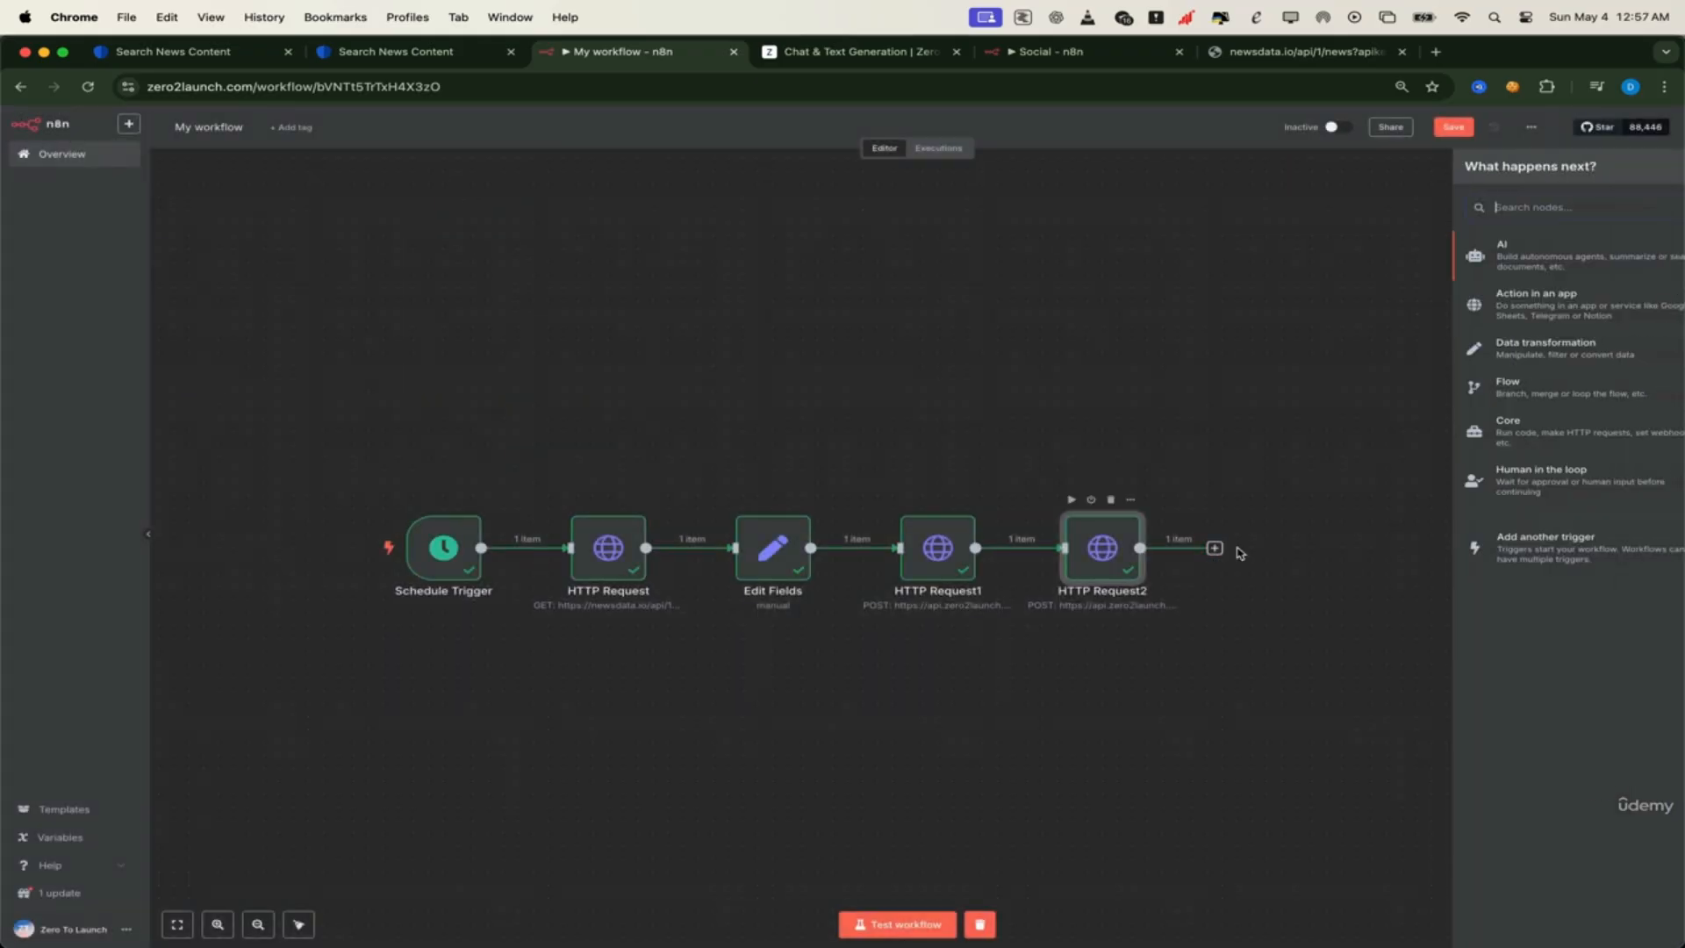
pyautogui.write('http')
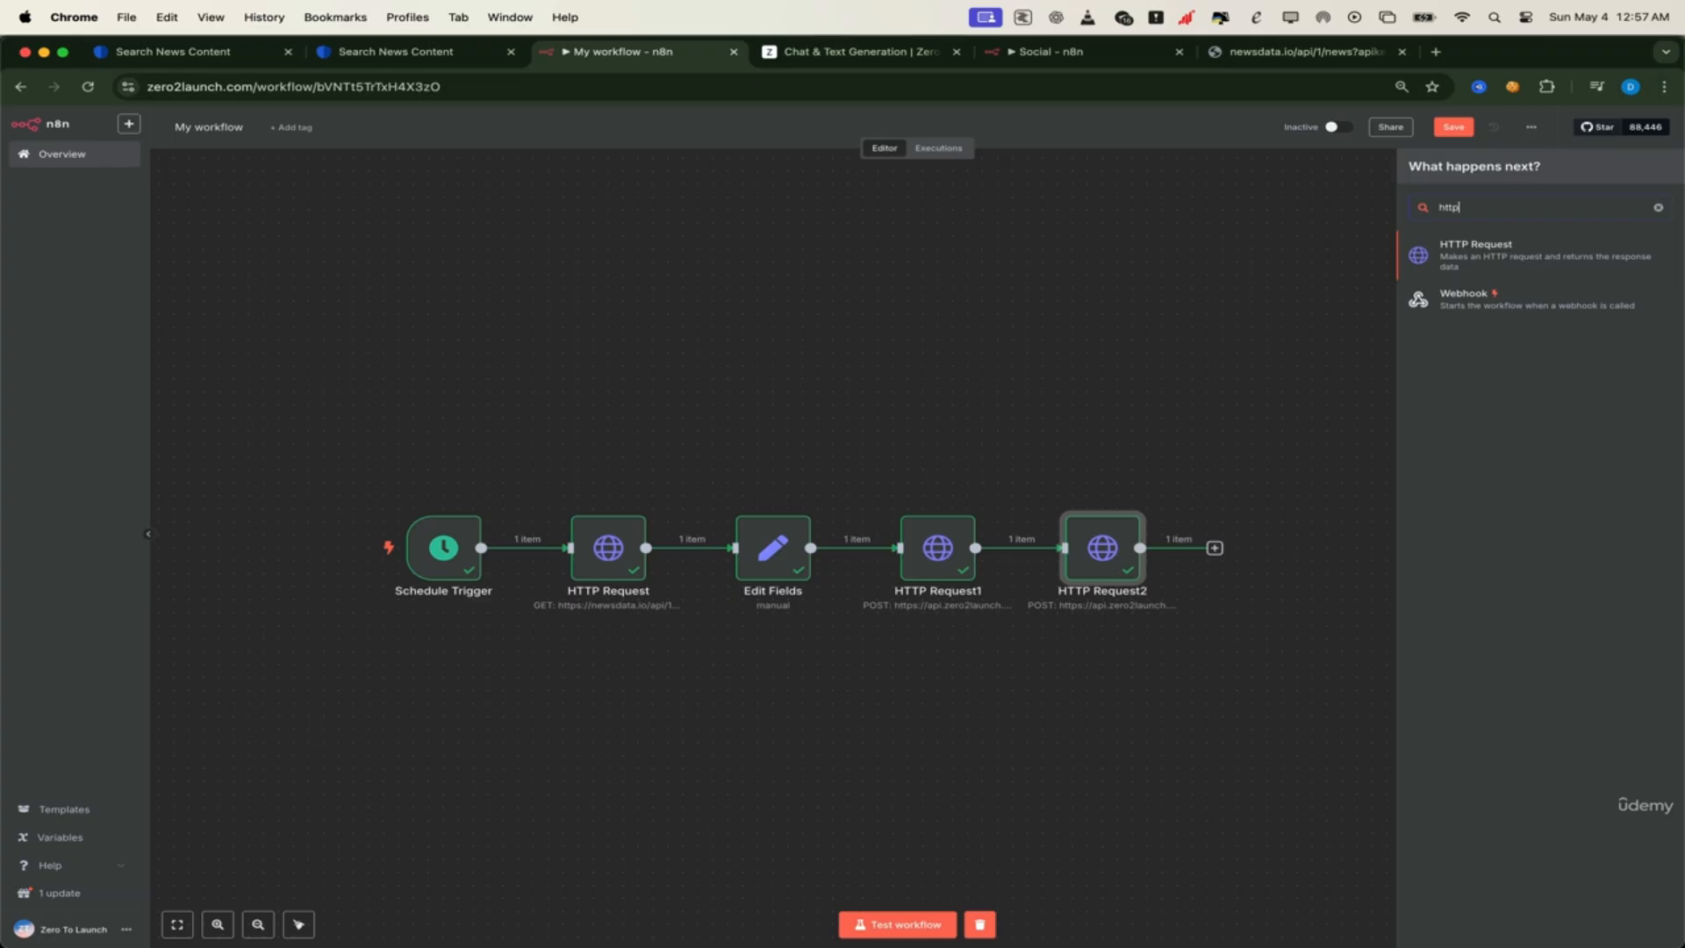
pyautogui.click(1450, 263)
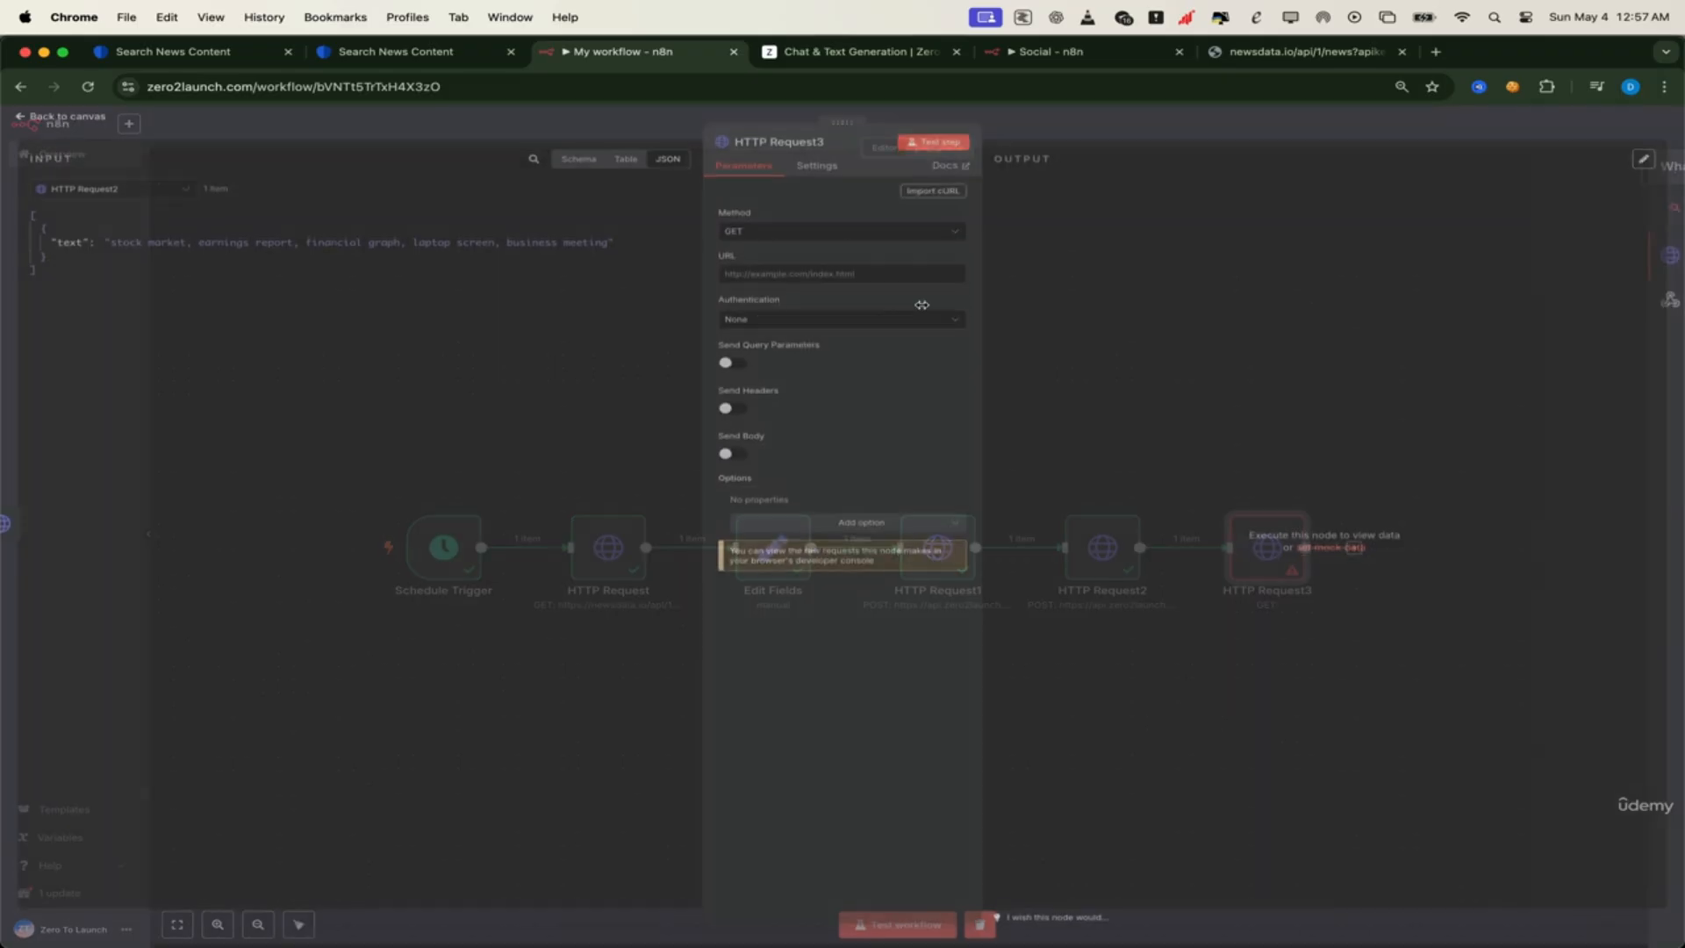
# Copy the AI Image Generator curl command from the docs into the node's cURL import box
pyautogui.click(934, 194)
pyautogui.click(847, 52)
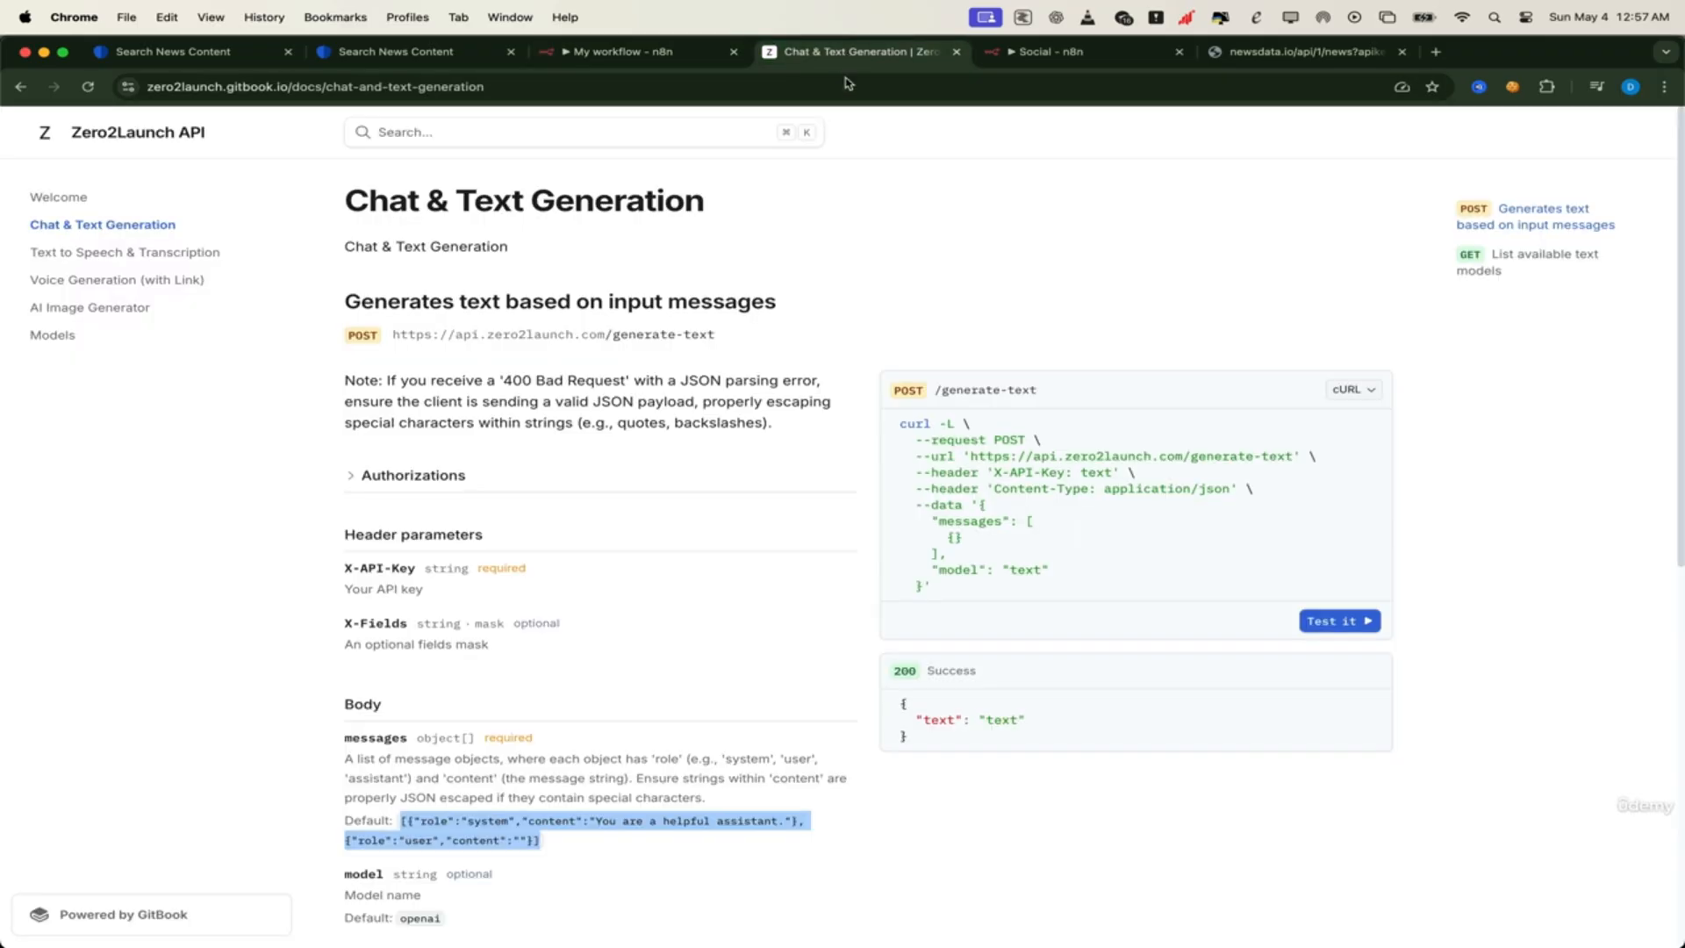
pyautogui.click(115, 307)
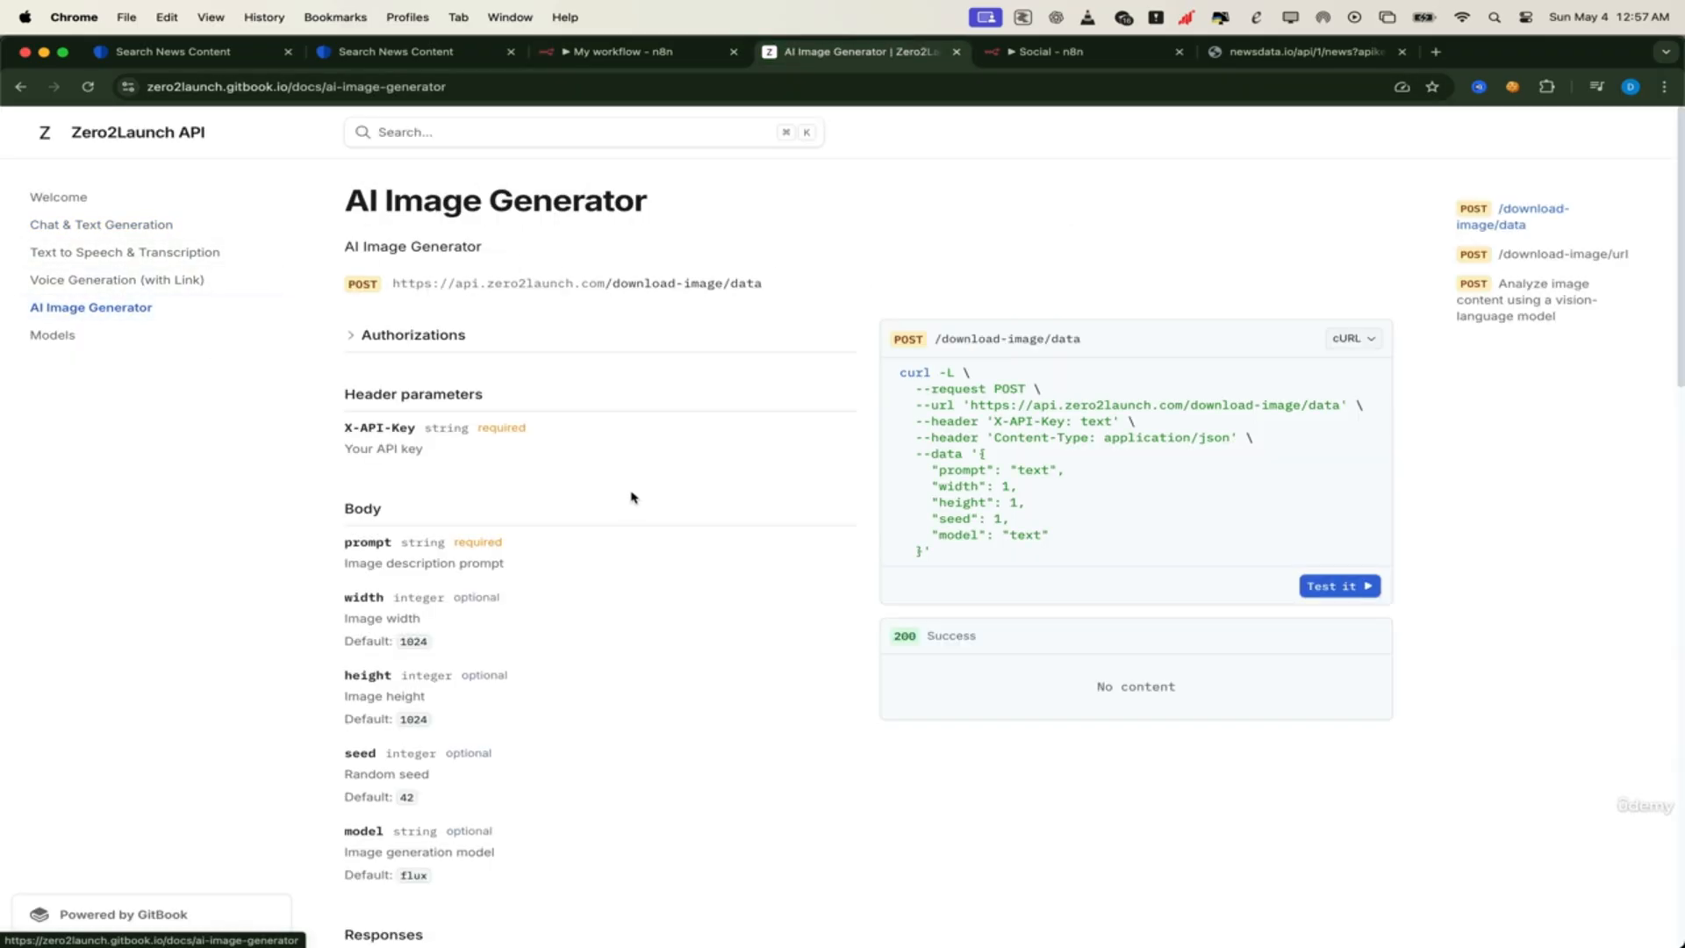
pyautogui.click(1366, 374)
pyautogui.click(575, 53)
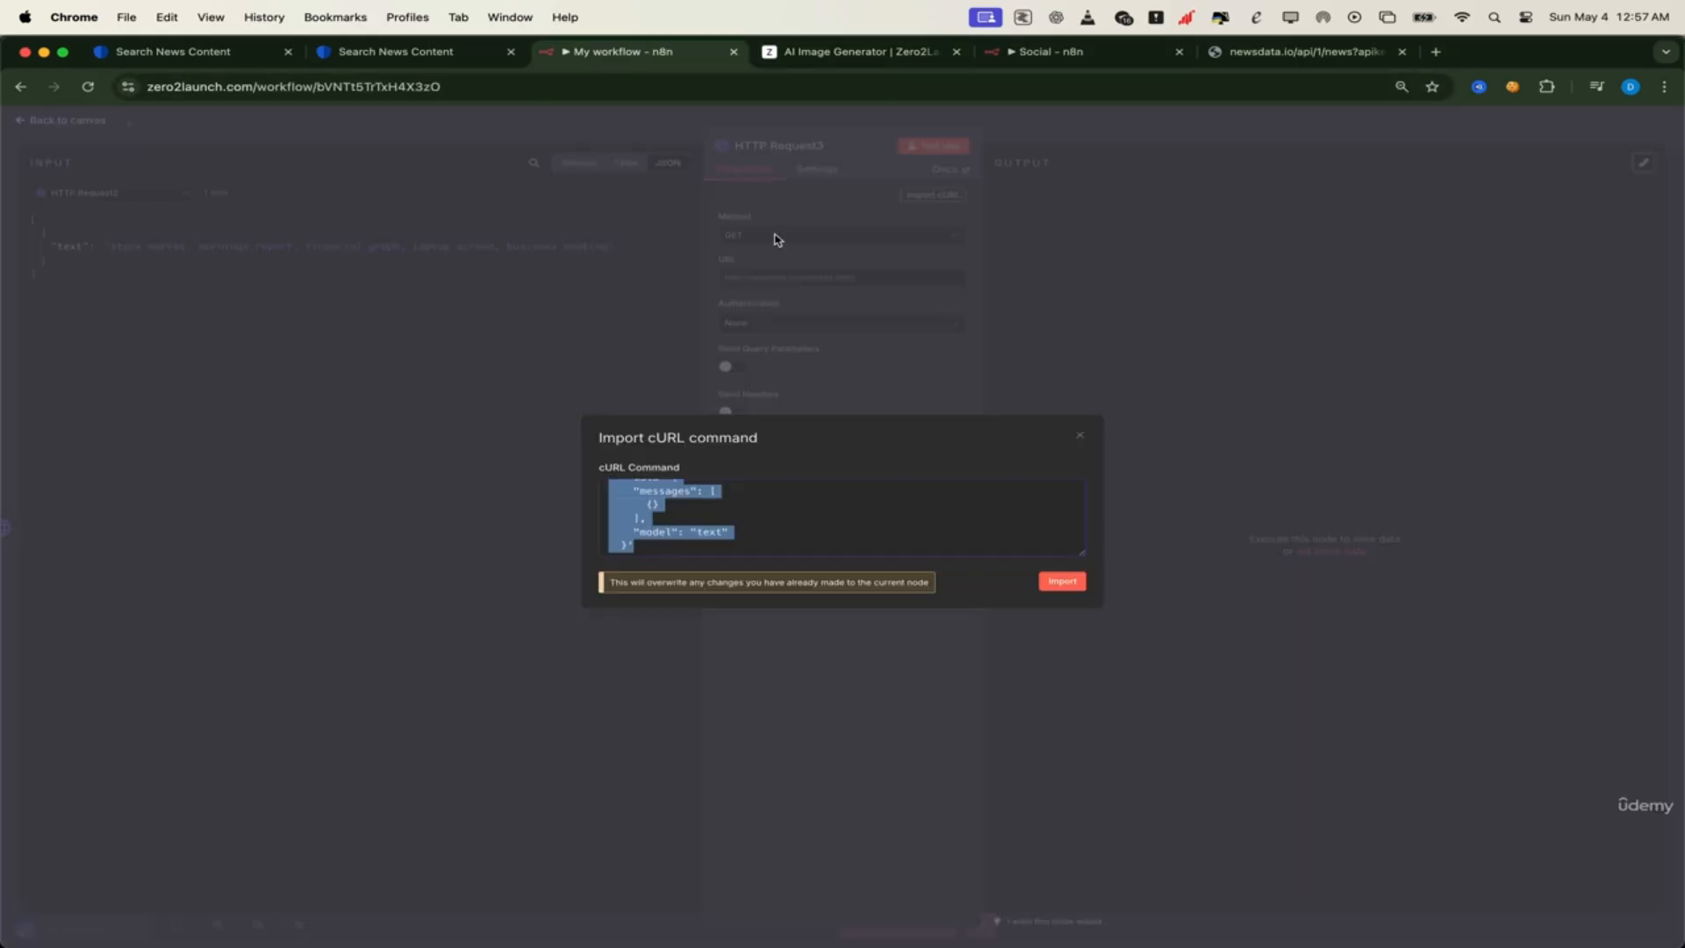
pyautogui.press('super+v')
# Import the curl command and use the incoming keywords text as the image prompt
pyautogui.click(1062, 582)
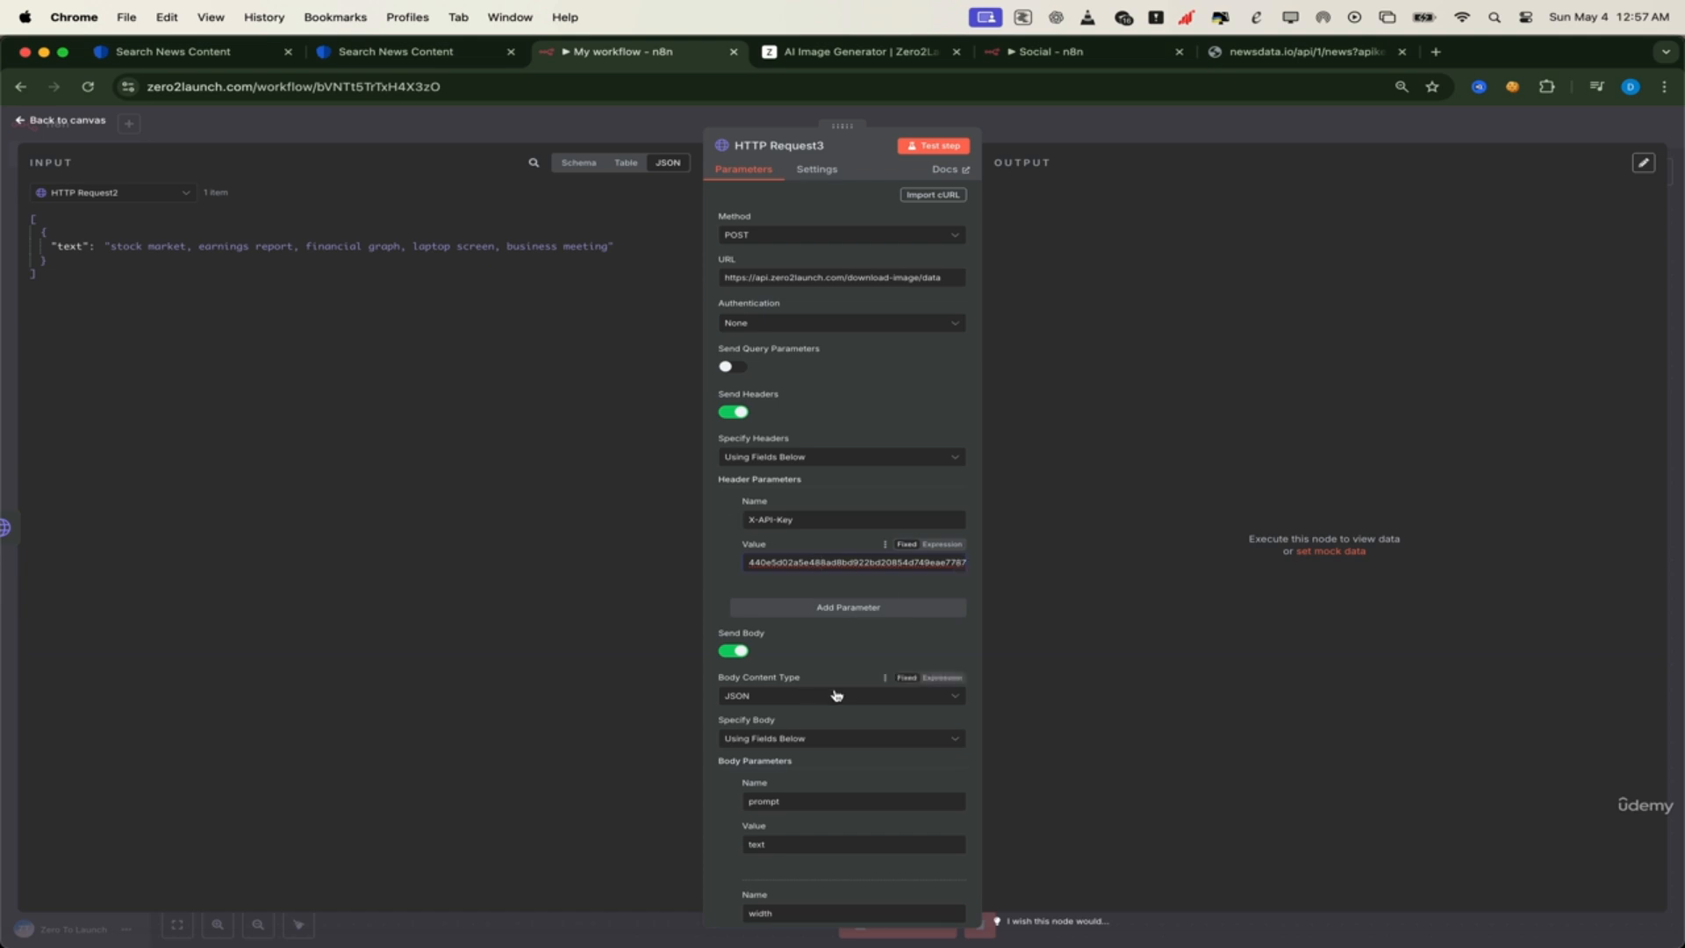
pyautogui.scroll(-5, 842, 681)
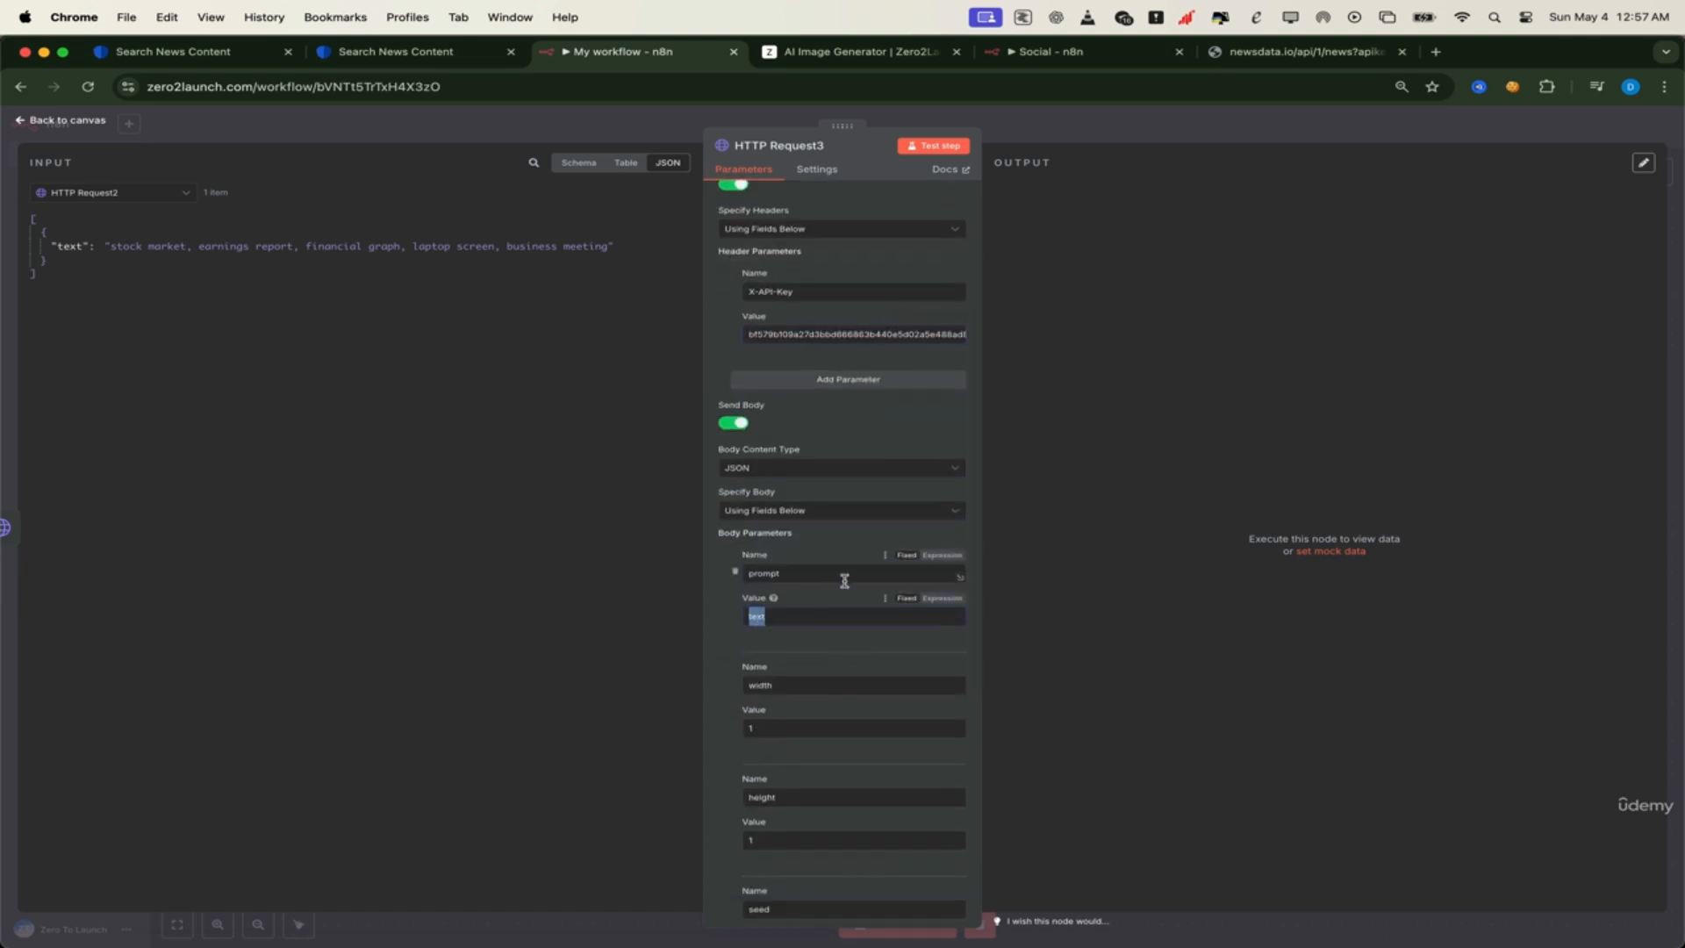
pyautogui.click(943, 597)
pyautogui.moveTo(70, 245); pyautogui.dragTo(807, 618)
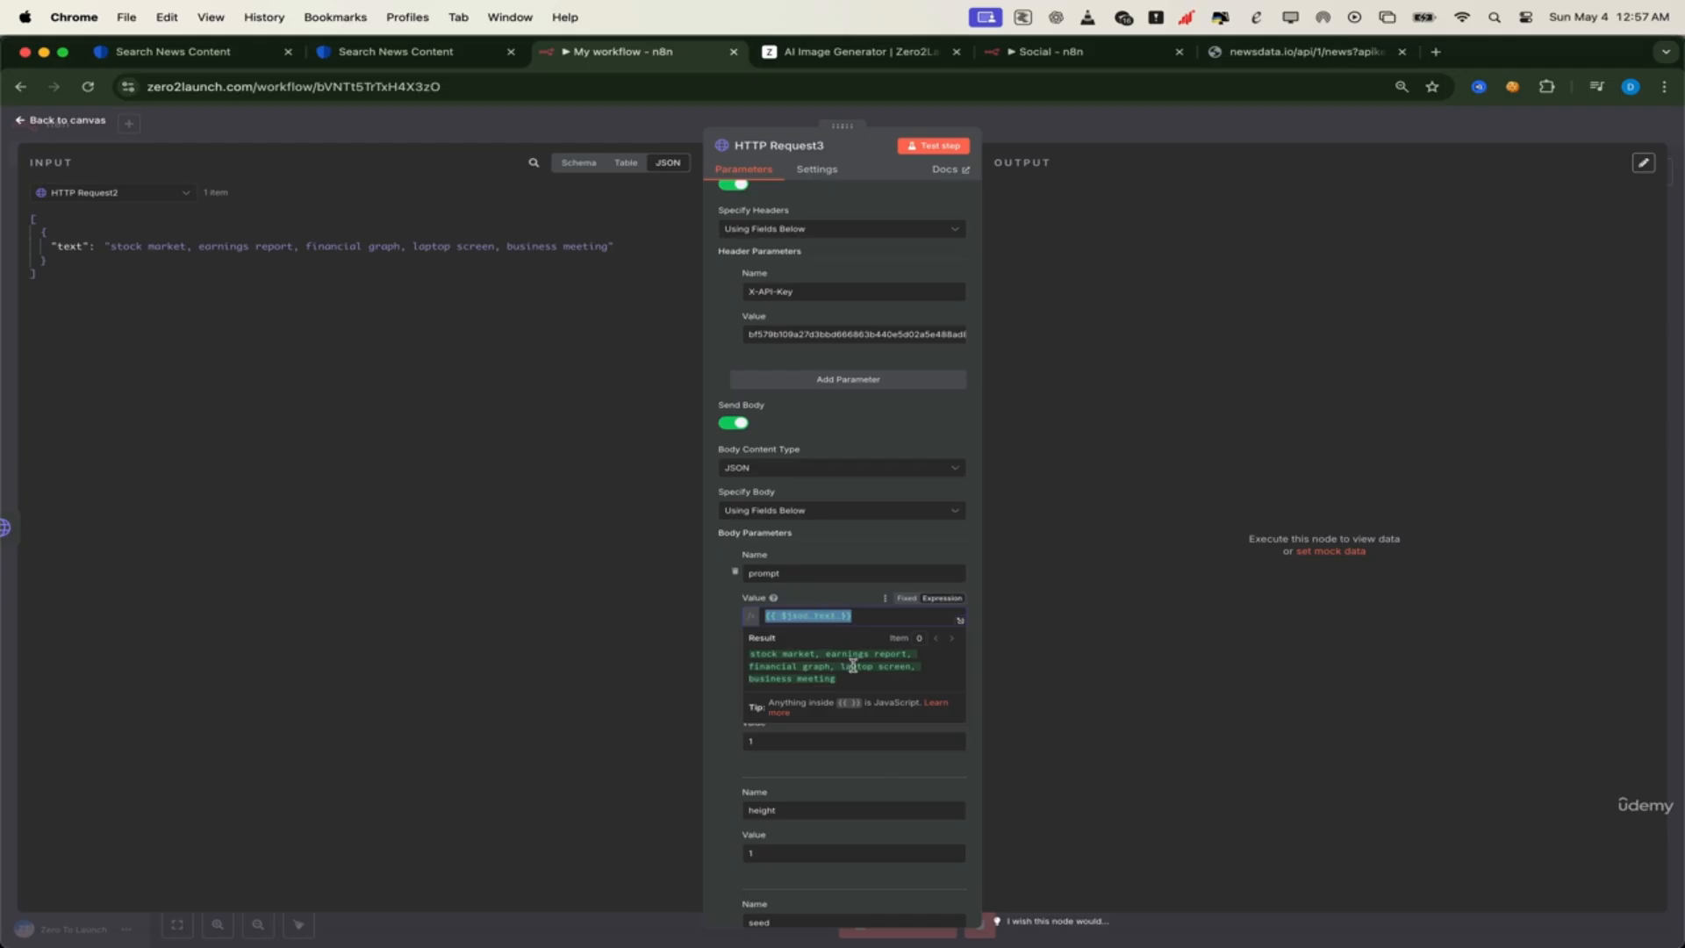
# Set height and width to 1024, remove the seed parameter, and set the model to flux
pyautogui.scroll(-6, 856, 614)
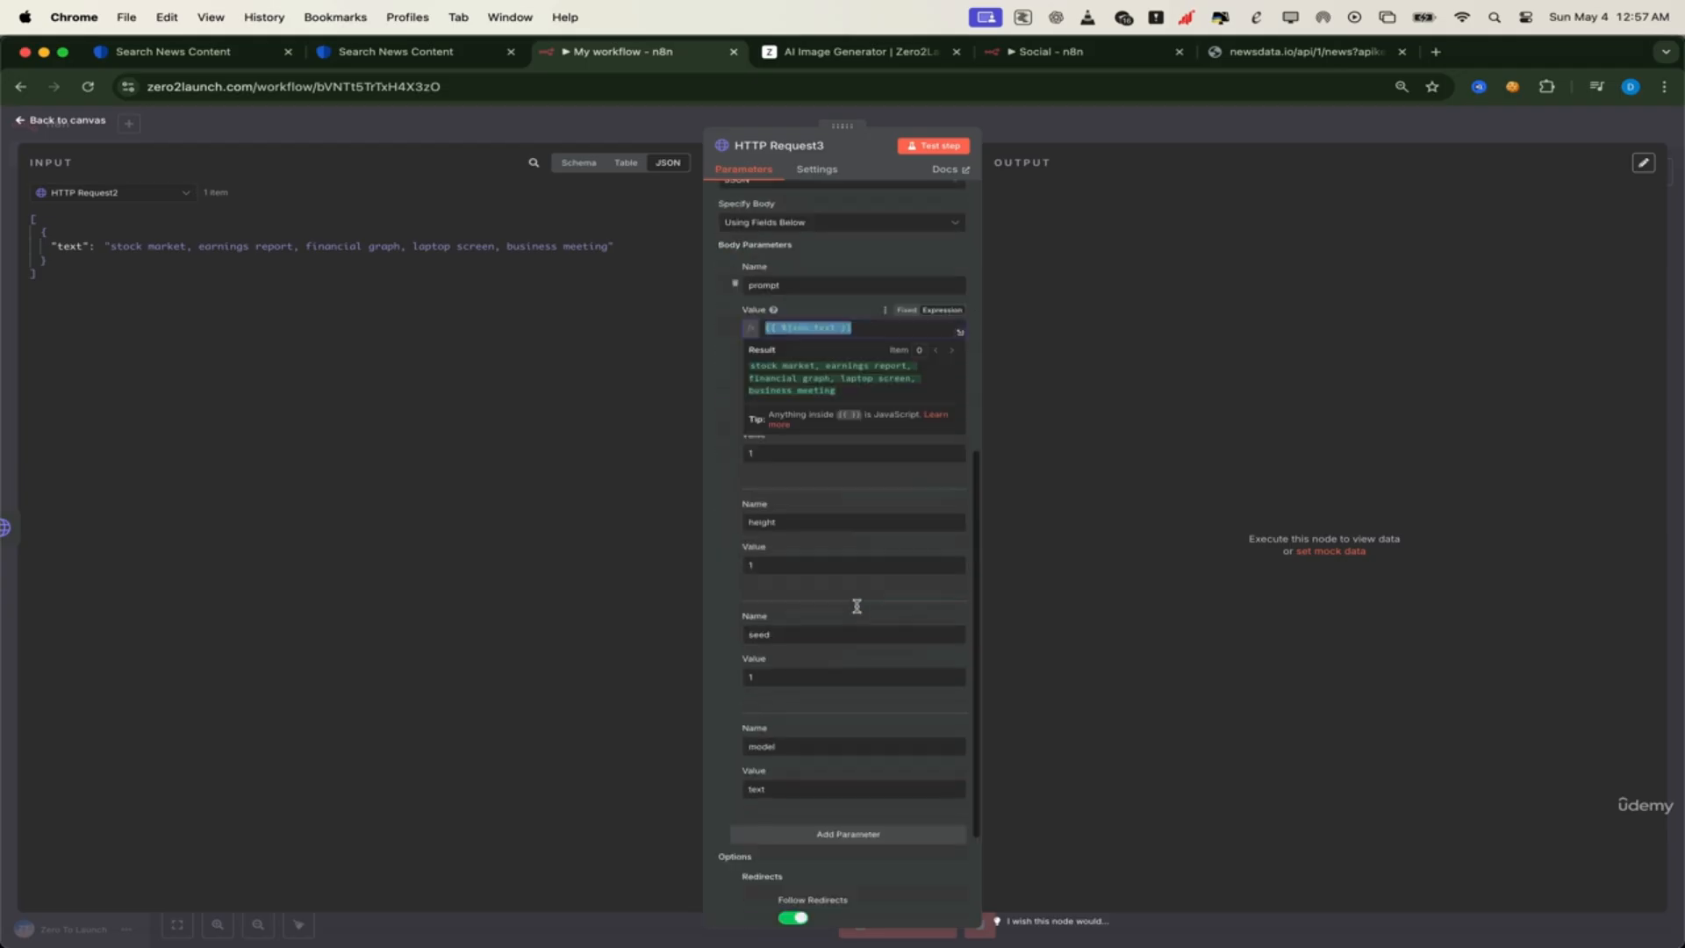
pyautogui.click(773, 566)
pyautogui.write('024')
pyautogui.press('cmd+a')
pyautogui.press('cmd+c')
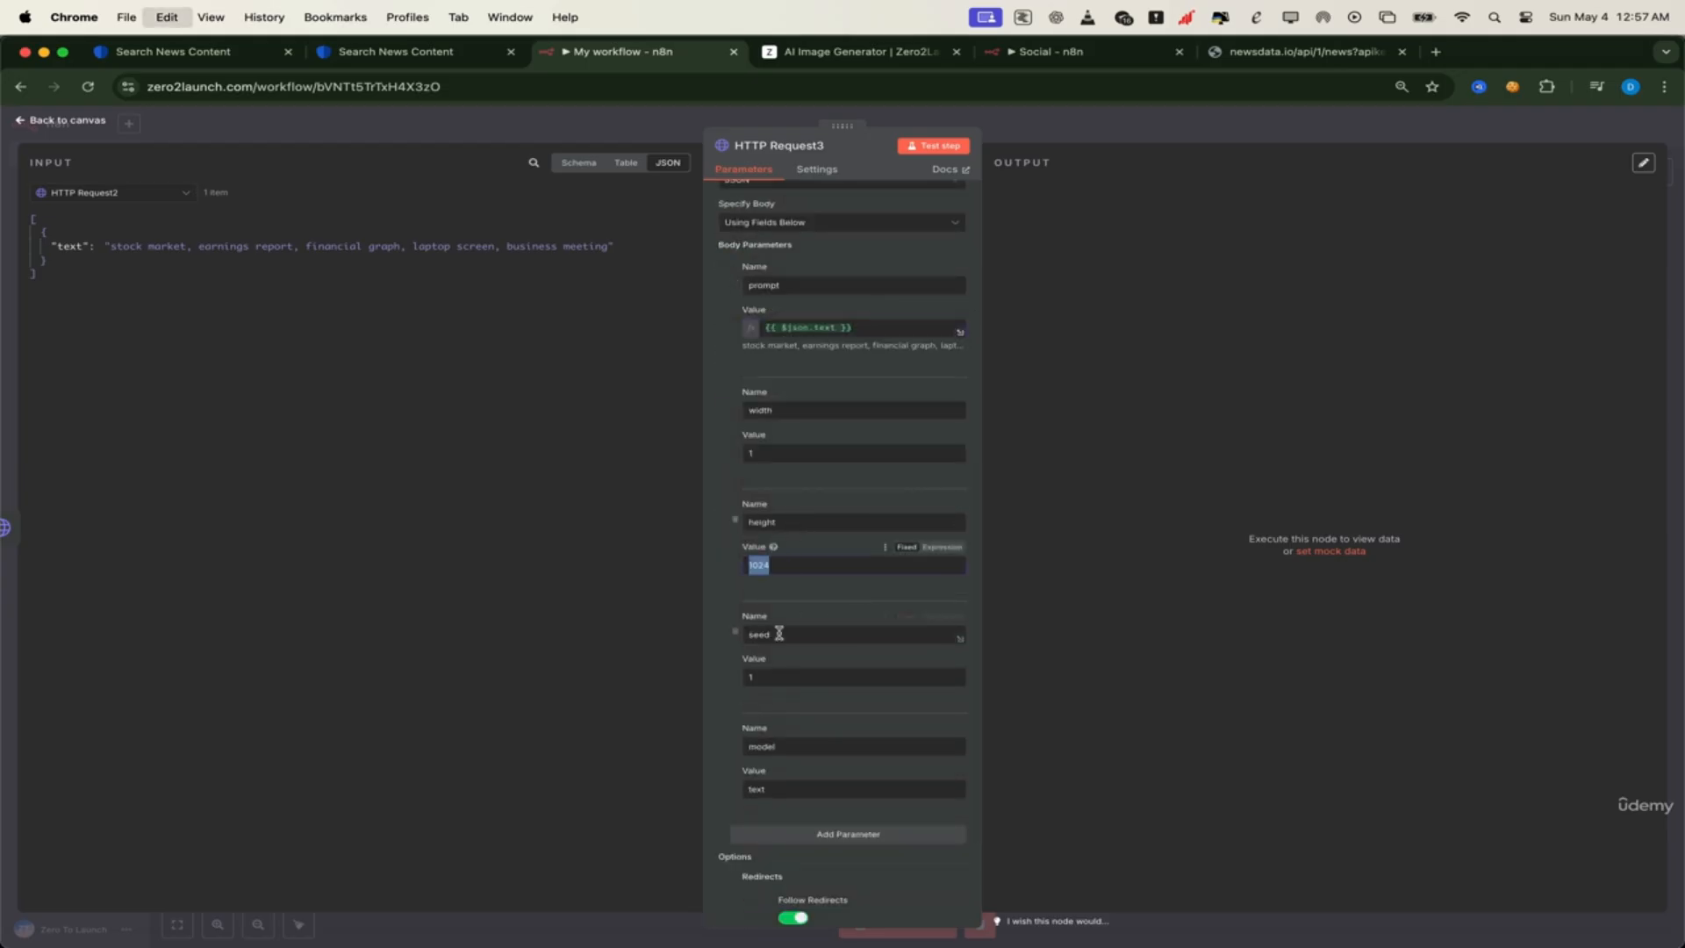
pyautogui.doubleClick(752, 453)
pyautogui.press('cmd+v')
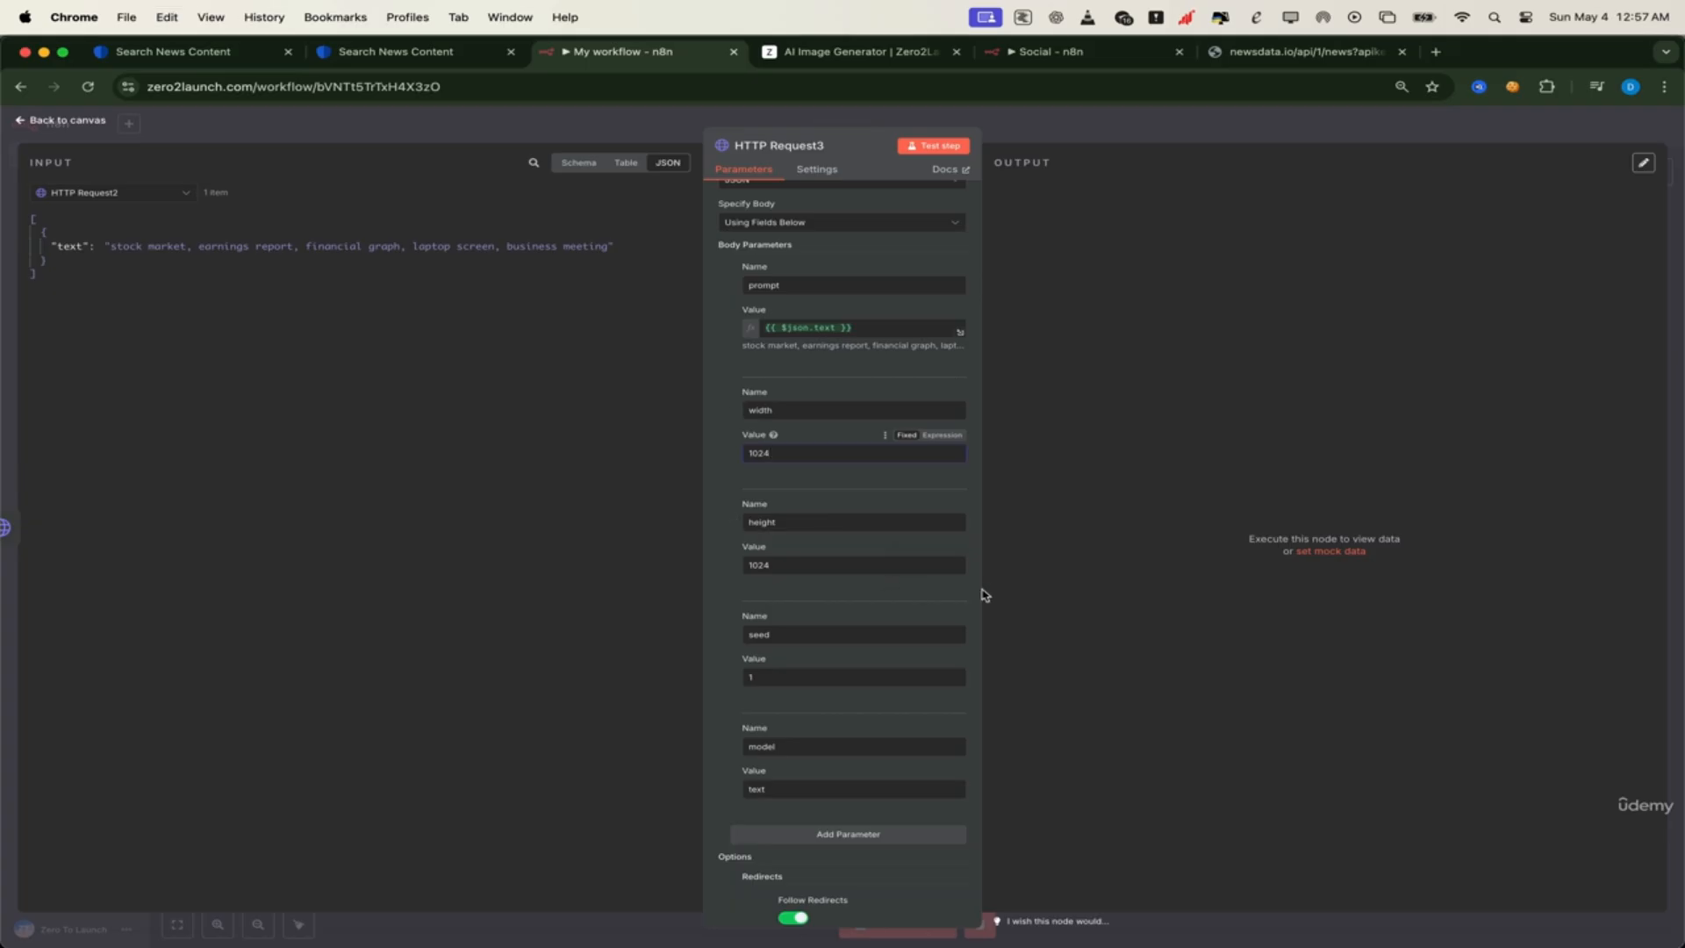
pyautogui.click(735, 630)
pyautogui.doubleClick(756, 677)
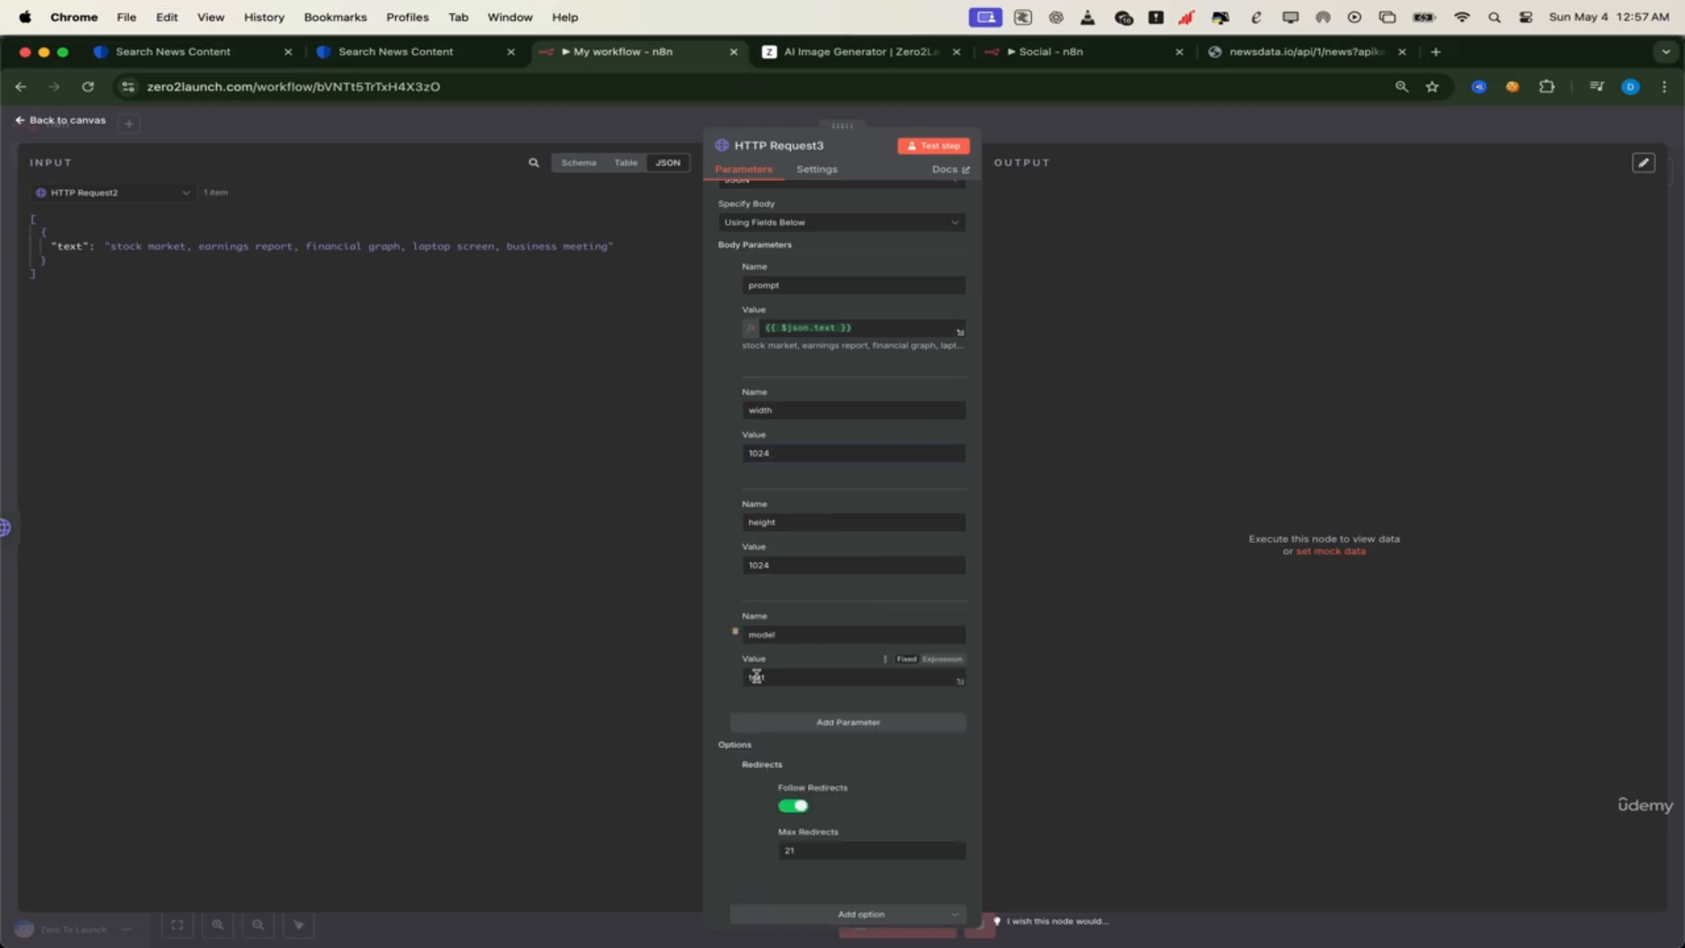
pyautogui.write('flux')
pyautogui.scroll(5, 839, 488)
# Generate and view a test image, rename the node to 'Generate a photo', and return to canvas
pyautogui.click(918, 151)
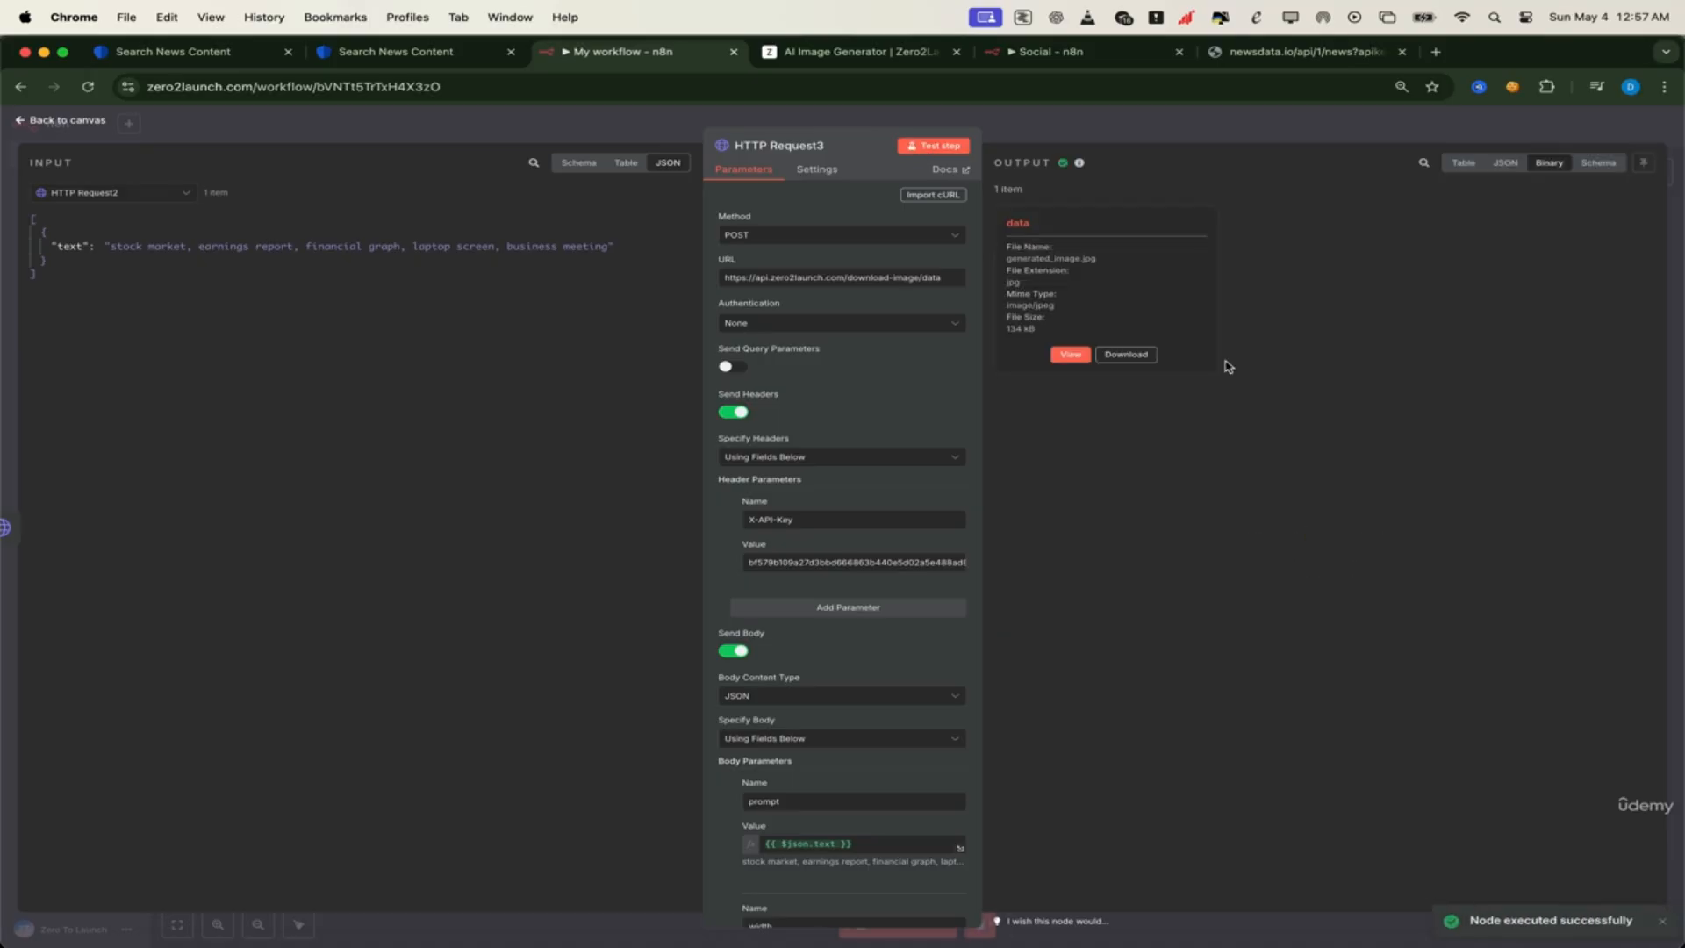
pyautogui.click(1065, 353)
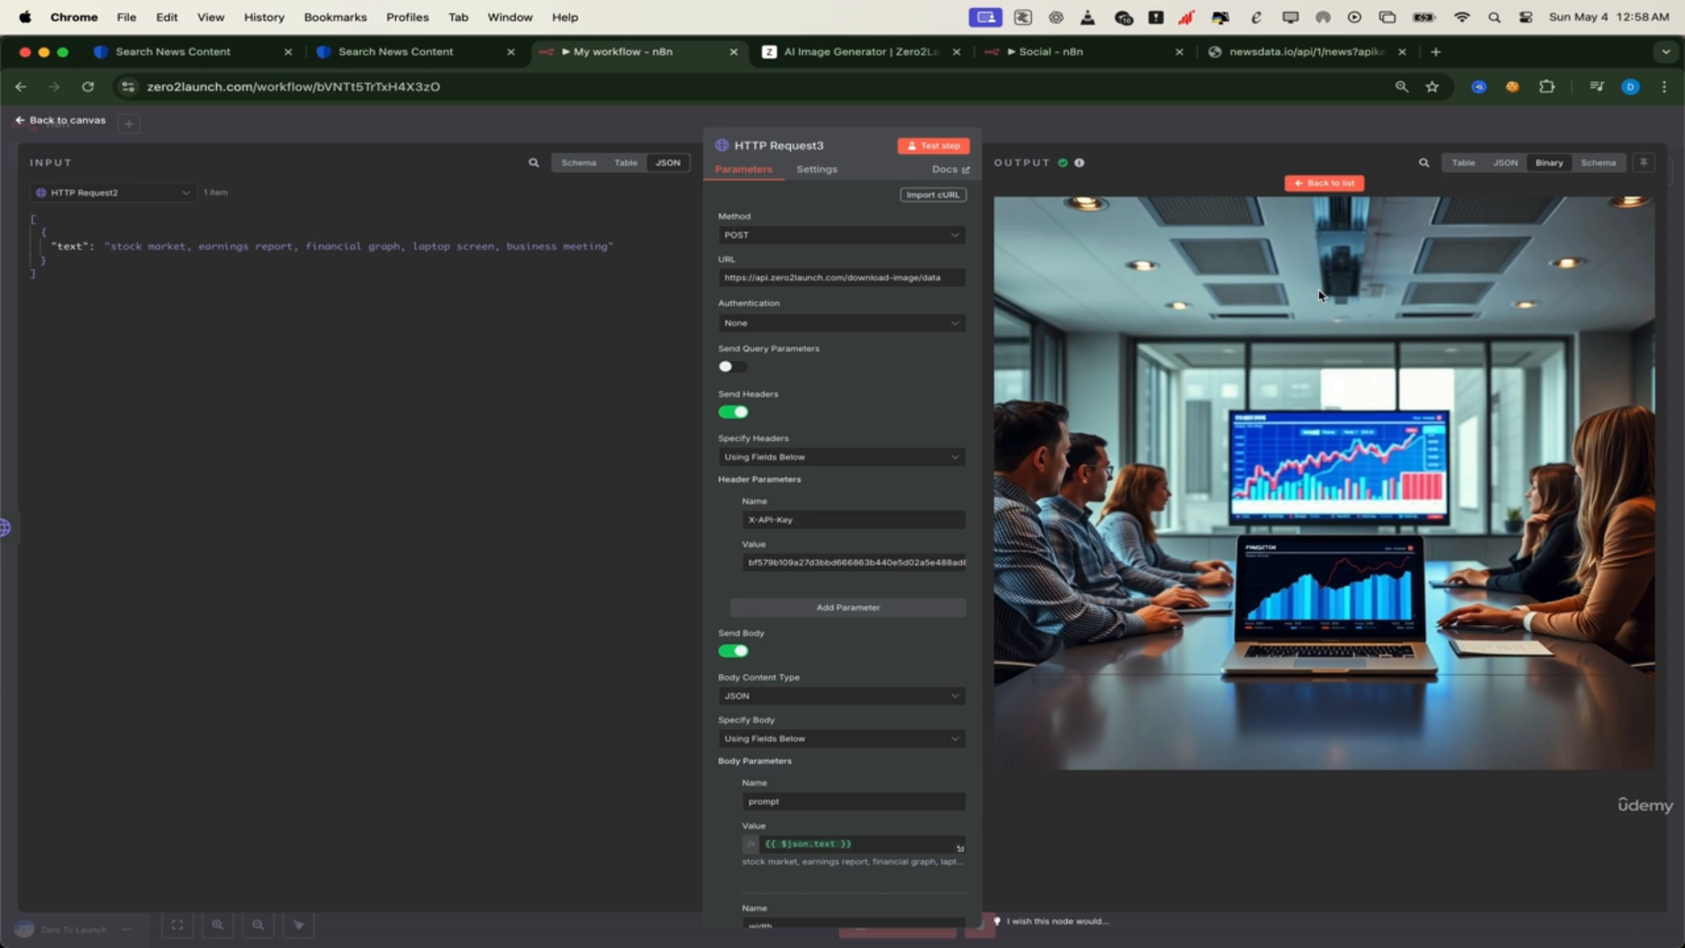
pyautogui.click(832, 147)
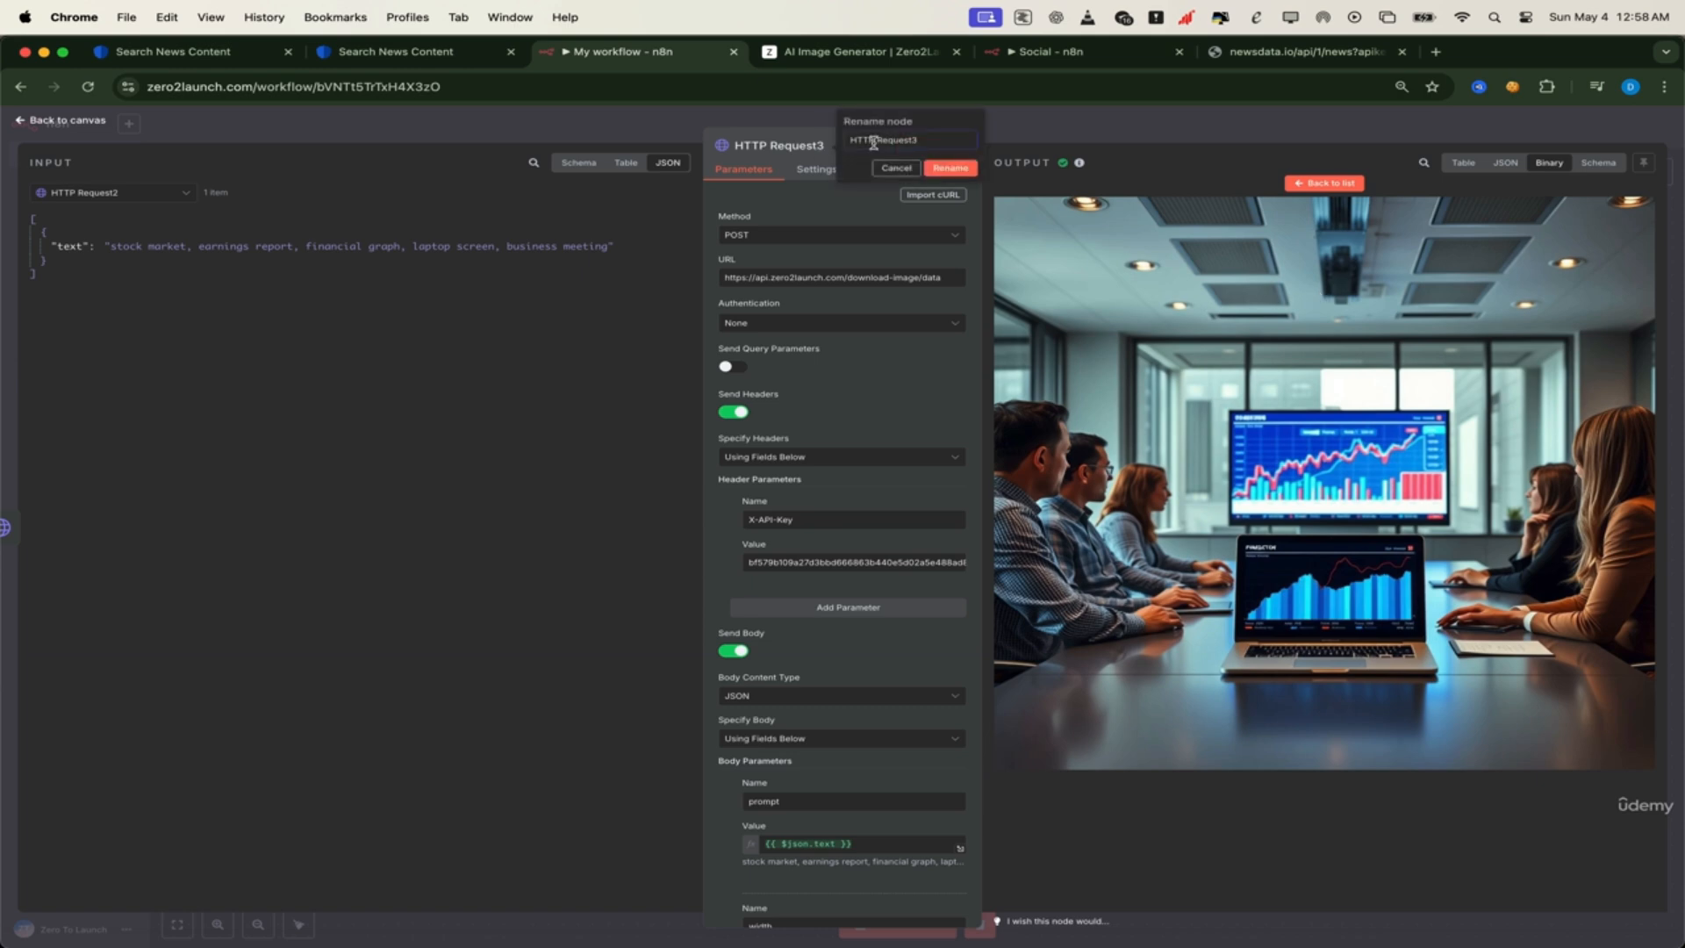
pyautogui.press('super+a')
pyautogui.write('Generate a photo')
pyautogui.click(973, 170)
pyautogui.click(98, 125)
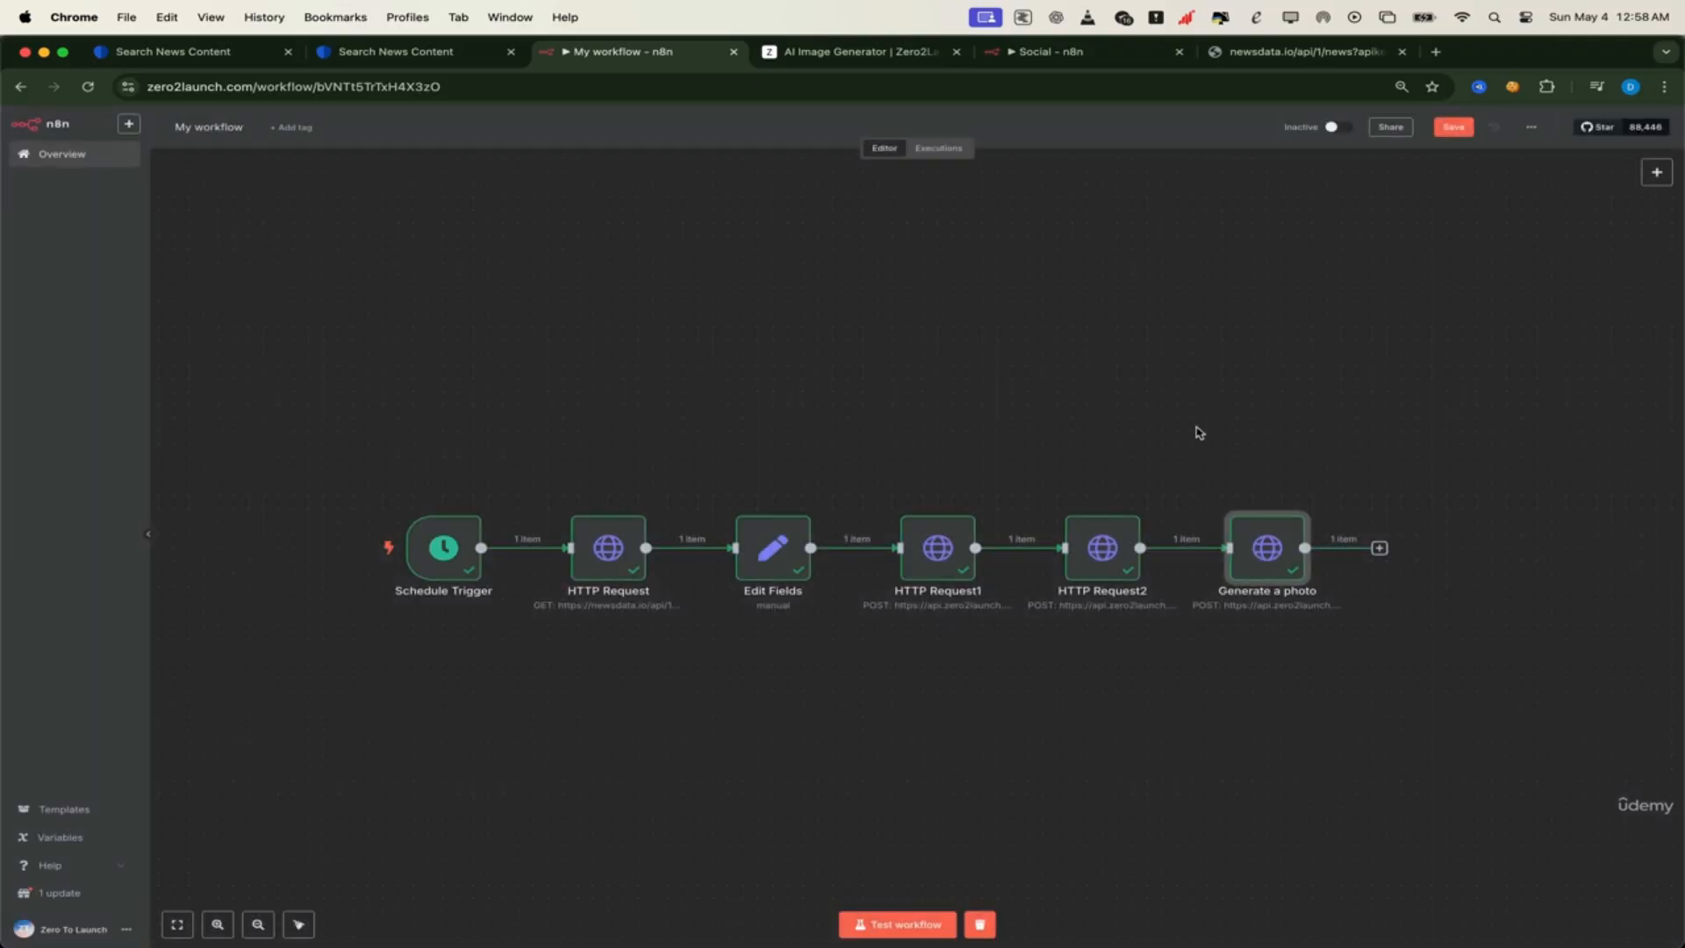
# Open the HTTP Request2 node and begin renaming it
pyautogui.doubleClick(1101, 553)
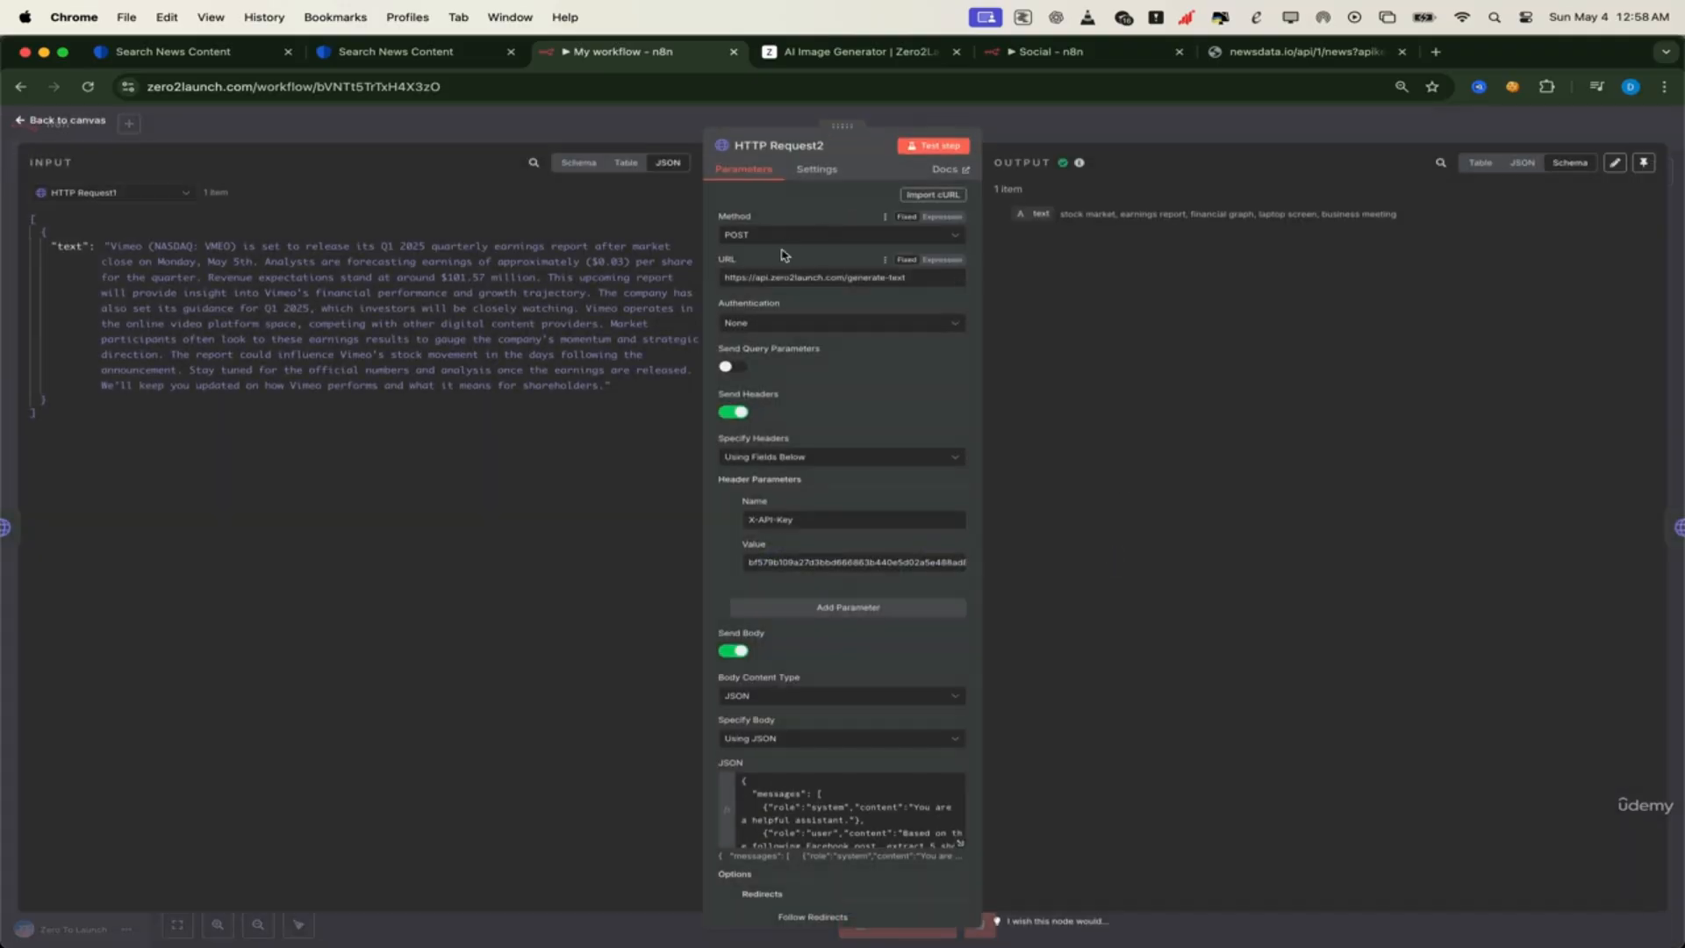
pyautogui.click(832, 146)
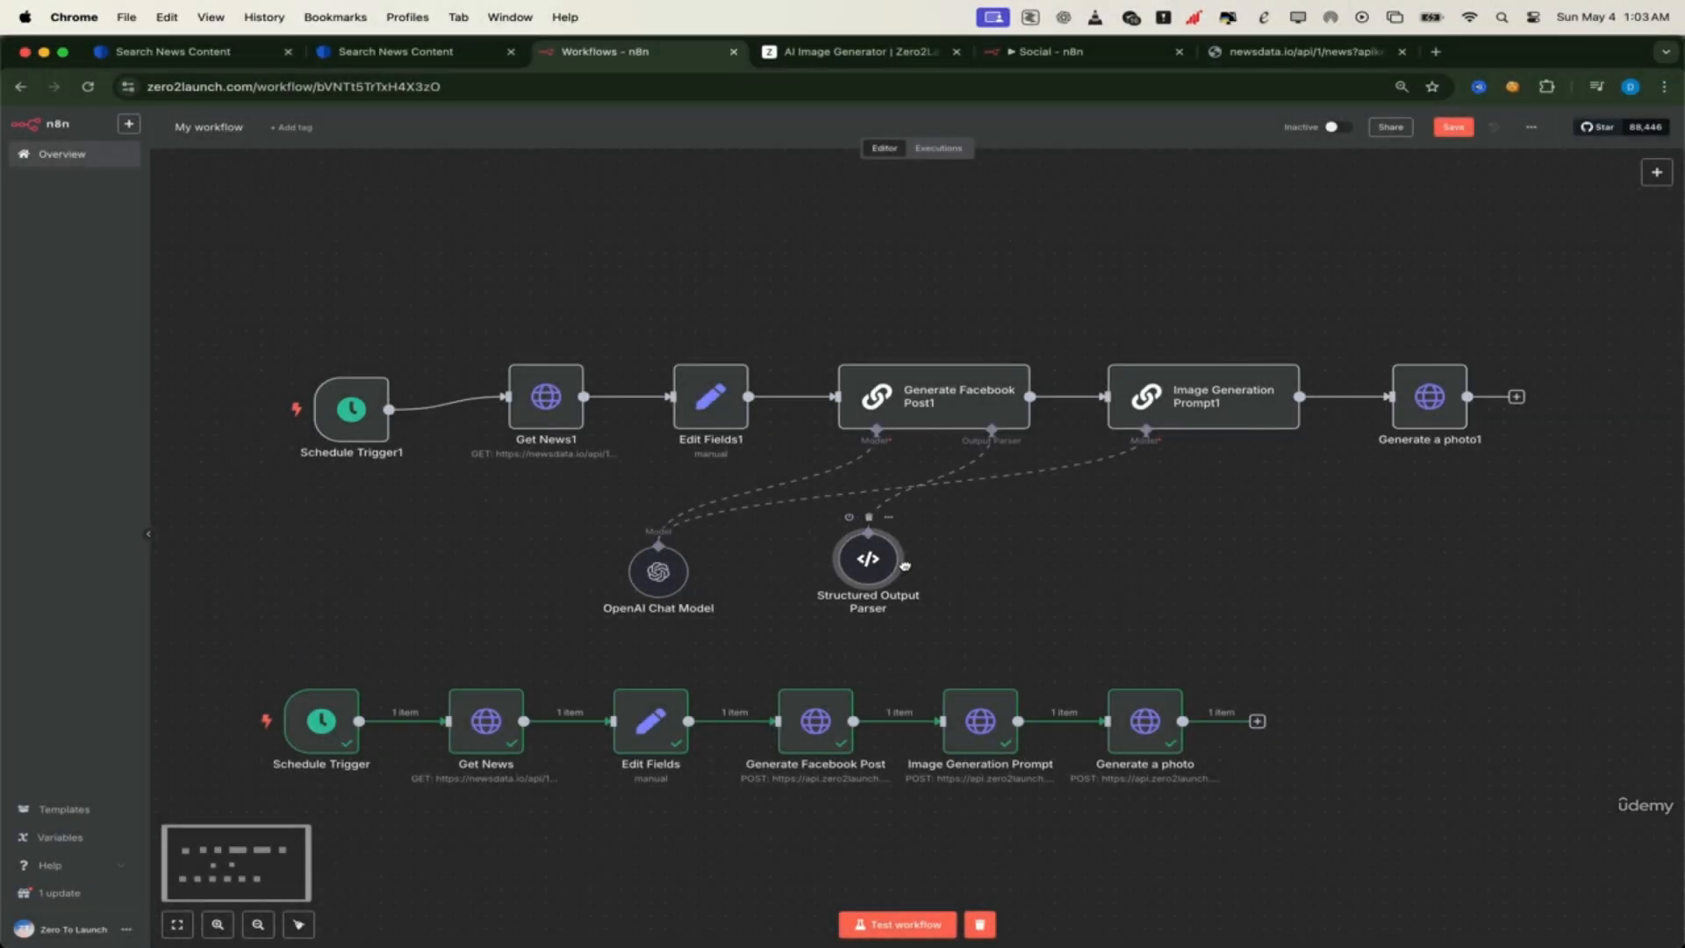
# Reposition the Structured Output Parser and OpenAI Chat Model nodes, then delete the old top workflow
pyautogui.moveTo(904, 565); pyautogui.dragTo(1055, 565)
pyautogui.moveTo(658, 571); pyautogui.dragTo(838, 558)
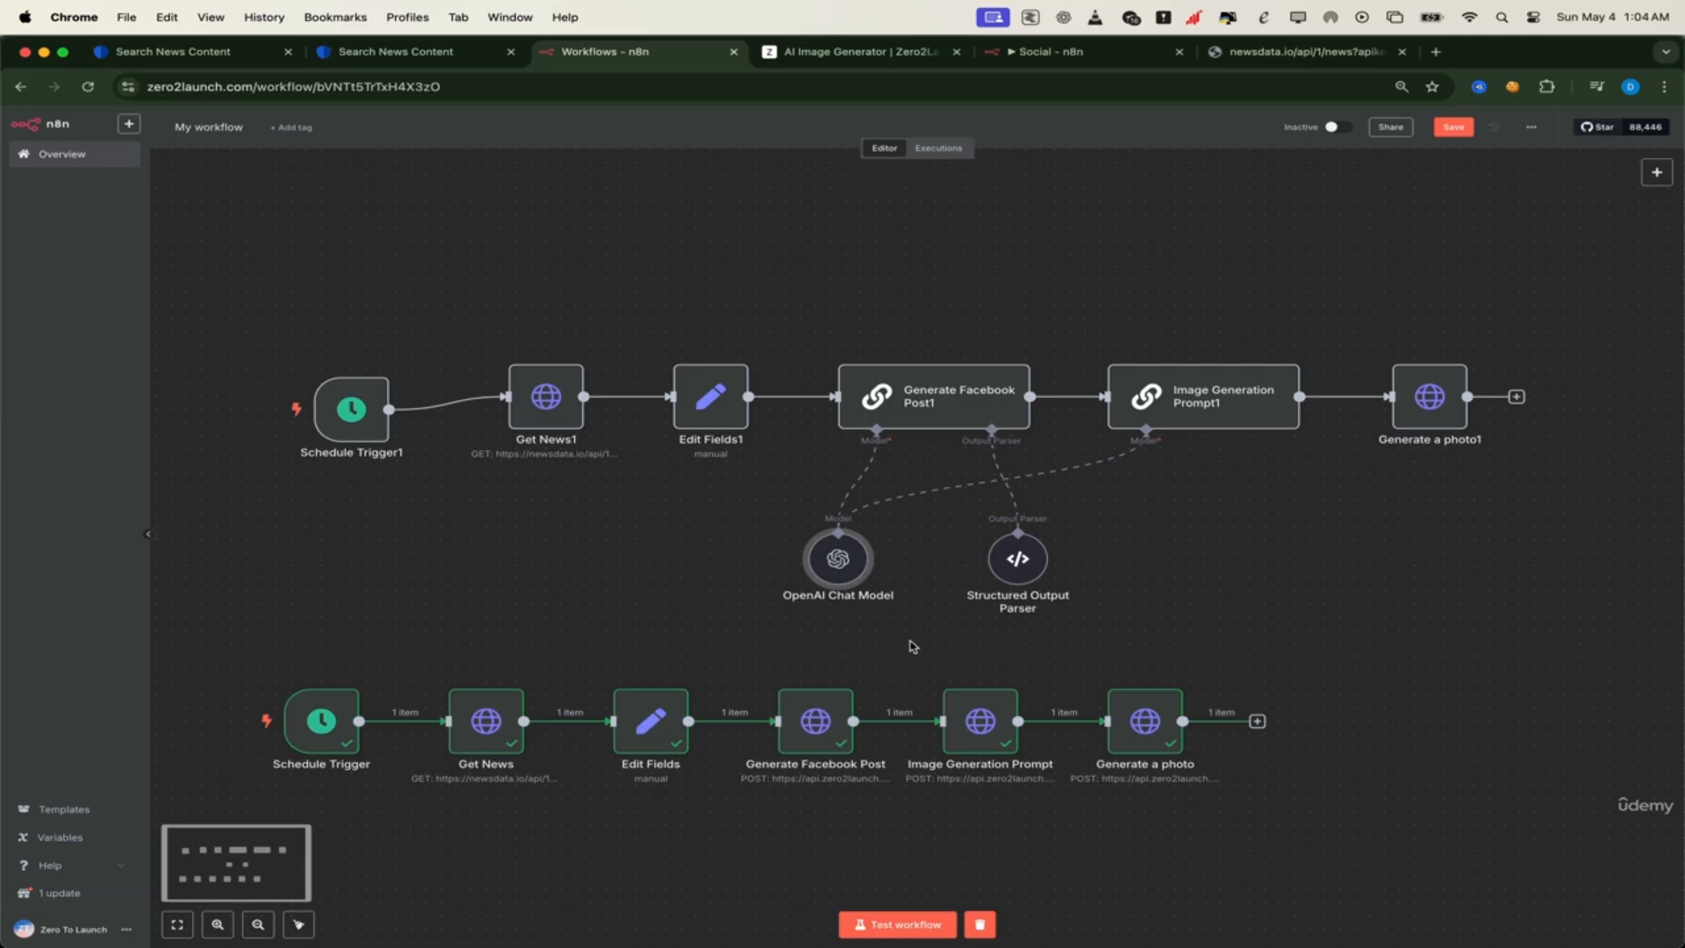
pyautogui.moveTo(1575, 623); pyautogui.dragTo(333, 356)
pyautogui.press('Delete')
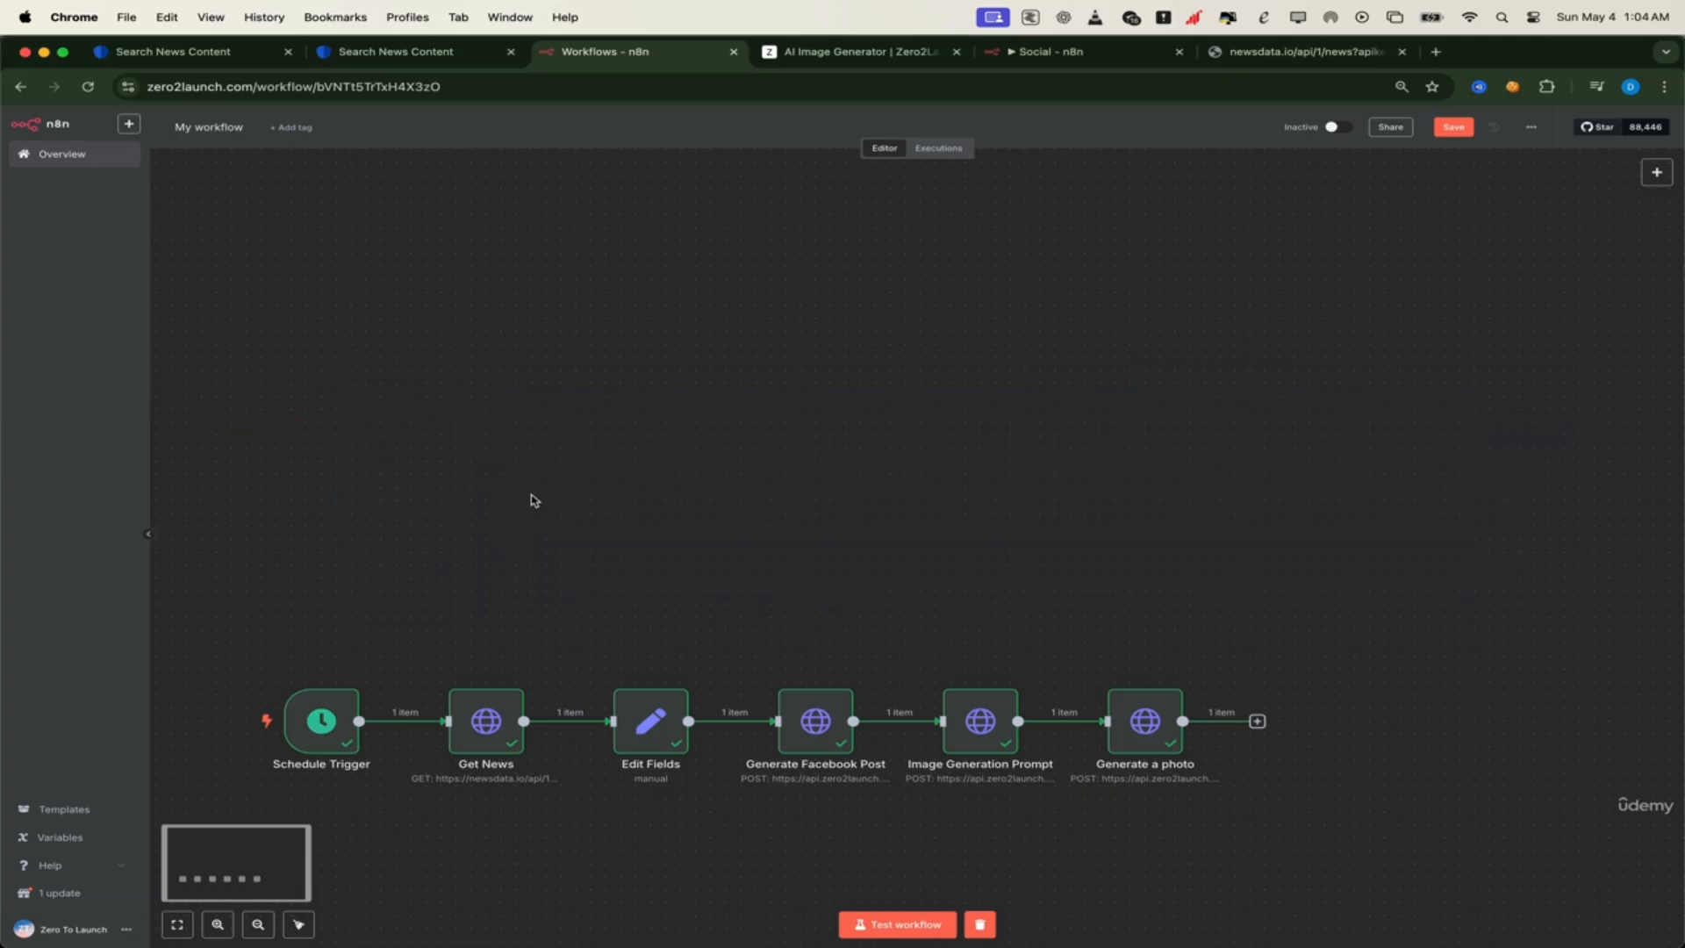
pyautogui.scroll(-4, 904, 525)
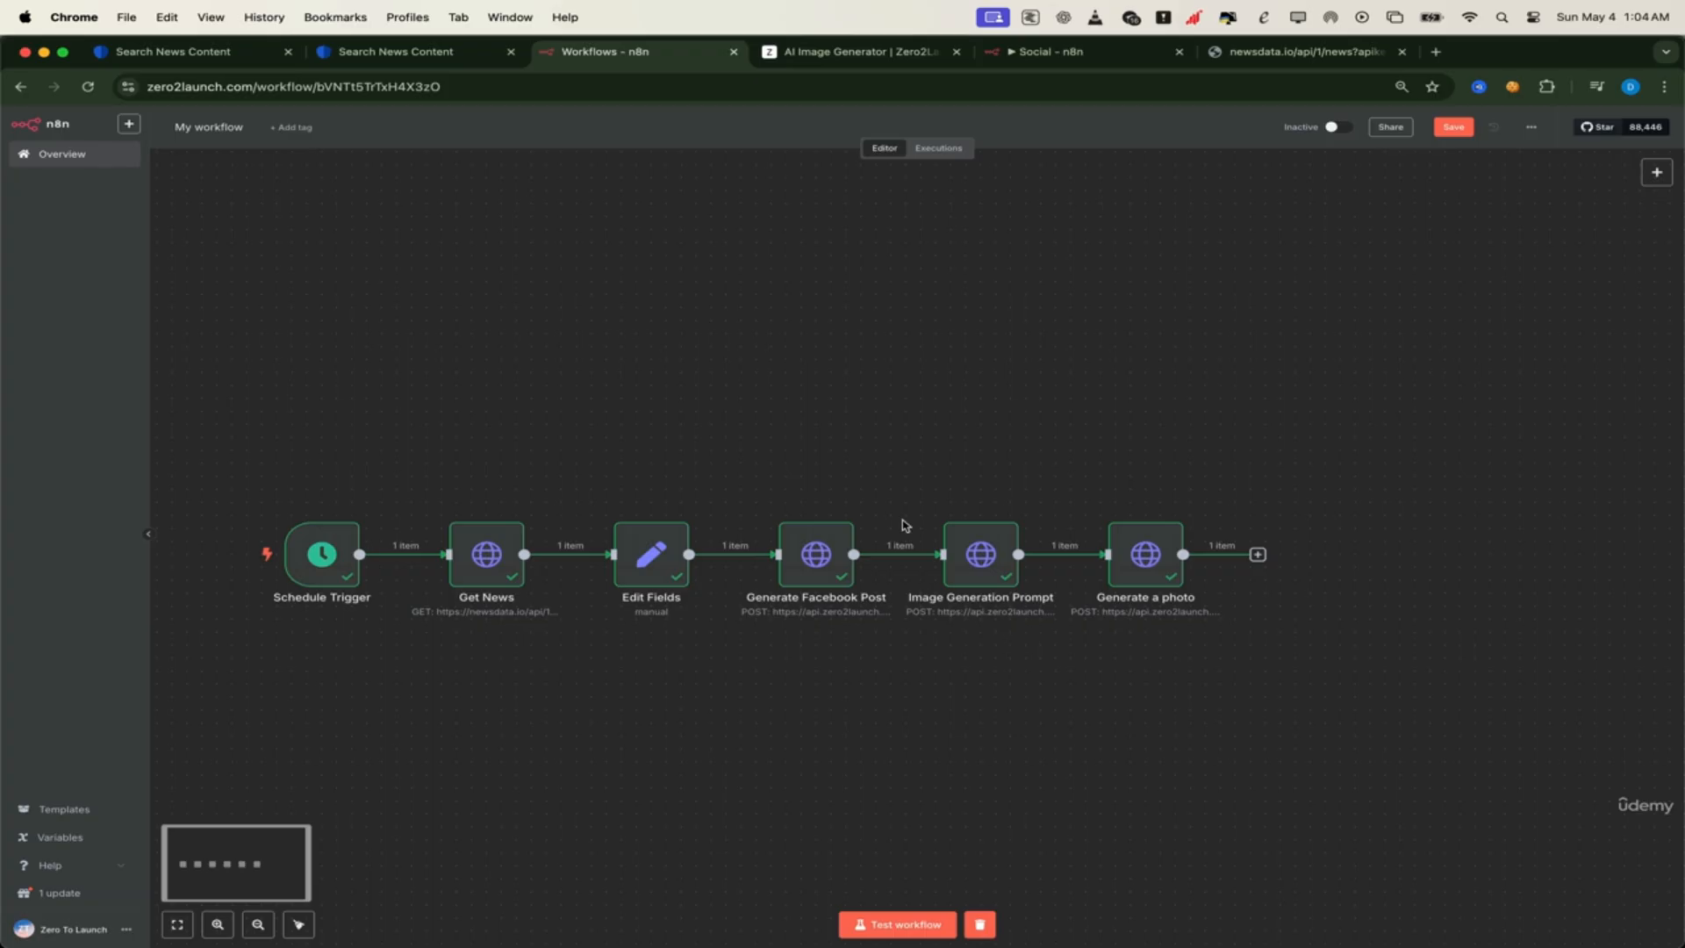
pyautogui.scroll(-2, 901, 525)
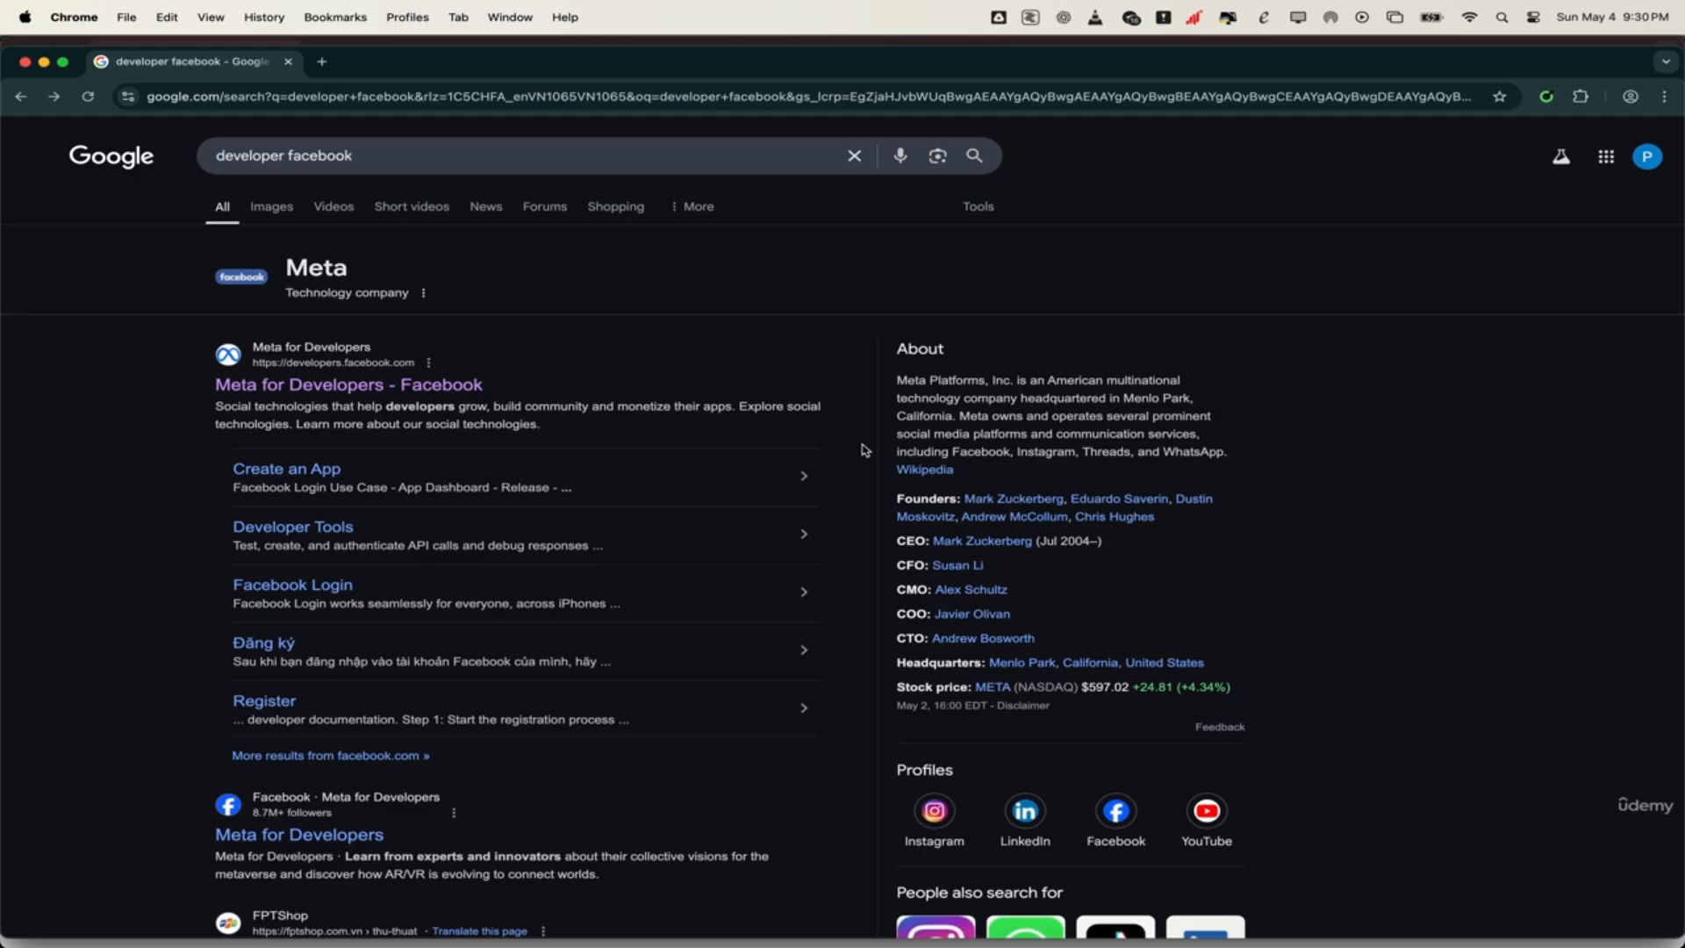
# On Meta for Developers, start a new app from My Apps named n8n
pyautogui.click(465, 383)
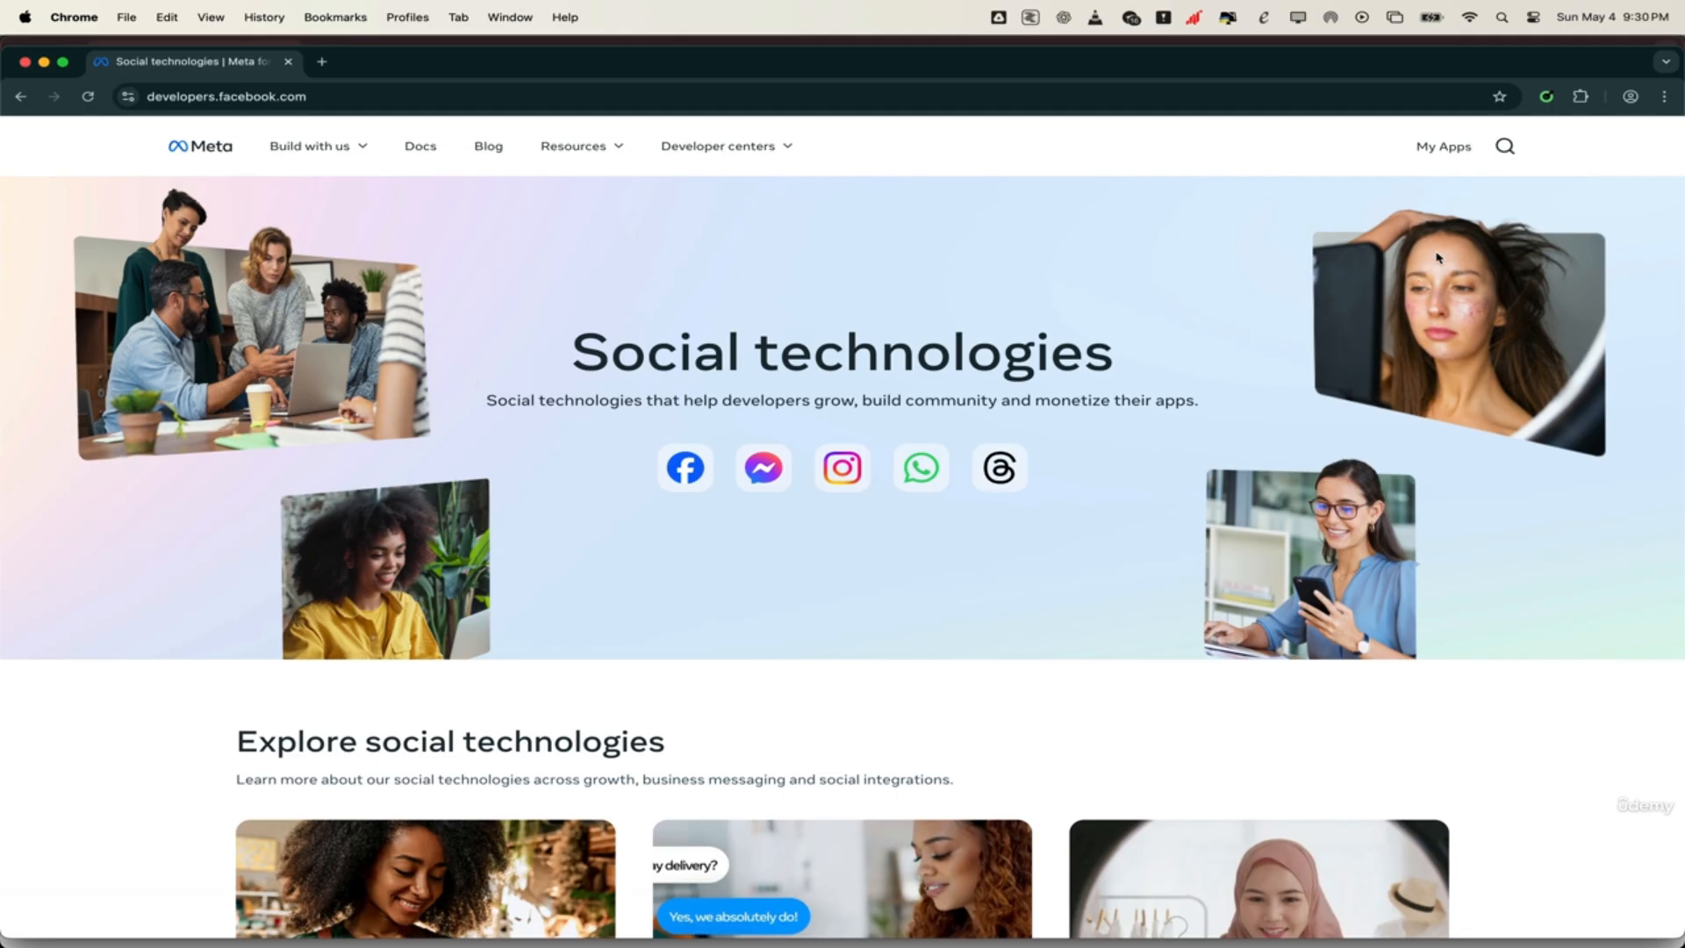
pyautogui.click(1440, 151)
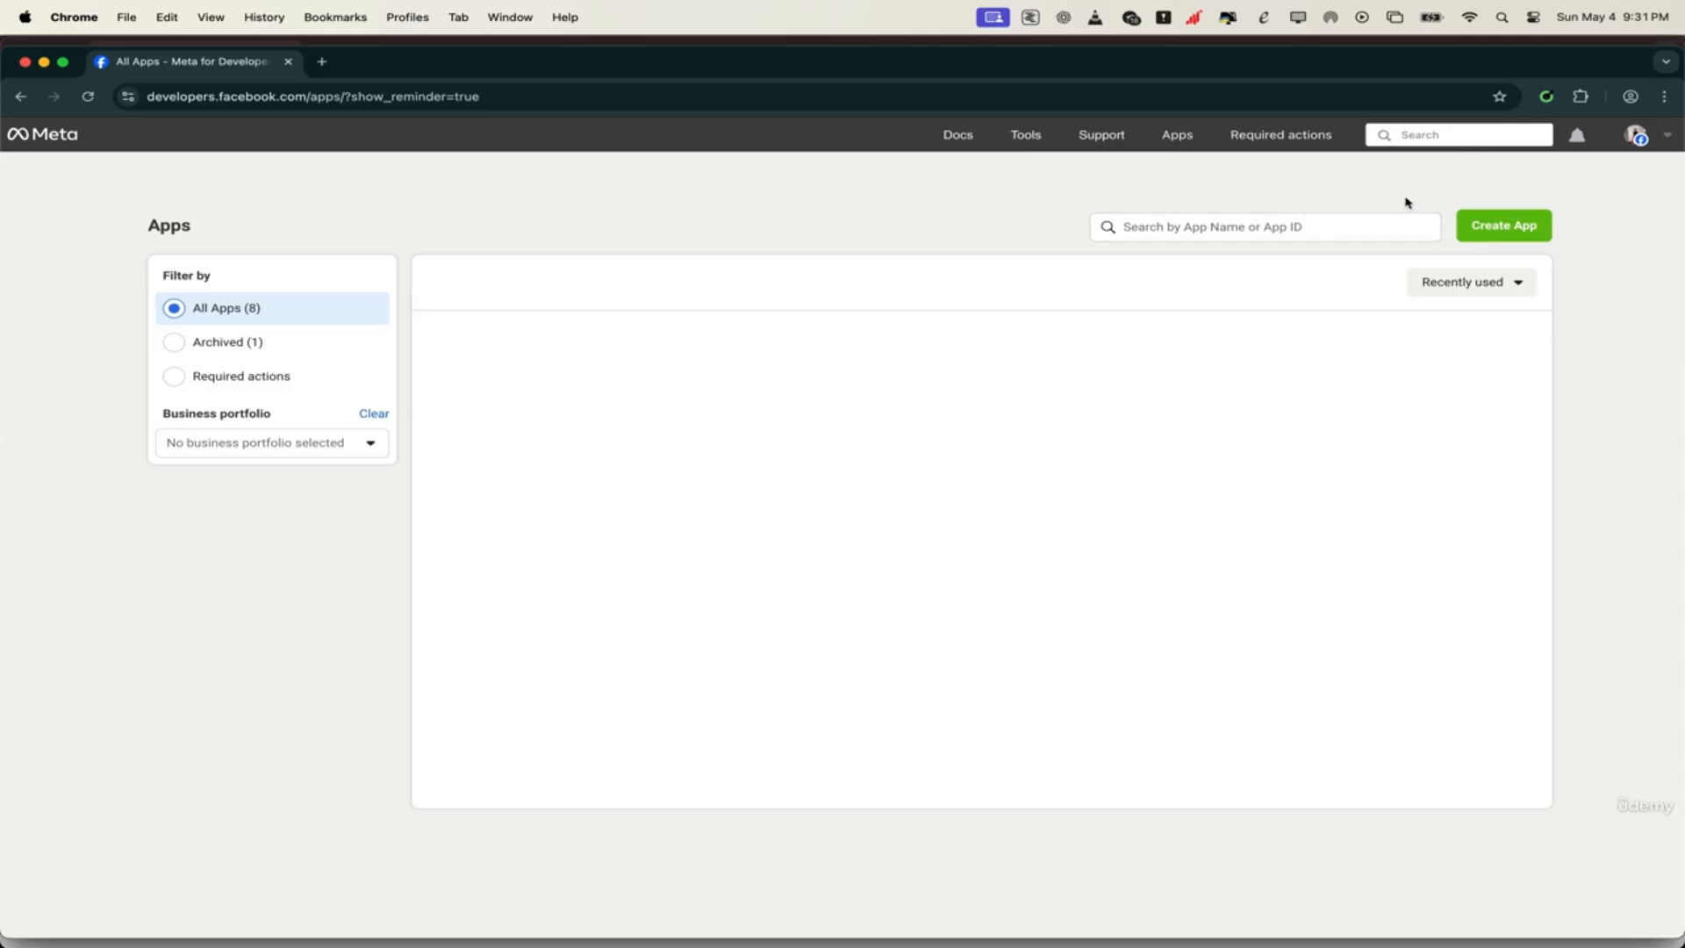
pyautogui.click(1473, 227)
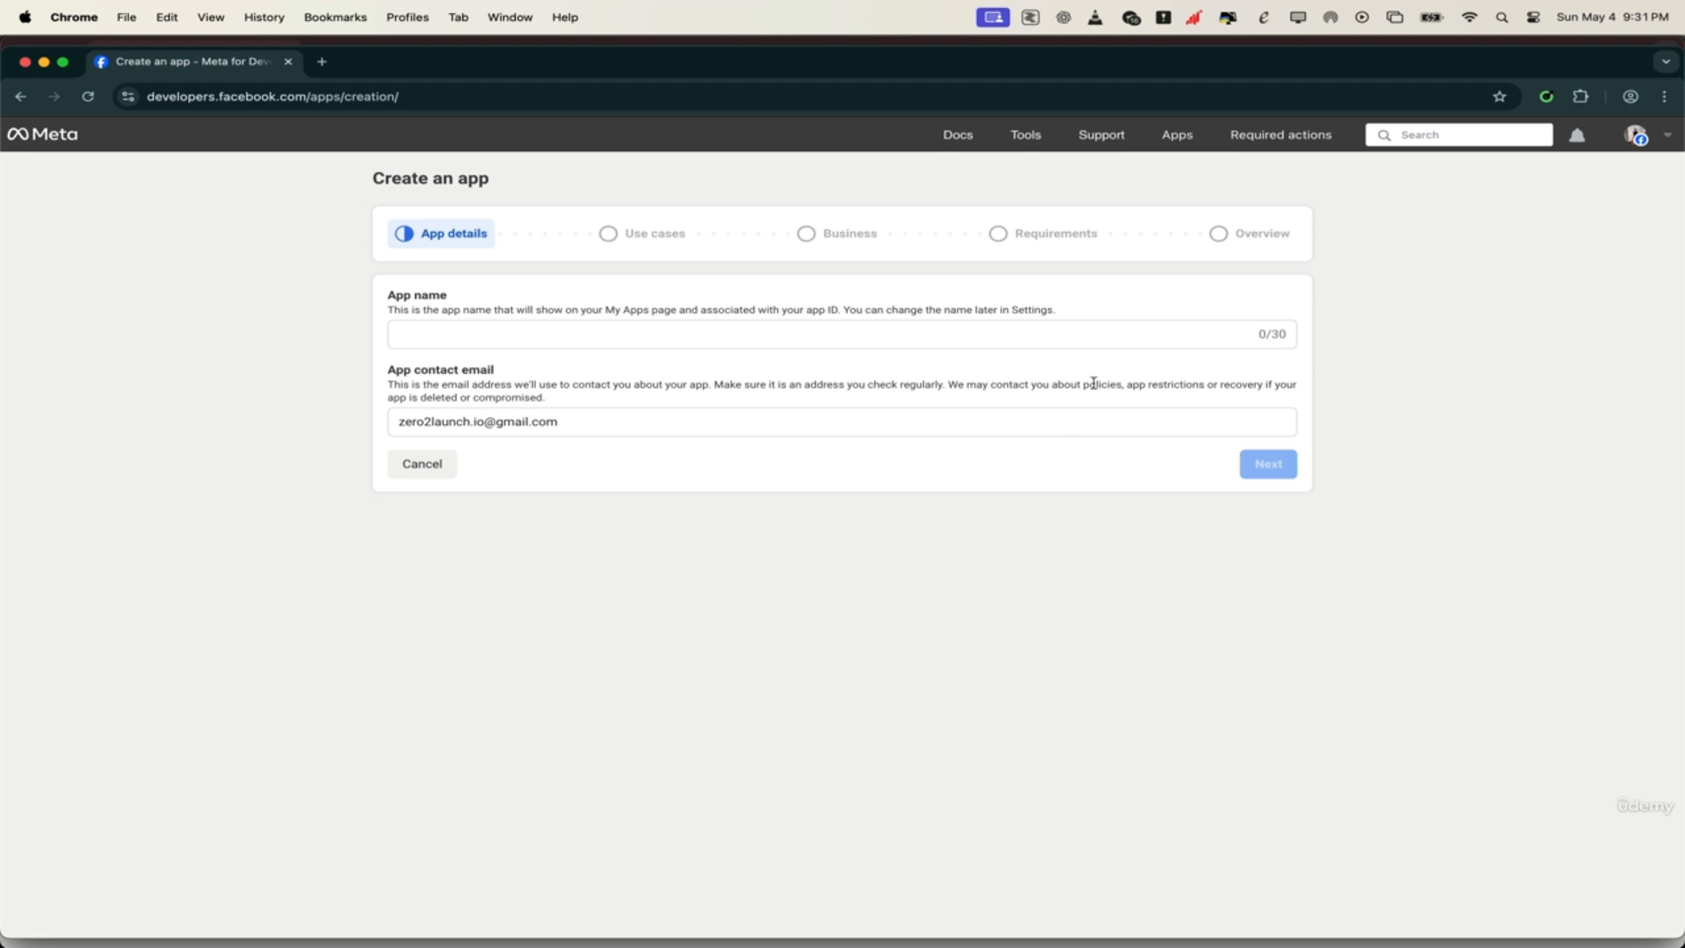
pyautogui.click(799, 332)
pyautogui.write('n8n')
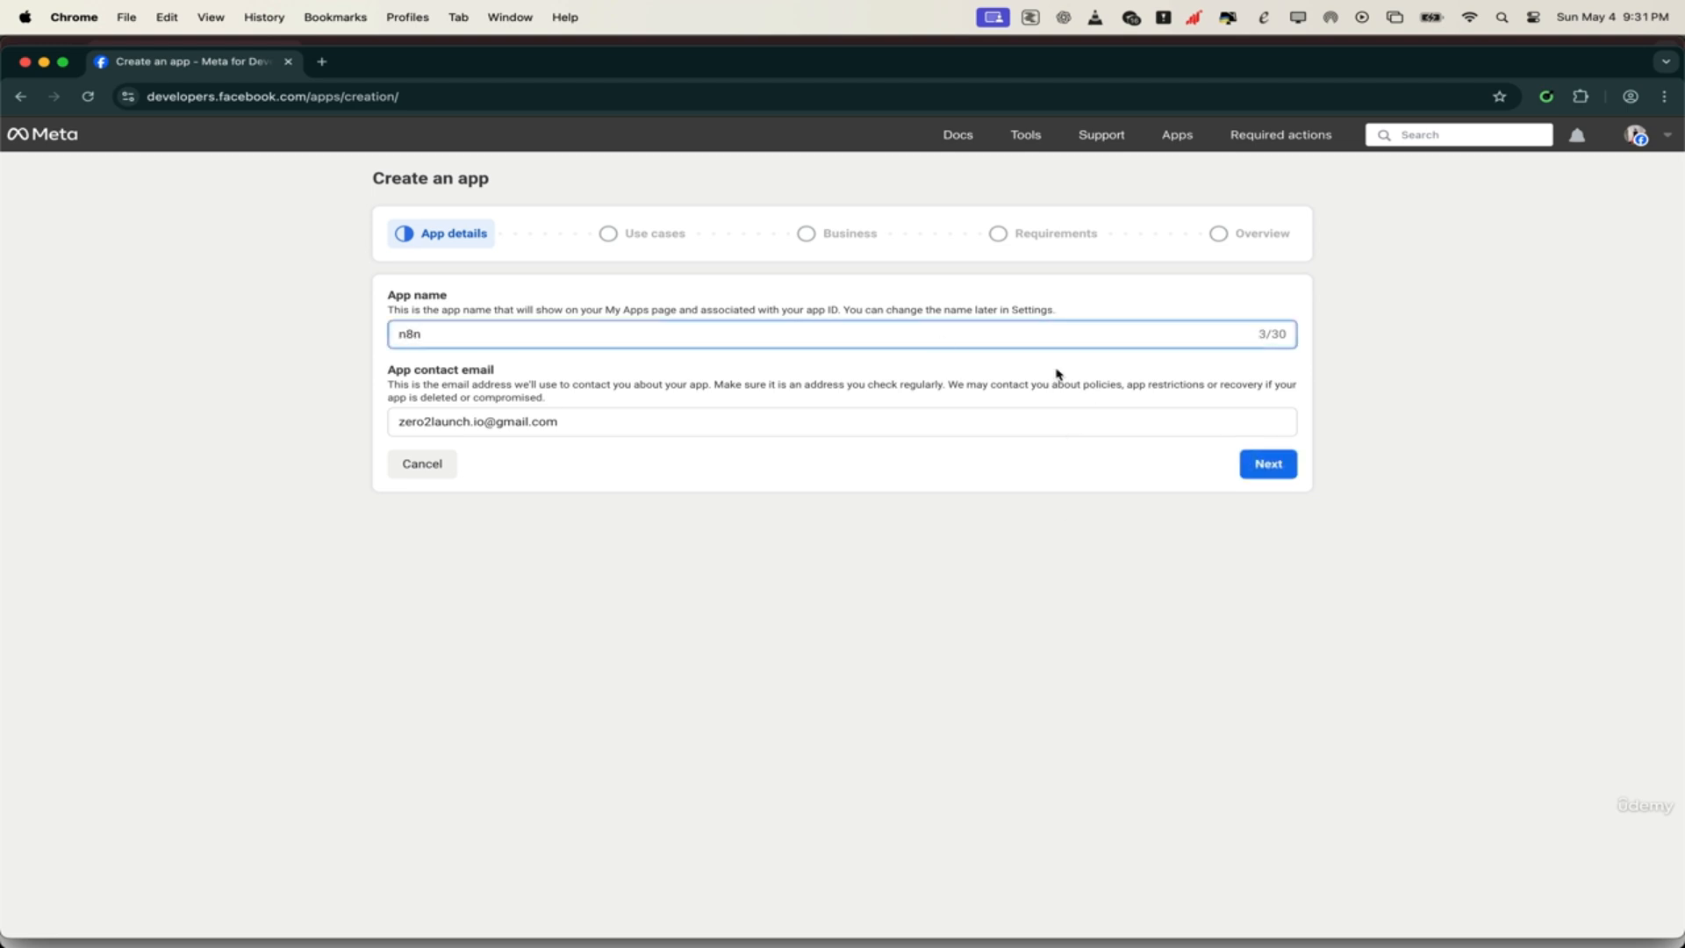
# Choose the Other use case and Business app type, and create the n8n app
pyautogui.click(1268, 464)
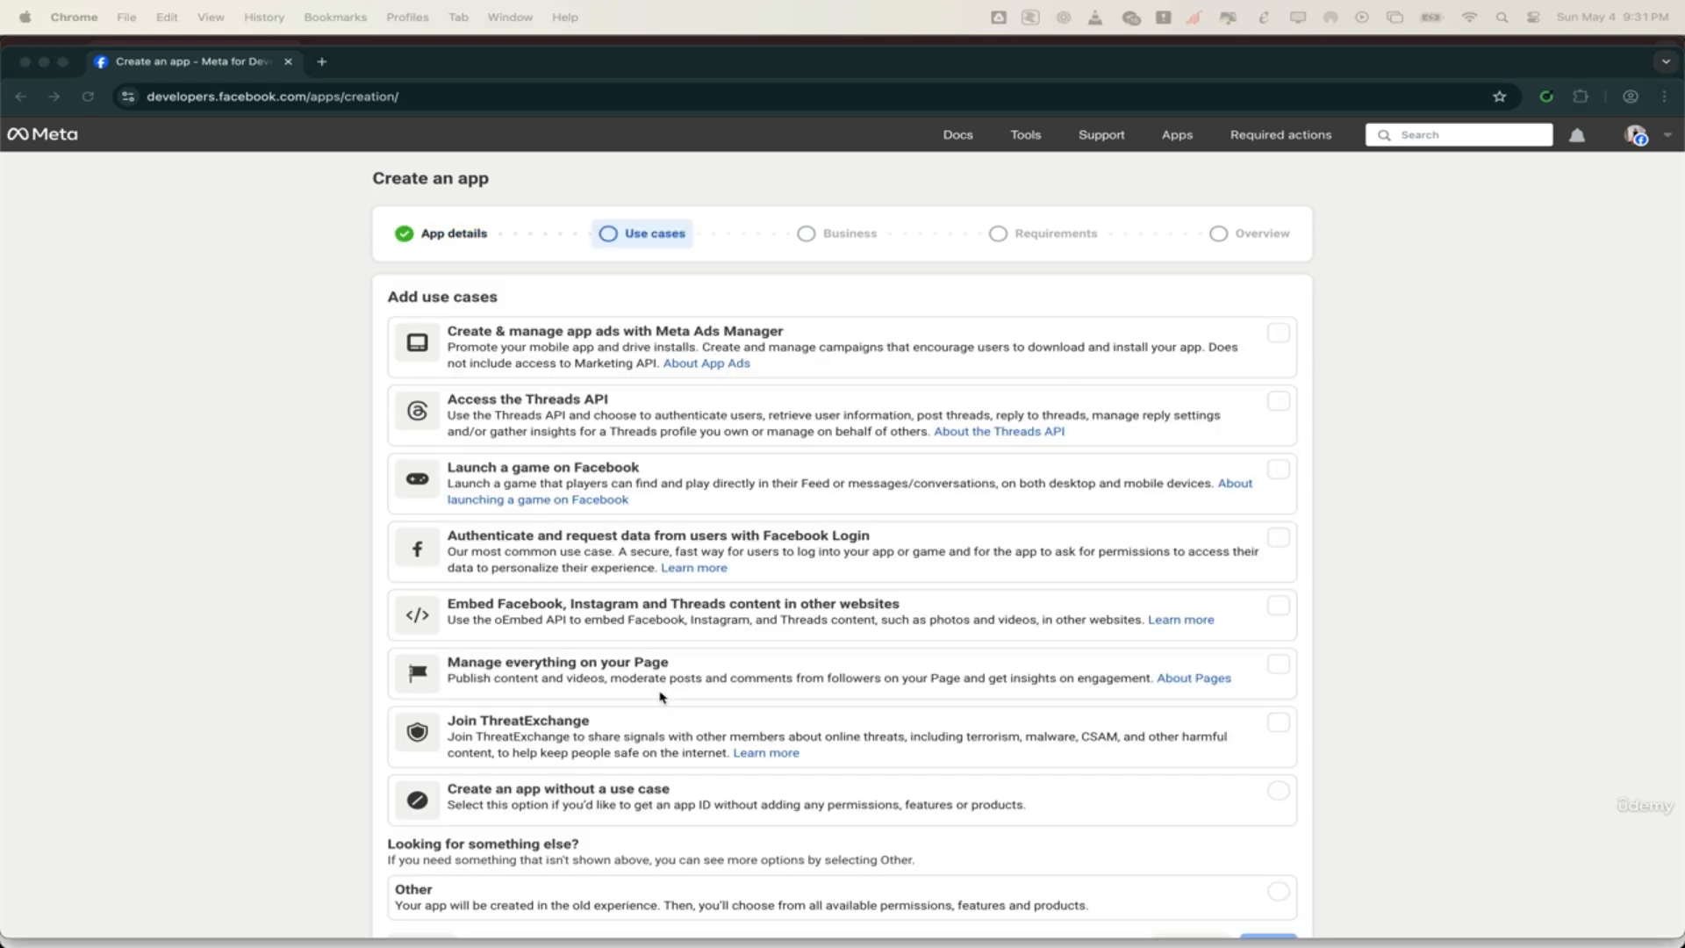
pyautogui.scroll(-1, 661, 698)
pyautogui.click(490, 844)
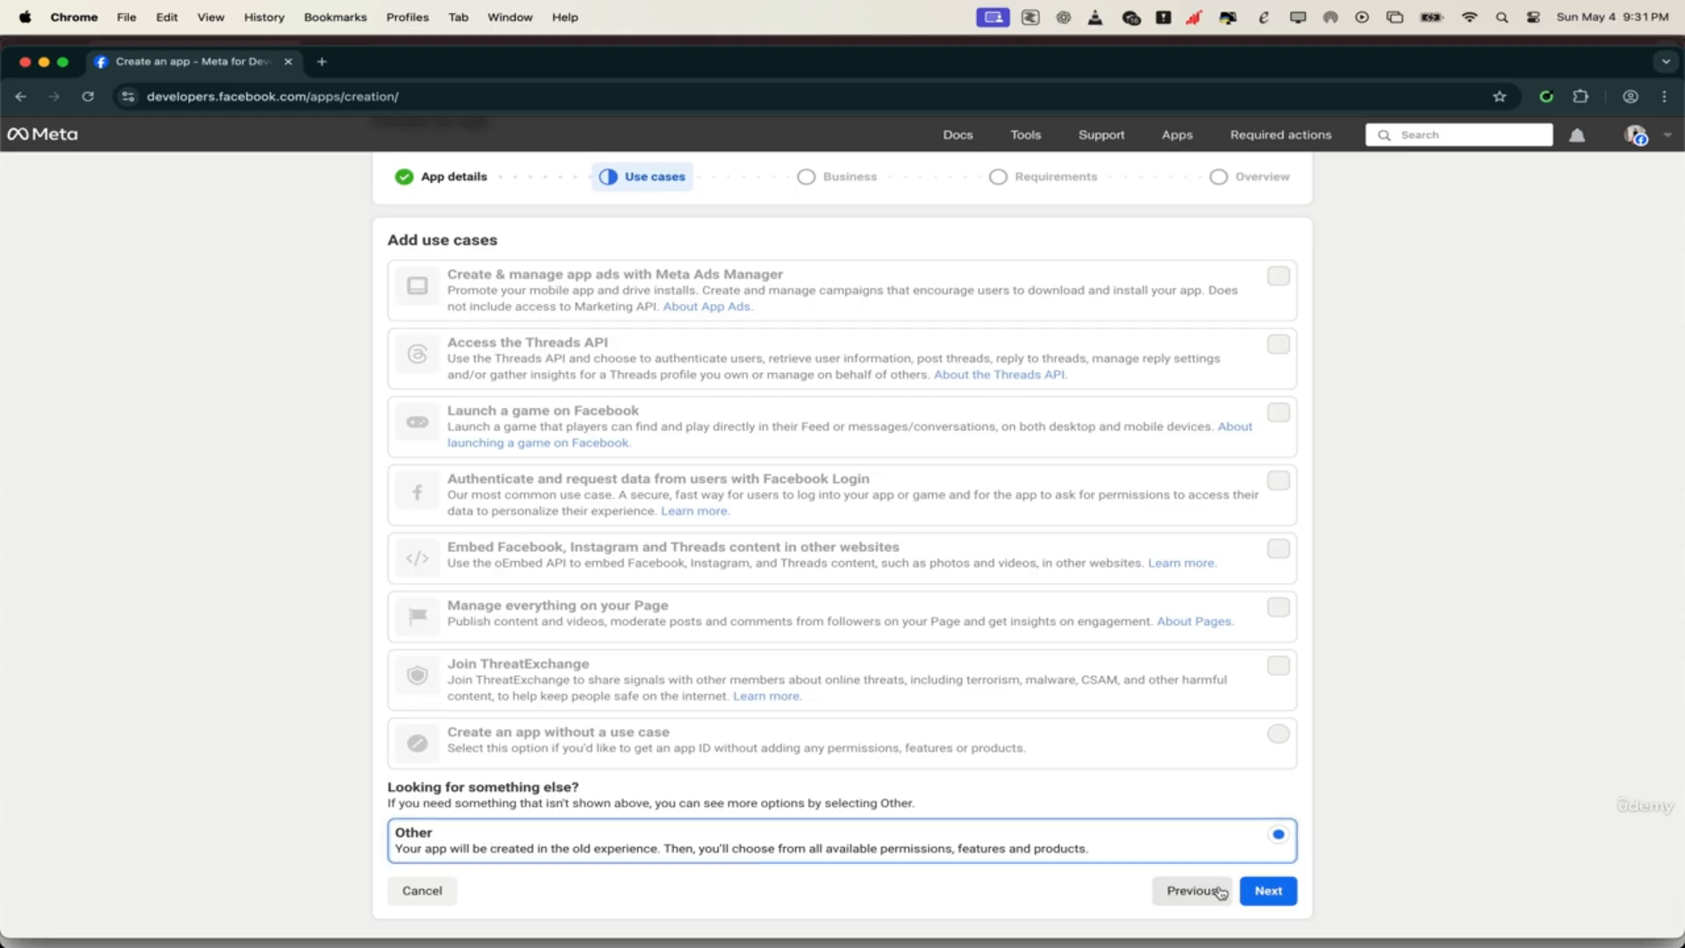
pyautogui.click(1268, 890)
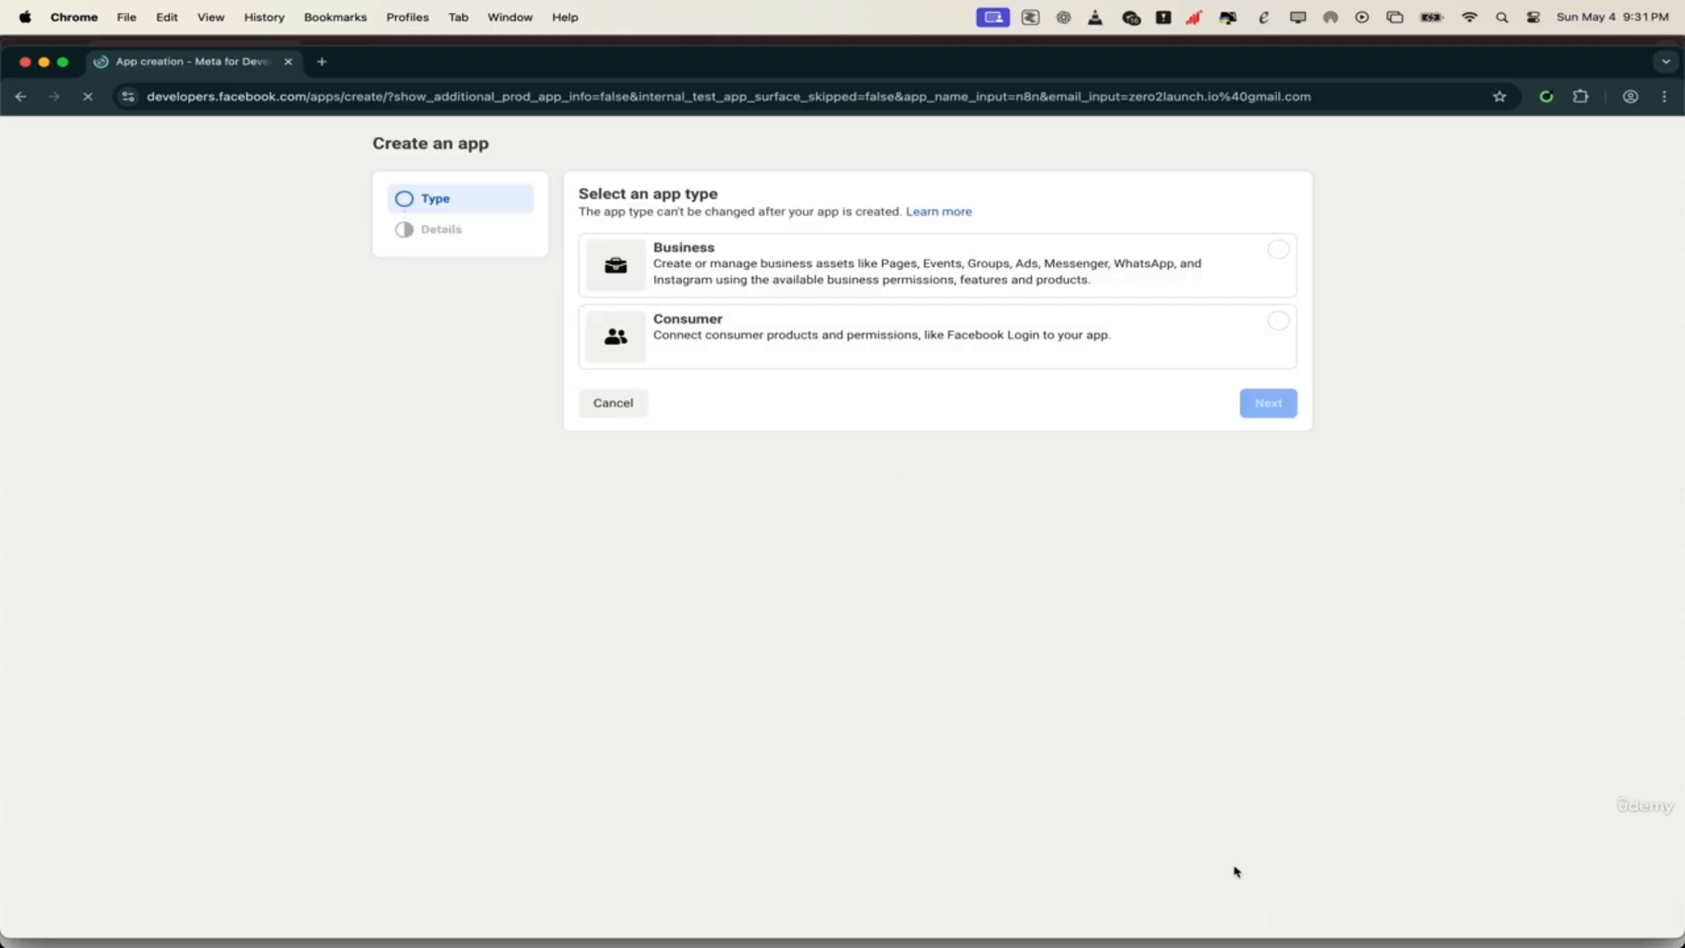
pyautogui.click(721, 298)
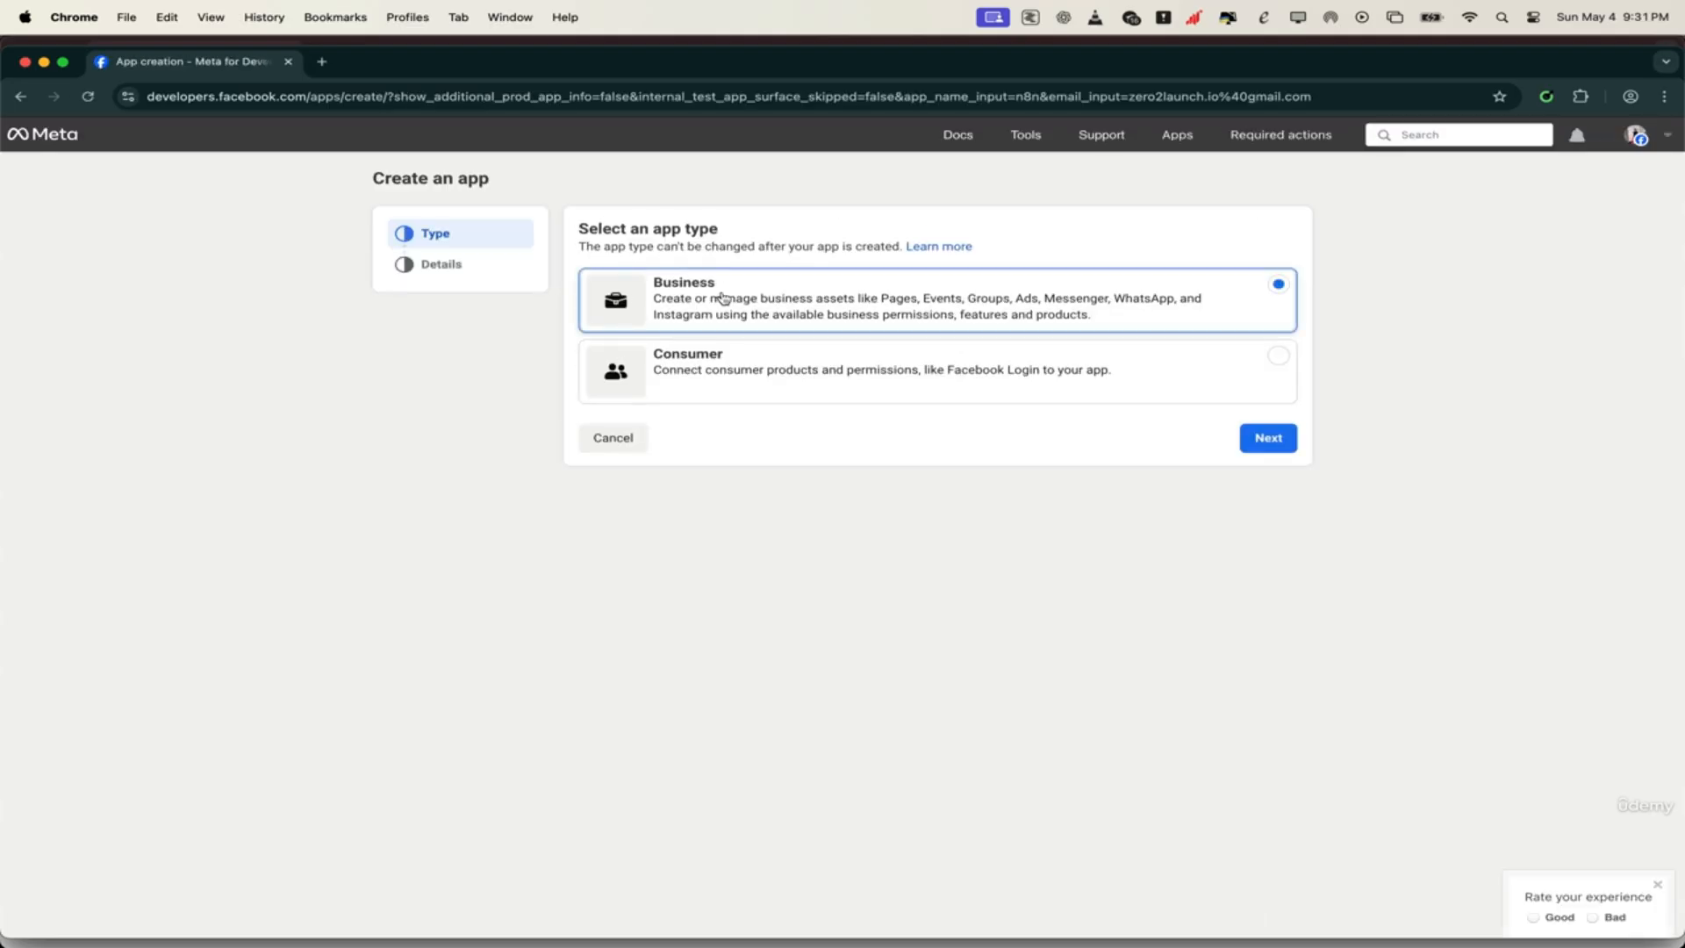
pyautogui.click(1264, 437)
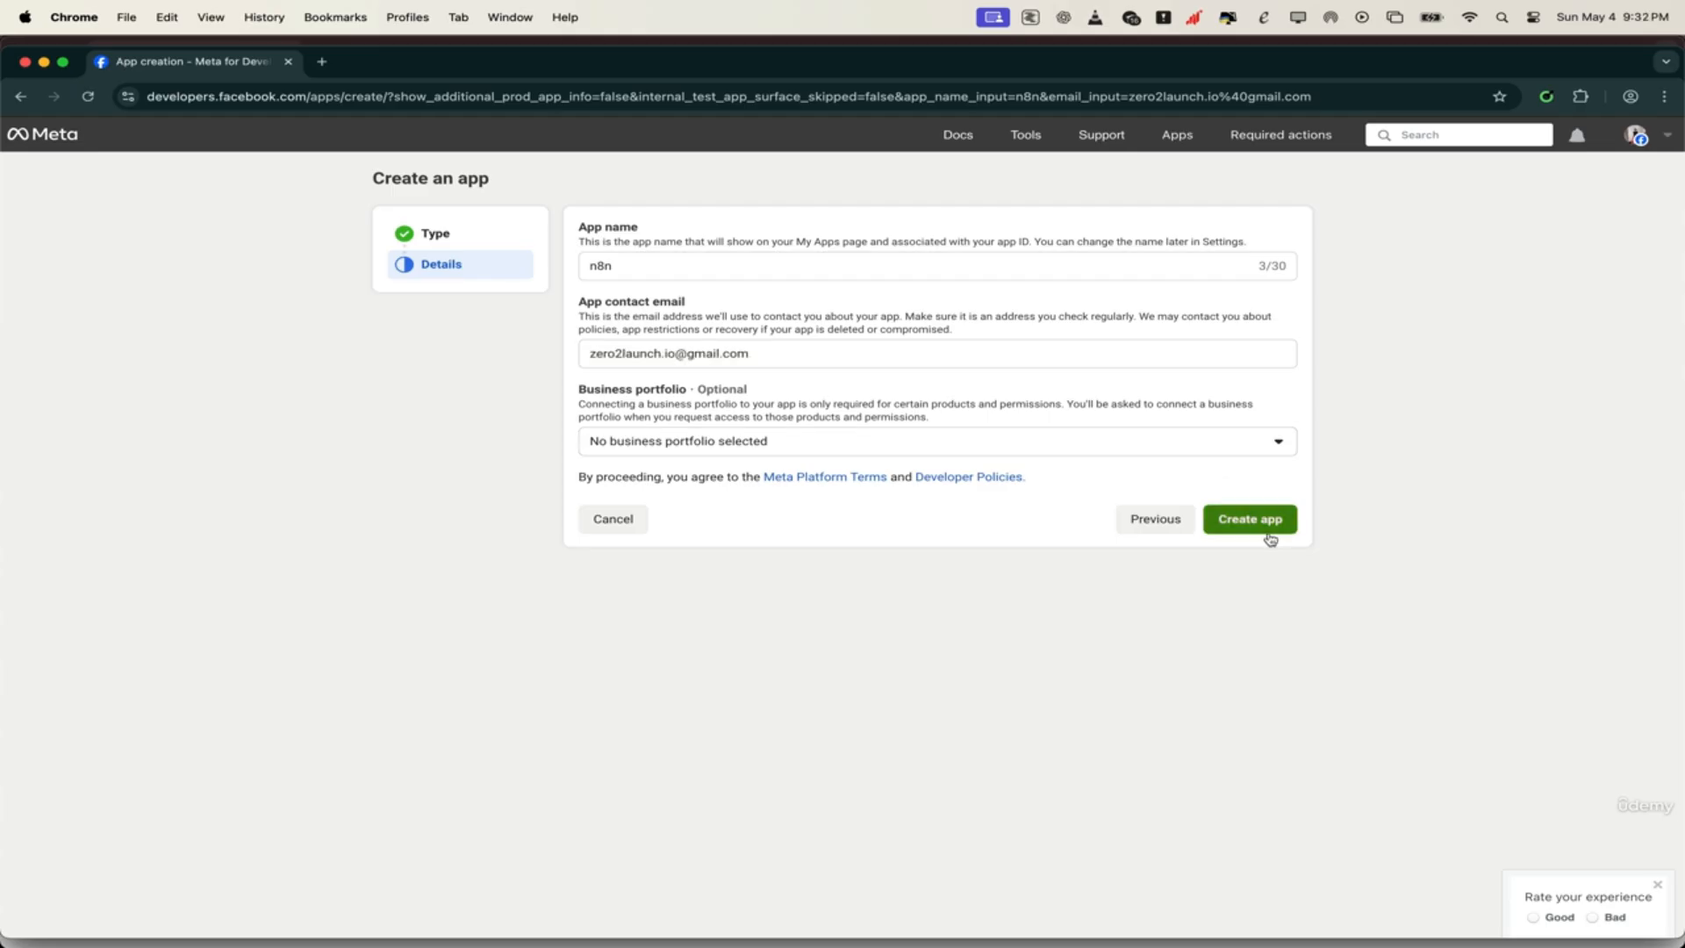
pyautogui.click(1269, 534)
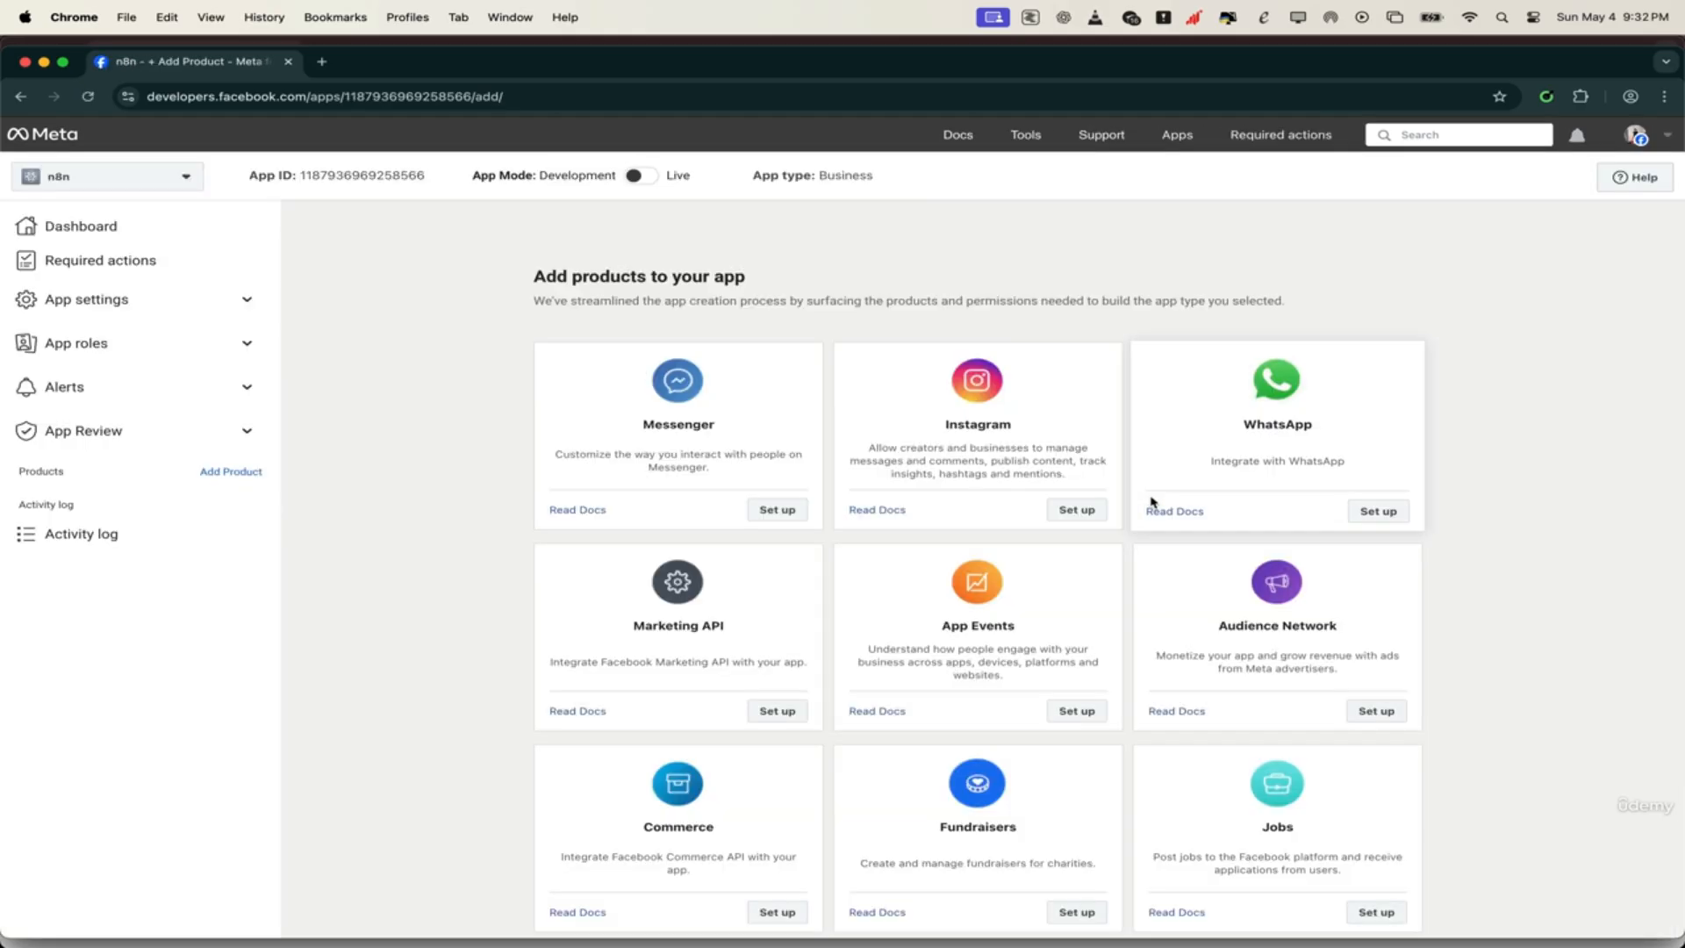
# Open the app's Basic settings and start filling in the Privacy Policy URL
pyautogui.click(214, 301)
pyautogui.click(133, 332)
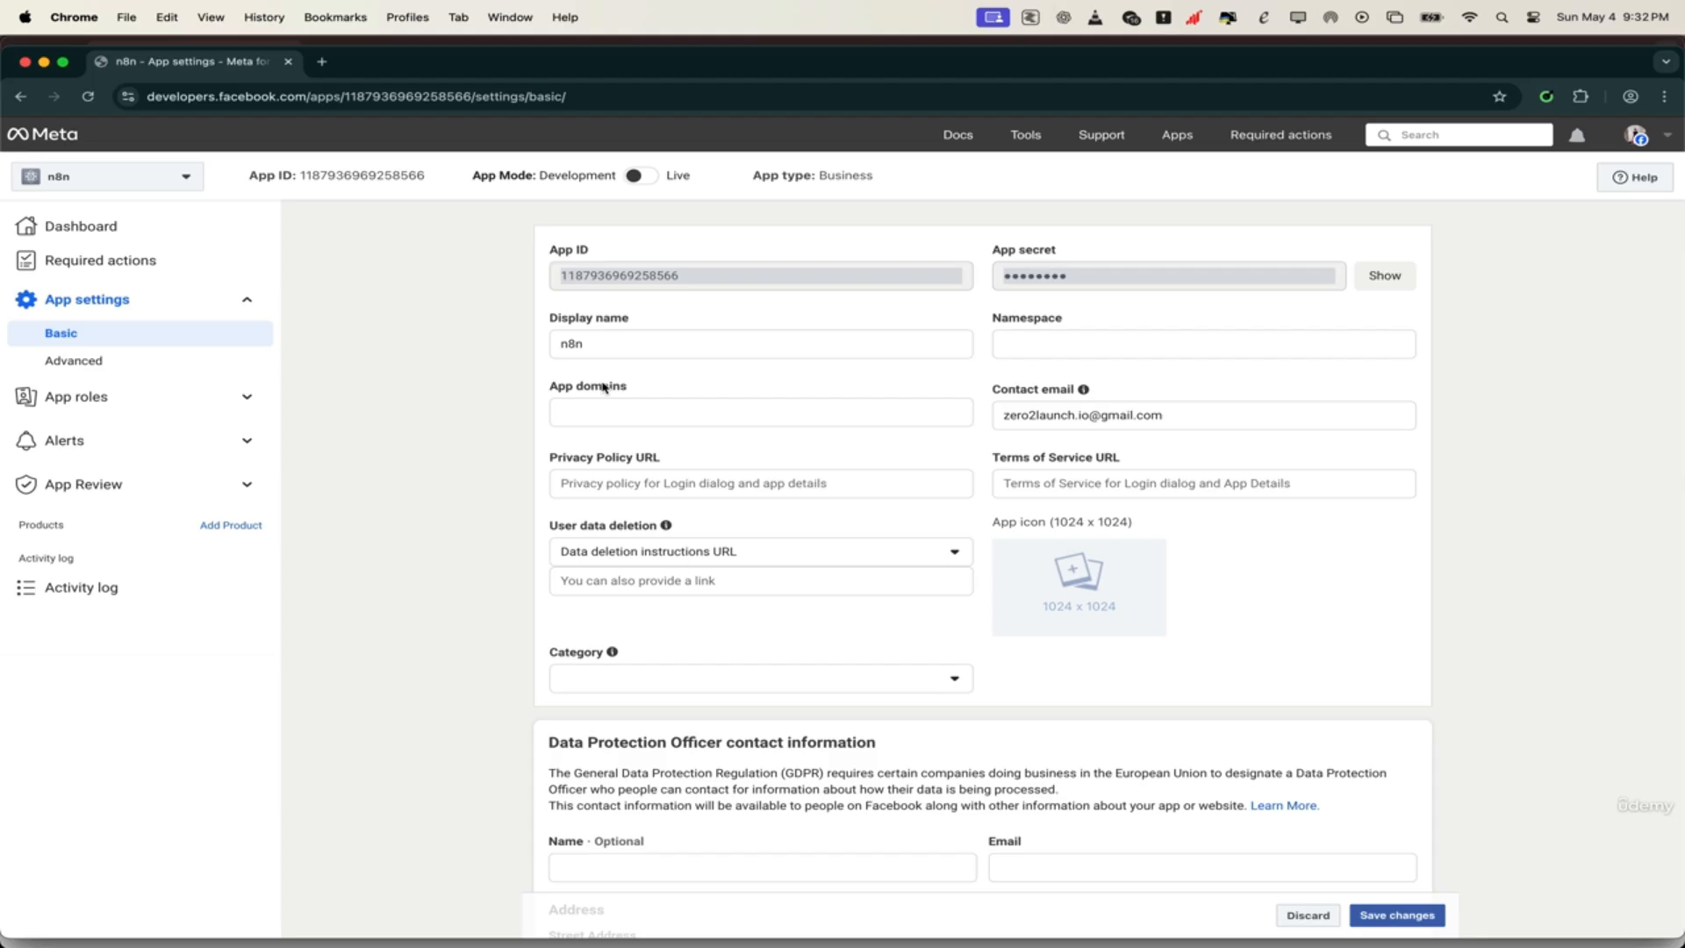
pyautogui.click(682, 485)
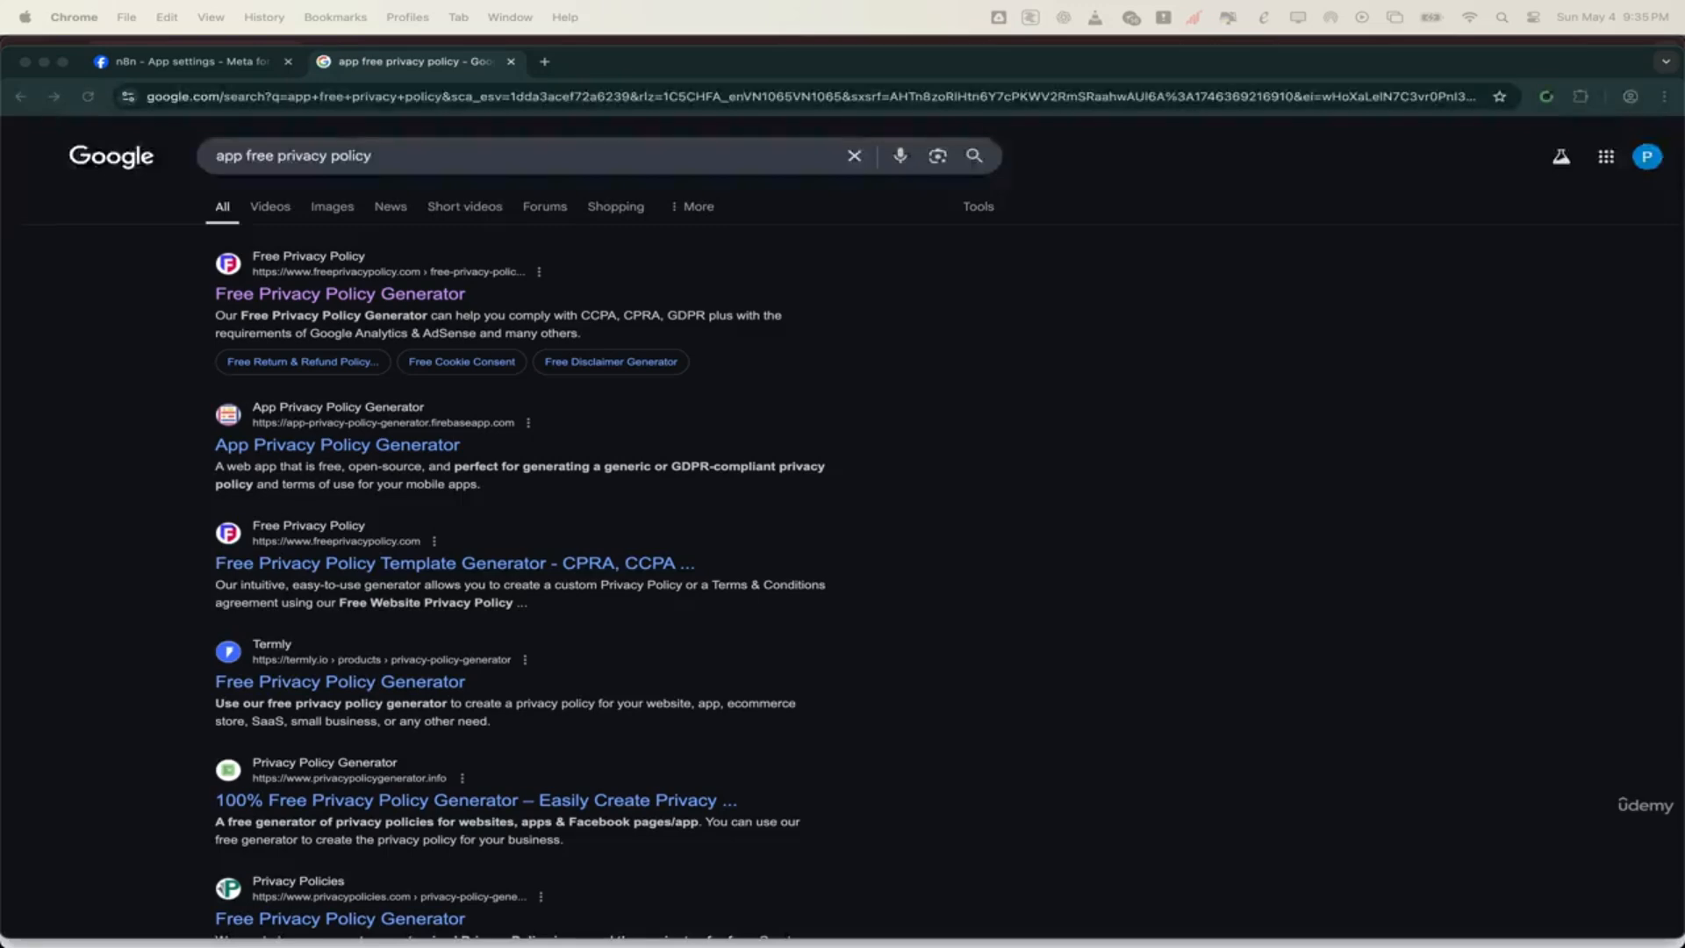
# Start a free privacy policy for the app n8n, owned by an Individual in Washington
pyautogui.click(432, 294)
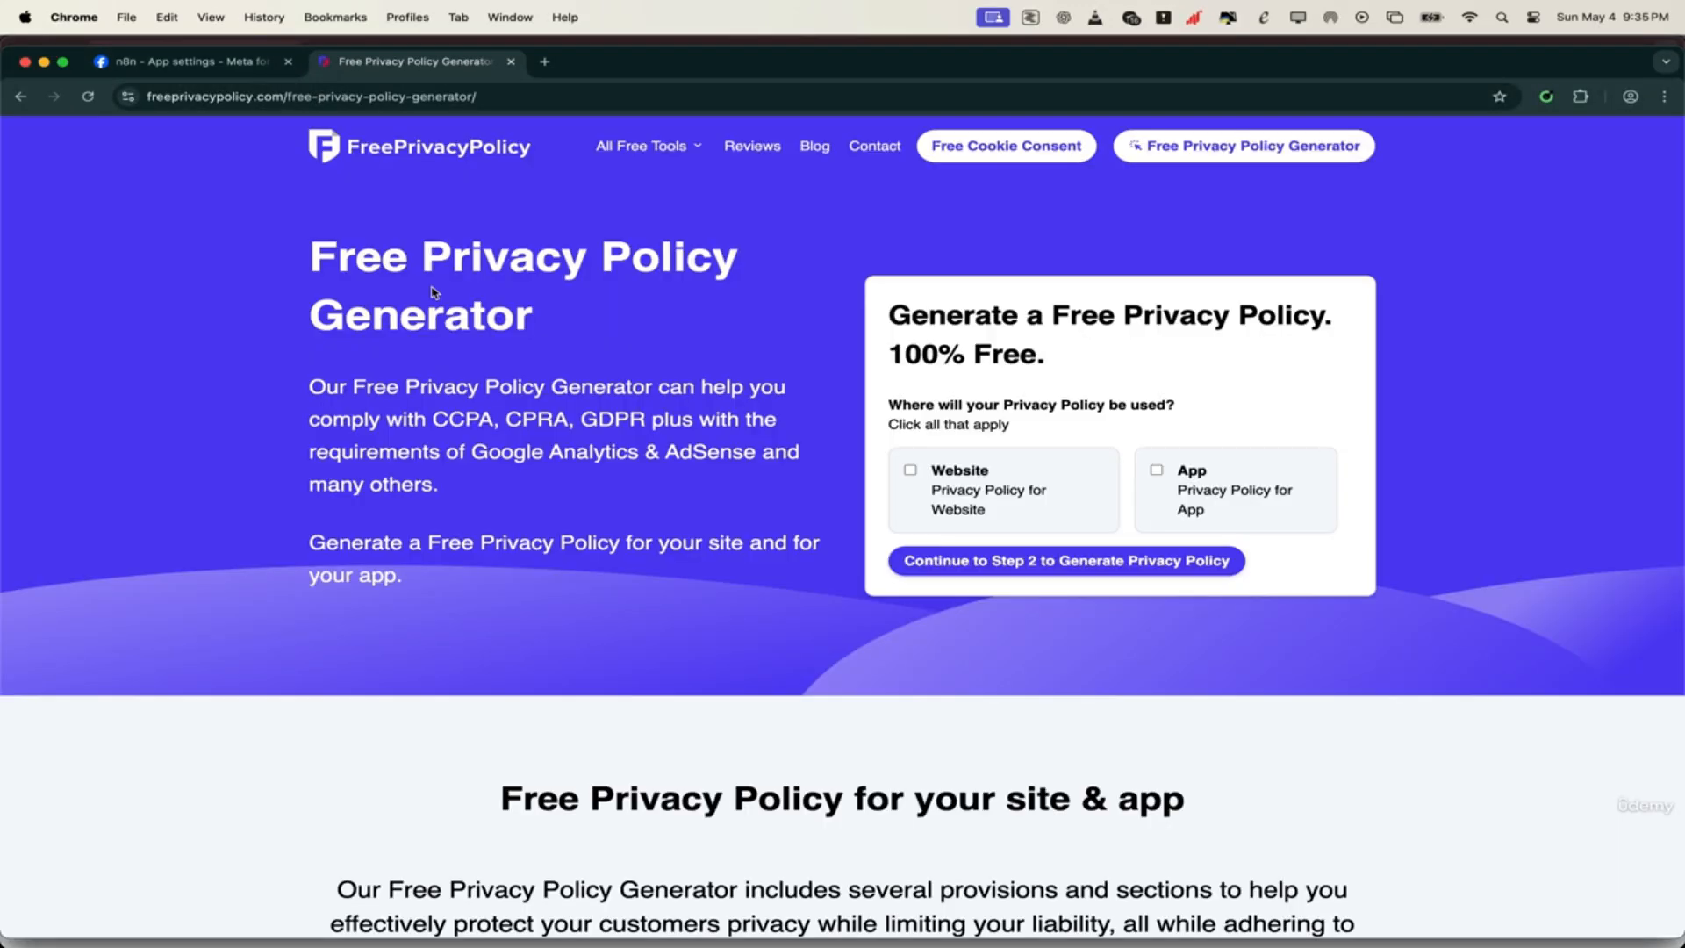
pyautogui.click(1157, 471)
pyautogui.click(1088, 569)
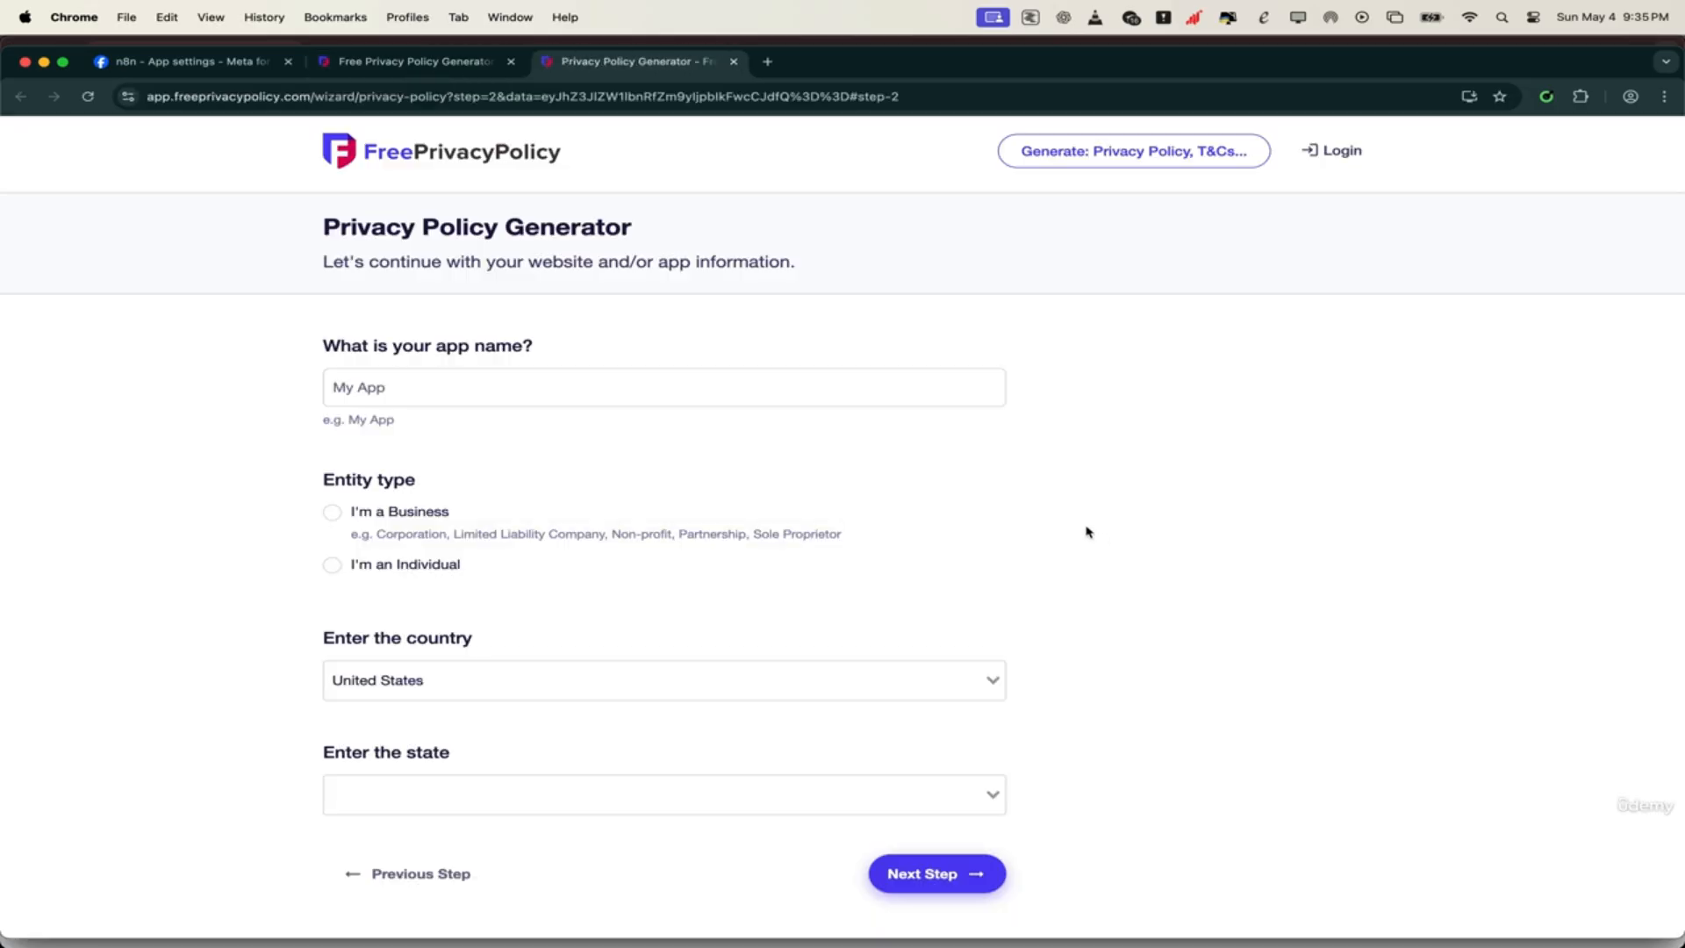
pyautogui.click(650, 386)
pyautogui.write('n8n')
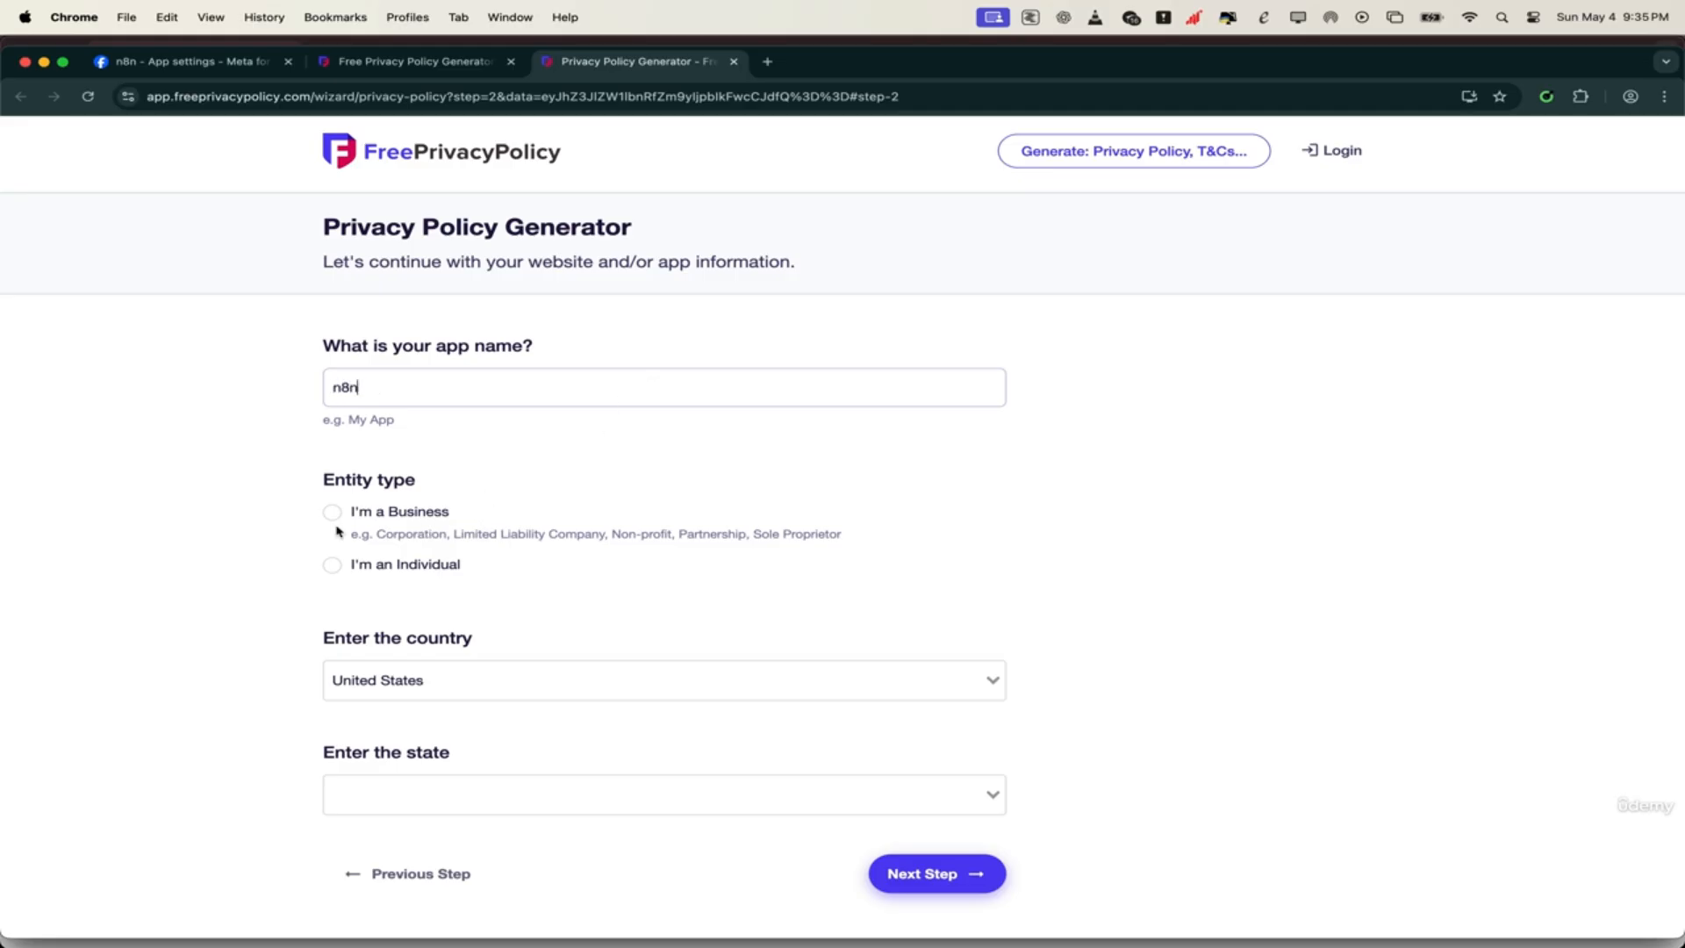
pyautogui.click(332, 565)
pyautogui.scroll(-4, 626, 601)
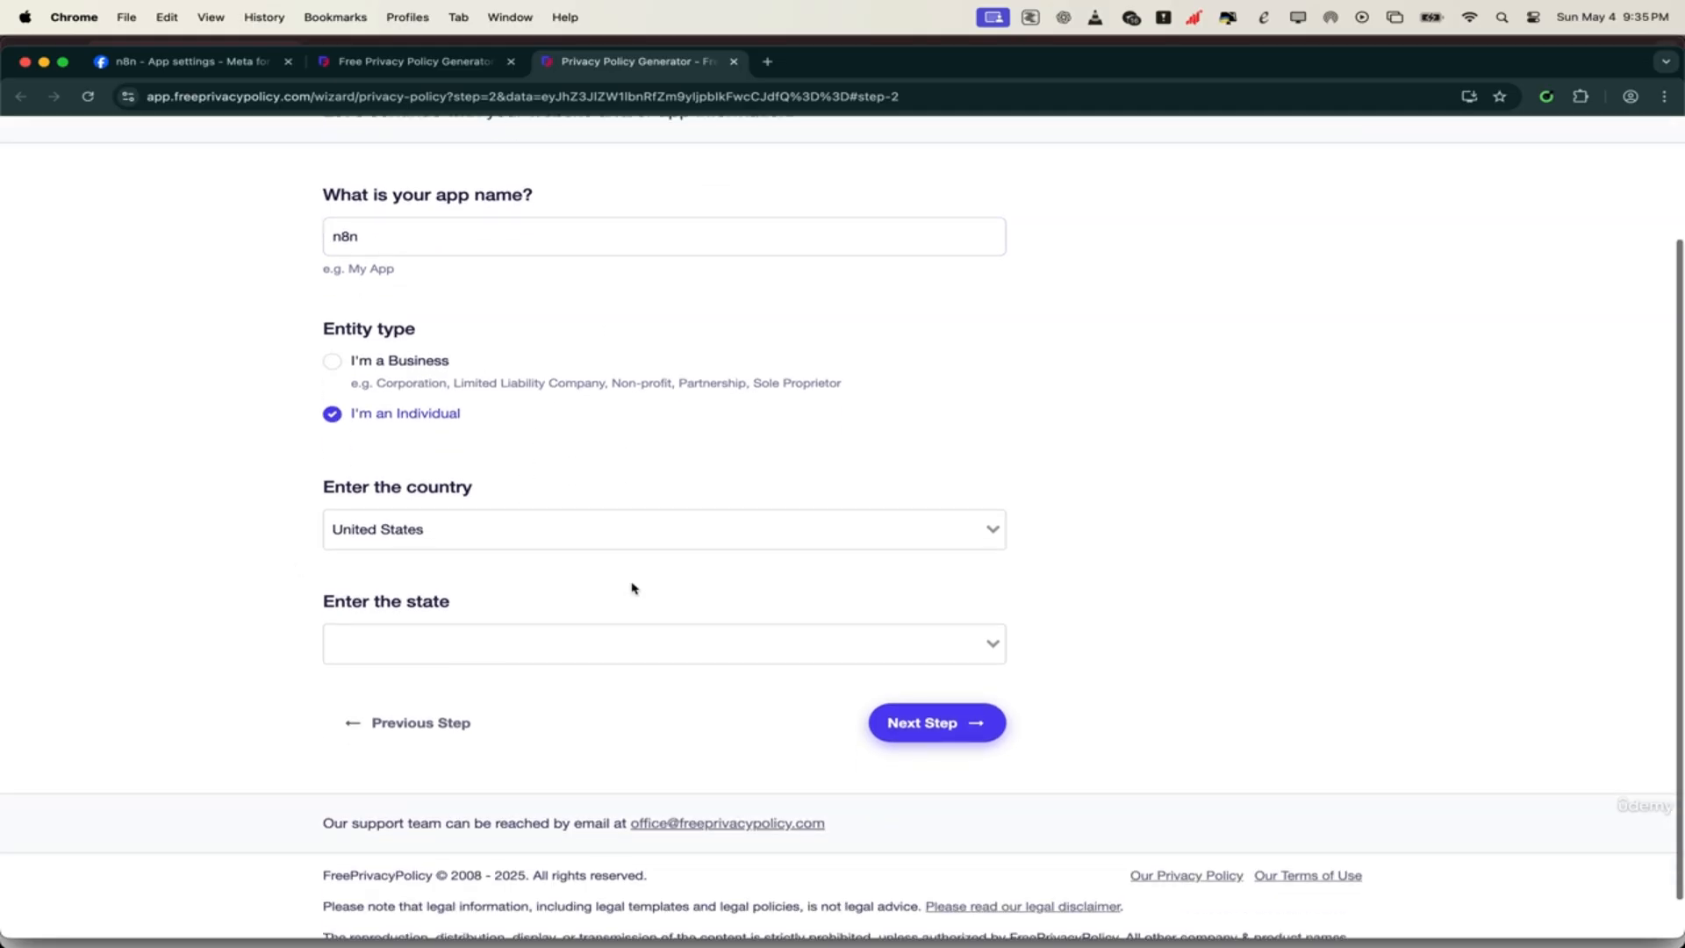
pyautogui.scroll(-1, 977, 587)
pyautogui.click(976, 582)
pyautogui.write('wa')
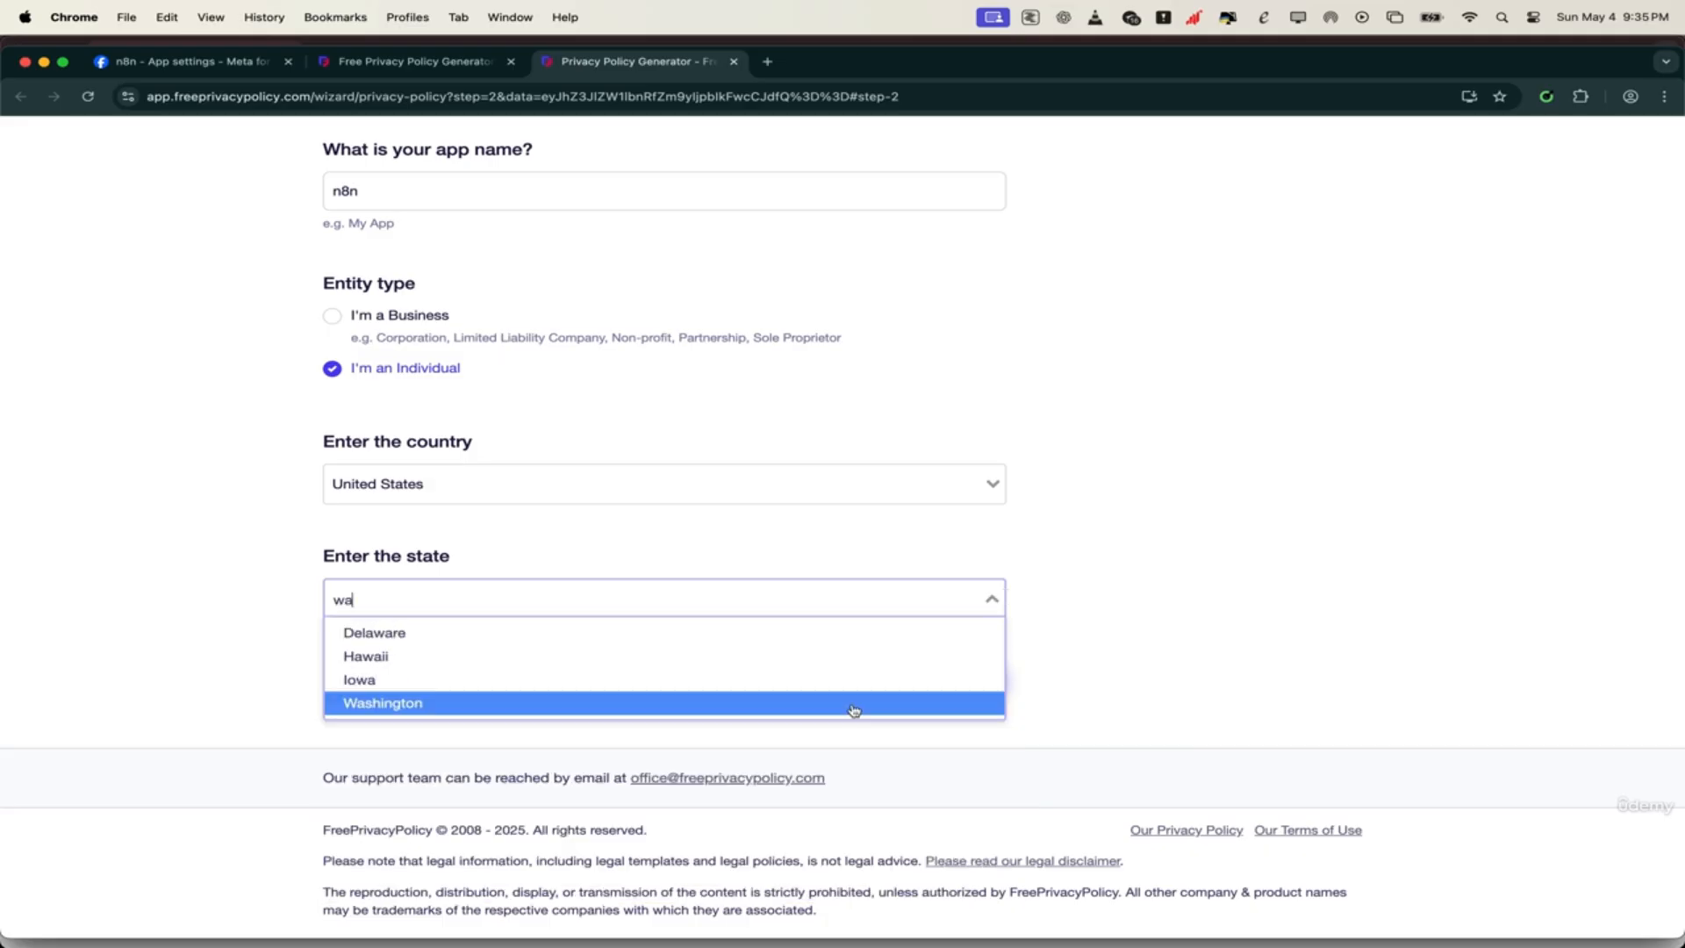
pyautogui.click(853, 704)
pyautogui.click(936, 686)
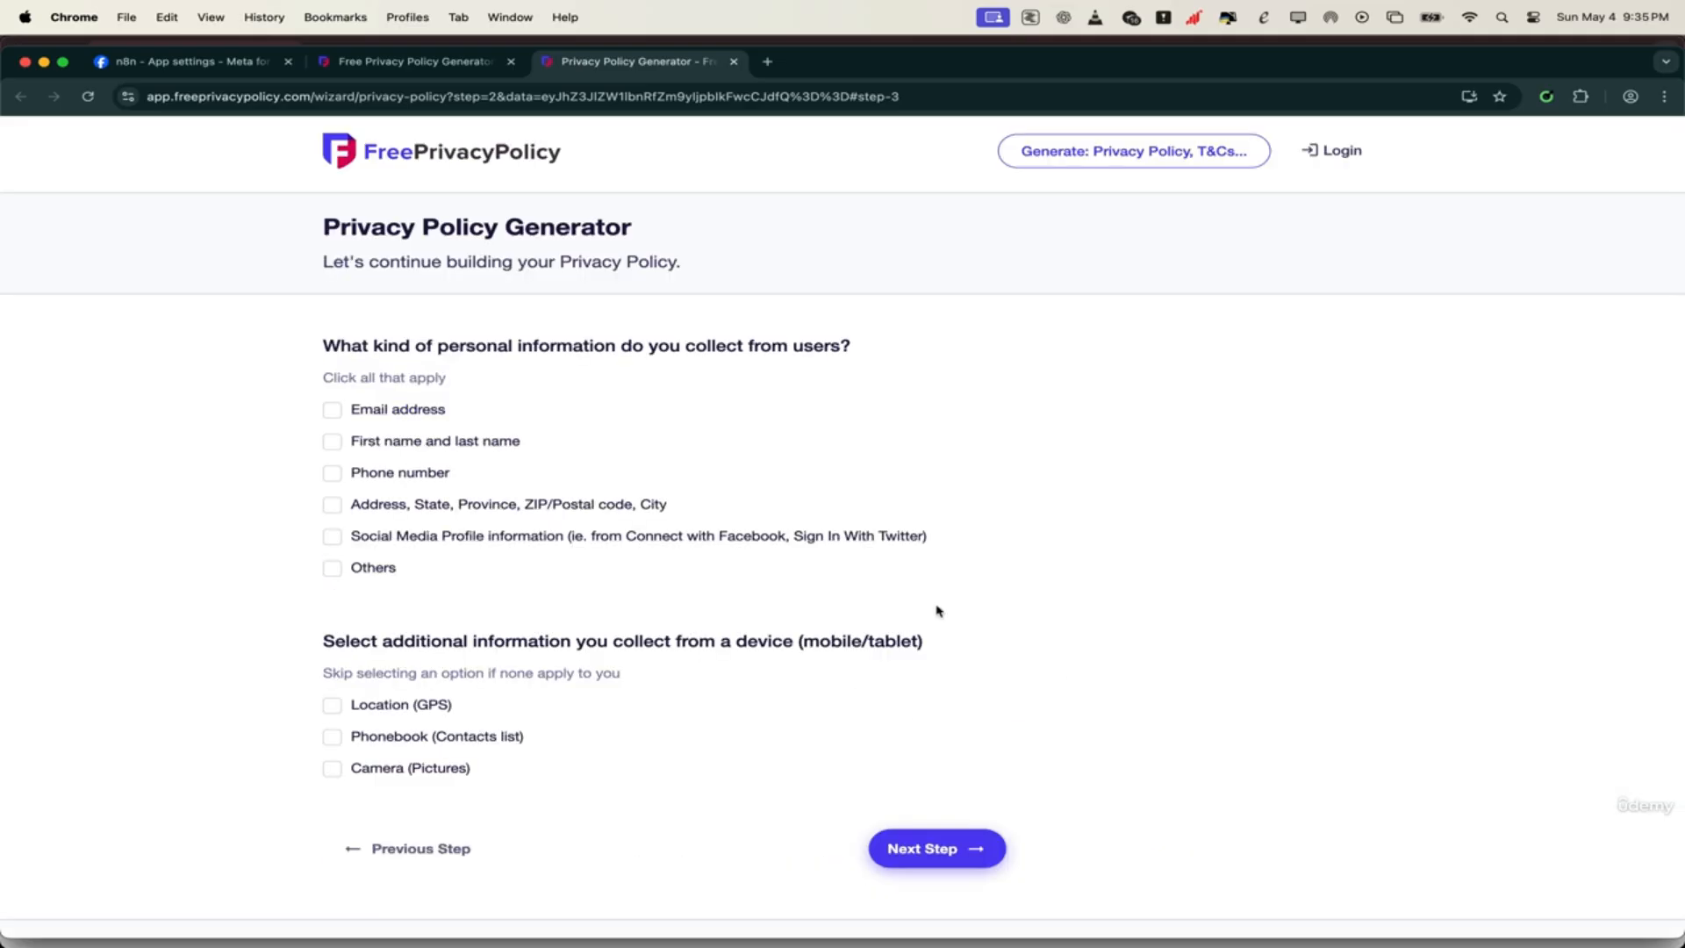
# Declare that email addresses are collected and allow contact by email with the contact address
pyautogui.click(332, 410)
pyautogui.scroll(-3, 749, 684)
pyautogui.click(930, 709)
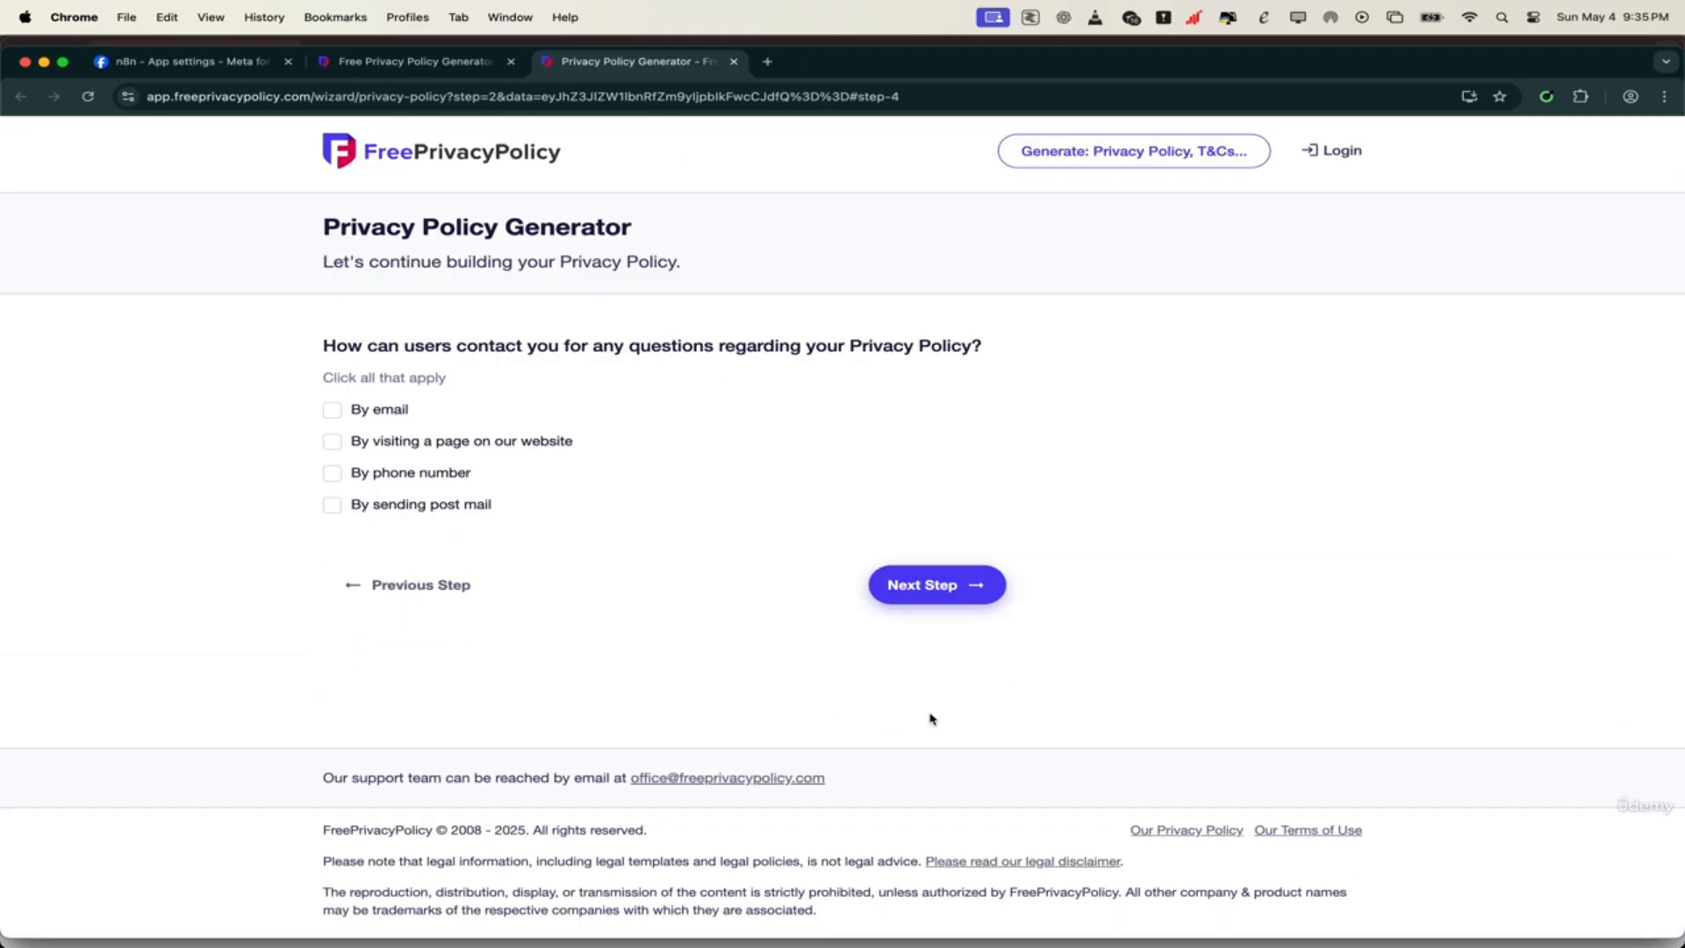
pyautogui.click(384, 409)
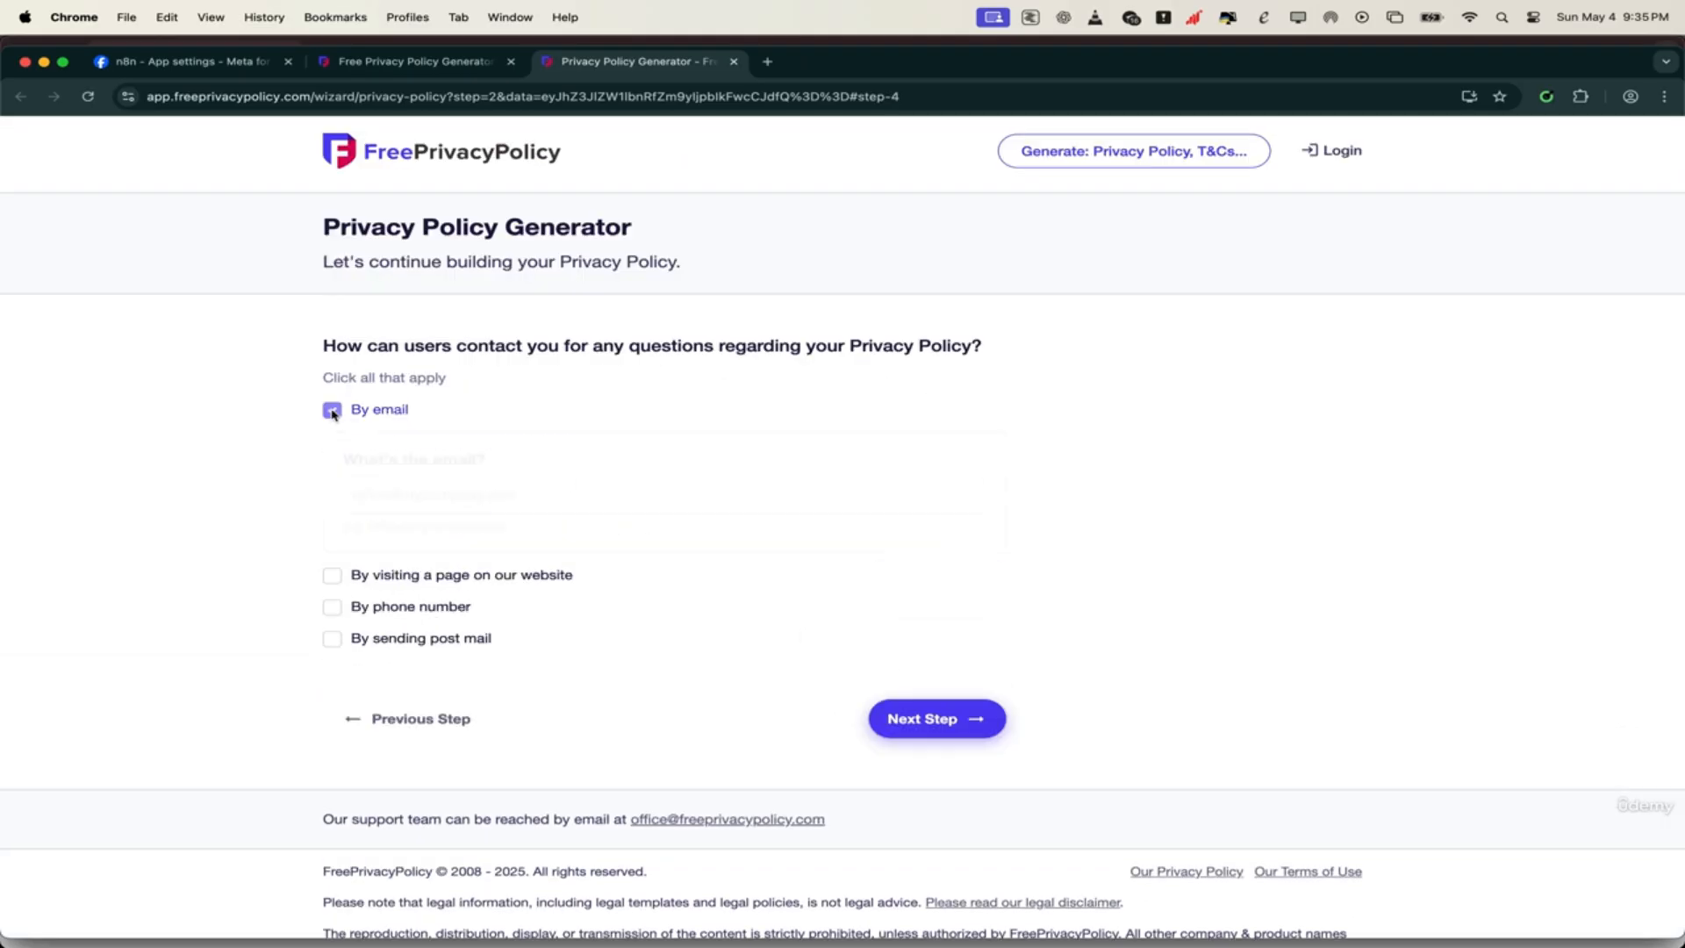
pyautogui.click(640, 490)
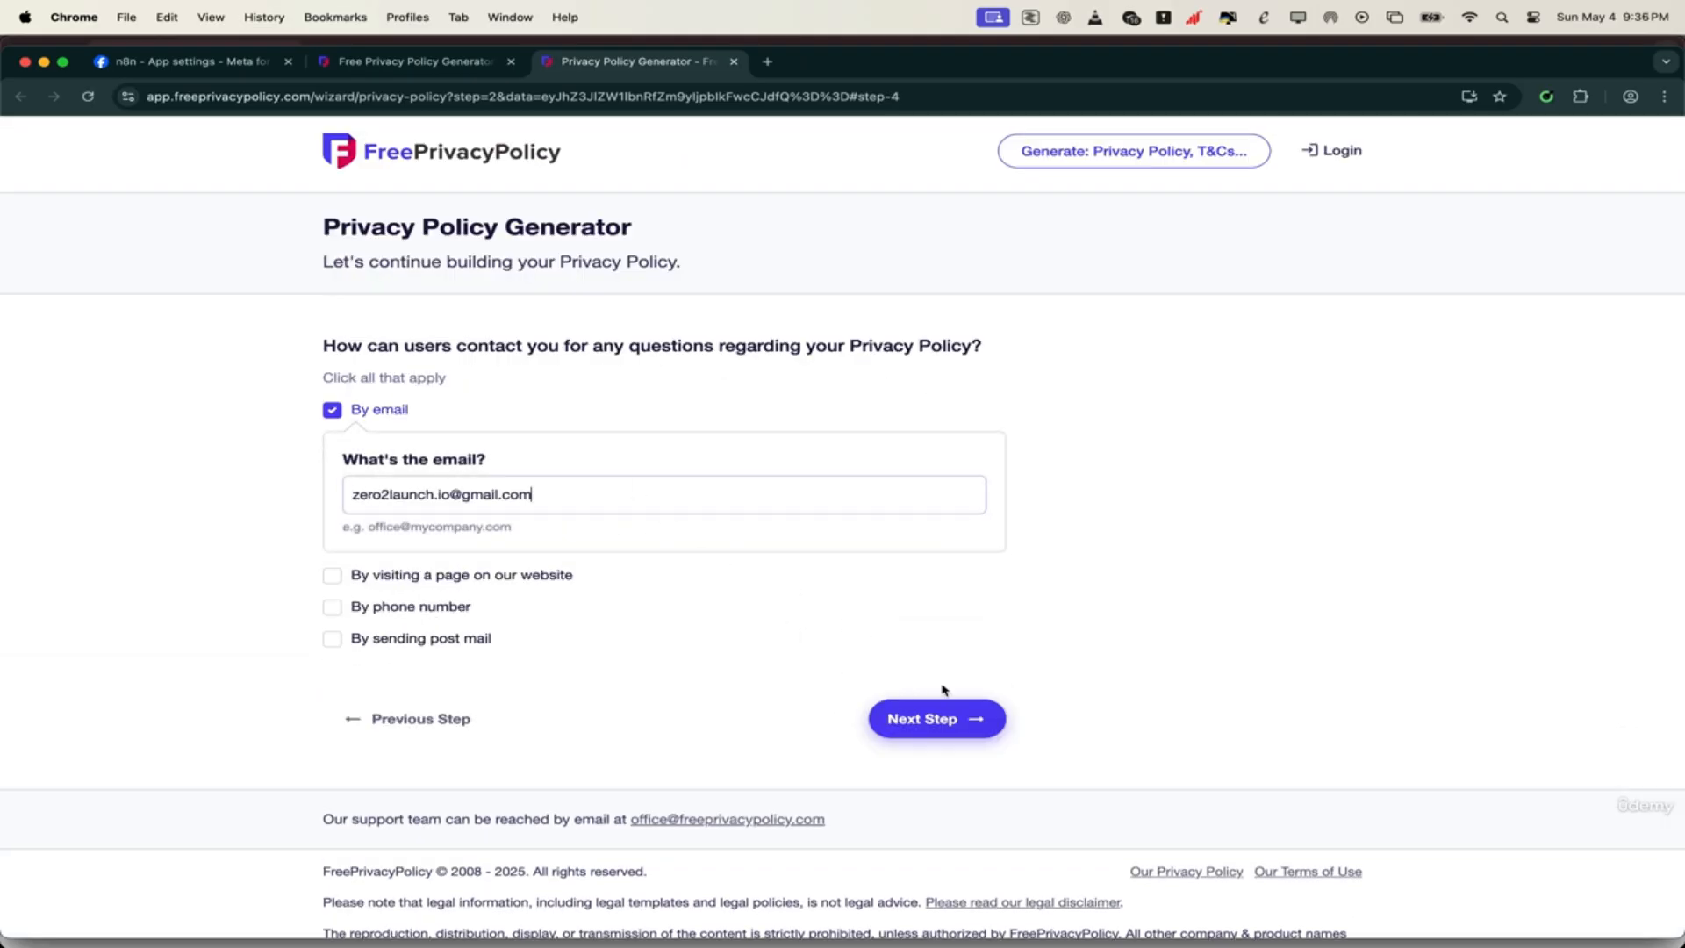
pyautogui.click(962, 712)
# Decline the Professional policy, enter the delivery e-mail, generate the policy and copy its hosted link
pyautogui.scroll(-2, 860, 573)
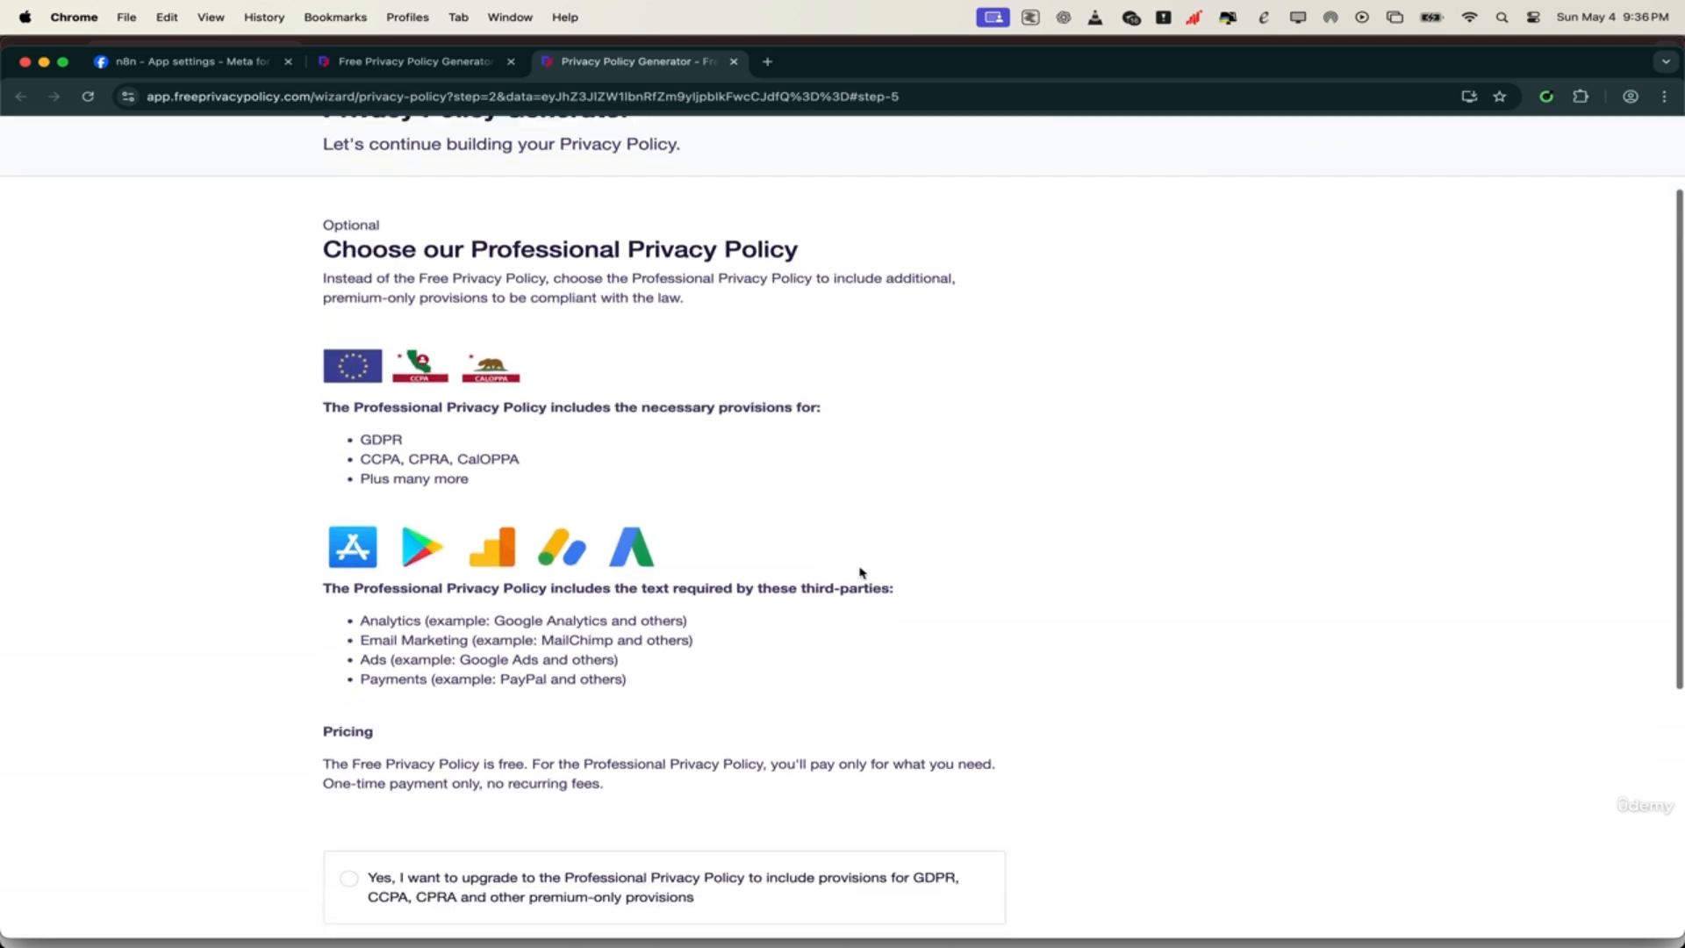
pyautogui.scroll(-3, 860, 573)
pyautogui.click(471, 661)
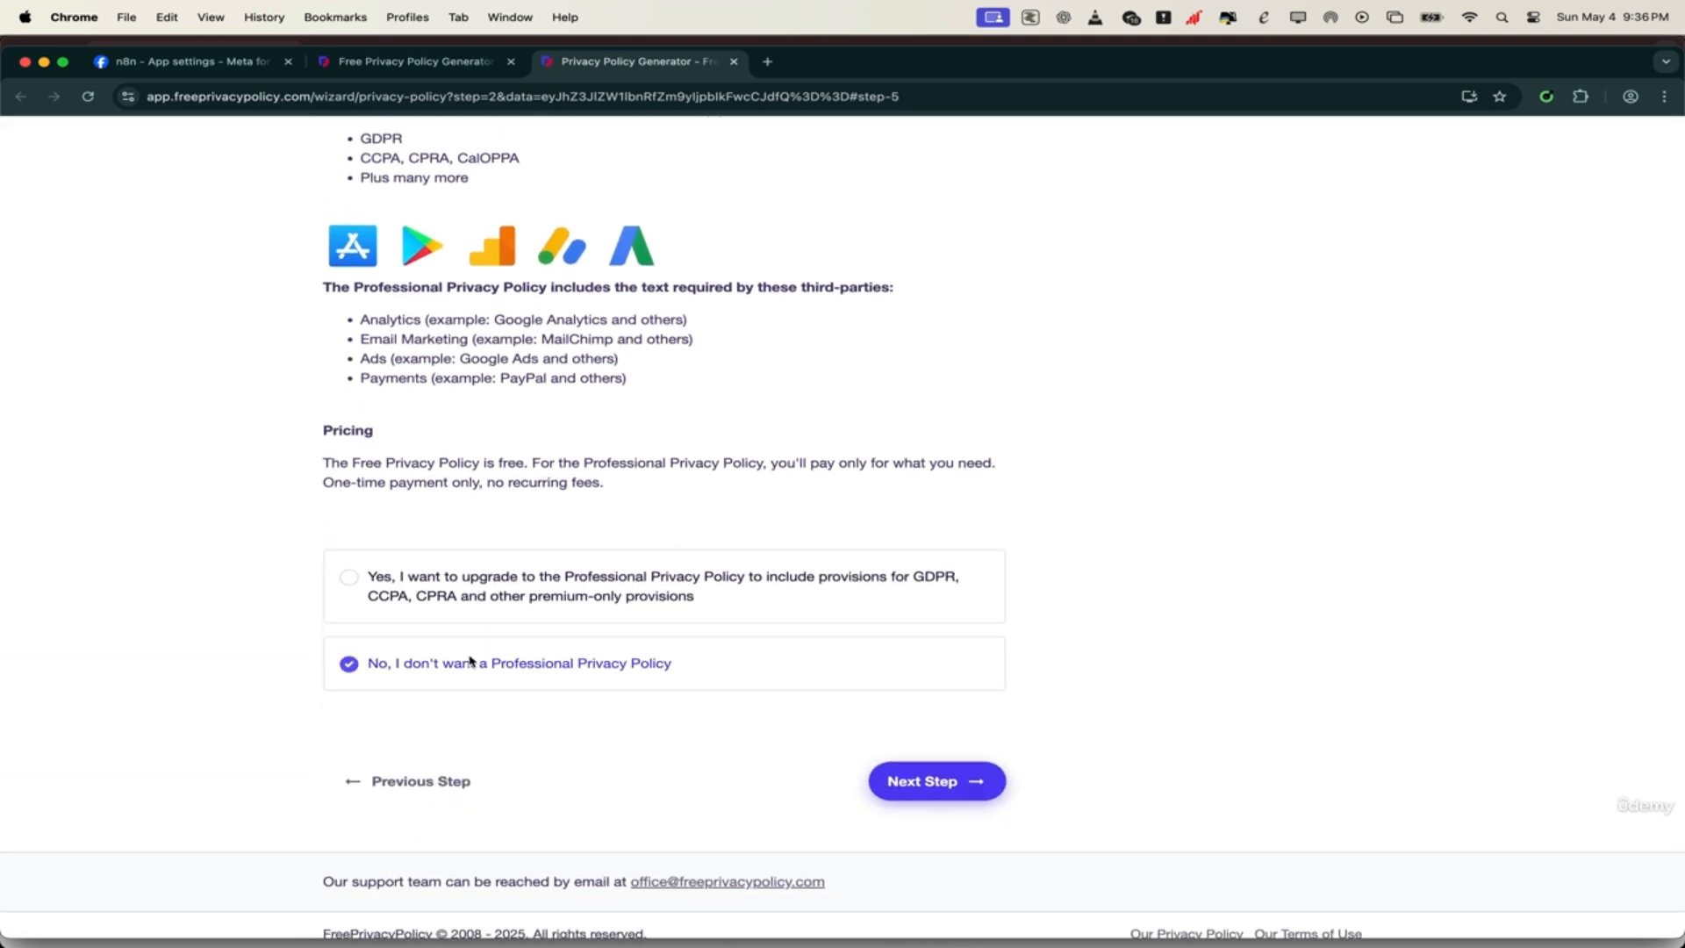
pyautogui.click(936, 783)
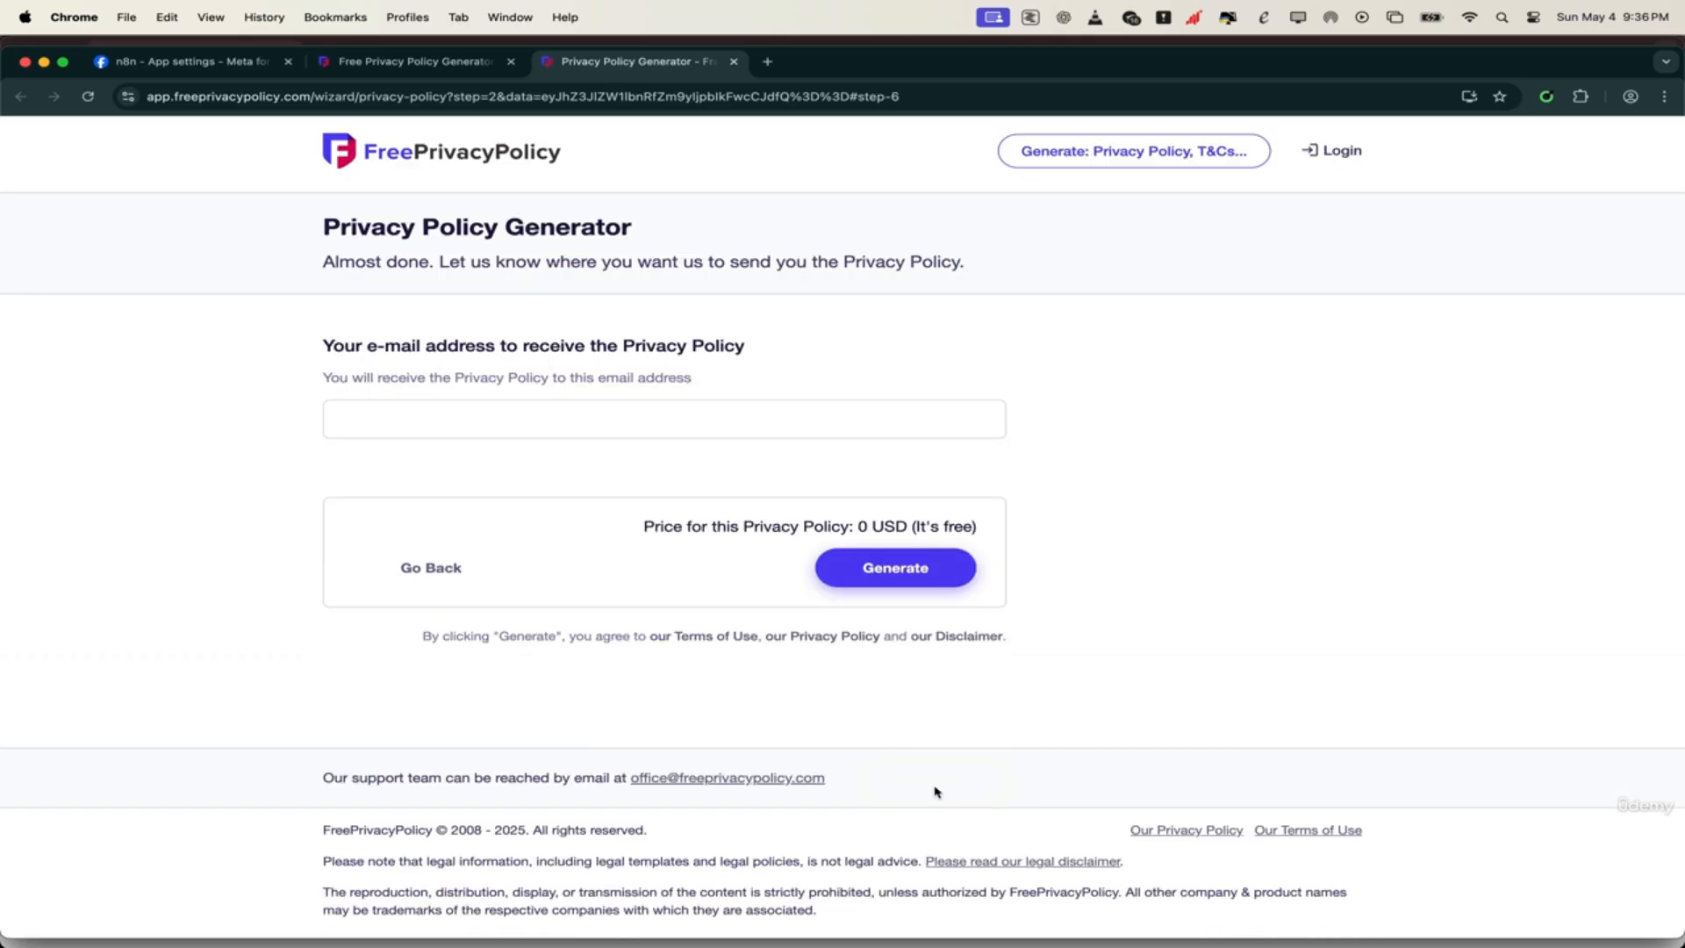
pyautogui.click(774, 419)
pyautogui.press('super+v')
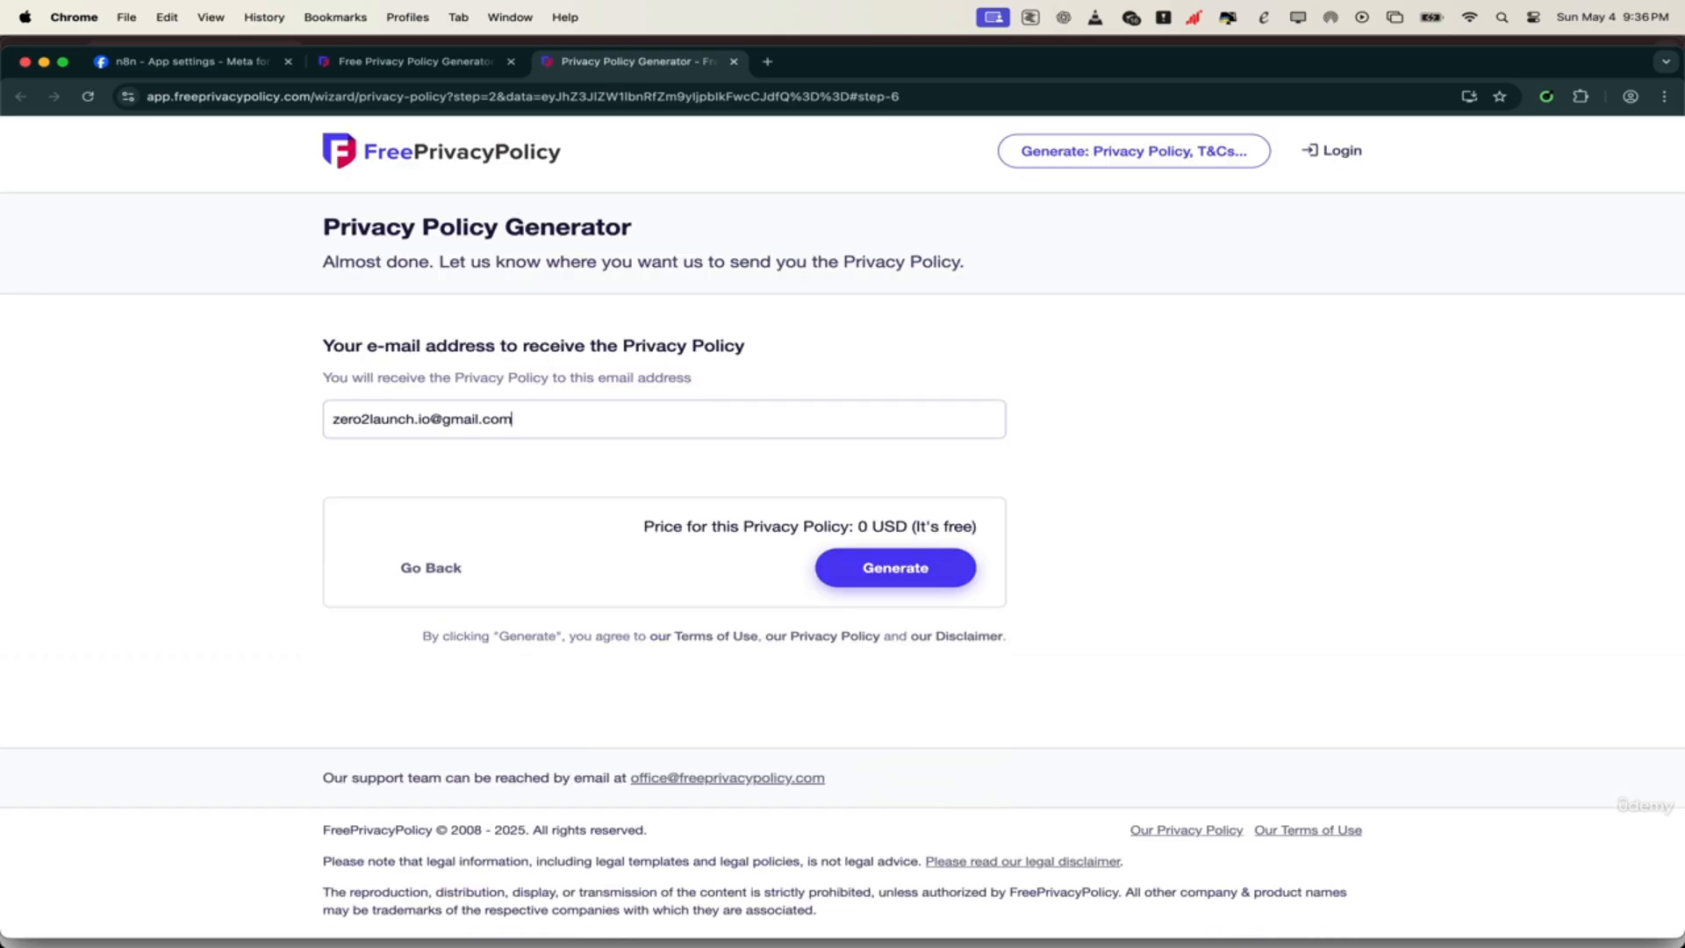
pyautogui.click(909, 577)
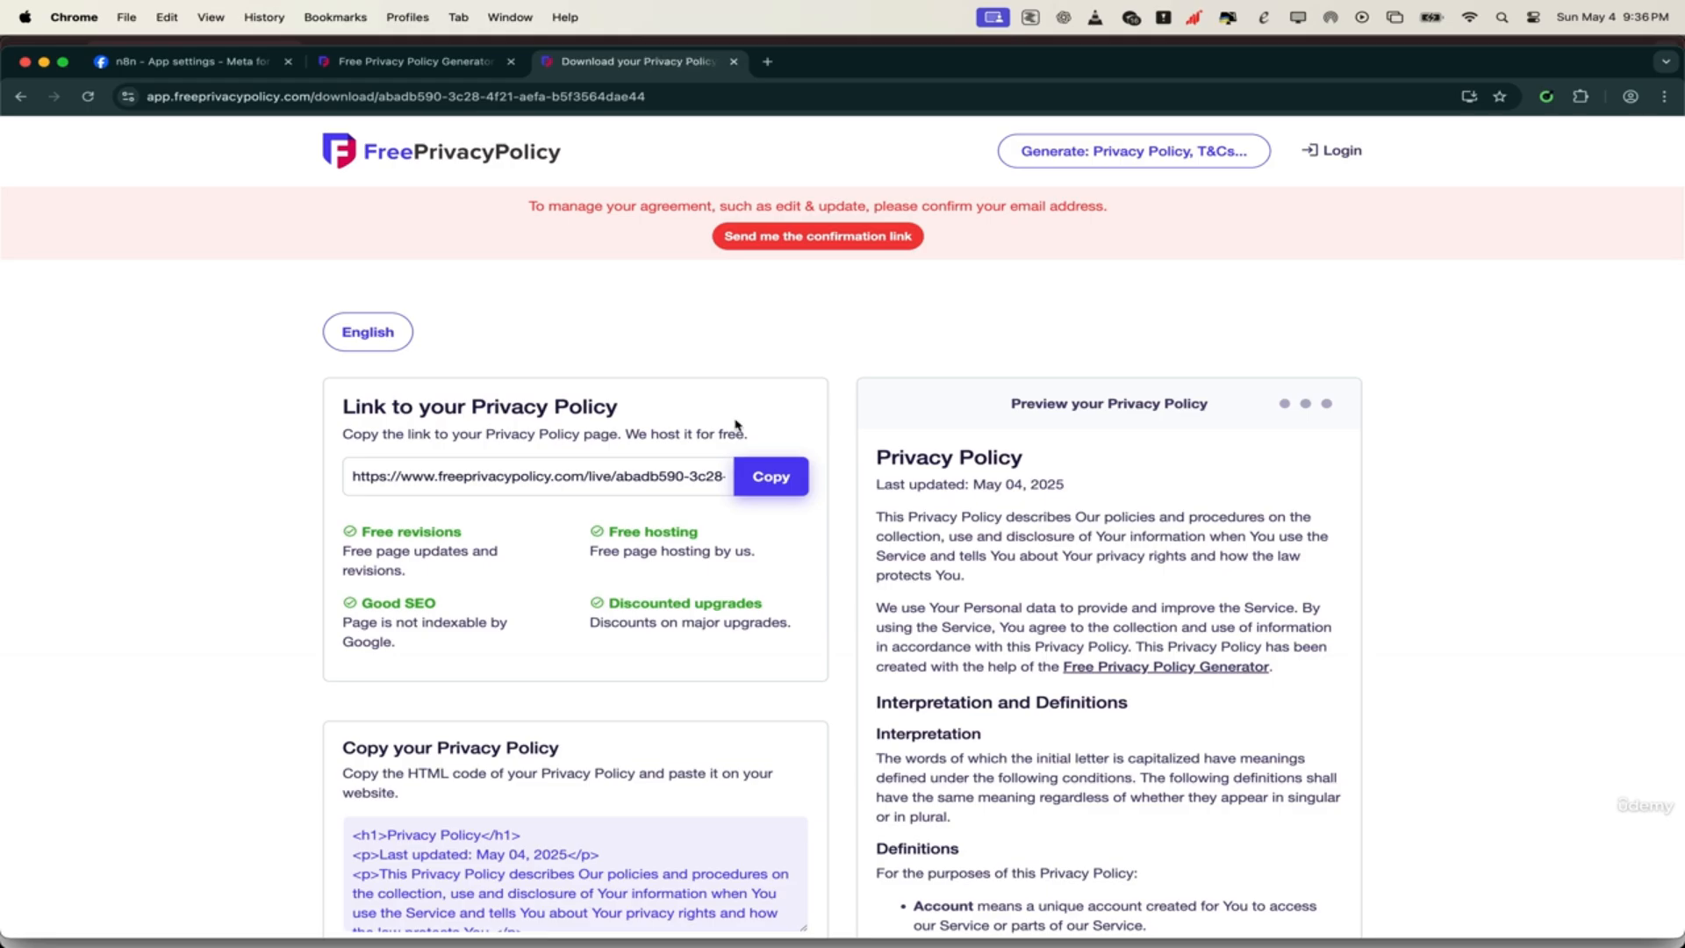
pyautogui.click(756, 478)
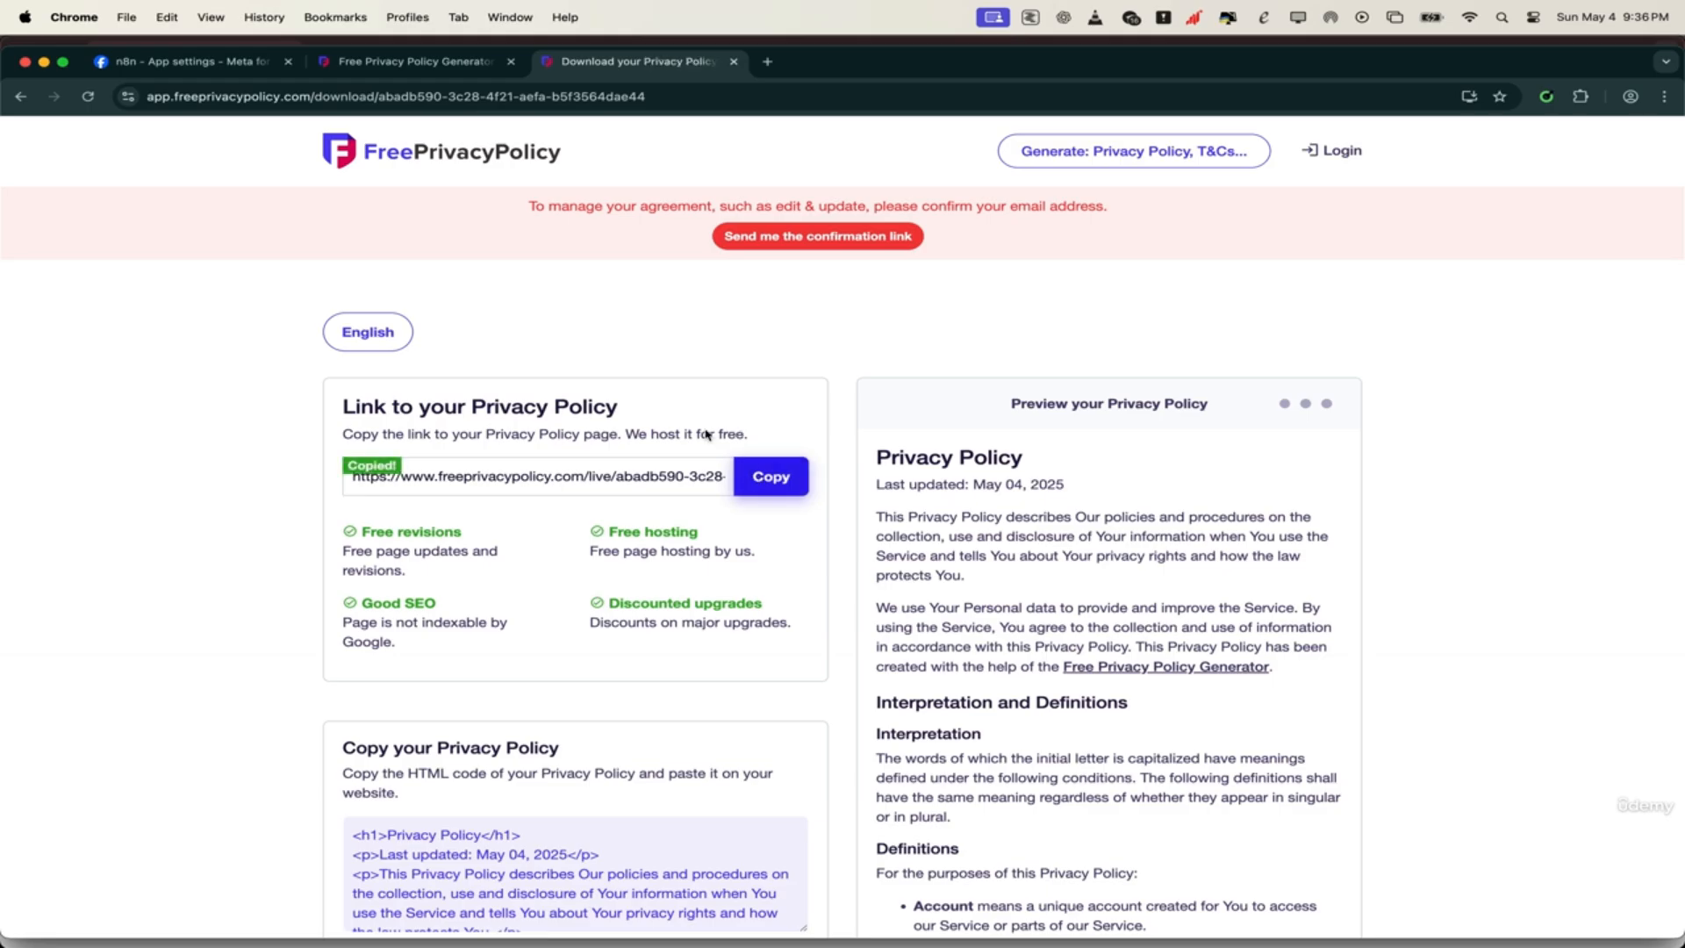
pyautogui.click(202, 62)
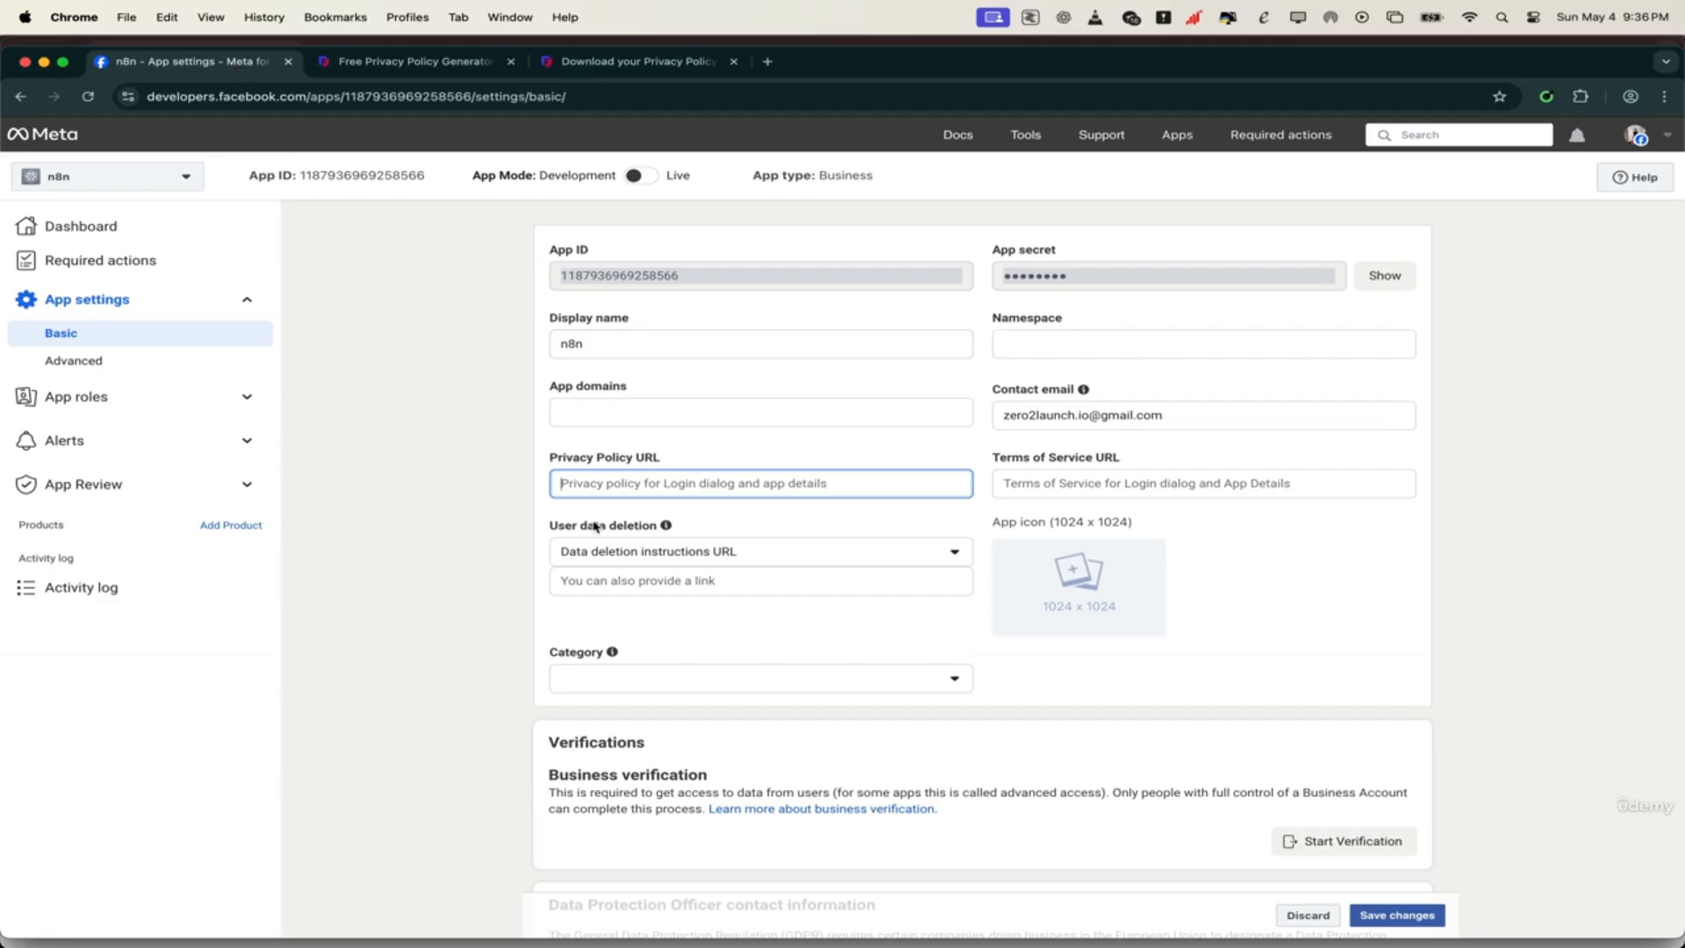
# Paste the privacy policy URL, set category to Business and pages, save, and switch to Live
pyautogui.press('super+v')
pyautogui.click(489, 541)
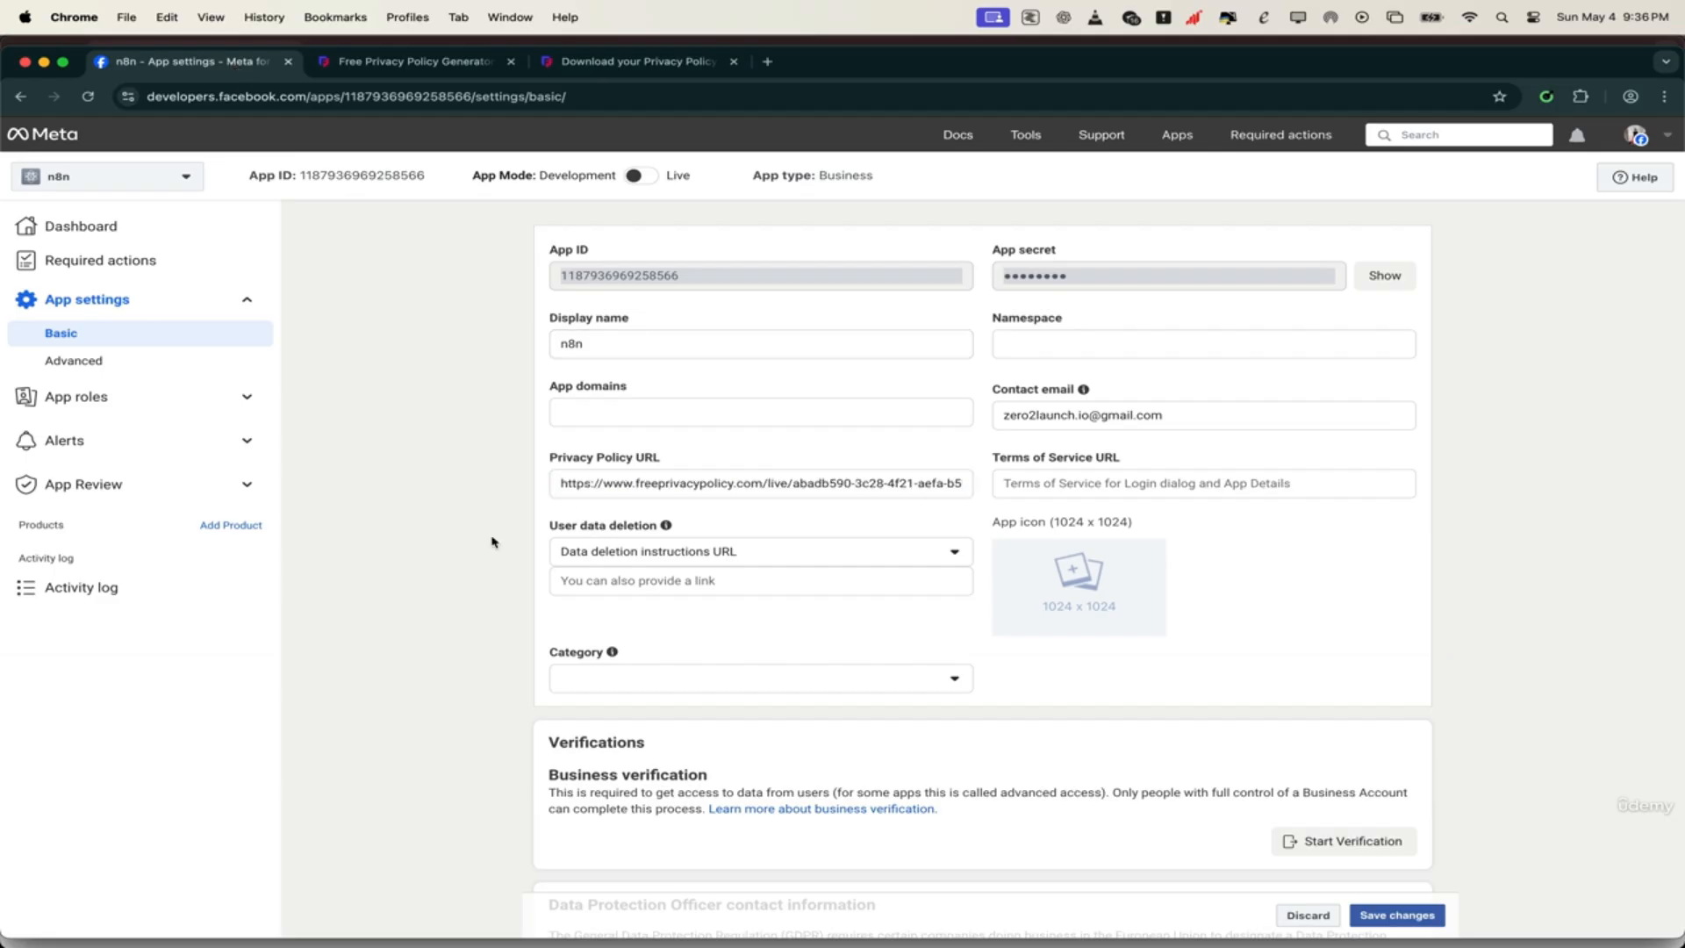
pyautogui.scroll(-3, 489, 542)
pyautogui.click(602, 570)
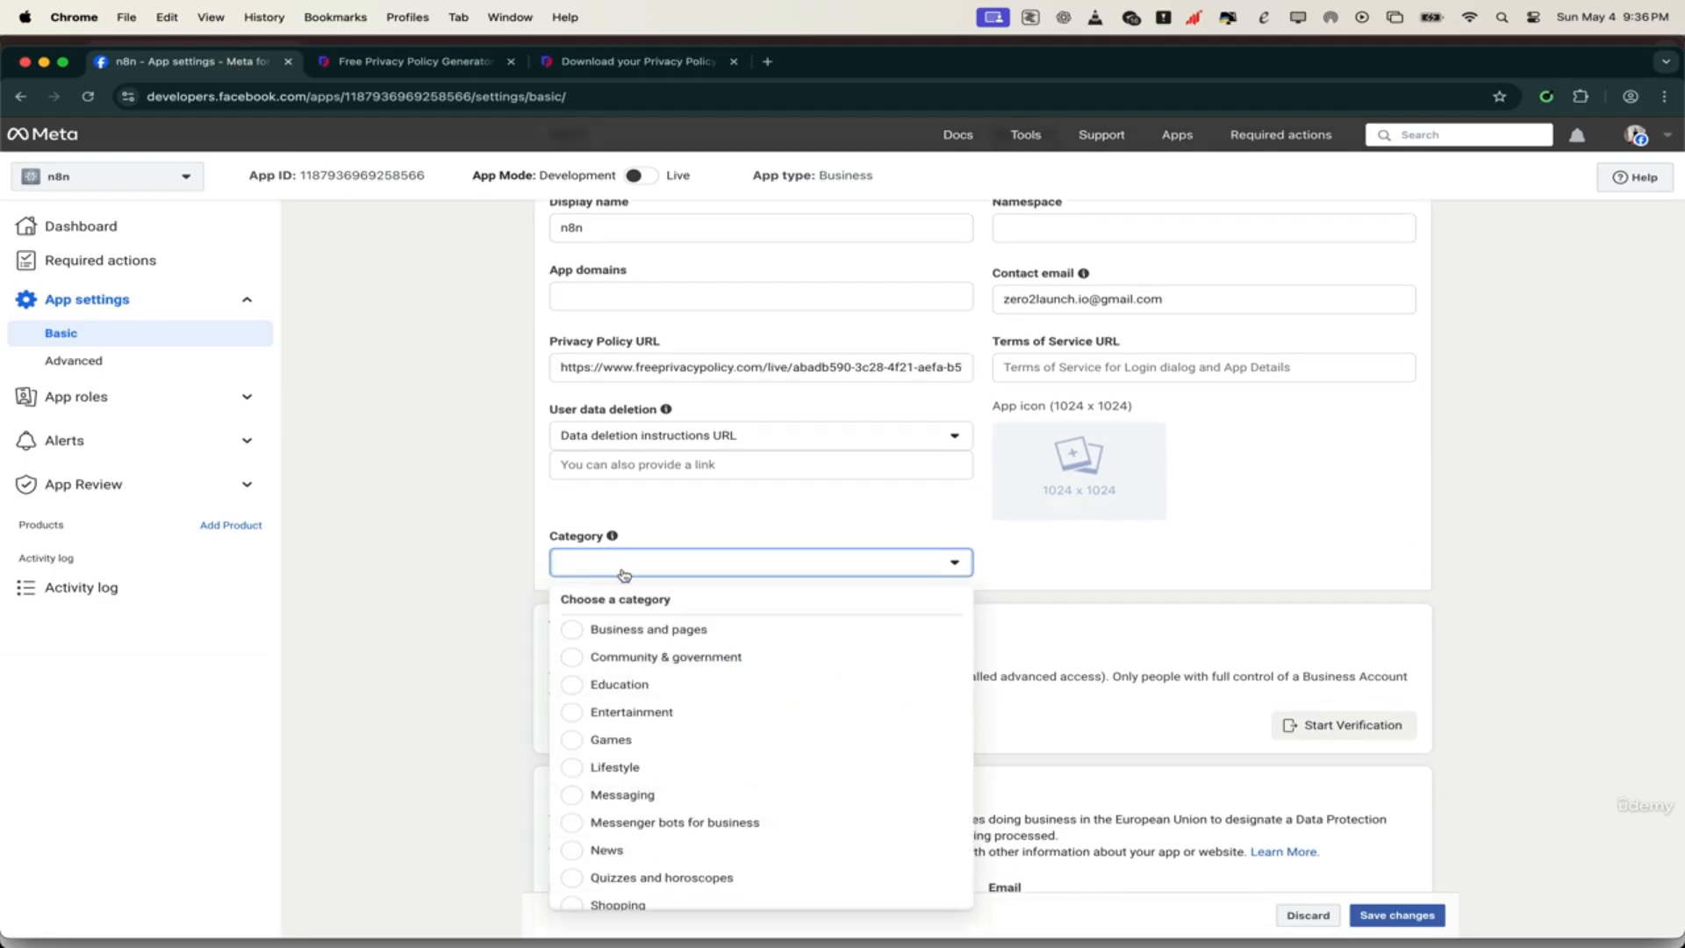
pyautogui.click(574, 632)
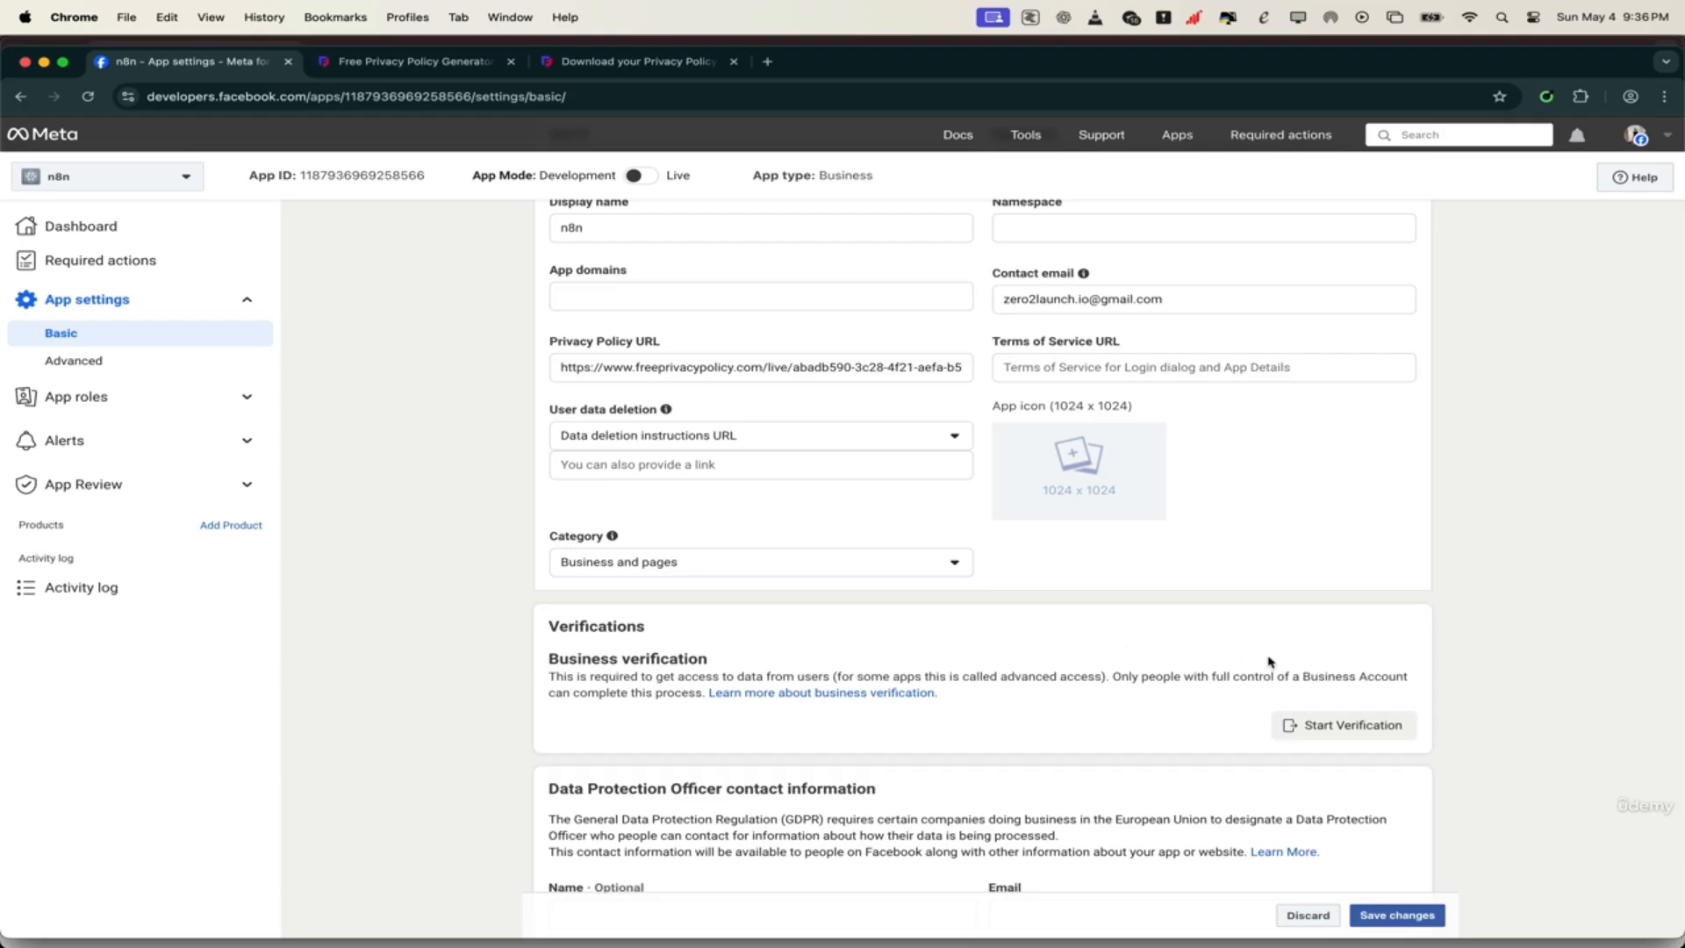
pyautogui.click(1374, 914)
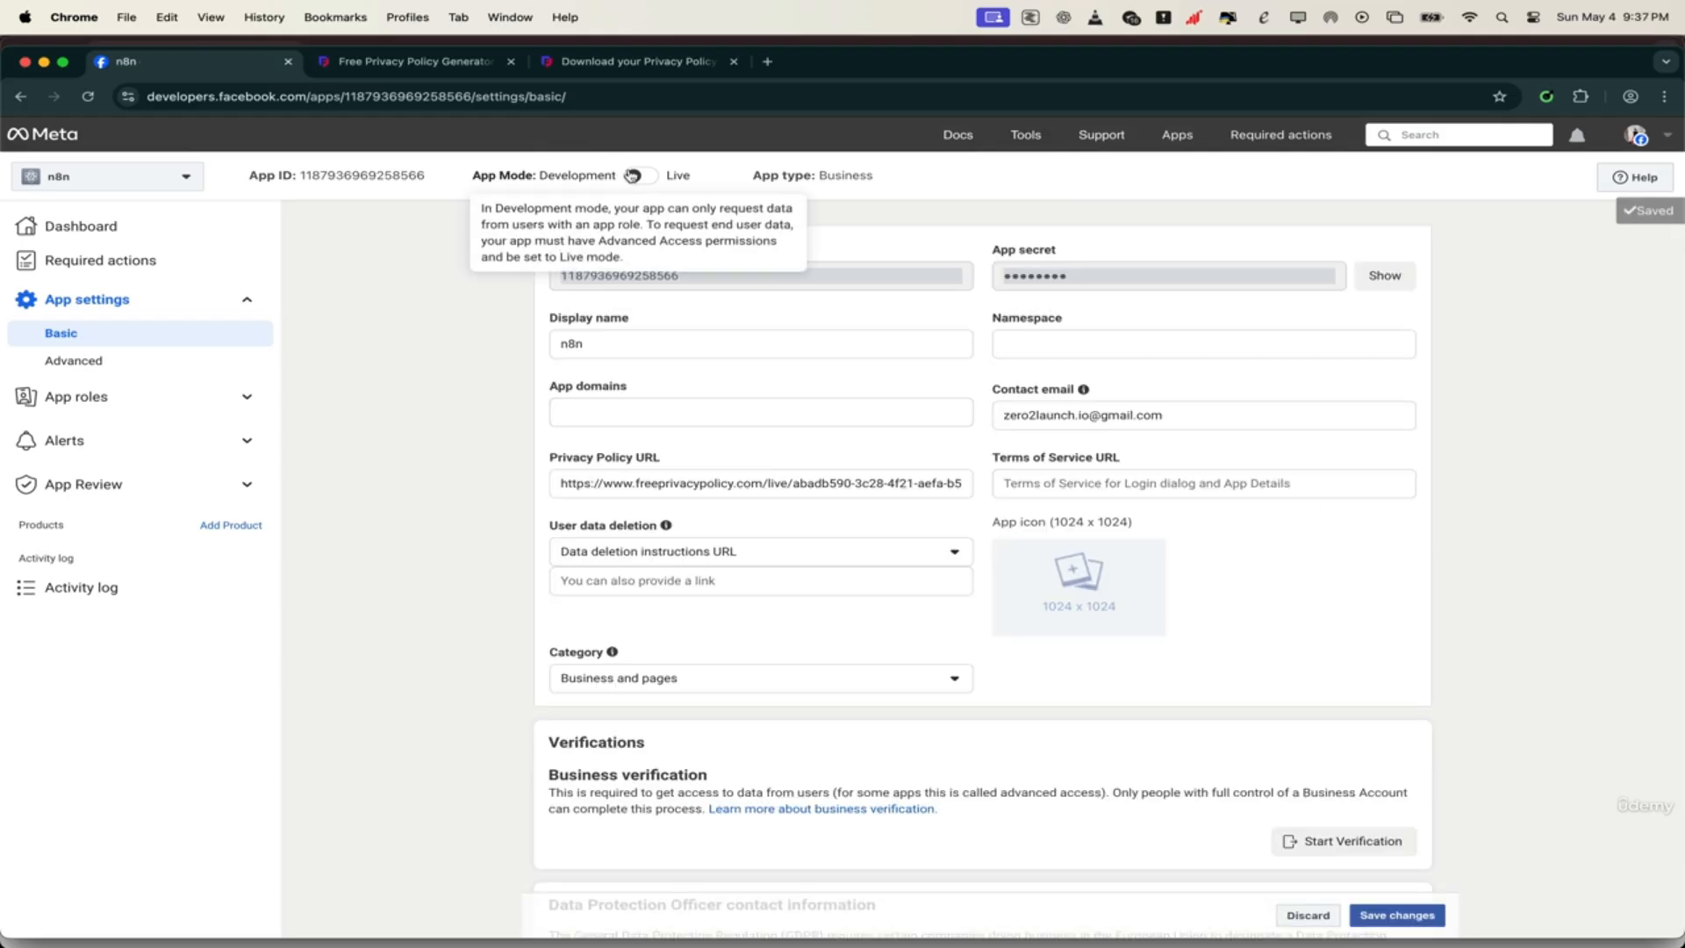
pyautogui.click(633, 175)
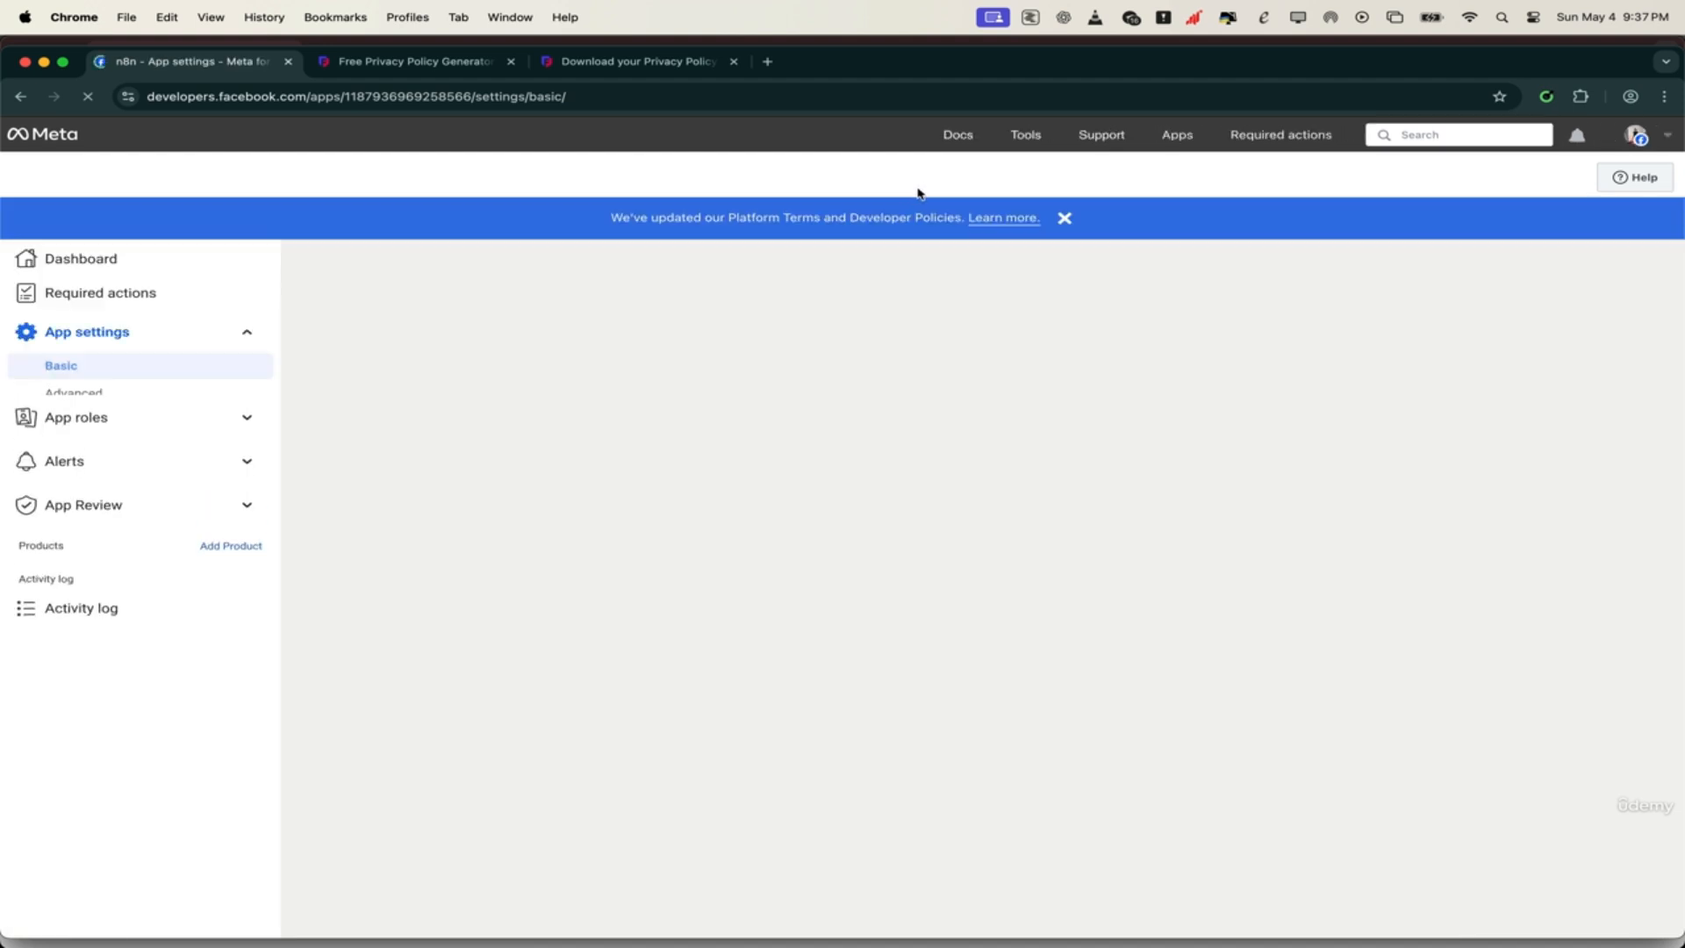
pyautogui.click(1023, 136)
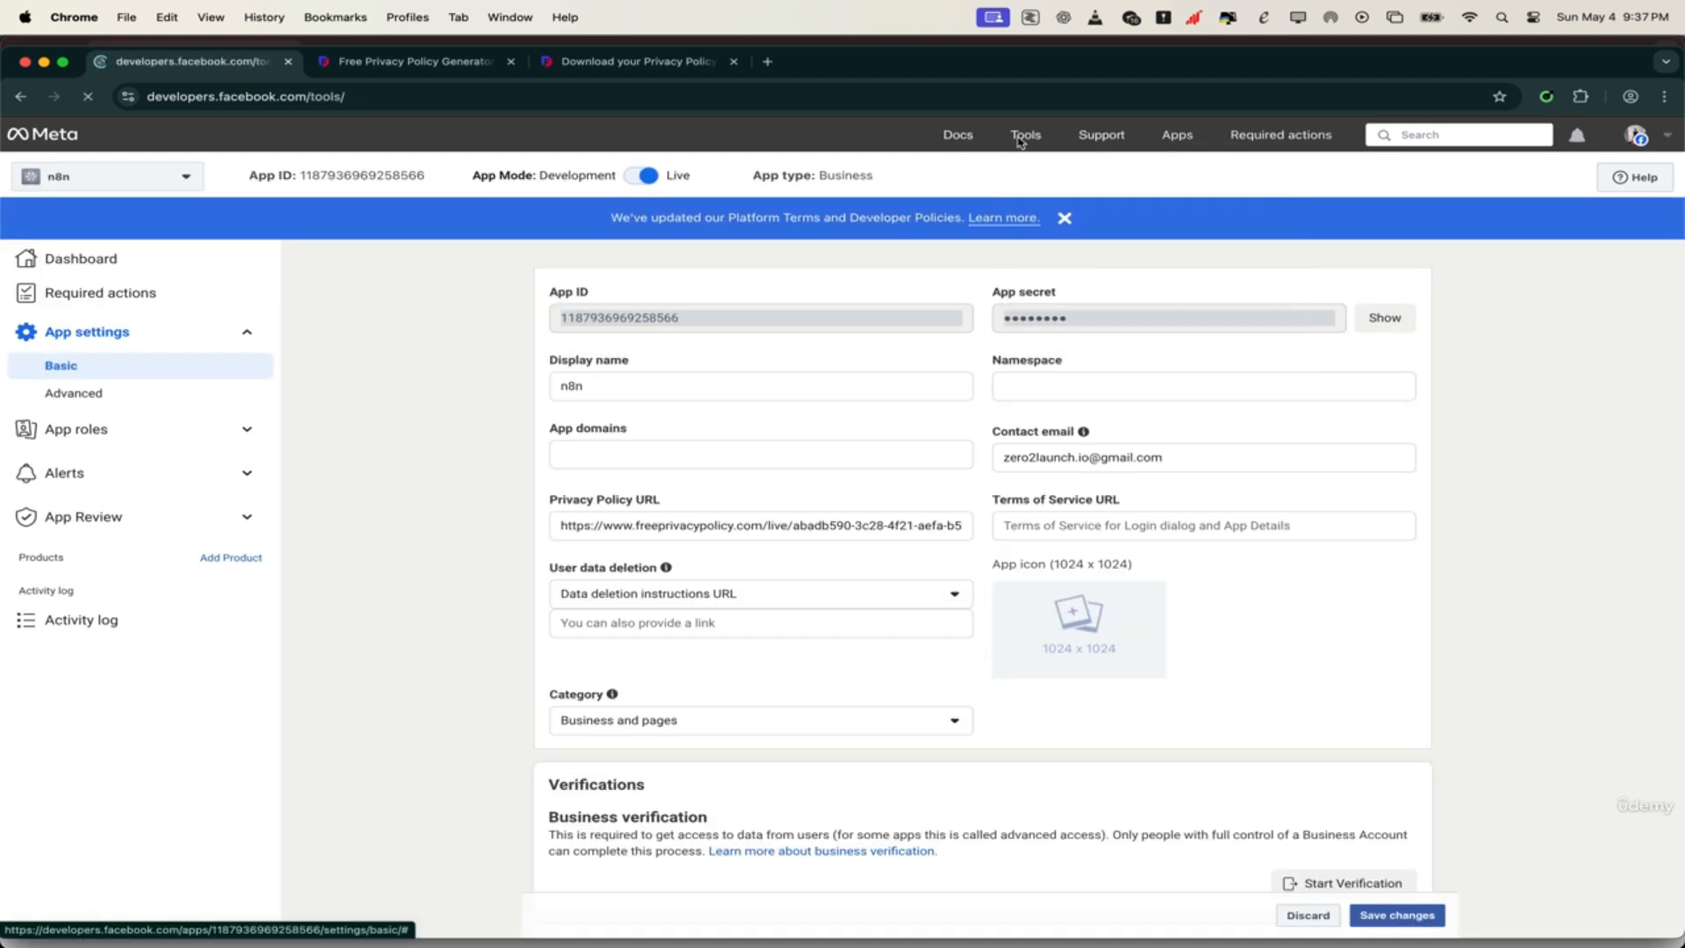
# In Graph API Explorer, get a user access token authorizing the Zero2Launch page
pyautogui.click(489, 289)
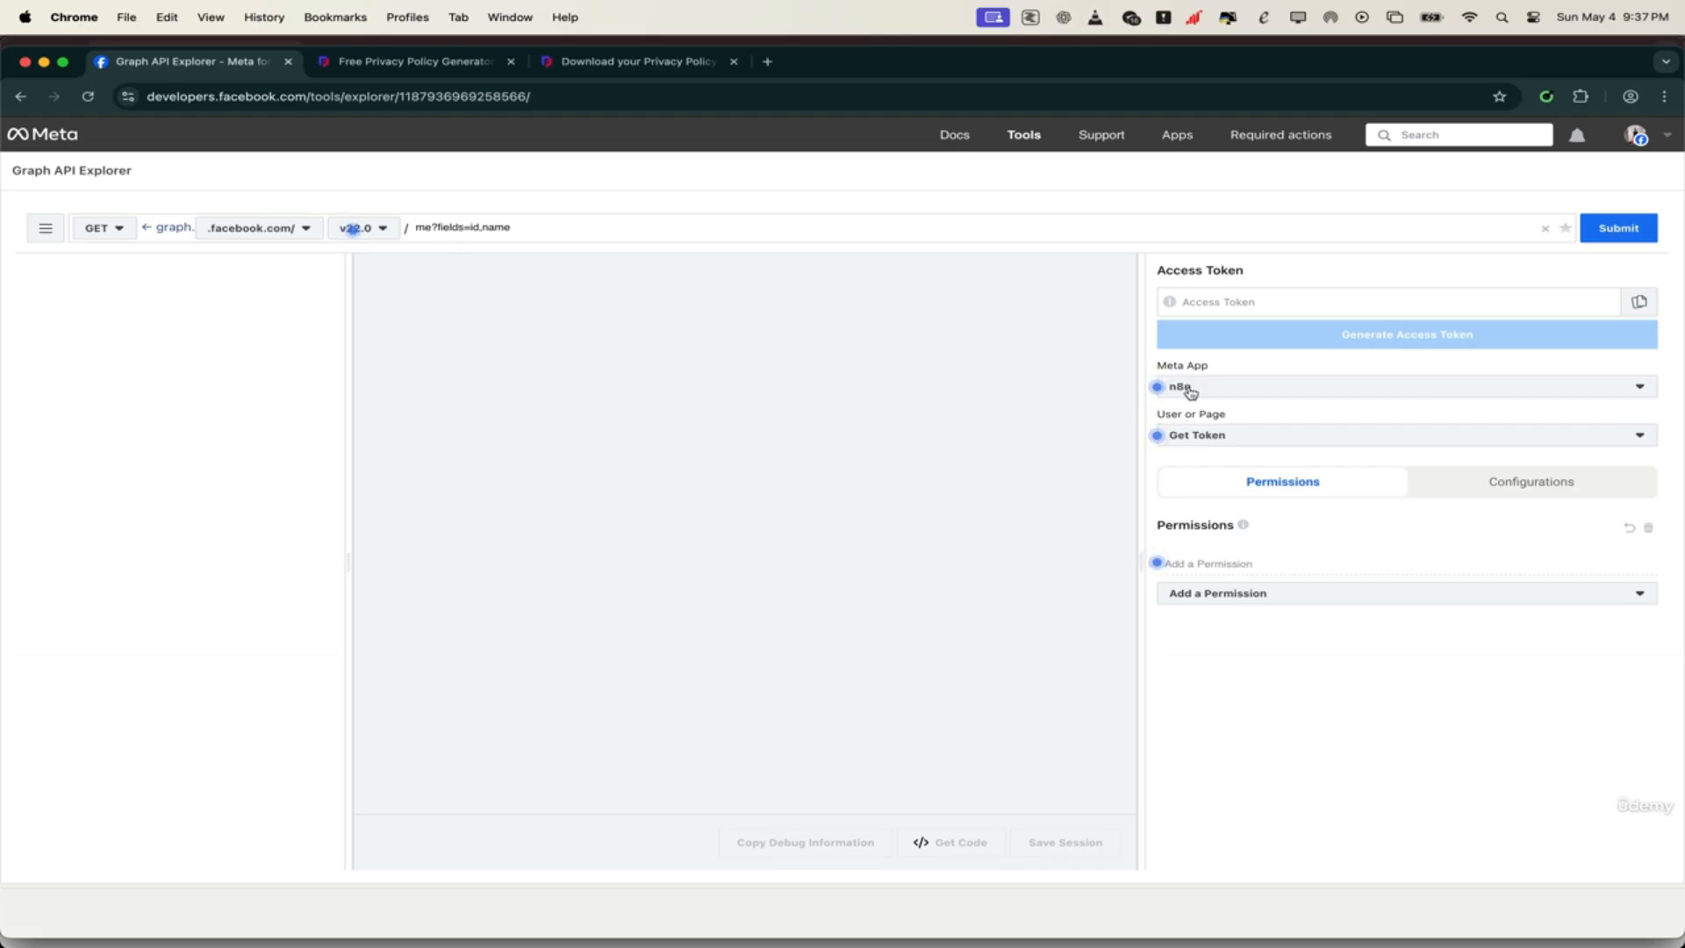
pyautogui.click(1198, 444)
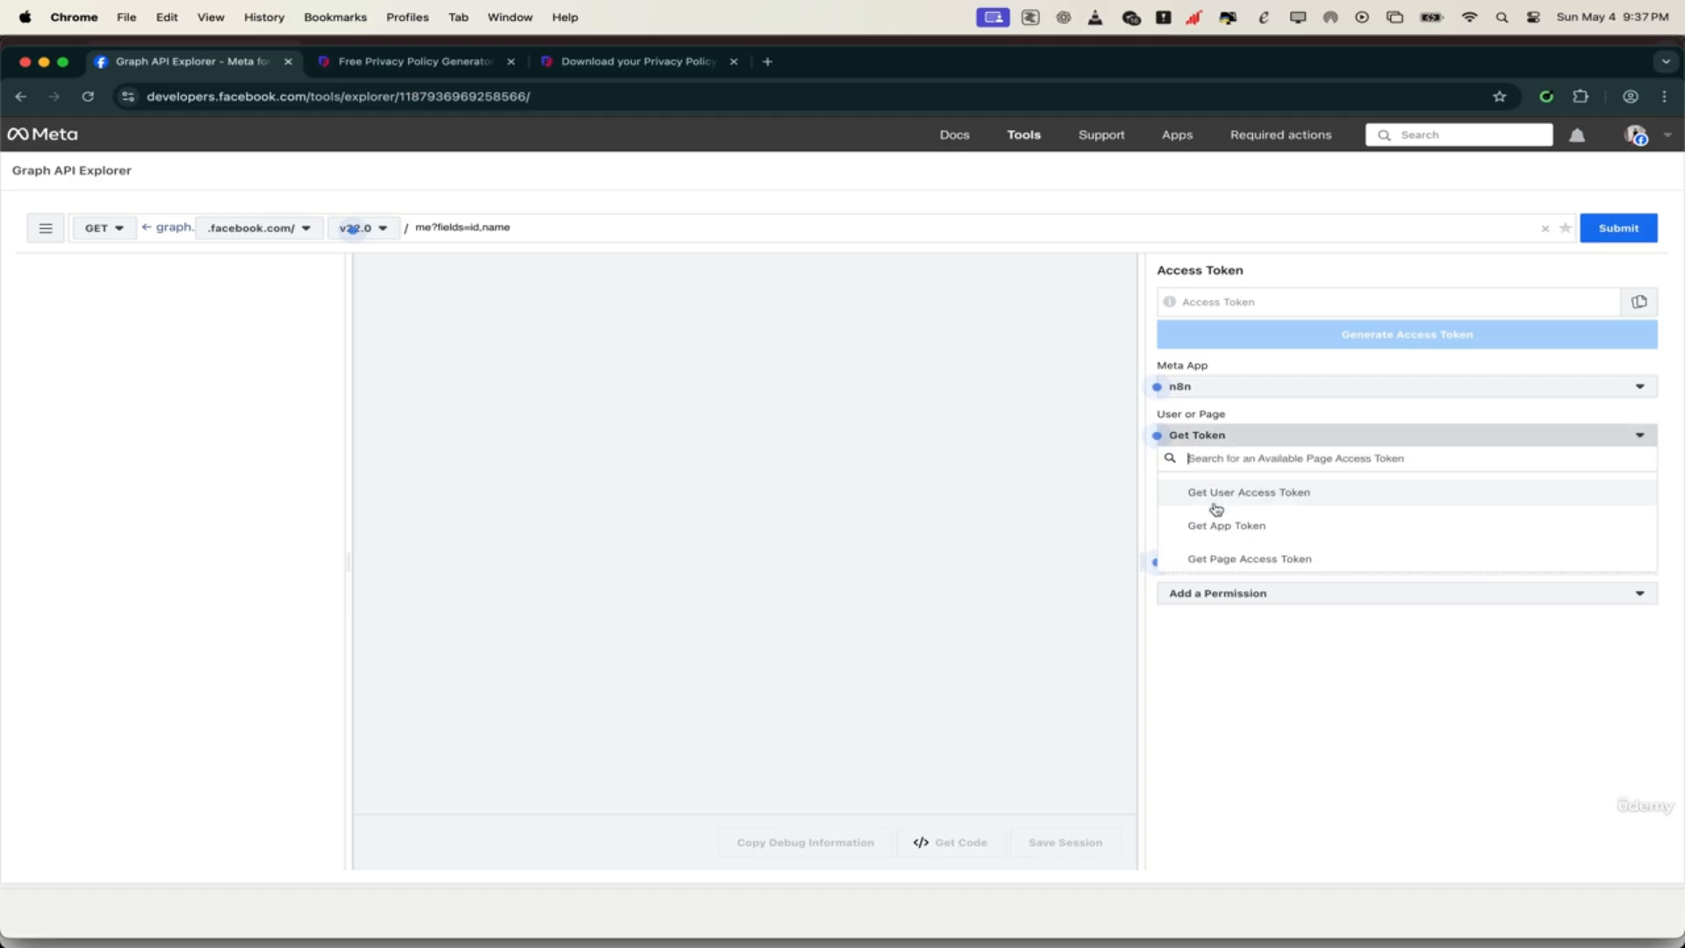
pyautogui.click(1215, 504)
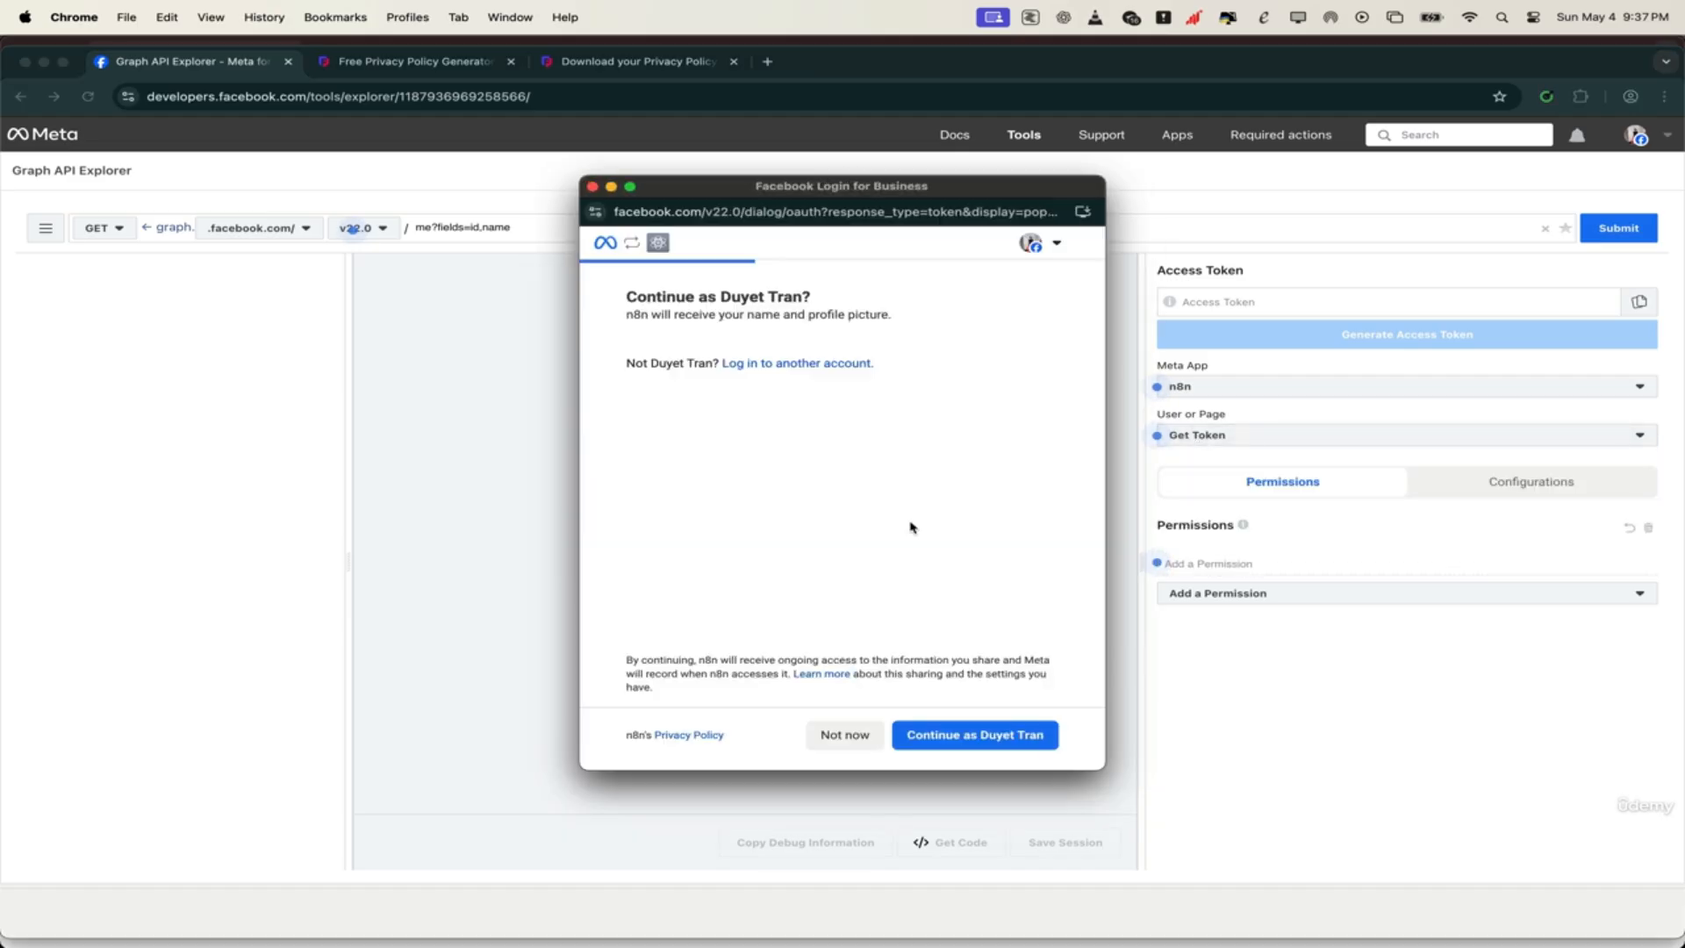
pyautogui.click(970, 735)
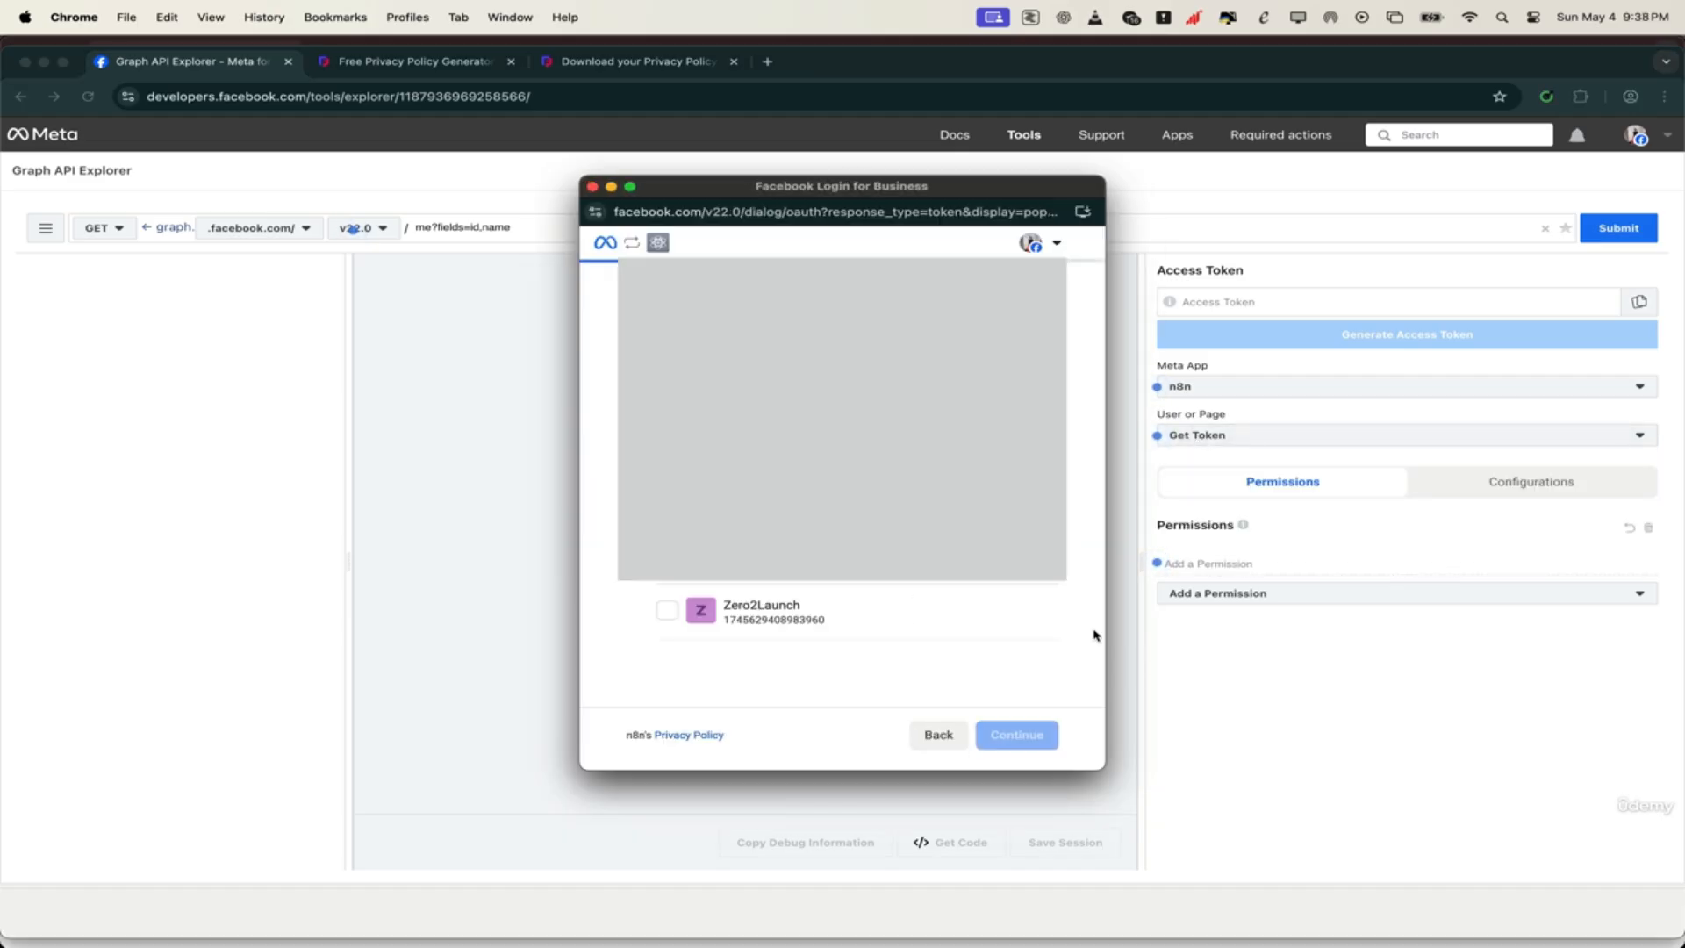
pyautogui.click(771, 615)
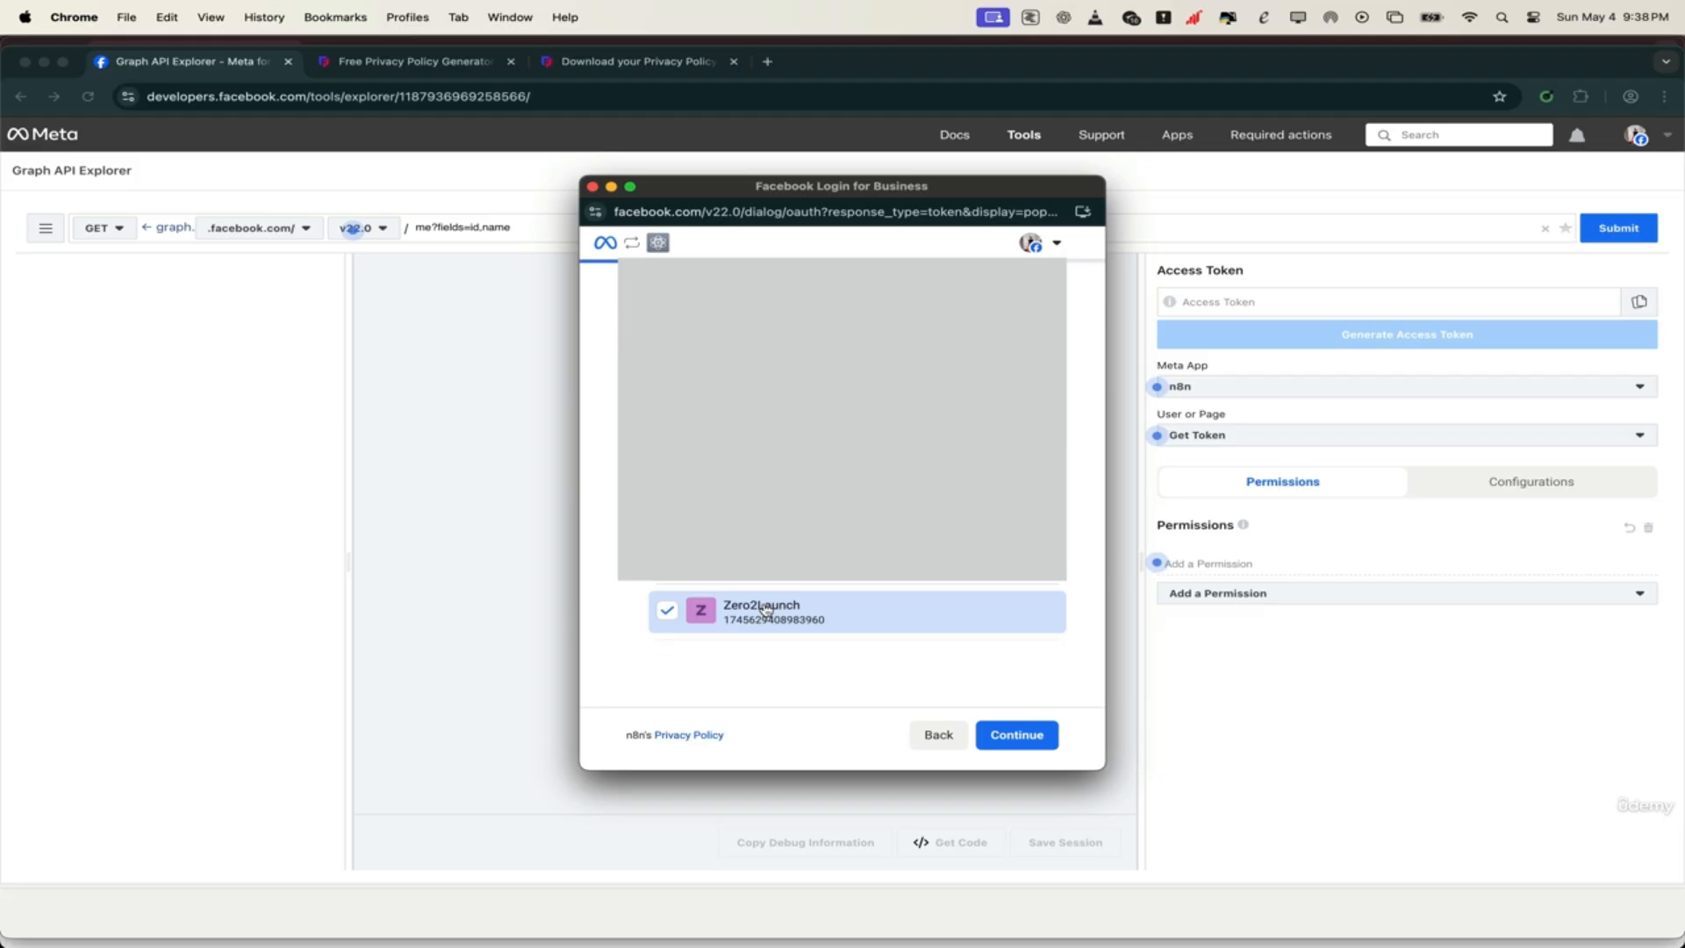
pyautogui.click(1031, 734)
pyautogui.click(1034, 738)
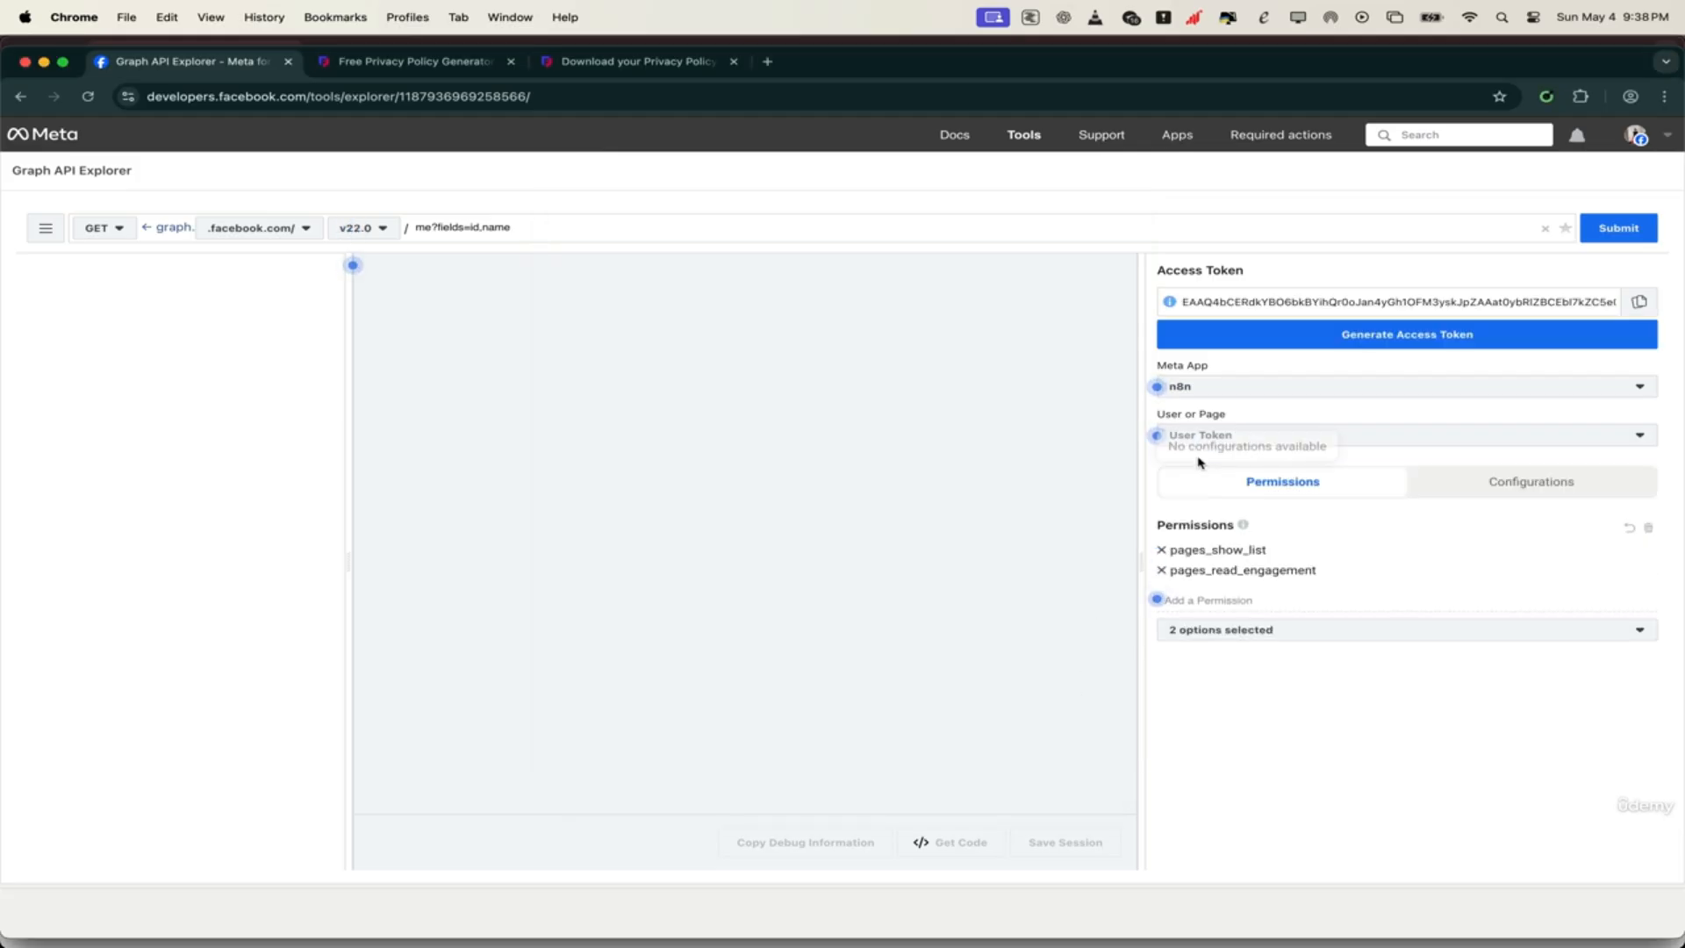
# Select the Zero2Launch page token and add pages_manage_metadata and pages_manage_posts permissions
pyautogui.click(1299, 439)
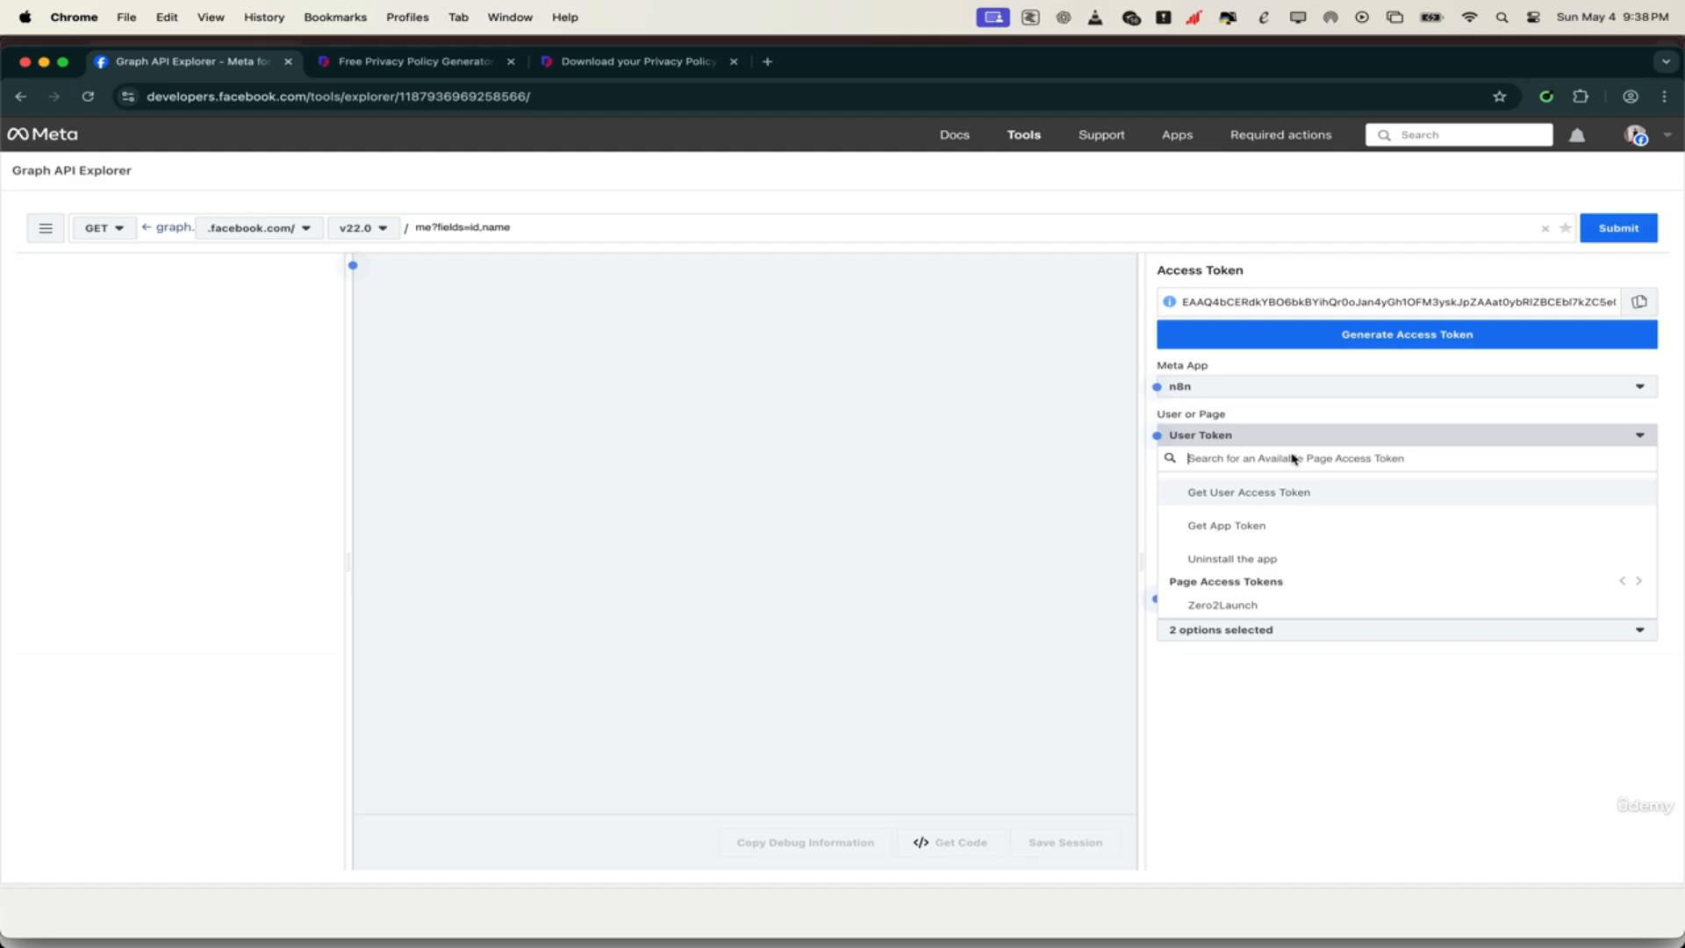
pyautogui.click(1237, 607)
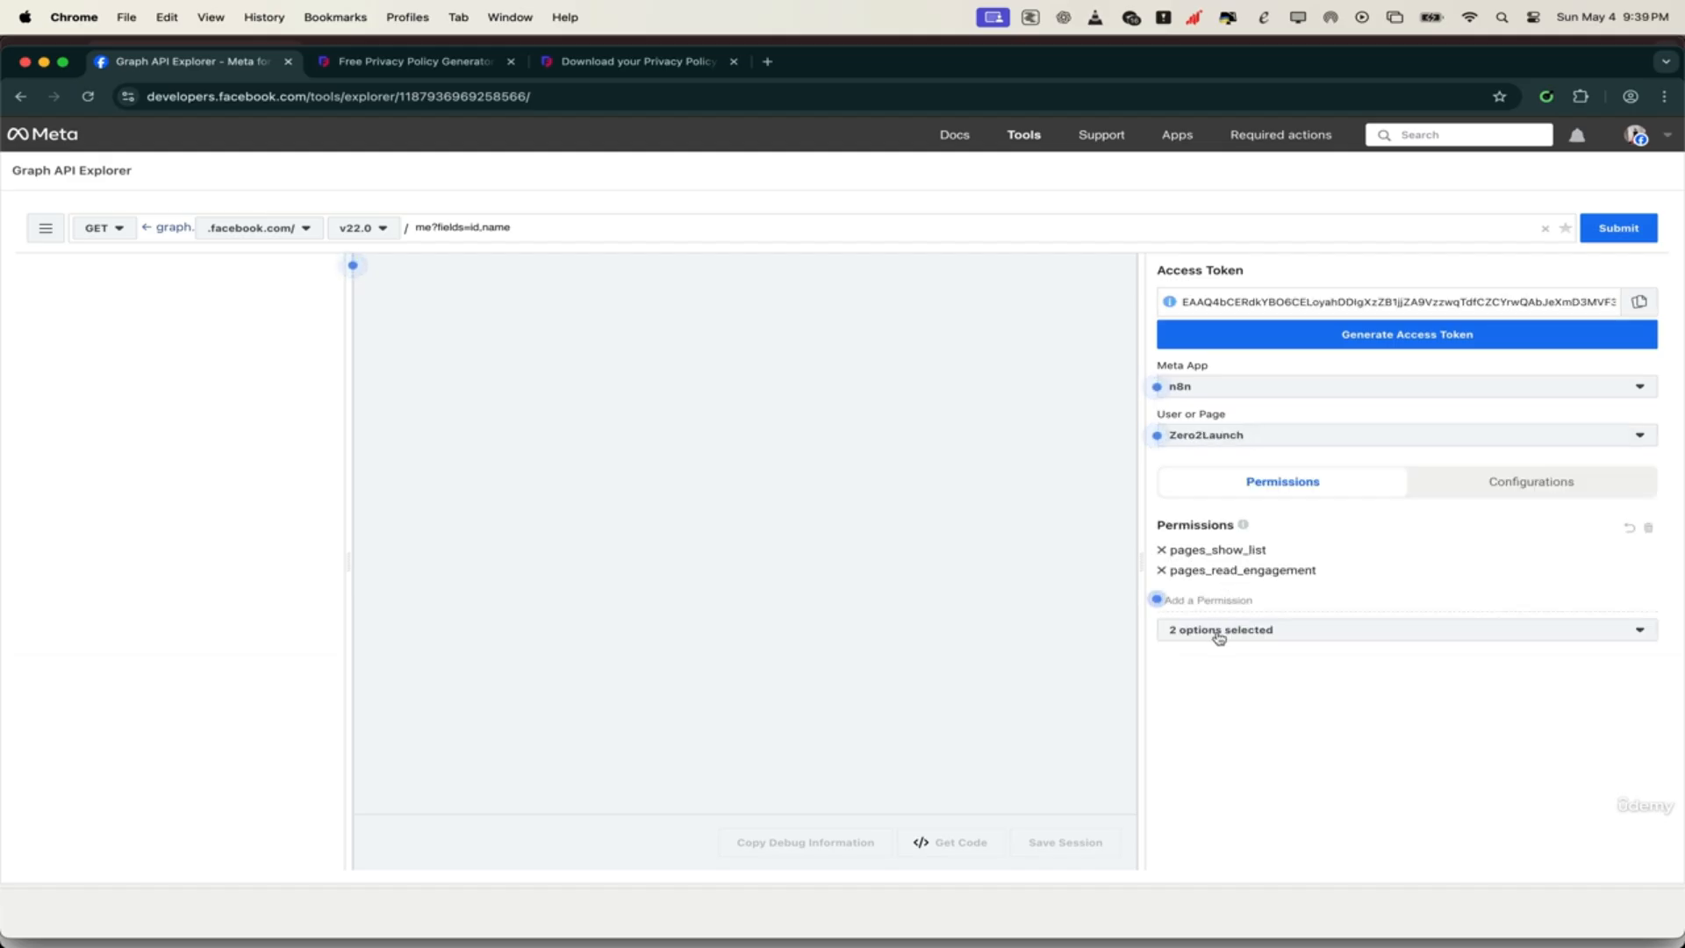
pyautogui.click(1217, 634)
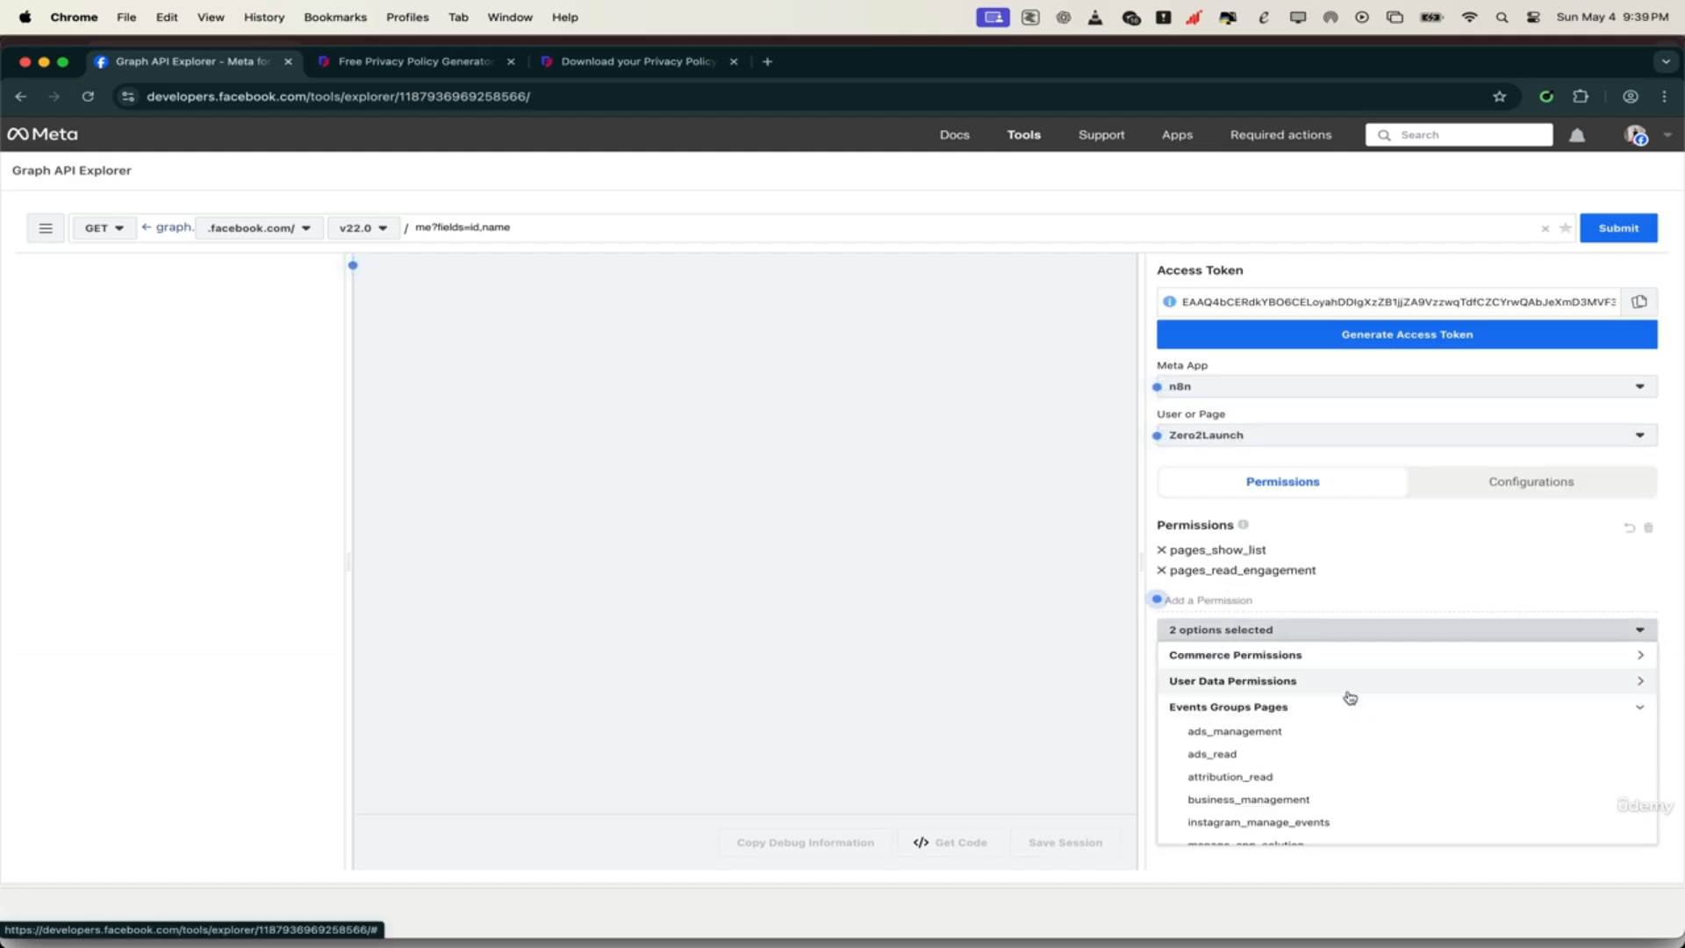
pyautogui.scroll(-5, 1346, 700)
pyautogui.scroll(-4, 1349, 698)
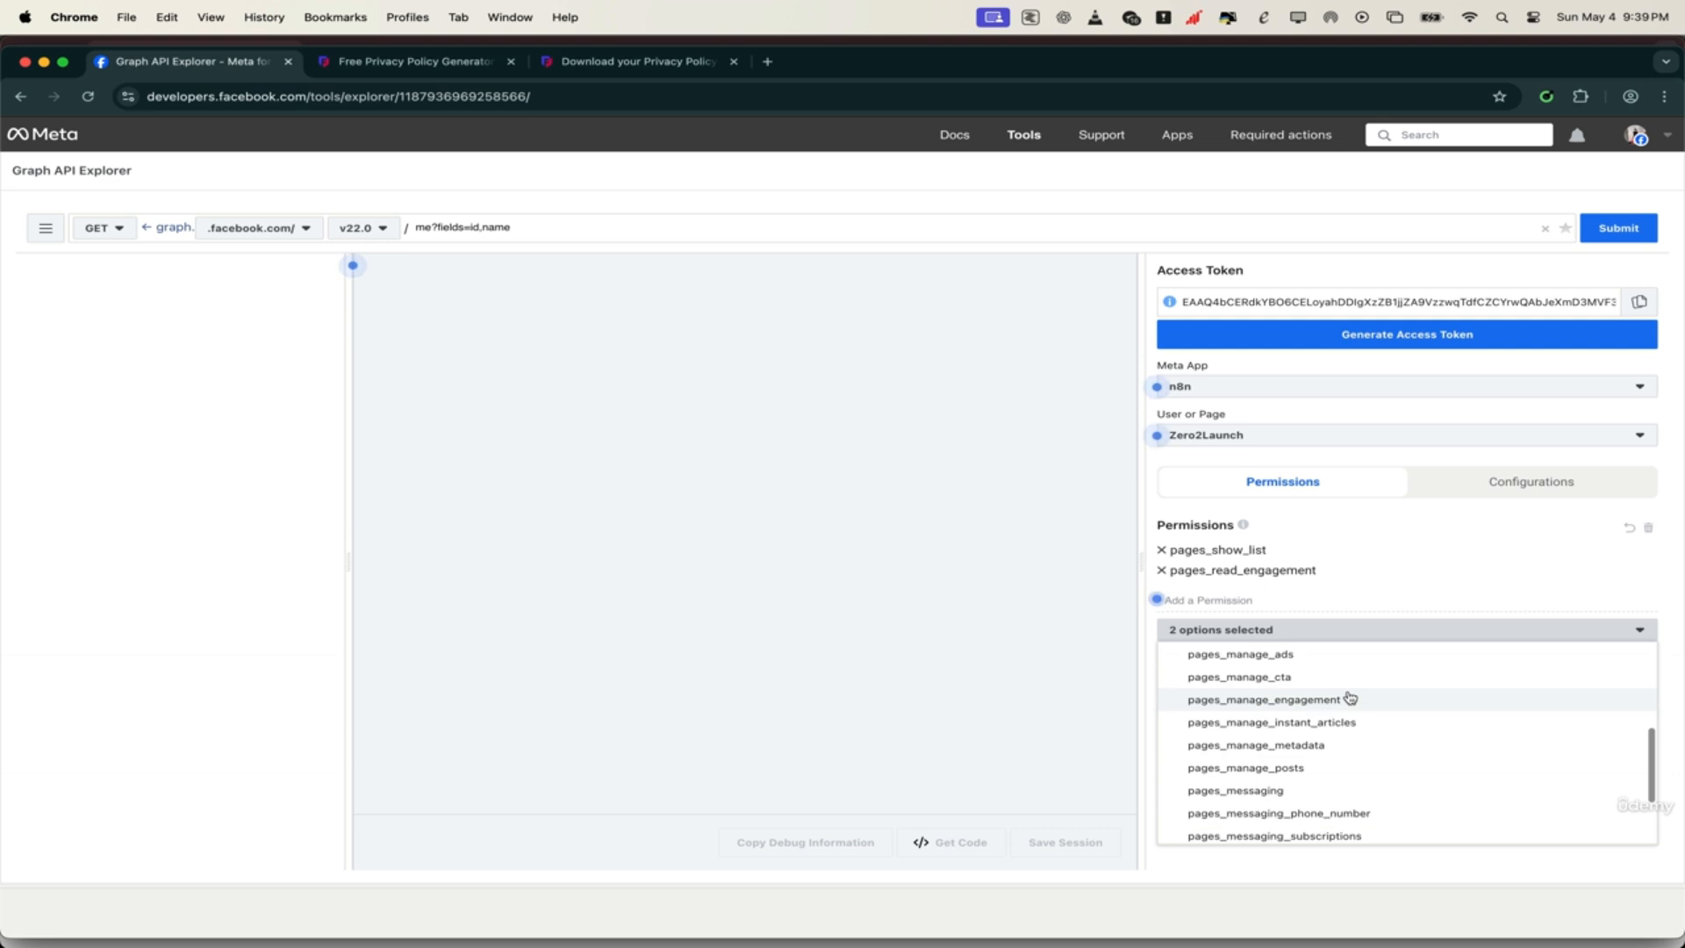
pyautogui.click(1321, 713)
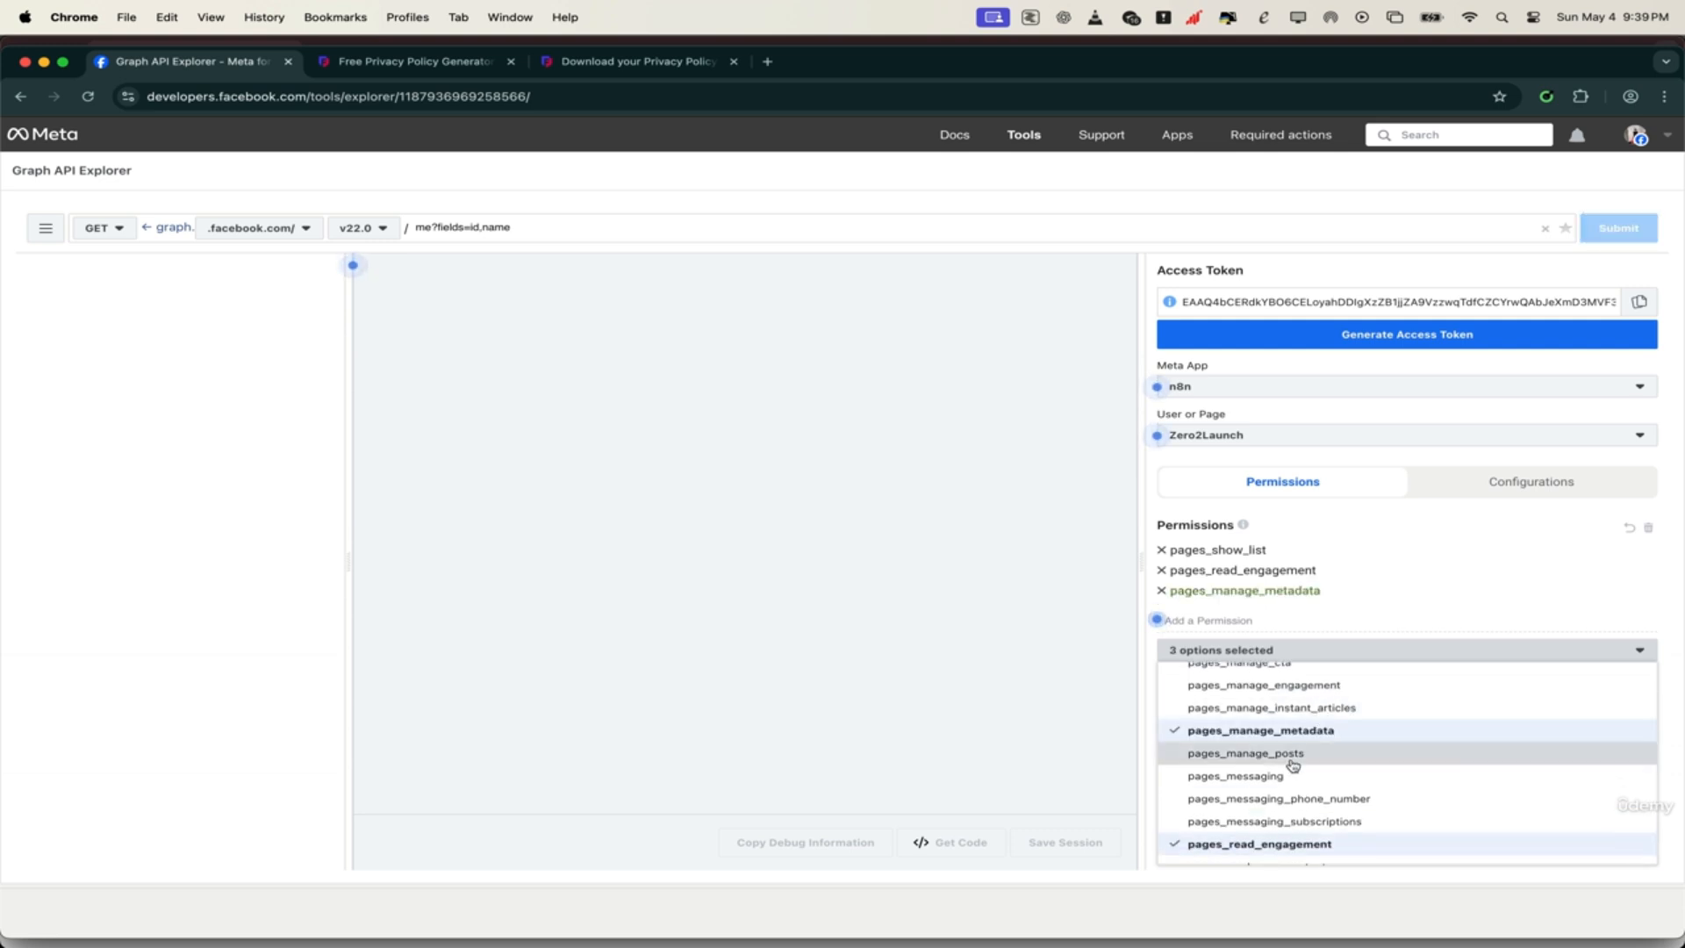
pyautogui.click(1343, 753)
pyautogui.click(1453, 577)
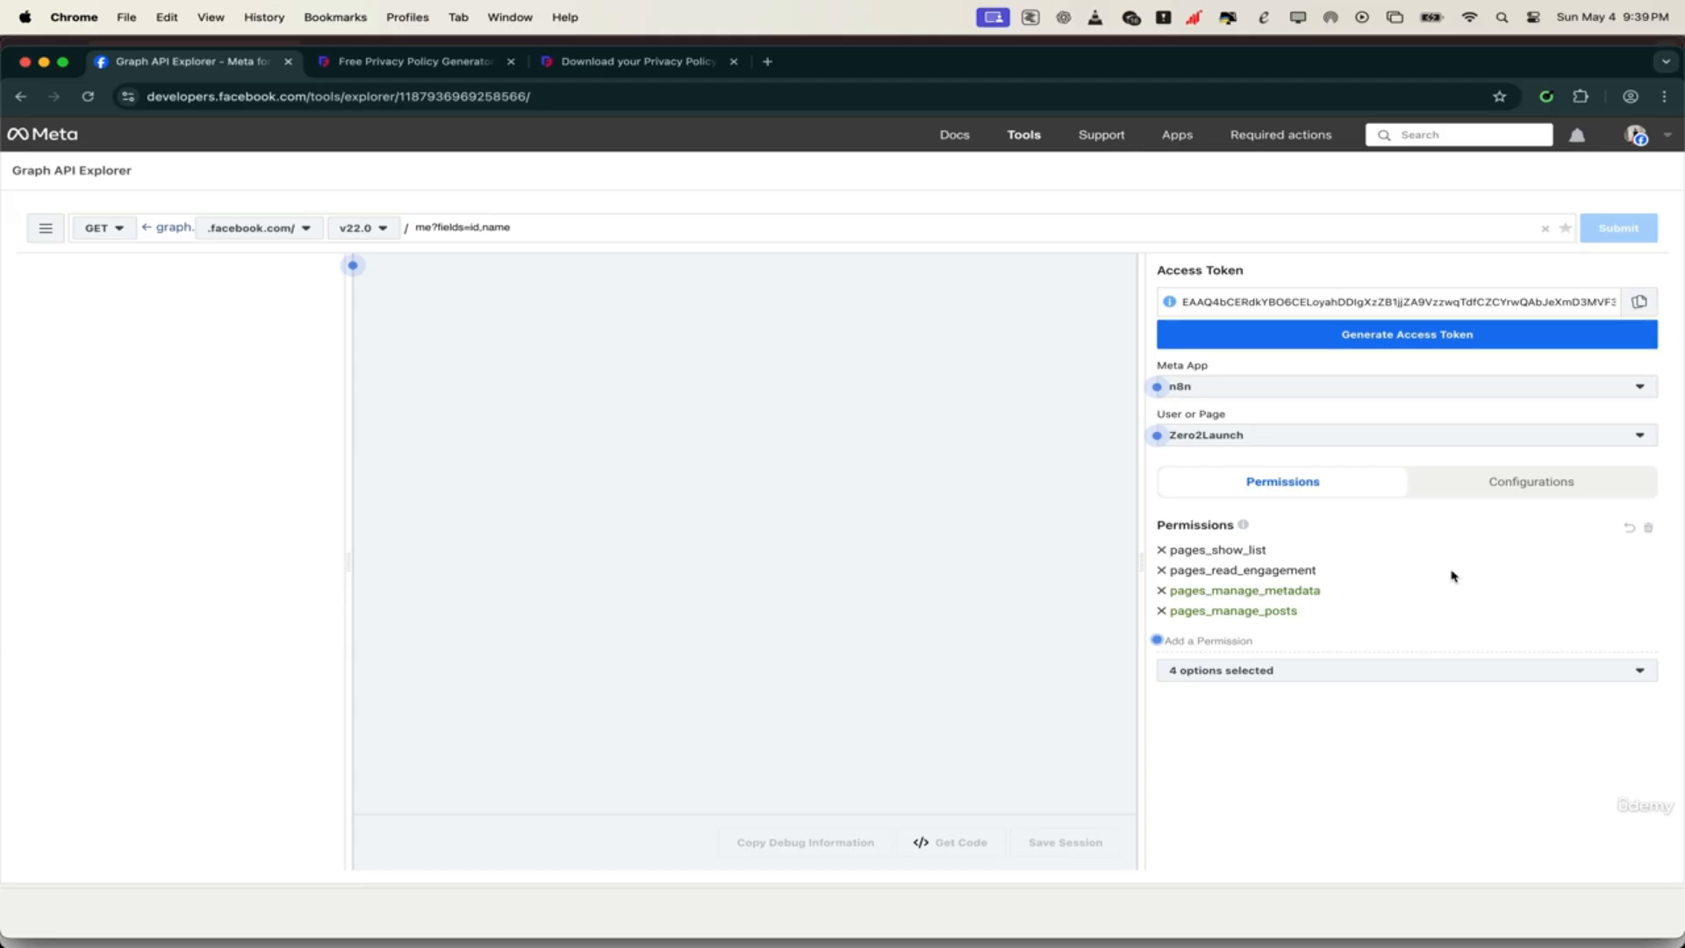
# Regenerate the access token with the new permissions and reselect the Zero2Launch page token
pyautogui.click(1366, 347)
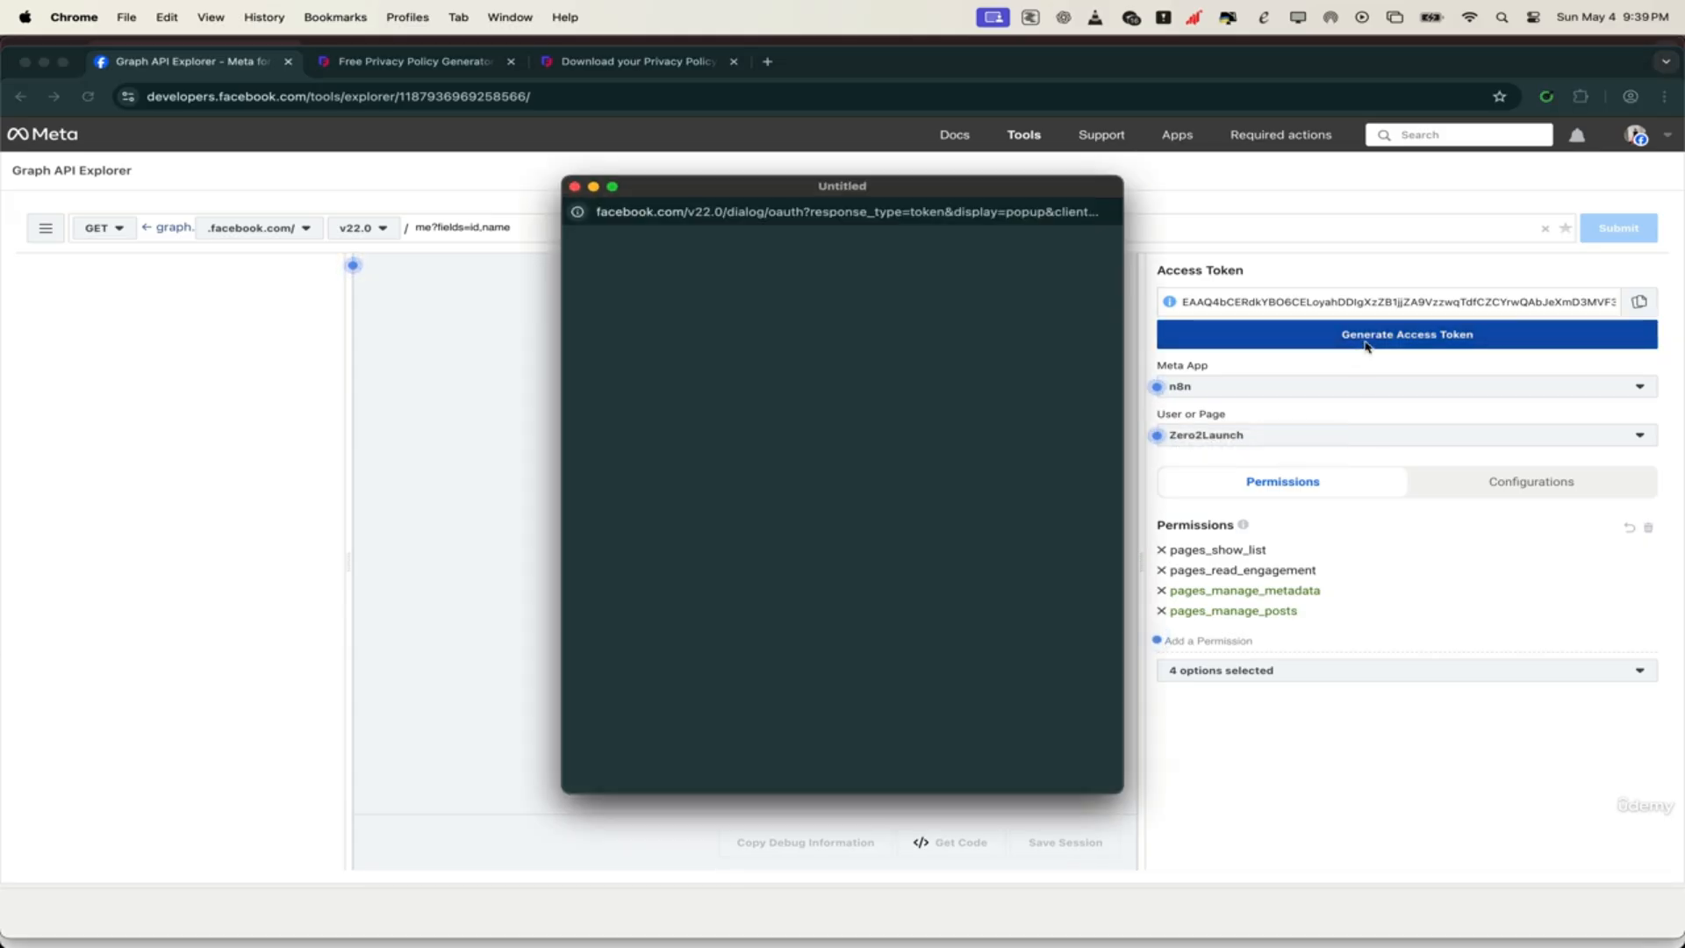
pyautogui.click(976, 734)
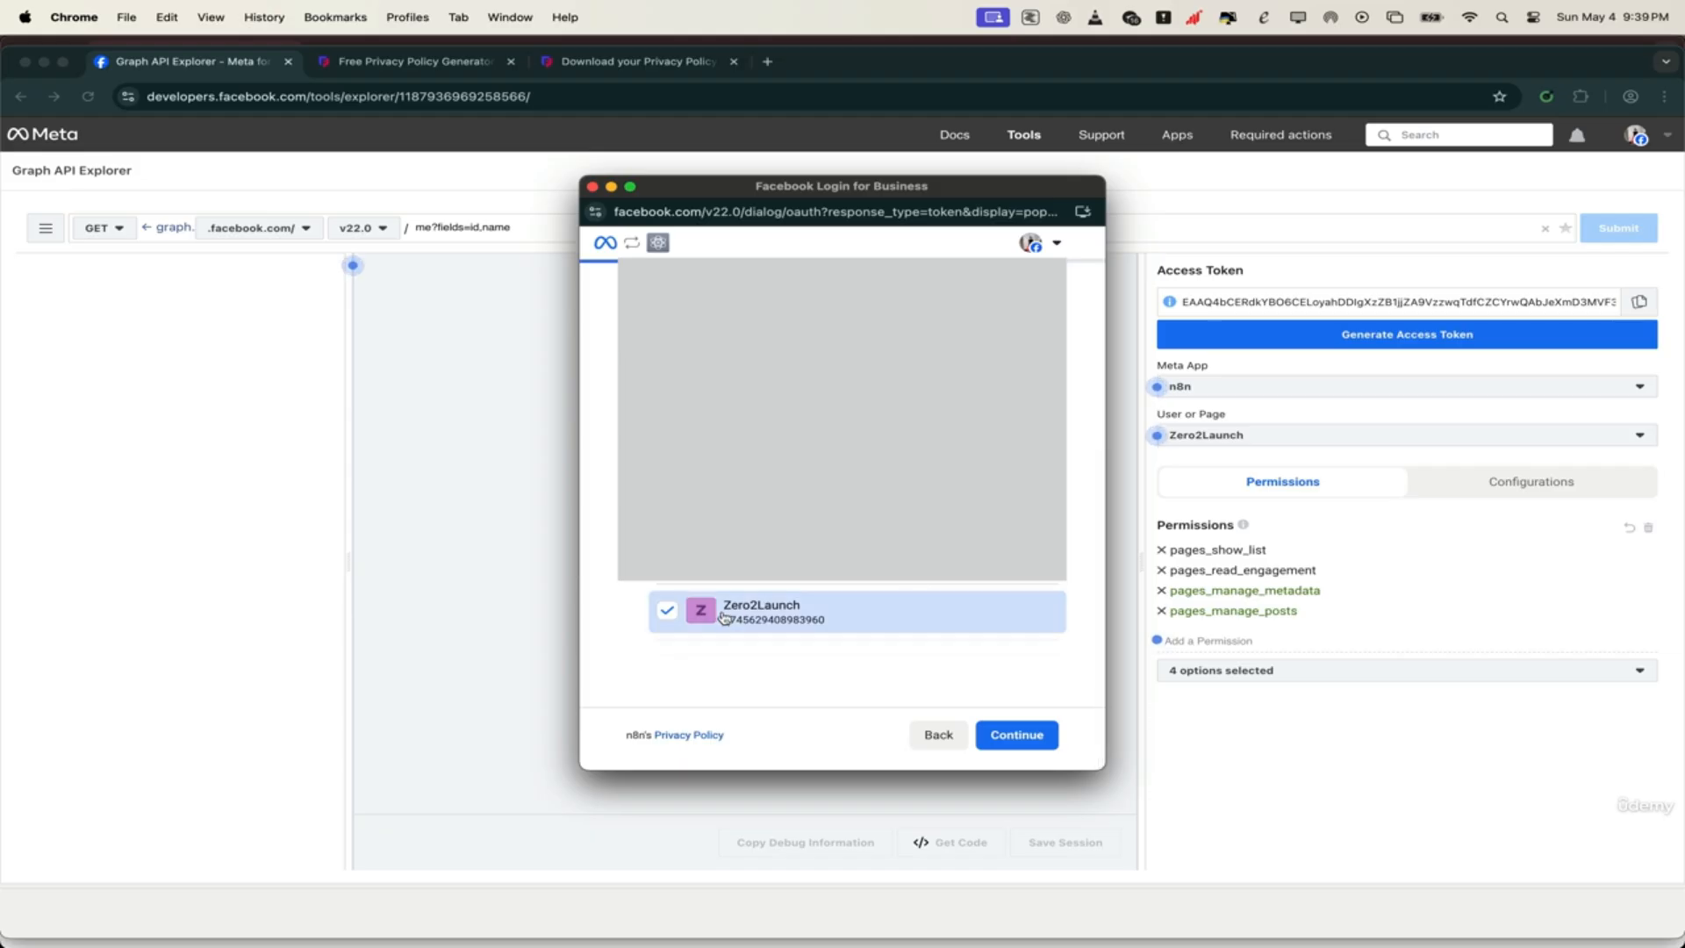
pyautogui.click(1005, 735)
pyautogui.click(1031, 735)
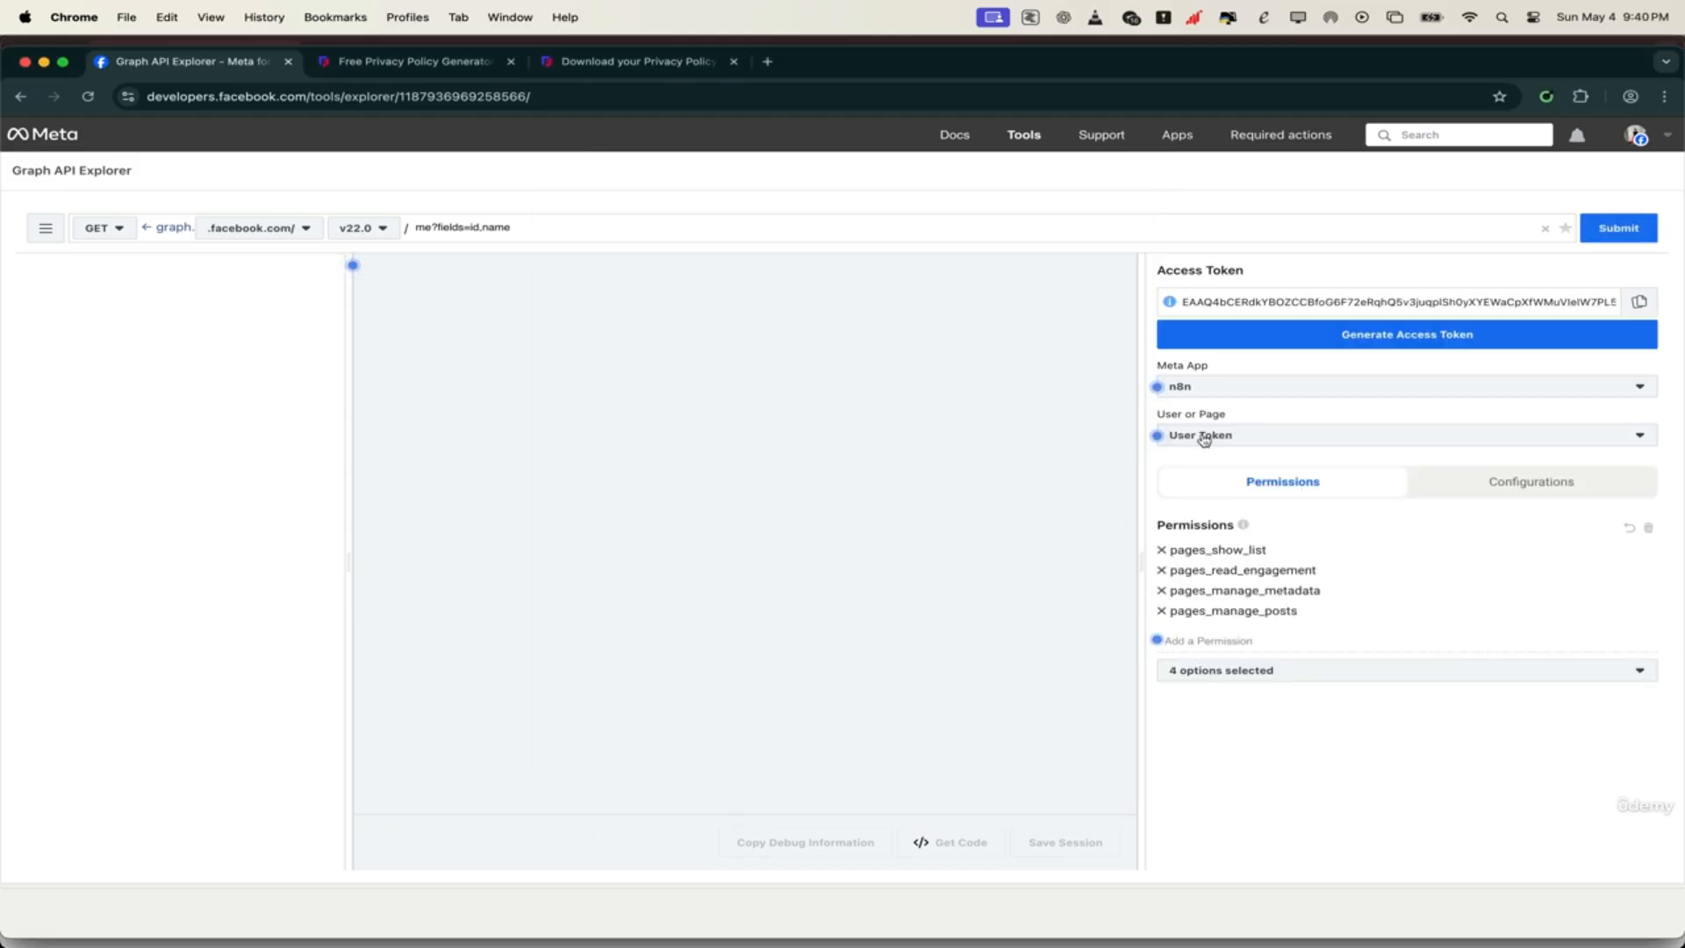
pyautogui.click(1203, 436)
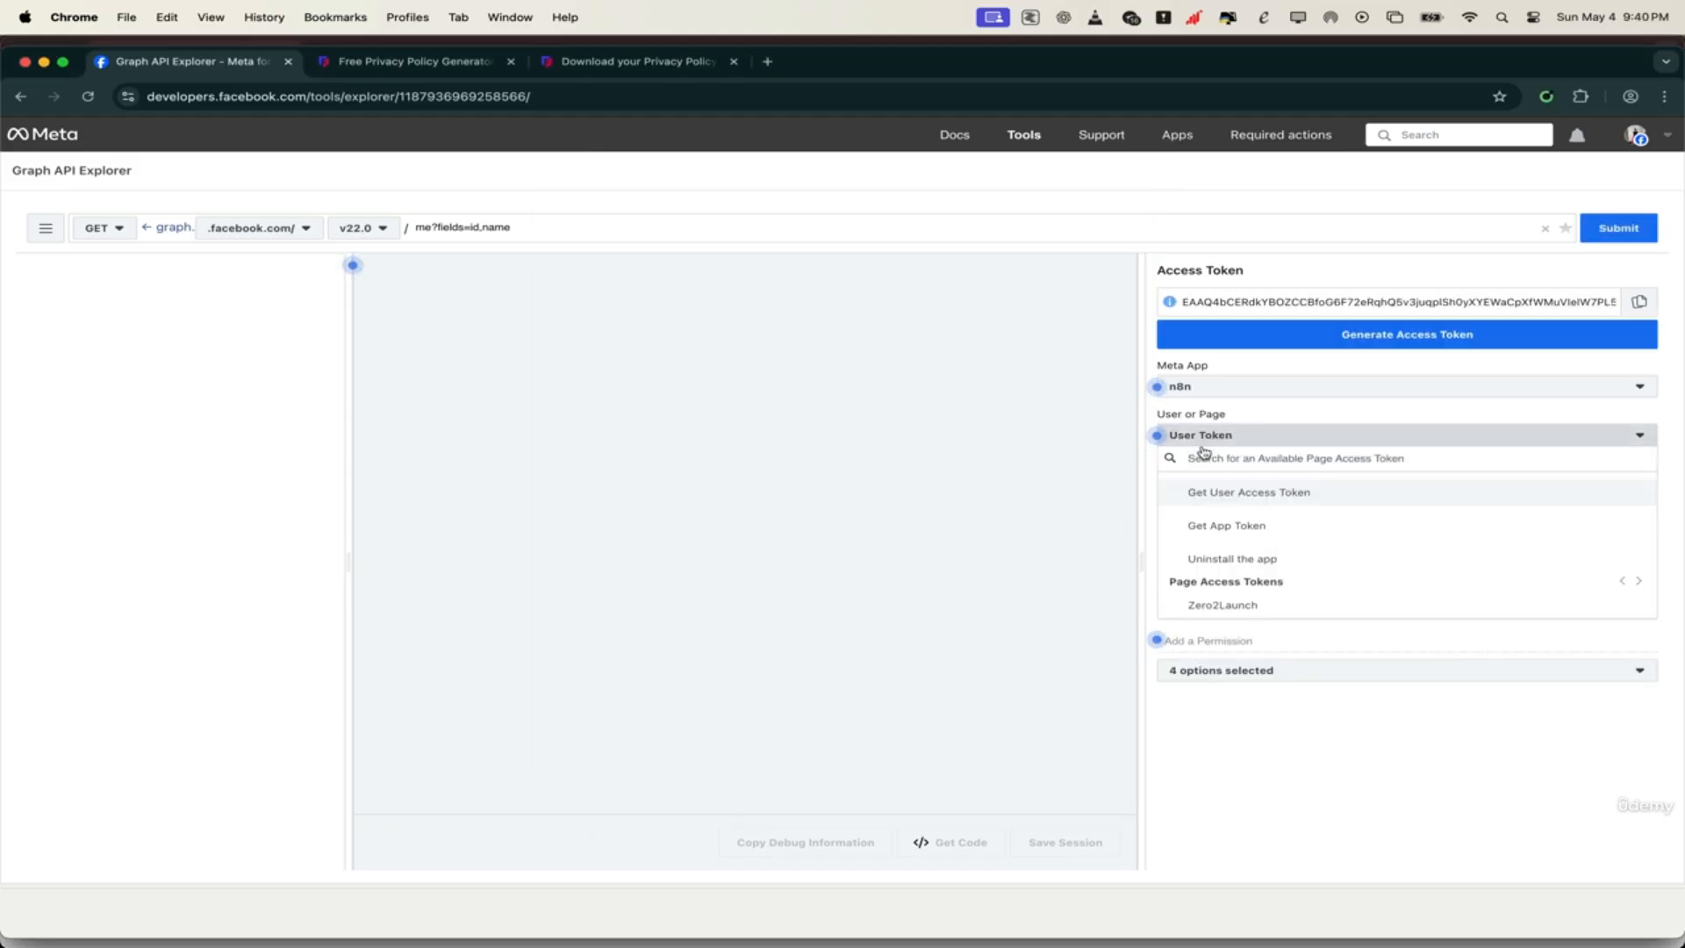
pyautogui.click(1214, 606)
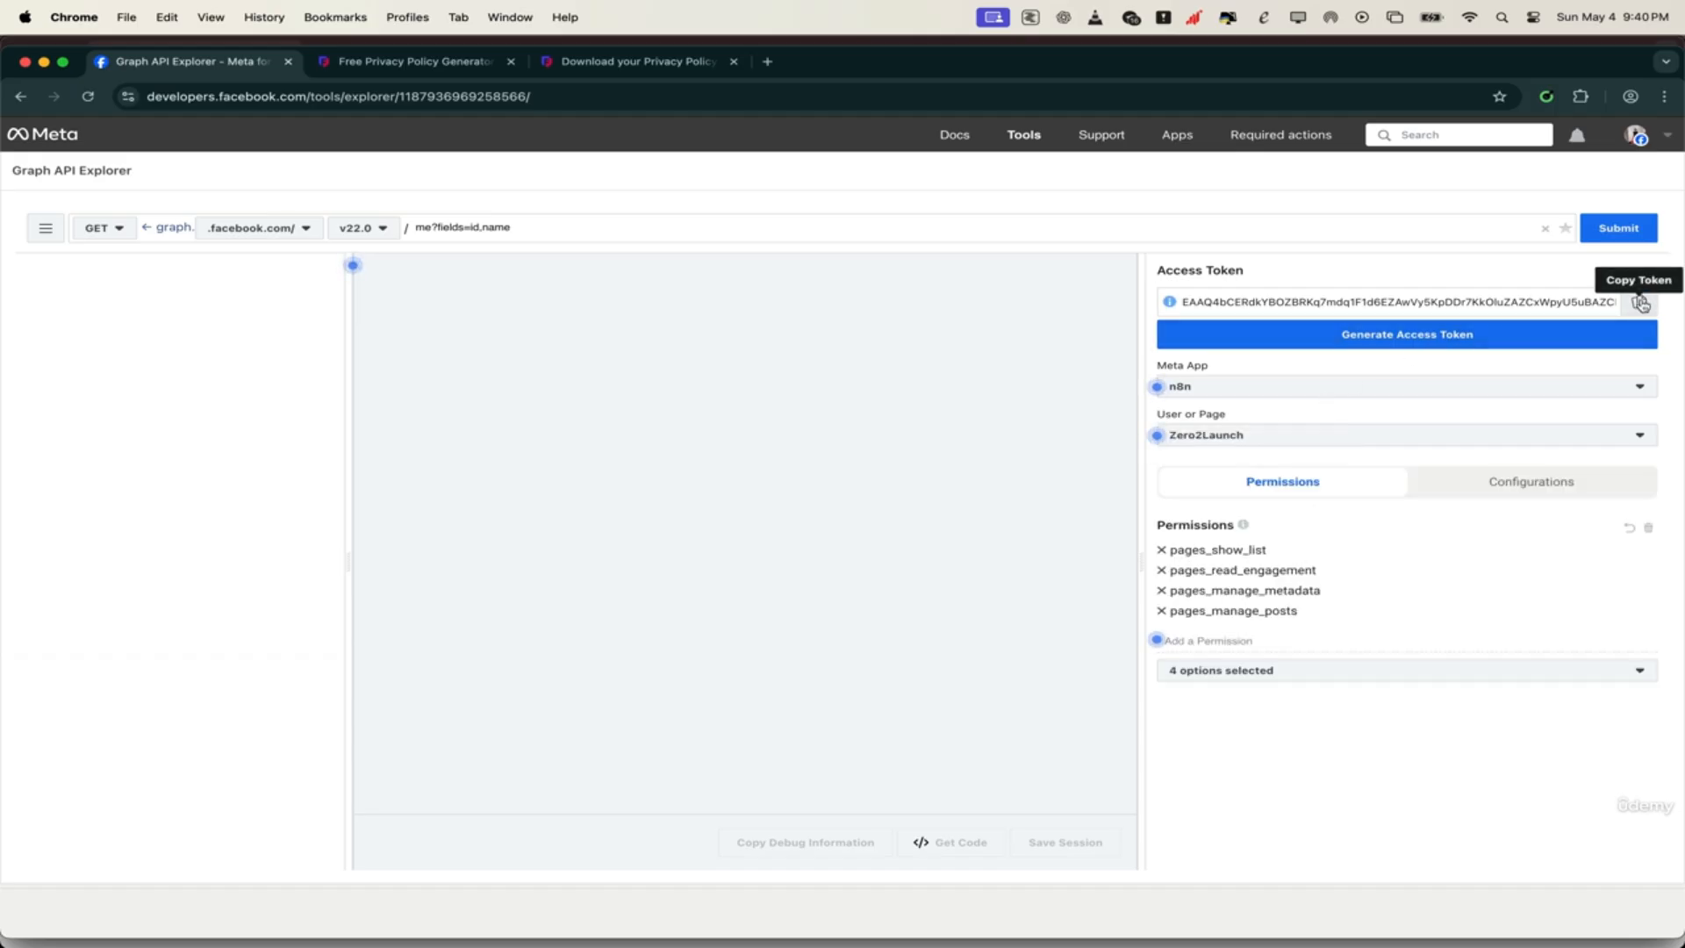
# Paste the Zero2Launch page token into the Access Token Debugger and debug it
pyautogui.moveTo(1023, 134)
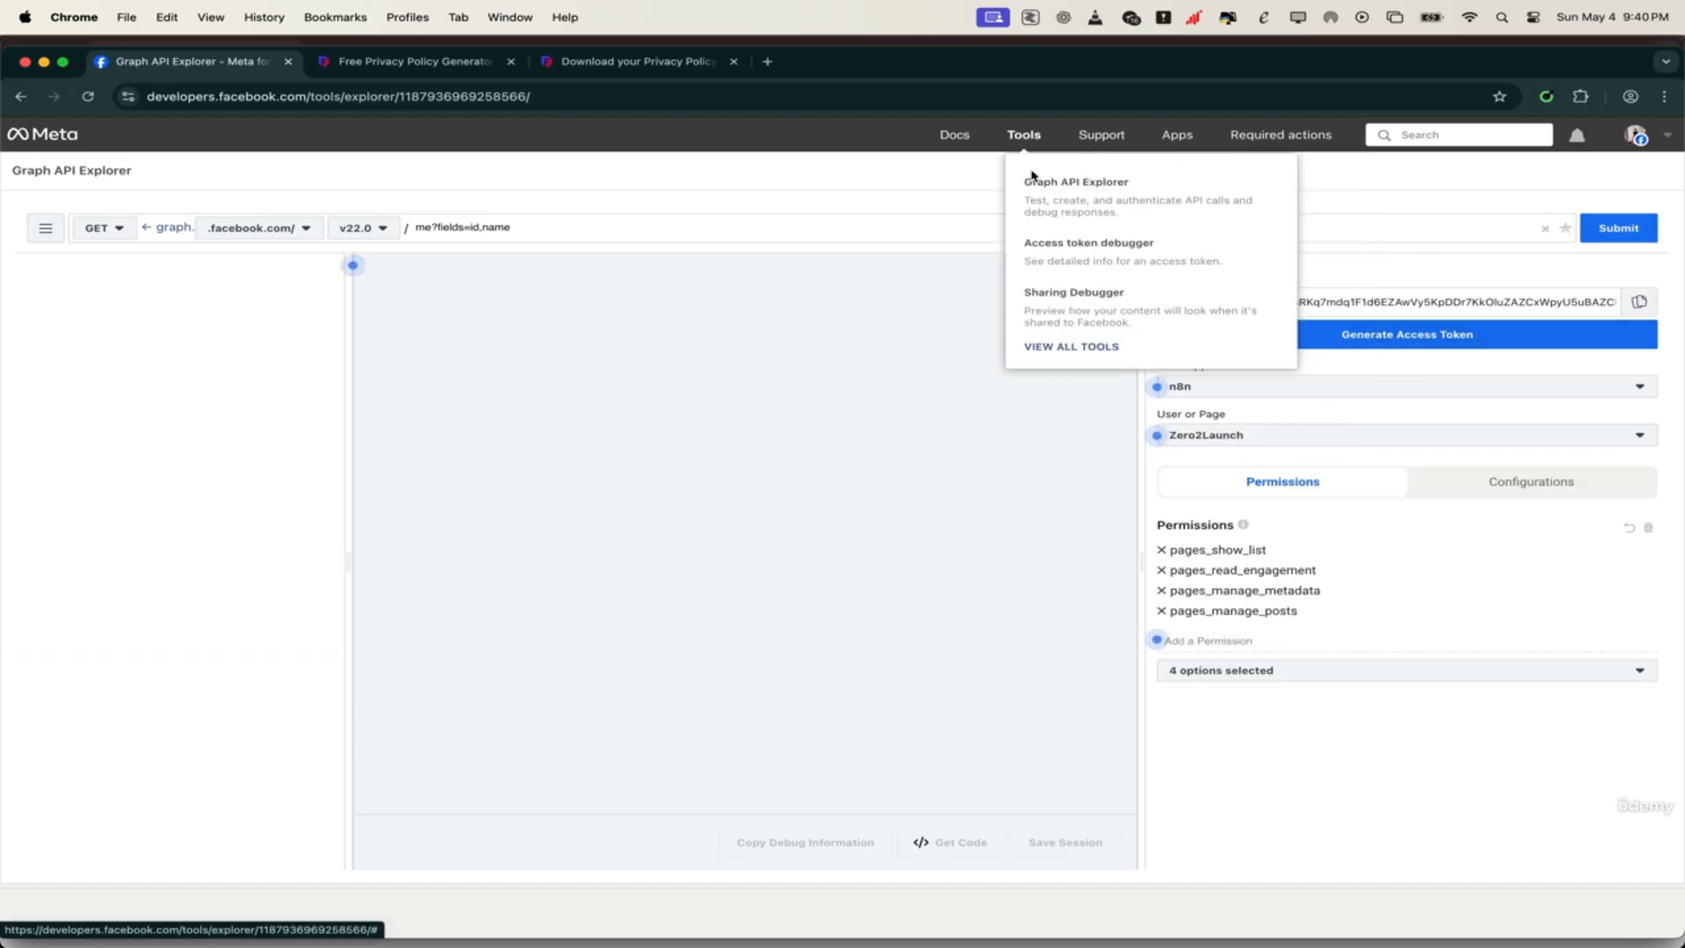
pyautogui.click(1047, 249)
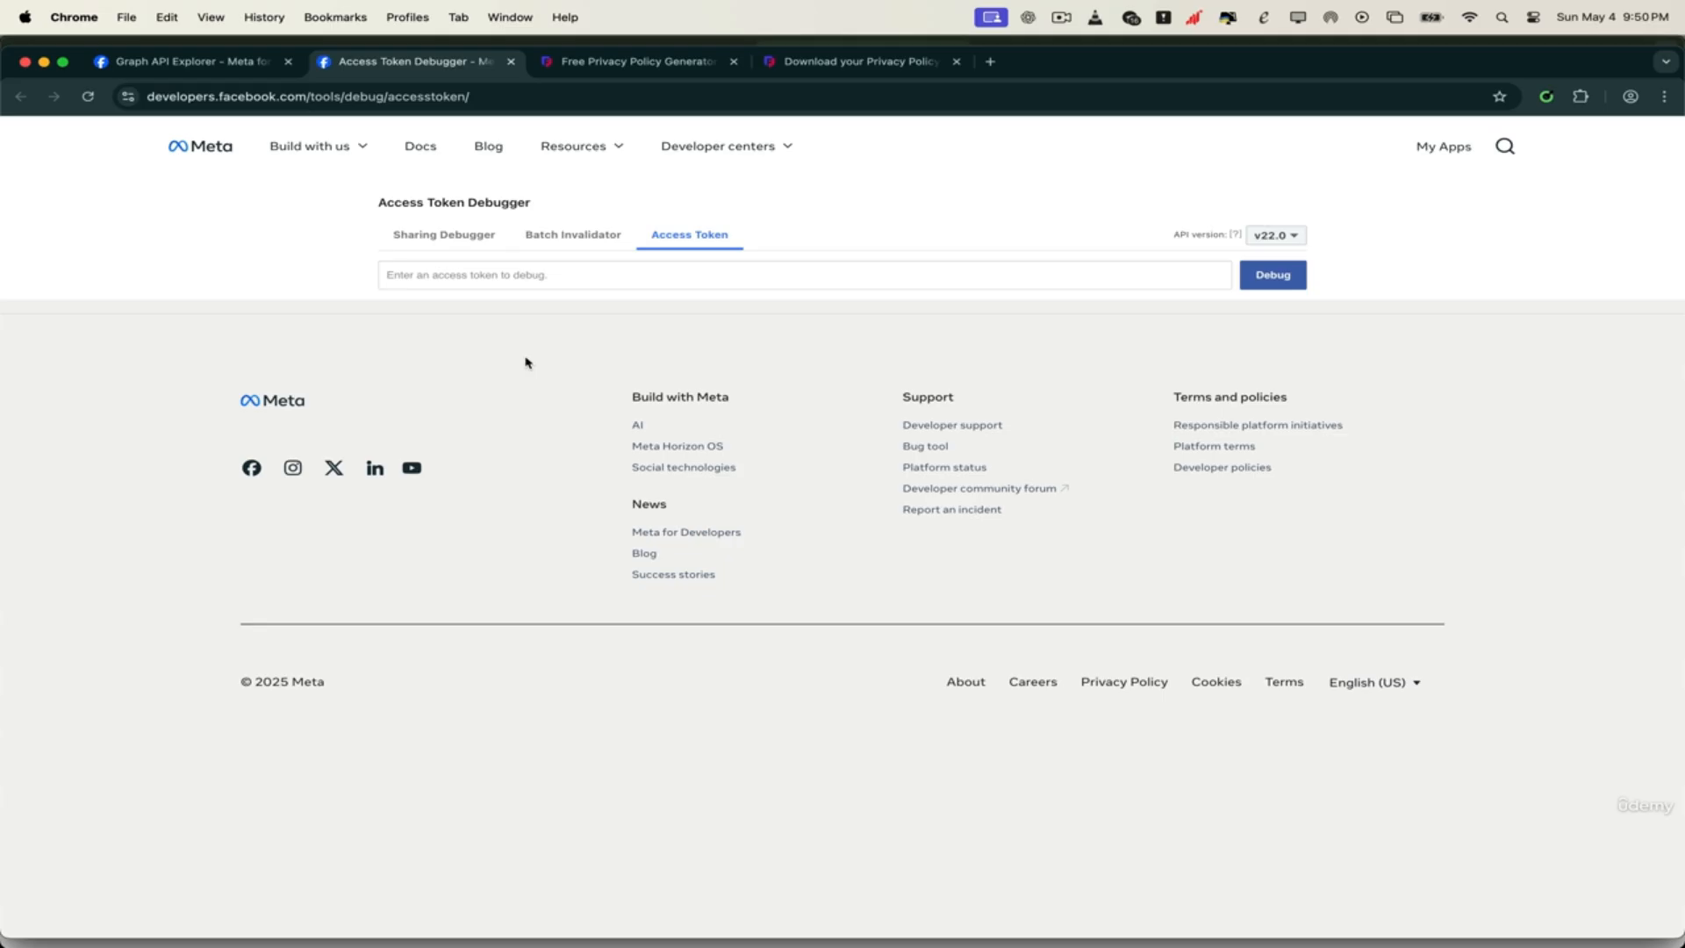
pyautogui.click(516, 276)
pyautogui.press('super+v')
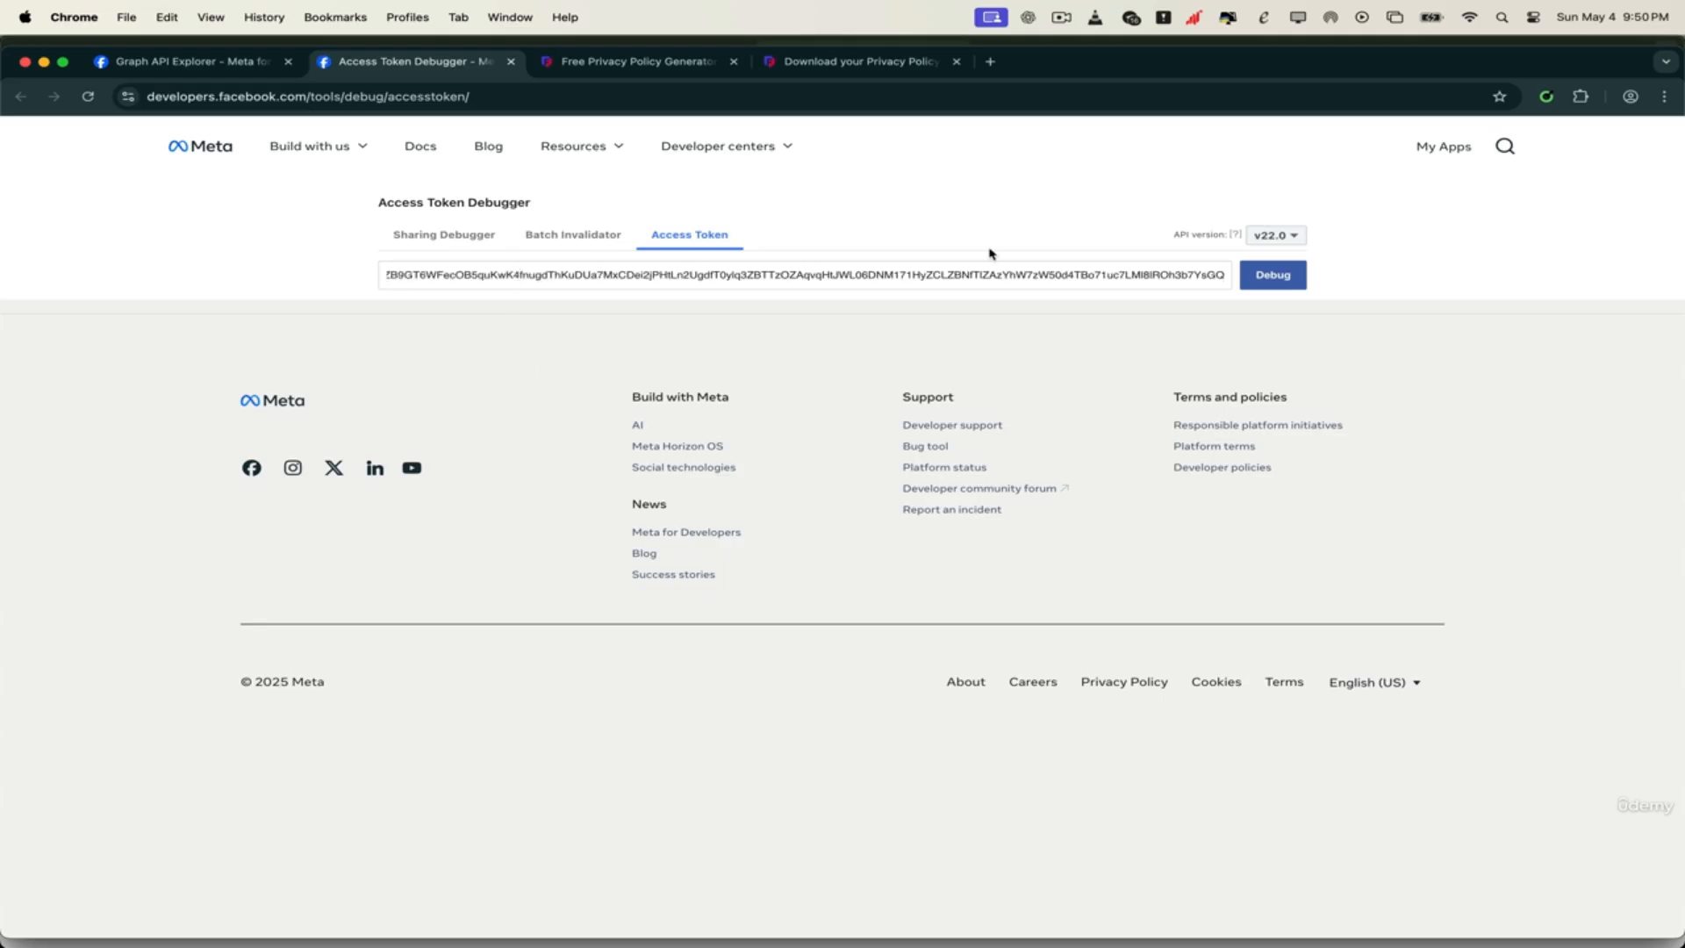
pyautogui.click(1278, 281)
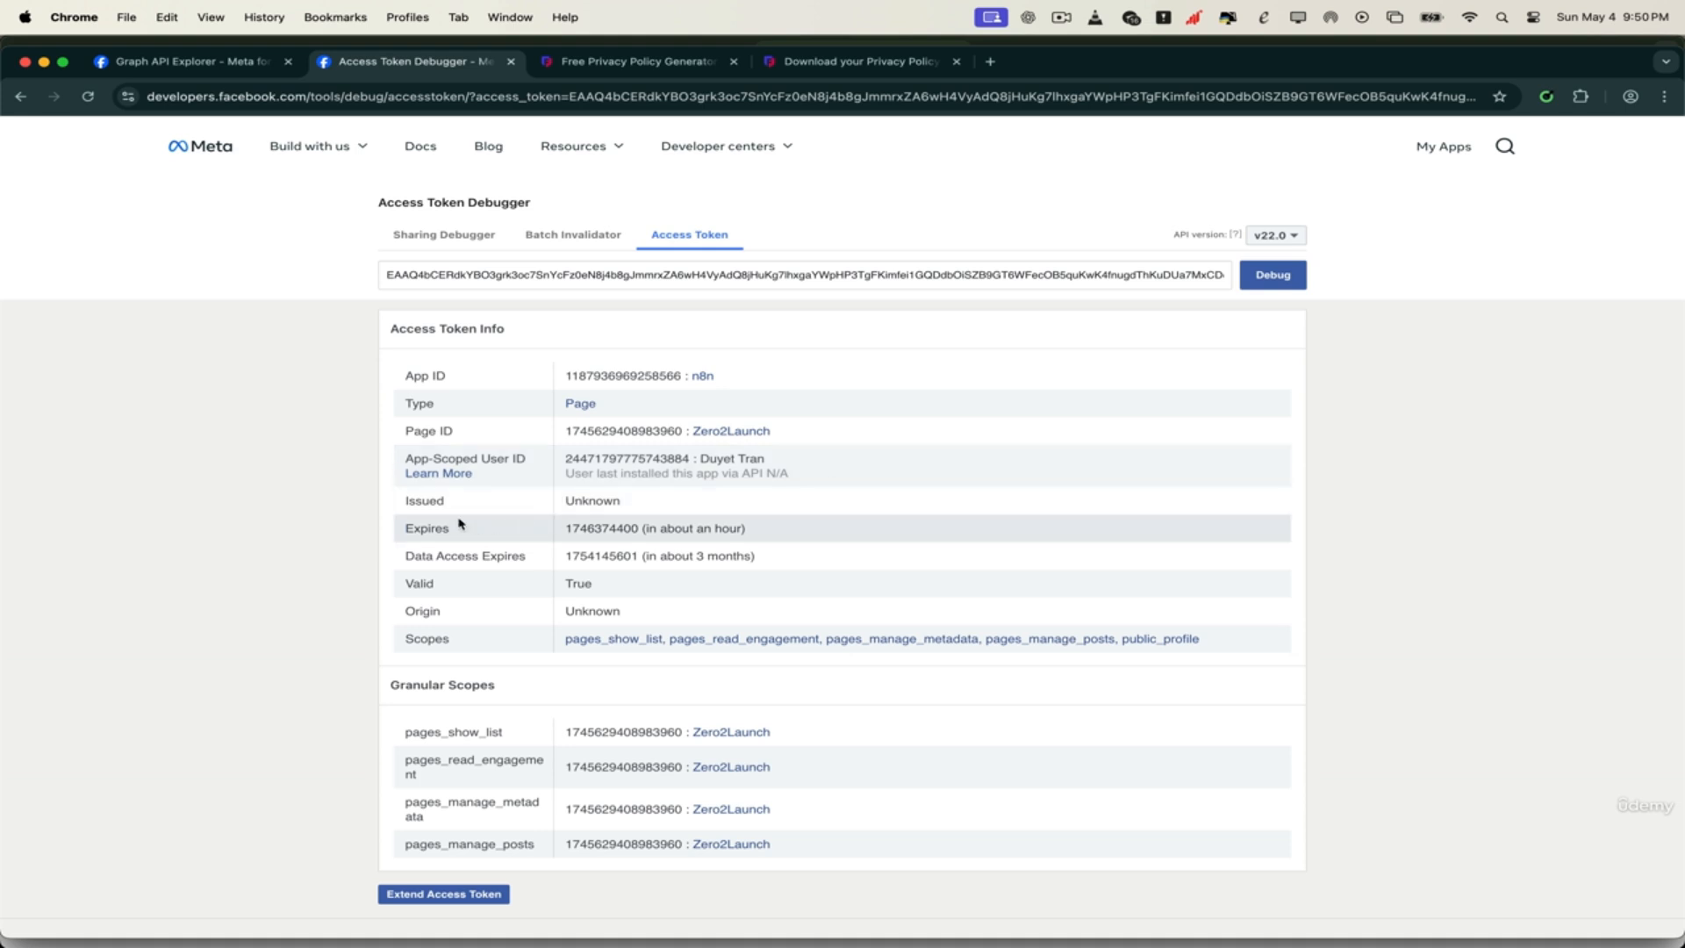
# Extend it to a long-lived token expiring July 3, 2025, and debug the new token
pyautogui.moveTo(726, 524)
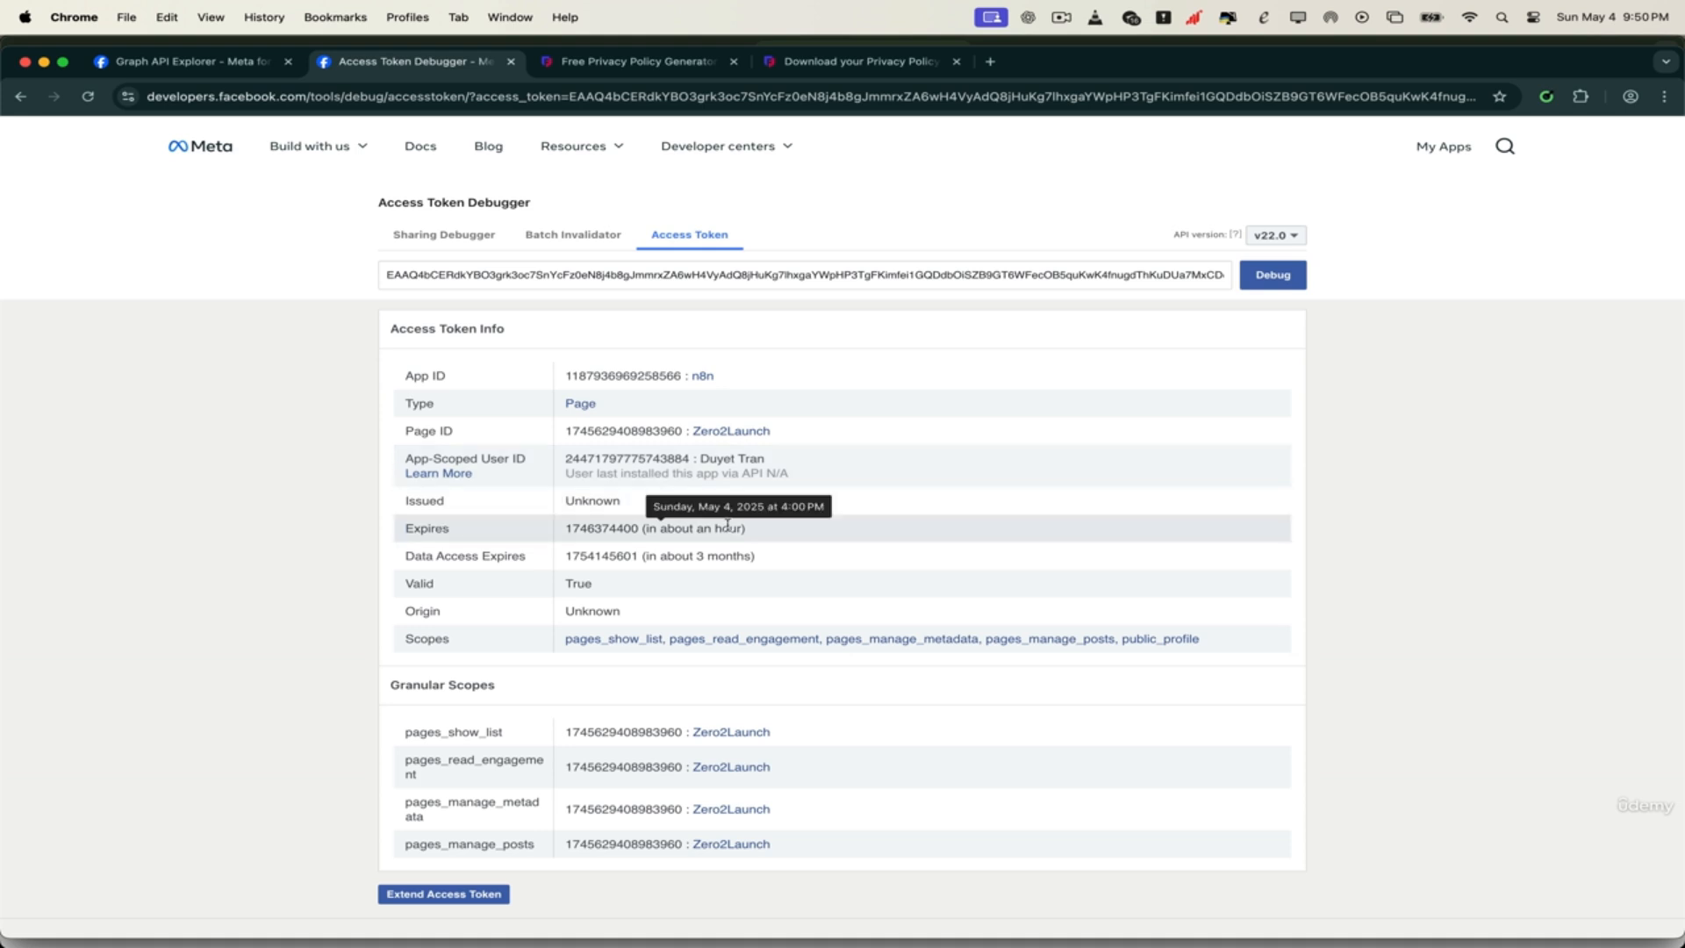
pyautogui.click(479, 893)
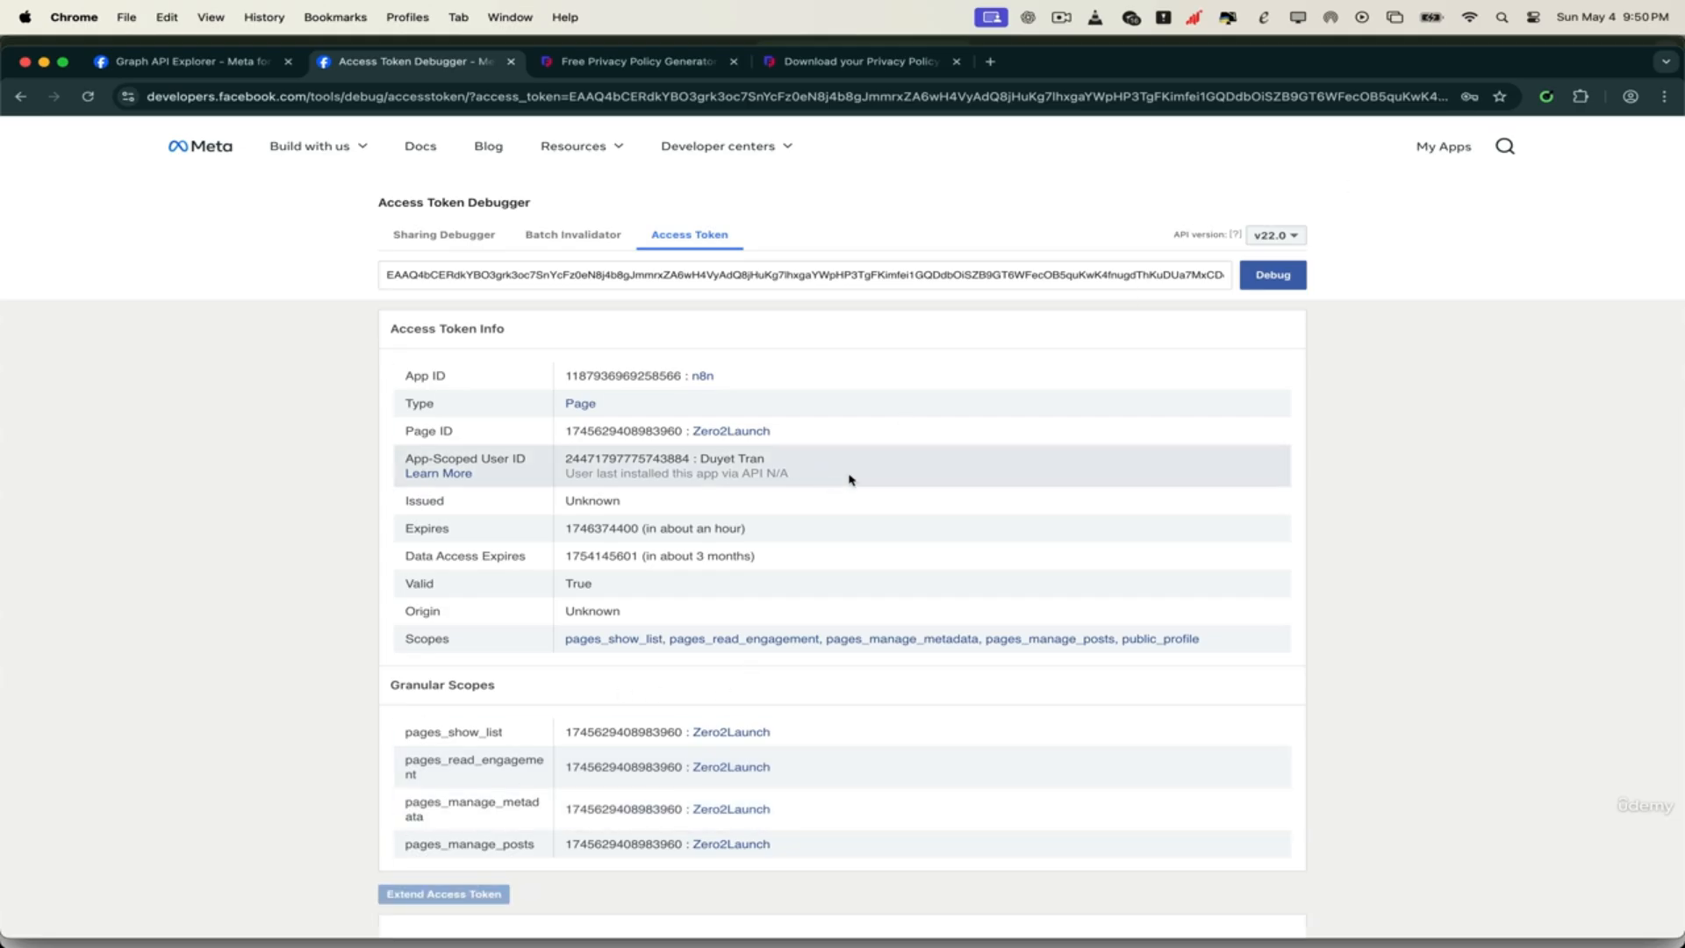
pyautogui.scroll(-6, 880, 477)
pyautogui.doubleClick(518, 428)
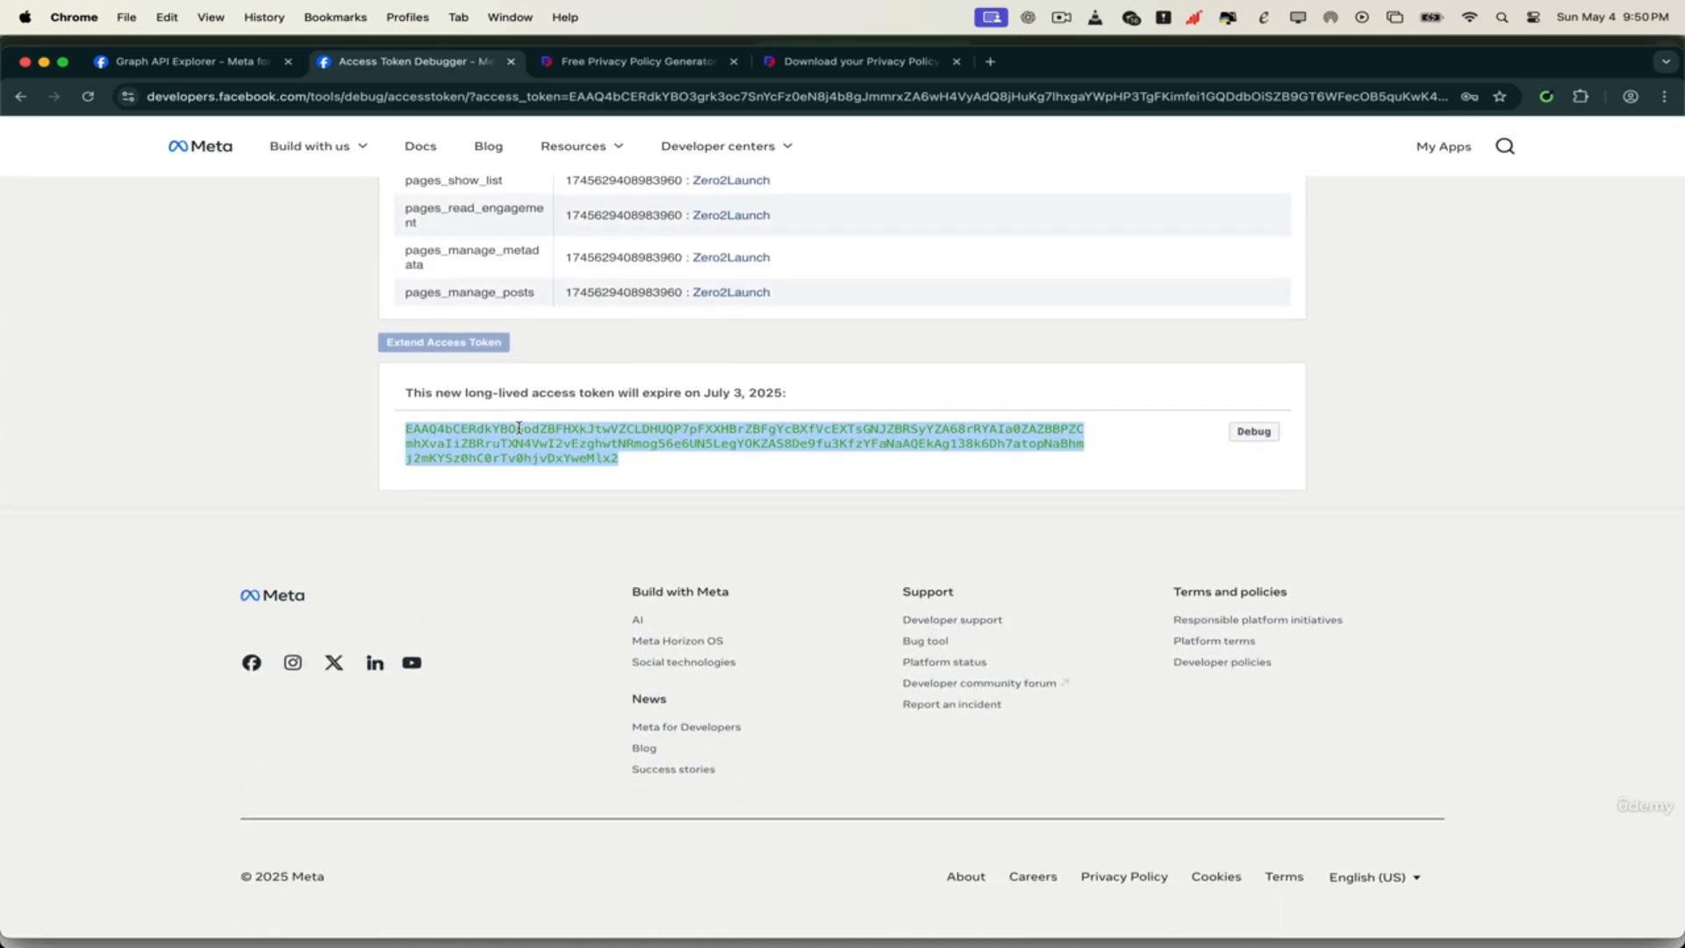
pyautogui.scroll(6, 595, 508)
pyautogui.doubleClick(714, 275)
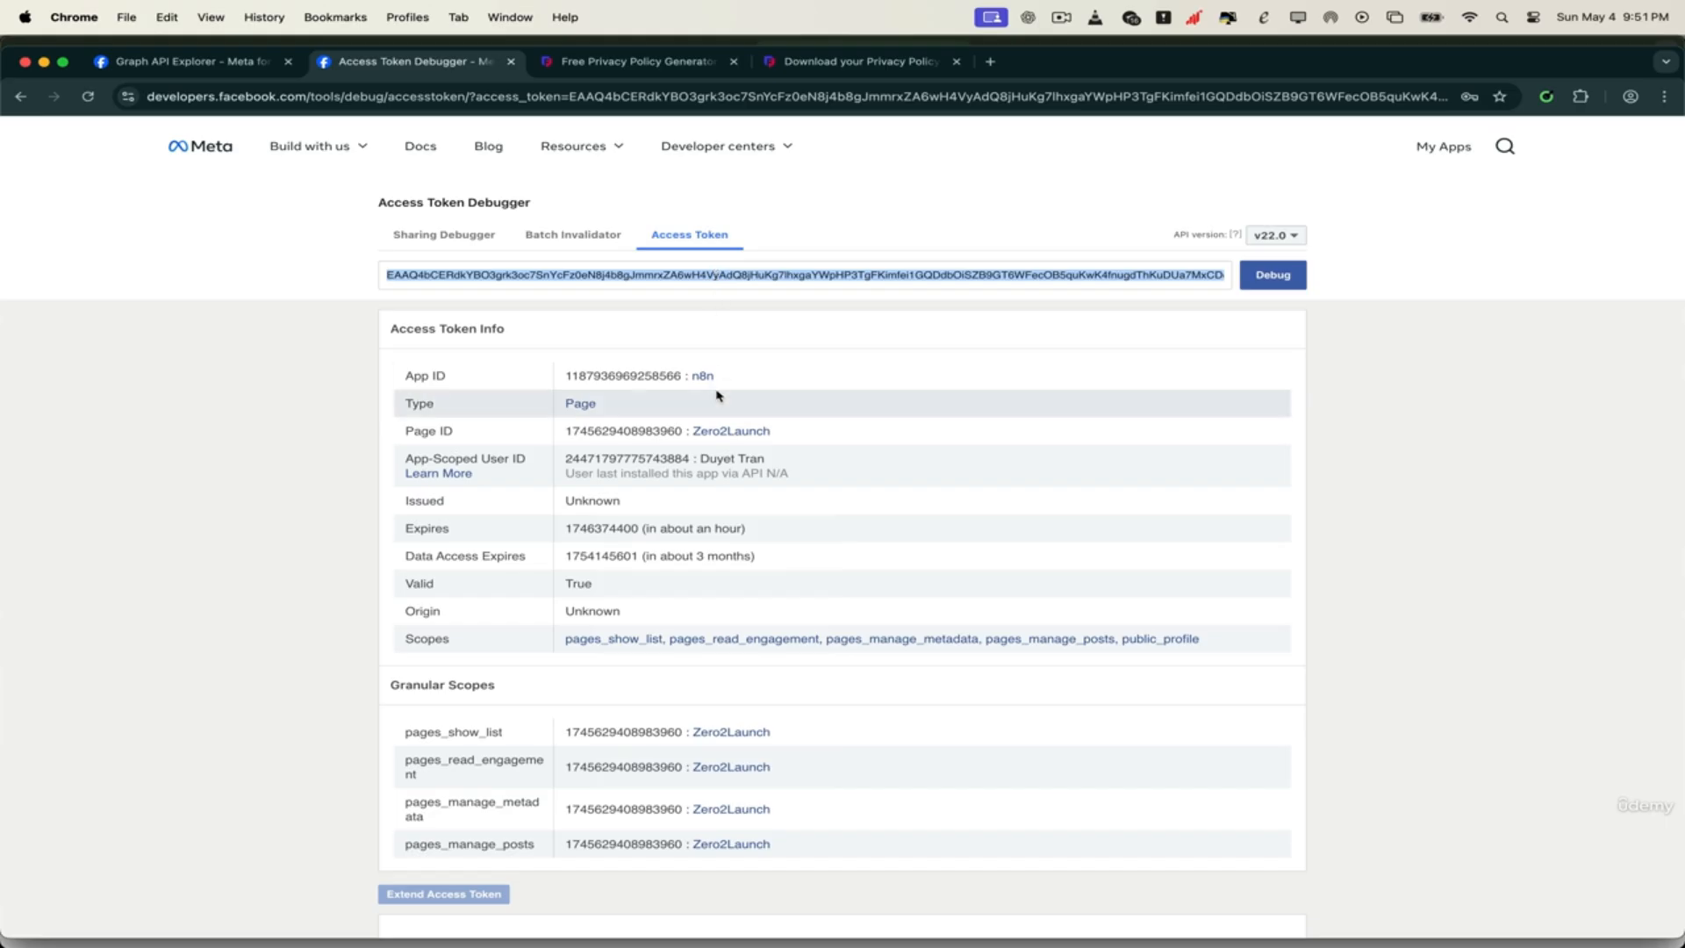
pyautogui.press('super+v')
pyautogui.click(1272, 275)
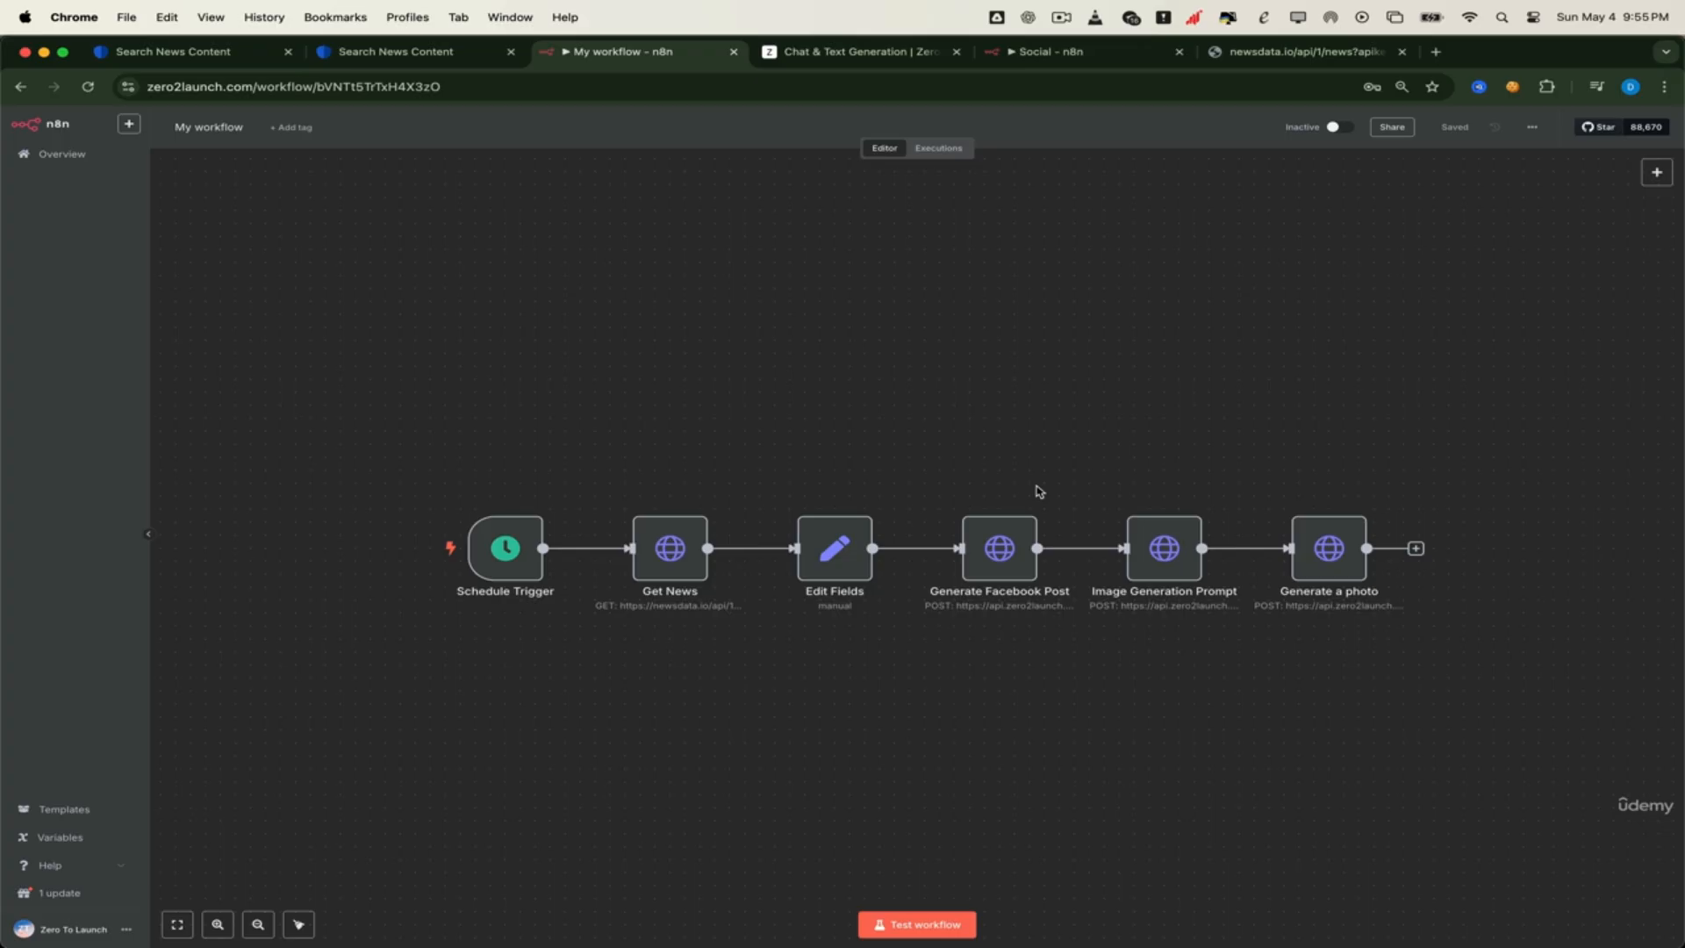
# Add a Facebook Graph API node after Generate a photo, searching 'fa'
pyautogui.click(1416, 548)
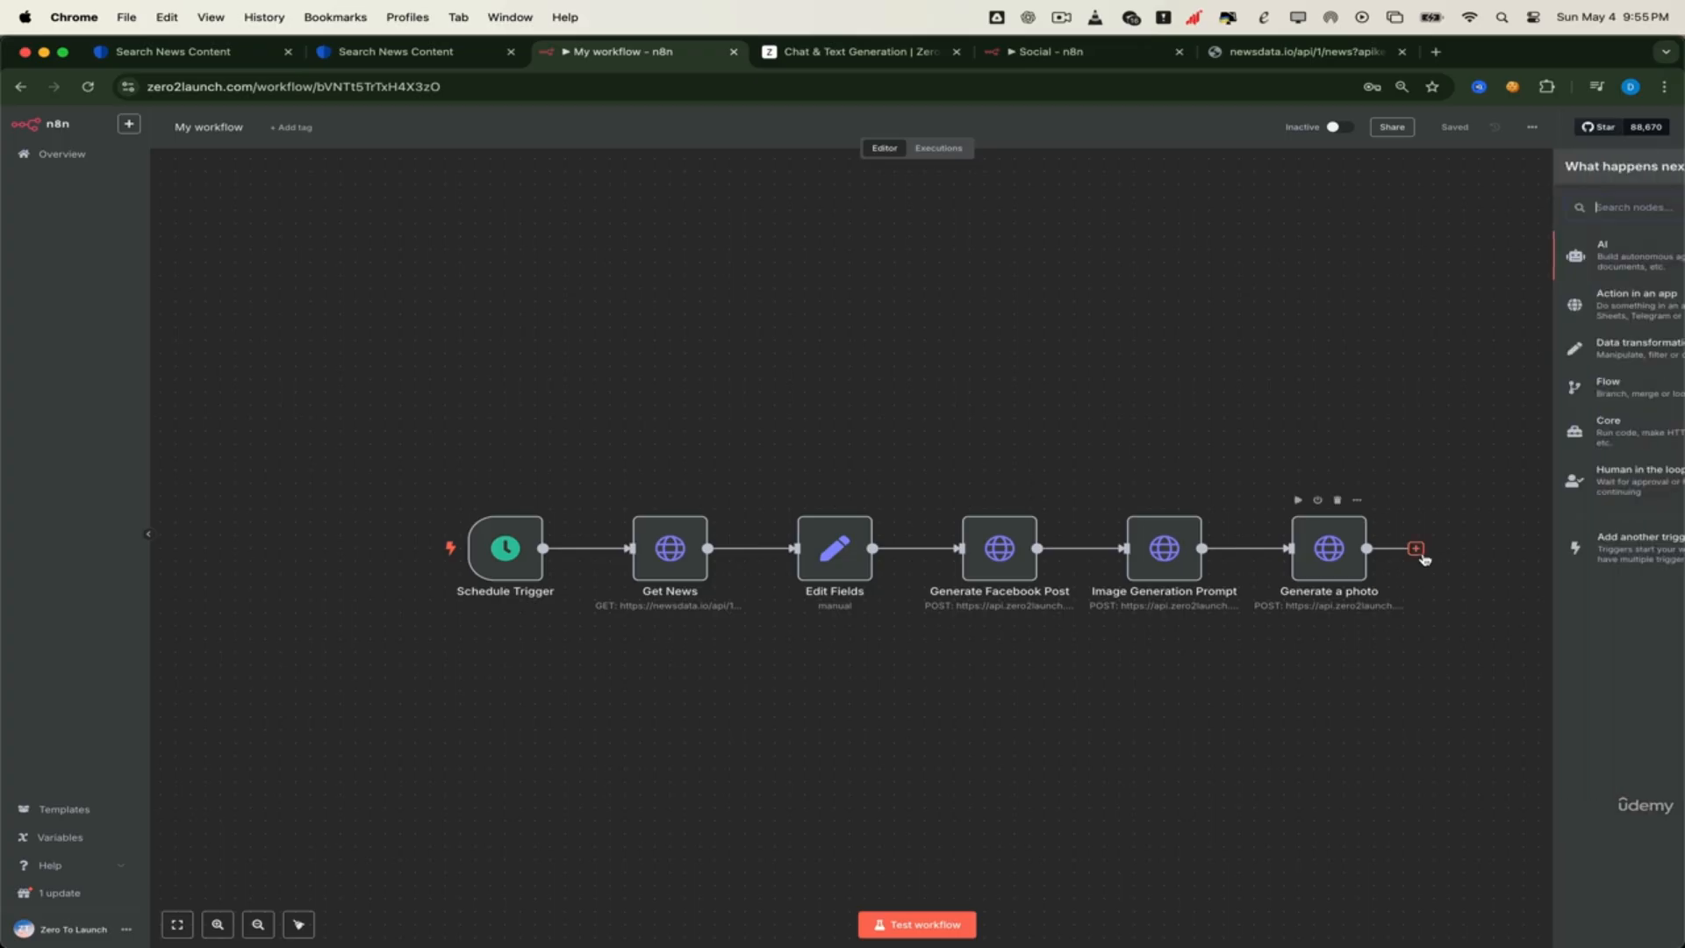
pyautogui.write('fa')
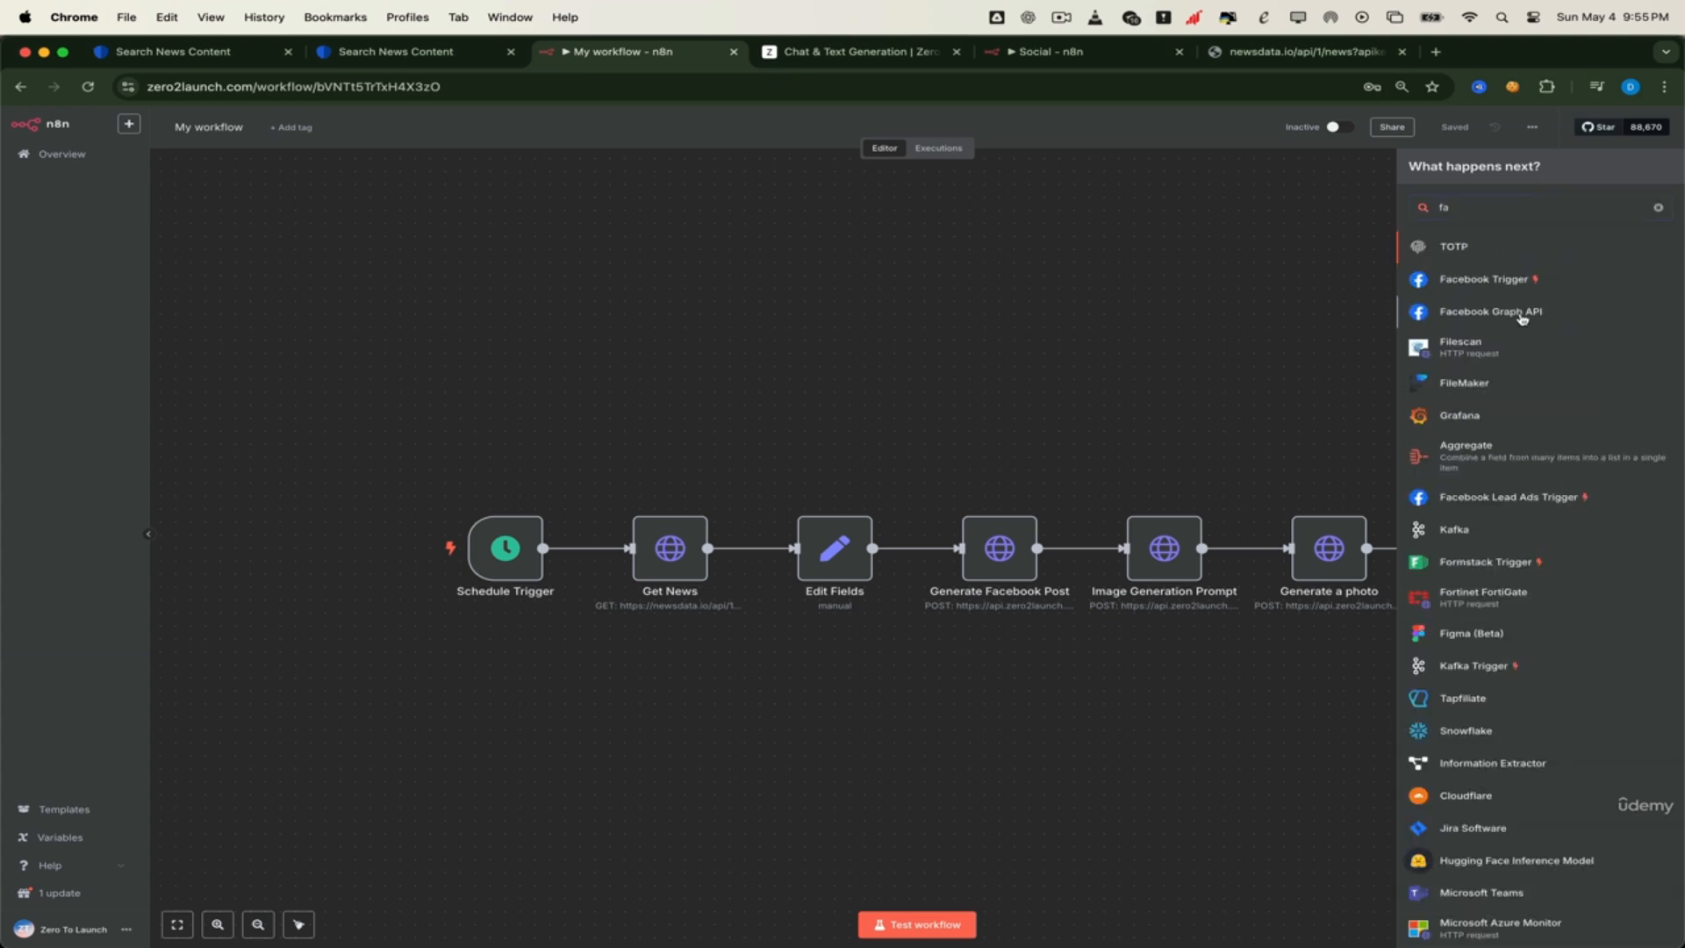
pyautogui.click(1522, 318)
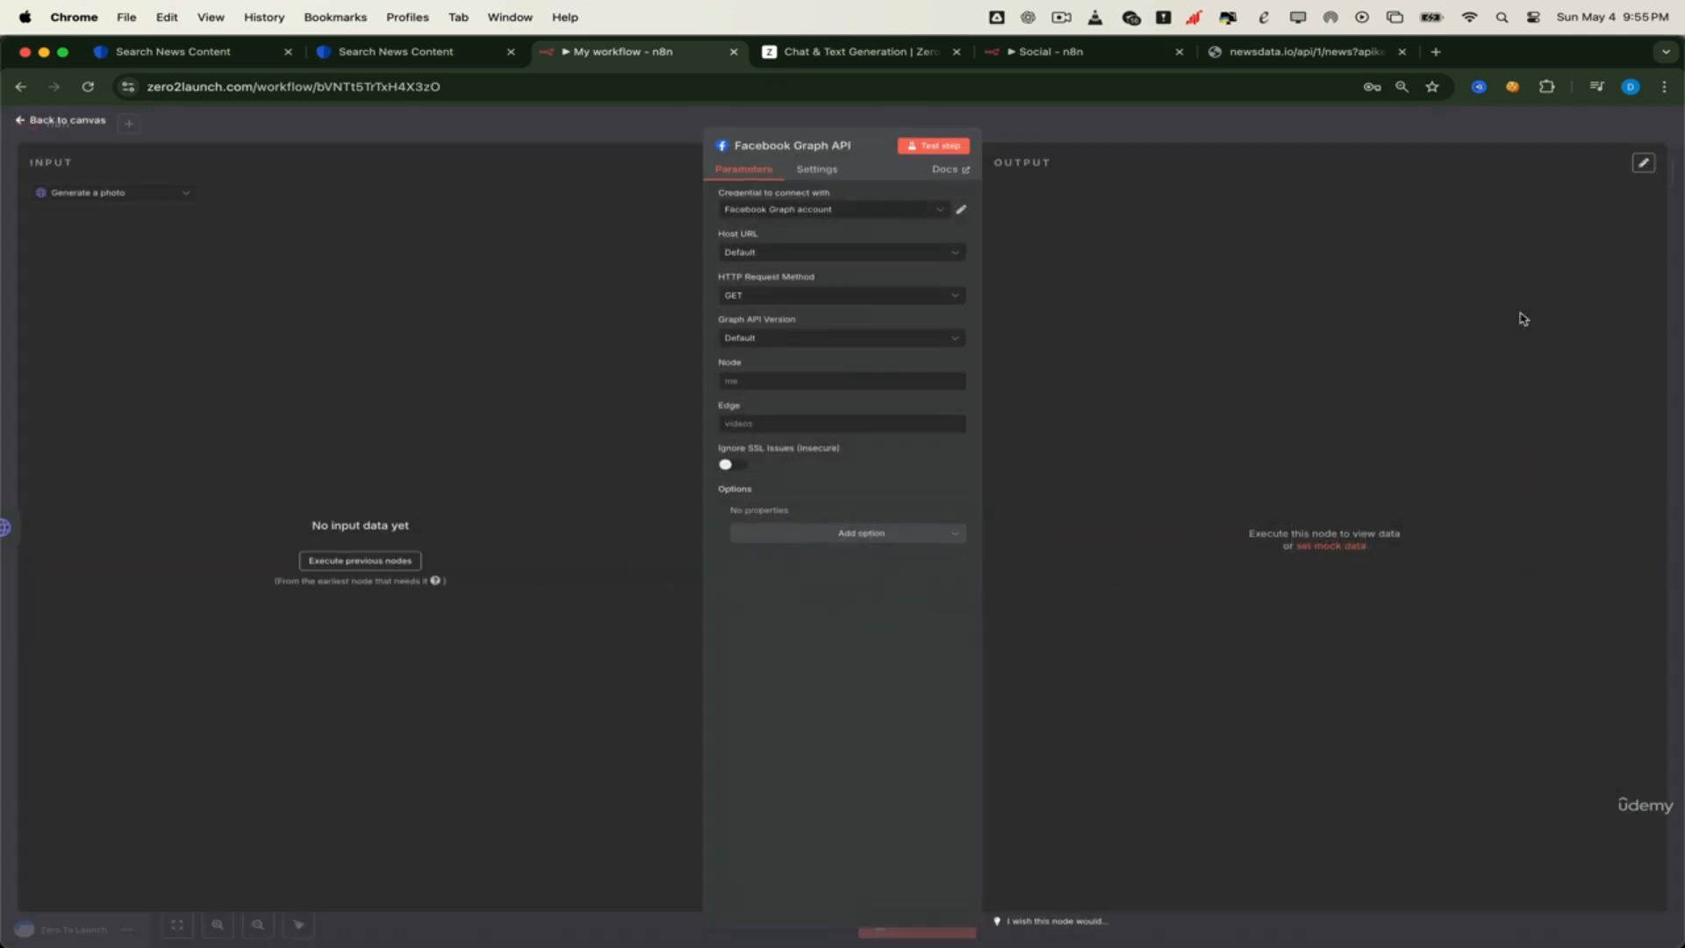
# Create a Facebook Graph credential with the pasted access token, named zero2launch, and save it
pyautogui.click(941, 213)
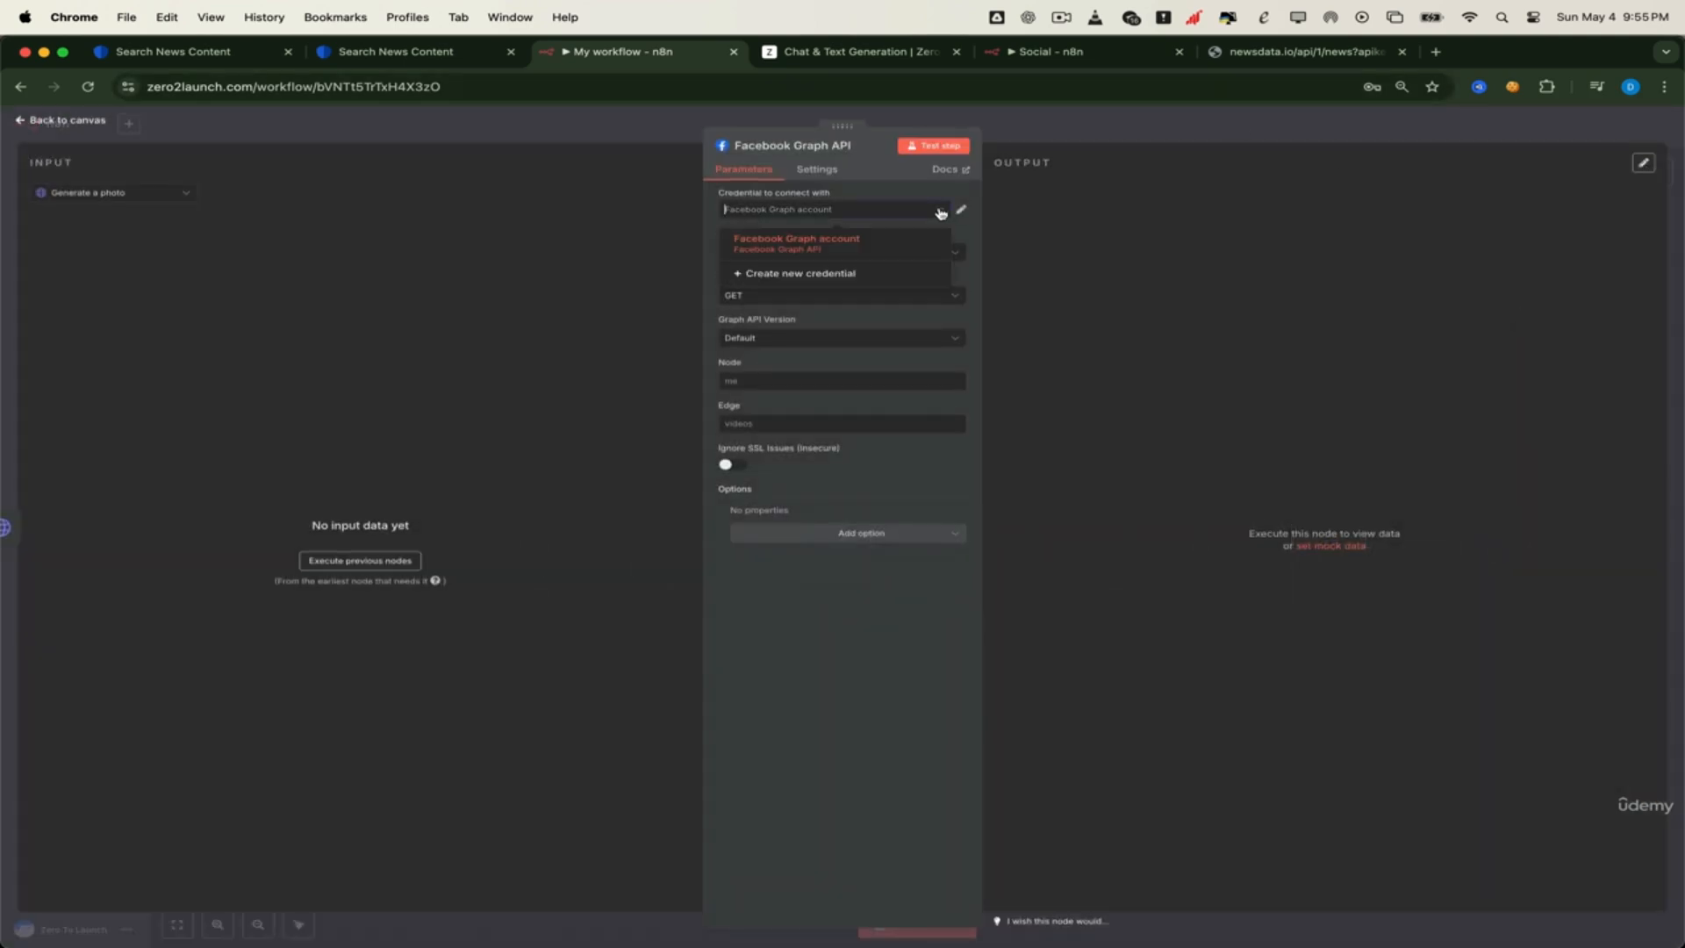
pyautogui.click(865, 274)
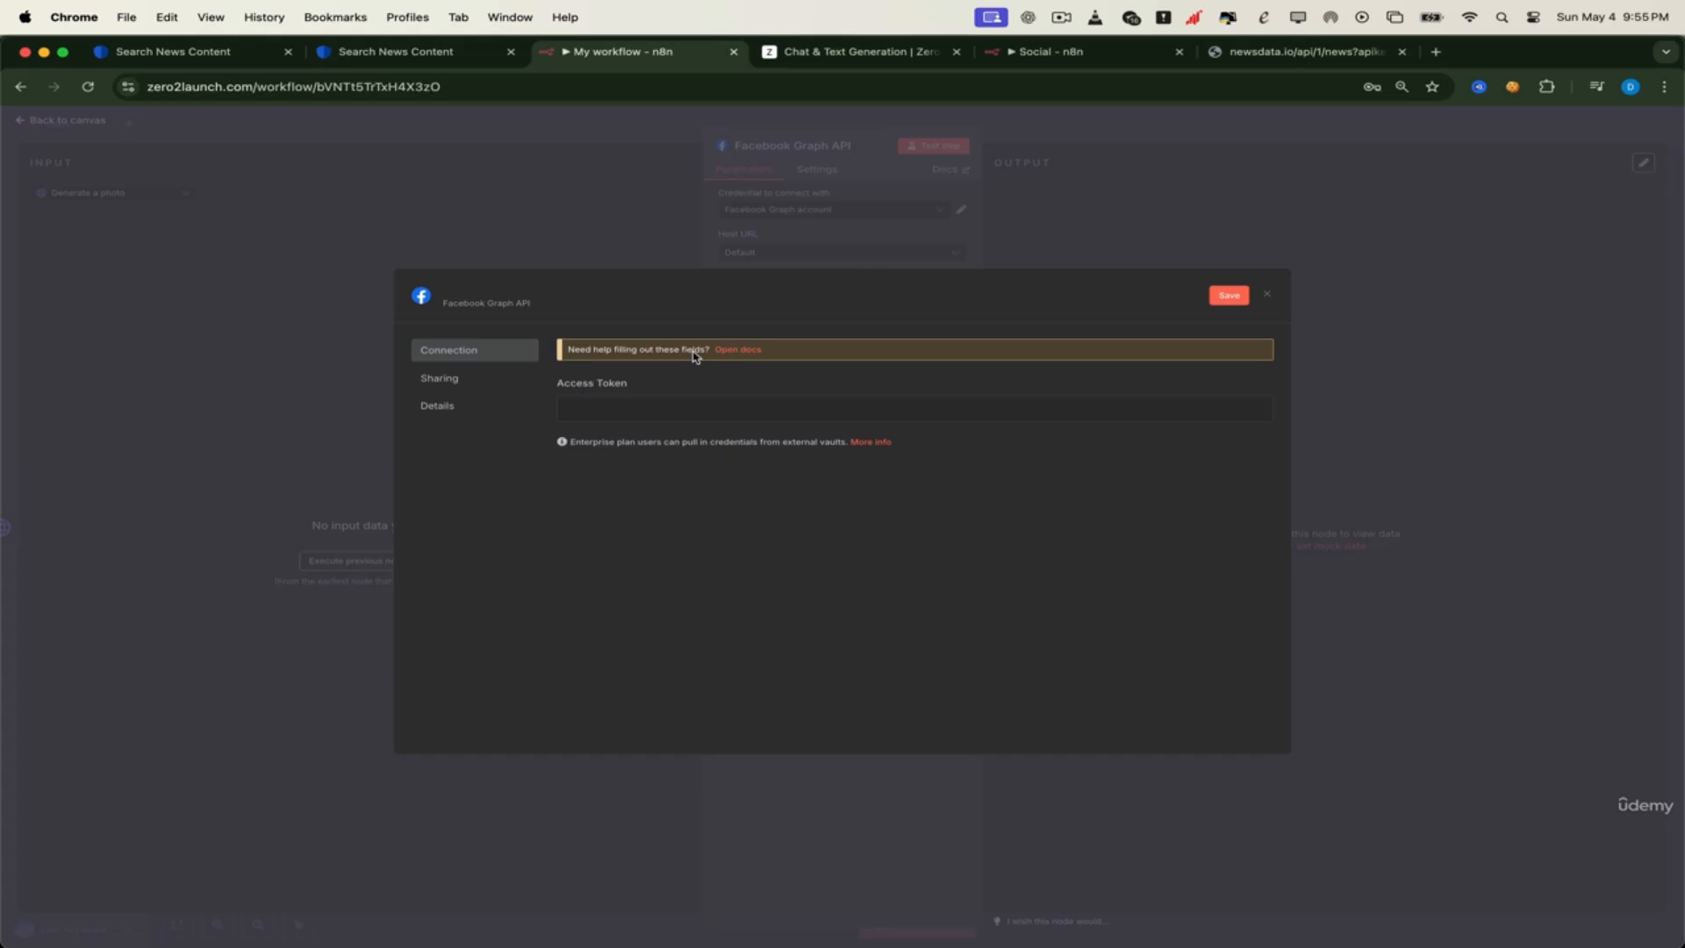
pyautogui.click(676, 407)
pyautogui.press('super+v')
pyautogui.click(1232, 294)
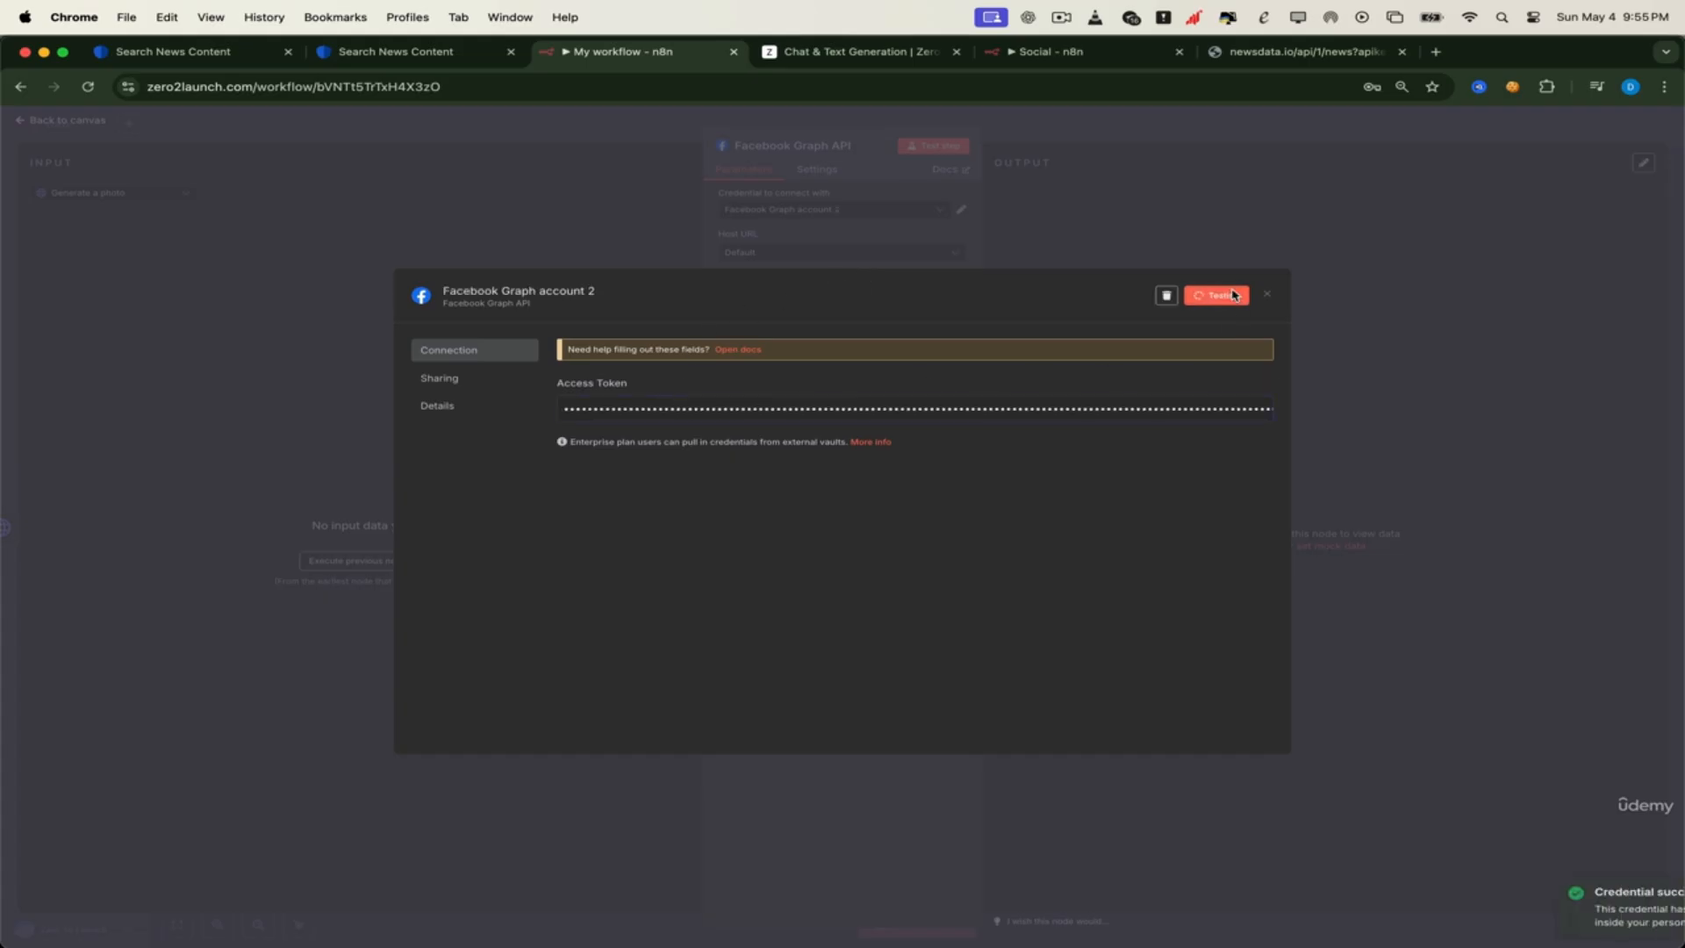
pyautogui.click(584, 292)
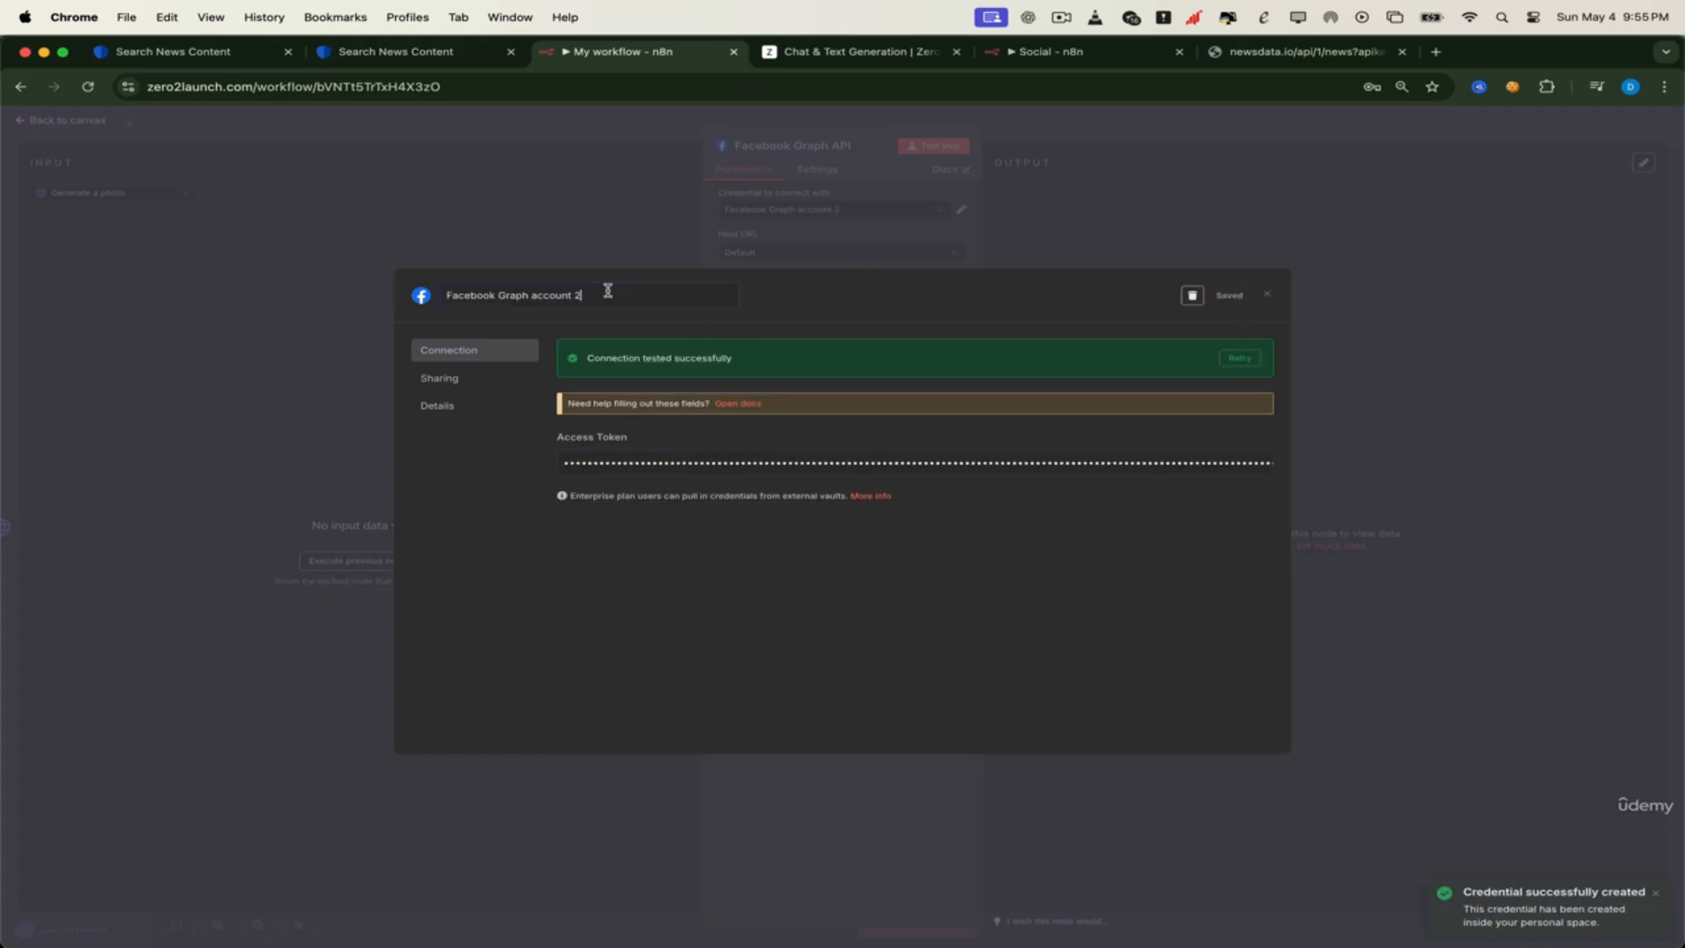
pyautogui.press('super+a')
pyautogui.write('zero2launch')
pyautogui.click(1227, 296)
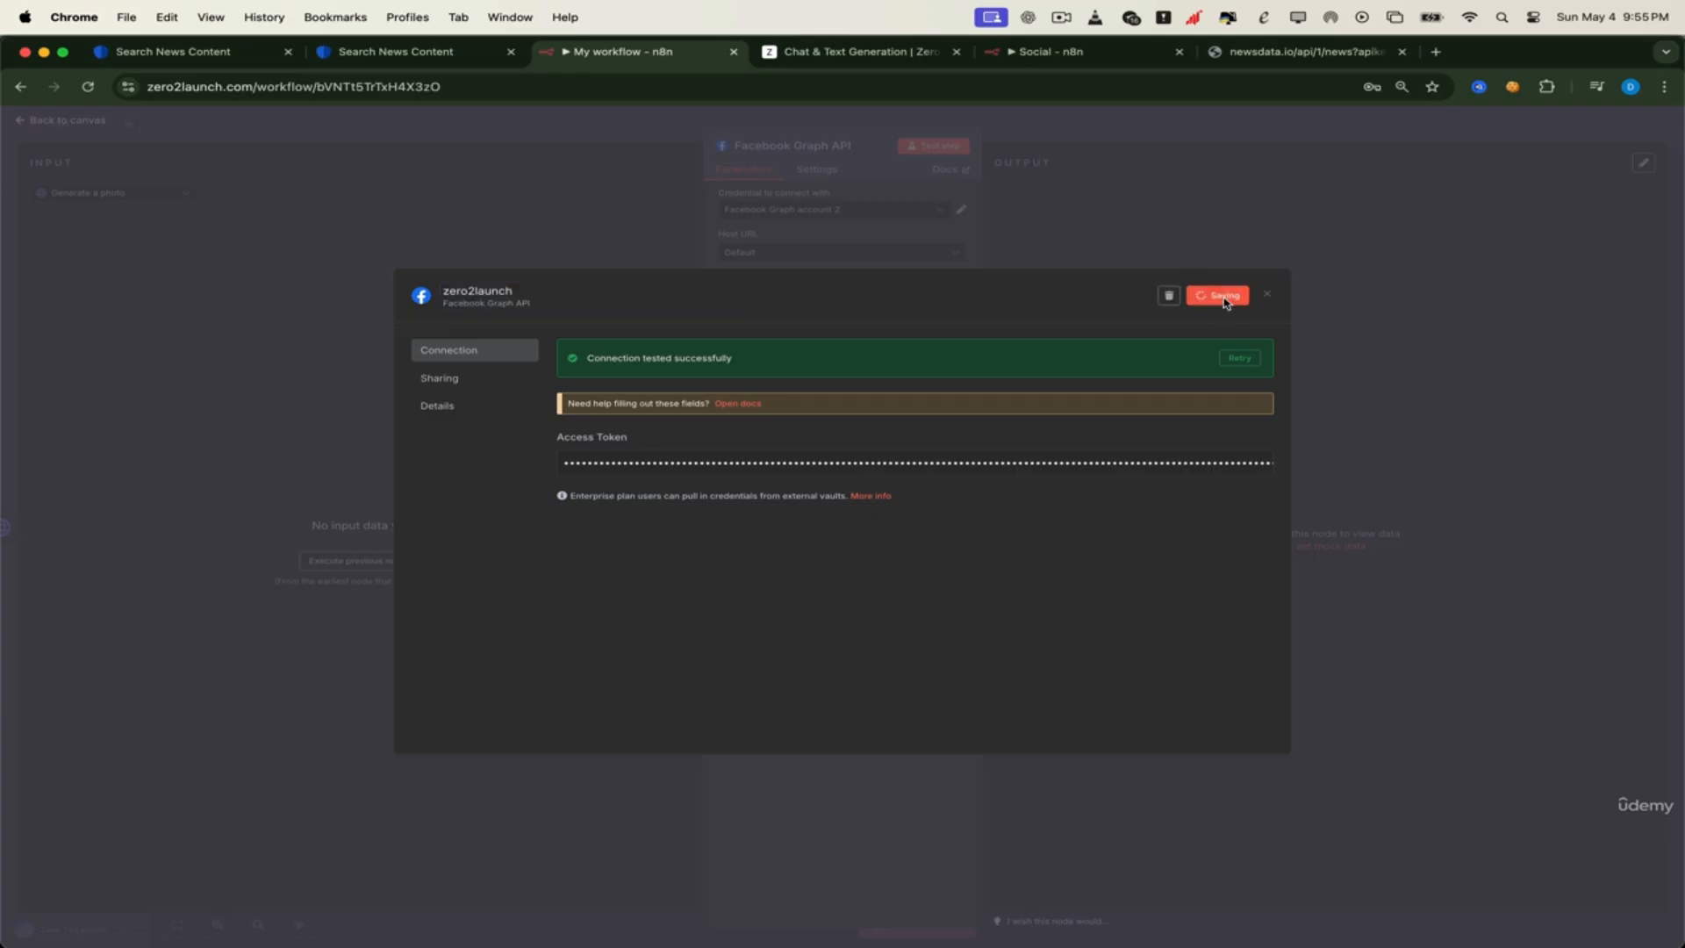
pyautogui.click(1268, 295)
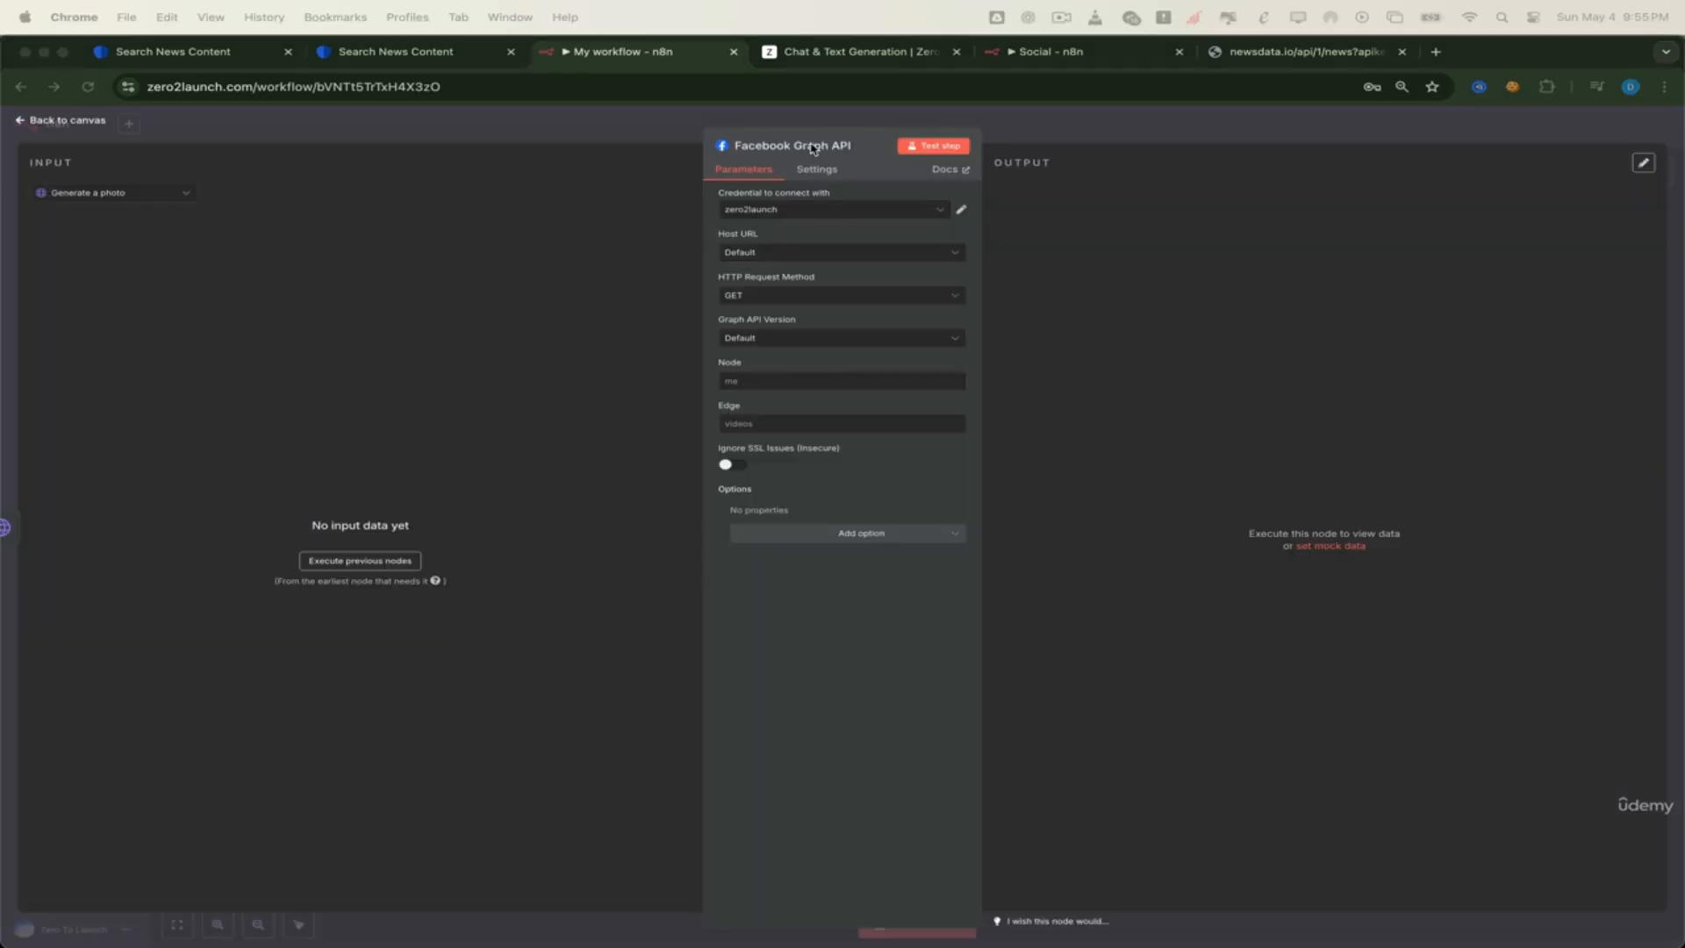
# Rename the Facebook node to 'Post Article post on FB'
pyautogui.click(835, 146)
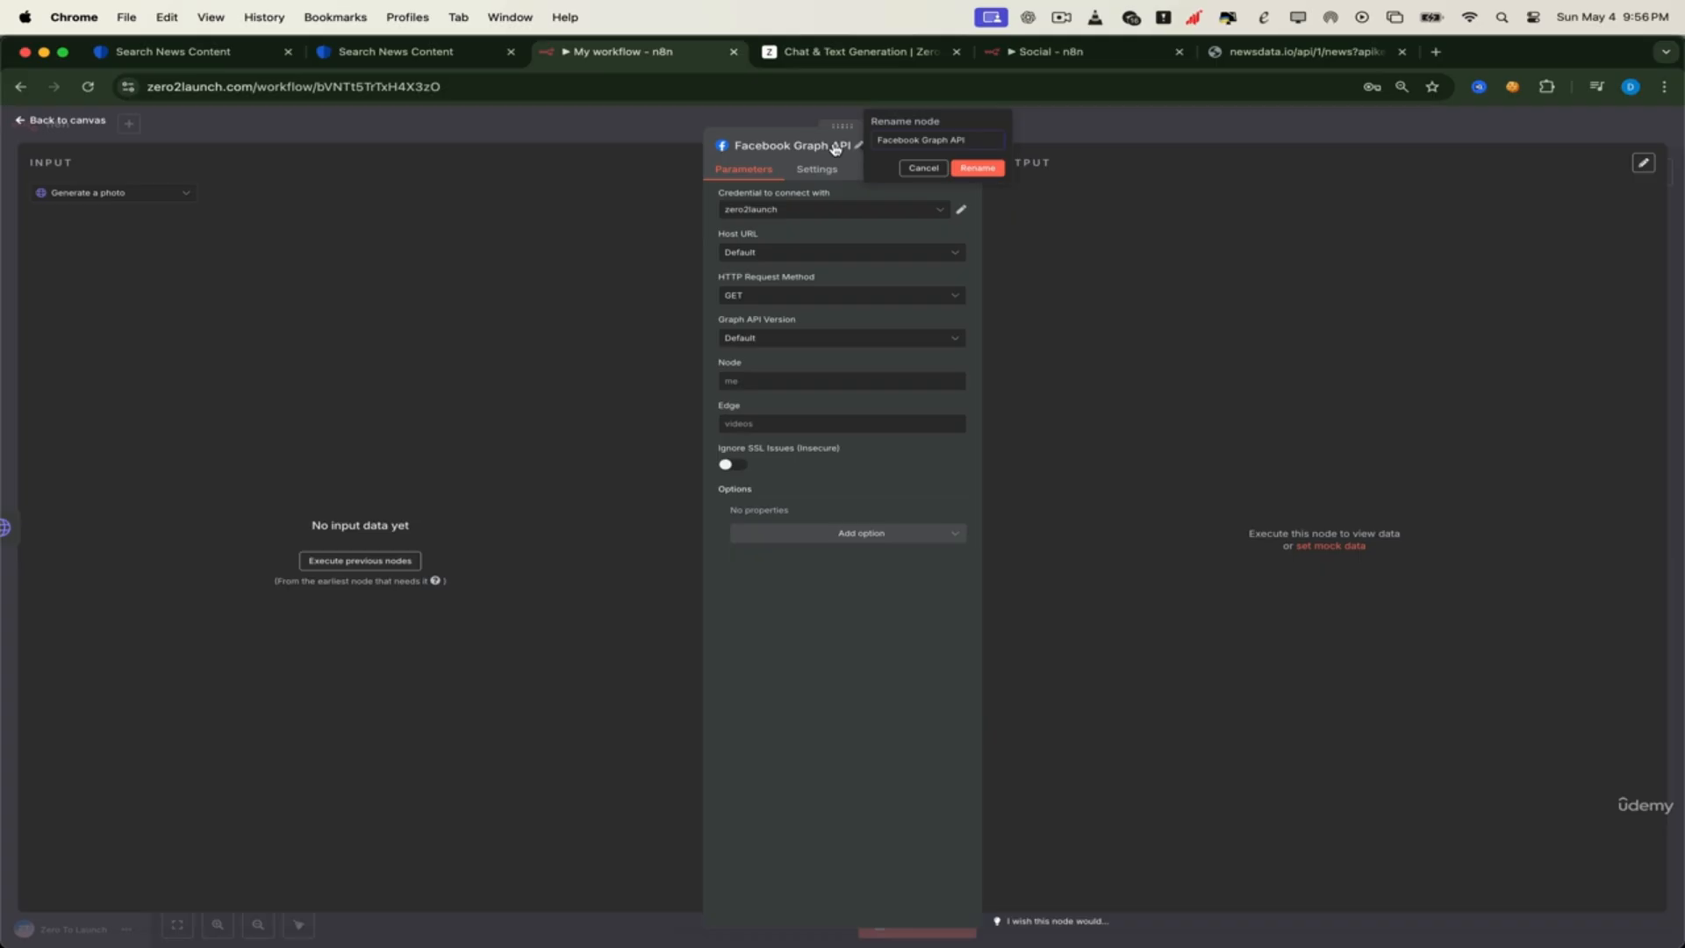
pyautogui.press('super+a')
pyautogui.write('Post Article post on FB')
pyautogui.click(978, 167)
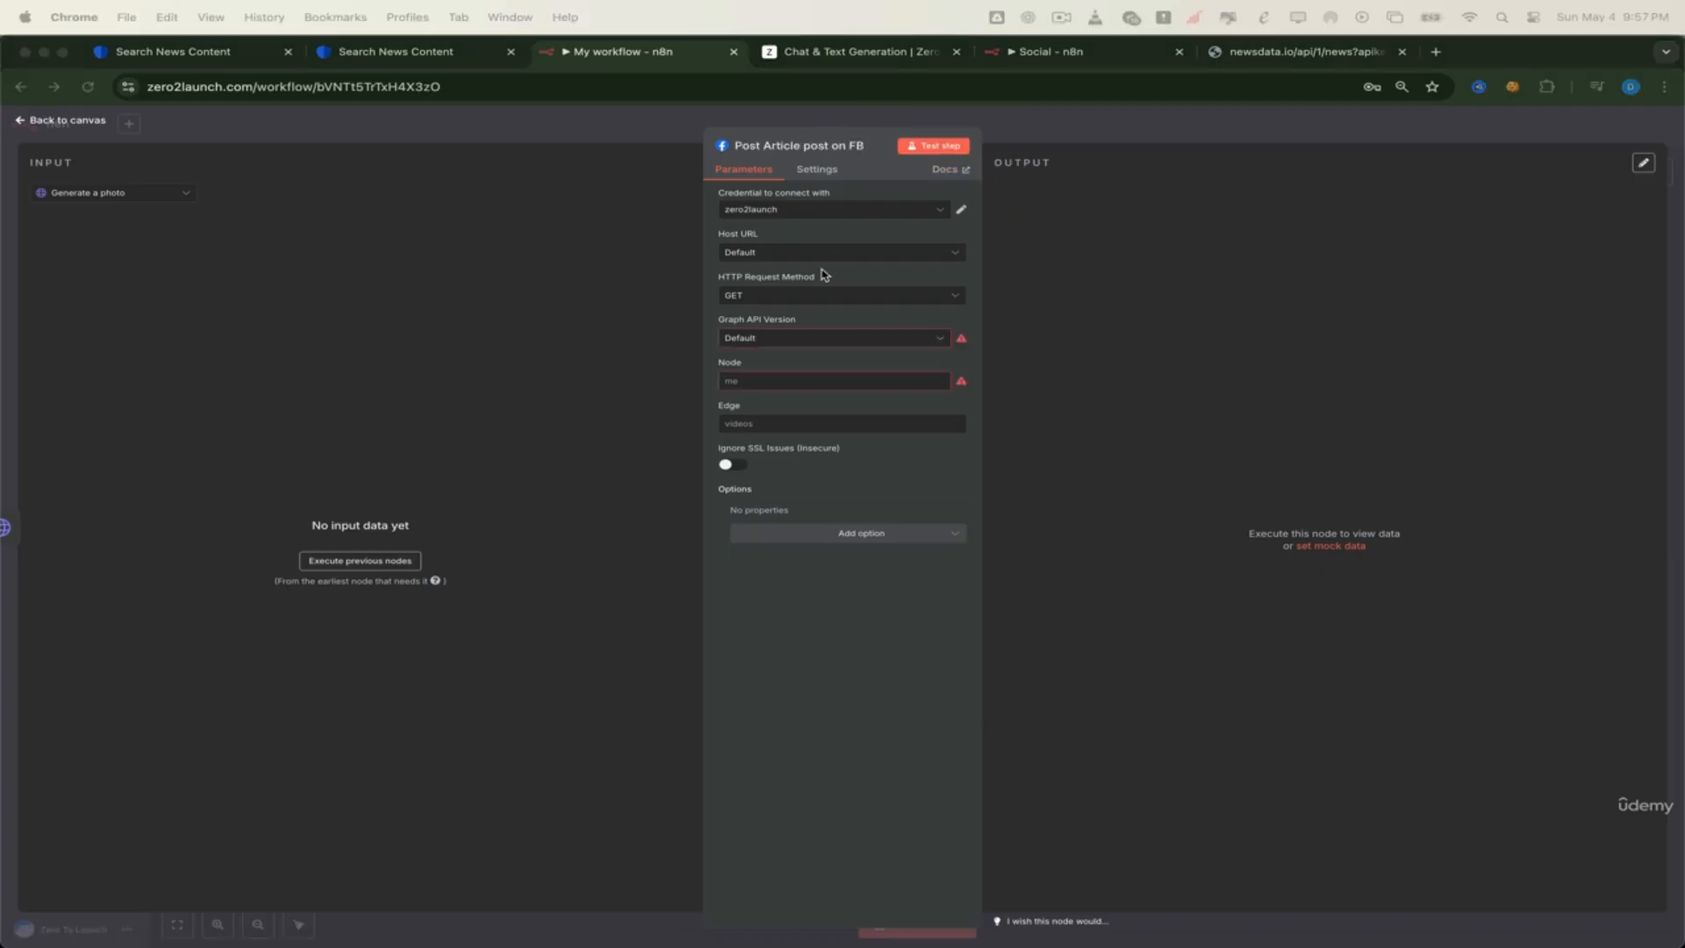
# Set the request to POST on v22.0, node me, edge photos, with Send Binary File enabled
pyautogui.click(779, 297)
pyautogui.click(756, 351)
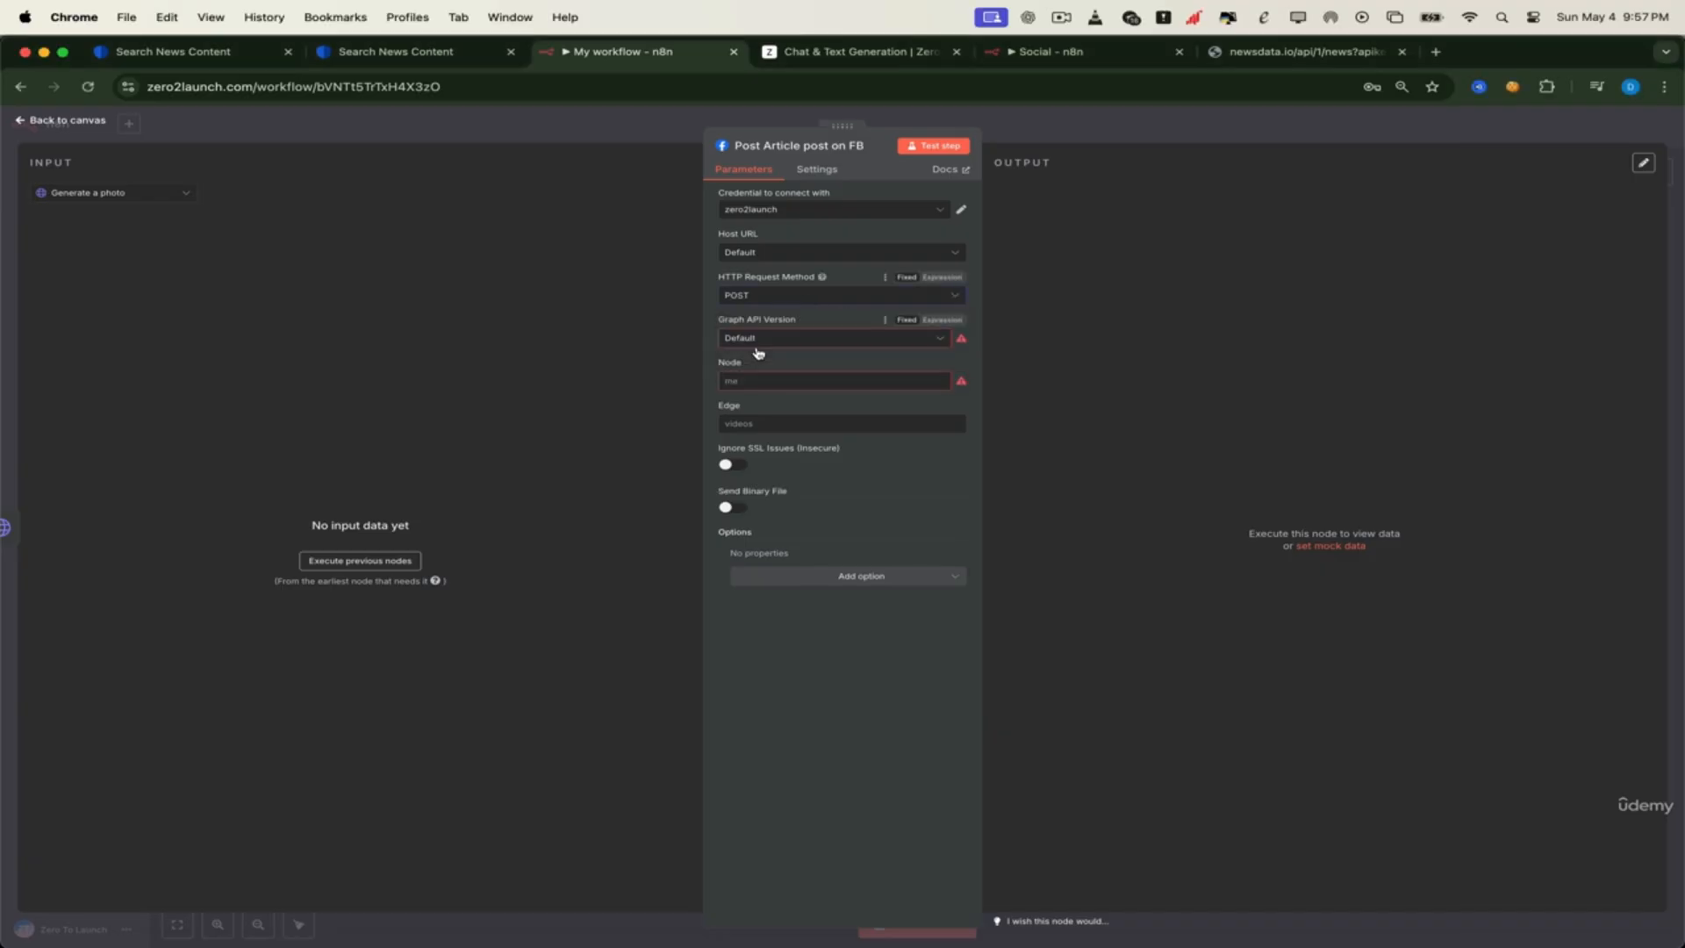
pyautogui.click(836, 347)
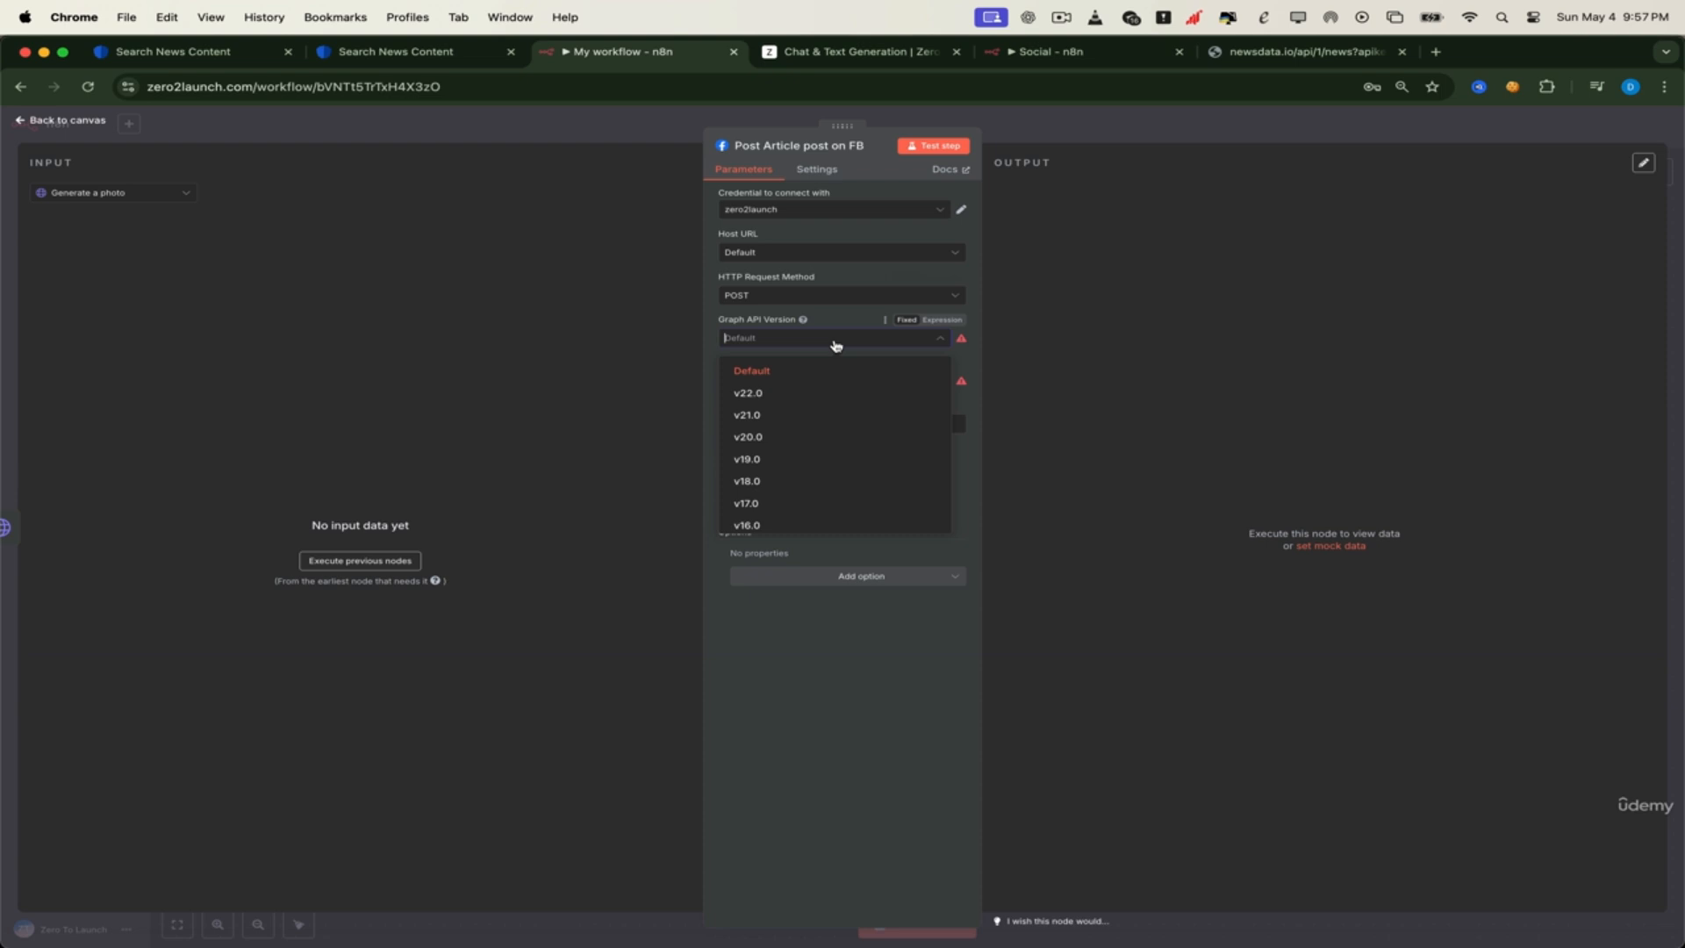
pyautogui.click(766, 393)
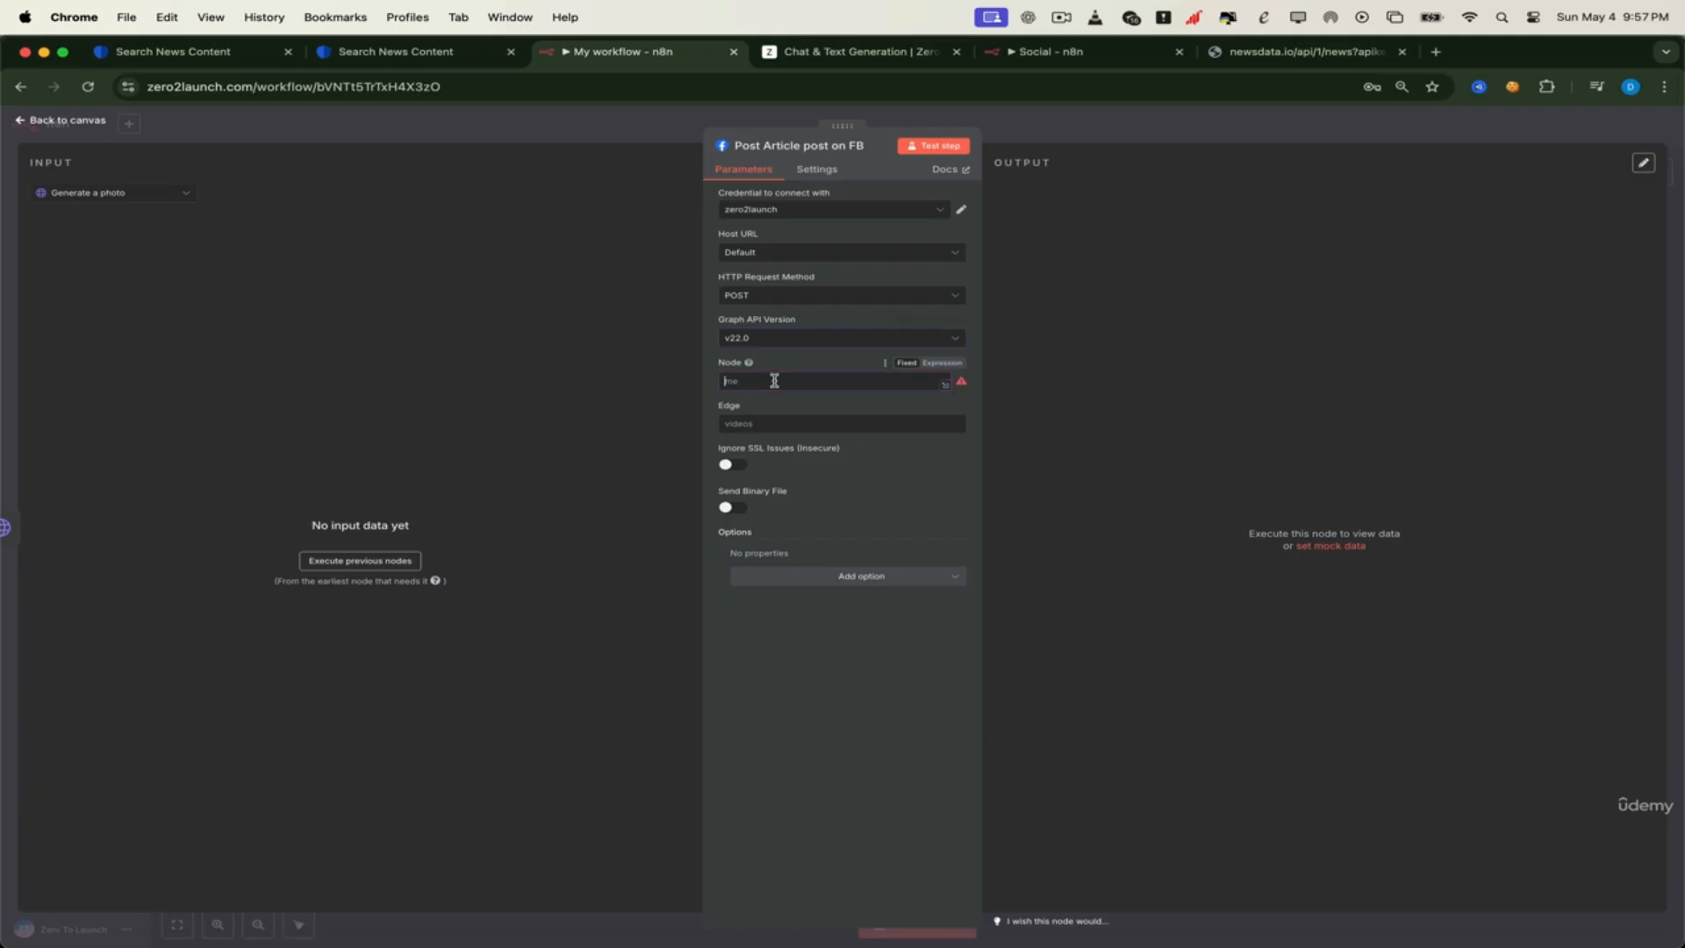
pyautogui.write('me')
pyautogui.click(753, 425)
pyautogui.write('photos')
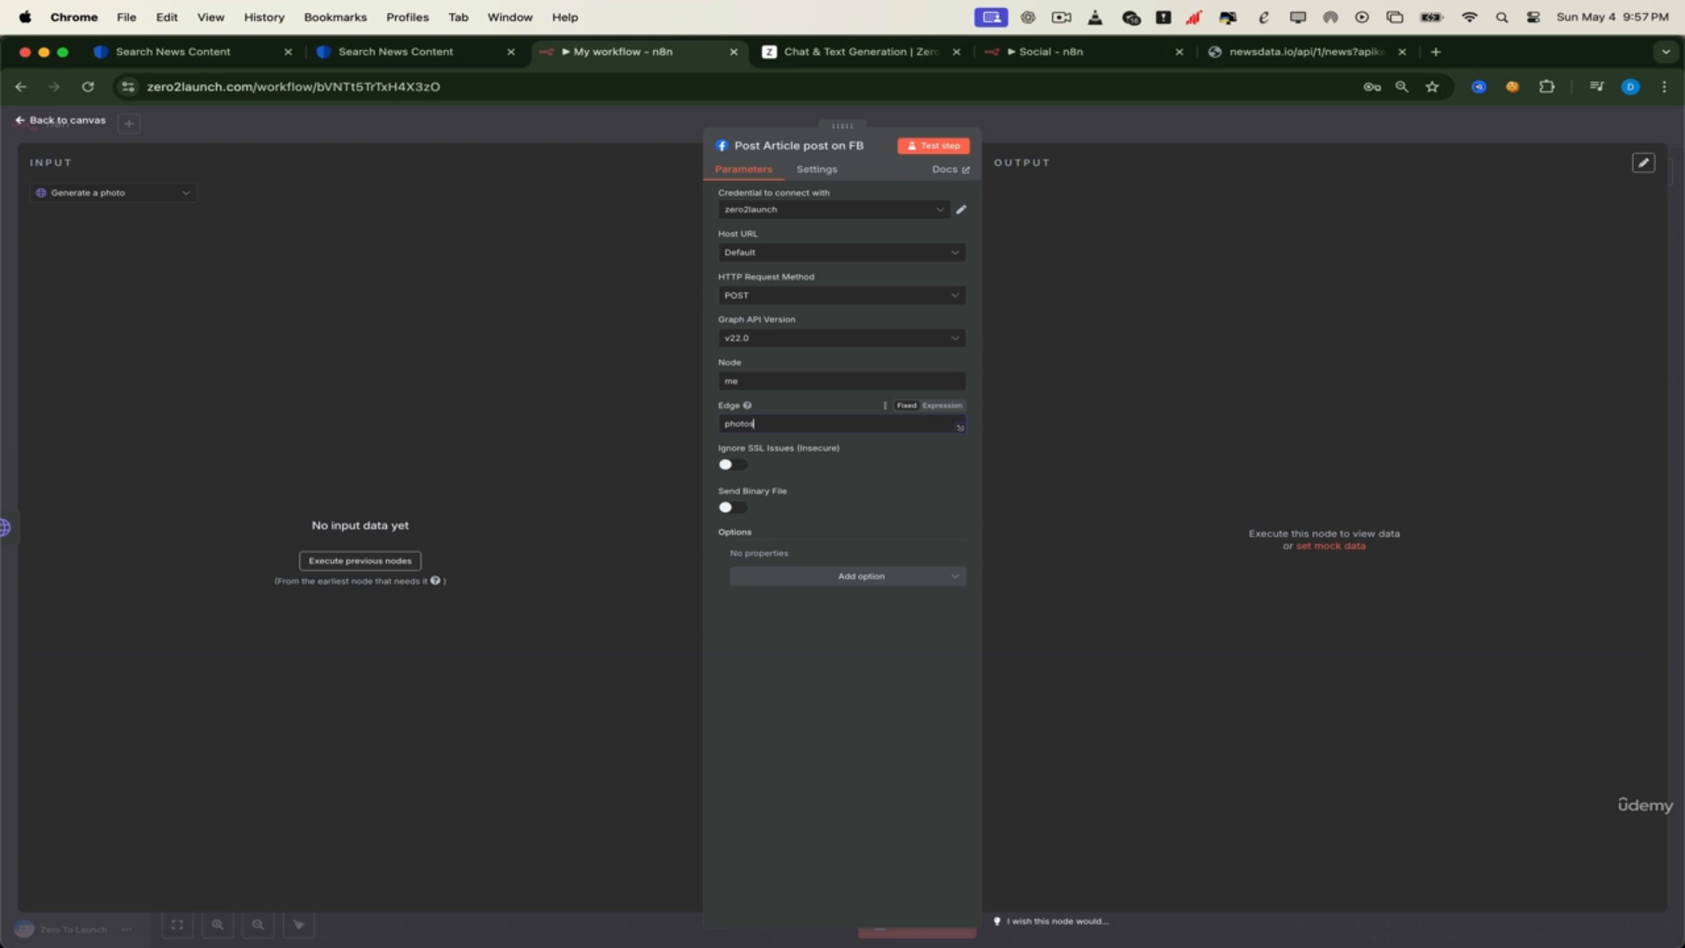
pyautogui.click(734, 507)
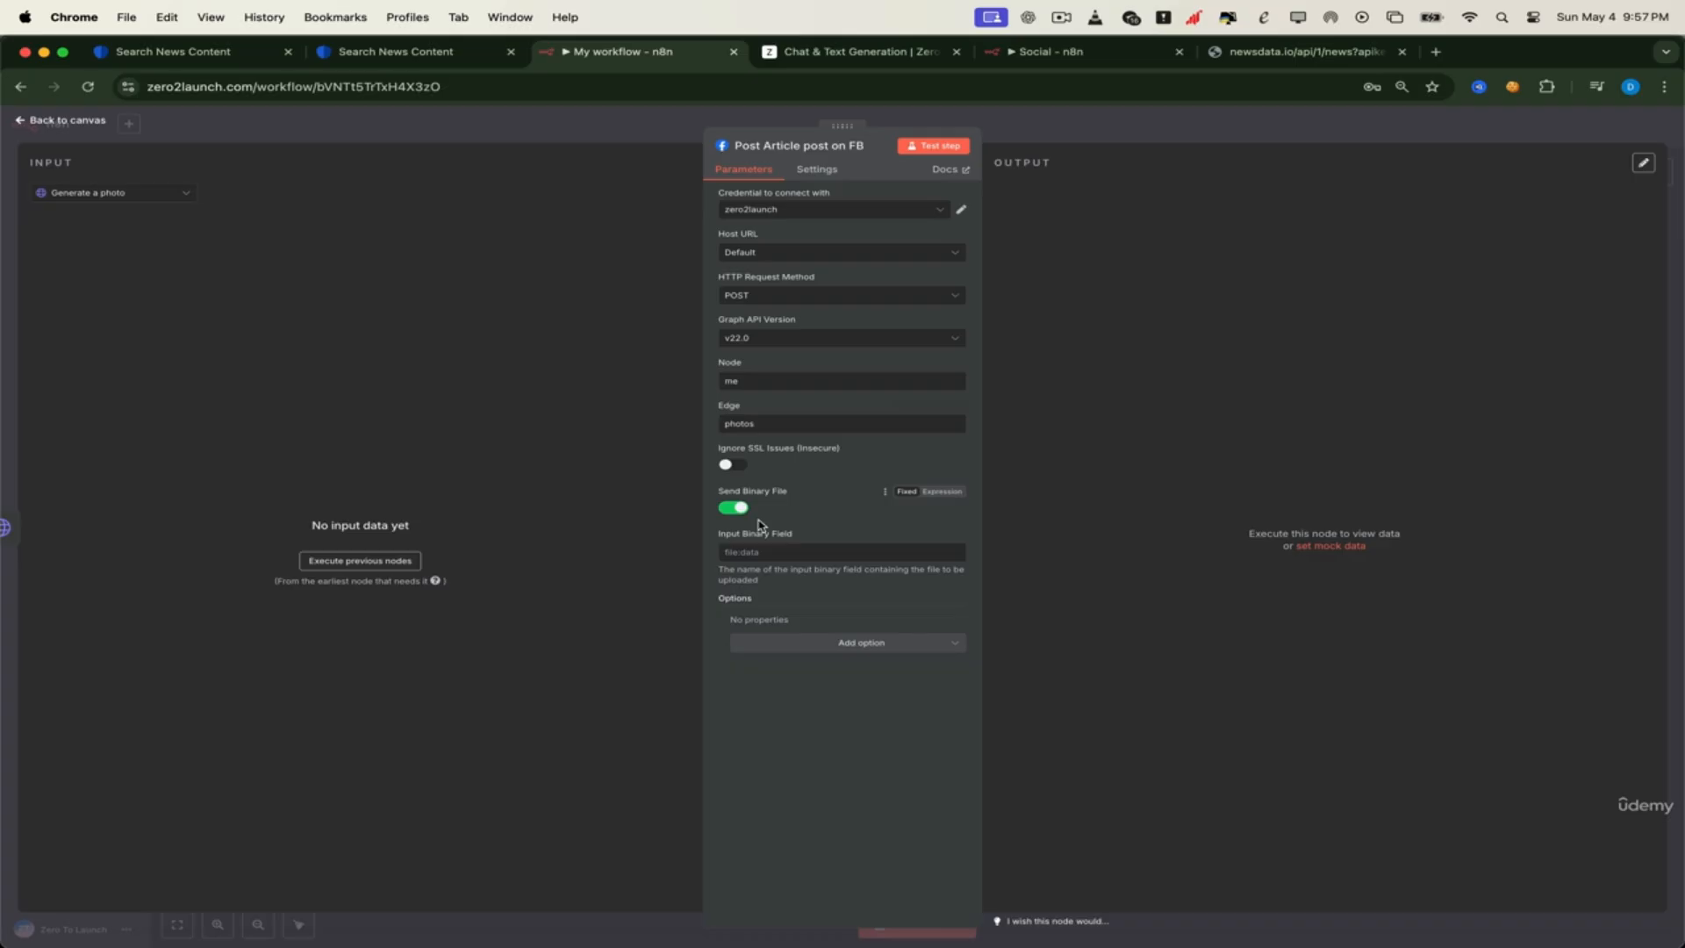
# Set the Input Binary Field to data and execute the previous nodes for input data
pyautogui.click(757, 551)
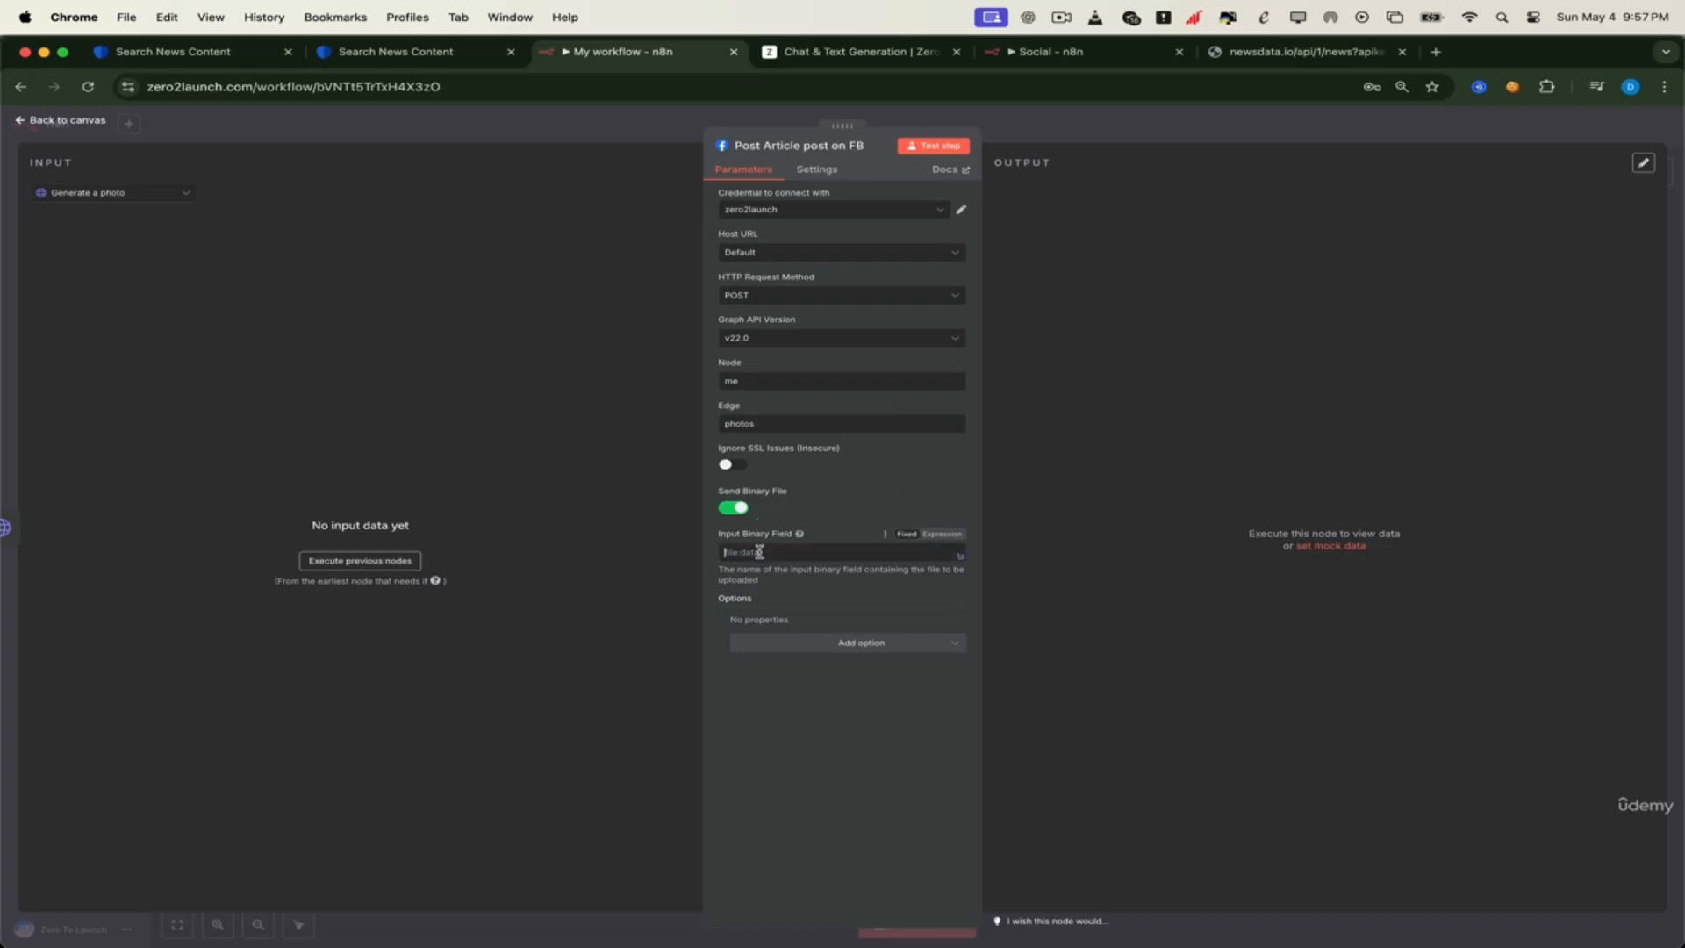
pyautogui.write('data')
pyautogui.click(389, 564)
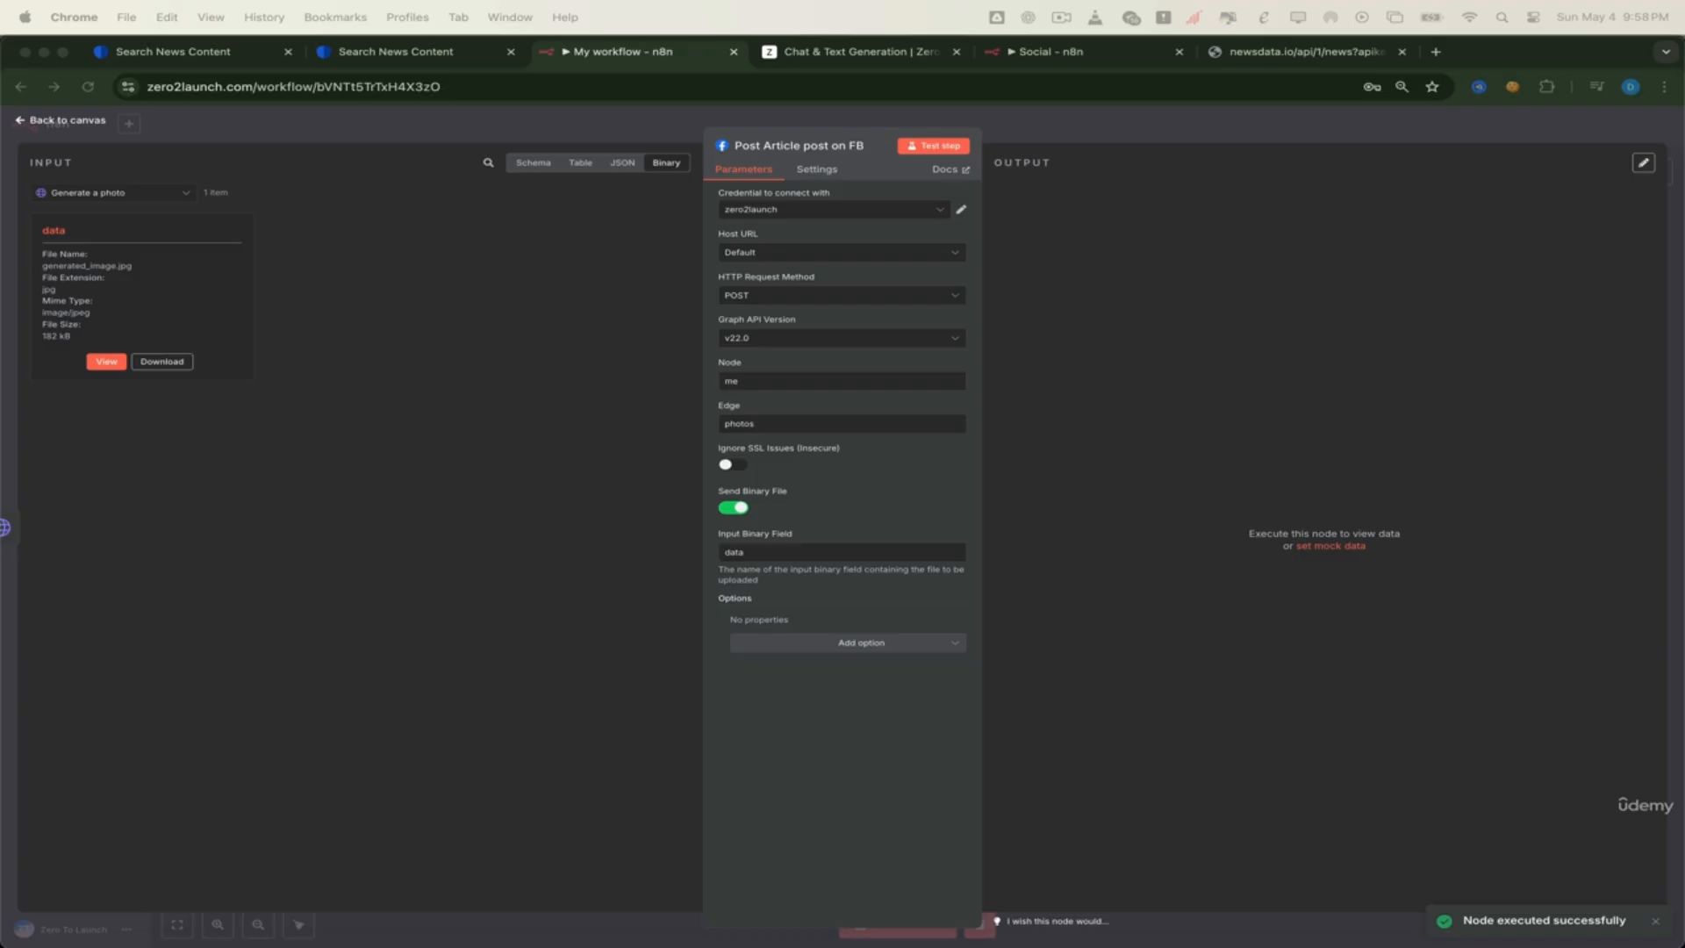
# Add a 'message' query parameter mapped to the Generate Facebook Post text
pyautogui.click(798, 650)
pyautogui.click(799, 674)
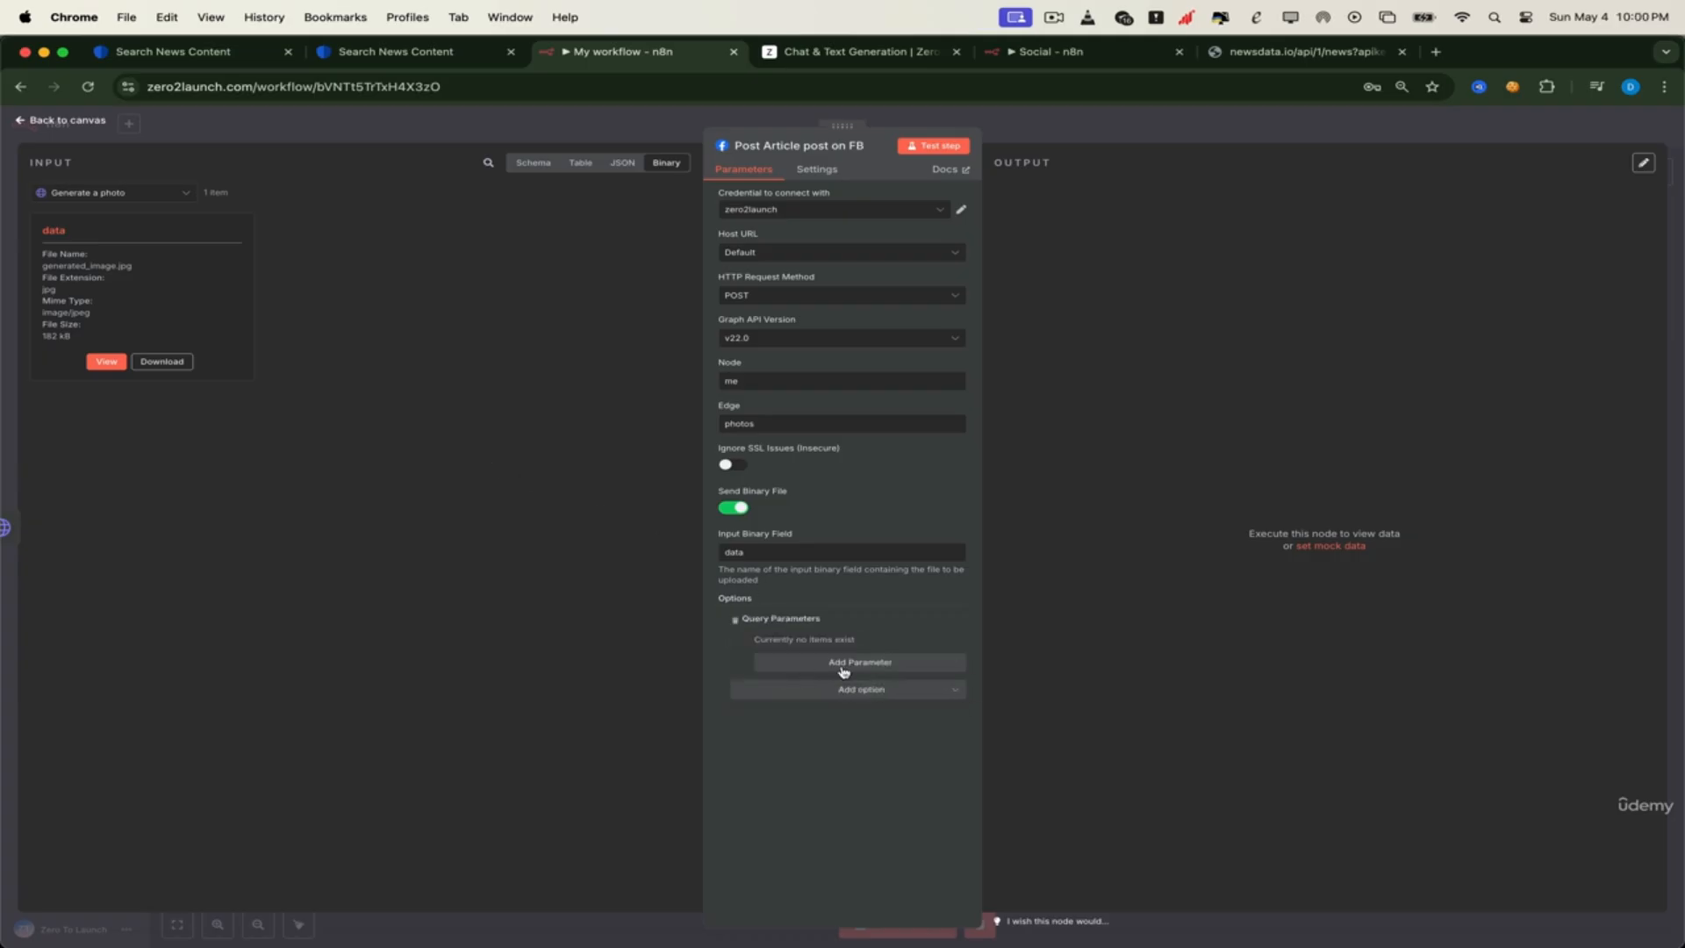
pyautogui.click(842, 671)
pyautogui.write('message')
pyautogui.click(812, 700)
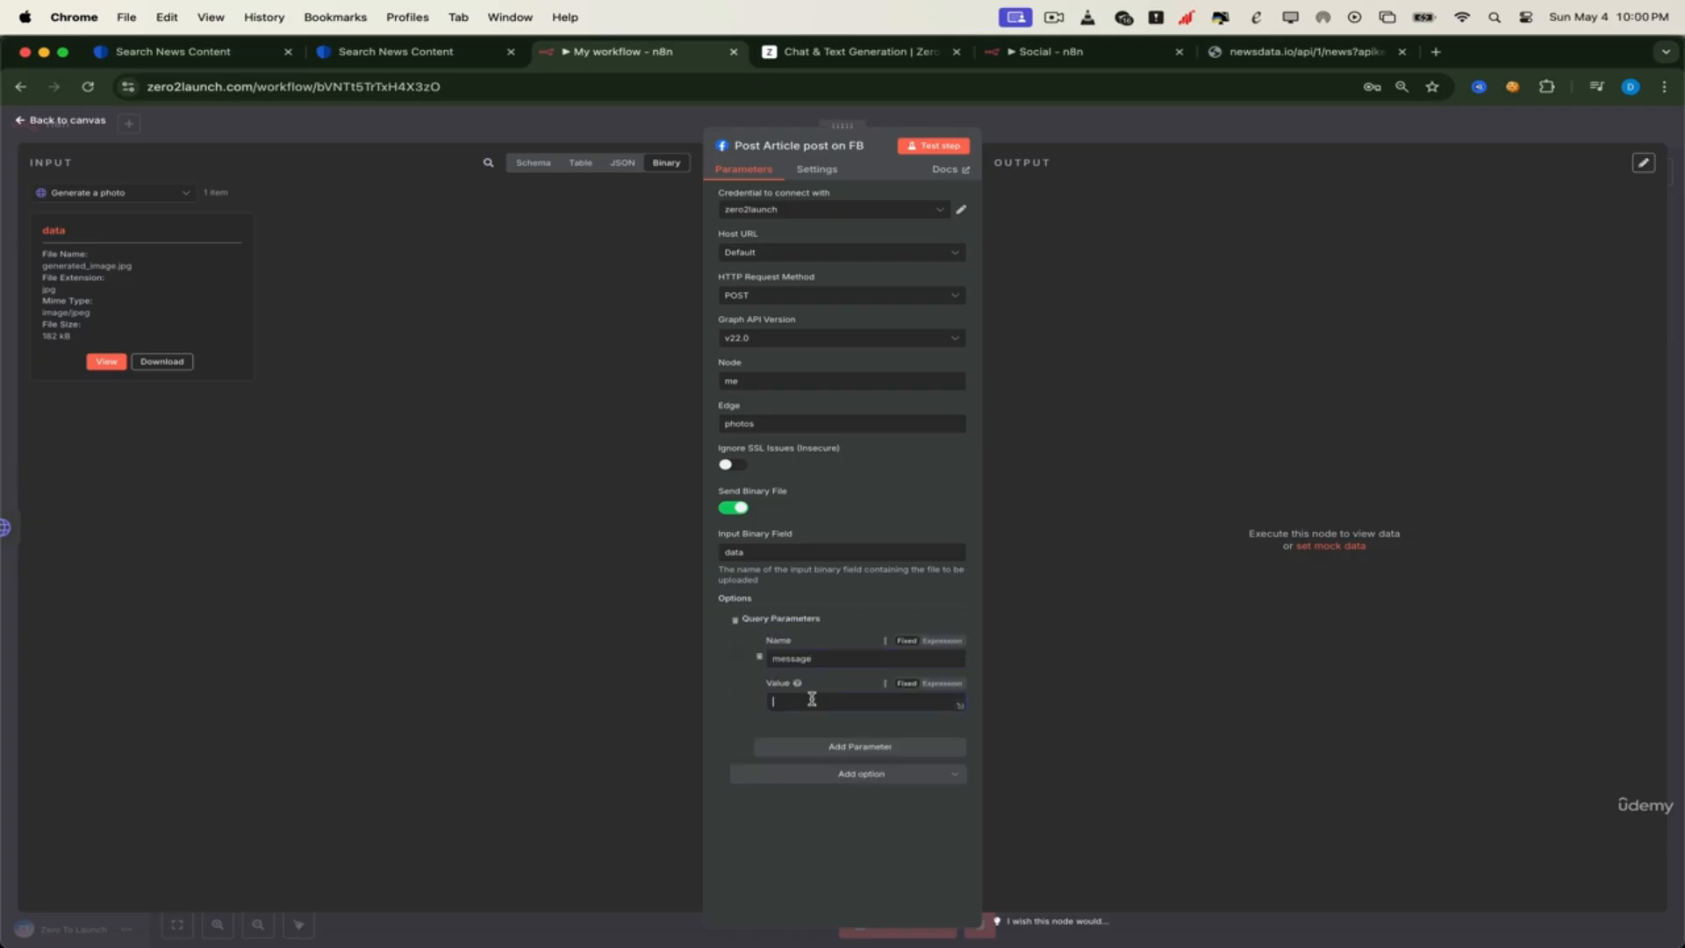
pyautogui.click(154, 193)
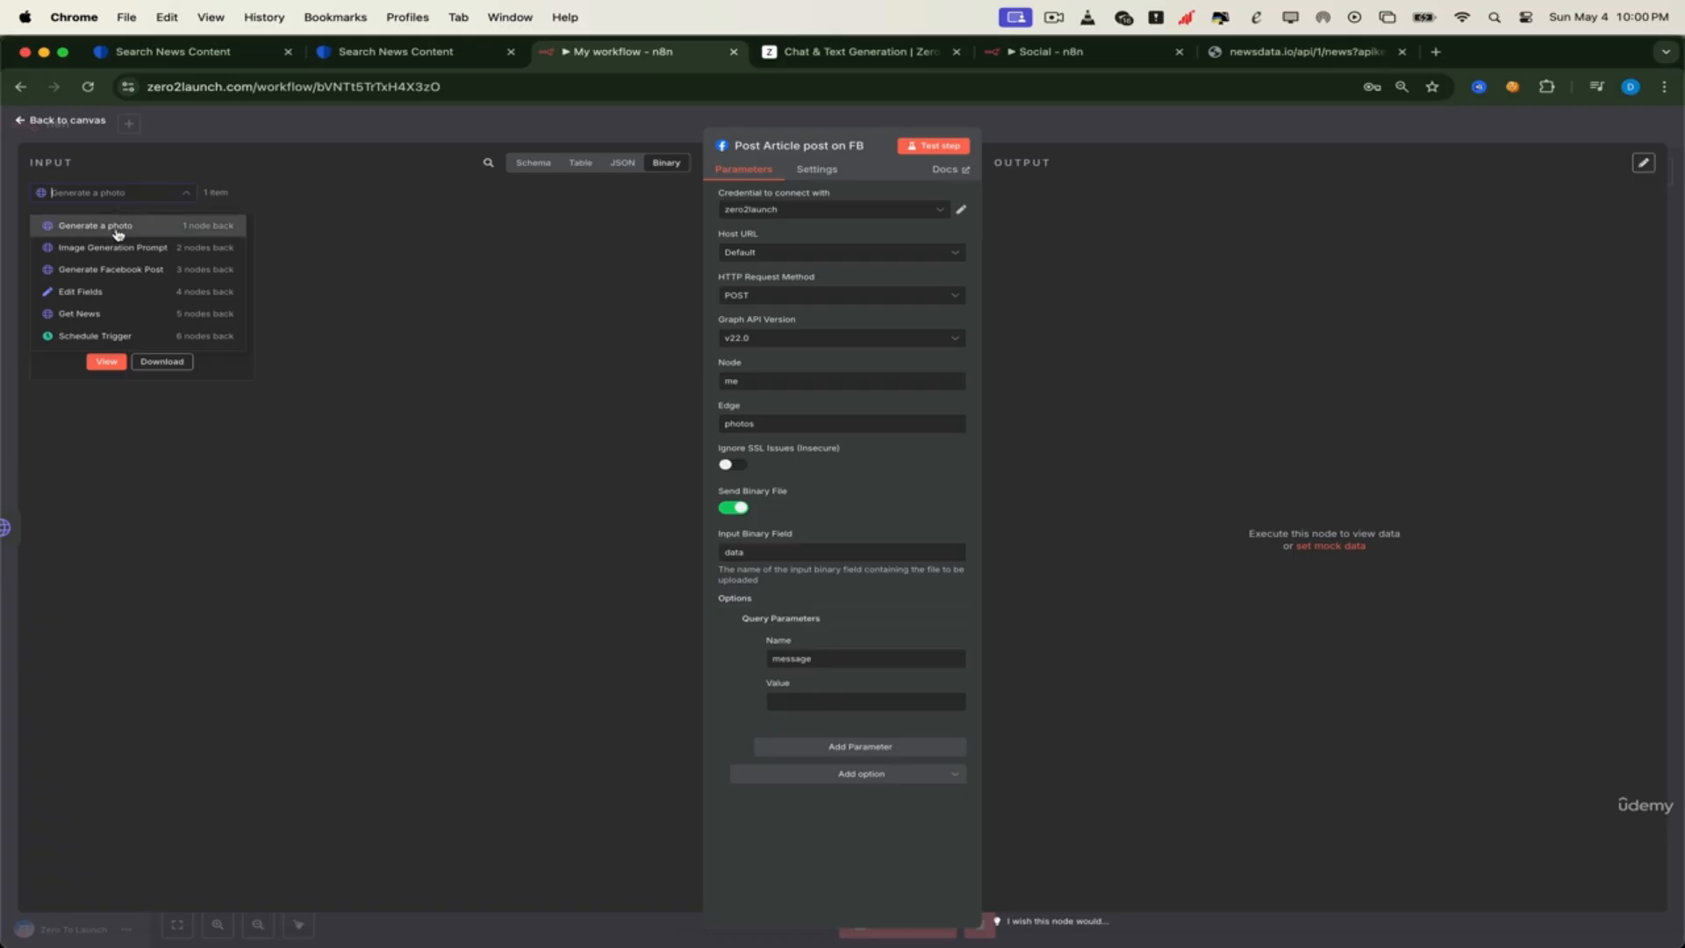
pyautogui.click(112, 272)
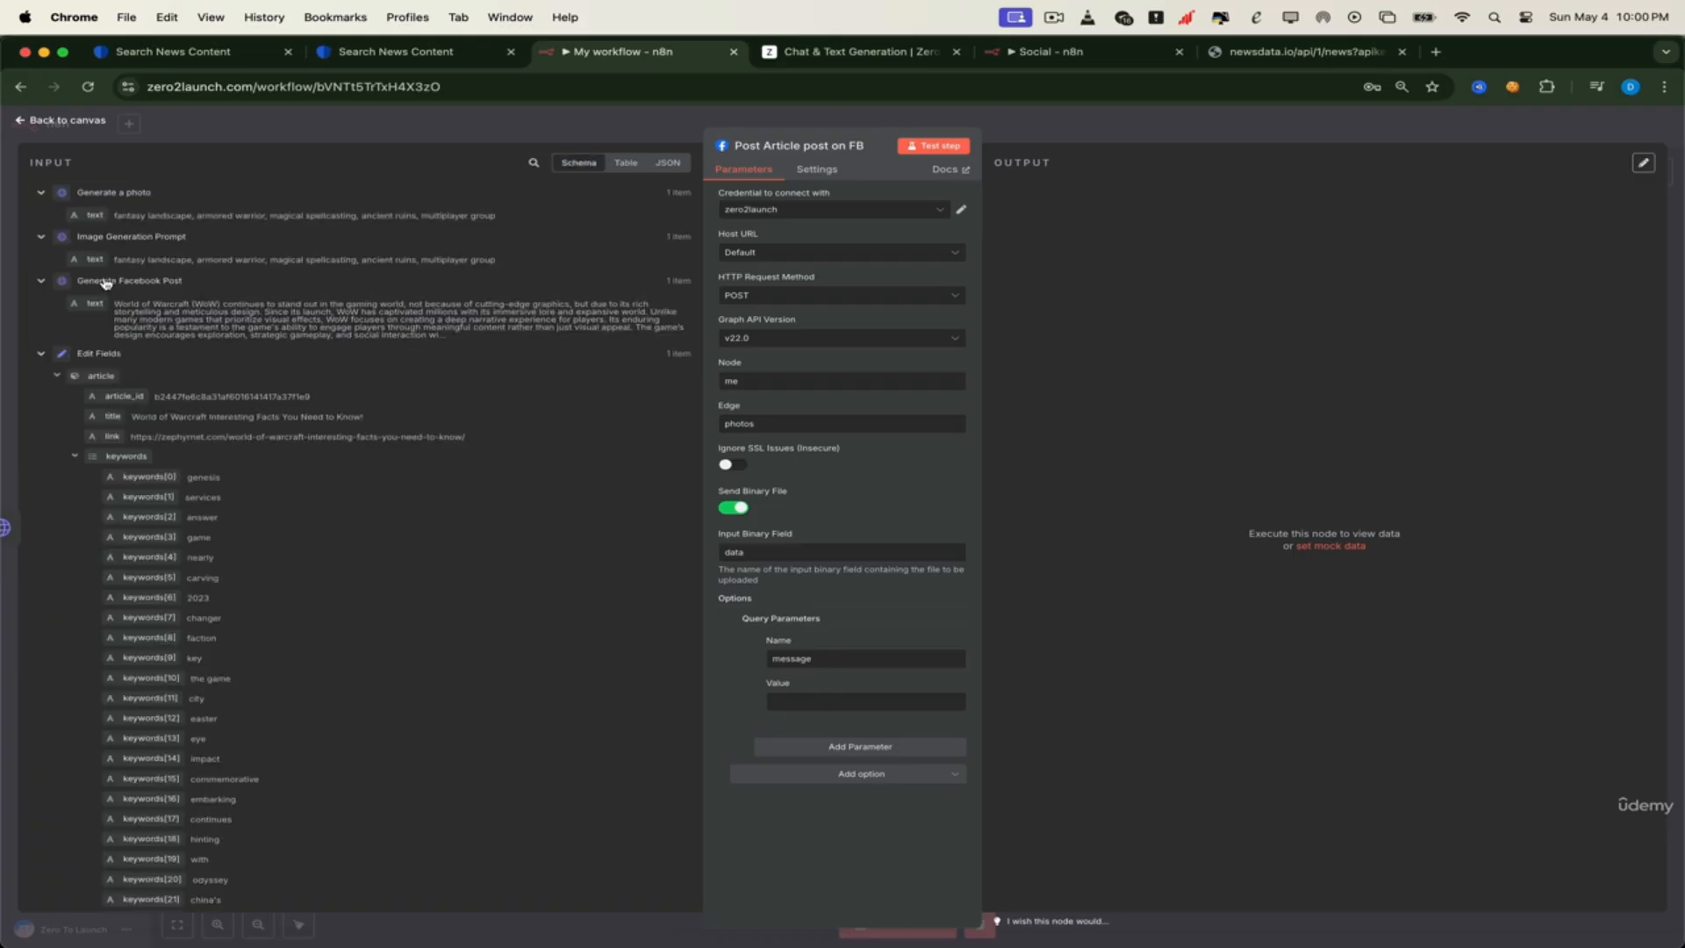
pyautogui.moveTo(87, 301); pyautogui.dragTo(793, 705)
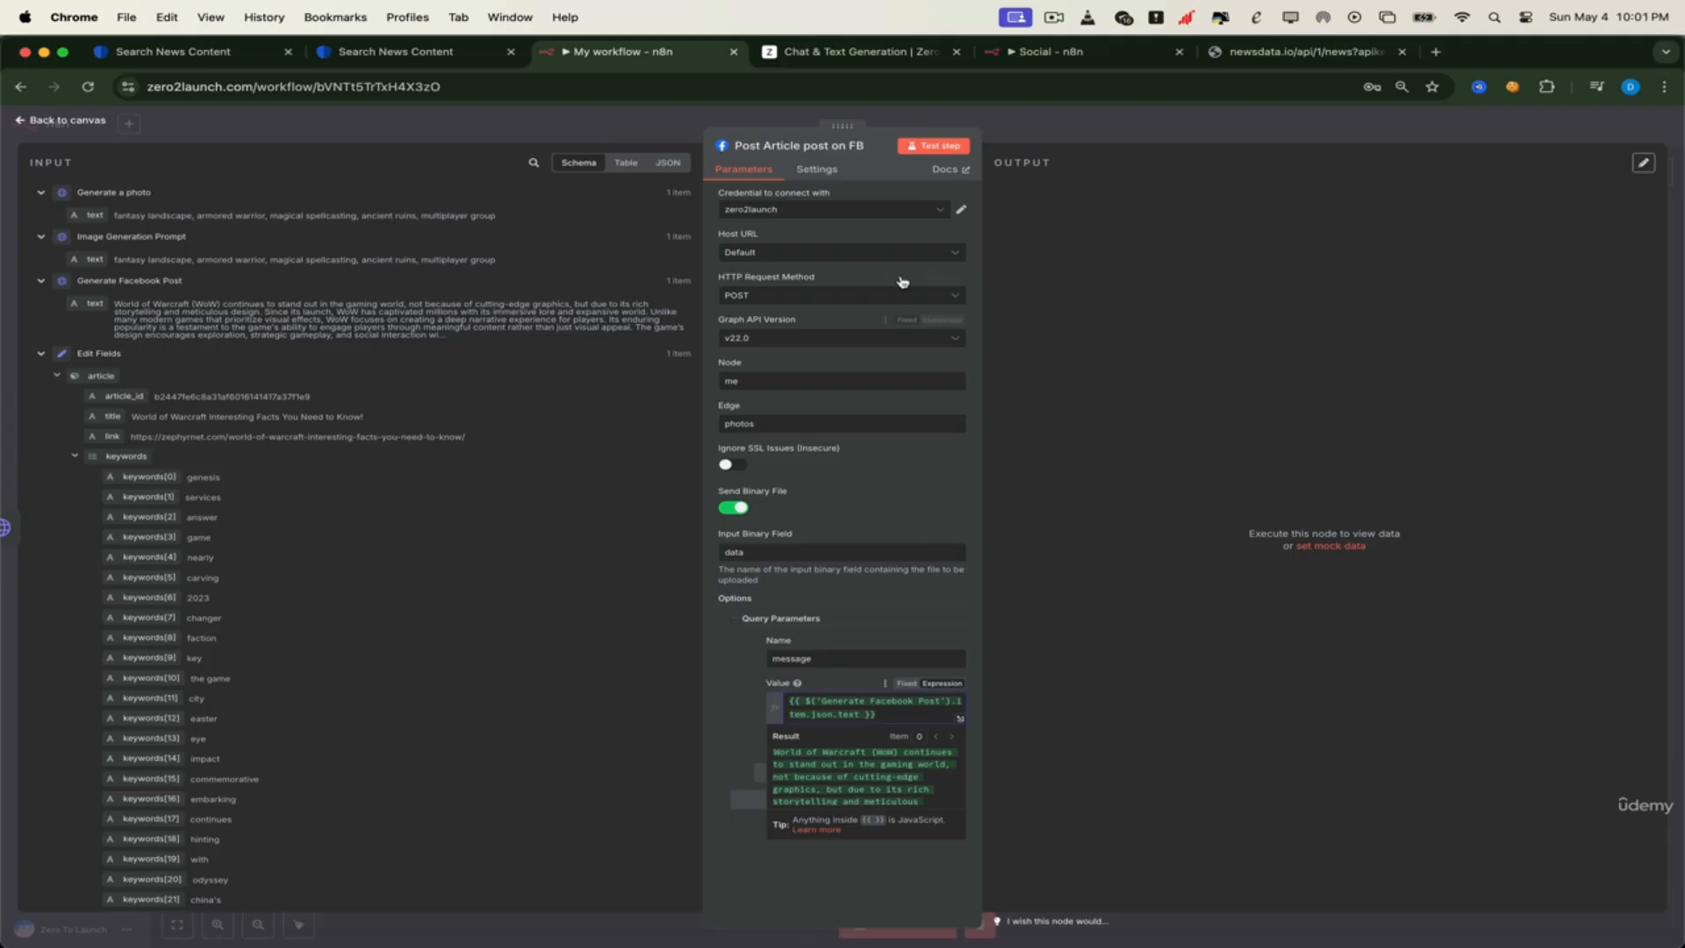
# Test the Post Article post on FB node to publish the photo post and return its id
pyautogui.click(928, 147)
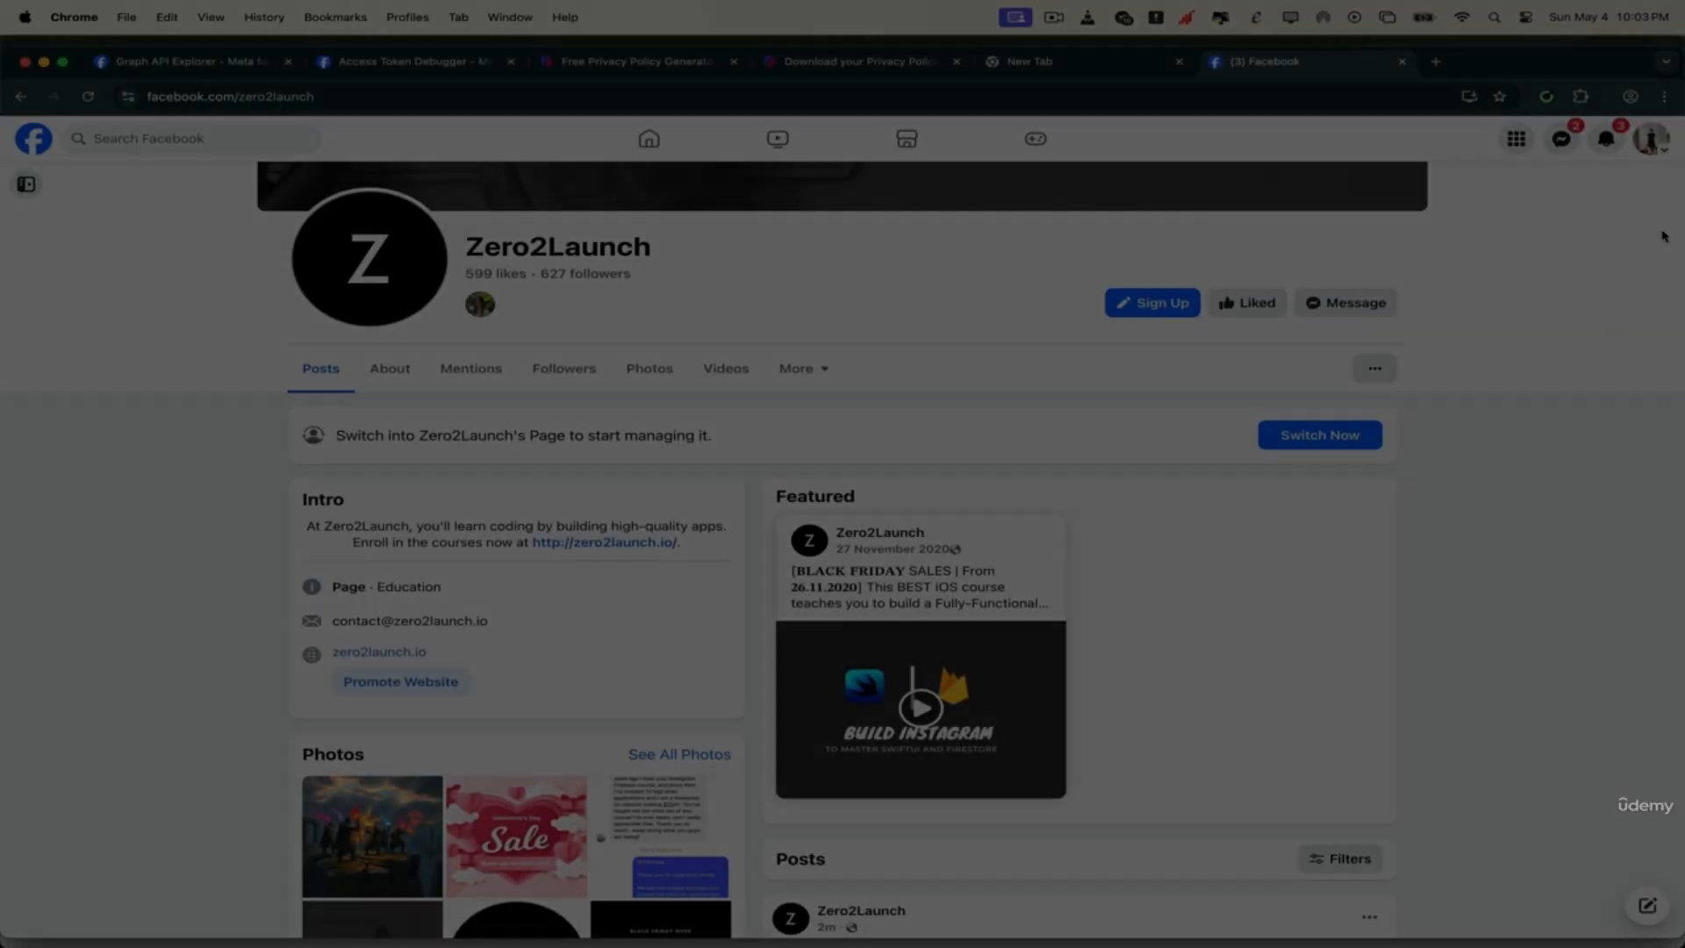
# Expand the full text of the World of Warcraft photo post on the Zero2Launch page
pyautogui.scroll(-10, 1664, 236)
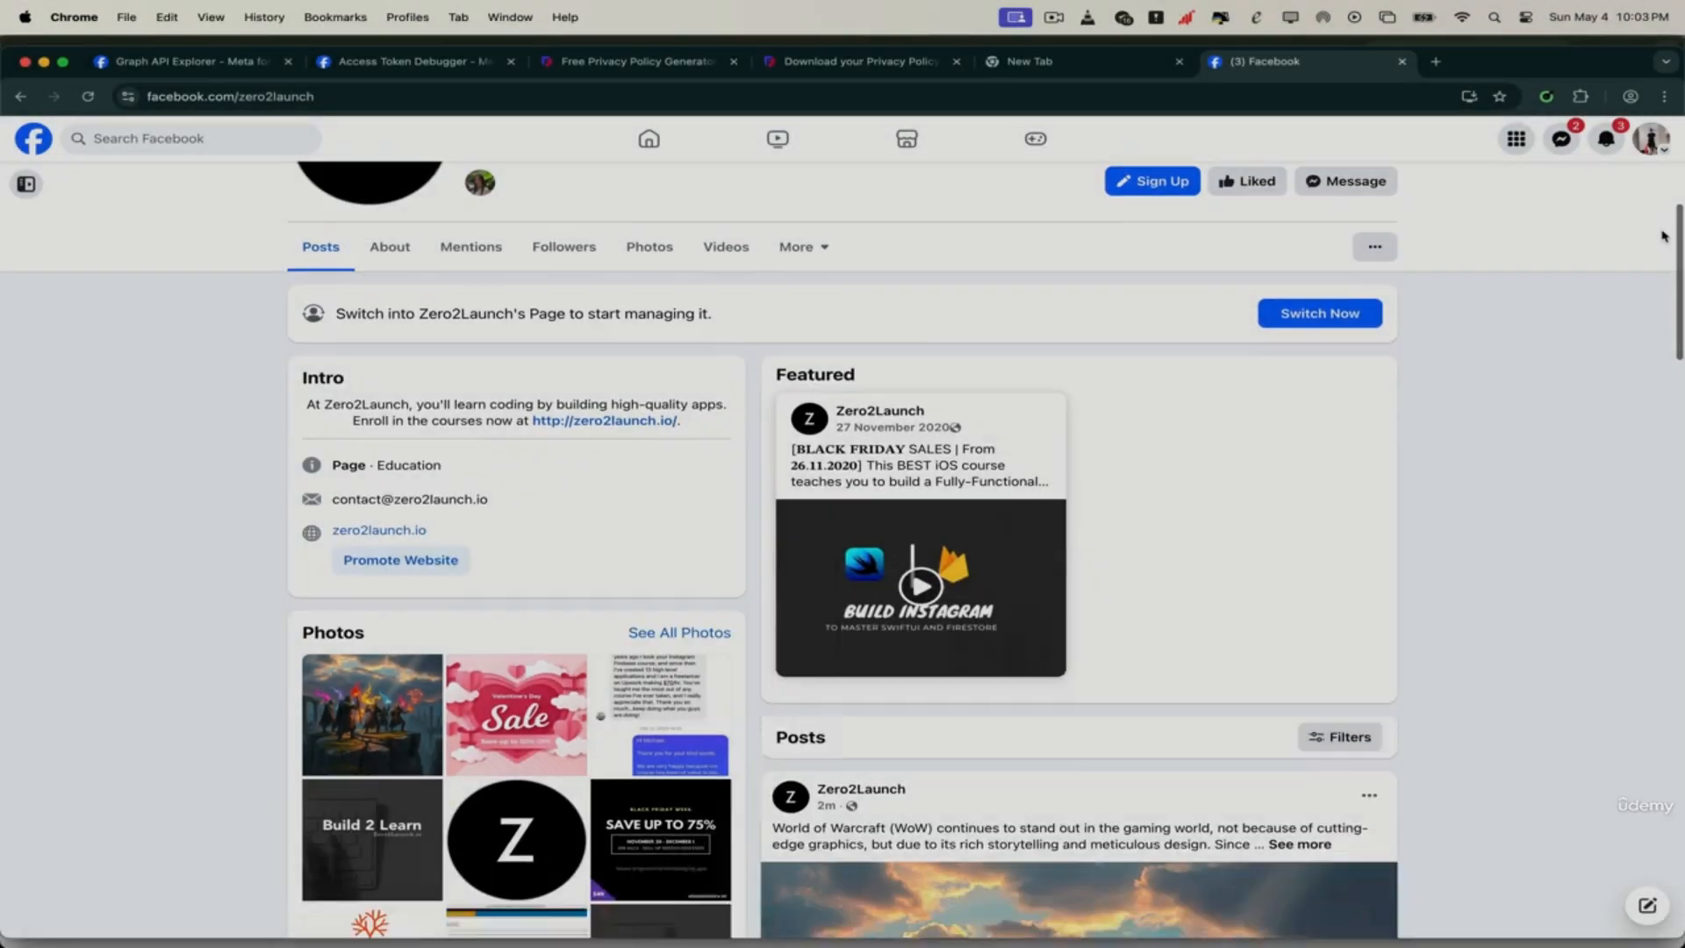
pyautogui.scroll(1, 1542, 297)
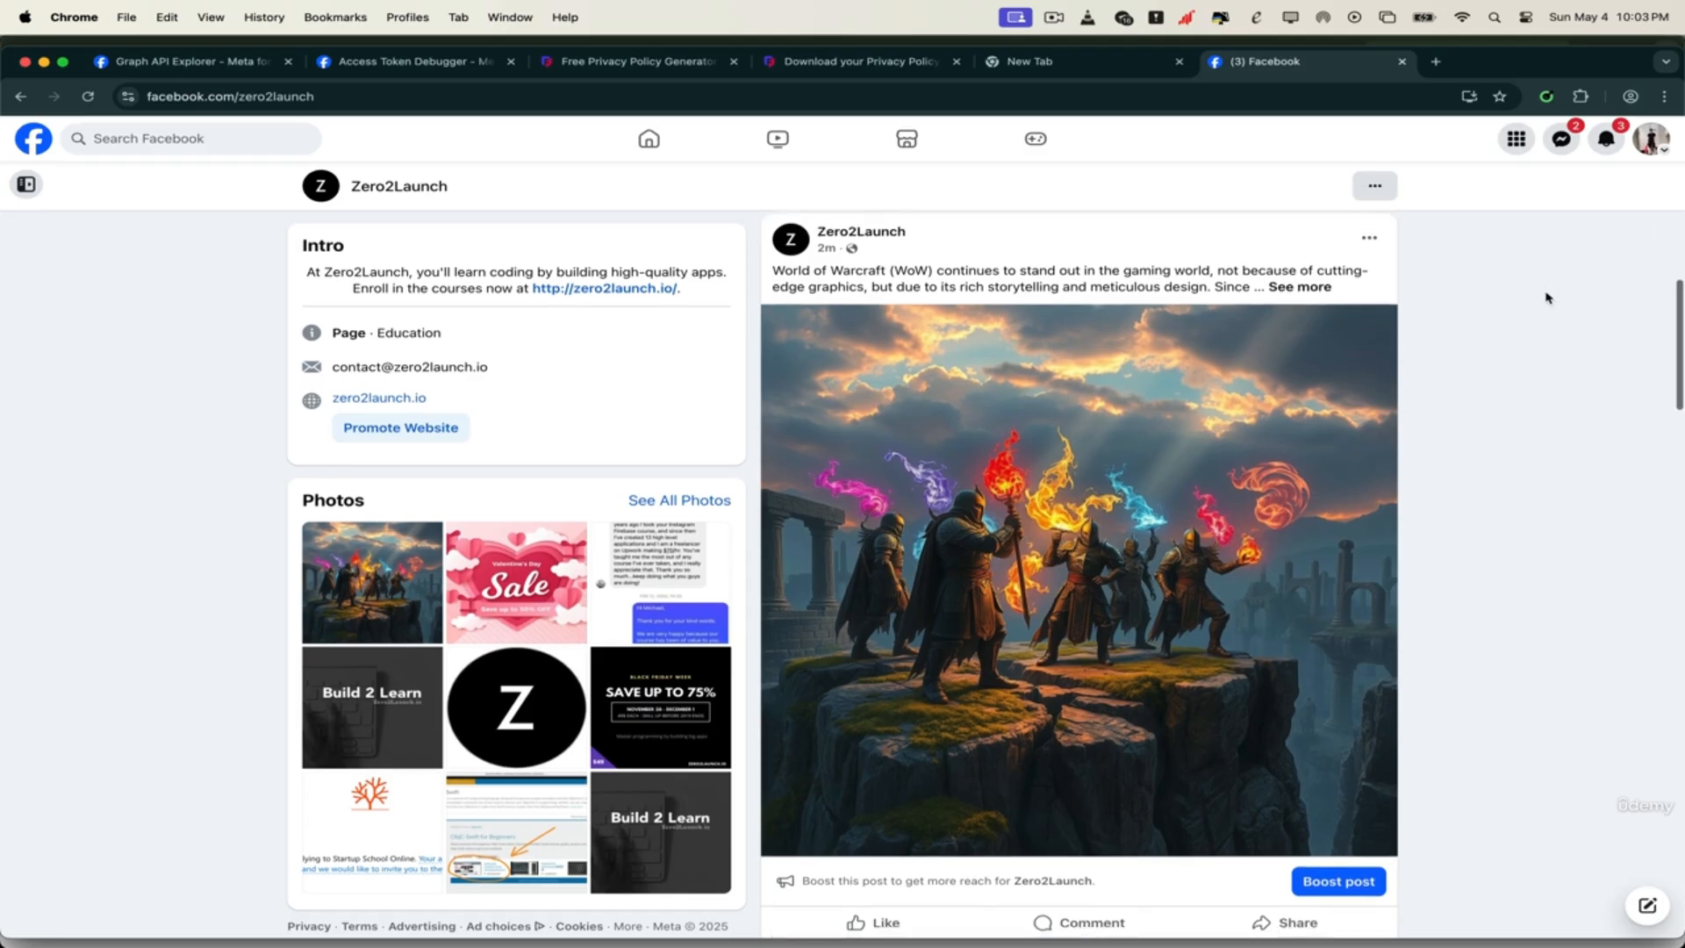
pyautogui.click(1305, 290)
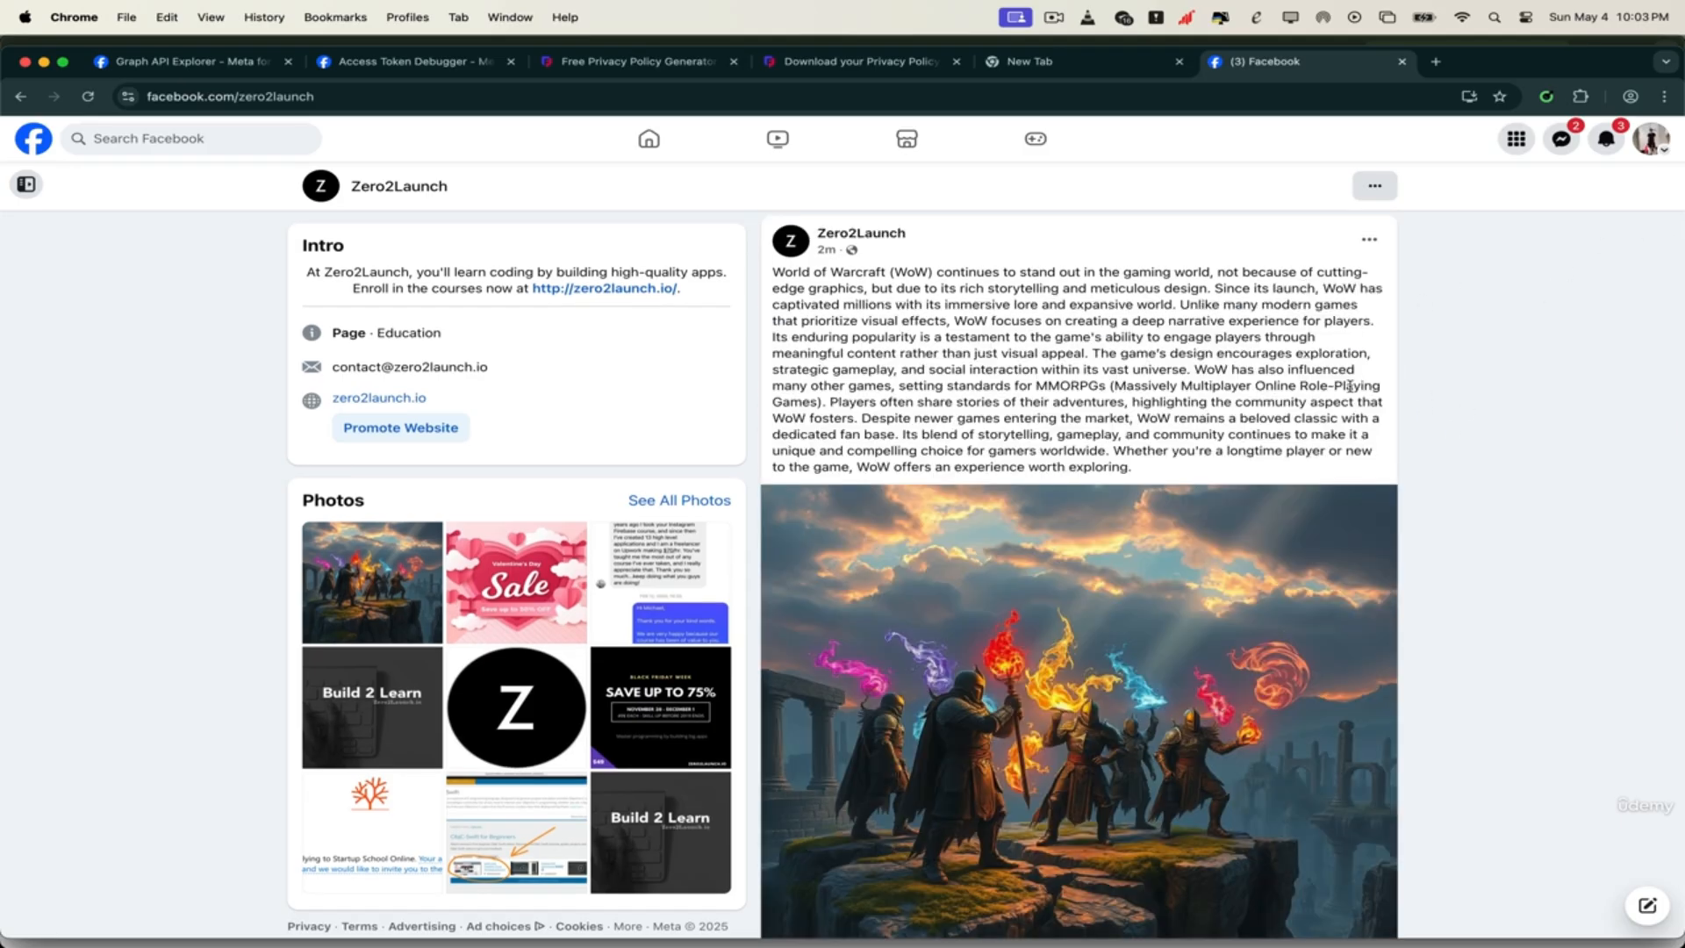
pyautogui.scroll(-3, 1394, 419)
pyautogui.scroll(-2, 1395, 422)
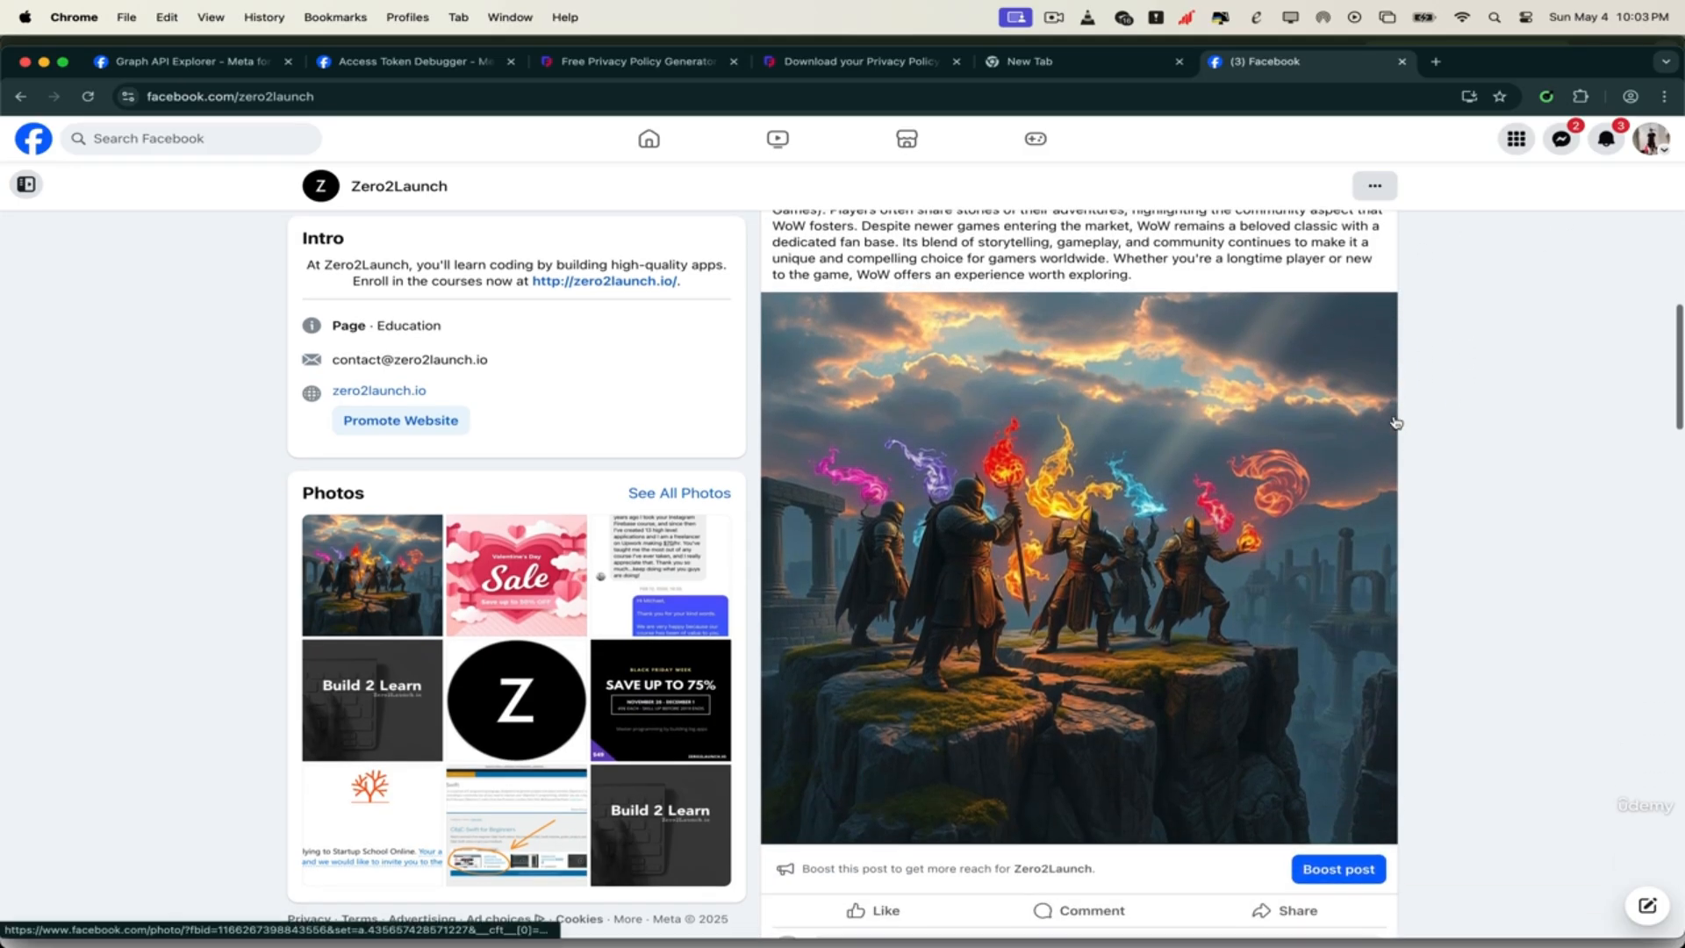
pyautogui.scroll(5, 1395, 423)
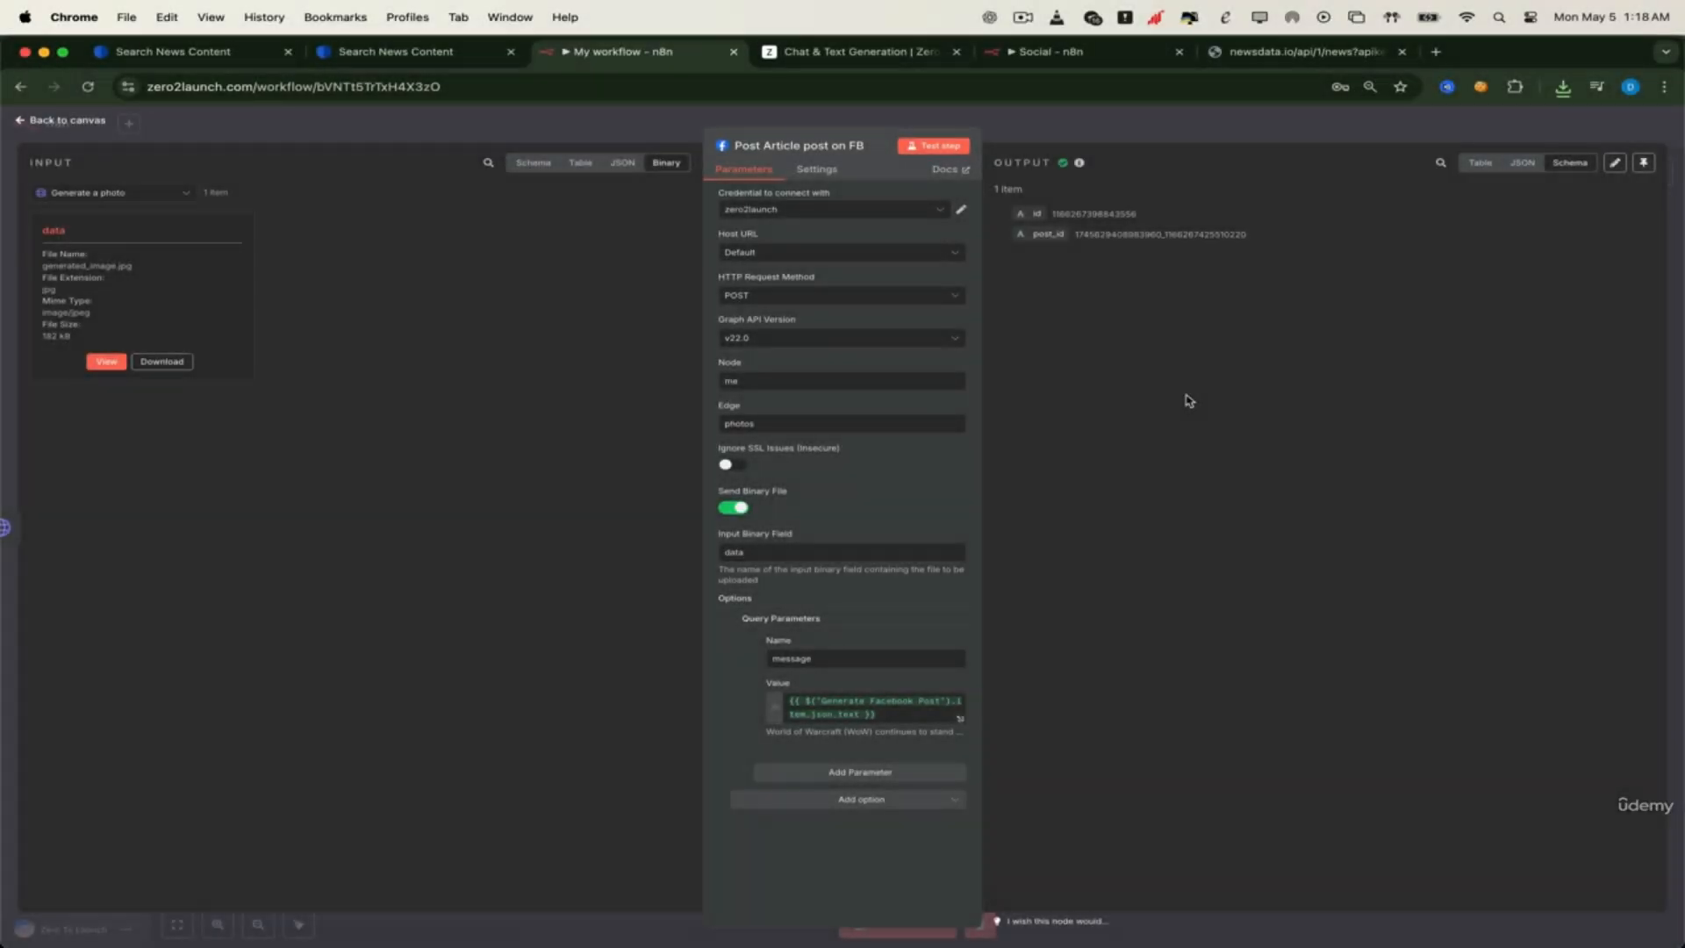
# Check the Schedule Trigger settings, then switch the workflow from Inactive to Active
pyautogui.click(85, 124)
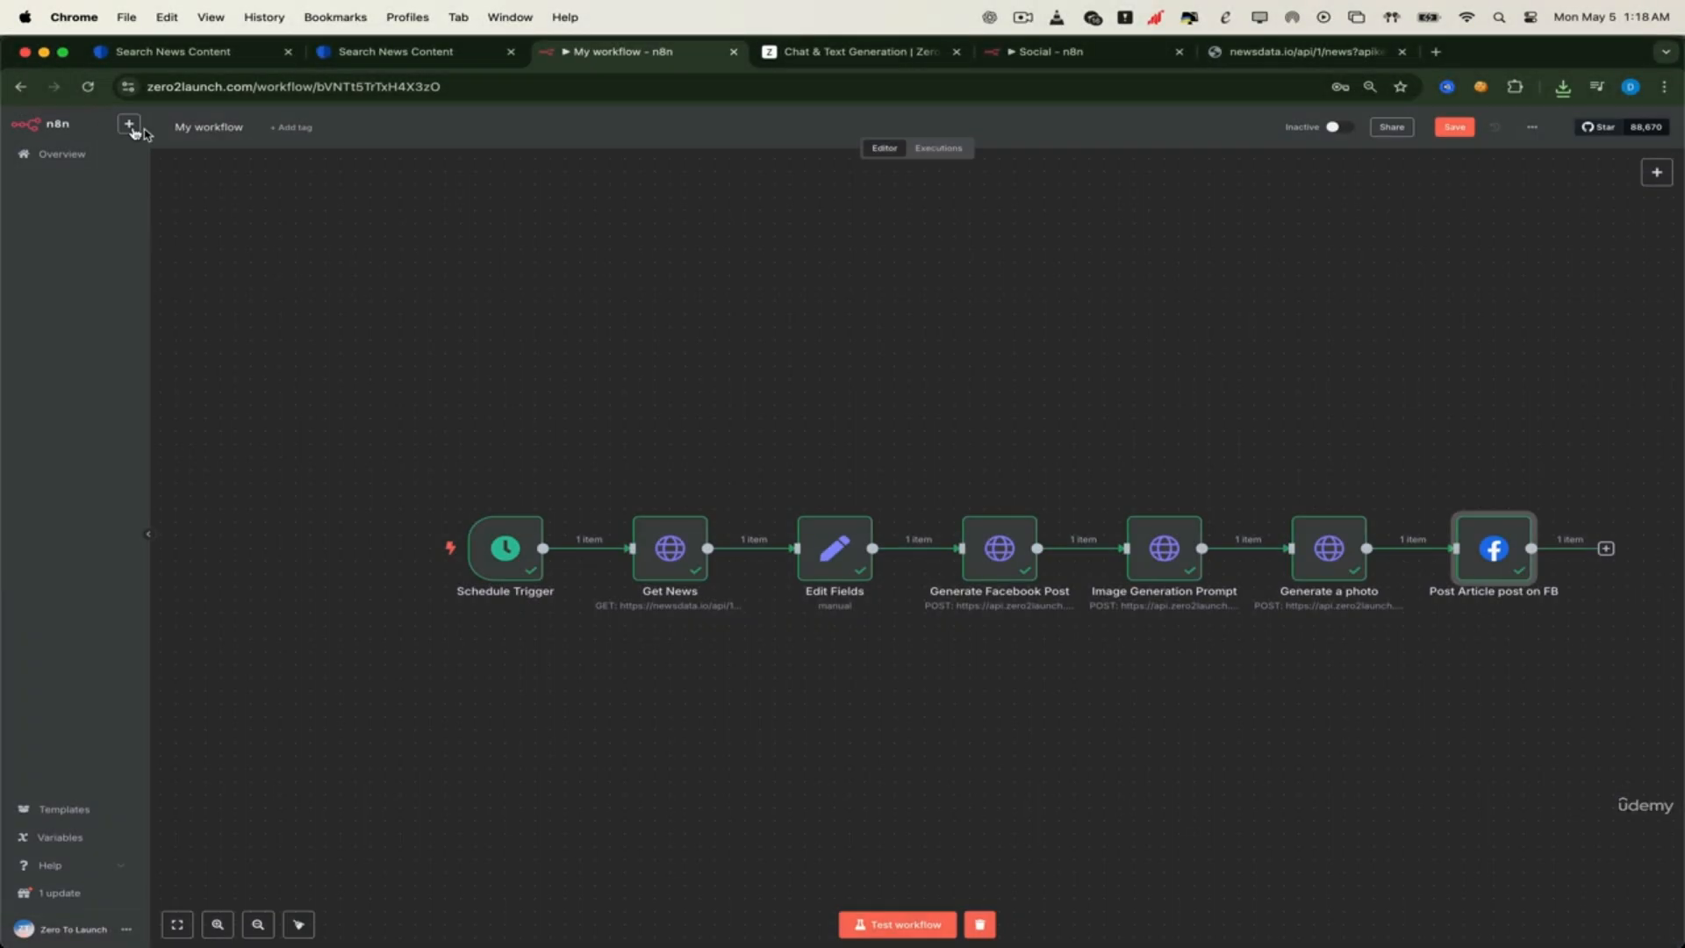
pyautogui.doubleClick(506, 551)
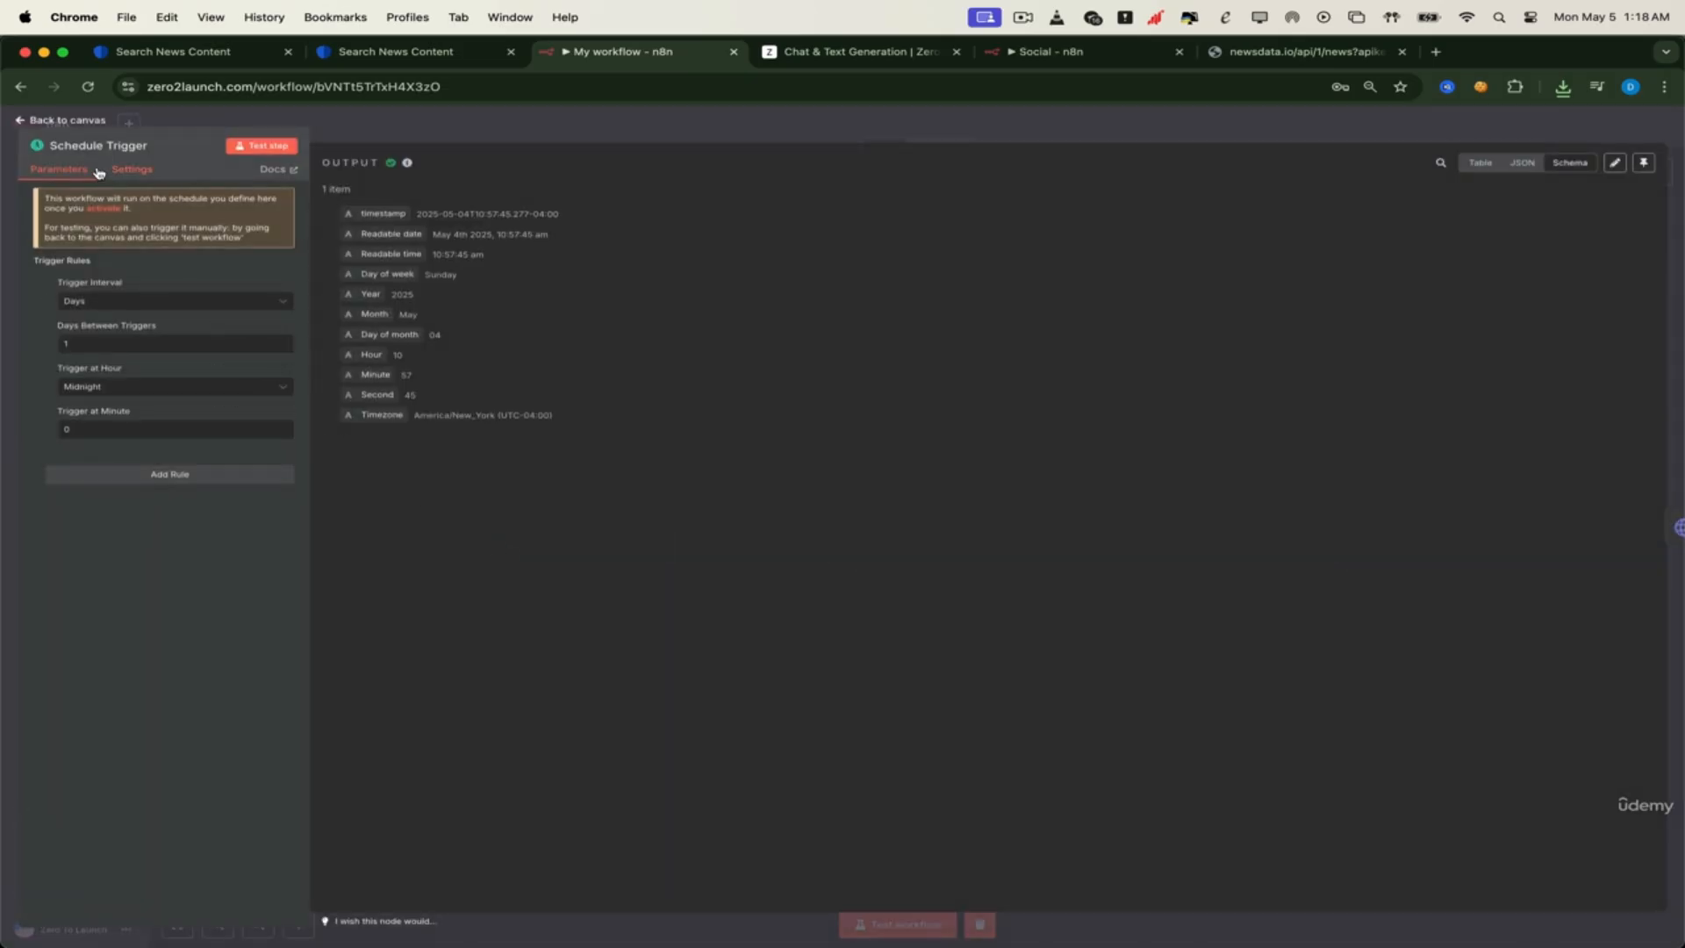
pyautogui.click(79, 122)
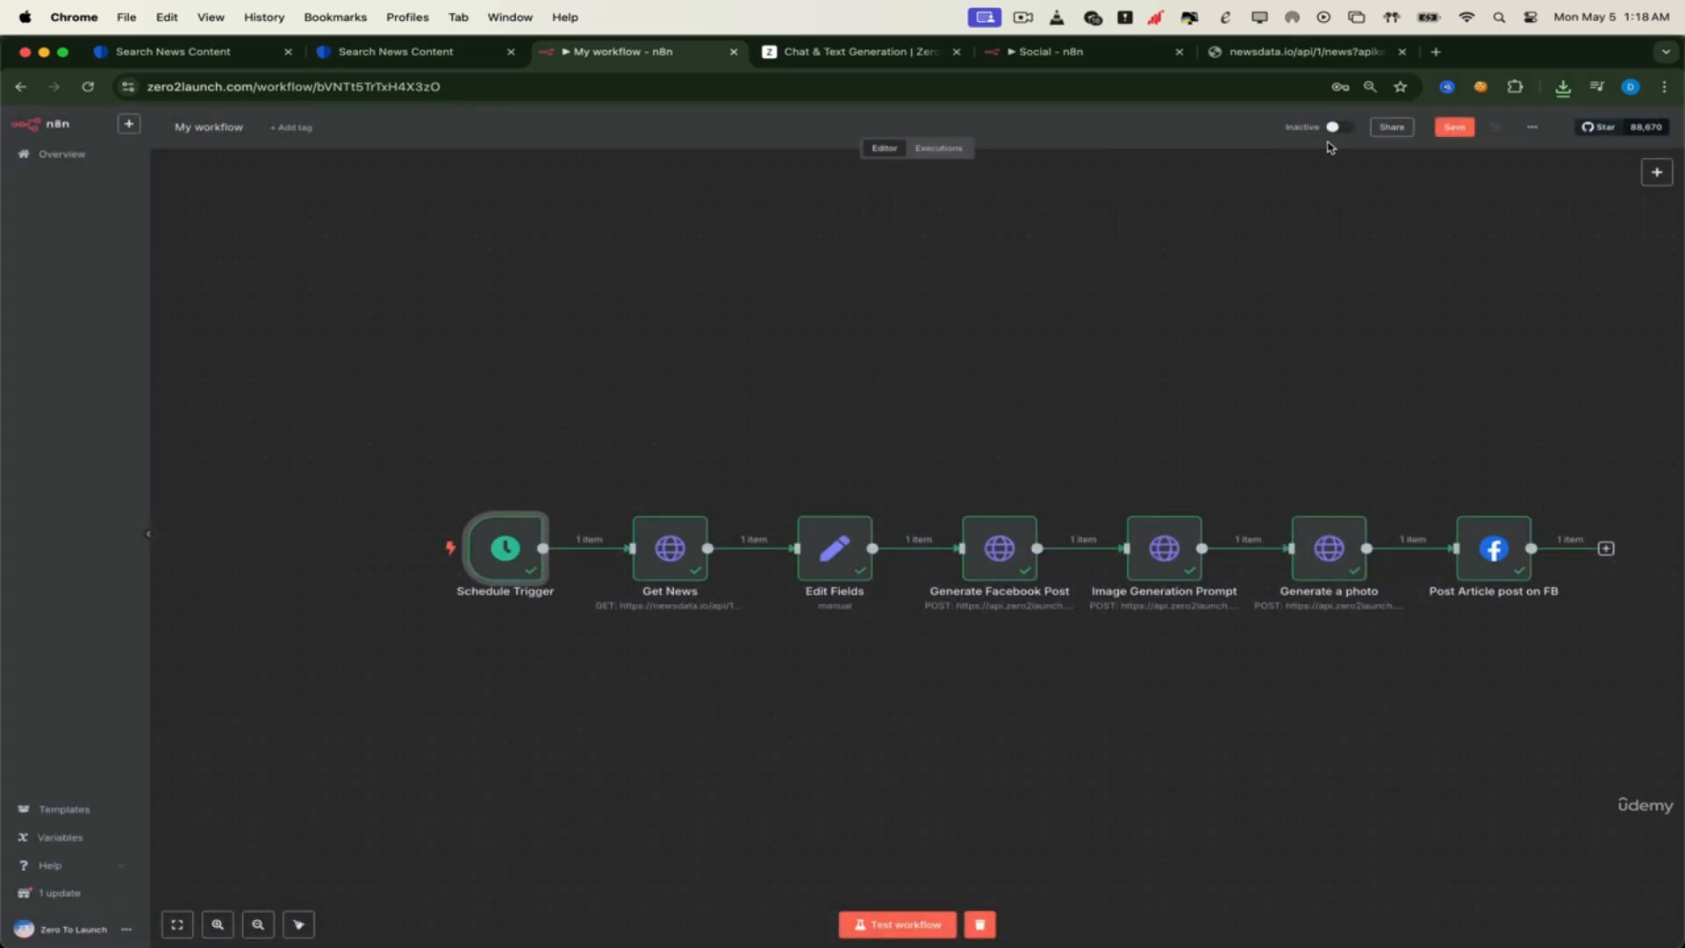
pyautogui.click(1339, 129)
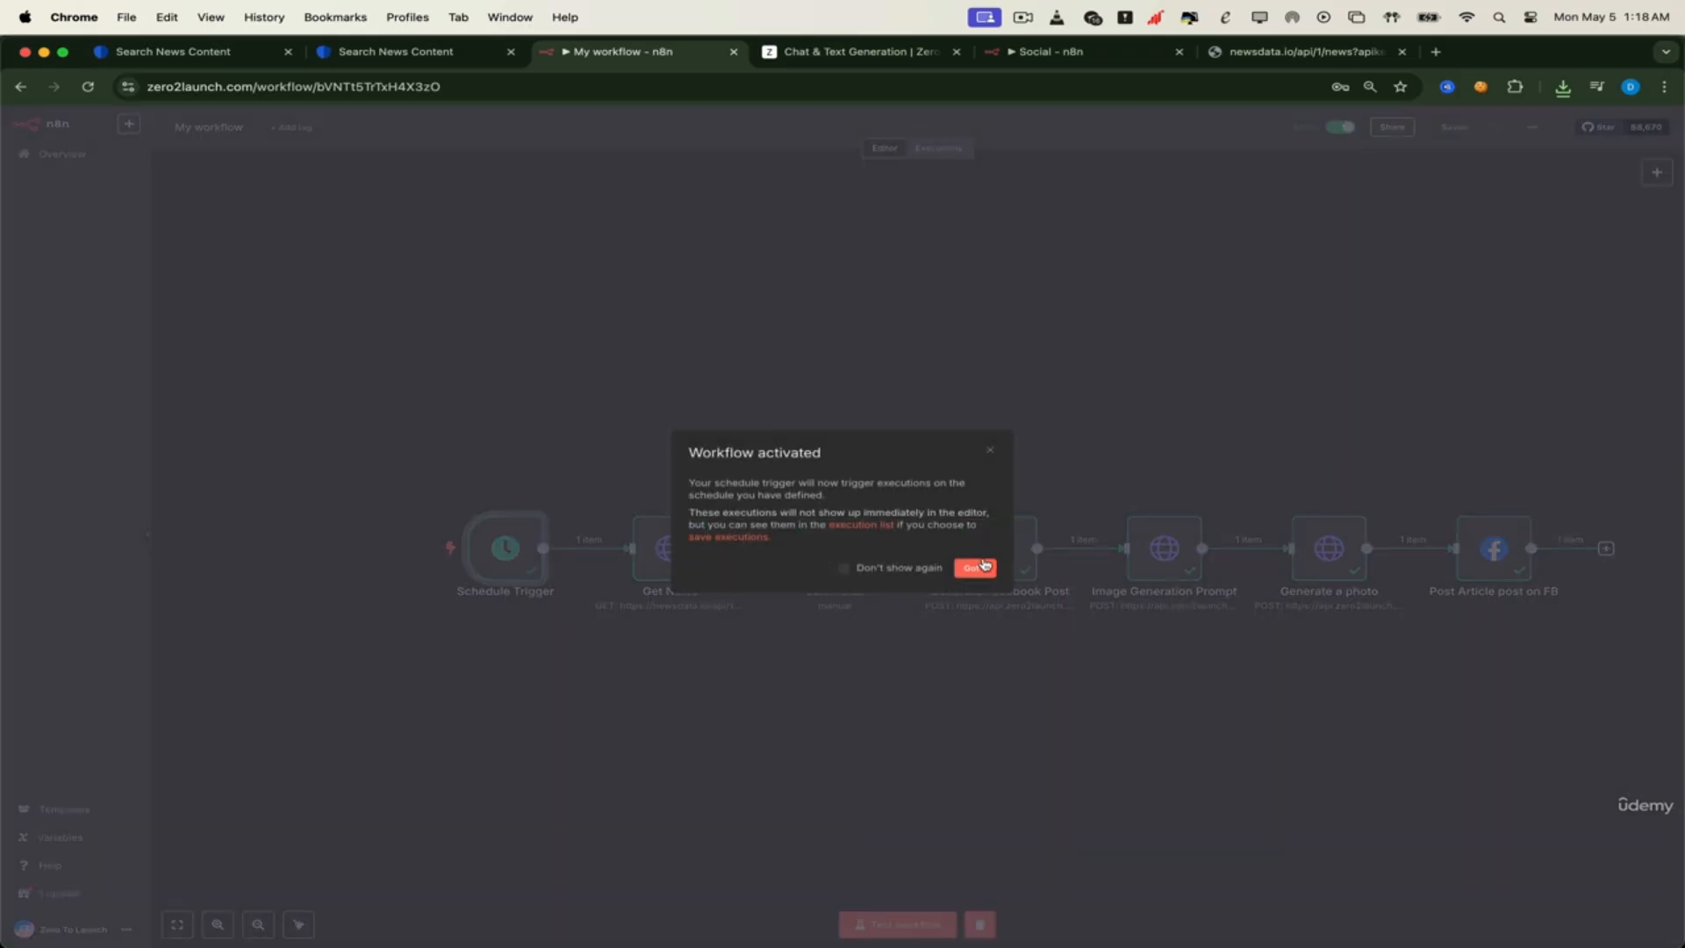
pyautogui.click(981, 568)
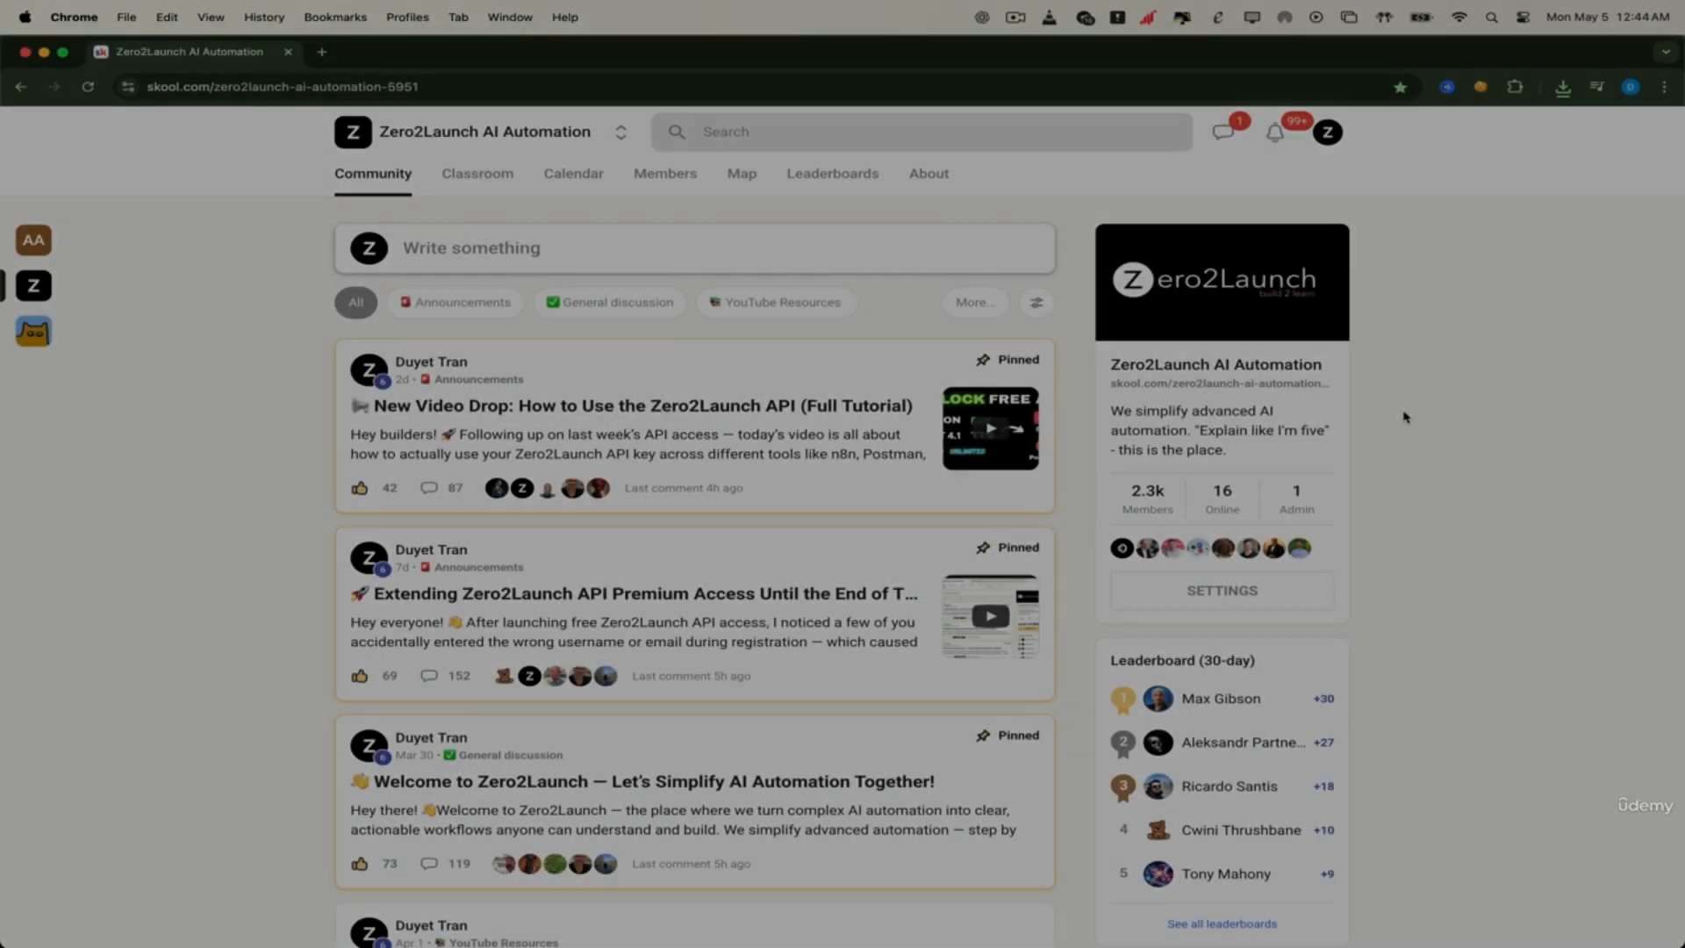
# Filter the Skool feed to Announcements and open the Community Poll post
pyautogui.click(463, 302)
pyautogui.scroll(-2, 571, 394)
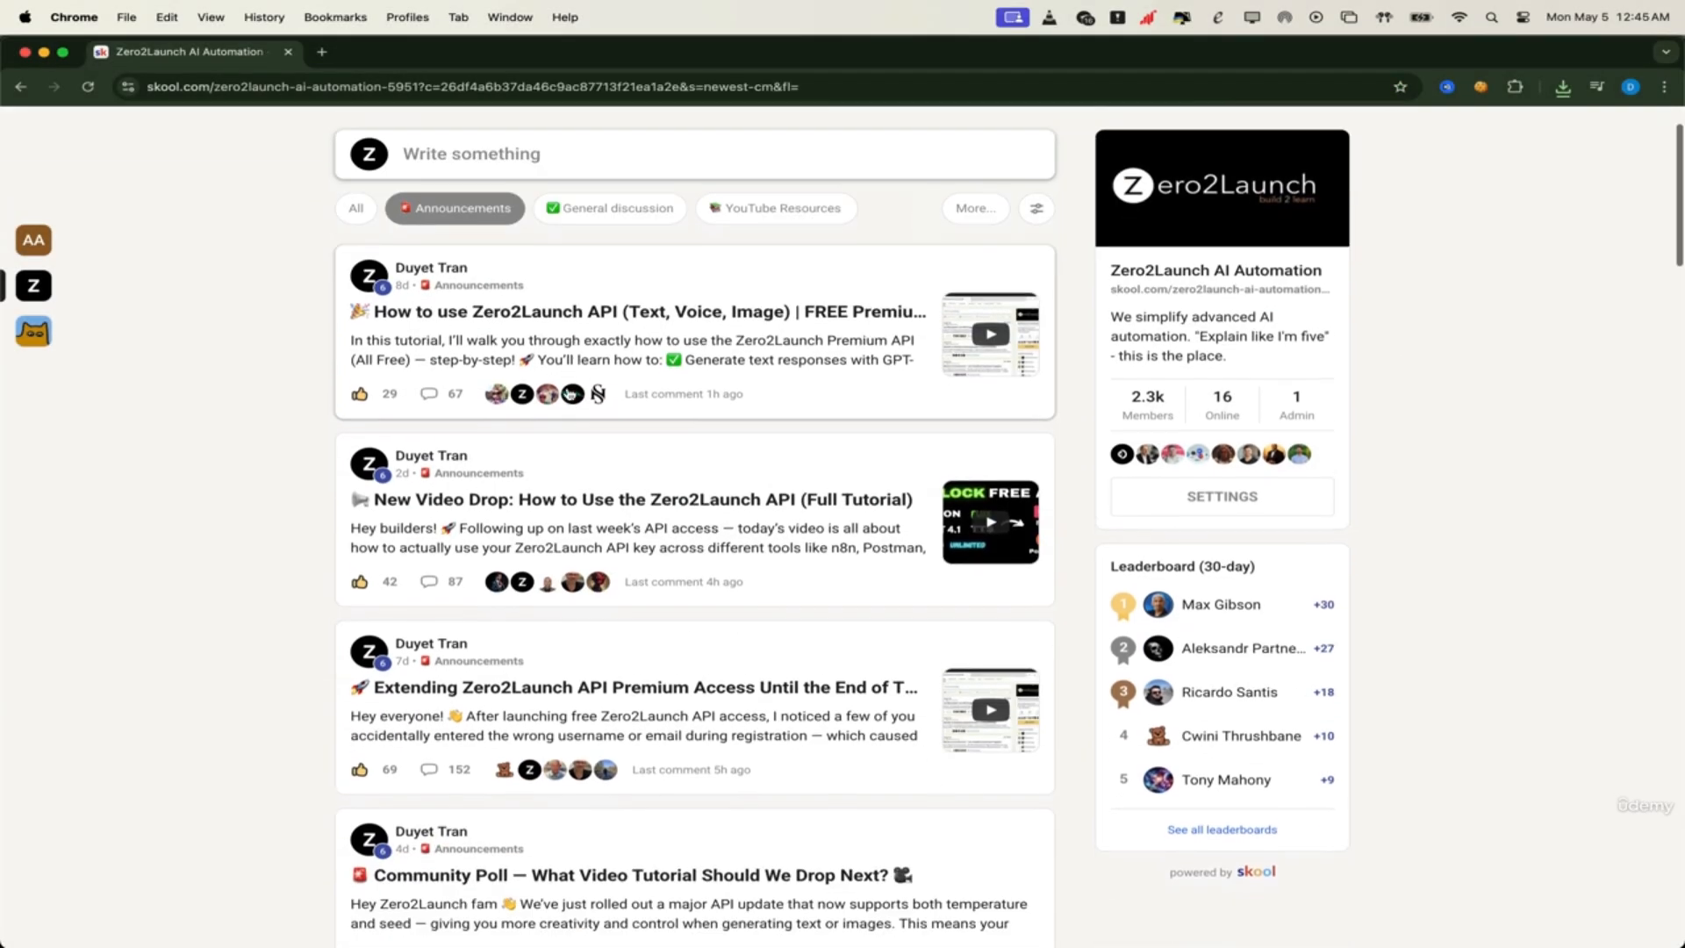
pyautogui.scroll(-9, 571, 395)
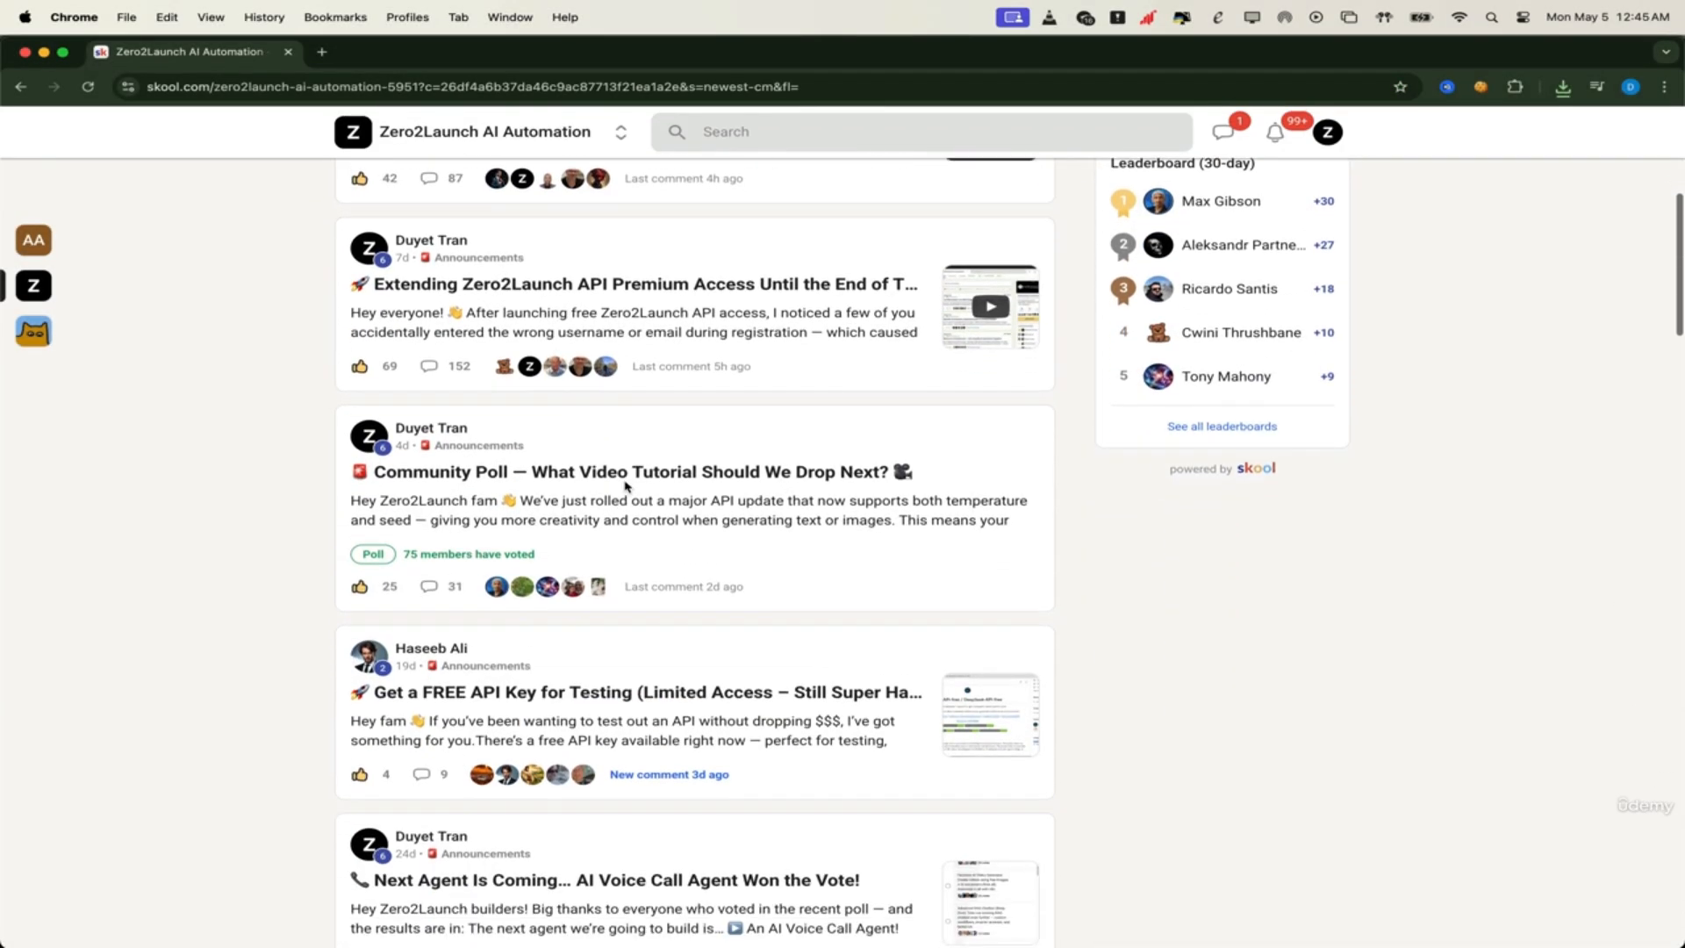
pyautogui.click(658, 489)
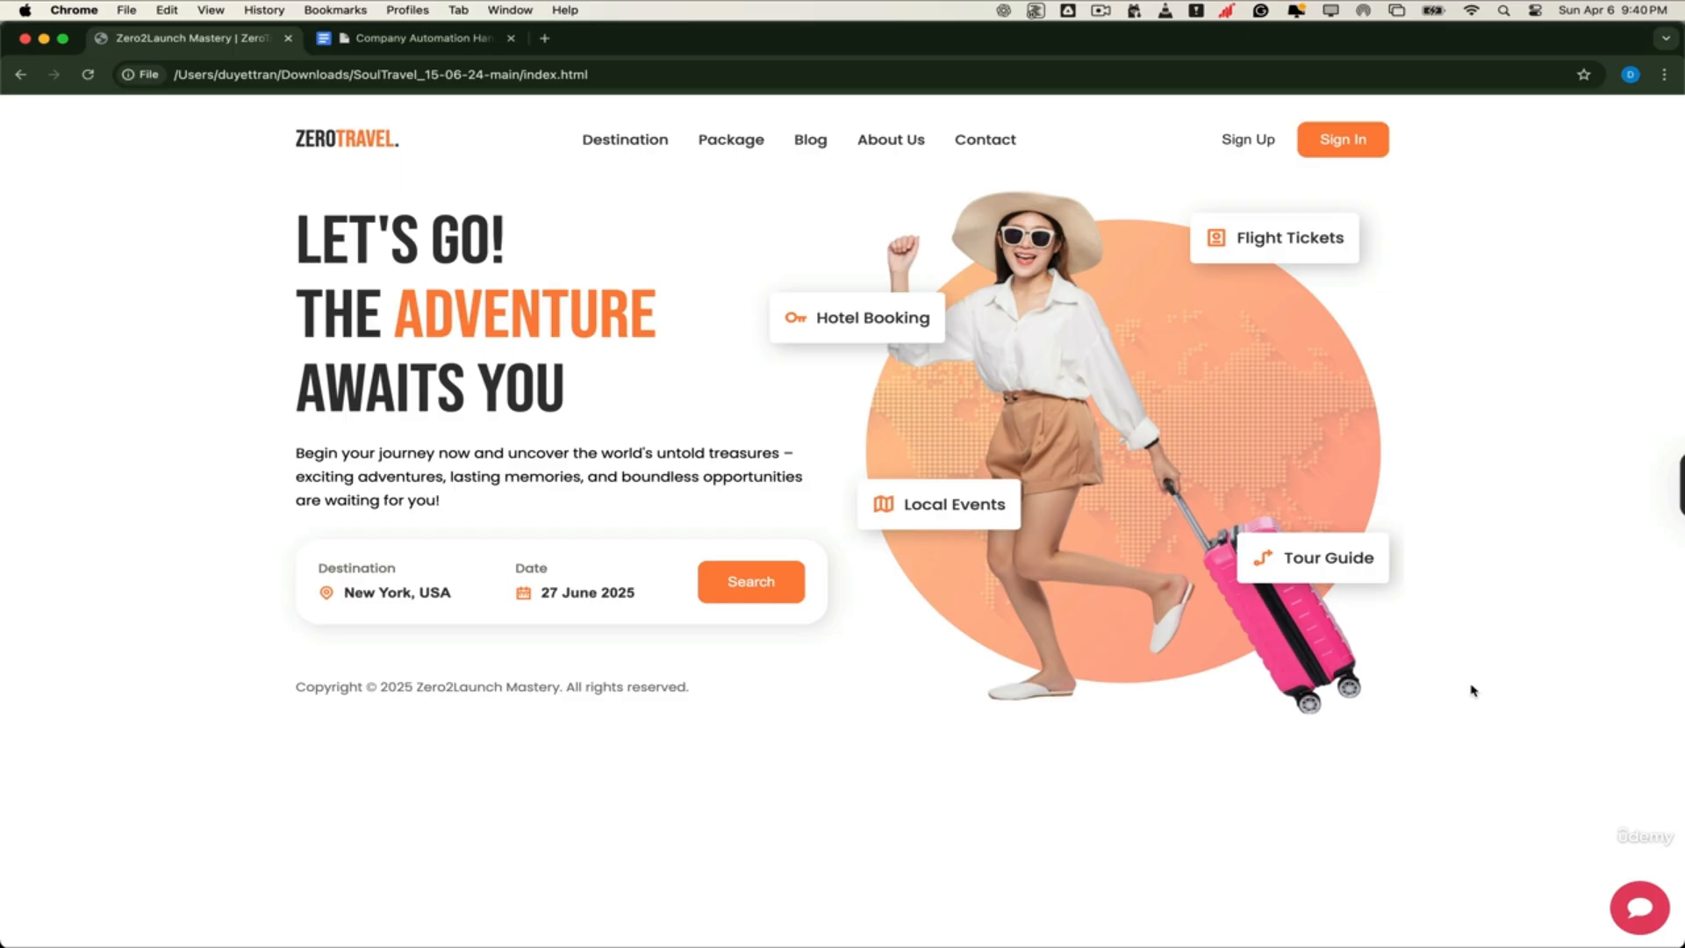
# Ask the ZeroTravel support chatbot whether access ends right after cancelling
pyautogui.click(1636, 888)
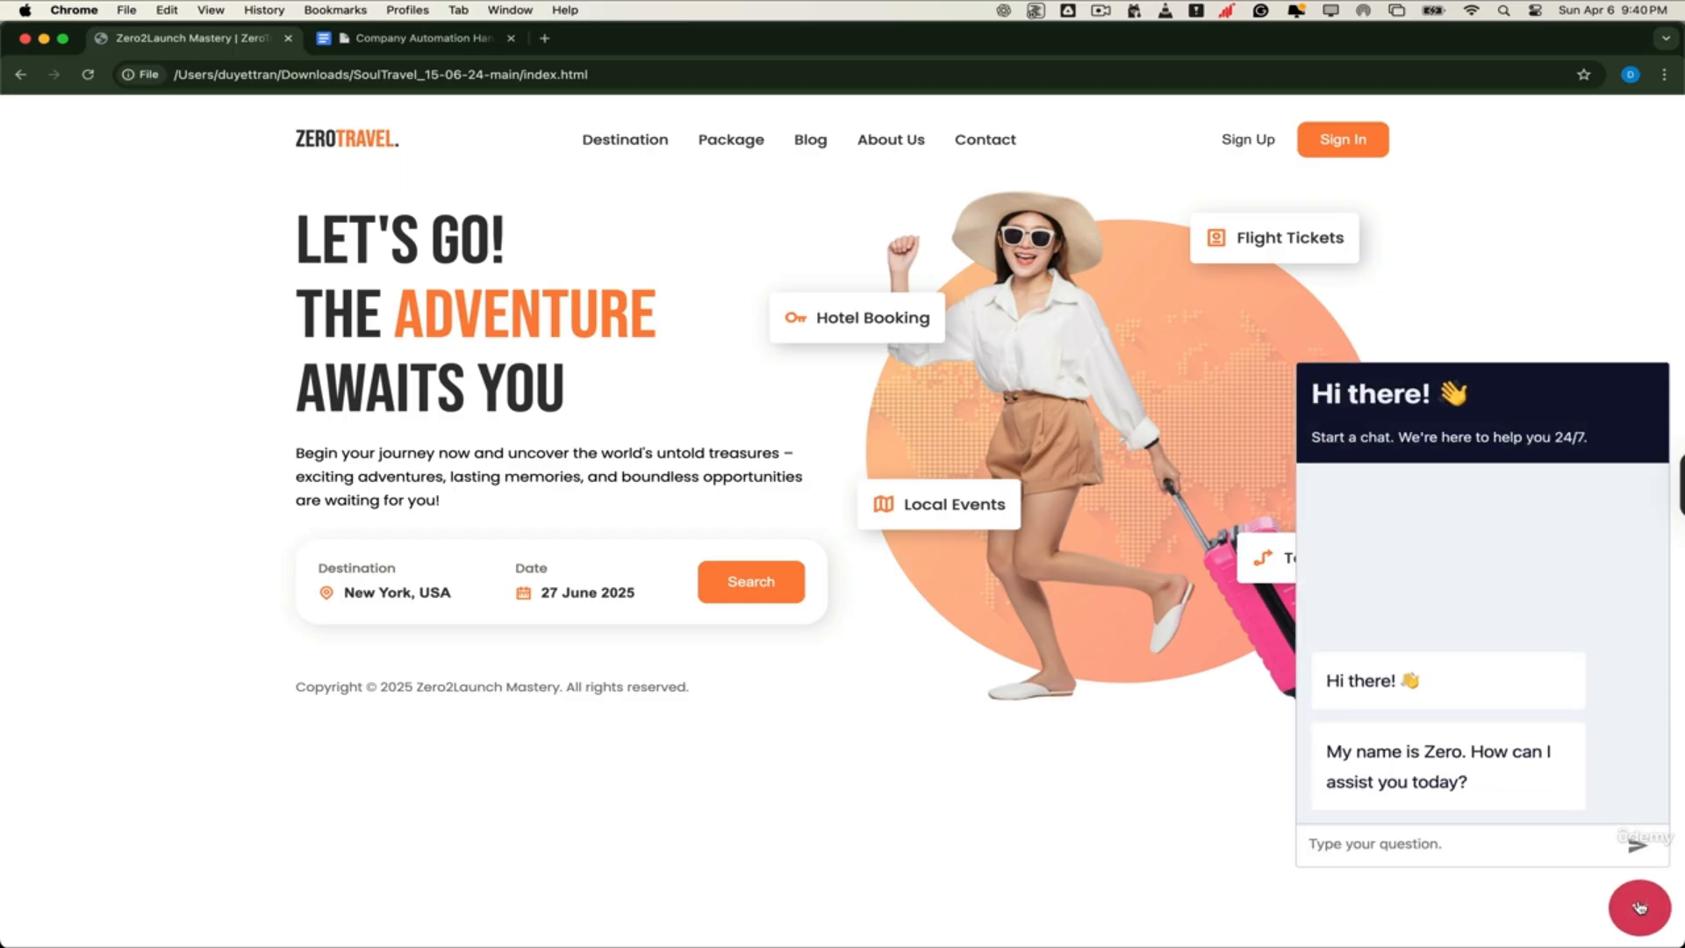
pyautogui.click(1369, 842)
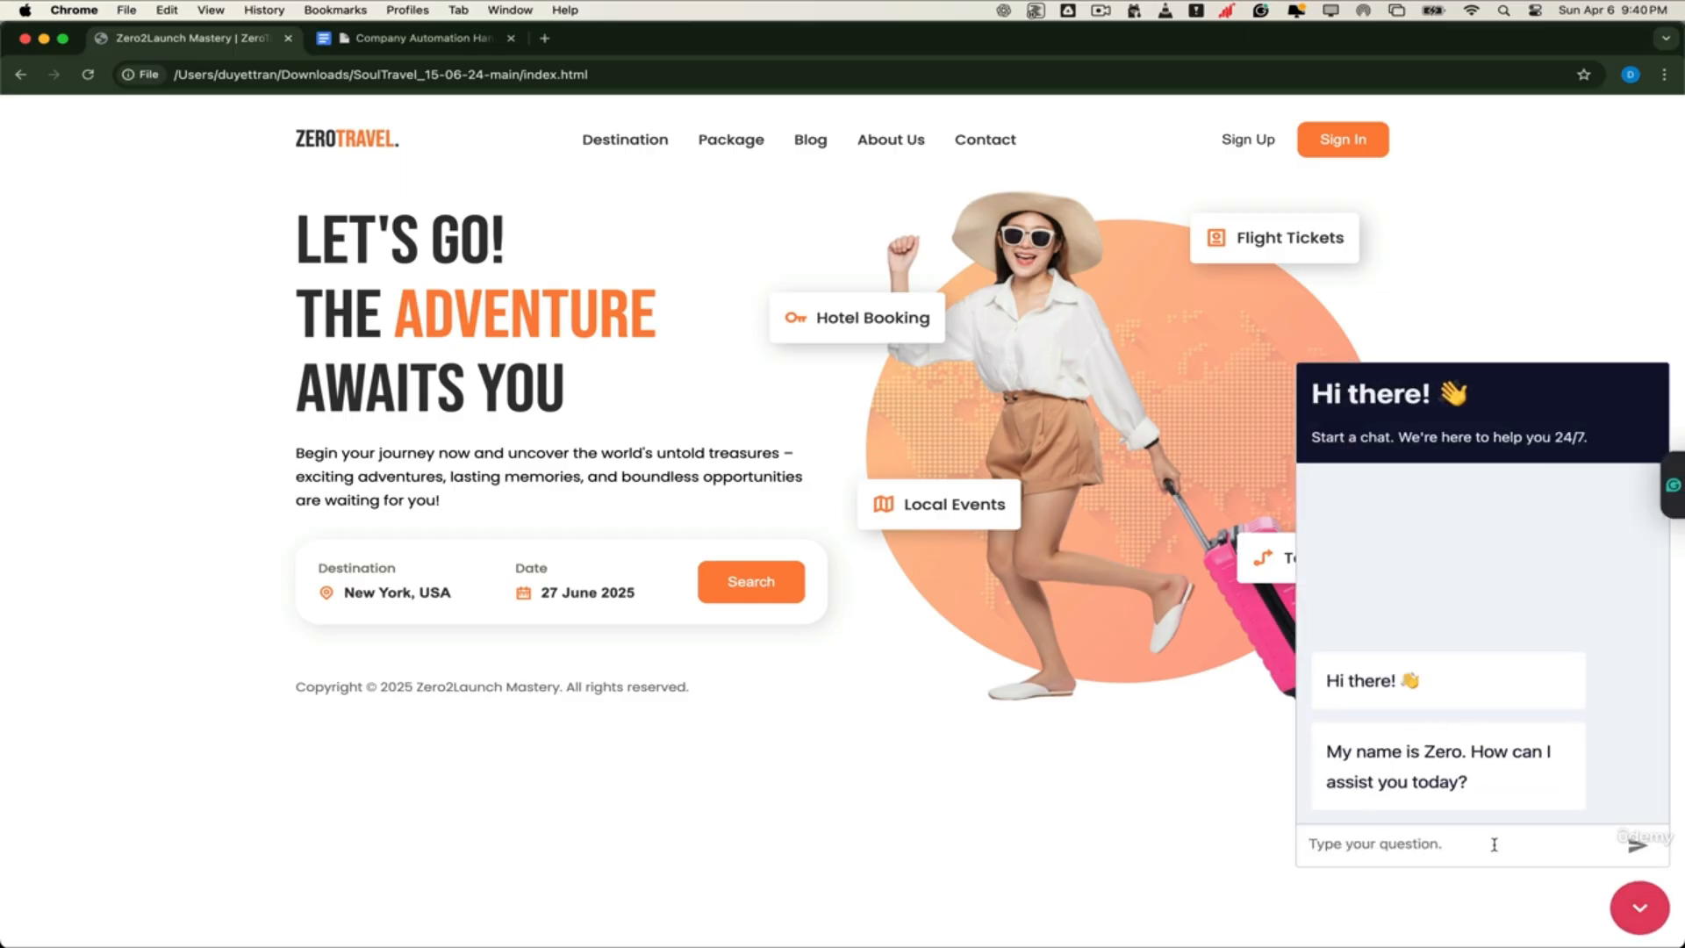
pyautogui.write('Do I lose access right after I cancel?')
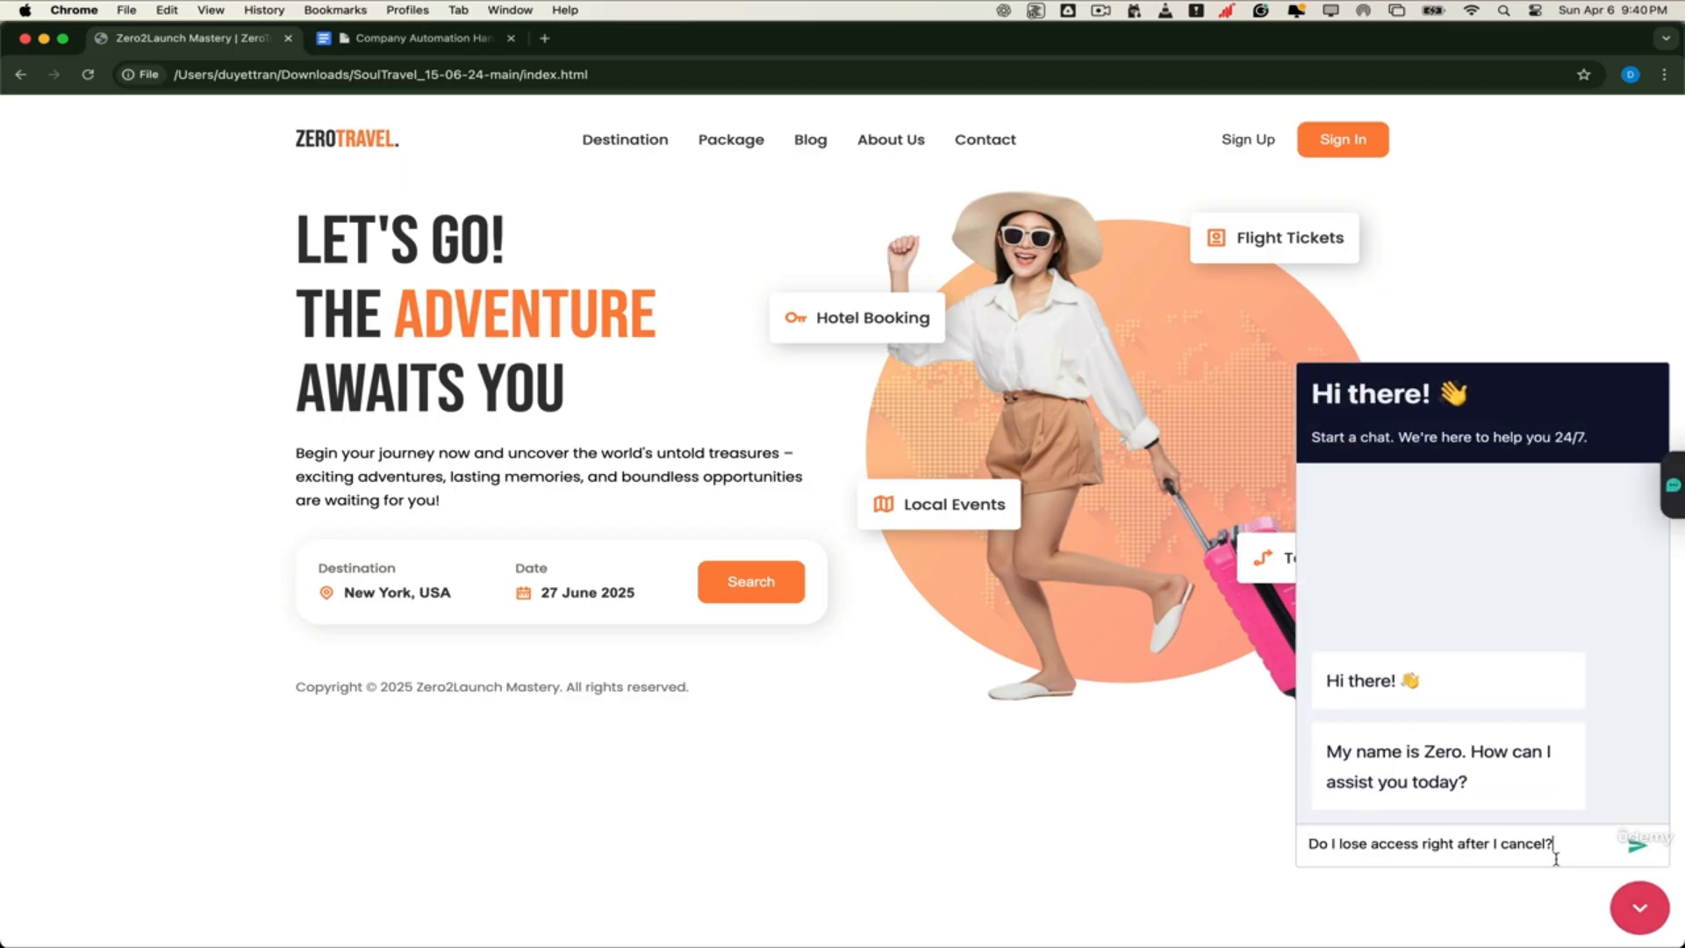
pyautogui.click(1636, 845)
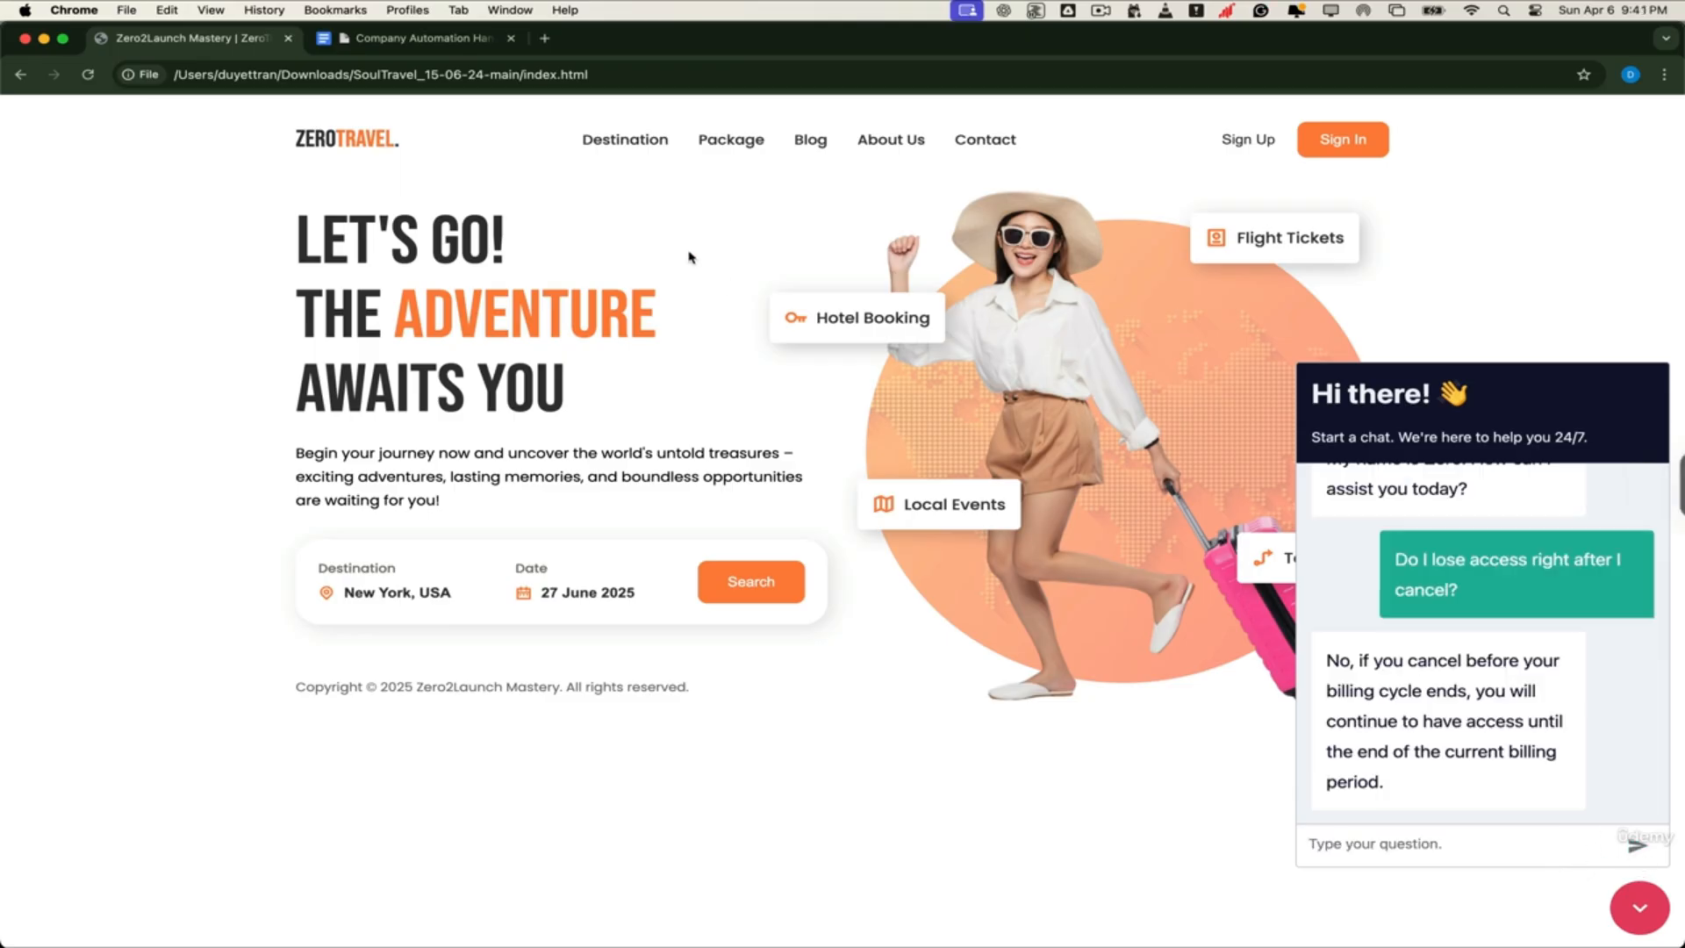
# Compare the answer with the handbook's Section 3 on cancellation, then close the chat
pyautogui.click(406, 46)
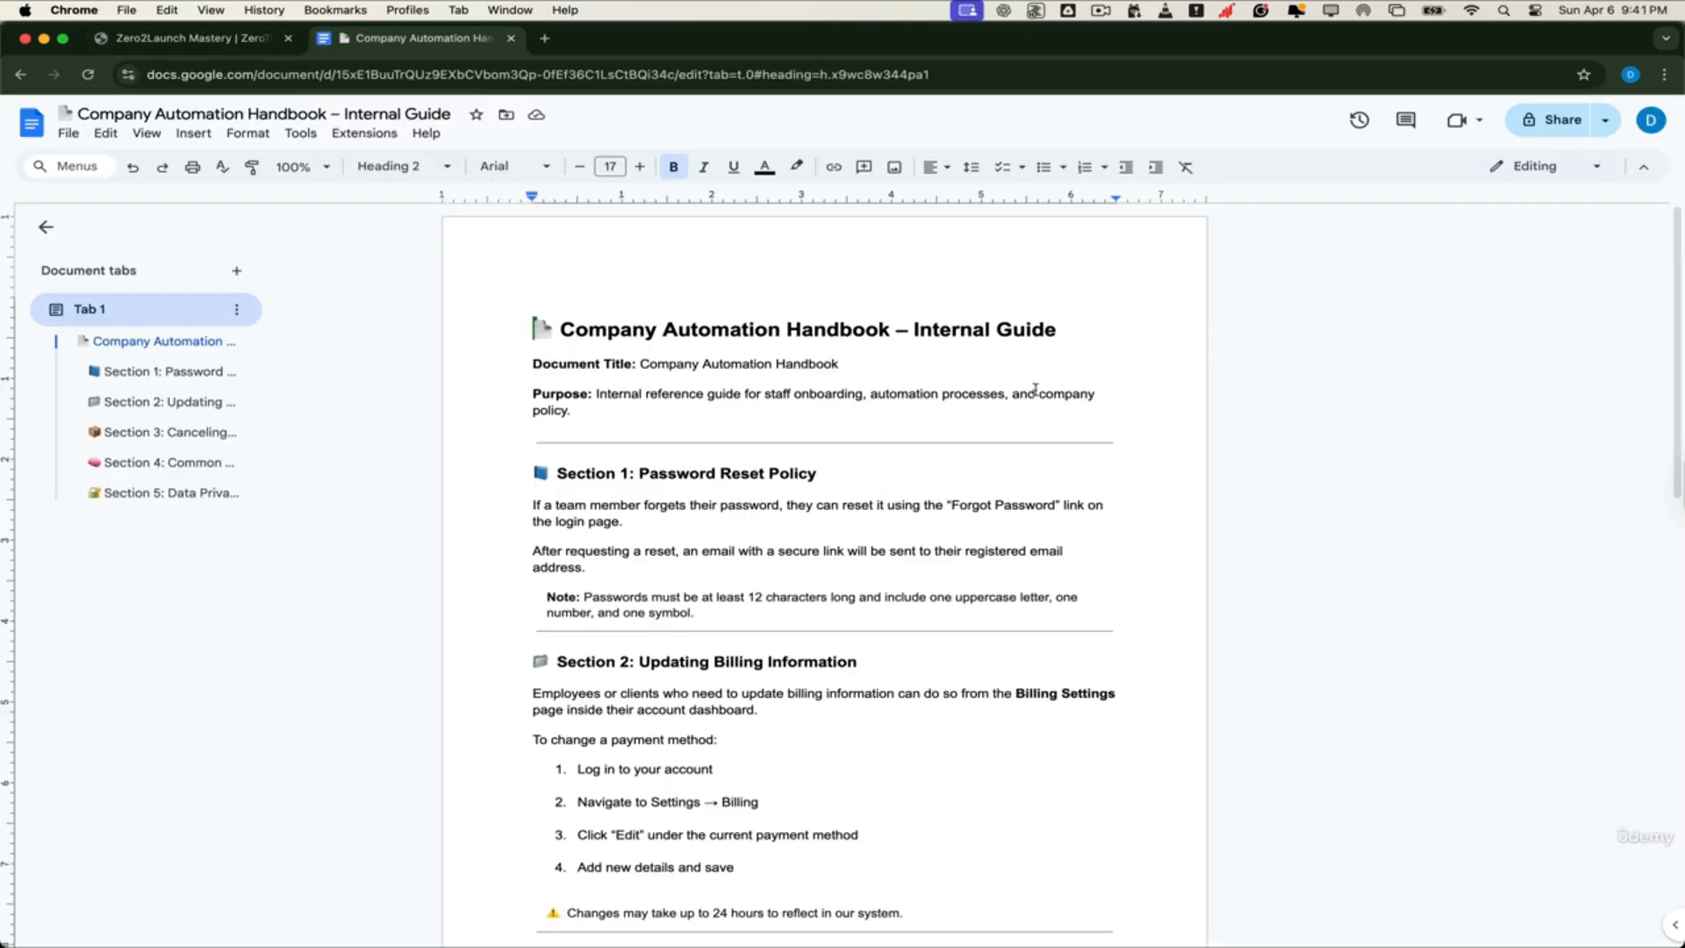
pyautogui.scroll(-8, 1037, 391)
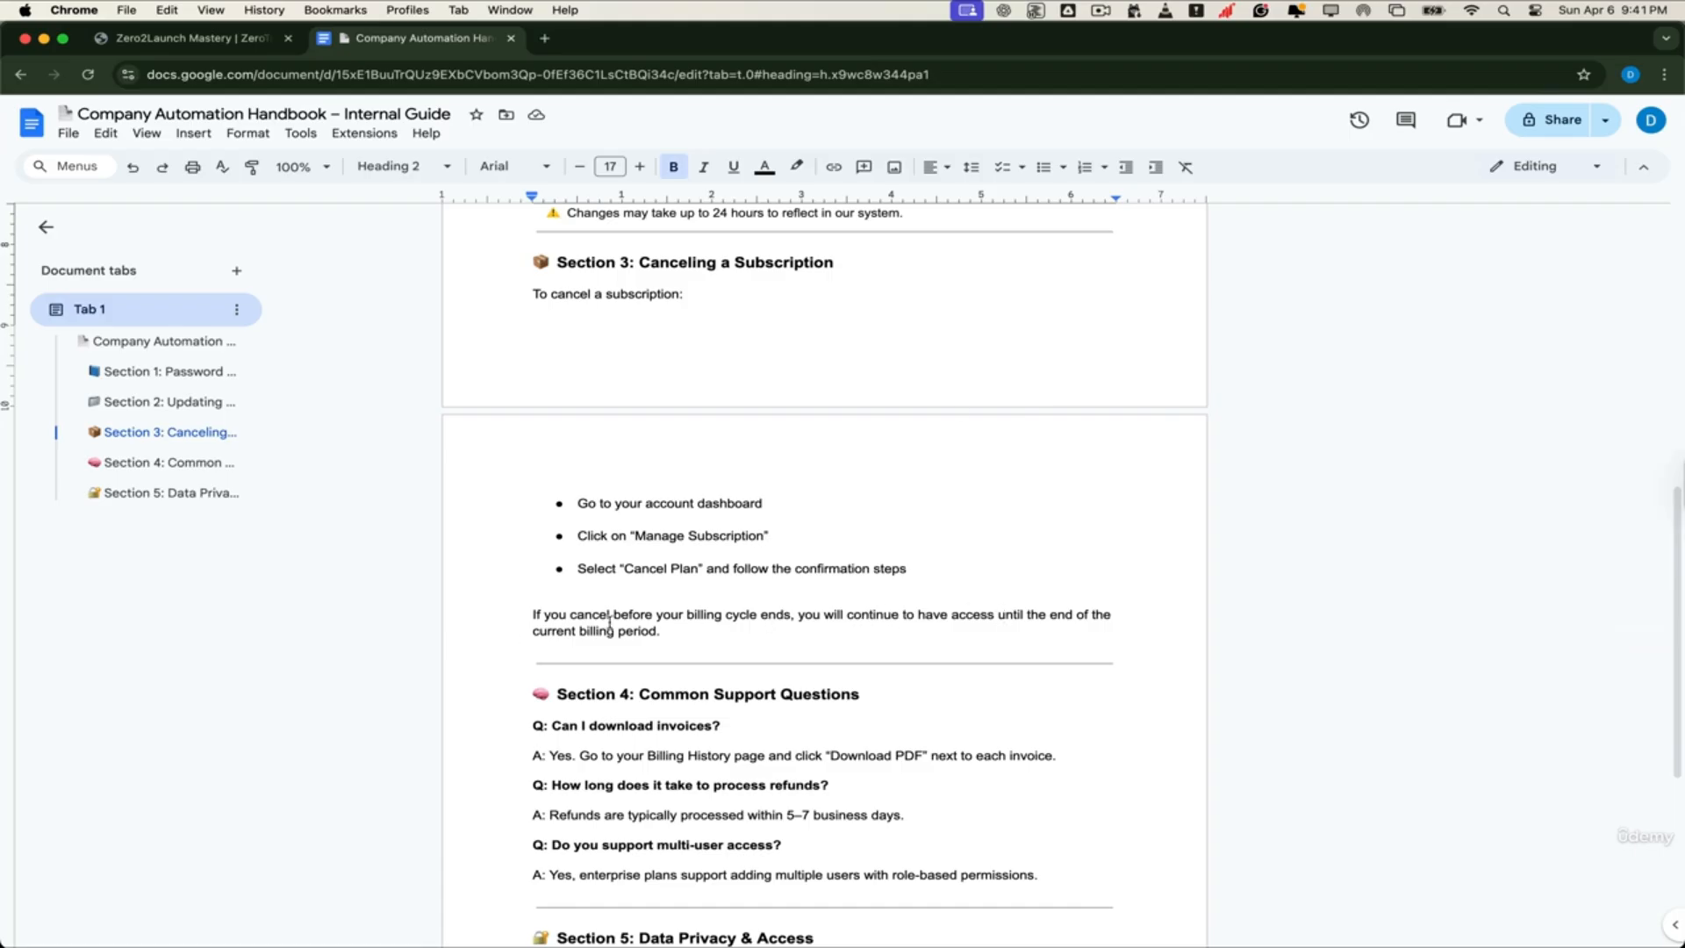
pyautogui.click(165, 48)
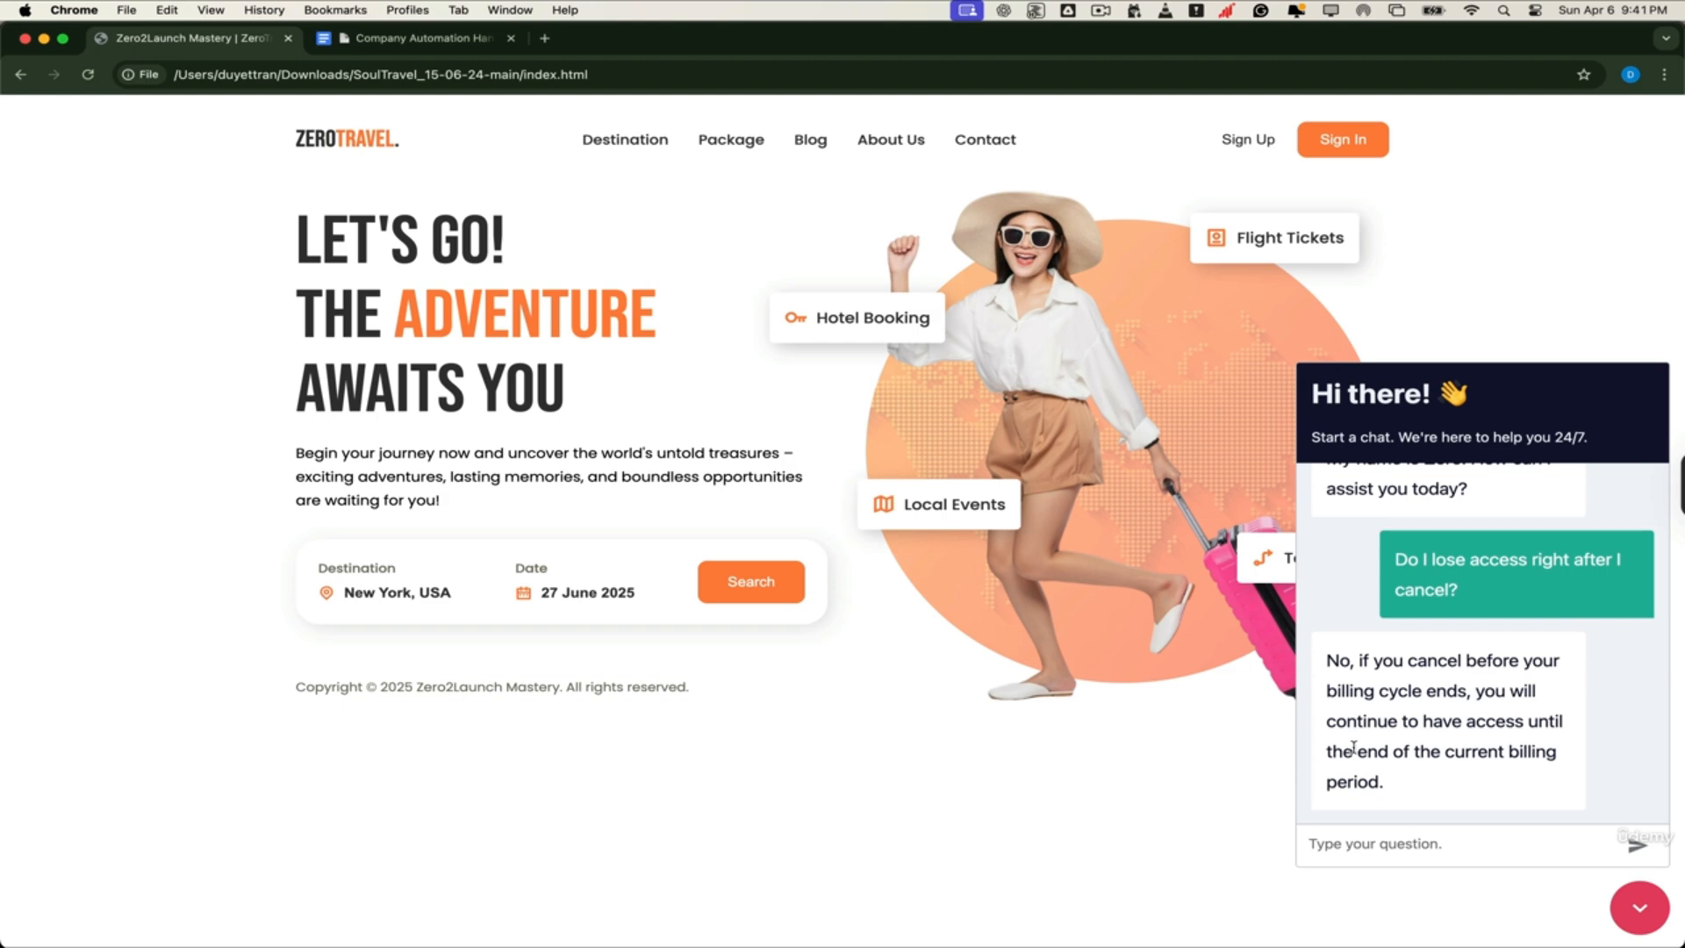
pyautogui.click(1644, 920)
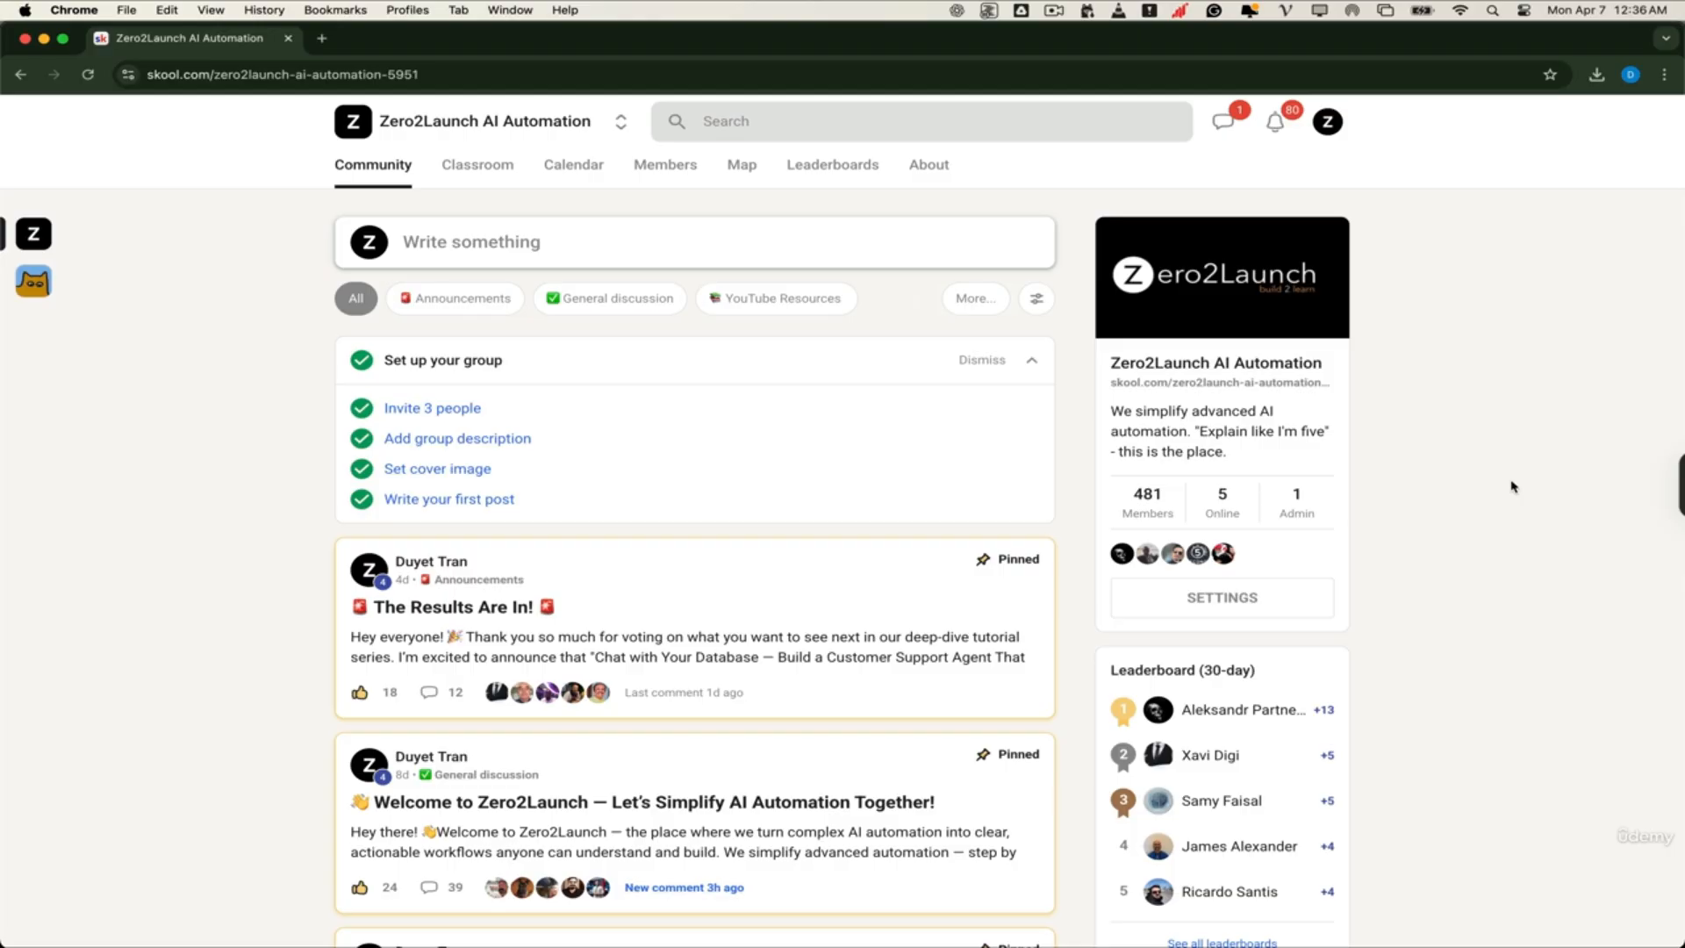
# Read the full pinned The Results Are In! post, then return to the feed
pyautogui.scroll(-7, 1511, 486)
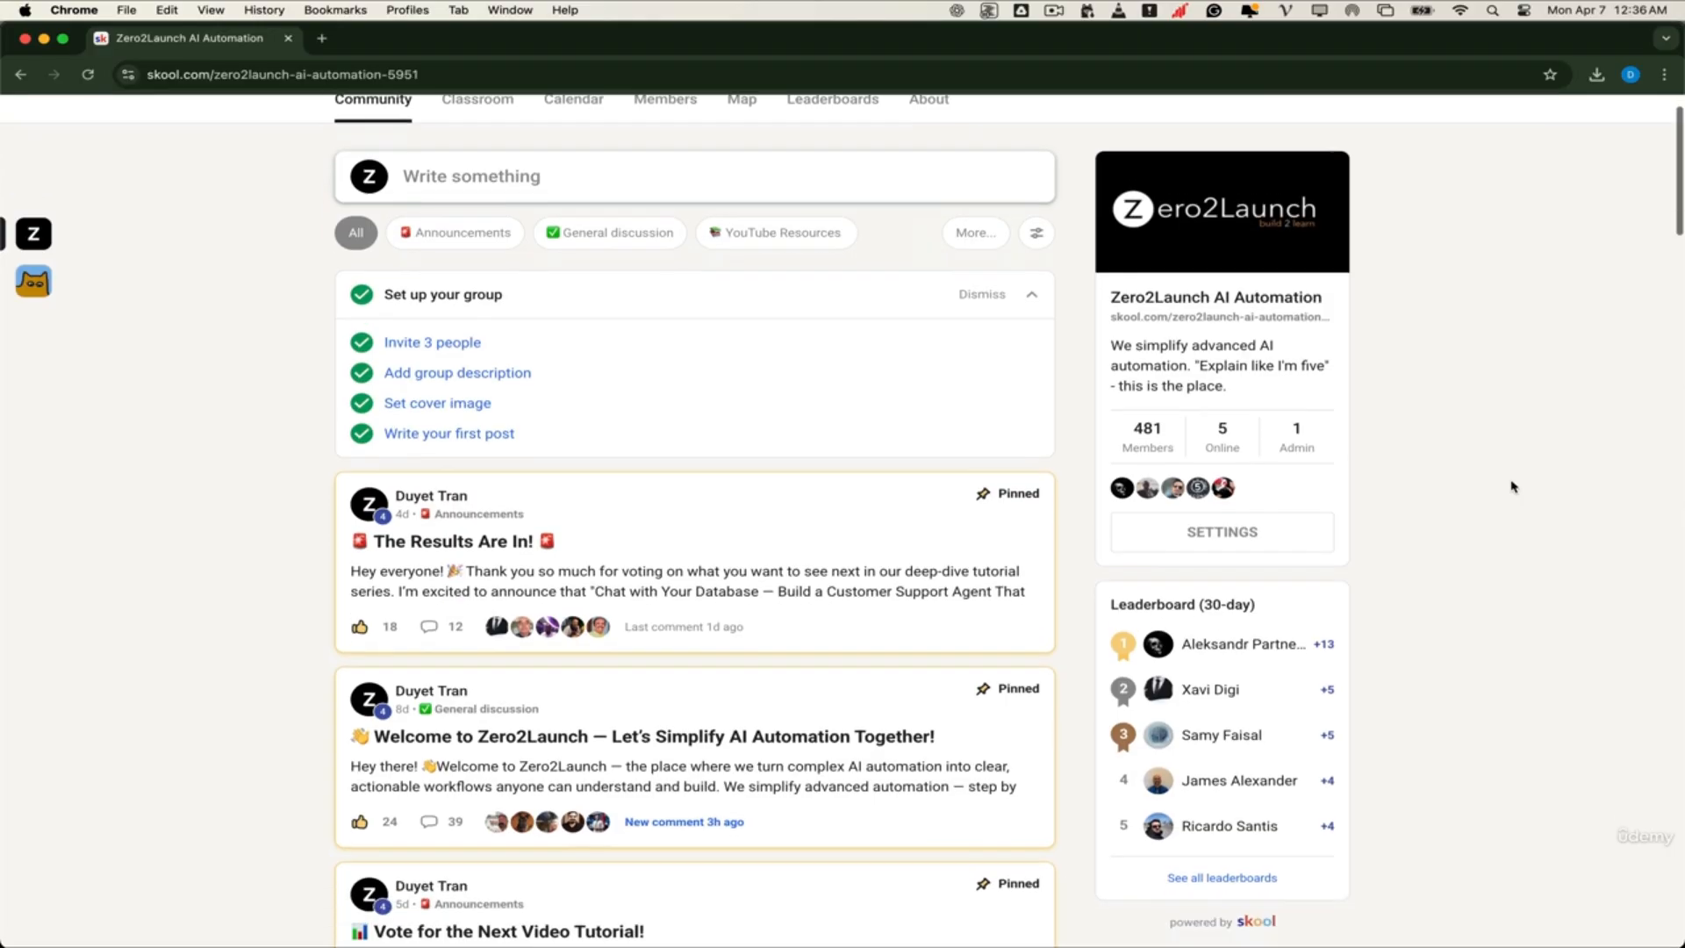
pyautogui.scroll(-6, 1511, 486)
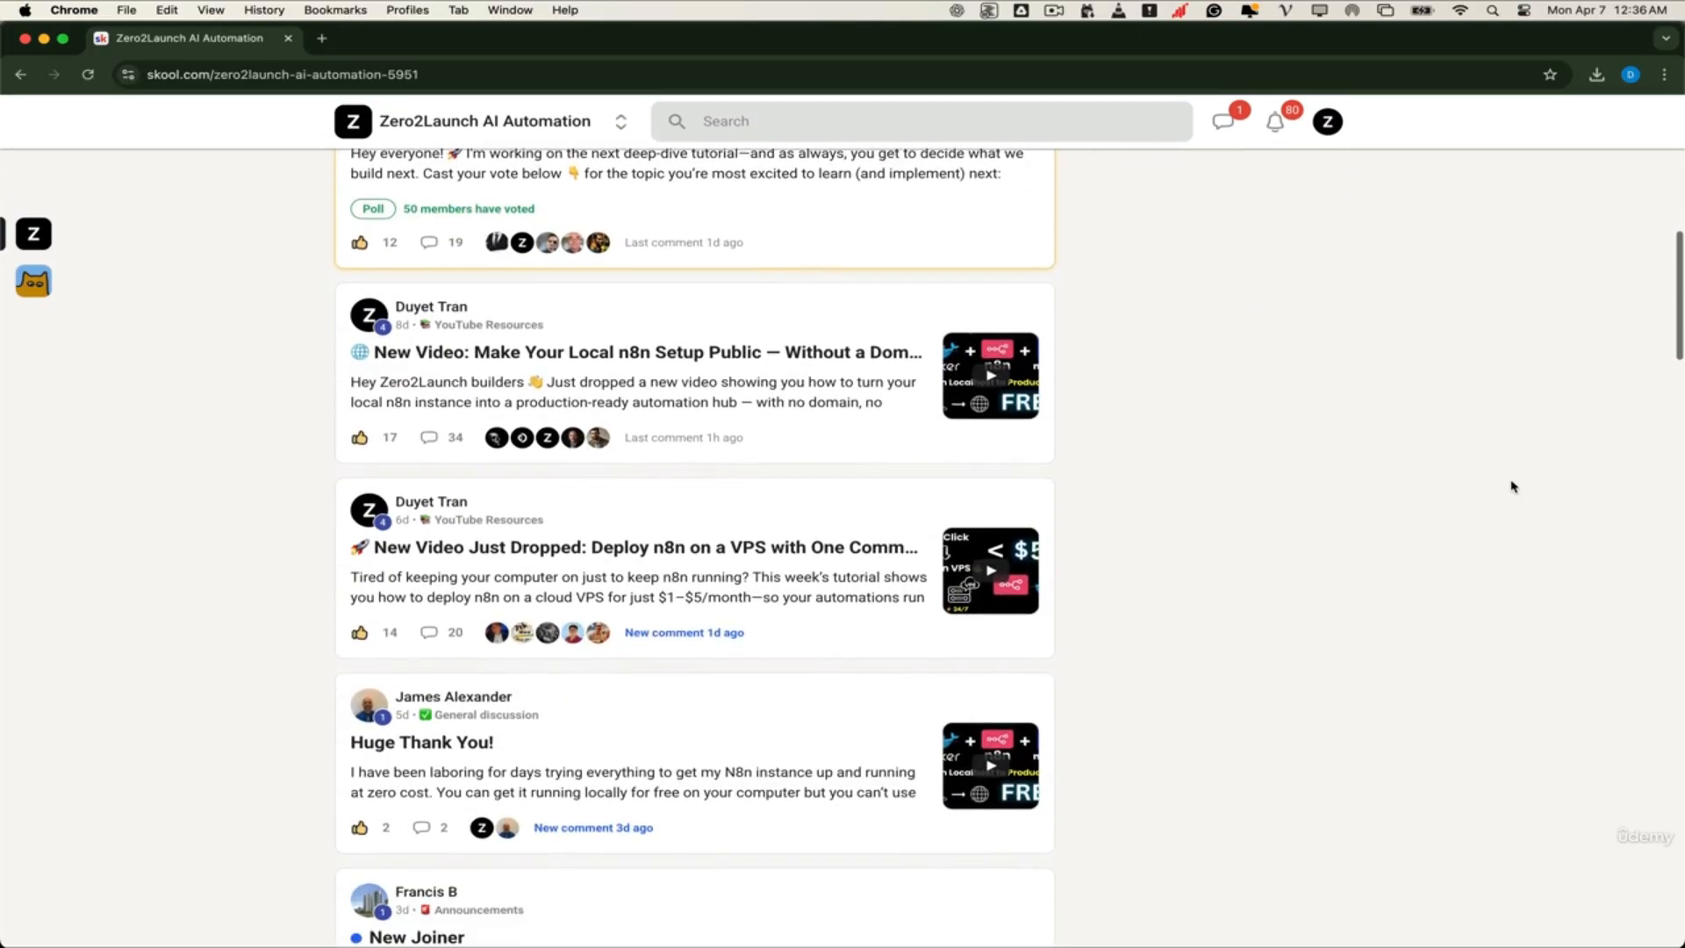
pyautogui.scroll(-5, 1512, 486)
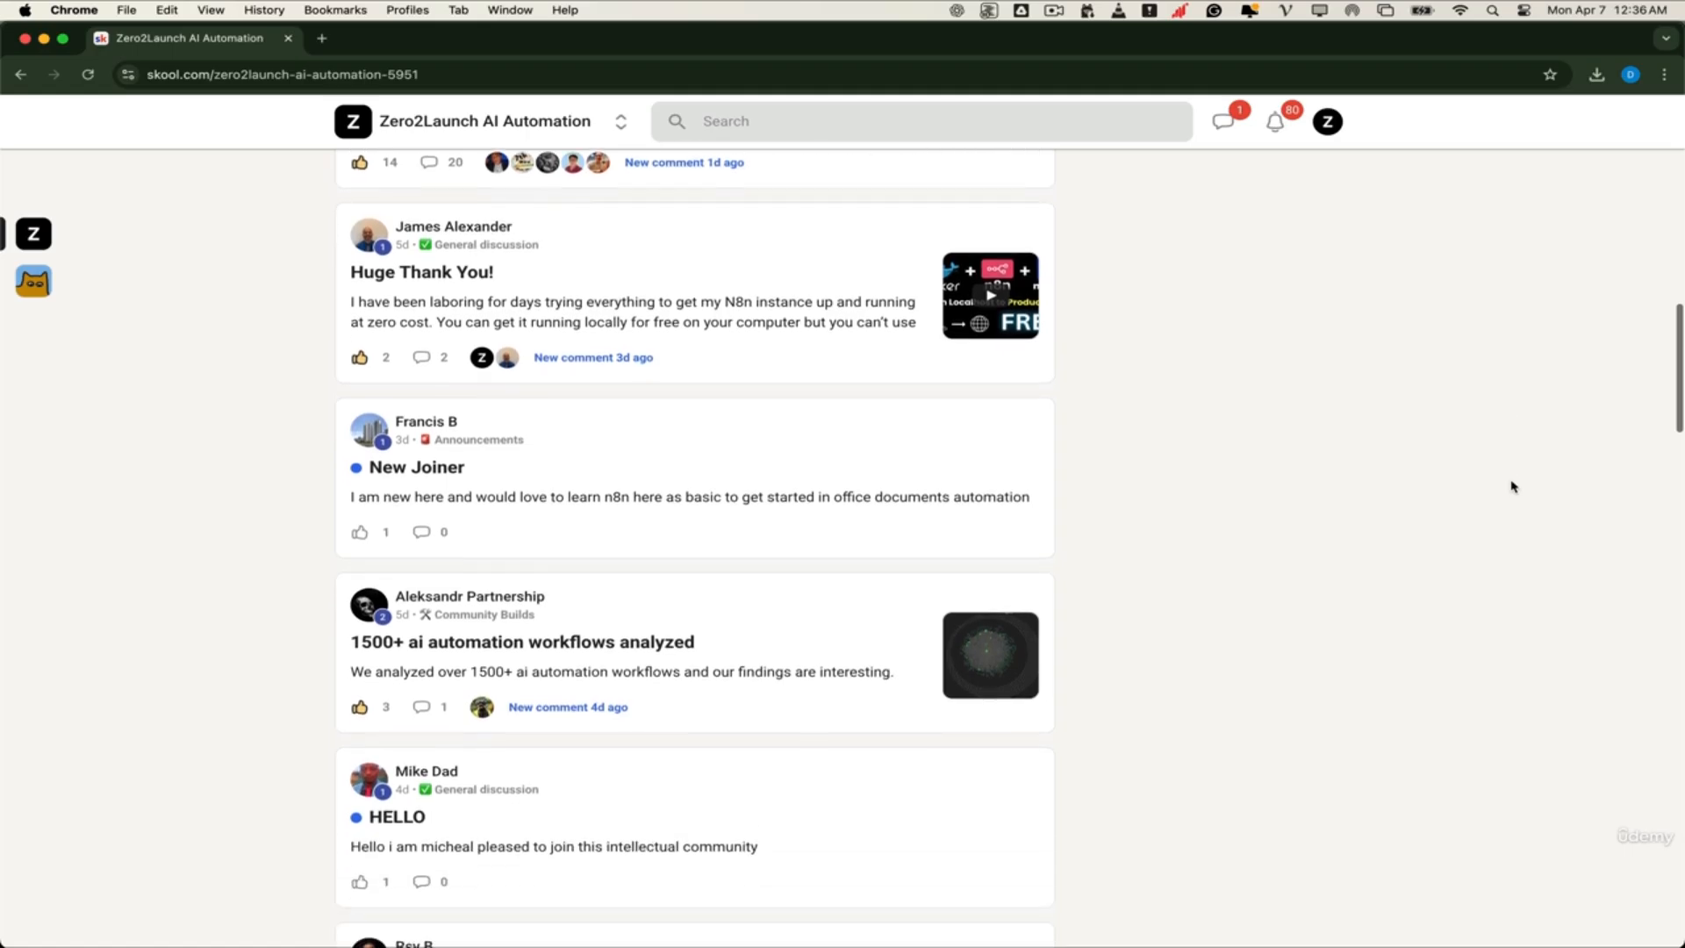
pyautogui.scroll(-4, 1512, 486)
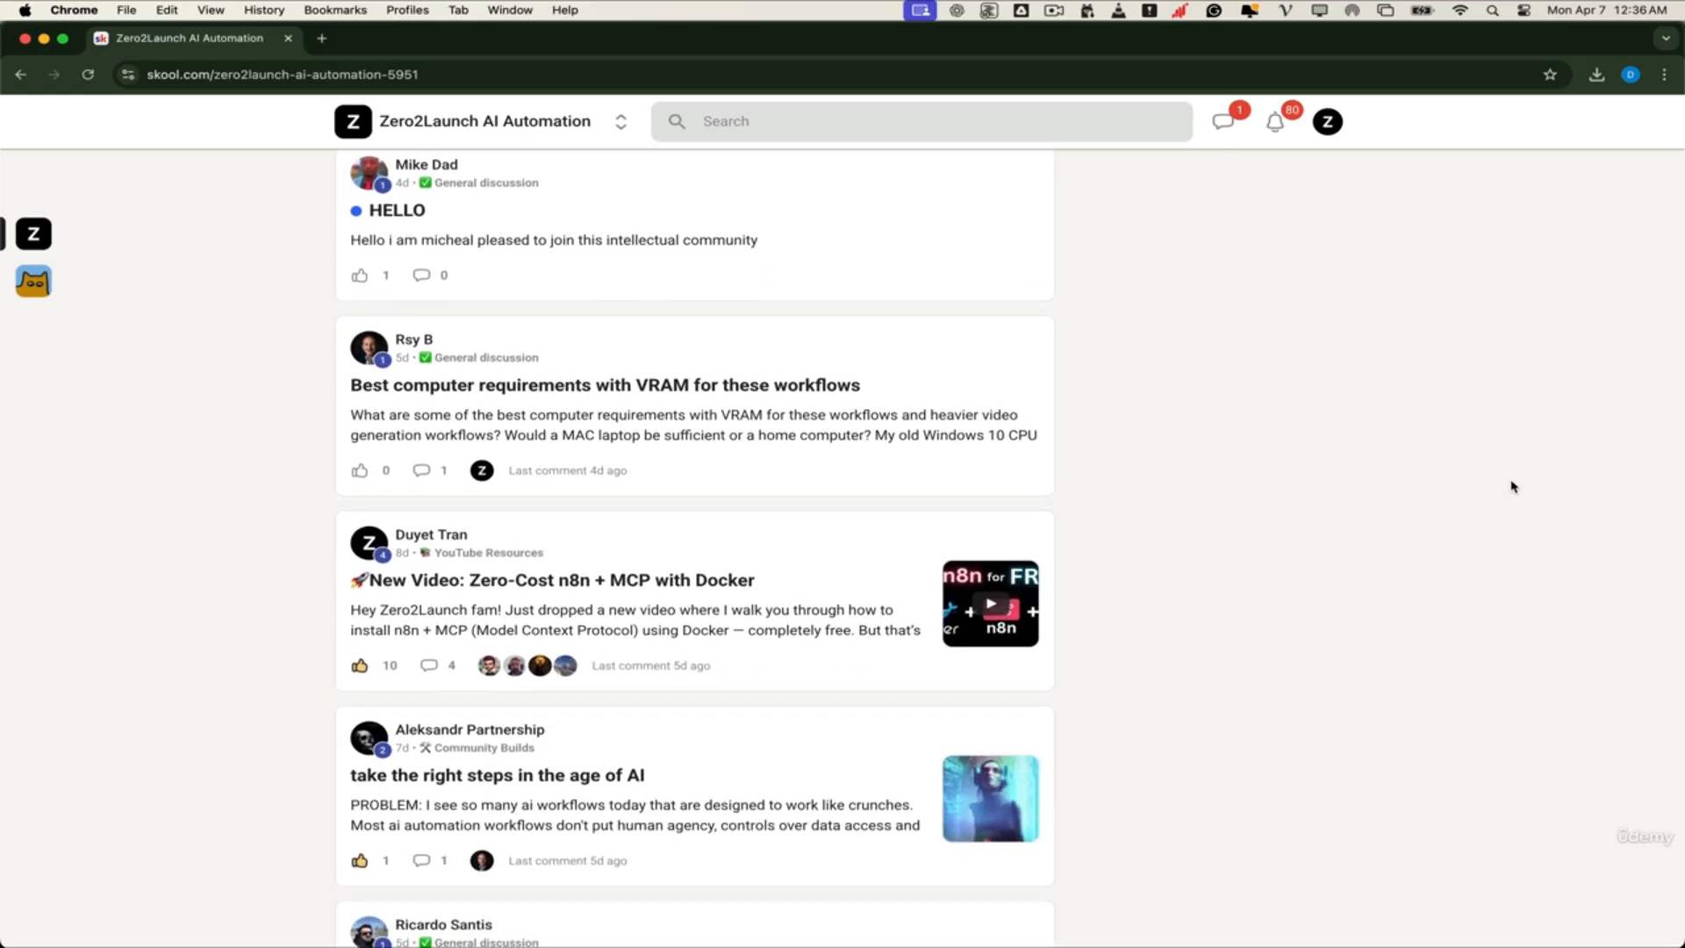
pyautogui.scroll(3, 1512, 486)
pyautogui.scroll(7, 1512, 486)
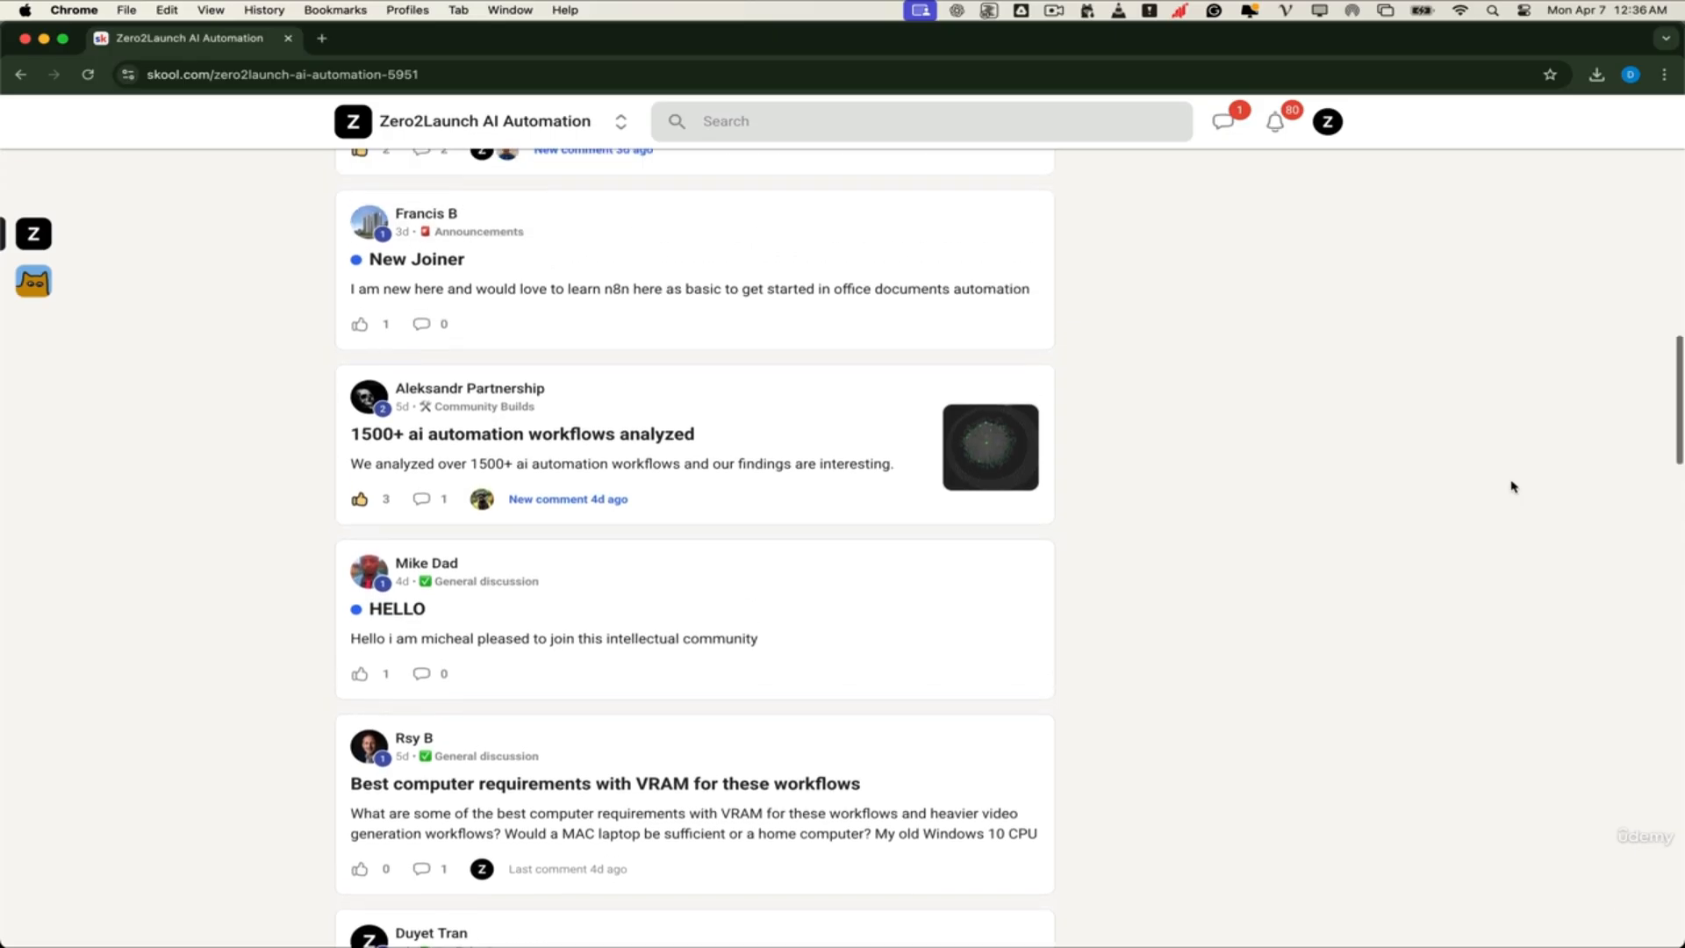
pyautogui.scroll(5, 1511, 486)
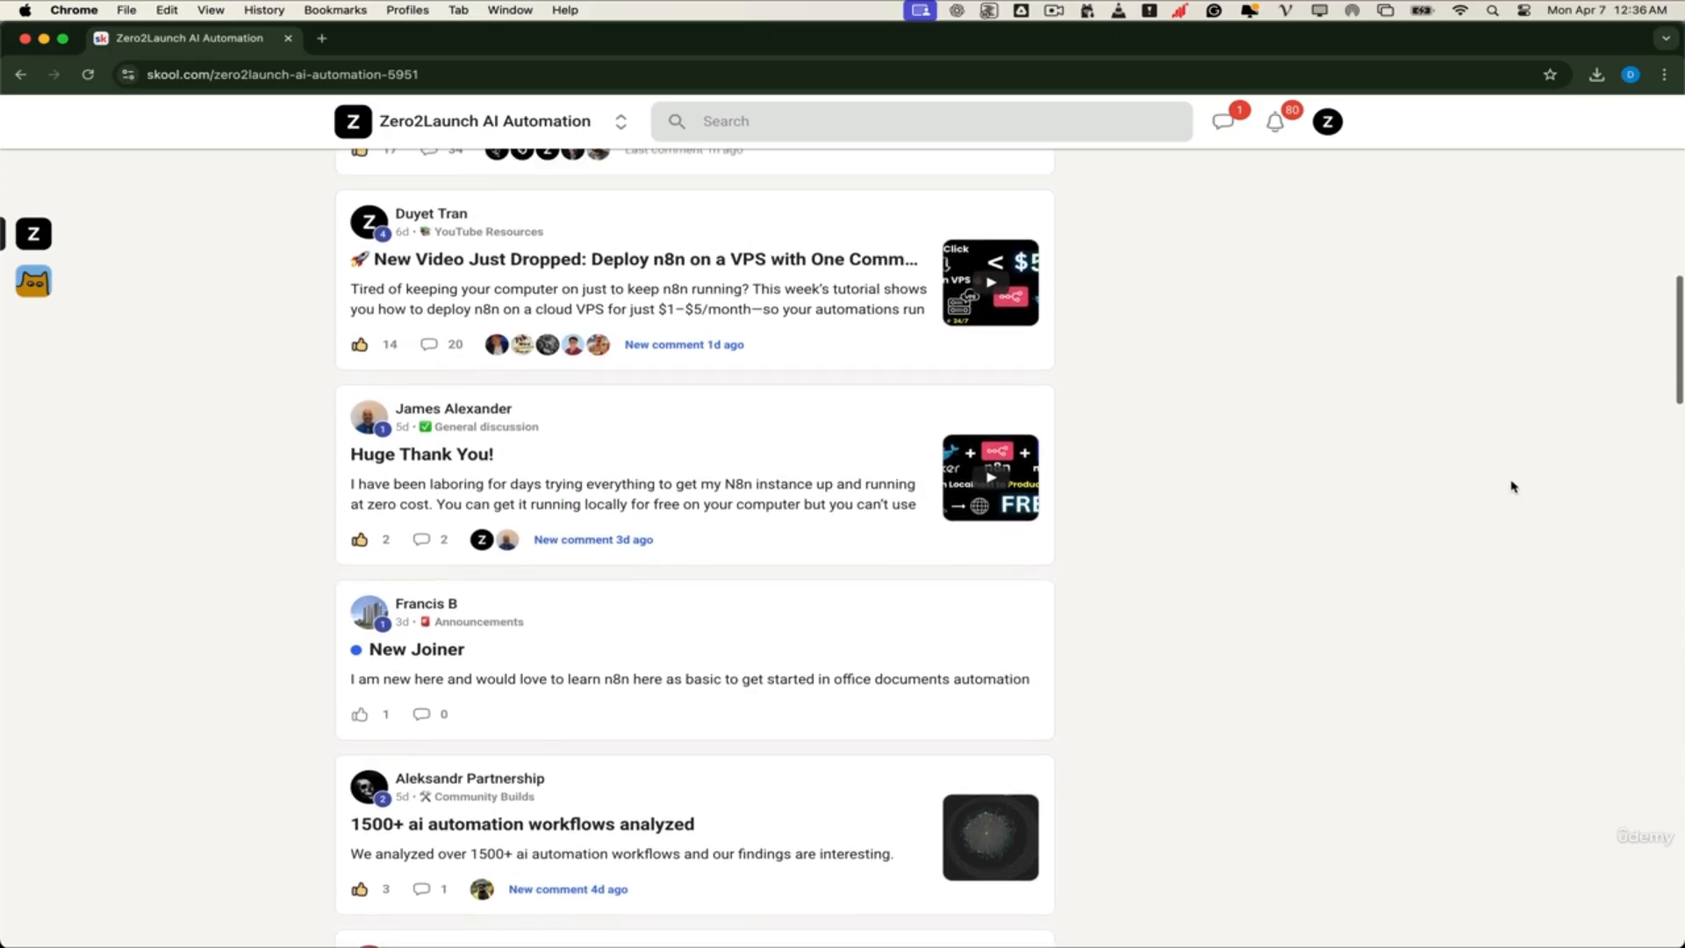
pyautogui.scroll(5, 1511, 486)
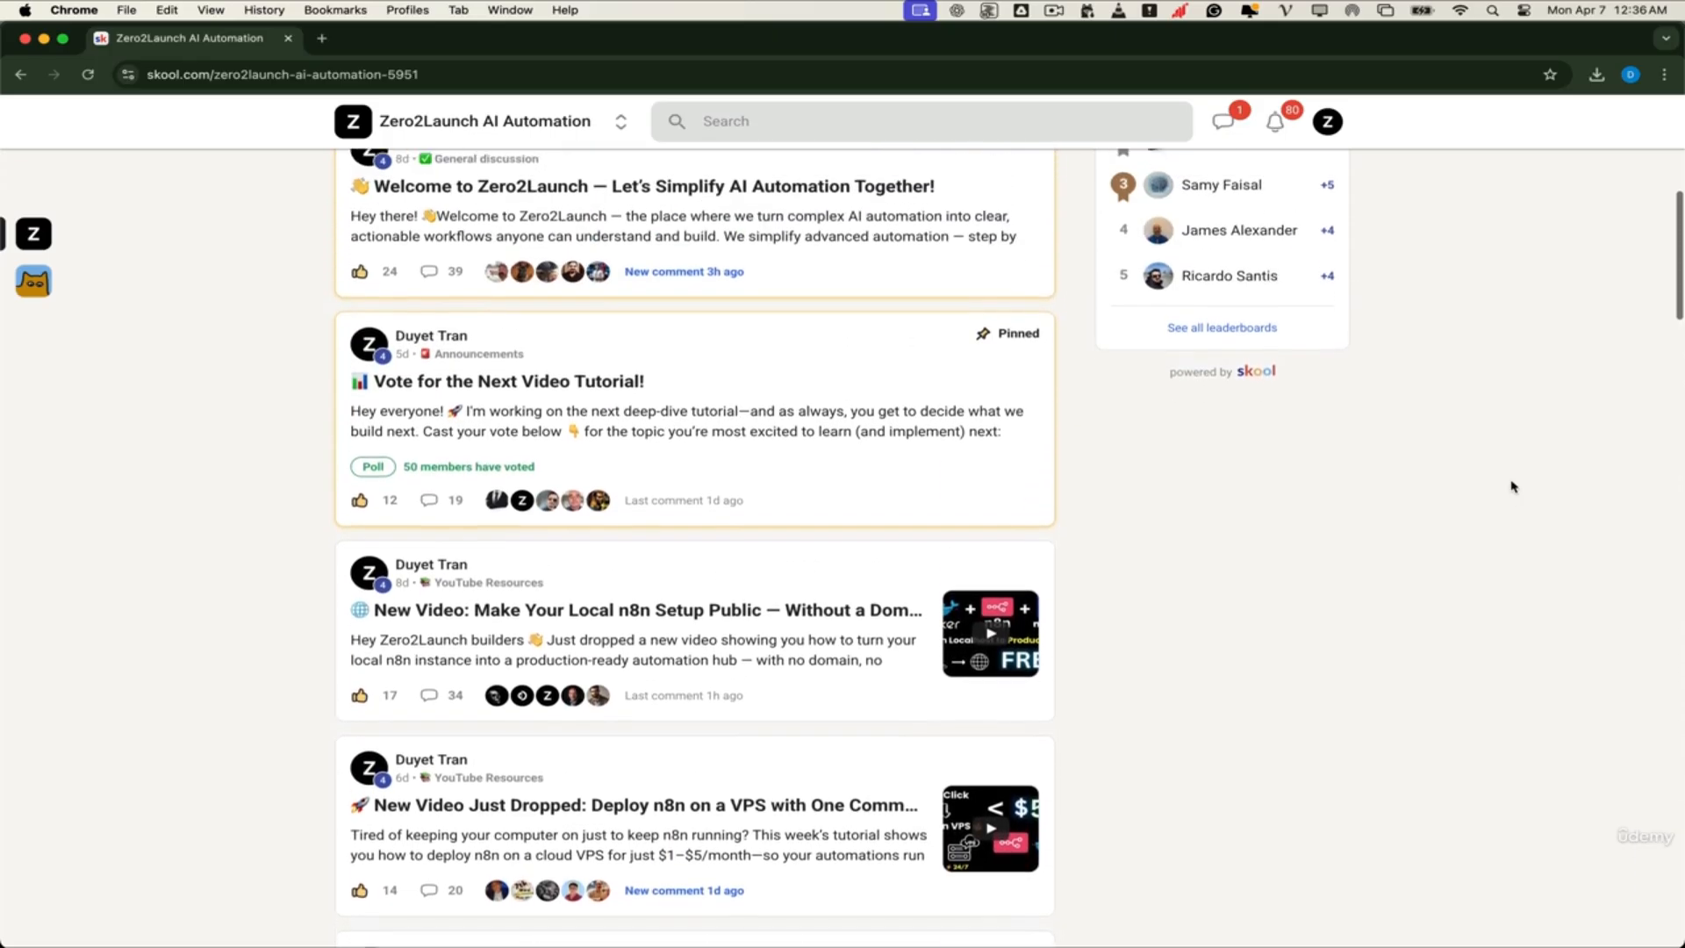
pyautogui.scroll(5, 1511, 486)
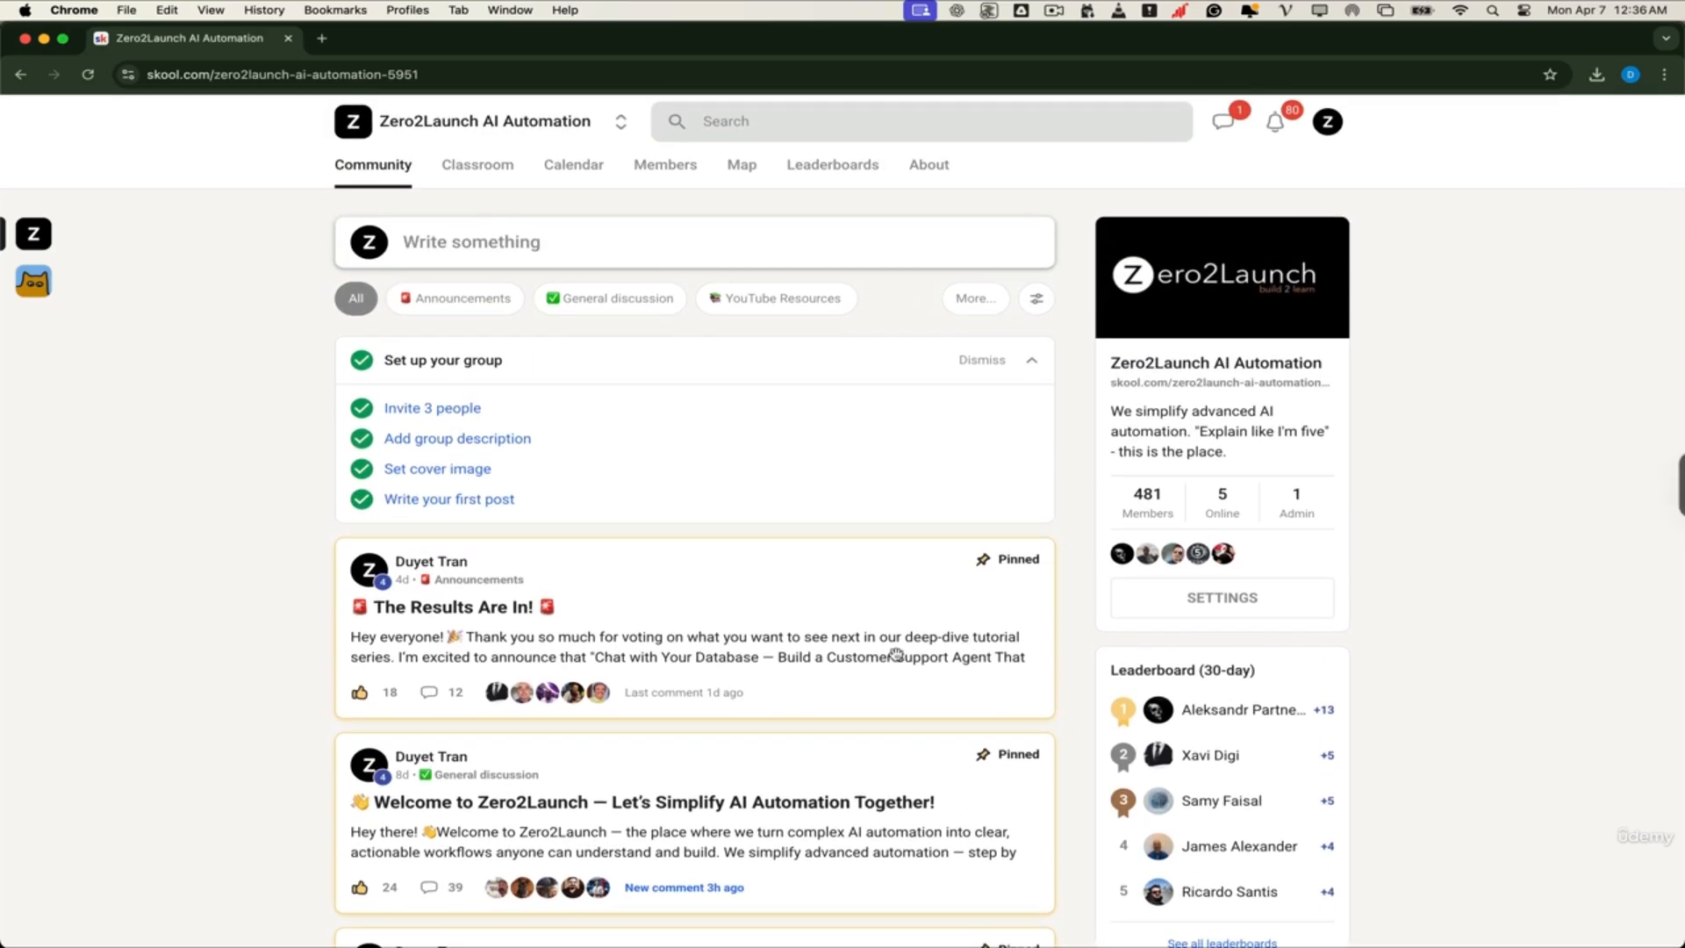
pyautogui.click(897, 656)
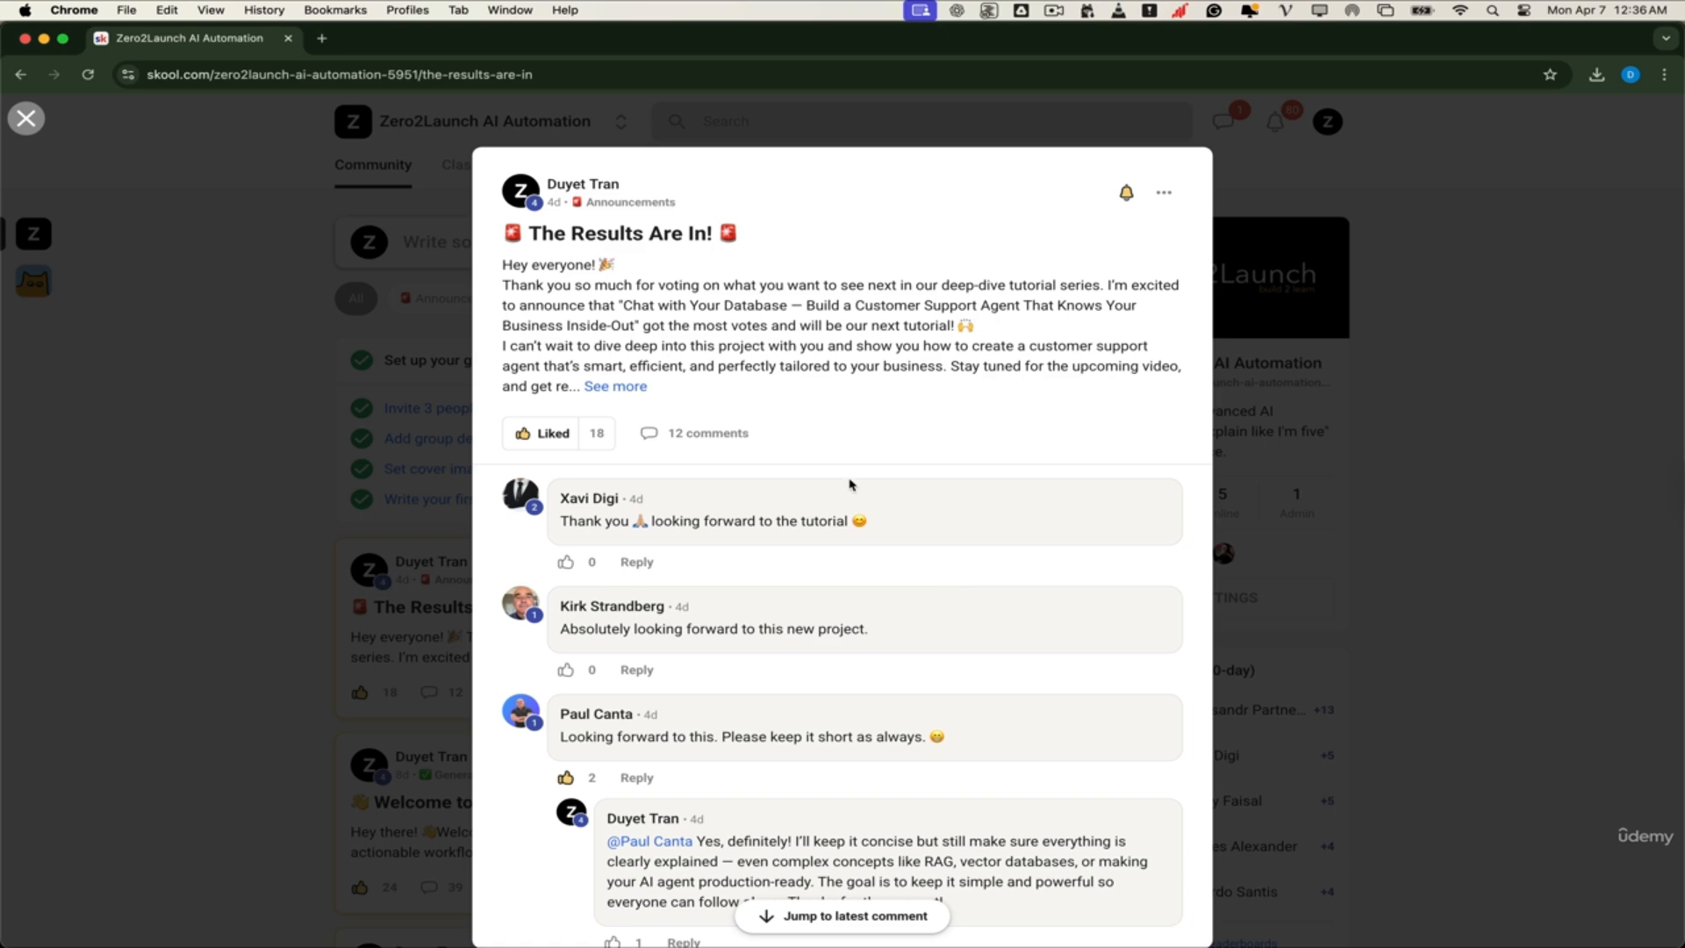
pyautogui.click(616, 386)
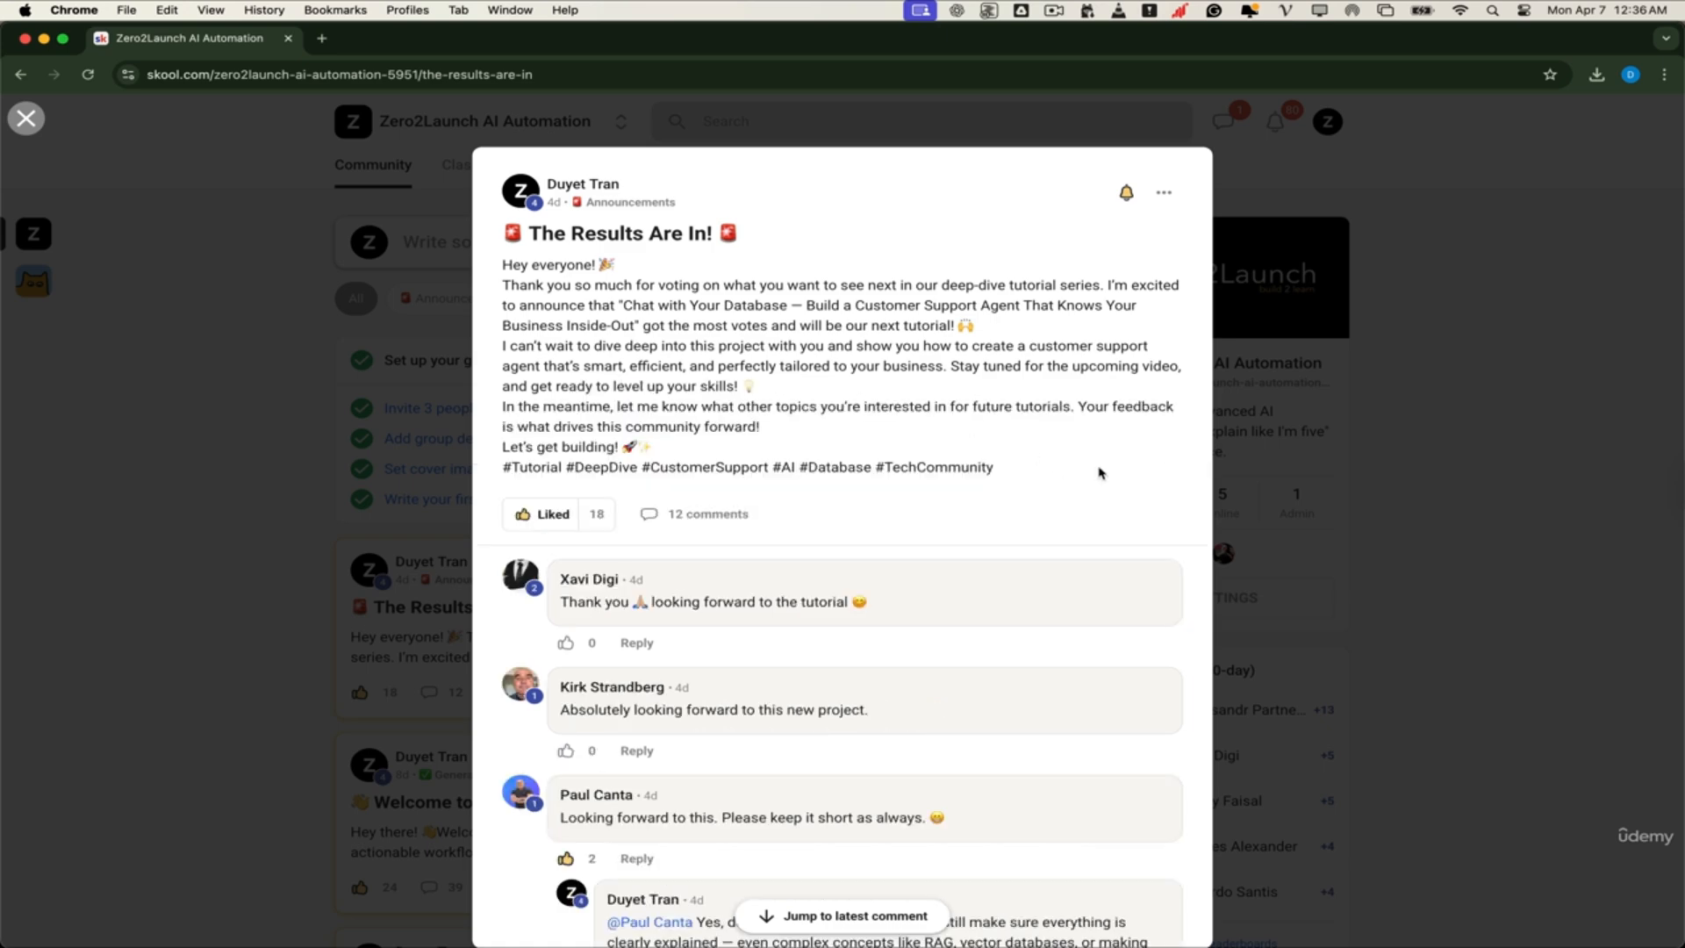
pyautogui.click(1425, 487)
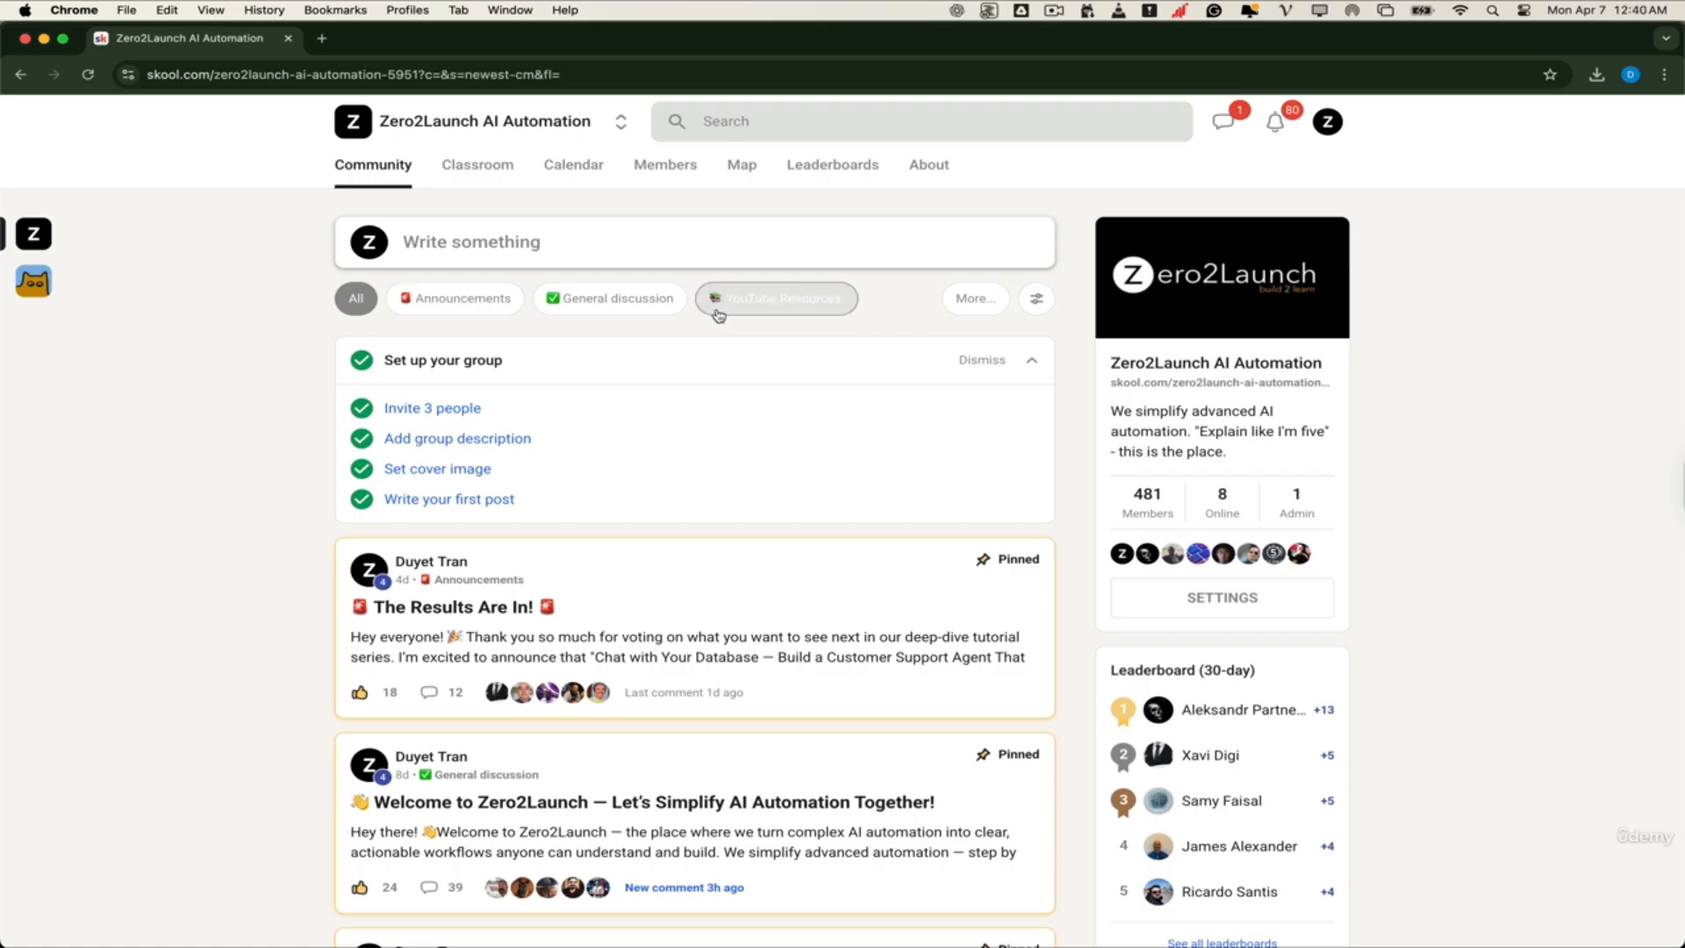
# Filter to YouTube Resources and open the Scrape Any Website Using n8n + Firecrawl post
pyautogui.click(781, 298)
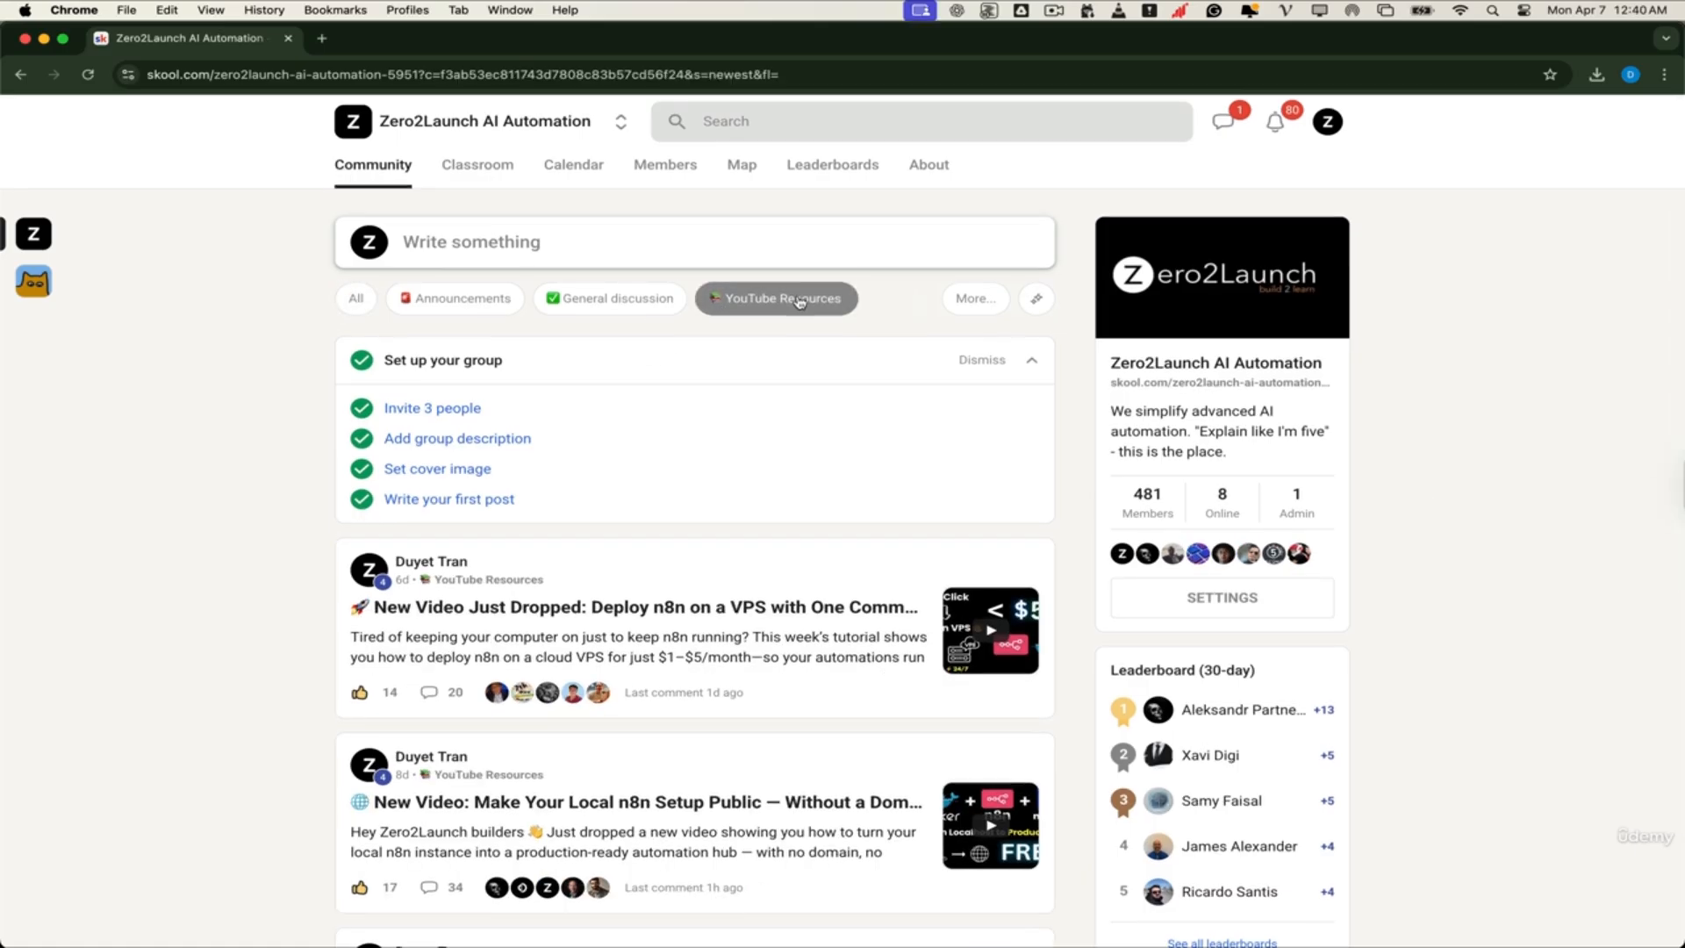
pyautogui.scroll(-7, 729, 491)
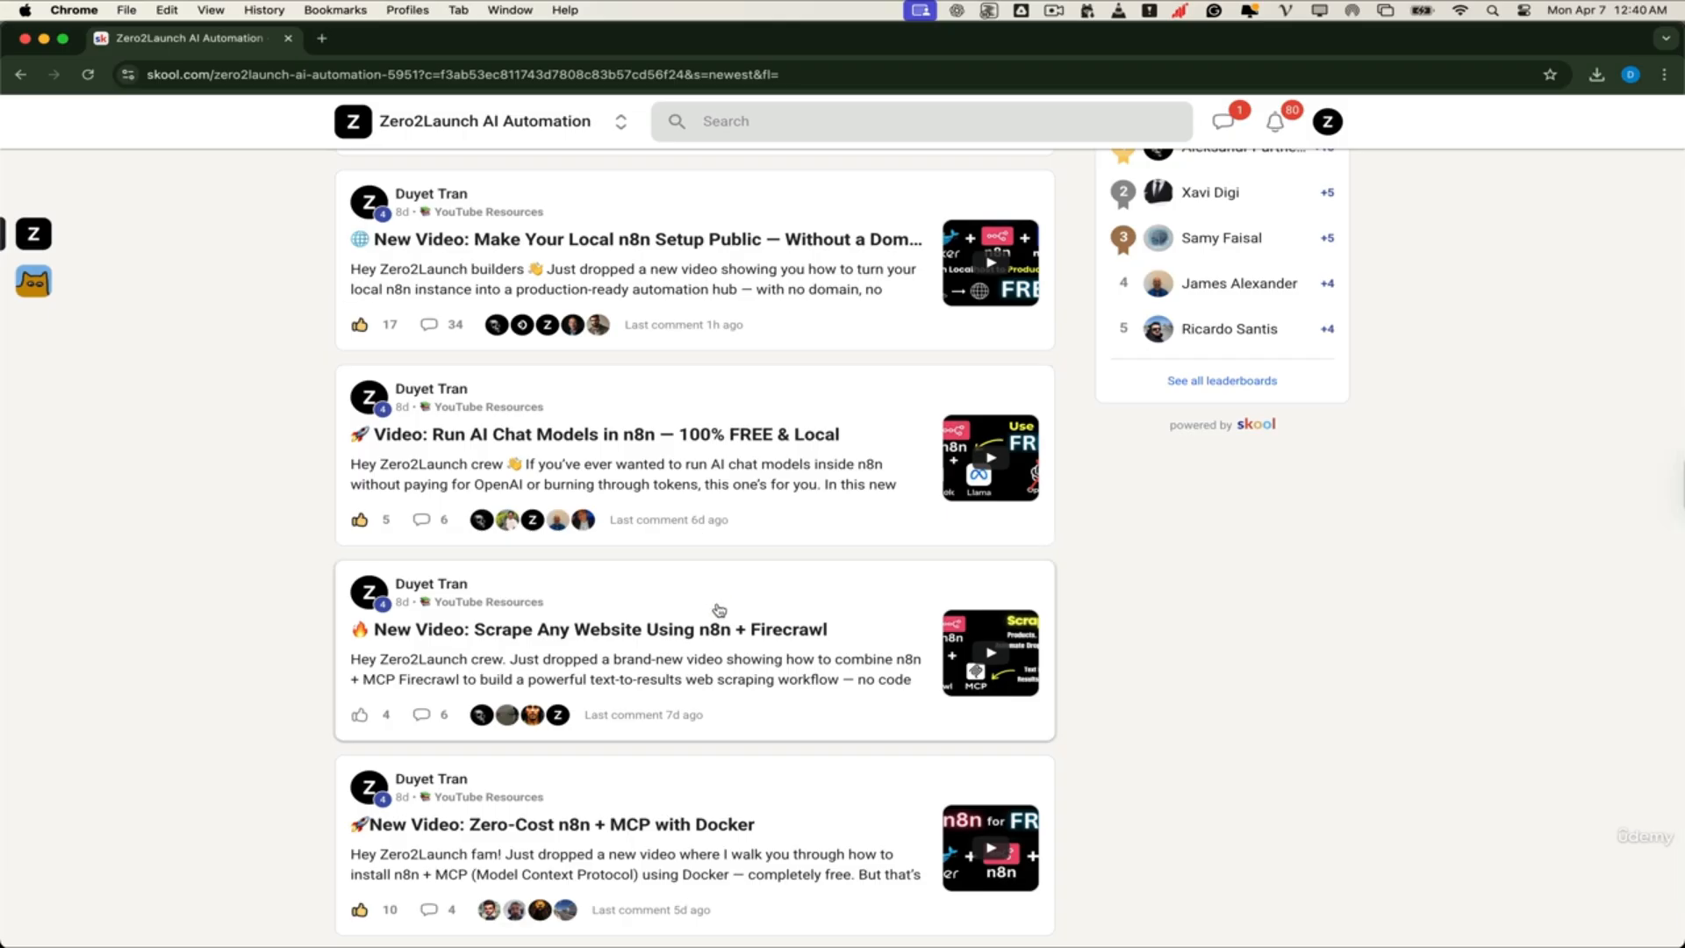
pyautogui.click(718, 614)
pyautogui.scroll(-1, 986, 552)
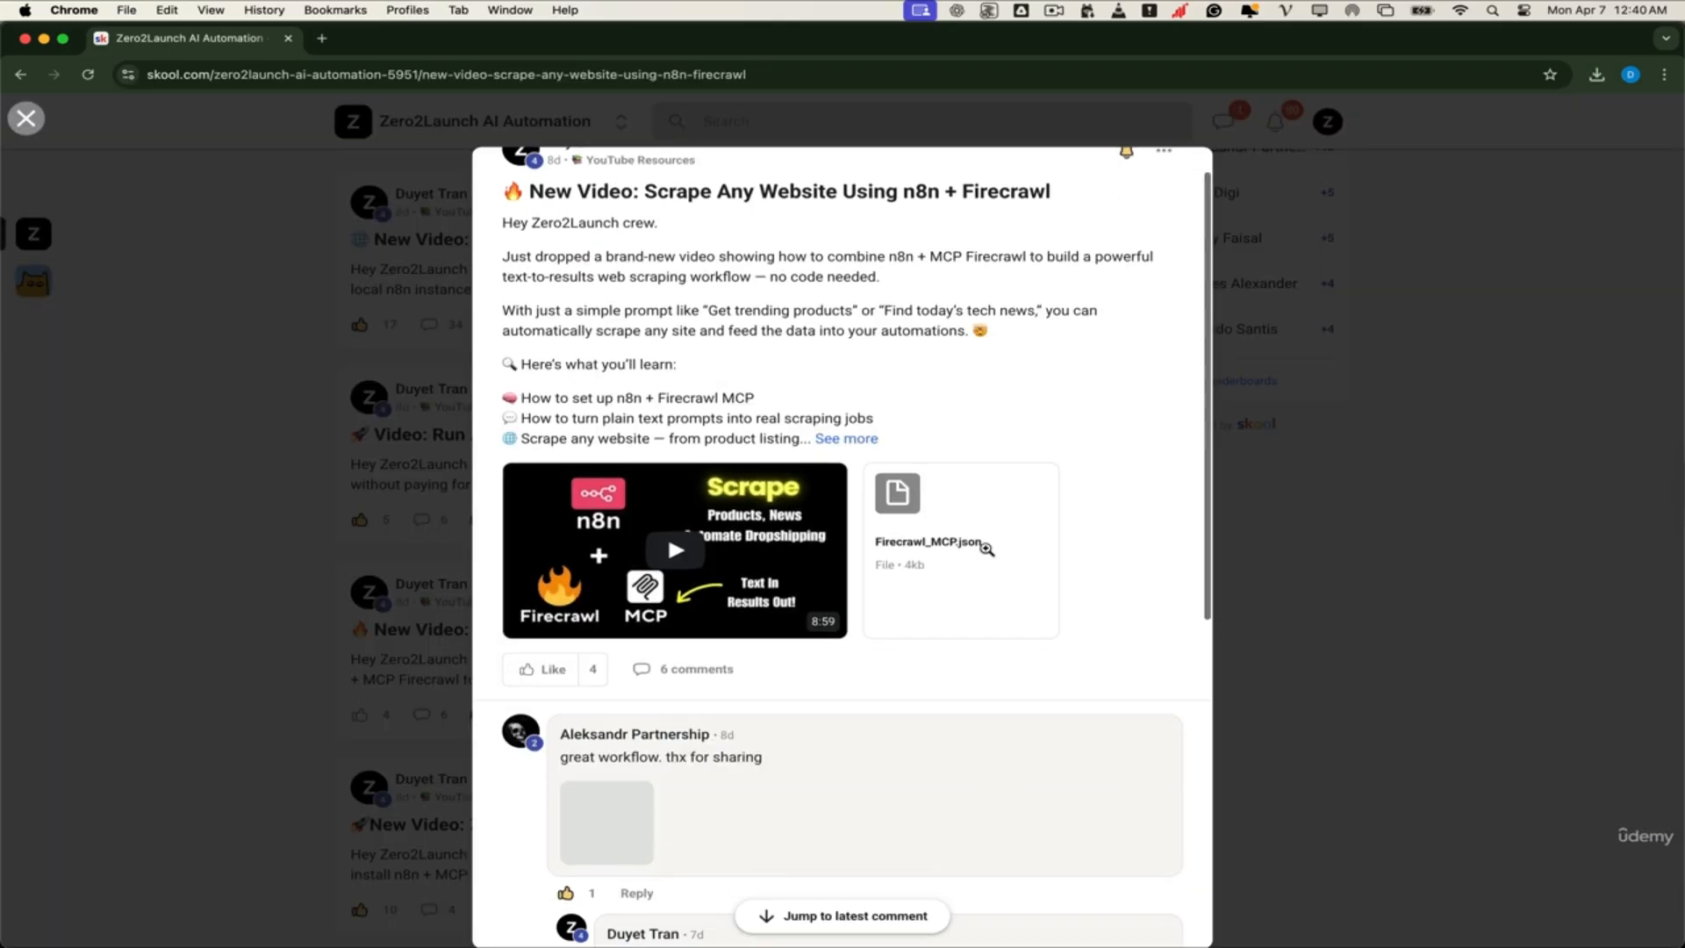
pyautogui.scroll(1, 1181, 485)
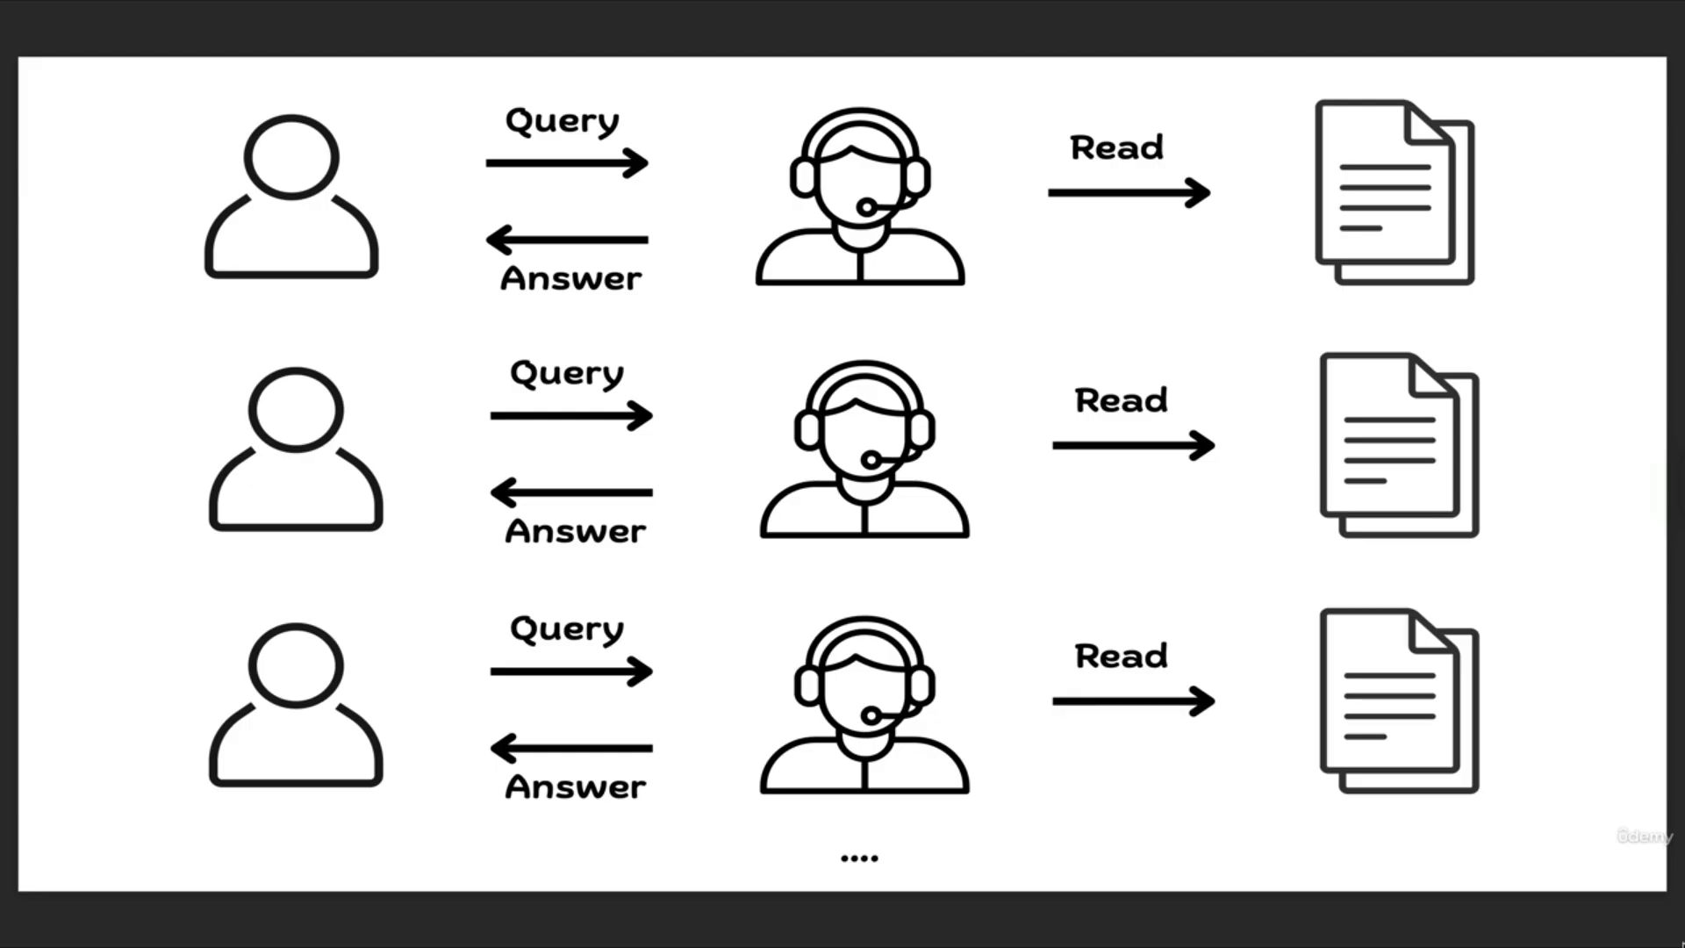
# Advance from the human support agents diagram to the chatbot slide
pyautogui.press('Right')
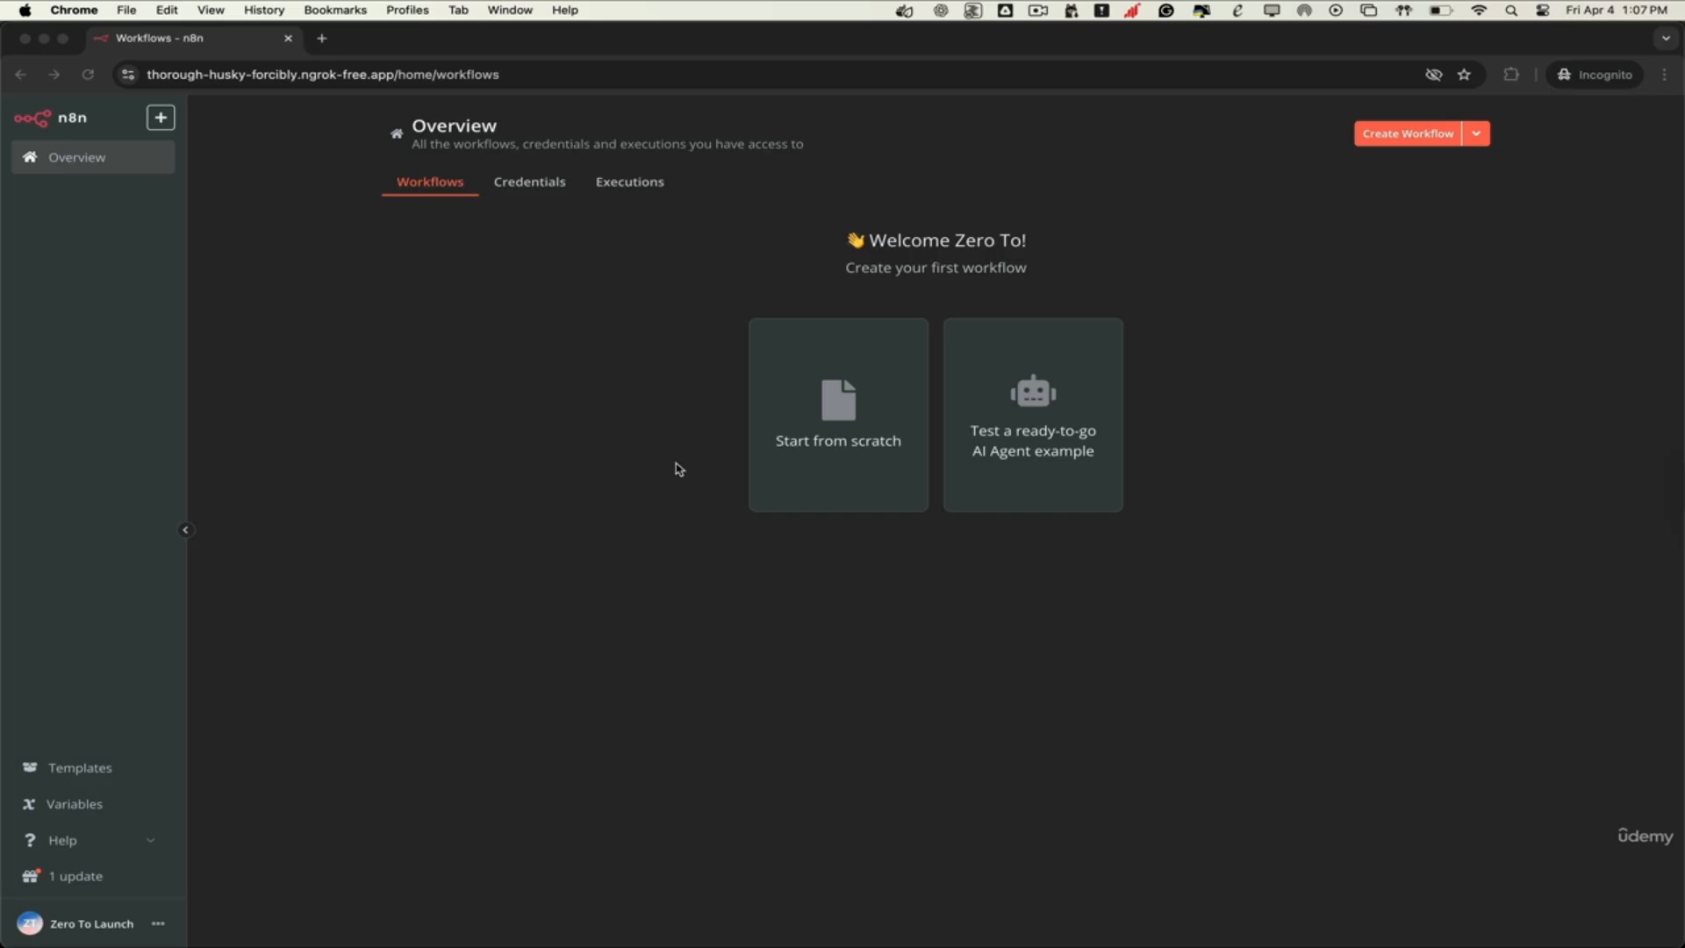
pyautogui.click(236, 77)
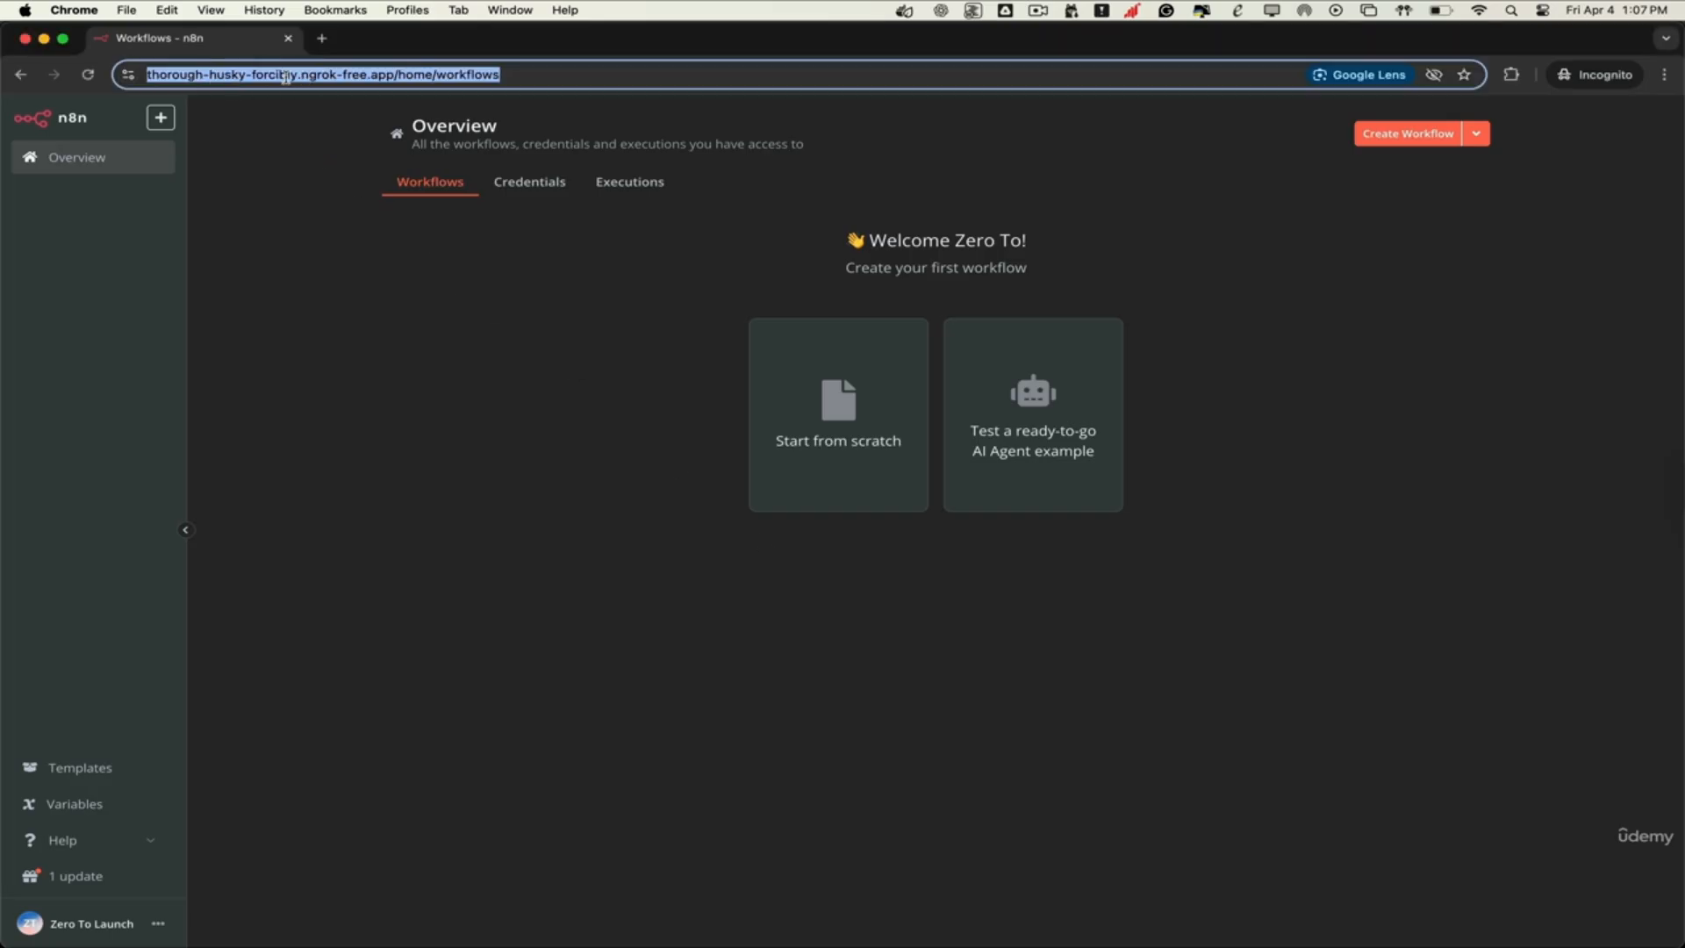
pyautogui.click(1243, 564)
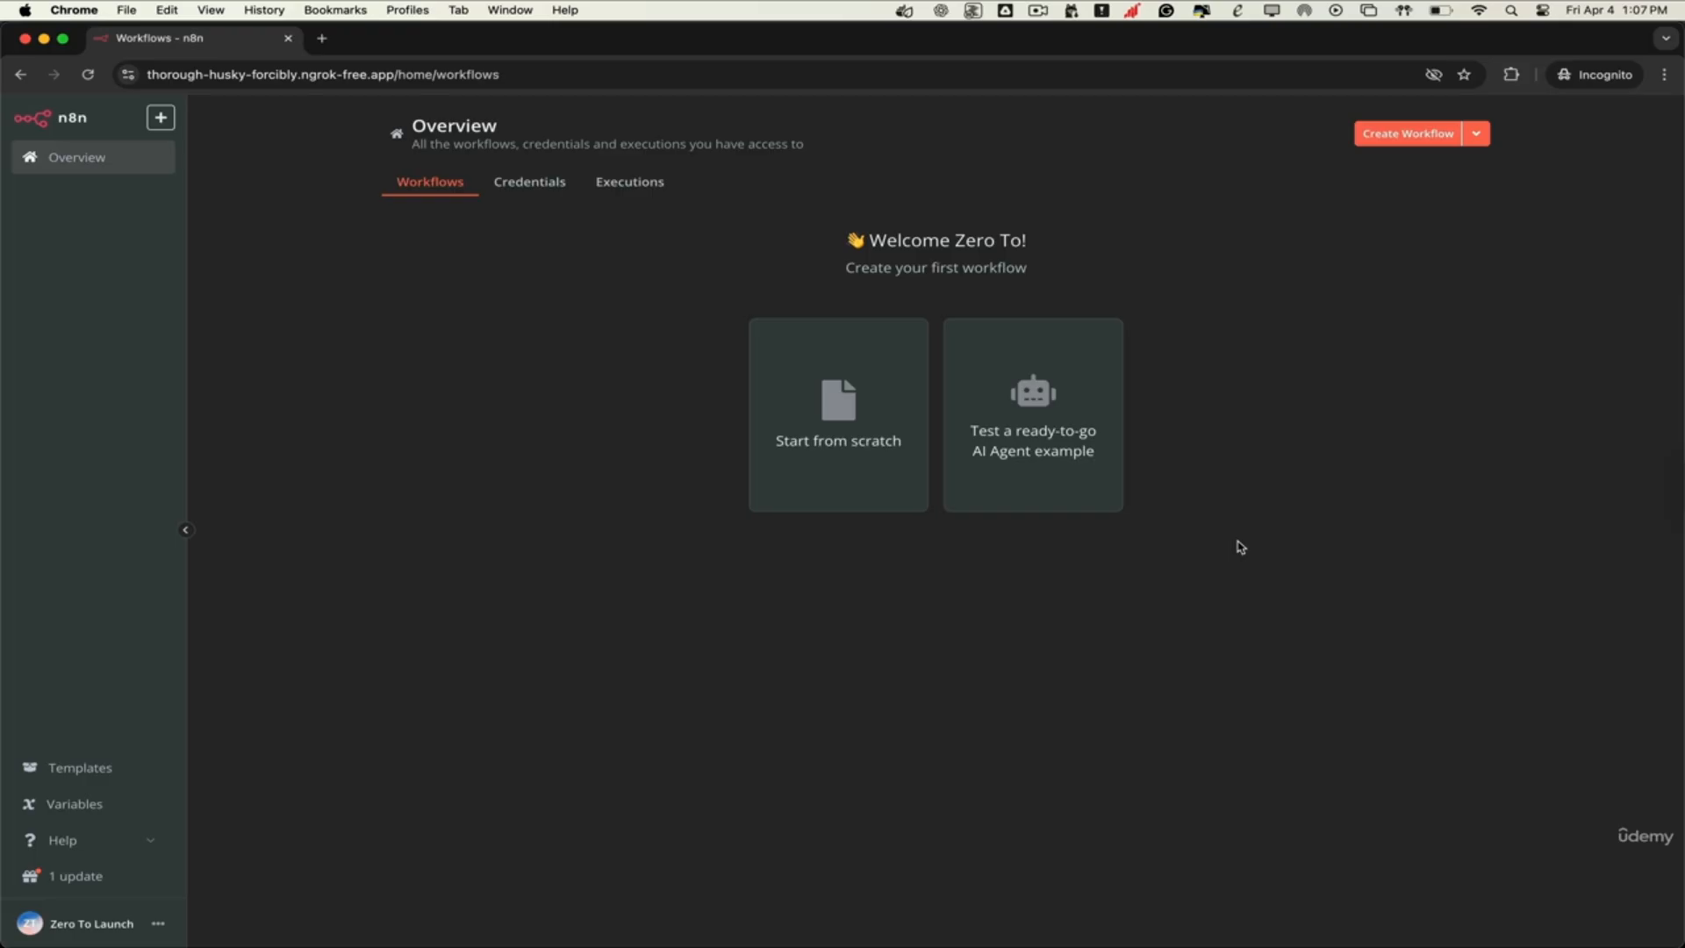
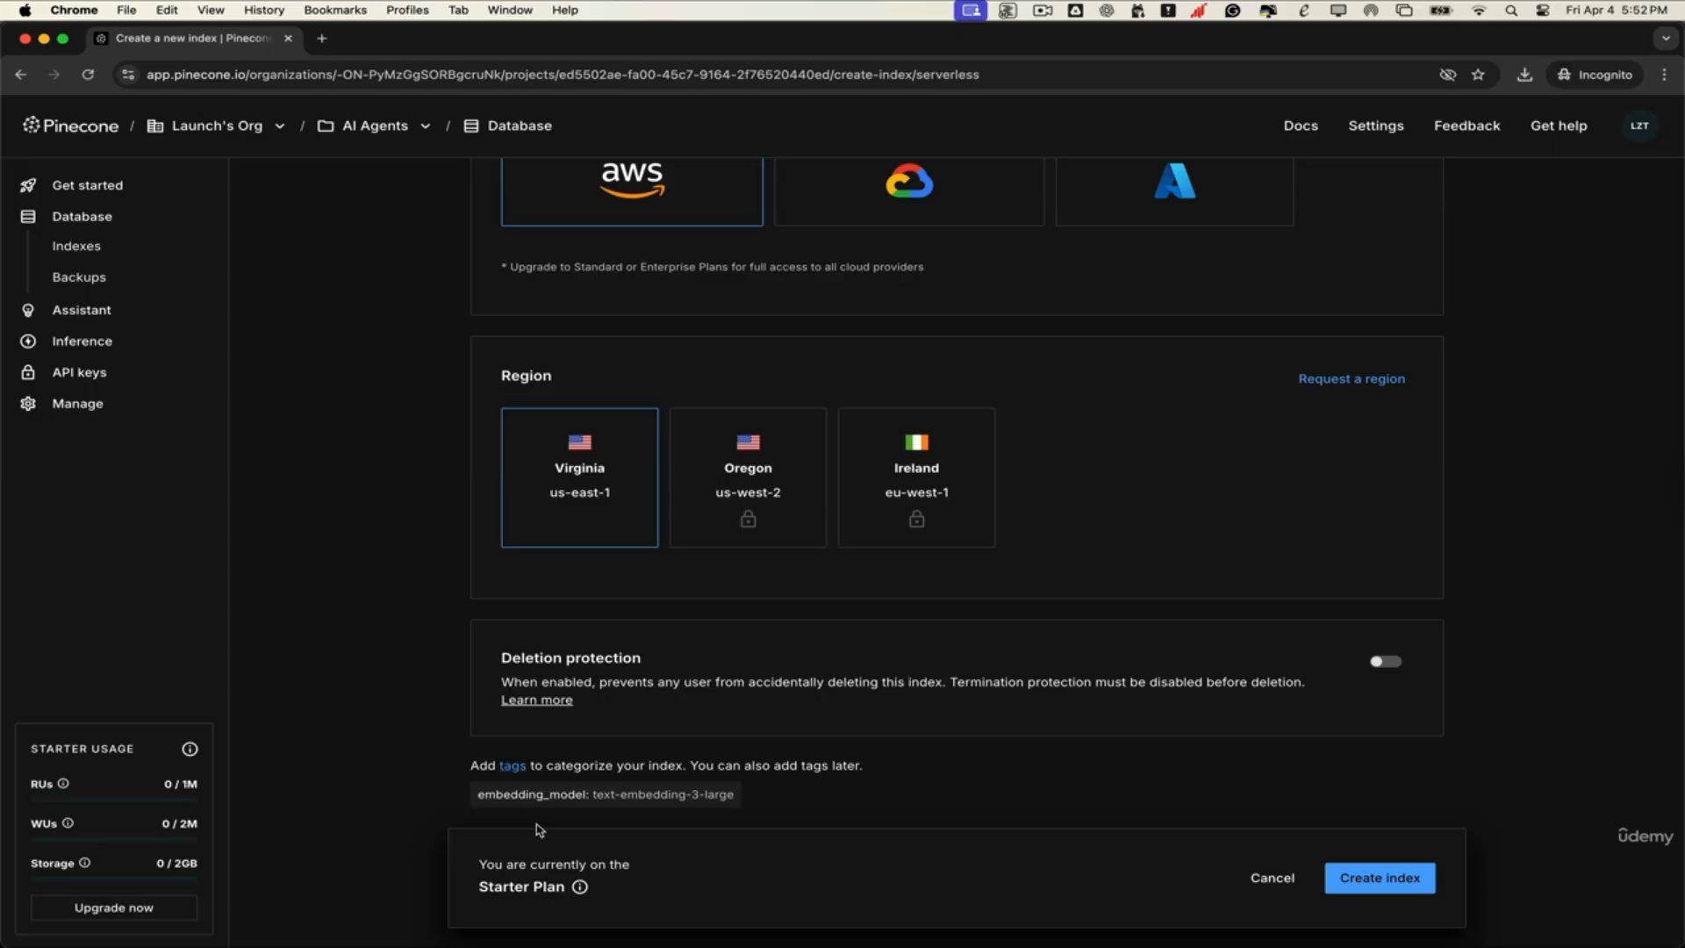
# Create the empty chatbot-rag index in Pinecone
pyautogui.click(1373, 891)
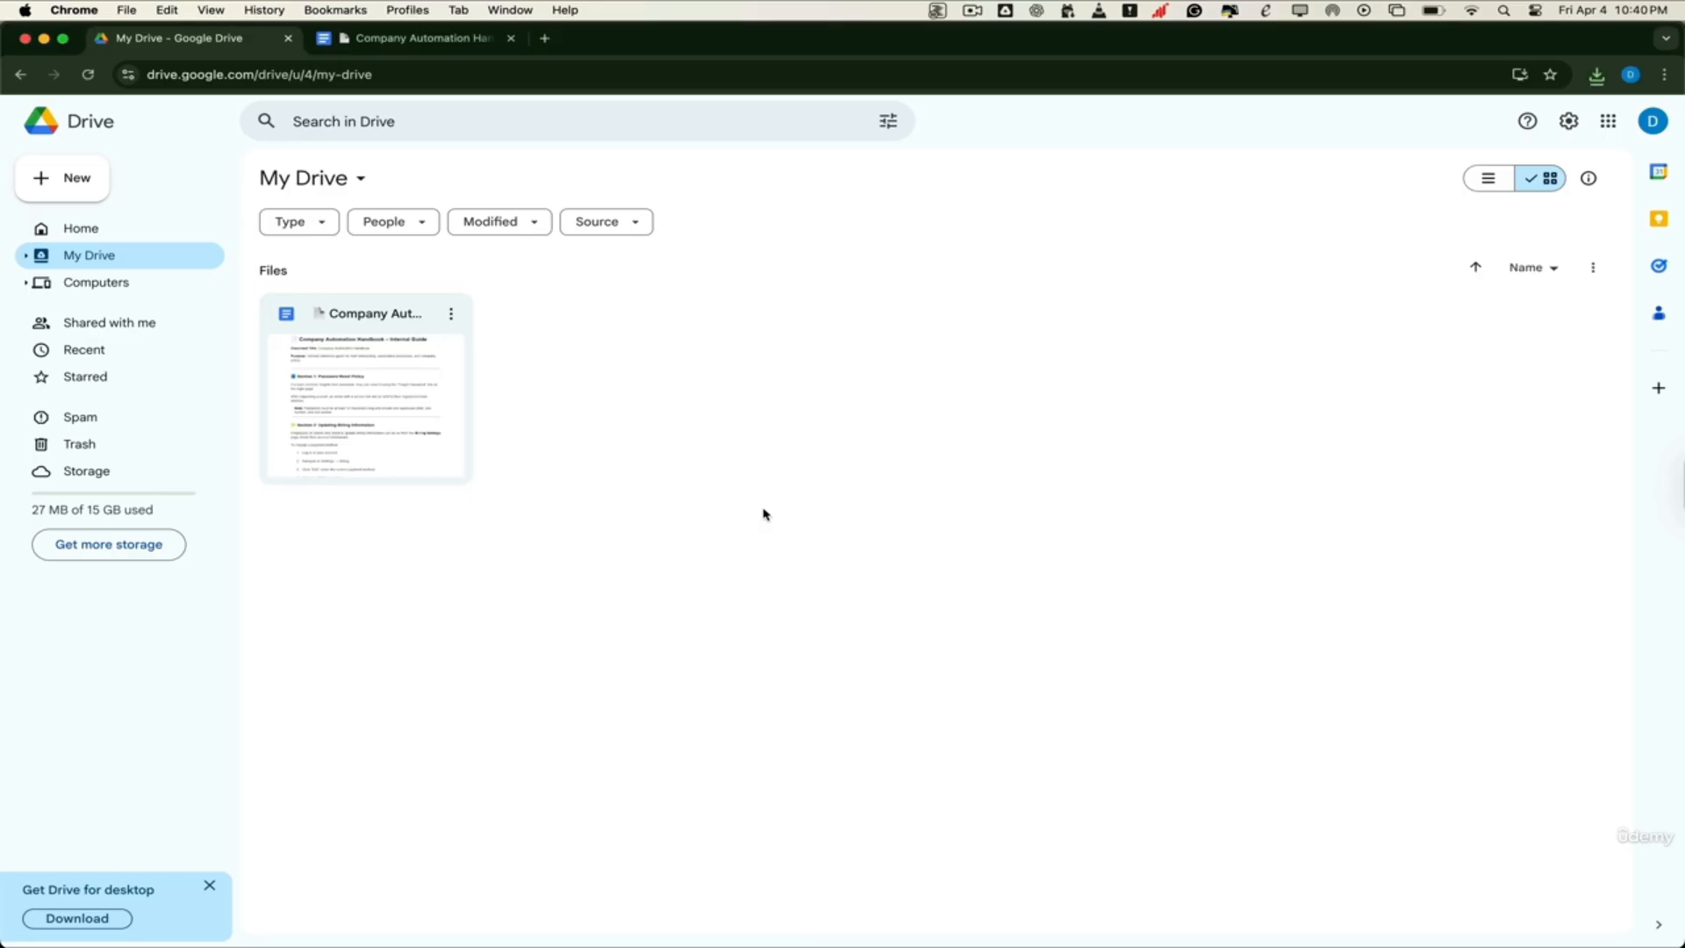
# Open the Company Automation Handbook in Google Docs and scroll through its sections
pyautogui.doubleClick(372, 410)
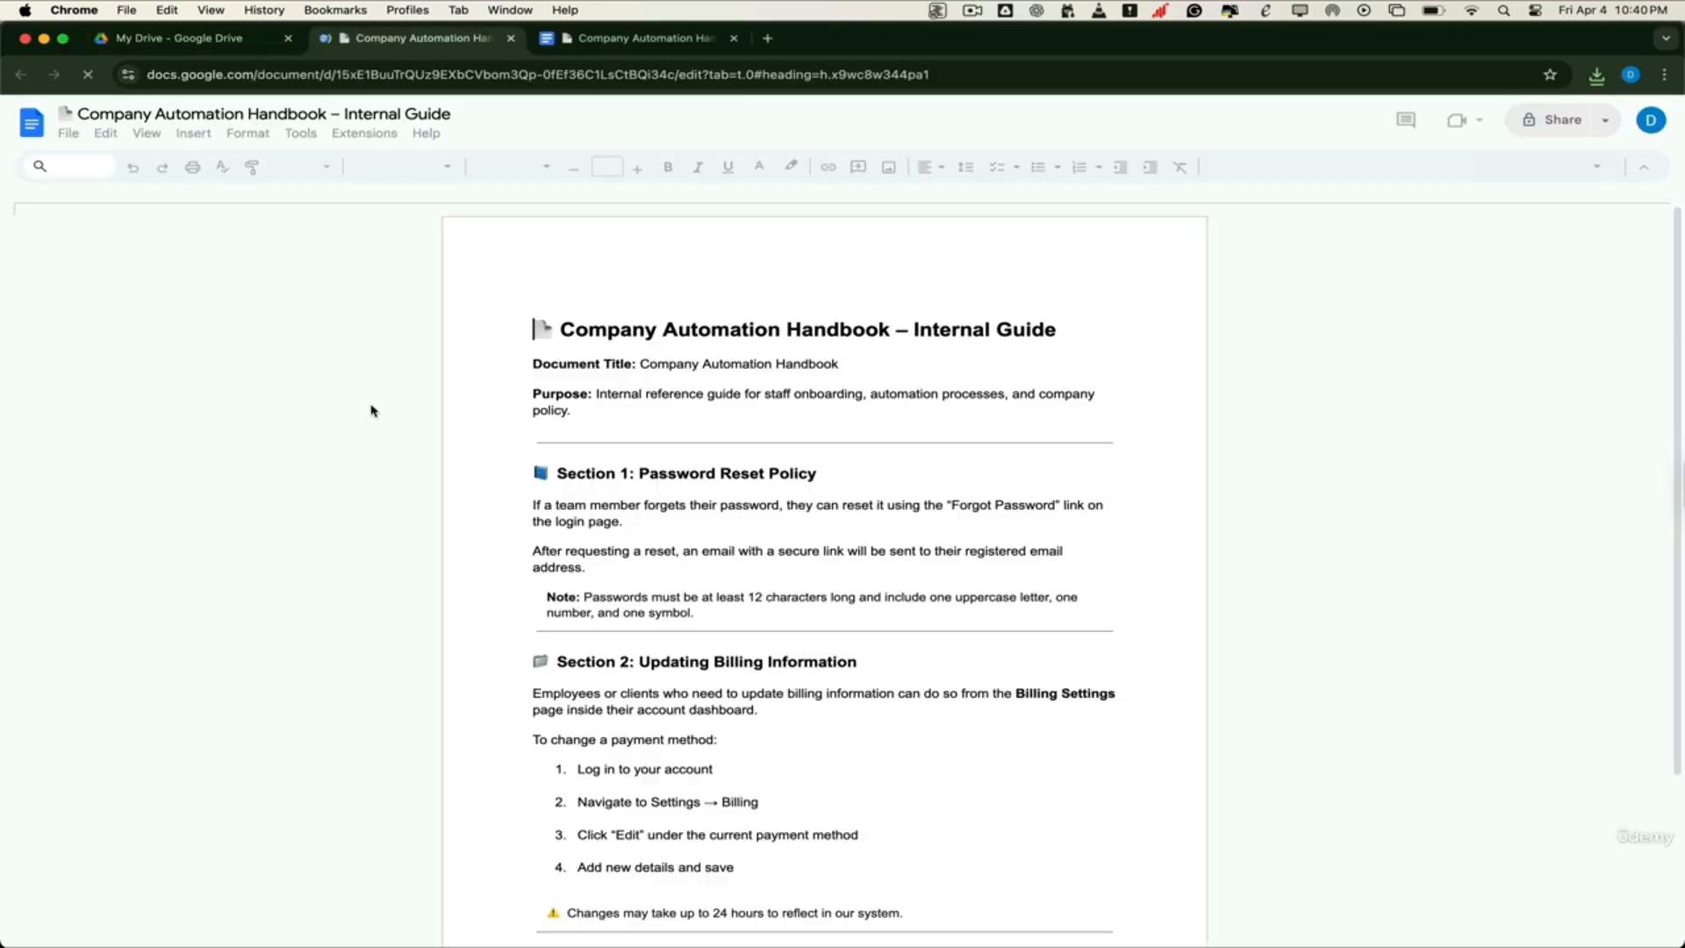
pyautogui.scroll(-3, 1328, 421)
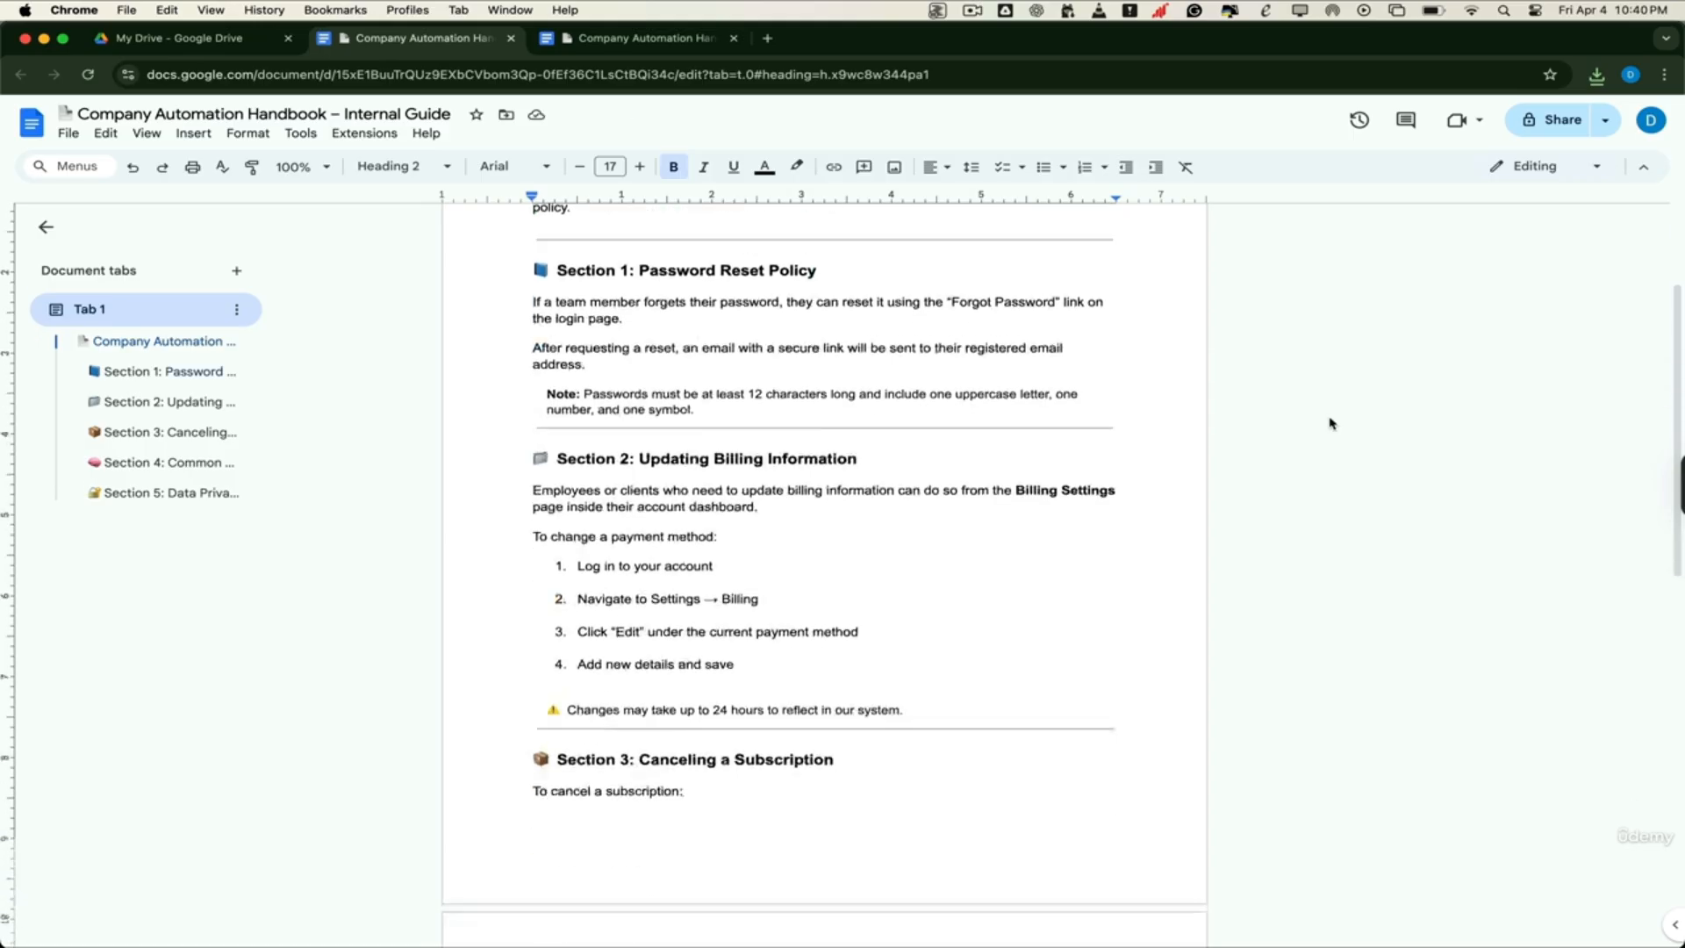
pyautogui.scroll(-10, 1330, 424)
pyautogui.scroll(4, 1376, 424)
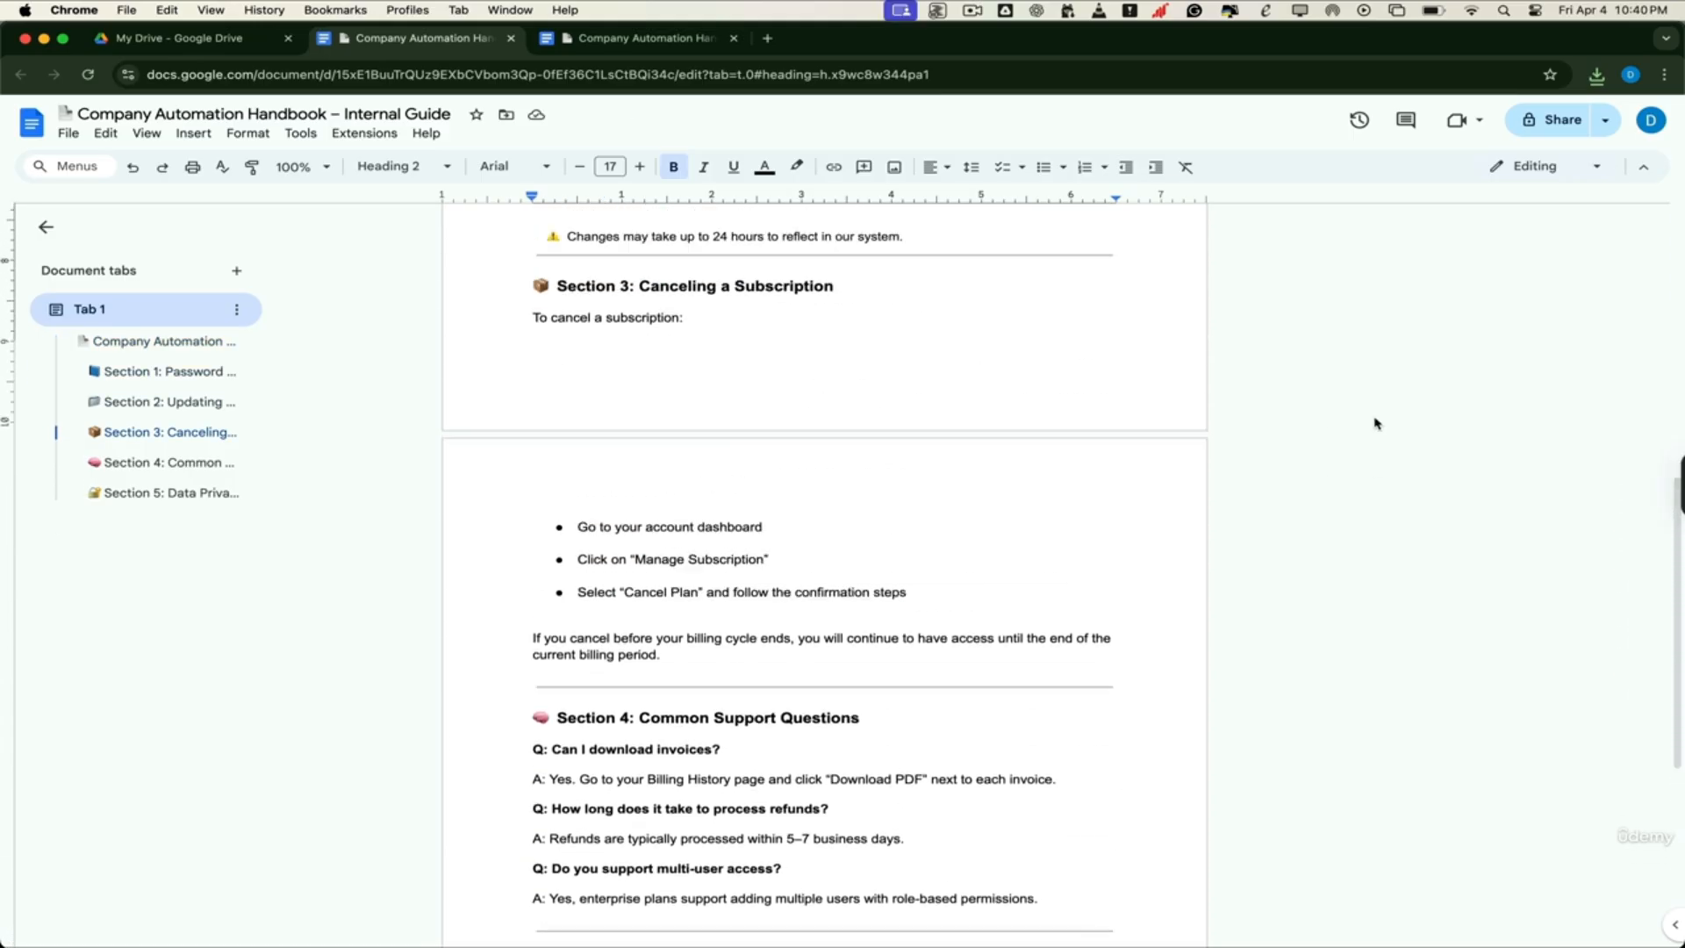
pyautogui.scroll(8, 1375, 423)
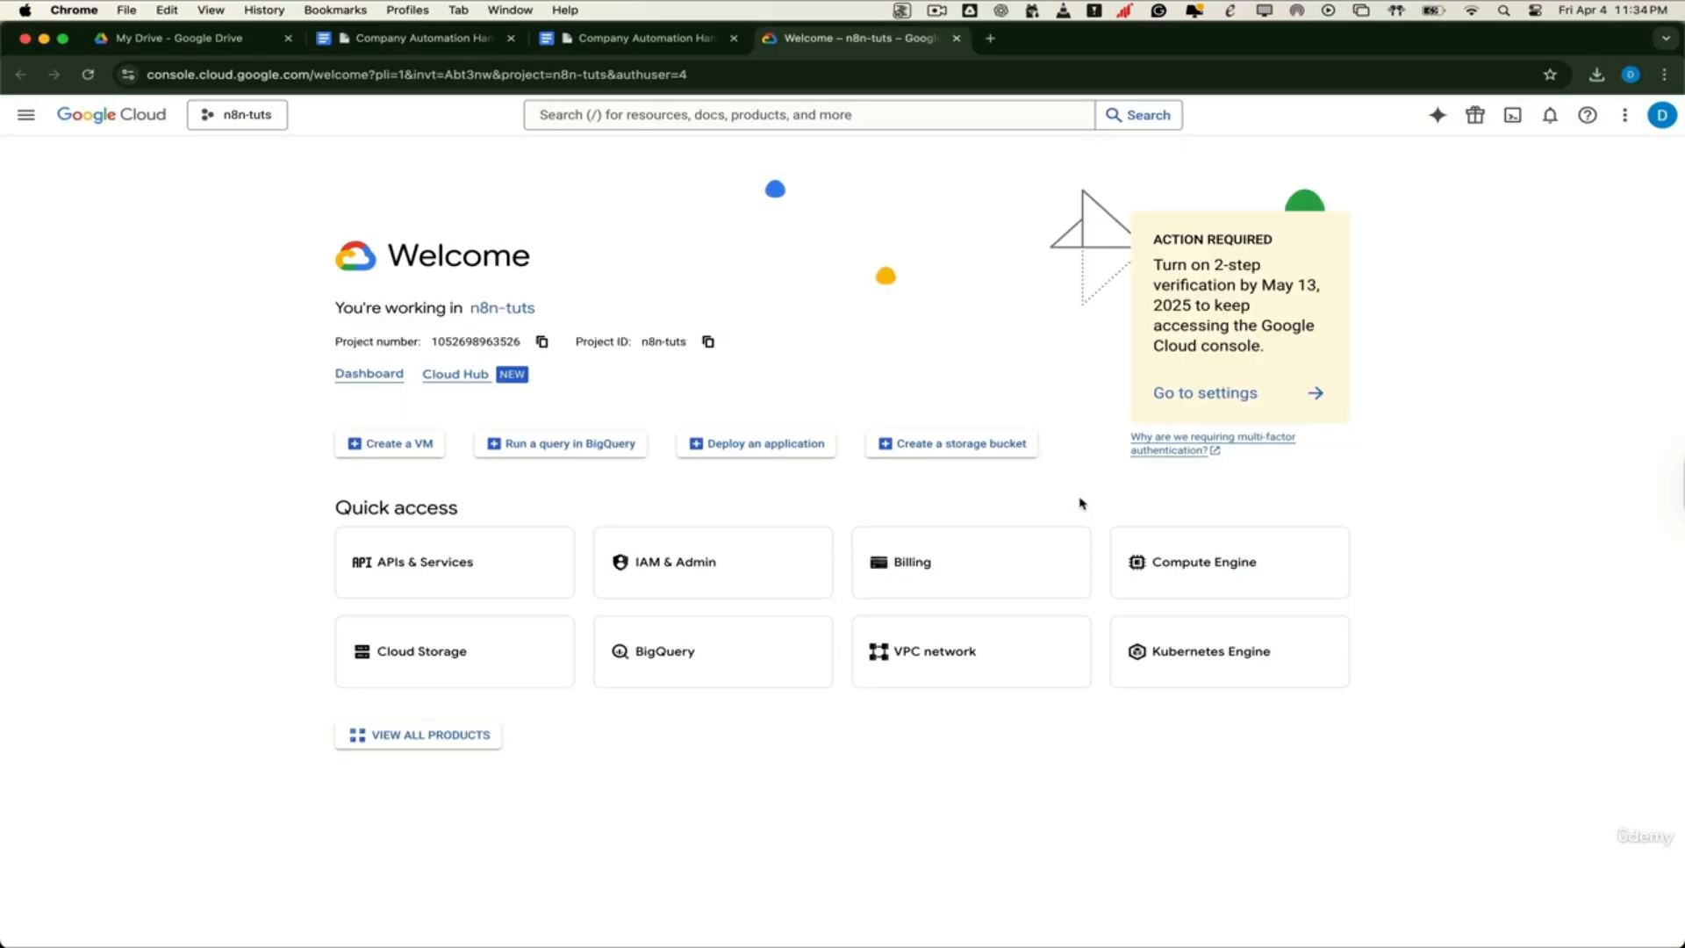
# Create and switch to a project named n8n-chatbot-rag, then open its APIs & Services dashboard
pyautogui.moveTo(305, 76); pyautogui.dragTo(35, 81)
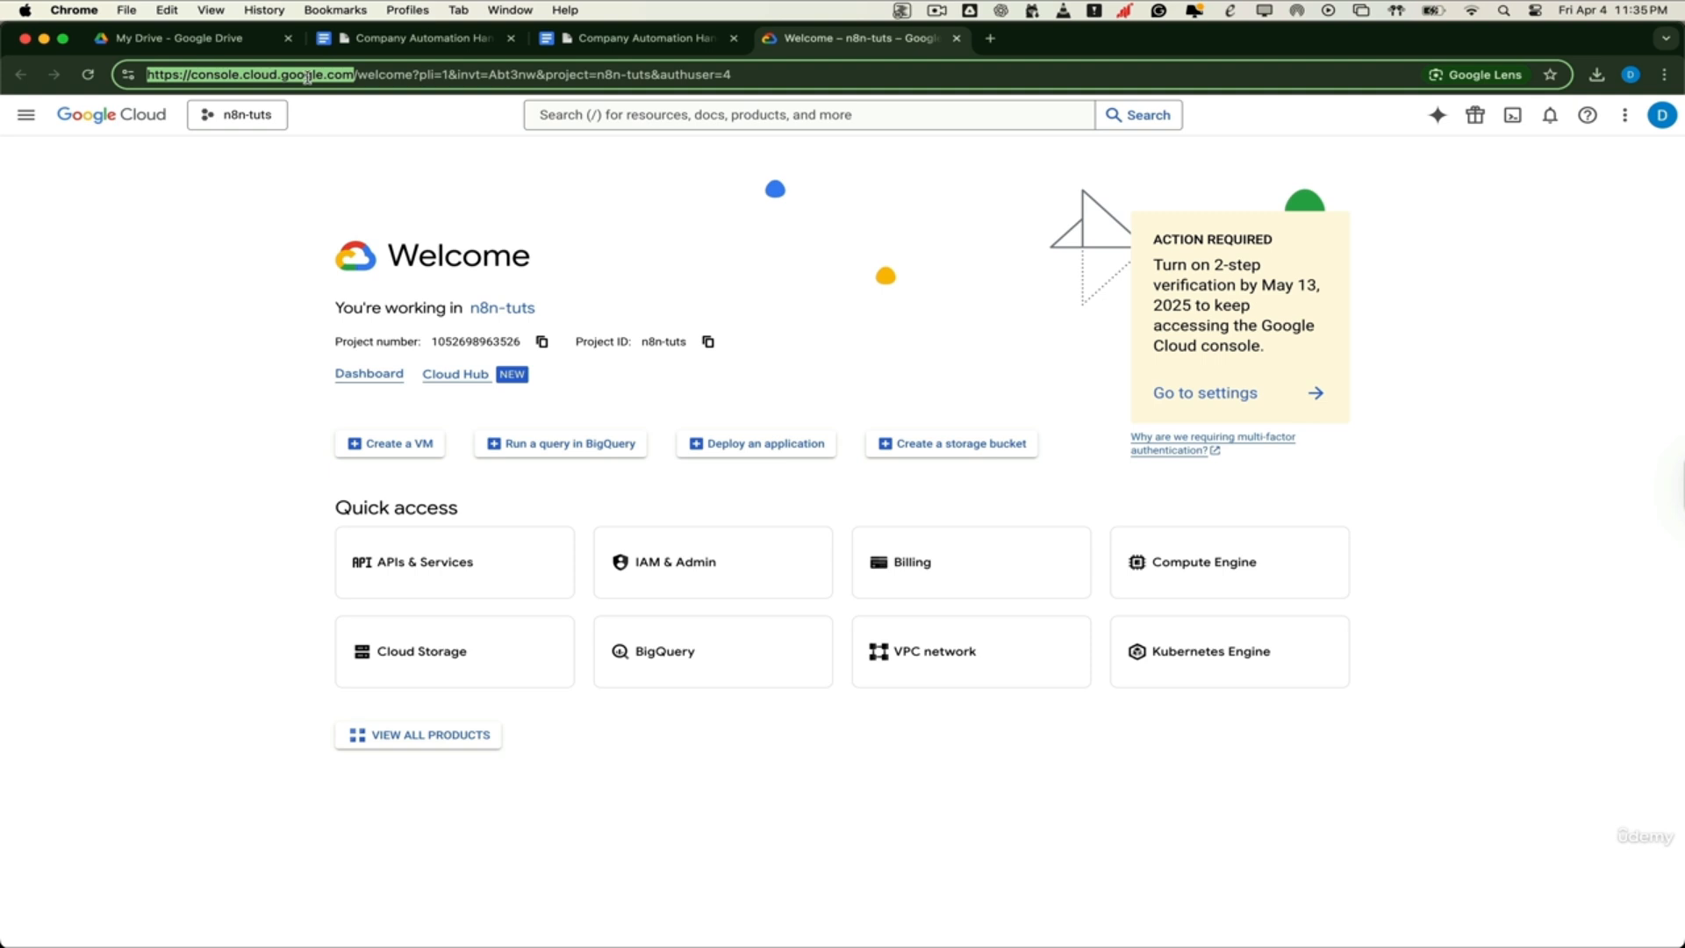
pyautogui.click(737, 255)
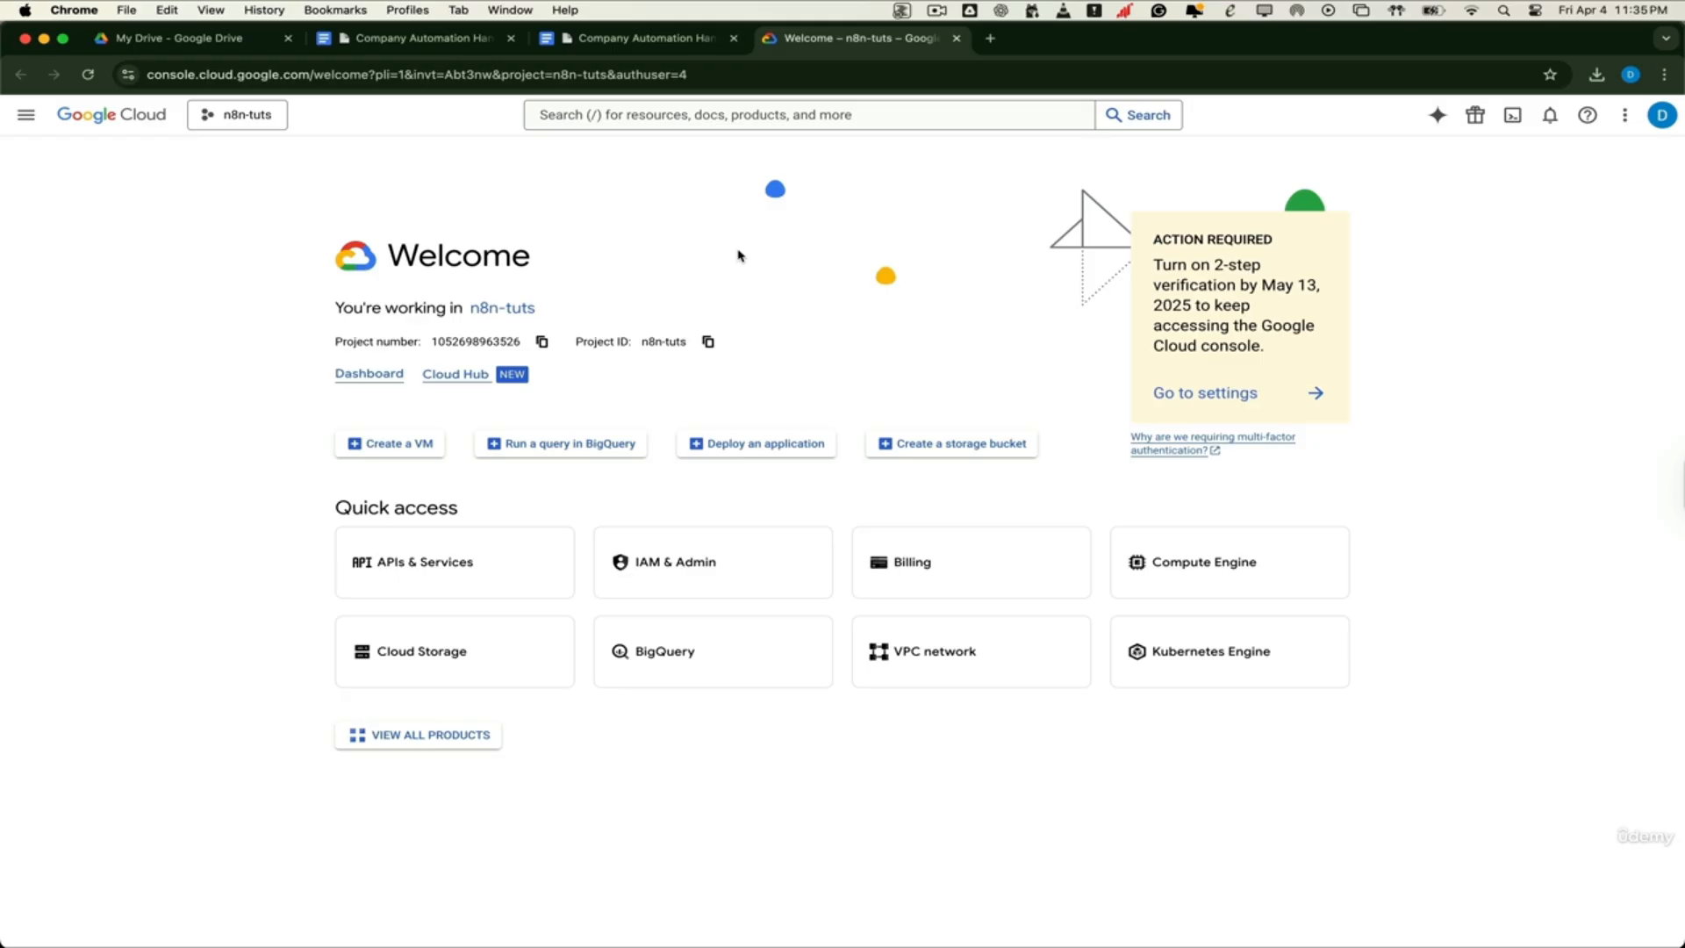
pyautogui.click(237, 115)
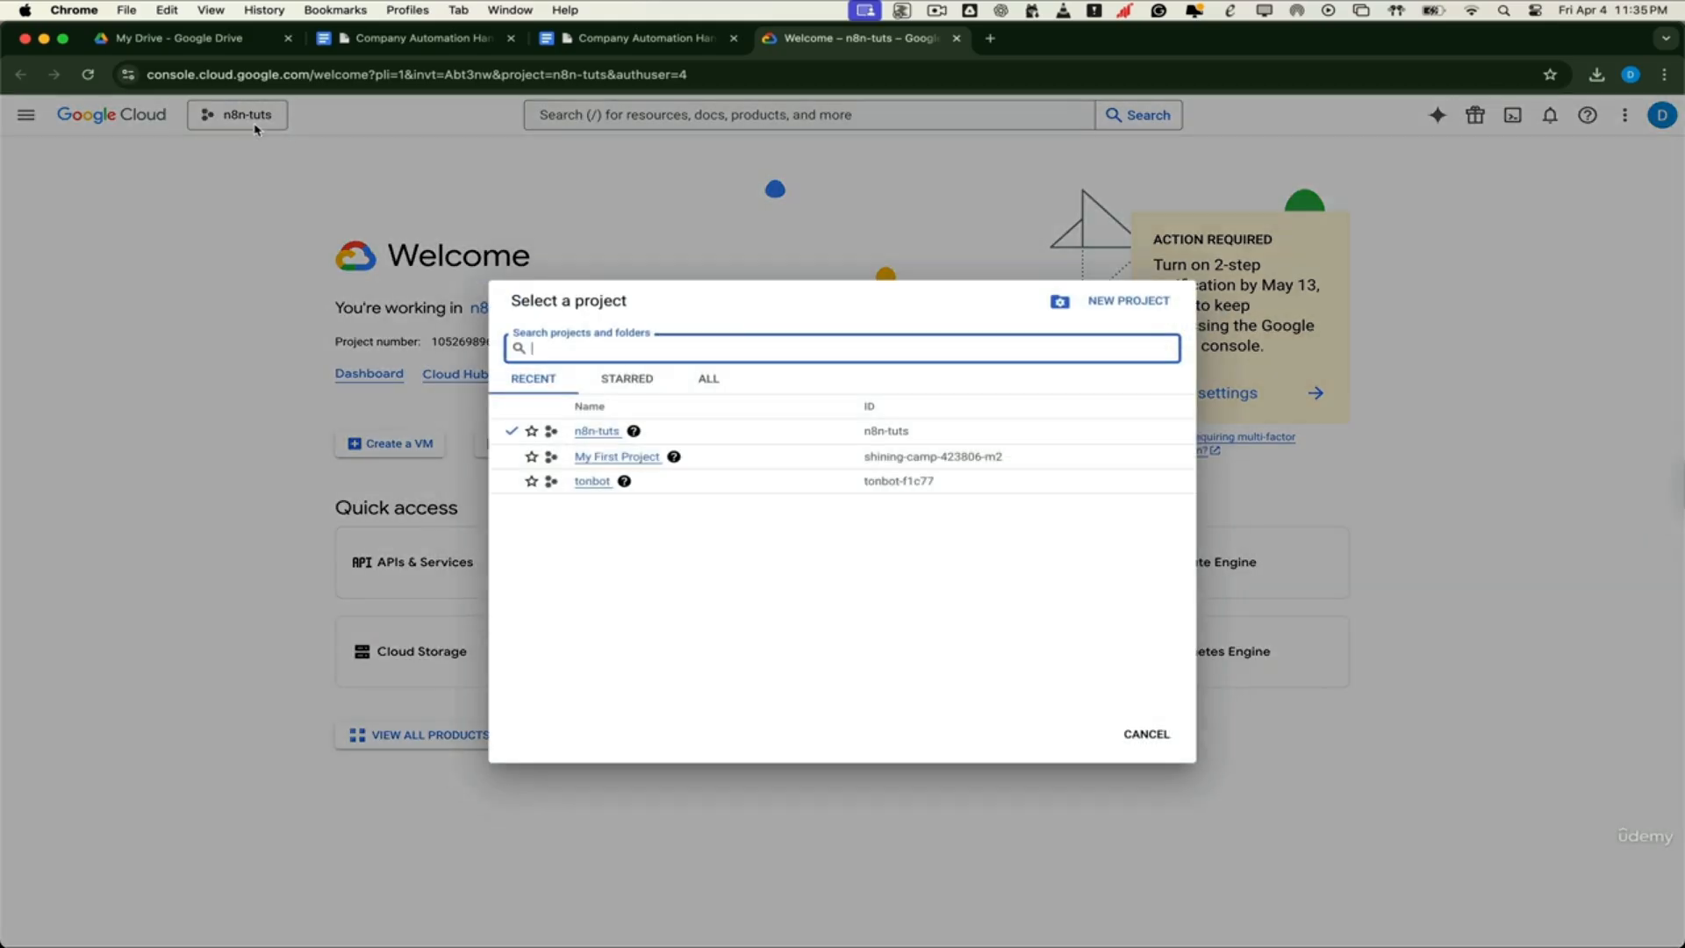
pyautogui.click(1166, 303)
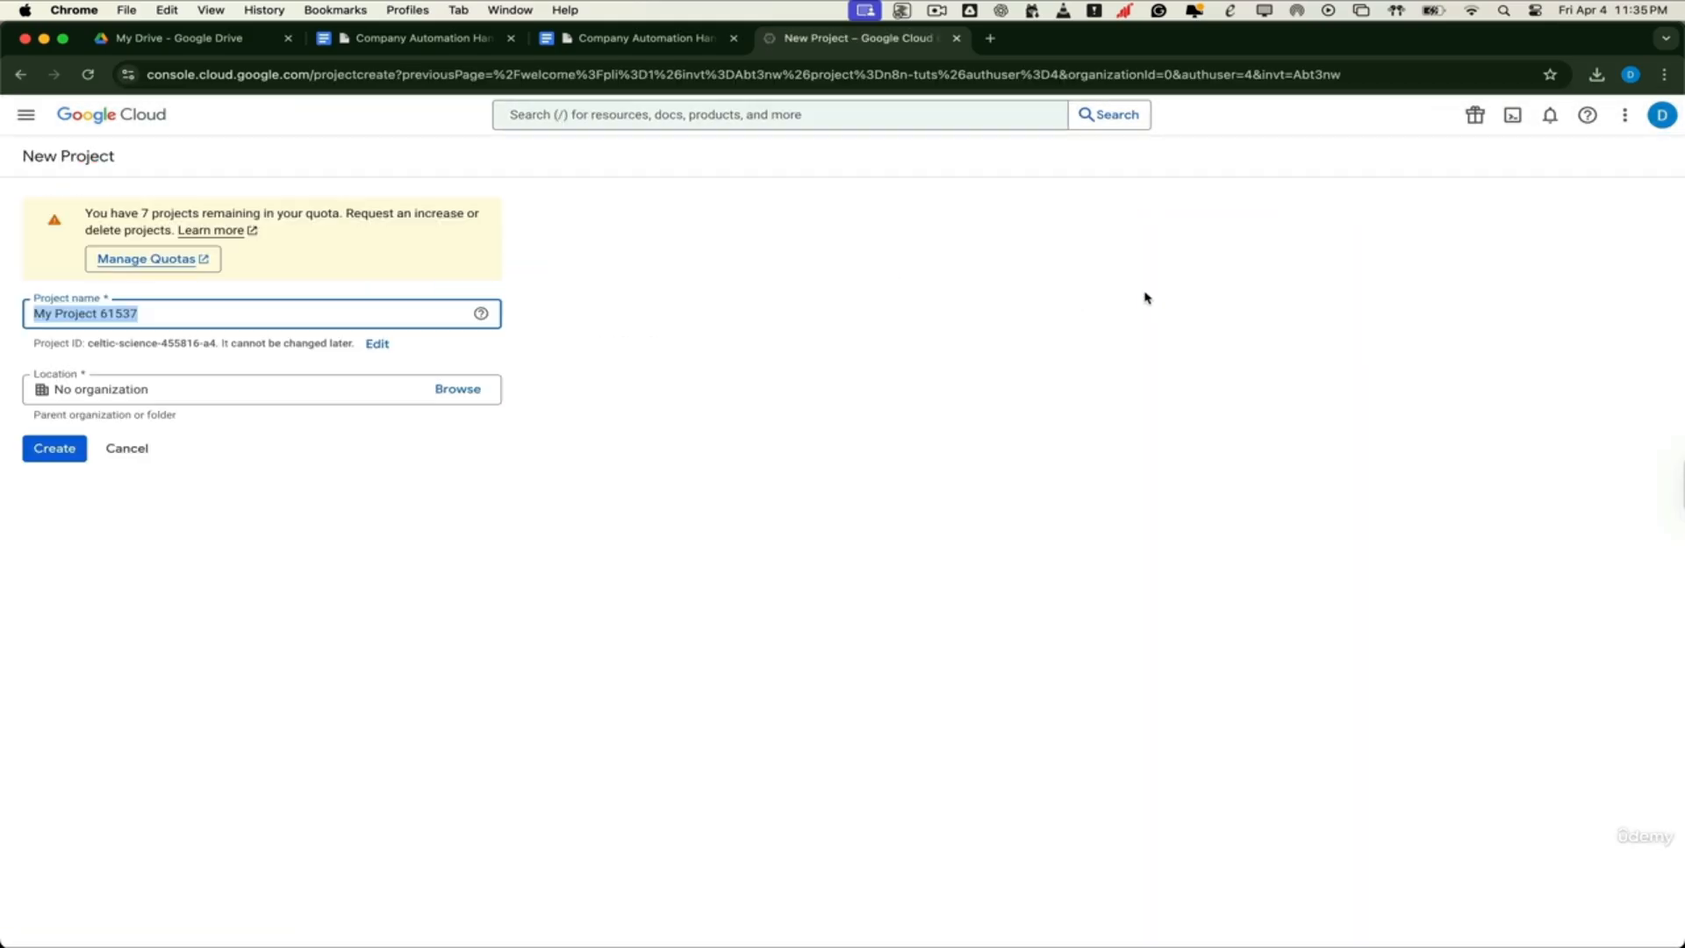
pyautogui.write('n8n-chatbot-rag')
pyautogui.click(54, 448)
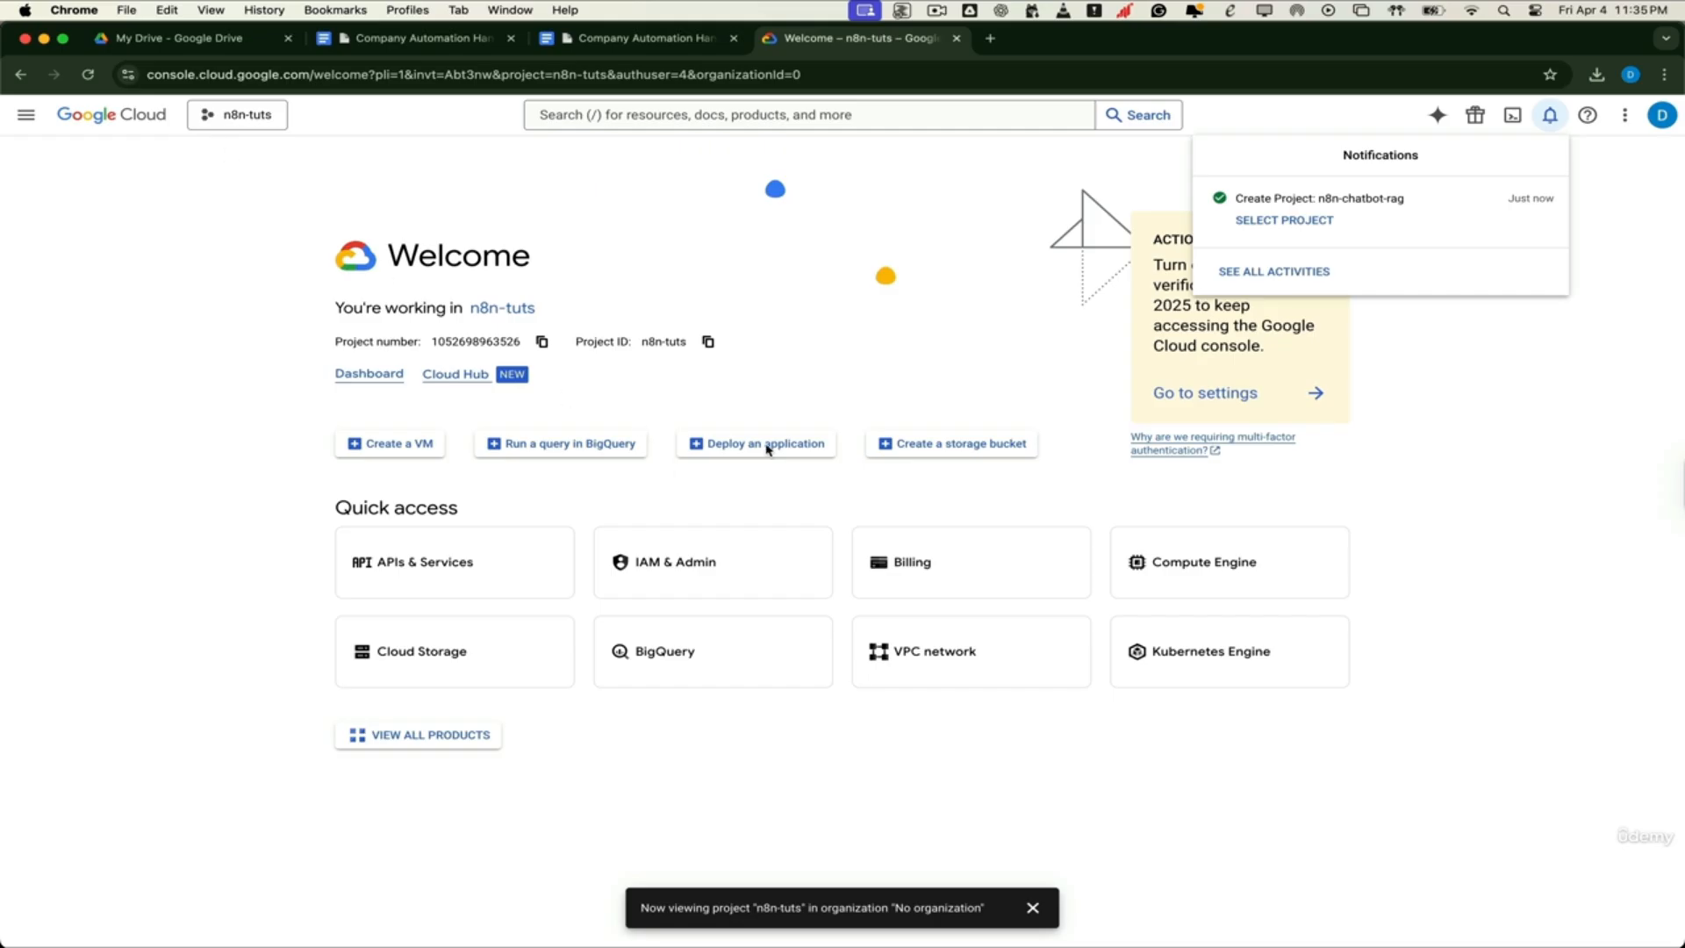
pyautogui.click(1290, 219)
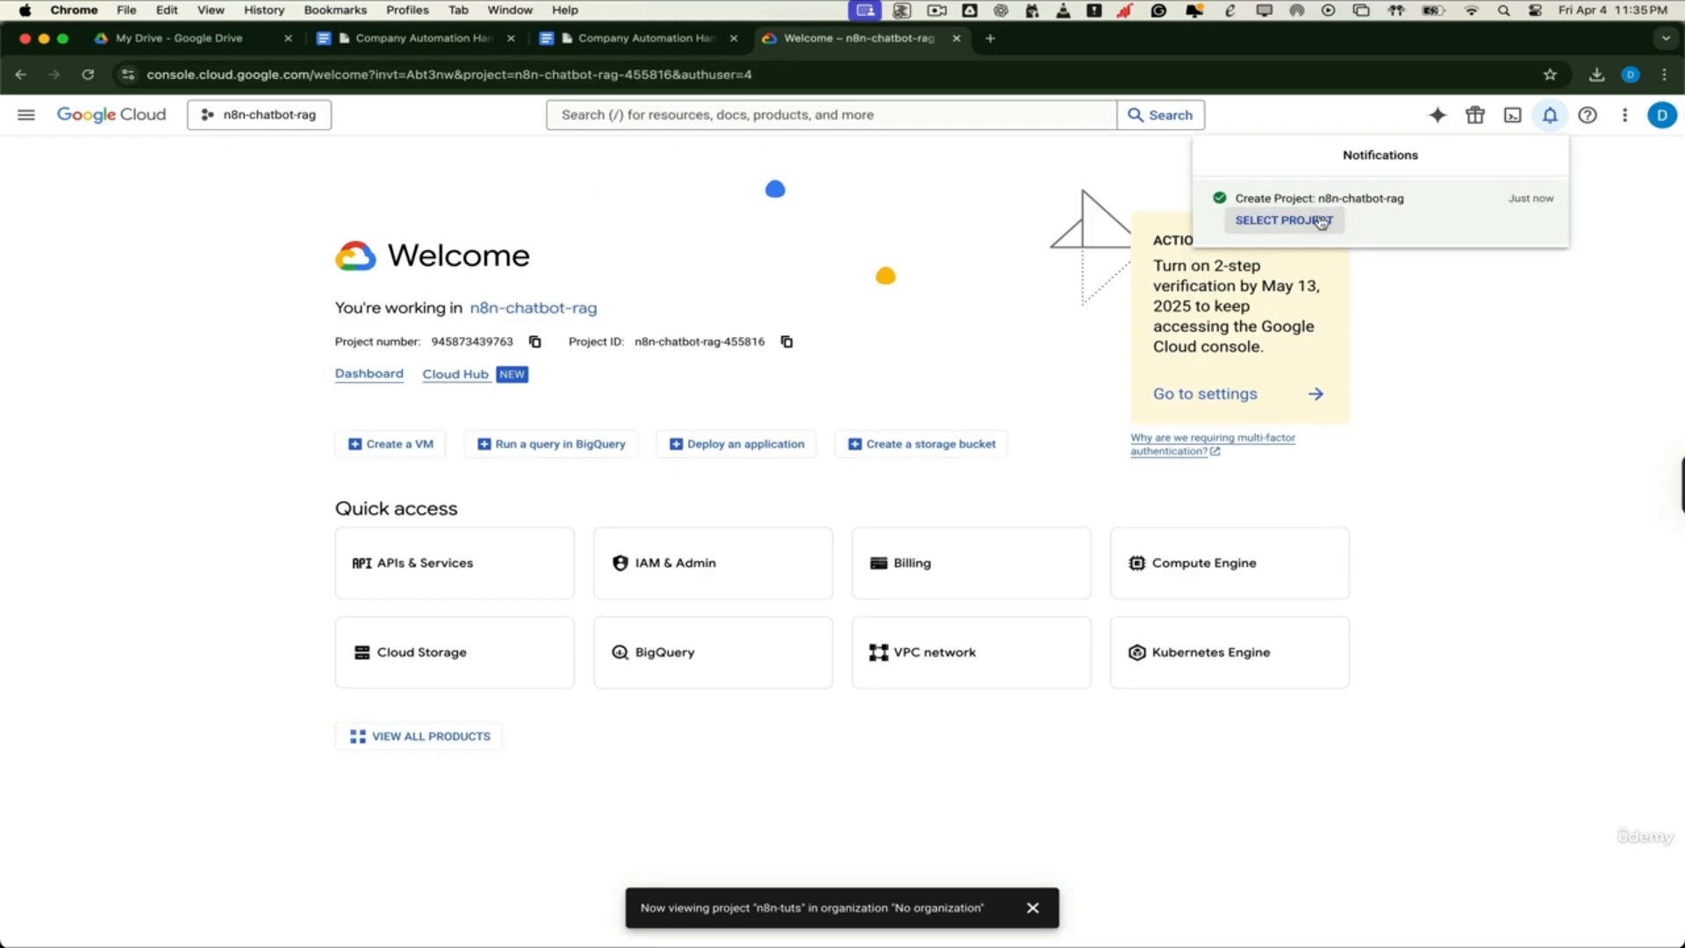
pyautogui.click(369, 593)
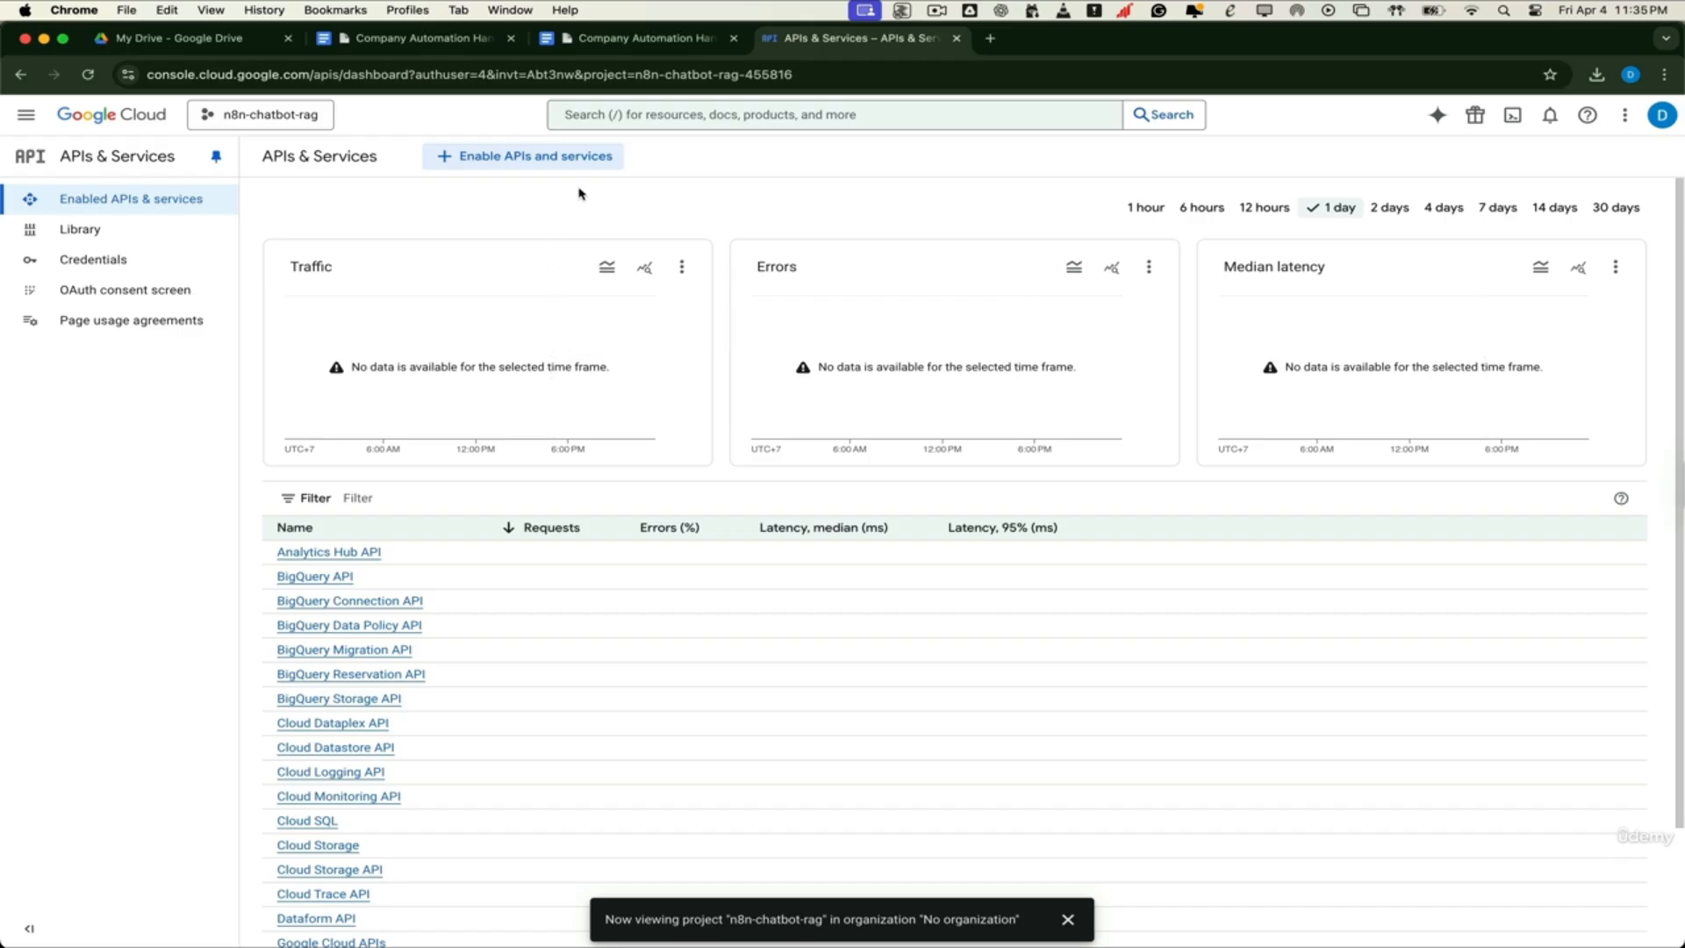
# Find the Google Drive API in the library, enable it, and start creating credentials
pyautogui.click(481, 158)
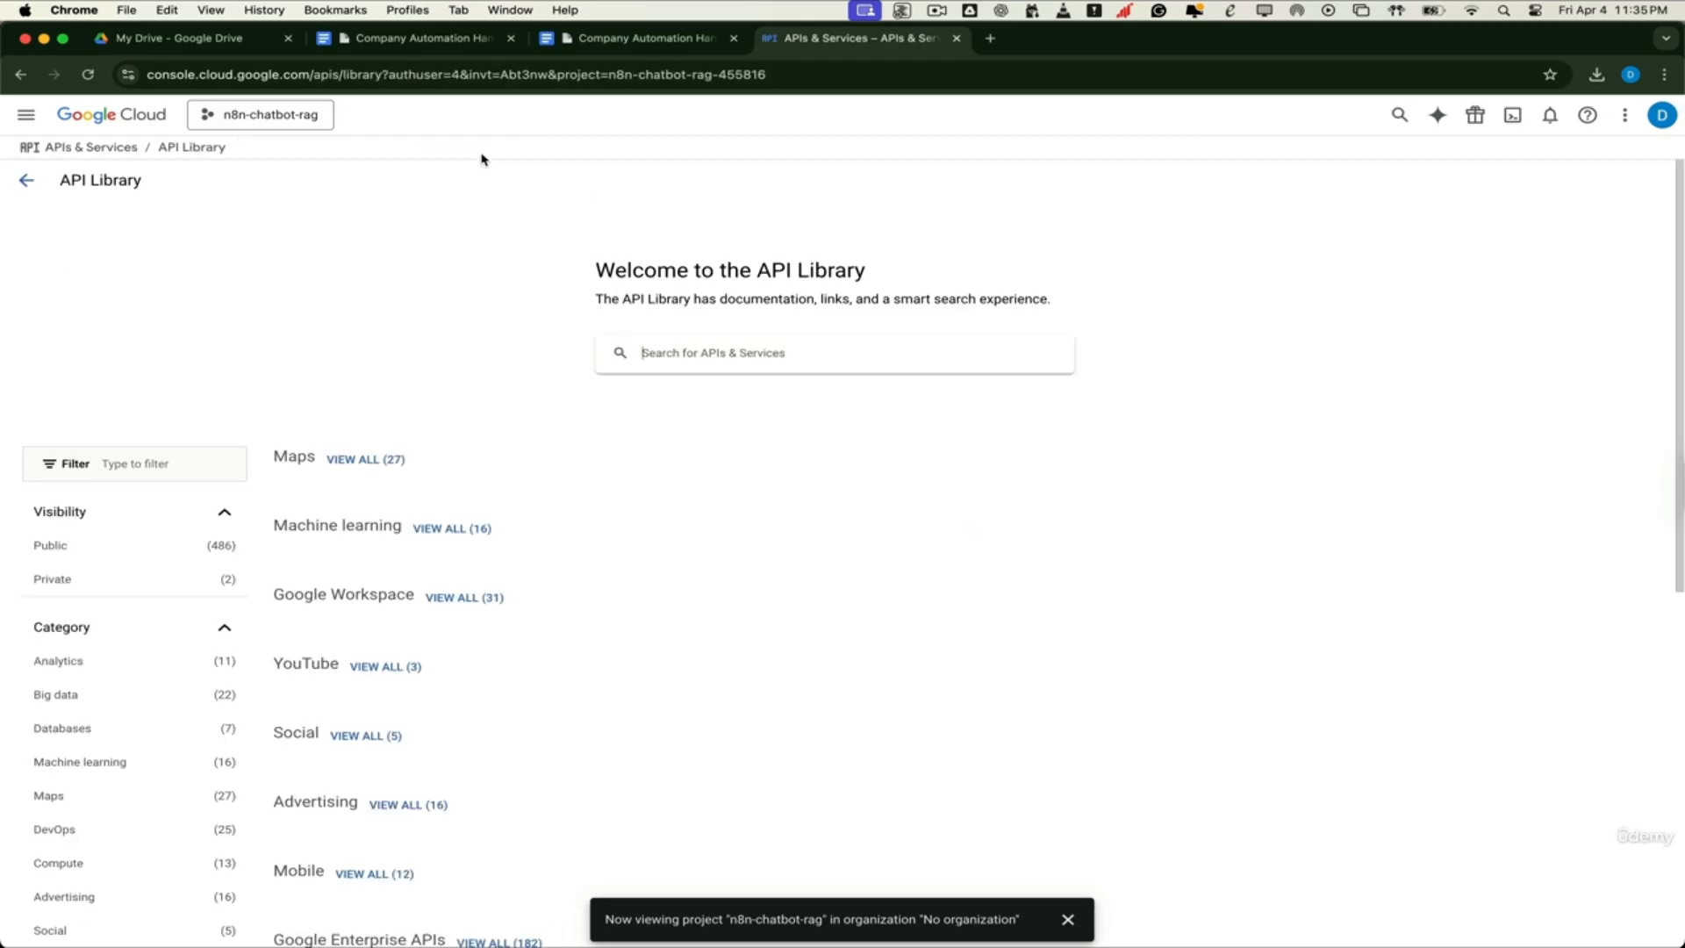
pyautogui.click(713, 349)
pyautogui.write('google drive')
pyautogui.press('Return')
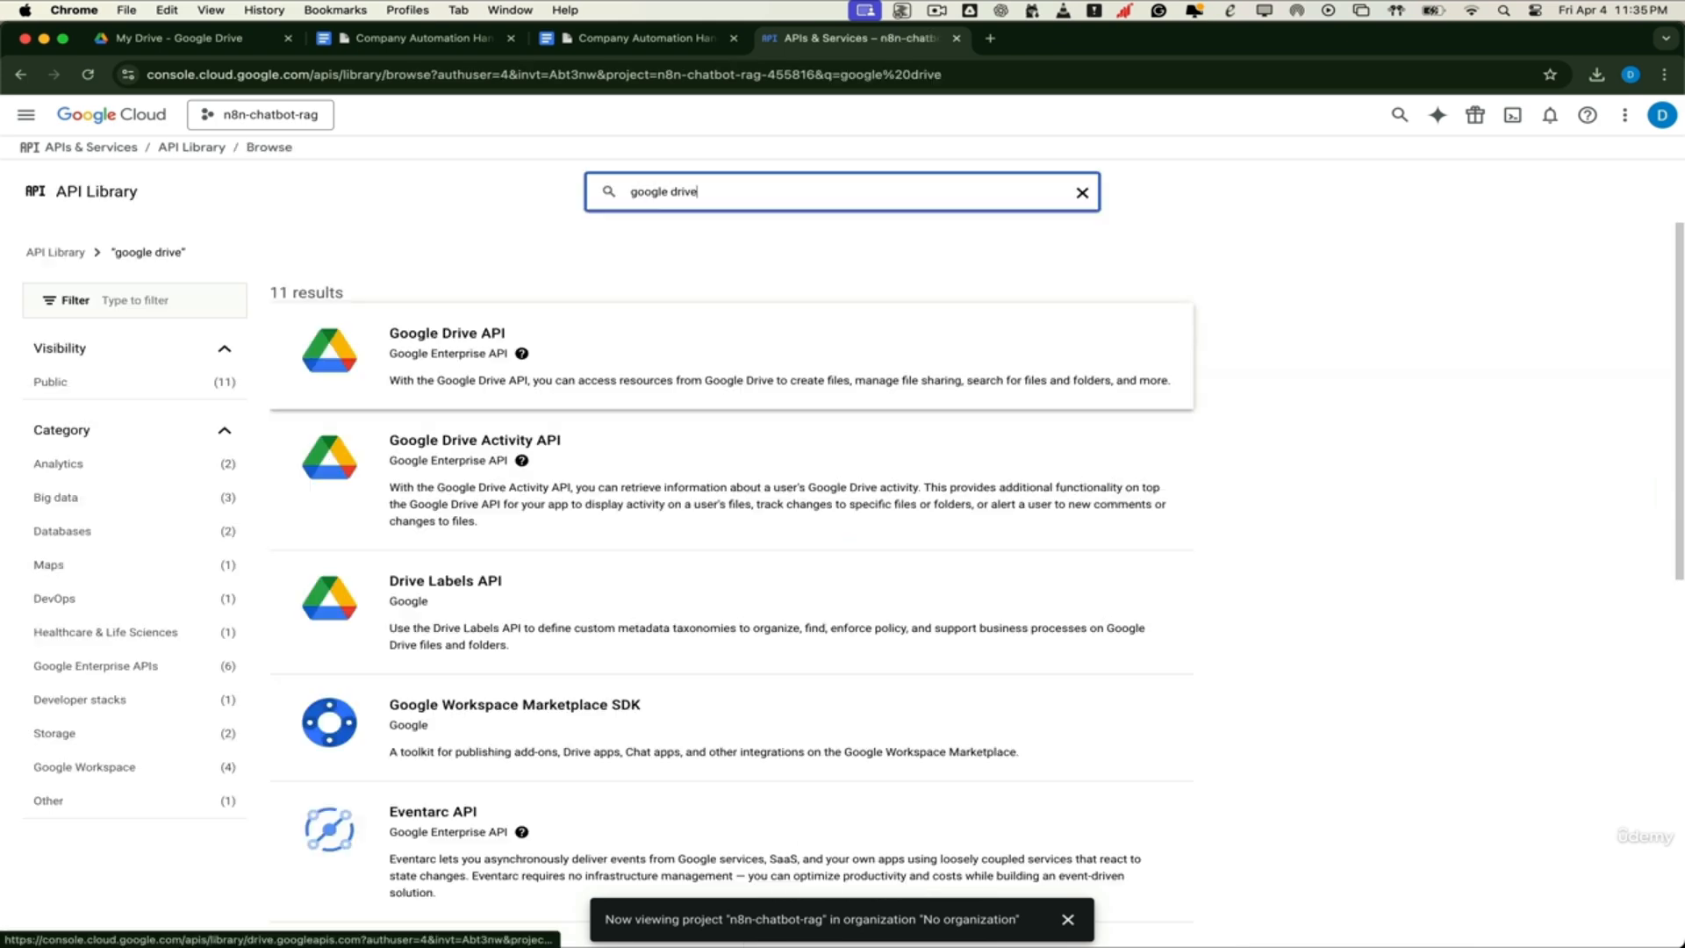
pyautogui.click(430, 348)
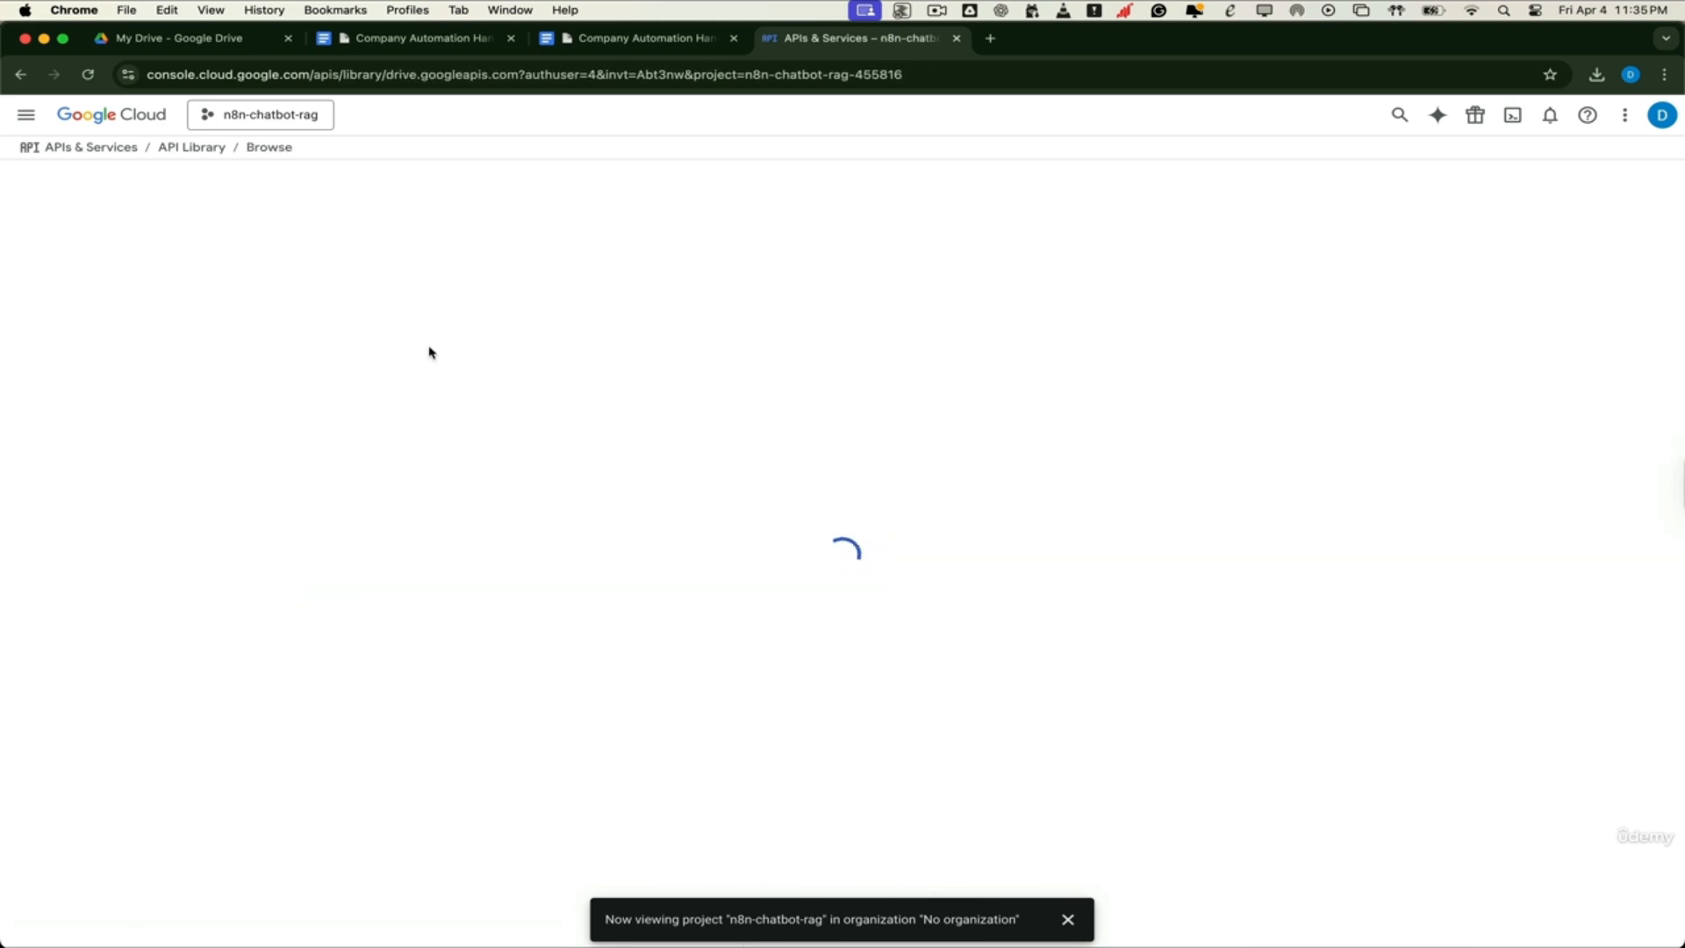
pyautogui.click(218, 337)
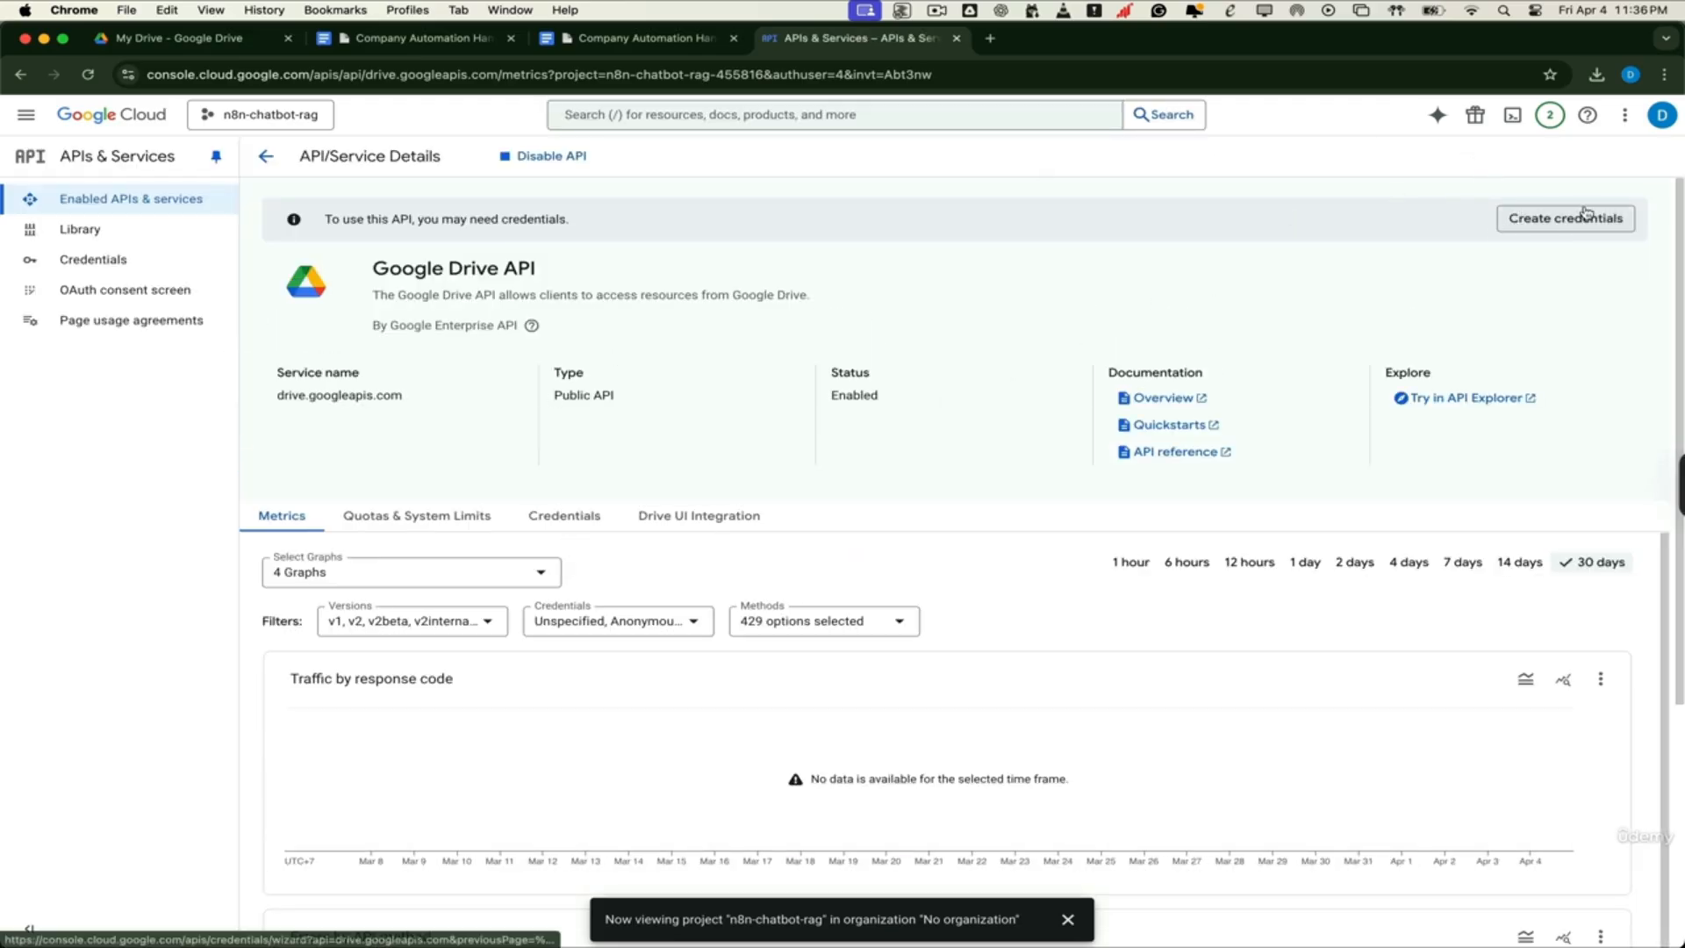
pyautogui.click(1538, 219)
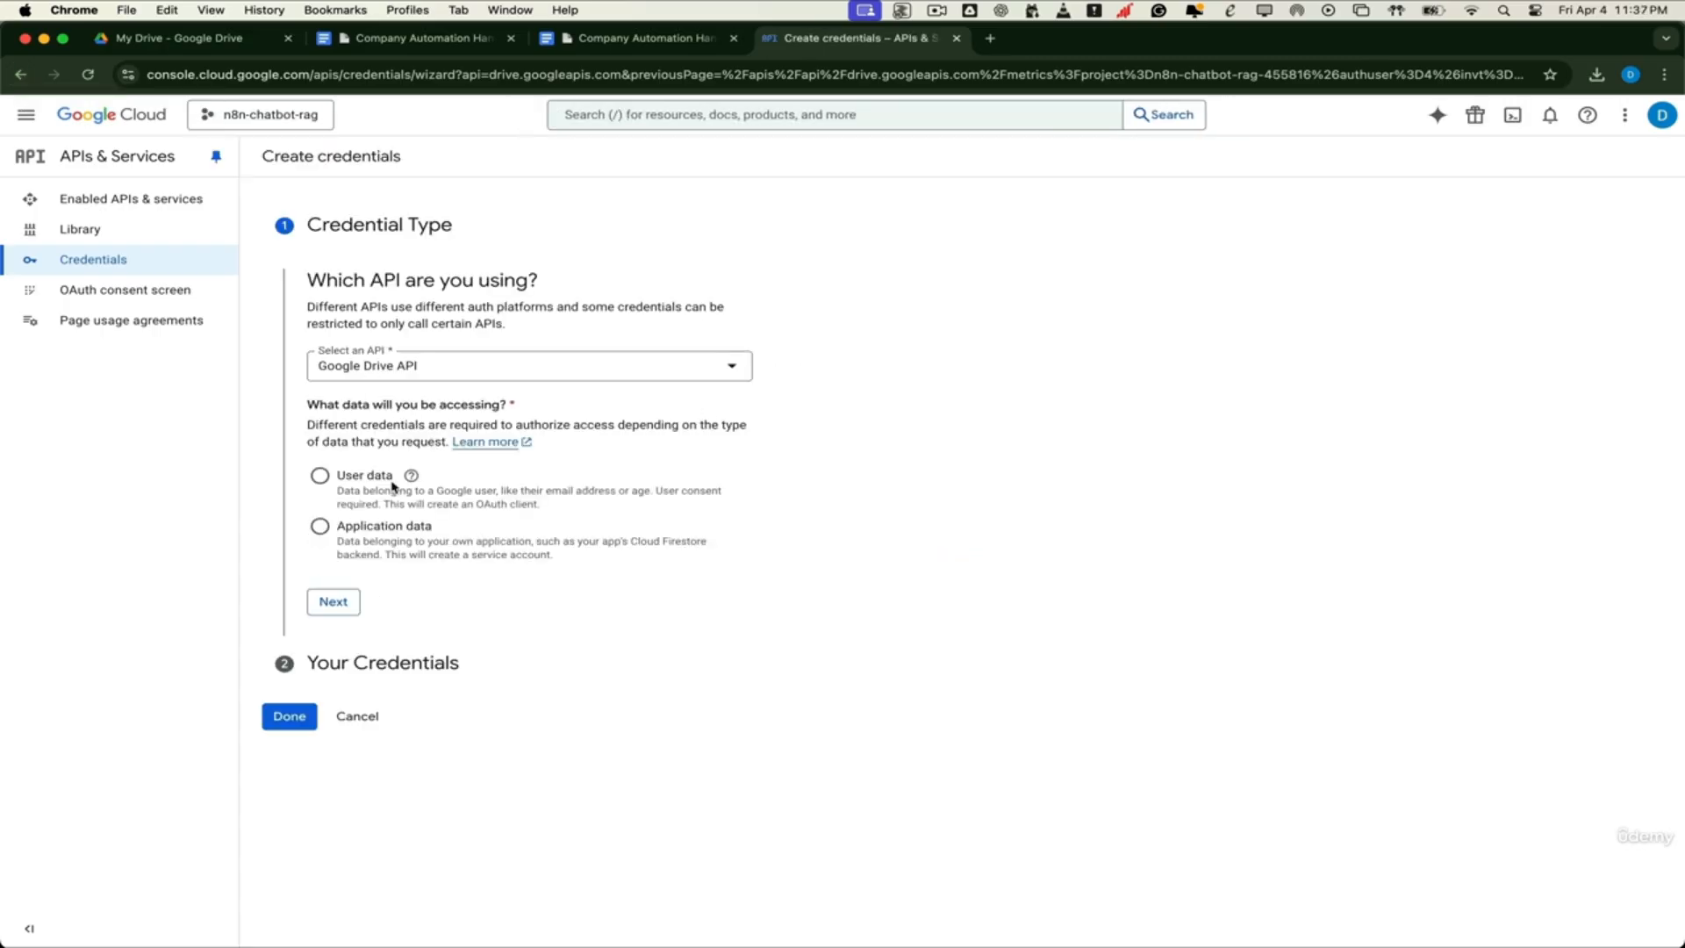
# Choose user data access and fill the consent screen with app name chatbot-rag and contact emails
pyautogui.click(328, 478)
pyautogui.click(339, 605)
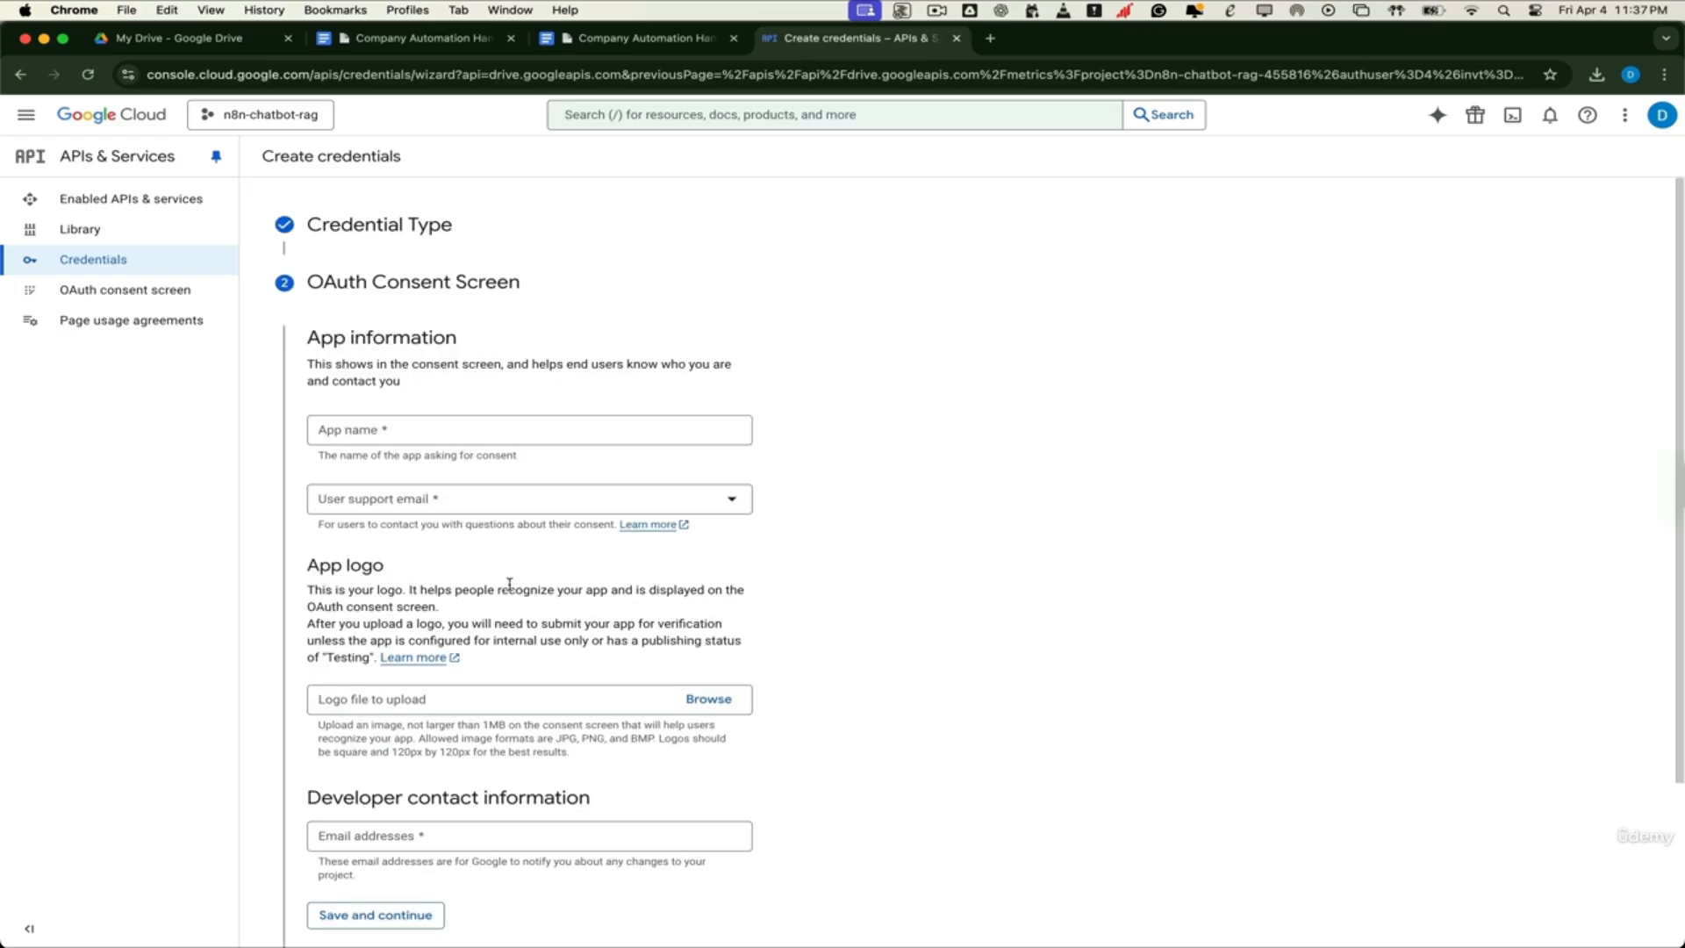
pyautogui.click(502, 435)
pyautogui.write('chatbot-rag')
pyautogui.click(669, 498)
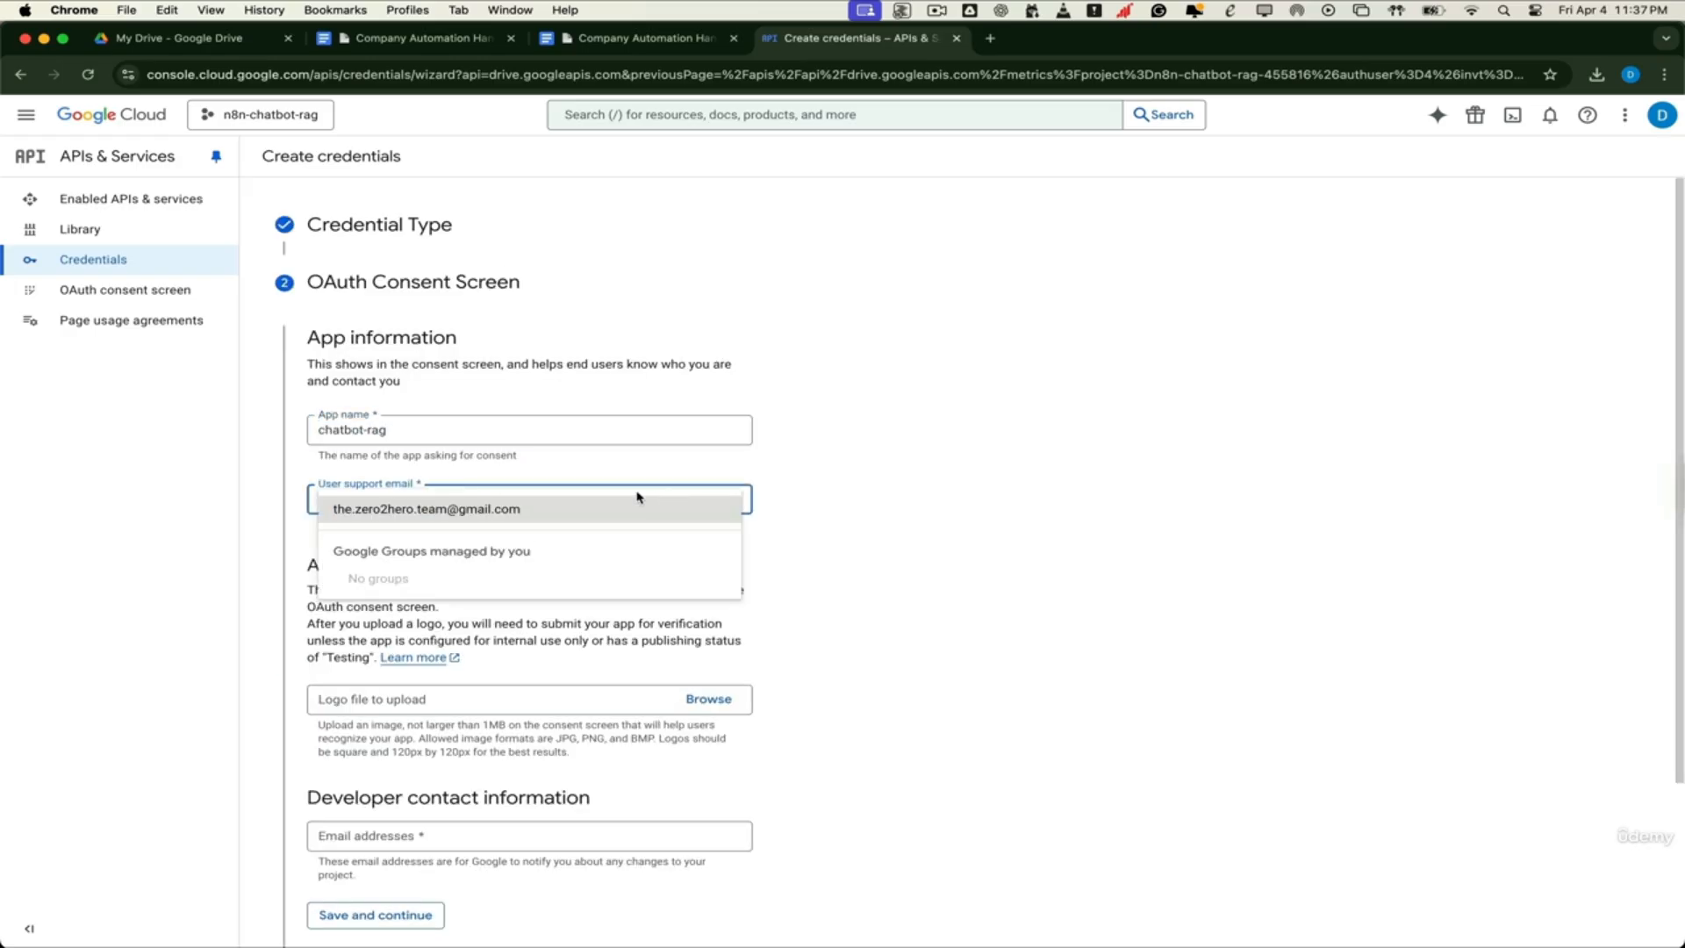
pyautogui.click(459, 513)
pyautogui.scroll(-2, 417, 606)
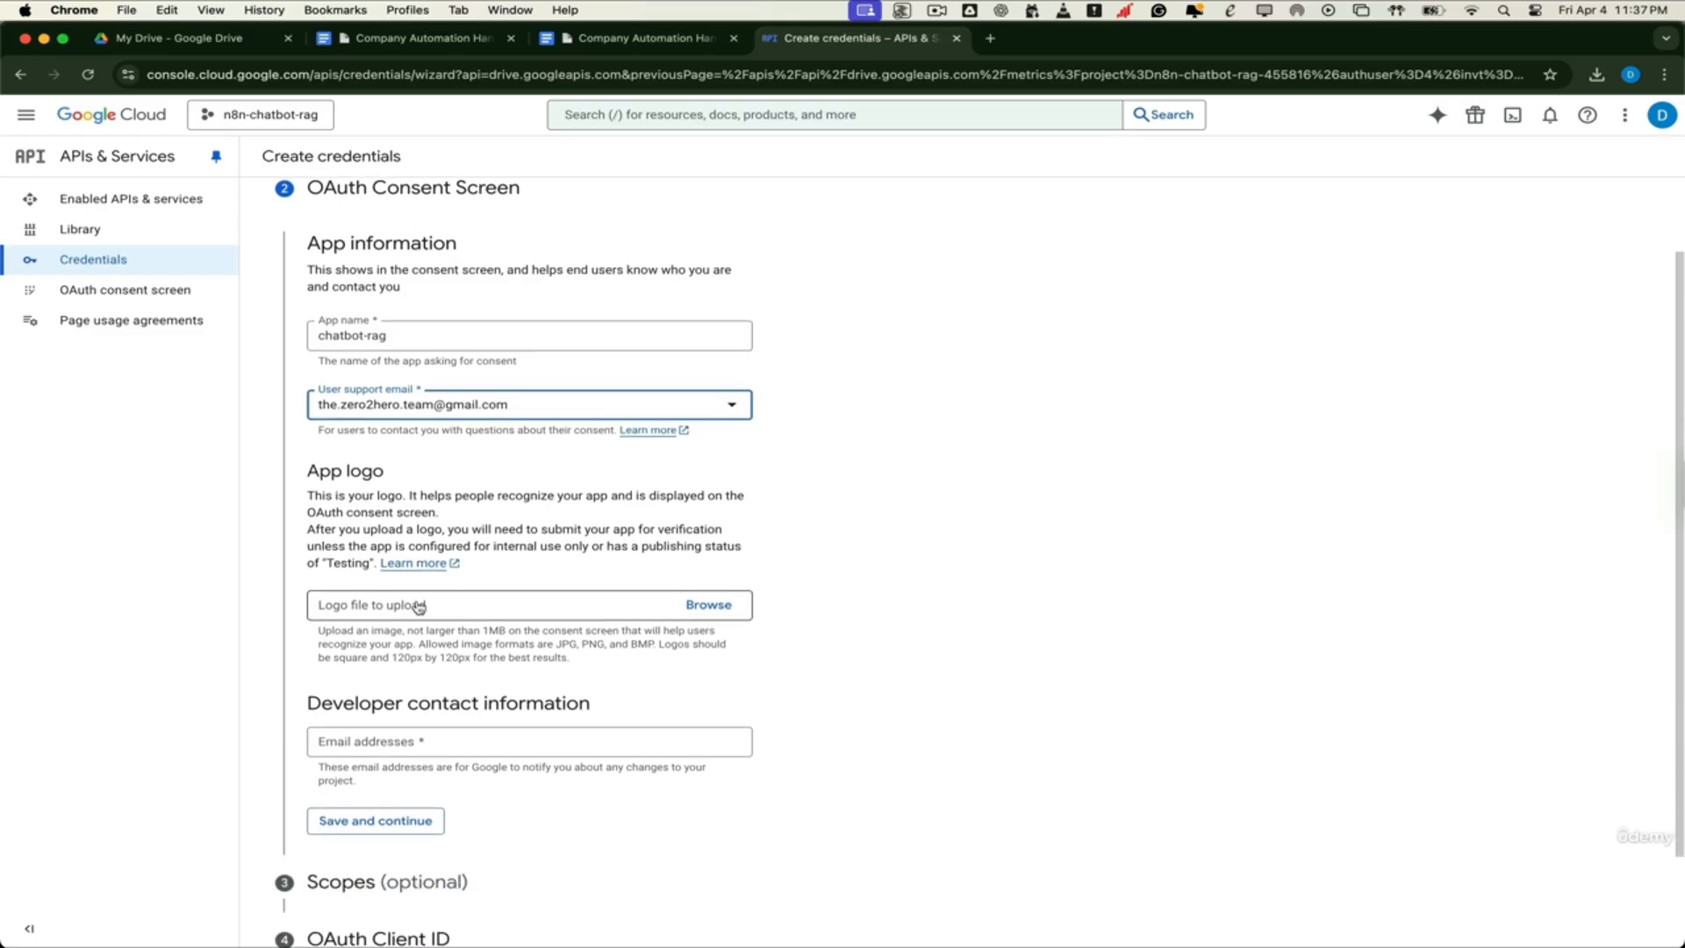
pyautogui.scroll(-3, 418, 606)
pyautogui.click(412, 625)
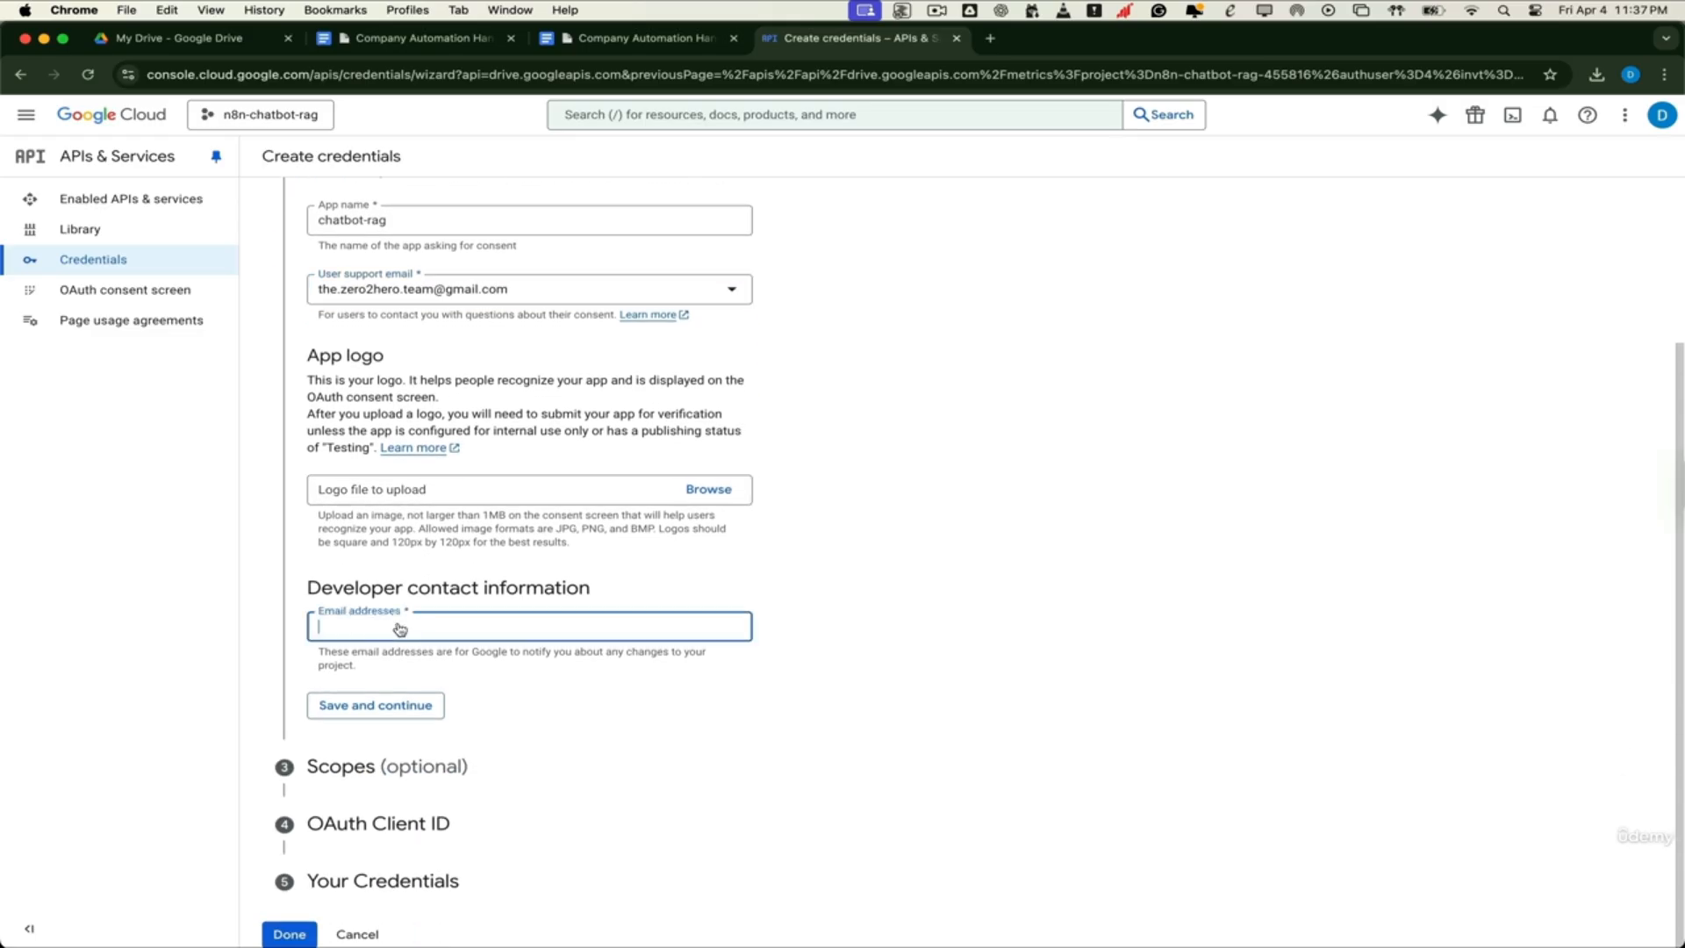
pyautogui.press('super+v')
pyautogui.click(390, 707)
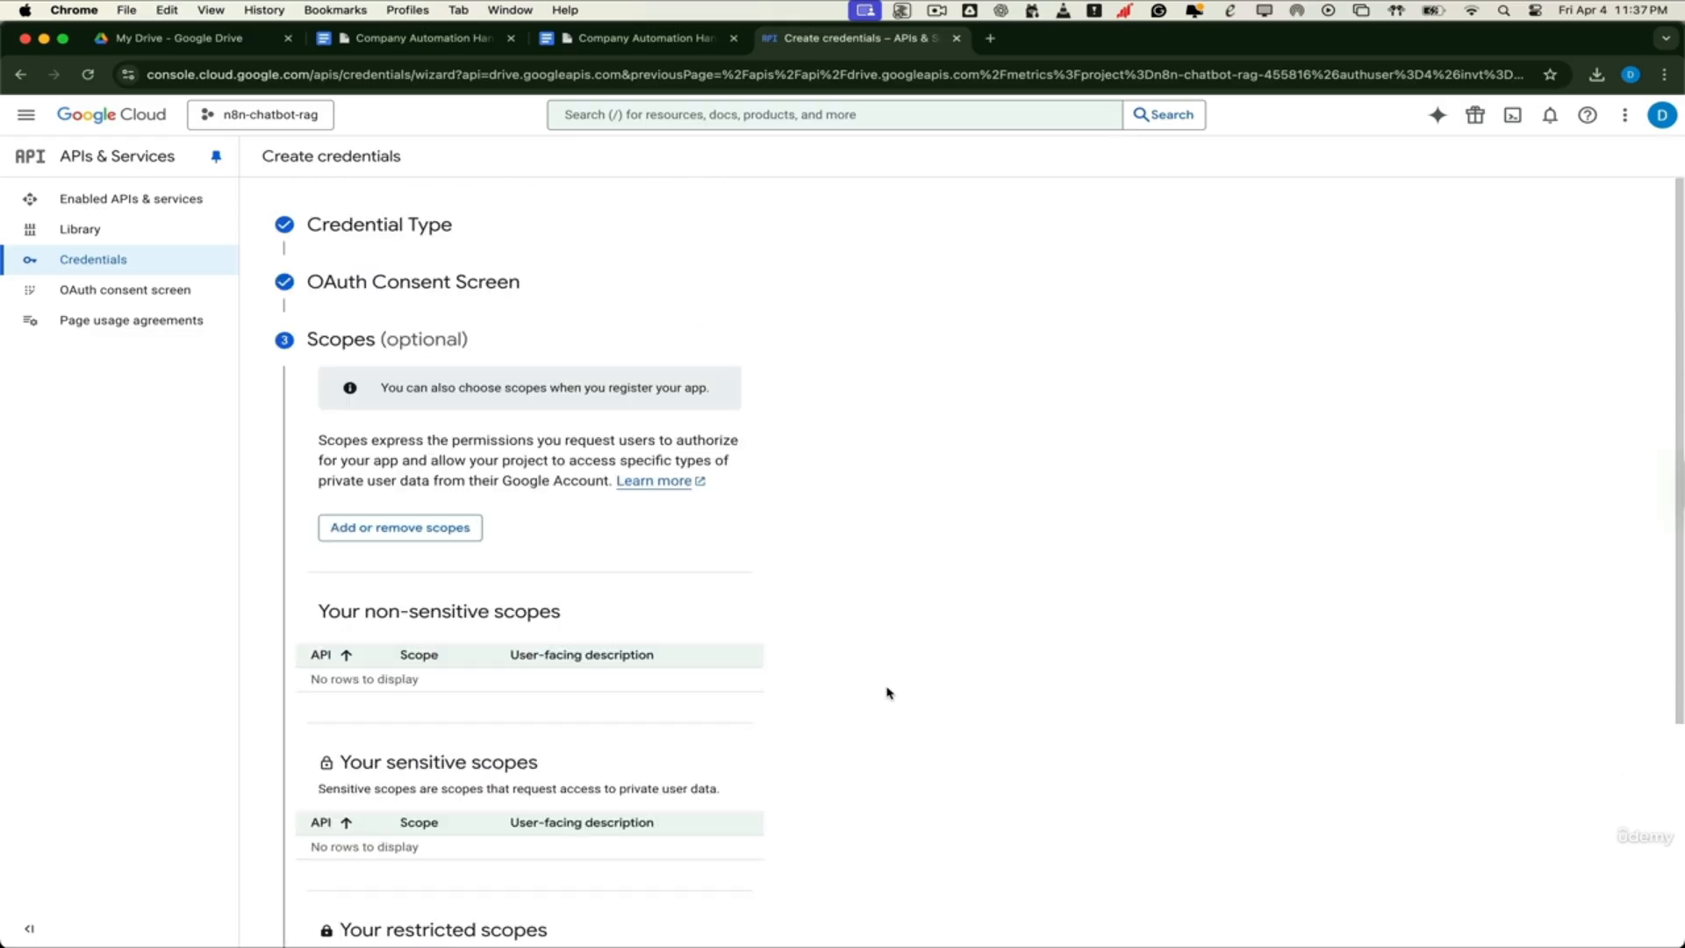
# Skip scopes and create a Web application OAuth client named chatbot-rag without redirect URIs
pyautogui.scroll(-5, 850, 651)
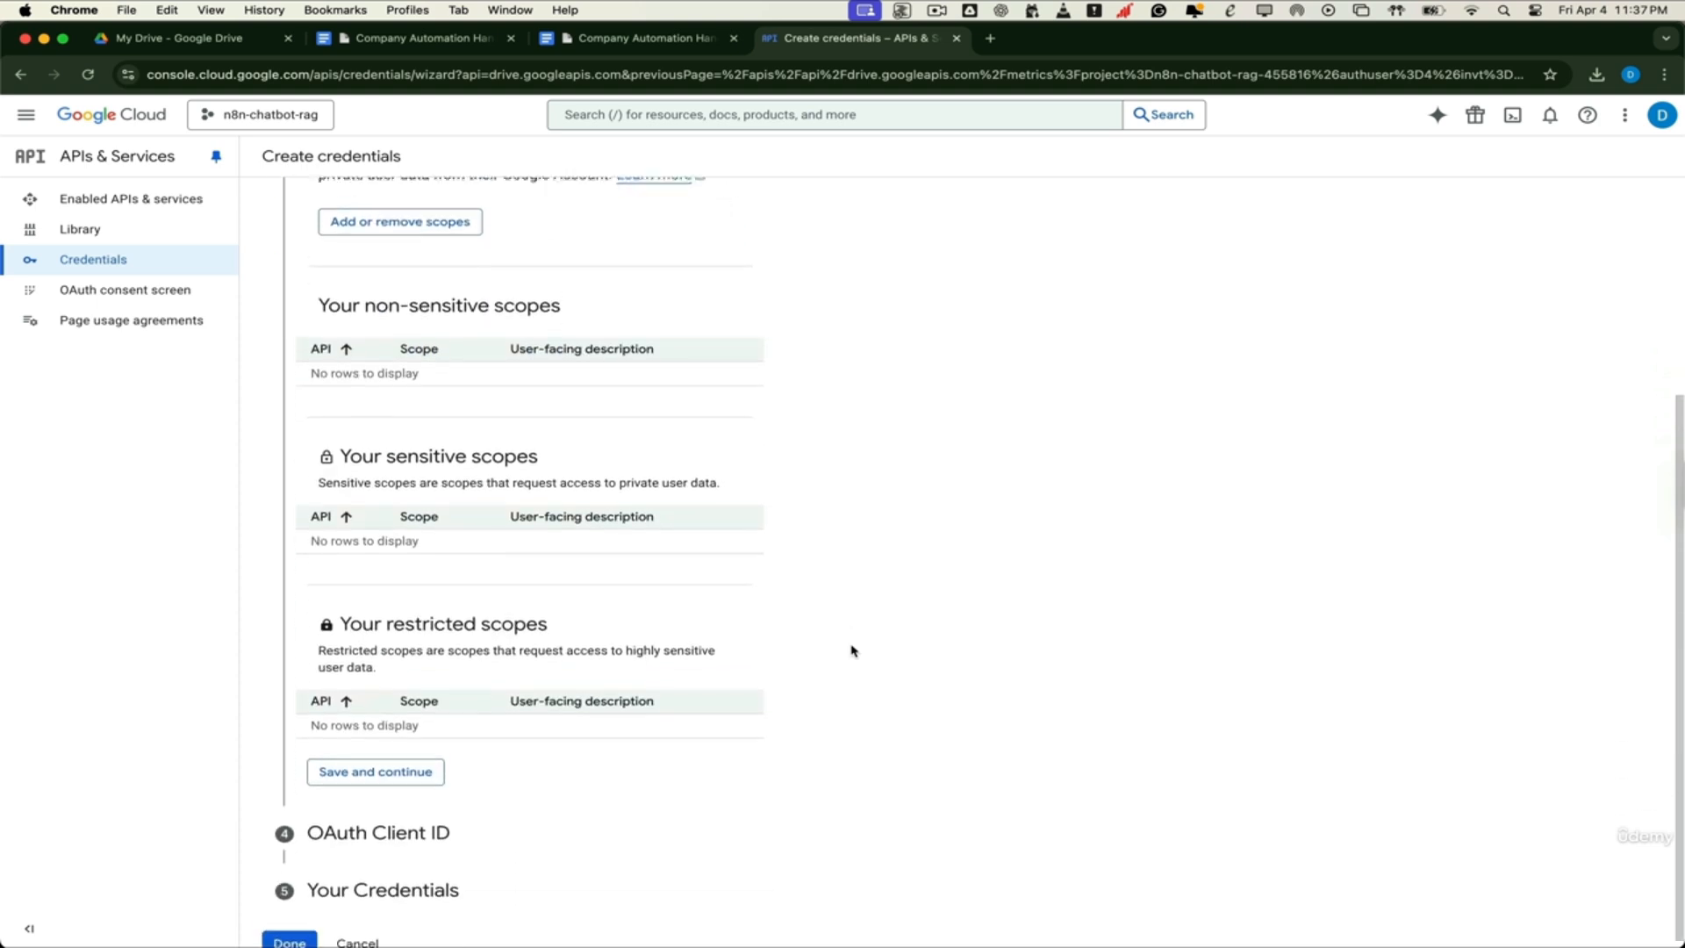
pyautogui.click(379, 771)
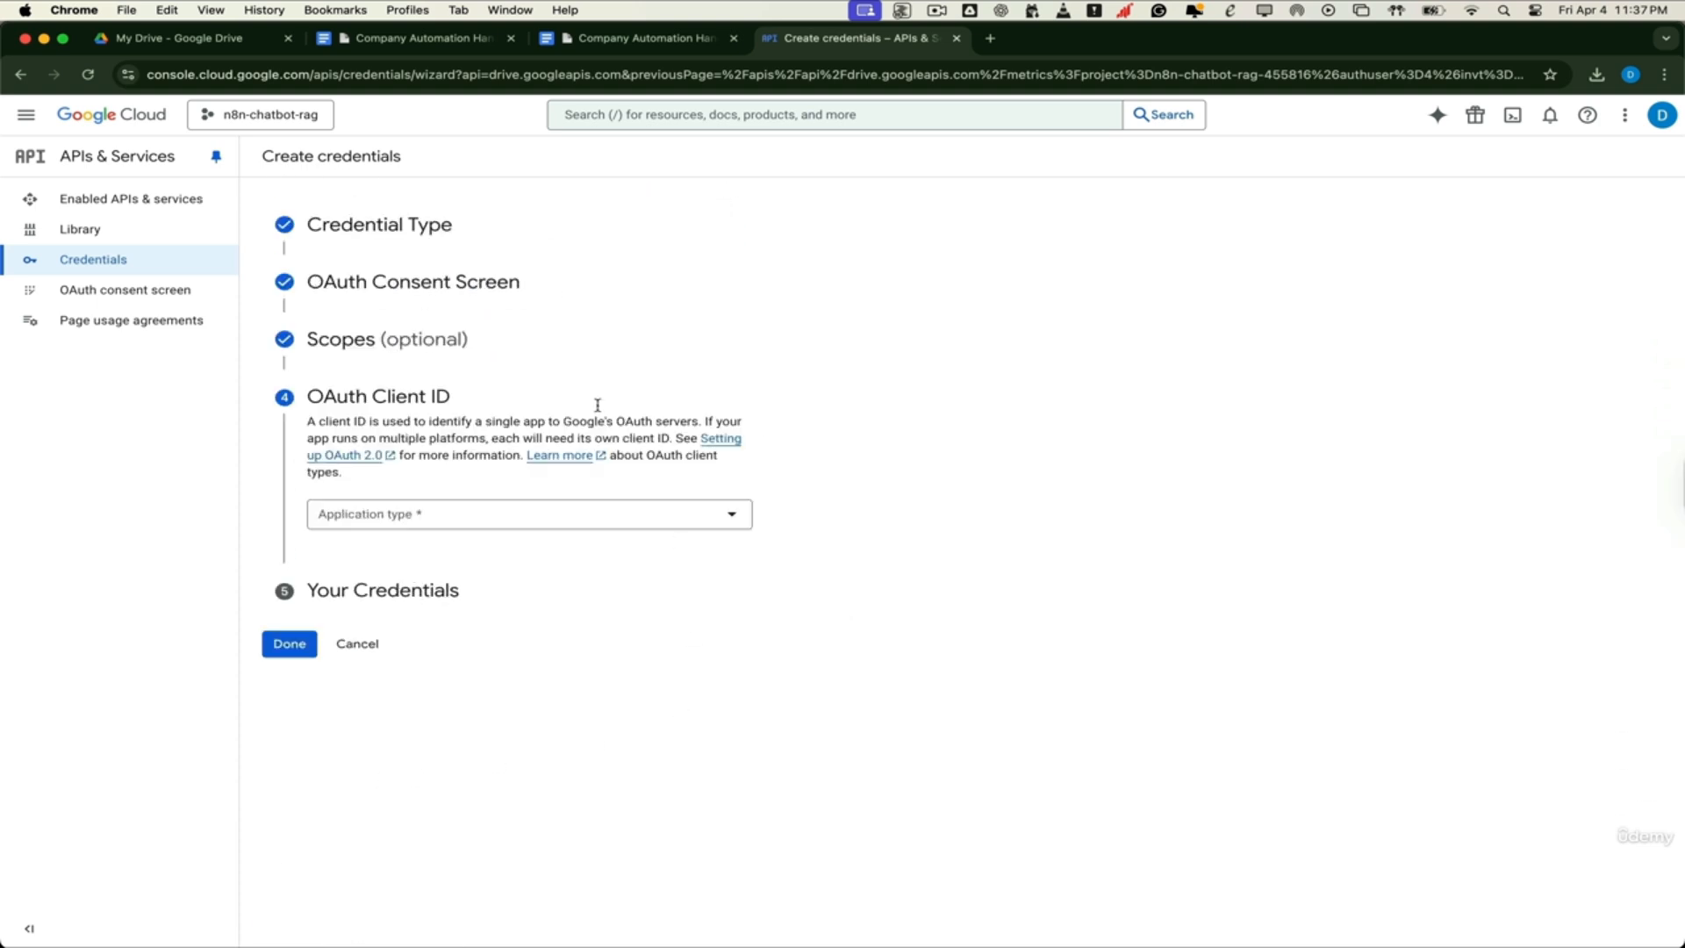
pyautogui.click(455, 514)
pyautogui.click(410, 525)
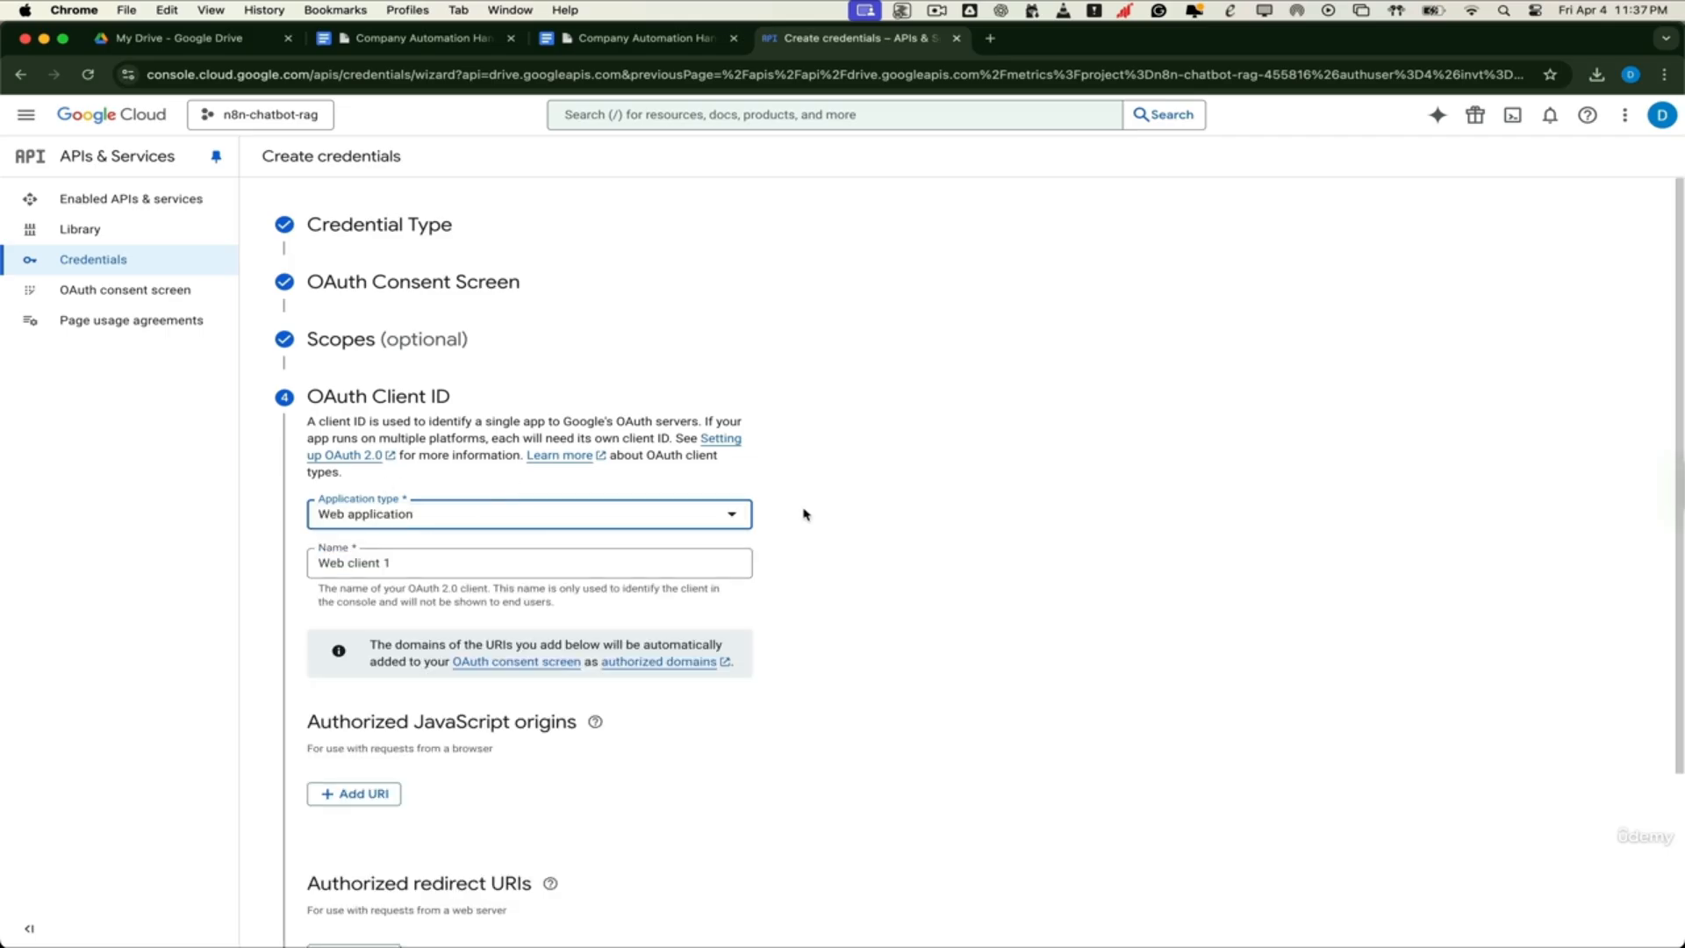
pyautogui.tripleClick(527, 557)
pyautogui.write('chatbot-rag')
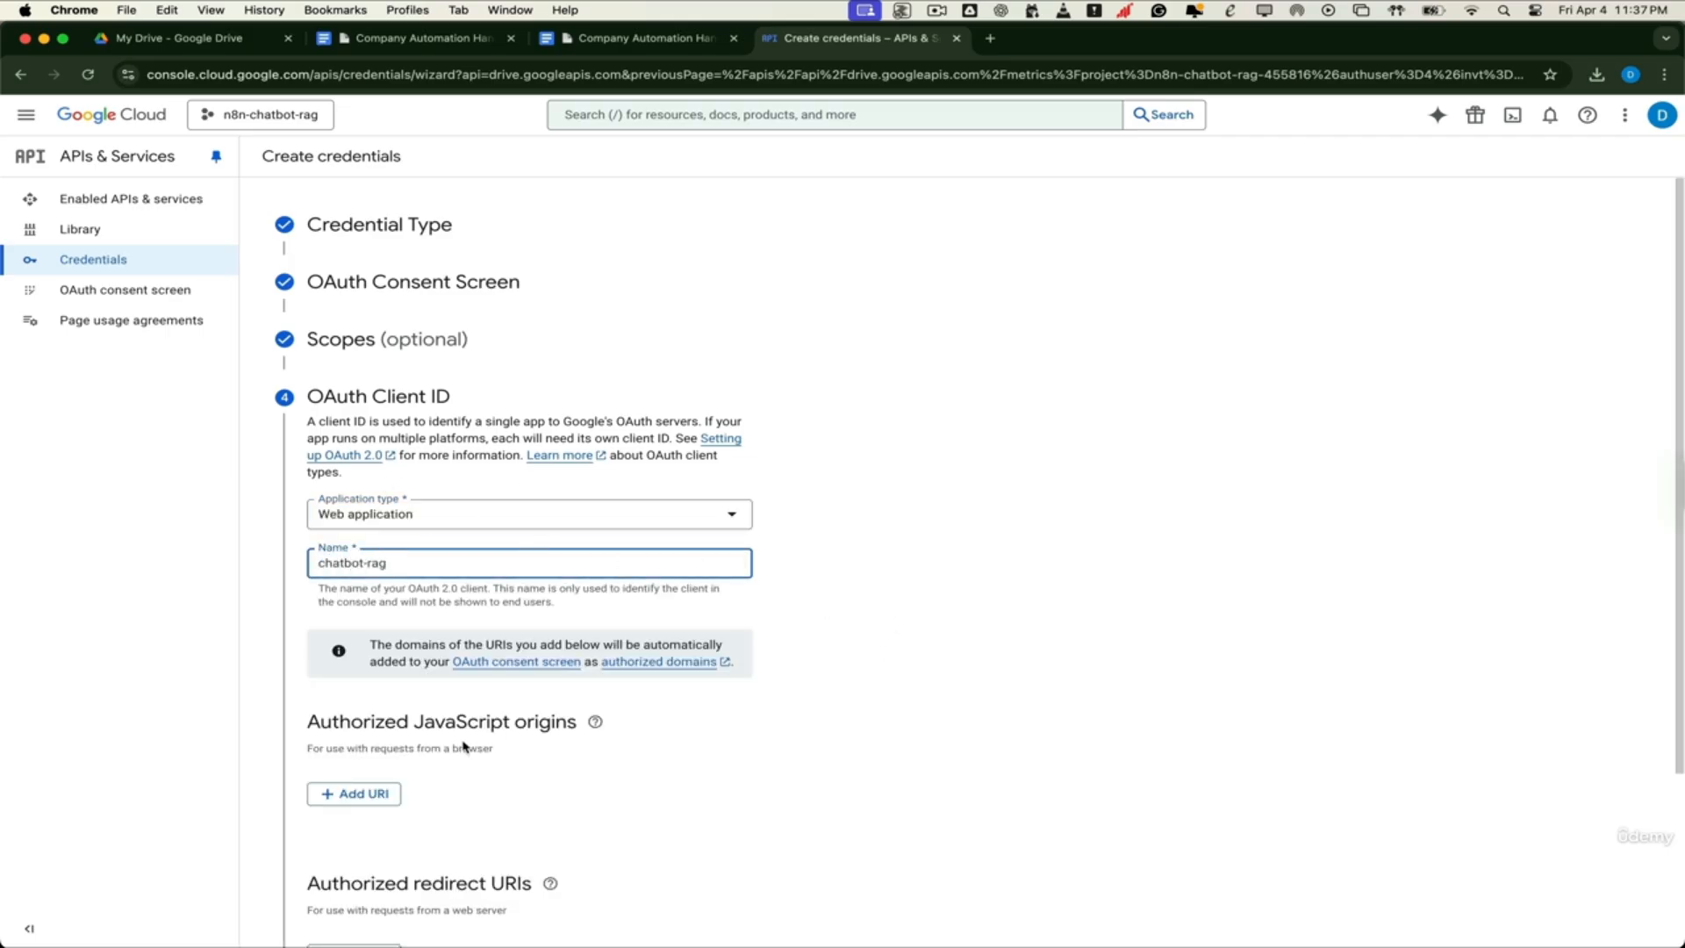
pyautogui.scroll(-3, 612, 689)
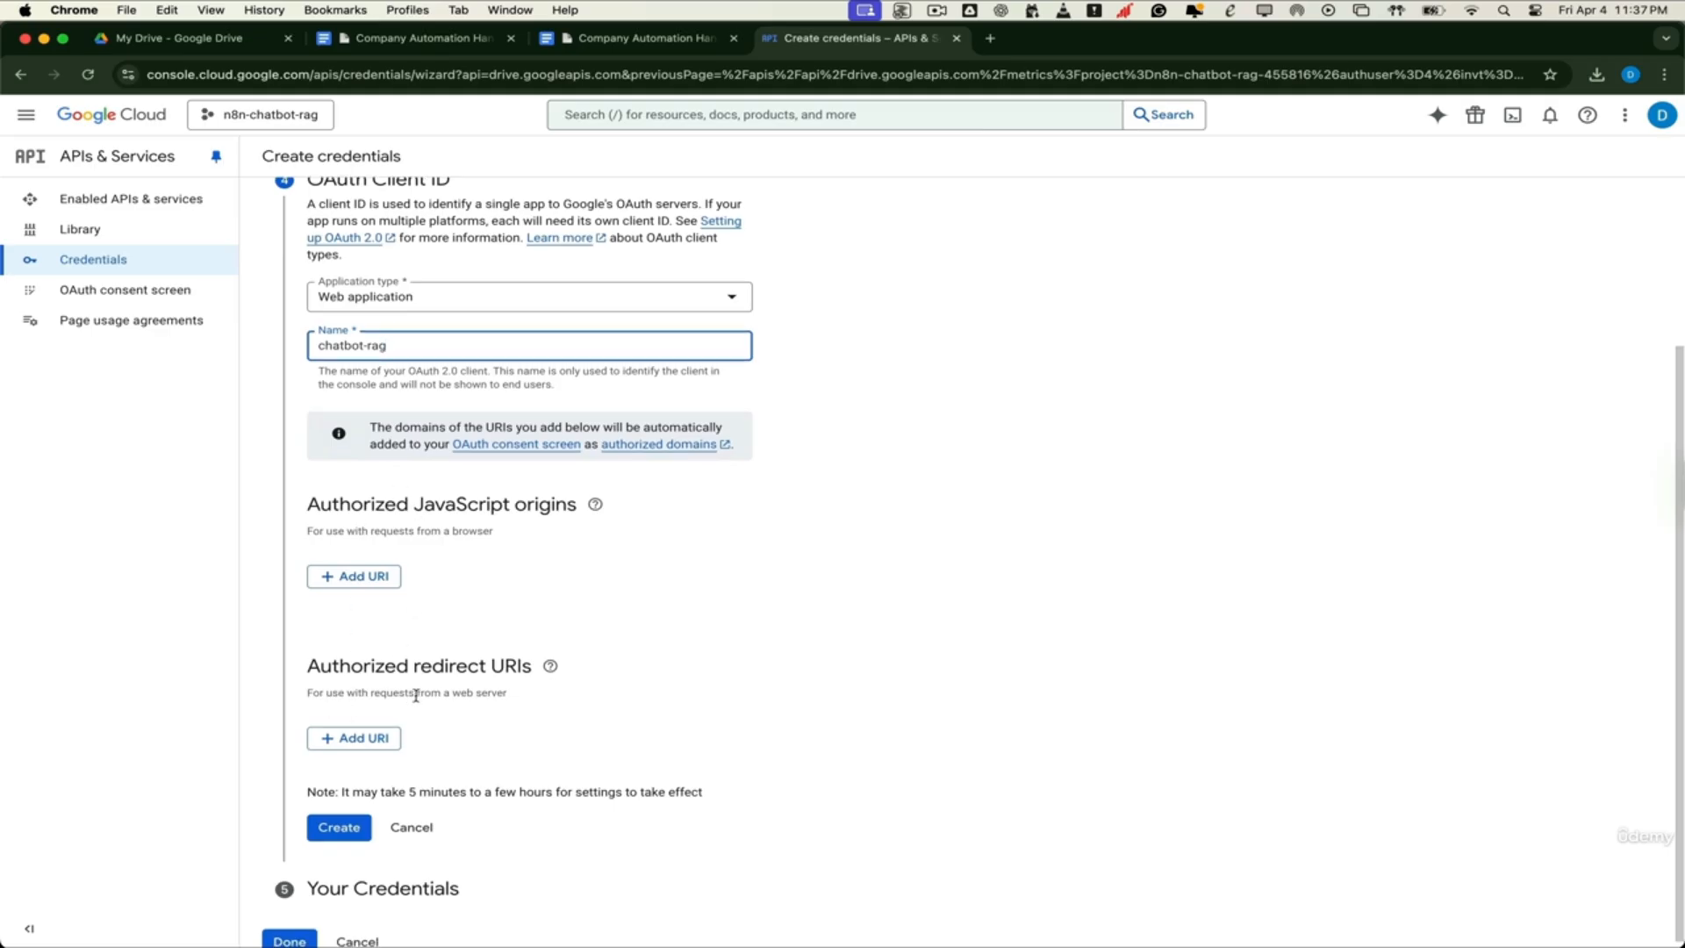
pyautogui.click(550, 665)
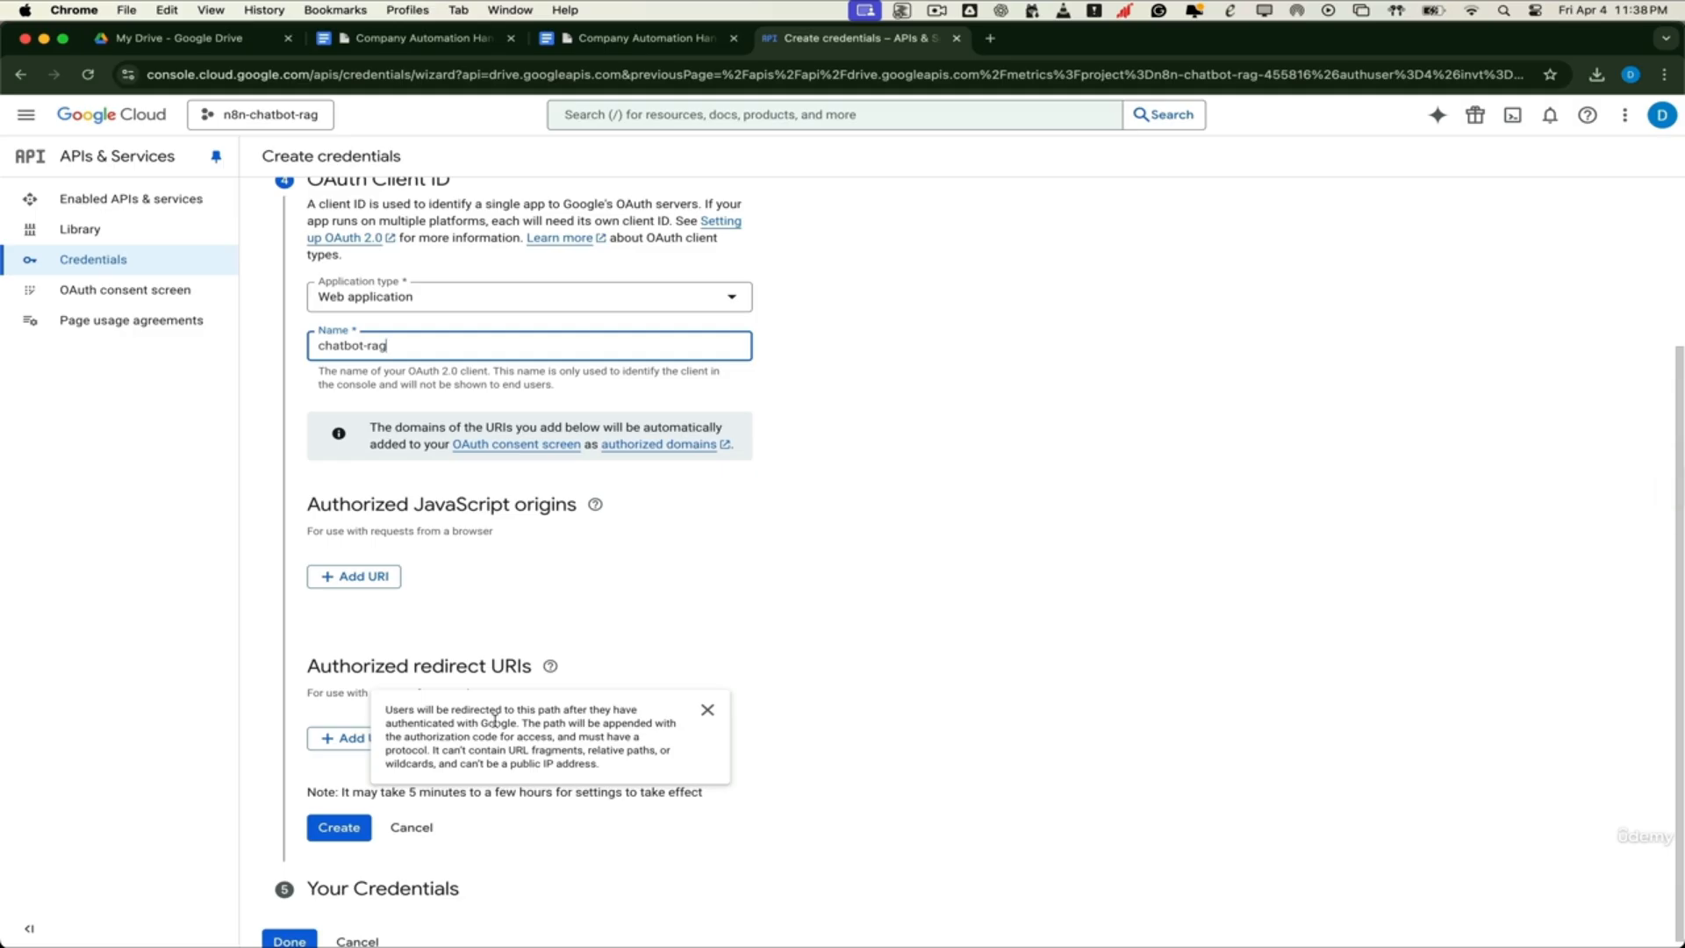
pyautogui.click(830, 733)
pyautogui.scroll(-1, 591, 743)
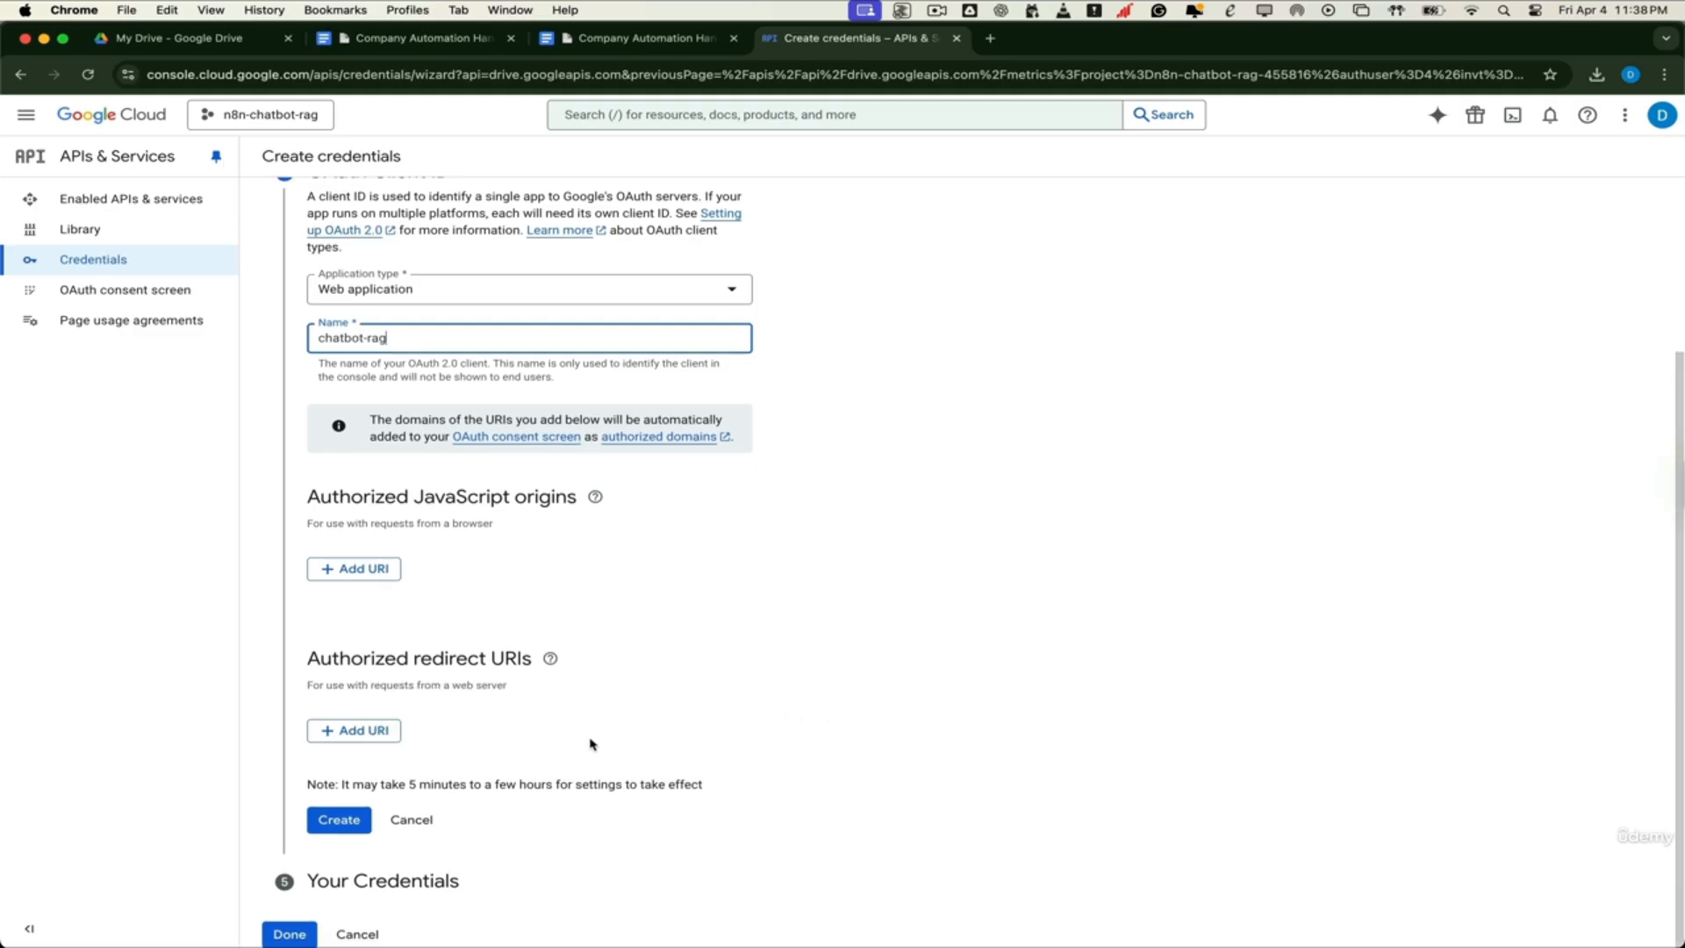
pyautogui.click(355, 820)
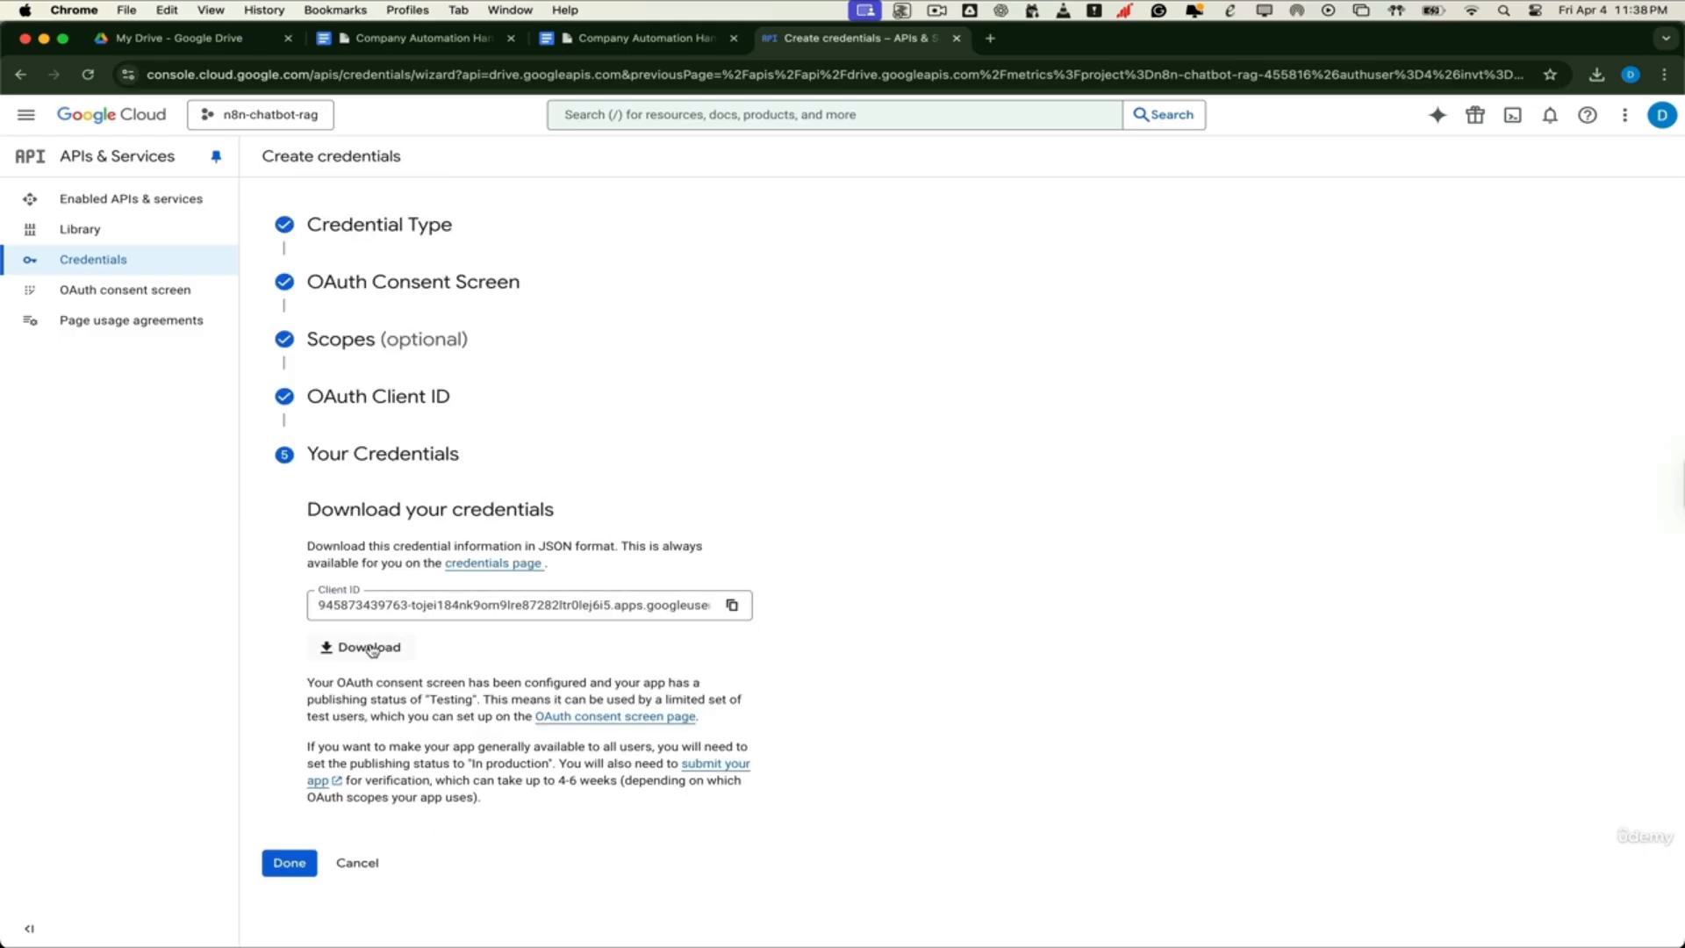
# Finish credential setup, open the chatbot-rag client for editing, and sign in to n8n
pyautogui.click(285, 867)
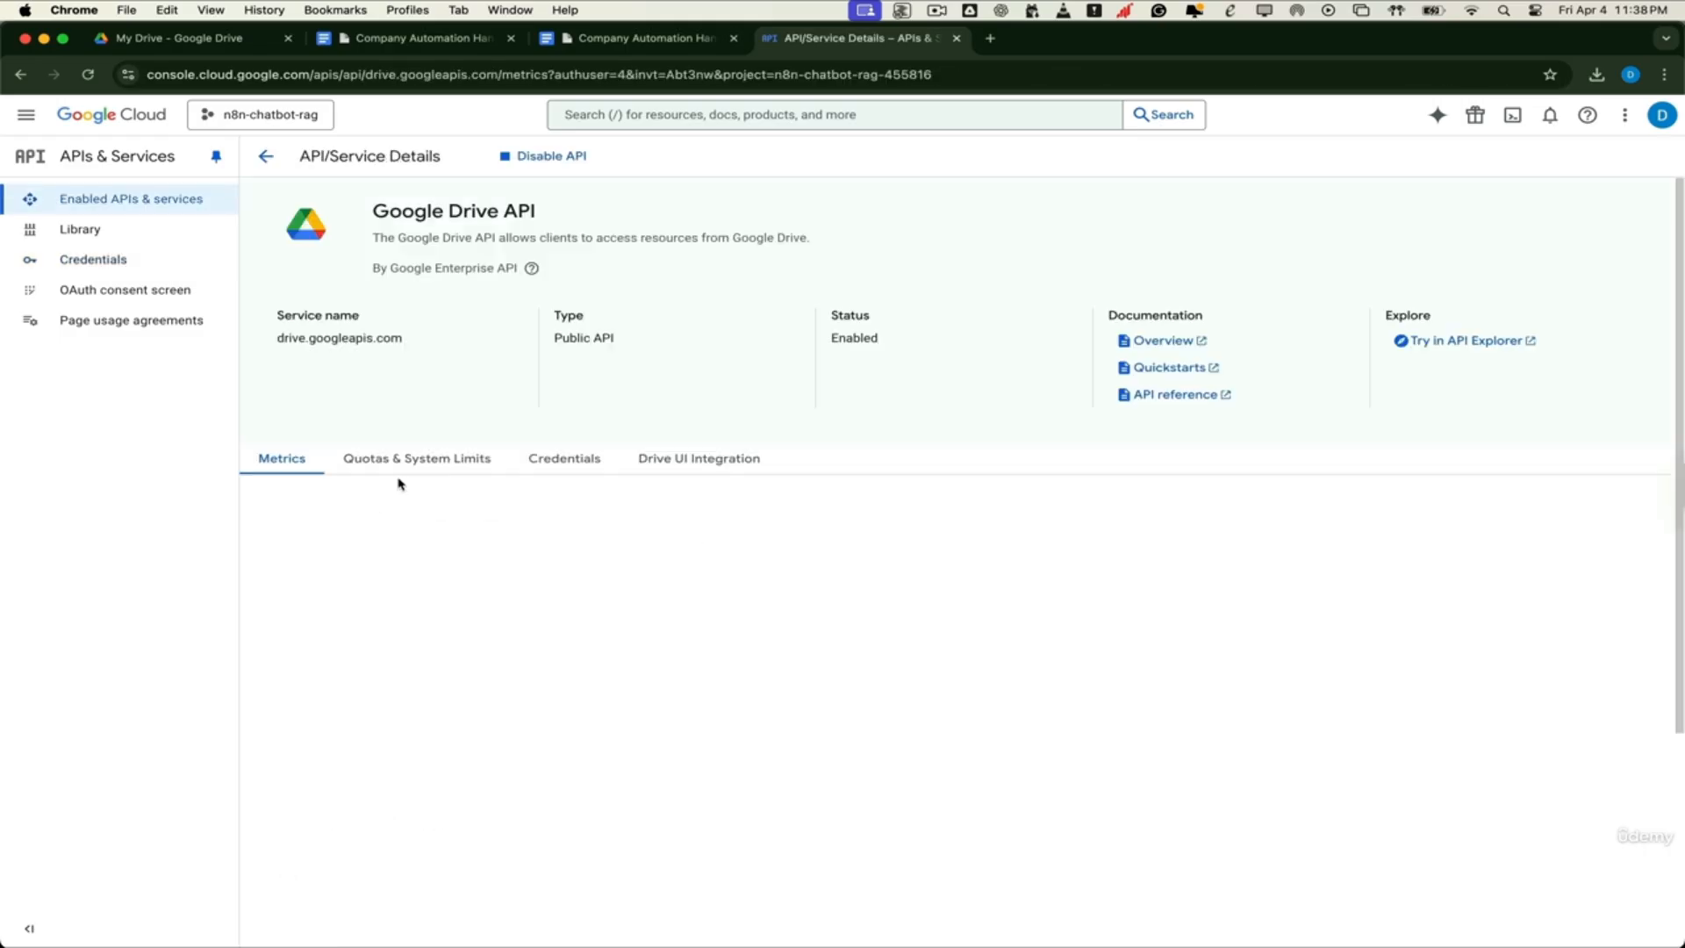
pyautogui.click(100, 262)
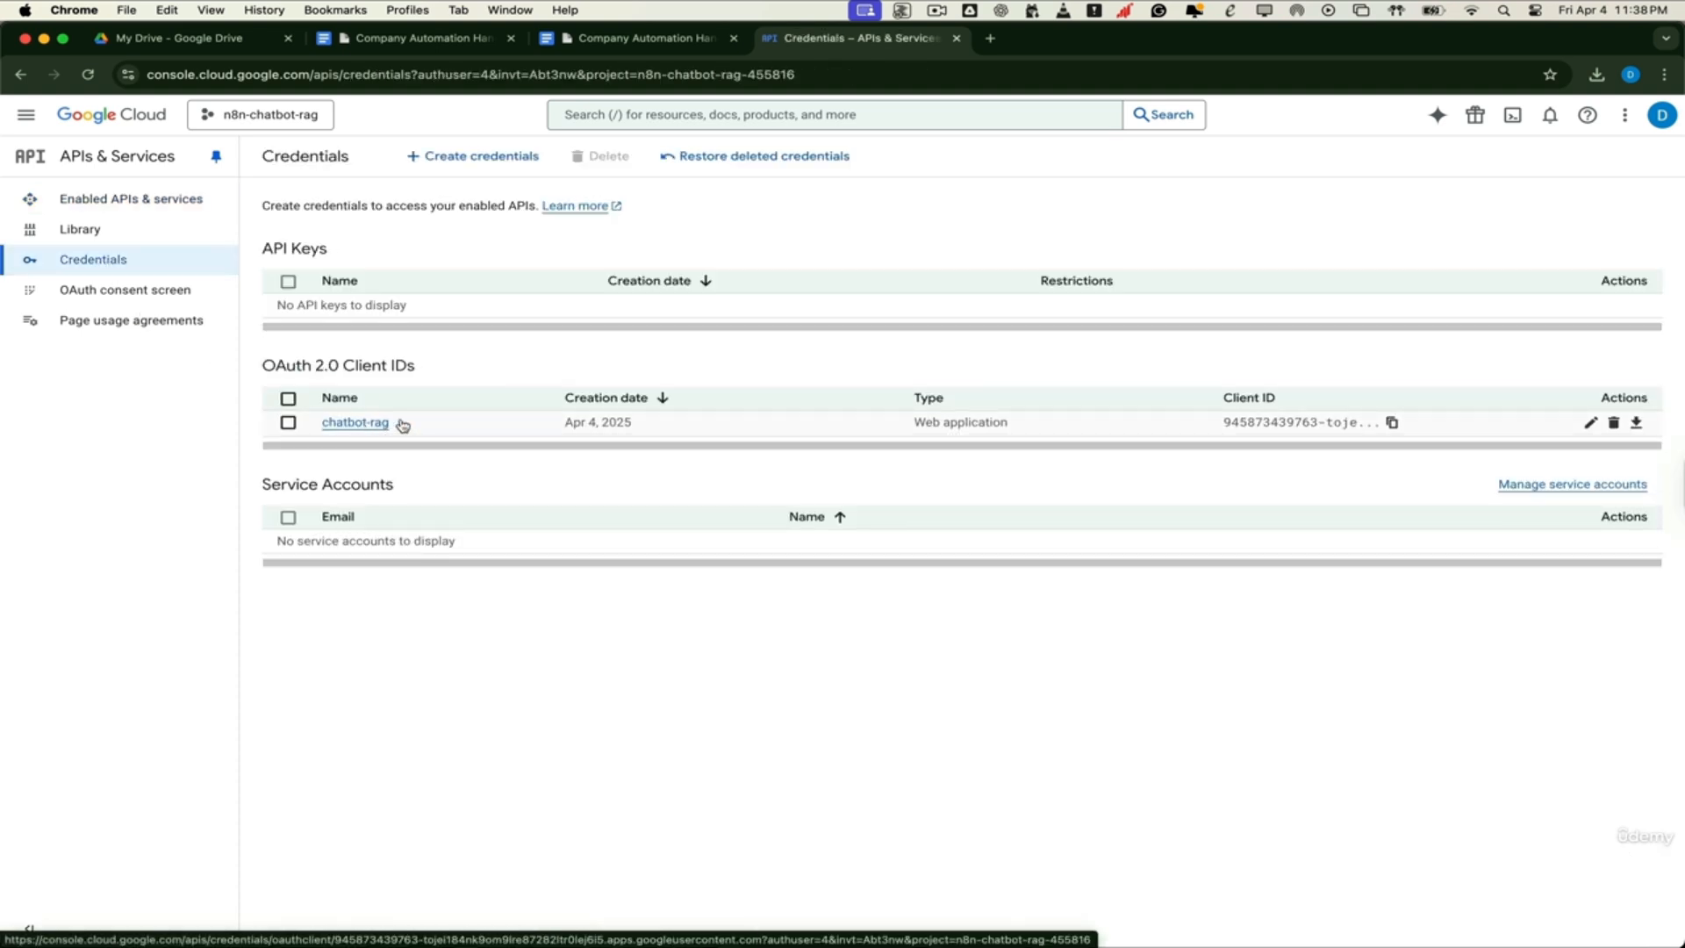
pyautogui.click(1591, 424)
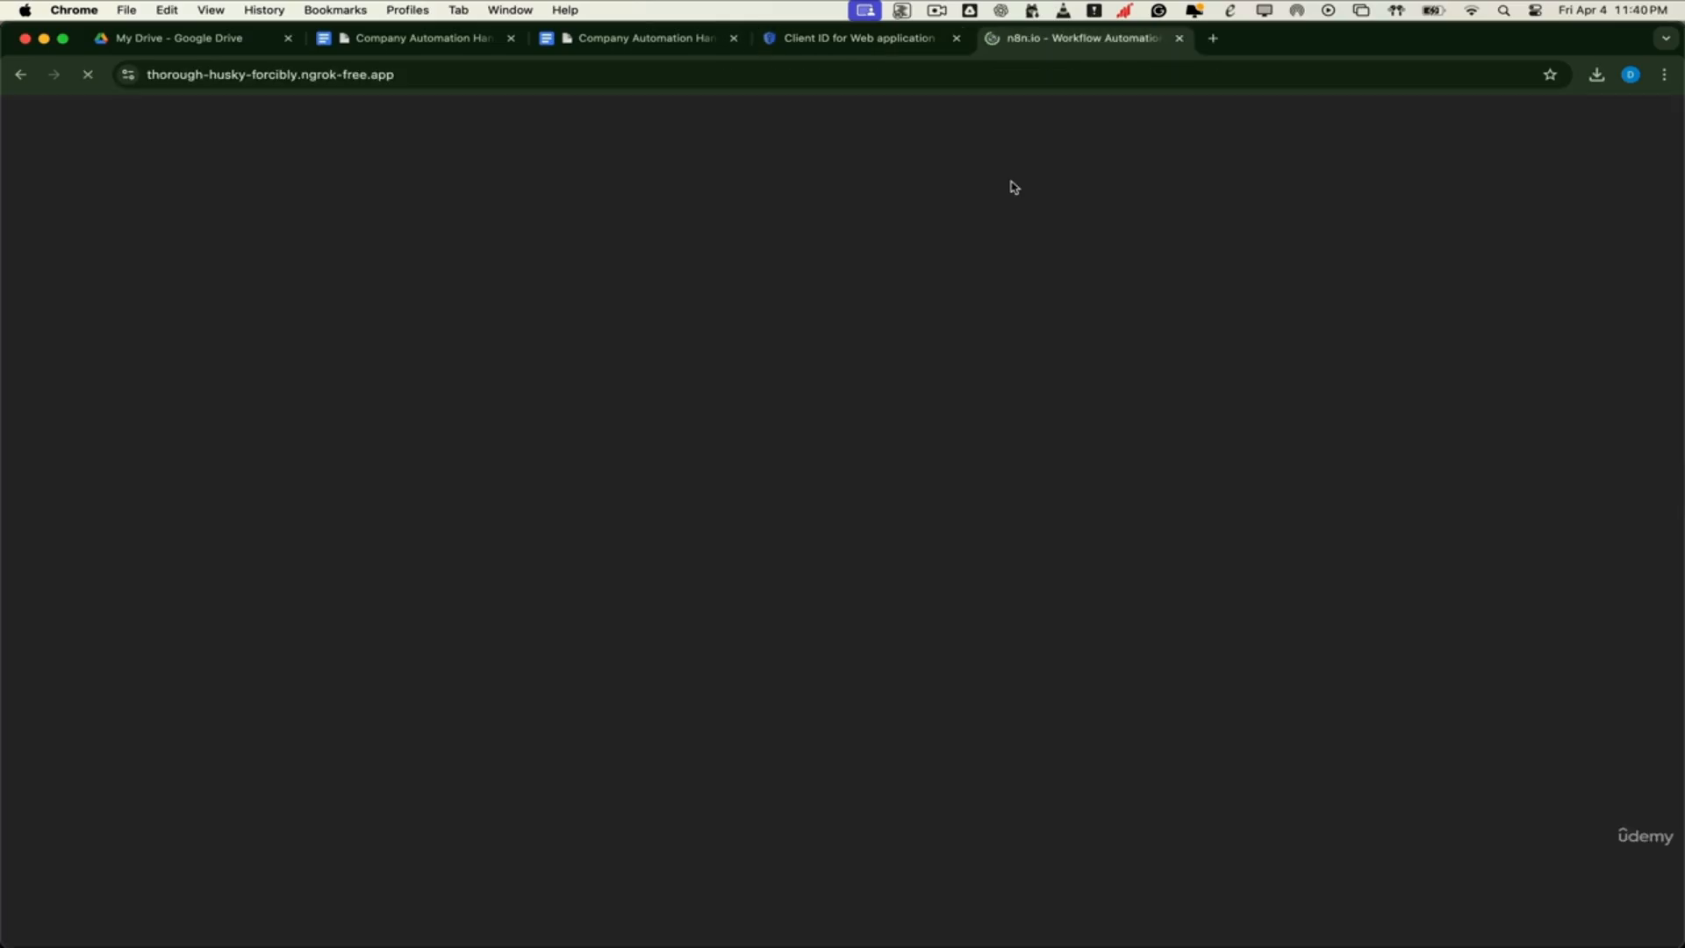
pyautogui.press('Return')
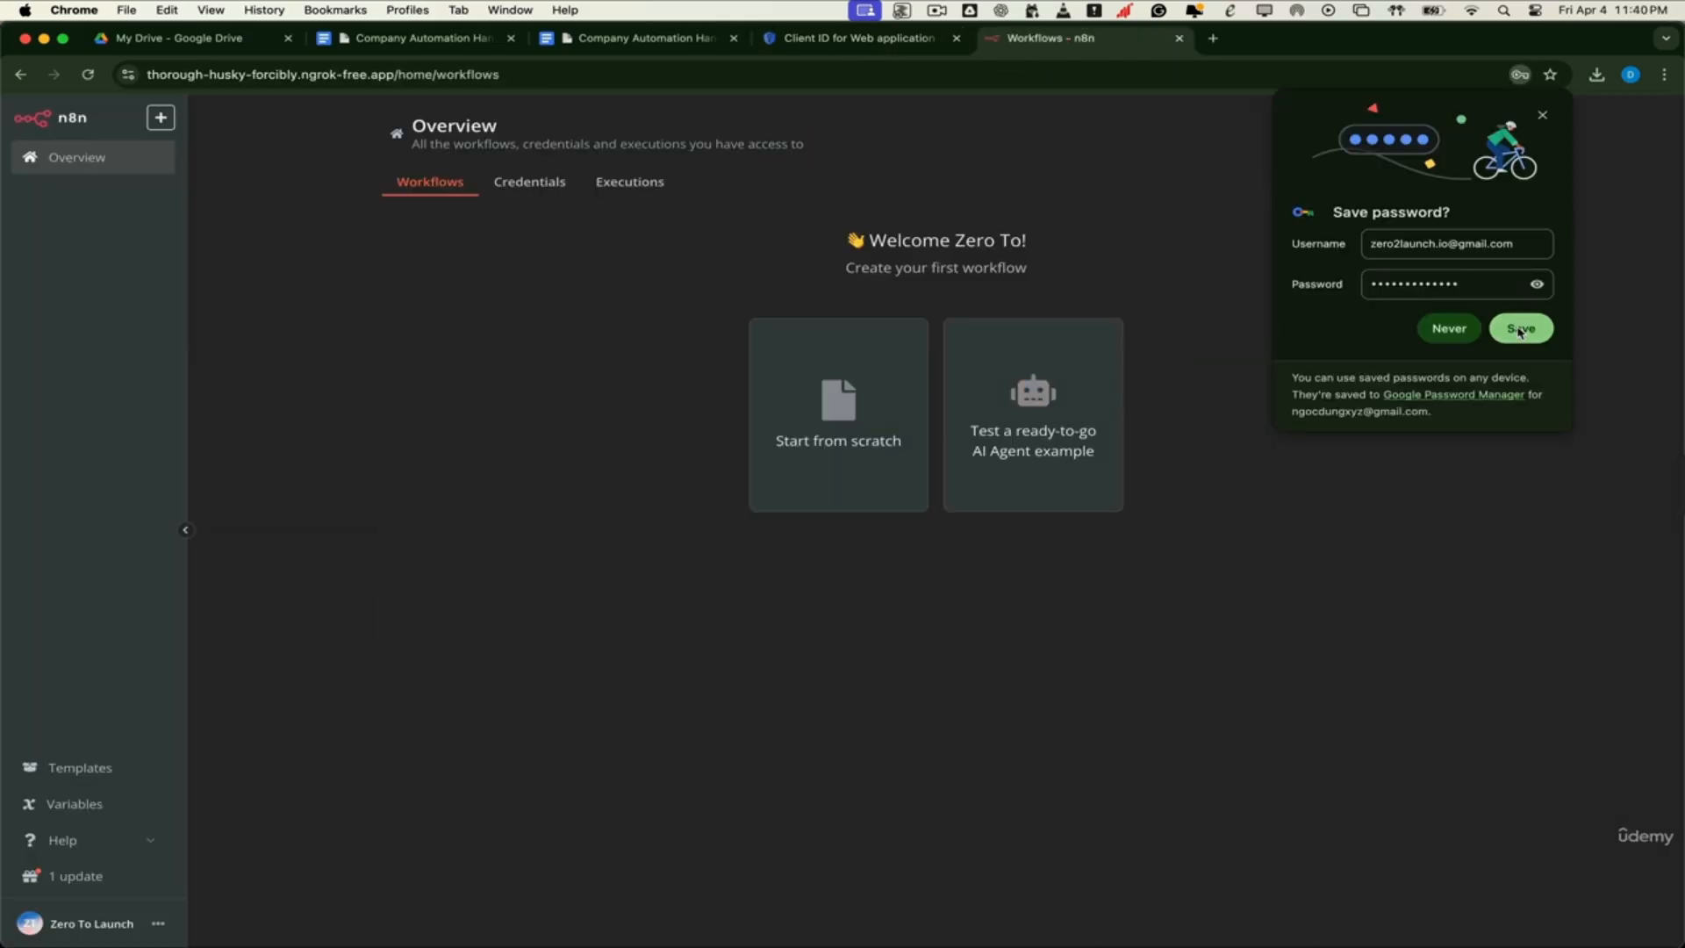
pyautogui.click(1519, 330)
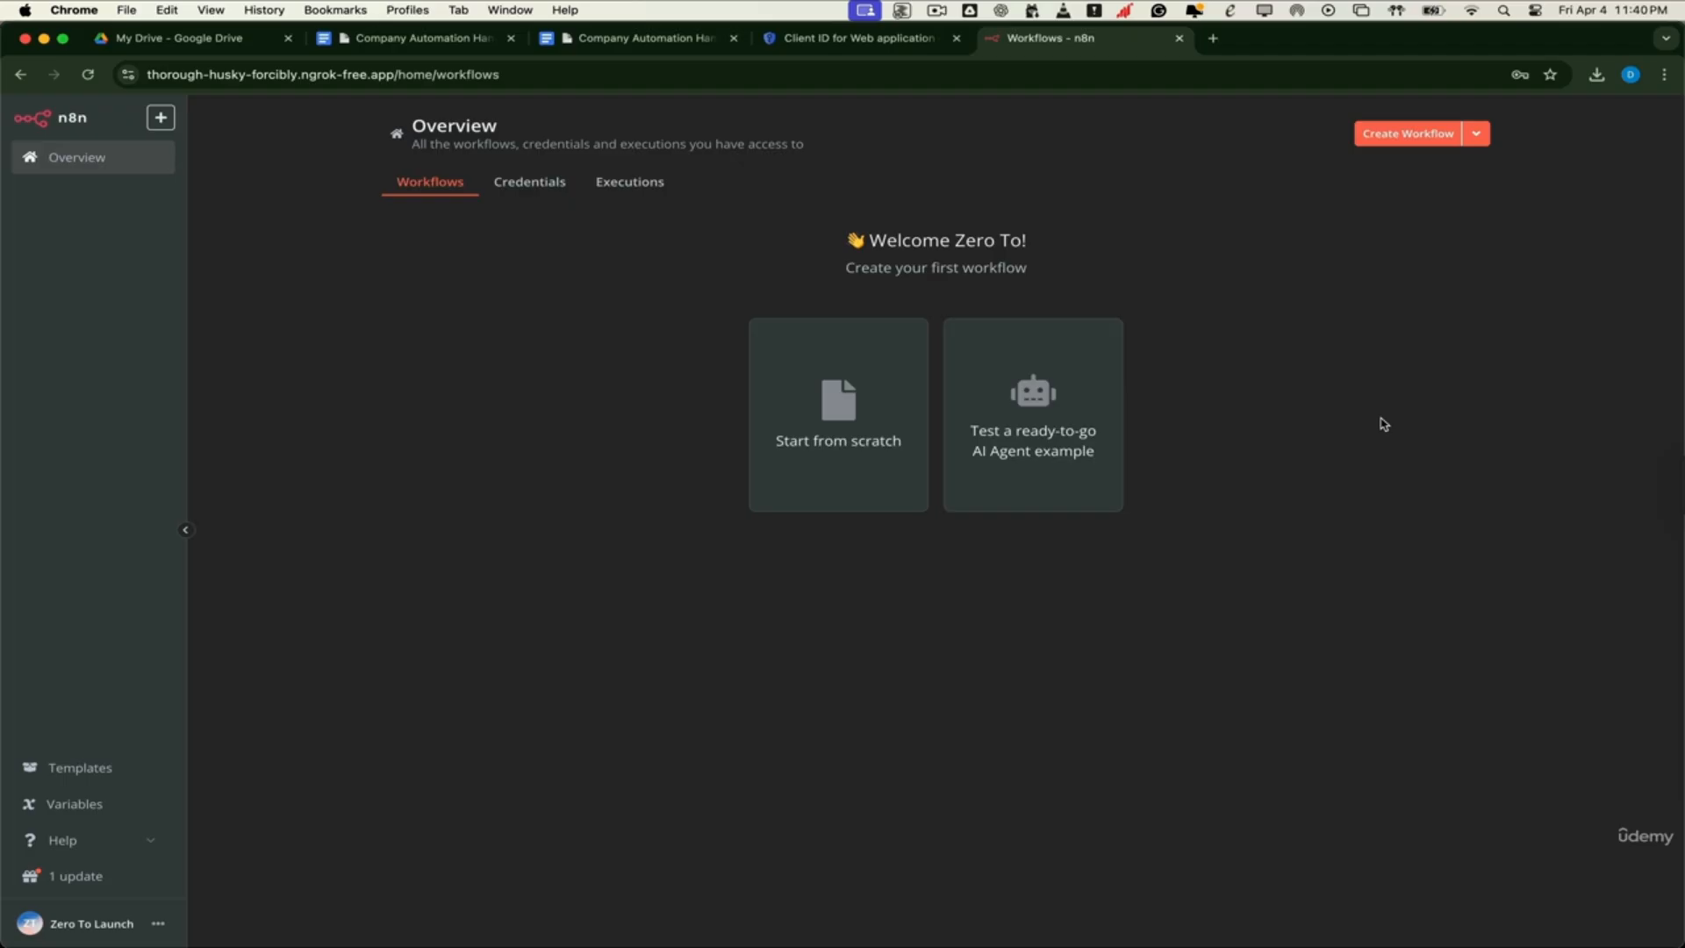
# Create a new workflow named Chatbot-rag that starts with a manual trigger
pyautogui.click(1407, 137)
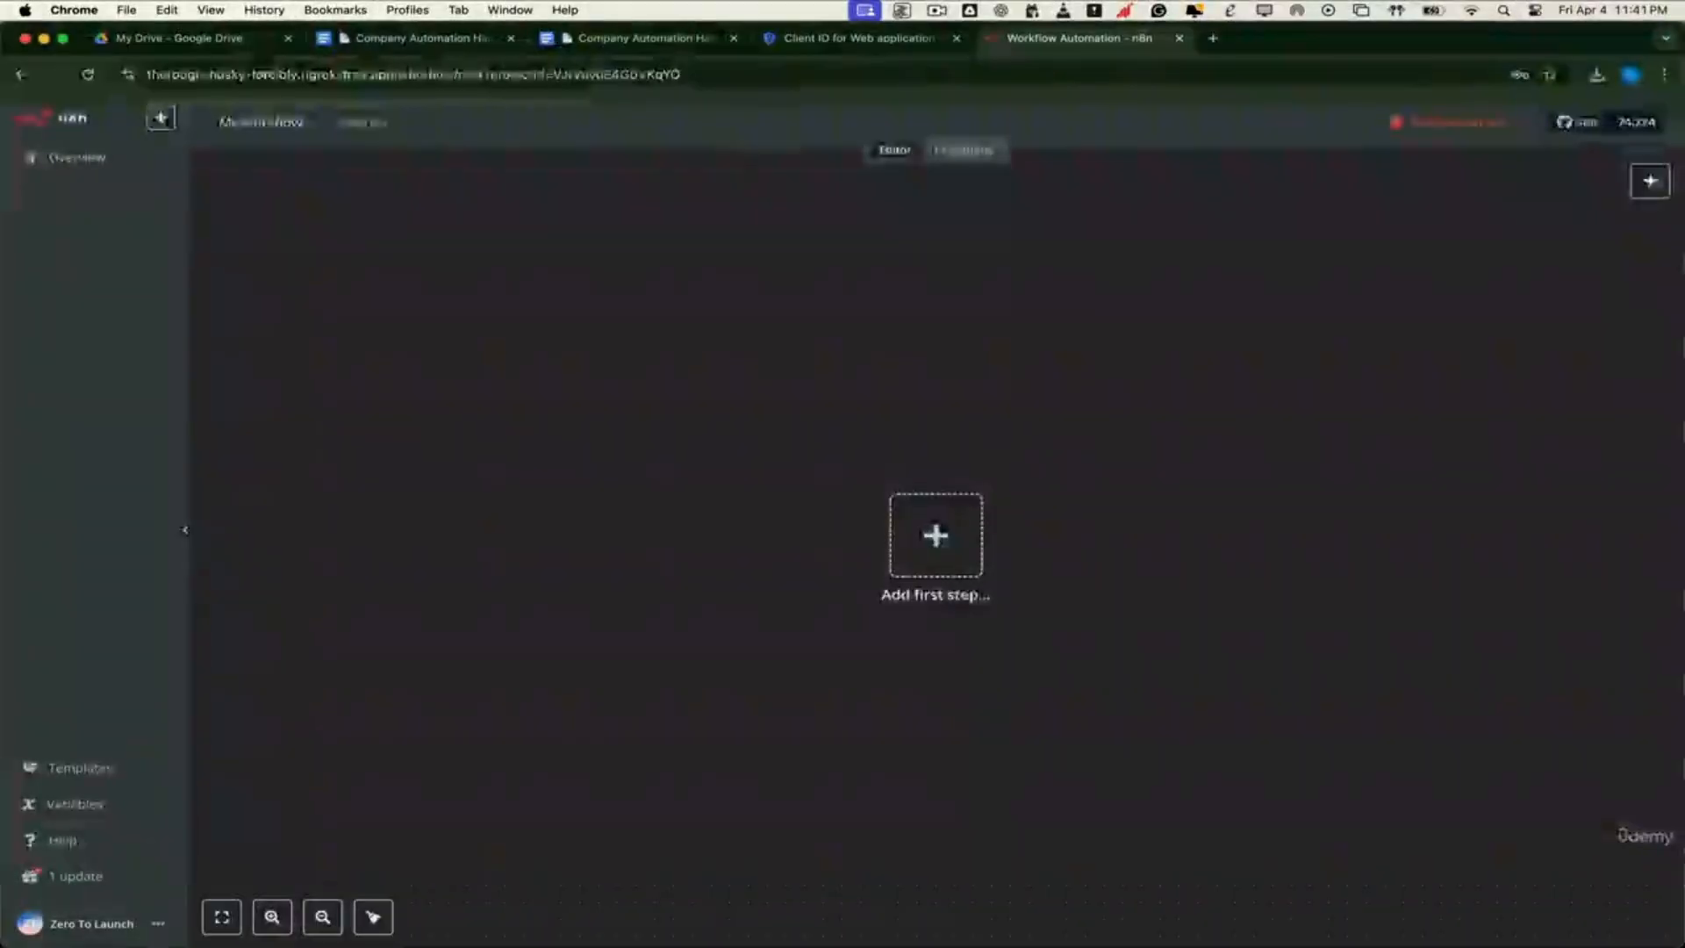
pyautogui.click(285, 123)
pyautogui.press('super+a')
pyautogui.write('Chatbot-rag')
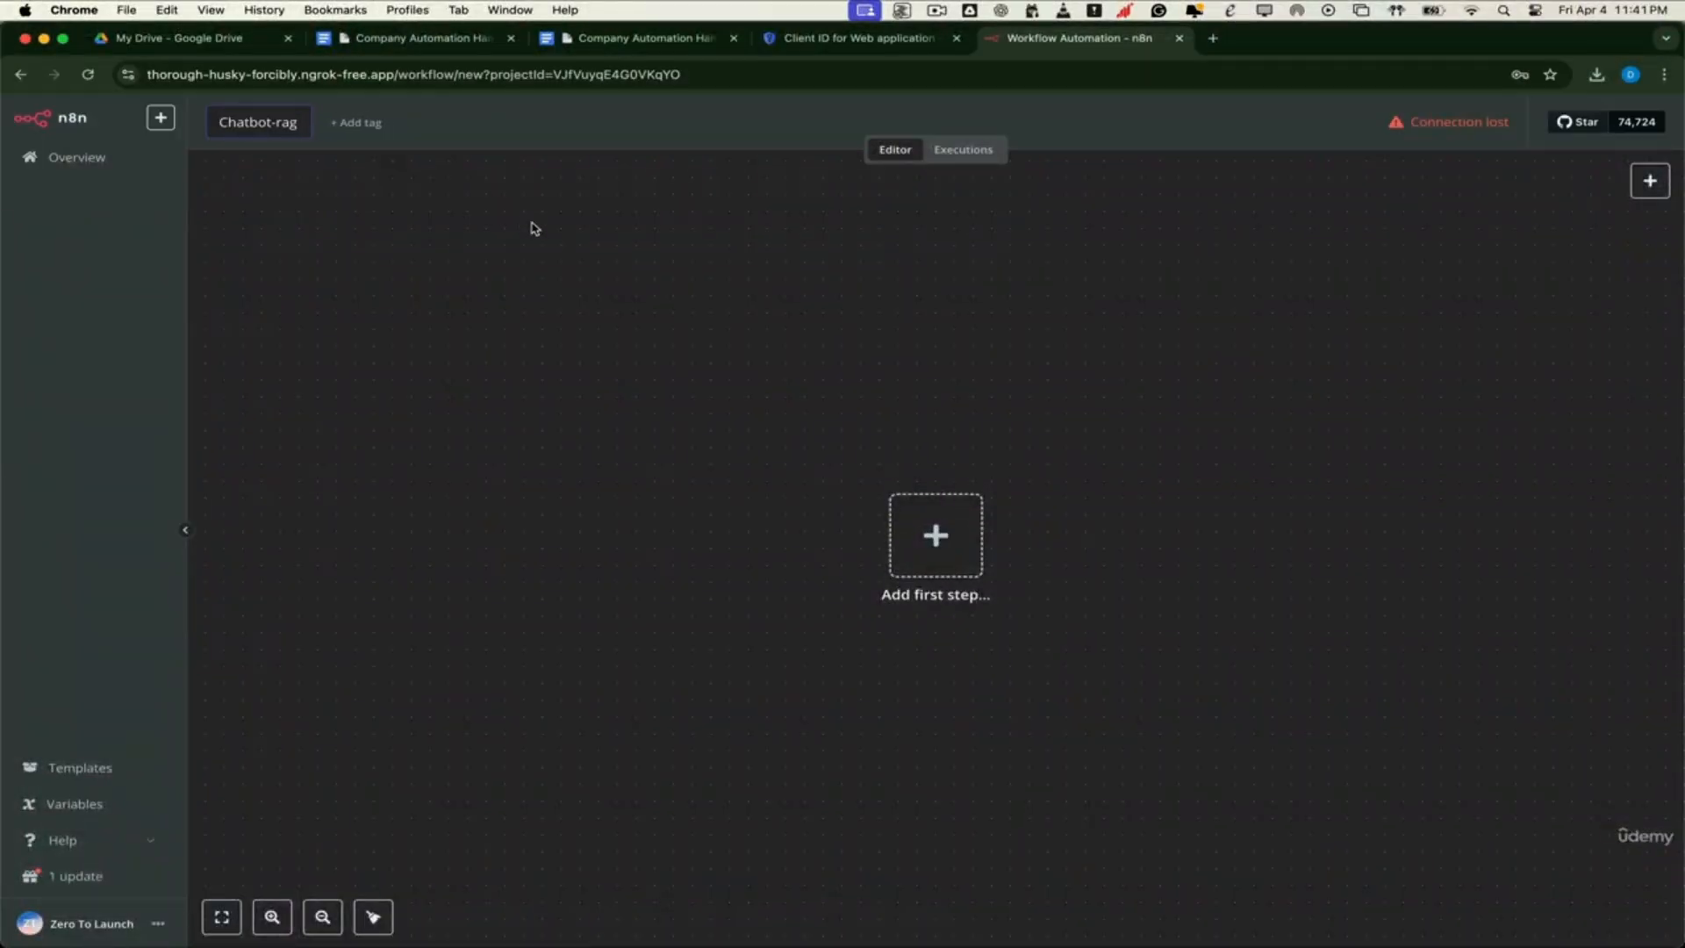
pyautogui.press('Return')
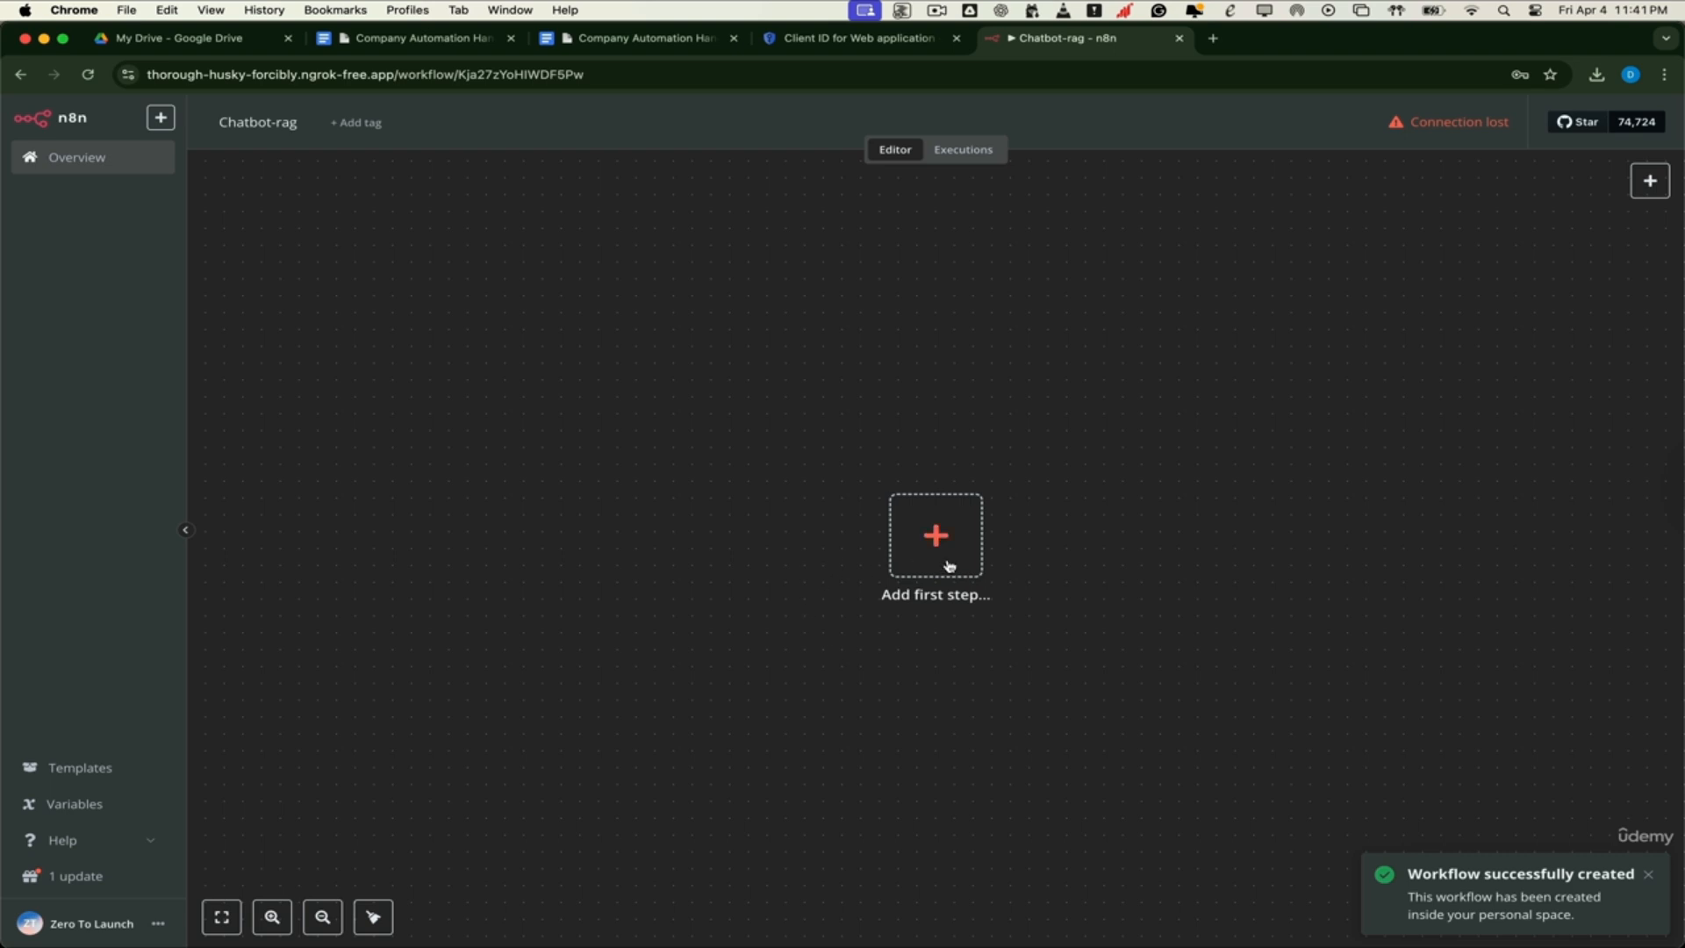
pyautogui.click(937, 539)
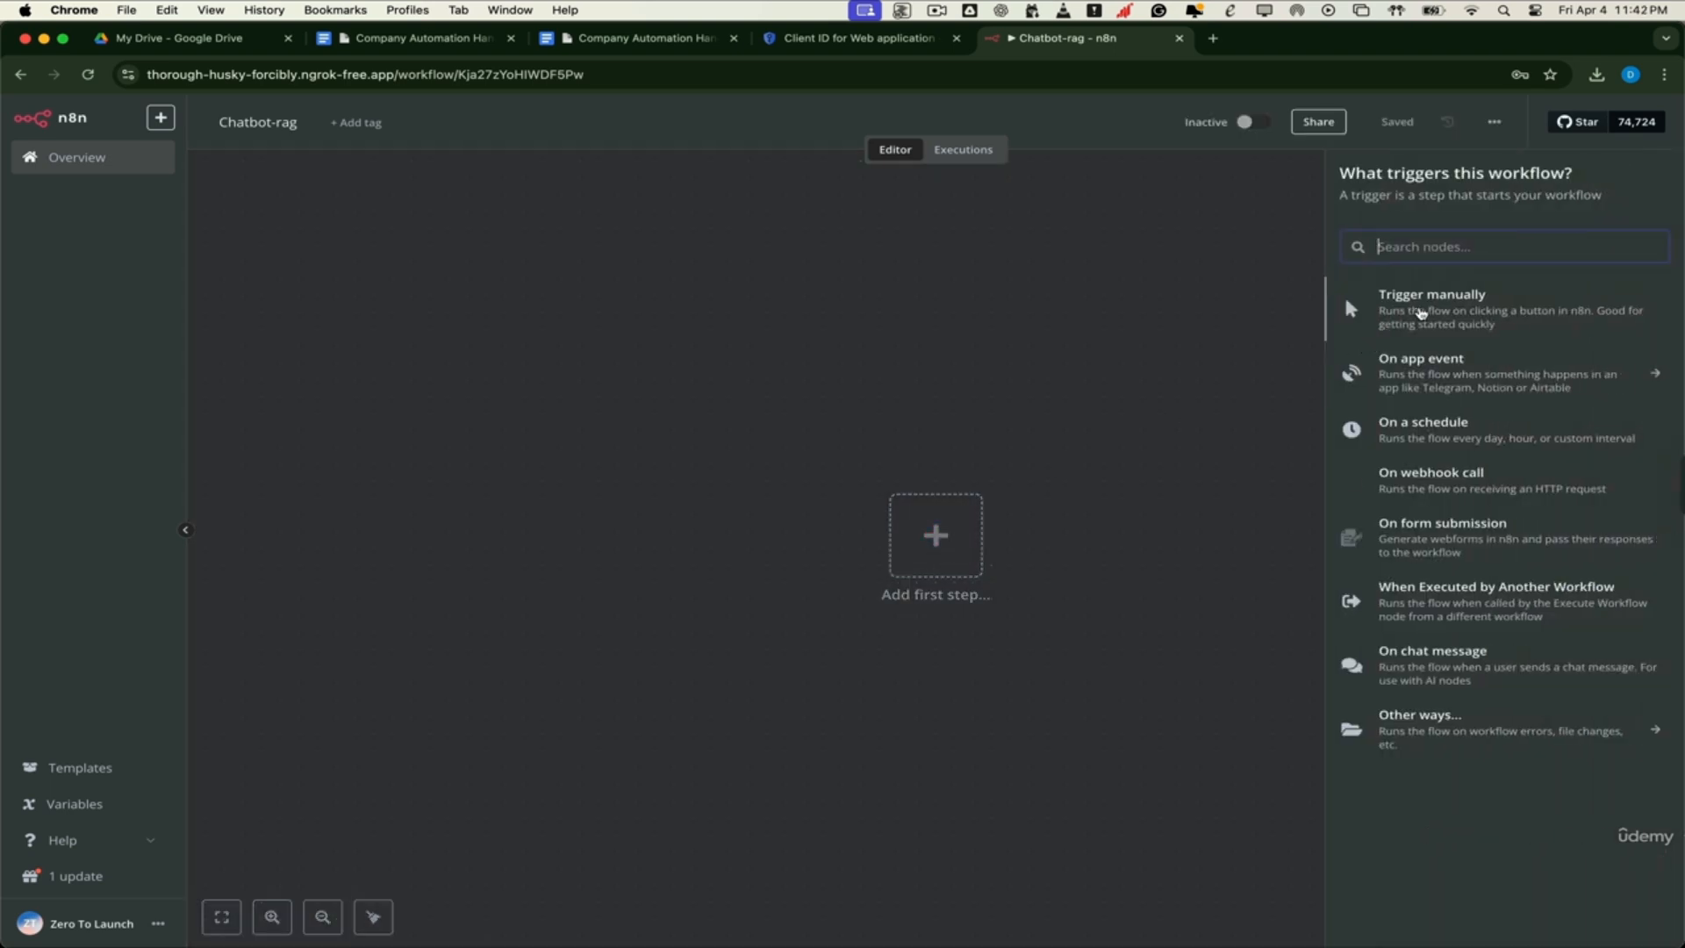
pyautogui.click(1418, 312)
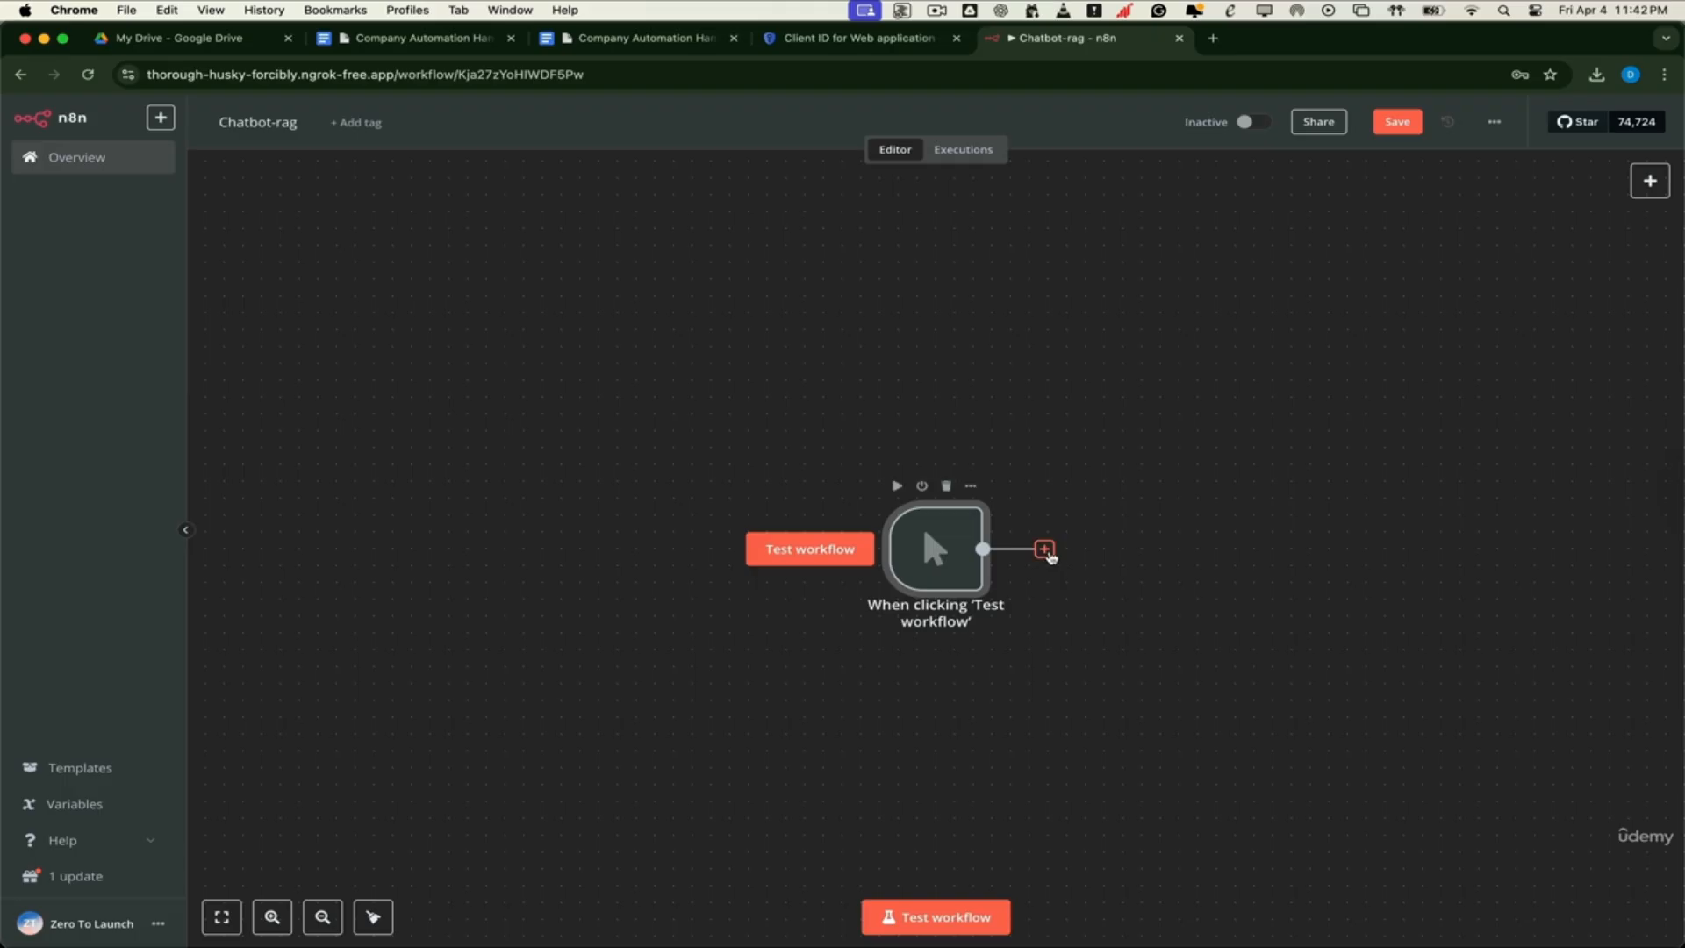
# Add a Google Drive Download file node, start a new credential, and copy its OAuth redirect URL
pyautogui.click(1044, 549)
pyautogui.write('google d')
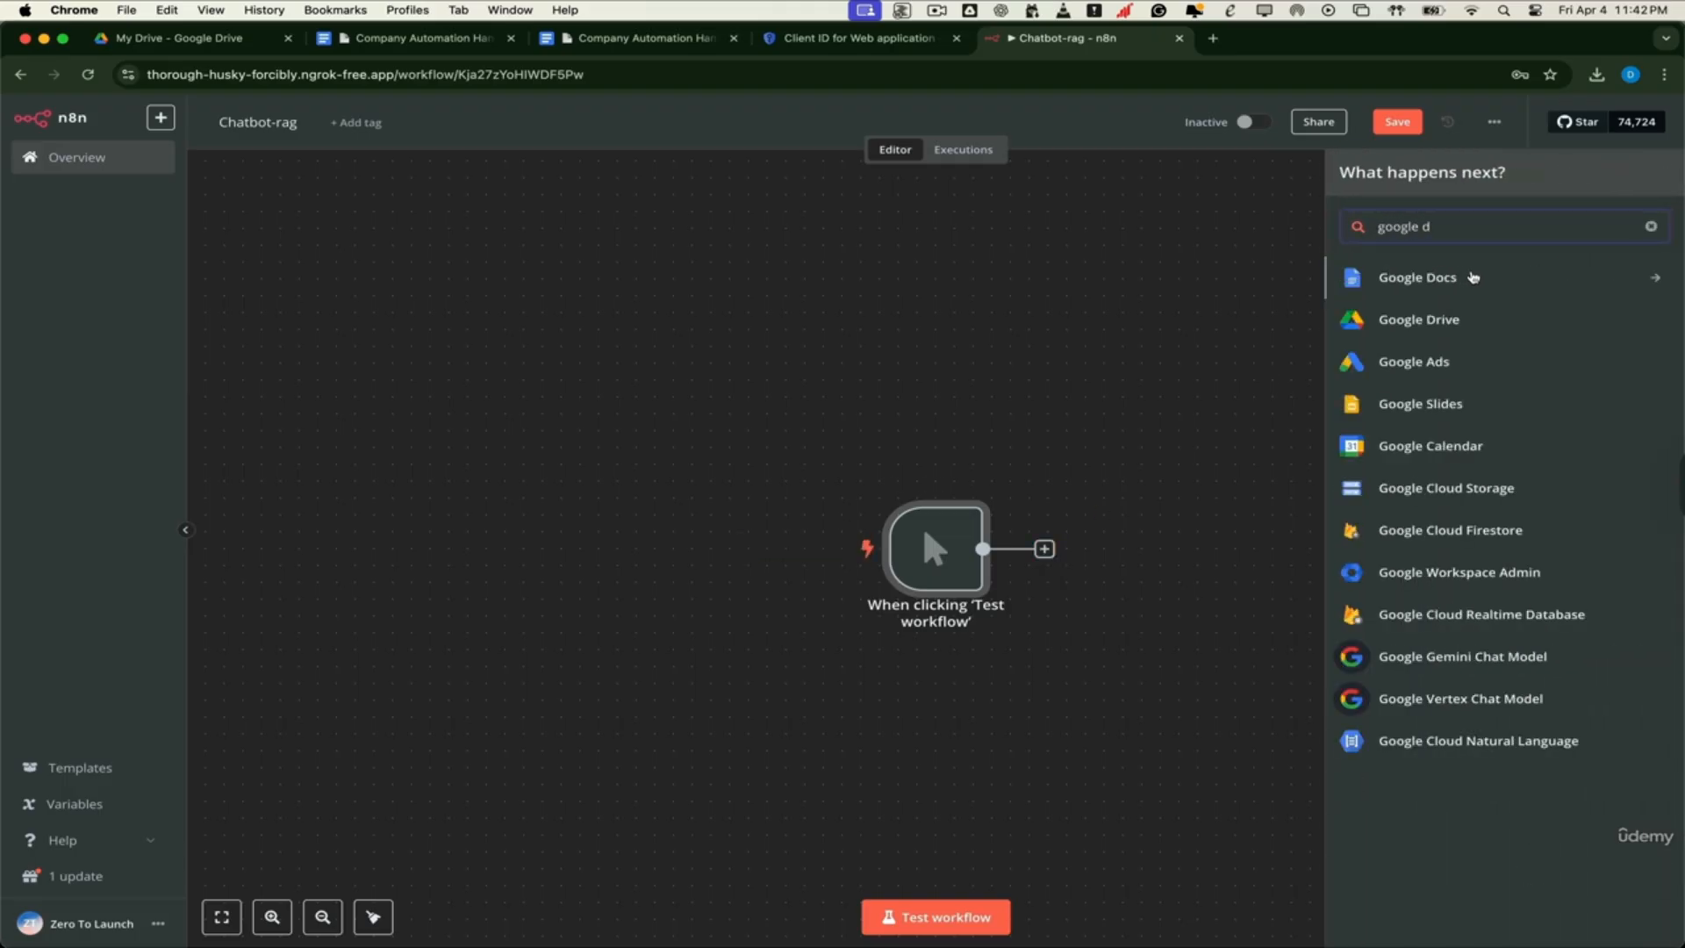
pyautogui.click(1443, 320)
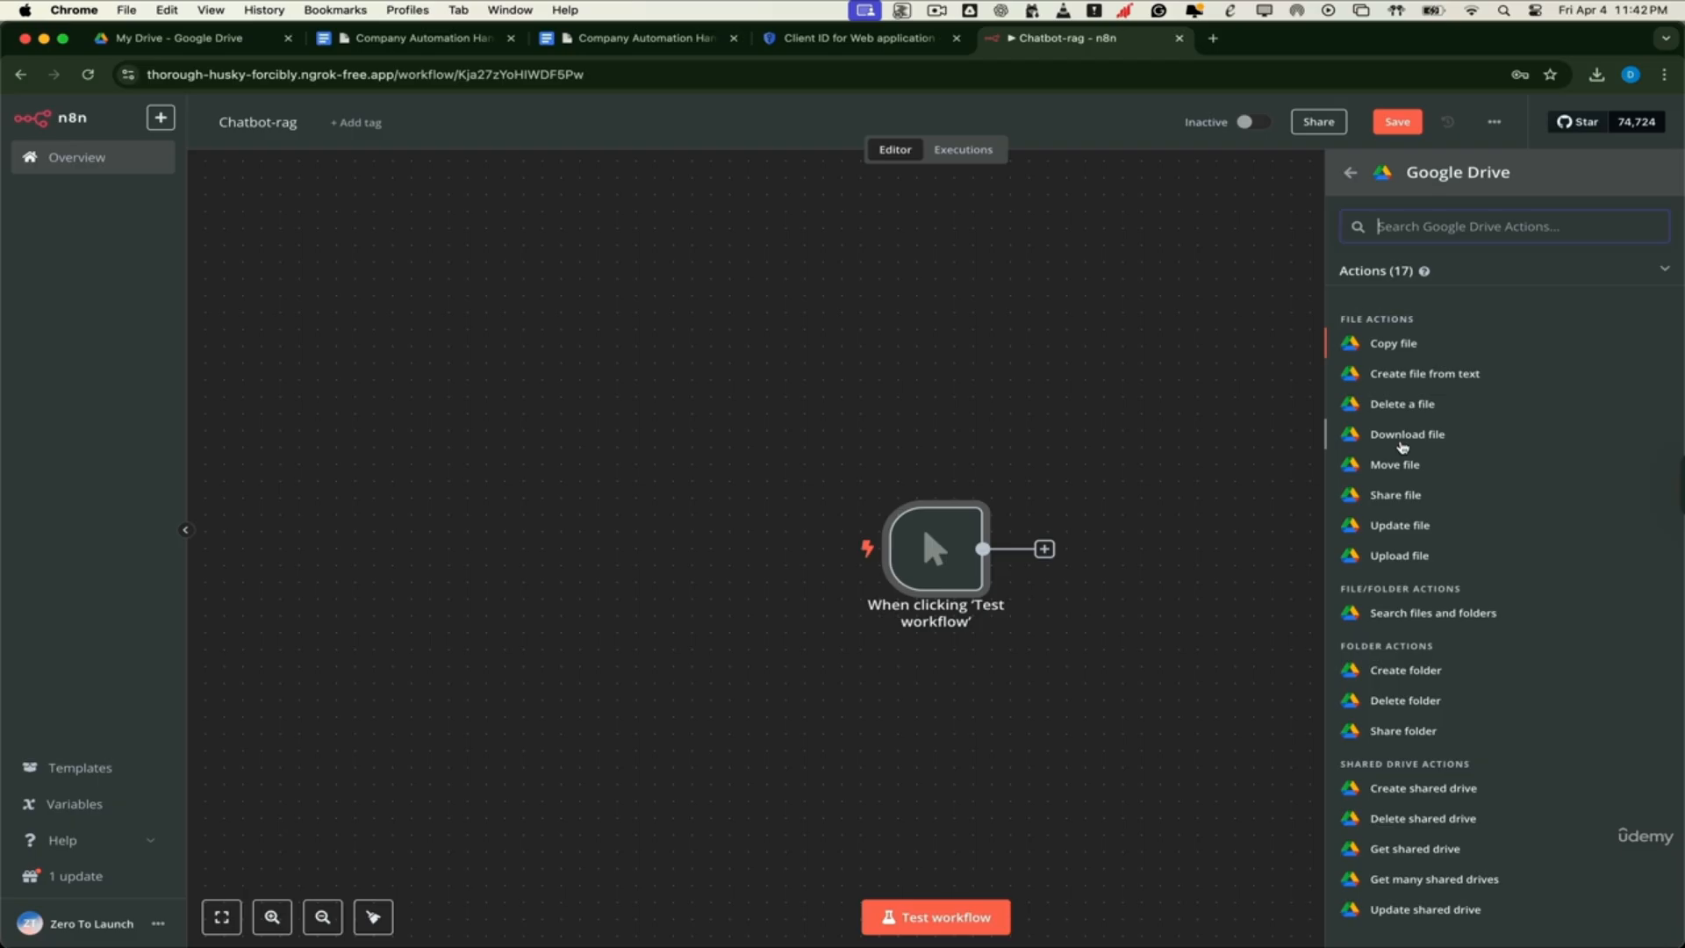
pyautogui.click(1401, 439)
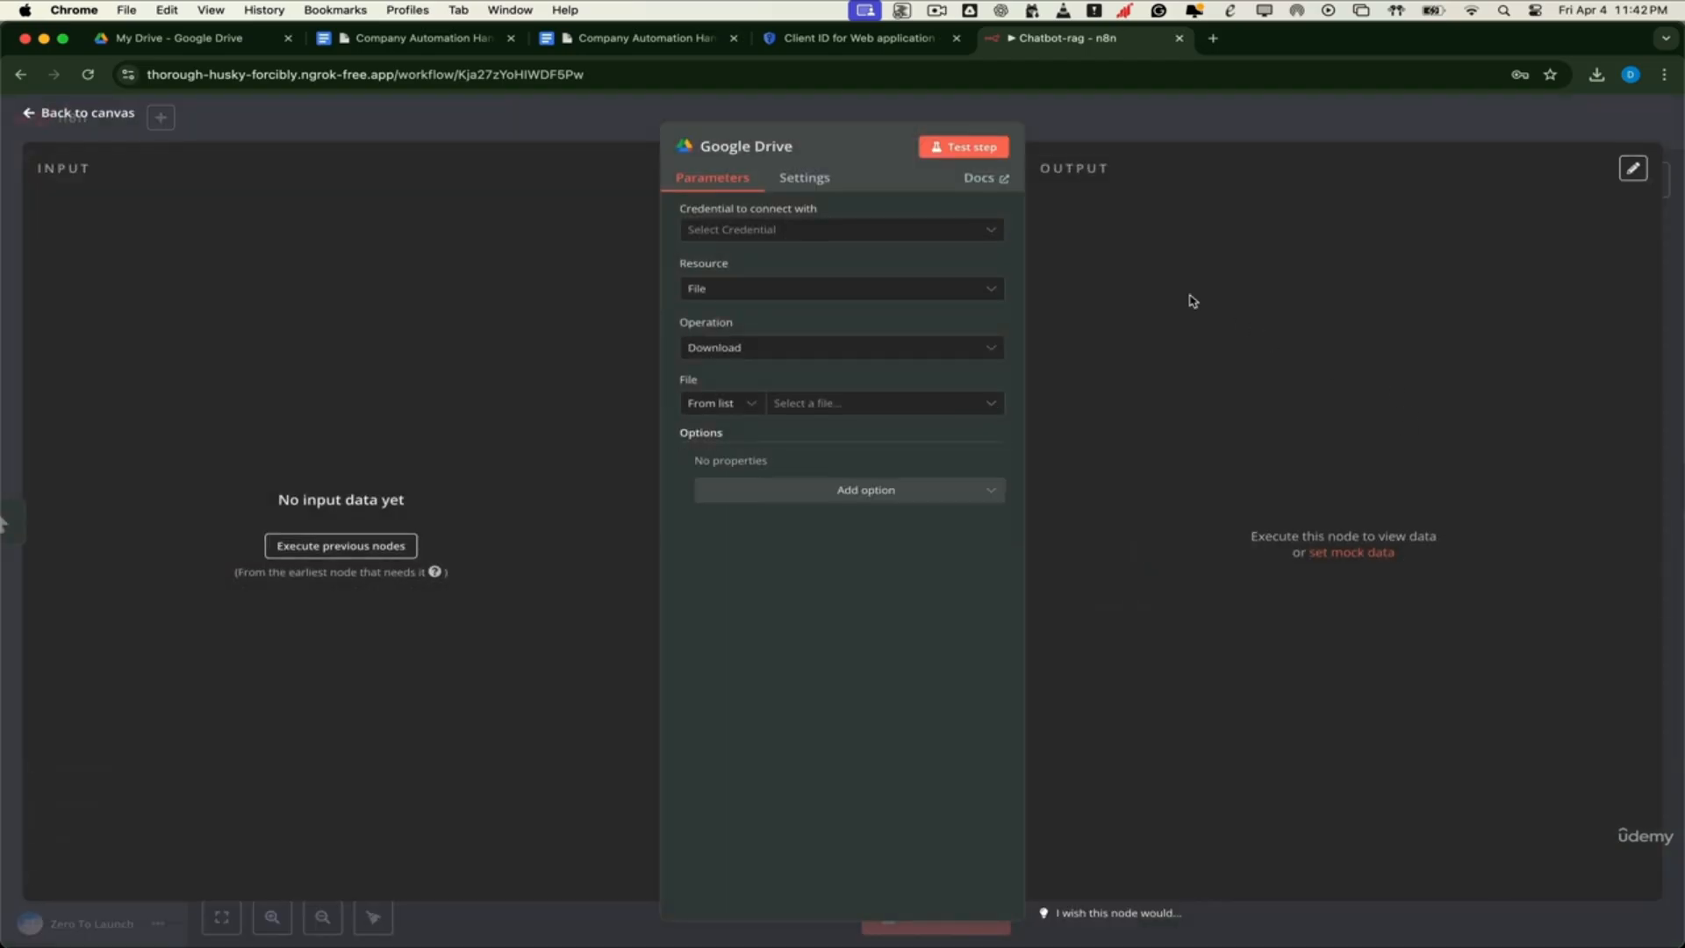
pyautogui.click(842, 229)
pyautogui.click(855, 277)
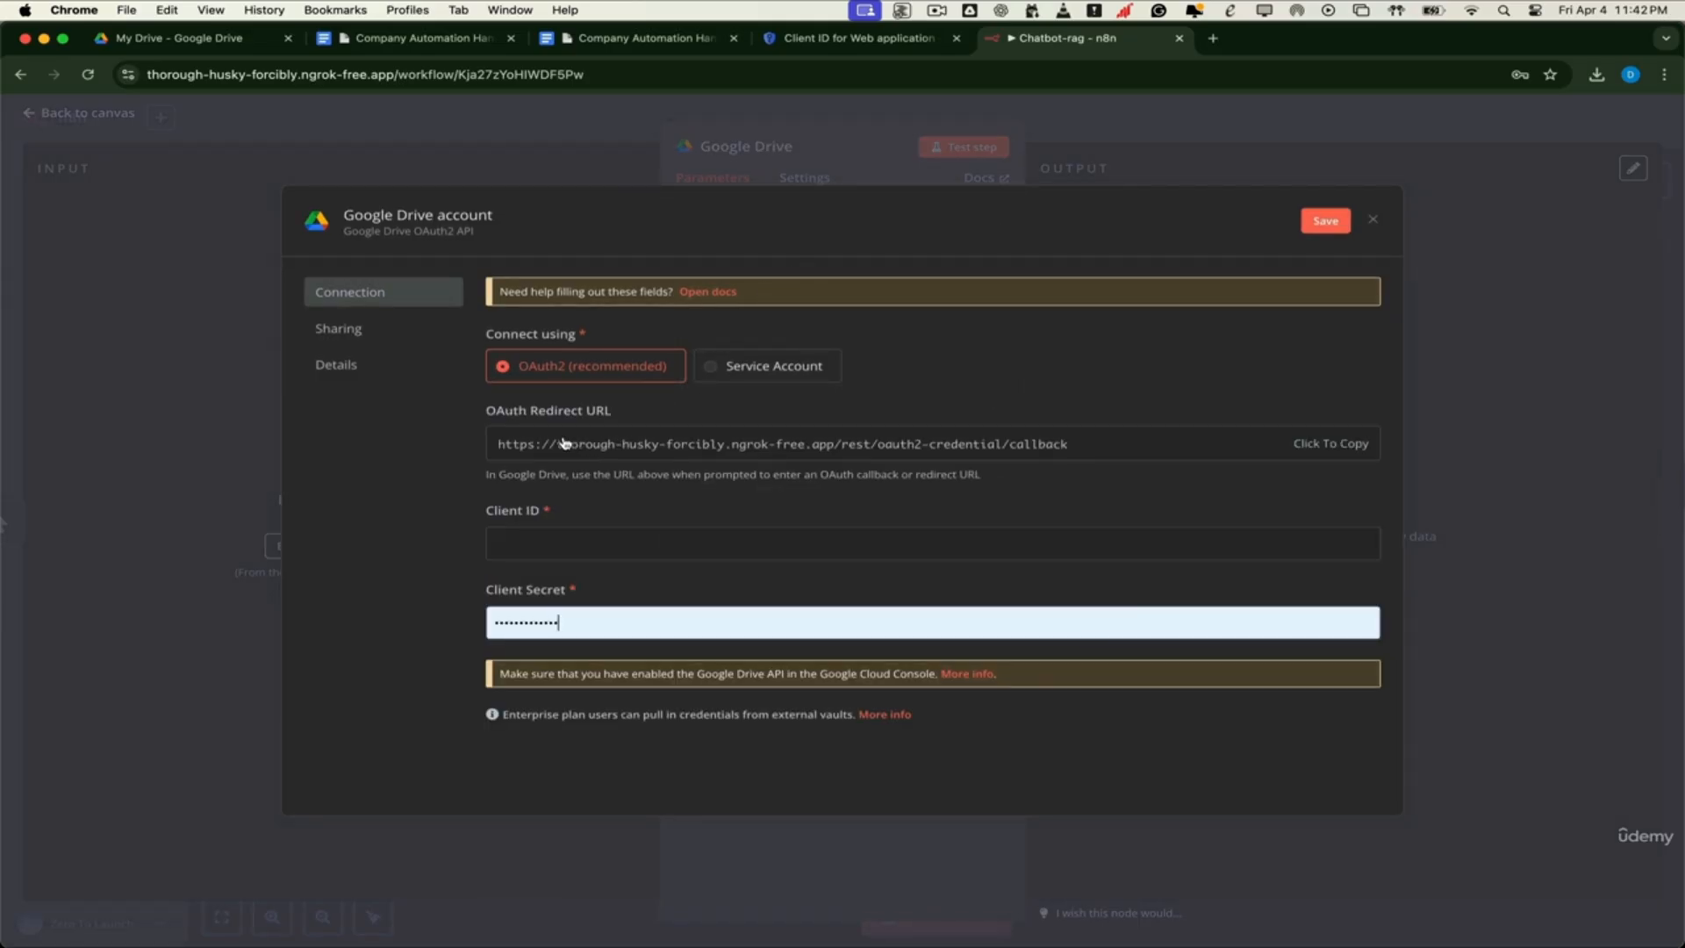
pyautogui.click(538, 446)
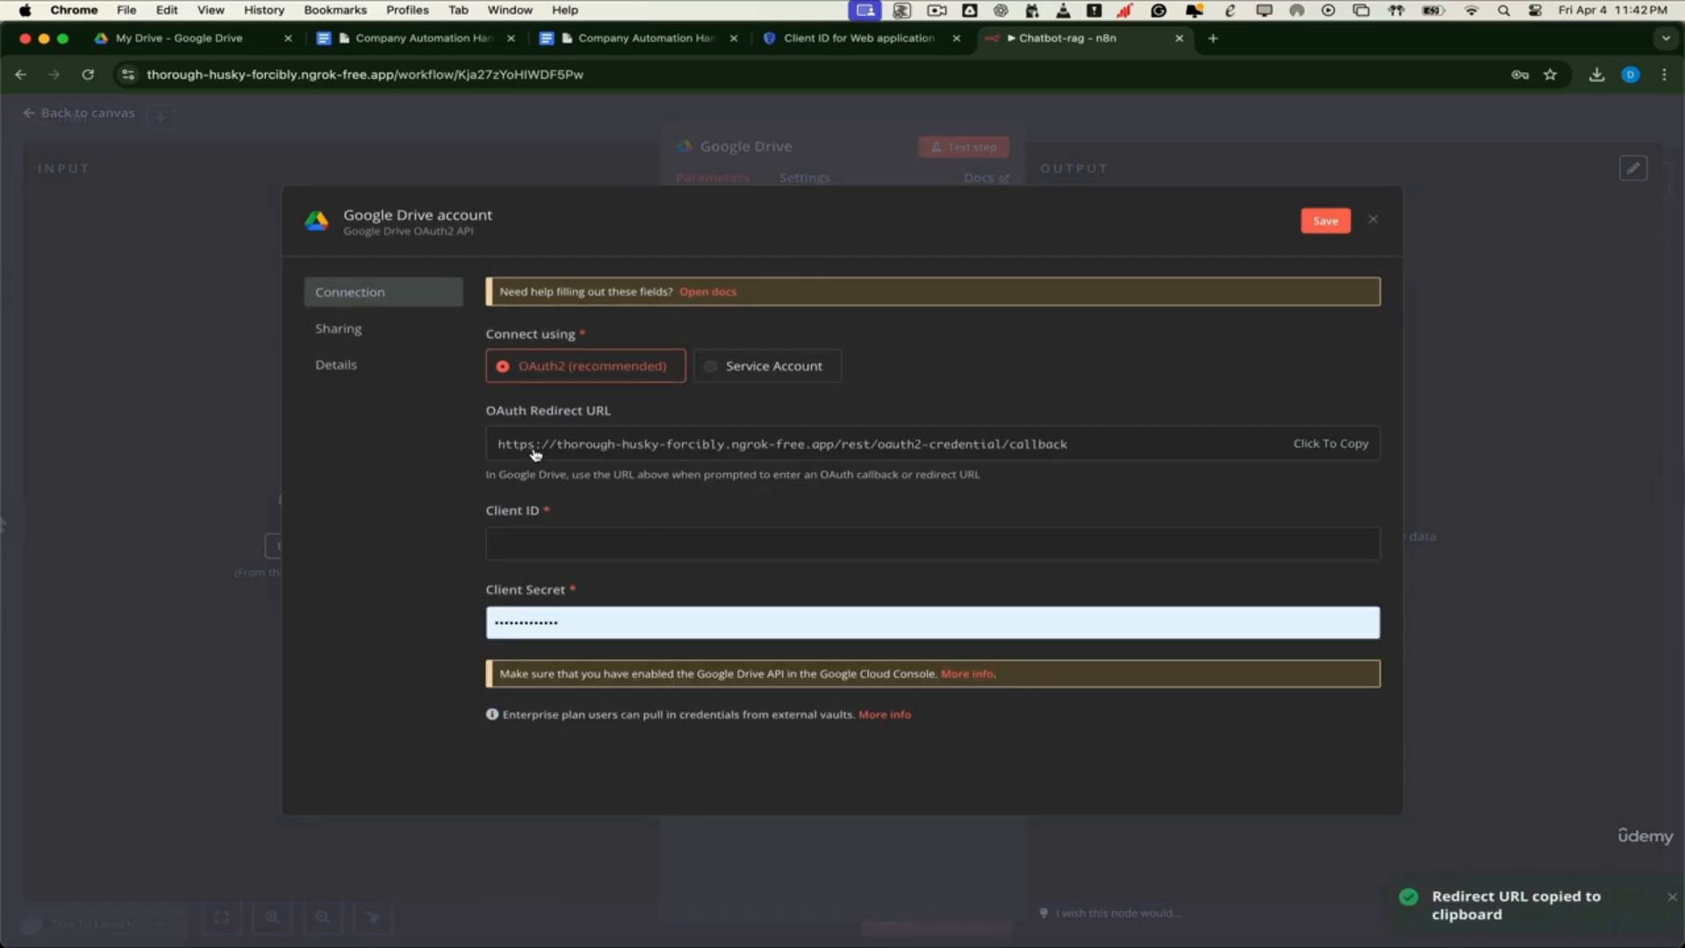
pyautogui.click(1317, 443)
pyautogui.click(1324, 443)
# Add n8n's callback URL as an authorized redirect URI on the chatbot-rag client and save
pyautogui.click(814, 39)
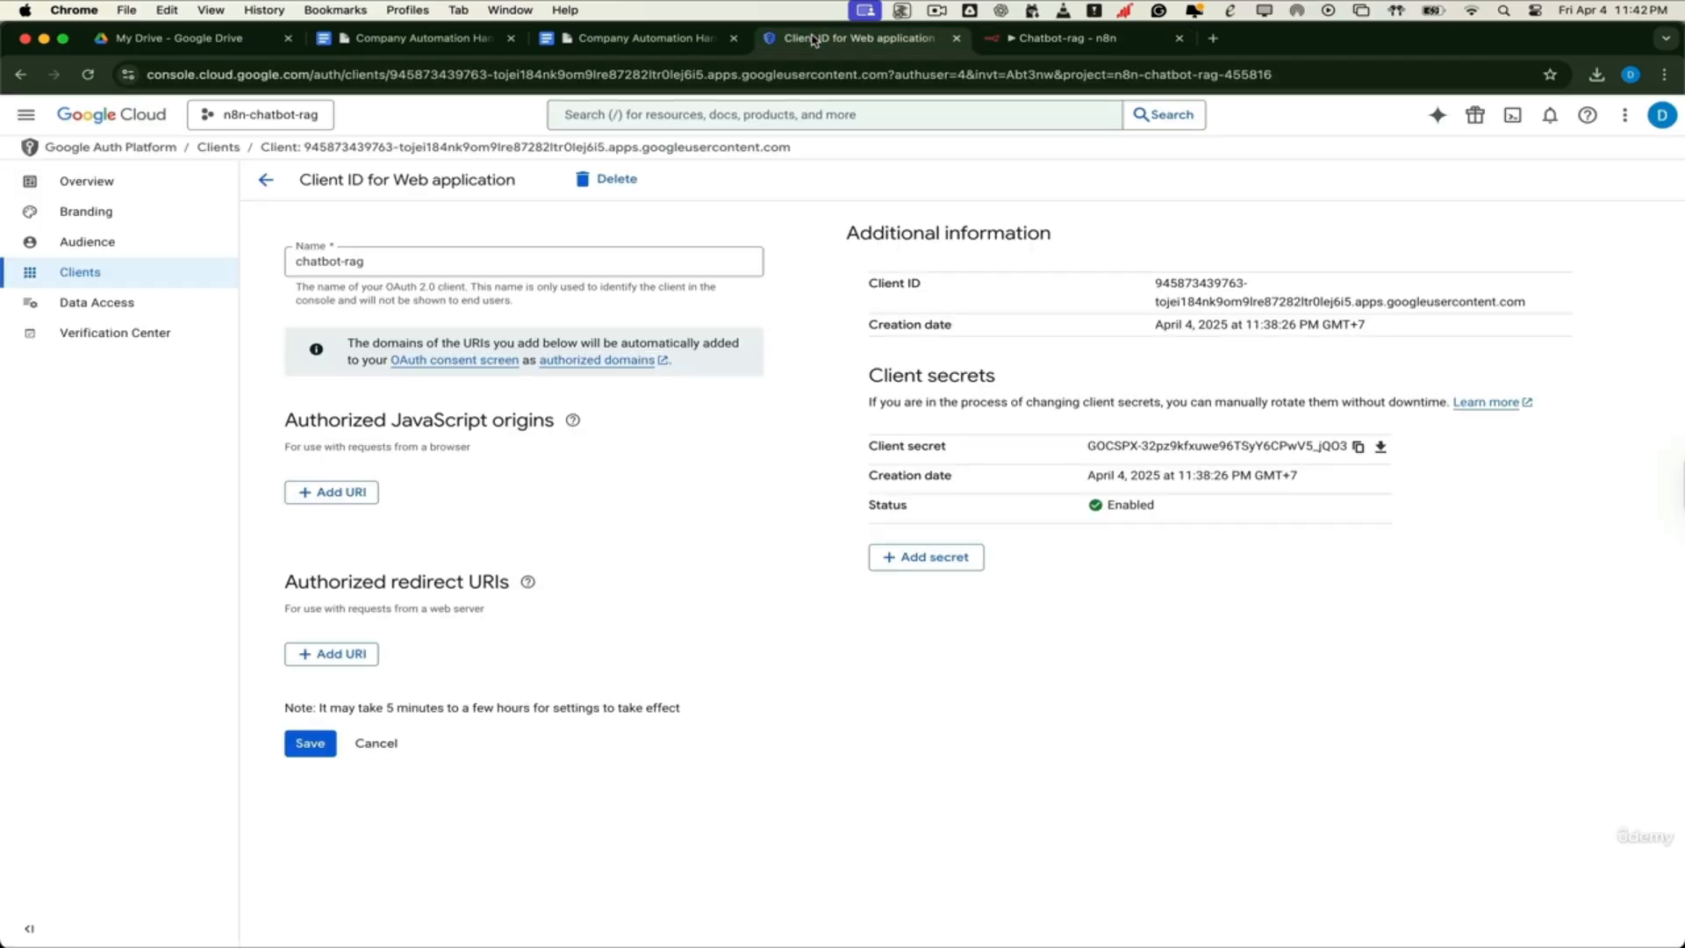
pyautogui.click(352, 654)
pyautogui.press('super+v')
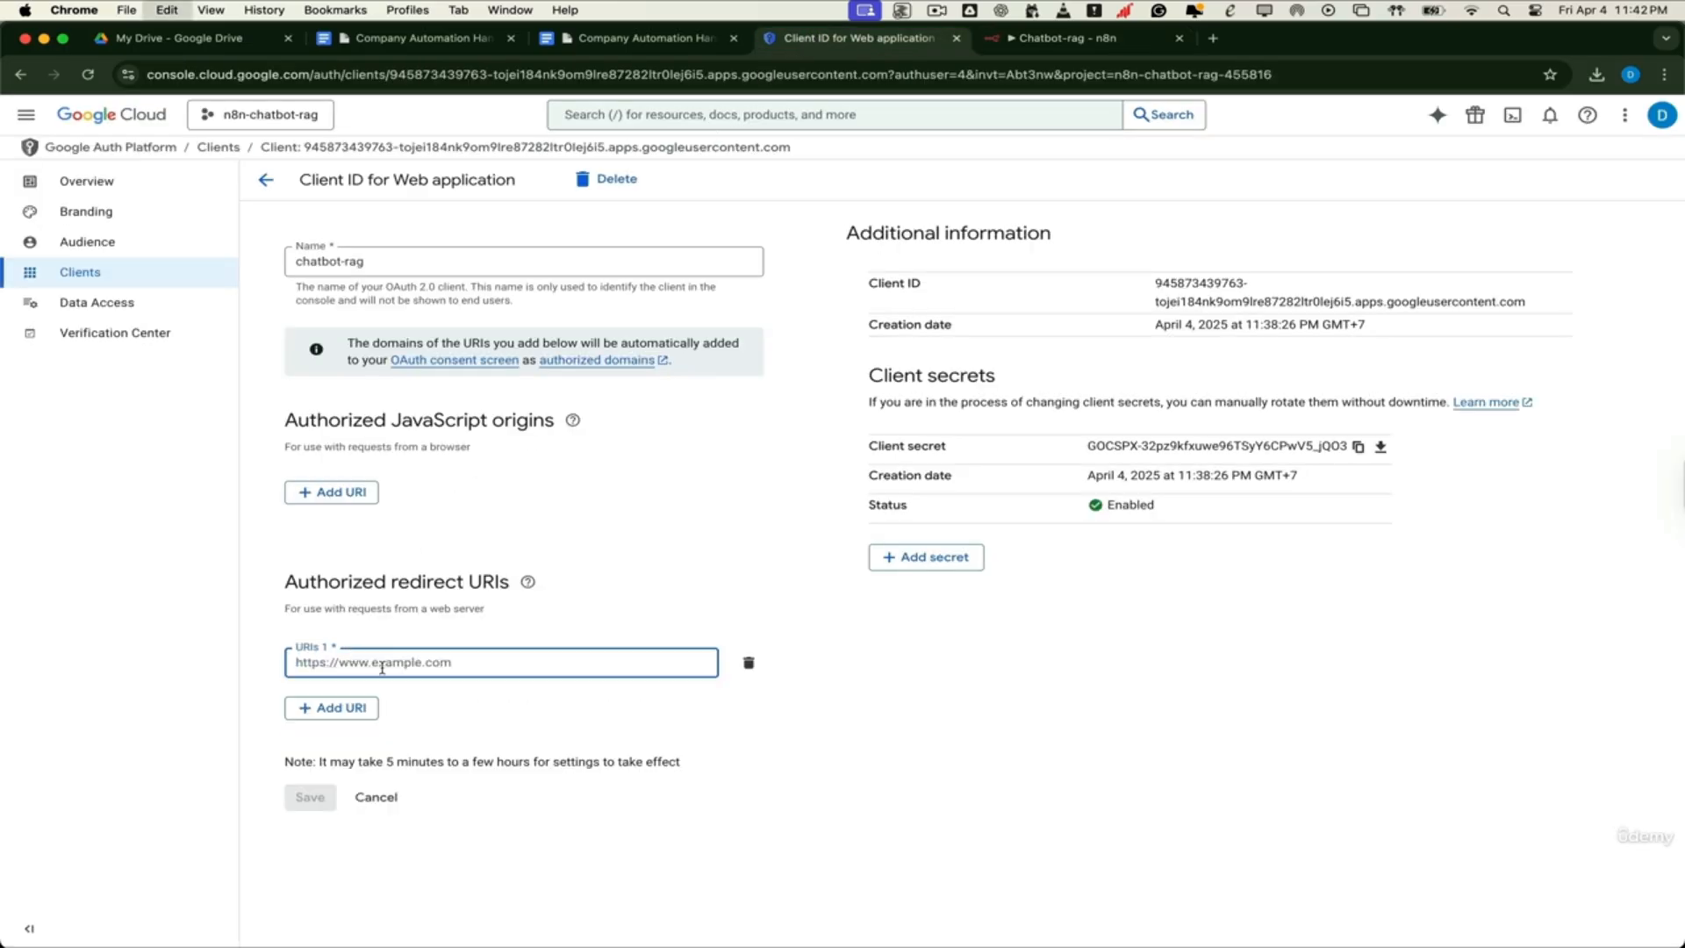
pyautogui.click(309, 797)
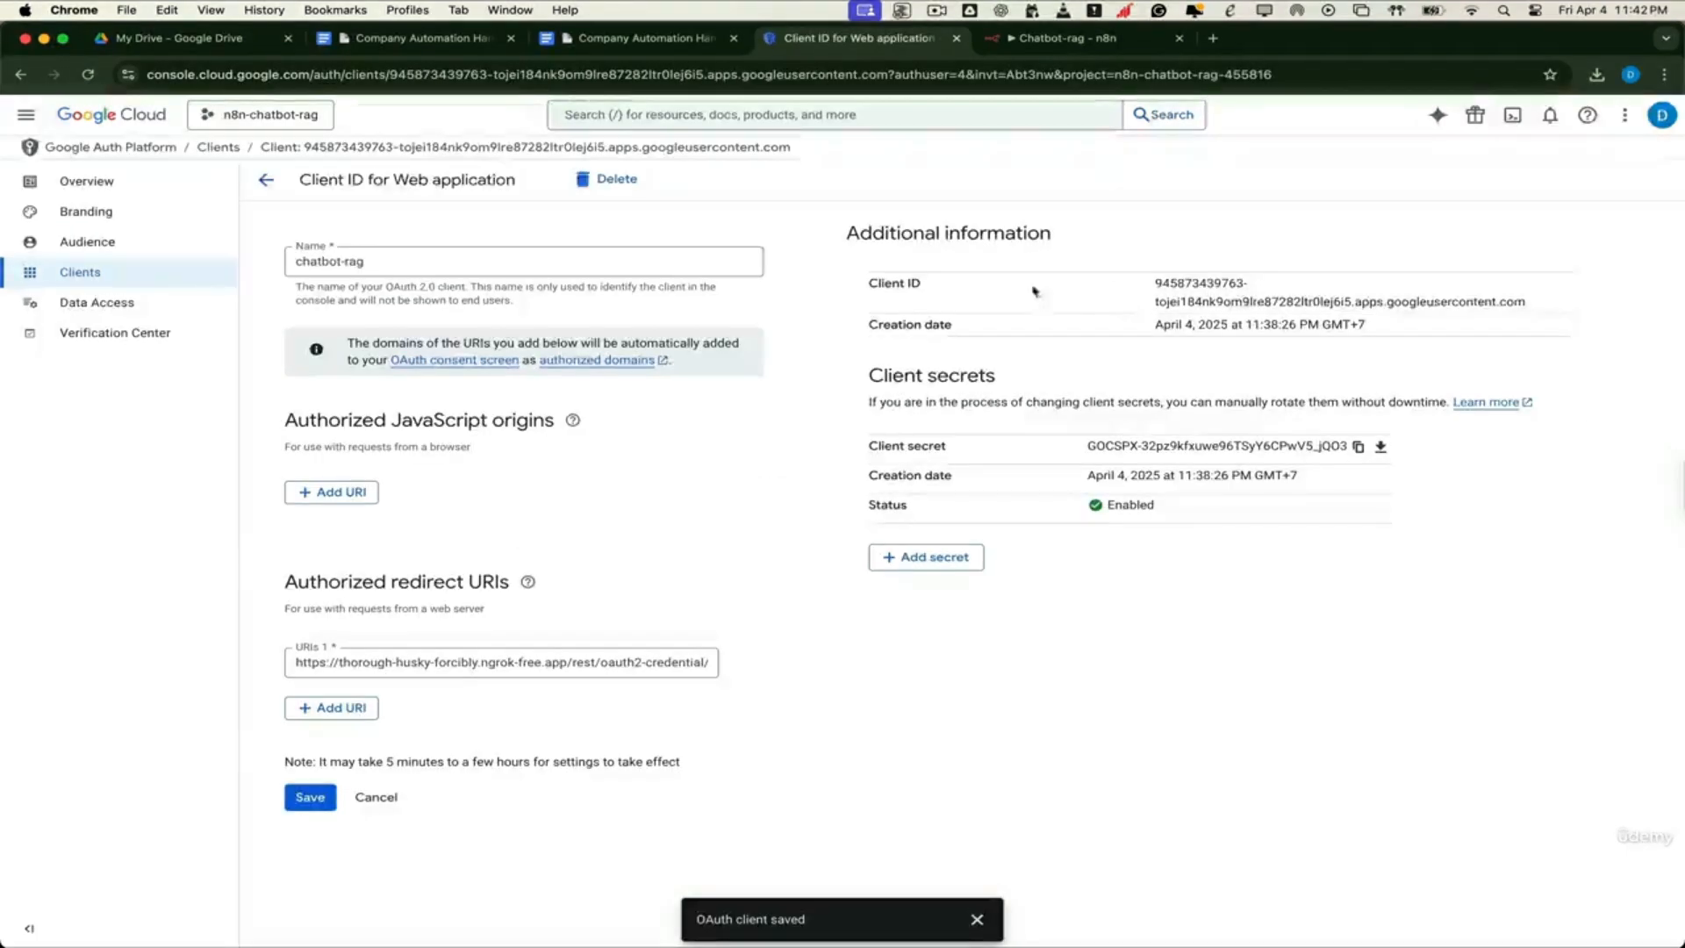
# Copy the client's Client ID and Client Secret into the n8n Google Drive credential
pyautogui.tripleClick(1160, 282)
pyautogui.press('super+c')
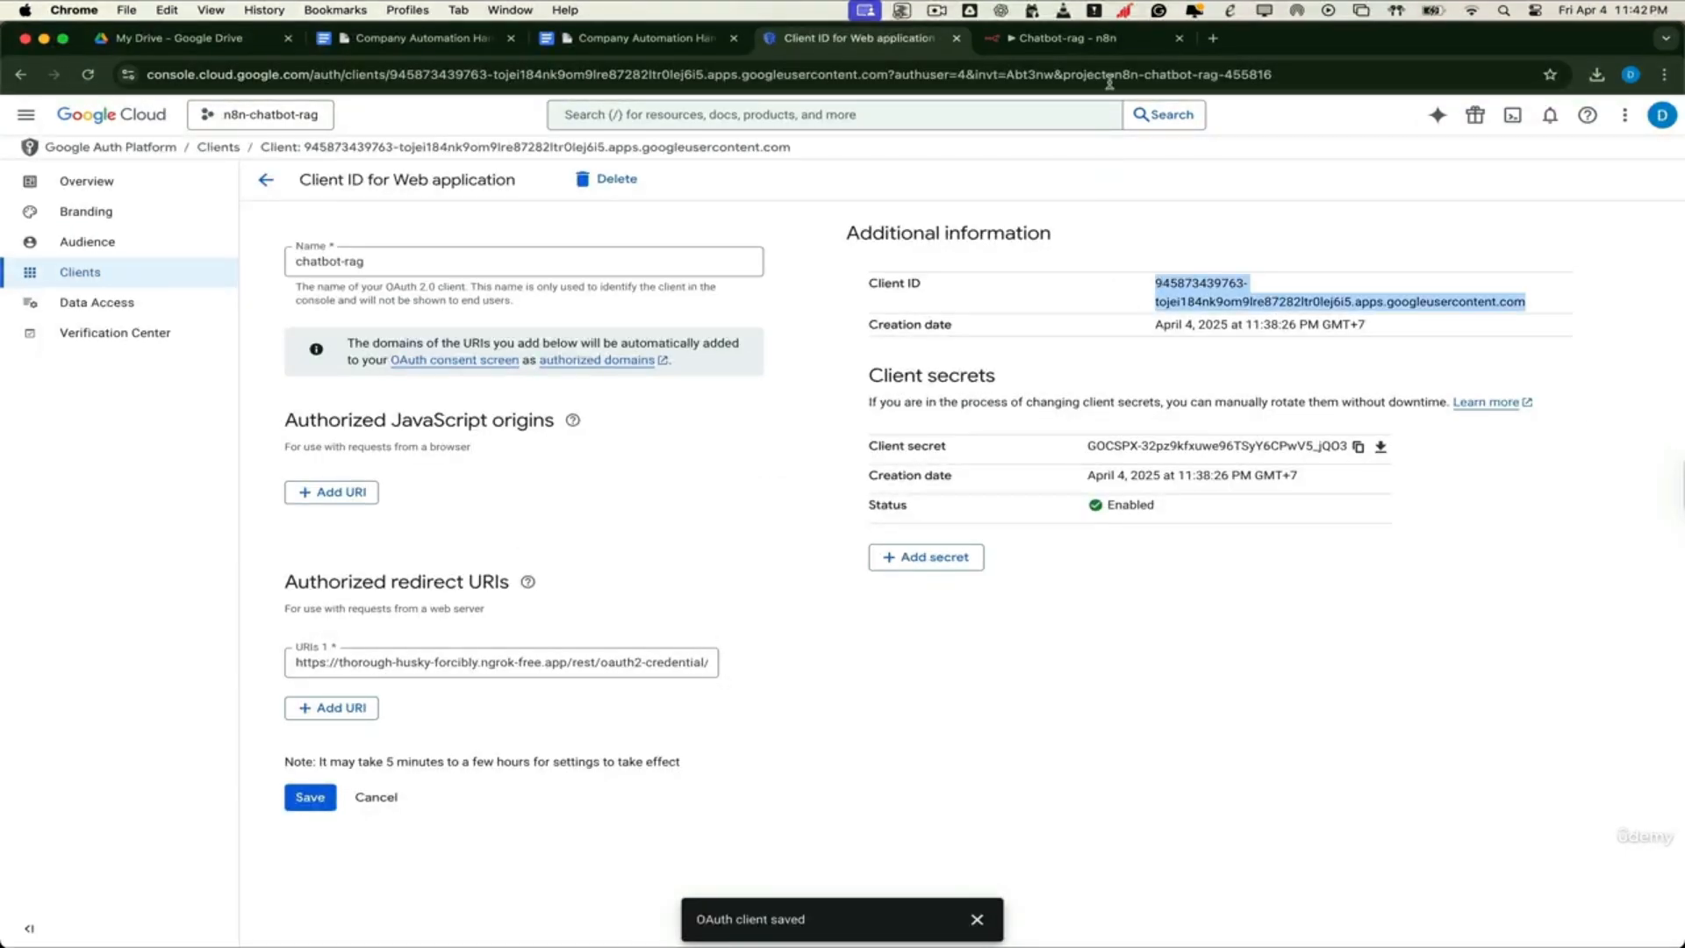
pyautogui.click(1066, 37)
pyautogui.click(545, 552)
pyautogui.press('super+v')
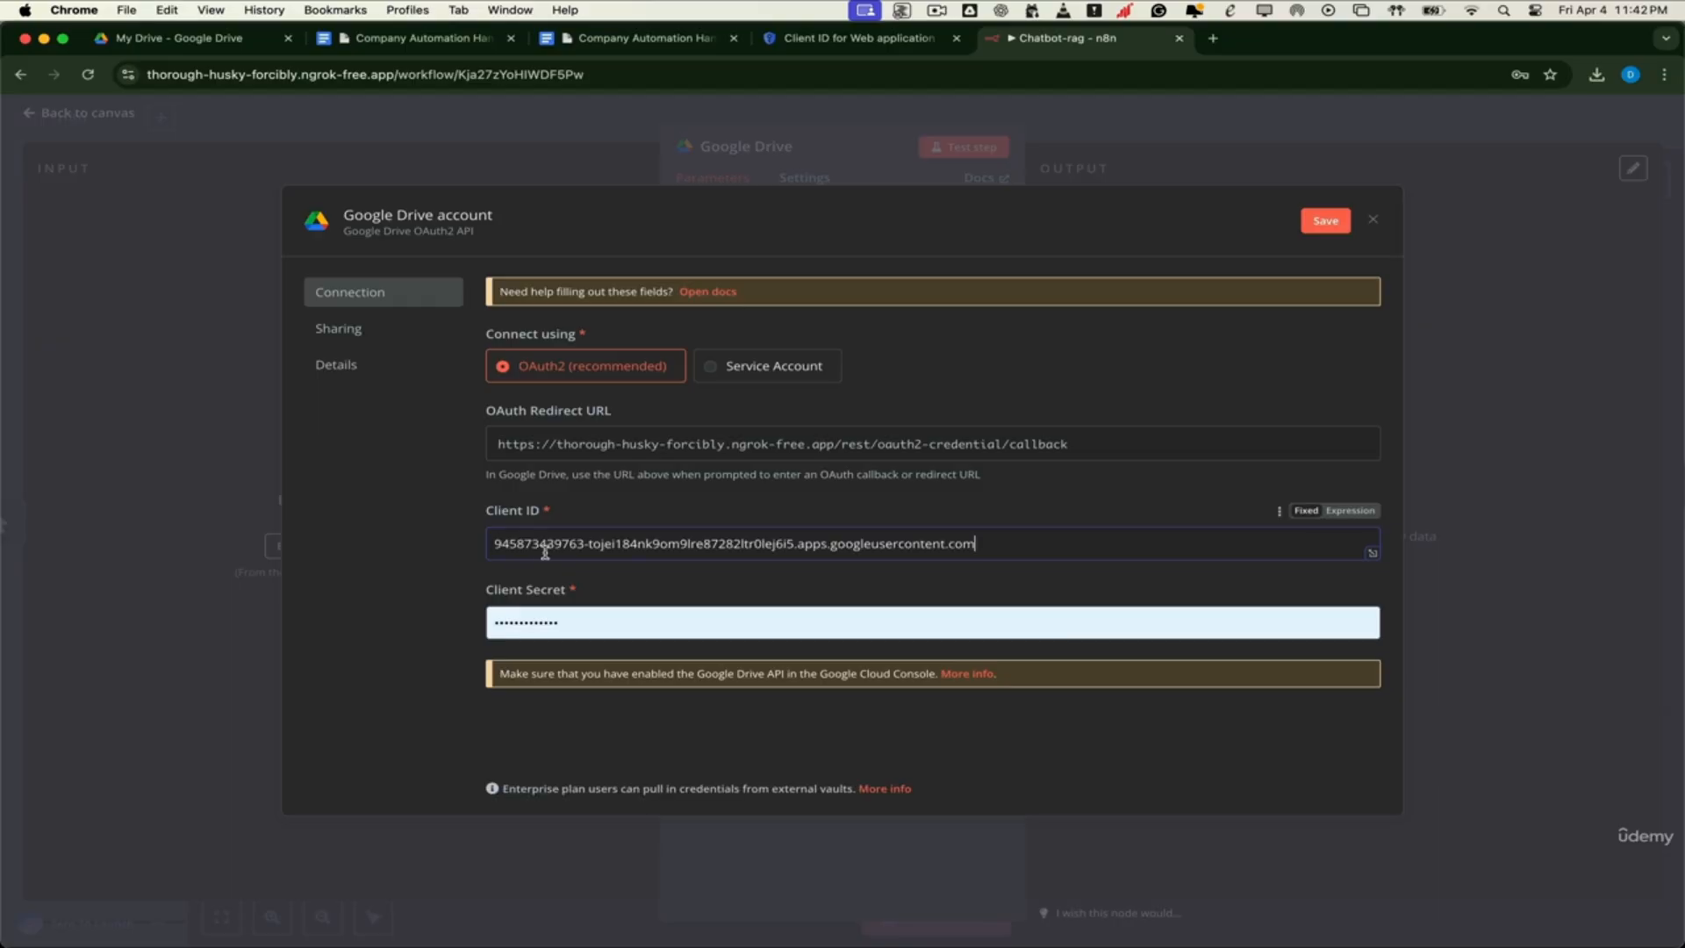
pyautogui.click(884, 40)
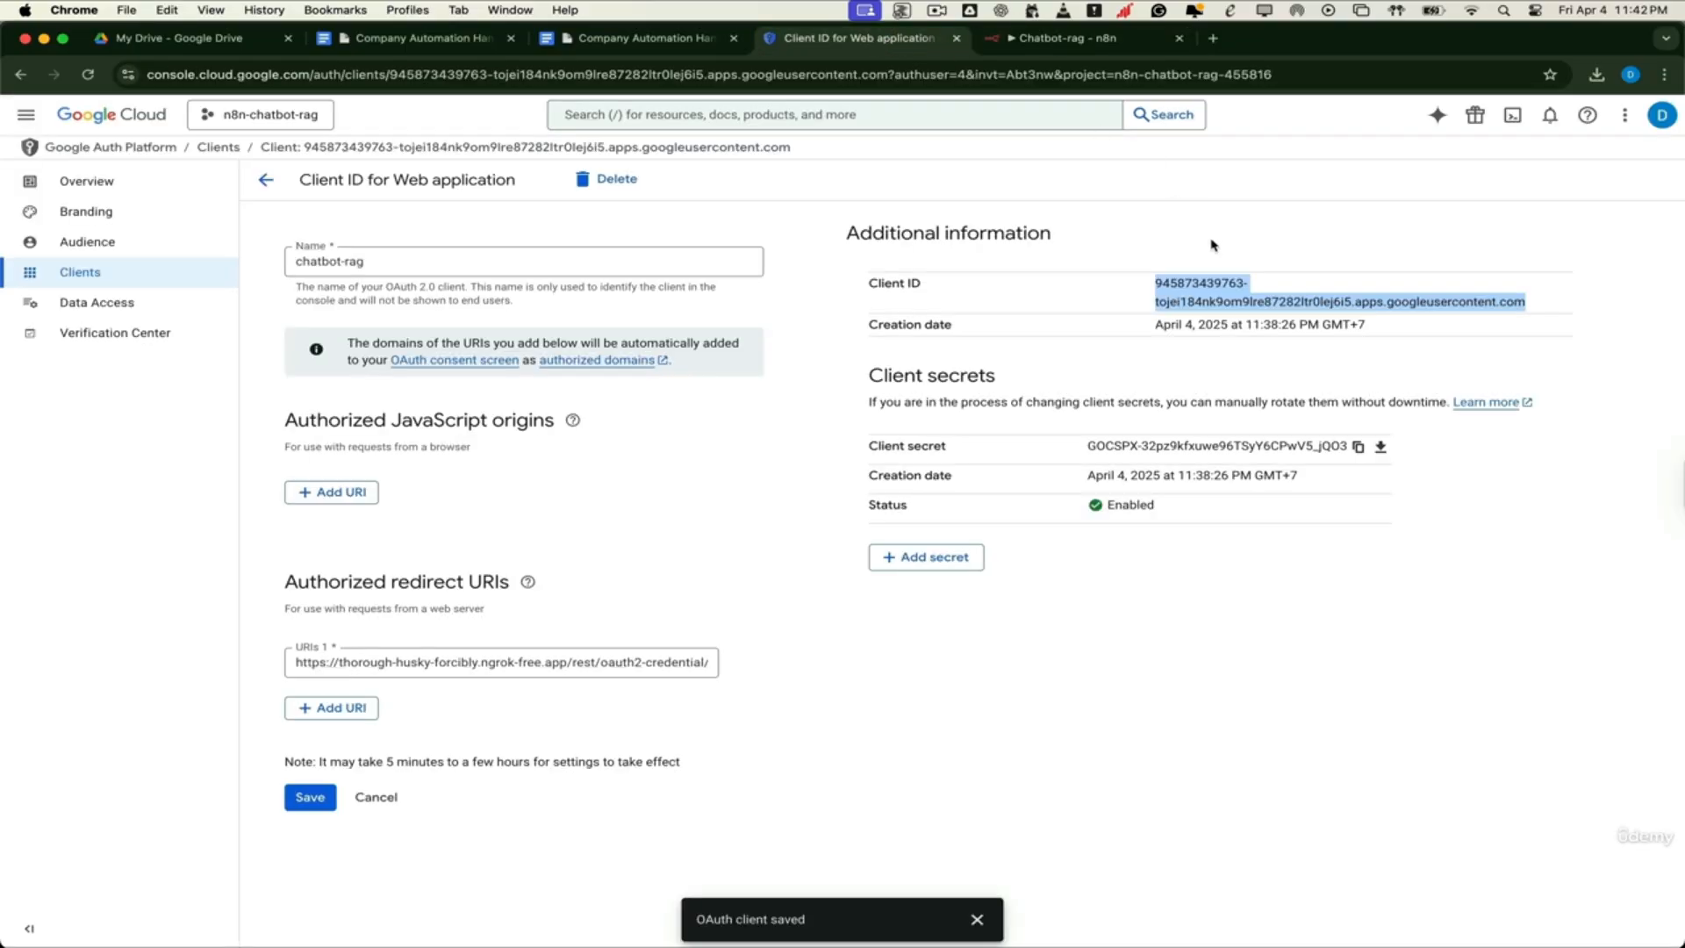
pyautogui.doubleClick(1104, 443)
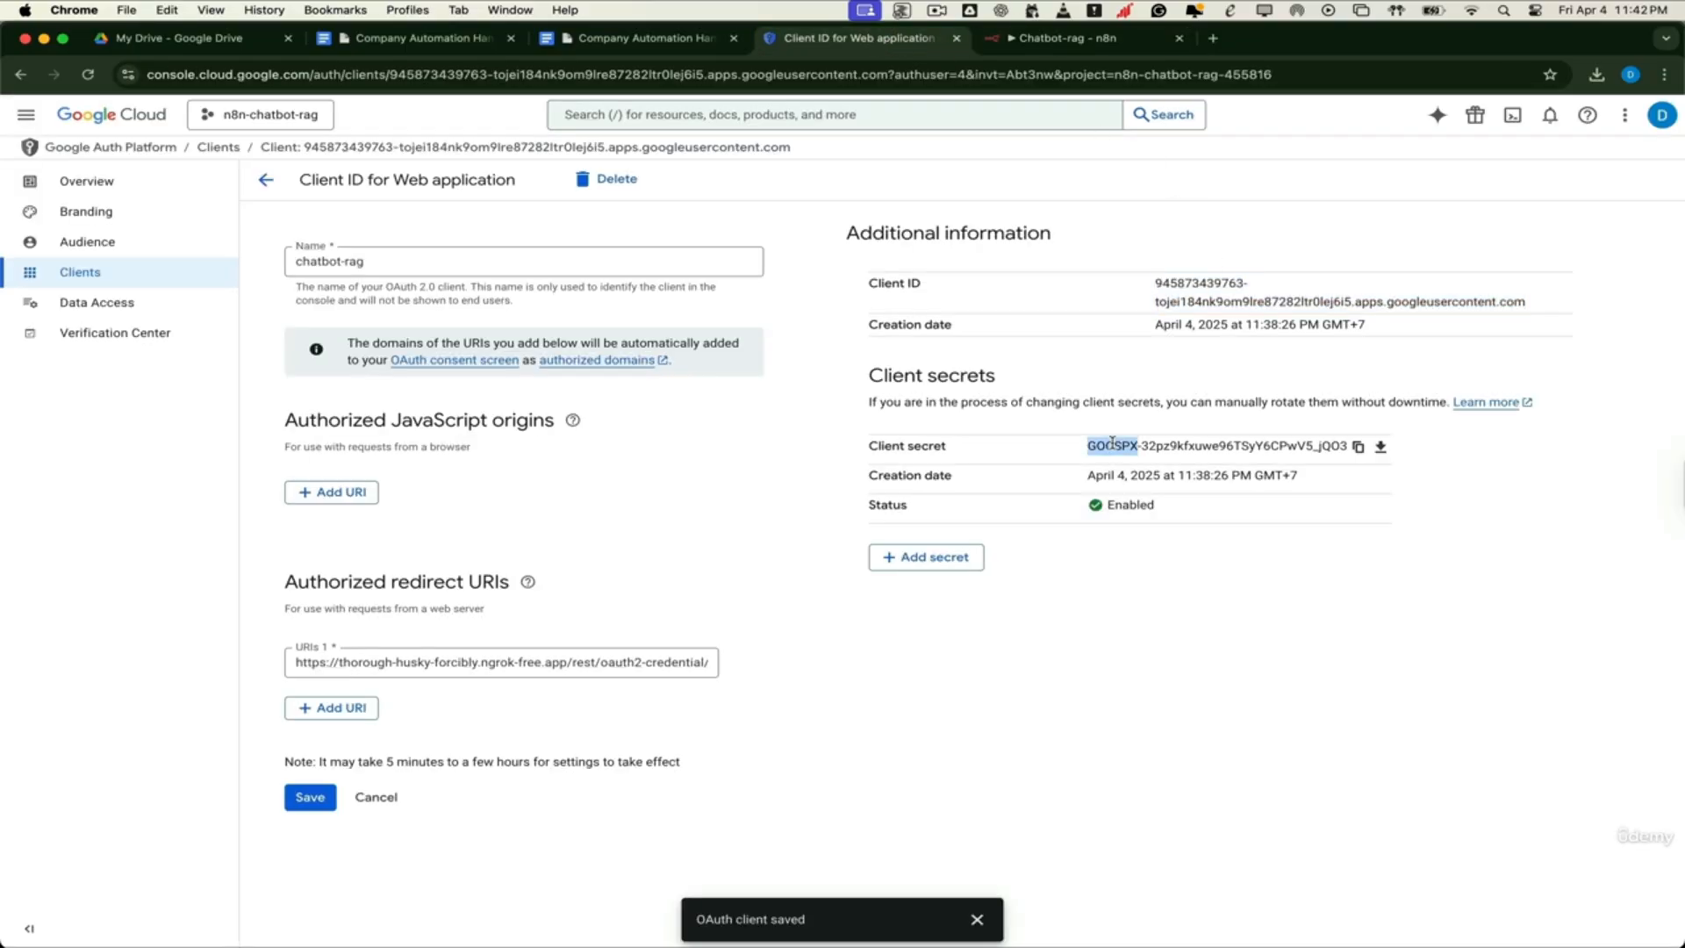
pyautogui.click(1358, 447)
pyautogui.click(1053, 44)
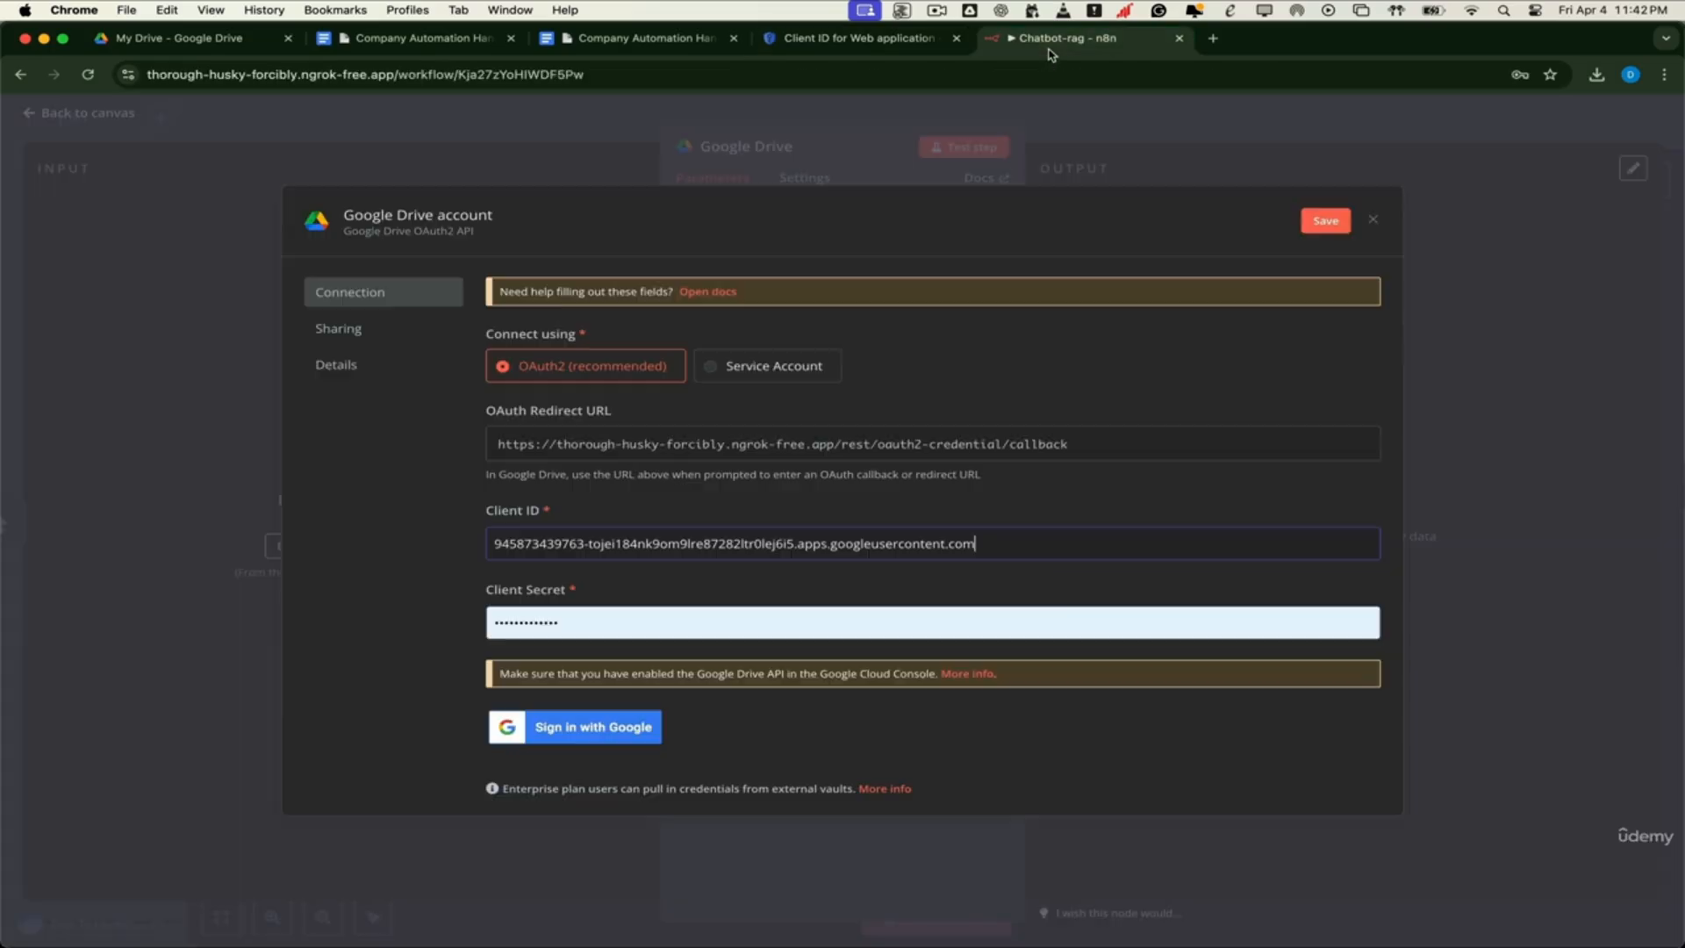
pyautogui.click(571, 619)
pyautogui.press('super+a')
pyautogui.press('super+v')
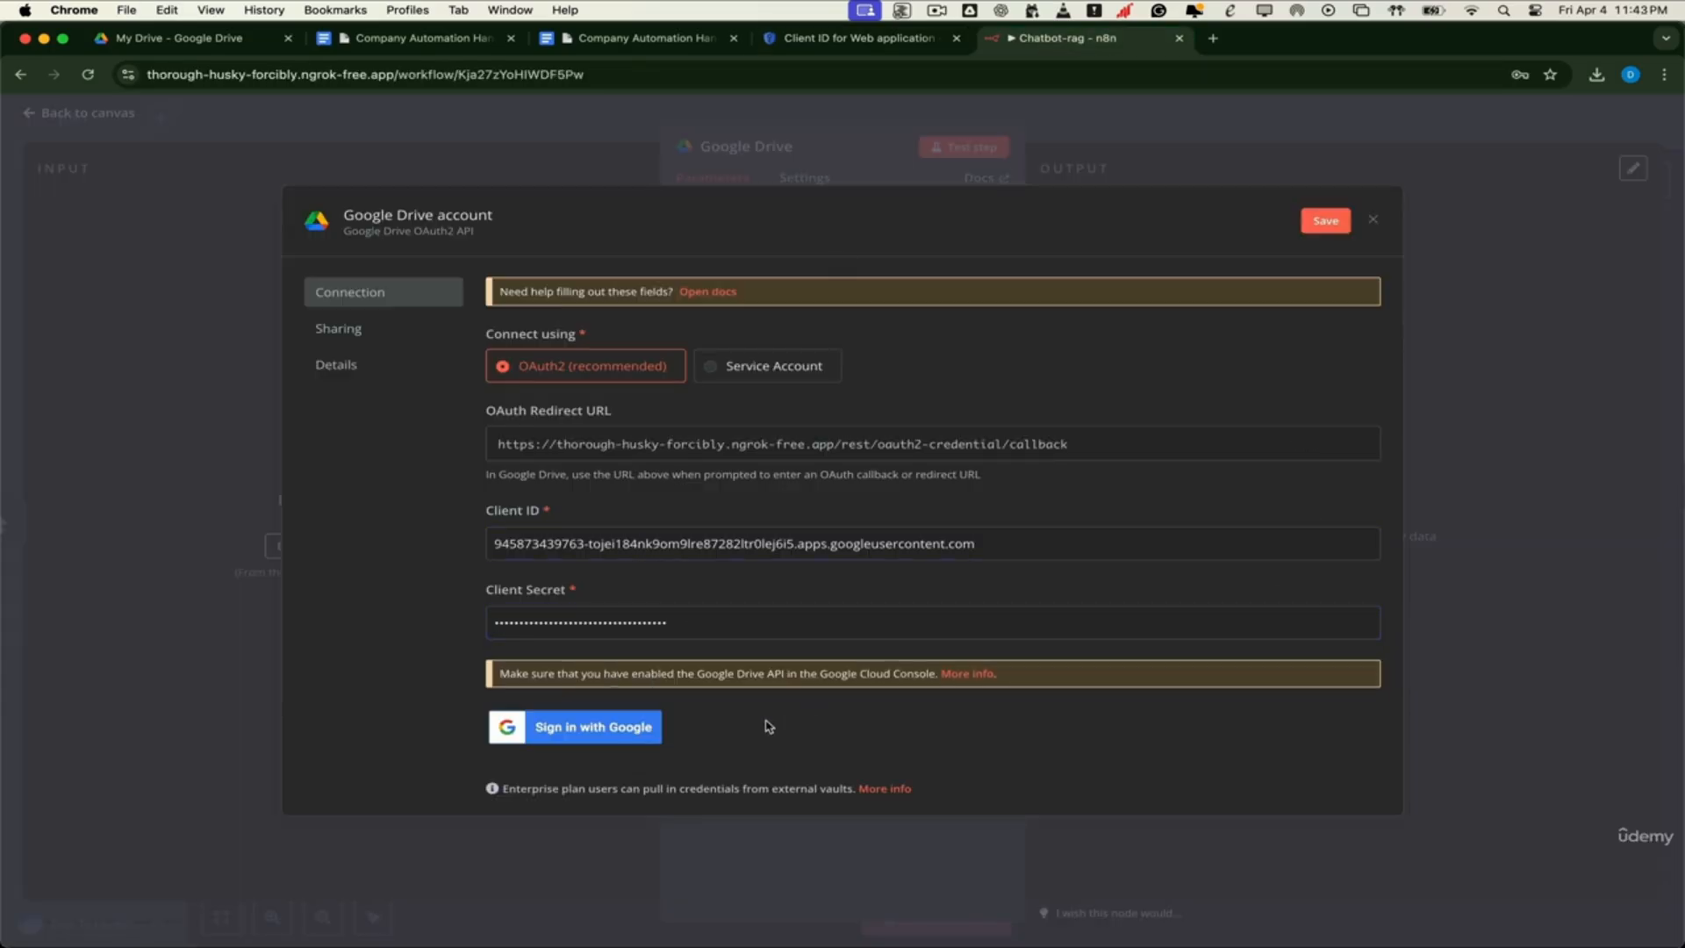
# Publish the chatbot-rag app from Audience and confirm the push to production
pyautogui.click(864, 38)
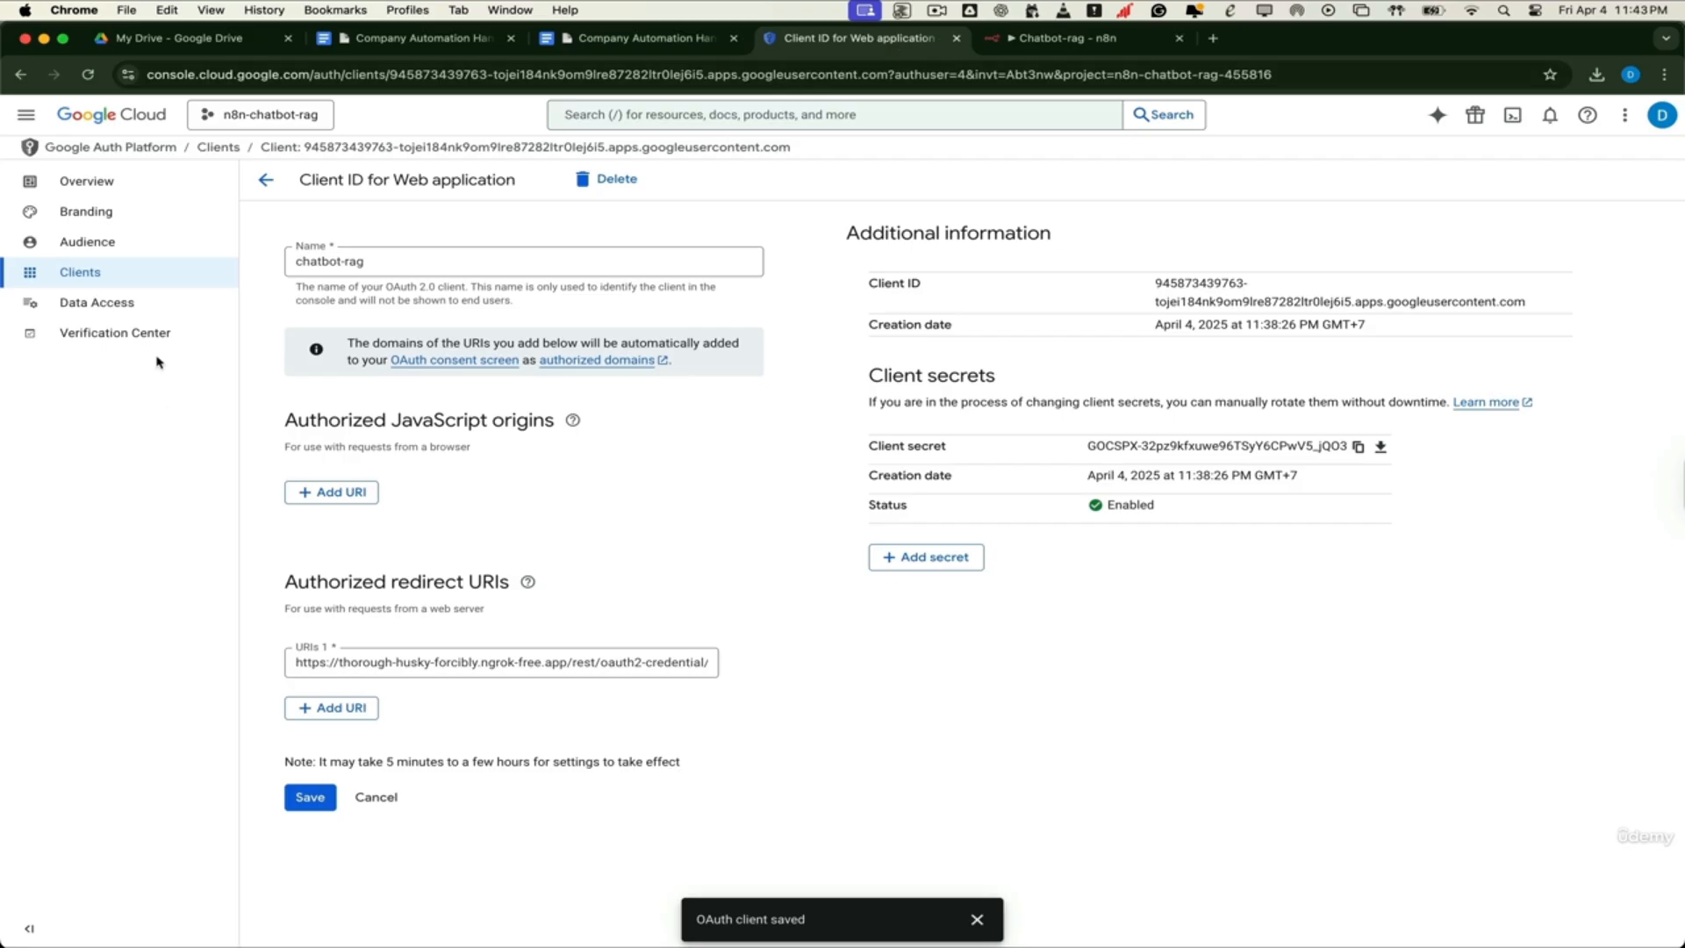
pyautogui.click(58, 245)
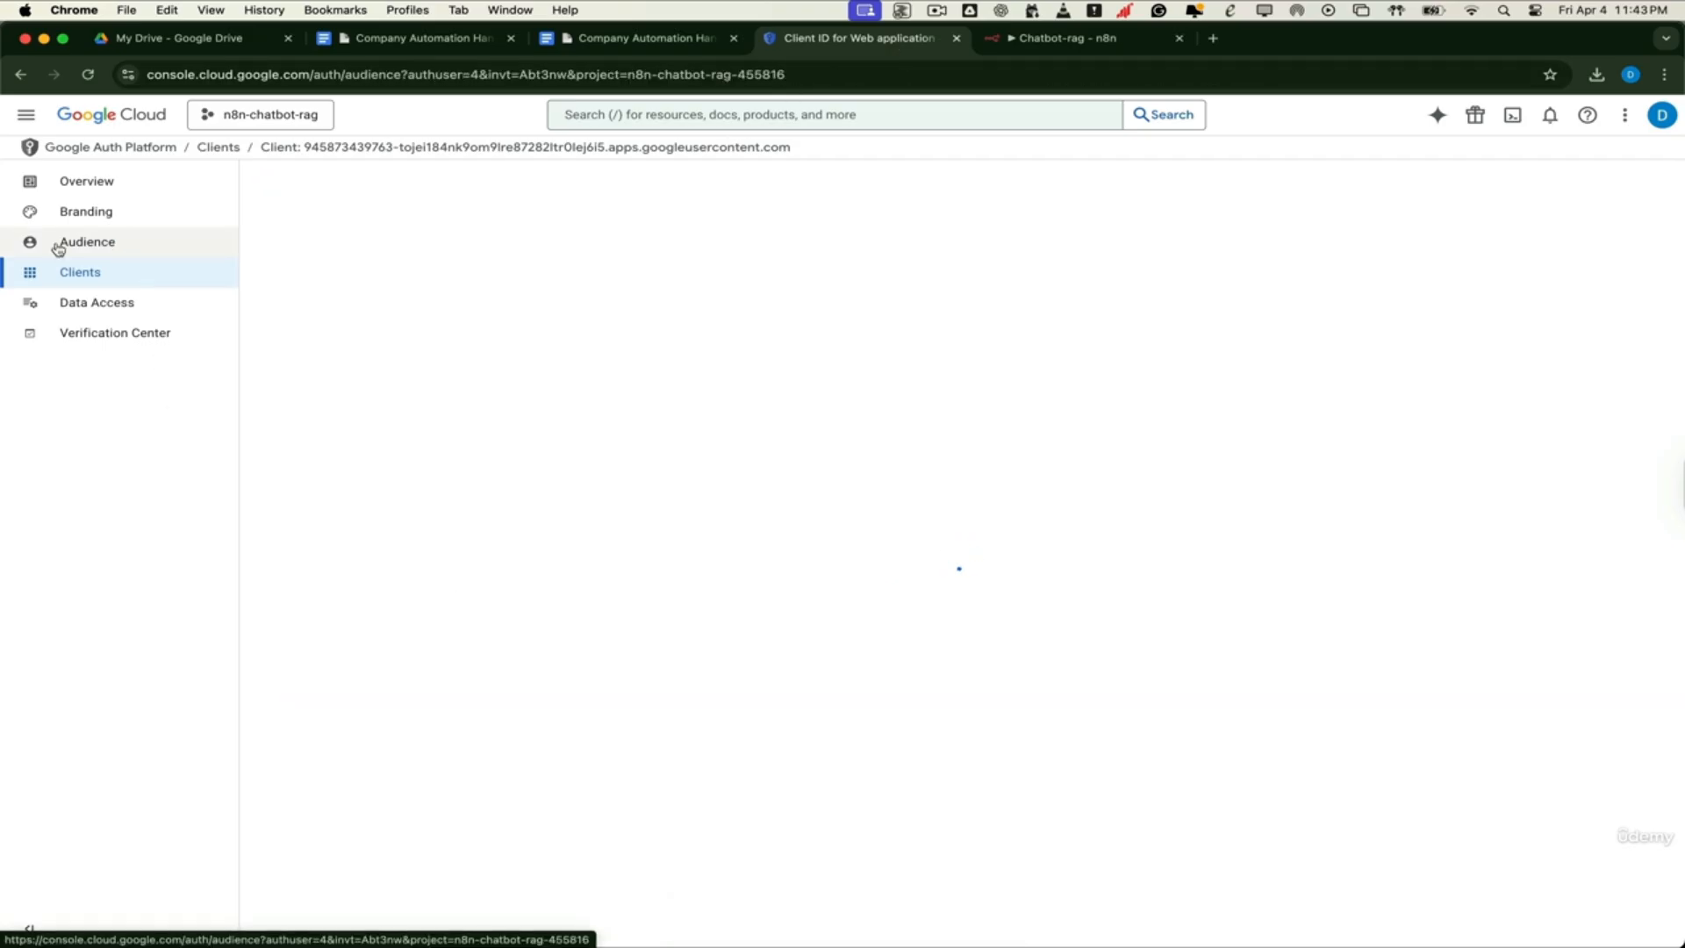
pyautogui.click(352, 313)
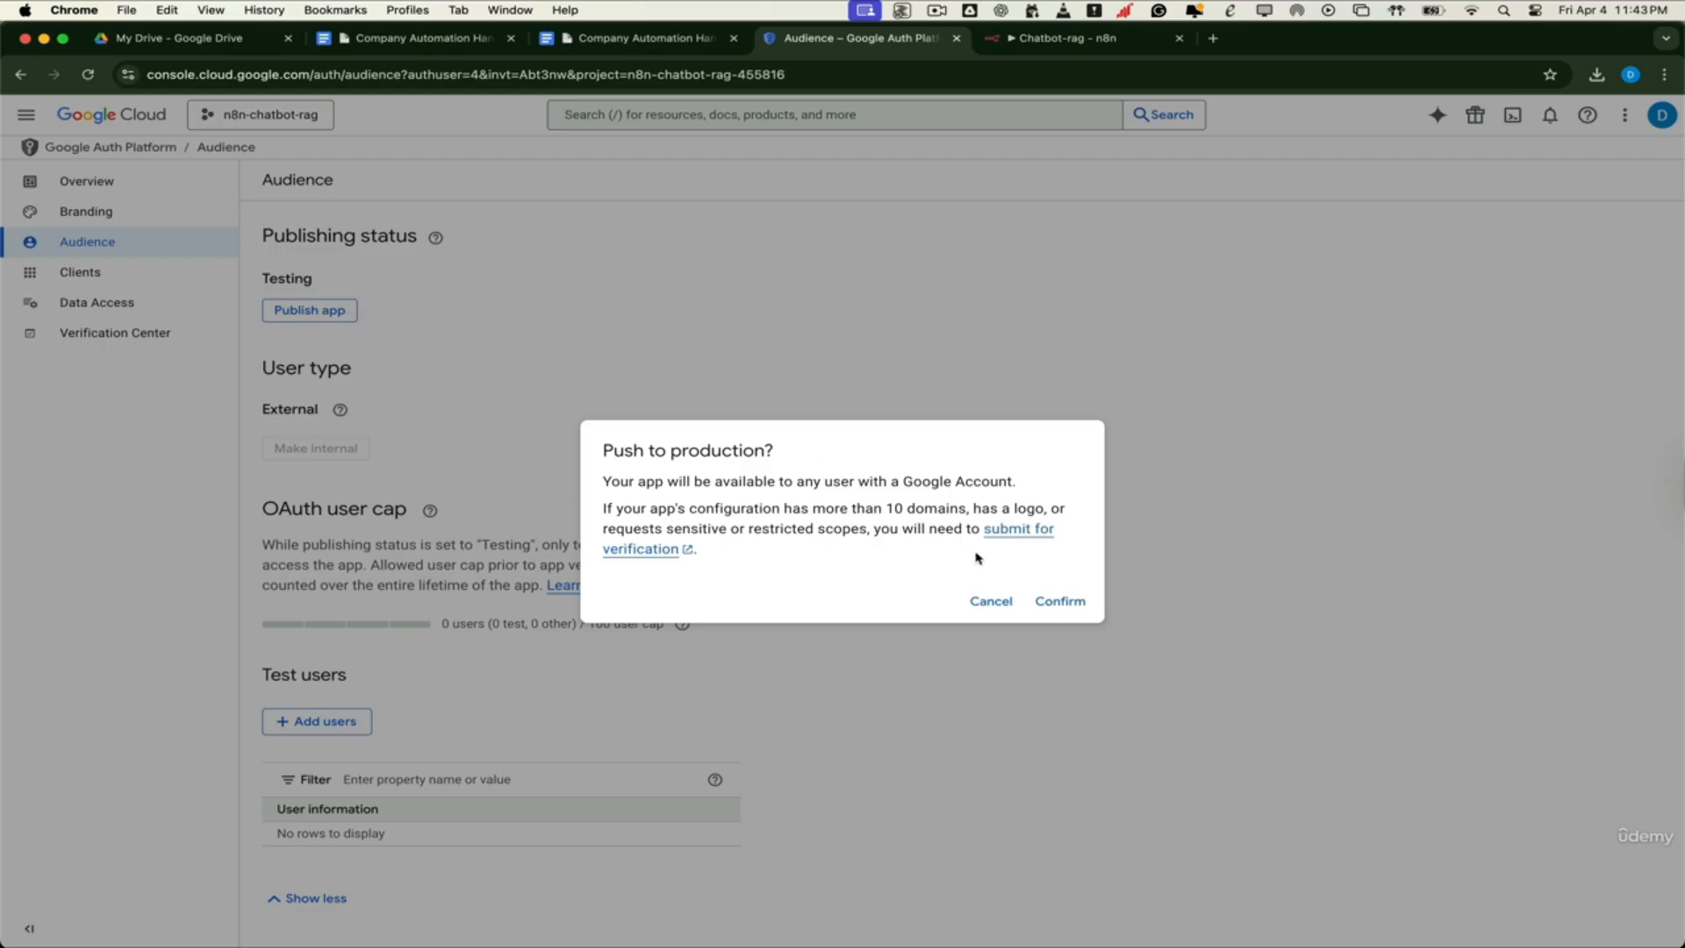
pyautogui.click(1060, 600)
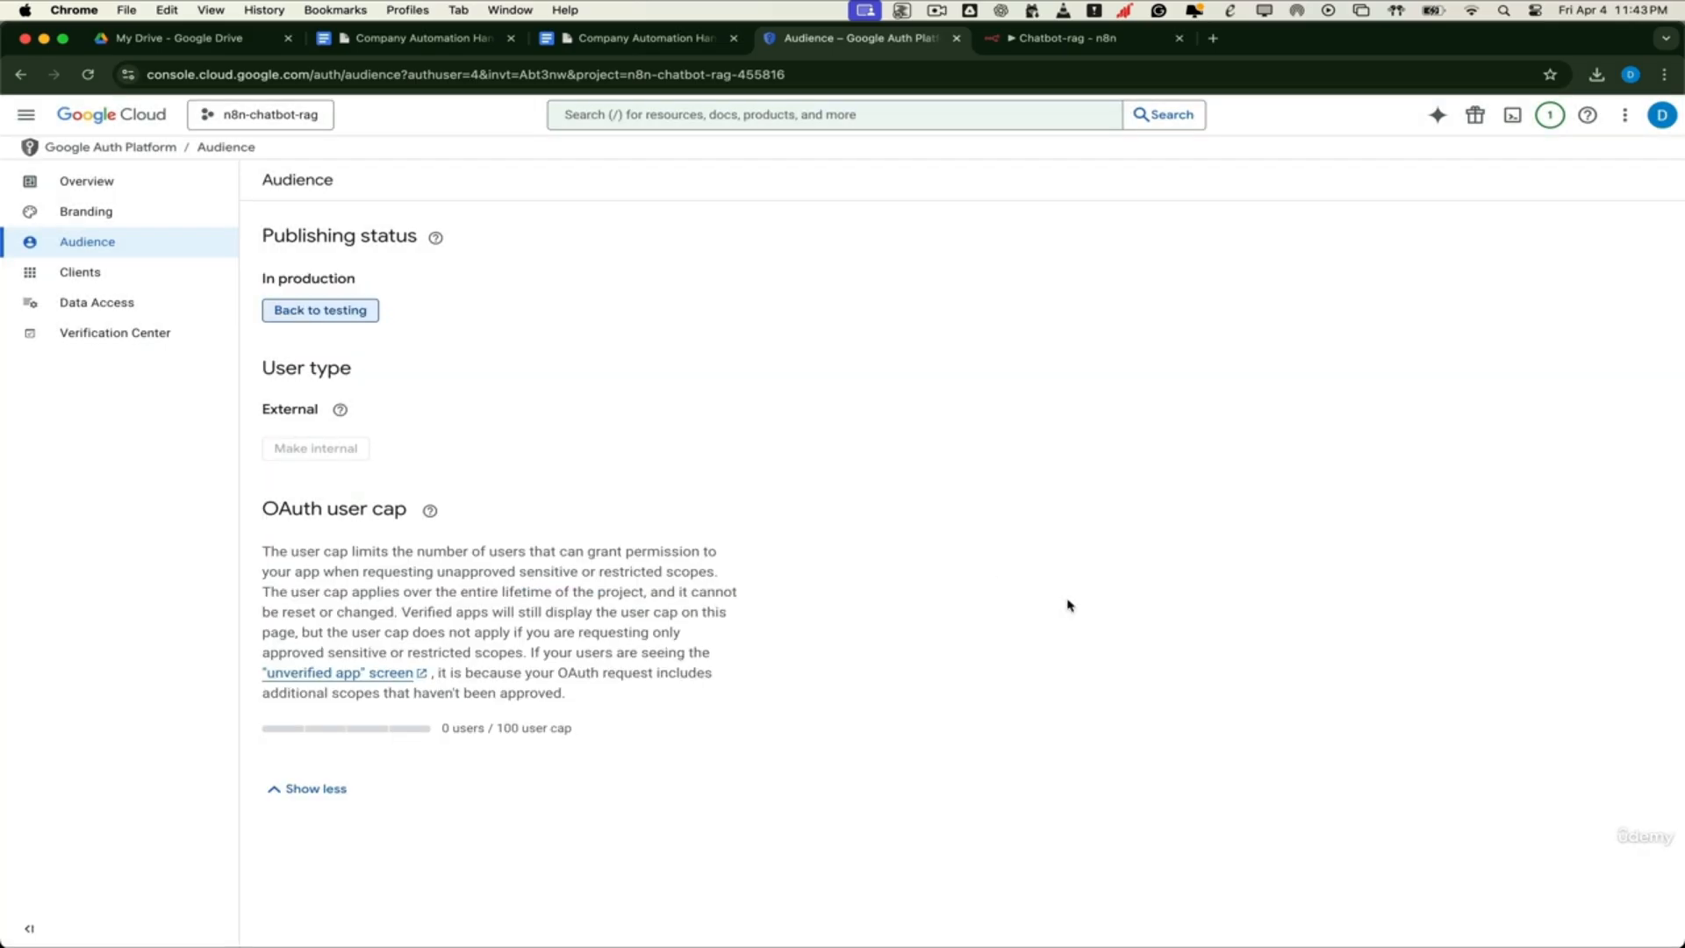
# Sign in with Google past the unverified-app warning, granting all three Drive permissions
pyautogui.click(1030, 44)
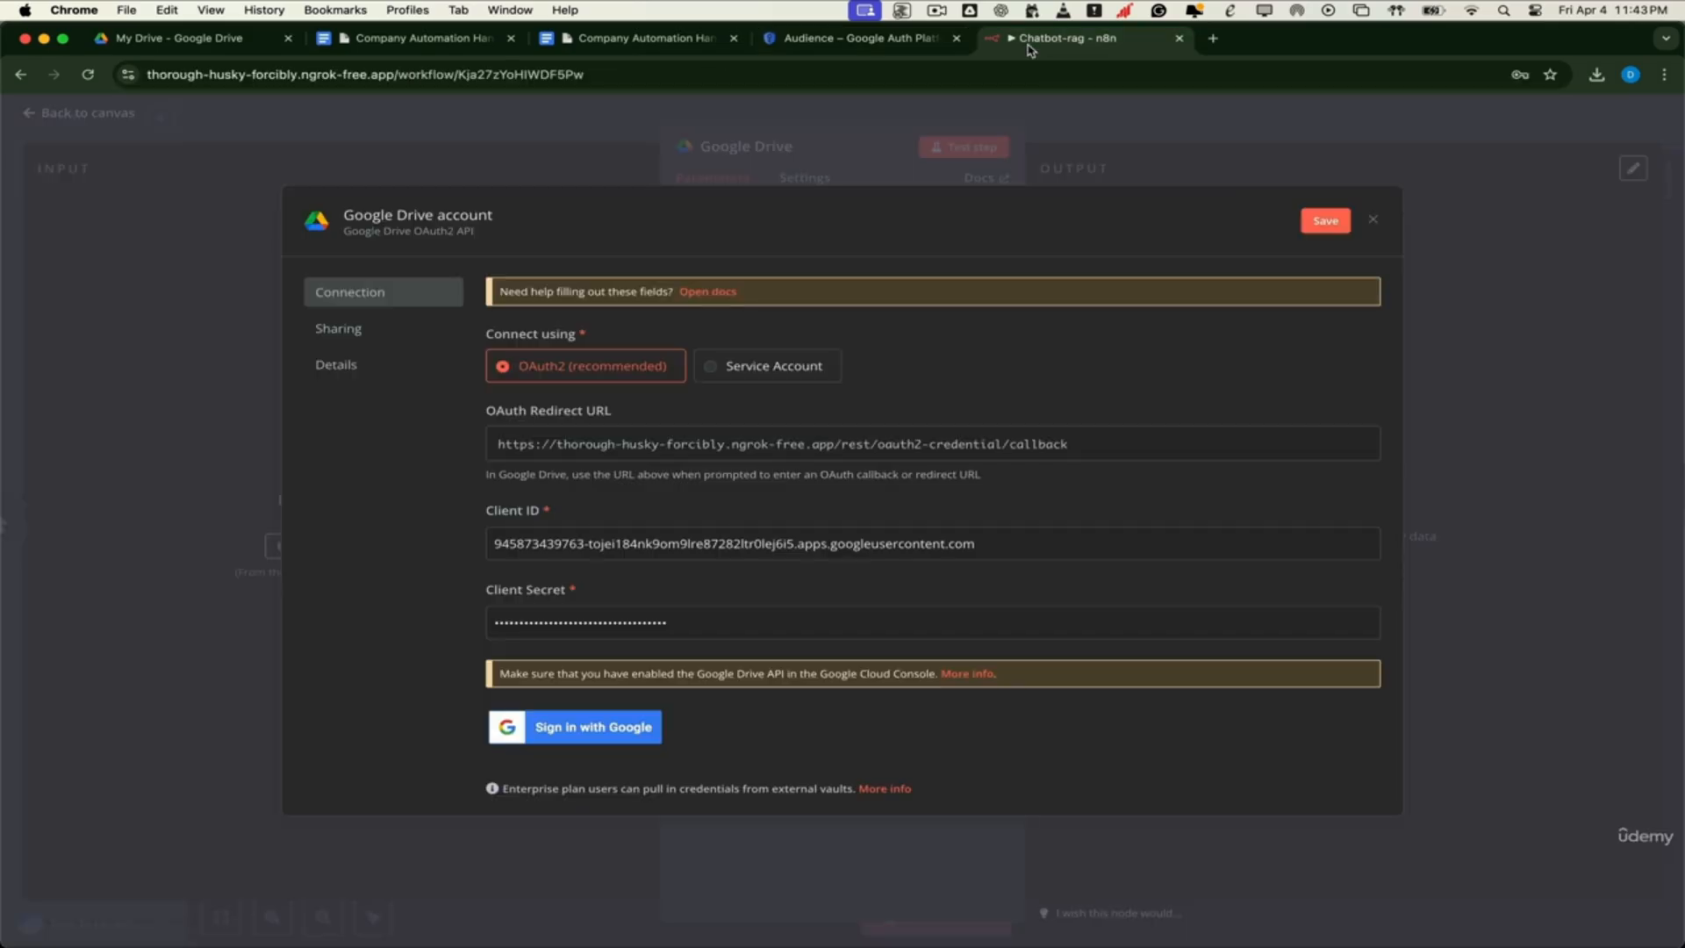
pyautogui.click(648, 740)
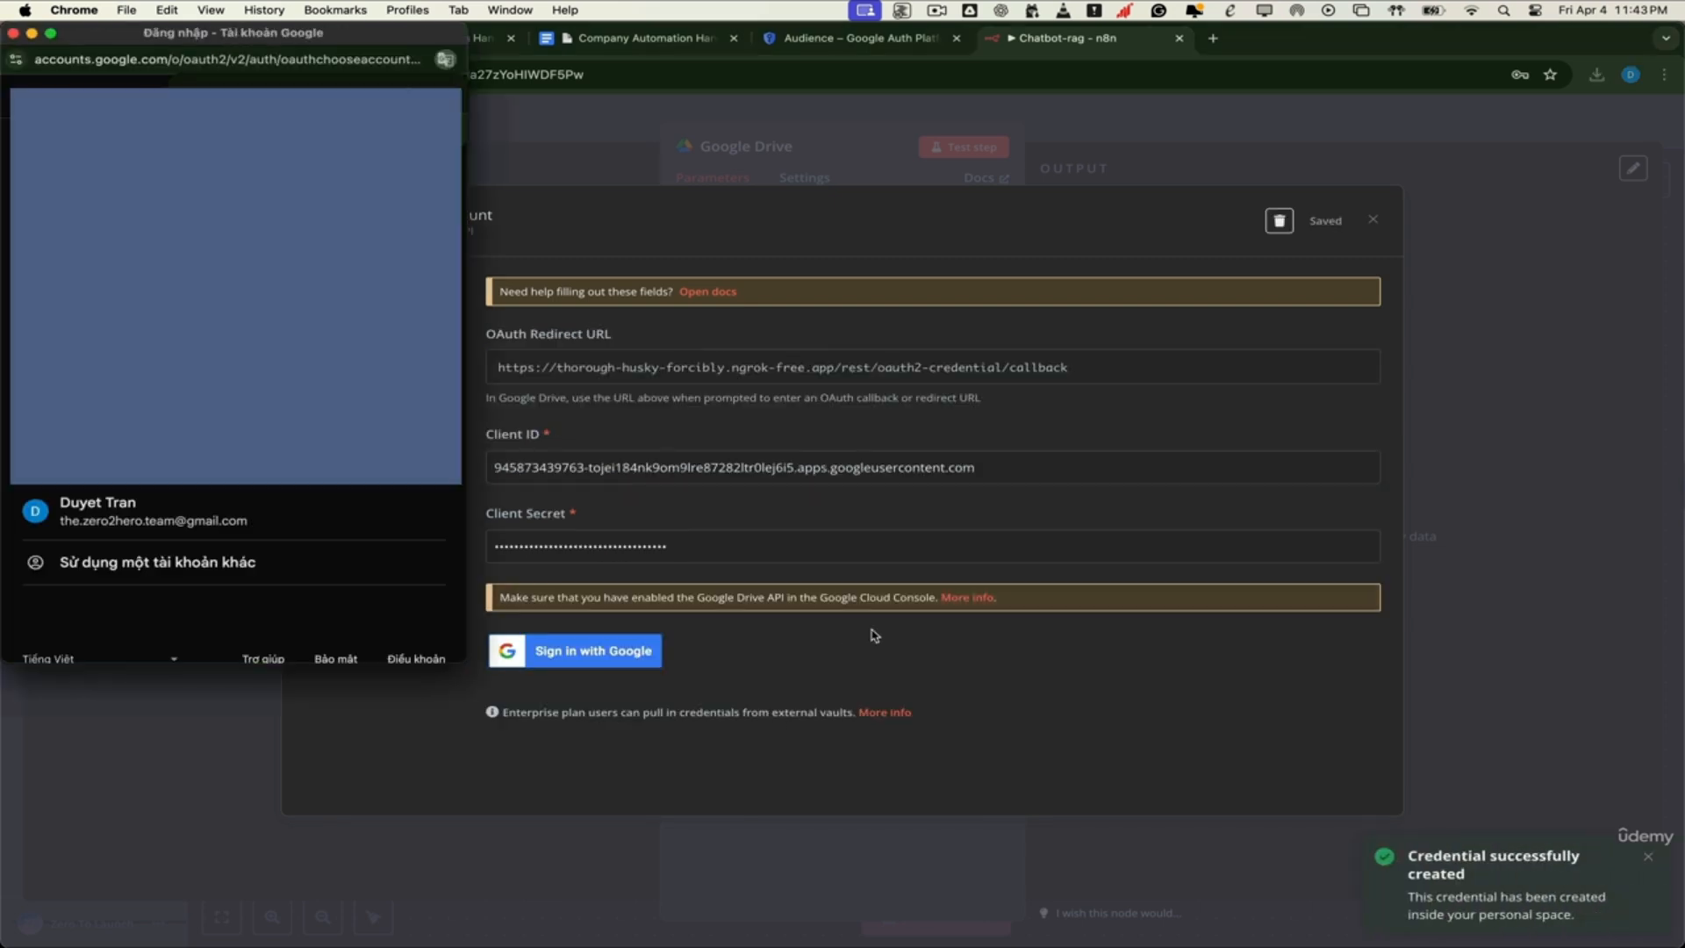
pyautogui.click(219, 522)
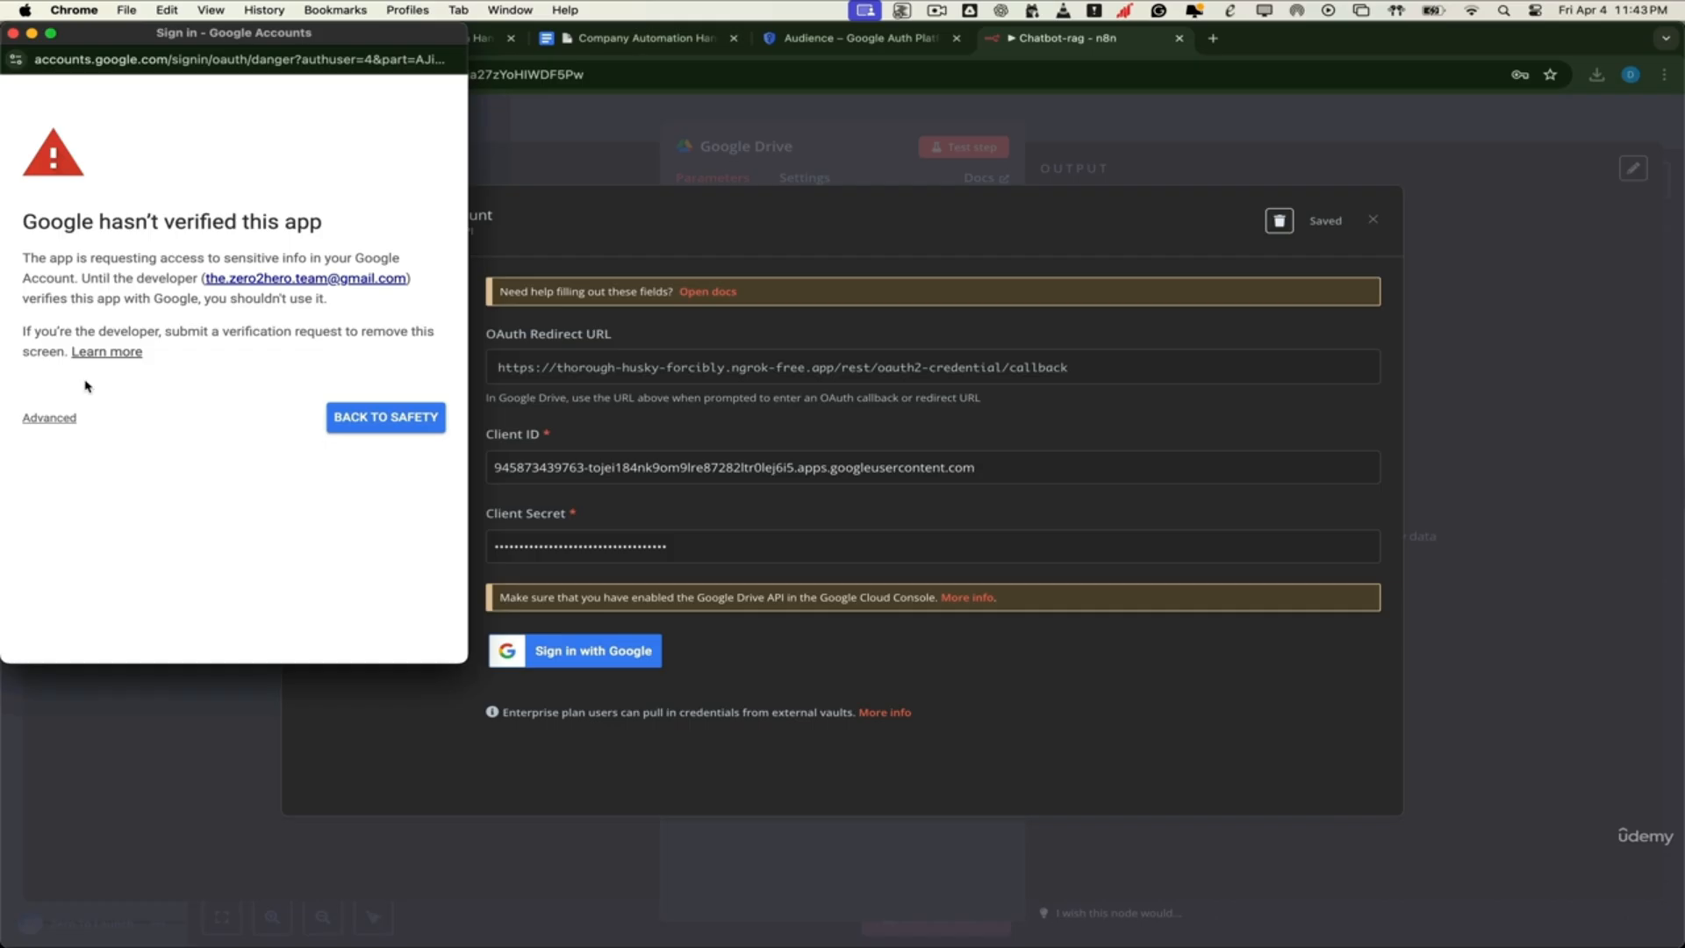
pyautogui.click(63, 419)
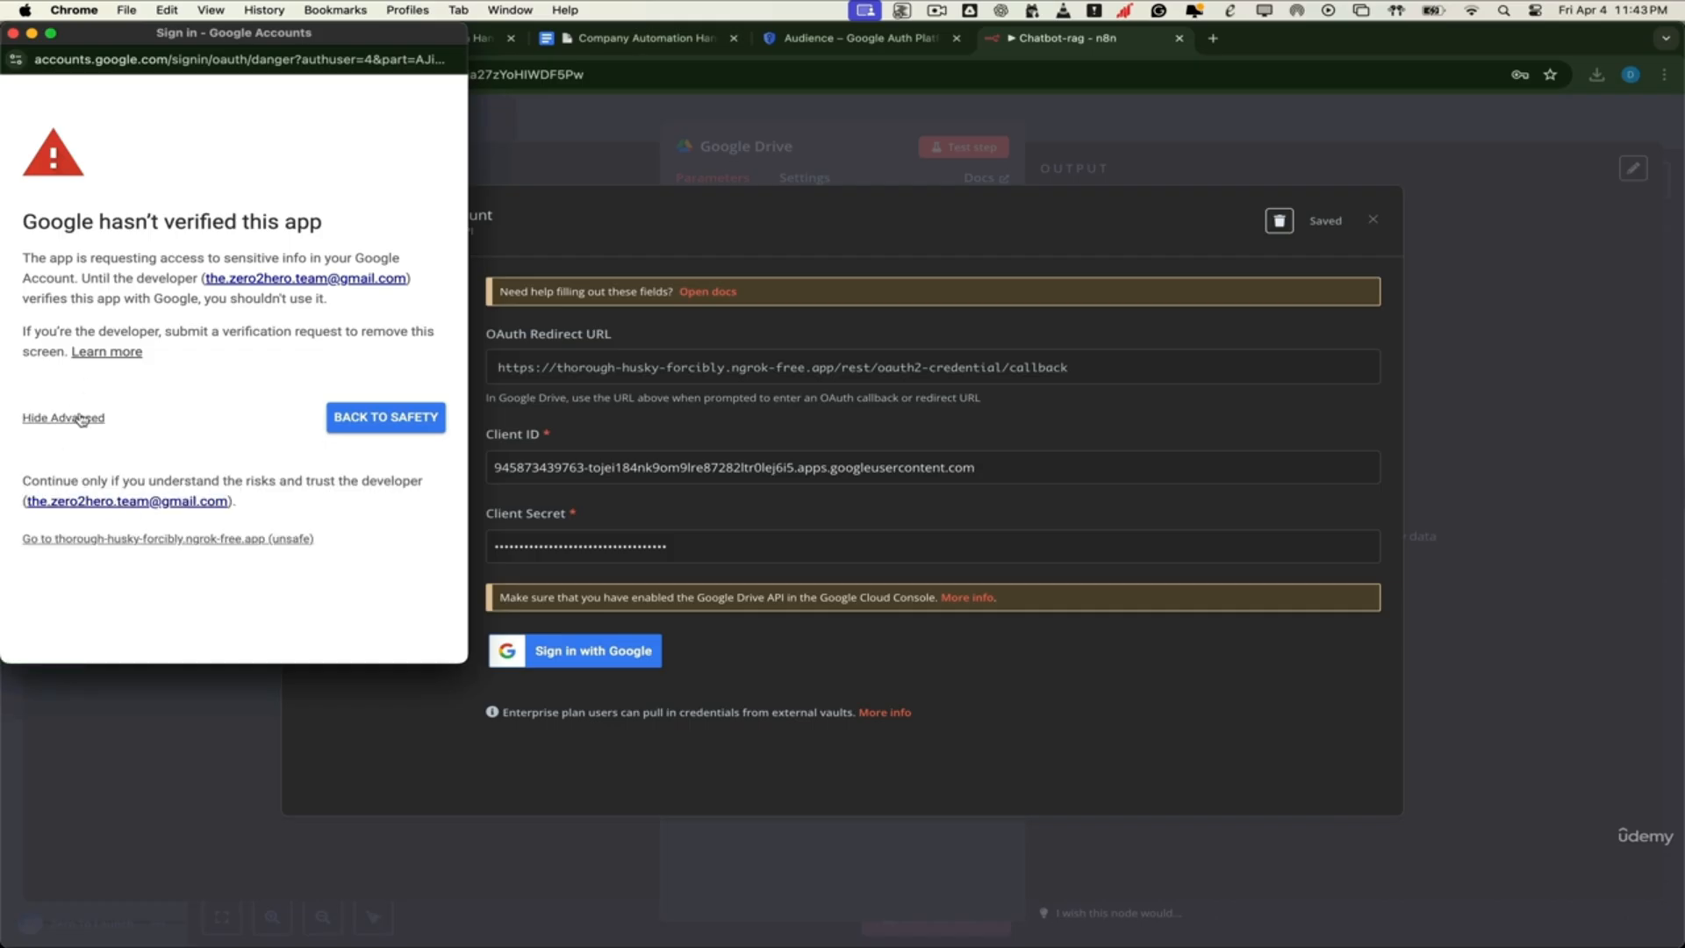
pyautogui.click(139, 538)
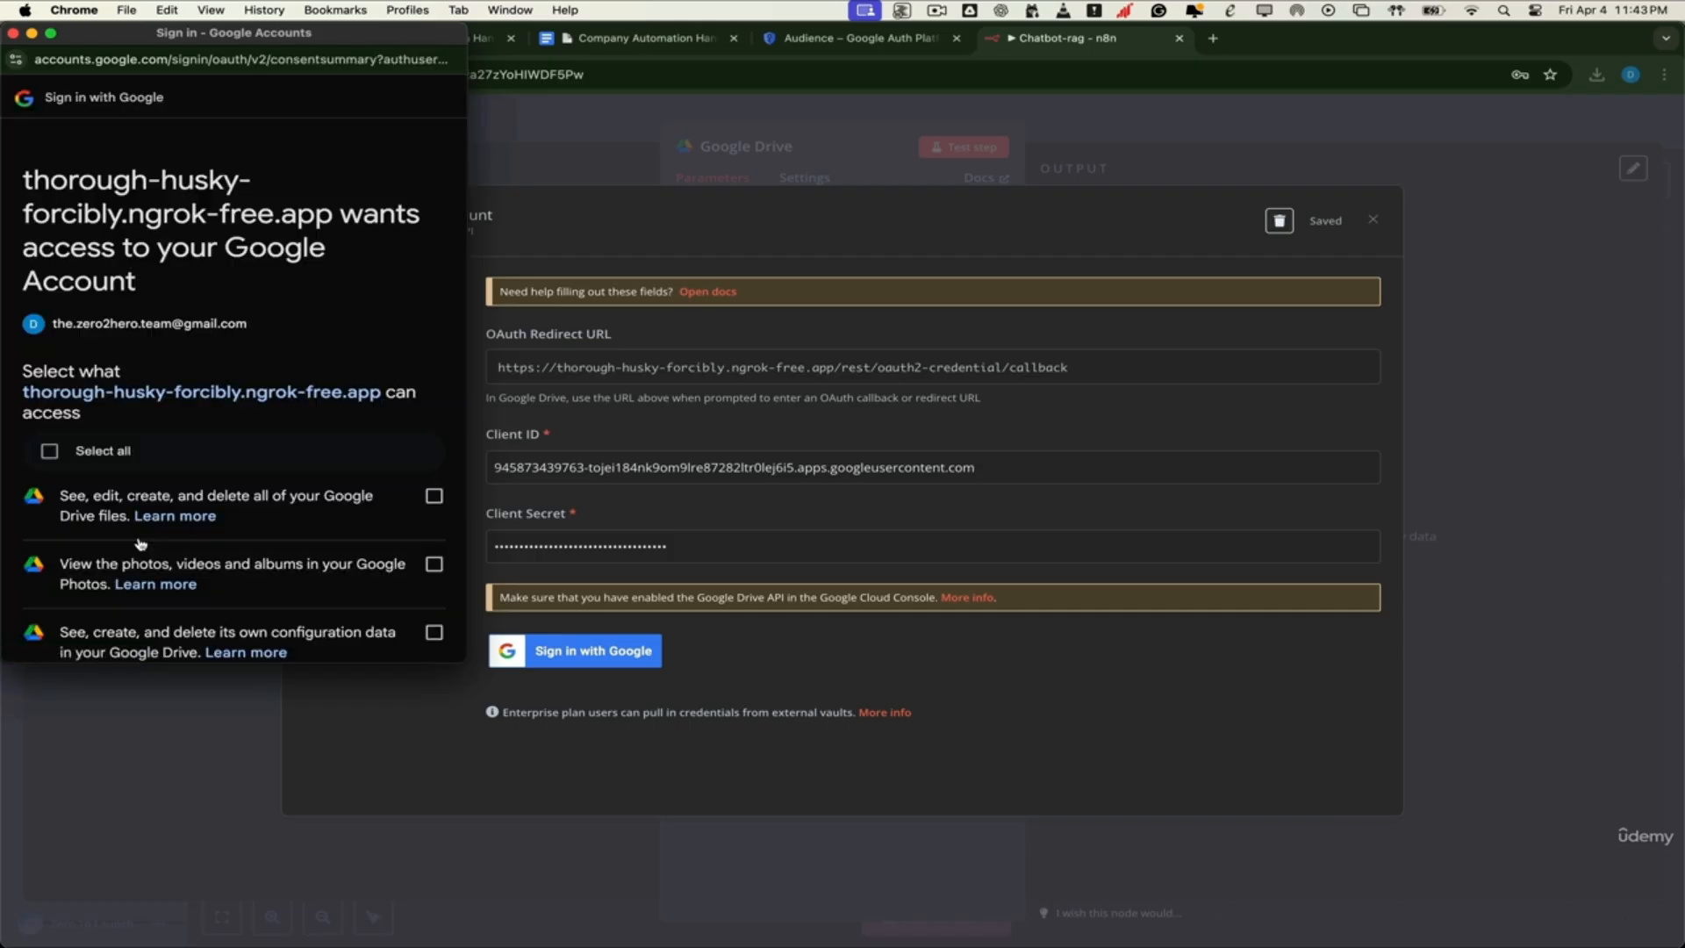
pyautogui.scroll(-2, 263, 399)
pyautogui.click(168, 293)
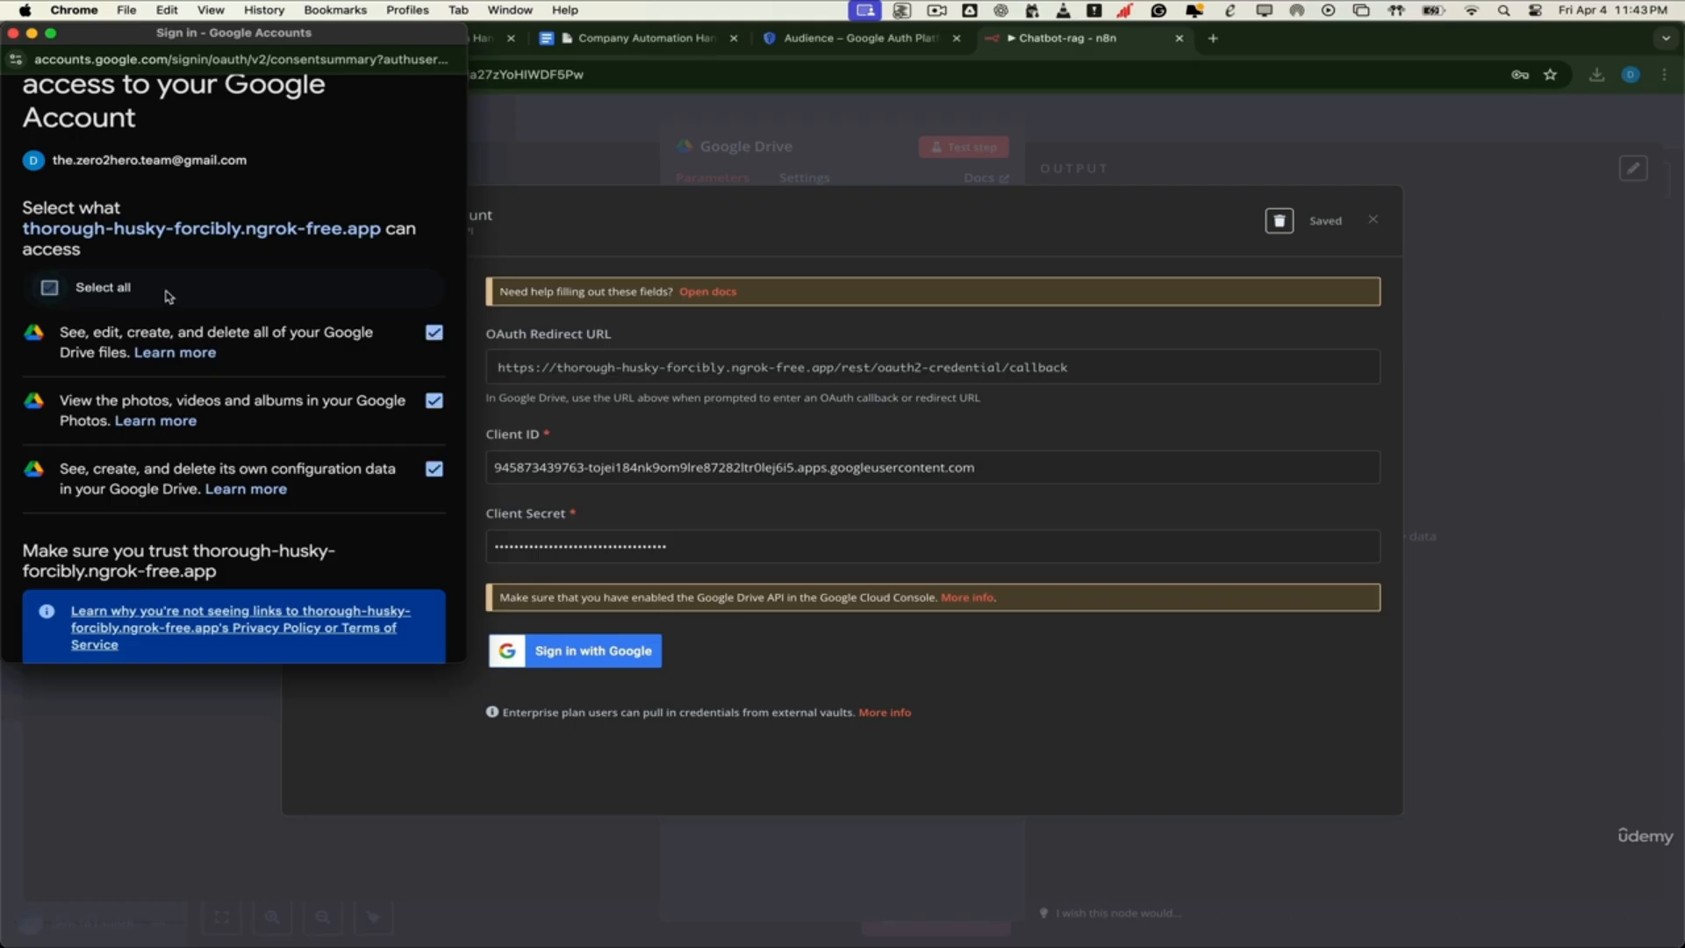
pyautogui.scroll(-5, 169, 296)
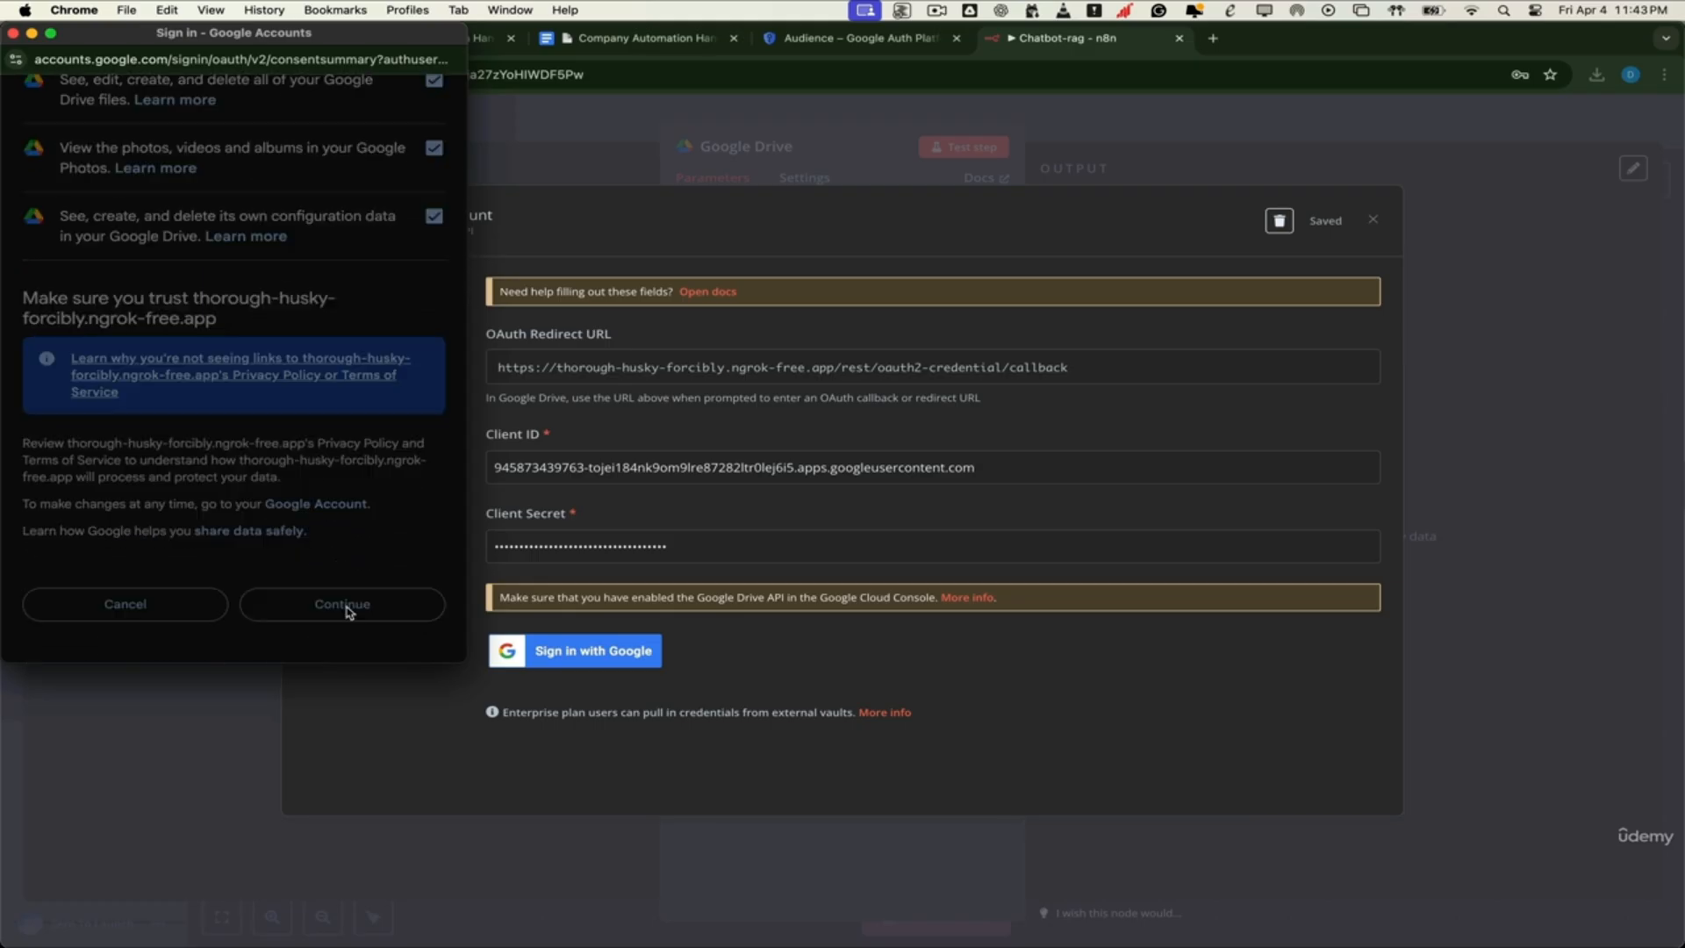
pyautogui.click(347, 611)
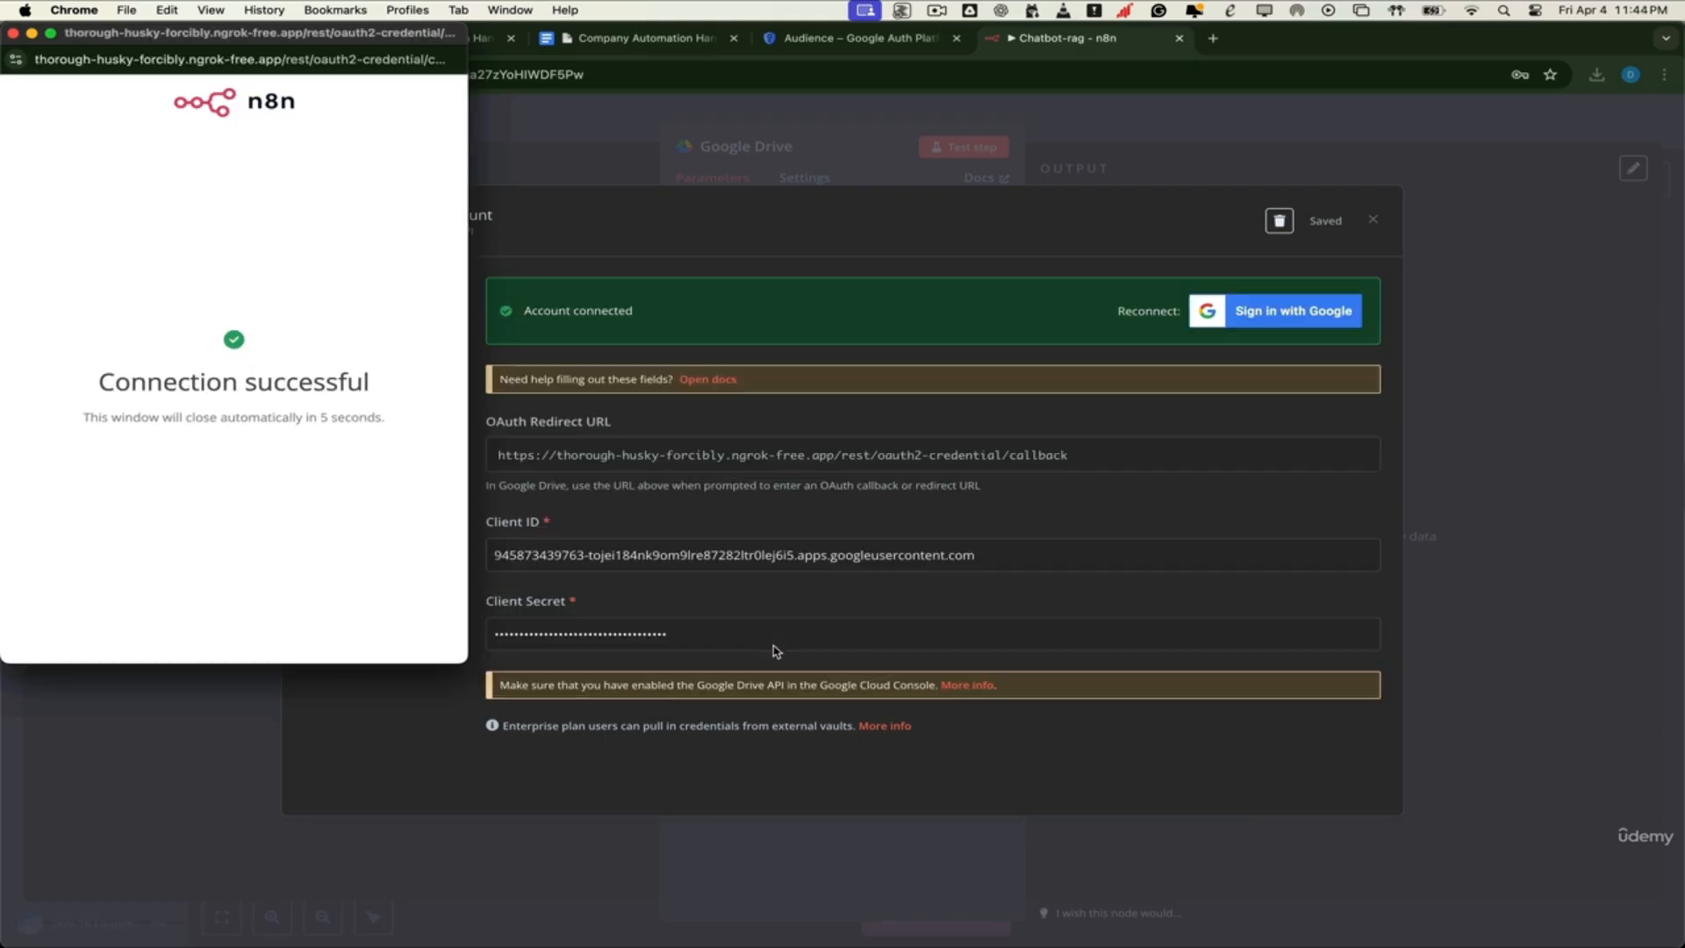
pyautogui.click(13, 33)
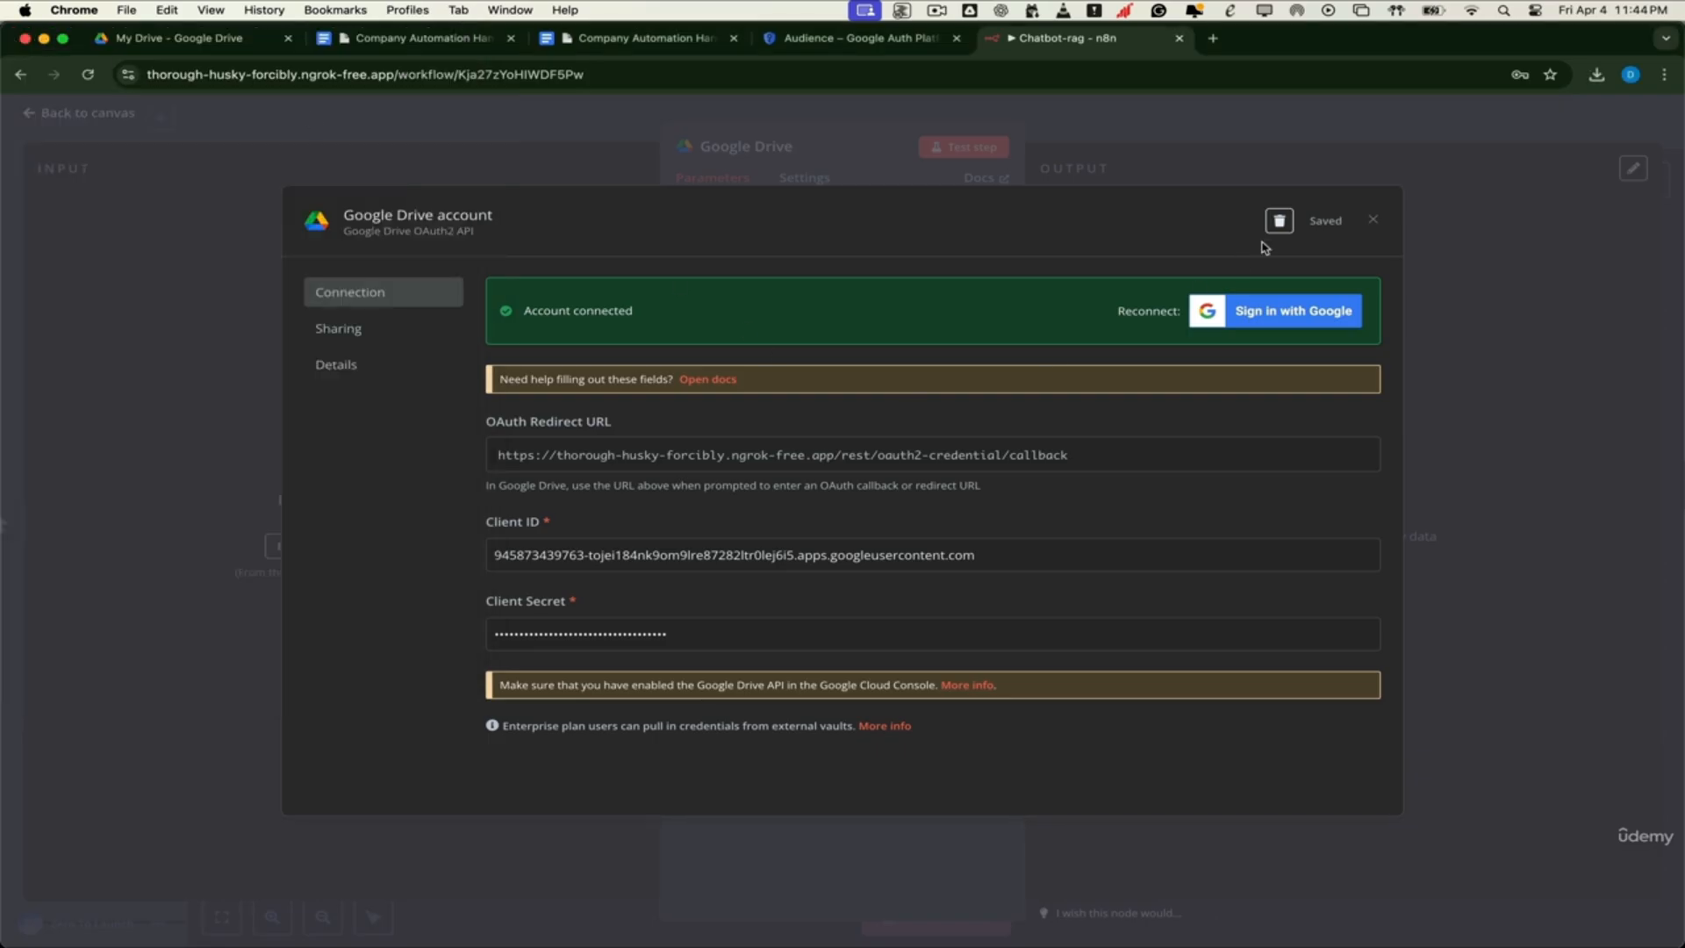
pyautogui.click(1372, 219)
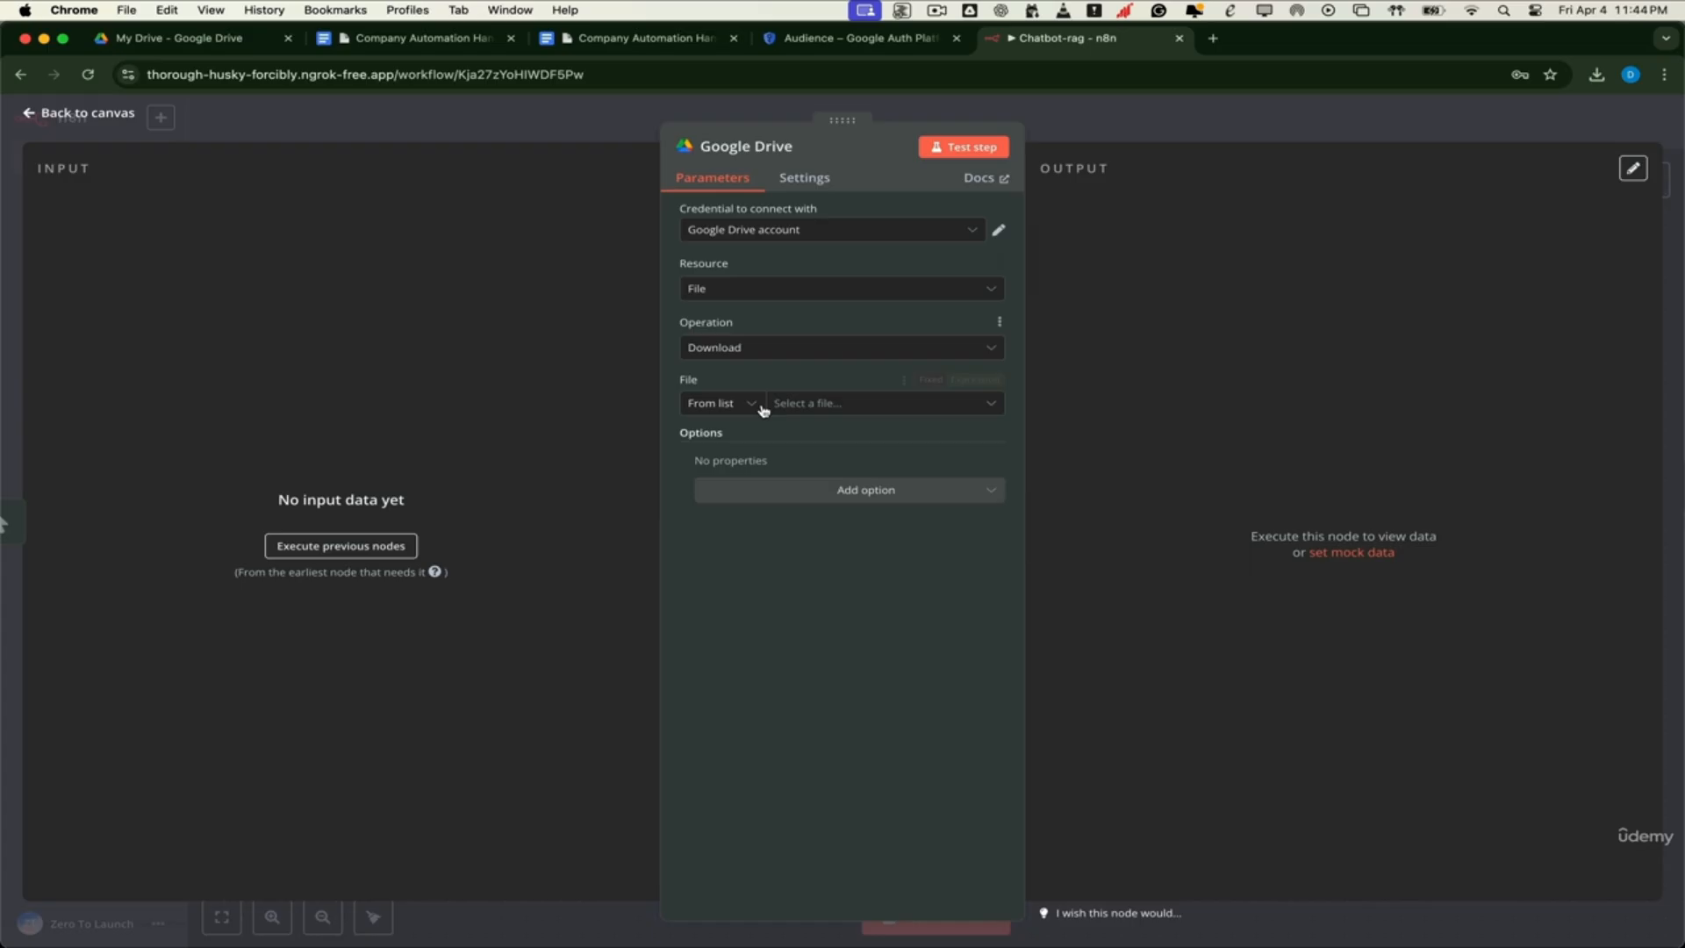
# Pick Company Automation Handbook – Internal Guide as the file to download and check it in Drive
pyautogui.click(991, 405)
pyautogui.click(830, 475)
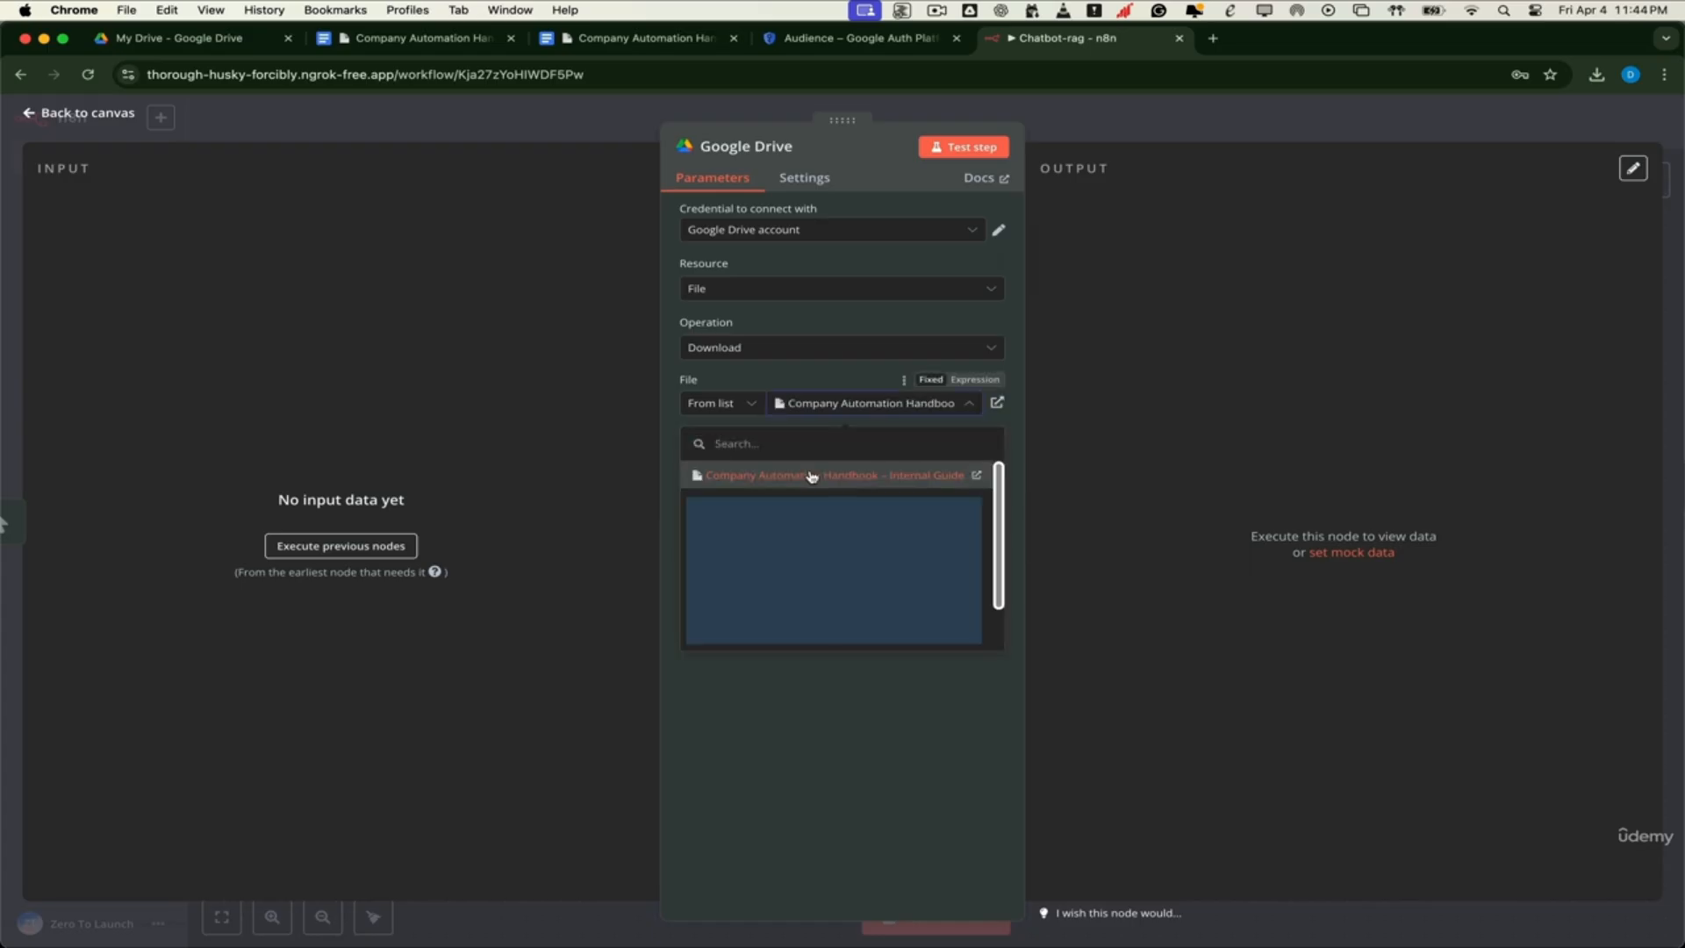
pyautogui.click(998, 403)
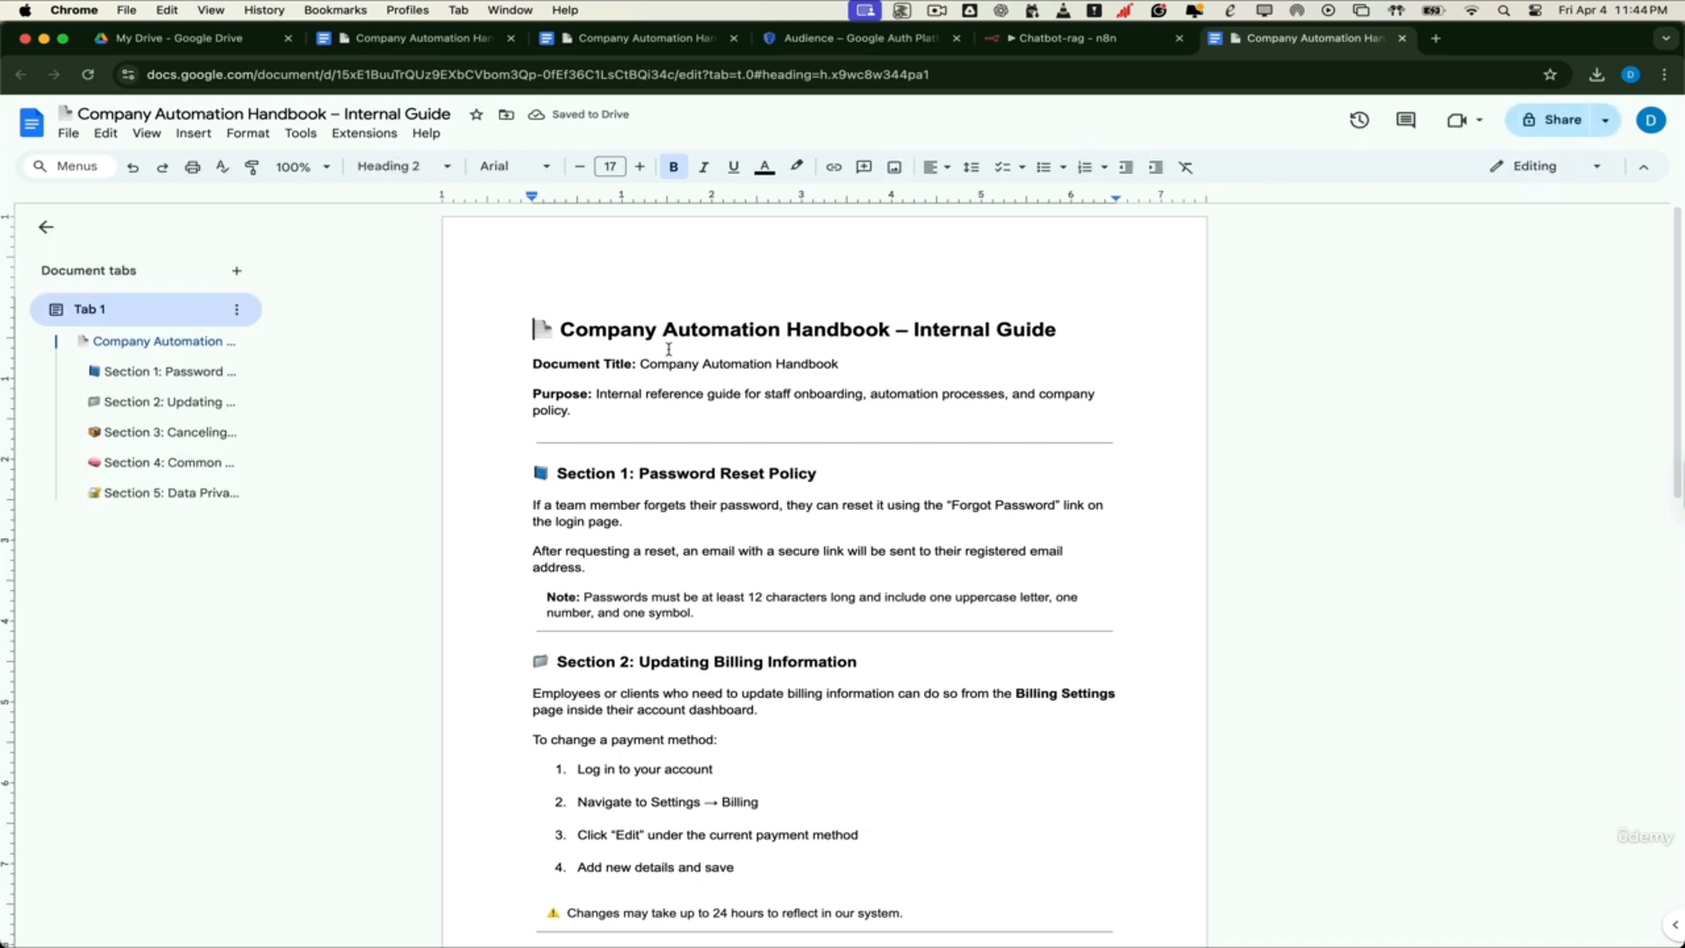
pyautogui.click(211, 38)
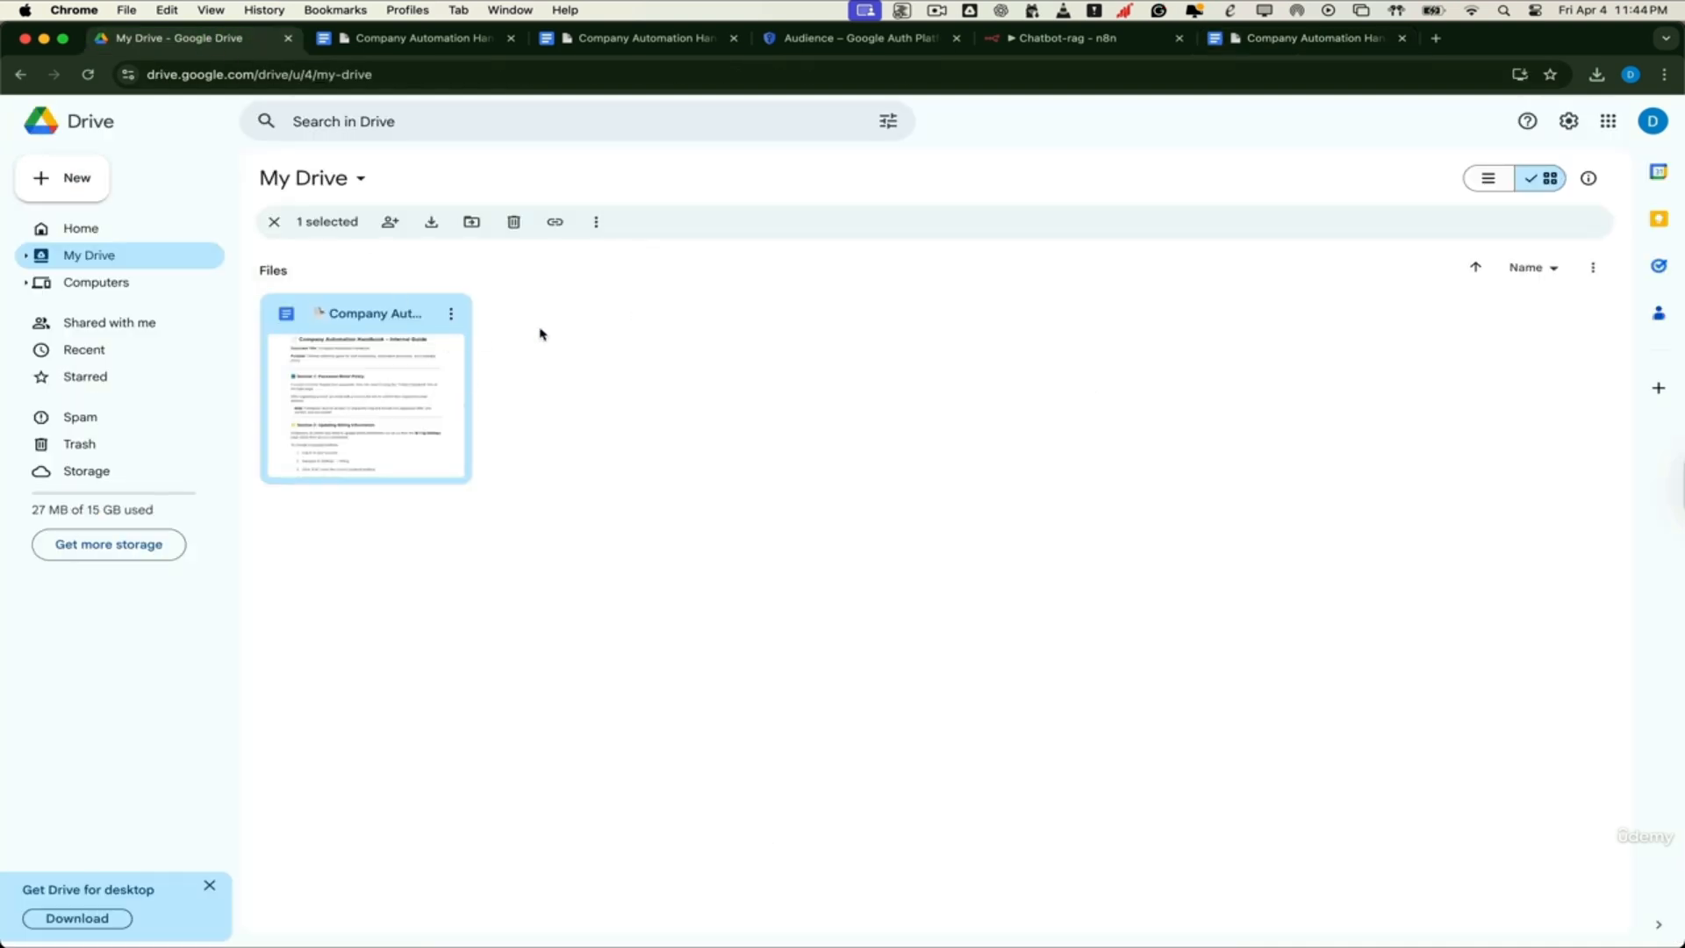
pyautogui.click(623, 336)
pyautogui.click(1008, 51)
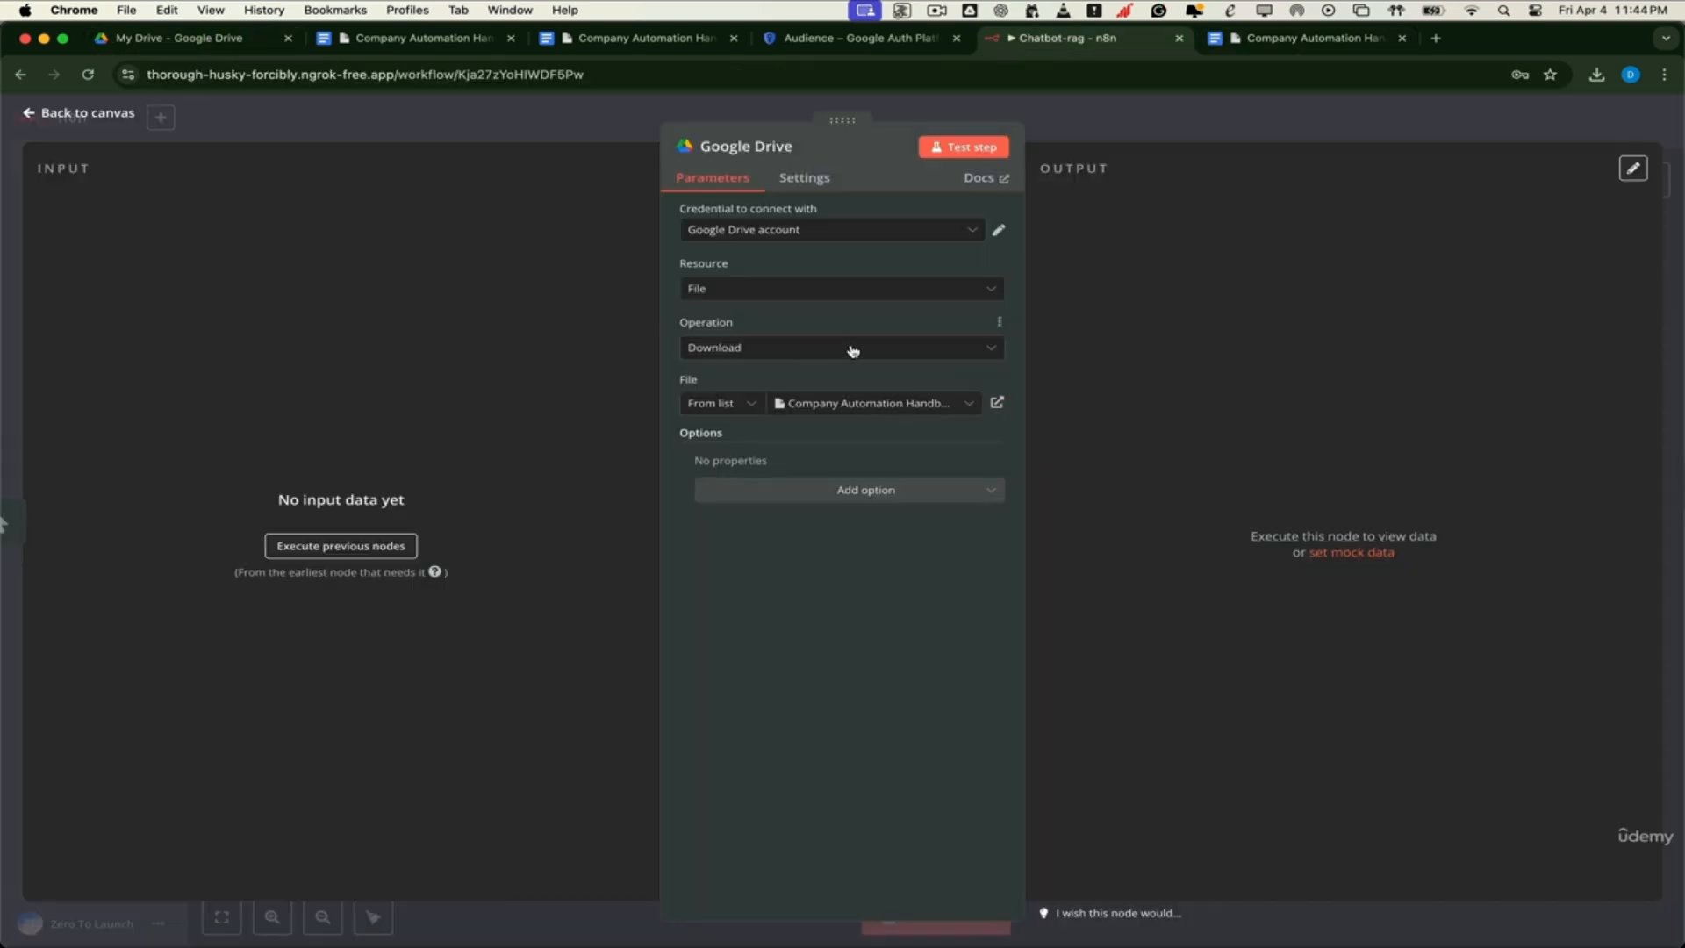
# Switch the File field to By URL and enter the handbook's Google Docs address
pyautogui.click(752, 405)
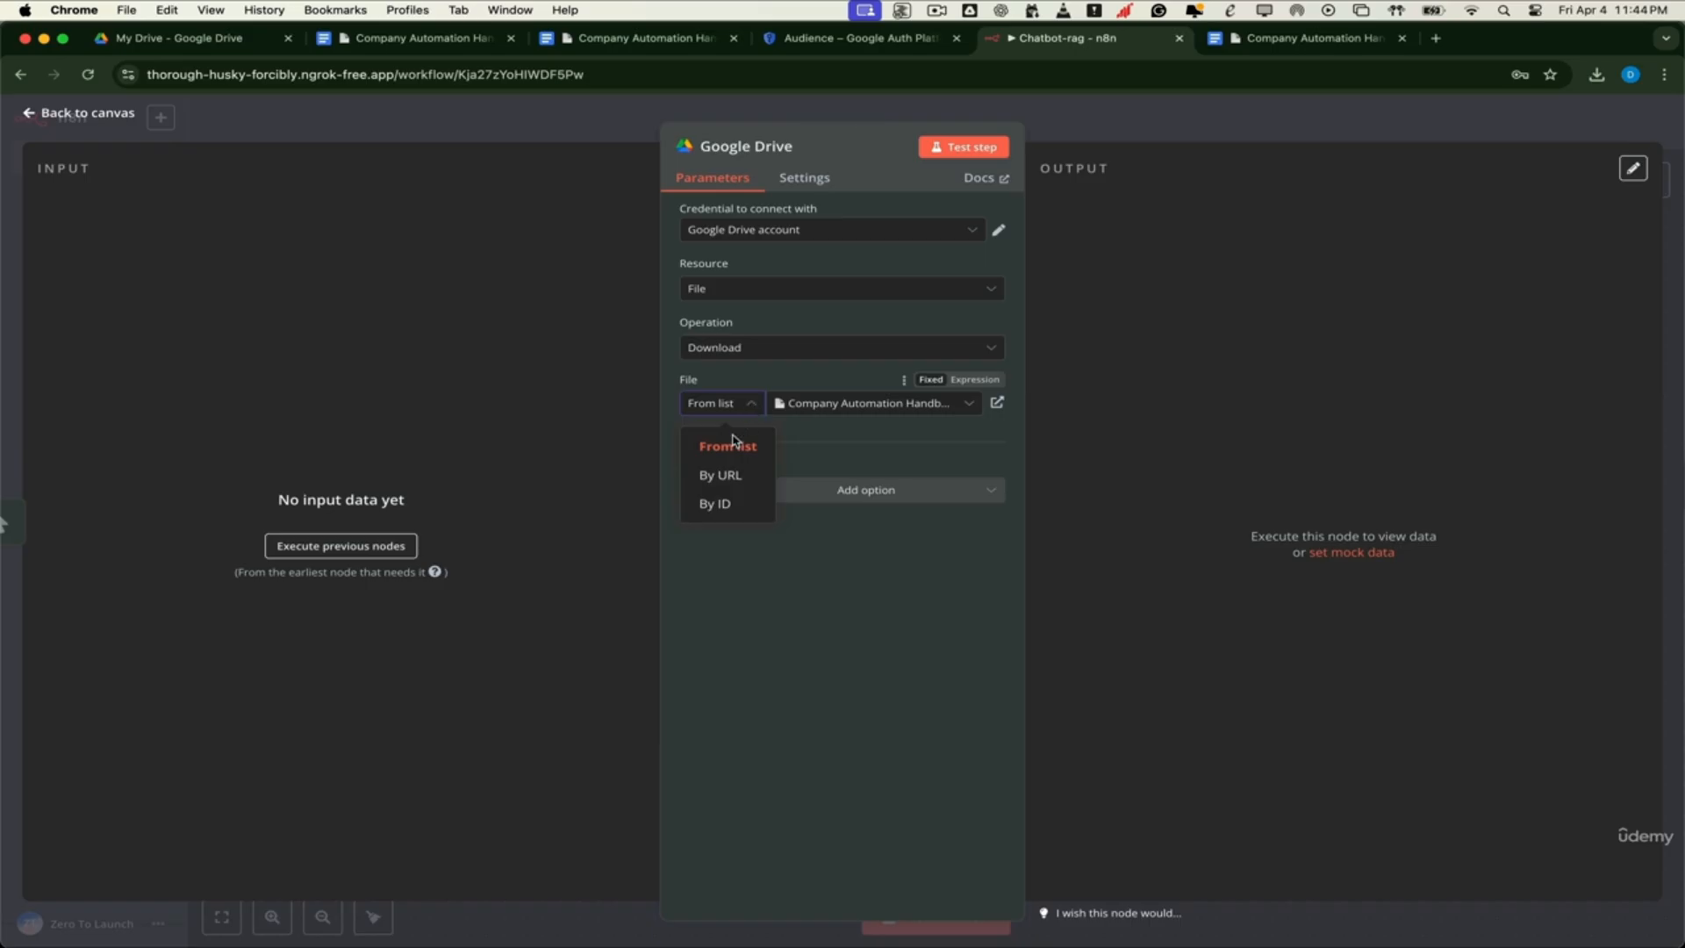
pyautogui.click(721, 475)
pyautogui.tripleClick(873, 409)
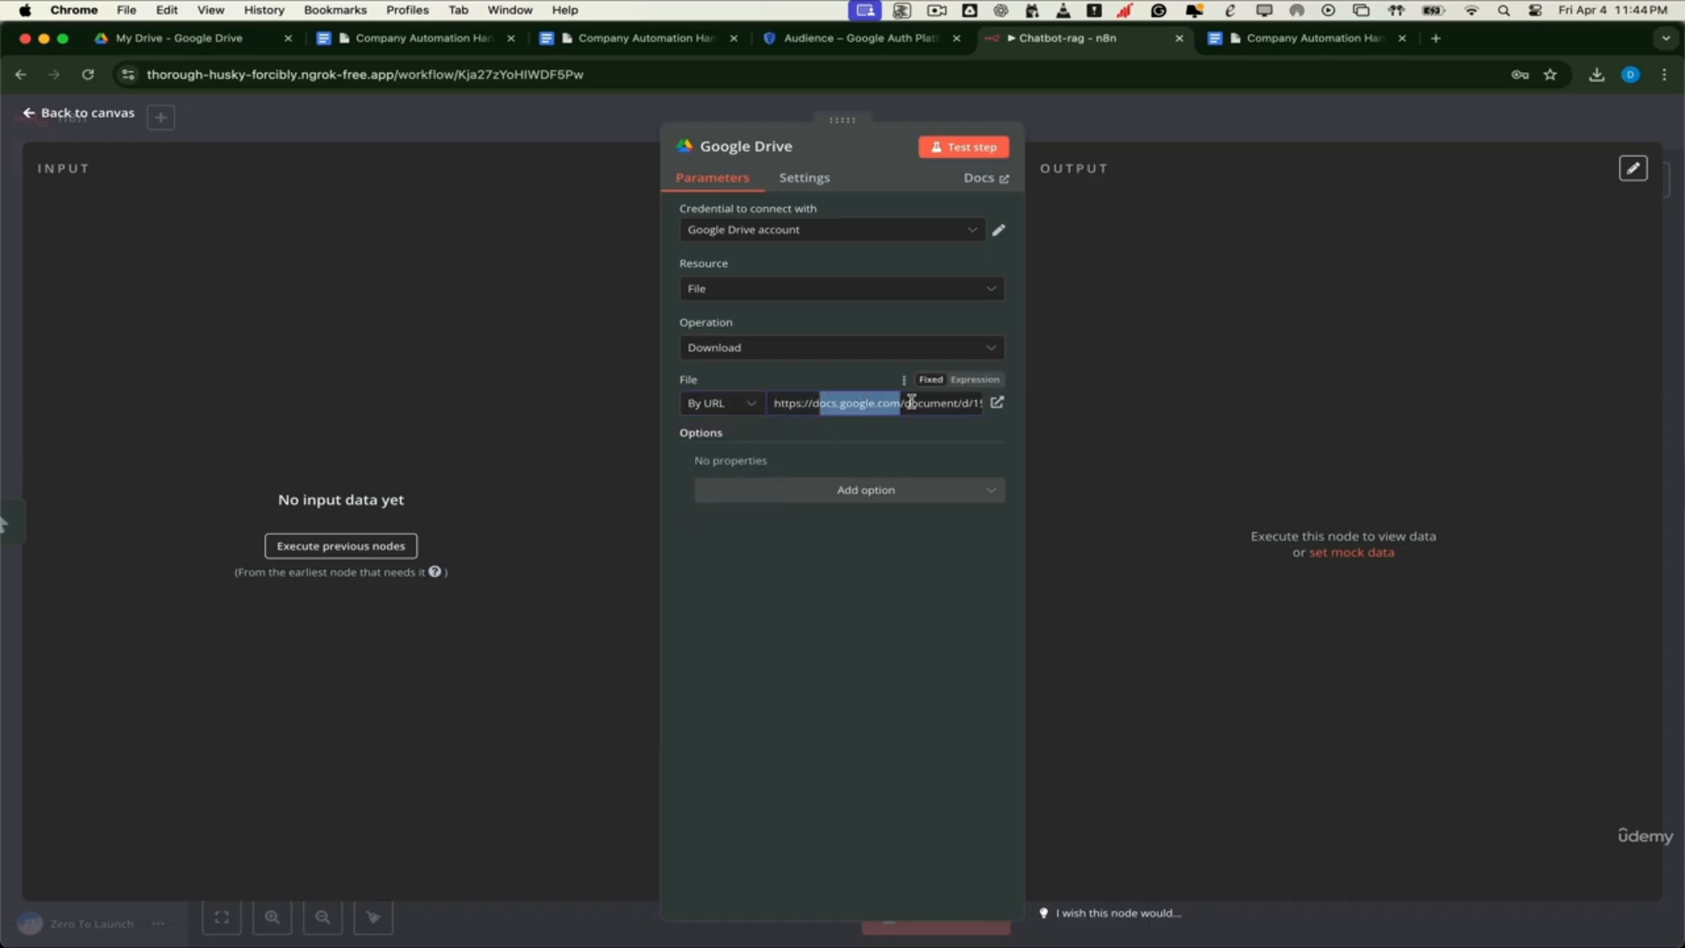
pyautogui.click(1264, 43)
pyautogui.click(663, 73)
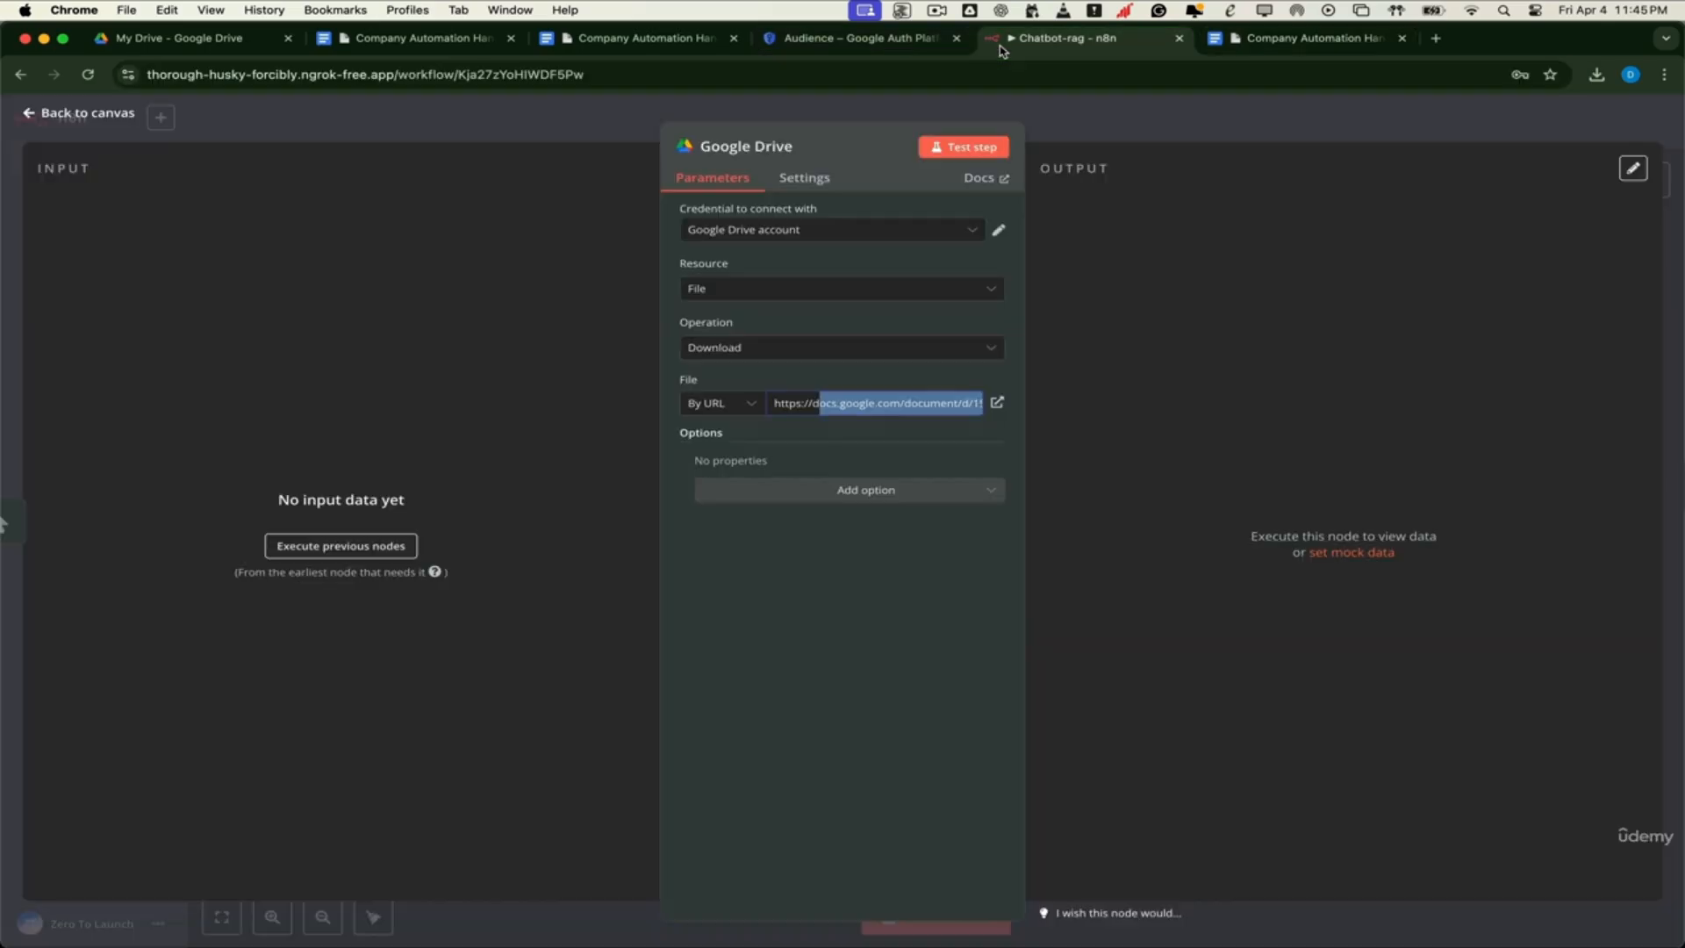
pyautogui.click(1004, 44)
pyautogui.click(830, 440)
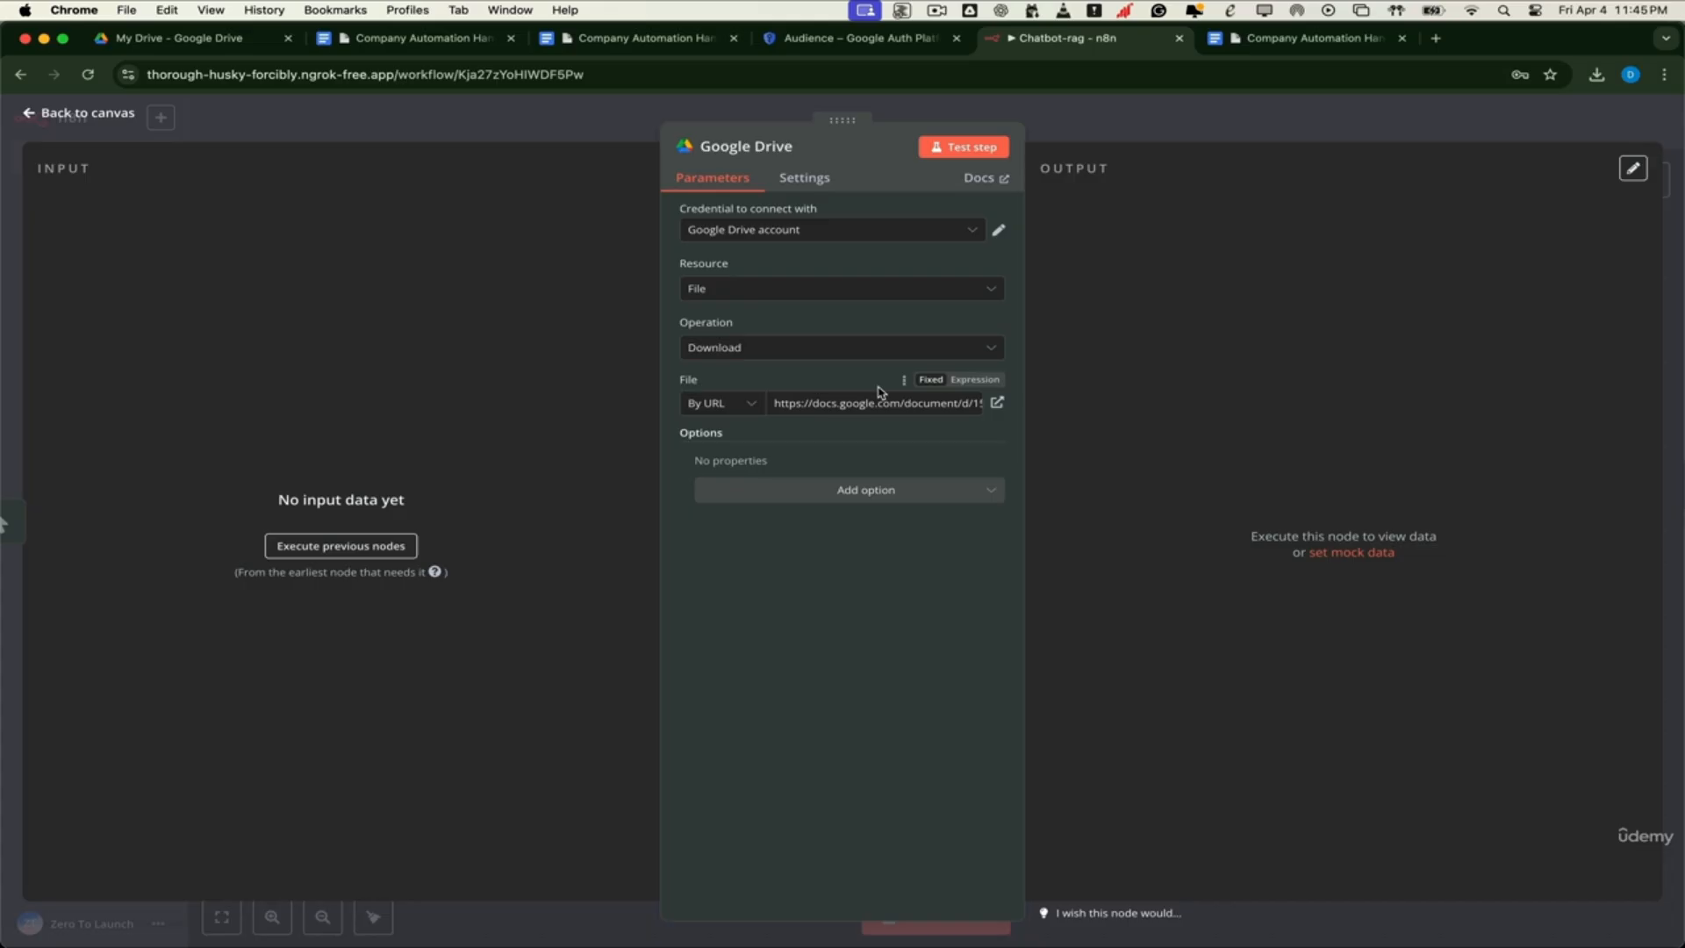
# Test the workflow and confirm the Google Drive node downloaded the 8.83 kB handbook docx
pyautogui.click(95, 117)
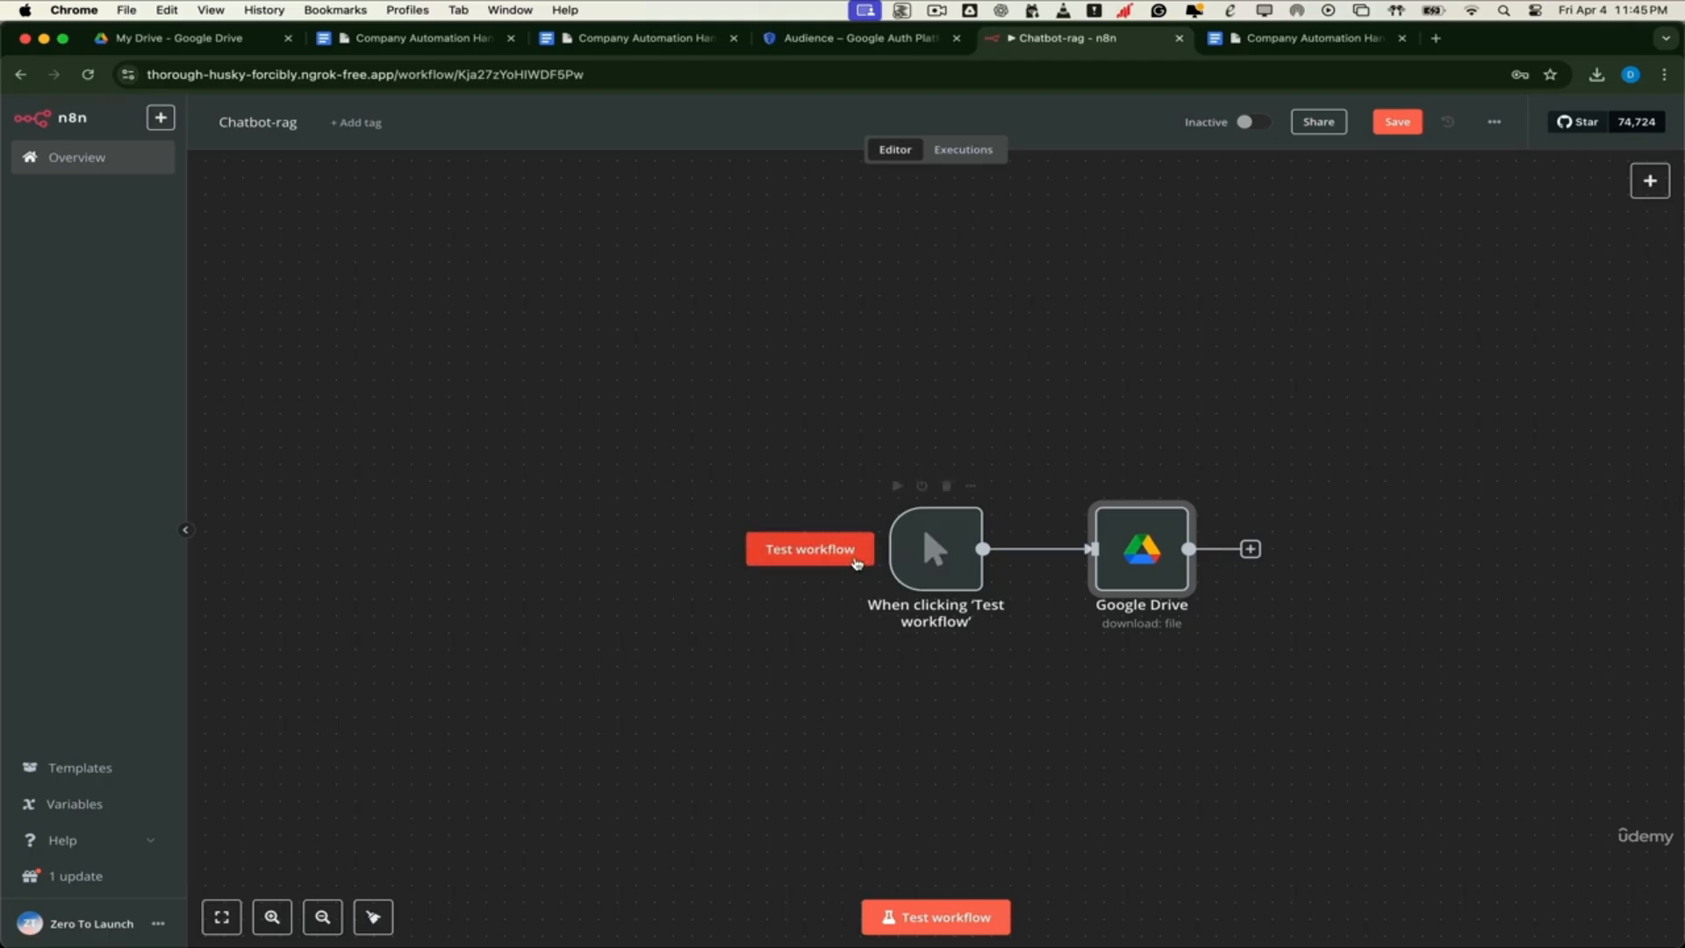
pyautogui.click(857, 562)
pyautogui.hscroll(3, 1076, 620)
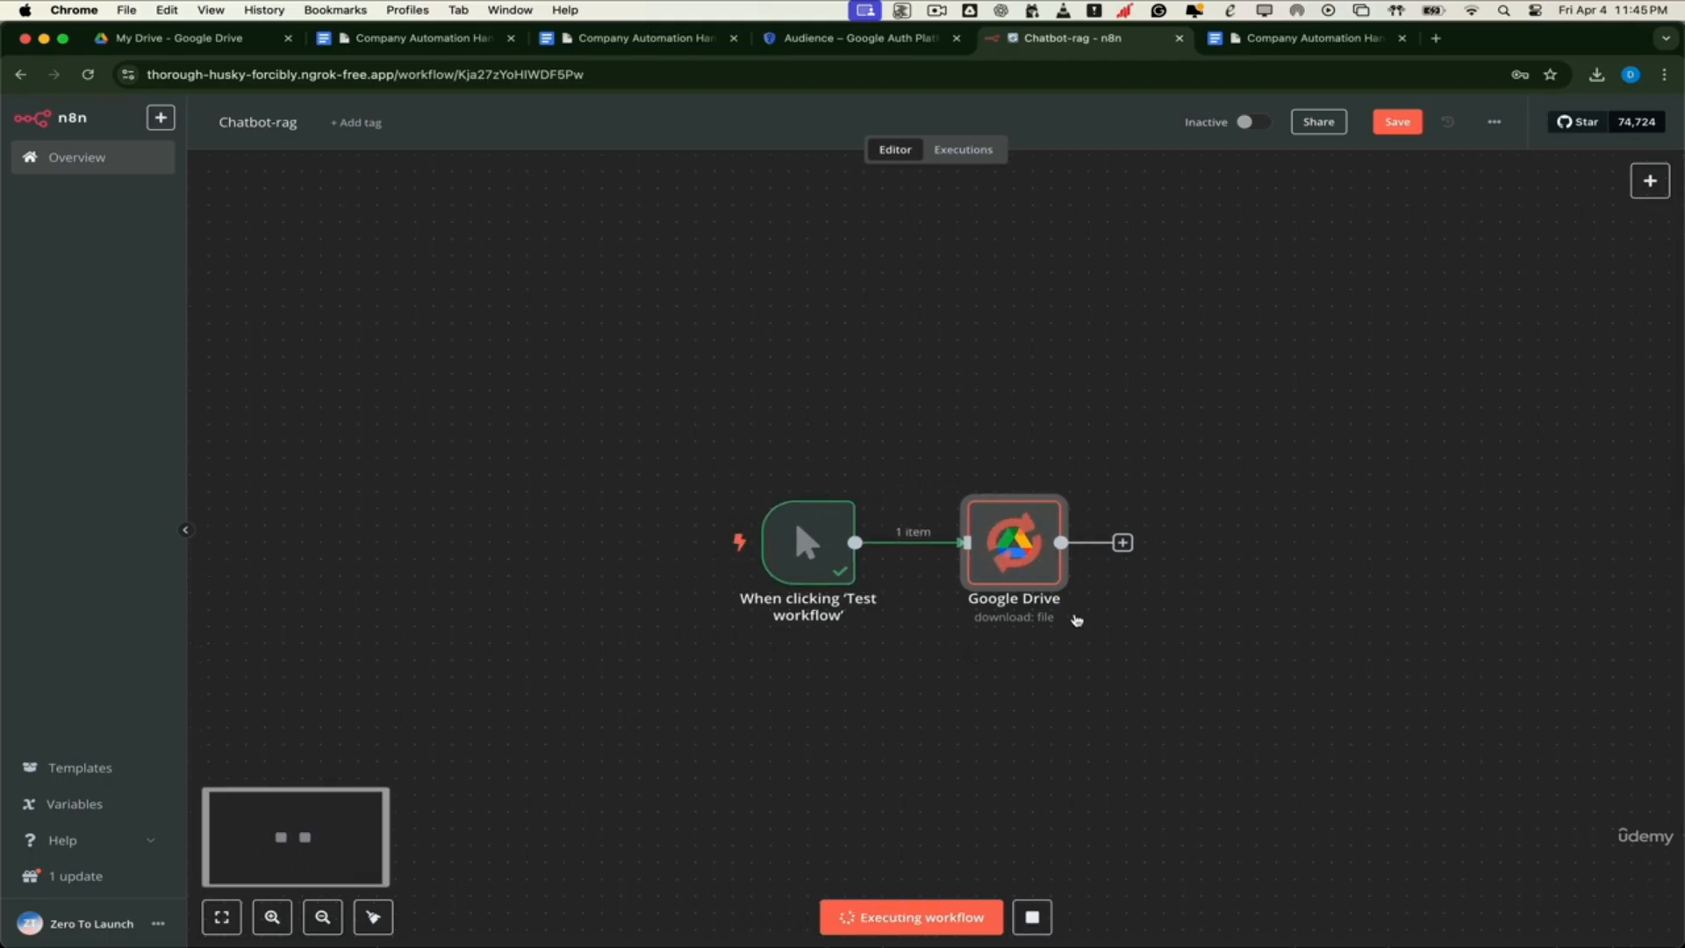
pyautogui.doubleClick(1018, 560)
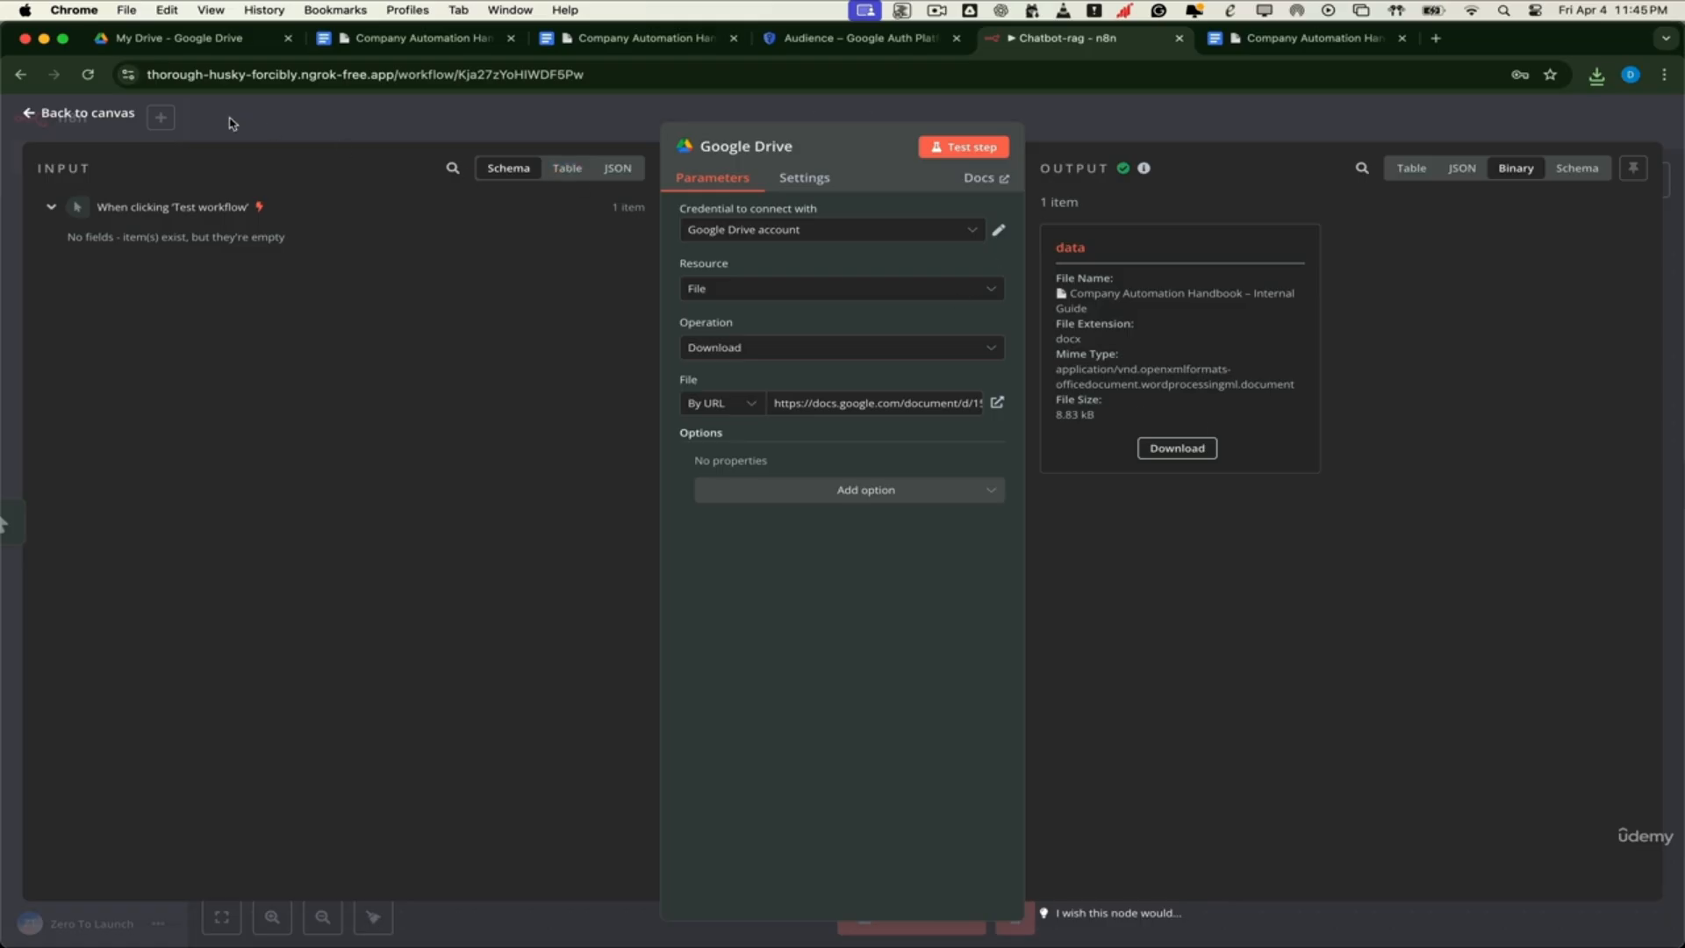
pyautogui.click(127, 116)
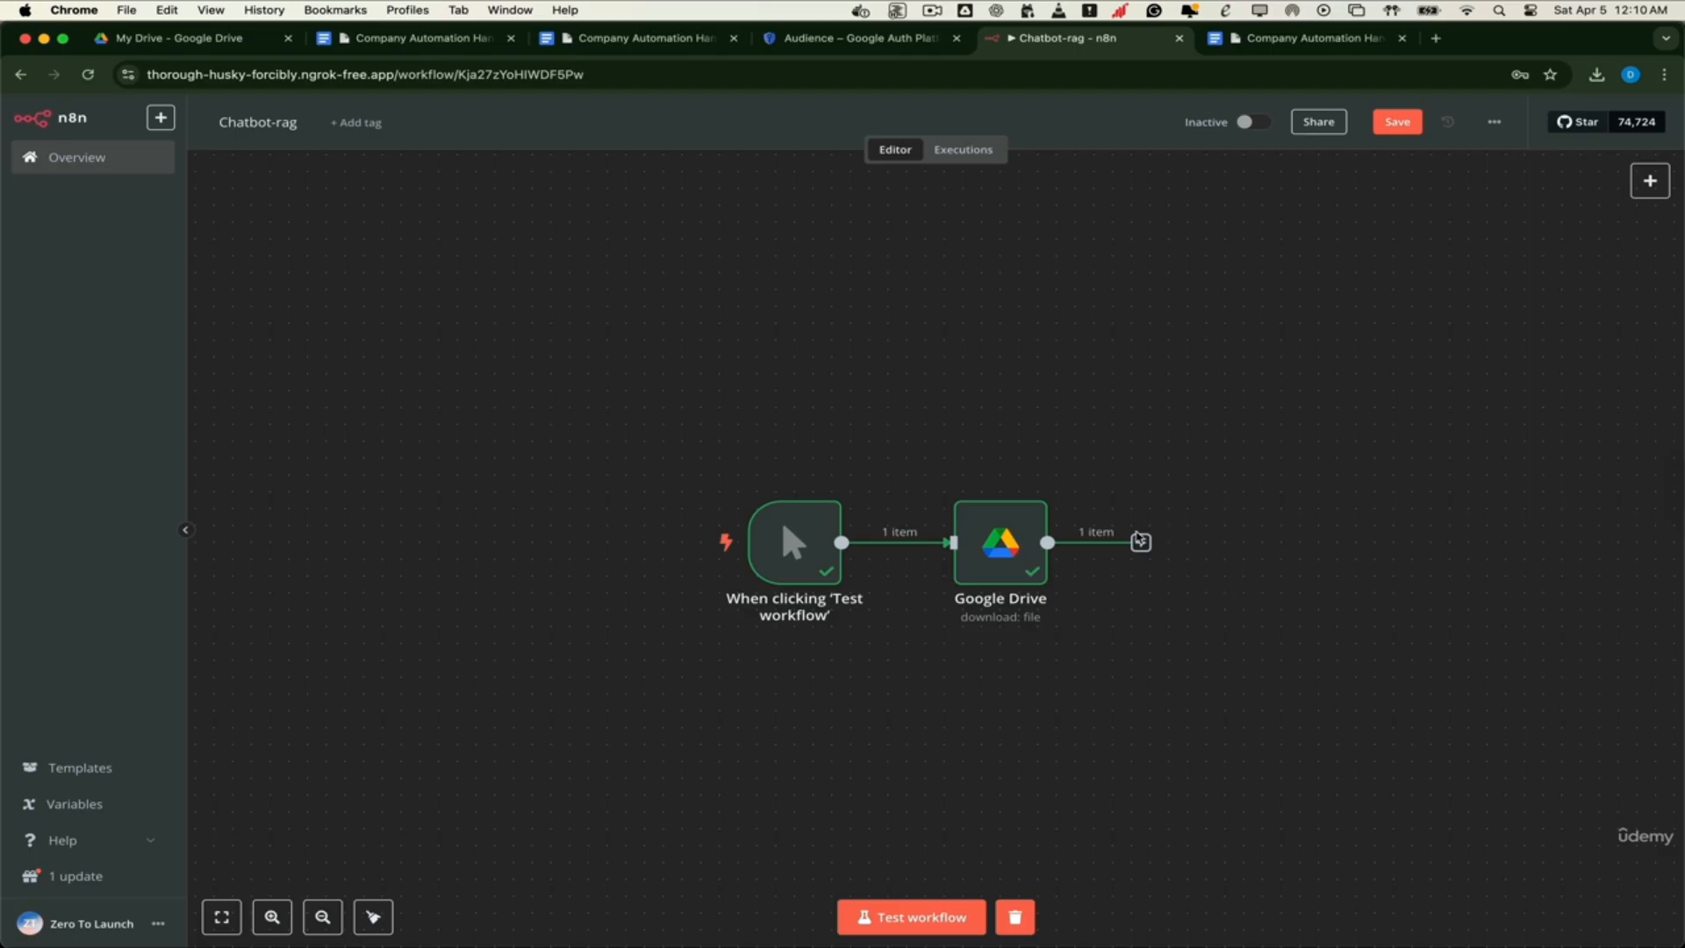
# Add a Pinecone Vector Store node after Google Drive, set to add documents to the vector store
pyautogui.click(1140, 542)
pyautogui.write('vector')
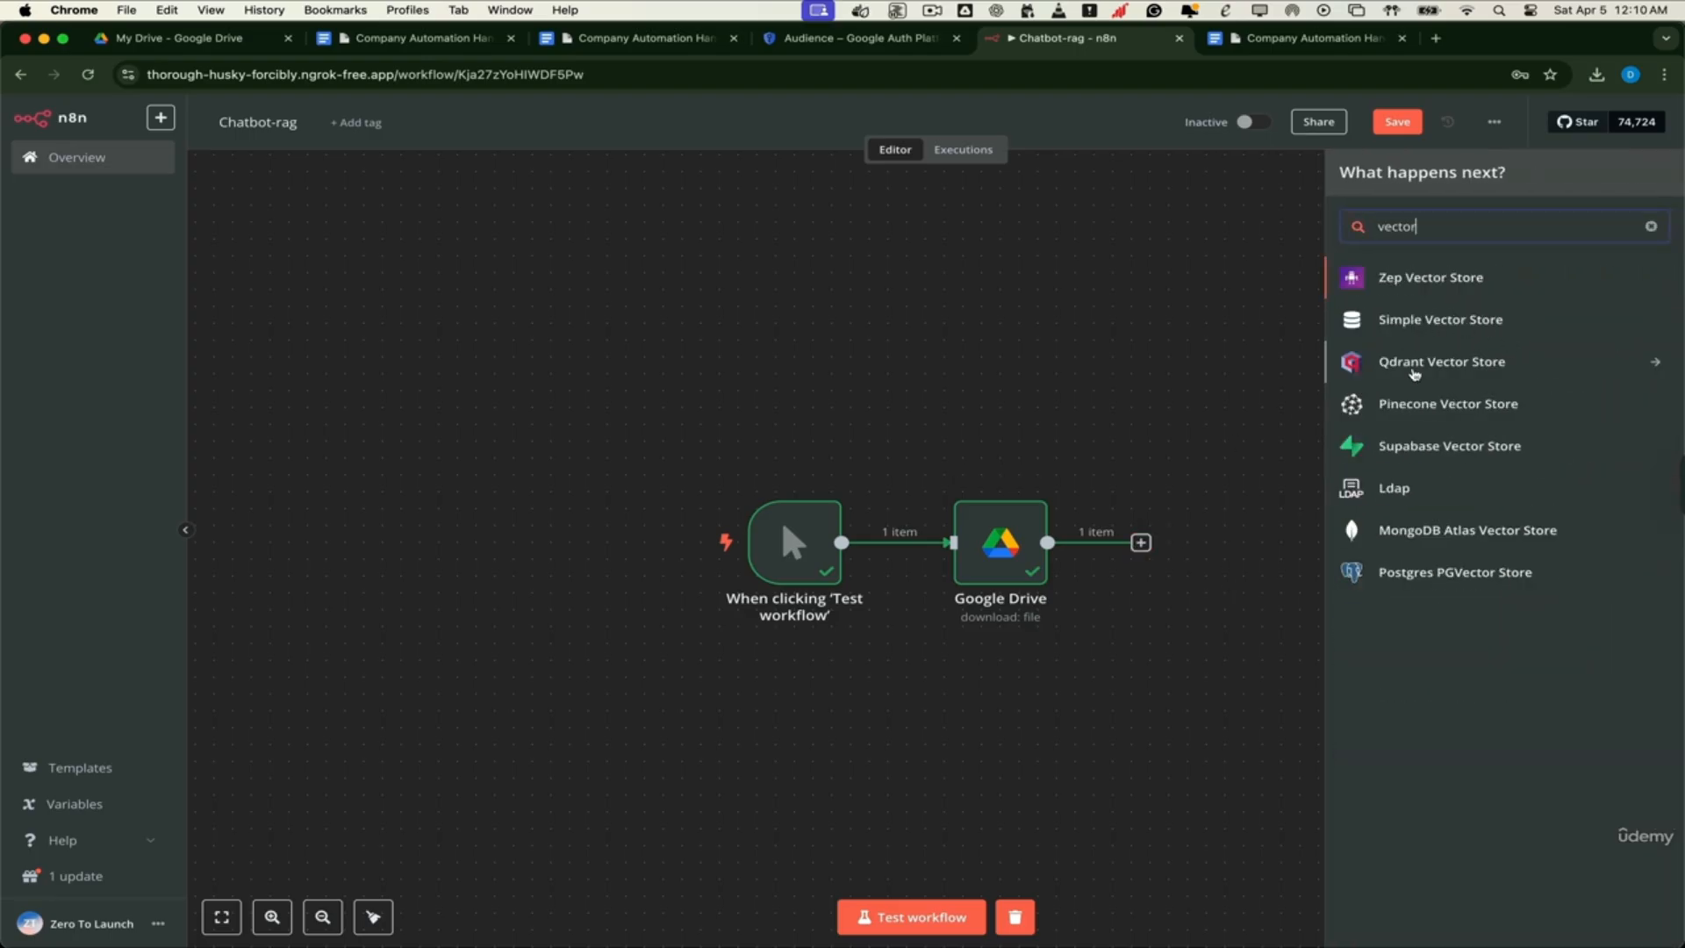
pyautogui.click(1442, 406)
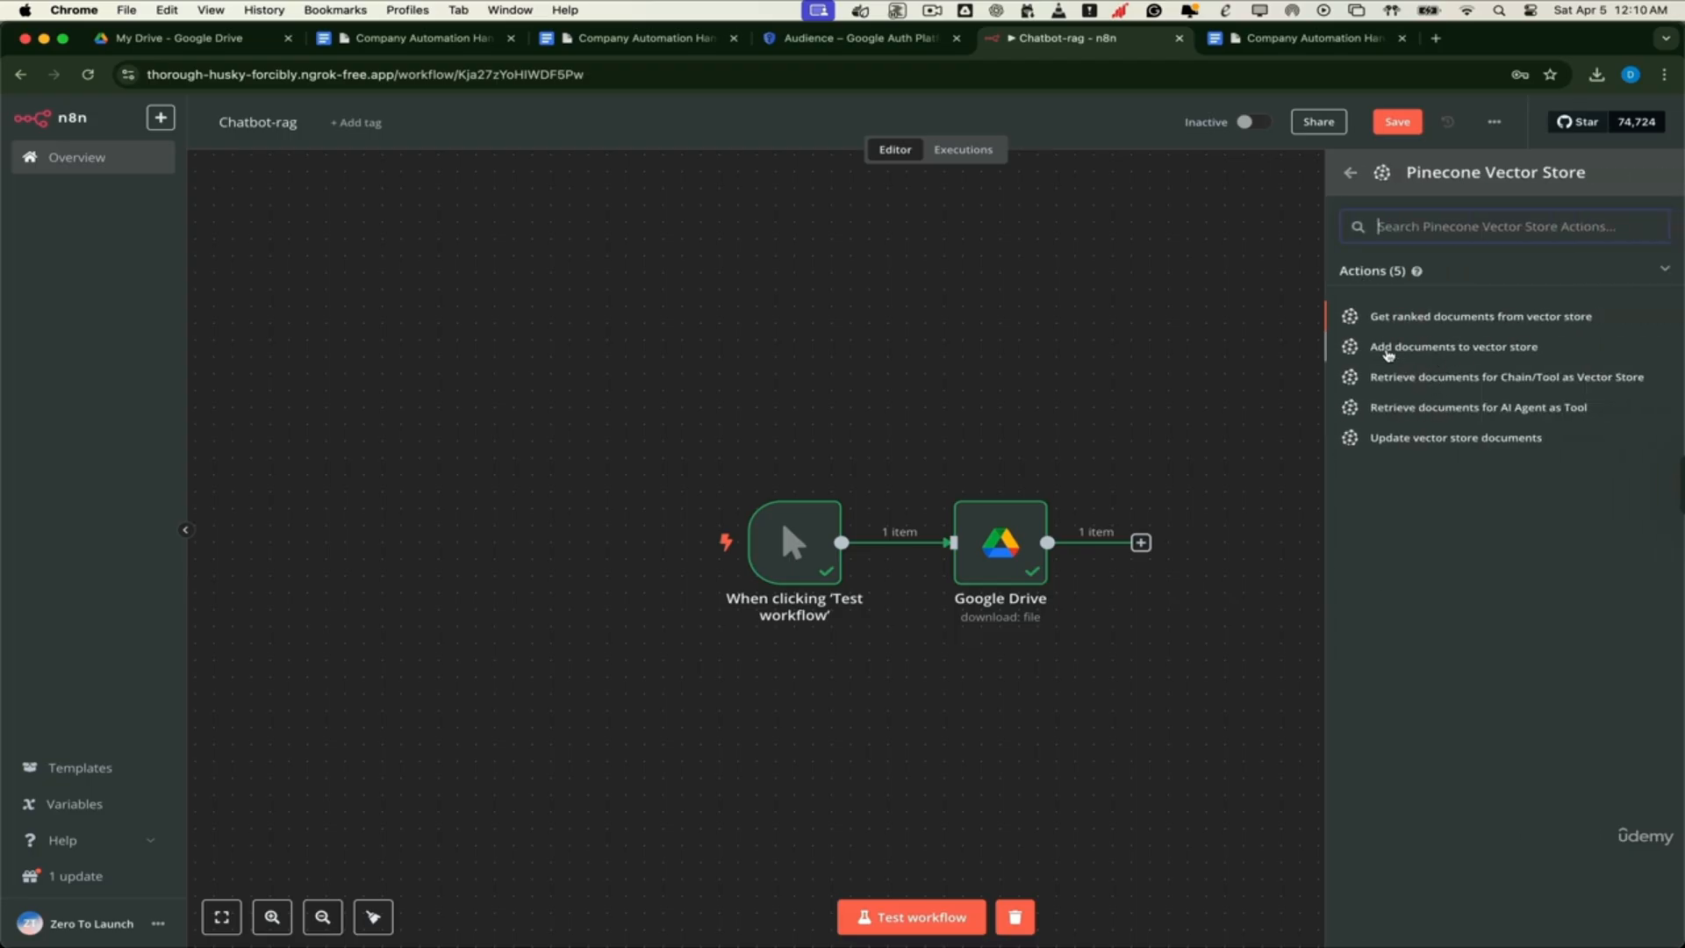
pyautogui.click(1450, 350)
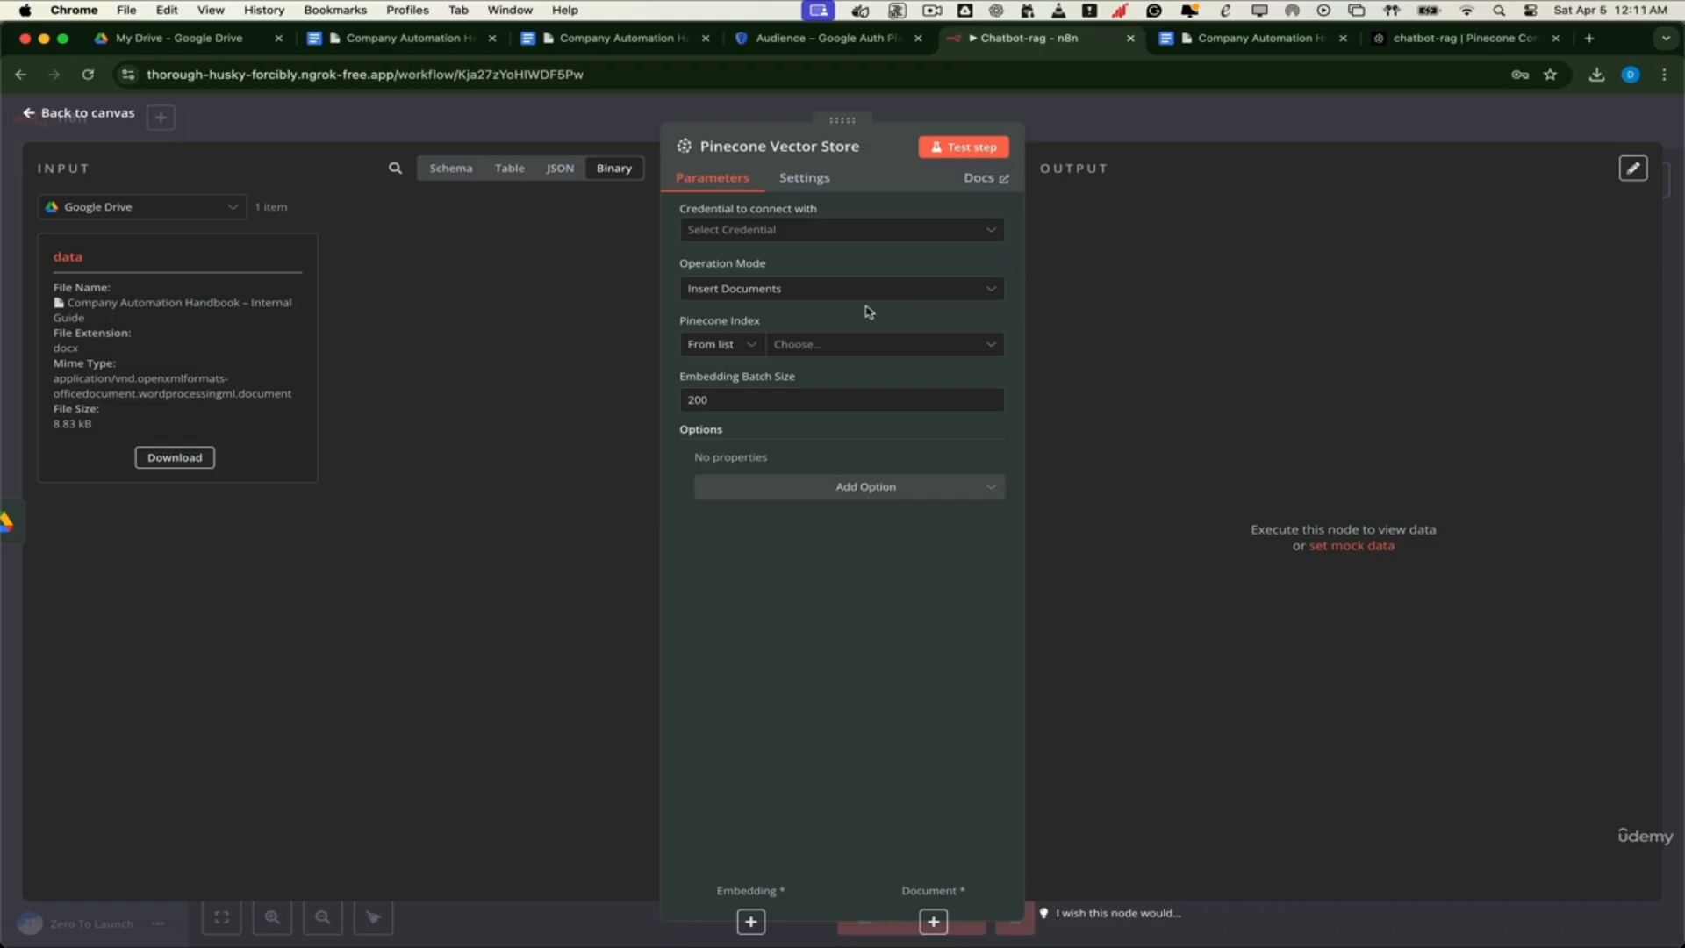
# Create and test a new Pinecone API credential with the pasted API key, then select the chatbot-rag index
pyautogui.click(846, 230)
pyautogui.click(803, 271)
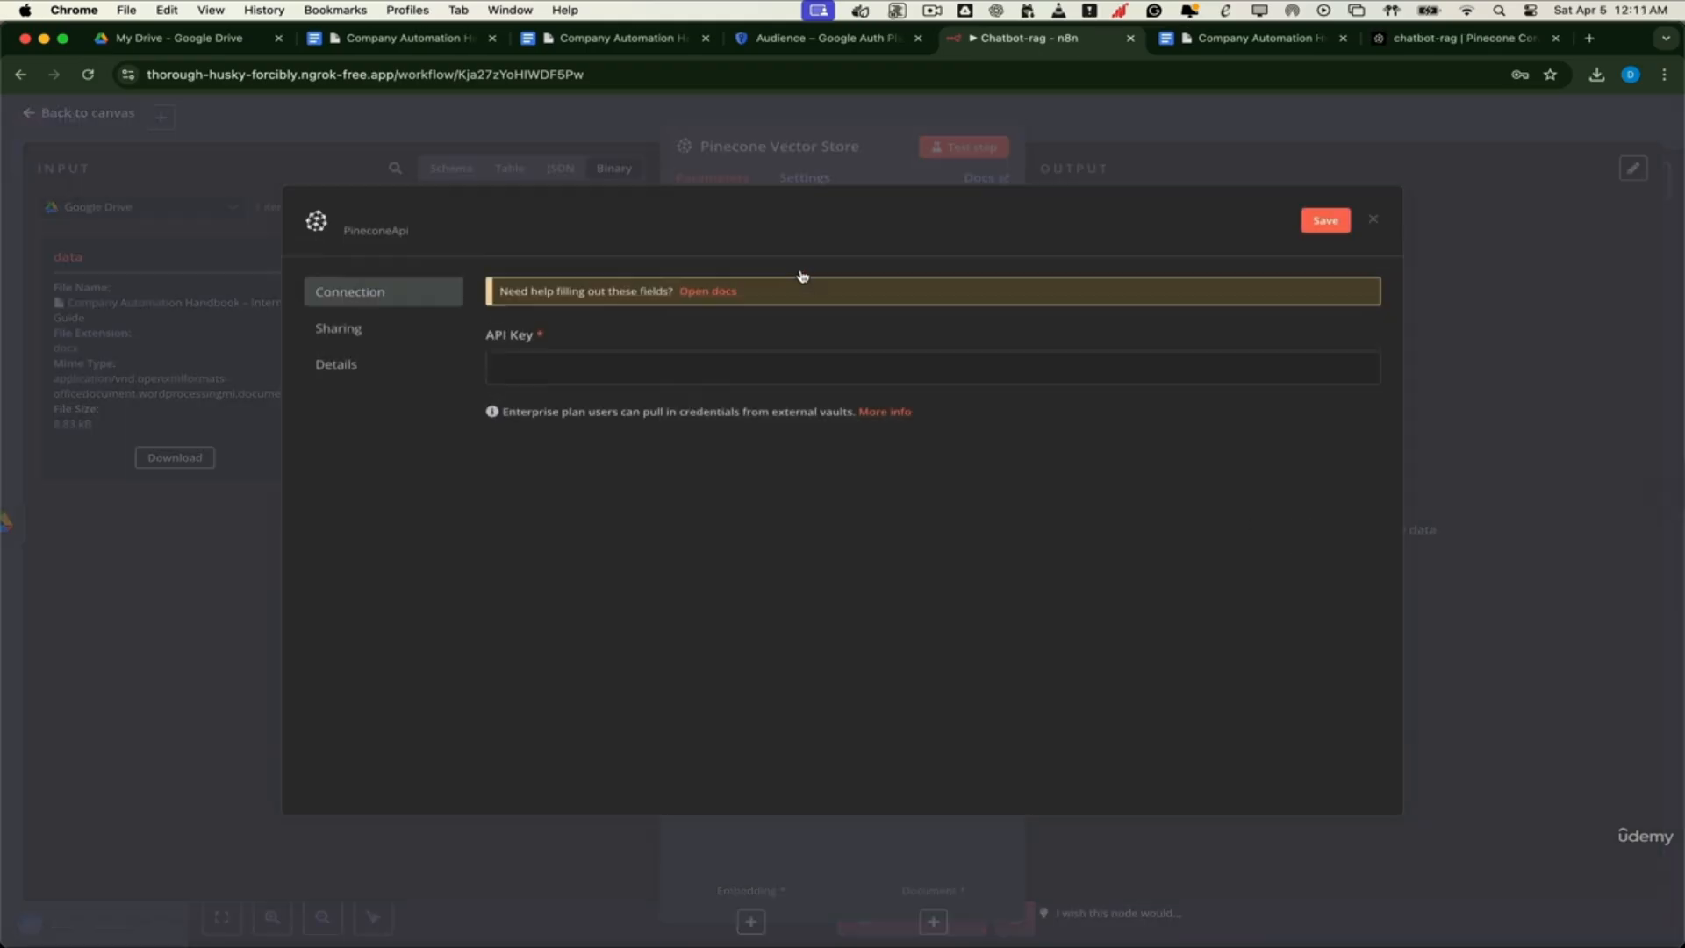
pyautogui.click(650, 360)
pyautogui.press('super+v')
pyautogui.click(650, 360)
pyautogui.press('super+a')
pyautogui.press('BackSpace')
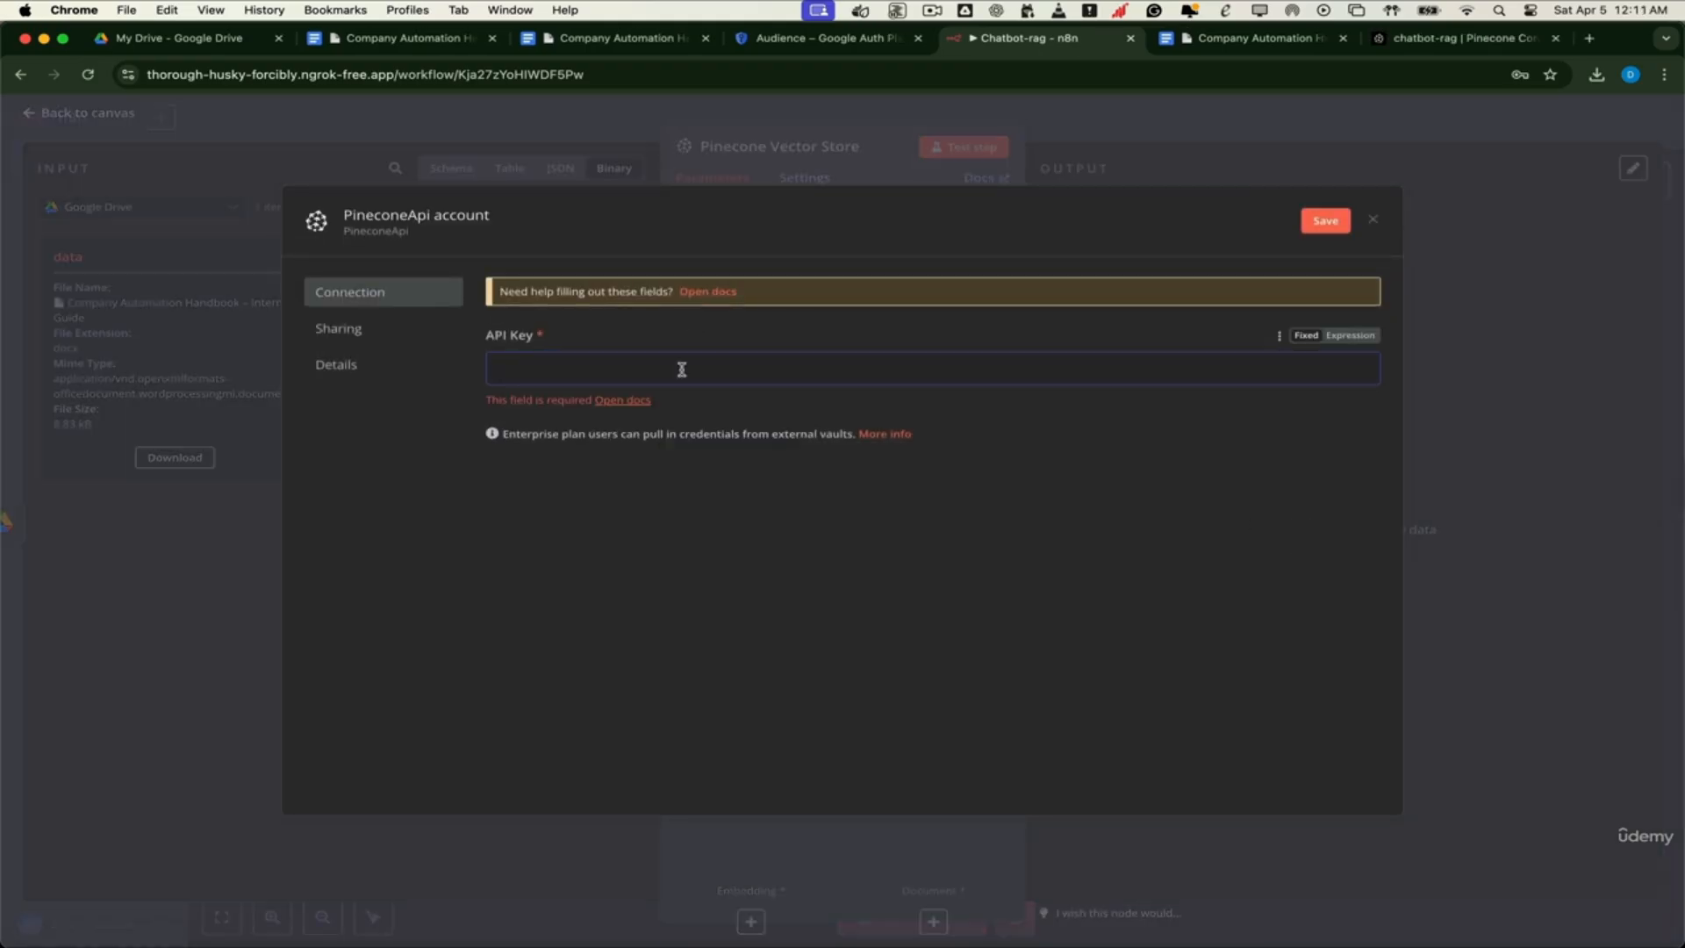
pyautogui.press('super+v')
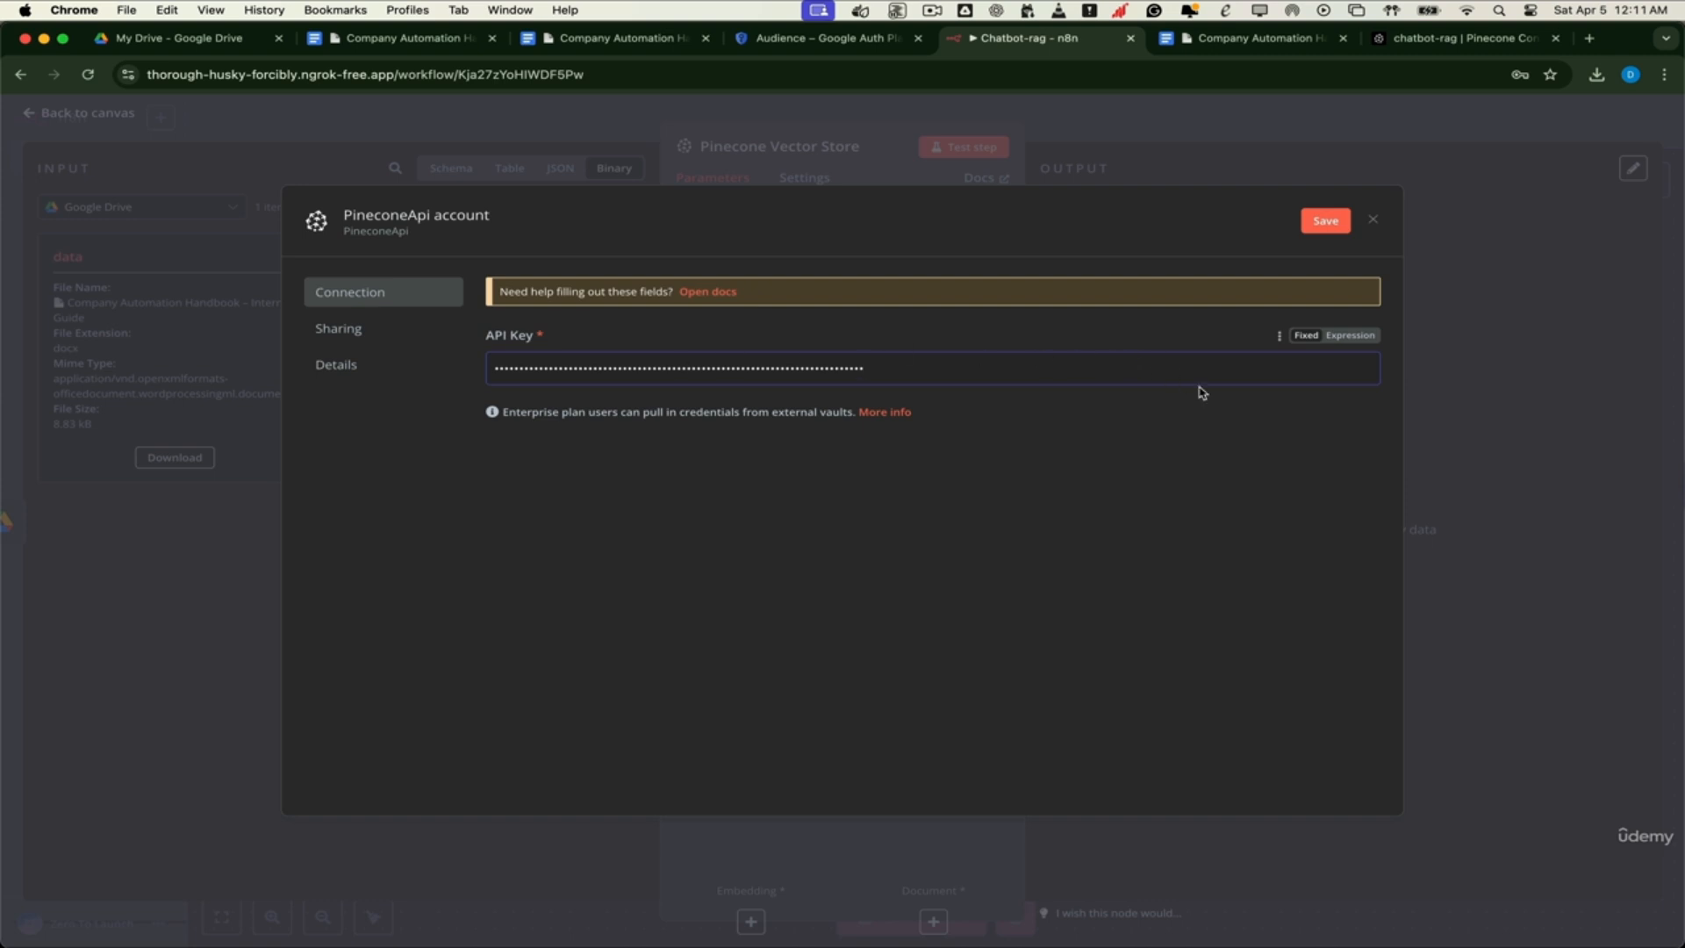
pyautogui.click(1325, 220)
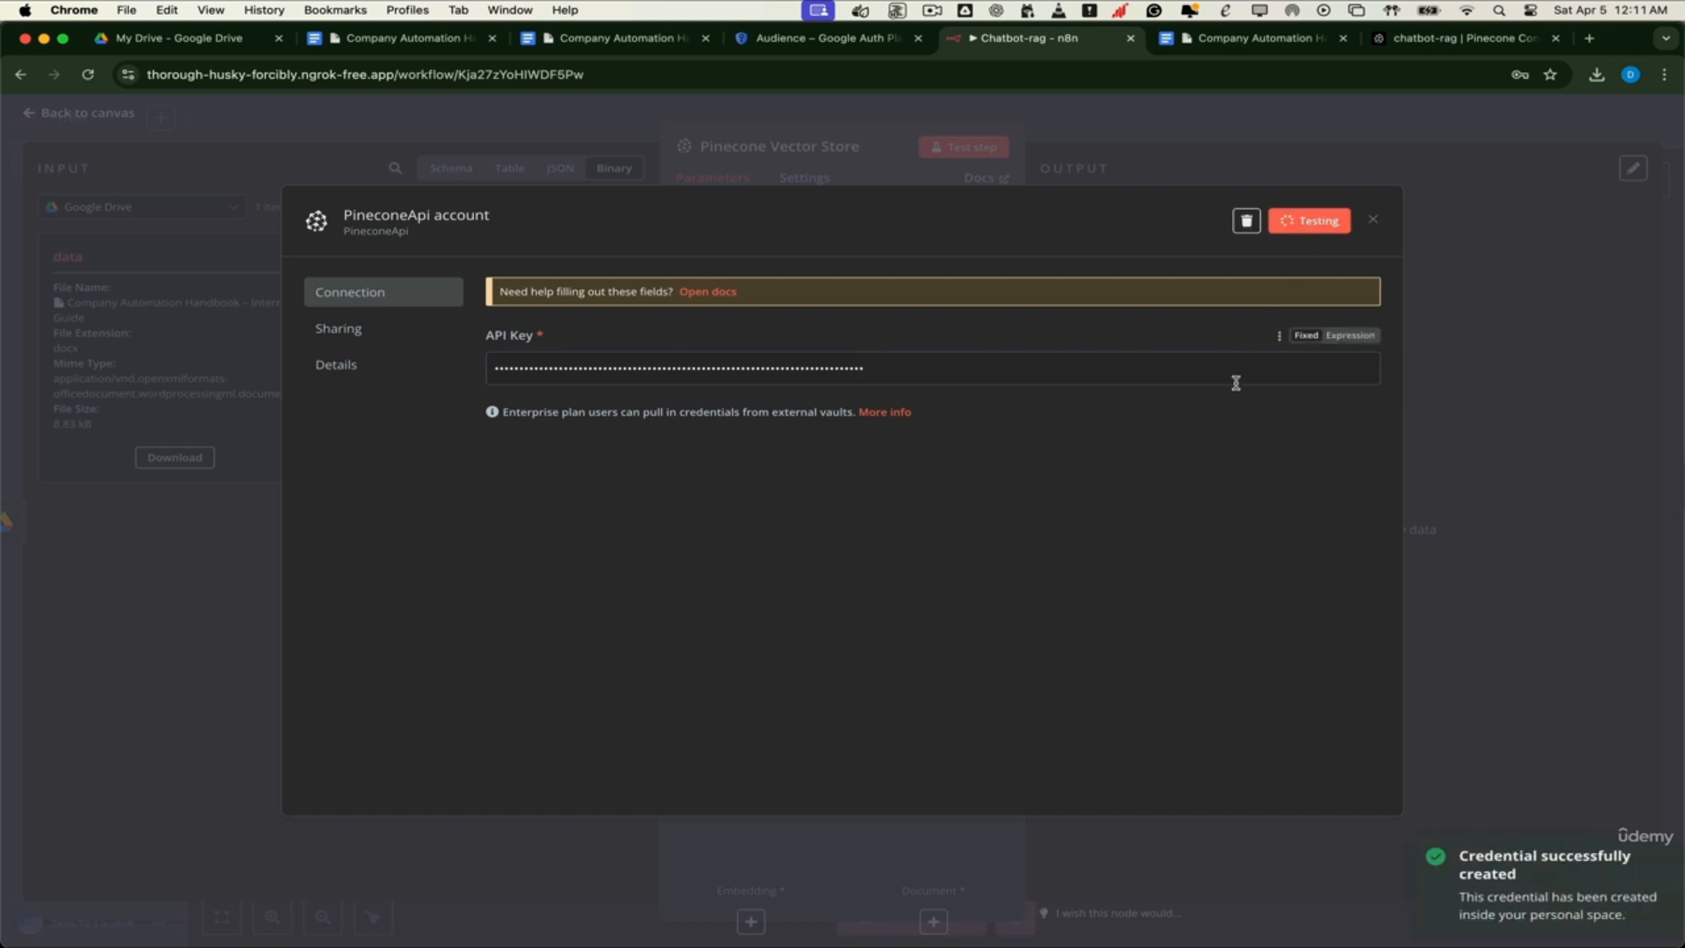
pyautogui.click(1374, 222)
pyautogui.click(804, 349)
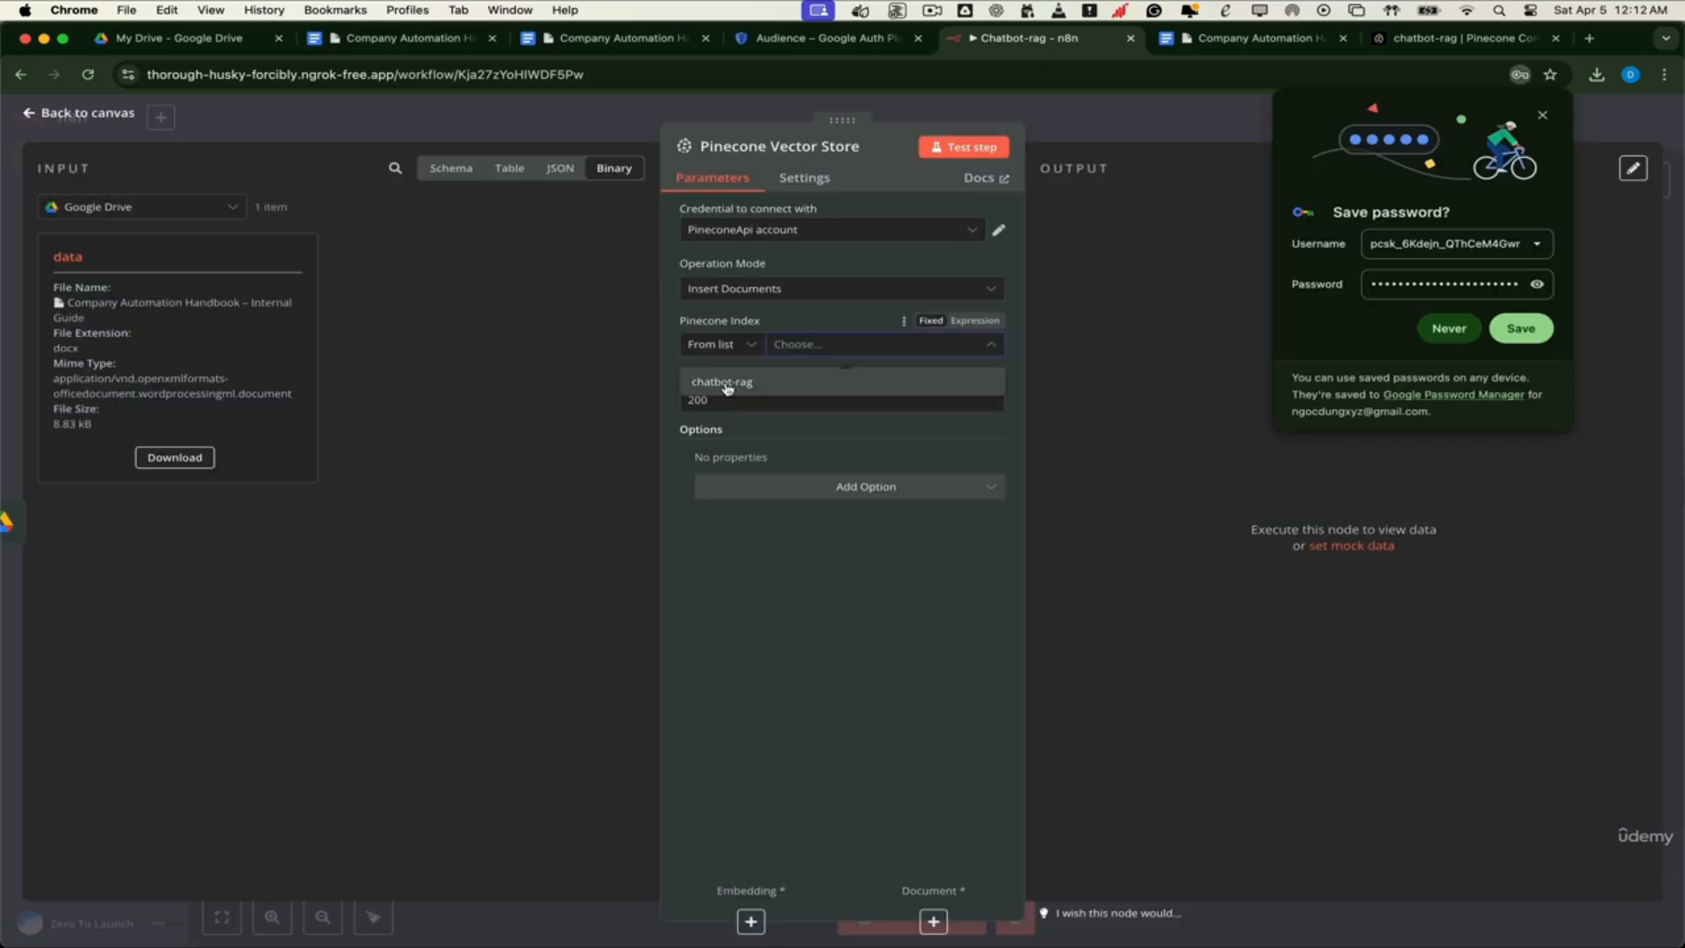
pyautogui.click(726, 387)
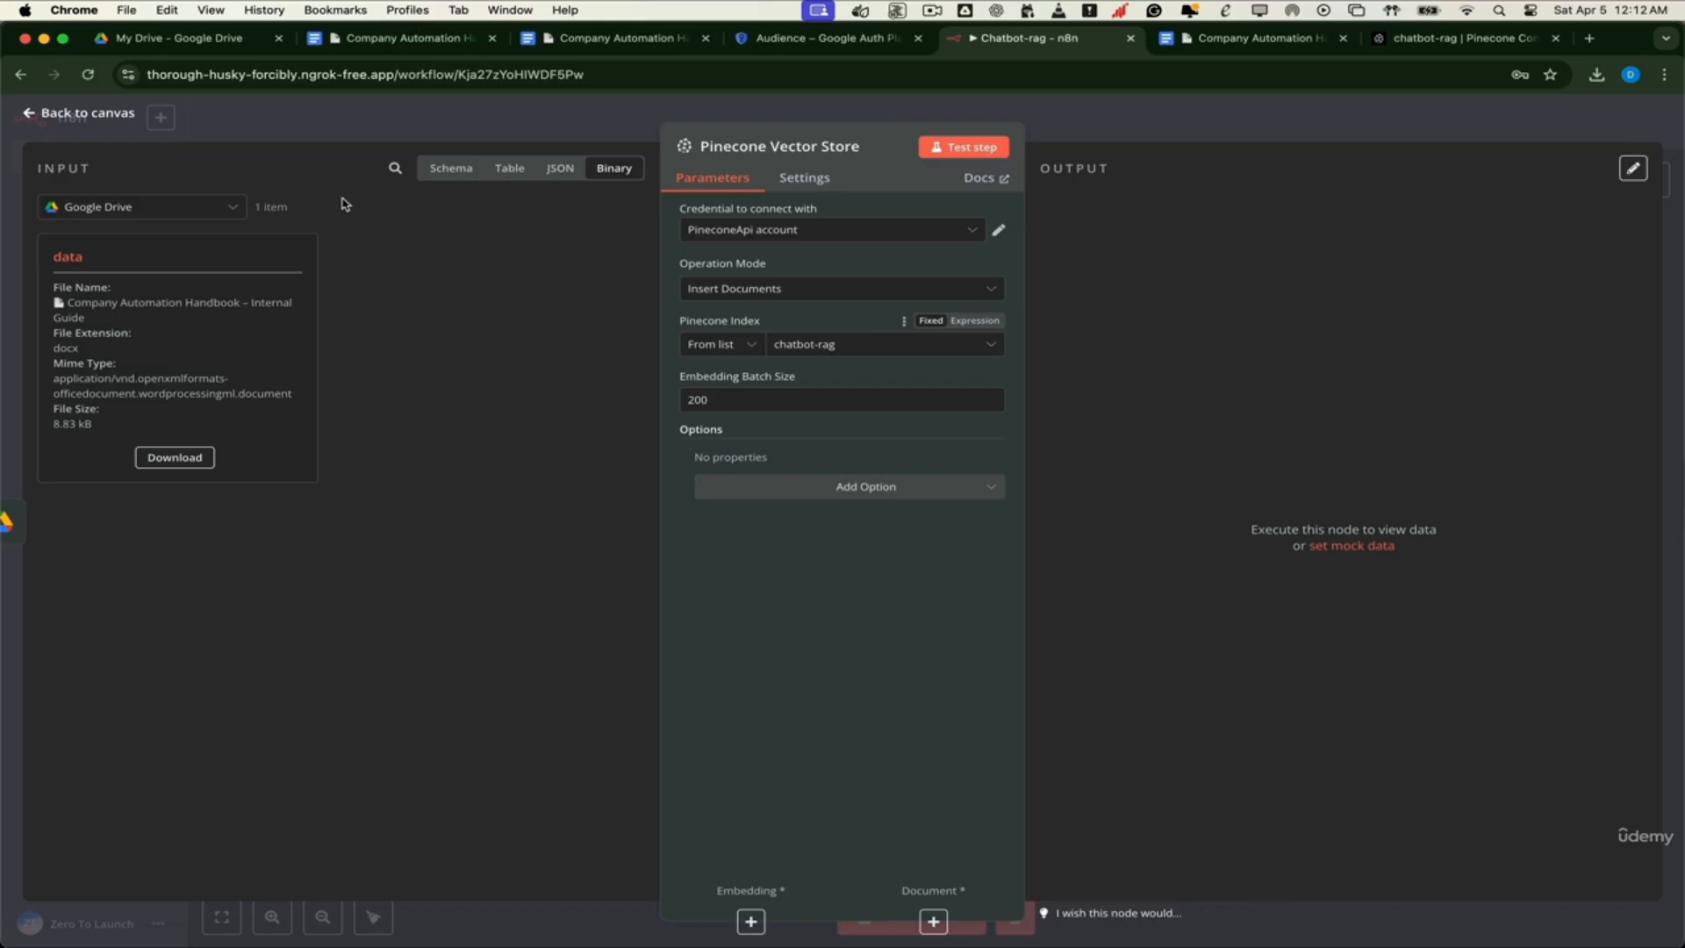
# Attach an Embeddings OpenAI node to the Pinecone Vector Store's embedding input
pyautogui.click(113, 116)
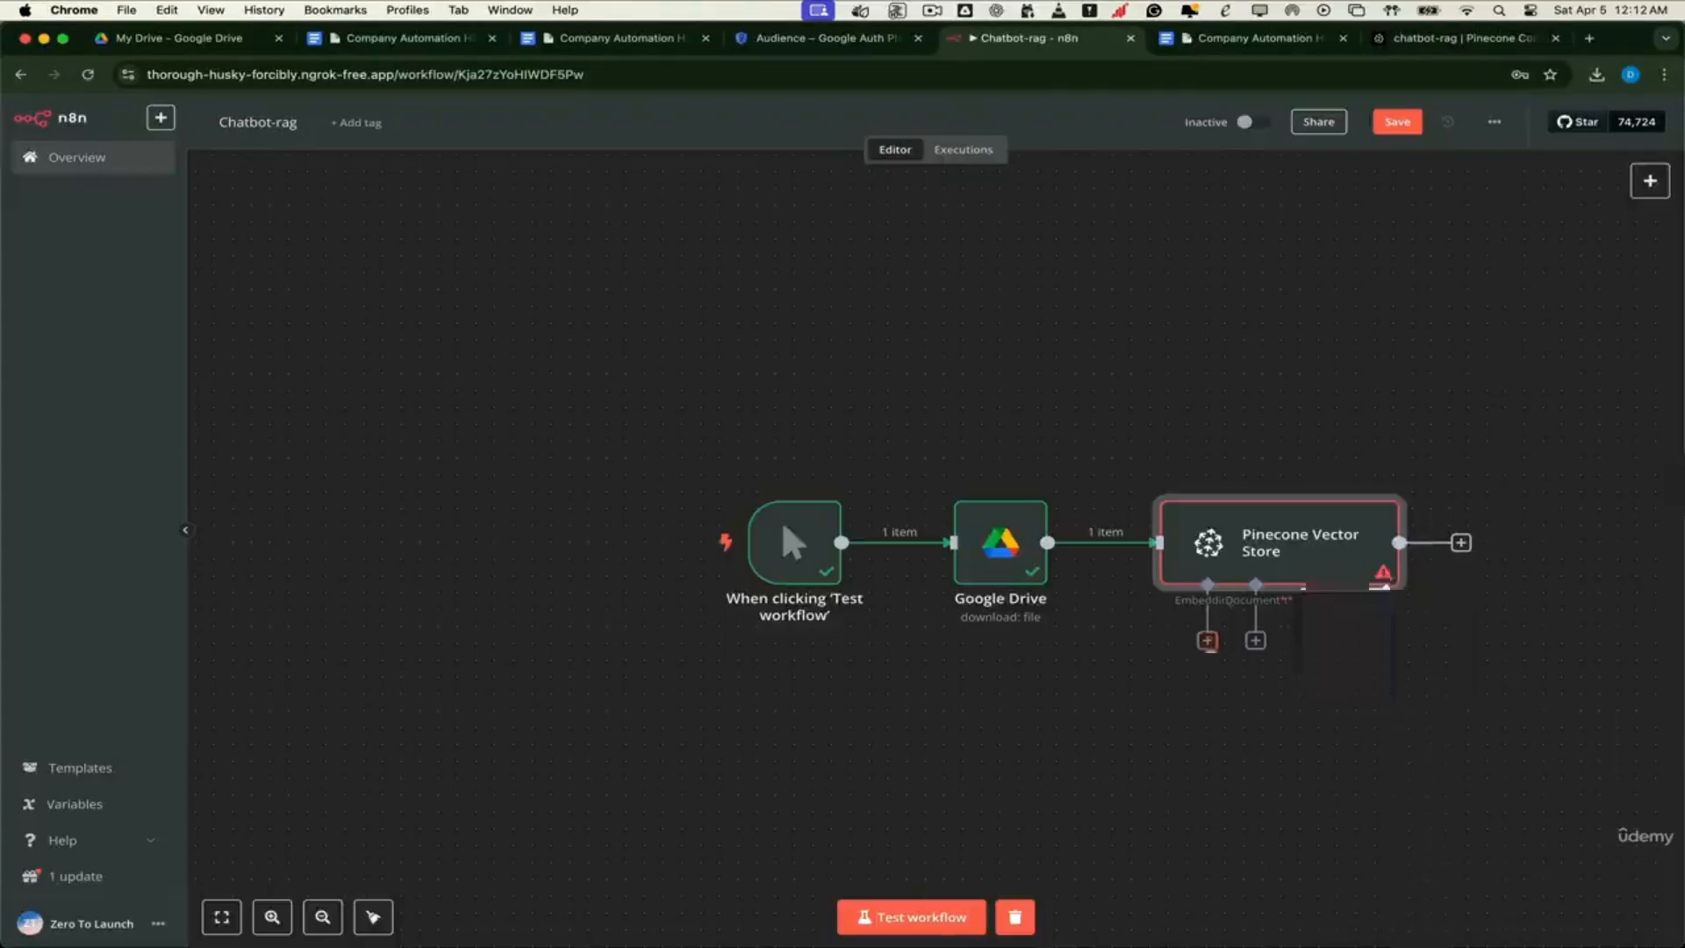
pyautogui.click(1208, 641)
pyautogui.click(1441, 523)
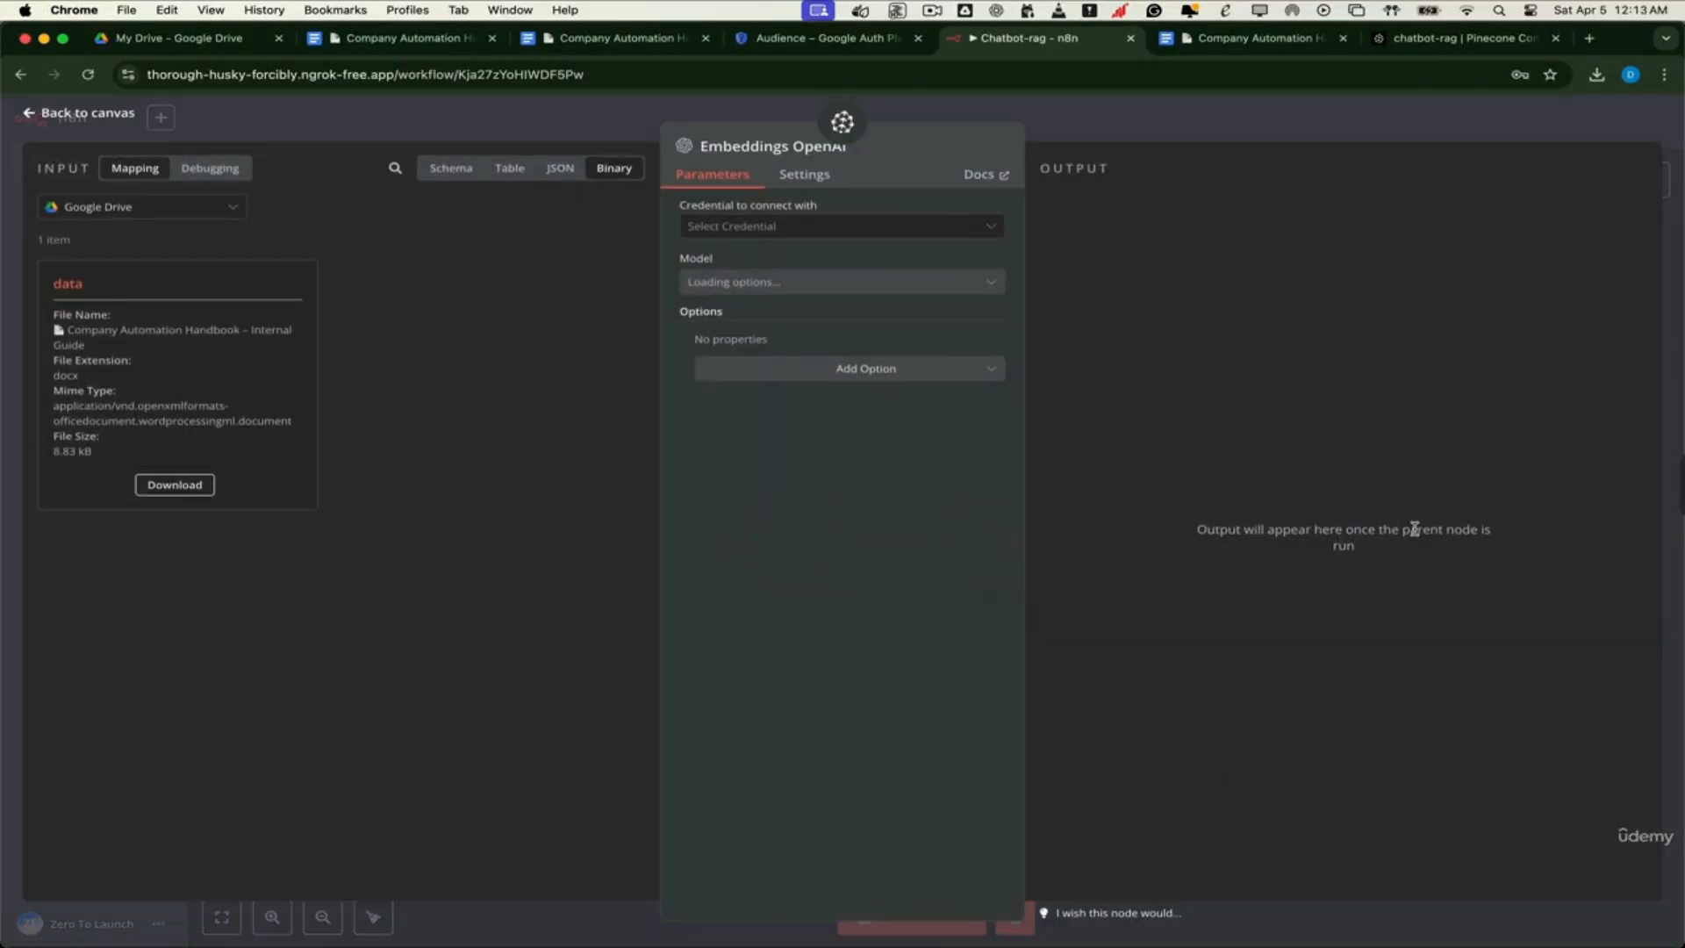
# Create and test a new OpenAI credential with the pasted API key, keeping text-embedding-3-small as the model
pyautogui.click(816, 228)
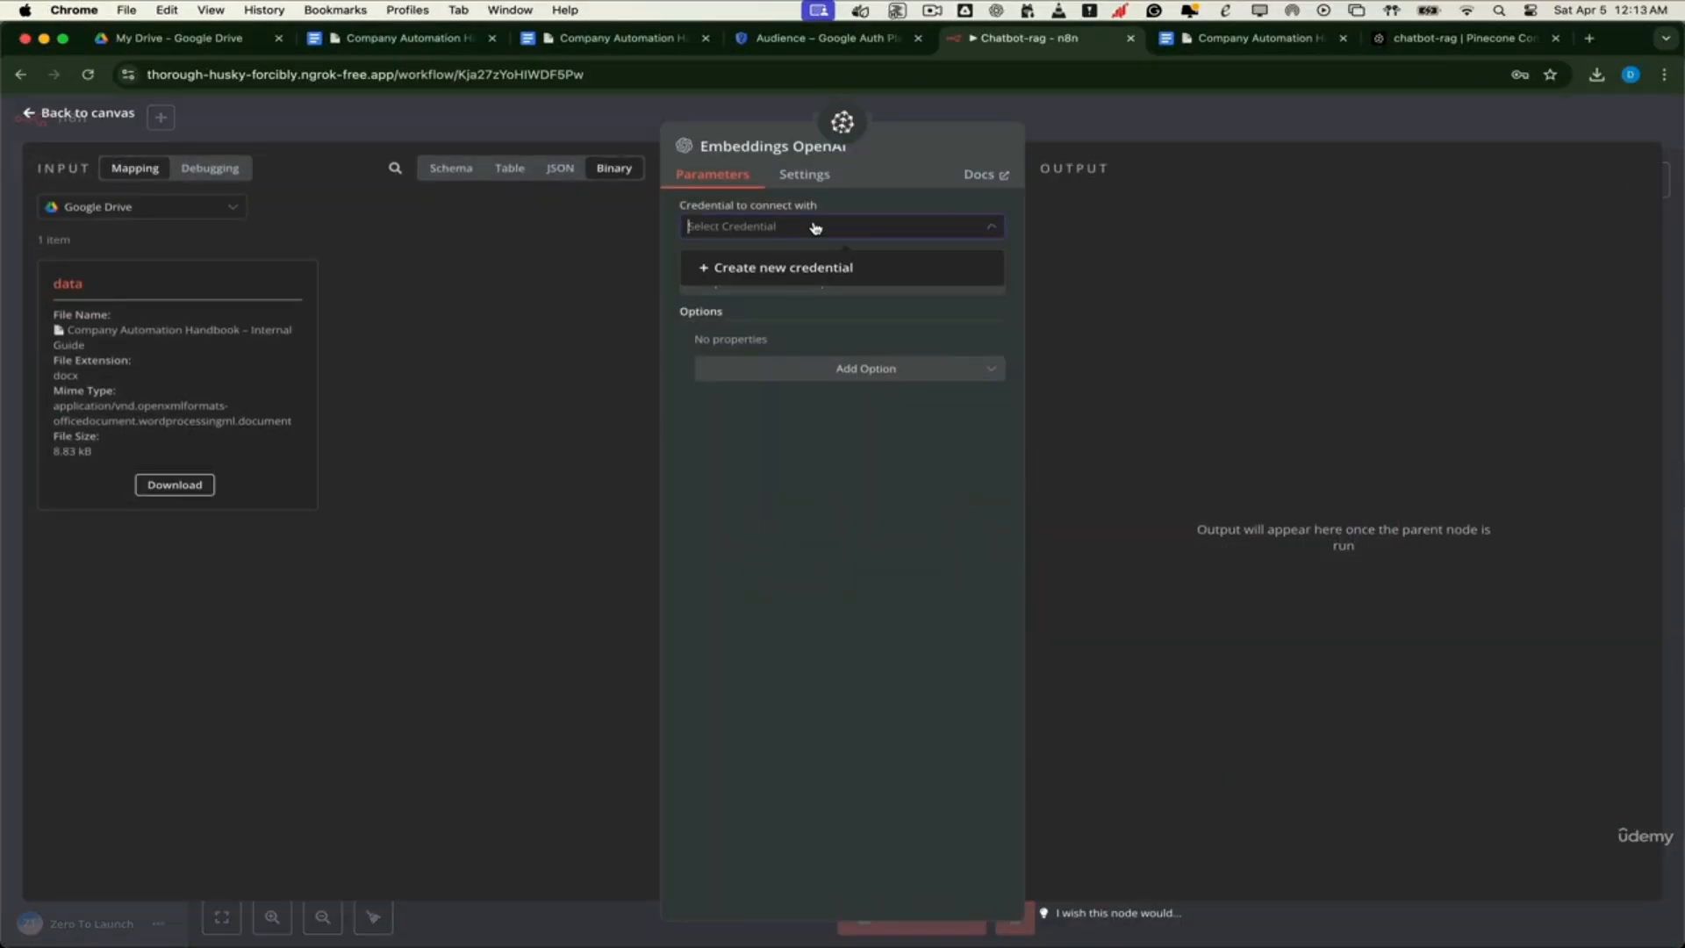
pyautogui.click(775, 268)
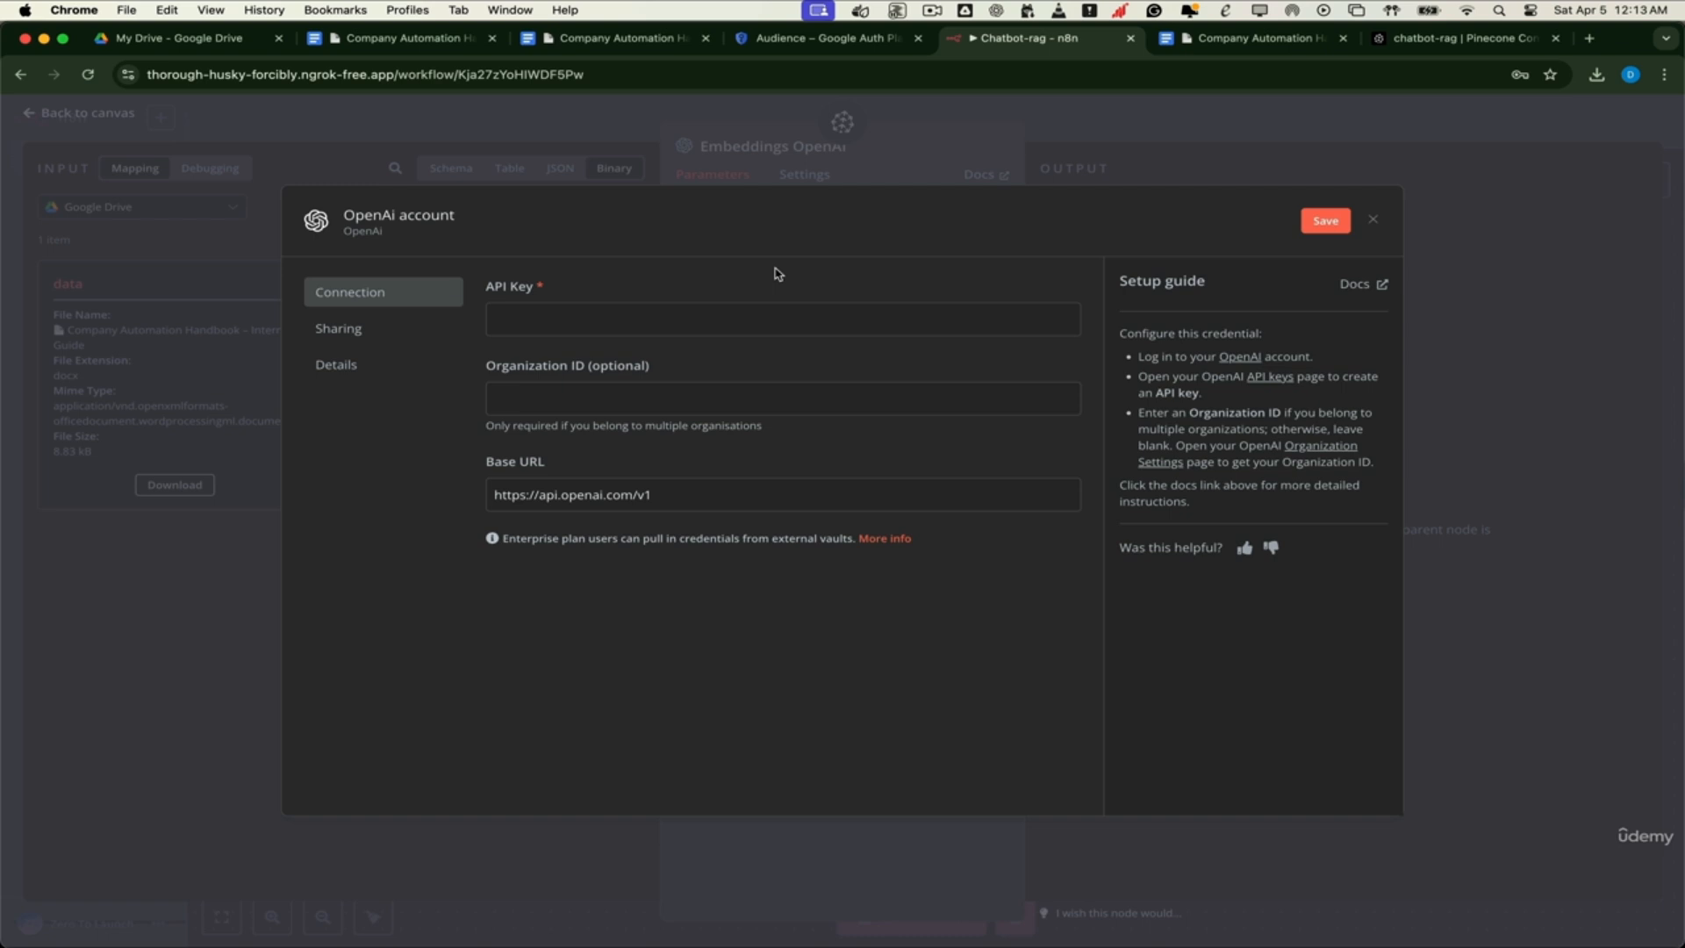
pyautogui.click(764, 319)
pyautogui.press('super+v')
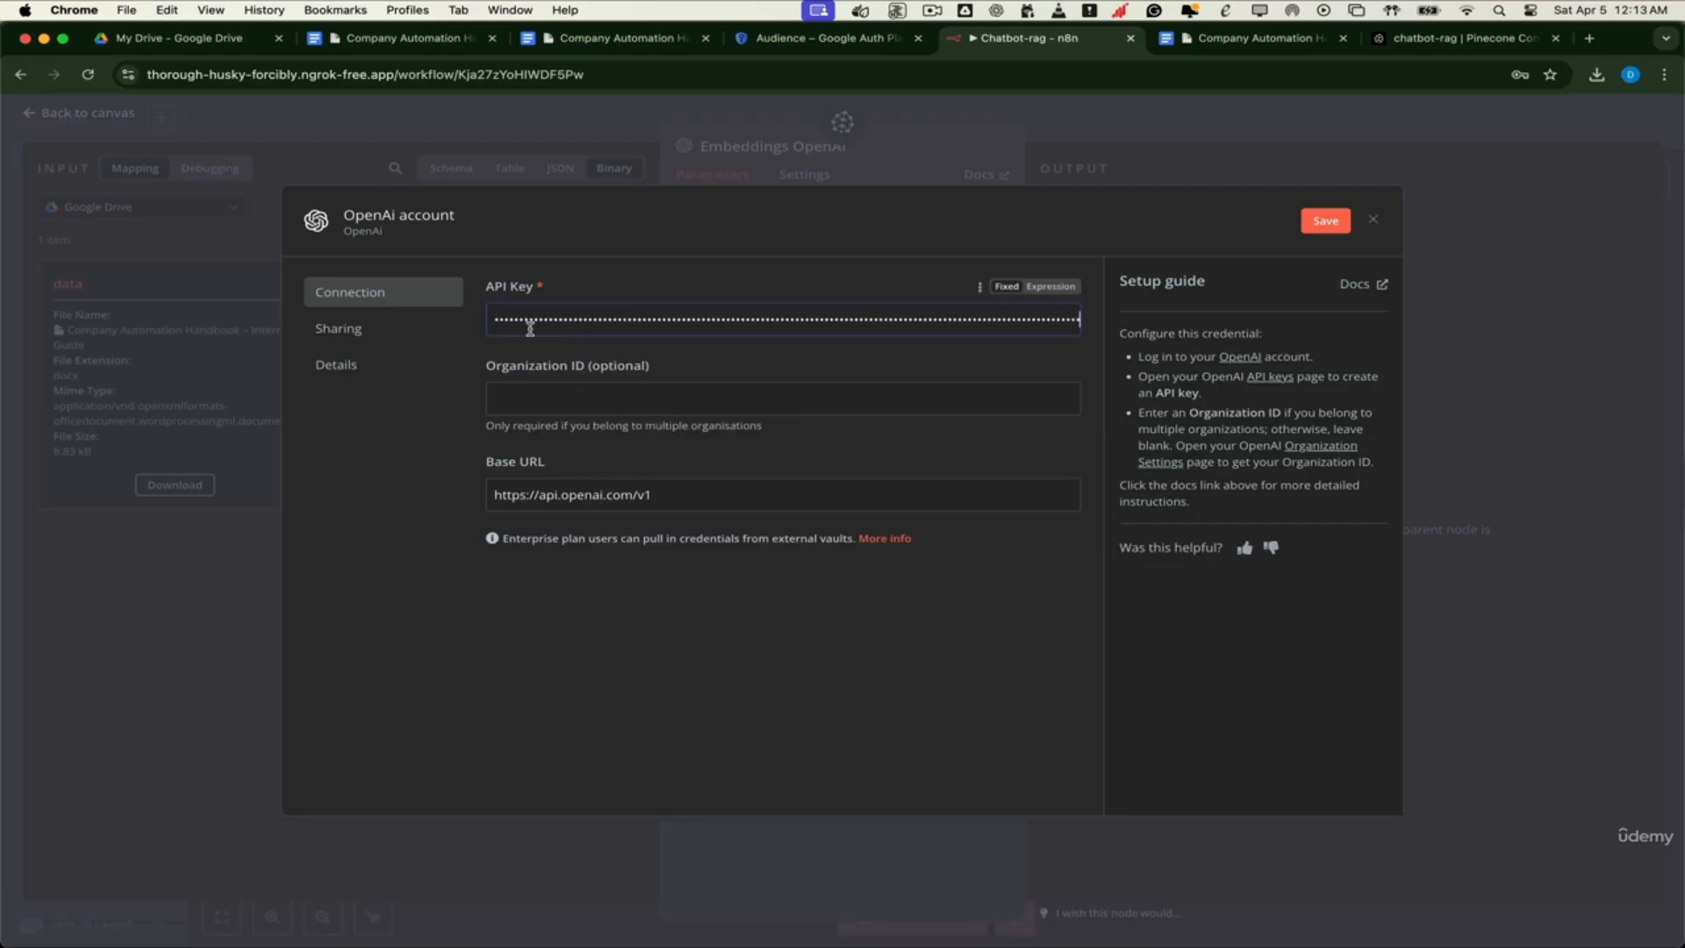
pyautogui.click(1325, 220)
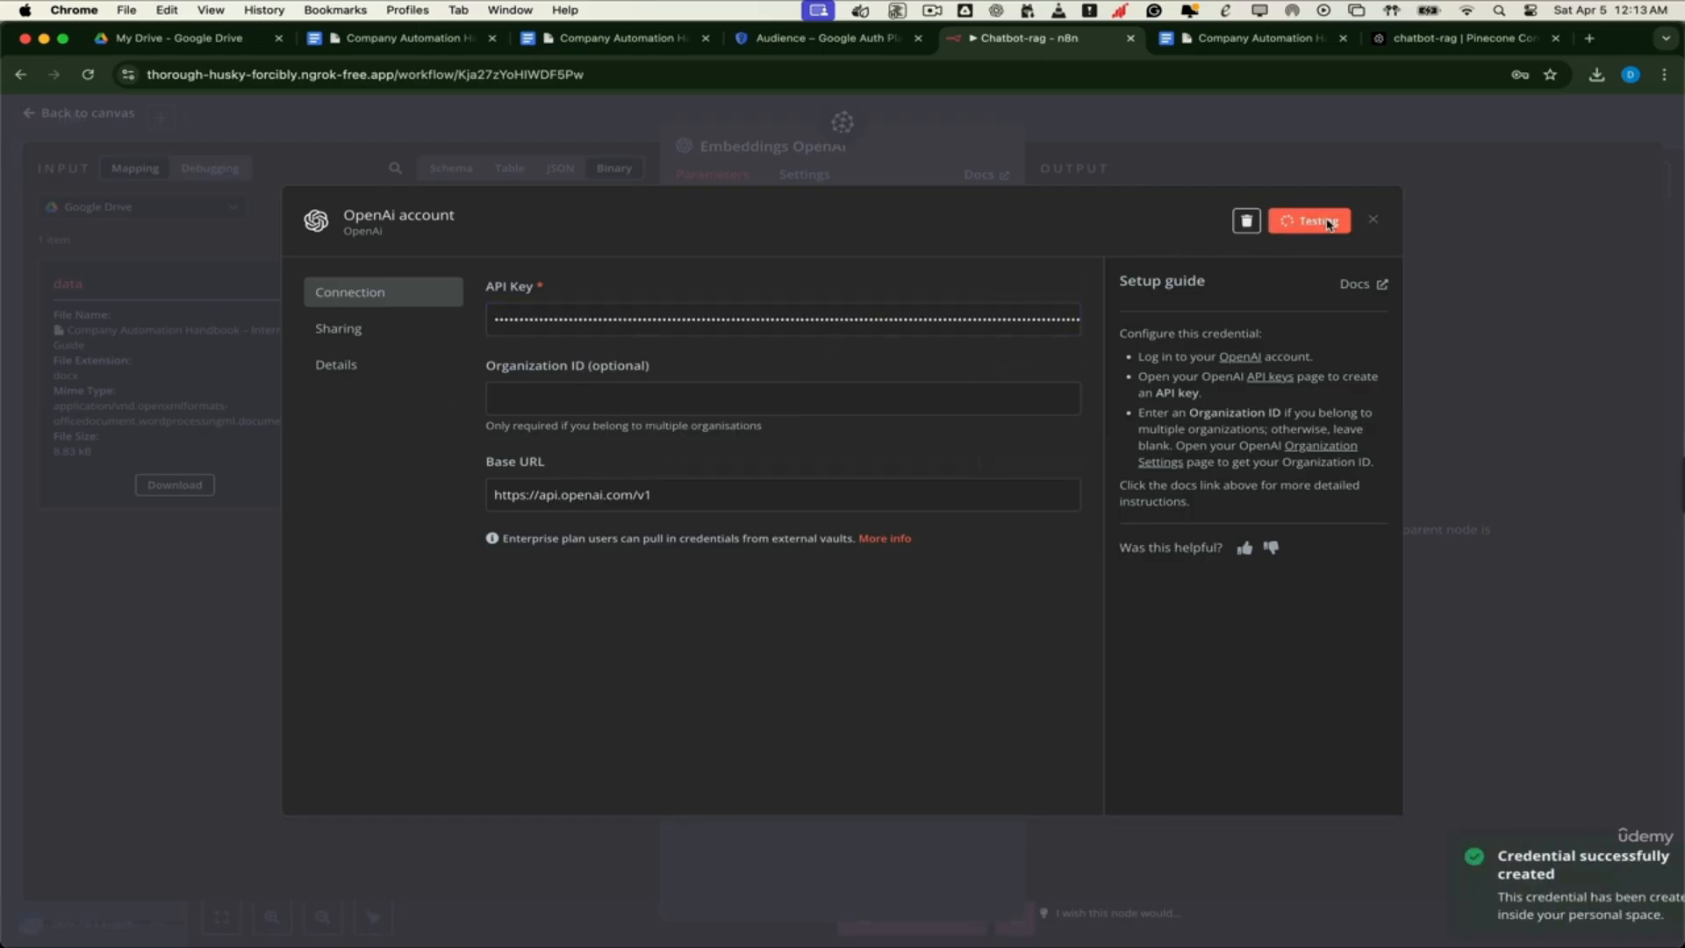
pyautogui.click(1374, 220)
pyautogui.click(900, 299)
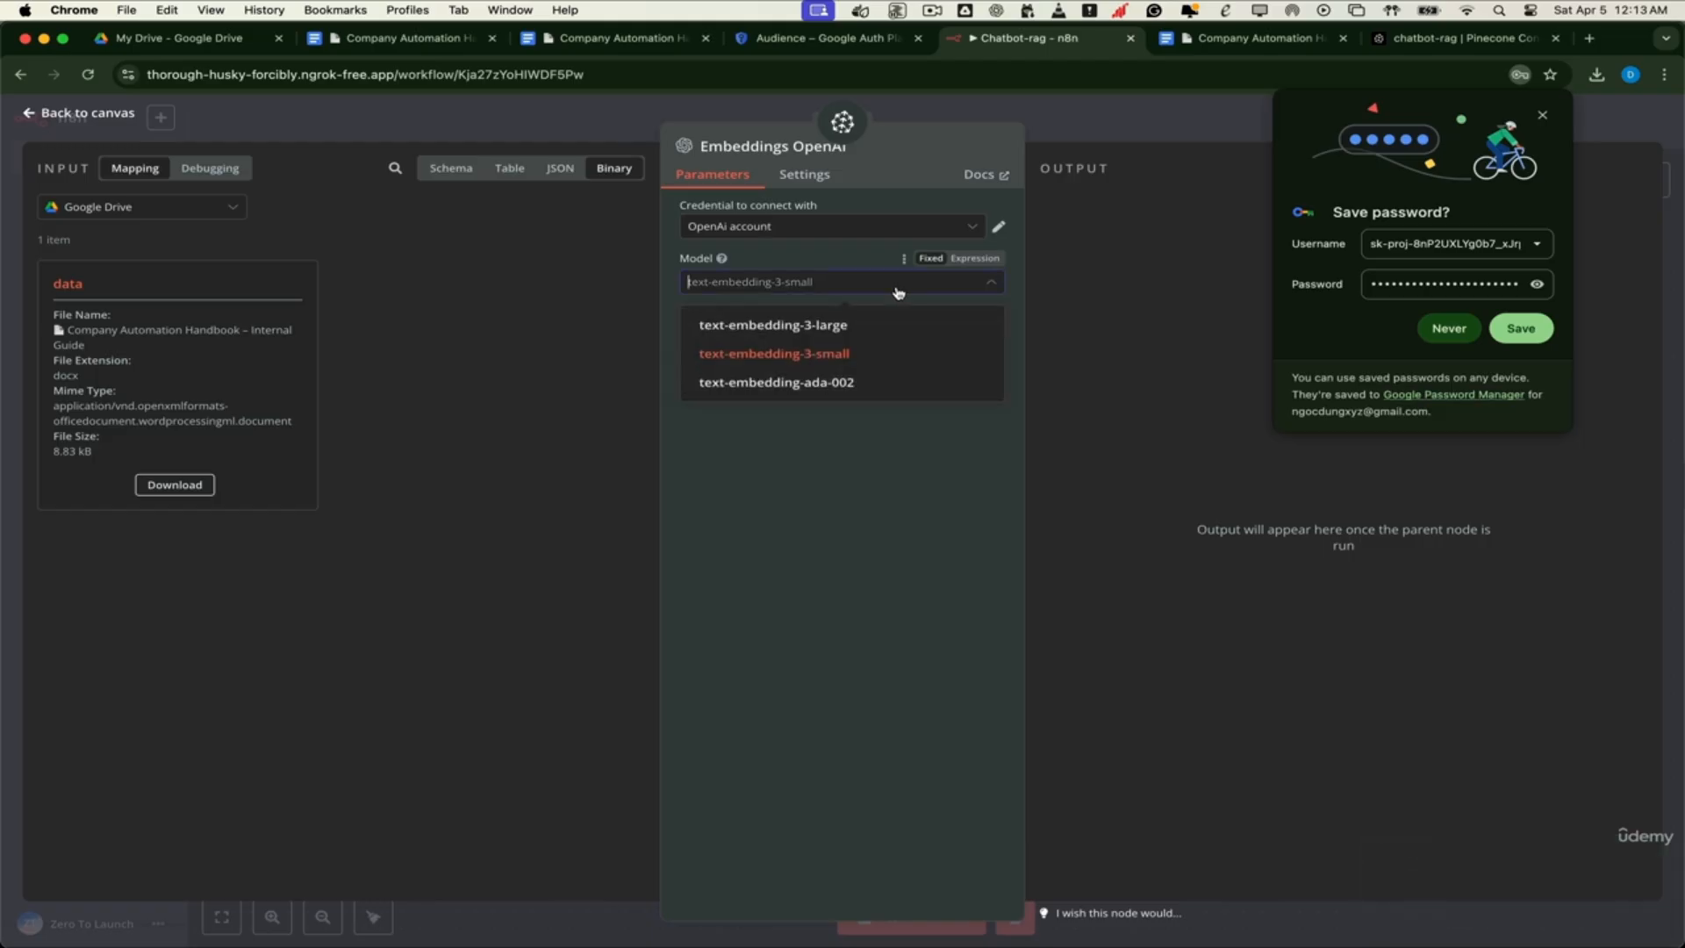
pyautogui.click(974, 300)
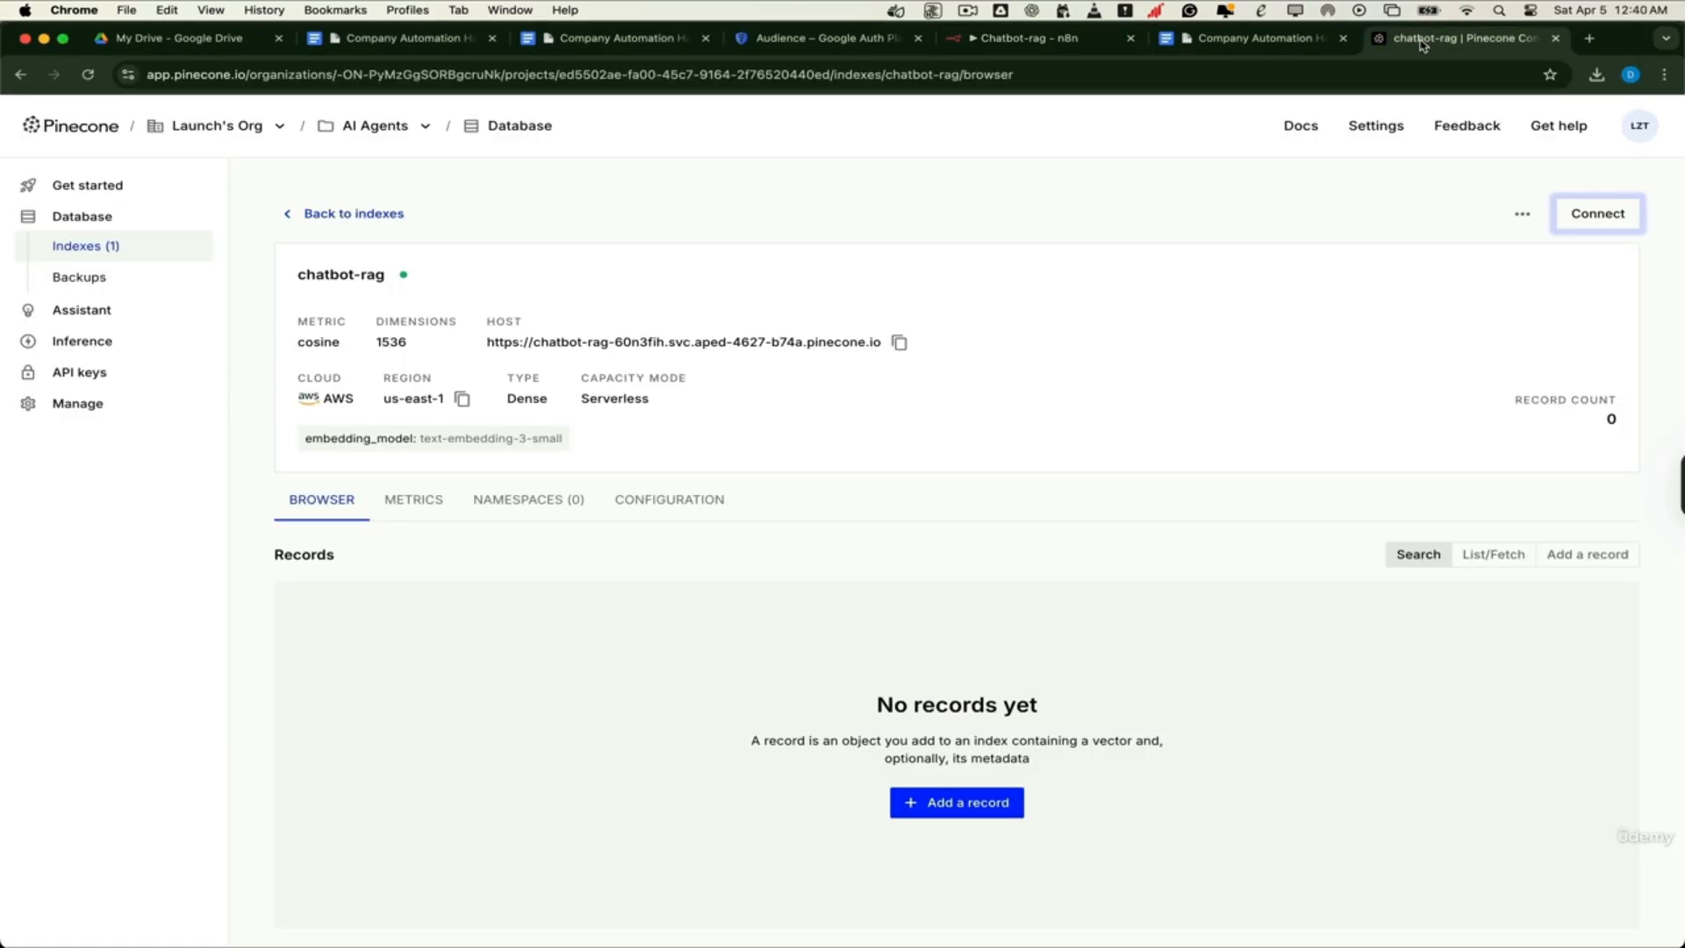
# Check that Pinecone's chatbot-rag index lists text-embedding-3-small as its embedding model, then switch back to n8n
pyautogui.tripleClick(508, 437)
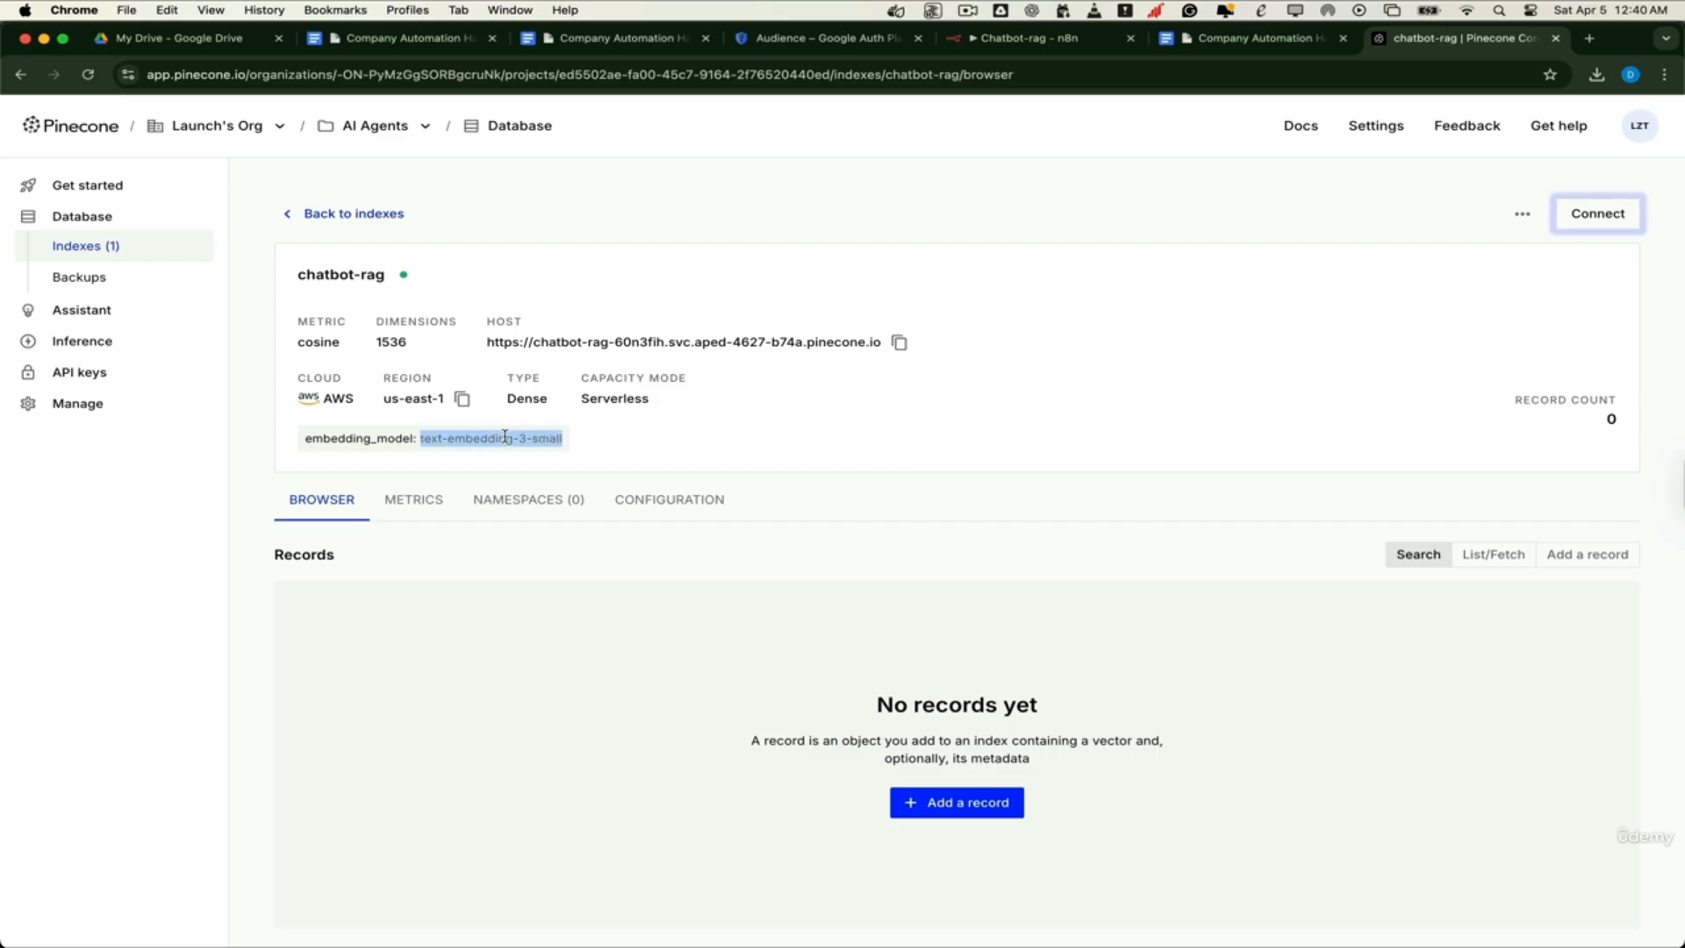
pyautogui.click(1023, 38)
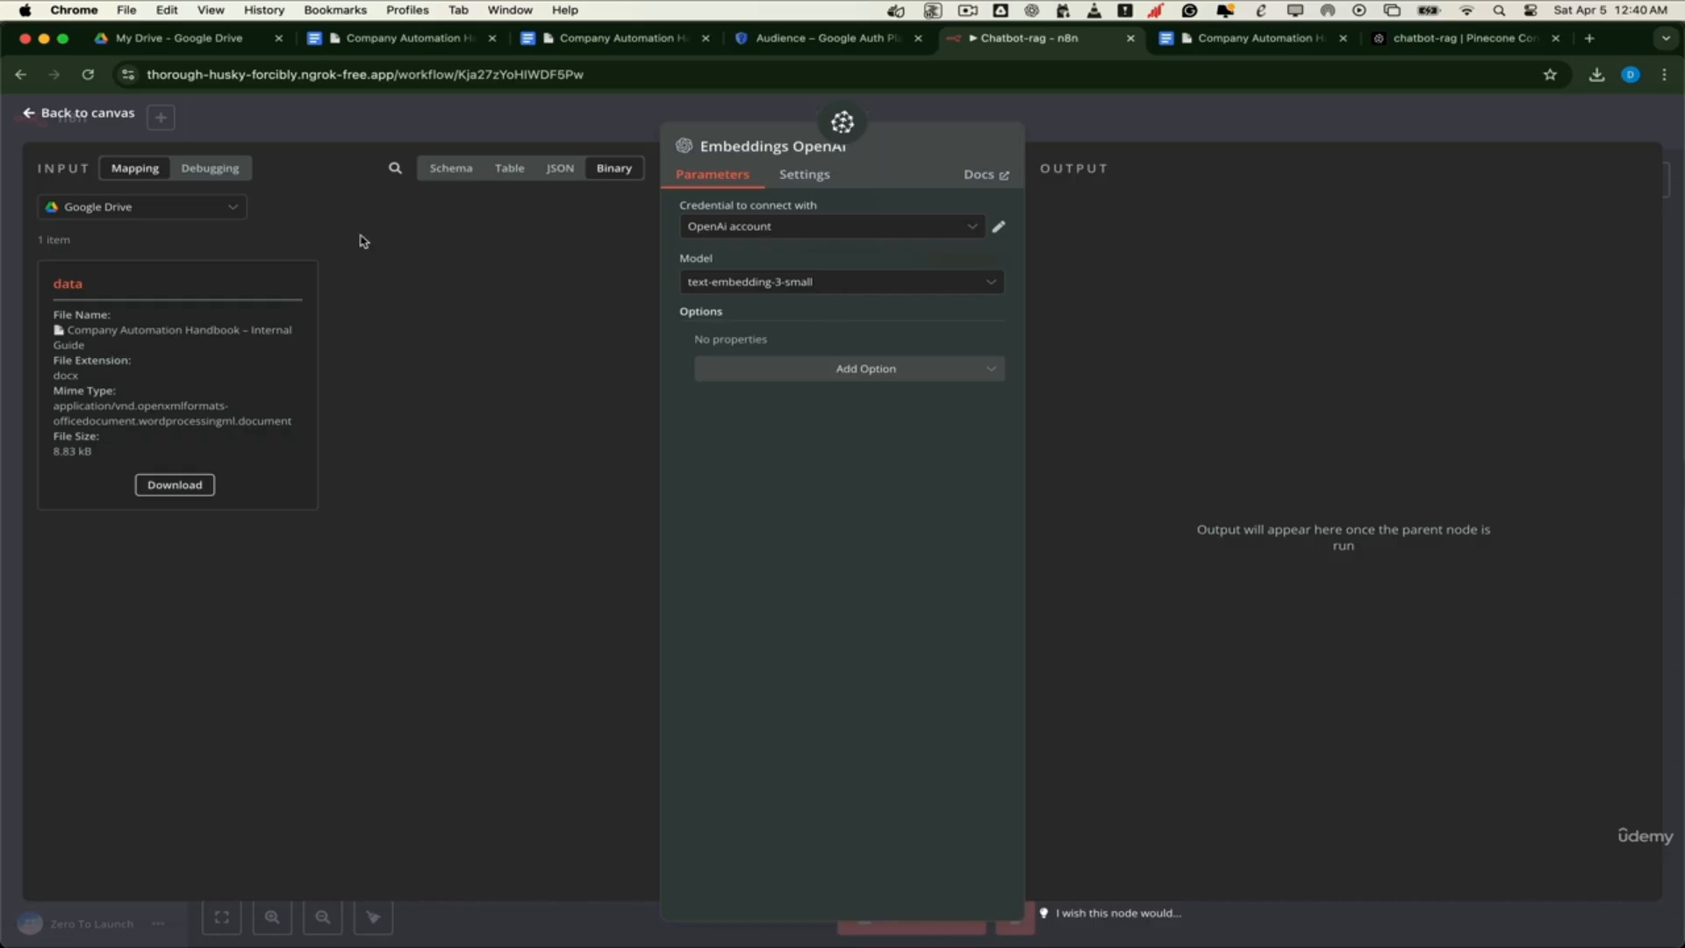
# Go back to the canvas and list document loaders for the Pinecone Vector Store's Document input
pyautogui.click(100, 116)
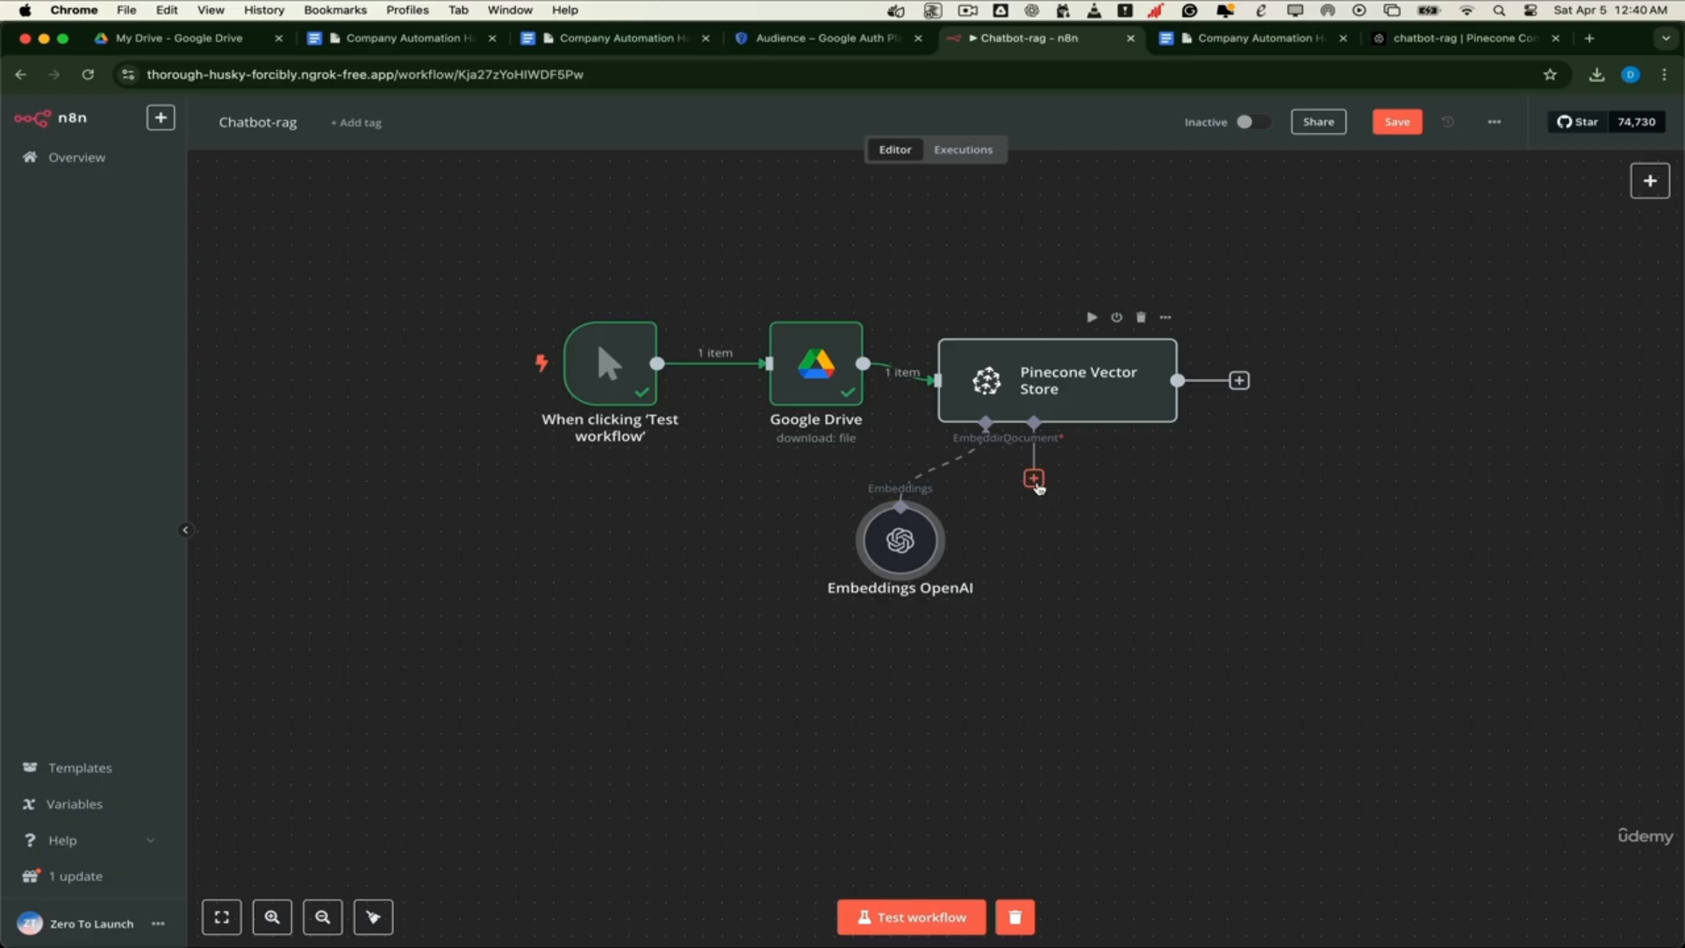
pyautogui.click(1034, 478)
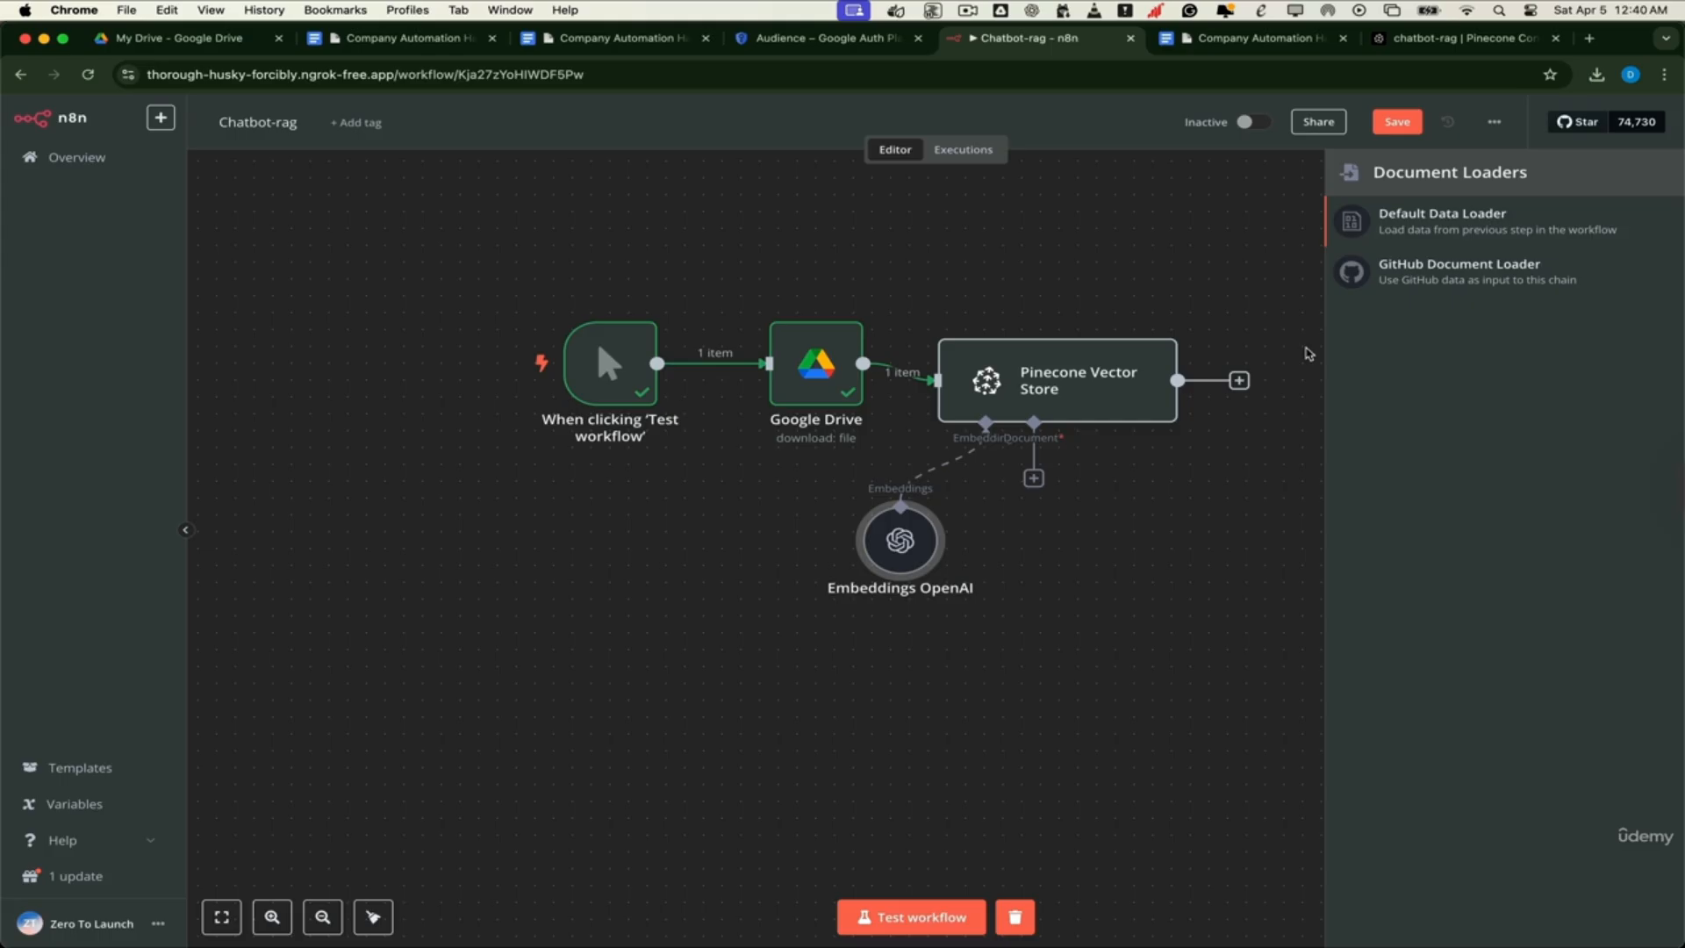
# Add a Default Data Loader with Type of Data set to Binary, then bring up the text splitter choices
pyautogui.click(1524, 220)
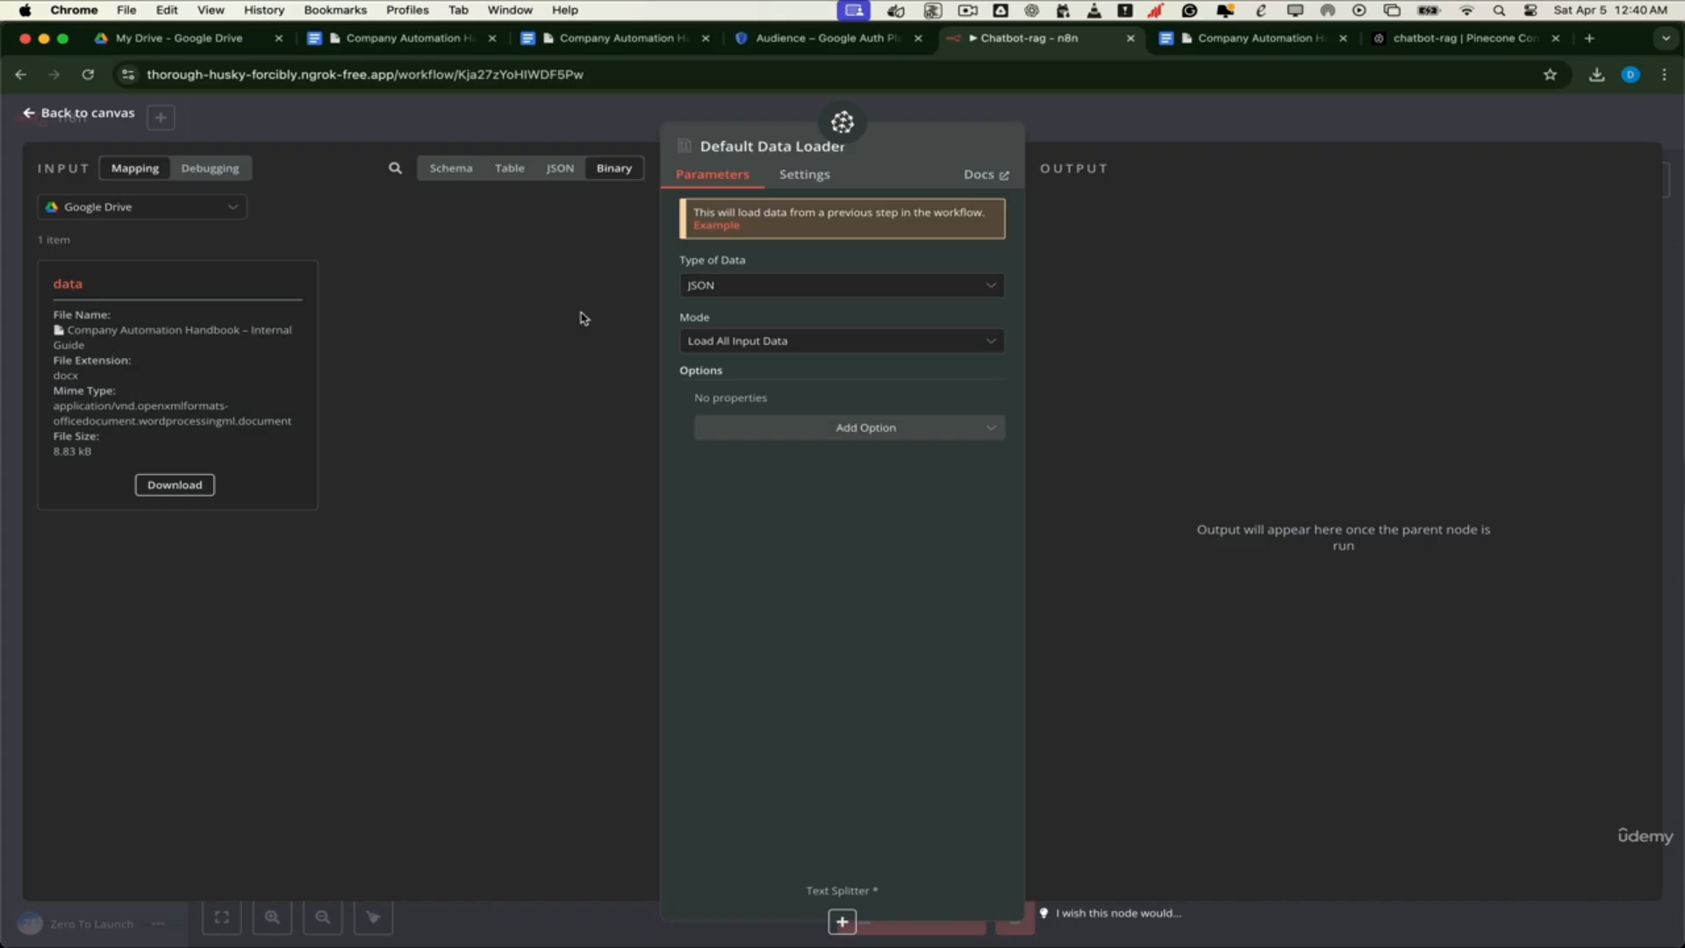
pyautogui.click(719, 295)
pyautogui.click(715, 367)
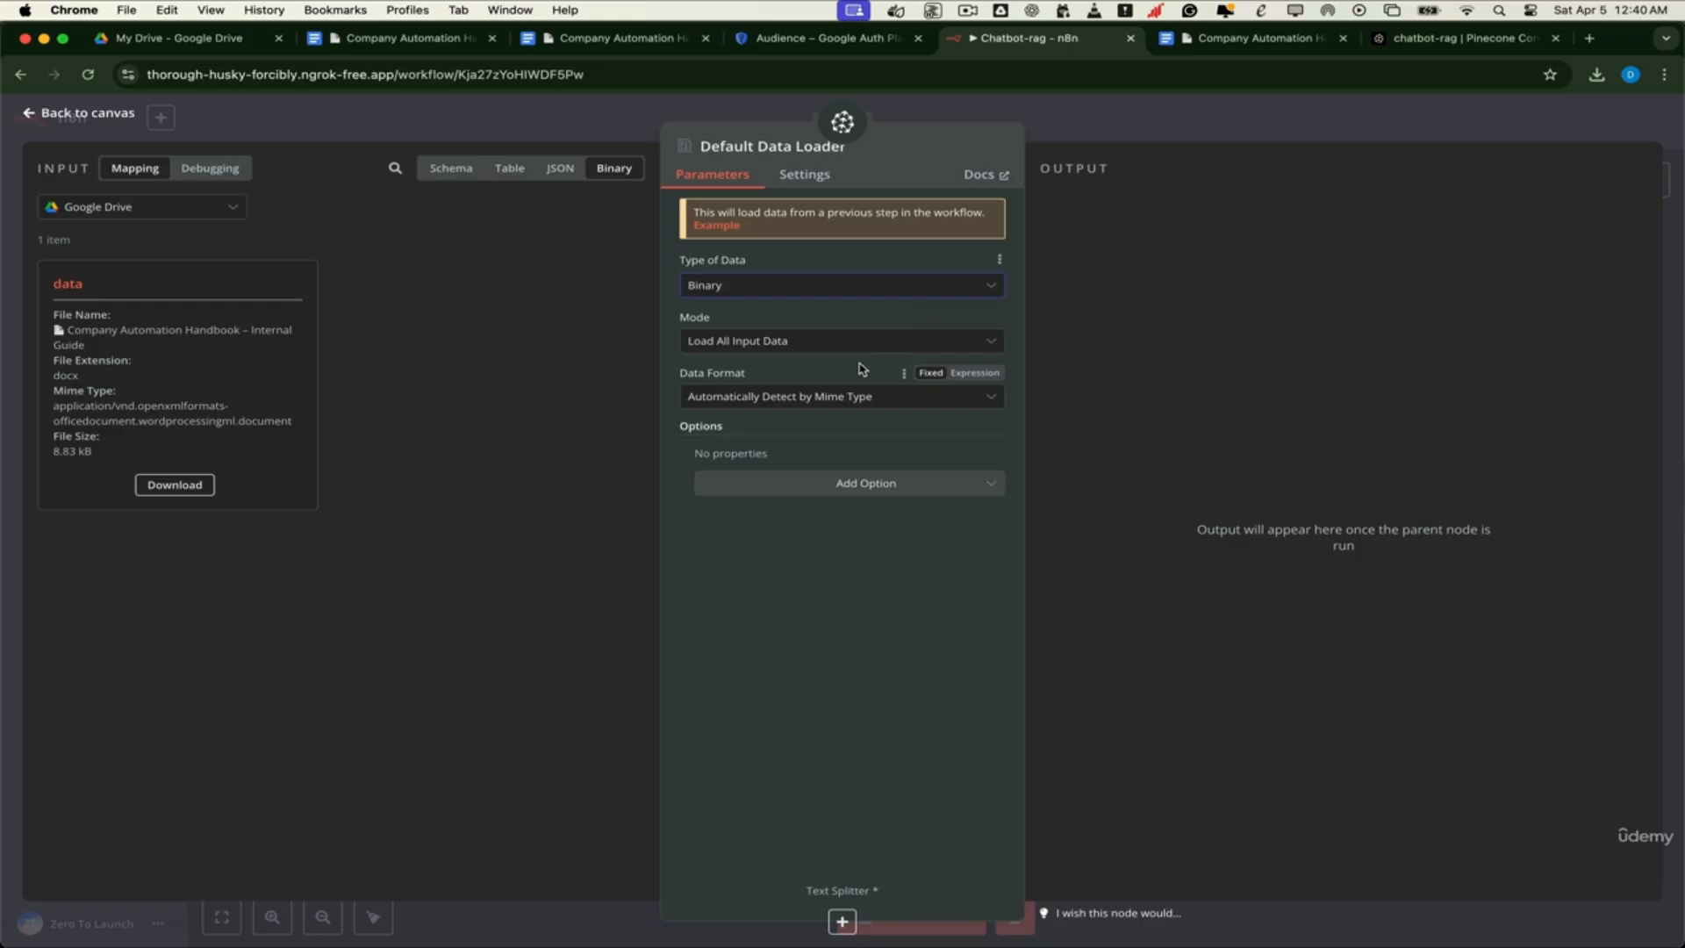
pyautogui.click(844, 920)
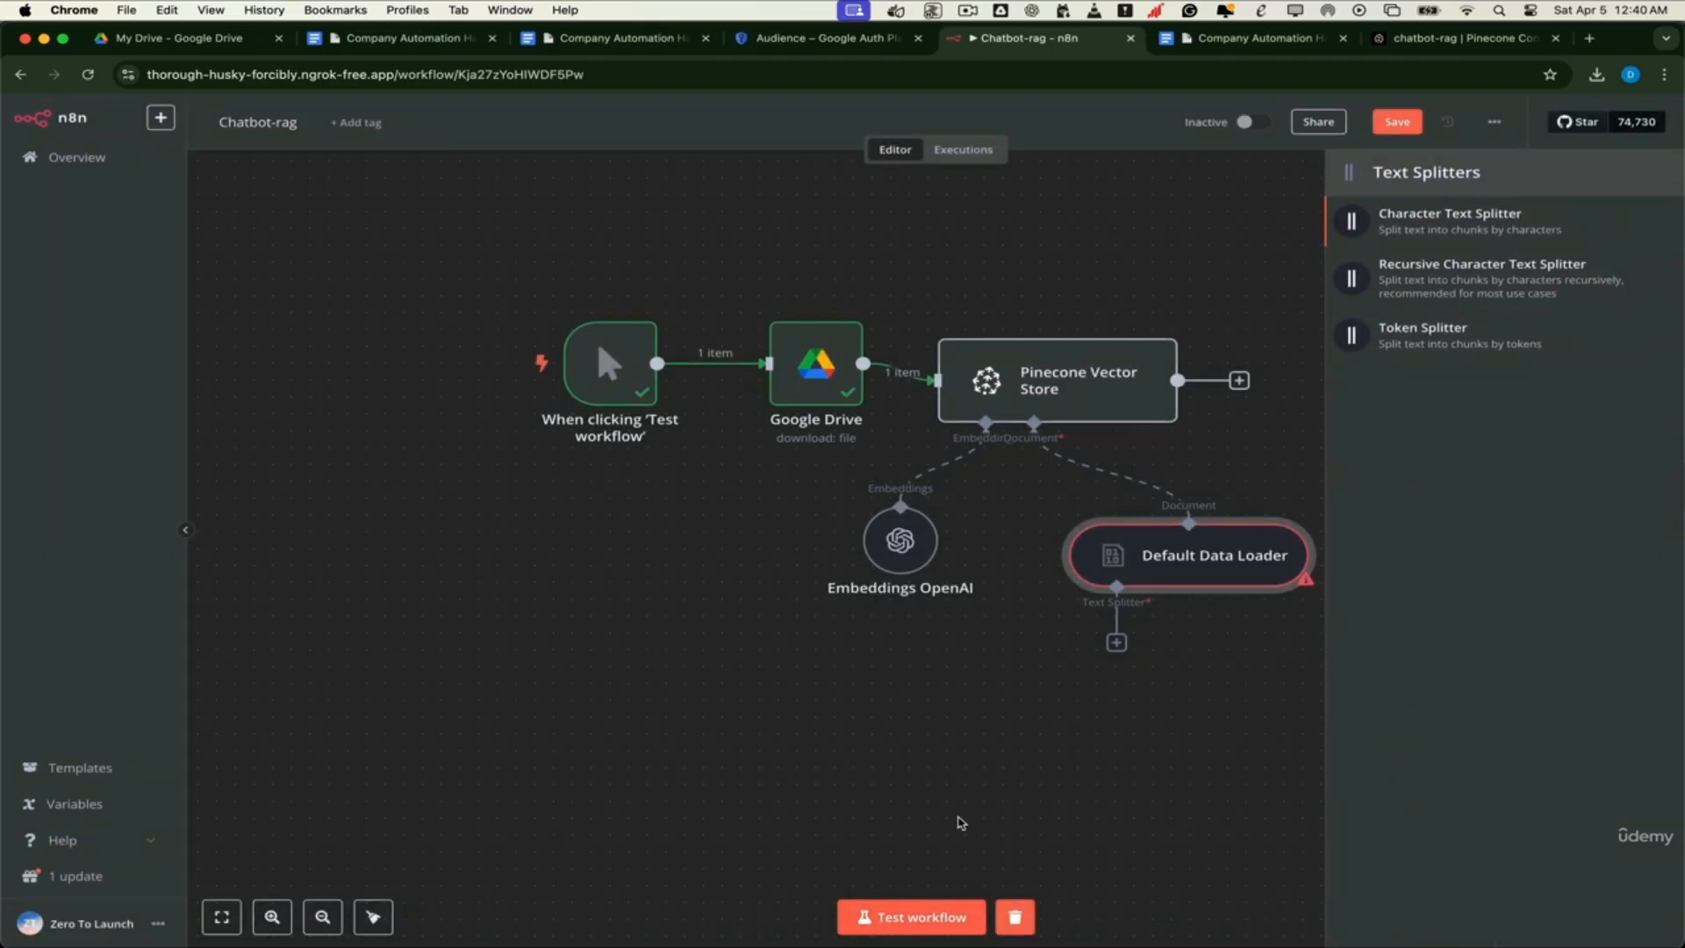
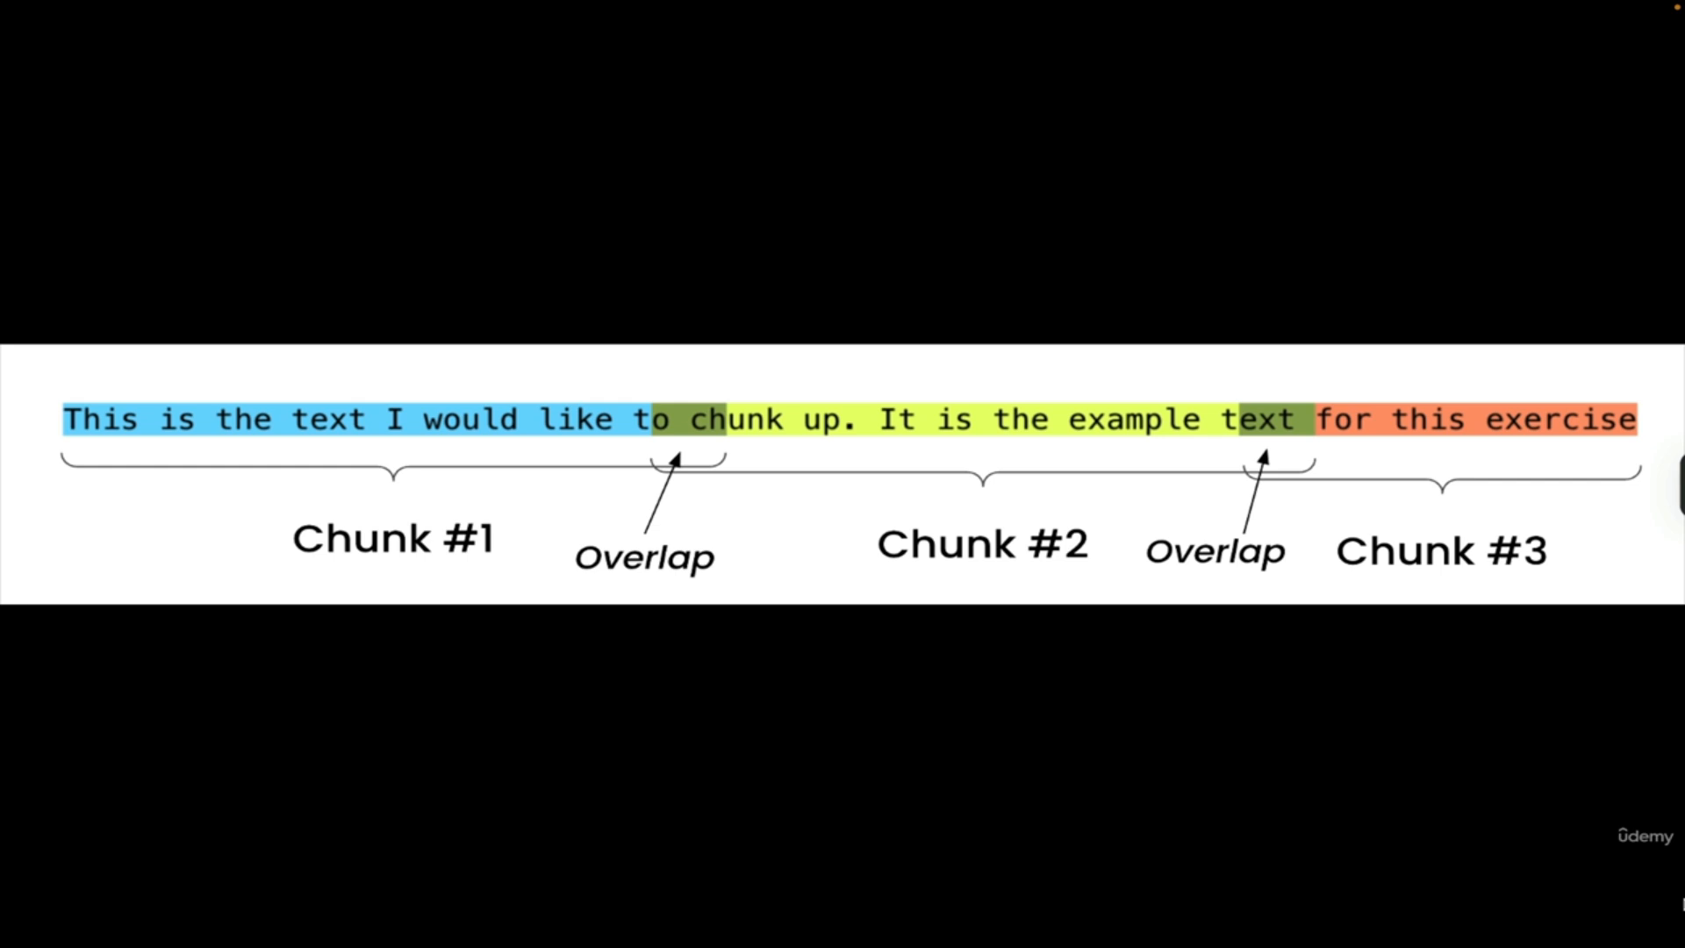
# Advance to the slide showing Chunk 1 and Chunk 2 sharing an overlap, then type 00 in ChunkViz
pyautogui.press('Right')
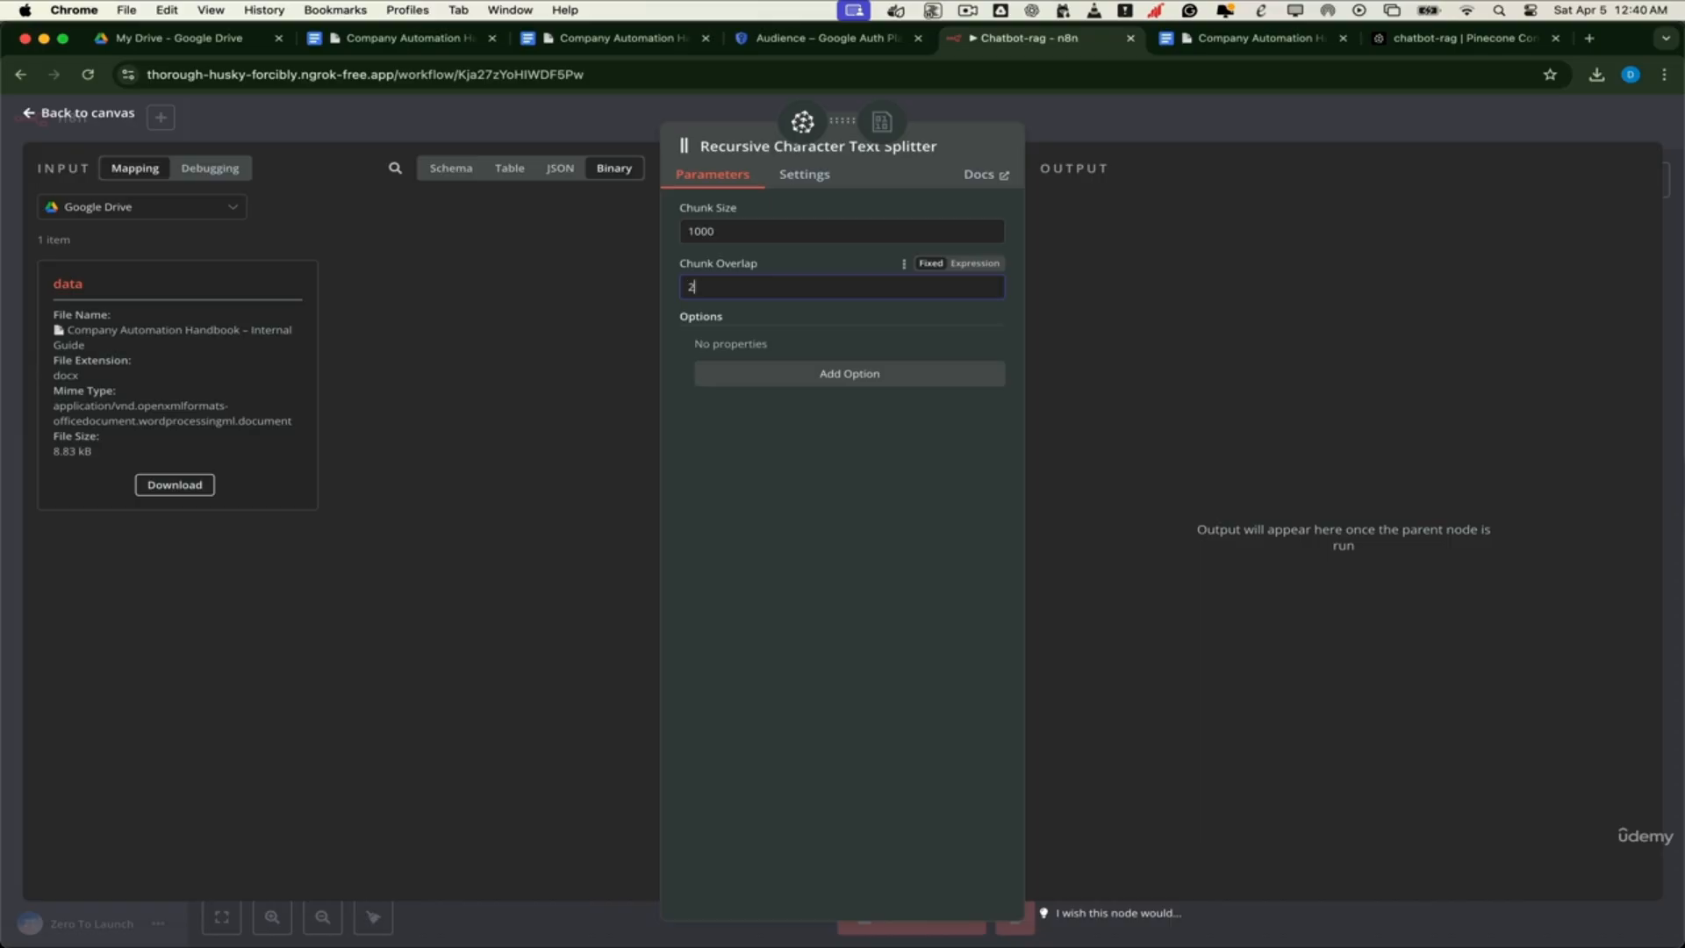
pyautogui.write('00')
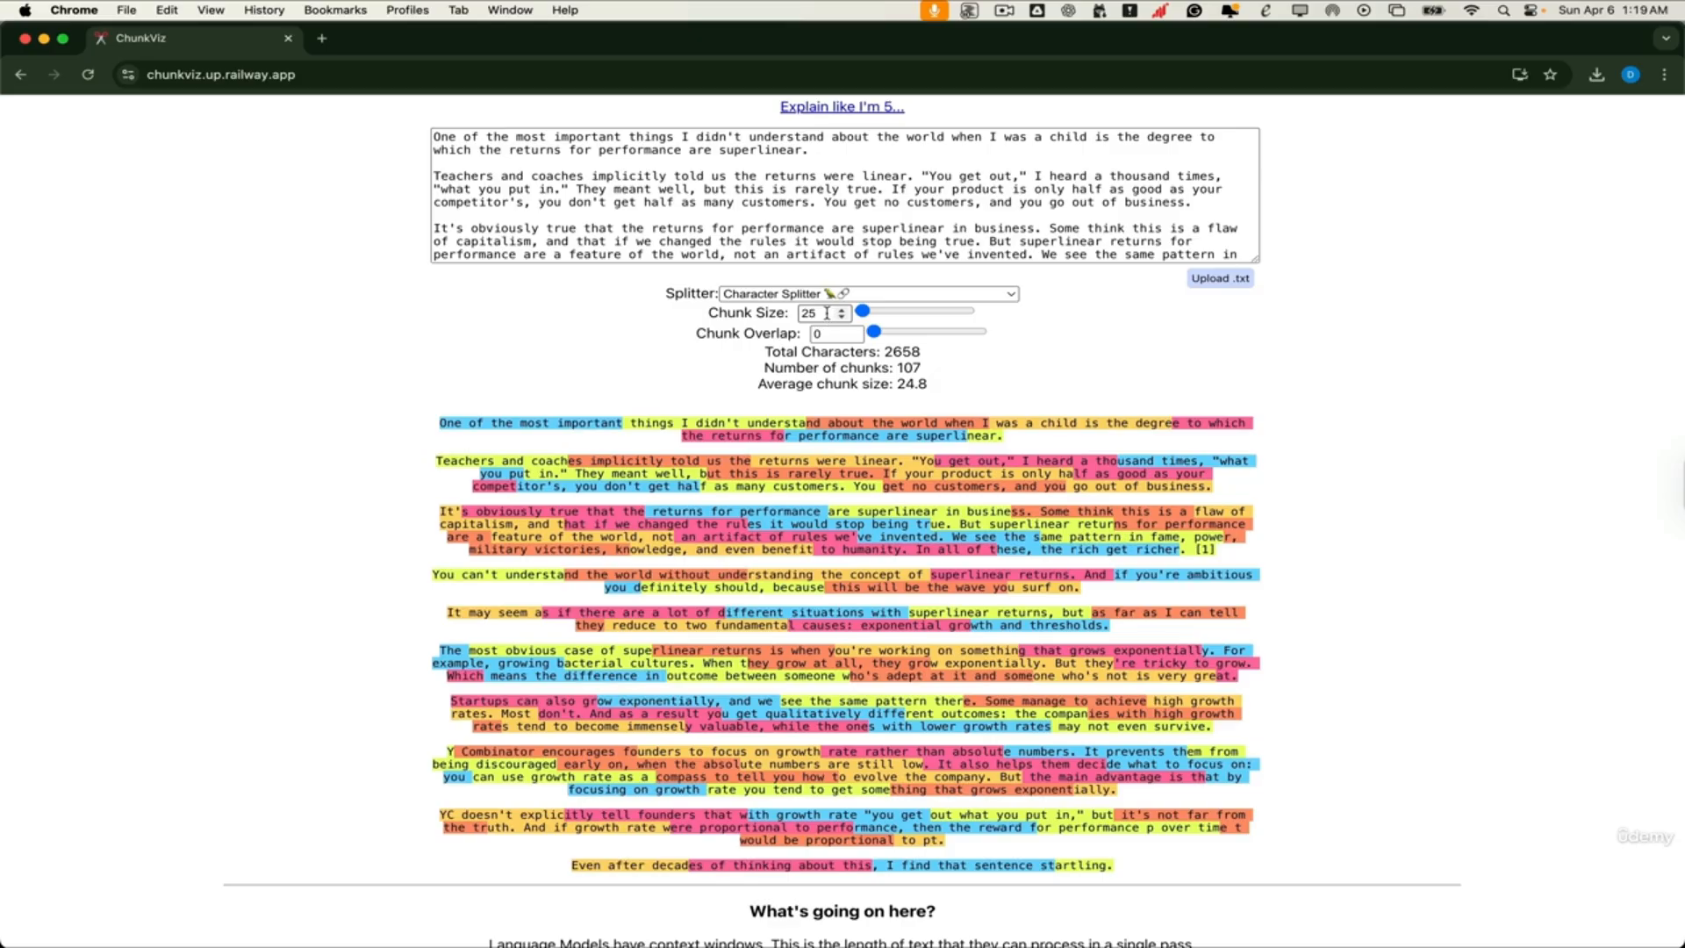
# Set ChunkViz's chunk size to 1000 and chunk overlap to 200
pyautogui.click(826, 313)
pyautogui.click(801, 313)
pyautogui.write('10')
pyautogui.press('Delete')
pyautogui.press('Delete')
pyautogui.write('00')
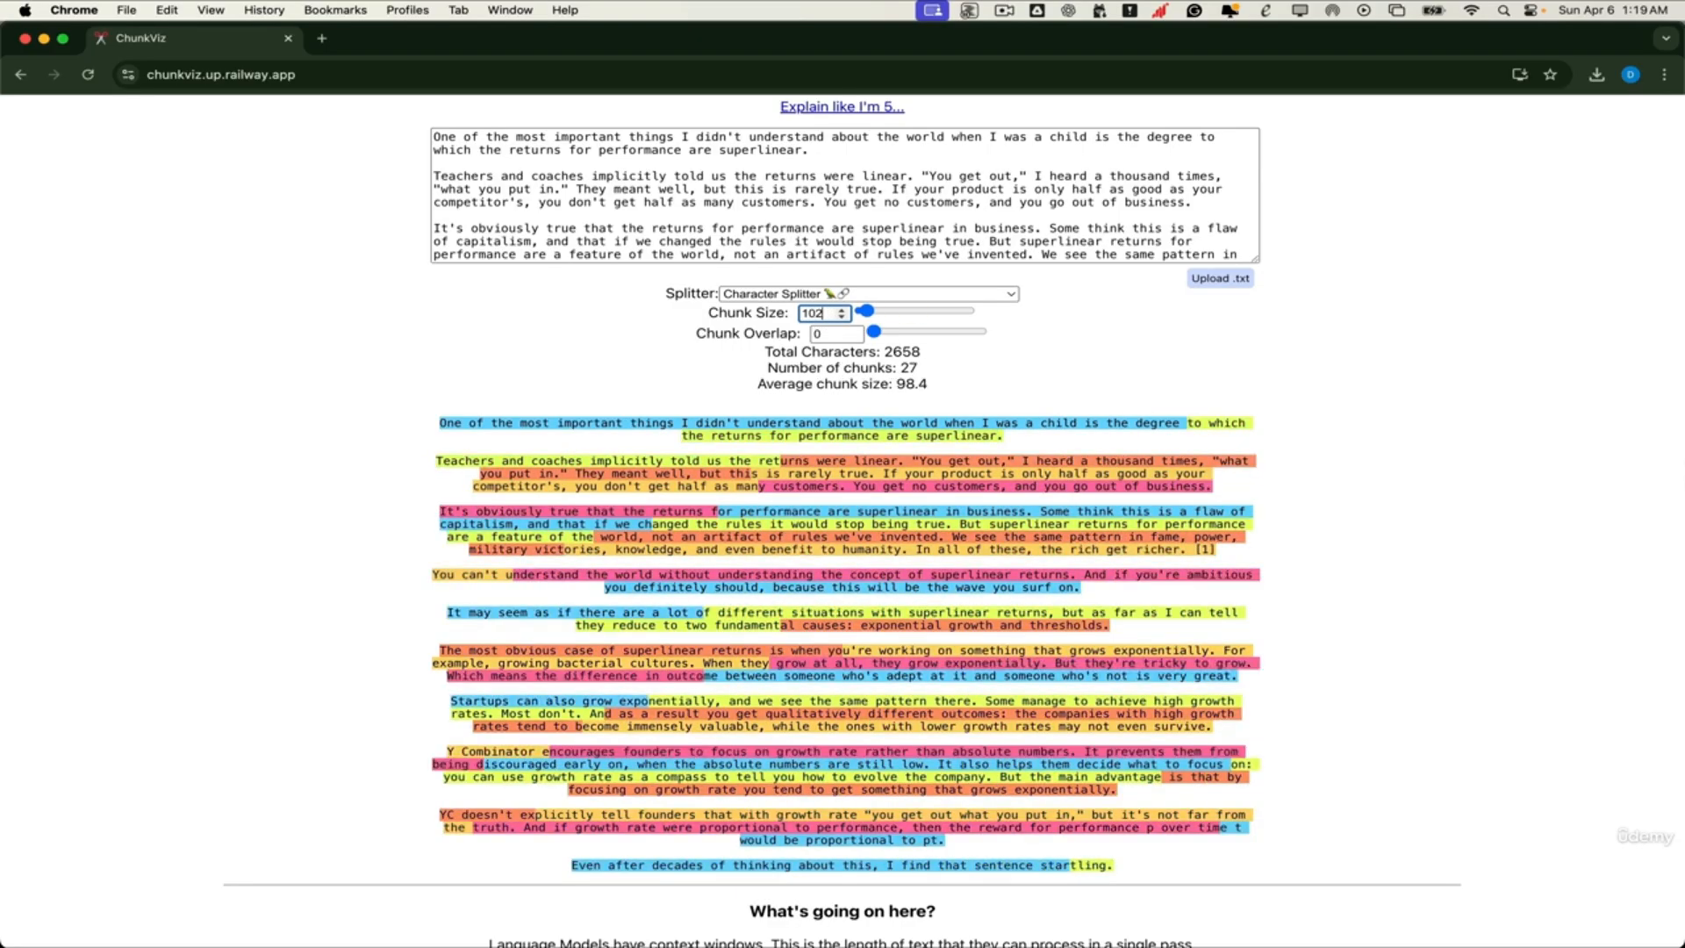
pyautogui.moveTo(828, 337); pyautogui.dragTo(788, 339)
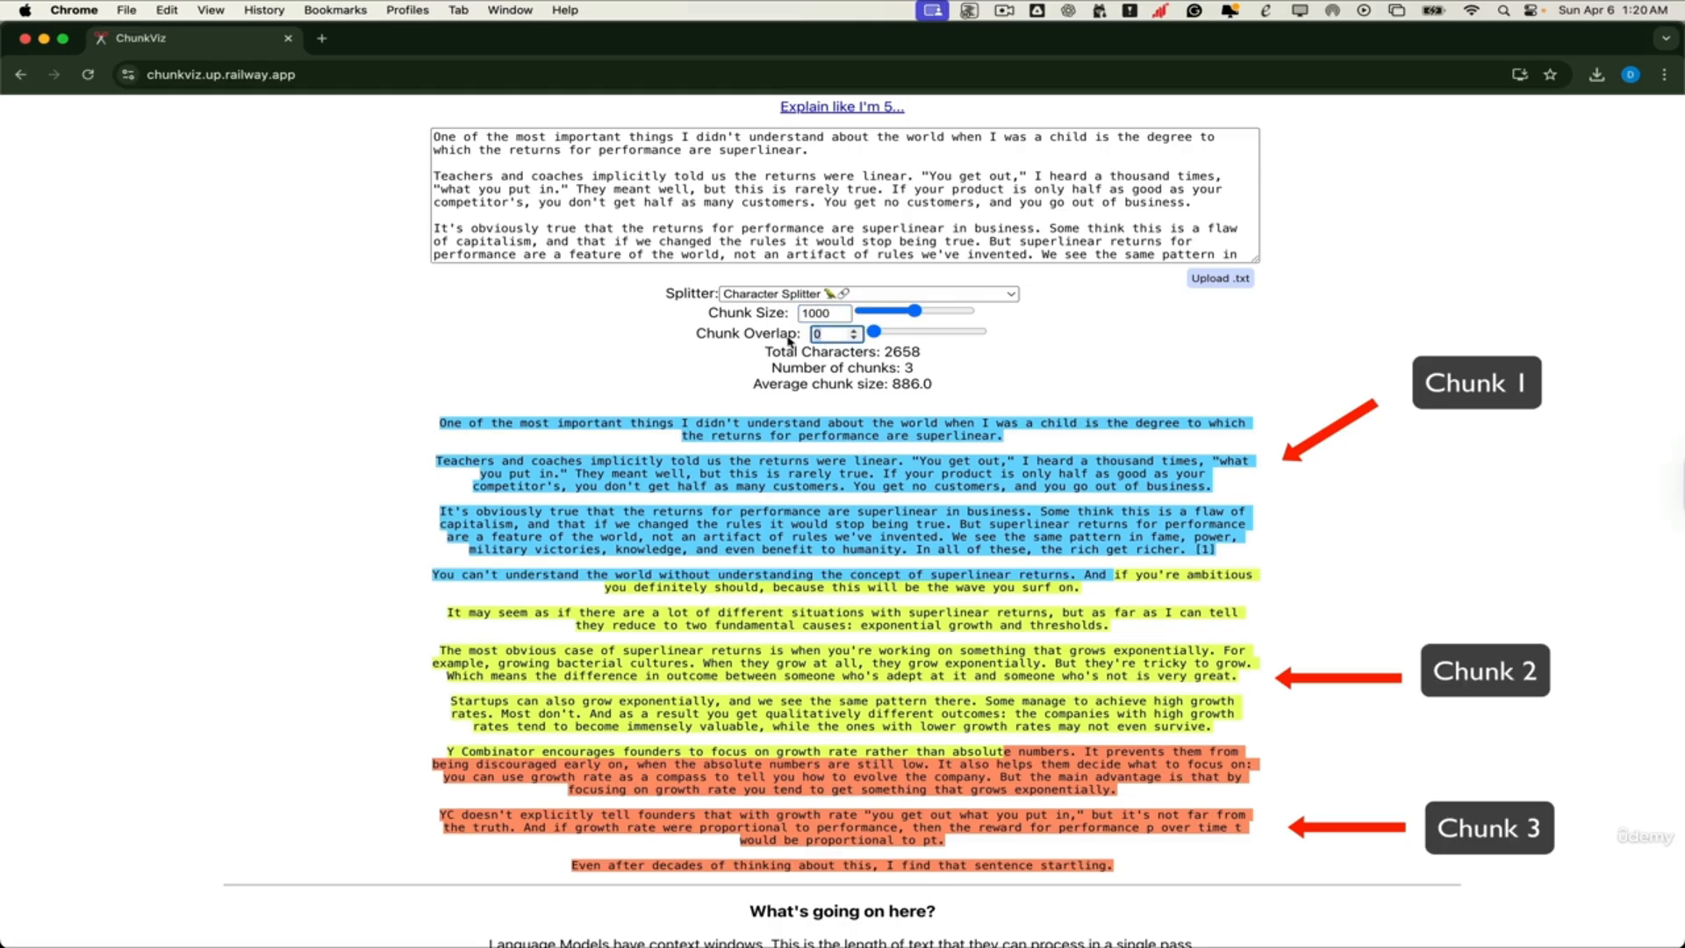
pyautogui.write('10')
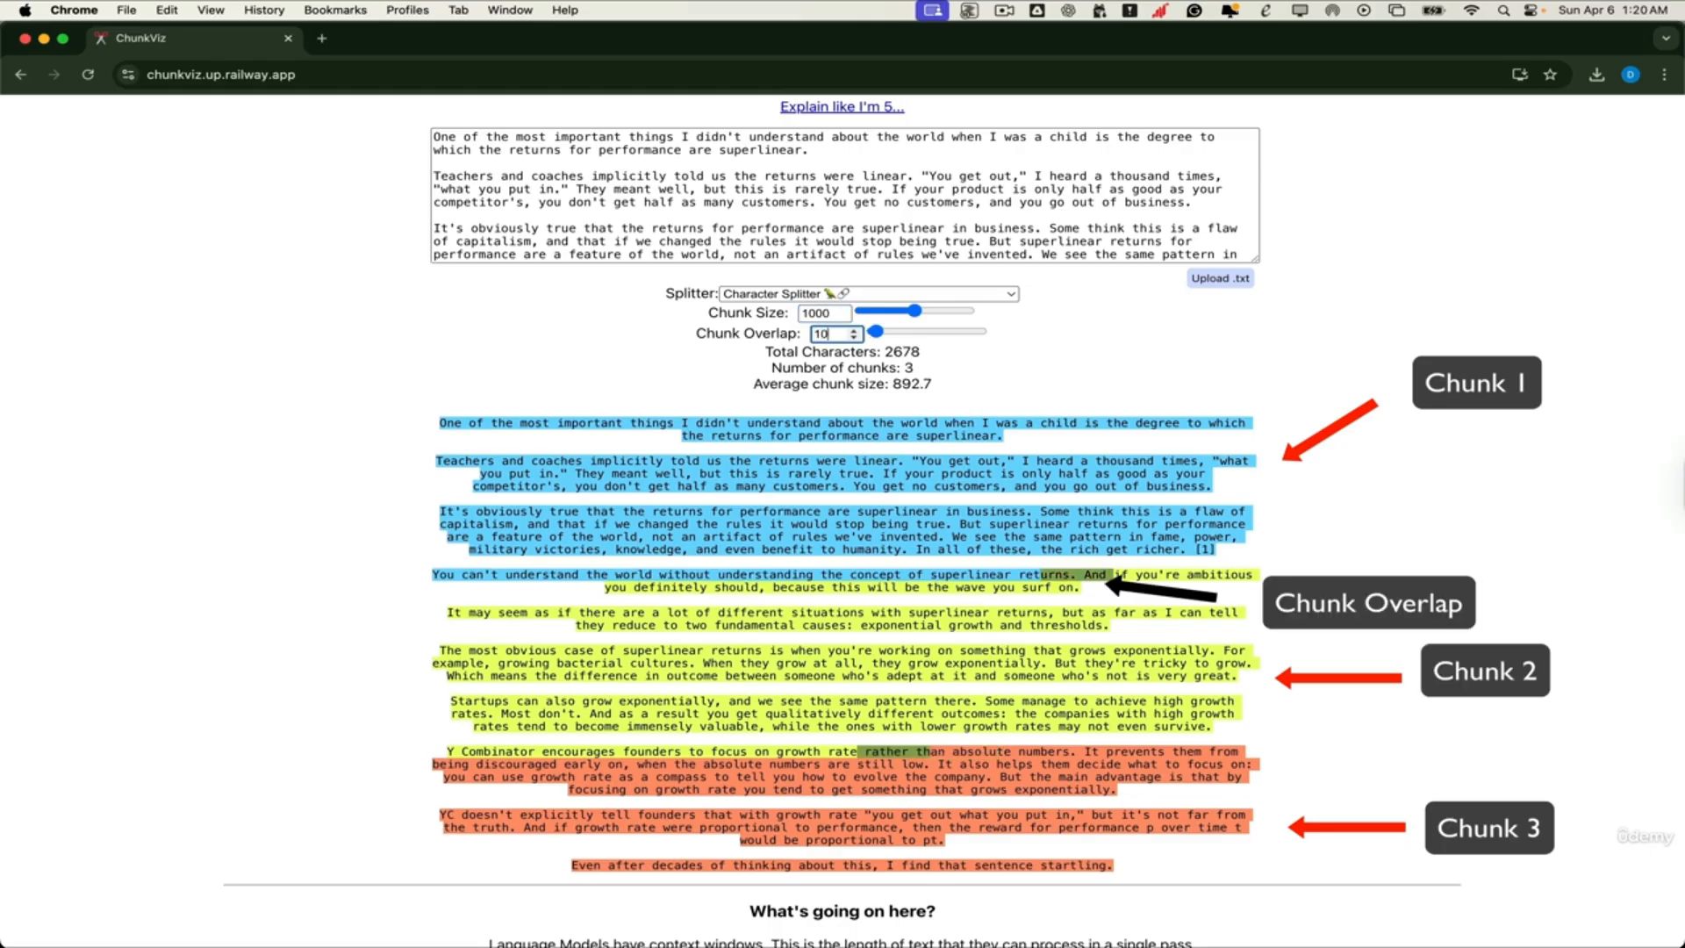
pyautogui.press('BackSpace')
pyautogui.press('BackSpace')
pyautogui.write('200')
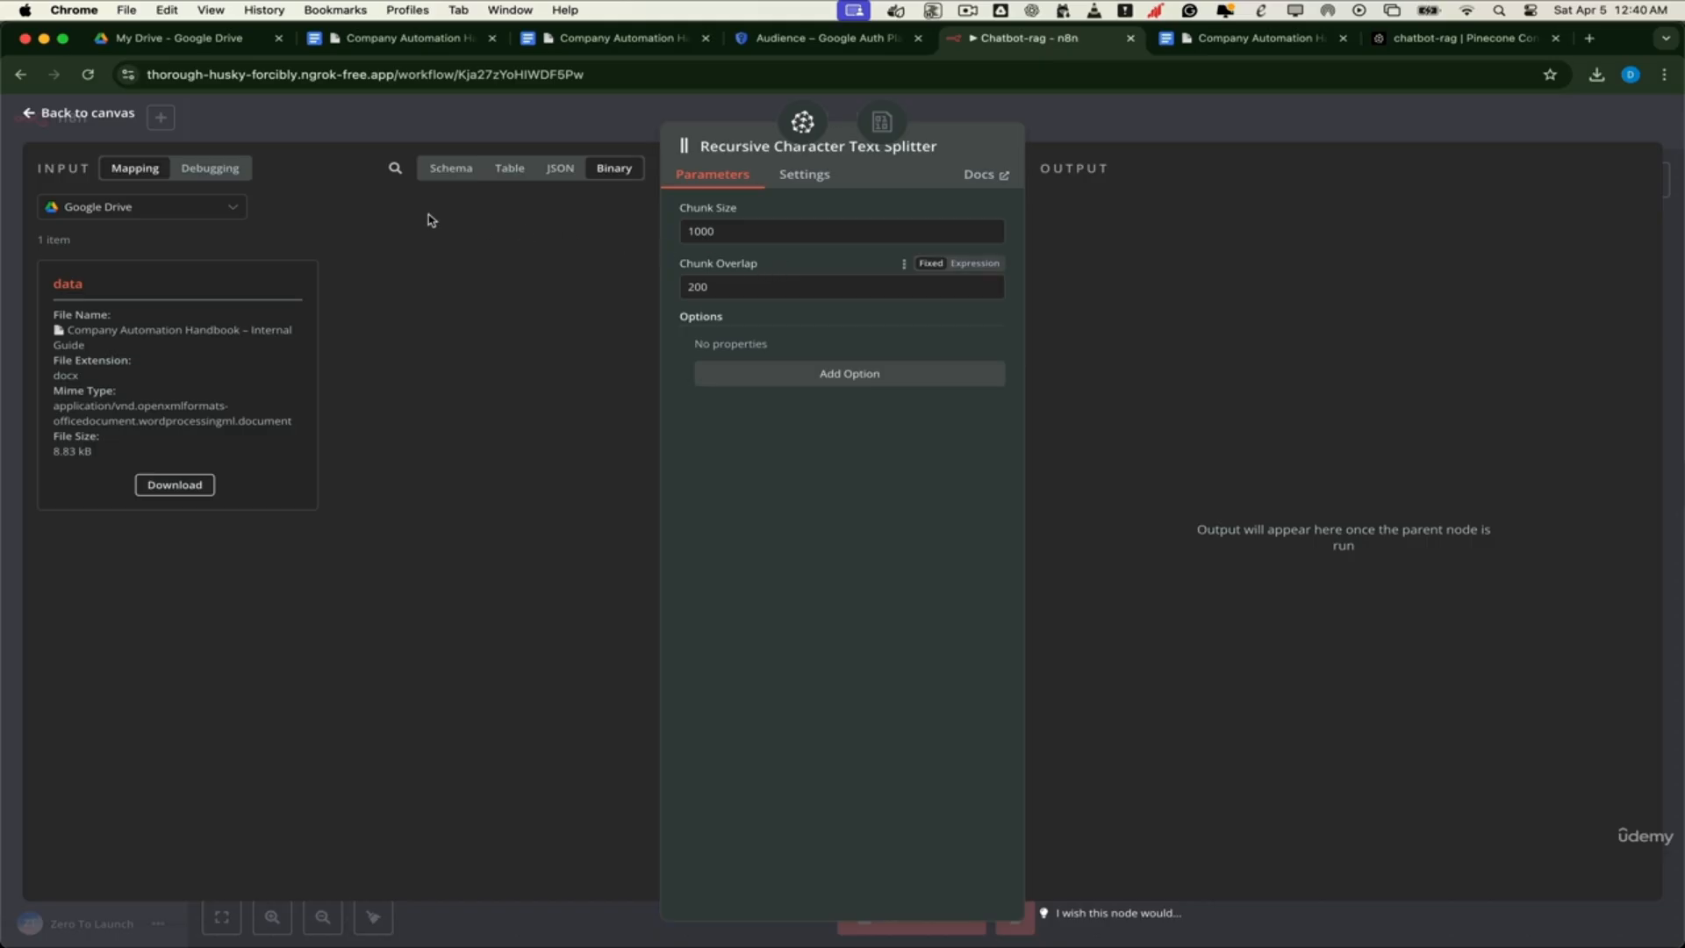
# Return to the canvas, move the Recursive Character Text Splitter near the loader, and glance at Pinecone
pyautogui.click(92, 119)
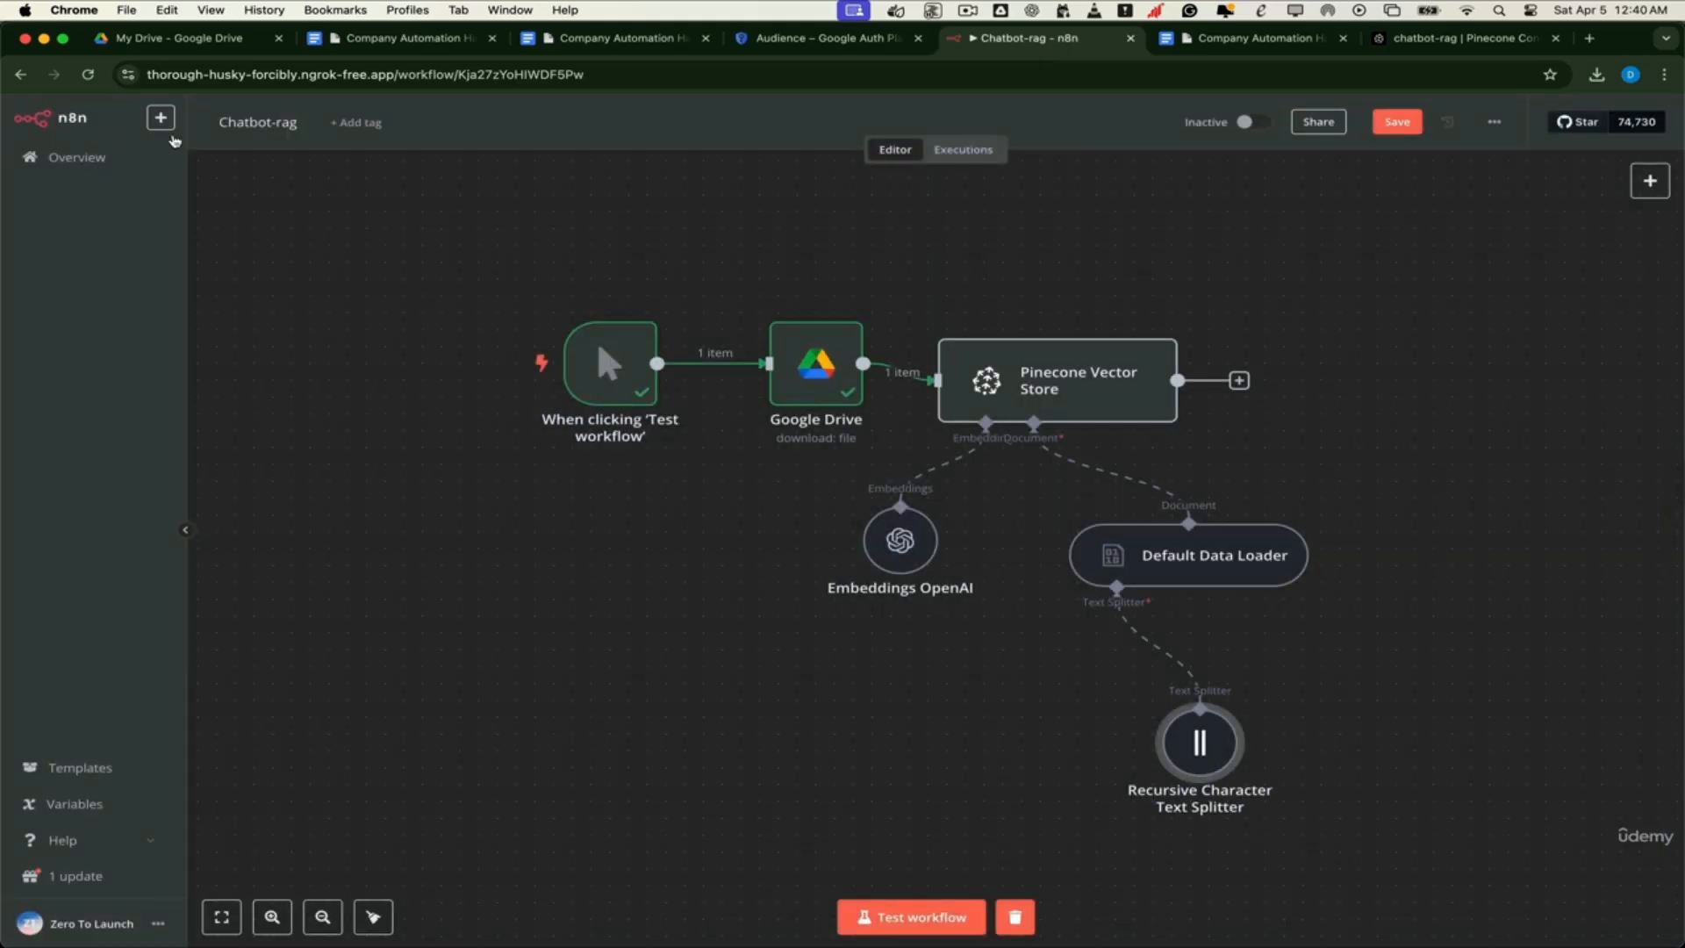
pyautogui.moveTo(1179, 746); pyautogui.dragTo(1083, 695)
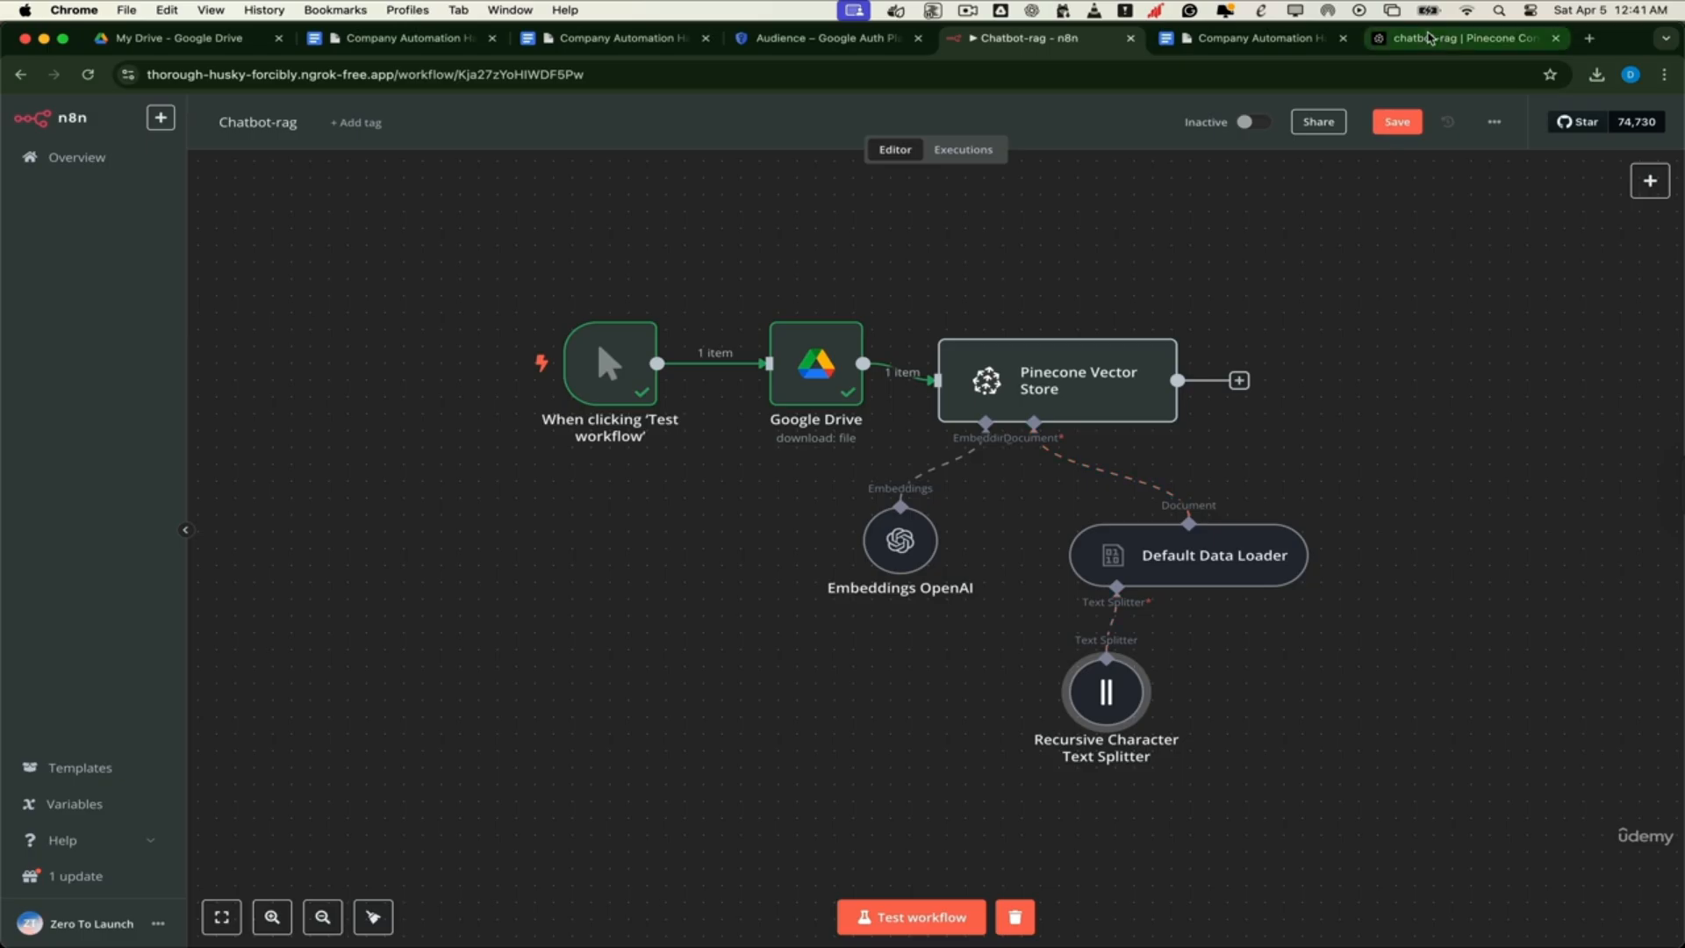
pyautogui.click(1430, 38)
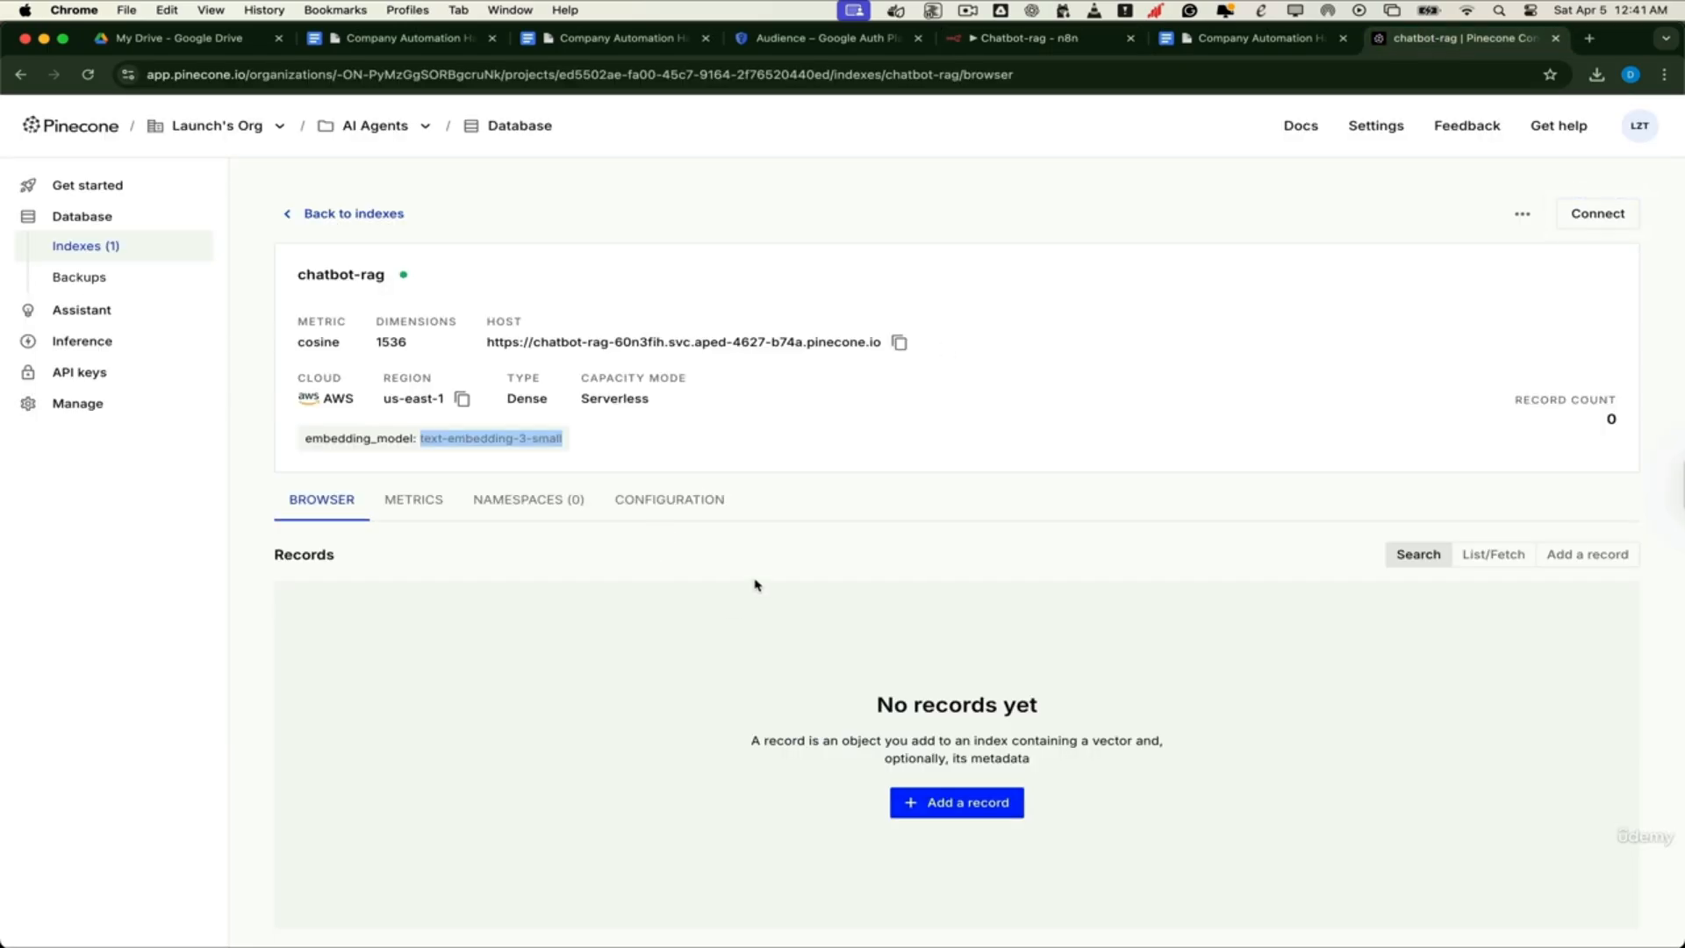
pyautogui.click(1062, 42)
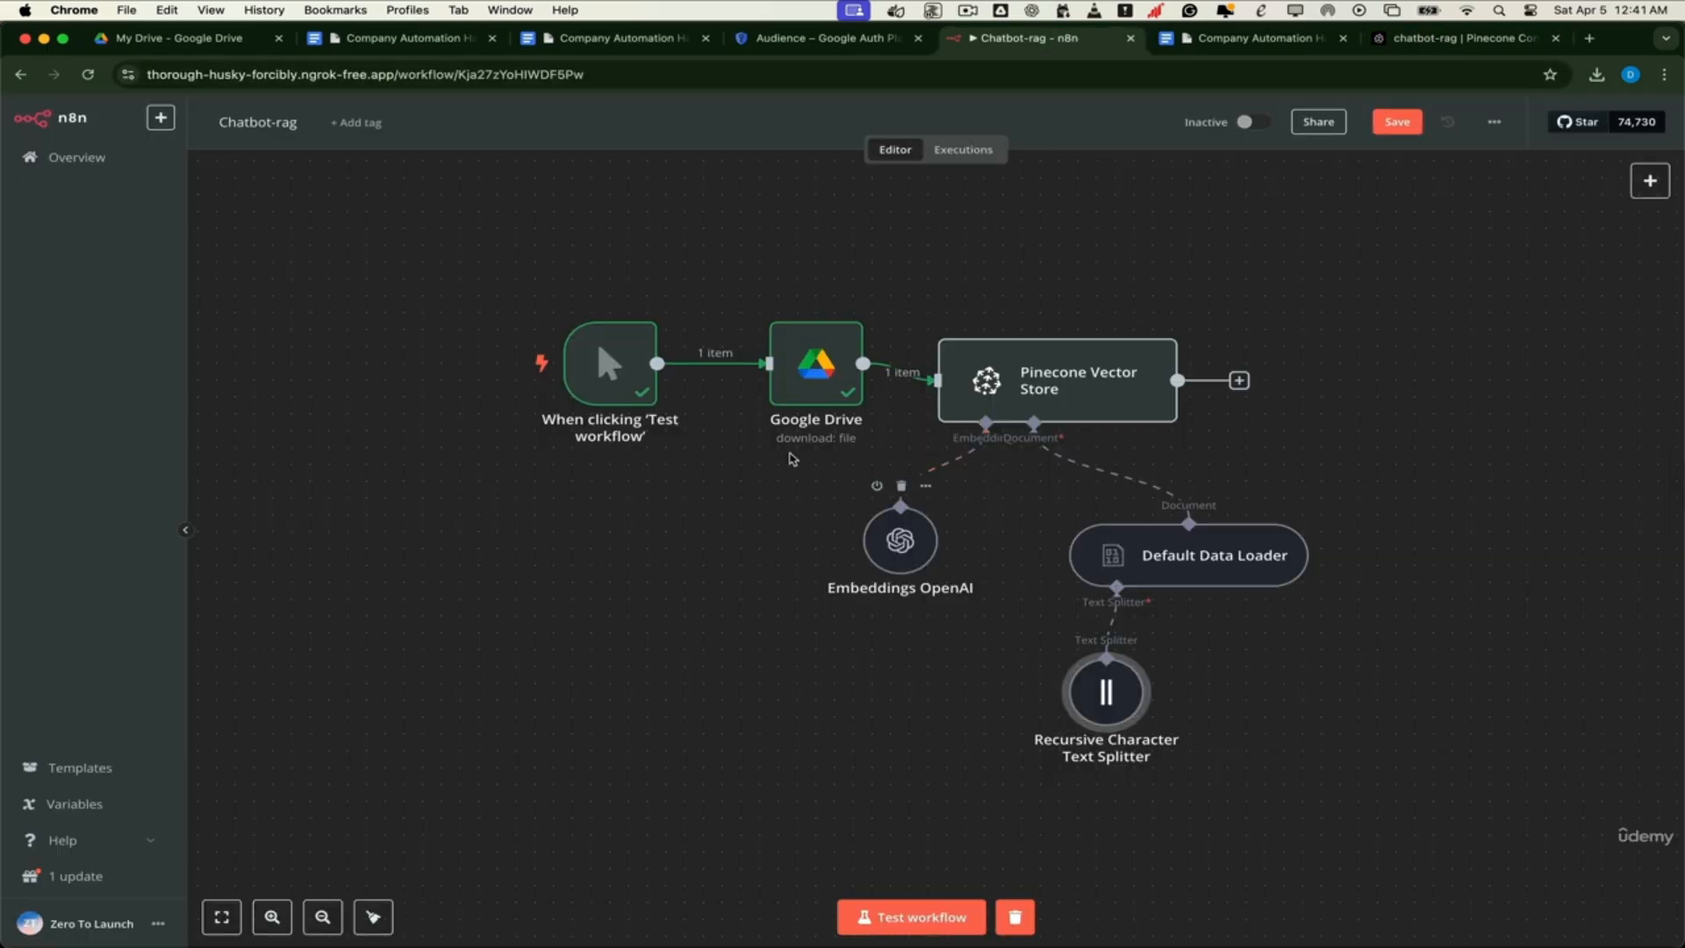
# Test the workflow to load the document into Pinecone, then switch to the Pinecone tab
pyautogui.moveTo(581, 408)
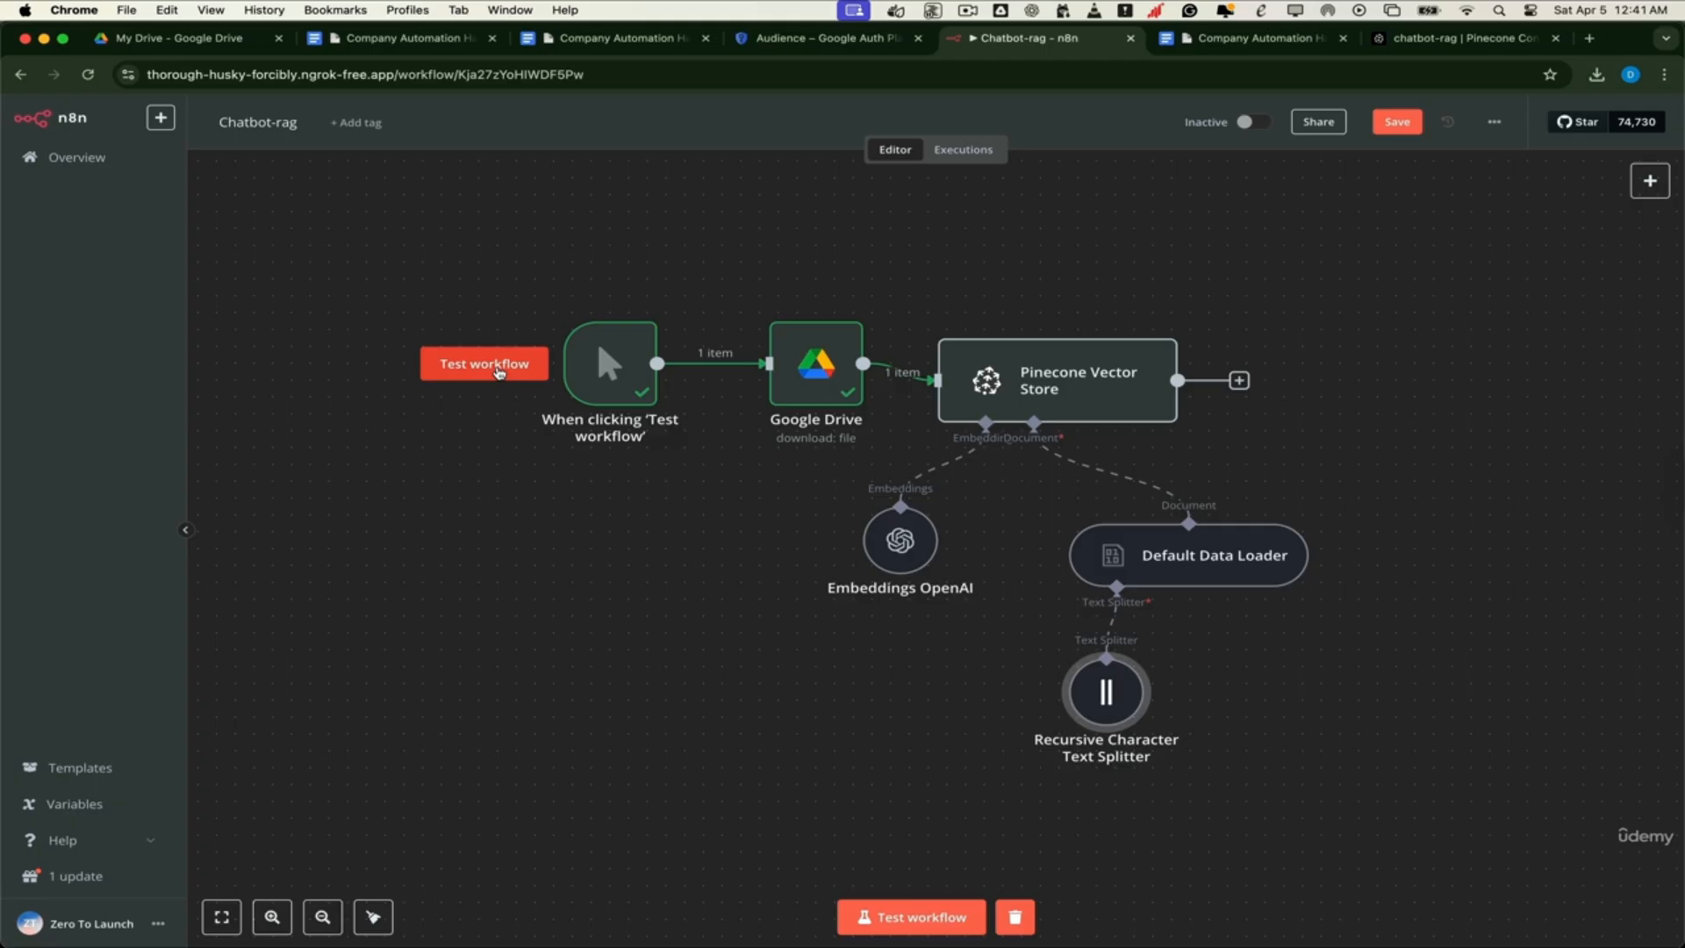
pyautogui.click(497, 372)
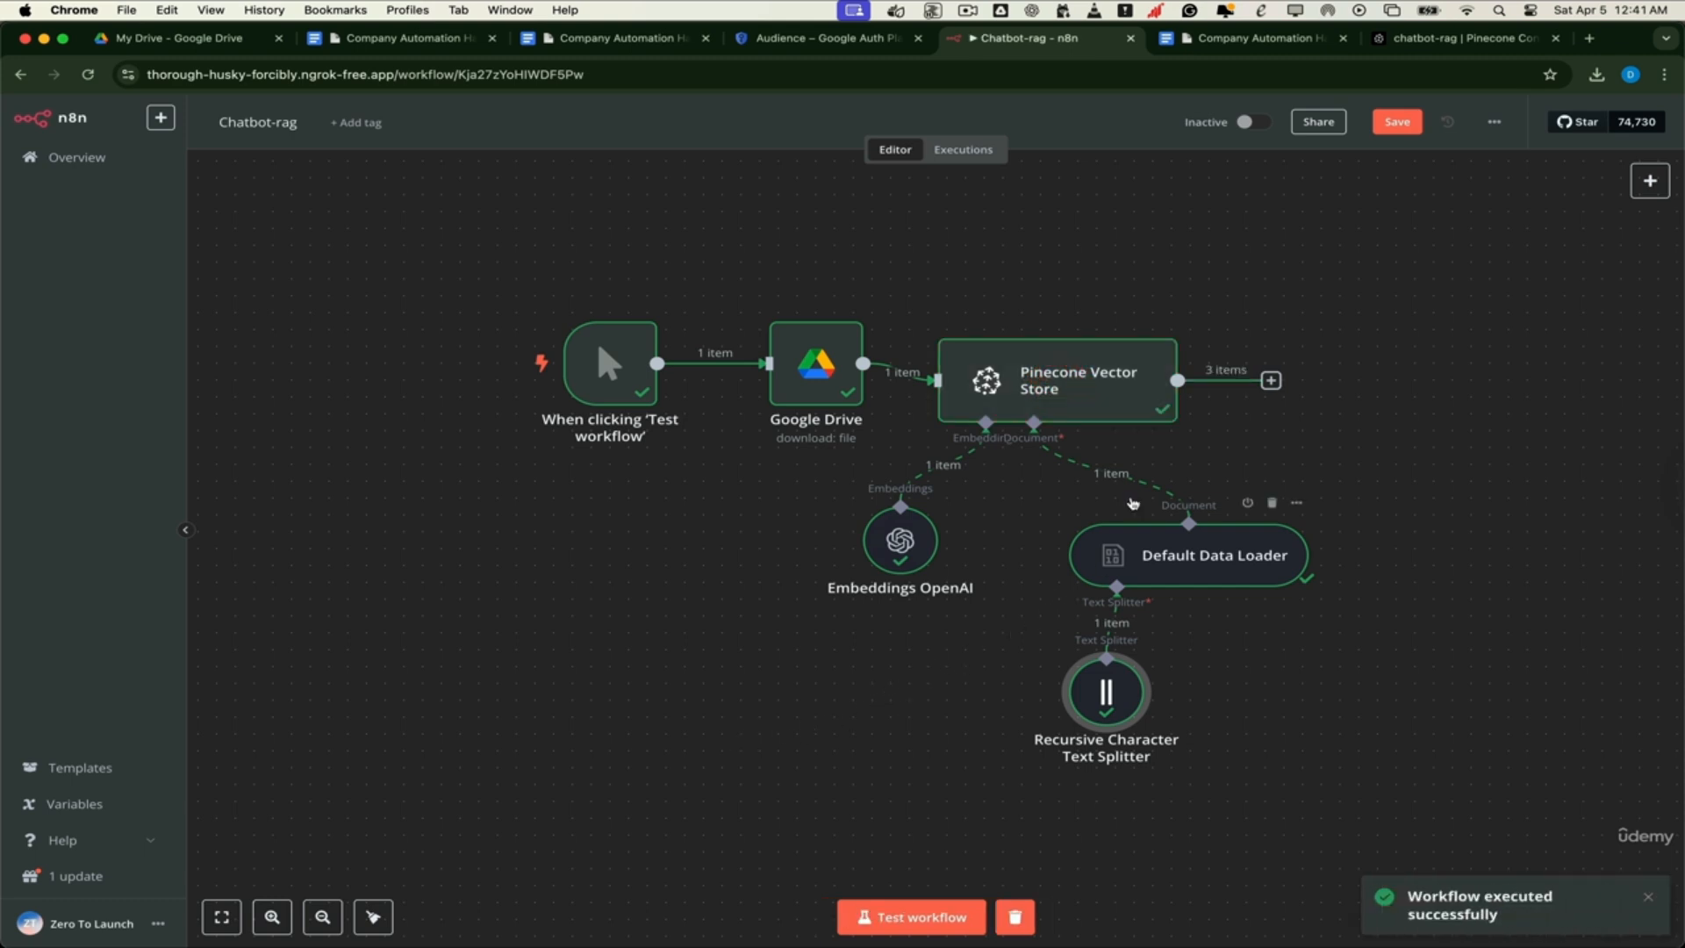
pyautogui.click(1452, 38)
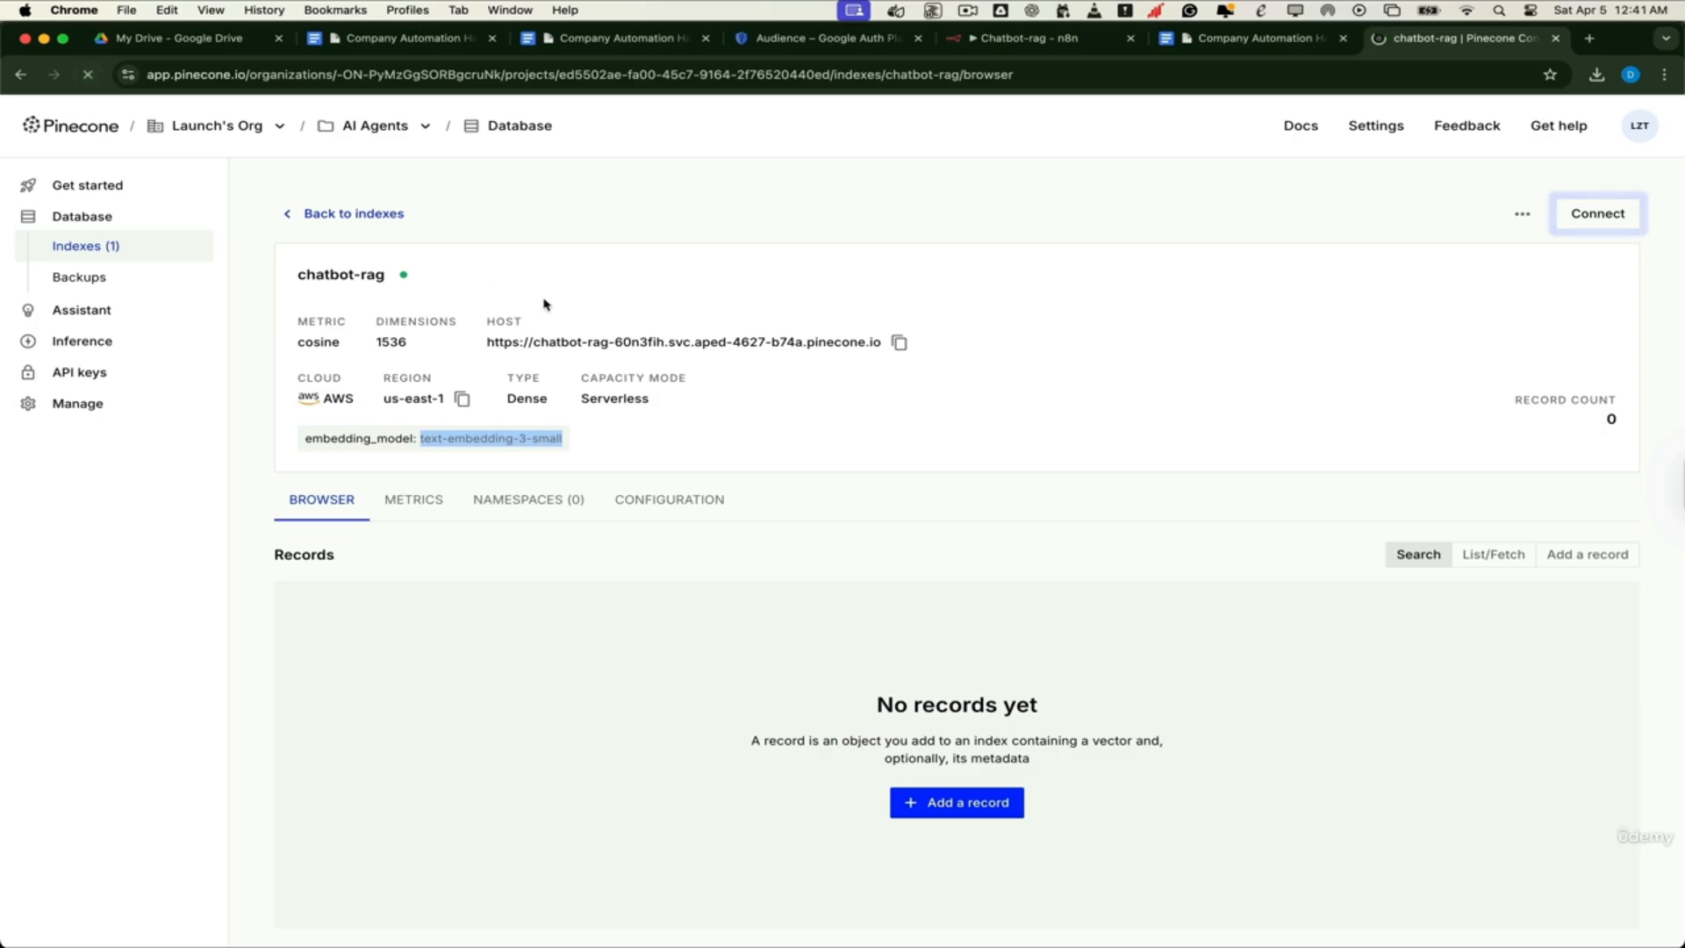
# Reload the chatbot-rag index page and review the three stored handbook chunks
pyautogui.press('super+r')
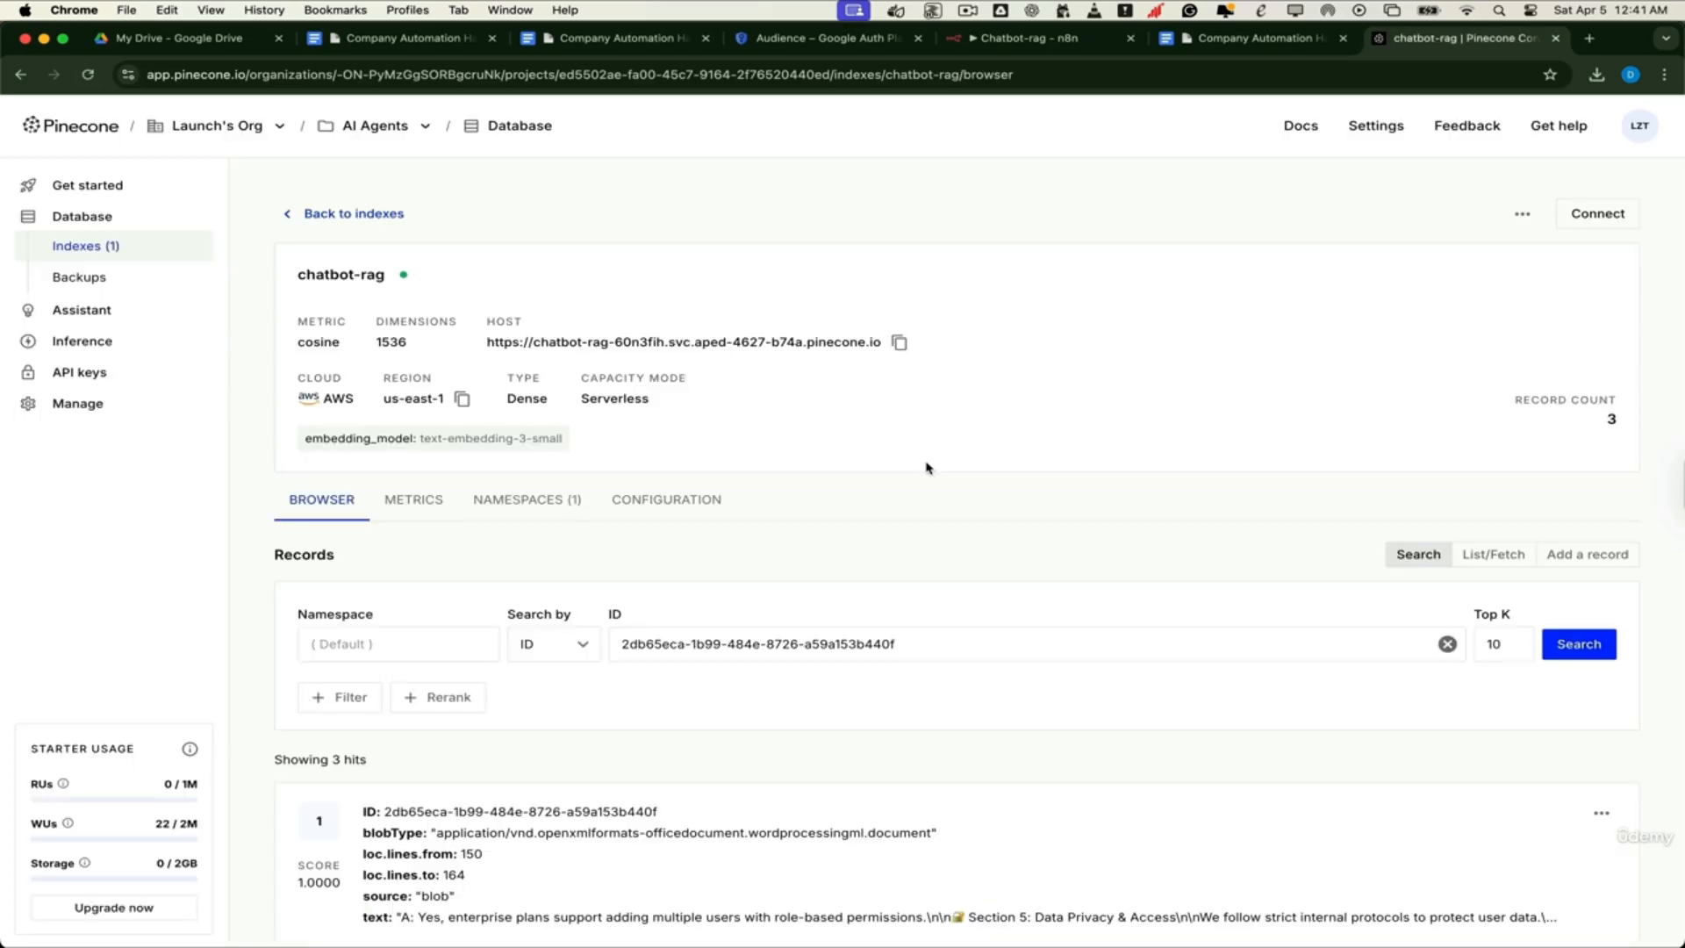
pyautogui.scroll(-5, 925, 467)
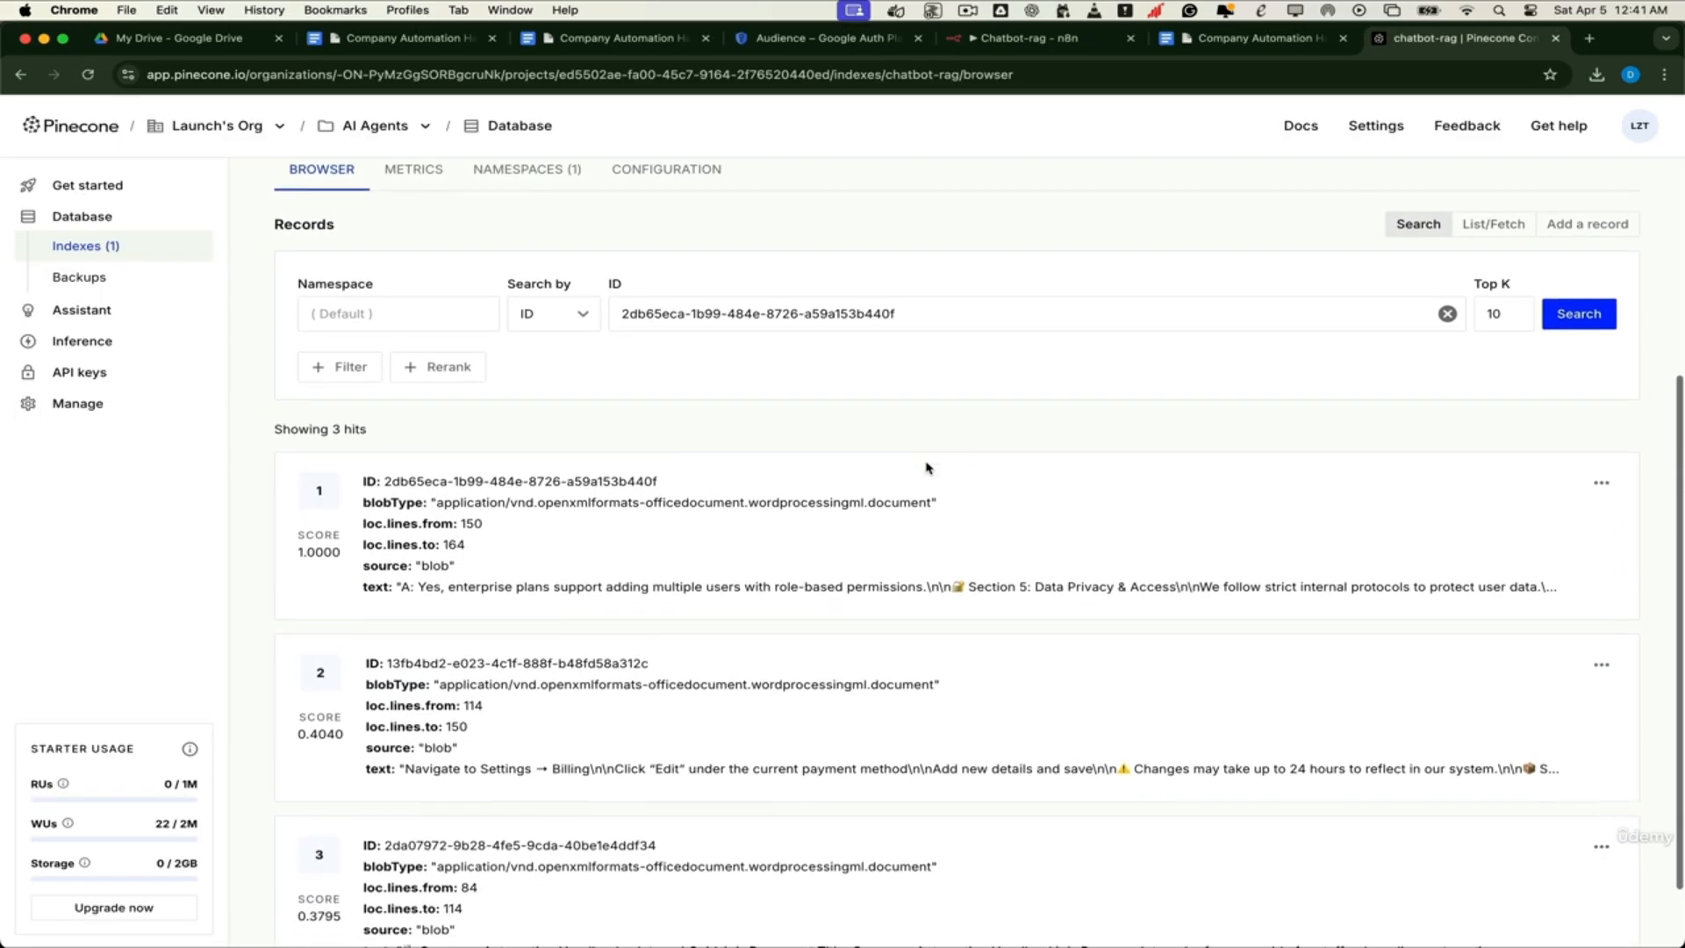
pyautogui.moveTo(463, 501)
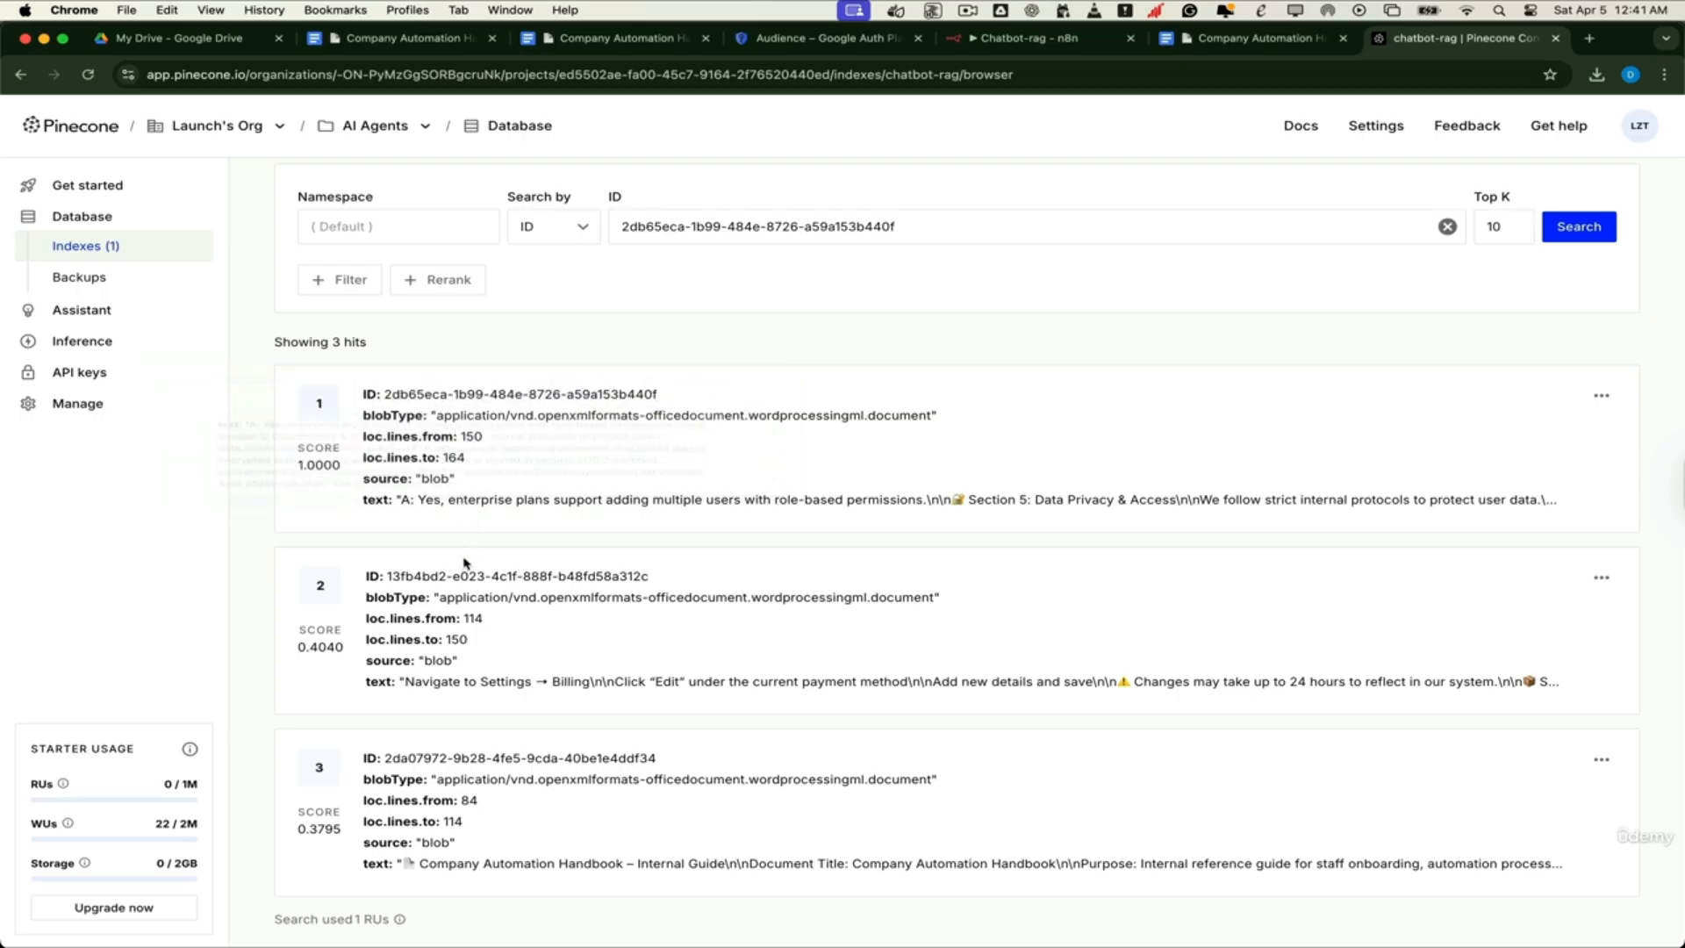
pyautogui.moveTo(470, 694)
pyautogui.moveTo(485, 865)
pyautogui.moveTo(414, 394)
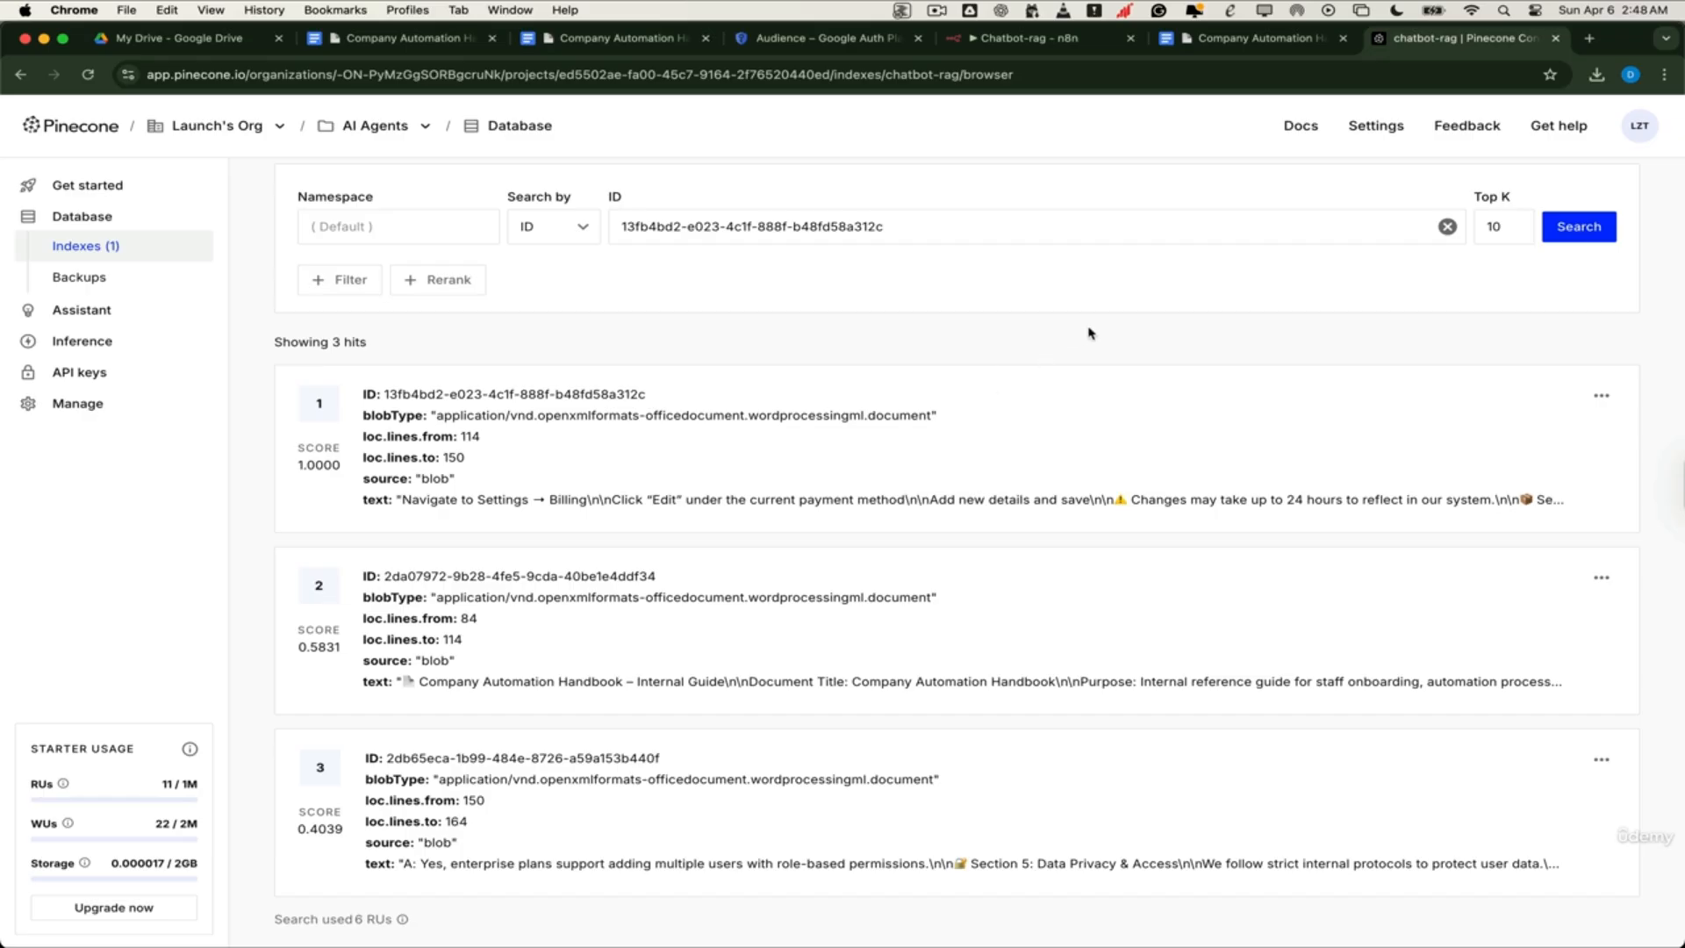
# Add a Chat Trigger node to the Chatbot-rag workflow via a 'chat' node search
pyautogui.click(1012, 37)
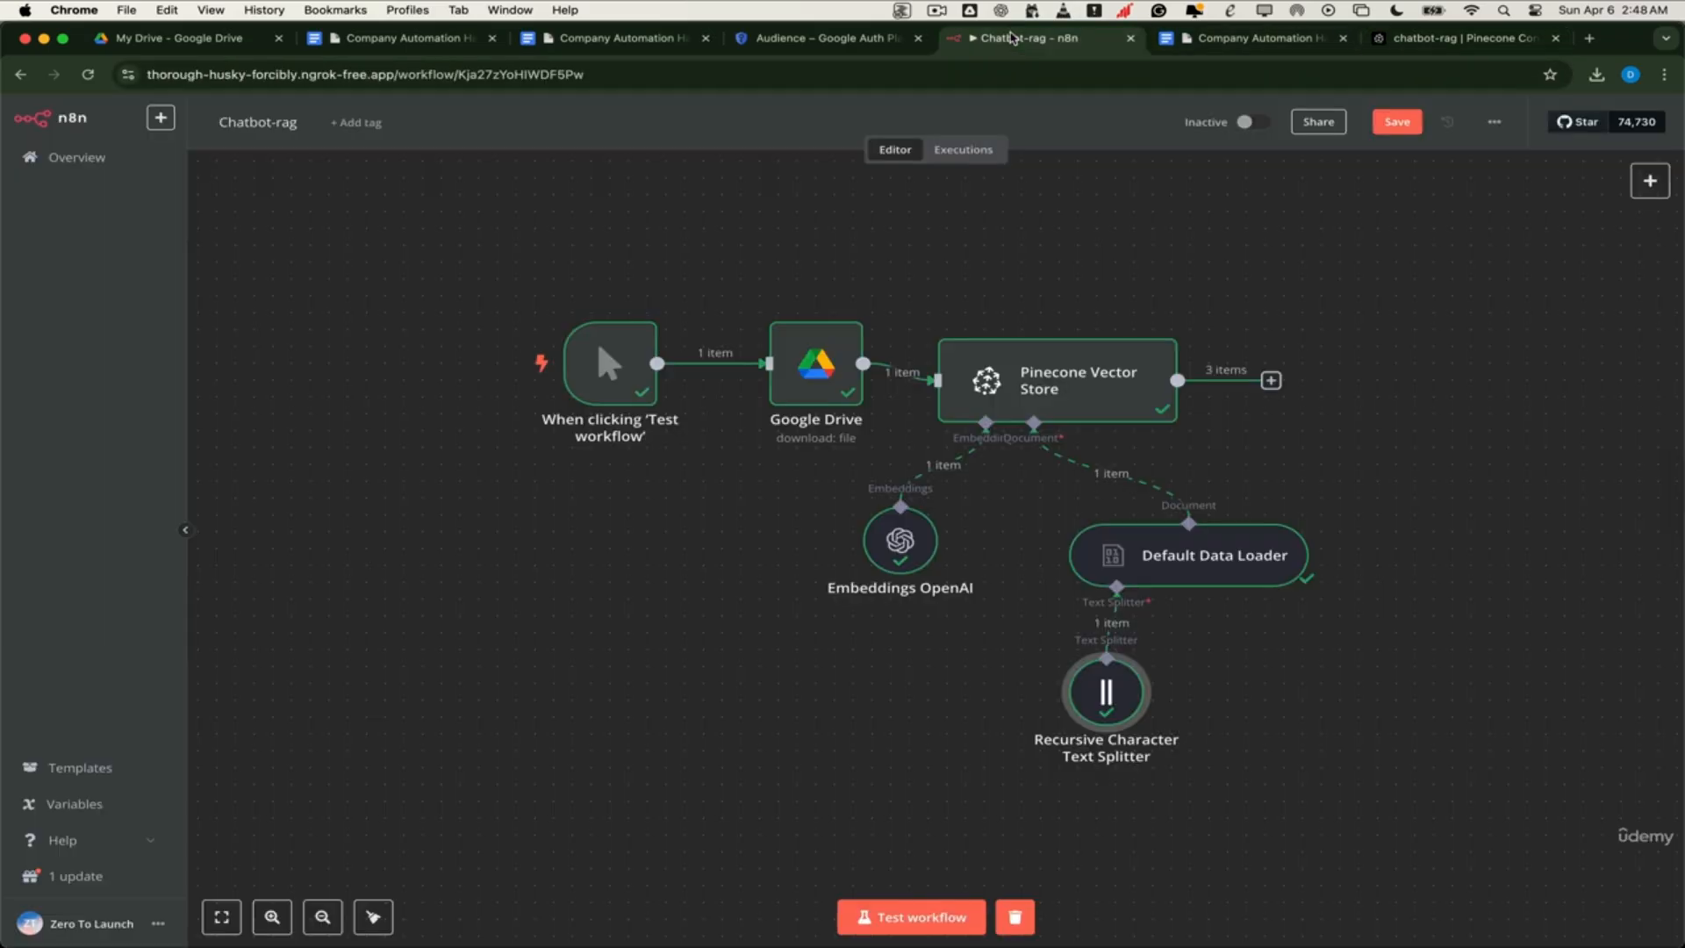
pyautogui.hscroll(5, 840, 548)
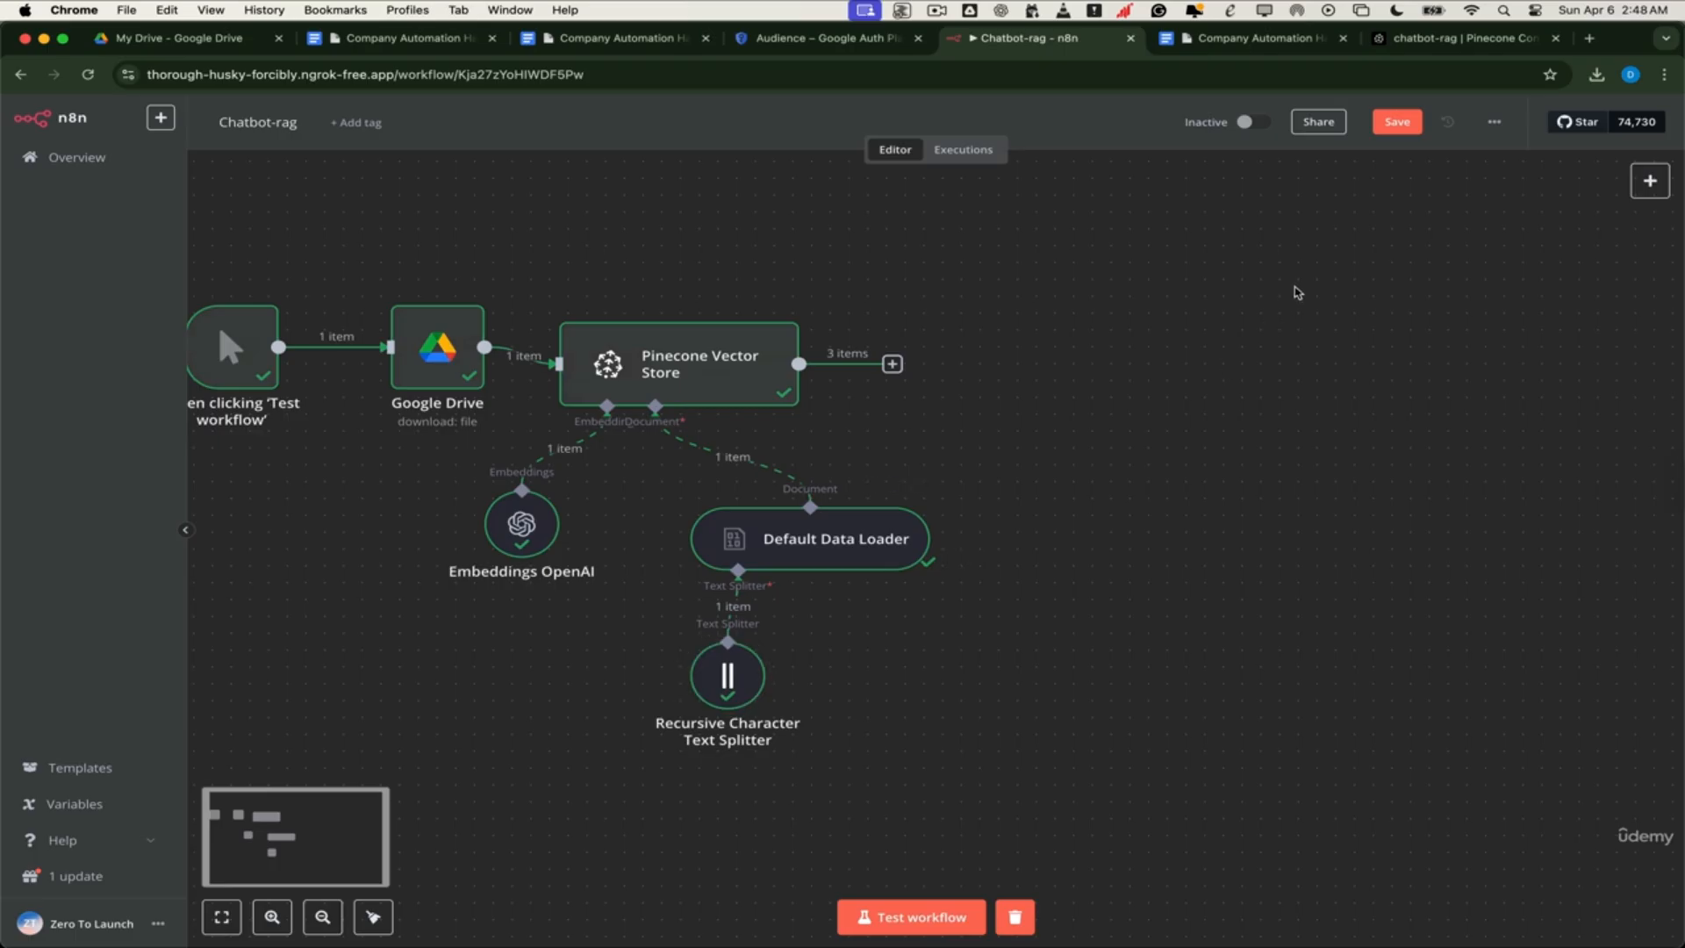
pyautogui.hscroll(5, 1290, 290)
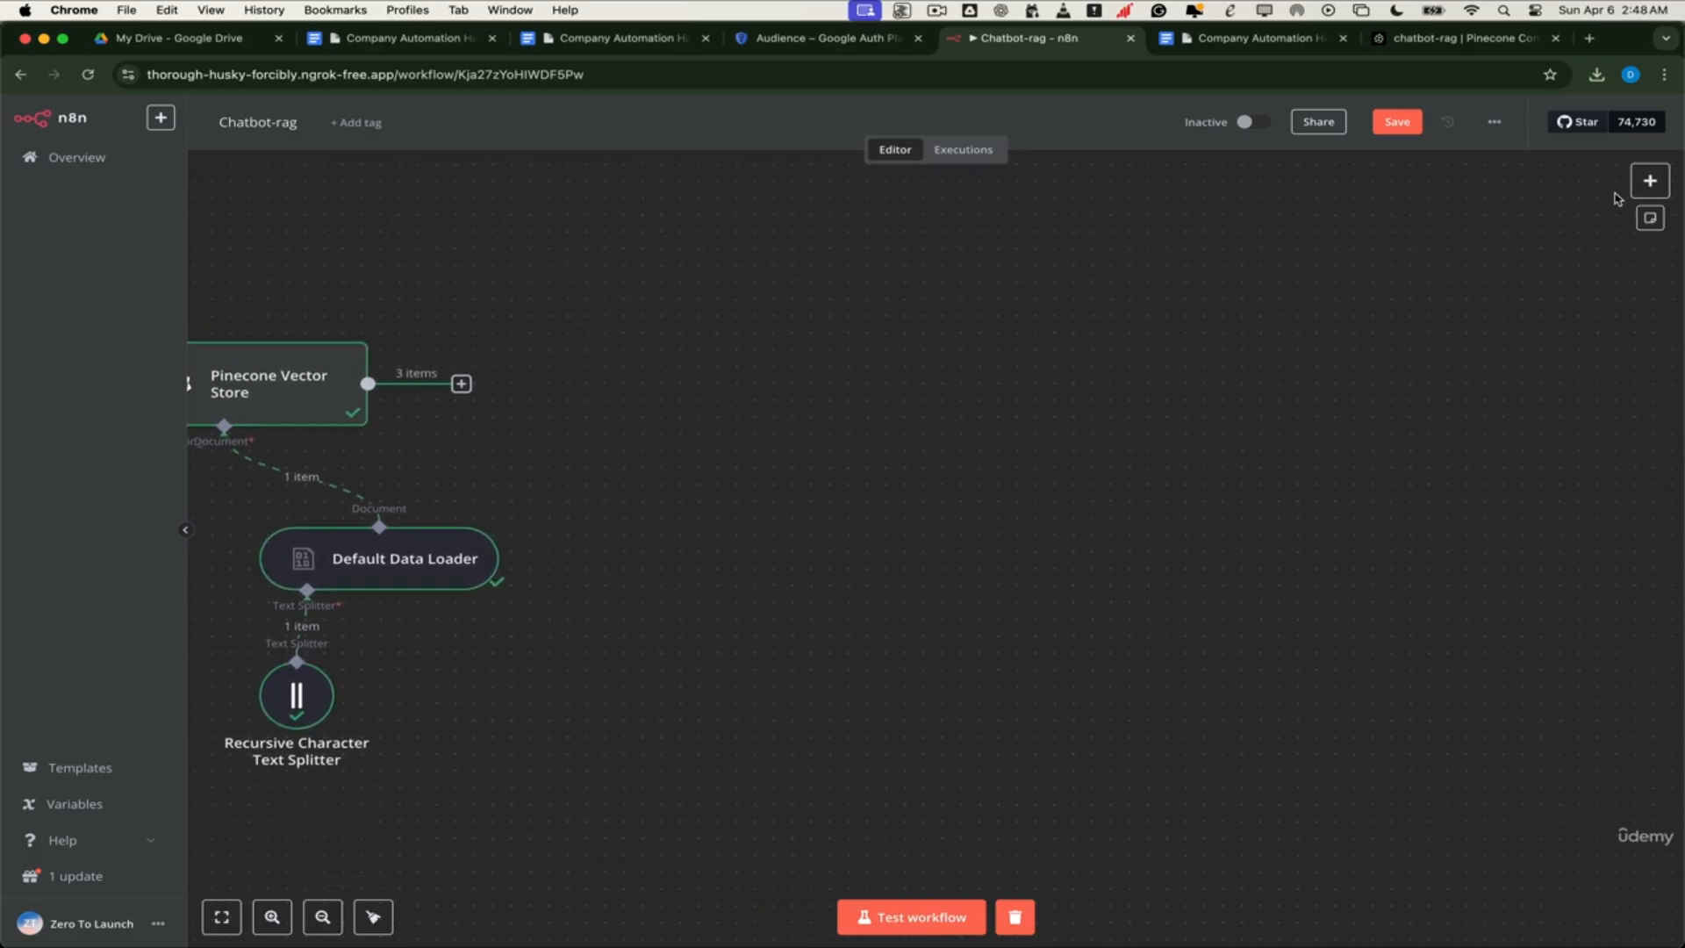
pyautogui.click(1650, 180)
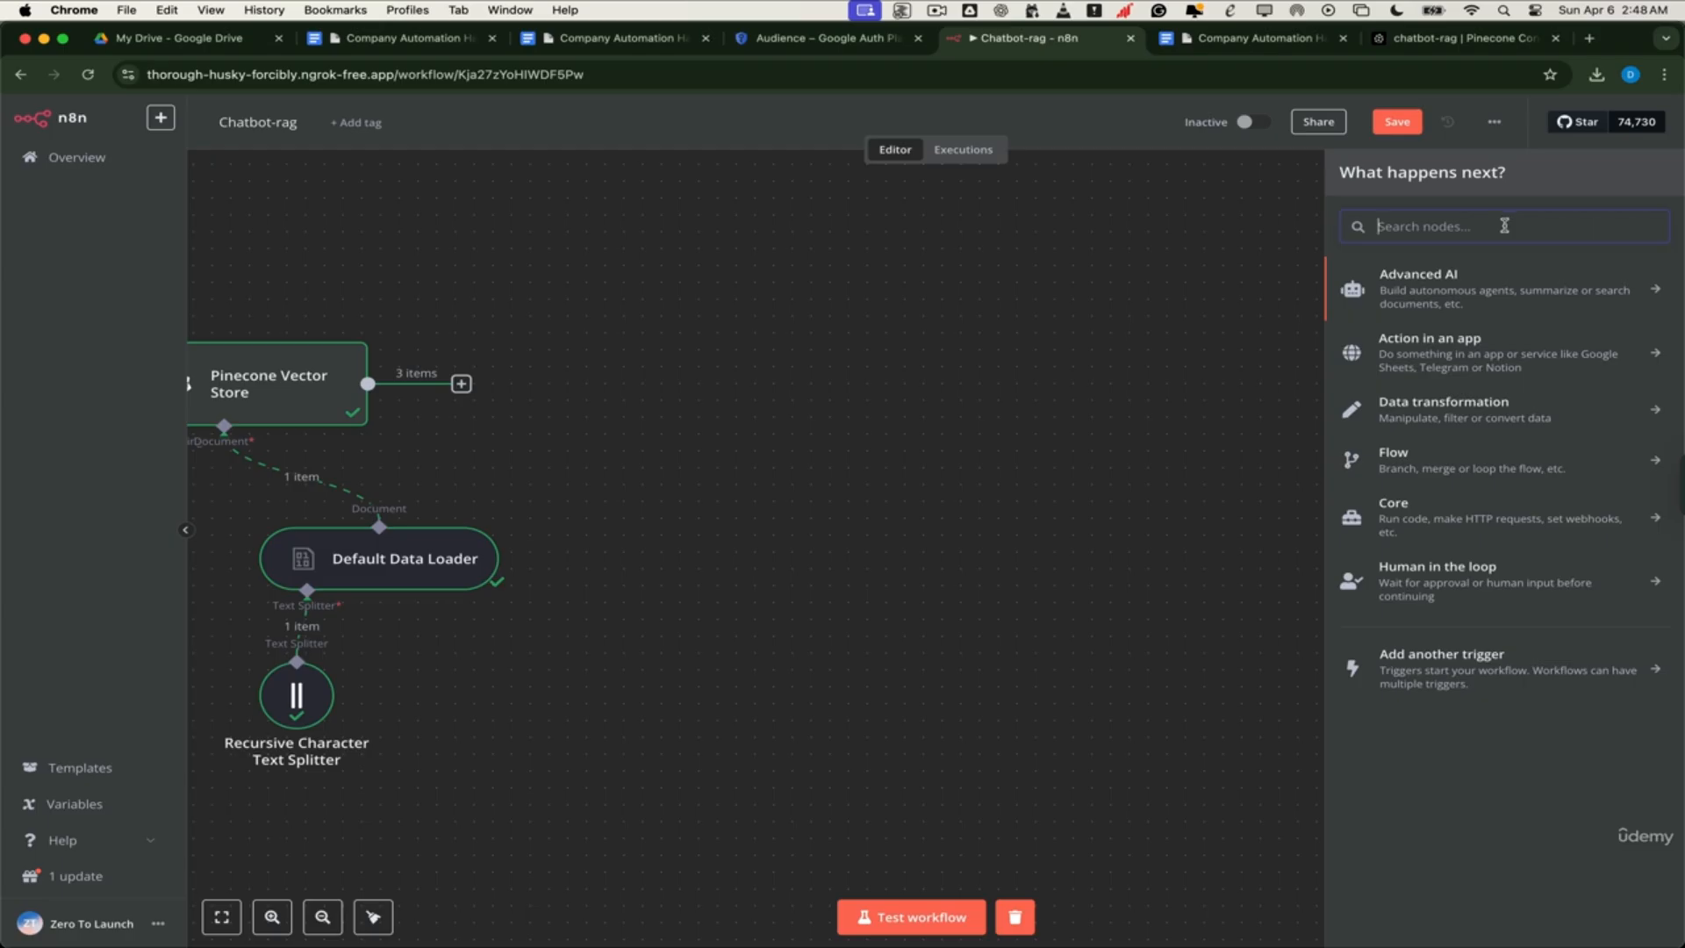
pyautogui.write('chat')
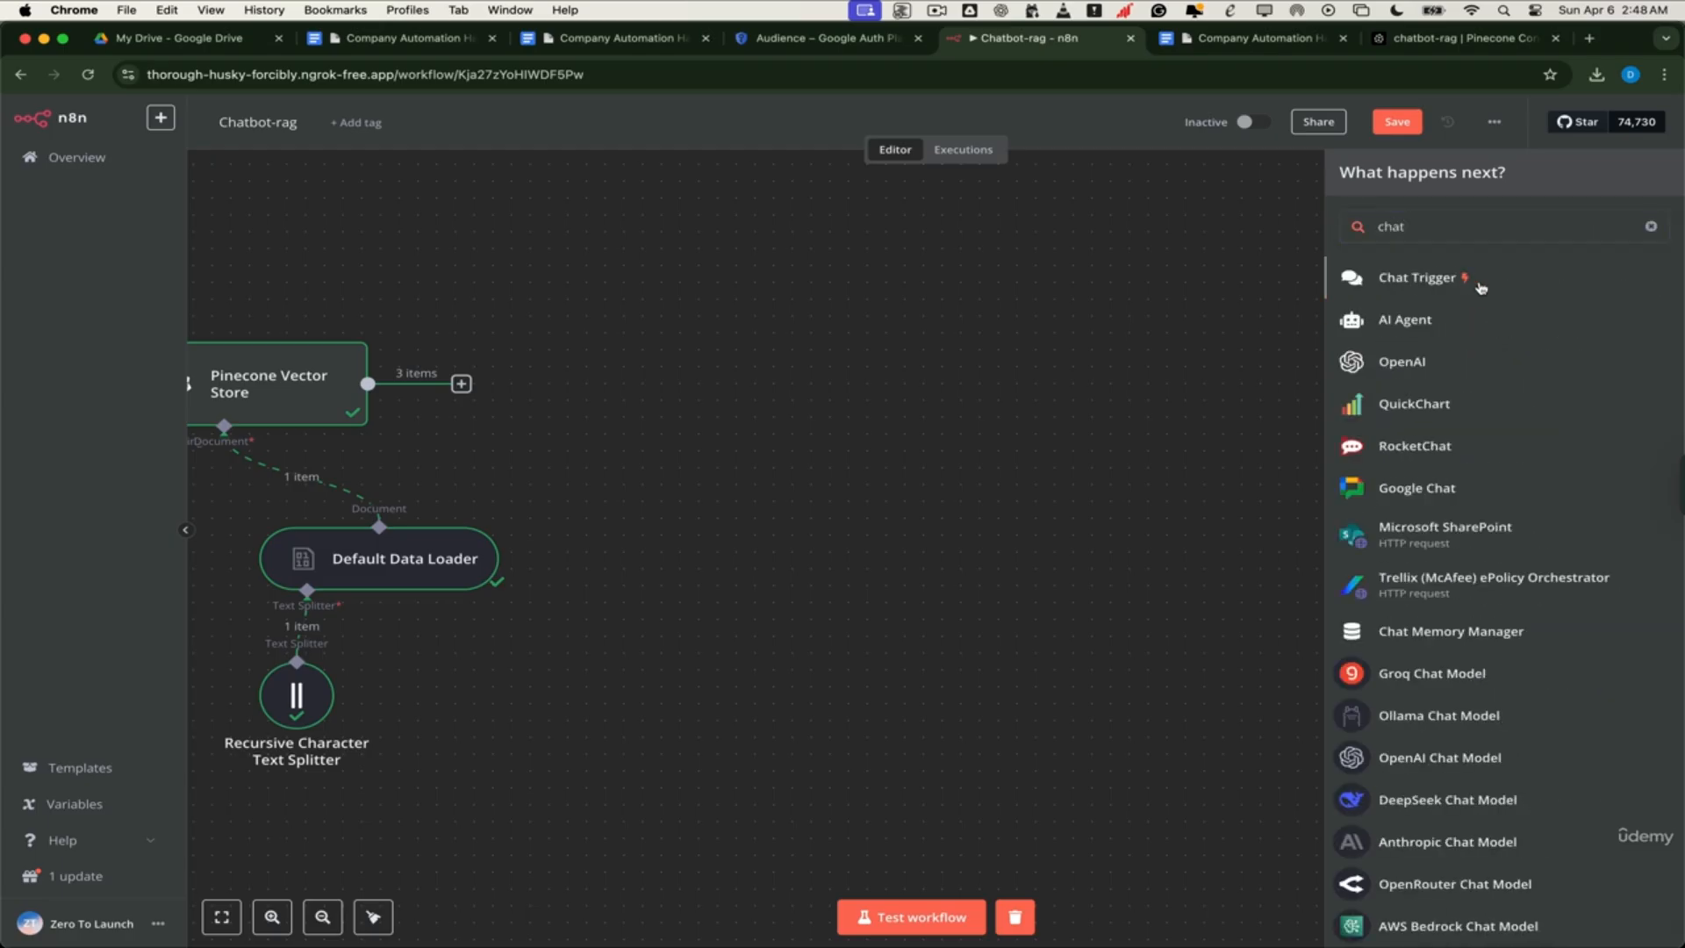
pyautogui.click(1482, 286)
pyautogui.click(121, 117)
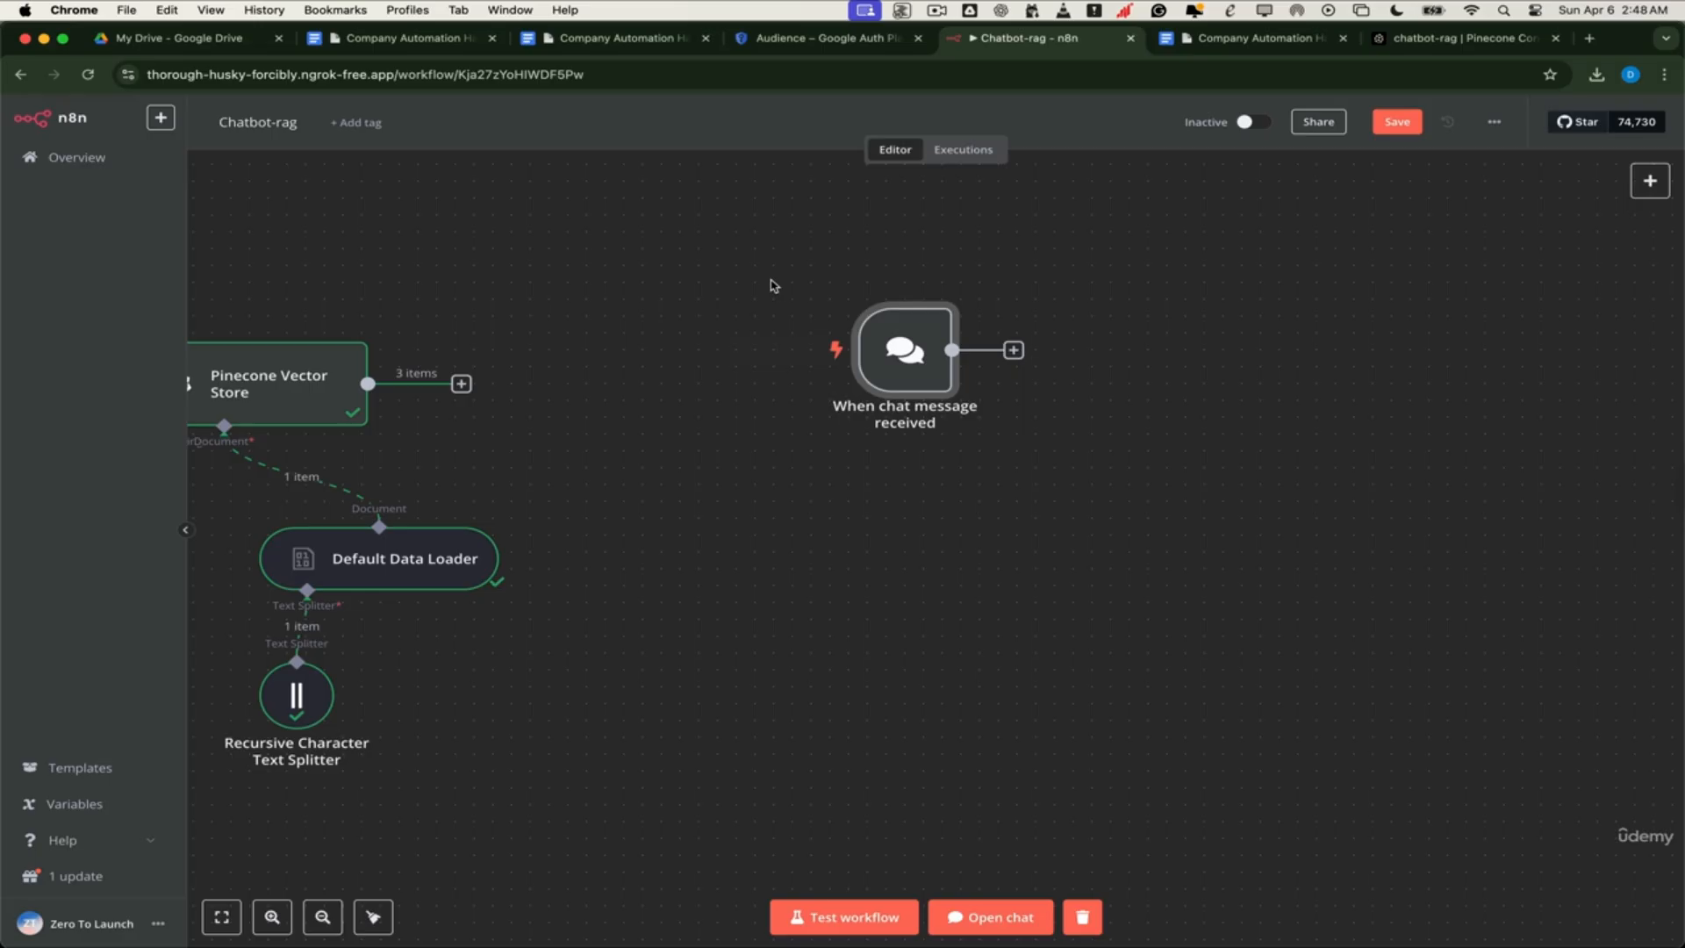
# Nudge the 'When chat message received' trigger into place beside the ingestion chain
pyautogui.moveTo(917, 351)
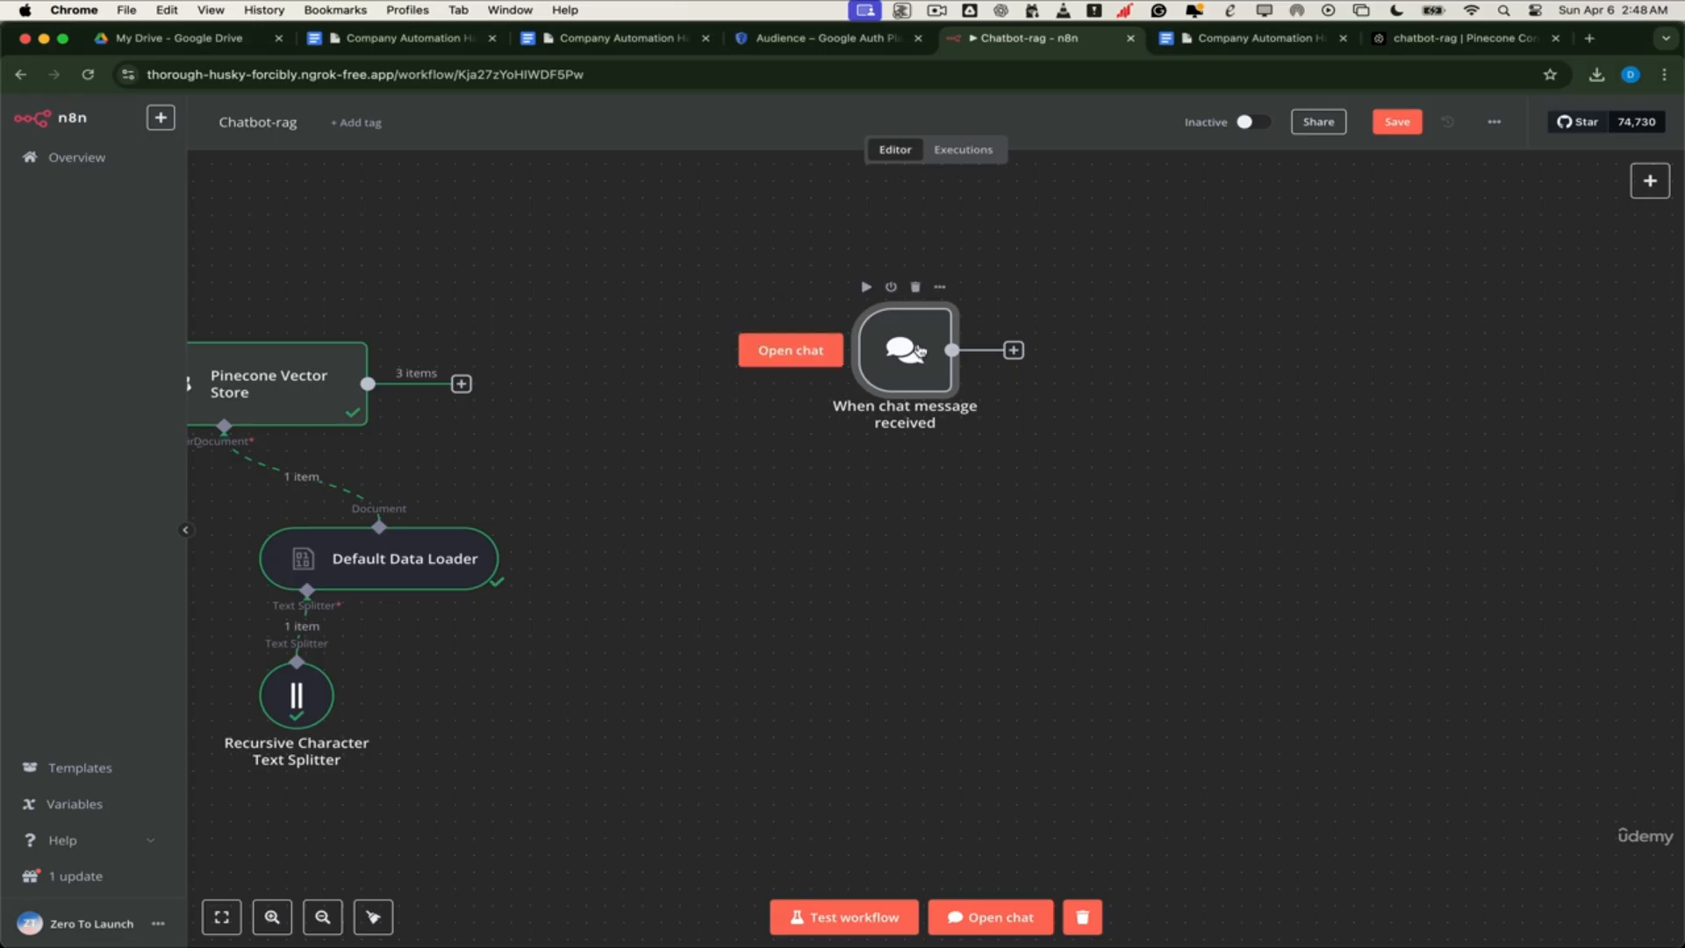
pyautogui.hscroll(2, 1218, 365)
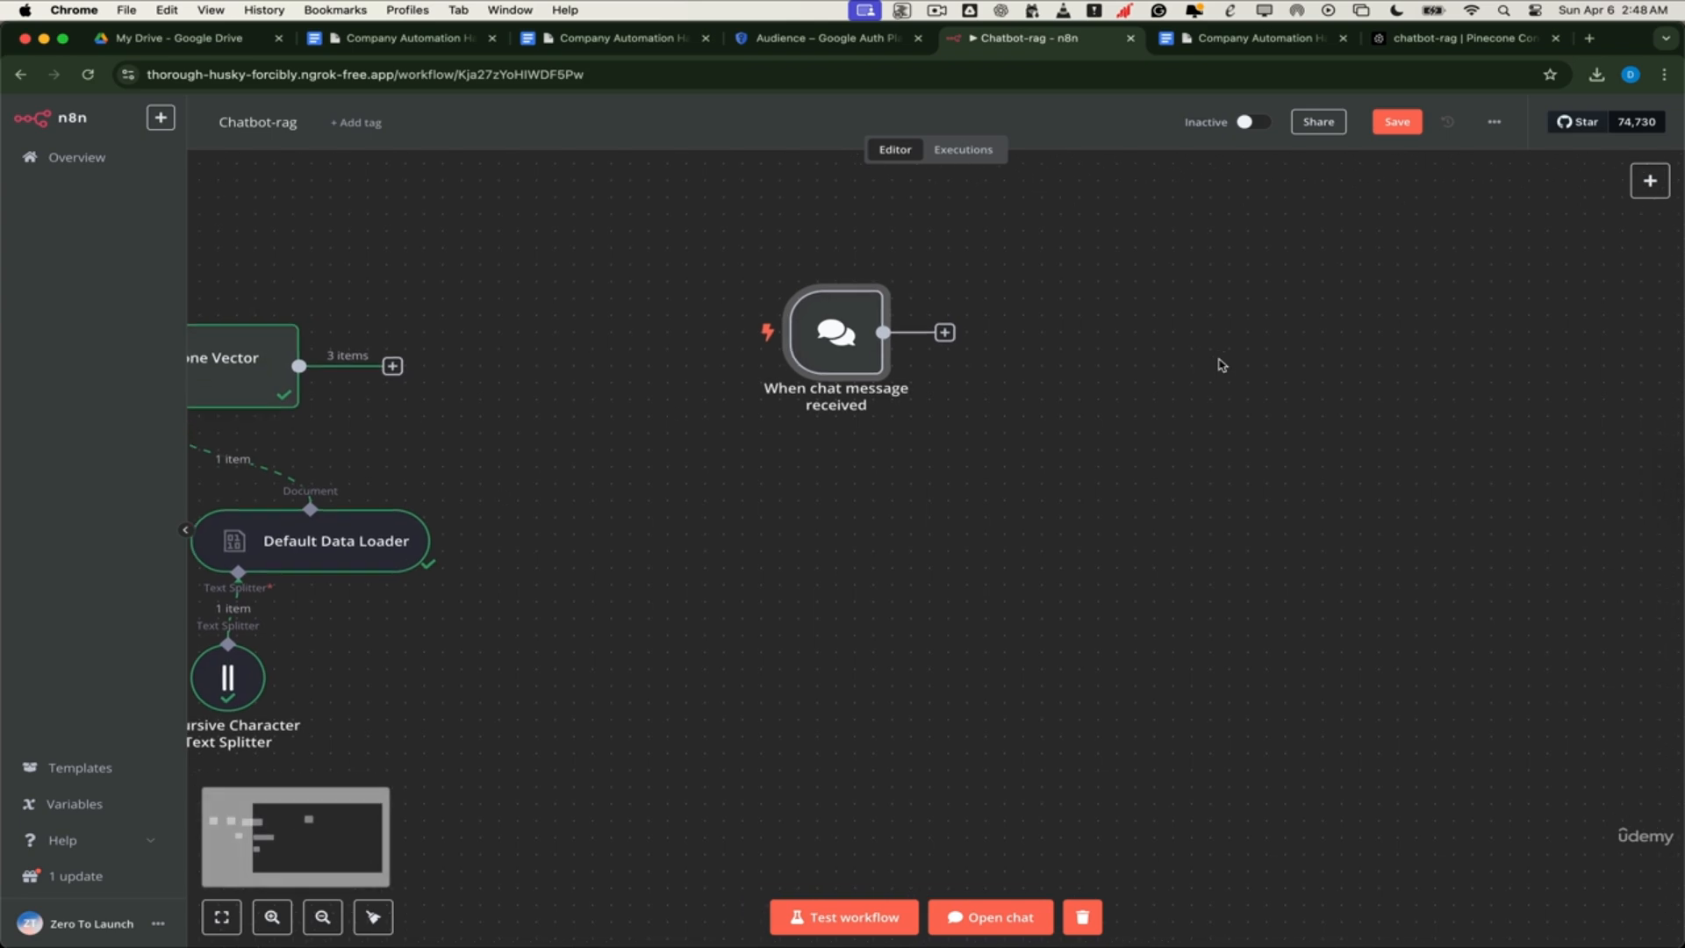
pyautogui.moveTo(842, 340); pyautogui.dragTo(880, 339)
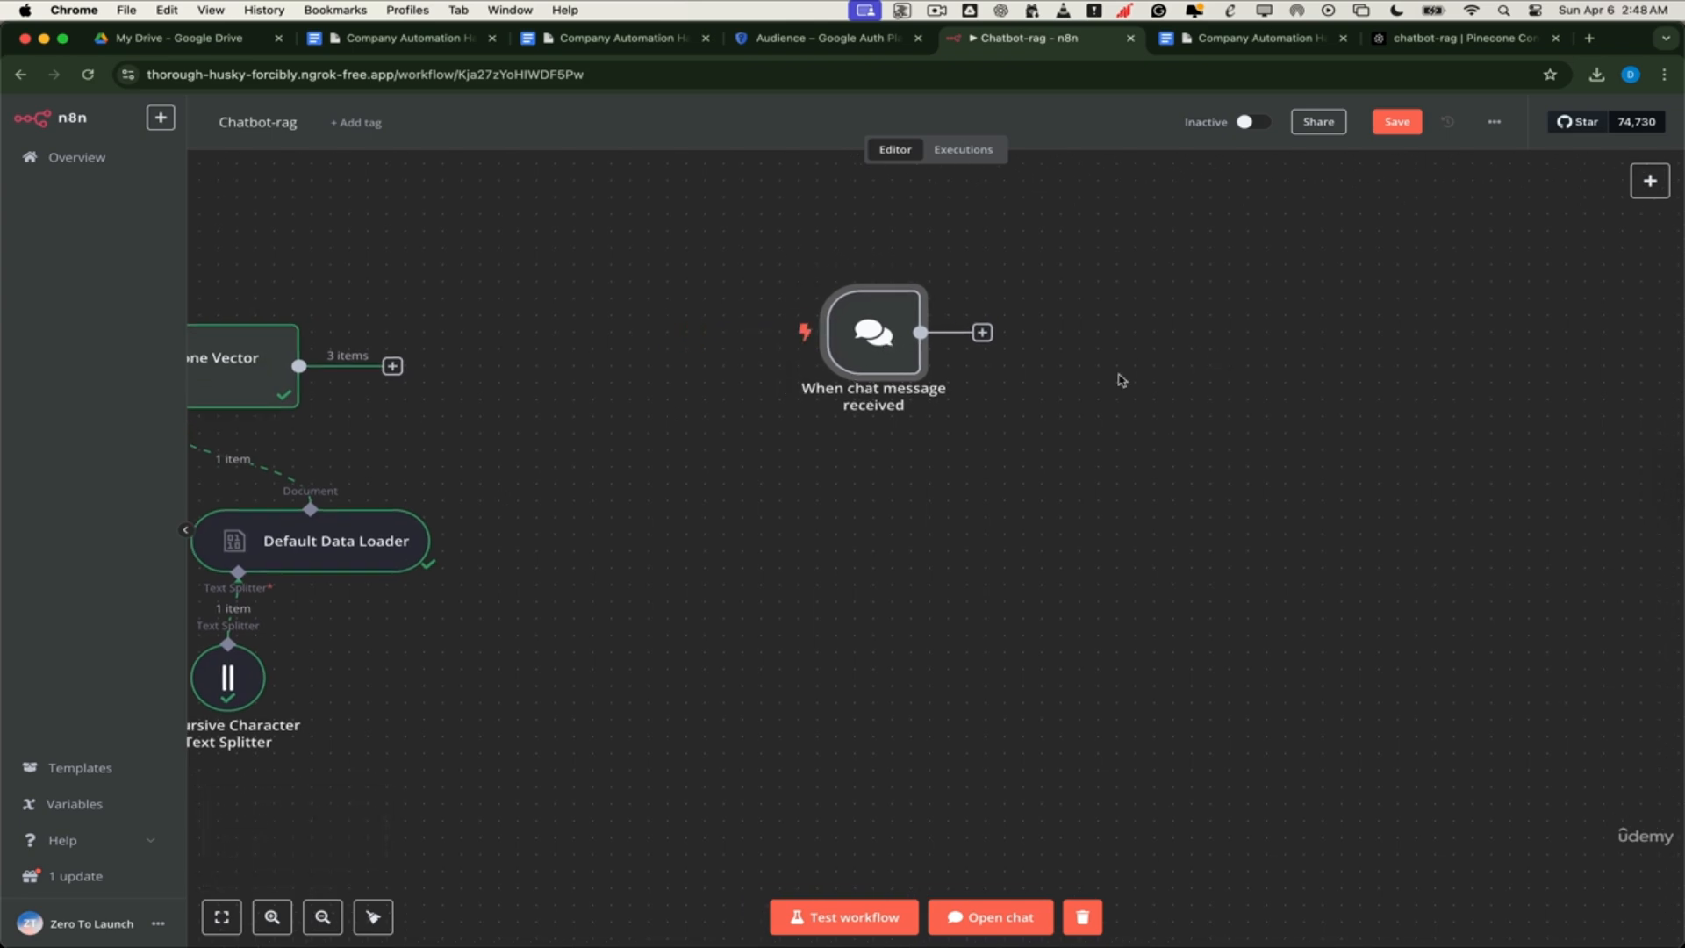
pyautogui.hscroll(3, 1121, 379)
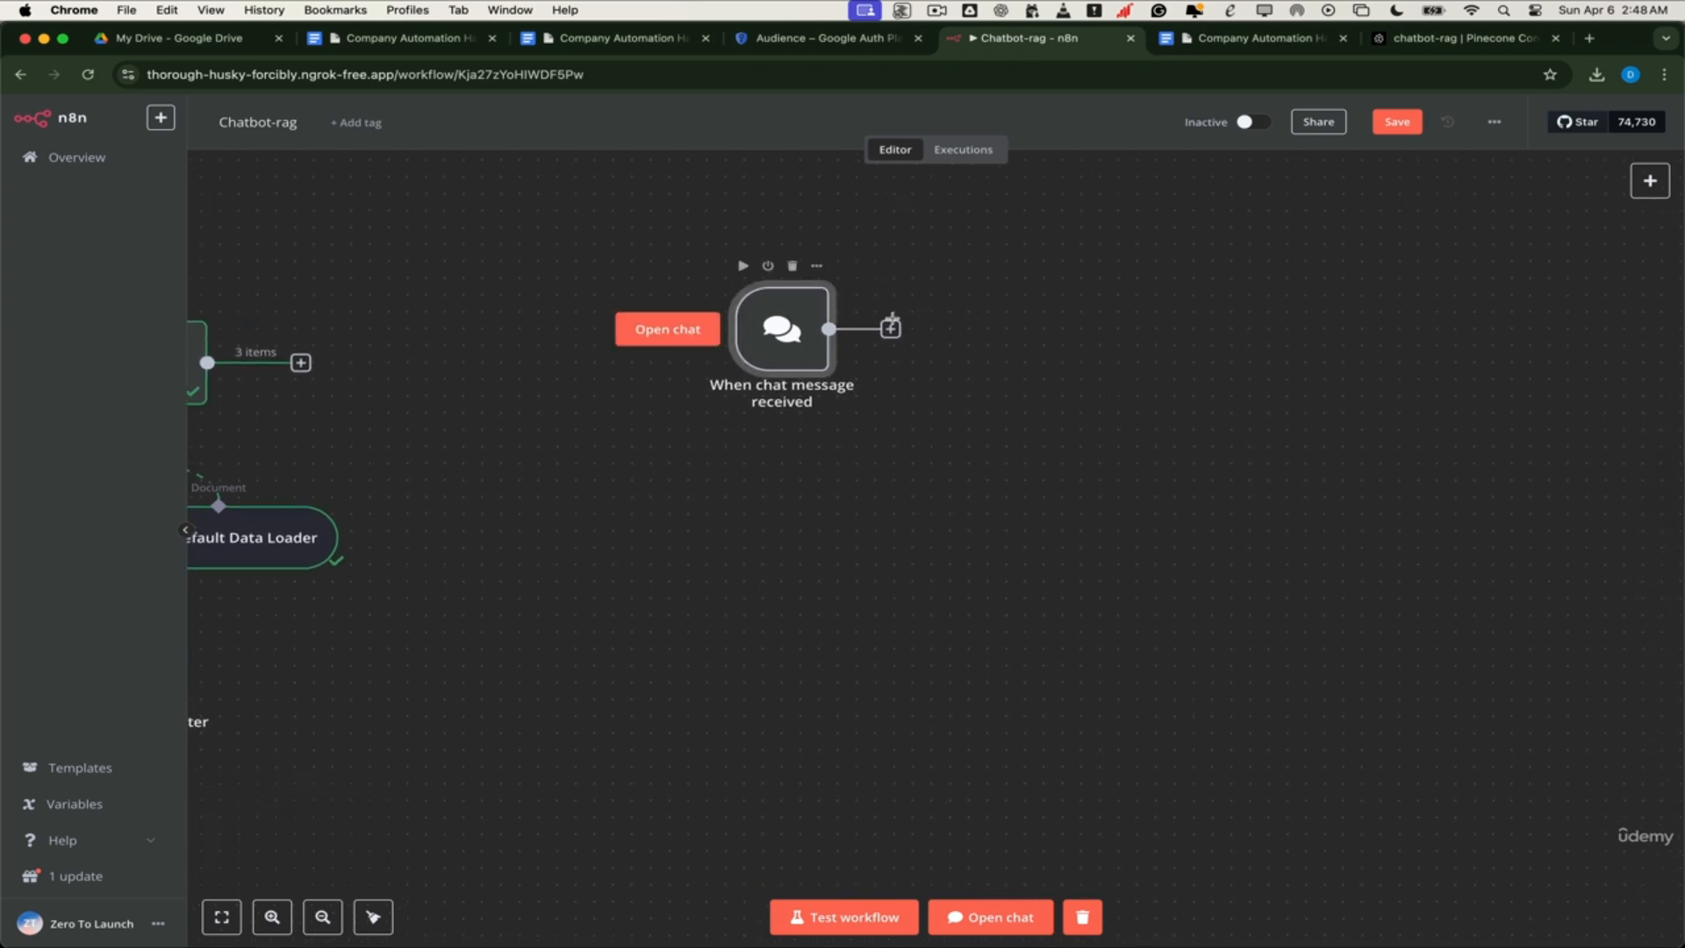
# Add a Question and Answer Chain after the chat trigger and list language models for it
pyautogui.click(890, 329)
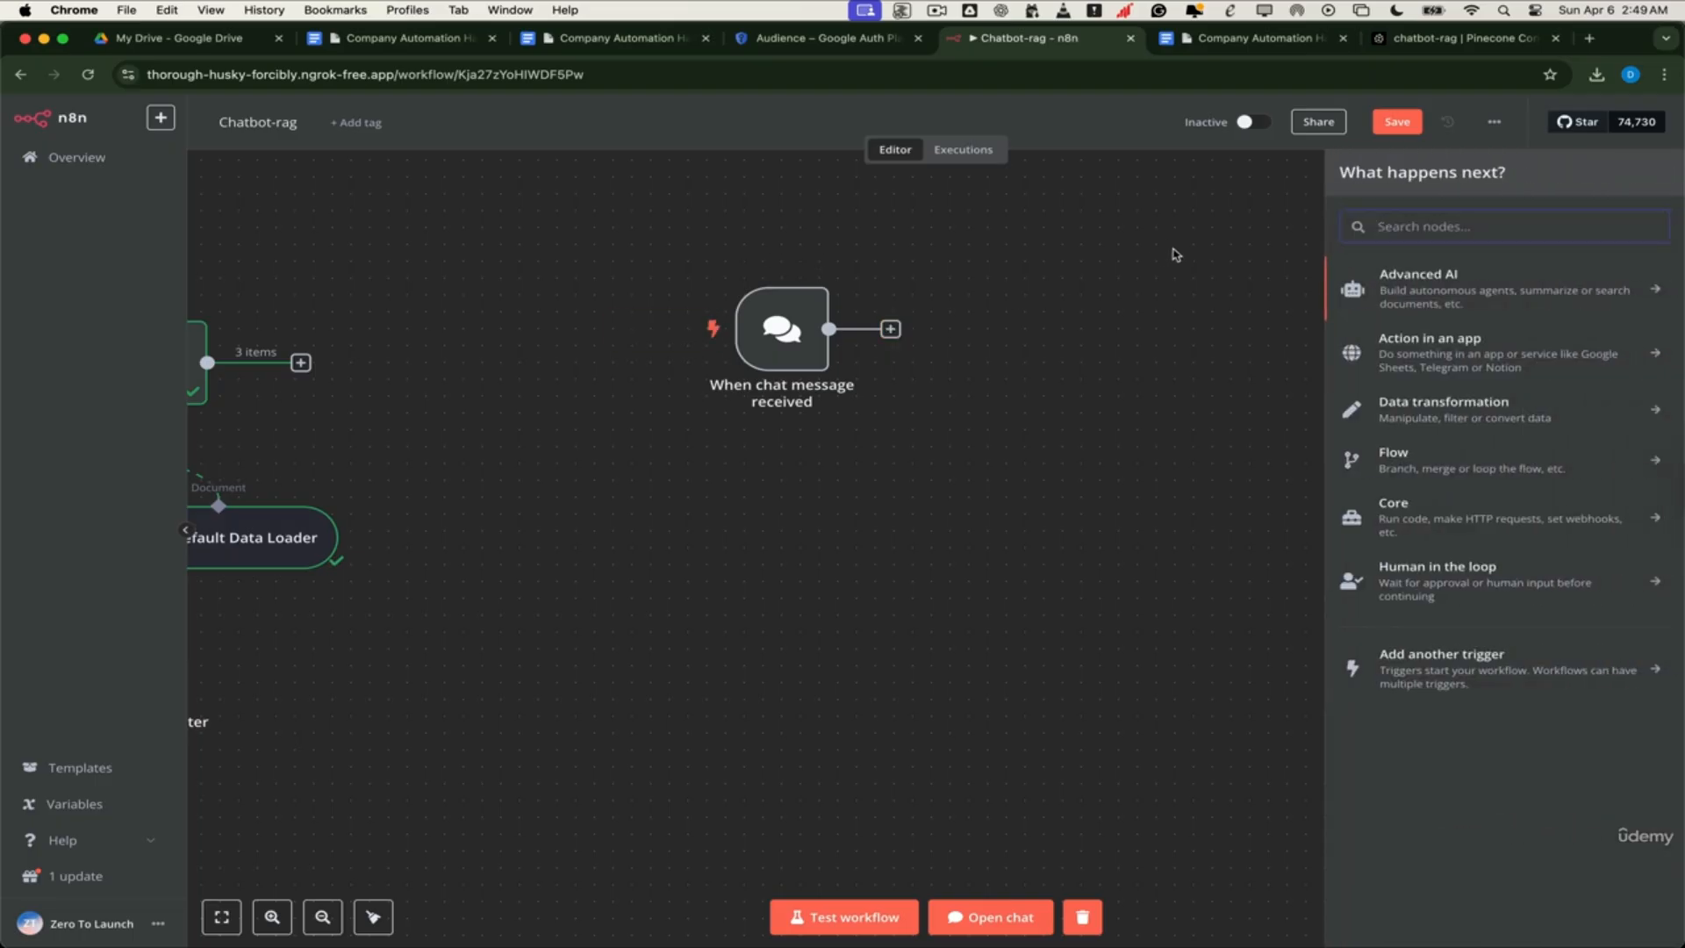
pyautogui.write('qustion')
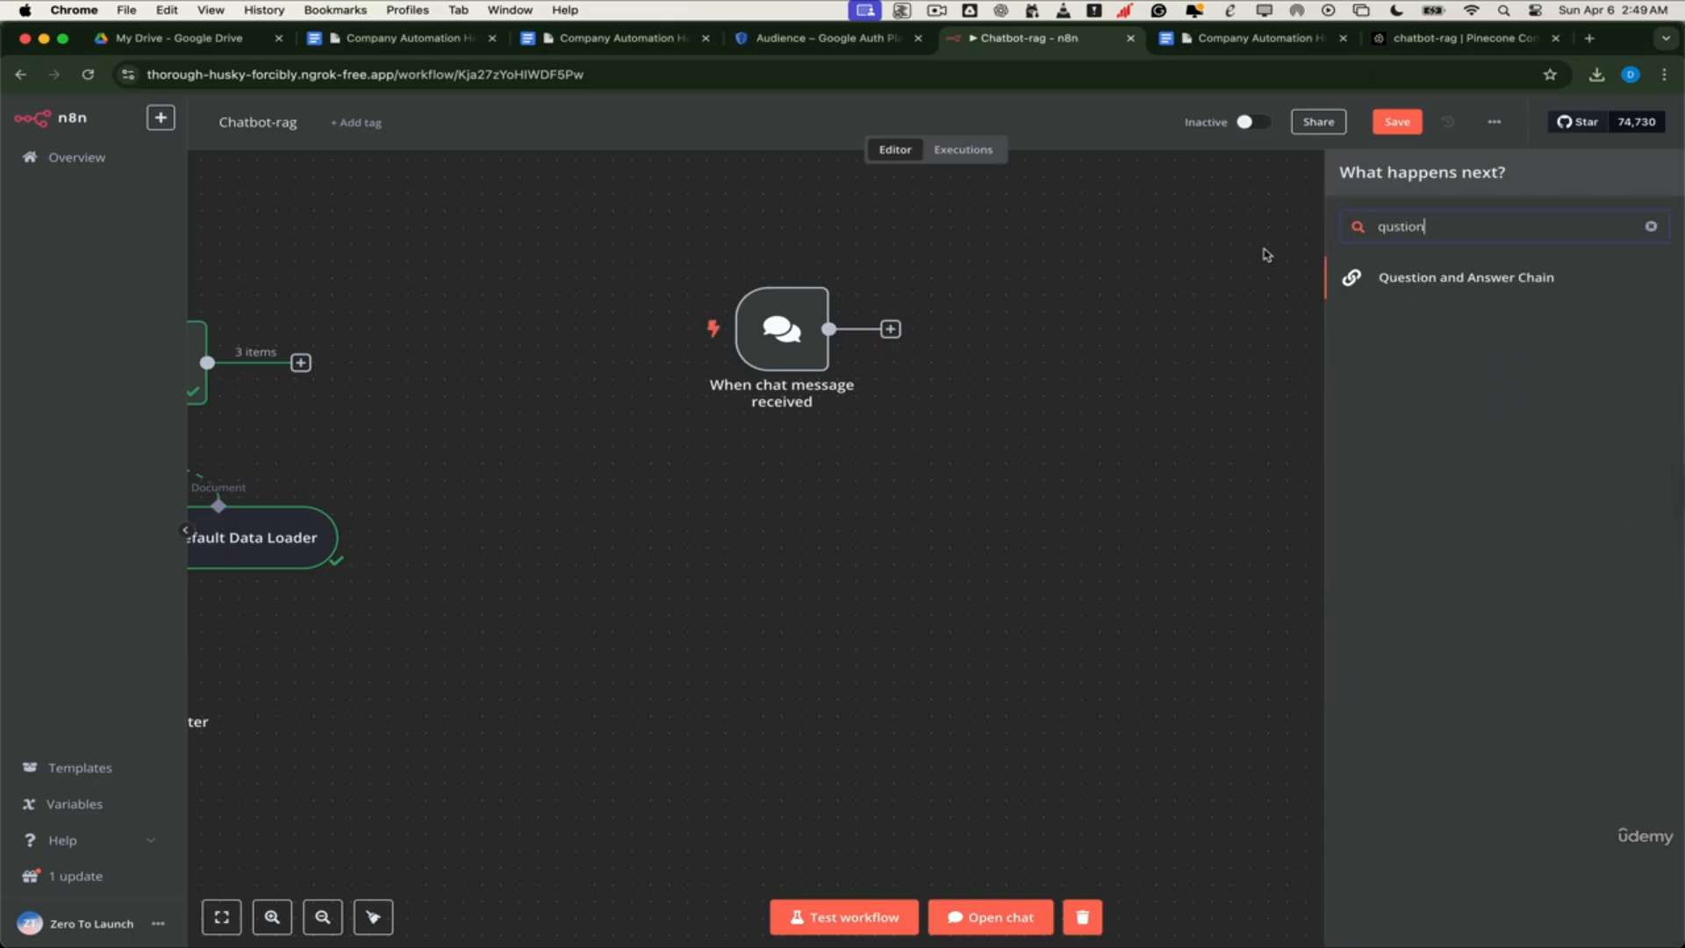
pyautogui.click(1390, 279)
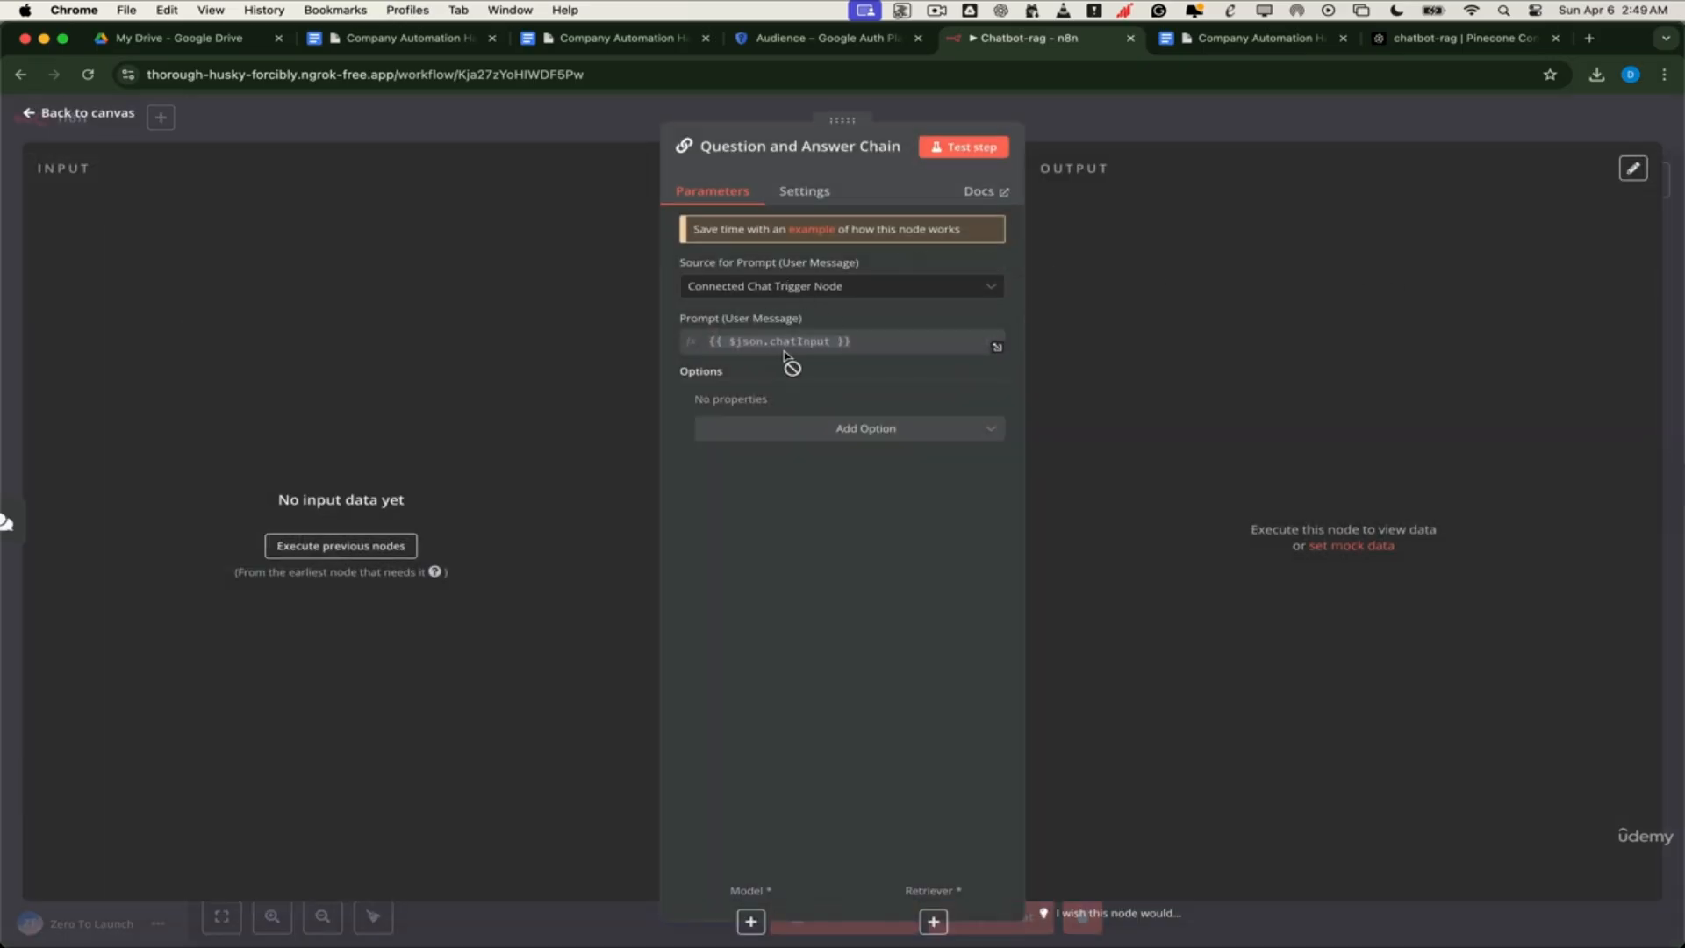
pyautogui.click(750, 922)
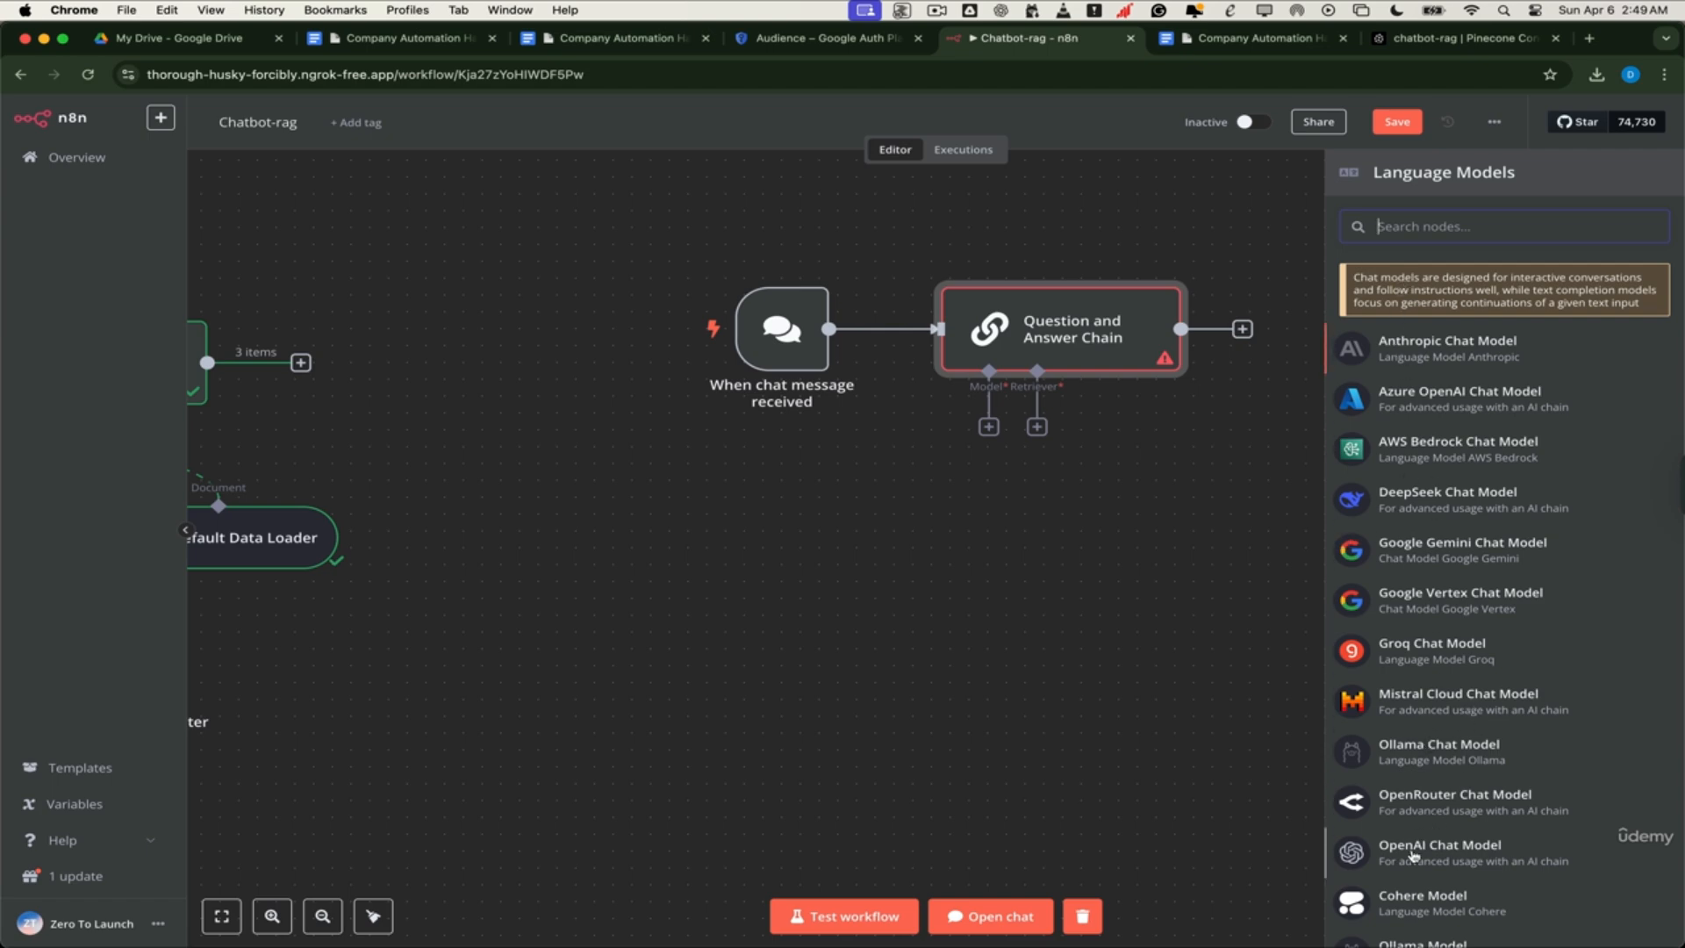
# Attach an OpenAI Chat Model (gpt-4o-mini) to the chain and move it left
pyautogui.click(1413, 854)
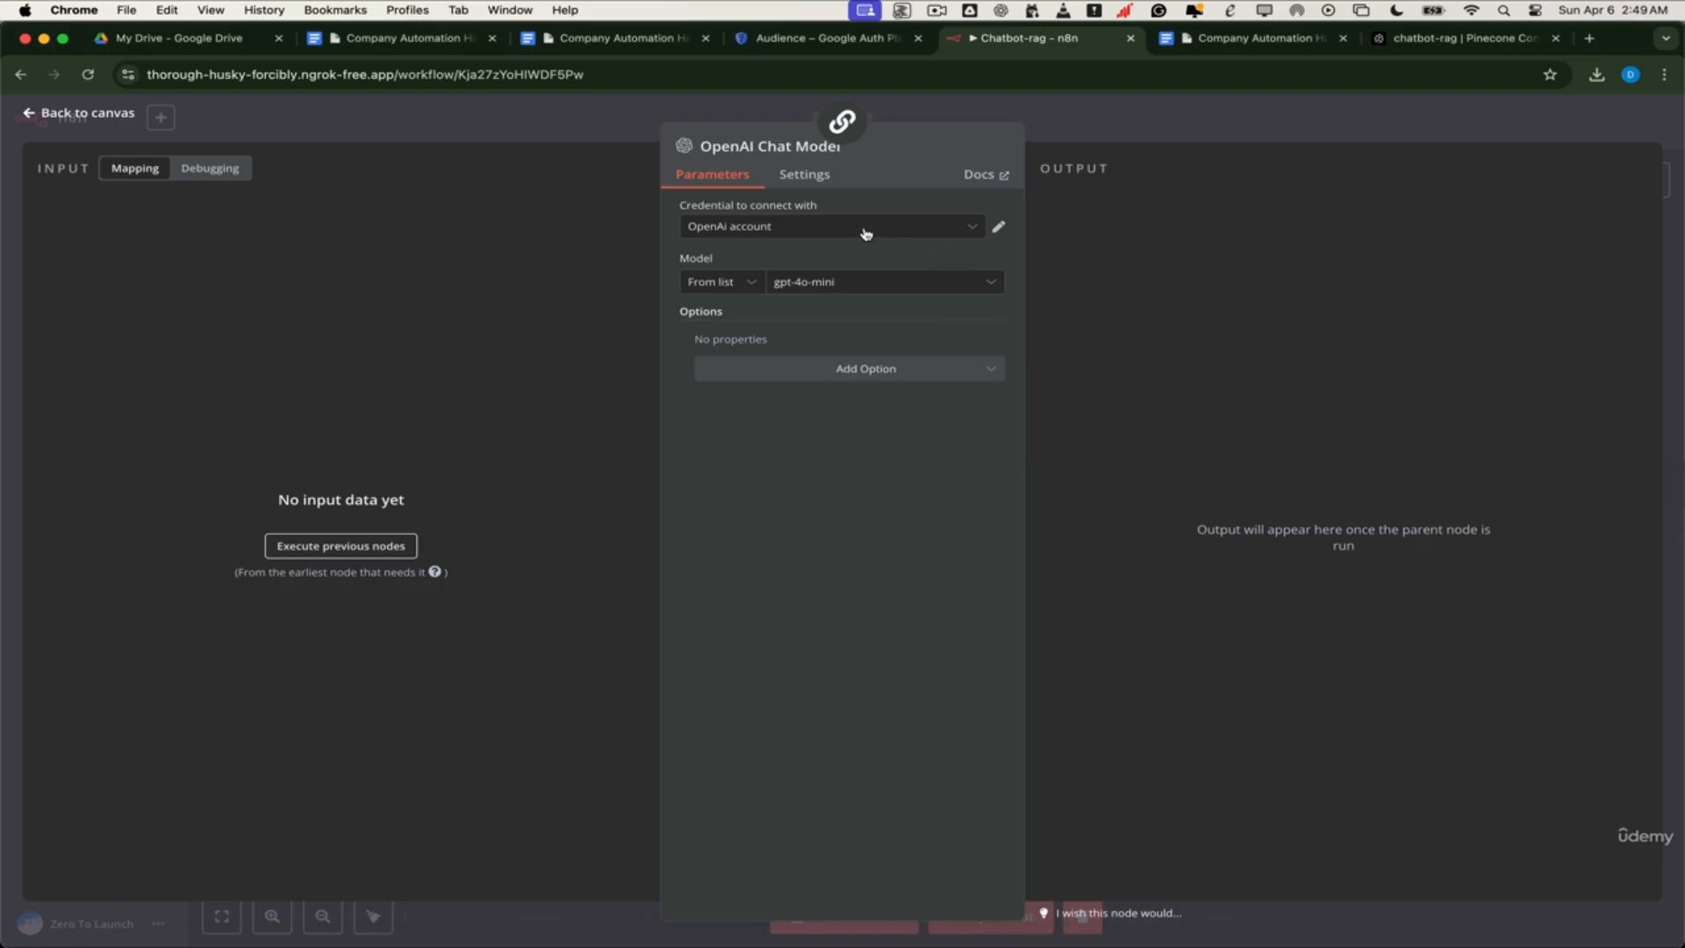
pyautogui.click(76, 117)
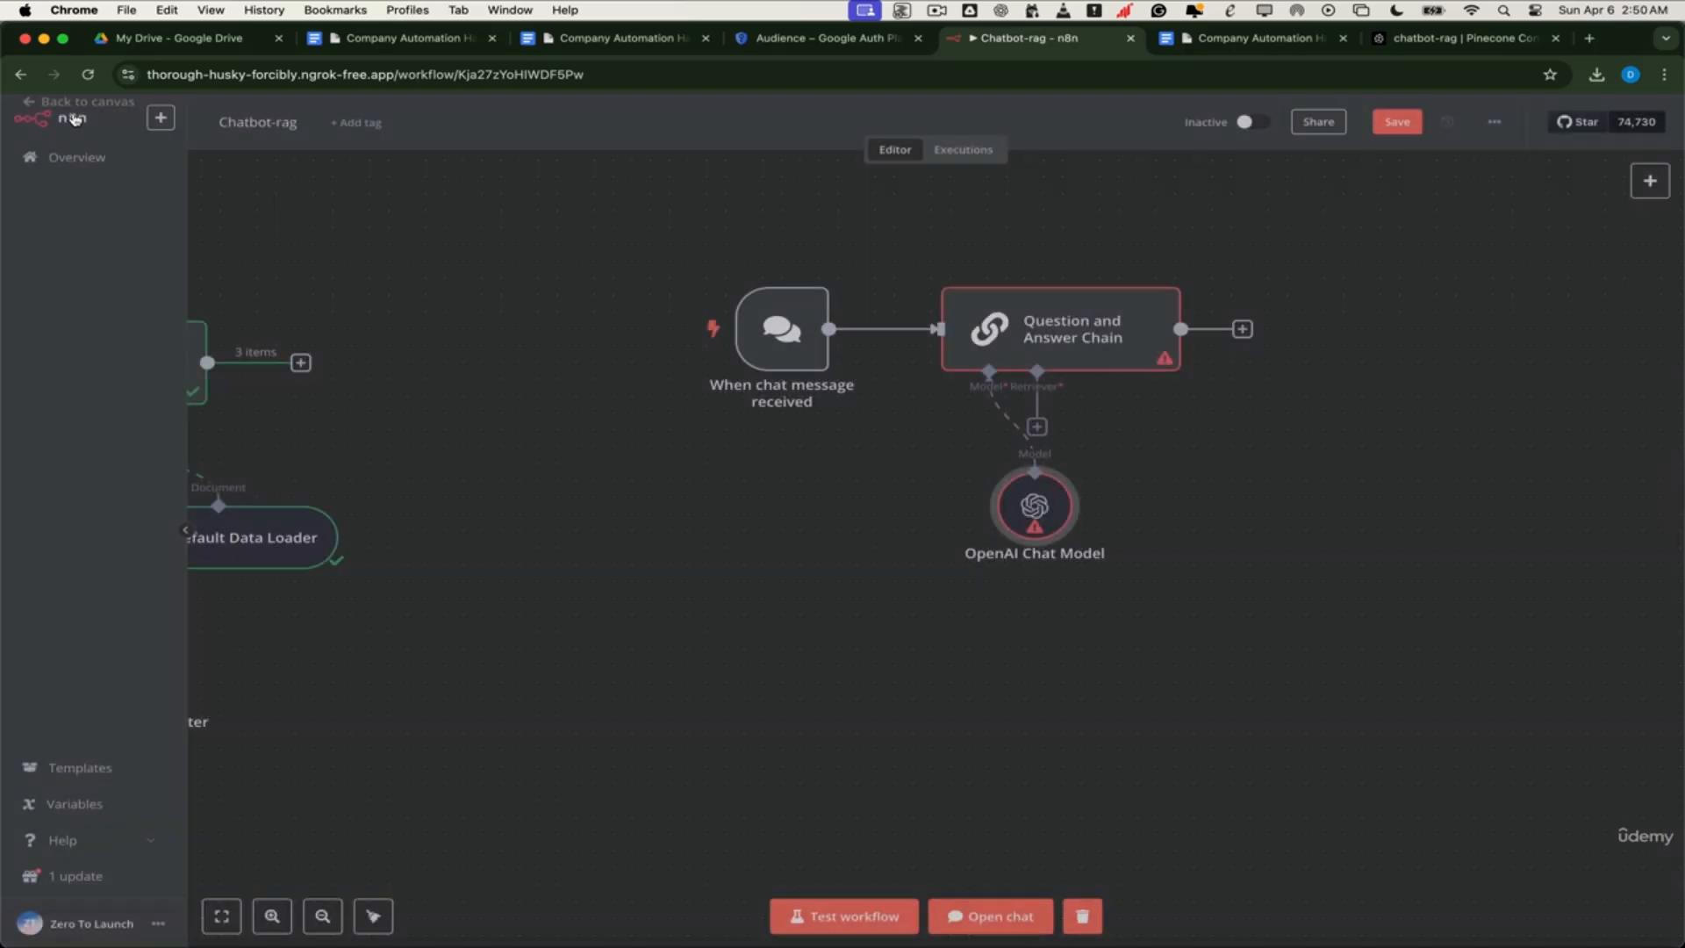
pyautogui.moveTo(1034, 515); pyautogui.dragTo(846, 514)
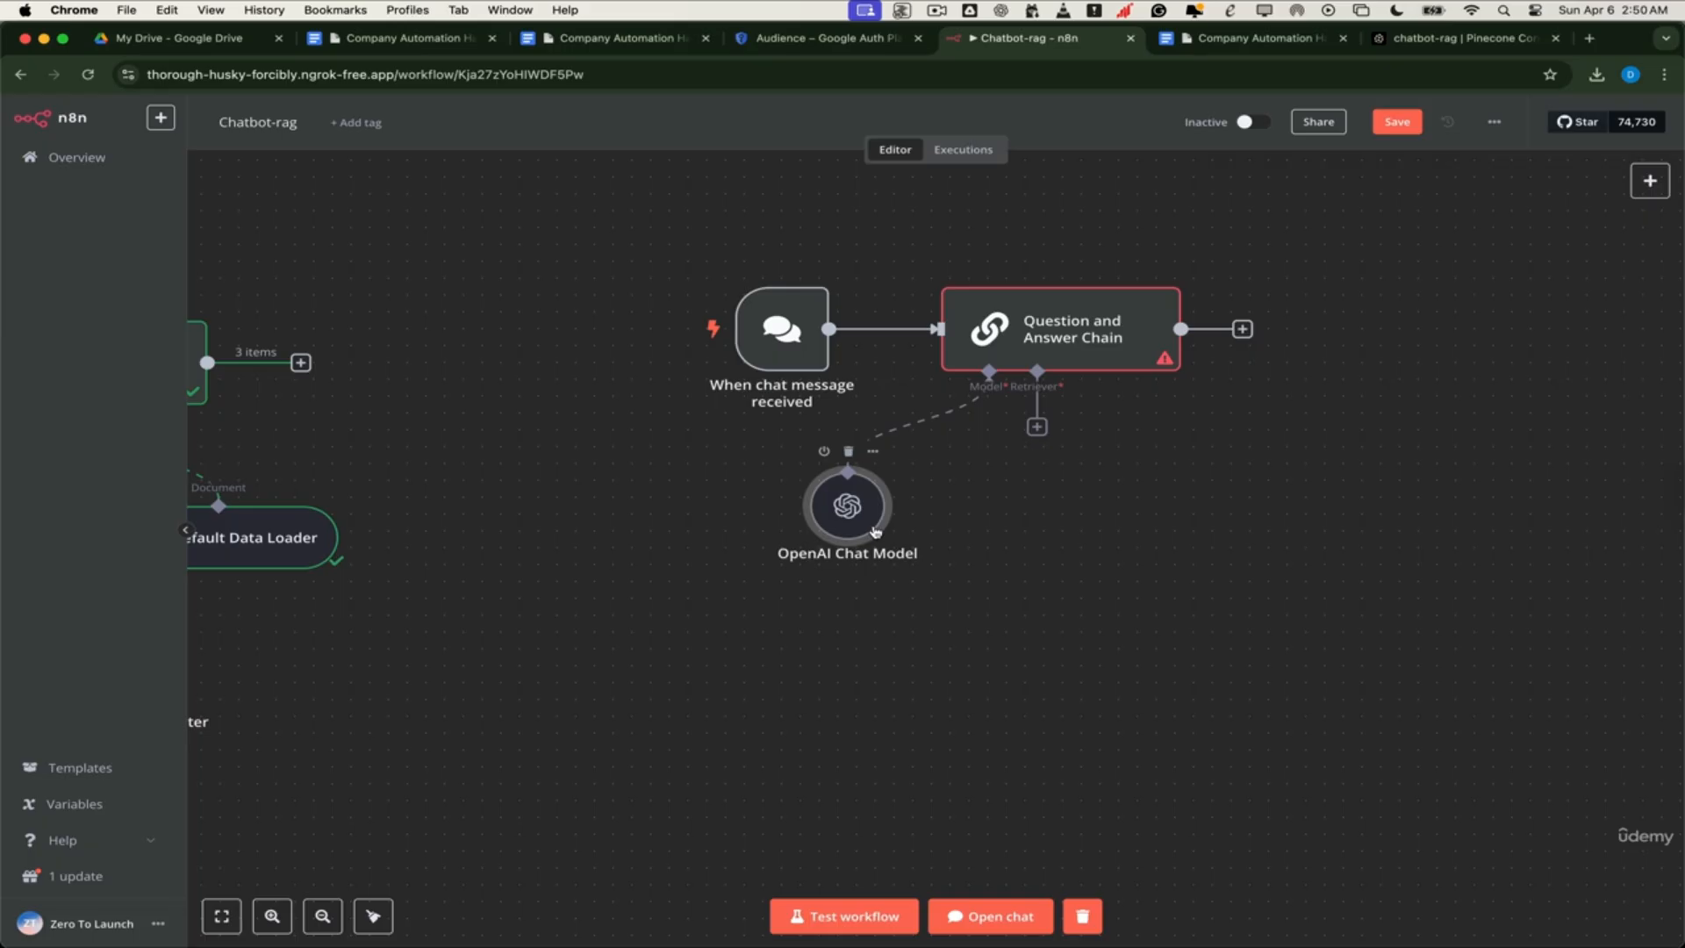
pyautogui.click(1037, 426)
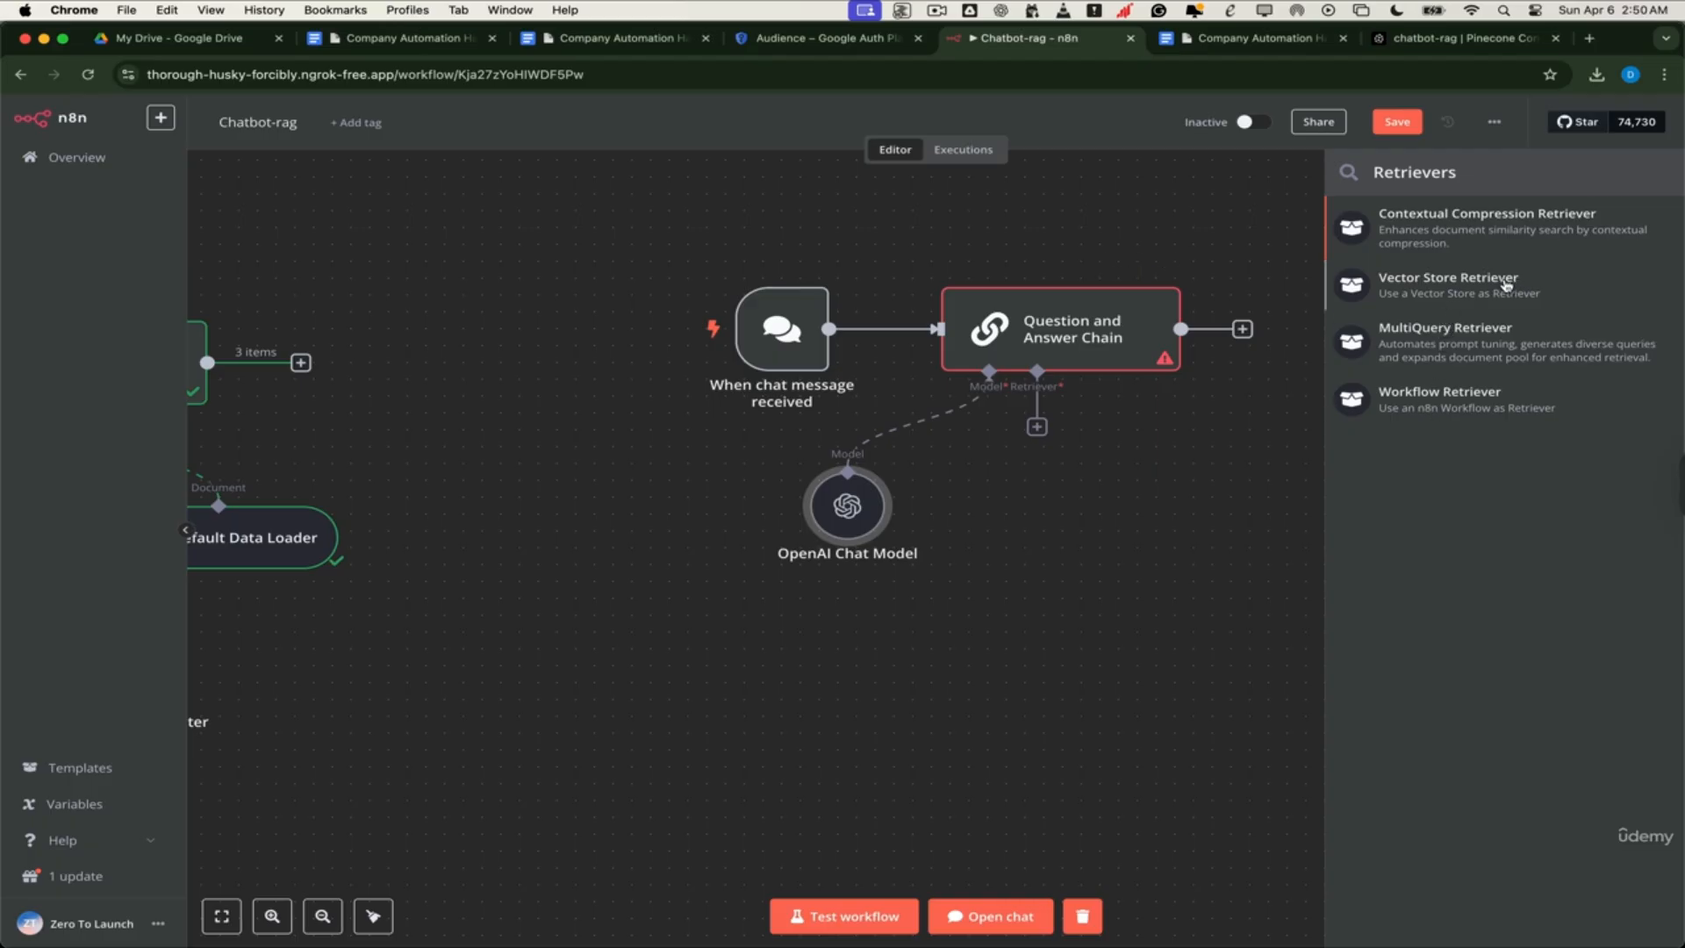
# Connect a Vector Store Retriever with limit 4 to the Question and Answer Chain
pyautogui.click(1506, 284)
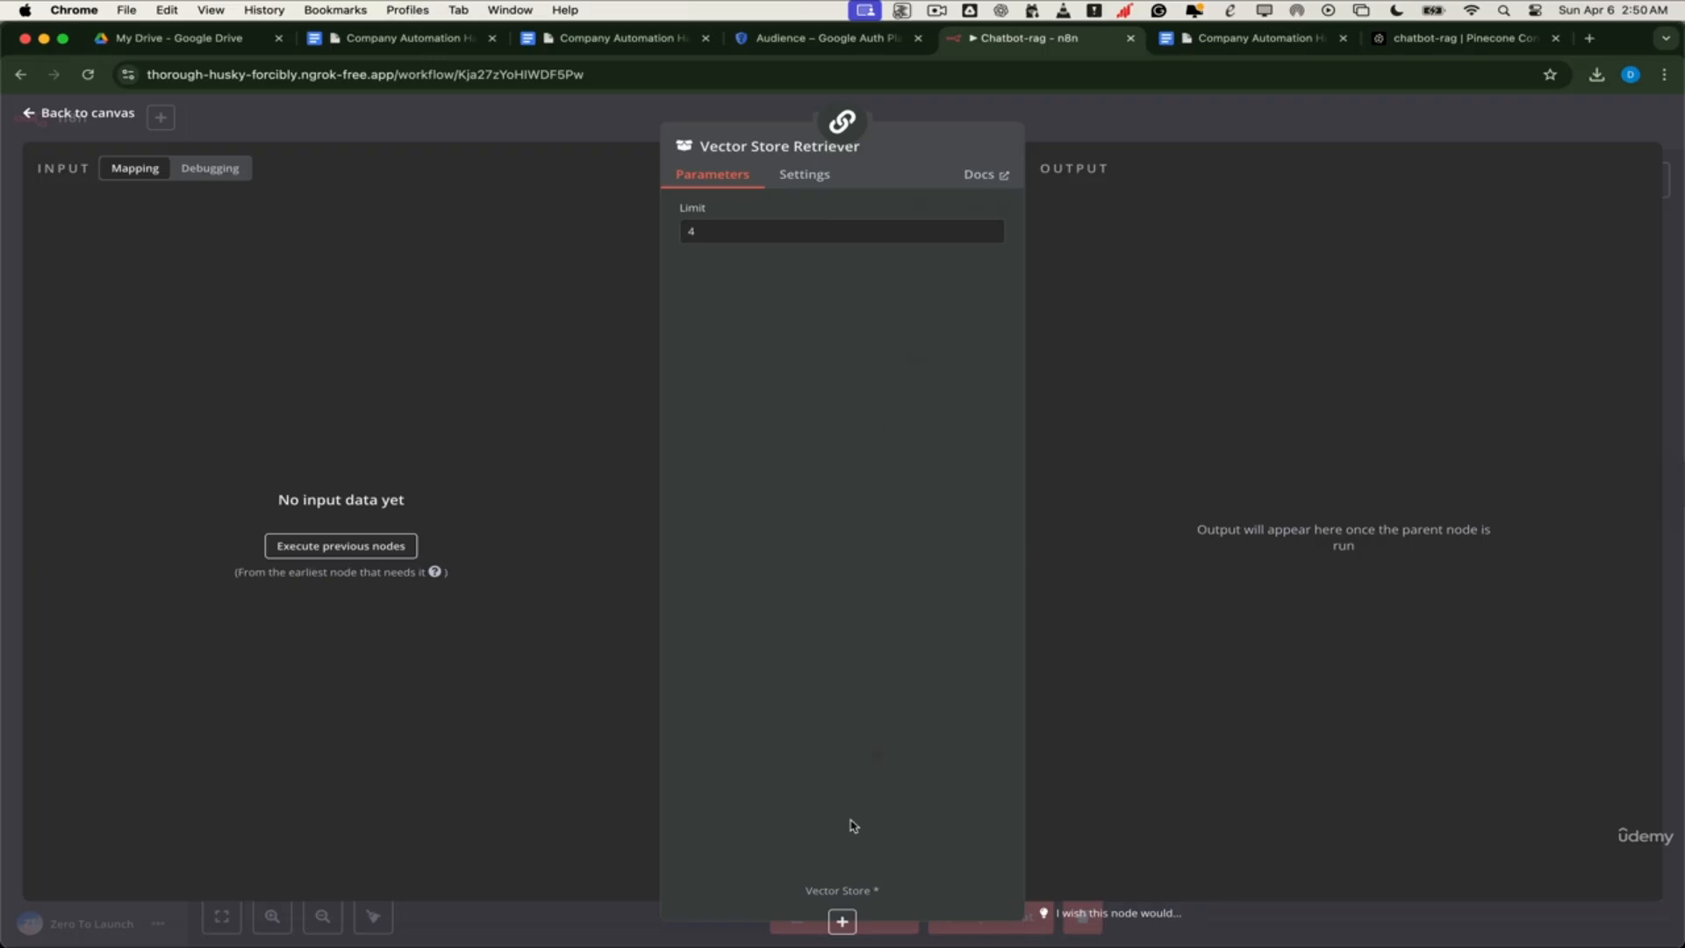
pyautogui.click(842, 922)
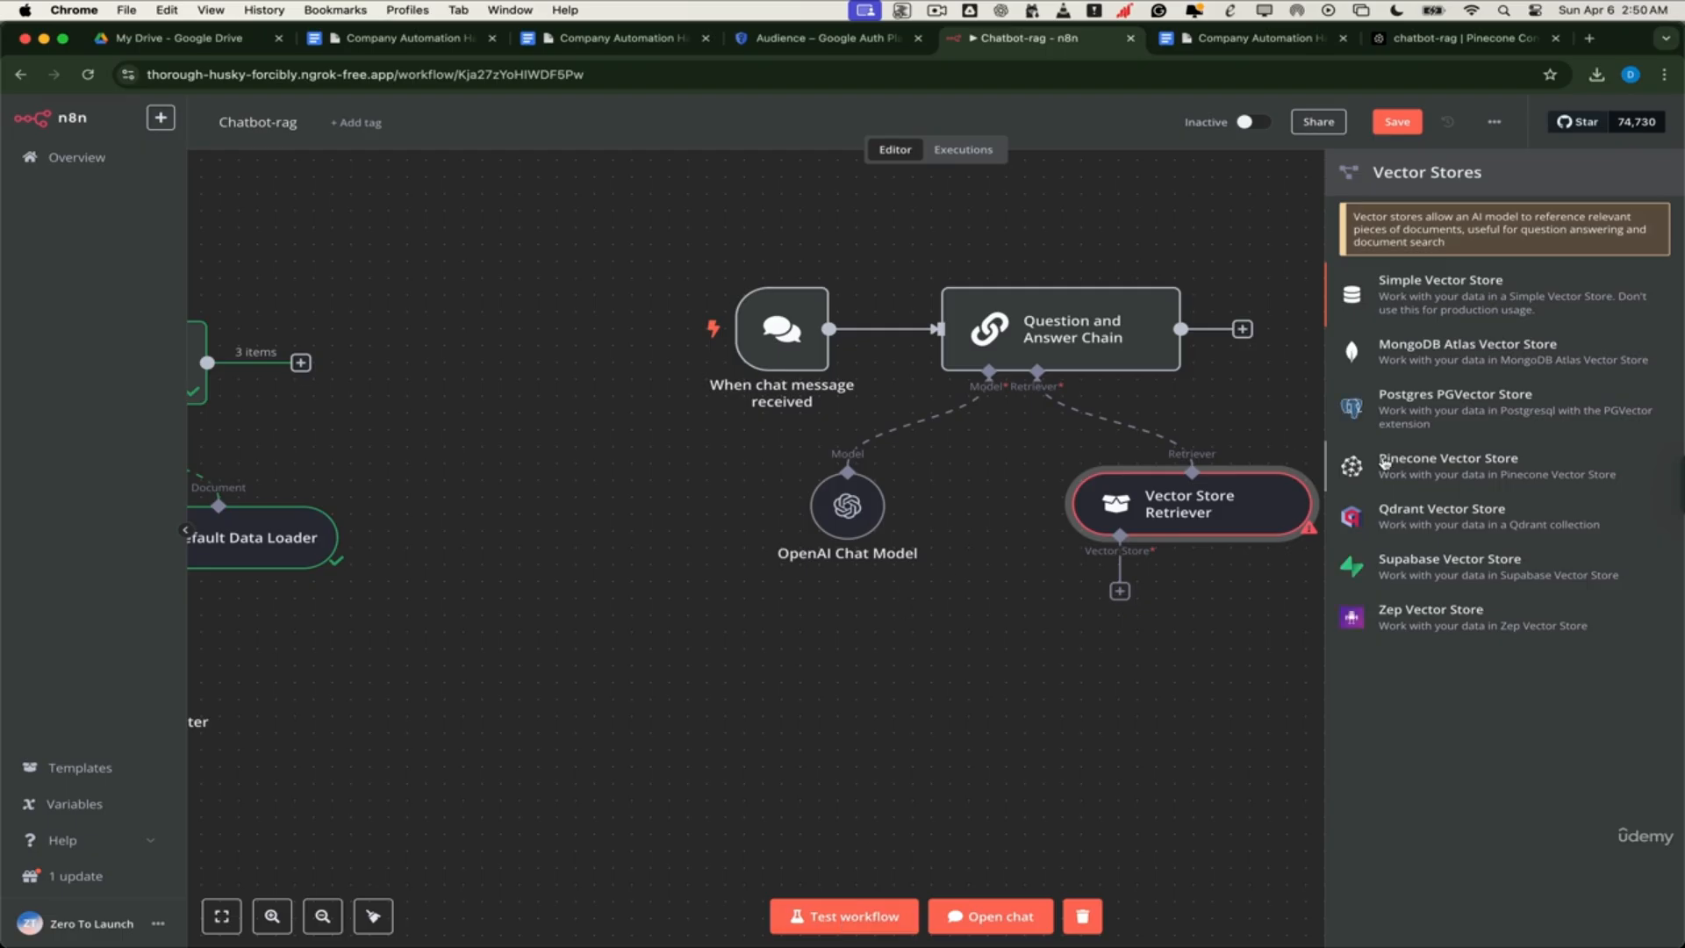
# Feed the retriever from a Pinecone Vector Store on the chatbot-rag index, with Embeddings OpenAI attached
pyautogui.click(1437, 467)
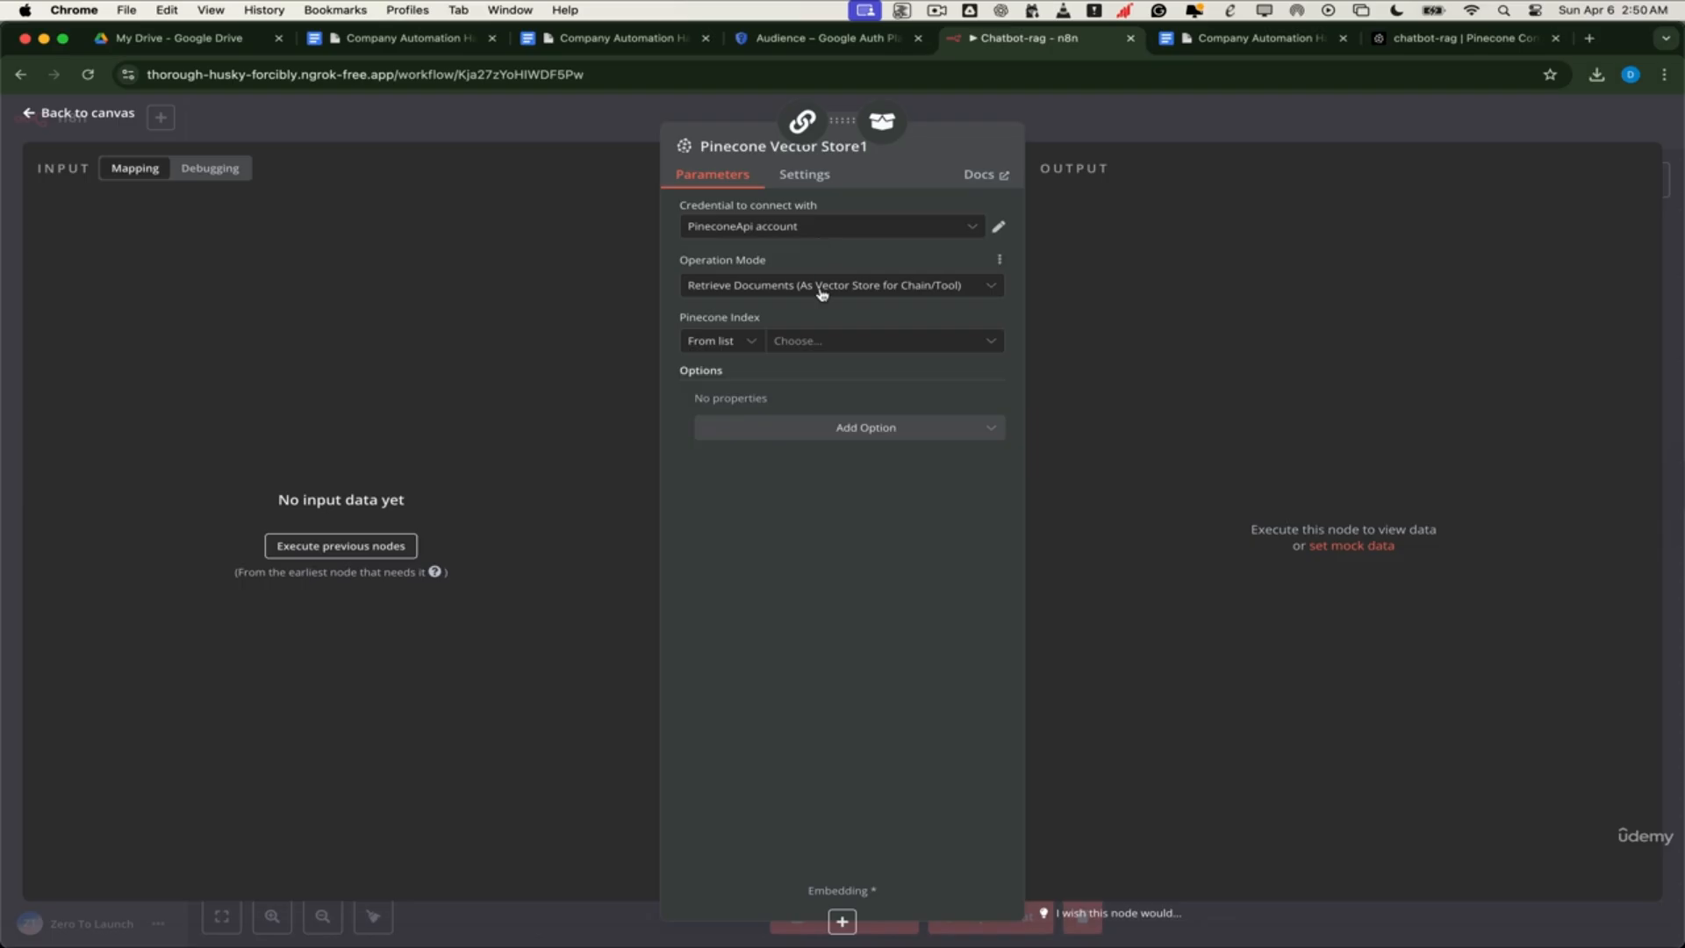
pyautogui.click(834, 348)
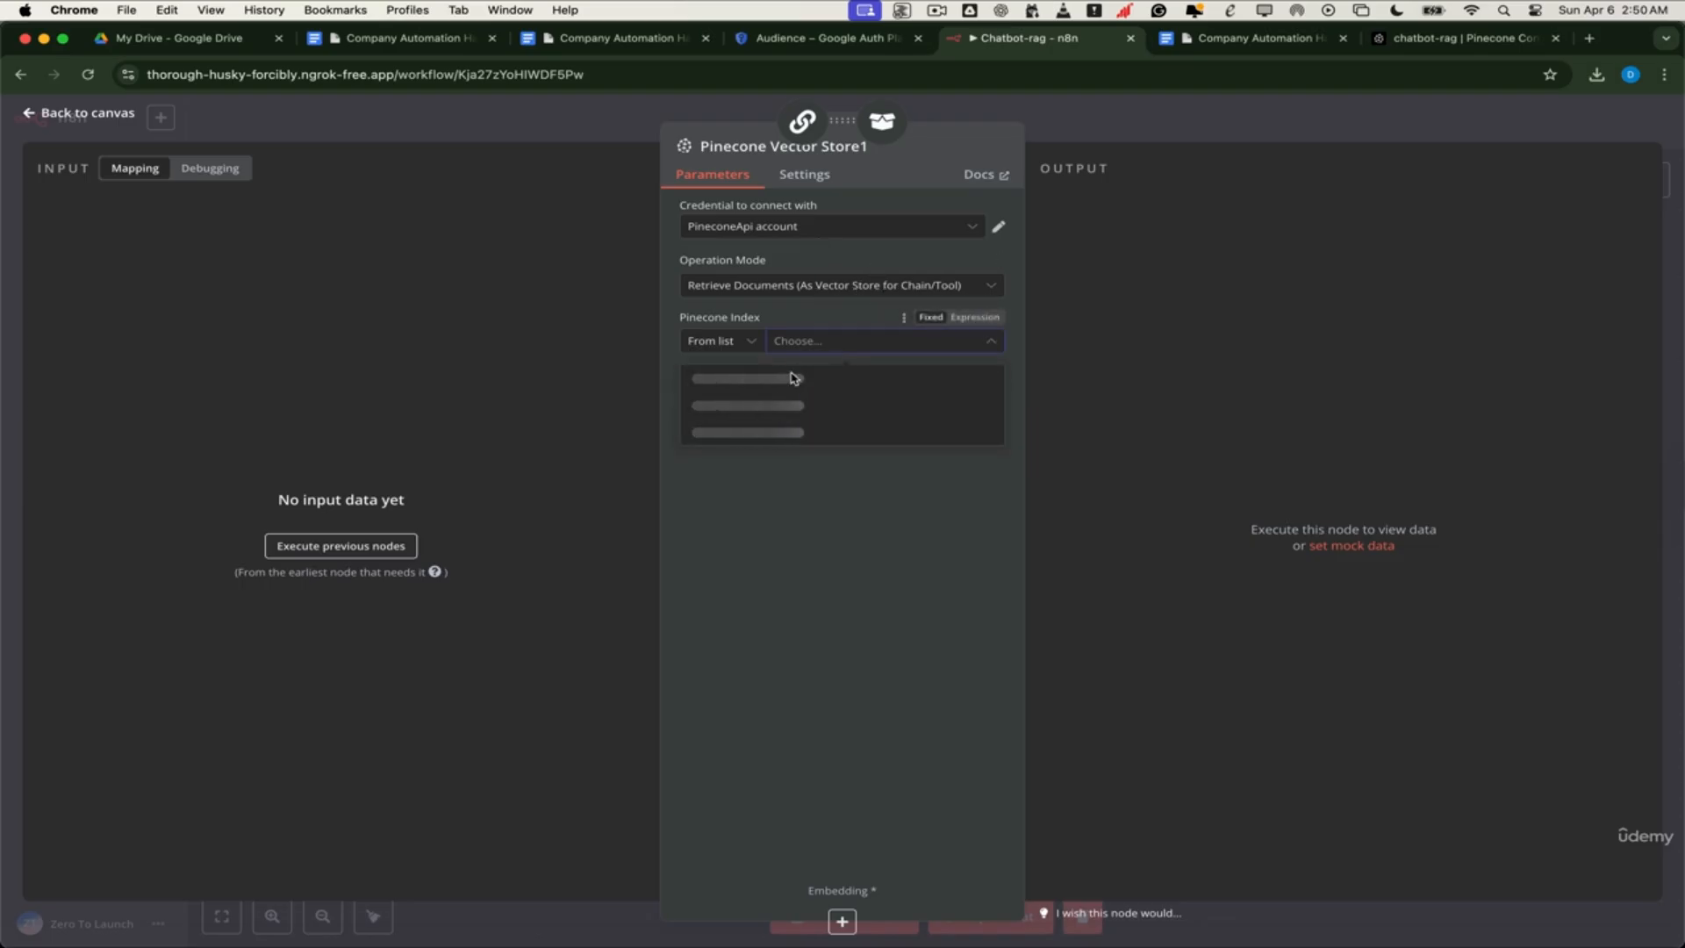
pyautogui.click(765, 388)
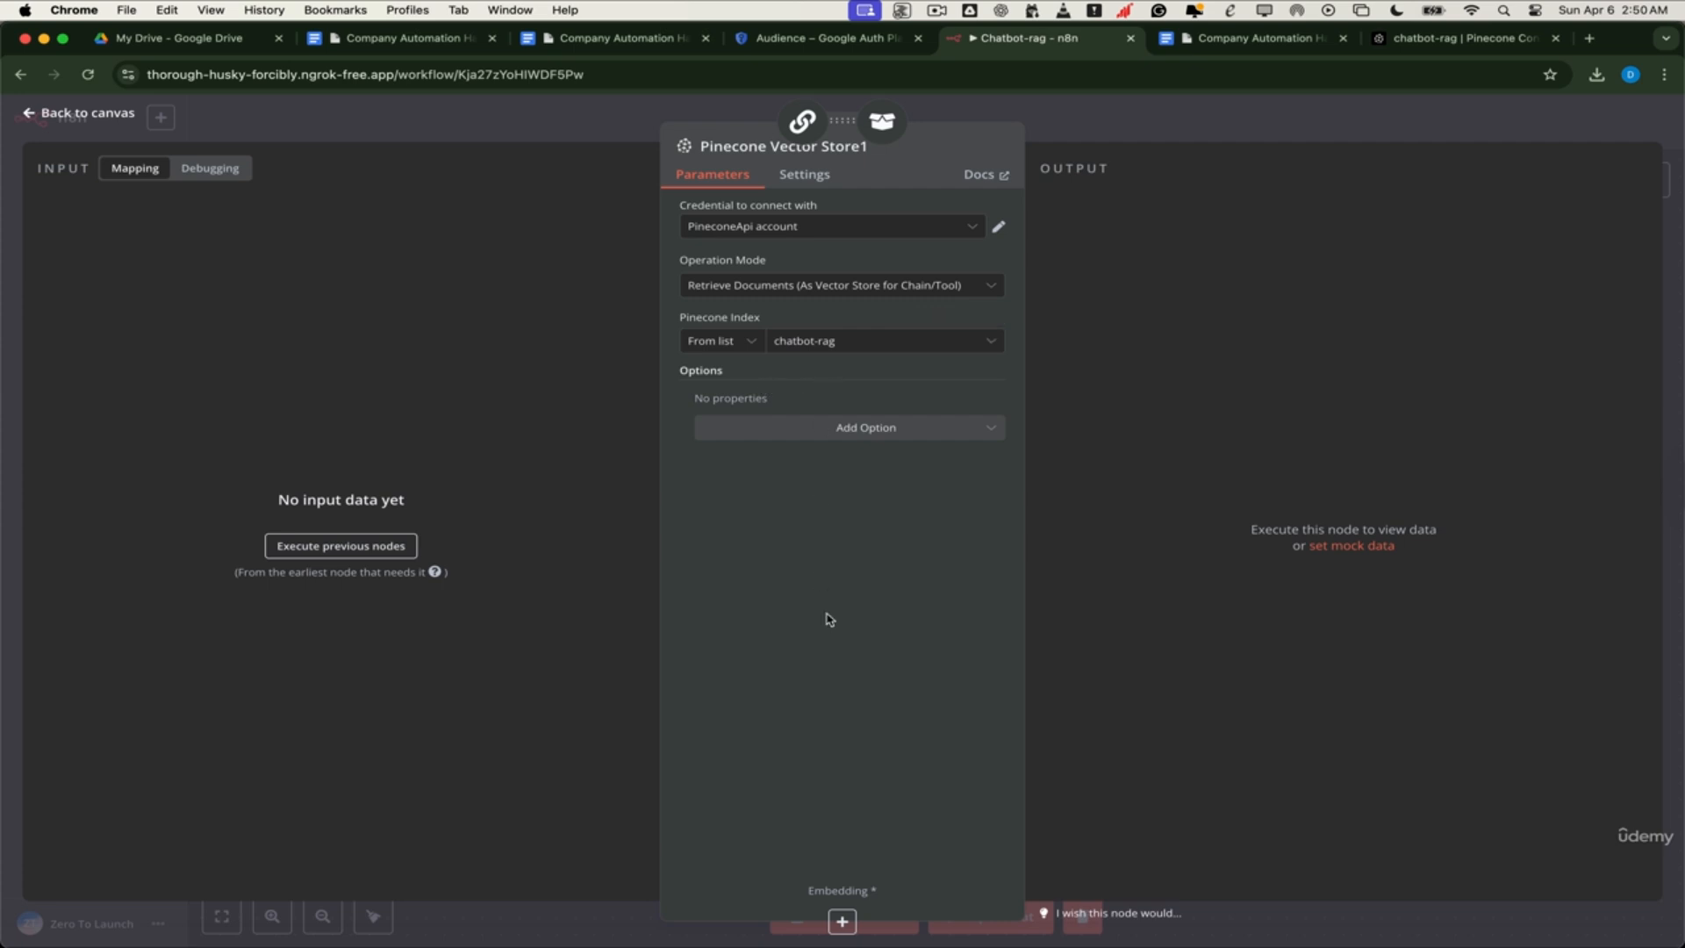
pyautogui.click(843, 922)
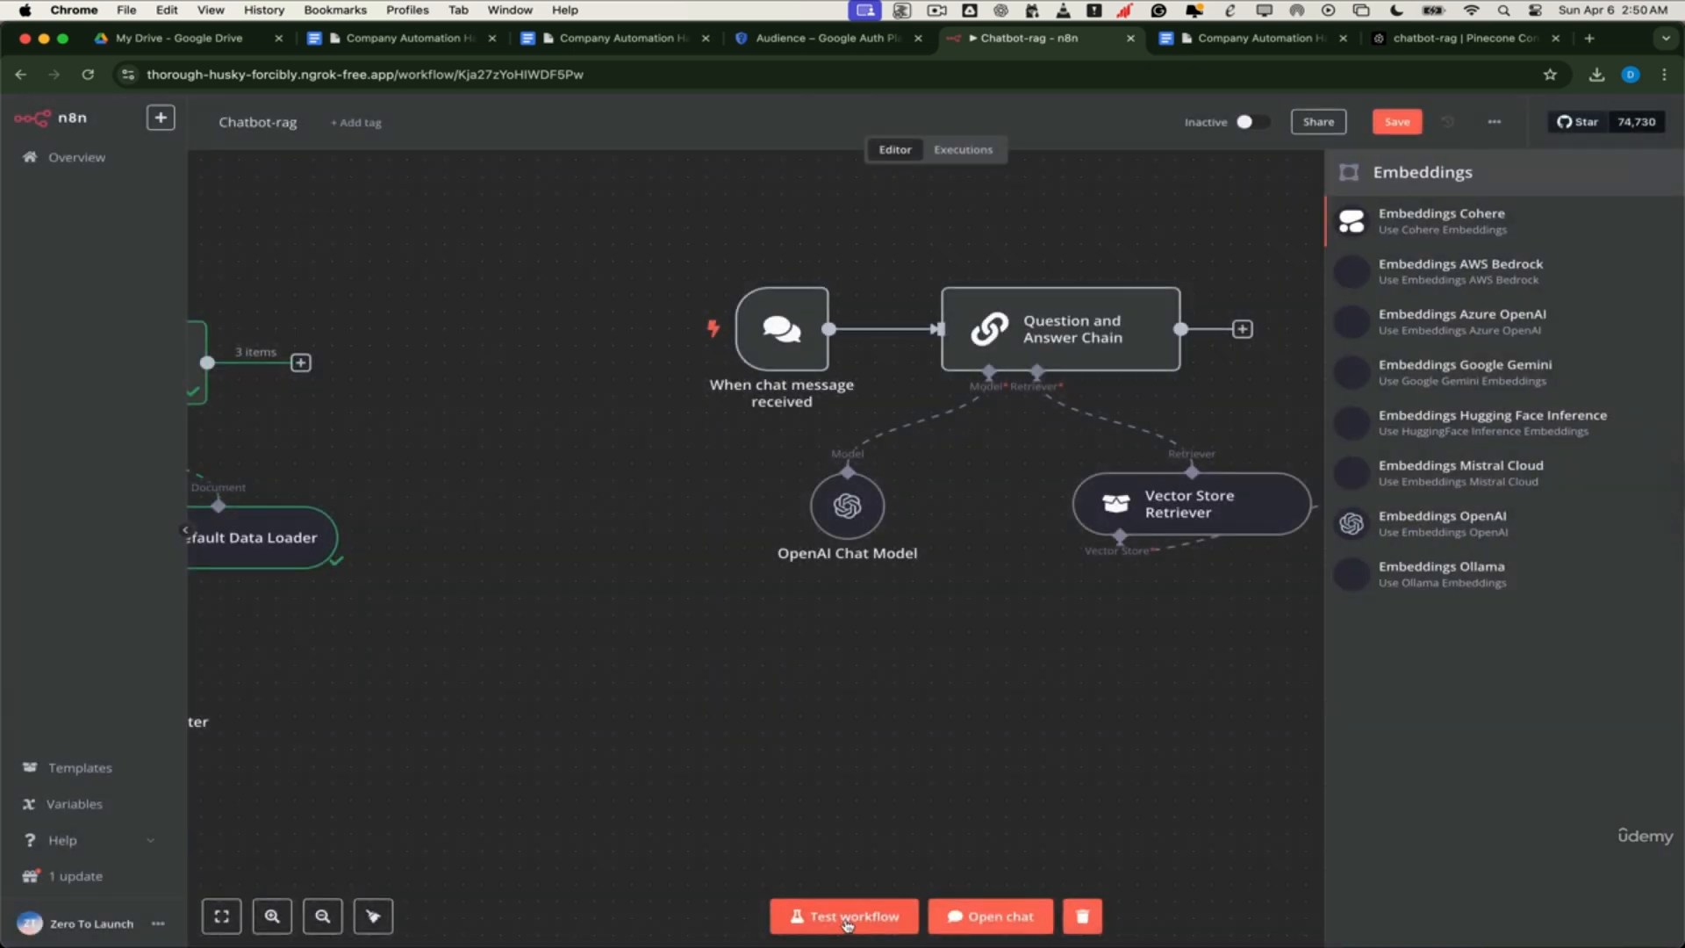
pyautogui.click(1440, 526)
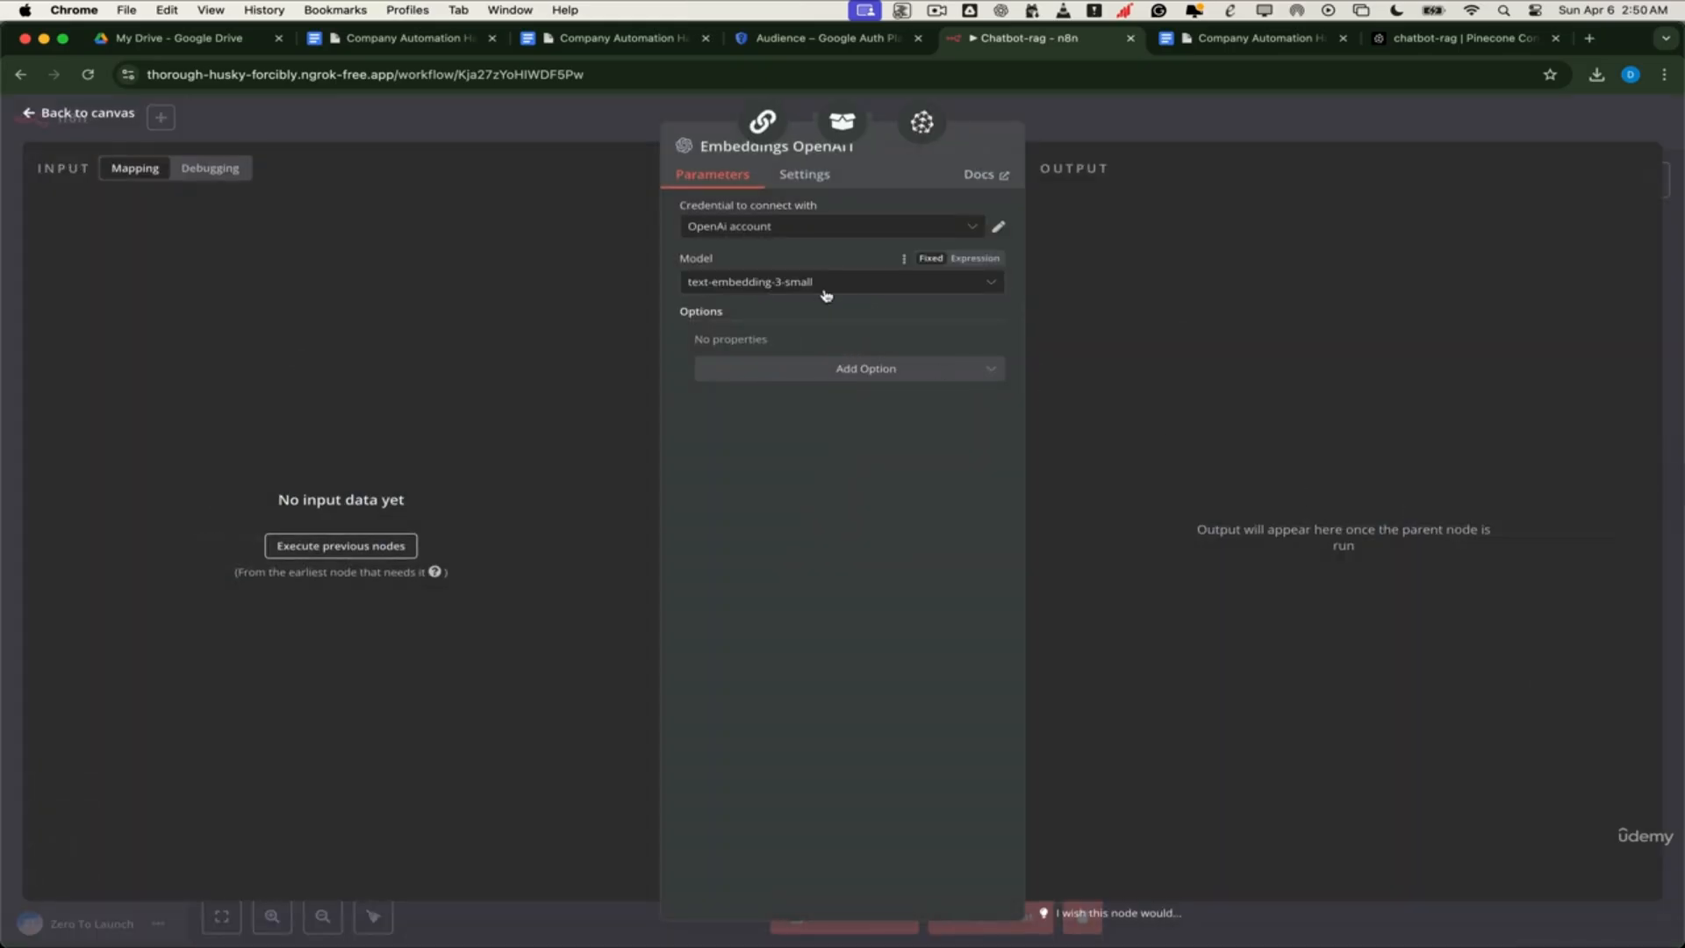
# Confirm in Pinecone that chatbot-rag uses text-embedding-3-small, matching the Embeddings OpenAI node
pyautogui.click(1404, 38)
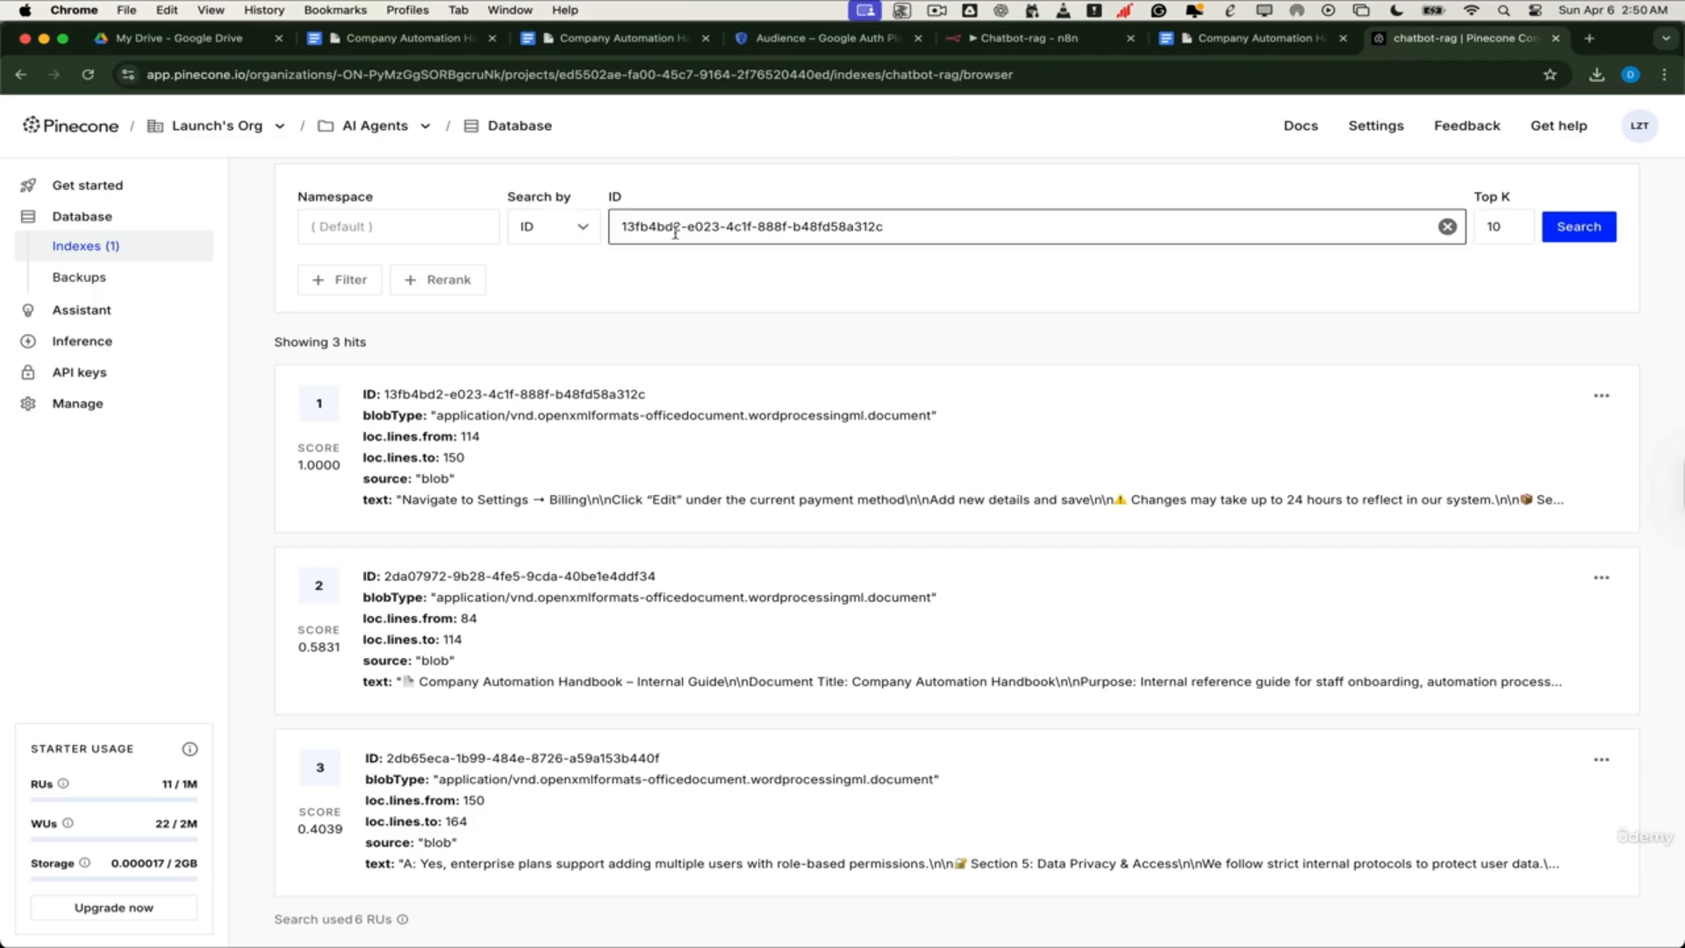
pyautogui.scroll(1, 563, 305)
pyautogui.scroll(5, 563, 304)
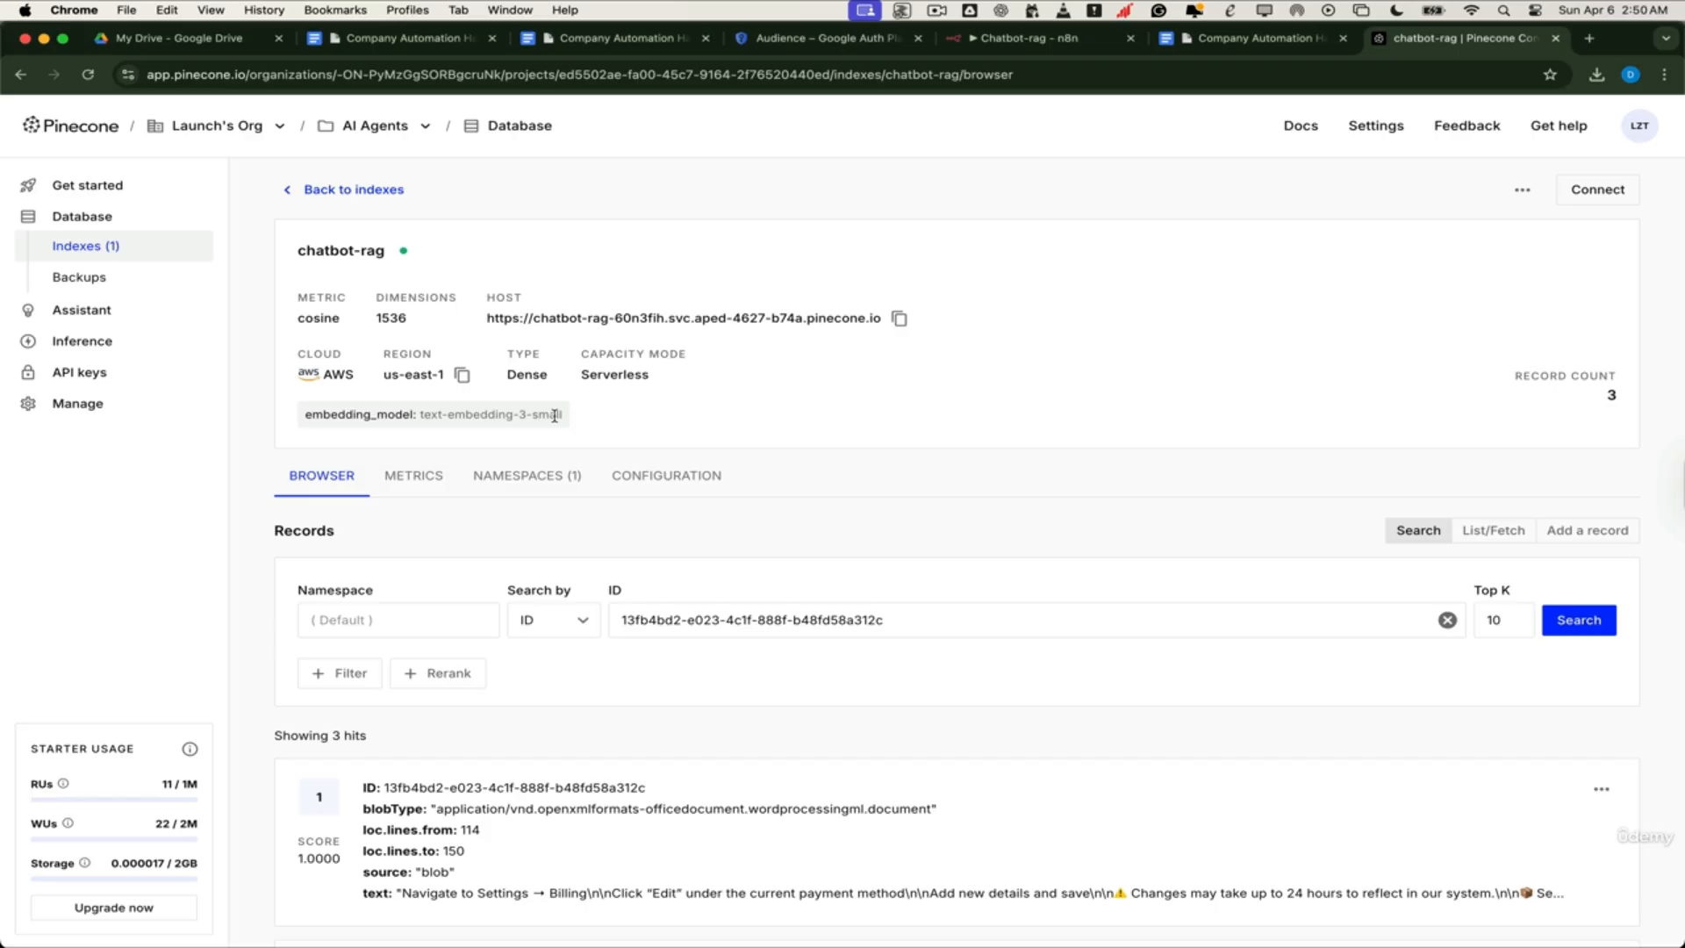
pyautogui.click(1027, 38)
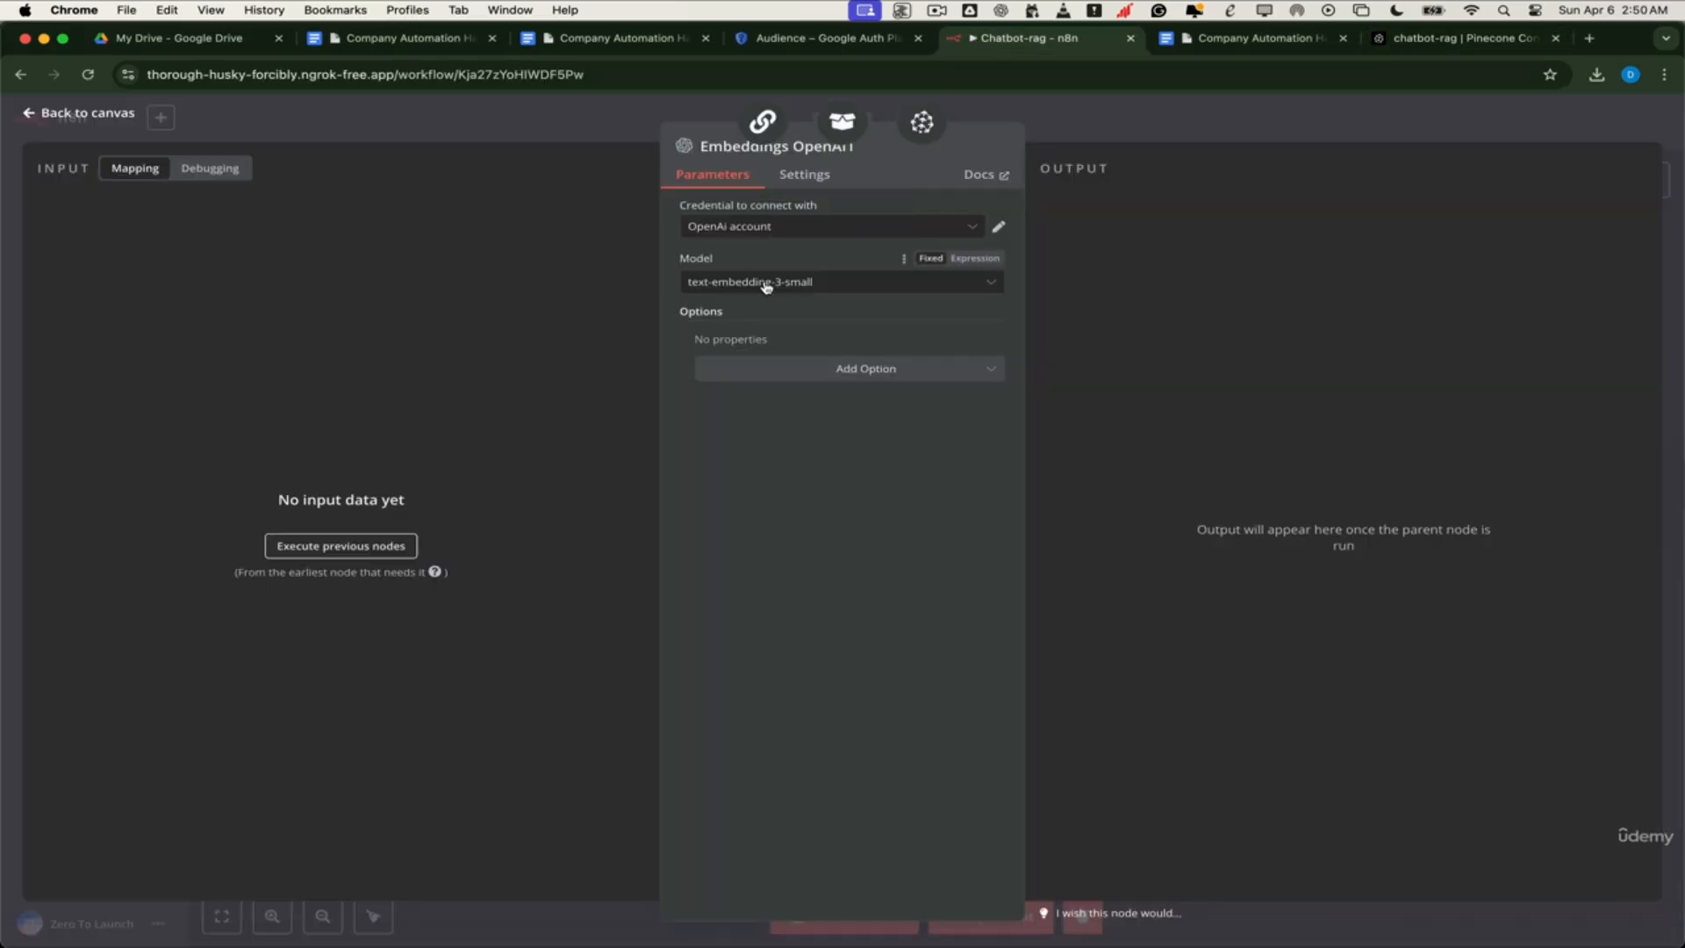
# Stack Pinecone Vector Store1 and then Embeddings OpenAI1 in a column beneath the Vector Store Retriever
pyautogui.click(114, 121)
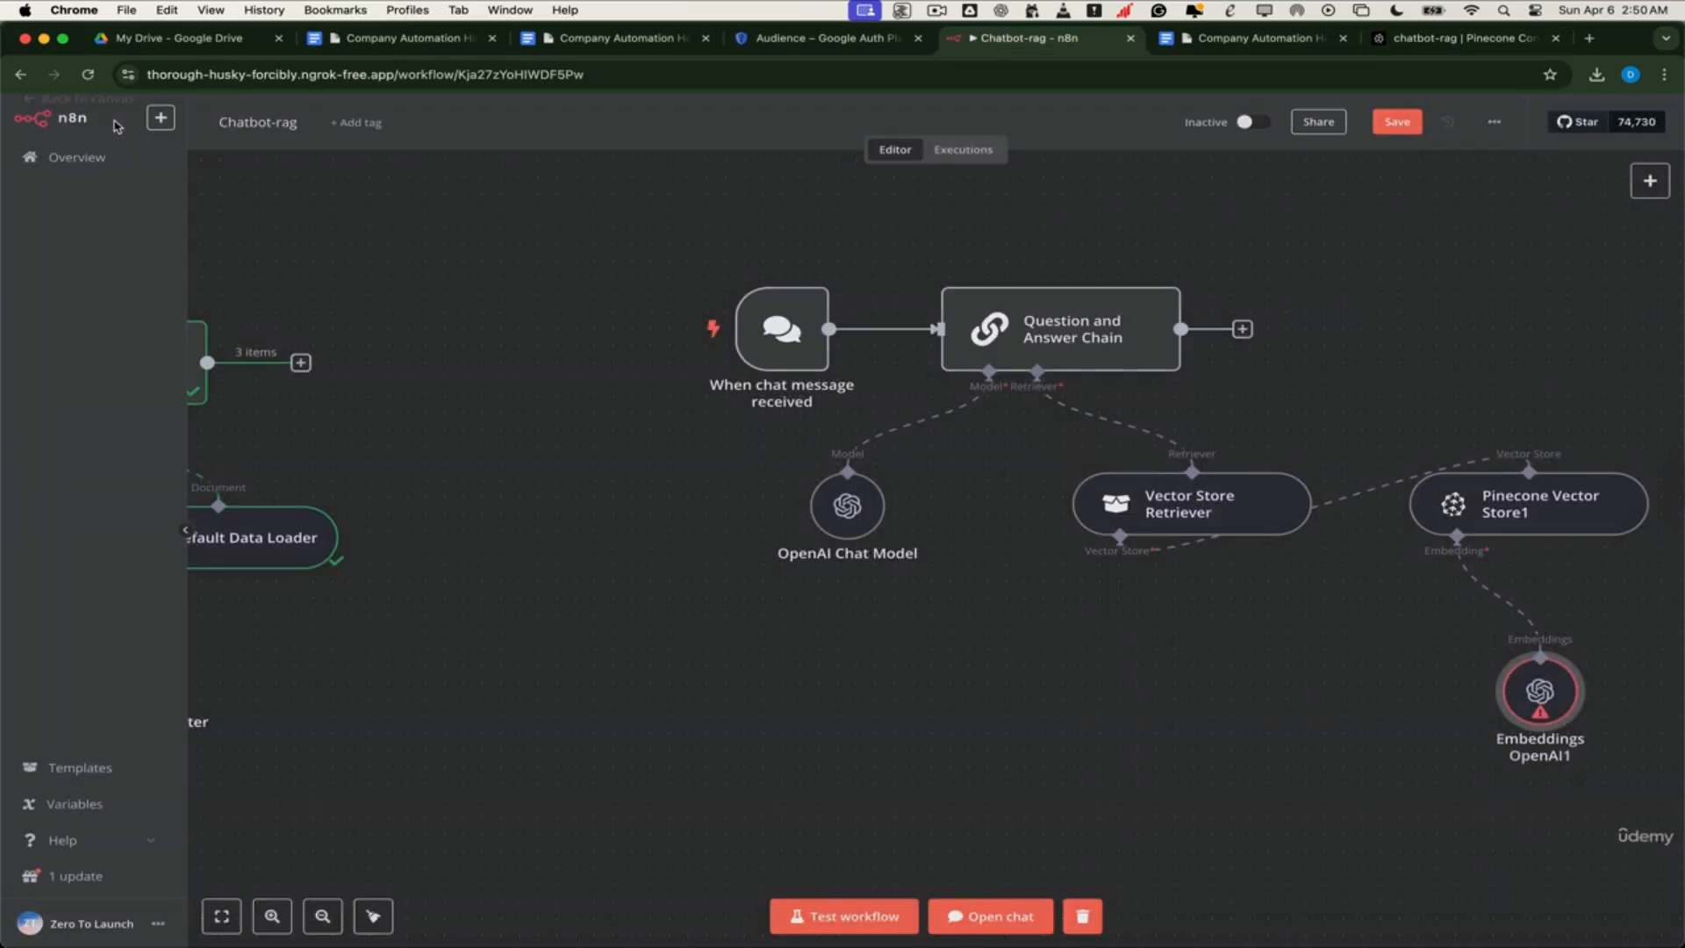
pyautogui.hscroll(-2, 882, 731)
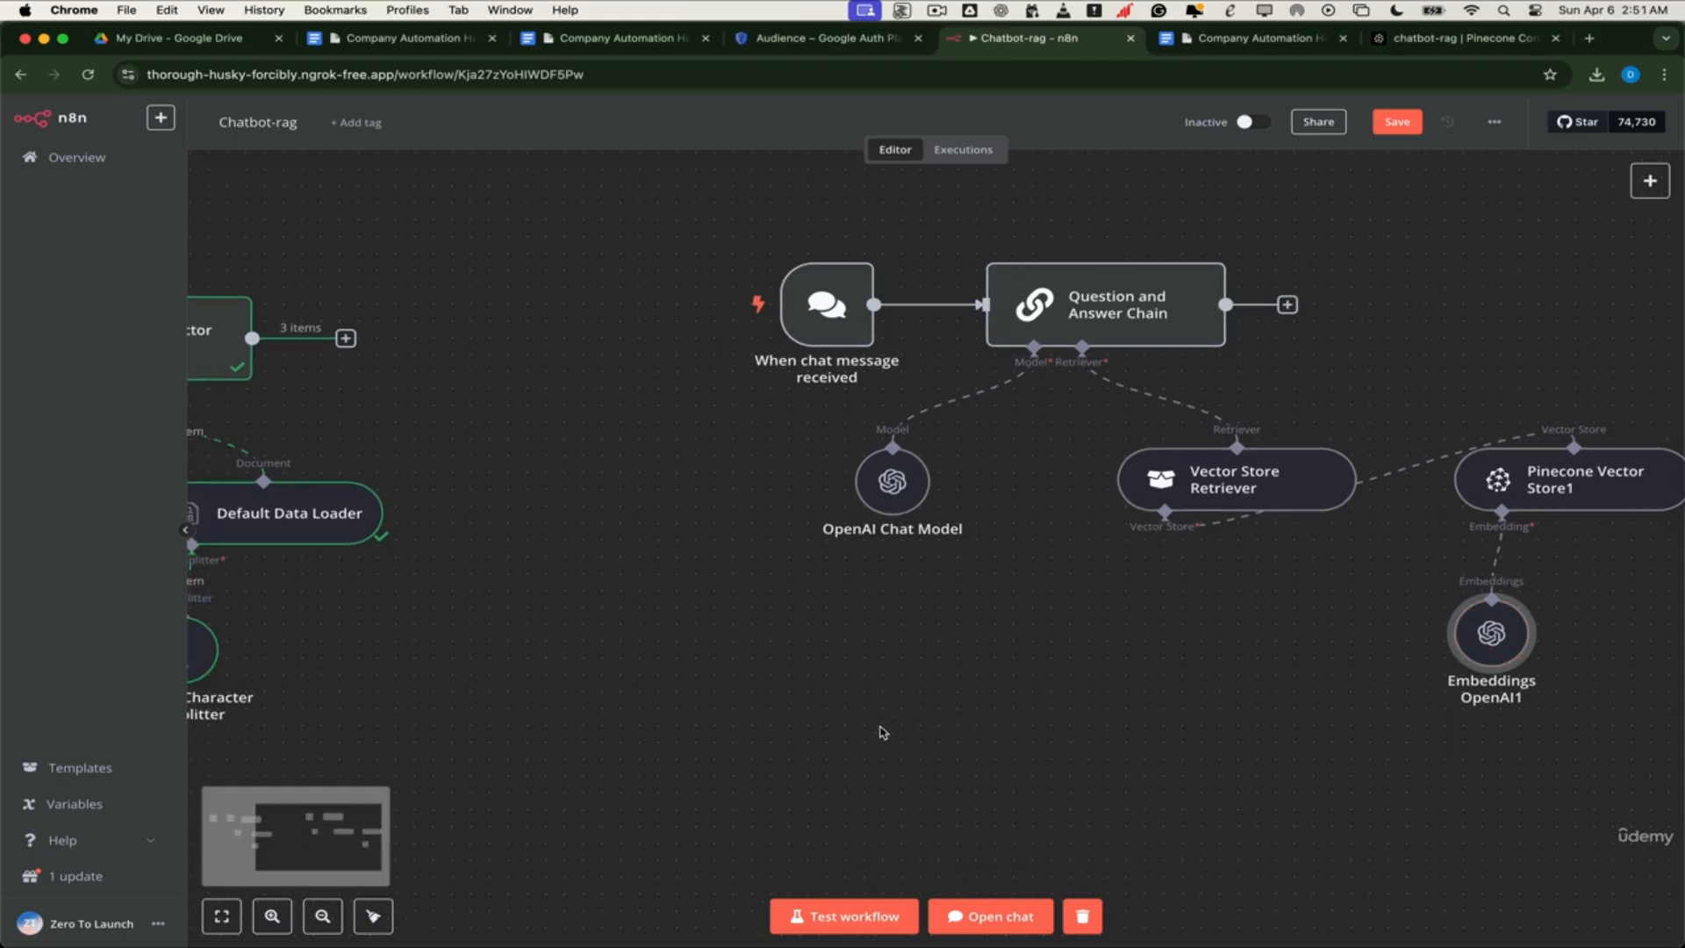
pyautogui.hscroll(-5, 882, 731)
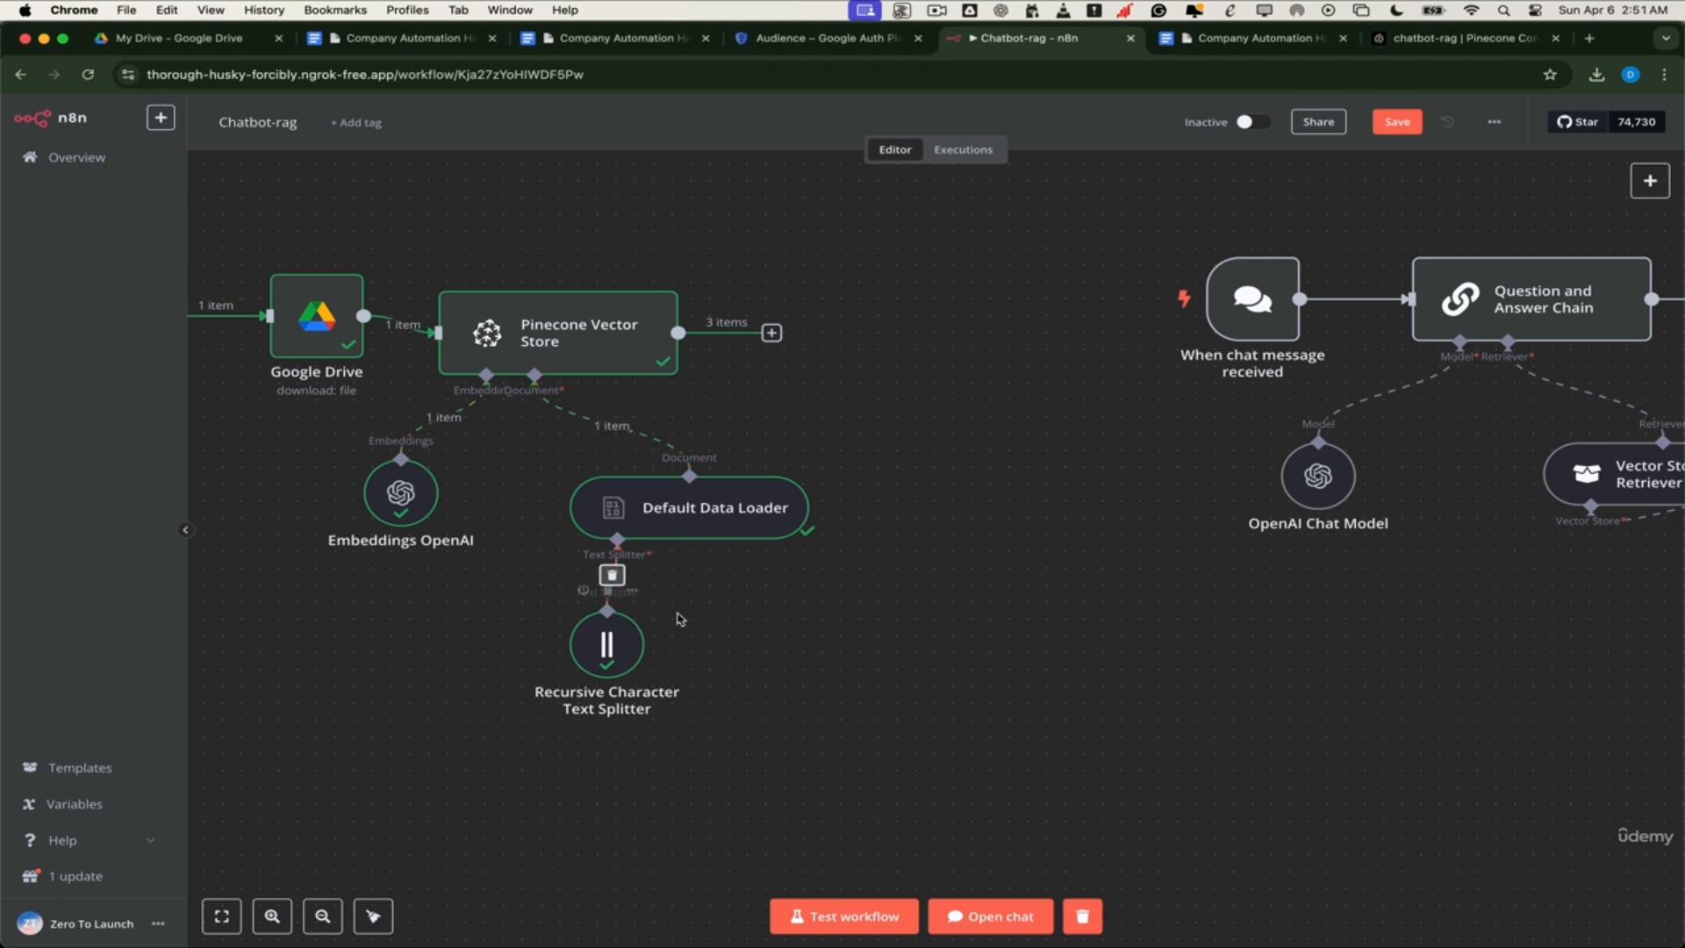
pyautogui.hscroll(5, 1039, 451)
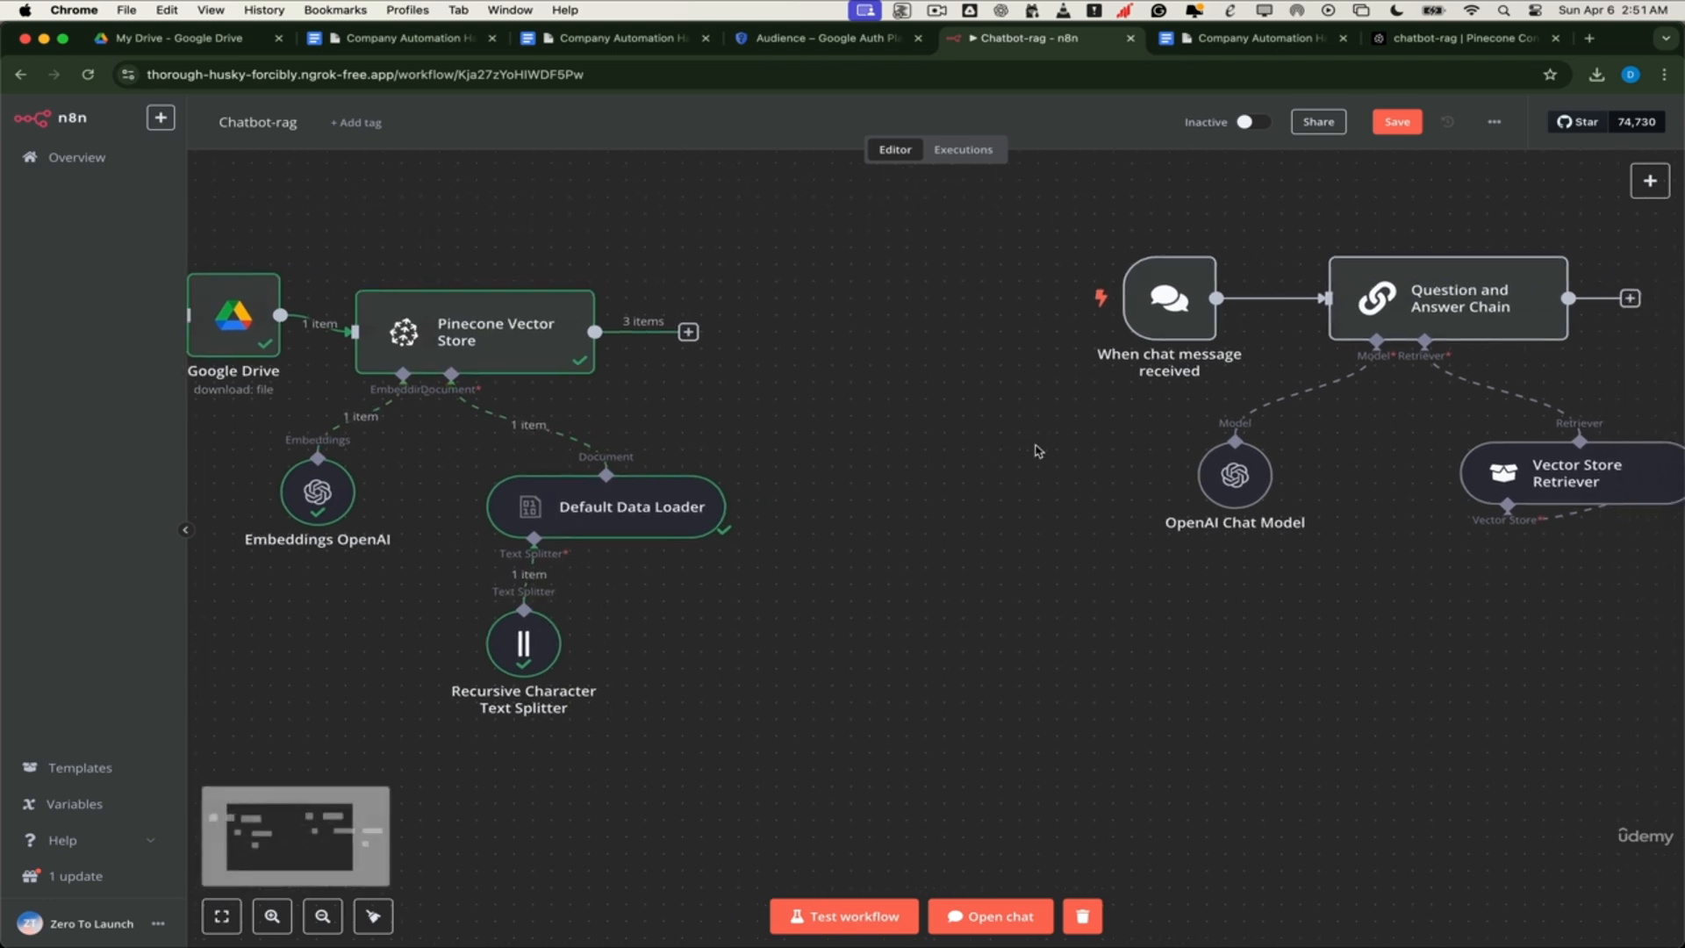
pyautogui.hscroll(6, 1038, 451)
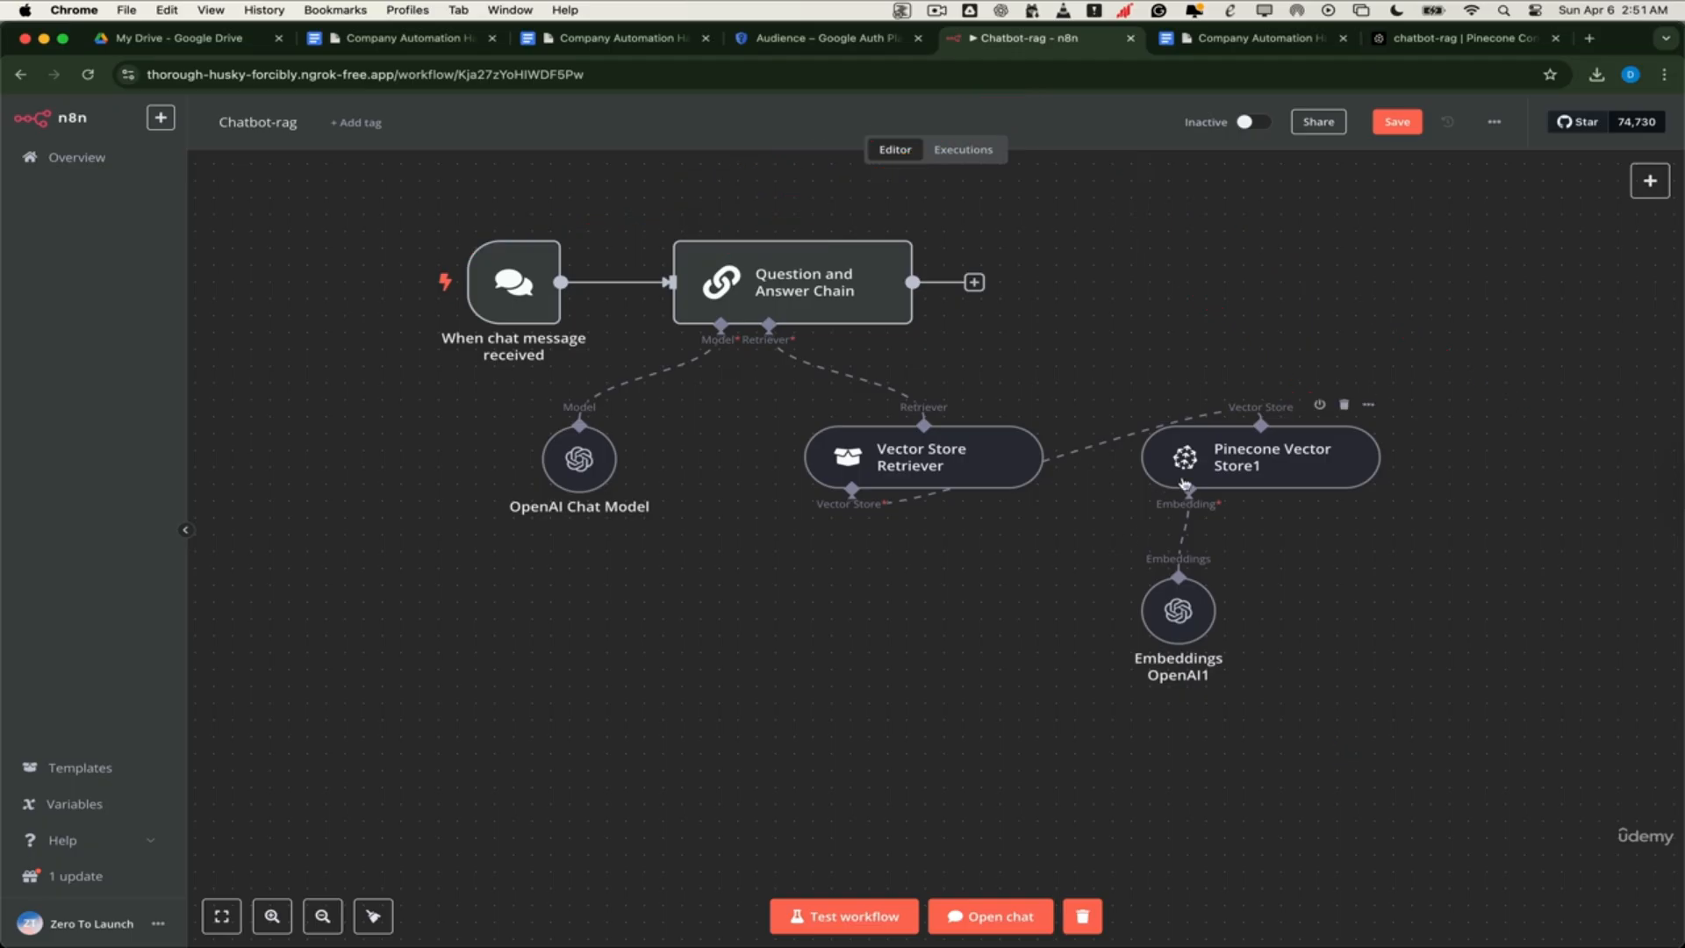
pyautogui.moveTo(1193, 476); pyautogui.dragTo(737, 628)
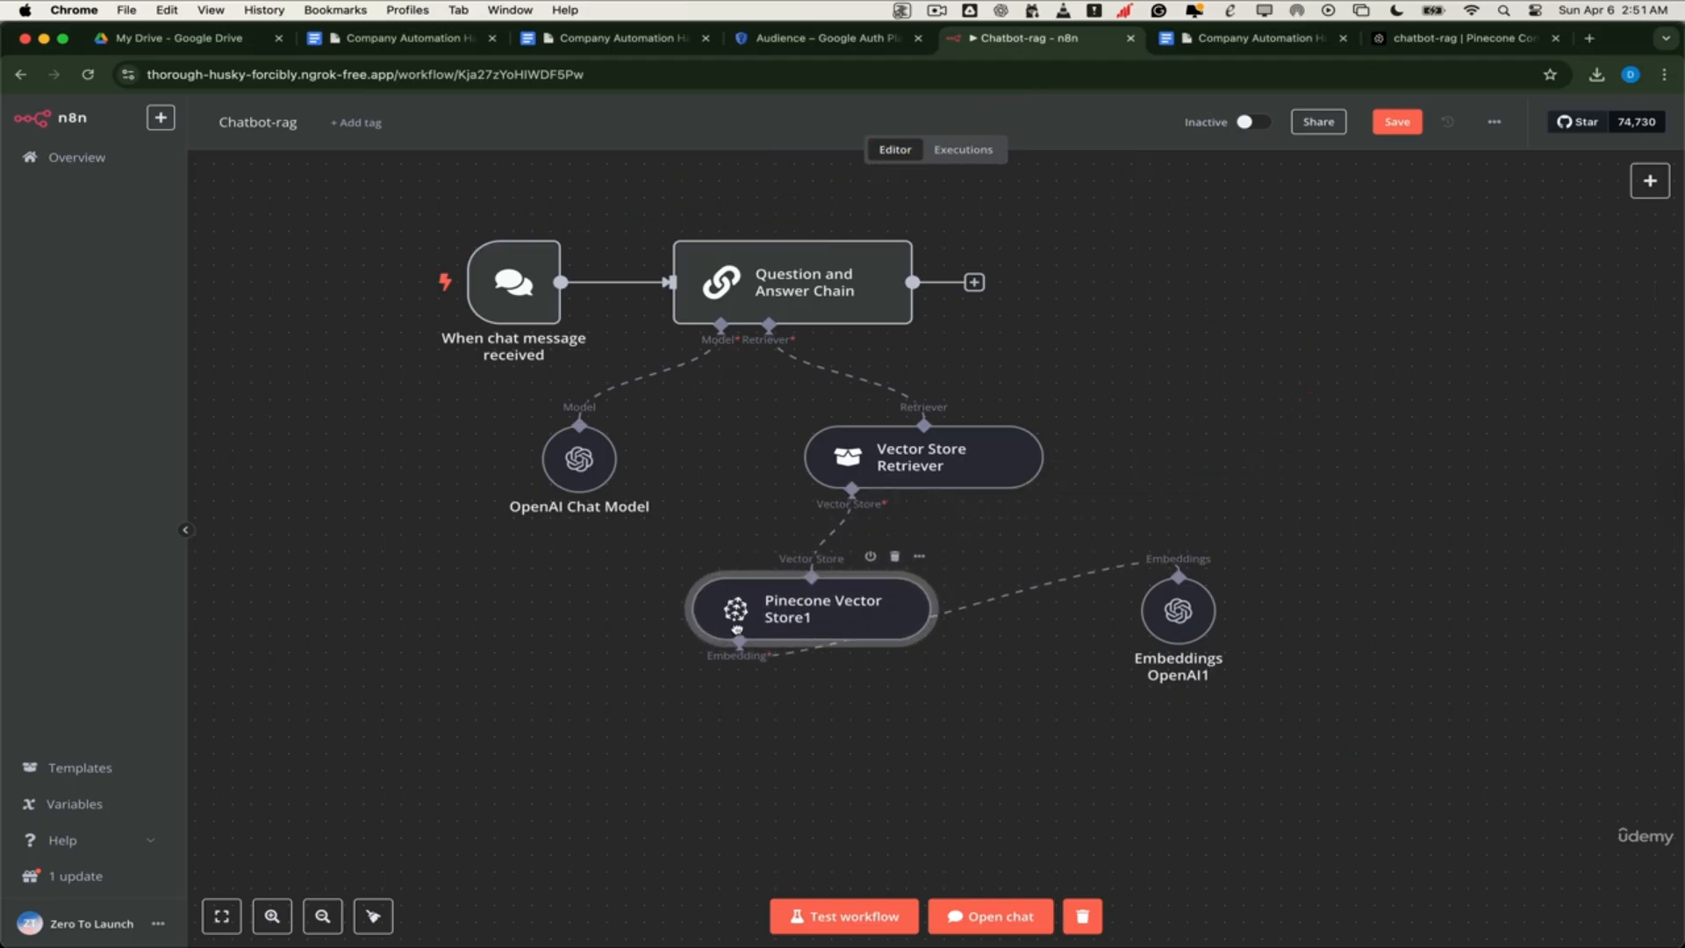
pyautogui.moveTo(1163, 608); pyautogui.dragTo(677, 744)
pyautogui.scroll(-1, 1010, 712)
pyautogui.hscroll(-1, 1010, 712)
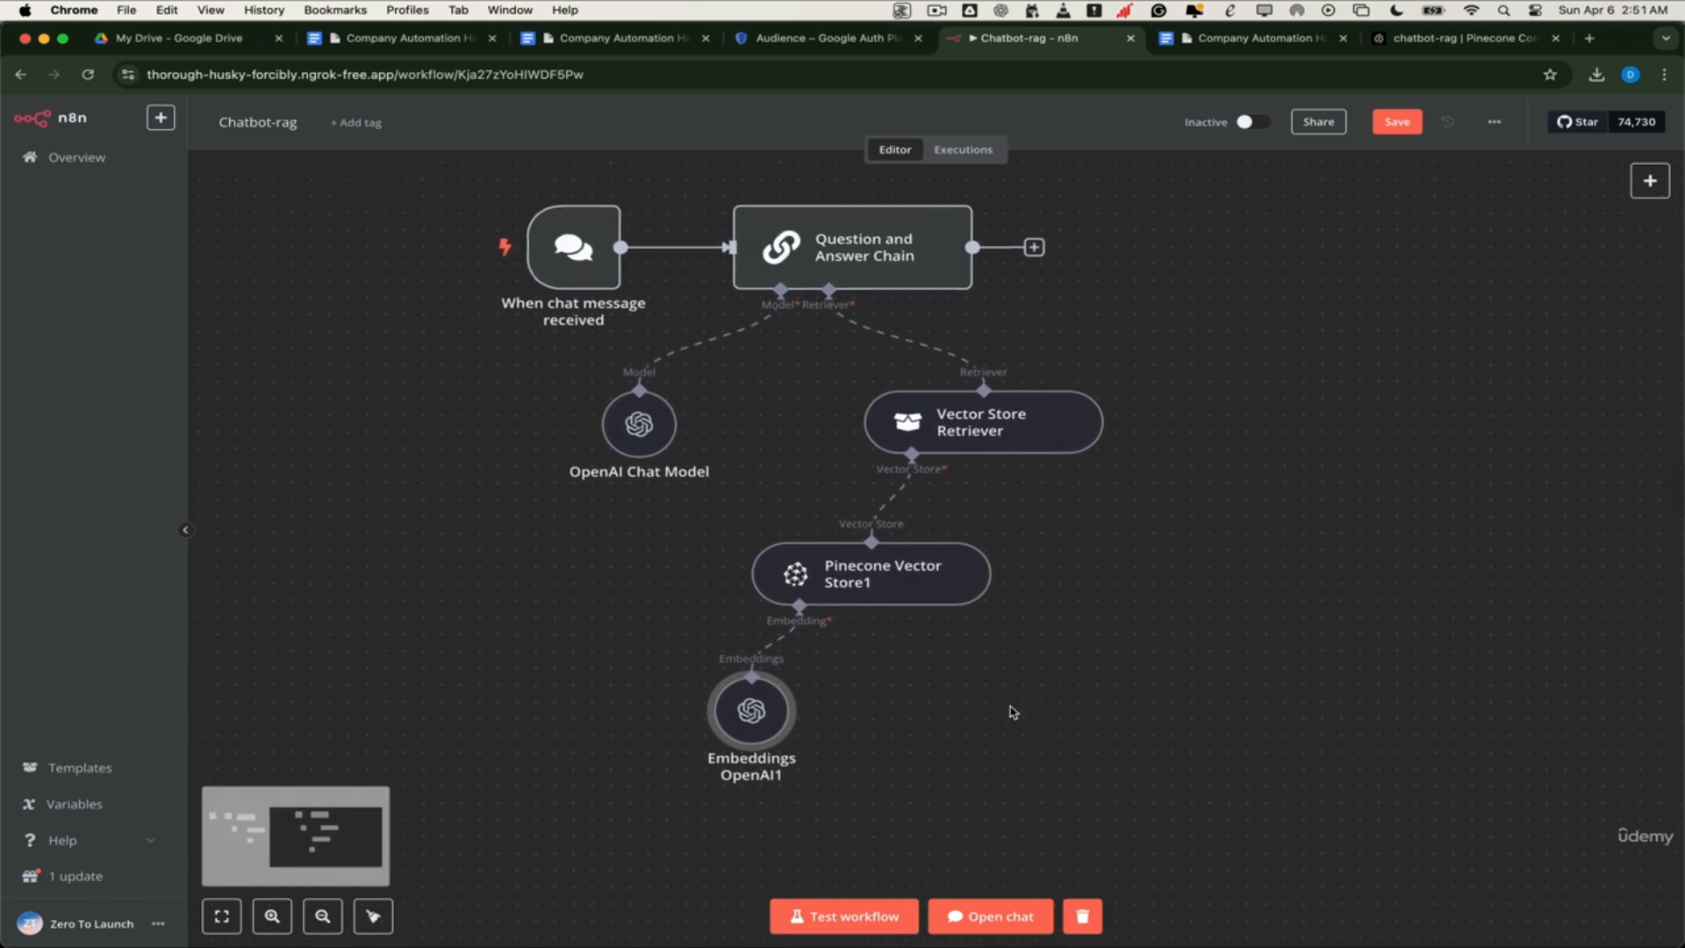
# Ask the test chat 'How do I reset my password?' and highlight the matching Forgot Password handbook text
pyautogui.click(513, 282)
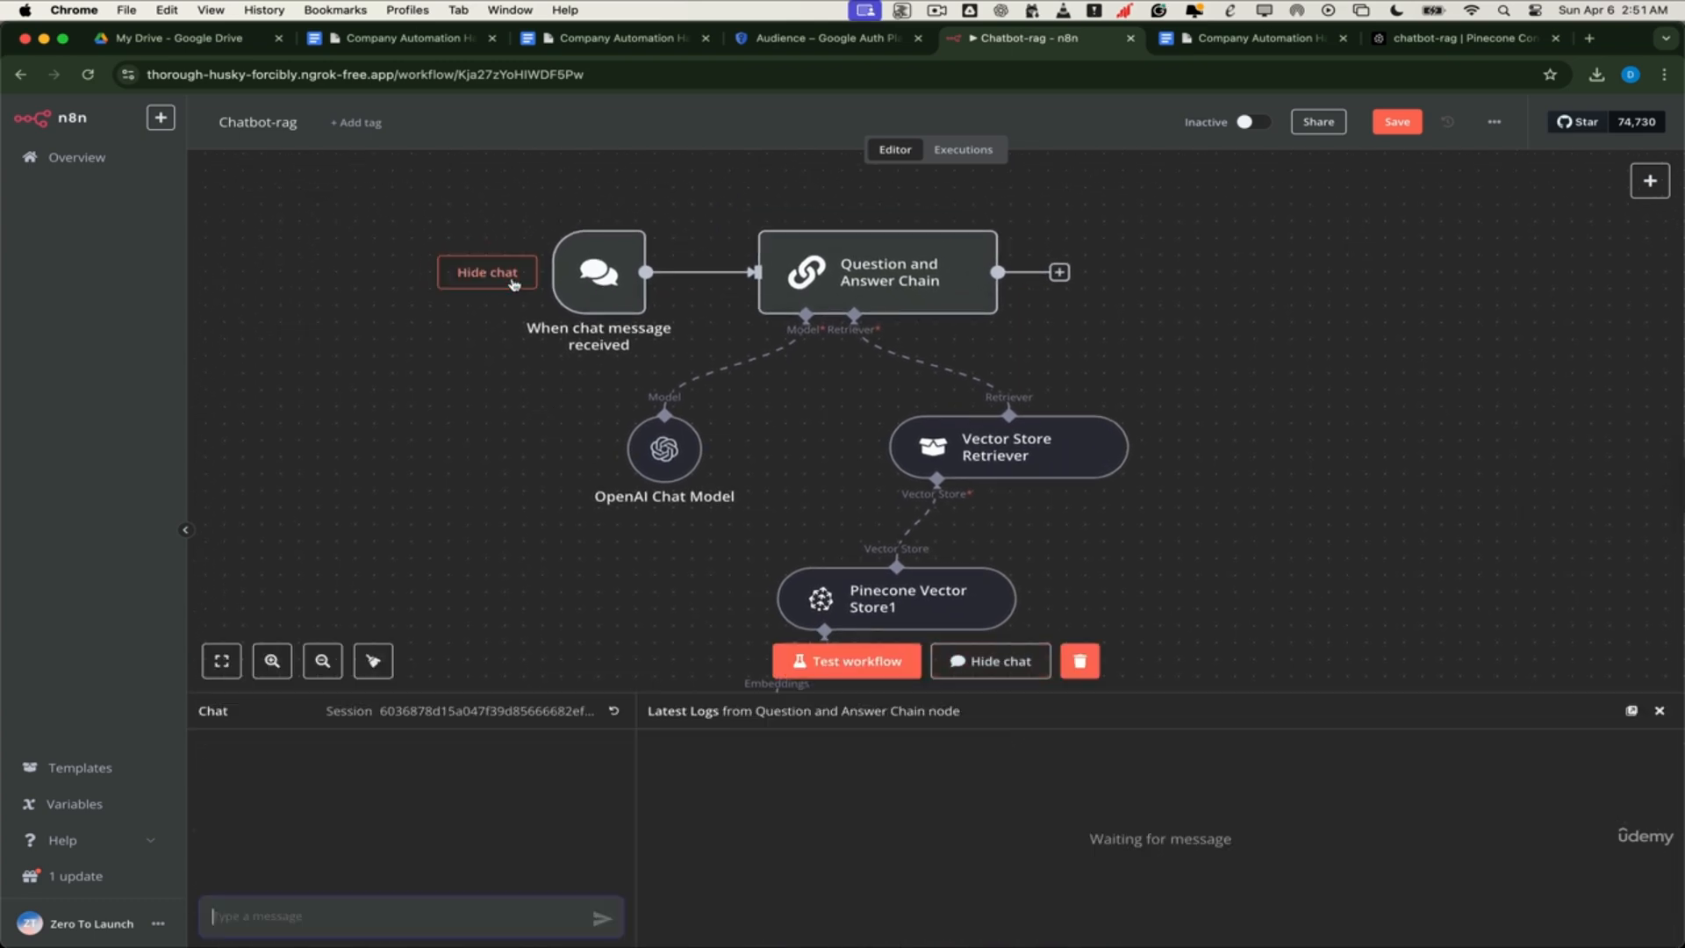
pyautogui.scroll(-2, 602, 510)
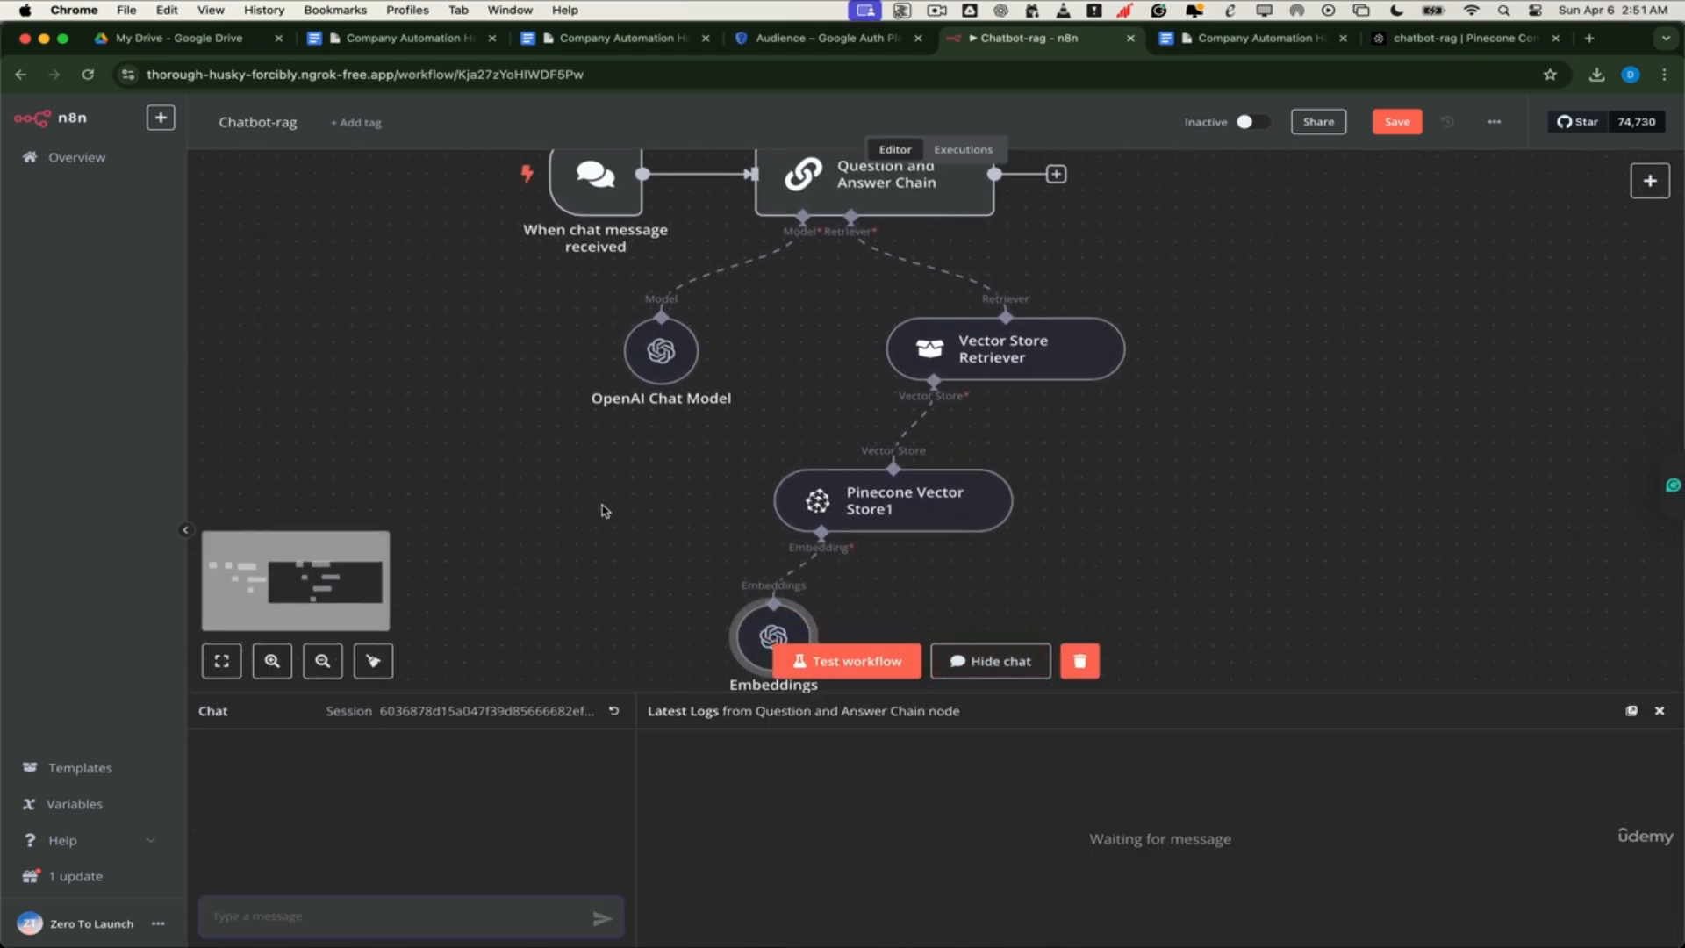
pyautogui.click(472, 917)
pyautogui.press('super+v')
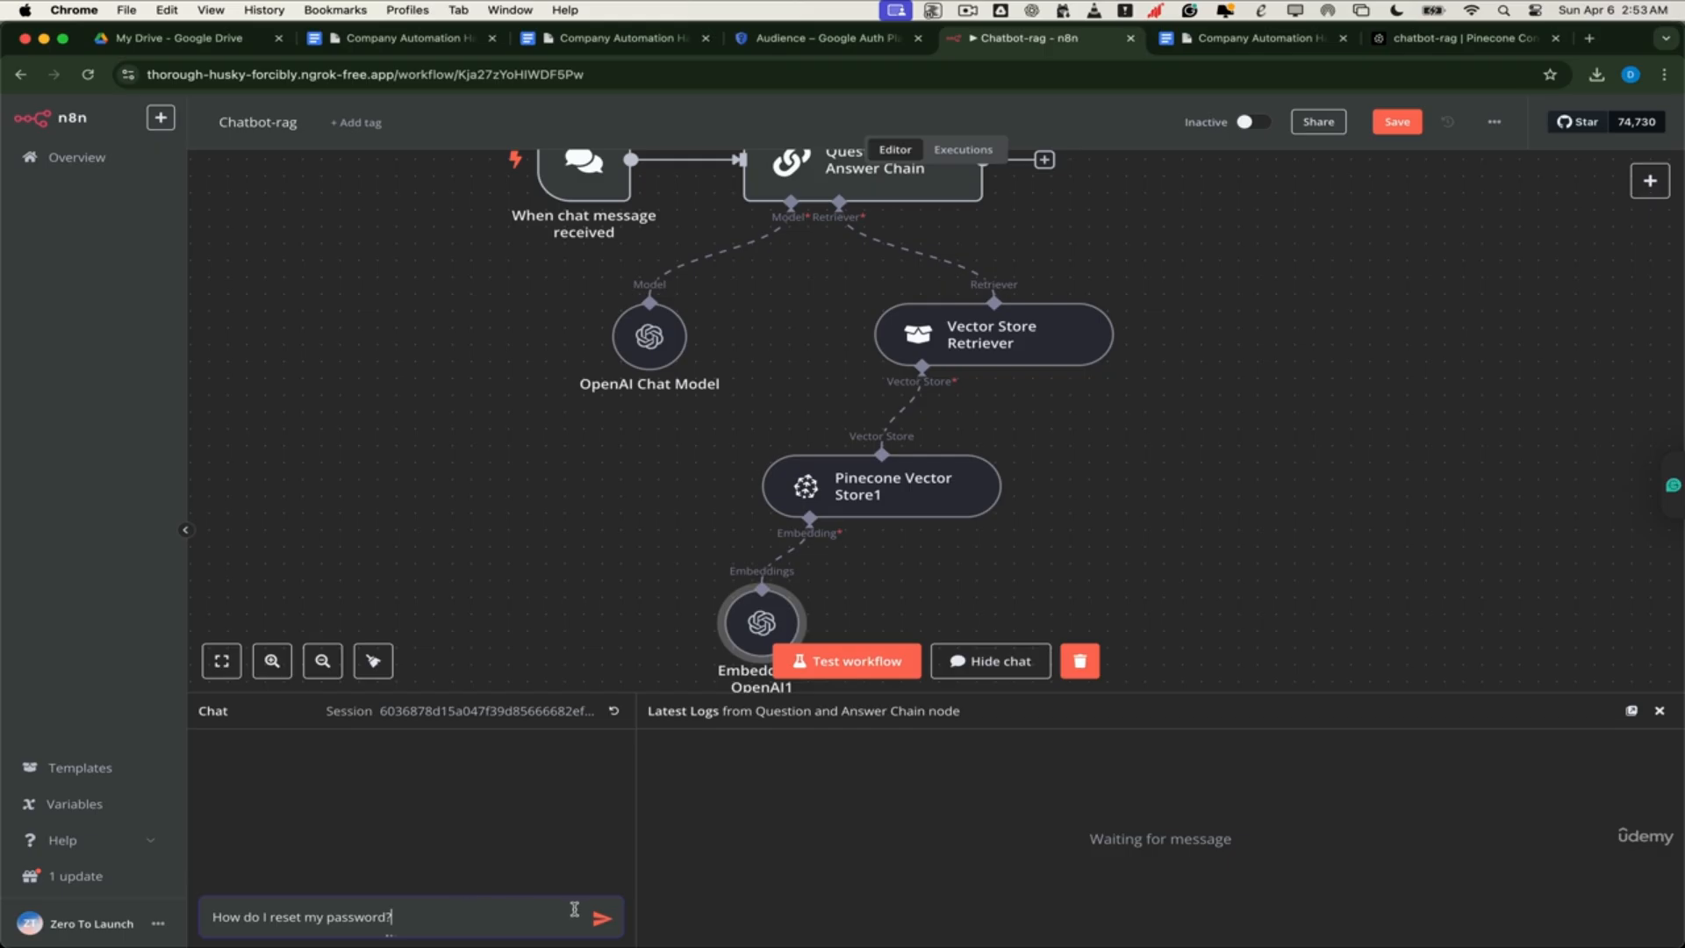
pyautogui.click(601, 918)
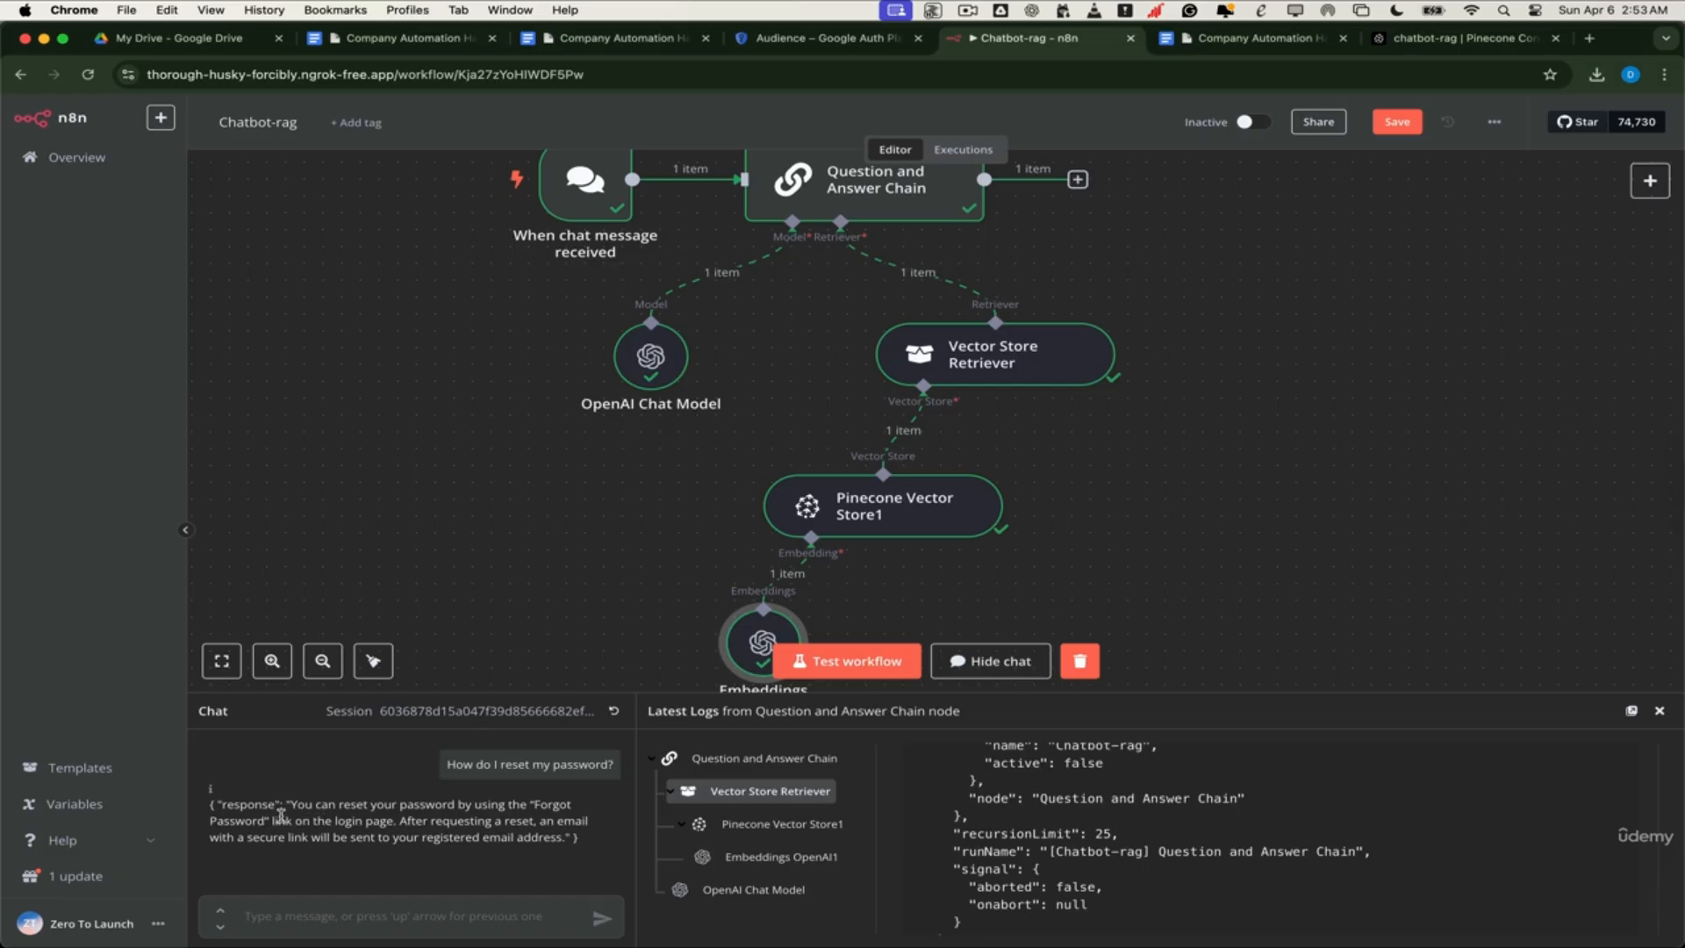
pyautogui.click(1228, 44)
pyautogui.moveTo(934, 506); pyautogui.dragTo(1039, 542)
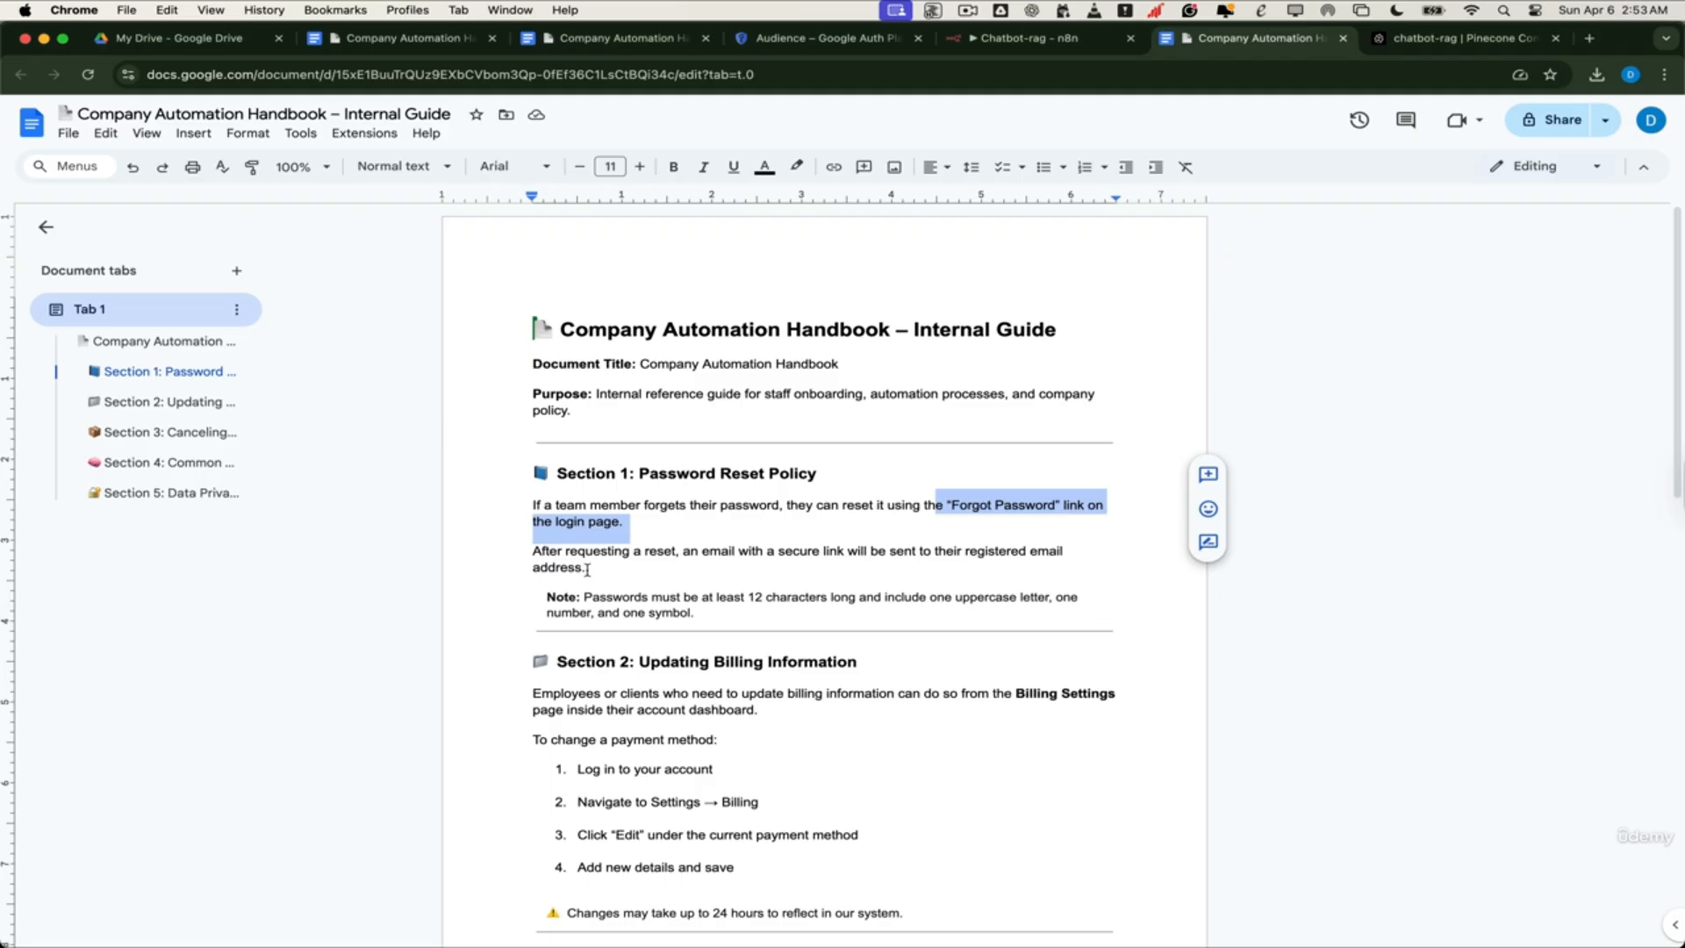
# Scroll the Company Automation Handbook past Section 4's support Q&As to Section 5: Data Privacy & Access
pyautogui.scroll(-8, 587, 570)
pyautogui.scroll(5, 585, 575)
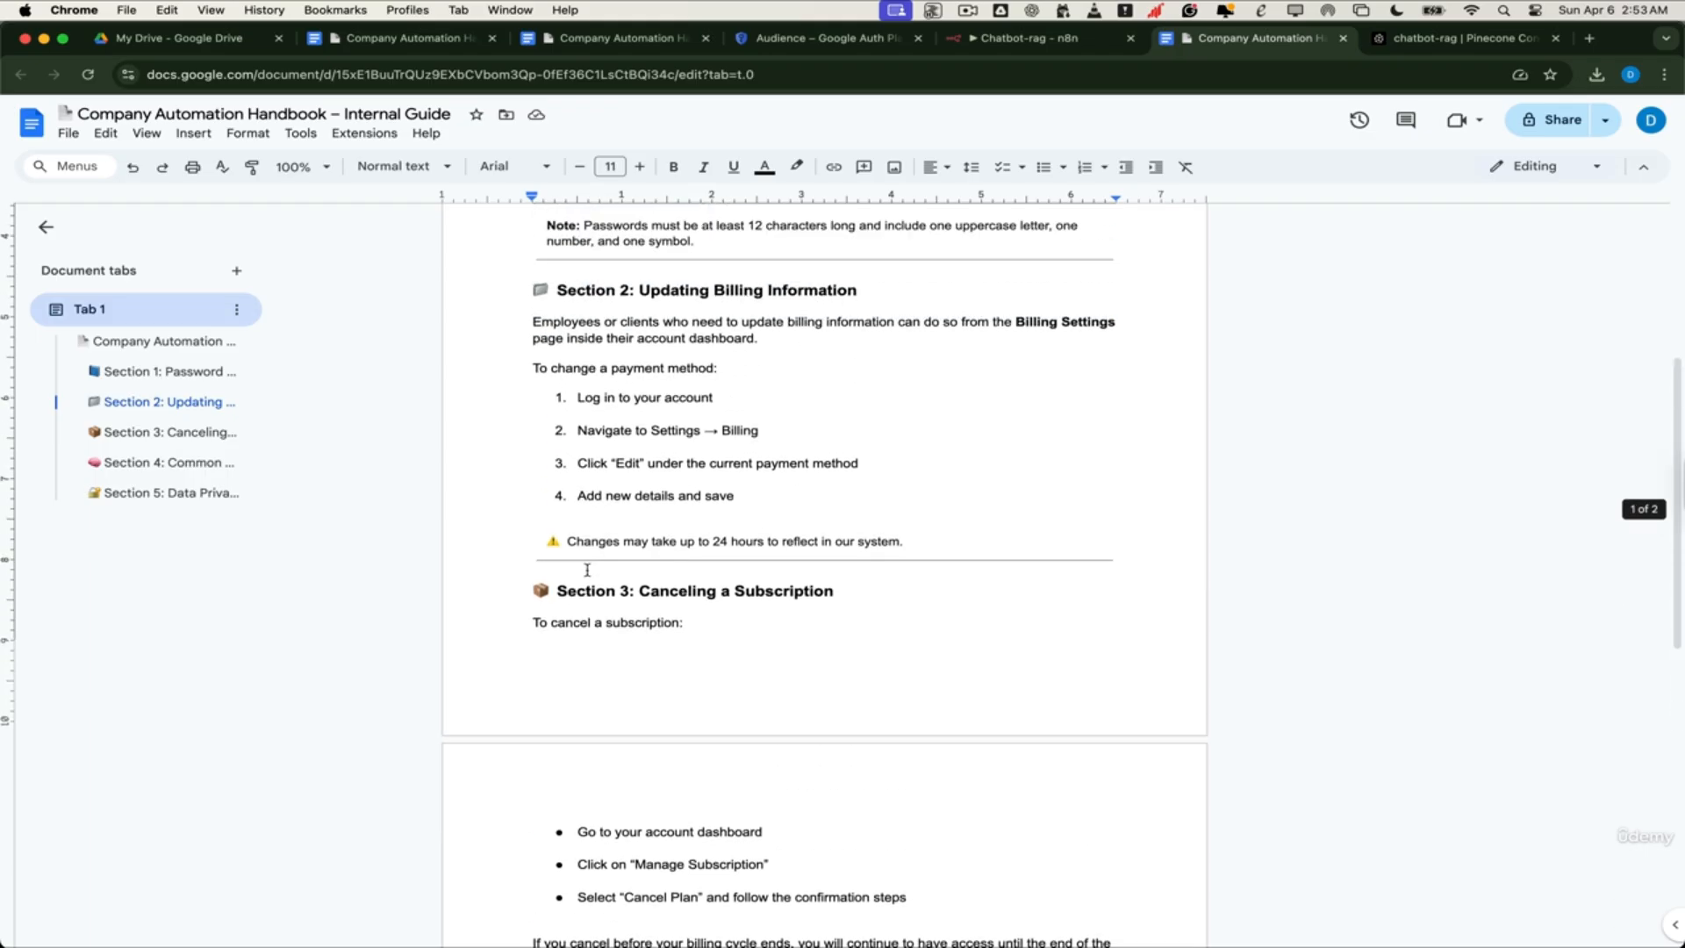
pyautogui.scroll(-1, 719, 466)
pyautogui.scroll(-8, 720, 466)
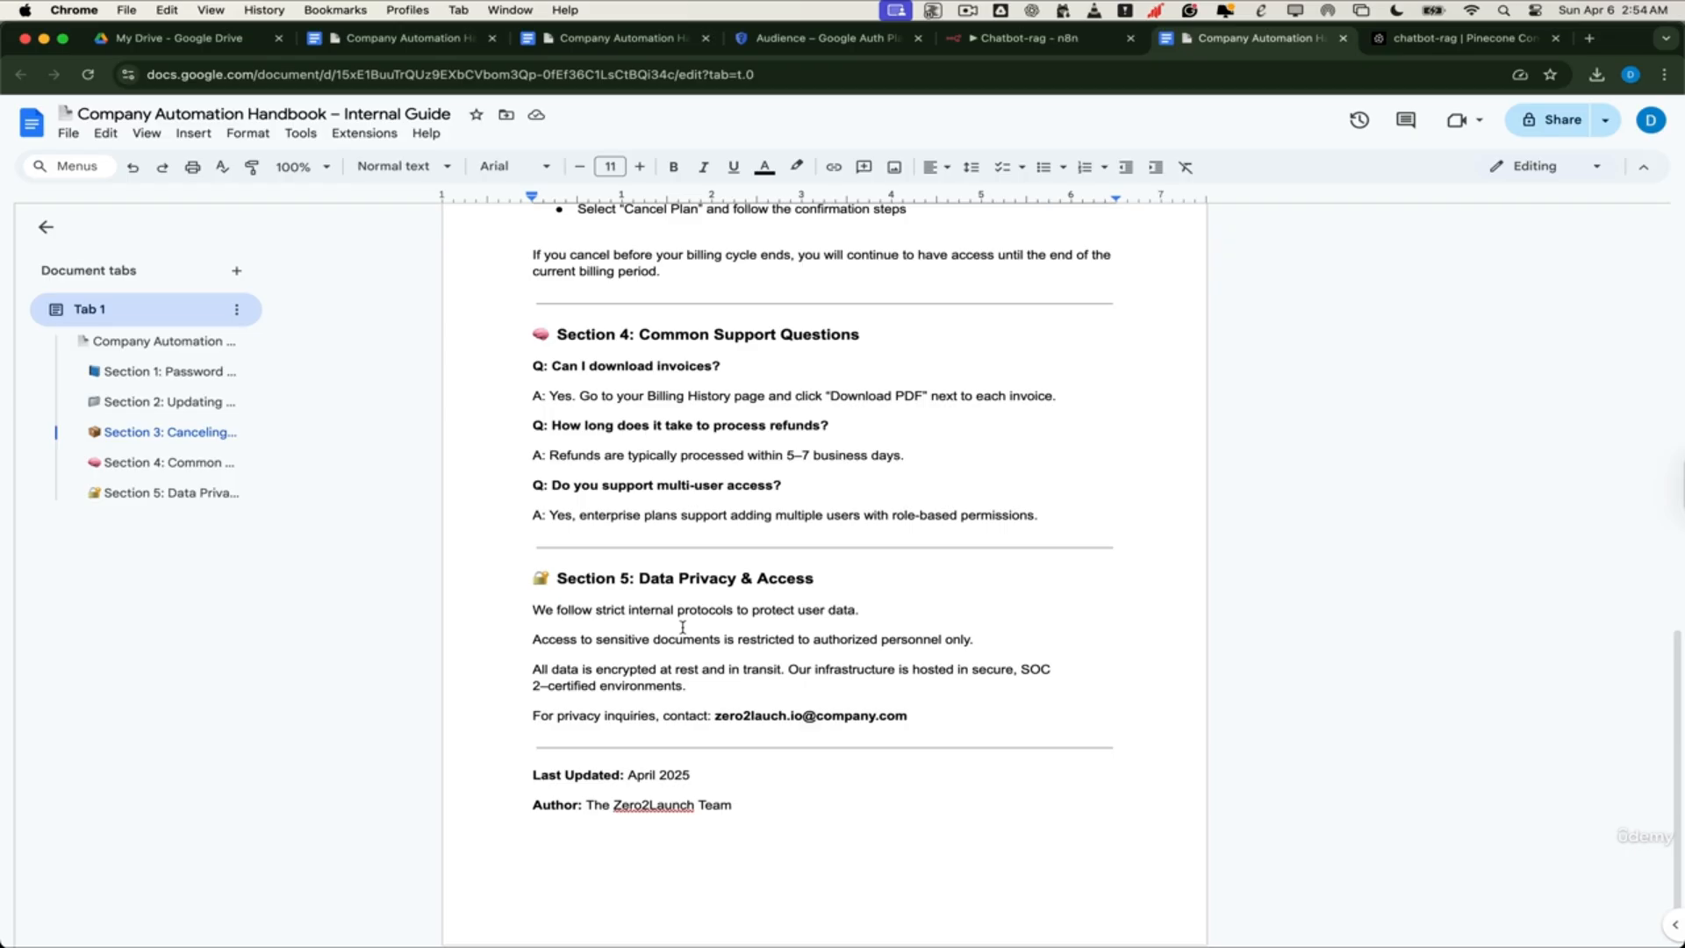
# Ask the test chat who to contact about privacy and highlight the contact address in its reply
pyautogui.click(1018, 37)
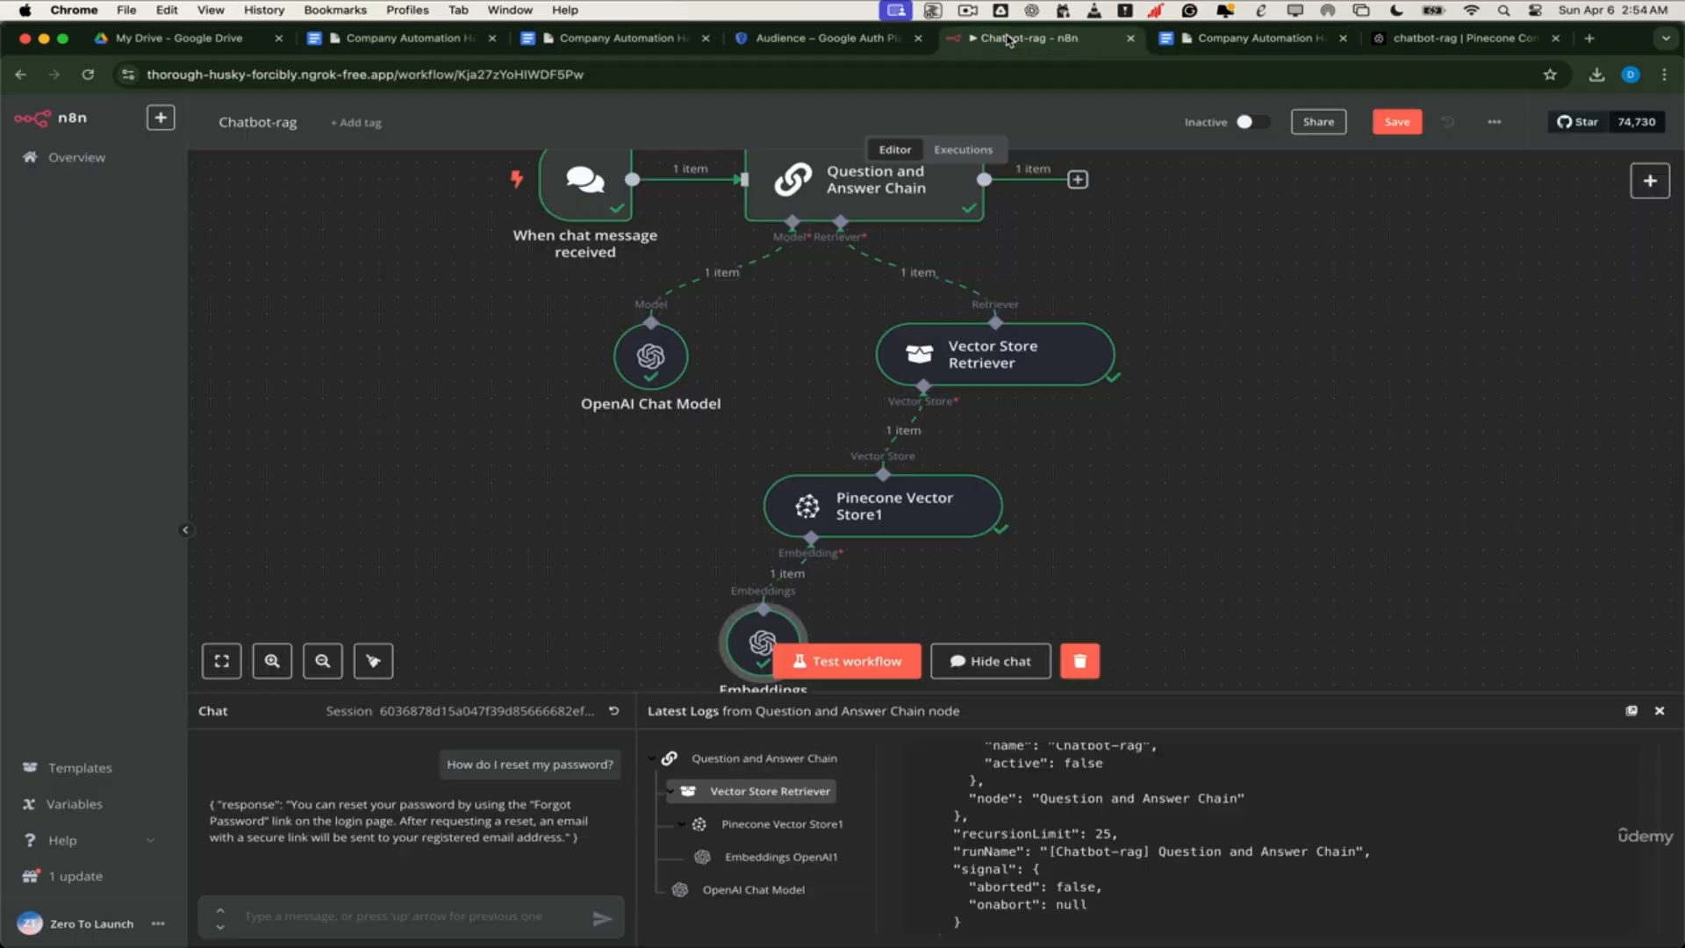
pyautogui.write('Who should I contact about privacy questions?')
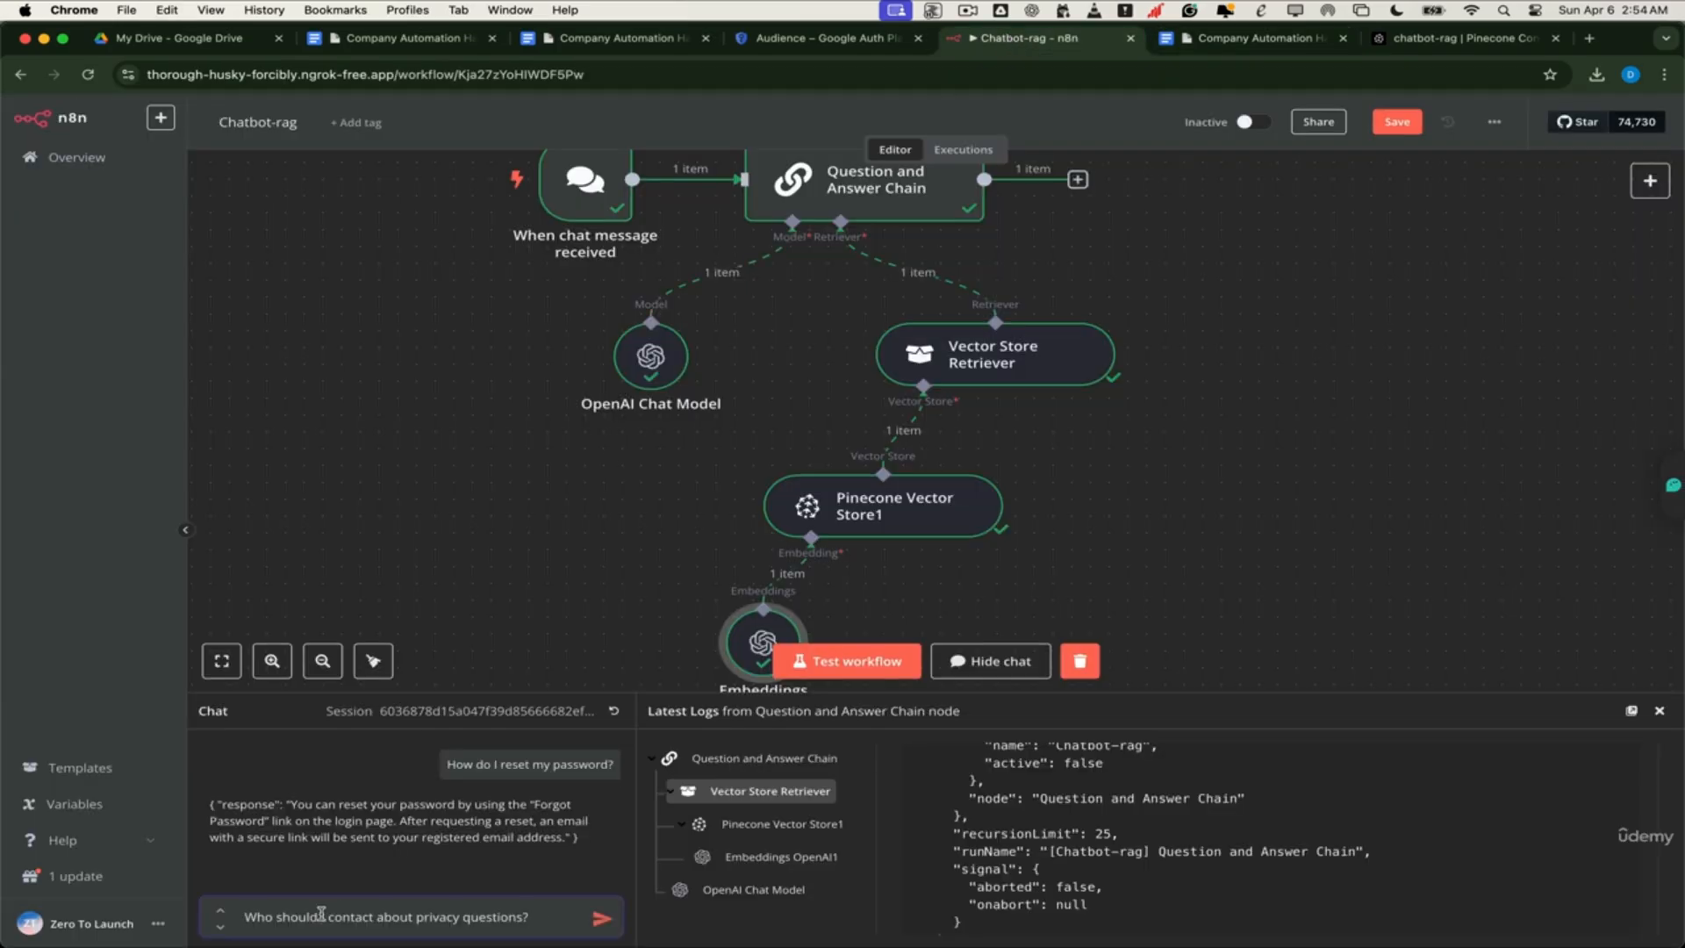
pyautogui.press('Return')
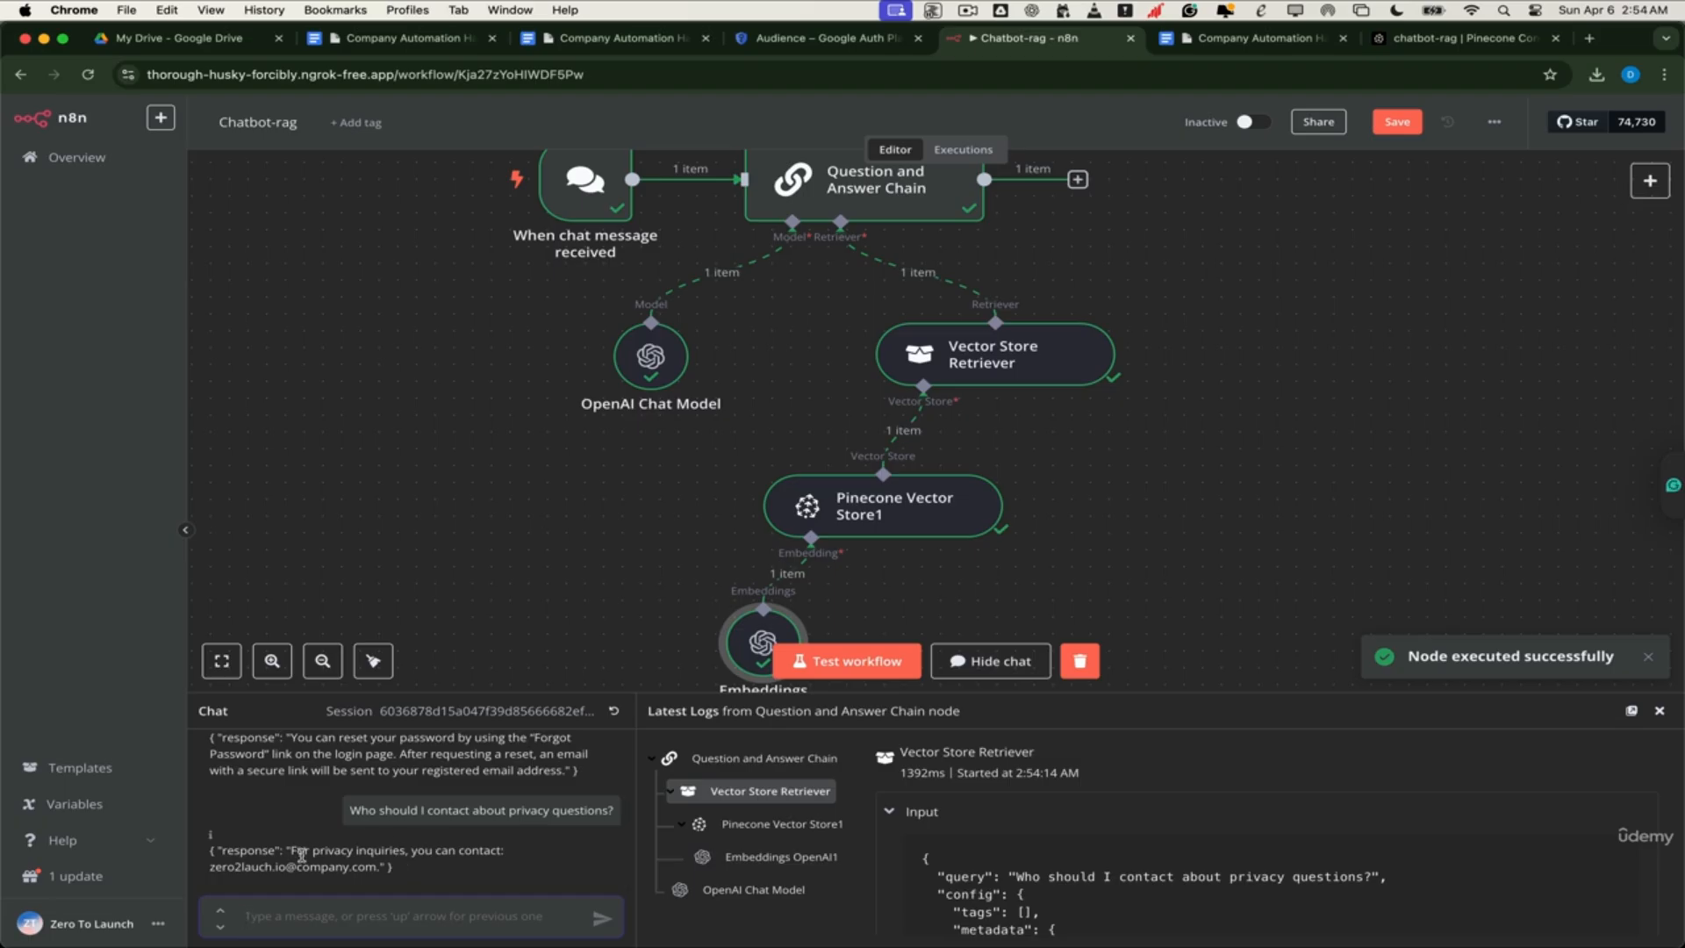
pyautogui.moveTo(212, 867); pyautogui.dragTo(387, 871)
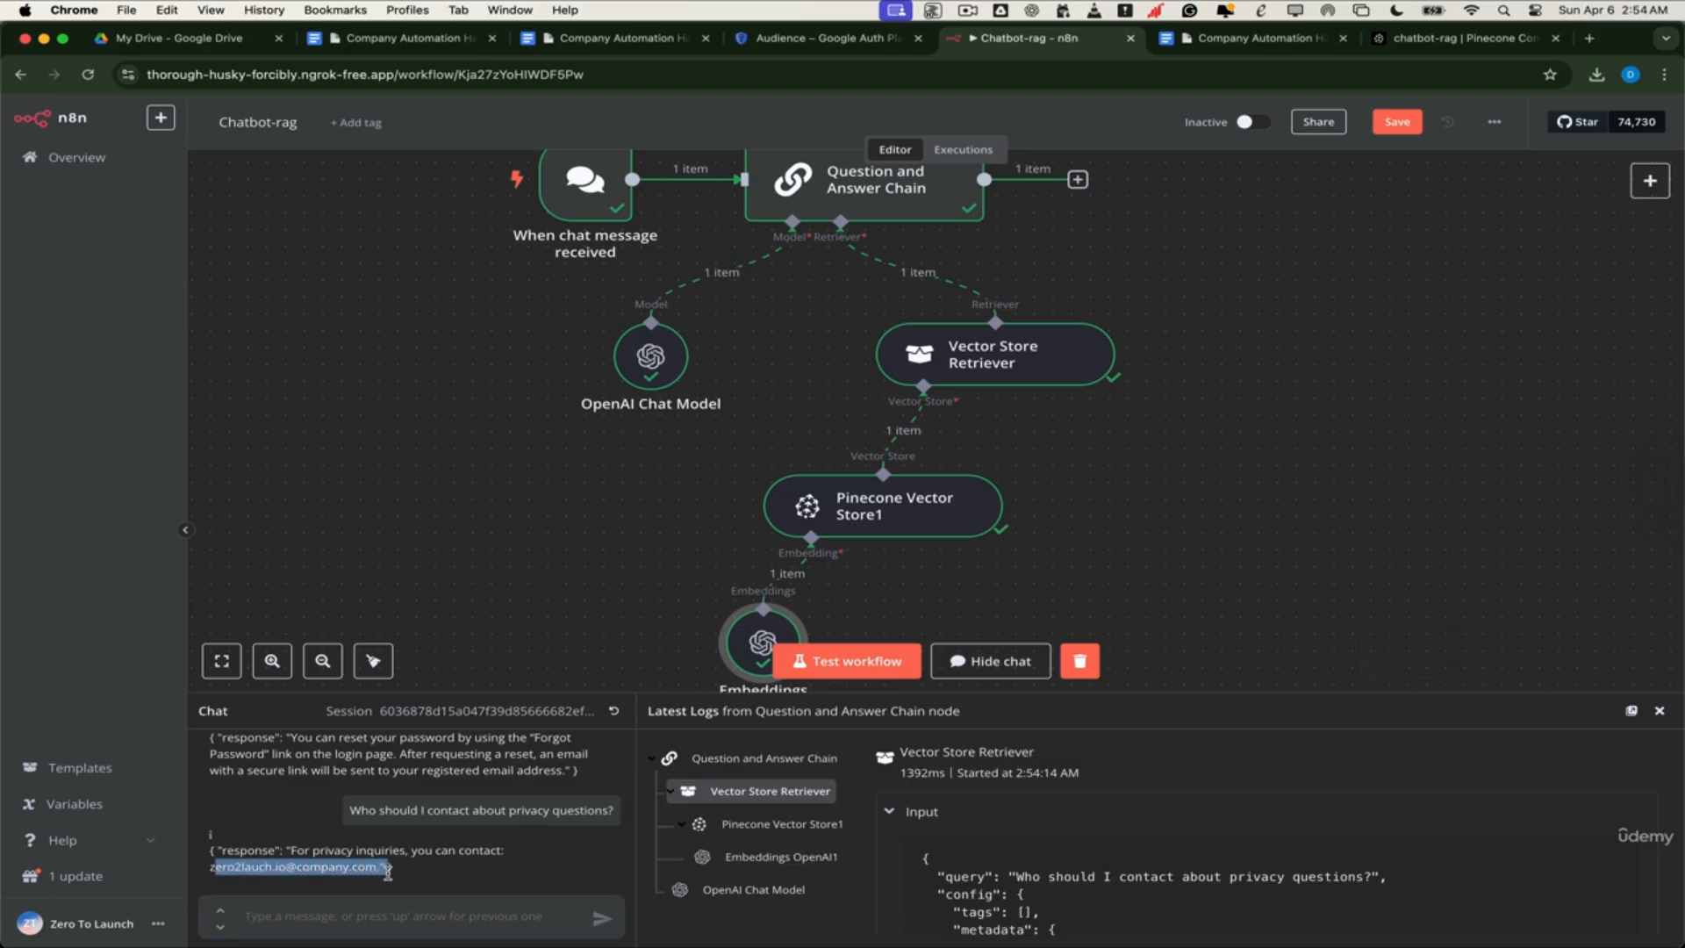
pyautogui.click(451, 883)
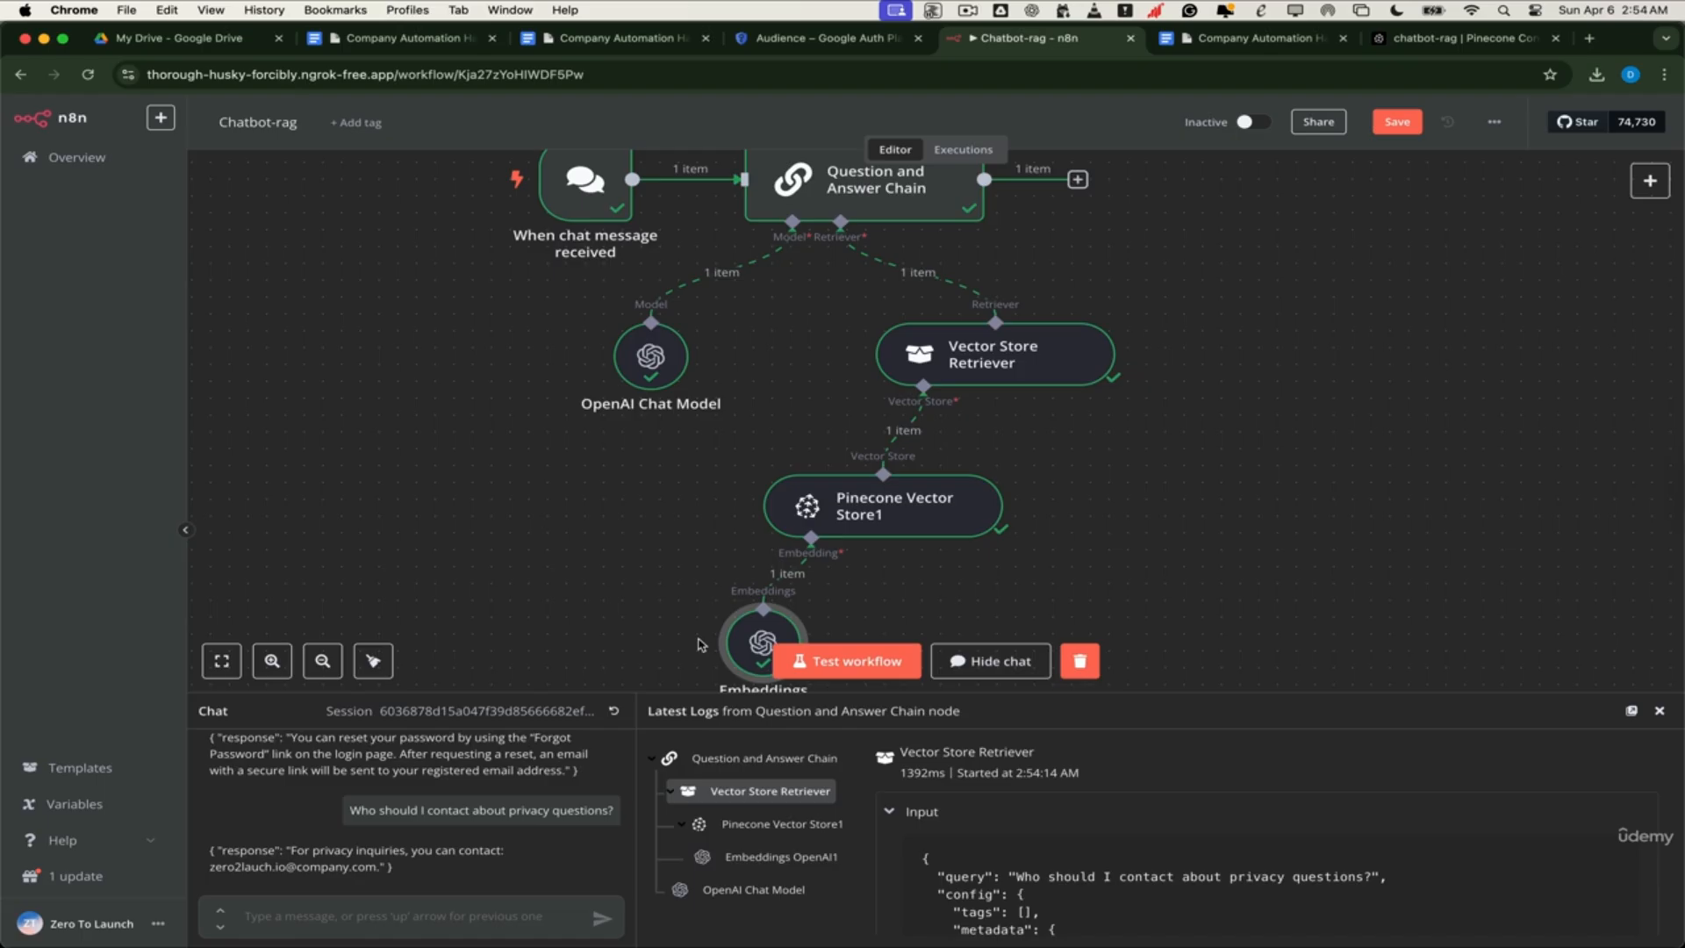
# Open the When chat message received node's settings
pyautogui.press('super+l')
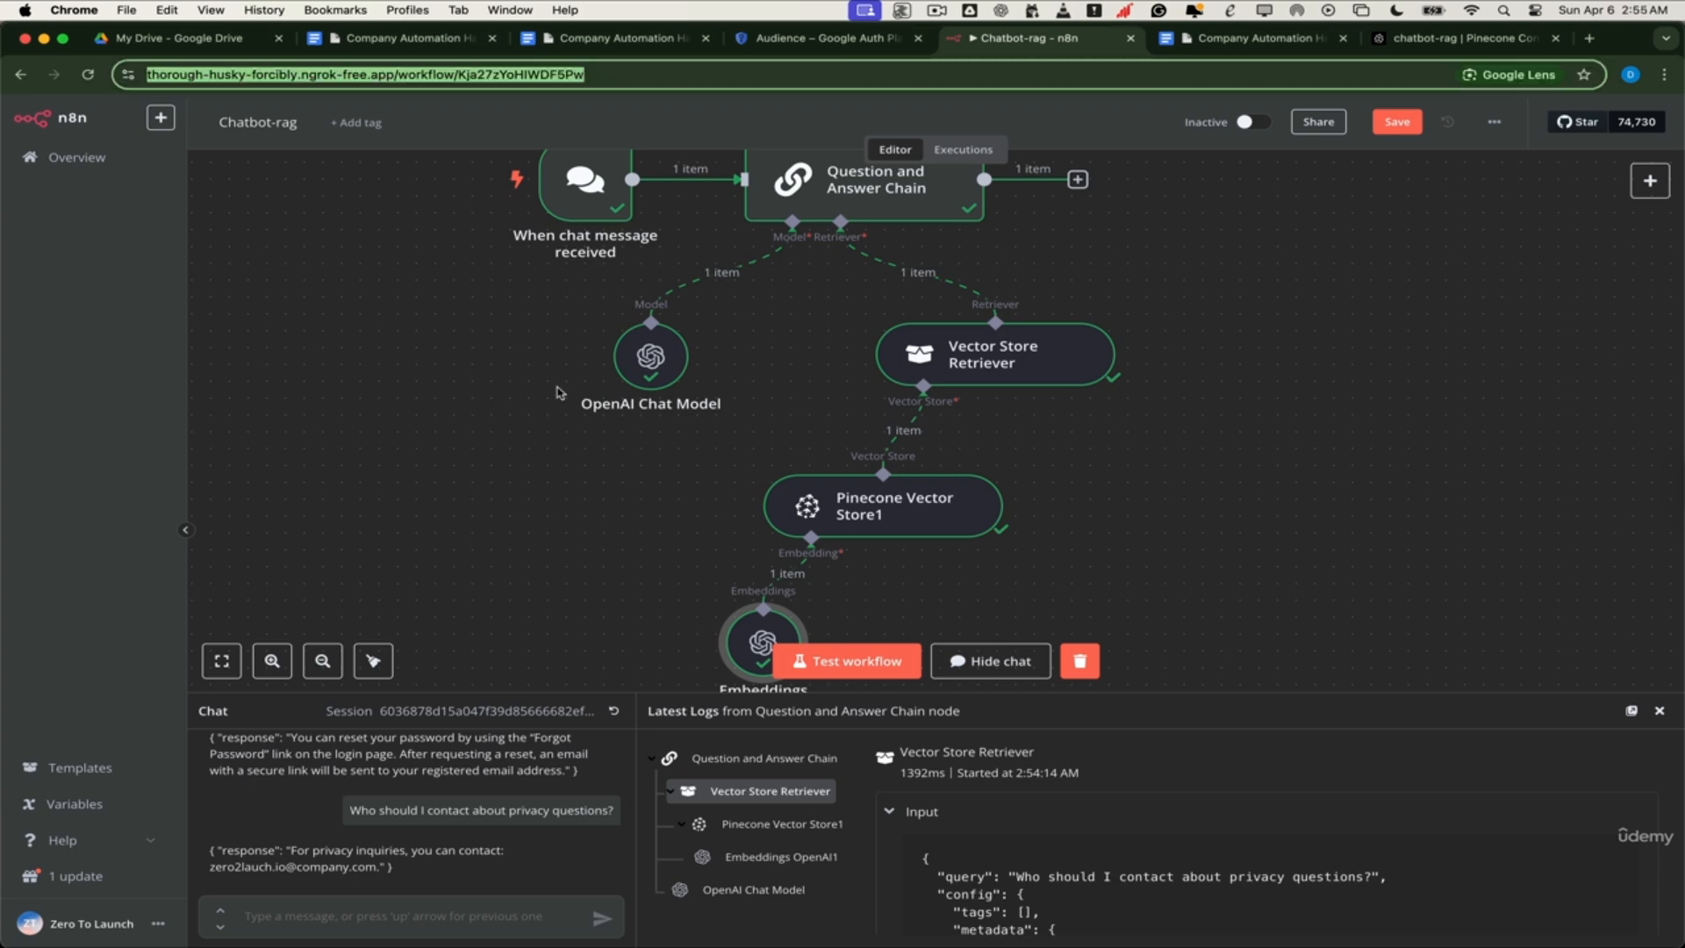
pyautogui.scroll(3, 561, 369)
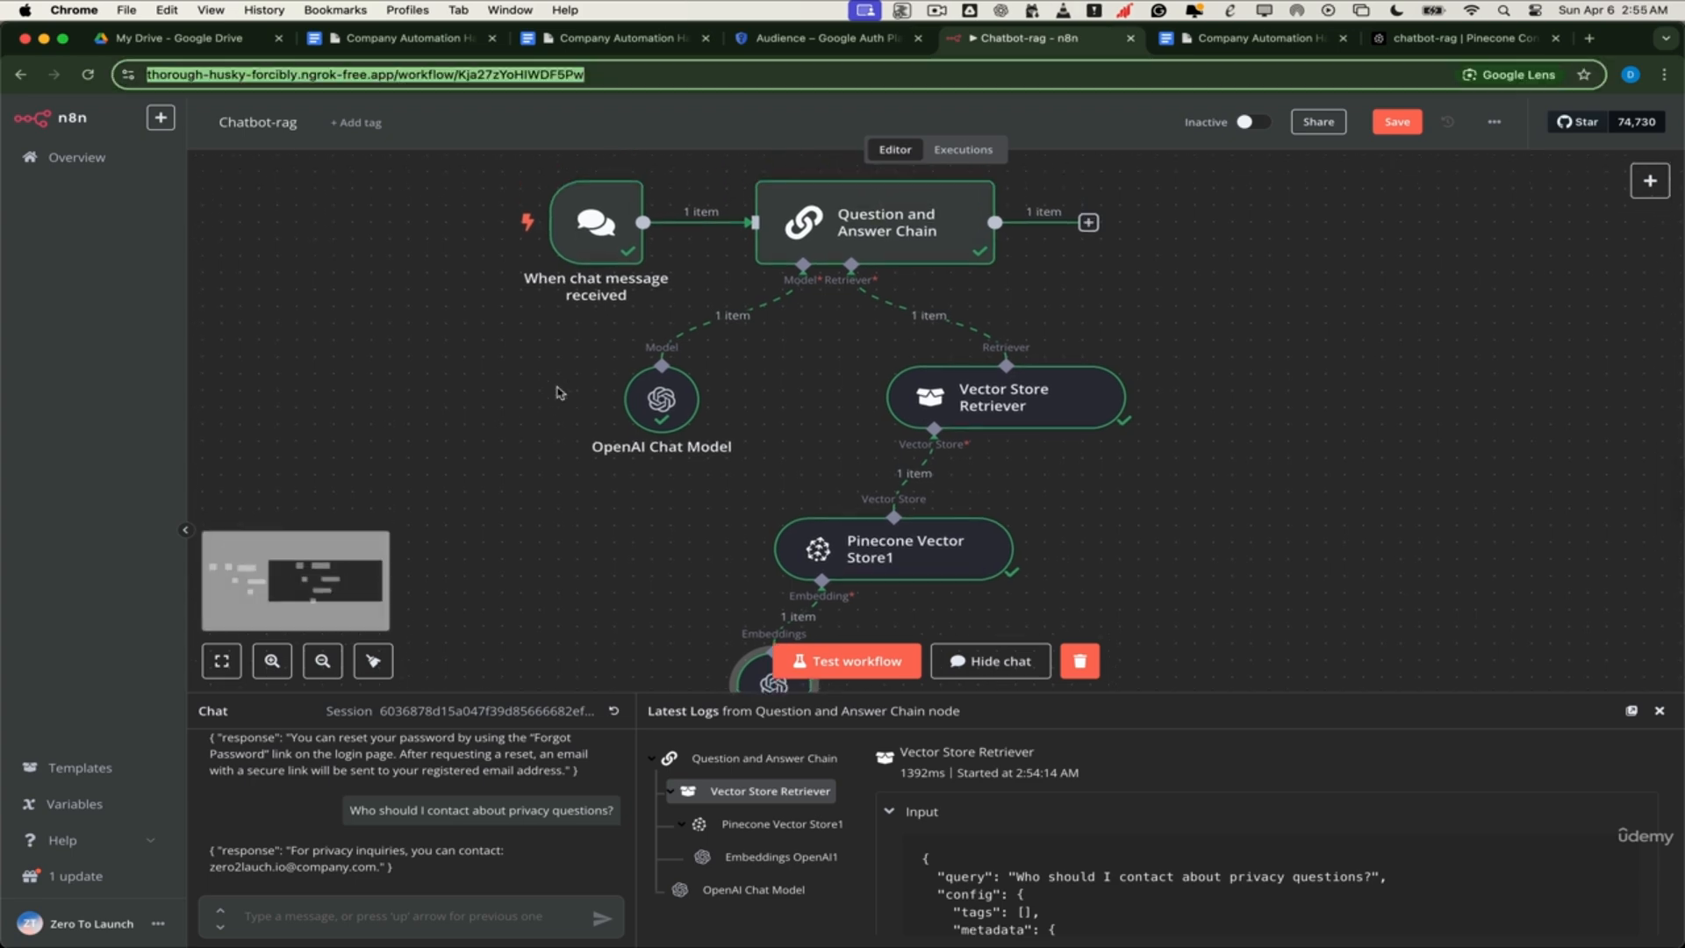
pyautogui.doubleClick(602, 268)
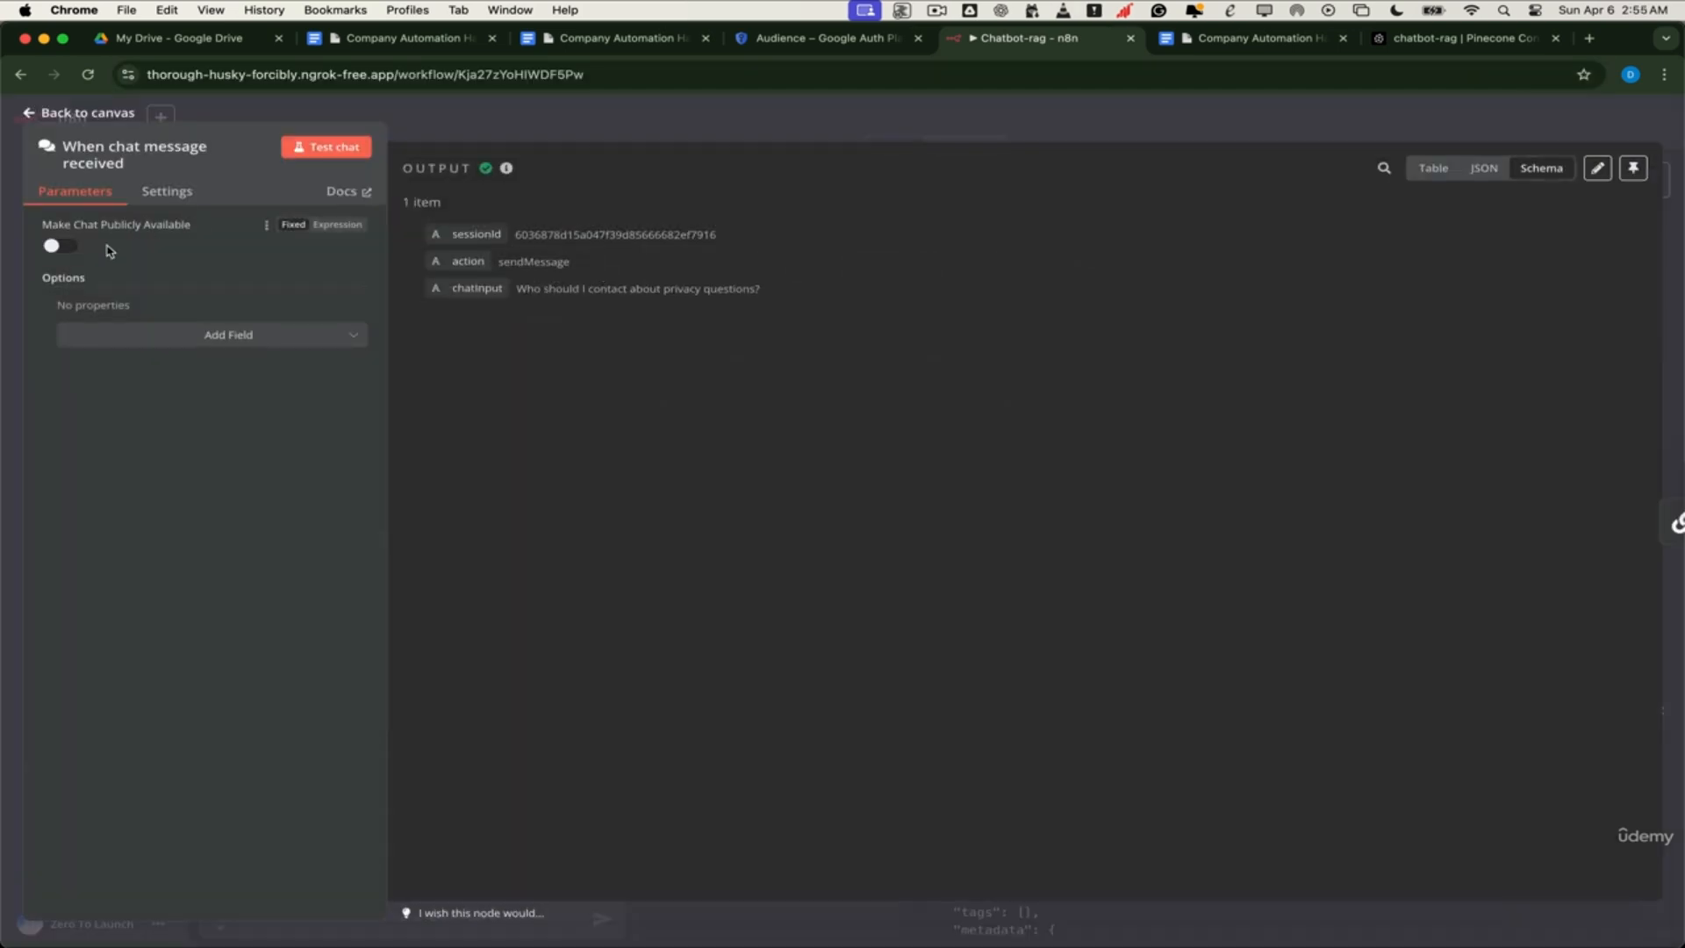
# Make the chat publicly available and load its copied Chat URL in a new browser tab
pyautogui.click(63, 247)
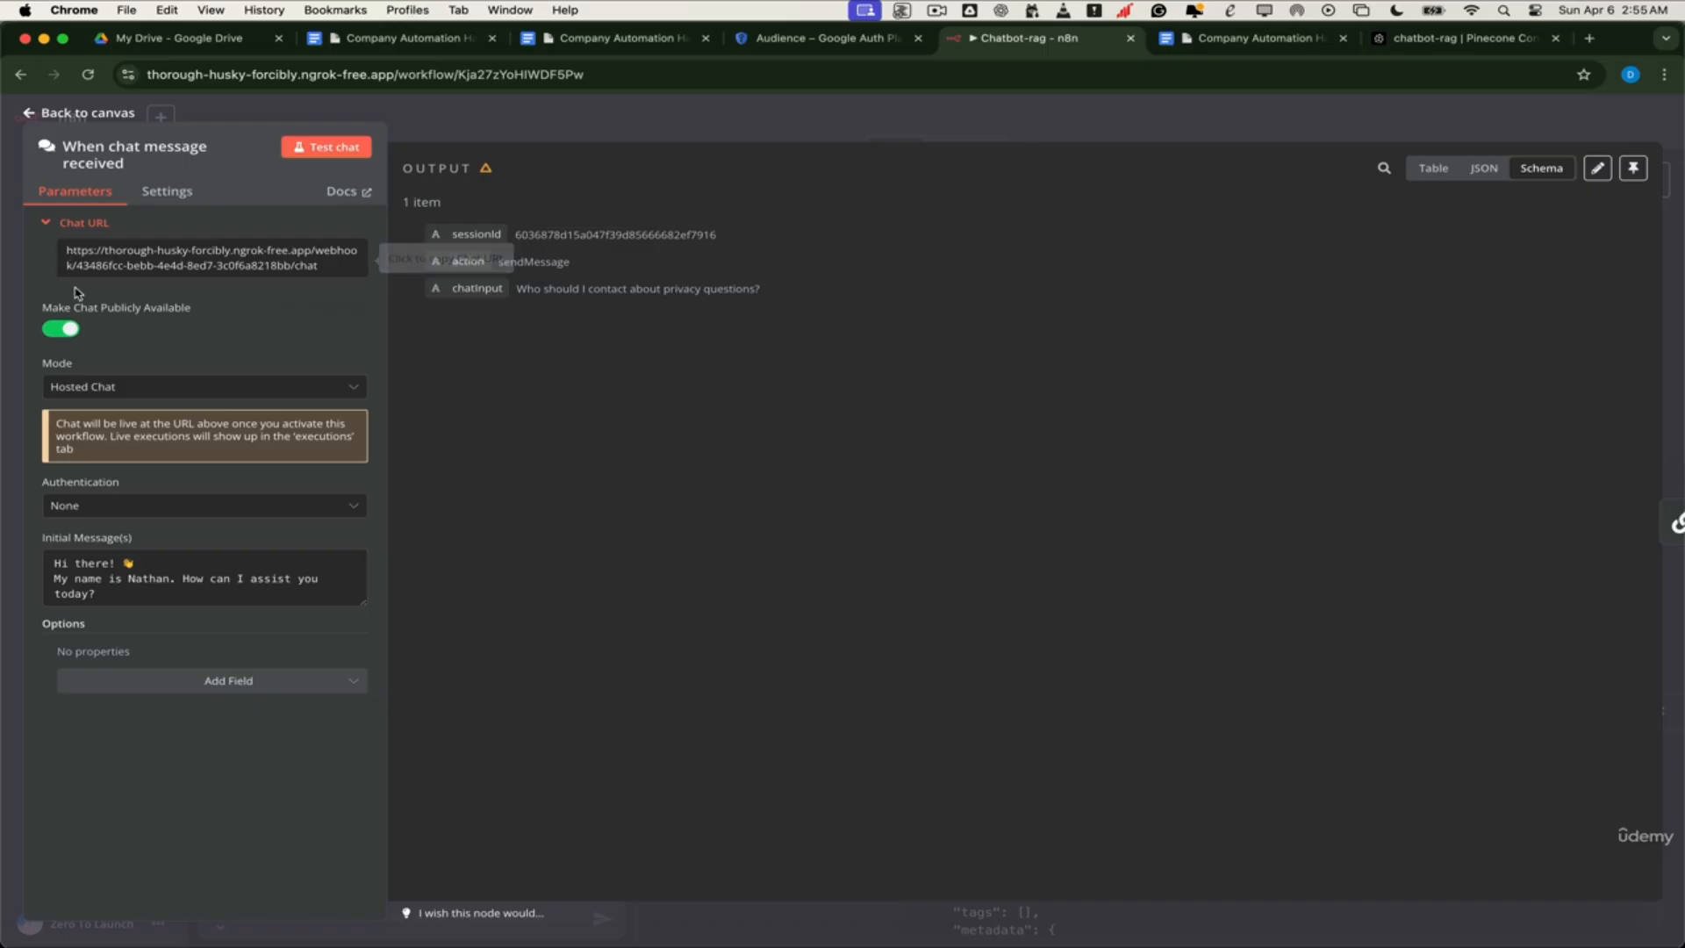
pyautogui.click(234, 262)
pyautogui.press('super+t')
pyautogui.press('super+v')
pyautogui.press('Return')
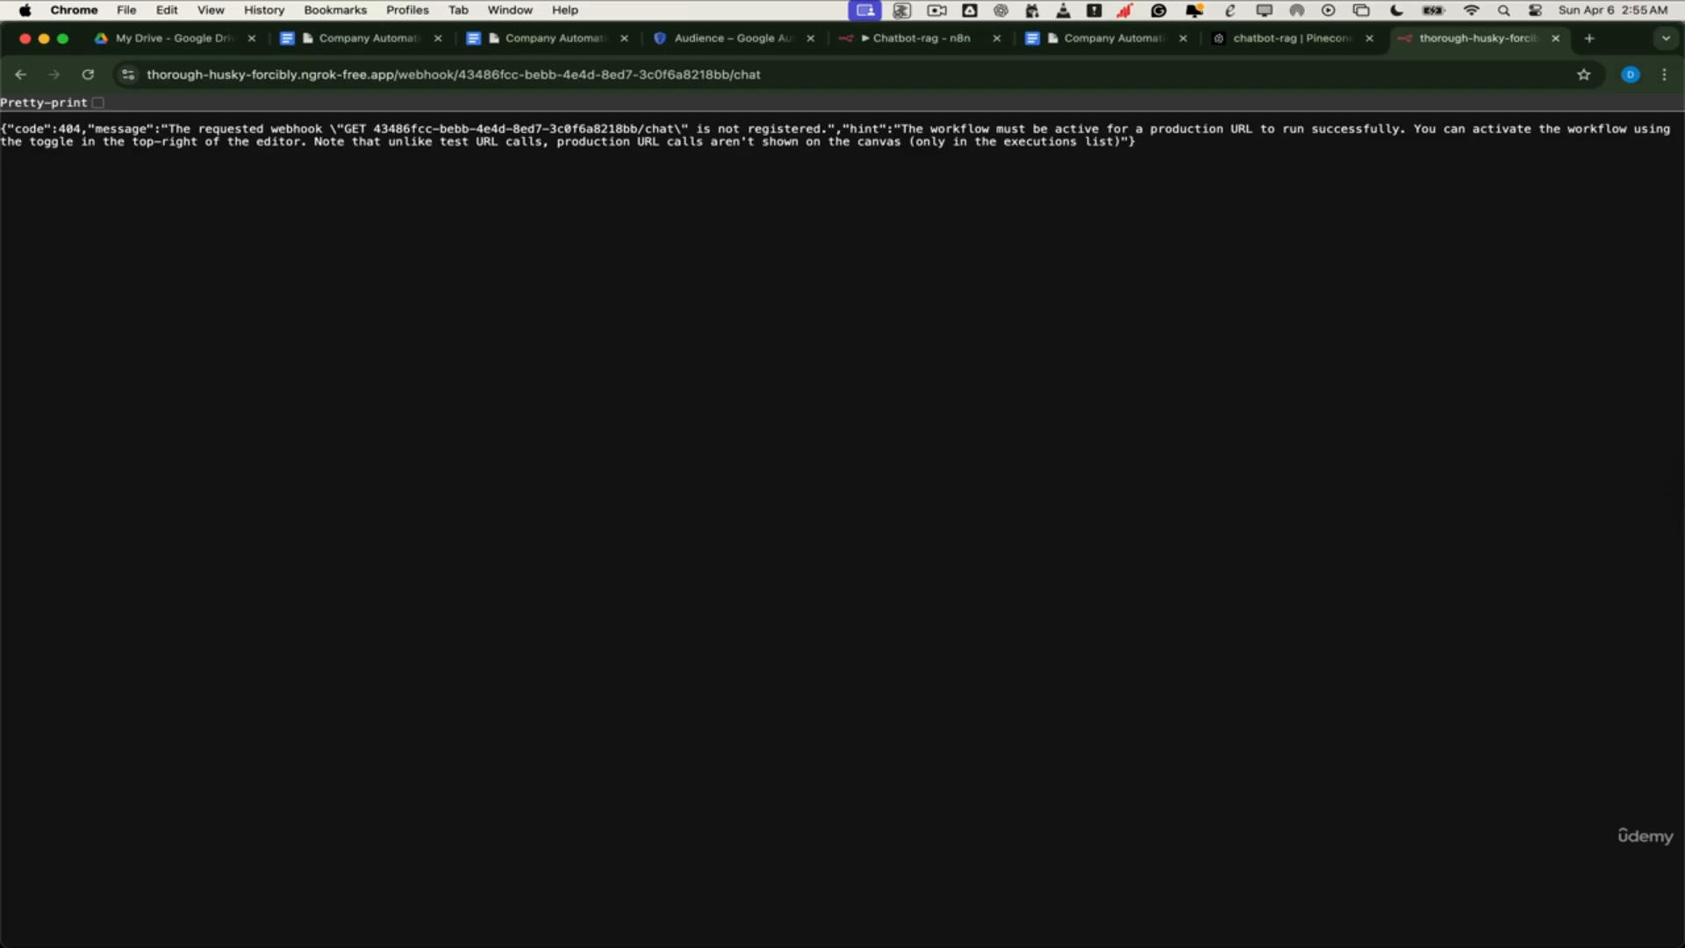
# Activate the Chatbot-rag workflow and view the hosted chat page with its greeting
pyautogui.click(917, 40)
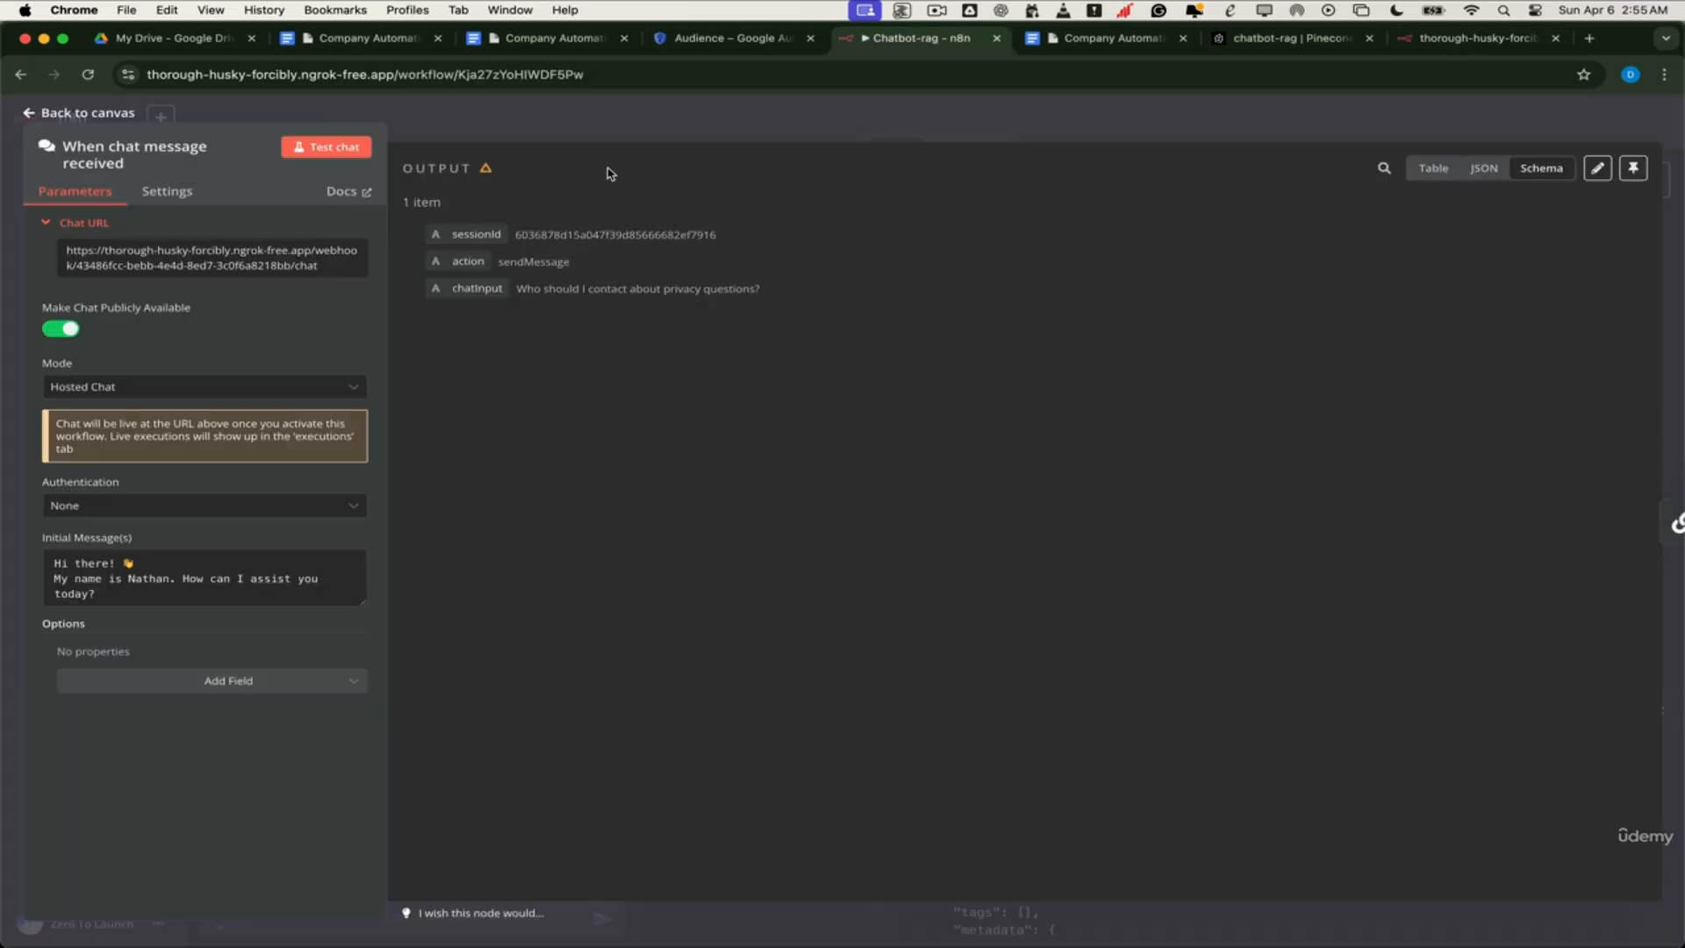
pyautogui.click(114, 115)
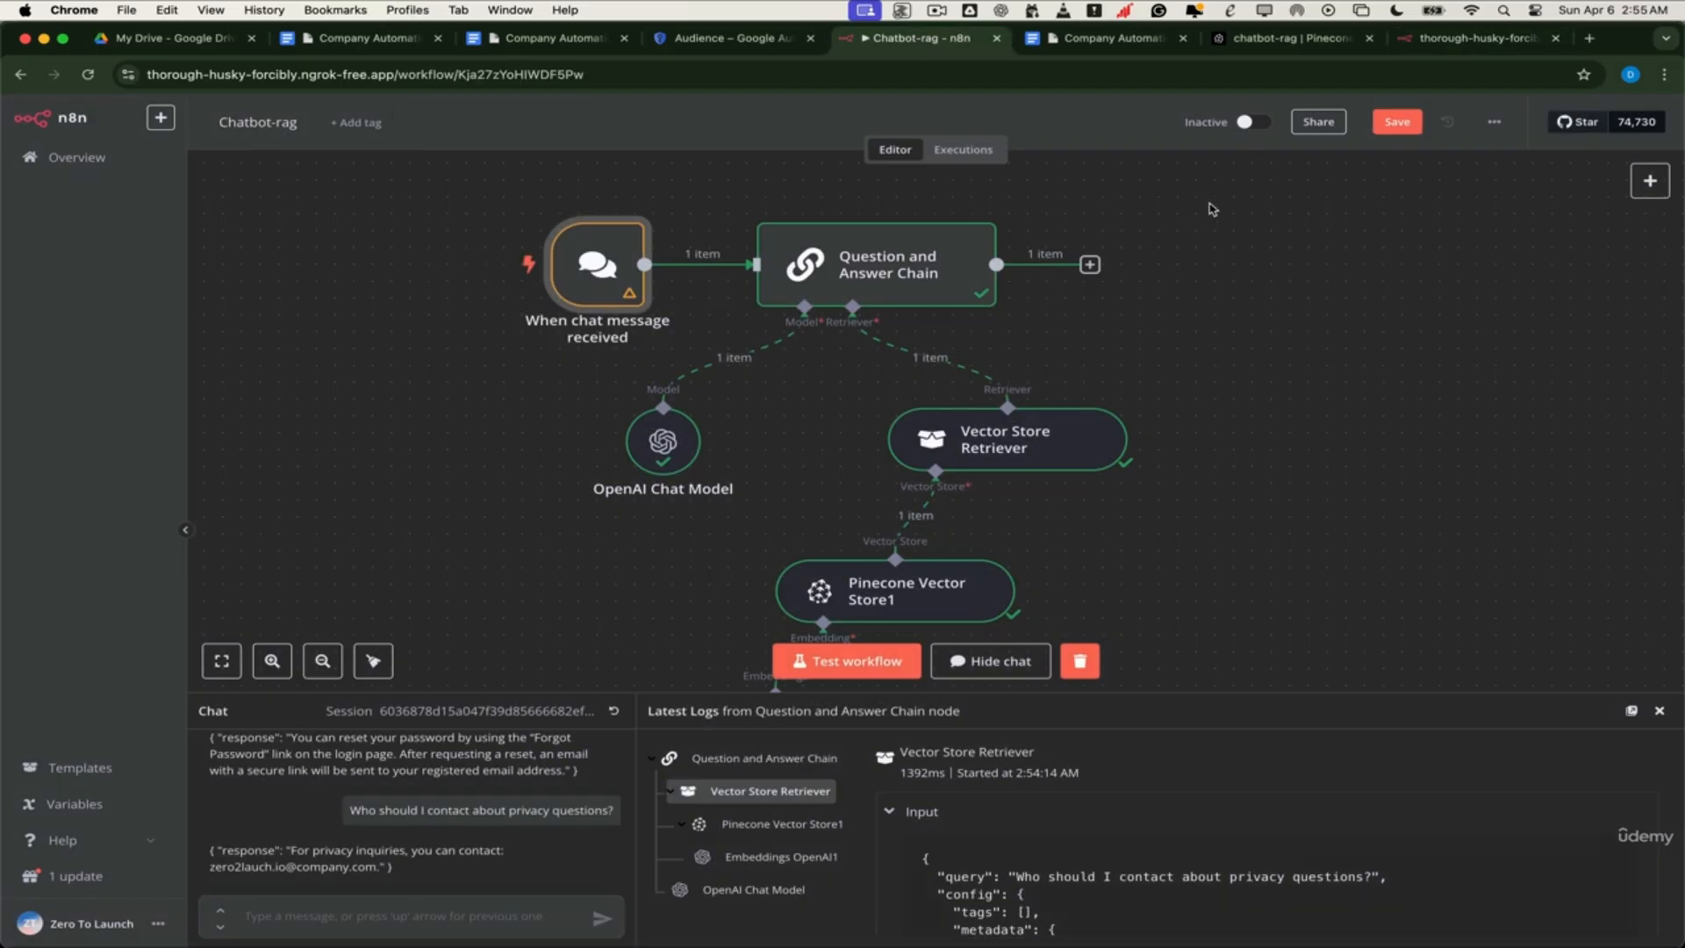
pyautogui.click(1253, 123)
pyautogui.click(1007, 567)
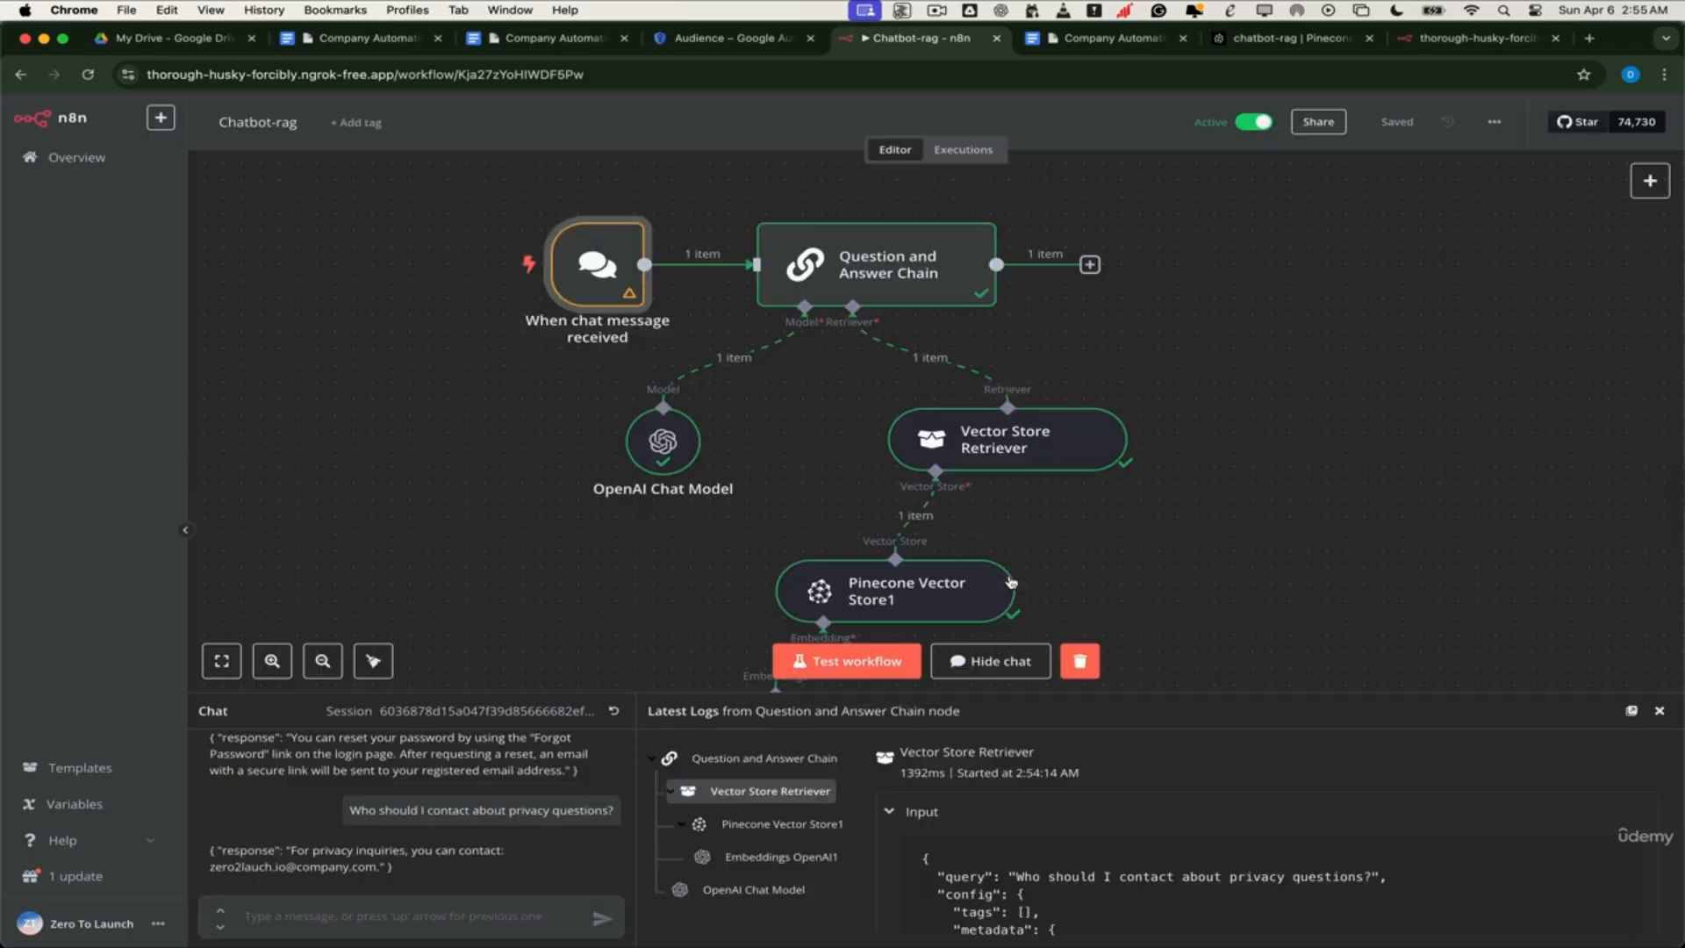
pyautogui.click(1474, 38)
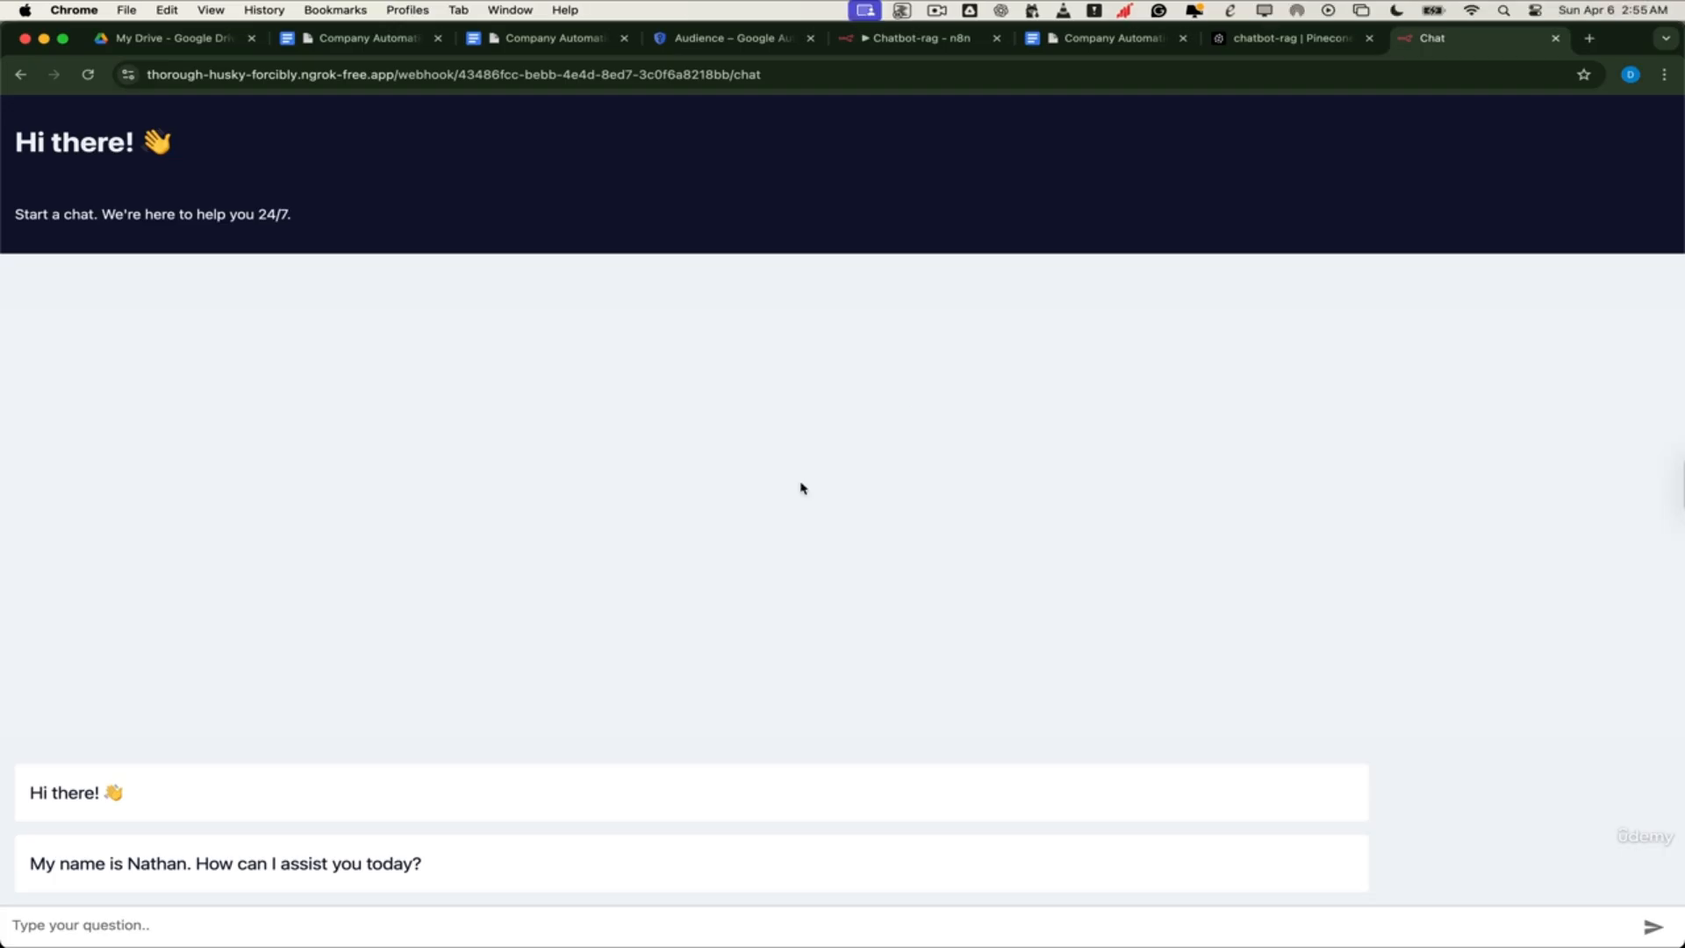
# Ask the hosted chat 'Is customer data encrypted?' and check its raw JSON reply
pyautogui.click(270, 913)
pyautogui.press('super+v')
pyautogui.press('Return')
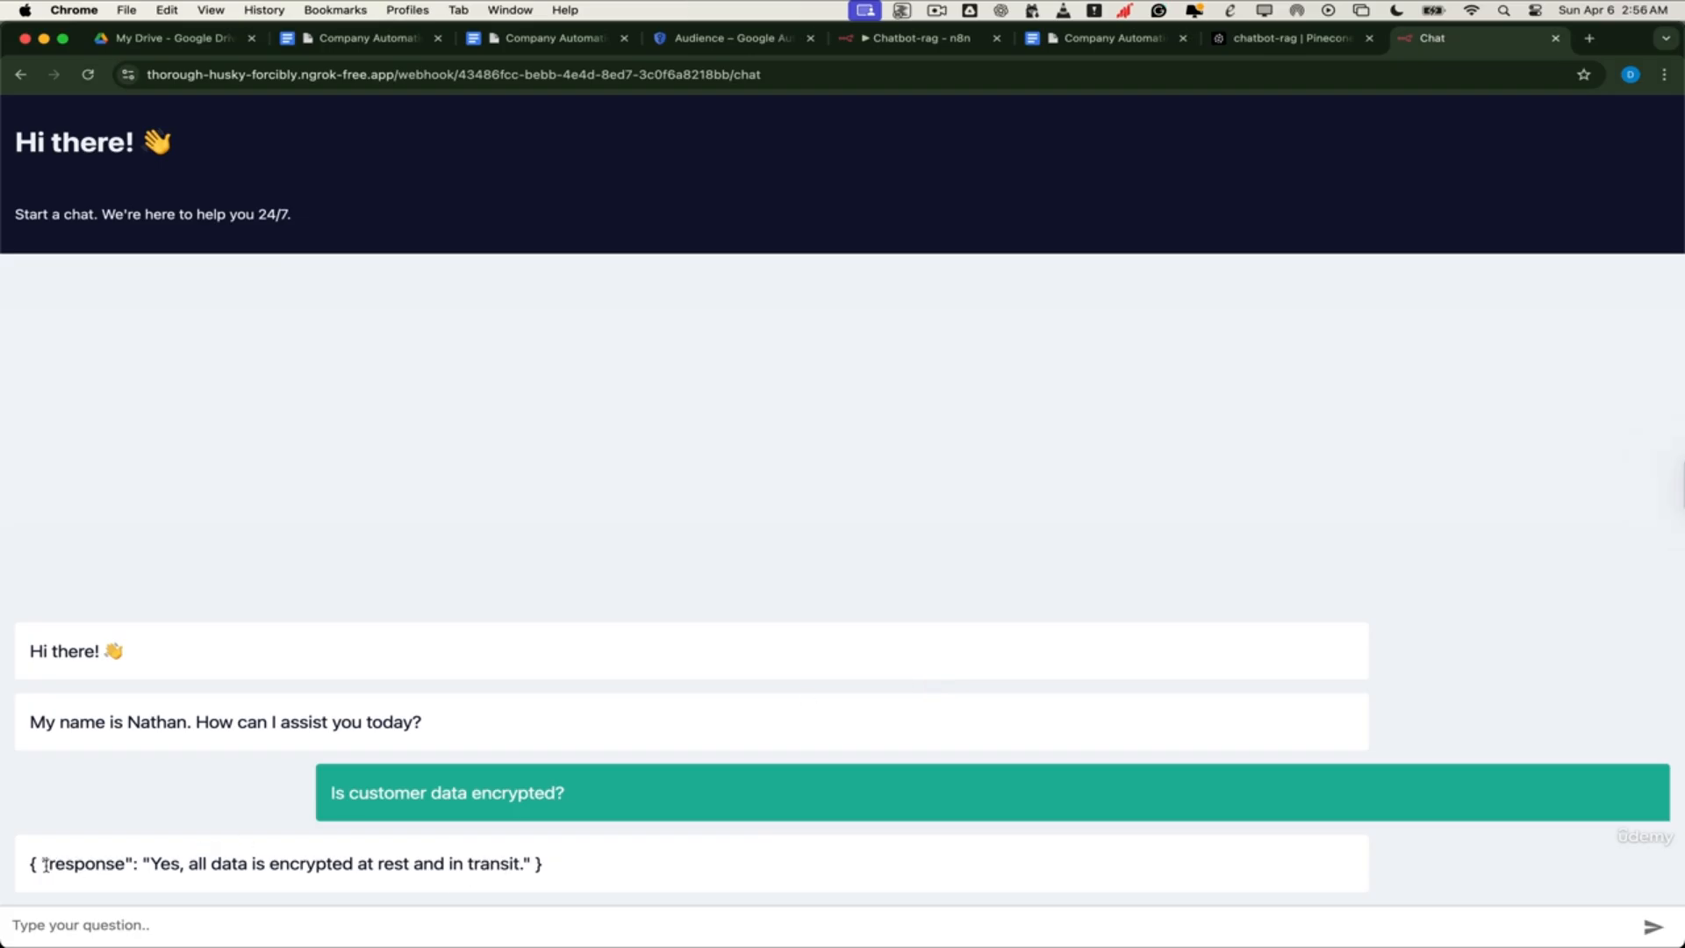
pyautogui.moveTo(43, 866); pyautogui.dragTo(134, 866)
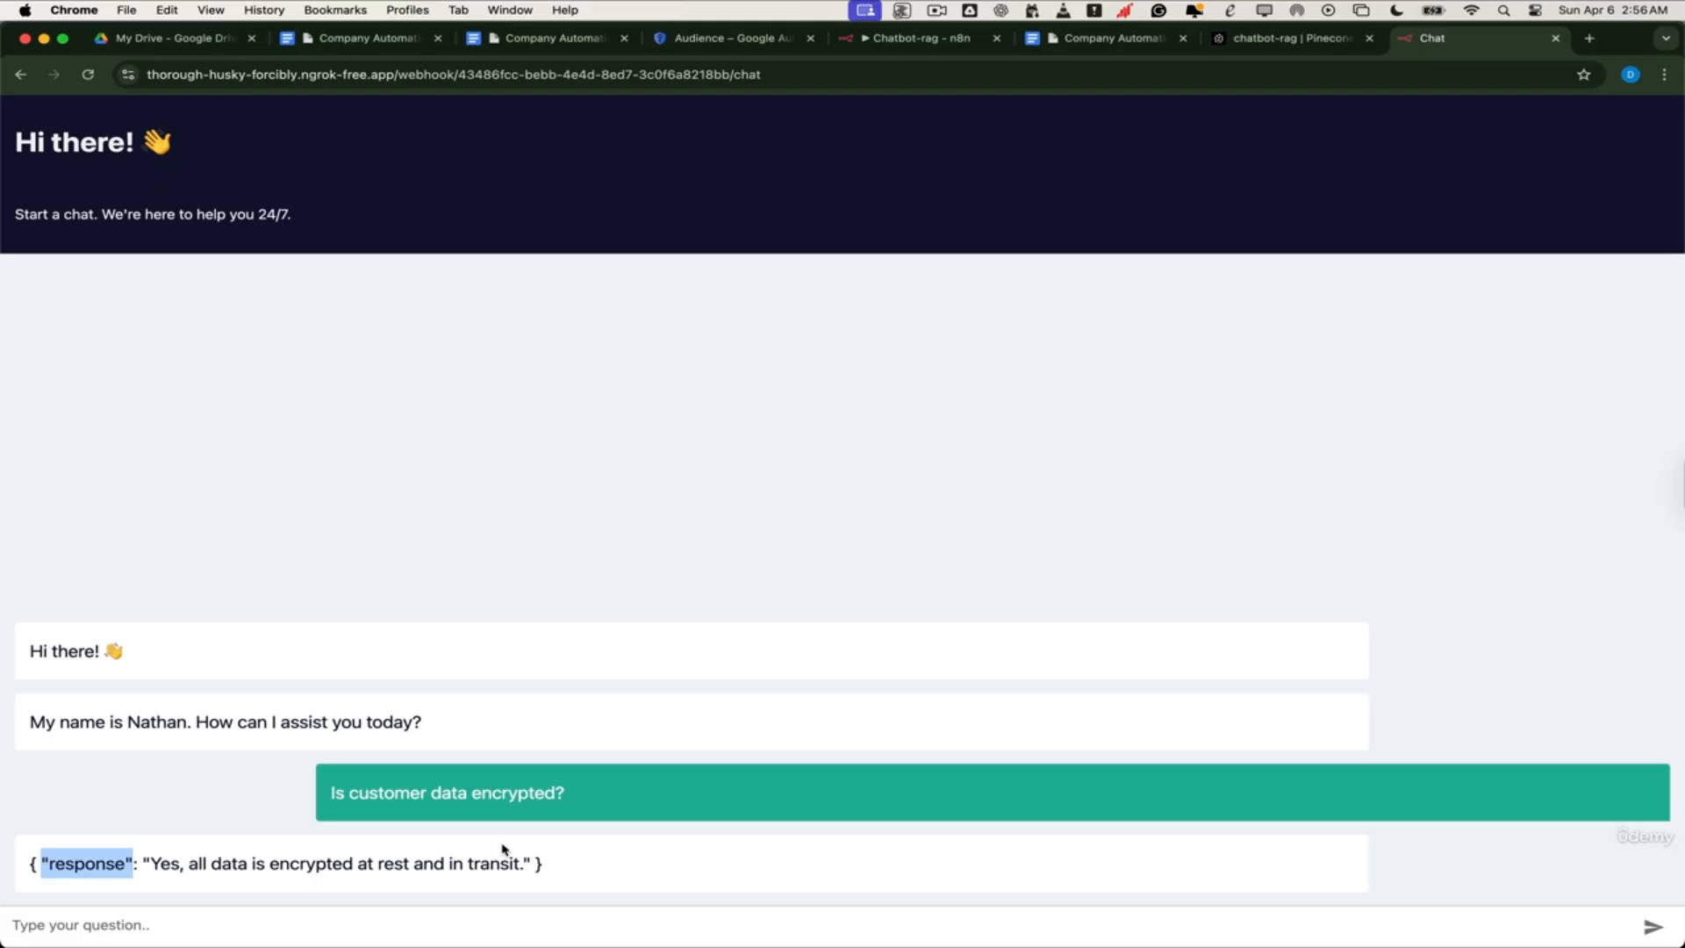
# Add a Python Code node after the Question and Answer Chain
pyautogui.click(921, 38)
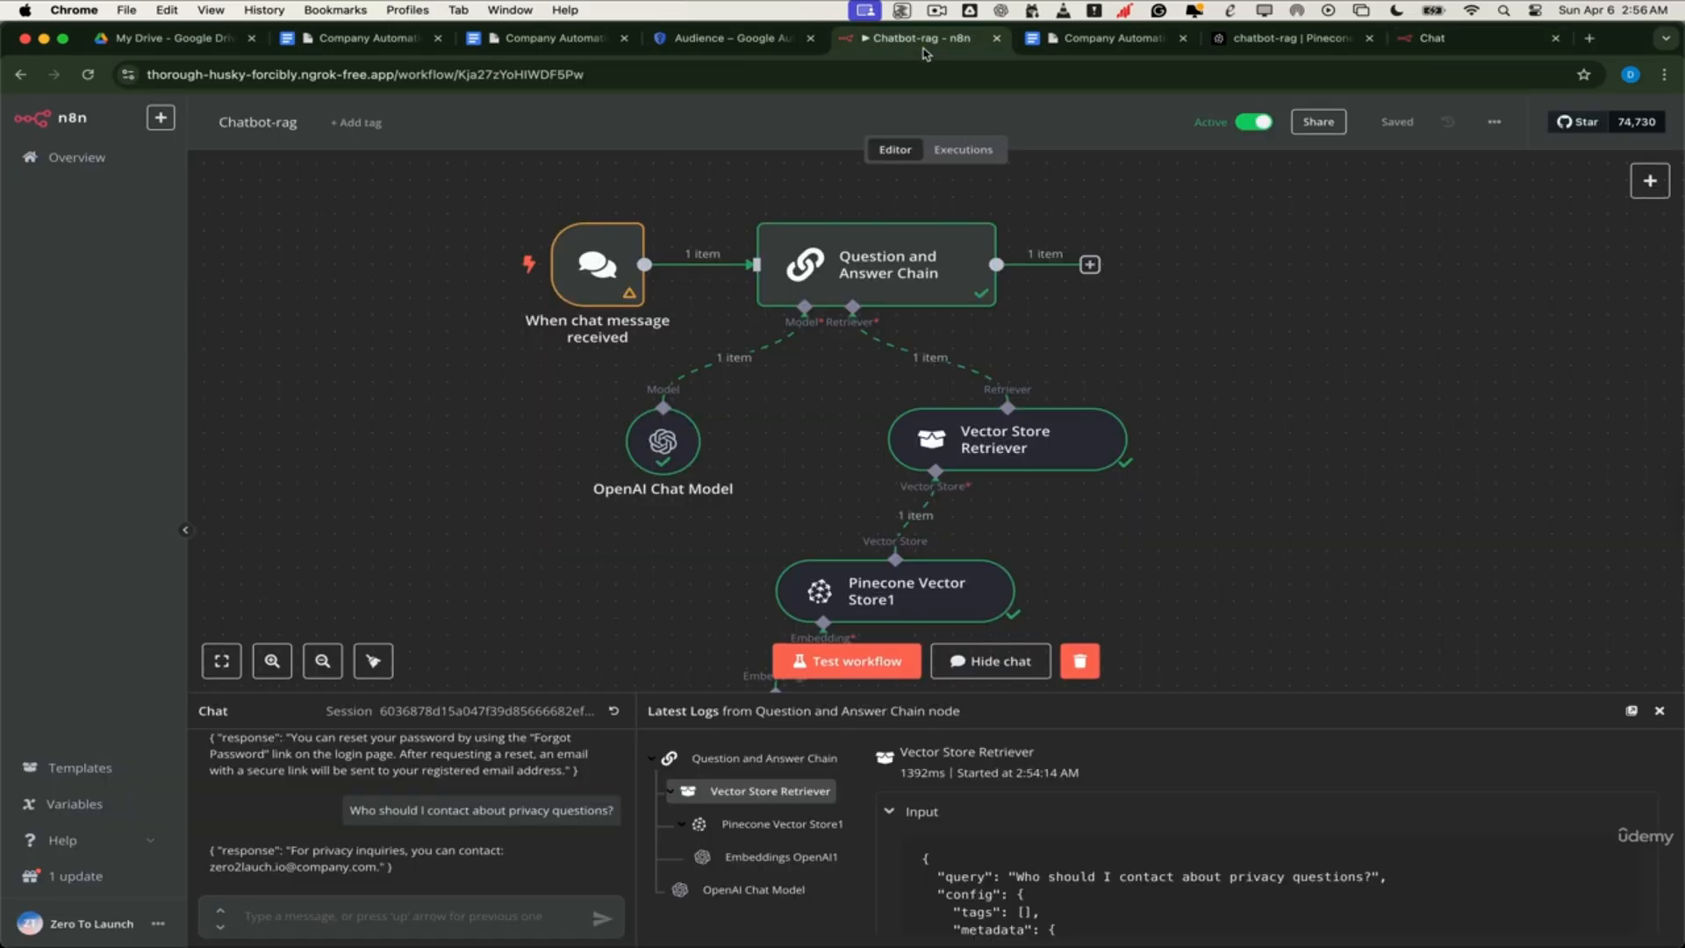
pyautogui.scroll(-3, 1009, 394)
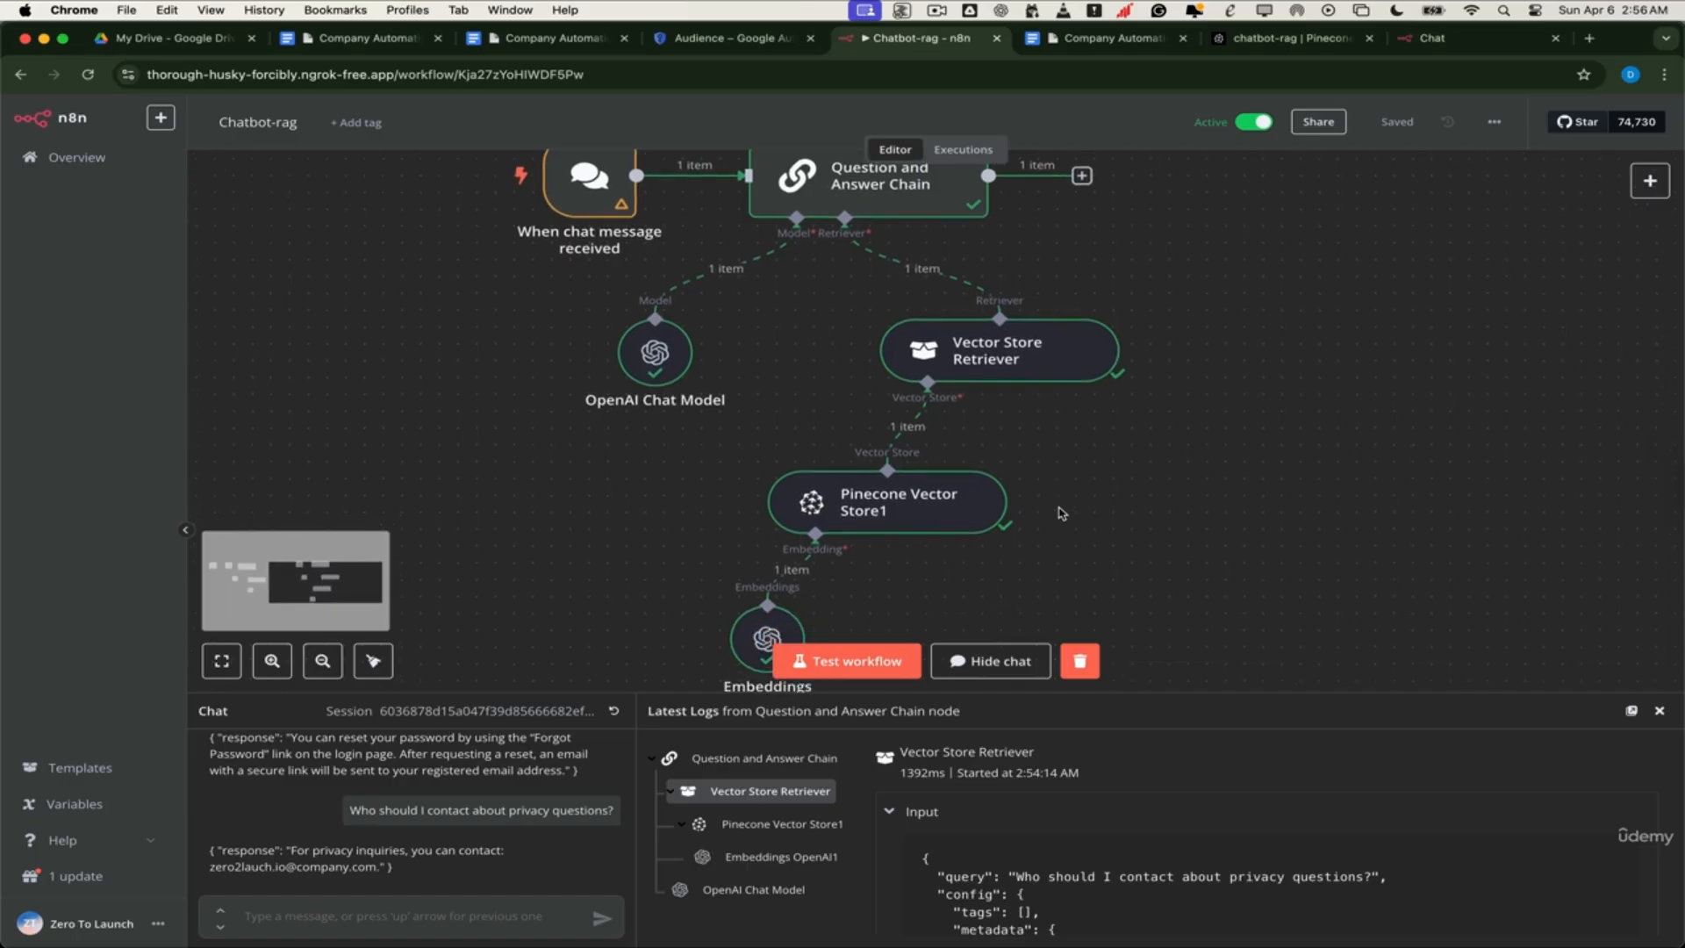
pyautogui.scroll(1, 1088, 228)
pyautogui.click(1072, 203)
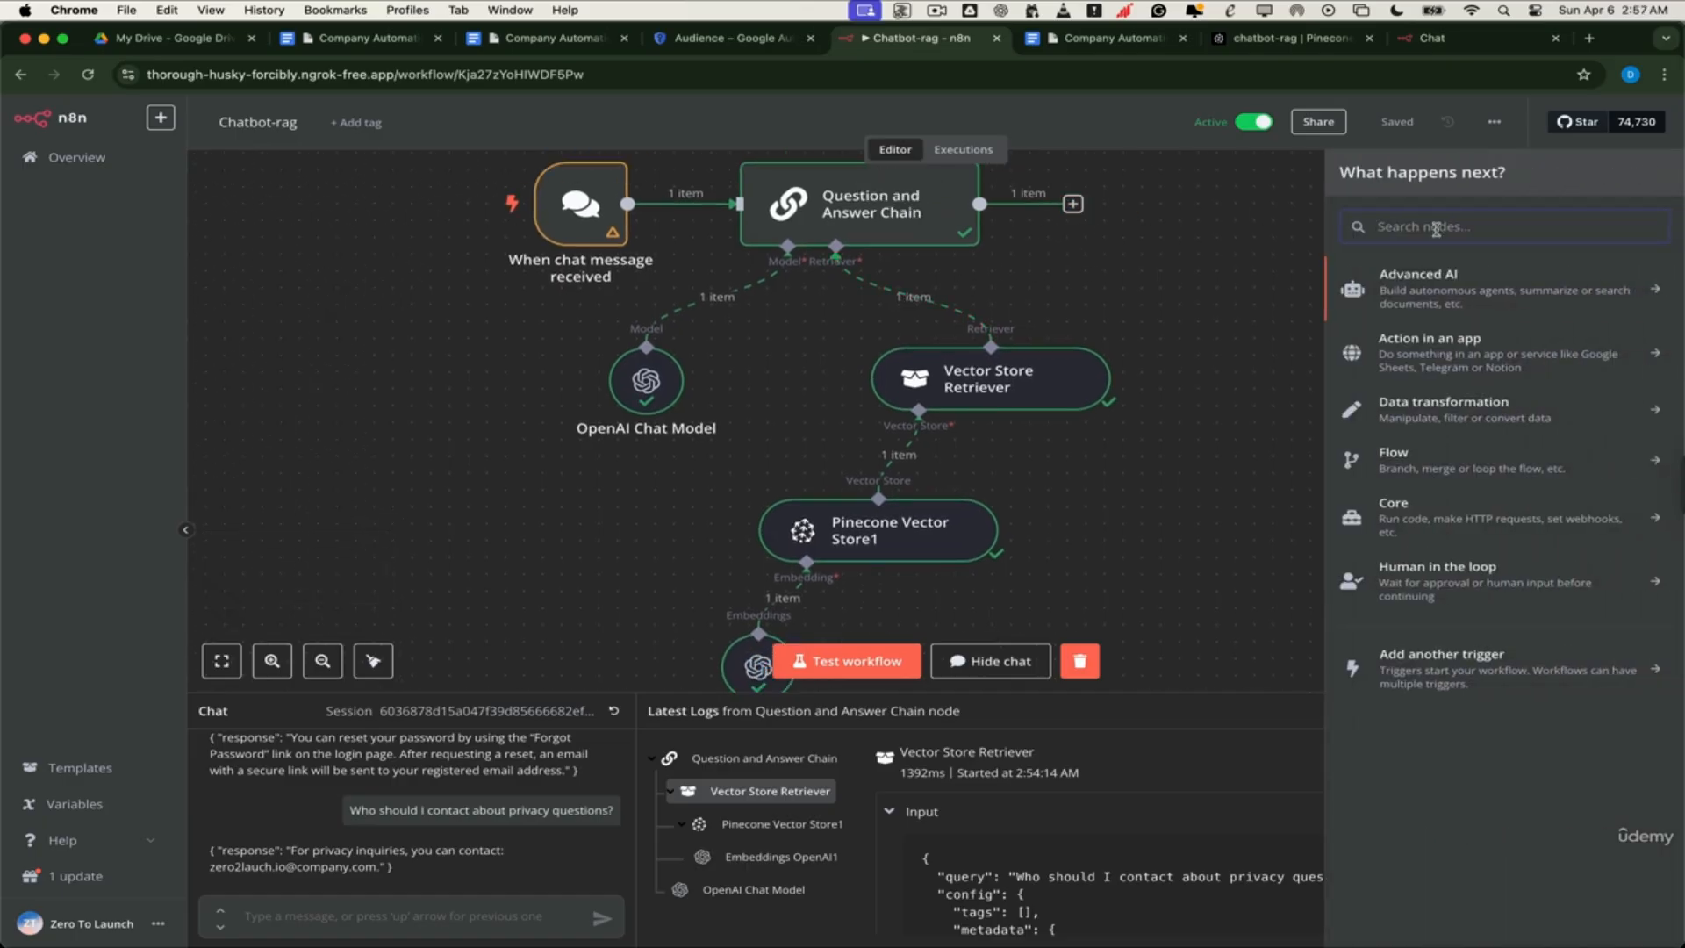
pyautogui.write('code')
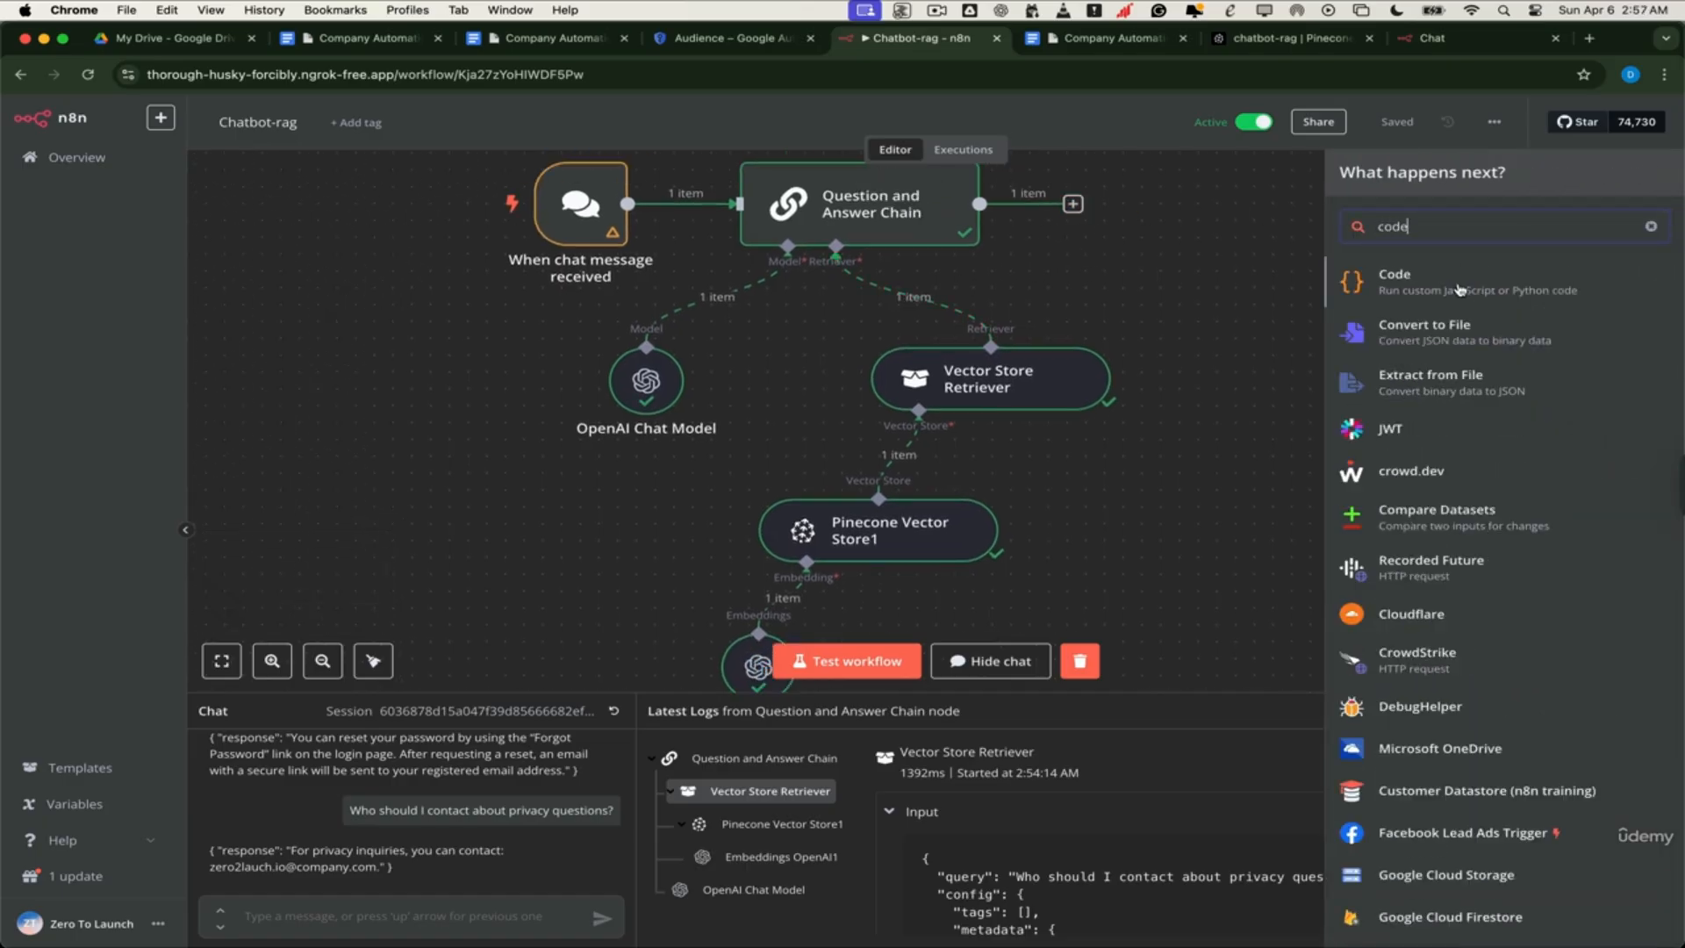
pyautogui.click(1416, 294)
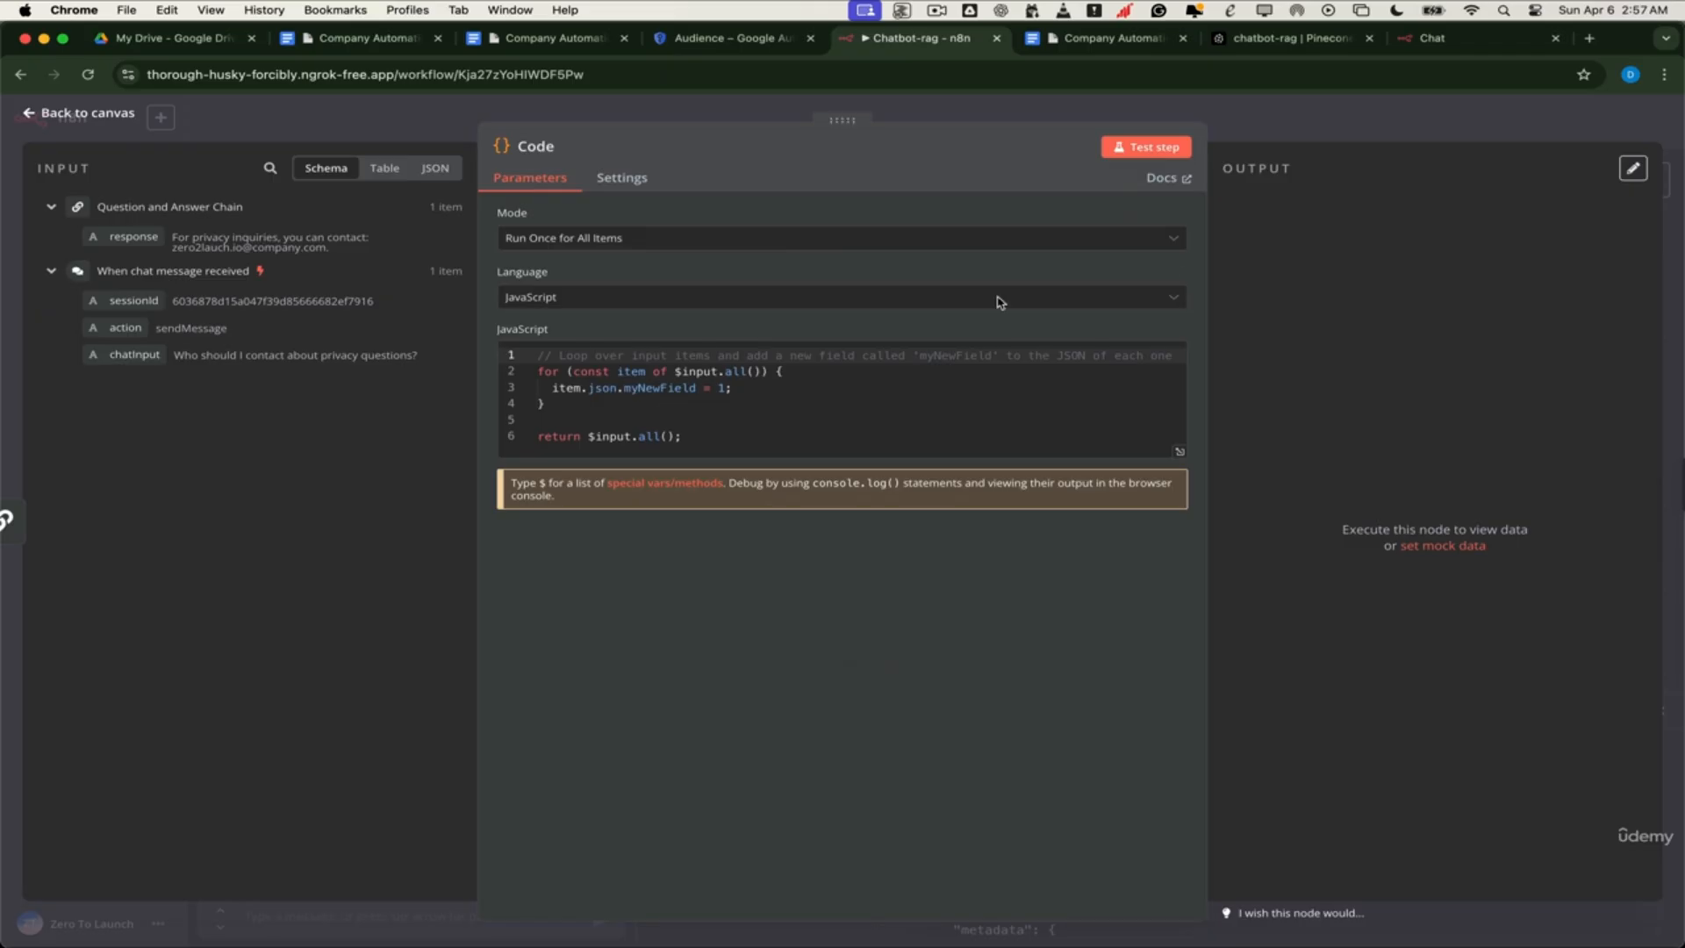
pyautogui.click(751, 296)
pyautogui.click(653, 362)
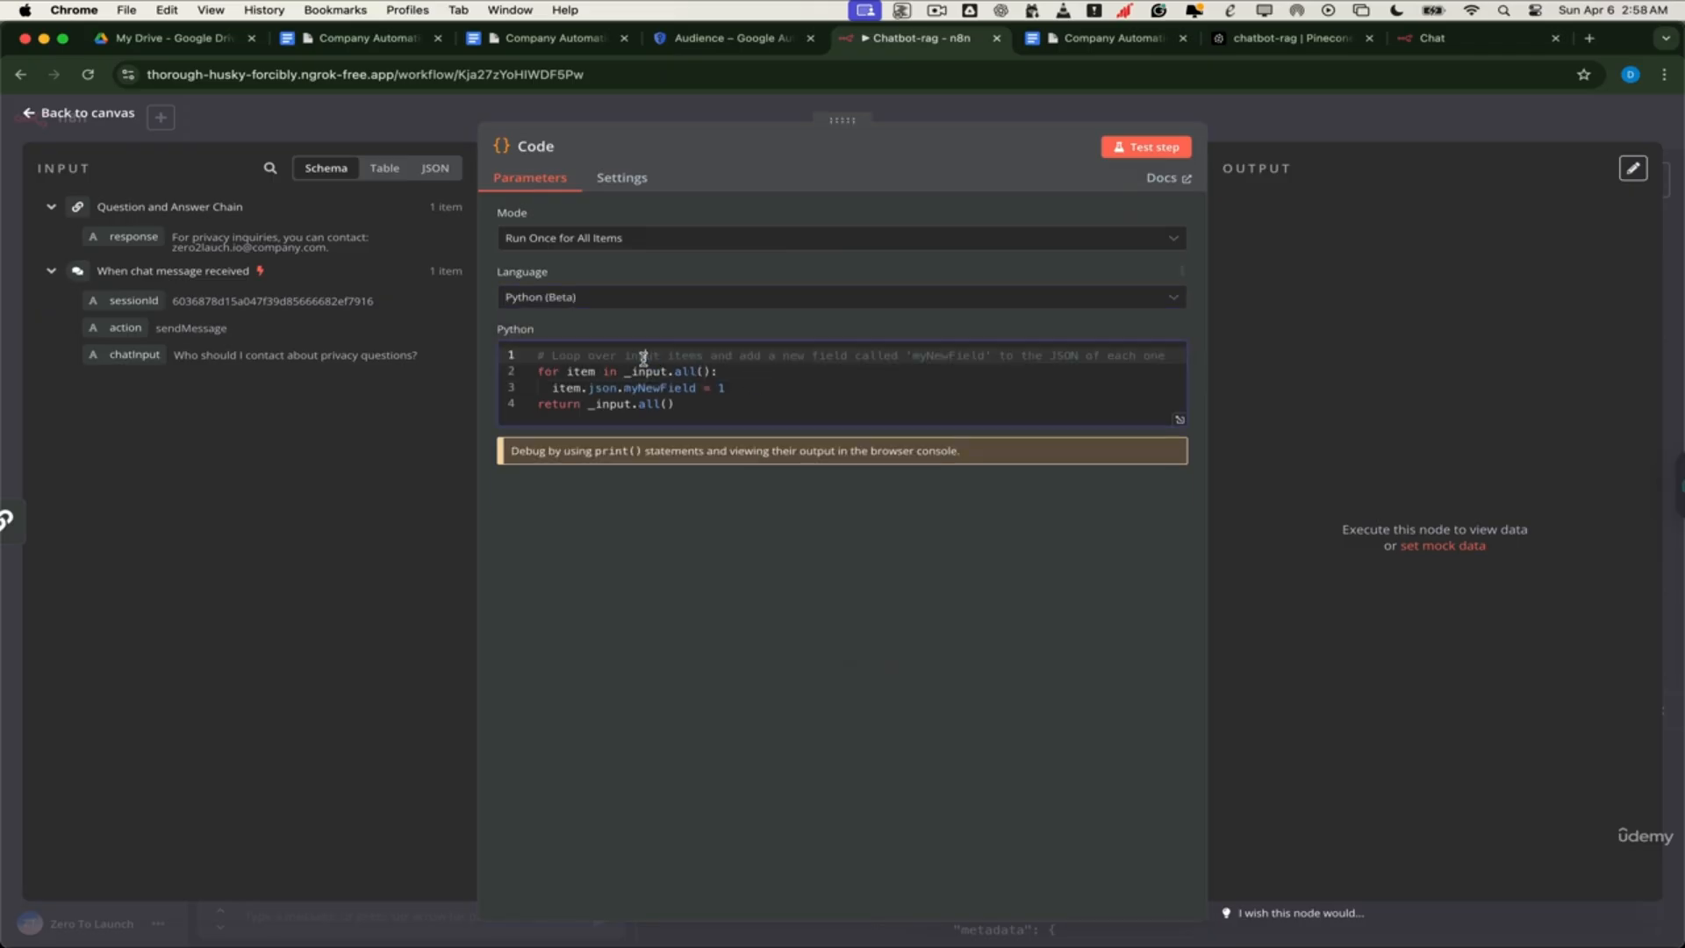
# Create a results list and append each item's response to it as "text" inside the loop
pyautogui.doubleClick(648, 371)
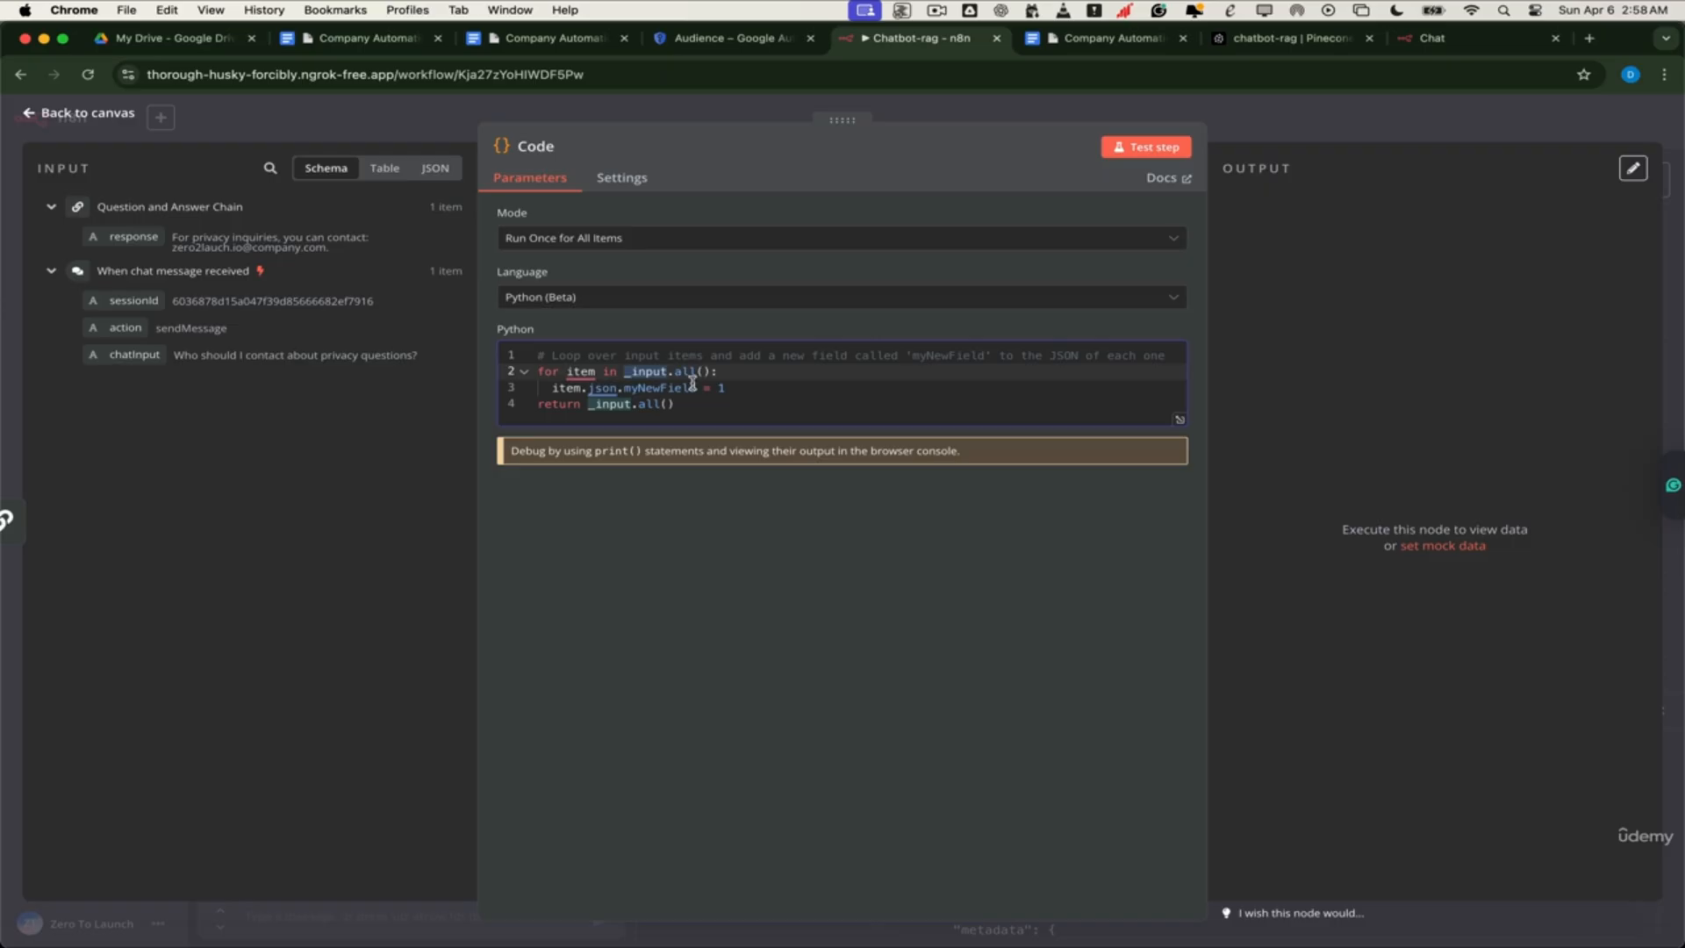
pyautogui.click(801, 357)
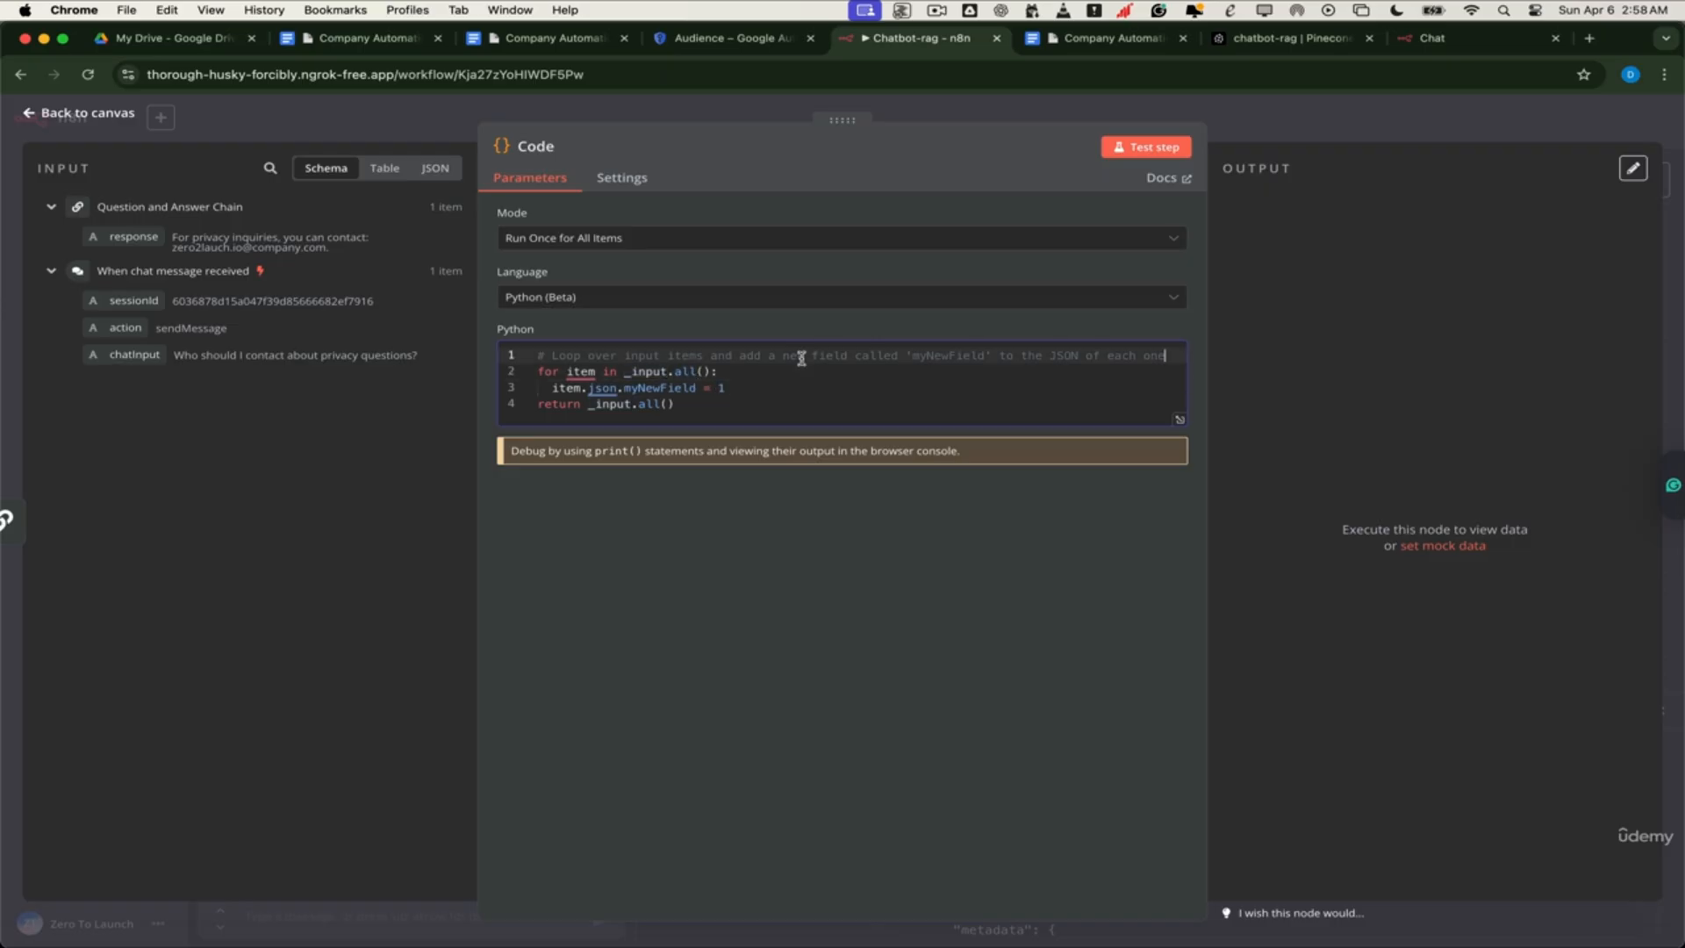
pyautogui.press('Return')
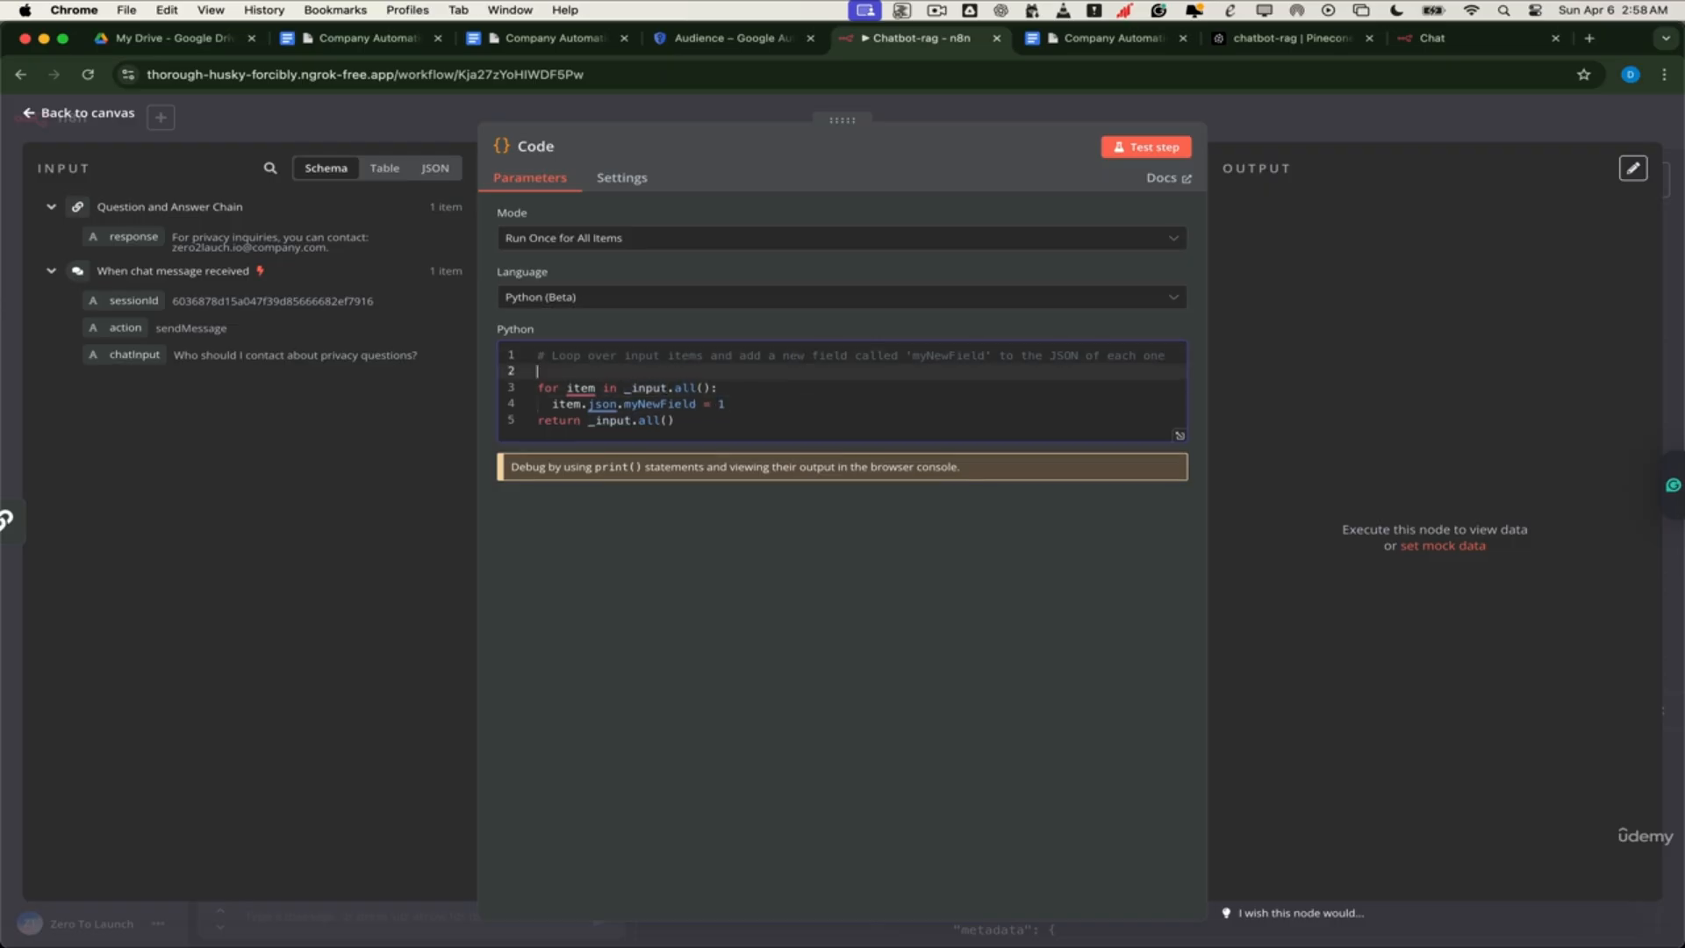
pyautogui.write('results = []')
pyautogui.click(732, 388)
pyautogui.press('Return')
pyautogui.write('re')
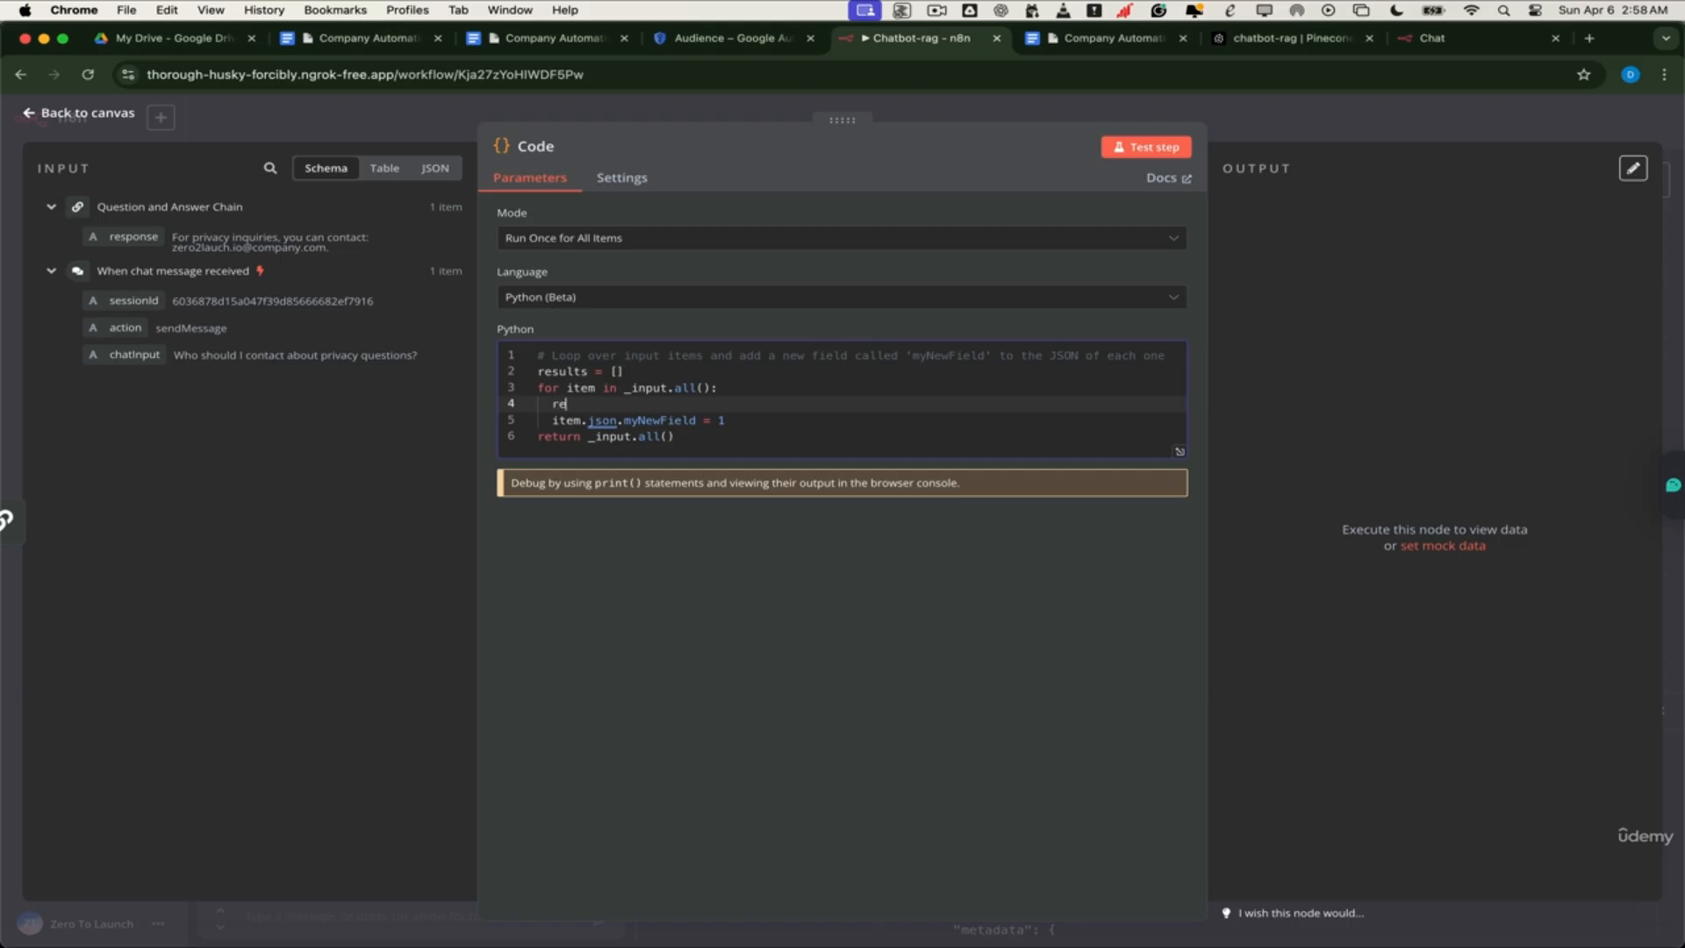
pyautogui.write('sults.append({"text"')
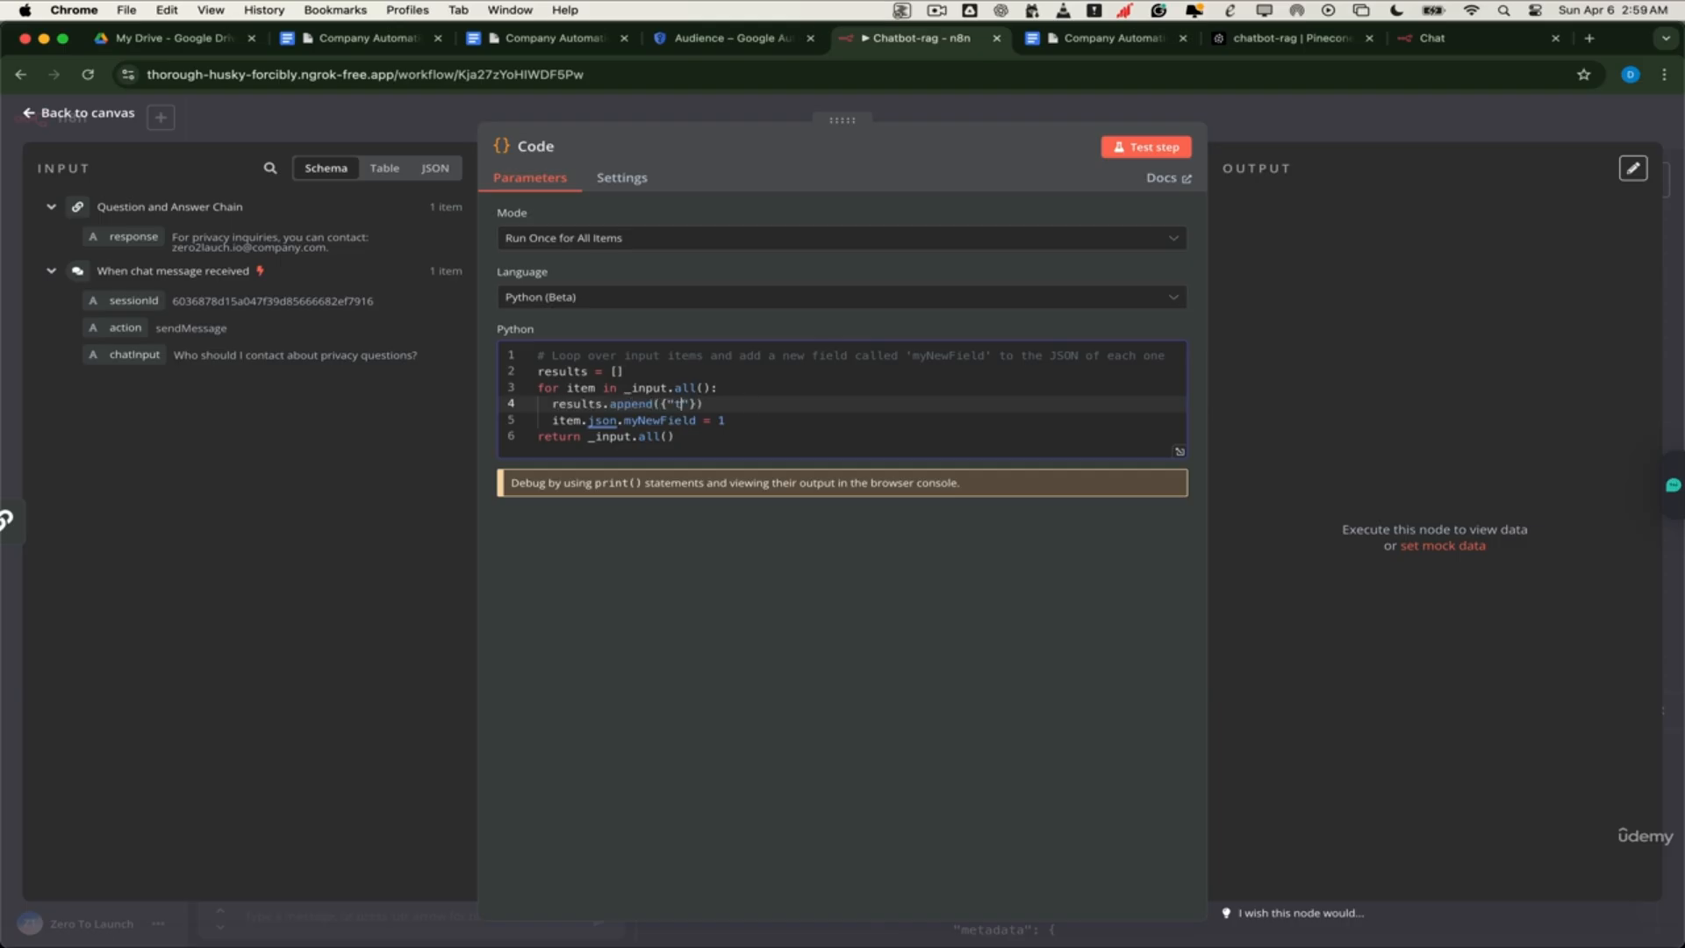
pyautogui.write(': item.json.response')
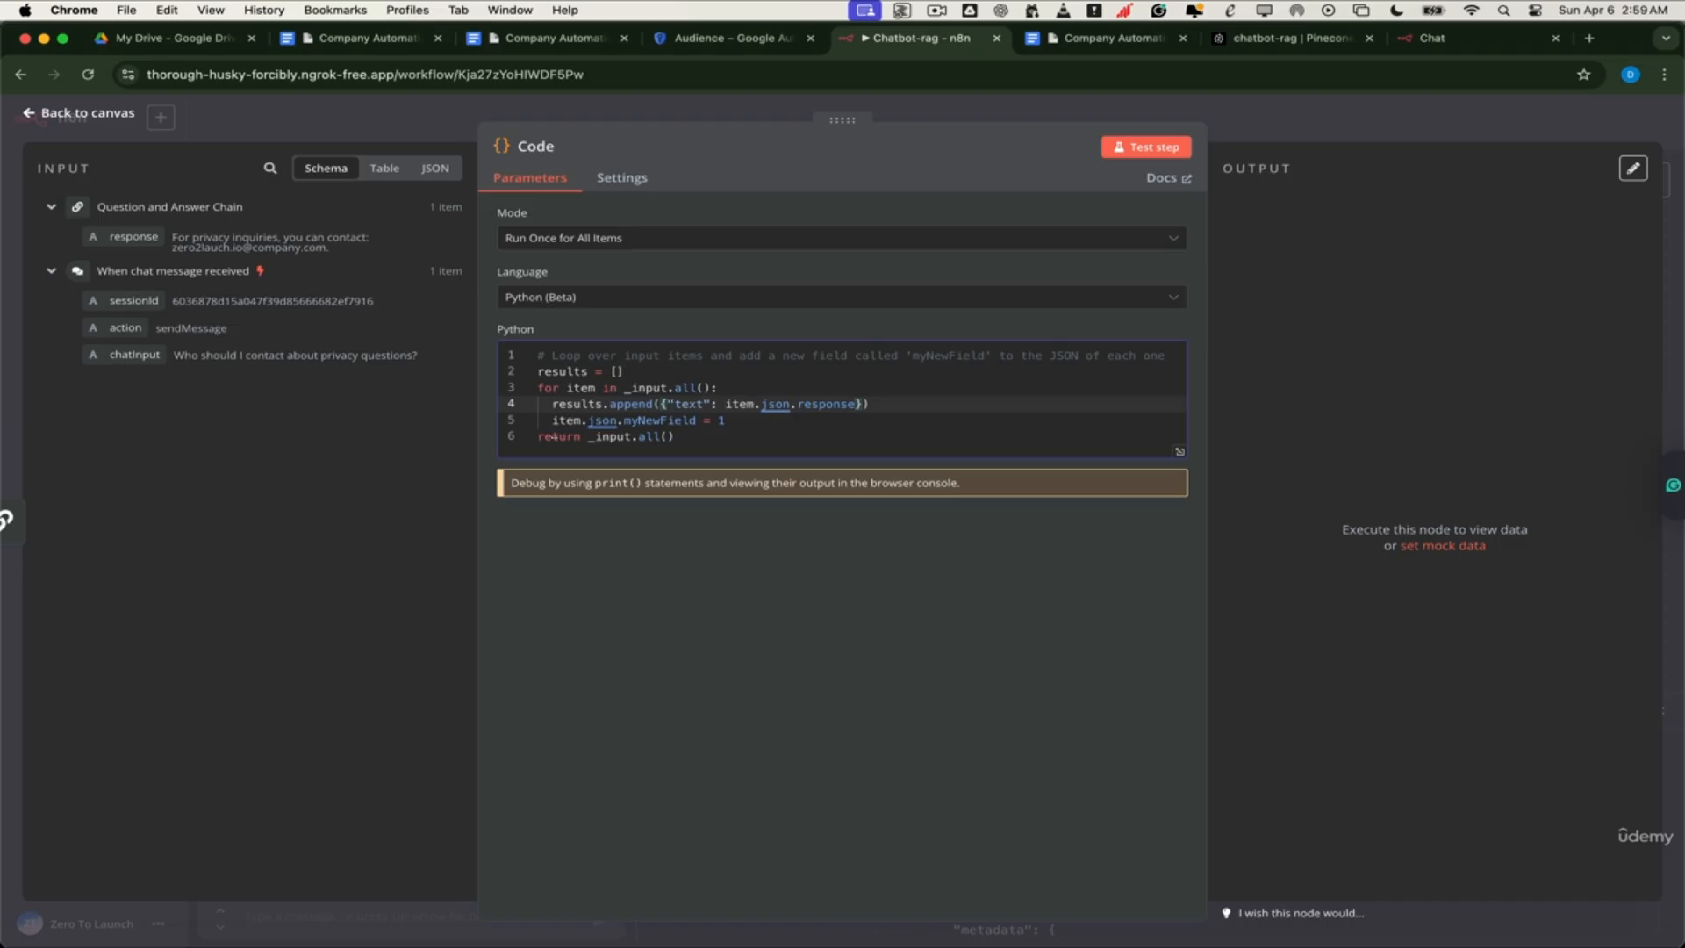
# Delete the myNewField line and make the code return results
pyautogui.moveTo(549, 421); pyautogui.dragTo(719, 421)
pyautogui.press('BackSpace')
pyautogui.press('BackSpace')
pyautogui.press('BackSpace')
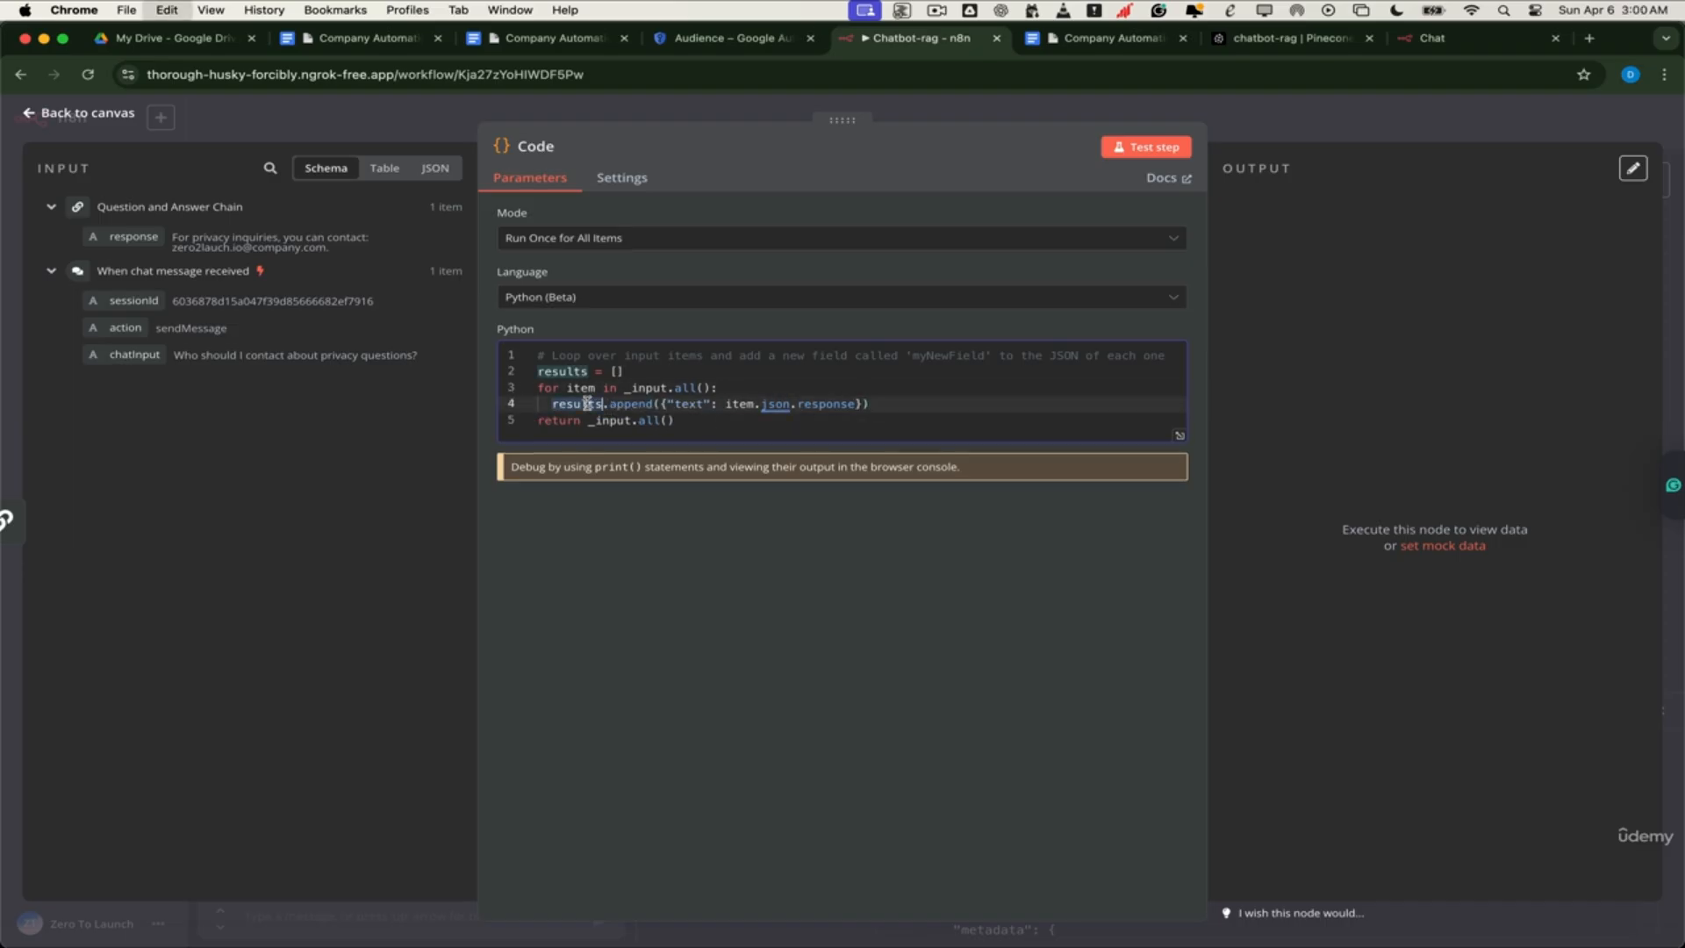
pyautogui.click(591, 421)
pyautogui.hotkey('shift', 'End')
pyautogui.write('results')
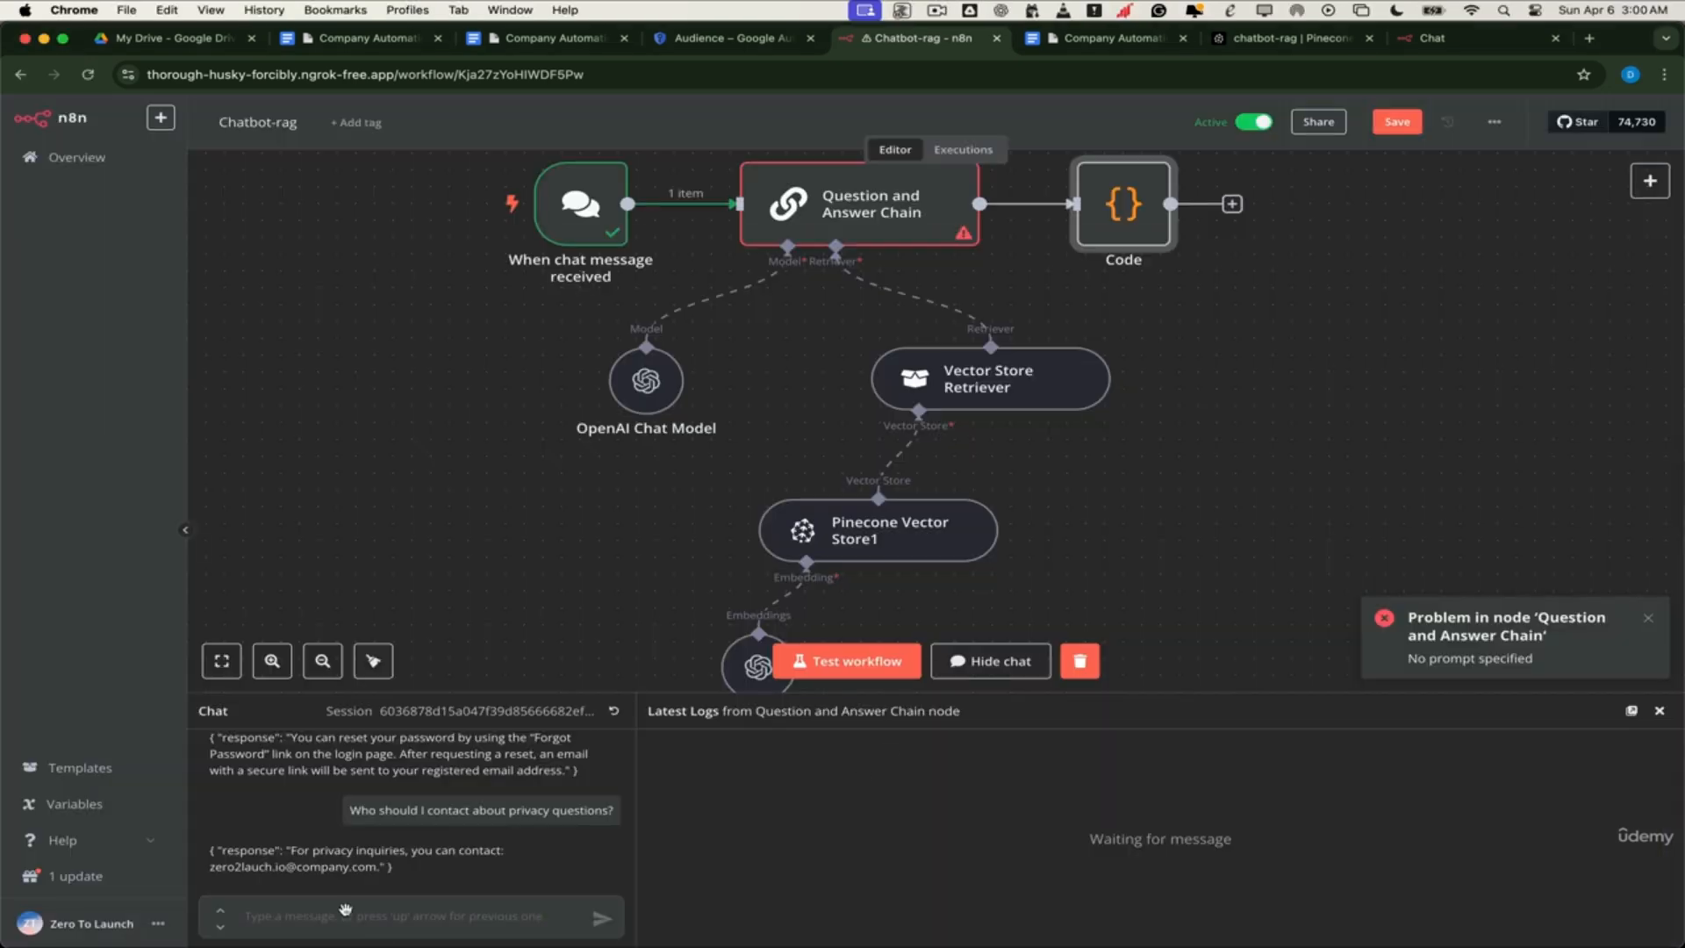
# Run the workflow with the cancellation question in the test chat, then save the workflow
pyautogui.click(334, 911)
pyautogui.write('Do I lose access right after I cancel?')
pyautogui.press('Return')
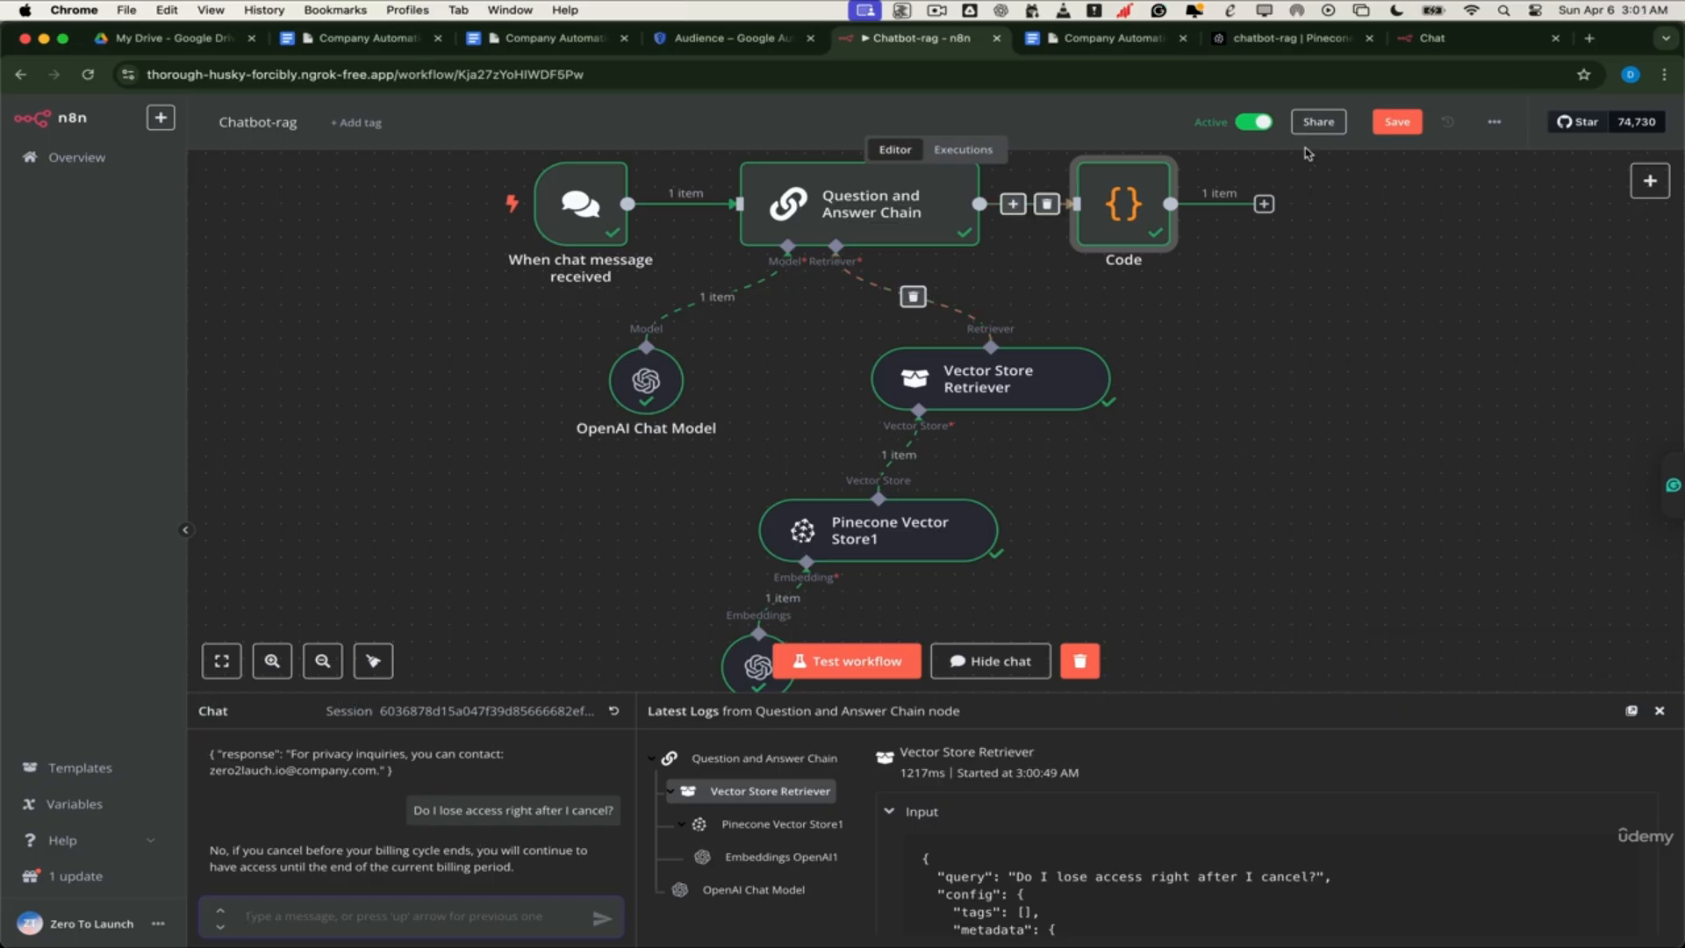
pyautogui.click(1400, 121)
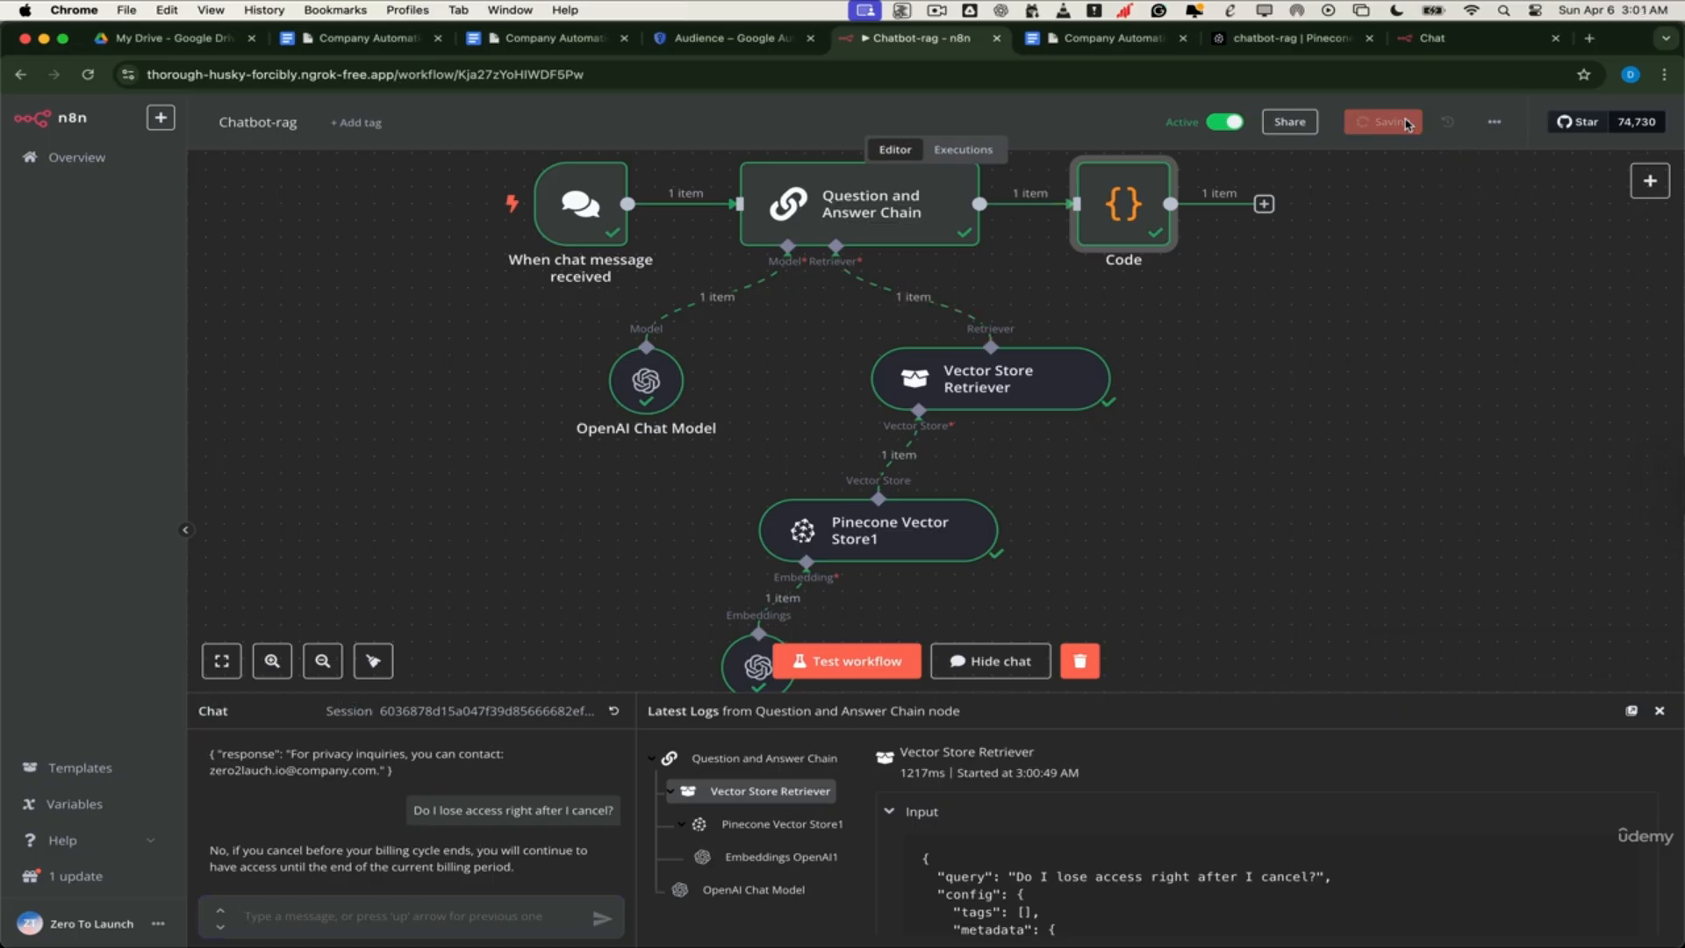
pyautogui.click(1444, 39)
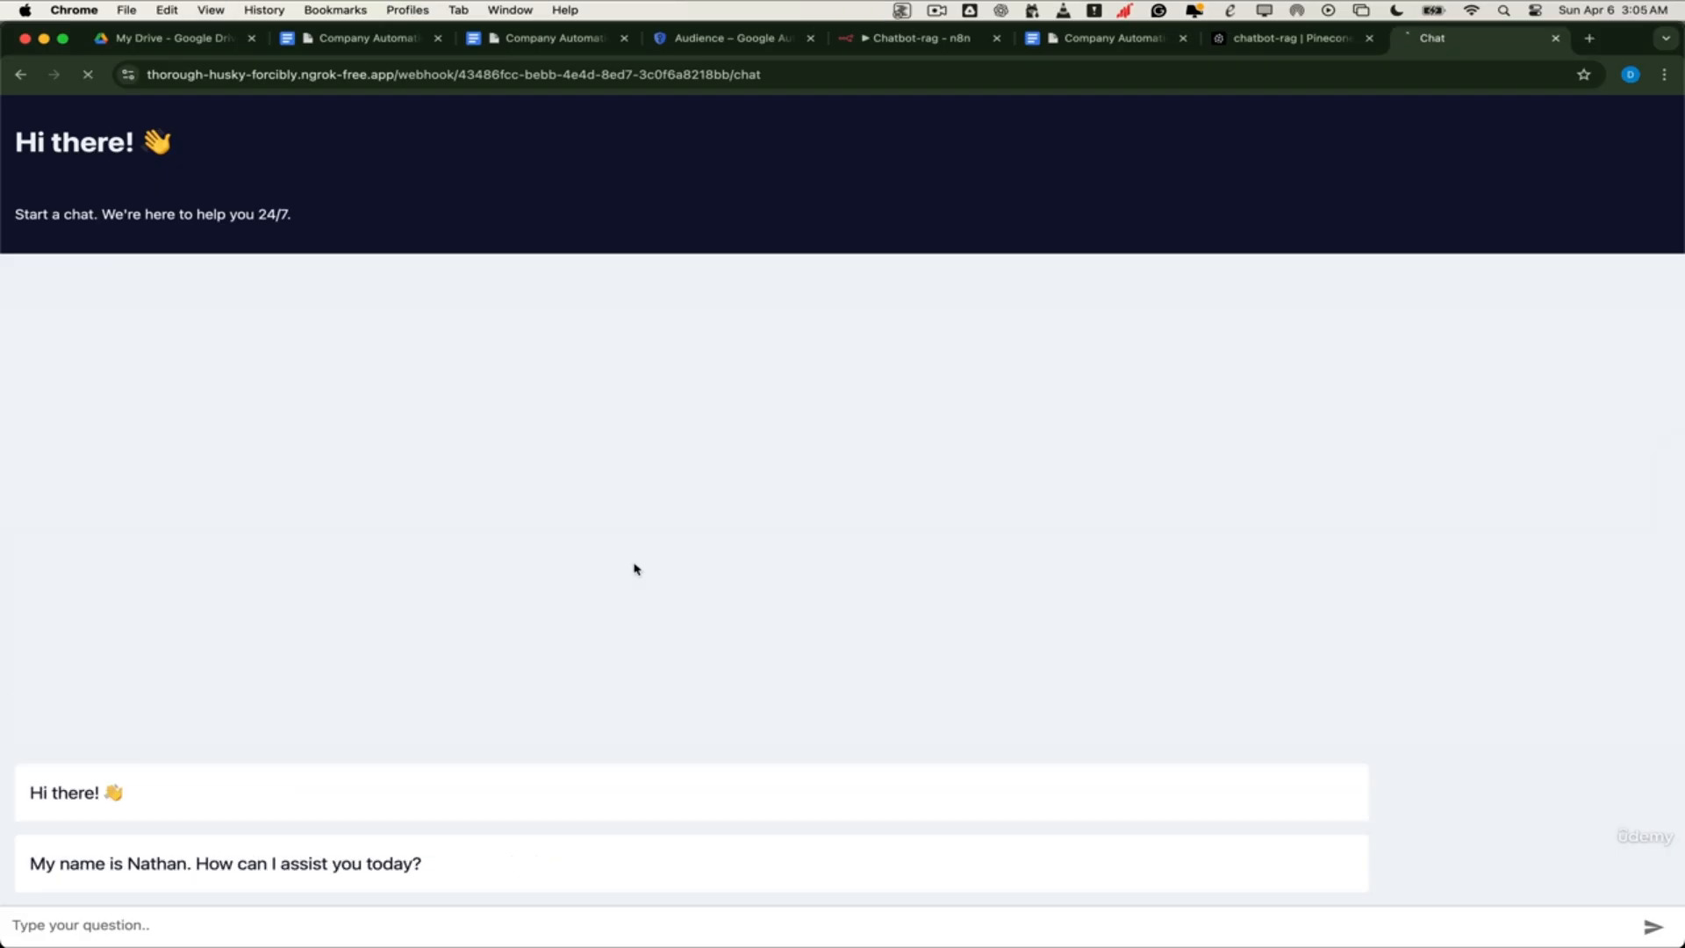
# Send 'Can I cancel my subscription anytime?' in the hosted chat and inspect the assistant's greeting
pyautogui.click(242, 920)
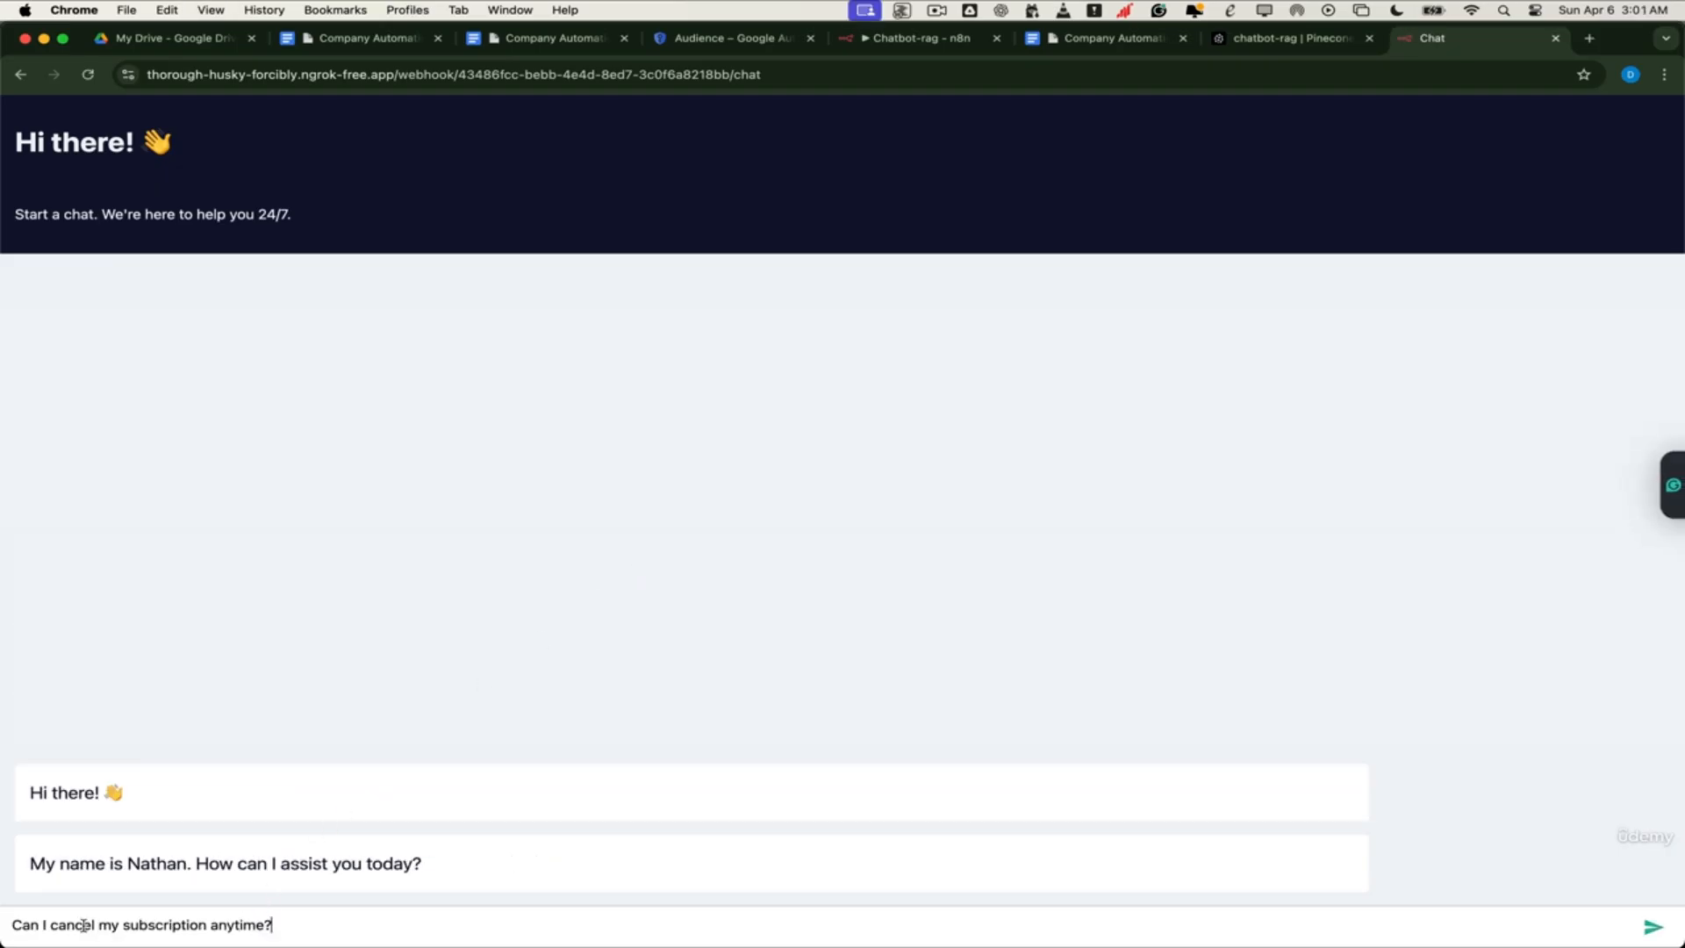
pyautogui.press('Return')
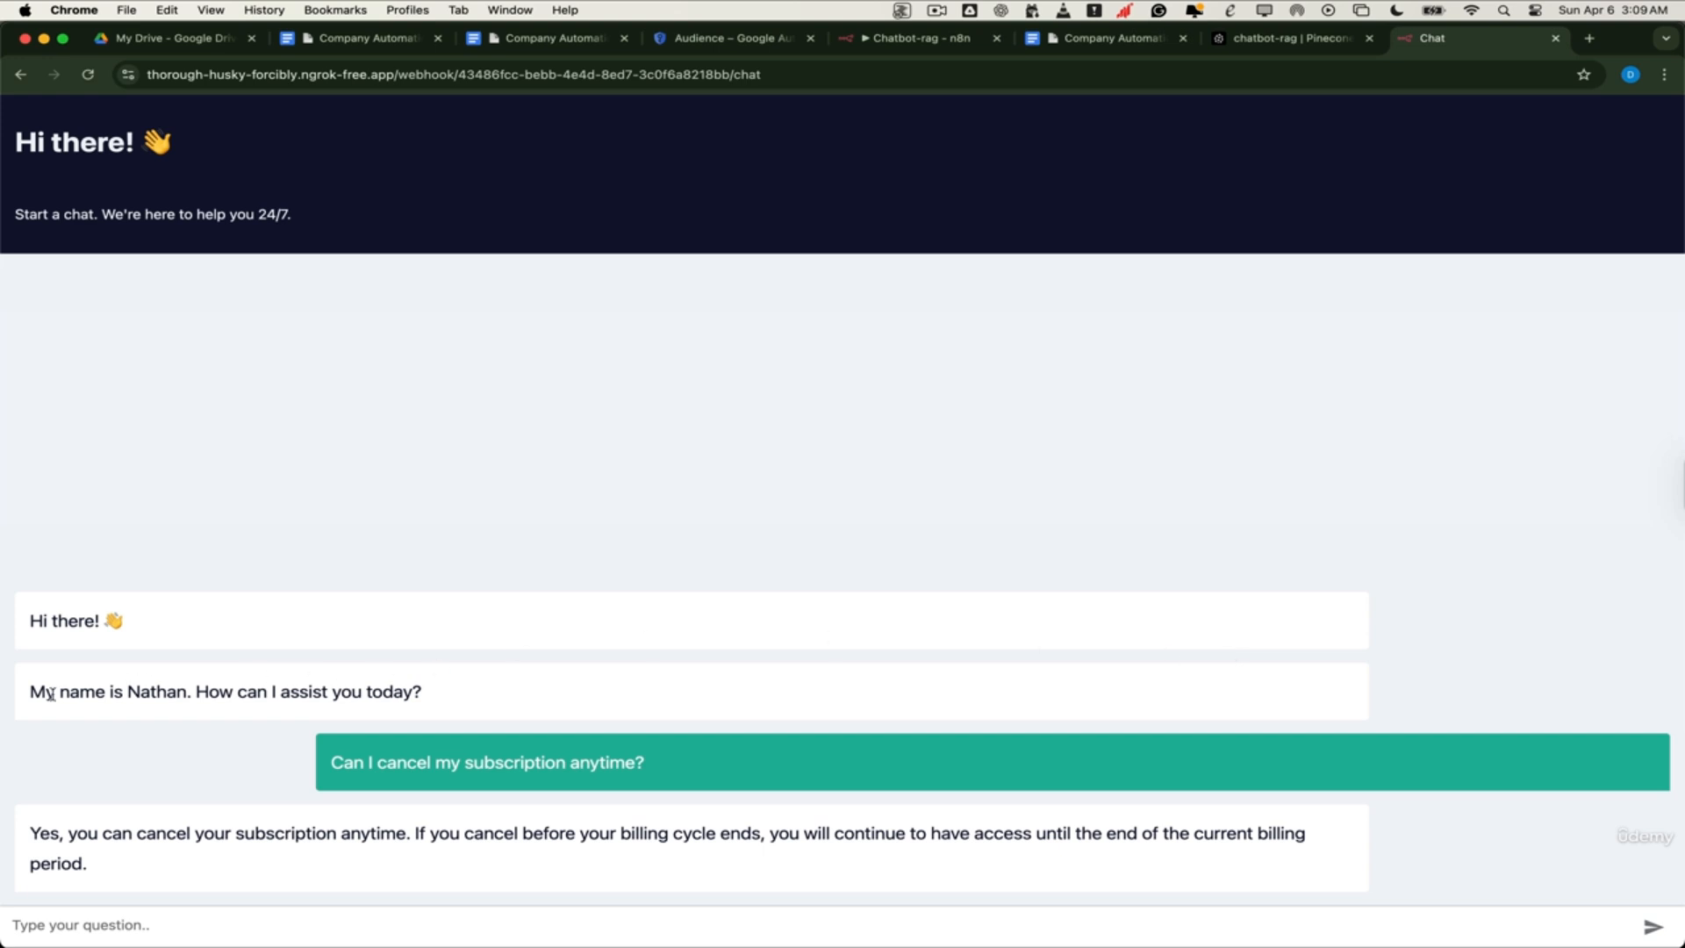
pyautogui.moveTo(29, 694); pyautogui.dragTo(415, 694)
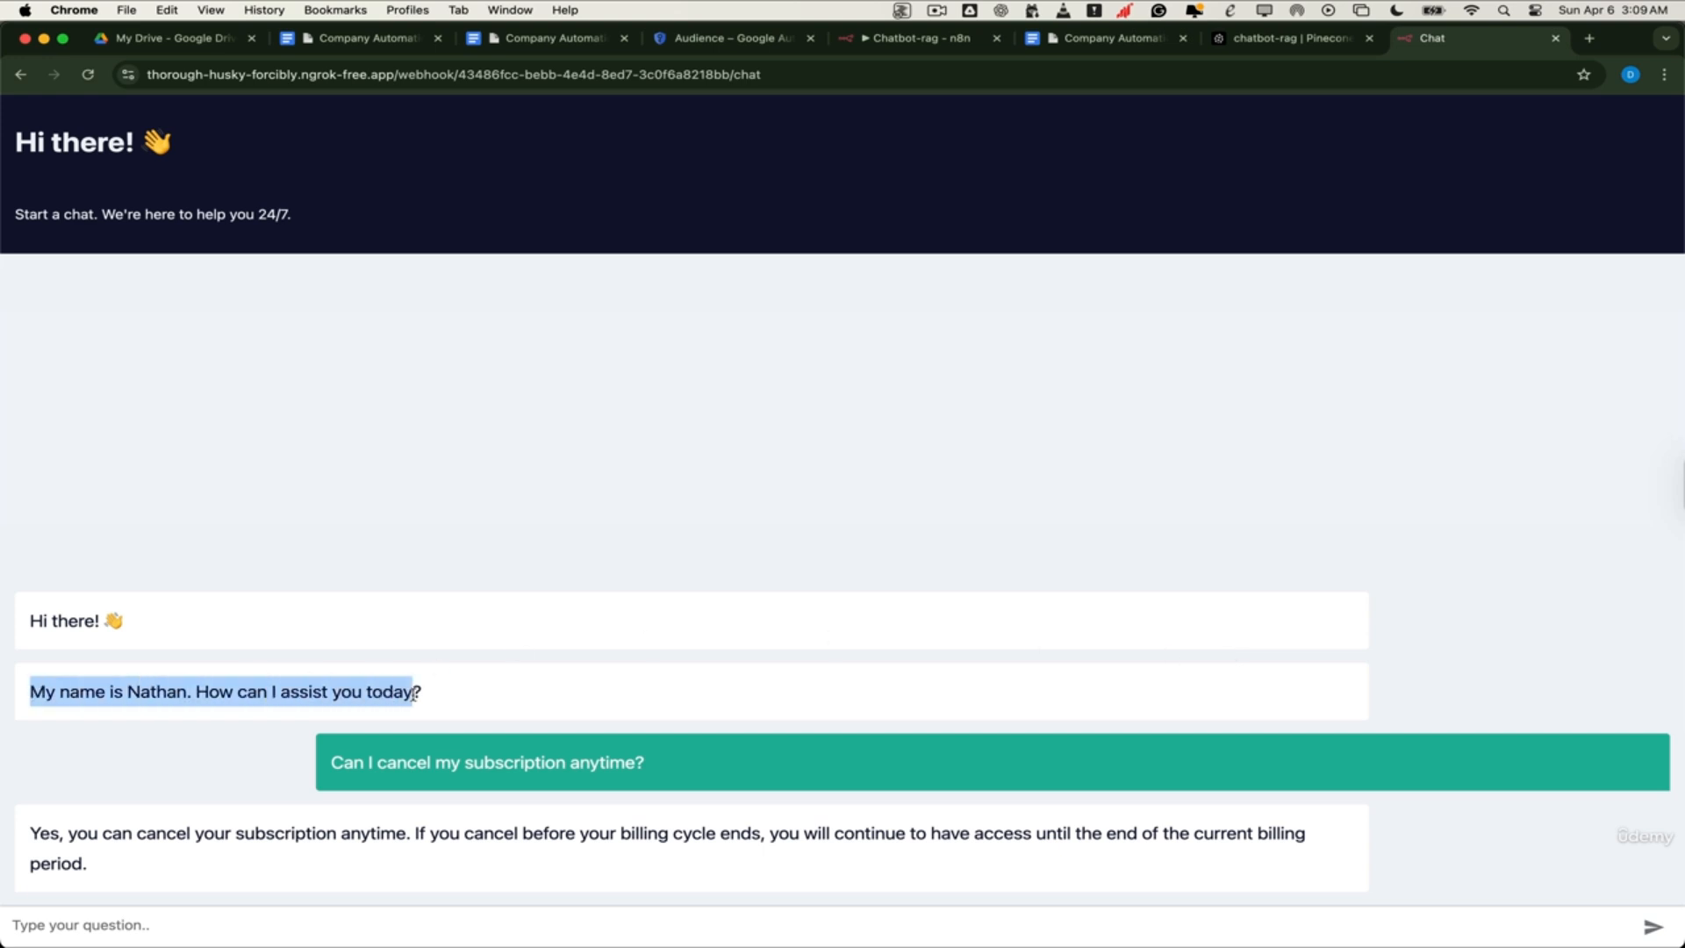
pyautogui.doubleClick(165, 695)
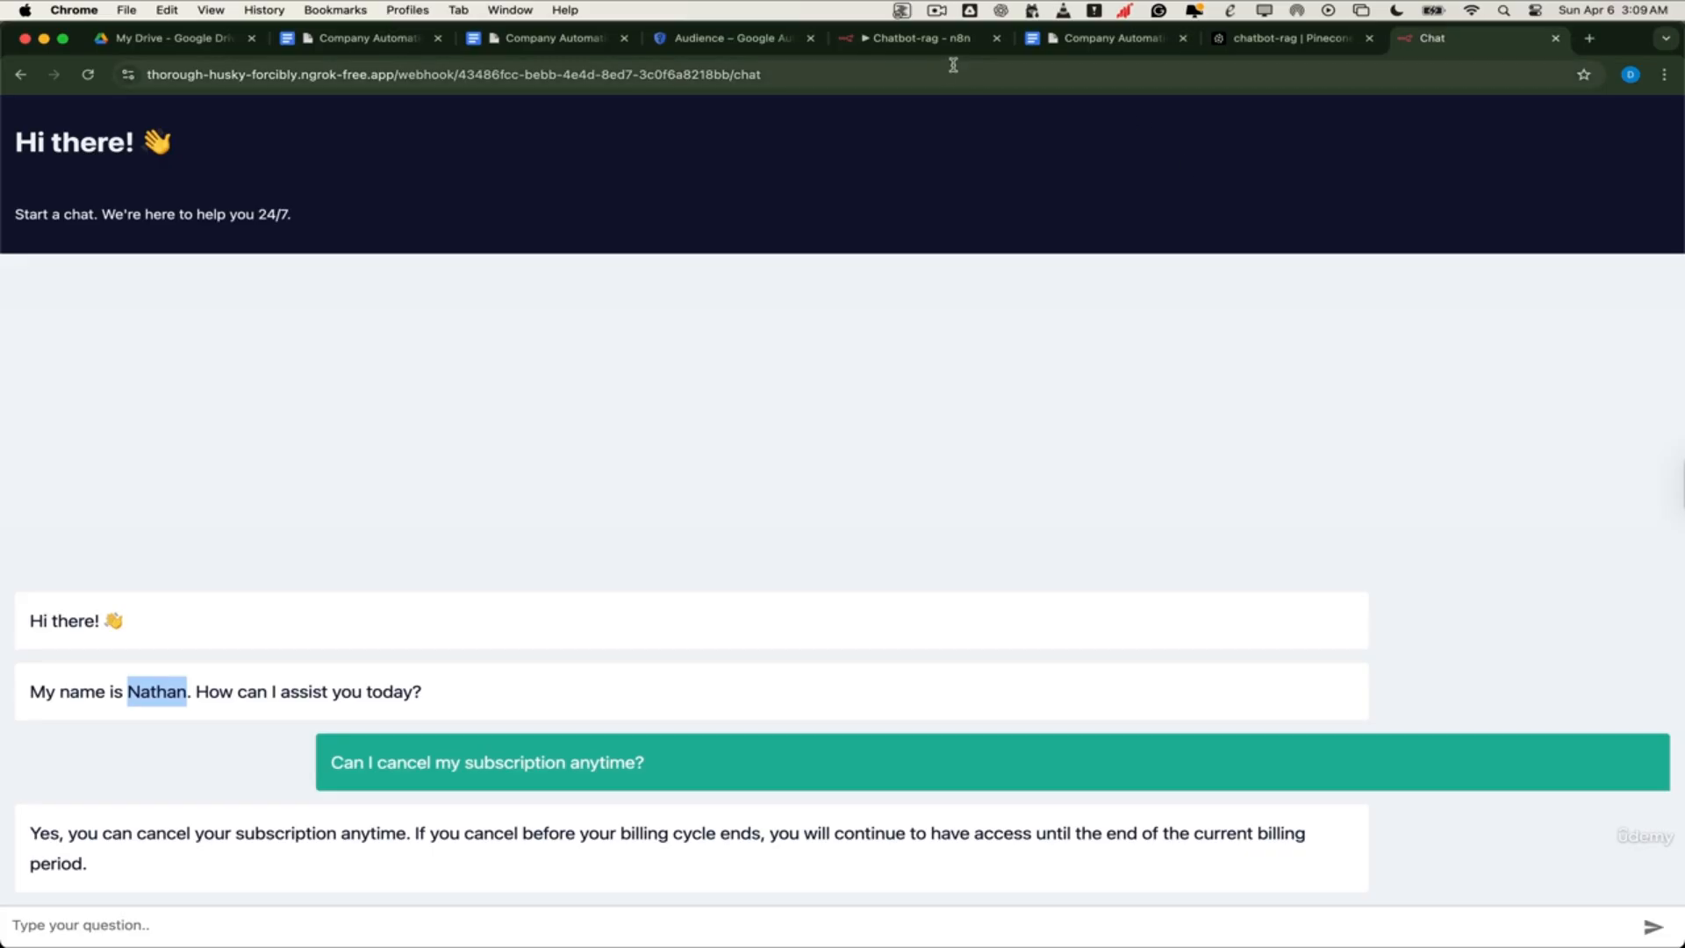
pyautogui.click(930, 42)
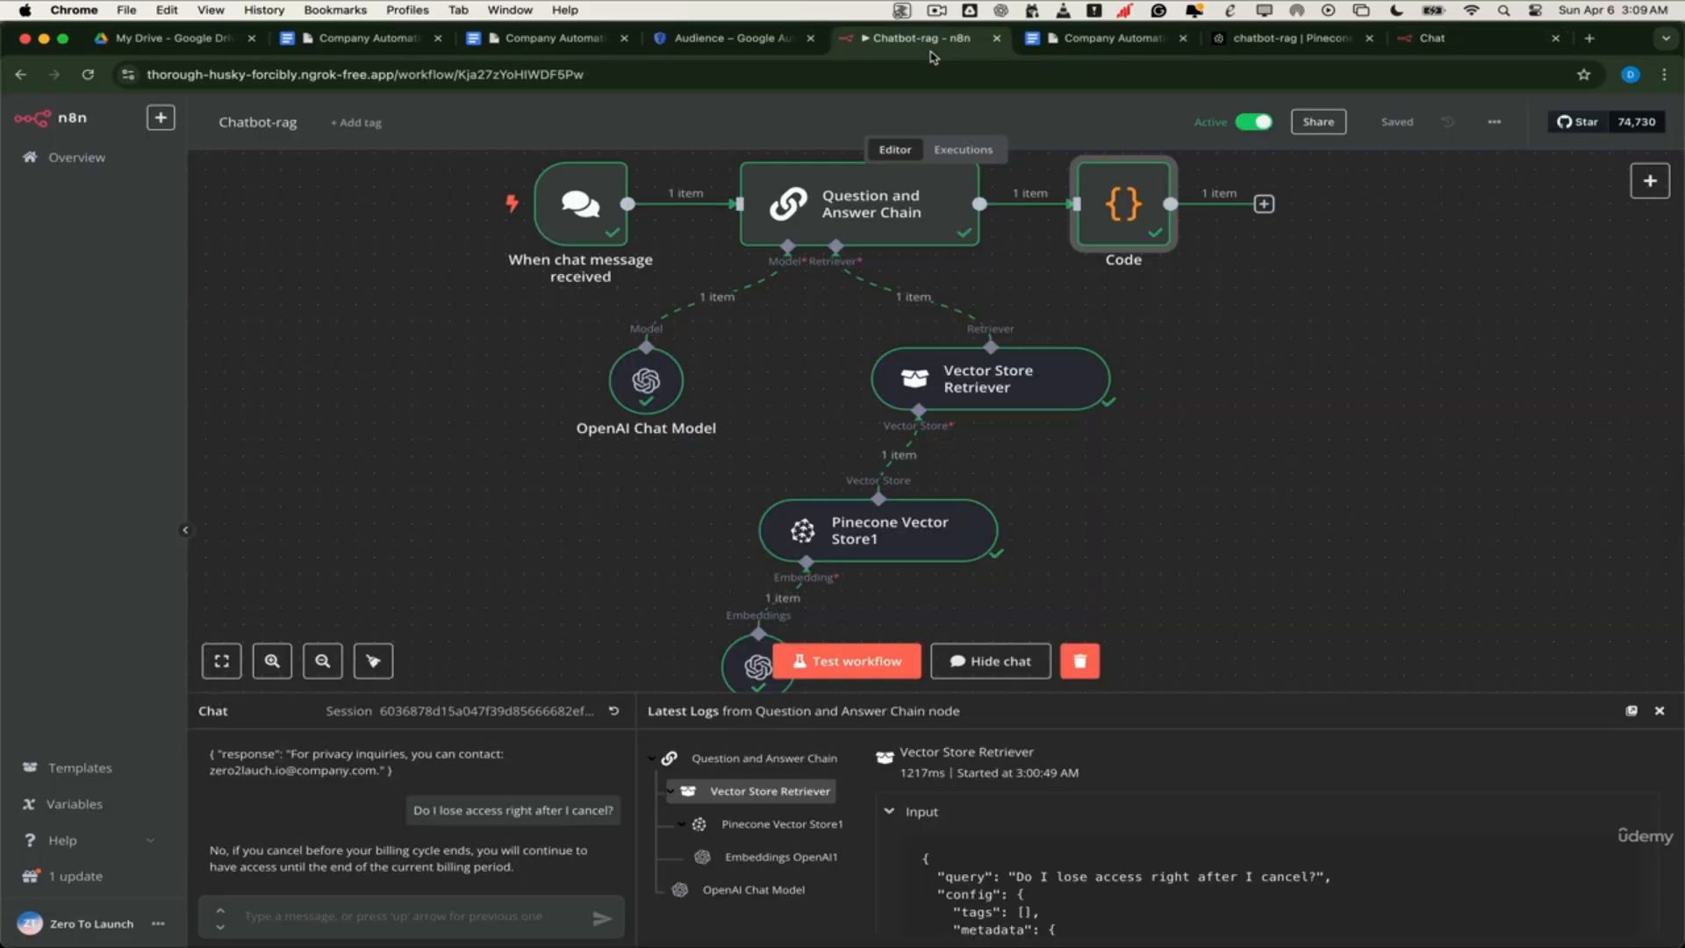
# Keep chat authentication None and paste a new greeting introducing the company-policy AI assistant
pyautogui.doubleClick(574, 224)
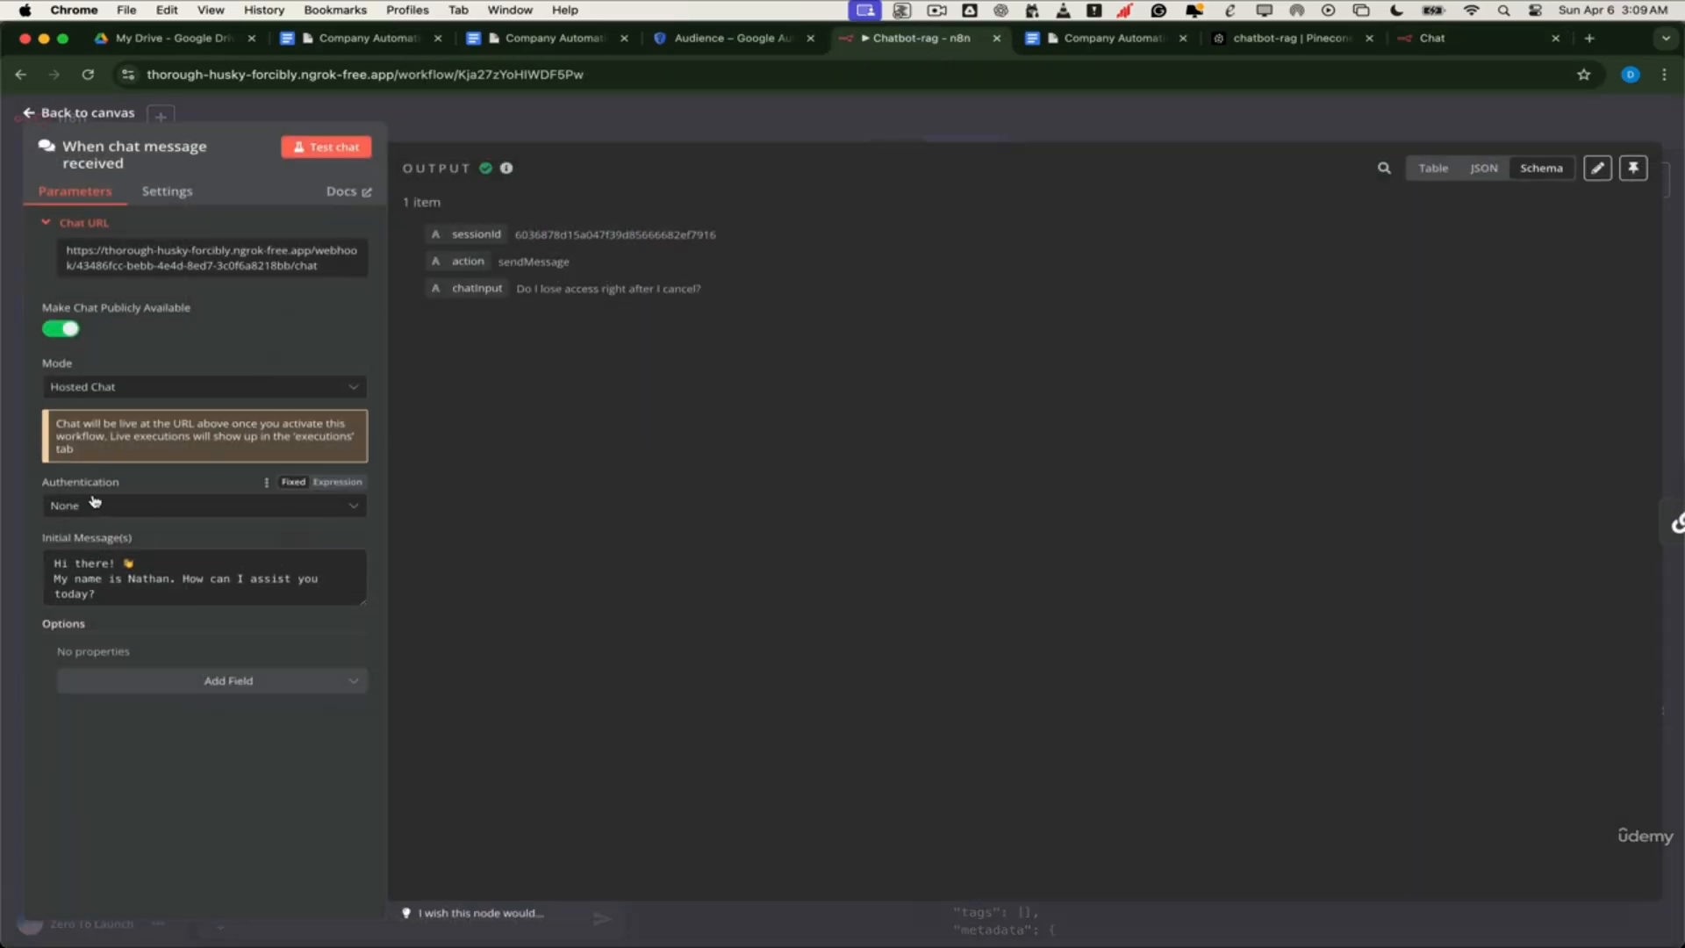
pyautogui.click(202, 505)
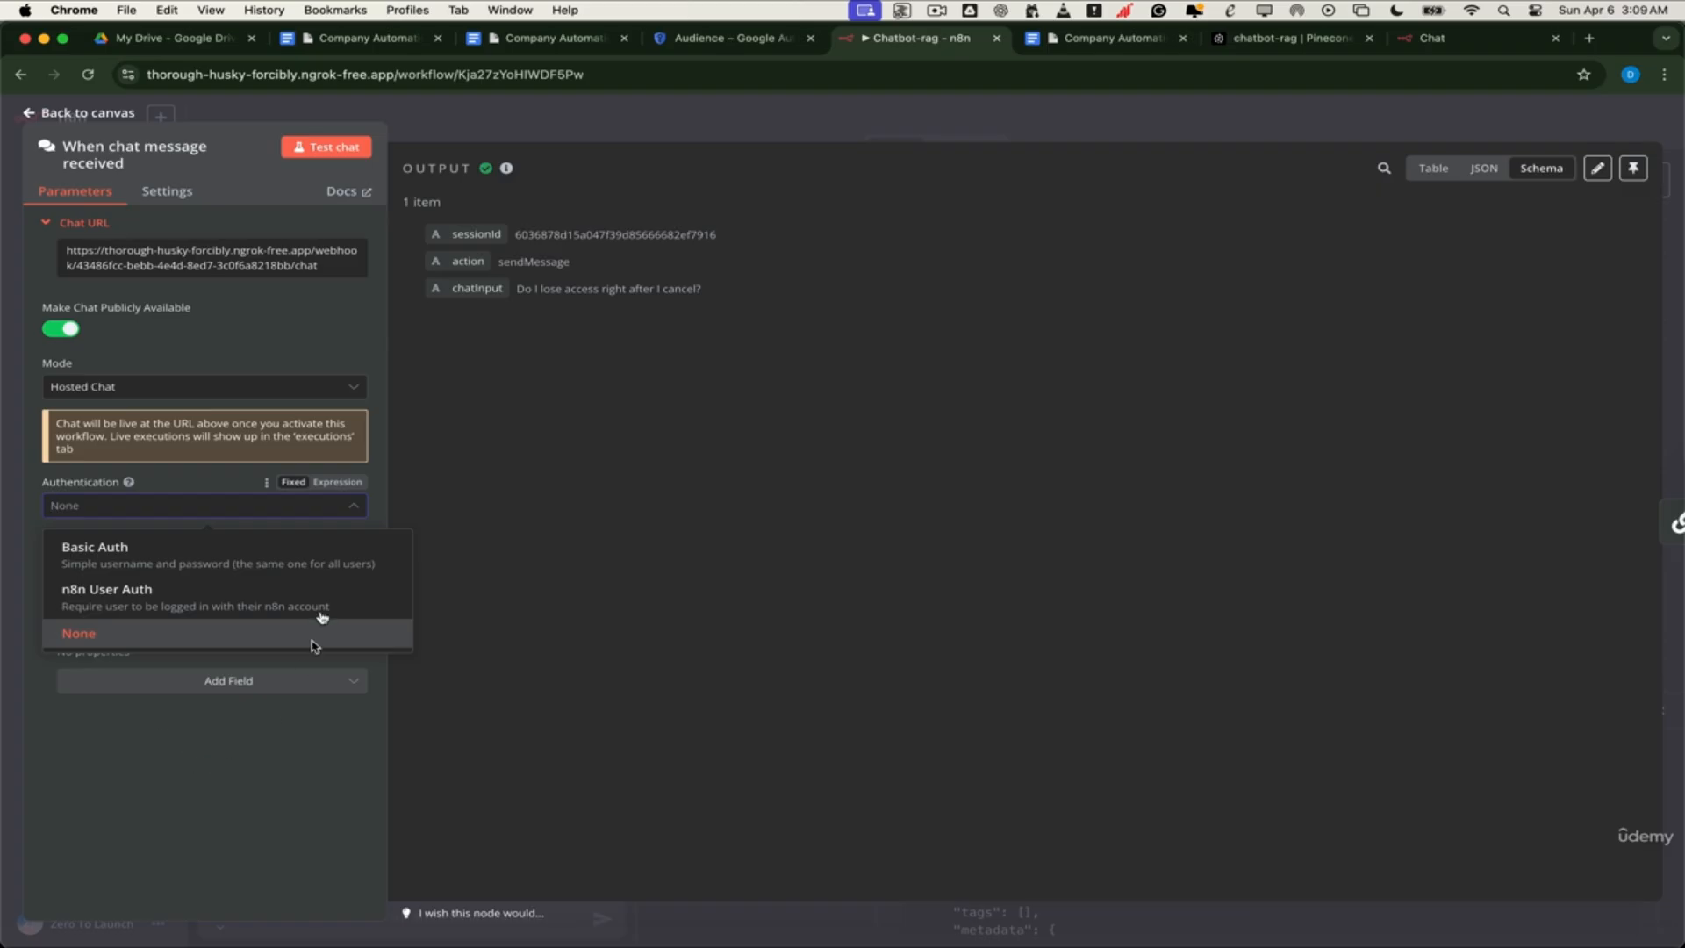
pyautogui.click(26, 478)
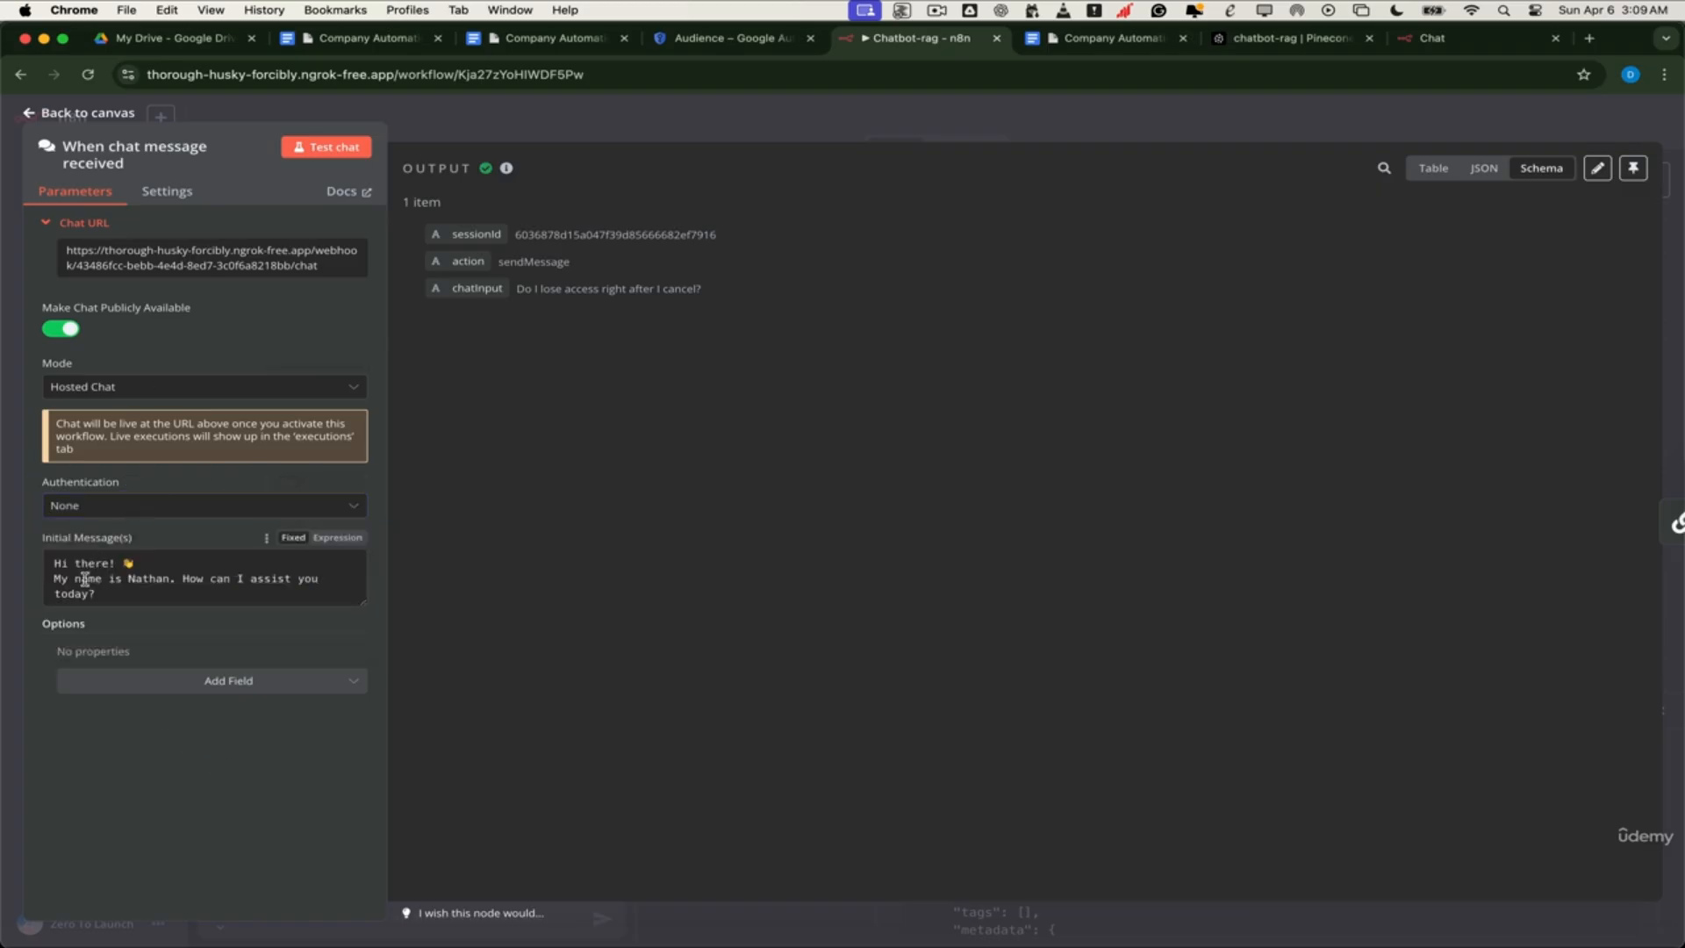
pyautogui.press('super+a')
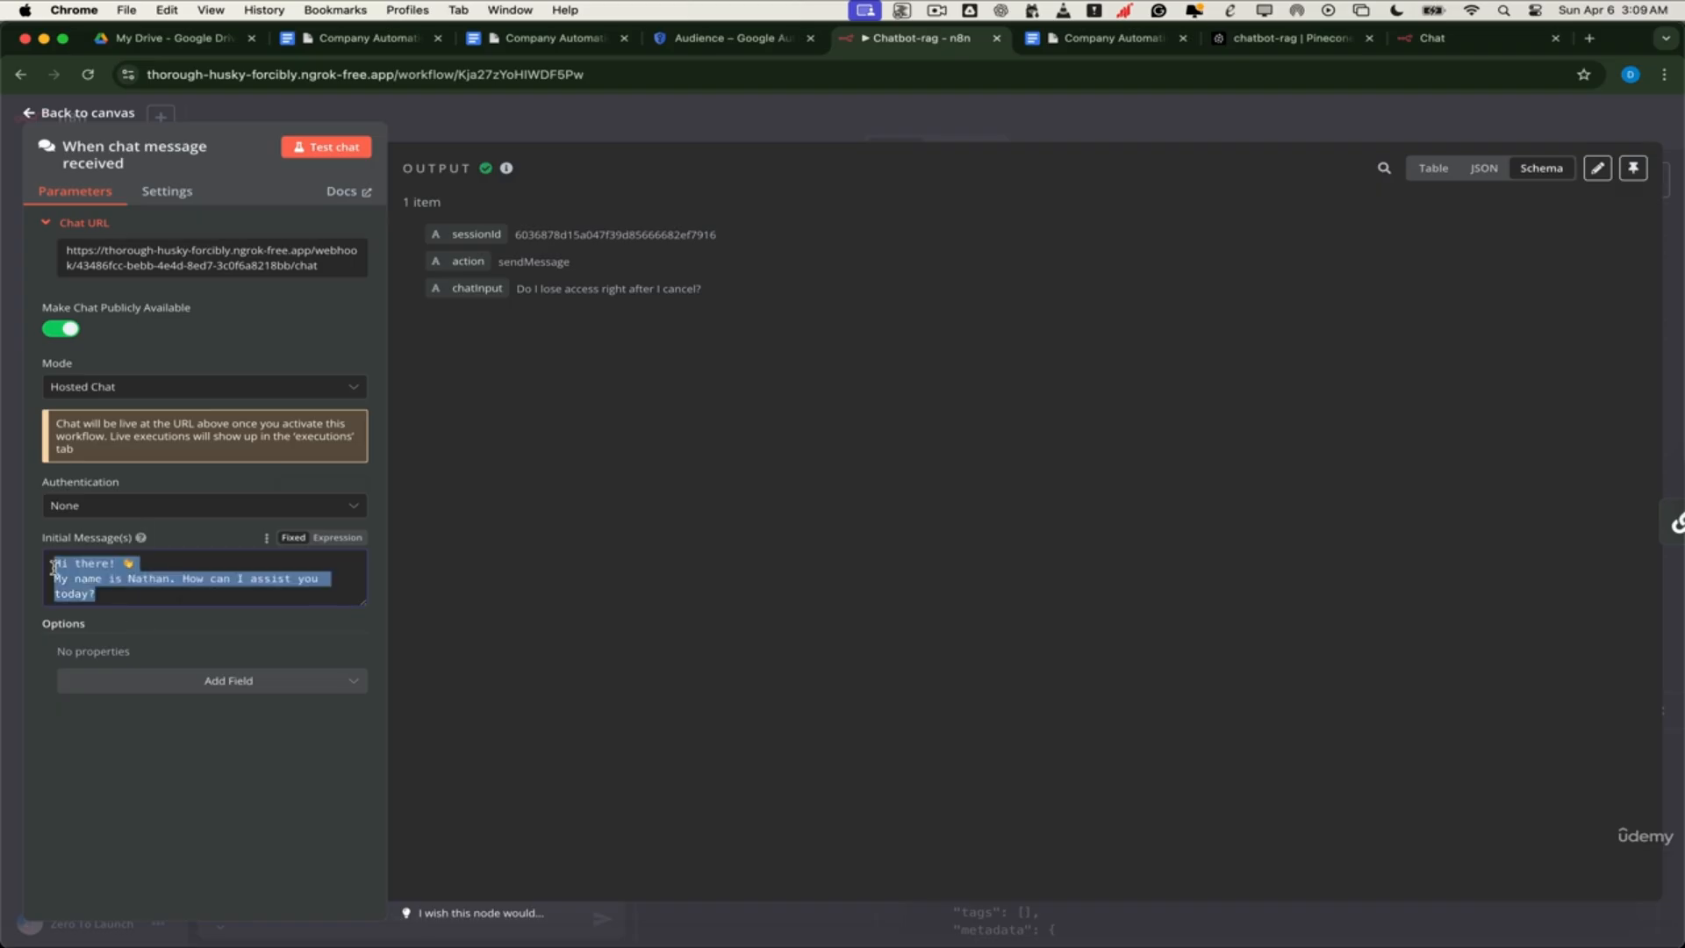
pyautogui.write("Hi there! 👋 I'm Lex, your AI assistant. Ask me anything about company policies, workflows, or support.")
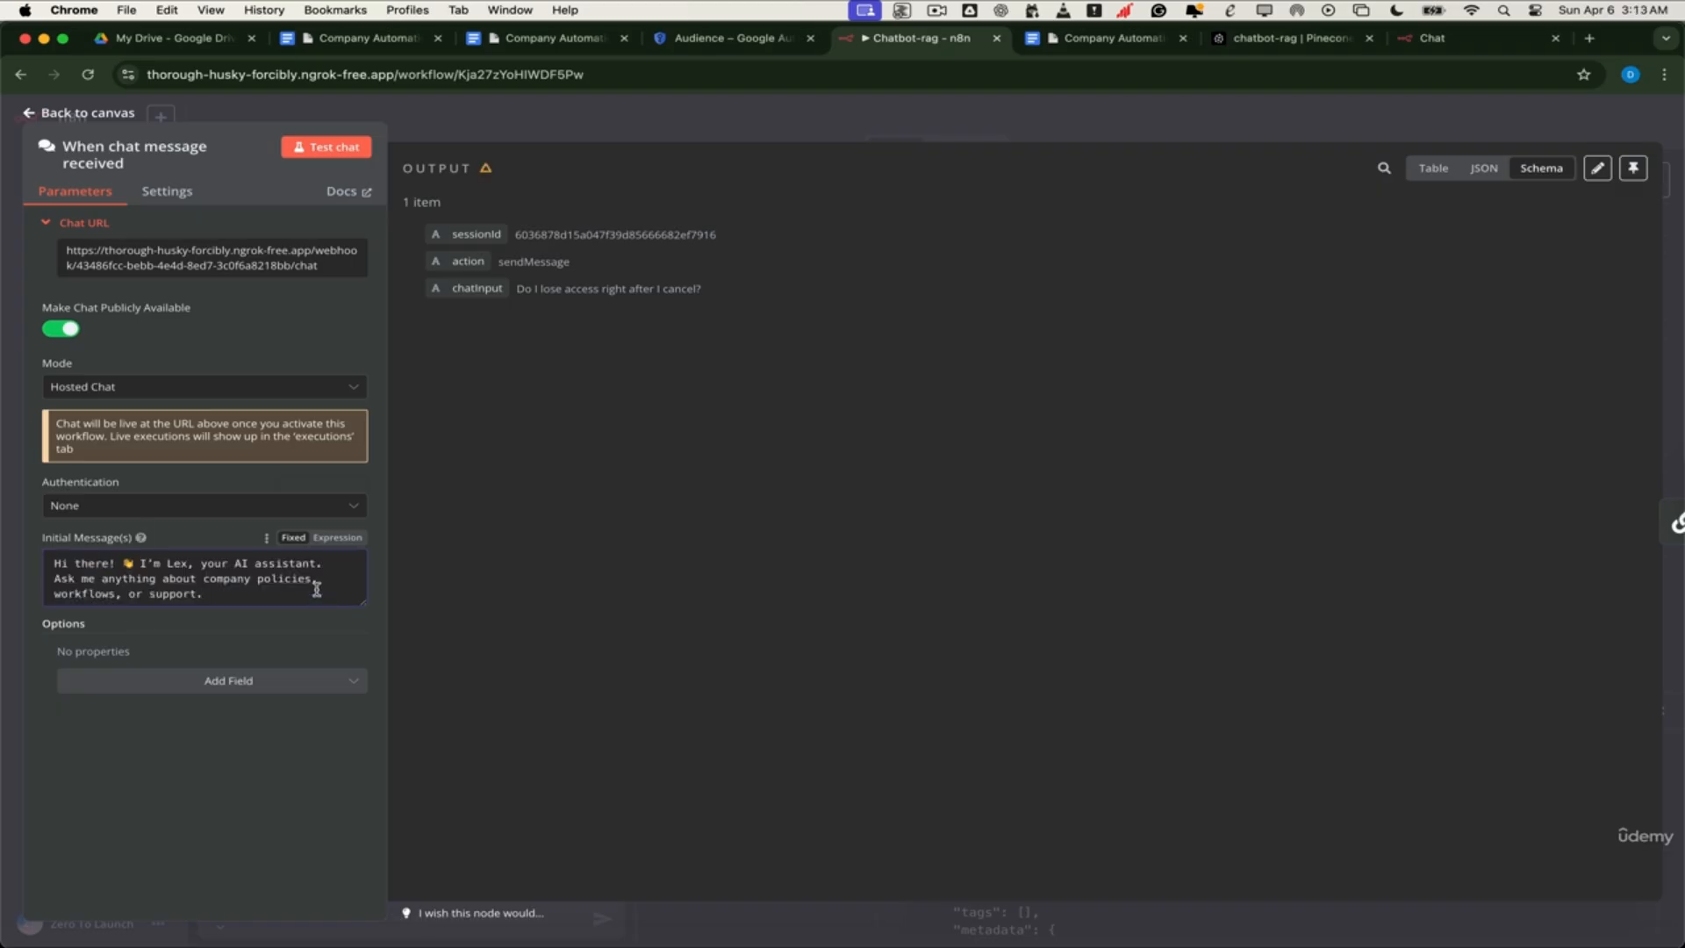
pyautogui.click(121, 111)
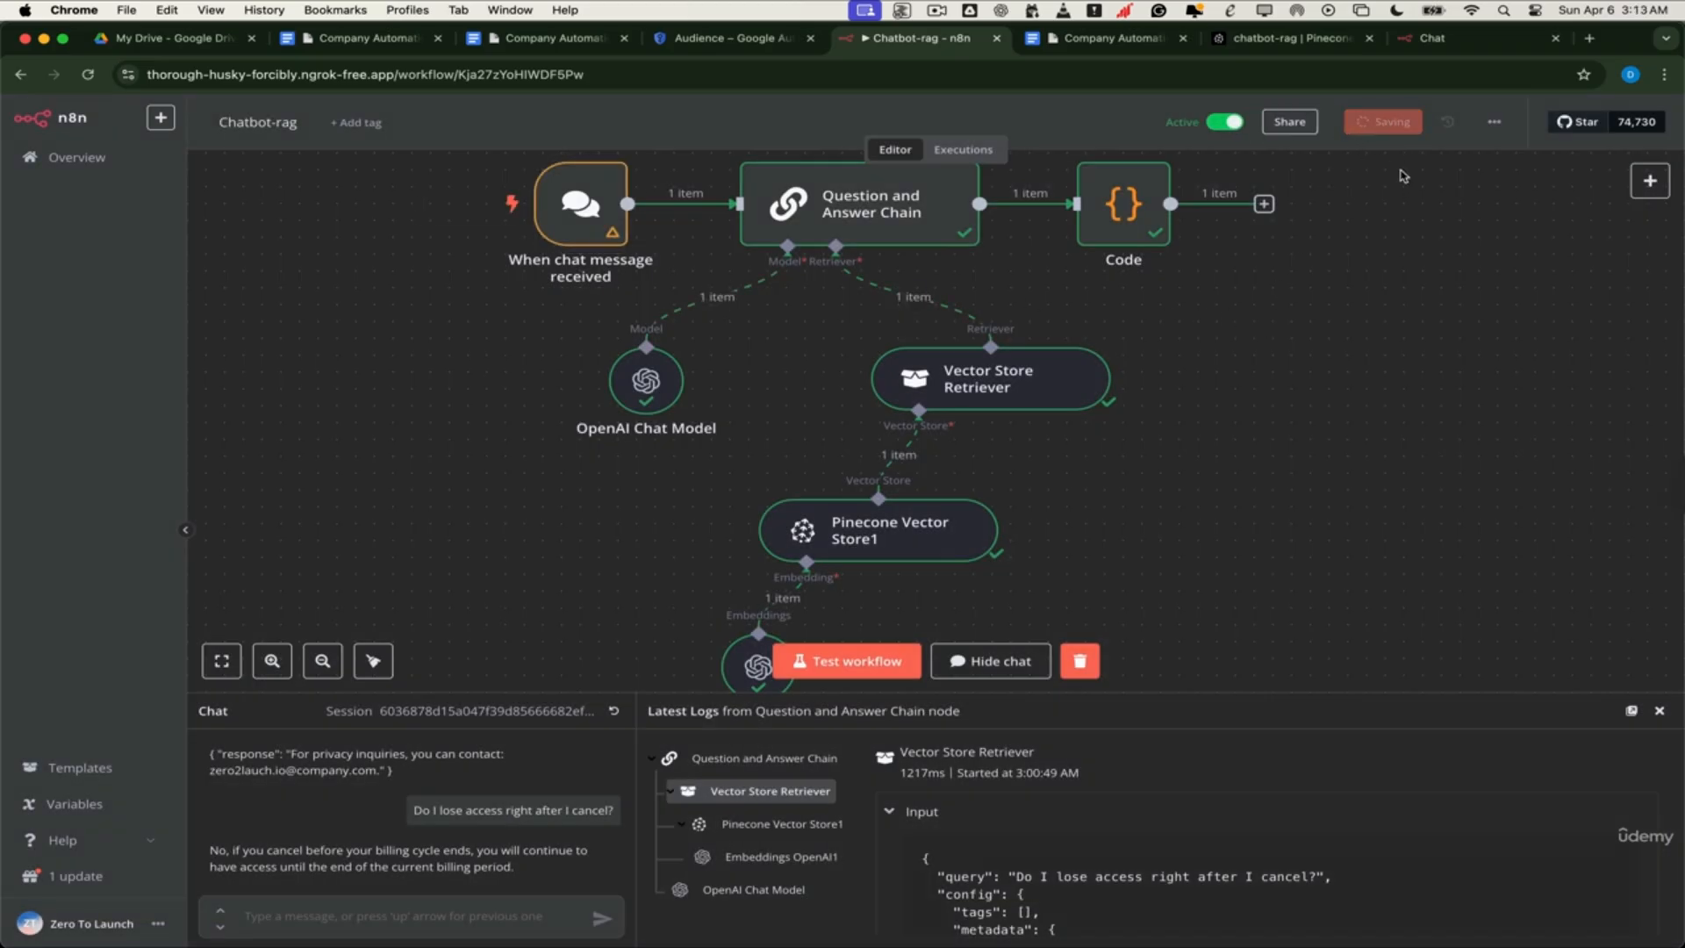
pyautogui.click(1453, 39)
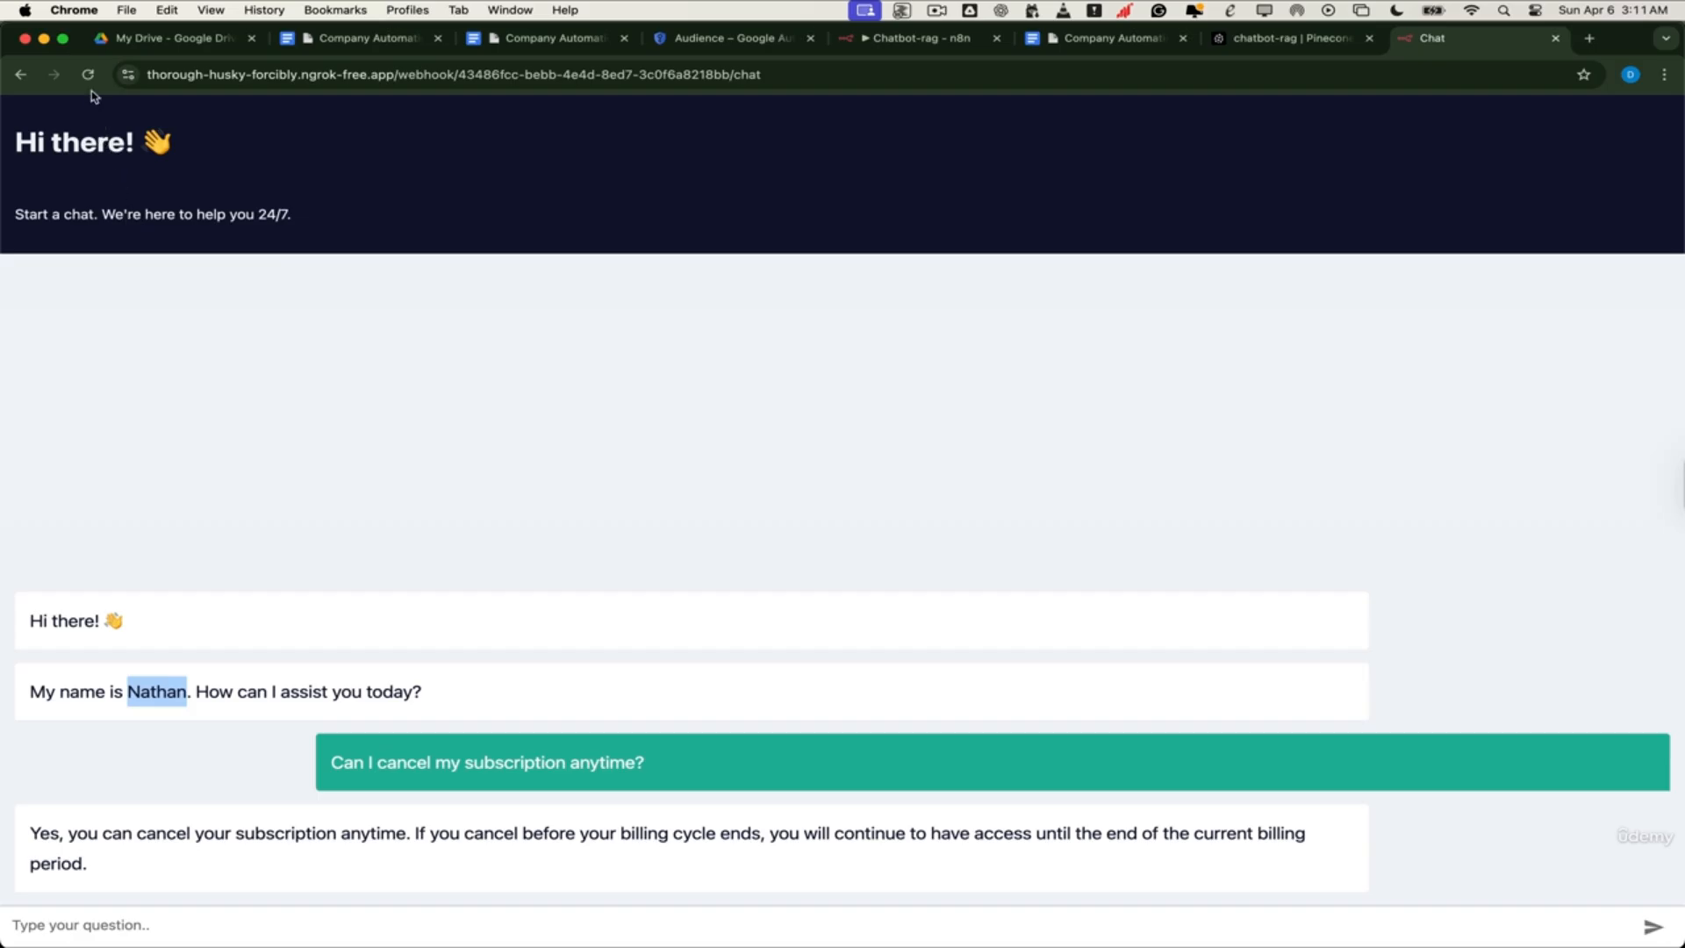
# Reload the hosted n8n chat so it shows the new assistant greeting
pyautogui.click(87, 74)
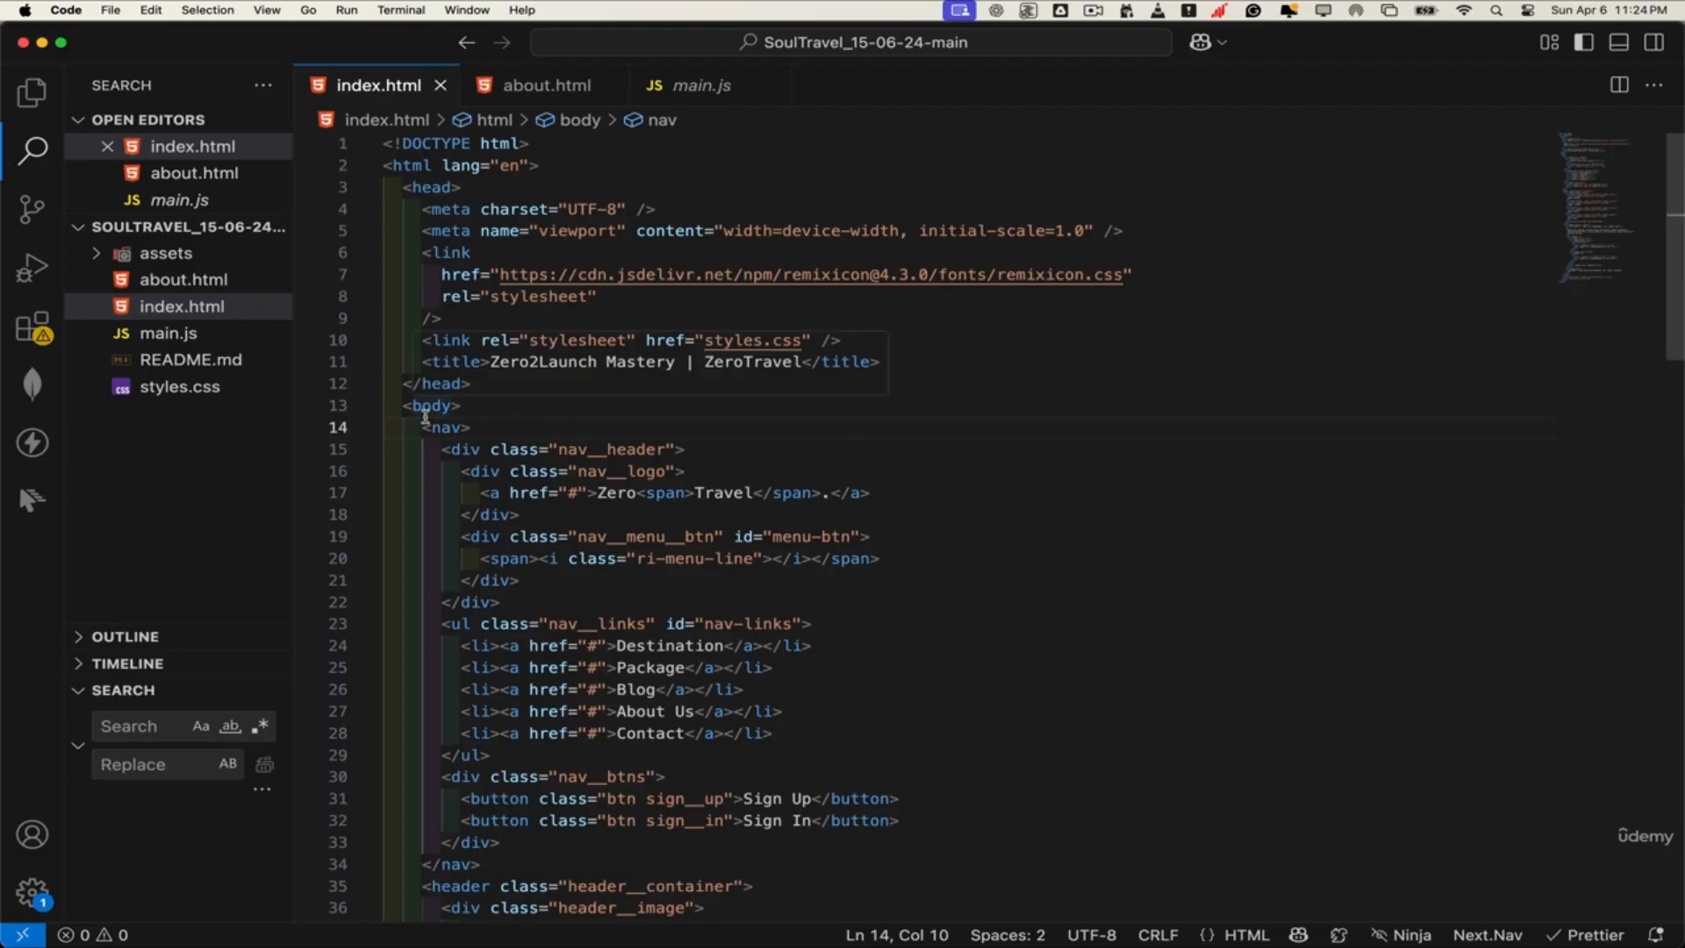
# Fold the nav and header blocks in index.html and preview the ZeroTravel page in Chrome
pyautogui.click(367, 429)
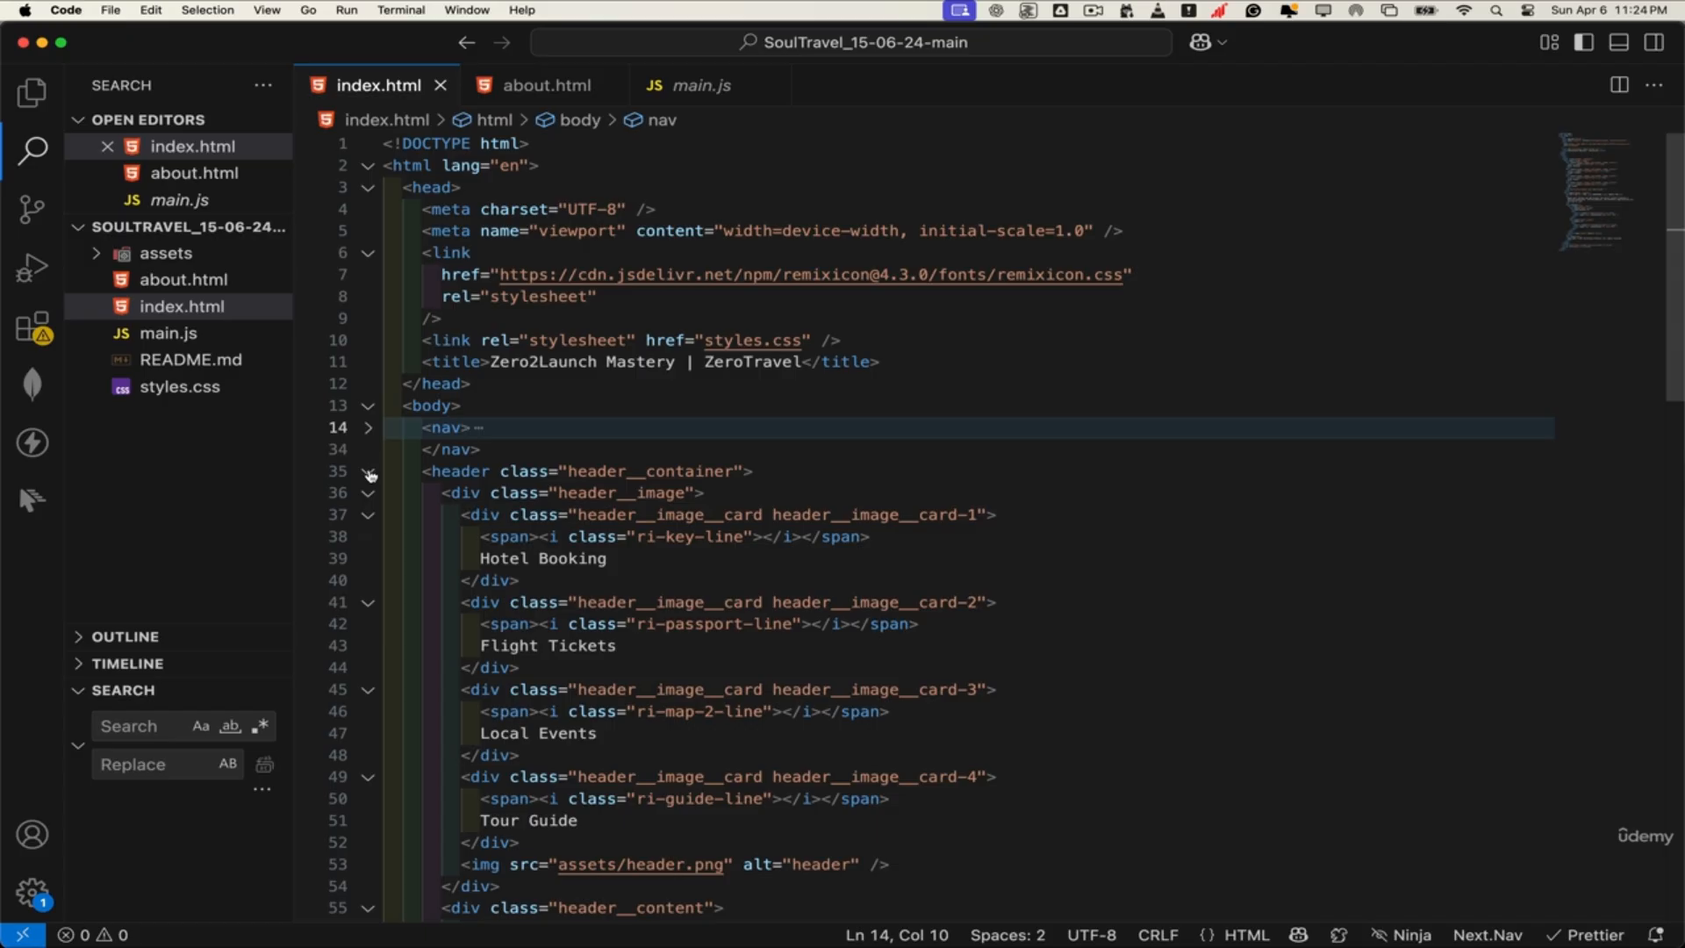
pyautogui.click(369, 472)
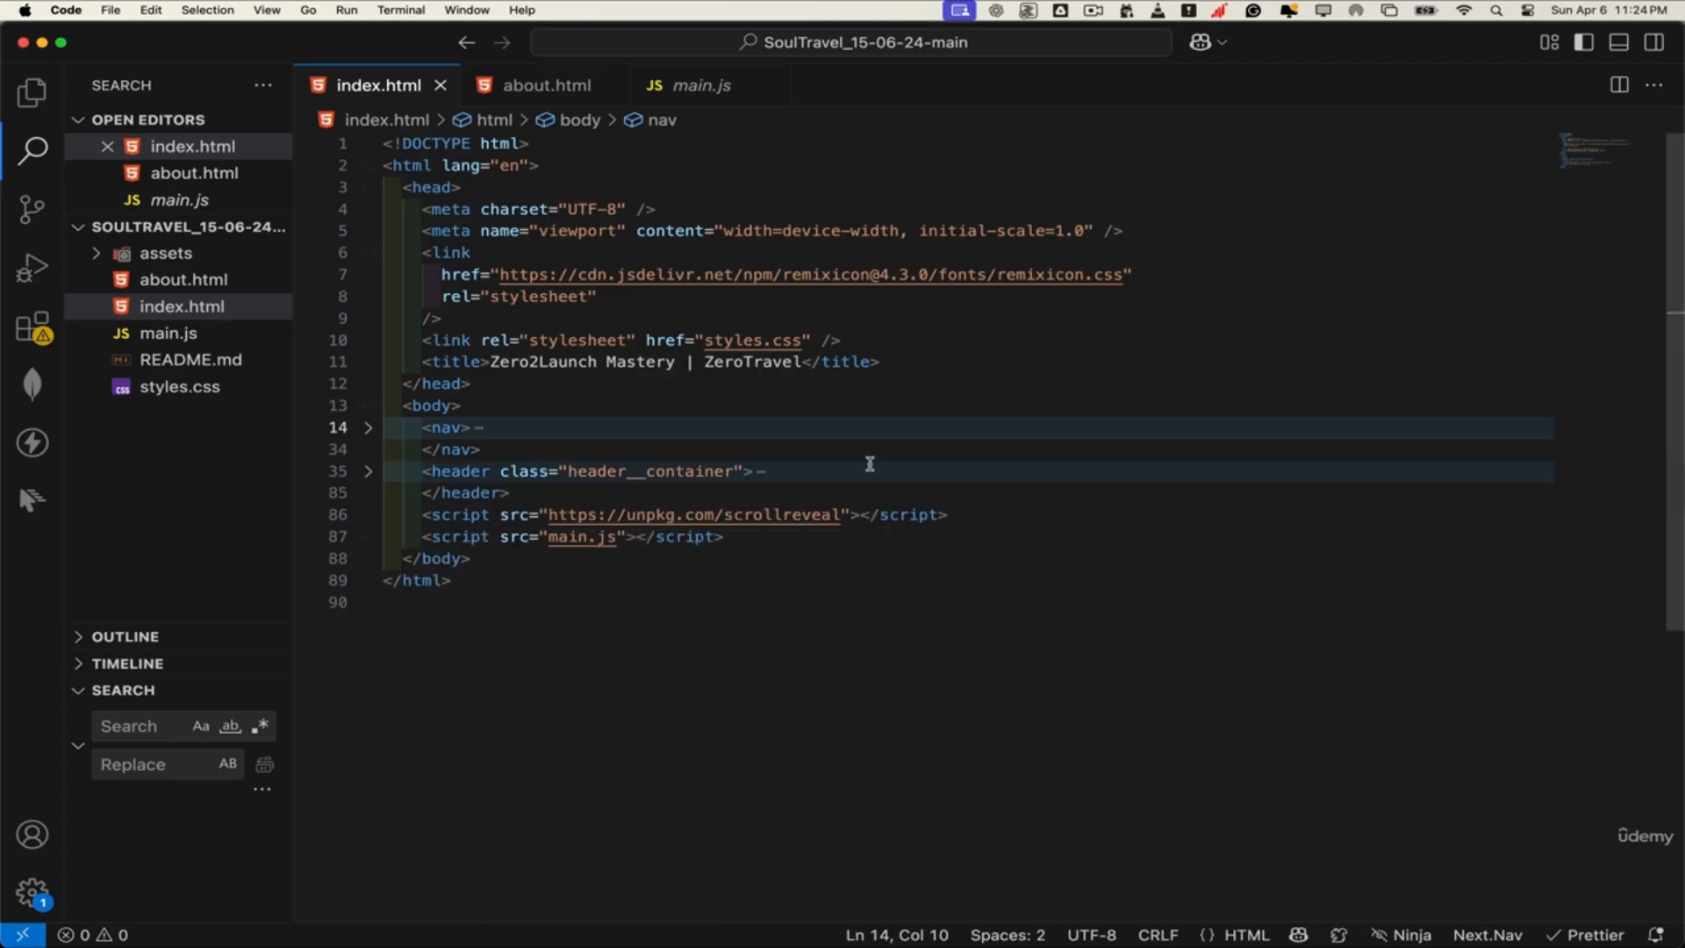
pyautogui.hotkey('alt', 'b')
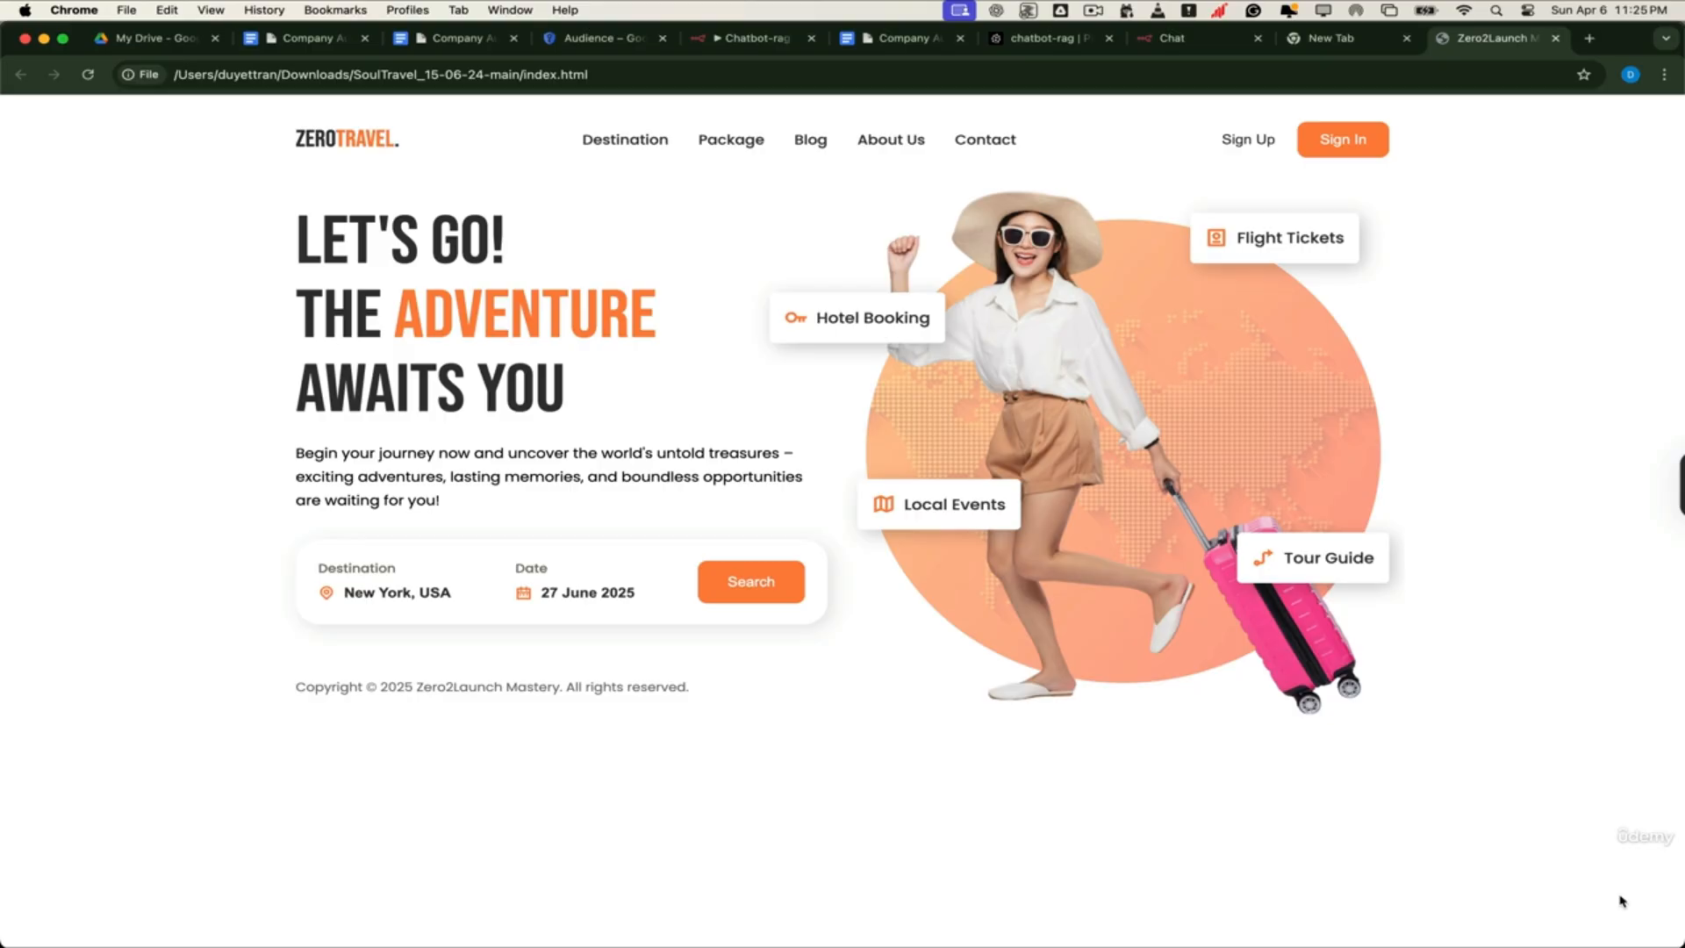
pyautogui.press('super+Tab')
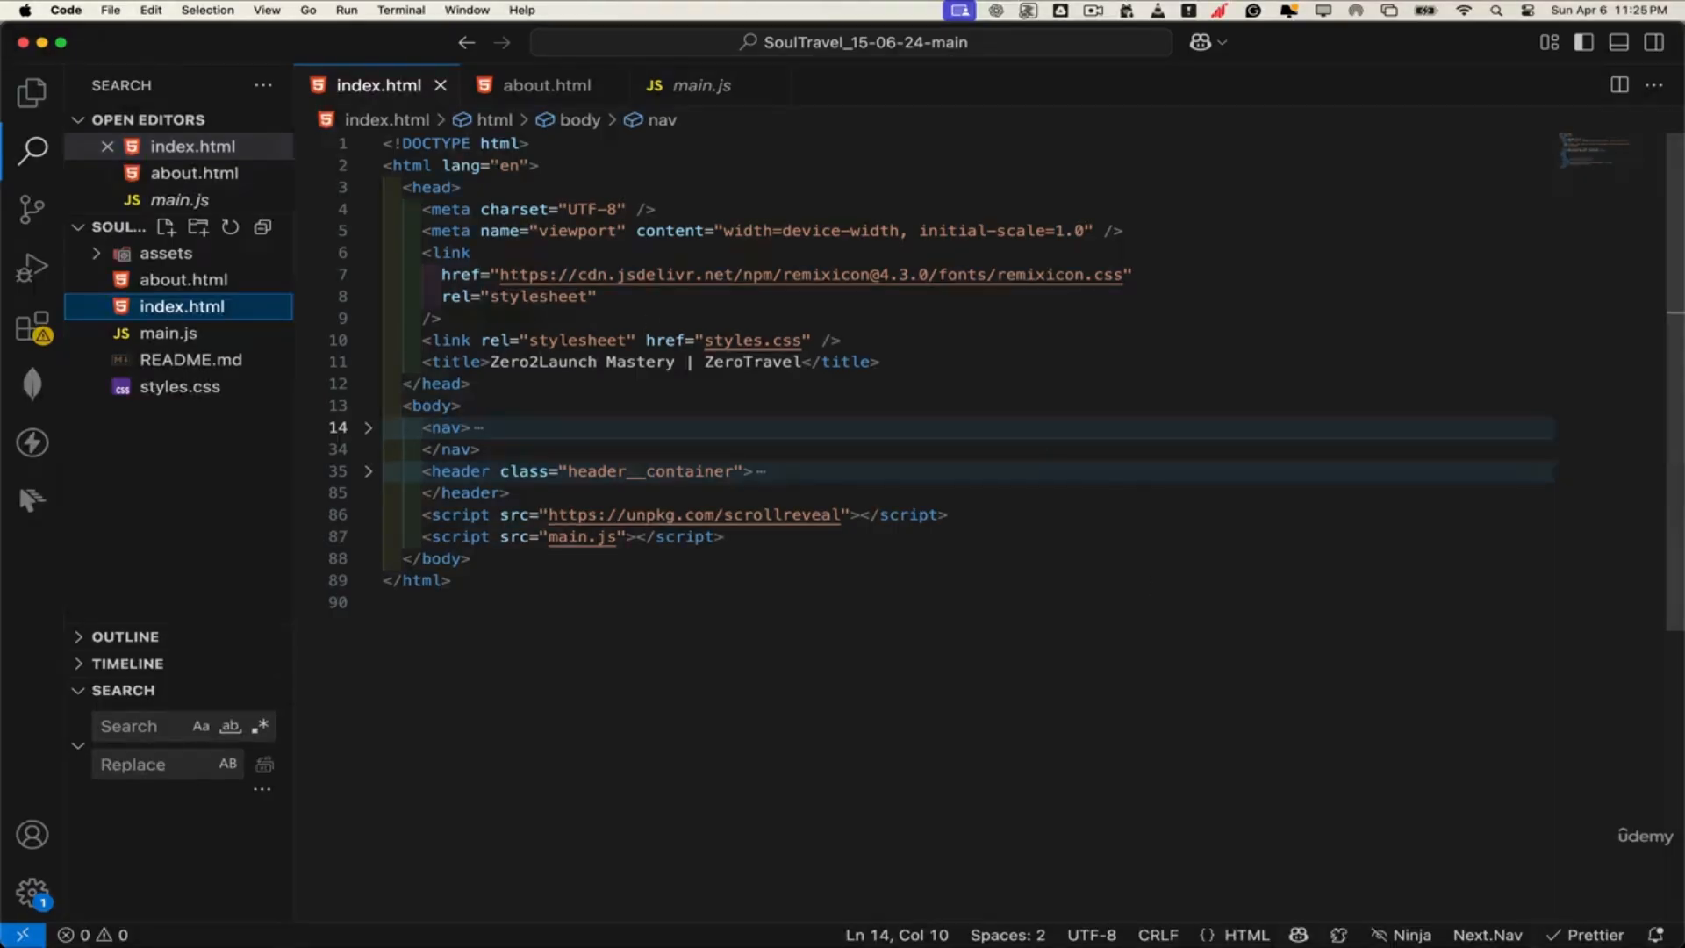
# Add the n8n chat stylesheet link after the styles.css link in index.html and save
pyautogui.click(932, 344)
pyautogui.press('Return')
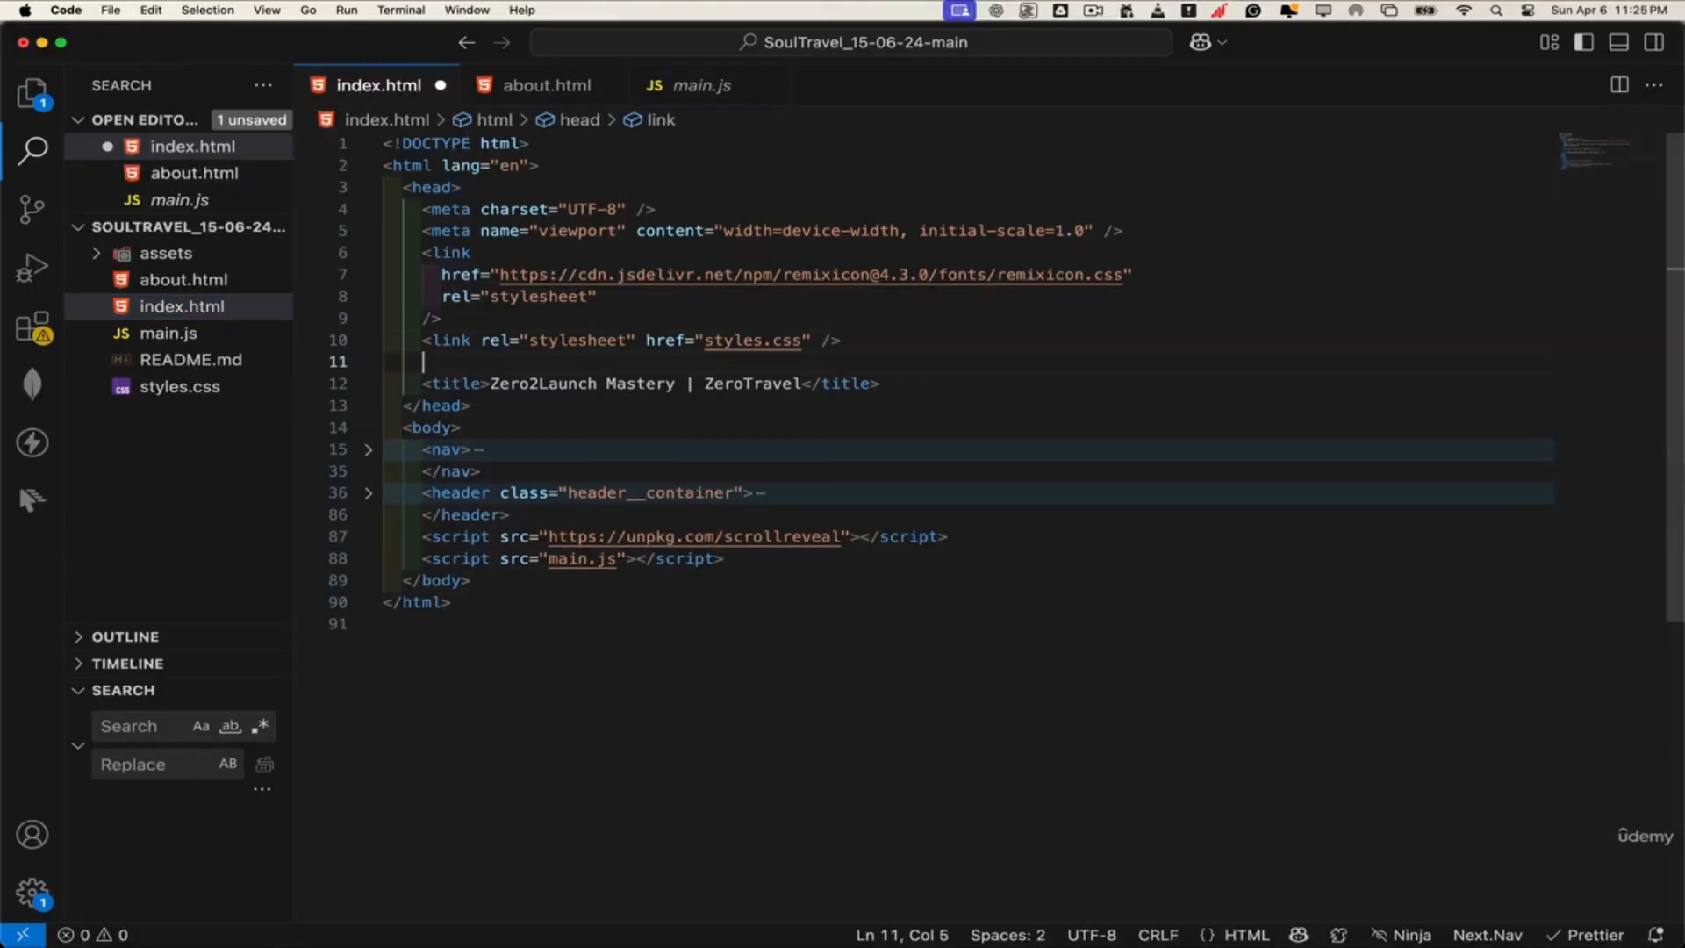
pyautogui.write('<link   href="https://cdn.jsdelivr.net/npm/@n8n/chat/dist/style.css"   rel="stylesheet" />')
pyautogui.press('super+s')
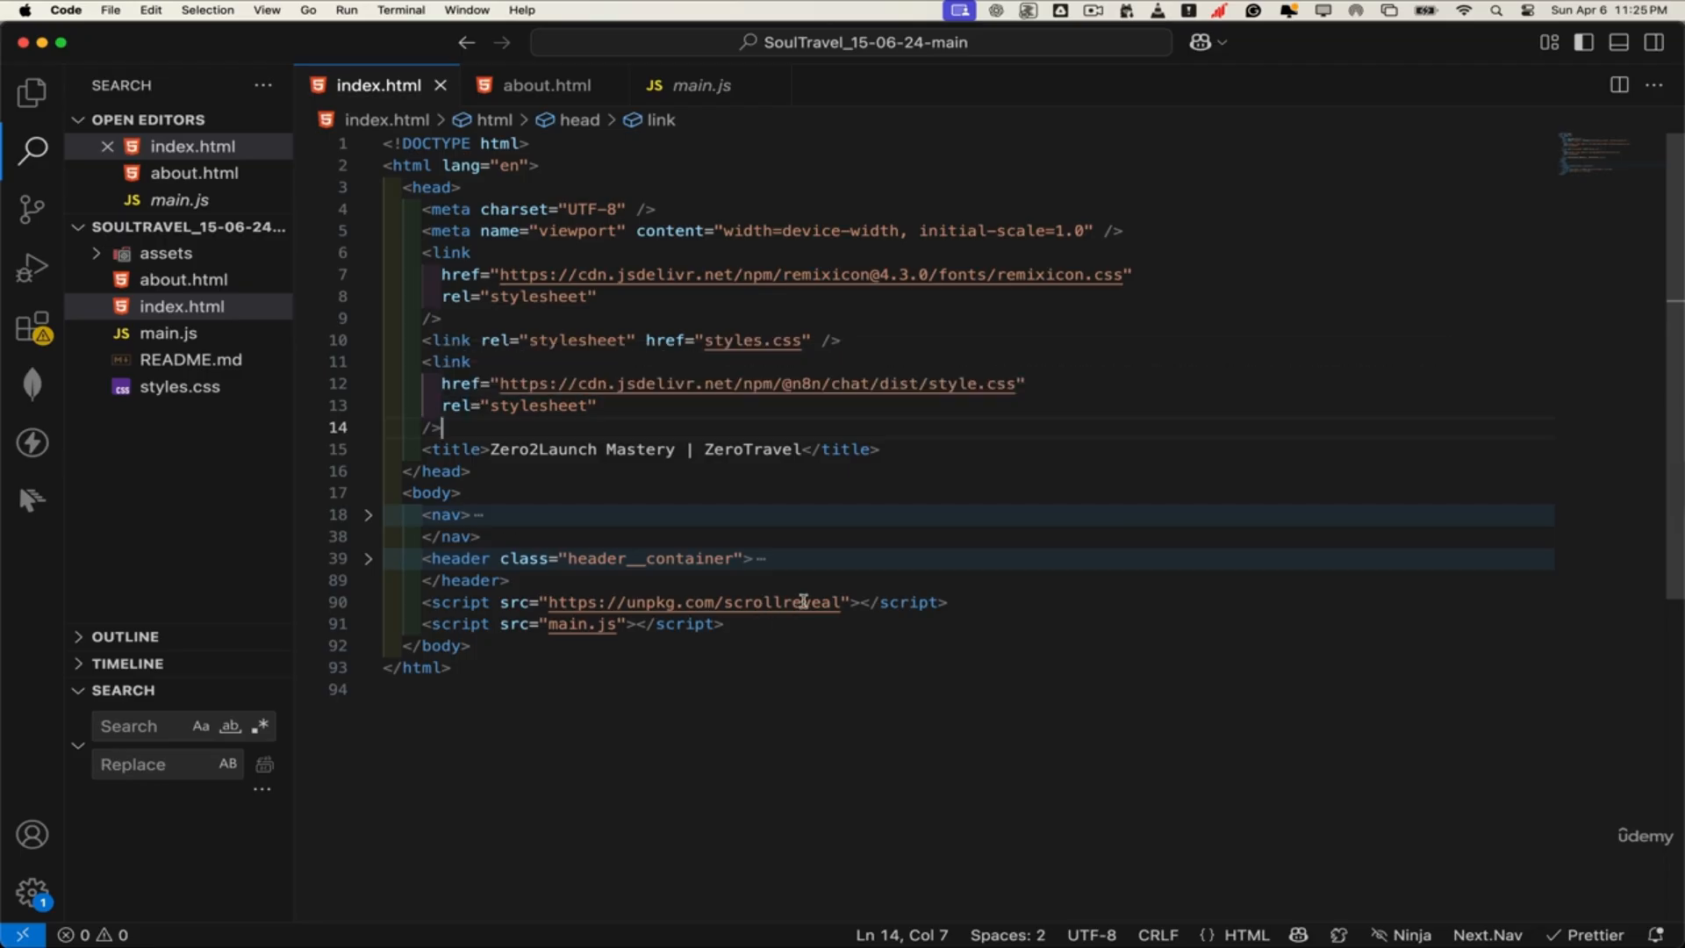
# Paste the createChat script block after the header and check its webhookUrl on line 95
pyautogui.click(546, 578)
pyautogui.press('Return')
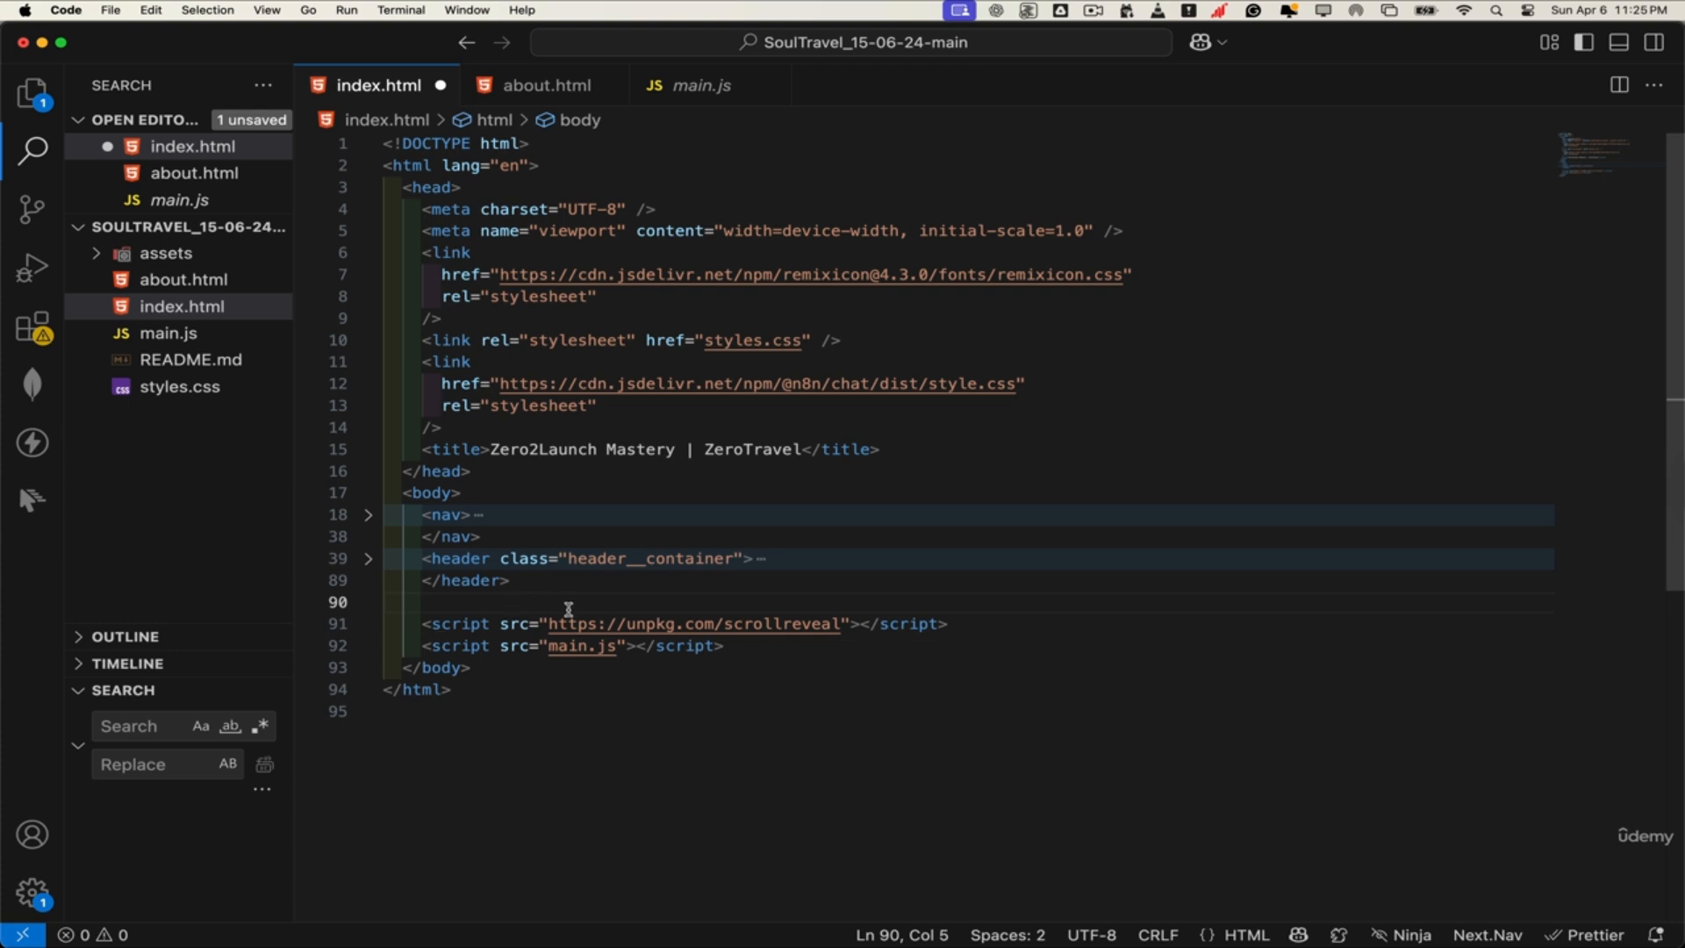
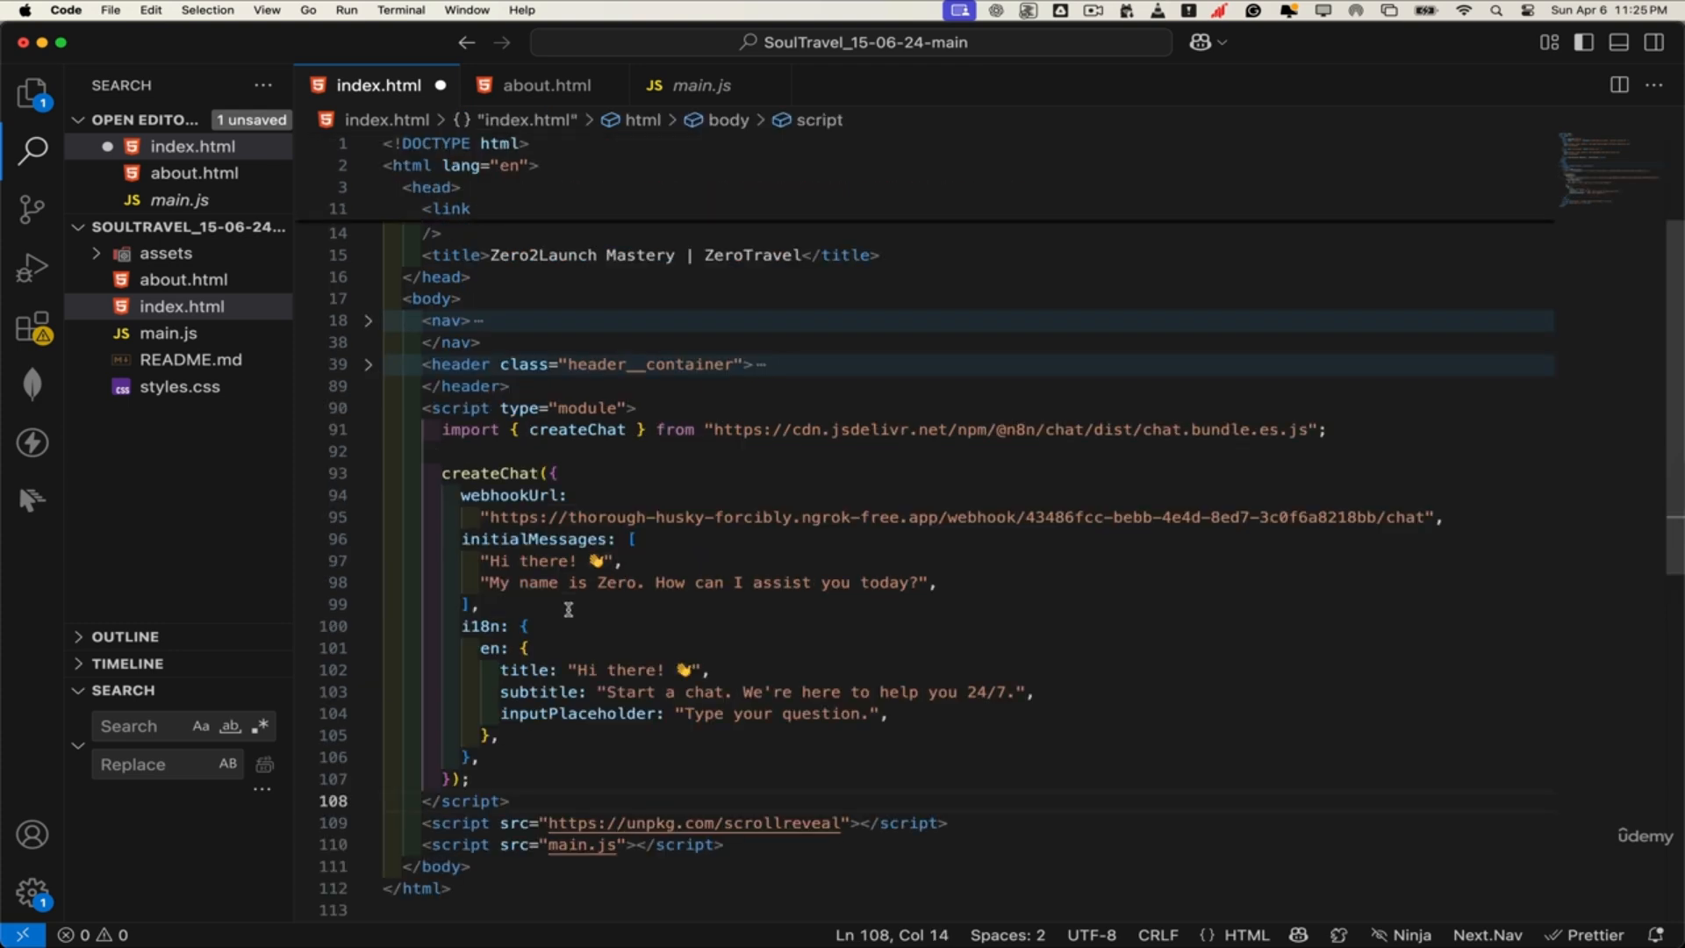
pyautogui.moveTo(420, 409); pyautogui.dragTo(531, 800)
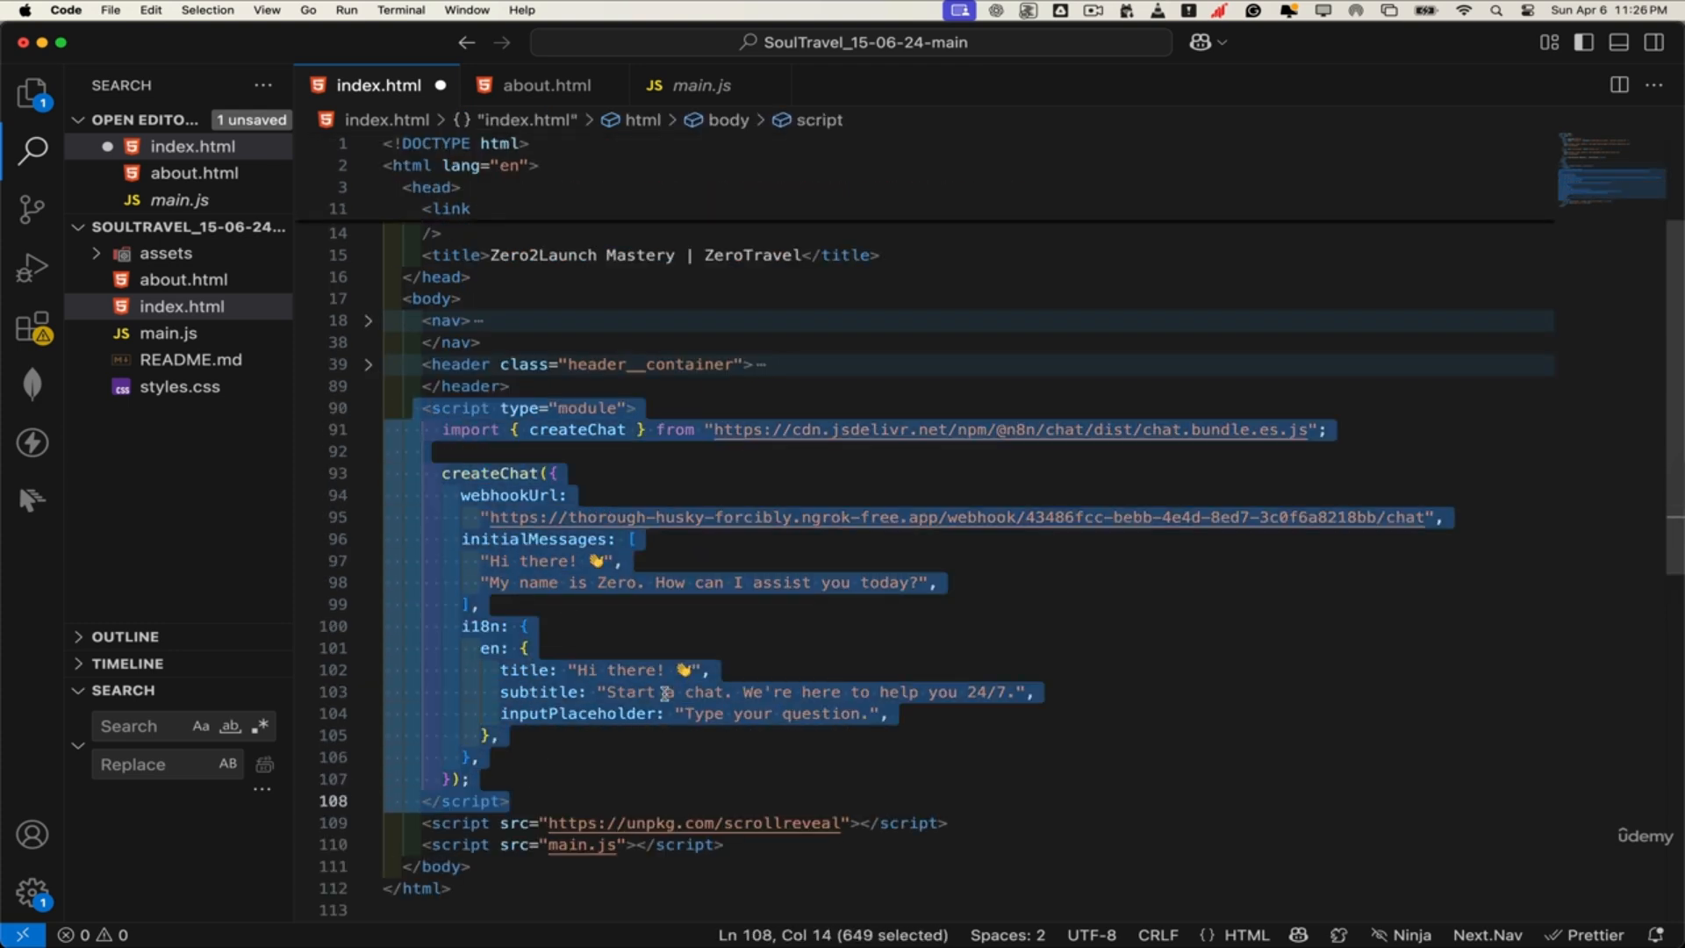
pyautogui.click(502, 518)
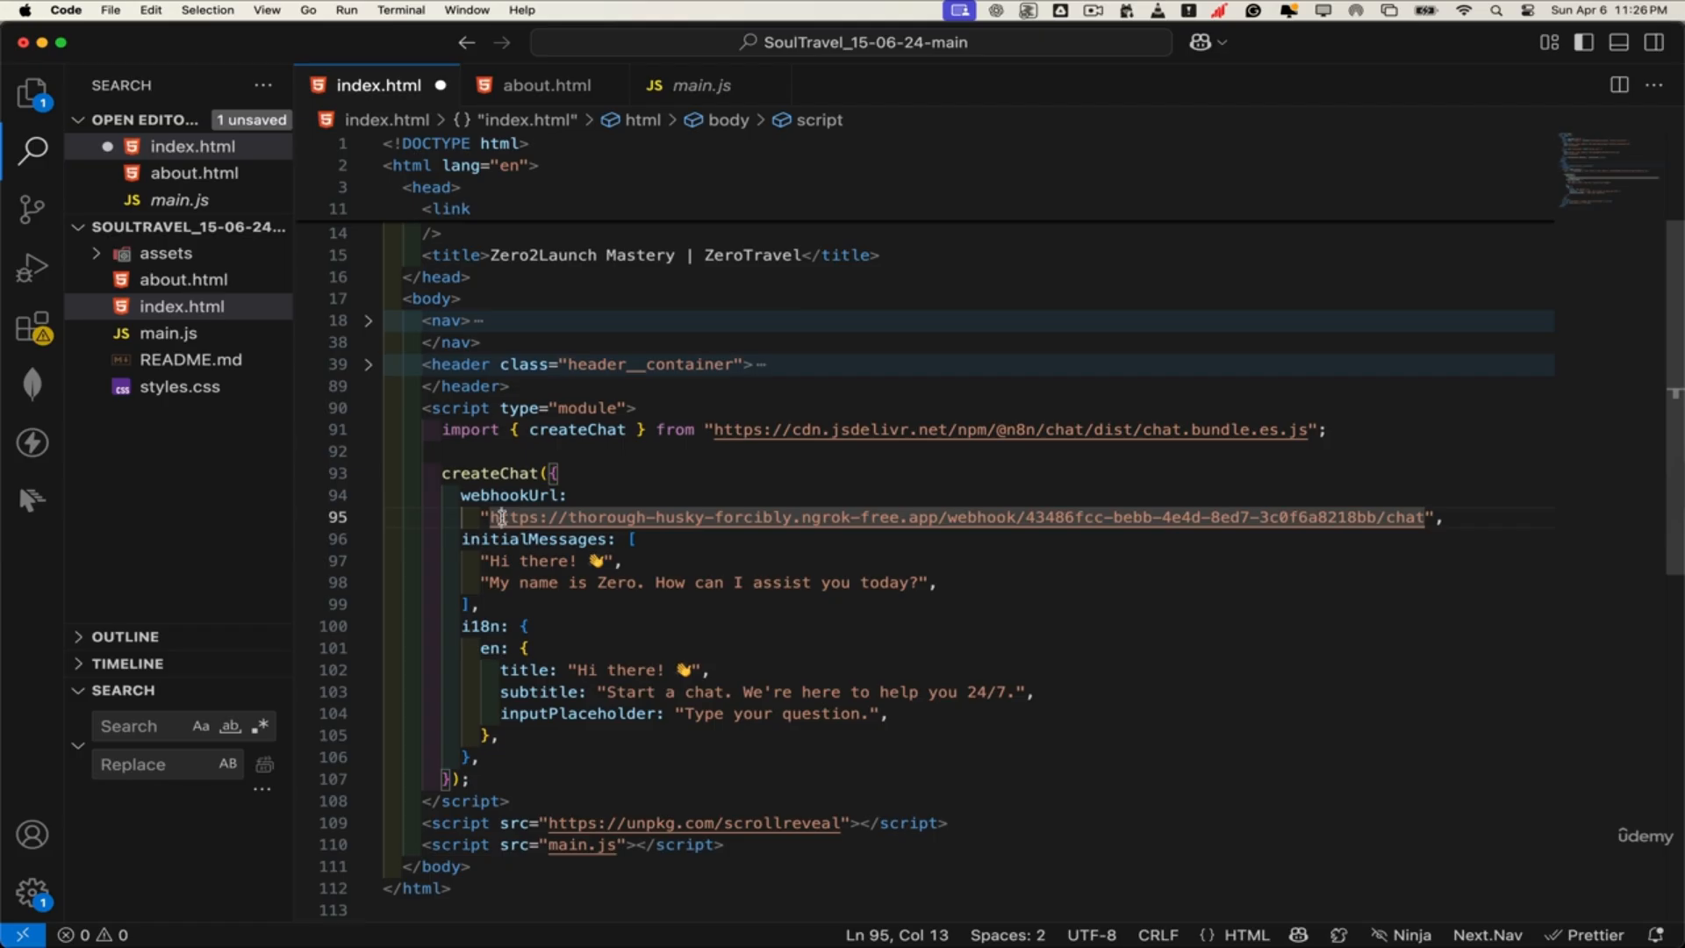
pyautogui.moveTo(490, 518); pyautogui.dragTo(1416, 521)
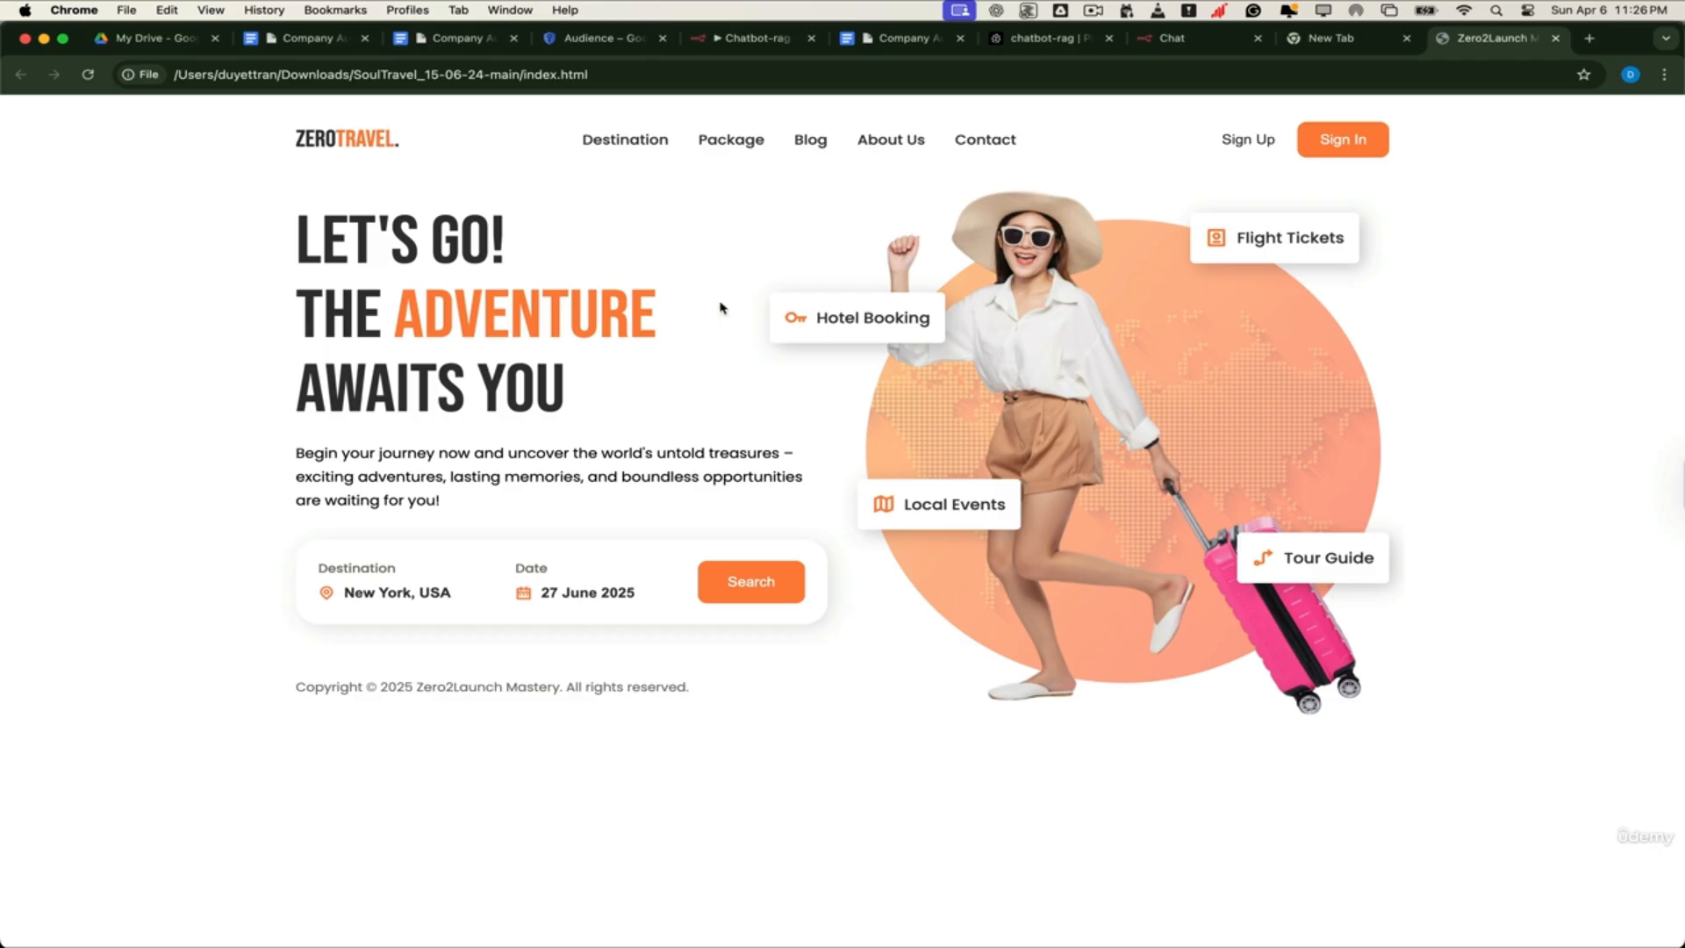
pyautogui.press('super+Tab')
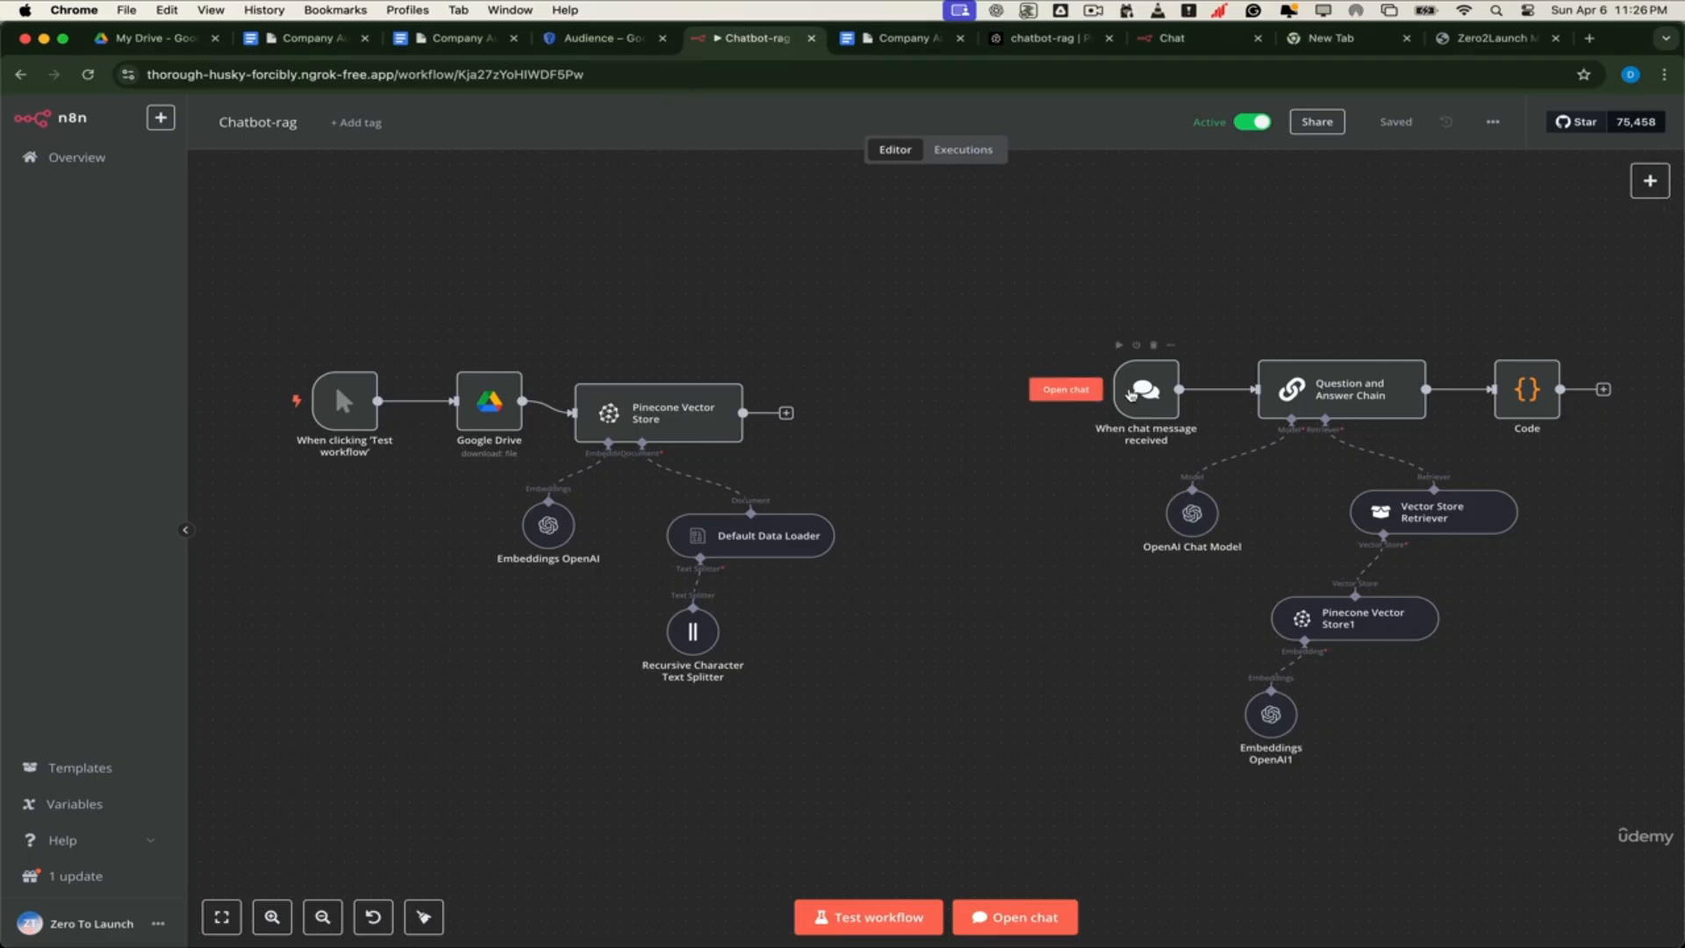
# Set the 'When chat message received' trigger to Embedded Chat mode and save the workflow
pyautogui.doubleClick(1131, 394)
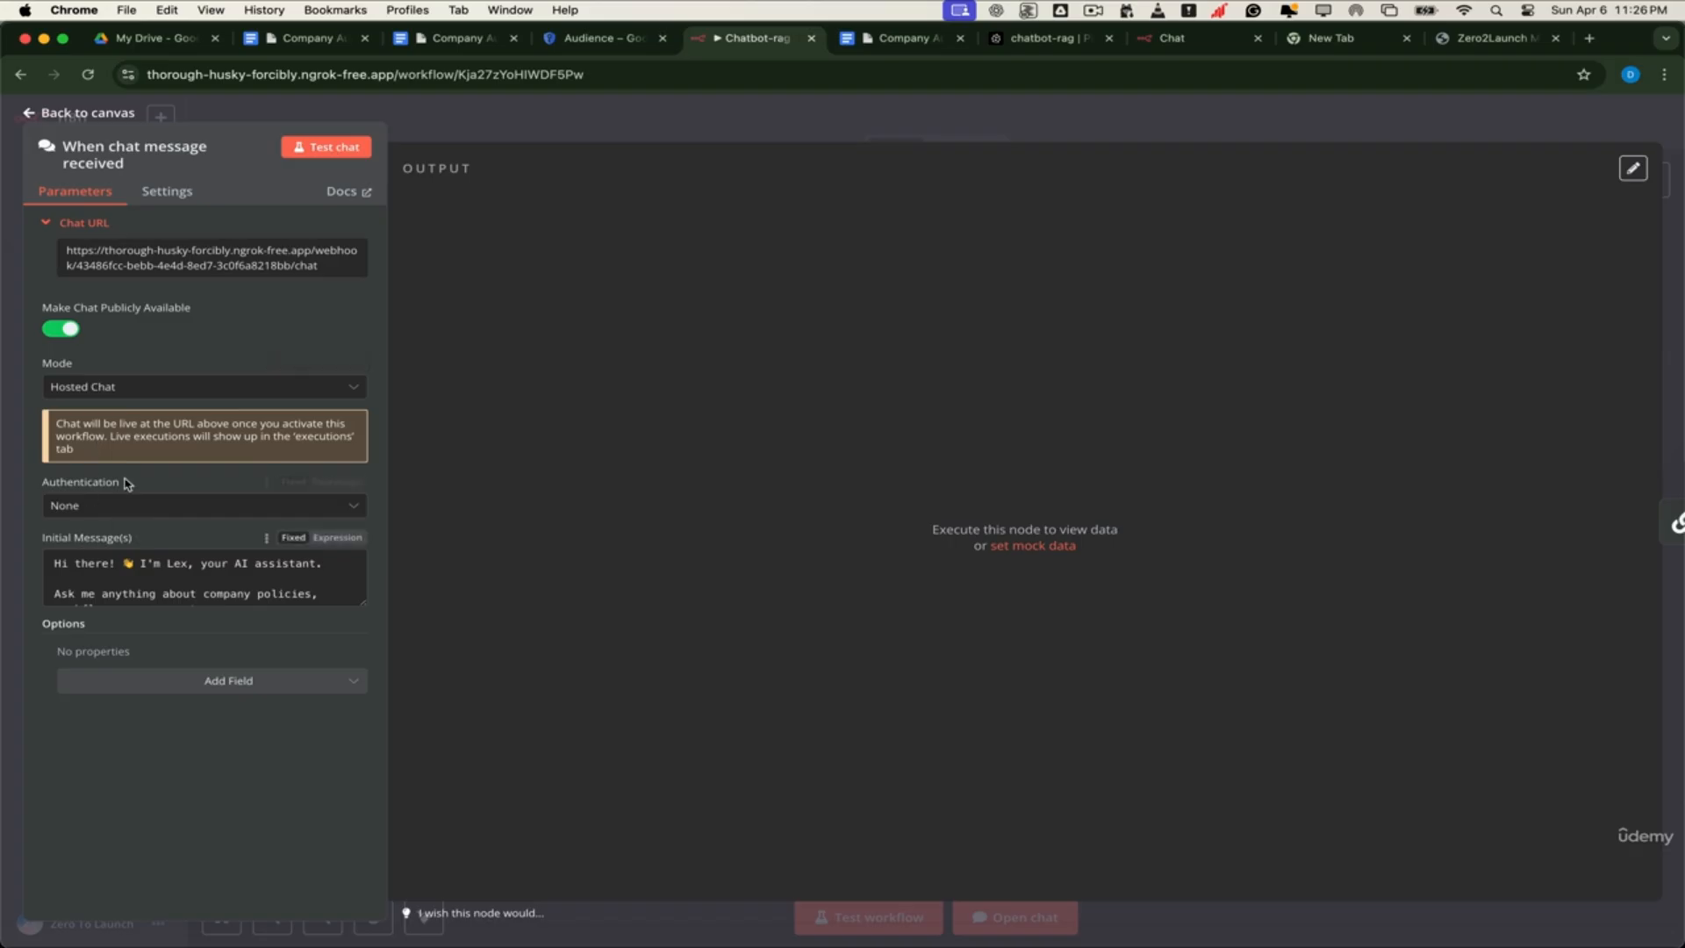
pyautogui.click(120, 388)
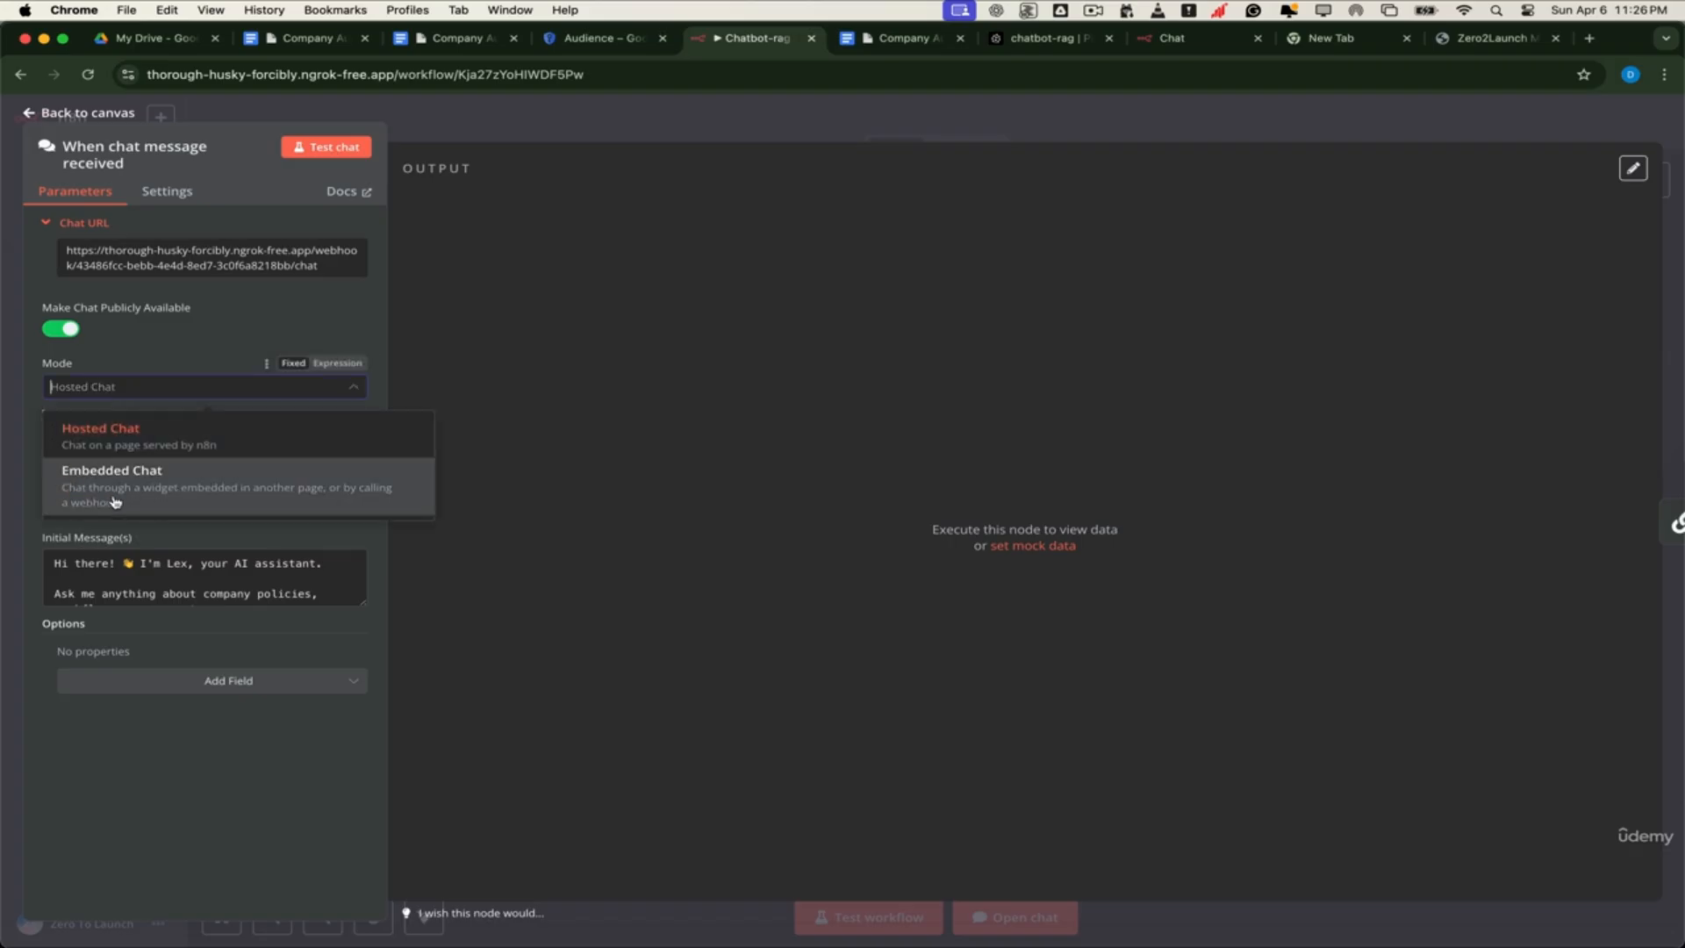
pyautogui.click(323, 494)
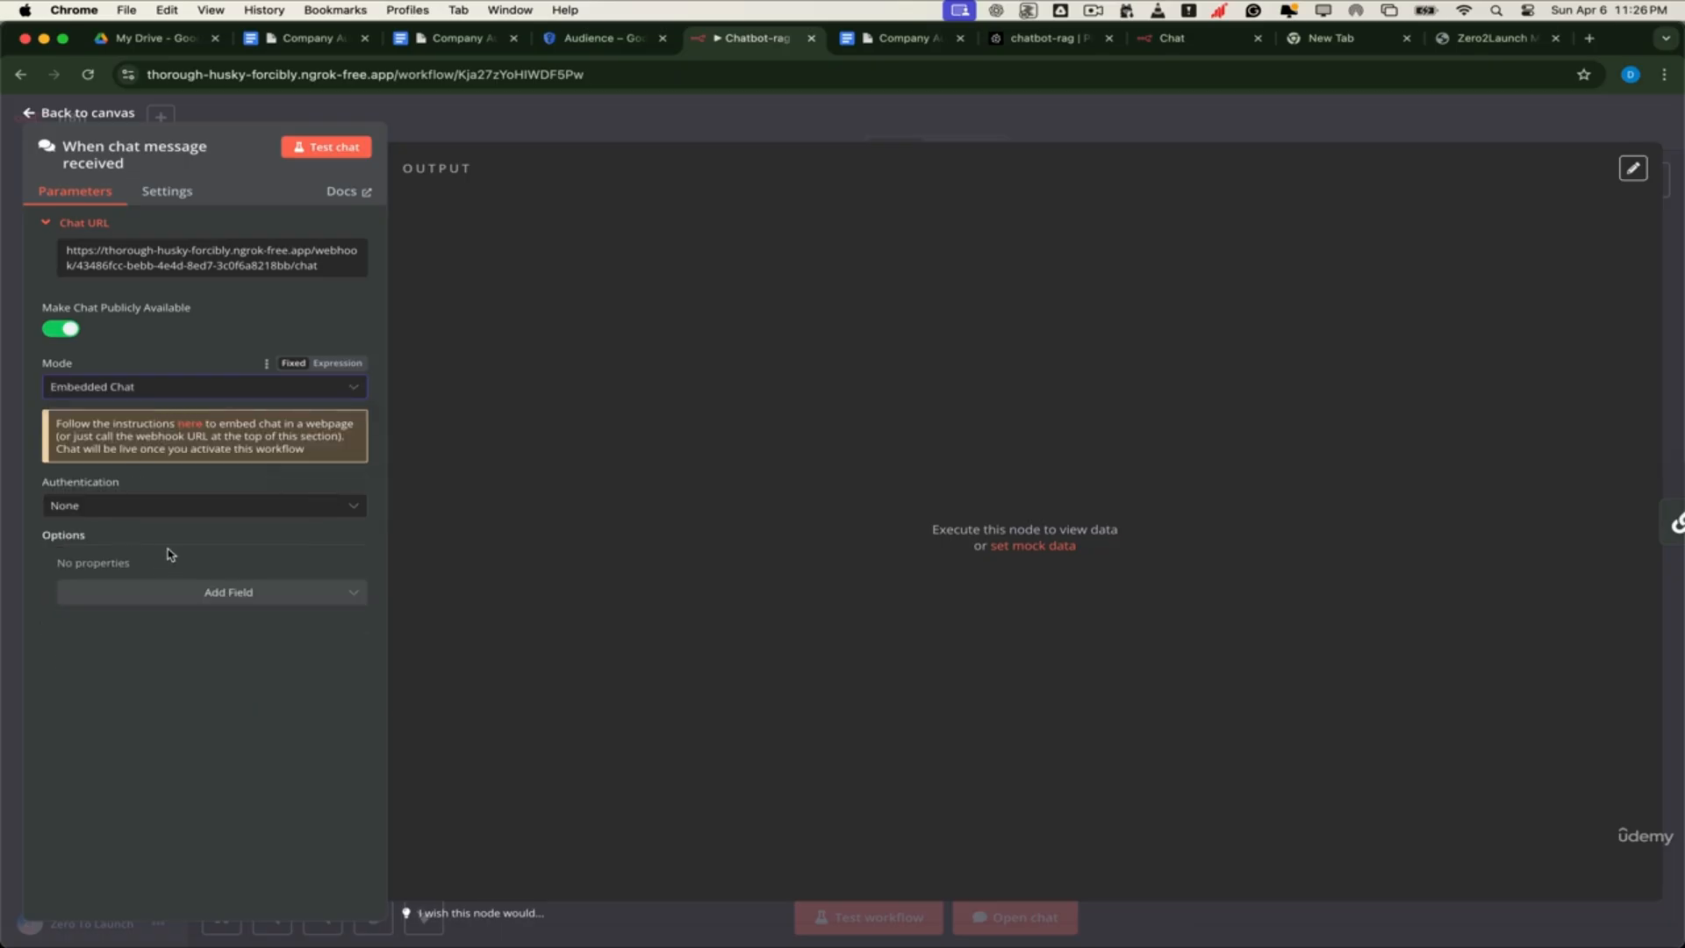
pyautogui.click(101, 116)
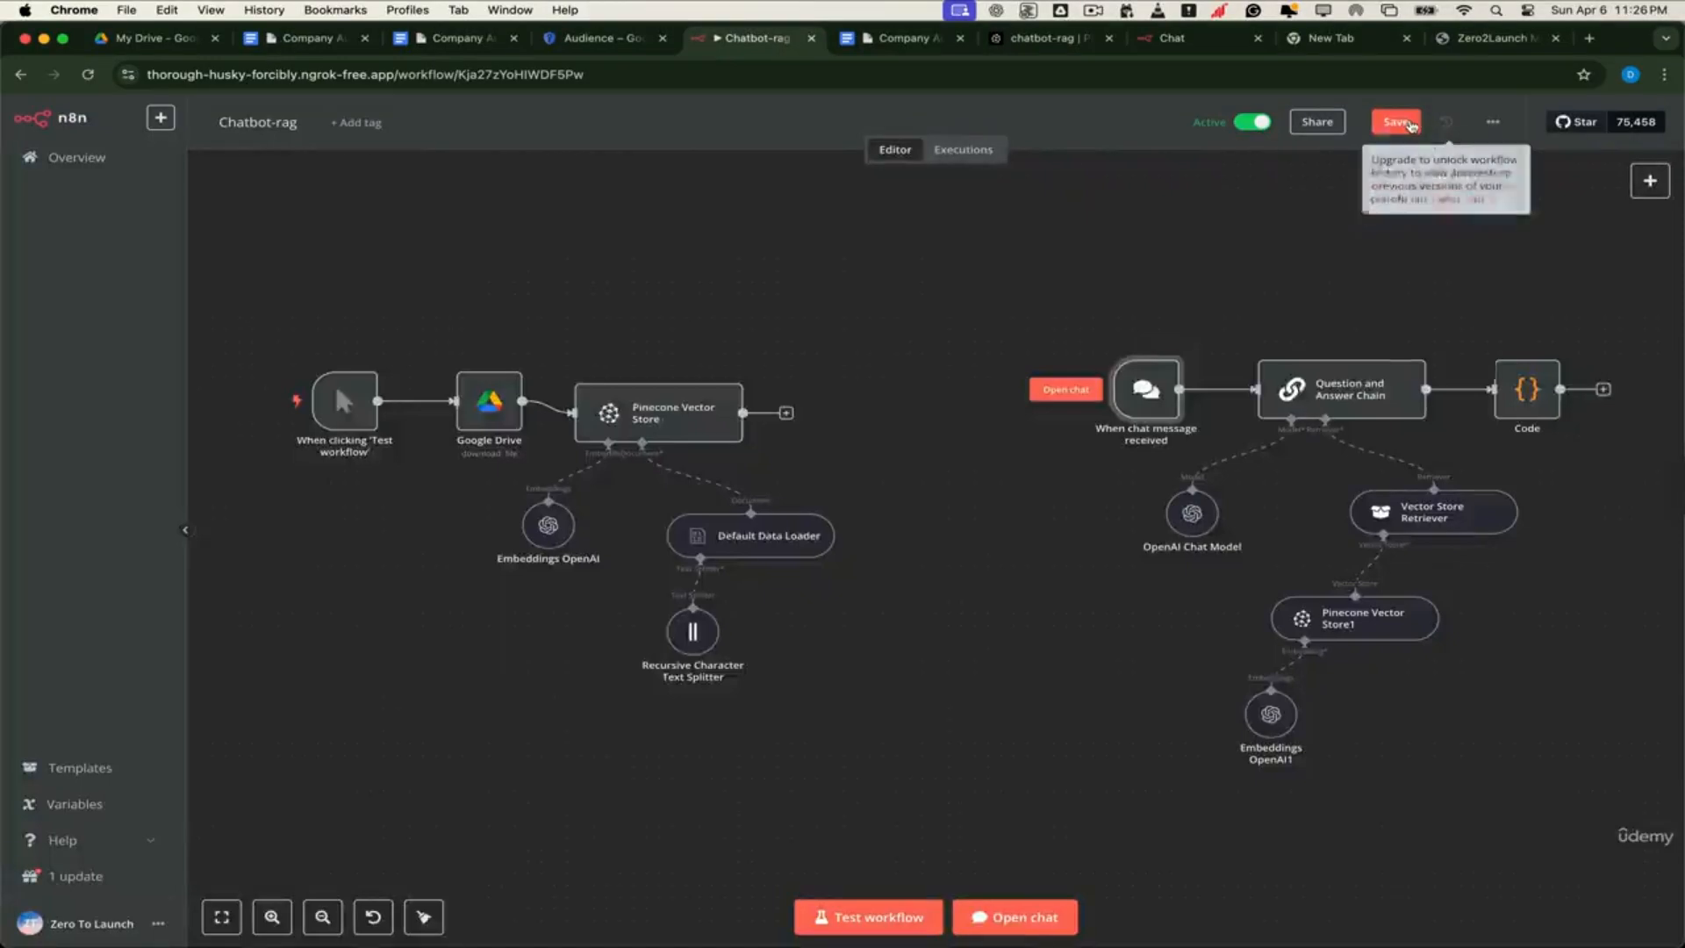
pyautogui.click(1409, 125)
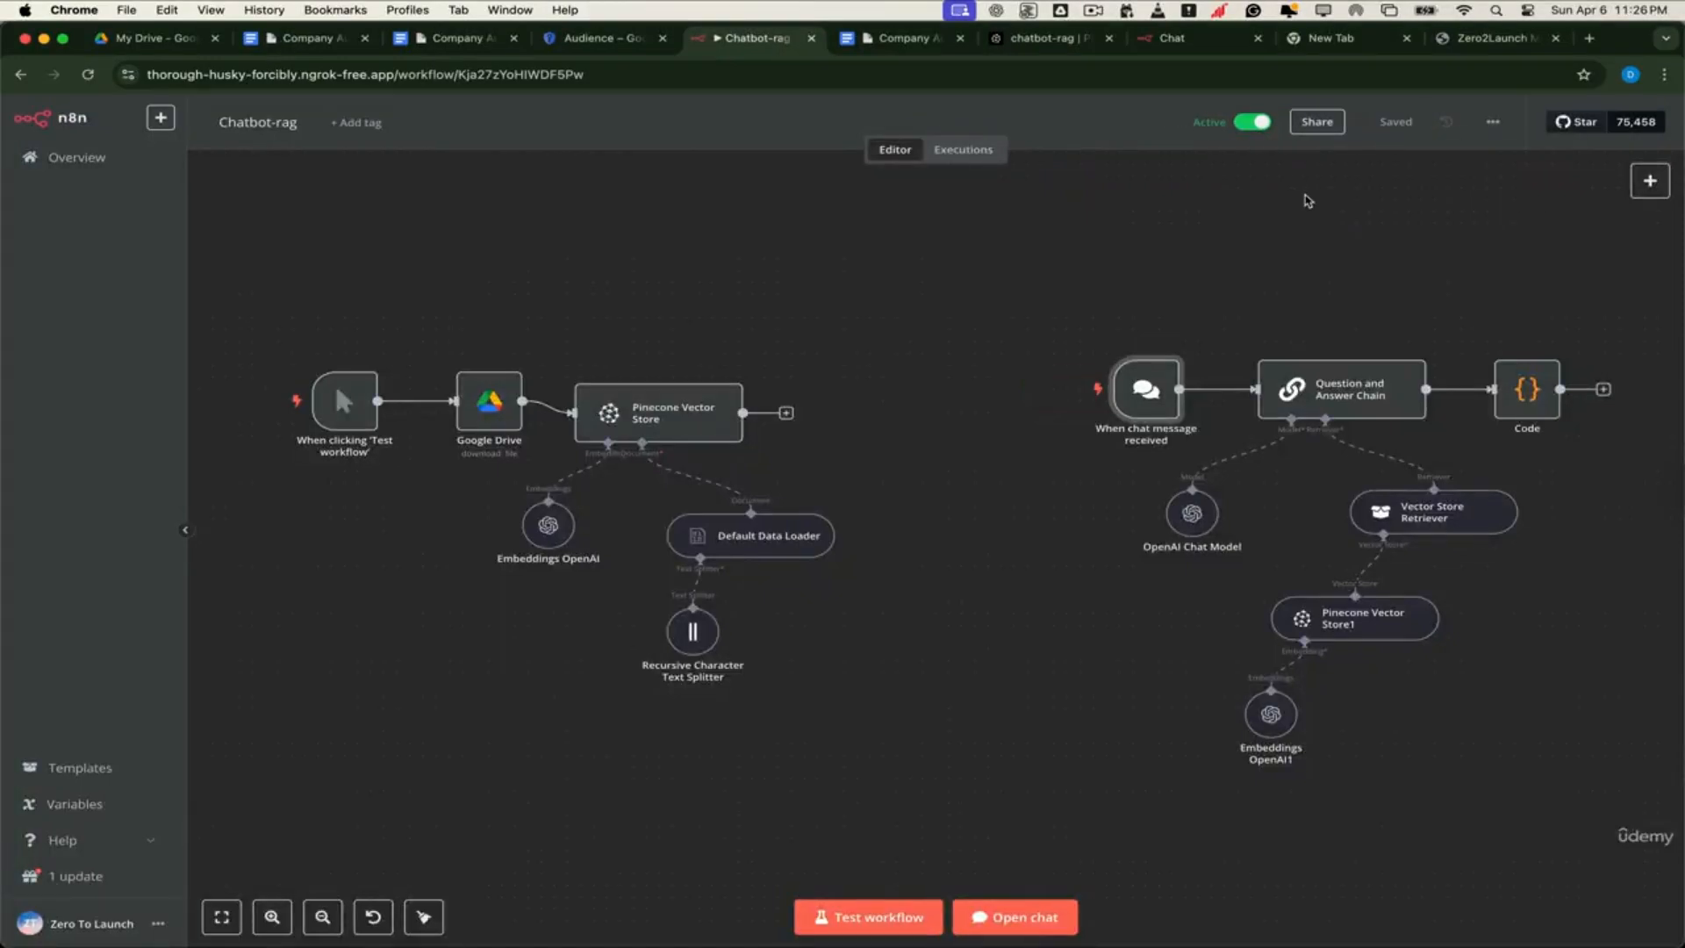
pyautogui.press('super+Tab')
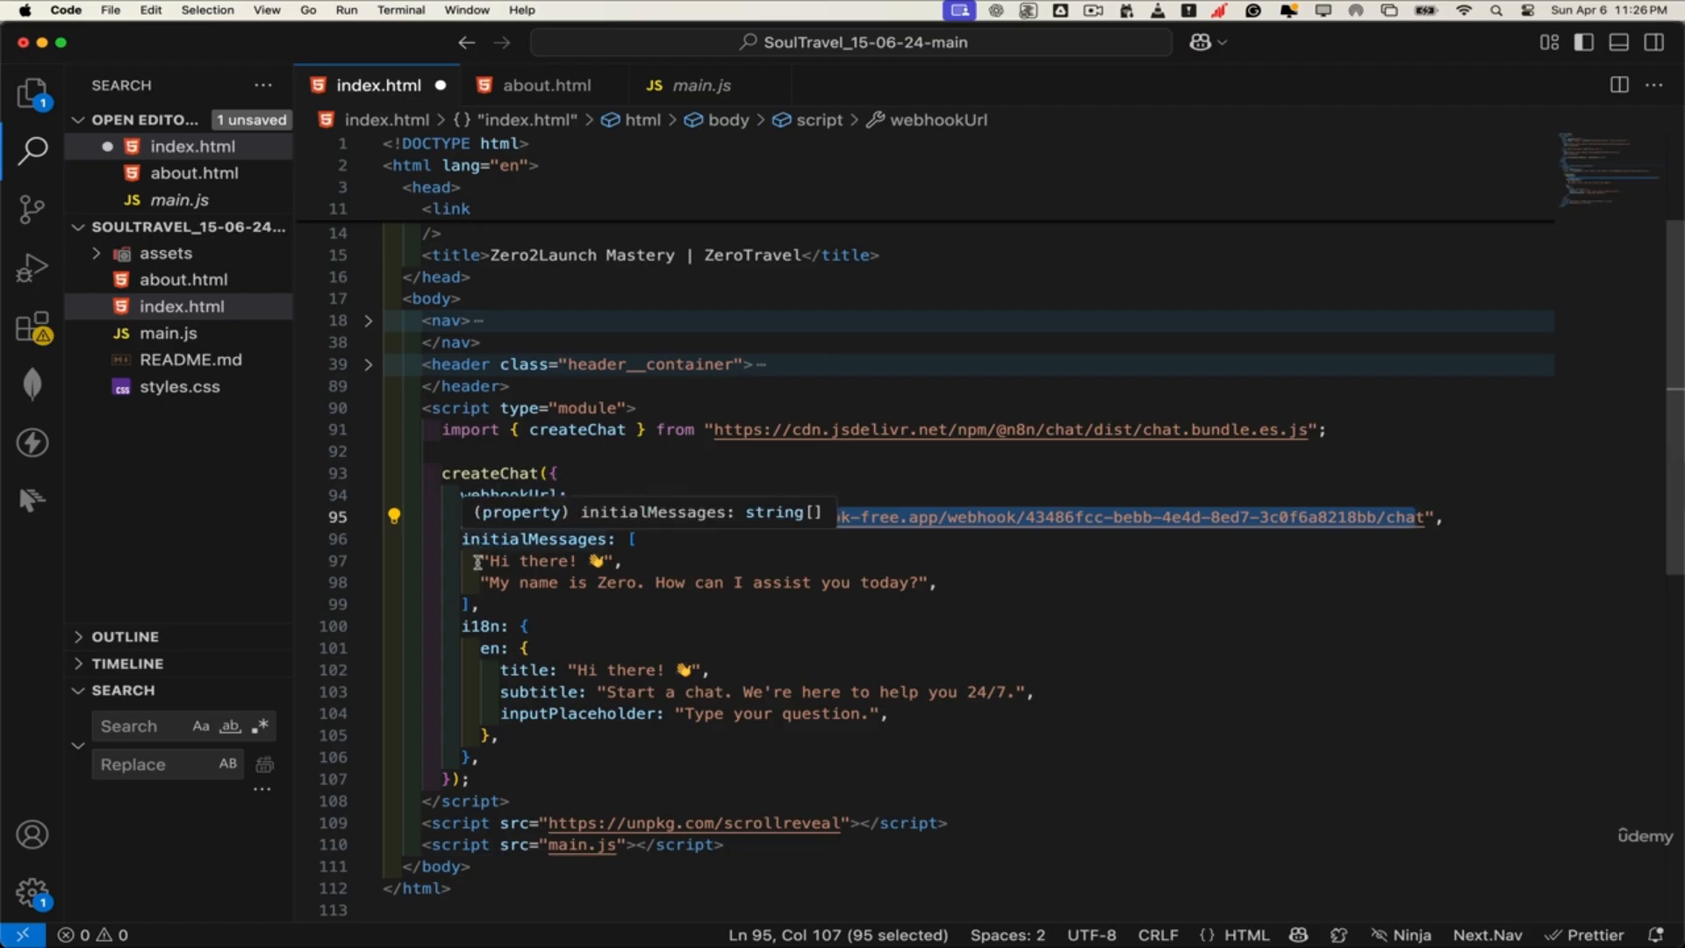
# Review the initialMessages setting in index.html, then reload the ZeroTravel page in Chrome
pyautogui.moveTo(452, 562); pyautogui.dragTo(459, 563)
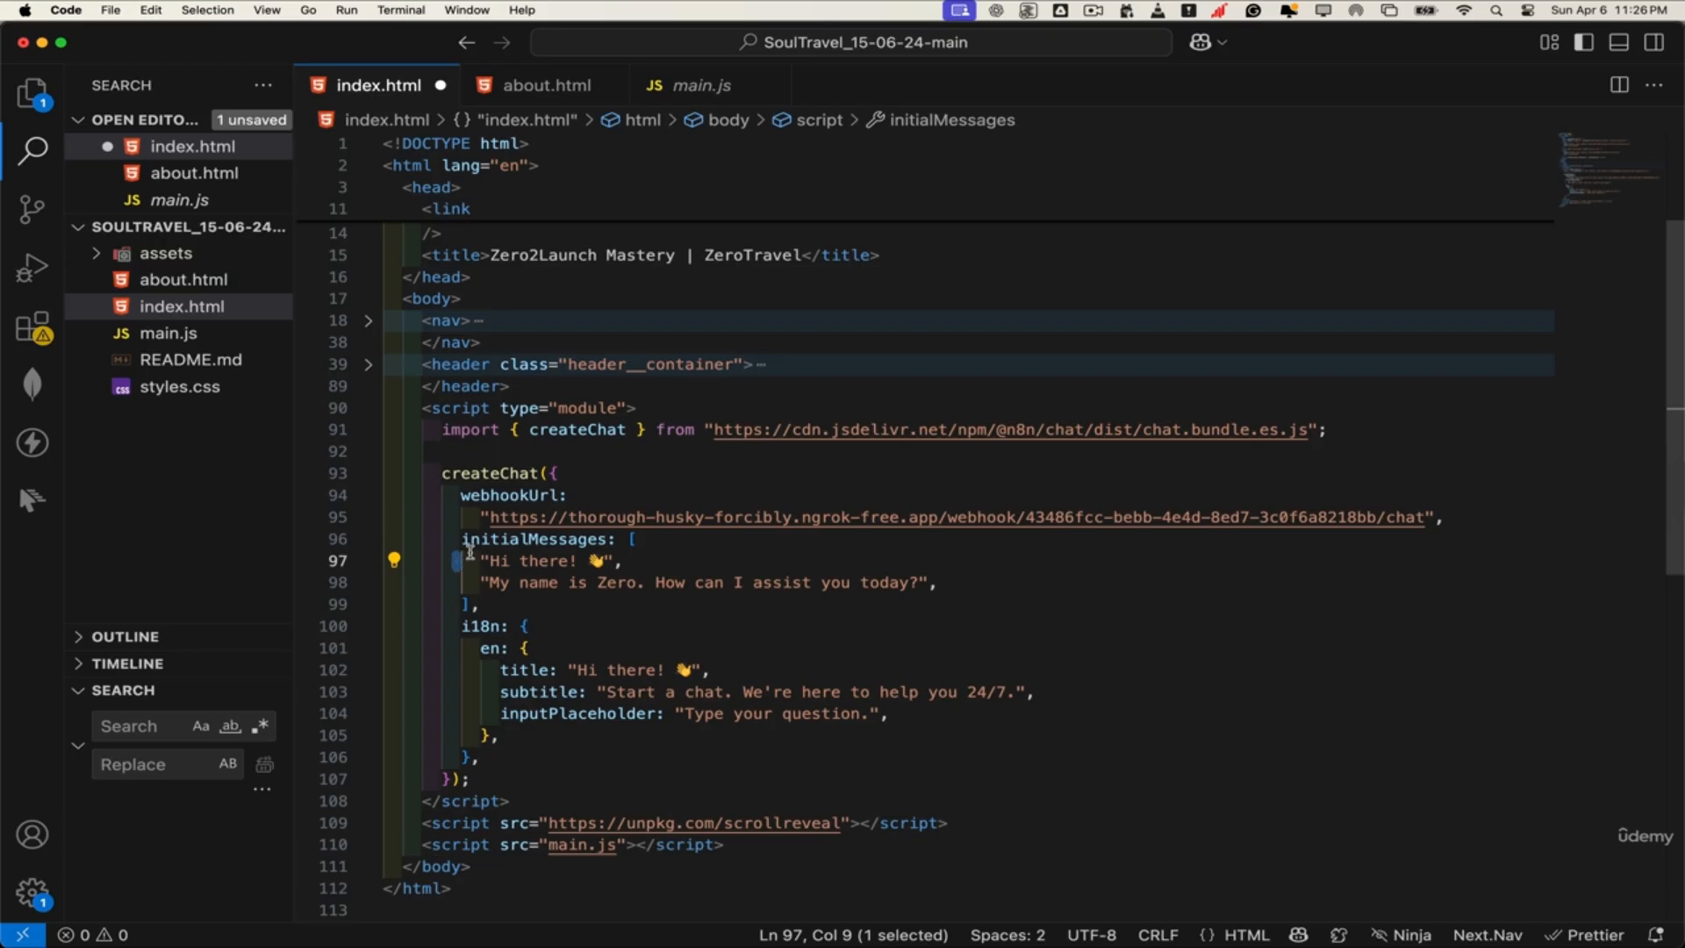
pyautogui.doubleClick(480, 539)
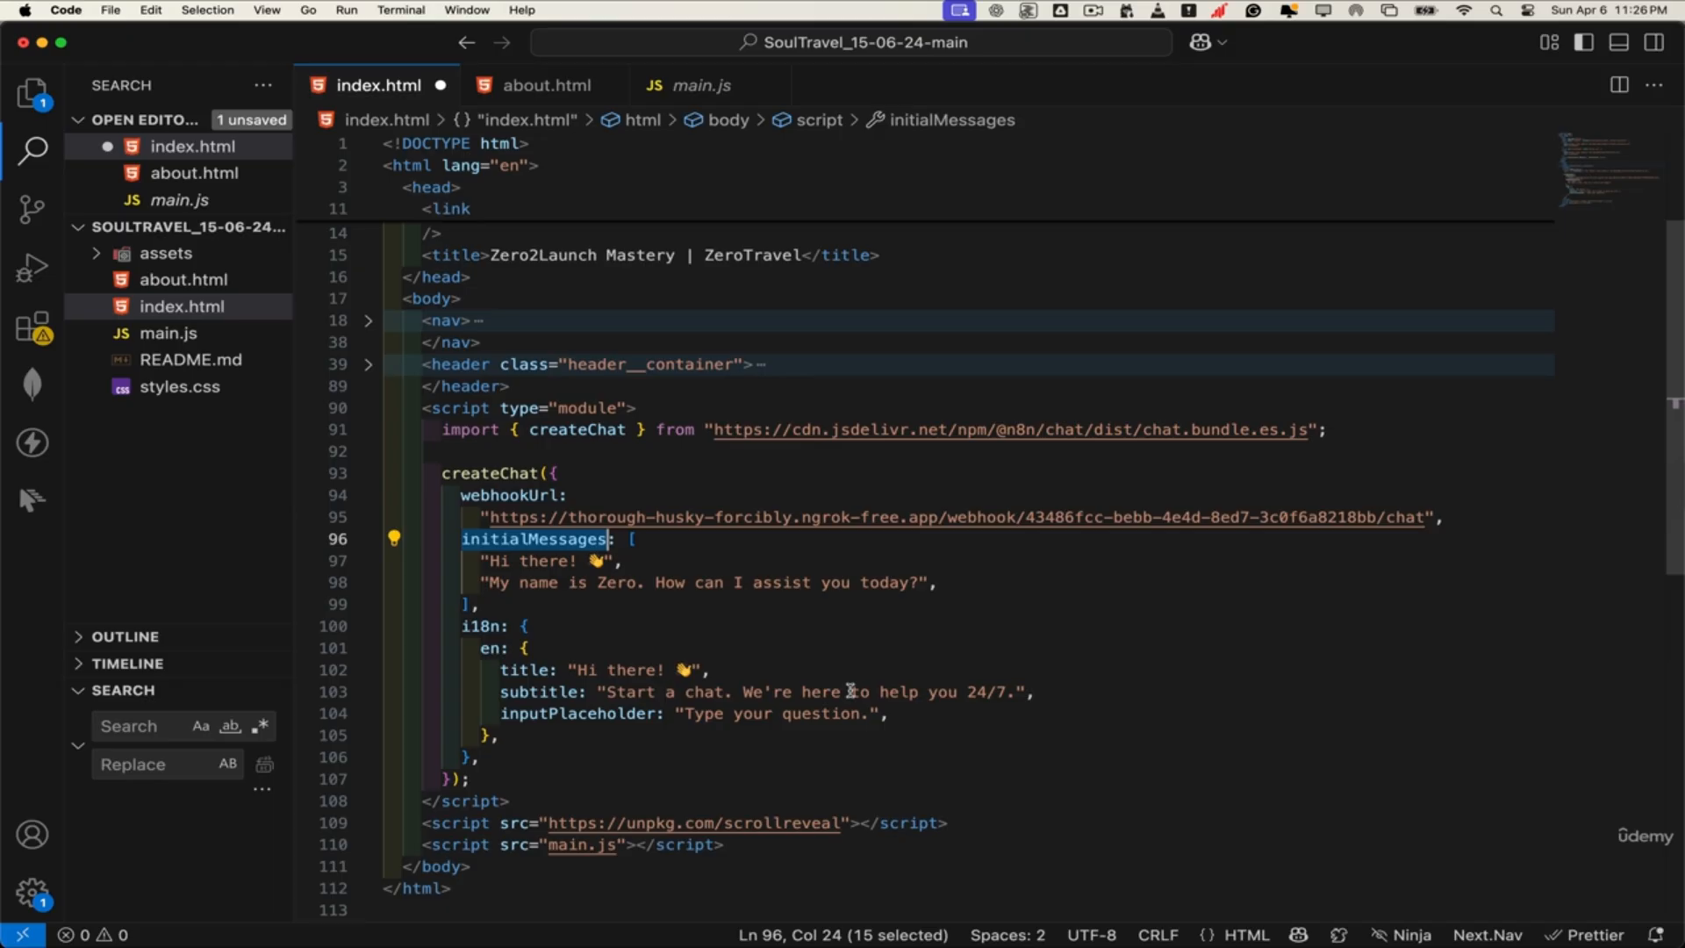
pyautogui.press('super+Tab')
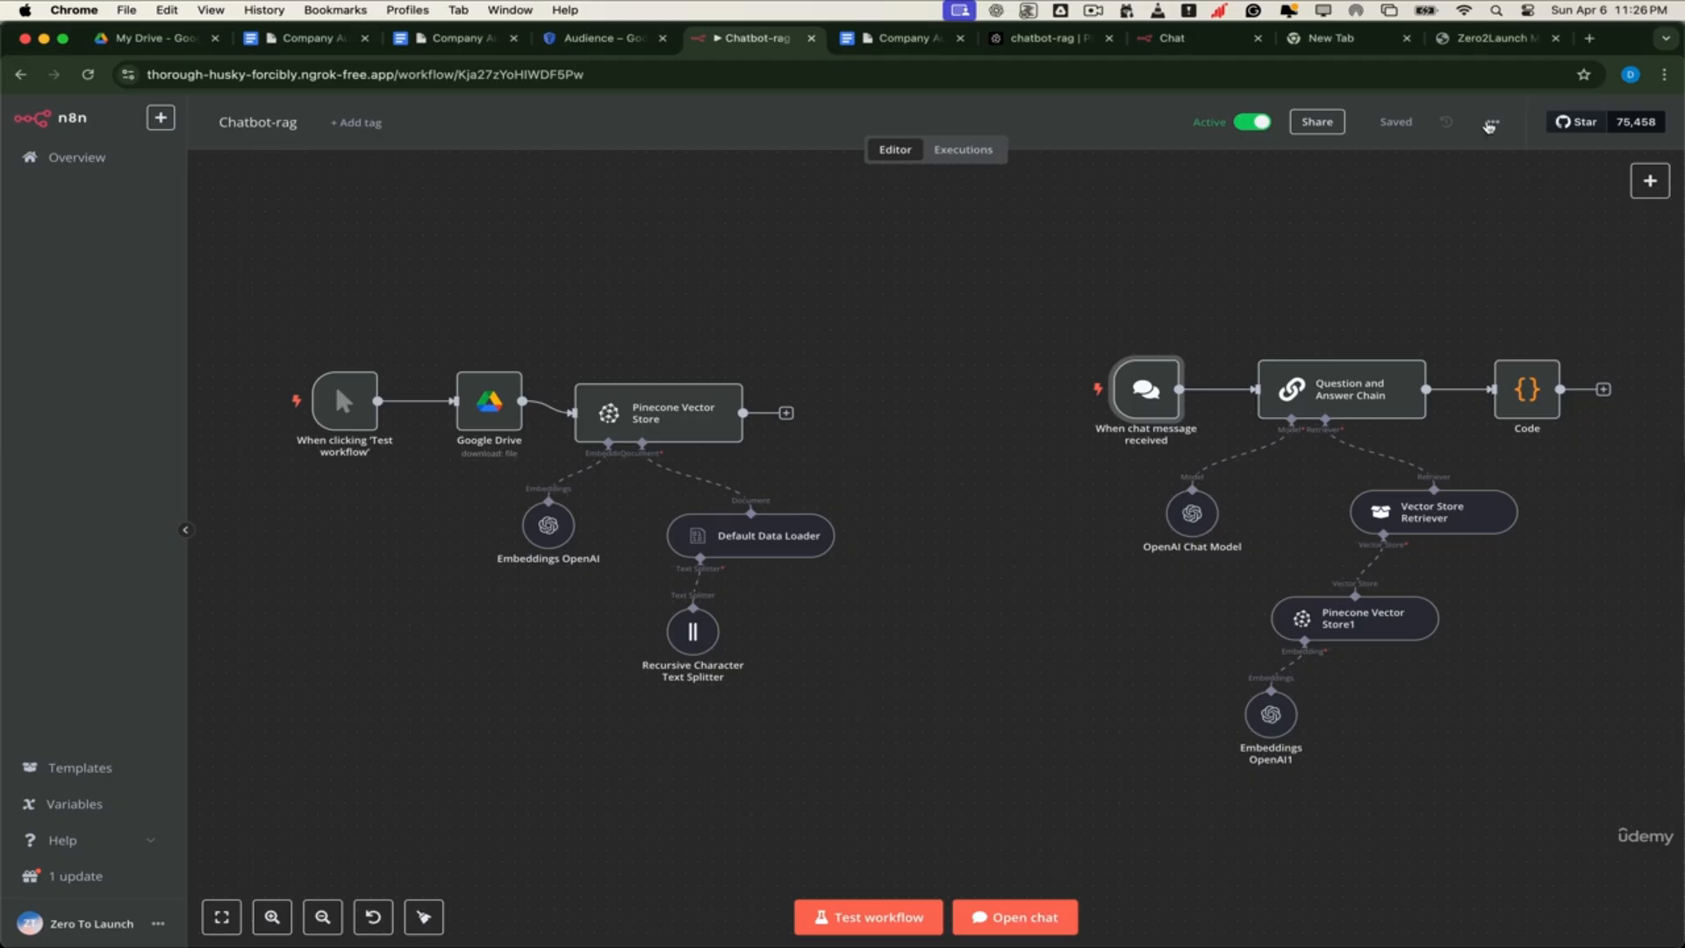
pyautogui.click(1492, 38)
pyautogui.press('super+r')
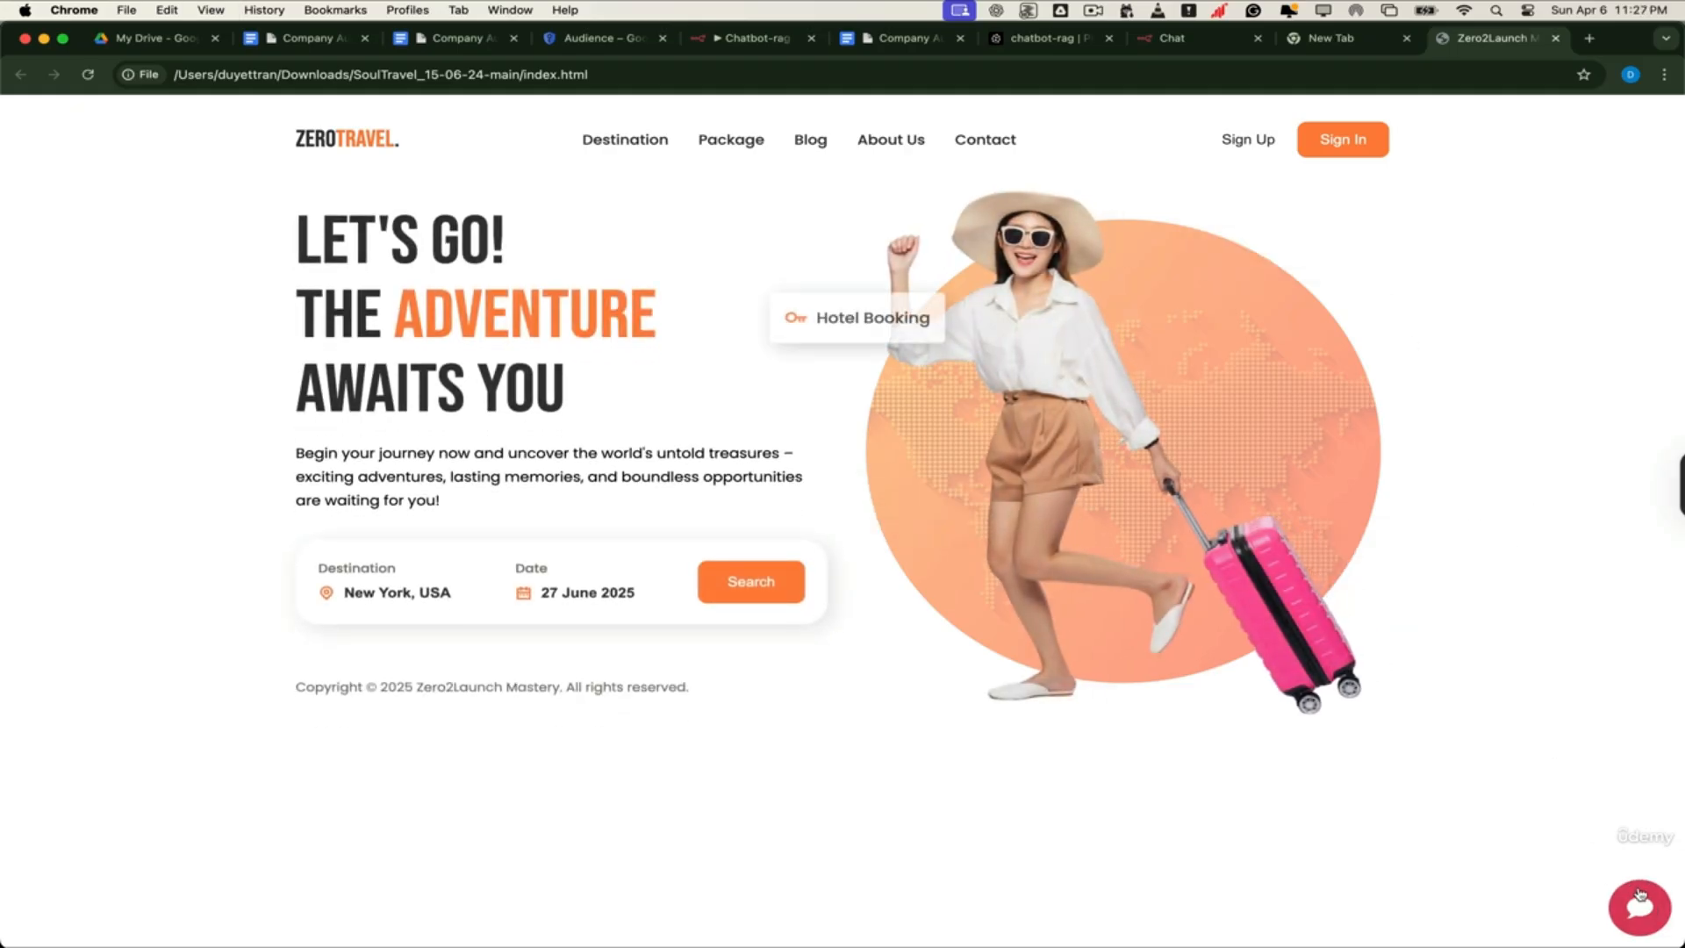
# Open the site chat and match its greeting to the title, subtitle and placeholder settings in index.html
pyautogui.click(1639, 897)
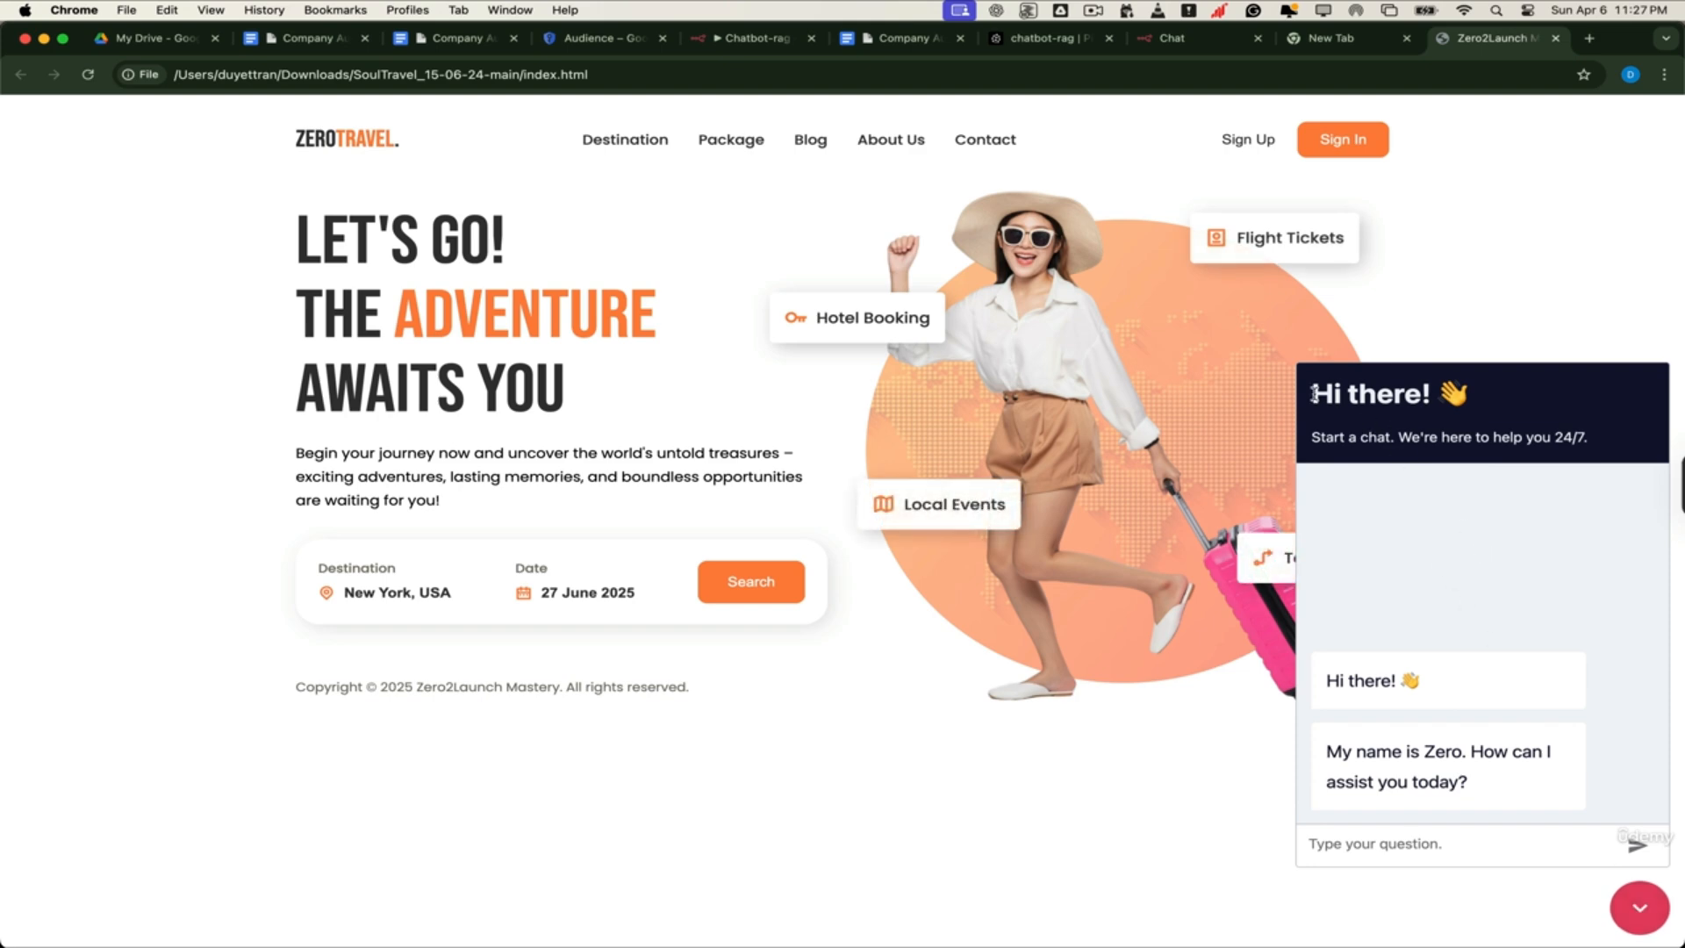
pyautogui.moveTo(1311, 393); pyautogui.dragTo(1584, 438)
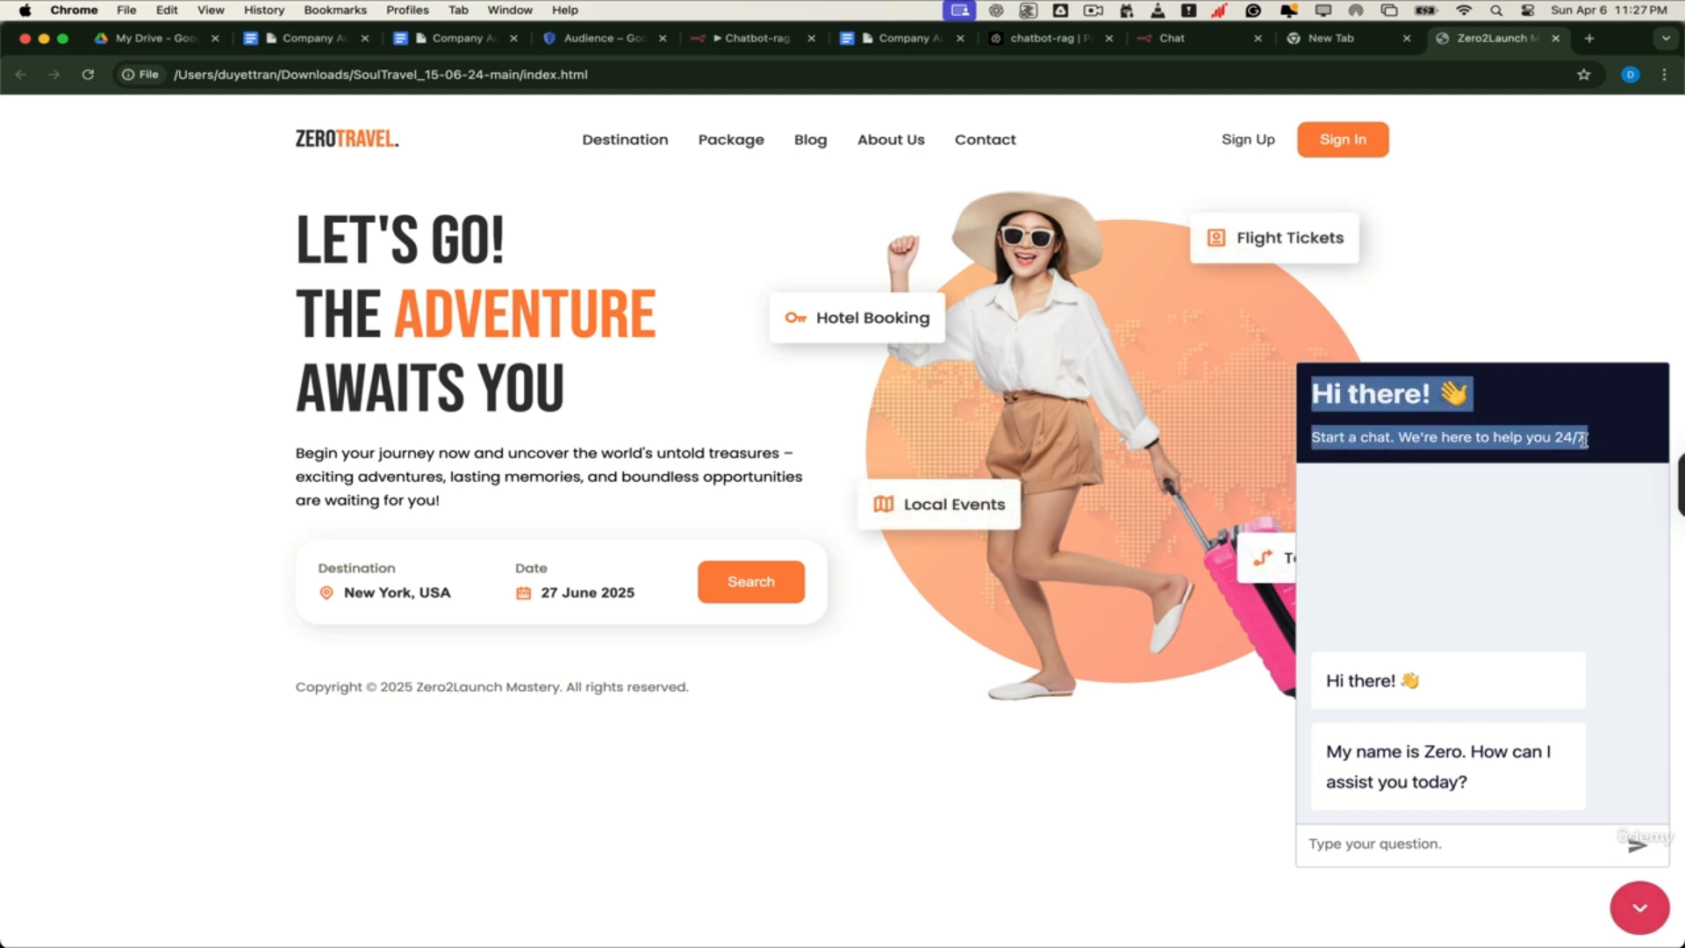
pyautogui.press('super+Tab')
pyautogui.click(631, 670)
pyautogui.moveTo(499, 670); pyautogui.dragTo(1047, 692)
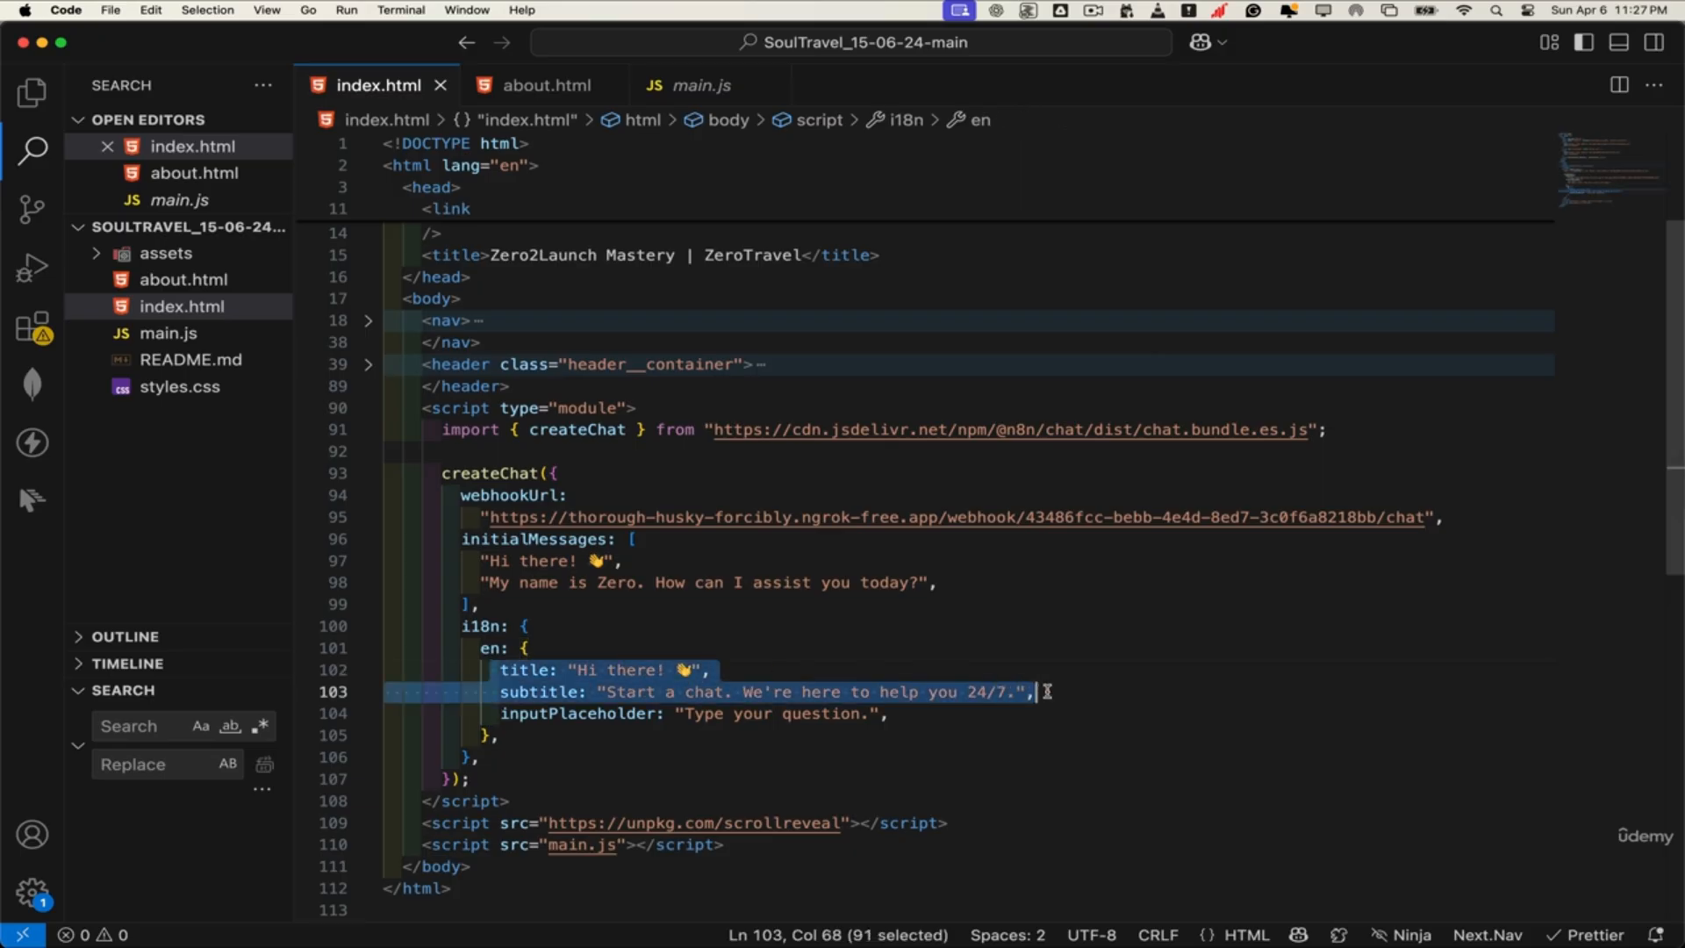
pyautogui.moveTo(676, 714); pyautogui.dragTo(873, 718)
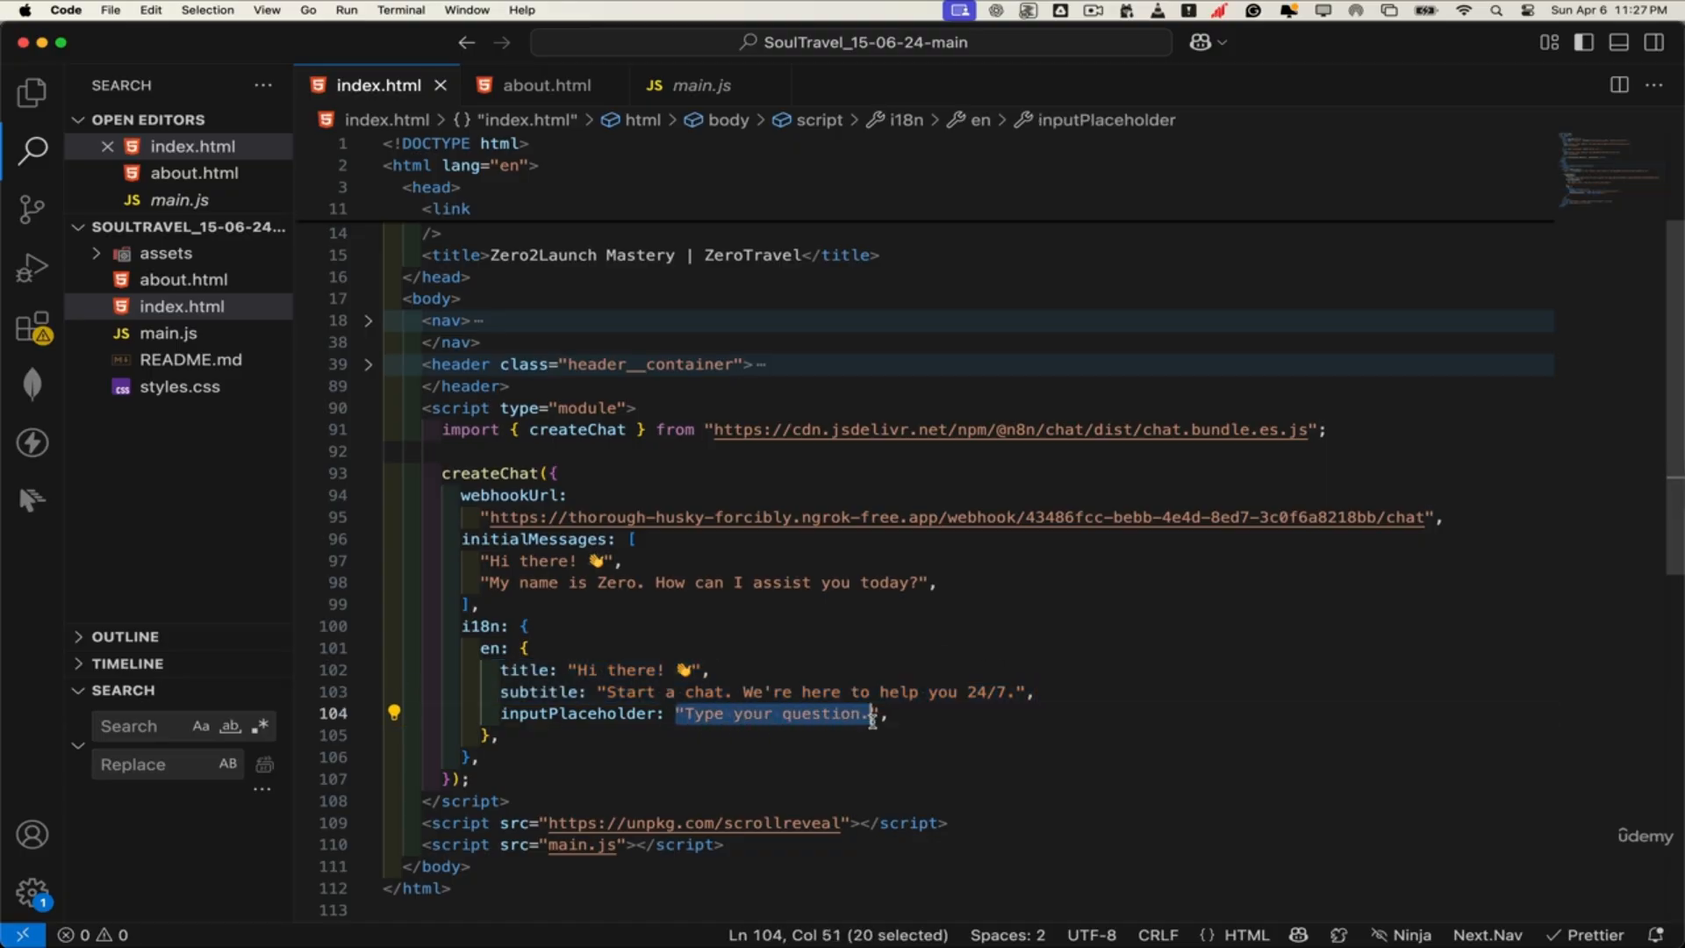
pyautogui.press('super+Tab')
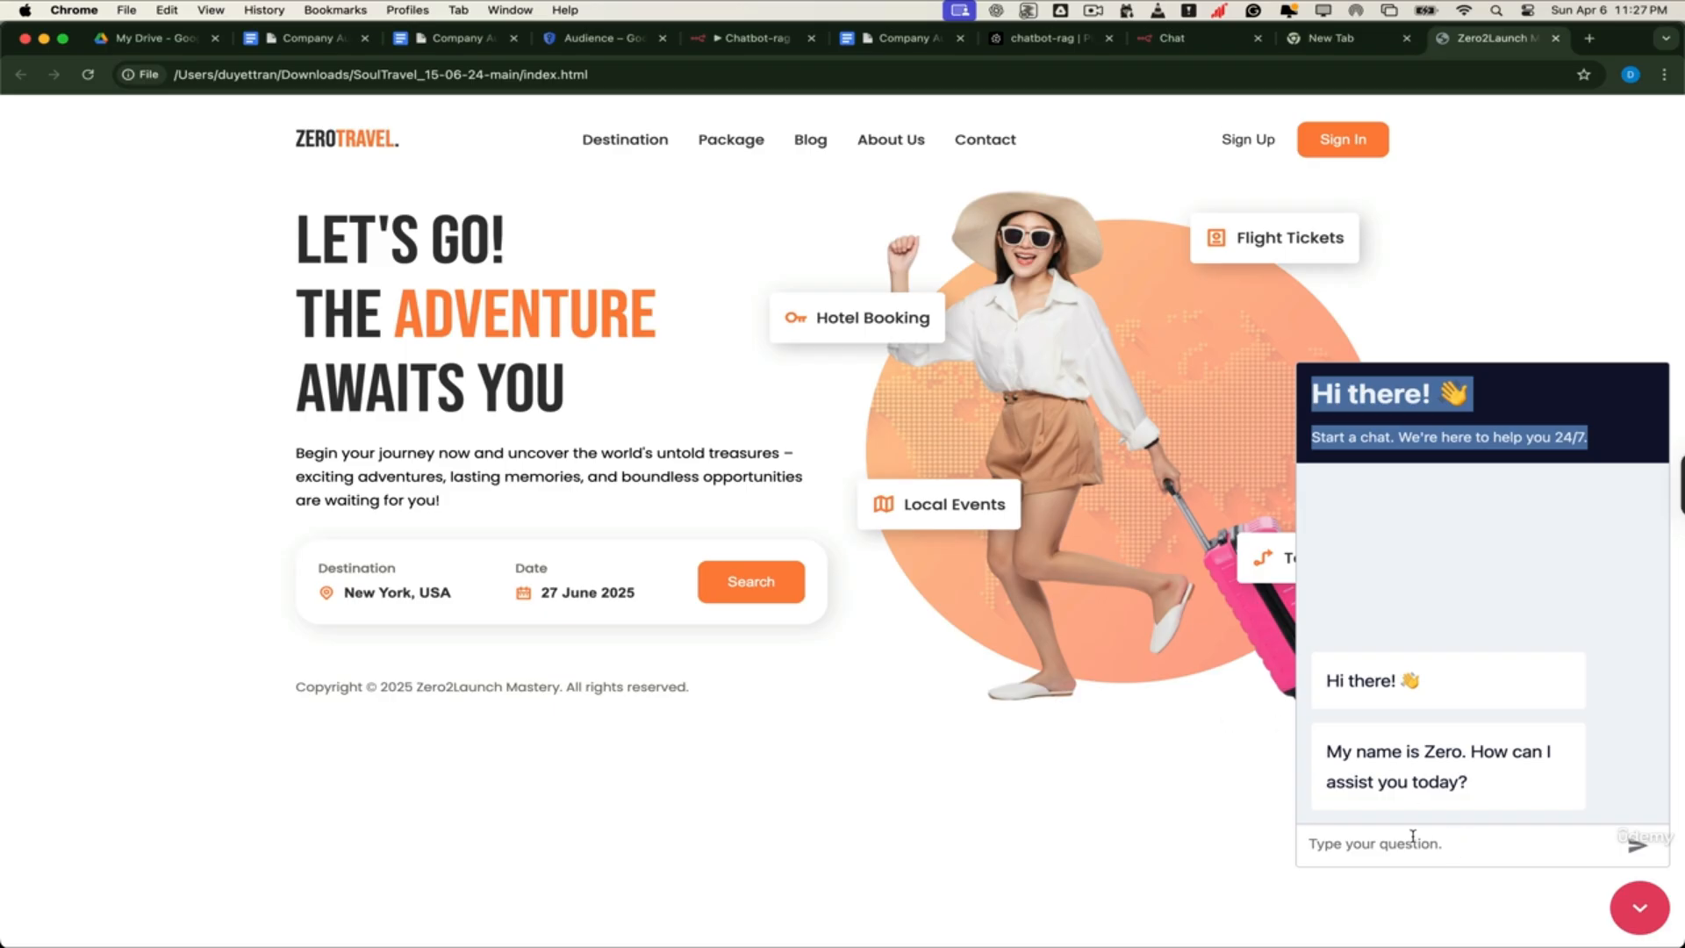
# Ask the chatbot 'What's the refund policy?' and note the 5–7 business days answer
pyautogui.click(1413, 839)
pyautogui.write('What’s the refund policy?')
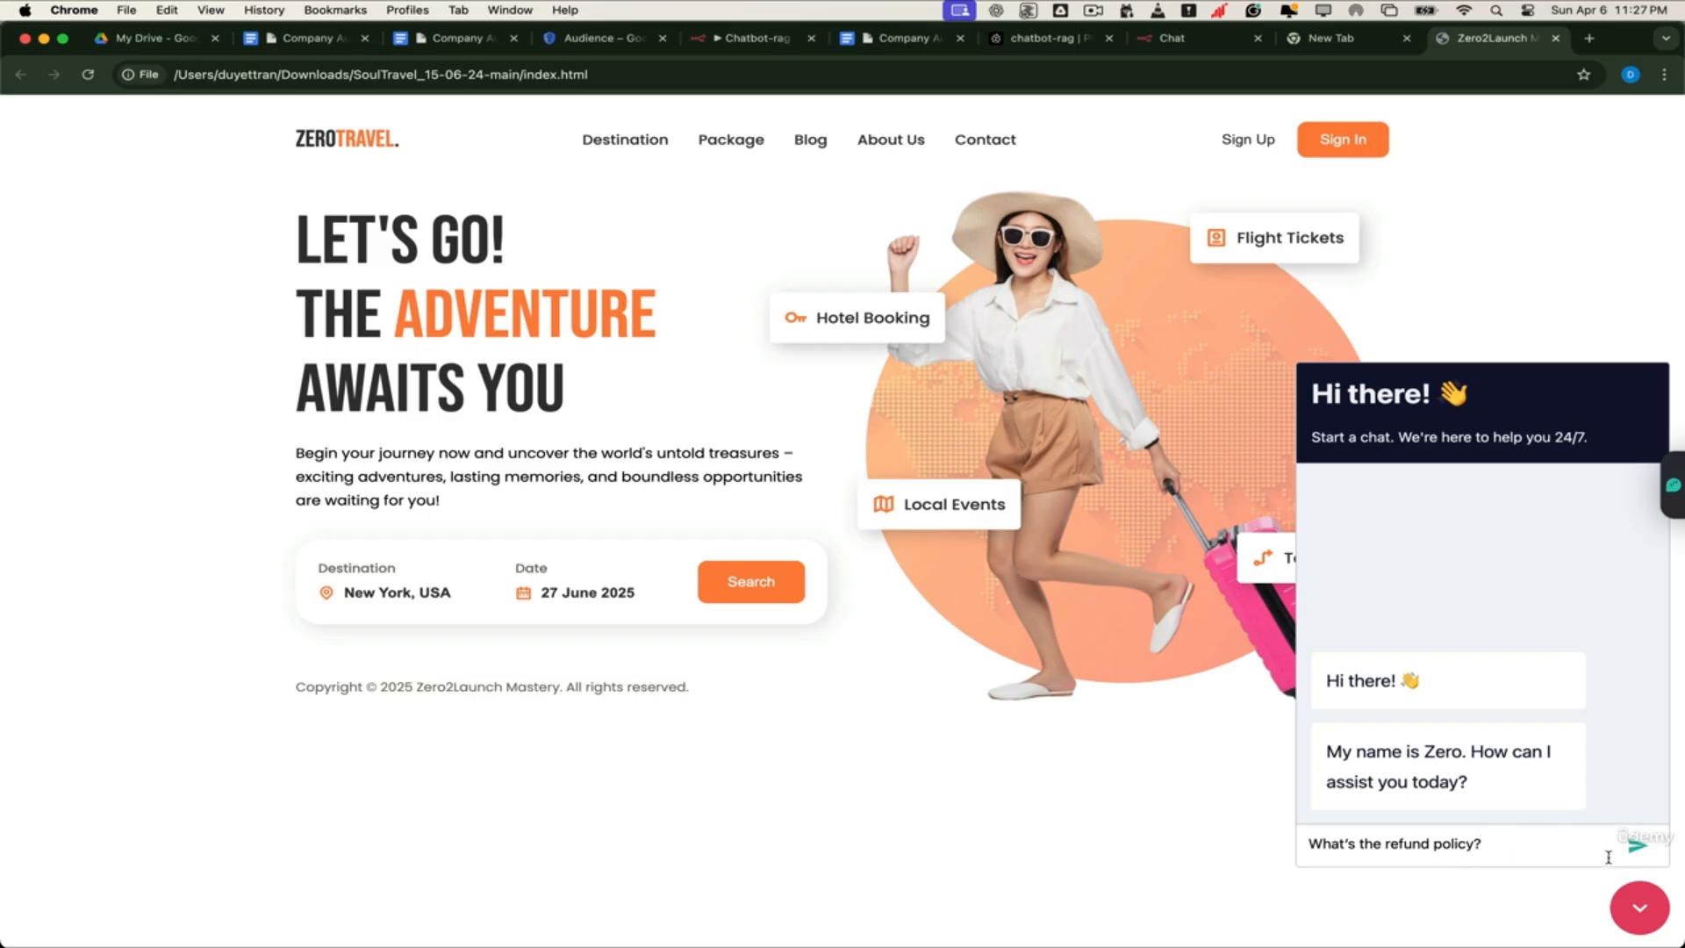
pyautogui.click(1636, 845)
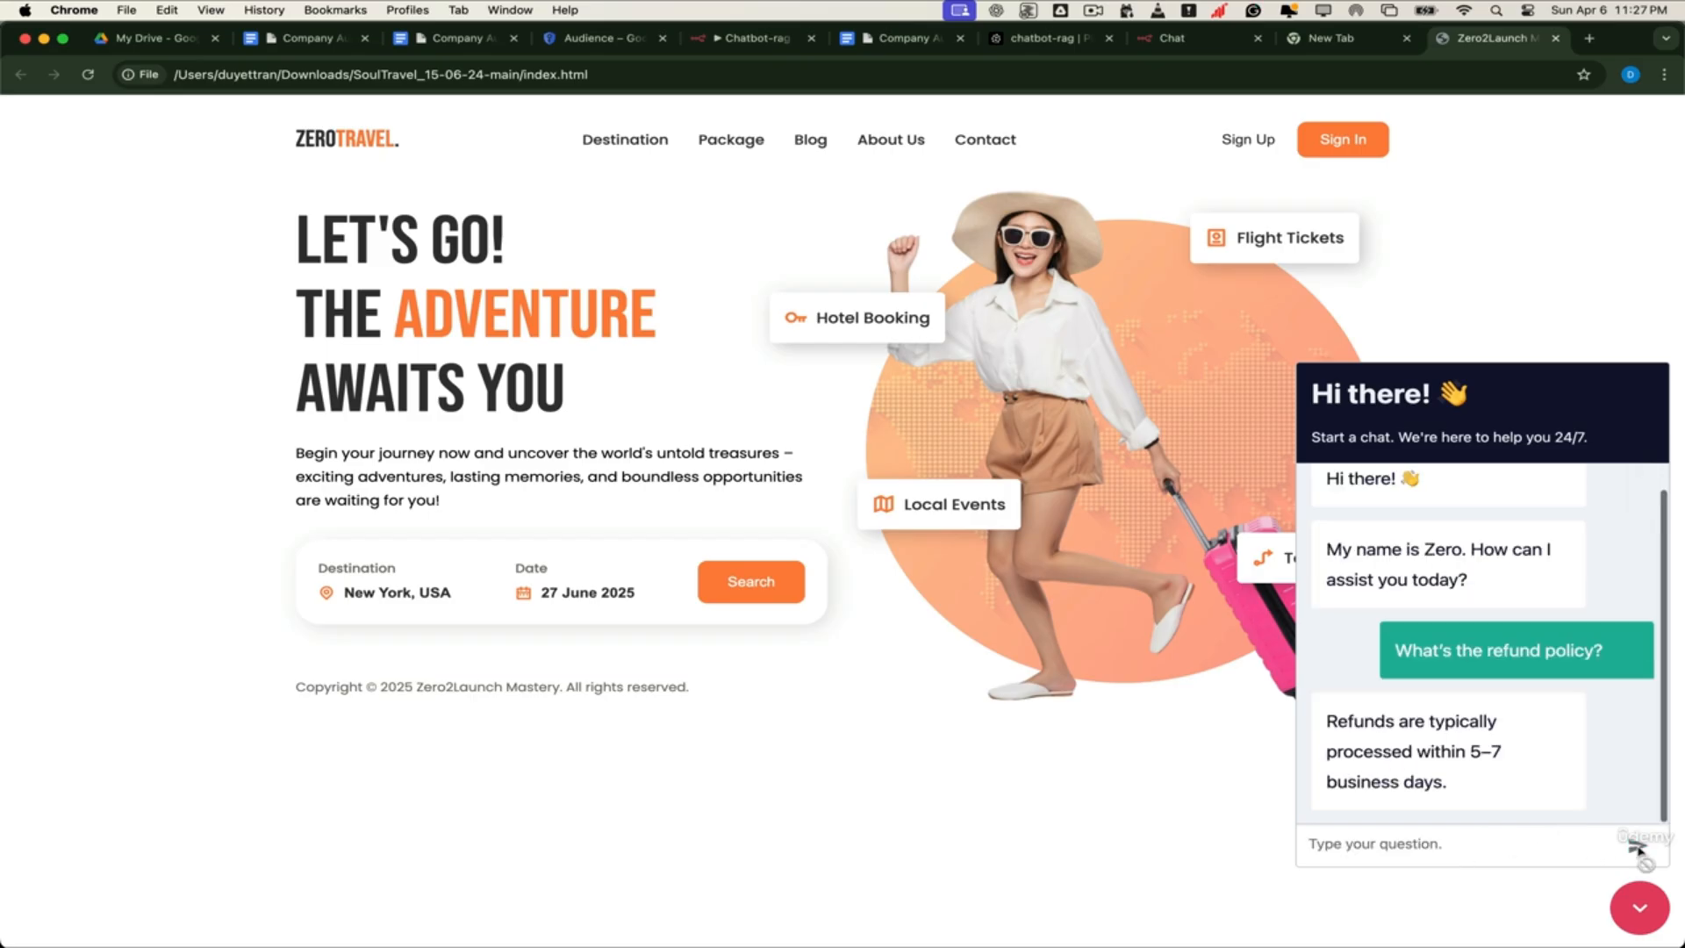
pyautogui.moveTo(1472, 751); pyautogui.dragTo(1475, 782)
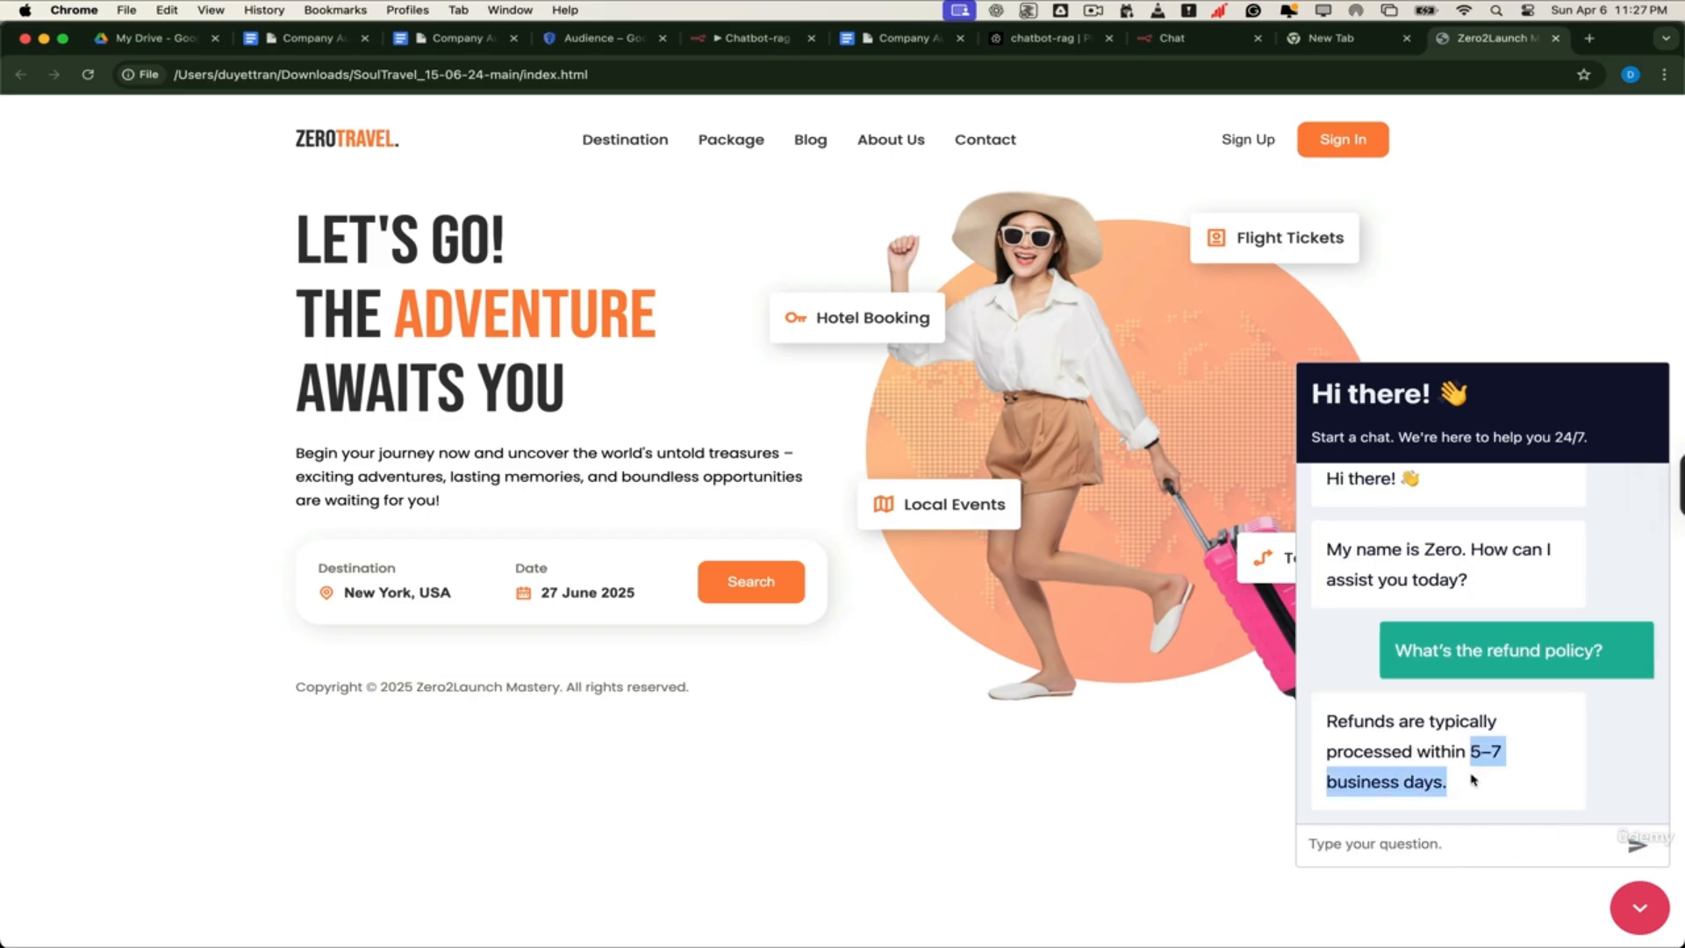
# Confirm the 5–7 business day refund timeframe in the company handbook, then close the chat
pyautogui.click(891, 37)
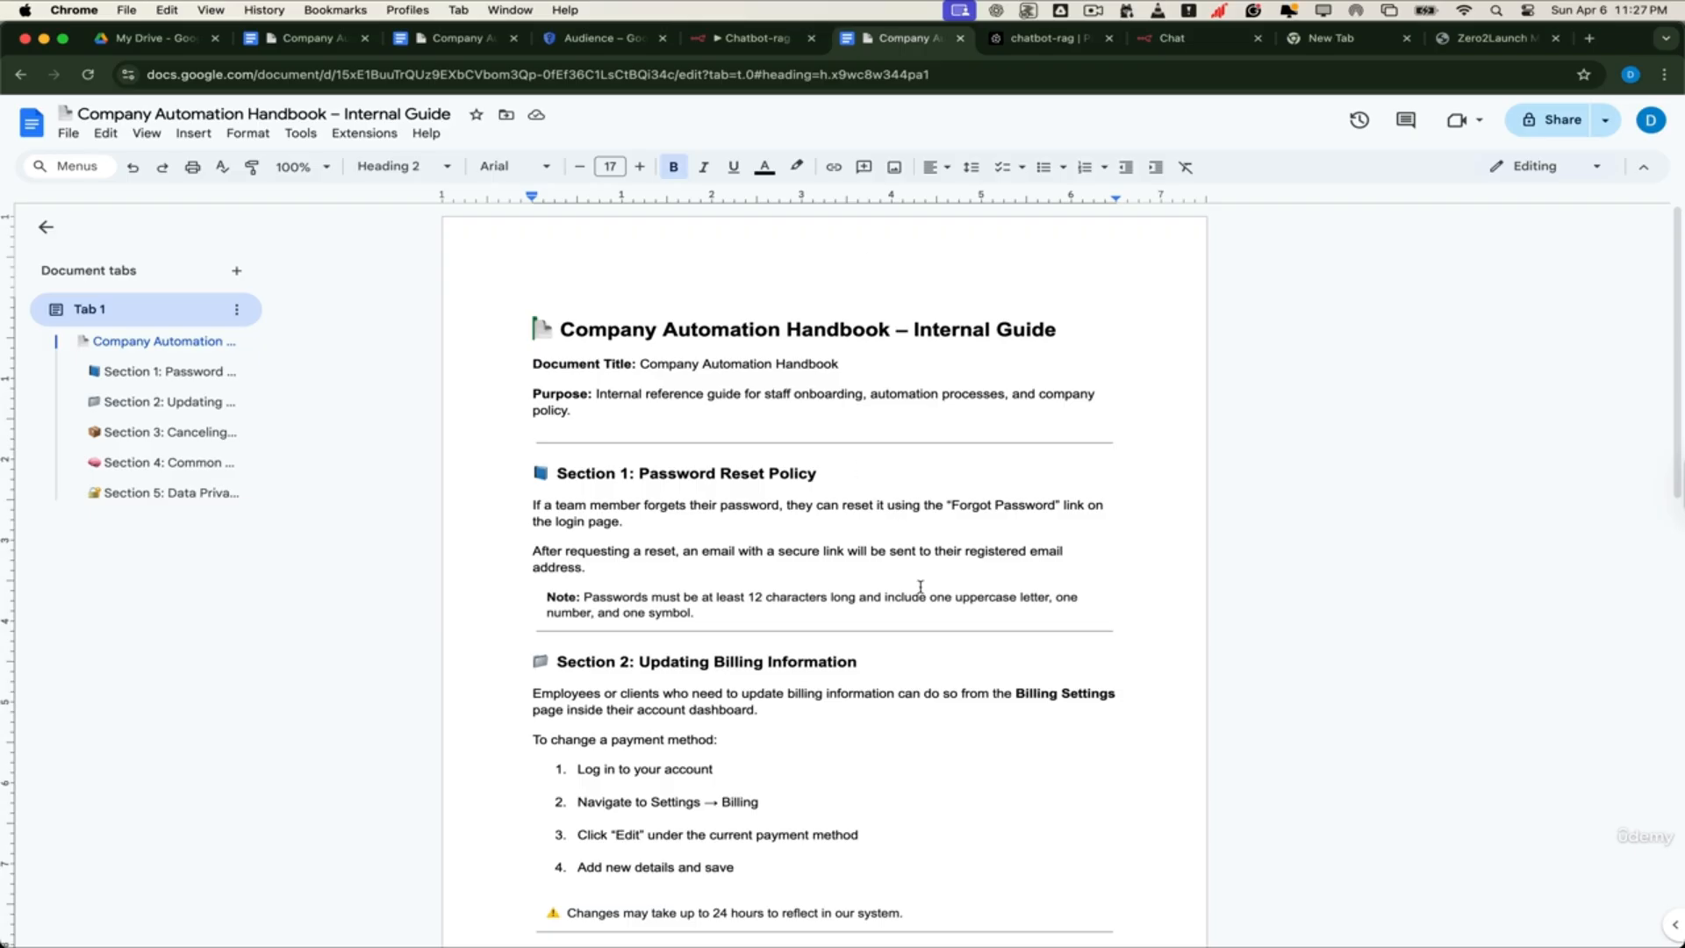
pyautogui.scroll(-8, 921, 586)
pyautogui.scroll(-7, 921, 586)
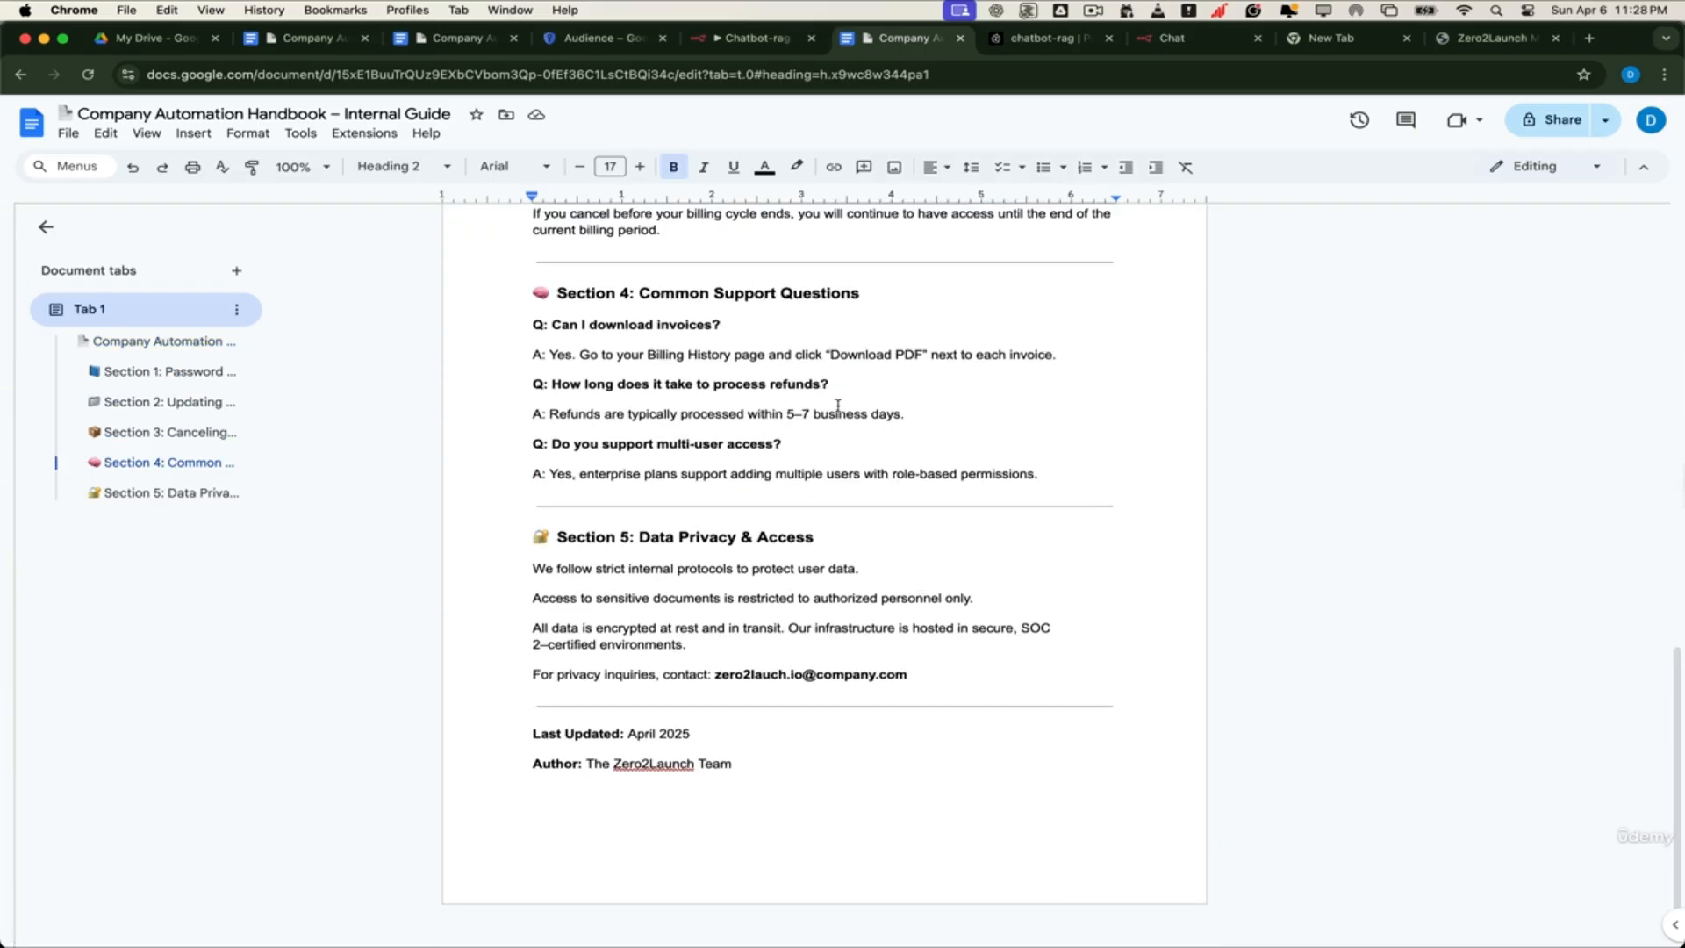
pyautogui.moveTo(785, 413); pyautogui.dragTo(914, 418)
pyautogui.click(940, 417)
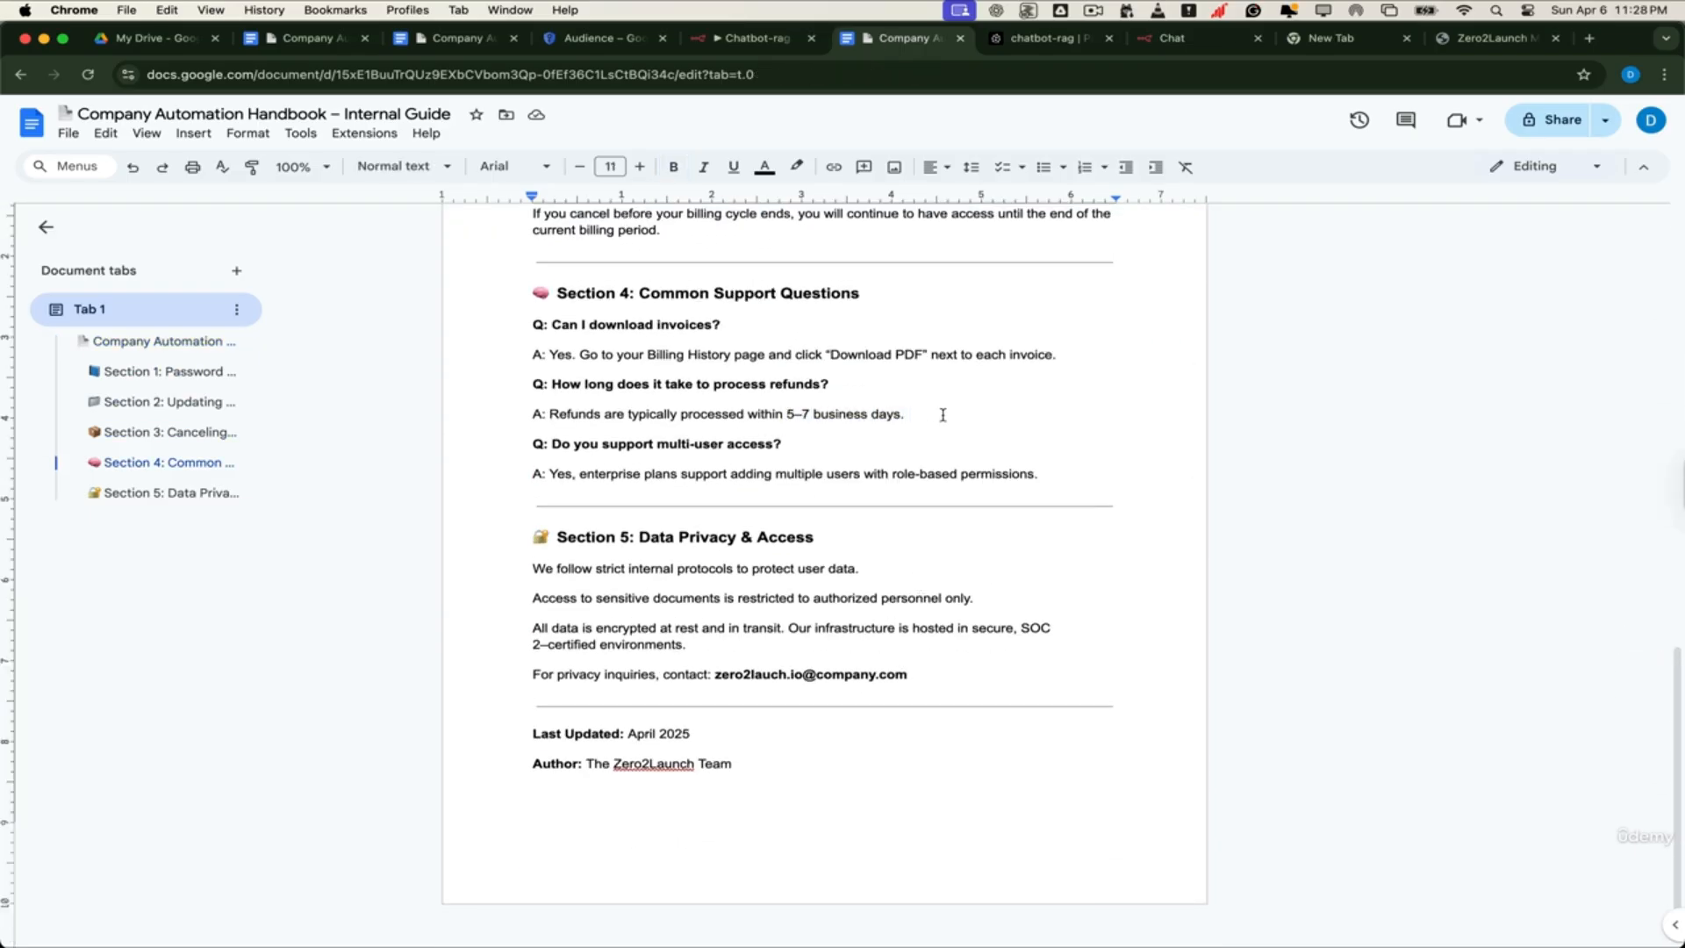
pyautogui.click(1498, 37)
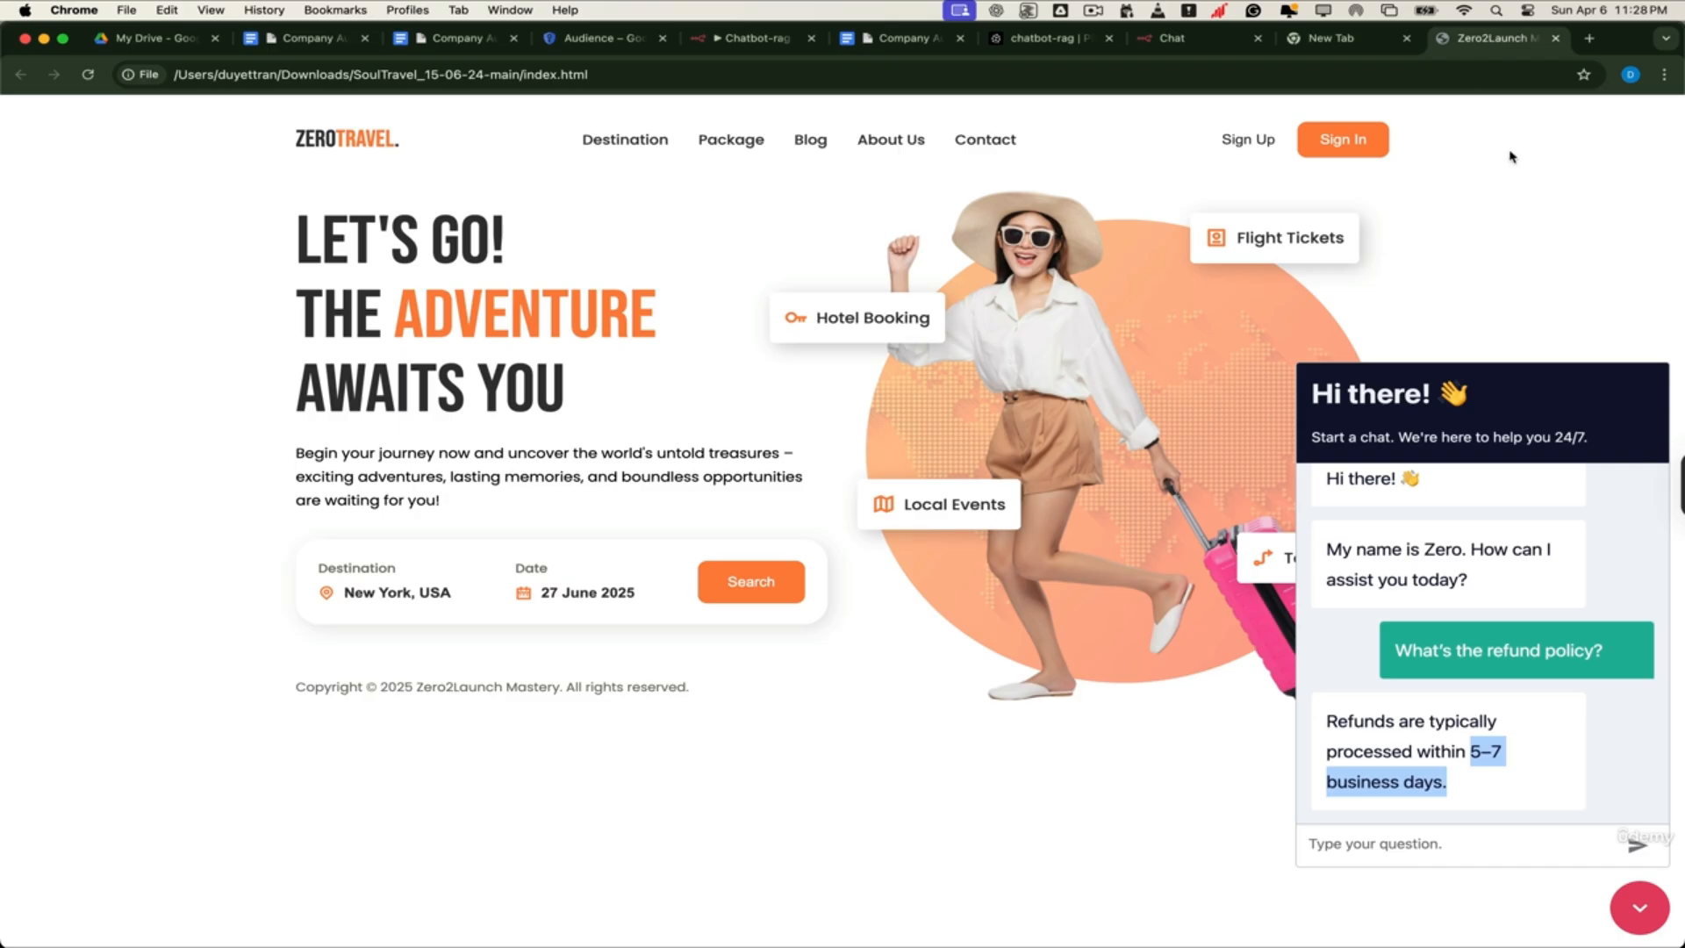
pyautogui.click(1634, 736)
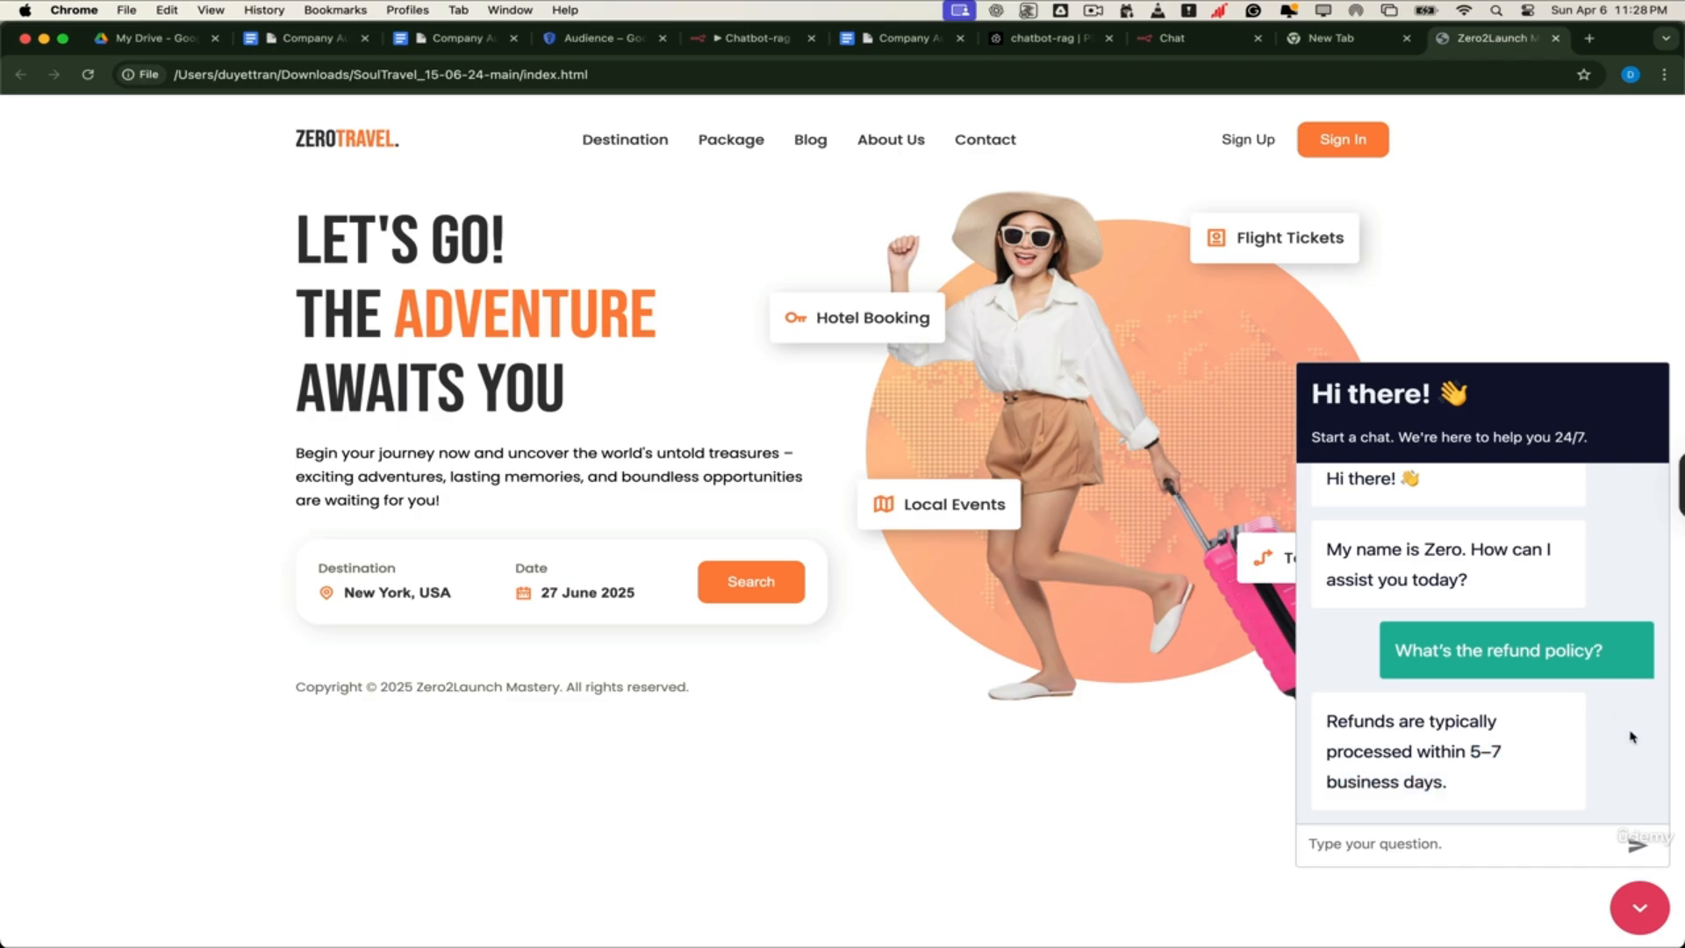
pyautogui.click(1637, 904)
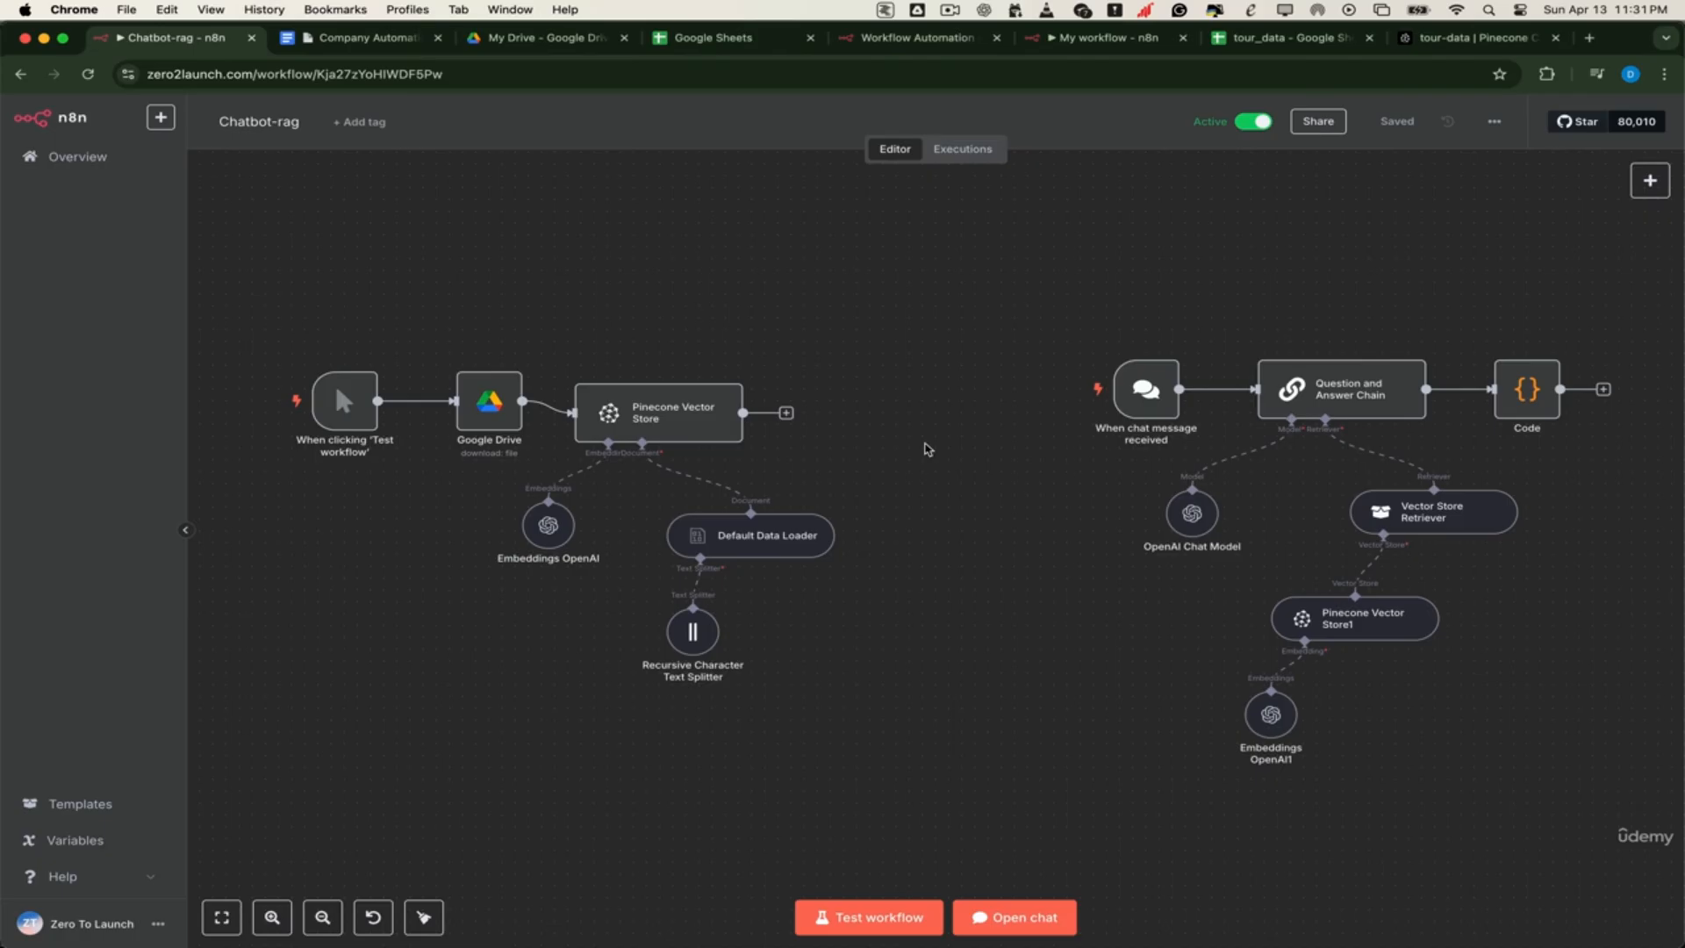
# Review the handbook doc and Chatbot-rag workflow, then open the tour_data spreadsheet from My Drive
pyautogui.hotkey('ctrl', 'Tab')
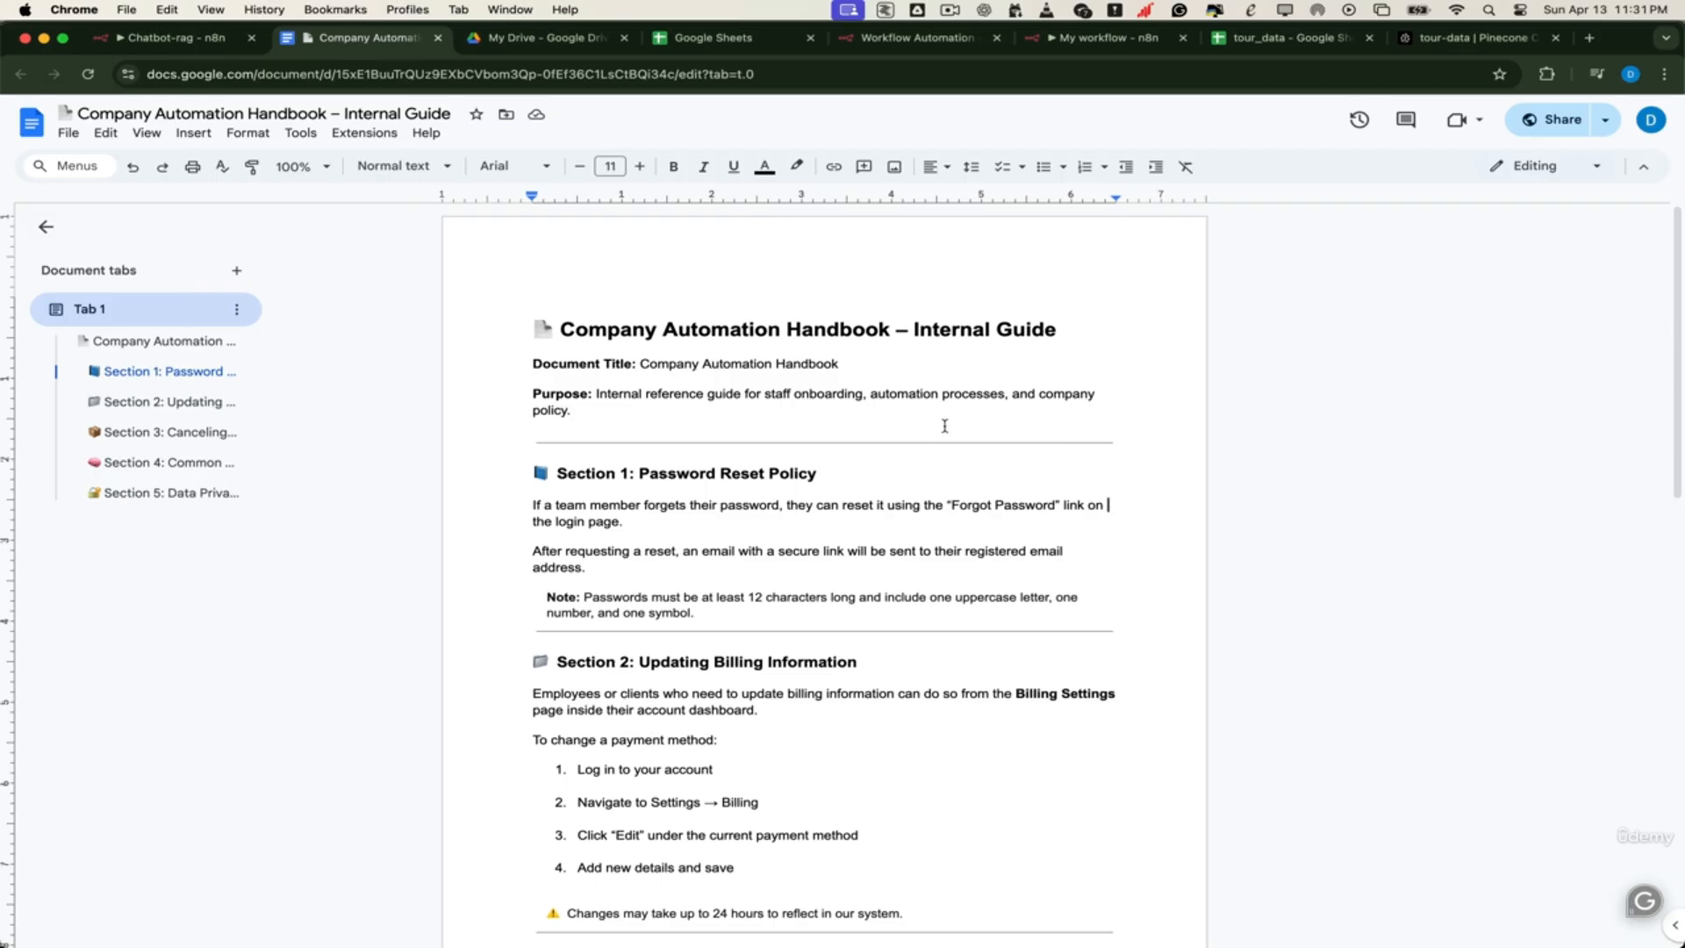
pyautogui.click(200, 44)
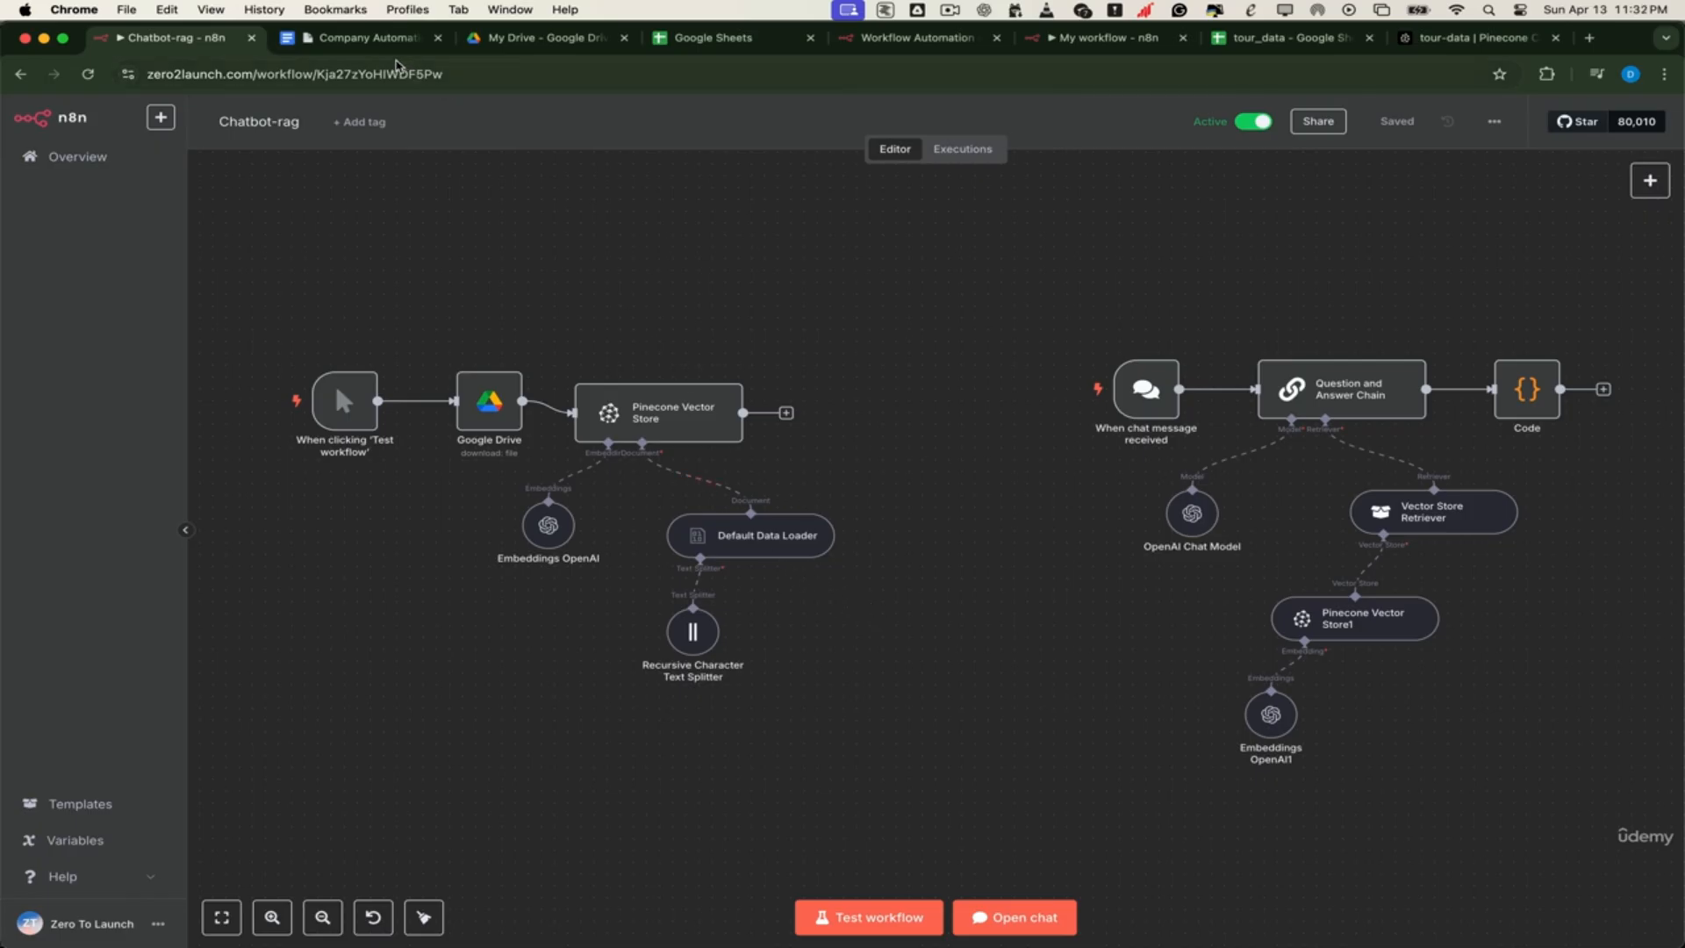
pyautogui.click(503, 42)
pyautogui.doubleClick(568, 346)
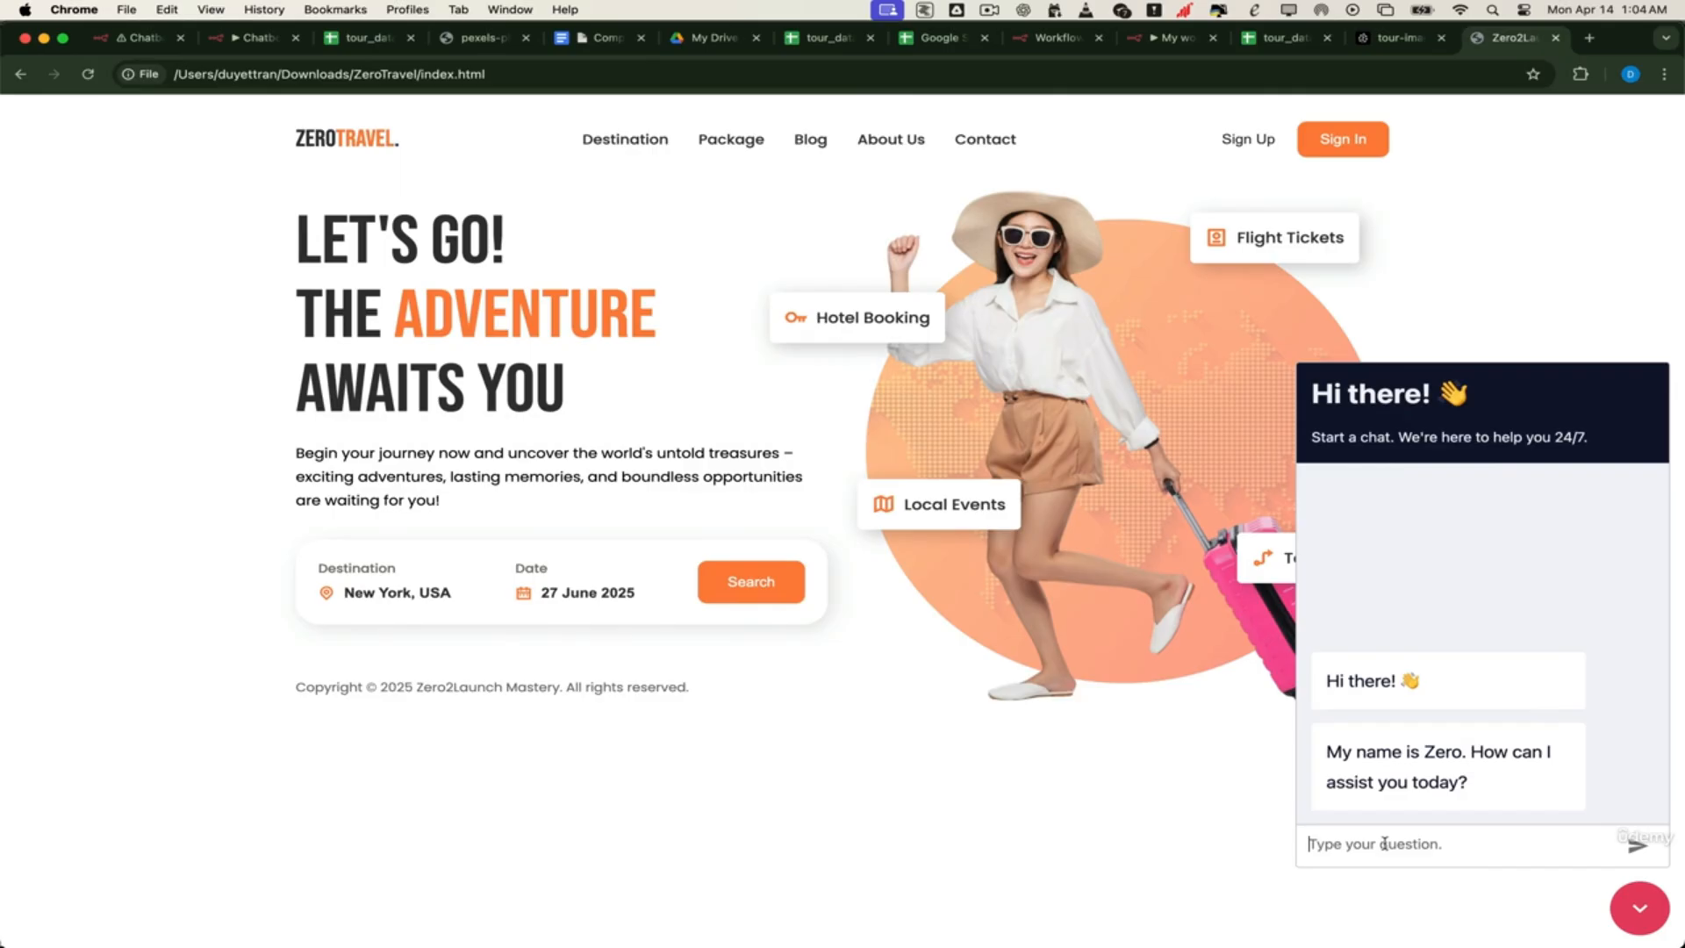
# Ask the chat for the top 5 rated tours and scroll through the listed destinations, prices and images
pyautogui.write('Show me a list of the top 5 rated tours, and include their names, destinations, current prices, and images.')
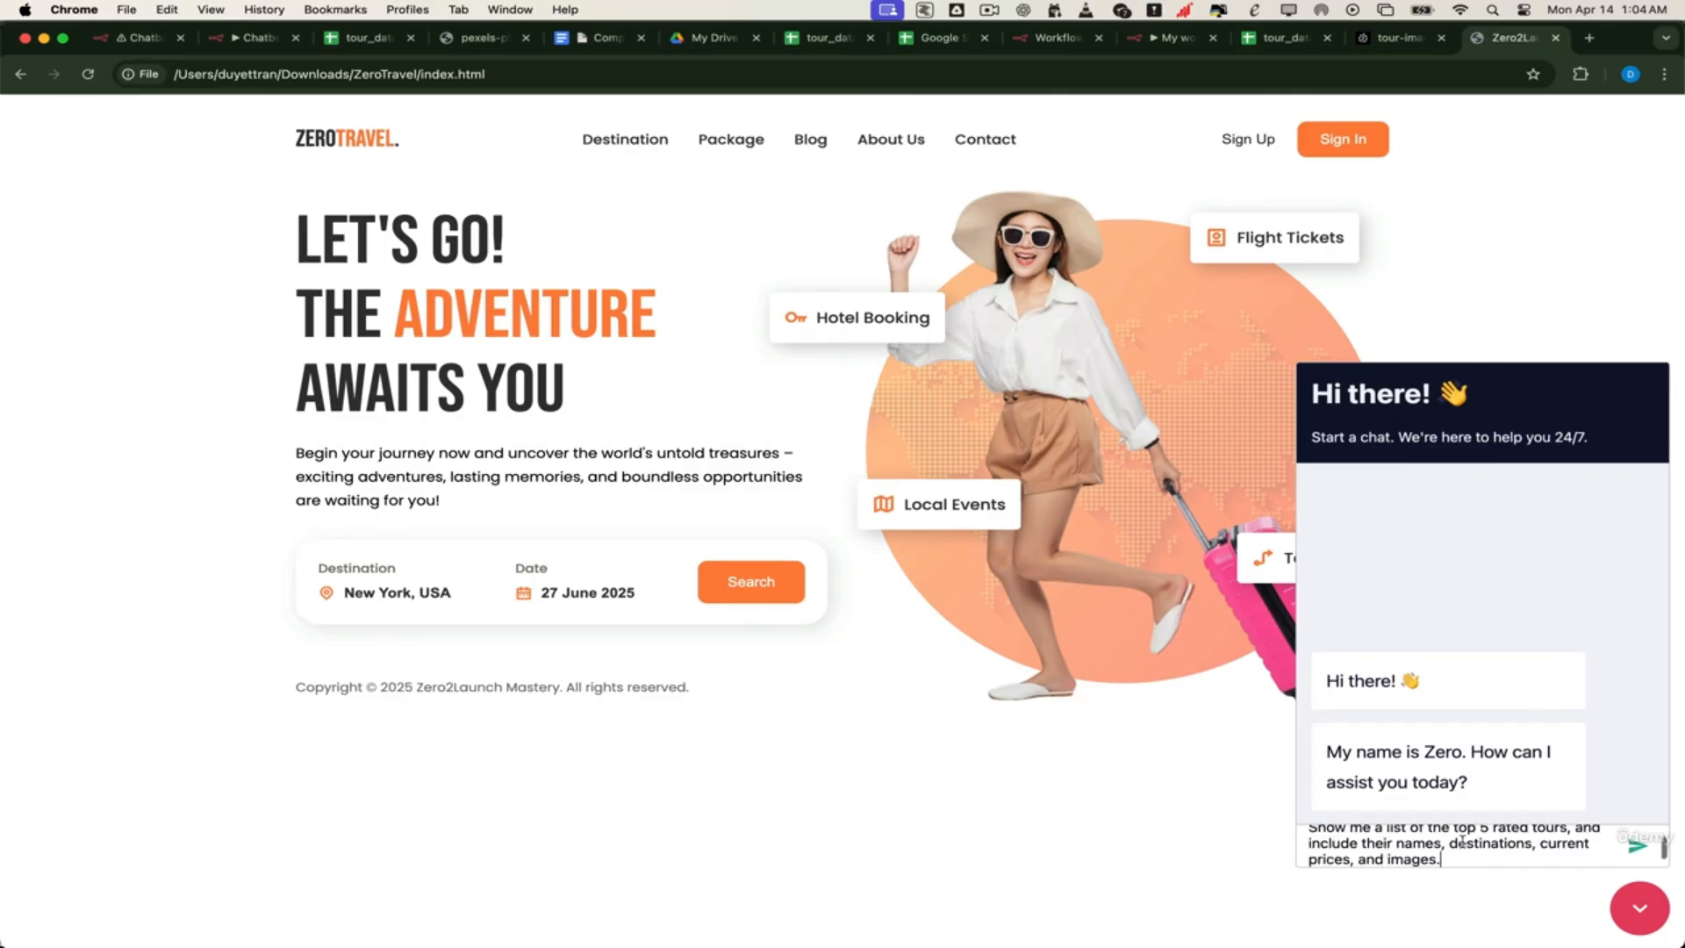
pyautogui.click(1640, 849)
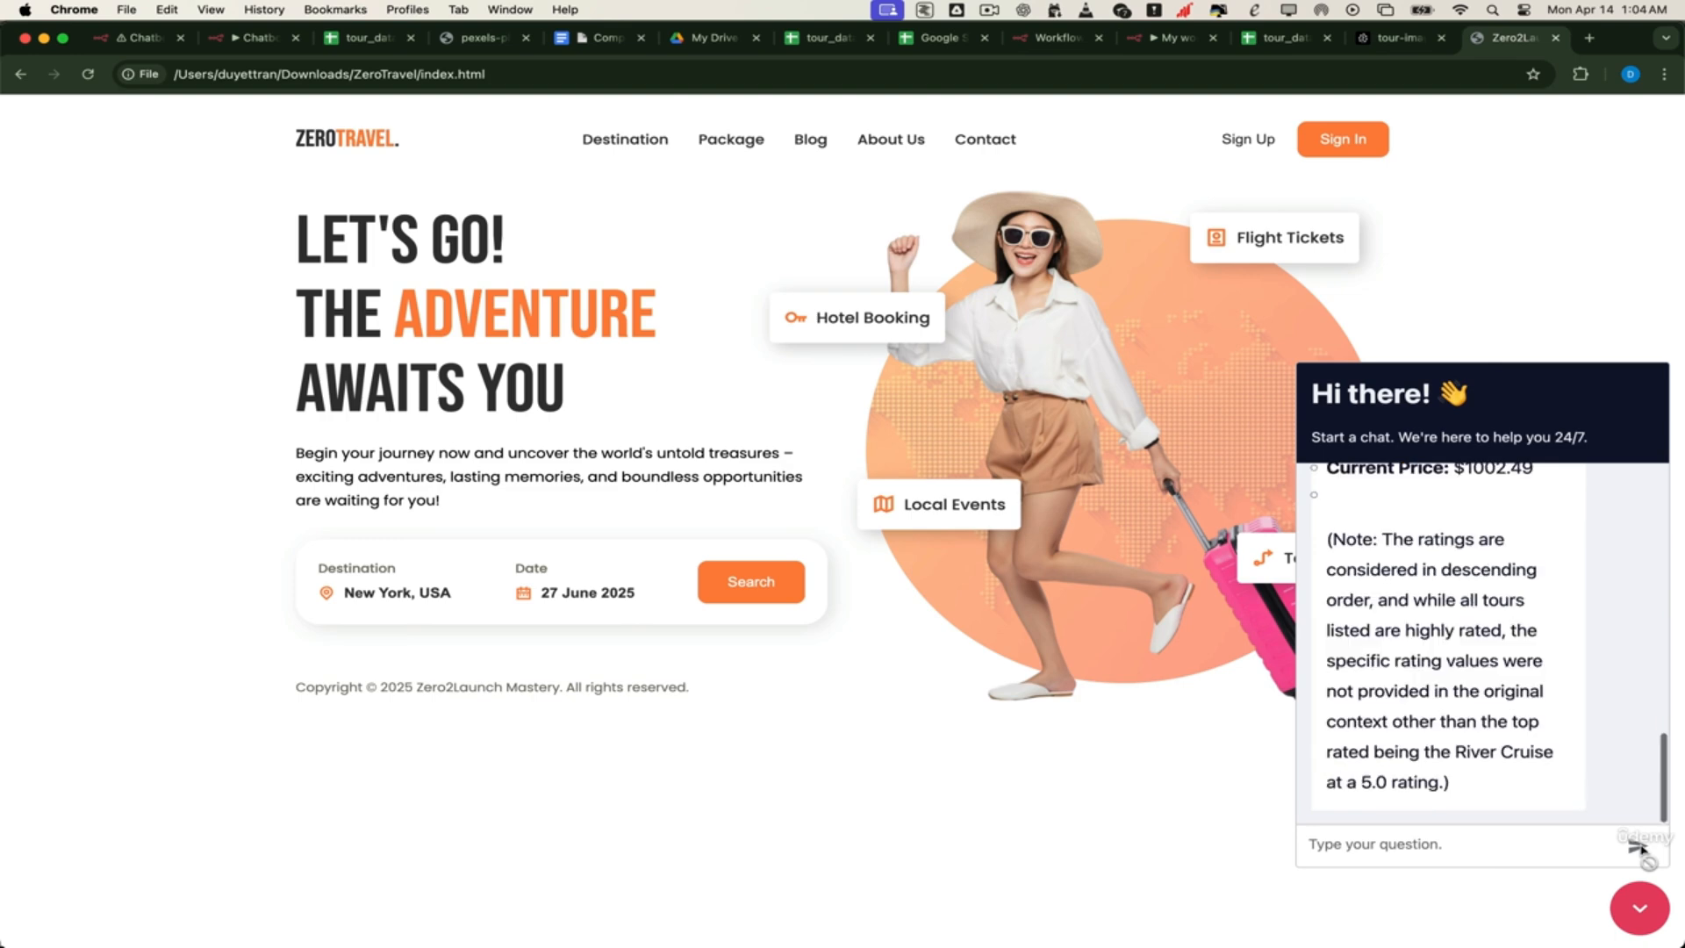
pyautogui.scroll(10, 1558, 679)
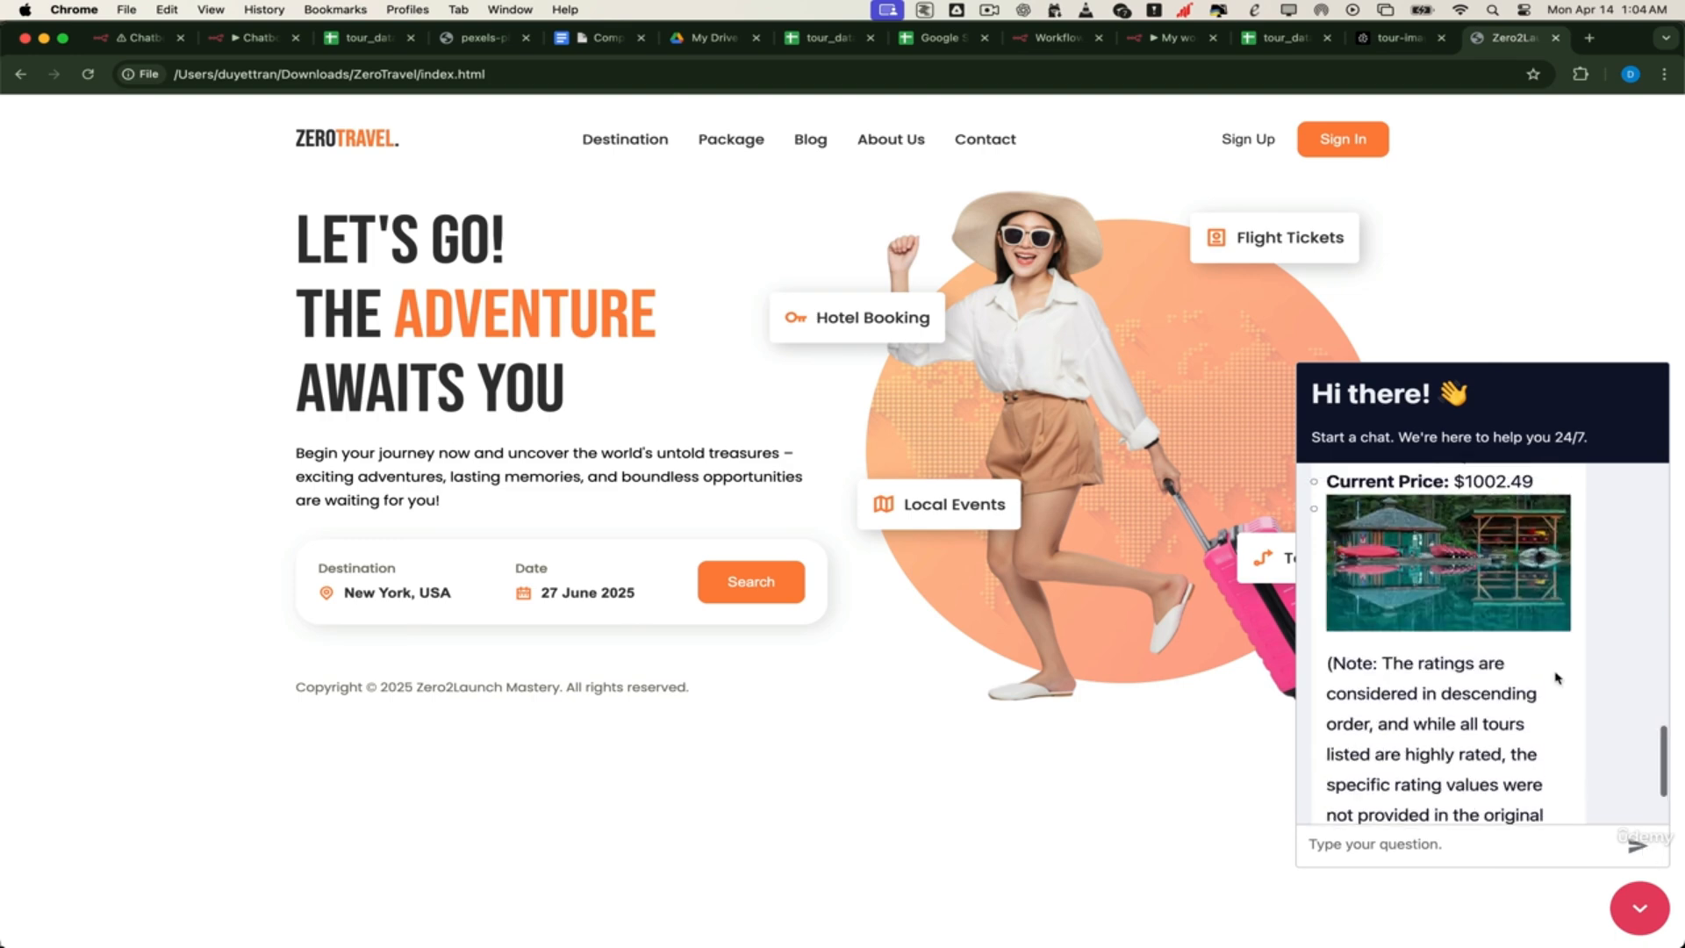
pyautogui.scroll(5, 1558, 678)
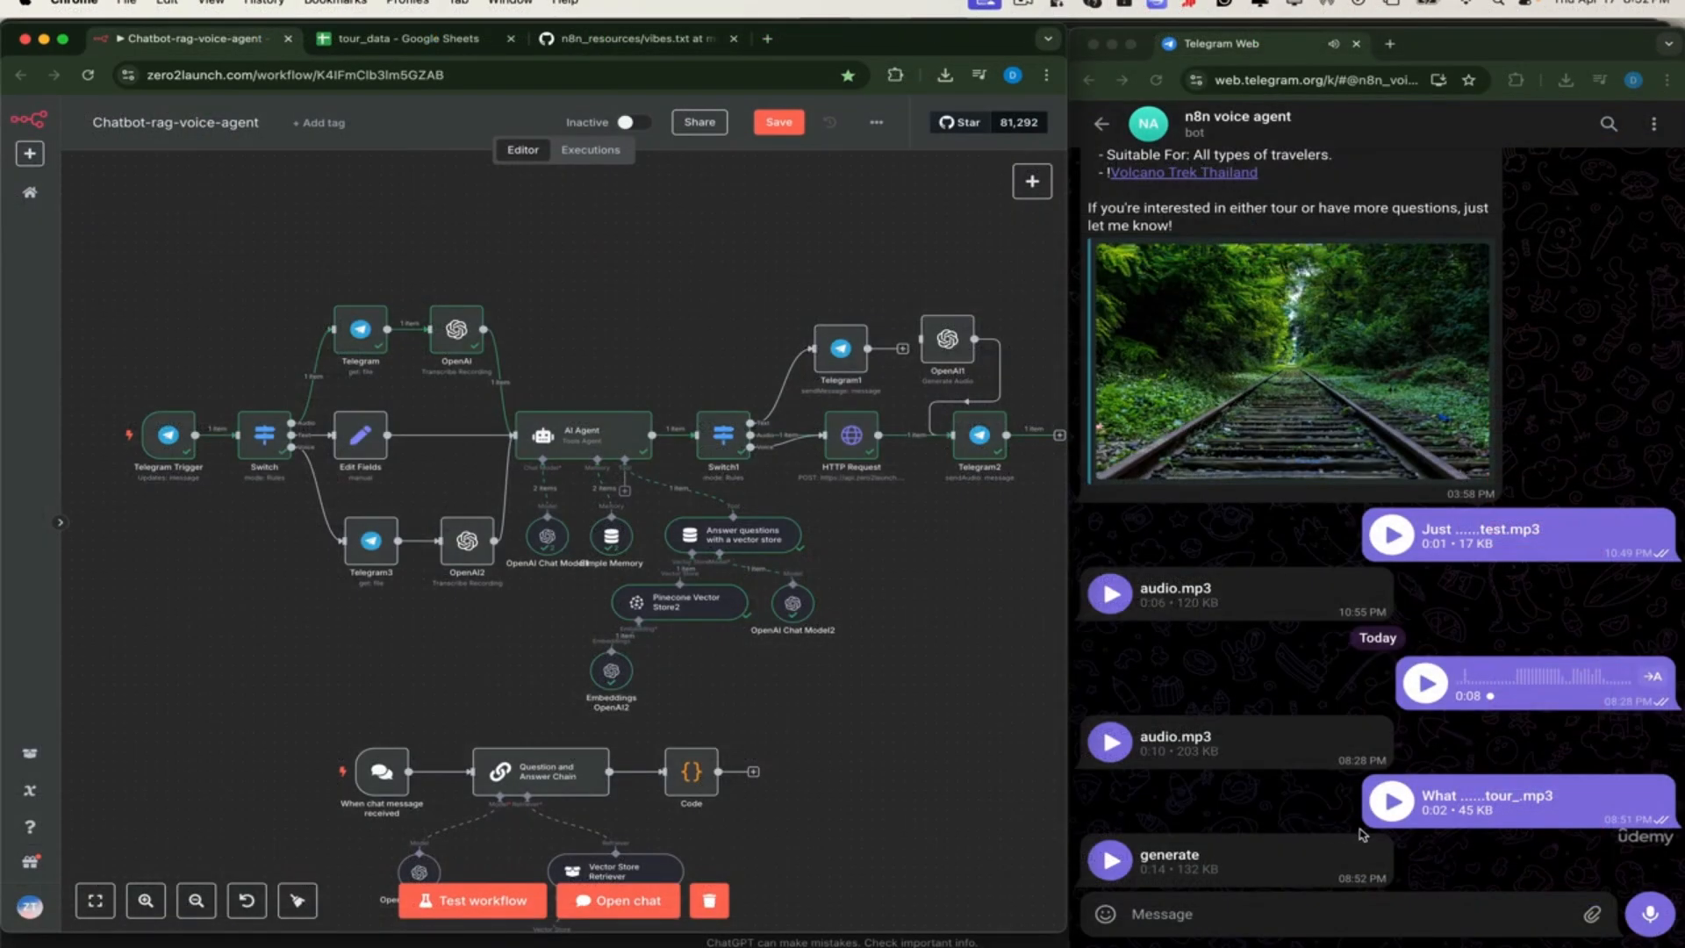
# Play the voice agent's Telegram audio reply and inspect the HTTP Request node's settings
pyautogui.click(1393, 803)
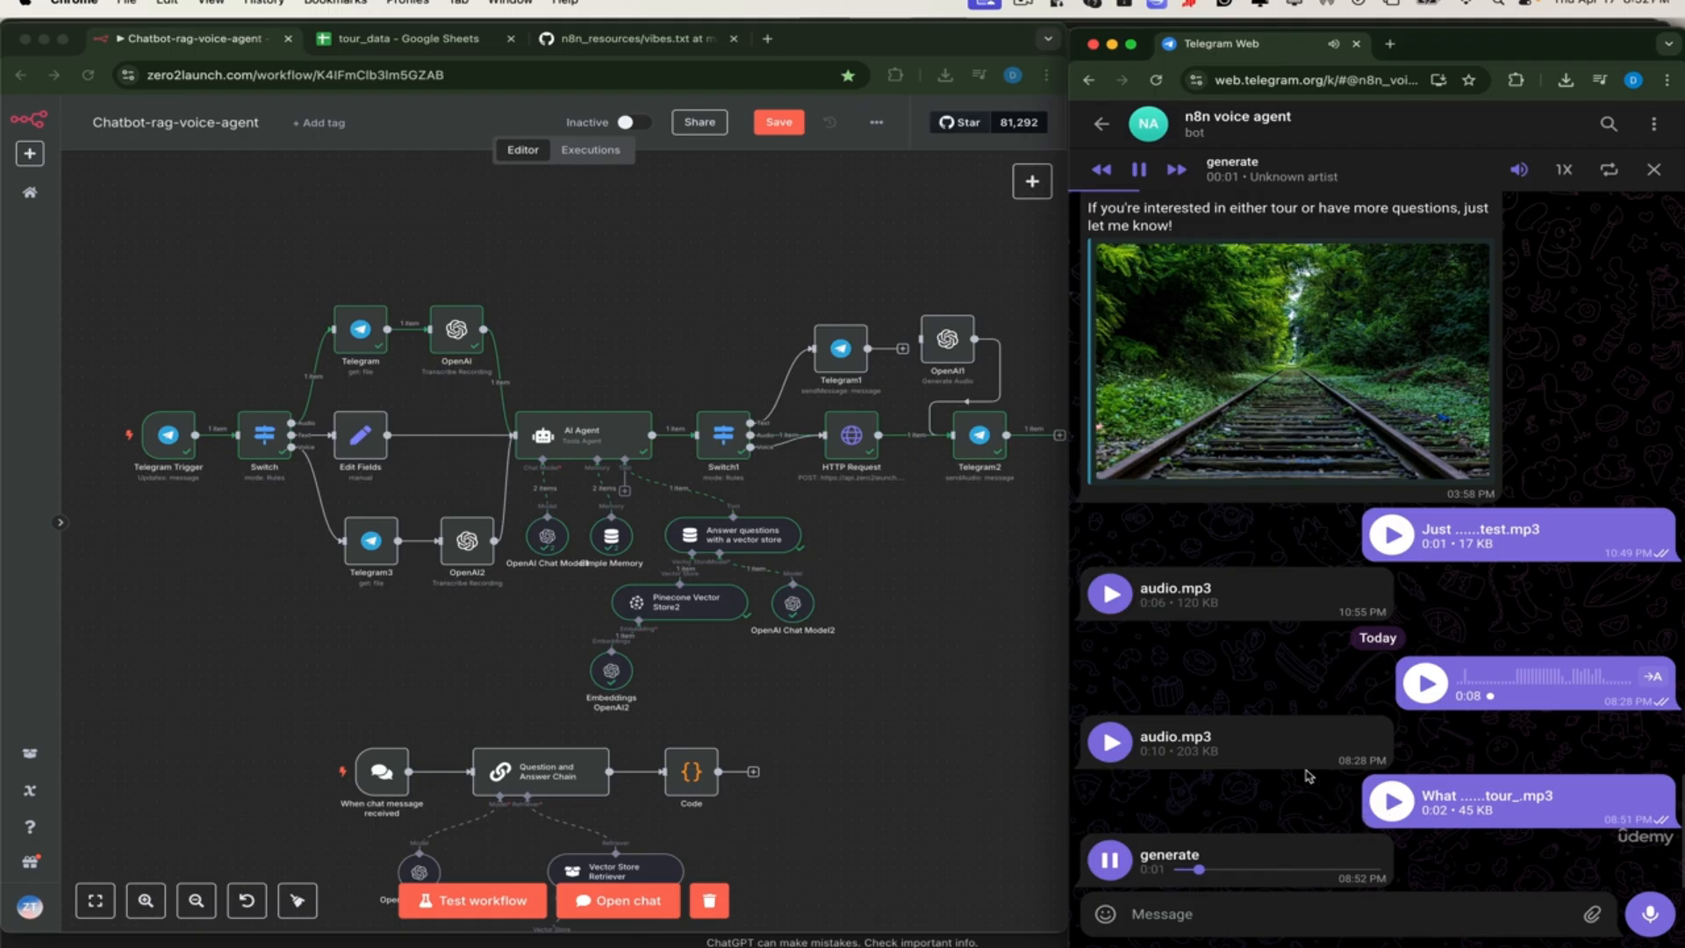
pyautogui.doubleClick(851, 434)
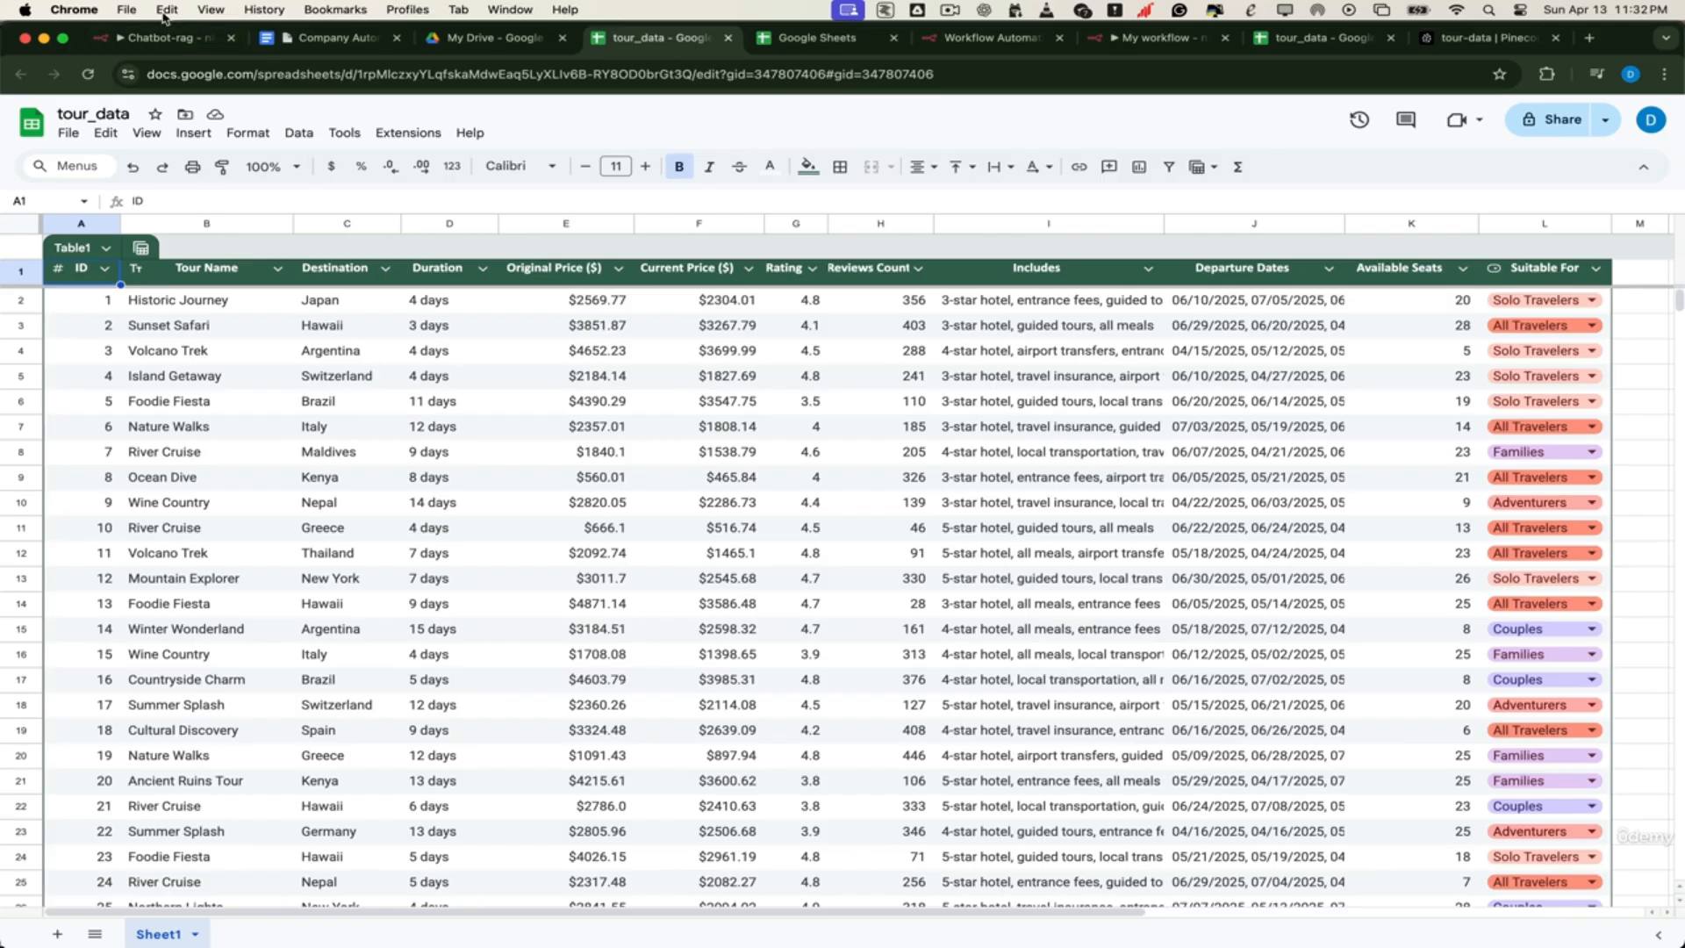
# Duplicate the Chatbot-rag workflow under the name 'Chatbot-rag-voice-agent'
pyautogui.click(154, 38)
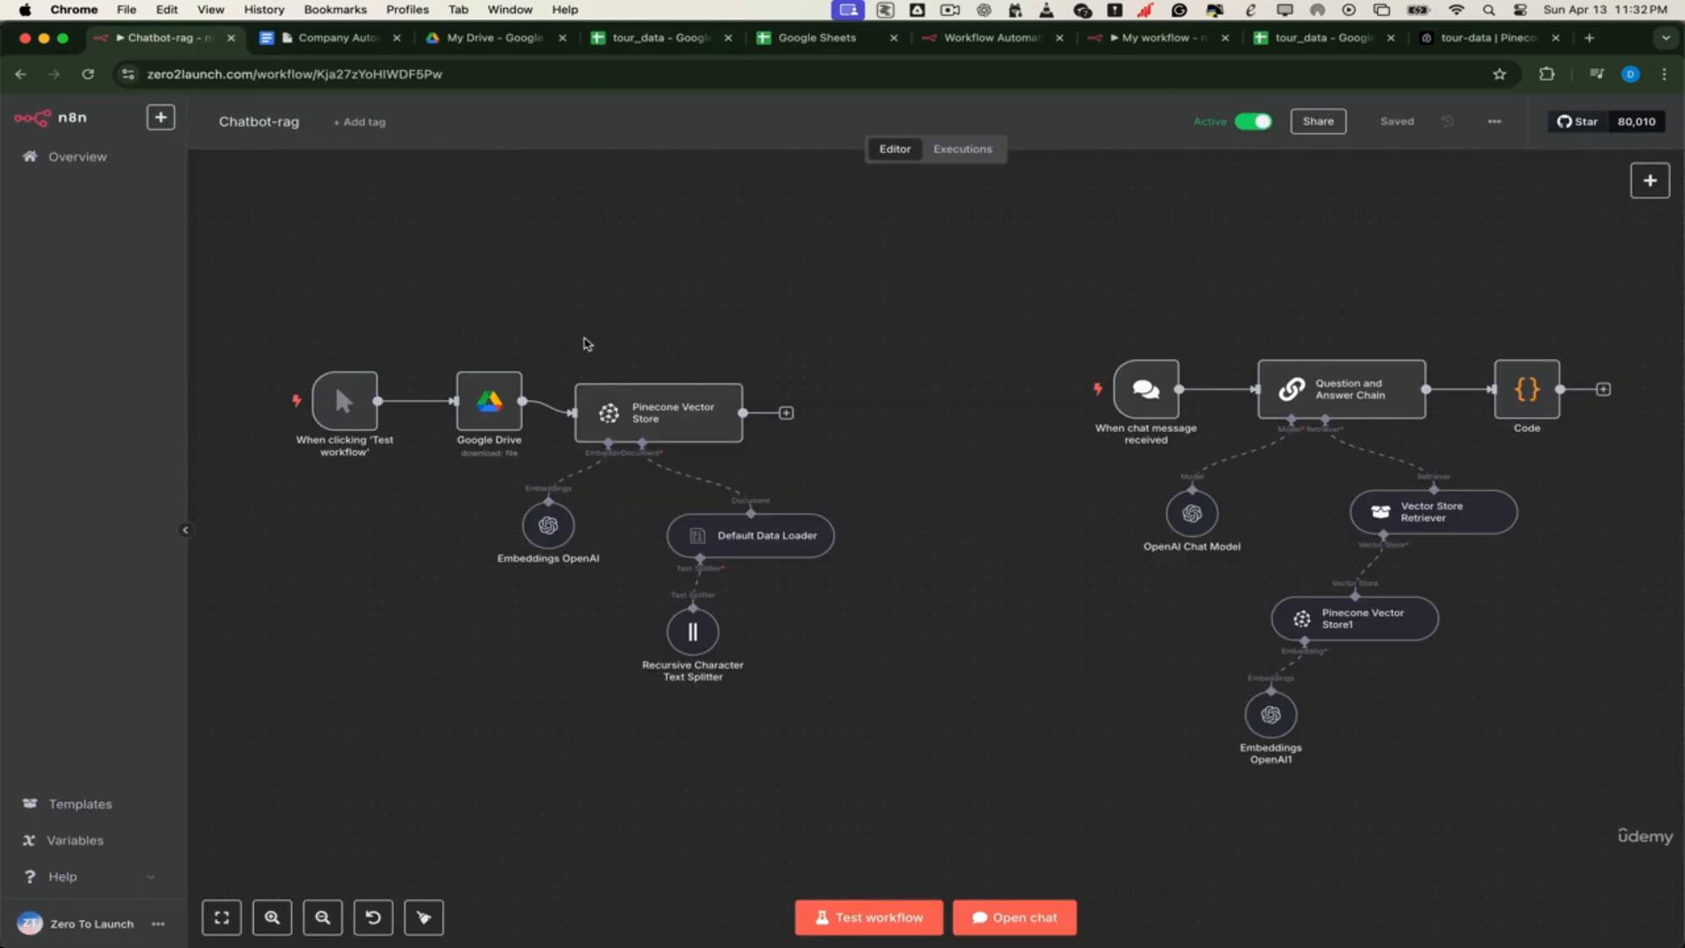
pyautogui.click(1495, 123)
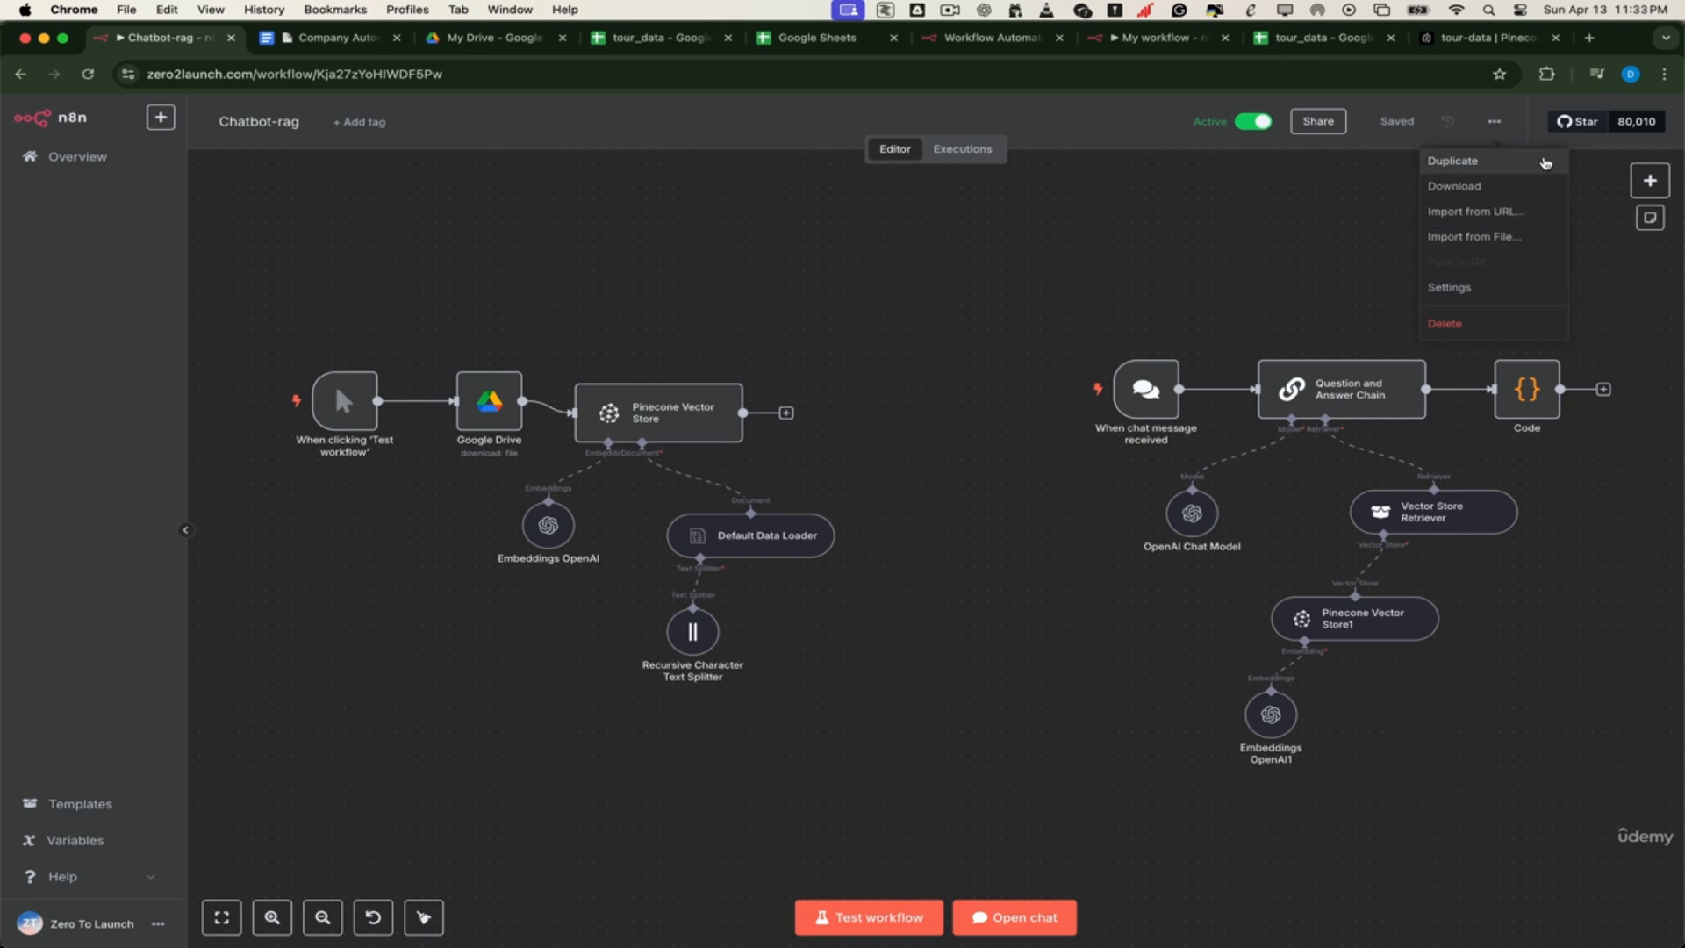
pyautogui.click(1545, 163)
pyautogui.click(803, 473)
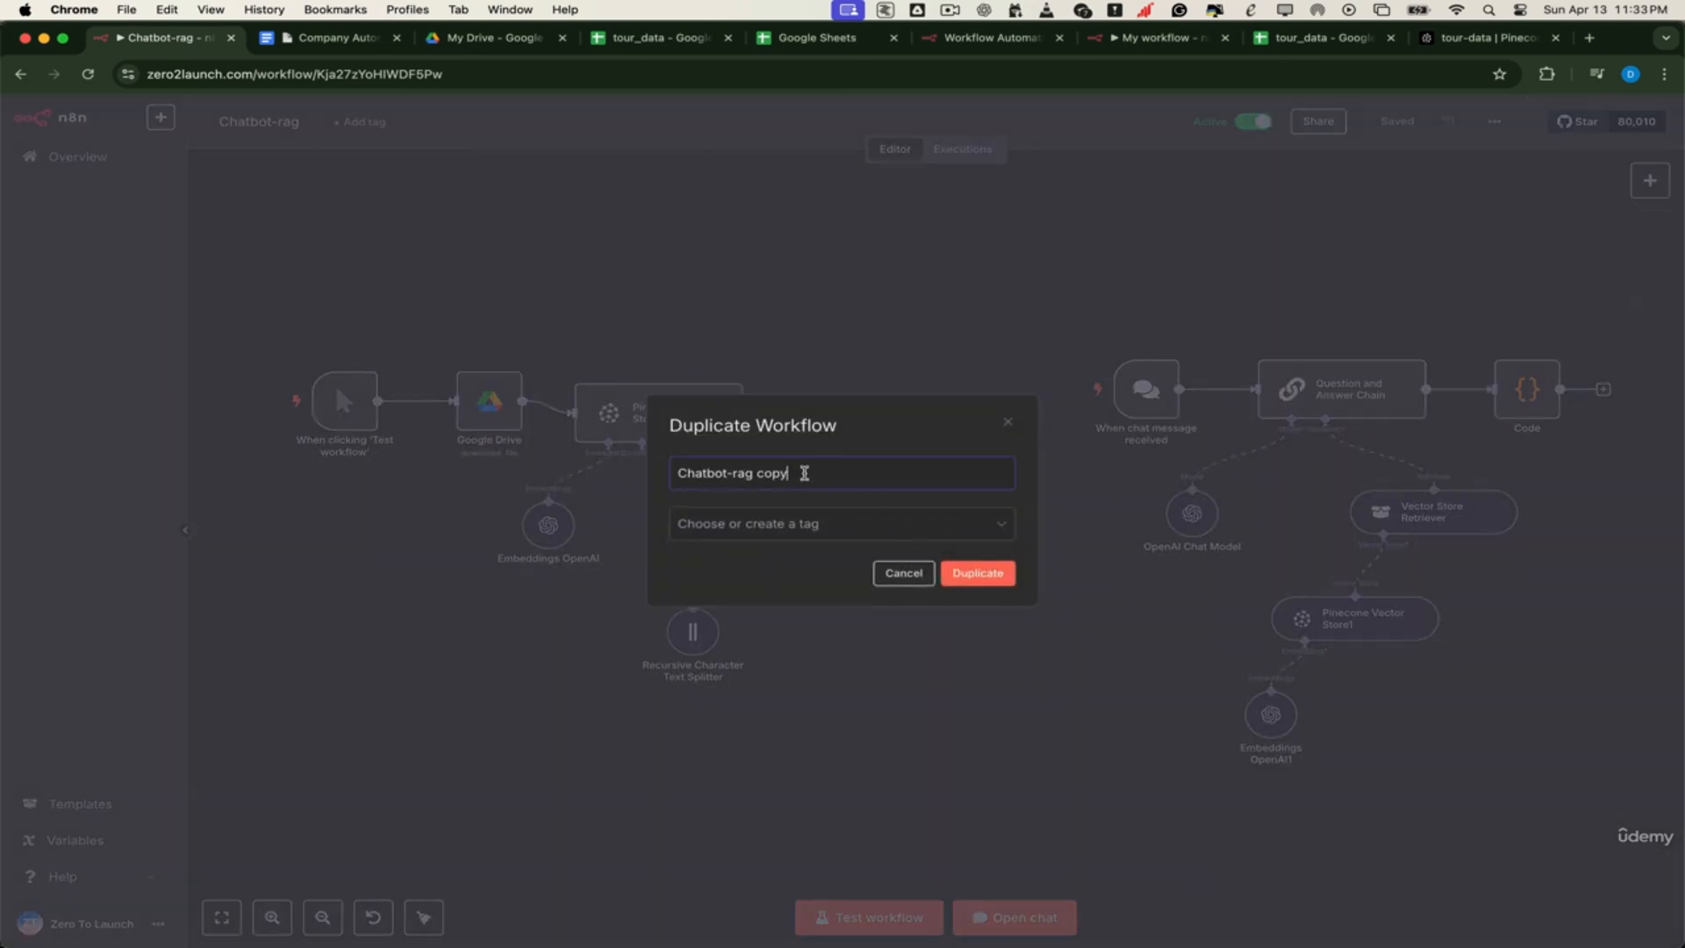
pyautogui.press('BackSpace')
pyautogui.press('BackSpace')
pyautogui.press('BackSpace')
pyautogui.press('BackSpace')
pyautogui.press('BackSpace')
pyautogui.write('-voice-agent')
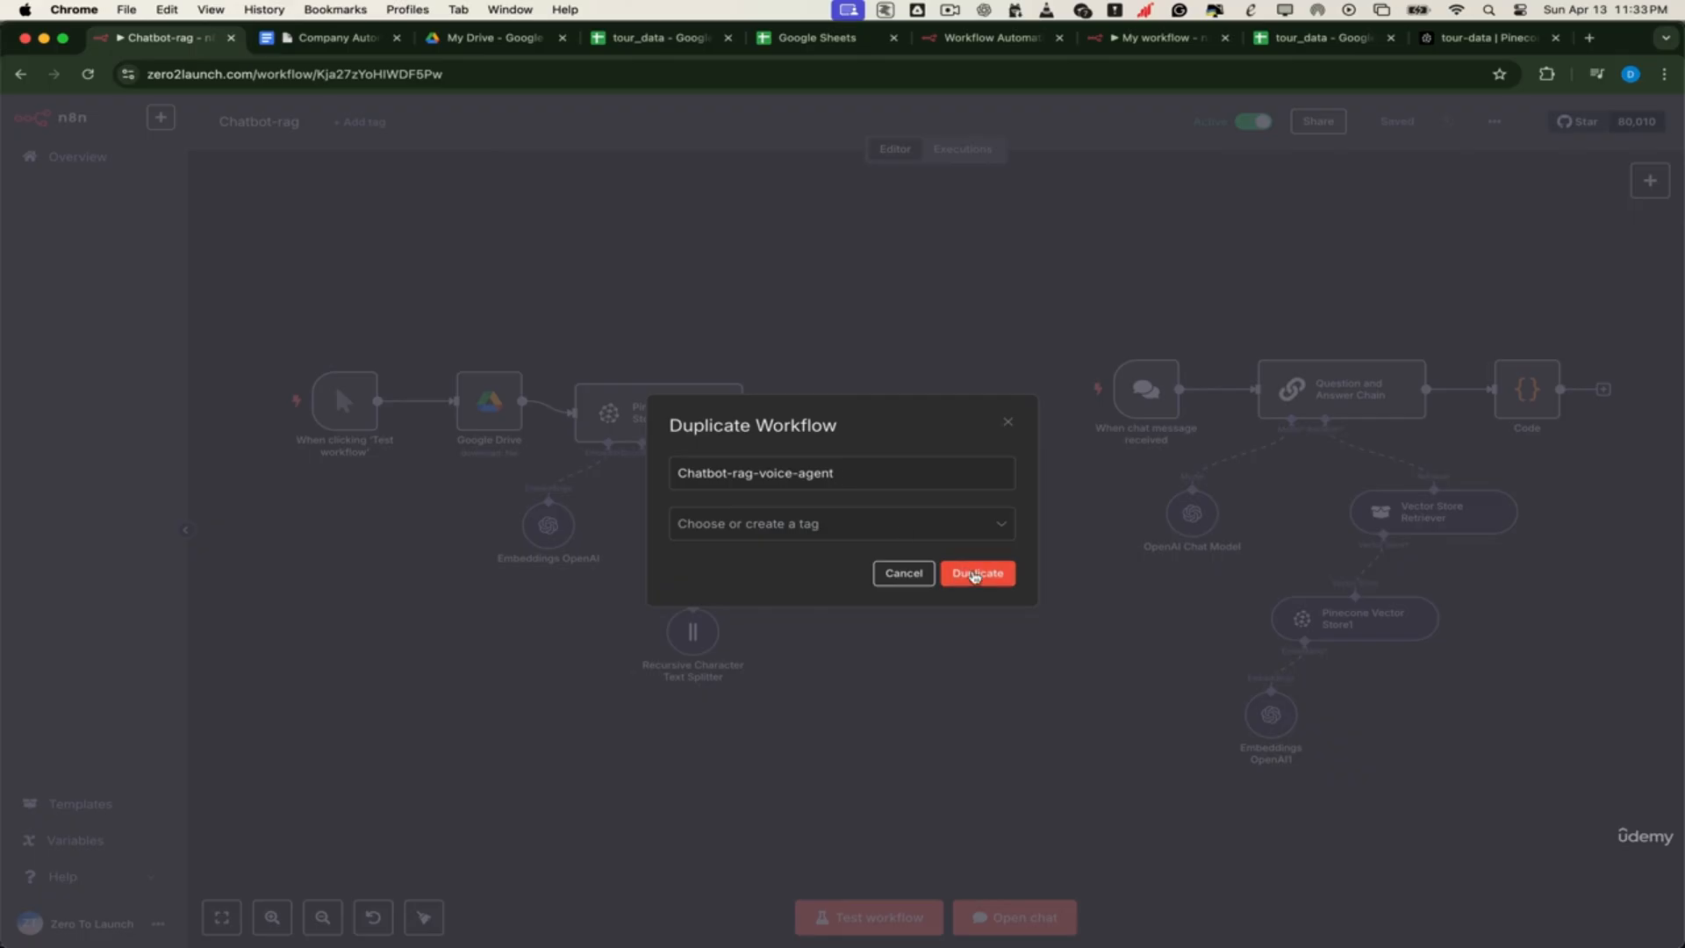
pyautogui.click(972, 574)
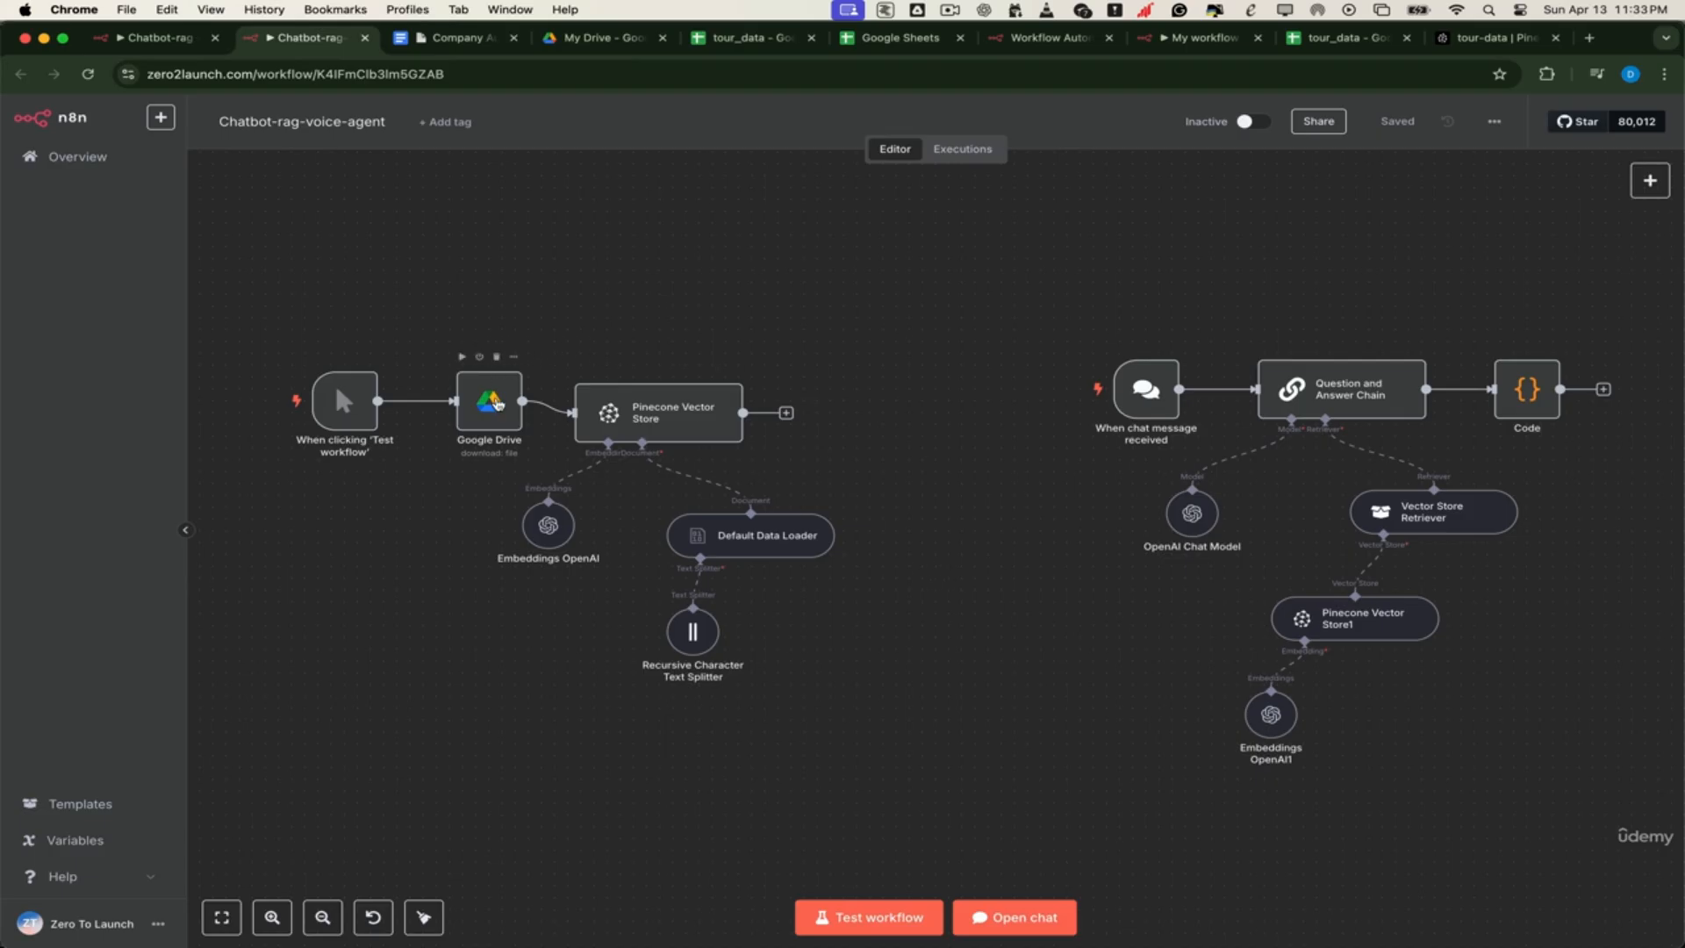
# Switch the Google Drive node to Google Drive account 3 and test-download the tour_data file (25.6 kB spreadsheet)
pyautogui.doubleClick(497, 404)
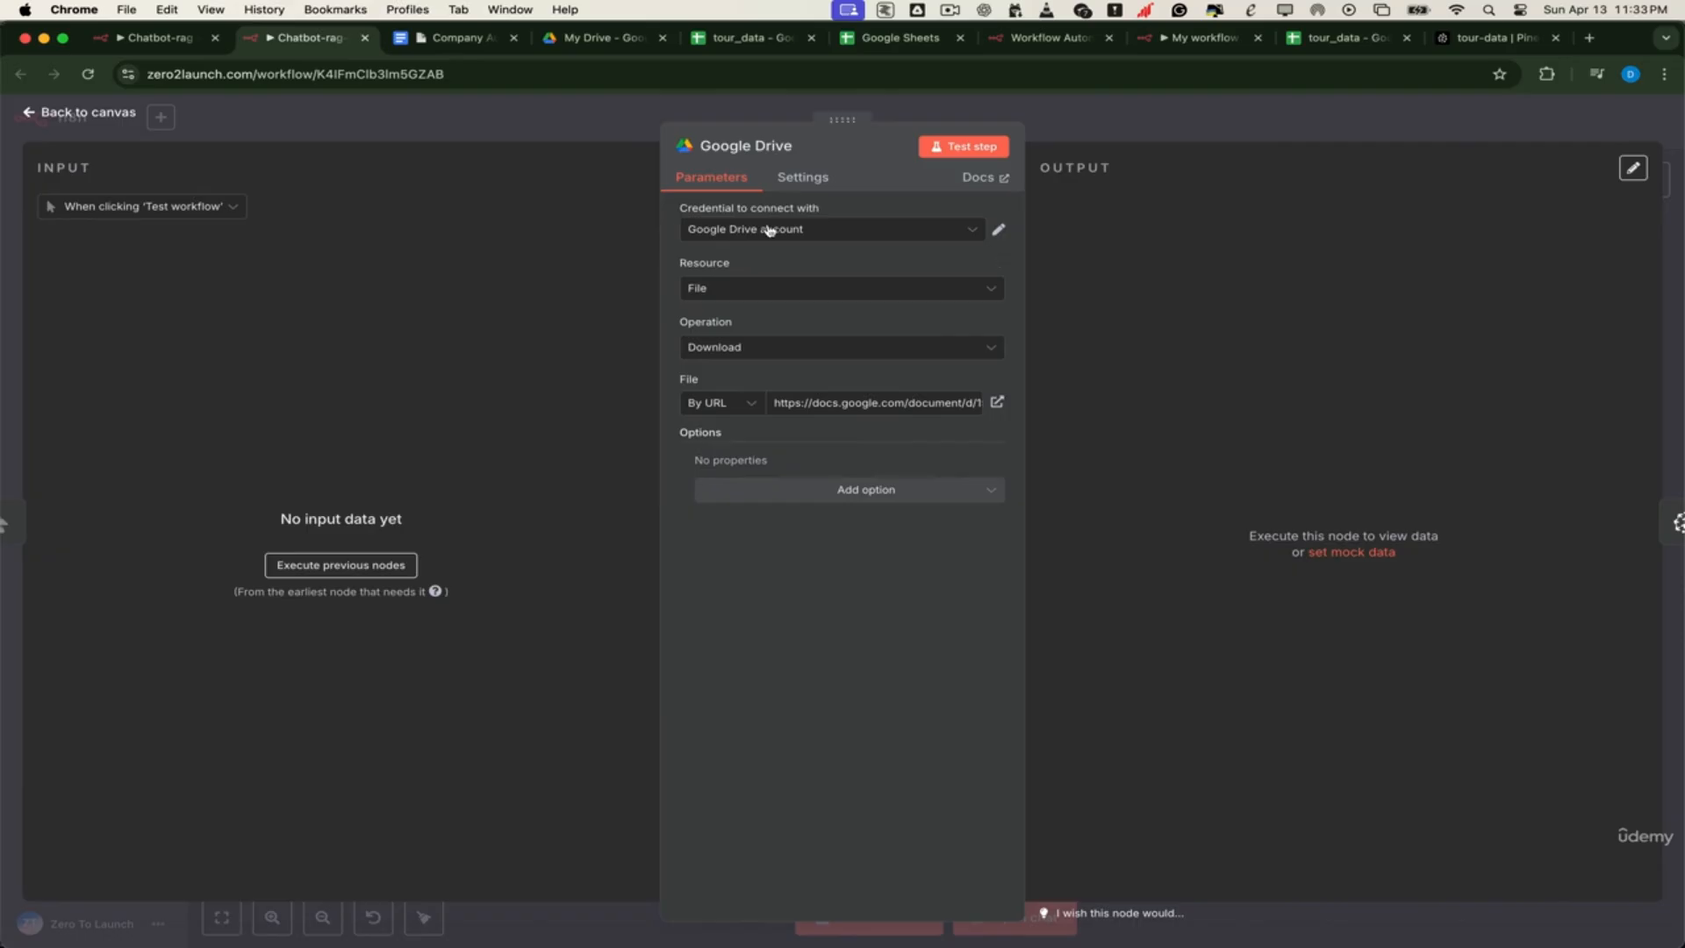
pyautogui.click(694, 233)
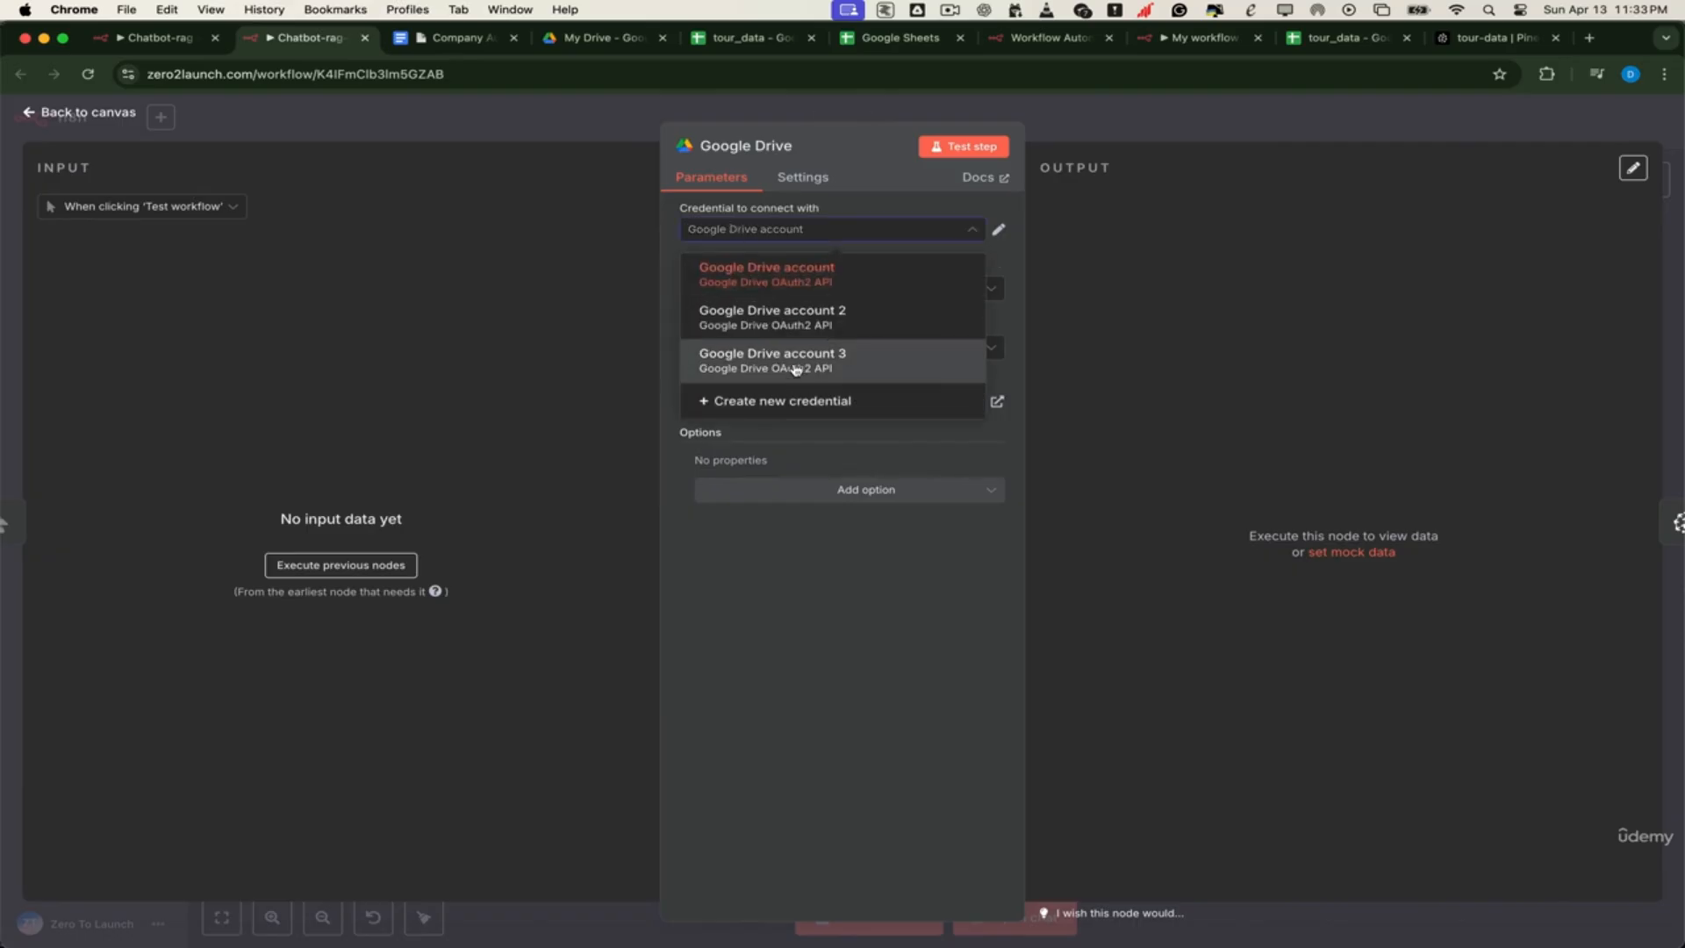
pyautogui.click(795, 369)
pyautogui.click(745, 406)
pyautogui.click(752, 435)
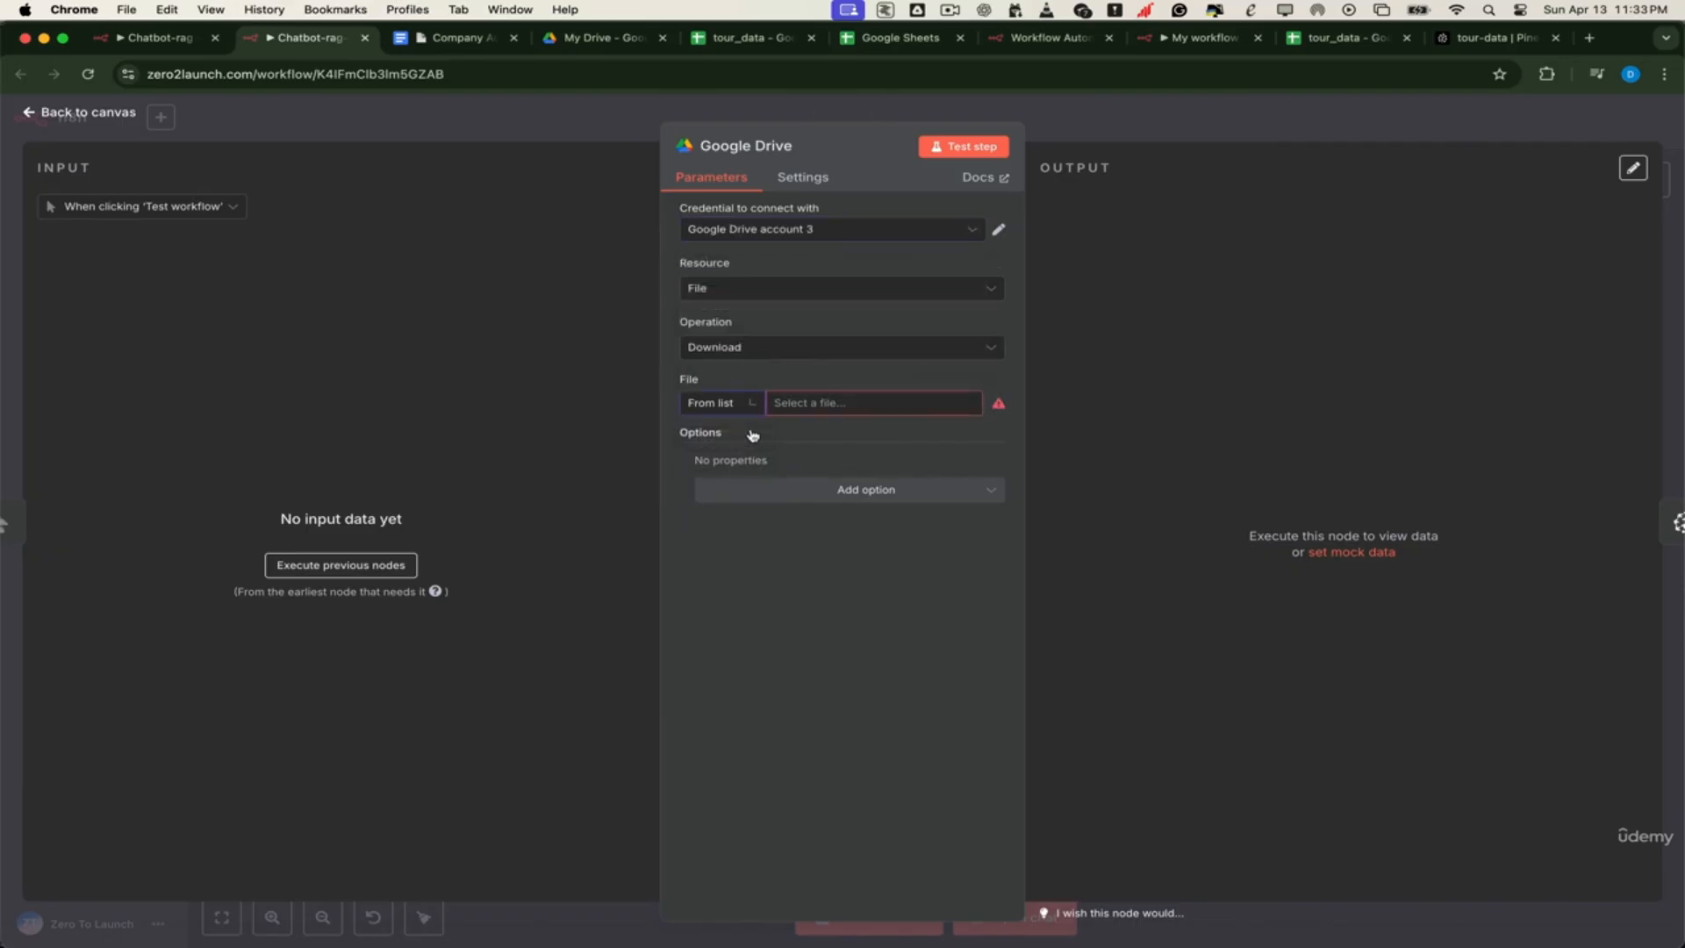
pyautogui.click(808, 403)
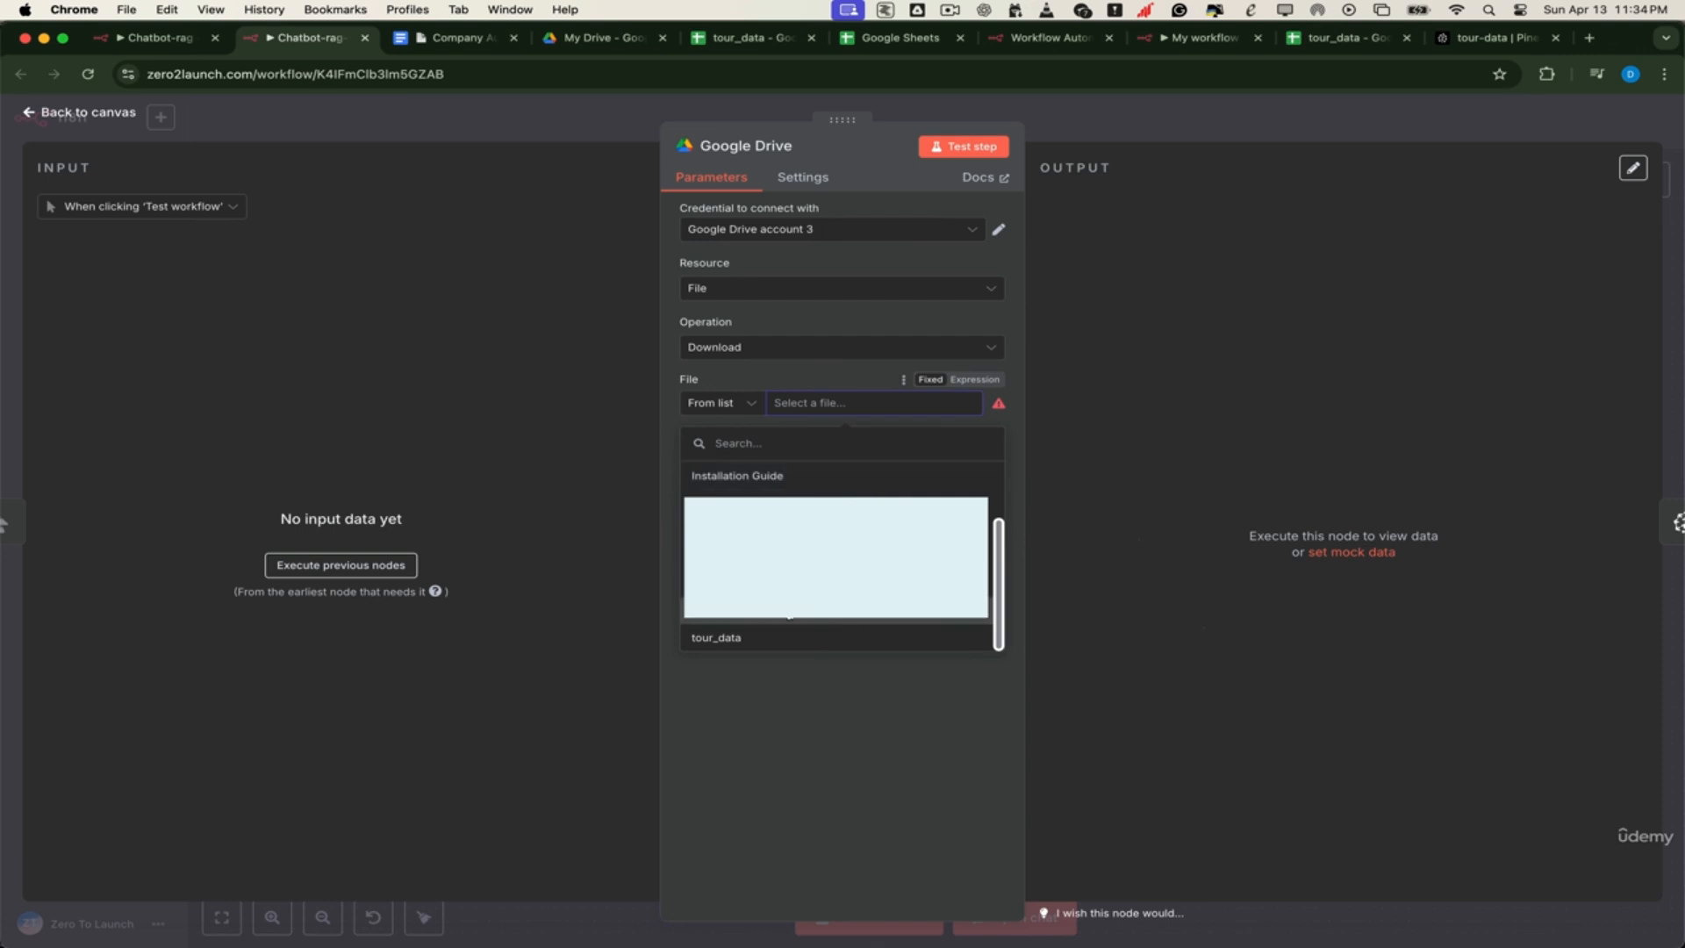
pyautogui.click(717, 640)
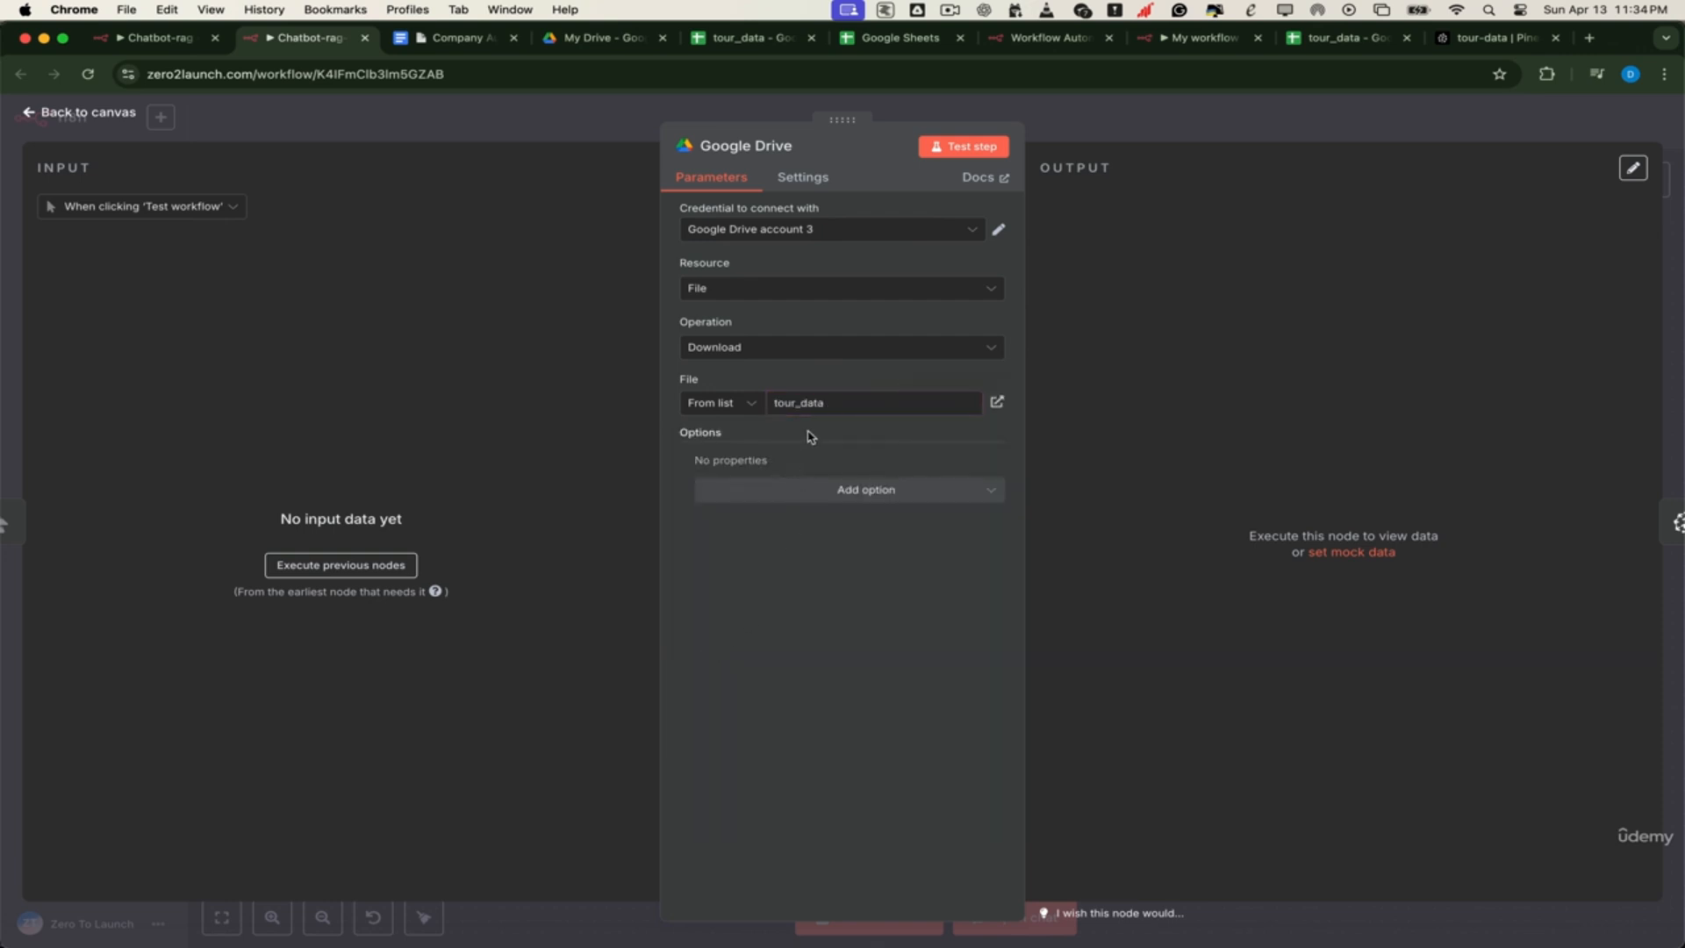
pyautogui.click(964, 147)
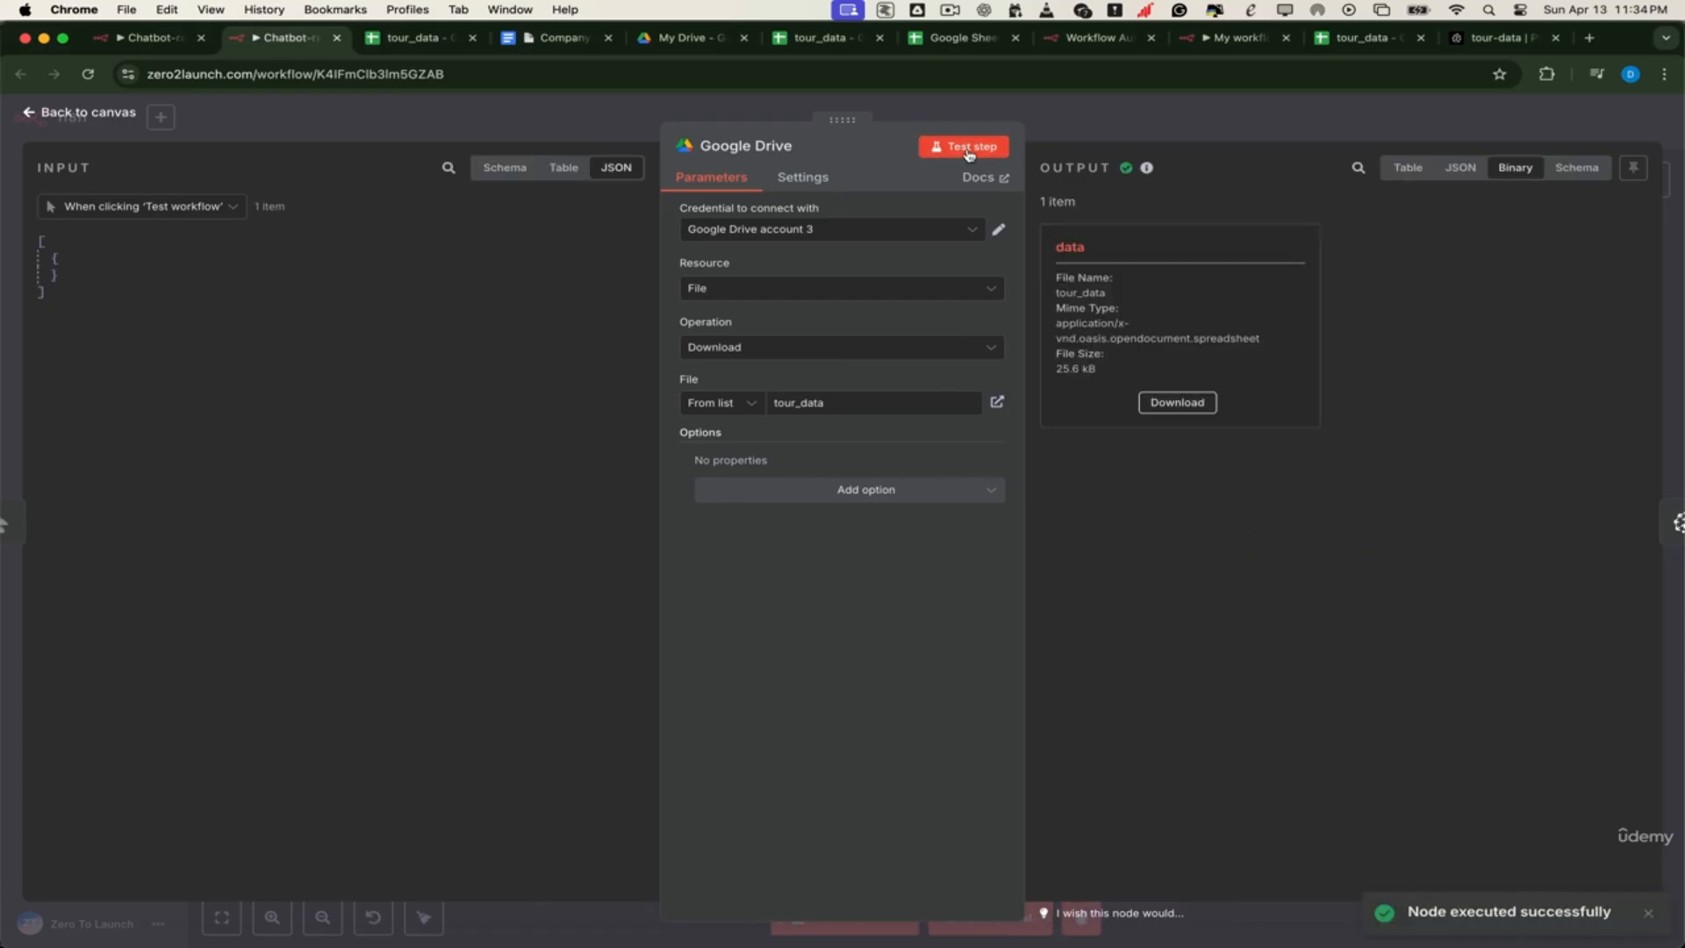
pyautogui.doubleClick(1209, 338)
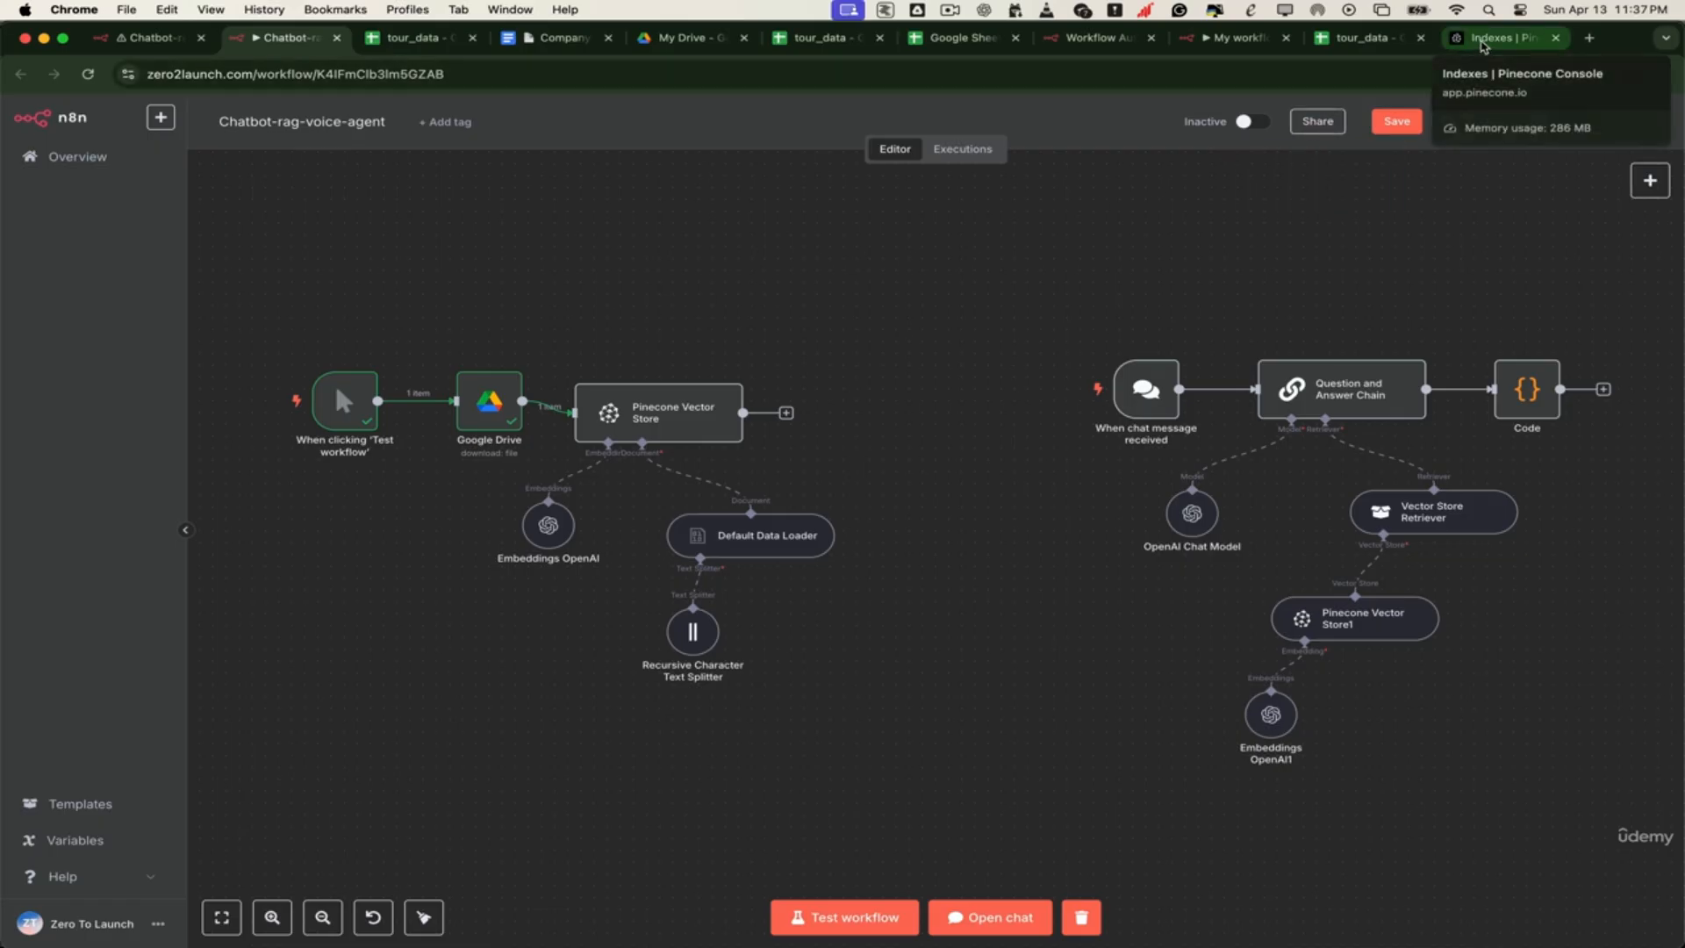
# Create a Pinecone index named tour-data using text-embedding-3-small, then go back to the n8n workflow
pyautogui.click(1478, 48)
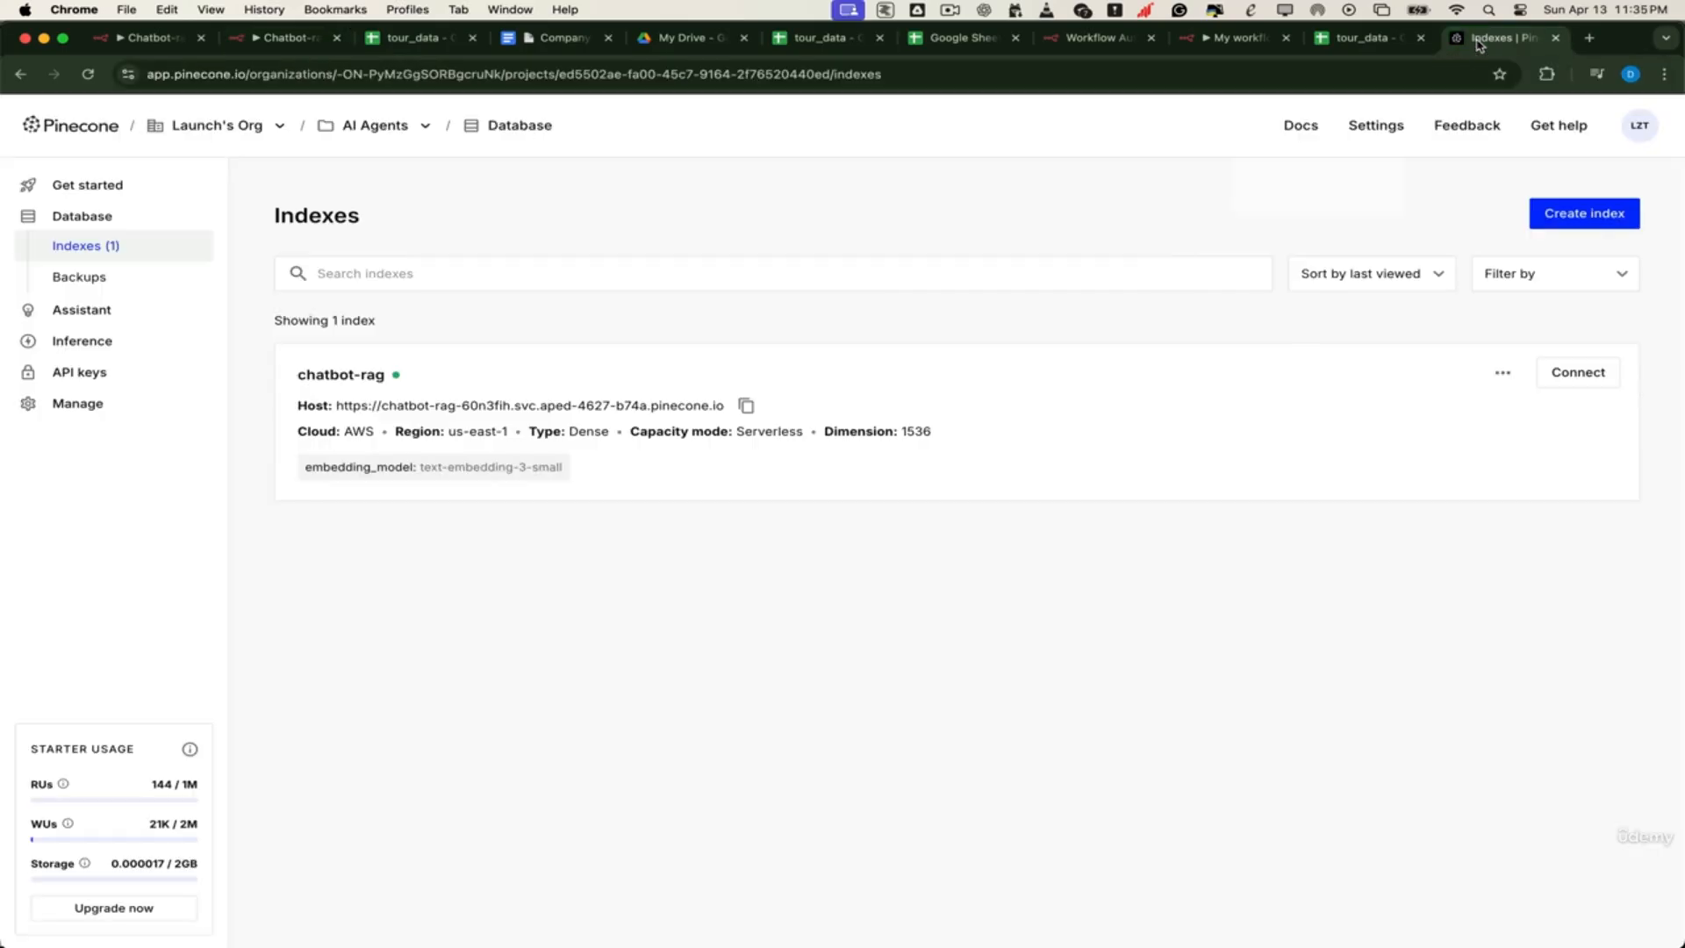
pyautogui.click(1565, 218)
pyautogui.write('tour-data')
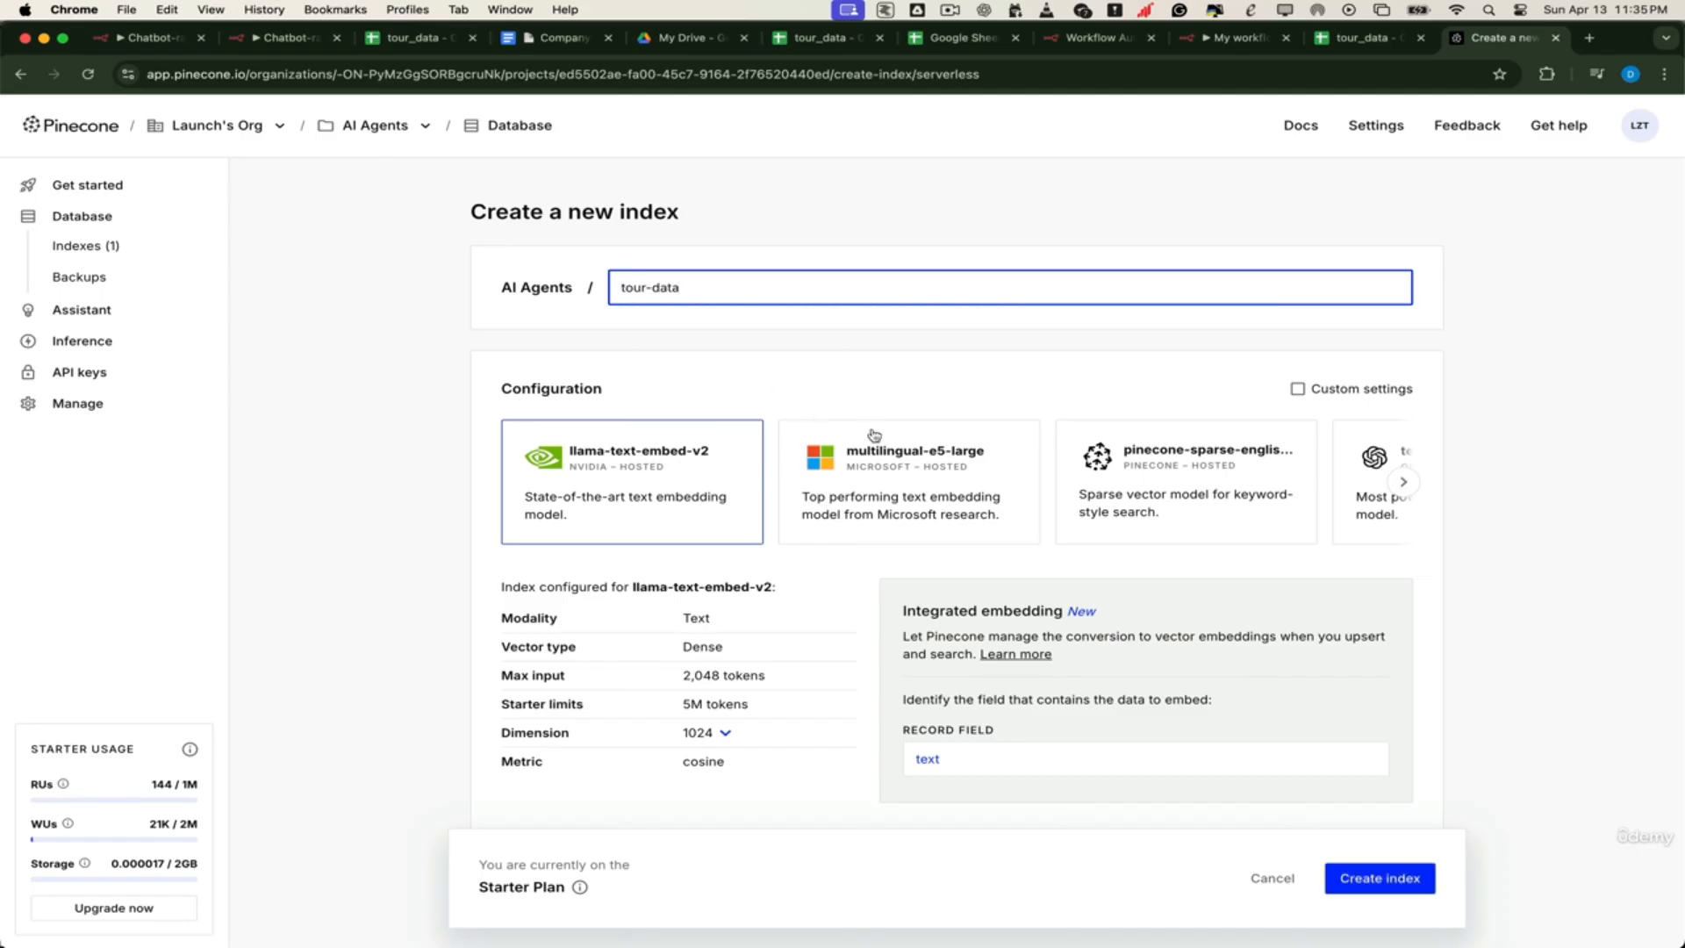
pyautogui.hscroll(6, 966, 471)
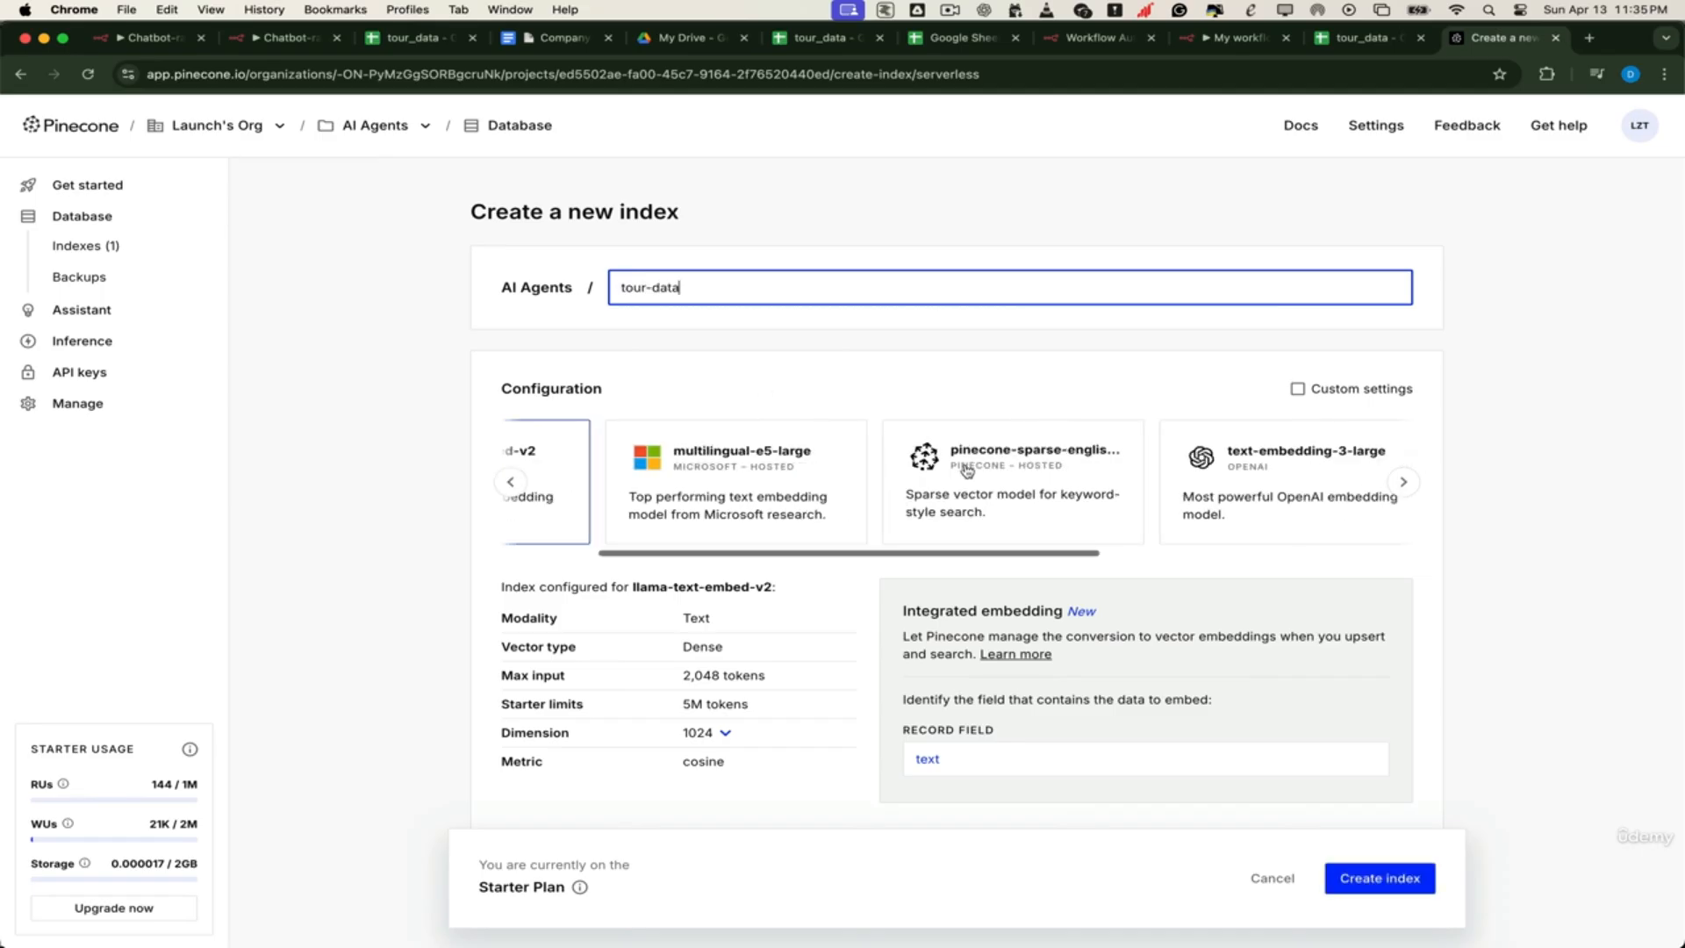
pyautogui.click(1264, 482)
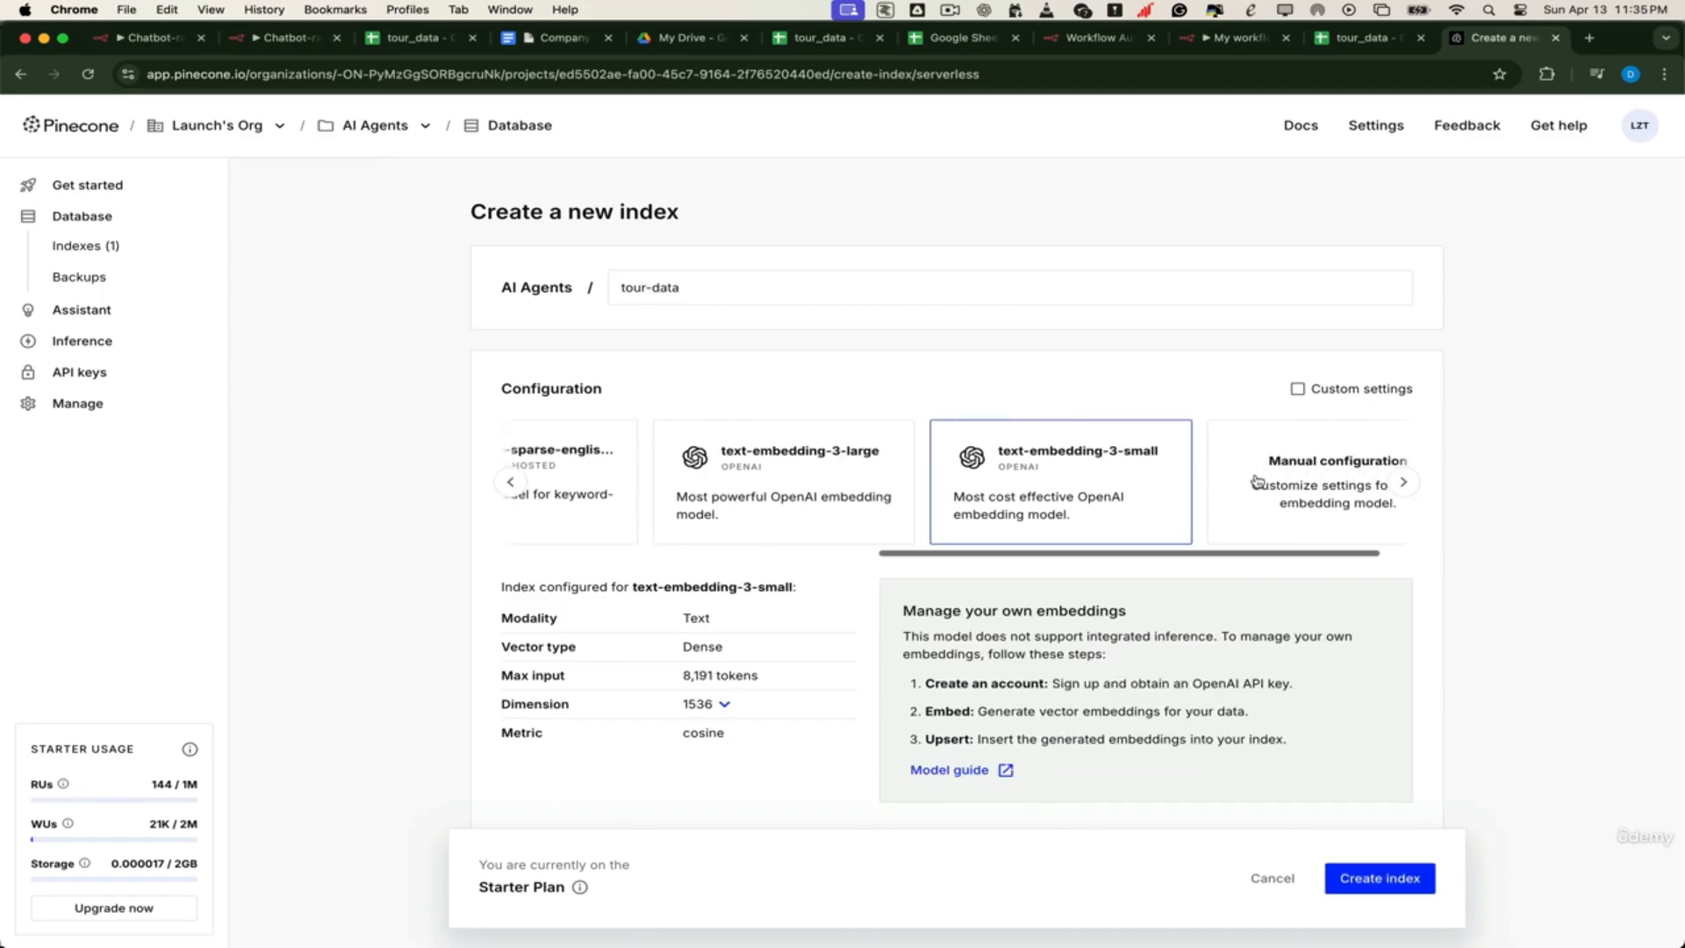
pyautogui.scroll(-10, 1117, 544)
pyautogui.scroll(-2, 1117, 544)
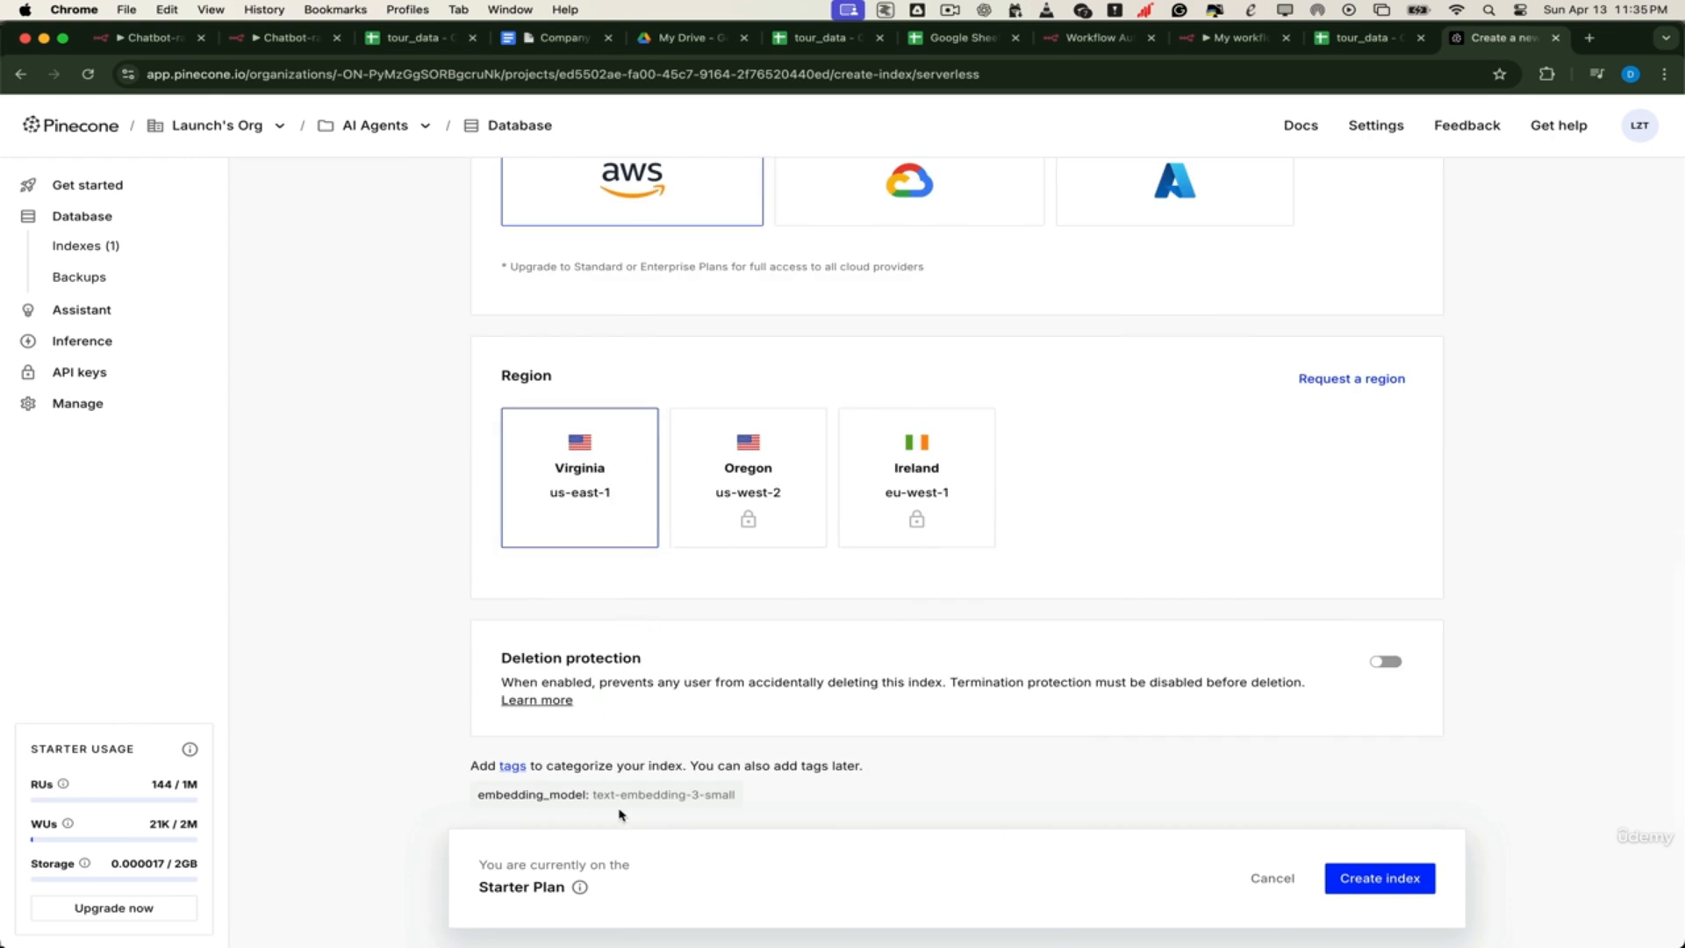
pyautogui.click(1360, 880)
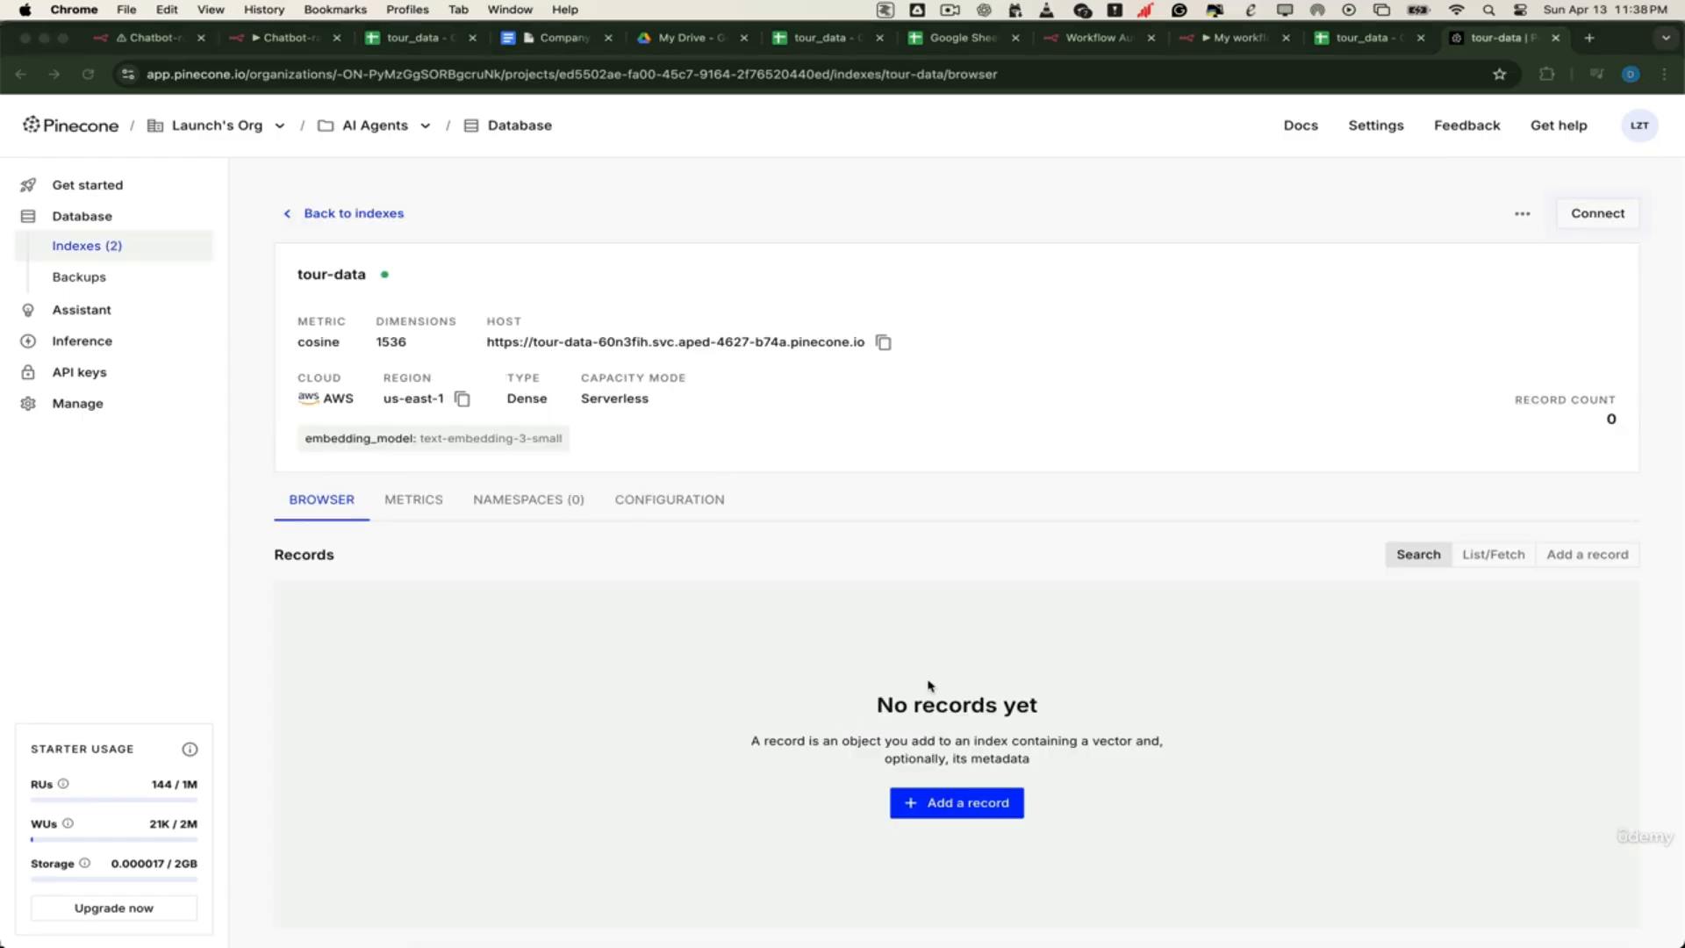
pyautogui.click(931, 691)
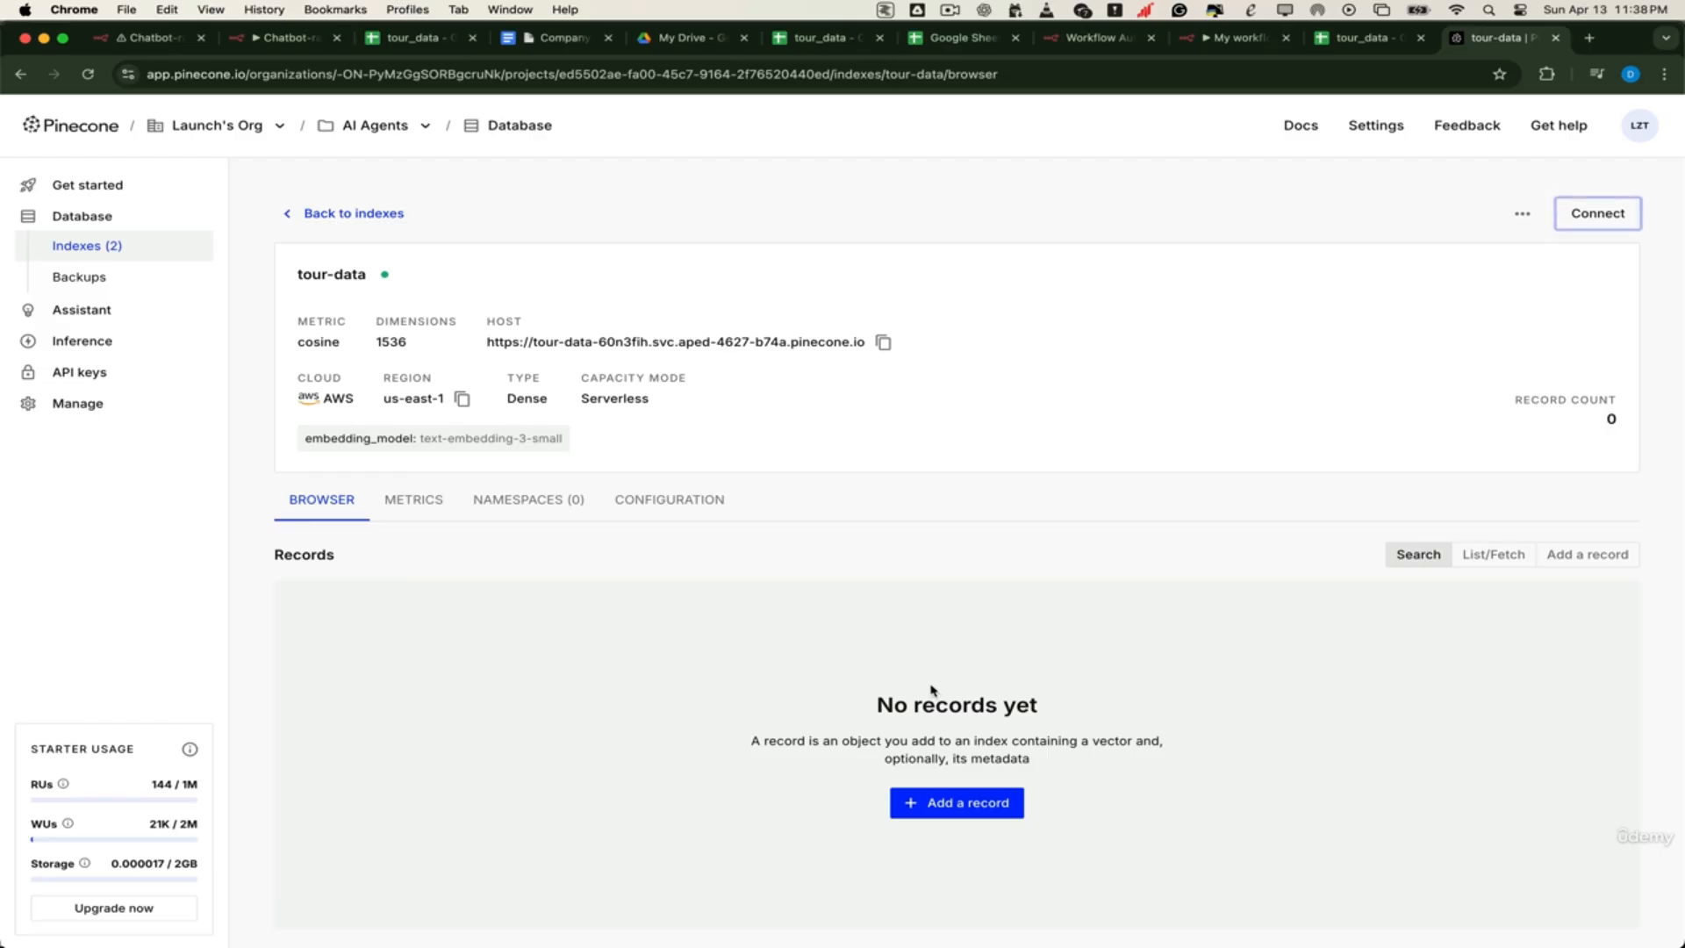
pyautogui.click(301, 46)
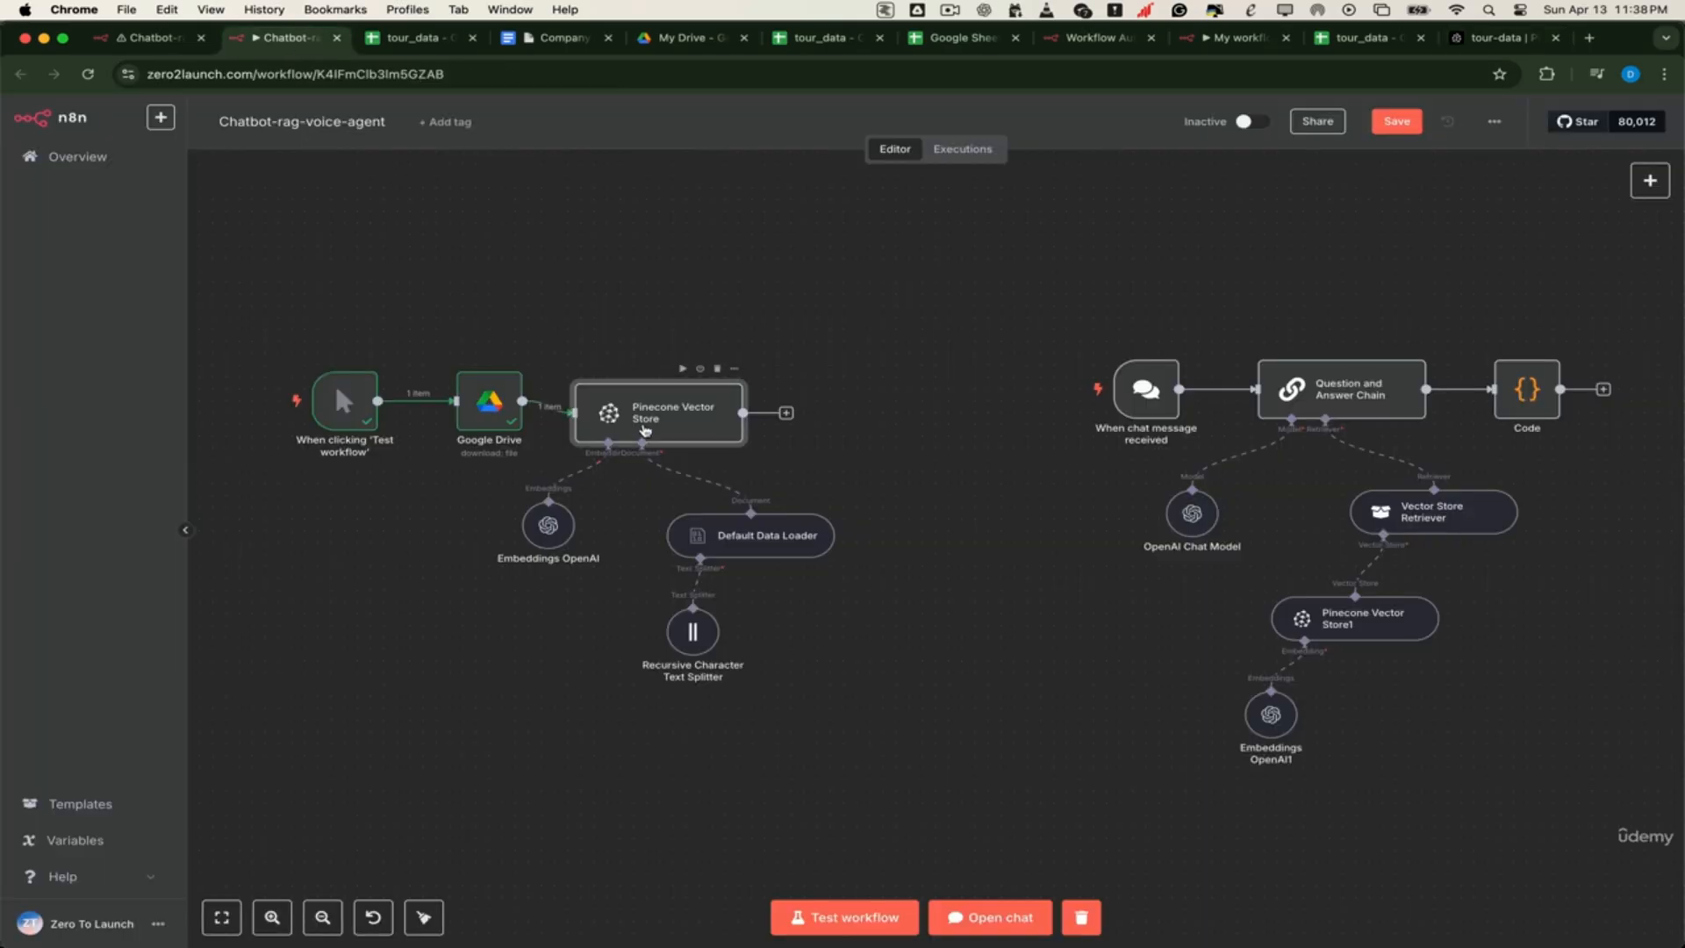
# Point the Pinecone Vector Store at the tour-data index and test-run the whole workflow
pyautogui.doubleClick(645, 430)
pyautogui.click(838, 351)
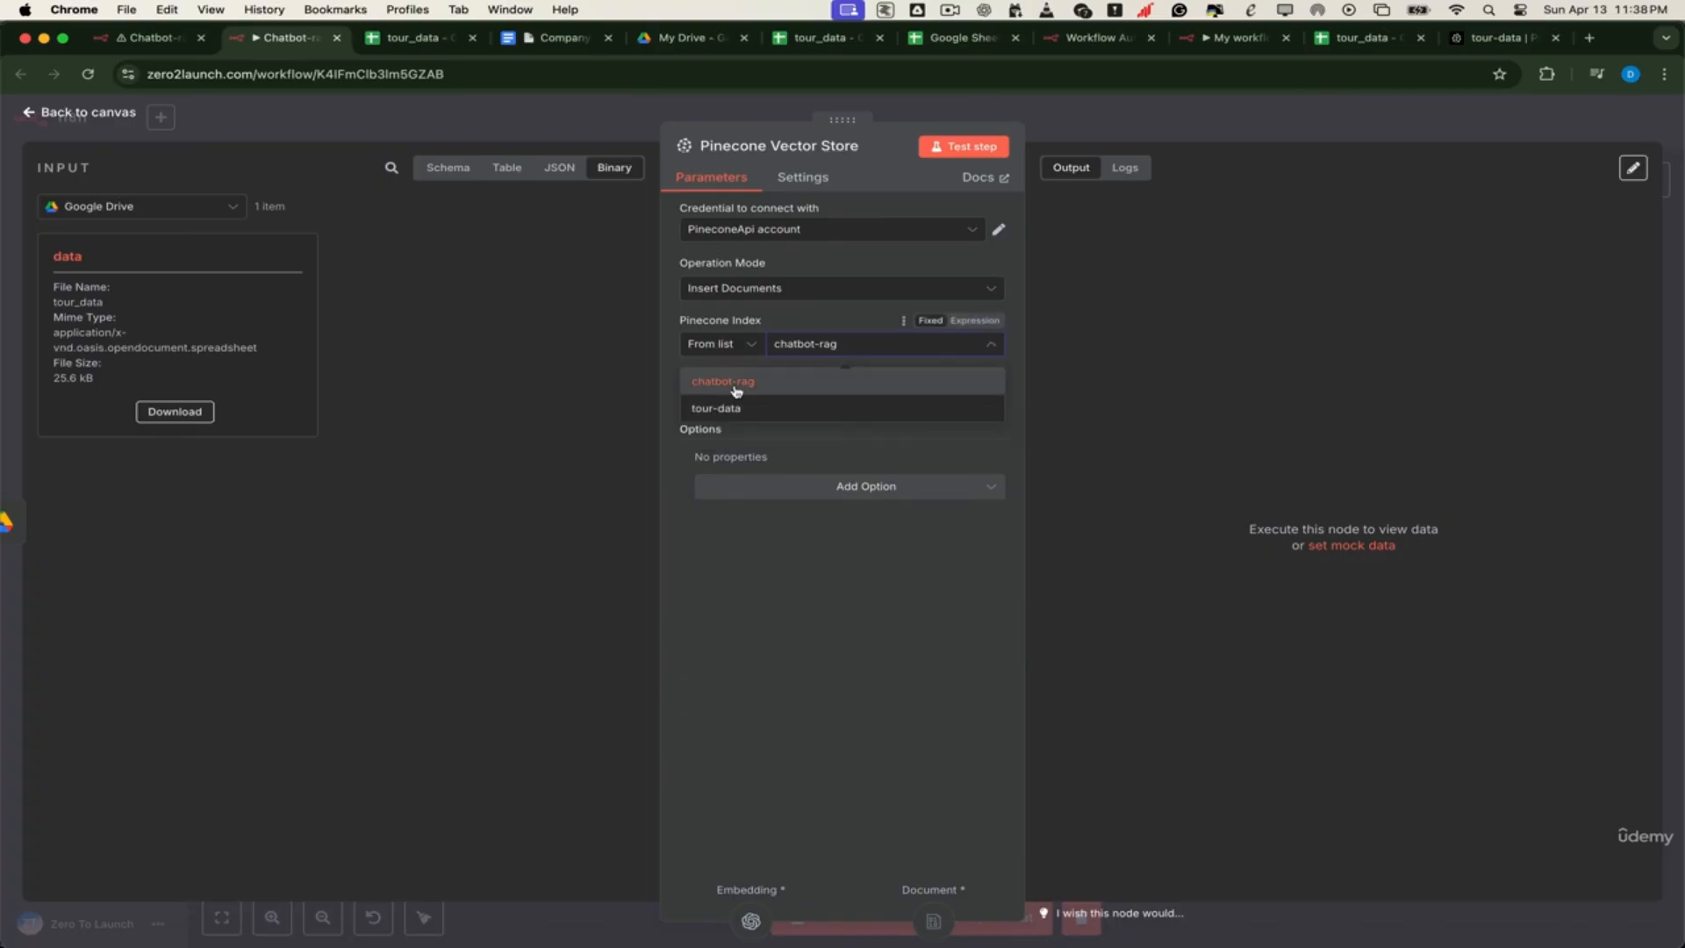
pyautogui.click(806, 408)
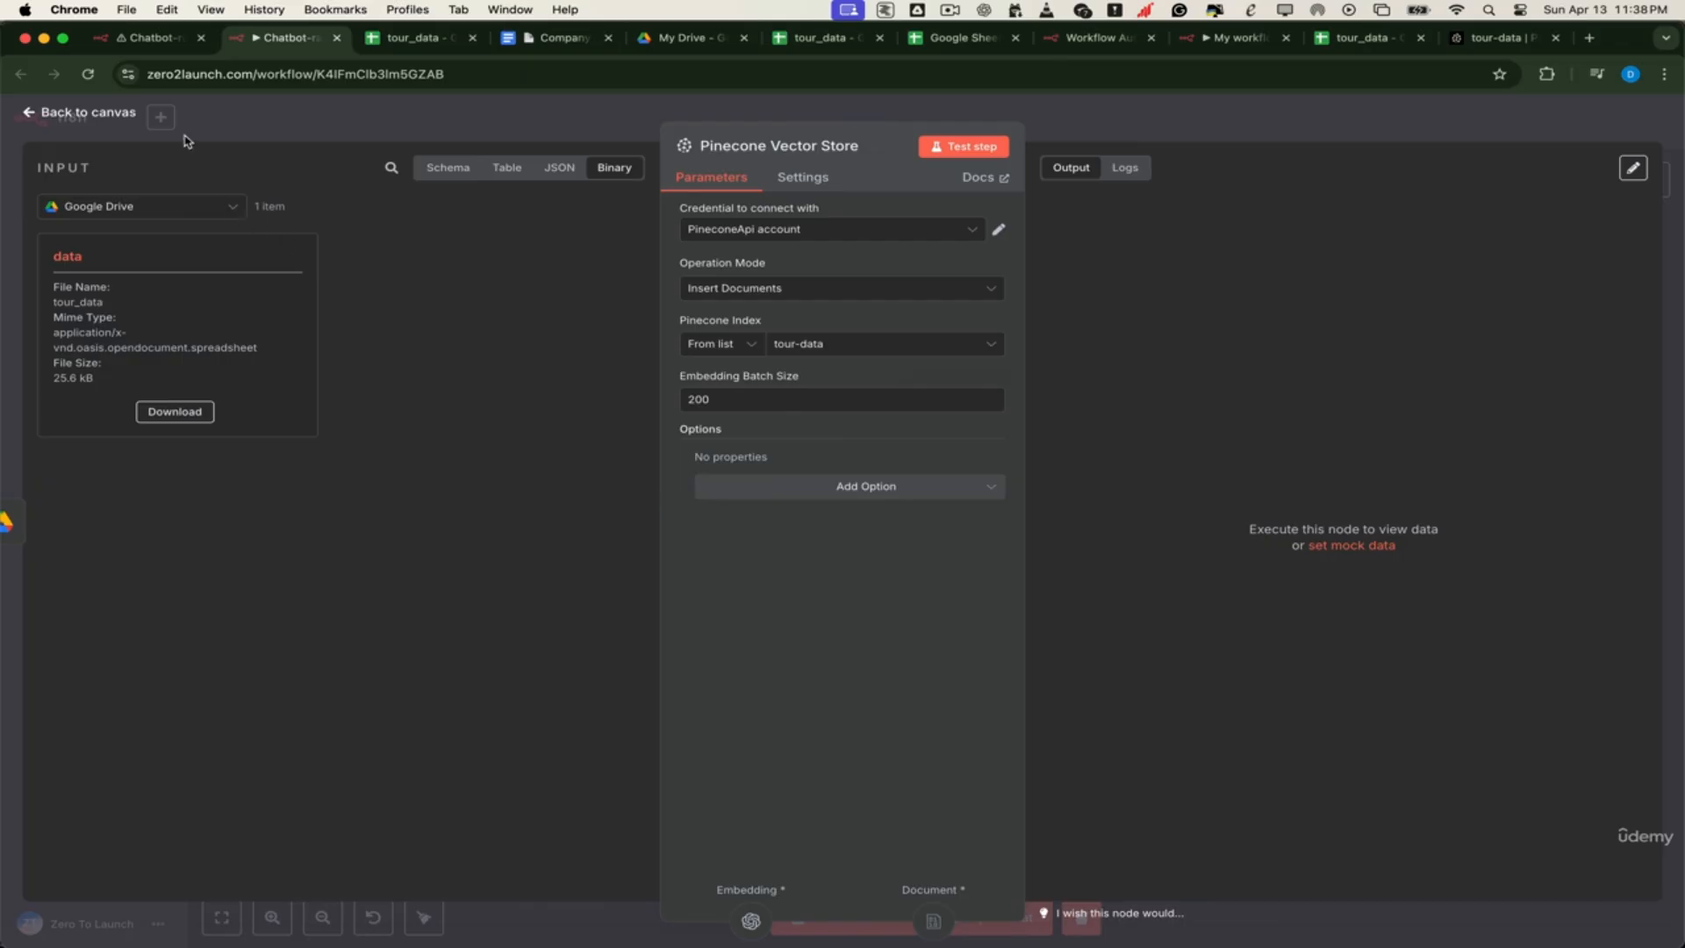
pyautogui.click(88, 113)
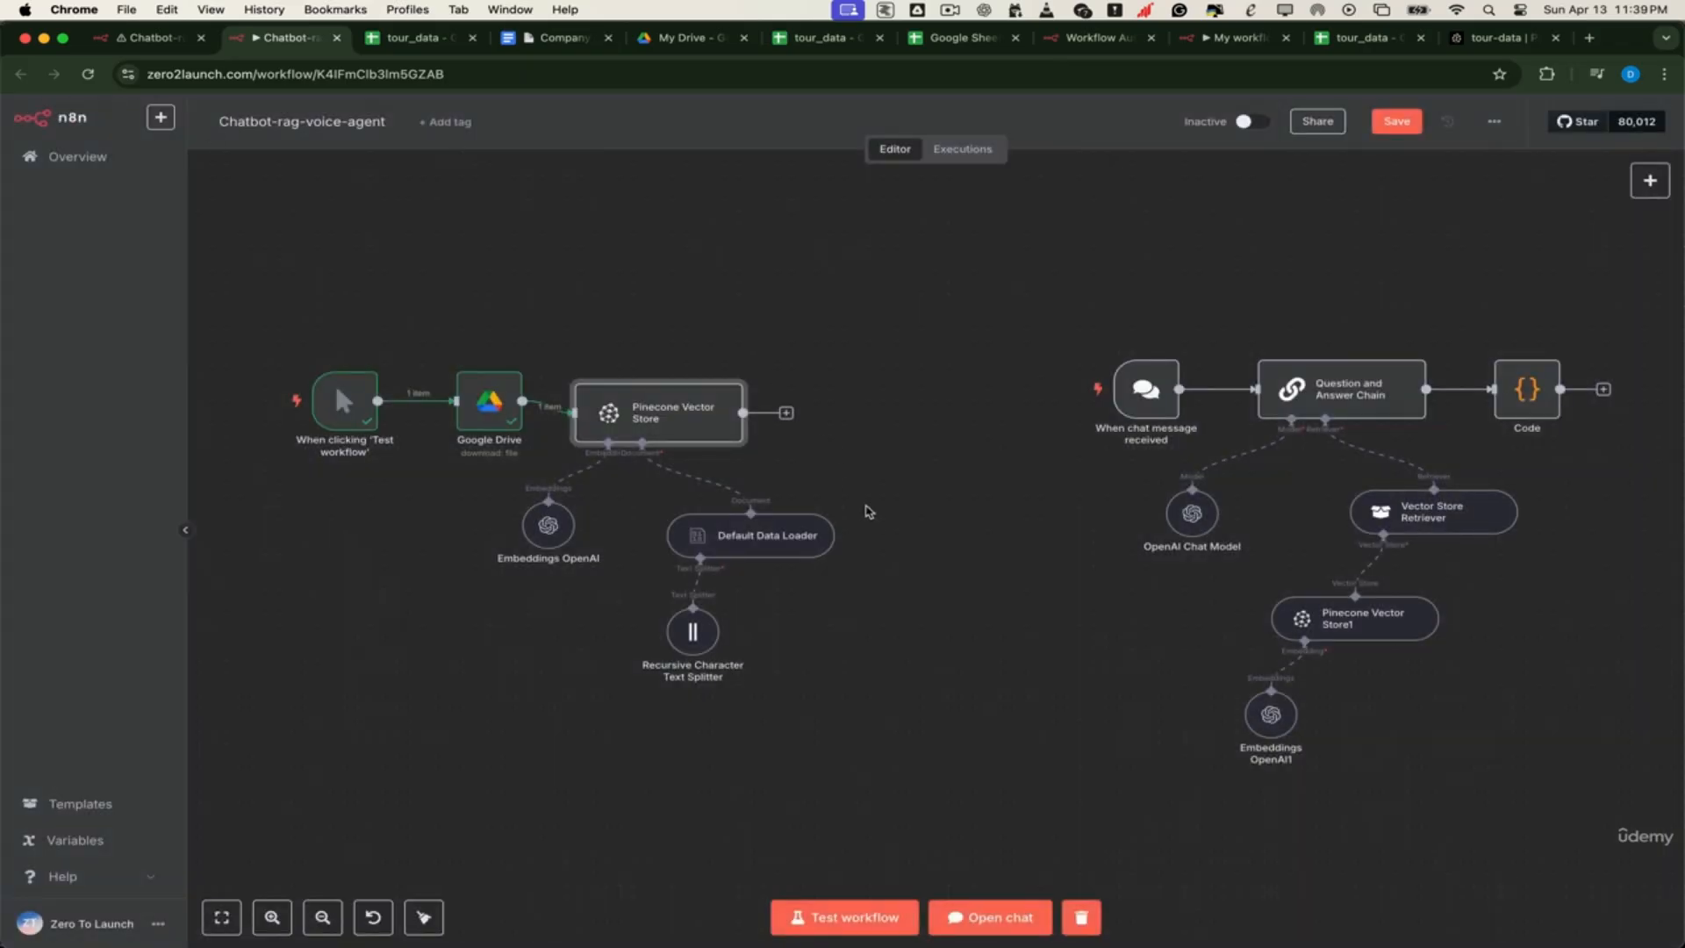
pyautogui.click(278, 403)
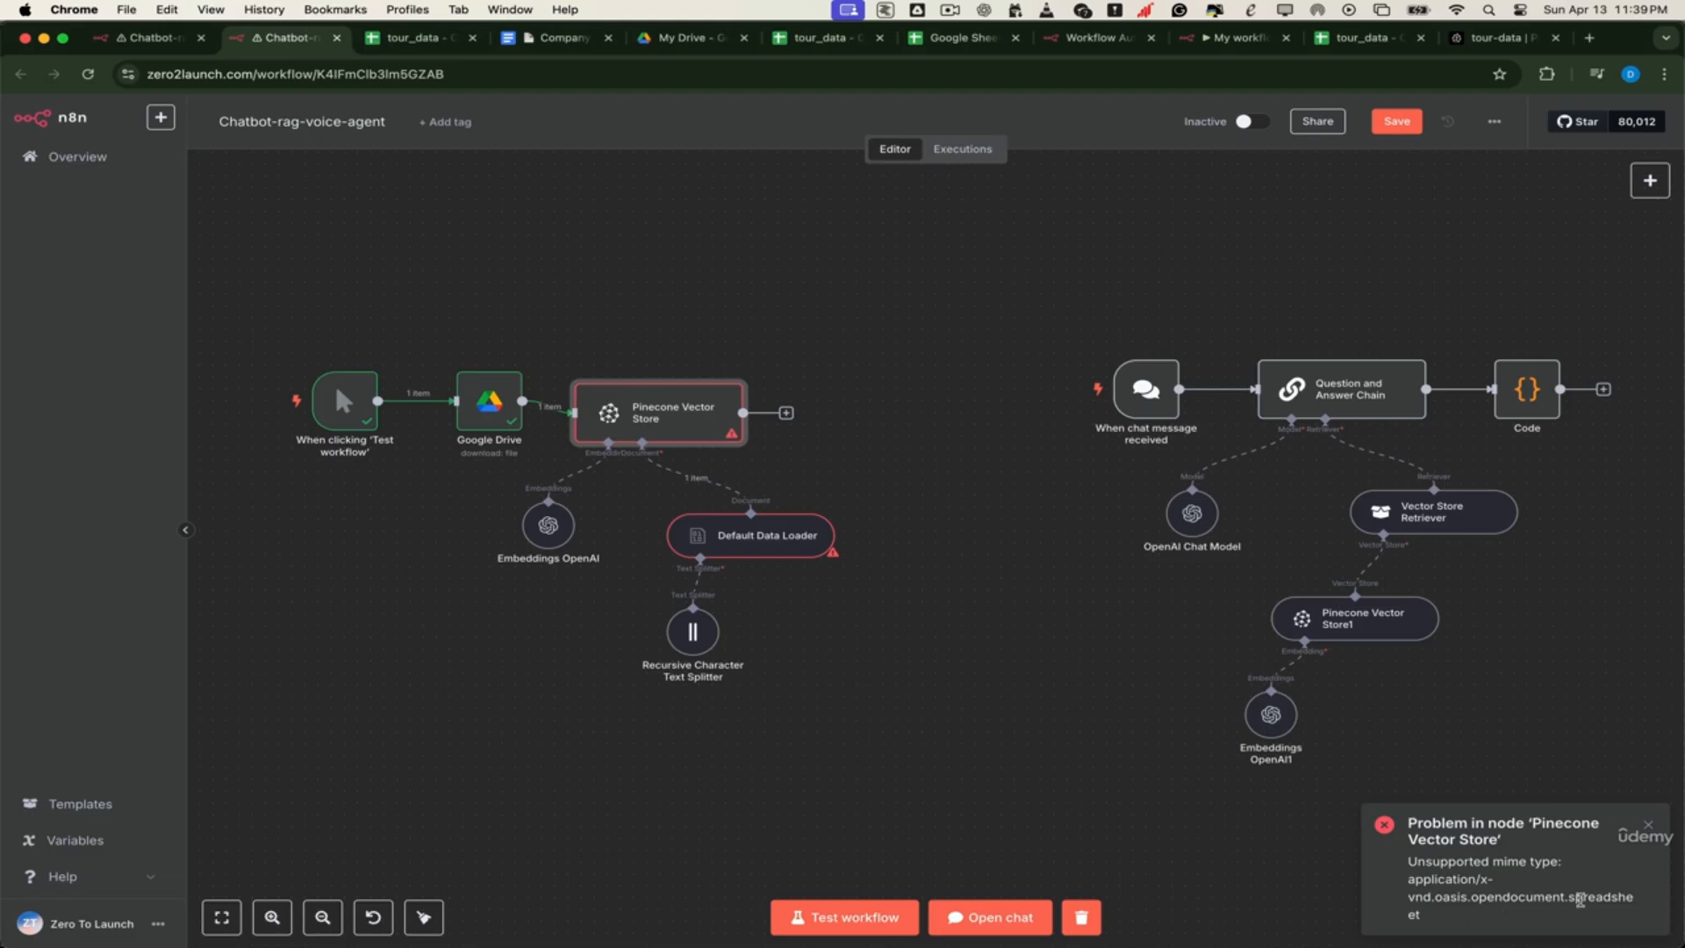
# Change the Default Data Loader from binary to JSON data, loading all input data
pyautogui.doubleClick(740, 542)
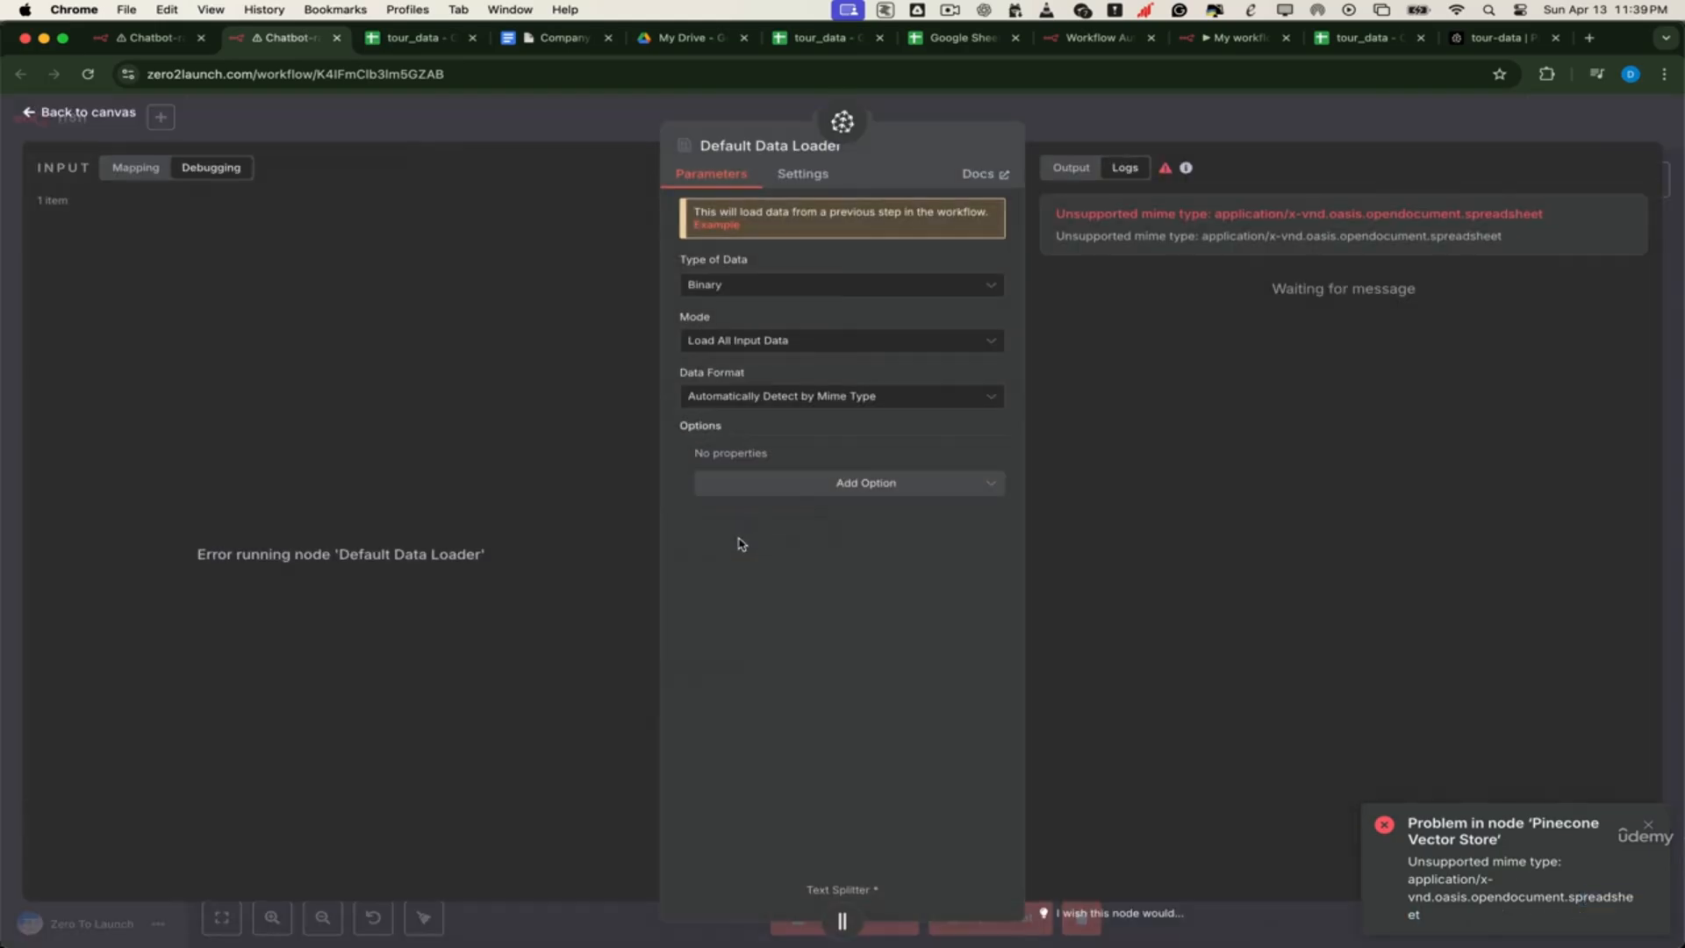
pyautogui.click(148, 172)
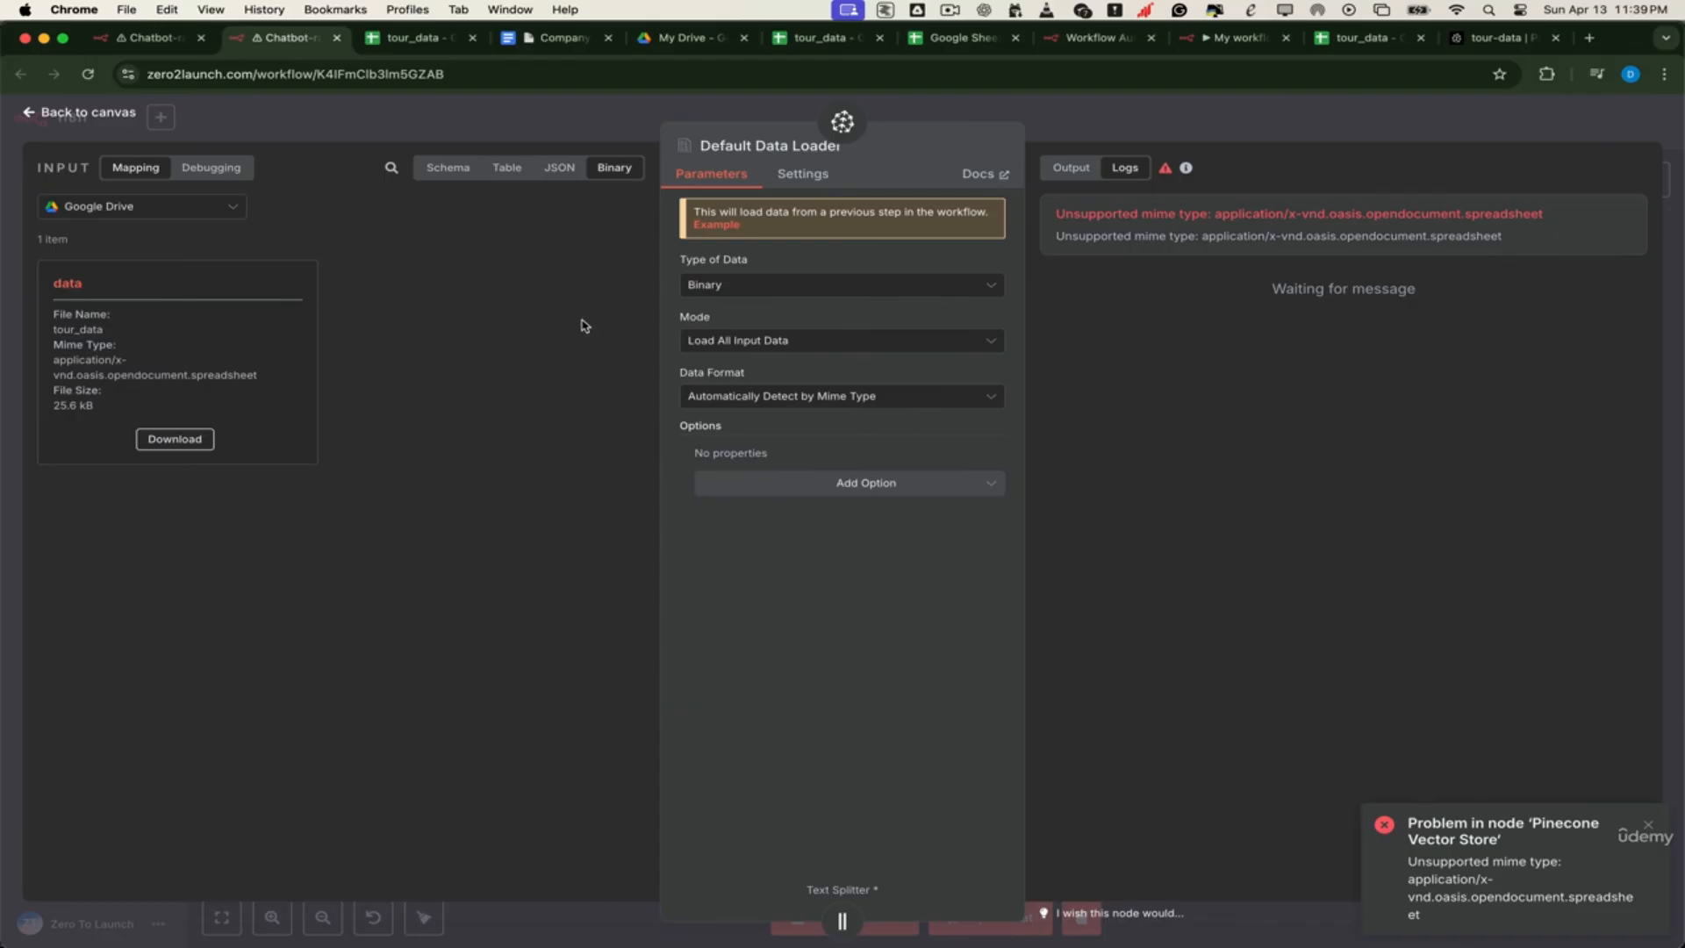
pyautogui.click(840, 341)
pyautogui.click(753, 423)
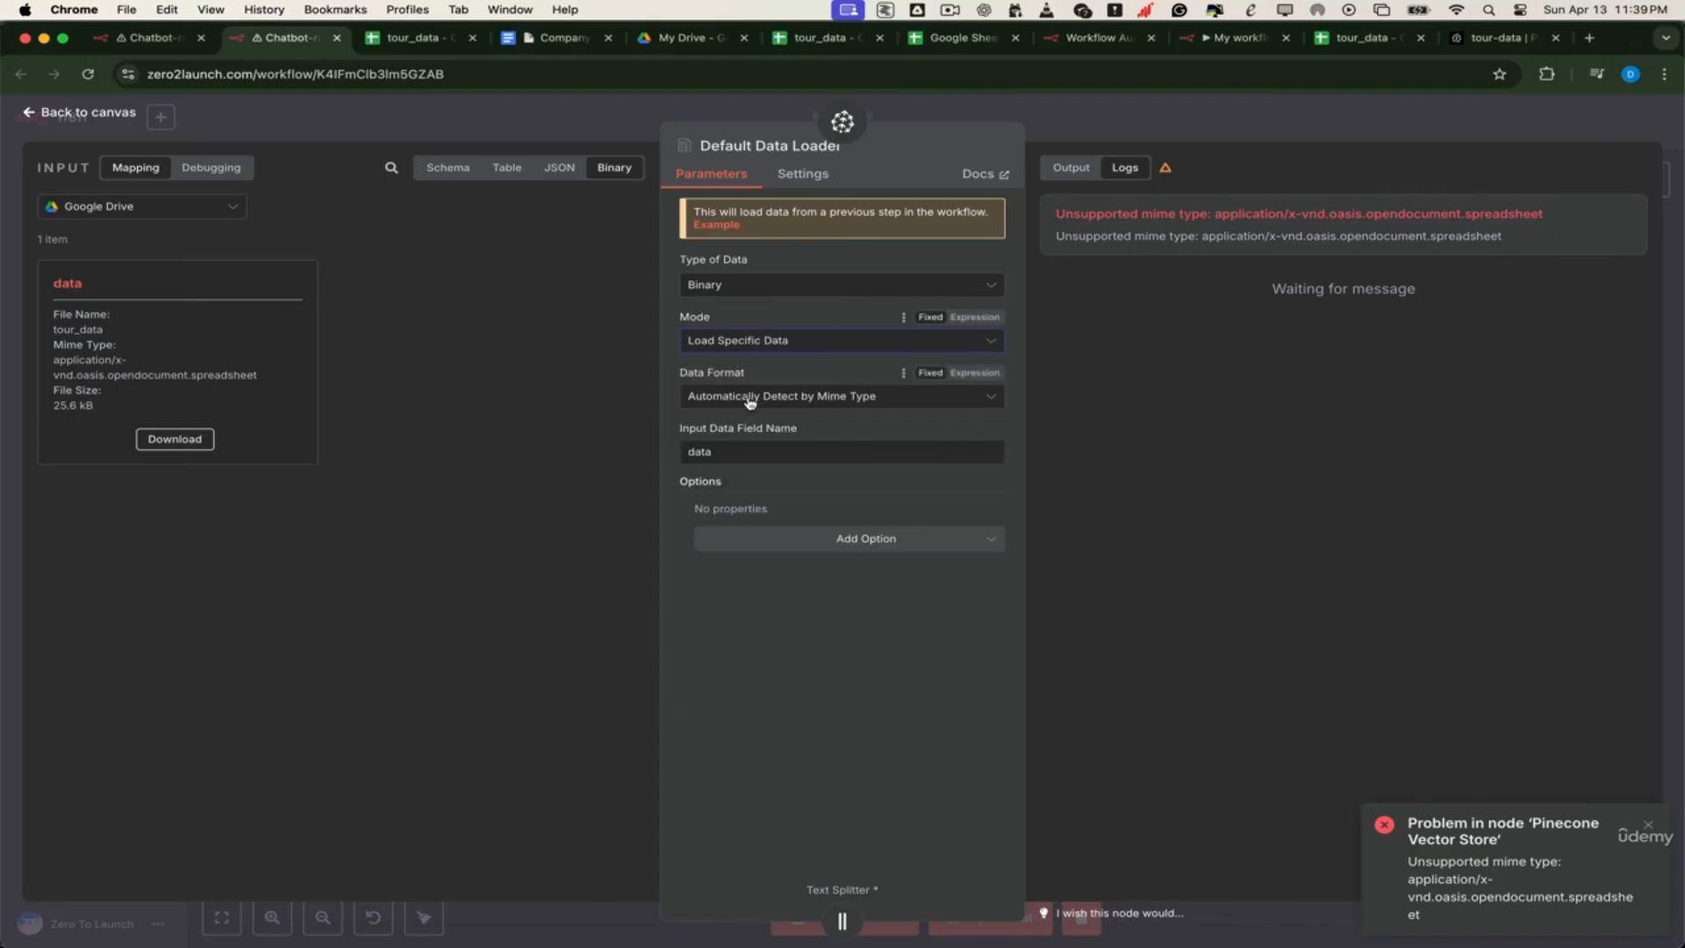
pyautogui.click(750, 397)
pyautogui.scroll(-3, 764, 544)
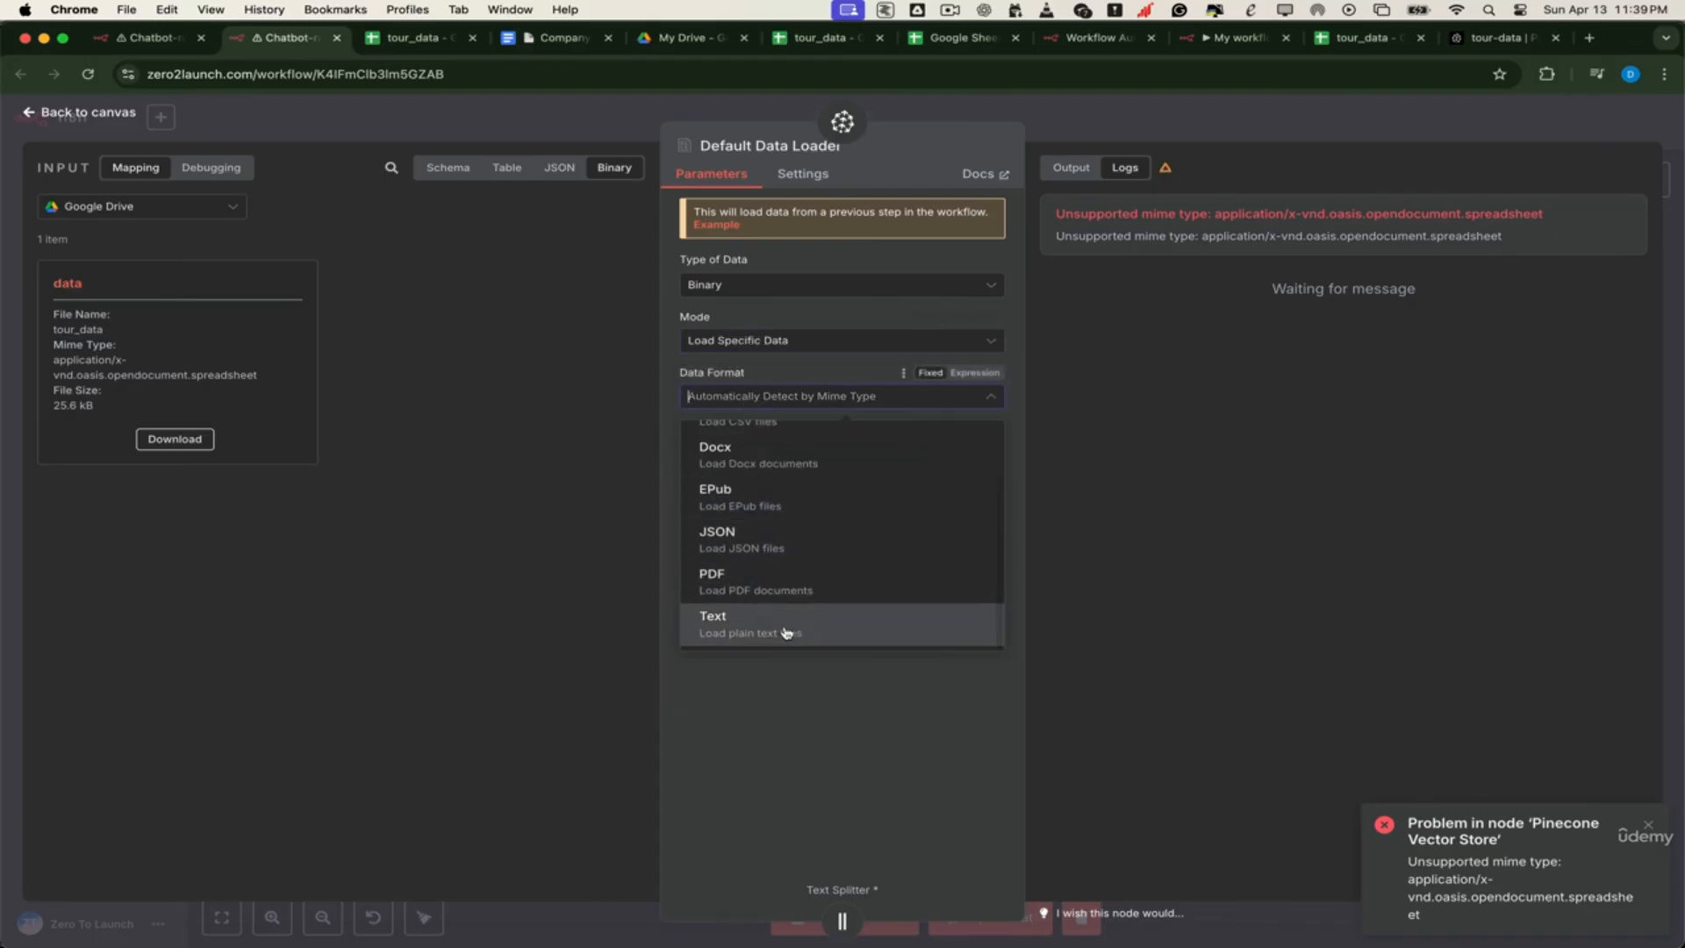
pyautogui.scroll(3, 772, 539)
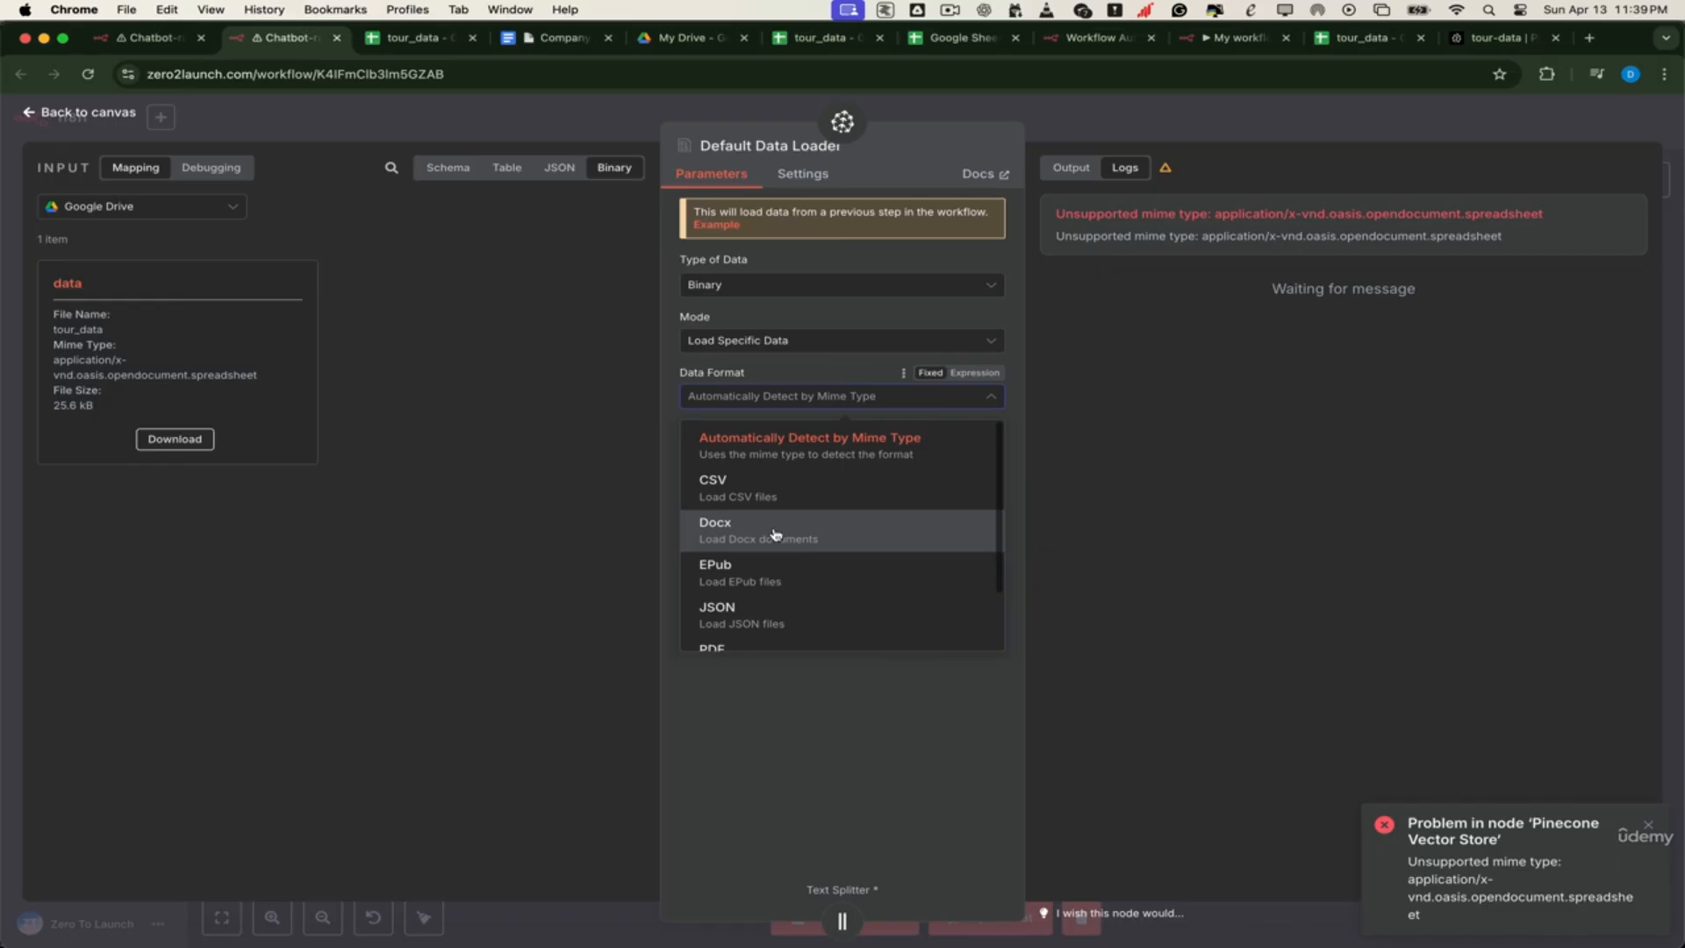
pyautogui.click(862, 438)
pyautogui.click(475, 265)
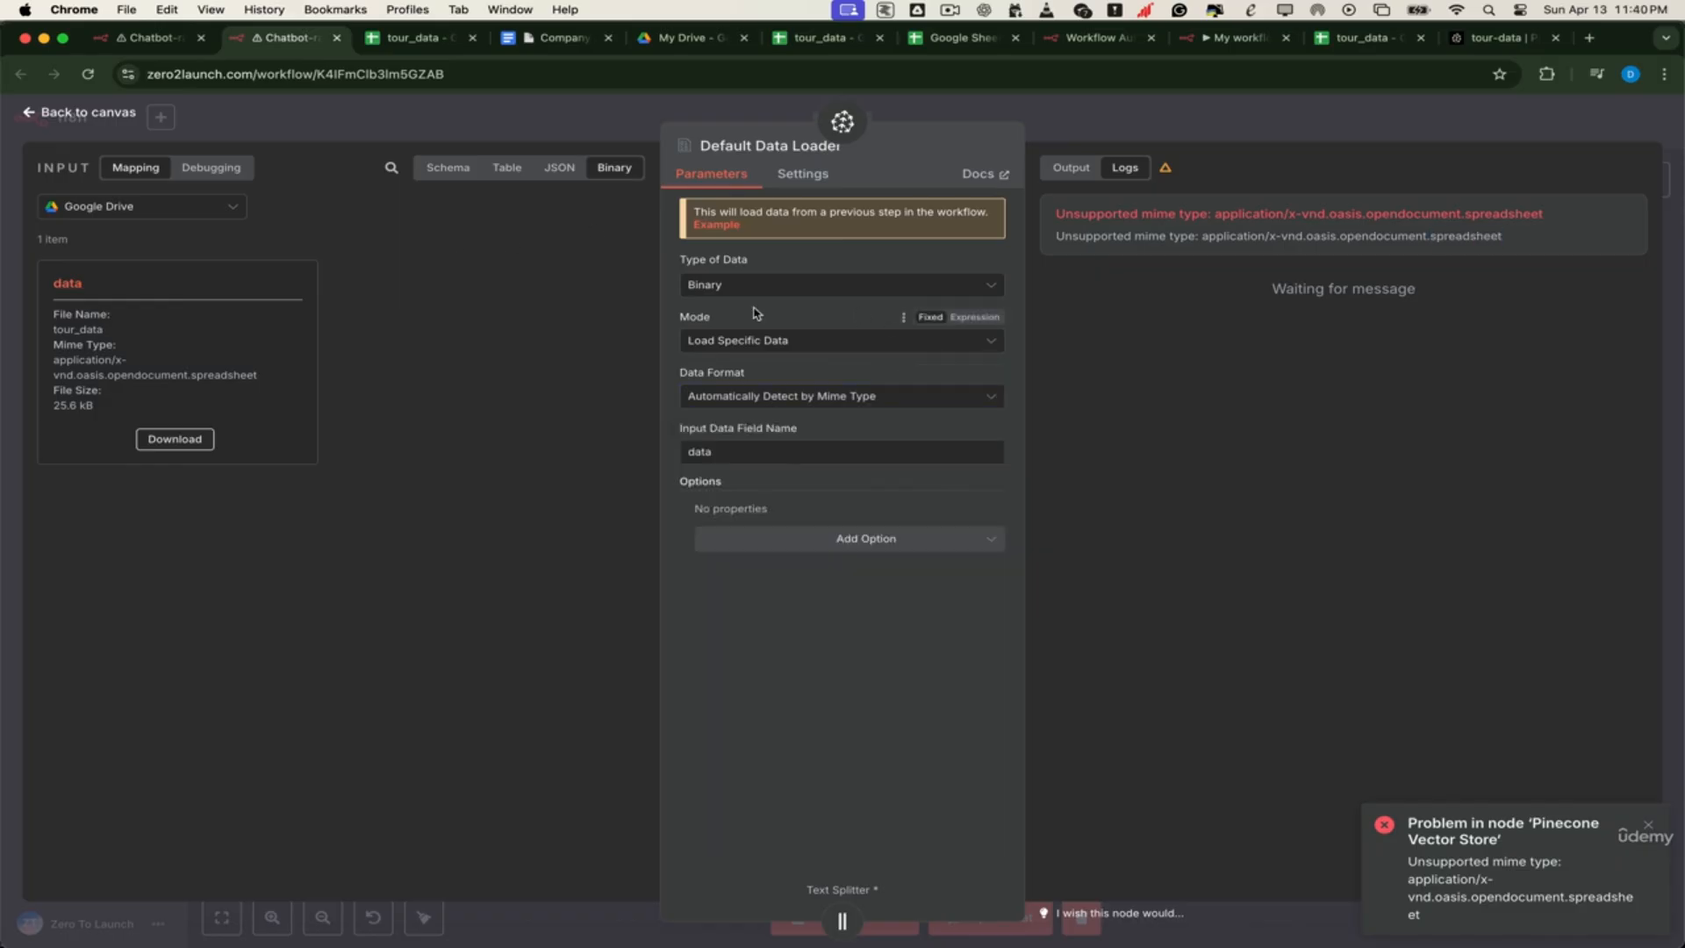
pyautogui.click(762, 288)
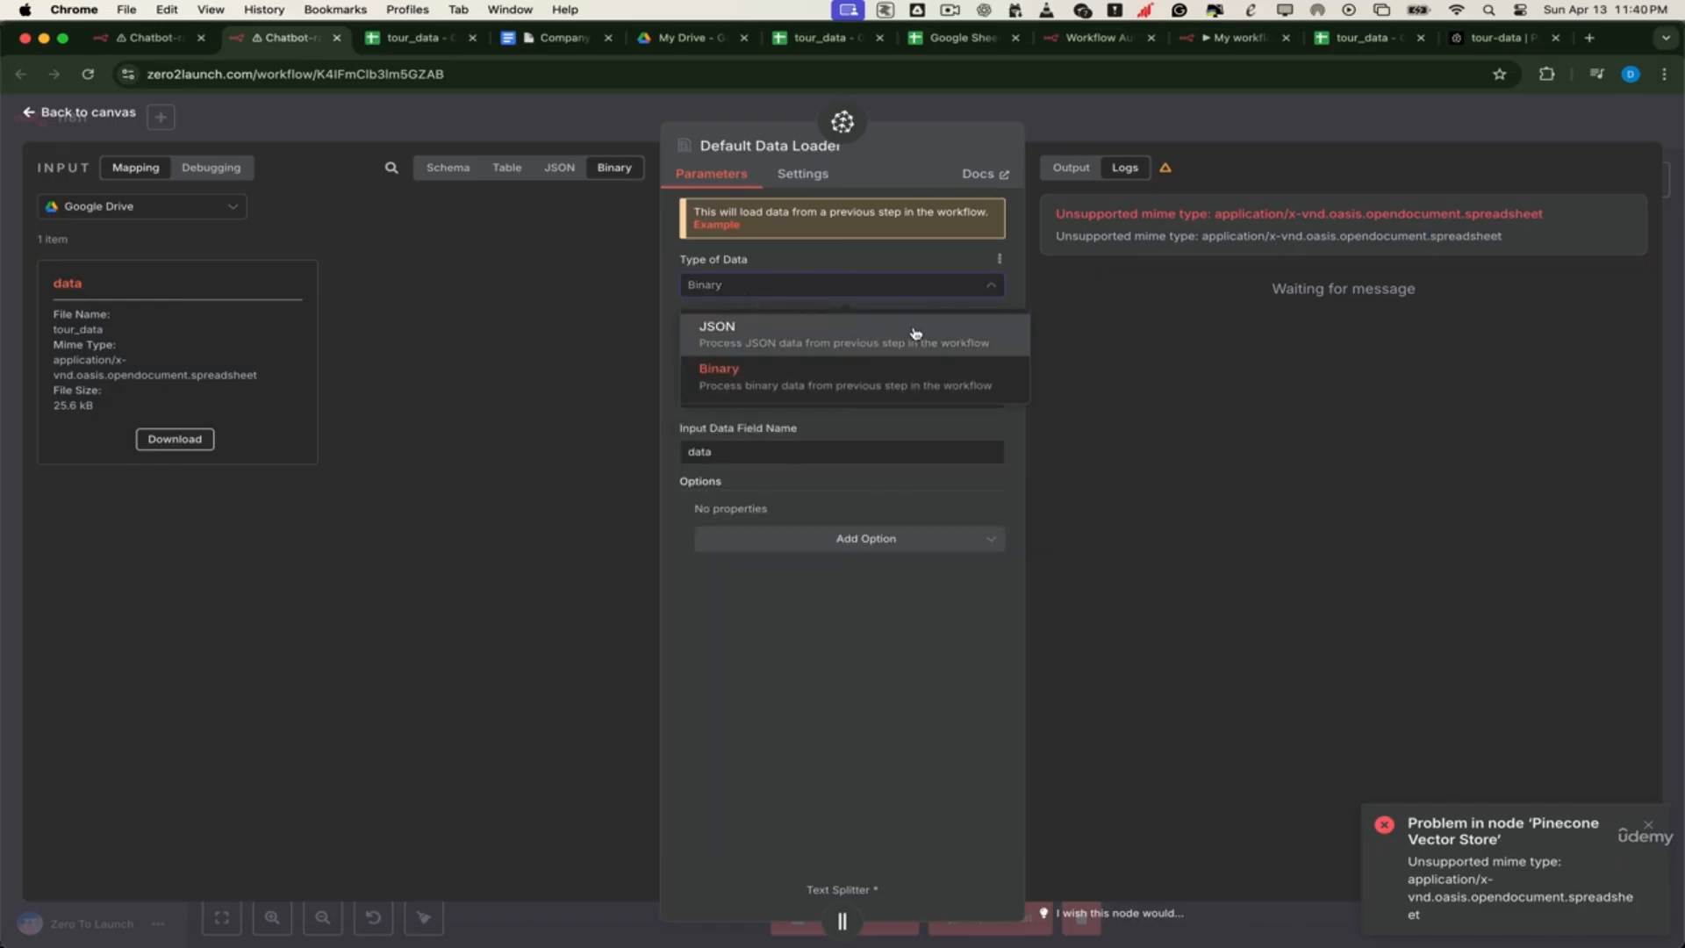
pyautogui.click(933, 356)
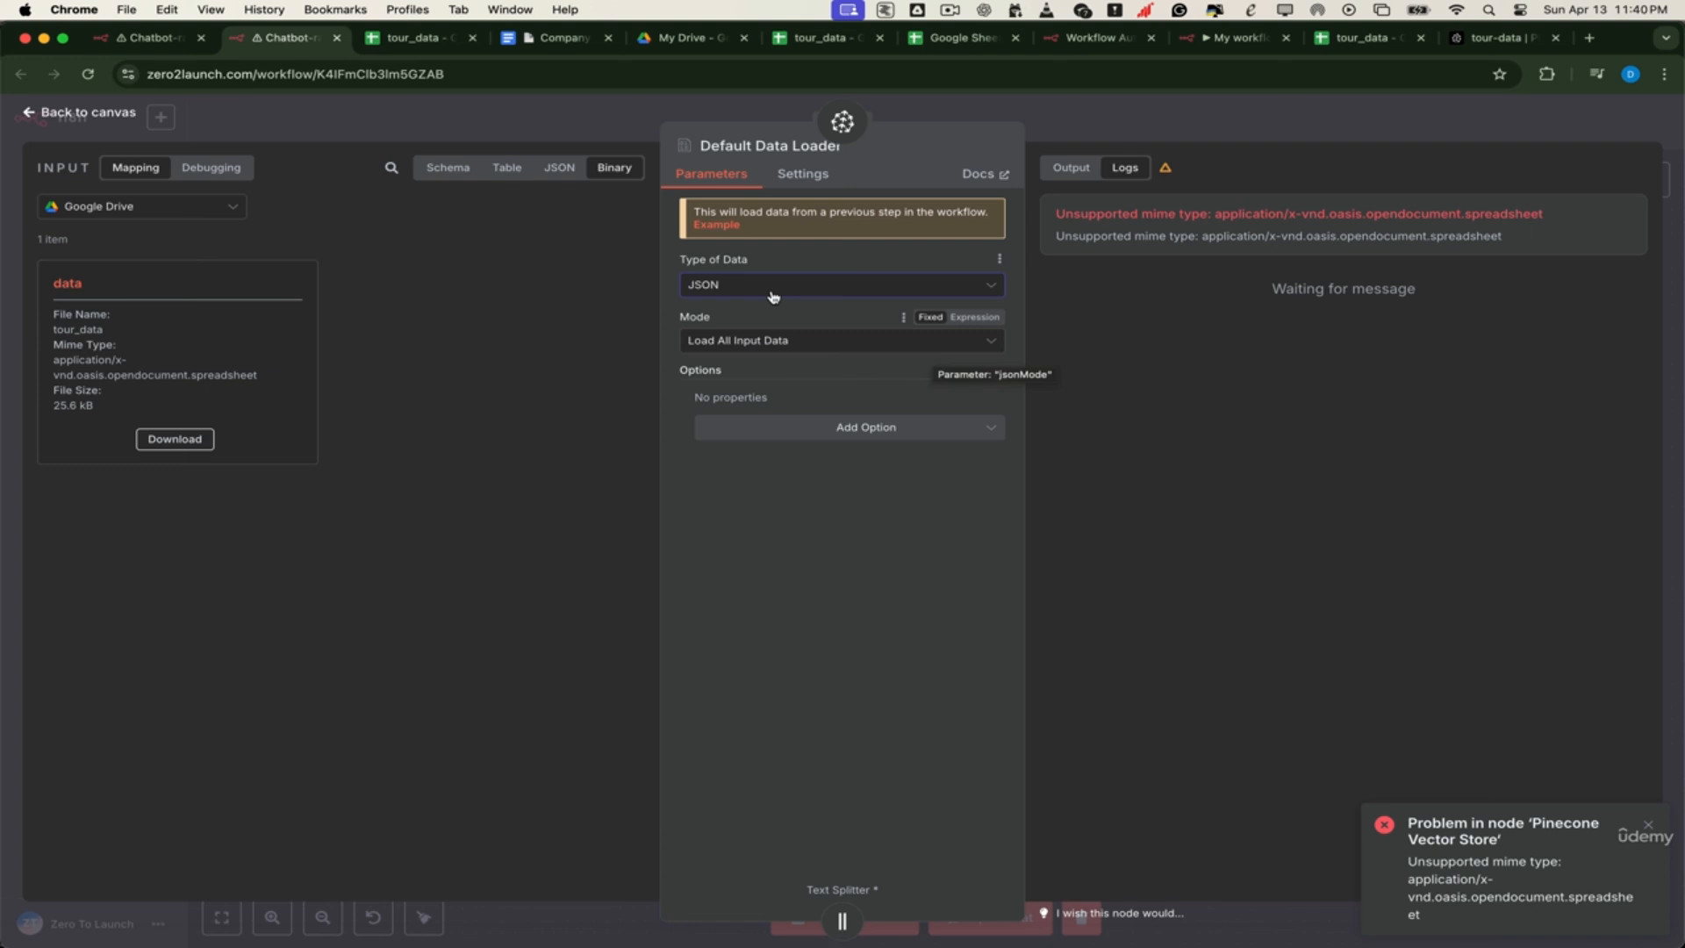
pyautogui.click(35, 112)
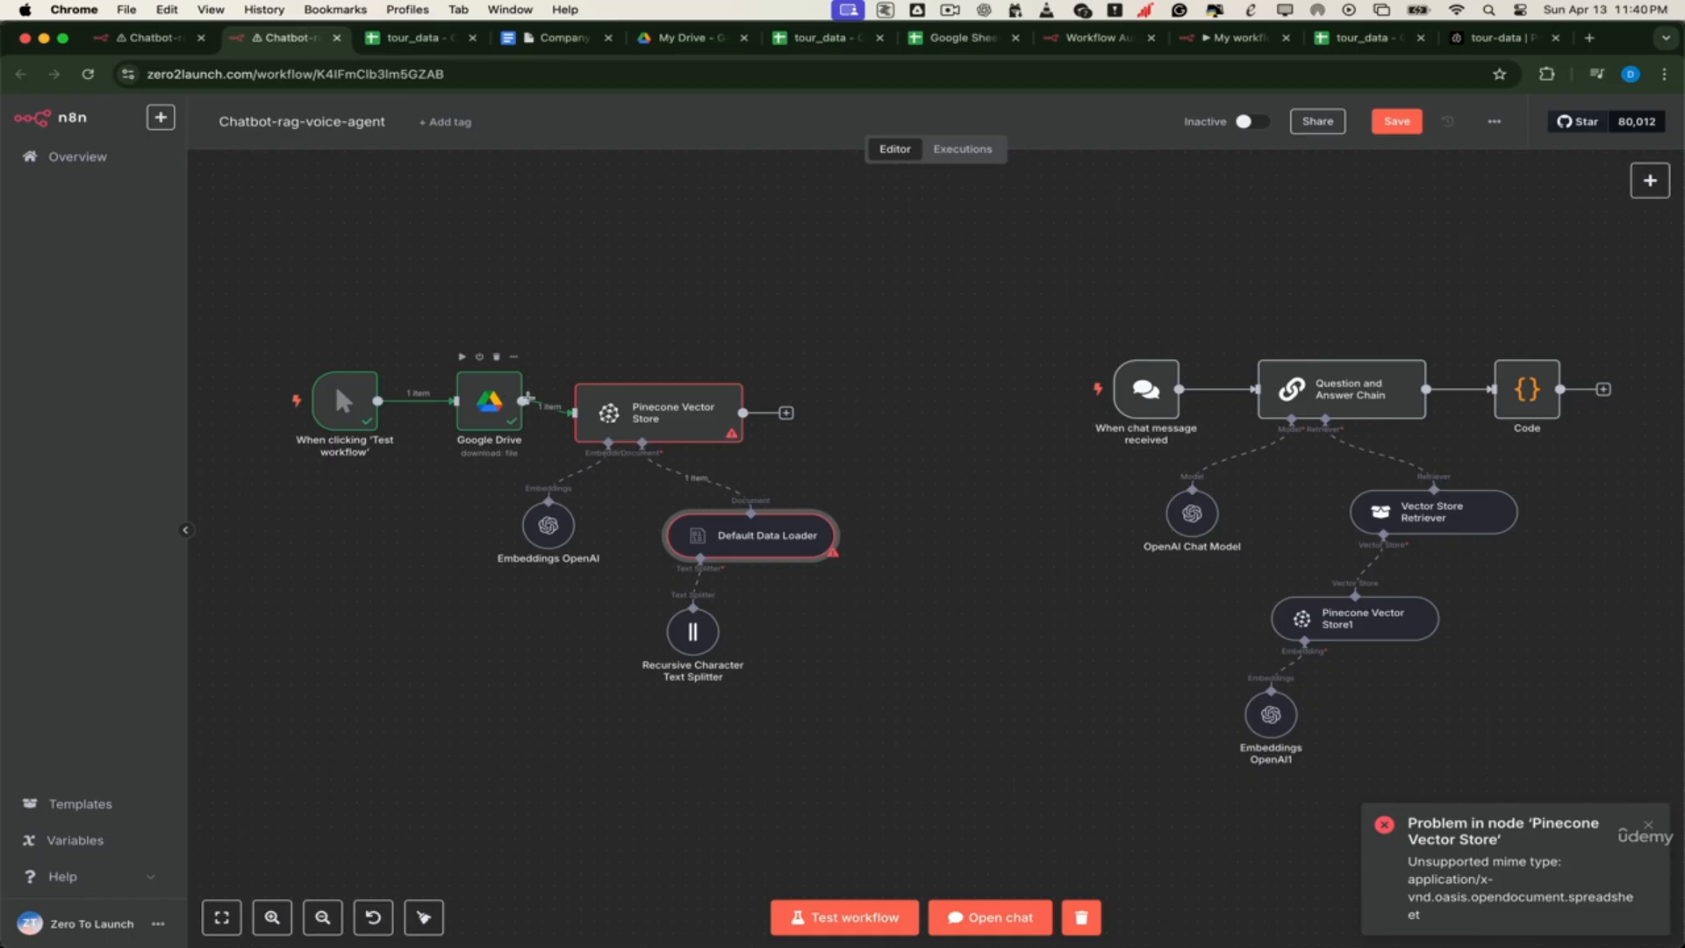
# Insert an Extract from File node using Extract From XLS after Google Drive and test it for 100 tour items
pyautogui.click(538, 408)
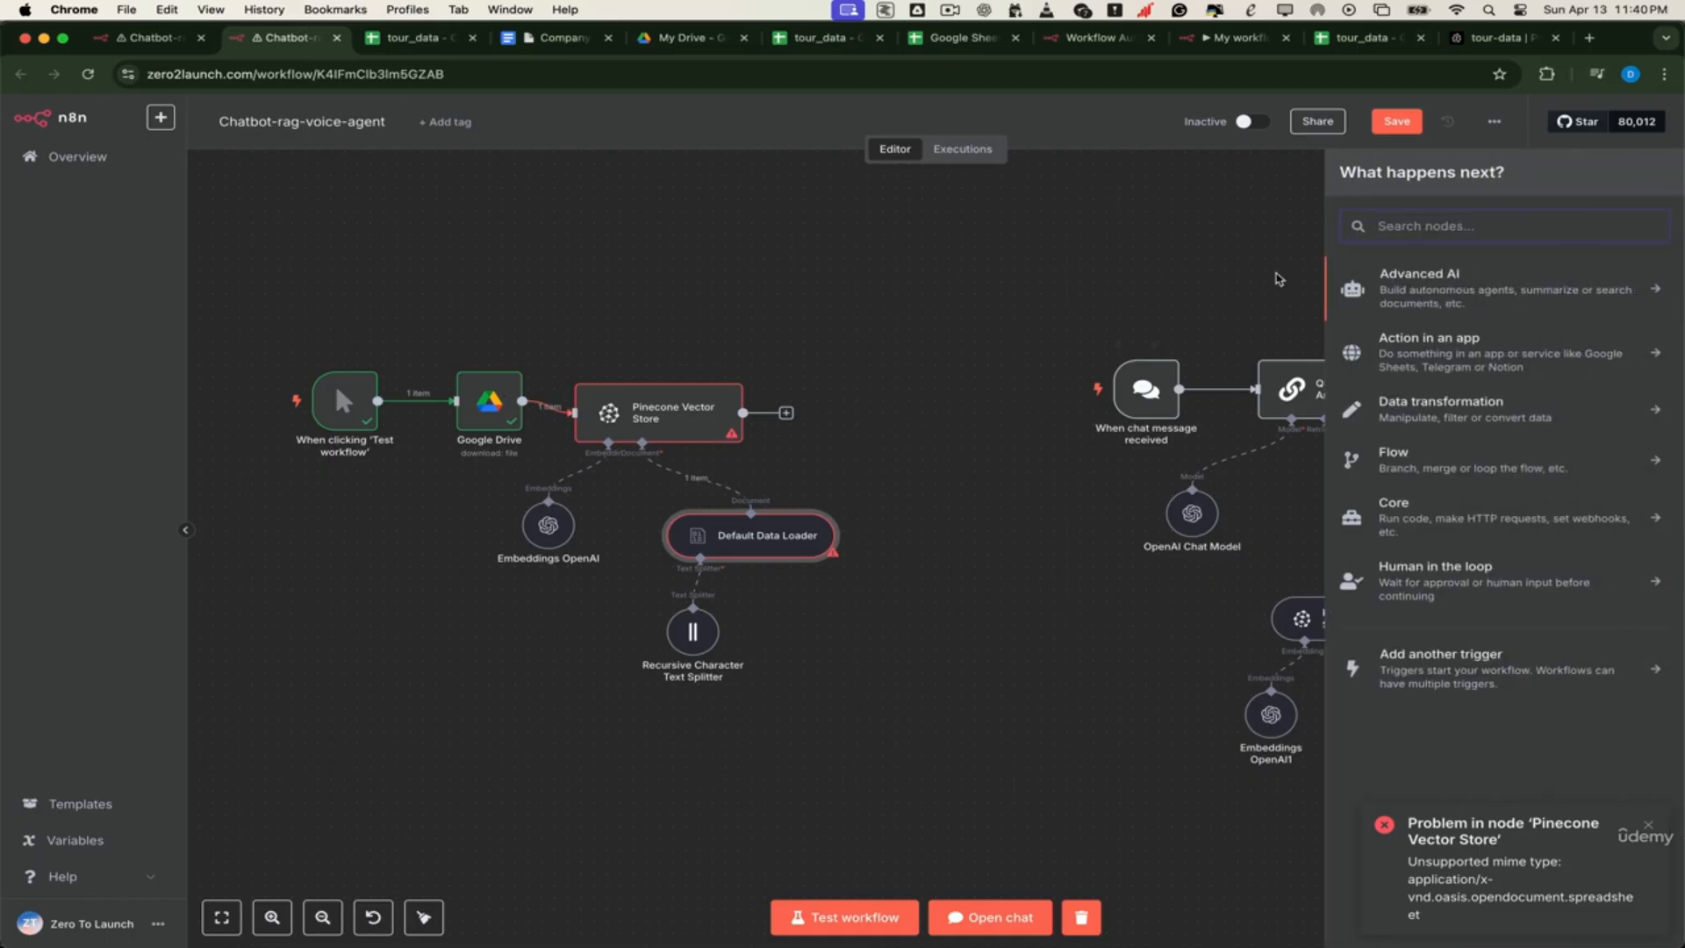
pyautogui.write('ex')
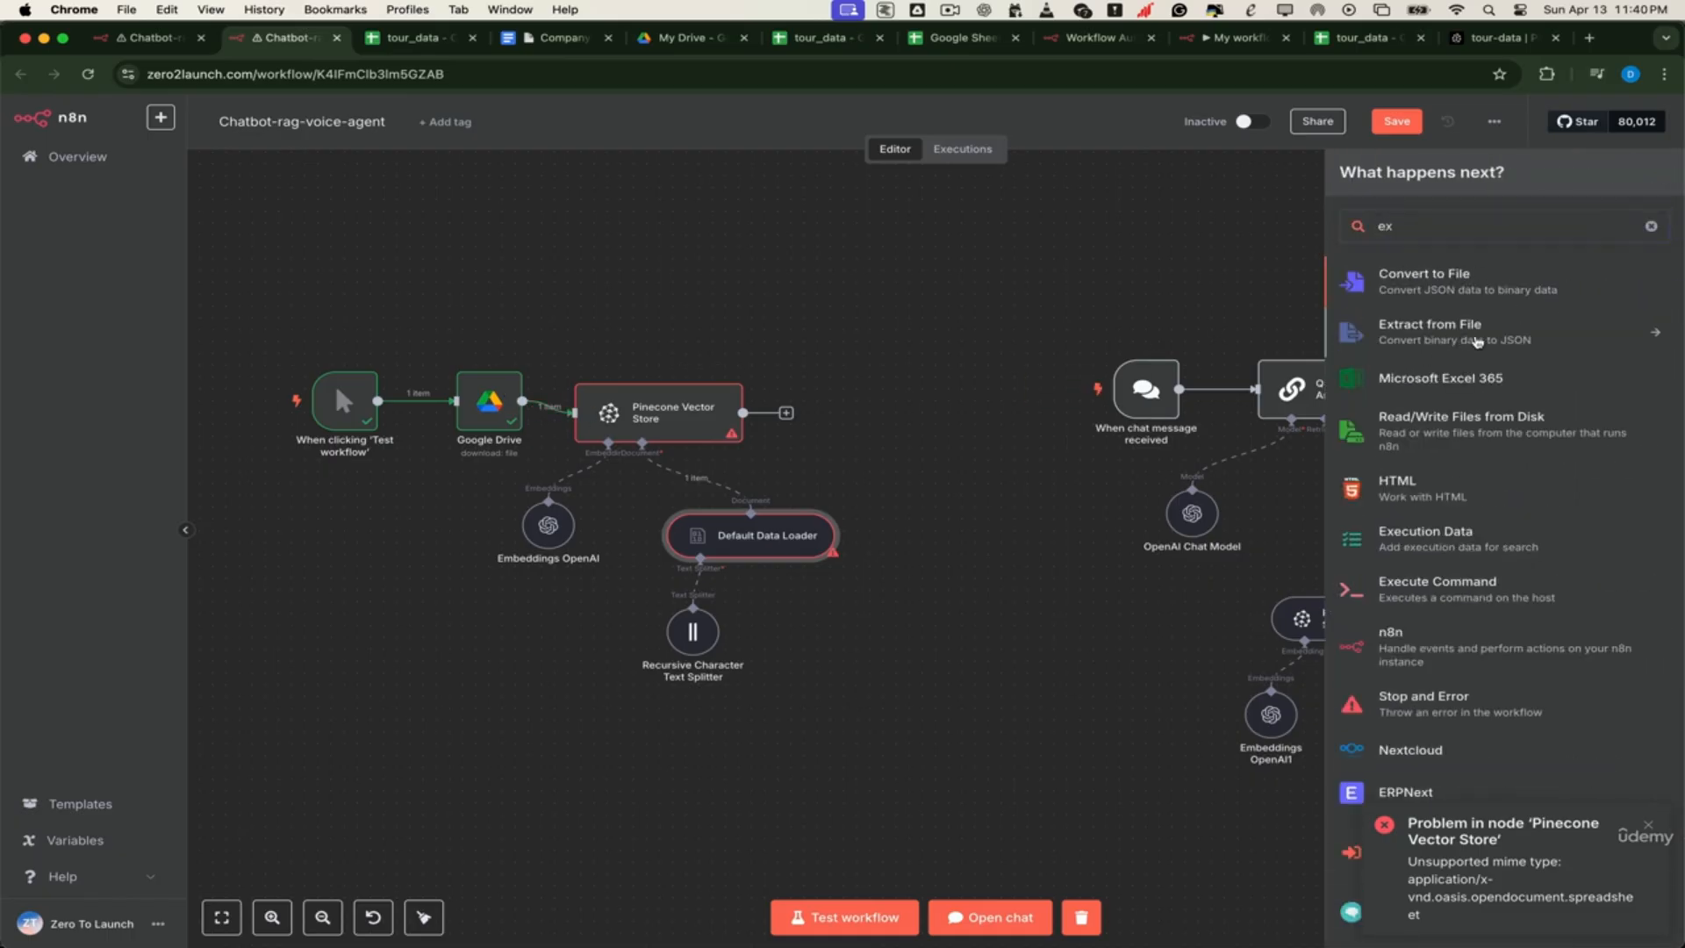
pyautogui.click(1478, 342)
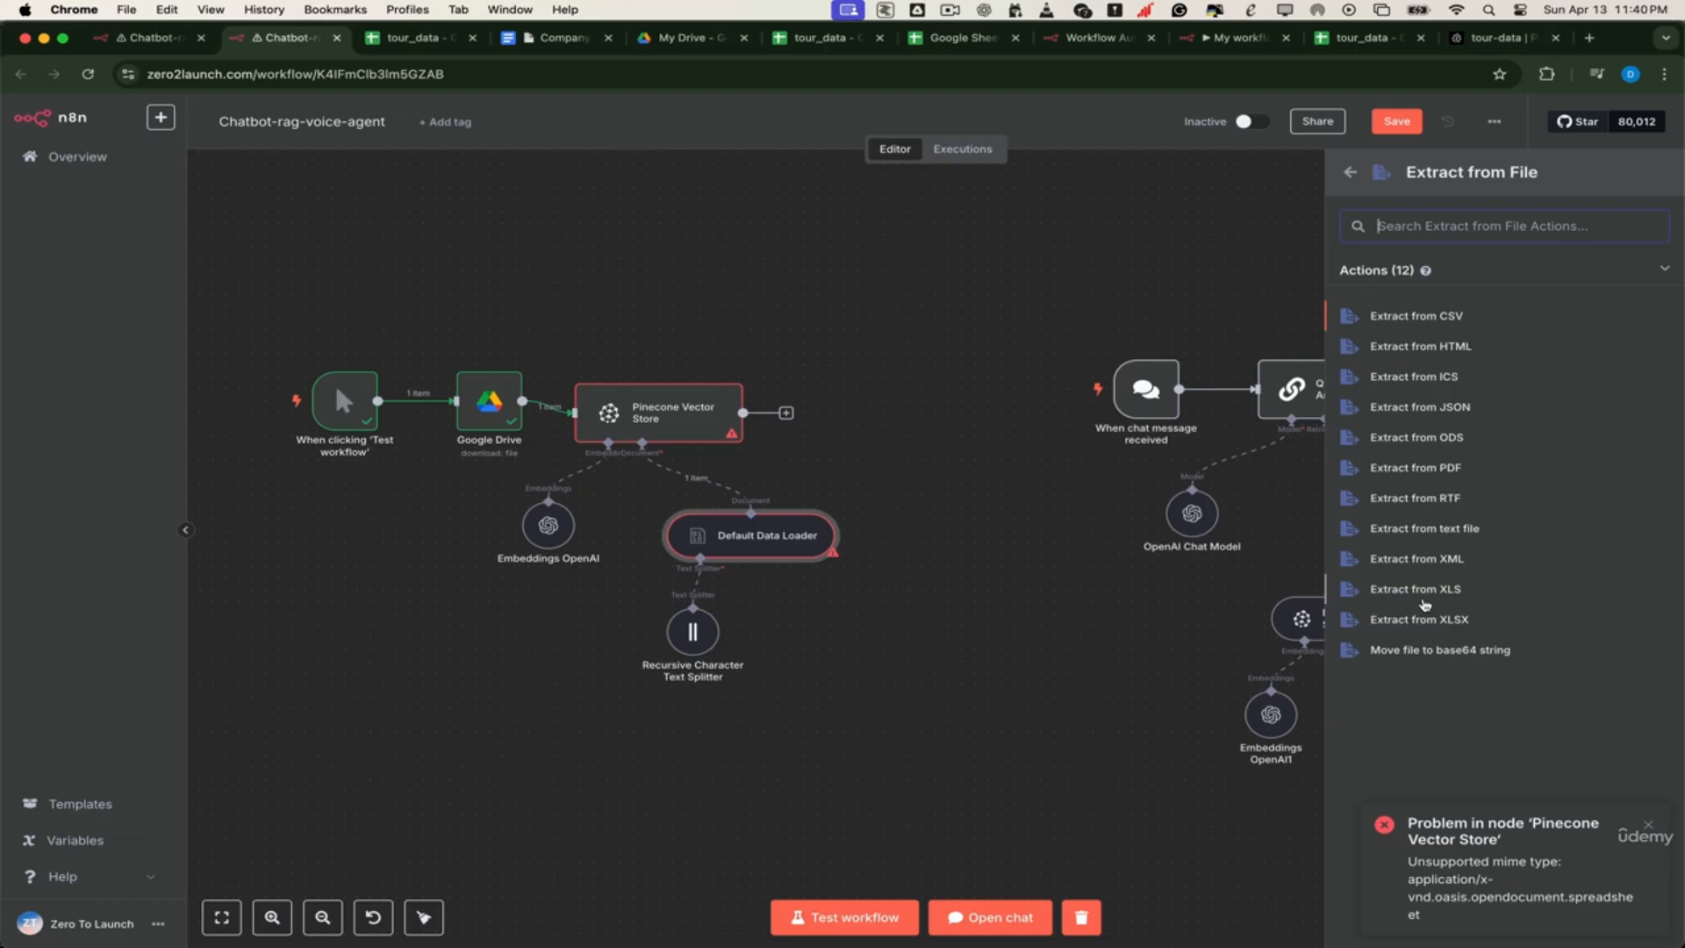
pyautogui.click(1416, 589)
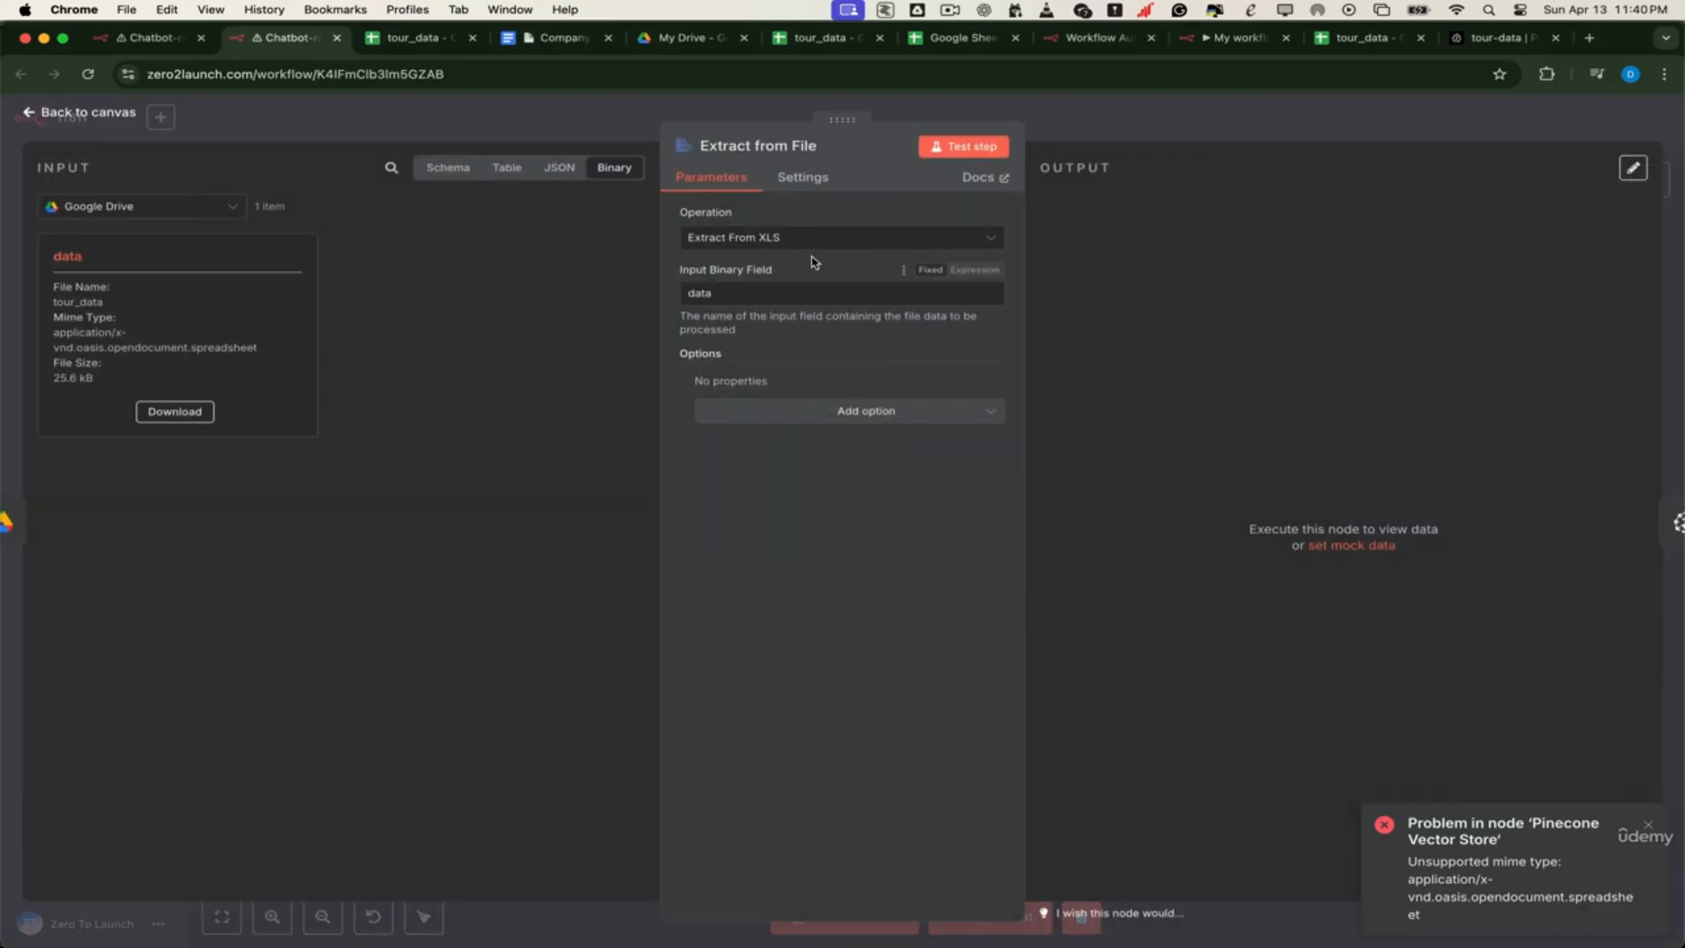
pyautogui.click(948, 146)
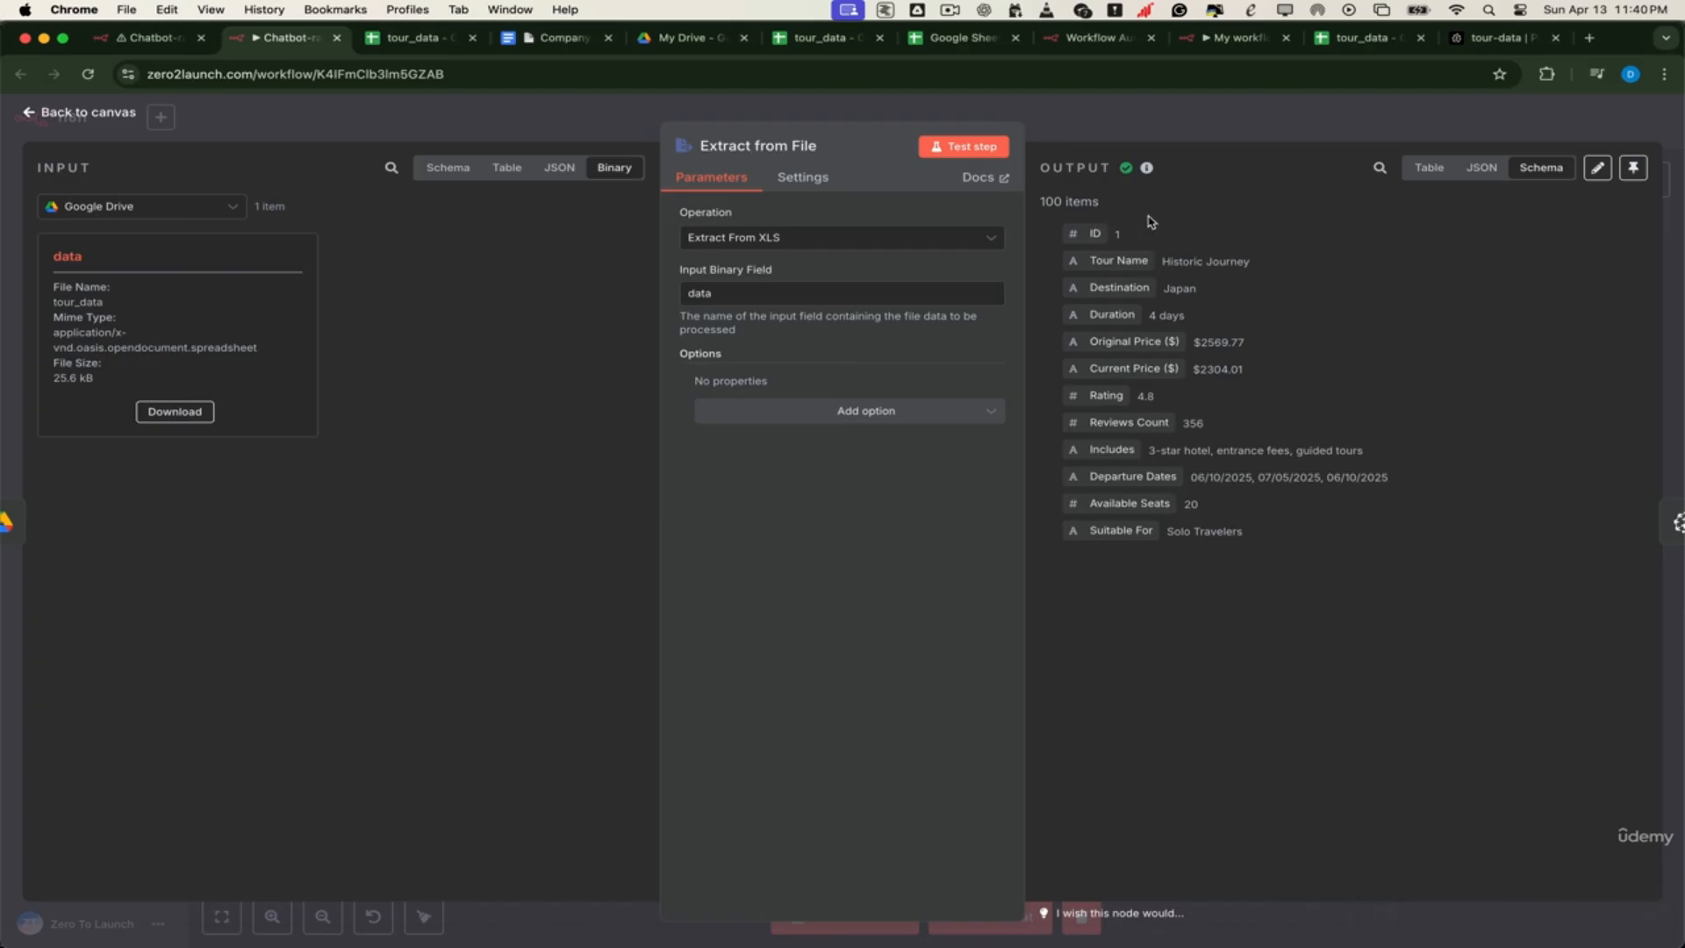
# Look over the original tour_data spreadsheet for comparison with the extracted data
pyautogui.click(412, 38)
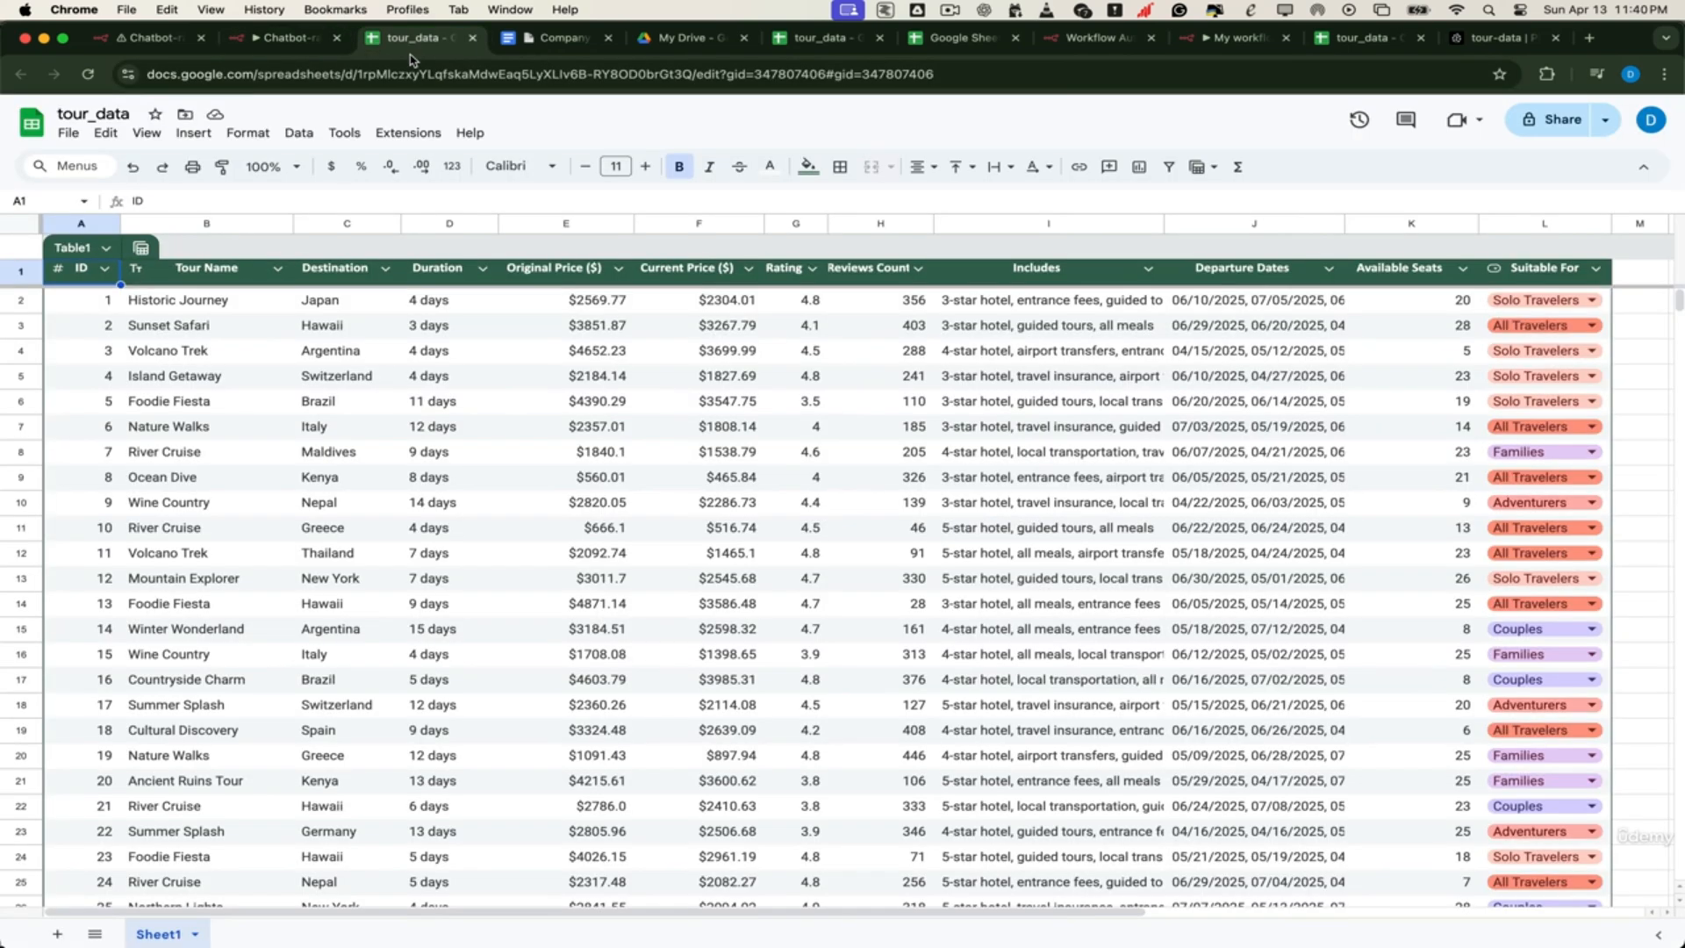
pyautogui.scroll(-20, 205, 405)
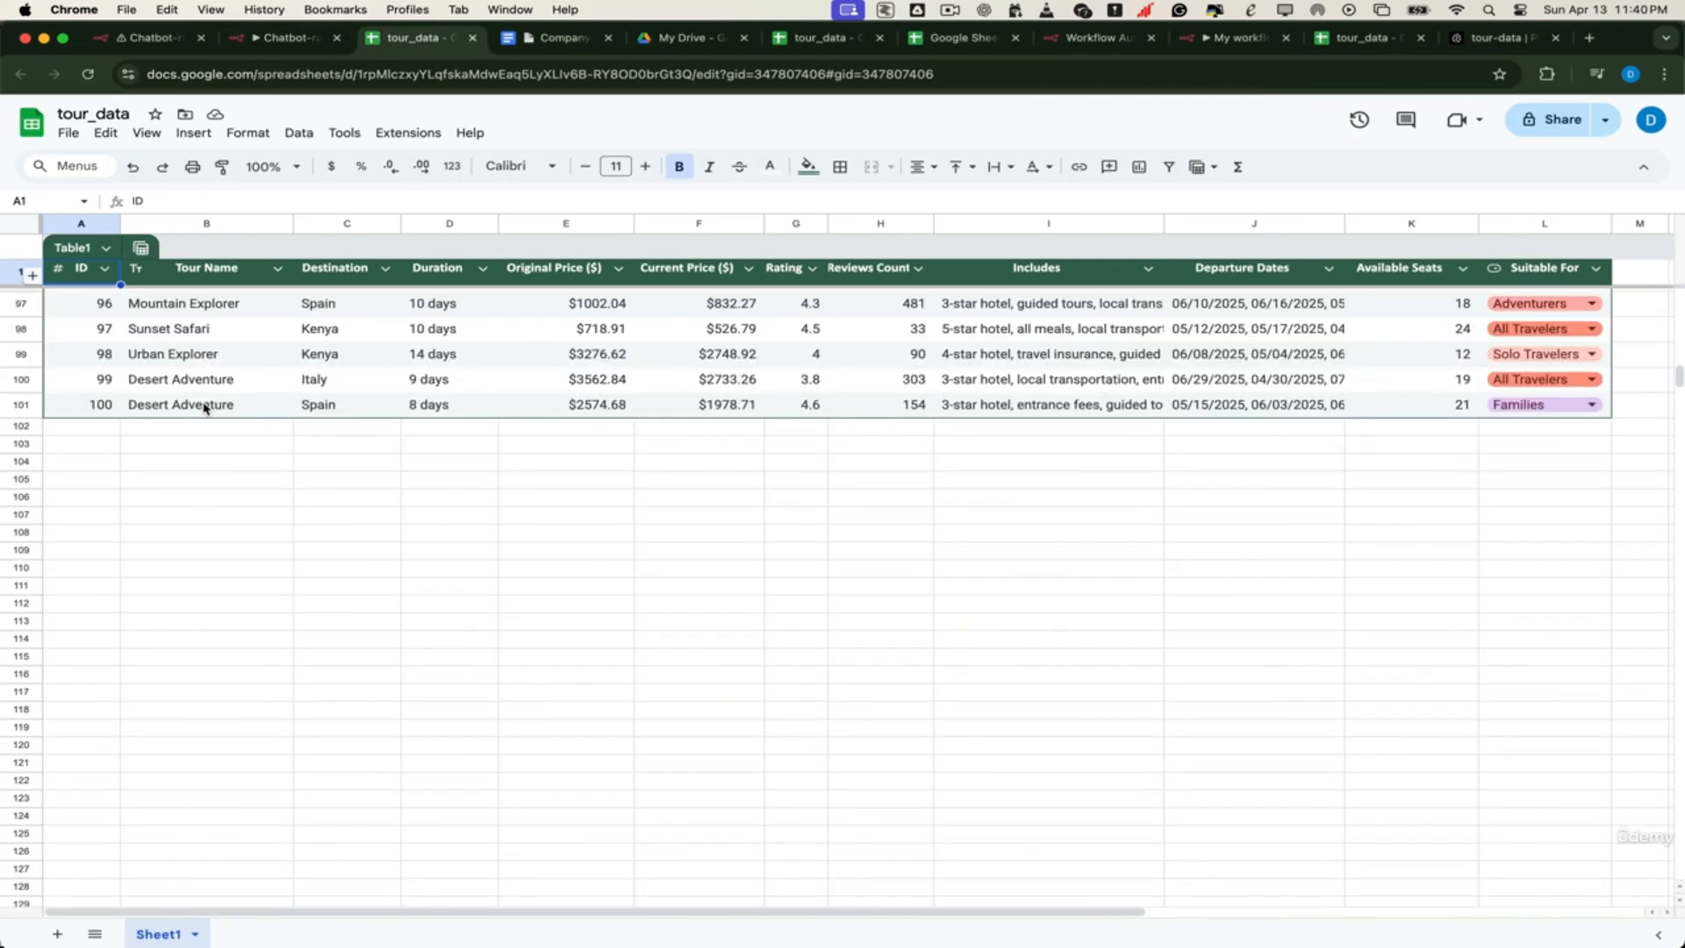
pyautogui.scroll(20, 465, 414)
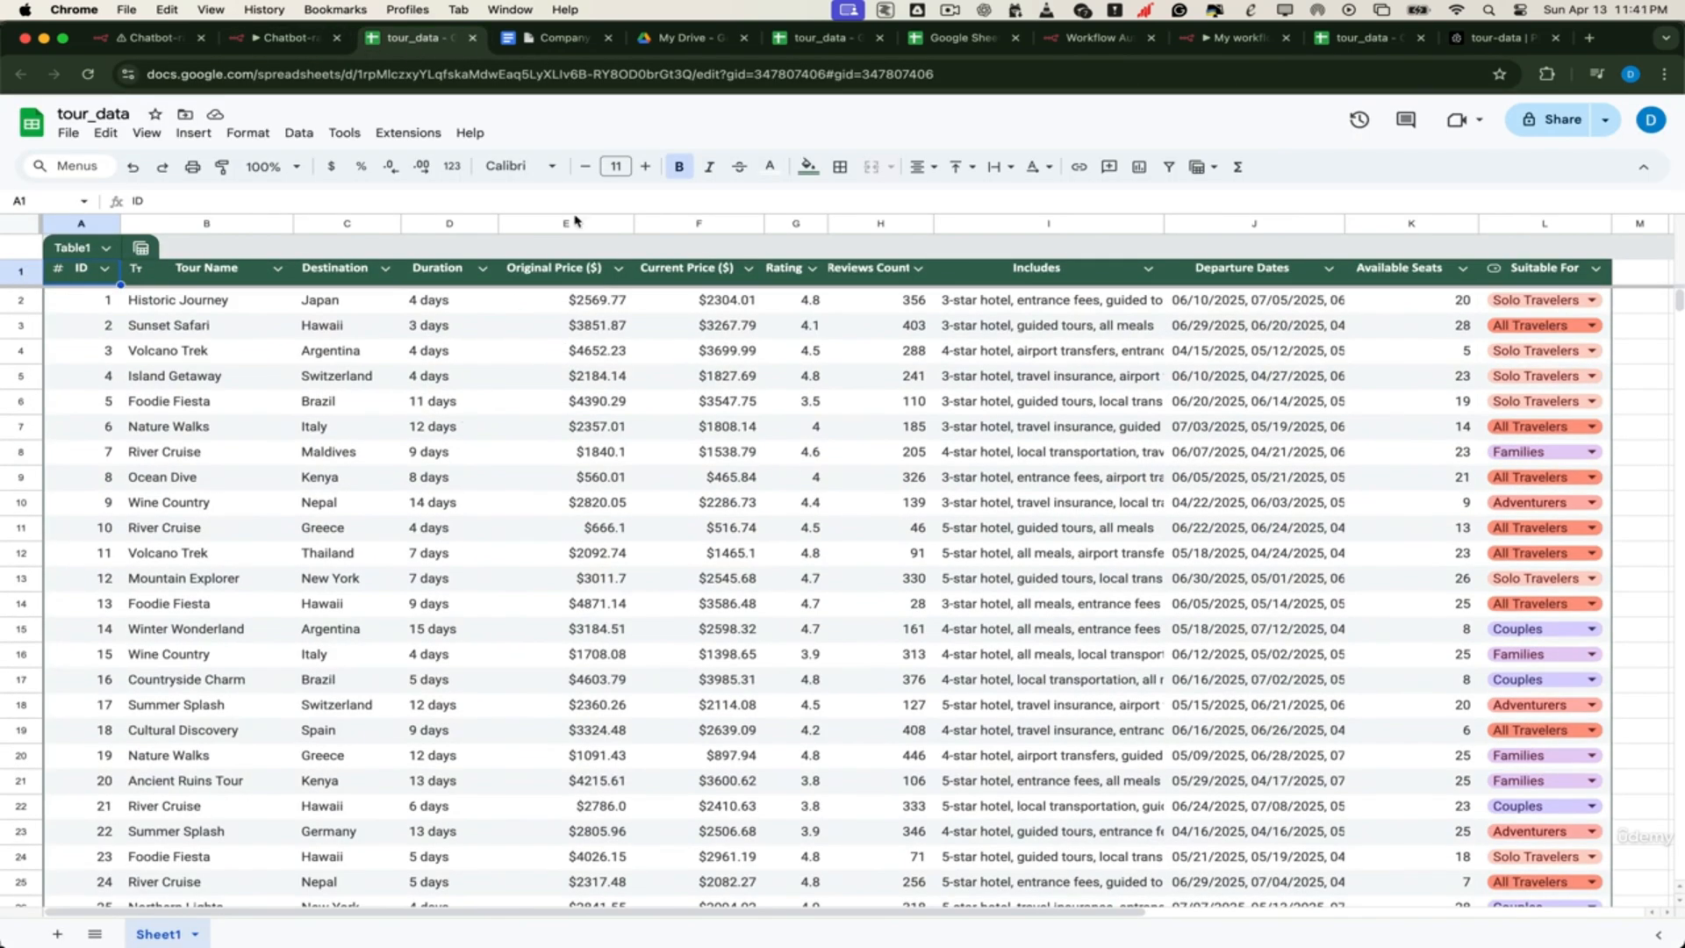
pyautogui.click(286, 38)
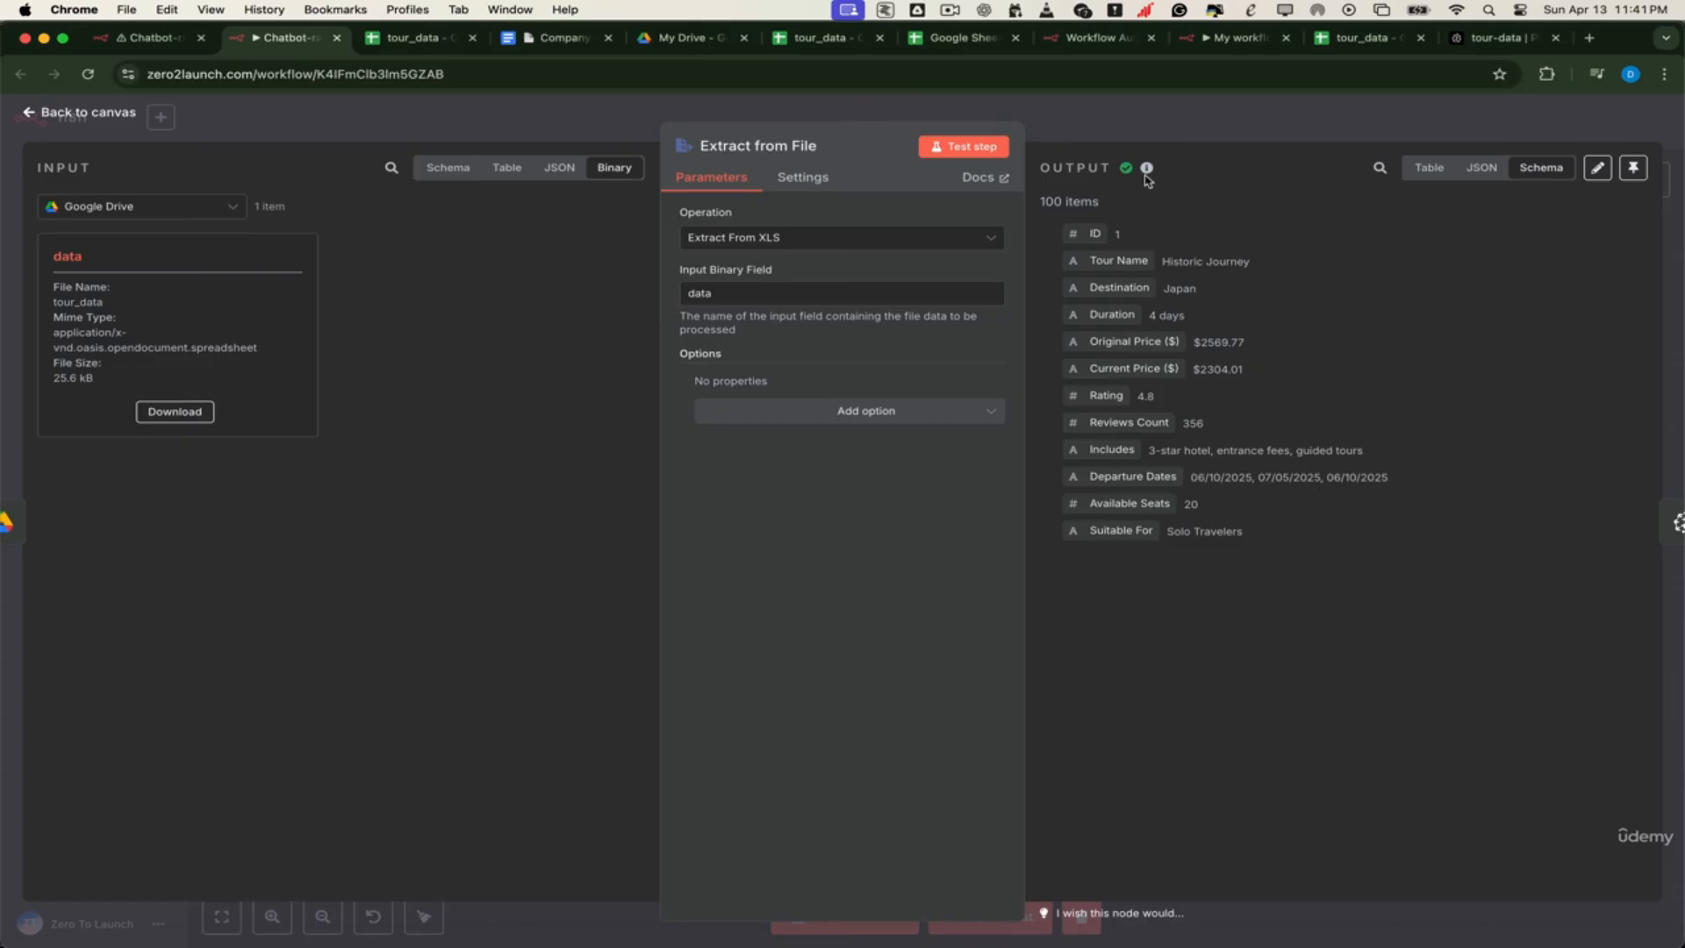
# Review the extracted tour records in JSON view and return to the canvas
pyautogui.click(1494, 168)
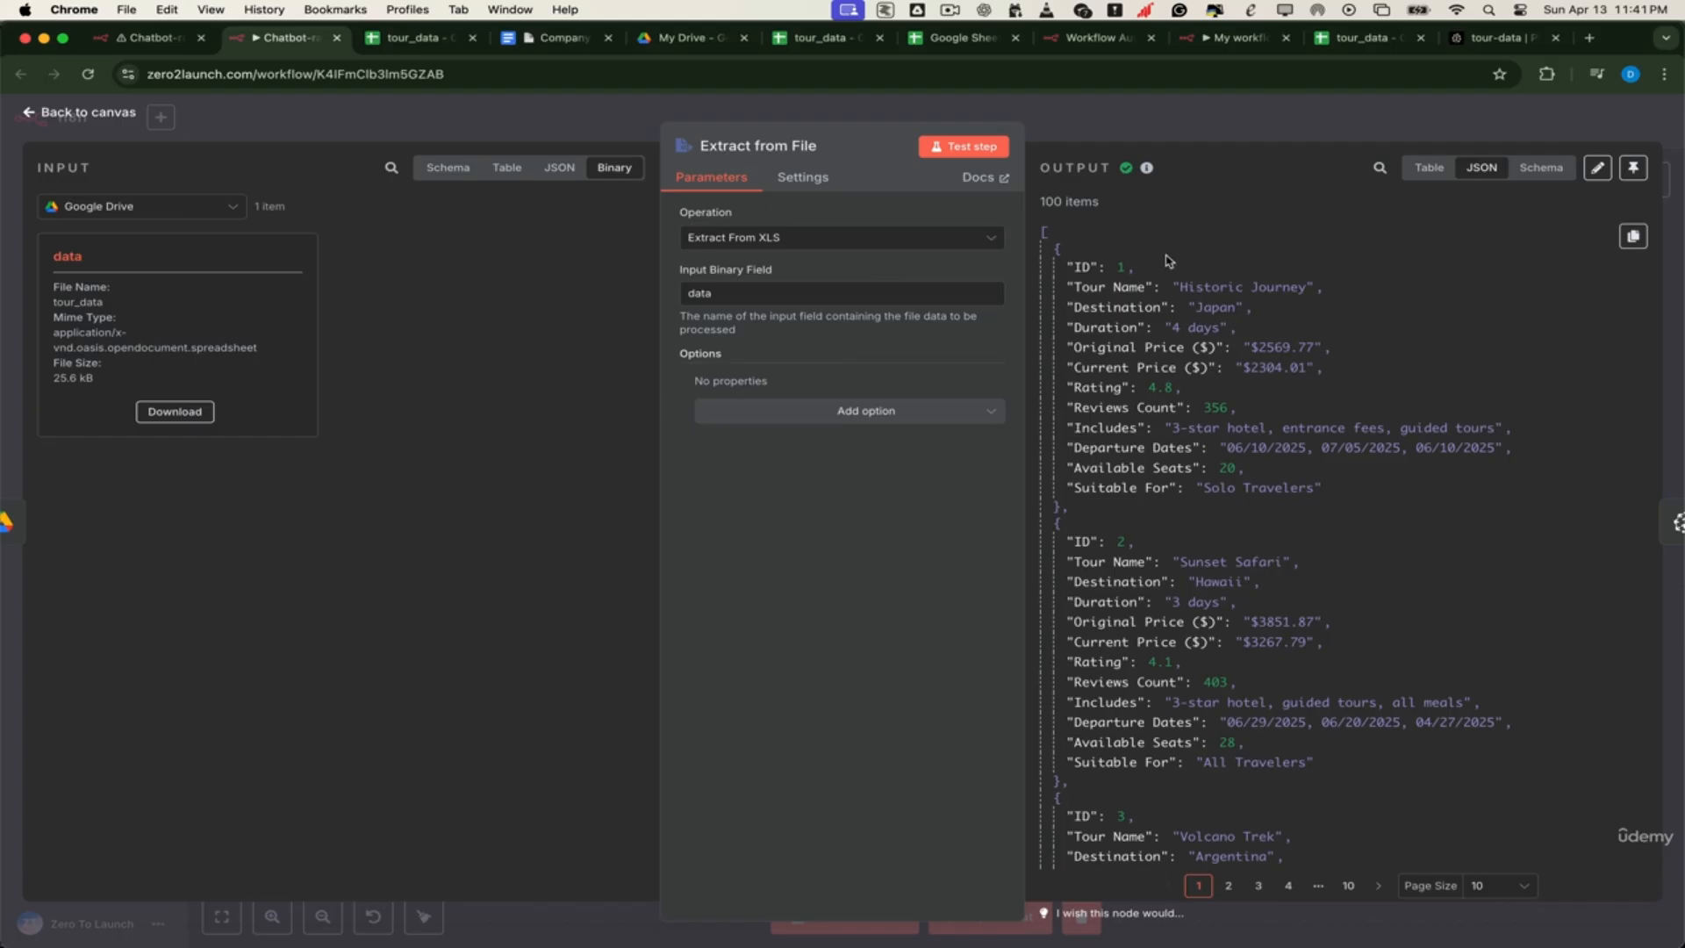
pyautogui.click(1052, 239)
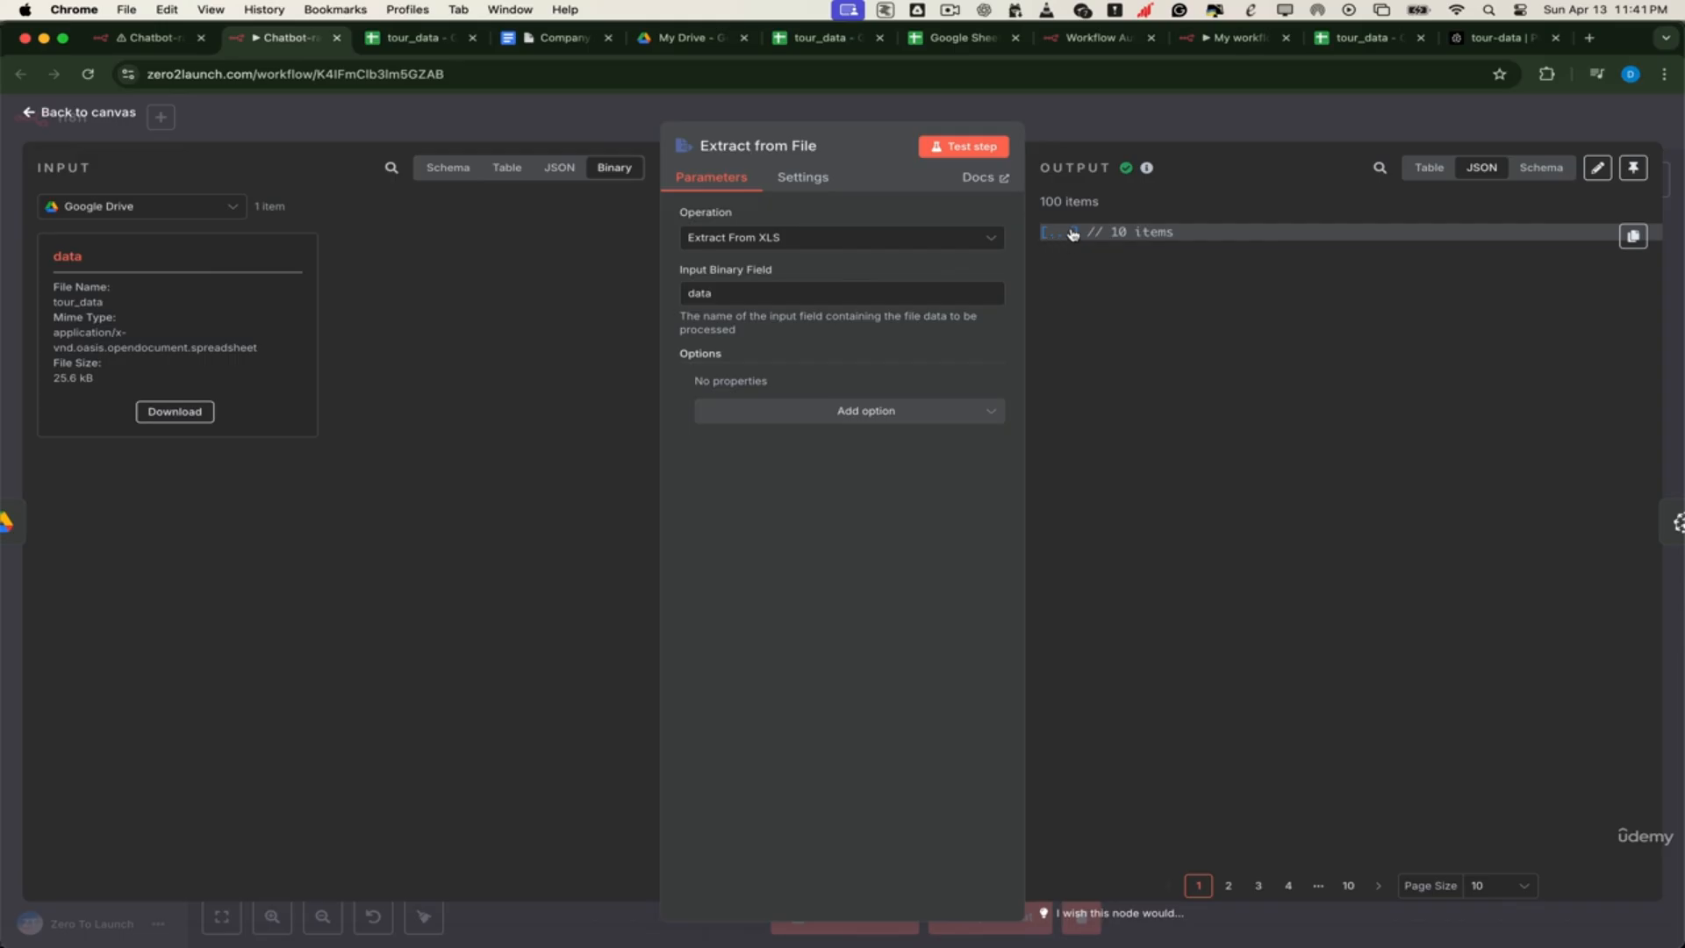
pyautogui.click(1072, 233)
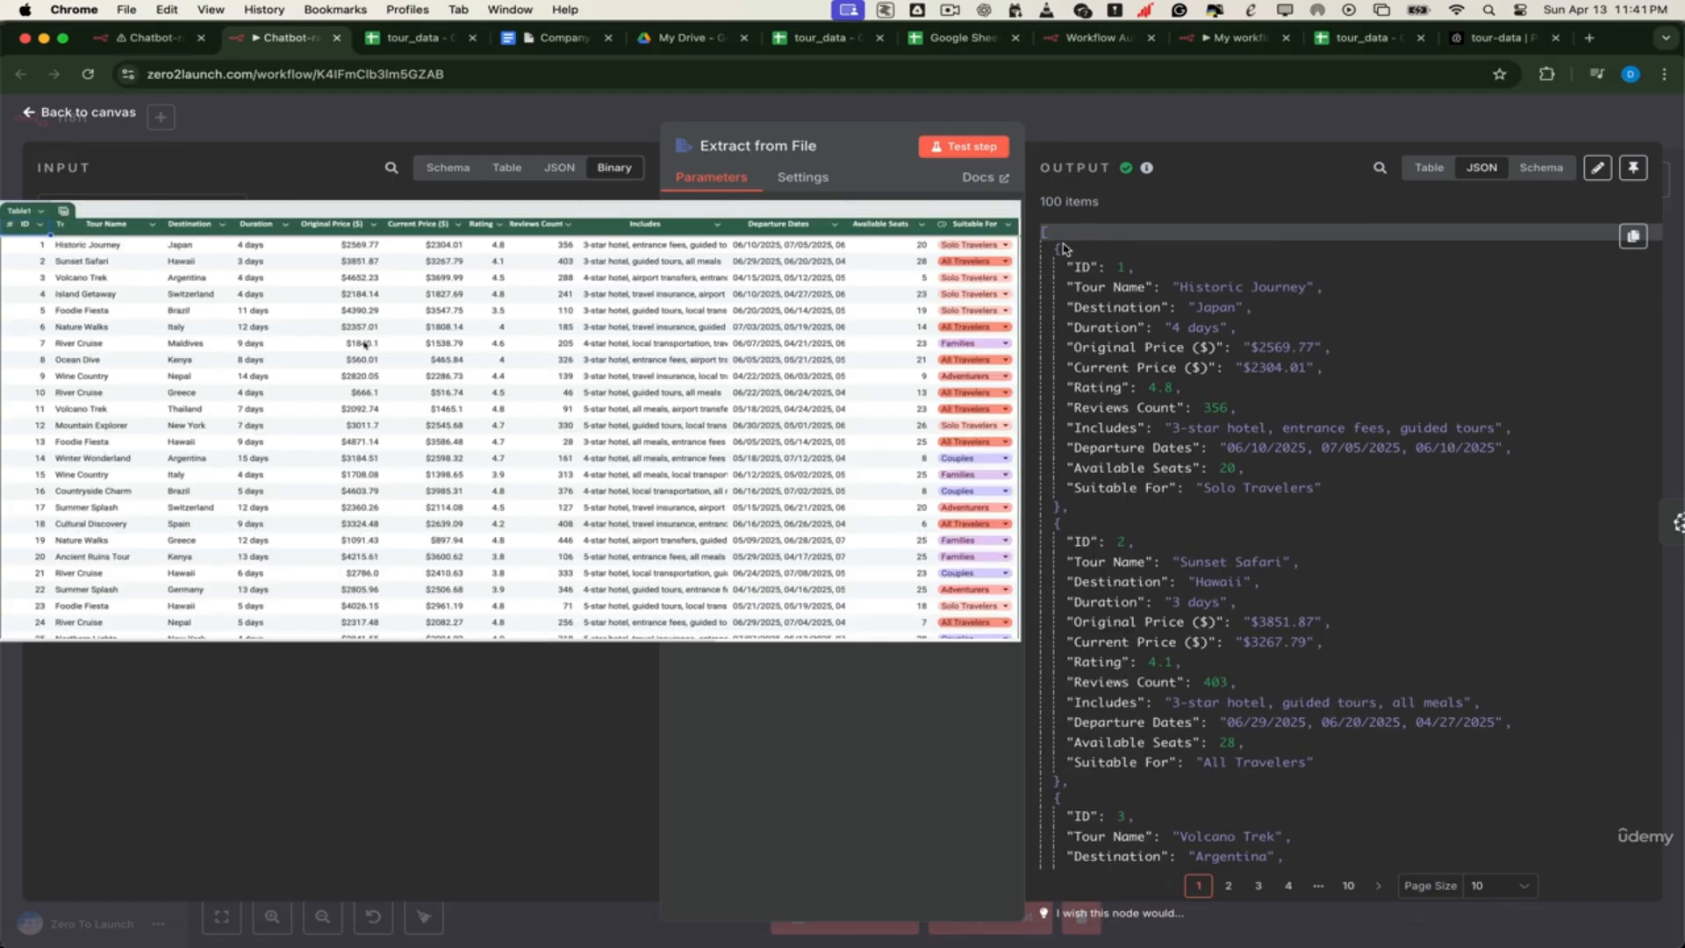
pyautogui.moveTo(1060, 250); pyautogui.dragTo(1083, 509)
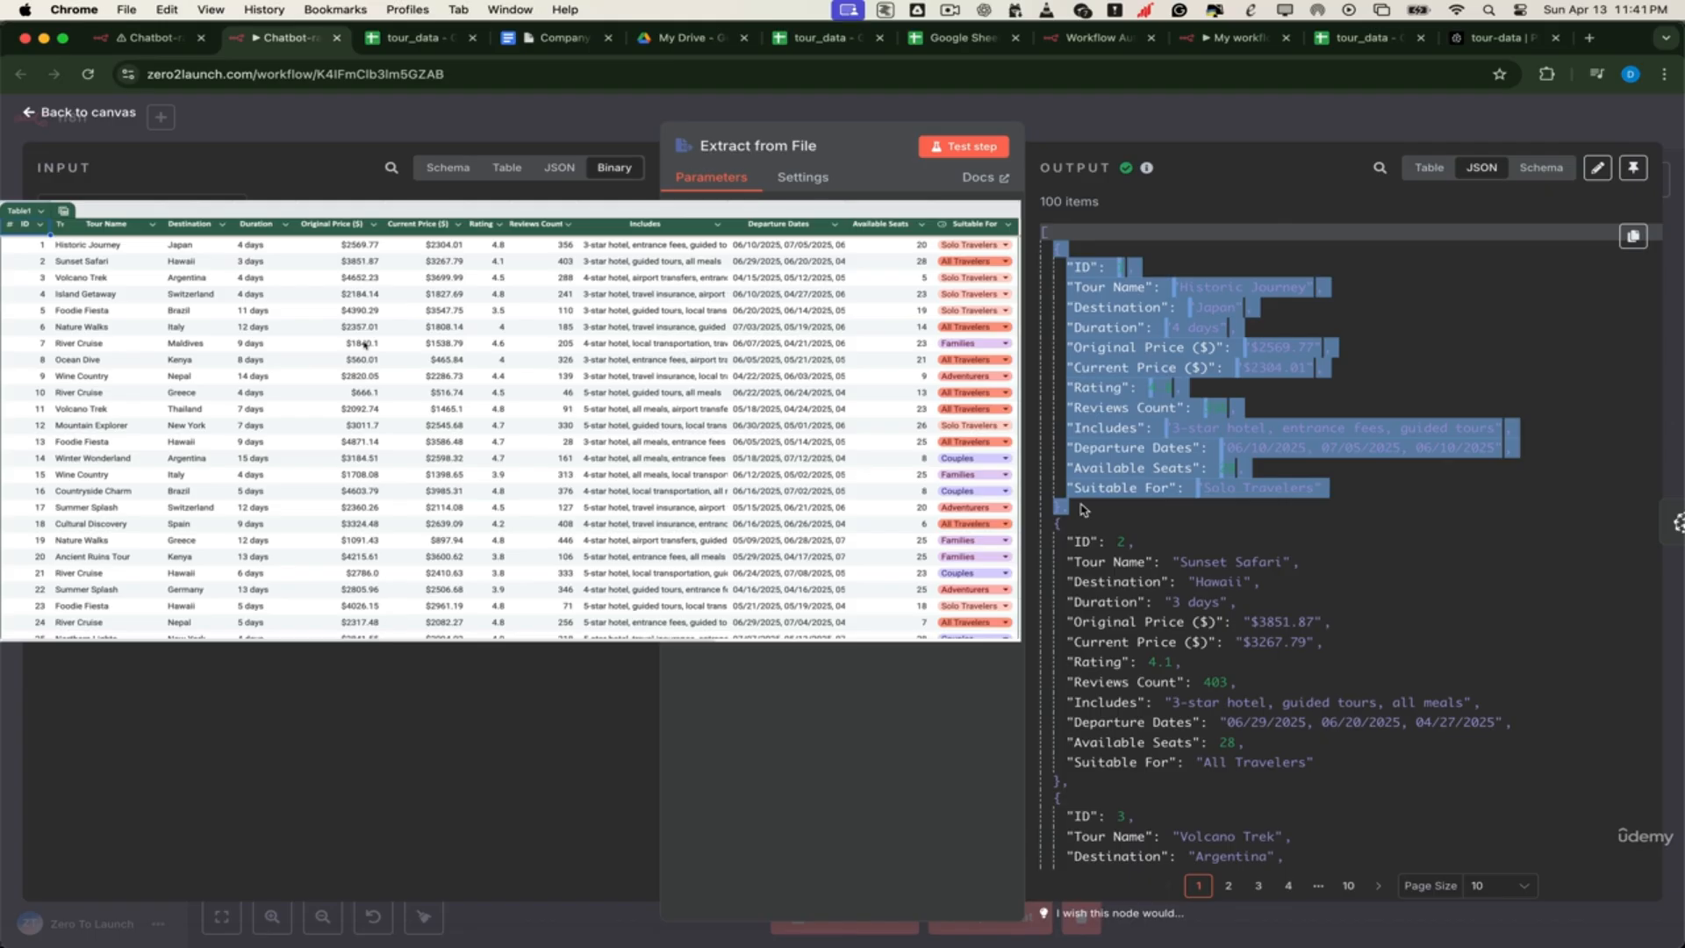
pyautogui.click(1081, 509)
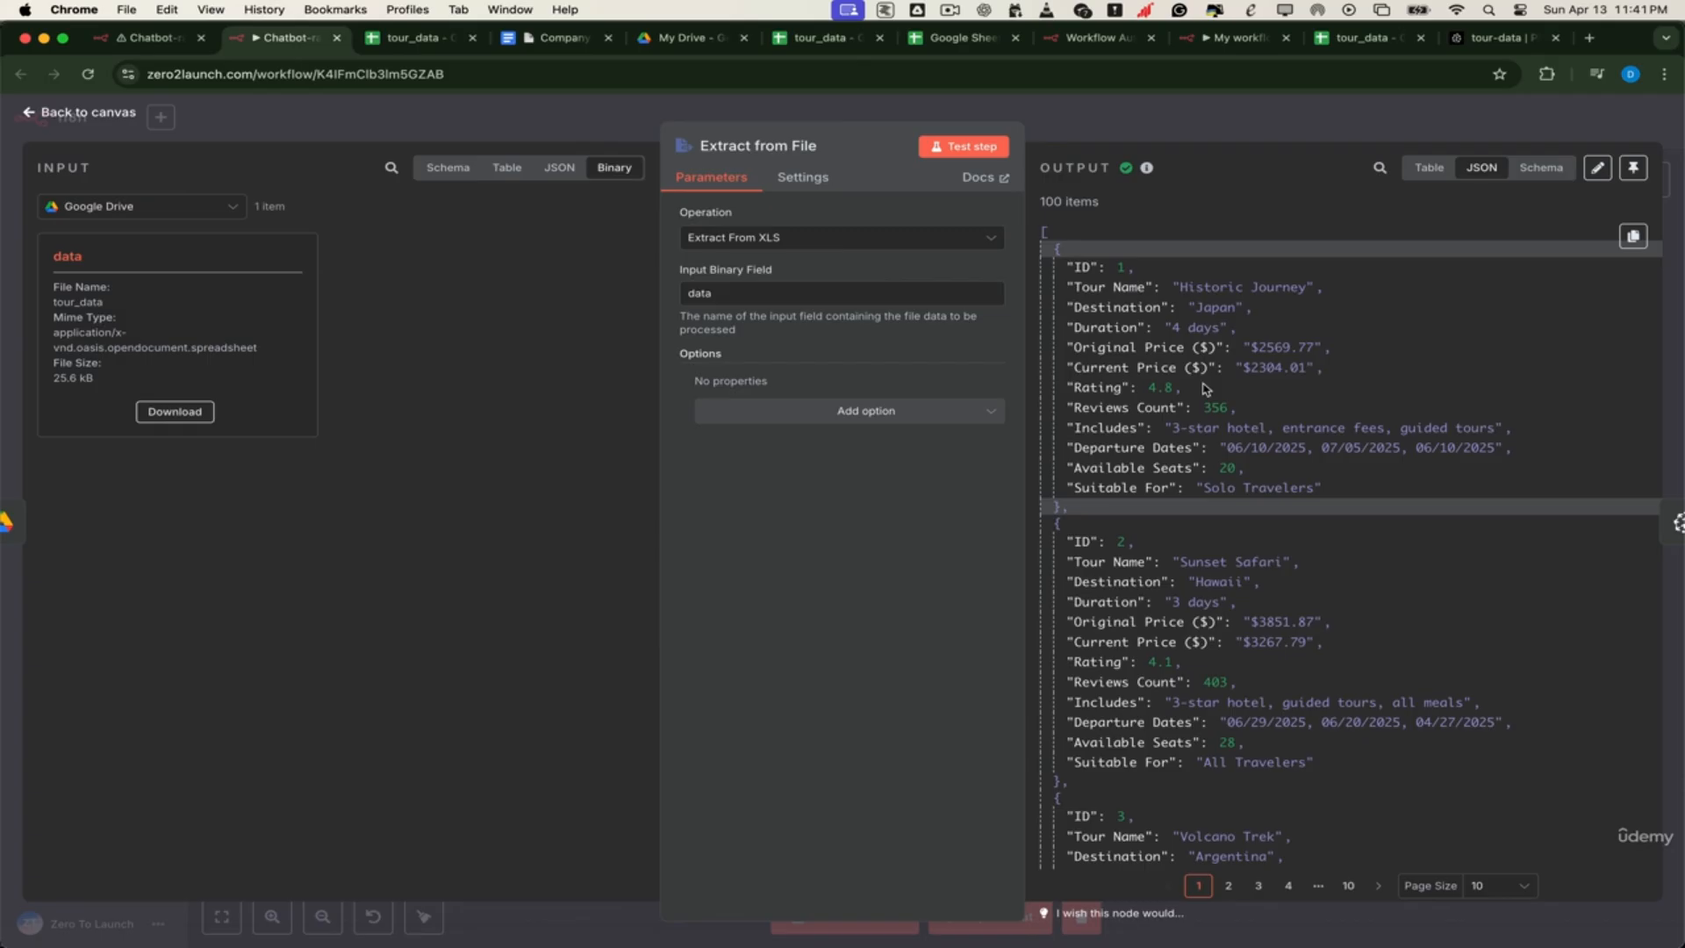
pyautogui.click(81, 114)
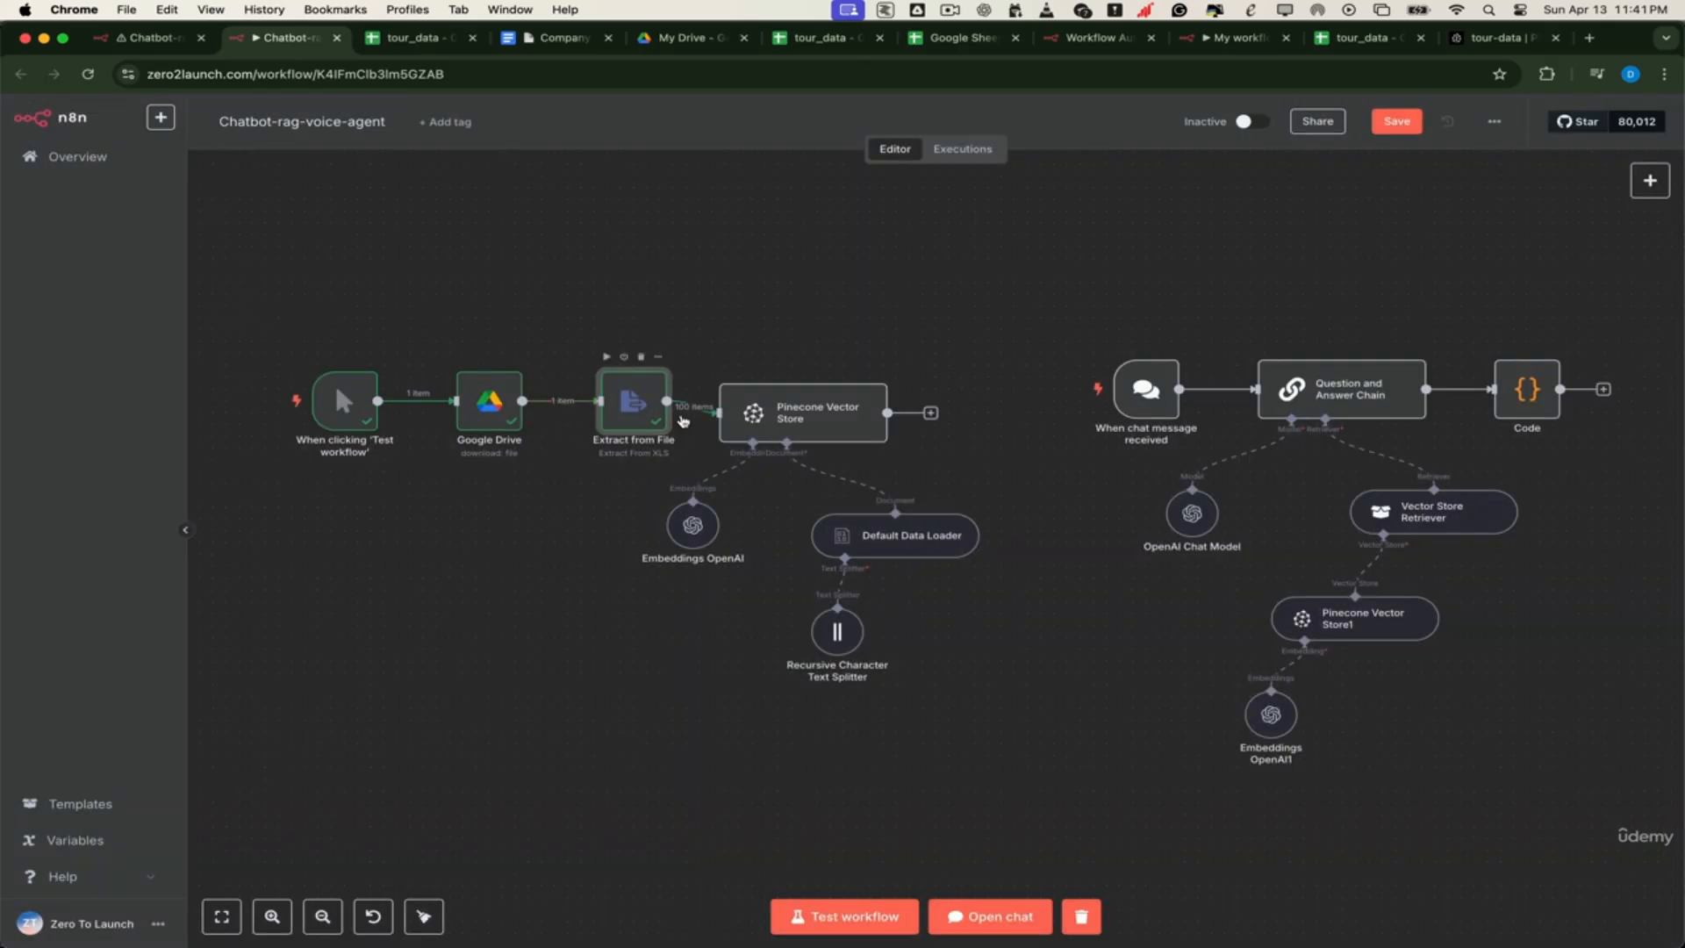
# Check the Default Data Loader and rerun the workflow test, storing 800 chunks from 100 items
pyautogui.doubleClick(895, 537)
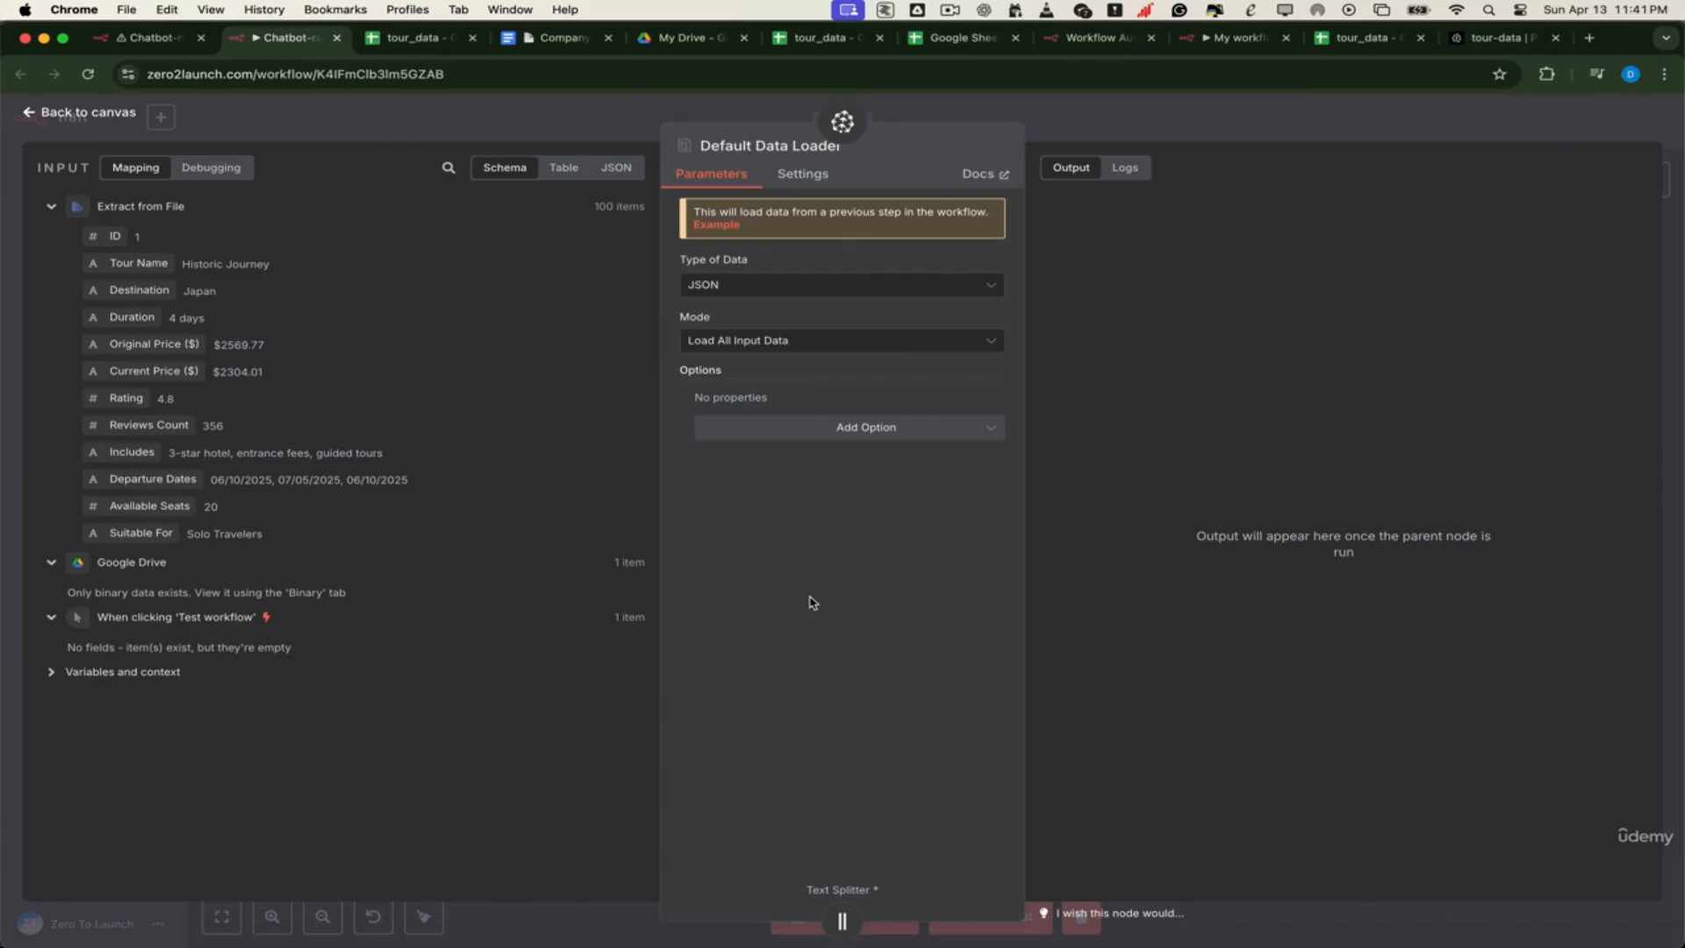
pyautogui.click(95, 116)
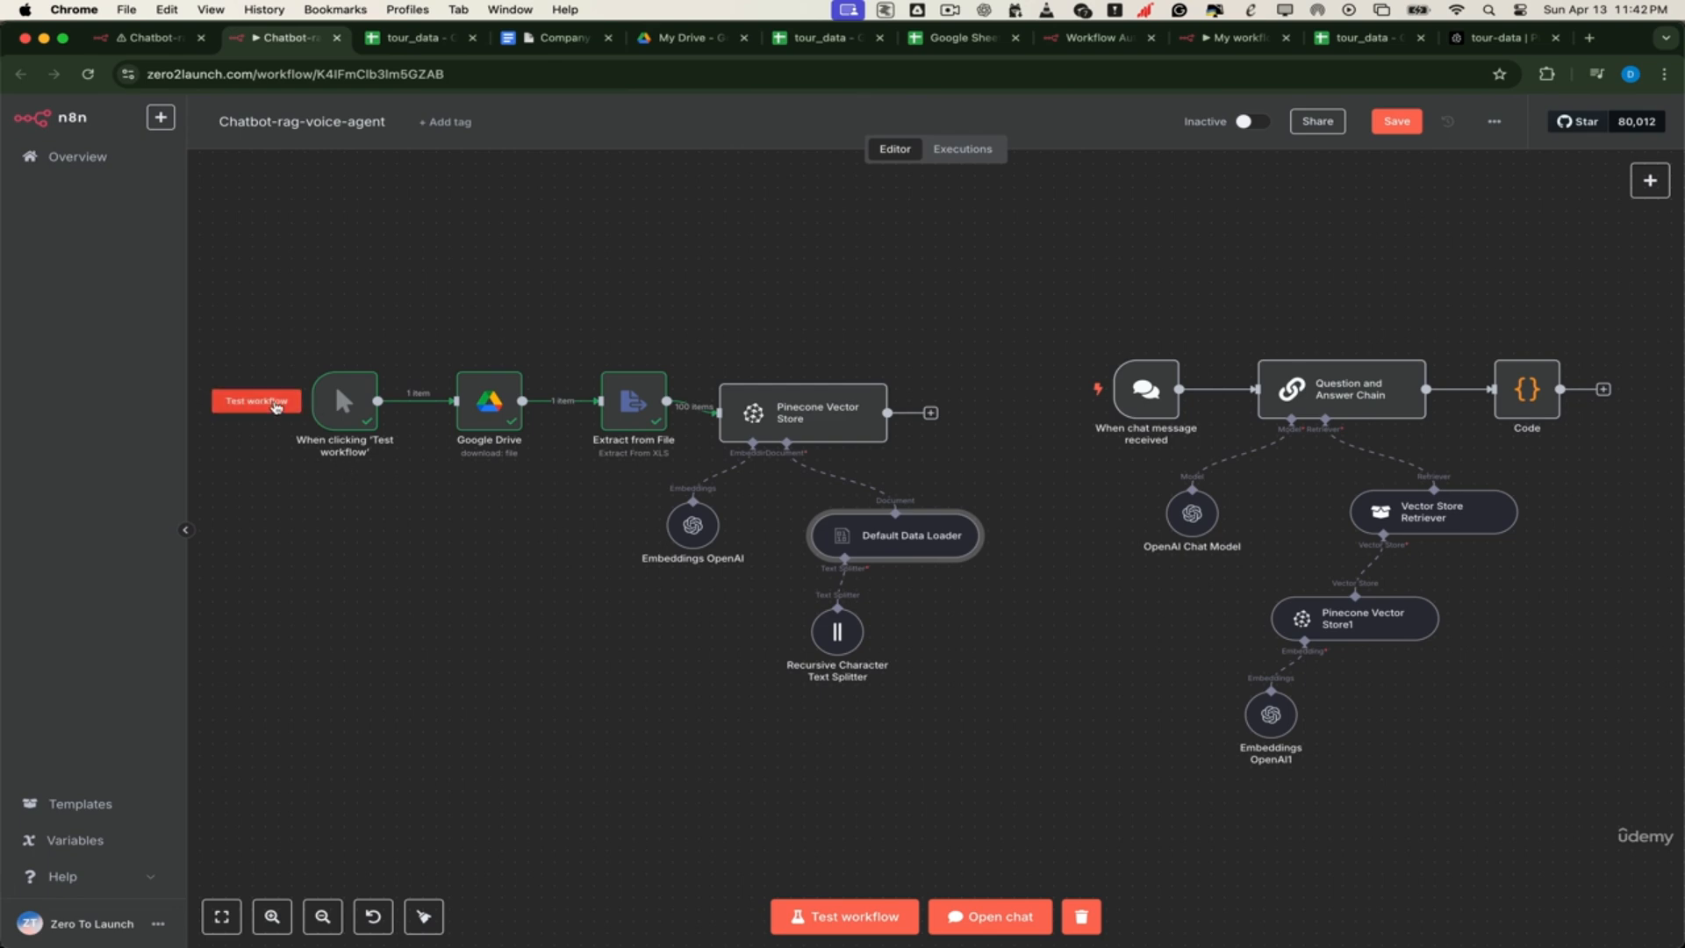
pyautogui.click(276, 404)
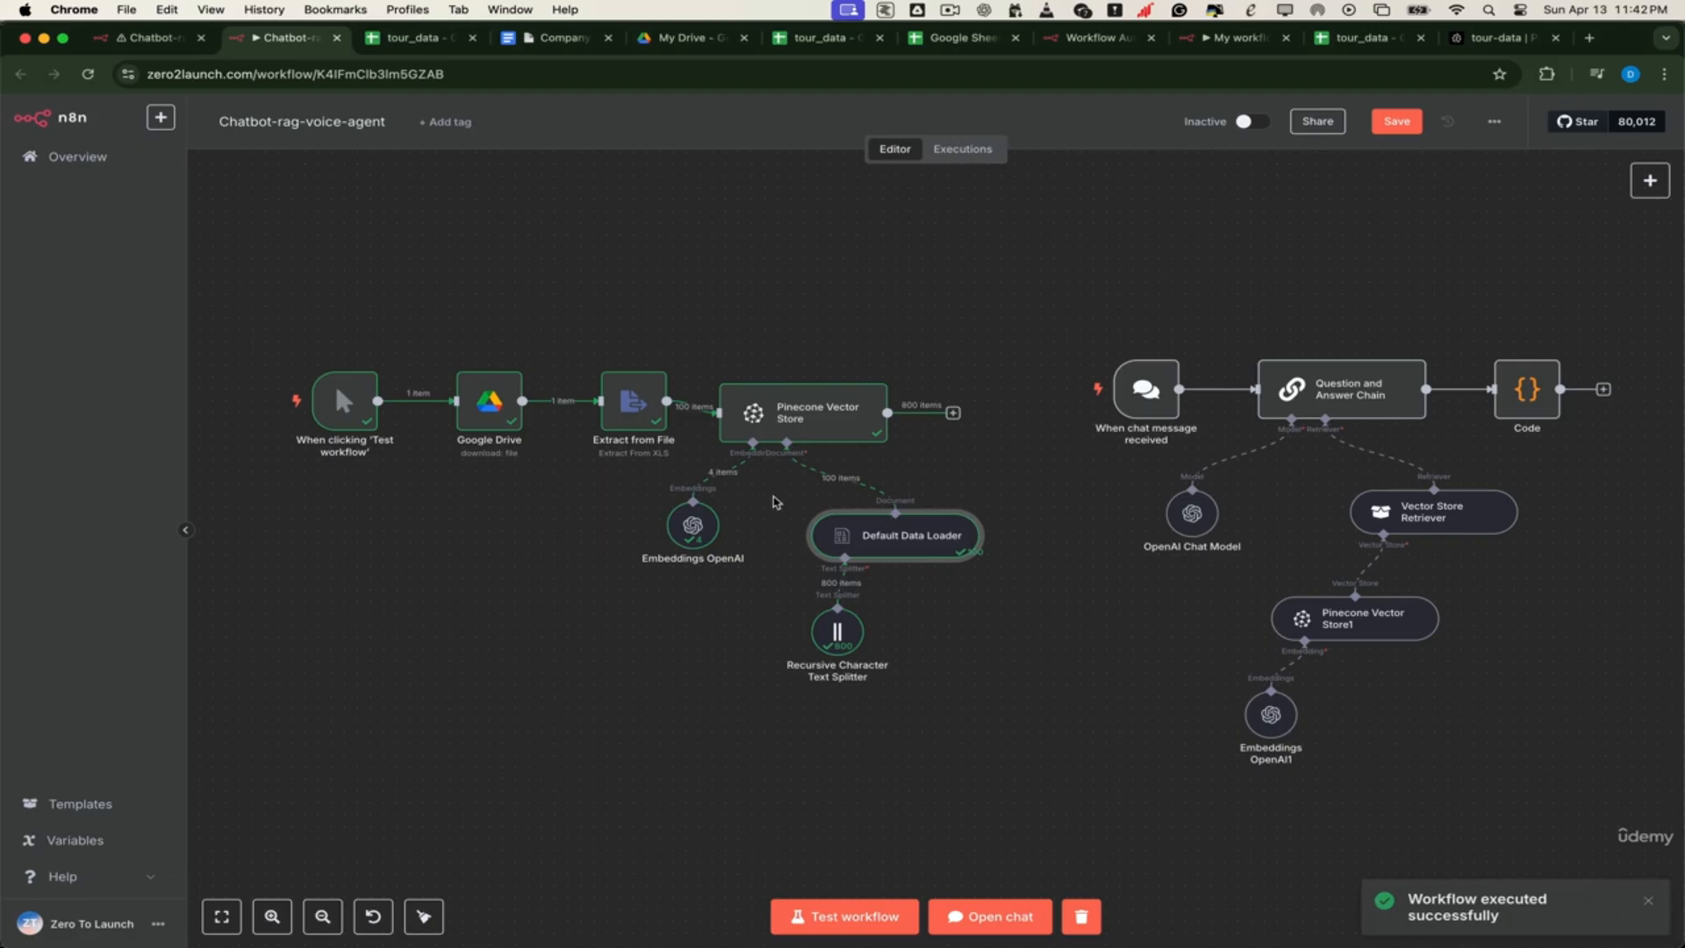
# Reload the Pinecone tour-data index to confirm 800 records, then switch to the tour_data sheet
pyautogui.click(1468, 42)
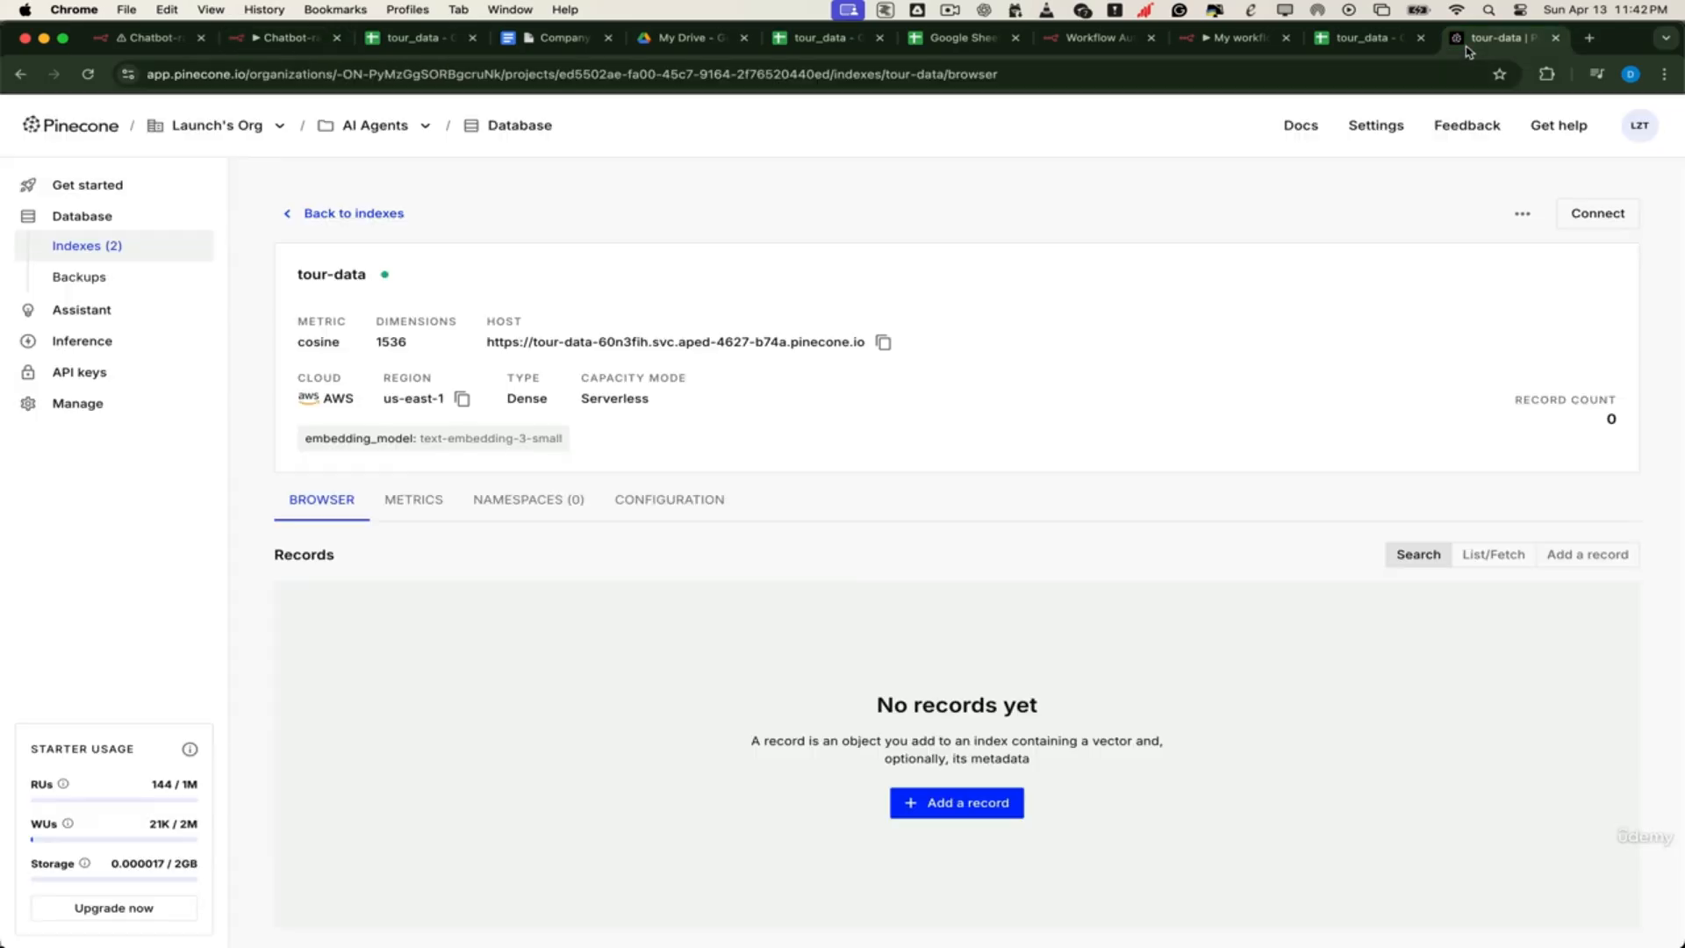
pyautogui.click(87, 75)
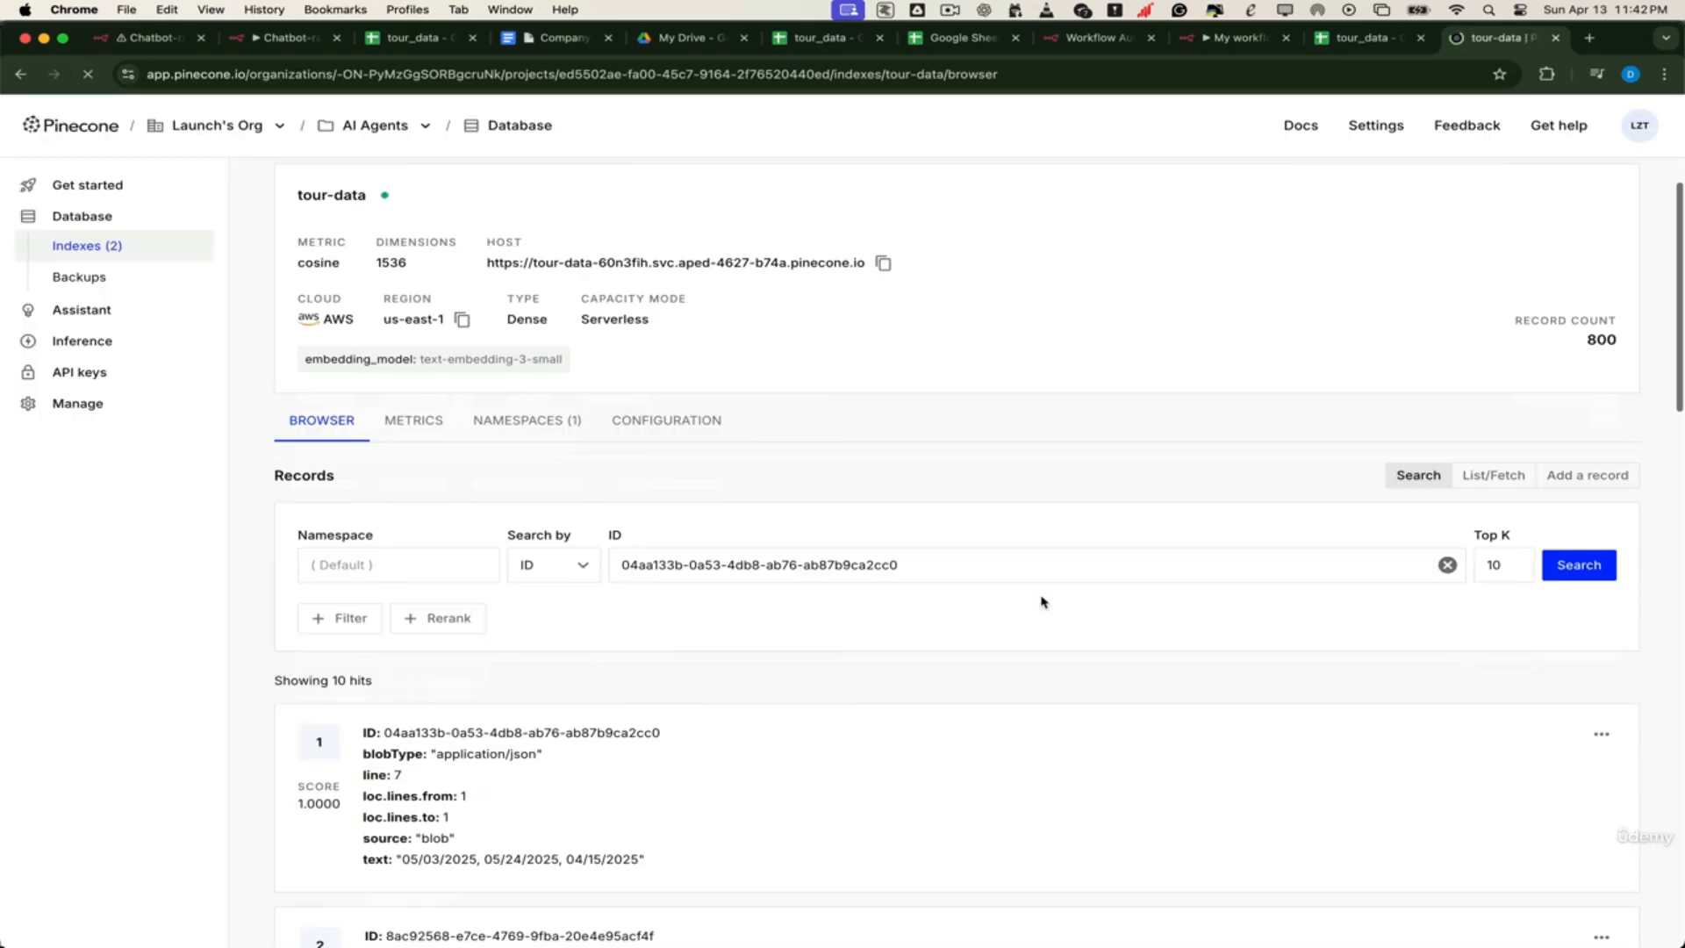
pyautogui.scroll(-5, 1042, 603)
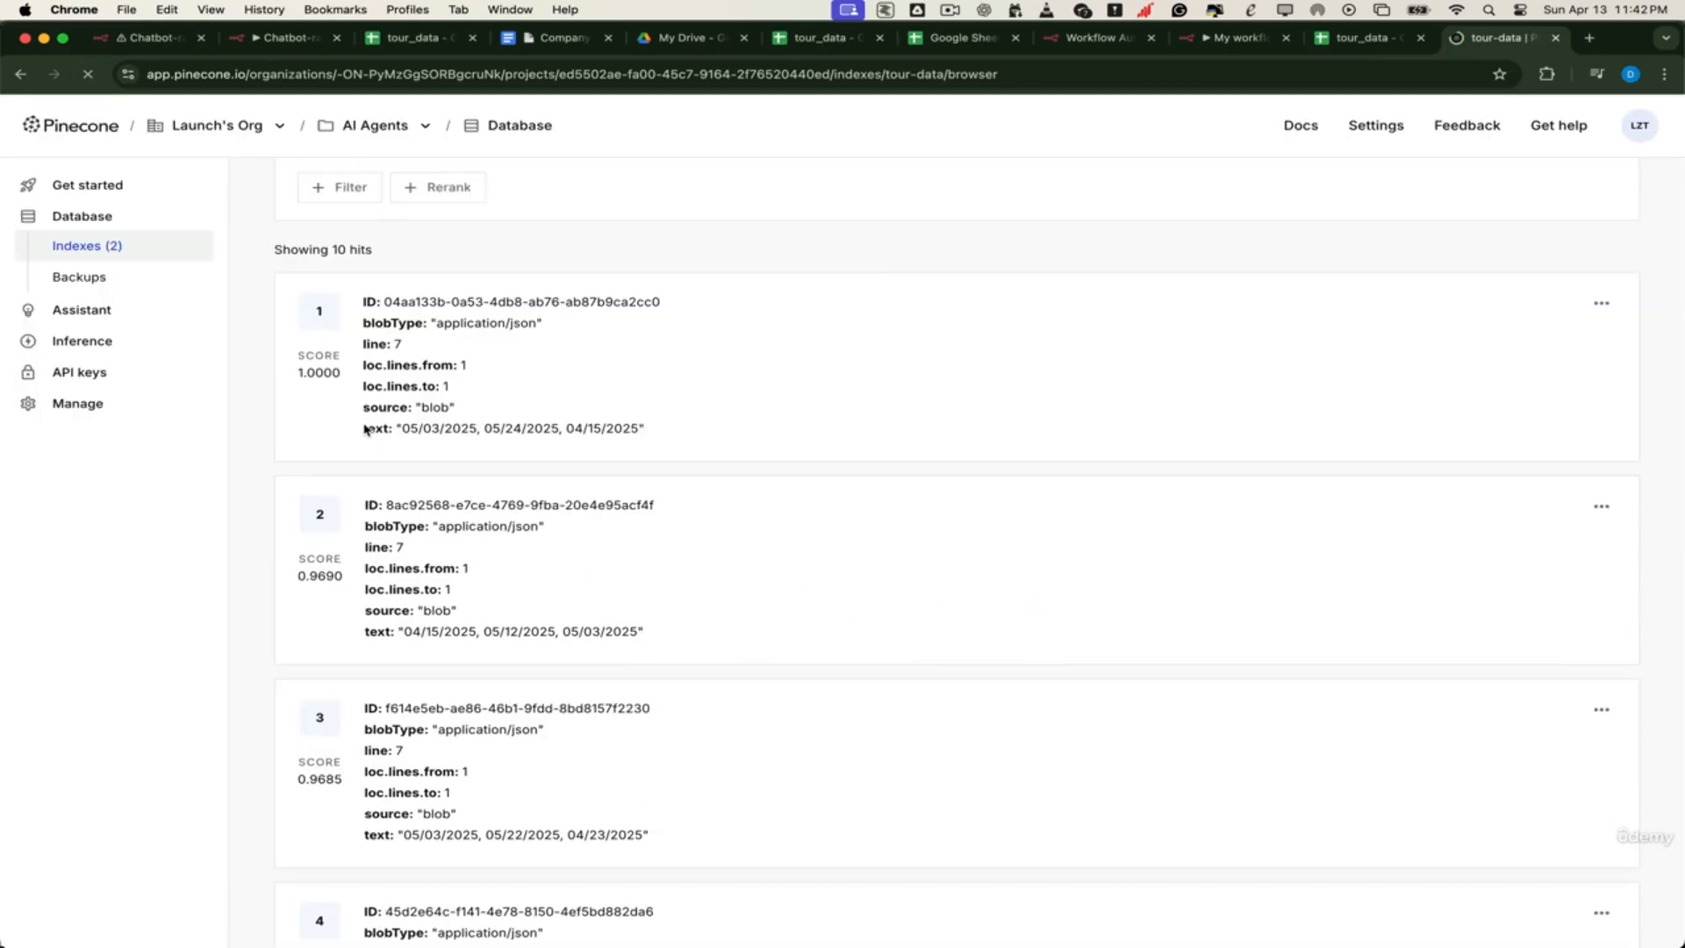
pyautogui.click(409, 38)
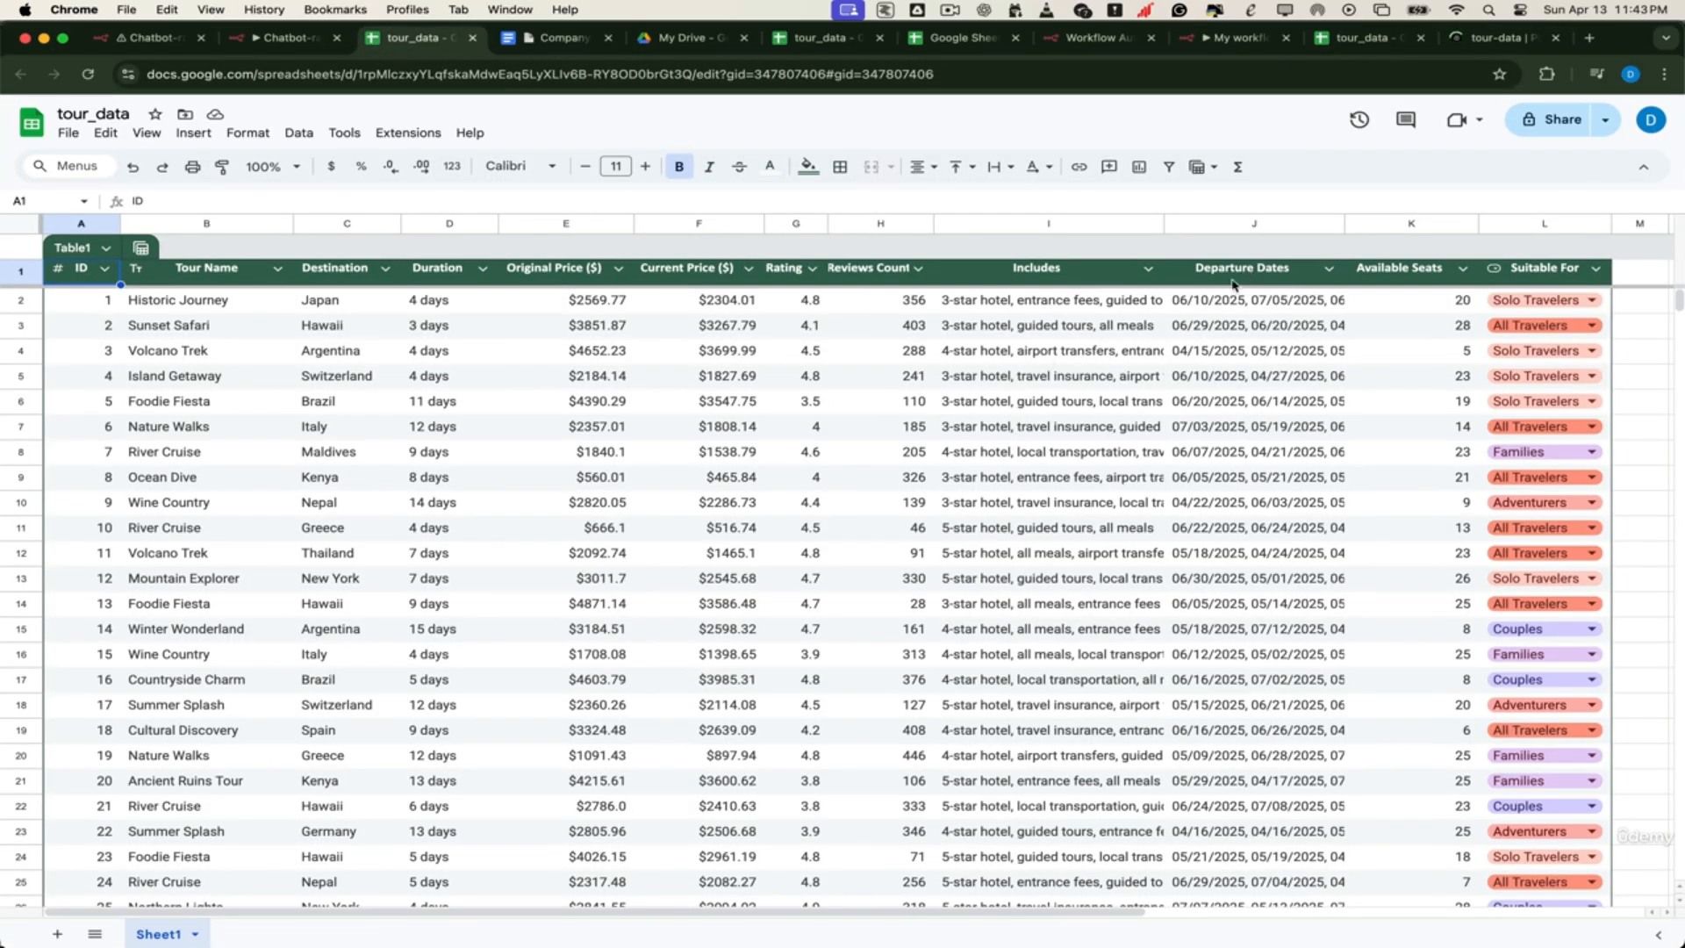
# Go from the tour_data sheet back to the Chatbot-rag-voice-agent workflow in n8n
pyautogui.click(292, 37)
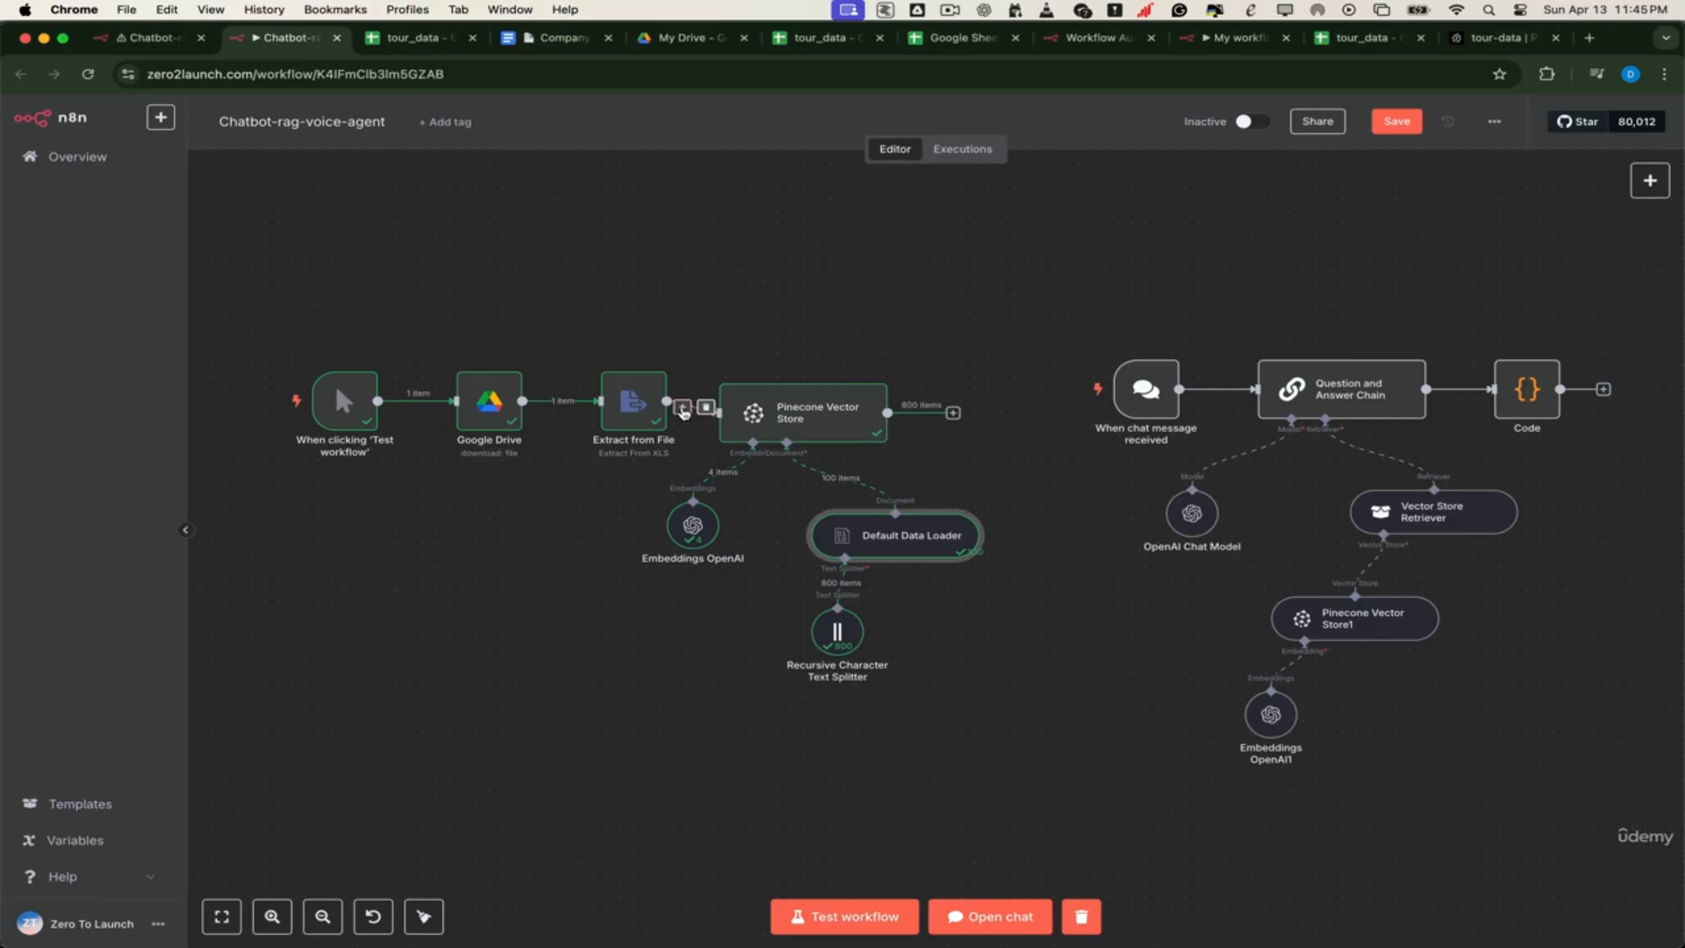
# Insert a Code node after Extract from File, paste the content-and-metadata script, and test it
pyautogui.click(683, 407)
pyautogui.write('code')
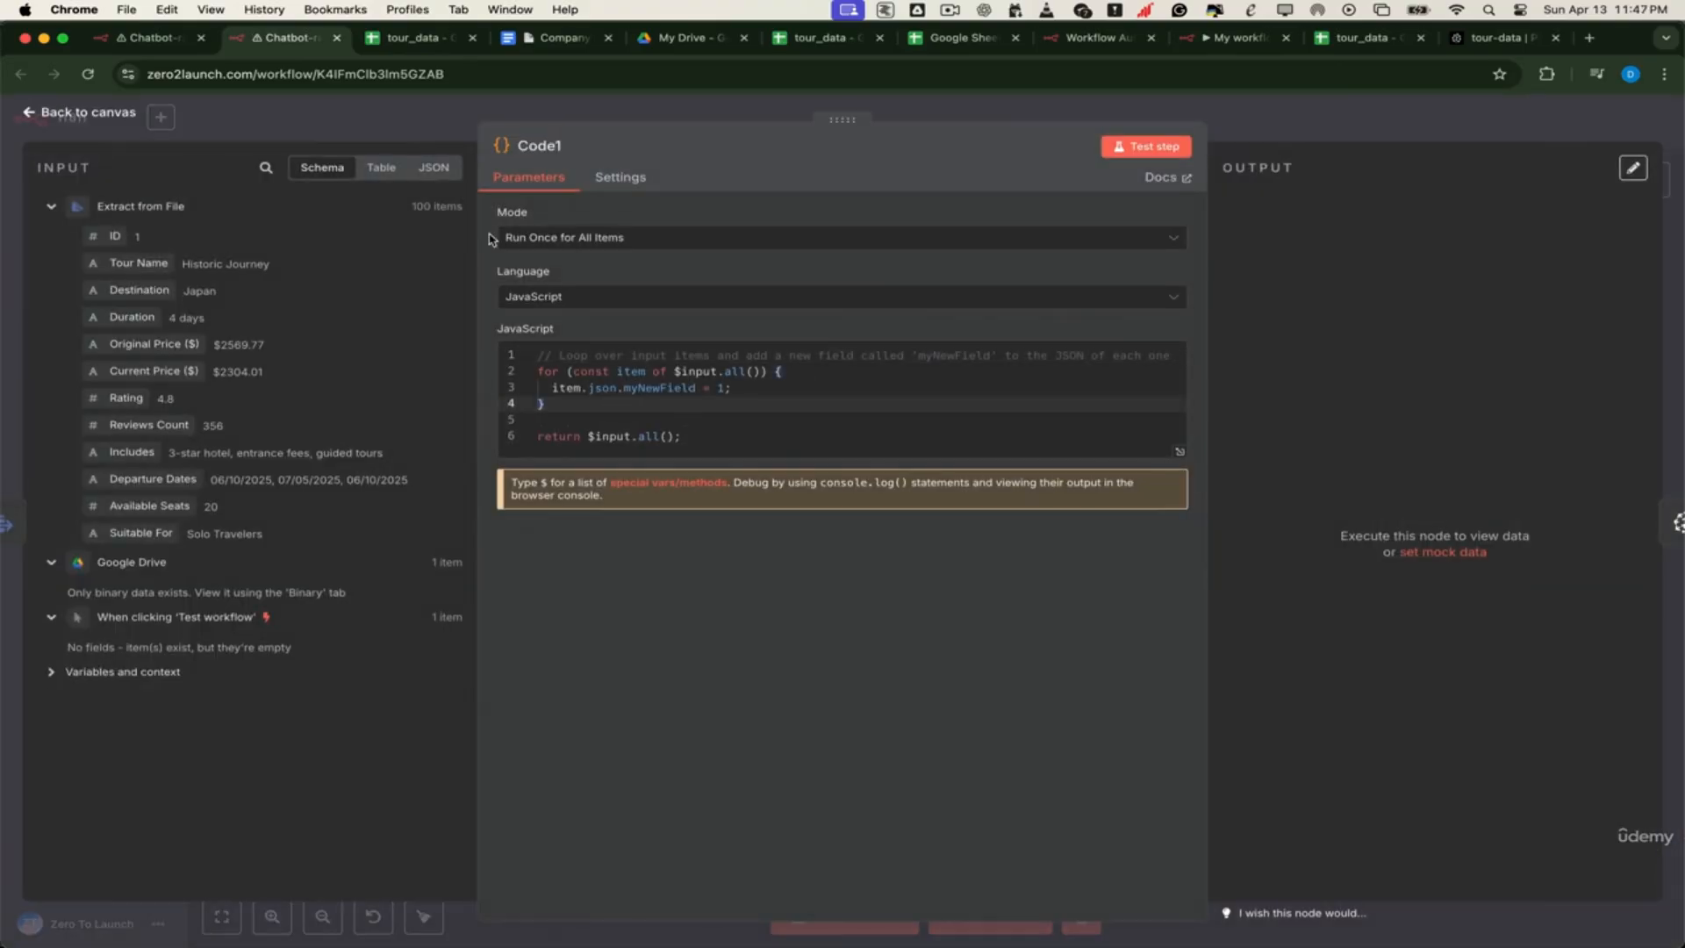
pyautogui.click(433, 169)
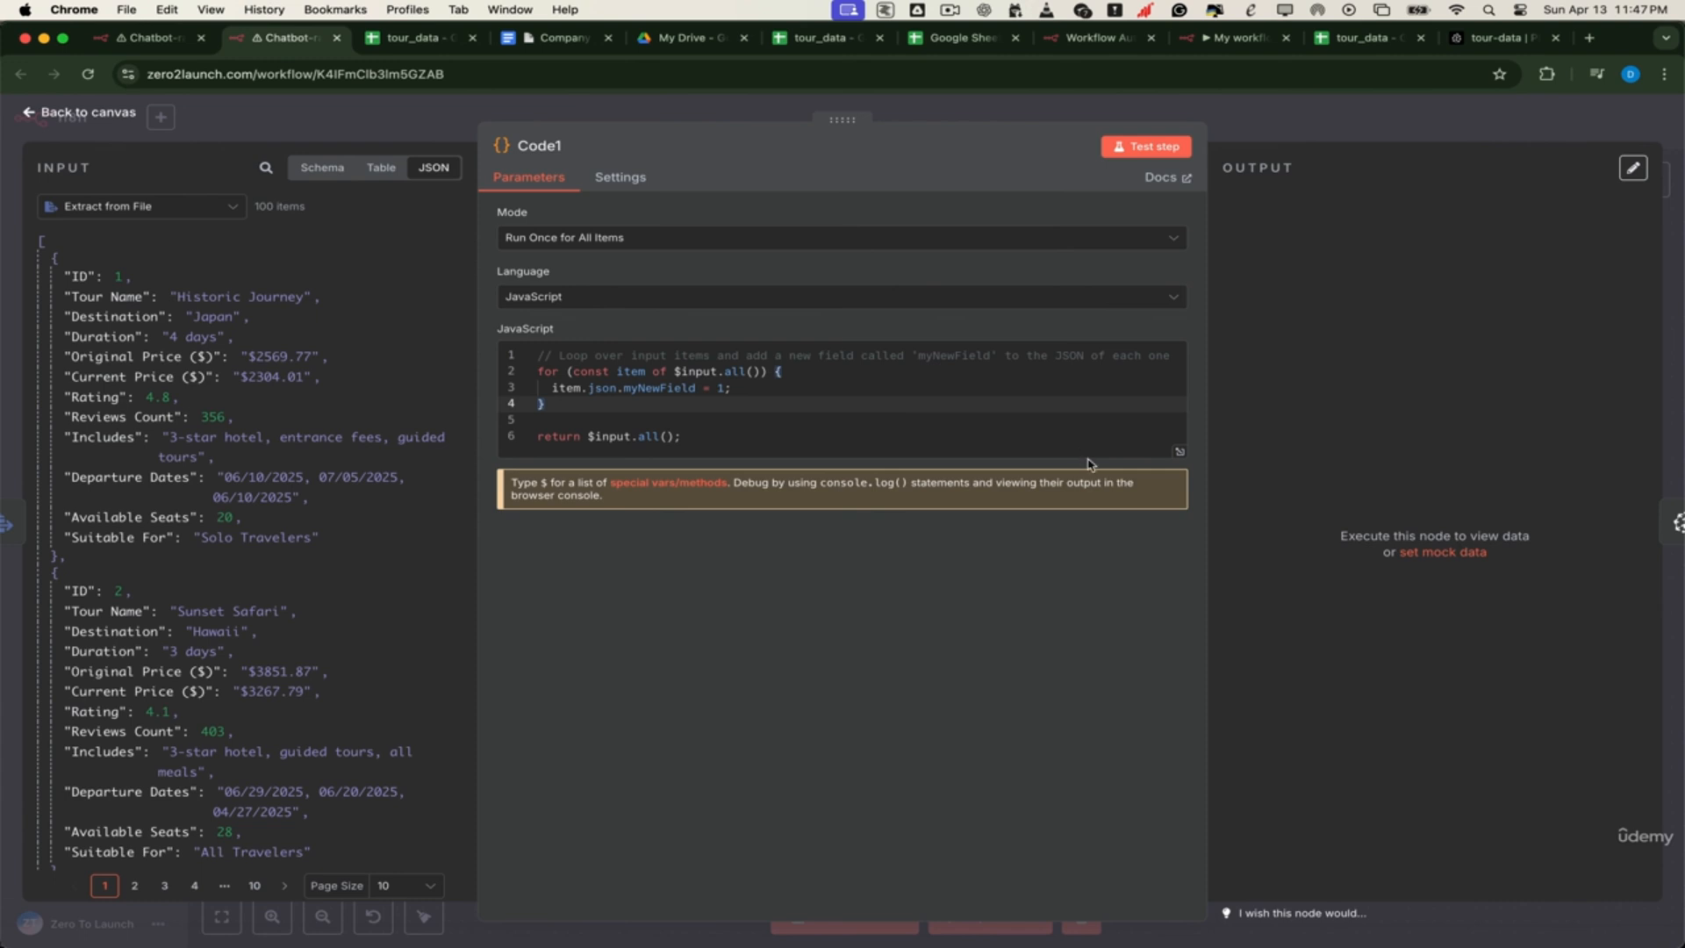
pyautogui.click(1179, 451)
pyautogui.click(431, 308)
pyautogui.press('super+a')
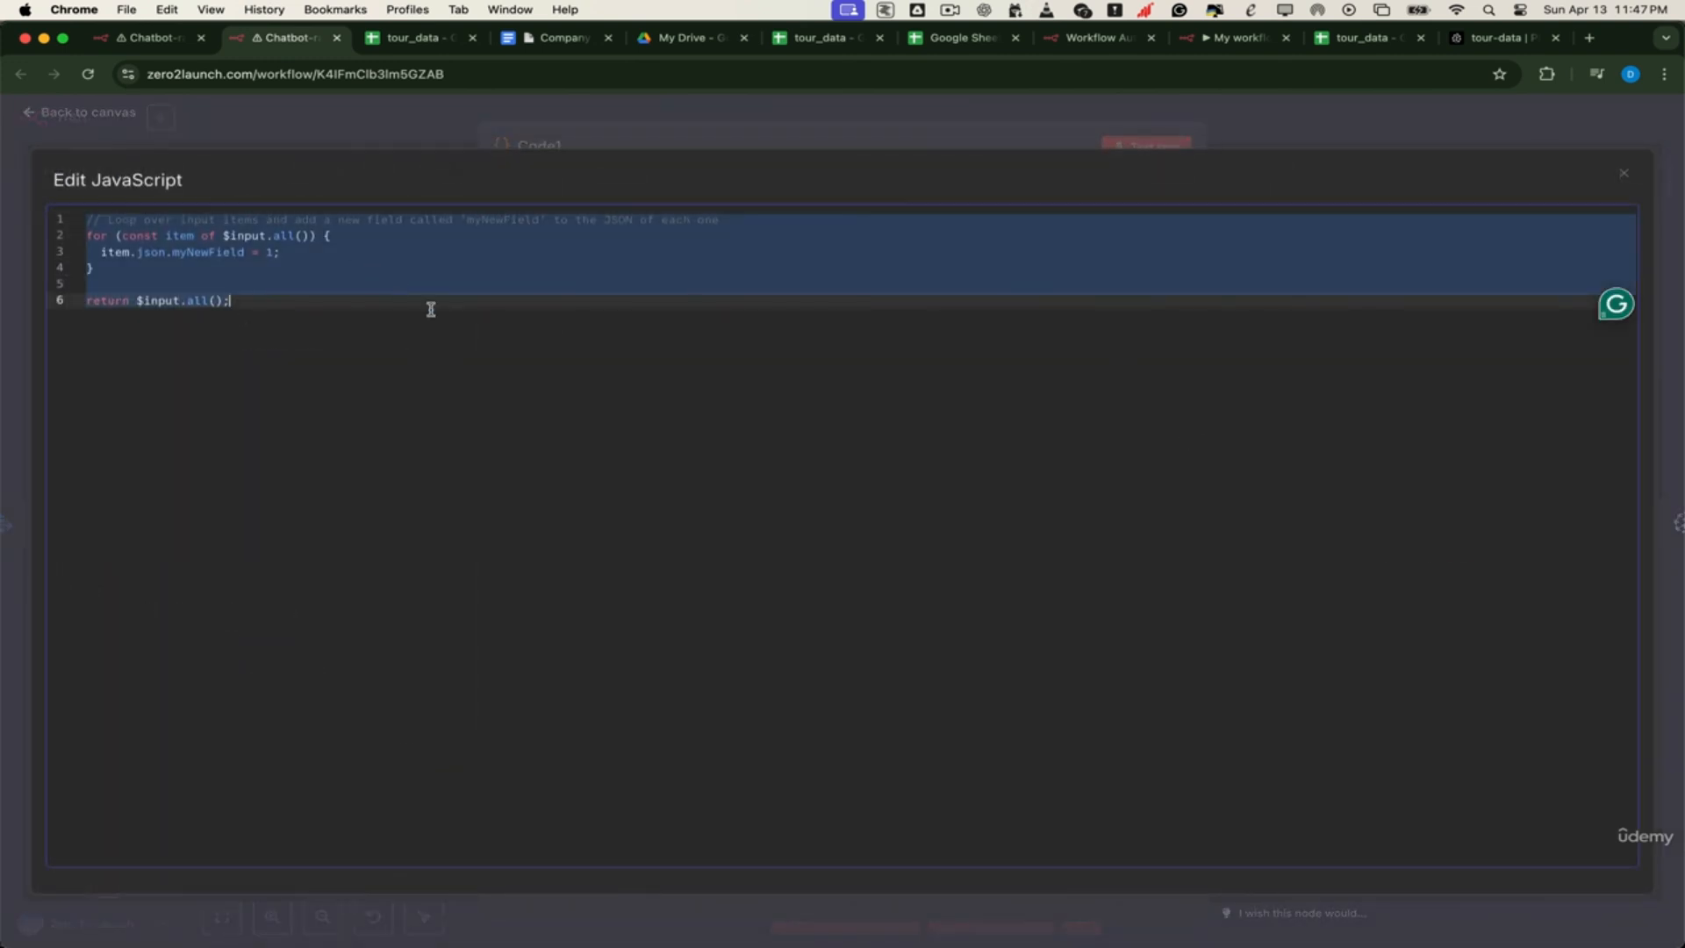
pyautogui.press('super+v')
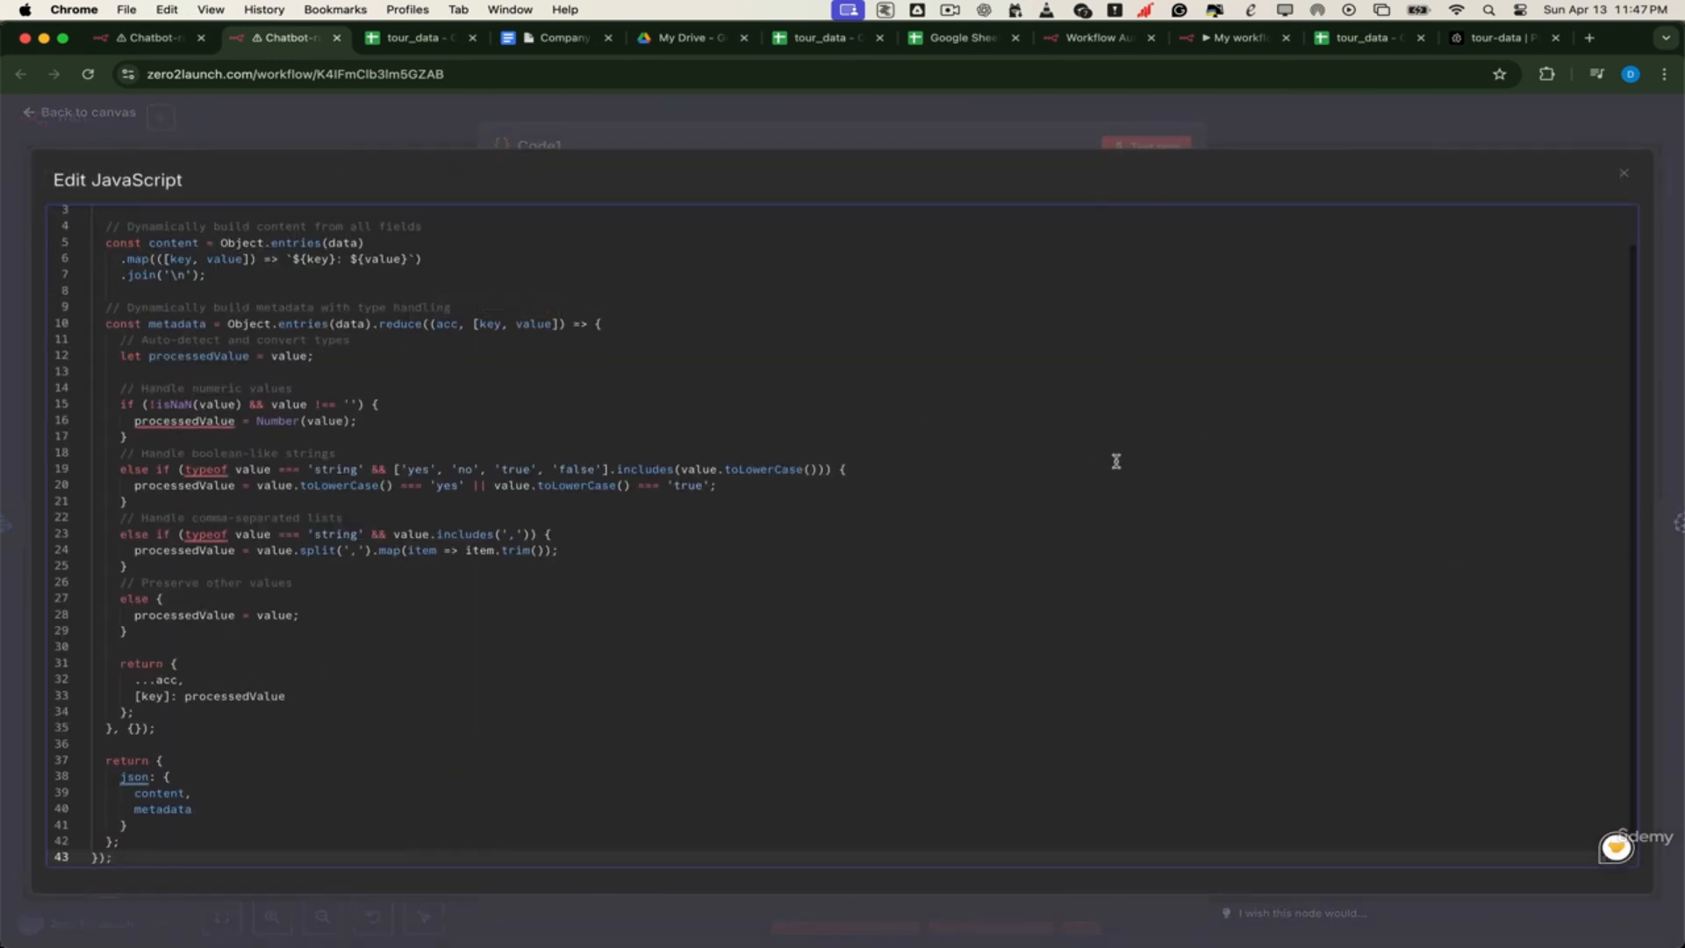
pyautogui.scroll(2, 1083, 474)
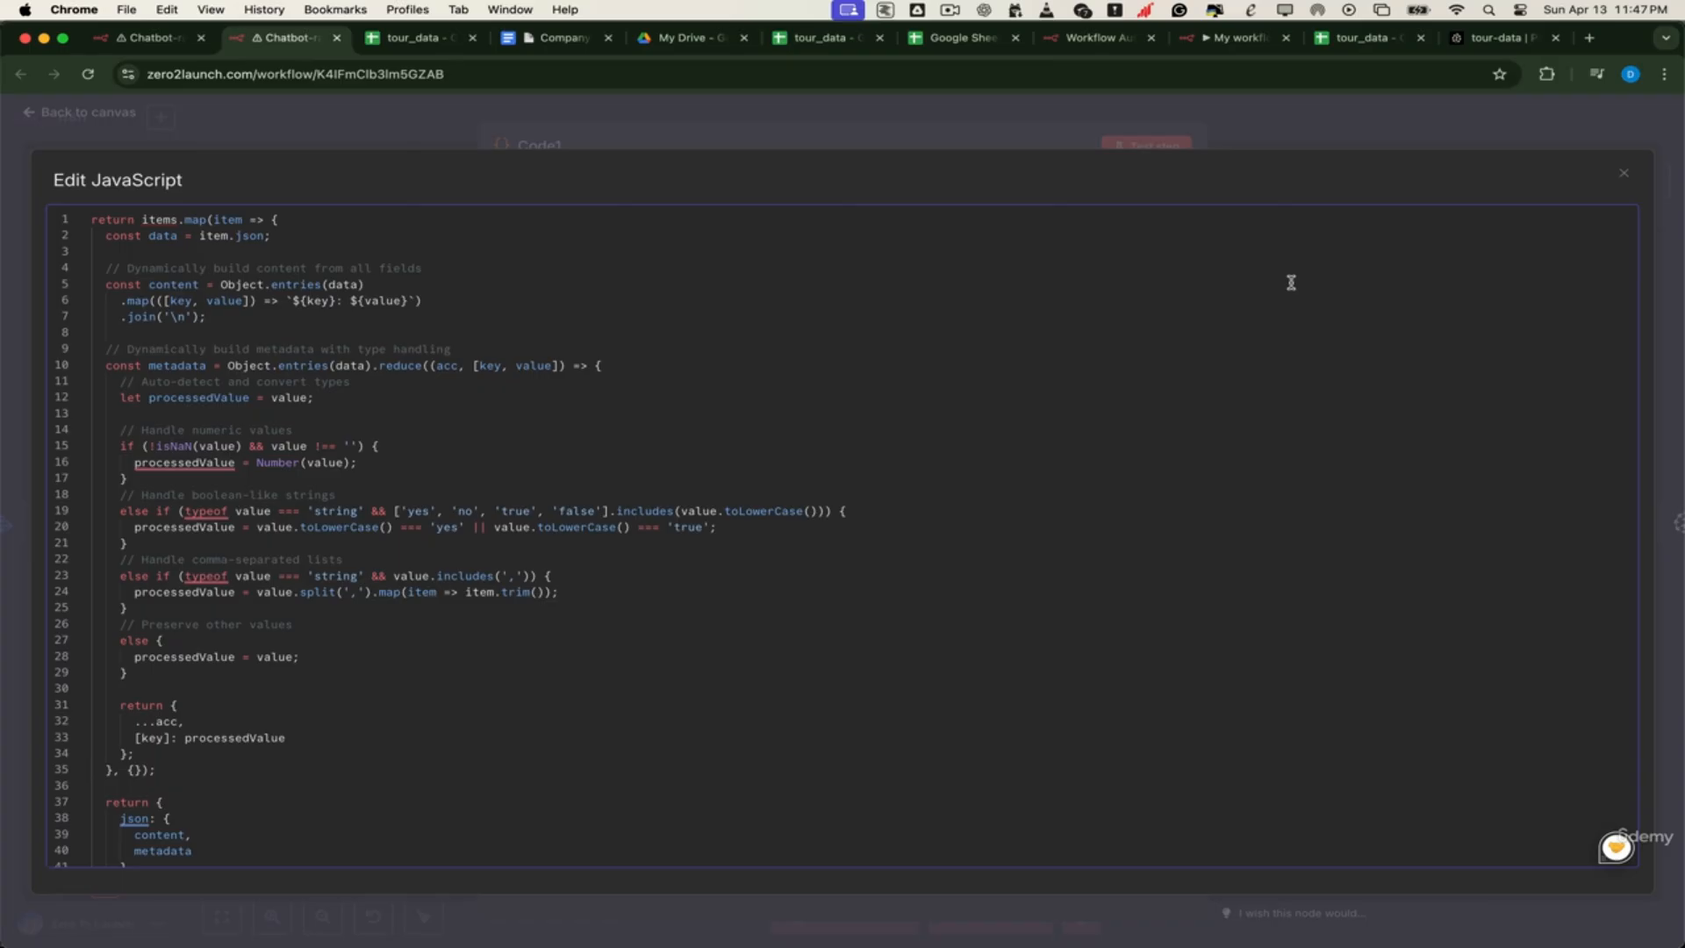
pyautogui.click(1044, 133)
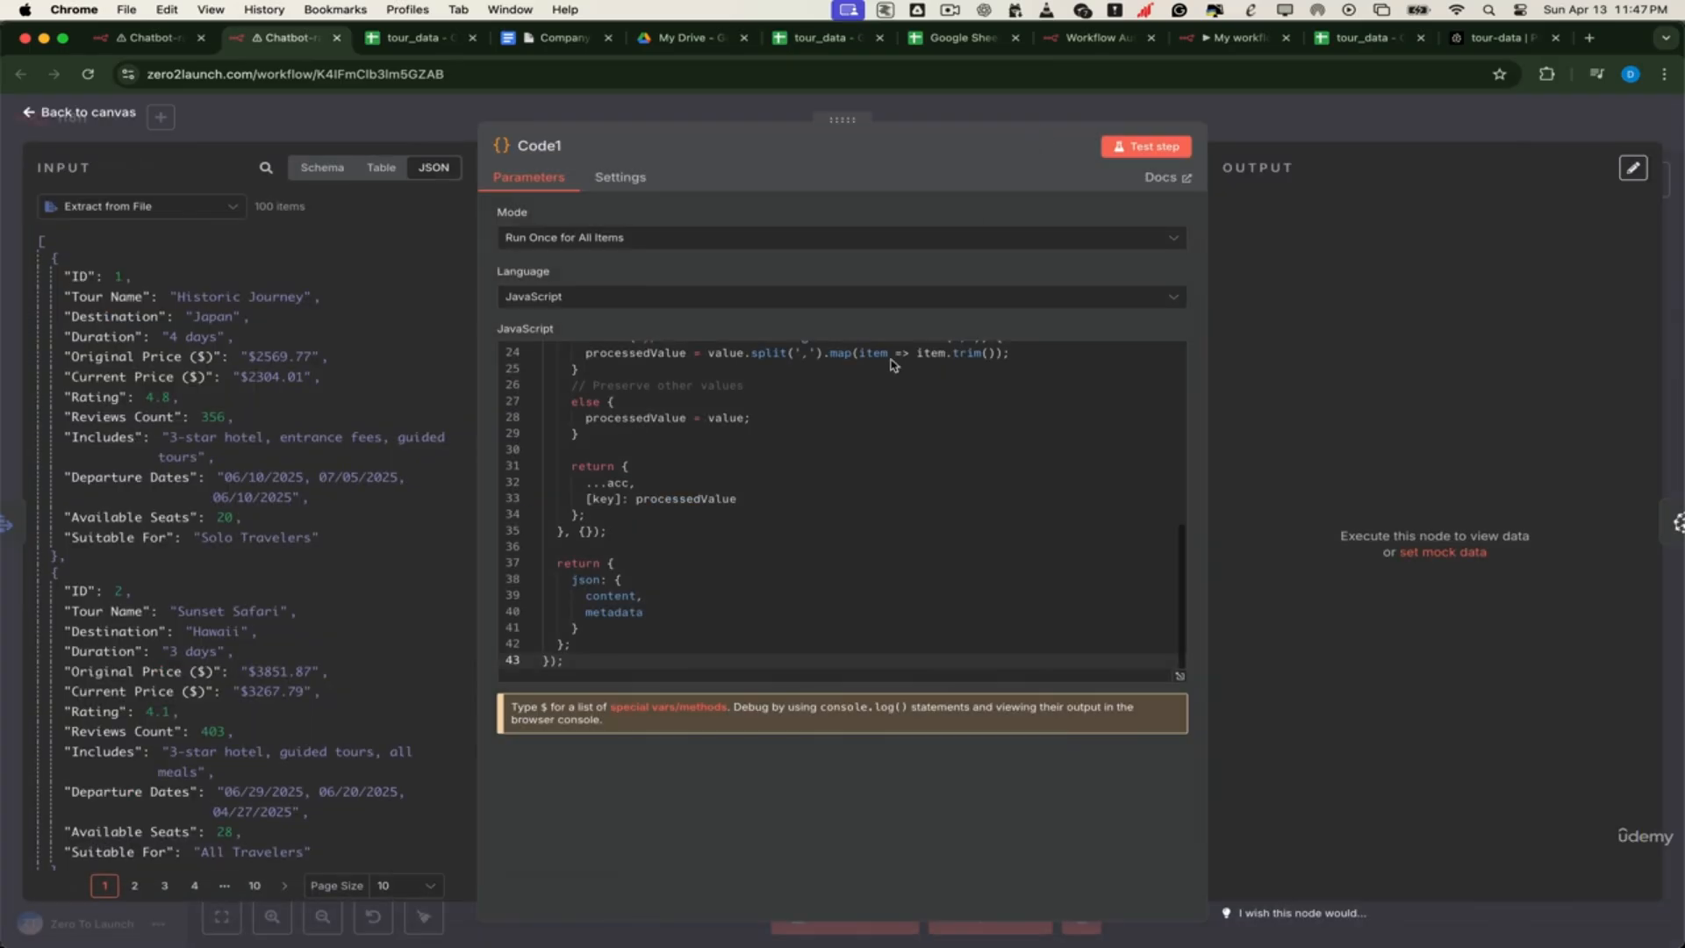
pyautogui.click(1142, 155)
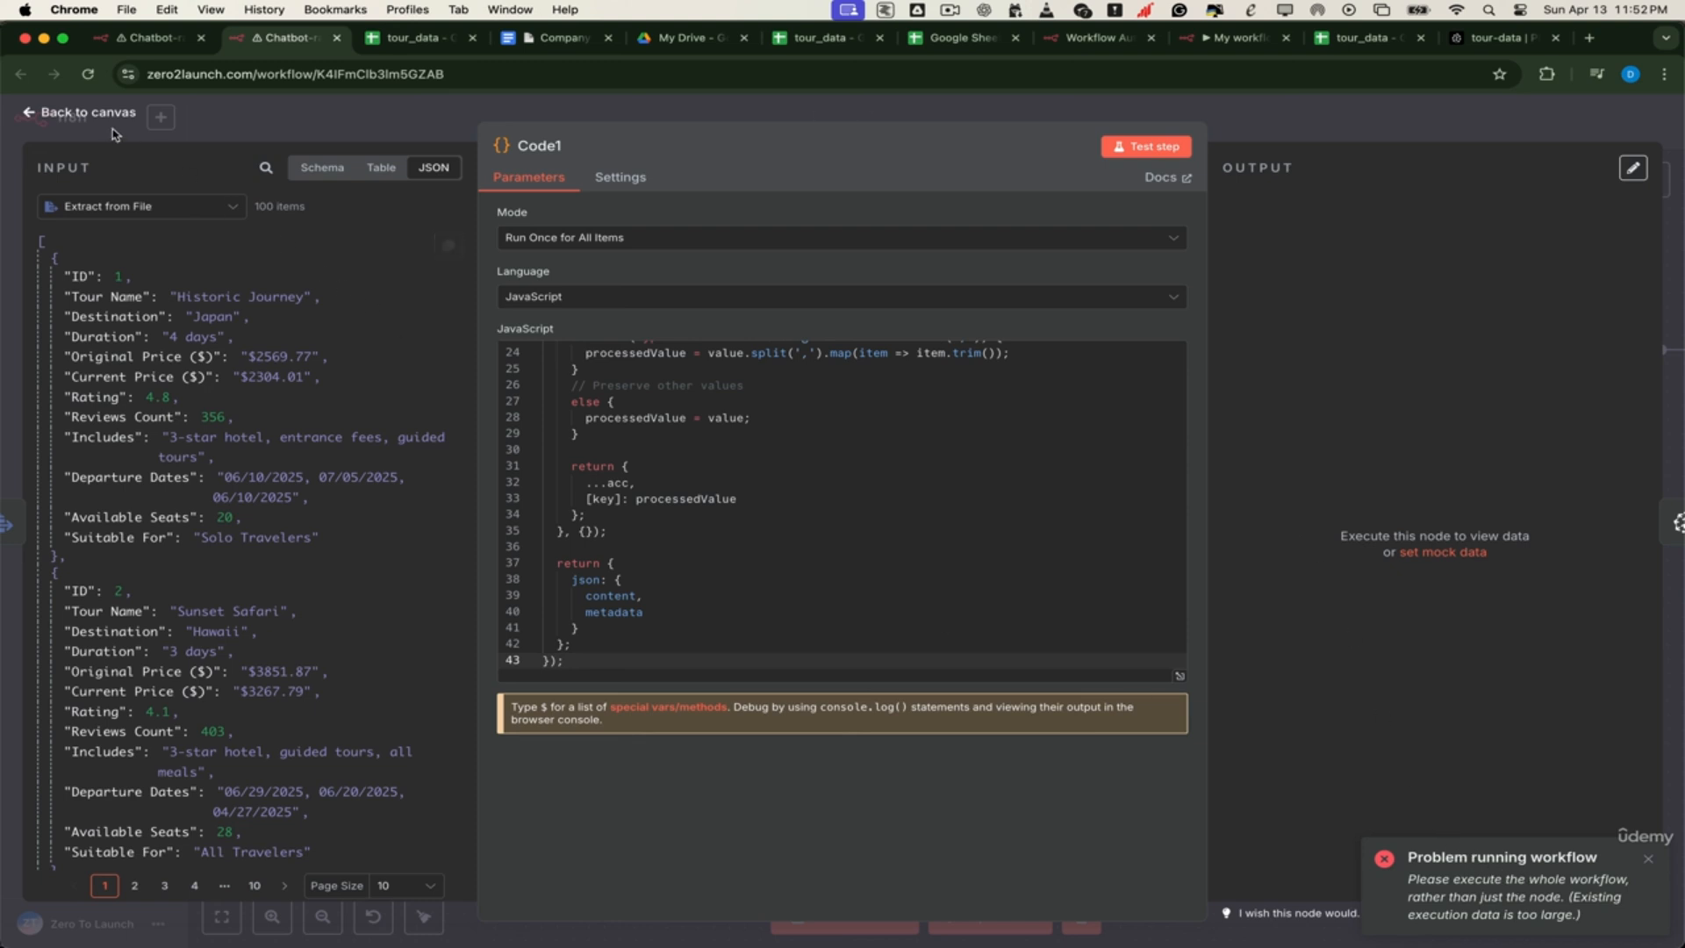
pyautogui.click(53, 113)
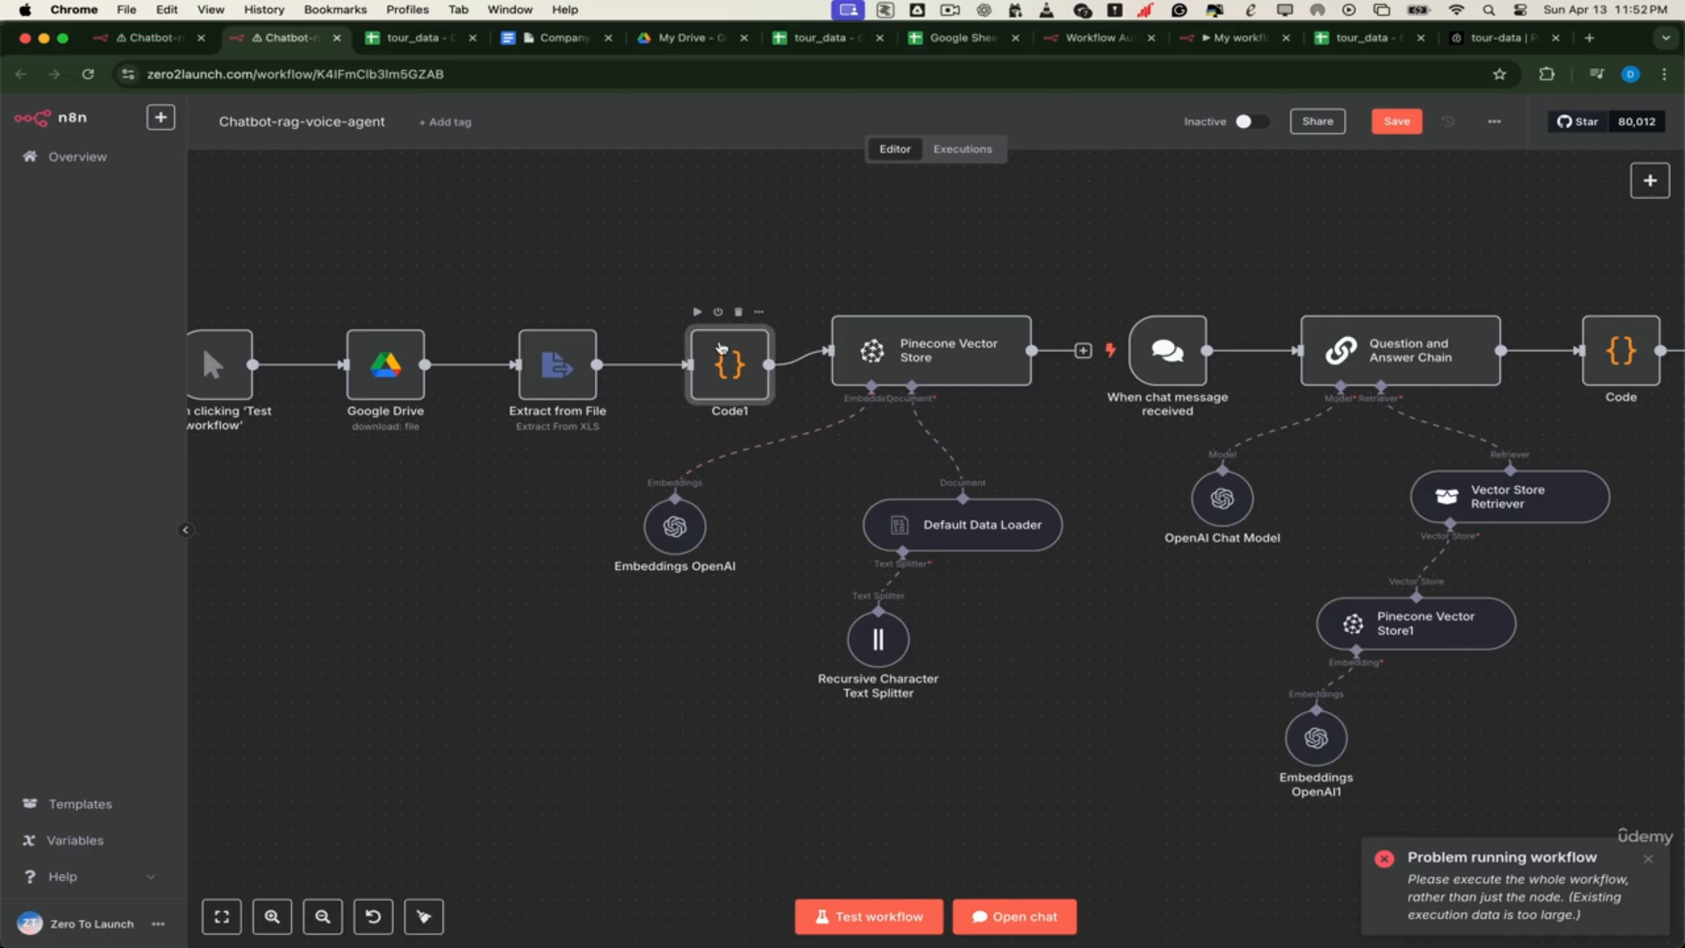
# Run Code1 with its previous nodes on the 100 tour rows
pyautogui.doubleClick(722, 351)
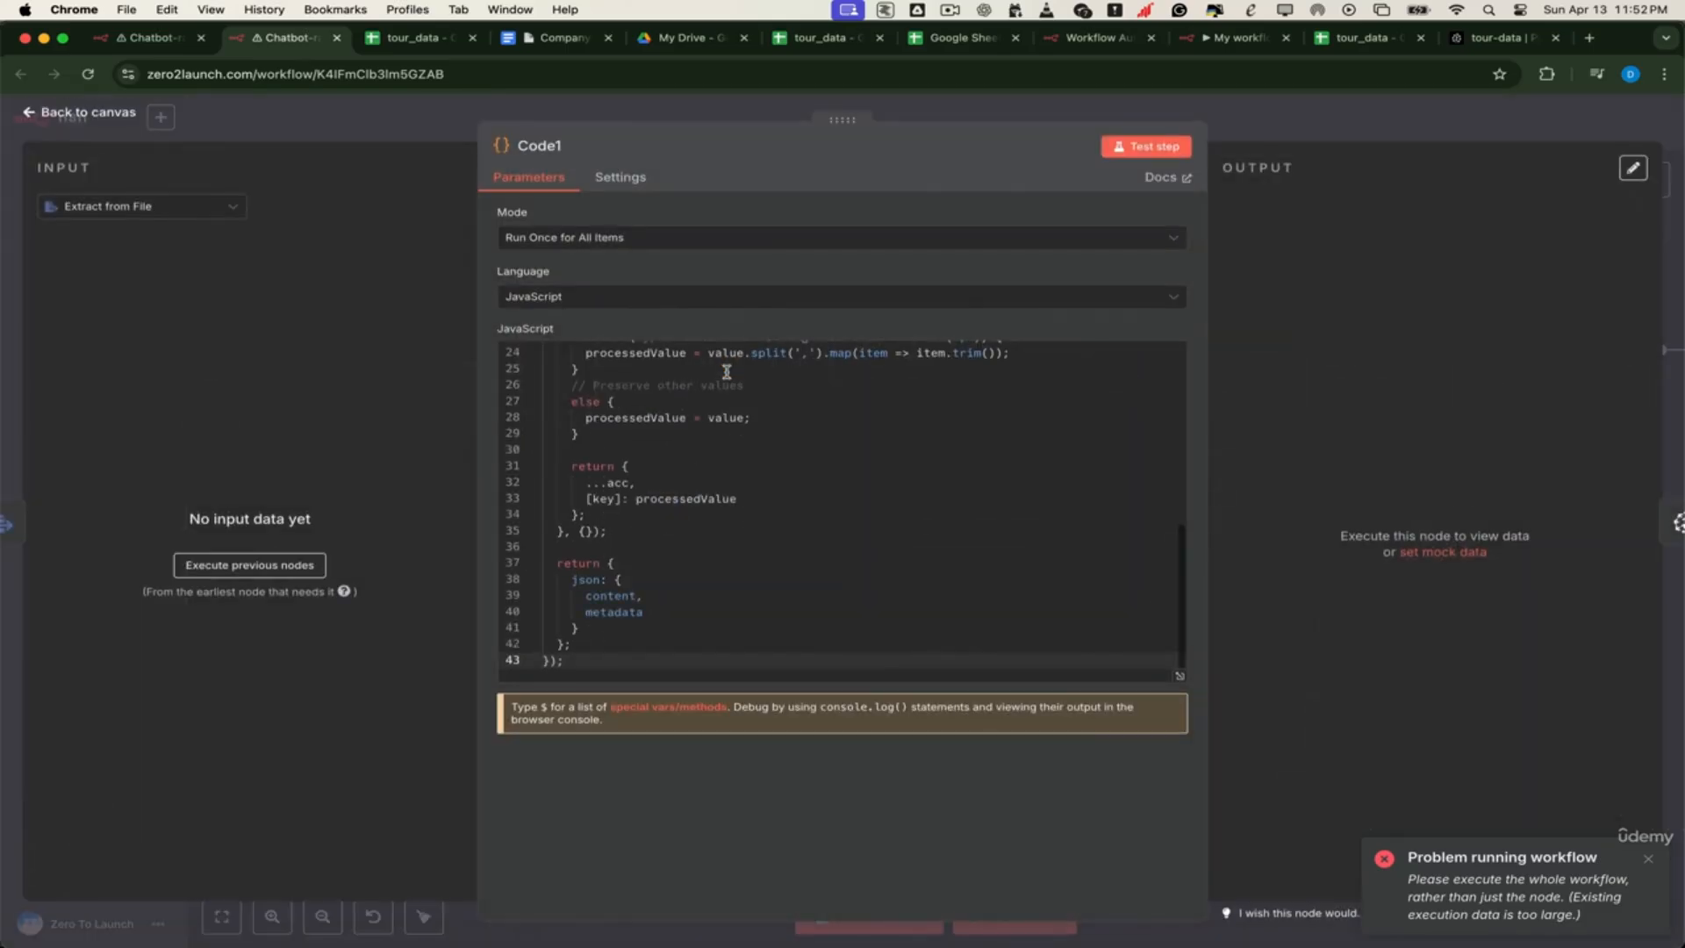
pyautogui.click(206, 561)
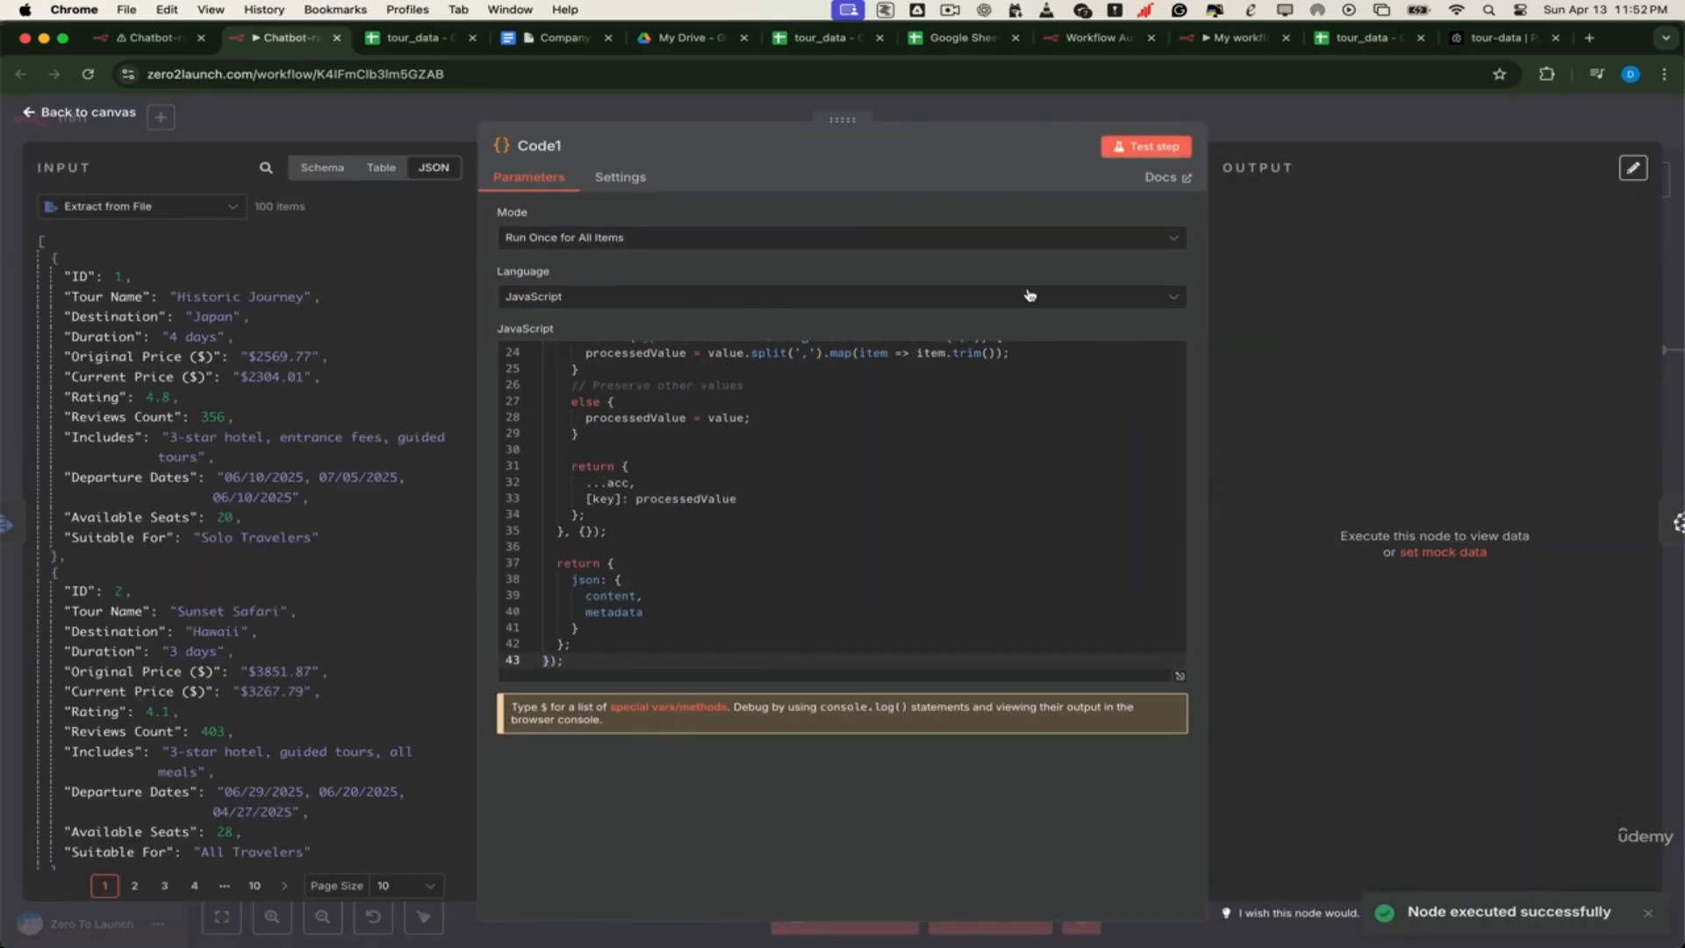
pyautogui.click(1133, 149)
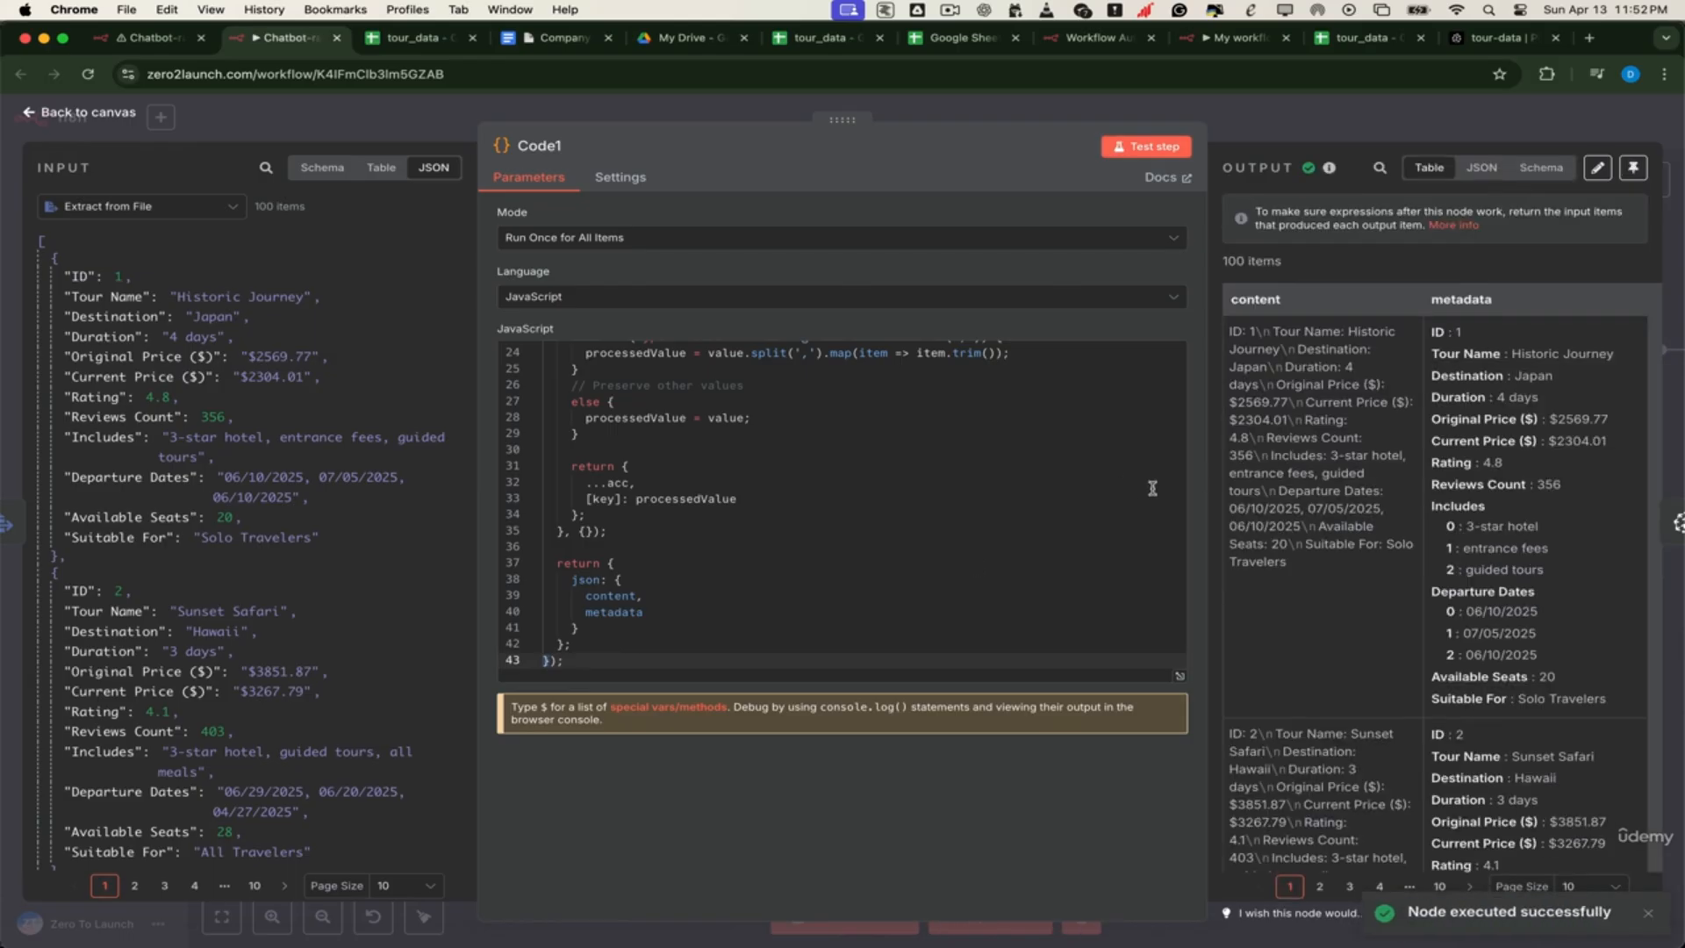
# Inspect Code1's JSON output, checking the first item's combined content string and metadata
pyautogui.click(1483, 168)
pyautogui.moveTo(1210, 364); pyautogui.dragTo(833, 359)
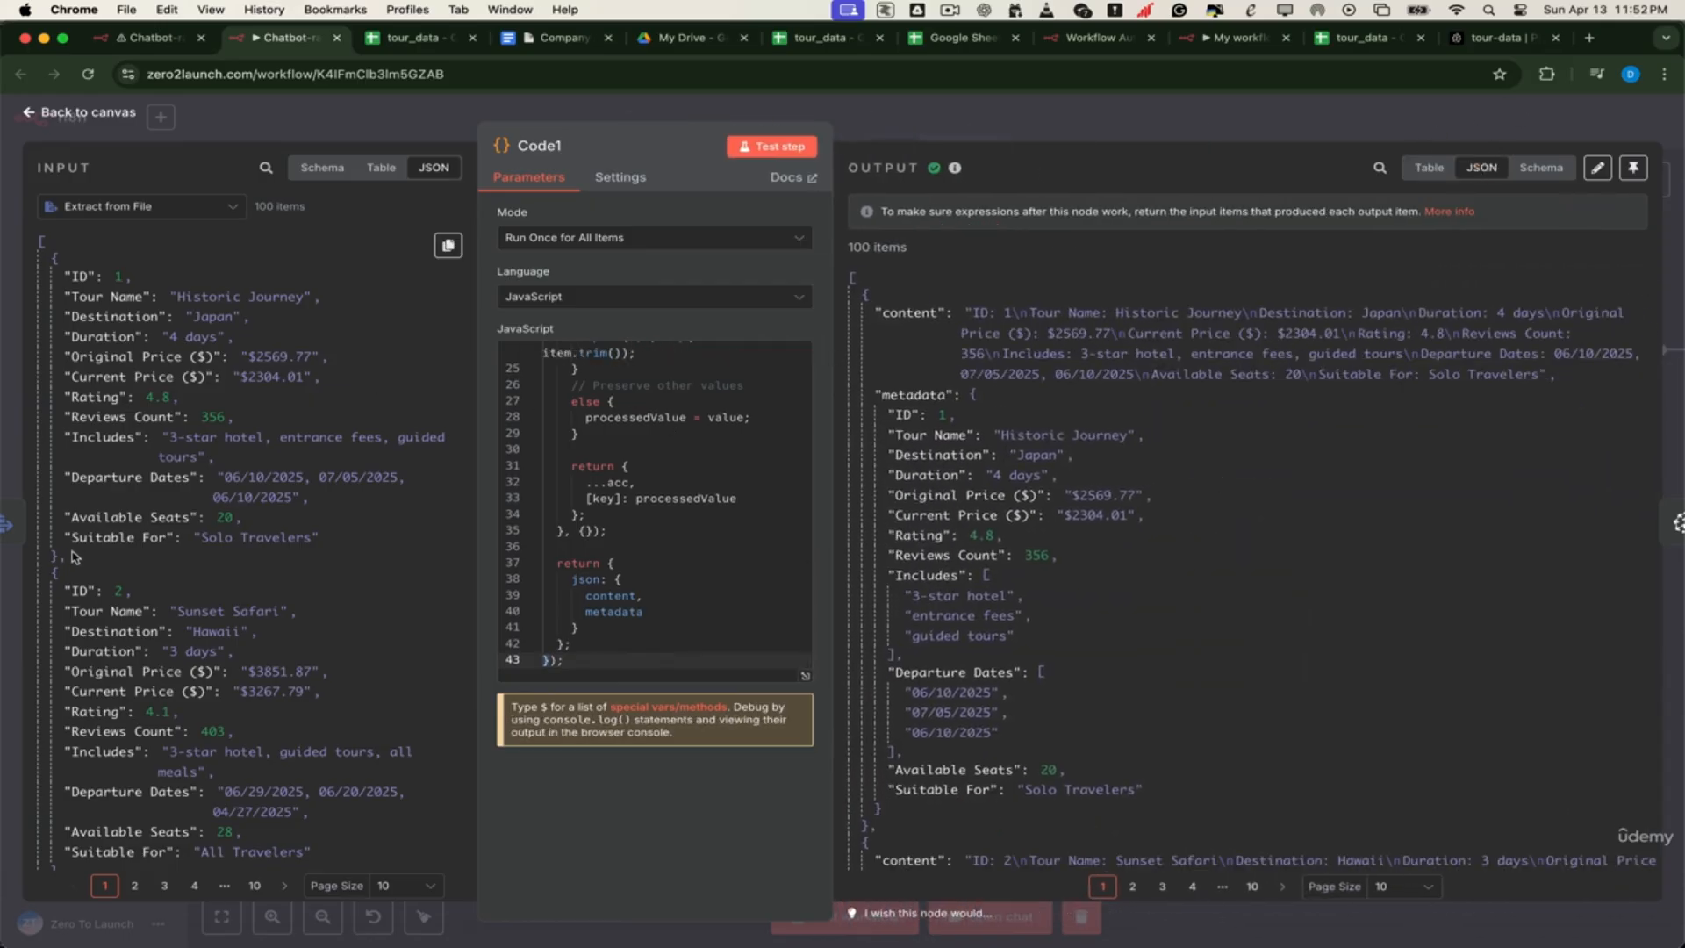
pyautogui.moveTo(63, 558); pyautogui.dragTo(289, 283)
pyautogui.click(1092, 356)
pyautogui.click(879, 303)
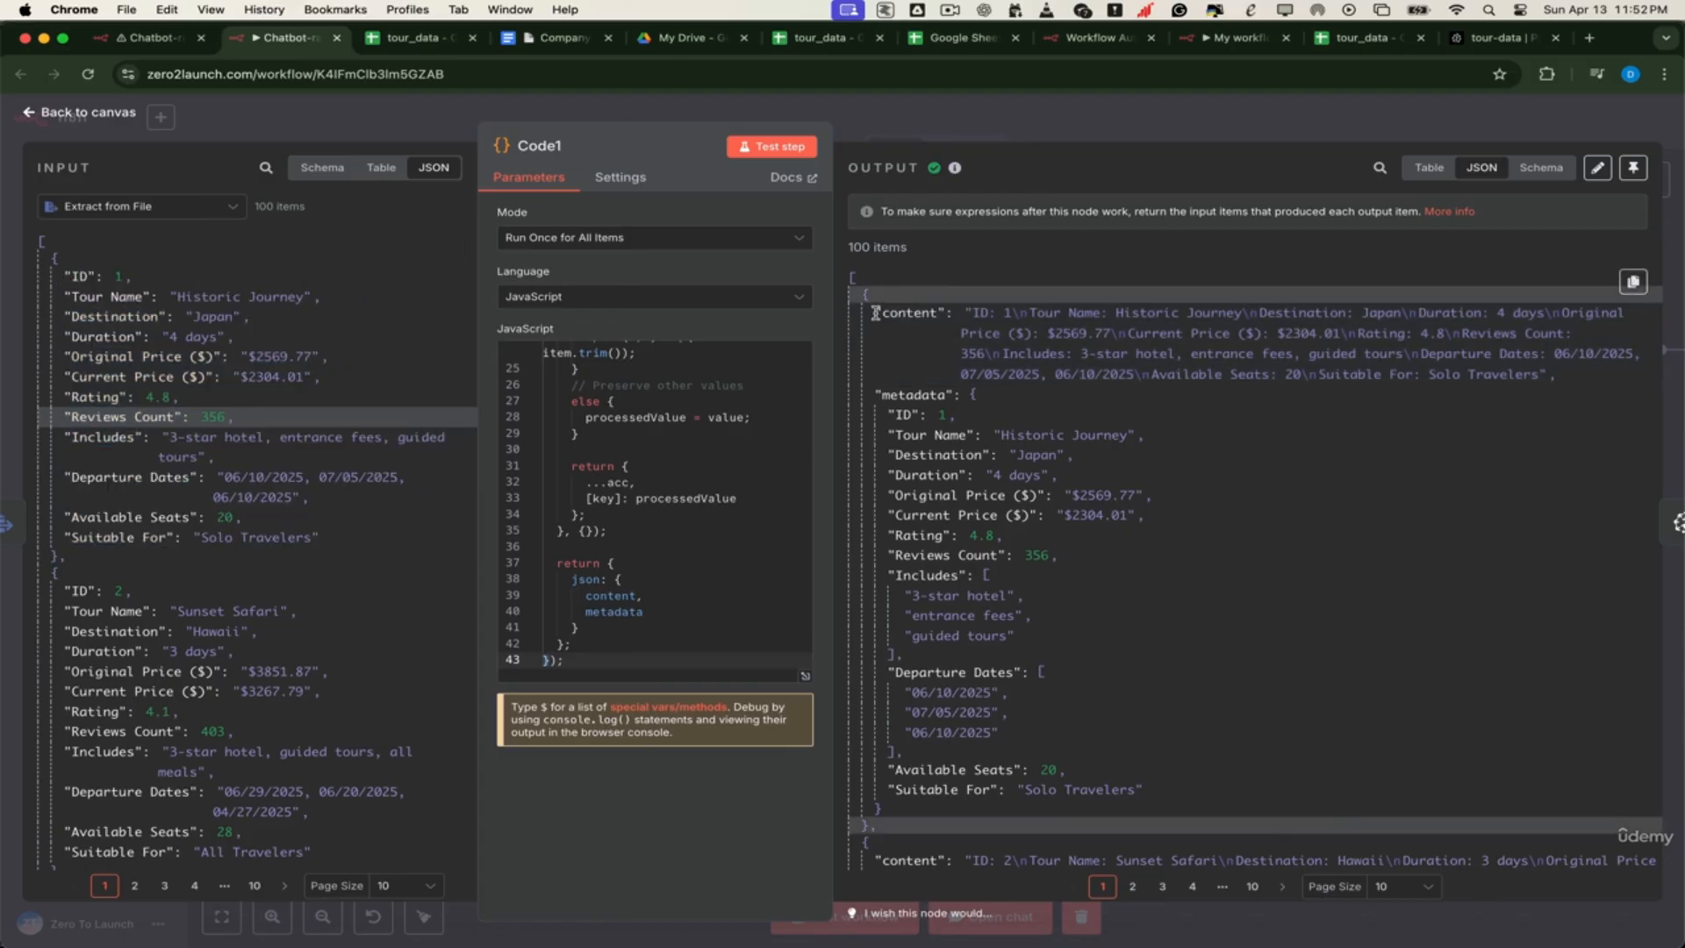
pyautogui.moveTo(875, 313); pyautogui.dragTo(1577, 397)
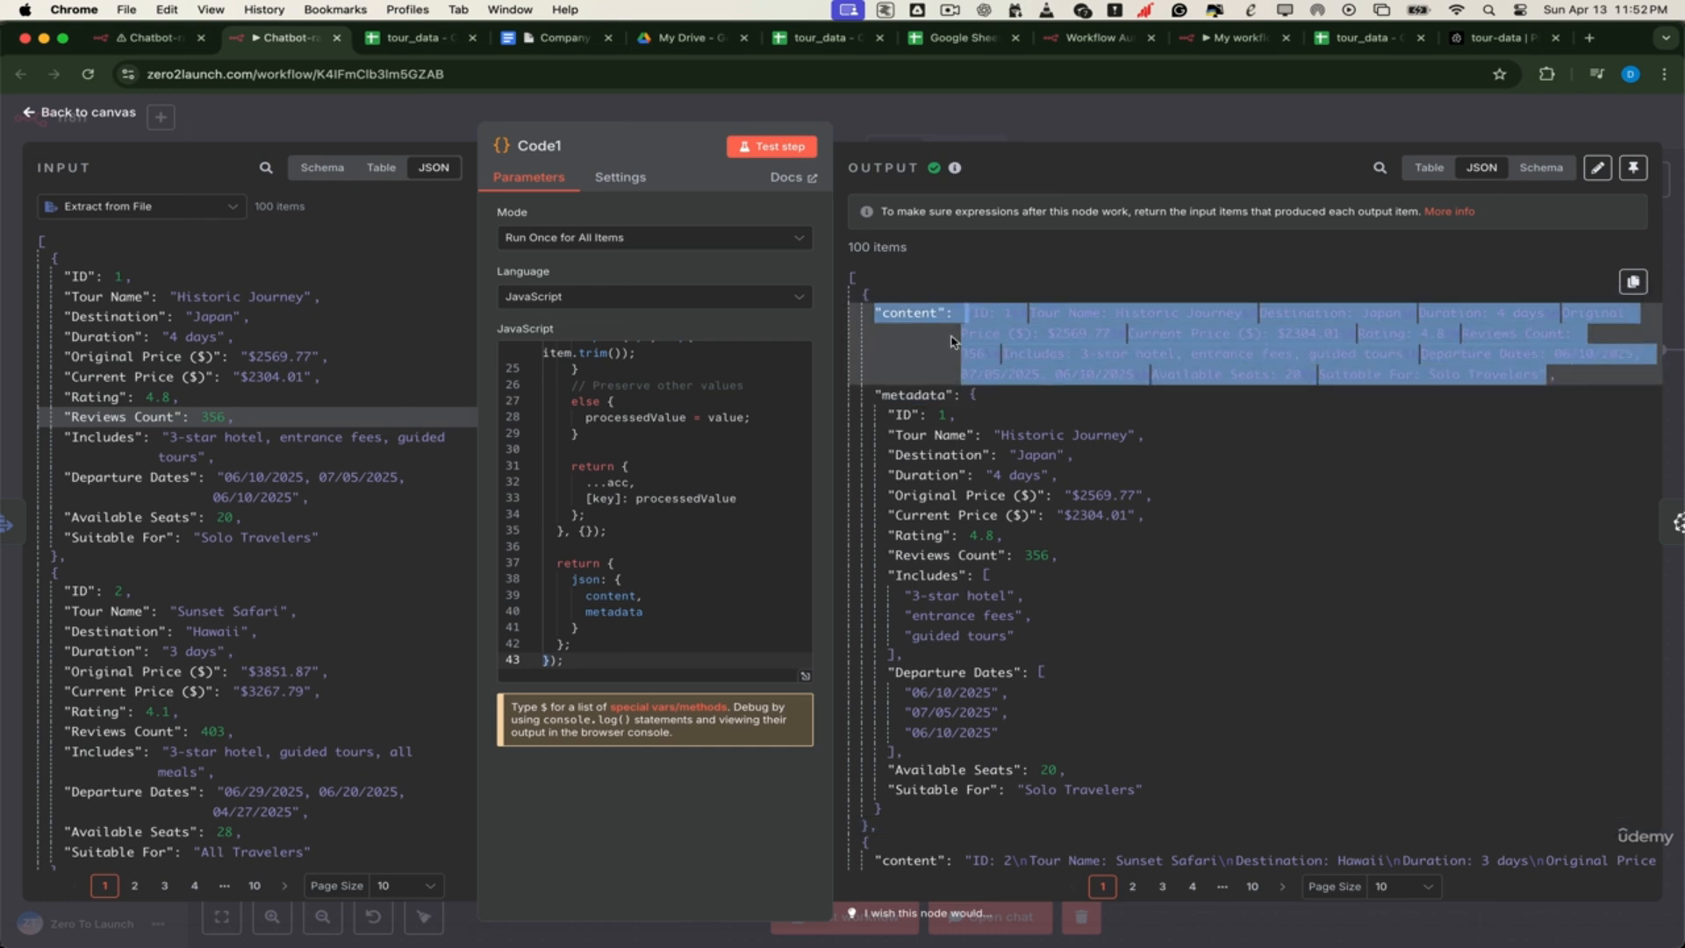
pyautogui.click(967, 314)
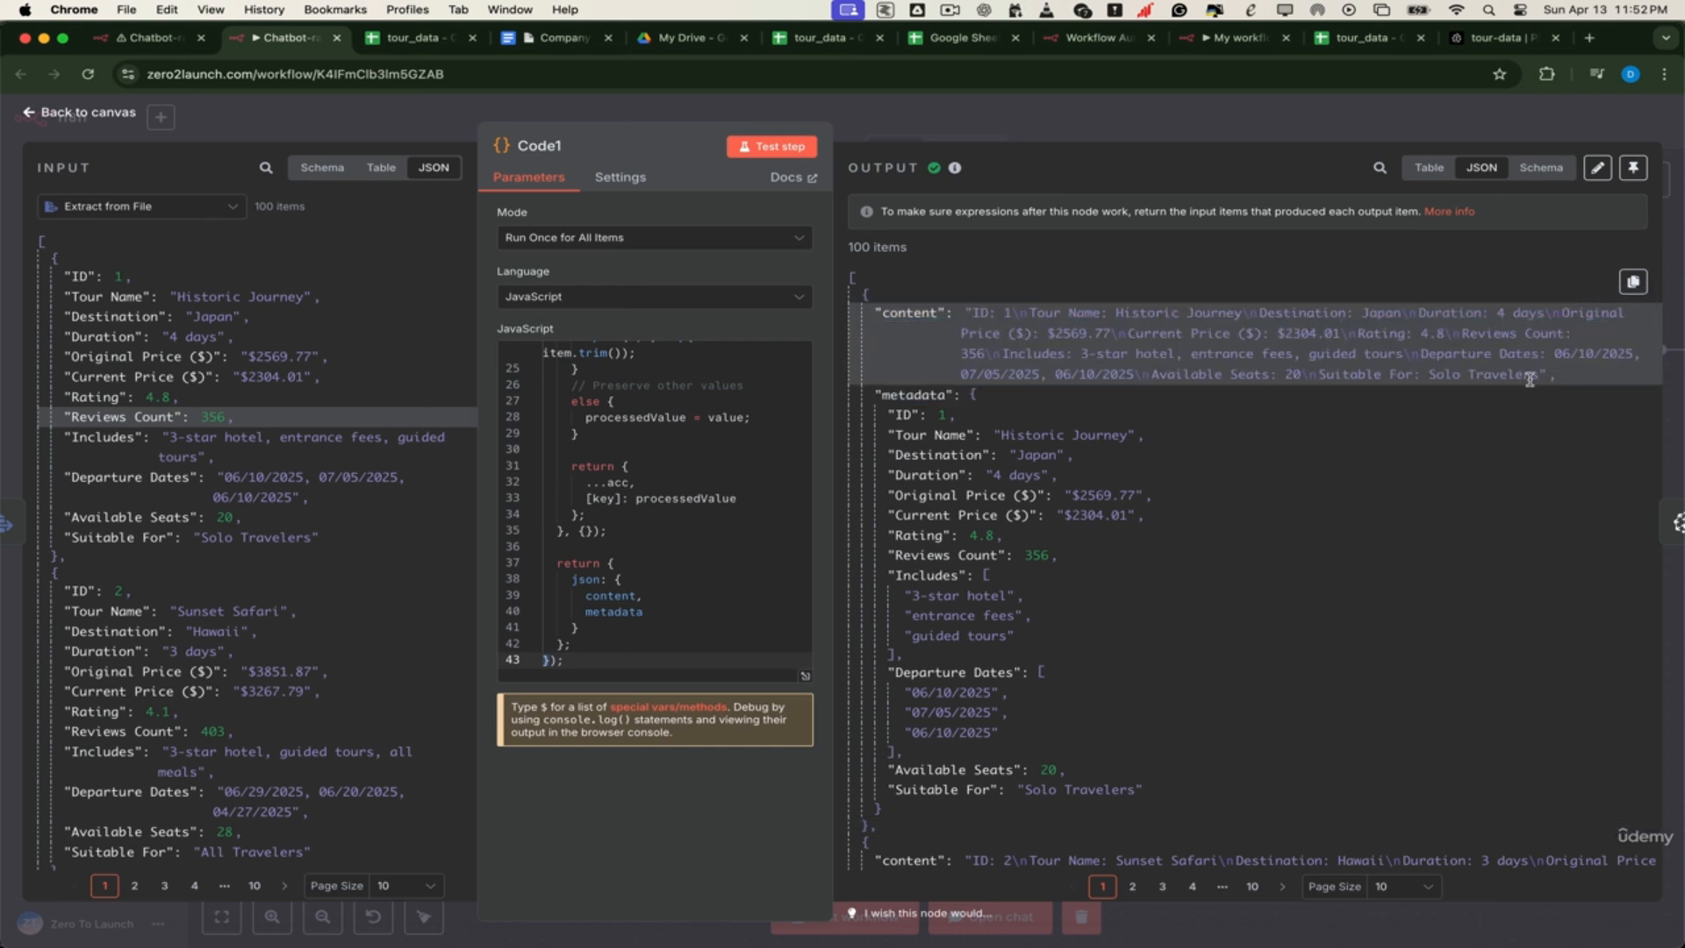
pyautogui.moveTo(1549, 379); pyautogui.dragTo(981, 308)
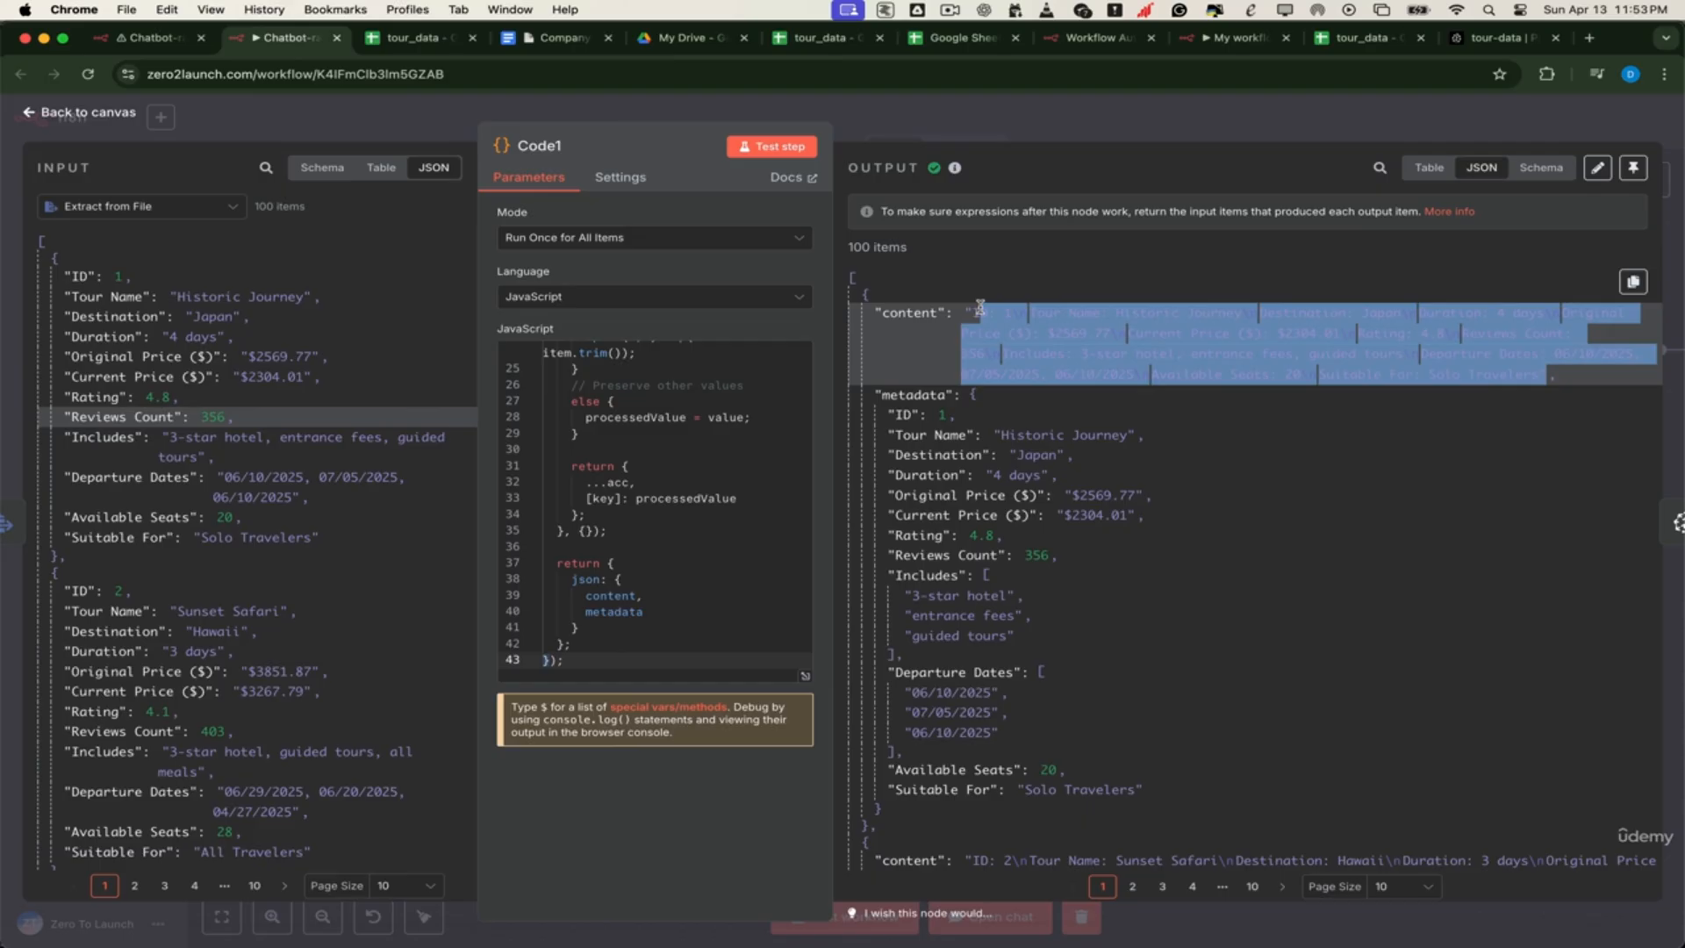
pyautogui.click(1490, 380)
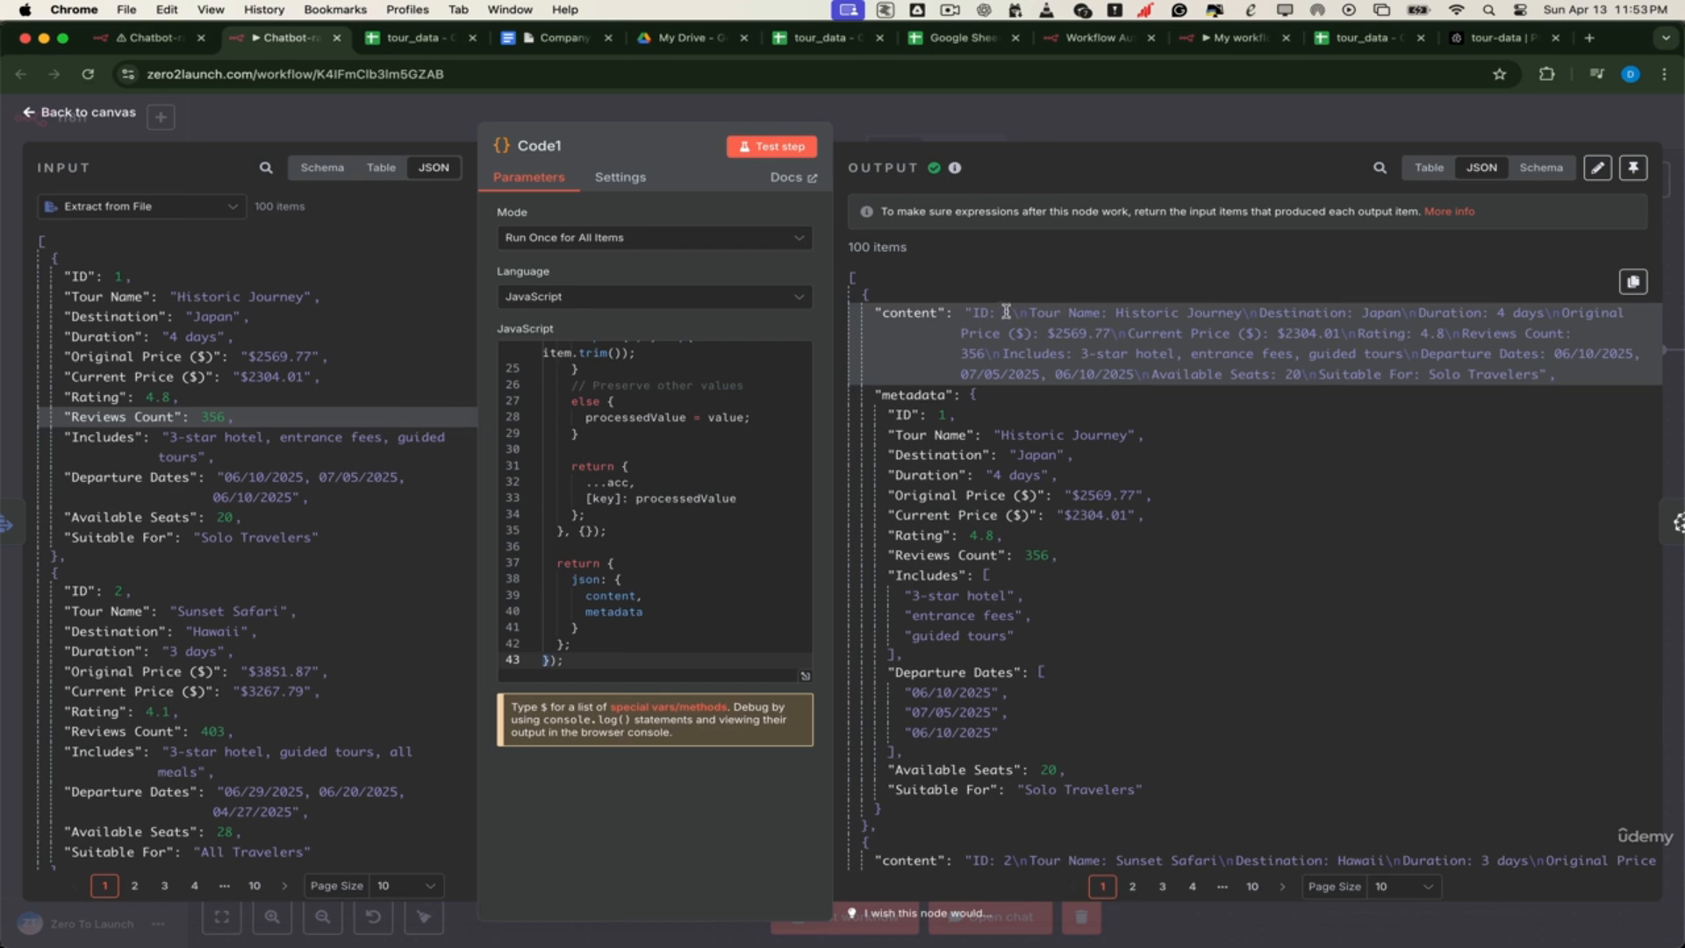
pyautogui.click(114, 120)
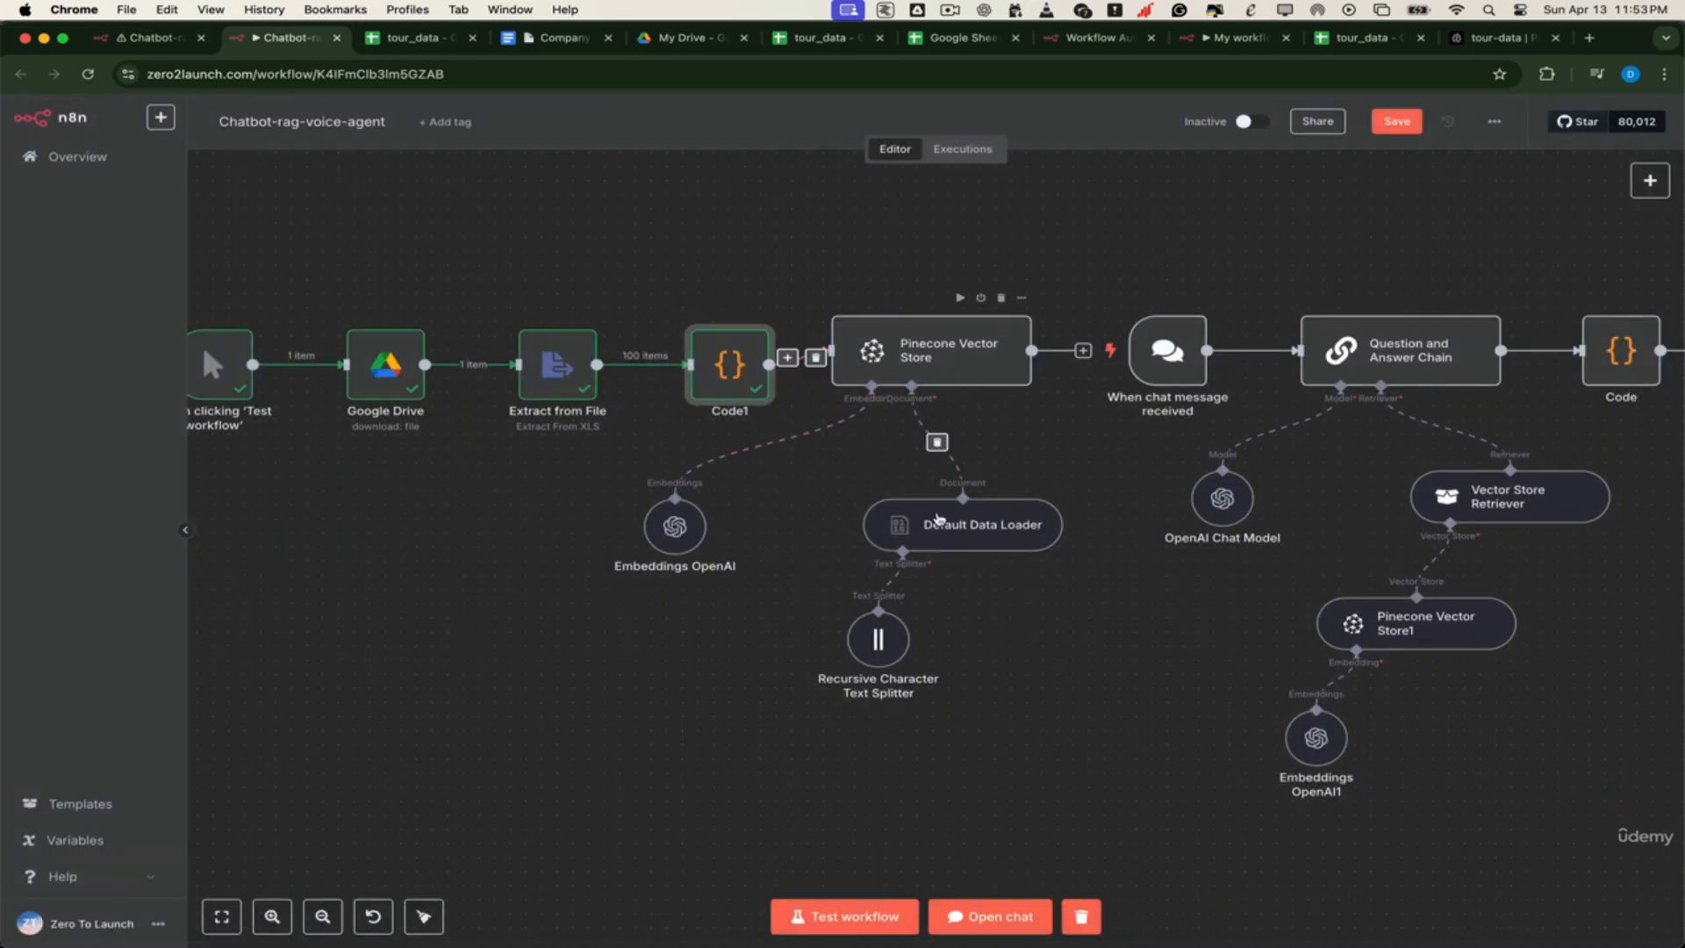
# Set the Default Data Loader to Load Specific Data with Code1's content field, and copy the first previewed record
pyautogui.doubleClick(947, 531)
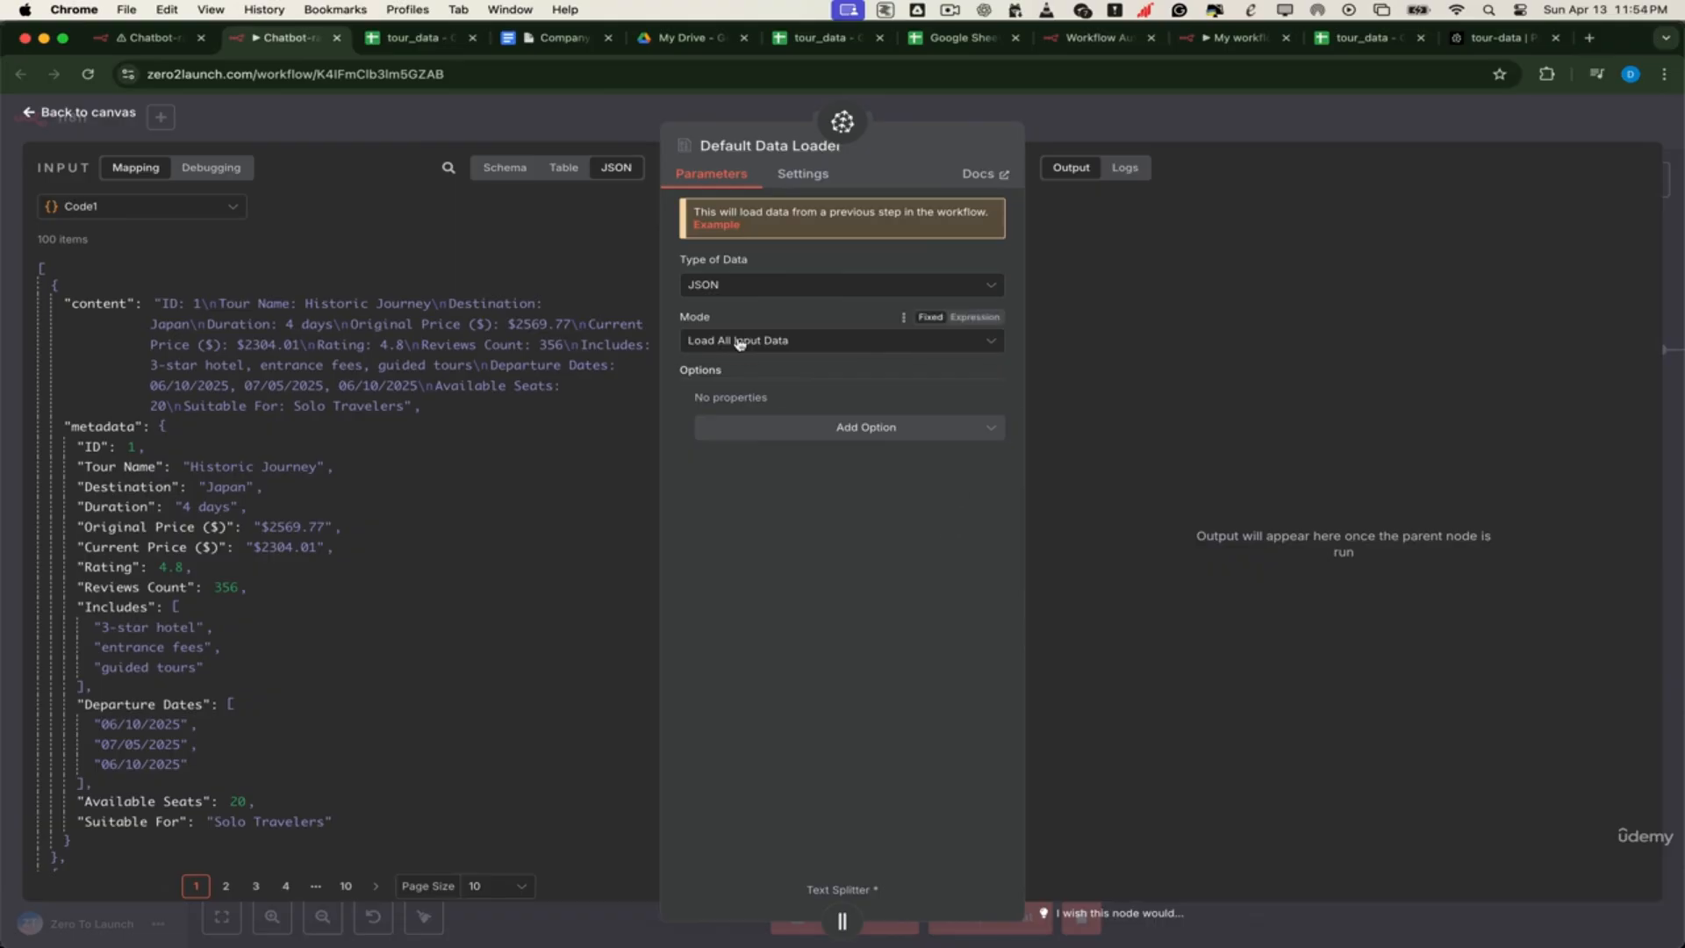
pyautogui.click(794, 341)
pyautogui.click(754, 425)
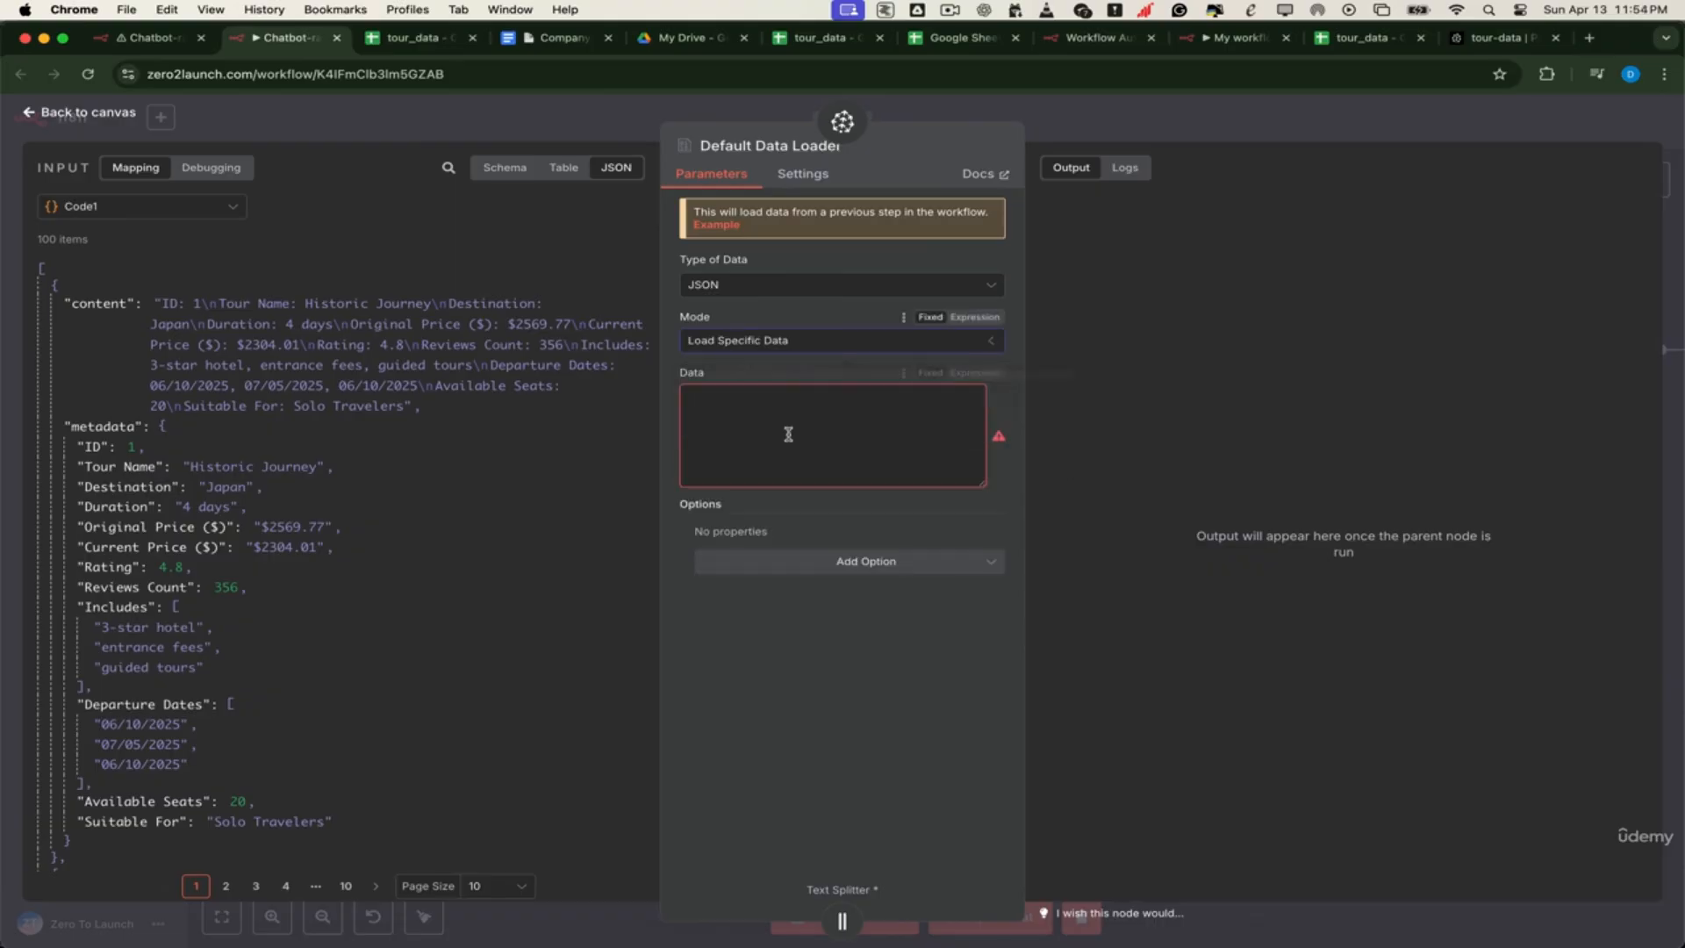
pyautogui.click(975, 373)
pyautogui.moveTo(102, 304); pyautogui.dragTo(733, 404)
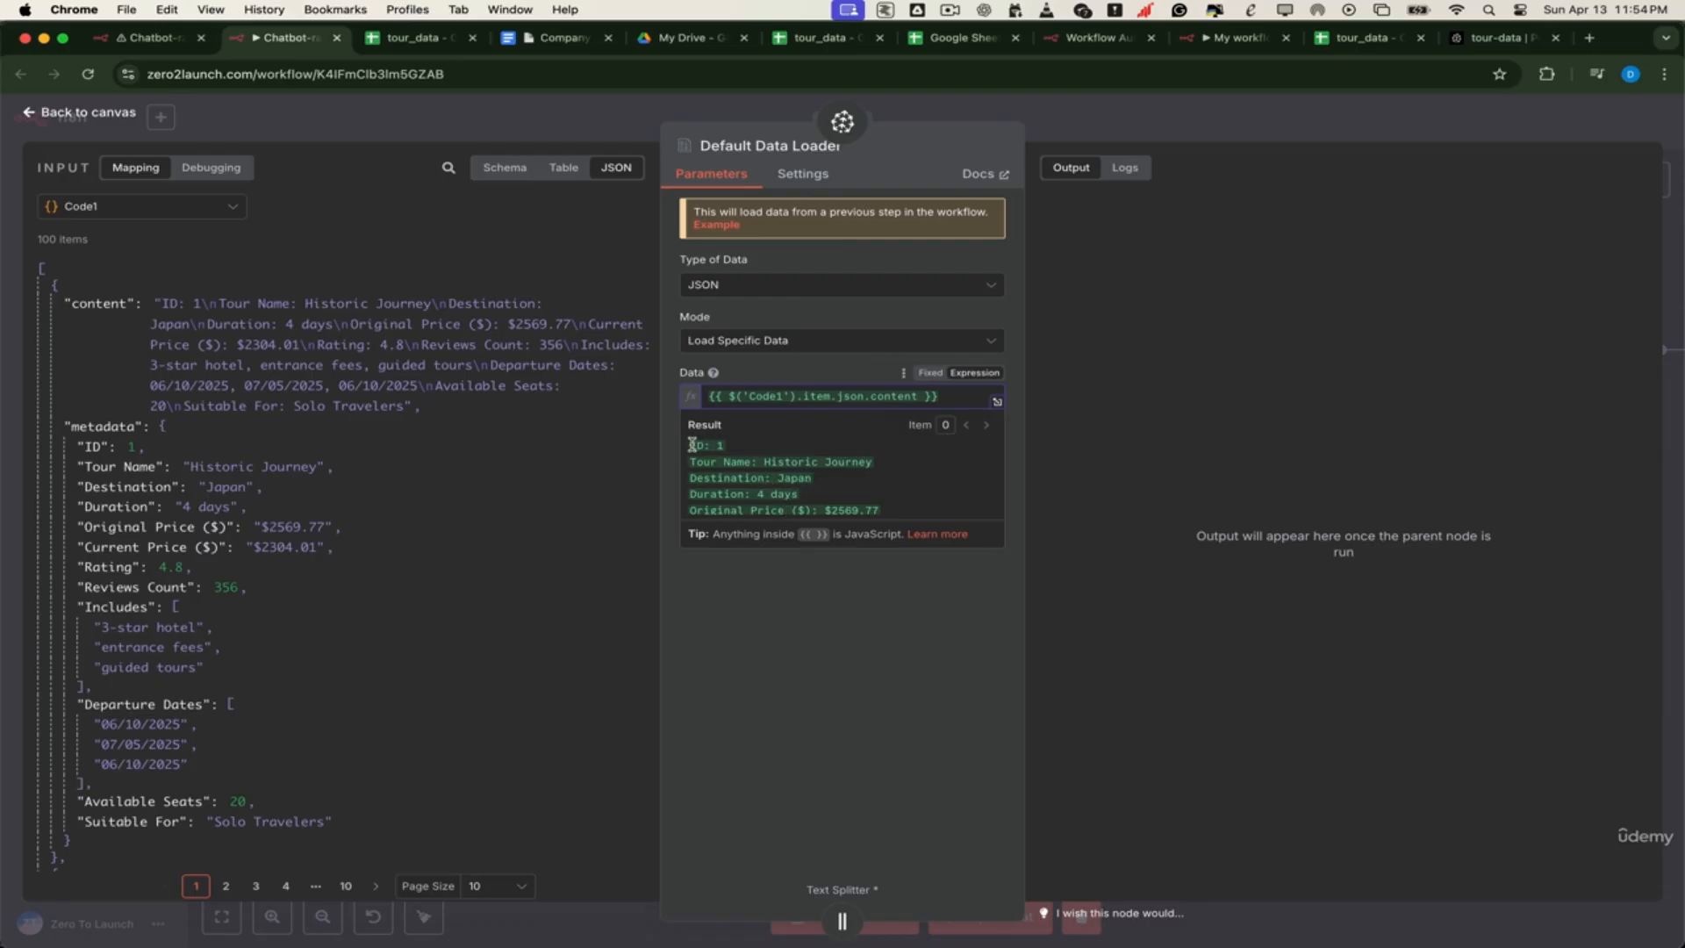
pyautogui.moveTo(692, 444); pyautogui.dragTo(926, 558)
pyautogui.press('super+c')
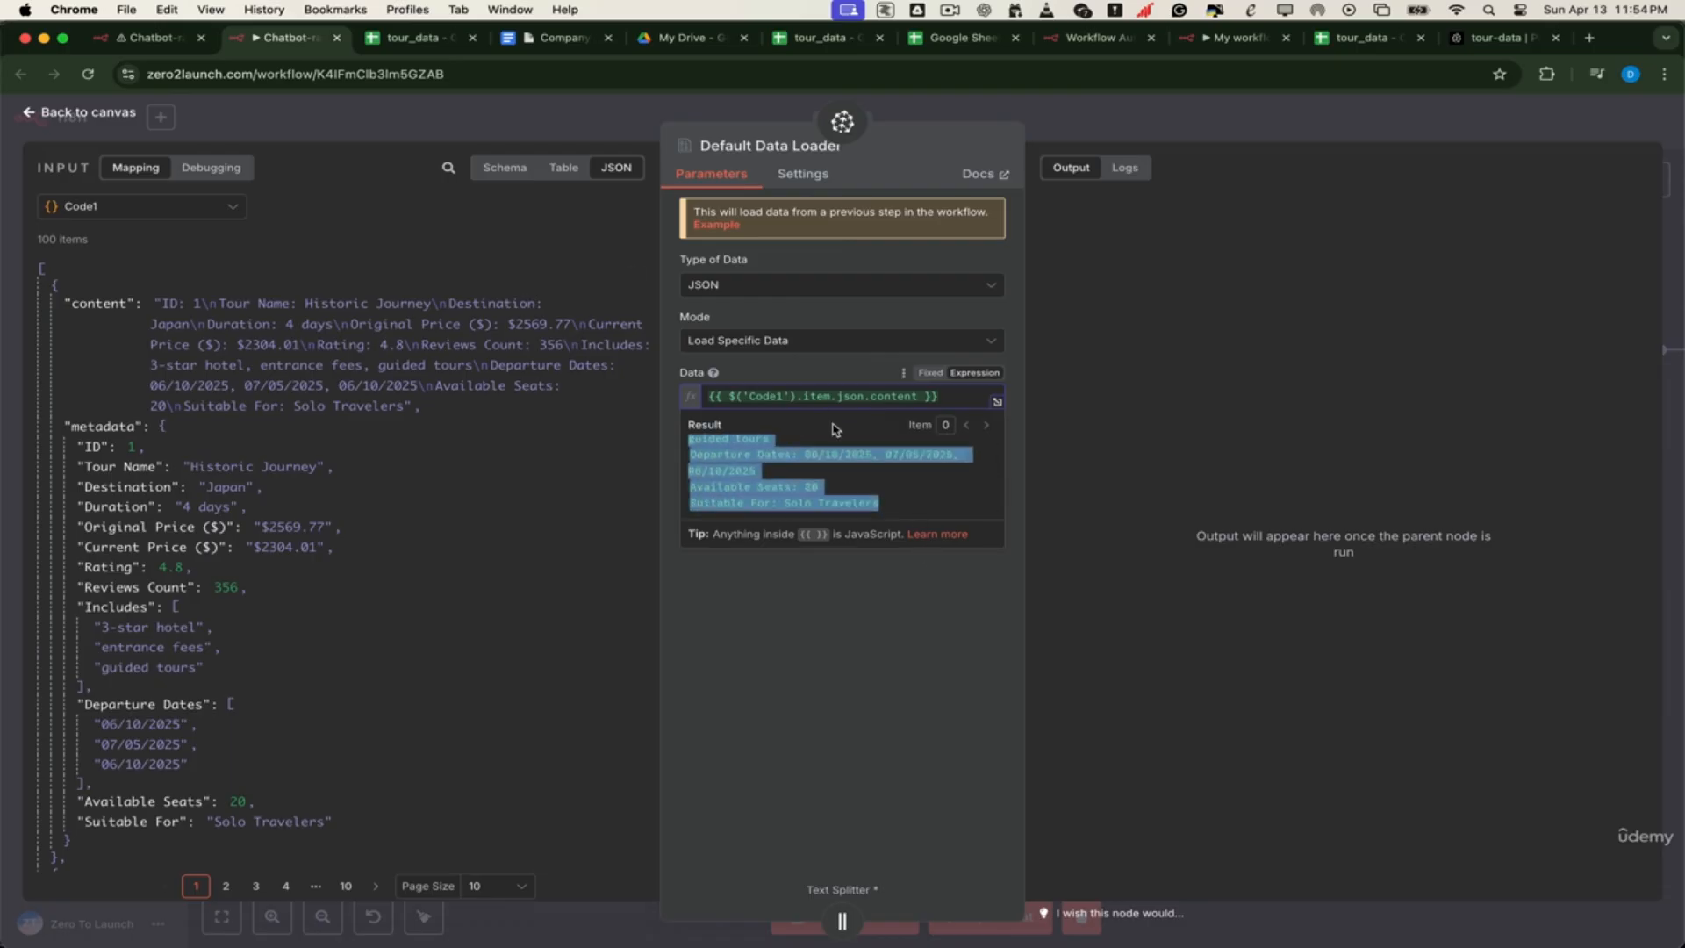
pyautogui.click(553, 38)
# Paste the first tour record above the Company Automation Handbook title
pyautogui.click(1036, 319)
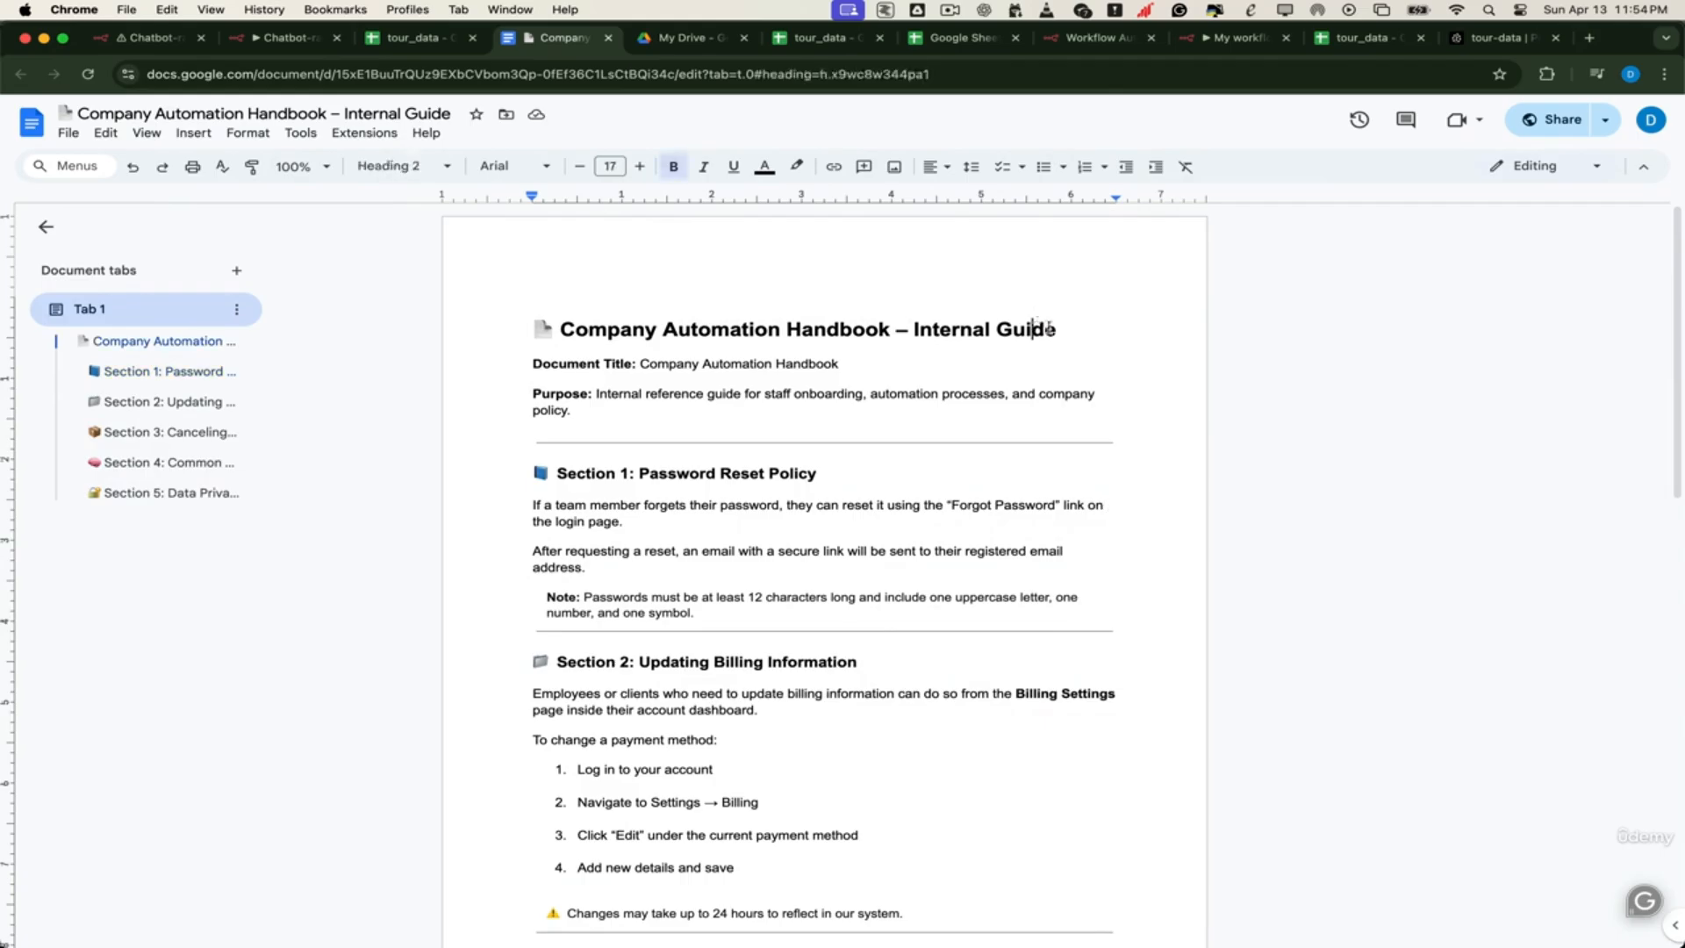
pyautogui.press('super+Left')
pyautogui.press('Return')
pyautogui.press('Return')
pyautogui.press('Up')
pyautogui.press('Up')
pyautogui.press('super+v')
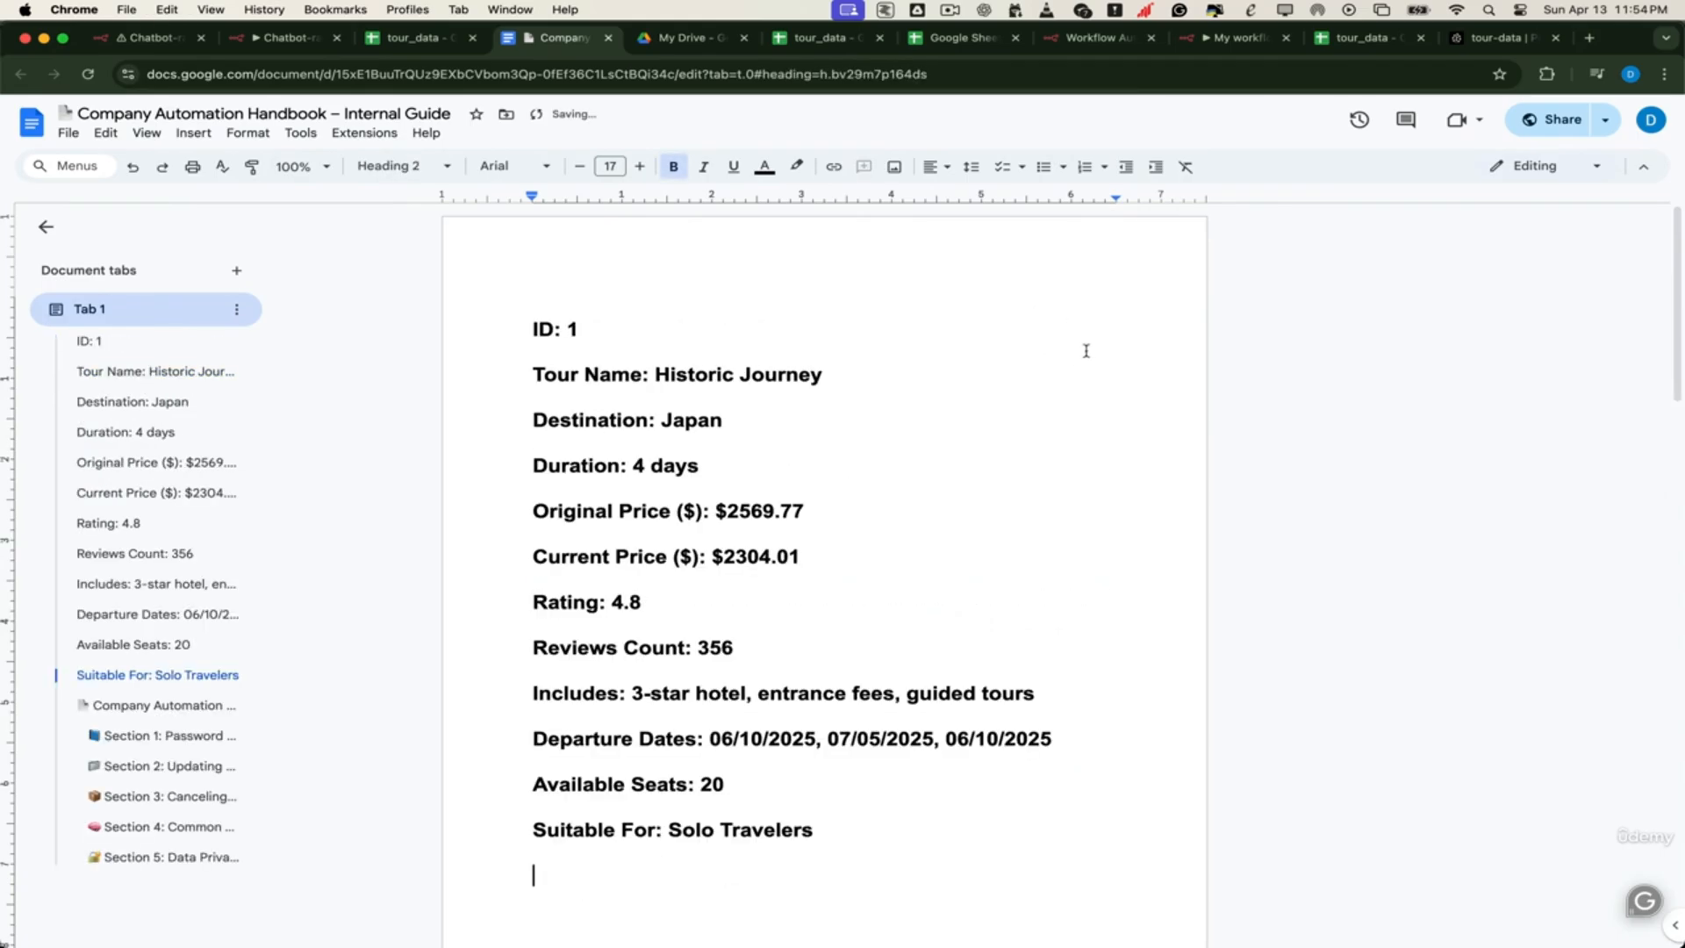
pyautogui.scroll(-1, 1086, 351)
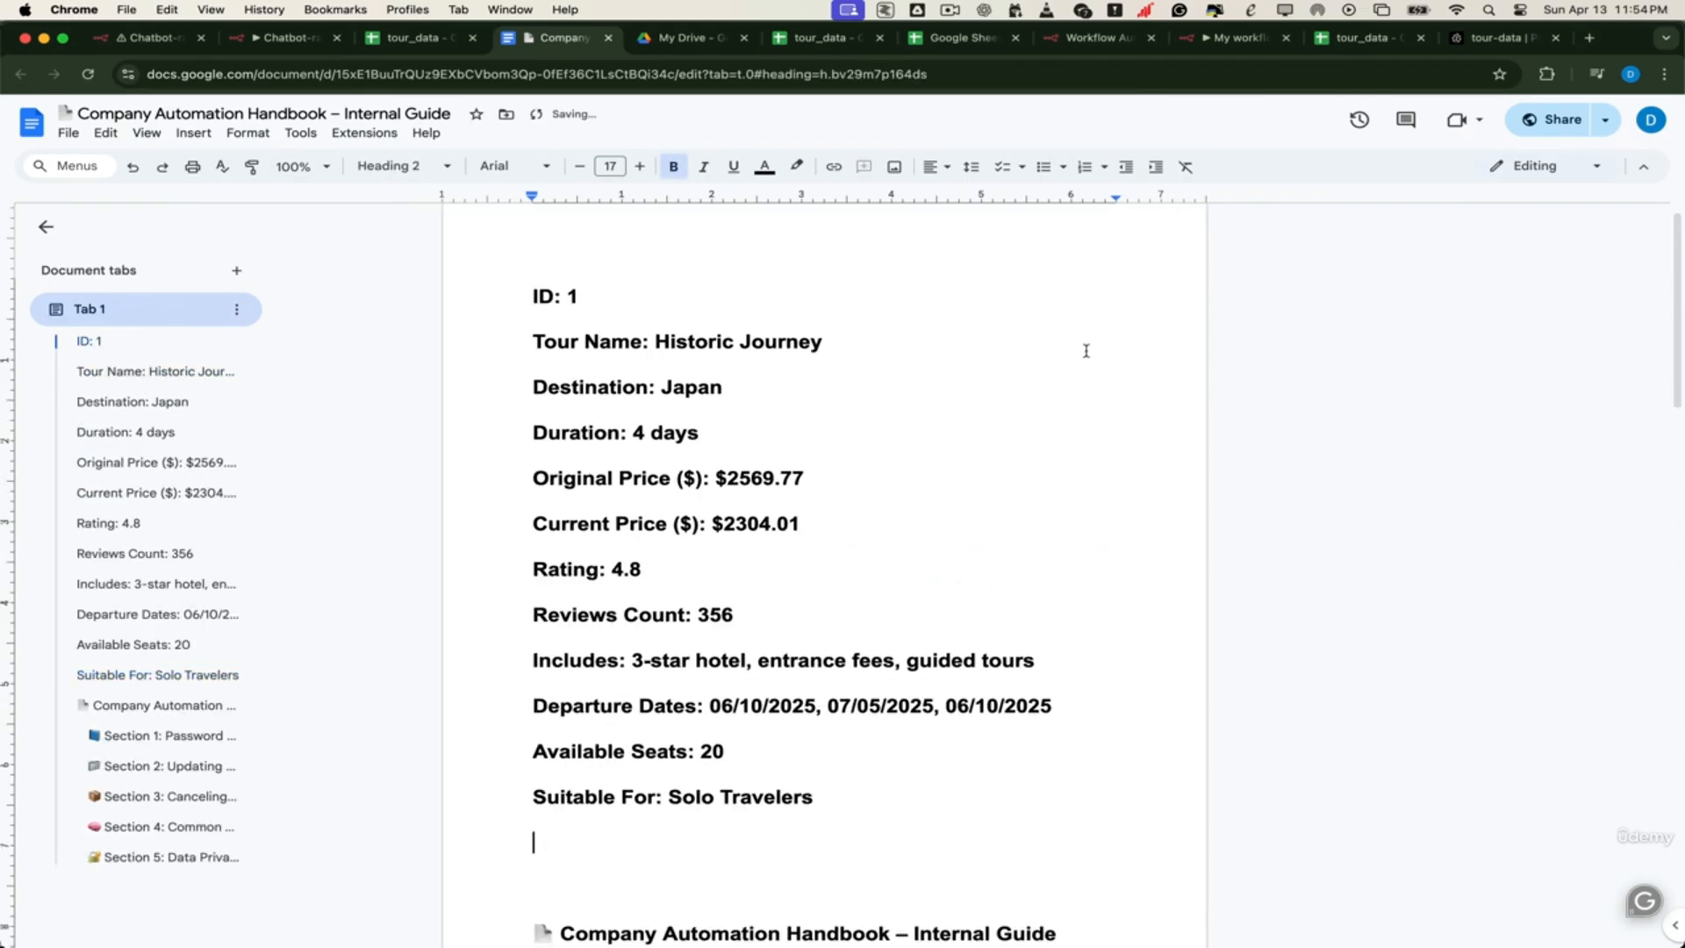
pyautogui.scroll(-1, 1086, 351)
pyautogui.press('Delete')
# Confirm Historic Journey in tour_data cell B2, then remove the pasted tour entry from the handbook
pyautogui.click(415, 42)
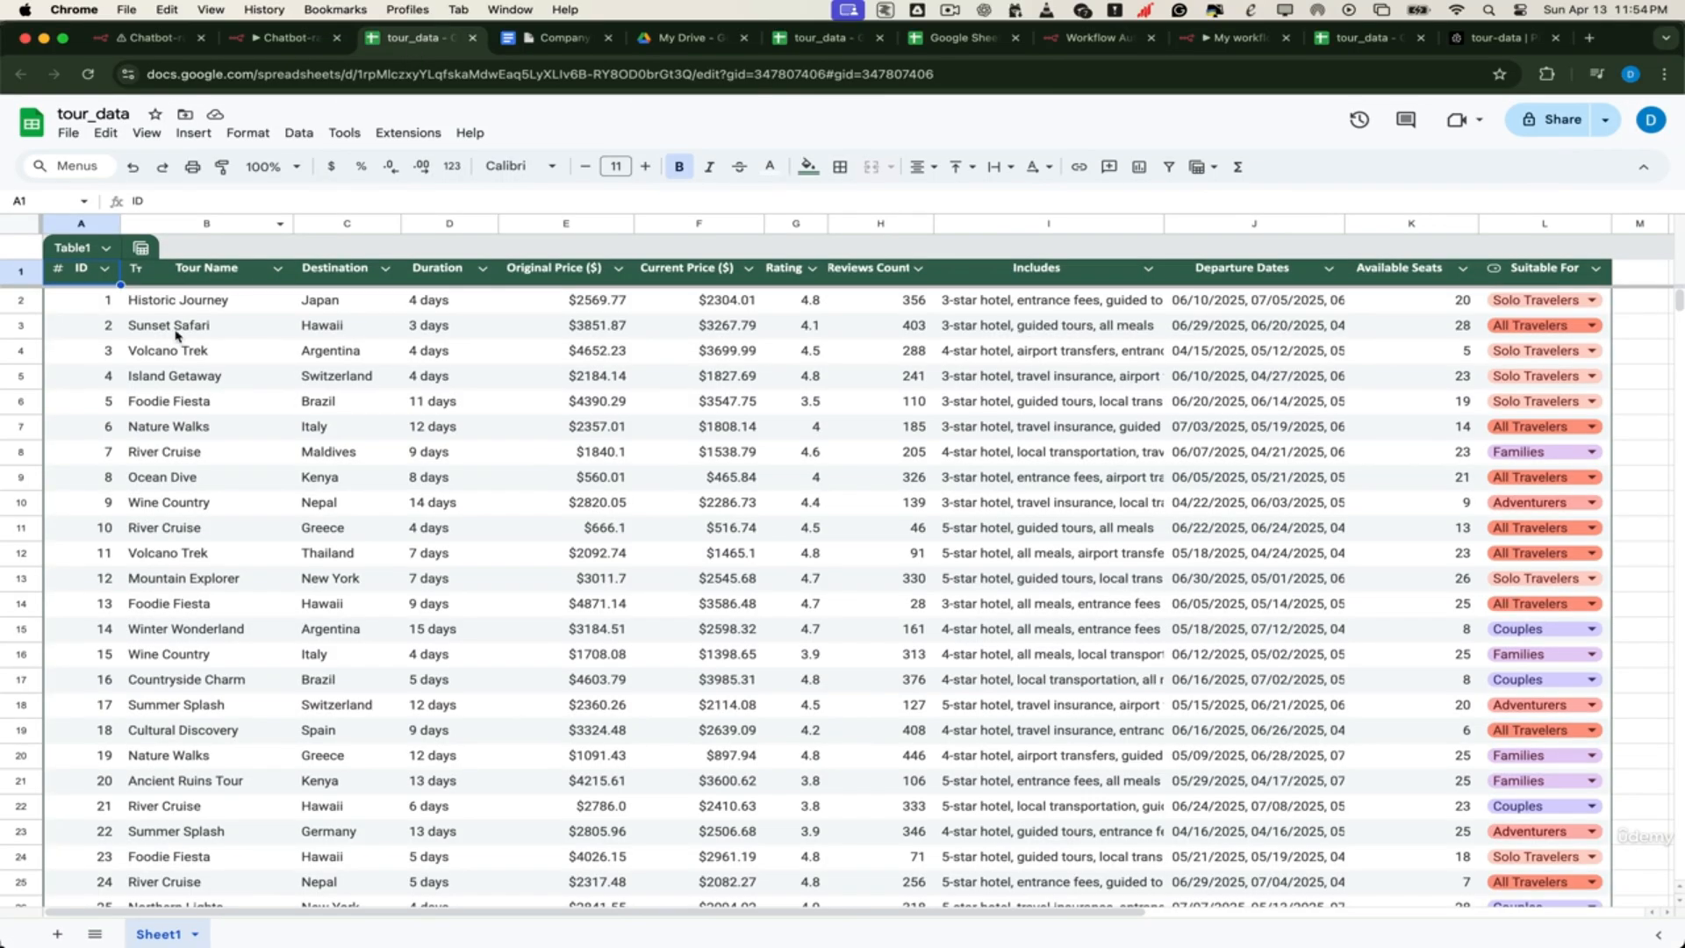
pyautogui.click(288, 304)
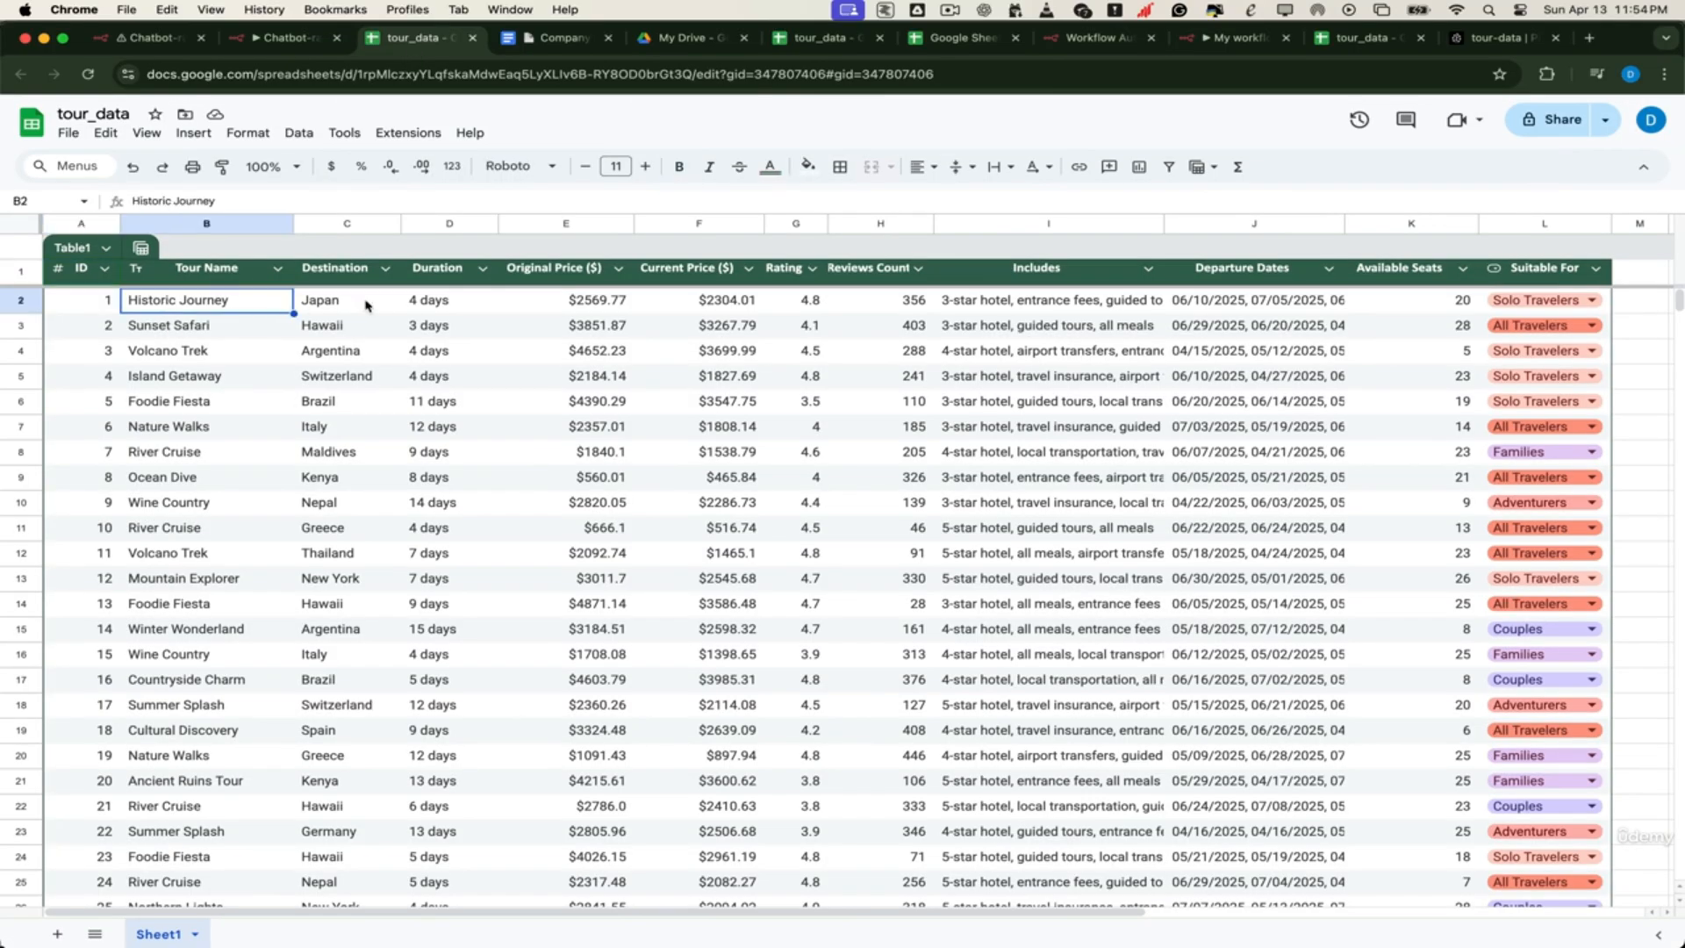
pyautogui.click(564, 38)
pyautogui.moveTo(535, 253); pyautogui.dragTo(1074, 737)
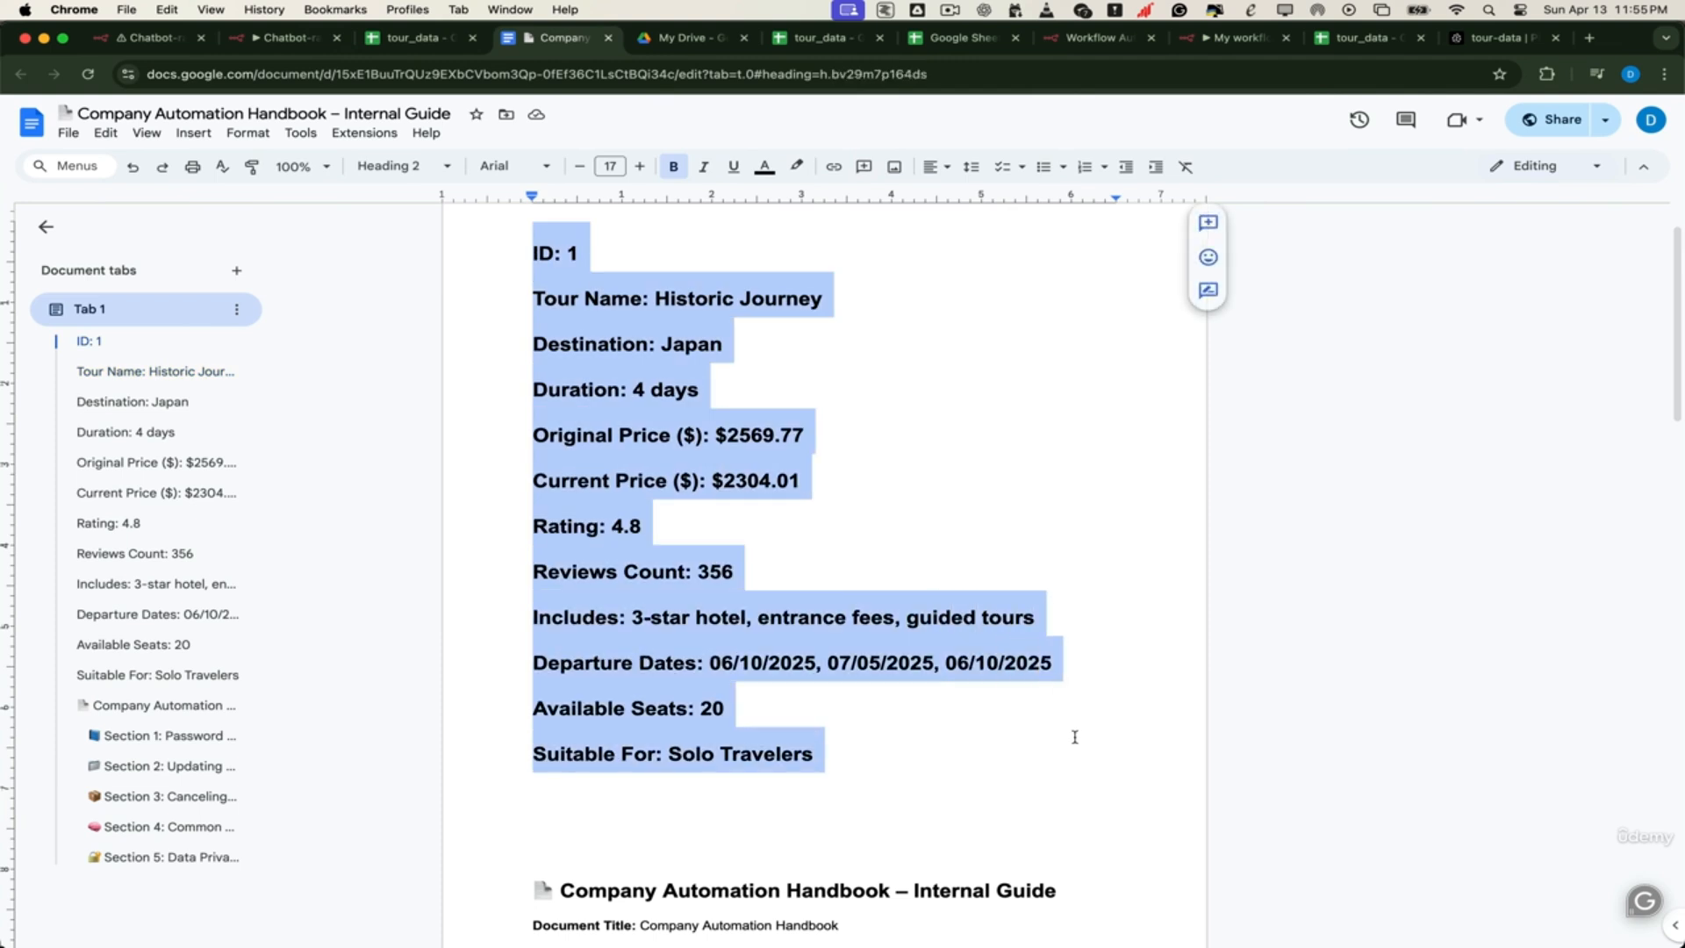
pyautogui.click(817, 535)
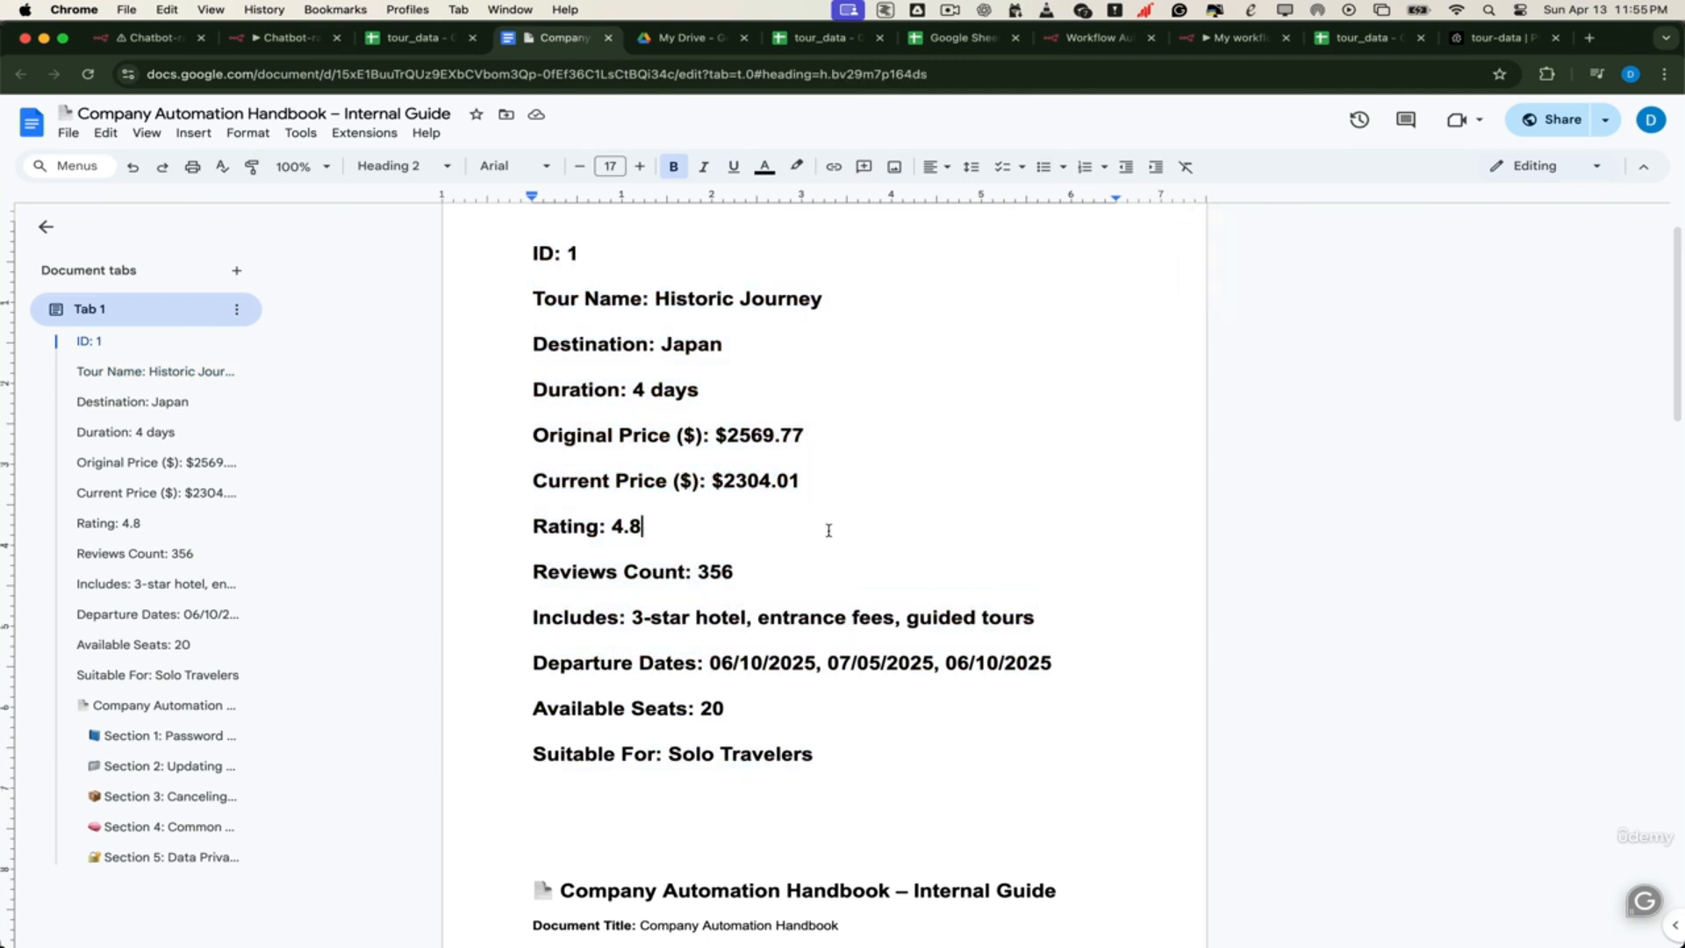
pyautogui.press('super+z')
pyautogui.press('super+z')
pyautogui.press('super+z')
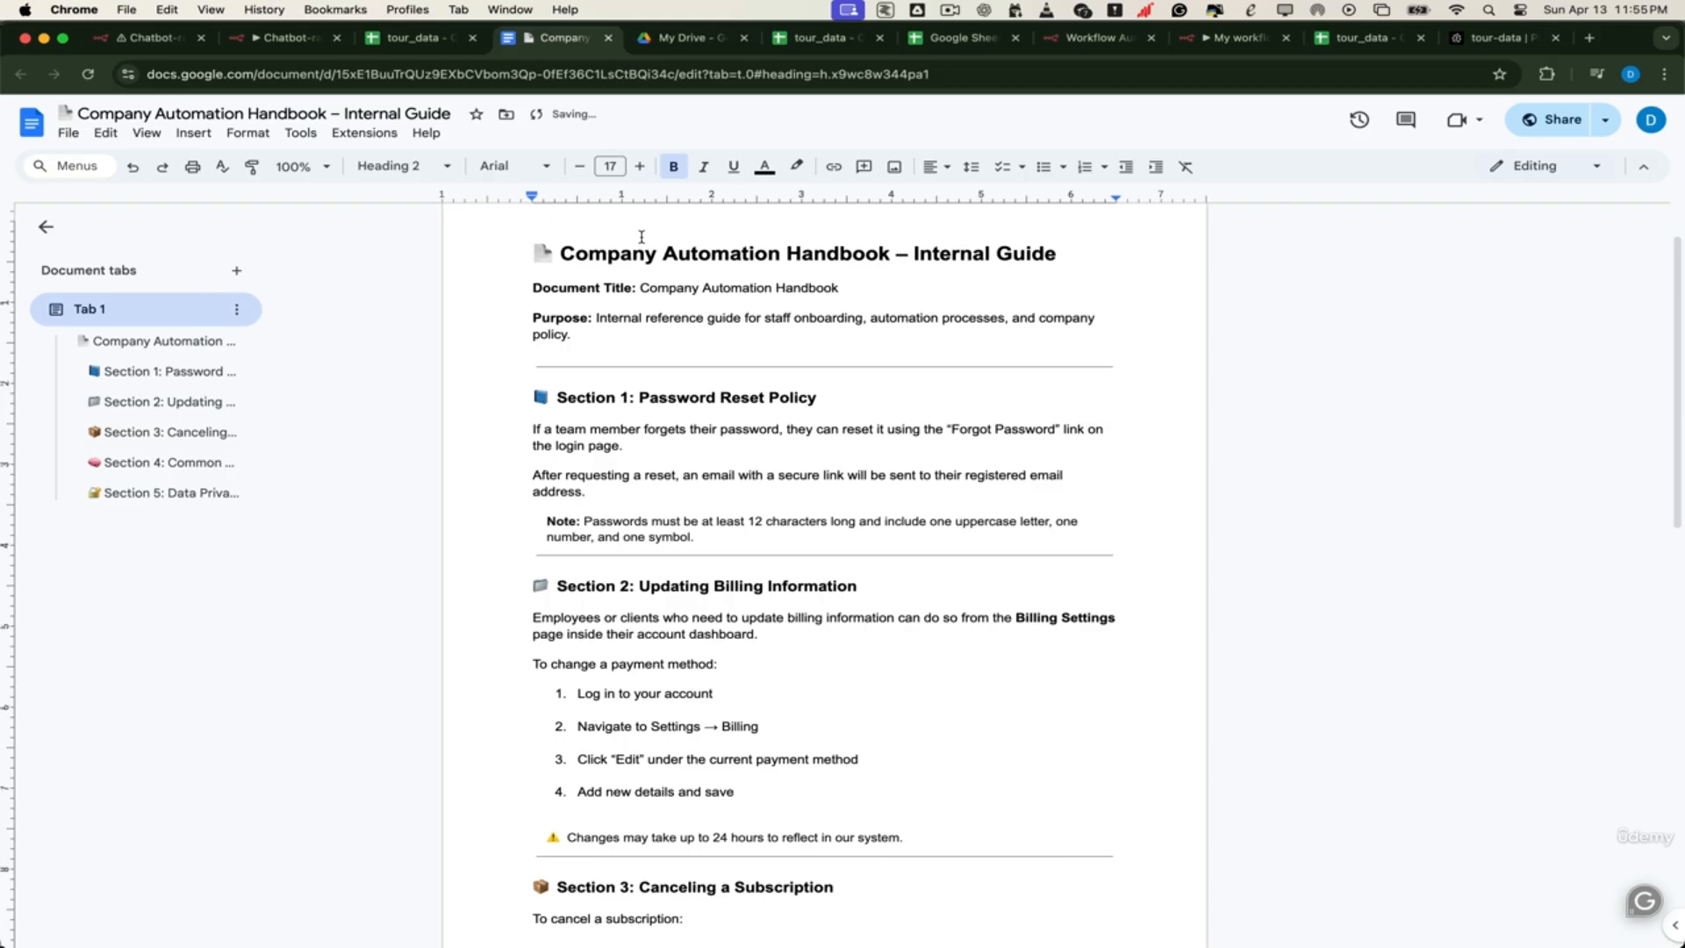
# Add the Metadata option with an empty property to the Default Data Loader
pyautogui.click(280, 38)
pyautogui.click(869, 486)
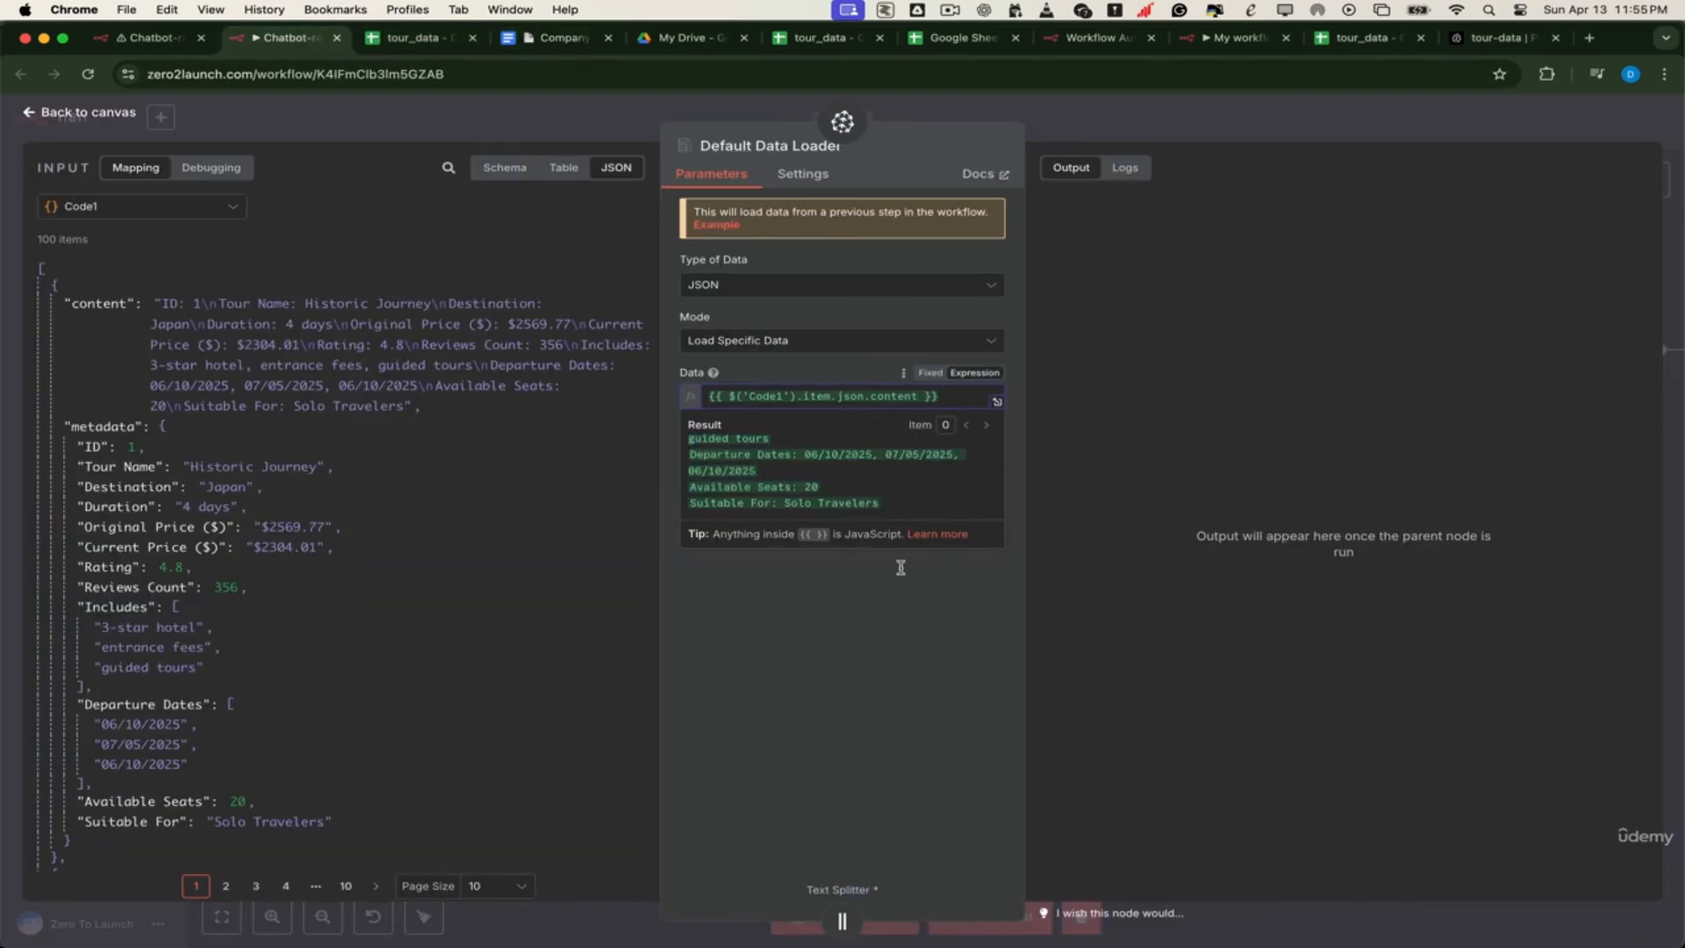
pyautogui.click(900, 640)
pyautogui.click(836, 497)
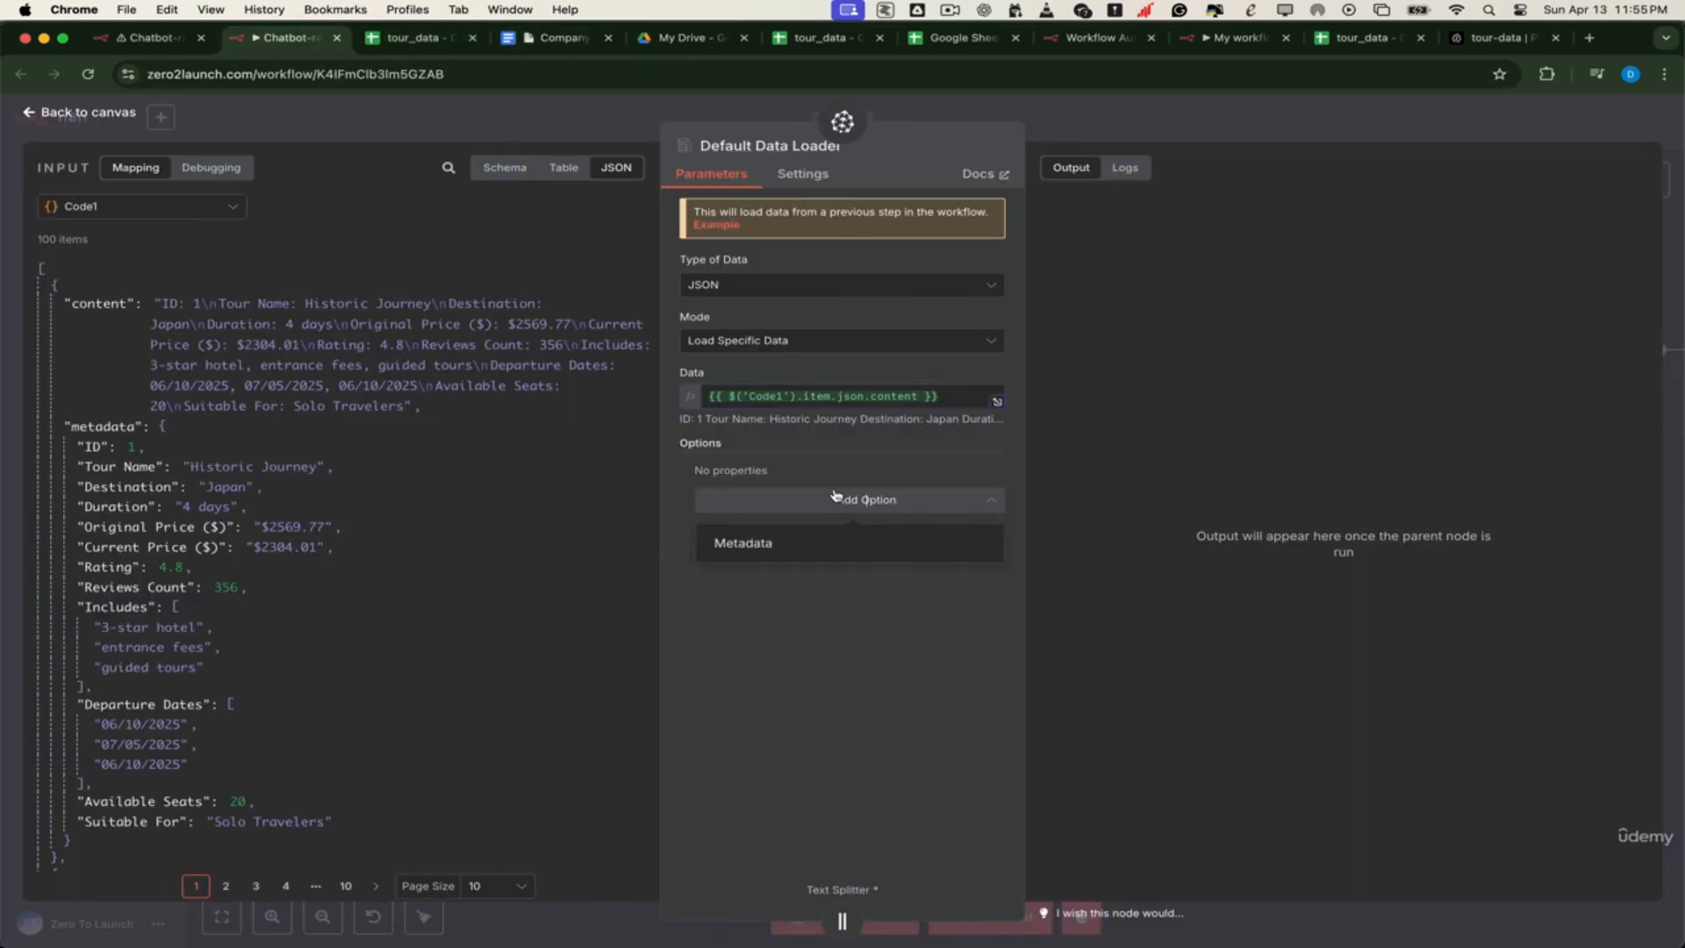
pyautogui.click(741, 548)
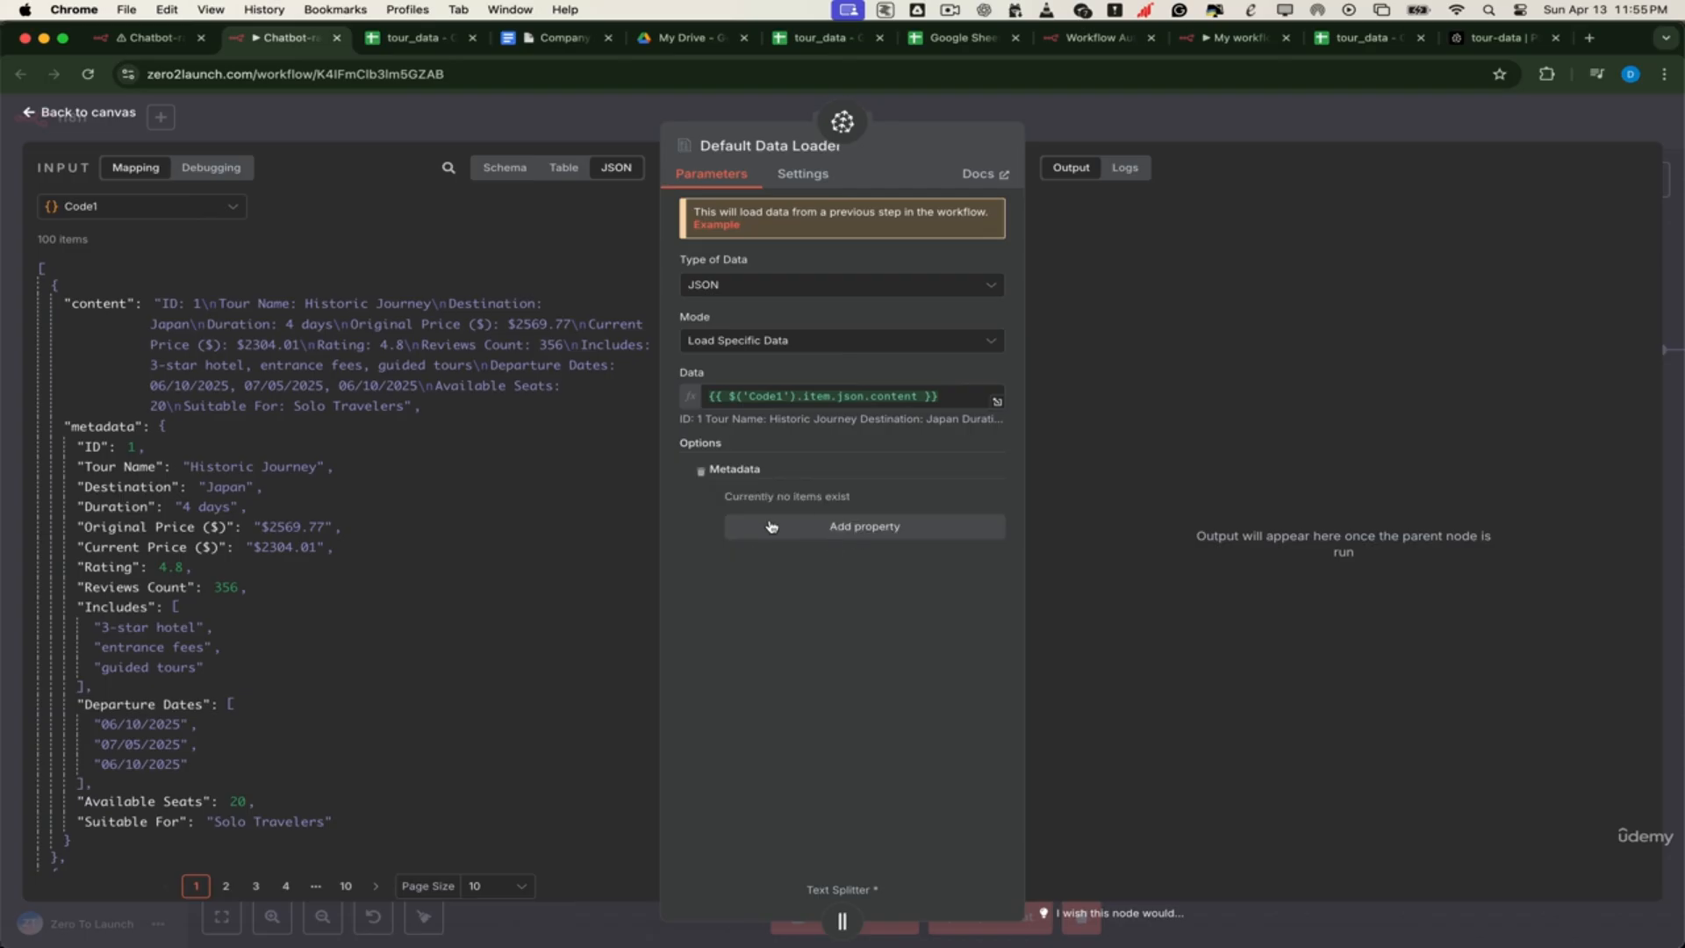
pyautogui.click(857, 525)
# Name the property 'metadata' and set its value to Code1's metadata expression
pyautogui.click(857, 527)
pyautogui.write('metadata')
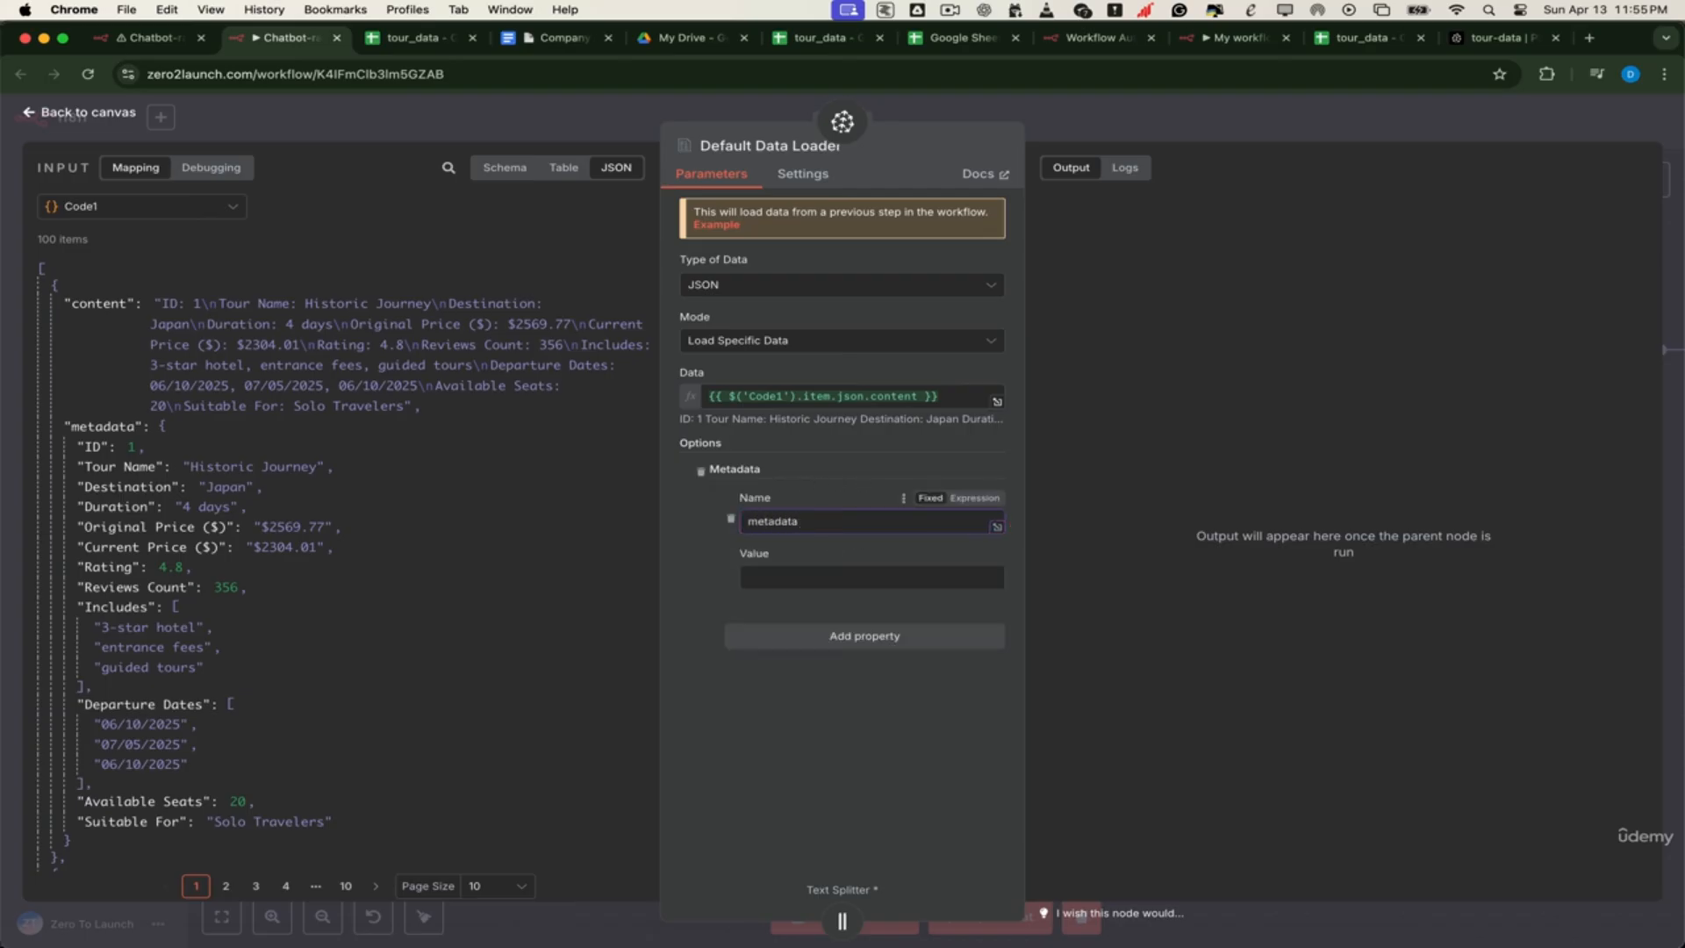
pyautogui.click(855, 578)
pyautogui.click(969, 555)
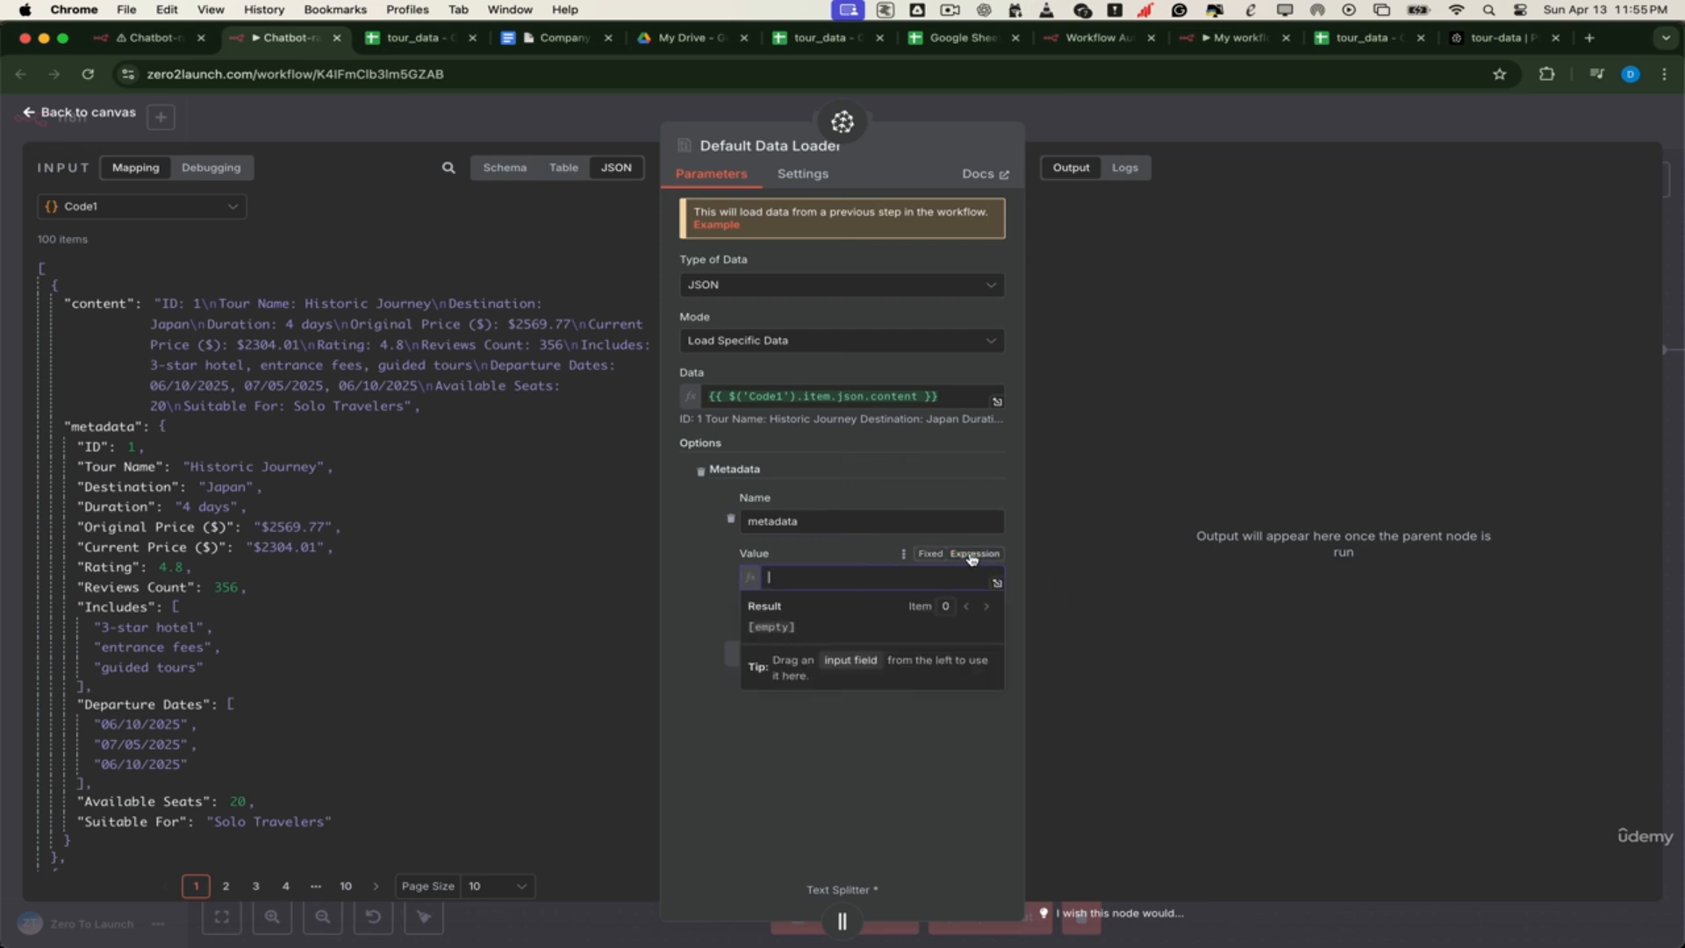
pyautogui.moveTo(102, 426); pyautogui.dragTo(856, 579)
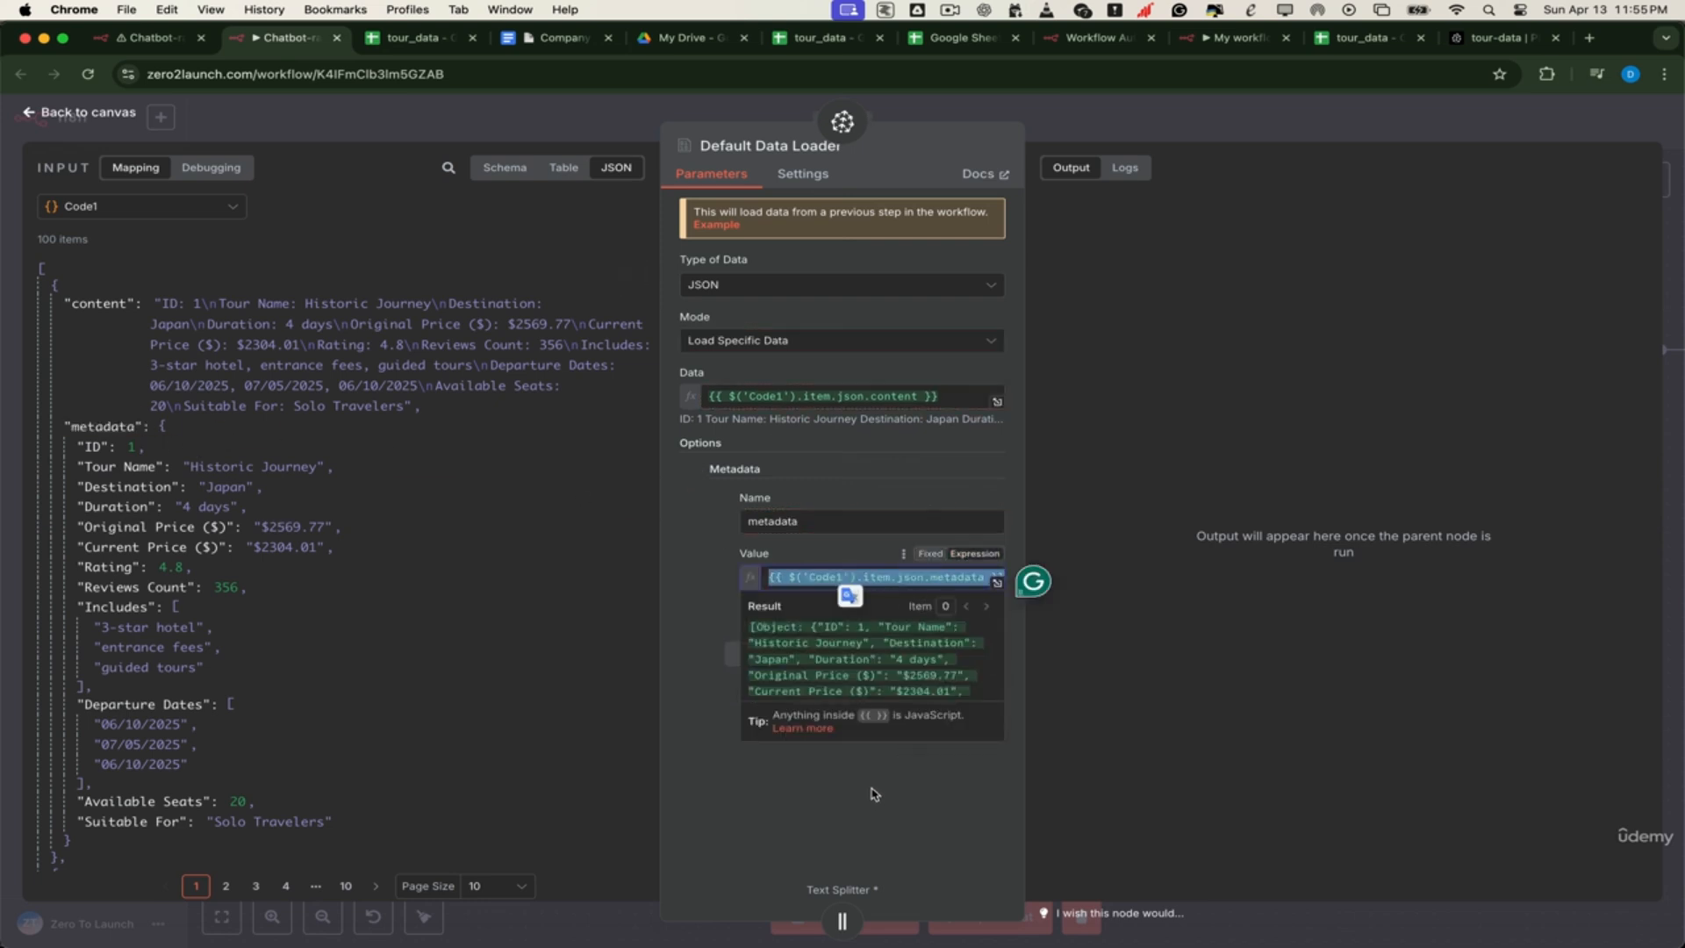
pyautogui.click(911, 817)
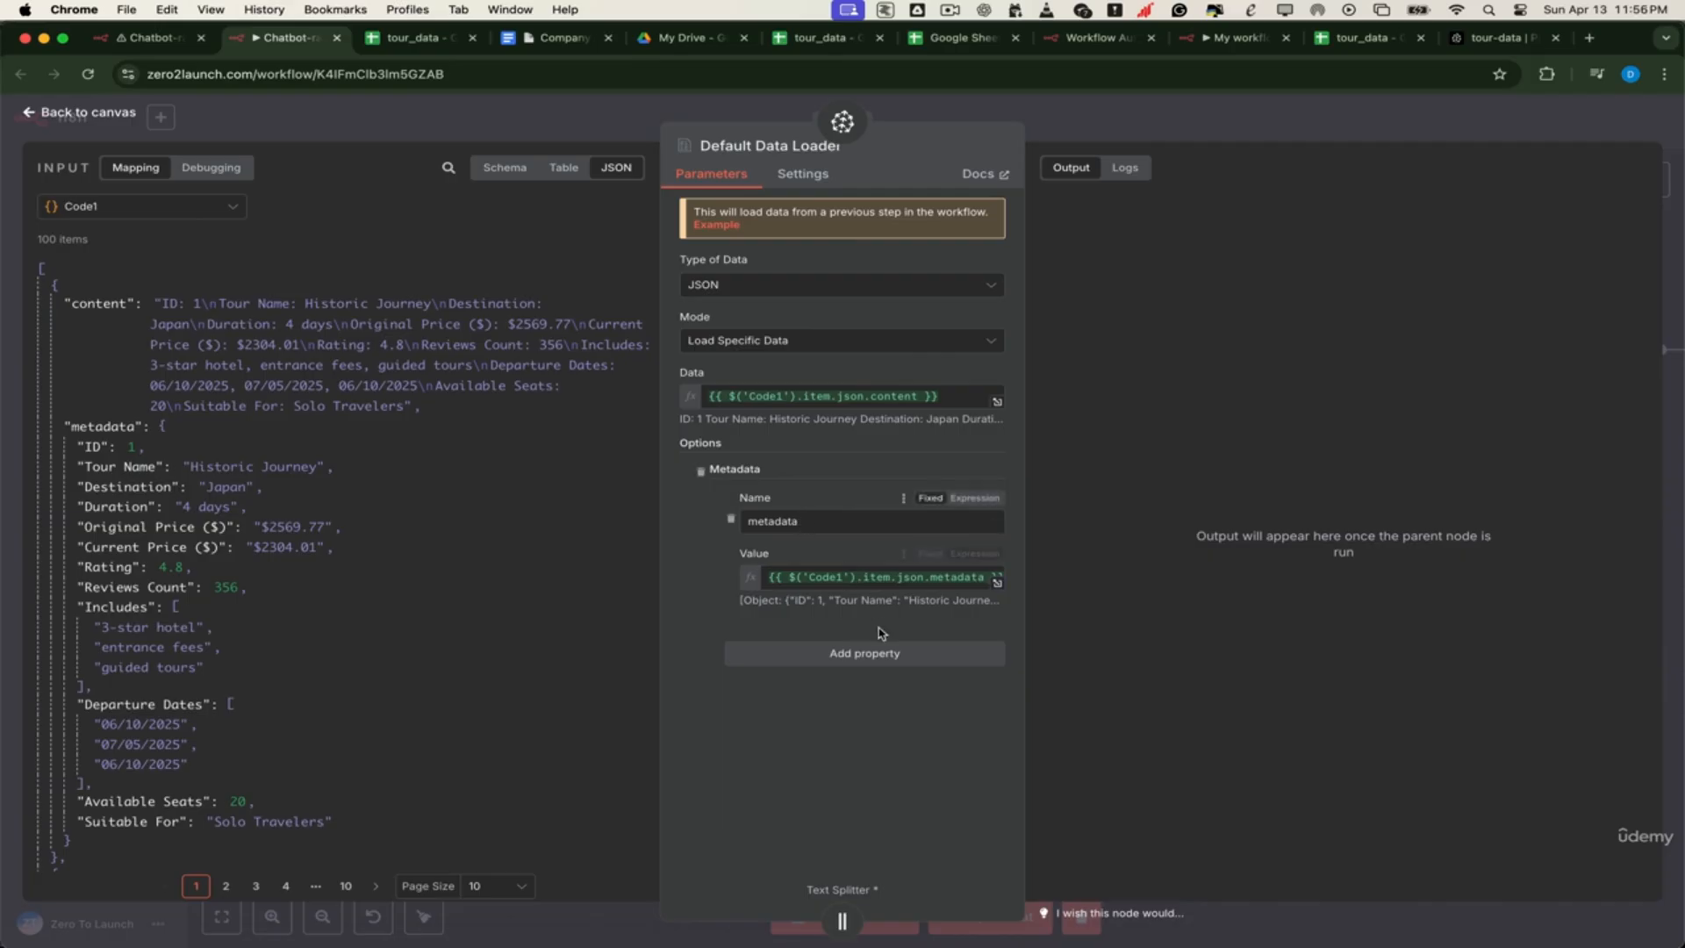
pyautogui.click(848, 917)
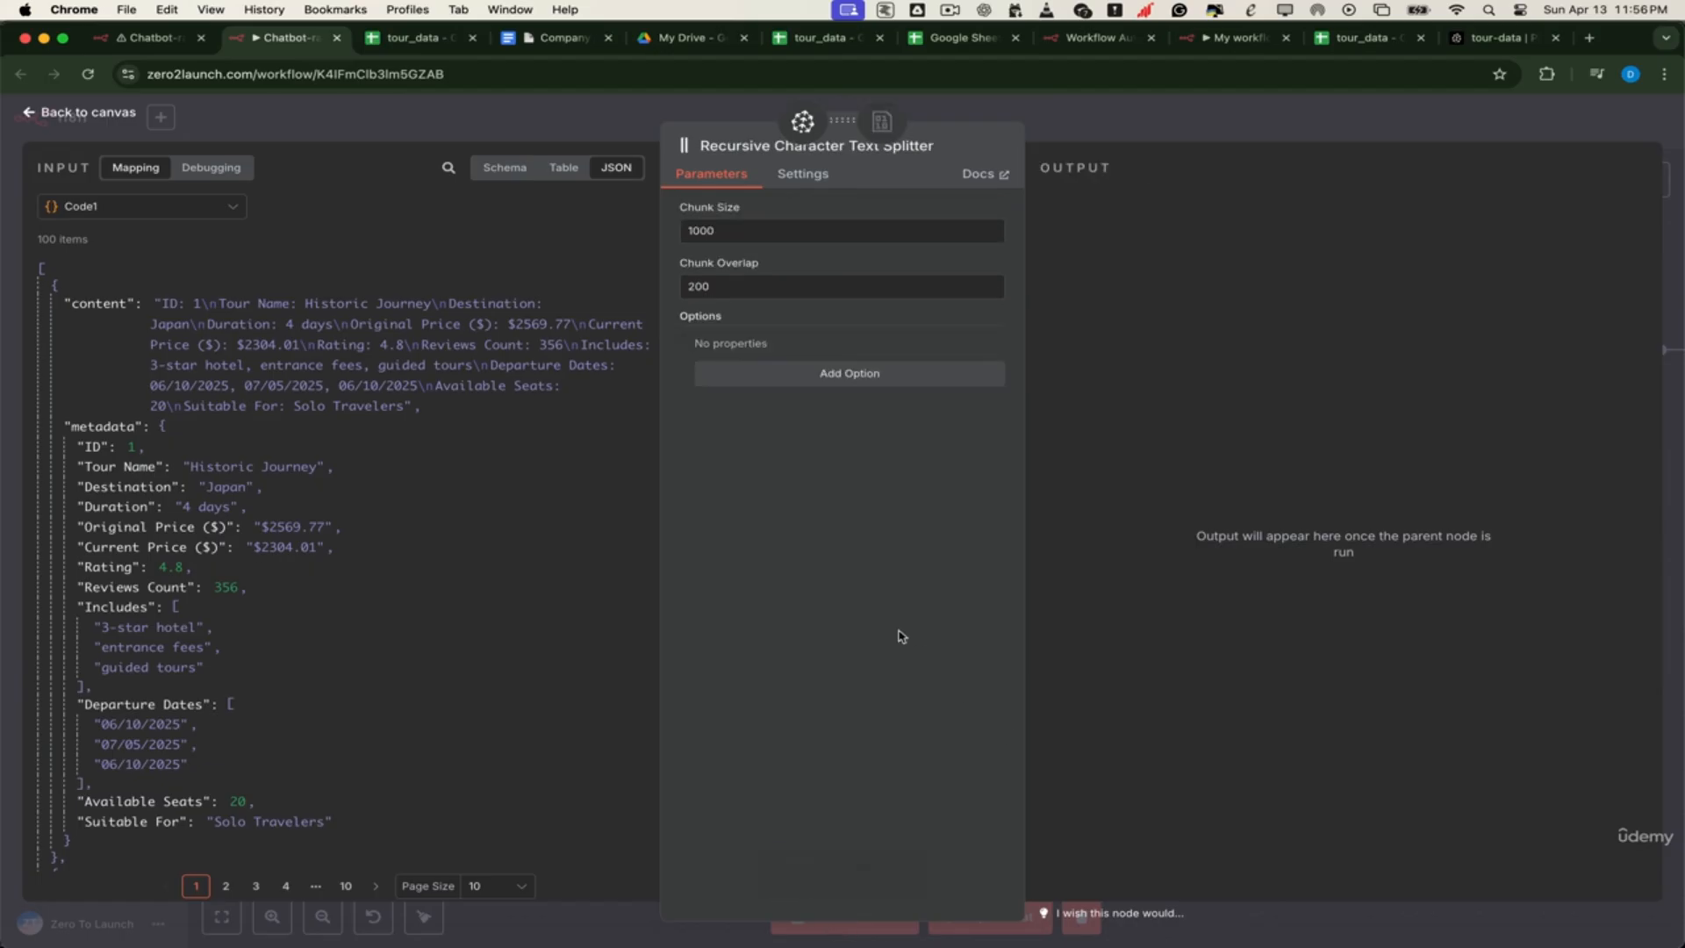
# Add Split Code set to markdown to the text splitter, keeping chunk size 1000 and overlap 200
pyautogui.click(746, 383)
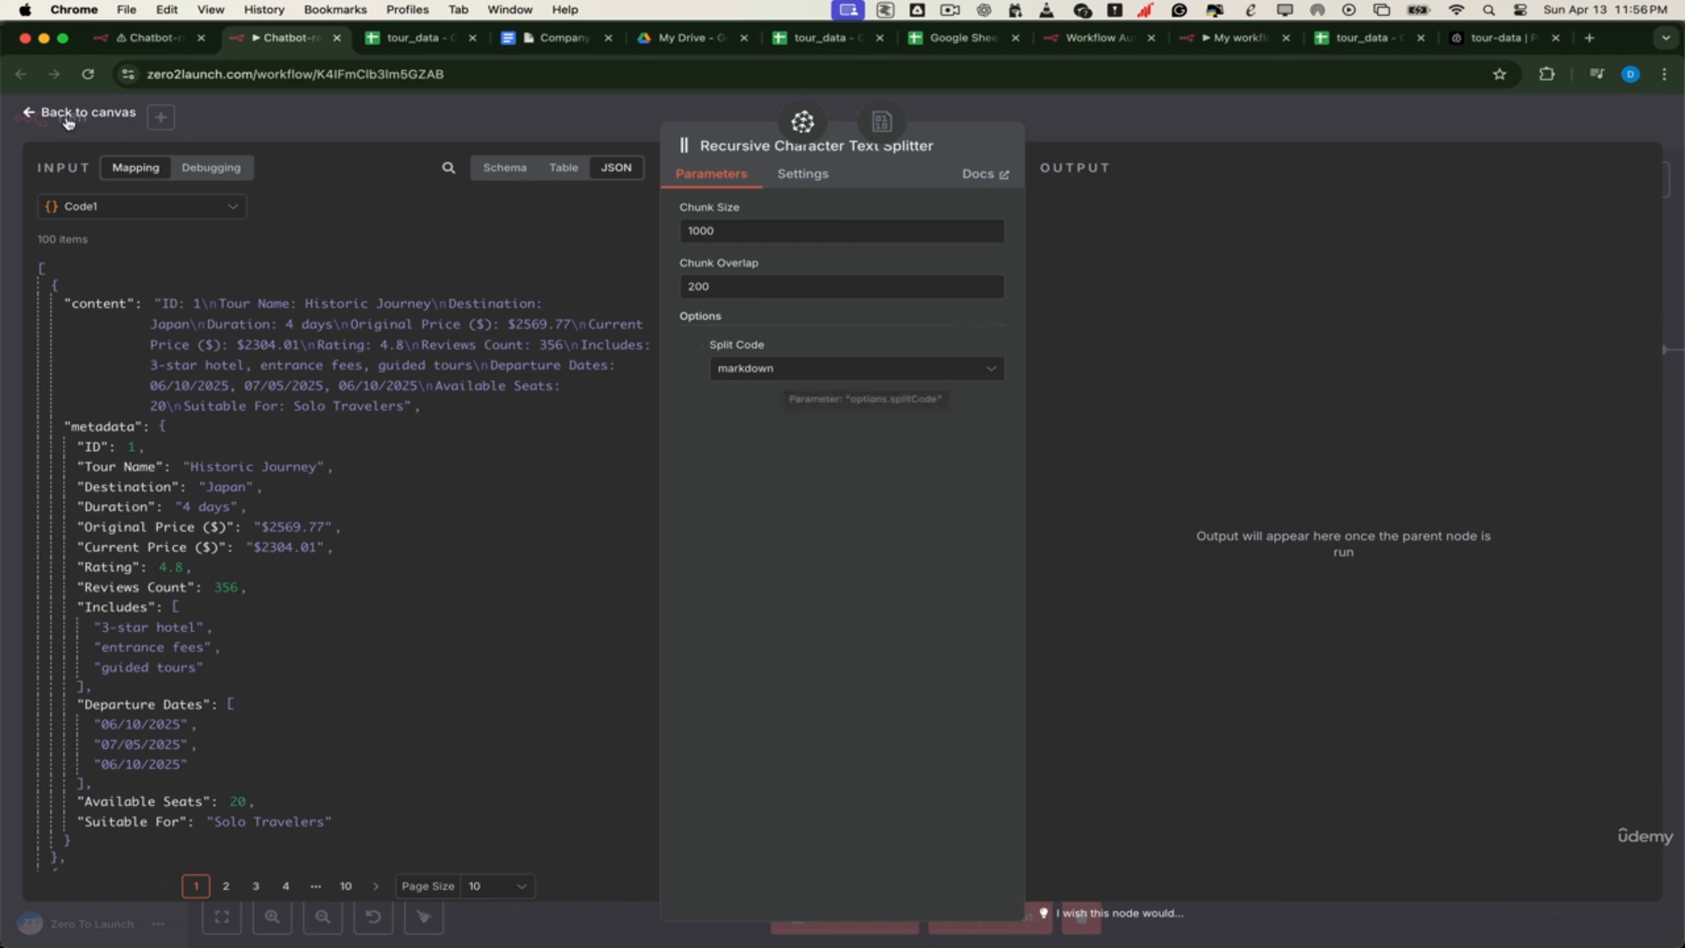
pyautogui.click(35, 113)
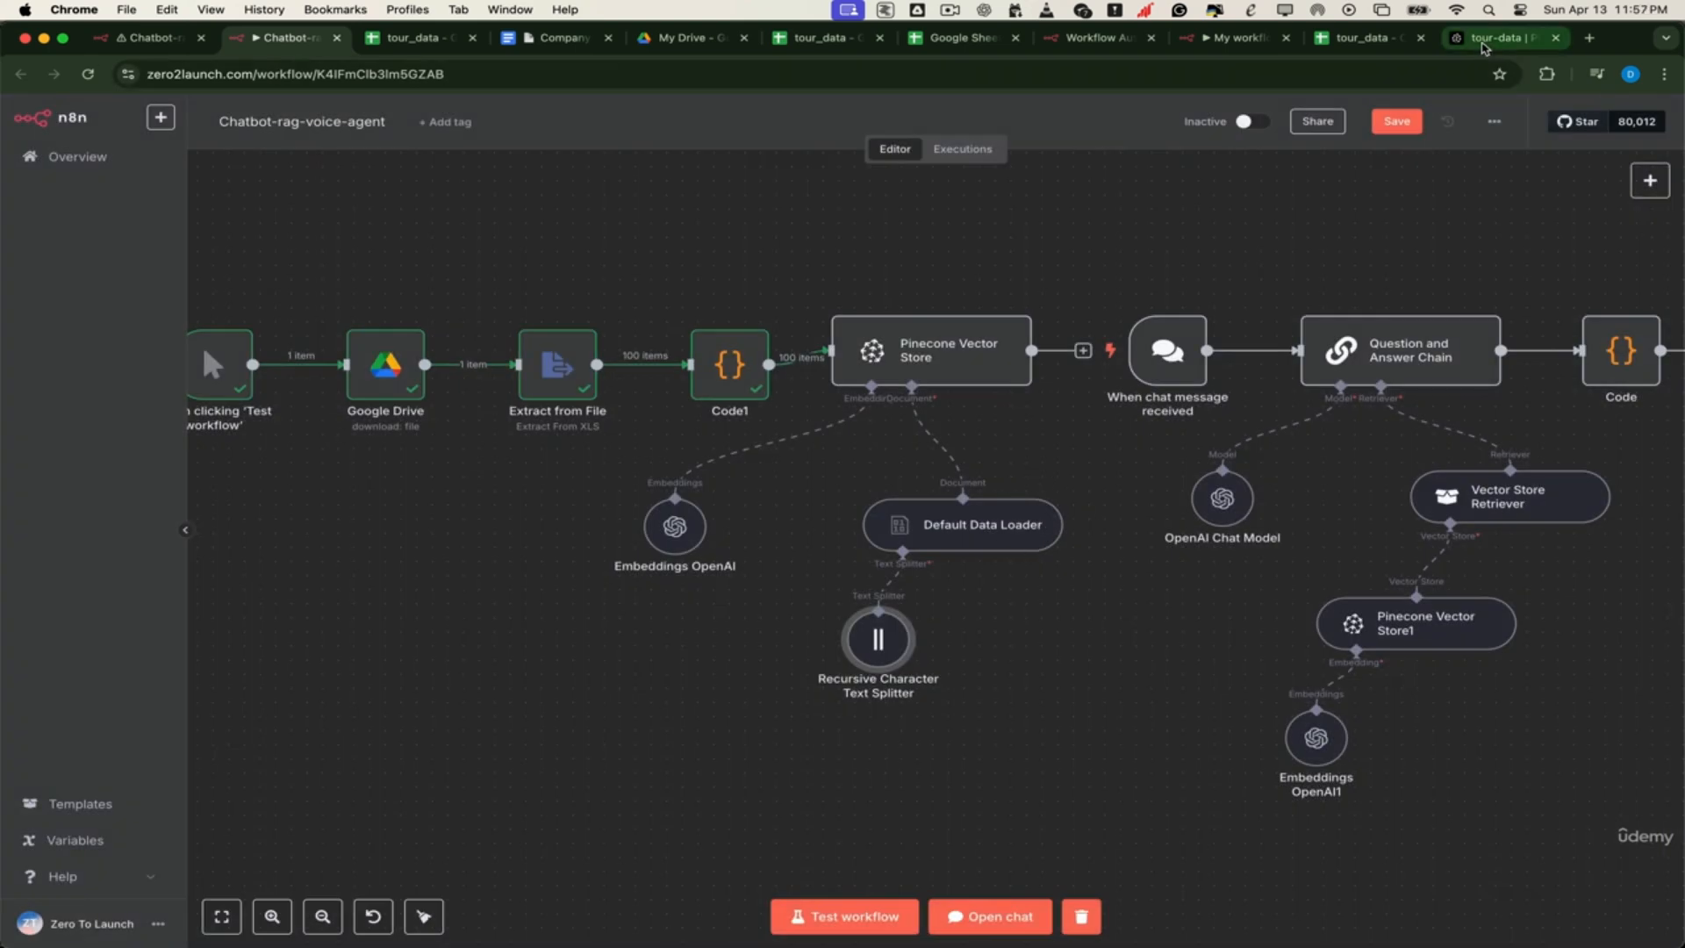
# Delete the old tour-data Pinecone index, confirming with its name
pyautogui.click(1502, 38)
pyautogui.scroll(6, 890, 429)
pyautogui.scroll(-1, 1266, 442)
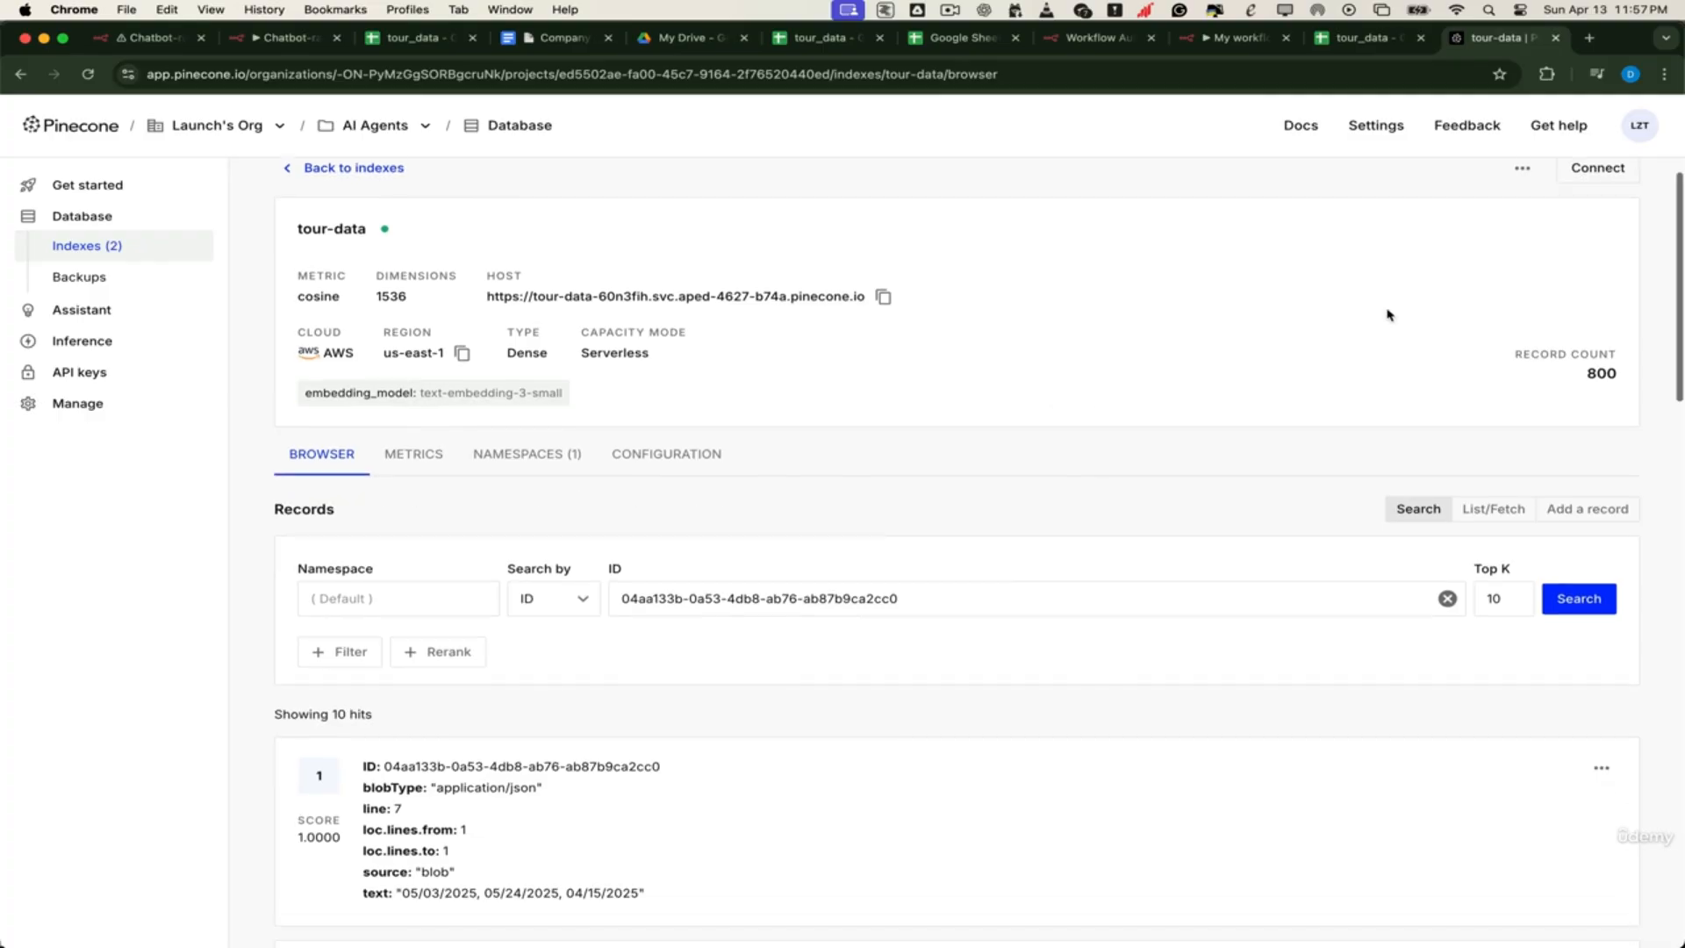
pyautogui.click(1524, 169)
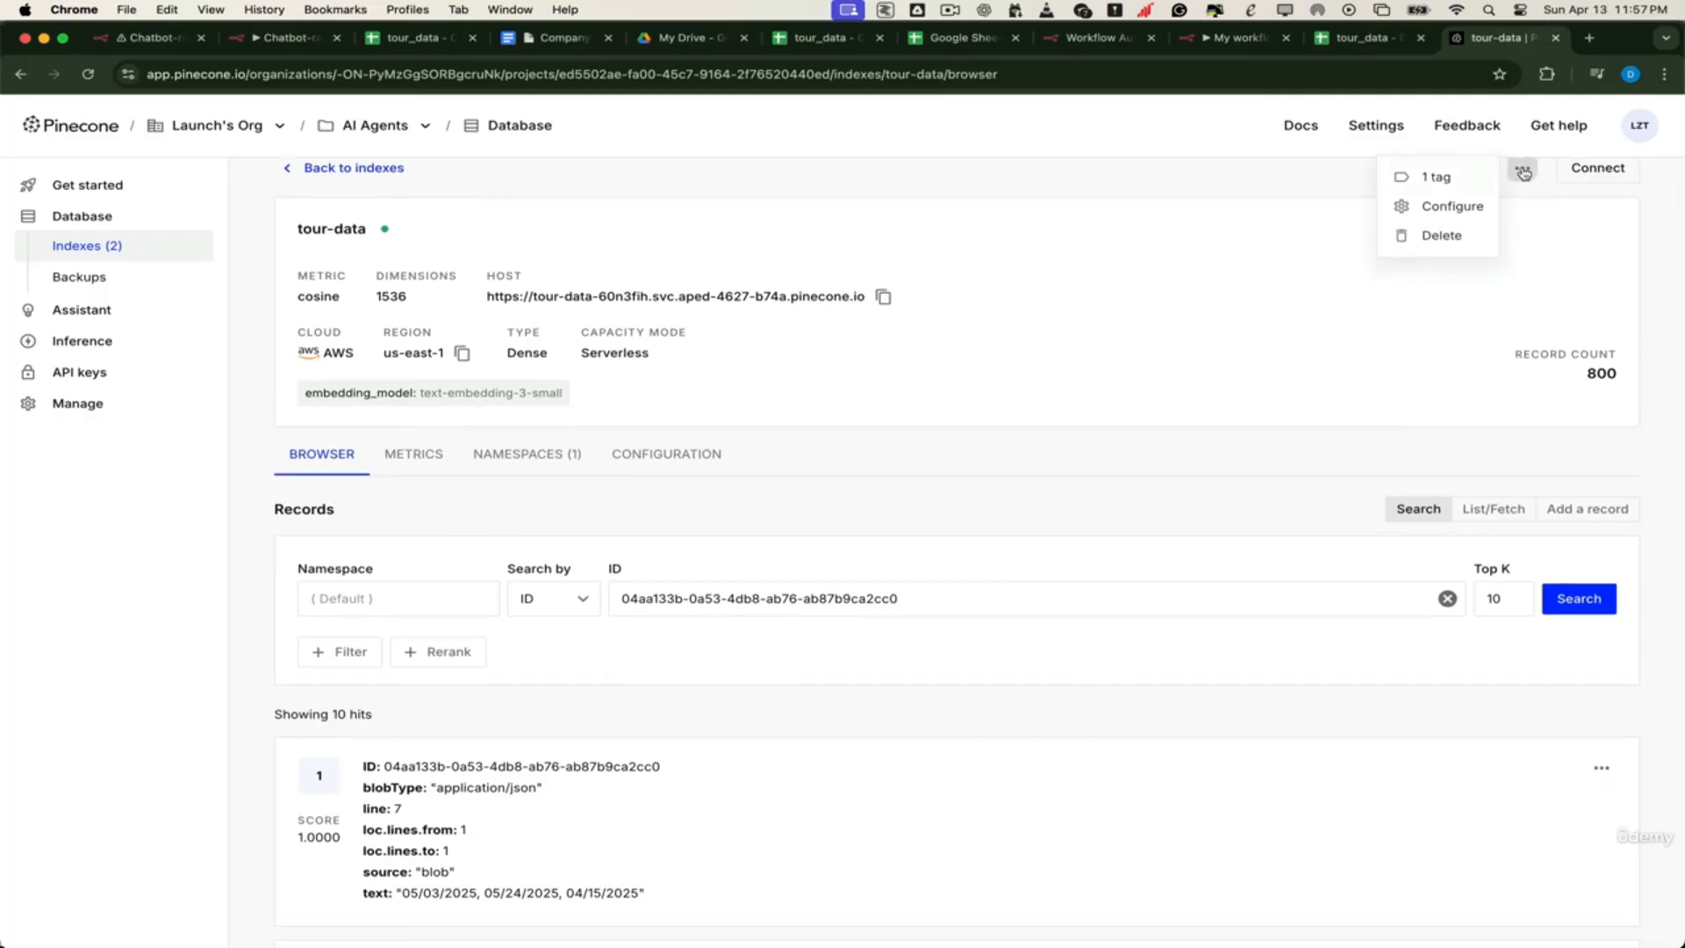
pyautogui.click(1429, 236)
pyautogui.moveTo(811, 472); pyautogui.dragTo(874, 472)
pyautogui.press('super+c')
pyautogui.click(819, 537)
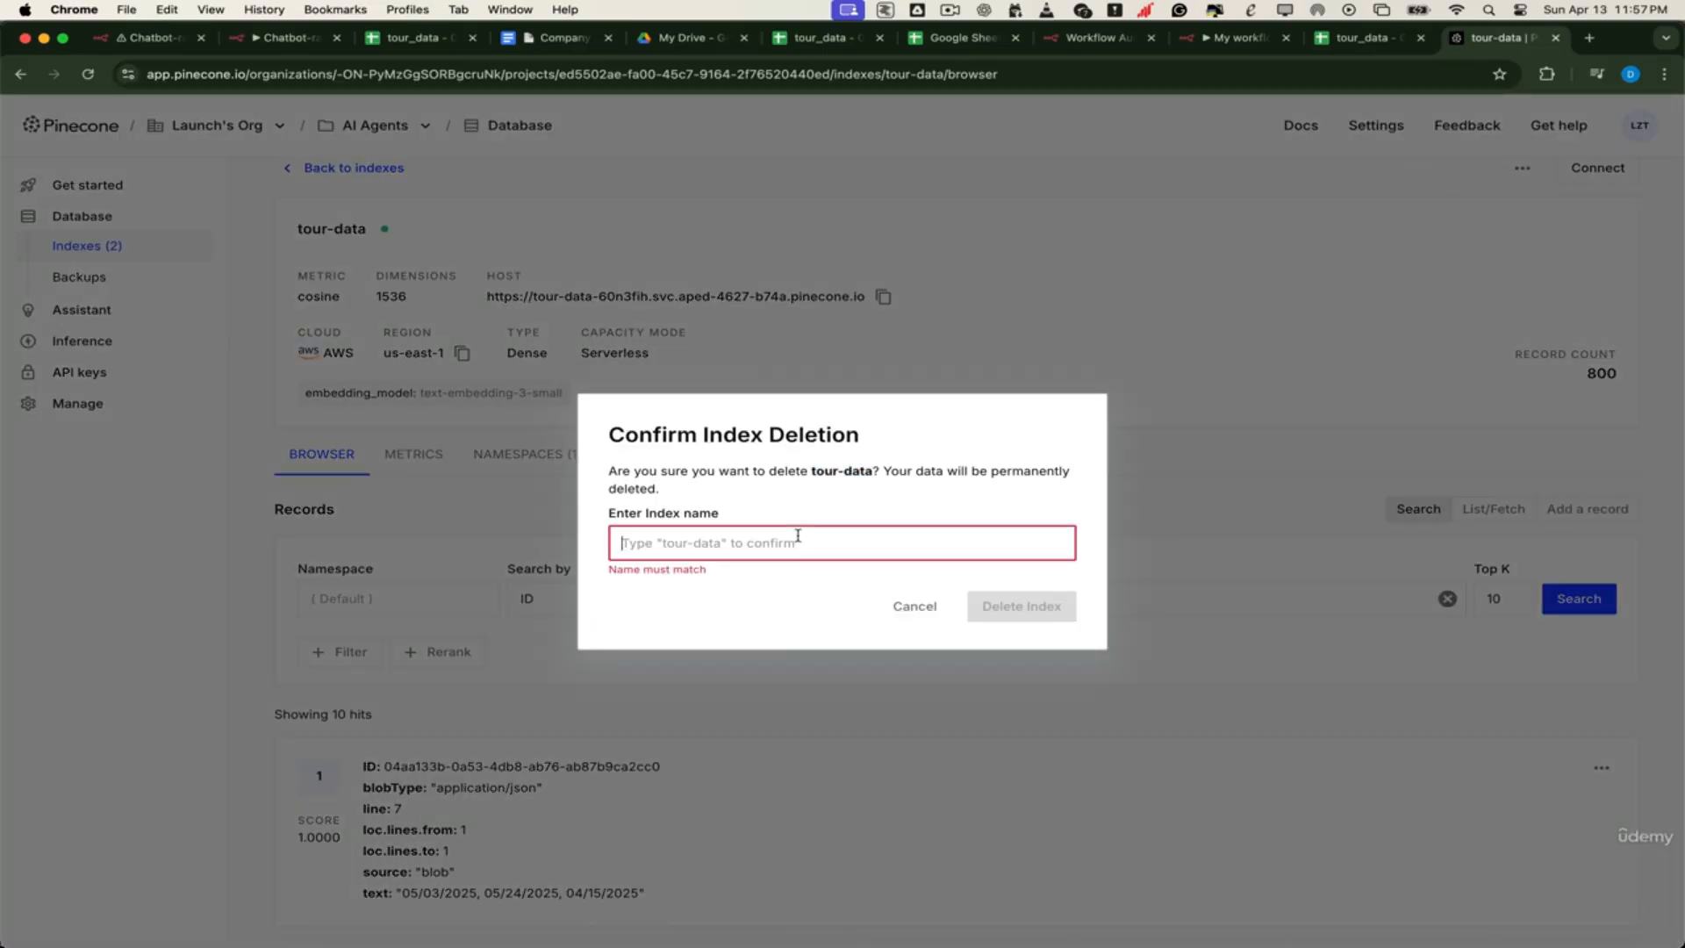
pyautogui.press('super+v')
pyautogui.click(981, 603)
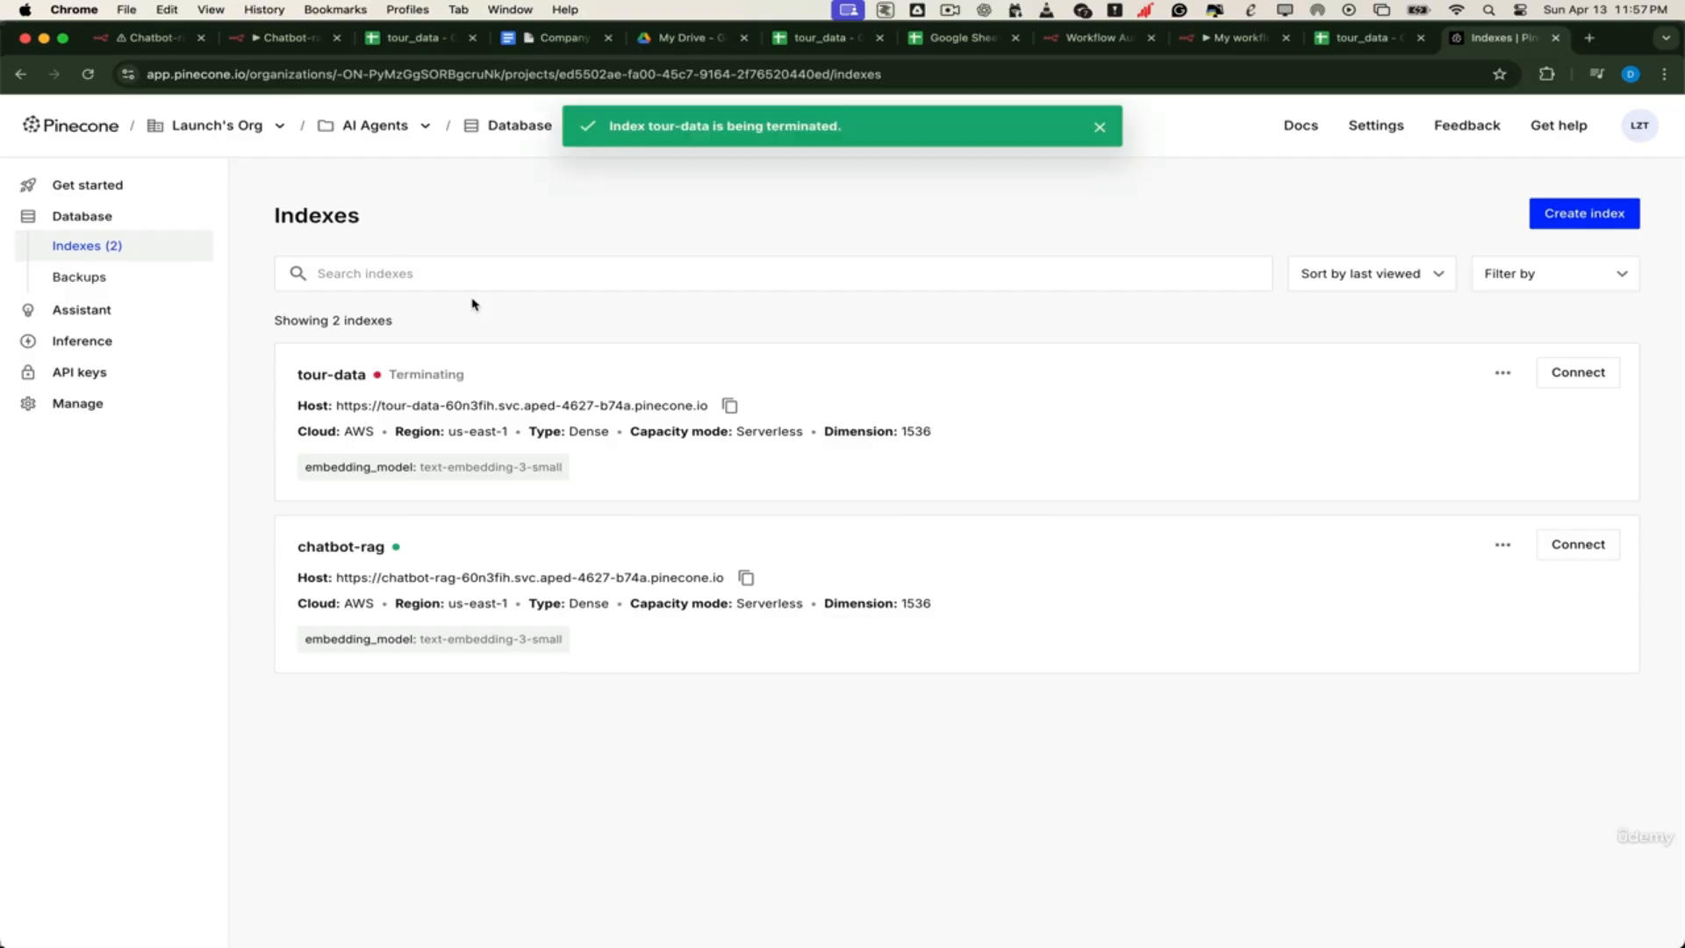
# Create a new tour-data index using text-embedding-3-small (1536 dimensions, cosine)
pyautogui.click(1538, 214)
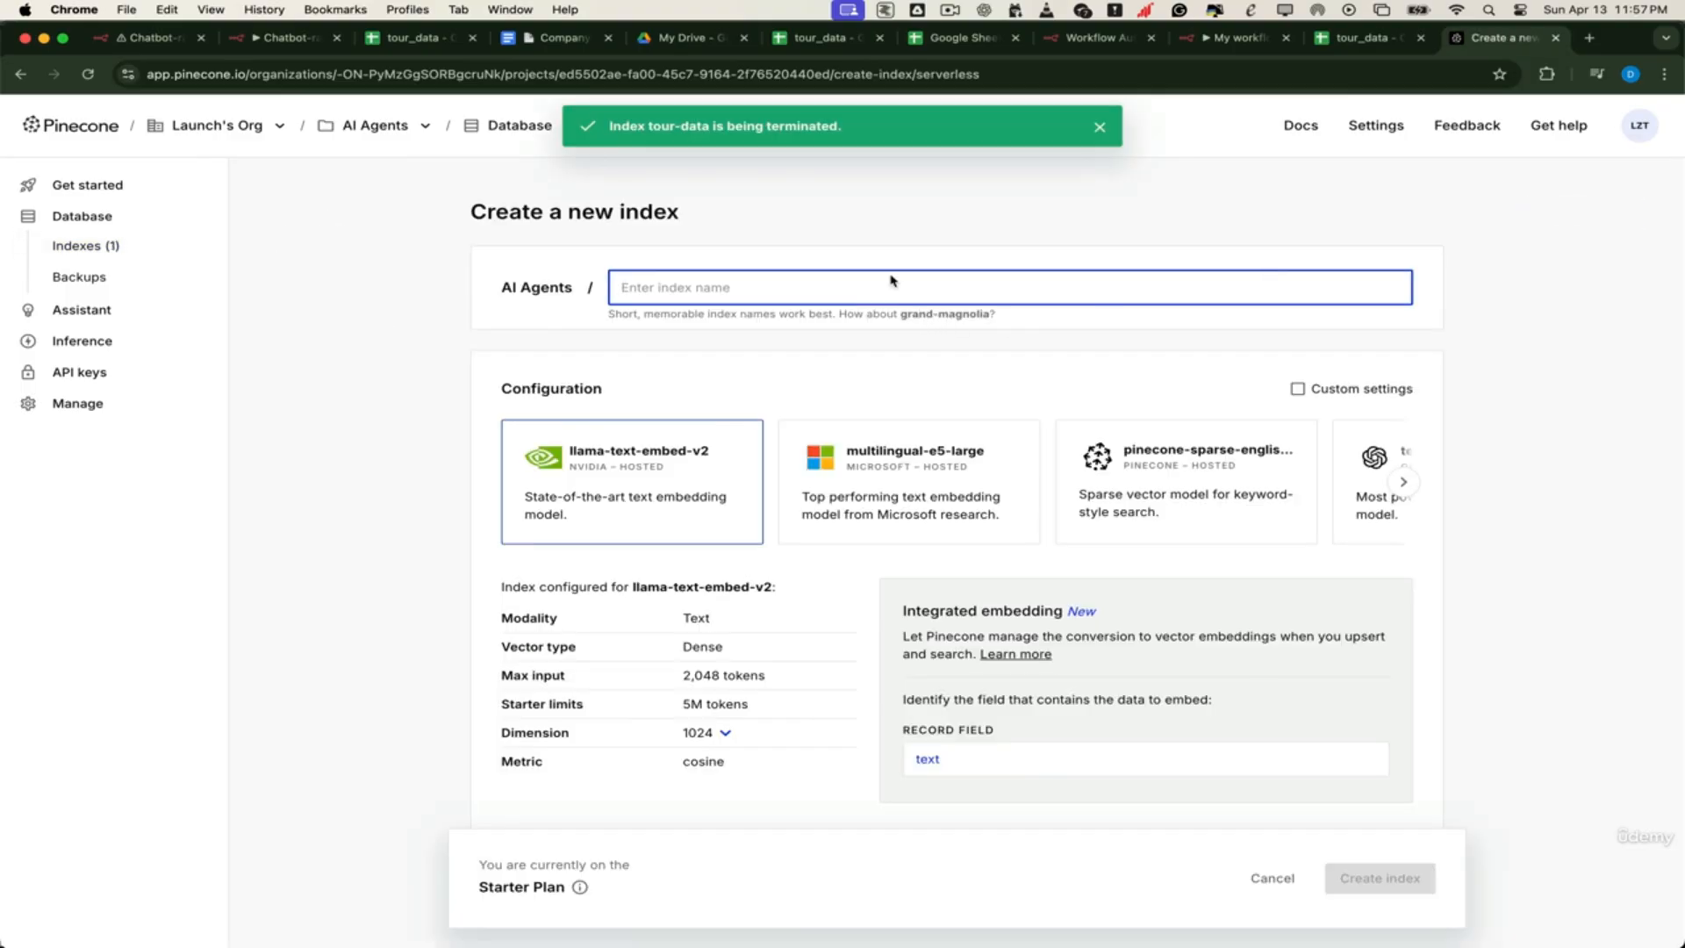
pyautogui.write('tour-data')
pyautogui.hscroll(6, 1141, 492)
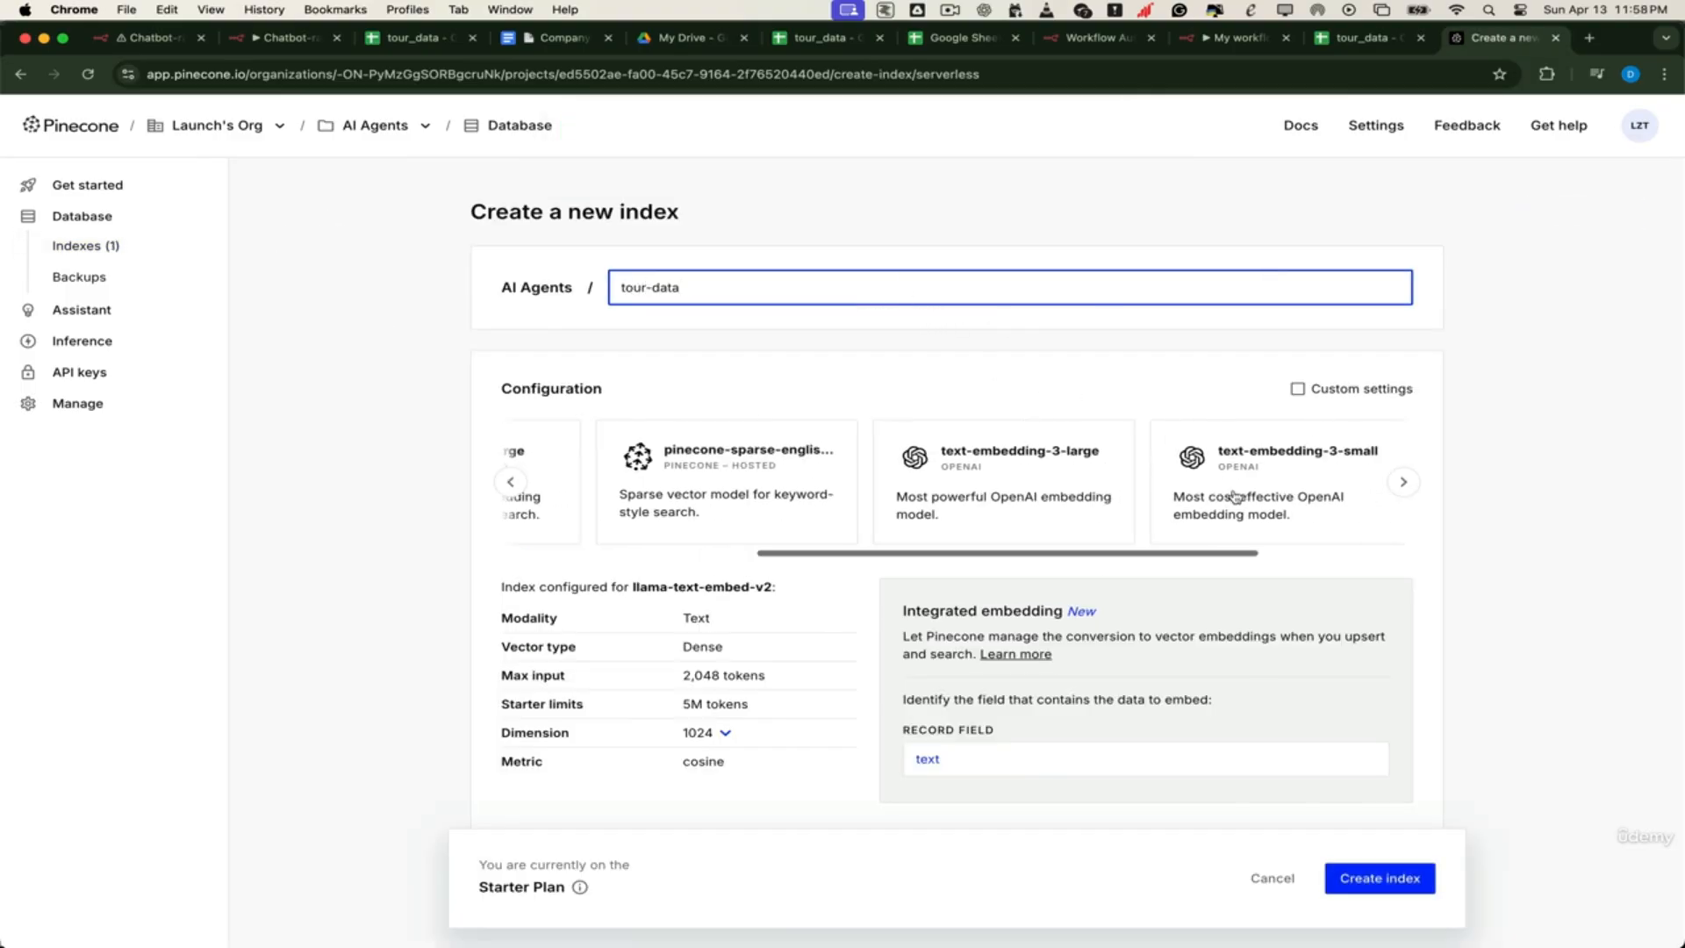
pyautogui.click(1191, 487)
pyautogui.scroll(-10, 782, 556)
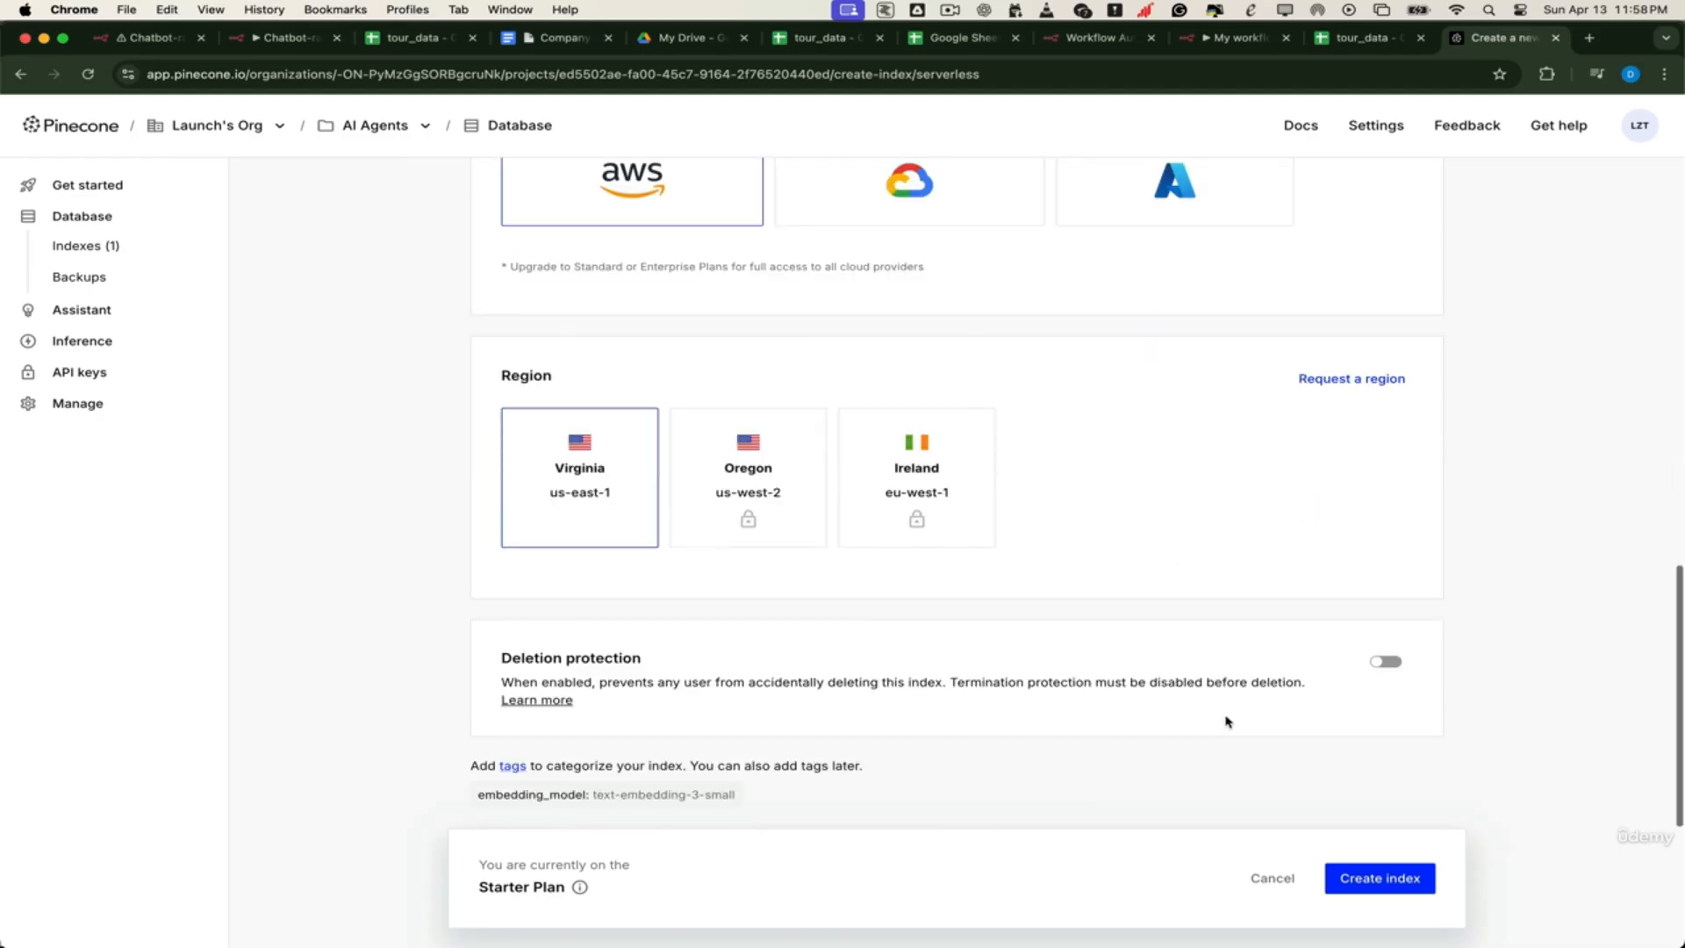
pyautogui.click(1359, 880)
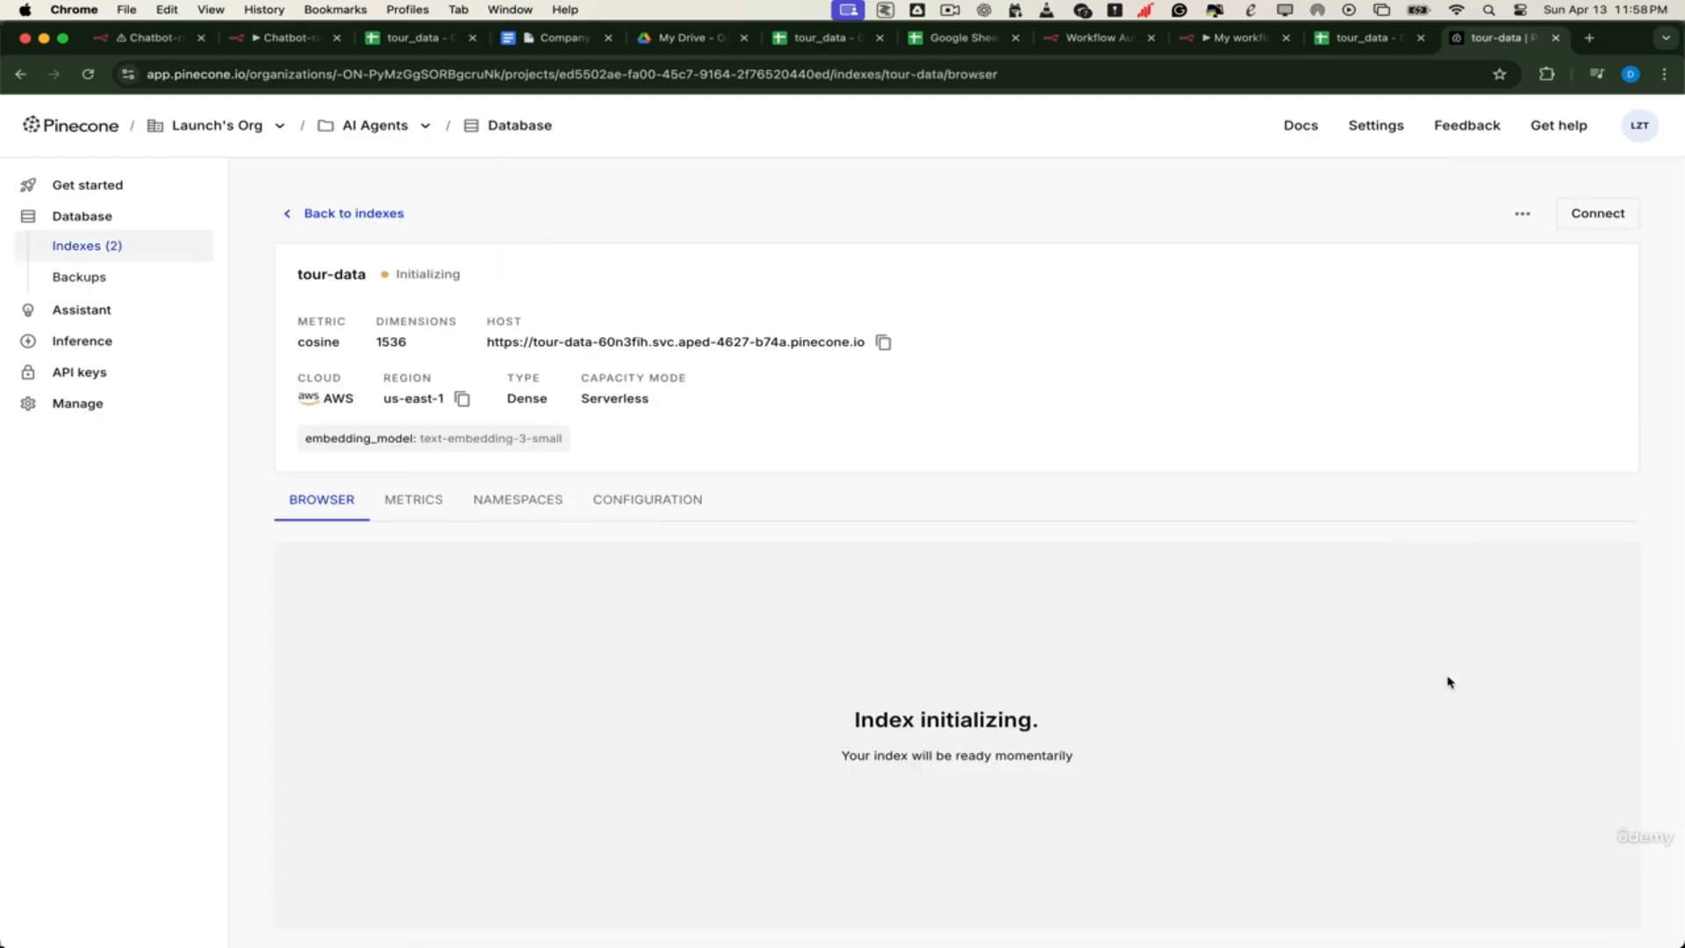
# Point the Pinecone Vector Store node at the new tour-data index
pyautogui.click(308, 41)
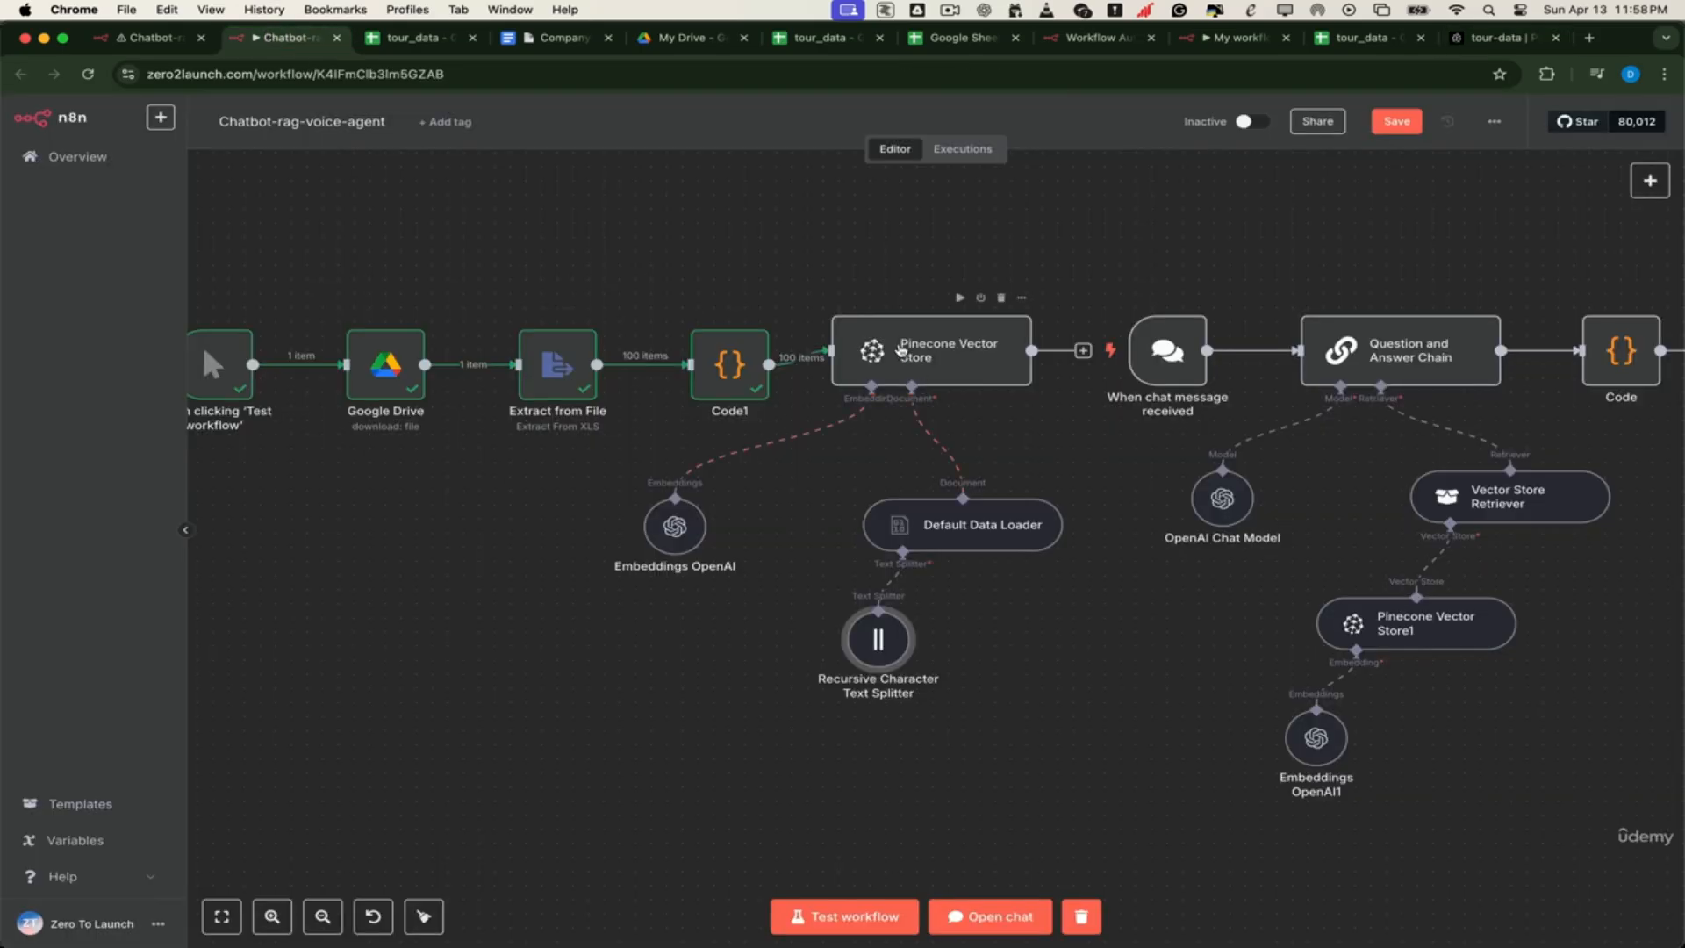
pyautogui.doubleClick(897, 354)
pyautogui.click(860, 344)
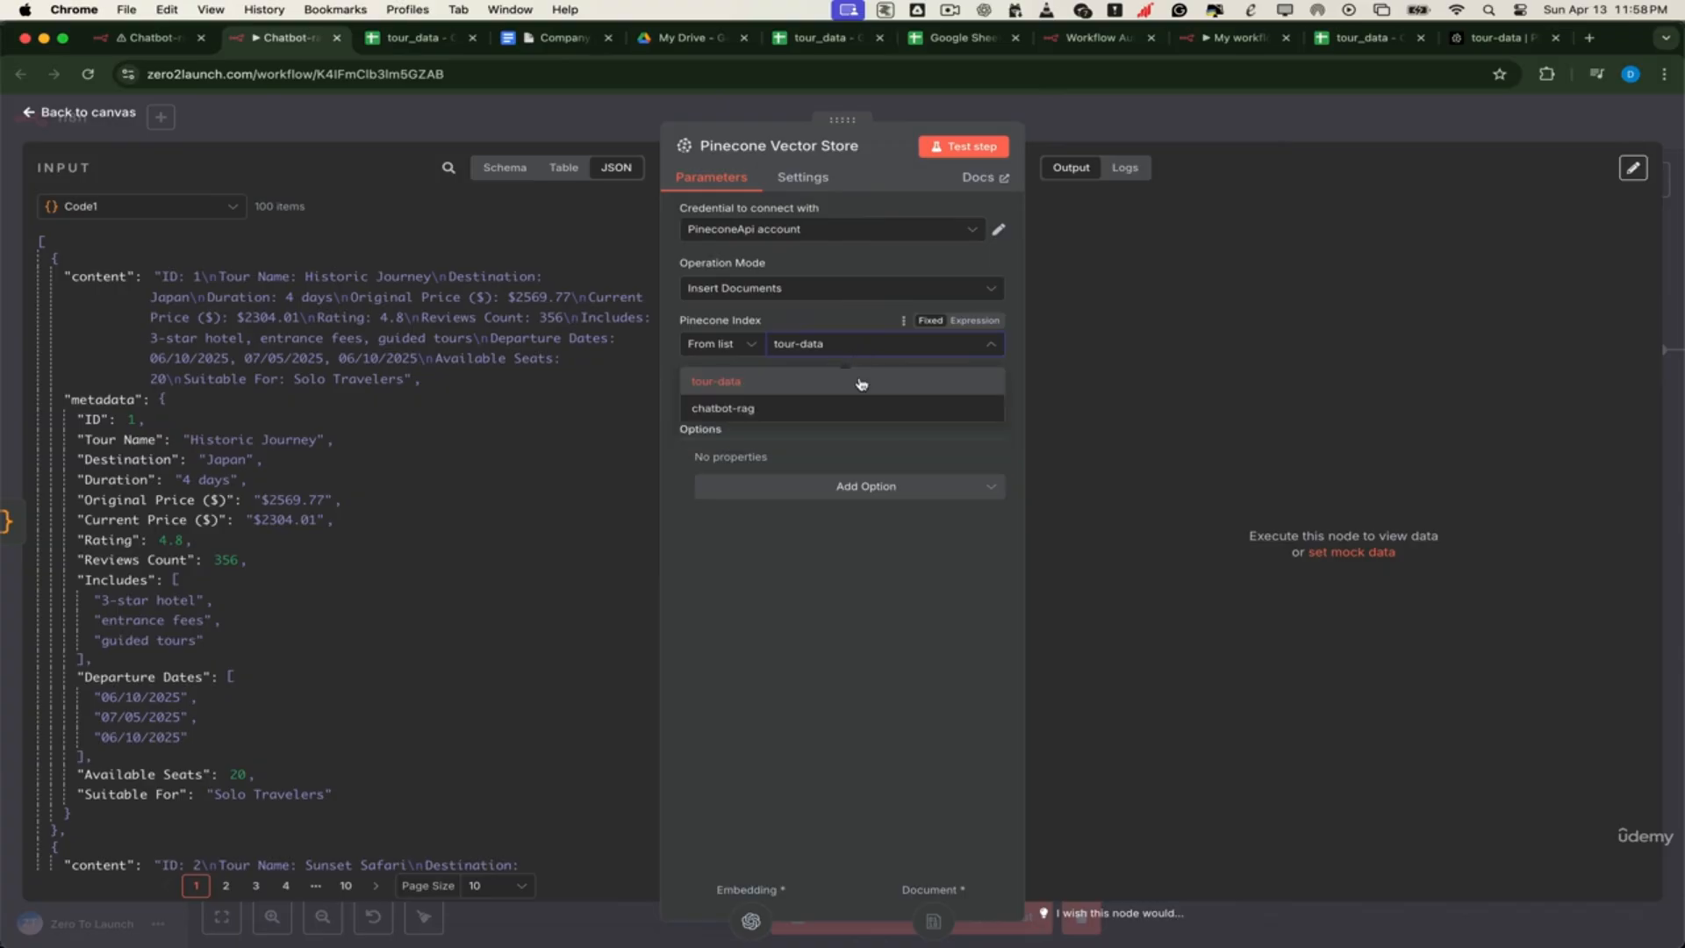
pyautogui.click(861, 381)
pyautogui.click(844, 351)
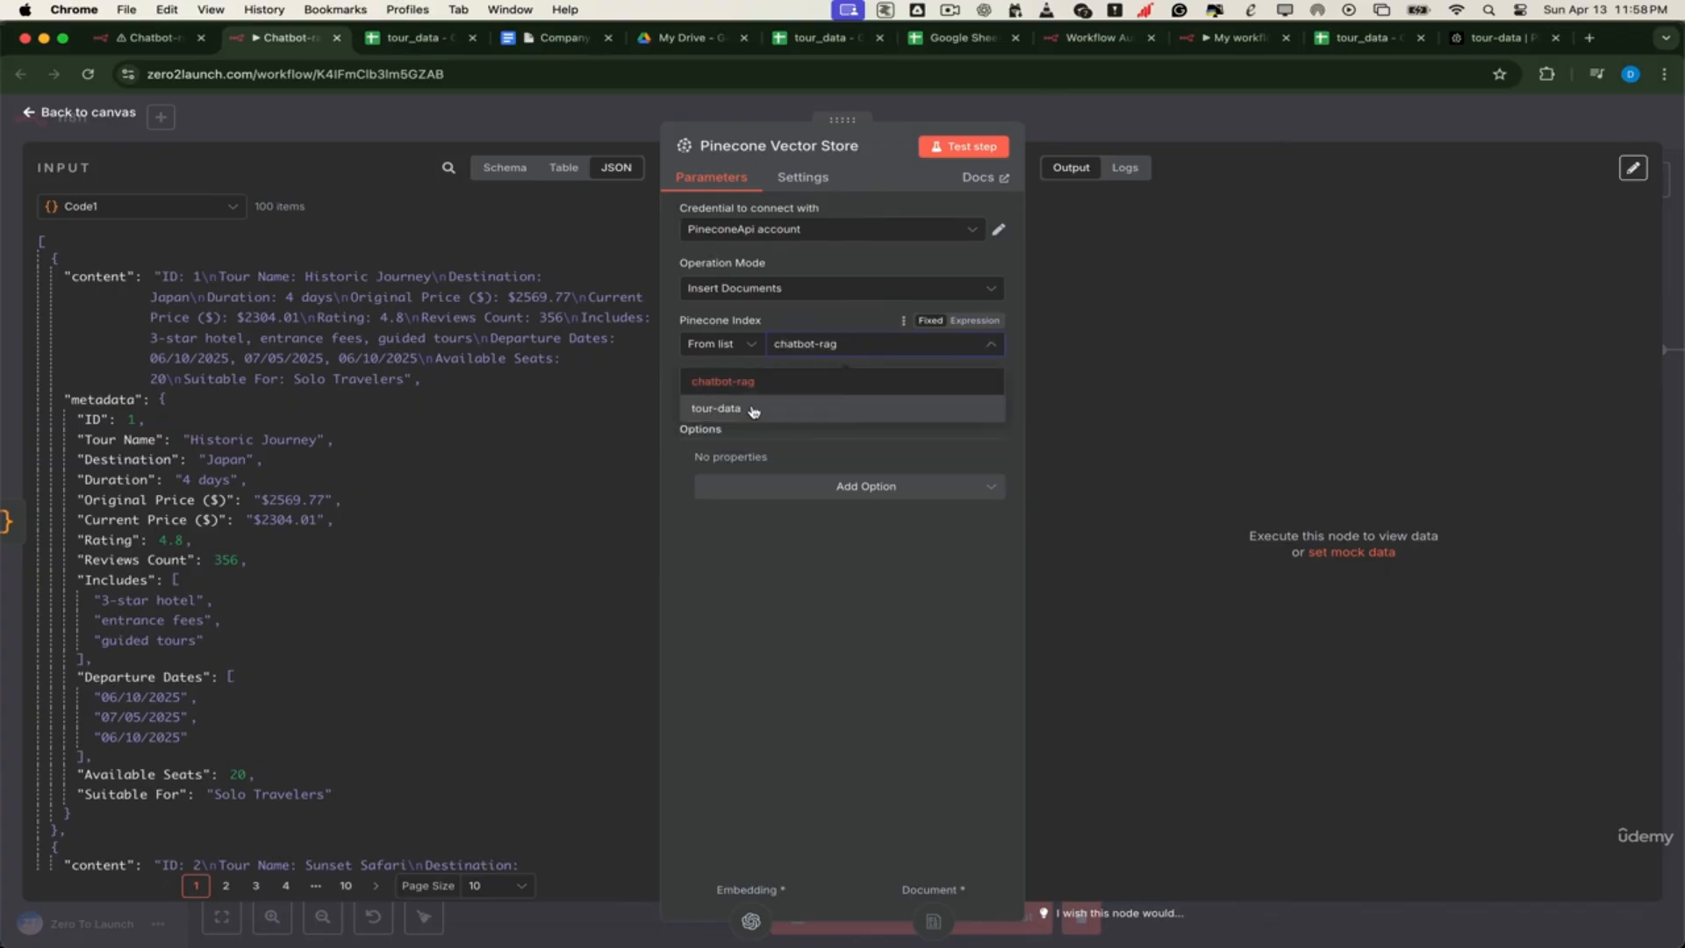
pyautogui.click(844, 351)
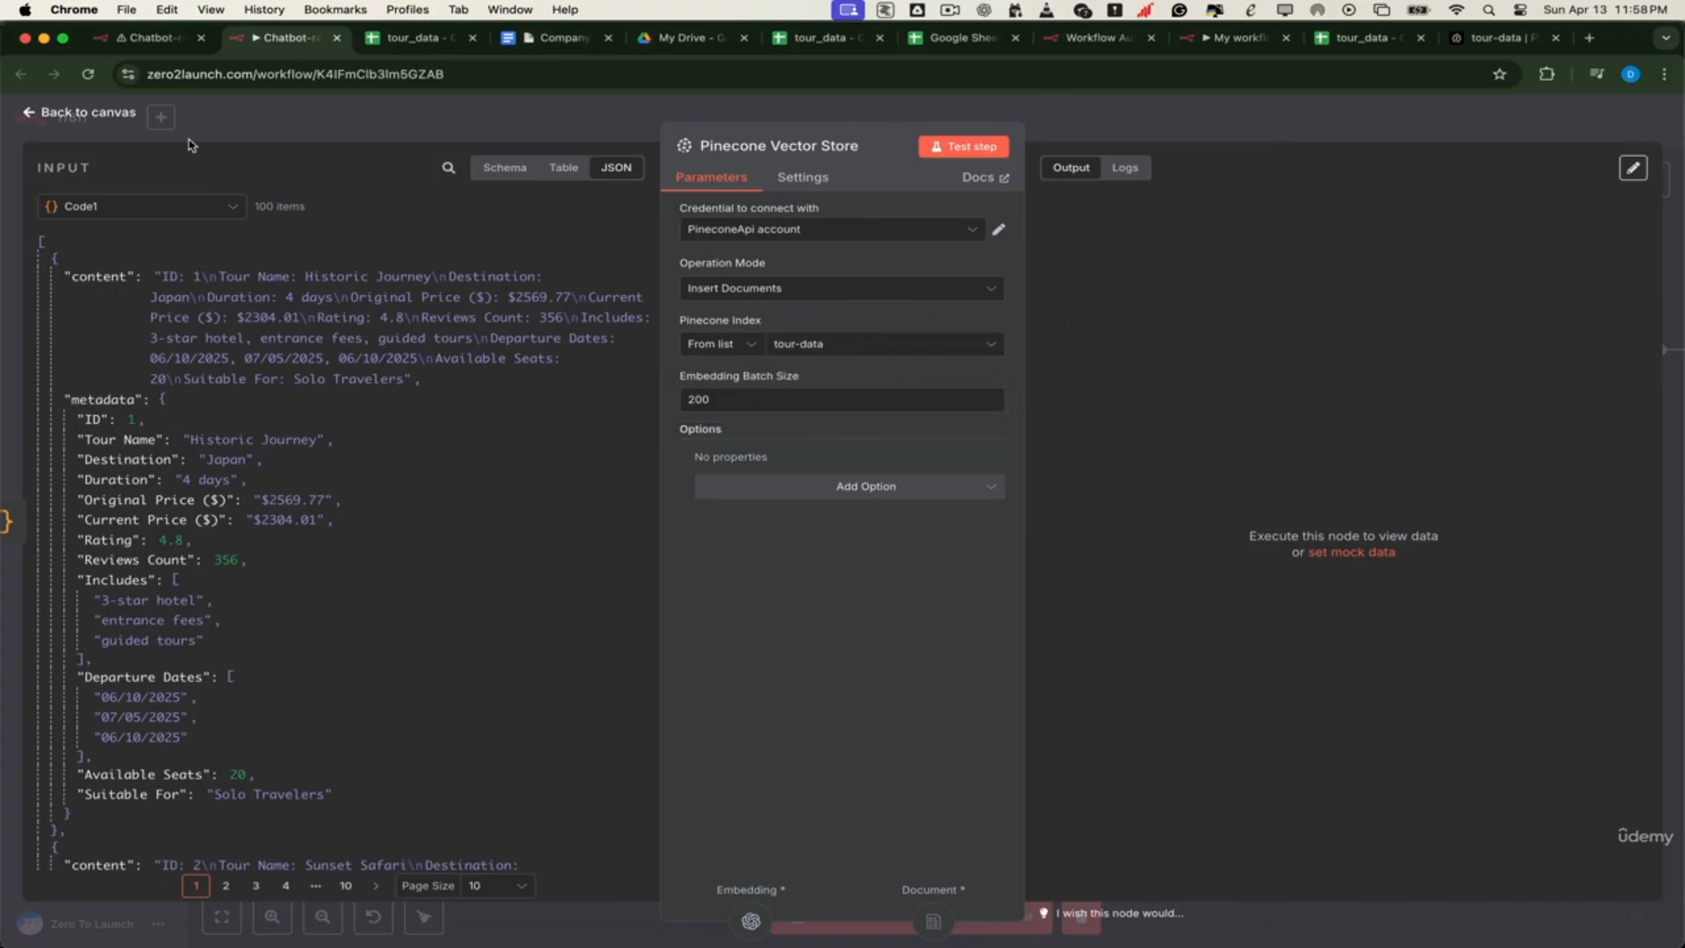
pyautogui.click(97, 115)
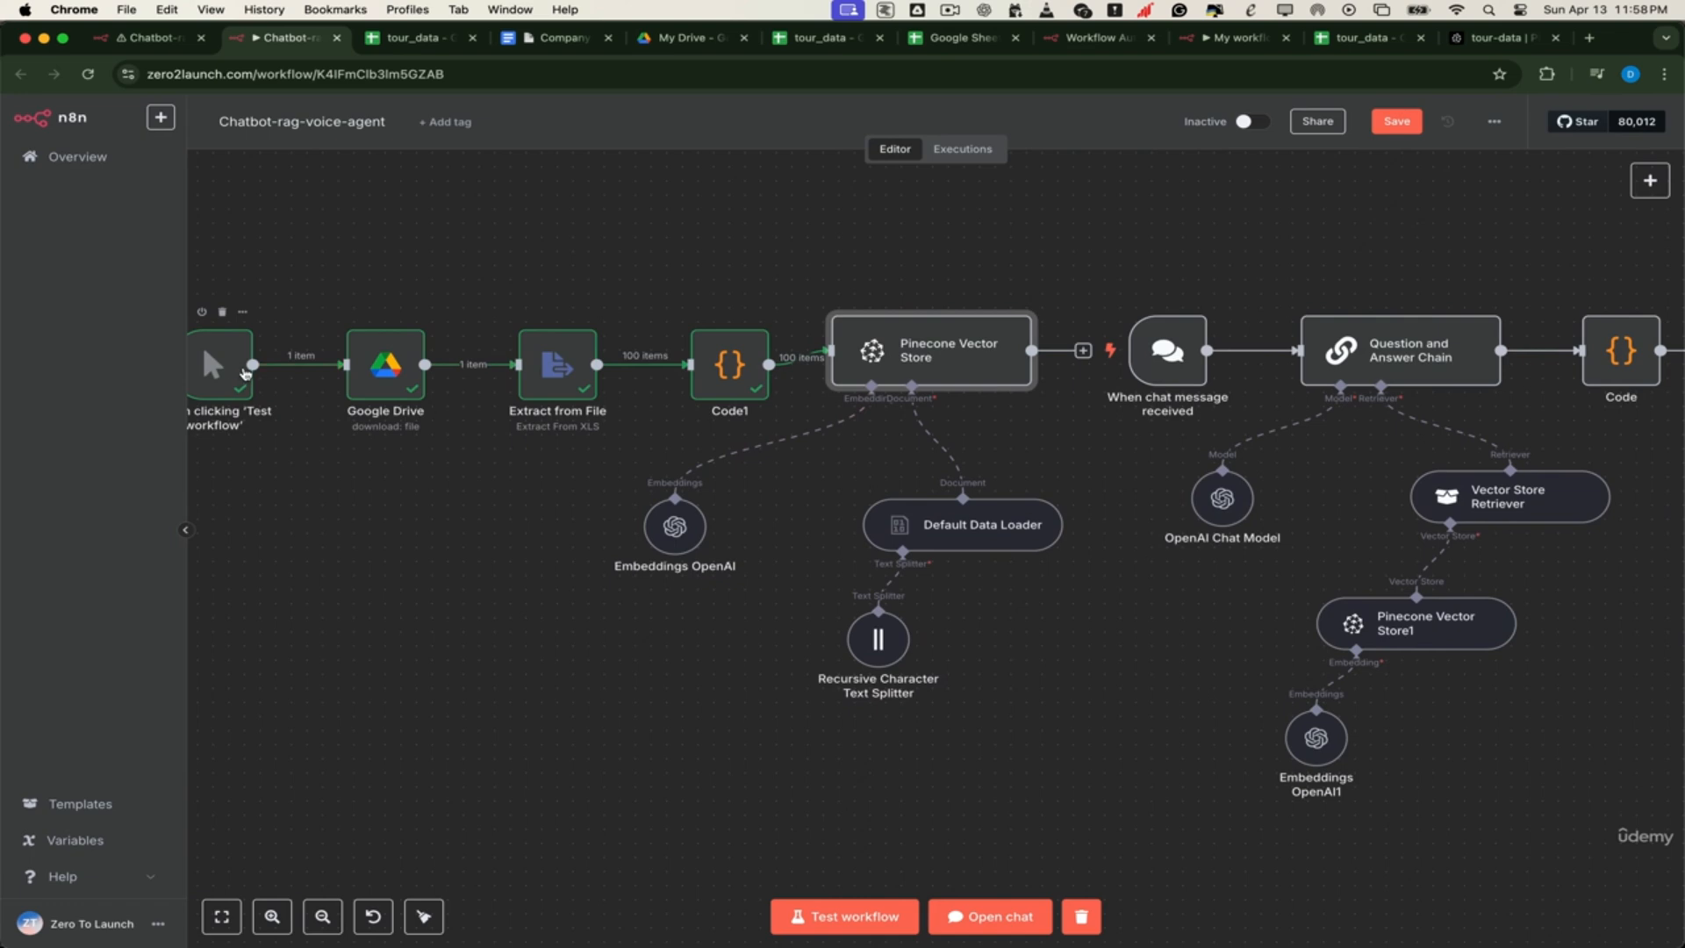
# Run the workflow to store the 100 tour items in Pinecone
pyautogui.hscroll(-2, 246, 373)
pyautogui.click(219, 369)
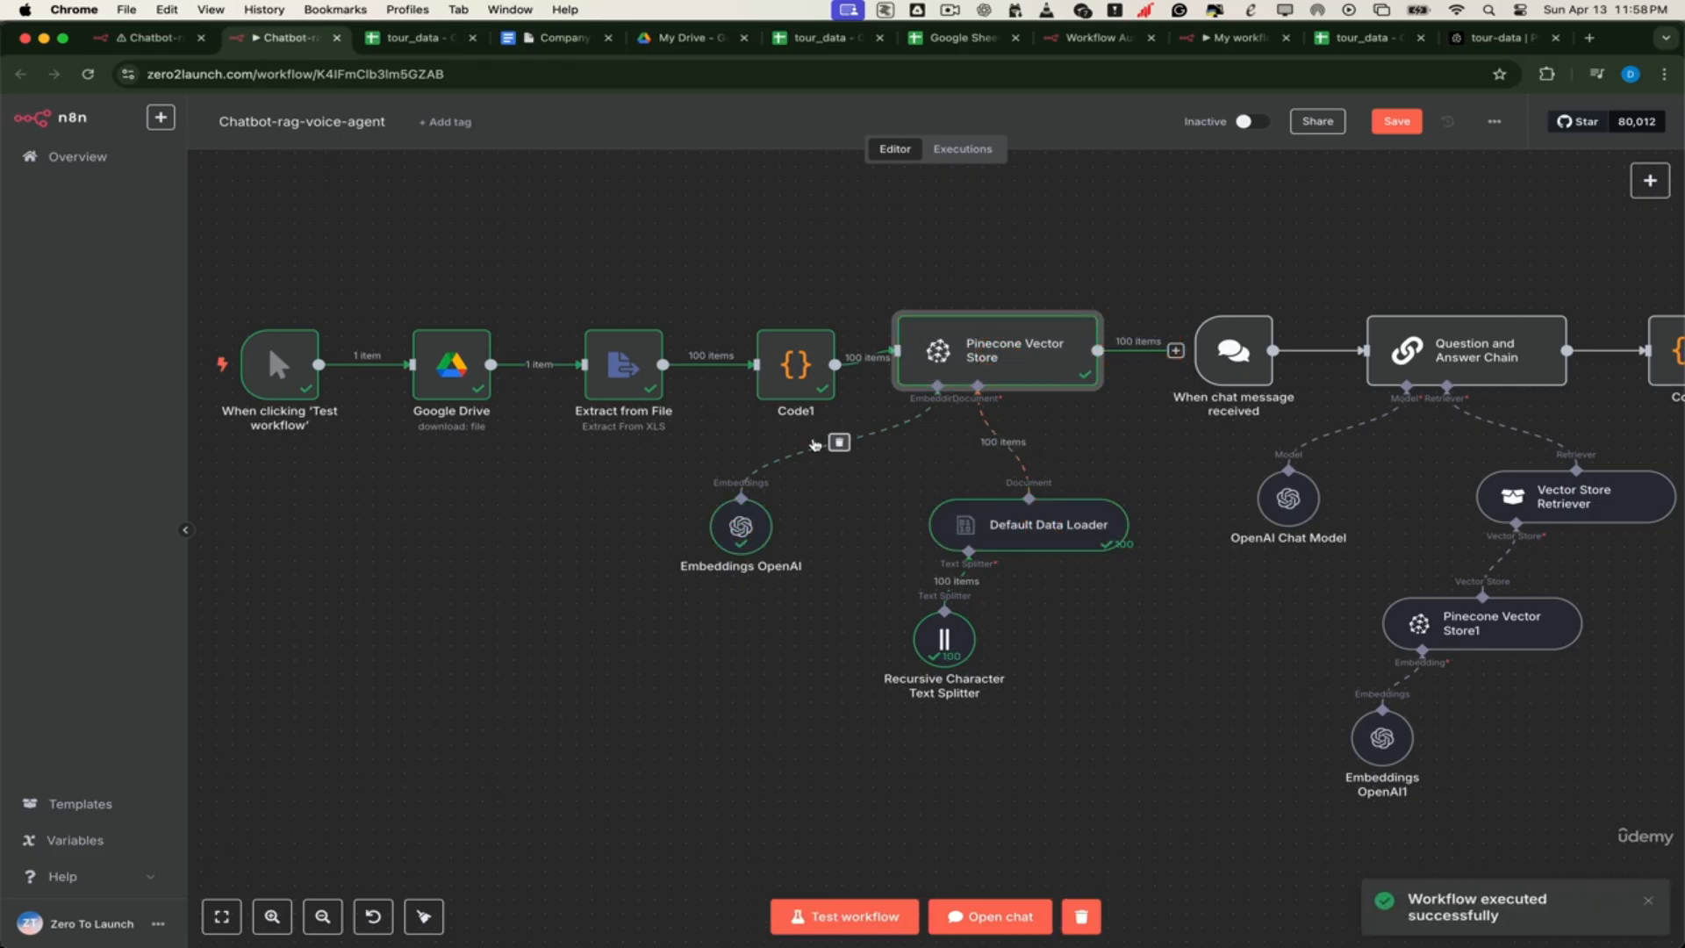
pyautogui.click(1502, 36)
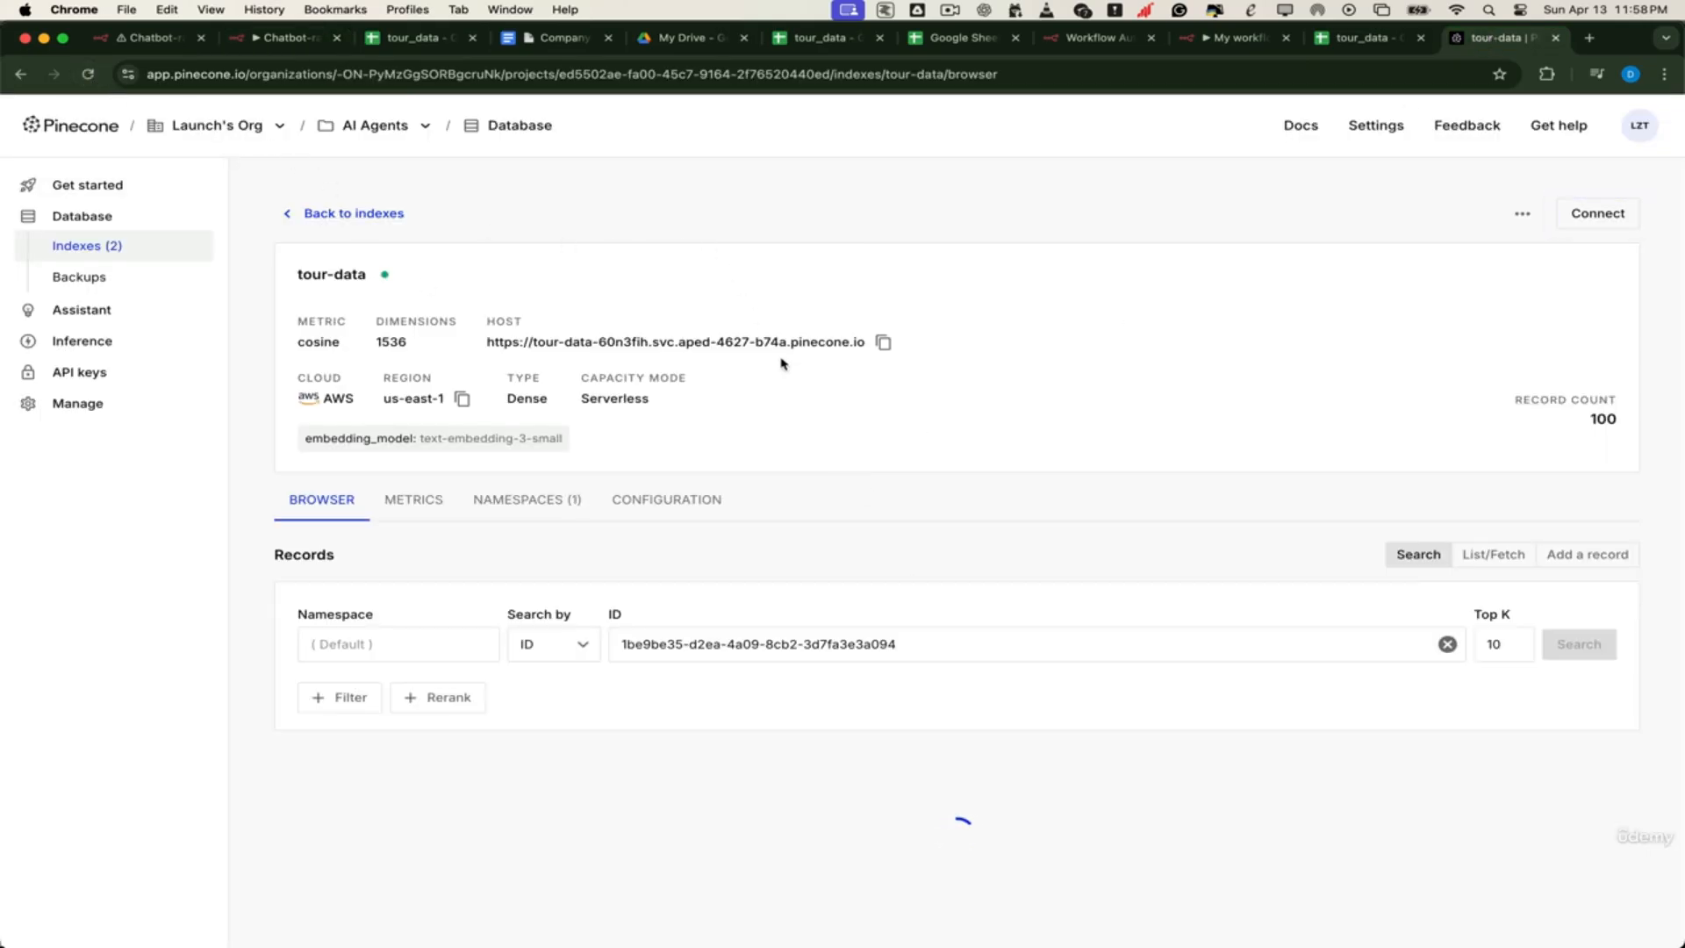
# Verify tour-data holds 100 records and expand the first record's full Historic Journey metadata
pyautogui.doubleClick(1602, 418)
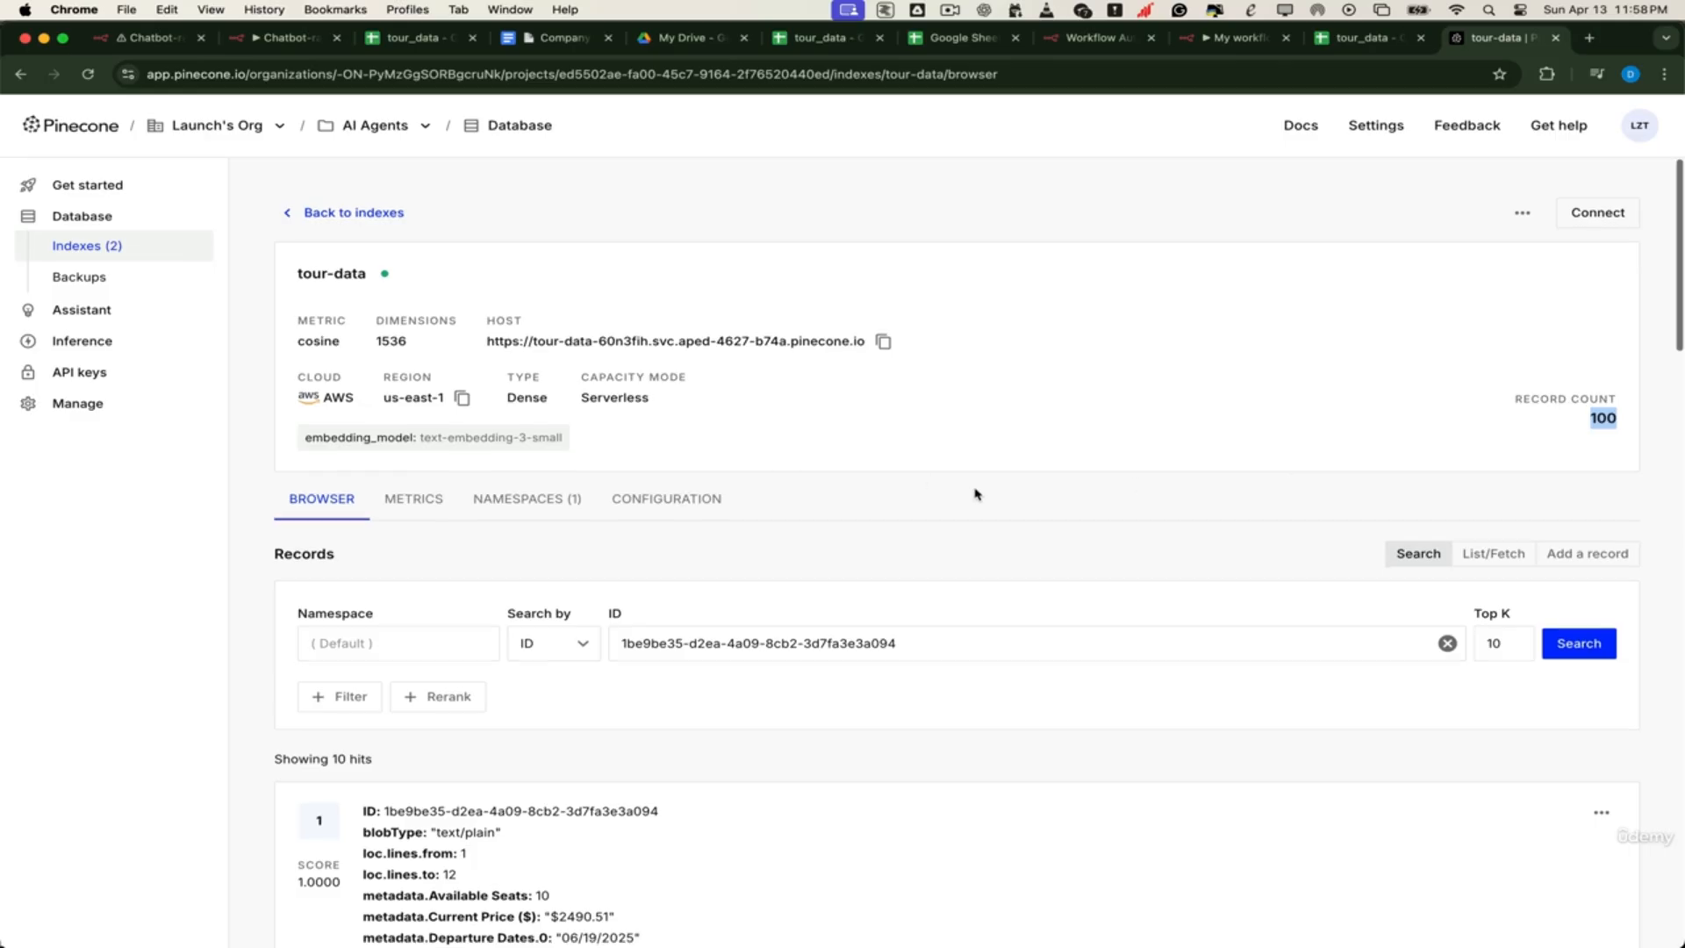
pyautogui.scroll(-2, 1018, 457)
pyautogui.scroll(-5, 763, 483)
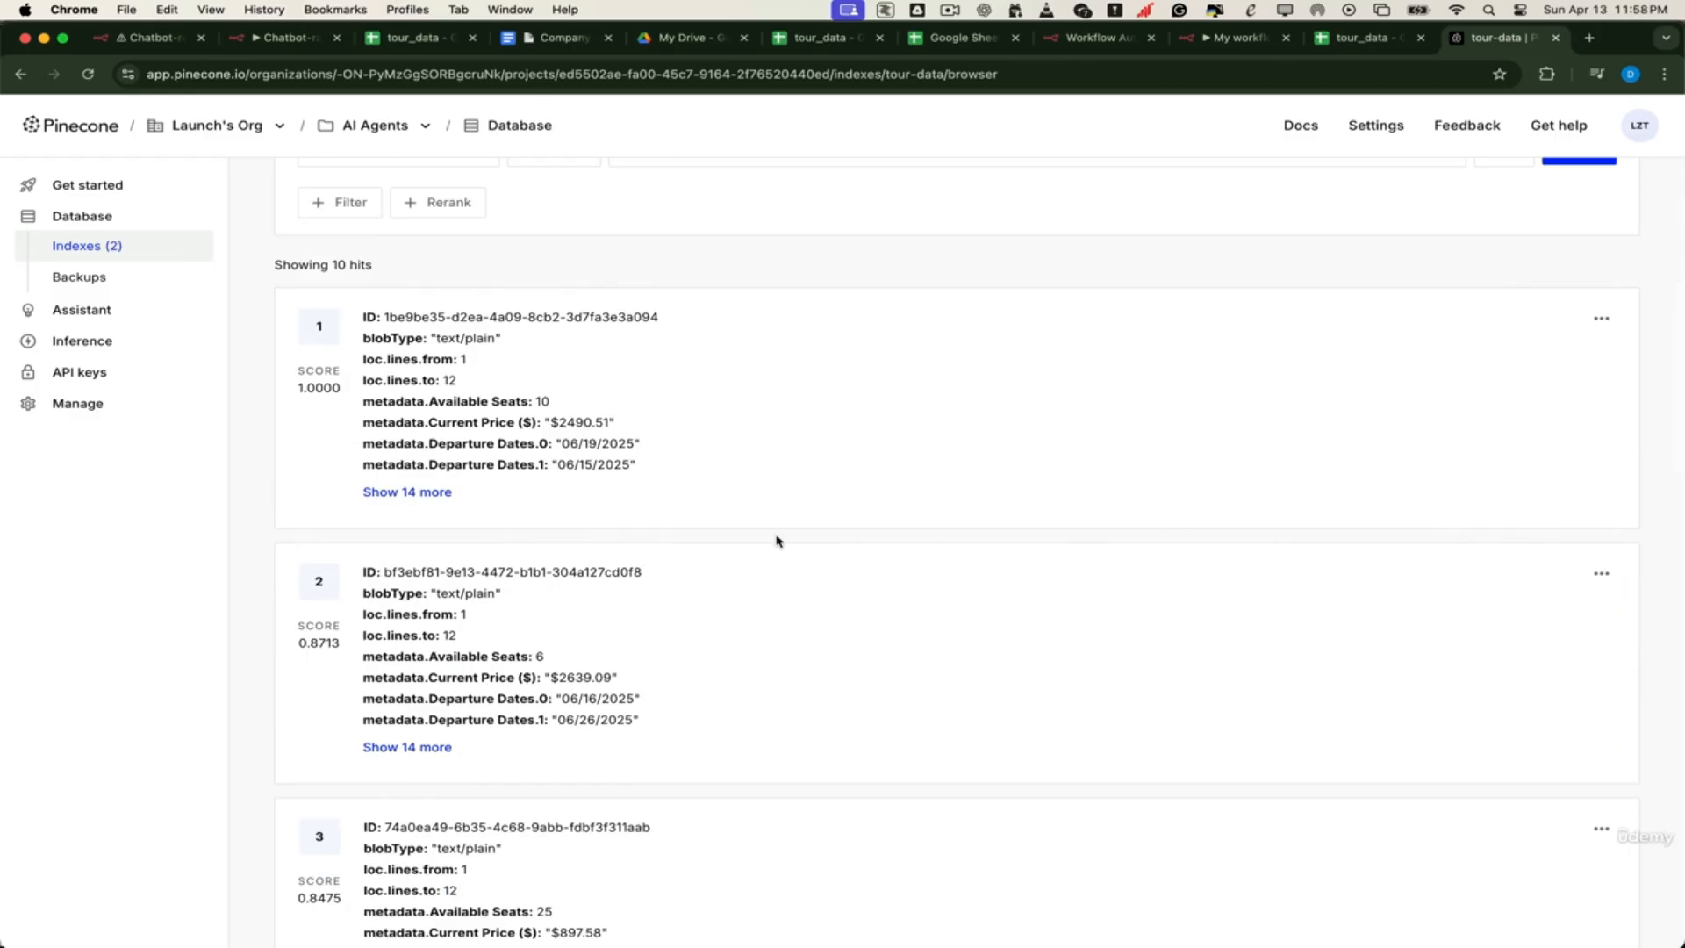
pyautogui.click(422, 491)
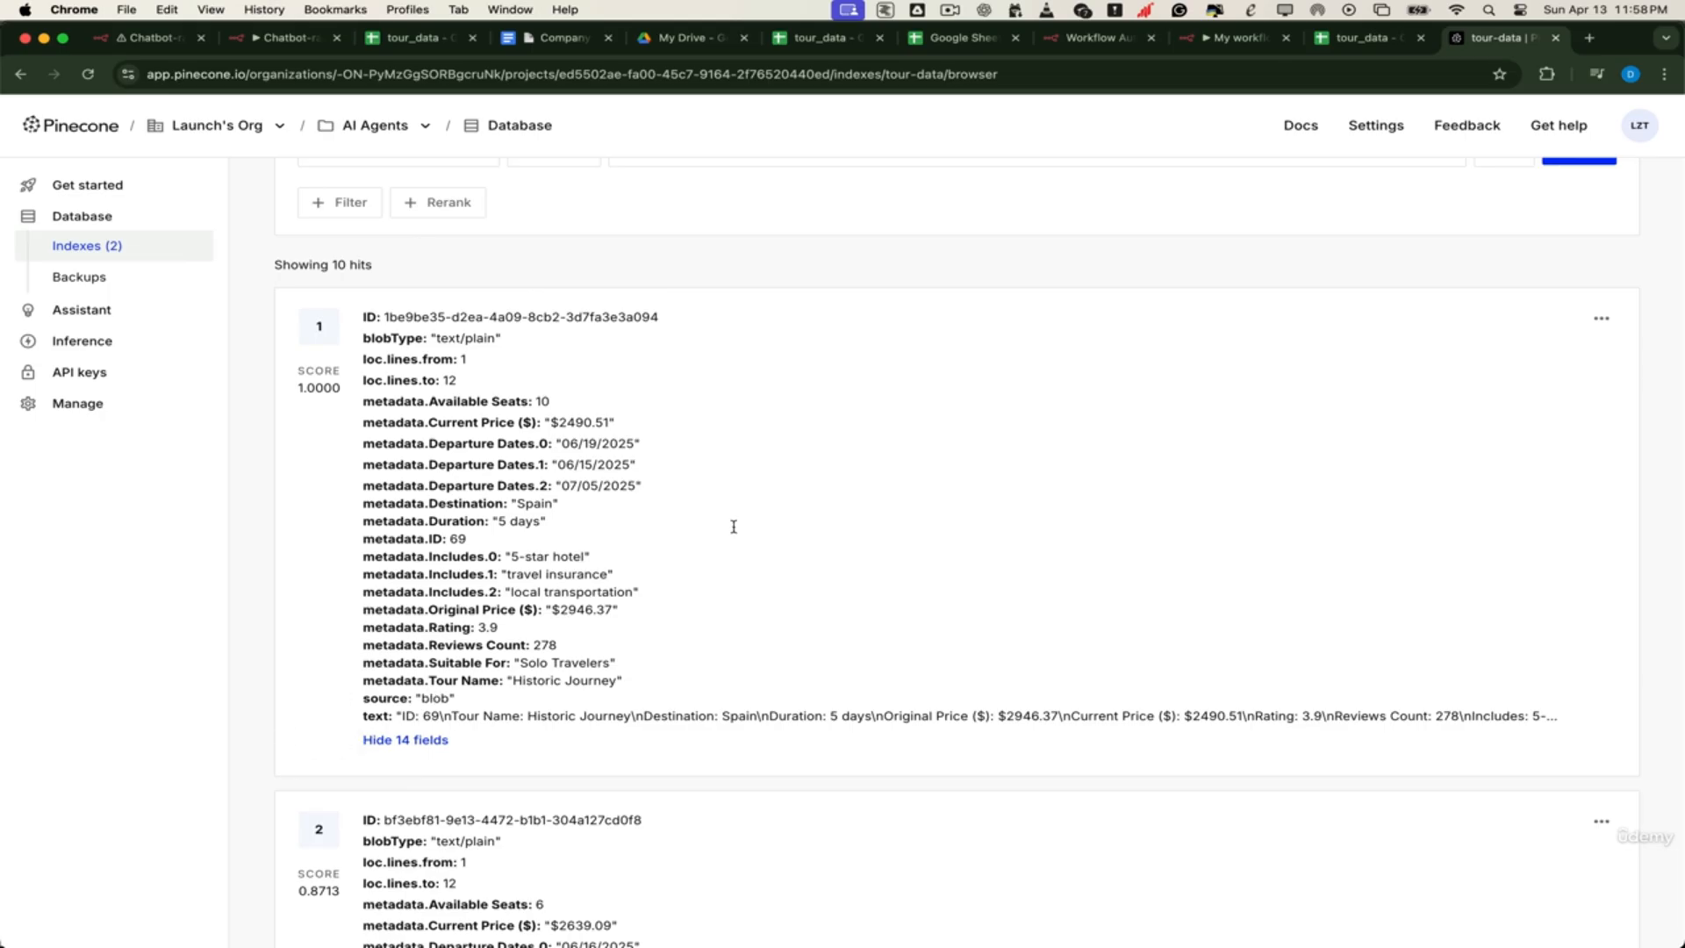
pyautogui.scroll(-3, 842, 483)
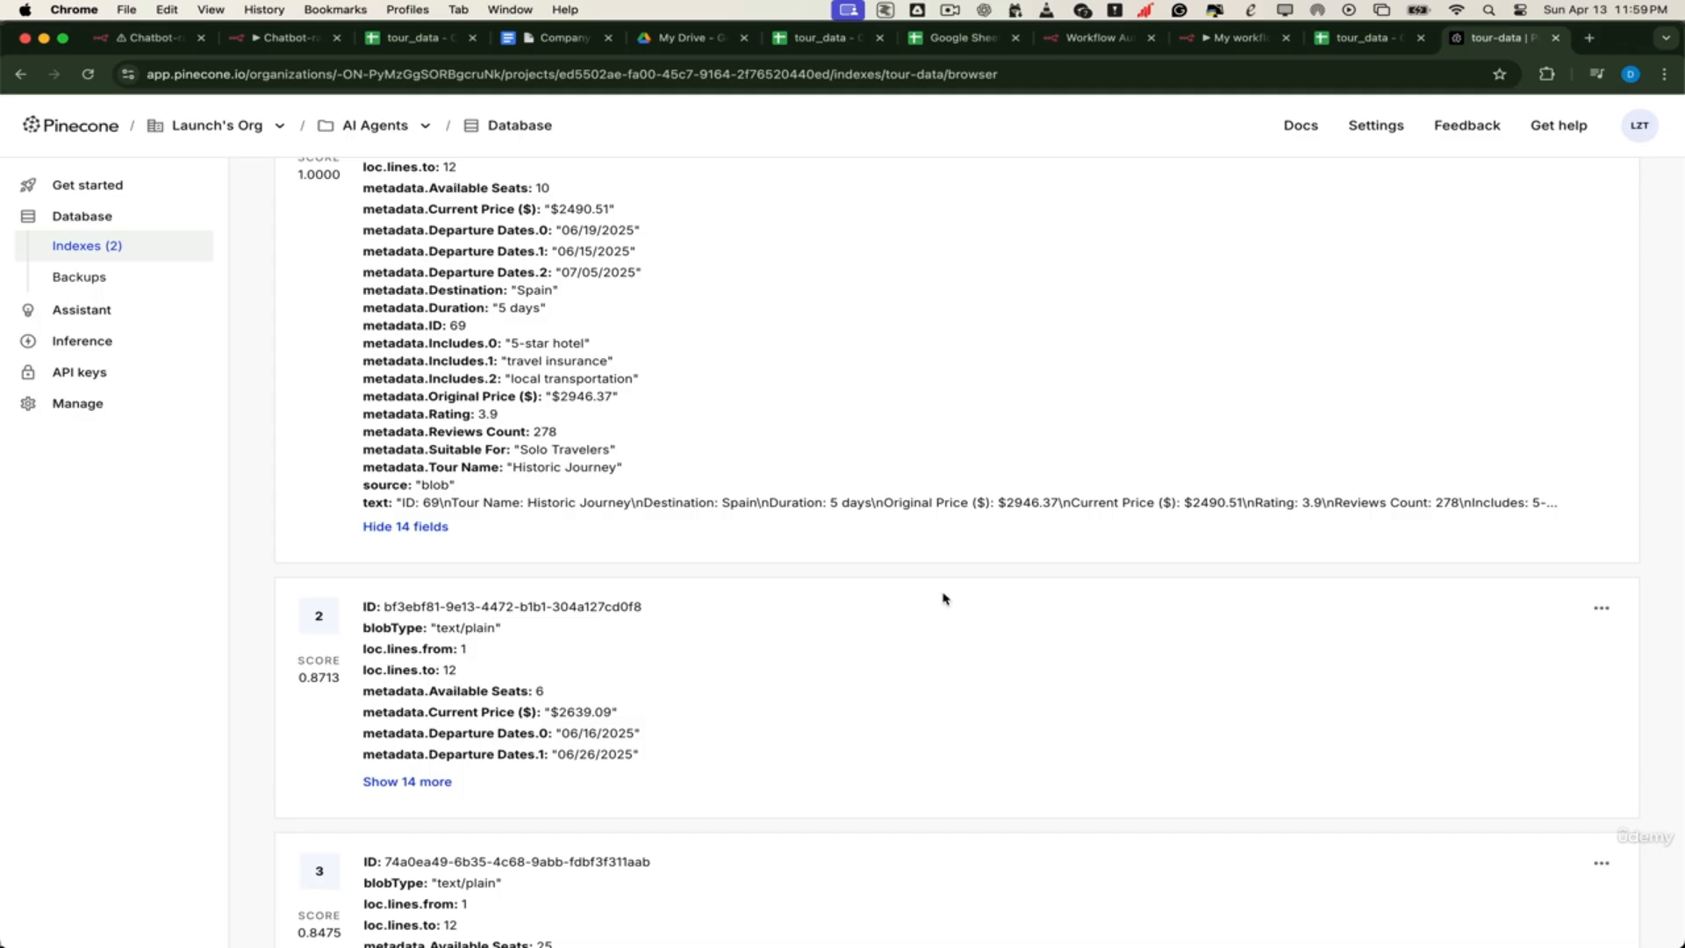
pyautogui.scroll(-4, 943, 599)
pyautogui.scroll(9, 741, 568)
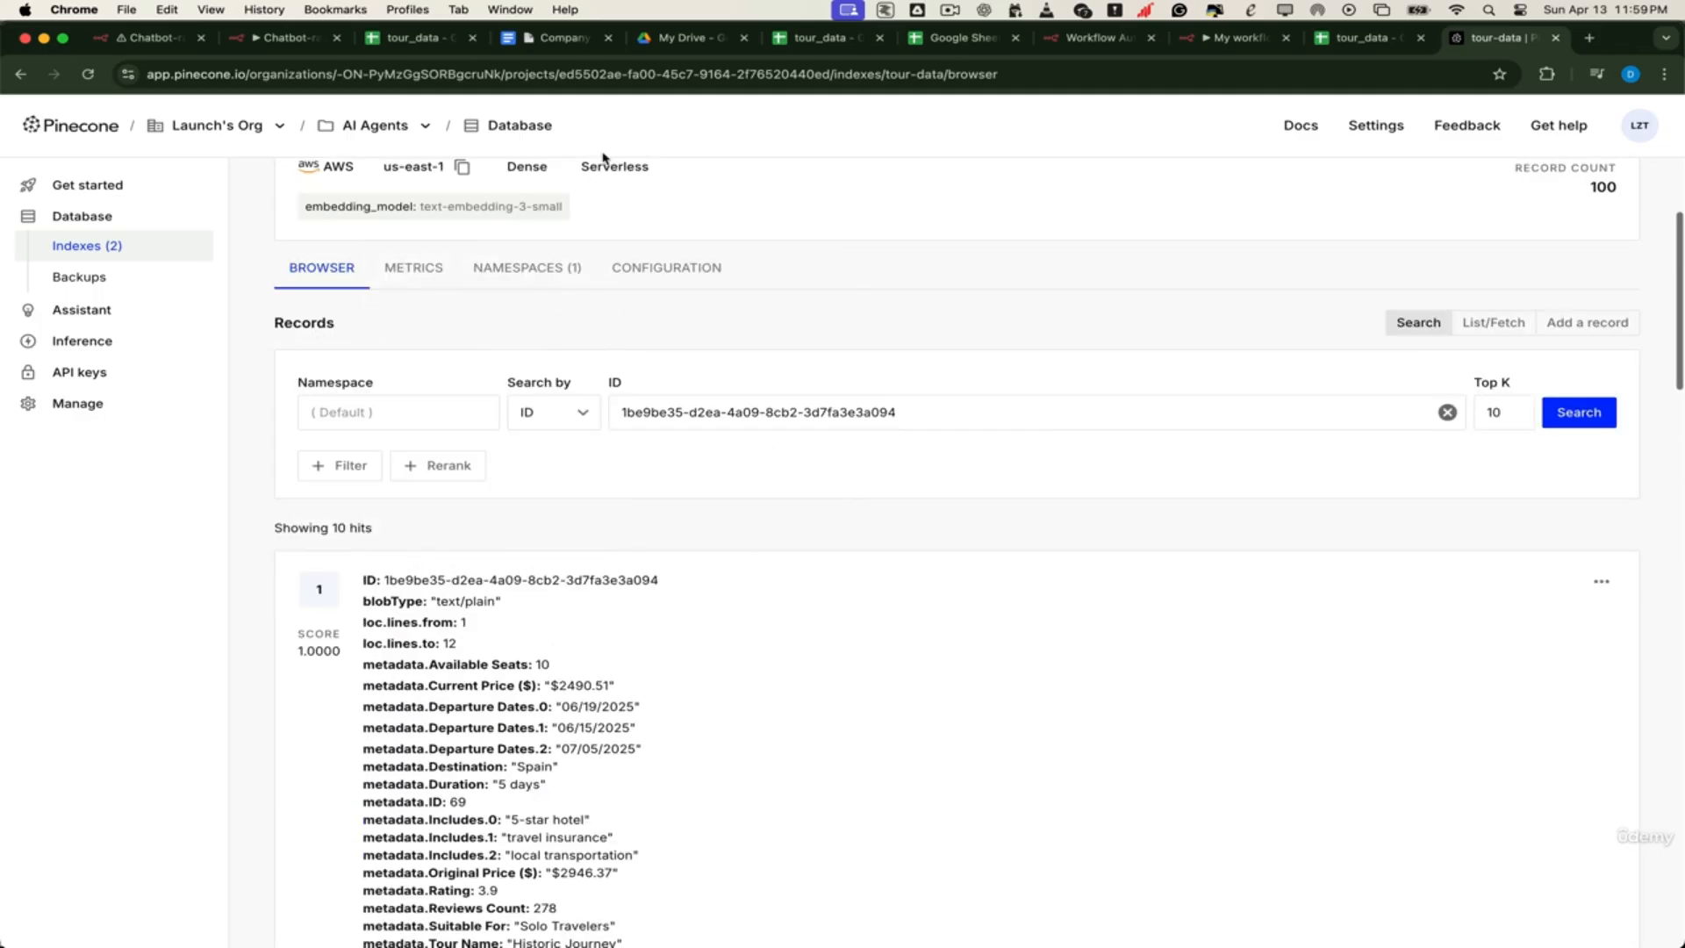
pyautogui.click(280, 38)
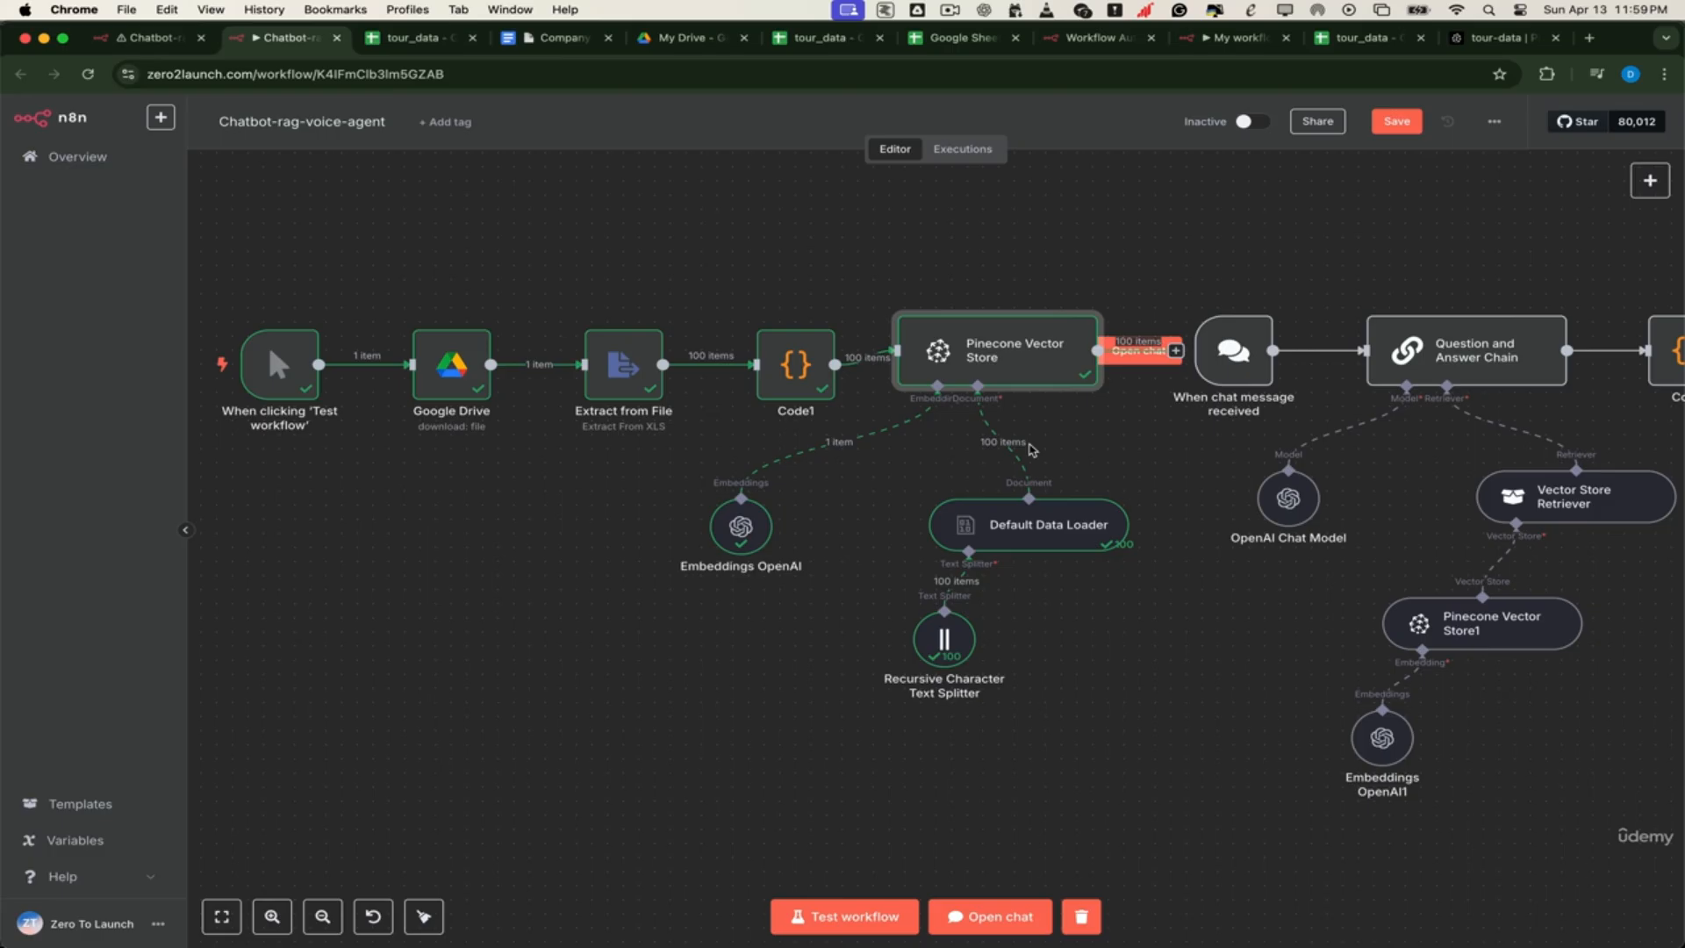
# Check the OpenAI Chat Model node's settings
pyautogui.hscroll(5, 1031, 449)
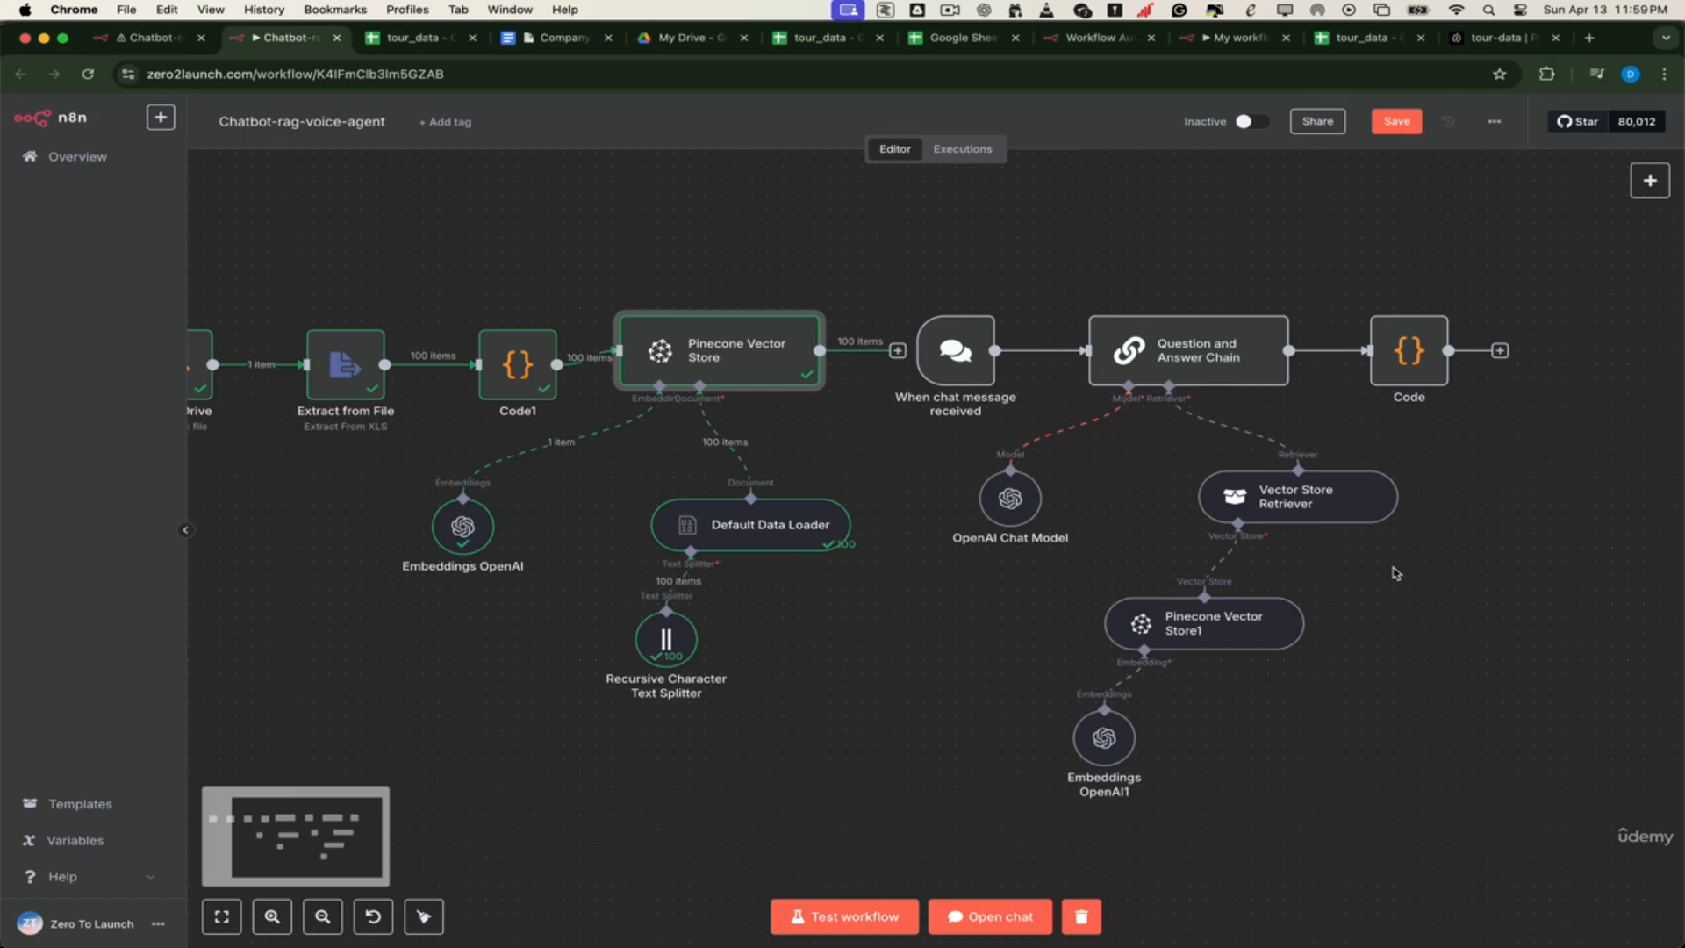
pyautogui.hscroll(1, 1404, 572)
pyautogui.hscroll(4, 1439, 632)
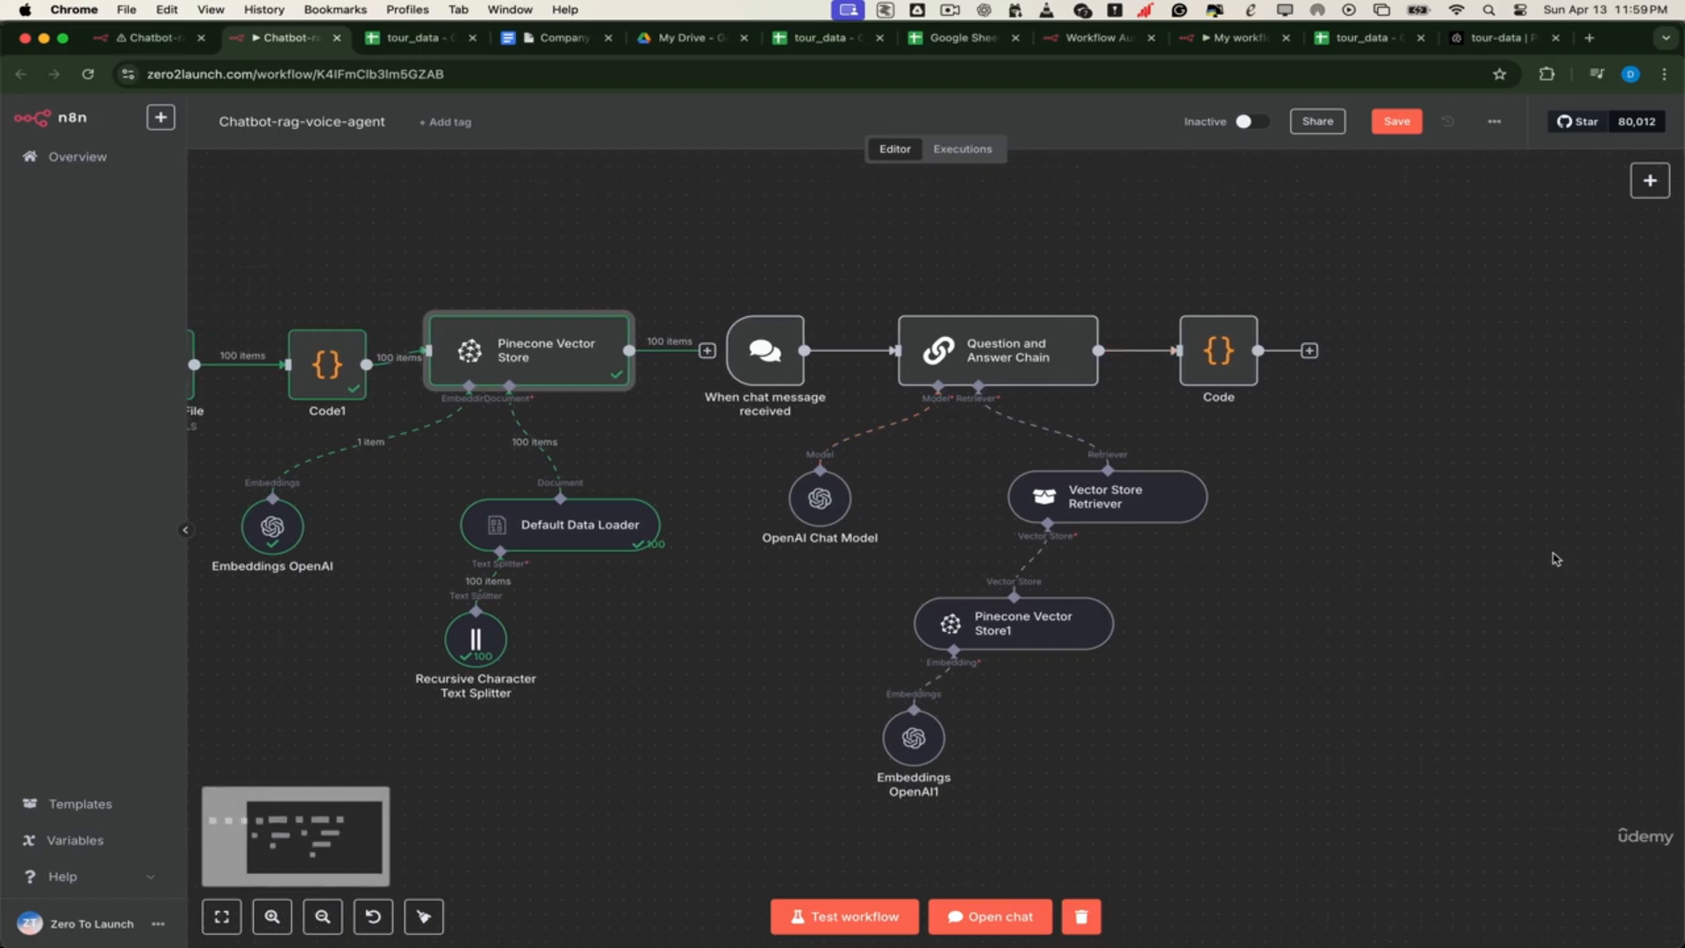
pyautogui.click(1490, 542)
pyautogui.click(845, 504)
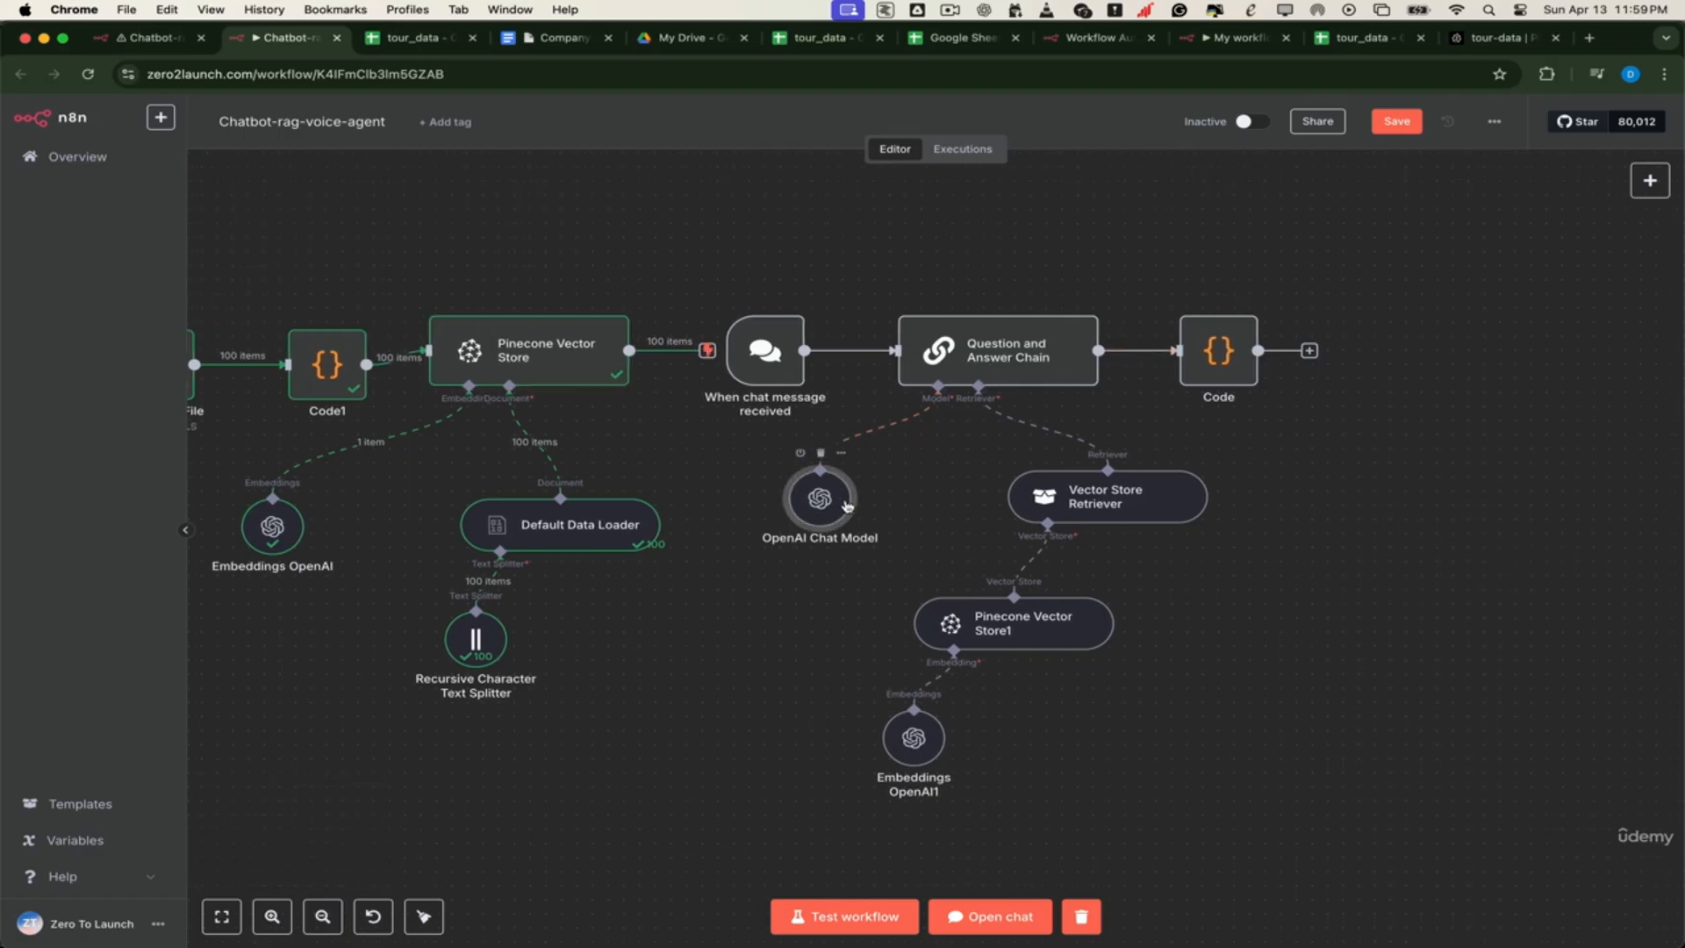
pyautogui.doubleClick(845, 505)
pyautogui.click(84, 119)
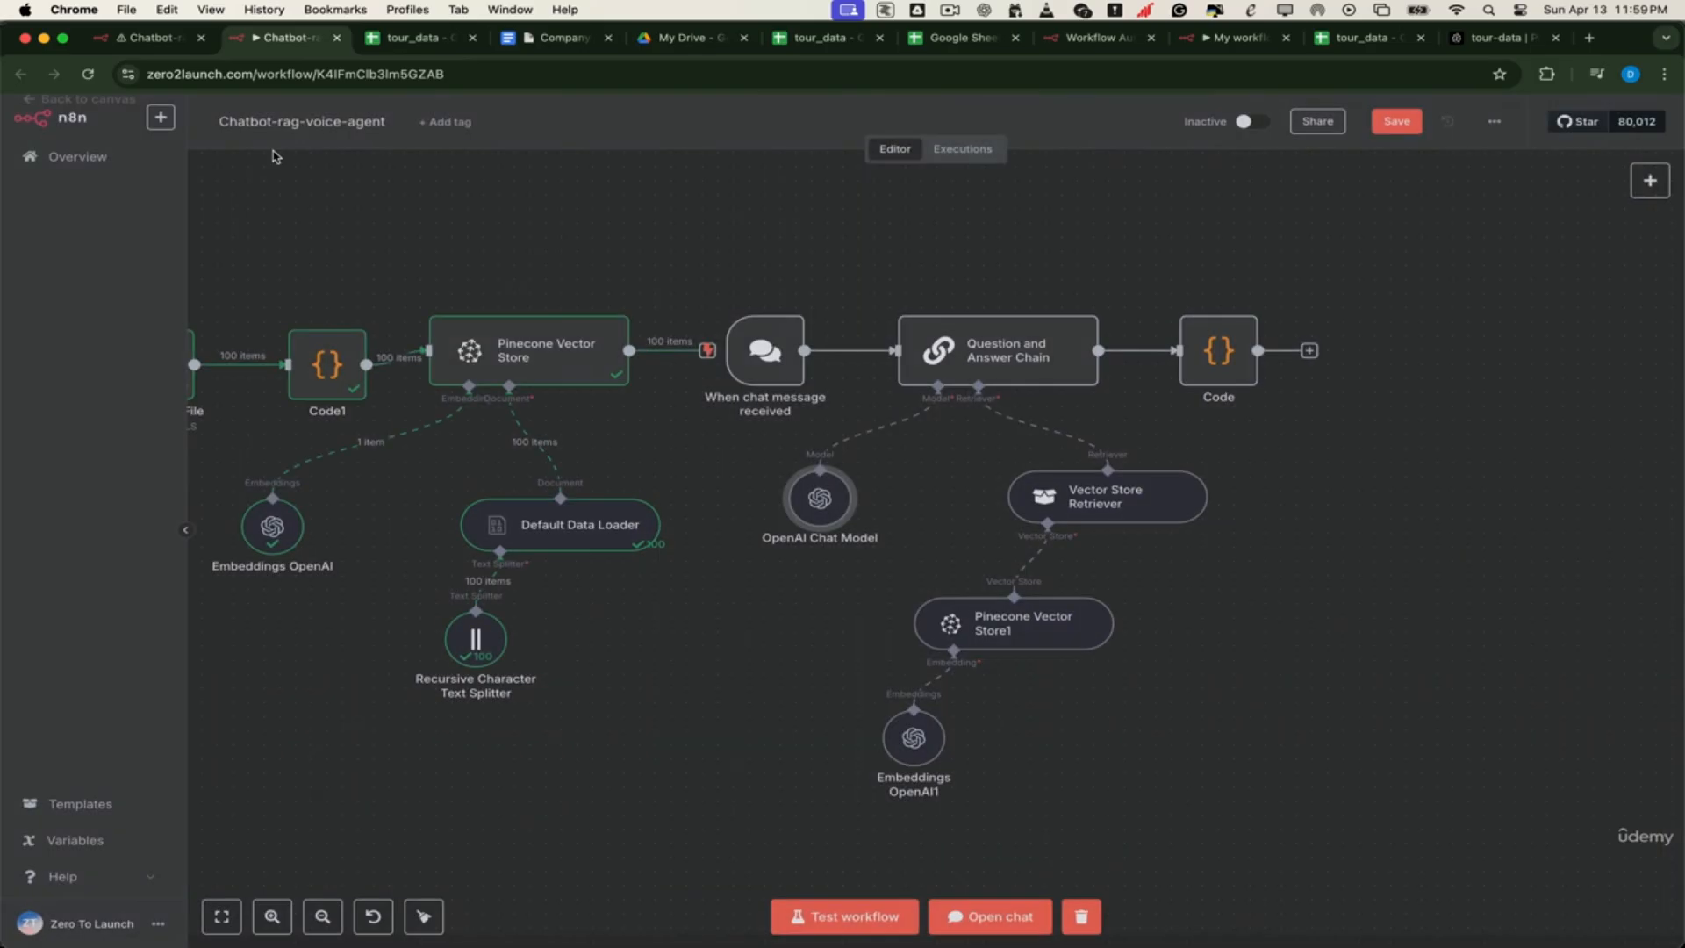
# Switch Pinecone Vector Store1 to tour-data and confirm Embeddings OpenAI1 uses text-embedding-3-small
pyautogui.doubleClick(1051, 632)
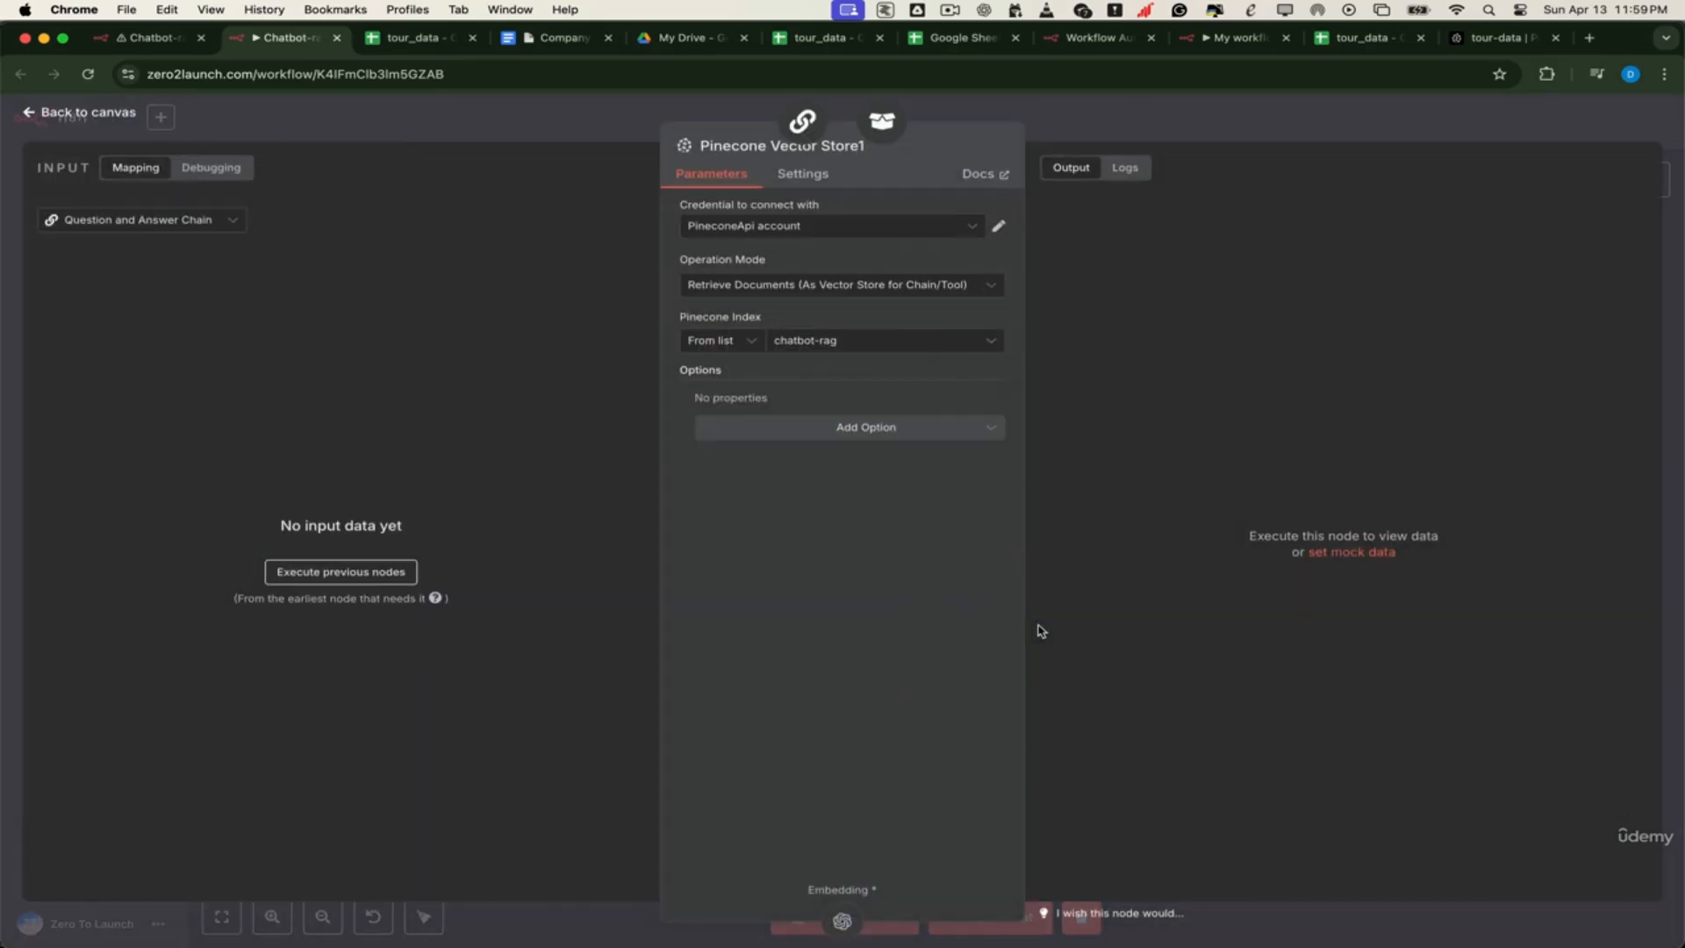
pyautogui.click(799, 344)
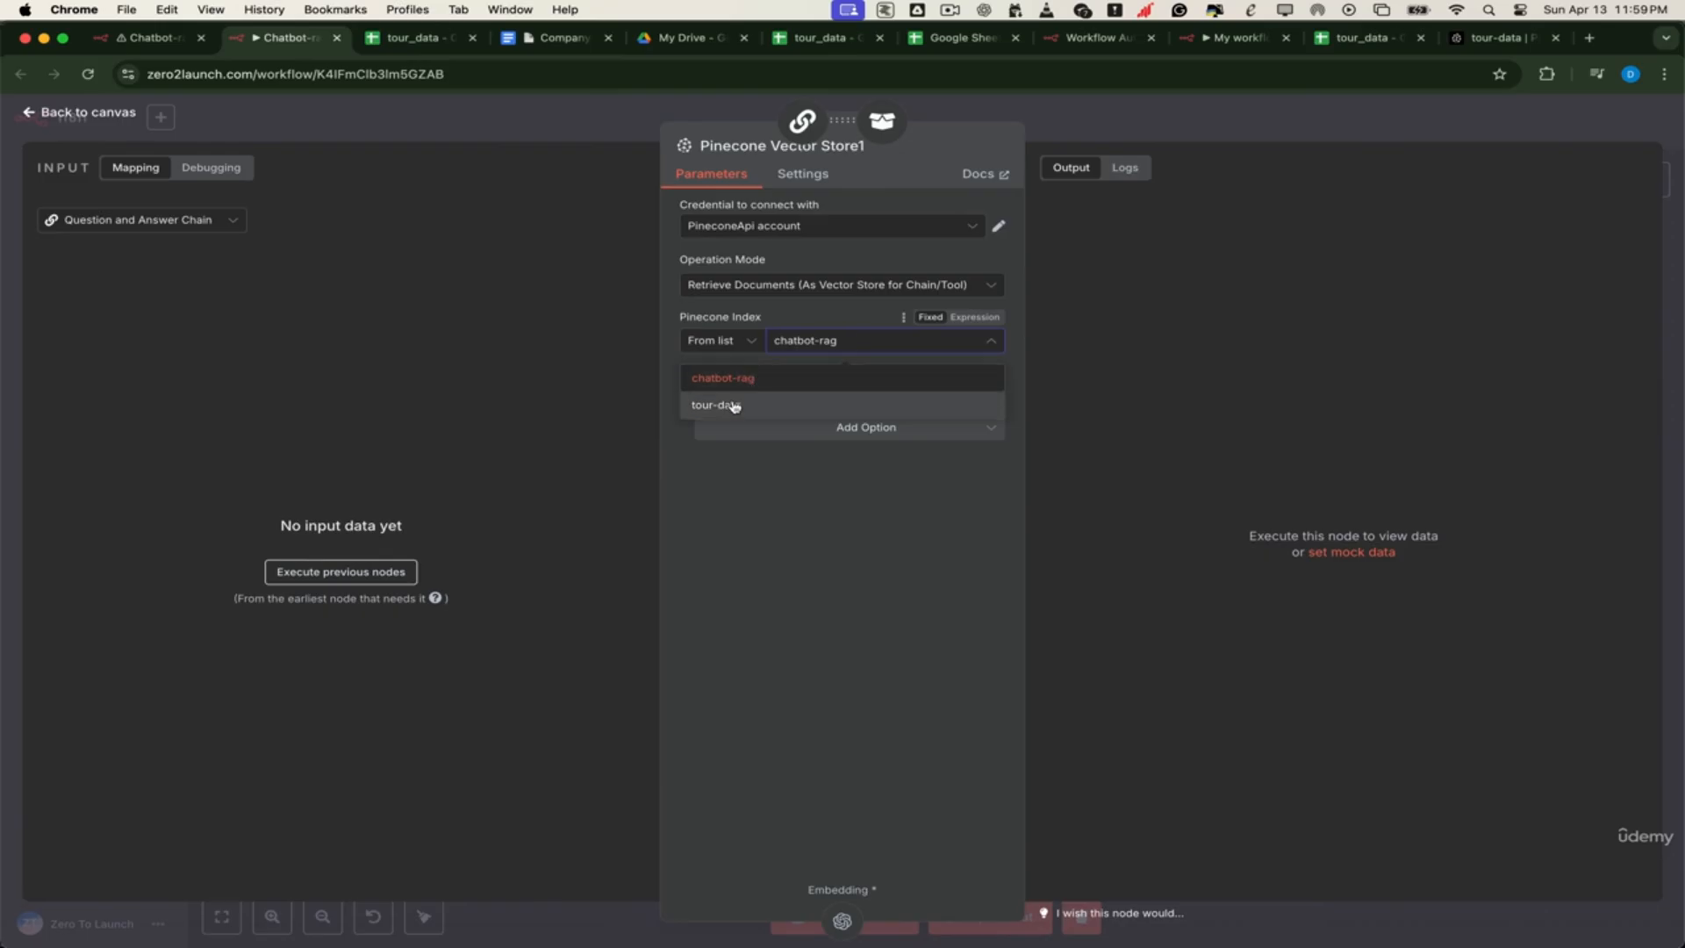
pyautogui.click(735, 404)
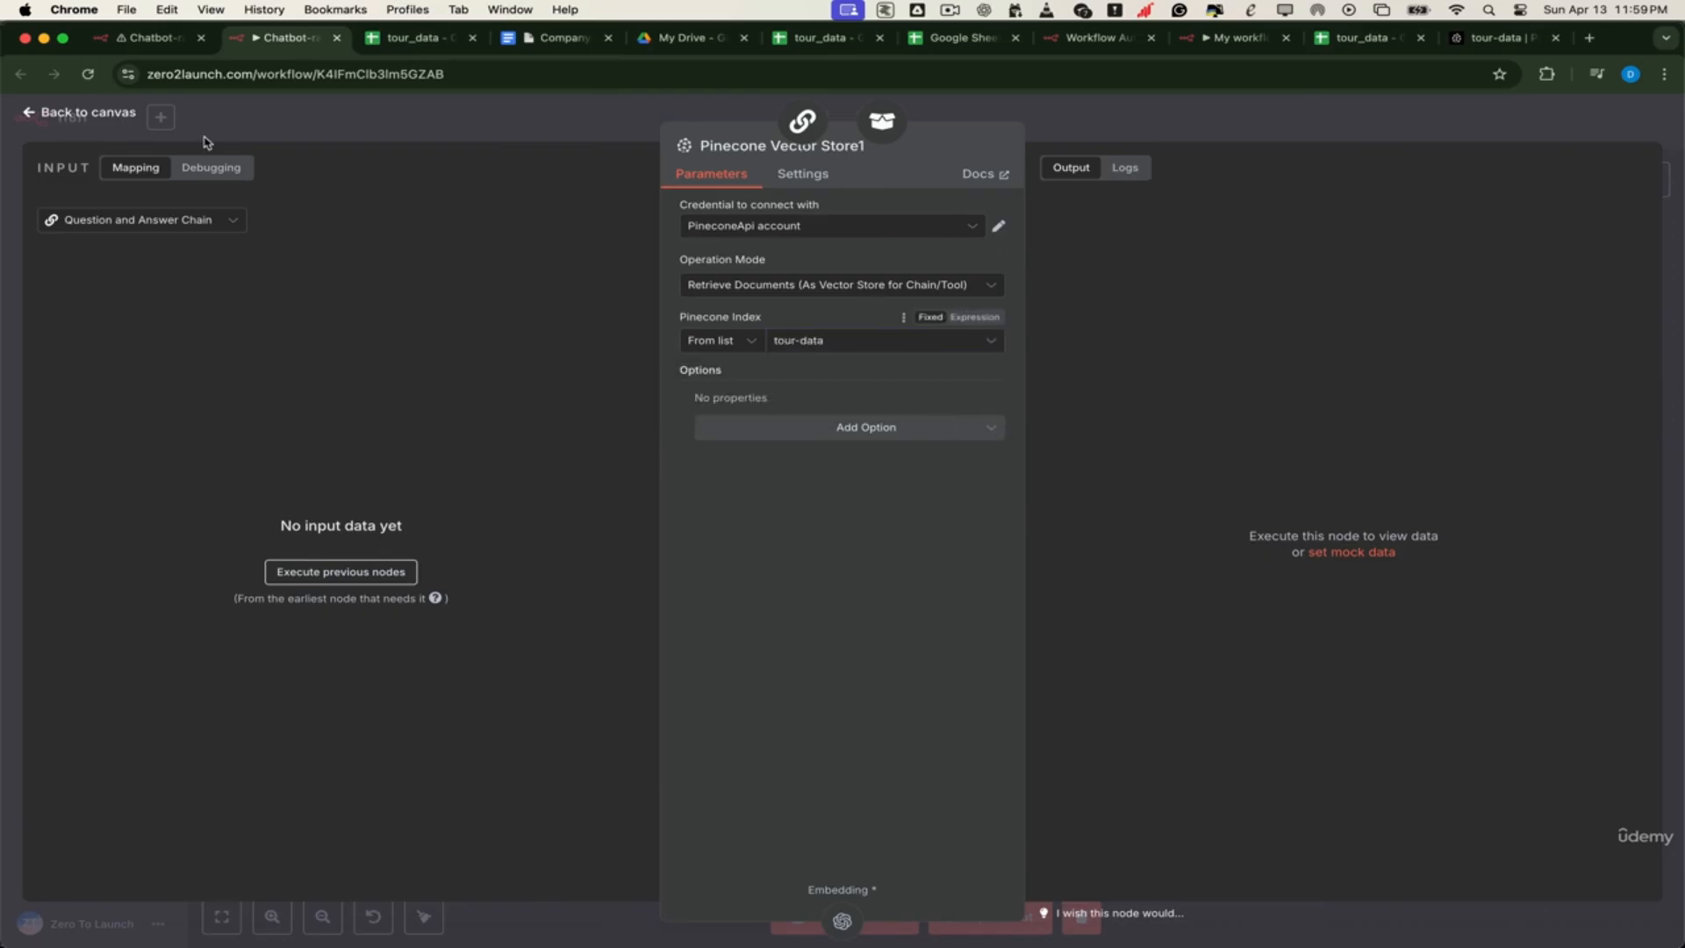
pyautogui.click(84, 114)
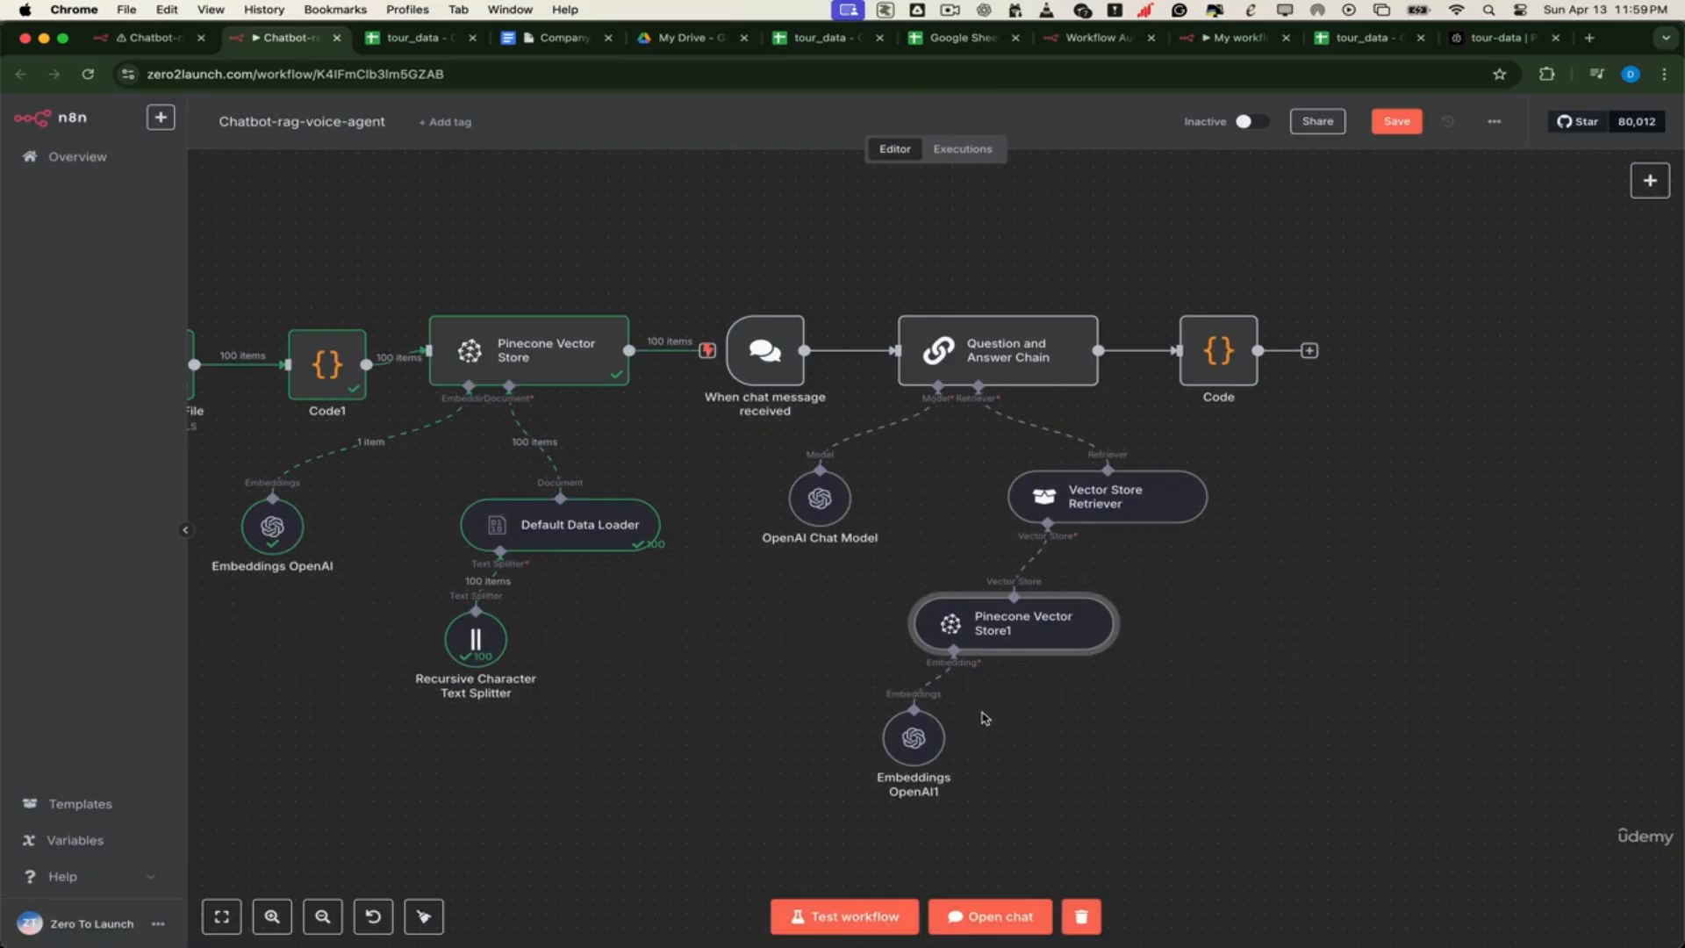
pyautogui.doubleClick(933, 736)
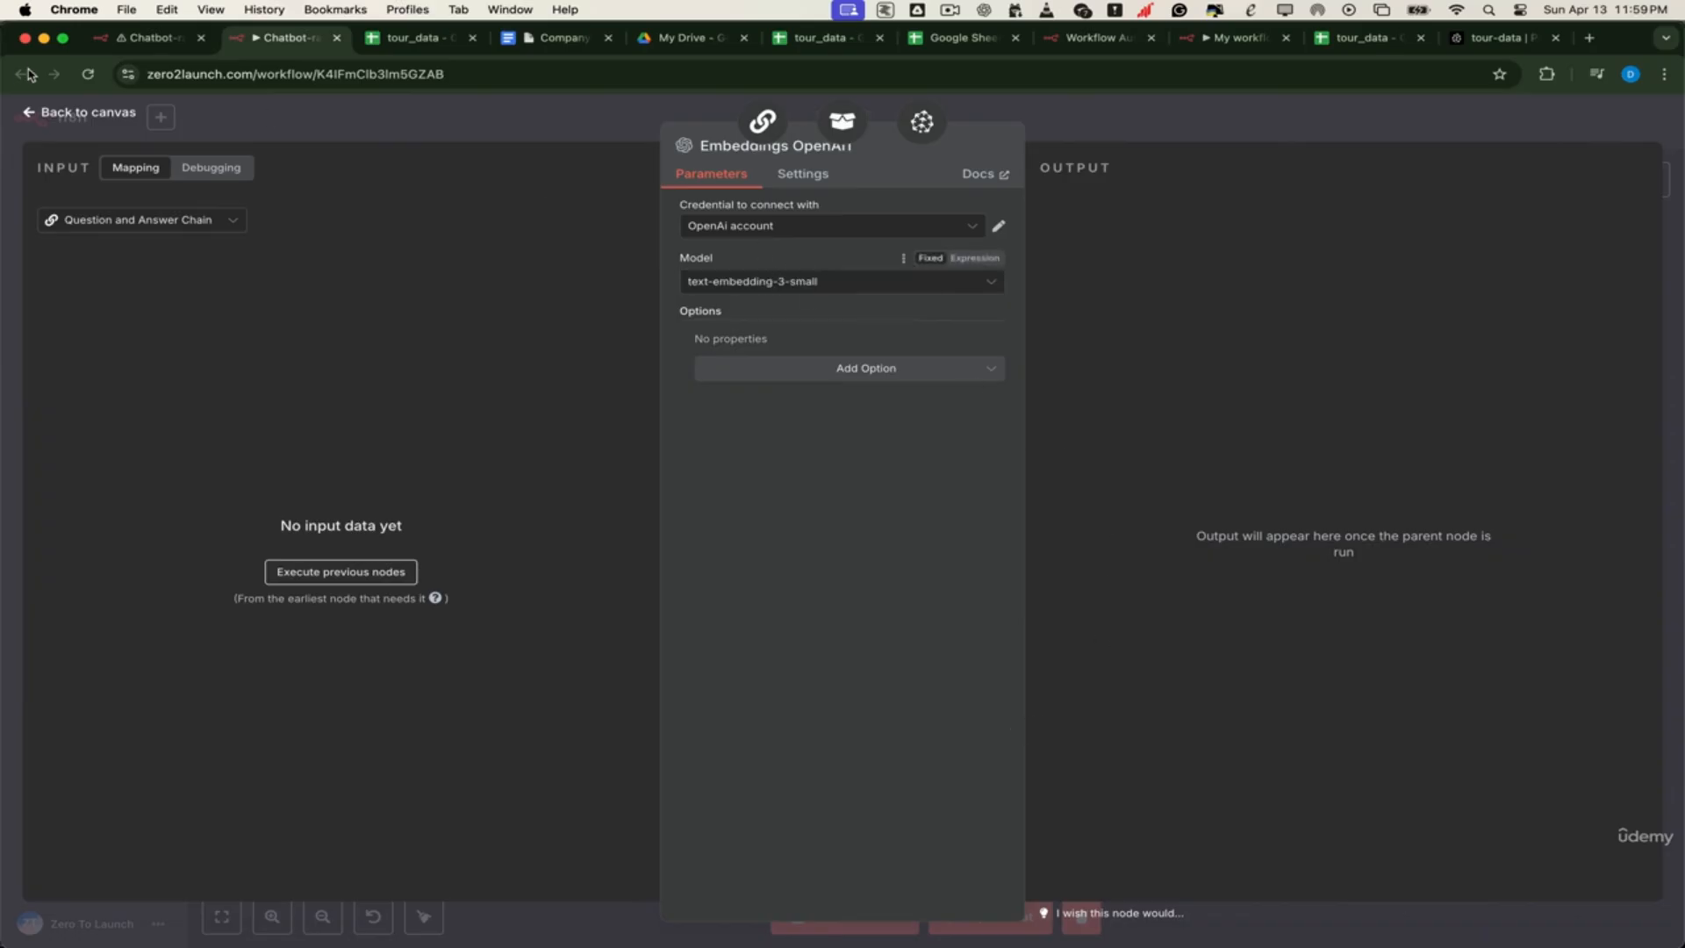
pyautogui.click(58, 114)
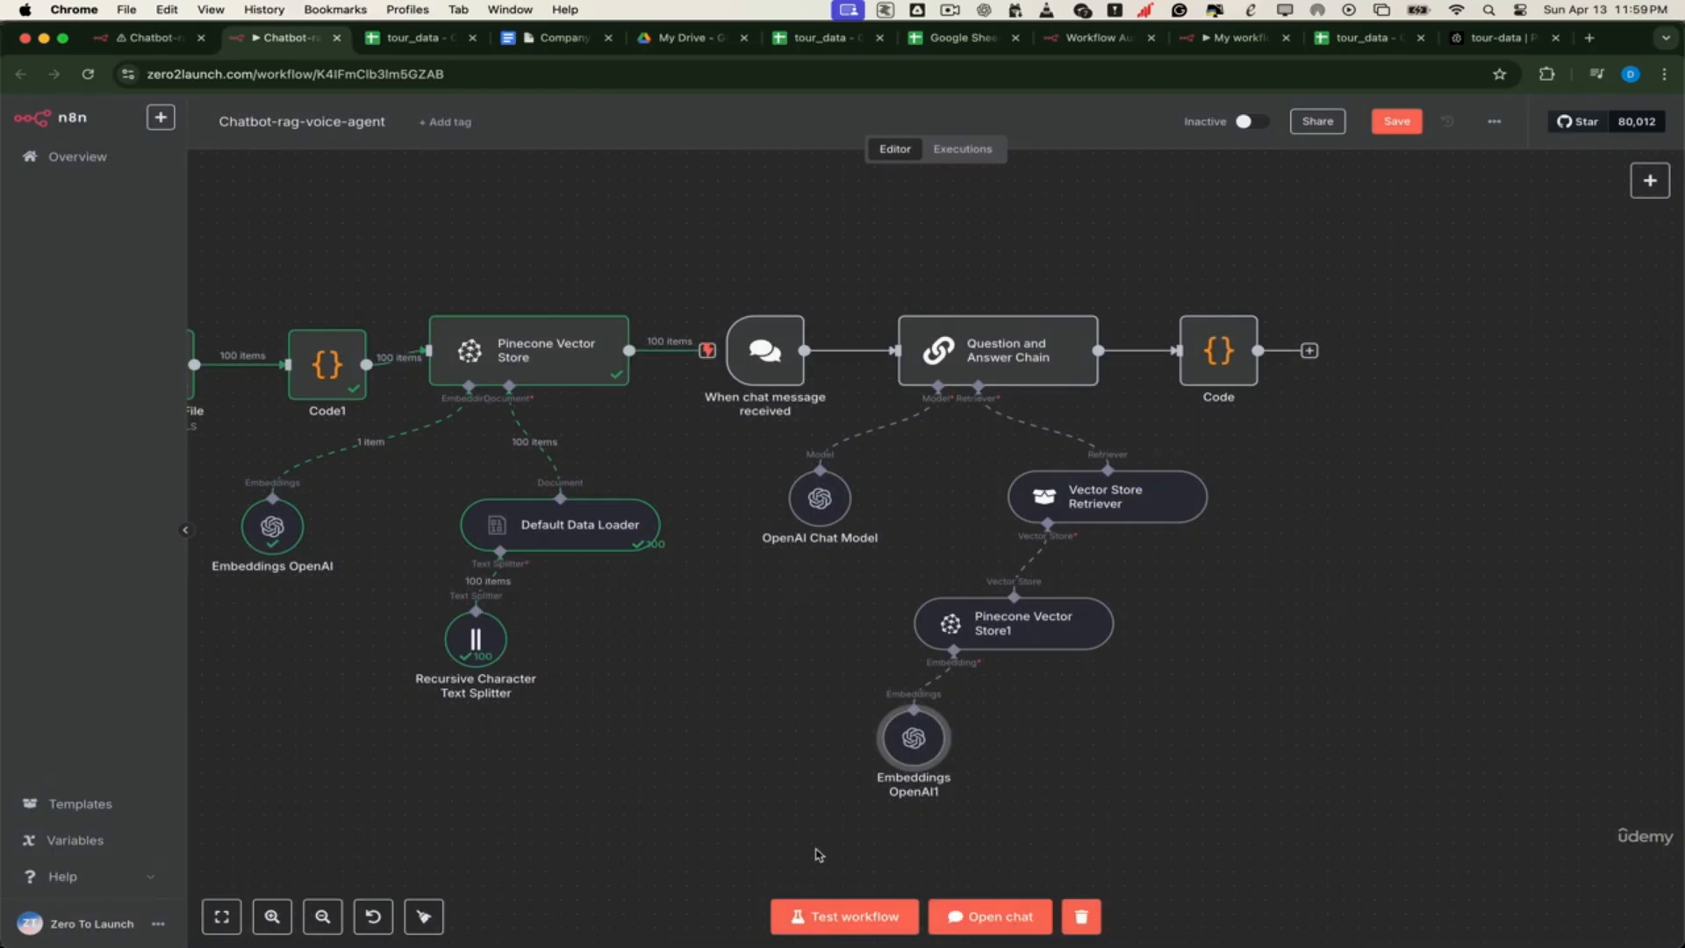
# Ask the chat for the top 3 highest-rated tours: Mountain Explorer 4.7, Sunset Safari 4.1, Ancient Ruins Tour 3.9
pyautogui.click(698, 358)
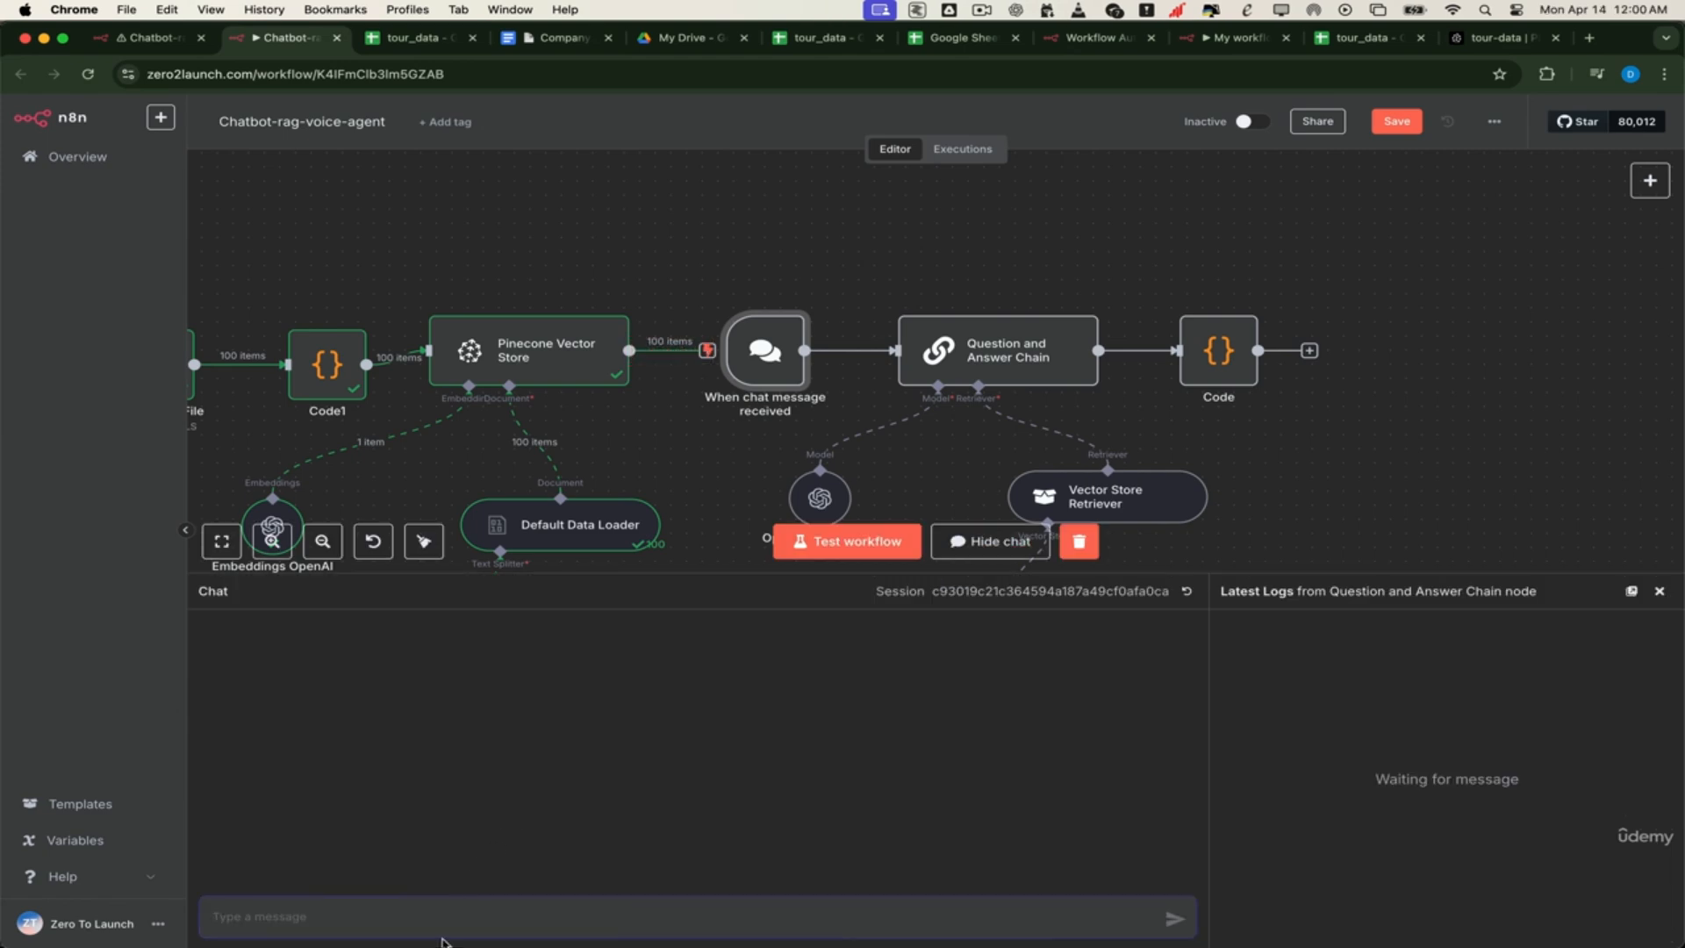
pyautogui.write('Can you show me the top 3 tours with the highest ratings?')
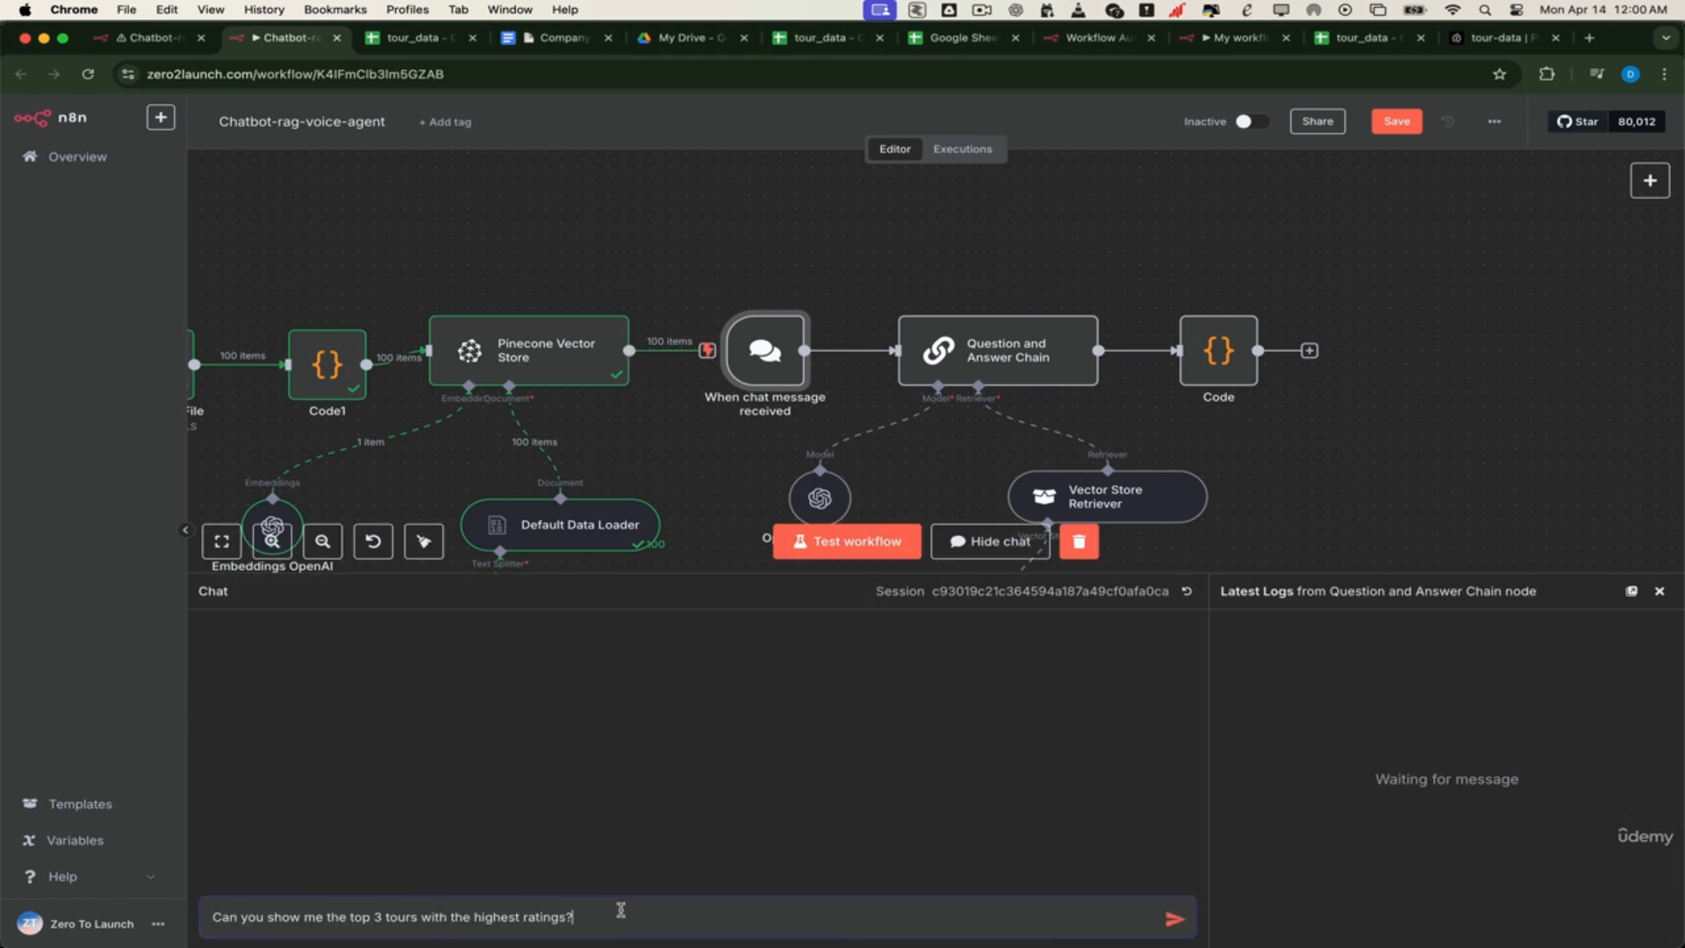
pyautogui.click(1176, 918)
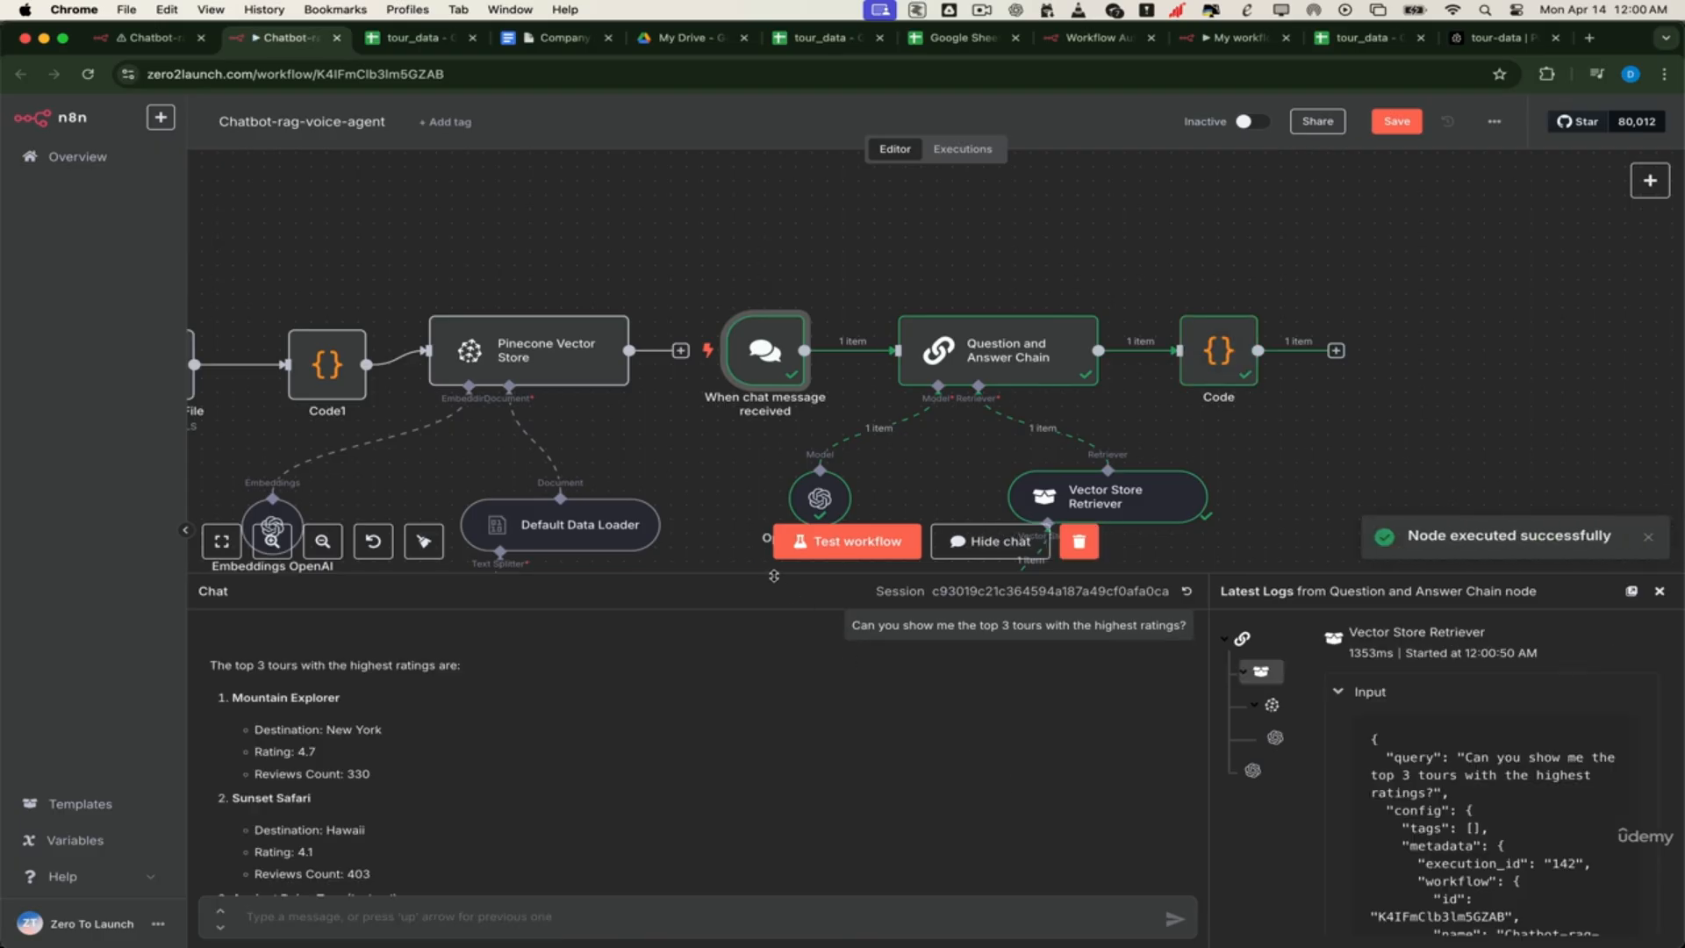
pyautogui.moveTo(774, 575); pyautogui.dragTo(773, 365)
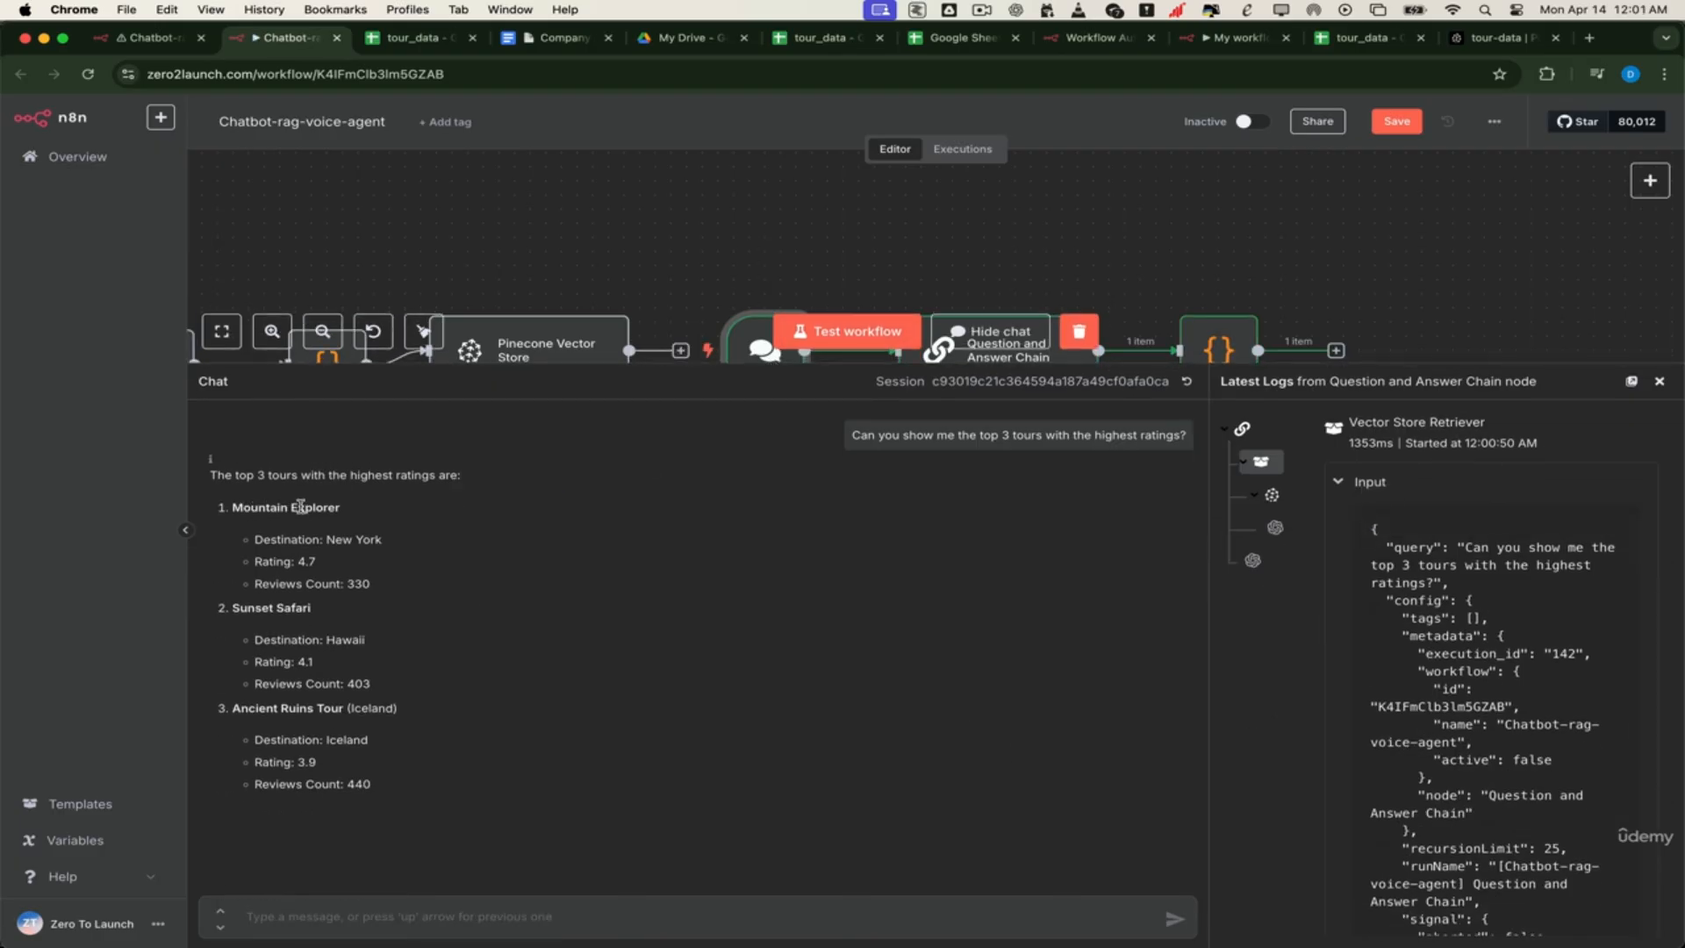
pyautogui.click(413, 38)
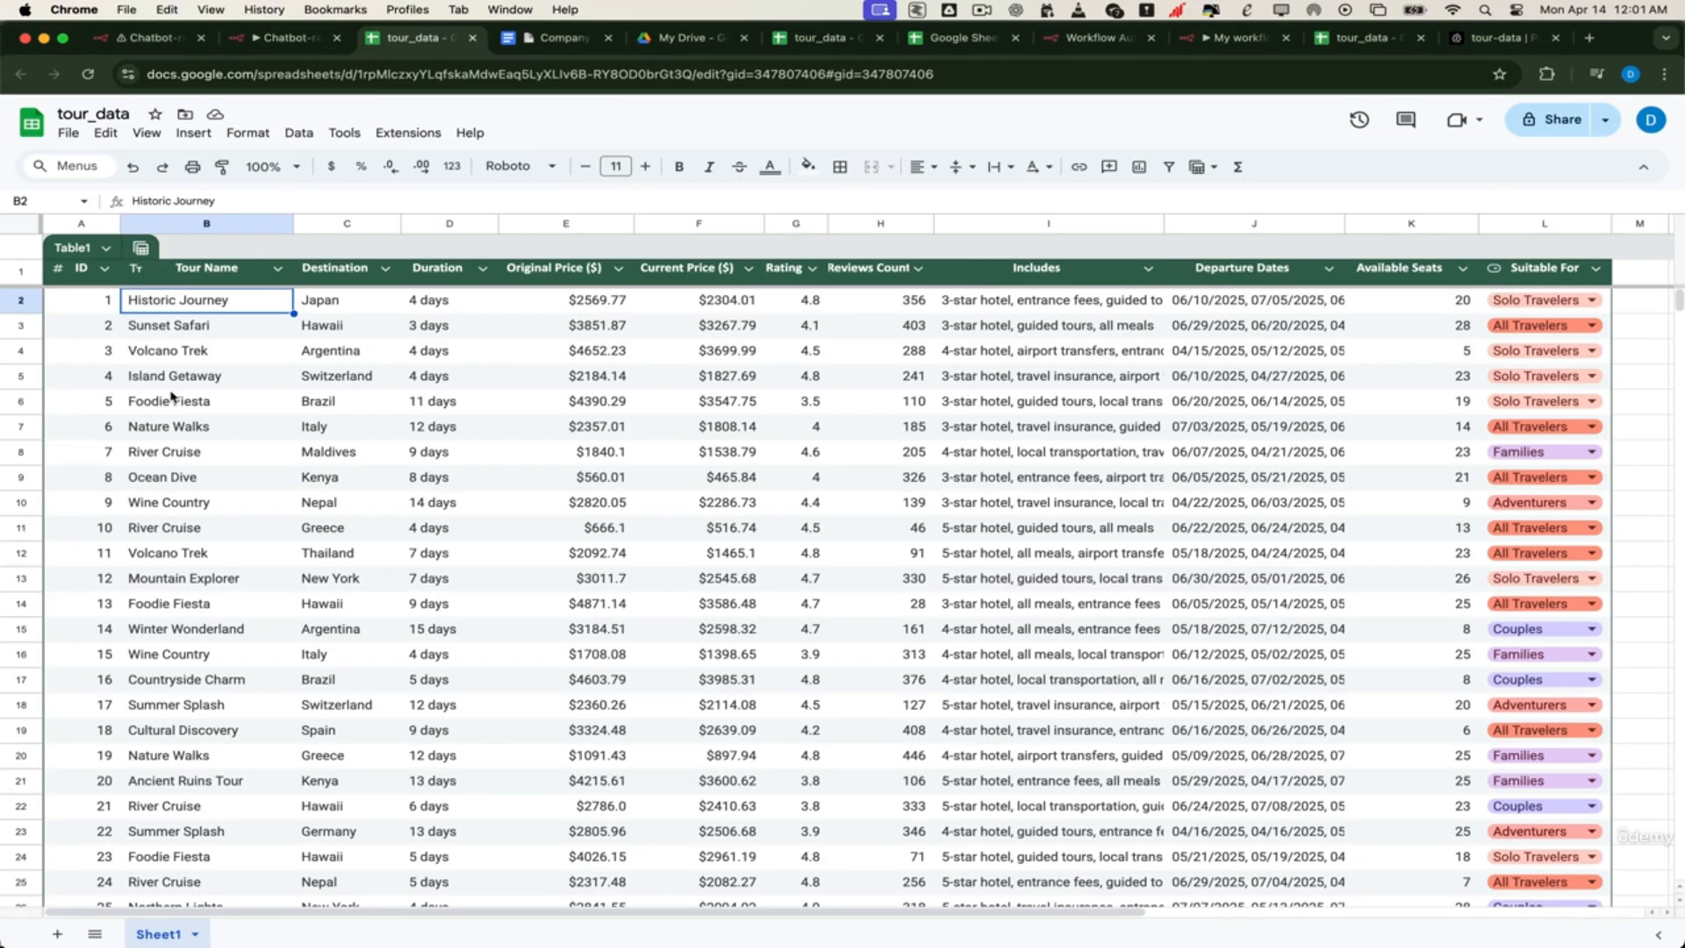
pyautogui.click(182, 581)
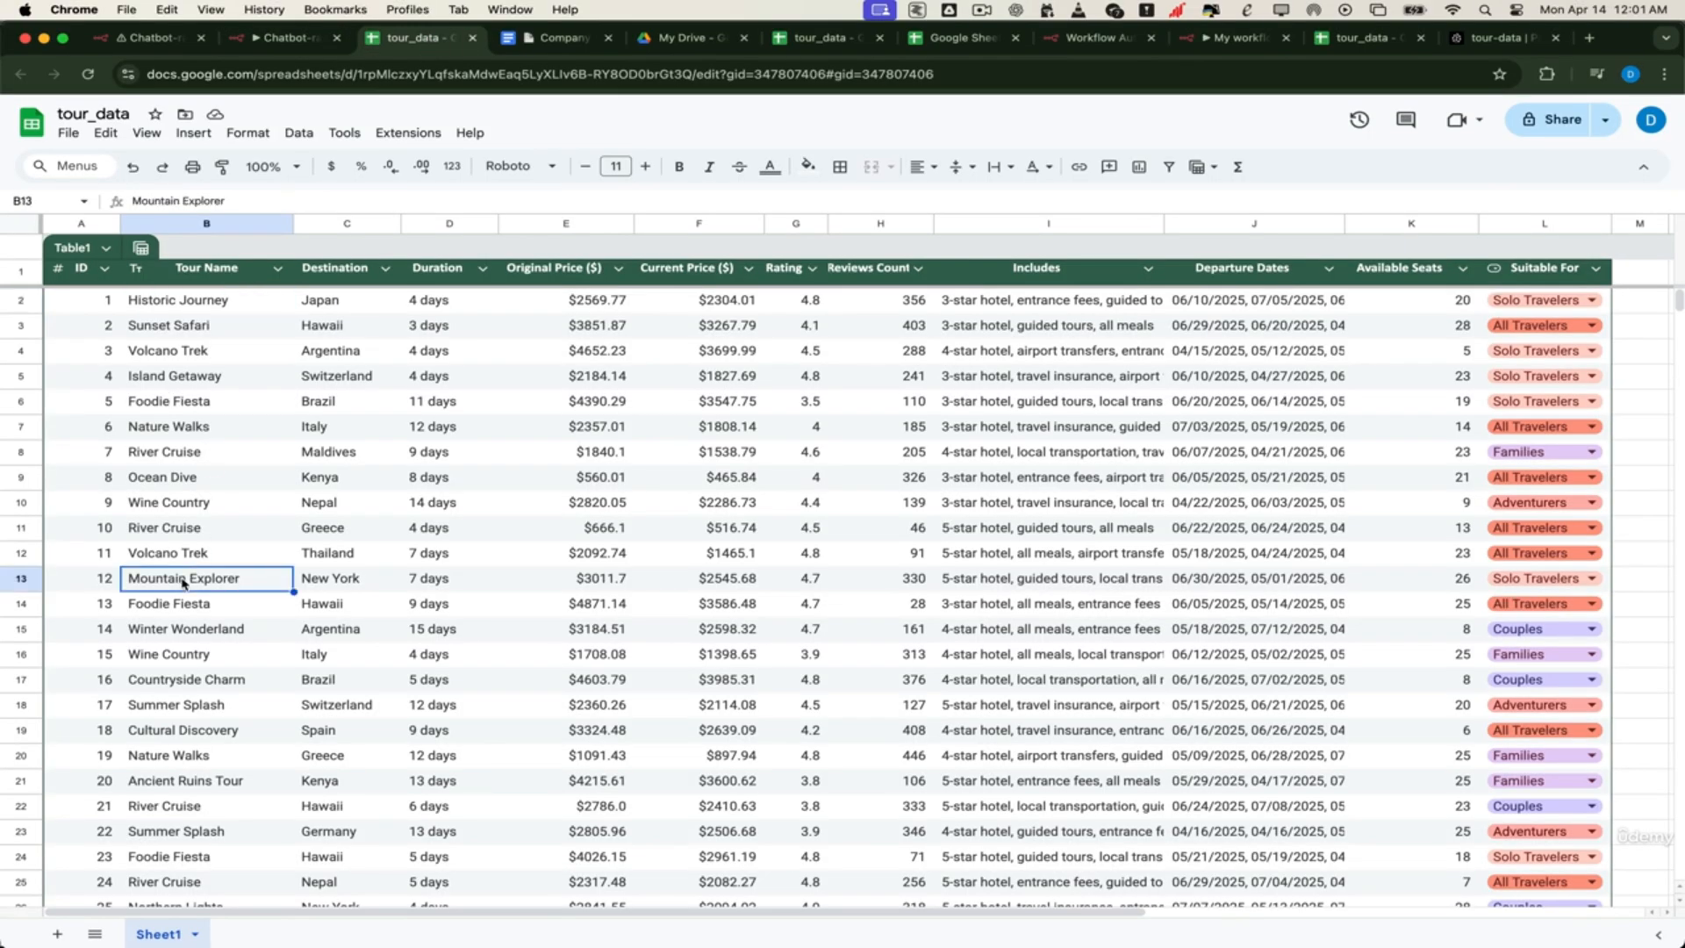
pyautogui.click(807, 586)
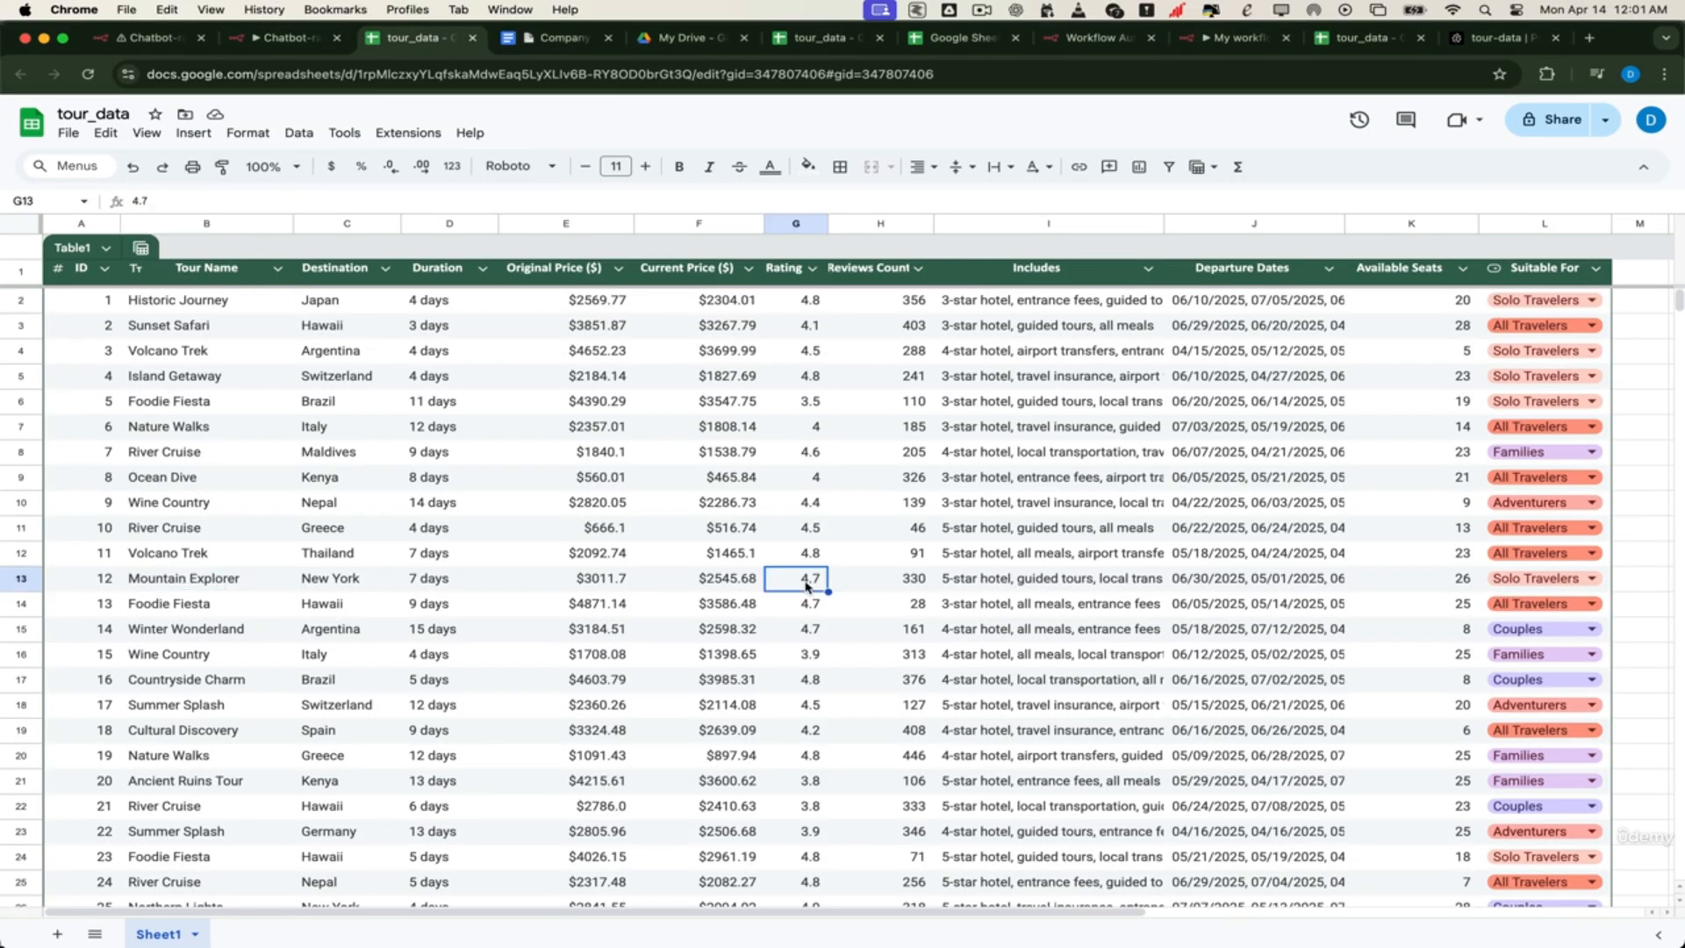
pyautogui.click(919, 577)
pyautogui.click(275, 40)
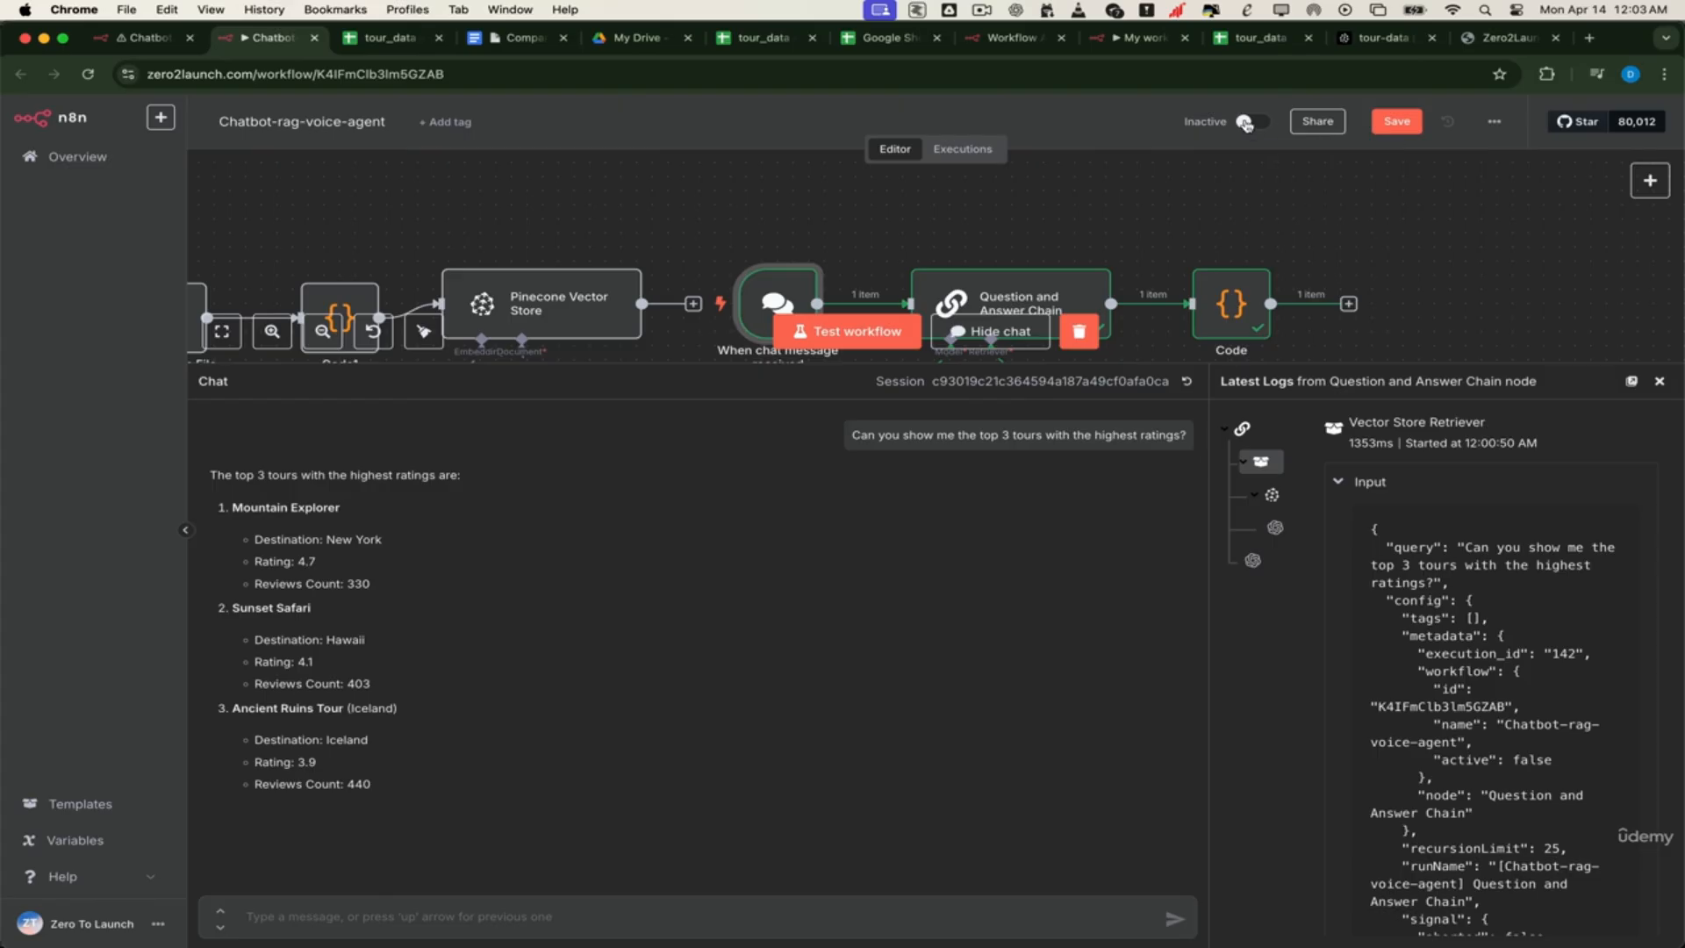
# Switch the Chatbot-rag-voice-agent workflow from Inactive to active and dismiss the activation notice
pyautogui.click(1247, 124)
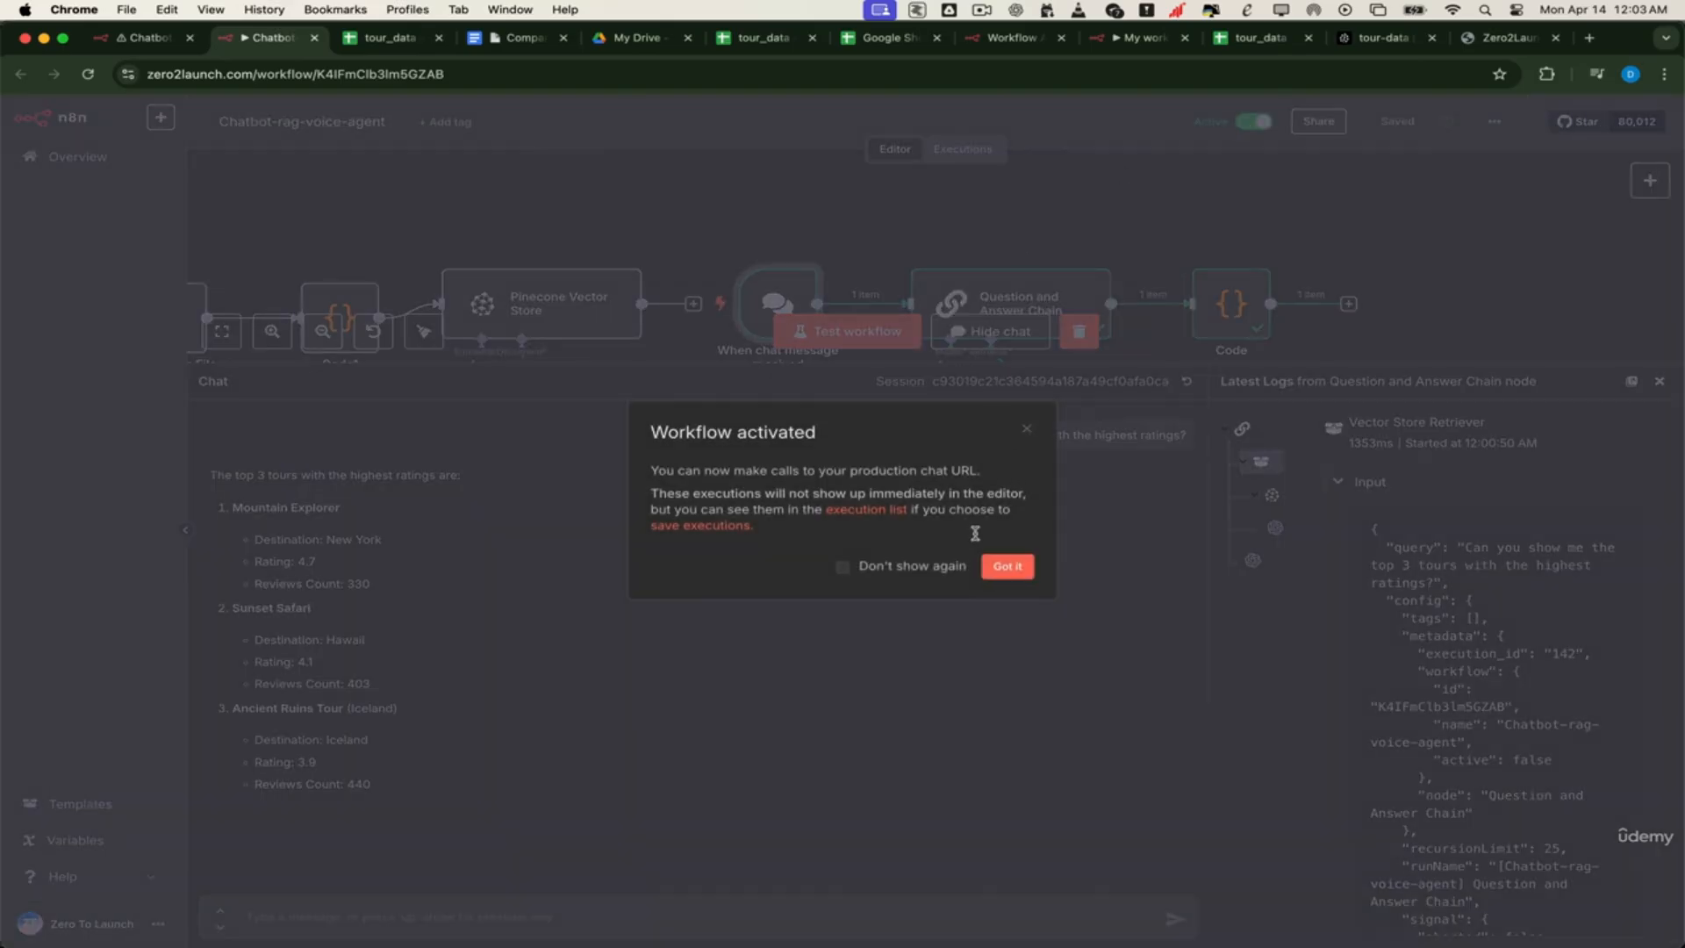
pyautogui.click(1011, 567)
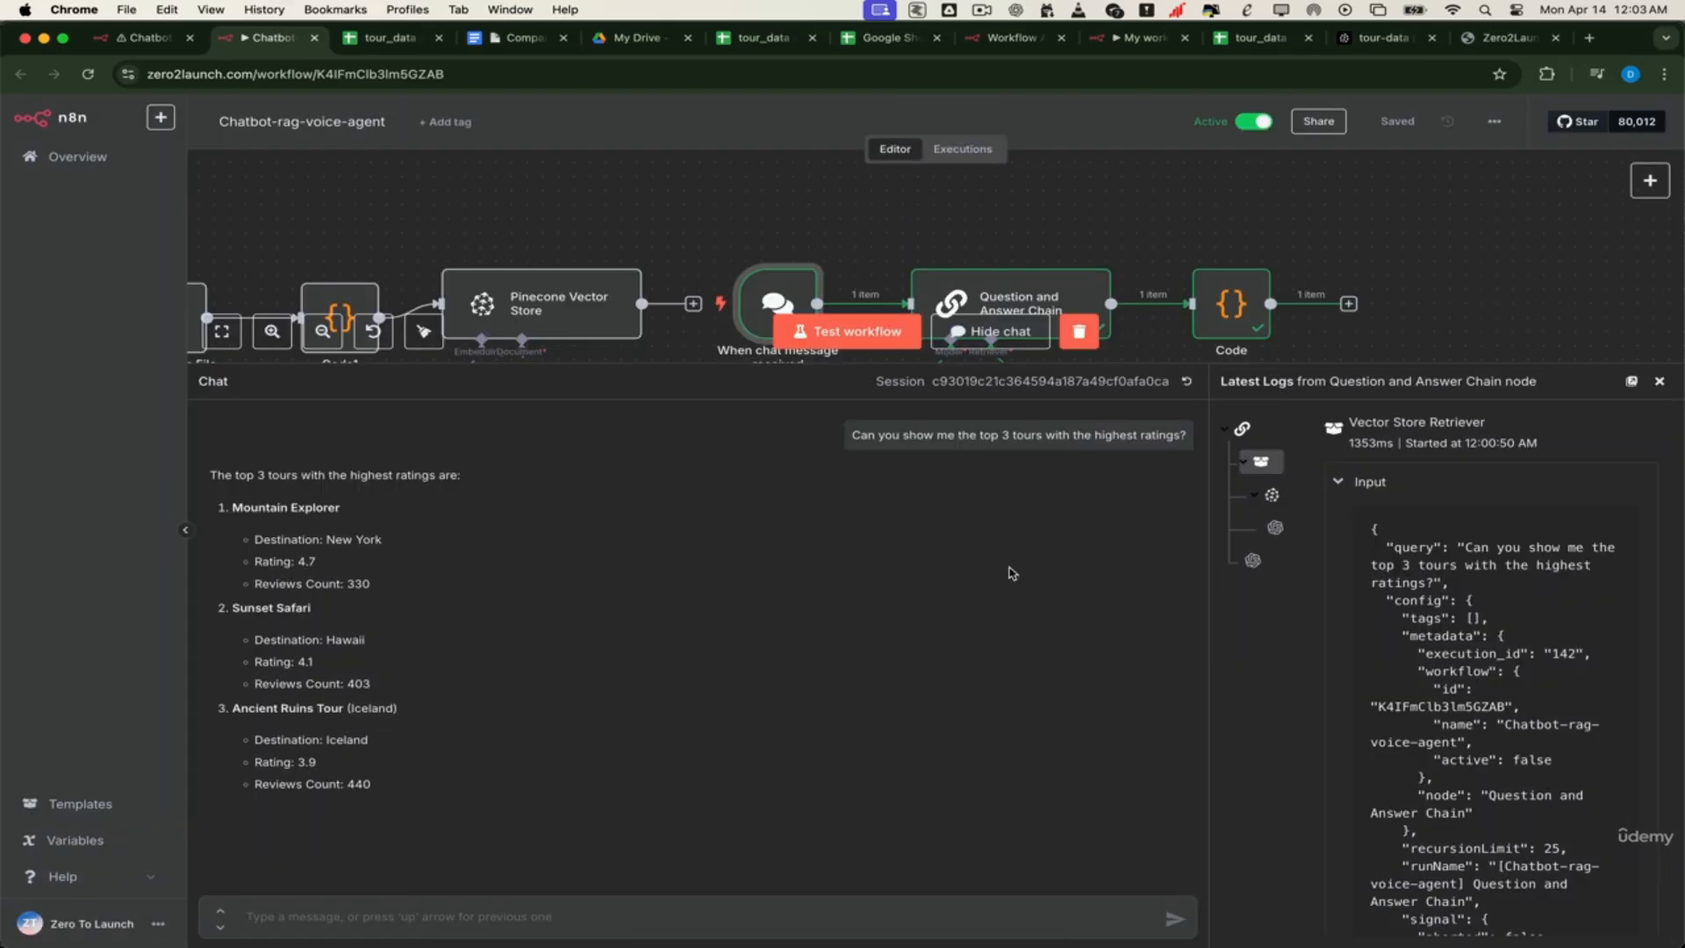
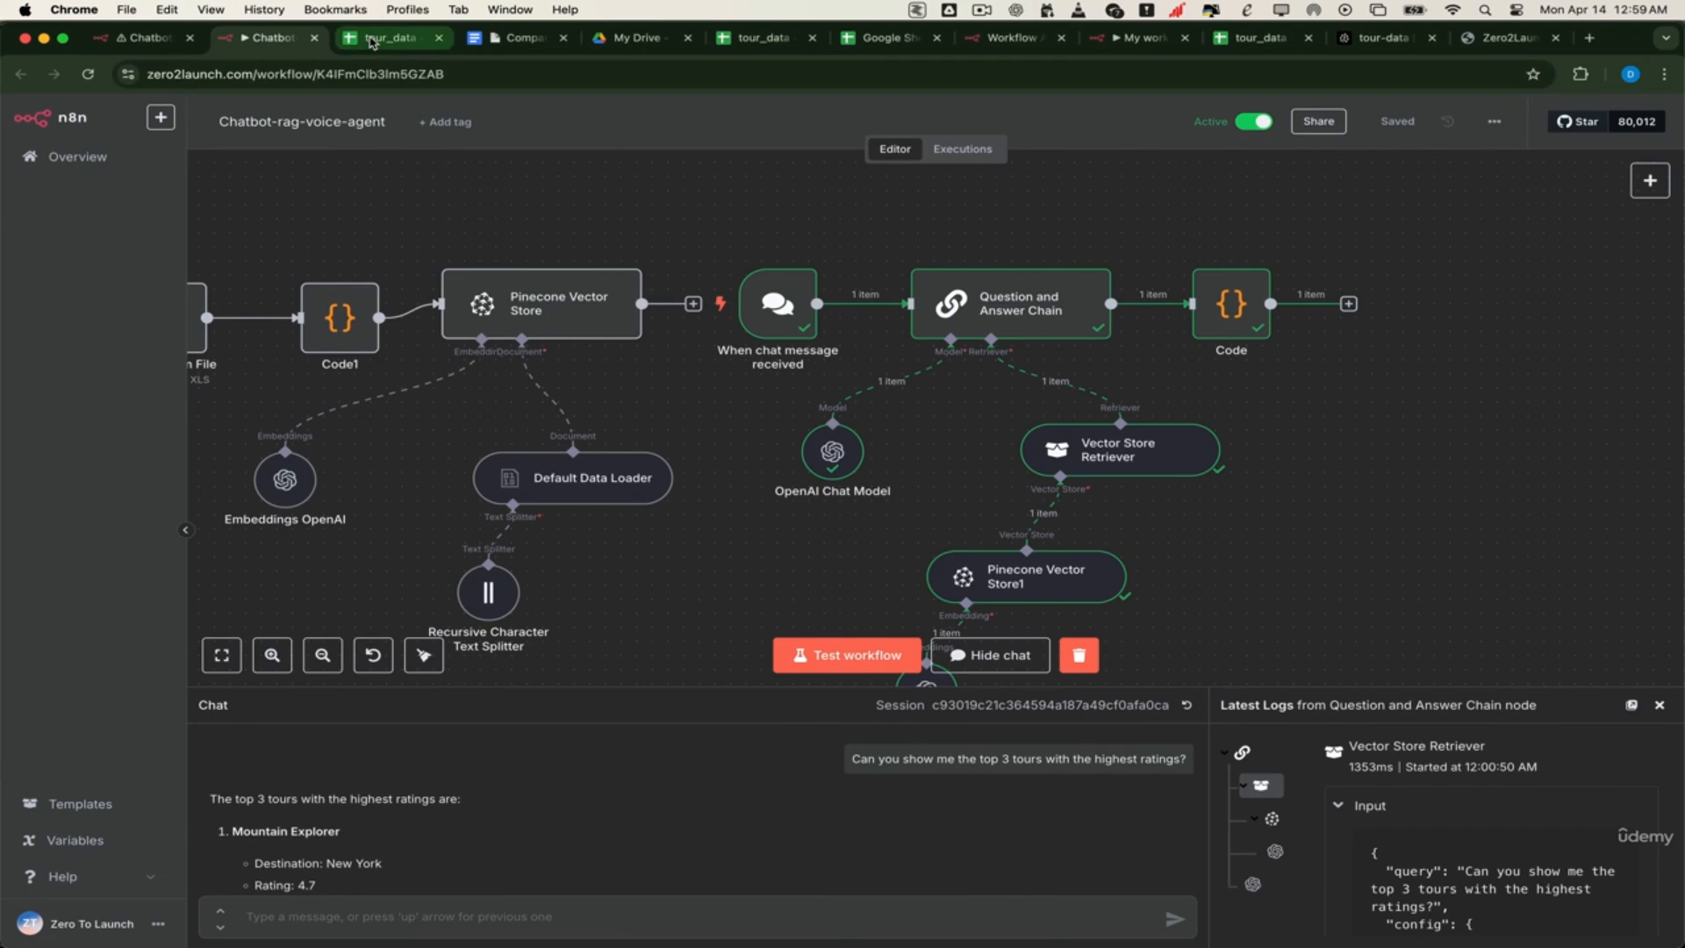
# In the tour_data sheet, open the first tour's photo link (M2) from the Tour Image column
pyautogui.click(372, 39)
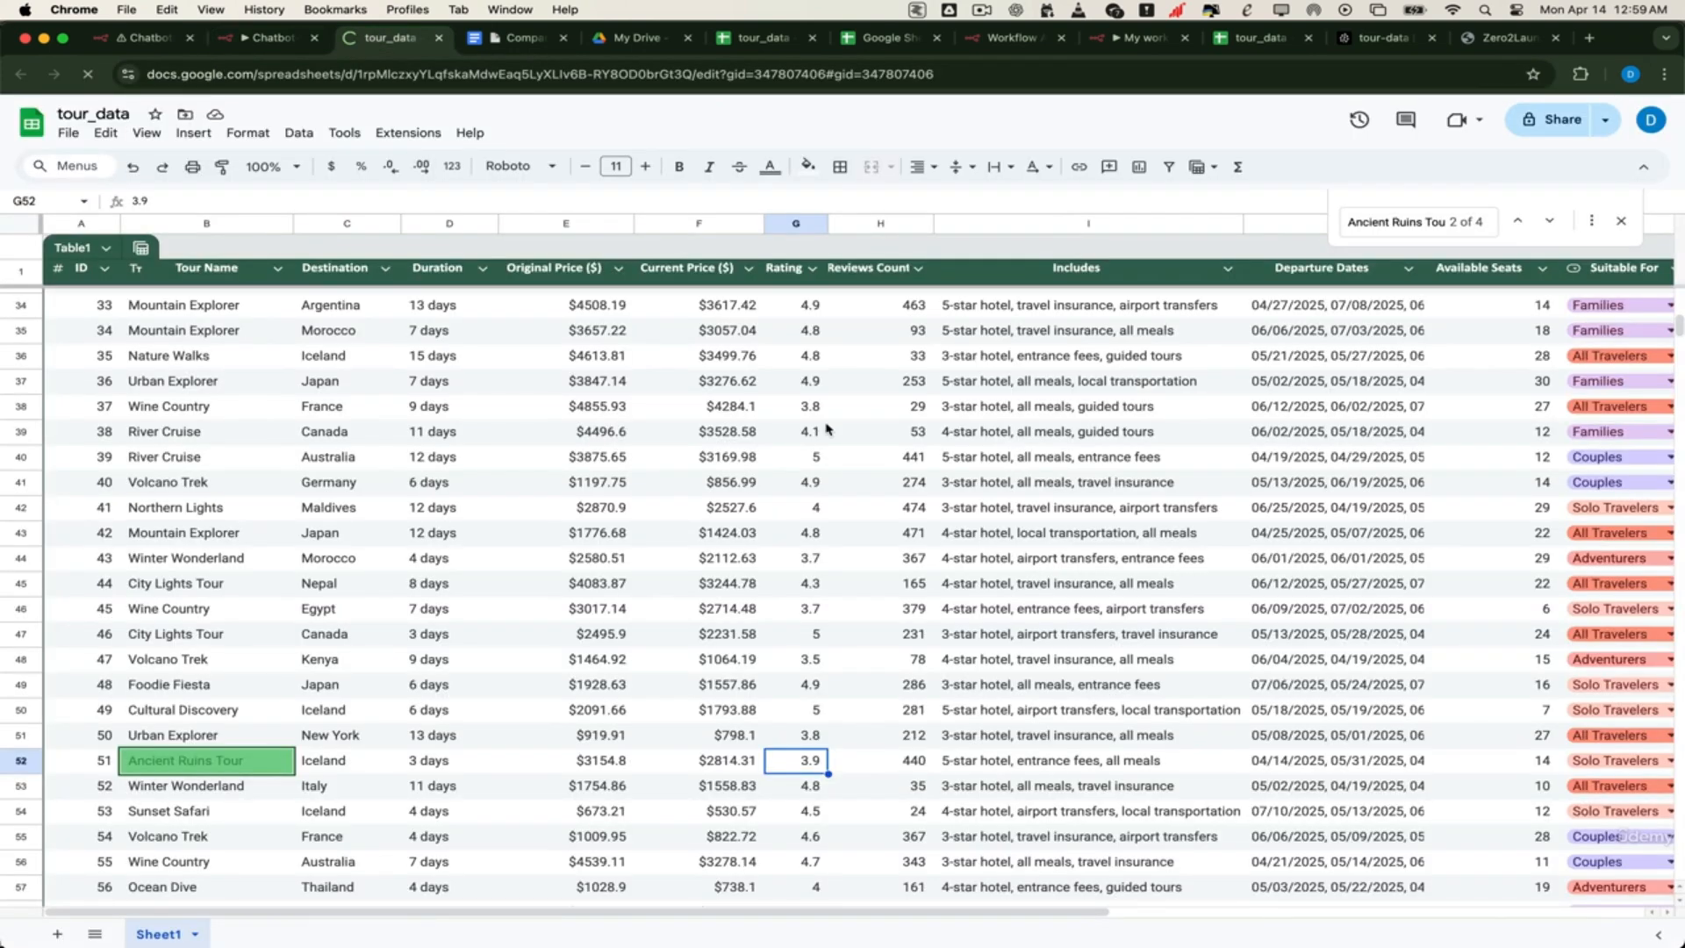
pyautogui.hscroll(5, 895, 360)
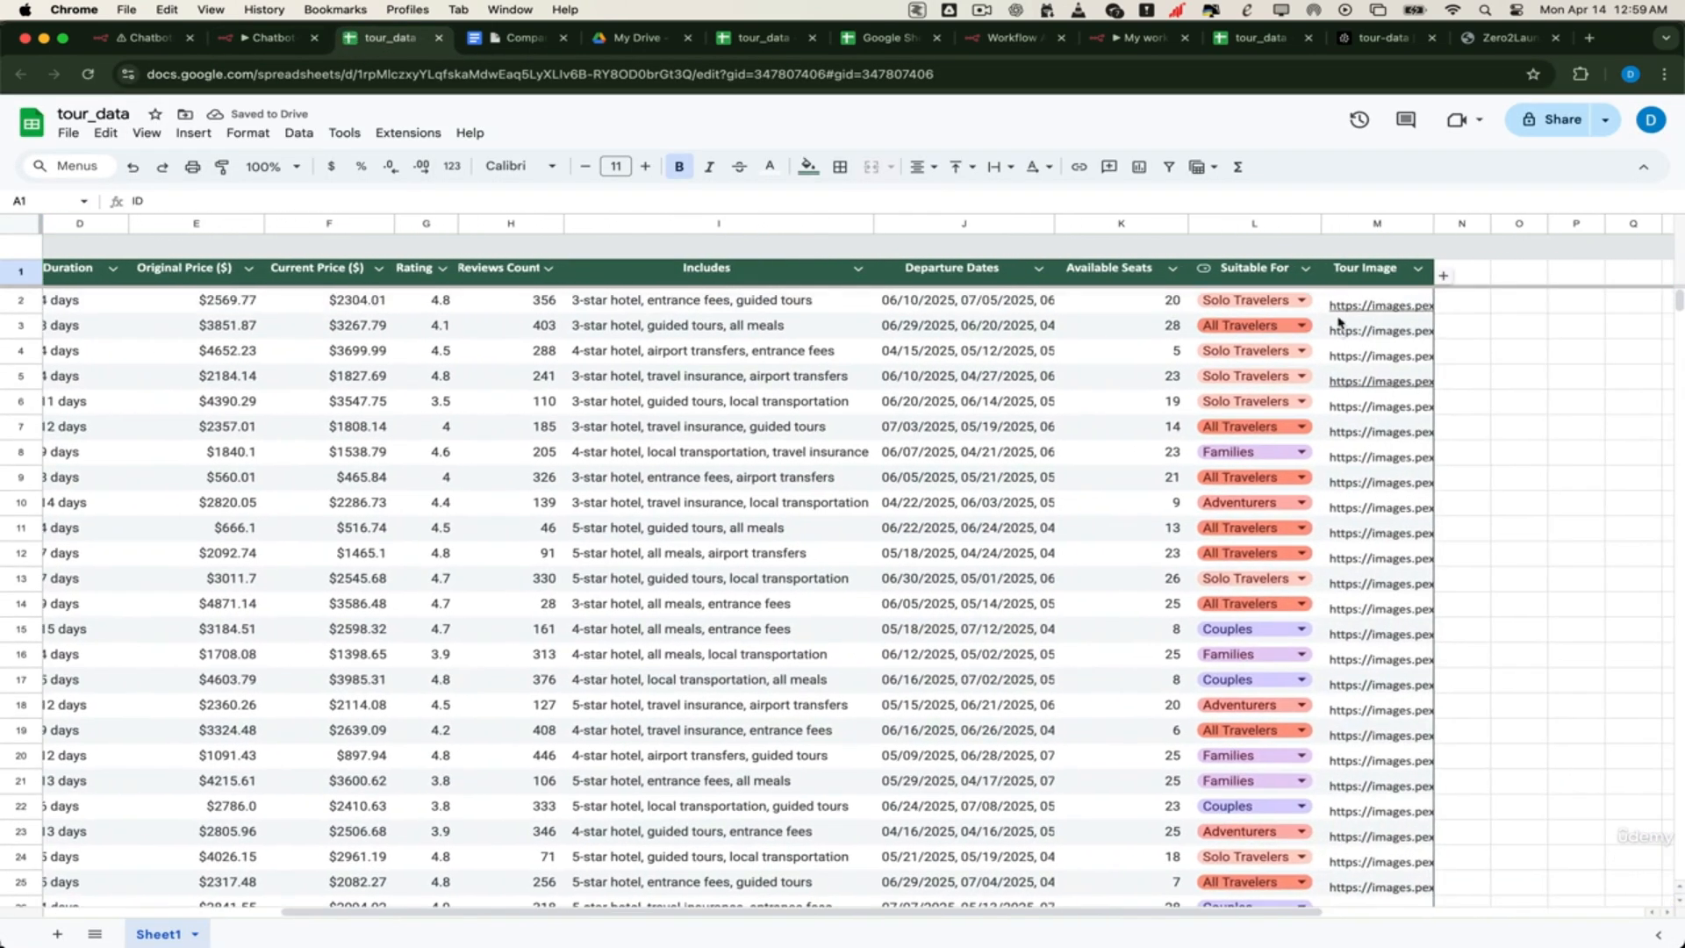
pyautogui.click(1367, 311)
pyautogui.click(1355, 332)
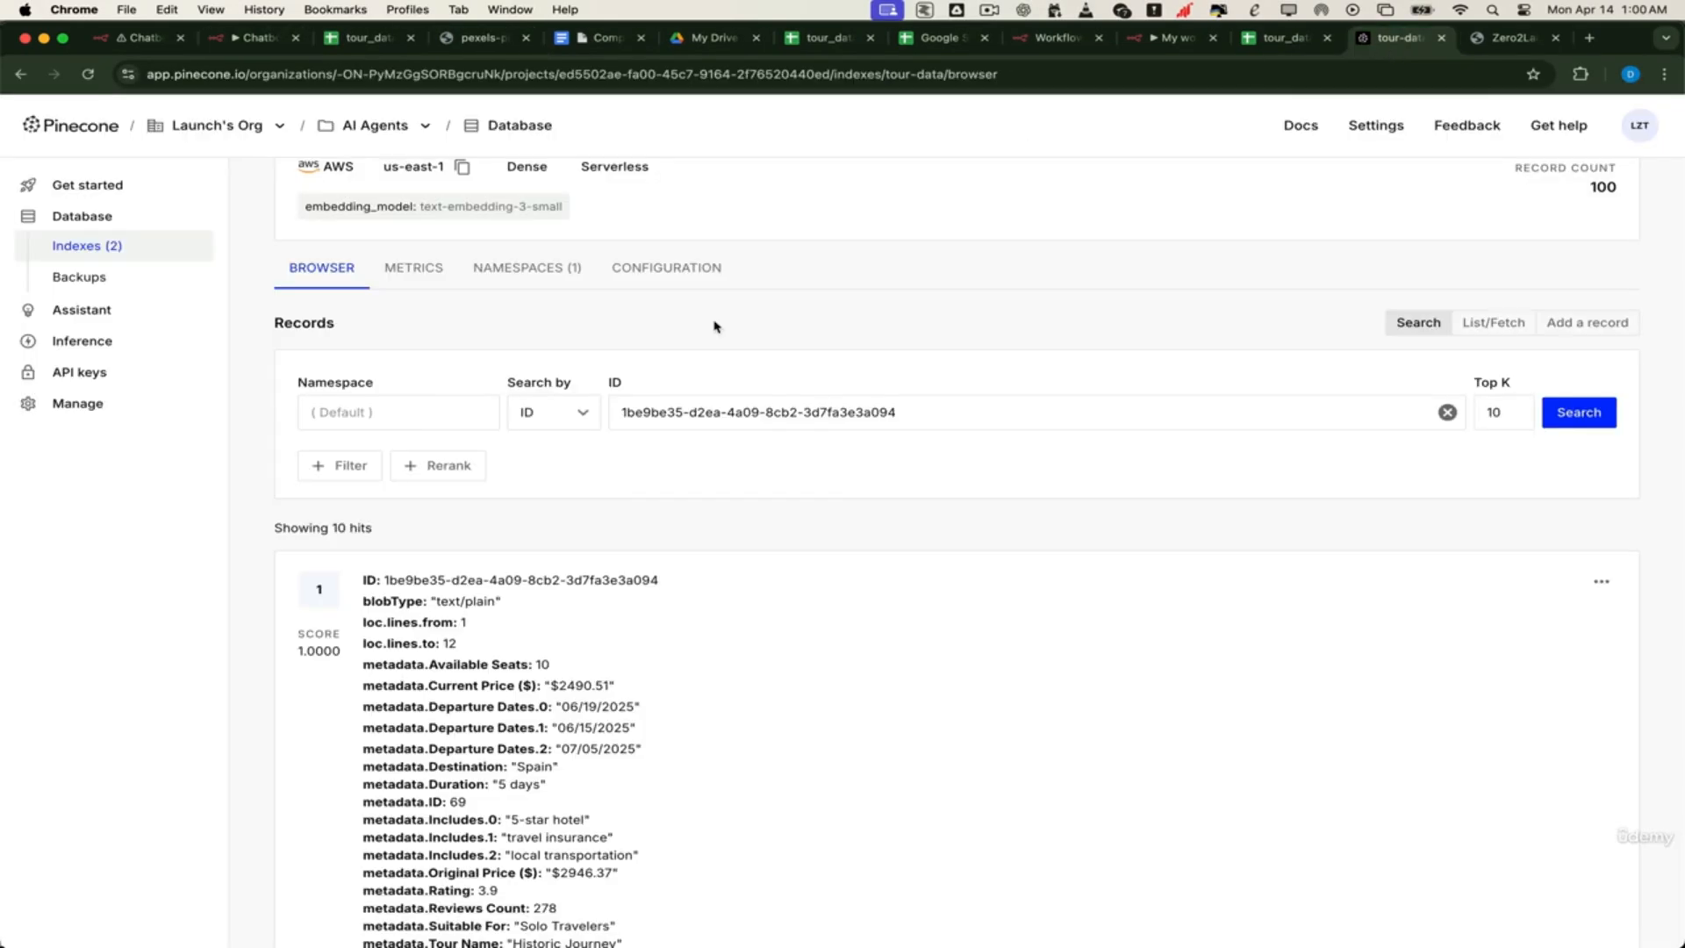
# Create a Pinecone index named tour-image using text-embedding-3-small (1536 dimensions)
pyautogui.scroll(3, 965, 316)
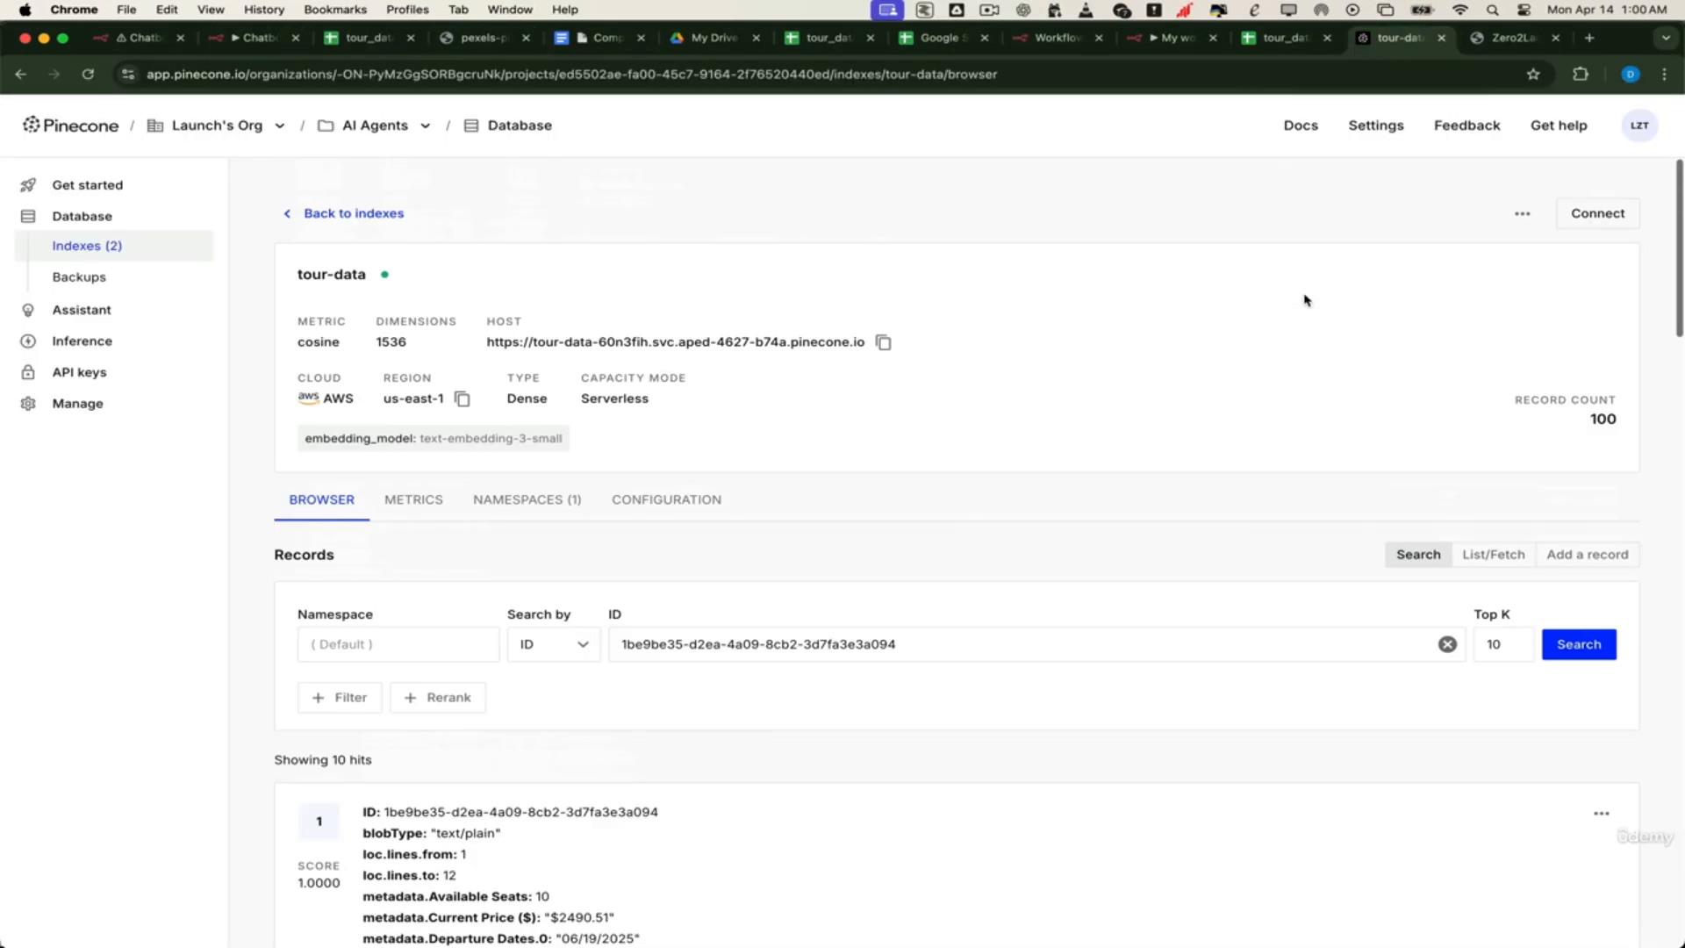
pyautogui.click(328, 215)
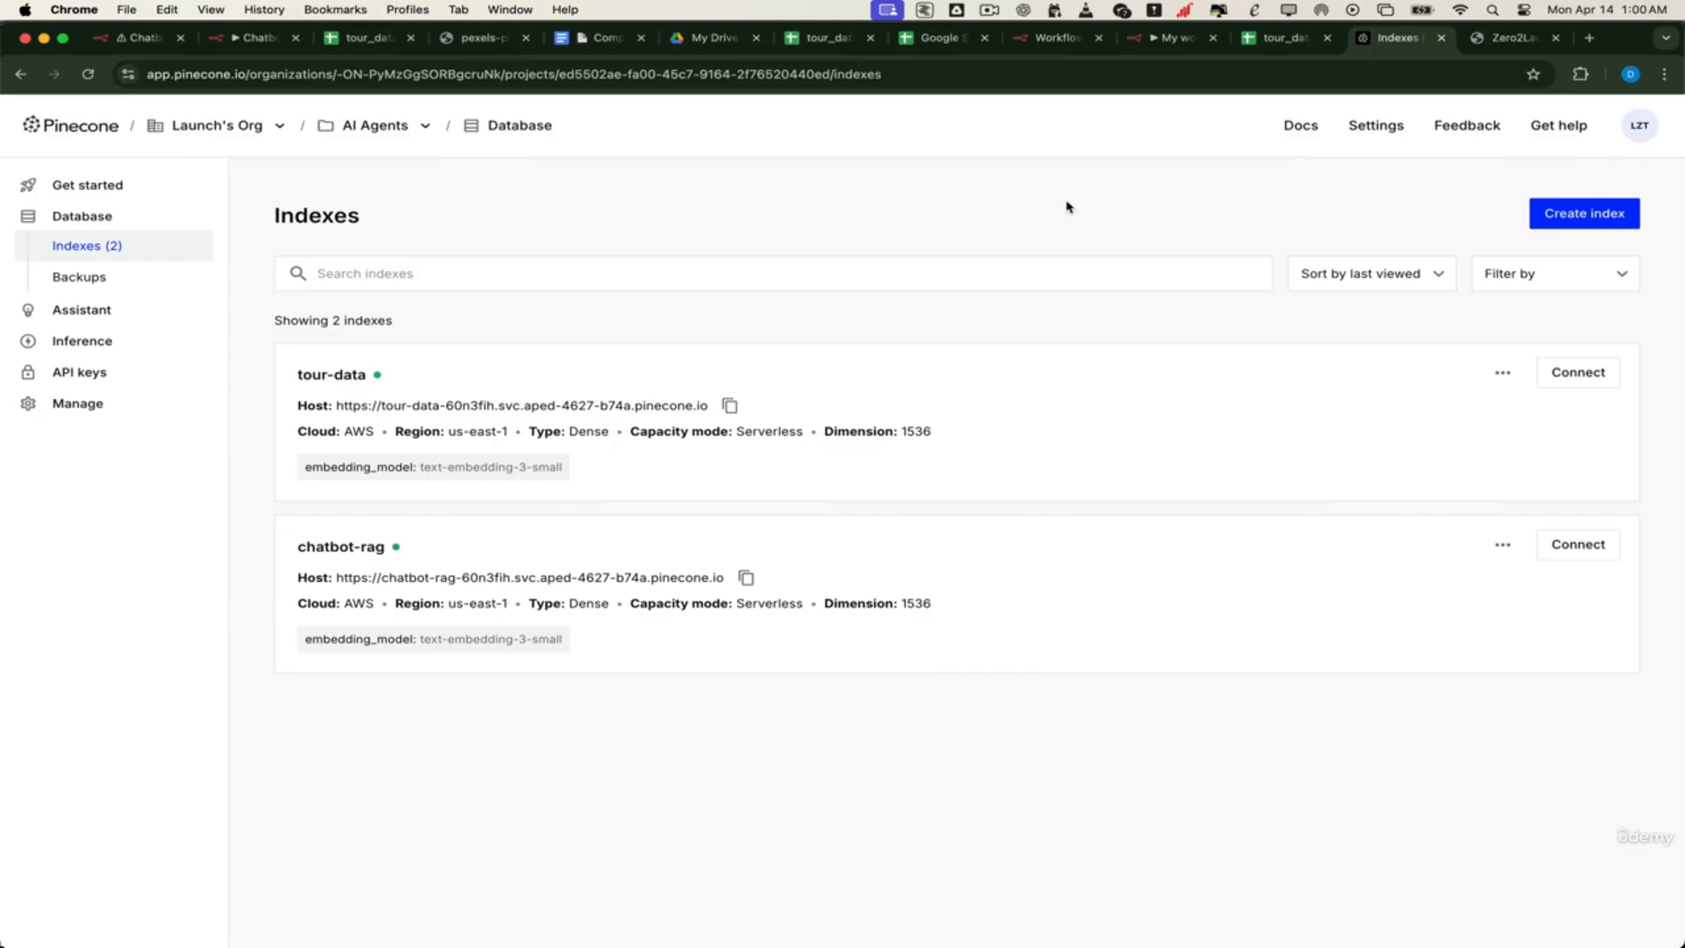
pyautogui.click(1558, 212)
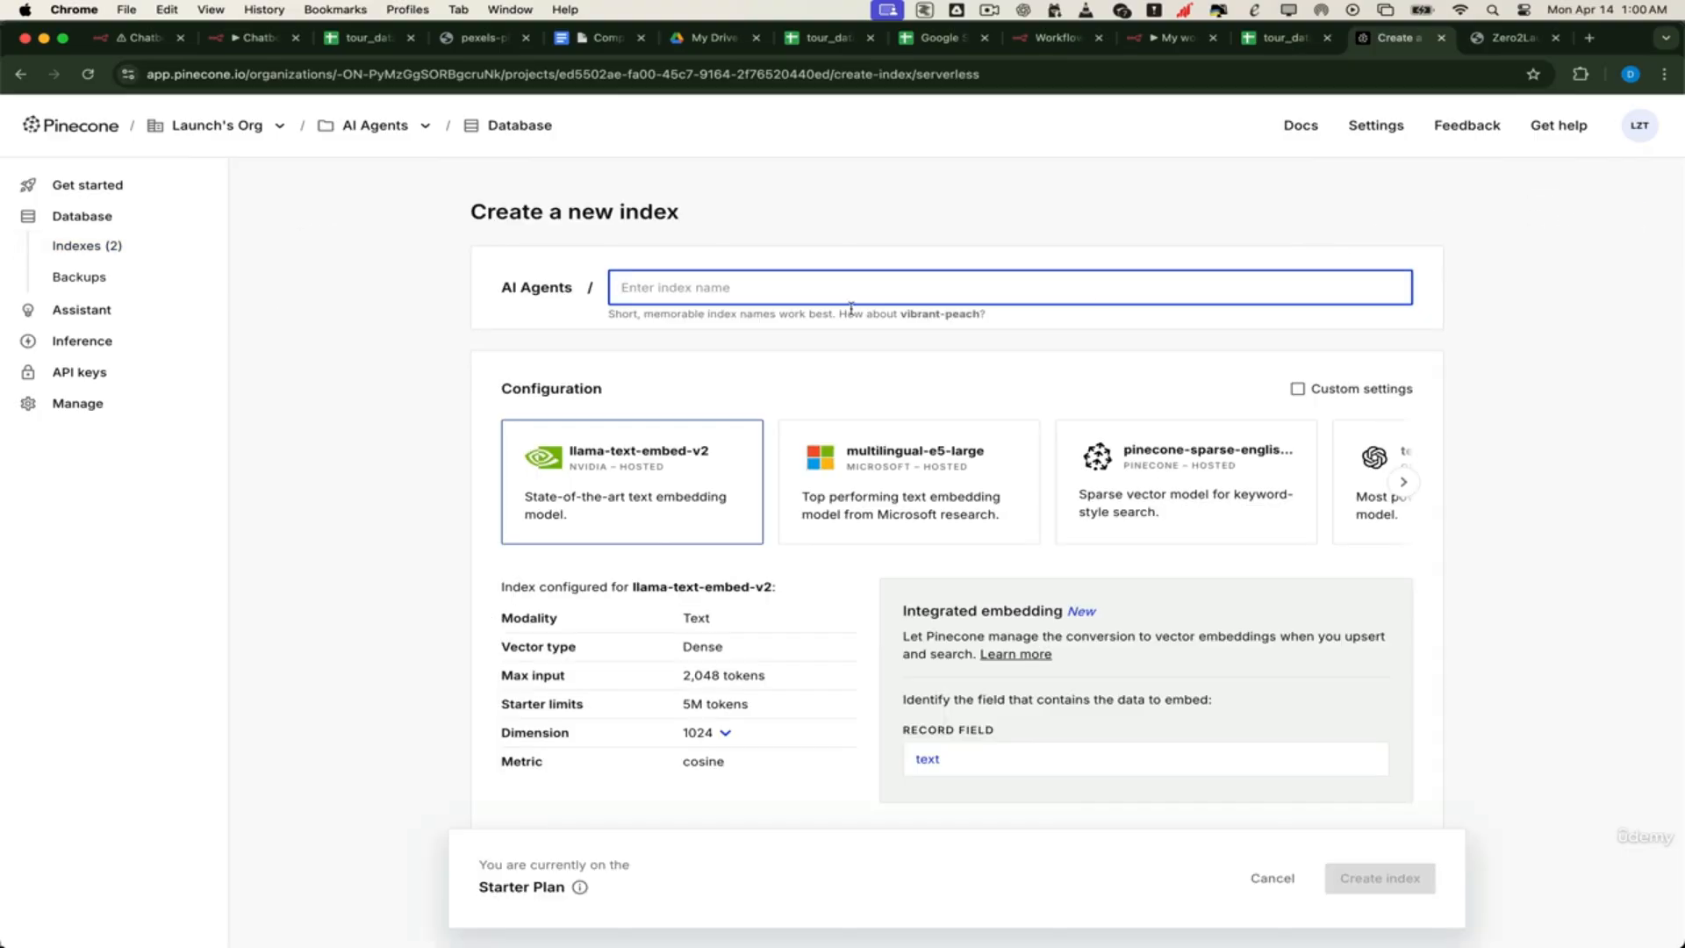
pyautogui.write('tour-image')
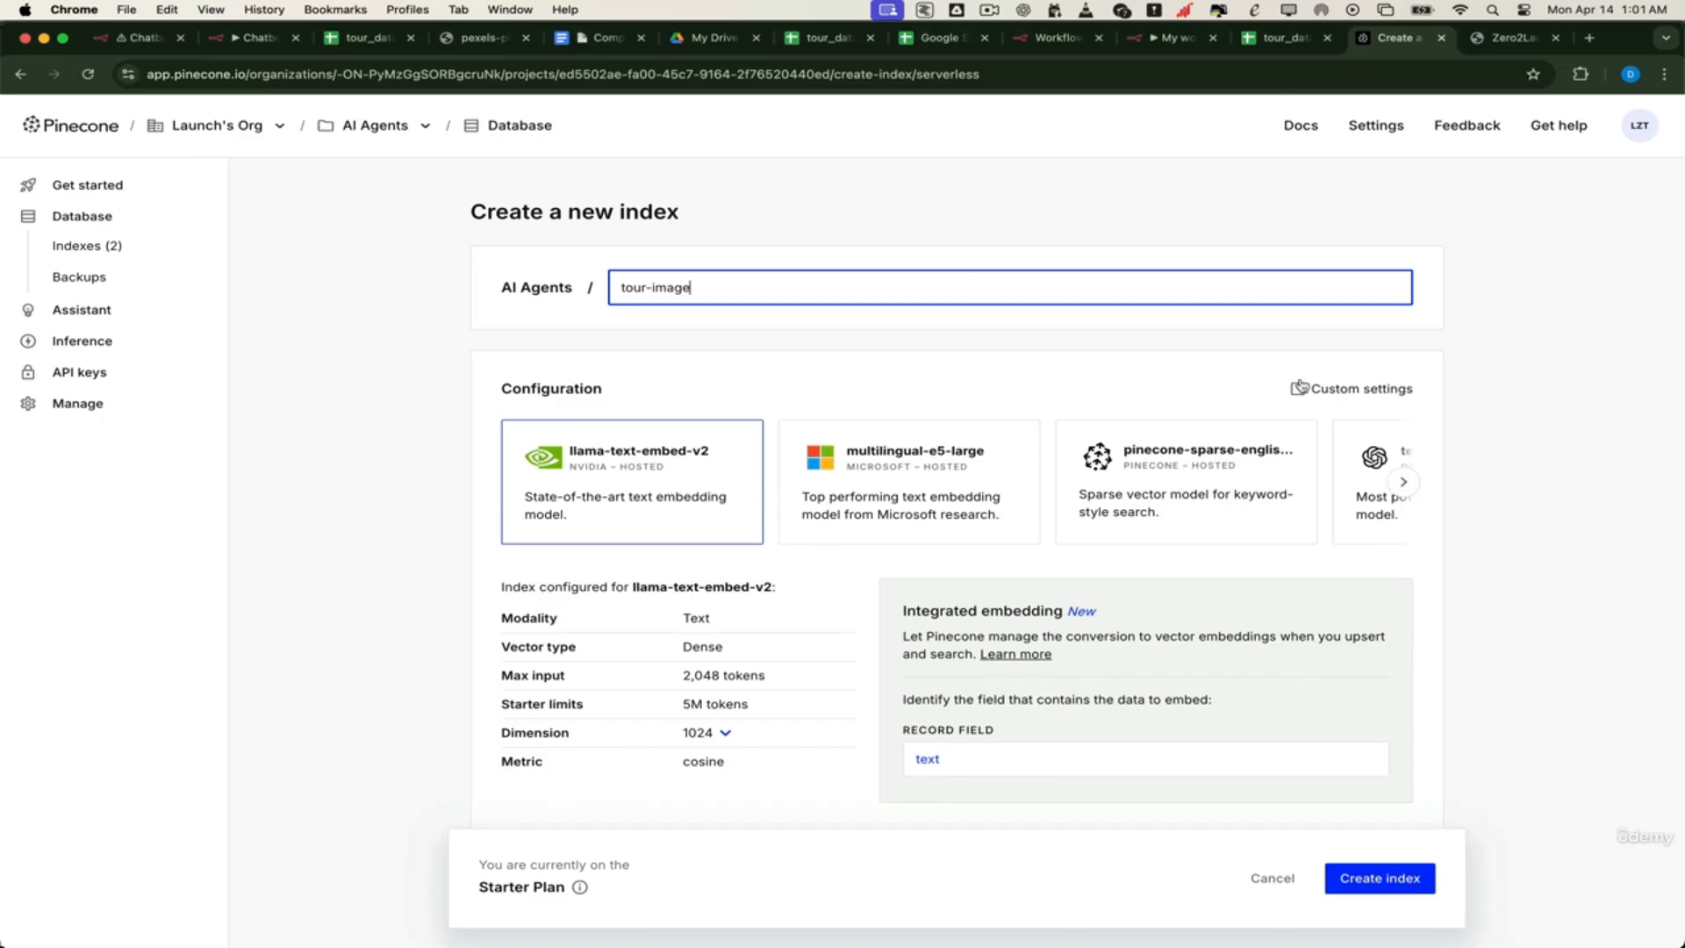
pyautogui.hscroll(3, 1350, 466)
pyautogui.click(1366, 488)
pyautogui.scroll(-10, 1141, 576)
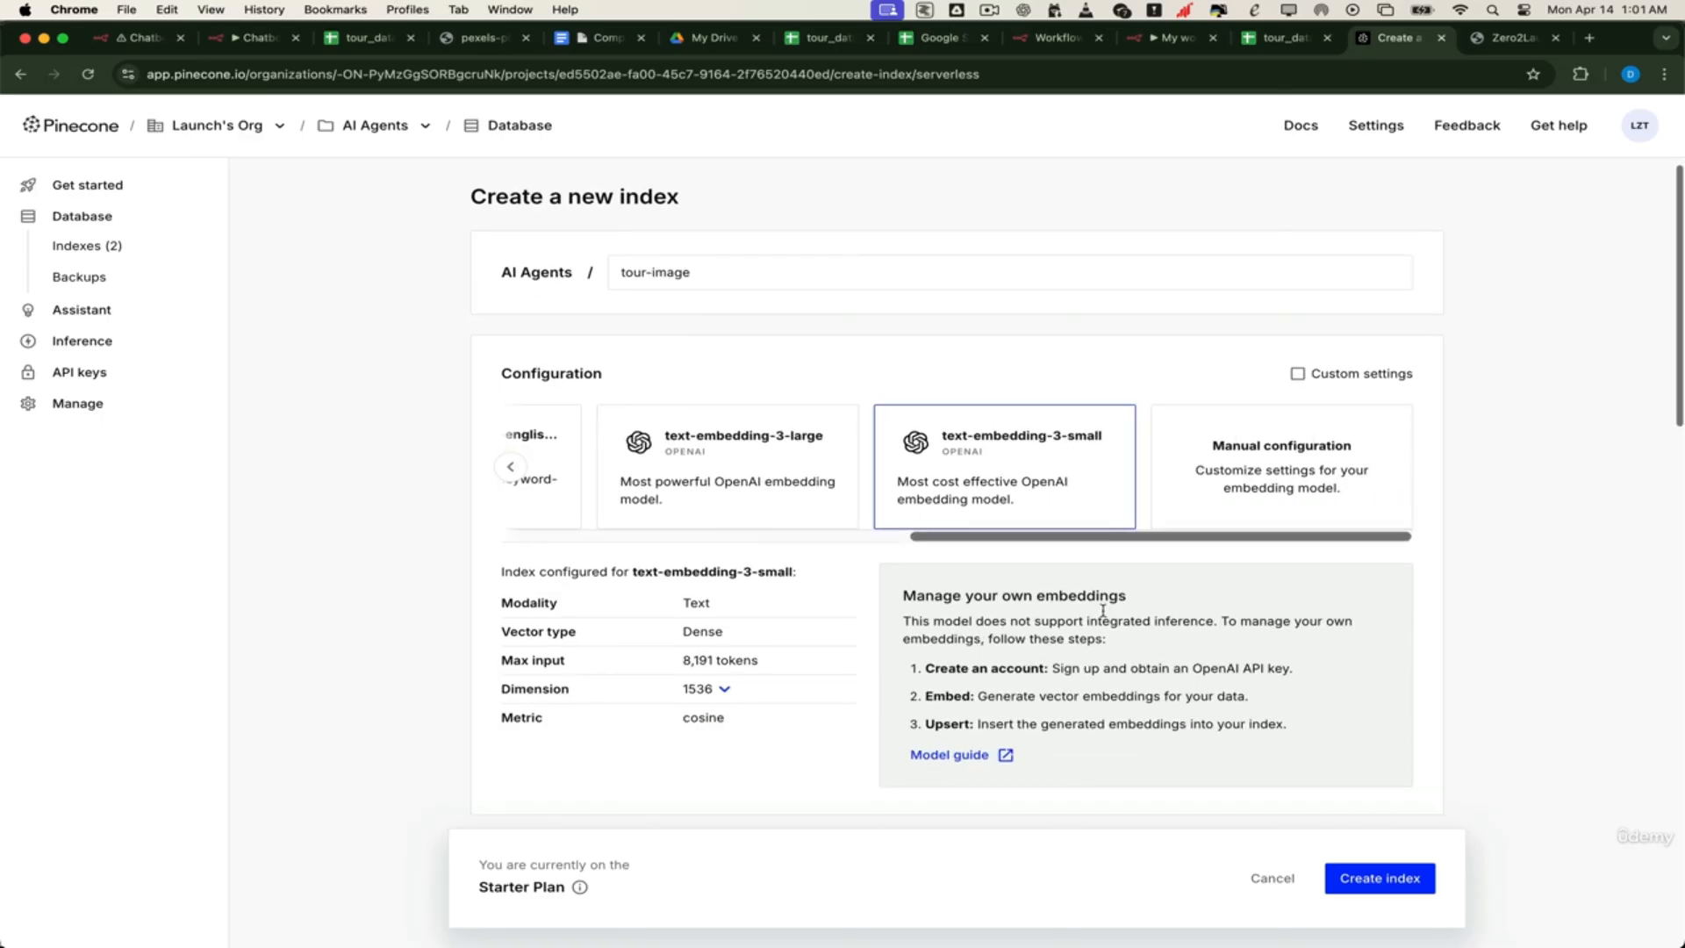
pyautogui.click(1386, 875)
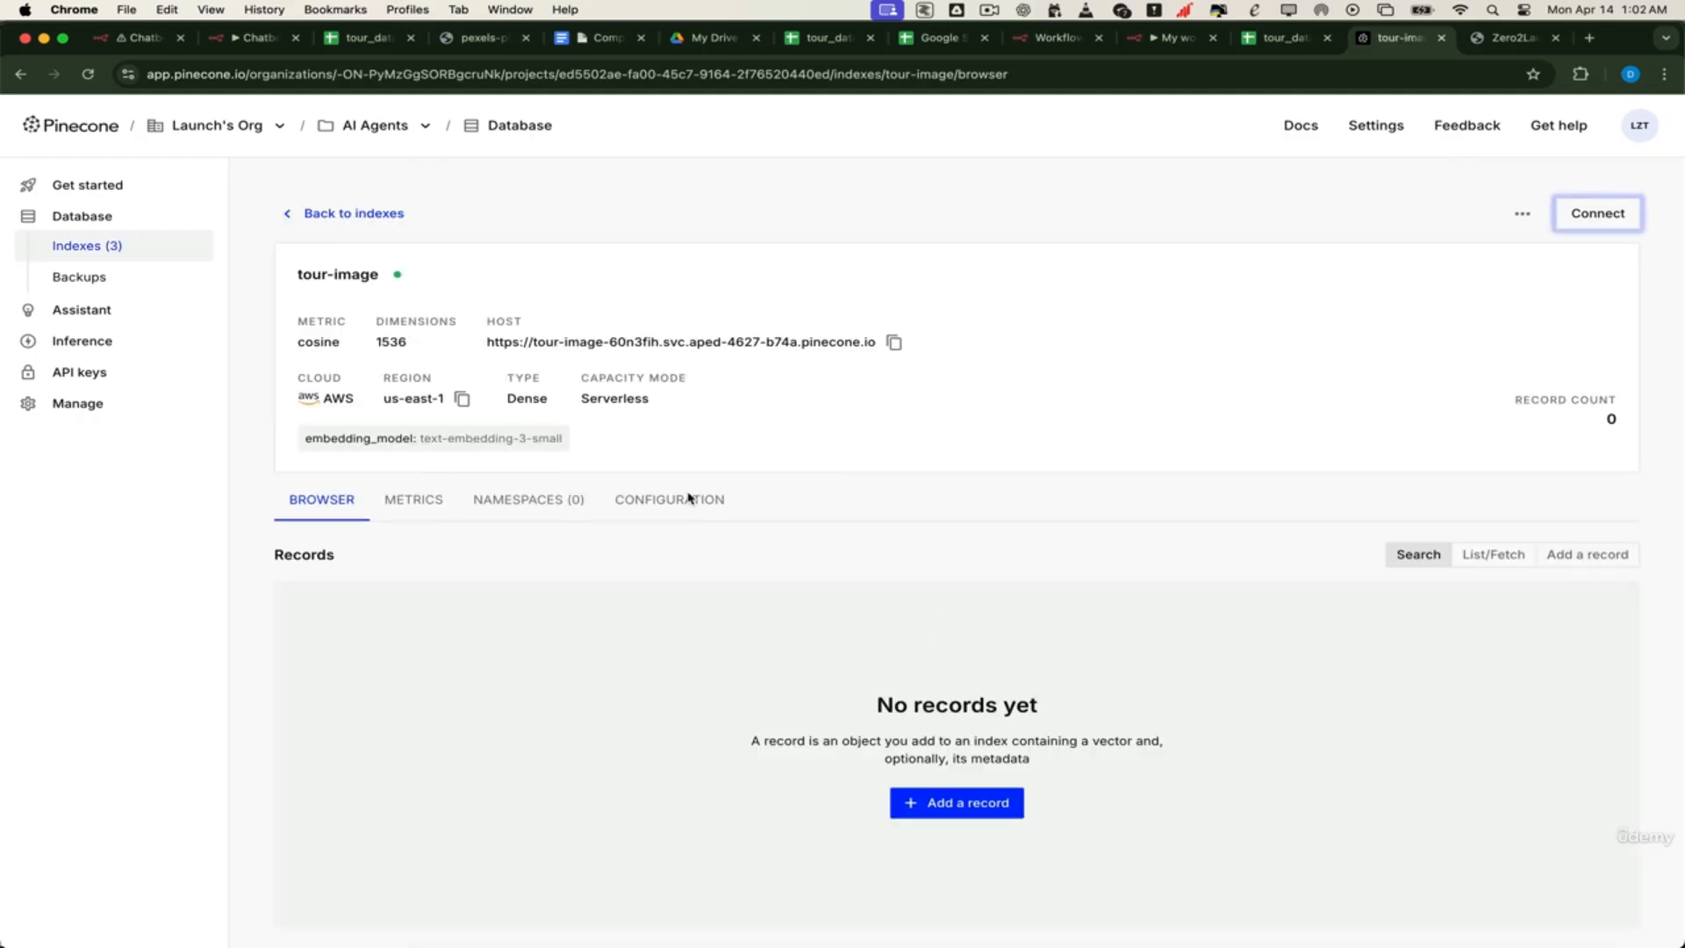
# Point the inserting Pinecone Vector Store node at the tour-image index
pyautogui.click(254, 38)
pyautogui.click(647, 483)
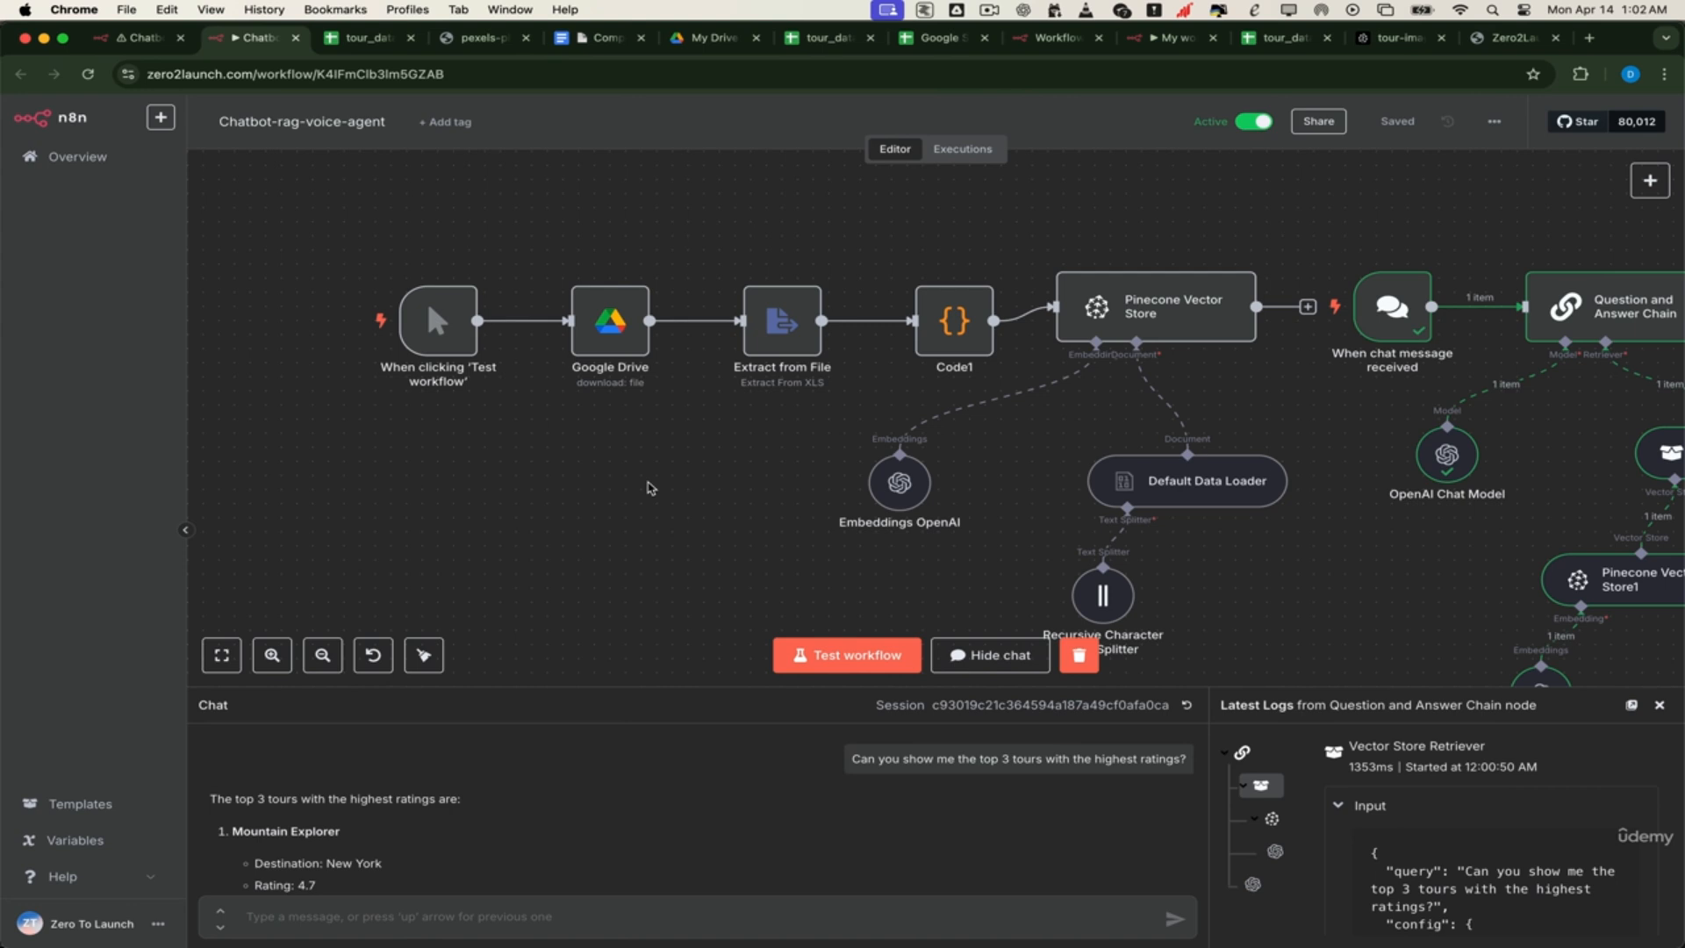
pyautogui.click(1121, 311)
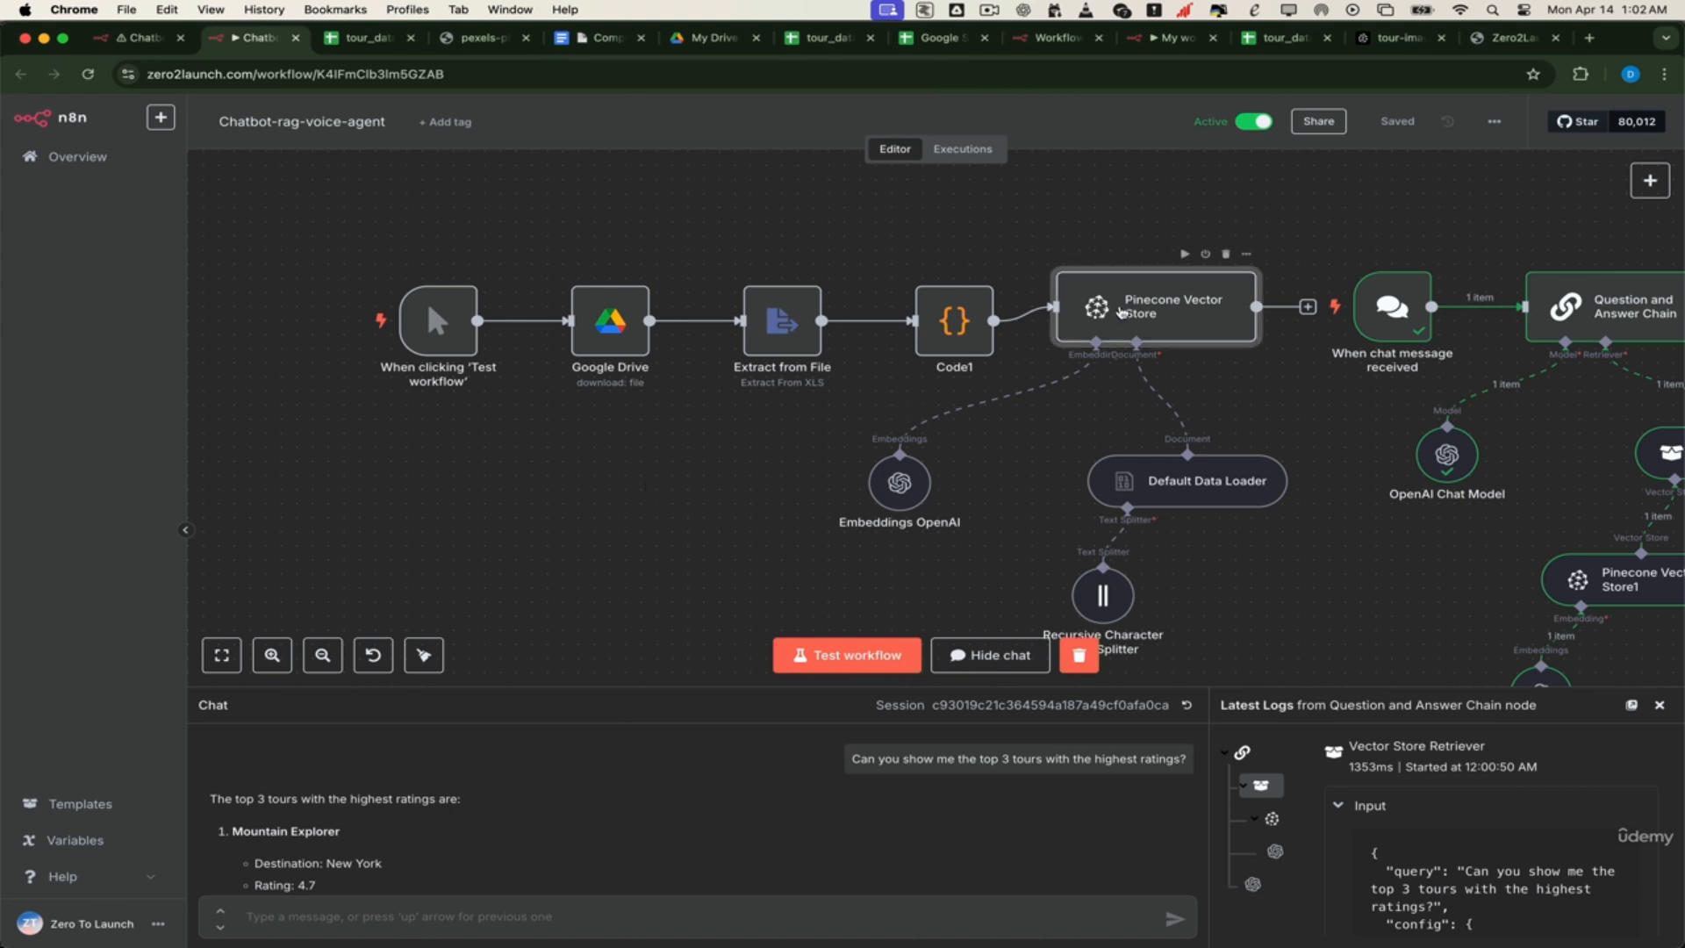
pyautogui.doubleClick(1122, 311)
pyautogui.click(816, 343)
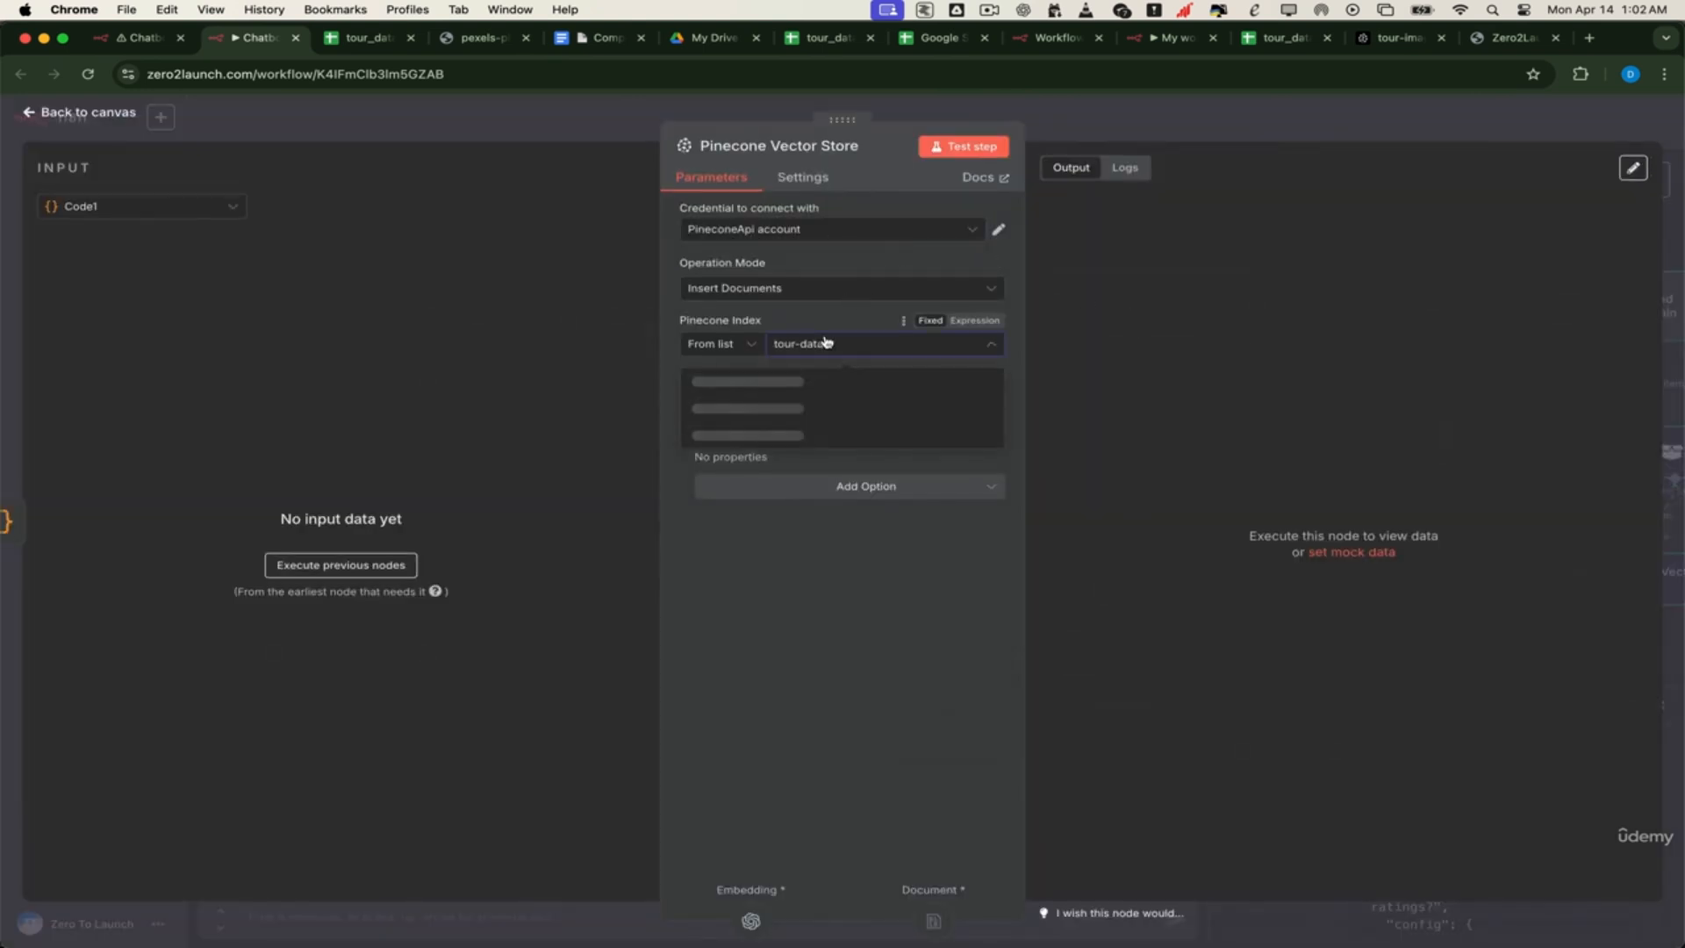
pyautogui.click(750, 435)
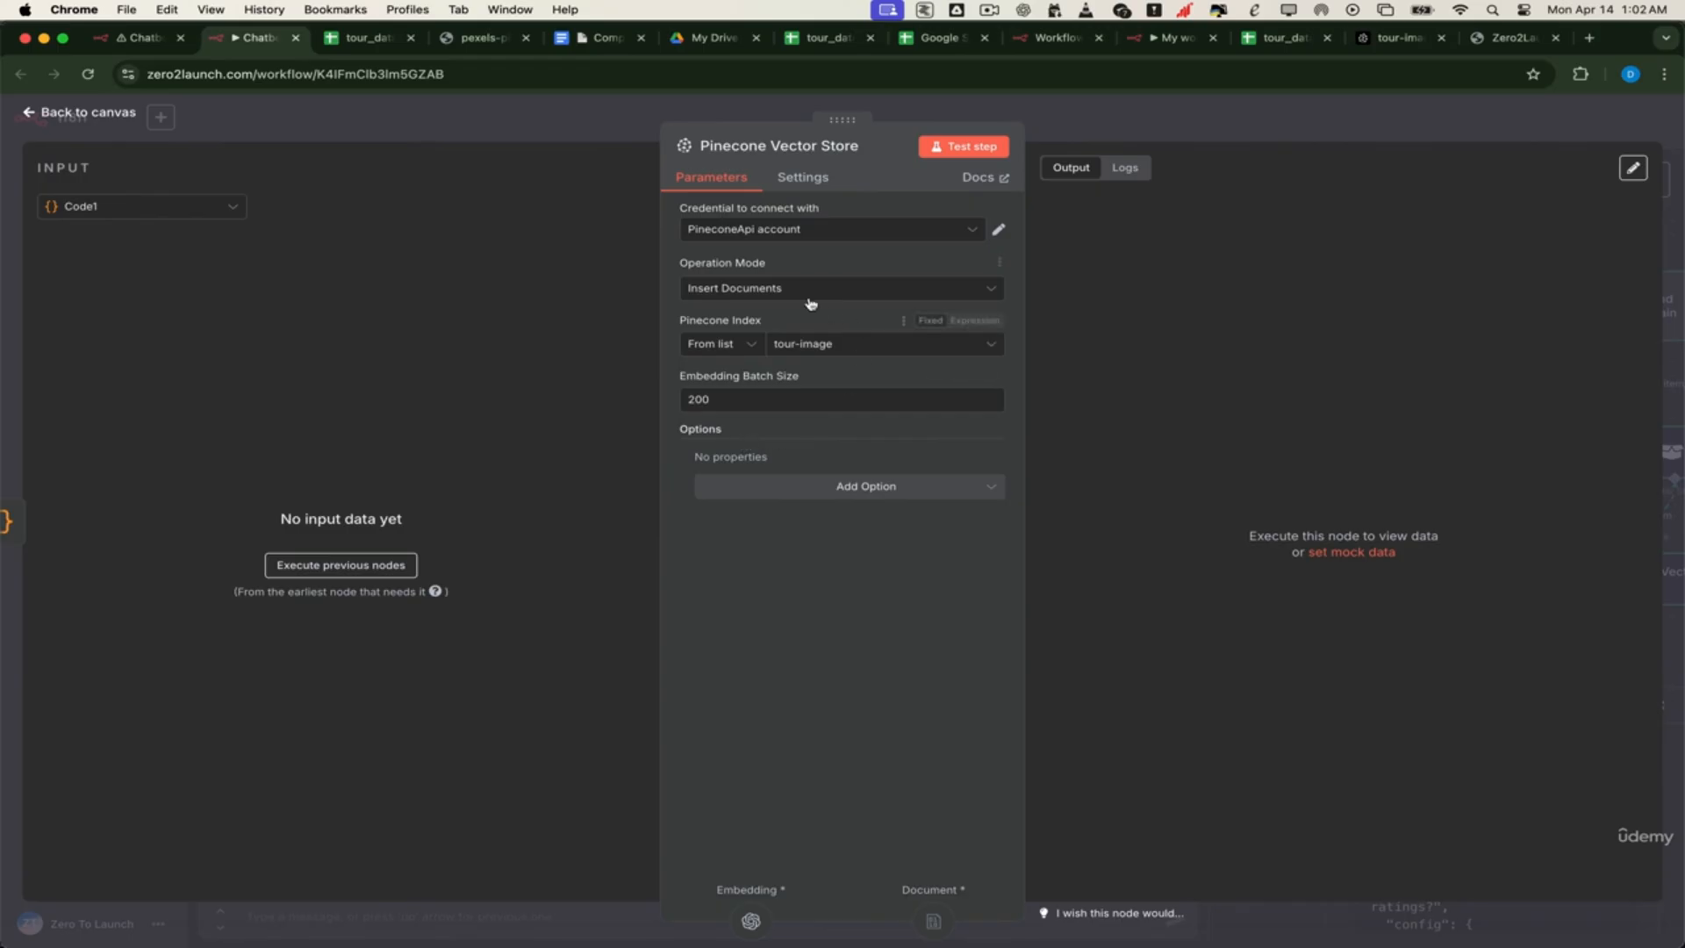
pyautogui.click(88, 112)
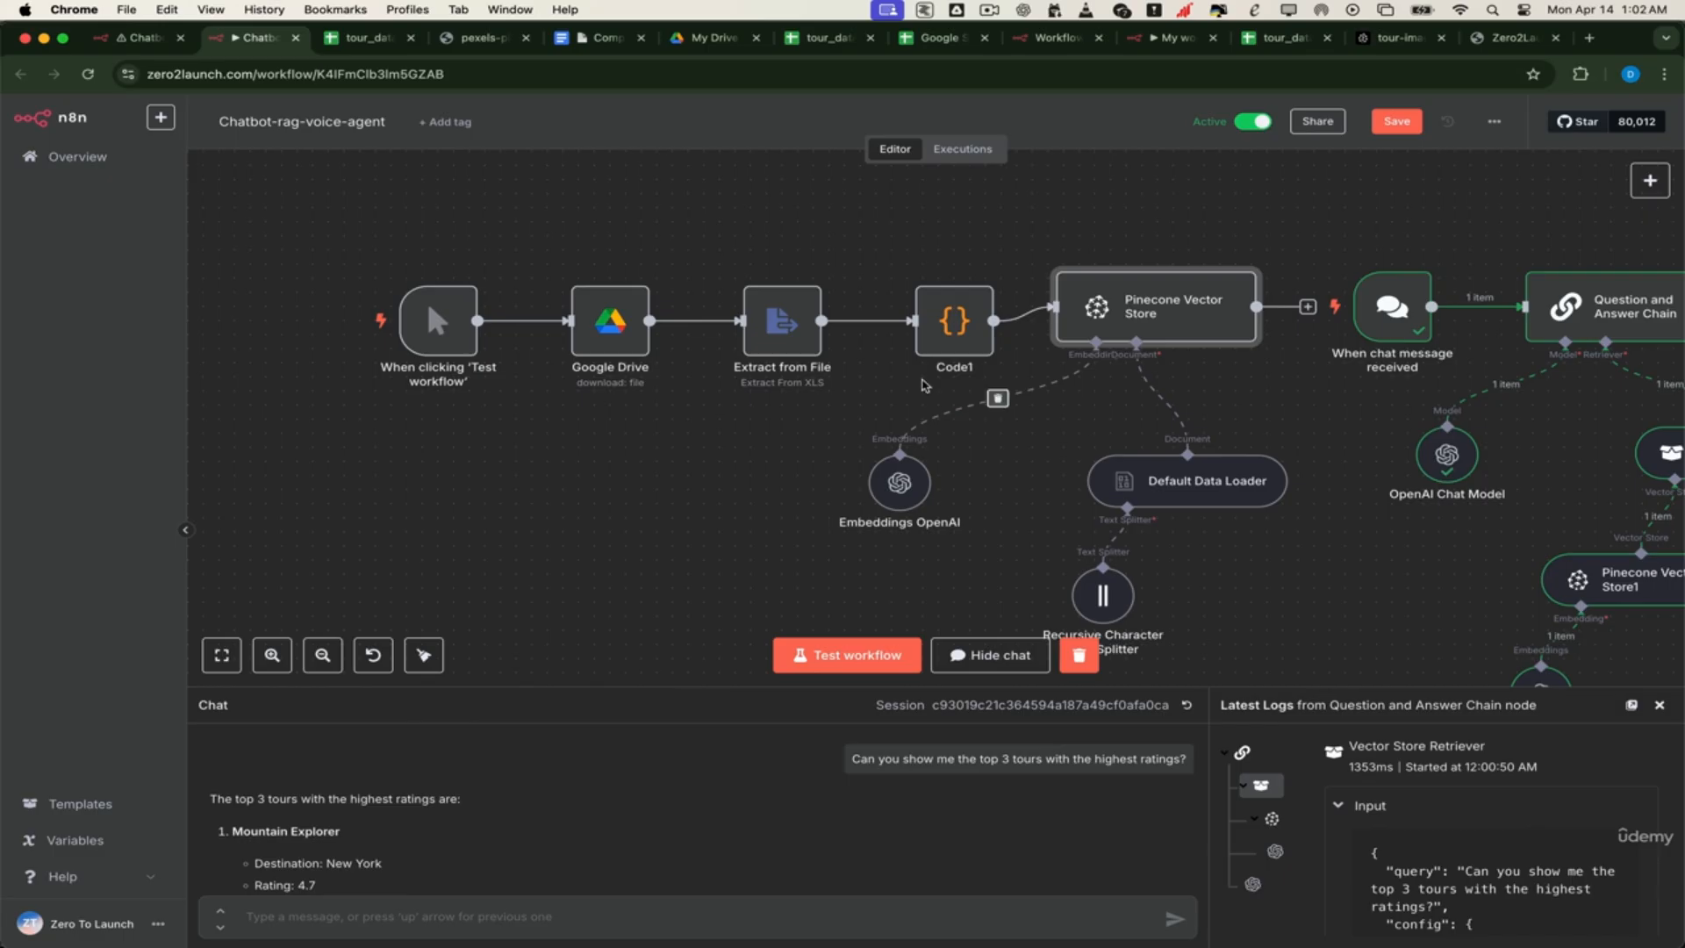
# Run the workflow to load the 100 tour records into tour-image, then check Pinecone
pyautogui.moveTo(457, 347)
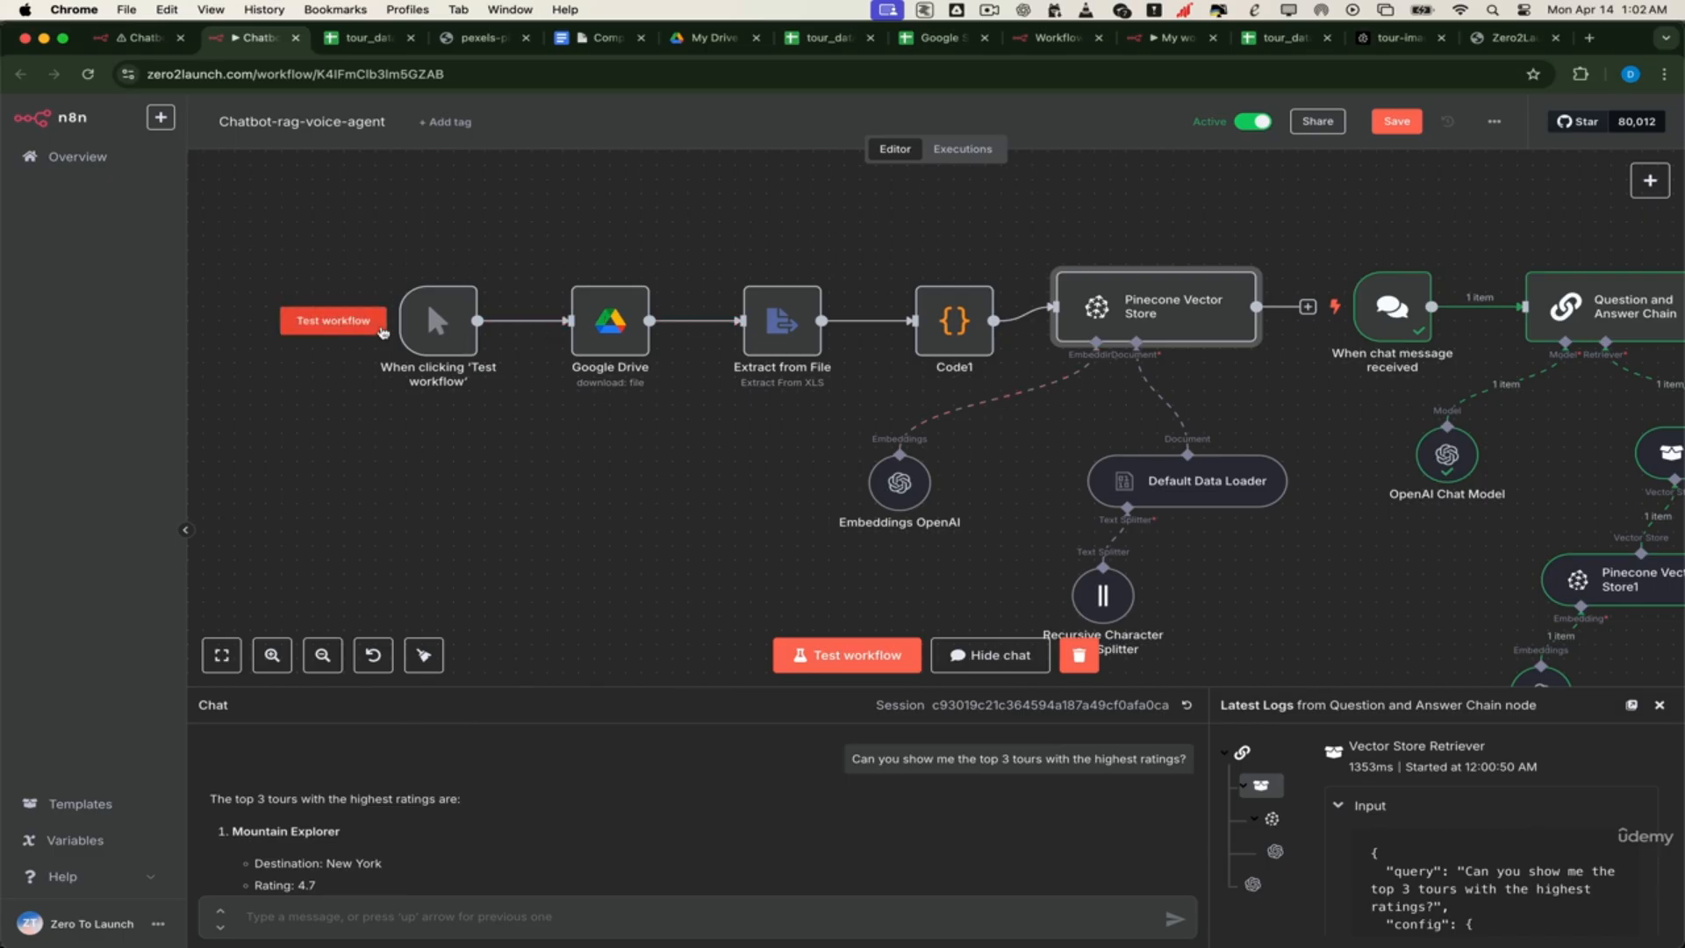
pyautogui.click(383, 332)
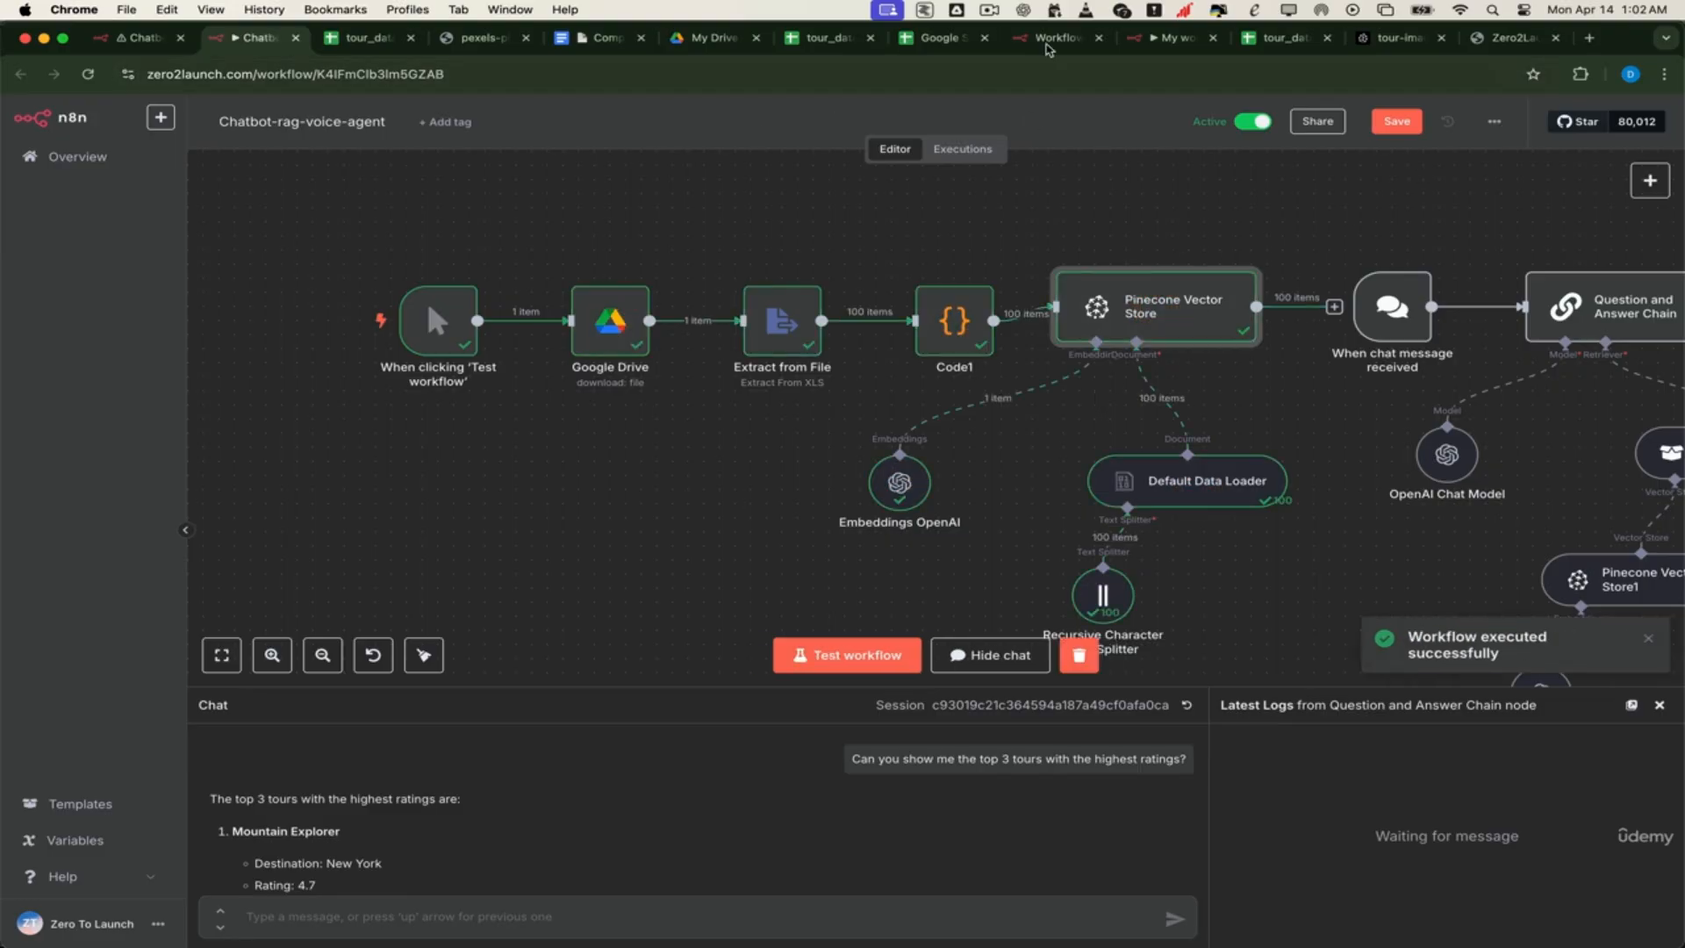
pyautogui.click(1396, 37)
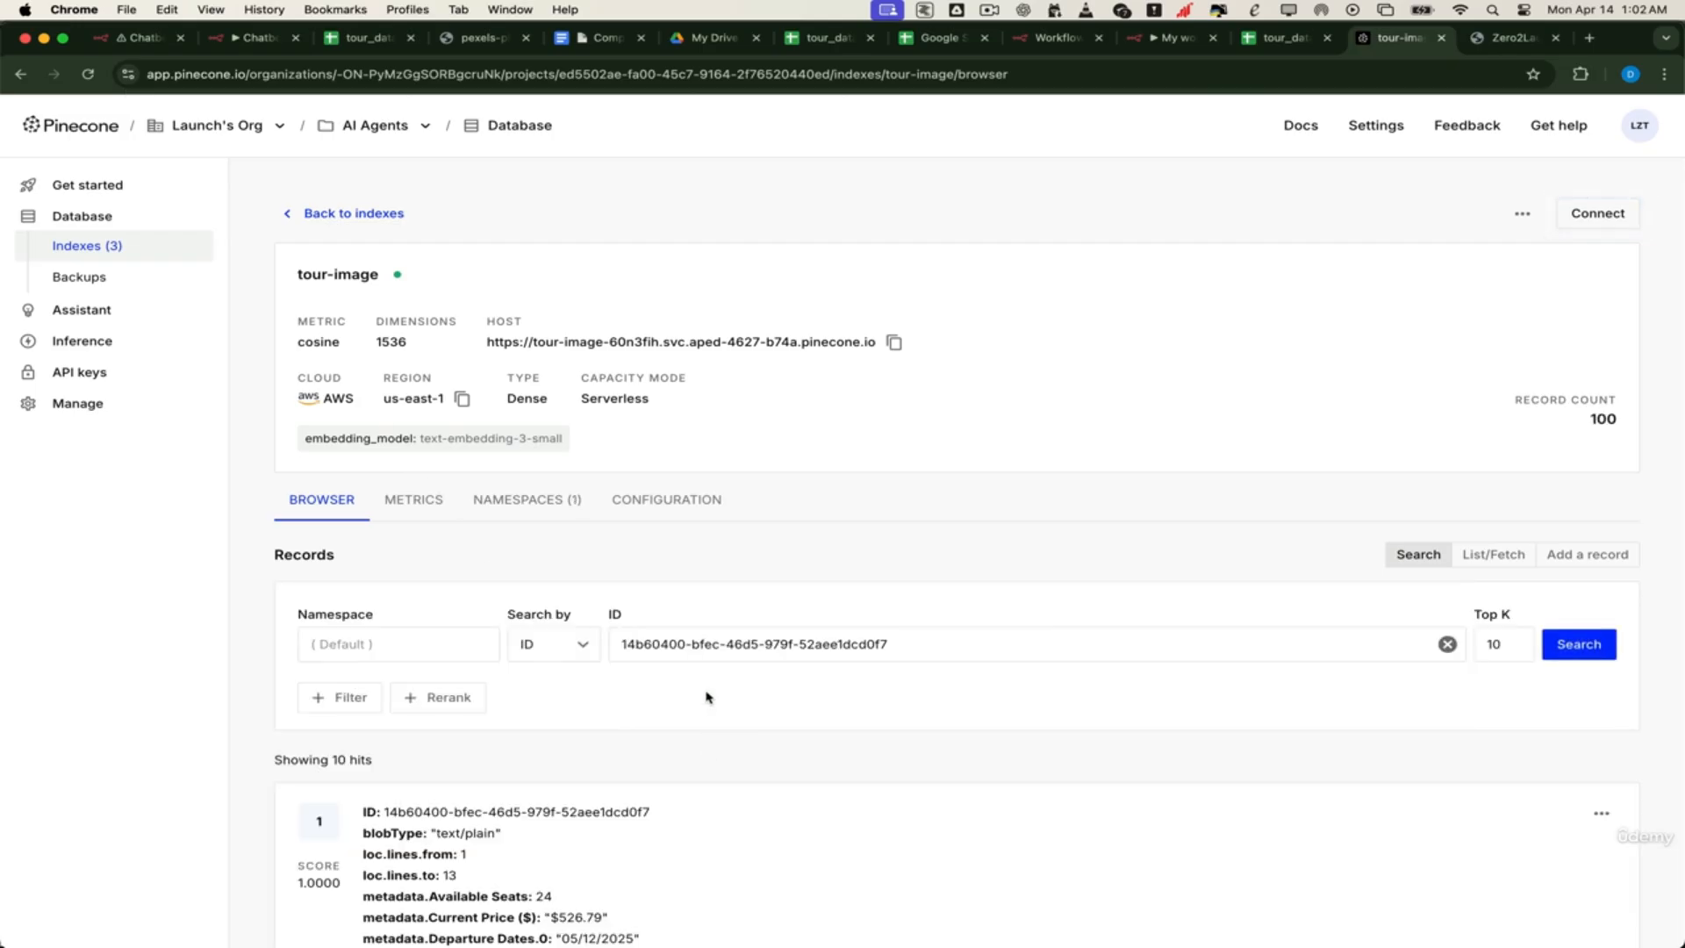
# Expand record 1 in tour-image to see all its tour metadata, including the Tour Image link
pyautogui.scroll(-5, 707, 745)
pyautogui.click(421, 551)
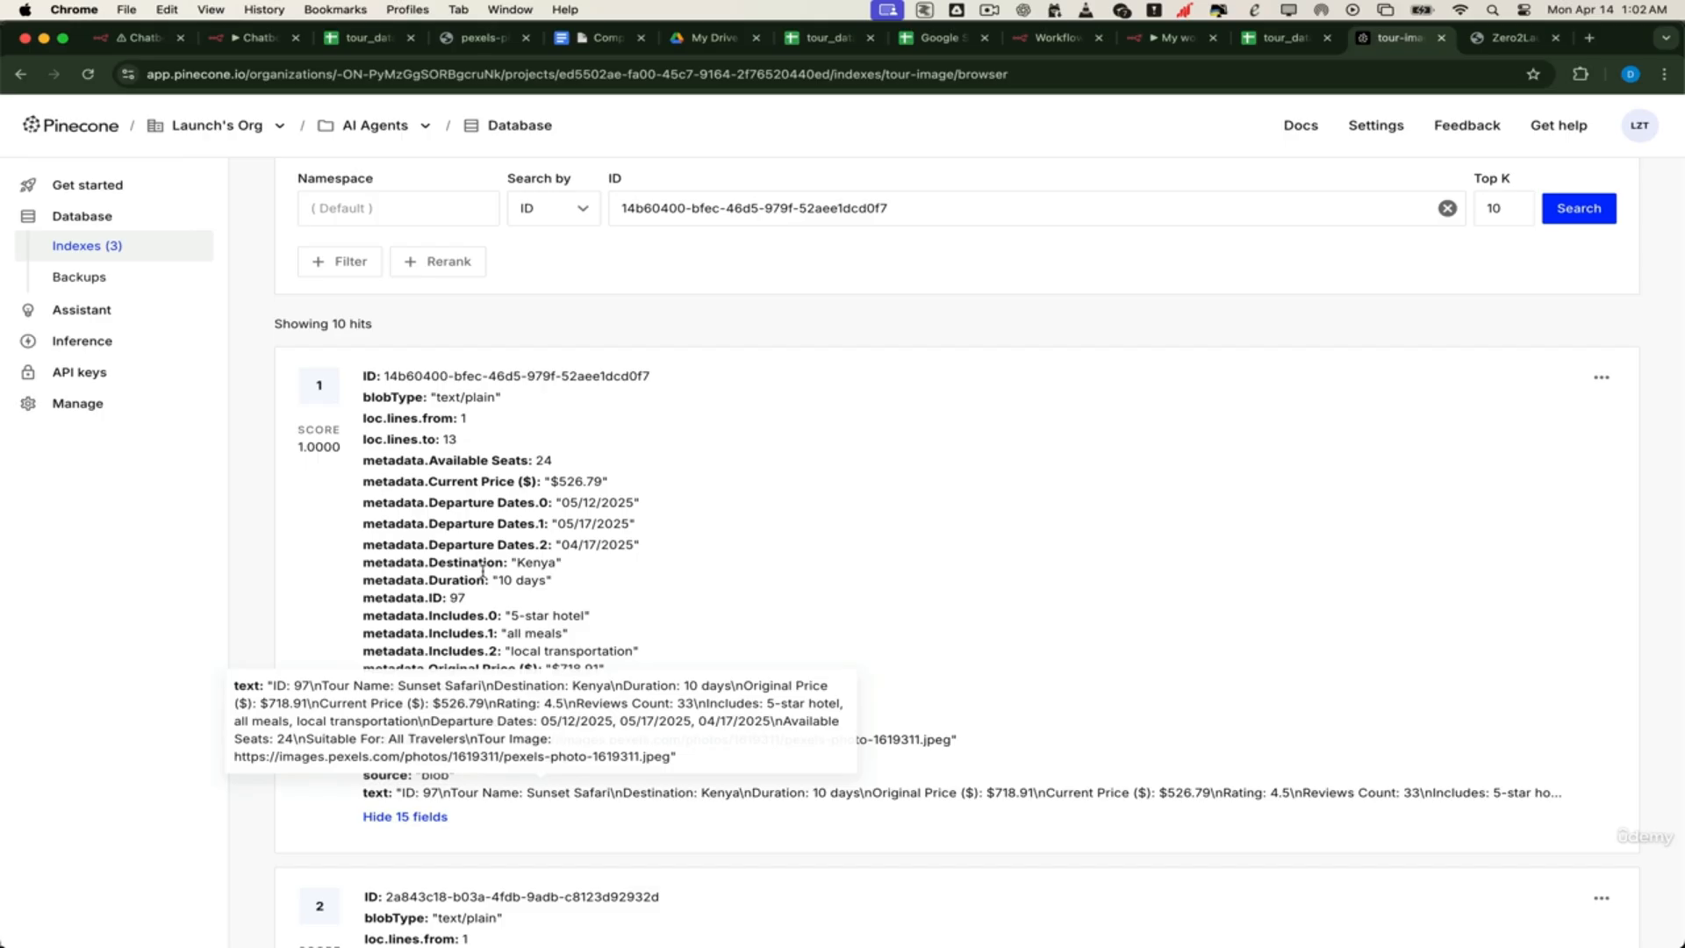
pyautogui.click(256, 46)
pyautogui.hscroll(1, 945, 507)
pyautogui.hscroll(5, 946, 507)
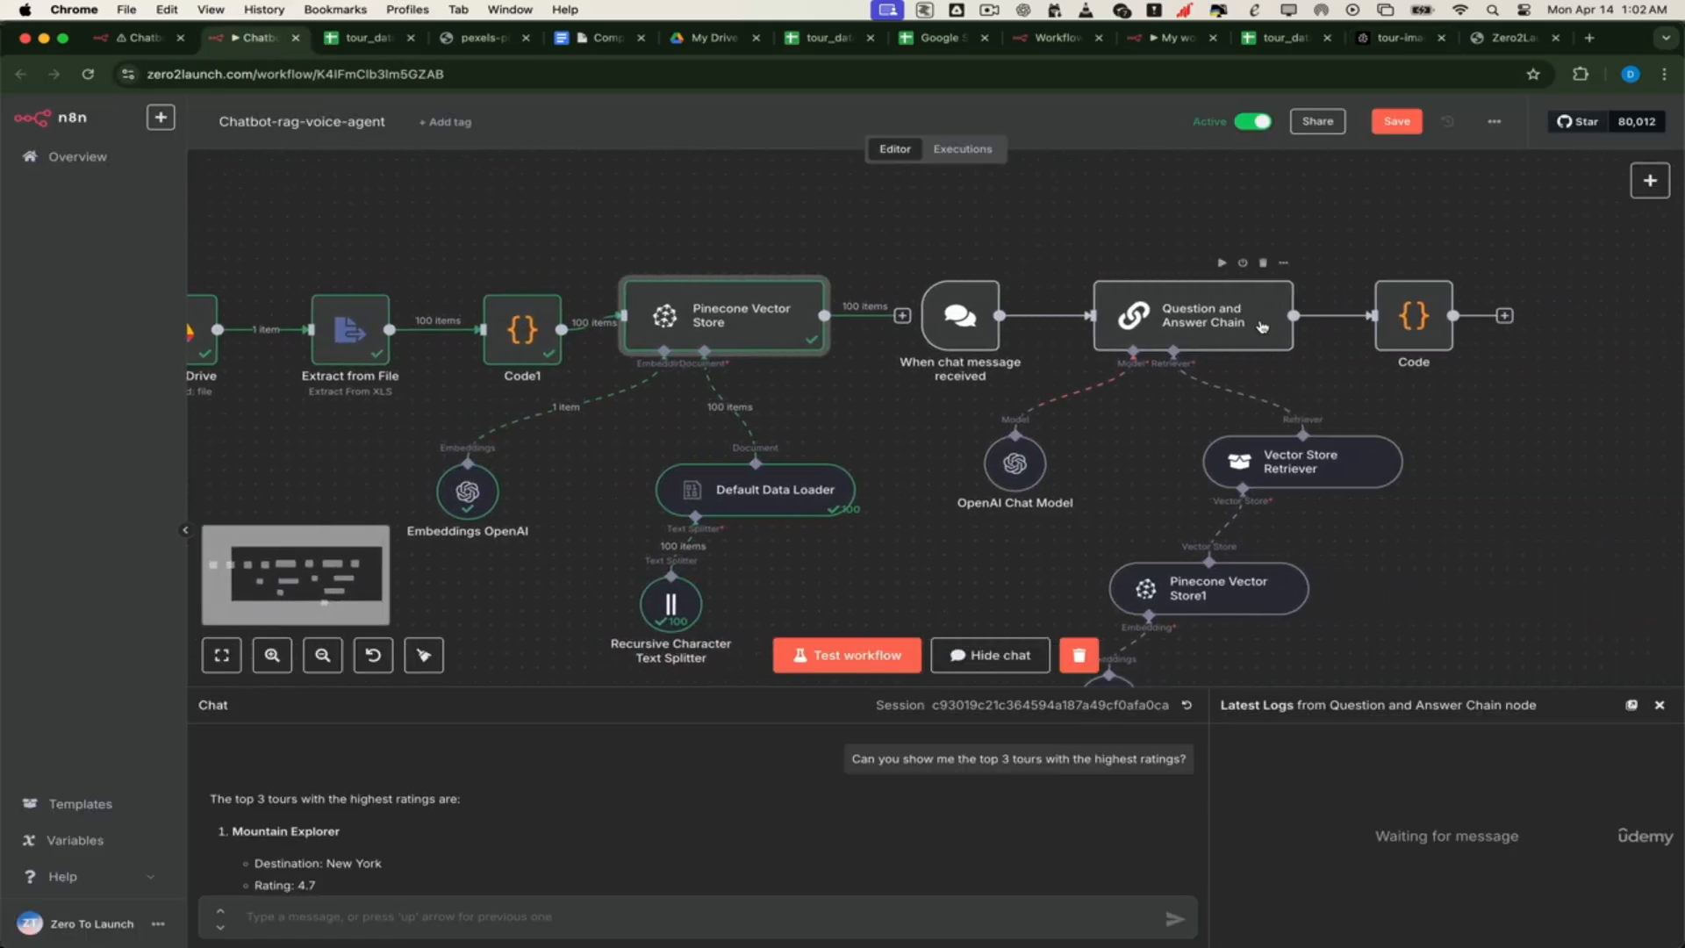
# Switch the Pinecone Vector Store1 retriever to the tour-image index and save the workflow
pyautogui.doubleClick(1218, 579)
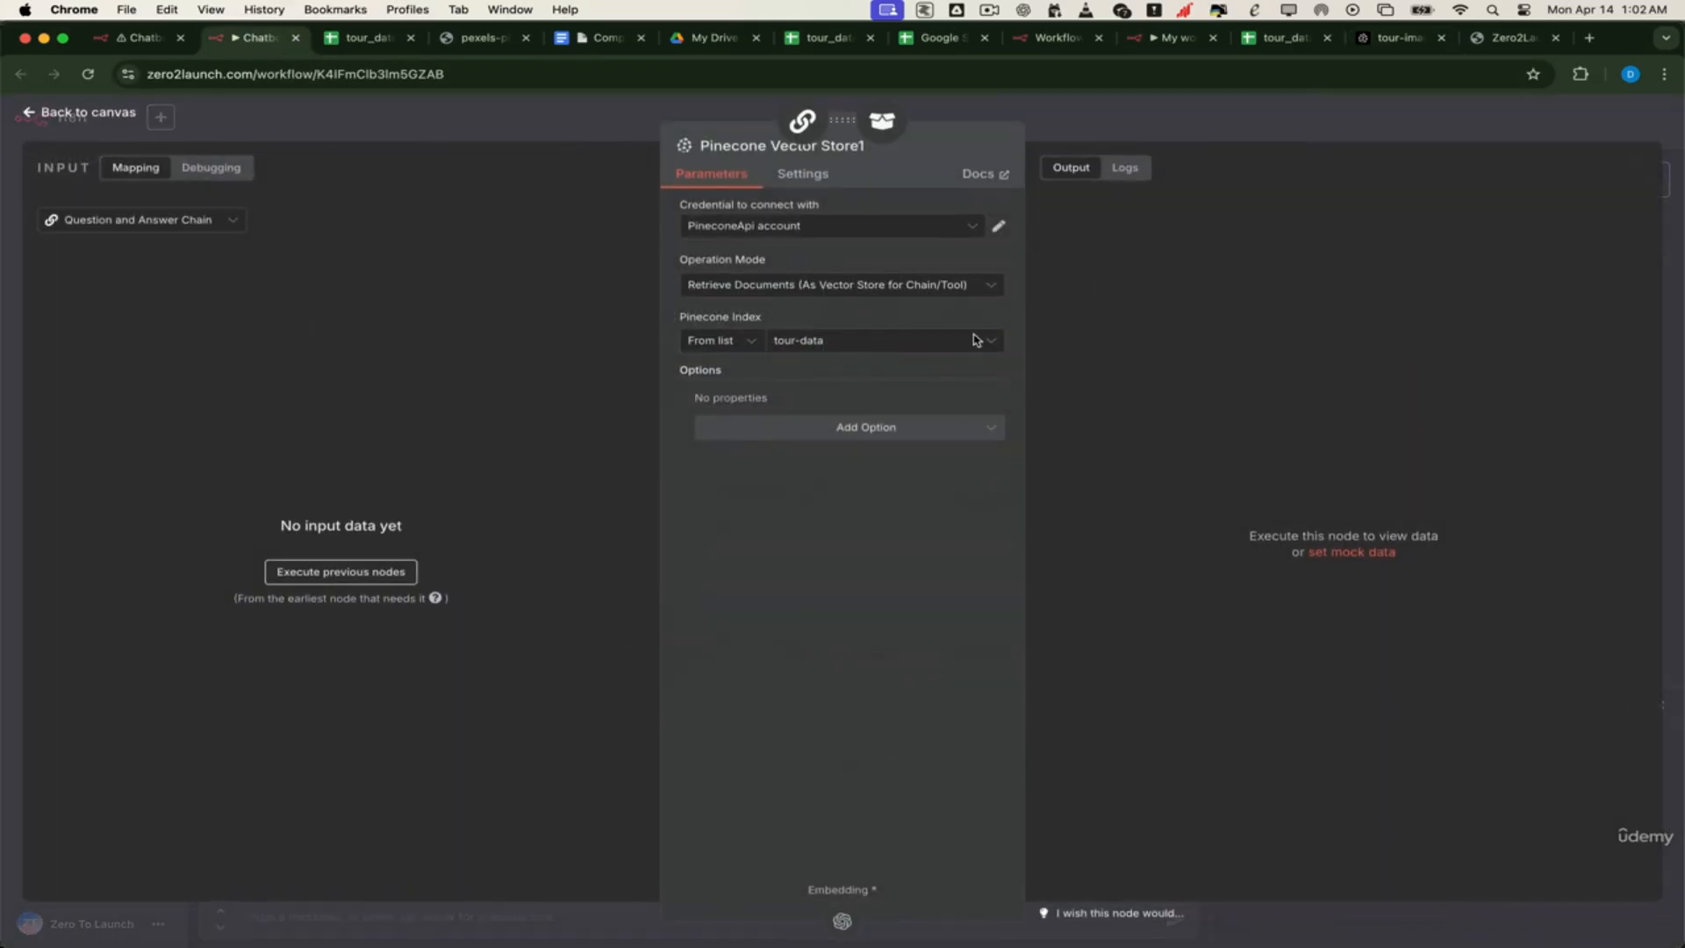
pyautogui.click(790, 341)
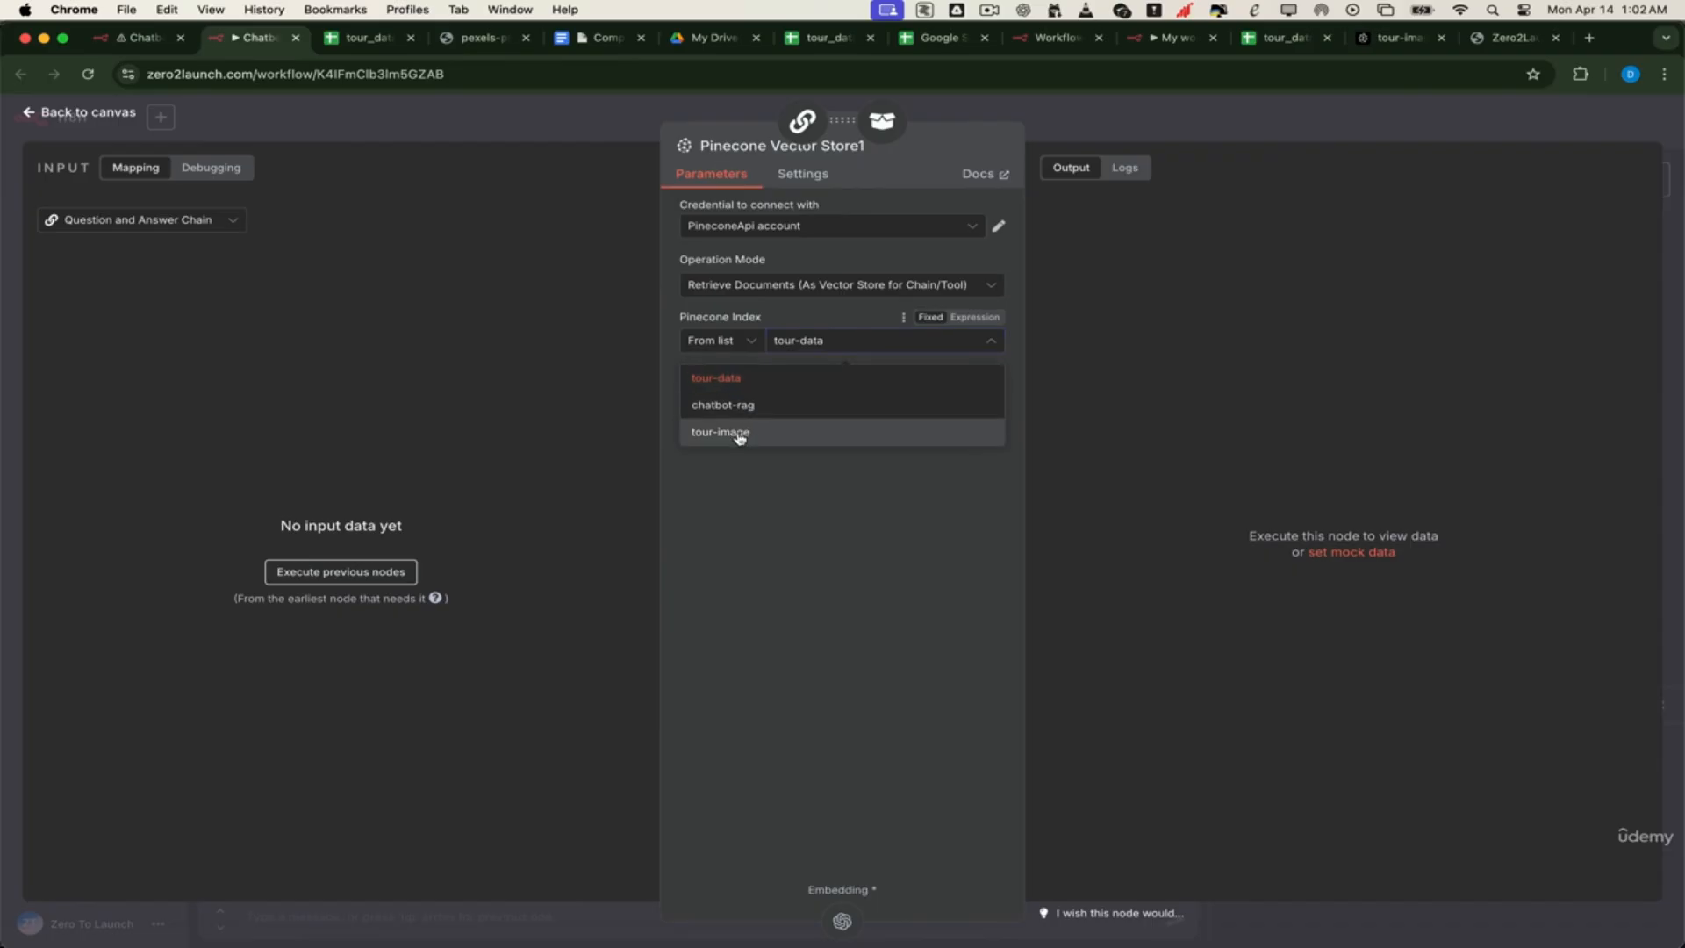
pyautogui.click(740, 434)
pyautogui.click(136, 117)
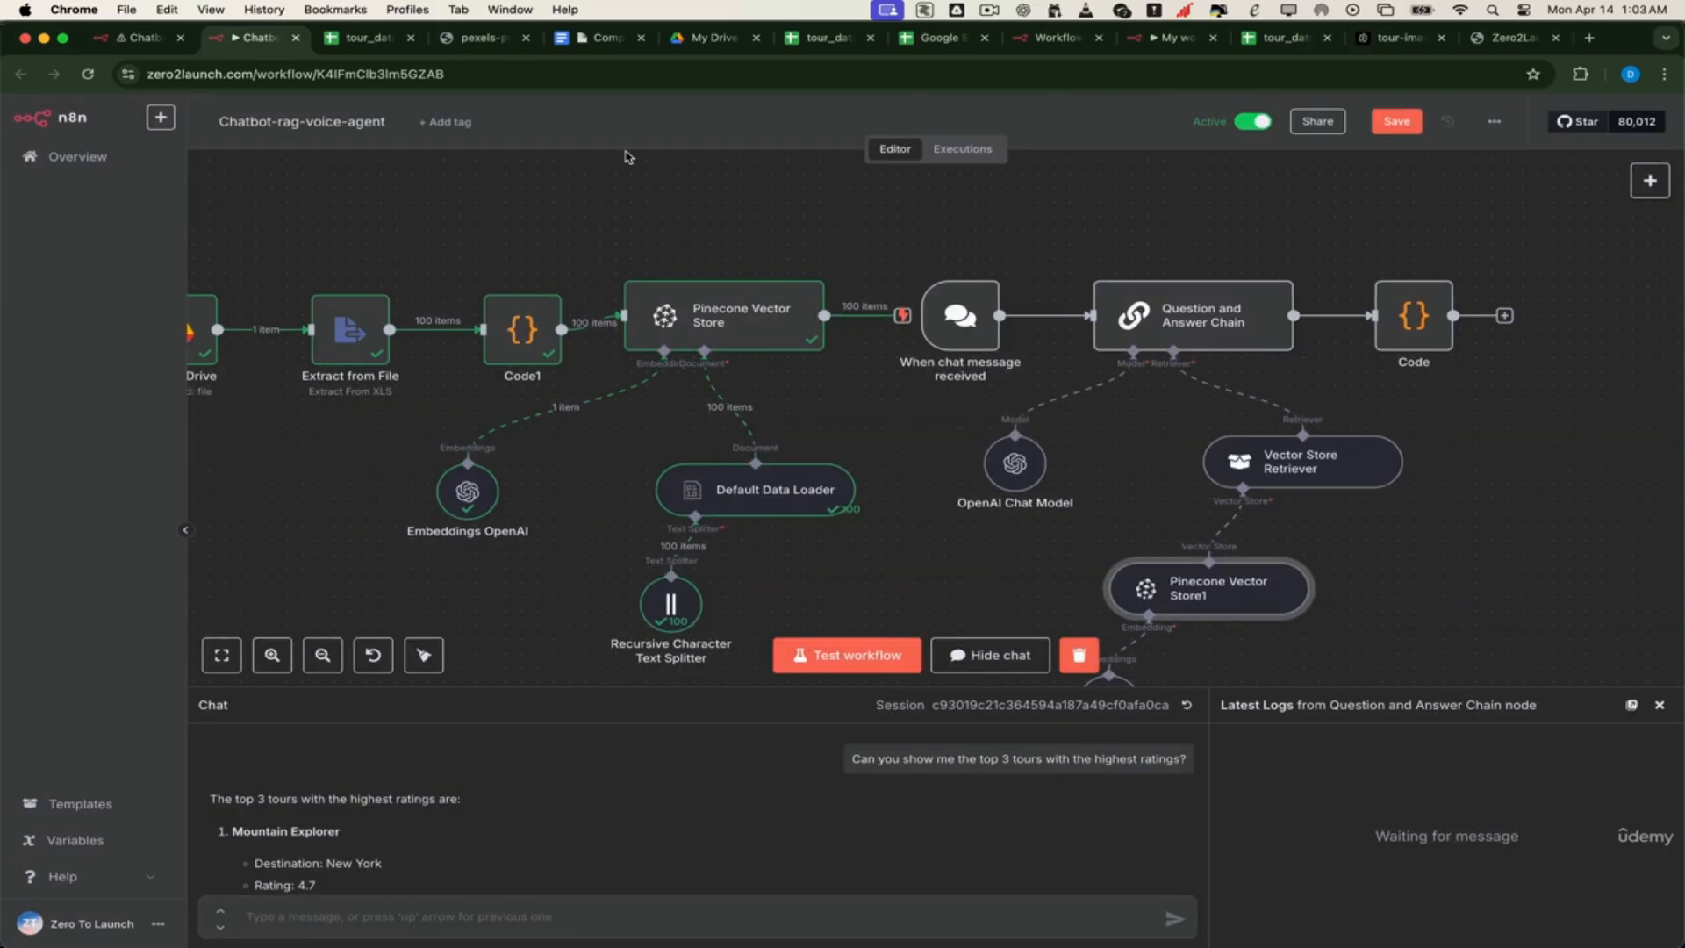
pyautogui.click(1401, 128)
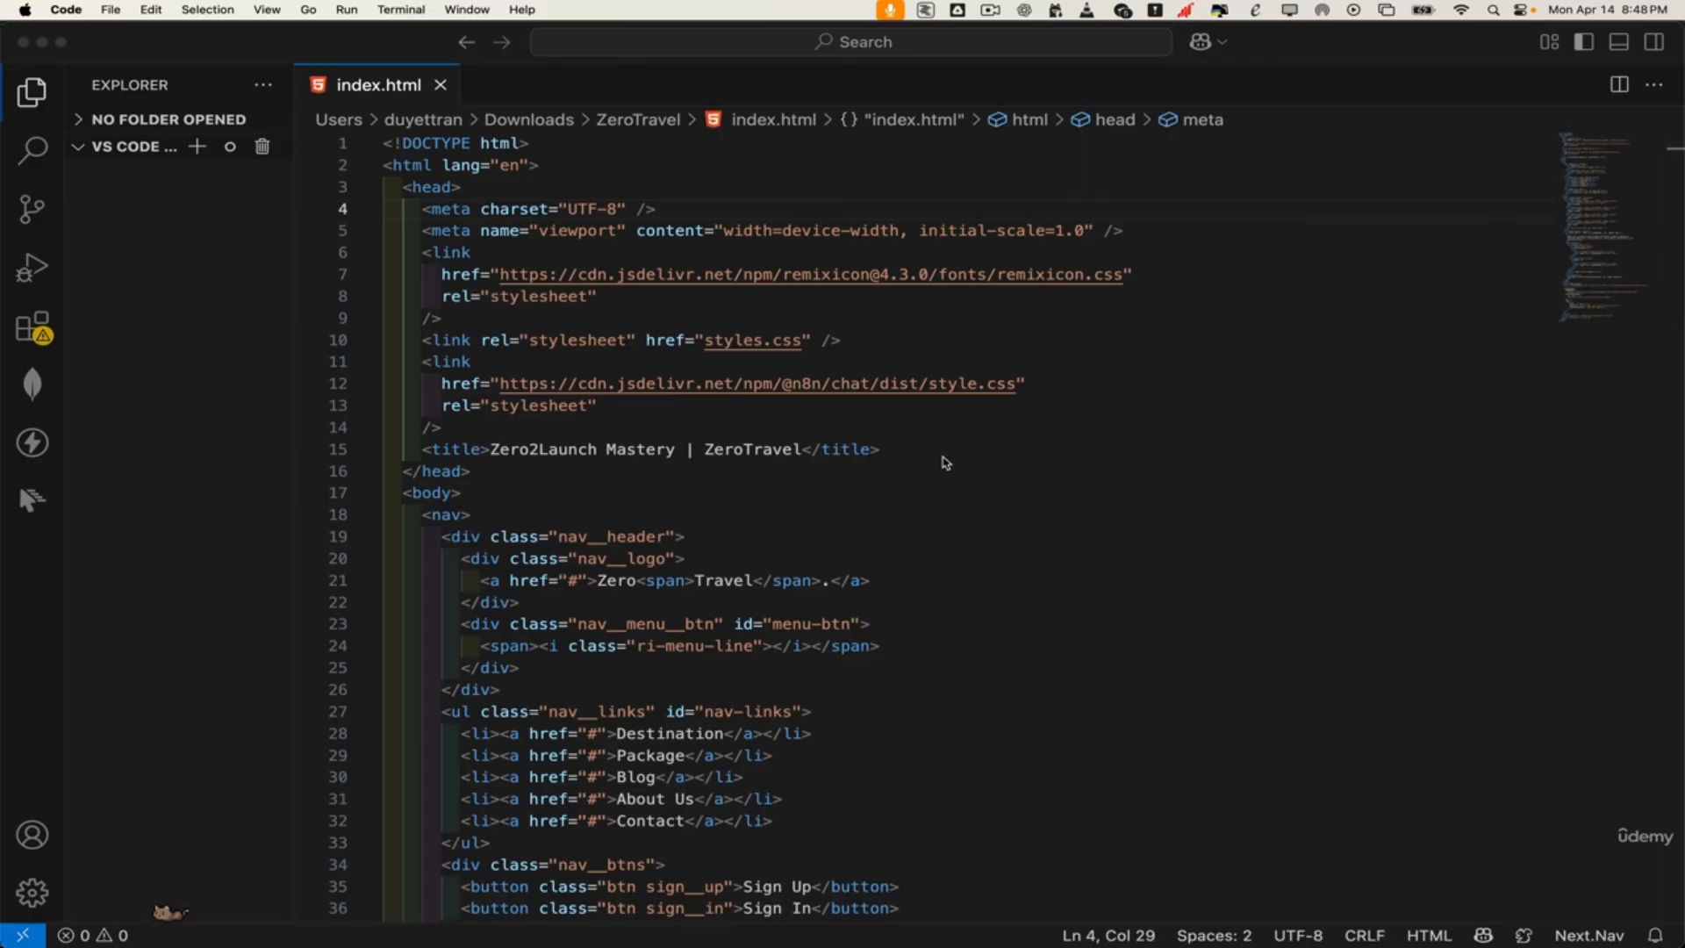
# Select the webhookUrl value on line 95 of index.html's createChat script
pyautogui.scroll(-1, 945, 463)
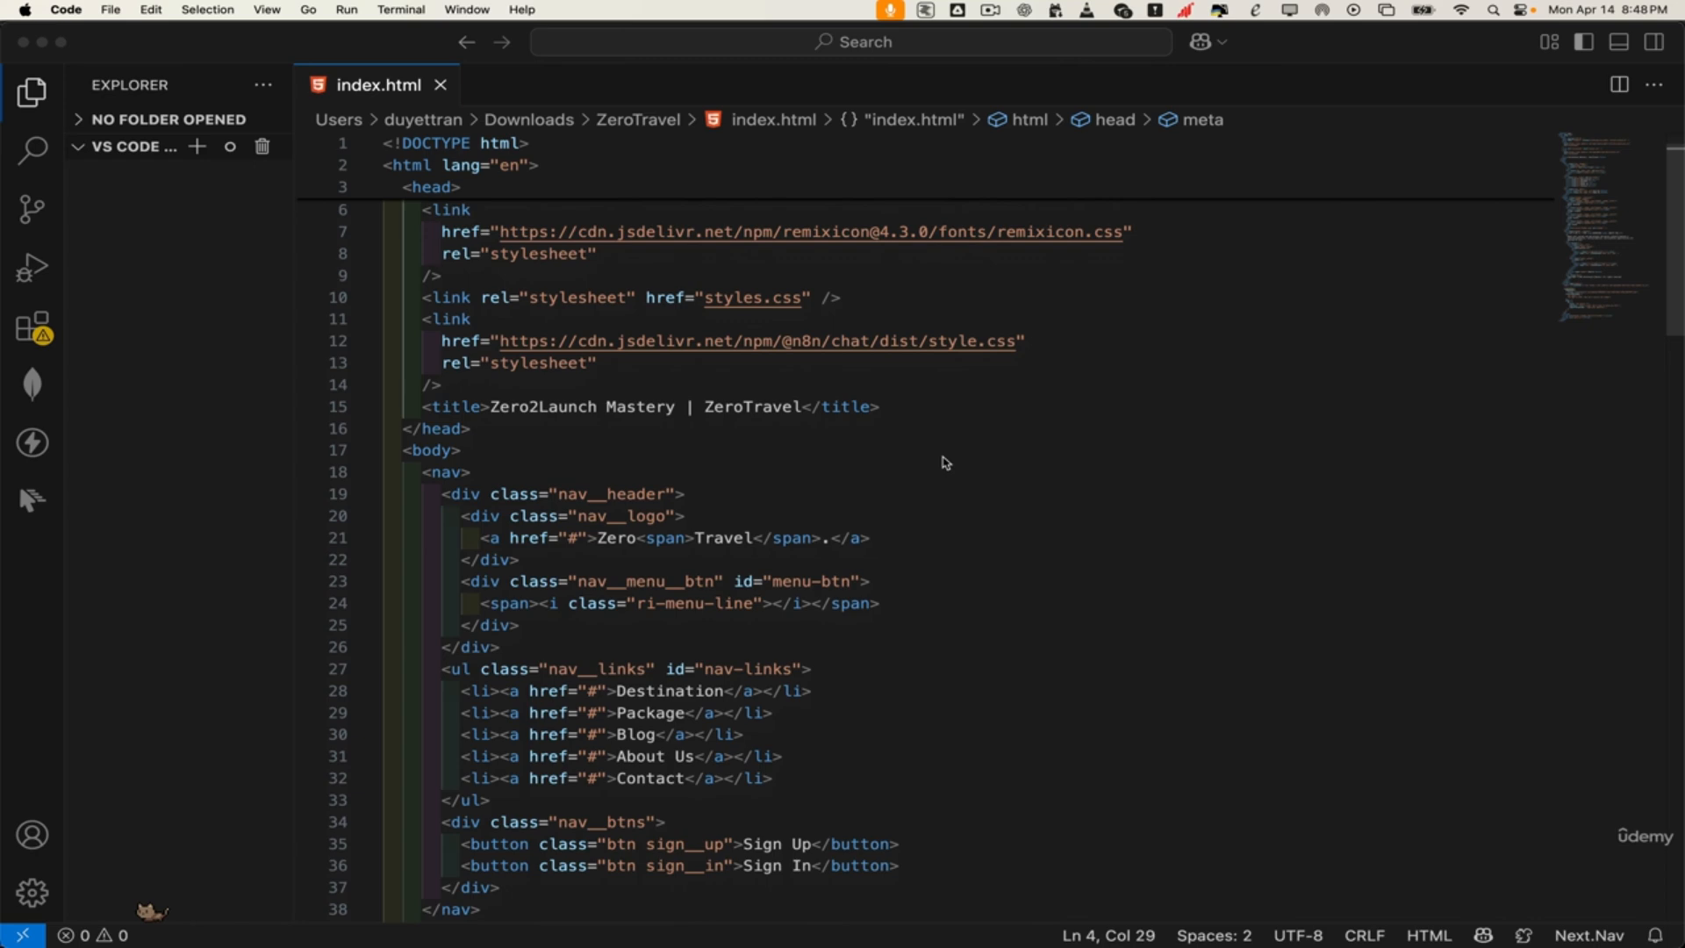
pyautogui.scroll(-20, 945, 463)
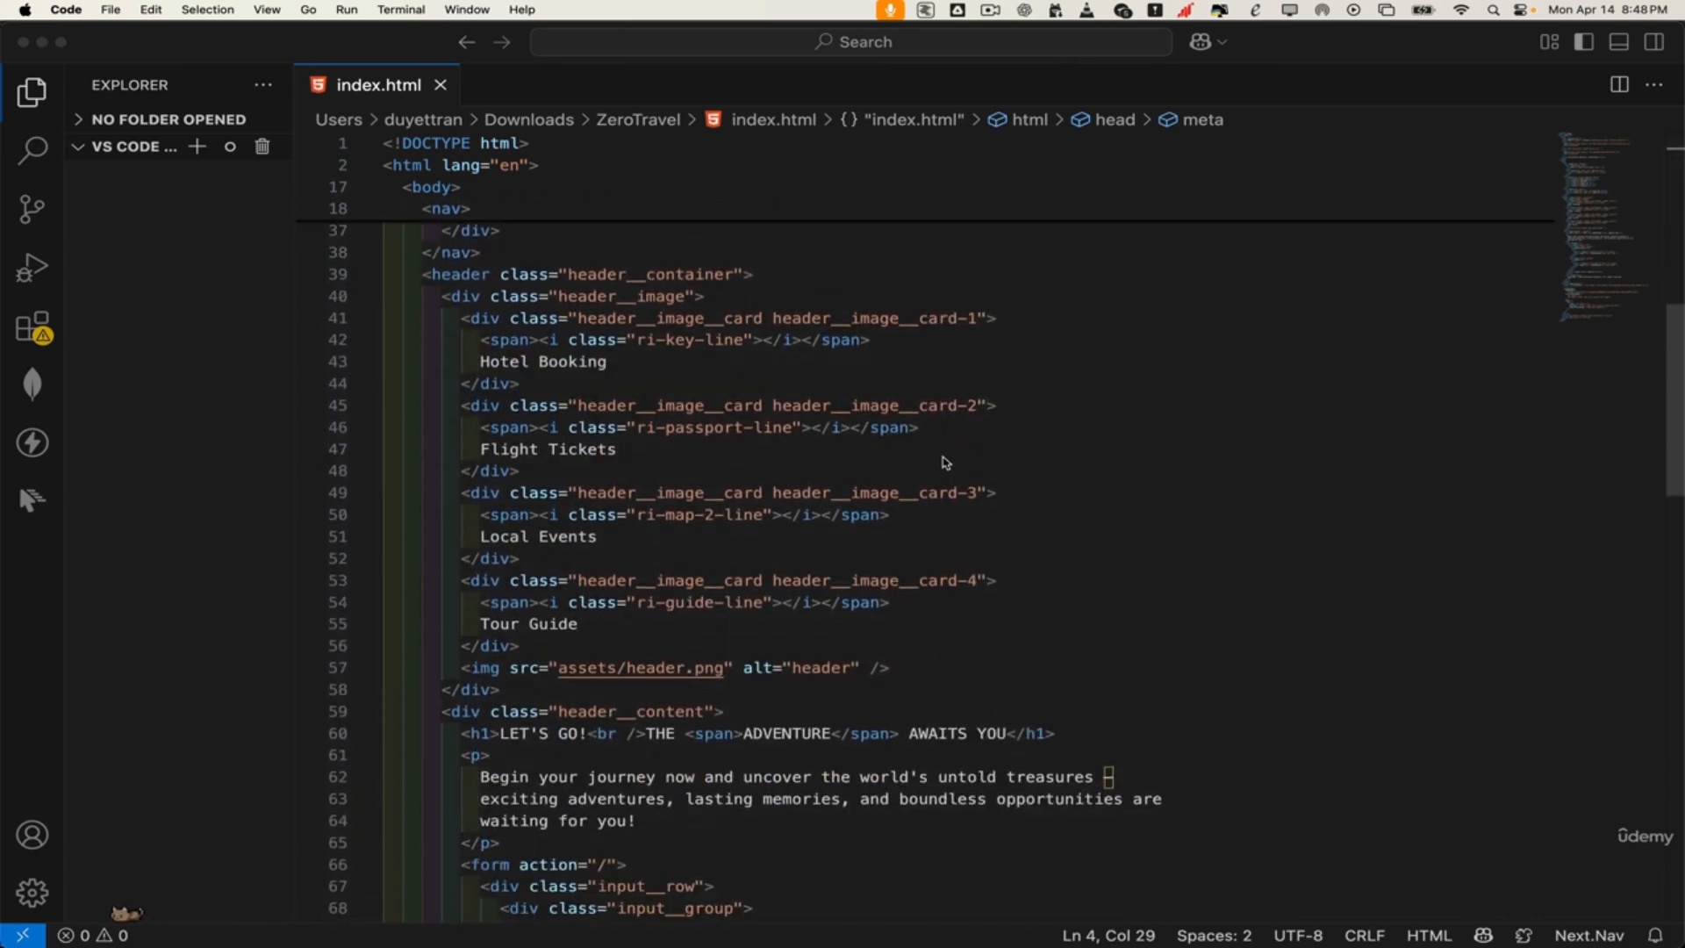
pyautogui.scroll(-5, 945, 462)
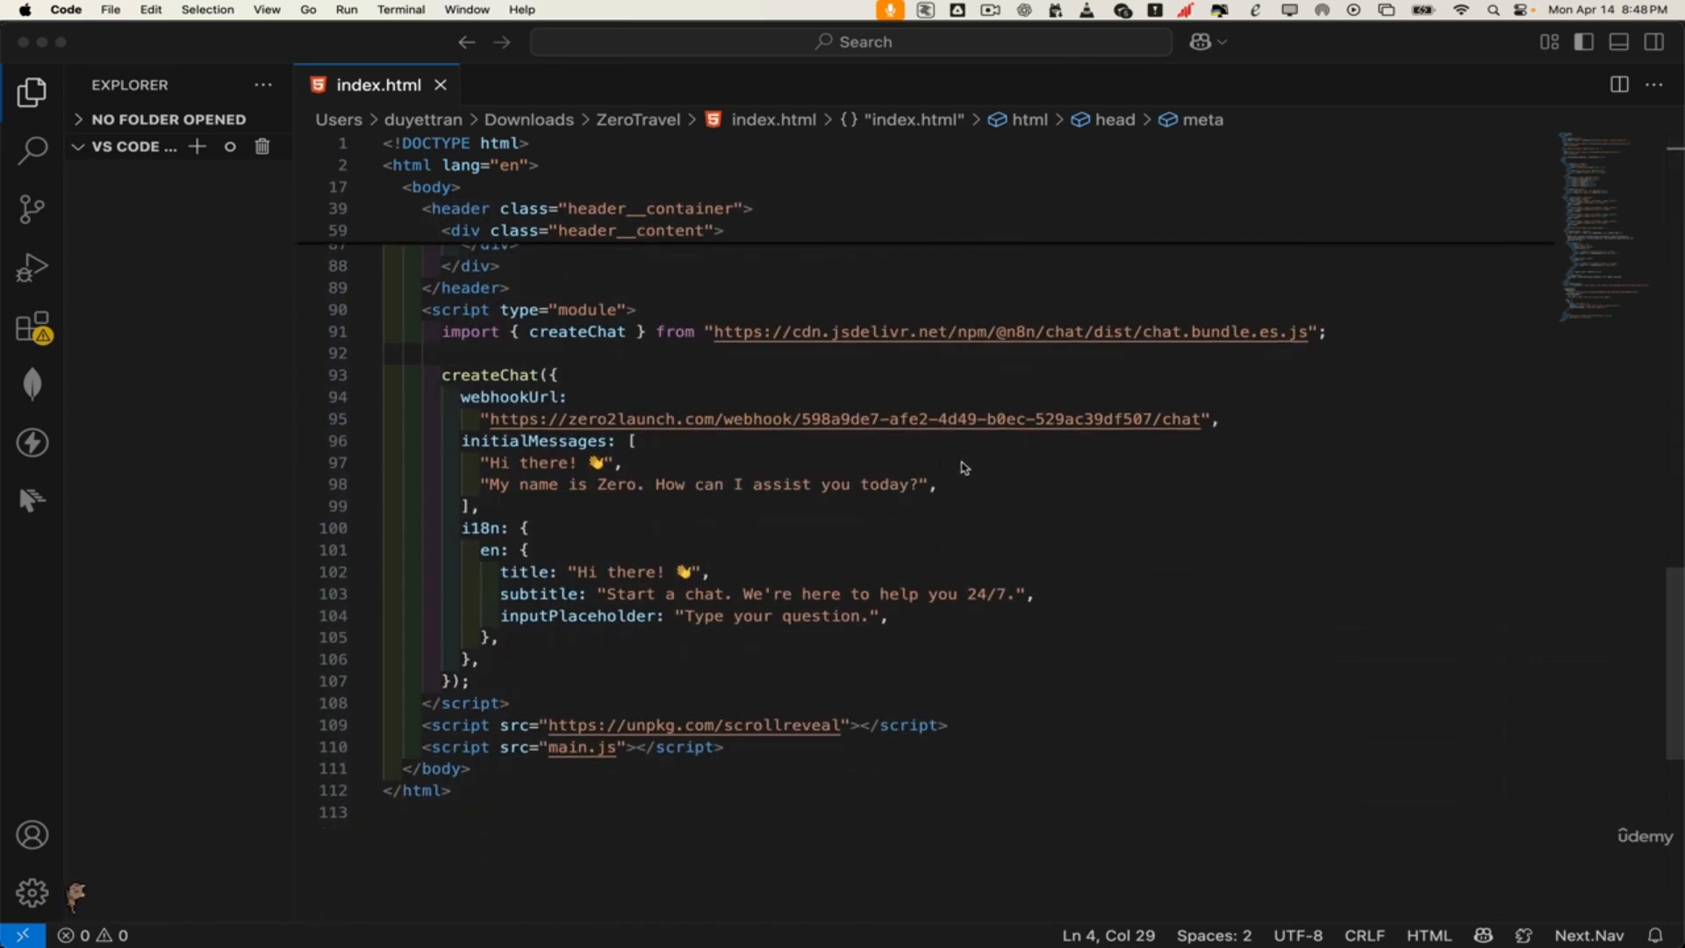
pyautogui.moveTo(1201, 419); pyautogui.dragTo(490, 415)
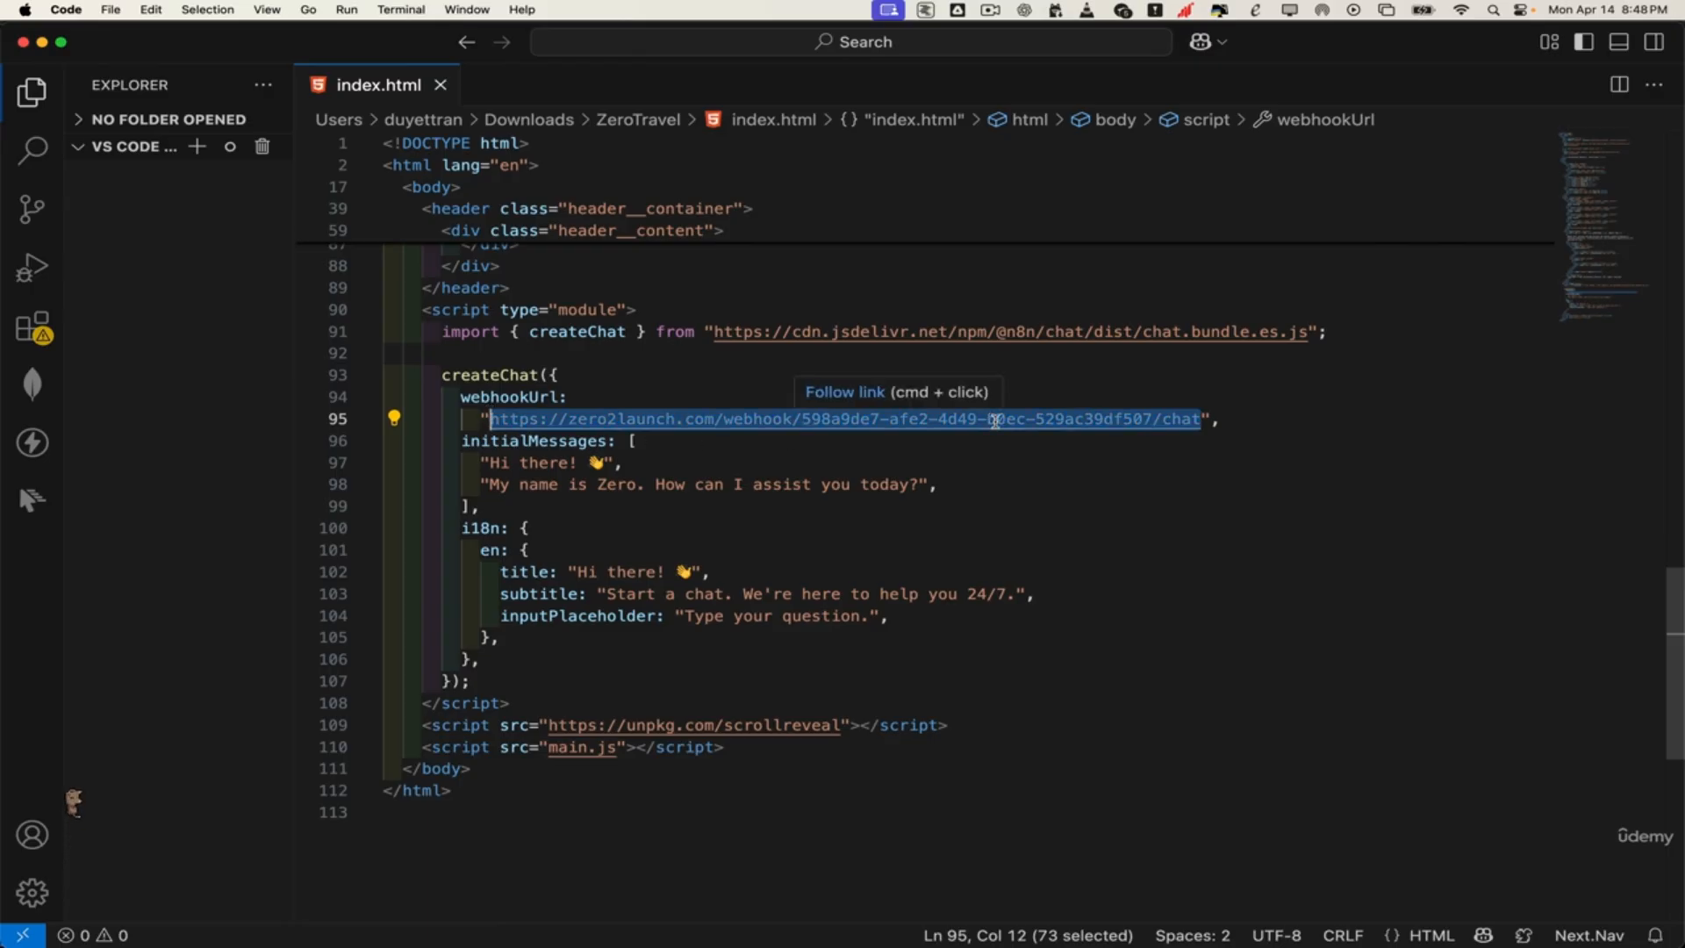
pyautogui.press('super+Tab')
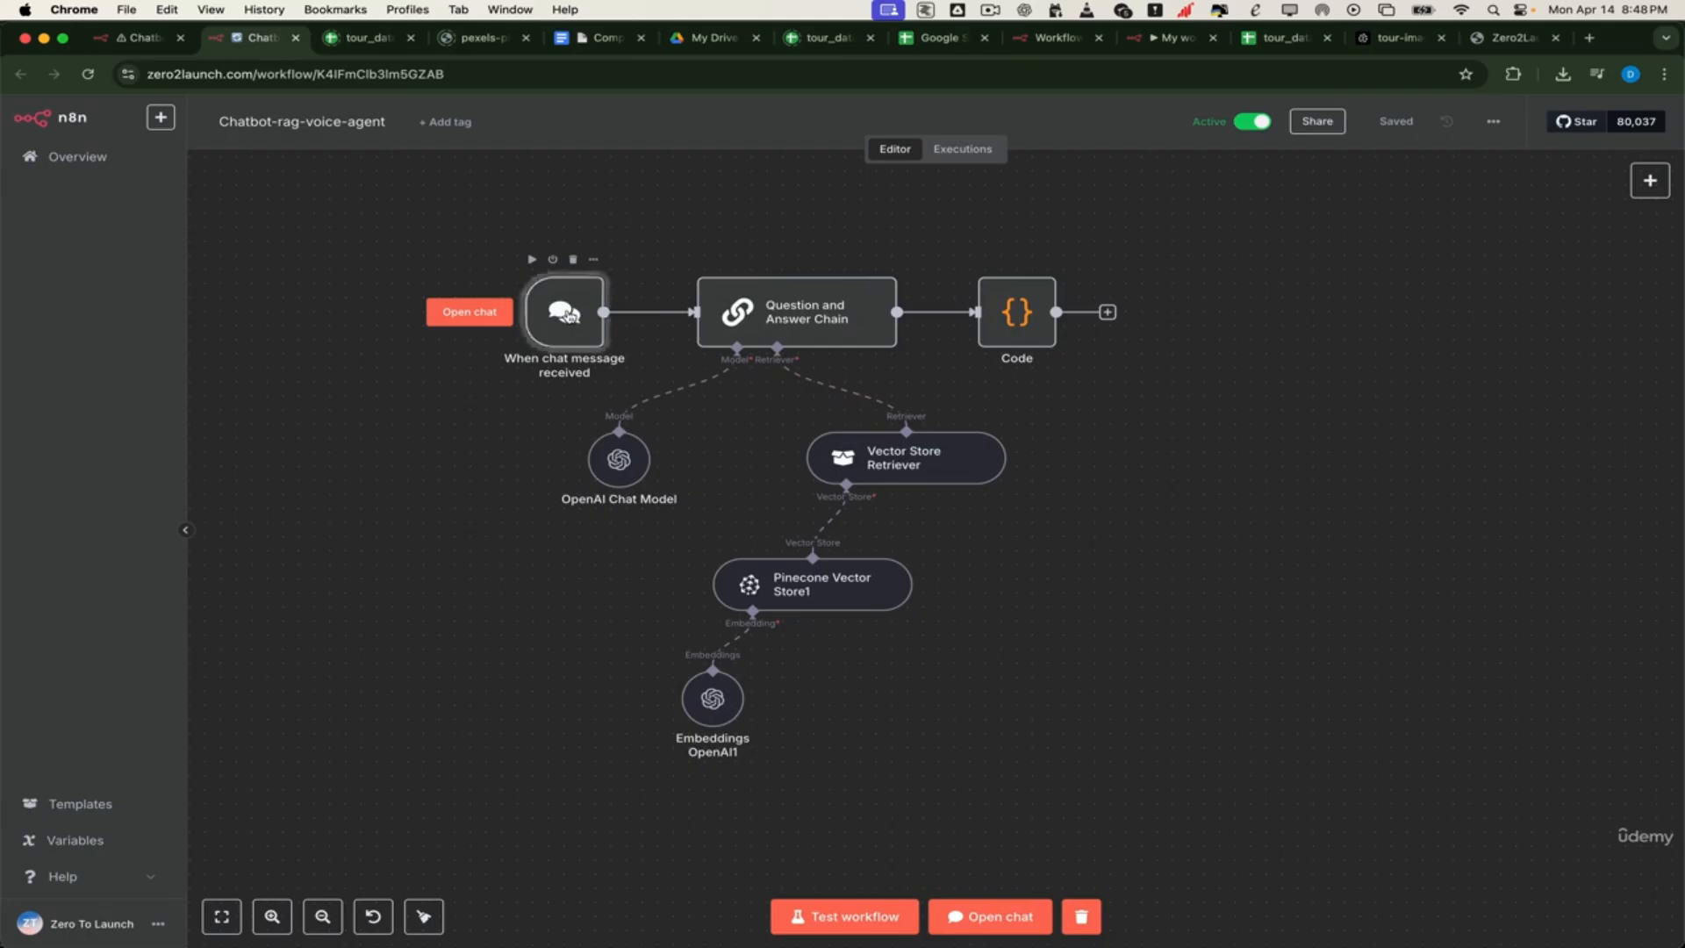
# Review the chat trigger's settings, then bring up the ZeroTravel site in the browser
pyautogui.doubleClick(568, 314)
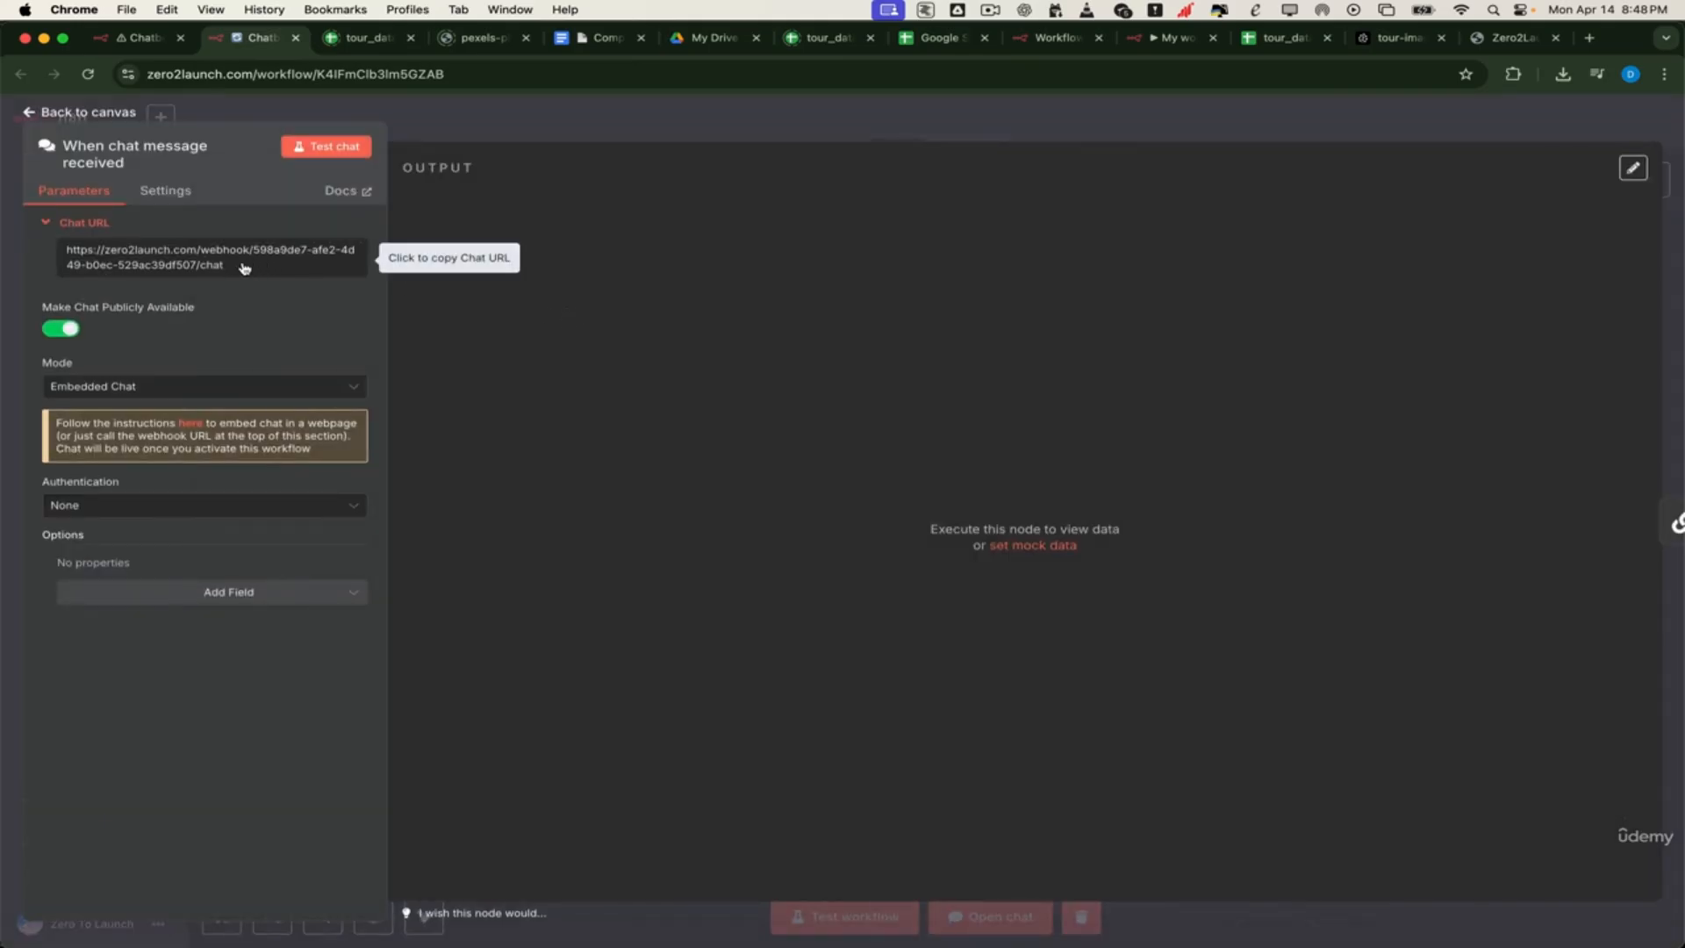
pyautogui.click(59, 114)
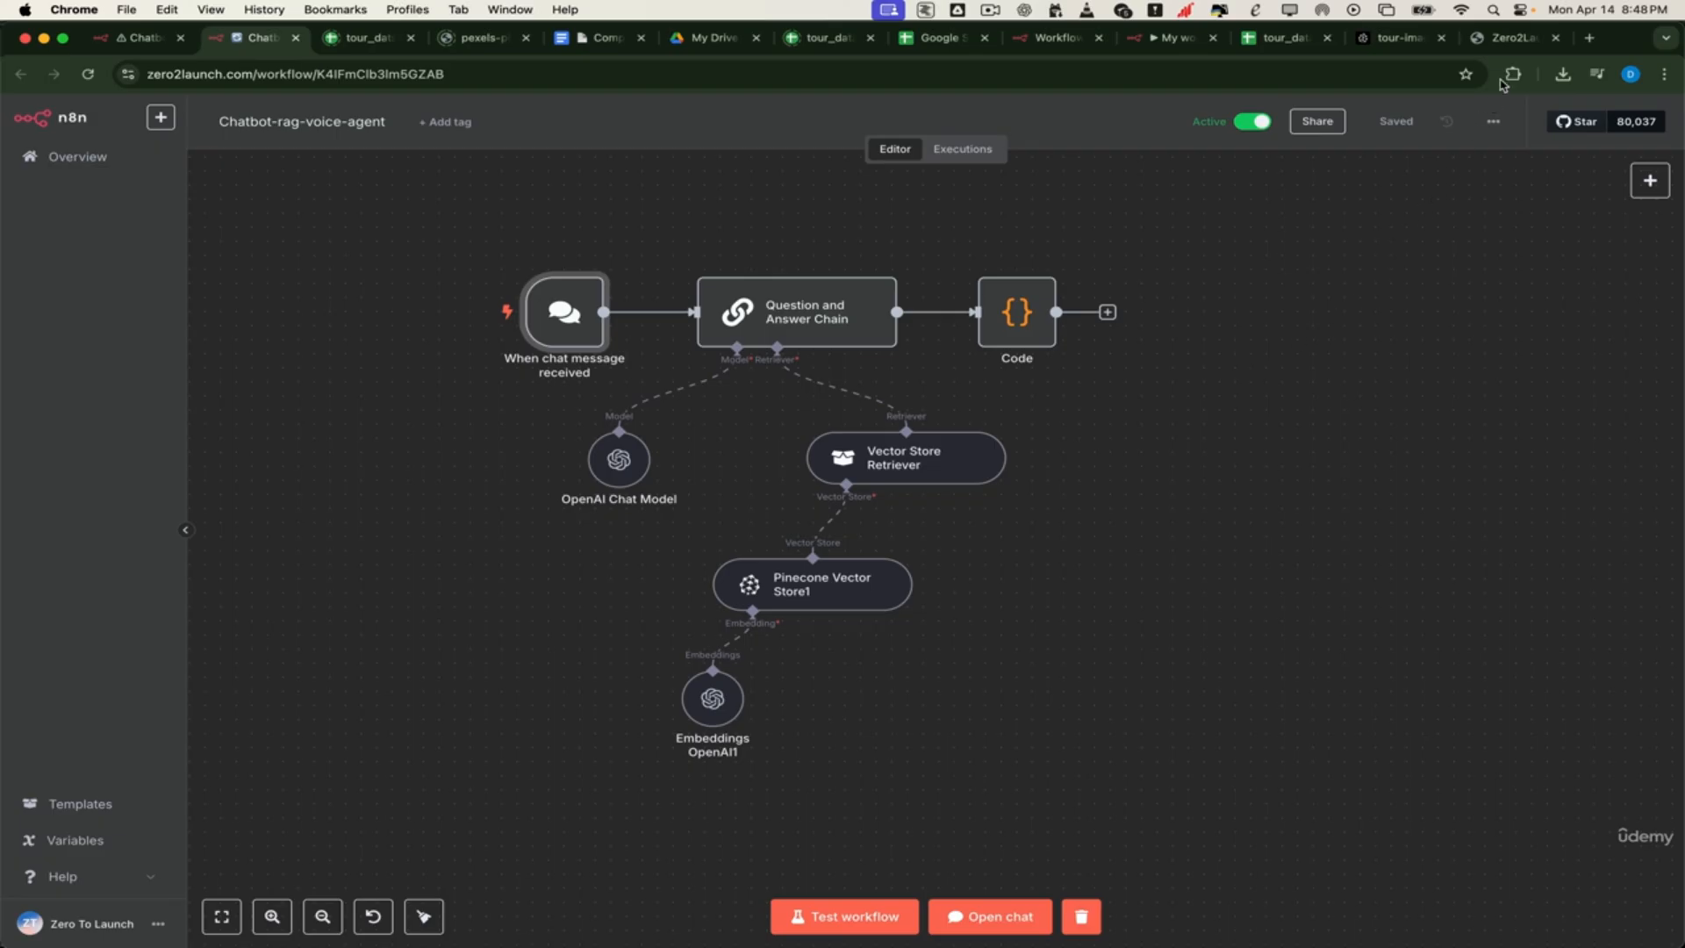
pyautogui.click(1502, 38)
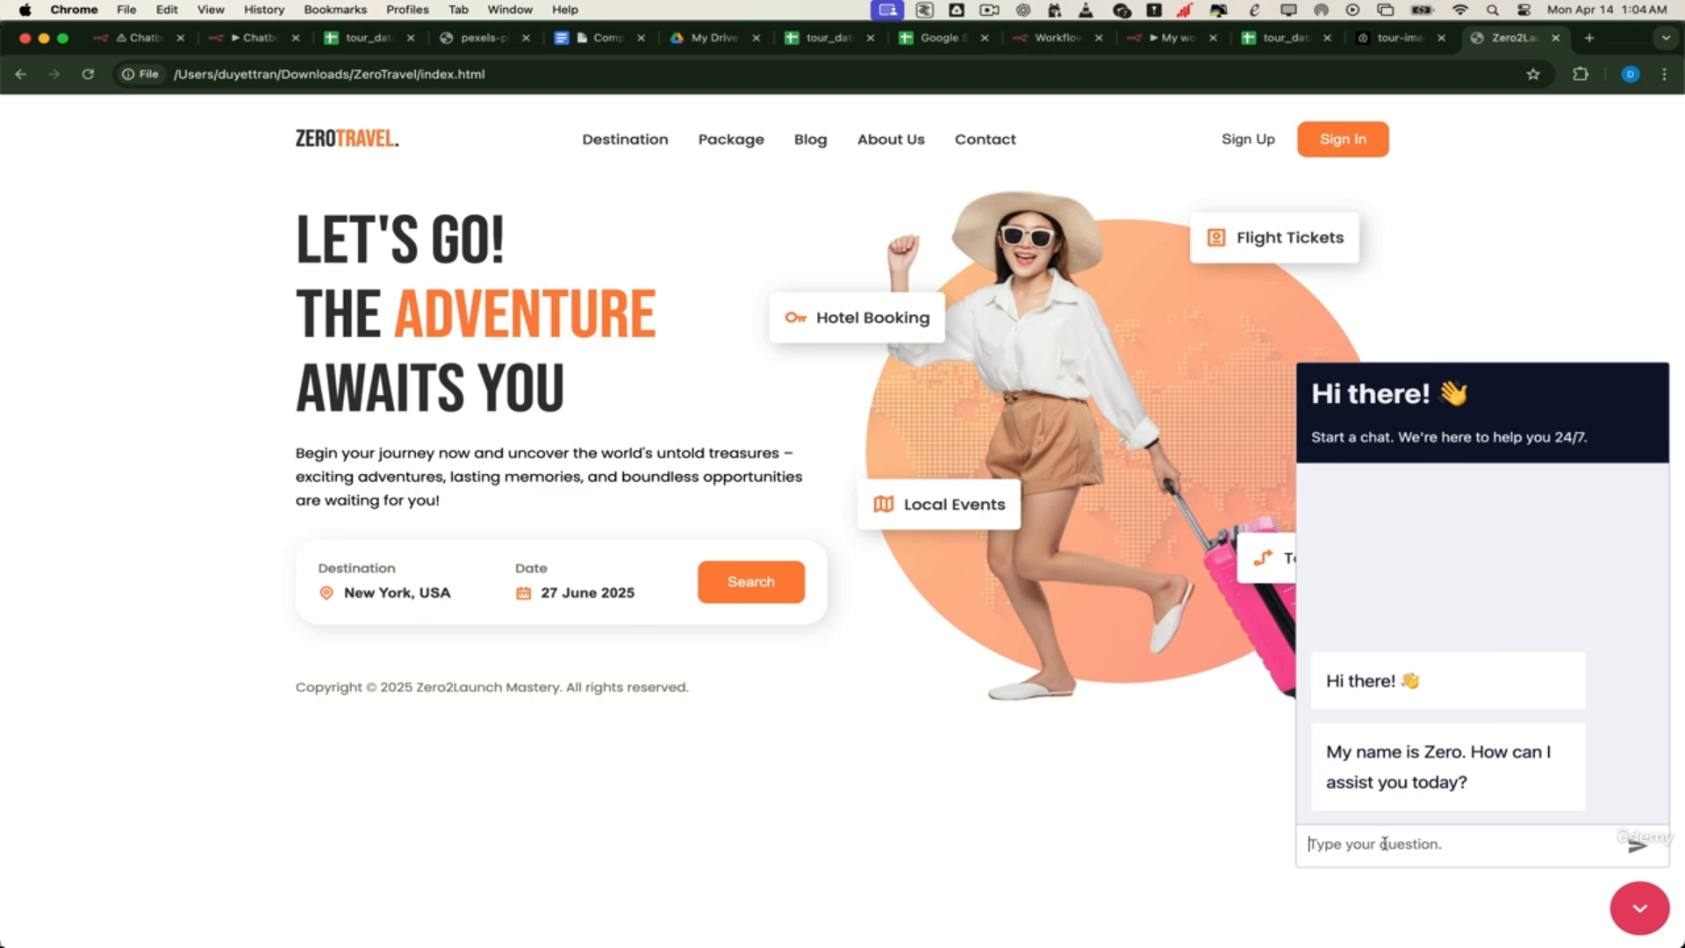
# Ask the ZeroTravel chatbot for the top 5 rated tours and review its reply with destinations, prices and images
pyautogui.write('Show me a list of the top 5 rated tours, and include their names, destinations, current prices, and images.')
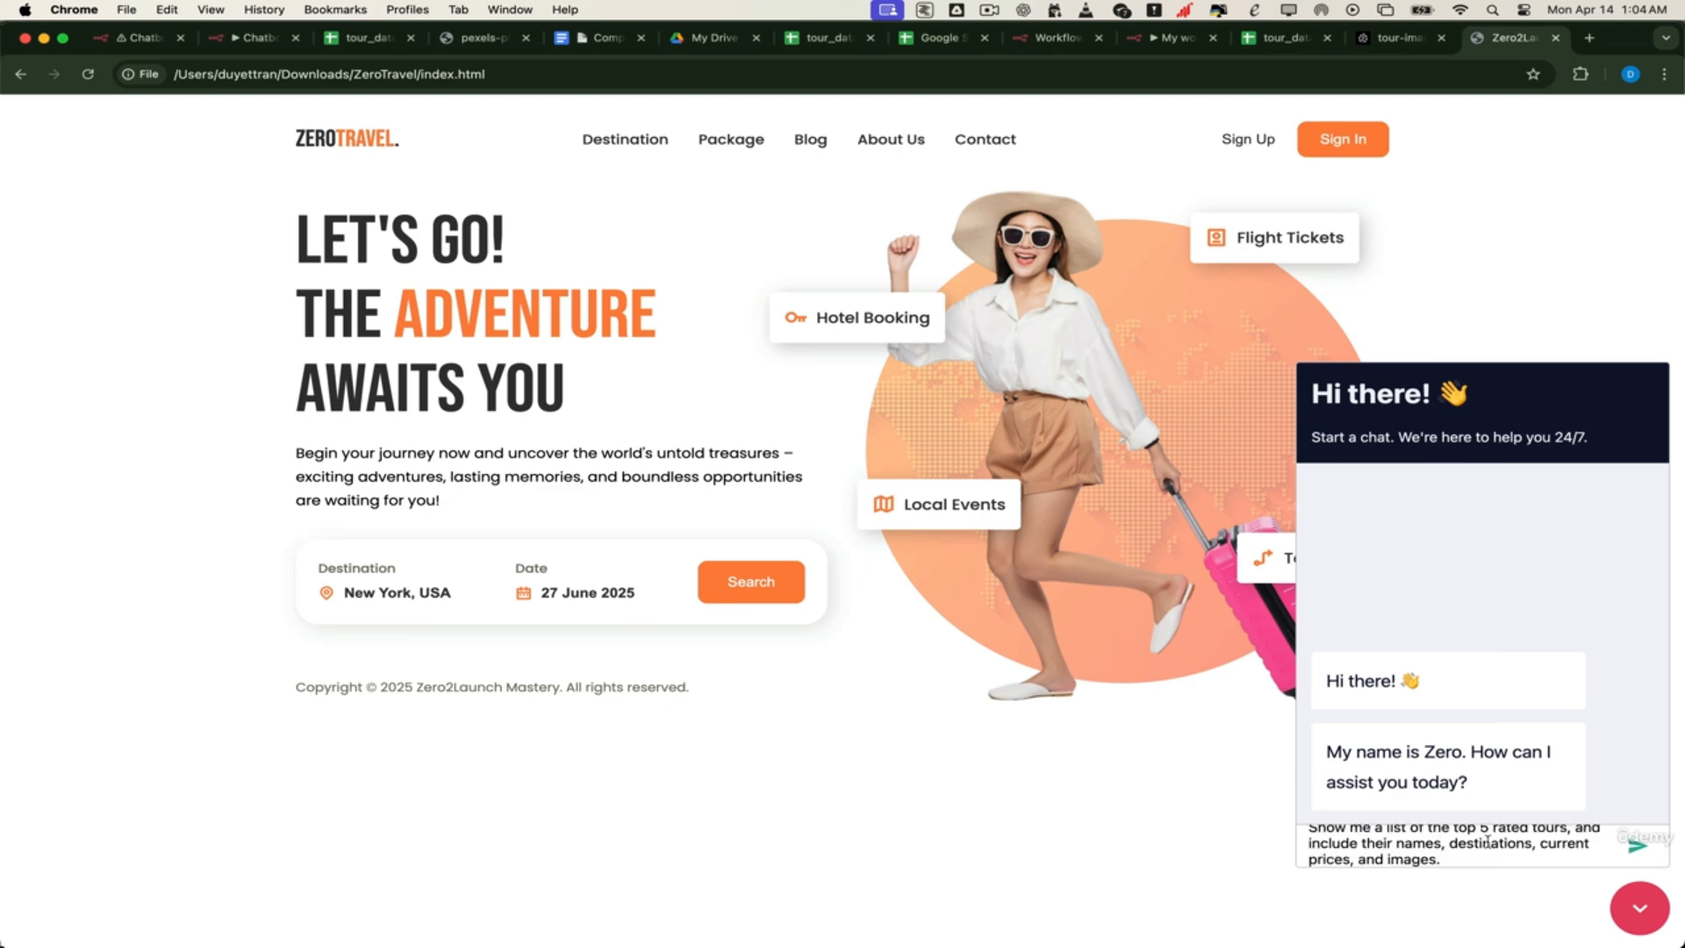
pyautogui.click(1637, 848)
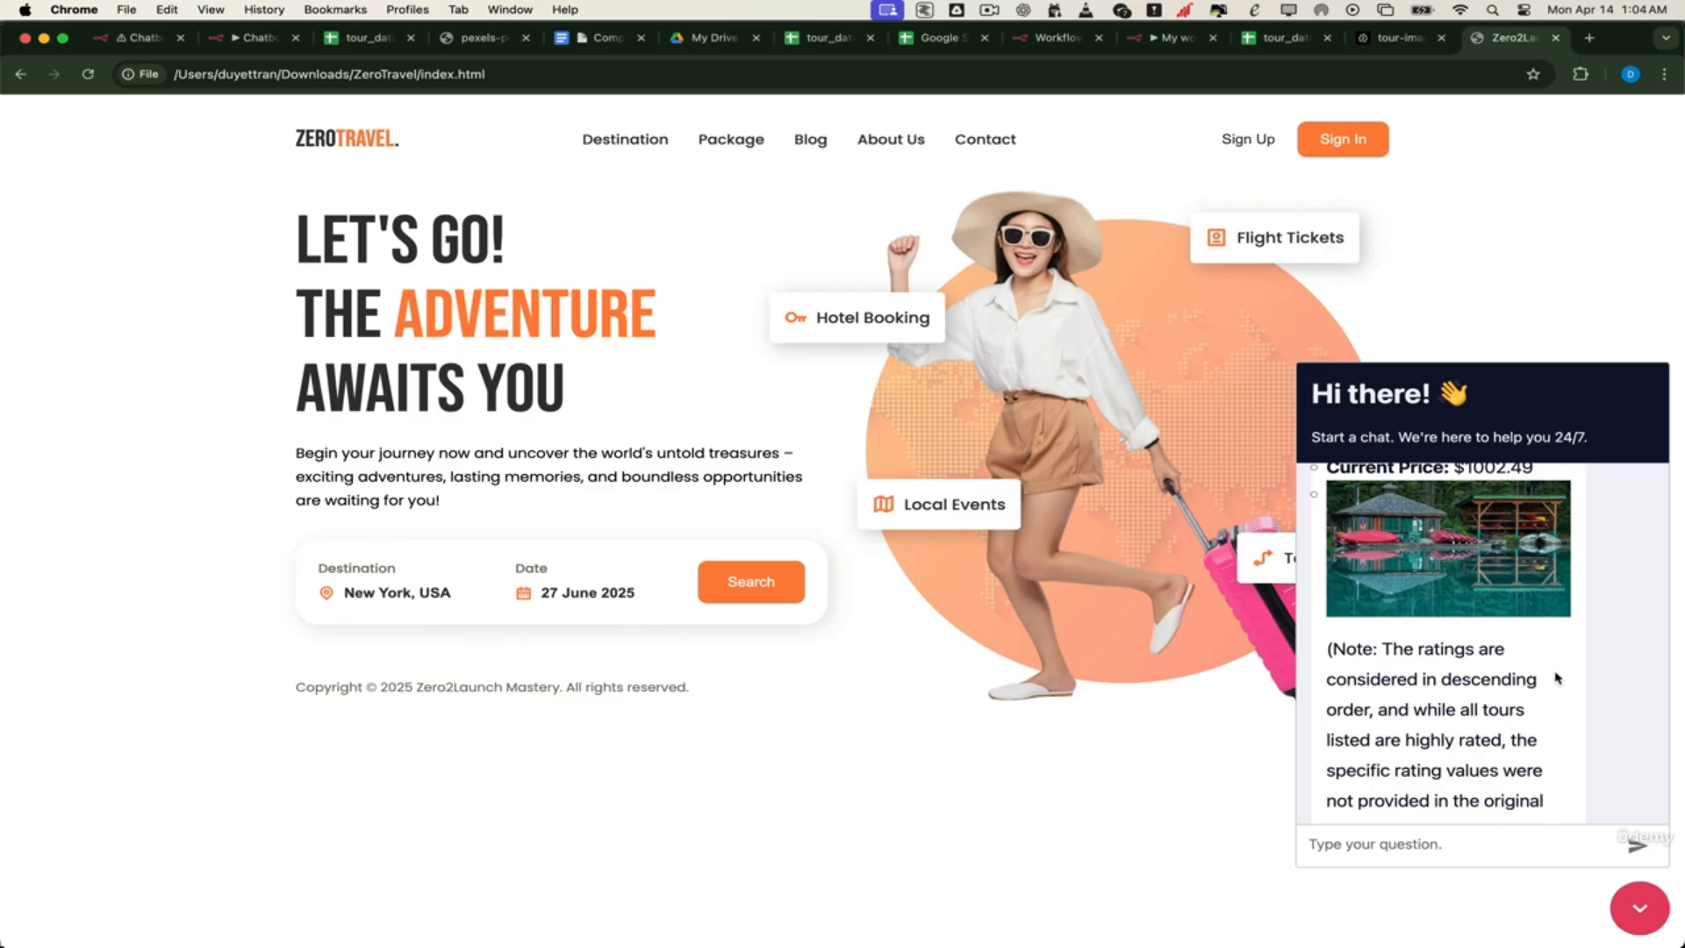
pyautogui.scroll(5, 1559, 678)
pyautogui.scroll(10, 1556, 677)
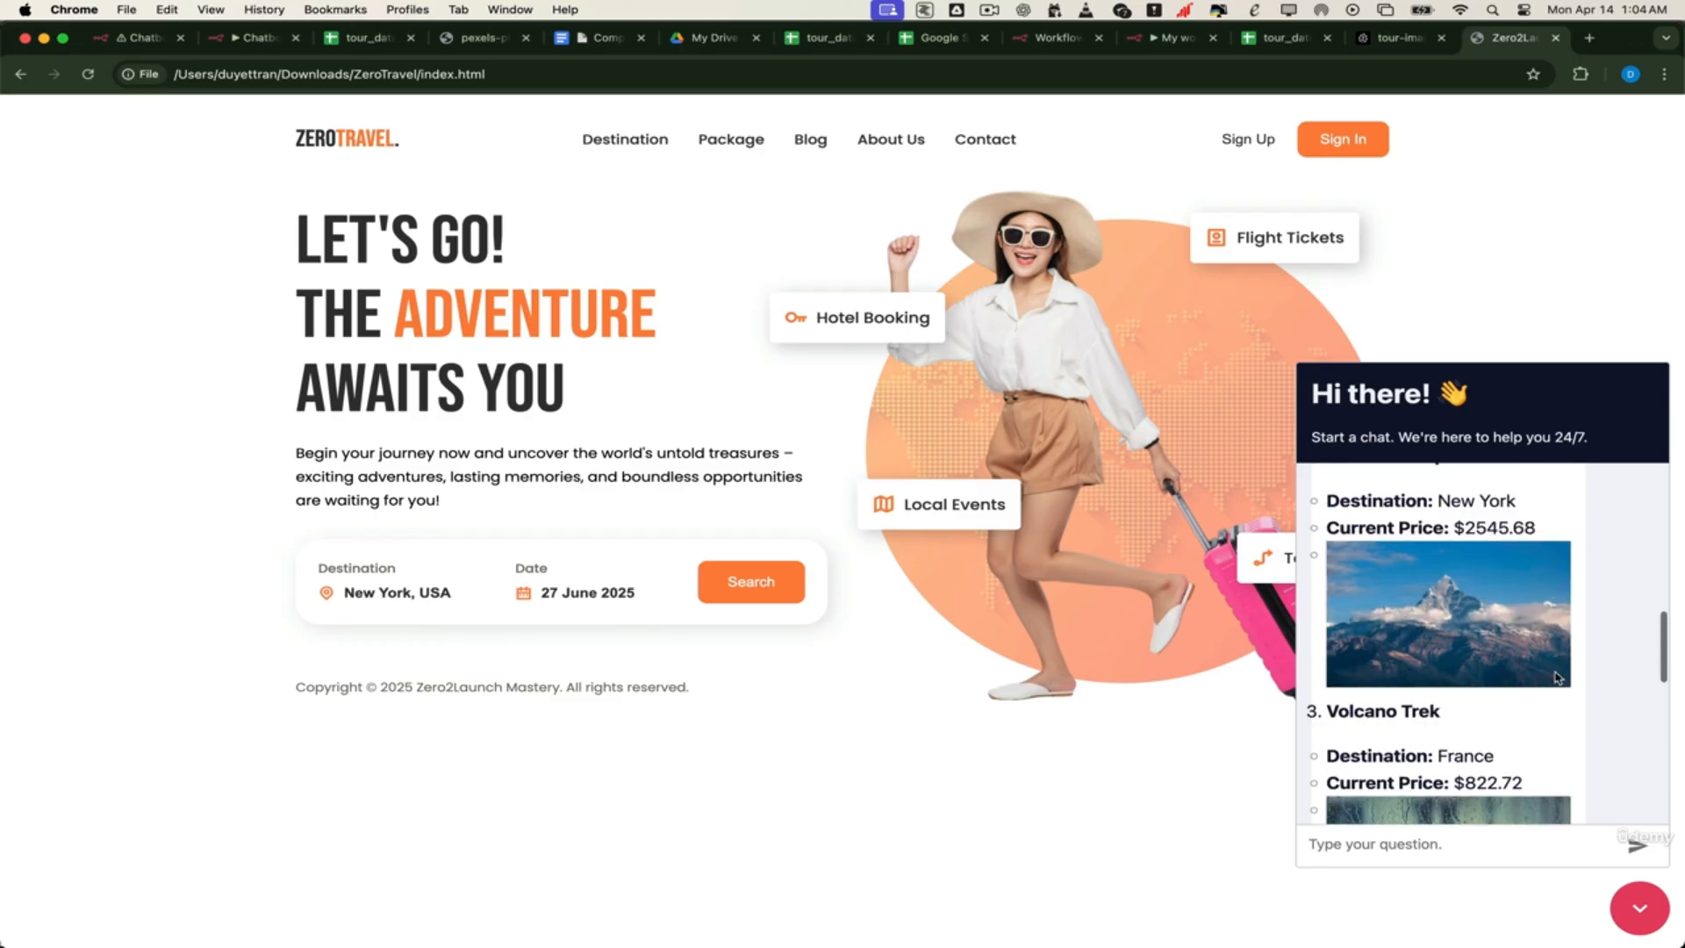
pyautogui.scroll(1, 1556, 676)
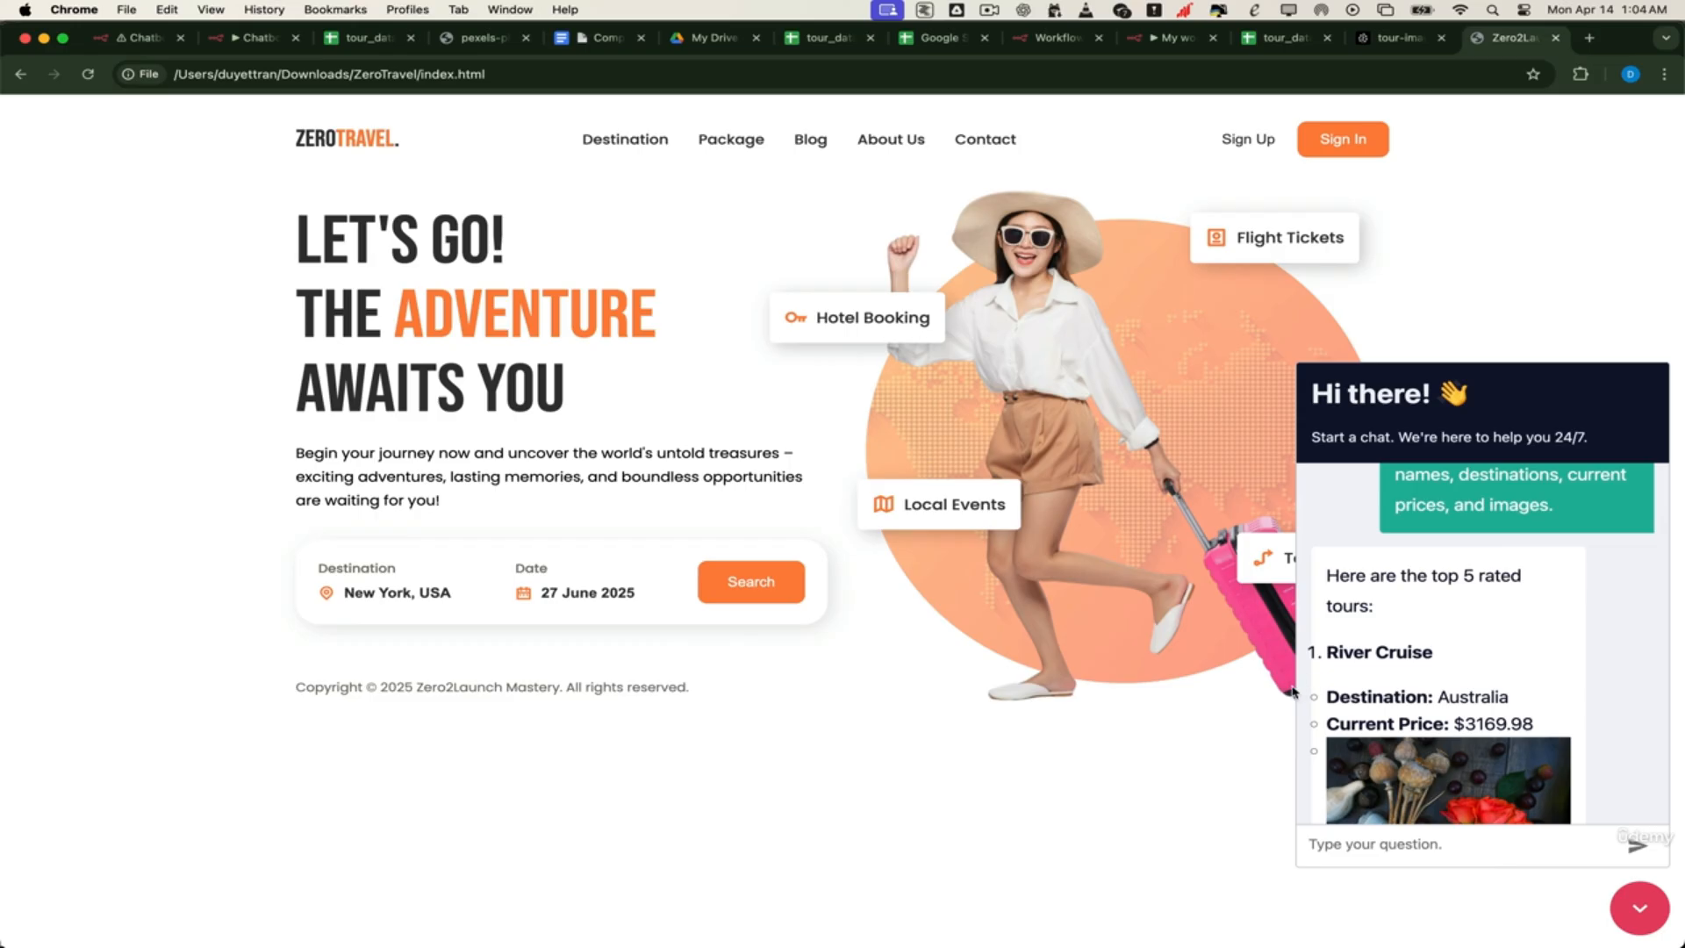
pyautogui.scroll(-2, 1456, 671)
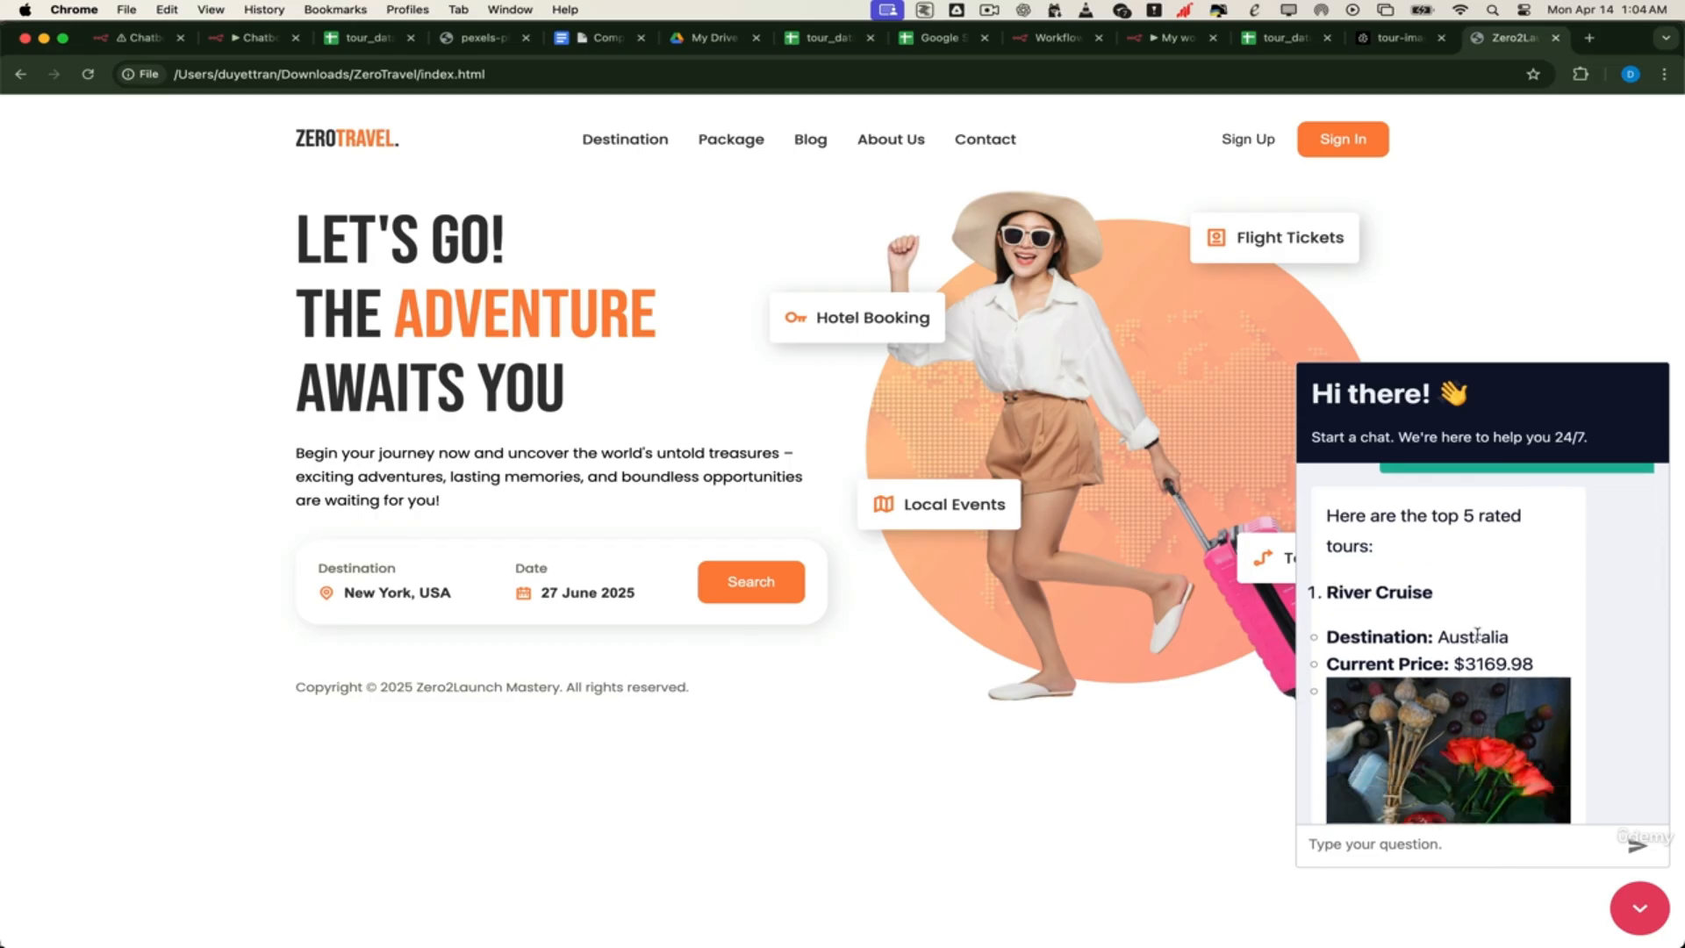
pyautogui.scroll(-10, 1478, 639)
pyautogui.scroll(-5, 1478, 640)
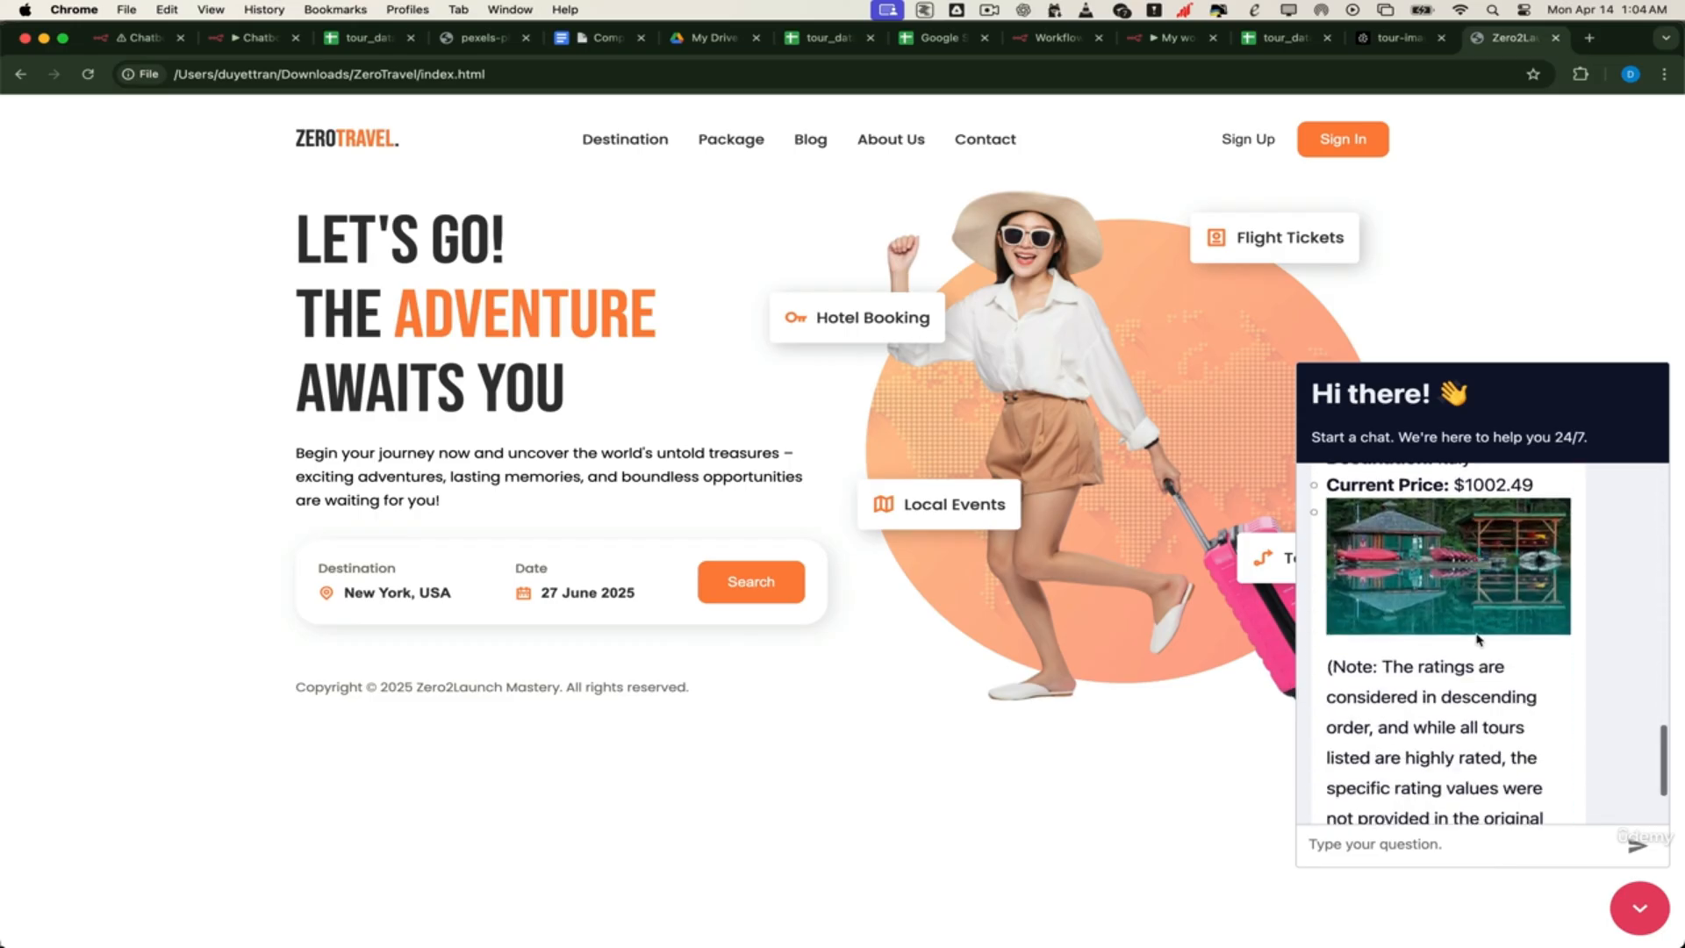
pyautogui.scroll(-2, 1460, 617)
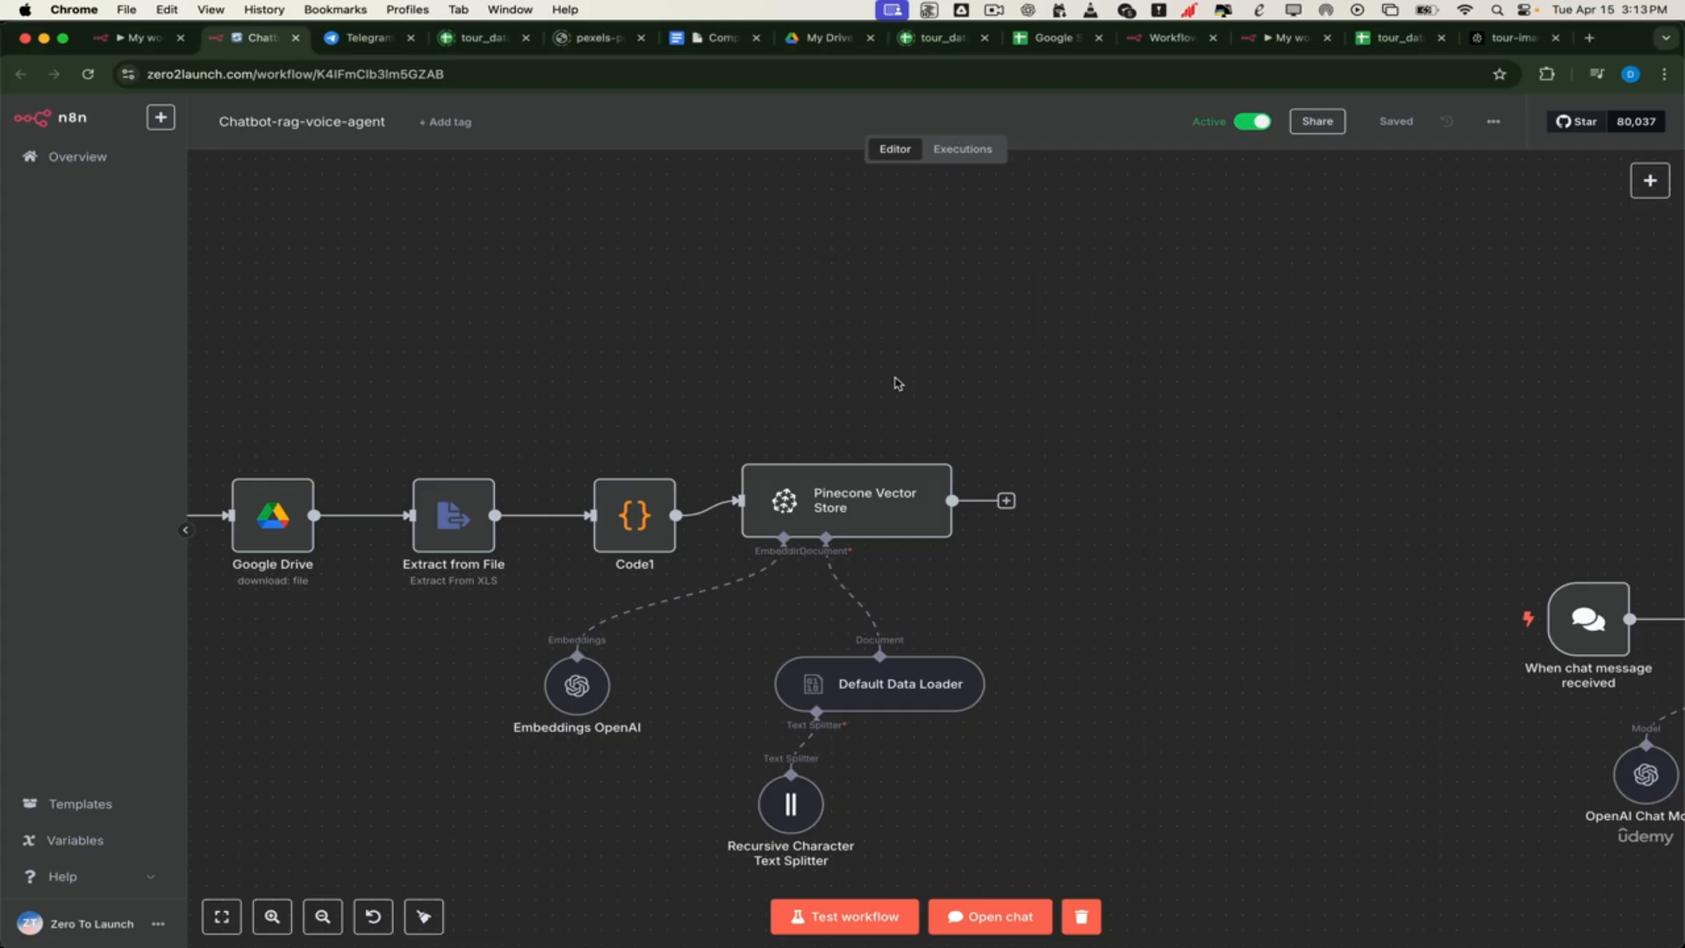
# Find Telegram in the node picker by searching 'teleg' and expand its 9 triggers
pyautogui.scroll(2, 895, 384)
pyautogui.scroll(-3, 896, 384)
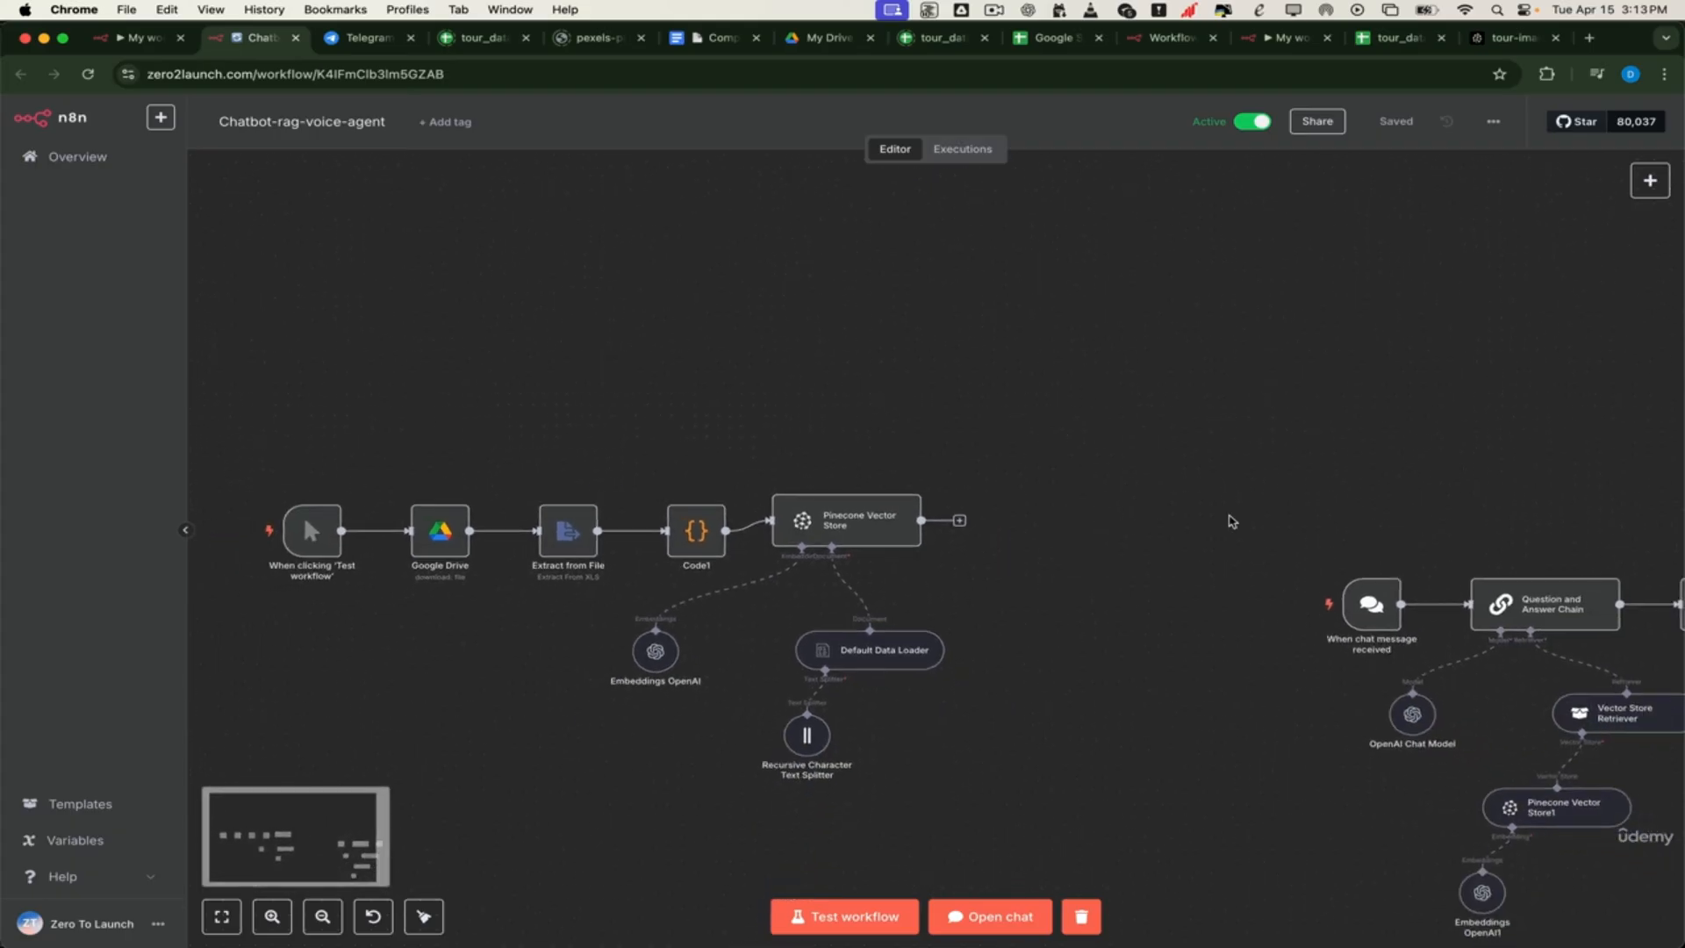
pyautogui.hscroll(5, 1231, 522)
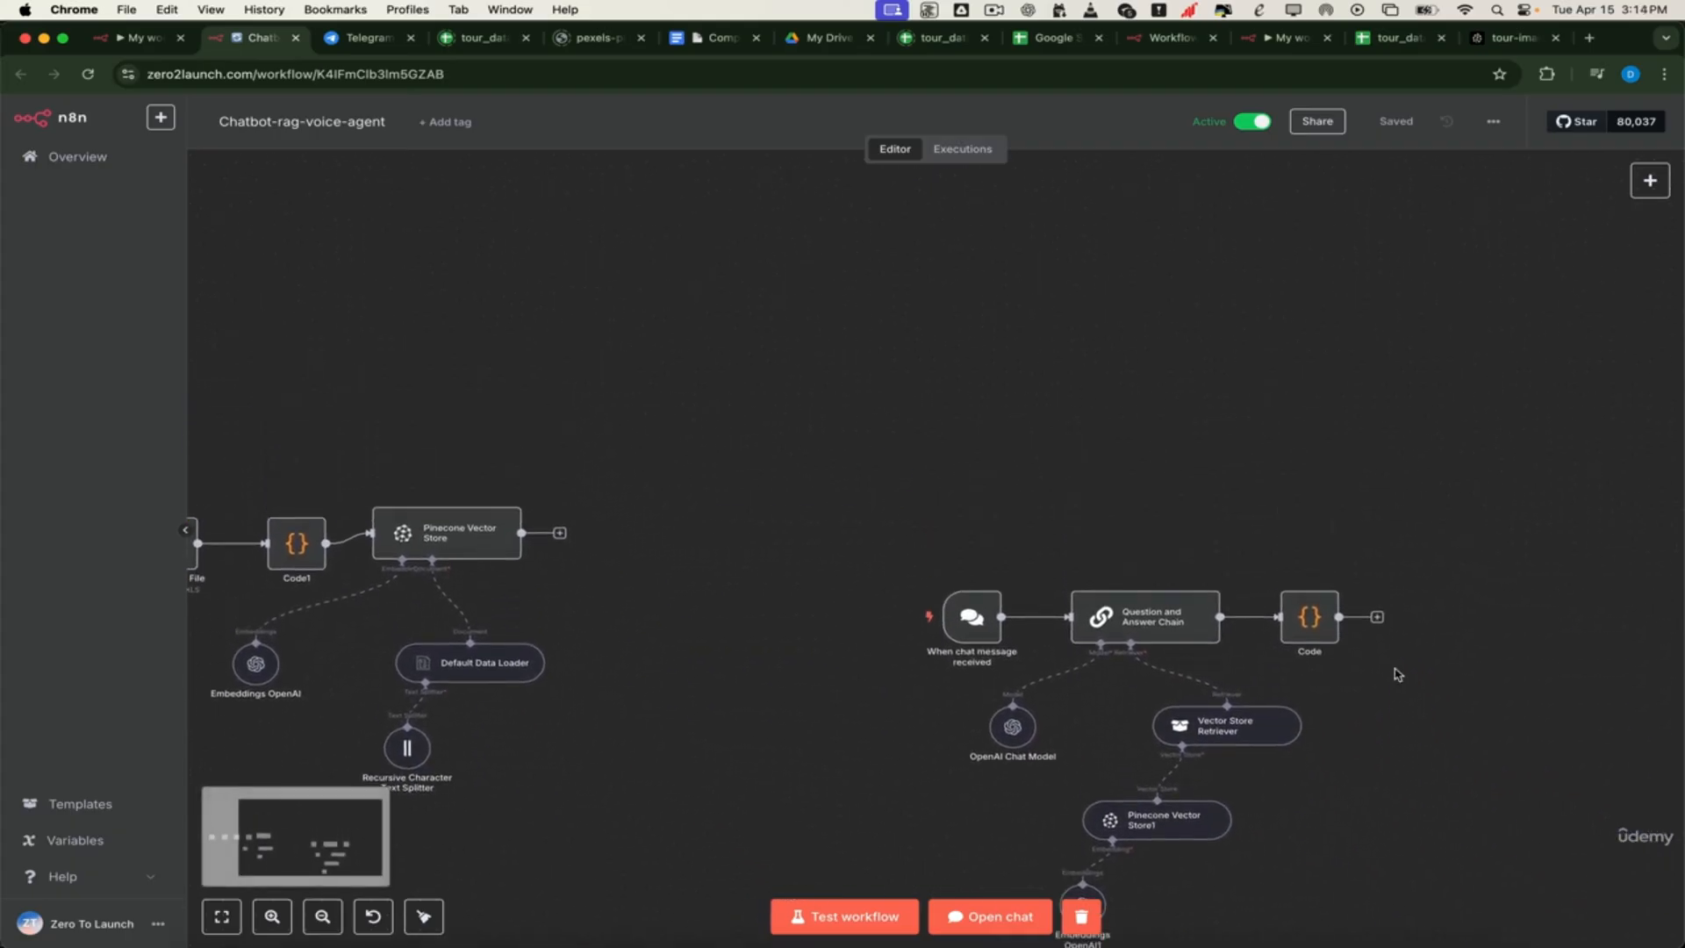
pyautogui.scroll(3, 1397, 676)
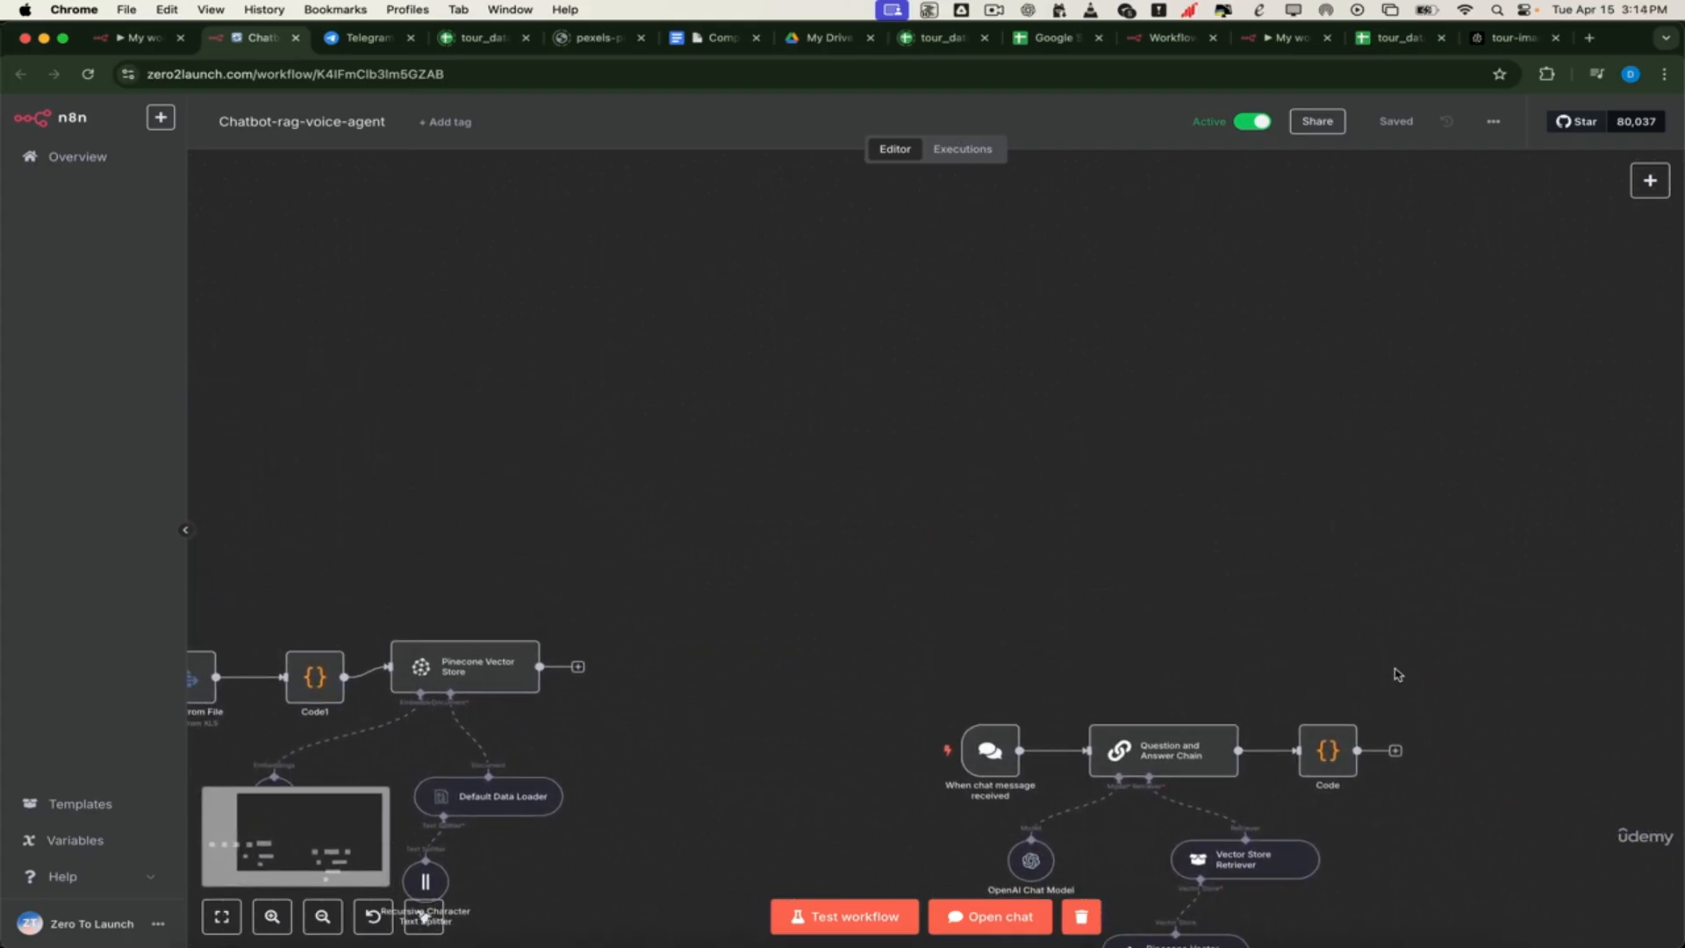
pyautogui.click(1651, 182)
pyautogui.write('teleg')
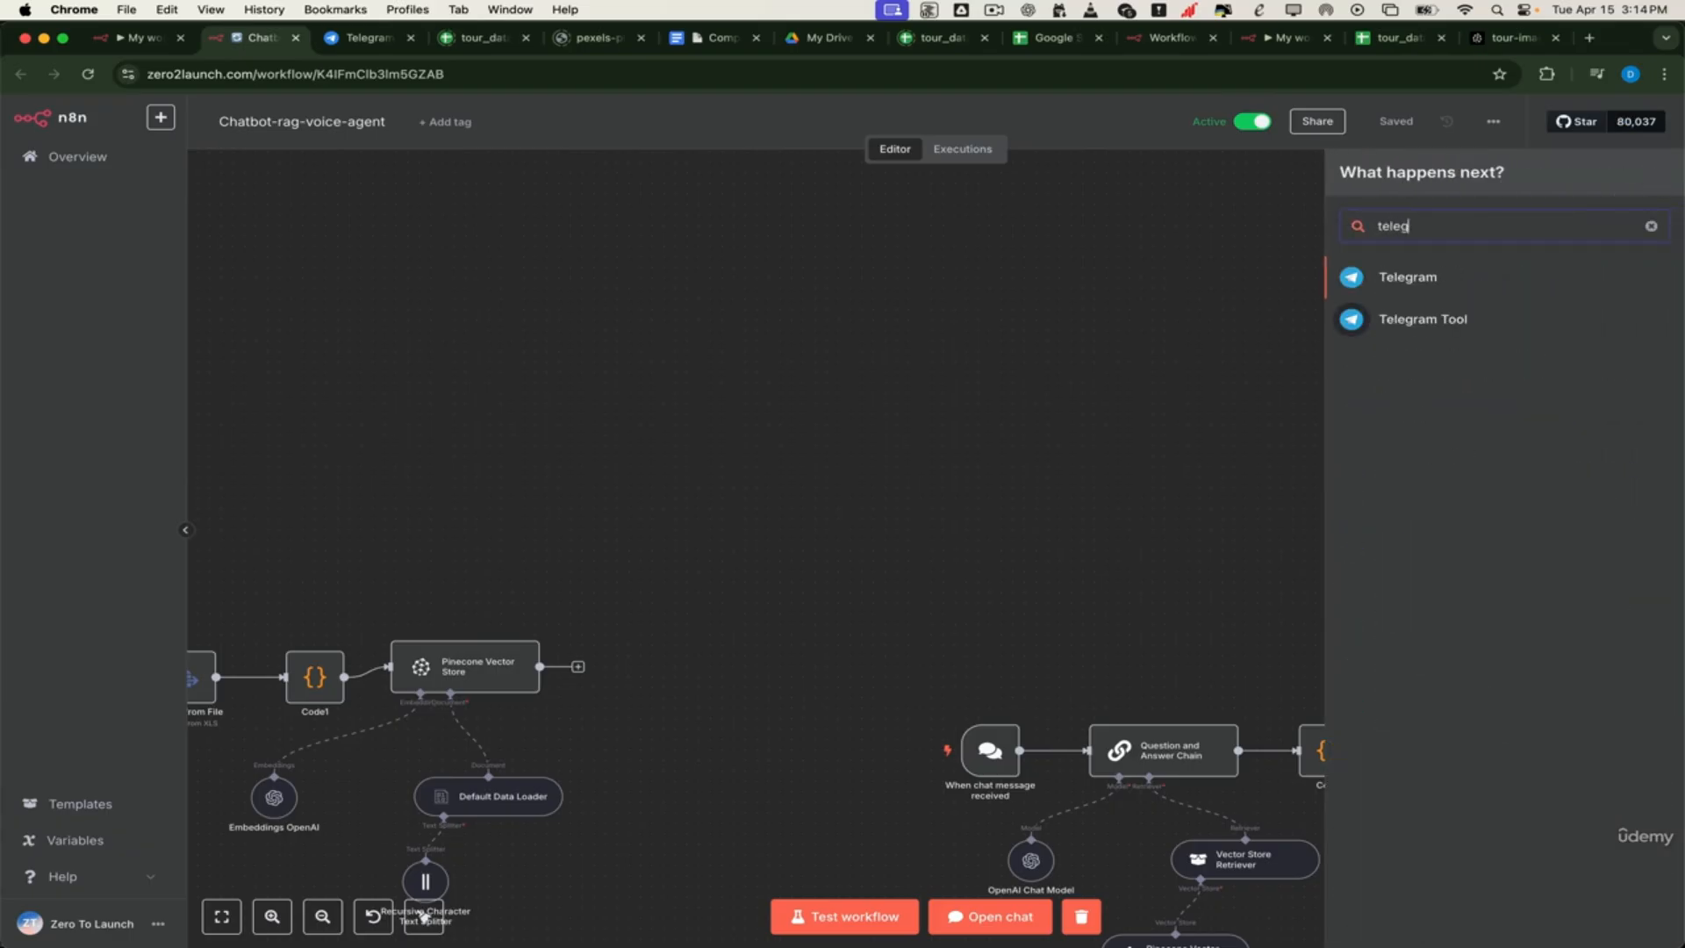
pyautogui.click(1408, 279)
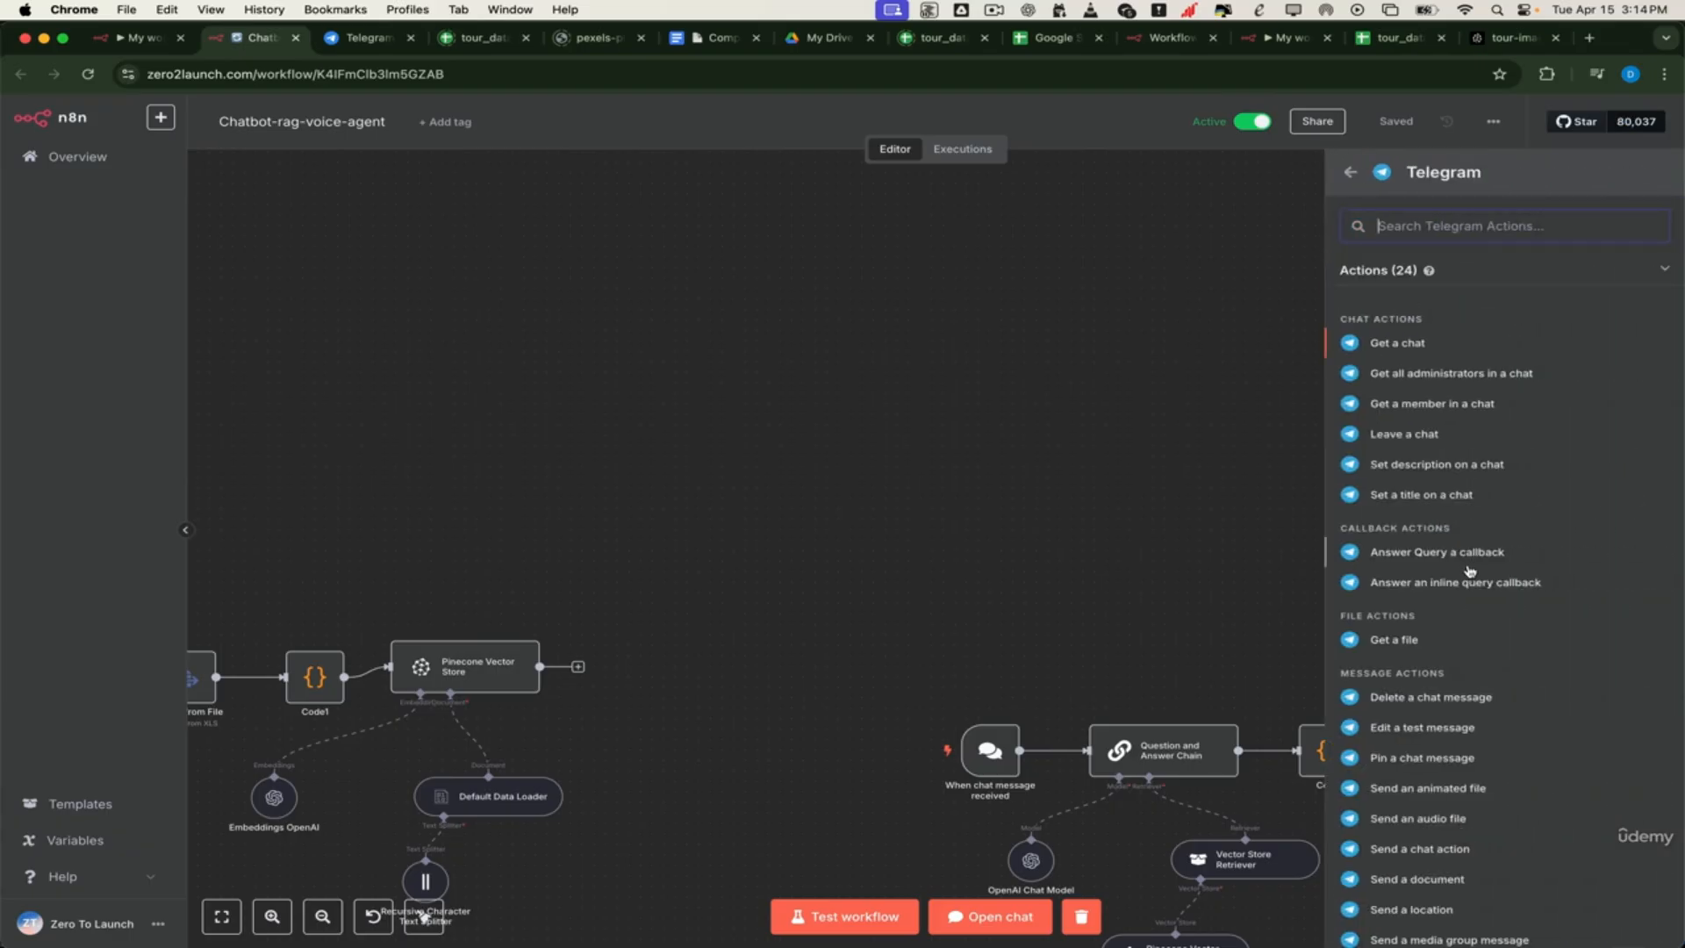
pyautogui.scroll(-5, 1470, 570)
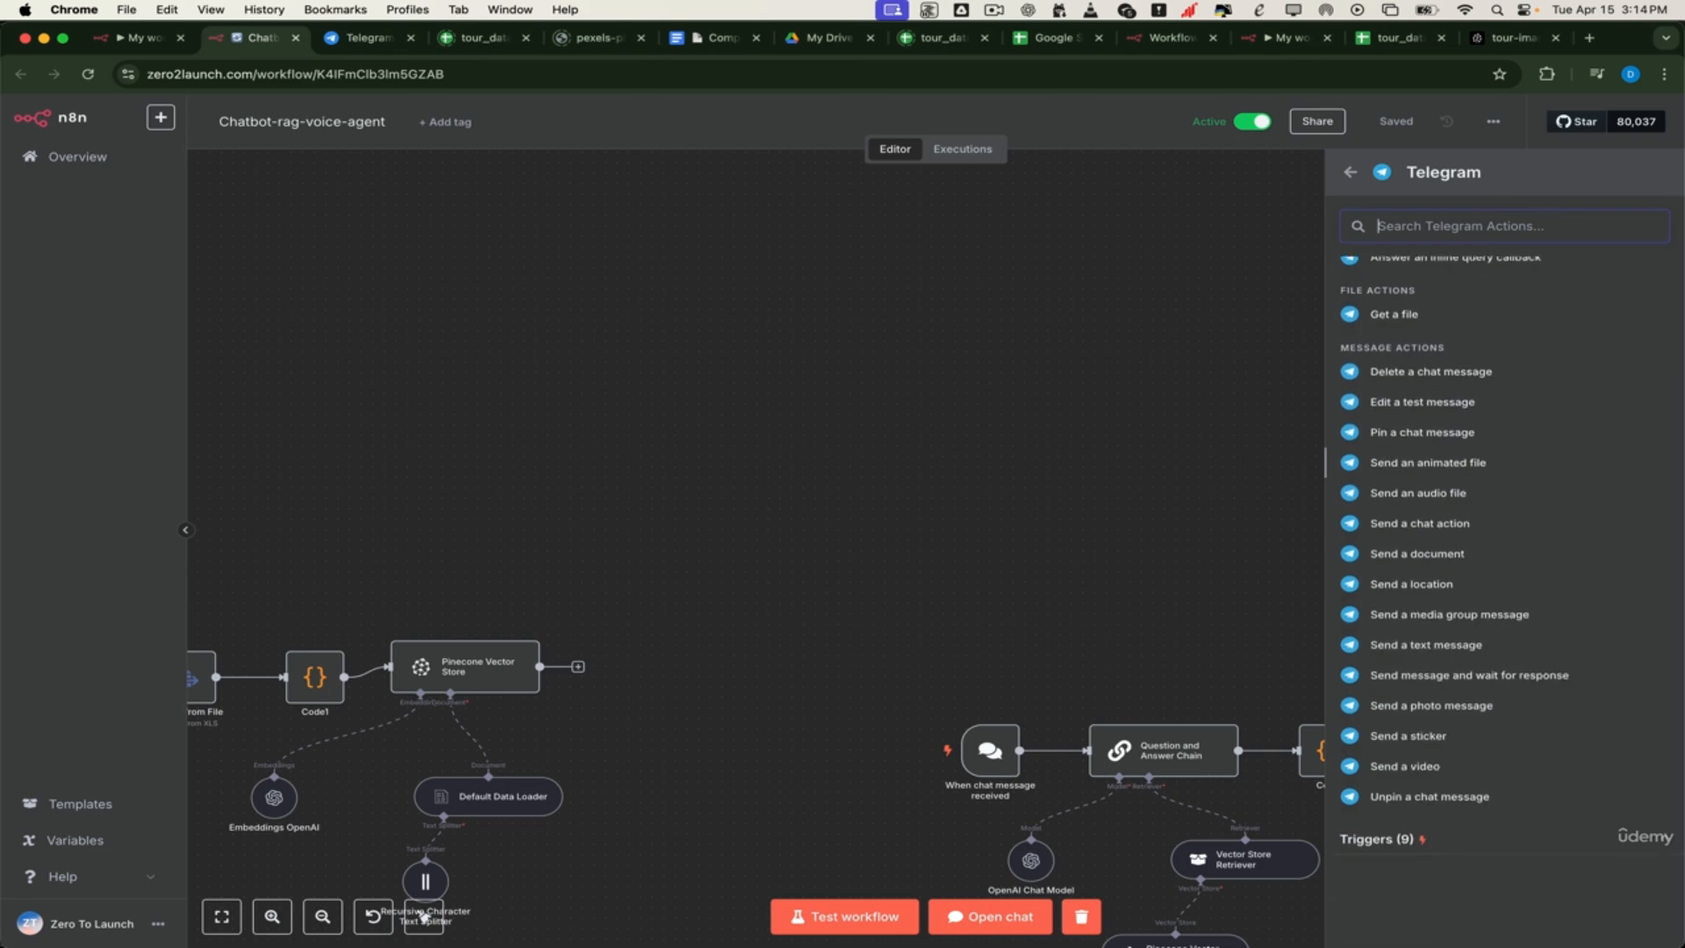
pyautogui.click(1478, 836)
pyautogui.scroll(-3, 1482, 837)
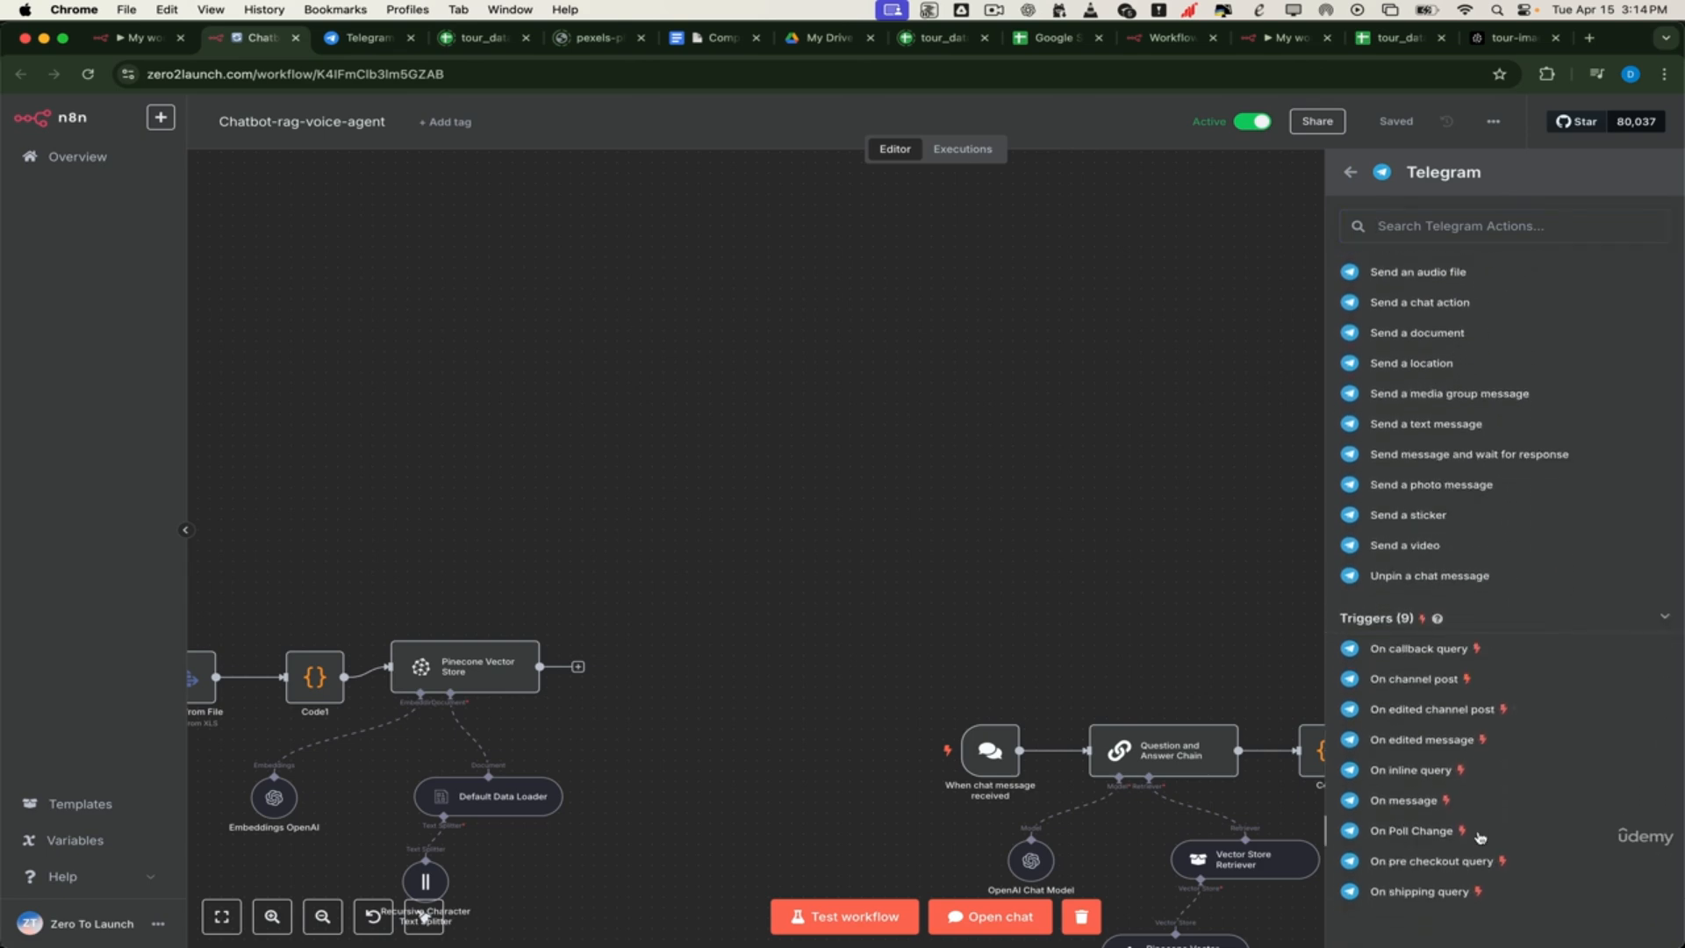
# Add a Telegram On message trigger, start a new Telegram credential, and go to BotFather for its token
pyautogui.click(1417, 803)
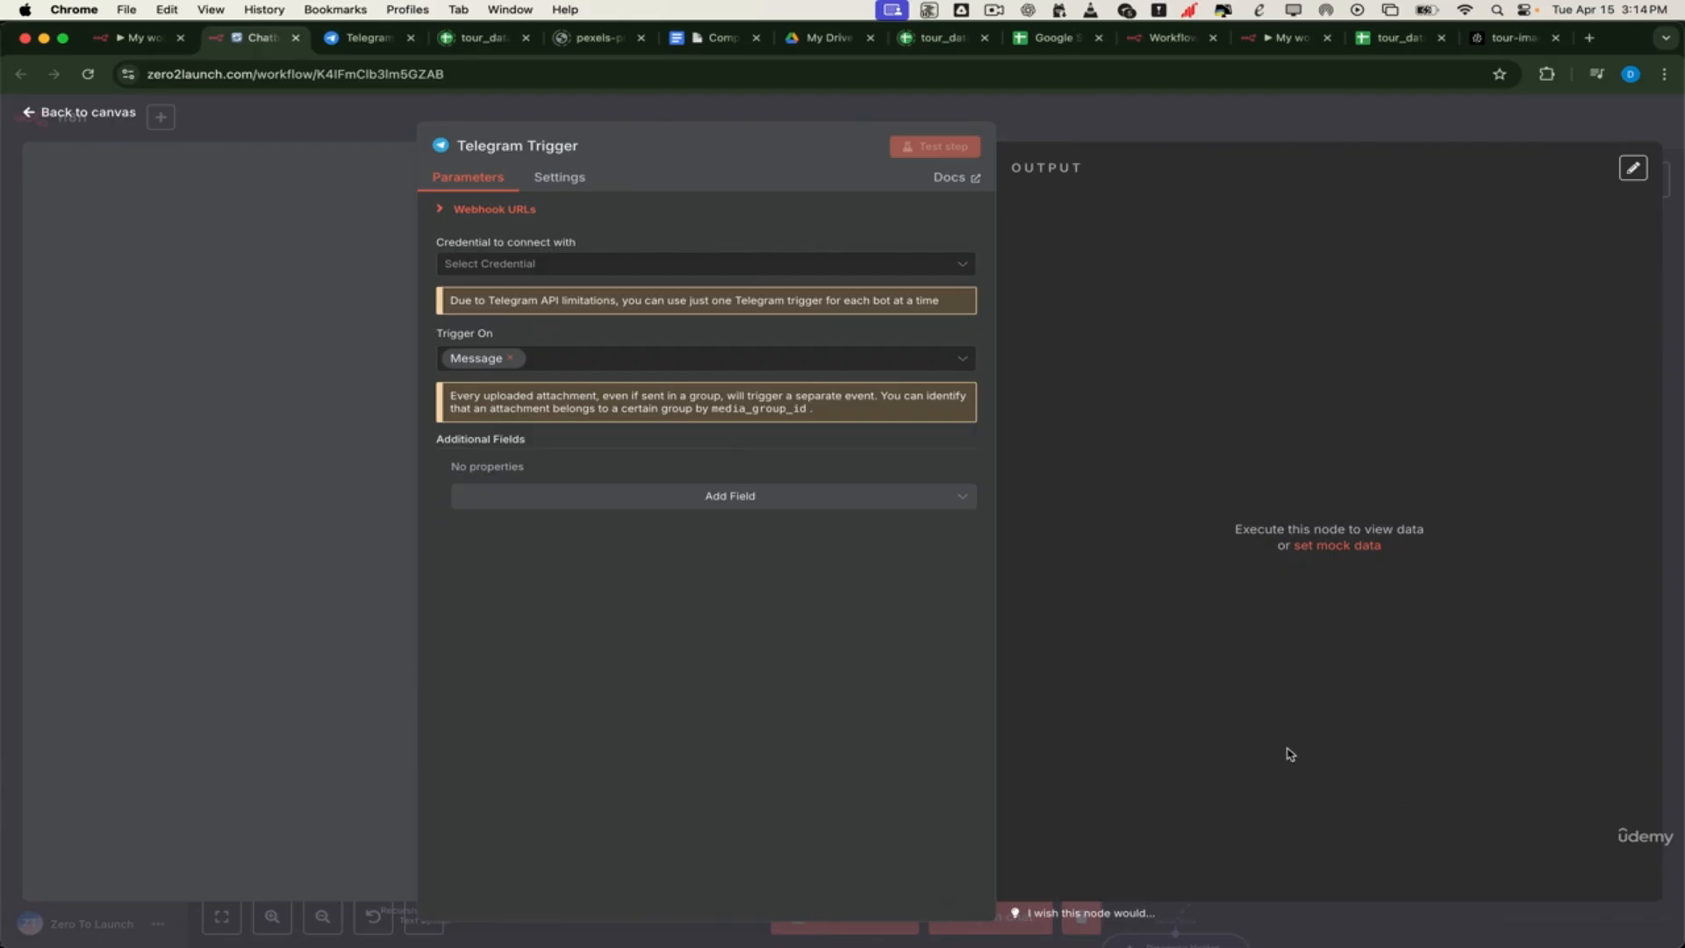
pyautogui.click(569, 268)
pyautogui.click(508, 309)
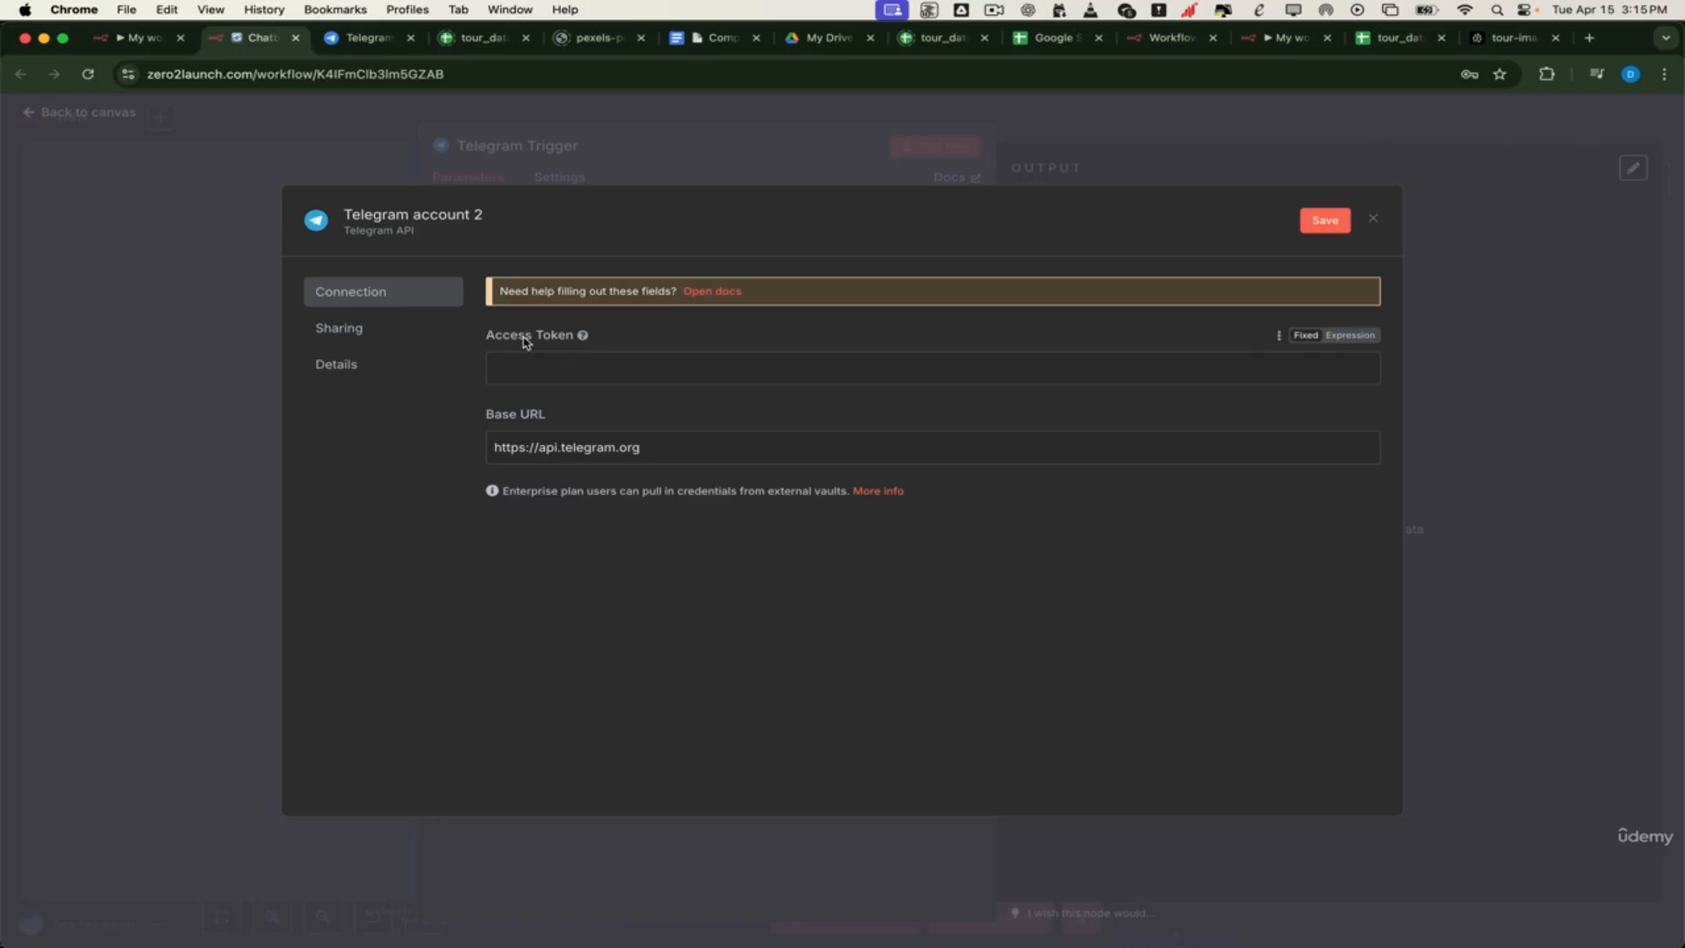
pyautogui.click(349, 41)
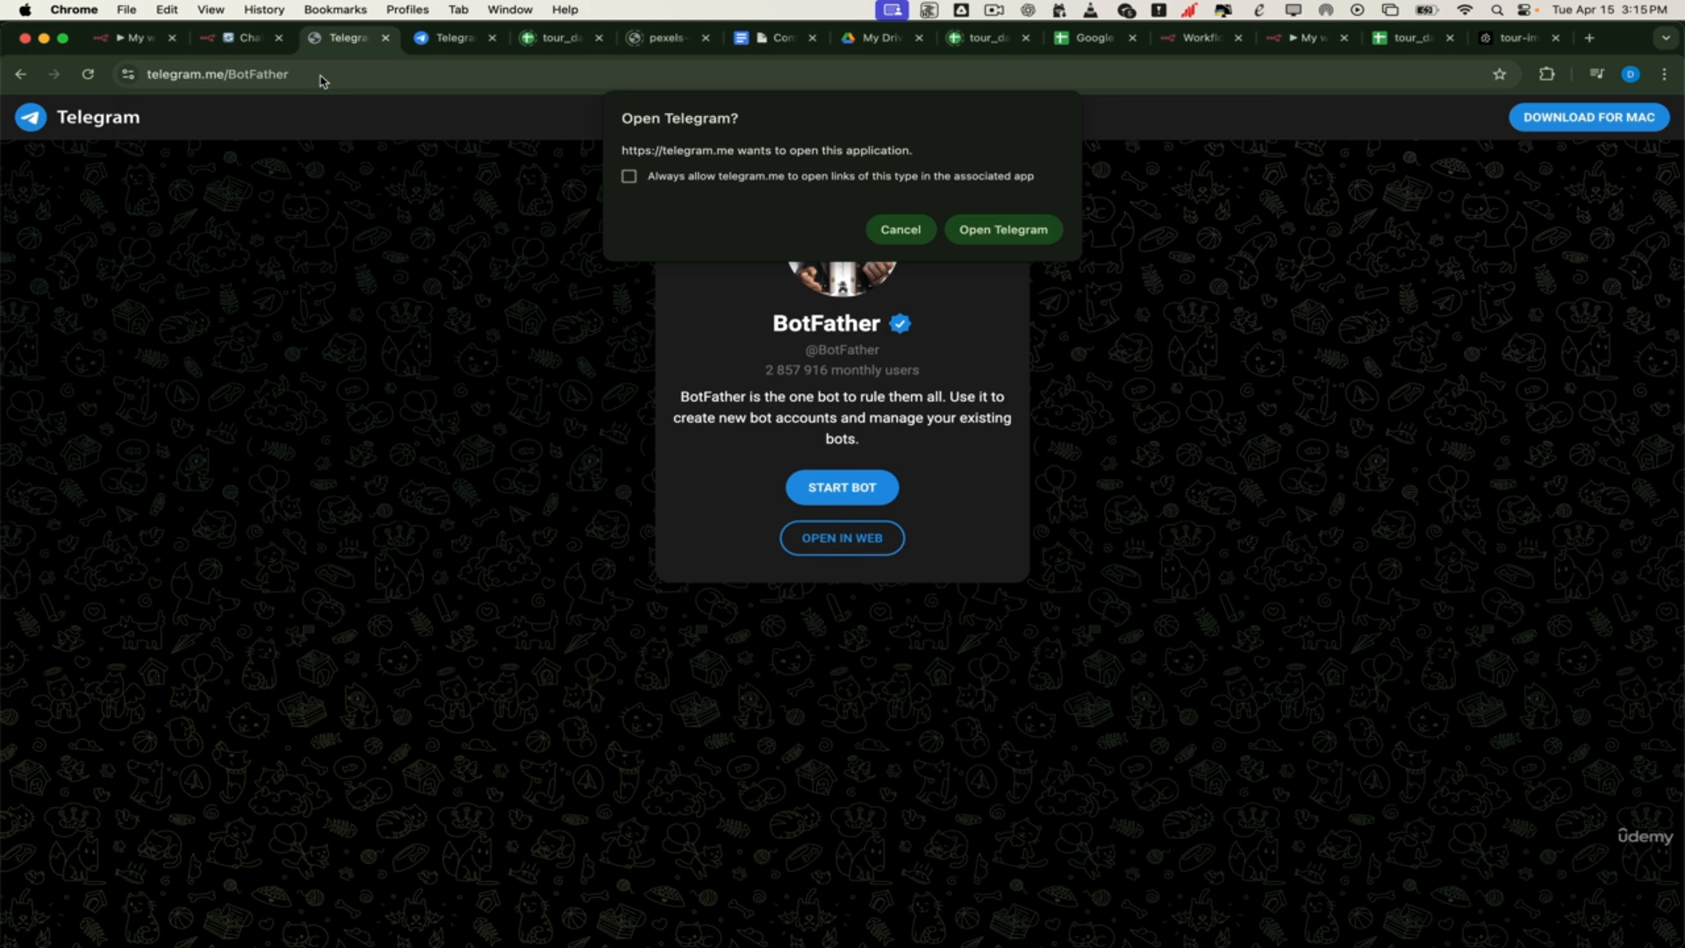
# Open the BotFather chat in Telegram Web instead of the desktop app
pyautogui.click(313, 75)
pyautogui.click(253, 77)
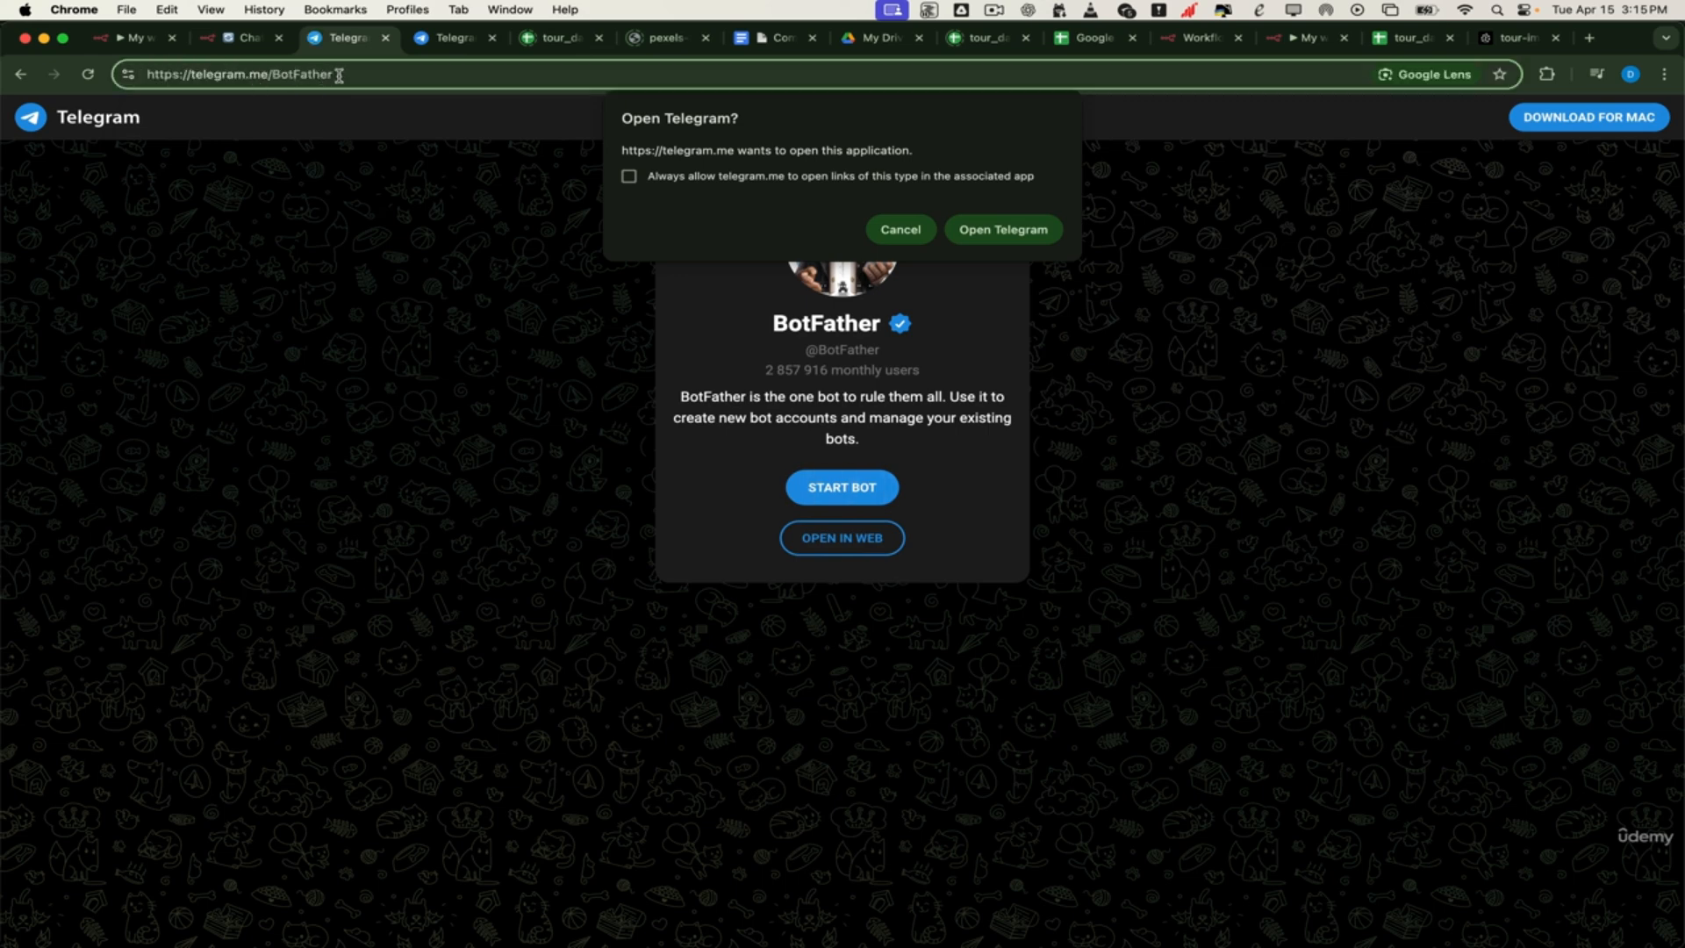
pyautogui.press('Escape')
pyautogui.click(848, 538)
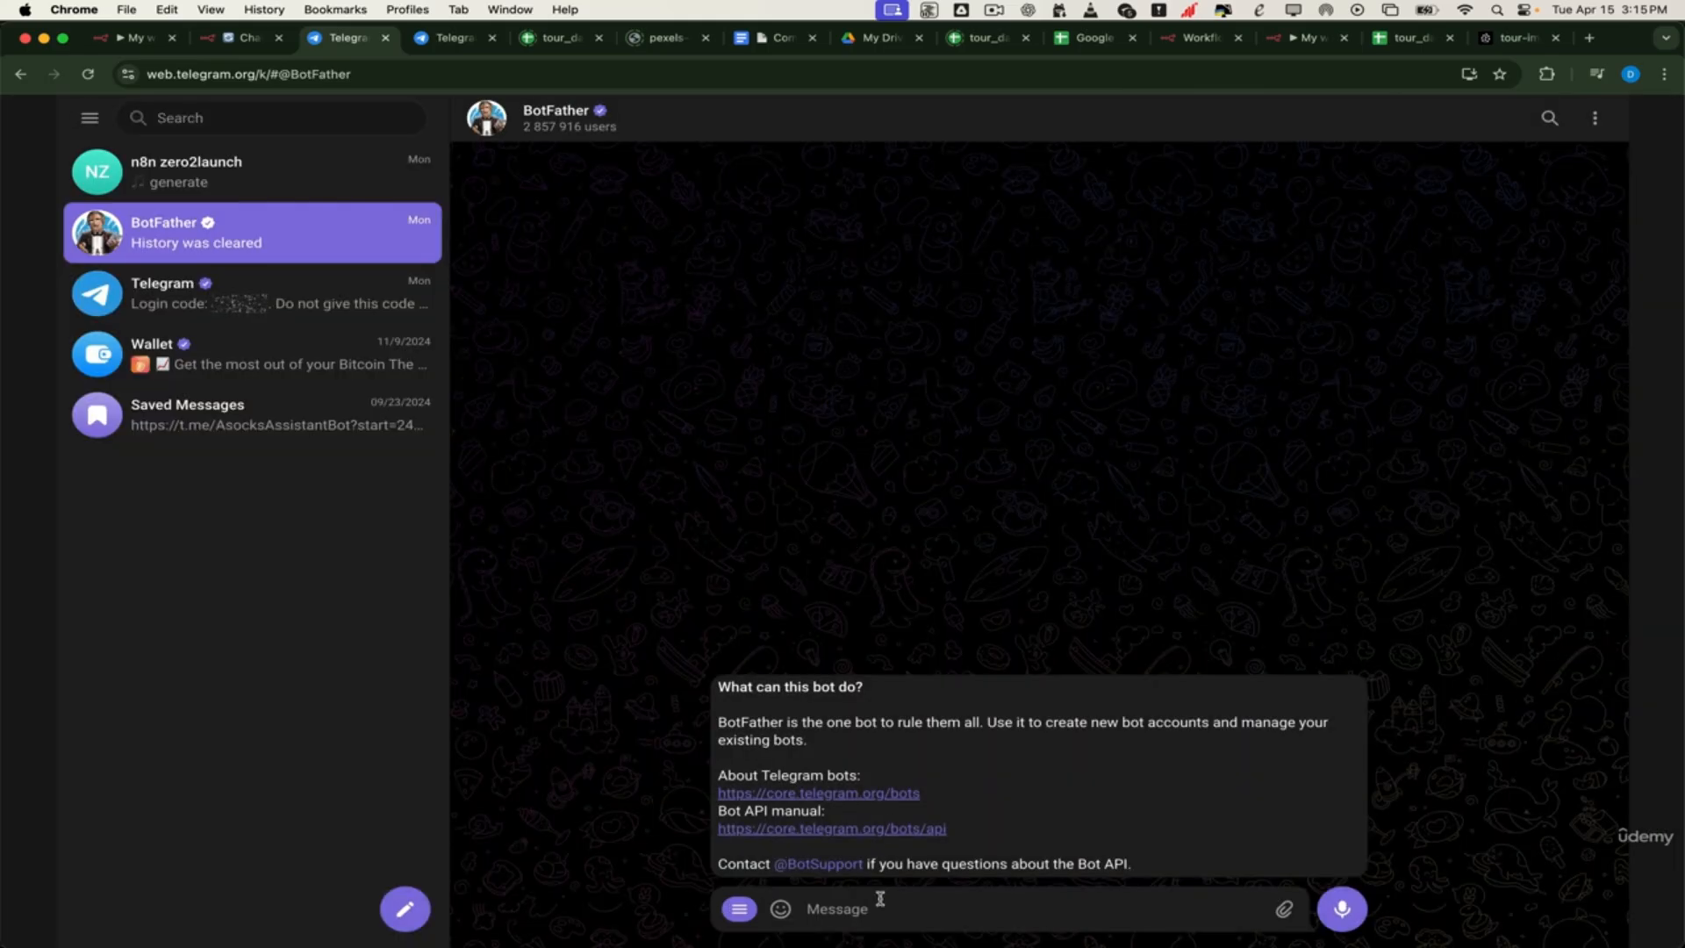
# Create a new bot named 'n8n voice agent' with username n8n_voice_agent_bot
pyautogui.click(738, 918)
pyautogui.click(809, 751)
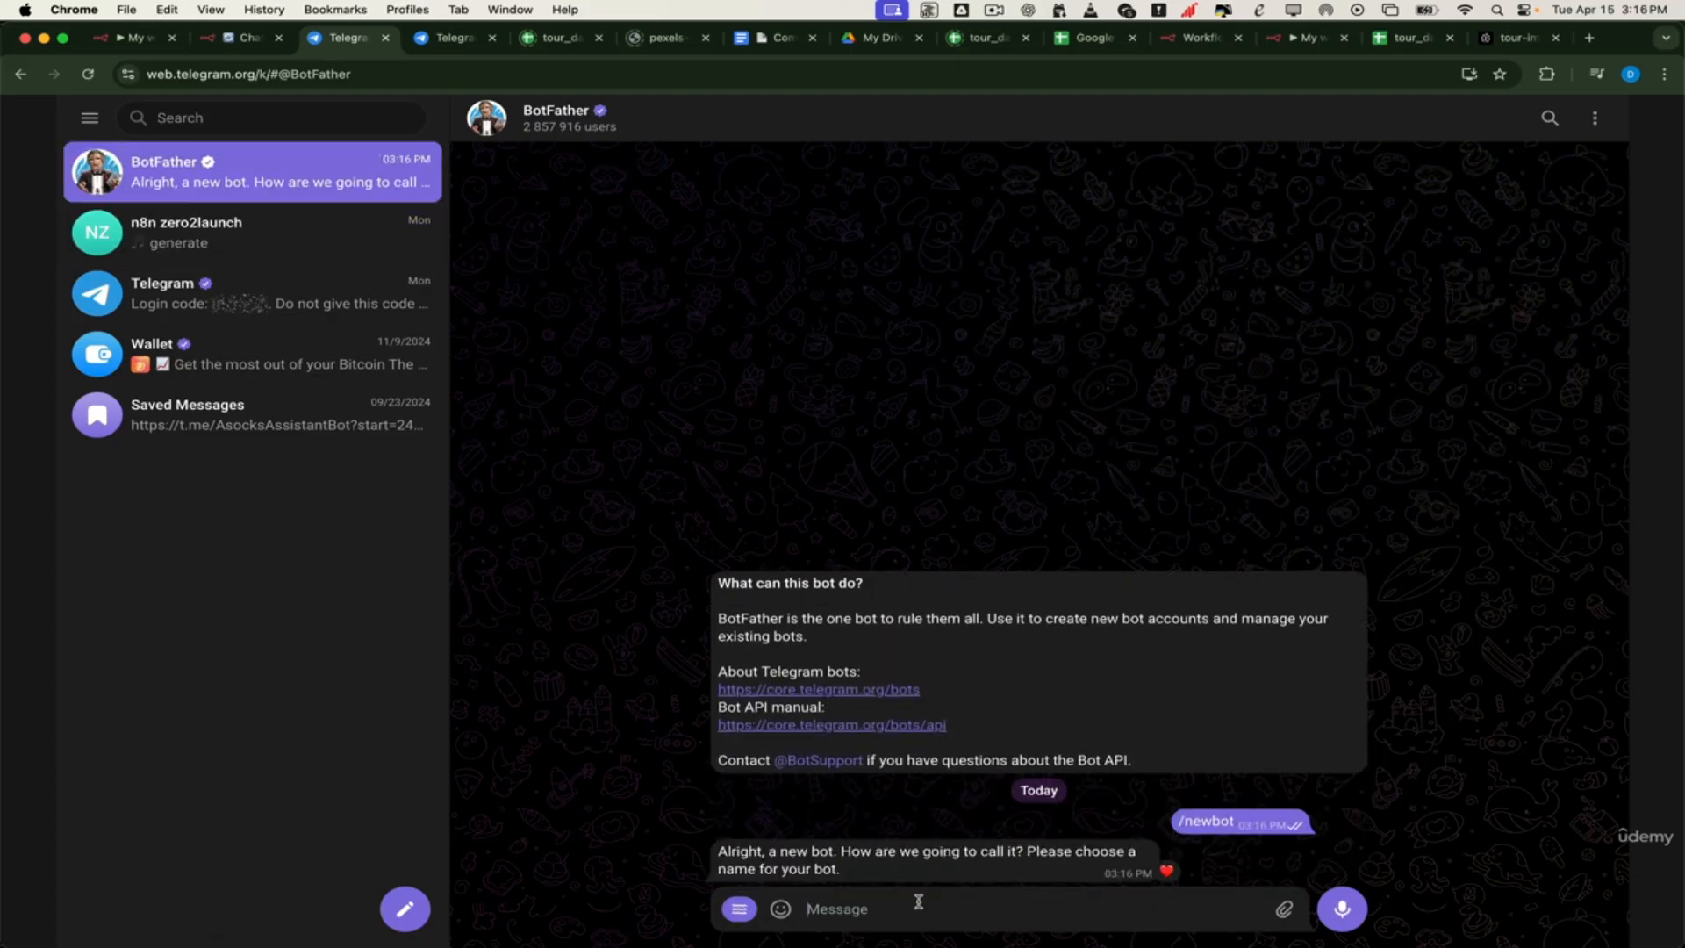
pyautogui.write('n8n voice agent')
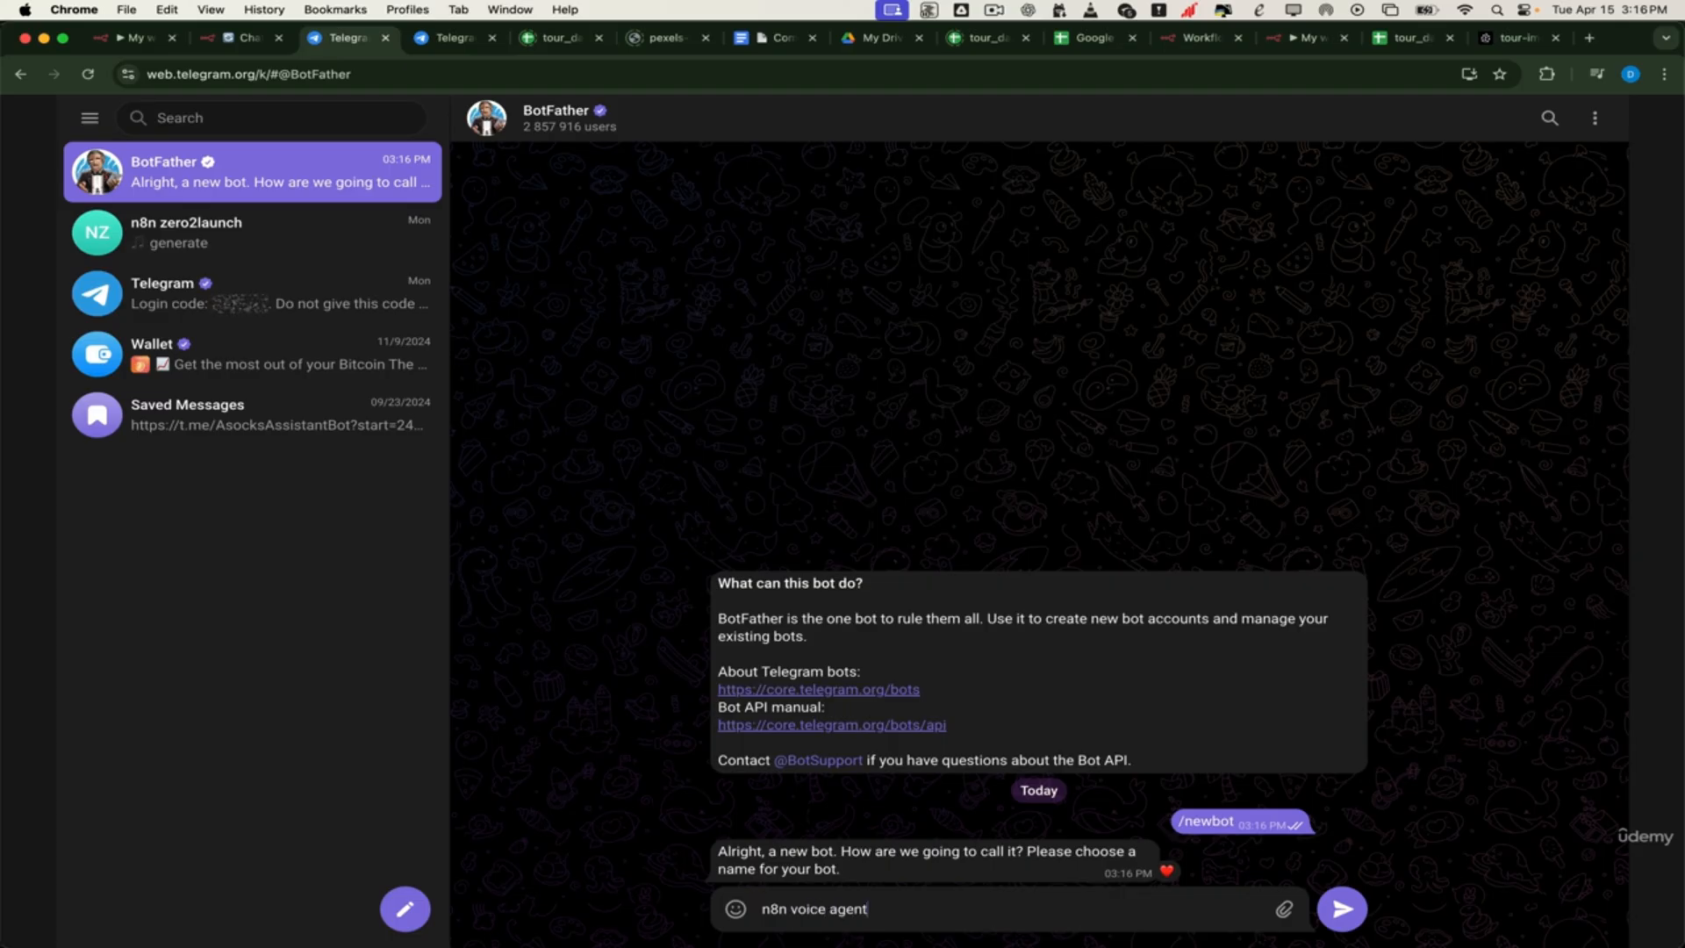
pyautogui.press('Return')
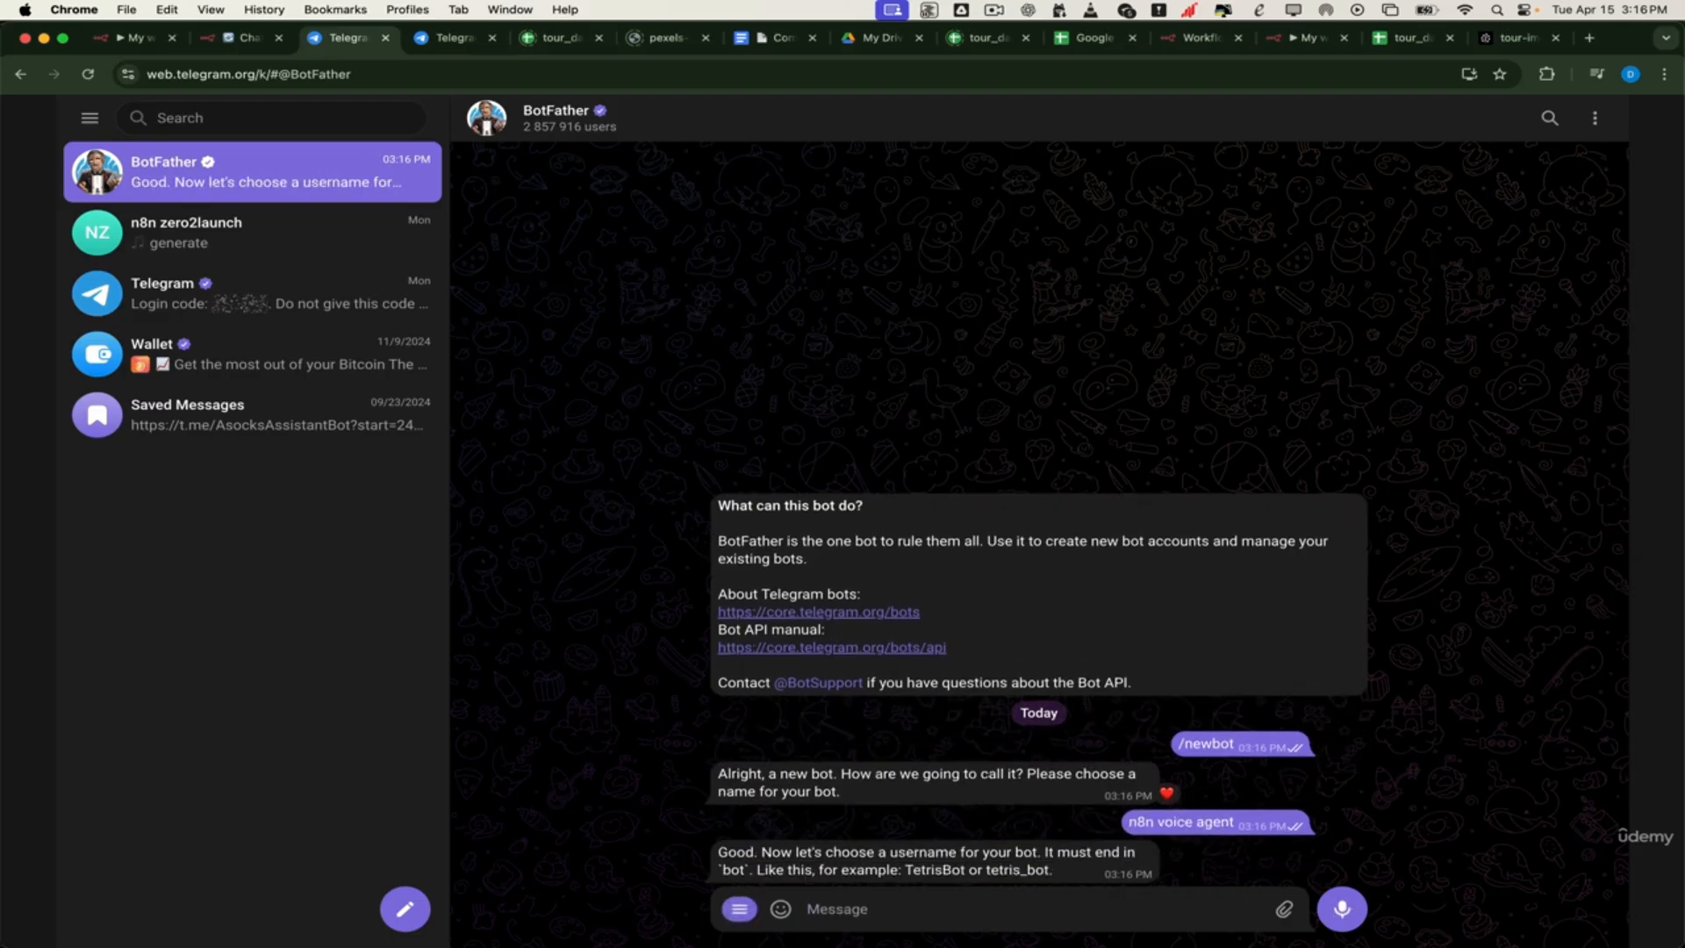
pyautogui.write('n8n_voice_agent_bot')
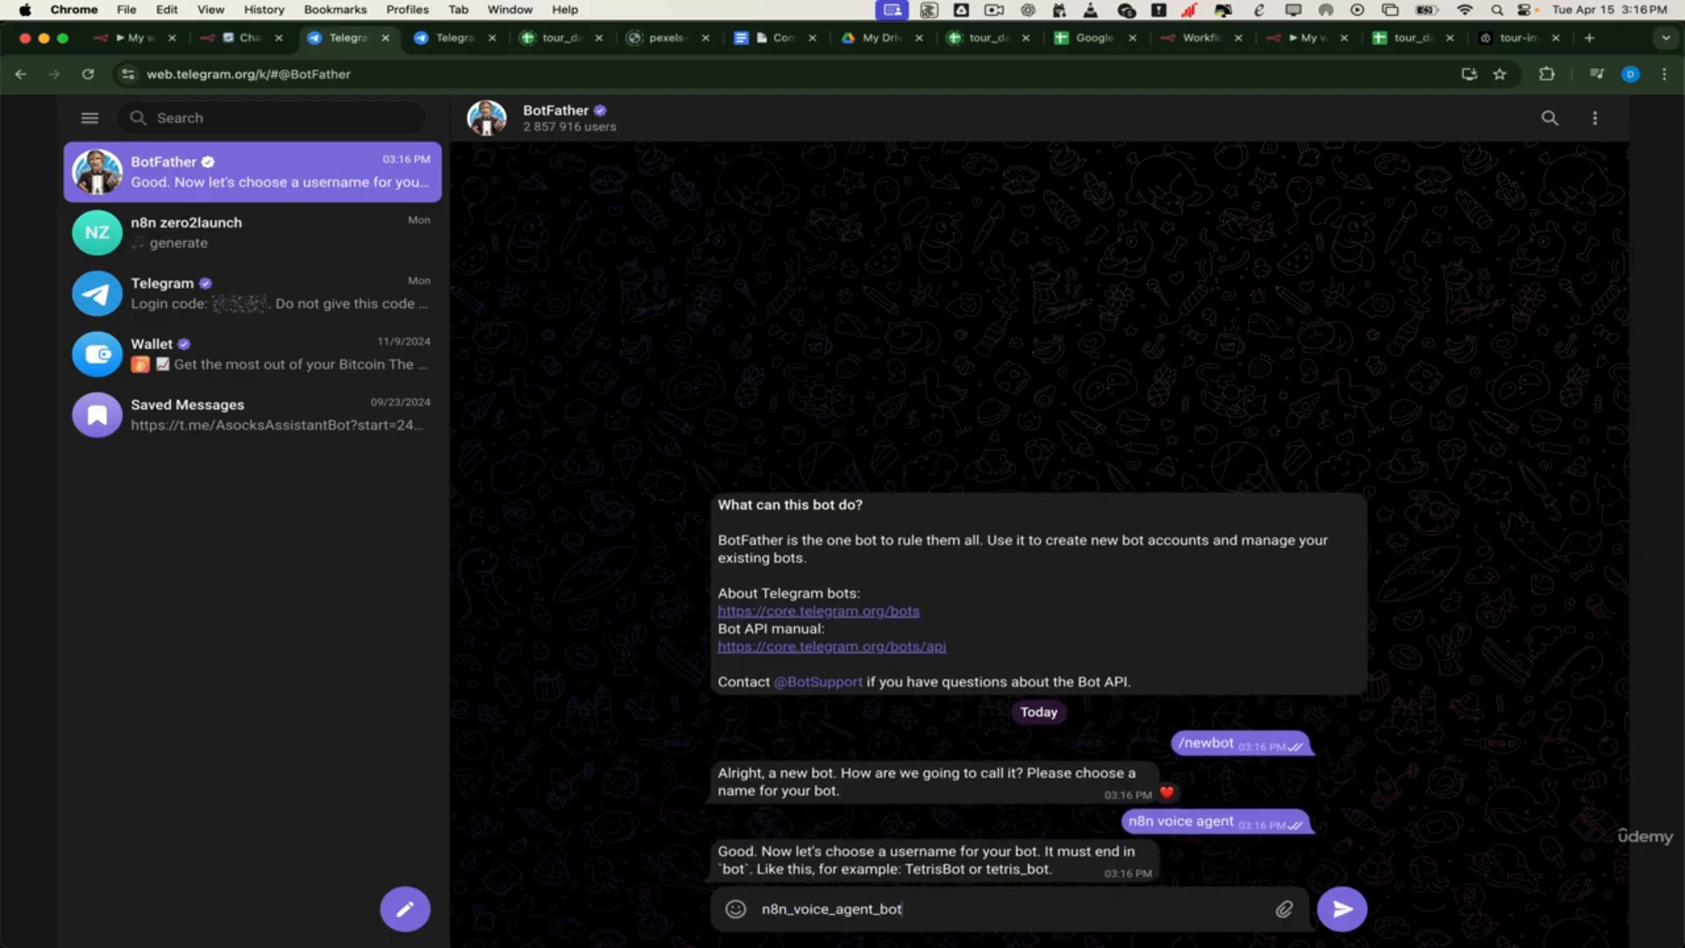
pyautogui.click(1343, 910)
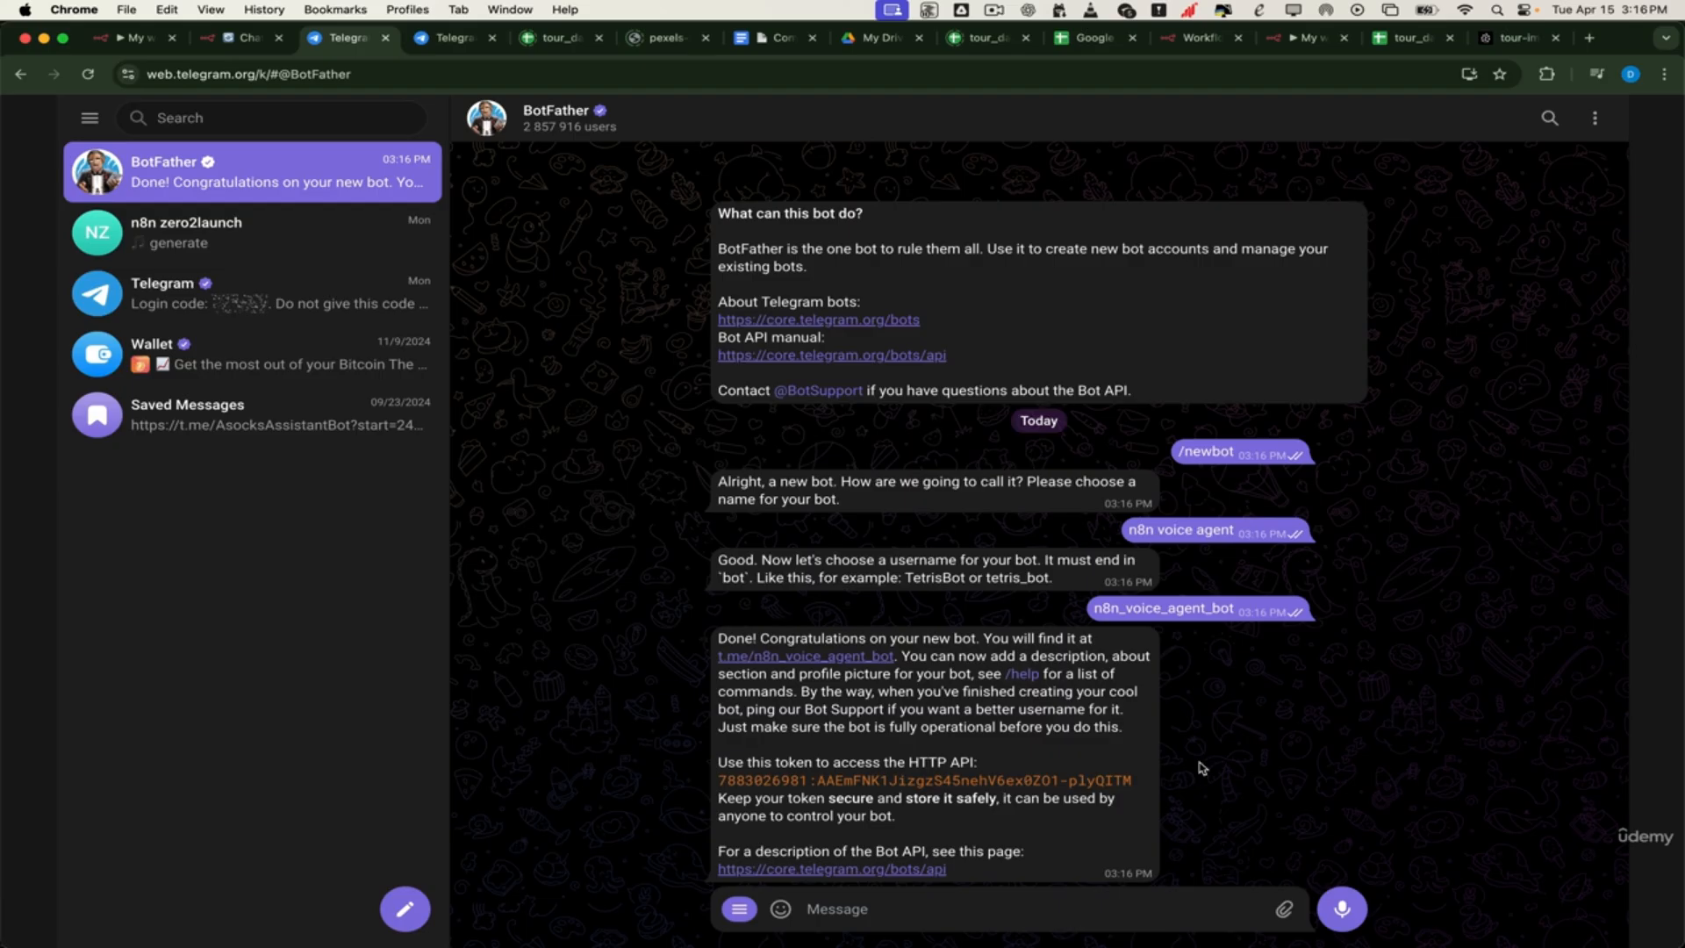
# Copy the new bot's API token to the clipboard
pyautogui.doubleClick(737, 787)
pyautogui.doubleClick(737, 781)
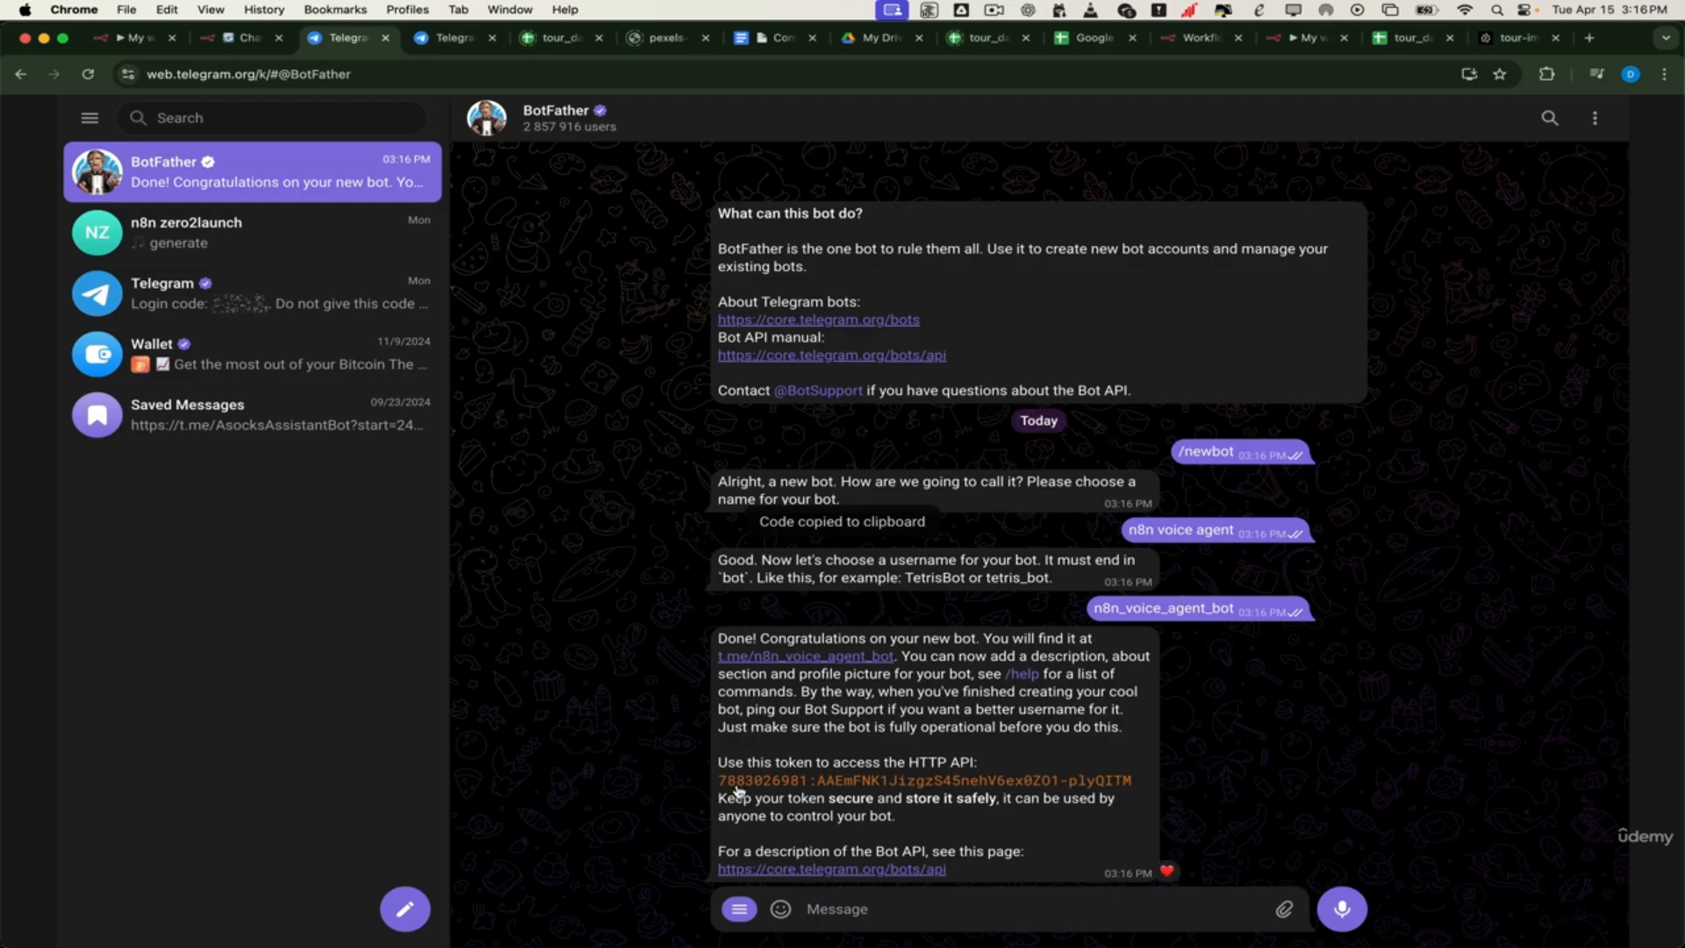
pyautogui.click(251, 40)
# Paste the bot's API token into the Telegram credential and save it
pyautogui.click(555, 373)
pyautogui.press('super+v')
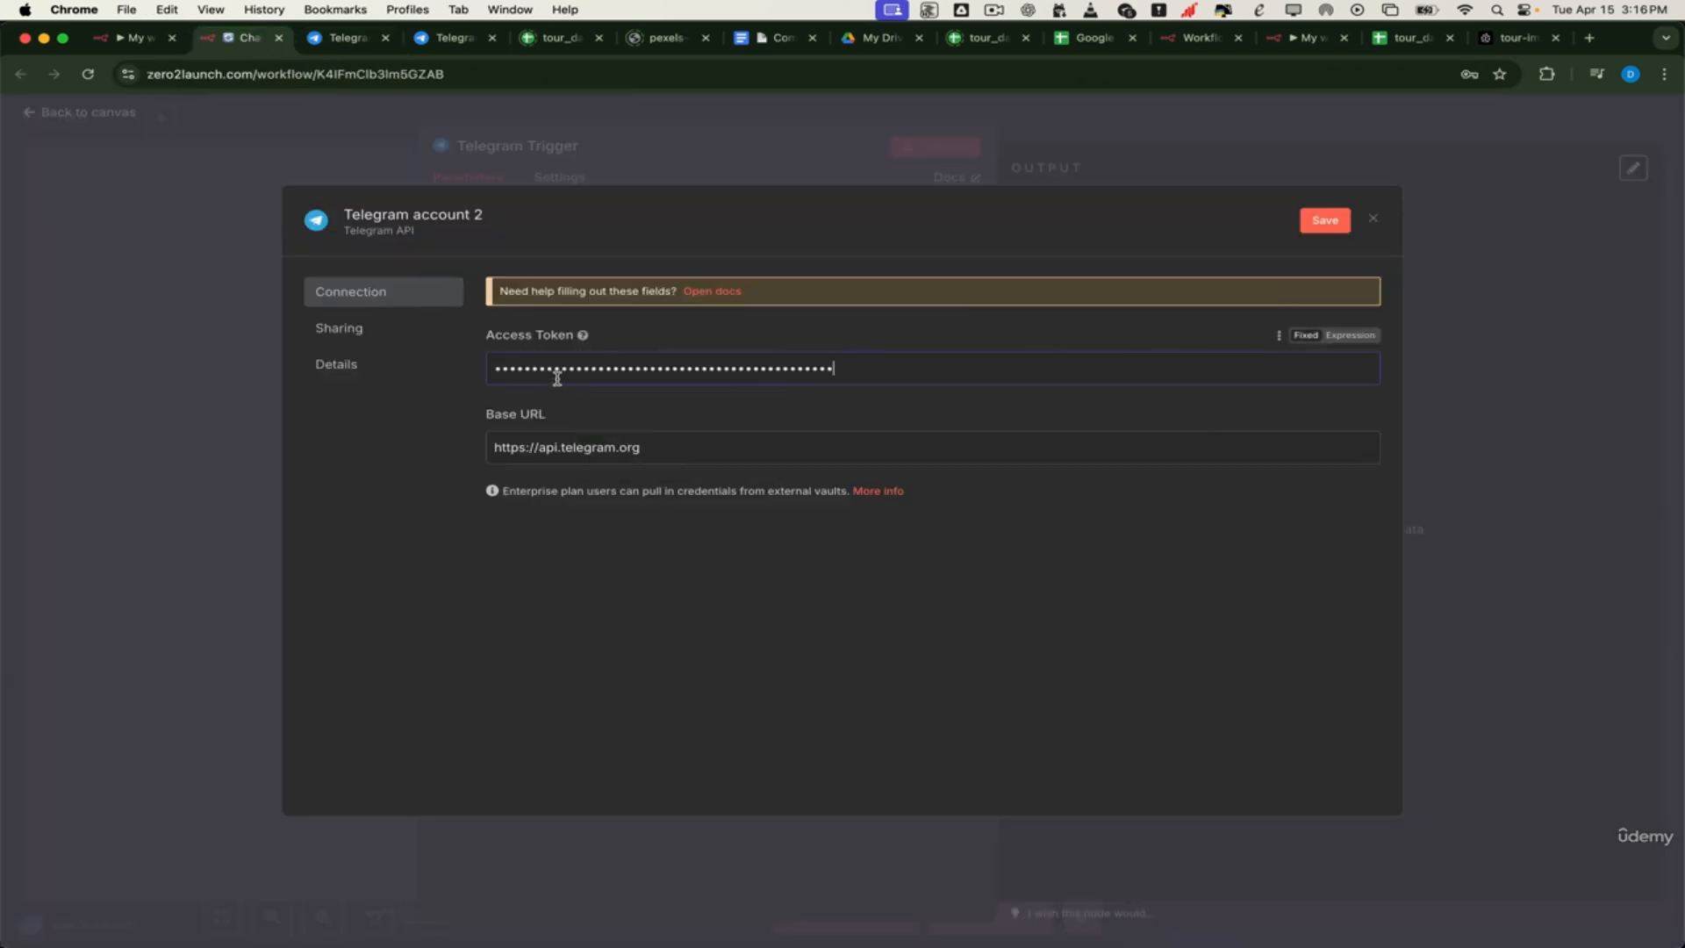
pyautogui.click(1324, 230)
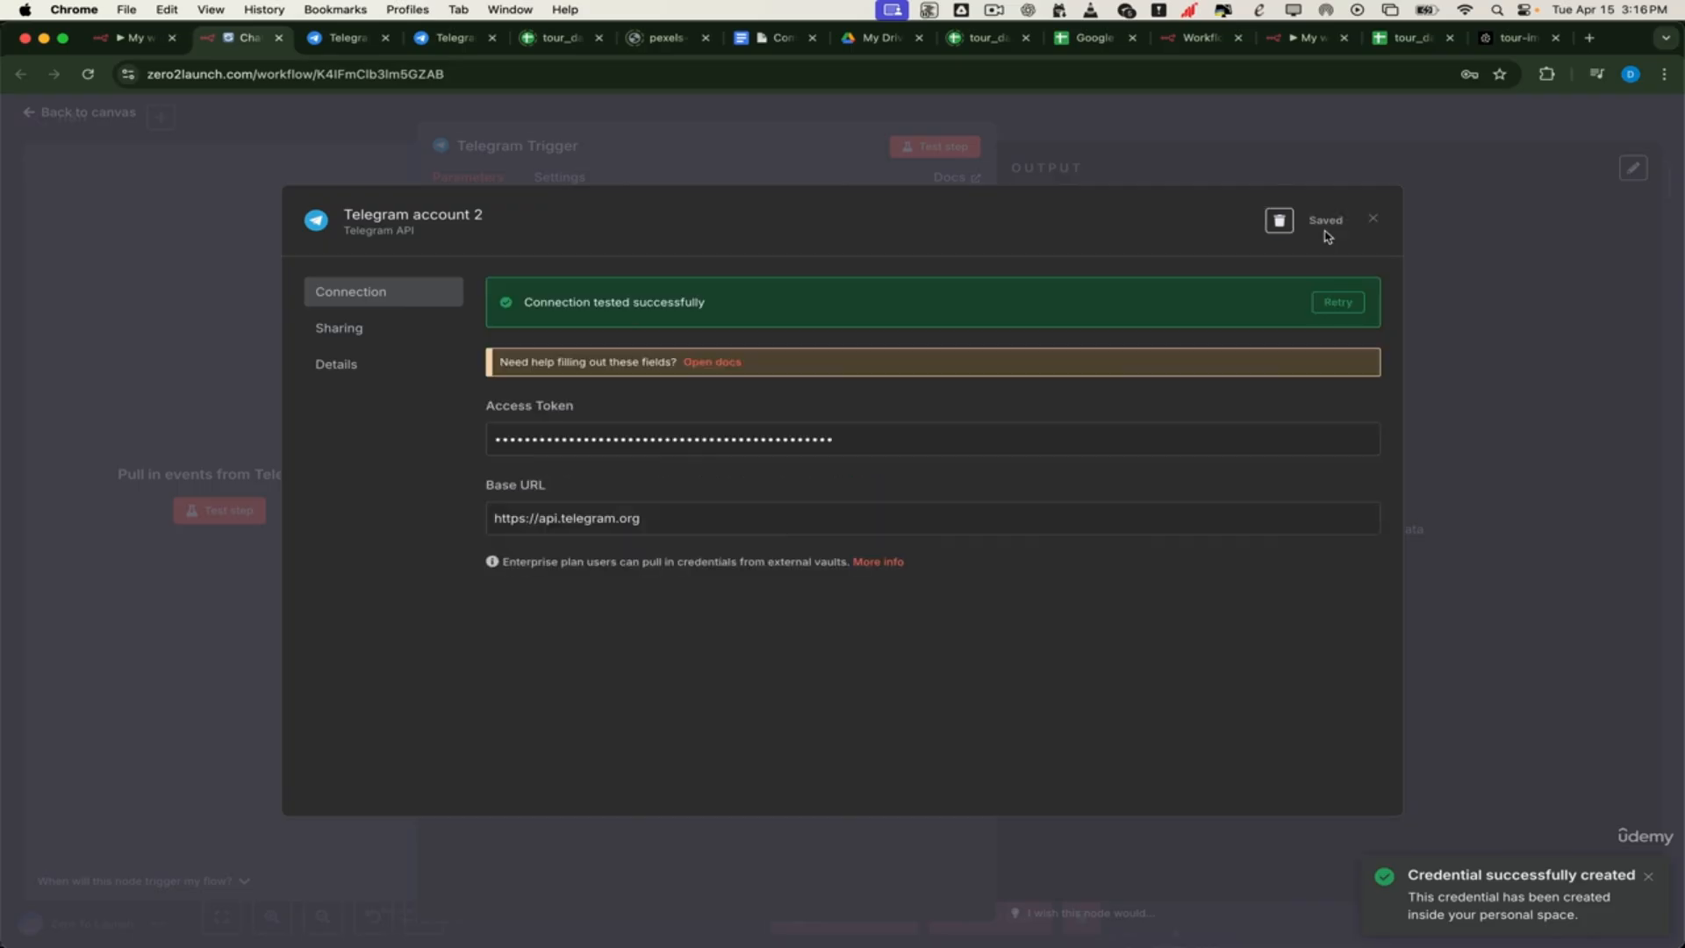
pyautogui.click(1381, 217)
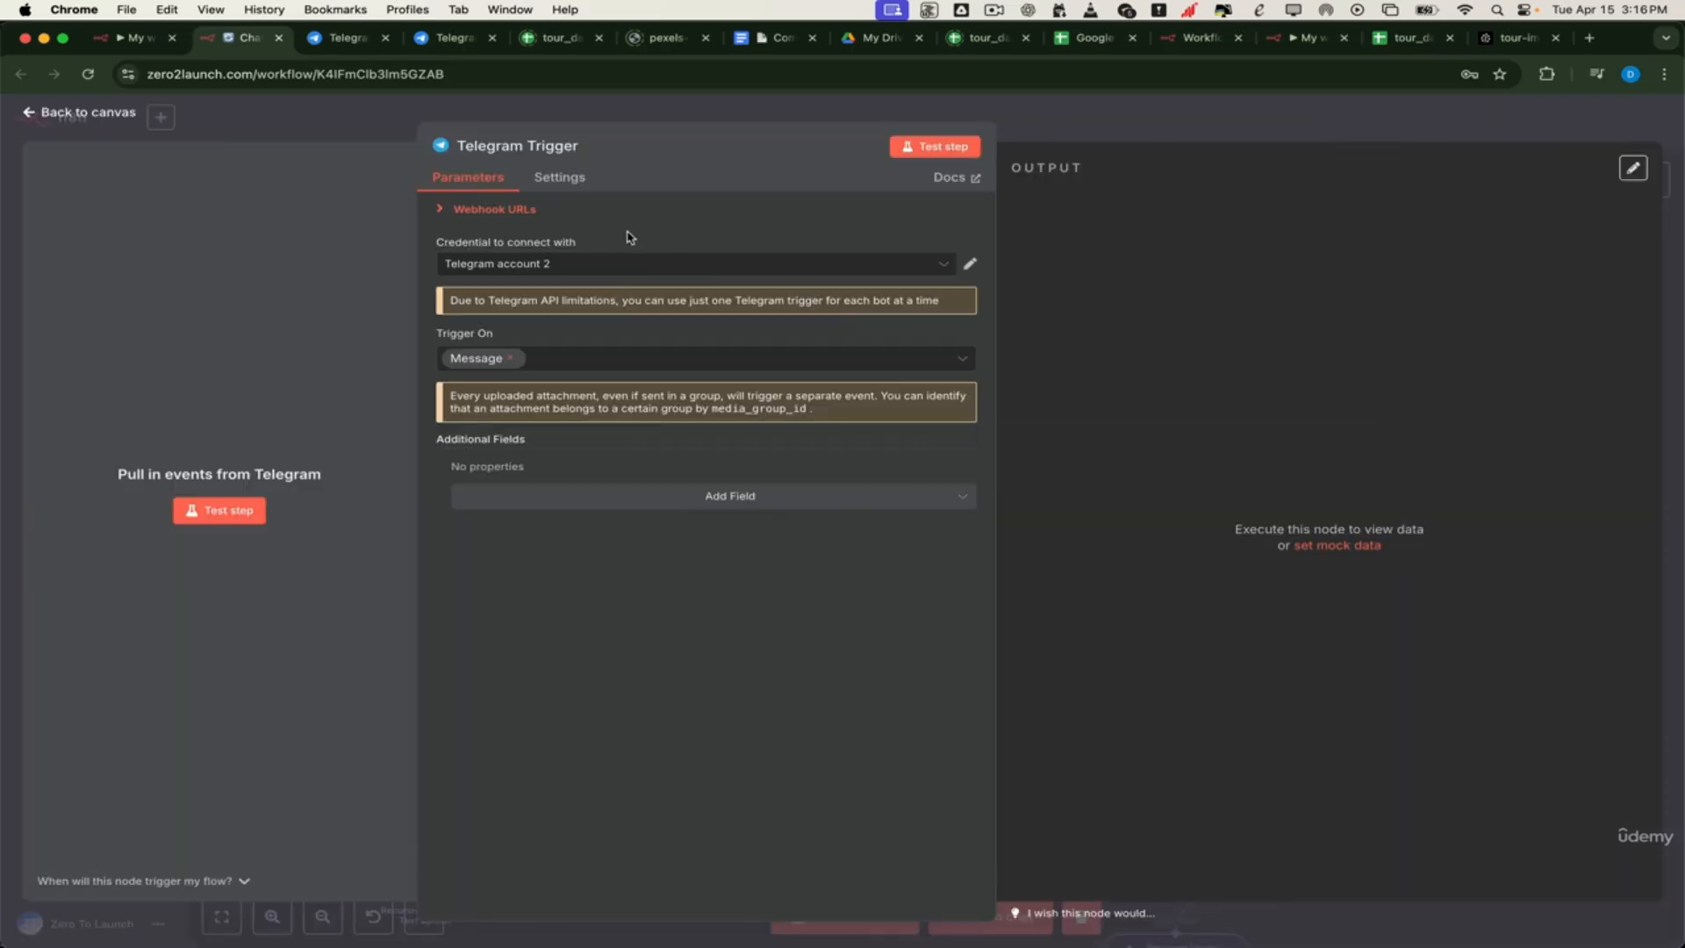
pyautogui.click(114, 115)
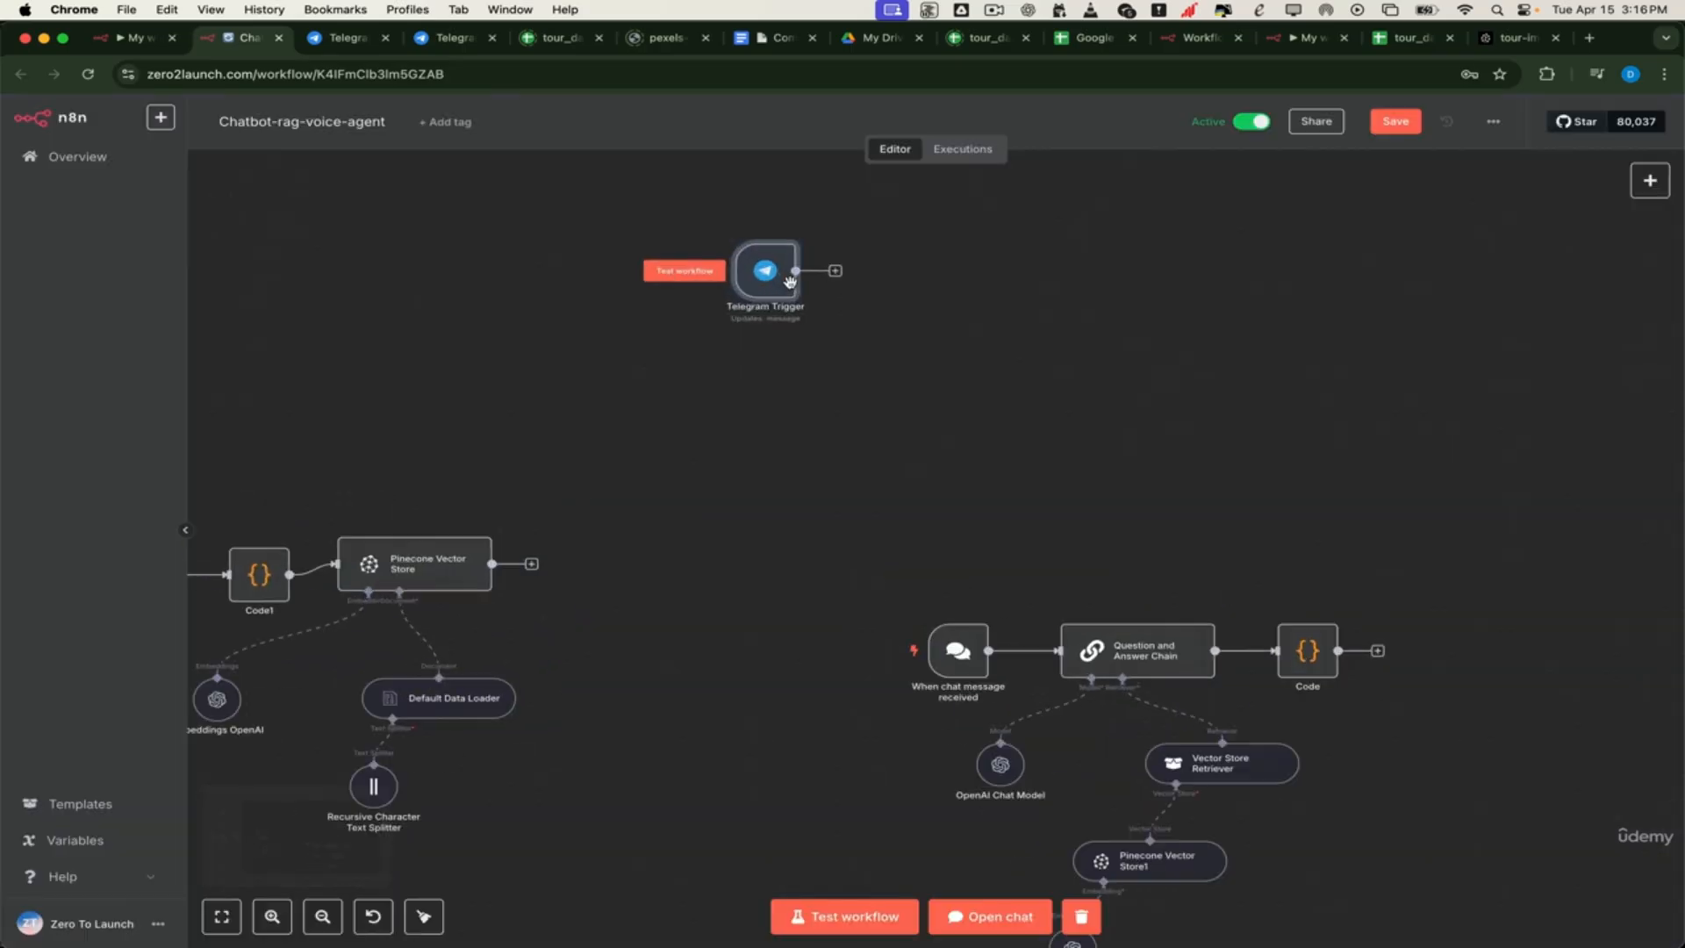
# Add an AI Agent node after the Telegram Trigger
pyautogui.scroll(5, 790, 281)
pyautogui.scroll(1, 790, 281)
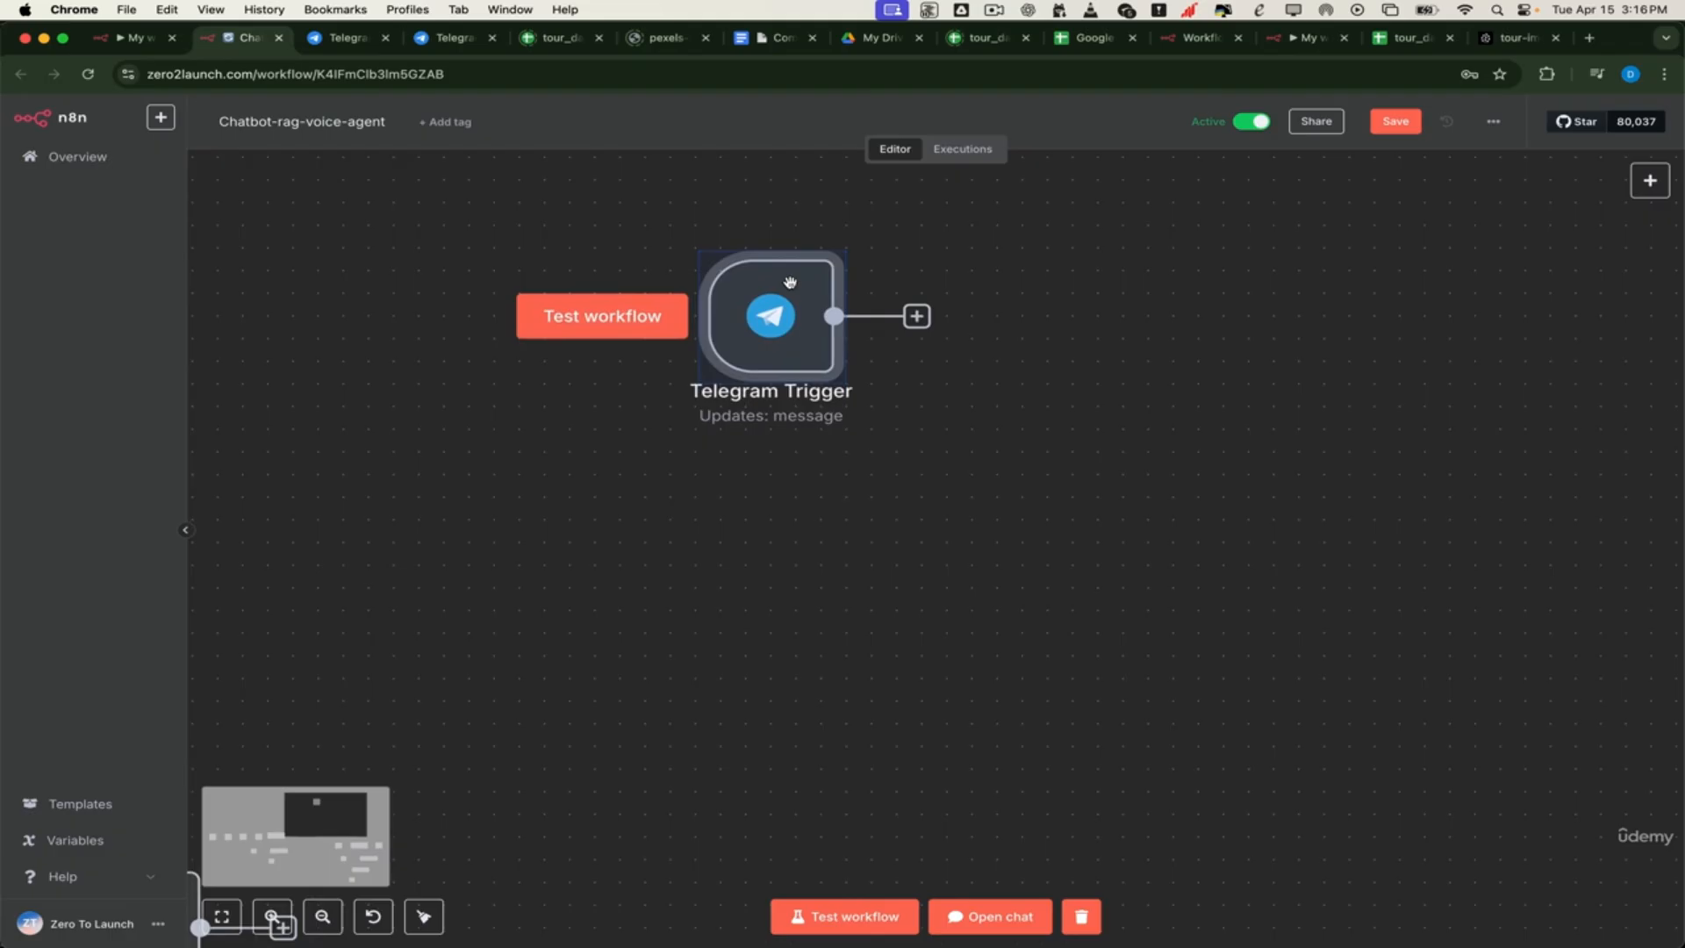
pyautogui.click(922, 321)
pyautogui.write('ai a')
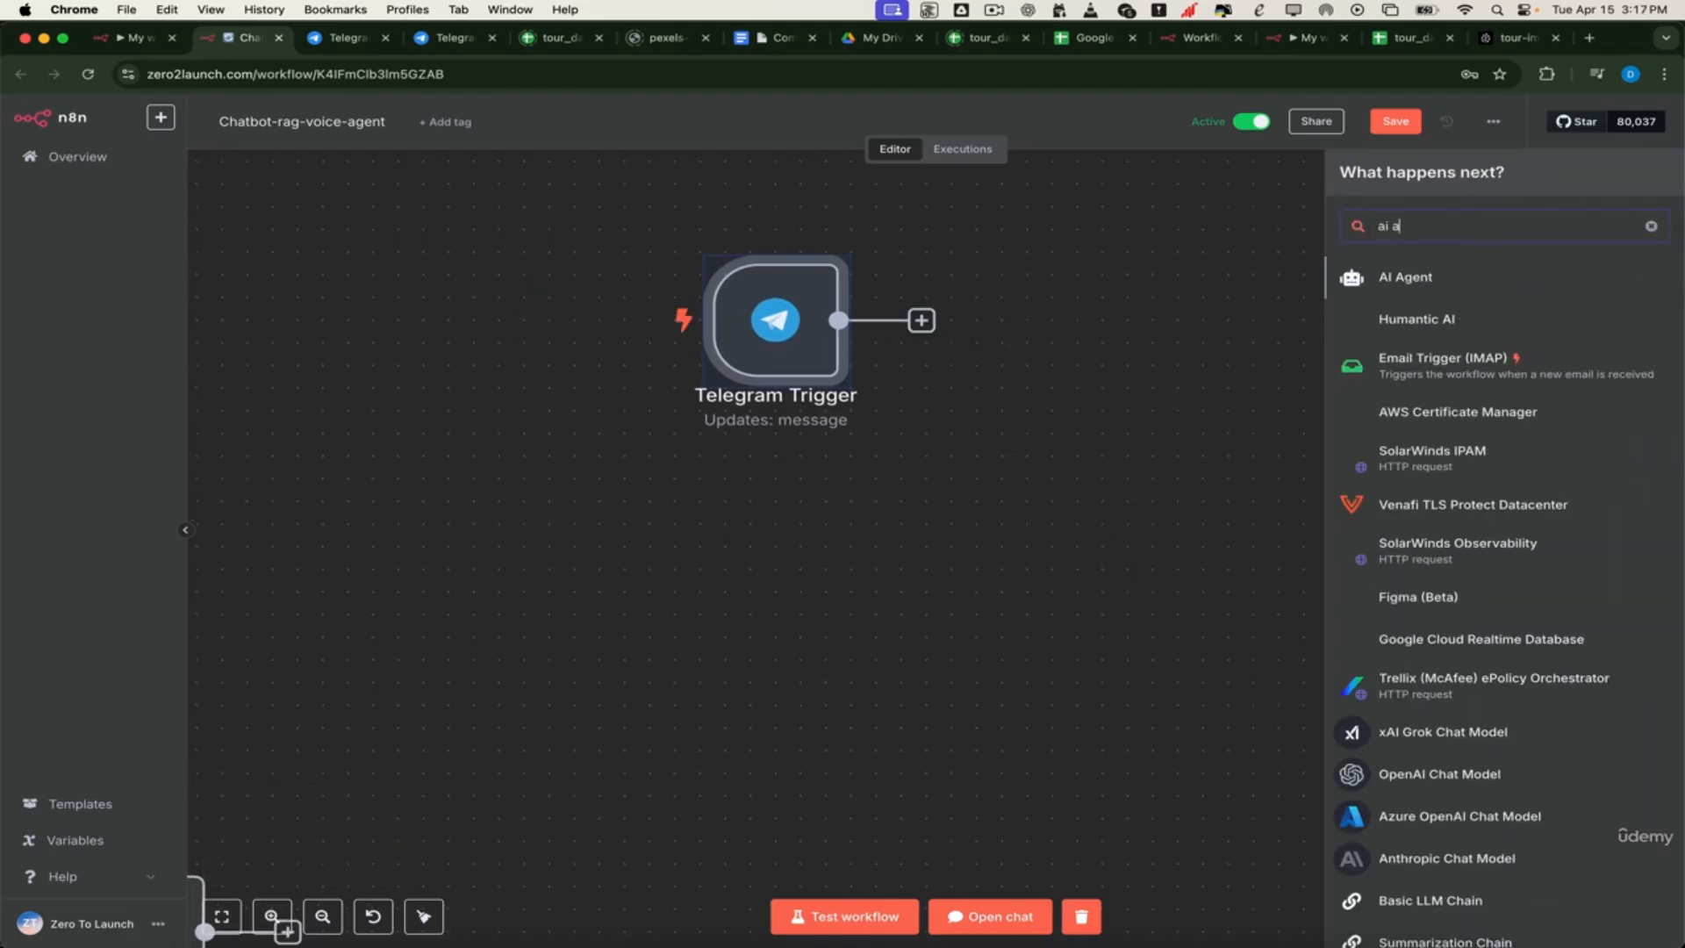
pyautogui.click(1405, 281)
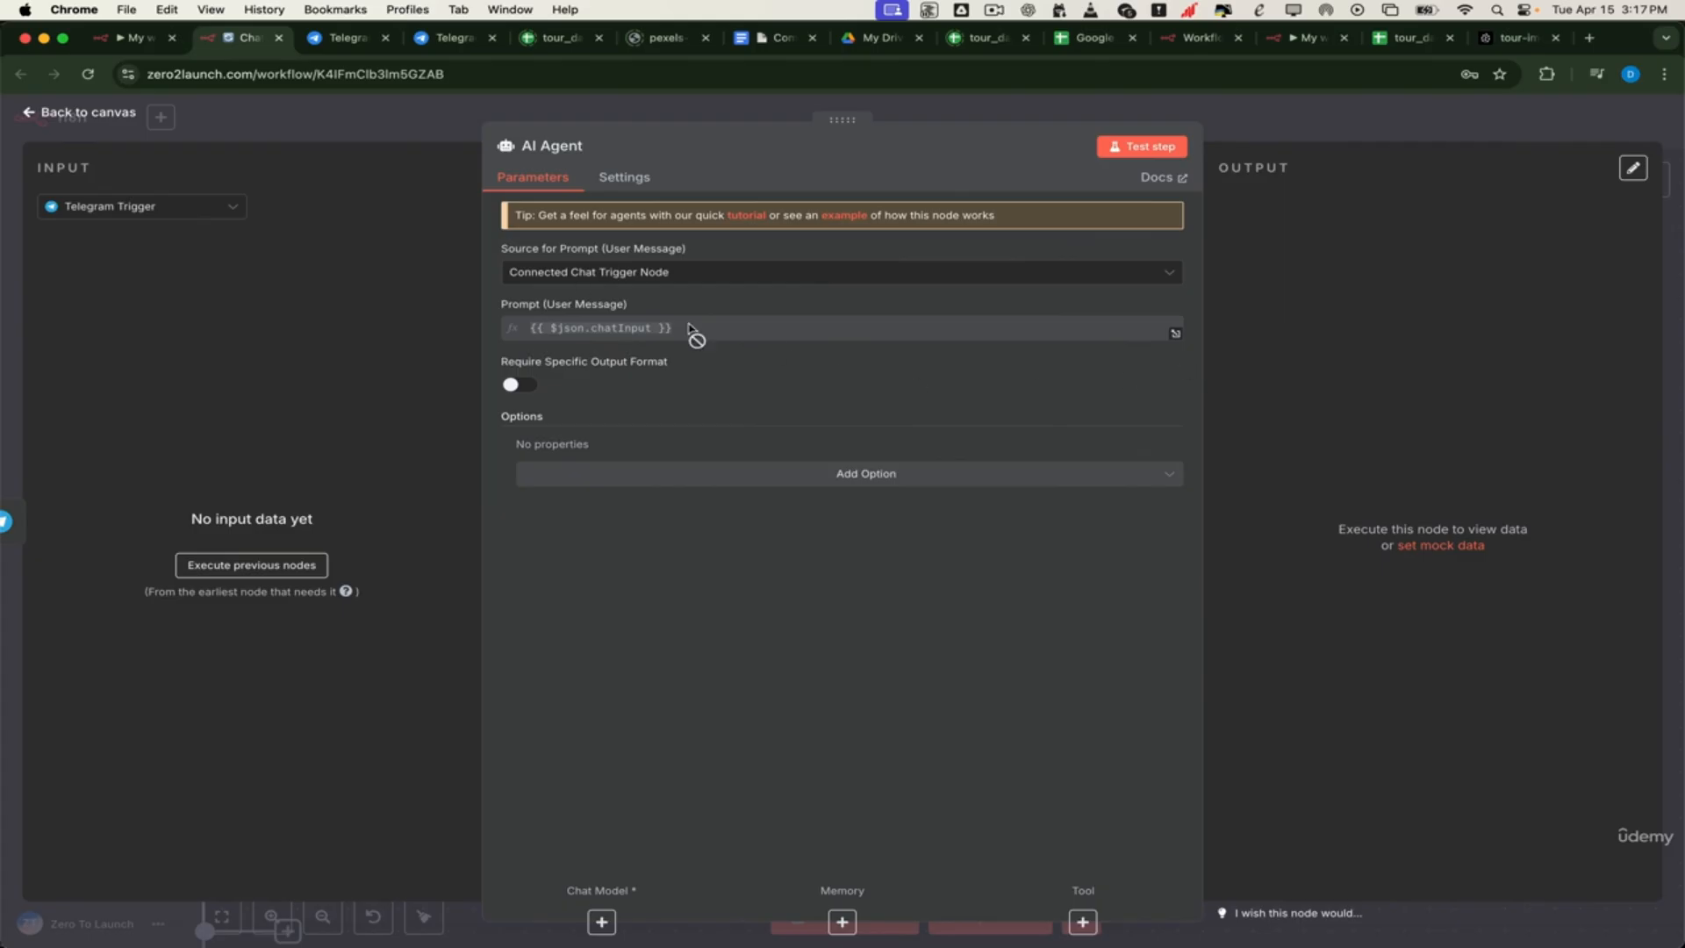
pyautogui.click(118, 114)
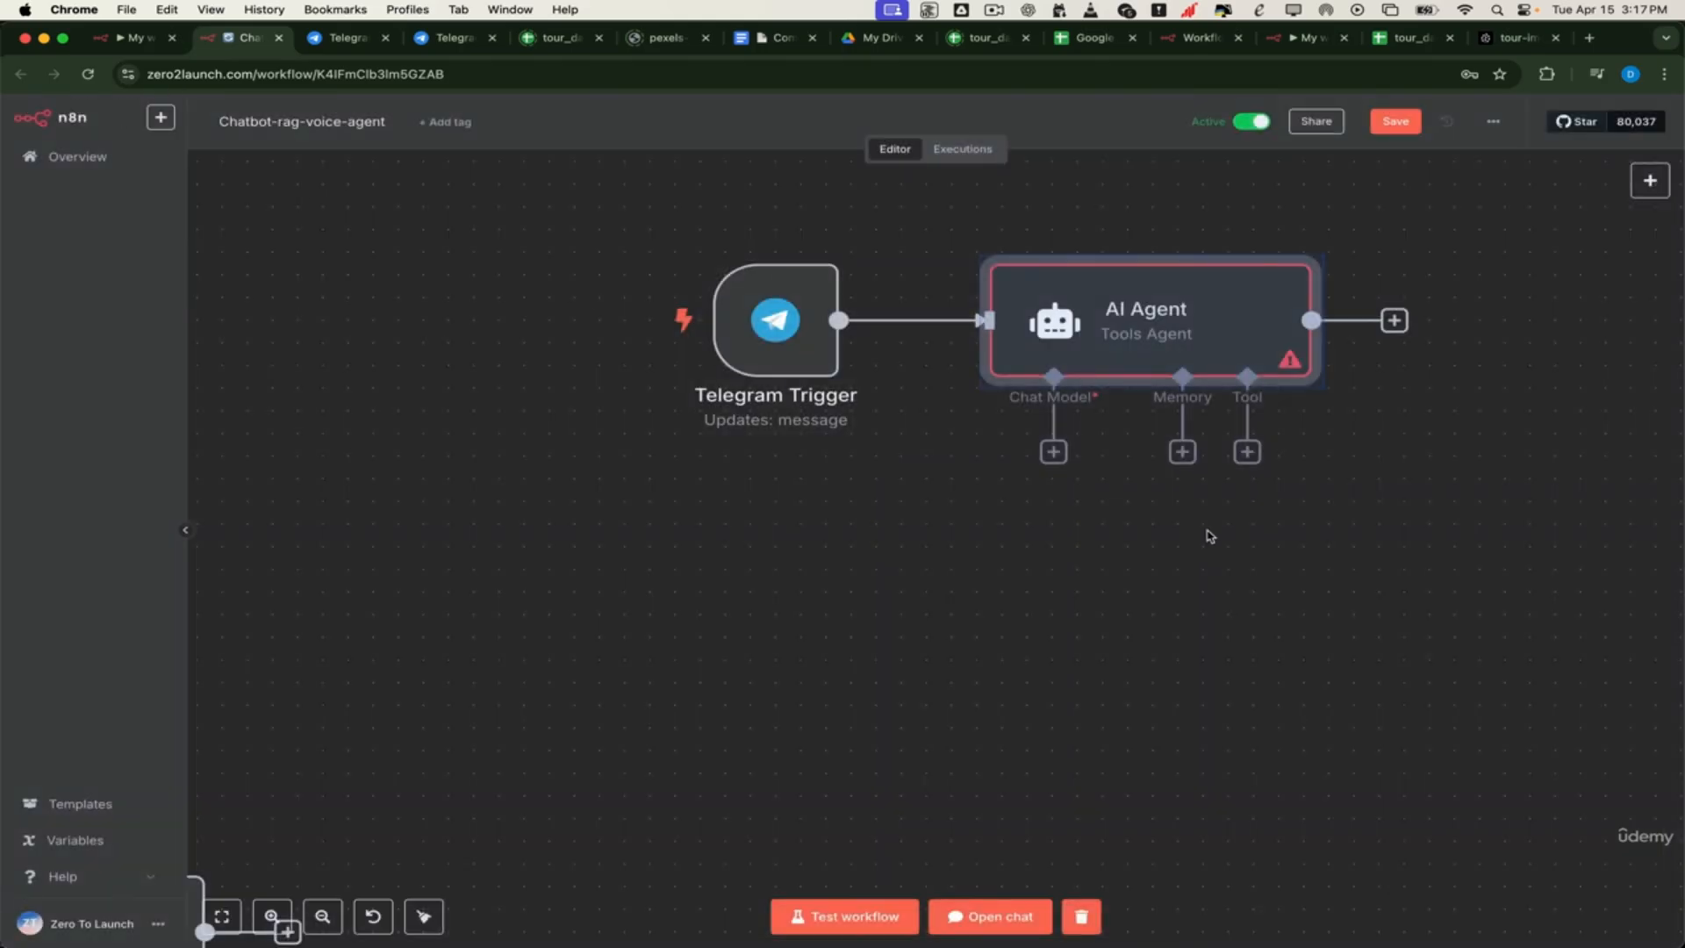
# Attach an OpenAI Chat Model to the AI Agent and run a workflow test
pyautogui.click(1054, 452)
pyautogui.write('chat')
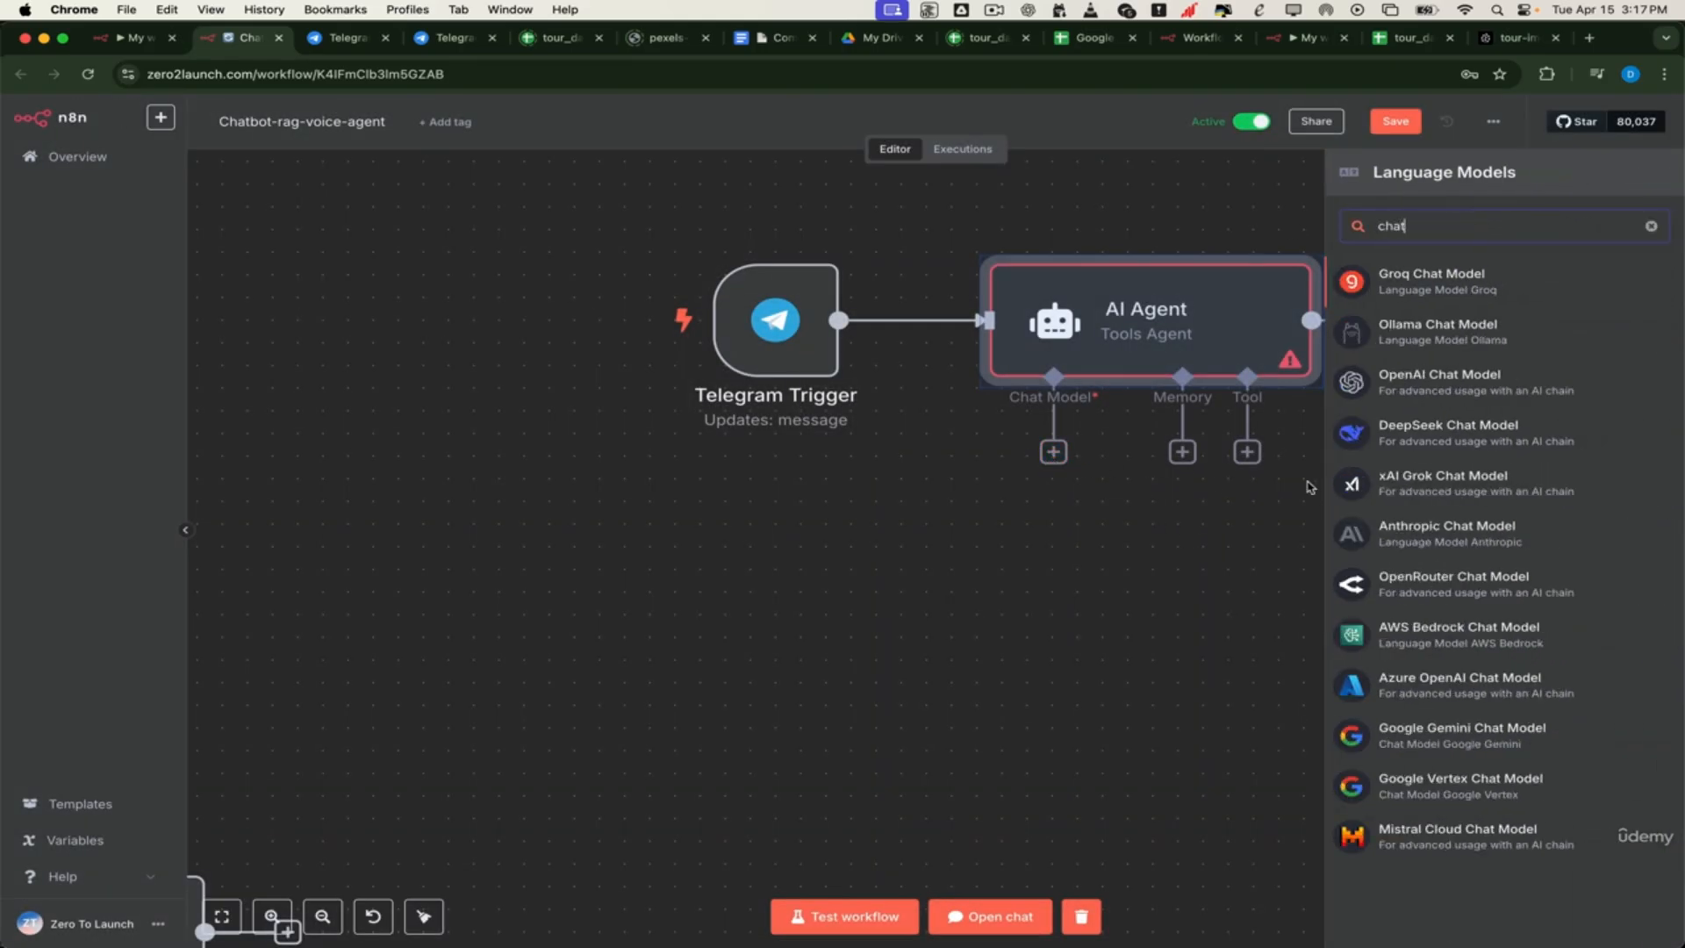
pyautogui.click(1452, 387)
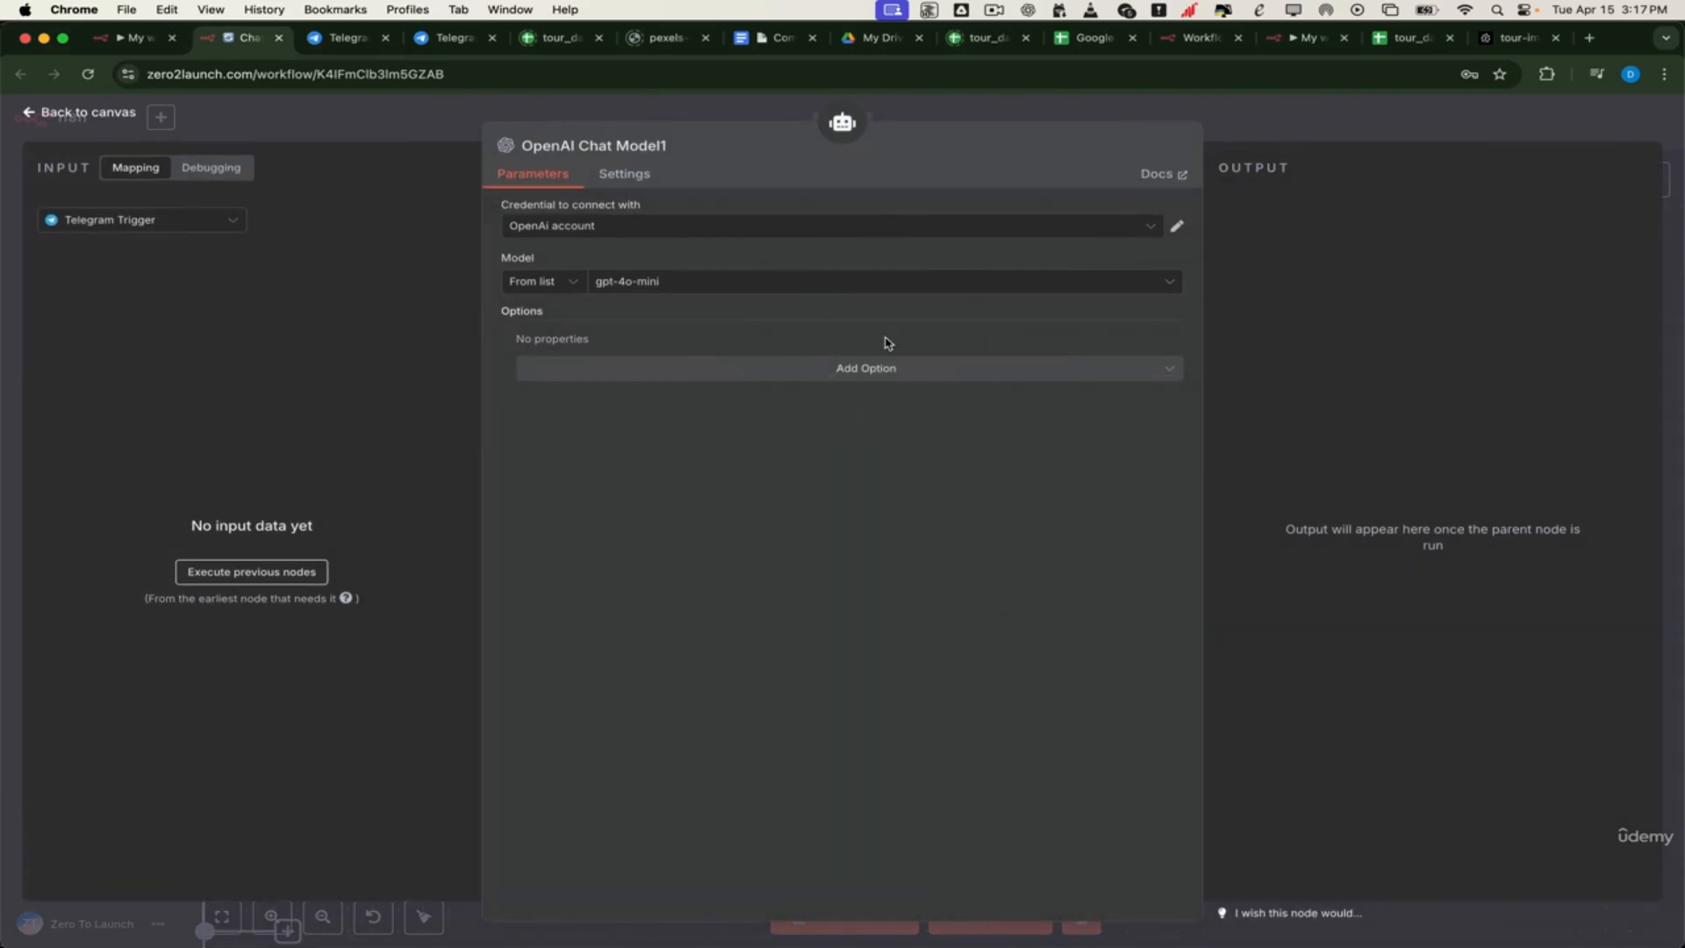
pyautogui.click(72, 115)
pyautogui.moveTo(1060, 534); pyautogui.dragTo(934, 512)
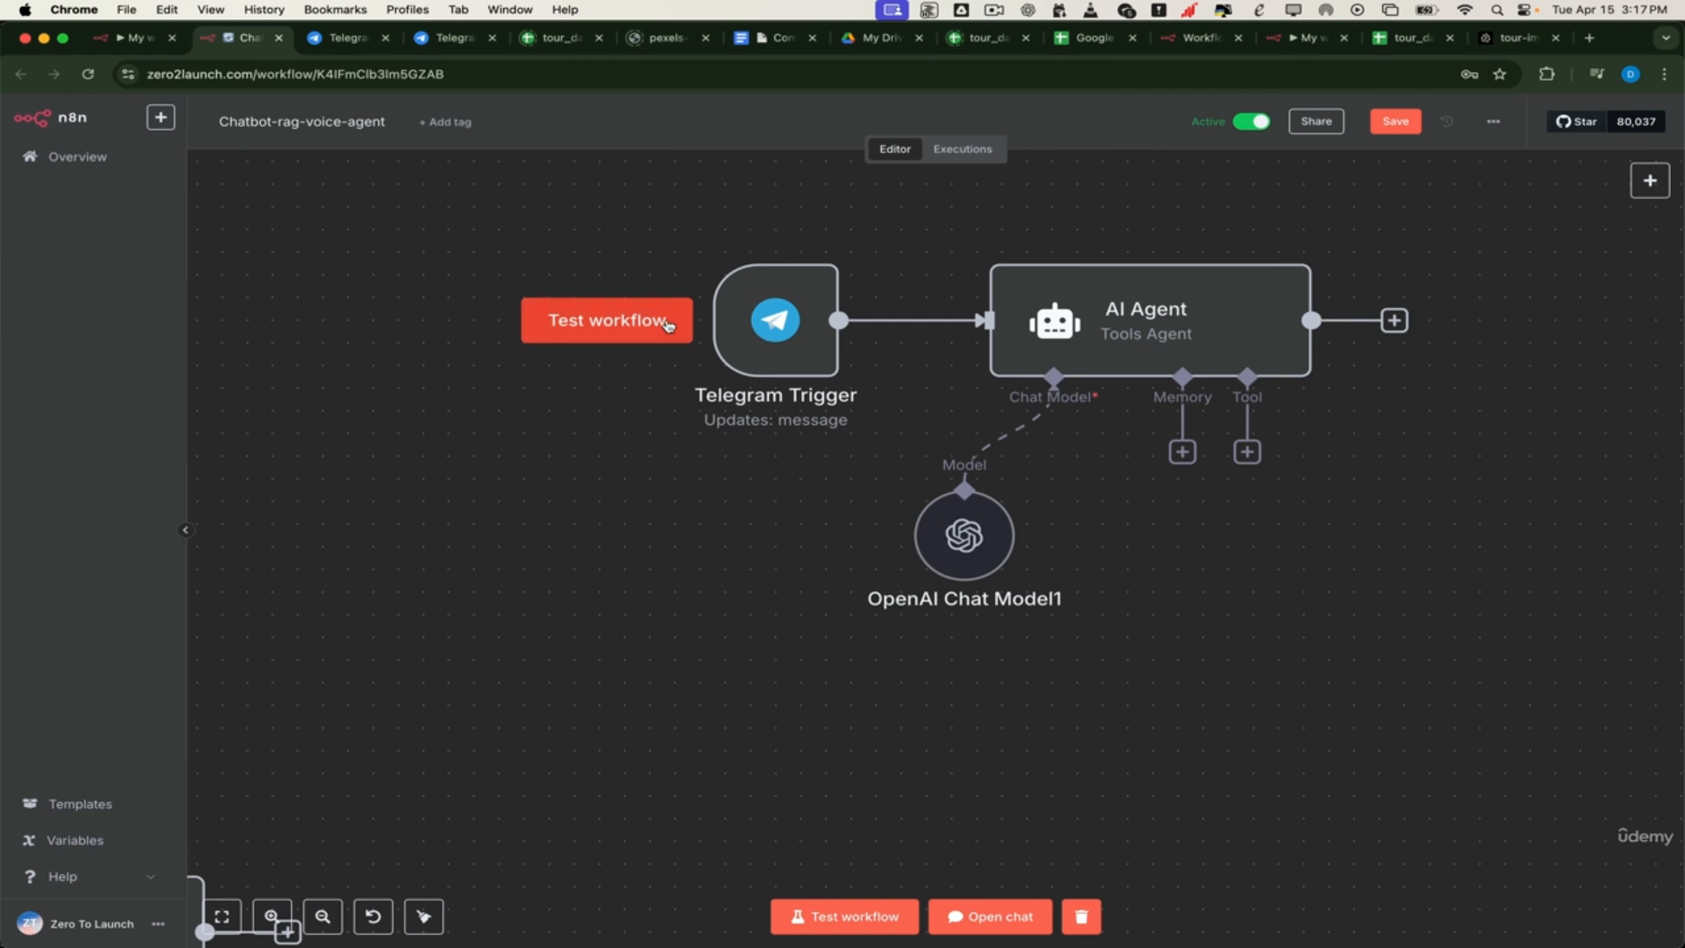
pyautogui.click(668, 325)
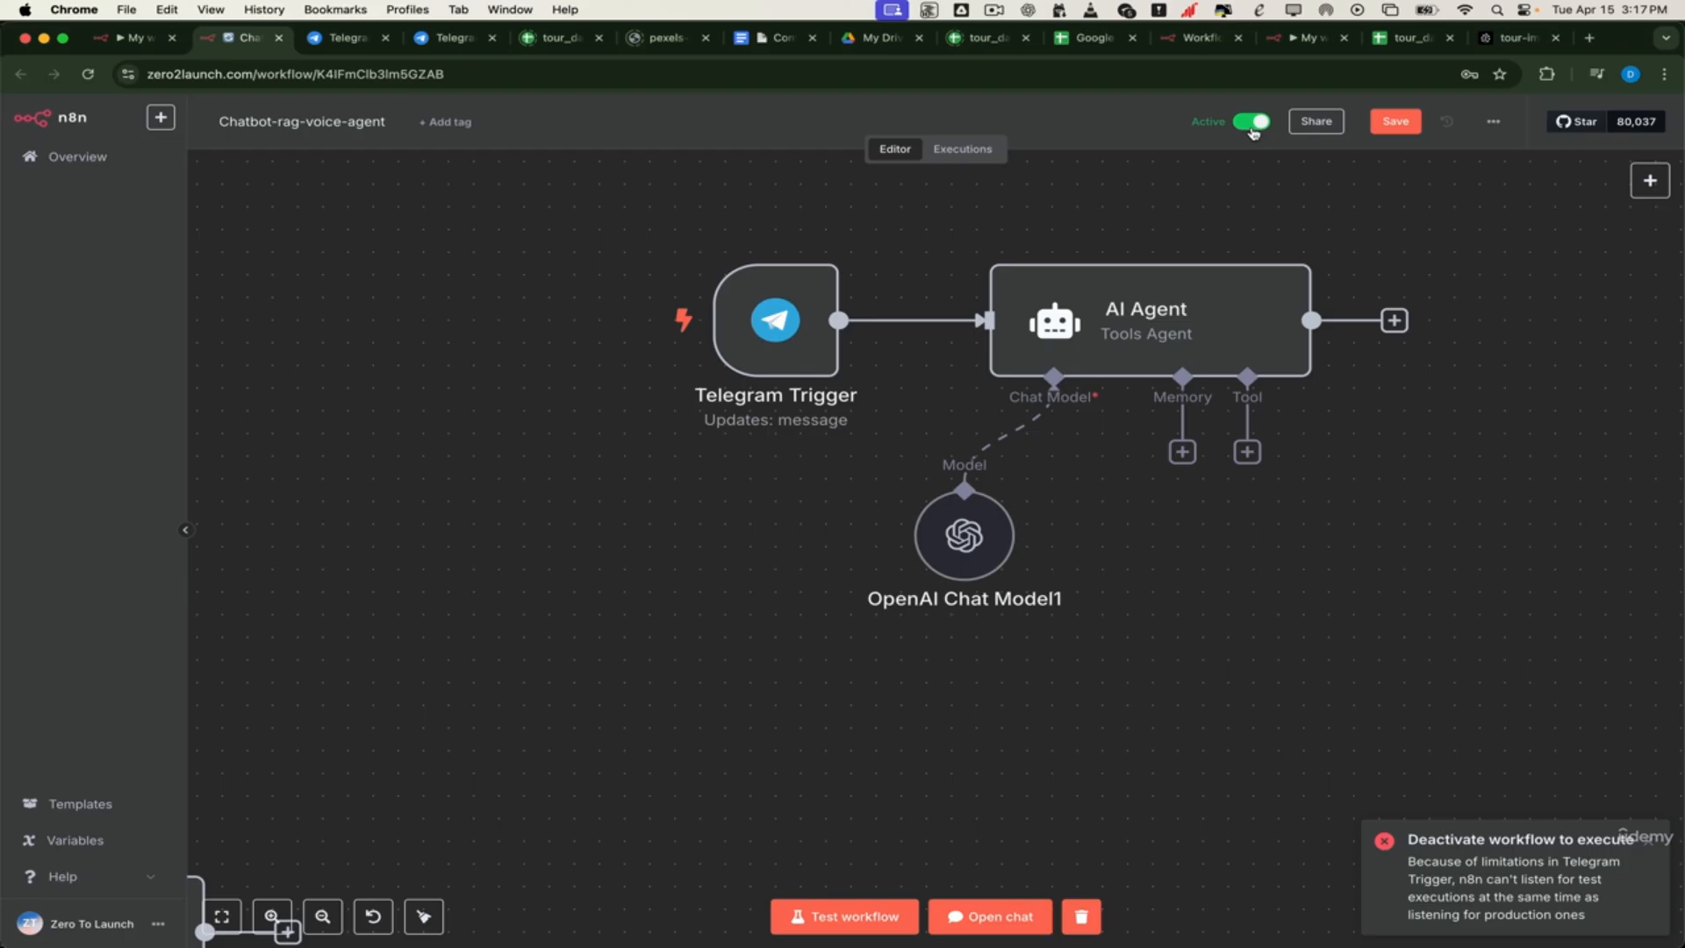
# Deactivate the workflow and start a test run listening for Telegram messages
pyautogui.click(1249, 124)
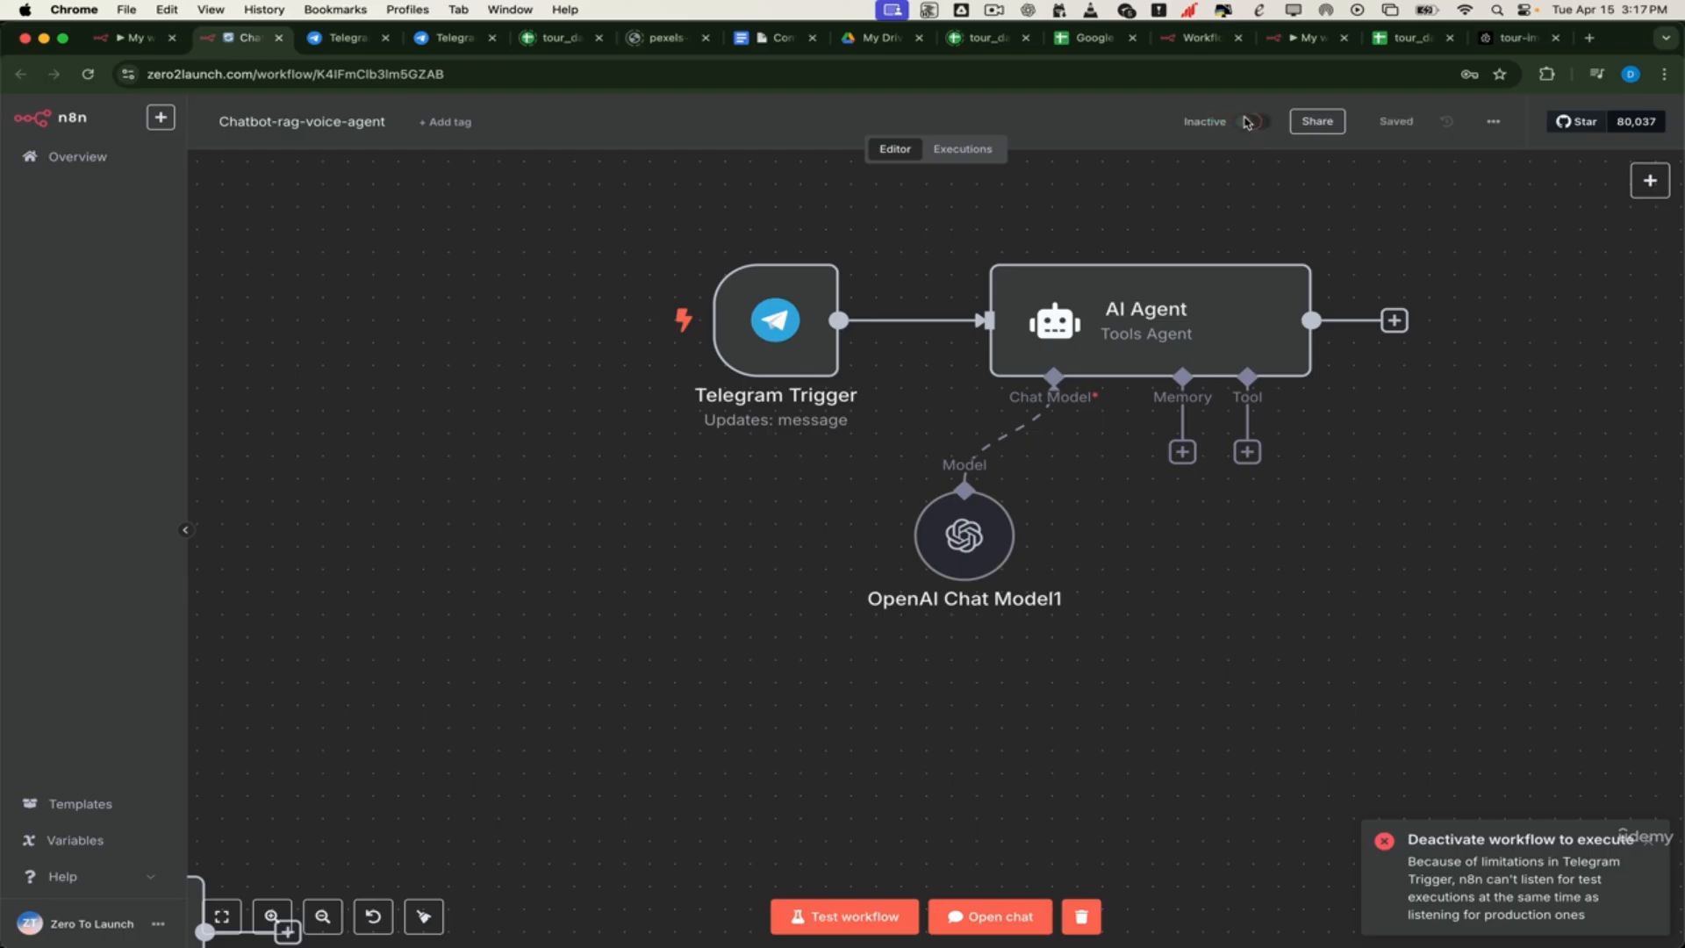
pyautogui.click(645, 321)
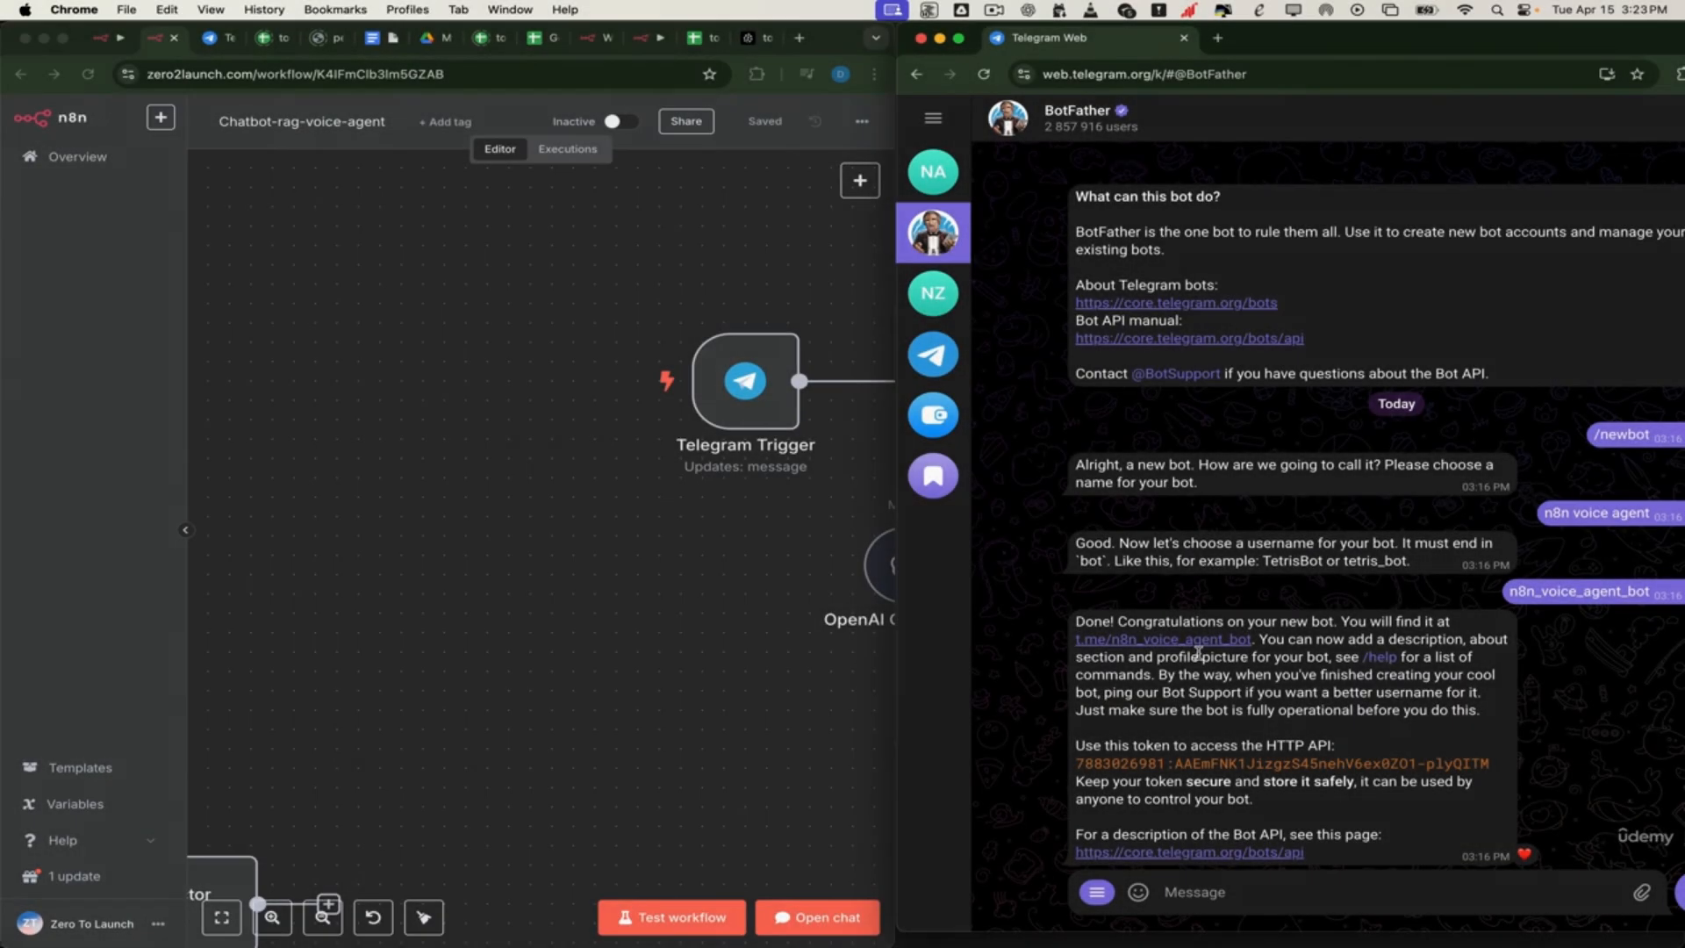
pyautogui.click(1193, 641)
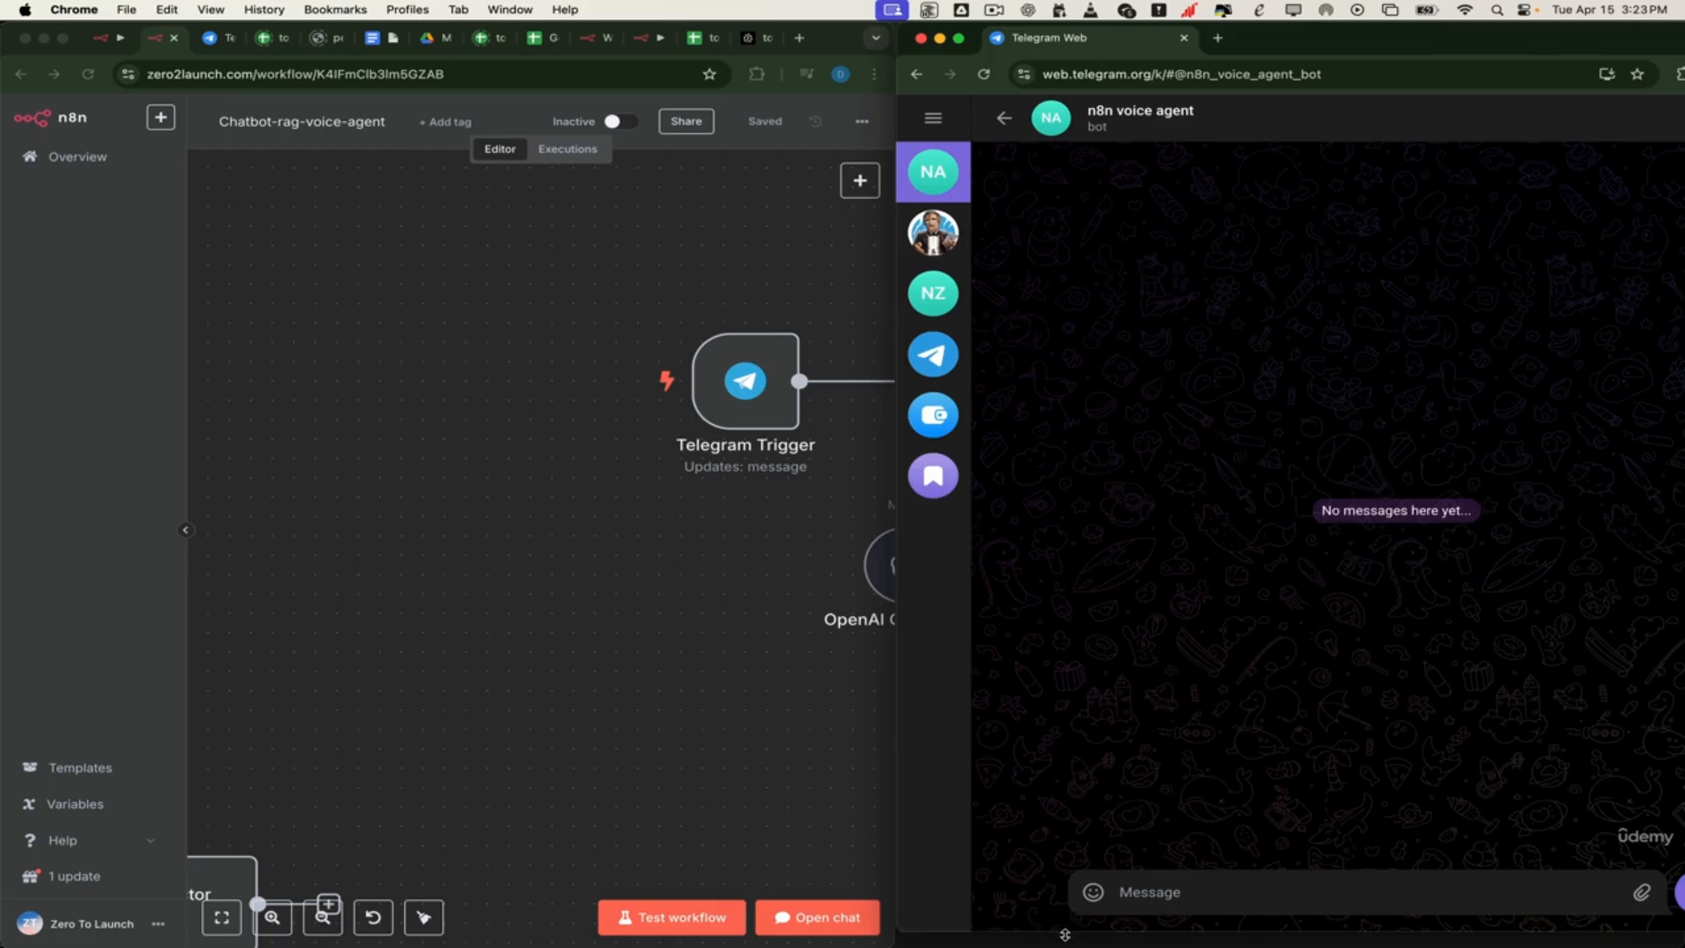
pyautogui.click(828, 518)
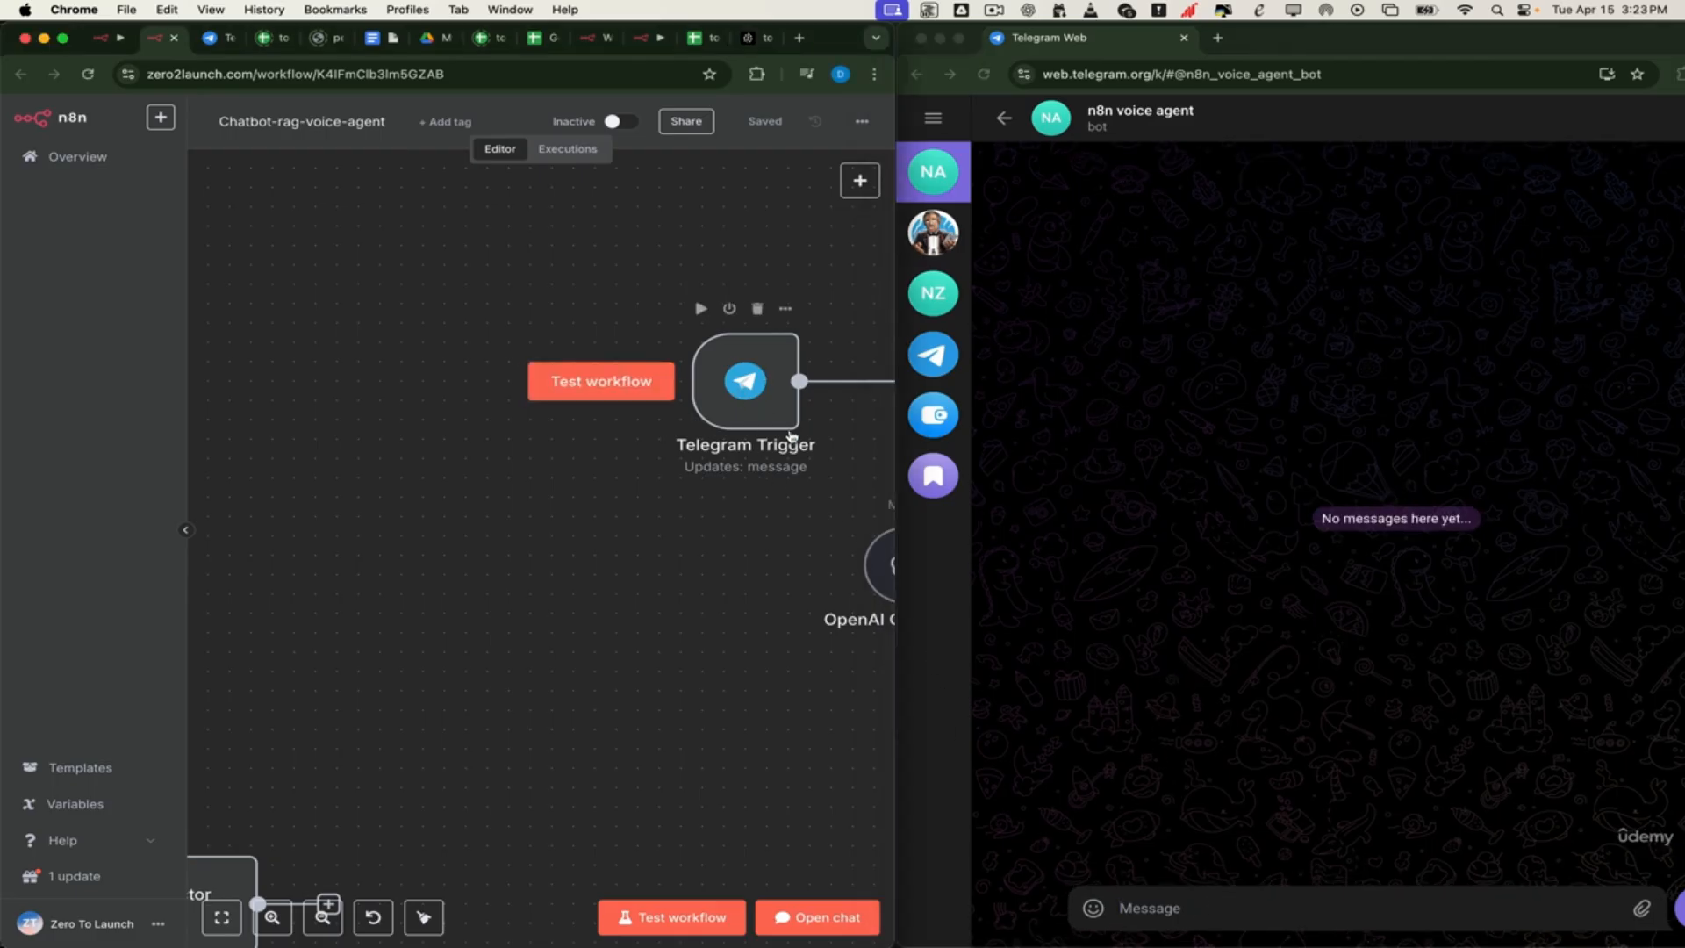
pyautogui.hscroll(2, 739, 515)
pyautogui.hscroll(5, 739, 515)
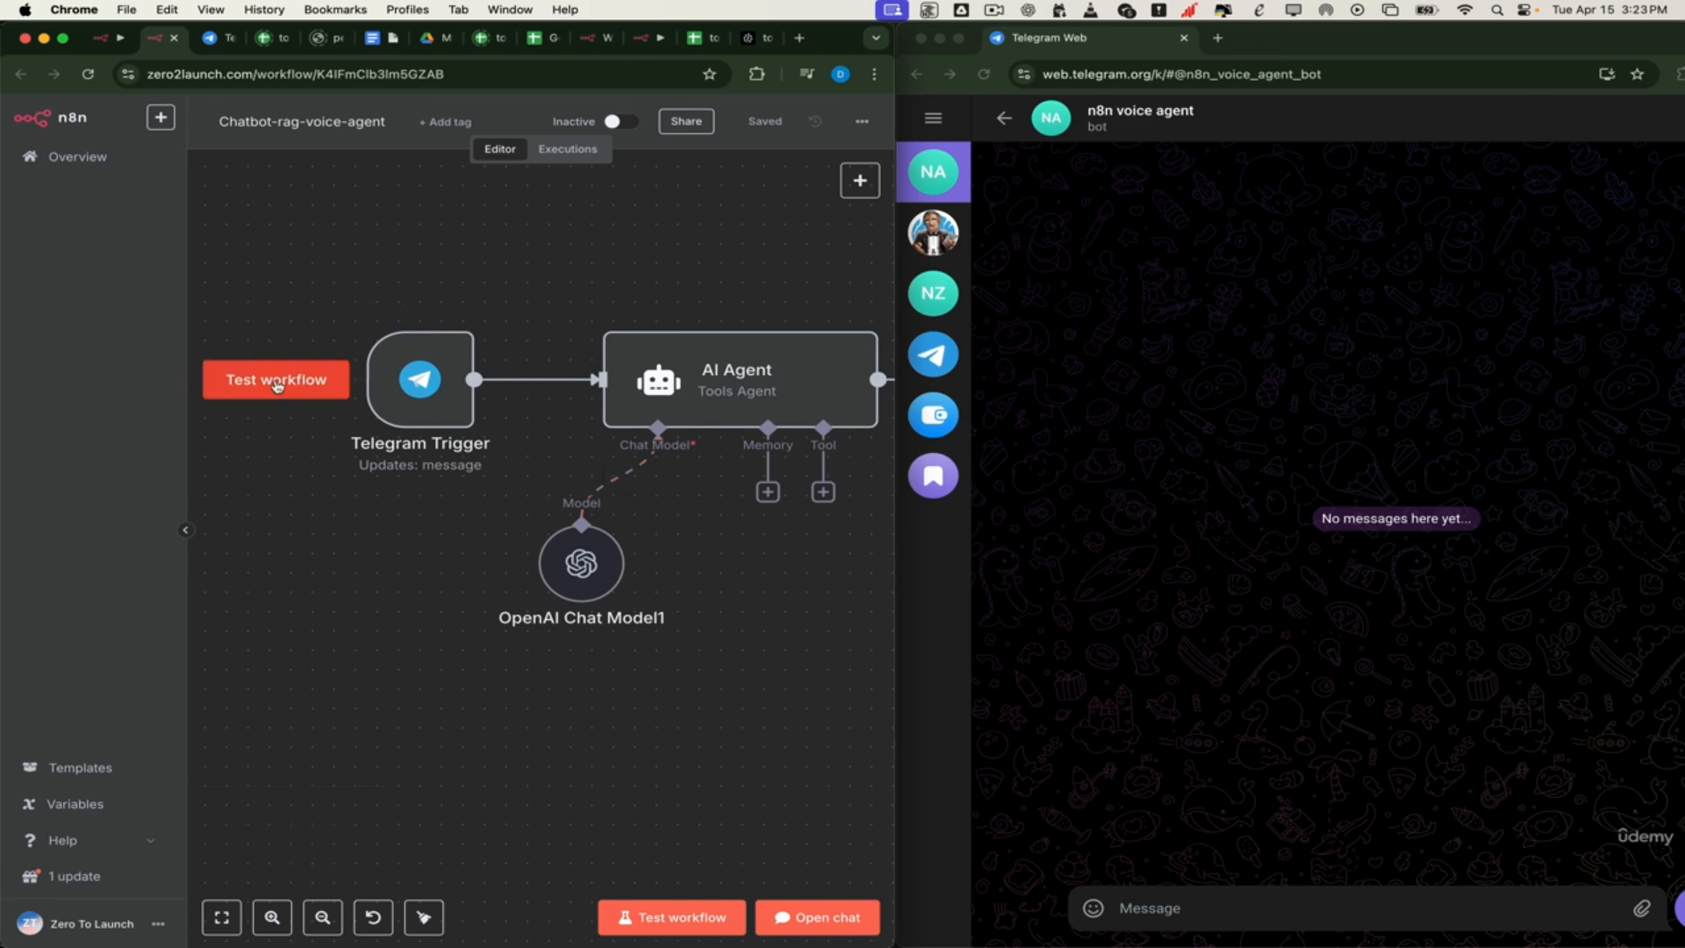
pyautogui.click(275, 380)
# Send 'Hey' to the bot and inspect the AI Agent's input and prompt error
pyautogui.click(1202, 911)
pyautogui.write('Hey')
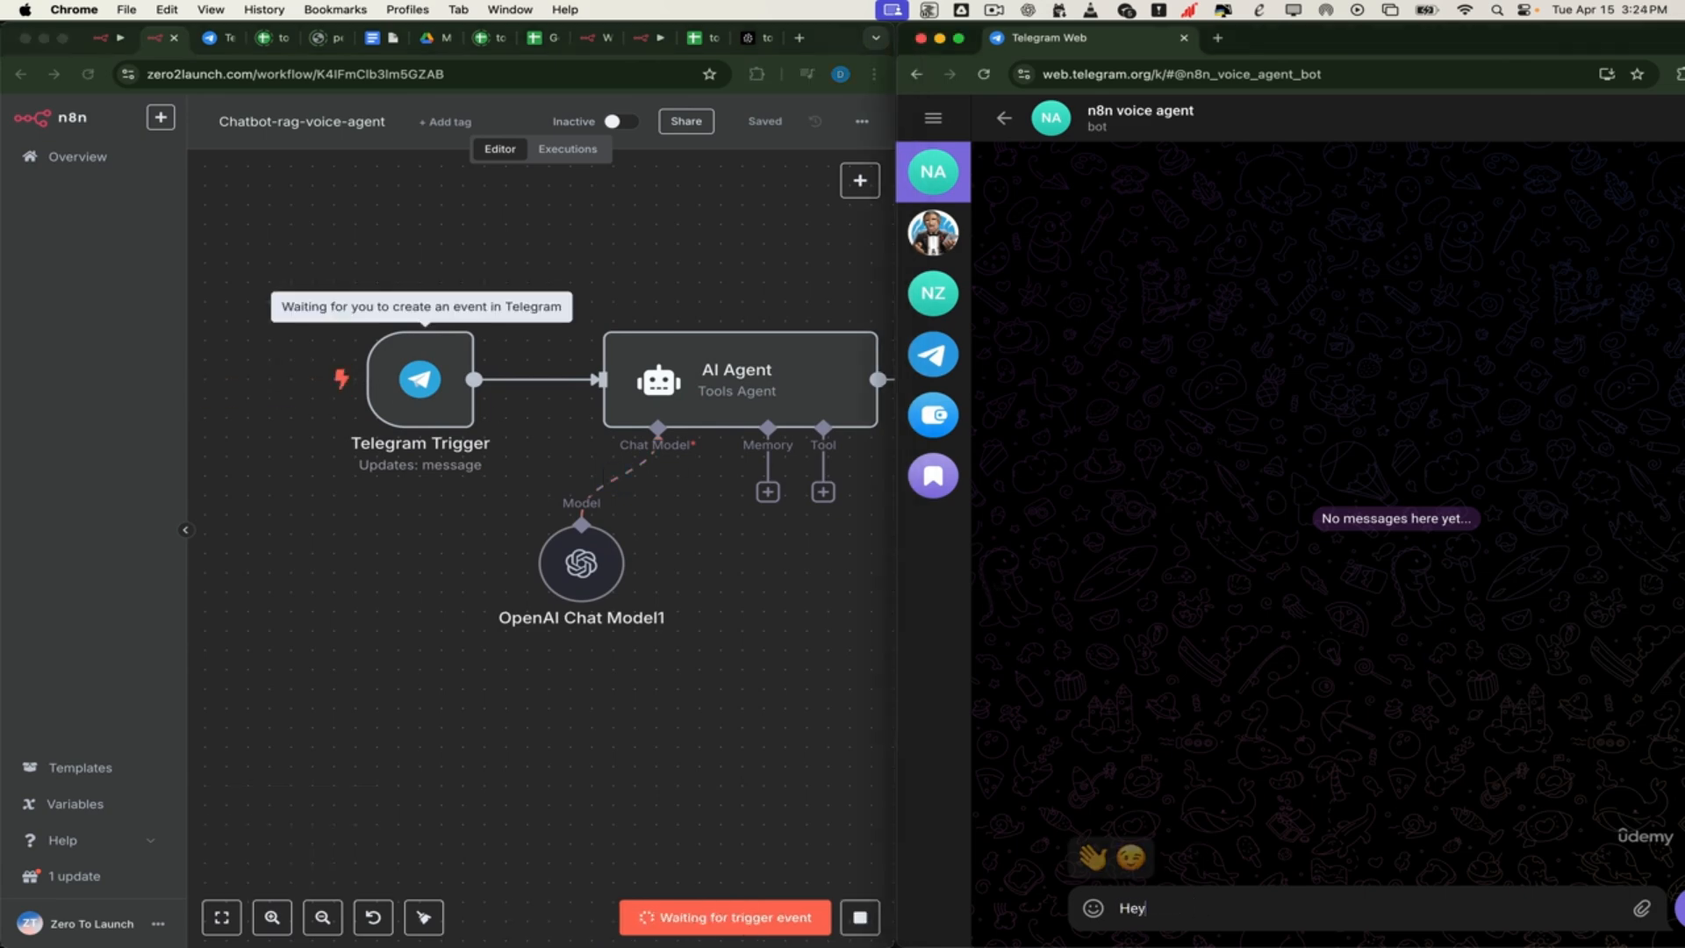
pyautogui.press('Return')
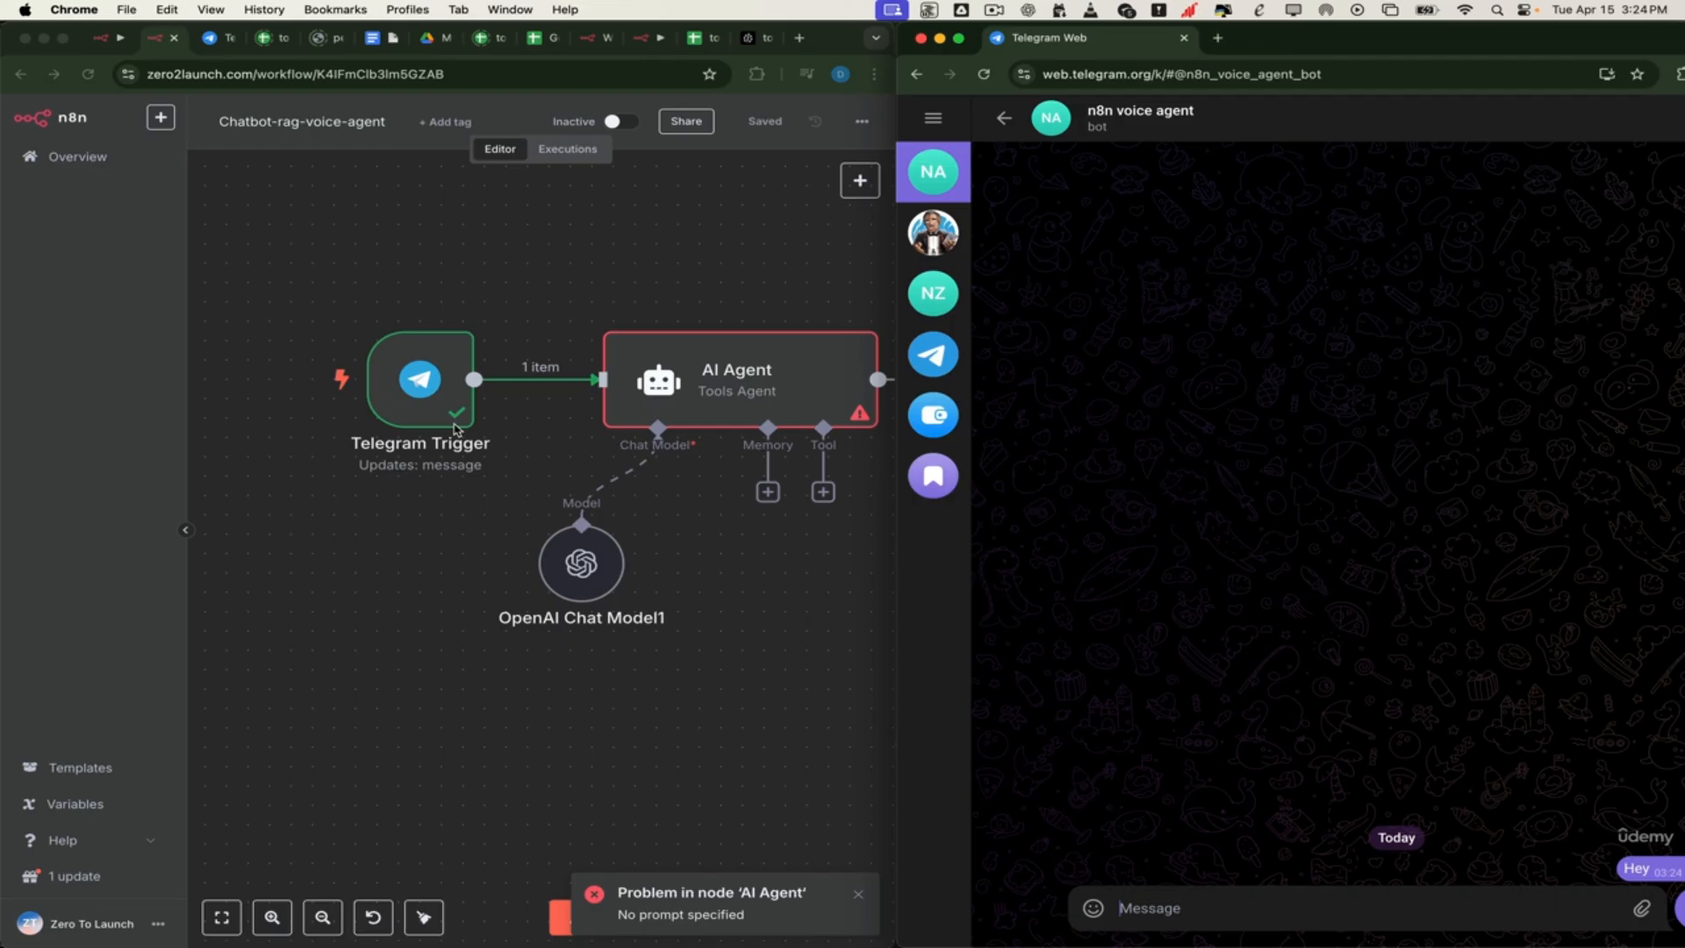
pyautogui.doubleClick(717, 380)
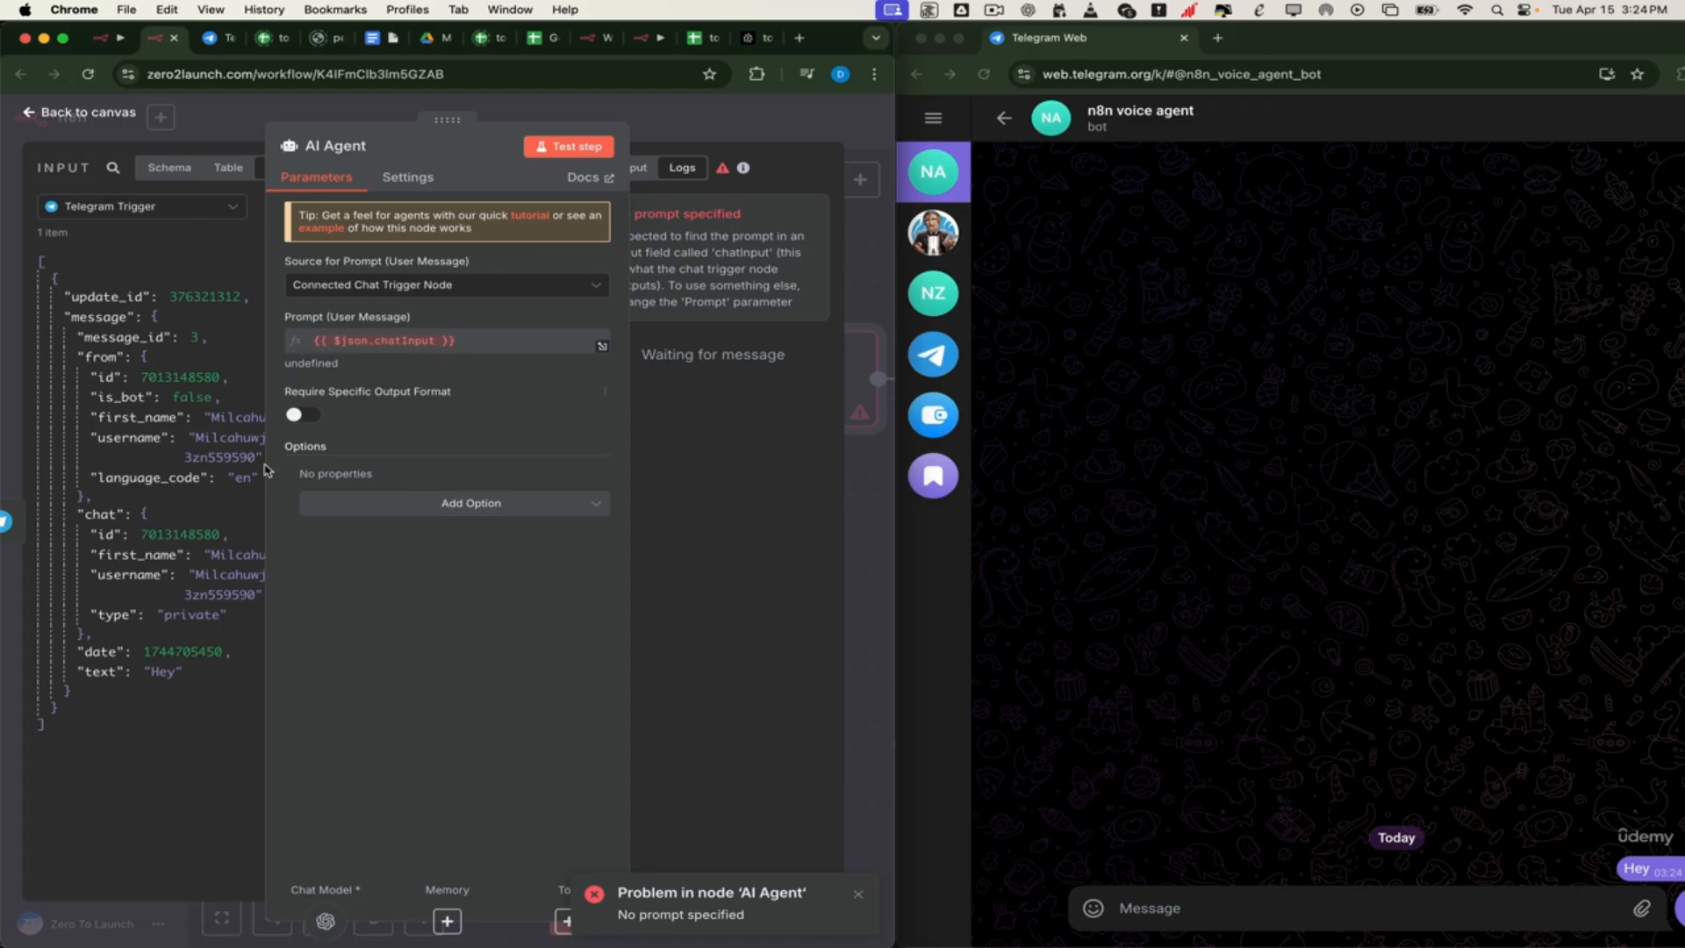
# Set the AI Agent prompt source to 'Define below' using the Telegram message.text
pyautogui.click(400, 341)
pyautogui.click(399, 317)
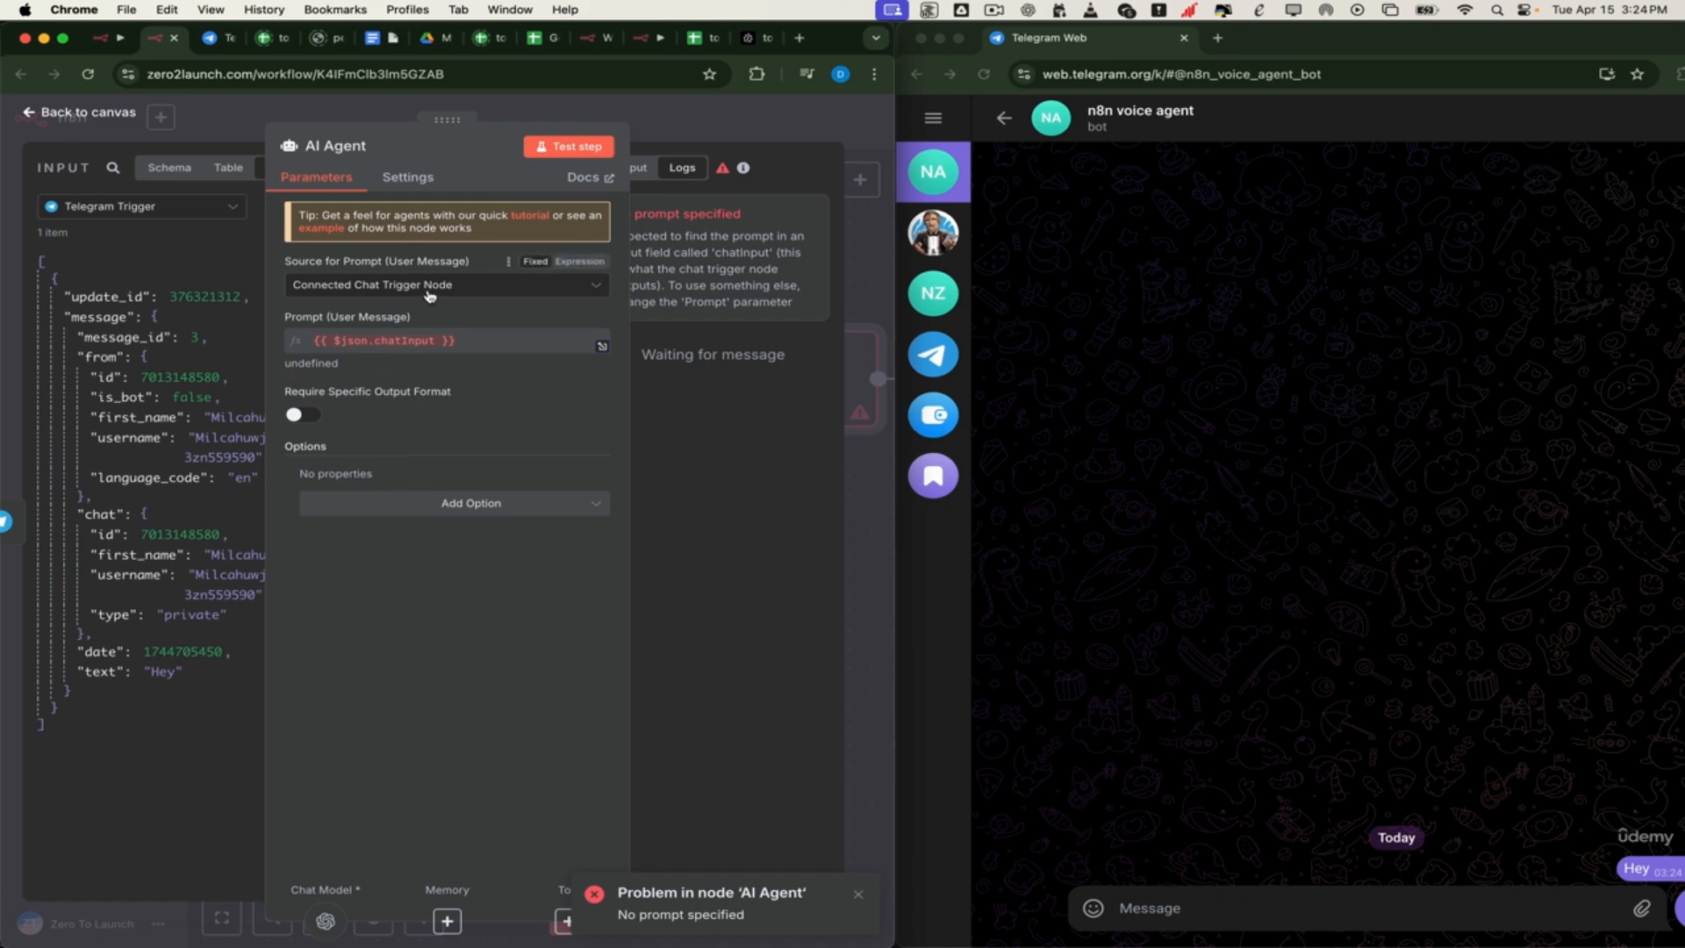
pyautogui.click(421, 284)
pyautogui.click(394, 377)
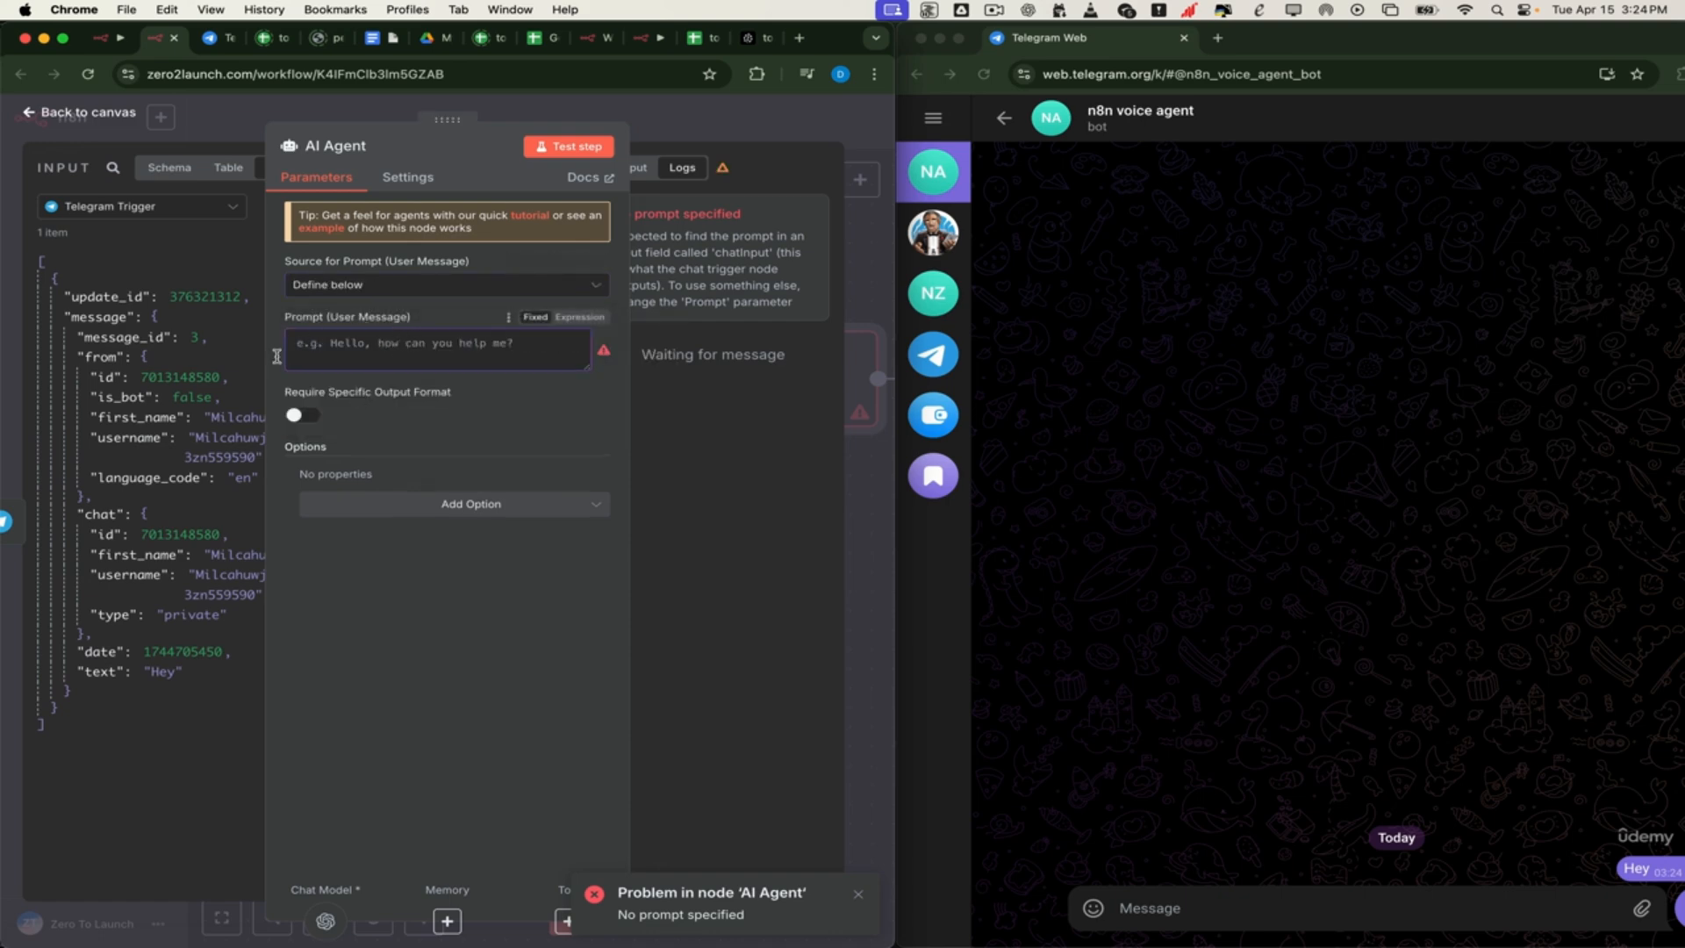
pyautogui.moveTo(101, 672); pyautogui.dragTo(366, 362)
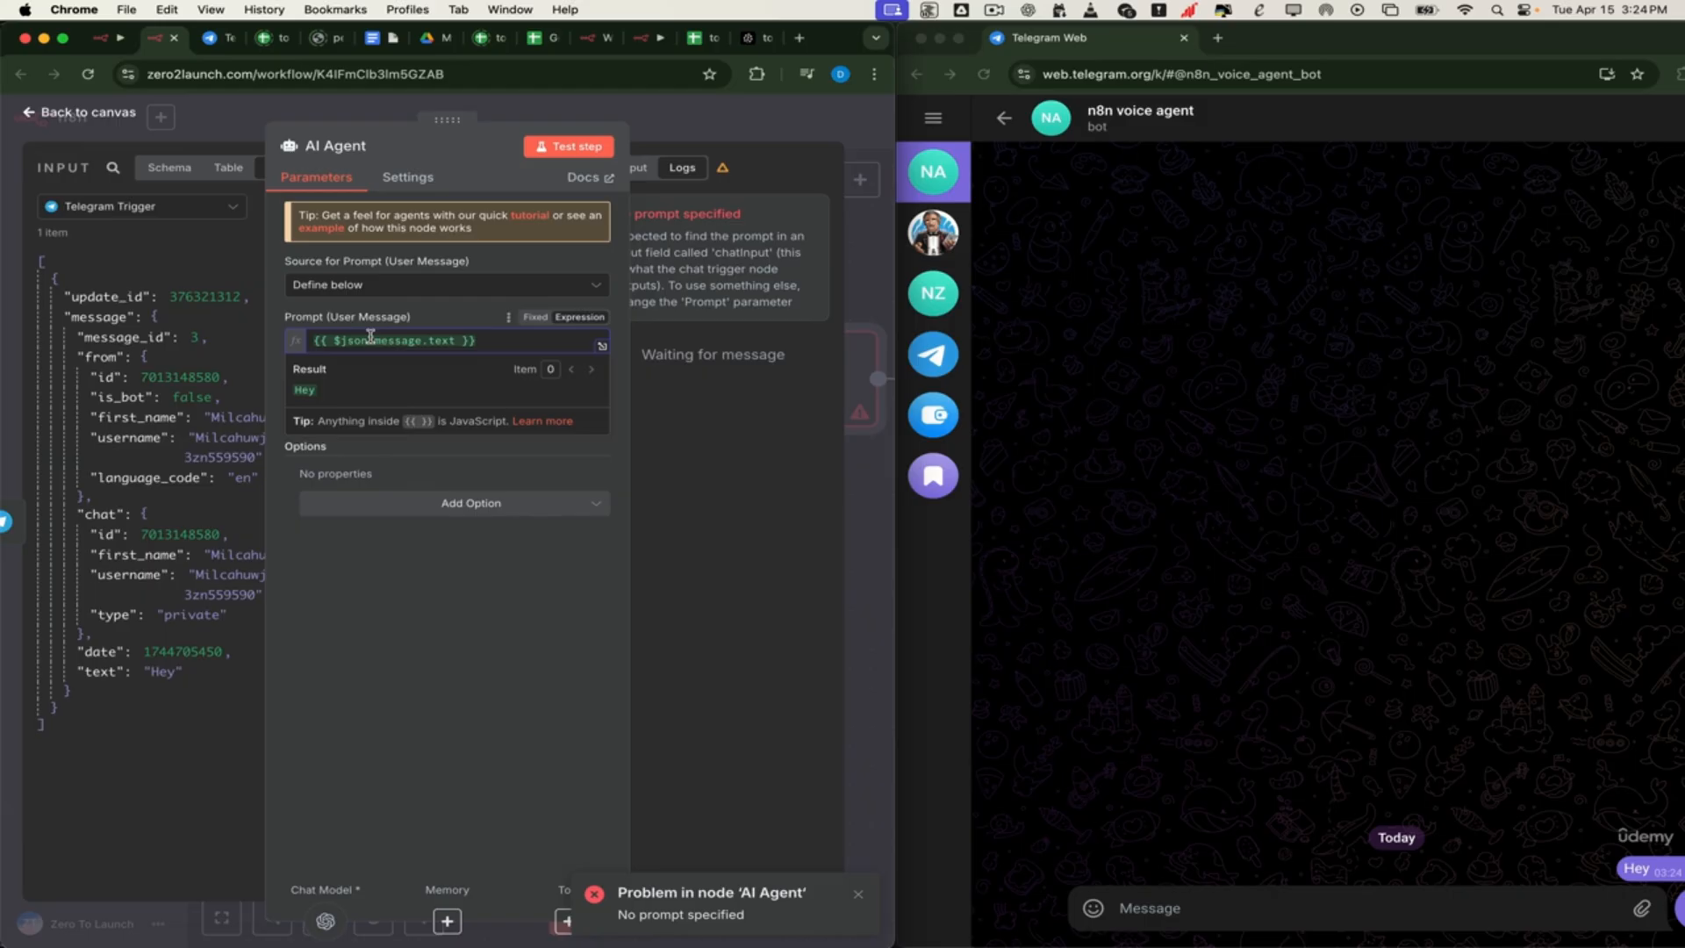
pyautogui.click(378, 679)
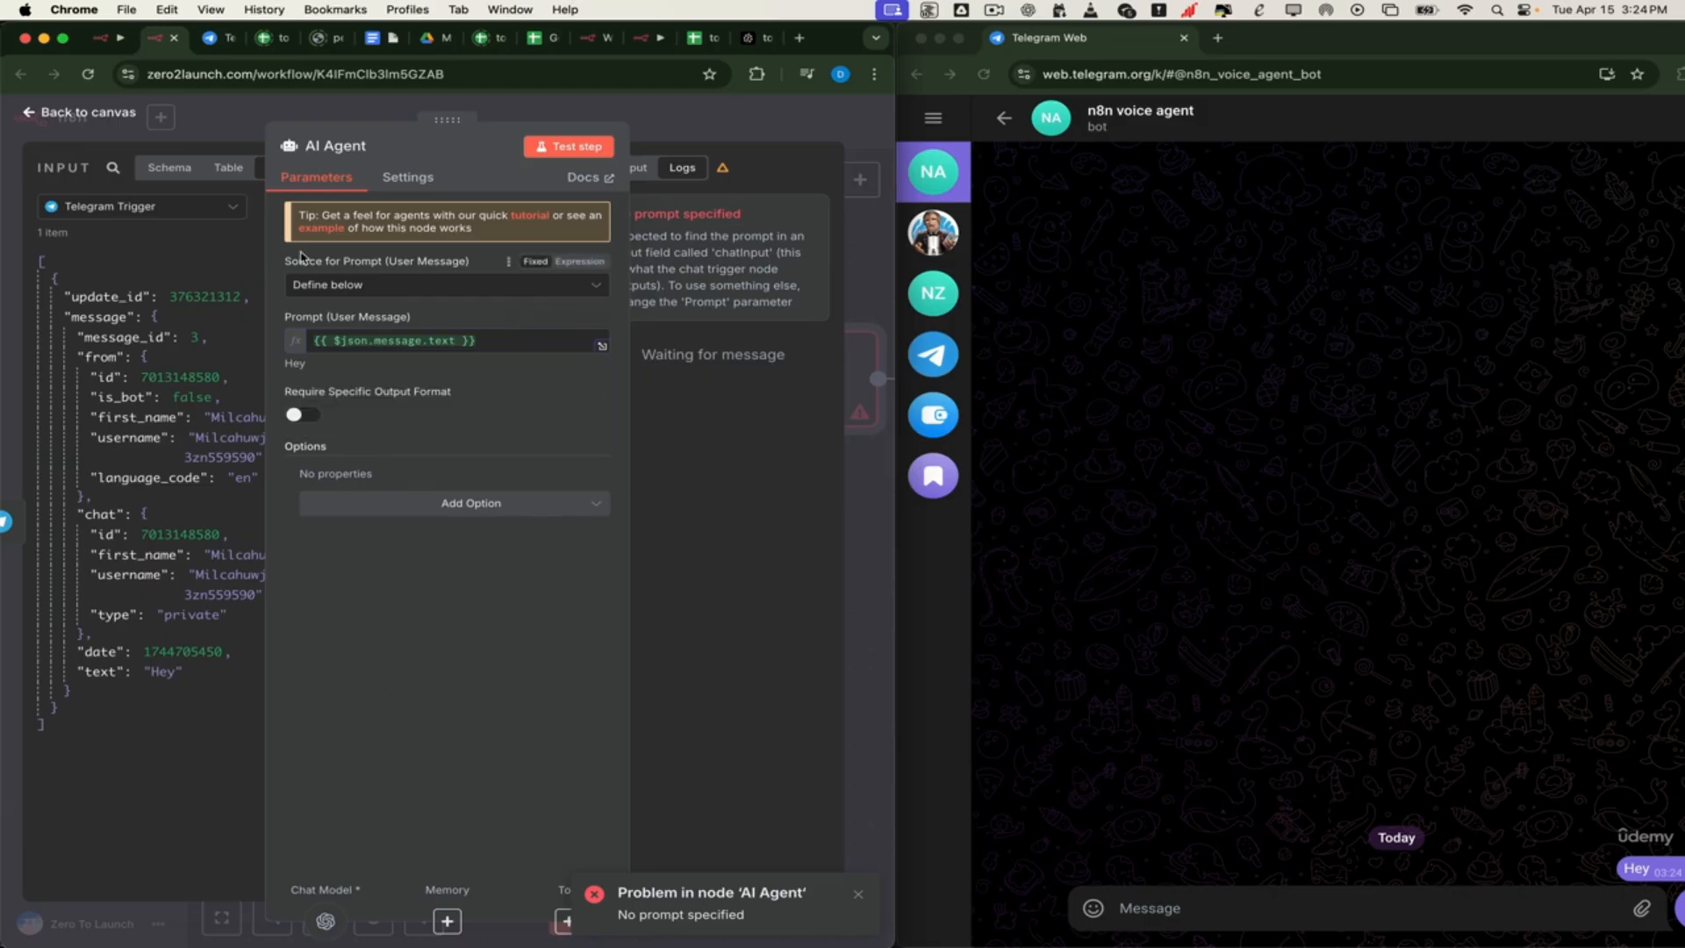
pyautogui.click(88, 112)
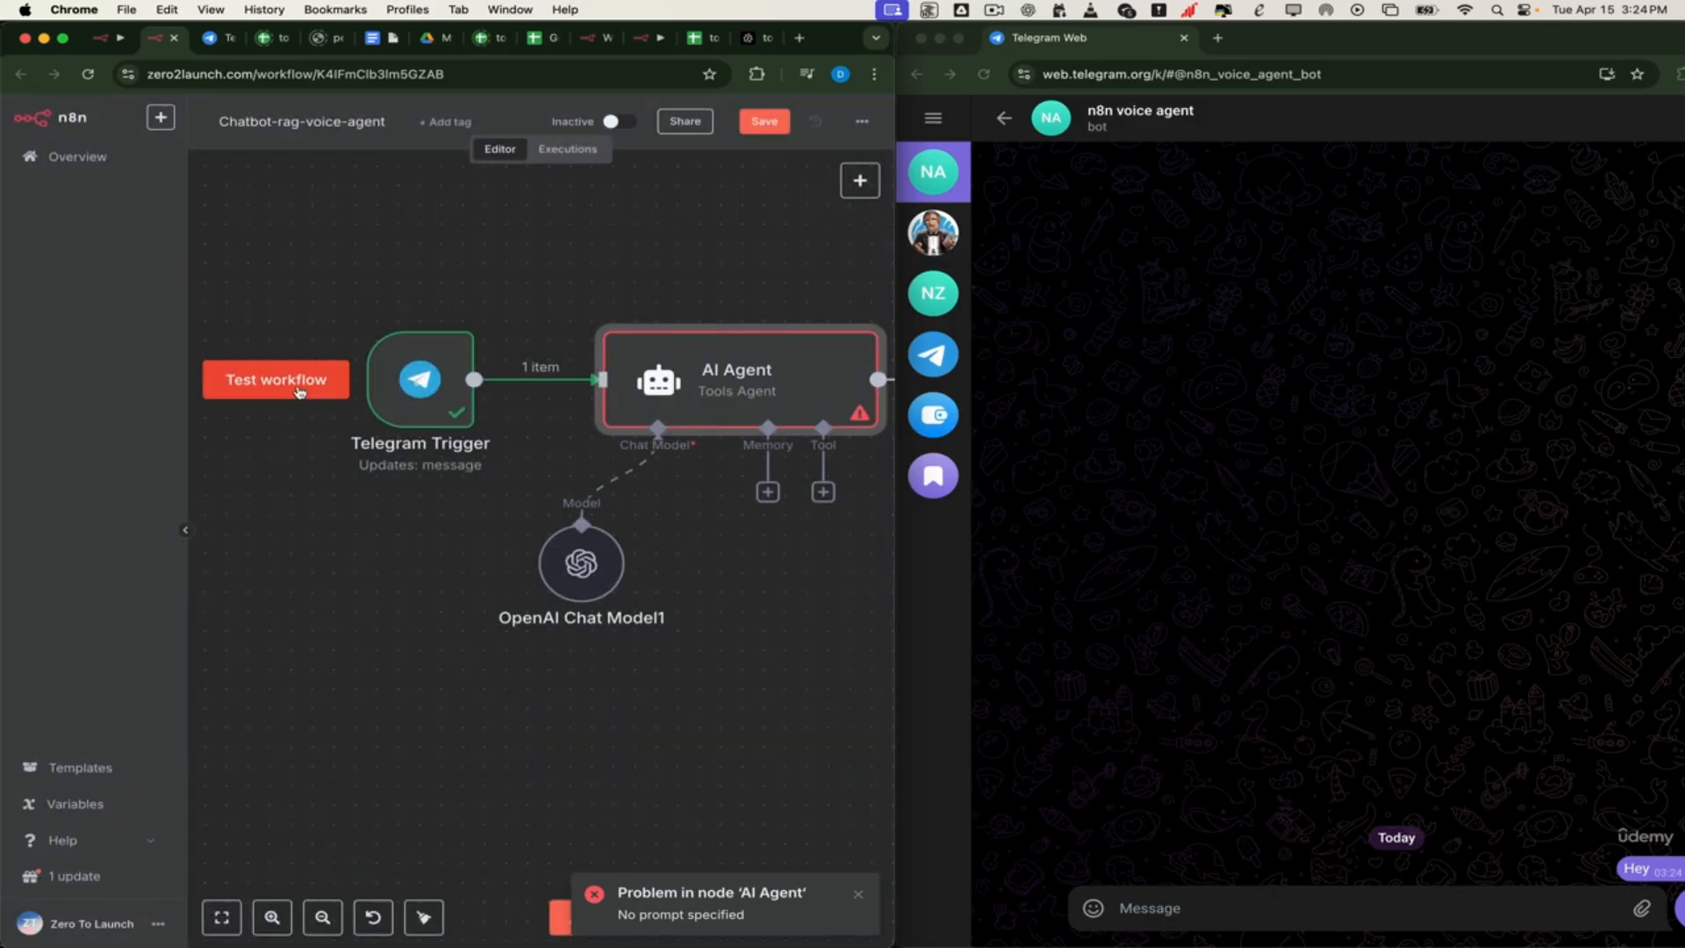
# Test with 'Hello' and confirm the reply 'Hello! How can I assist you today?'
pyautogui.click(298, 392)
pyautogui.click(1248, 913)
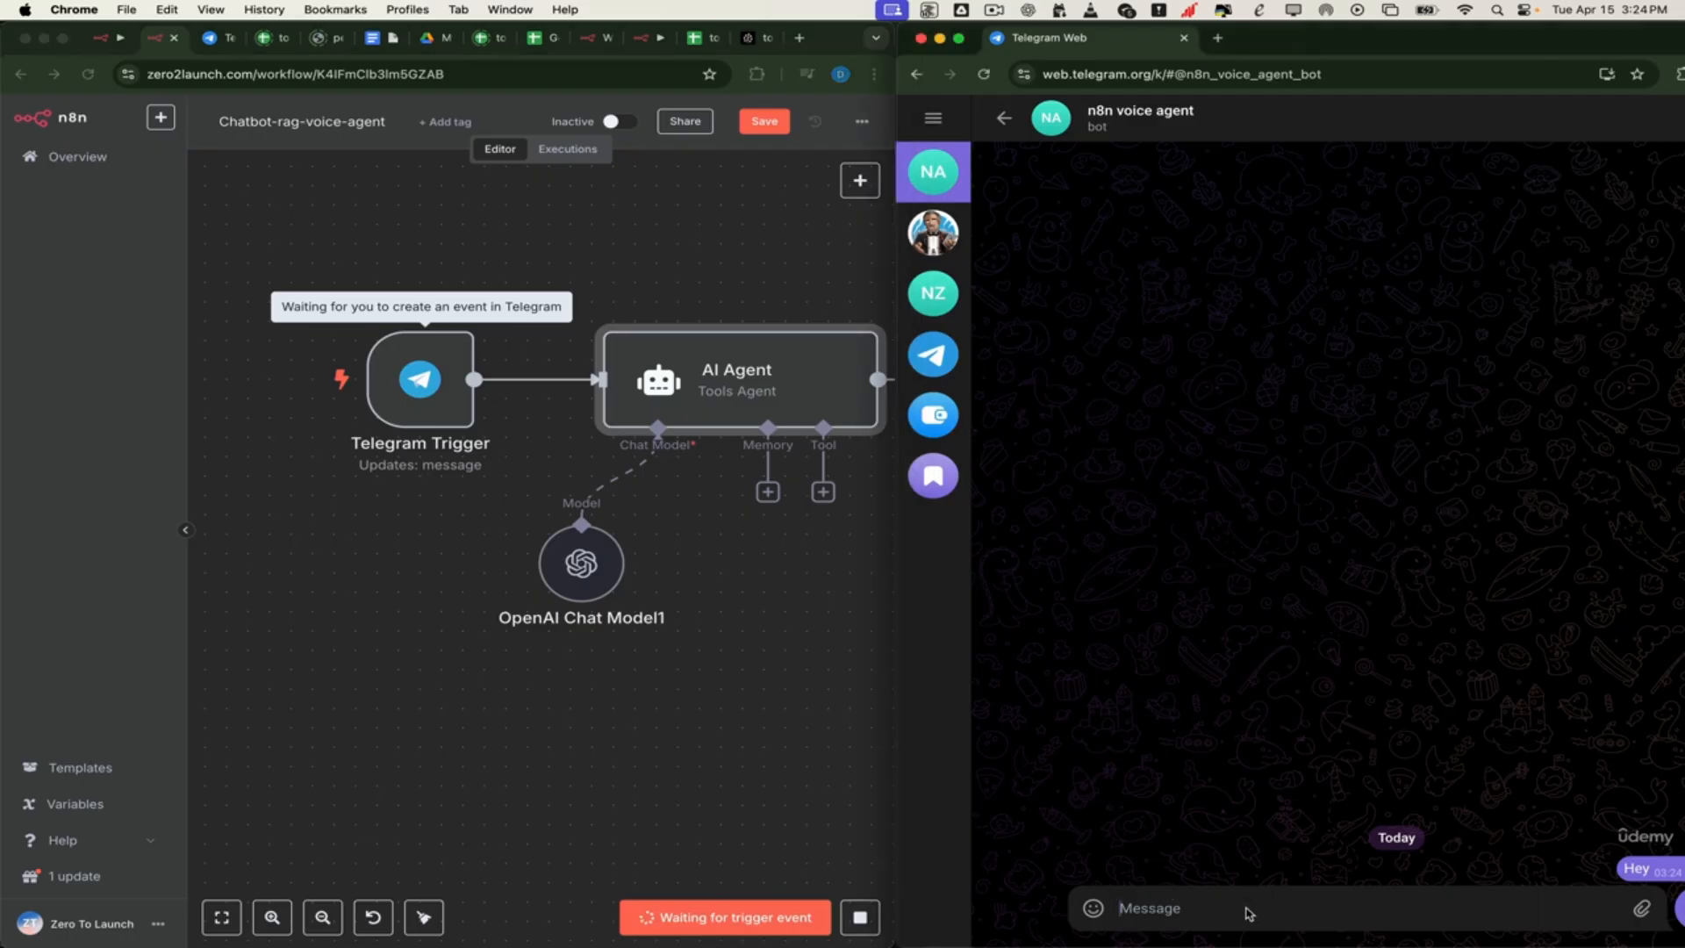
pyautogui.write('Hello')
pyautogui.press('Return')
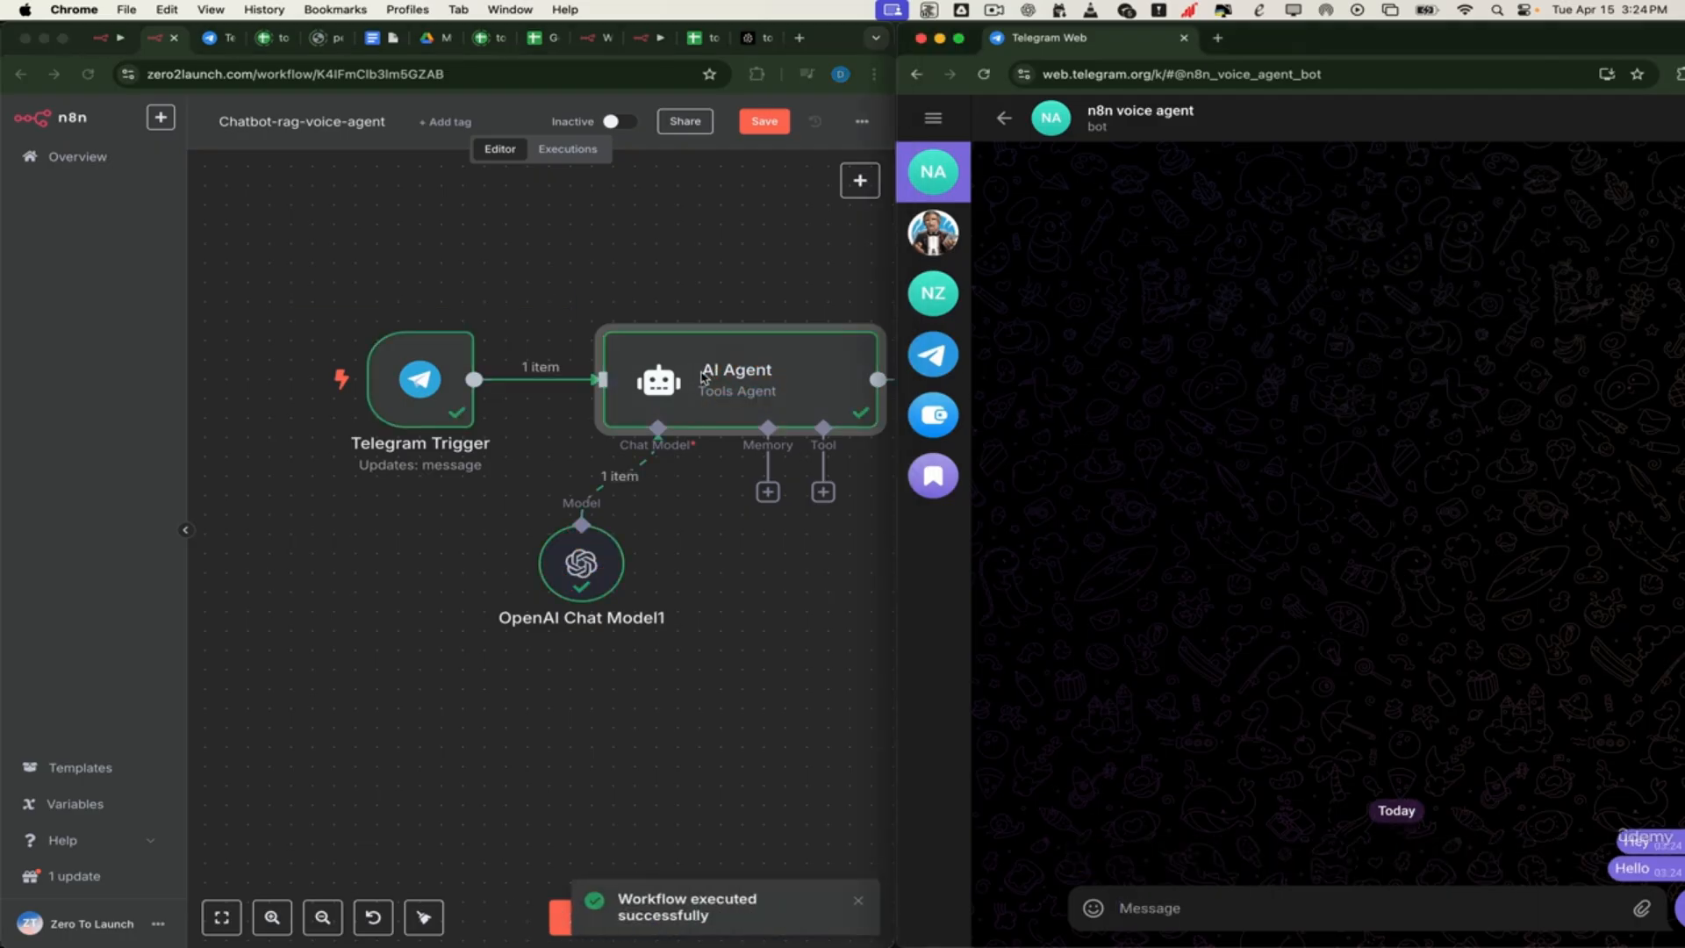
pyautogui.doubleClick(672, 393)
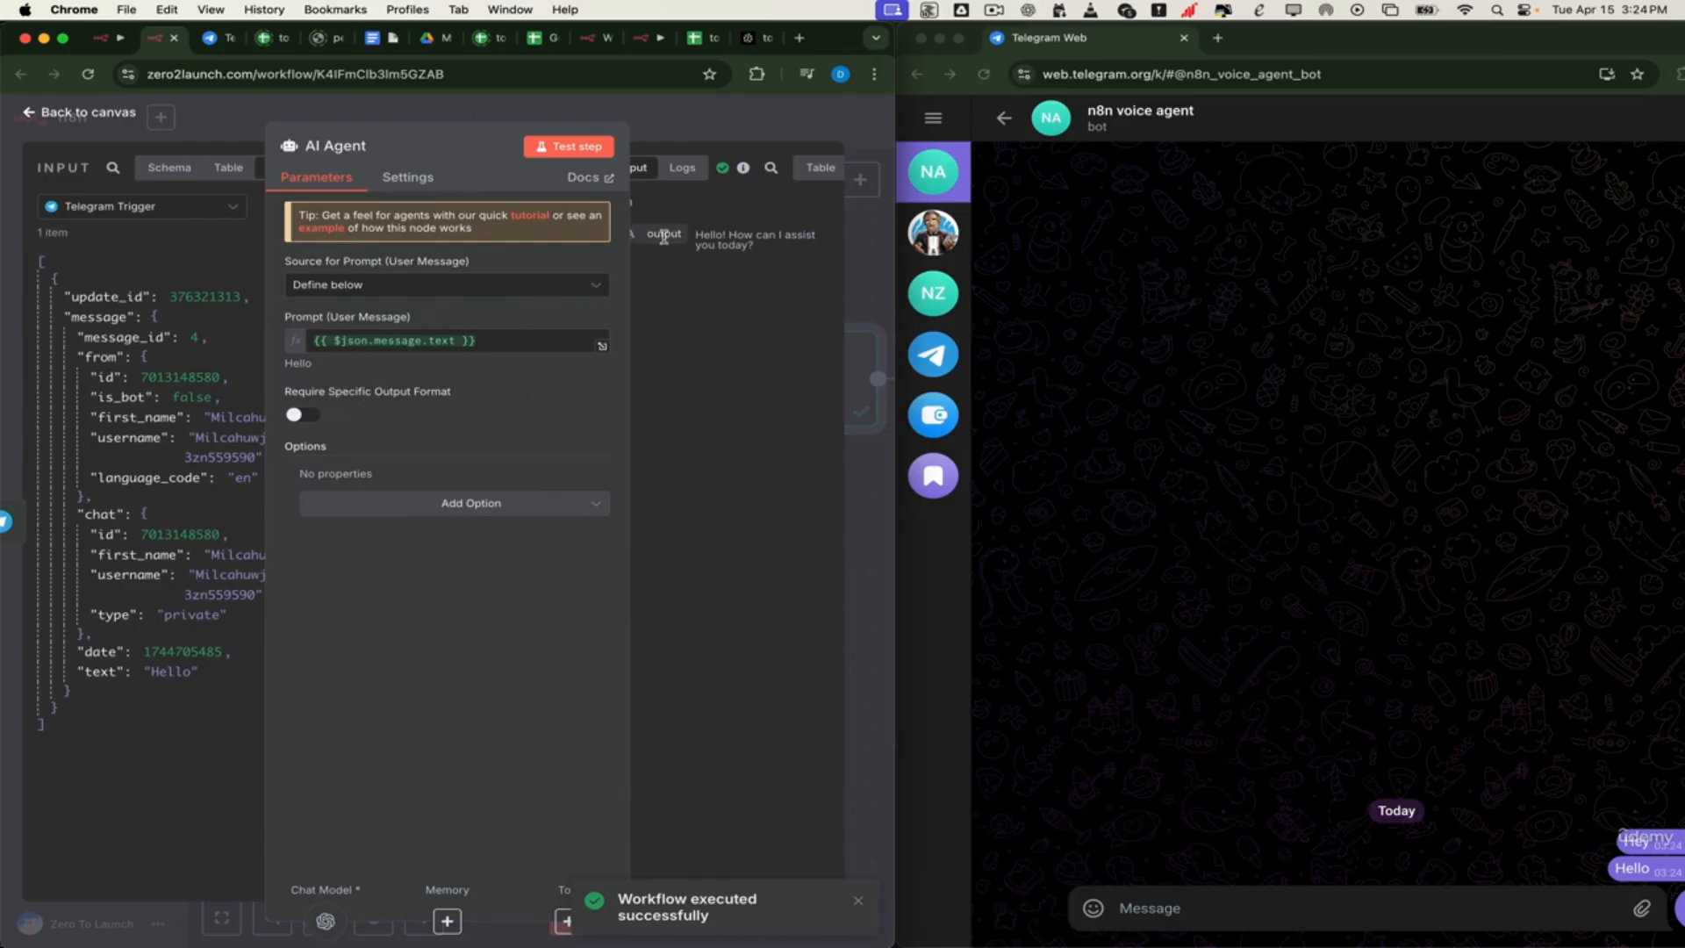
pyautogui.moveTo(895, 233); pyautogui.dragTo(1085, 233)
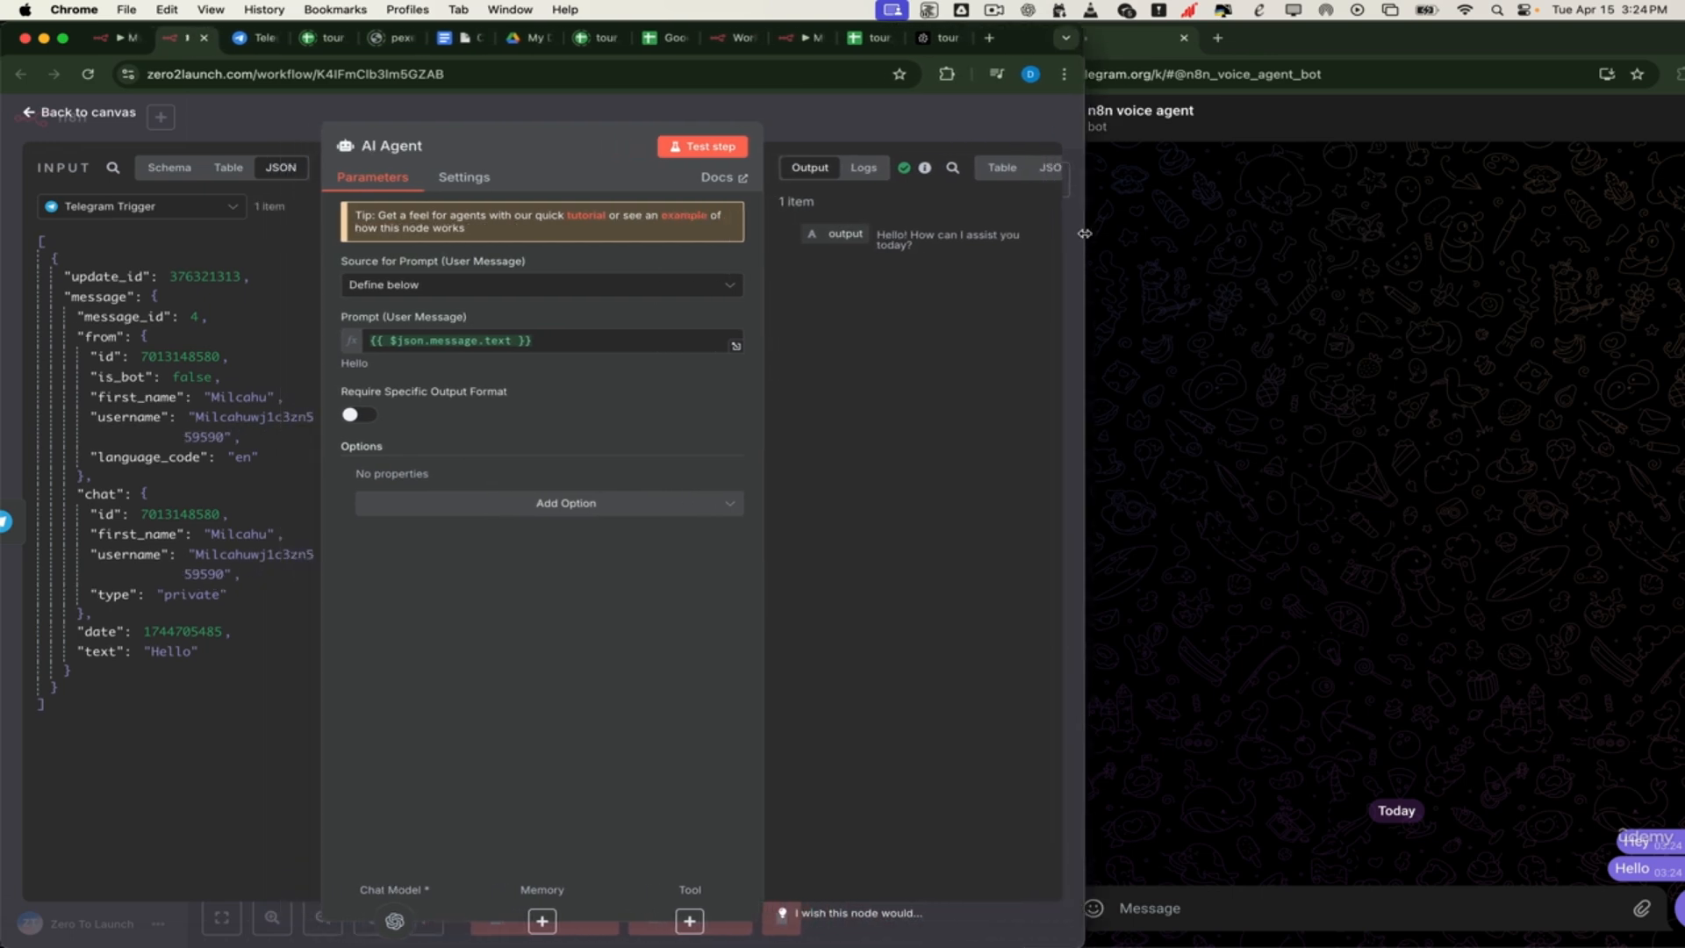
# Start a new test run and send an mp3 audio test file to the bot
pyautogui.click(1293, 434)
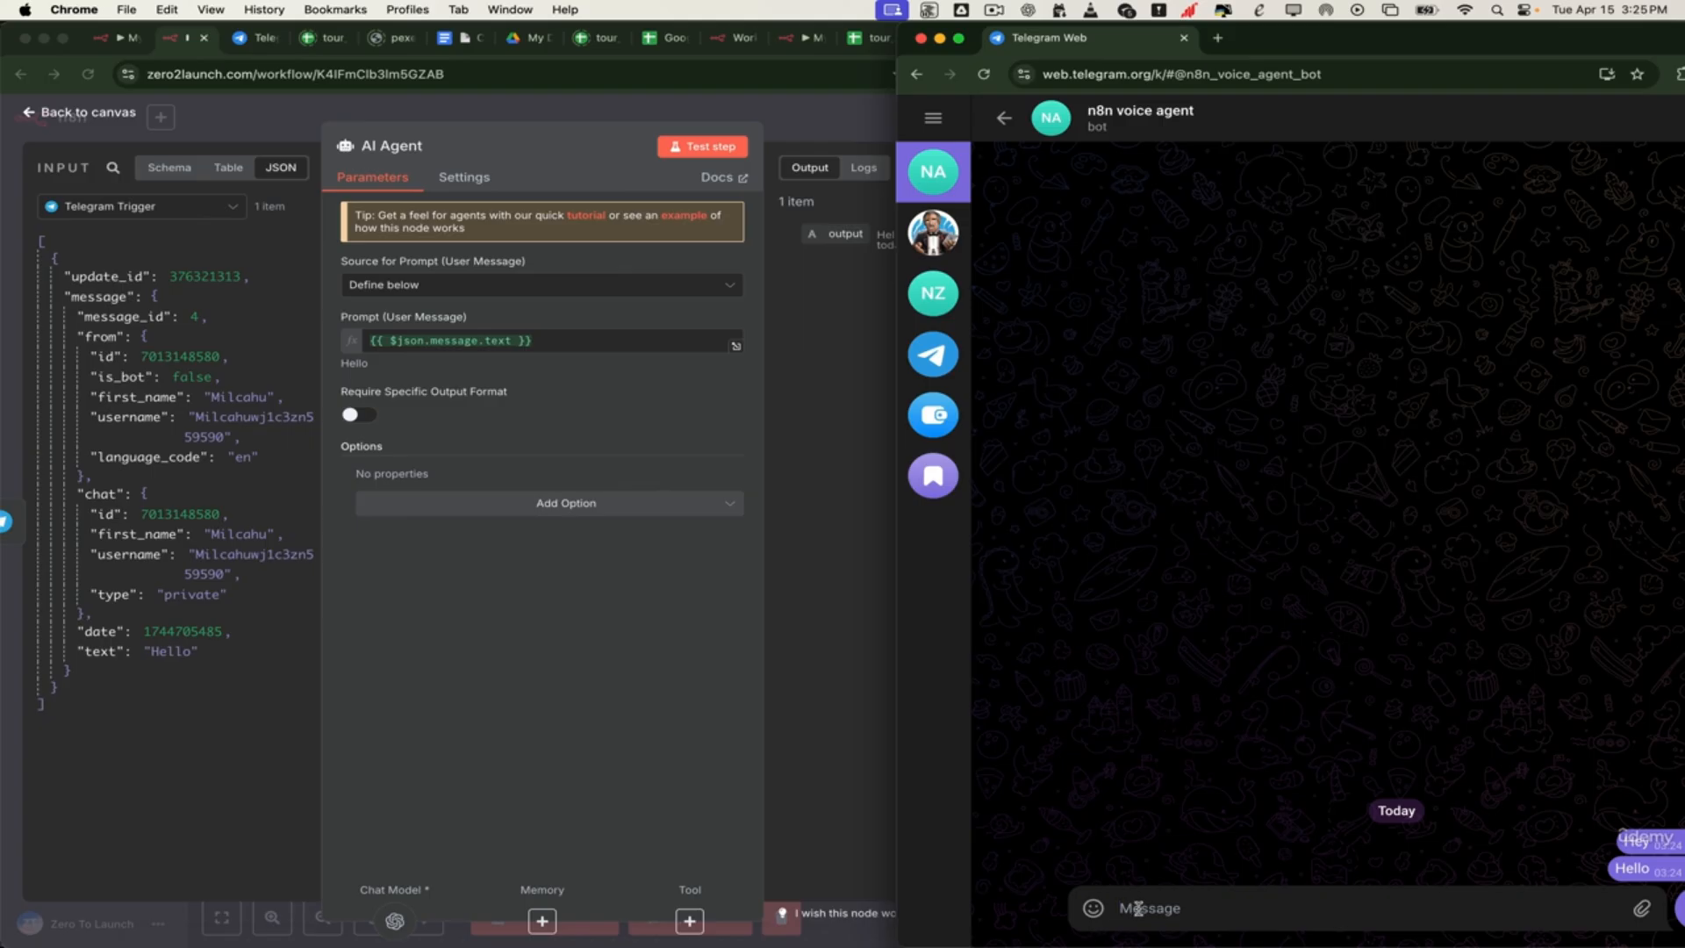
pyautogui.moveTo(1640, 910)
pyautogui.click(1572, 785)
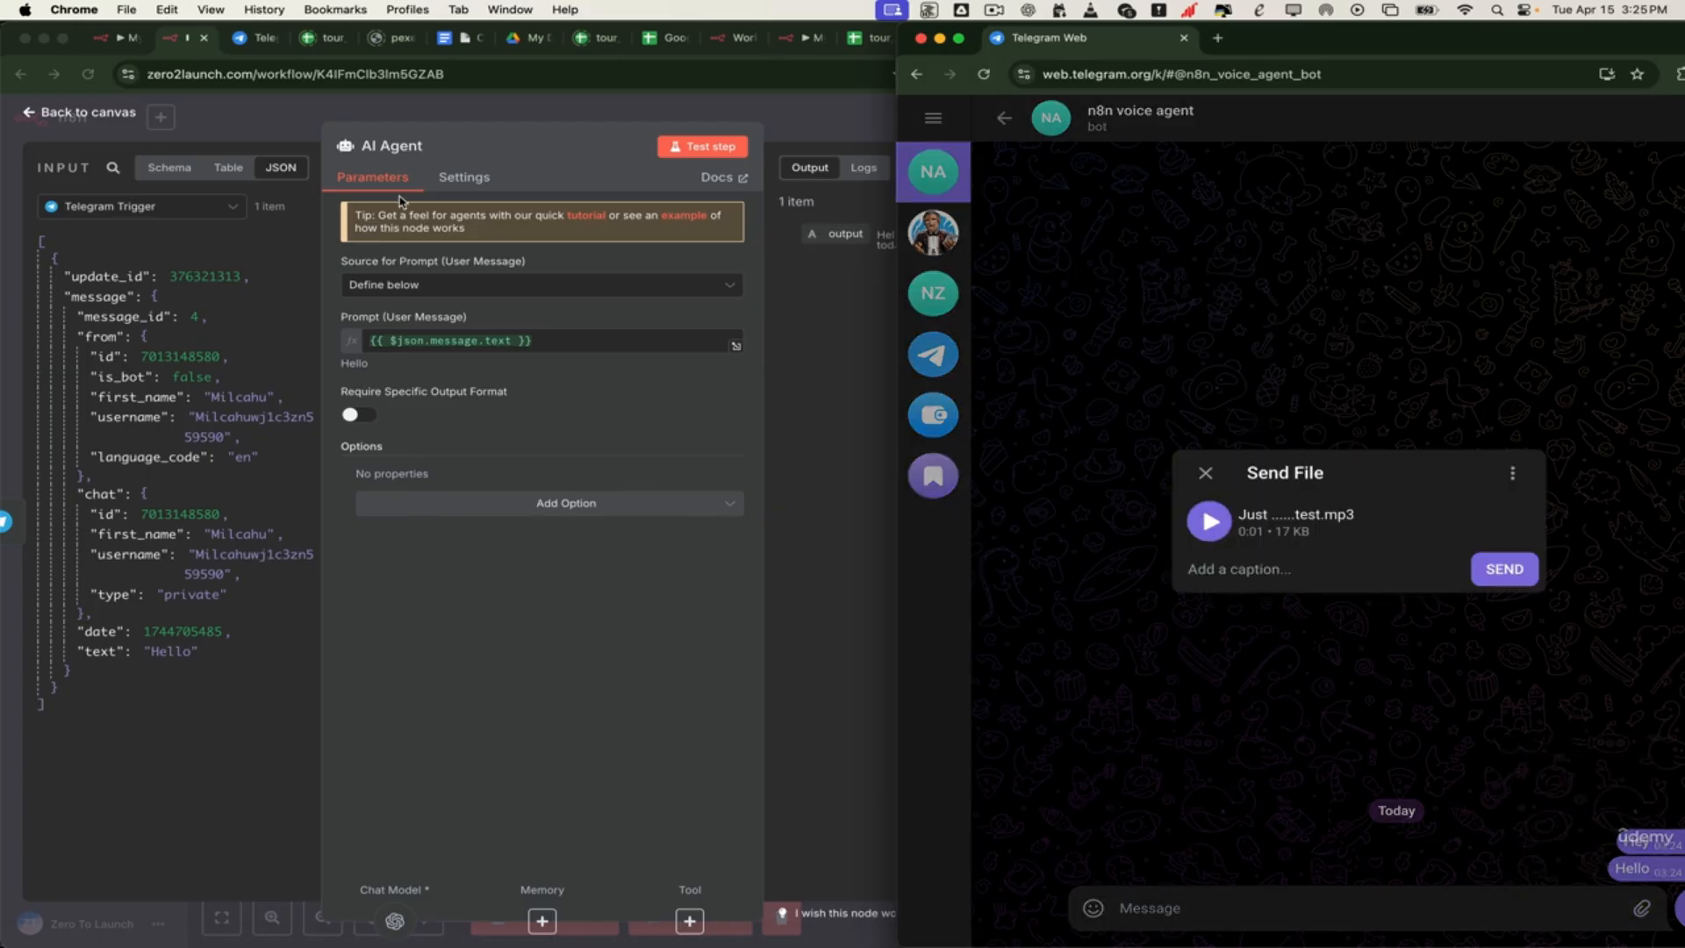
pyautogui.click(64, 117)
pyautogui.click(64, 116)
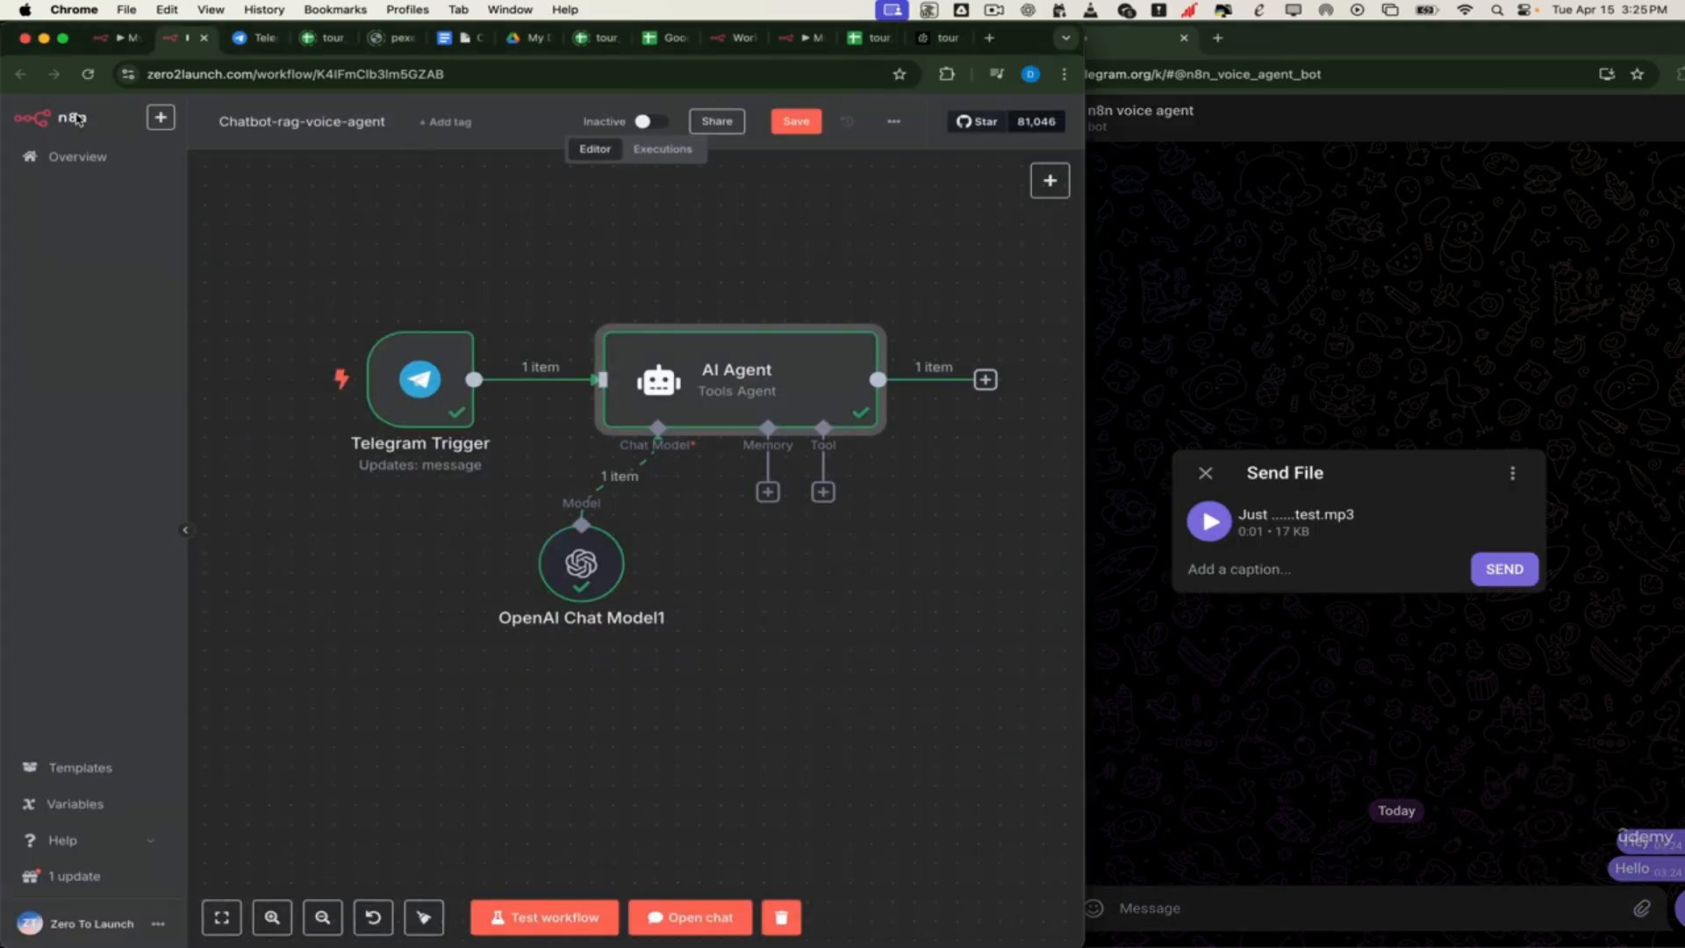
pyautogui.click(297, 392)
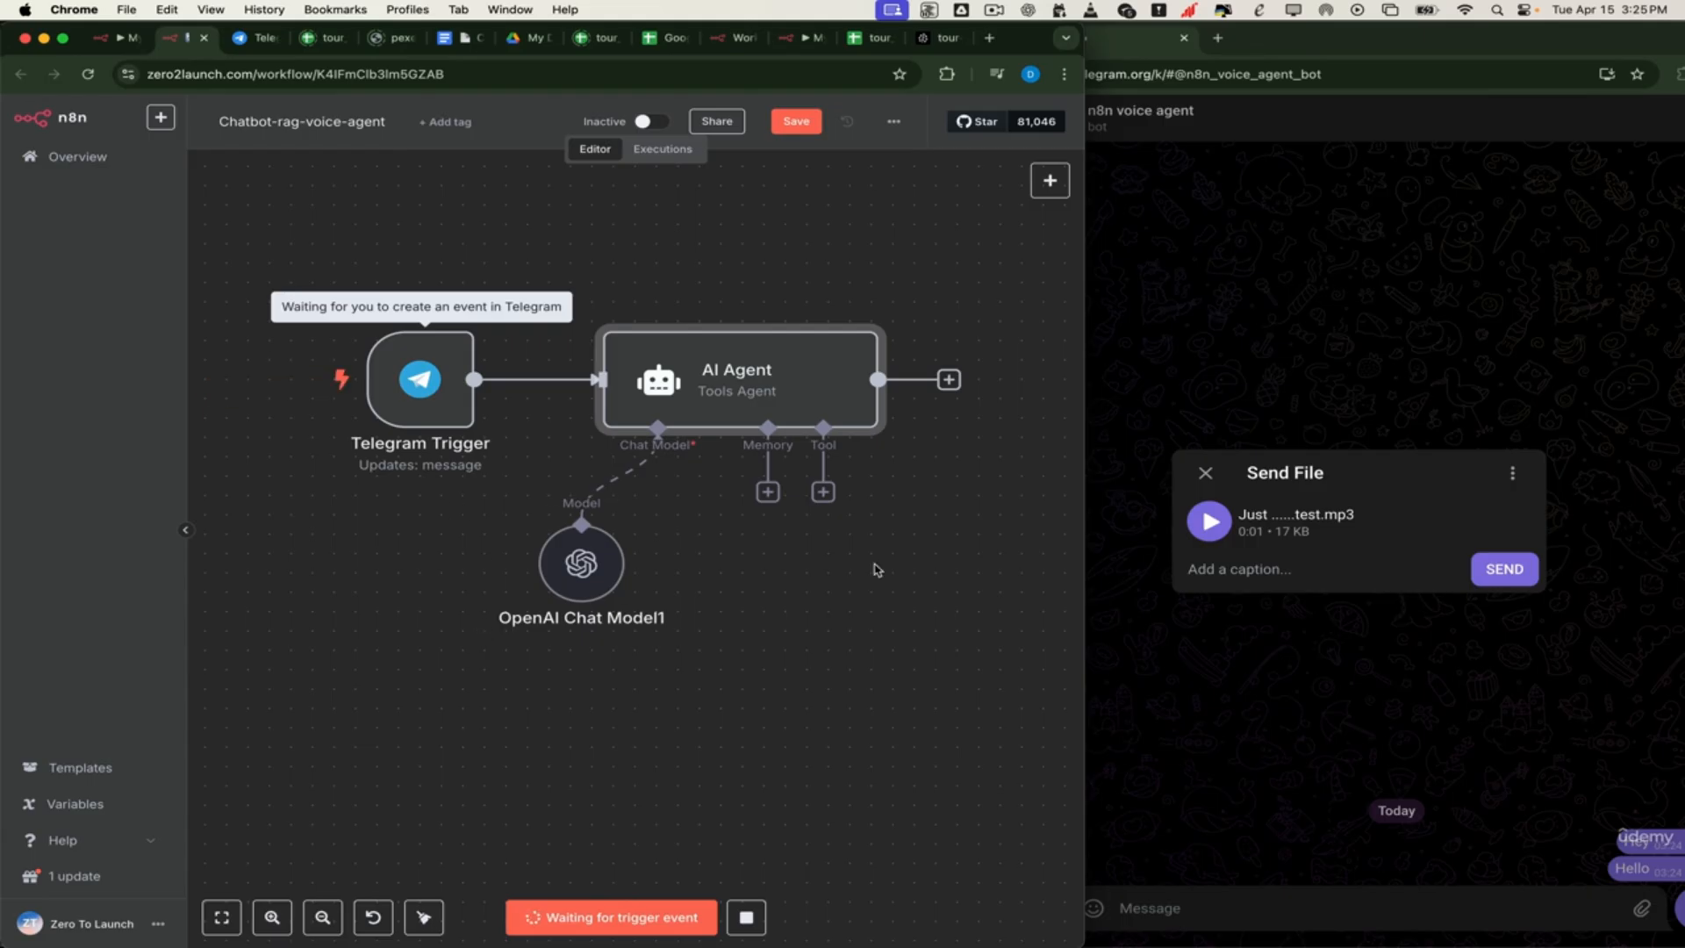
pyautogui.click(1518, 578)
pyautogui.click(1517, 579)
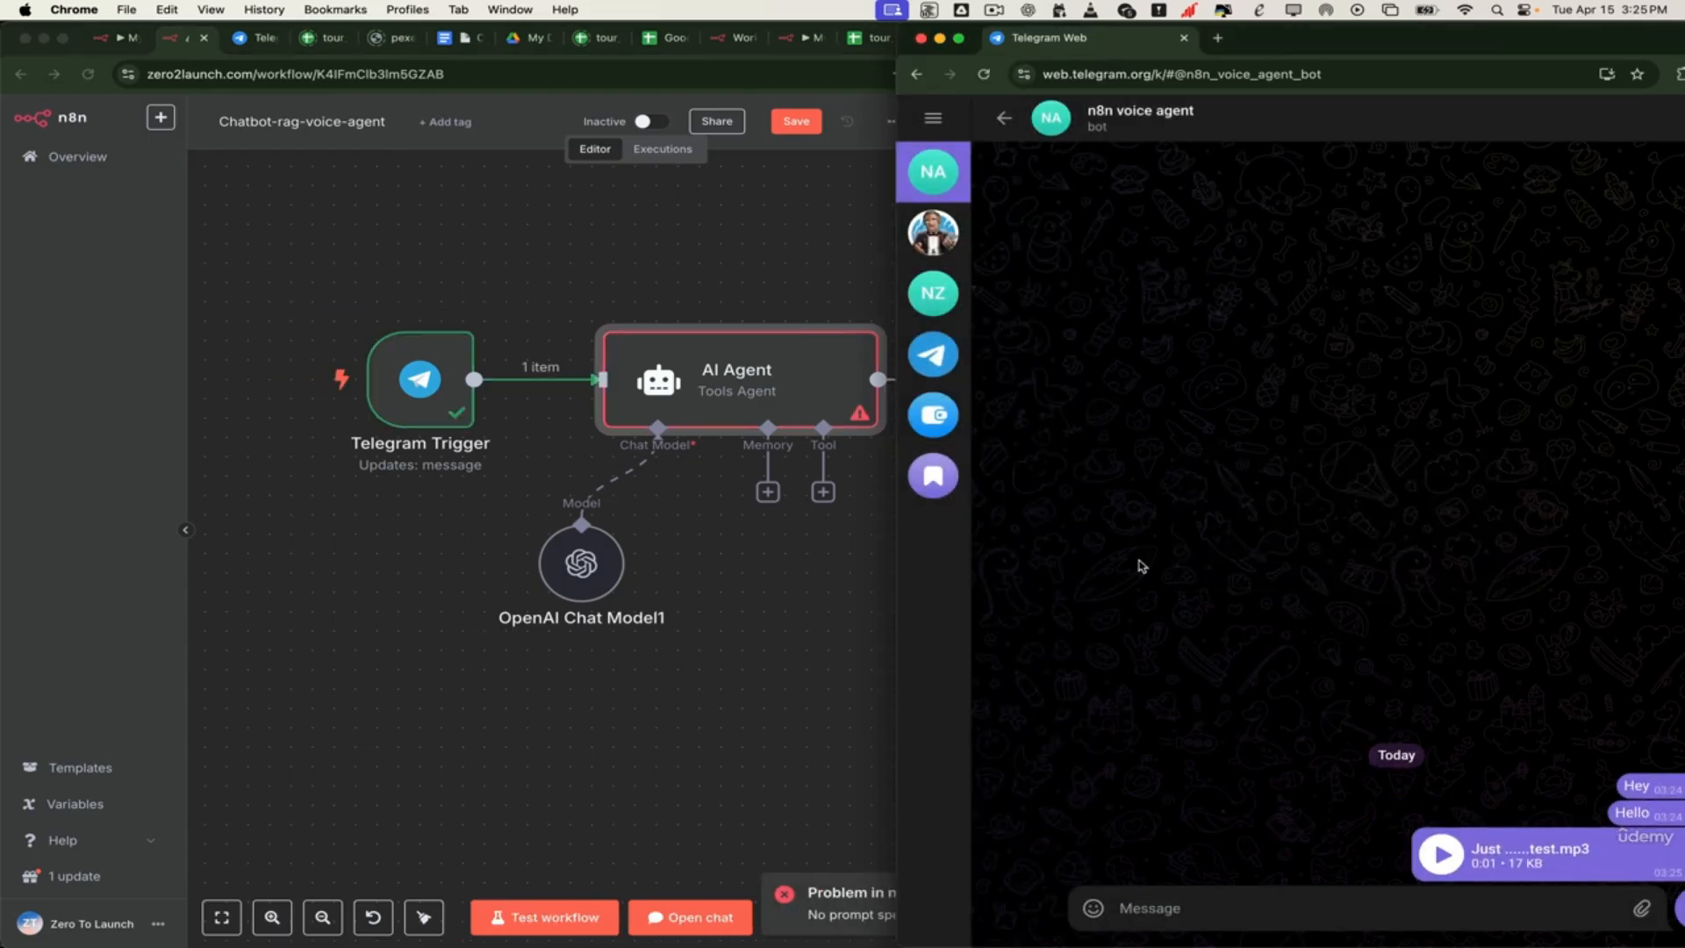
# Inspect the AI Agent's input to see the audio message has no text, leaving the prompt undefined
pyautogui.click(812, 695)
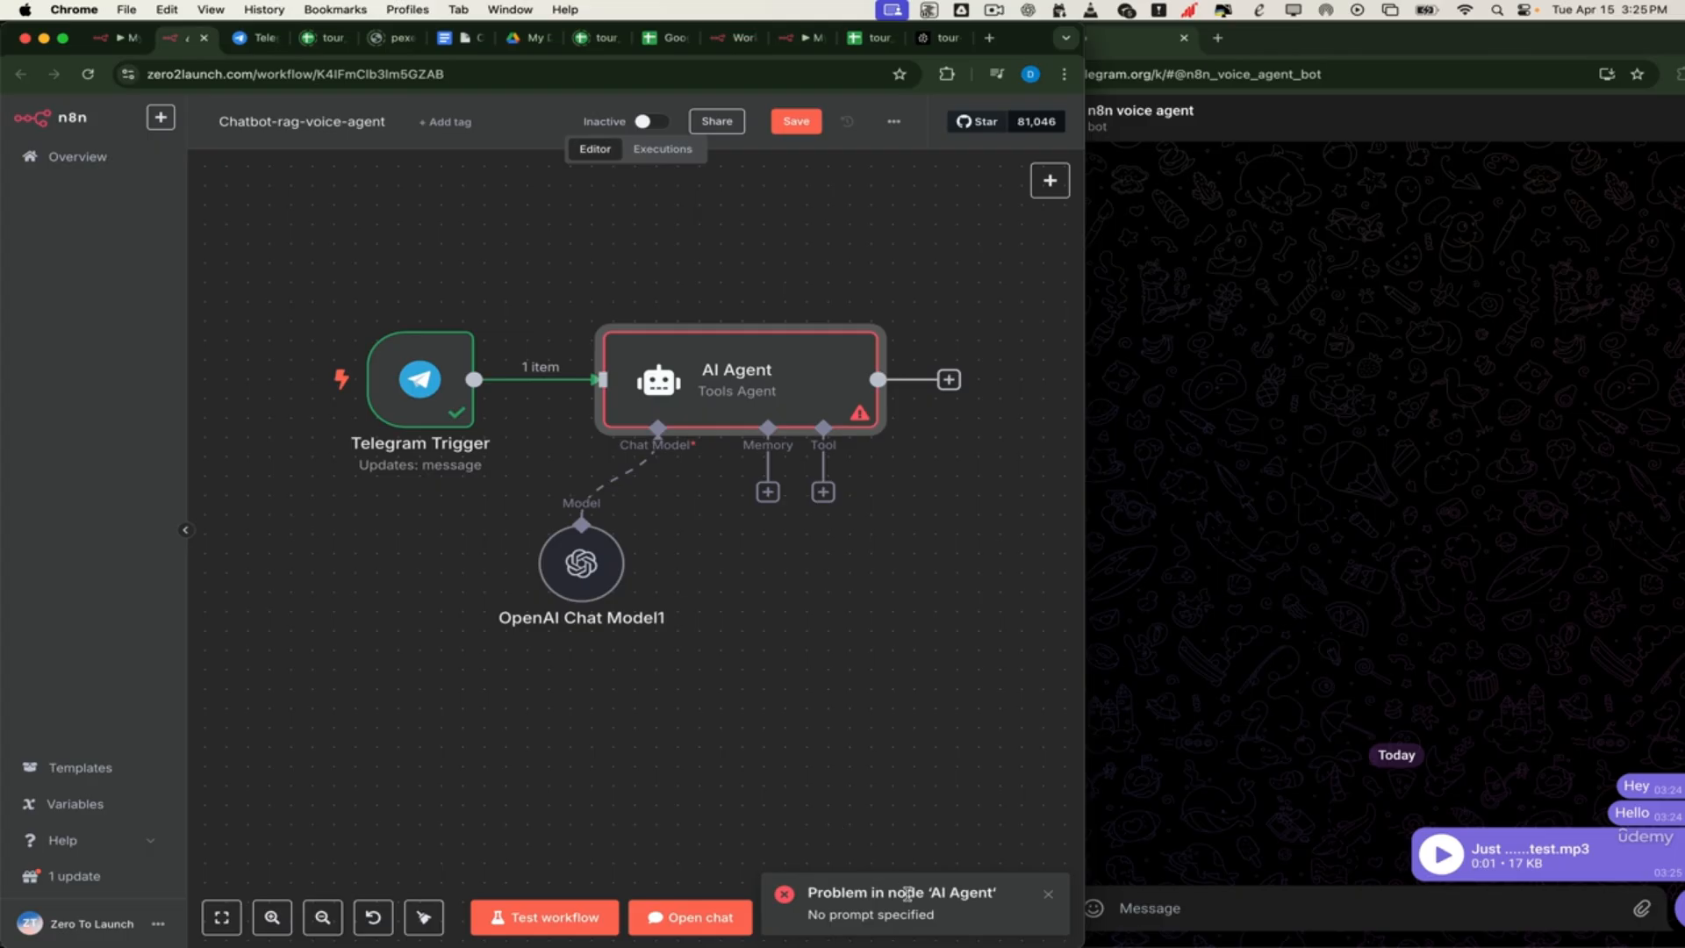
pyautogui.doubleClick(720, 378)
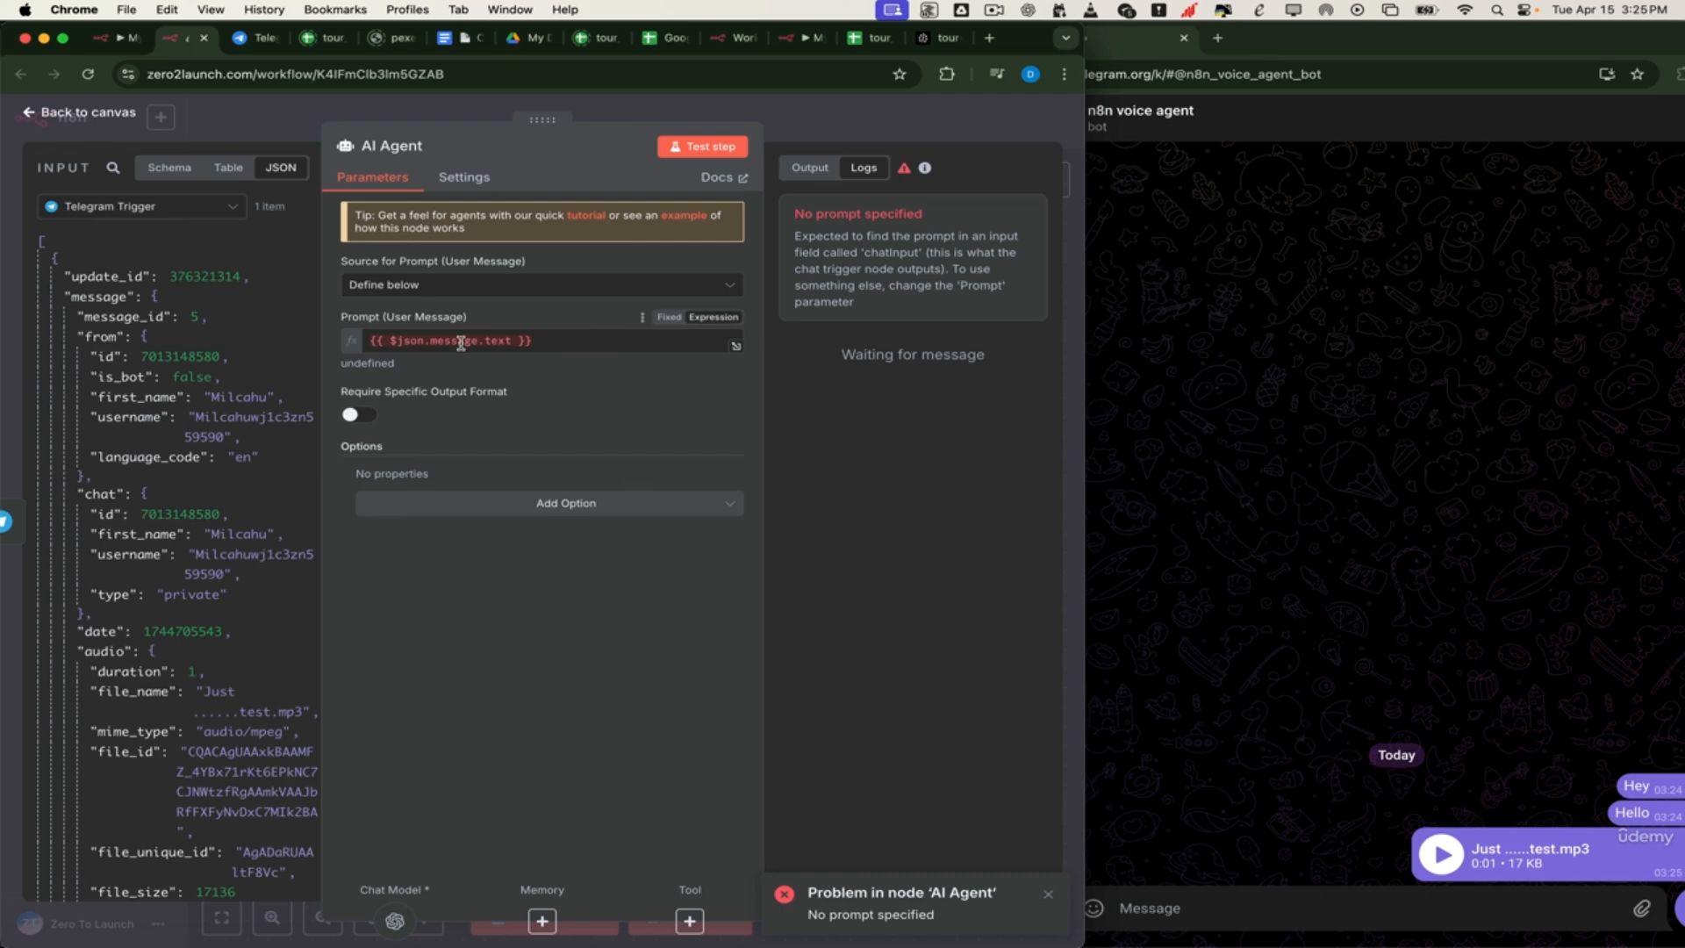
pyautogui.scroll(-3, 298, 530)
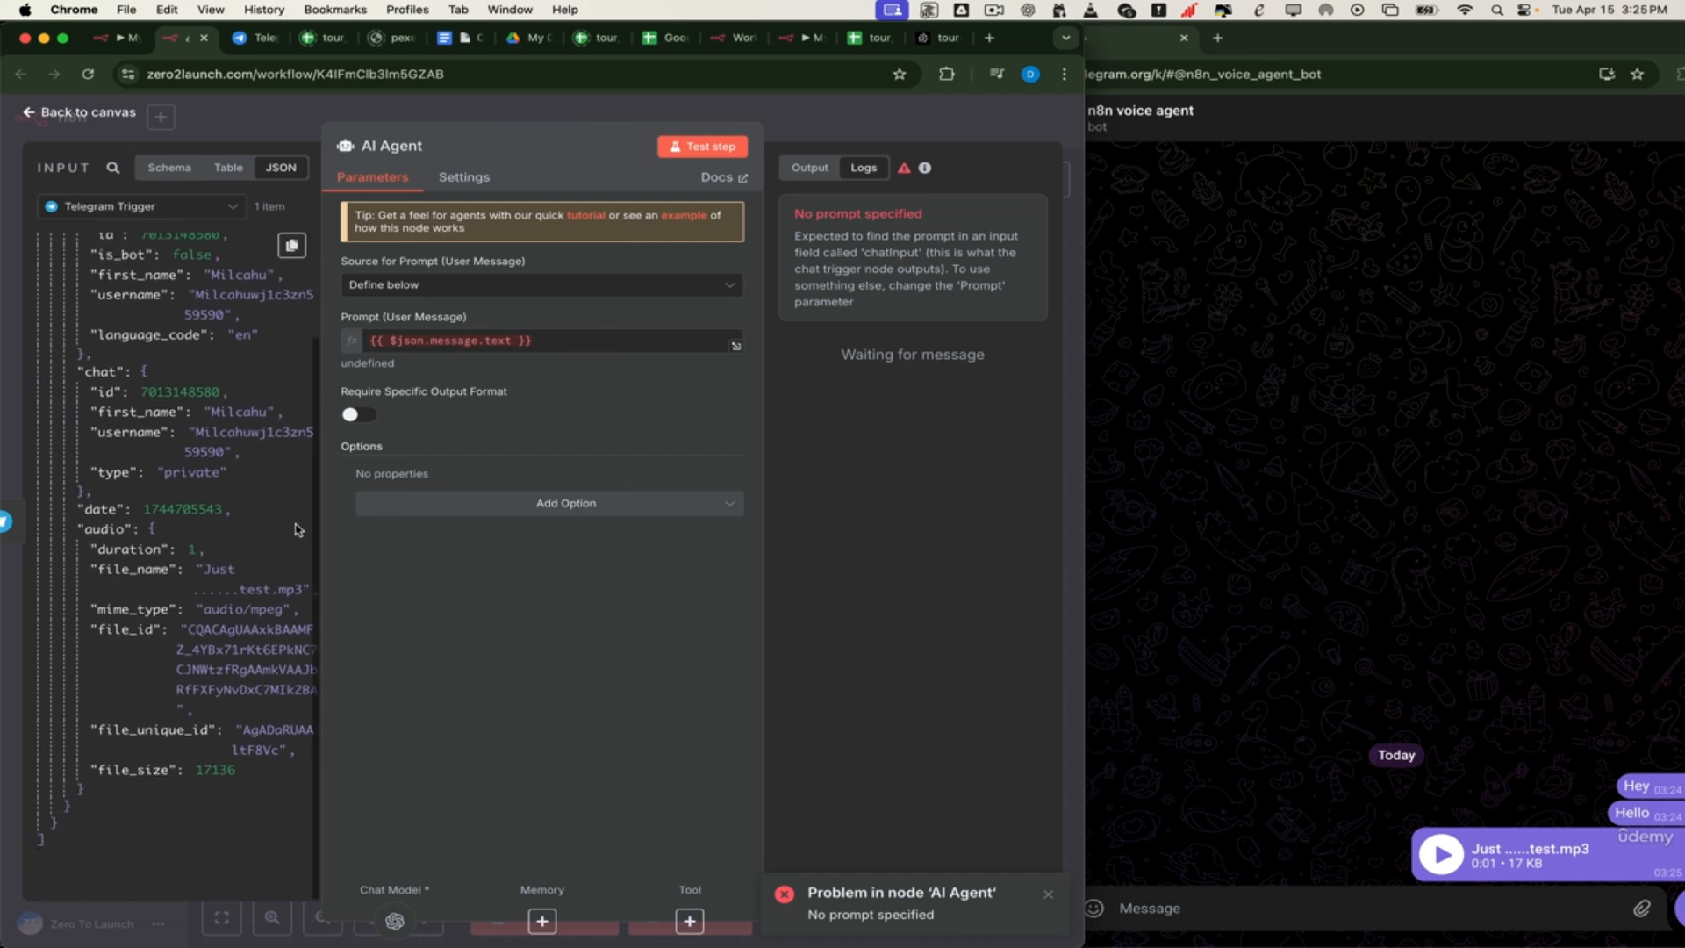
pyautogui.moveTo(321, 526); pyautogui.dragTo(391, 522)
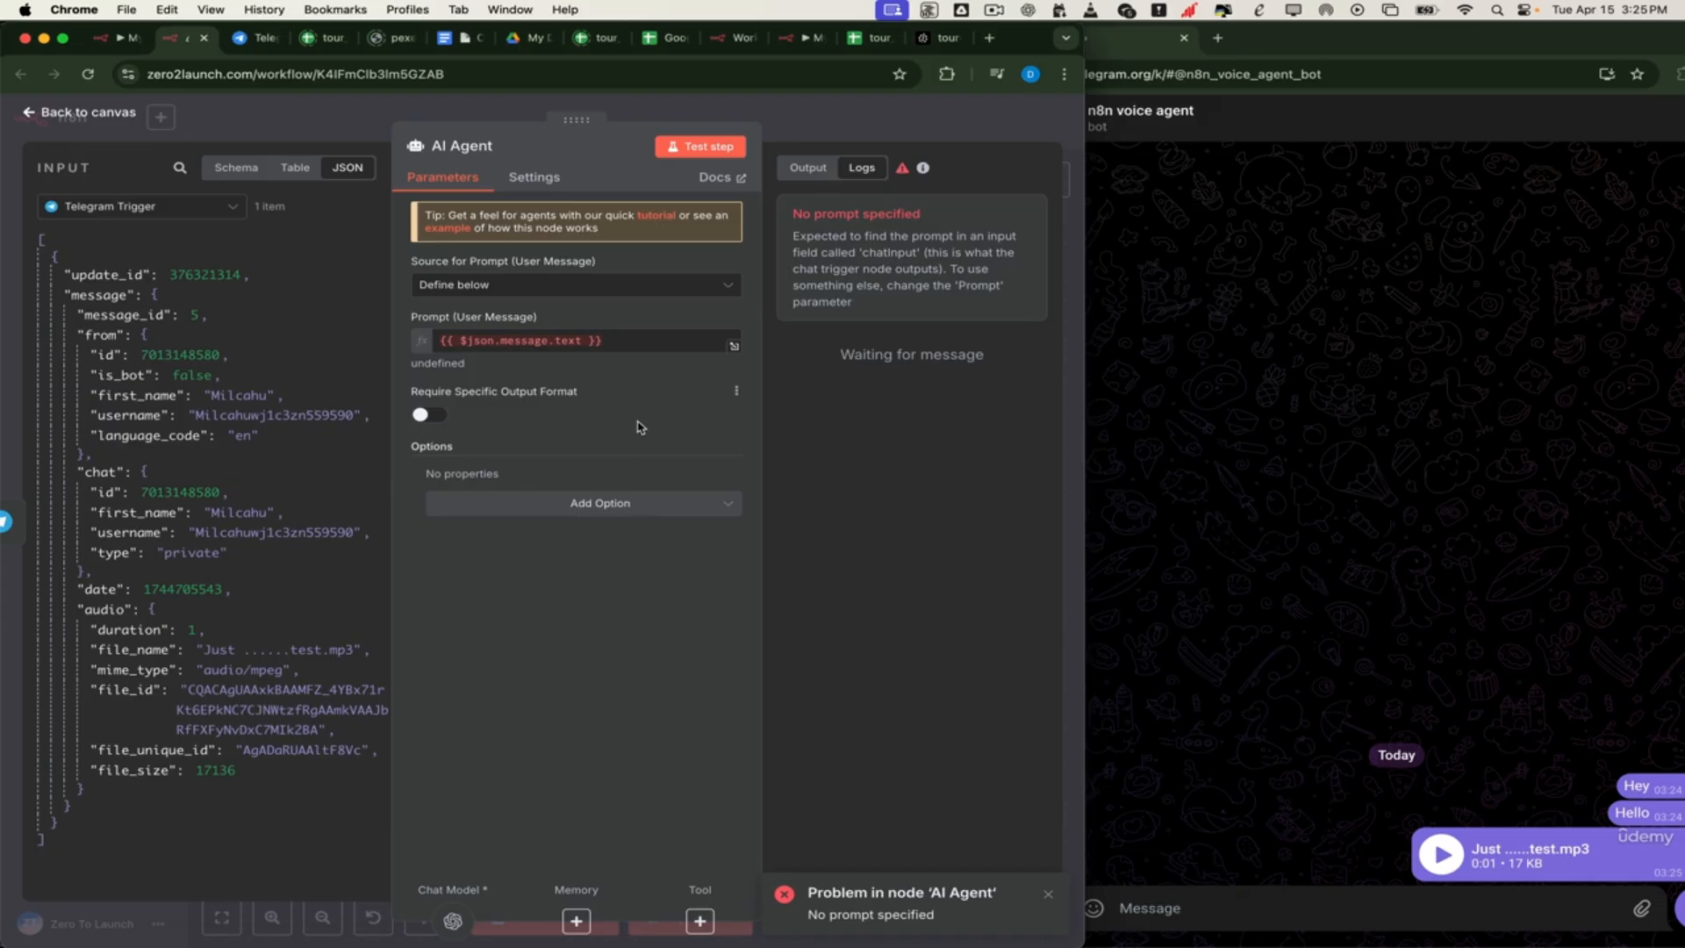
pyautogui.doubleClick(563, 340)
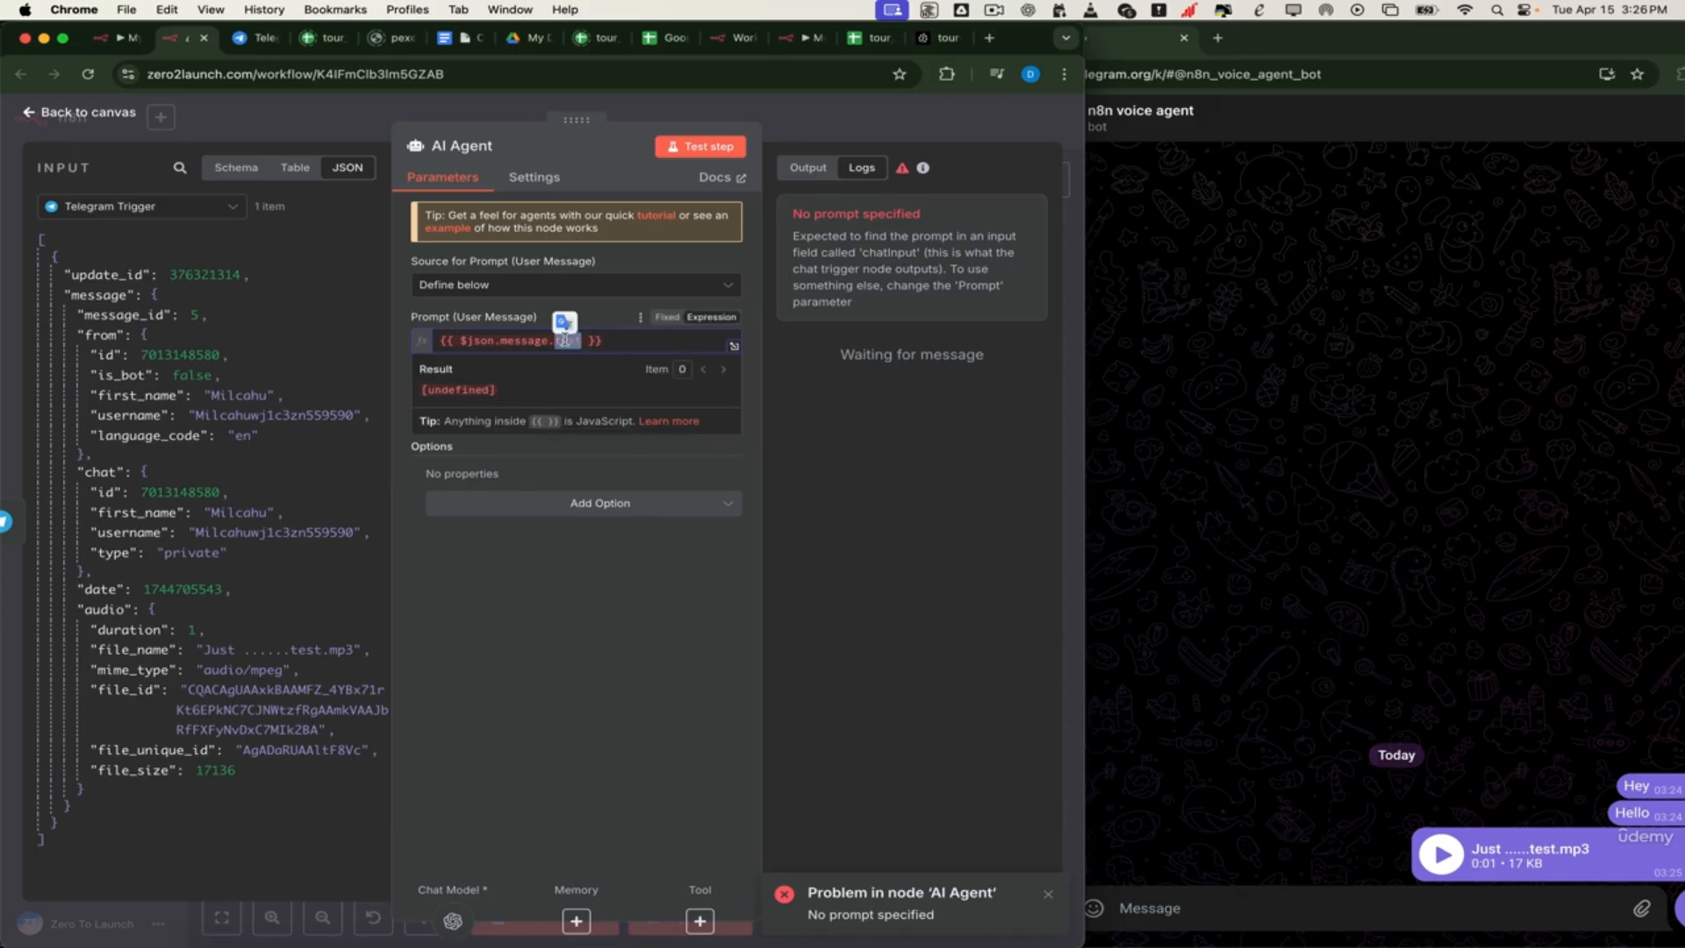
pyautogui.click(106, 290)
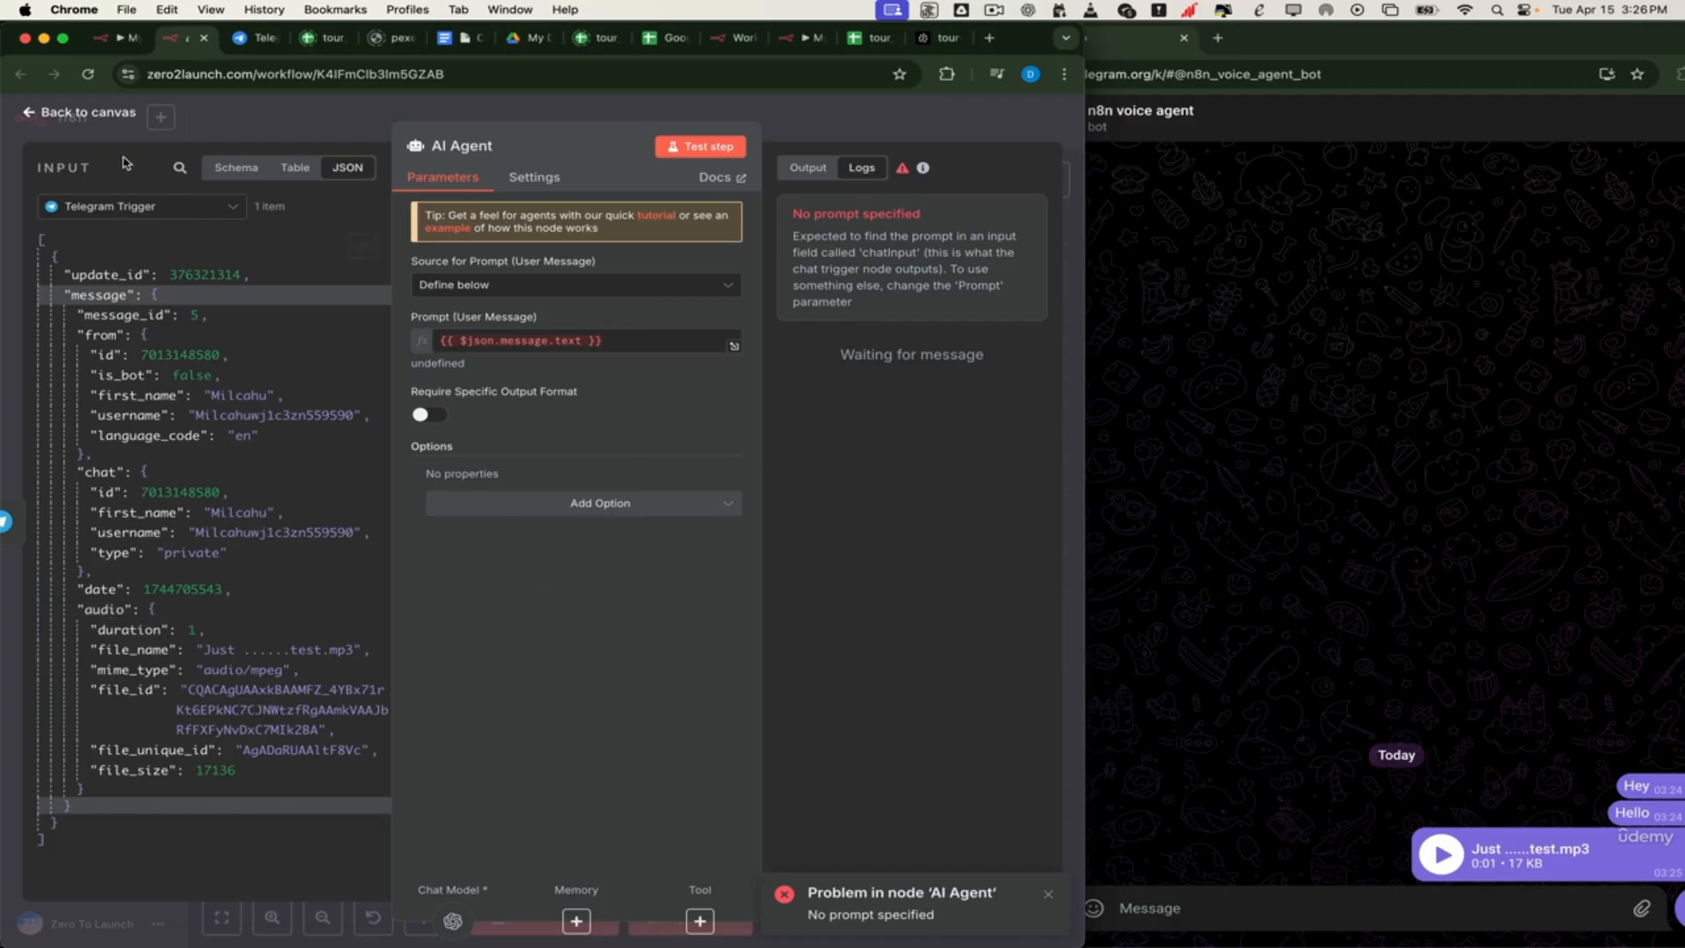
pyautogui.click(114, 115)
# Move the Telegram Trigger node left and maximize the browser window
pyautogui.moveTo(429, 383)
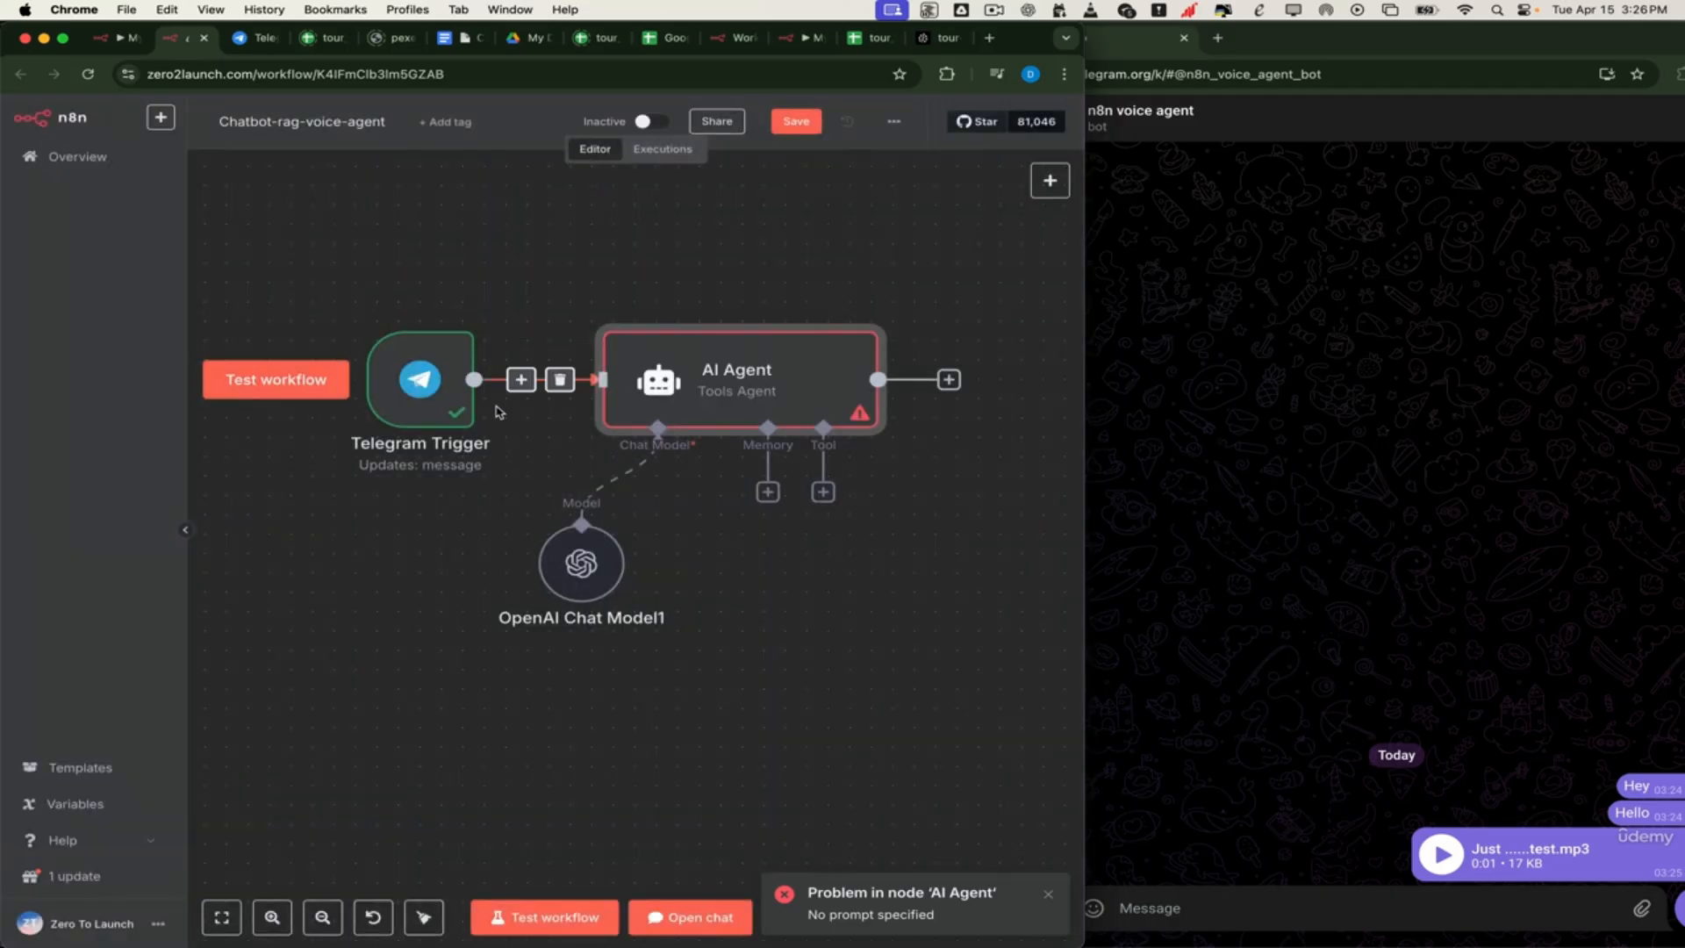
pyautogui.moveTo(431, 374); pyautogui.dragTo(345, 375)
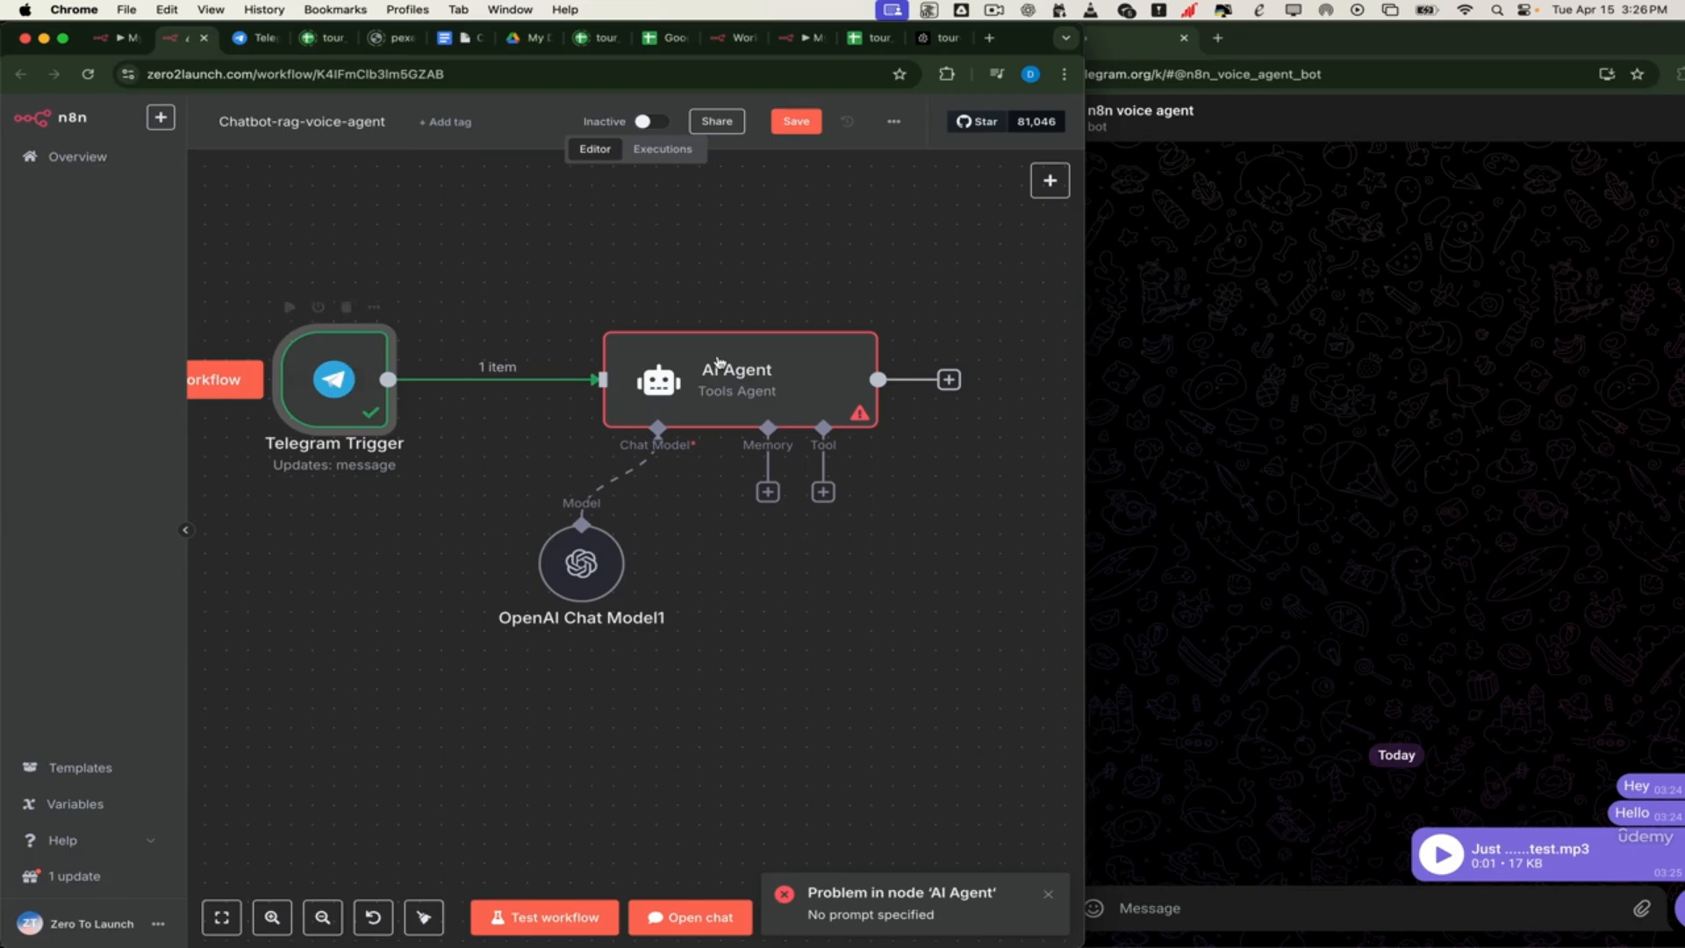
pyautogui.doubleClick(1010, 37)
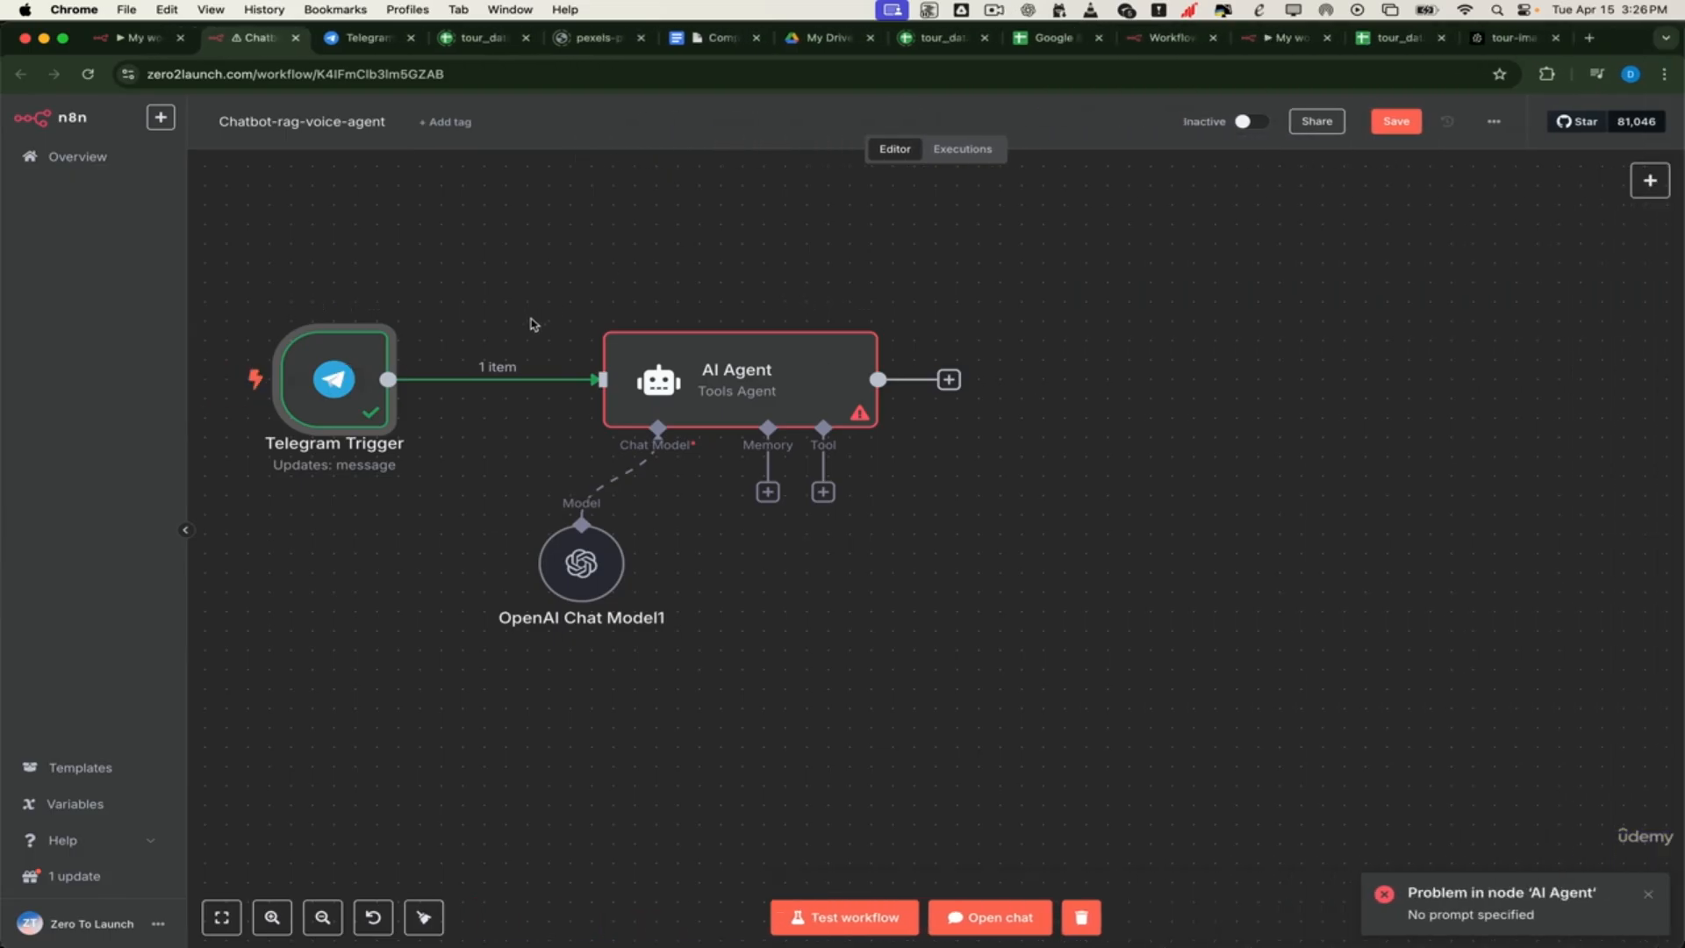
# Insert a Switch node routing on whether the audio file_id exists
pyautogui.click(478, 379)
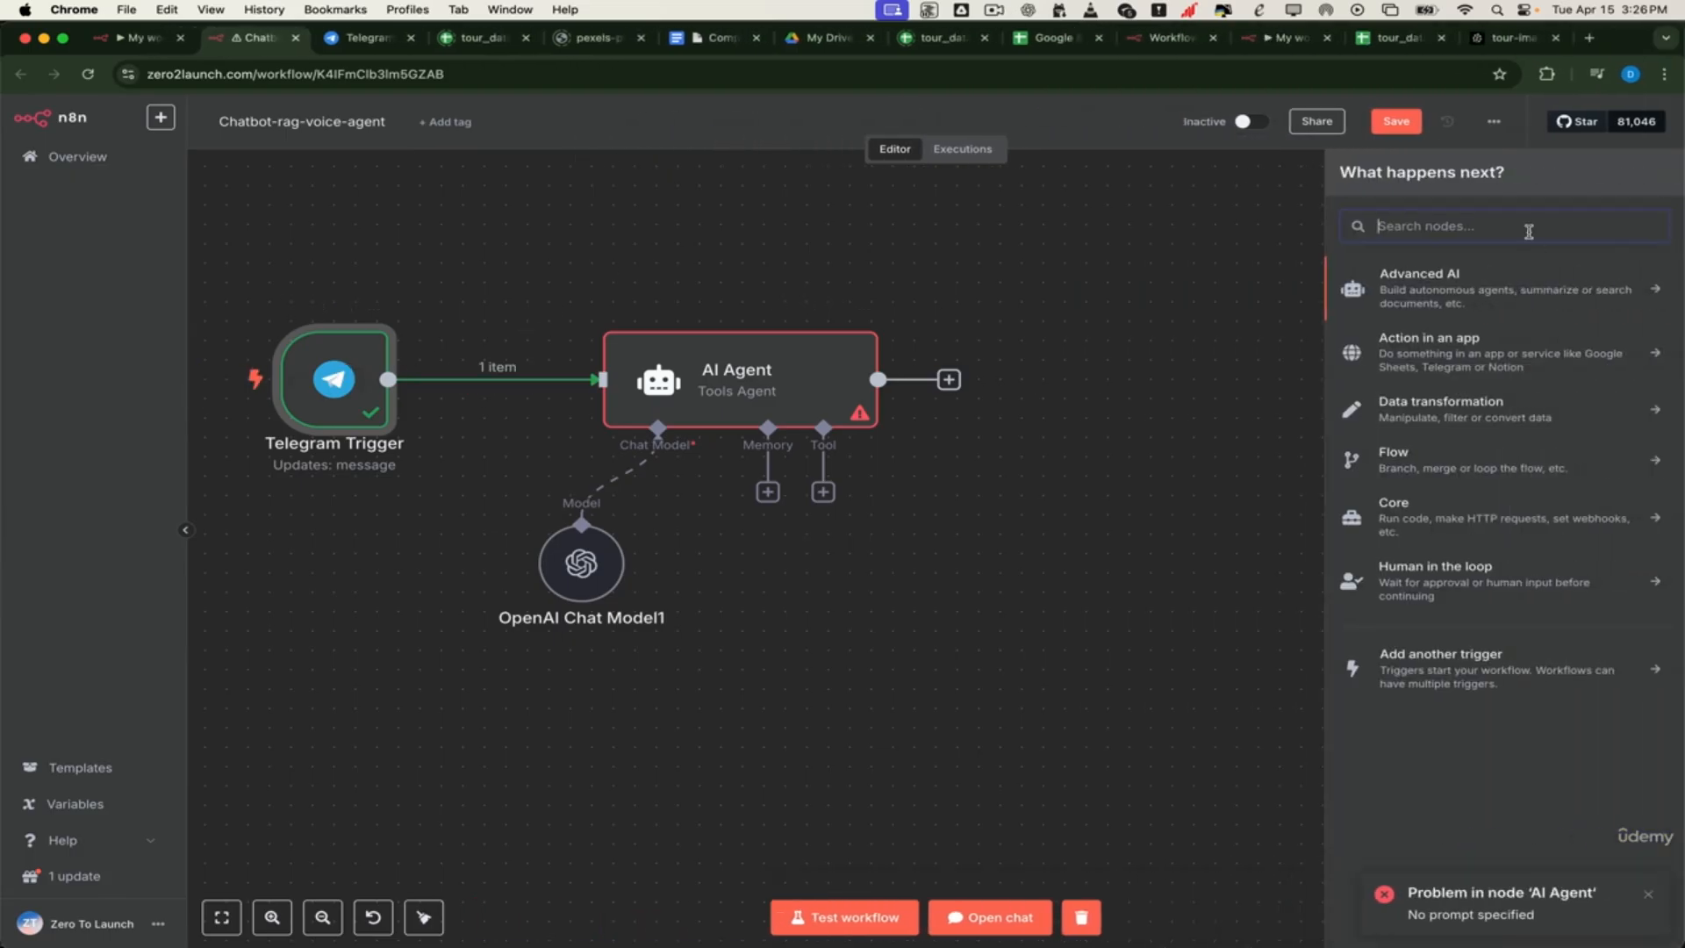
pyautogui.write('swi')
pyautogui.click(1529, 282)
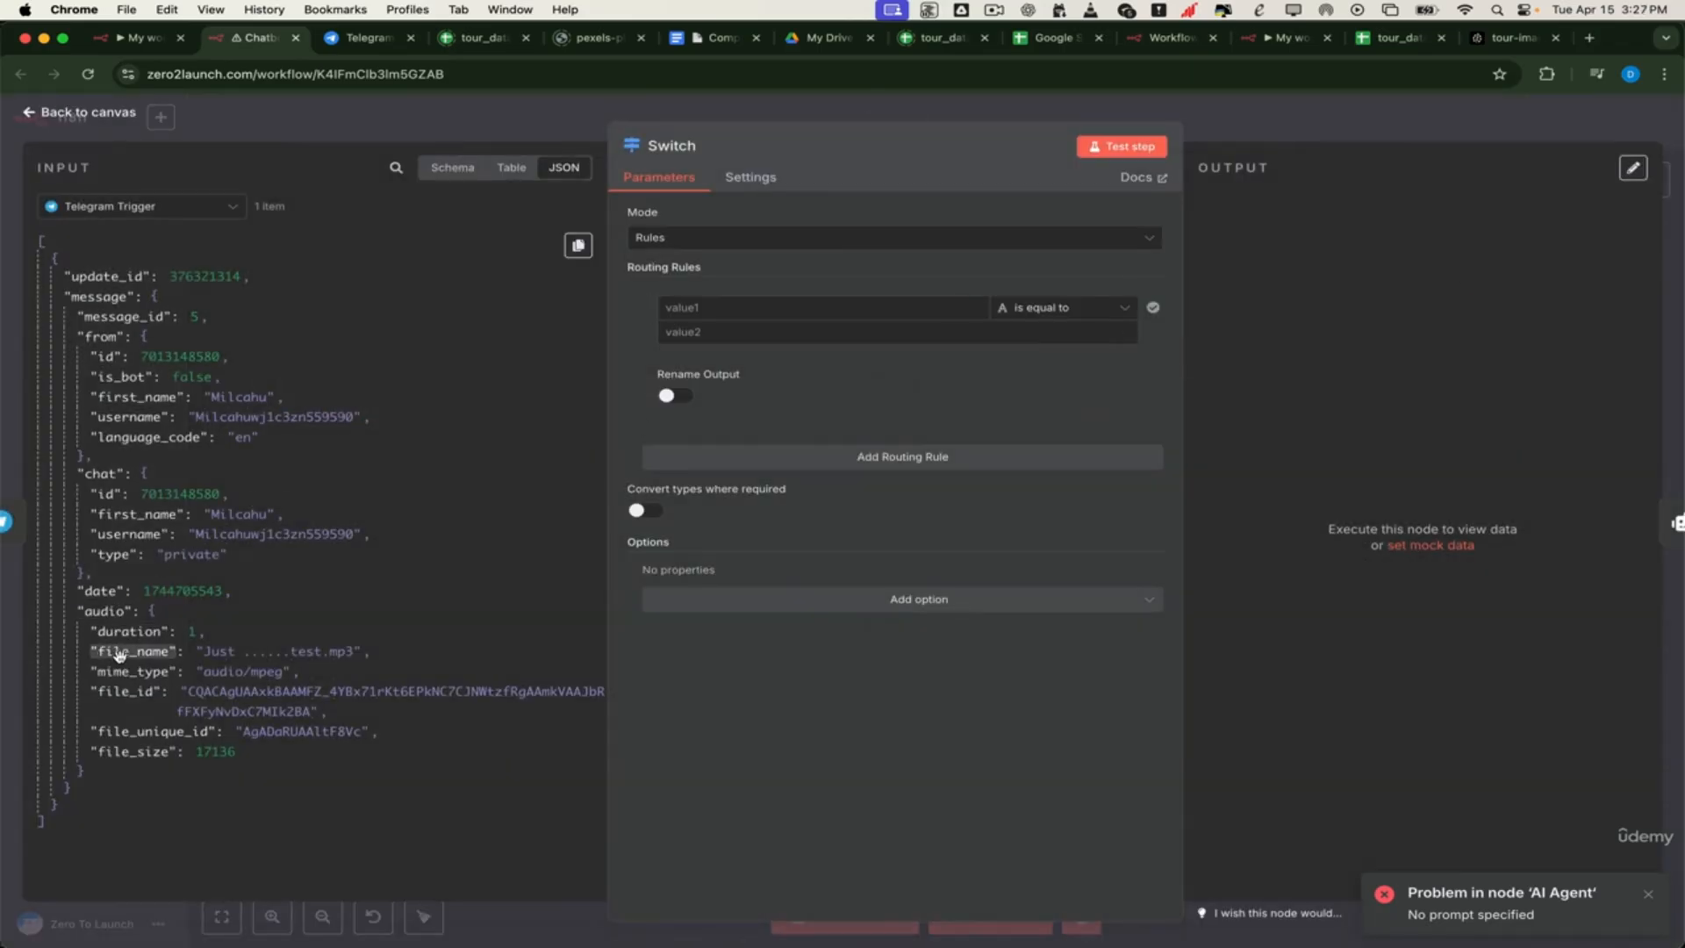
pyautogui.moveTo(121, 691); pyautogui.dragTo(669, 320)
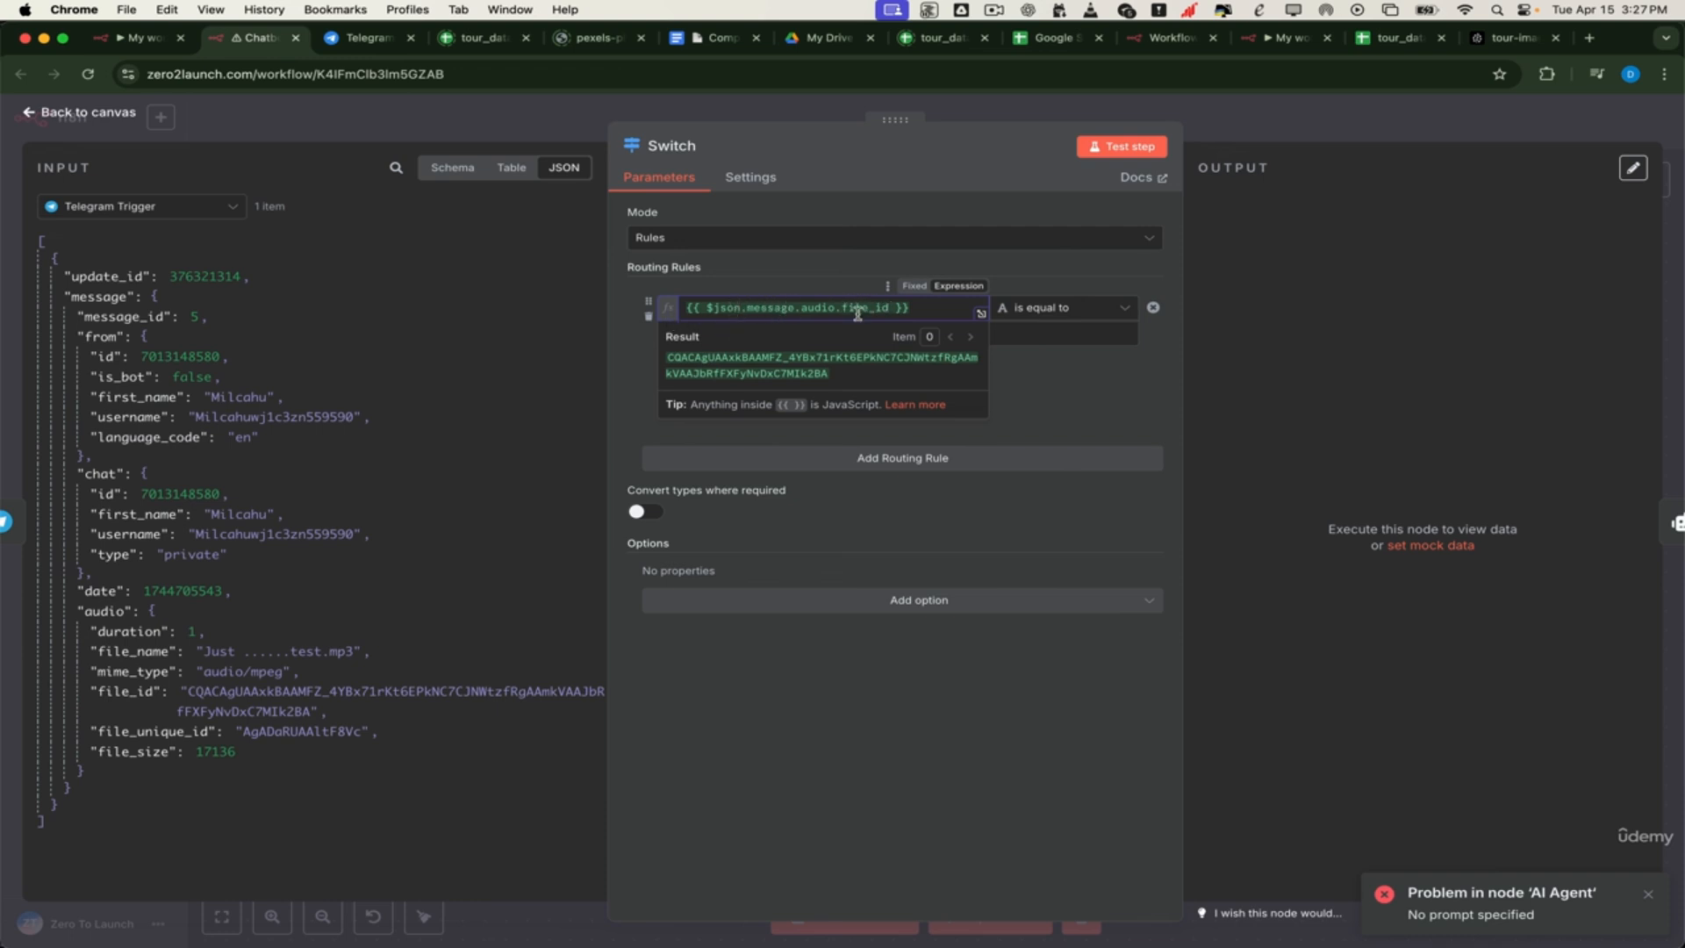
pyautogui.click(1053, 312)
pyautogui.moveTo(1049, 355)
pyautogui.click(1209, 359)
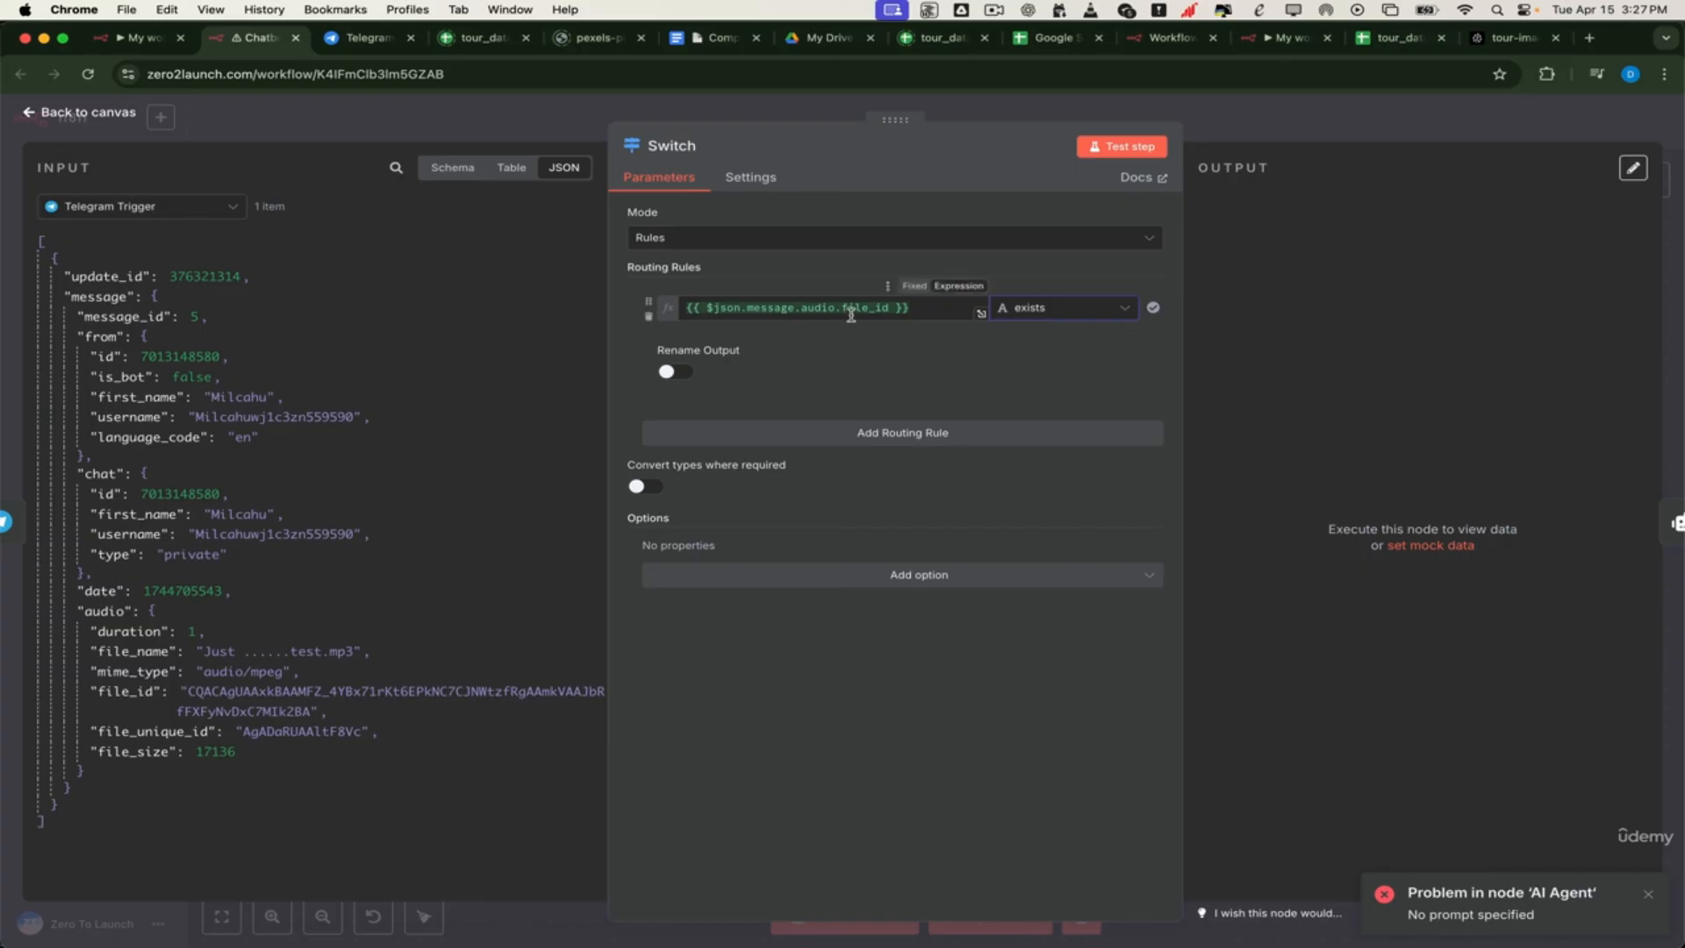
# Rename the Switch rule's output to Audio and reposition the node
pyautogui.click(670, 374)
pyautogui.click(701, 428)
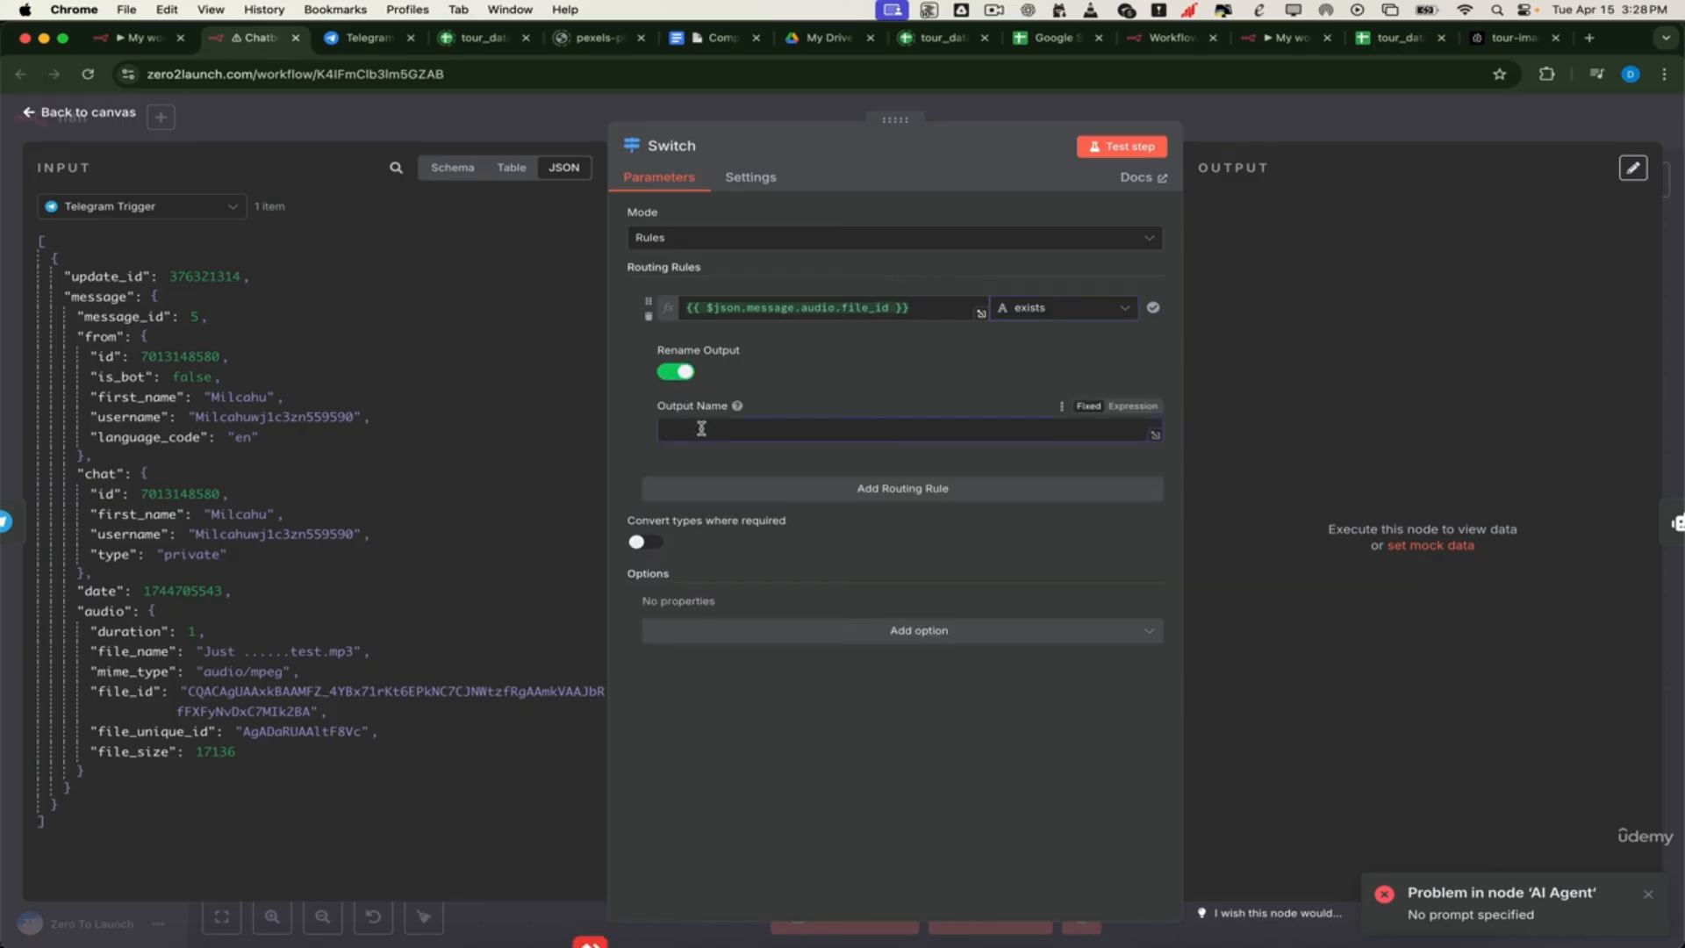
pyautogui.write('Audio')
pyautogui.click(849, 380)
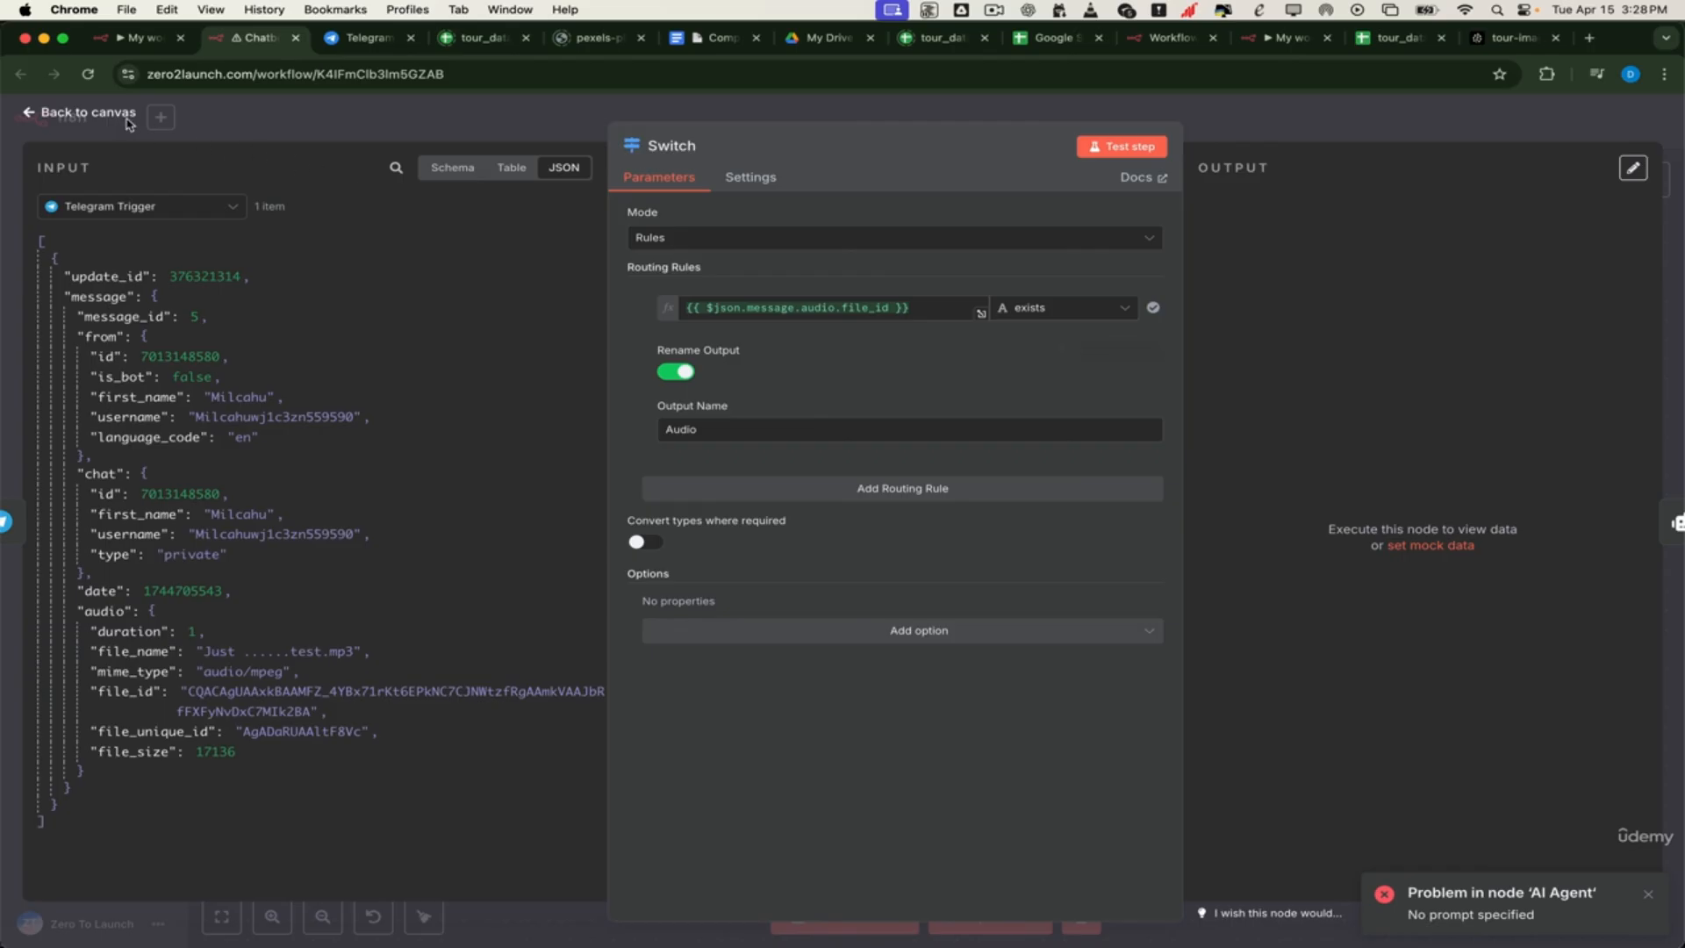
pyautogui.click(87, 112)
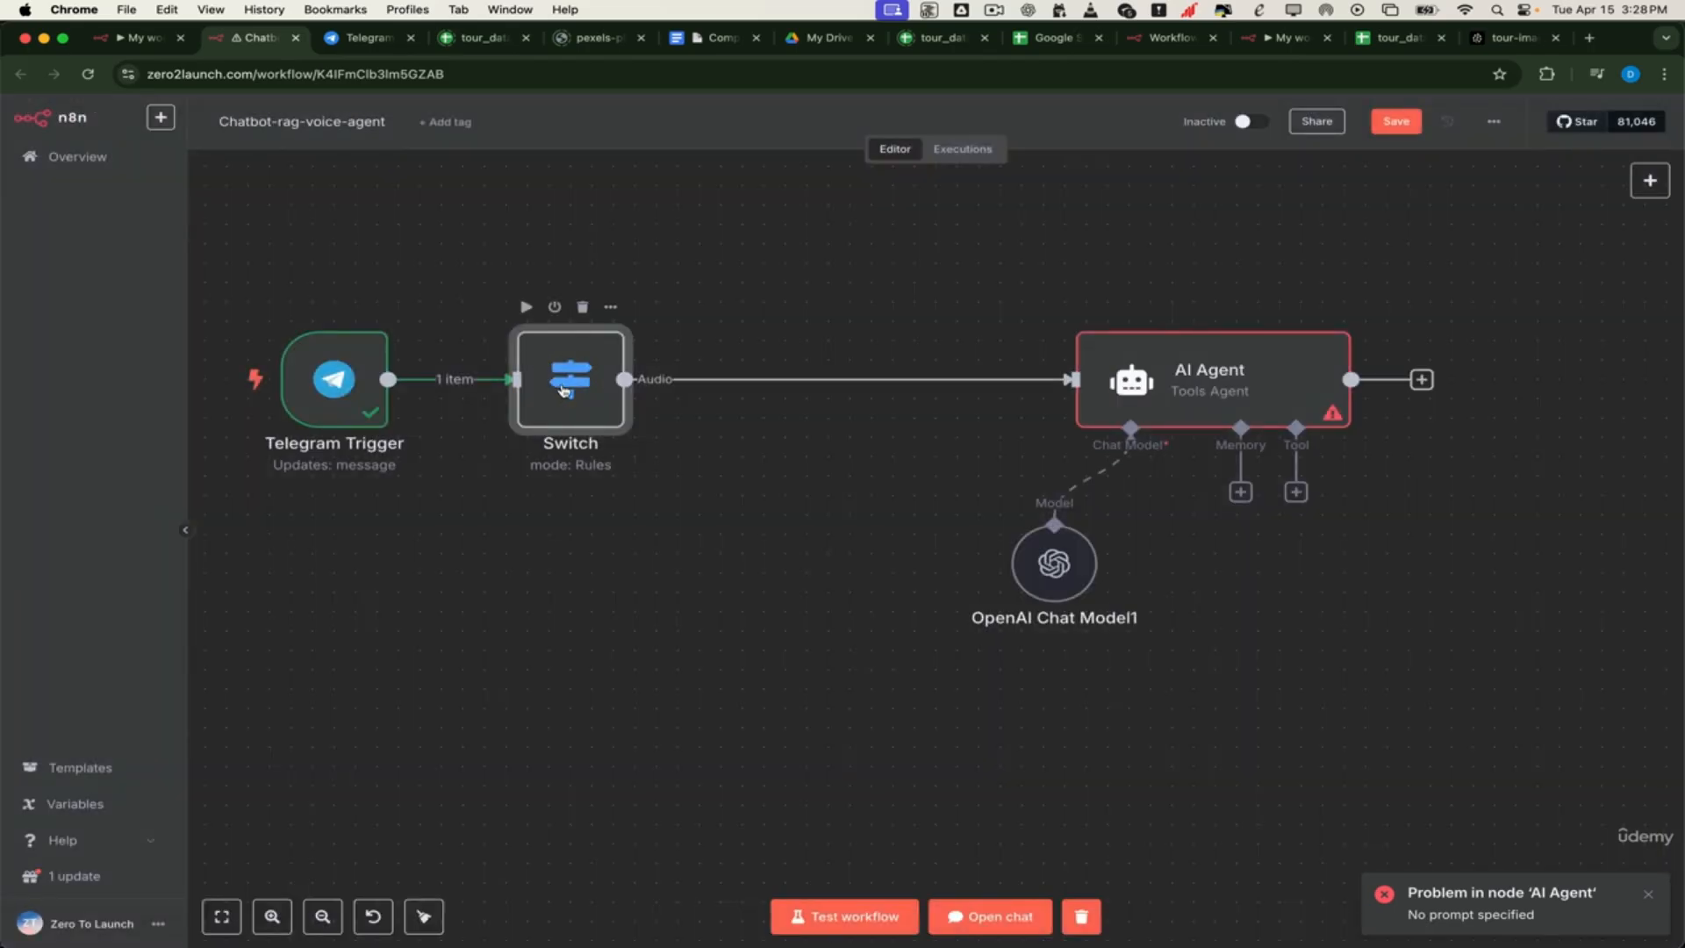
pyautogui.moveTo(660, 390)
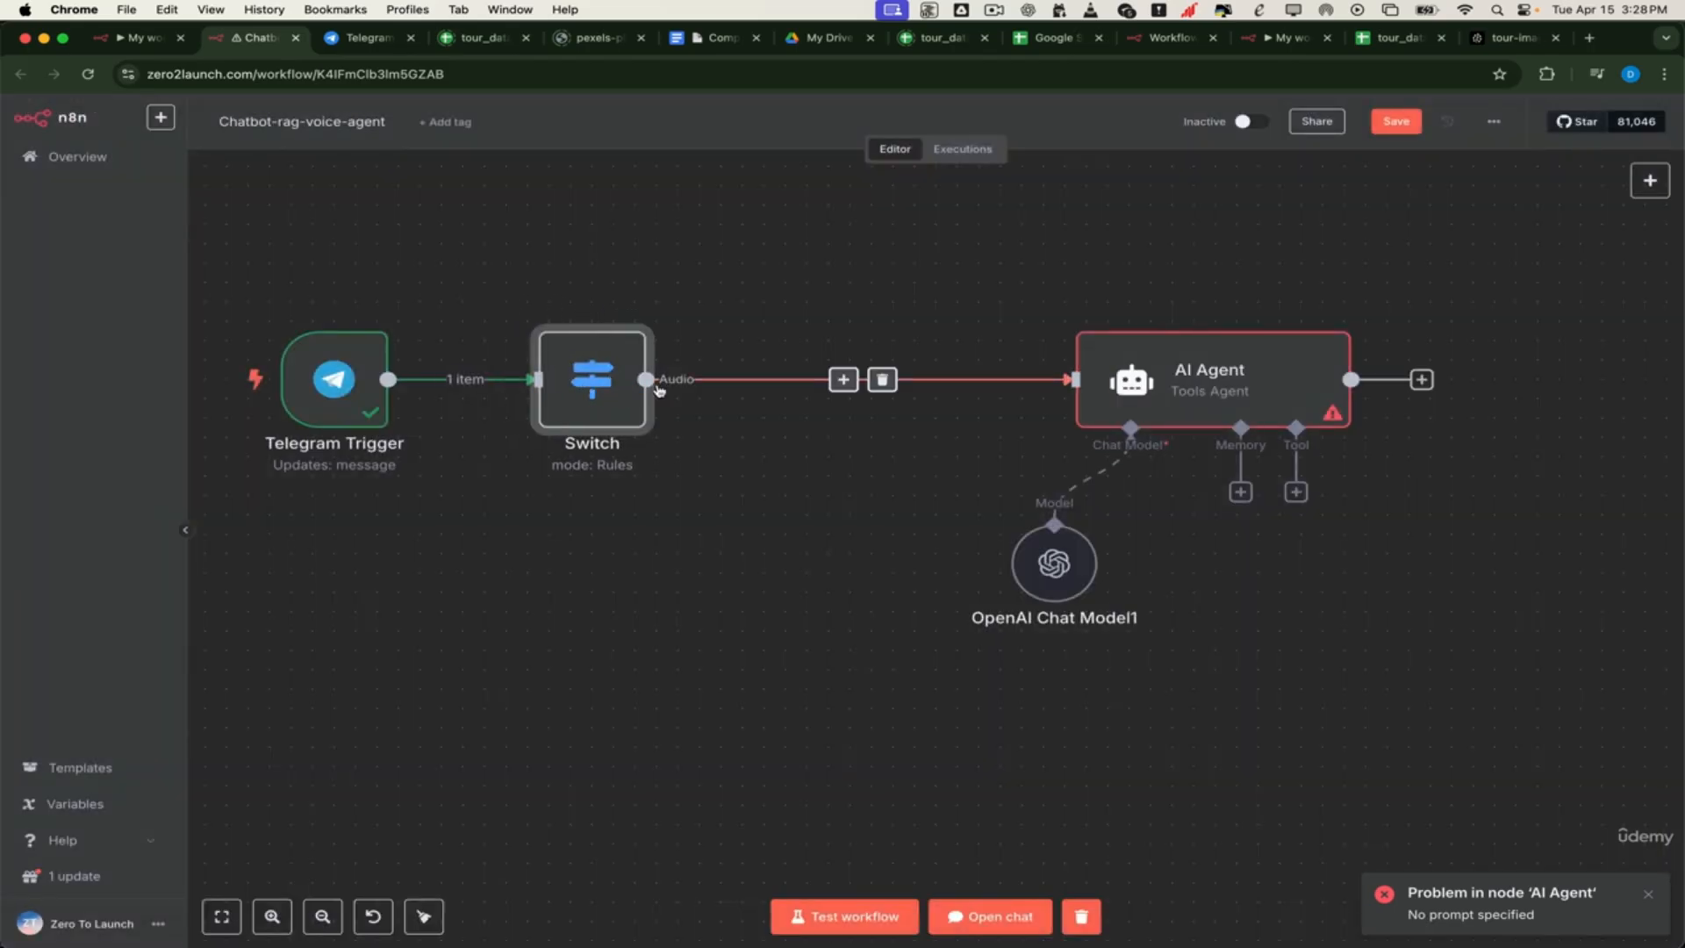
pyautogui.moveTo(615, 384); pyautogui.dragTo(602, 310)
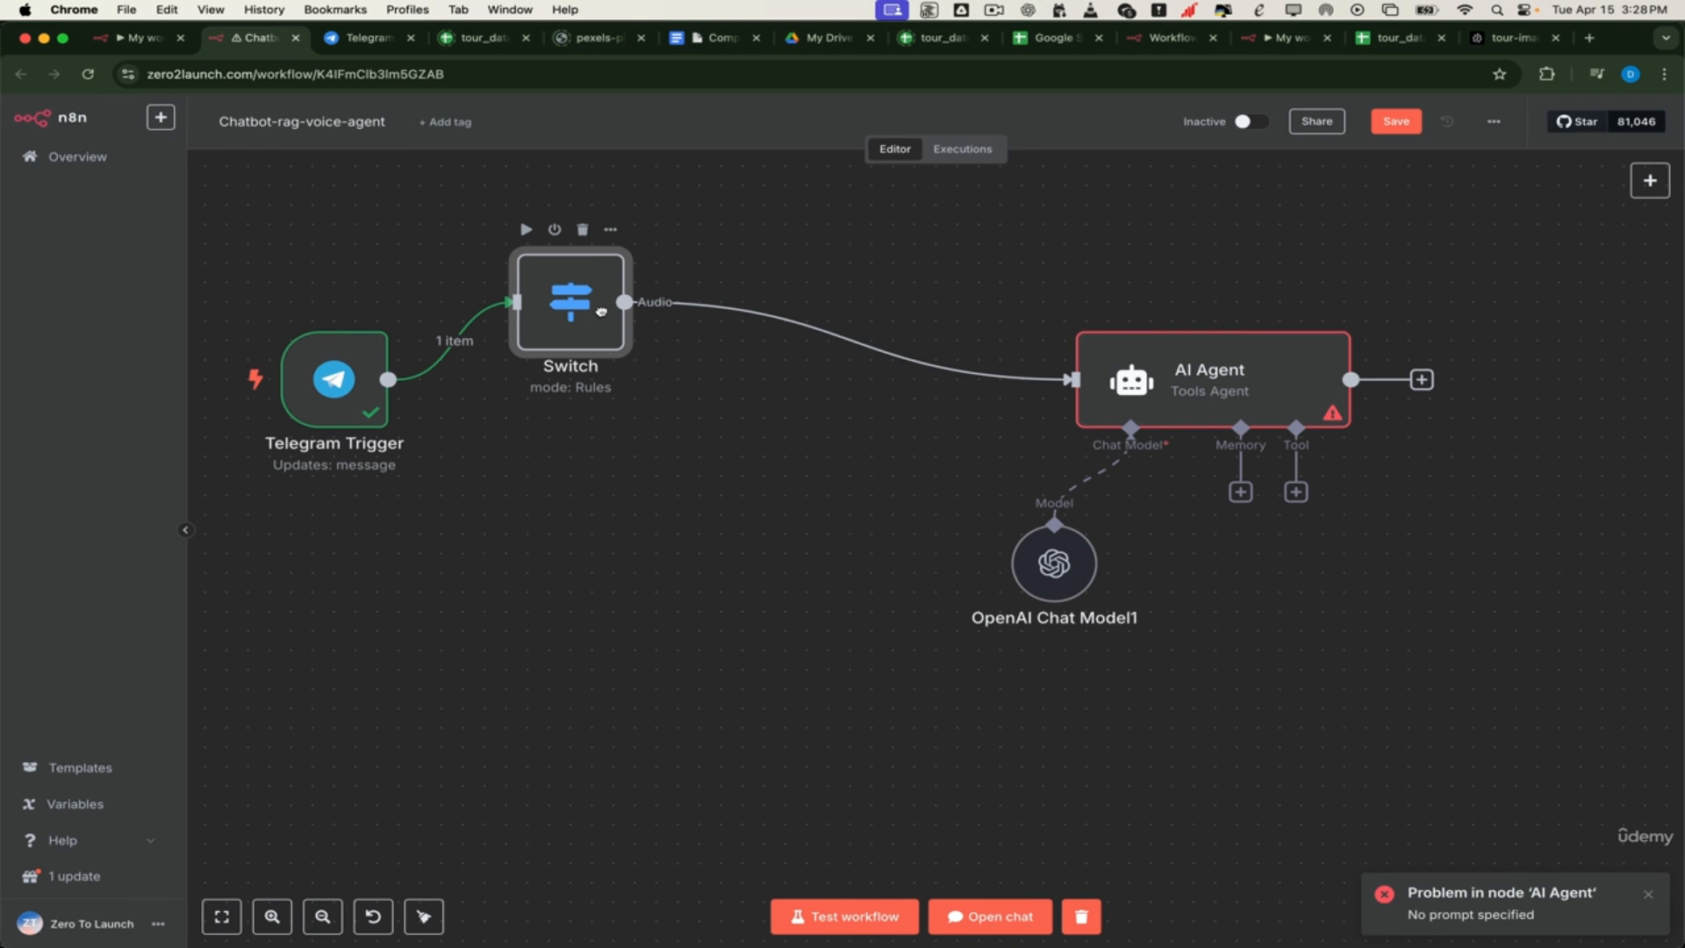
# Insert a Telegram 'Get a file' node between the Switch and the AI Agent
pyautogui.doubleClick(1211, 379)
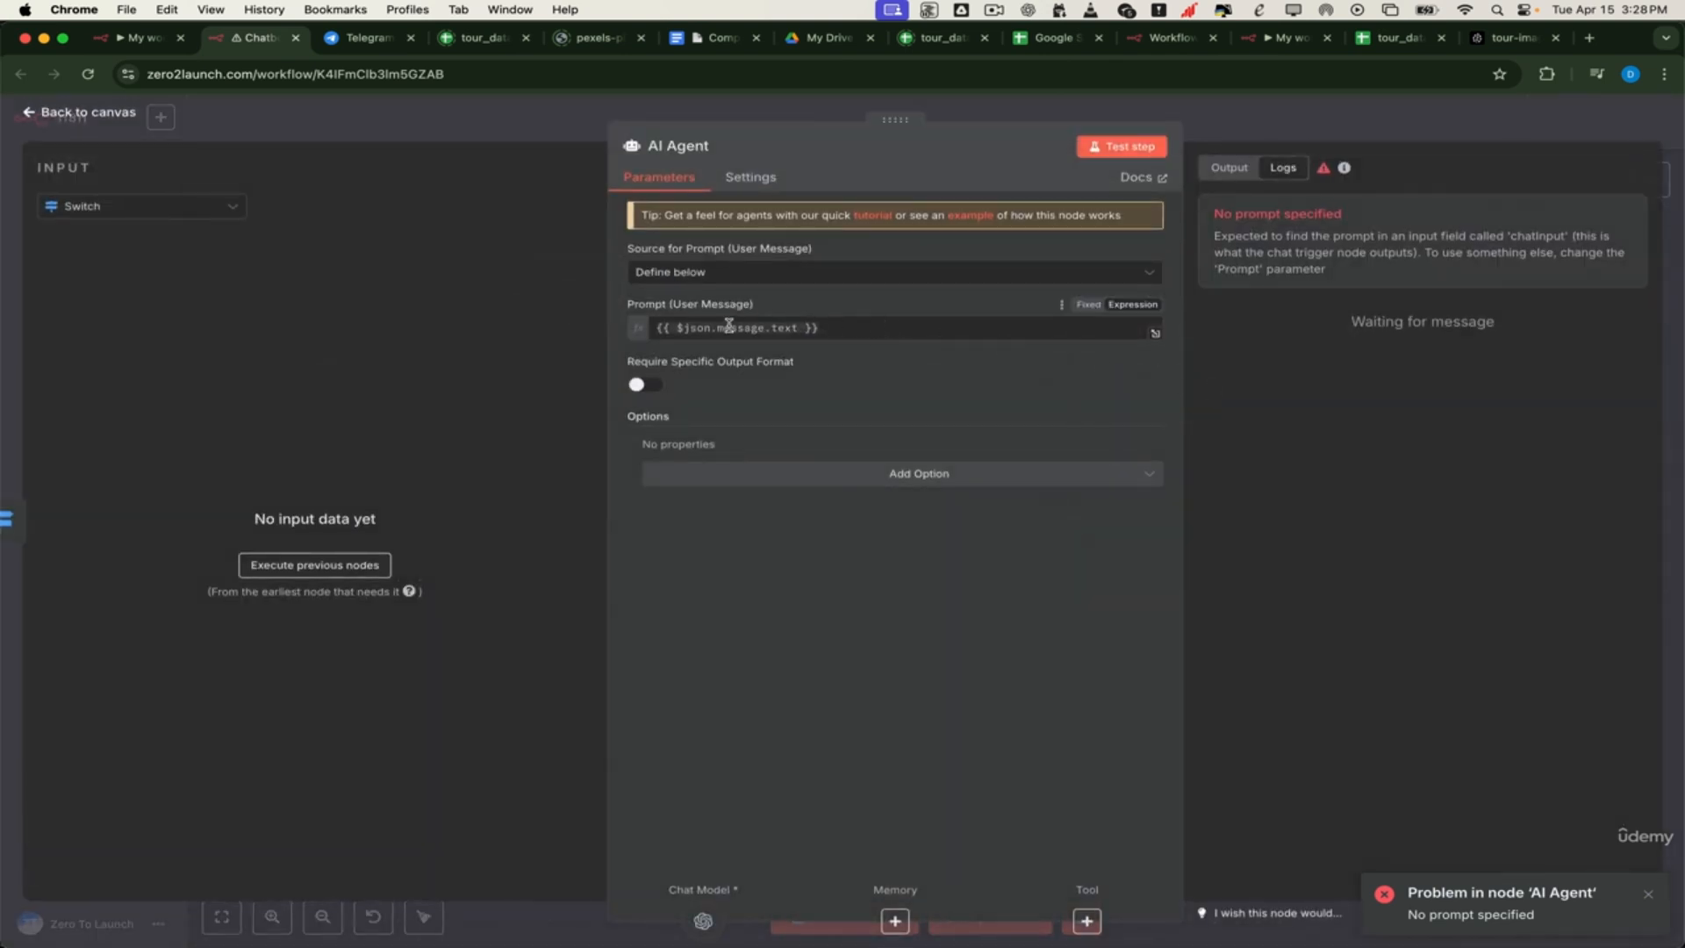
pyautogui.click(88, 112)
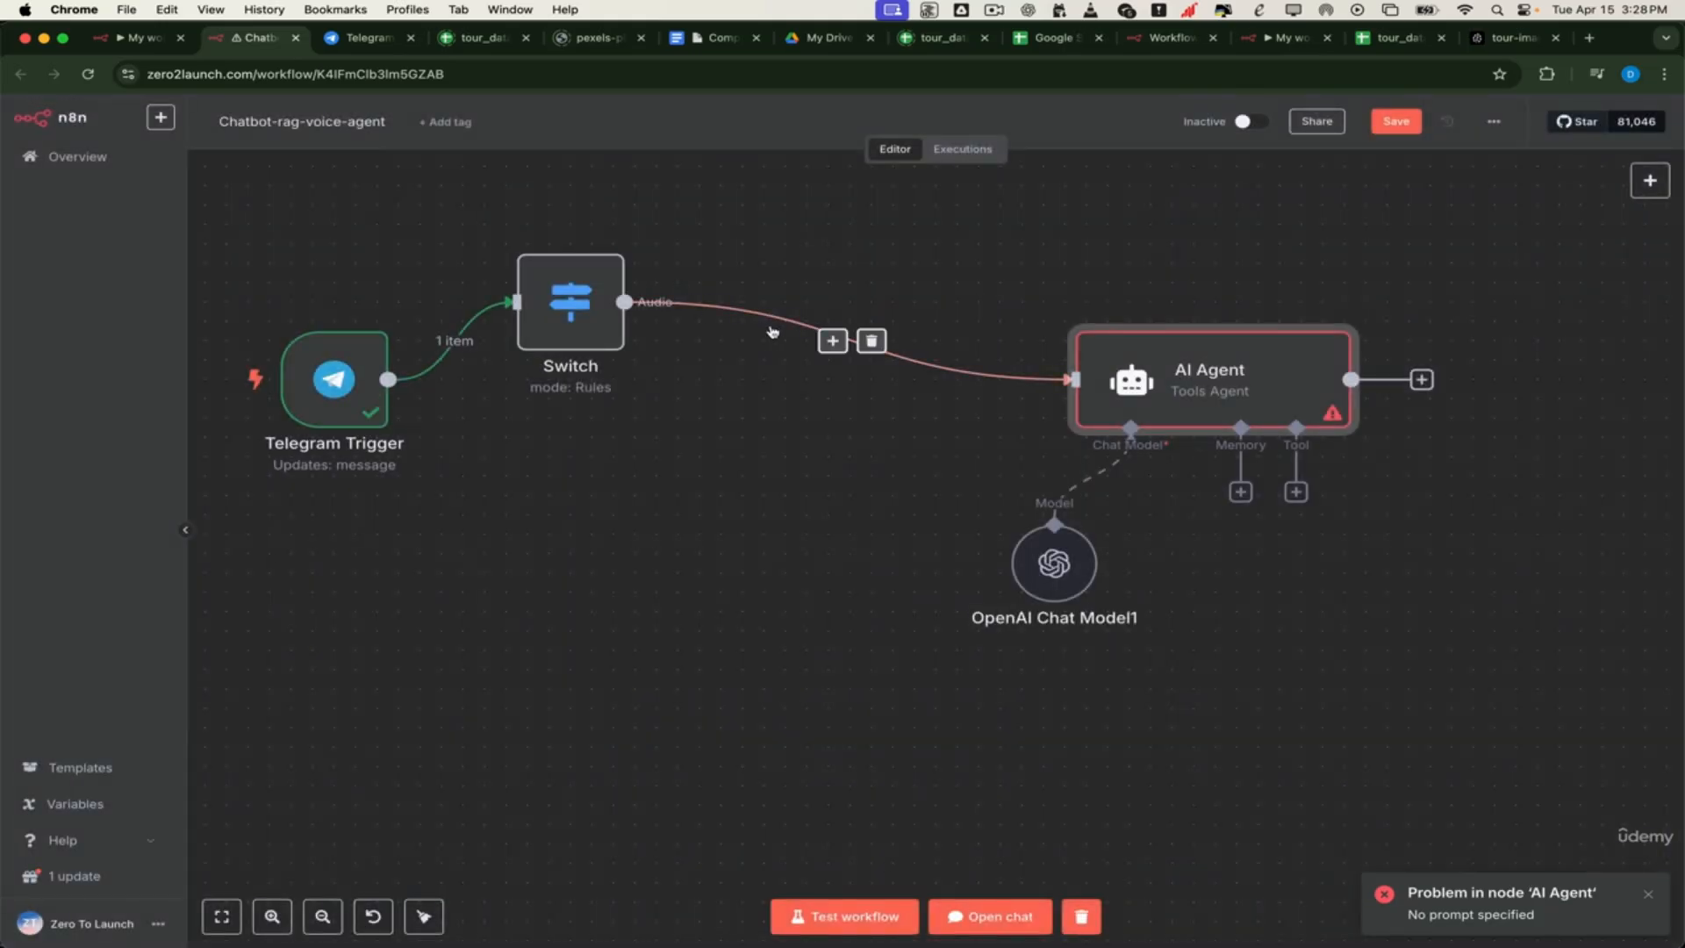
pyautogui.click(832, 341)
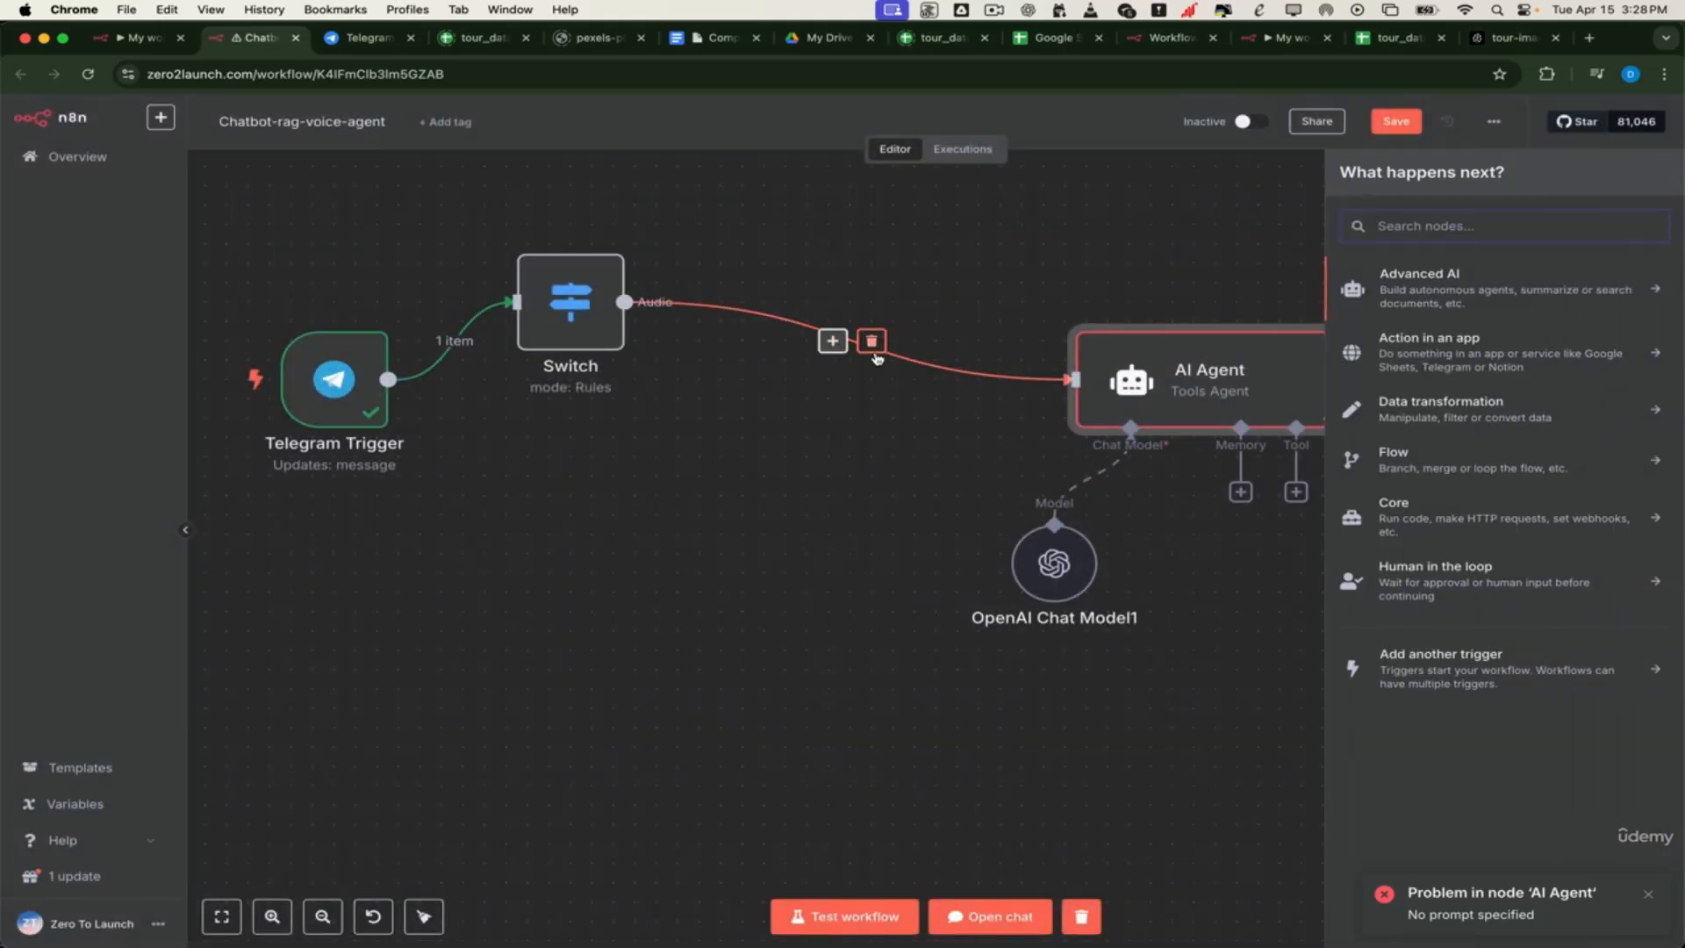
pyautogui.write('telegram')
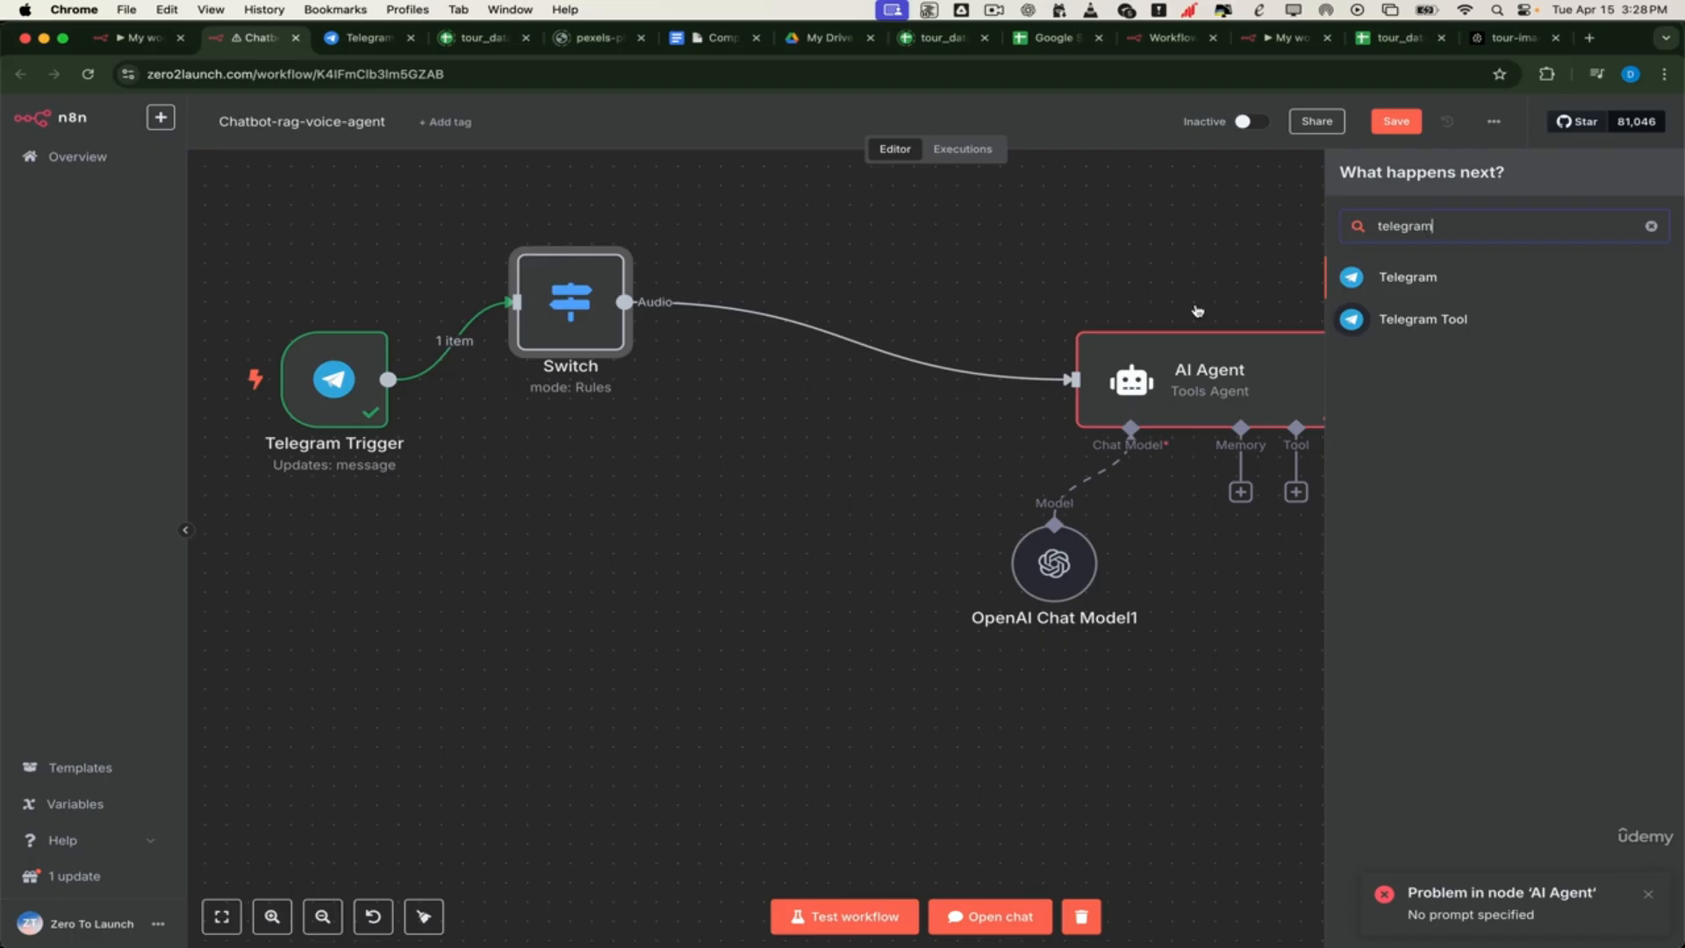
pyautogui.click(1468, 279)
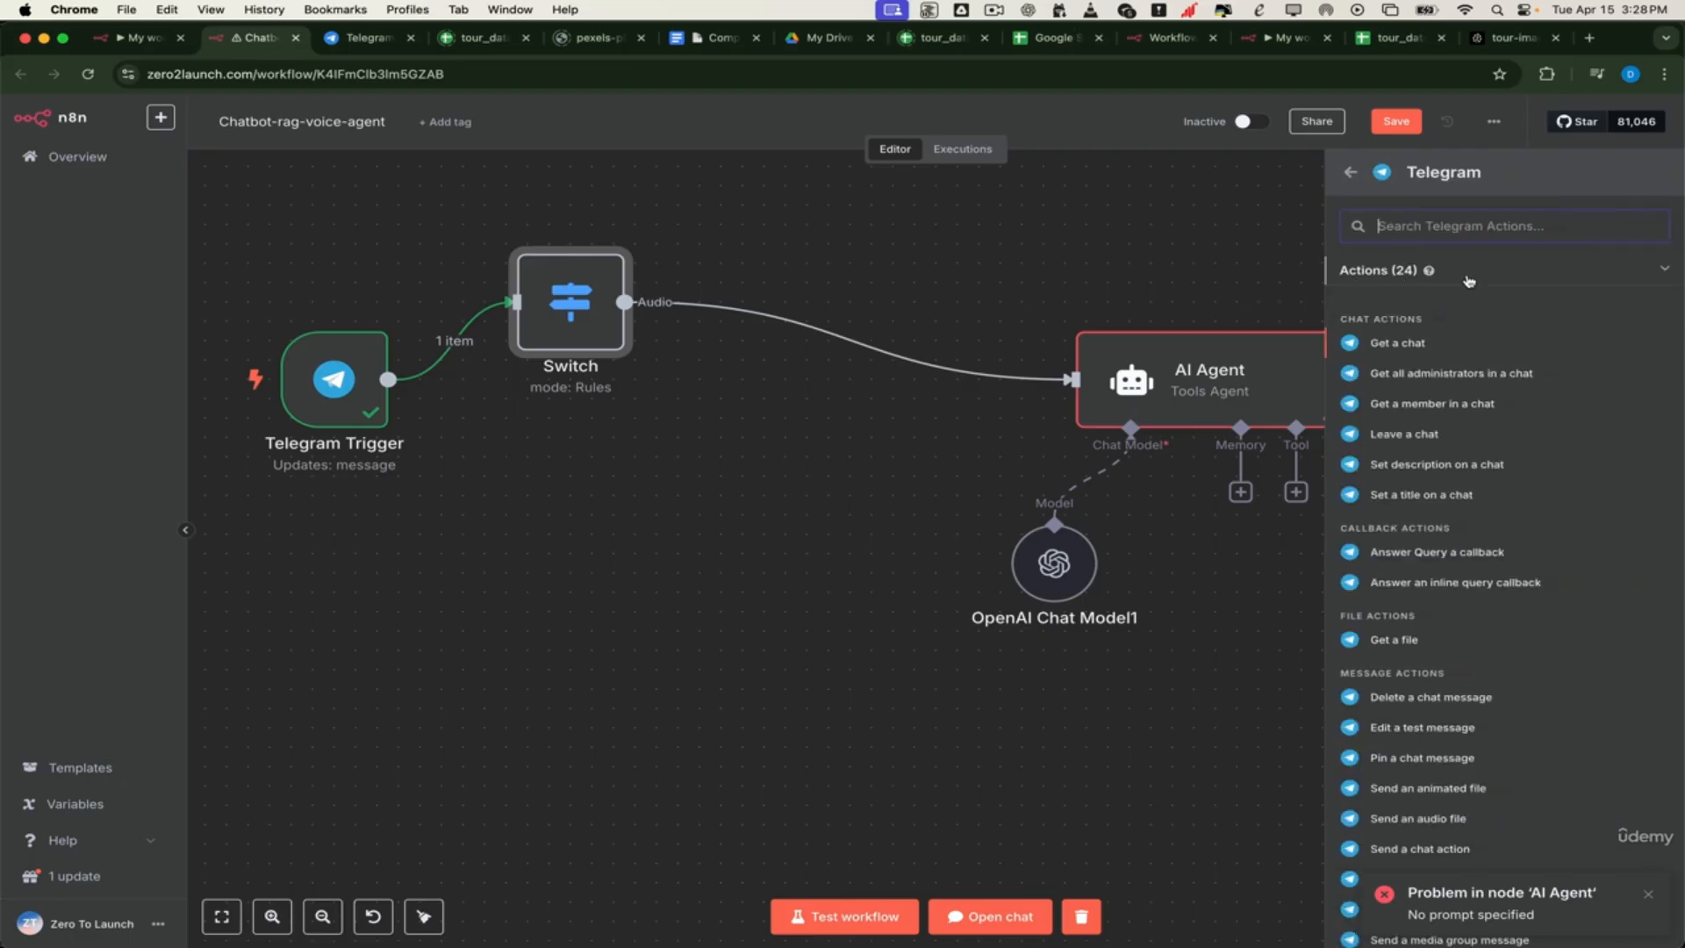
pyautogui.scroll(-3, 1454, 448)
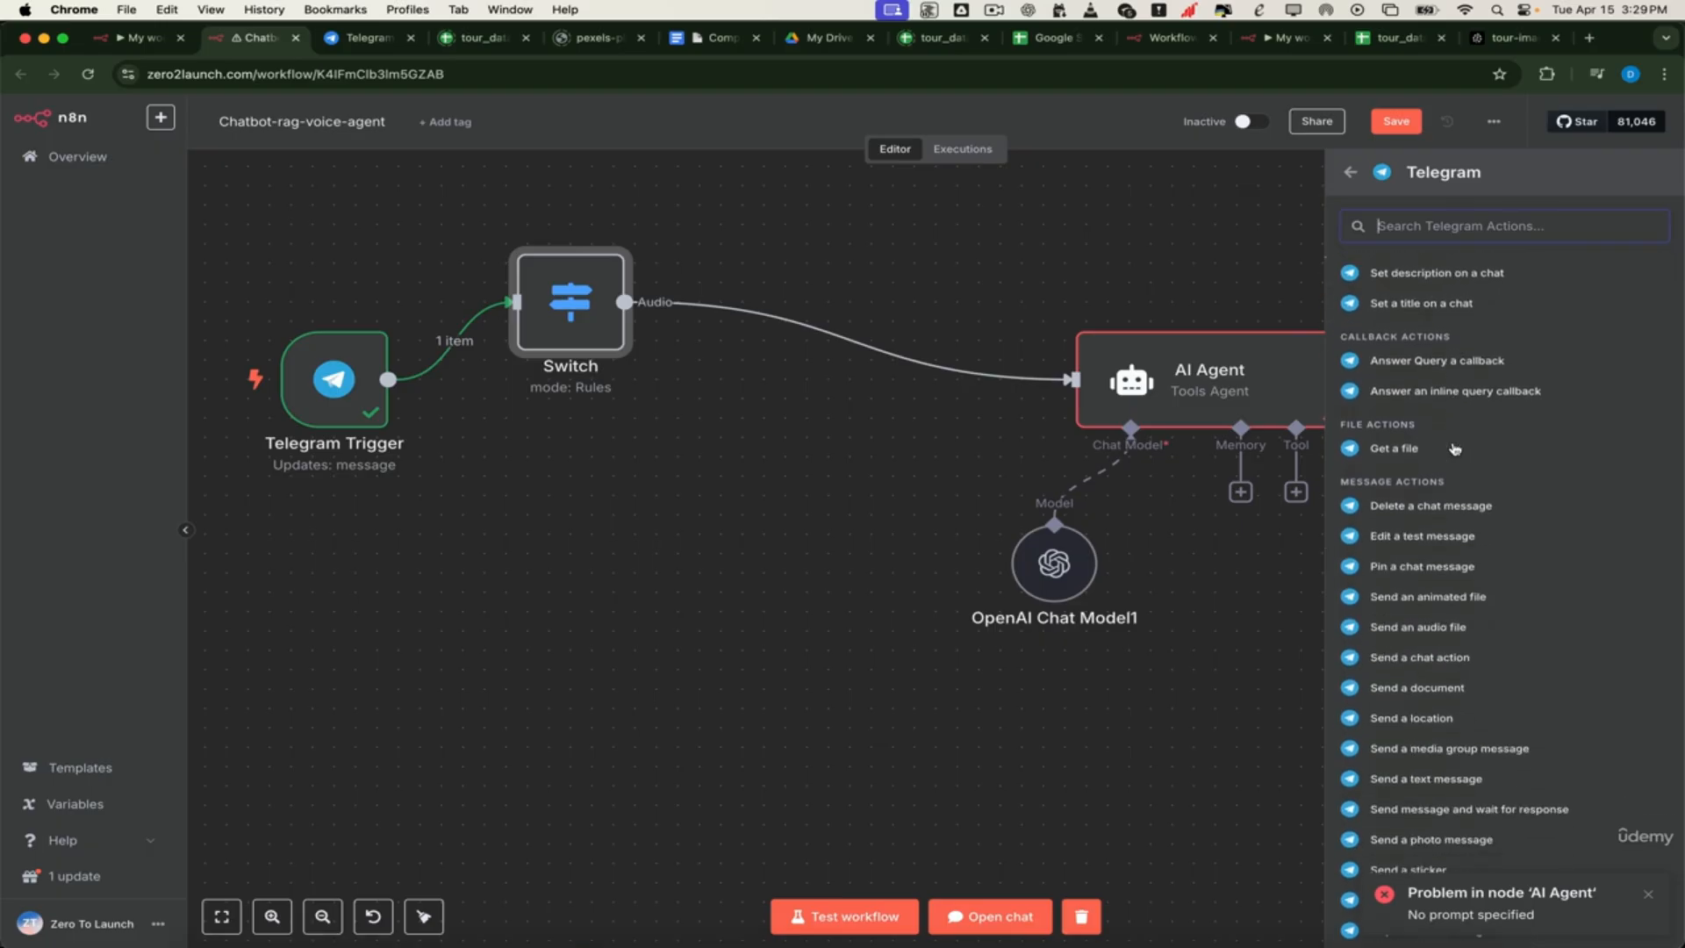
pyautogui.scroll(2, 1454, 448)
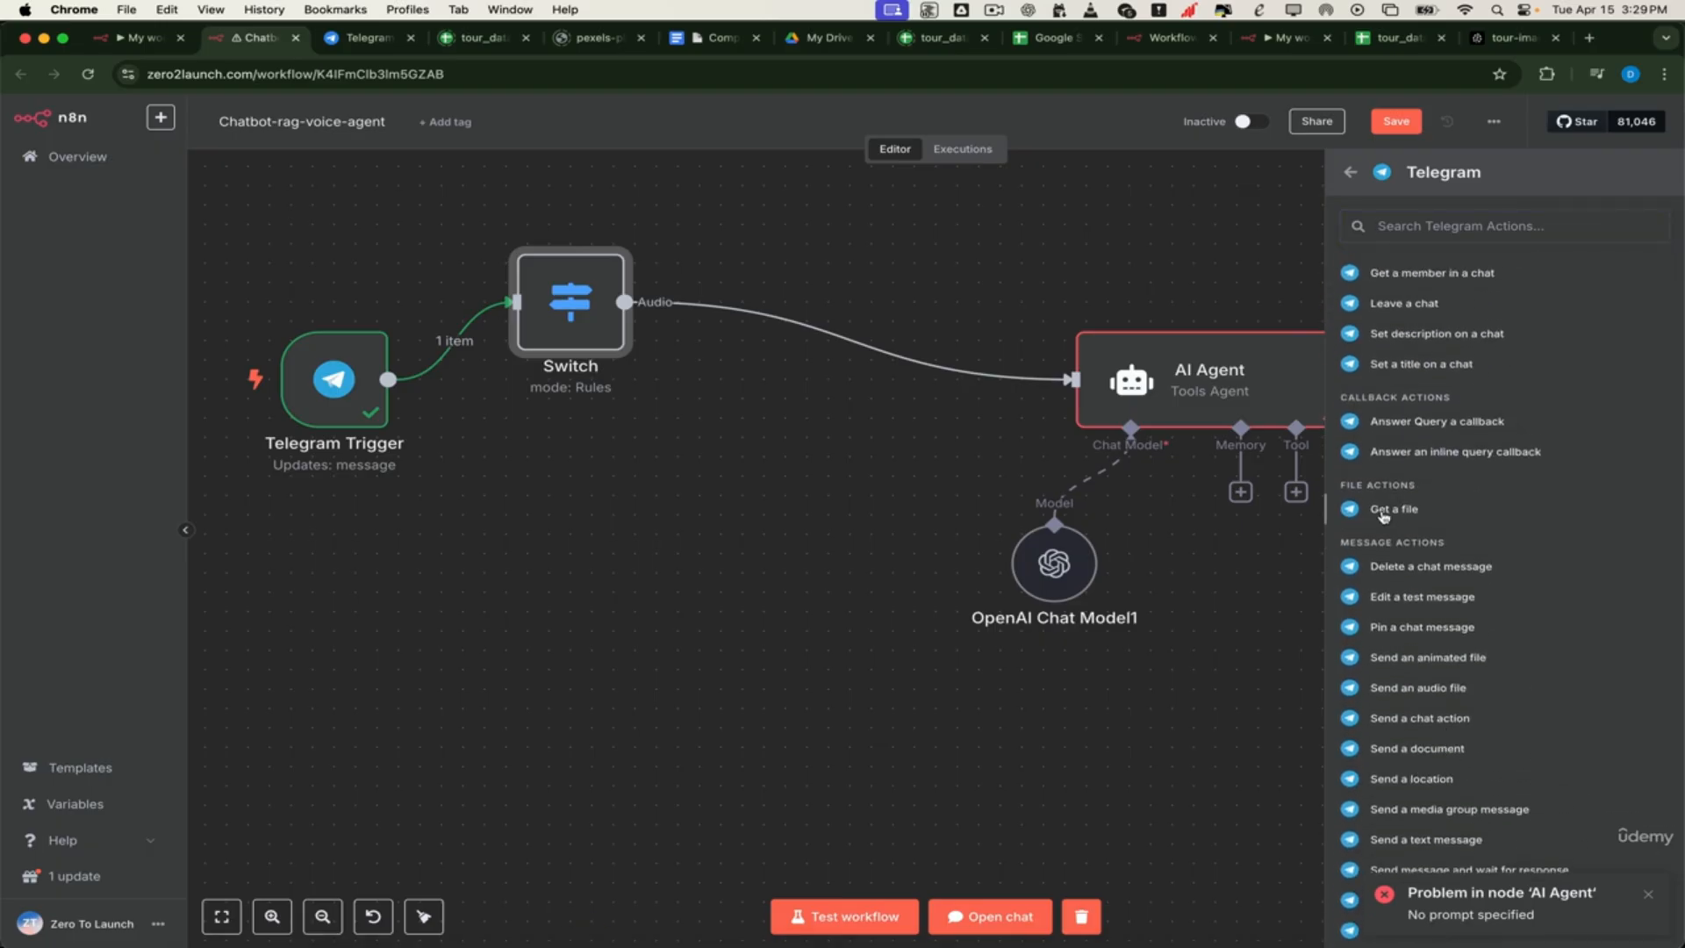
pyautogui.click(1383, 516)
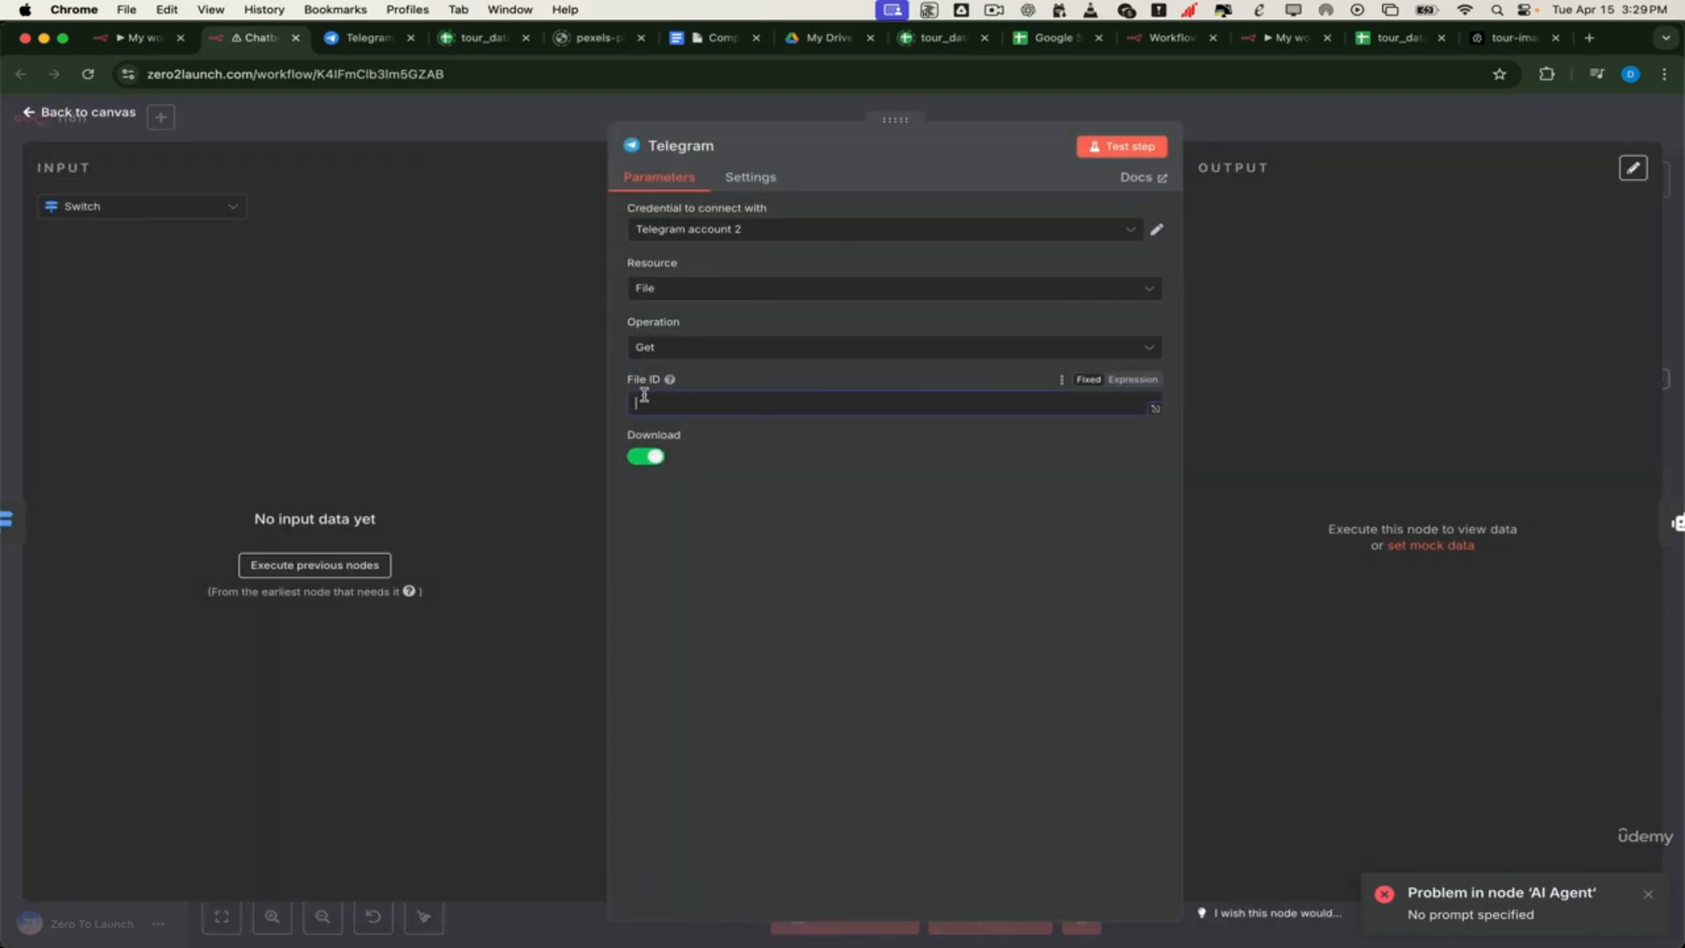
# Set File ID to the audio file_id and test, downloading file_0.mp3
pyautogui.click(371, 566)
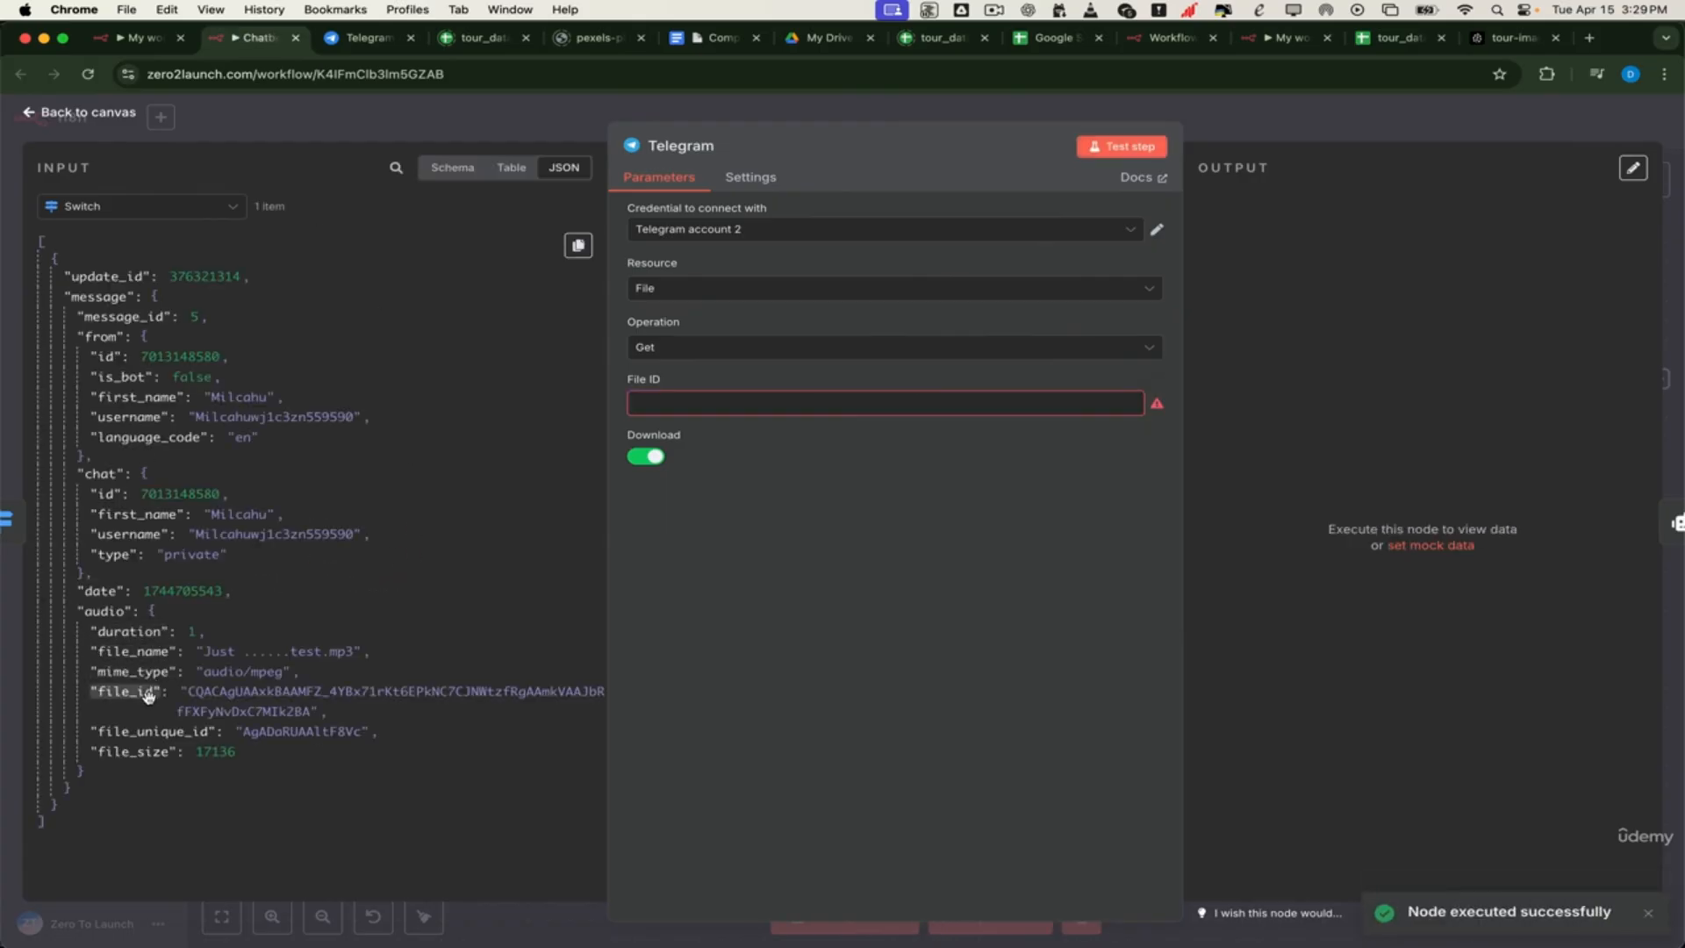
pyautogui.moveTo(148, 694); pyautogui.dragTo(653, 404)
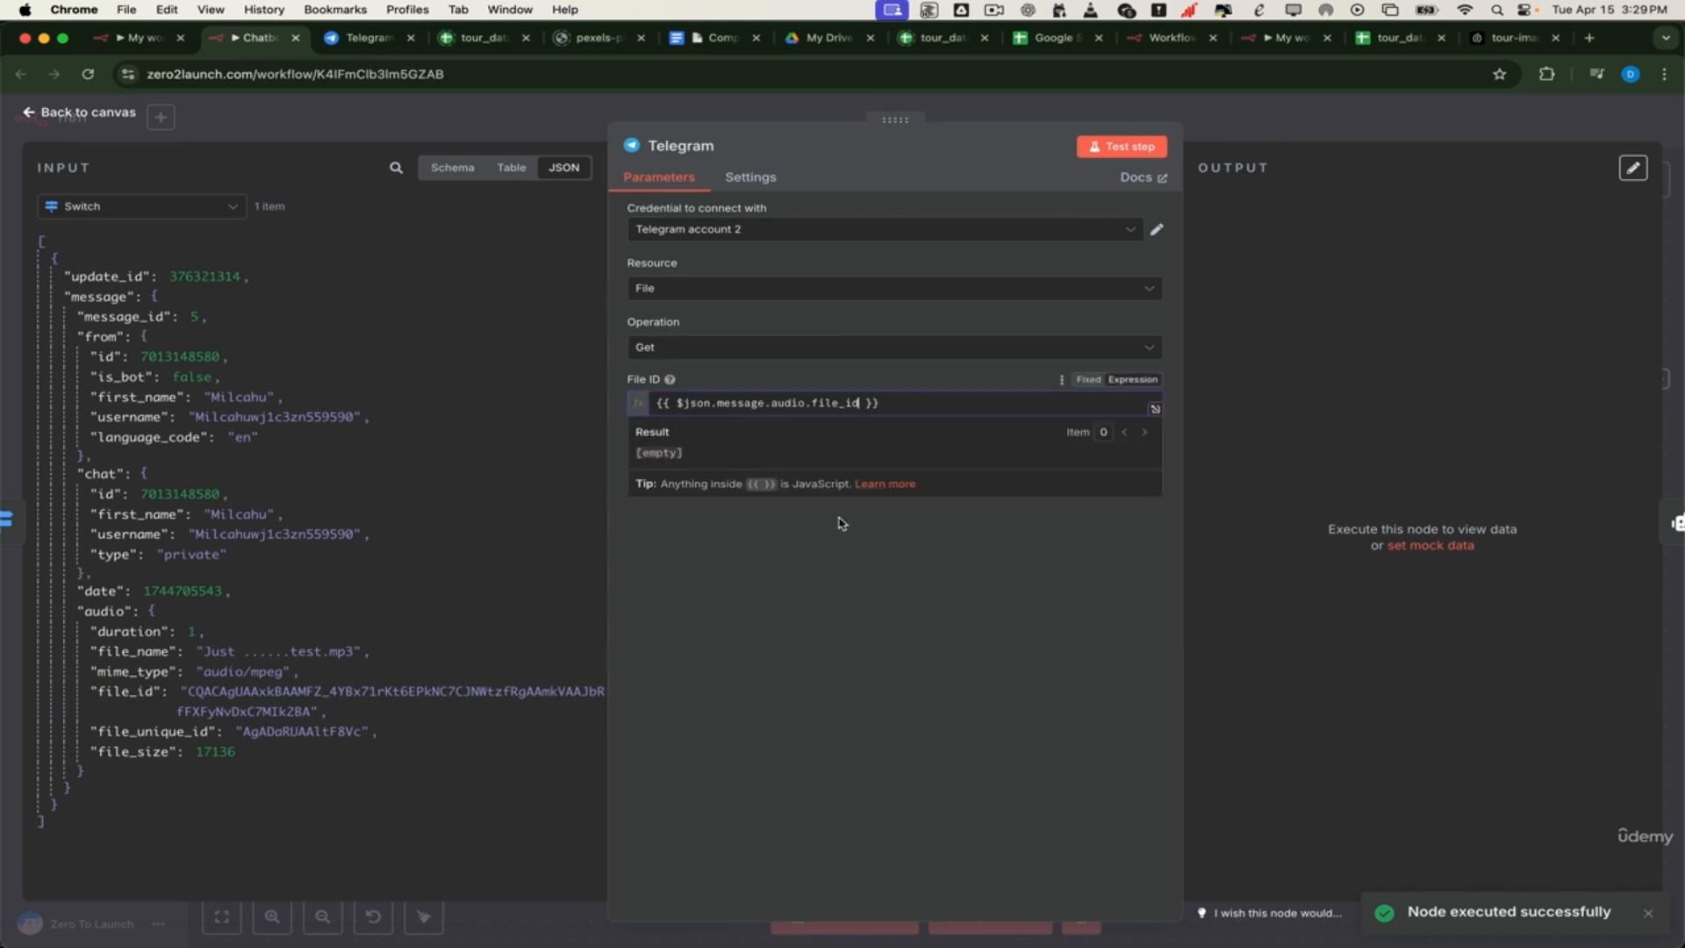
pyautogui.click(1107, 149)
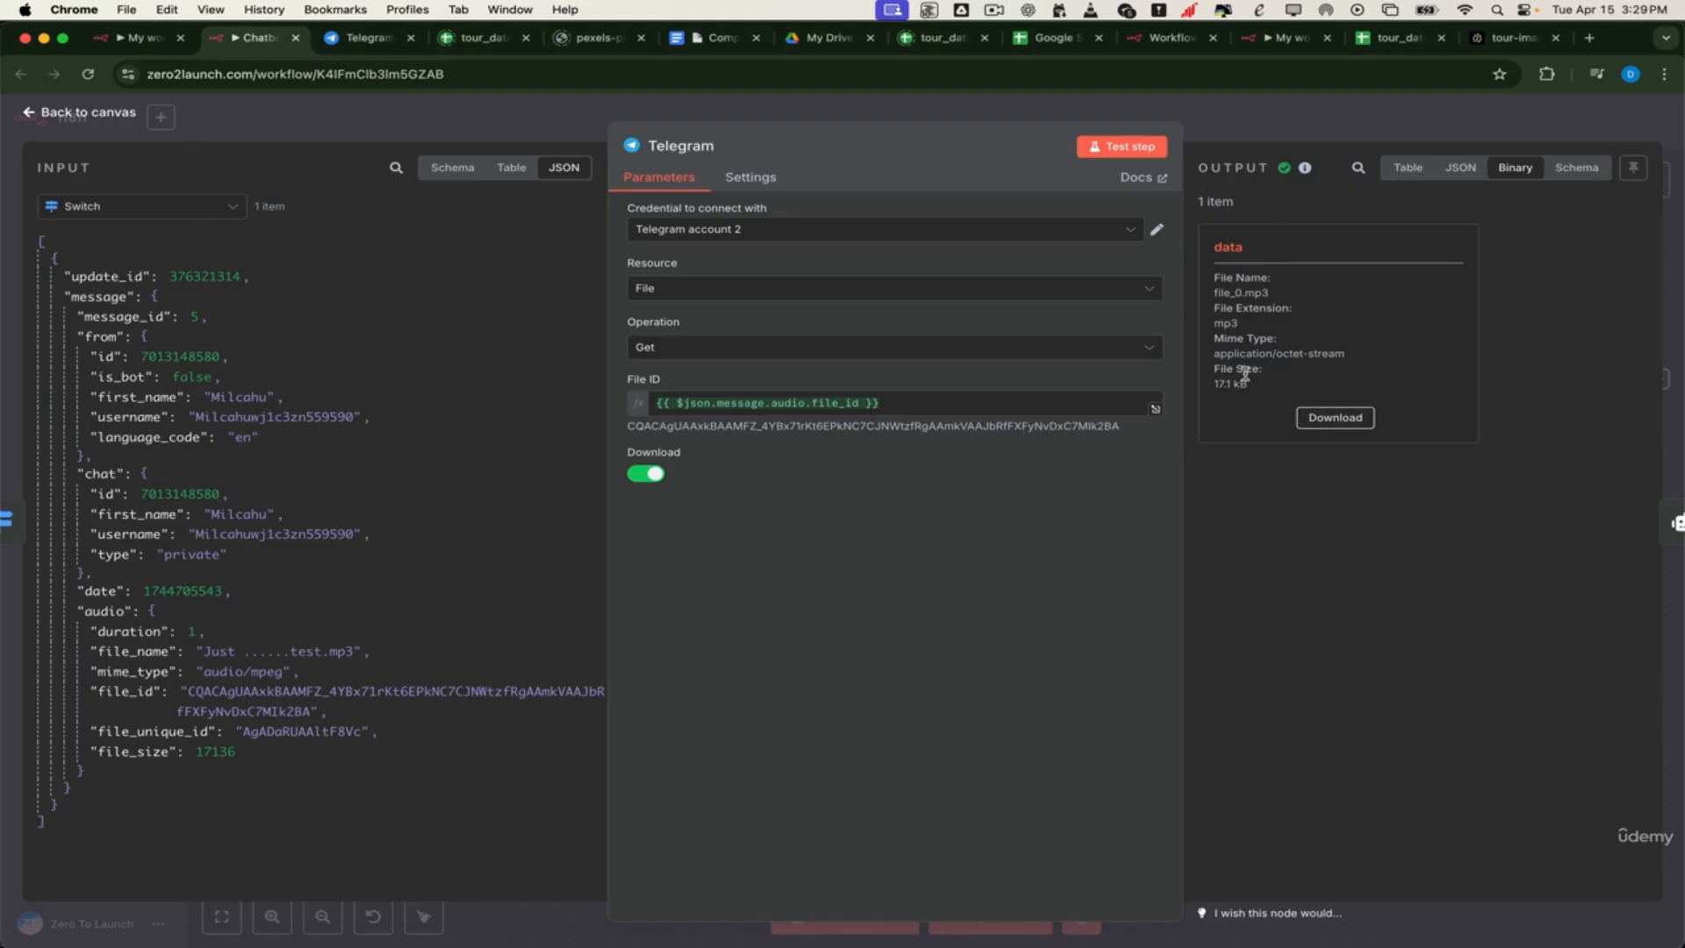
pyautogui.click(85, 113)
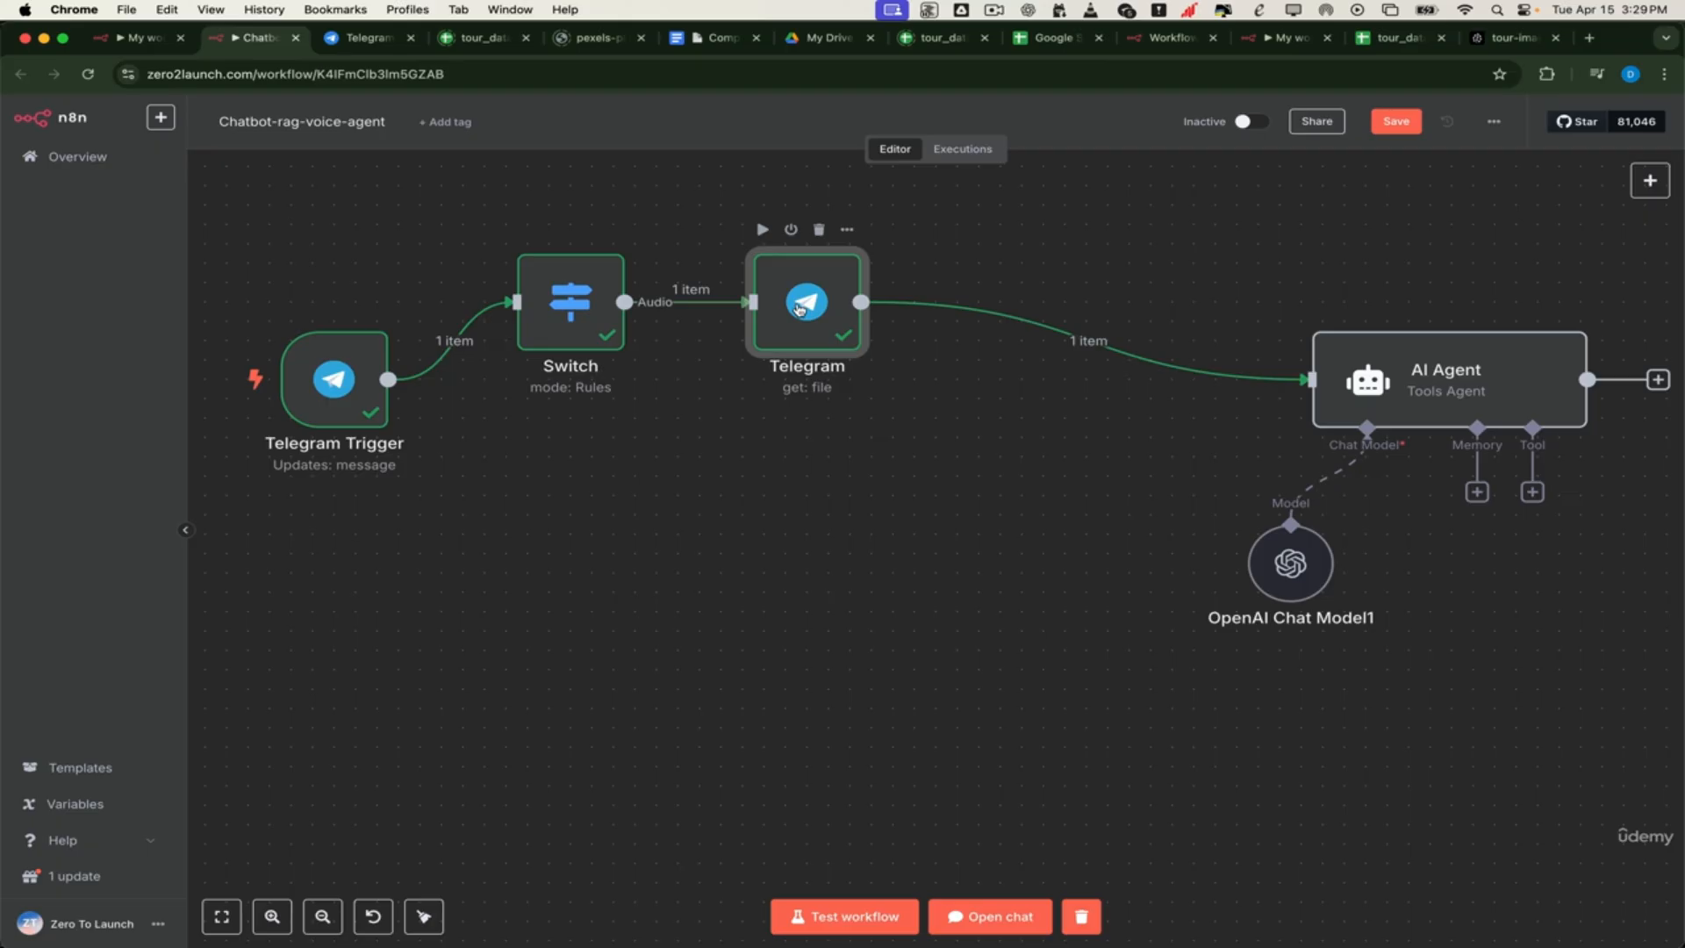
# Insert an OpenAI 'Transcribe a recording' node before the AI Agent
pyautogui.click(1068, 341)
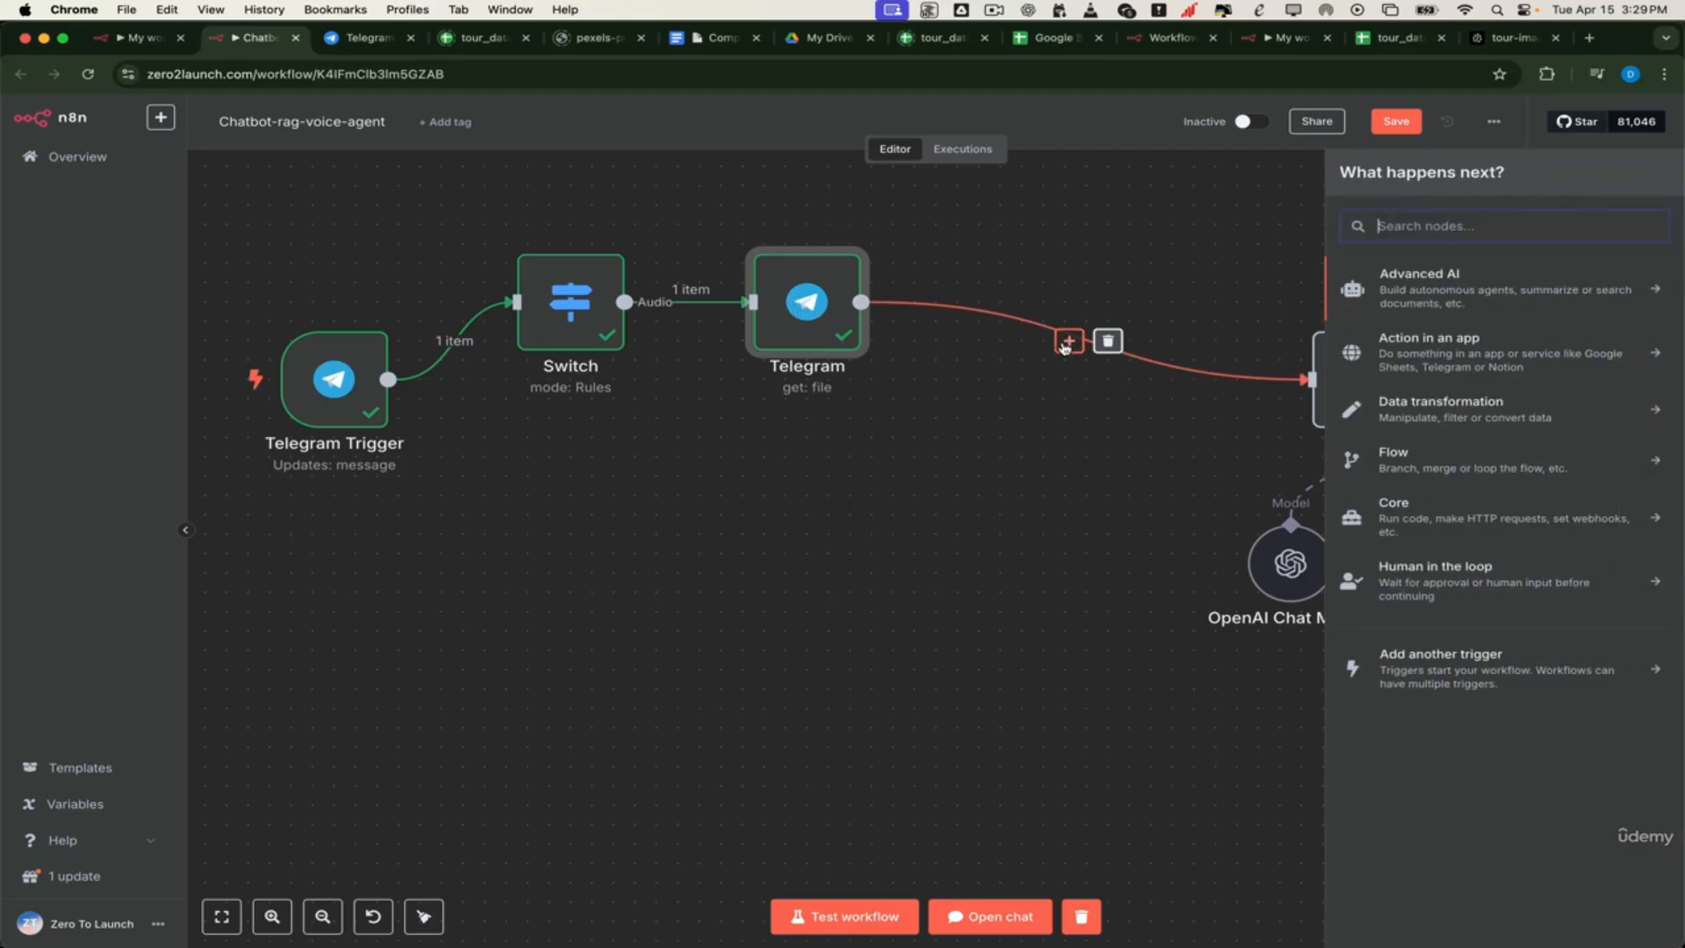
pyautogui.write('trans')
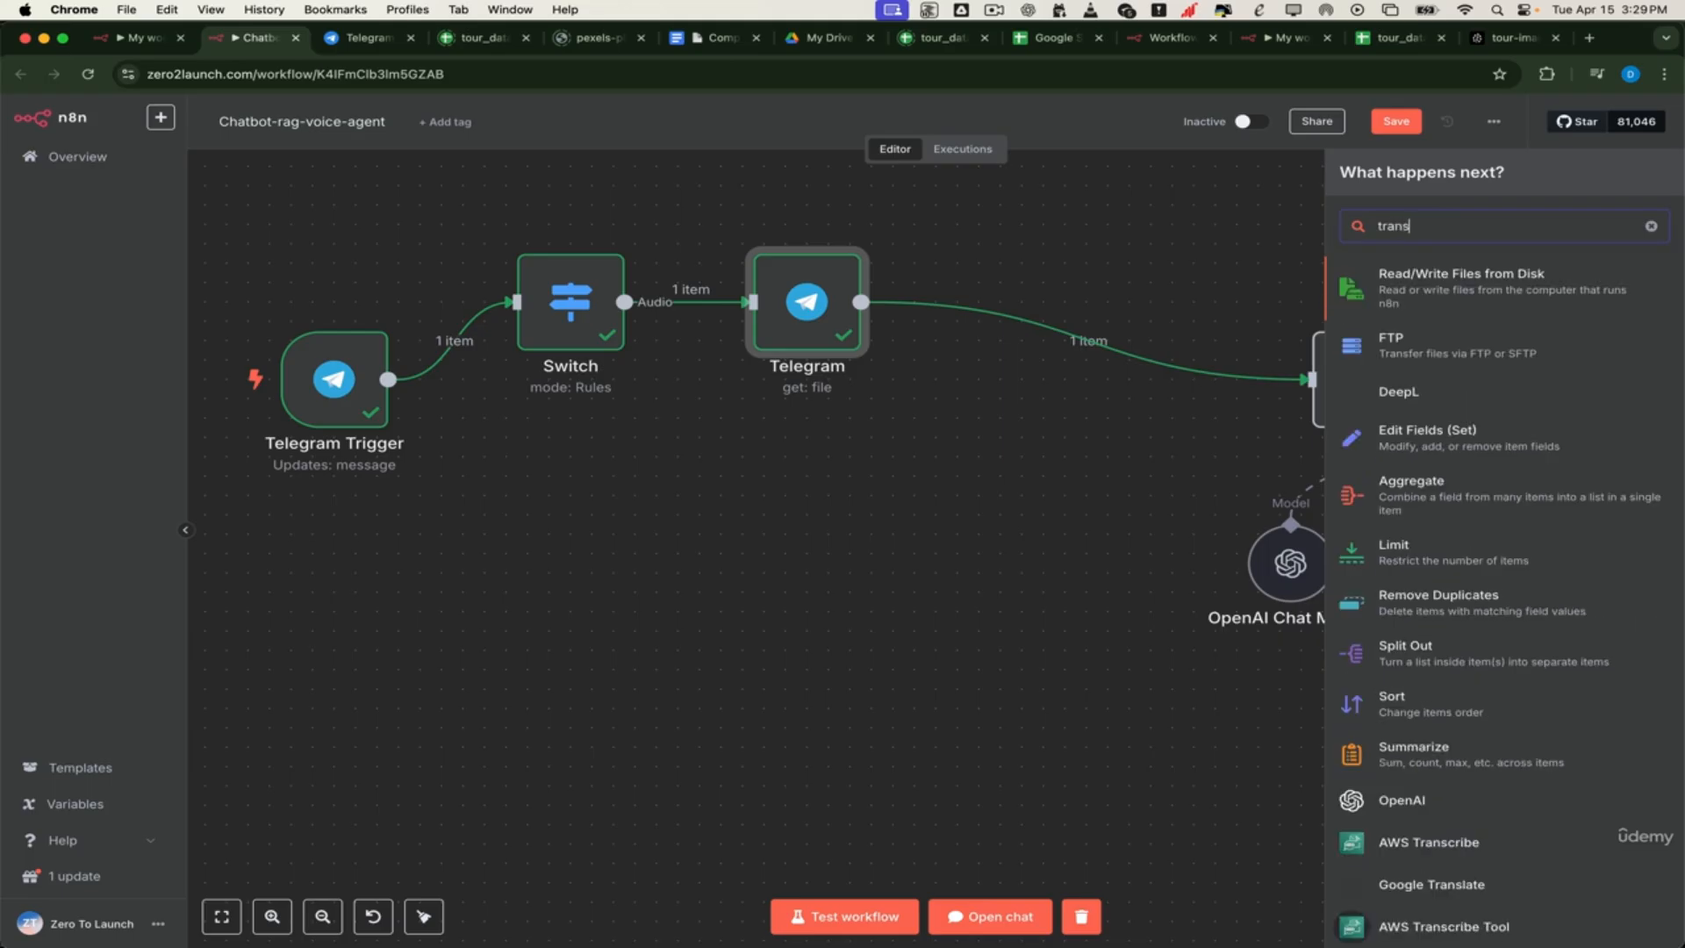
pyautogui.write('c')
pyautogui.click(1415, 320)
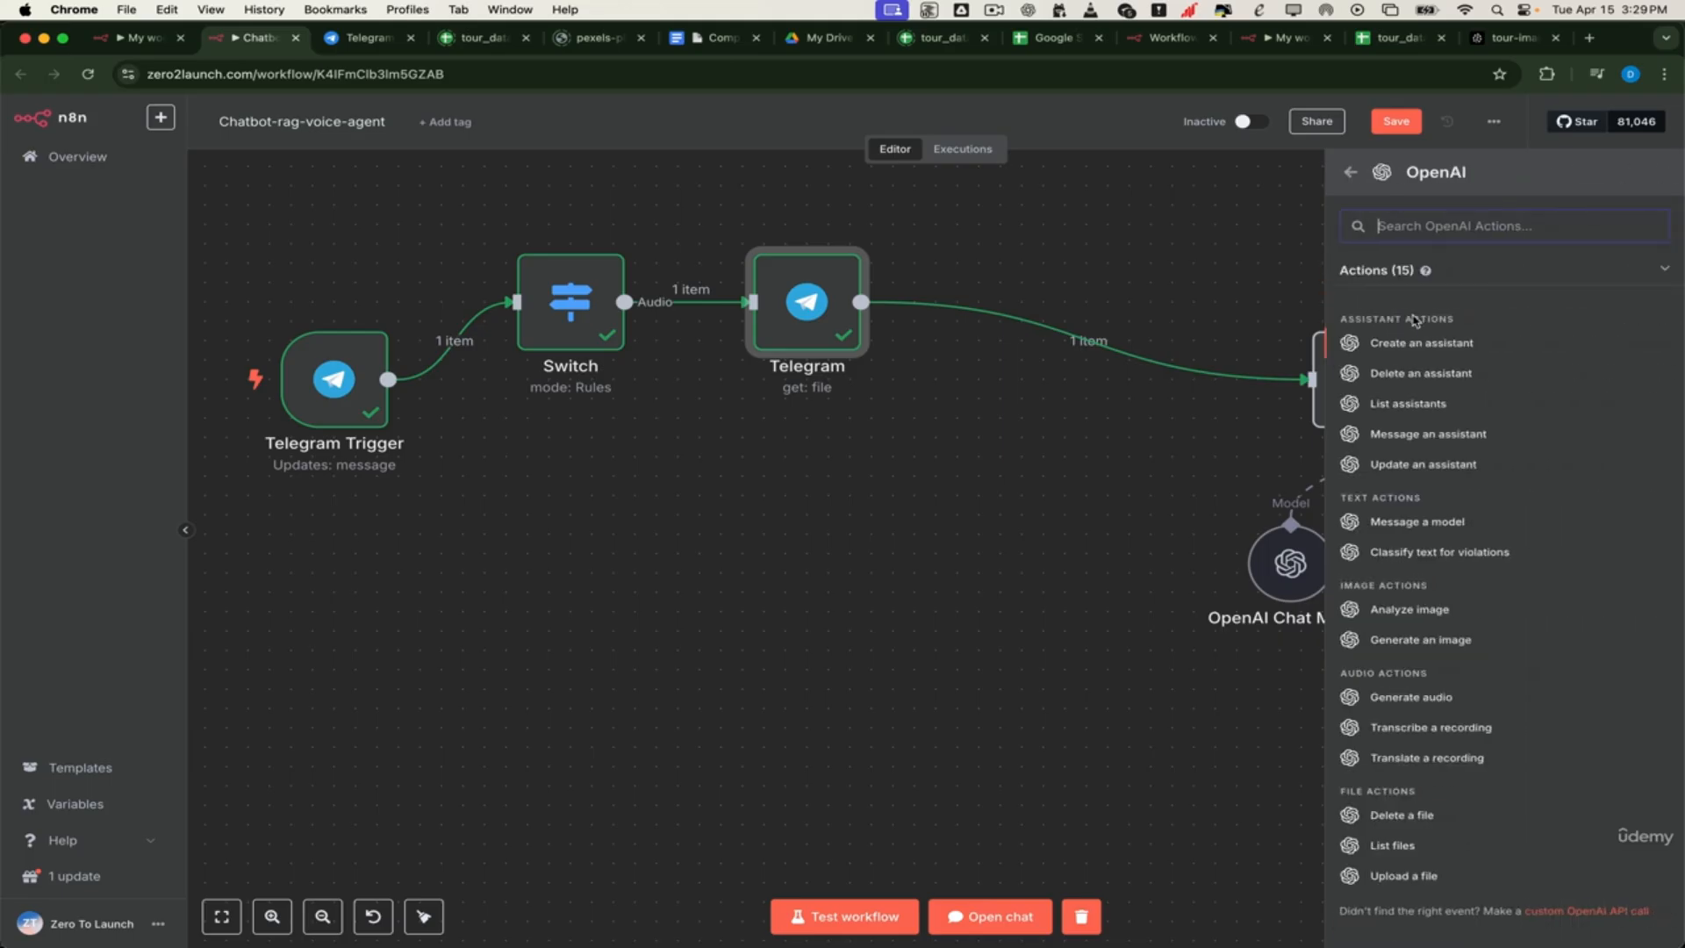
pyautogui.click(1426, 729)
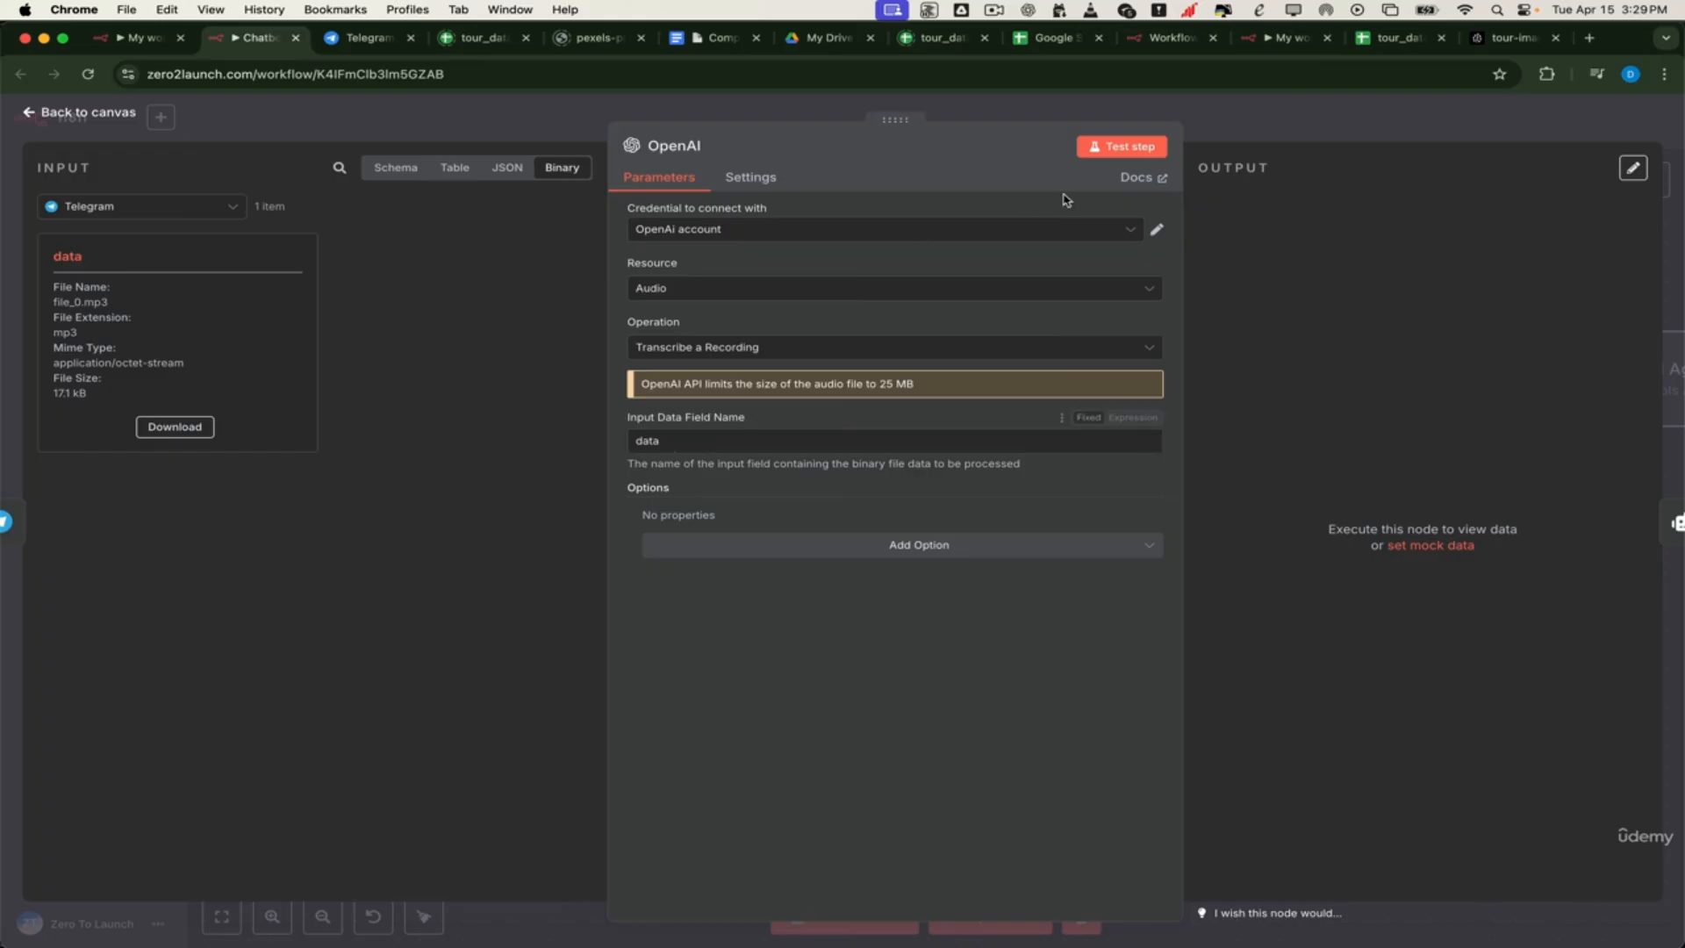
# Test the transcription, getting "Just a test", and verify against the voice message
pyautogui.click(1107, 158)
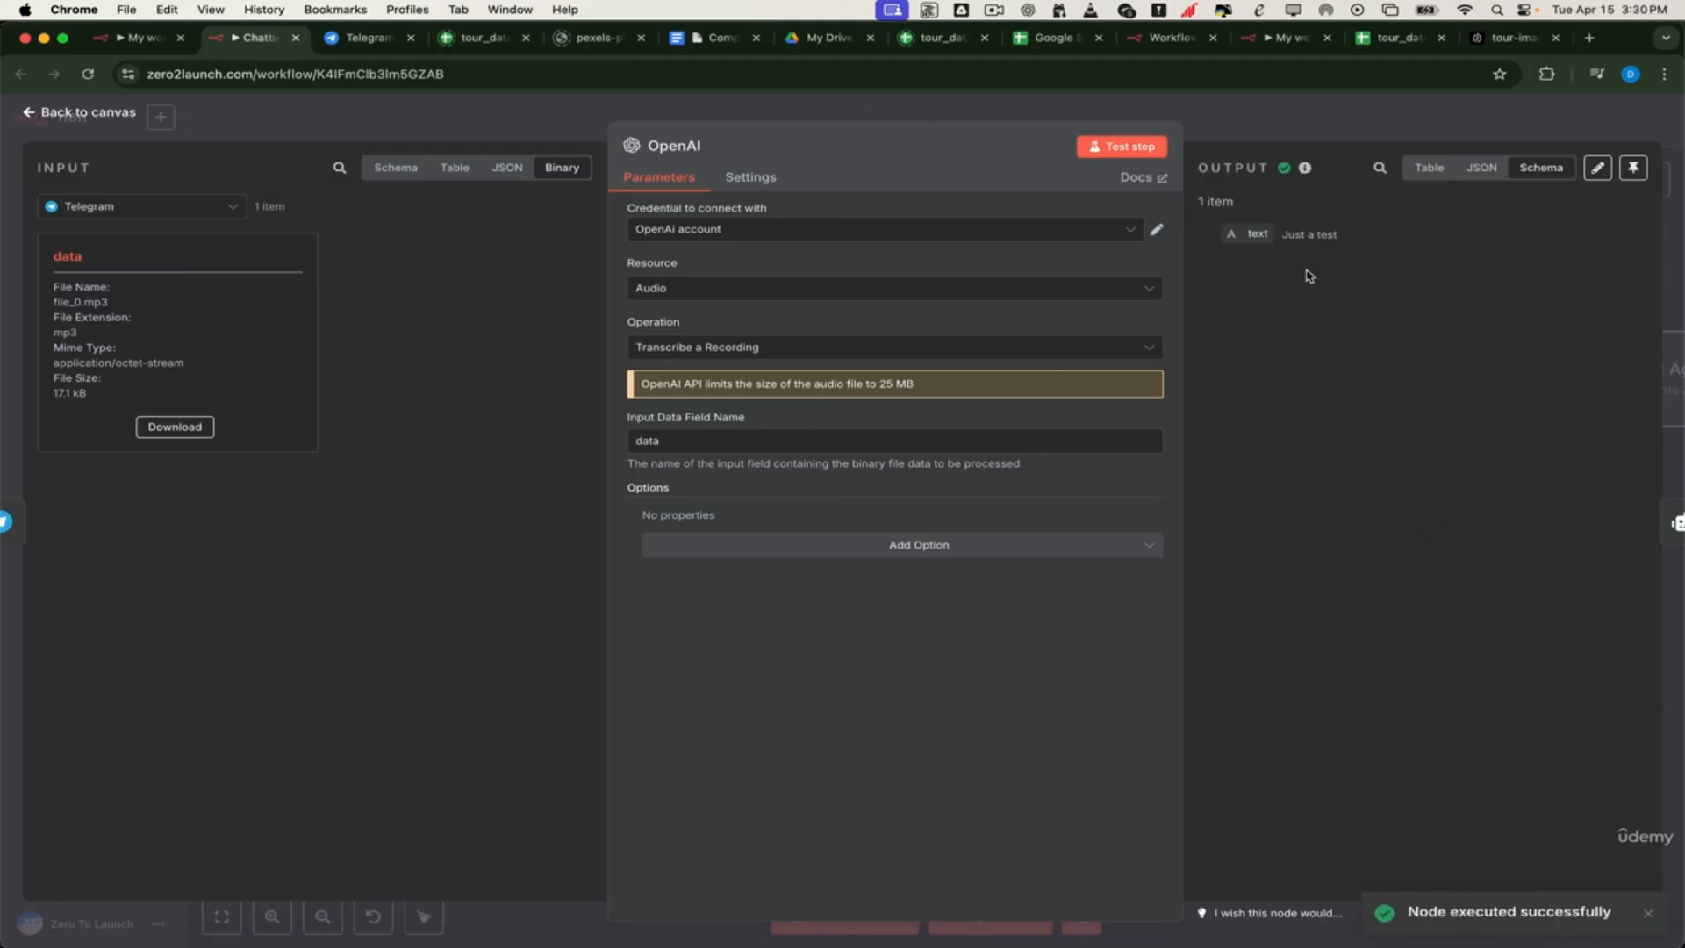
pyautogui.click(362, 40)
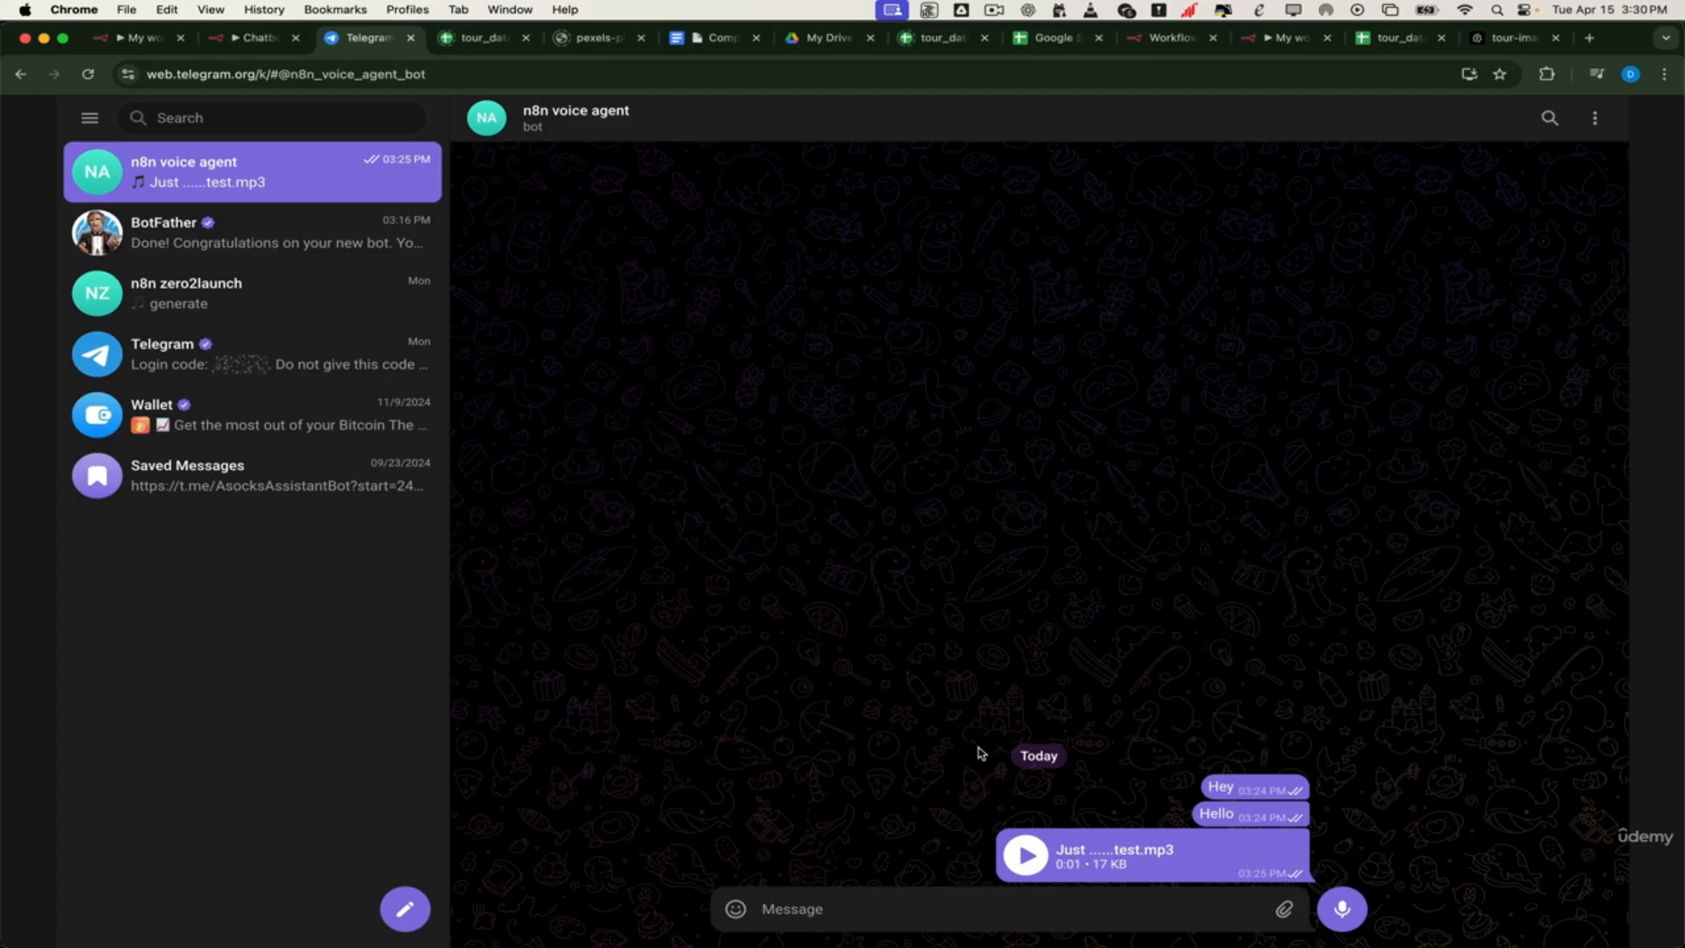
pyautogui.click(1027, 855)
pyautogui.click(223, 38)
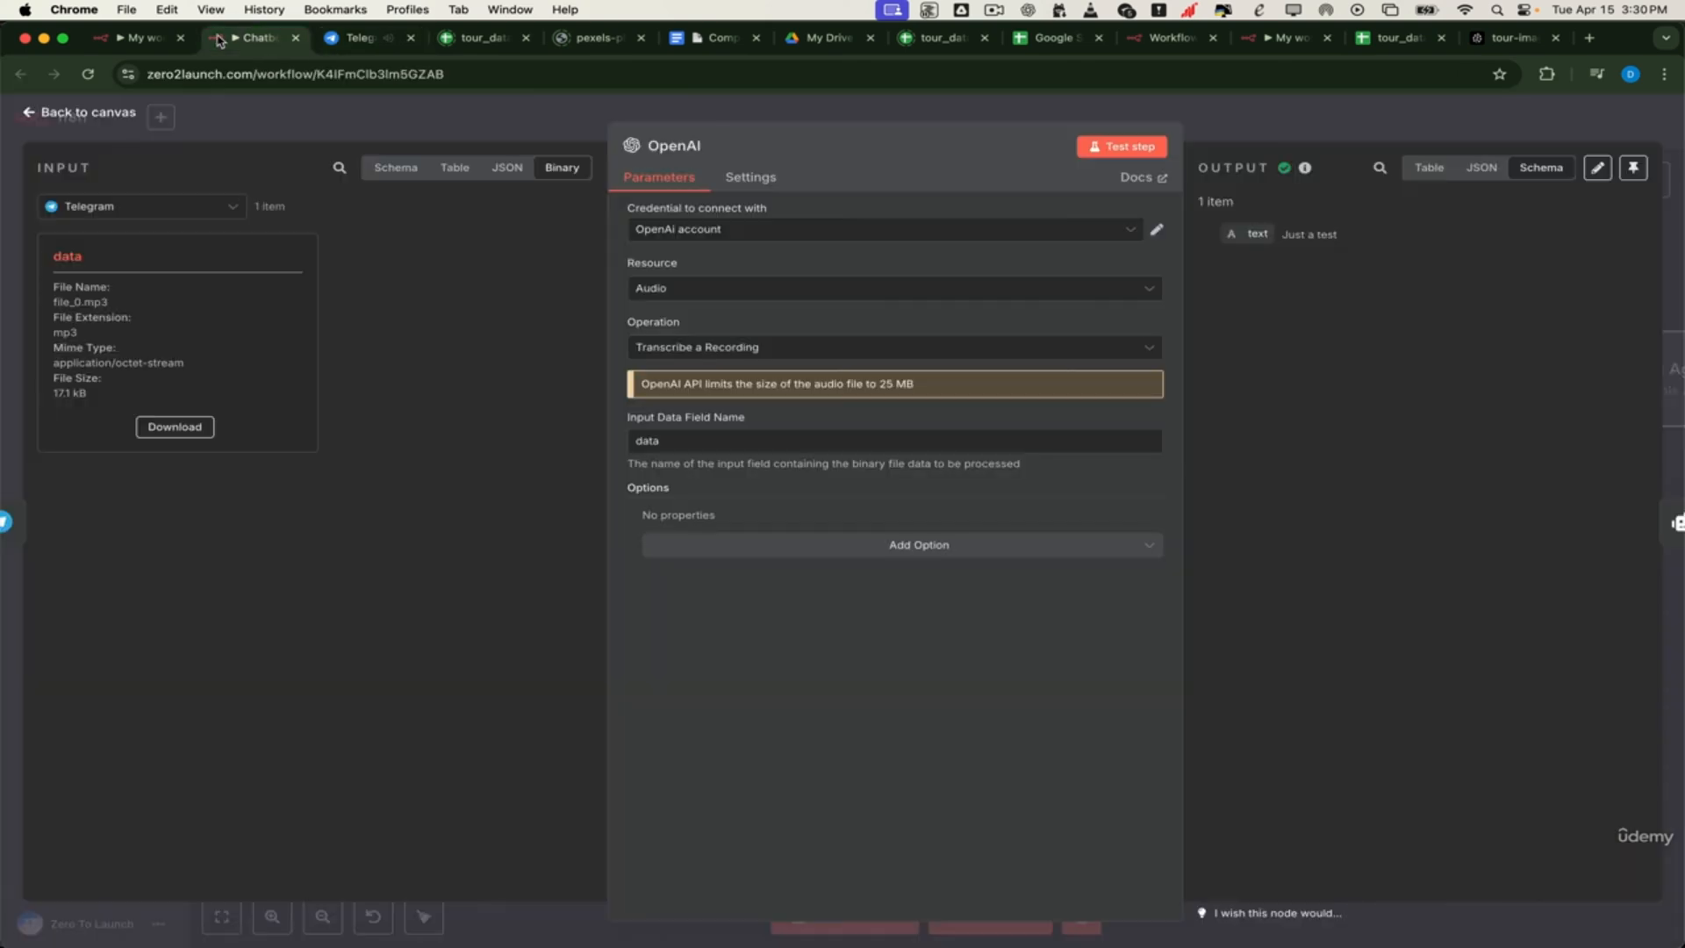
pyautogui.click(100, 115)
pyautogui.scroll(-3, 1214, 440)
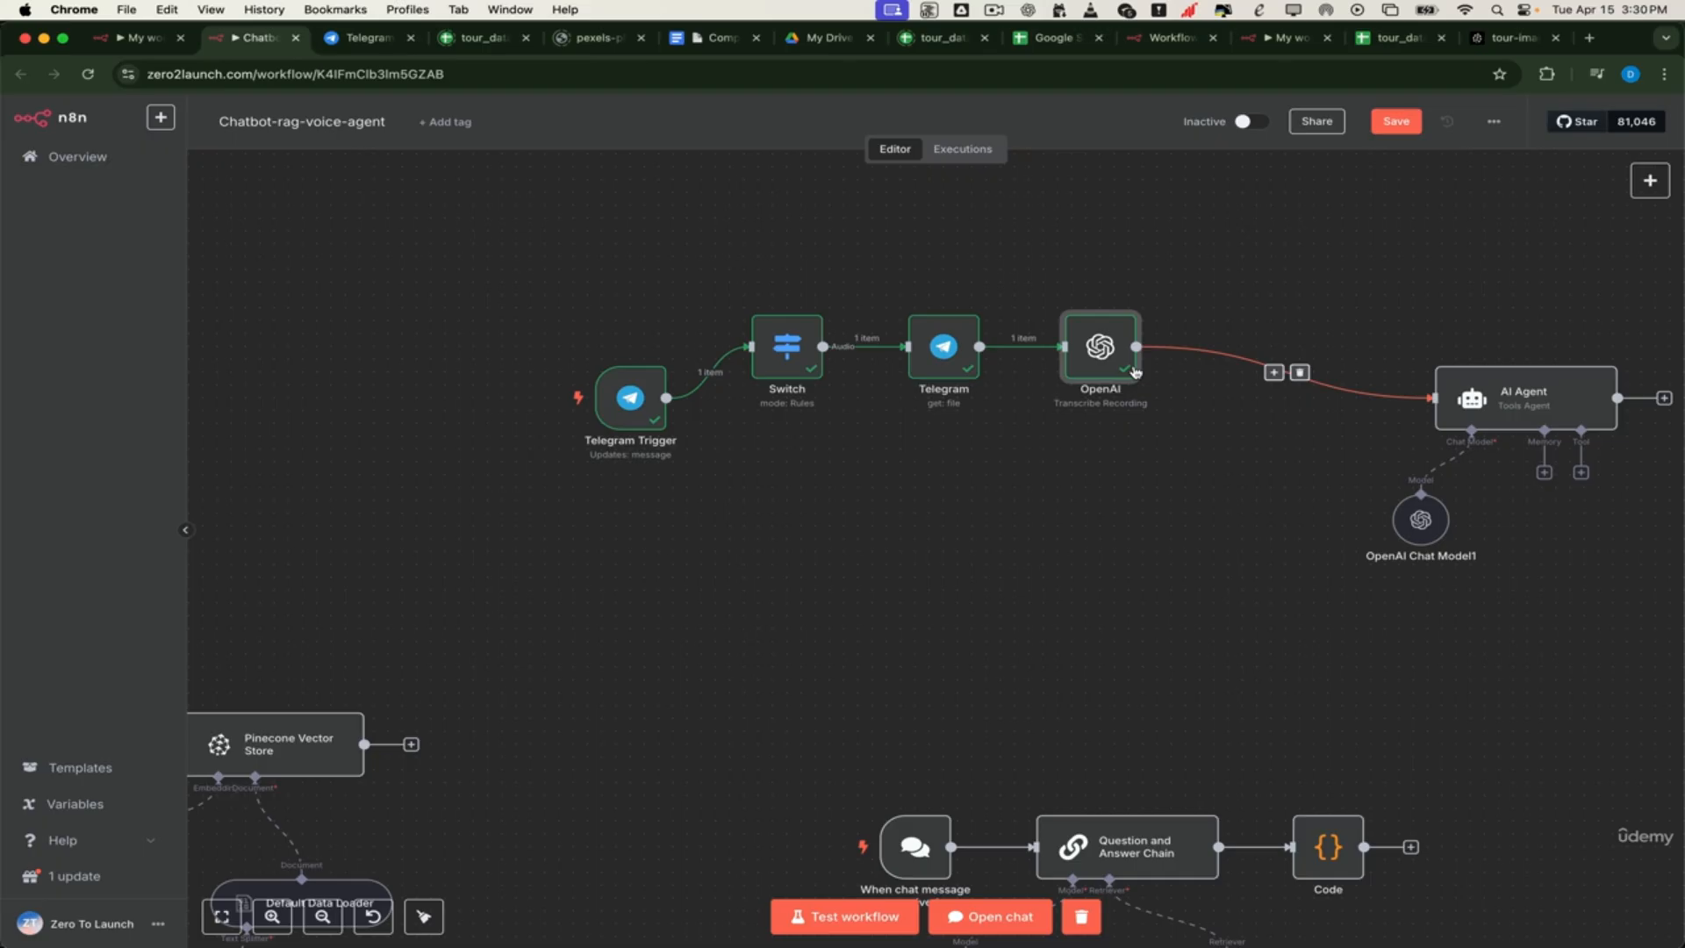
# Remove 'message.' so the AI Agent prompt reads {{ $json.text }}
pyautogui.doubleClick(1483, 397)
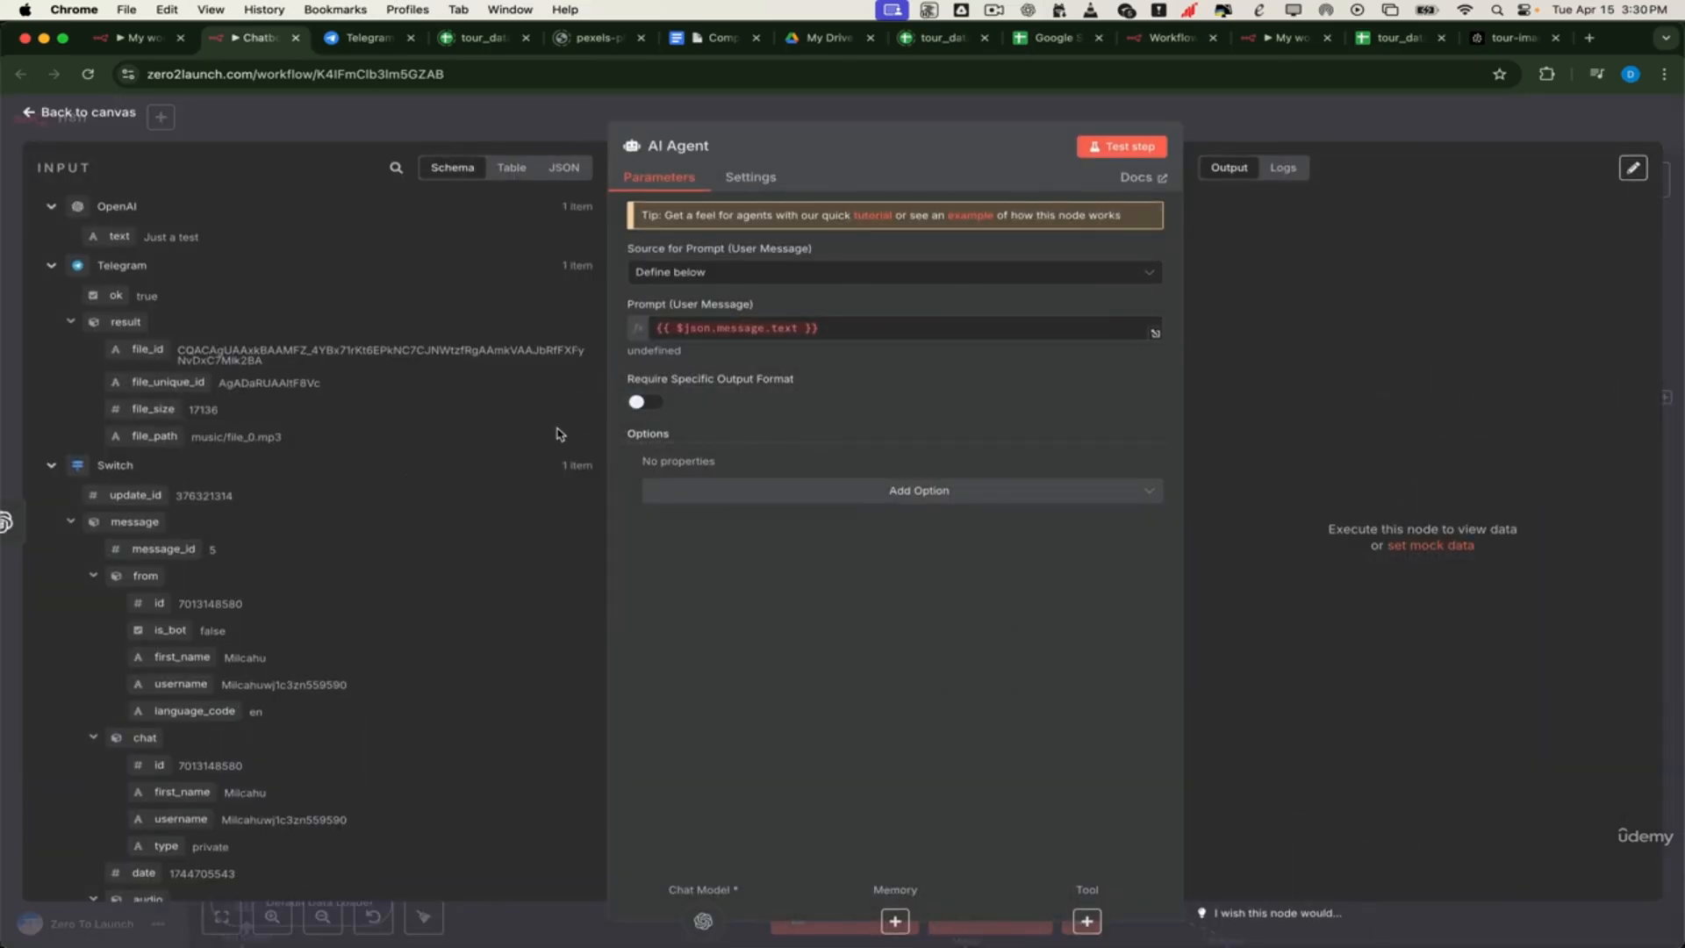
pyautogui.click(855, 334)
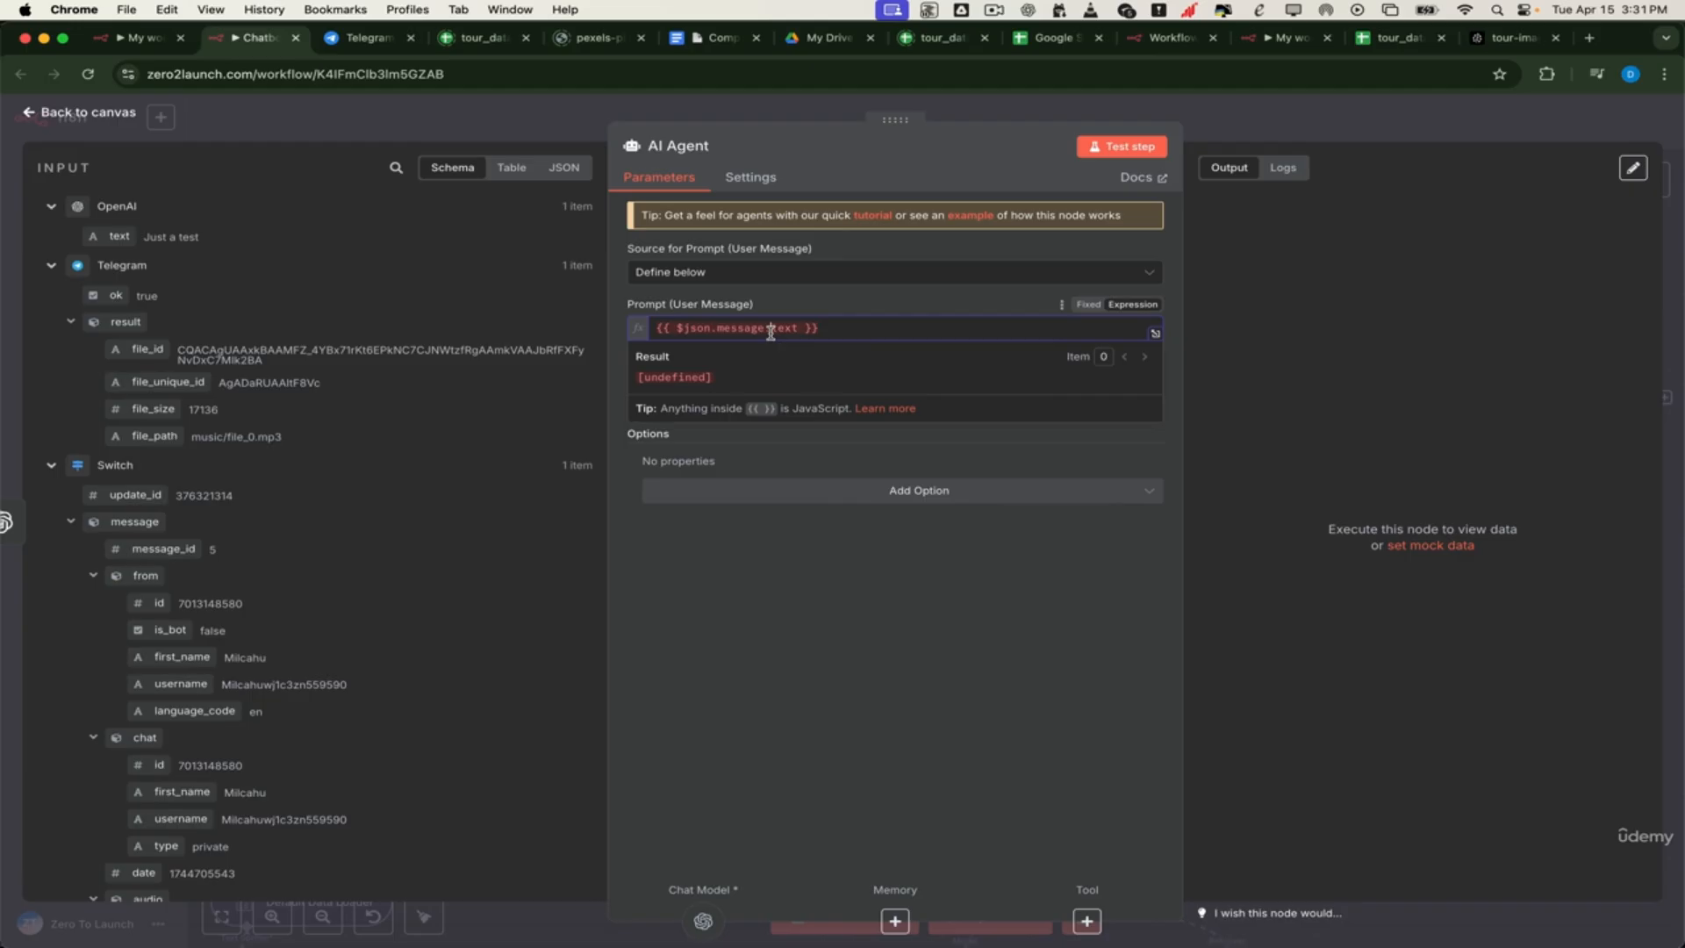
pyautogui.moveTo(772, 330); pyautogui.dragTo(717, 330)
pyautogui.press('BackSpace')
pyautogui.click(119, 115)
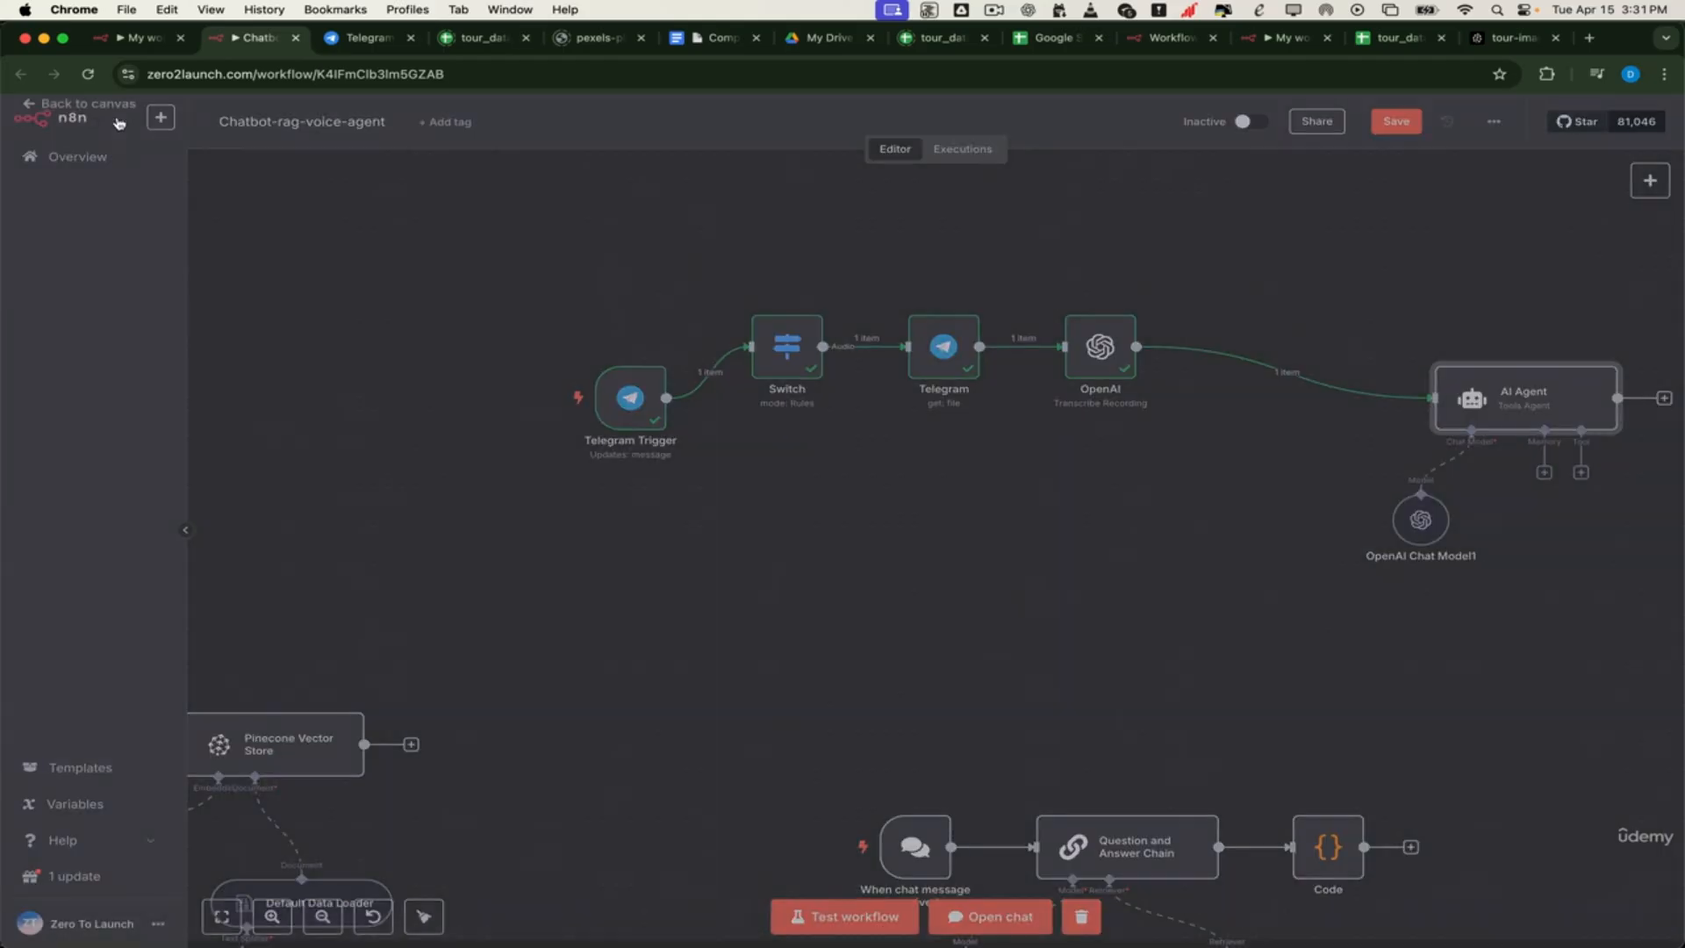
# Add a second, empty routing rule to the Switch node
pyautogui.click(784, 346)
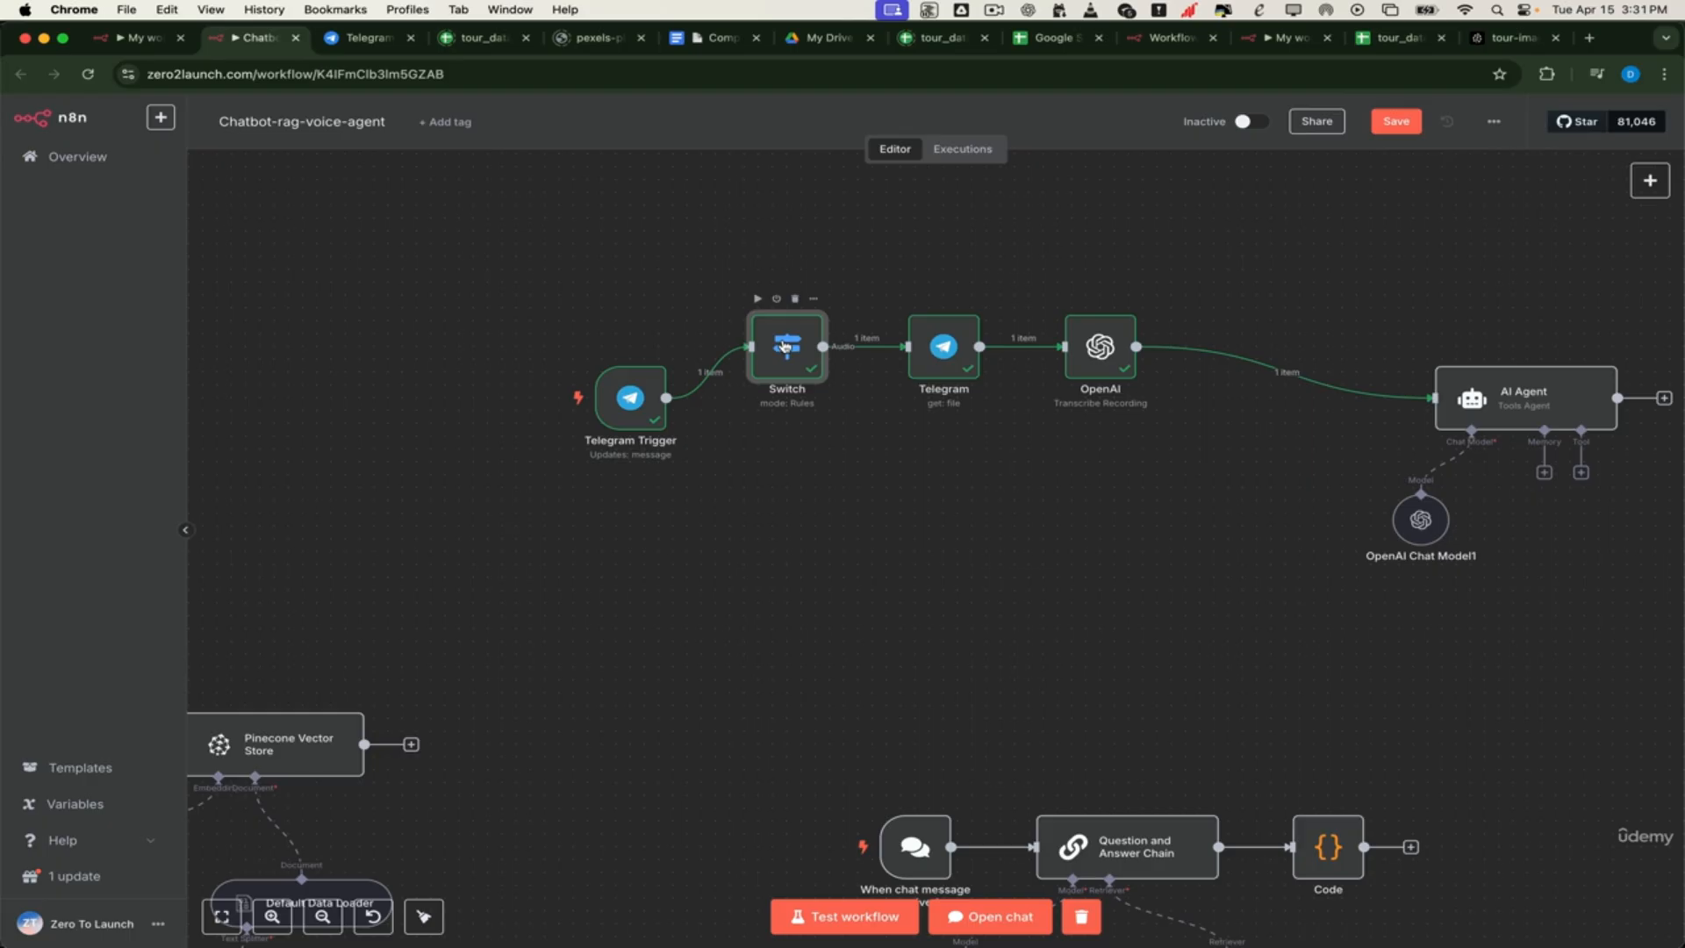
pyautogui.doubleClick(786, 344)
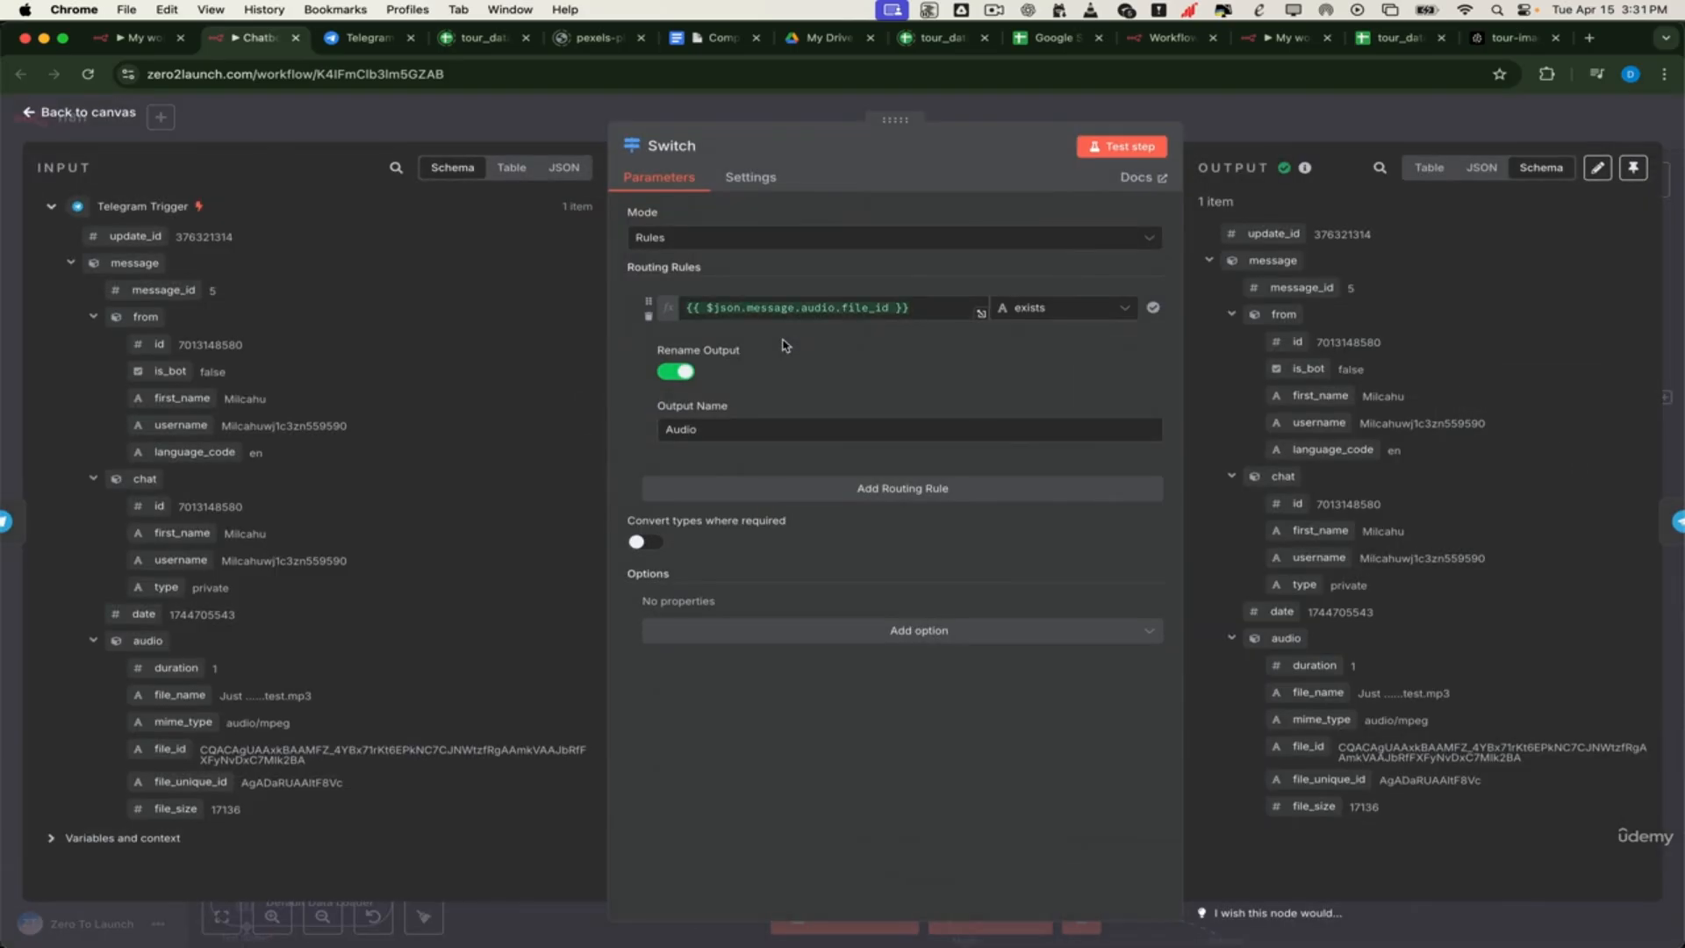
pyautogui.click(732, 488)
pyautogui.click(706, 509)
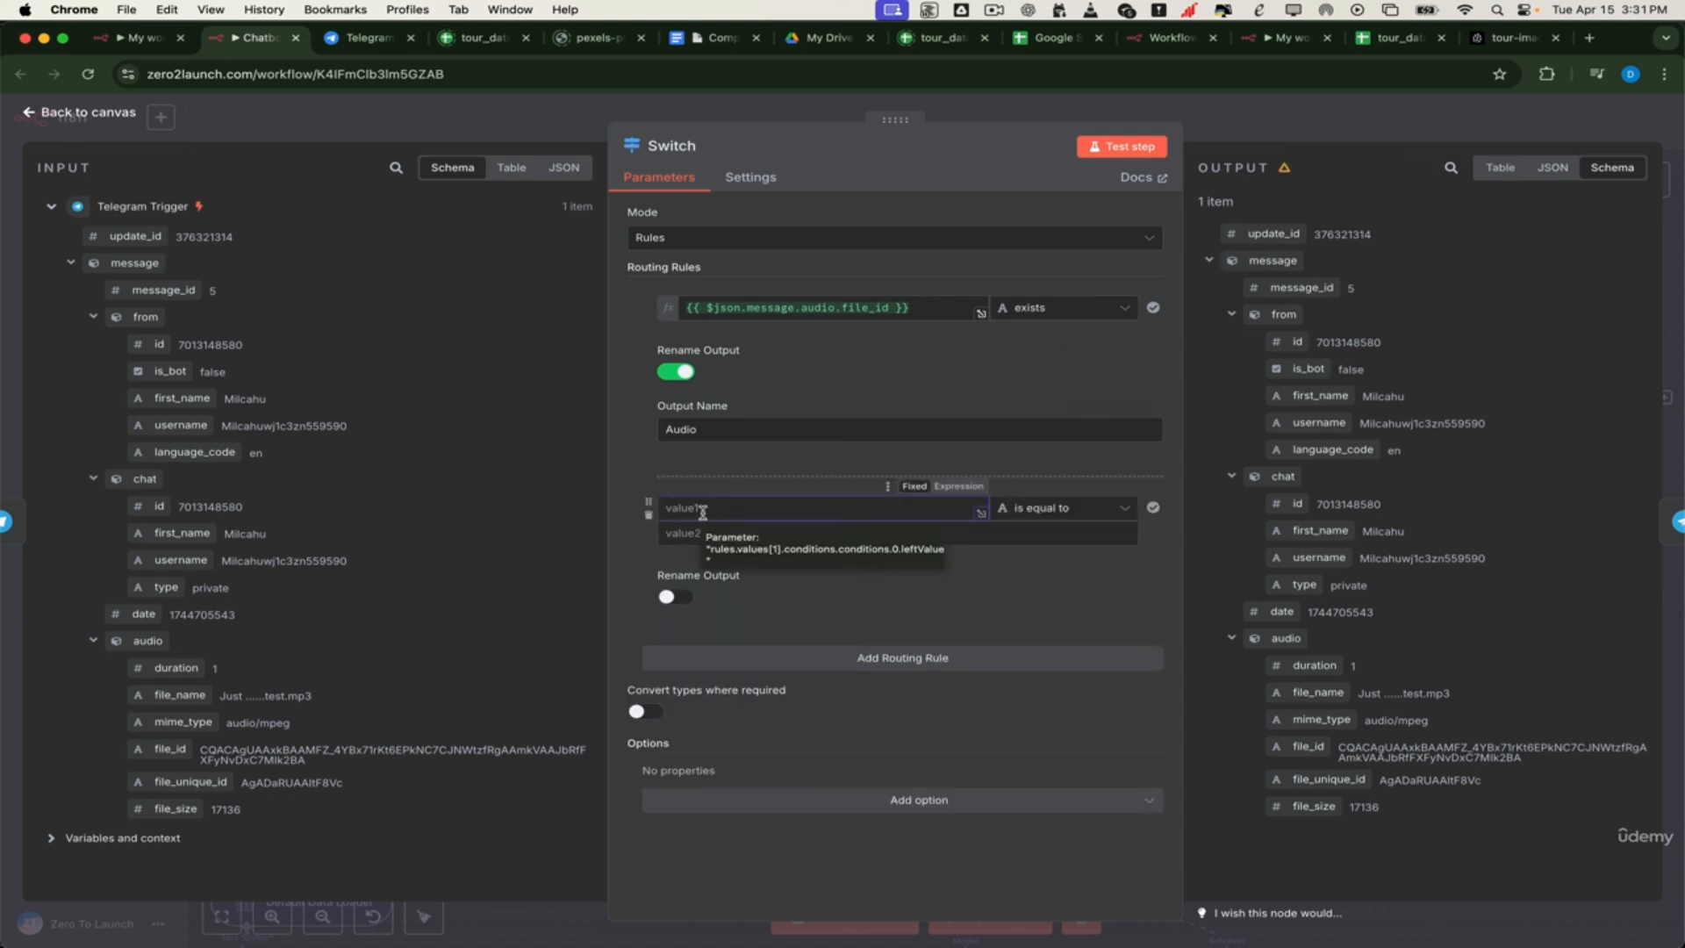
pyautogui.click(79, 113)
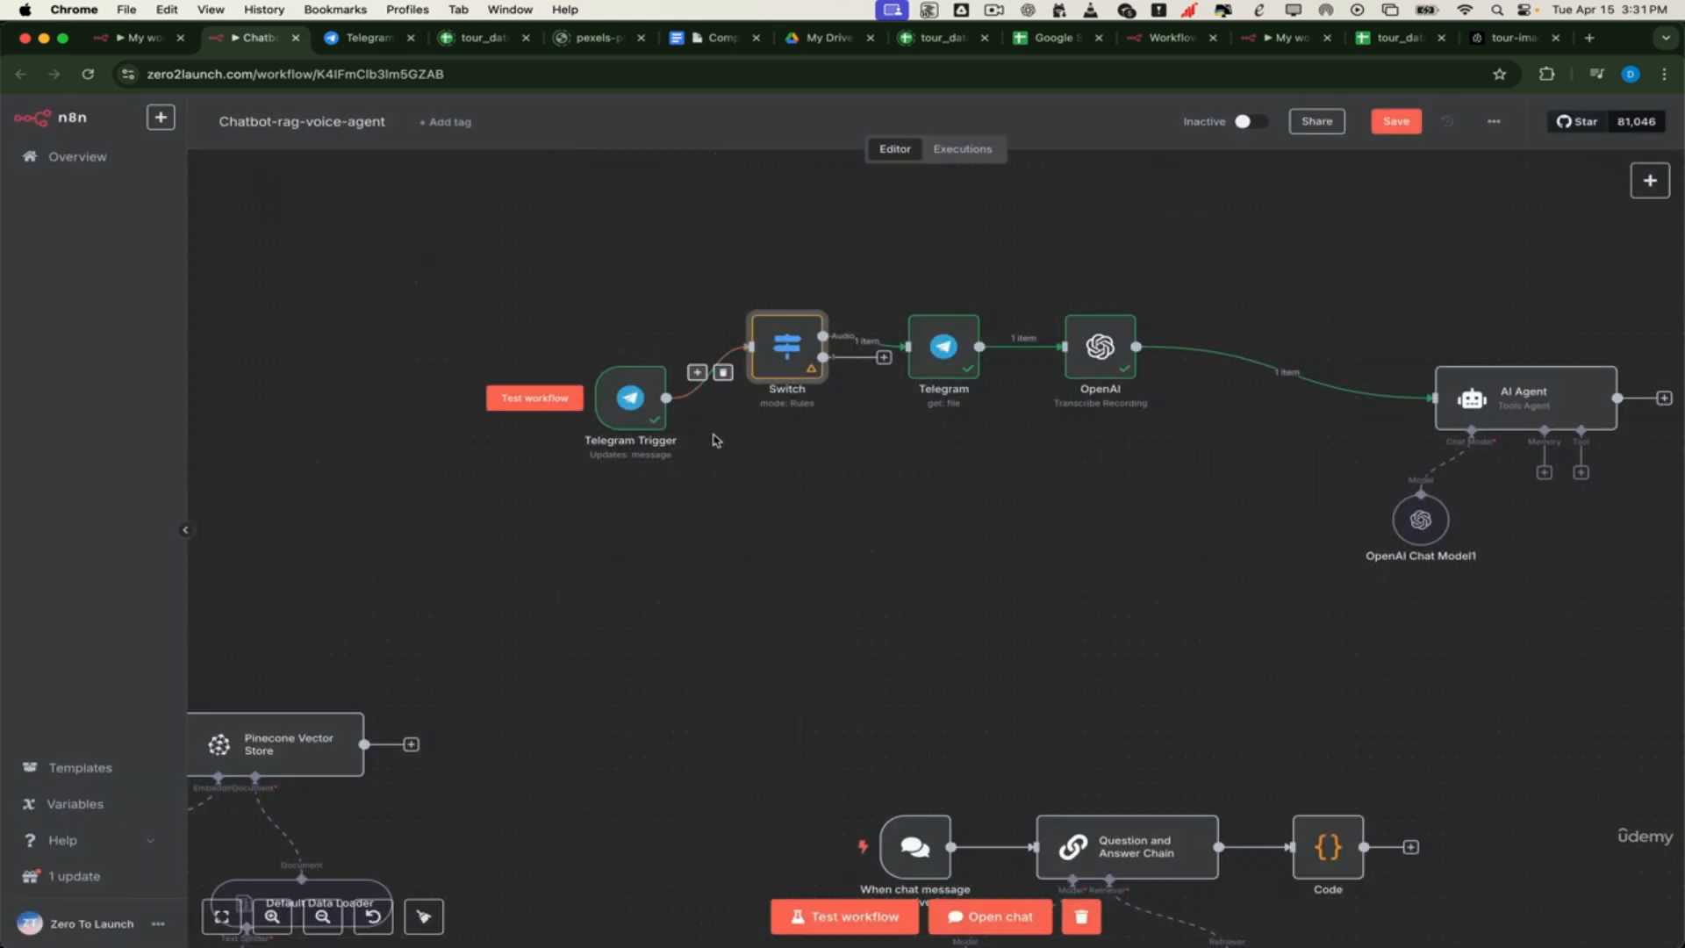
# Start a workflow test run and send 'This is a test' to the bot in Telegram Web
pyautogui.click(535, 398)
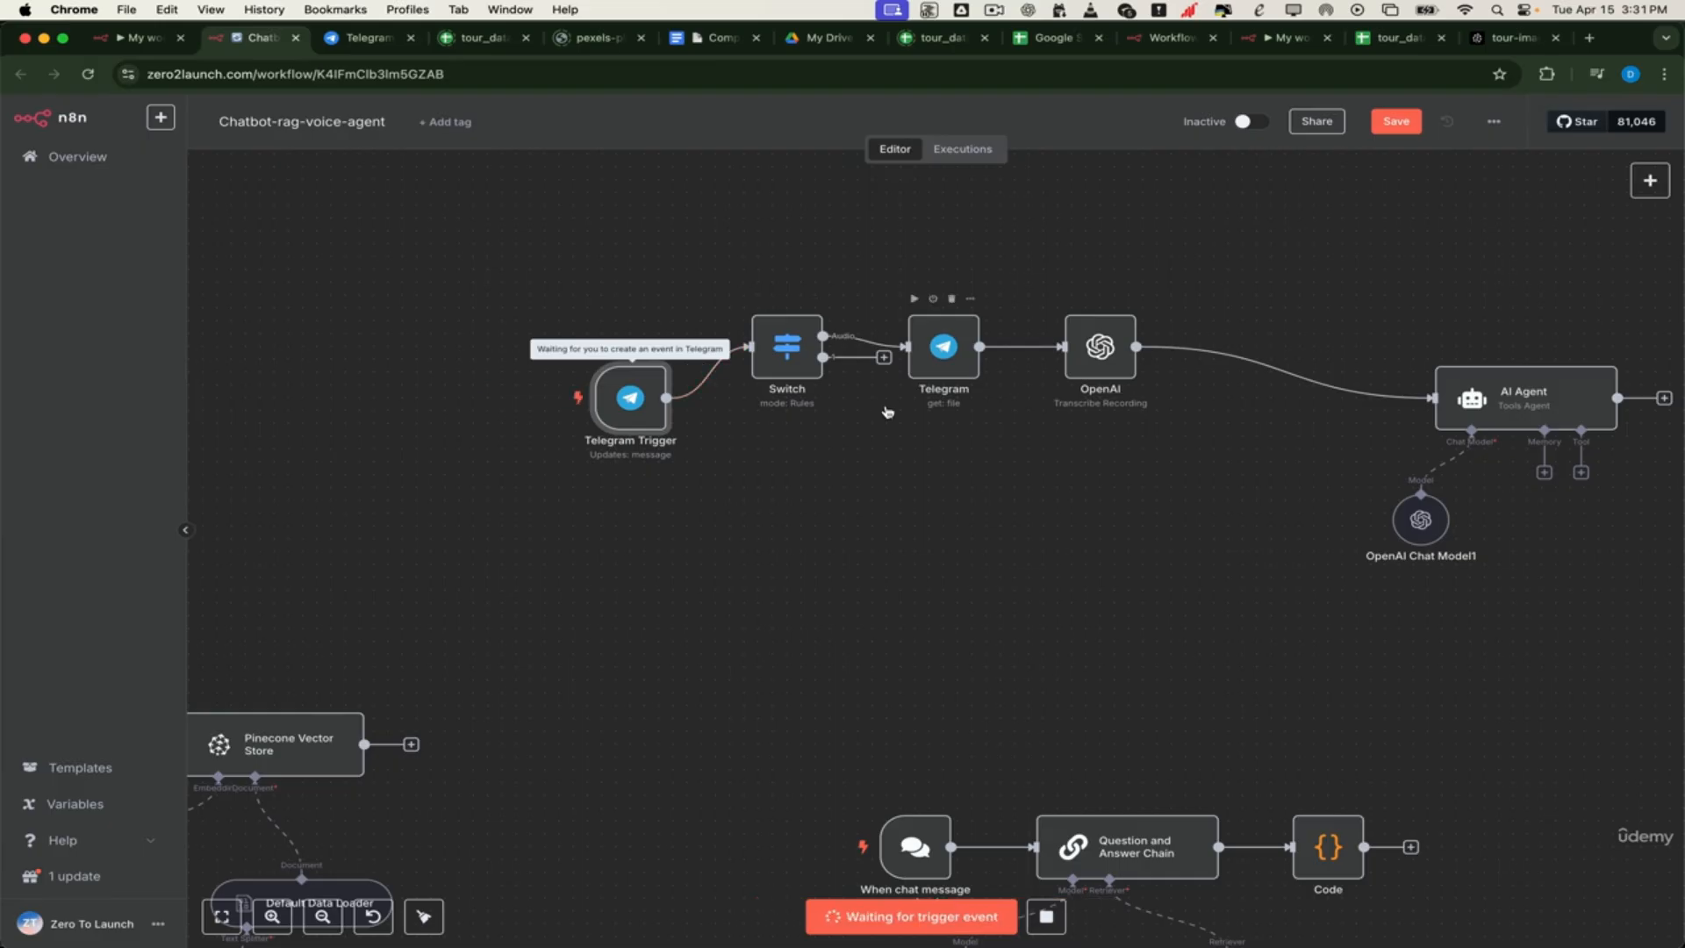
pyautogui.click(367, 38)
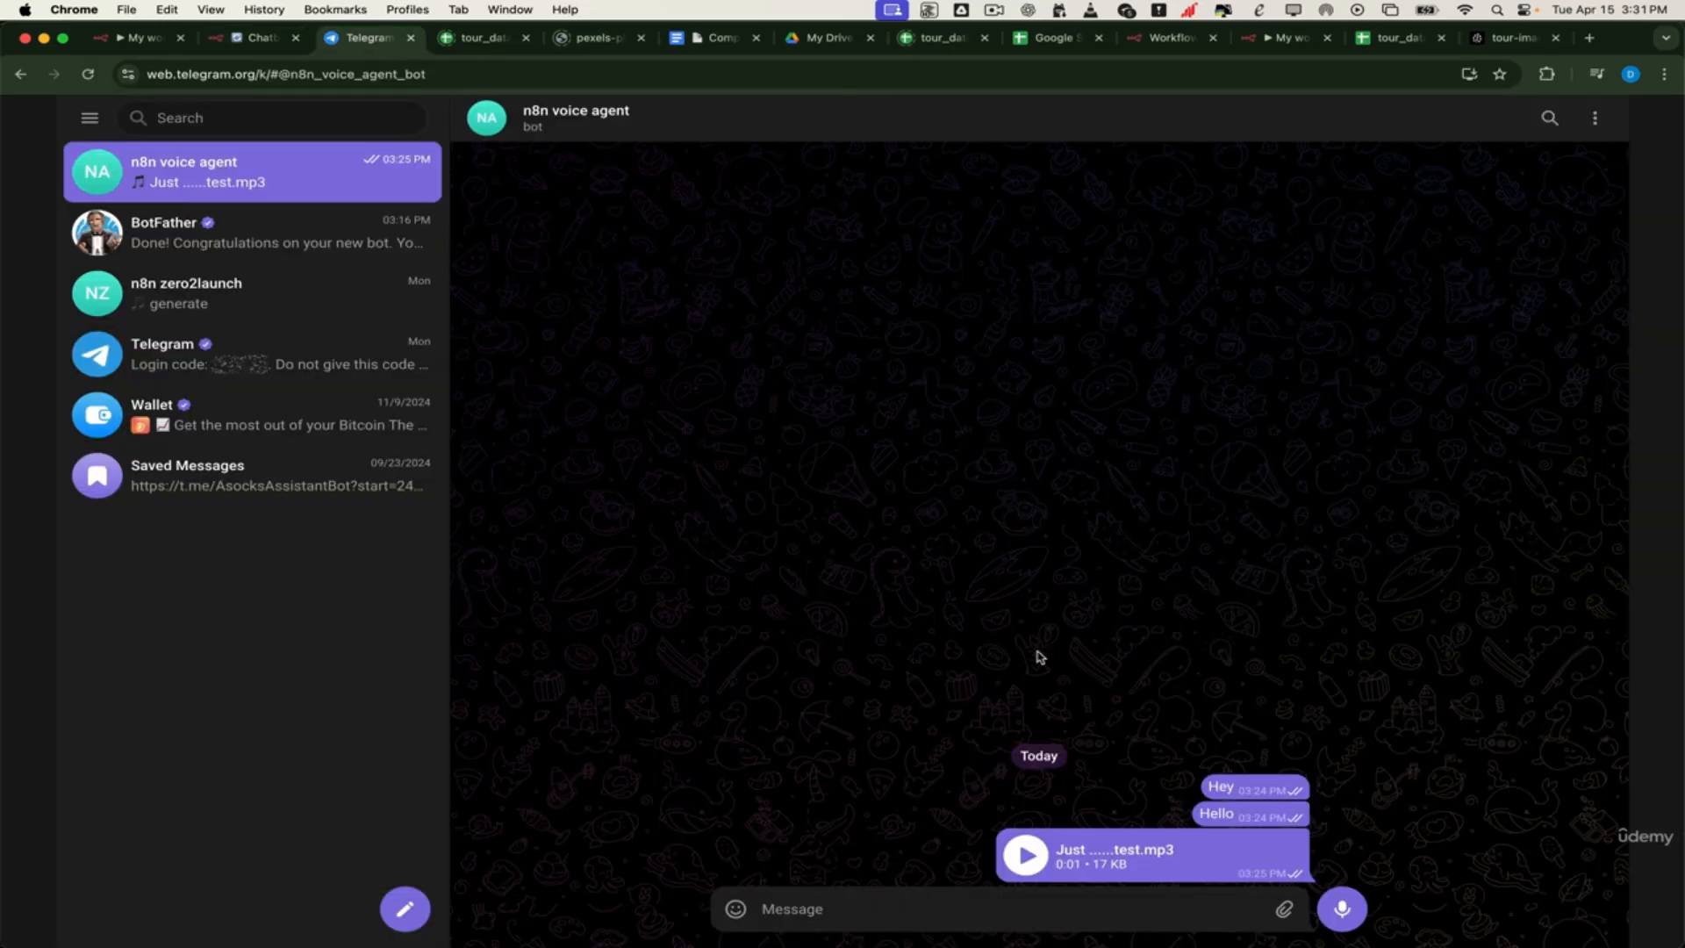
pyautogui.click(830, 907)
pyautogui.write('This is a test')
pyautogui.press('Return')
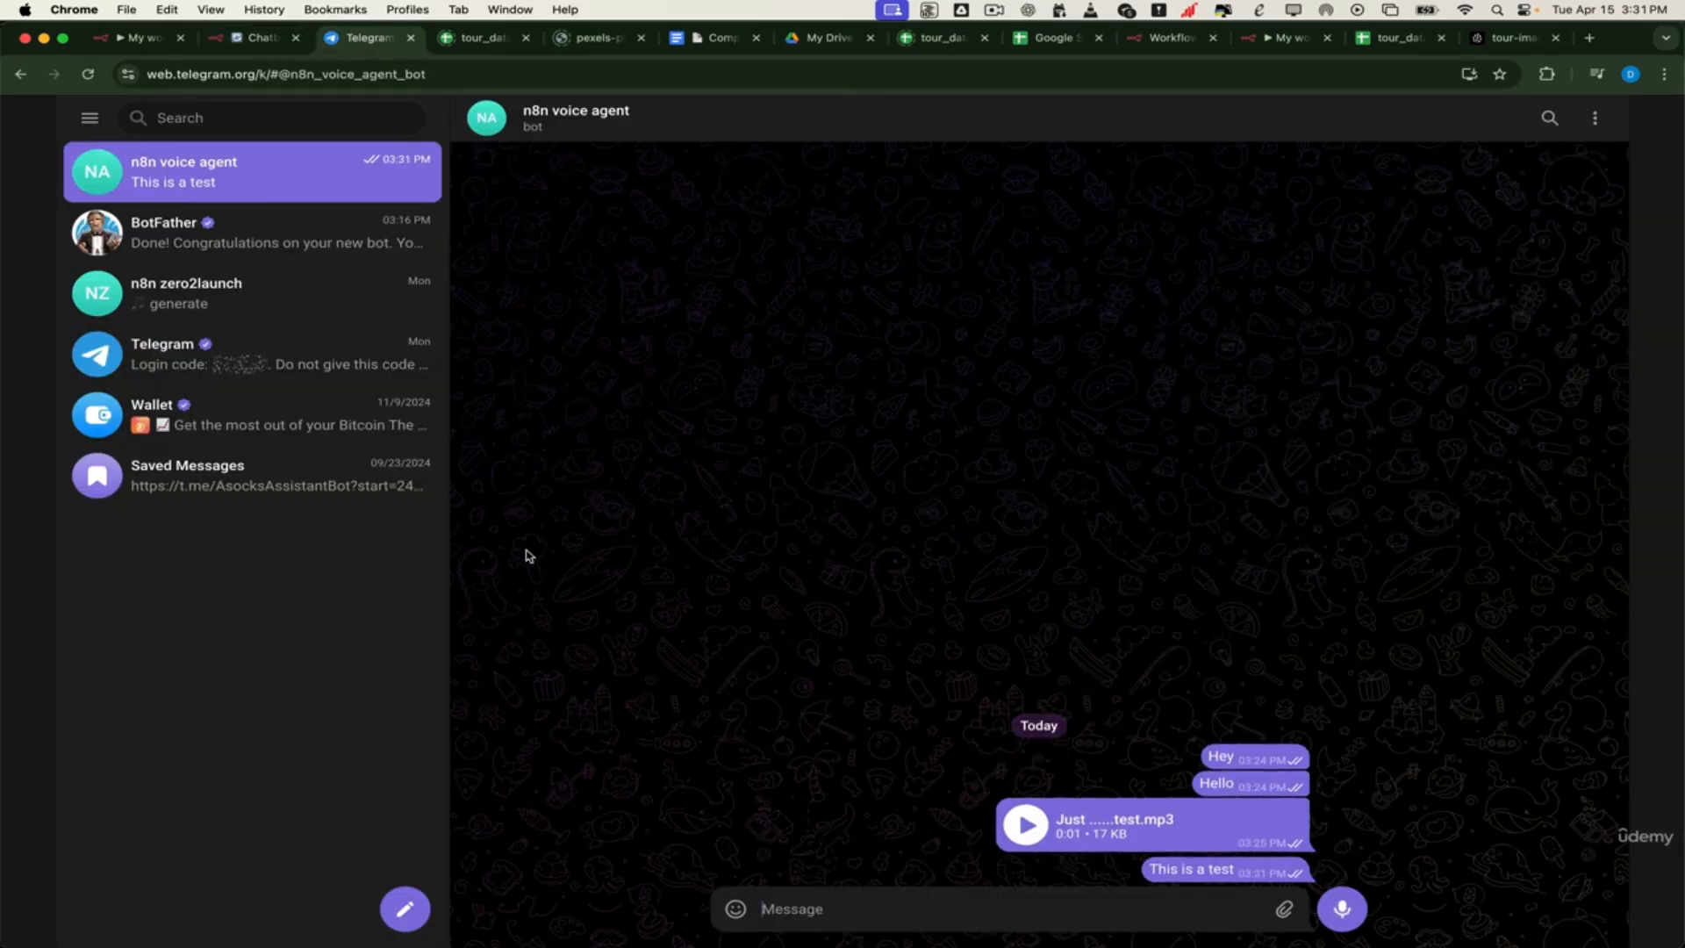
pyautogui.click(253, 38)
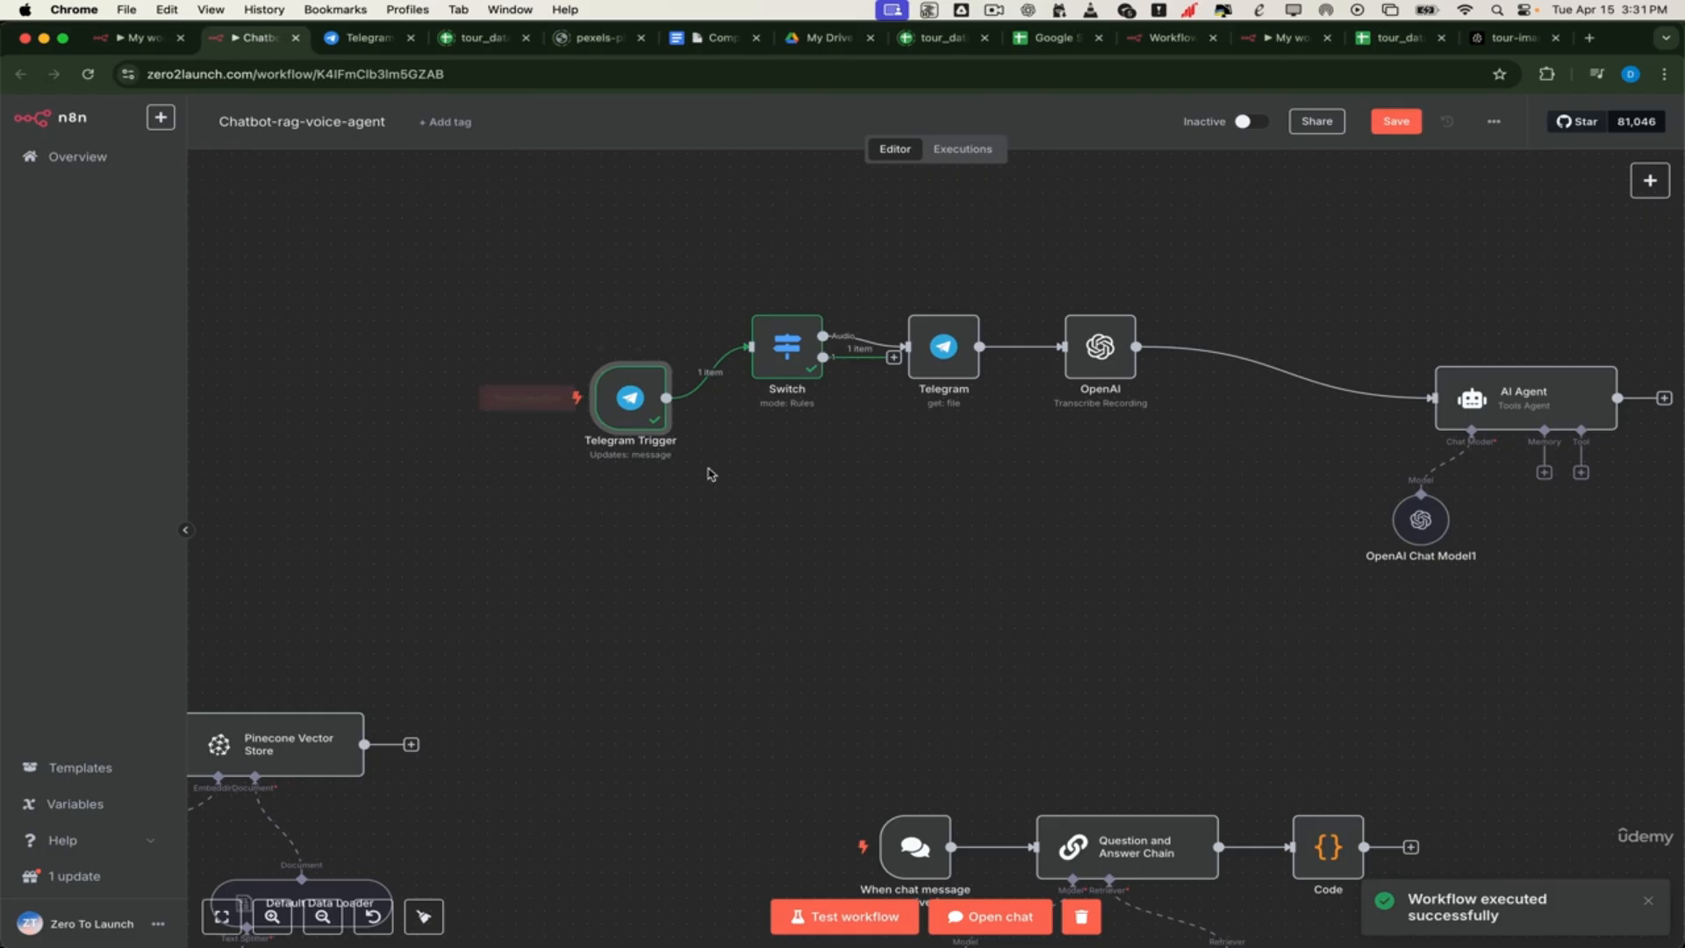
# Make the Switch's second rule check that message.text exists and rename that output 'Text'
pyautogui.doubleClick(794, 369)
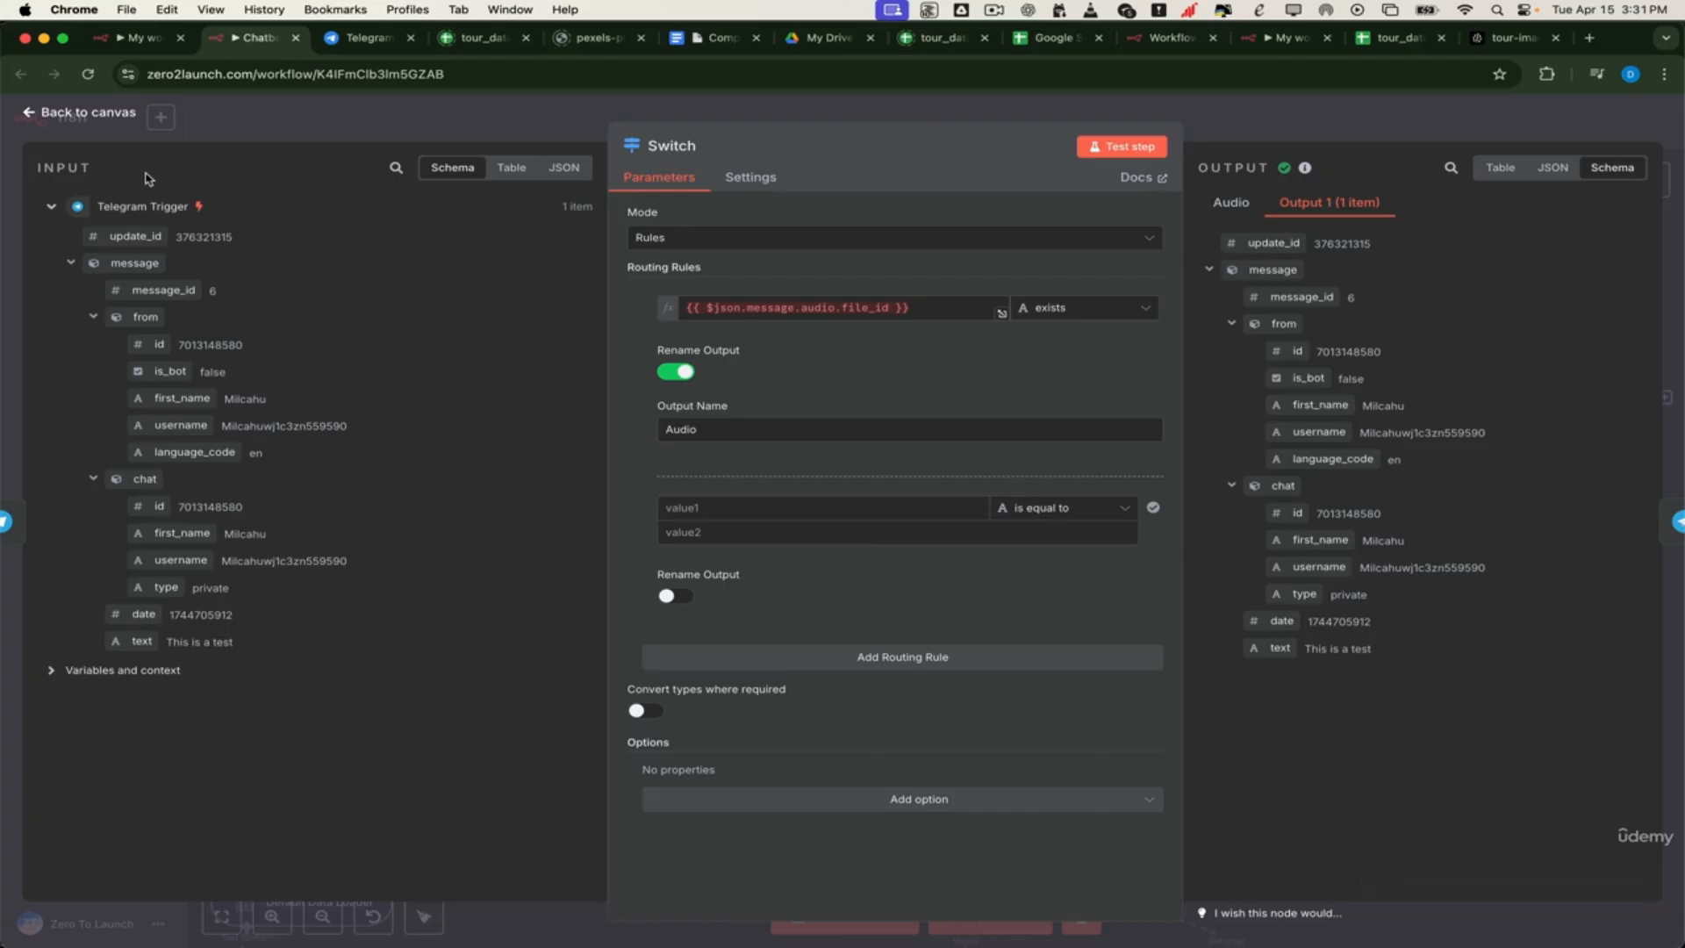
pyautogui.moveTo(145, 614); pyautogui.dragTo(717, 514)
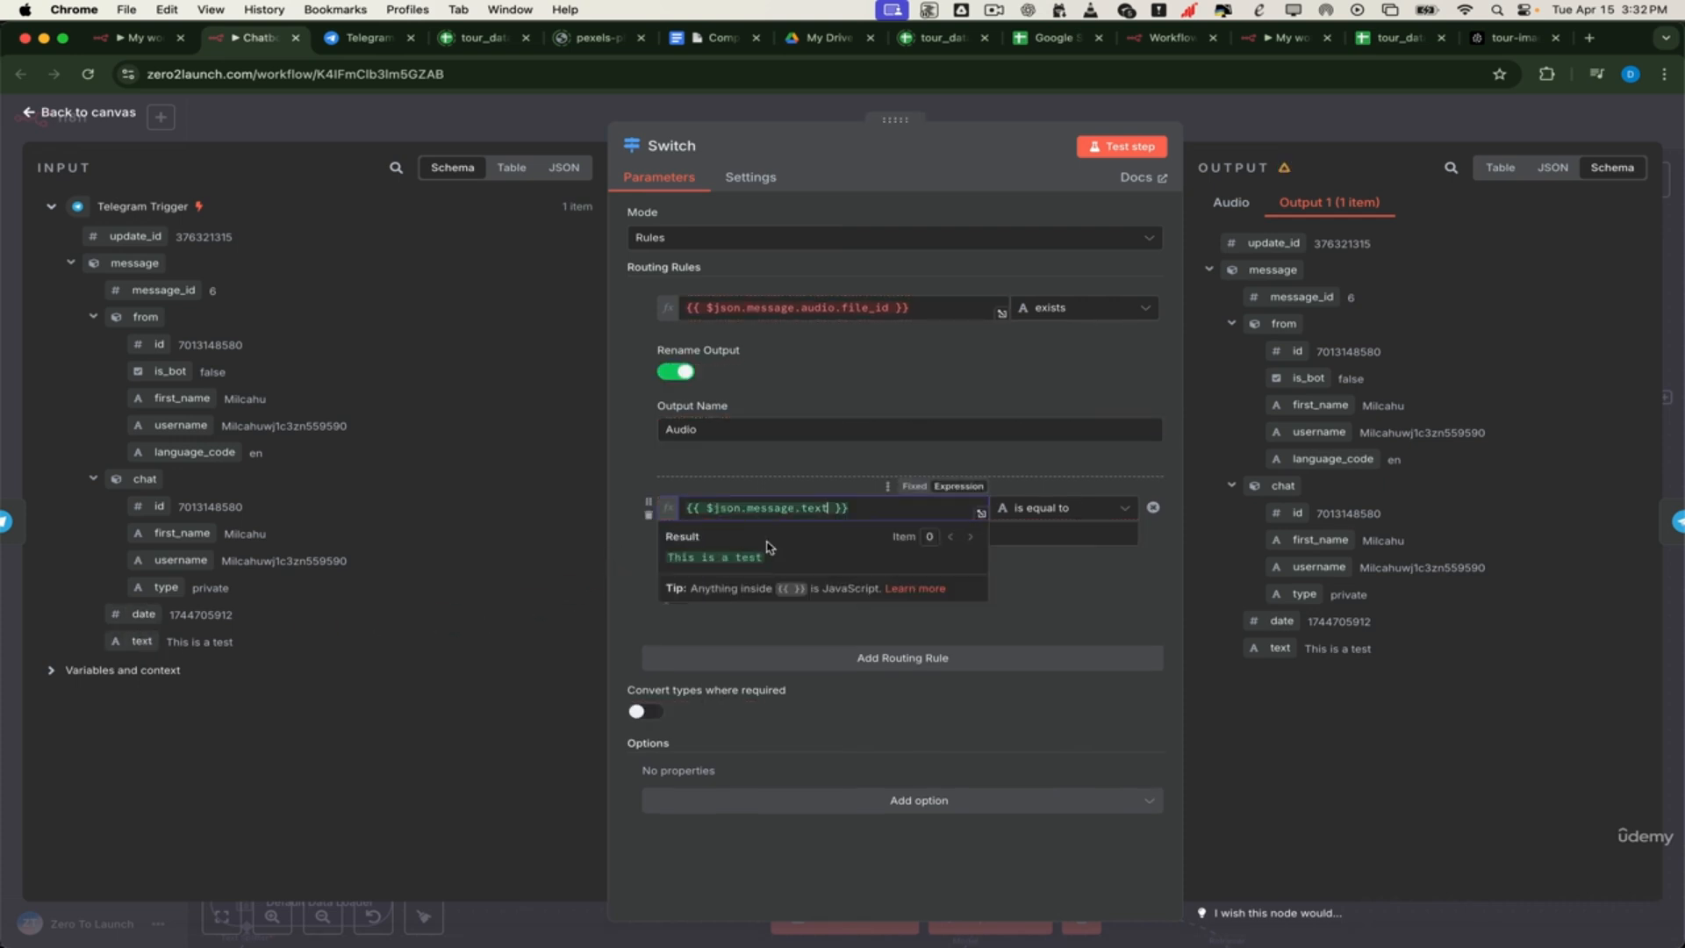
pyautogui.click(1061, 509)
pyautogui.moveTo(1045, 551)
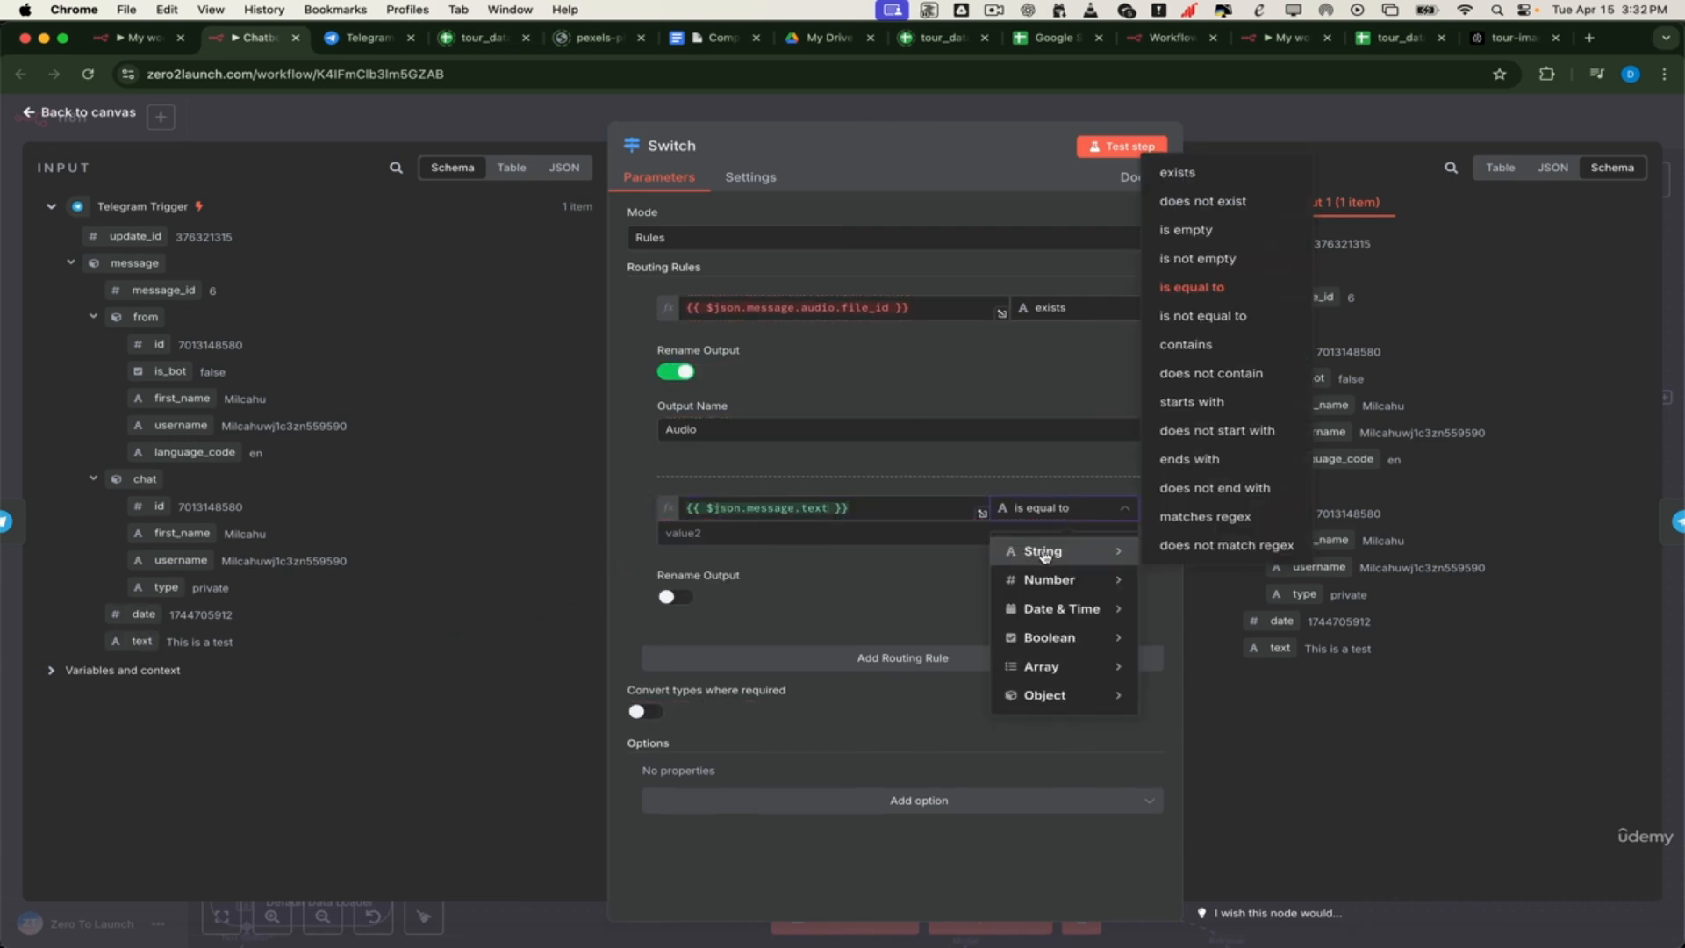
pyautogui.click(1227, 174)
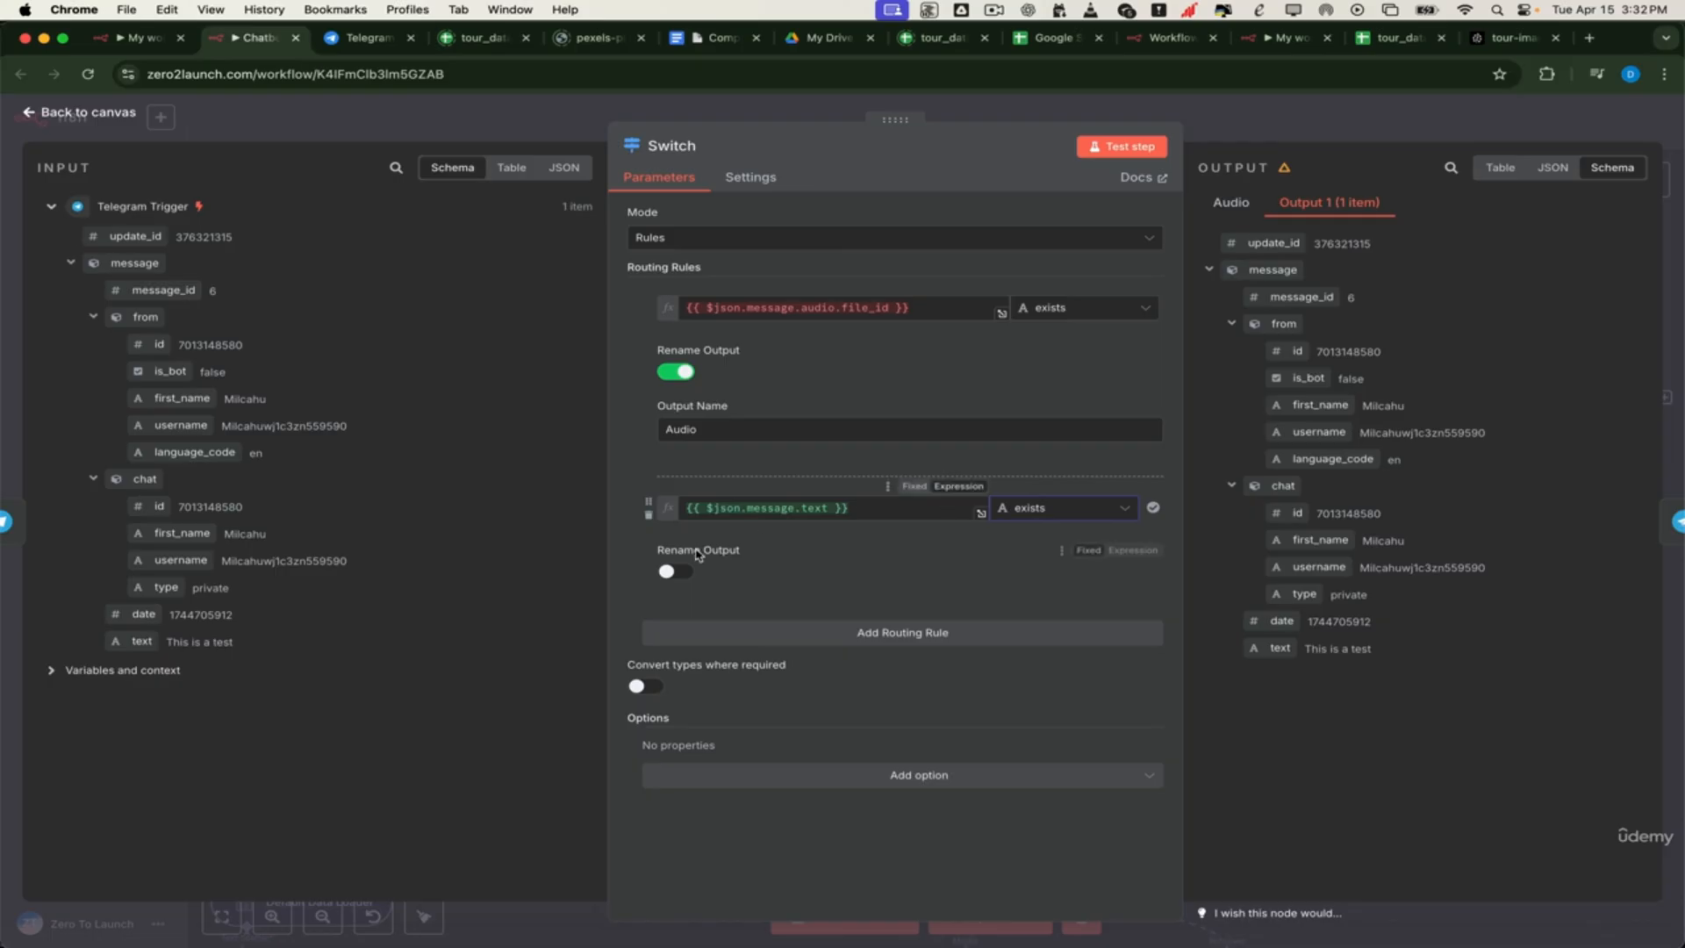
pyautogui.click(675, 572)
pyautogui.click(694, 625)
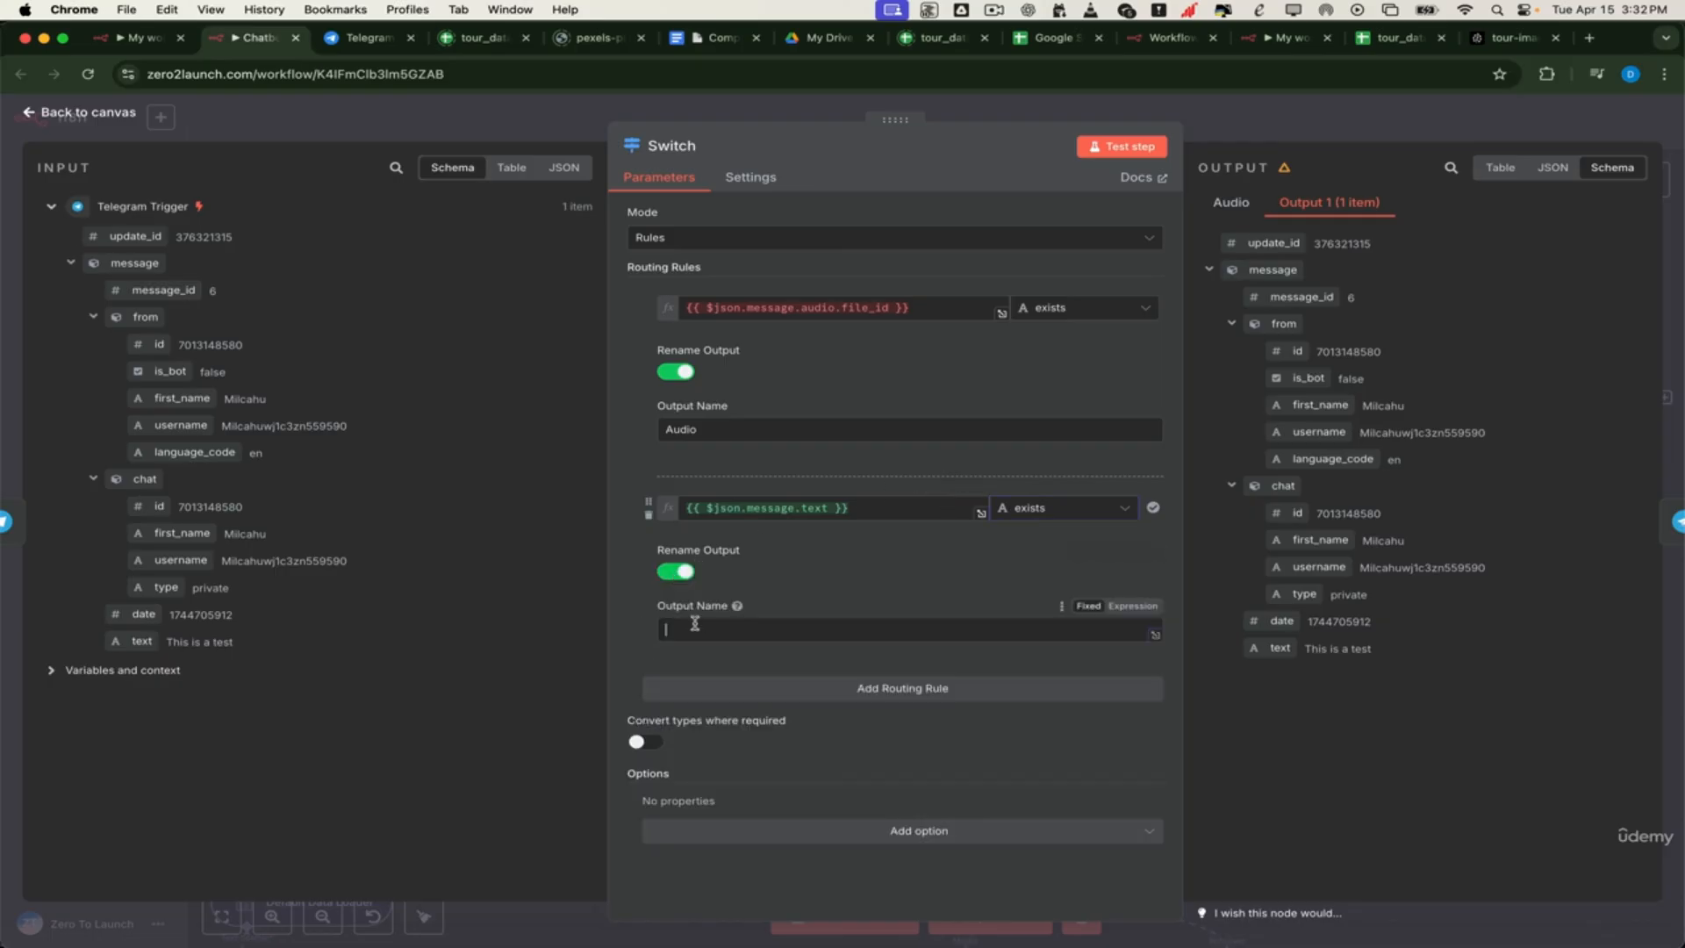
pyautogui.write('Text')
pyautogui.click(117, 115)
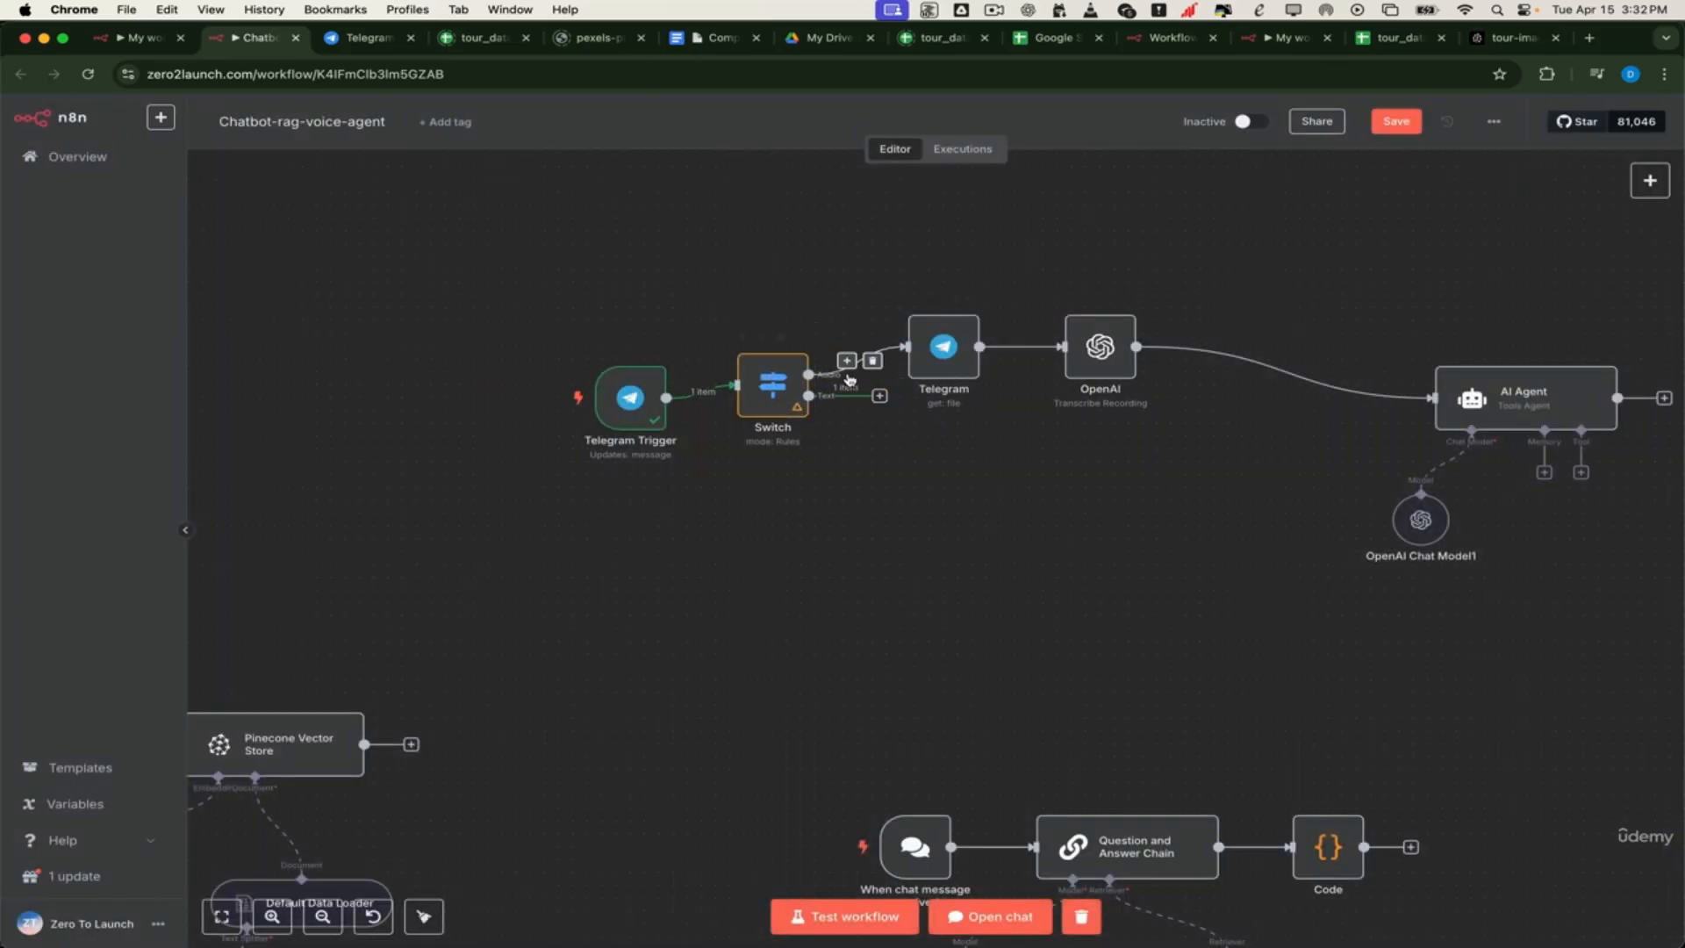
# Wire the Switch's Text output straight to the AI Agent and move the Telegram and OpenAI nodes higher
pyautogui.scroll(5, 977, 324)
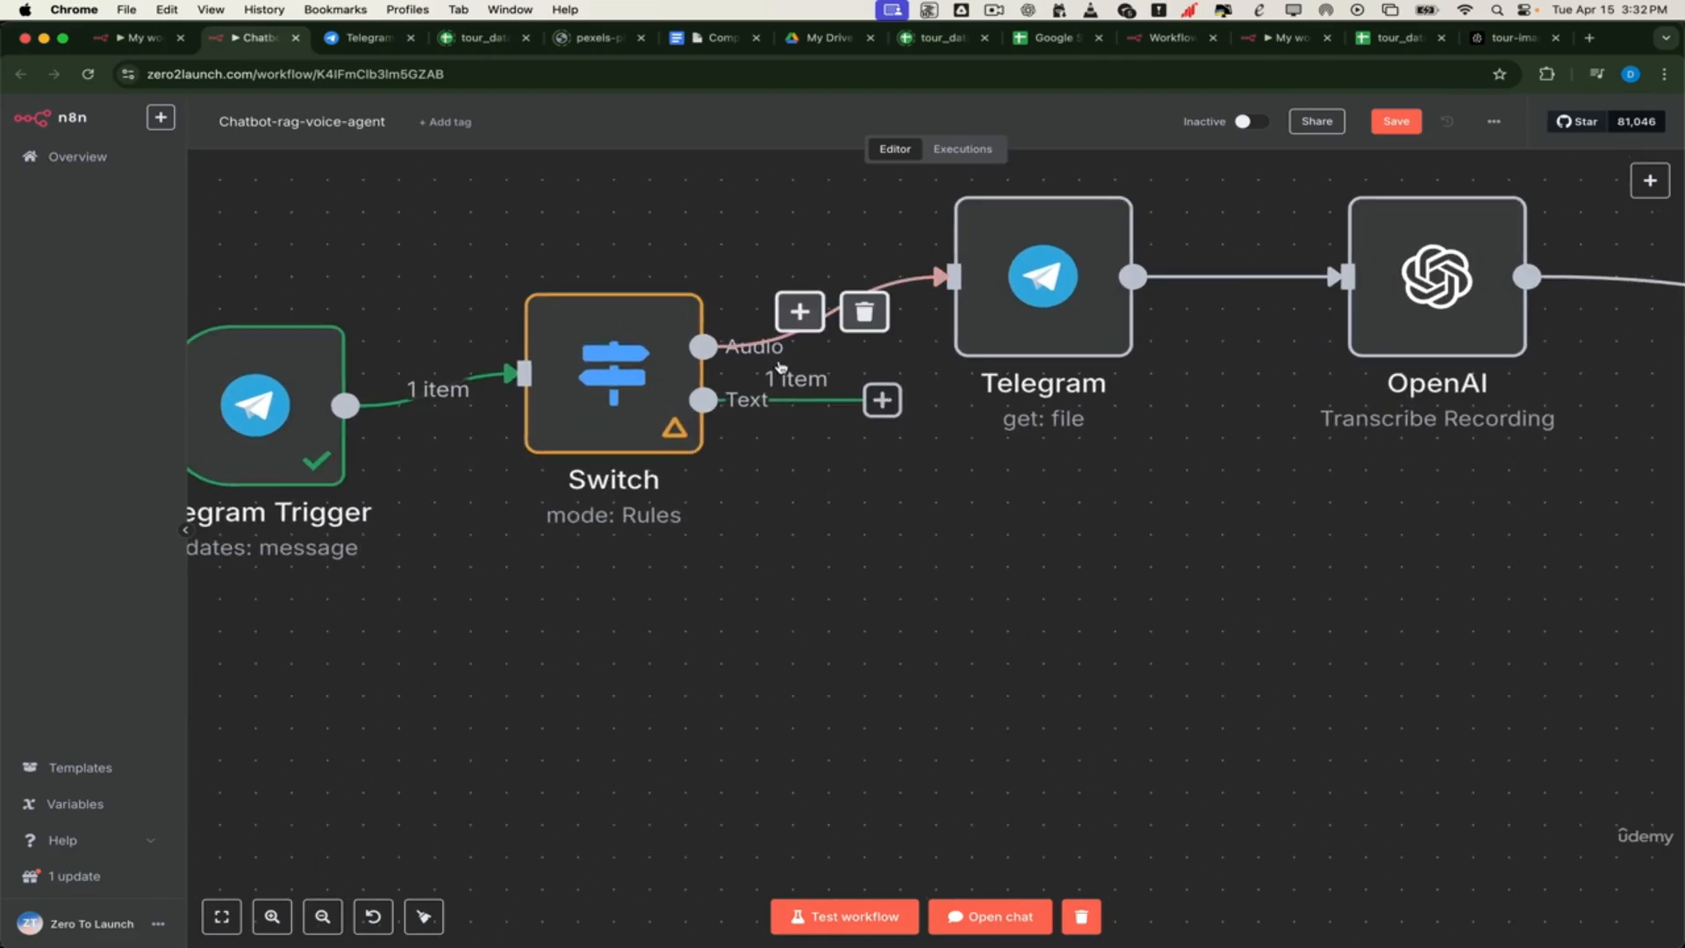
pyautogui.scroll(-5, 1088, 275)
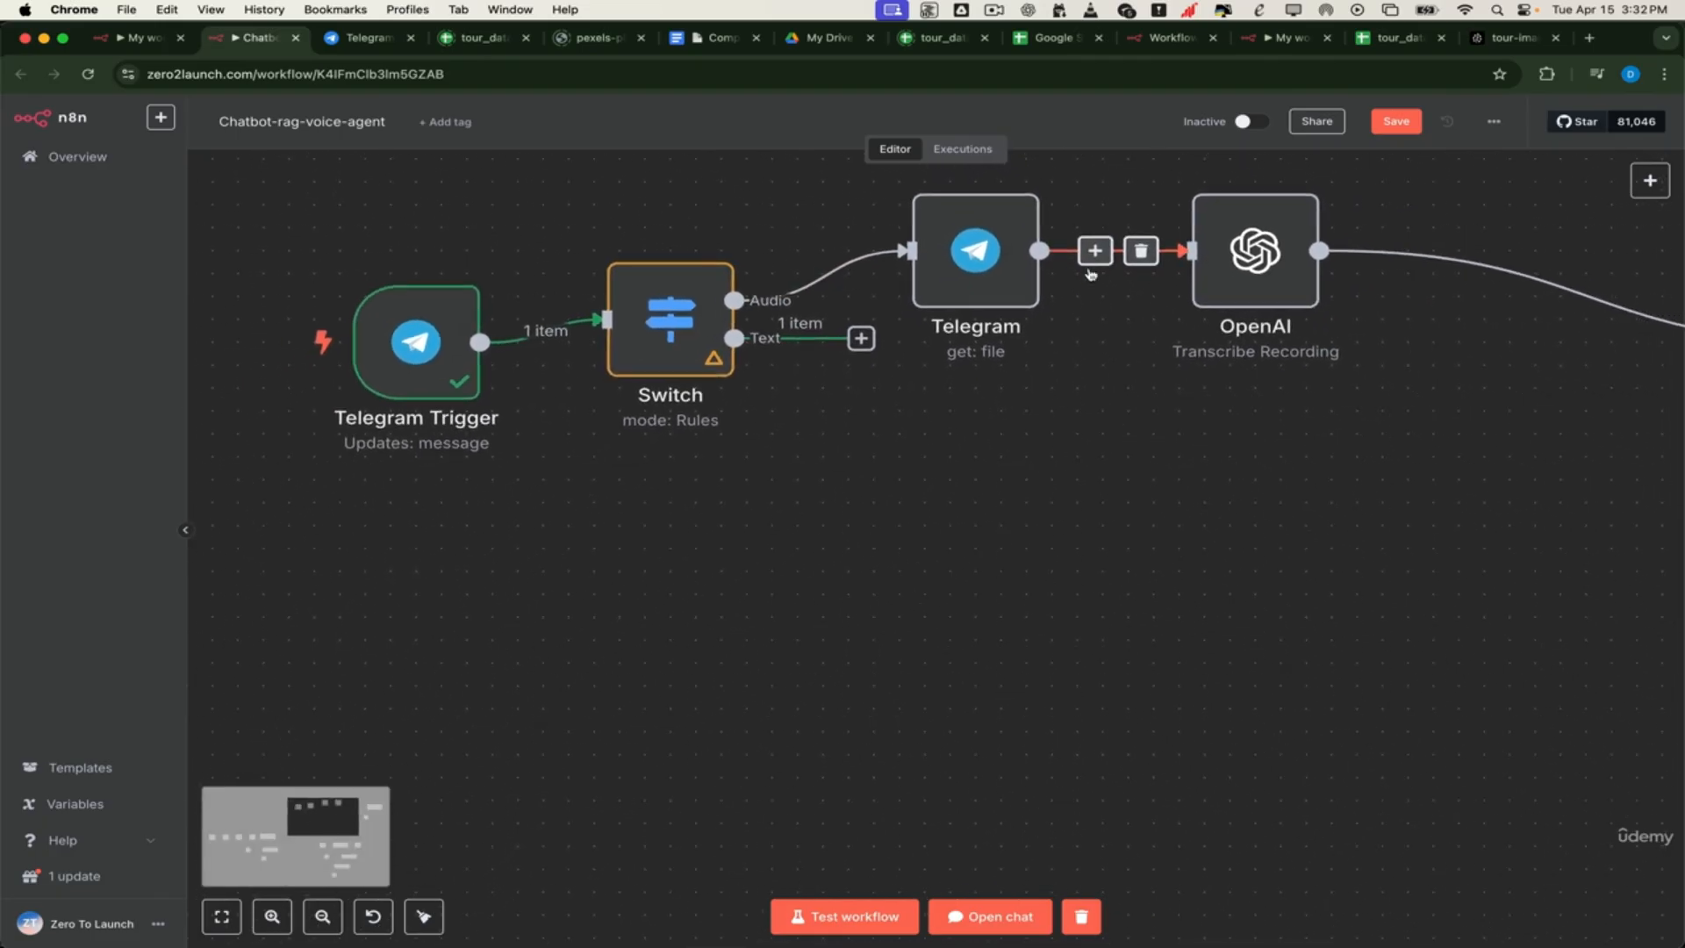
pyautogui.scroll(-3, 957, 401)
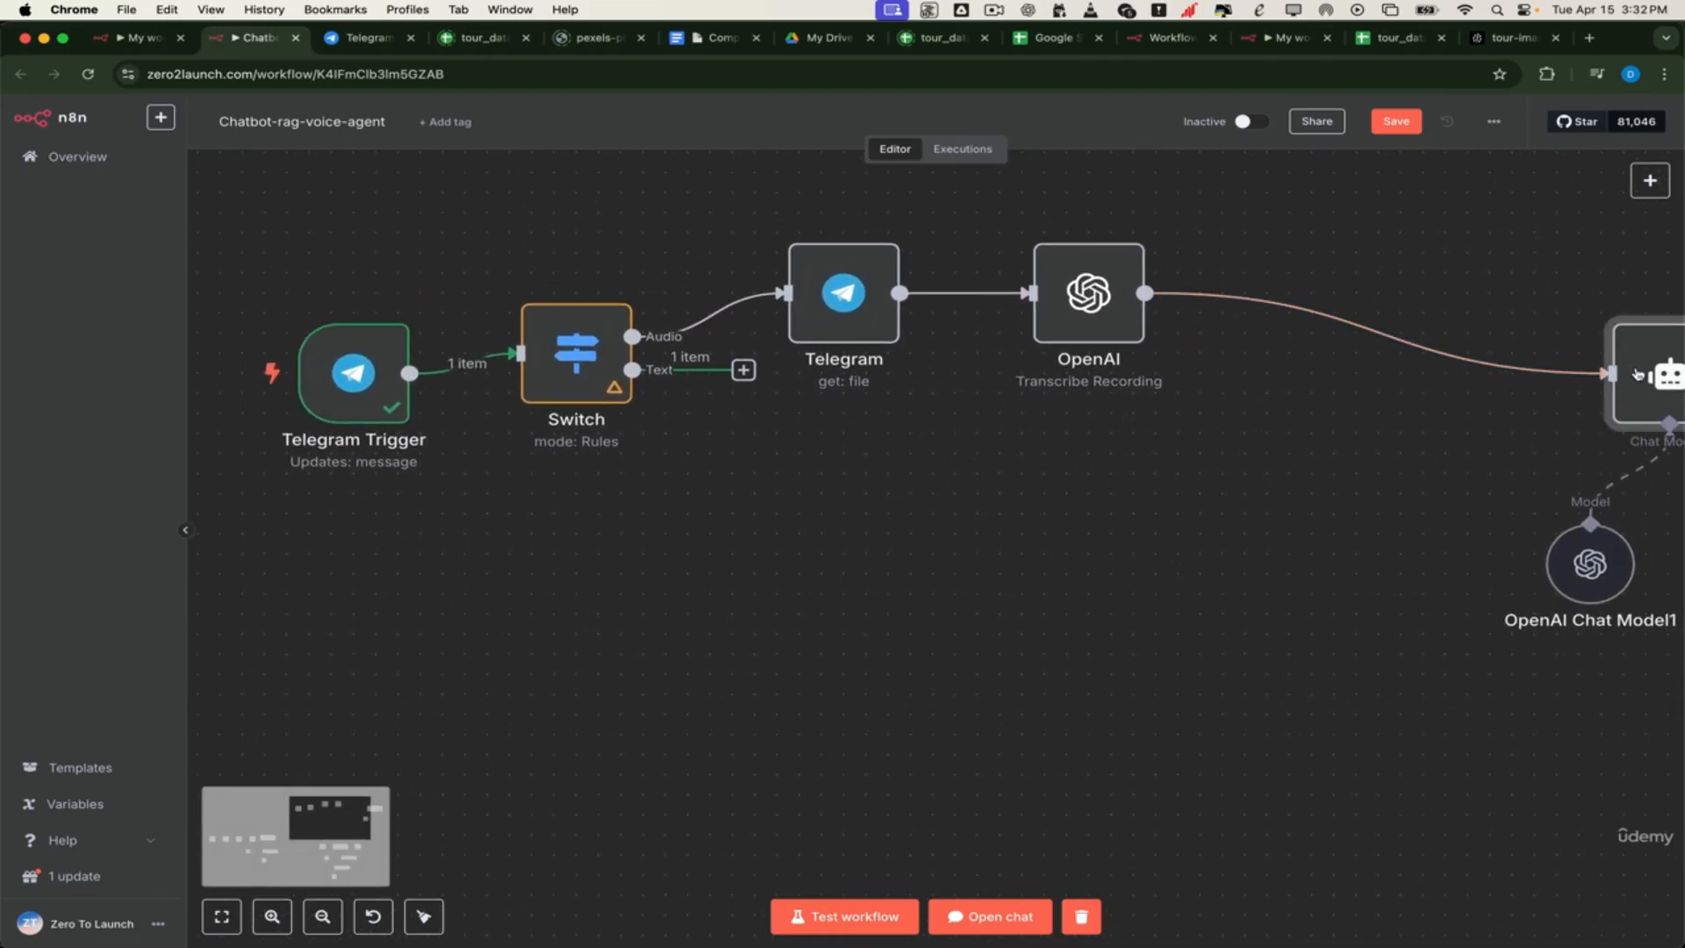
pyautogui.moveTo(843, 295); pyautogui.dragTo(794, 256)
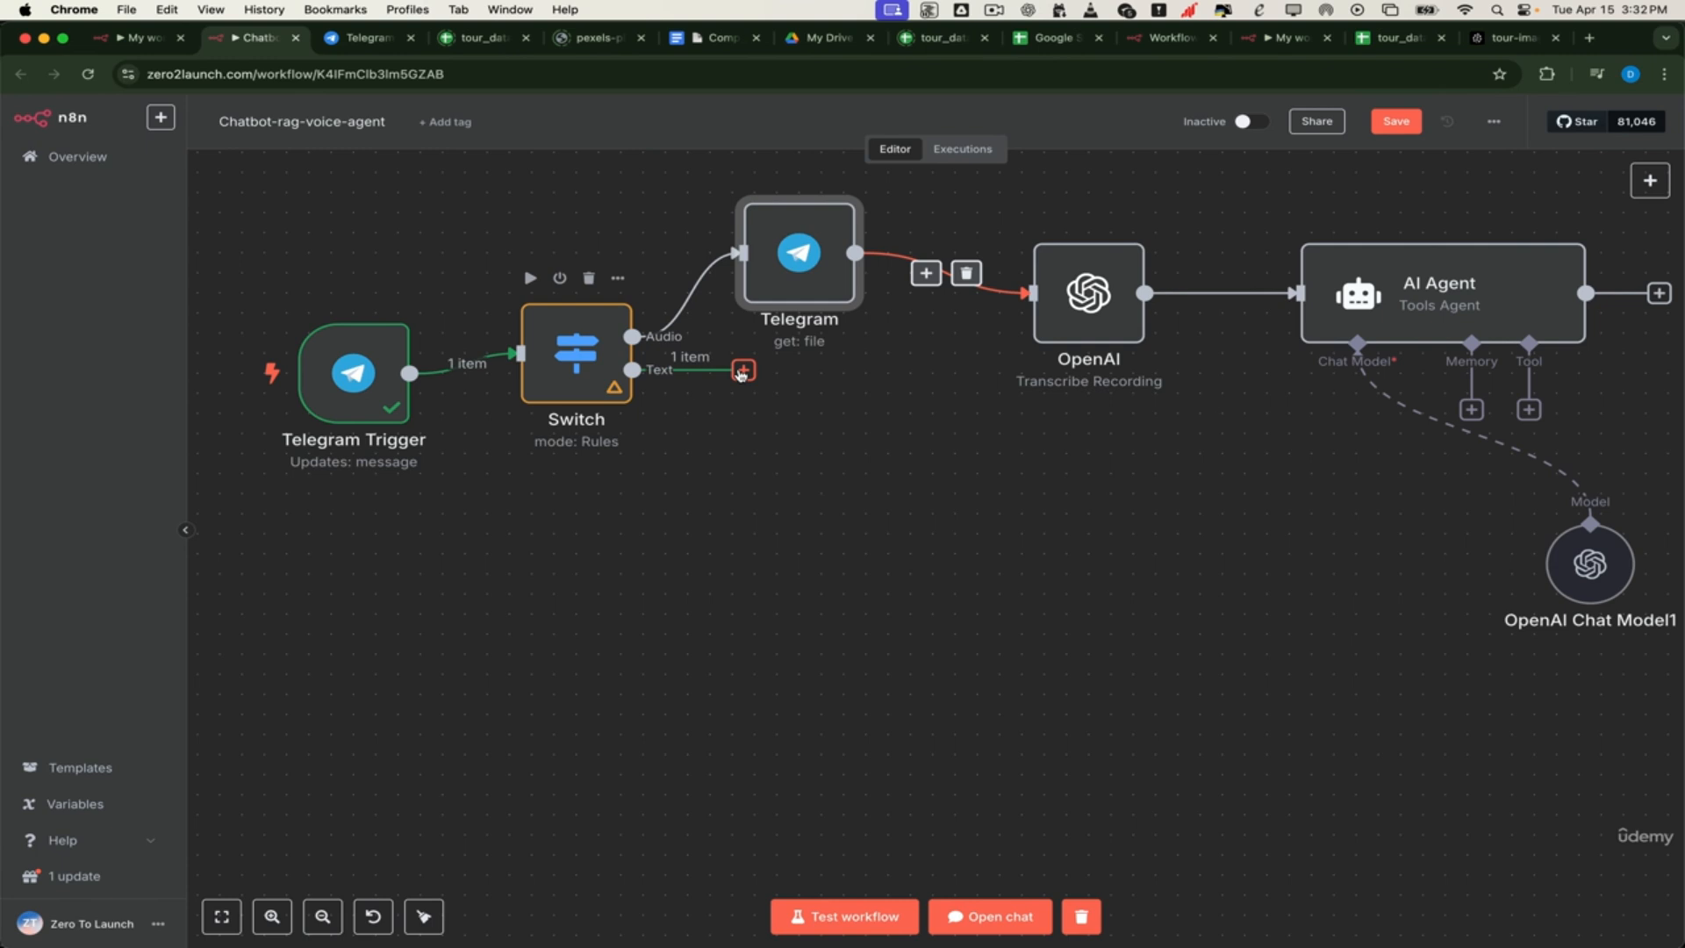
pyautogui.moveTo(742, 373); pyautogui.dragTo(1300, 316)
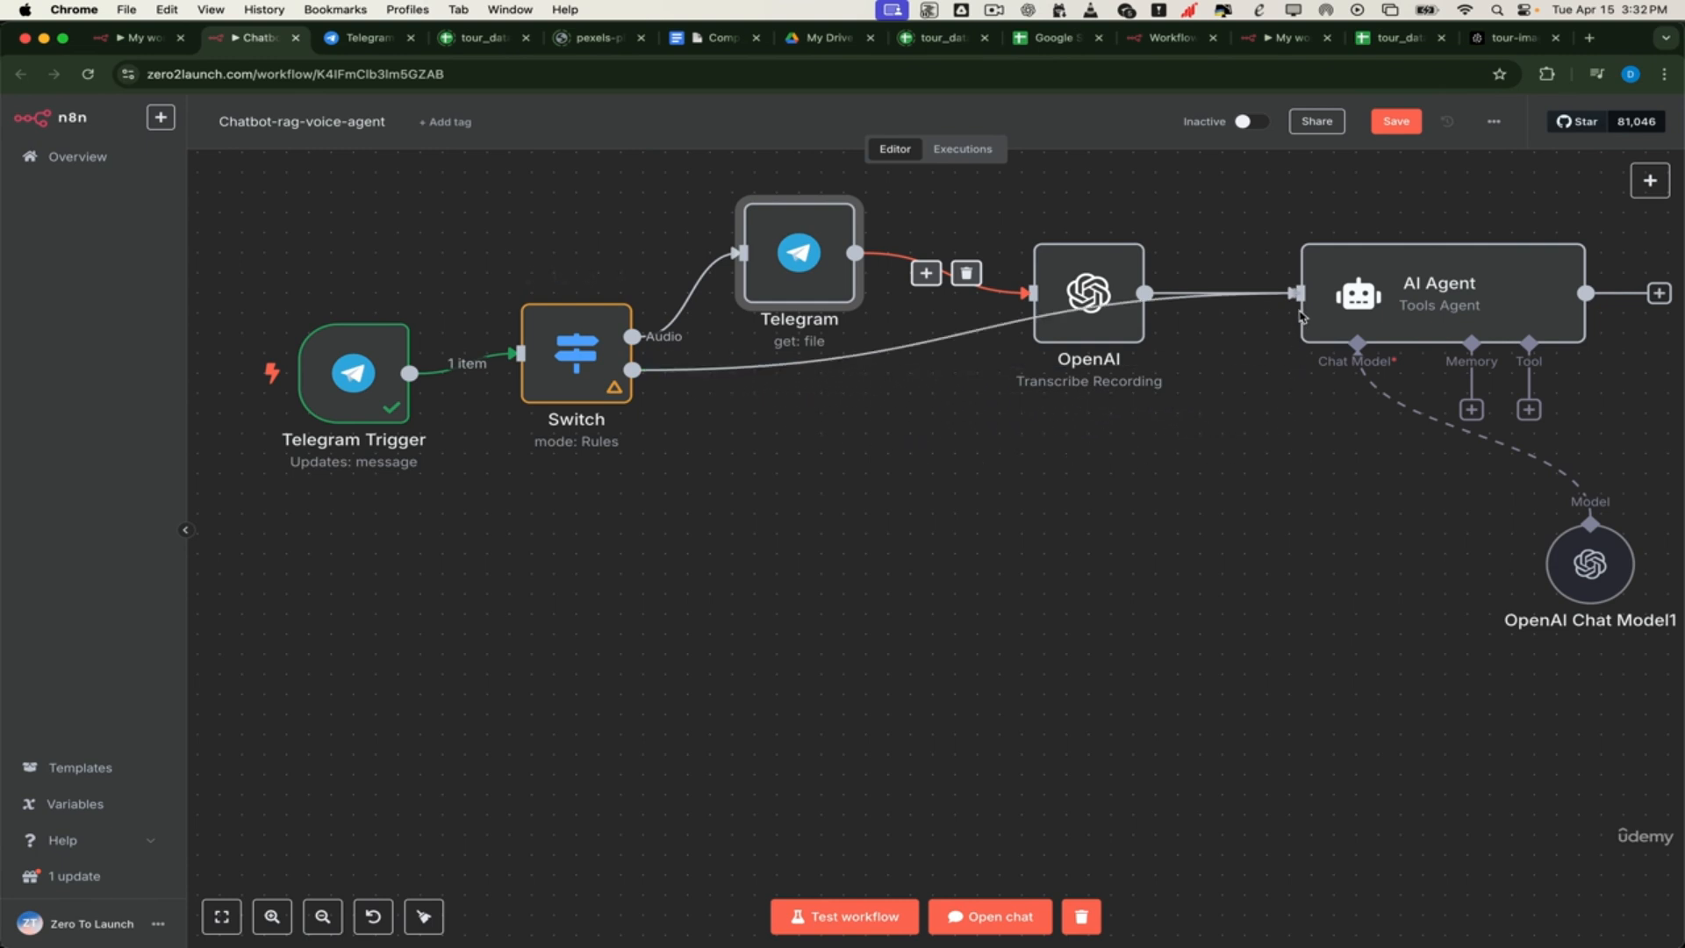
pyautogui.scroll(2, 1000, 362)
pyautogui.moveTo(787, 400); pyautogui.dragTo(787, 280)
pyautogui.moveTo(1088, 443); pyautogui.dragTo(1088, 263)
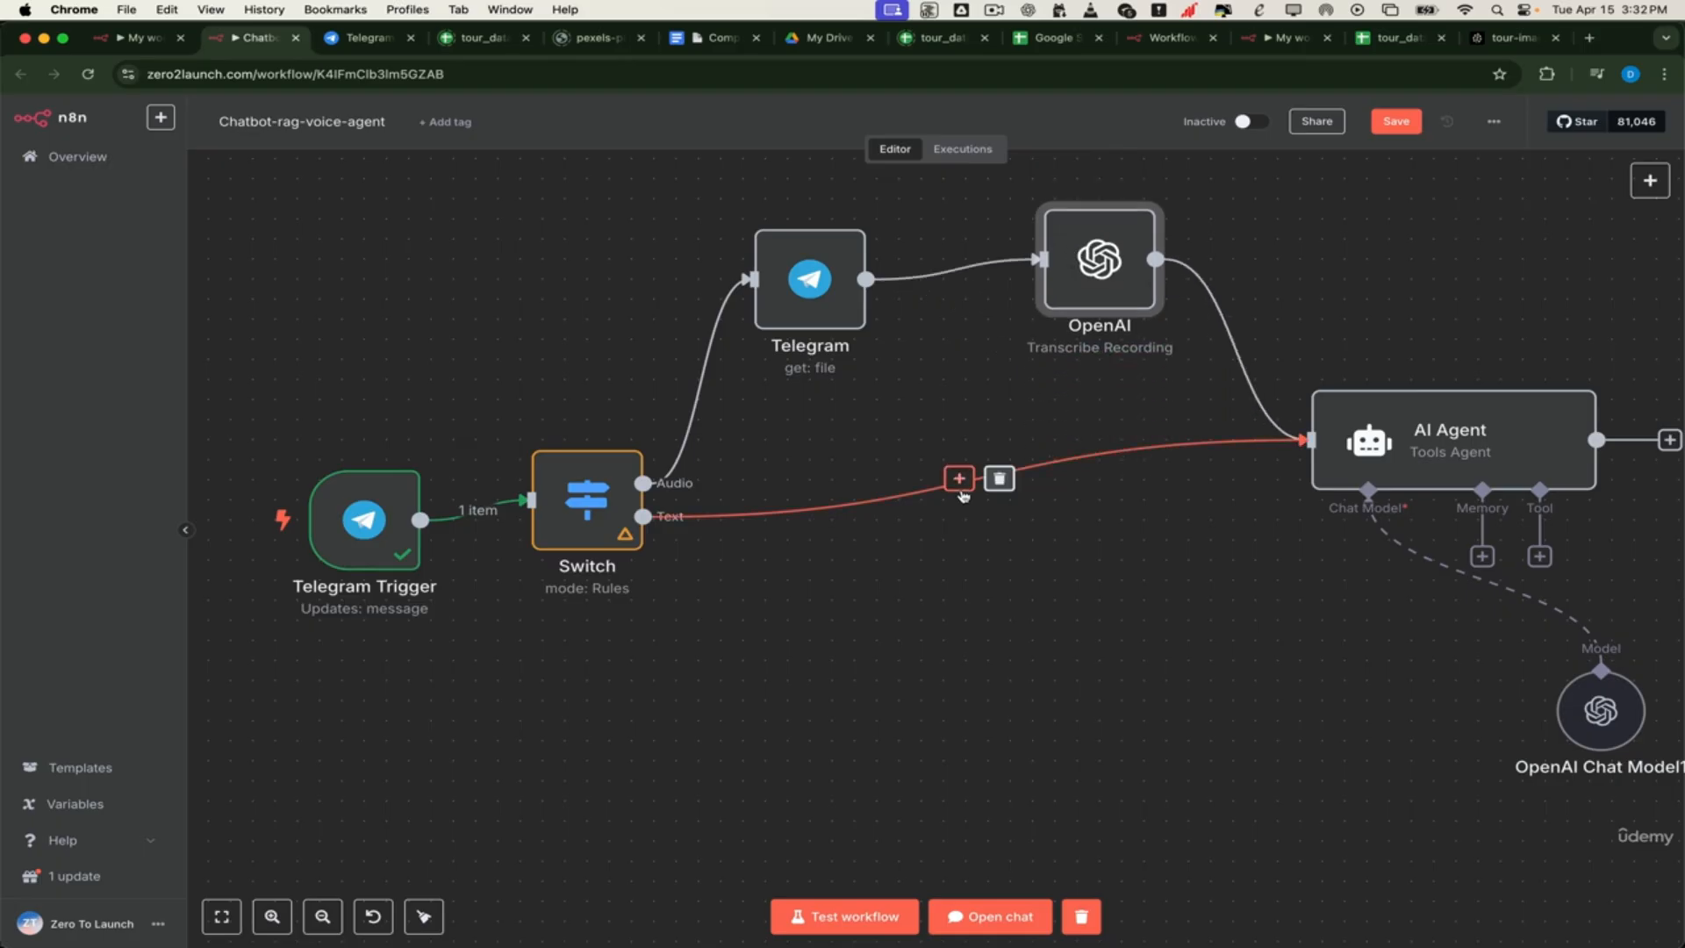
pyautogui.doubleClick(1448, 439)
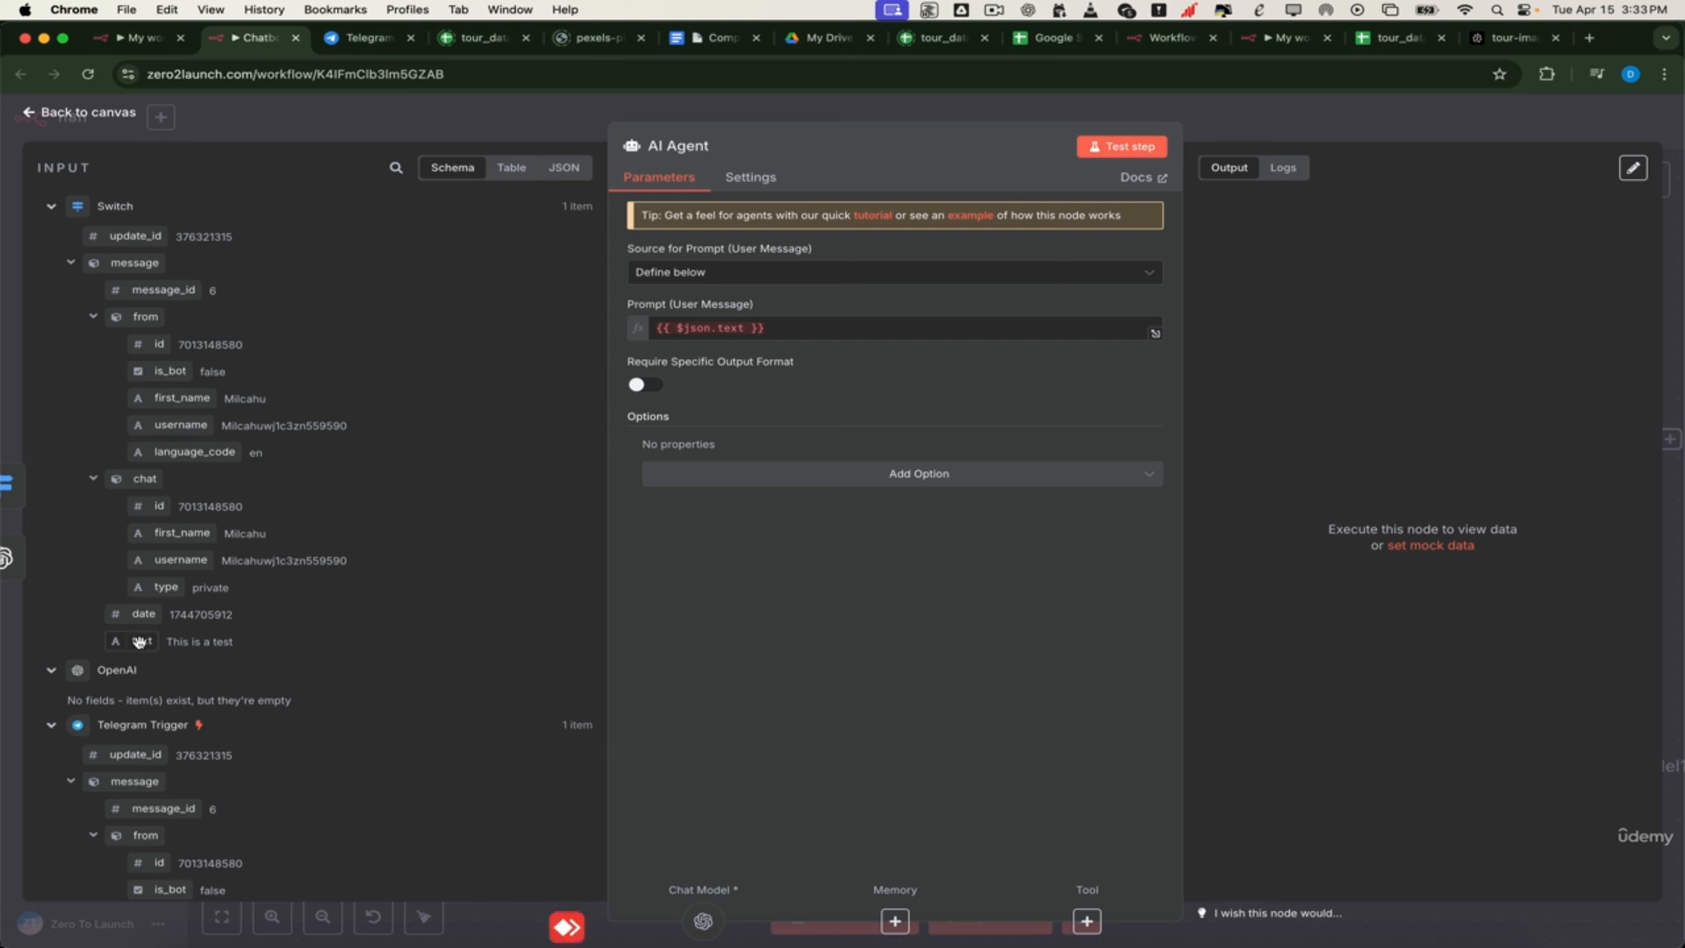
pyautogui.click(122, 123)
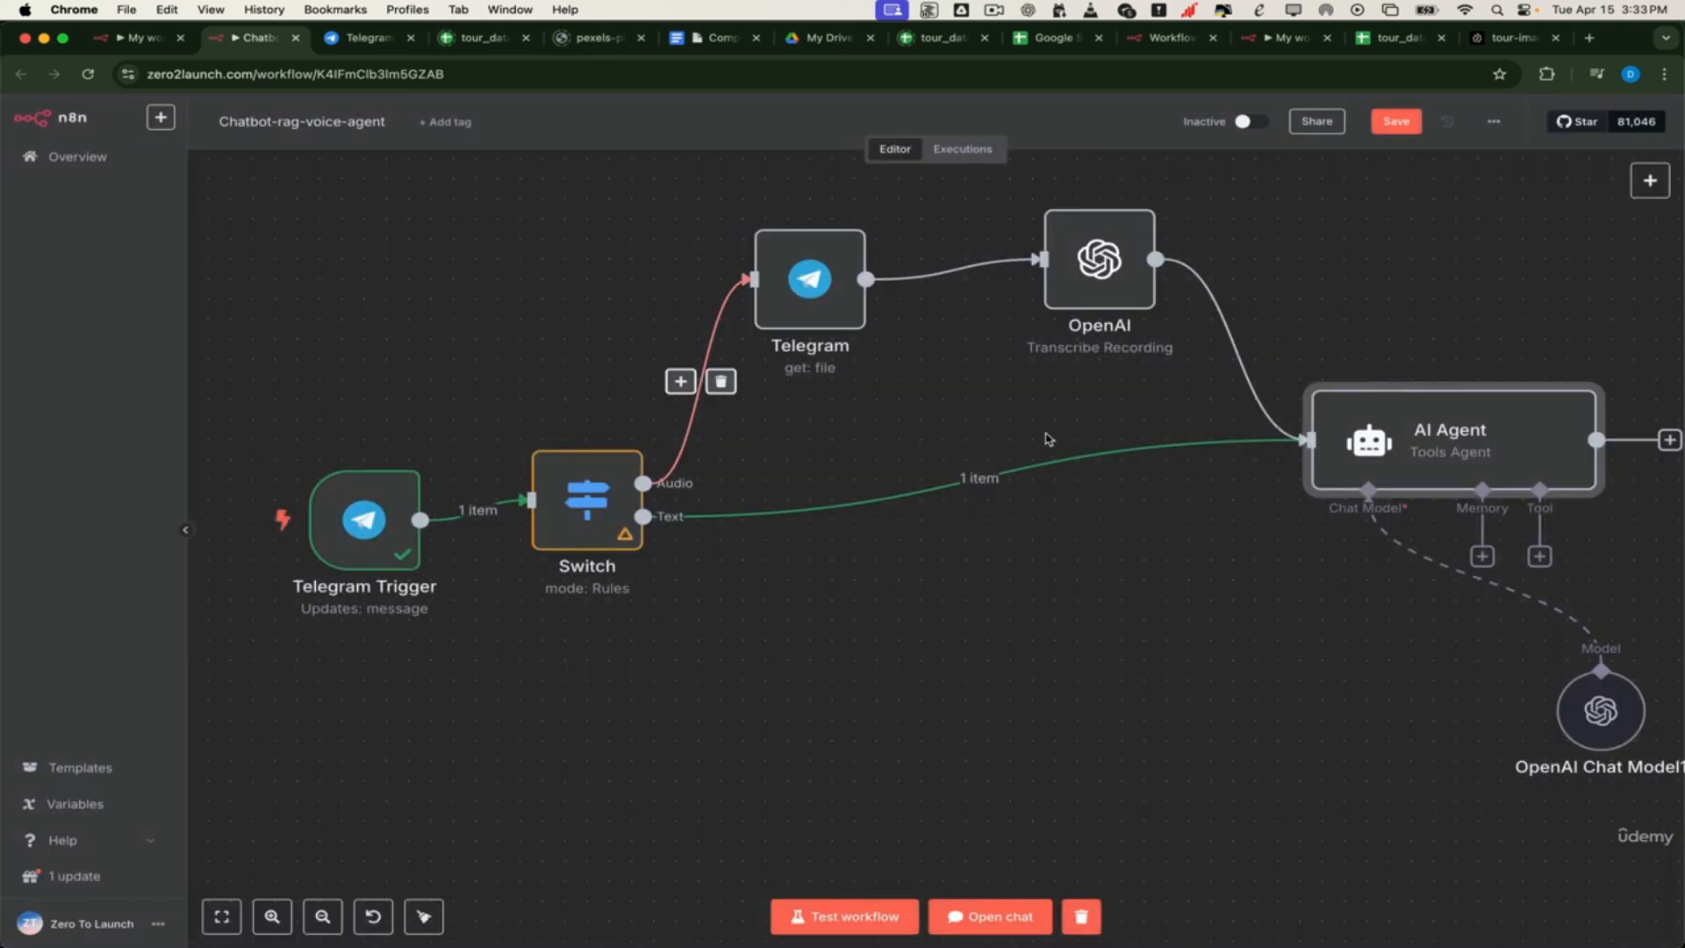
# Insert an Edit Fields node setting field 'text' to message.text, testing it outputs 'This is a test'
pyautogui.click(958, 479)
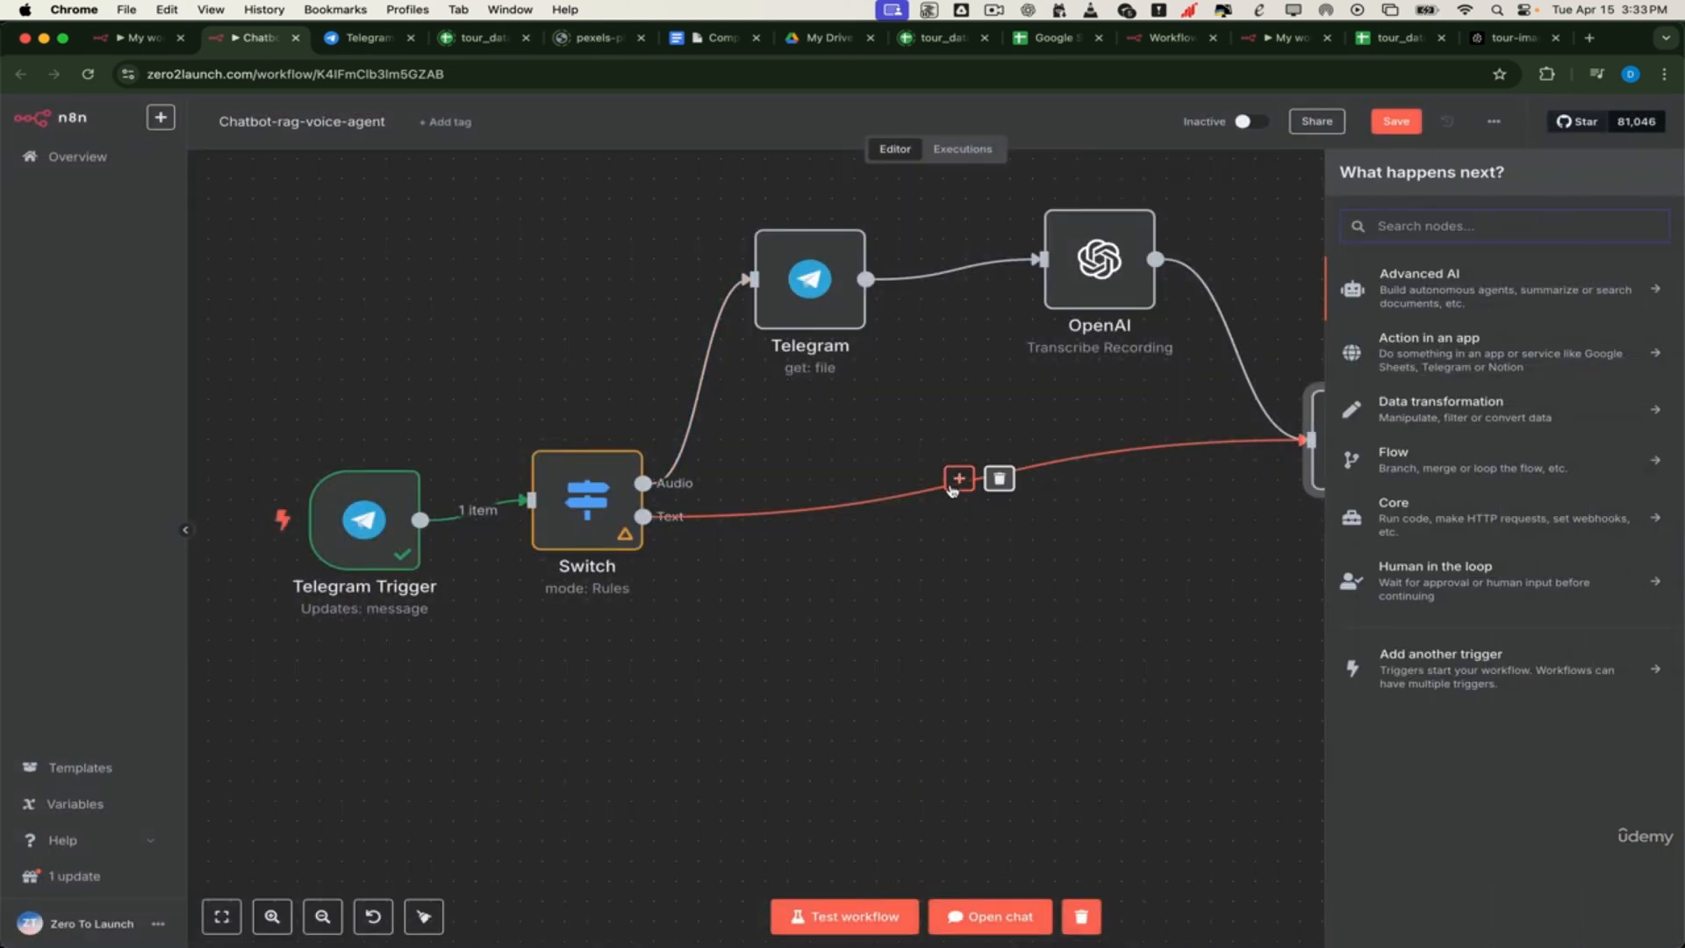
pyautogui.write('edit')
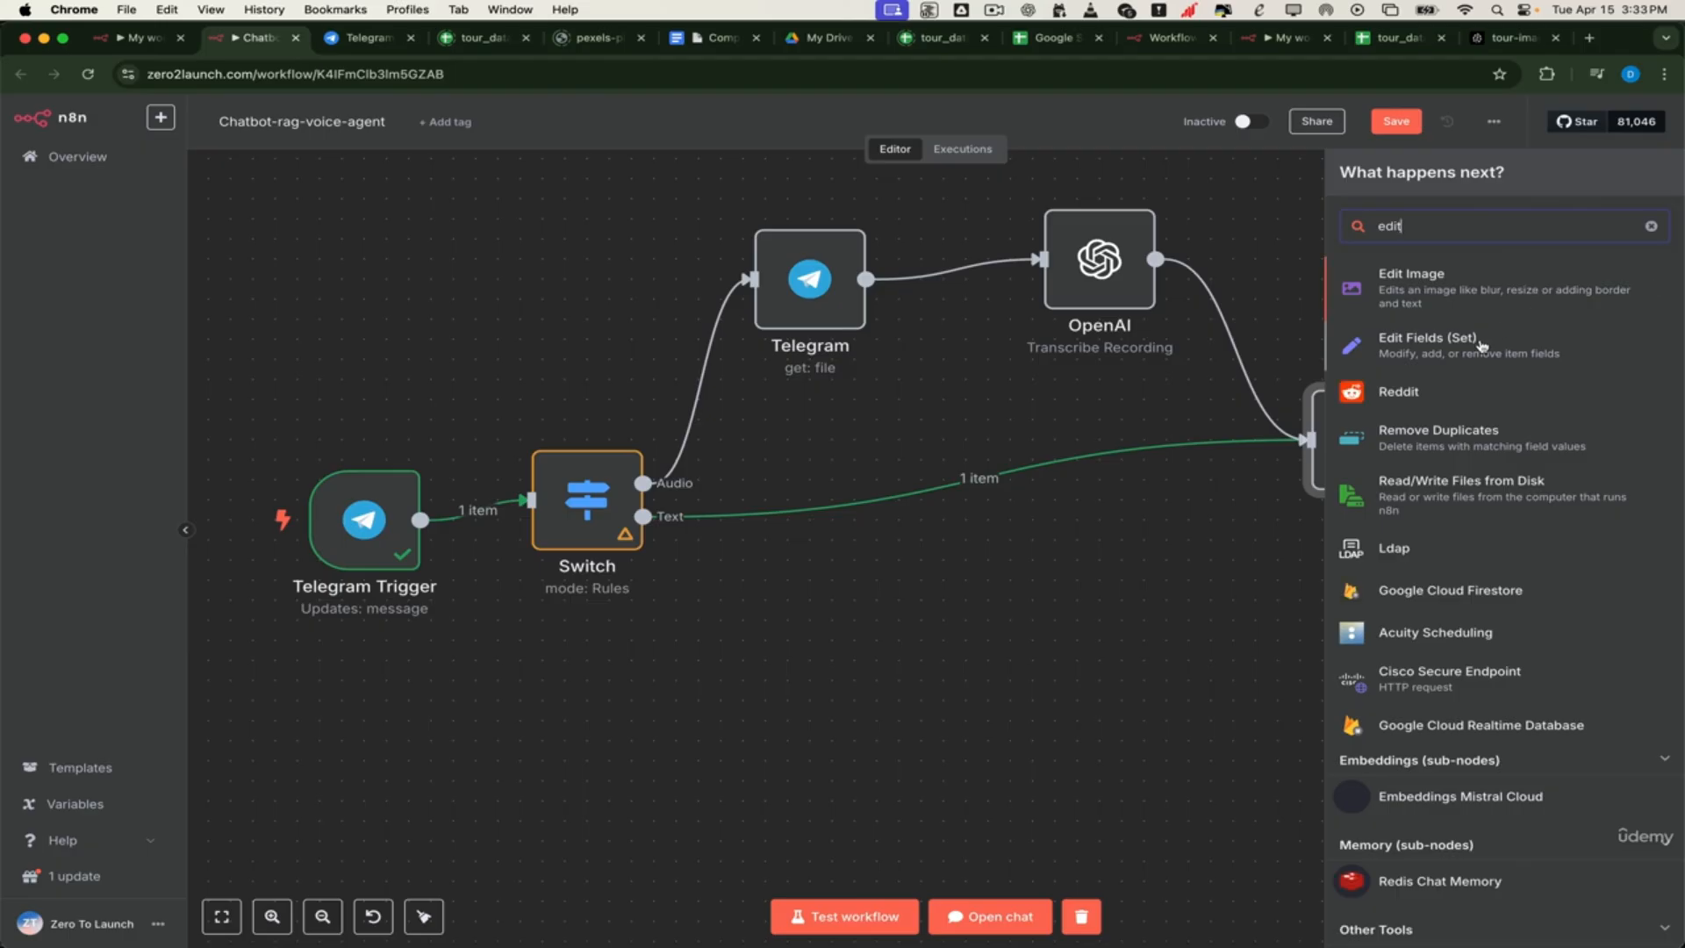
pyautogui.click(1482, 344)
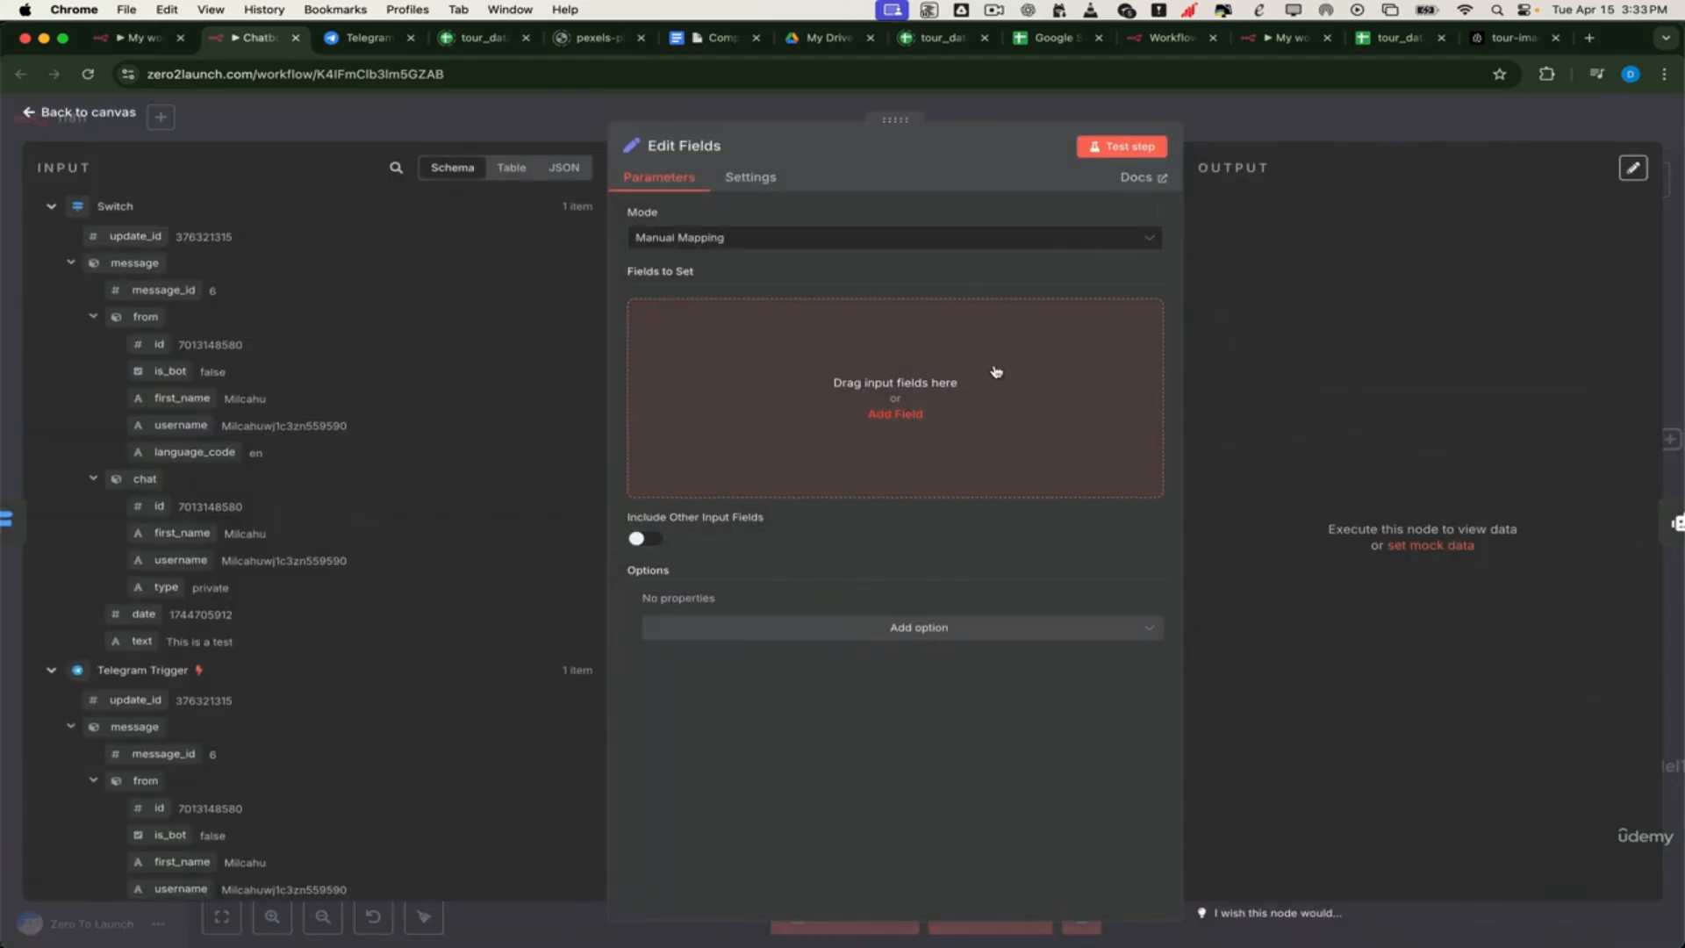
pyautogui.click(895, 414)
pyautogui.click(728, 317)
pyautogui.write('te')
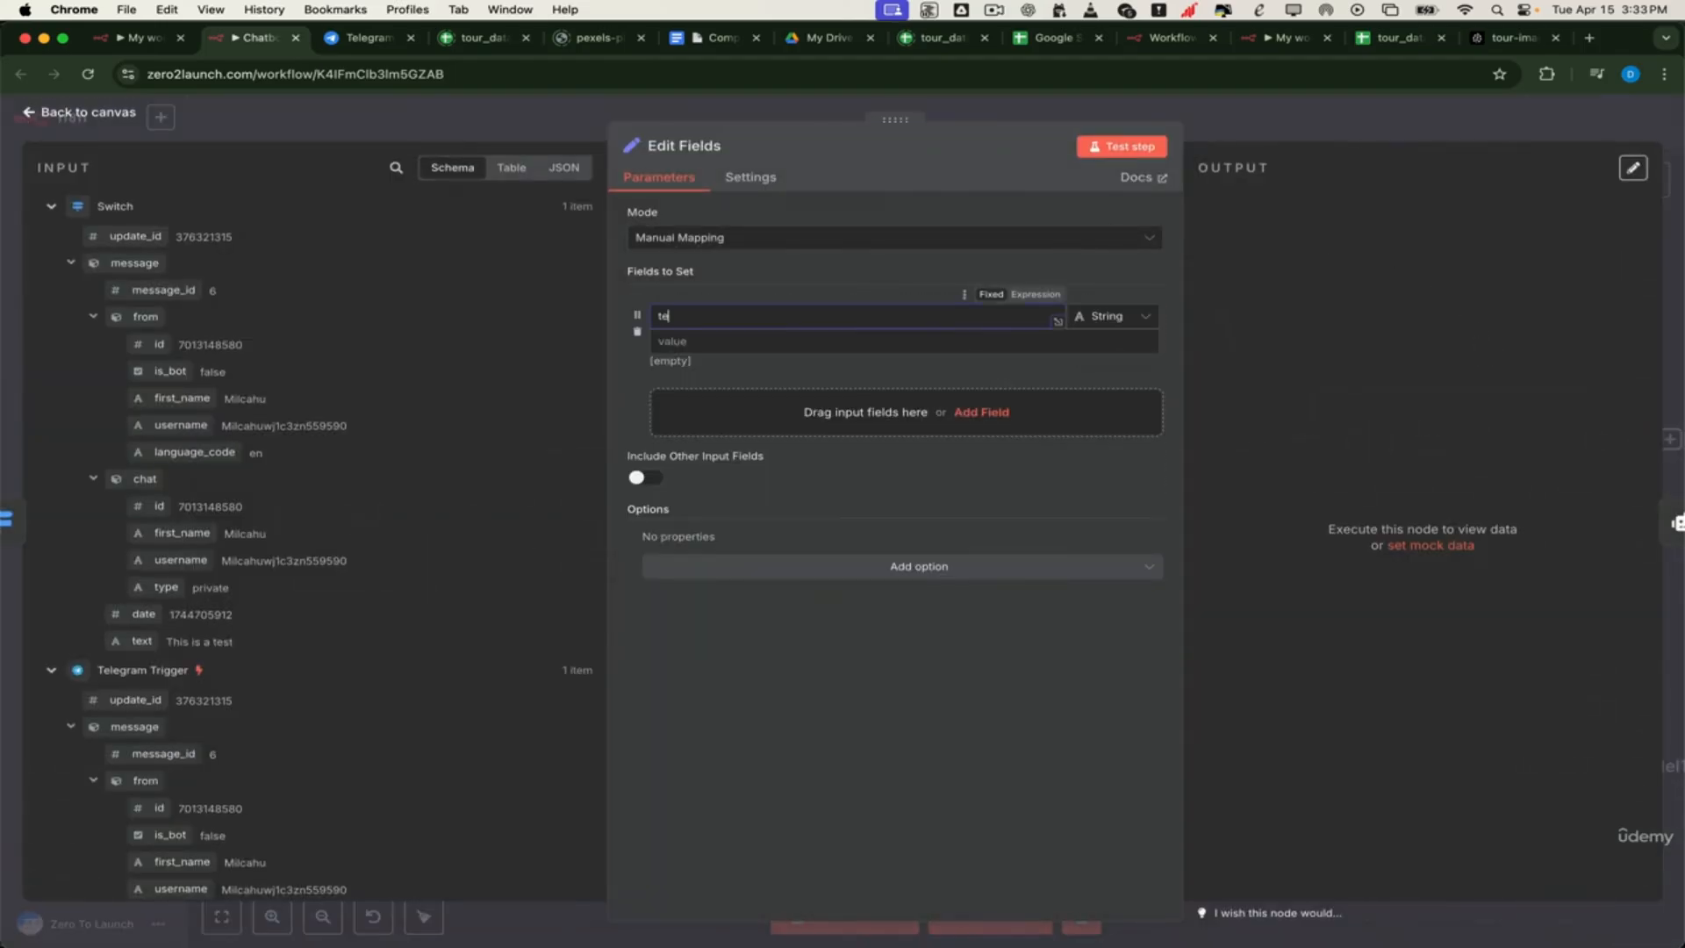
pyautogui.write('xt')
pyautogui.moveTo(141, 640); pyautogui.dragTo(685, 347)
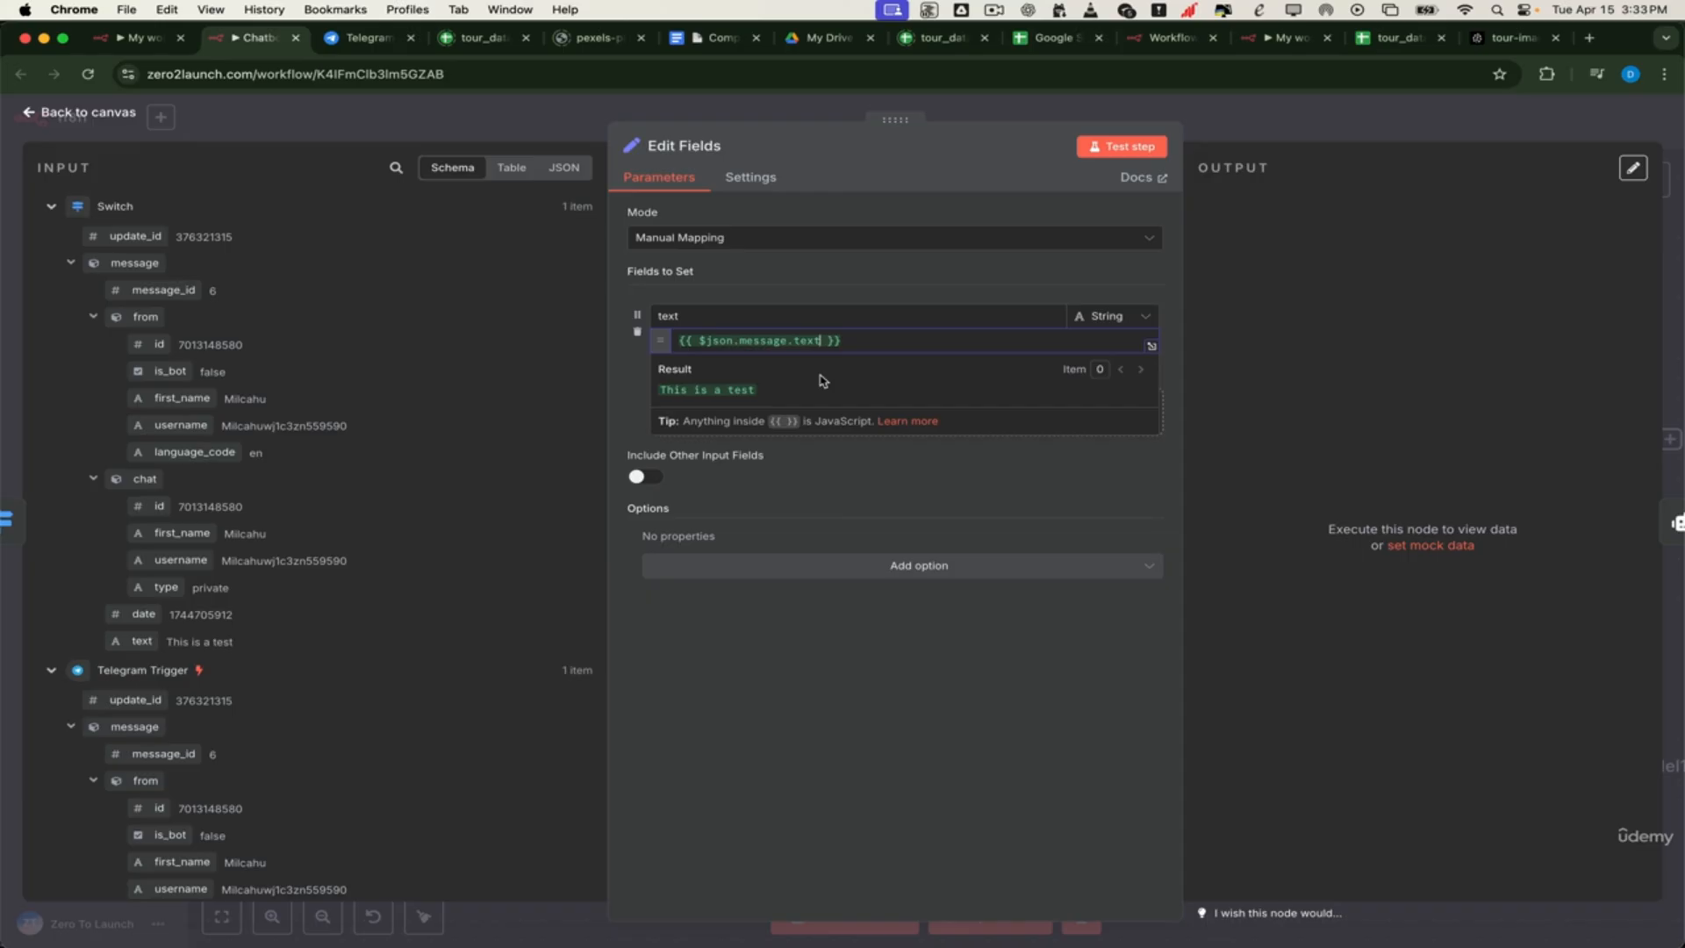
pyautogui.click(1097, 146)
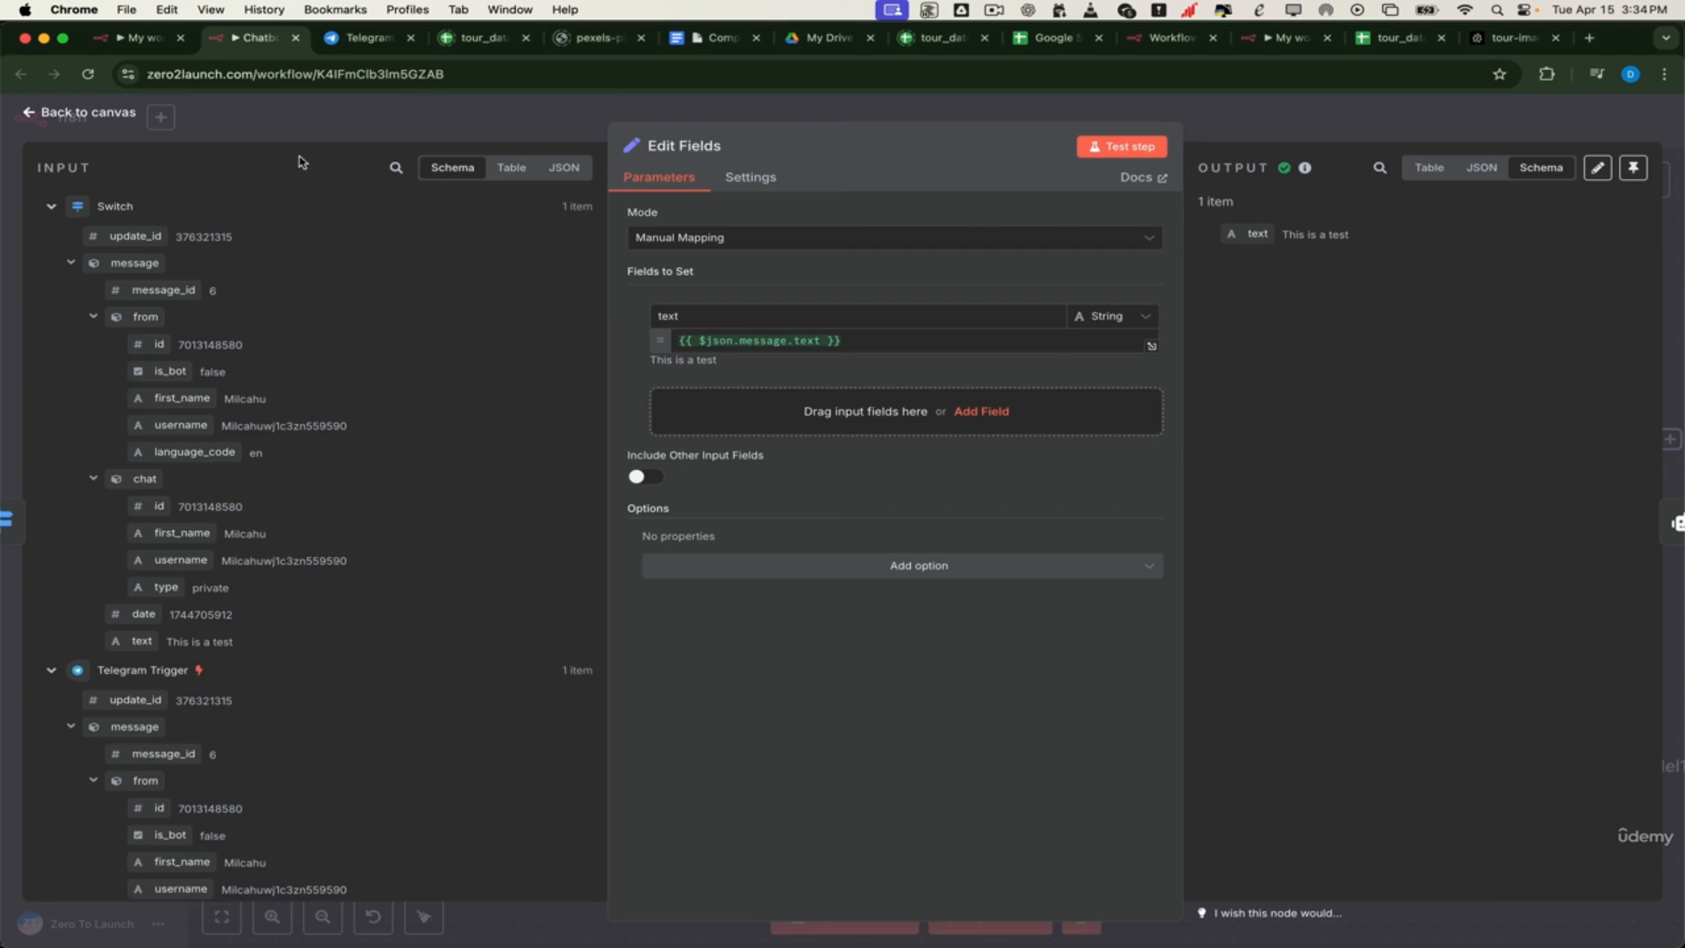
pyautogui.click(123, 122)
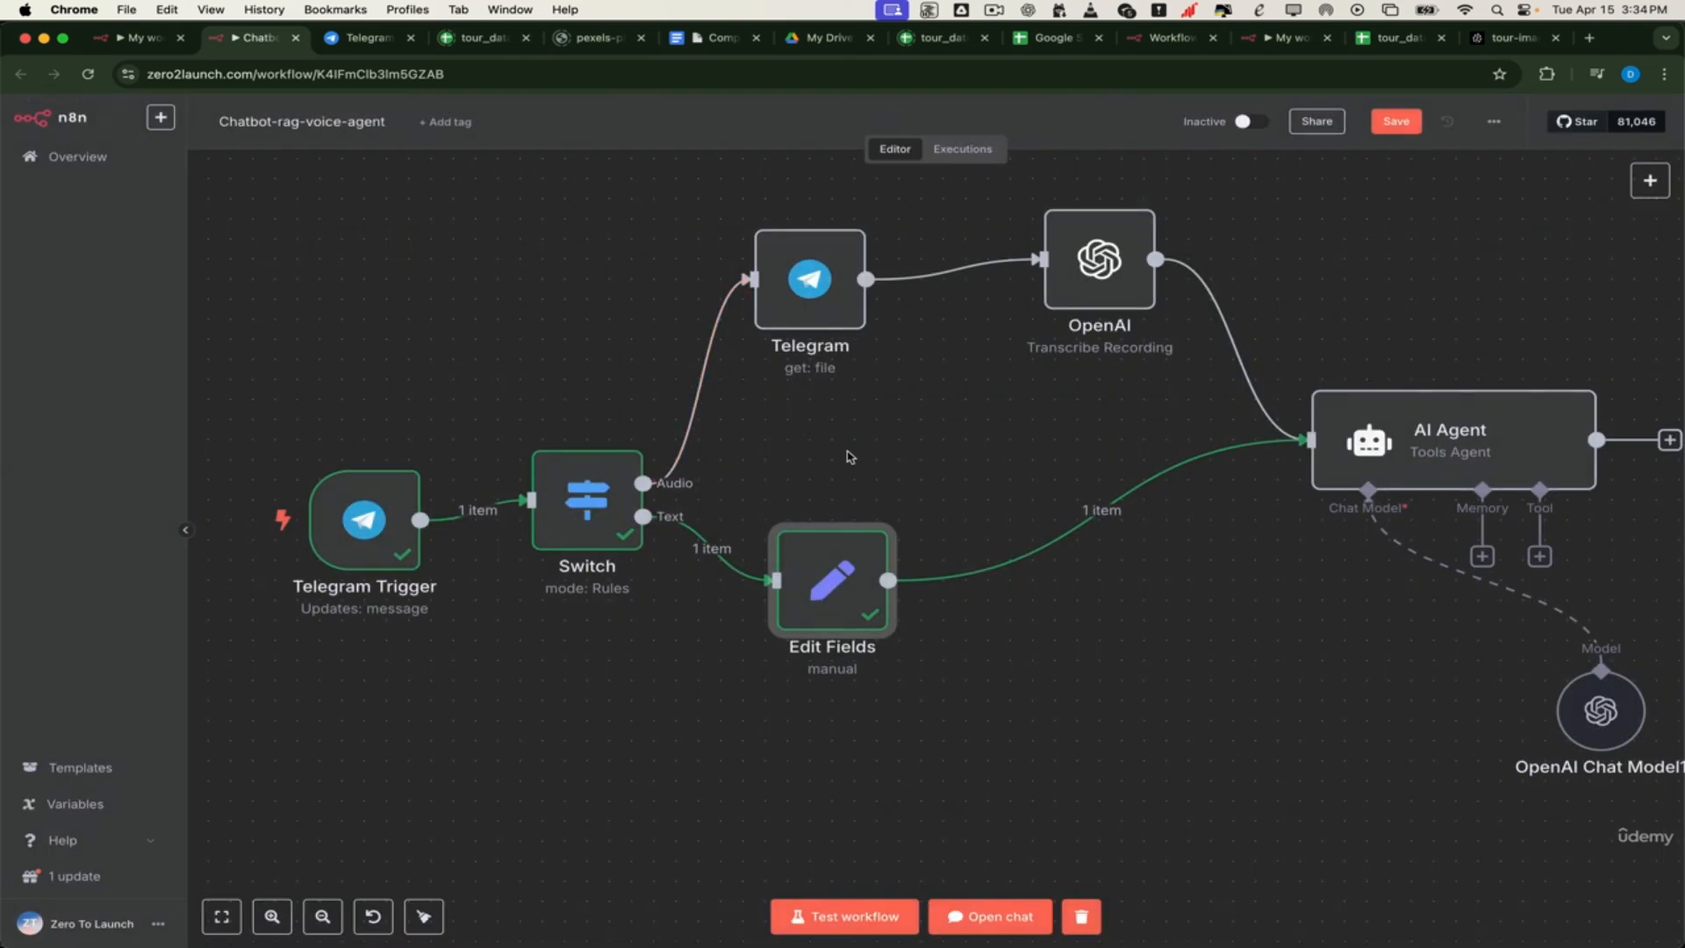
# Check that the AI Agent's prompt expression resolves to 'This is a test'
pyautogui.doubleClick(1385, 461)
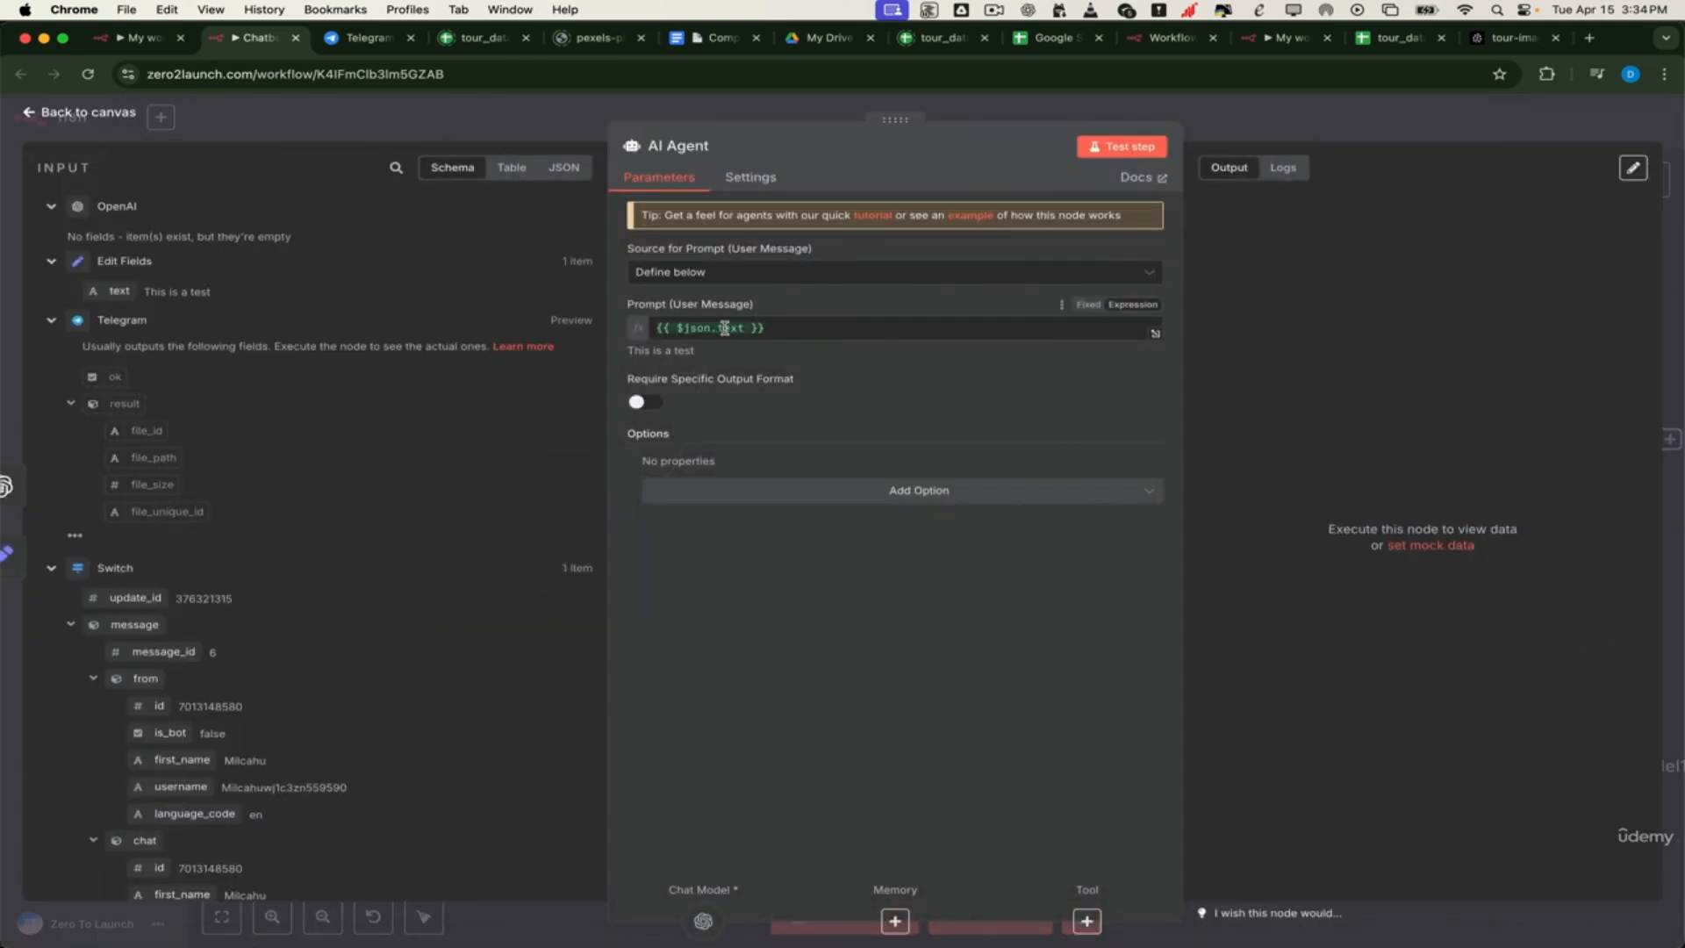
pyautogui.click(793, 329)
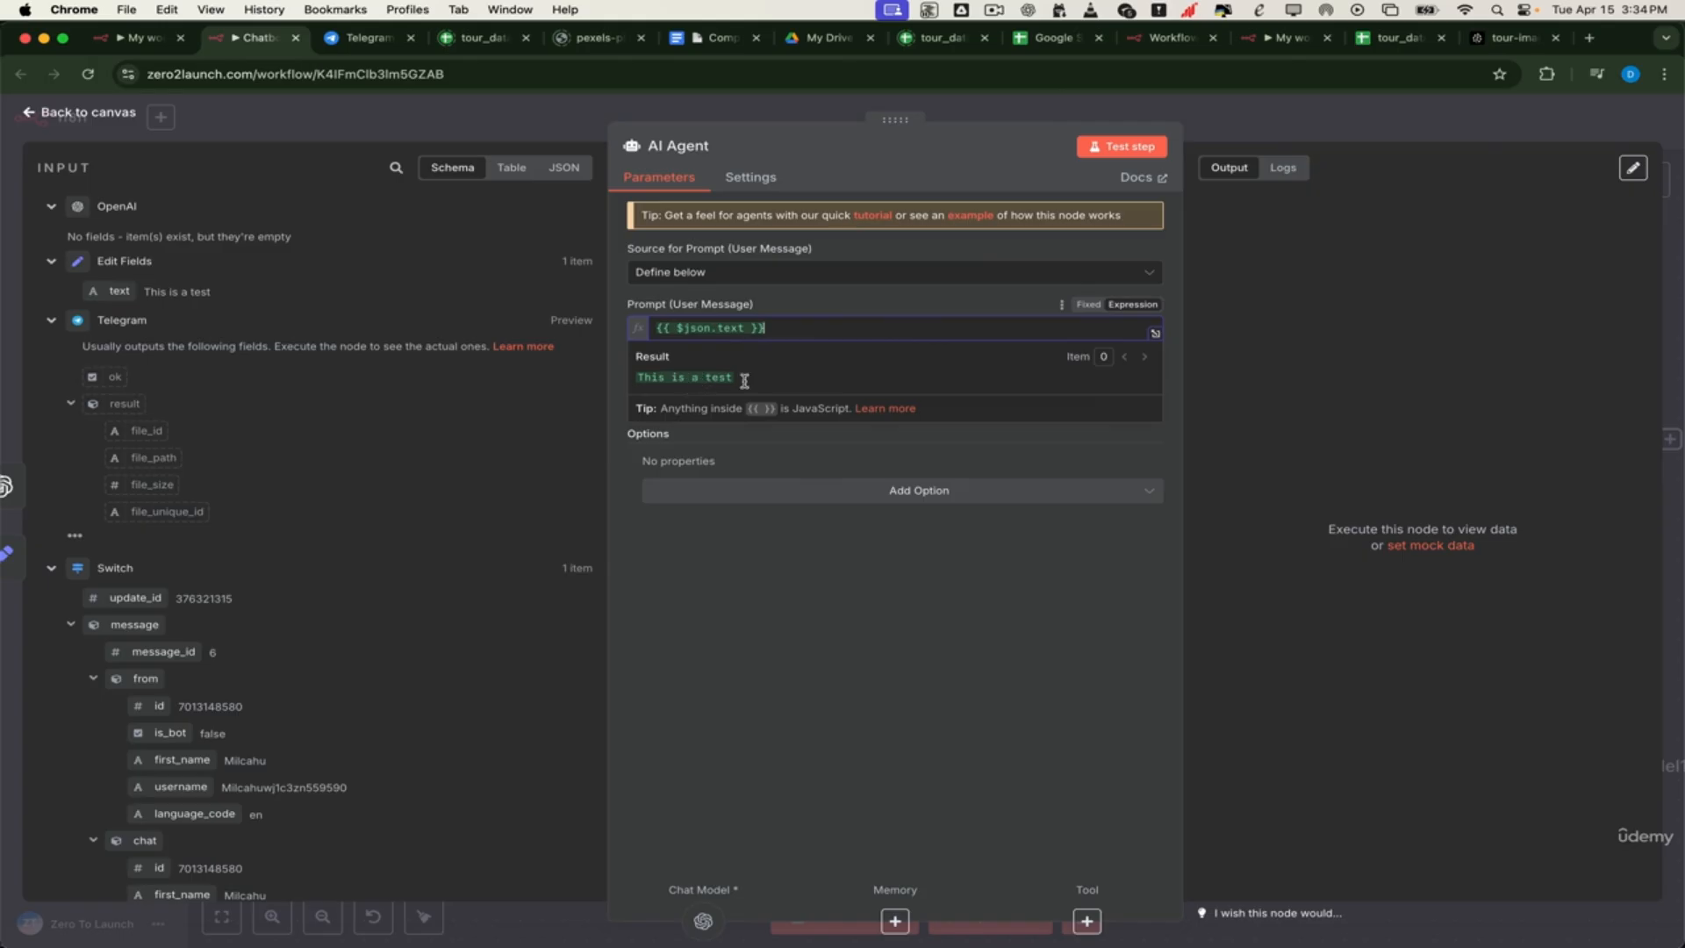
pyautogui.click(119, 115)
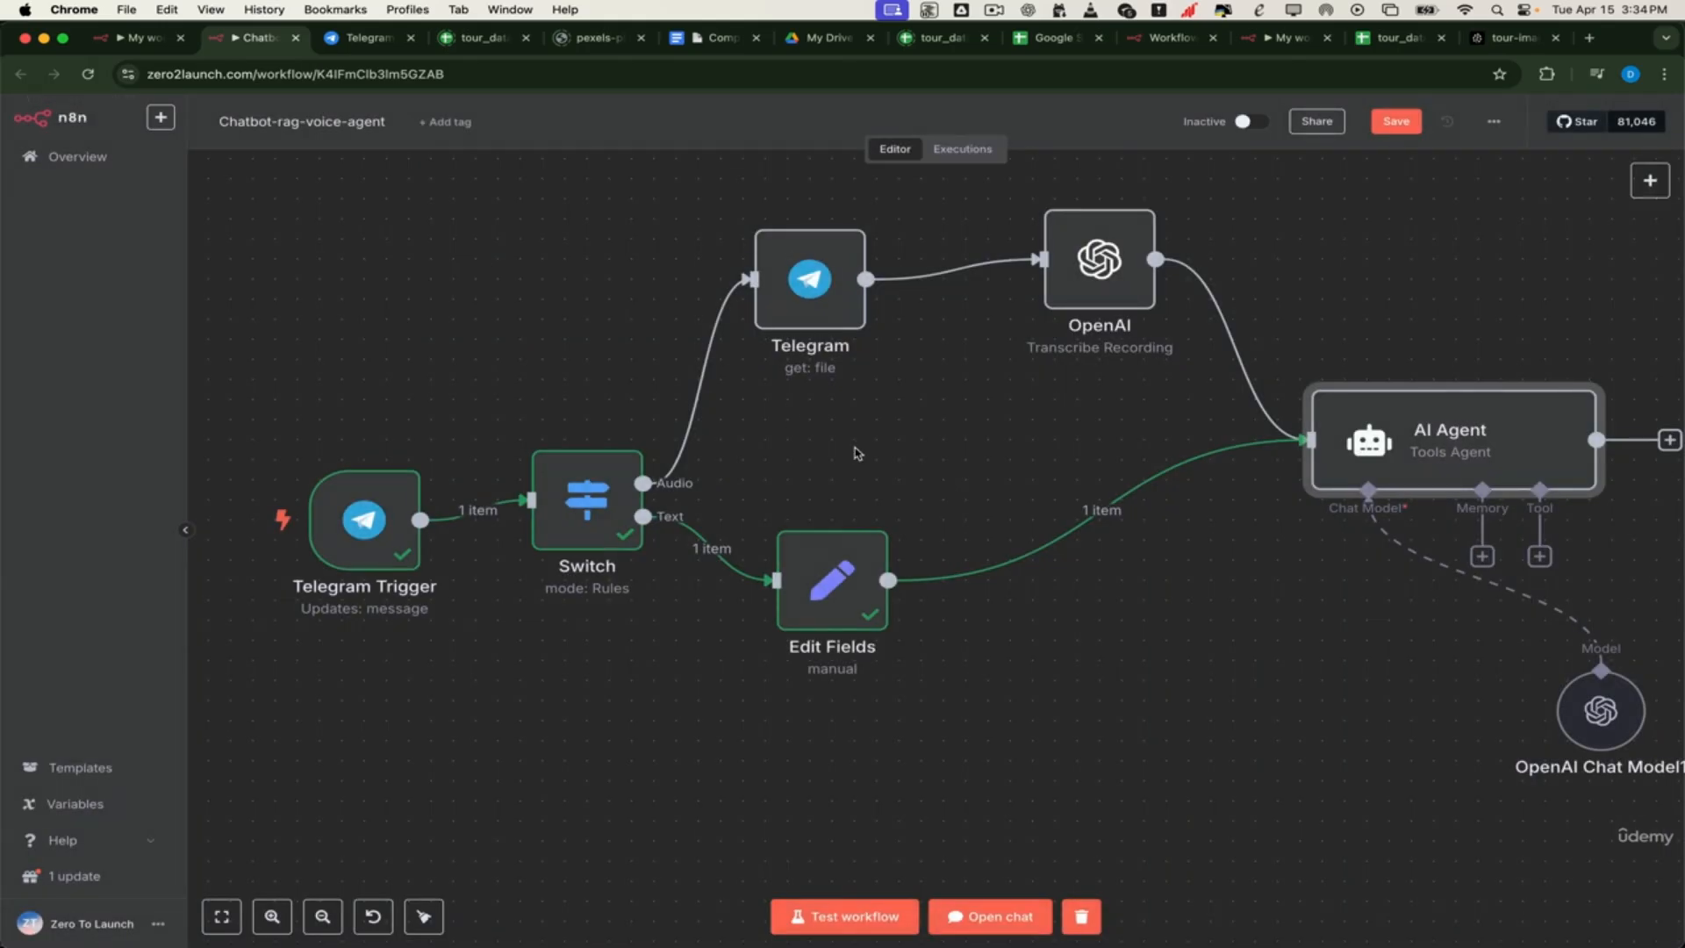
# Move OpenAI Chat Model1 directly beneath the AI Agent
pyautogui.moveTo(1055, 551)
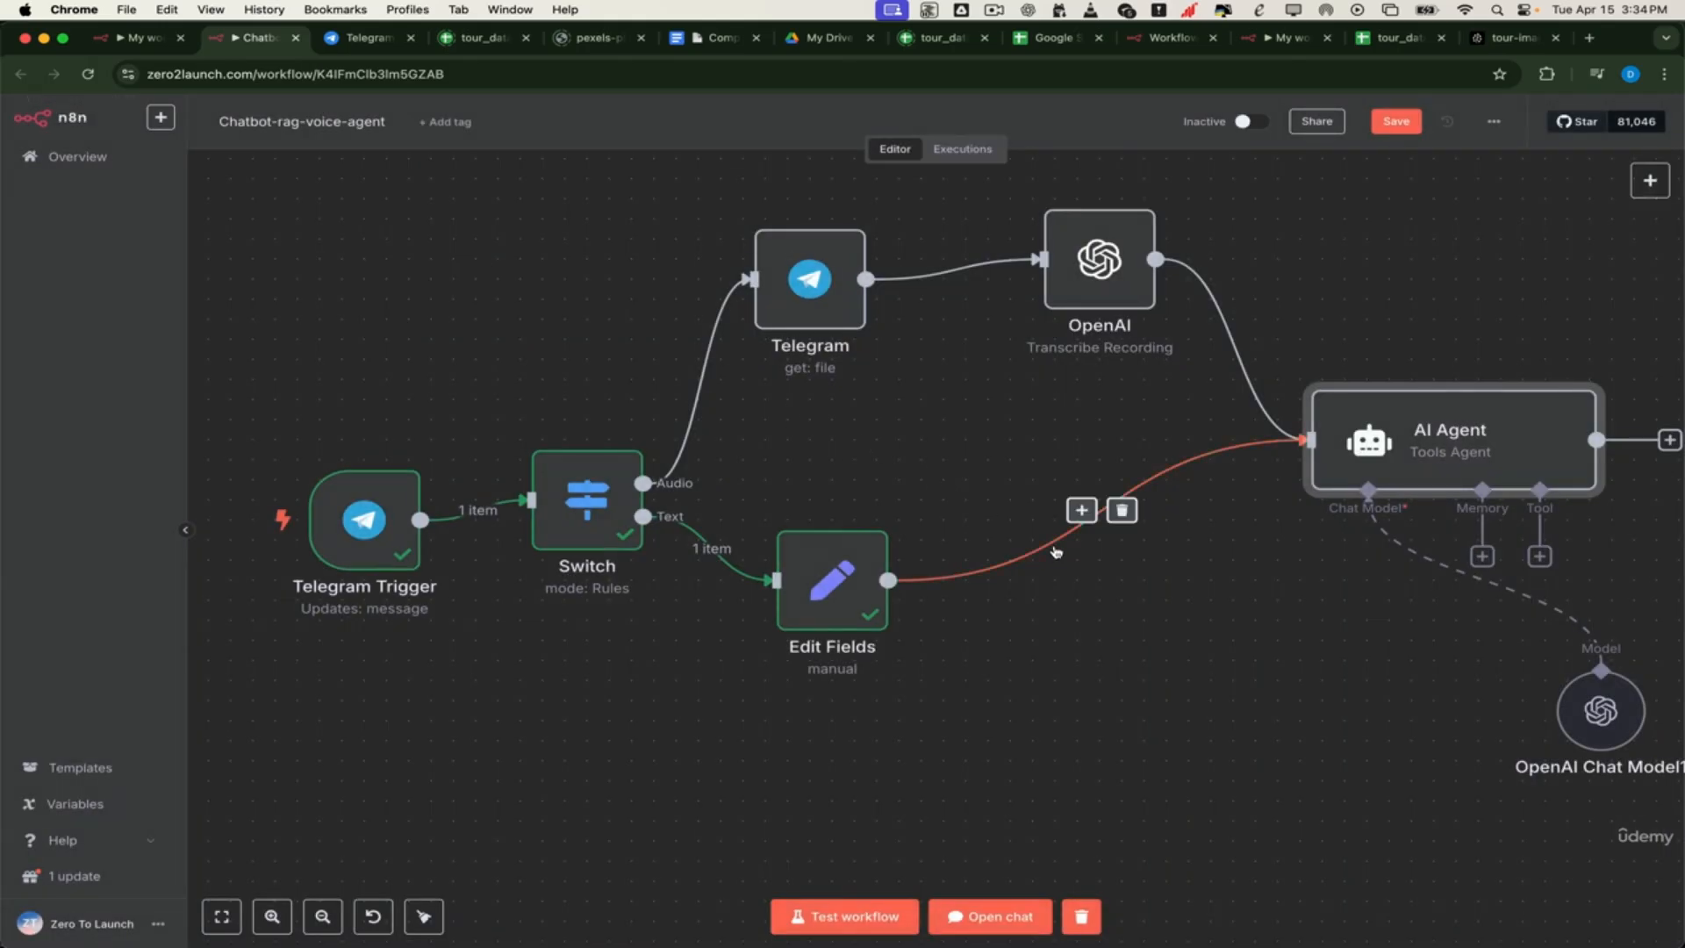
pyautogui.hscroll(5, 1110, 594)
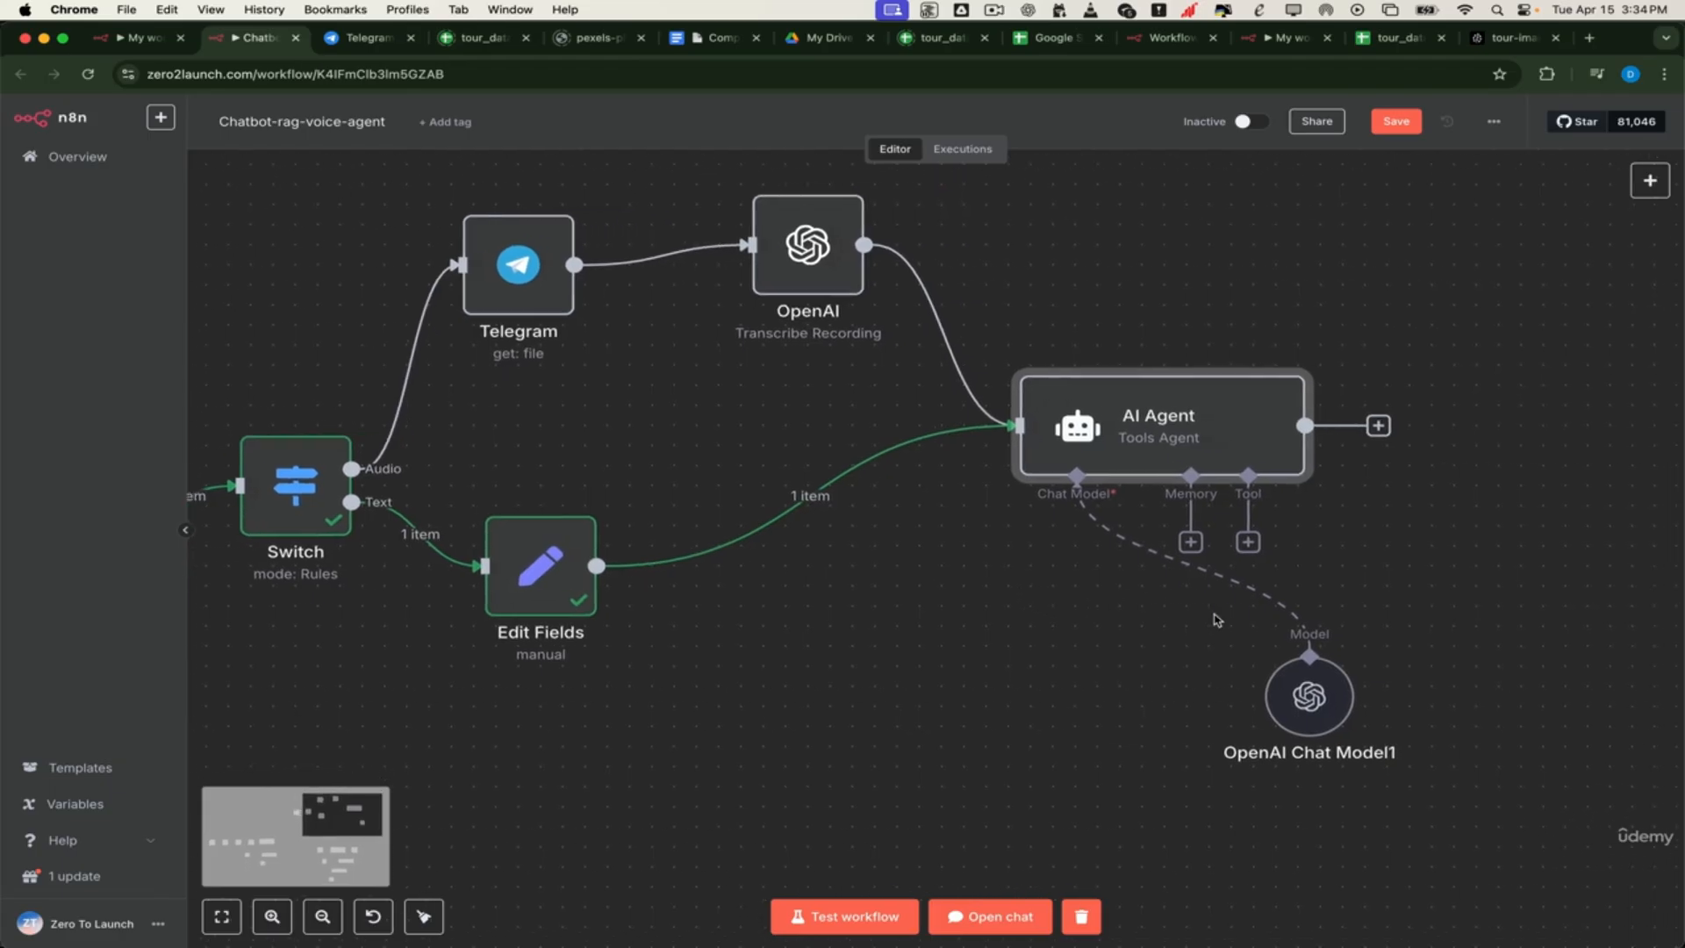
pyautogui.moveTo(1307, 693); pyautogui.dragTo(995, 634)
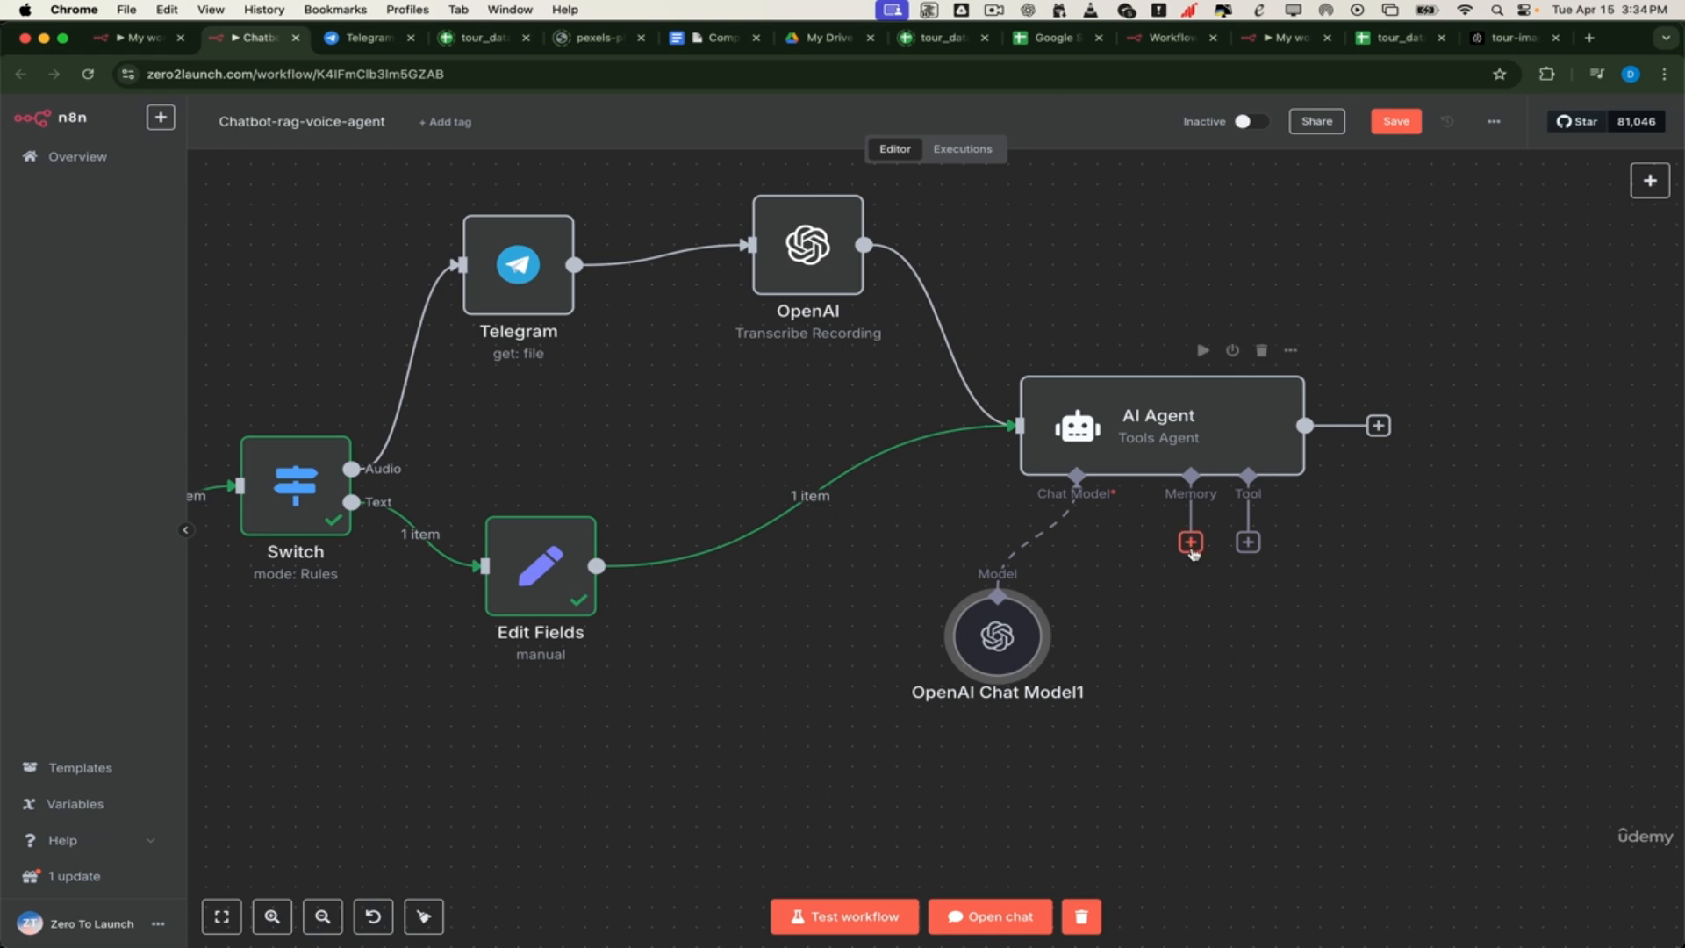
# Attach a Simple Memory node to the AI Agent's memory connector
pyautogui.click(1191, 542)
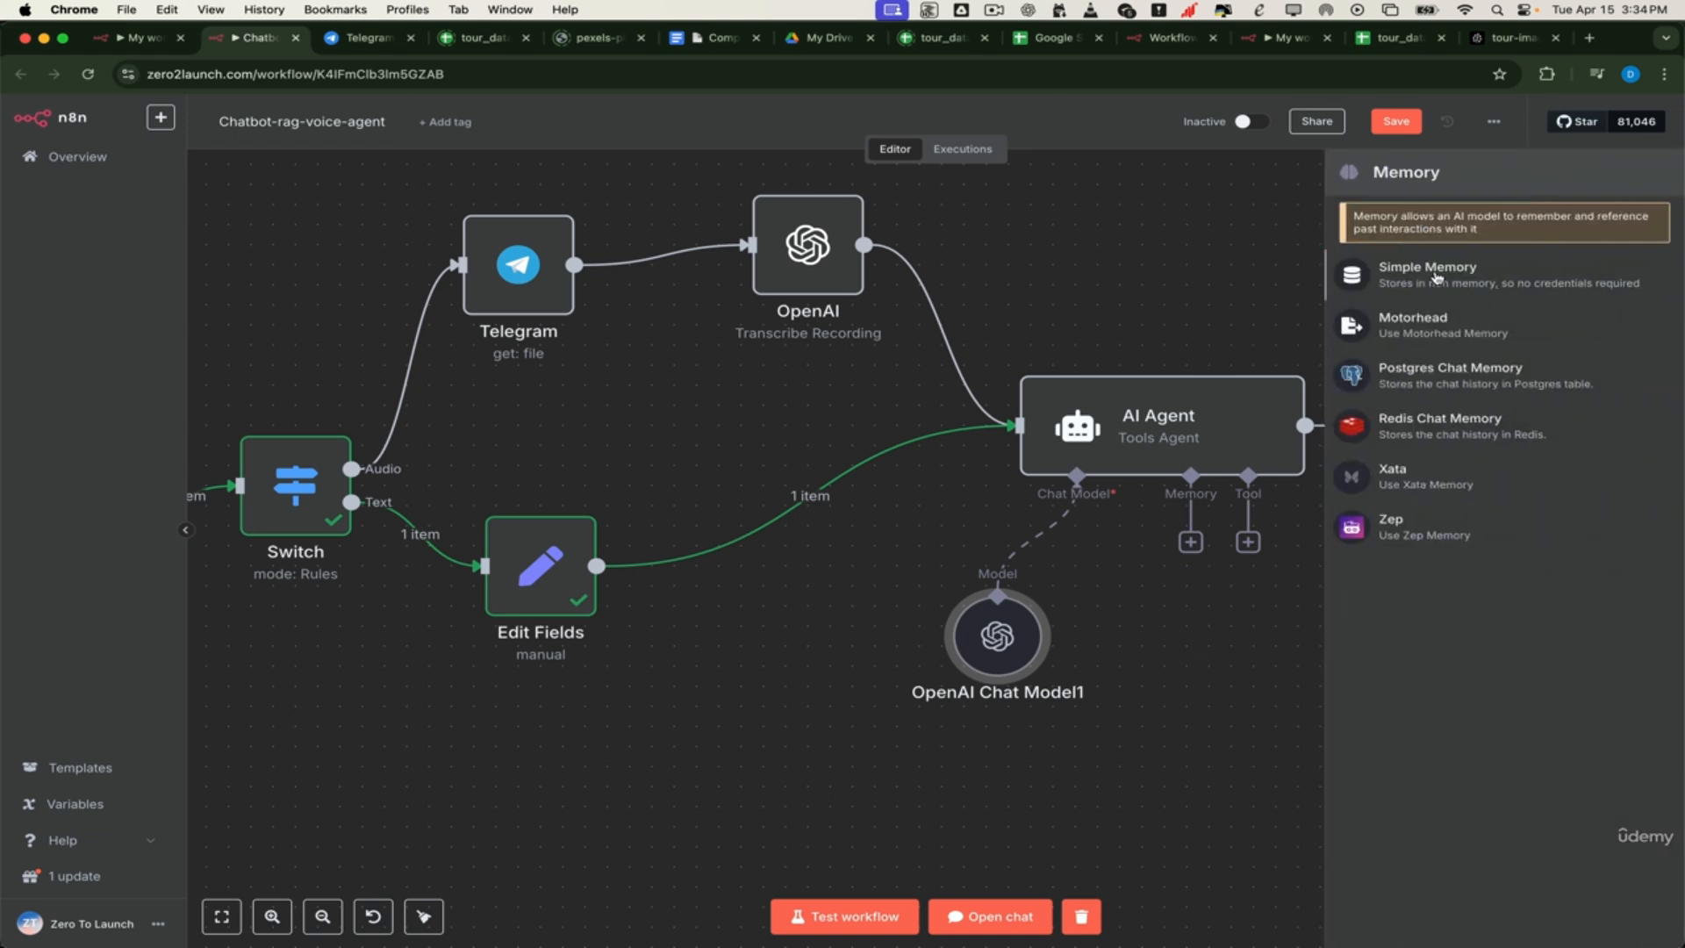
pyautogui.click(1439, 275)
pyautogui.click(75, 112)
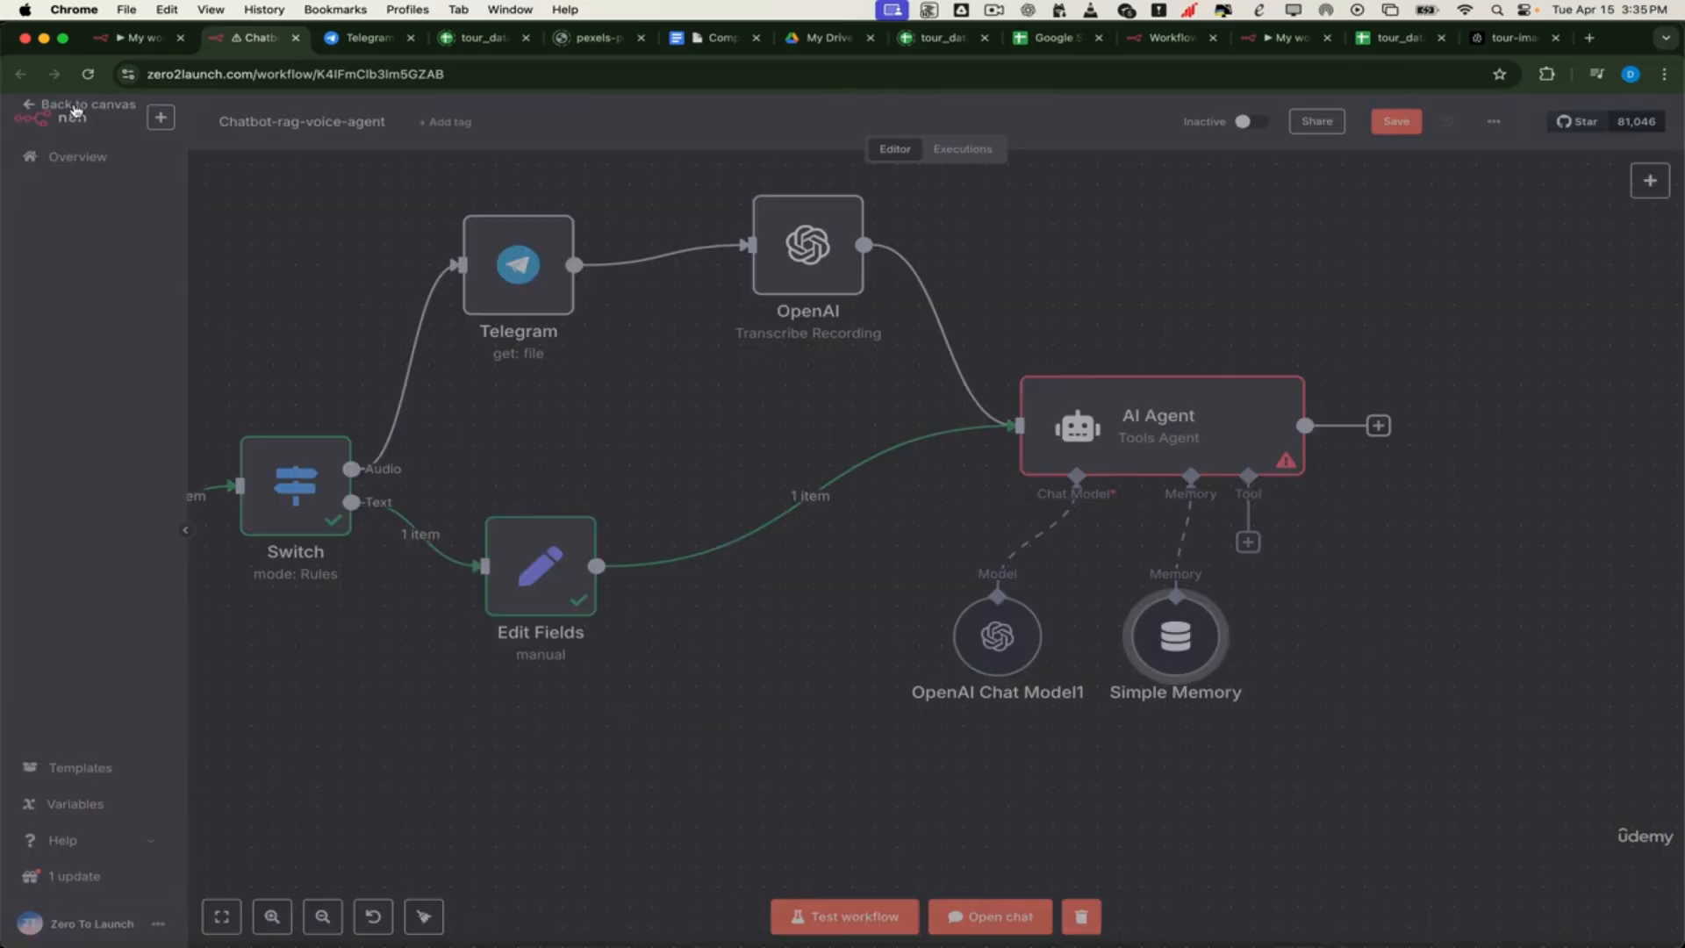
# Test the AI Agent, which fails with 'No session ID found', then open Simple Memory's settings
pyautogui.doubleClick(1058, 452)
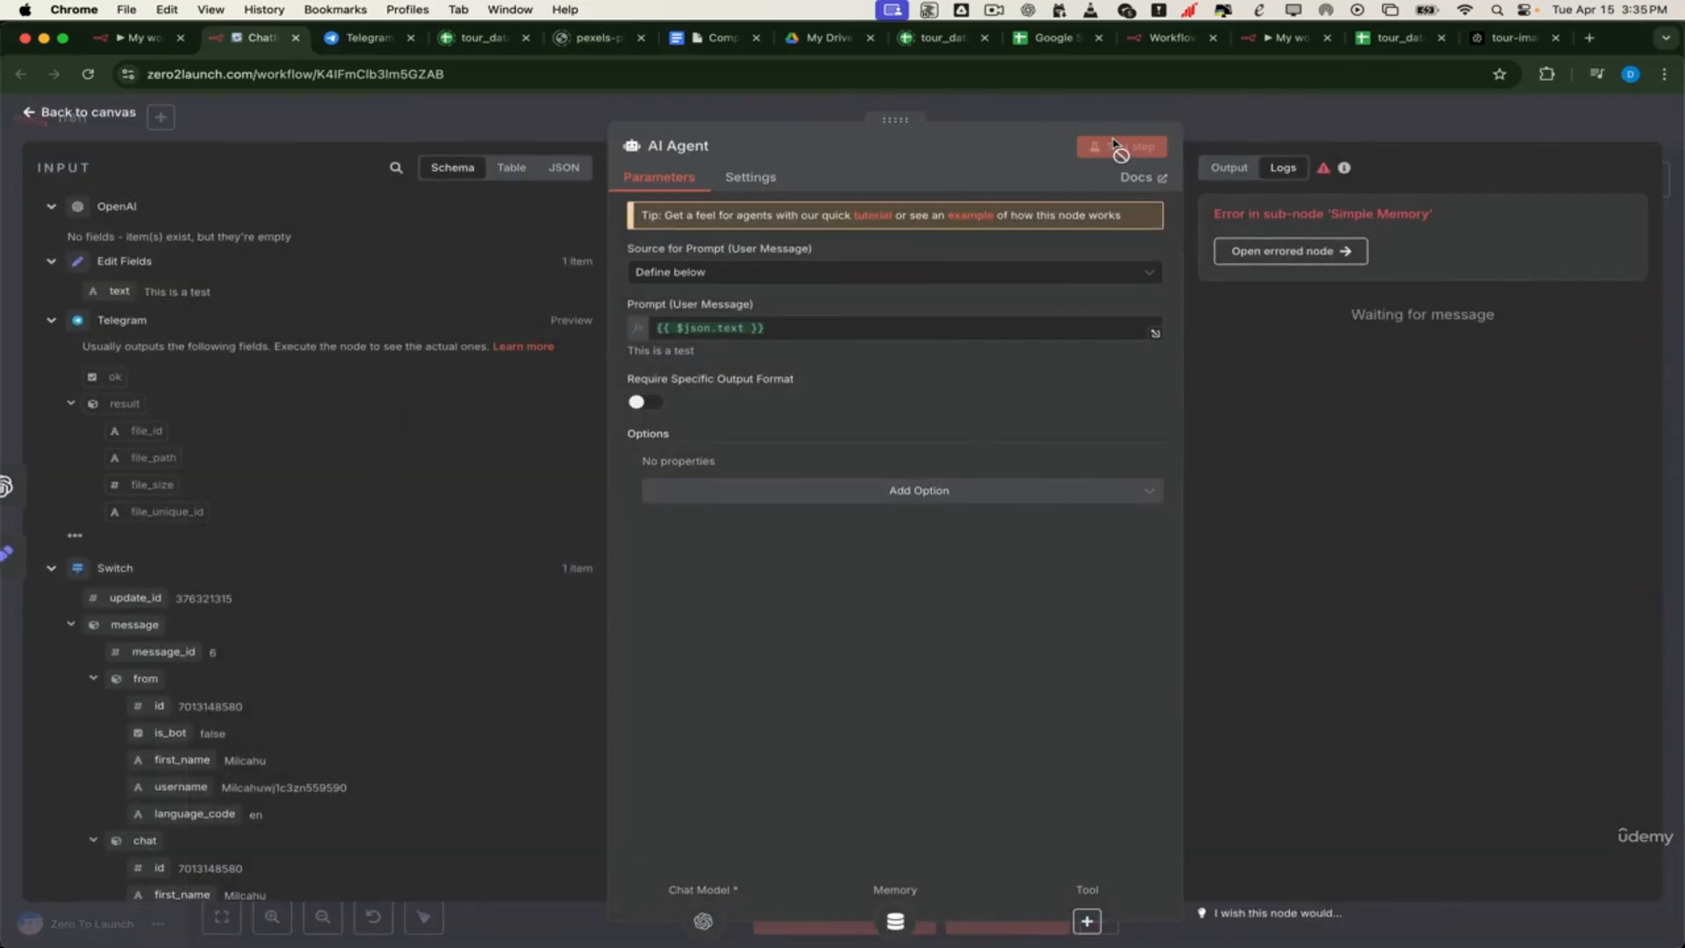
pyautogui.click(1121, 146)
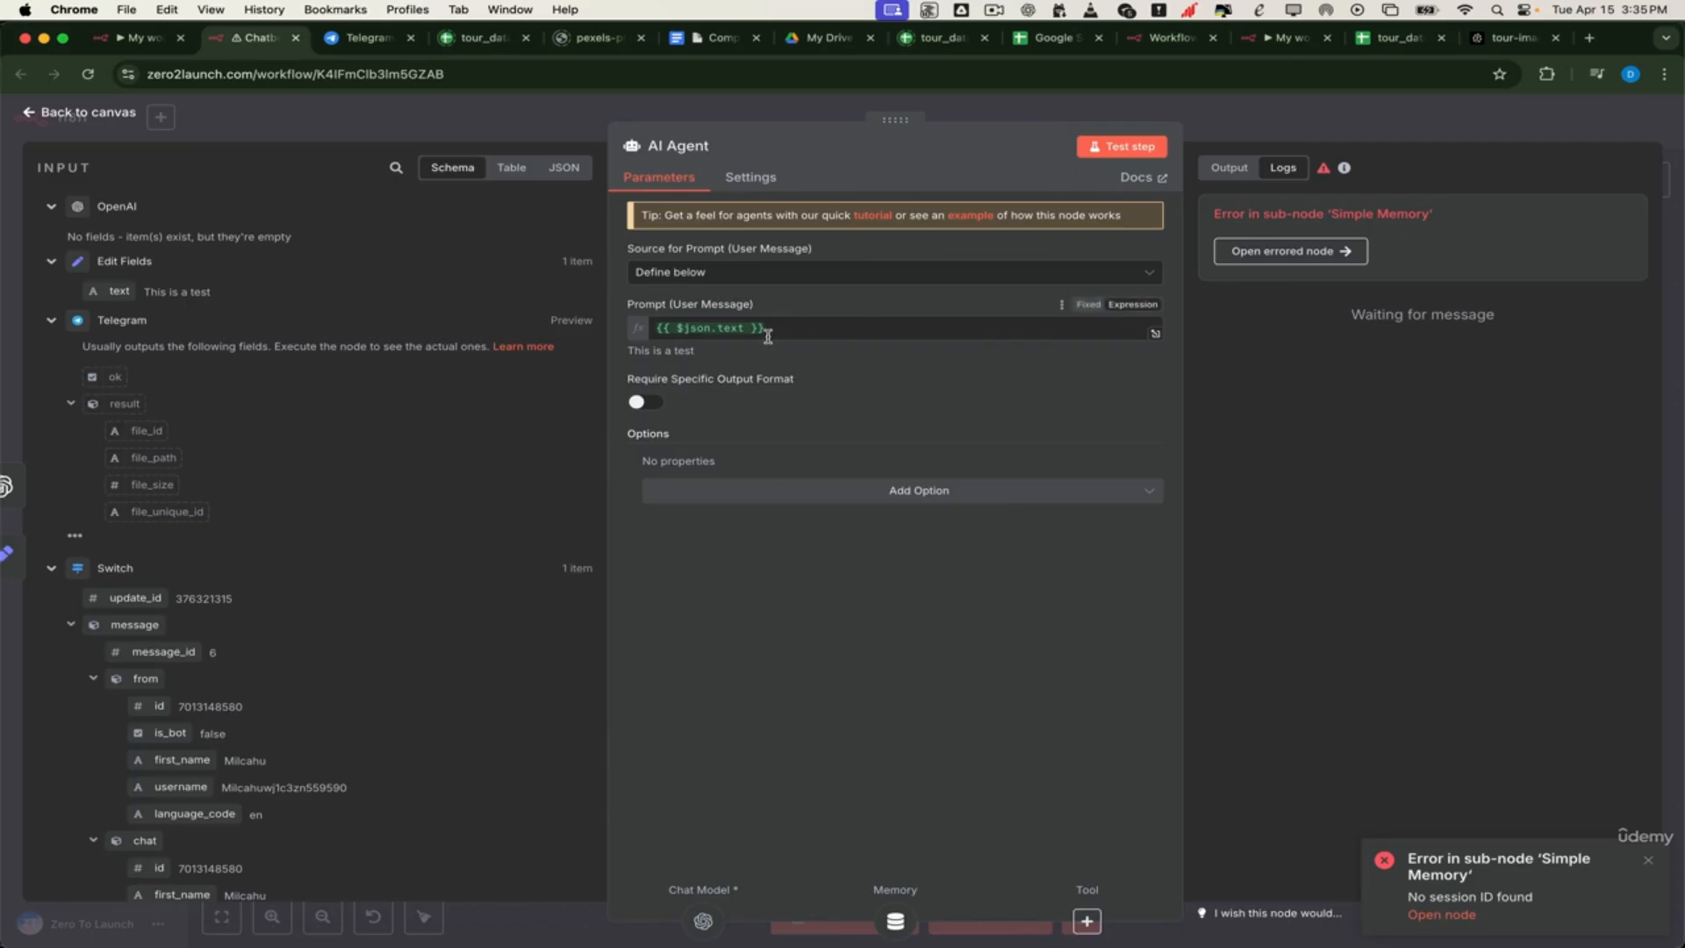
pyautogui.moveTo(784, 334); pyautogui.dragTo(658, 332)
pyautogui.click(814, 324)
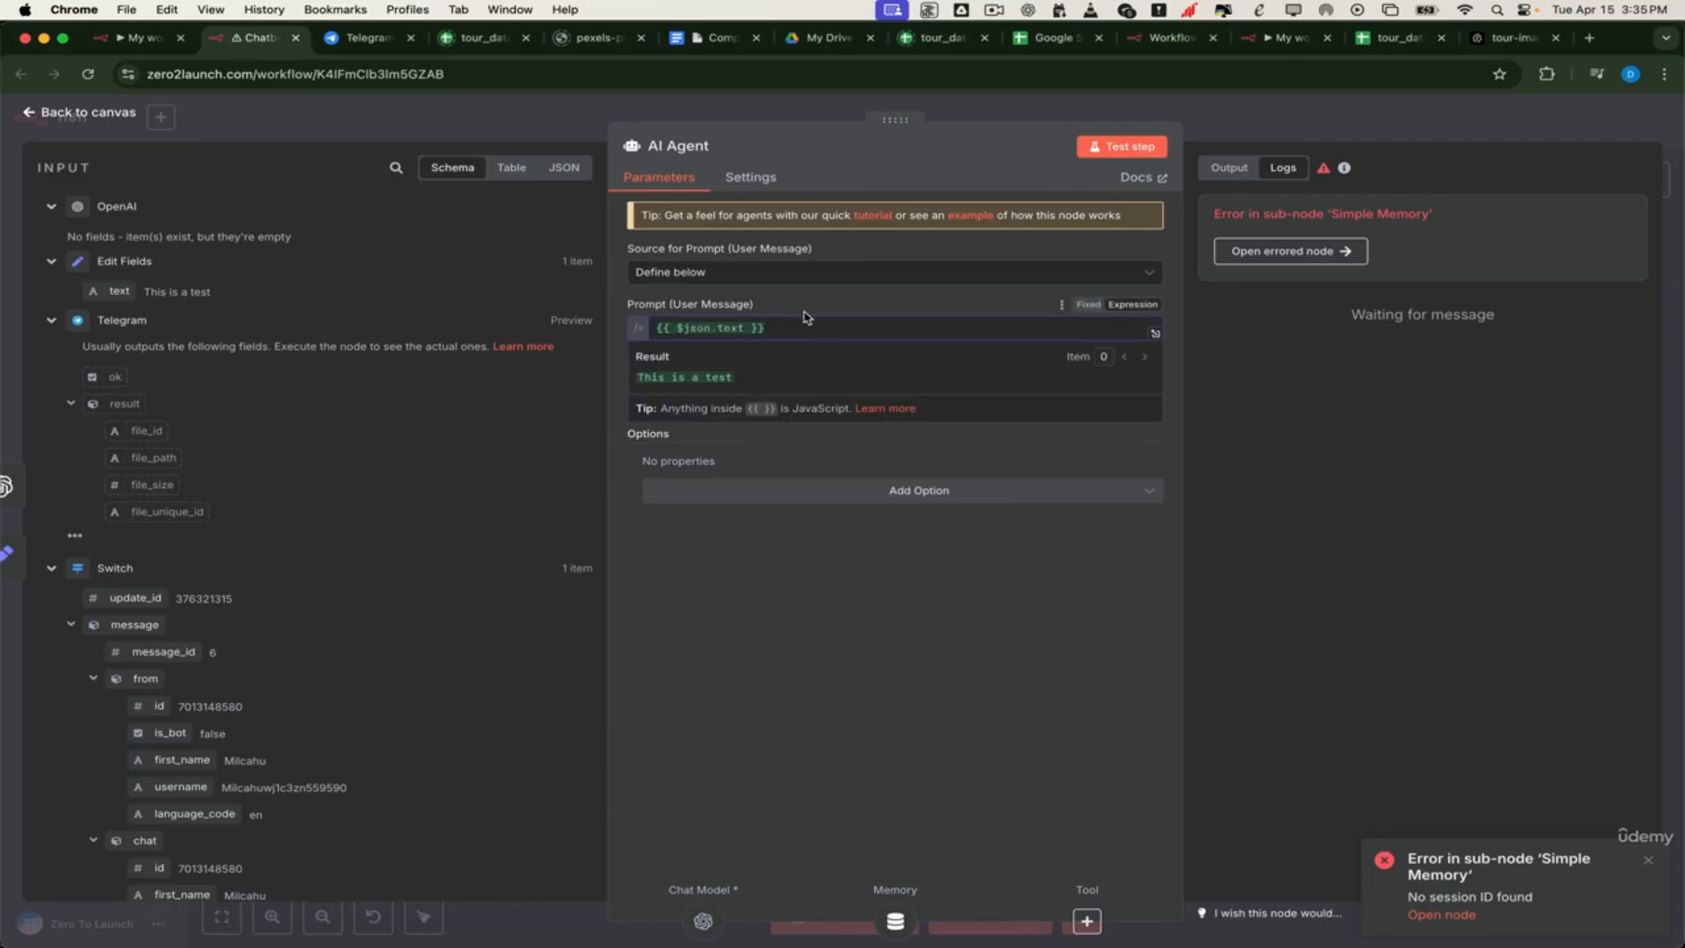
pyautogui.click(107, 114)
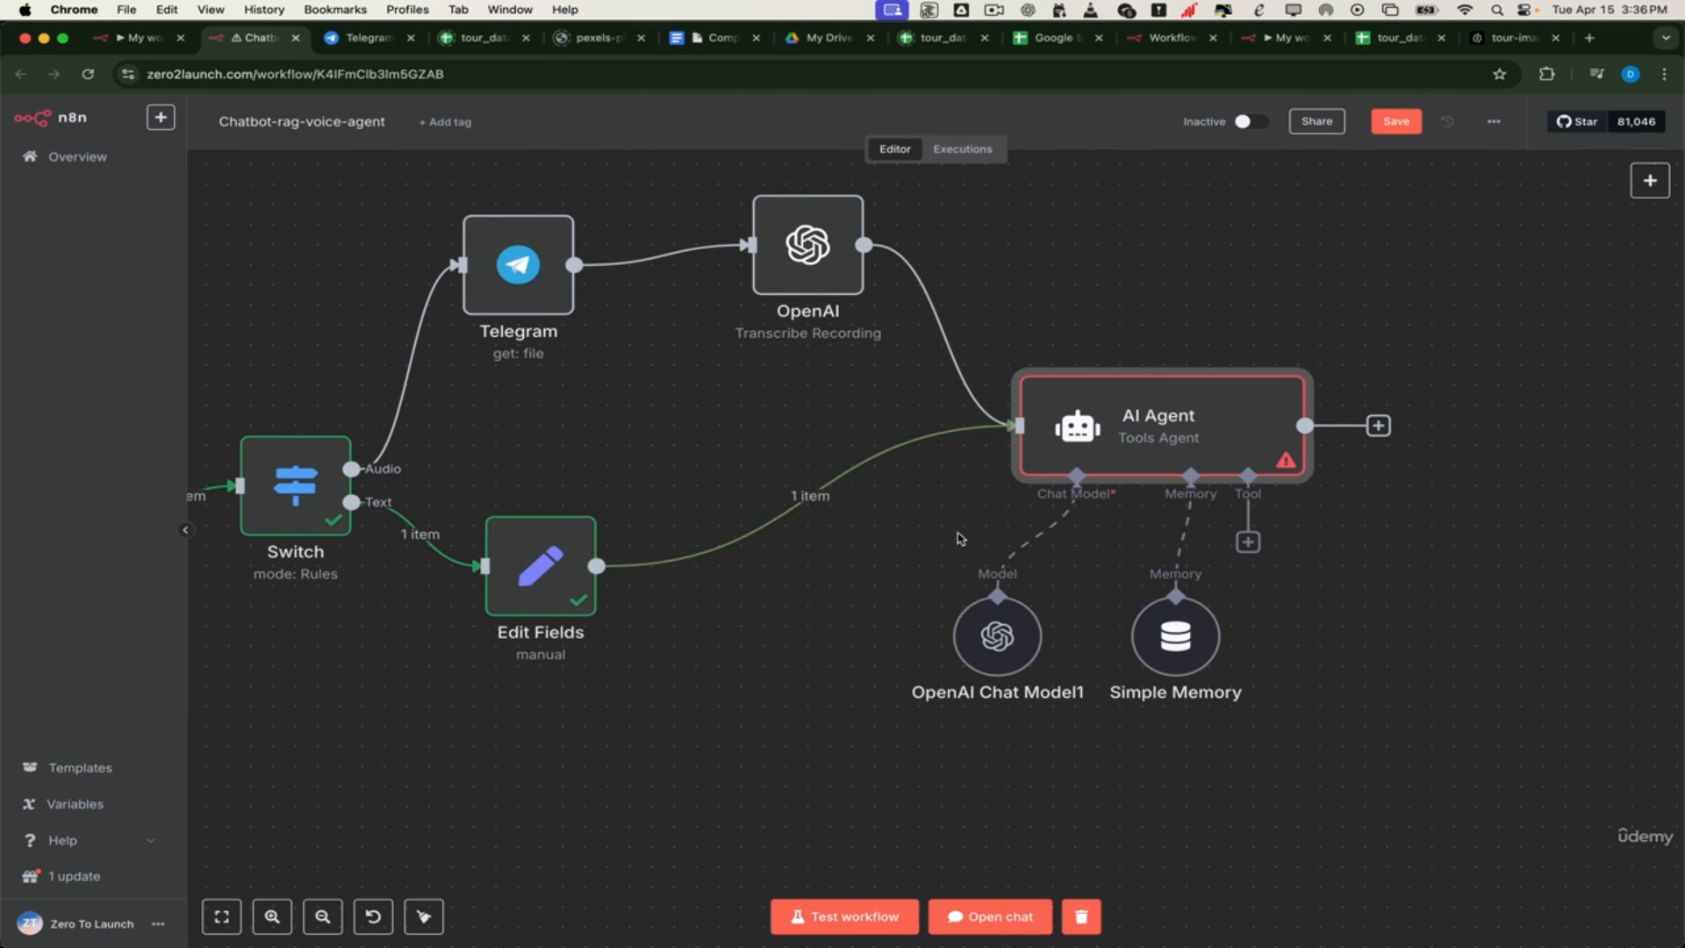
pyautogui.doubleClick(1197, 637)
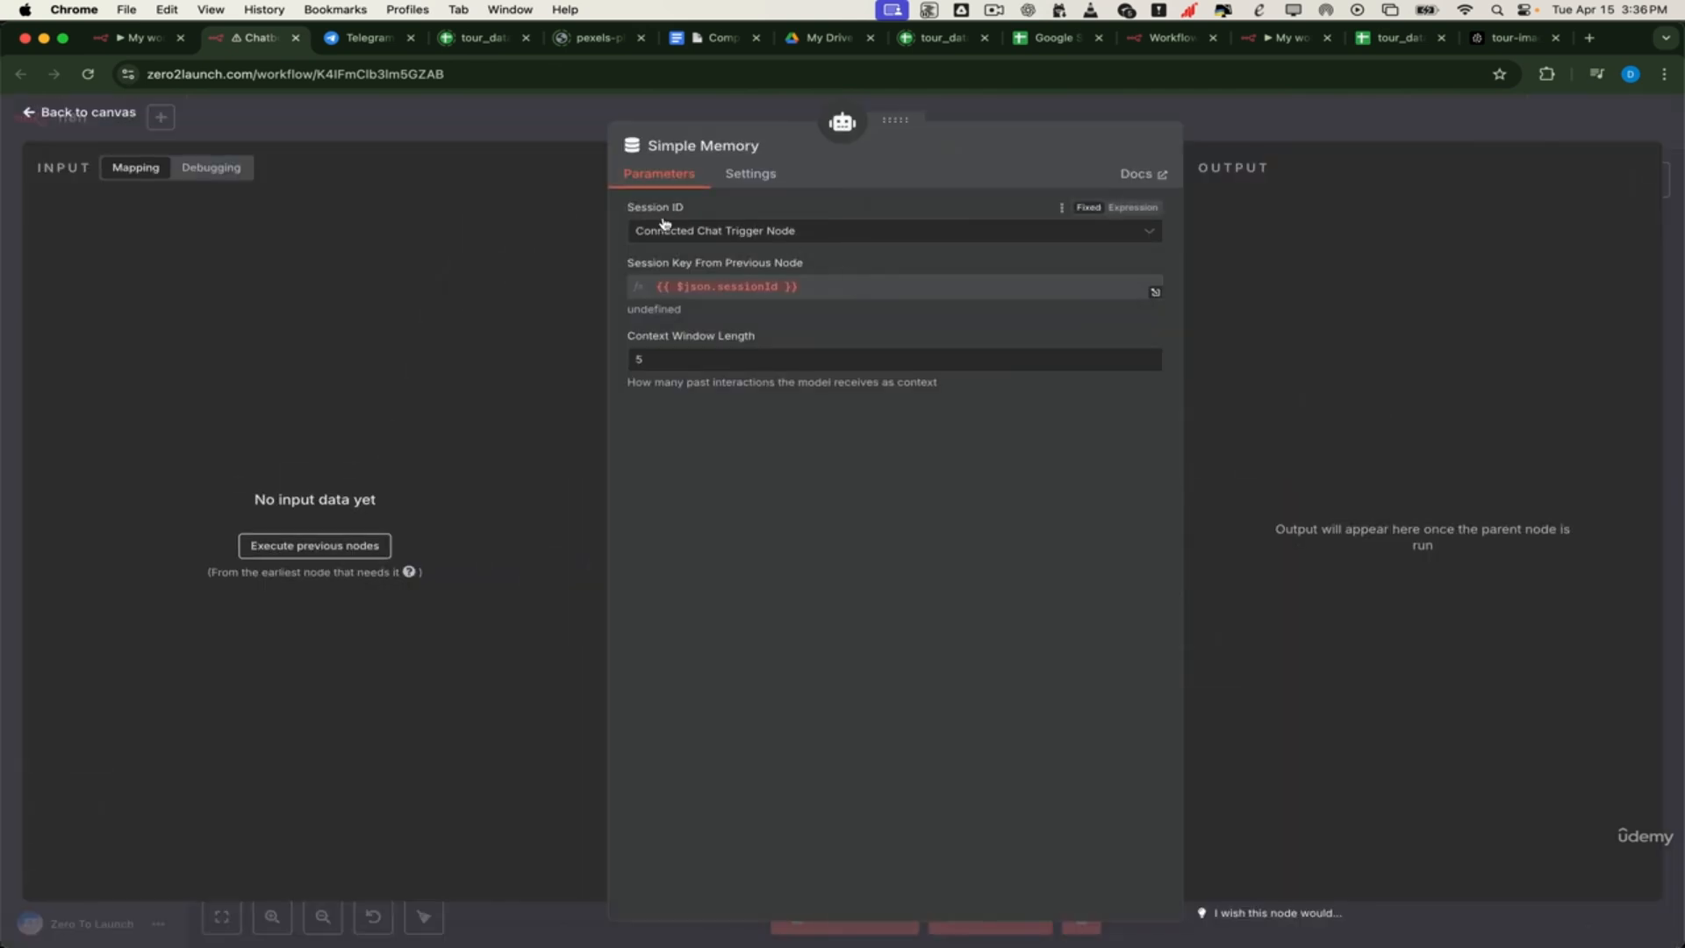
# Define Simple Memory's session key as the Telegram Trigger's message.from.id, keeping context window length 5
pyautogui.click(706, 231)
pyautogui.click(708, 331)
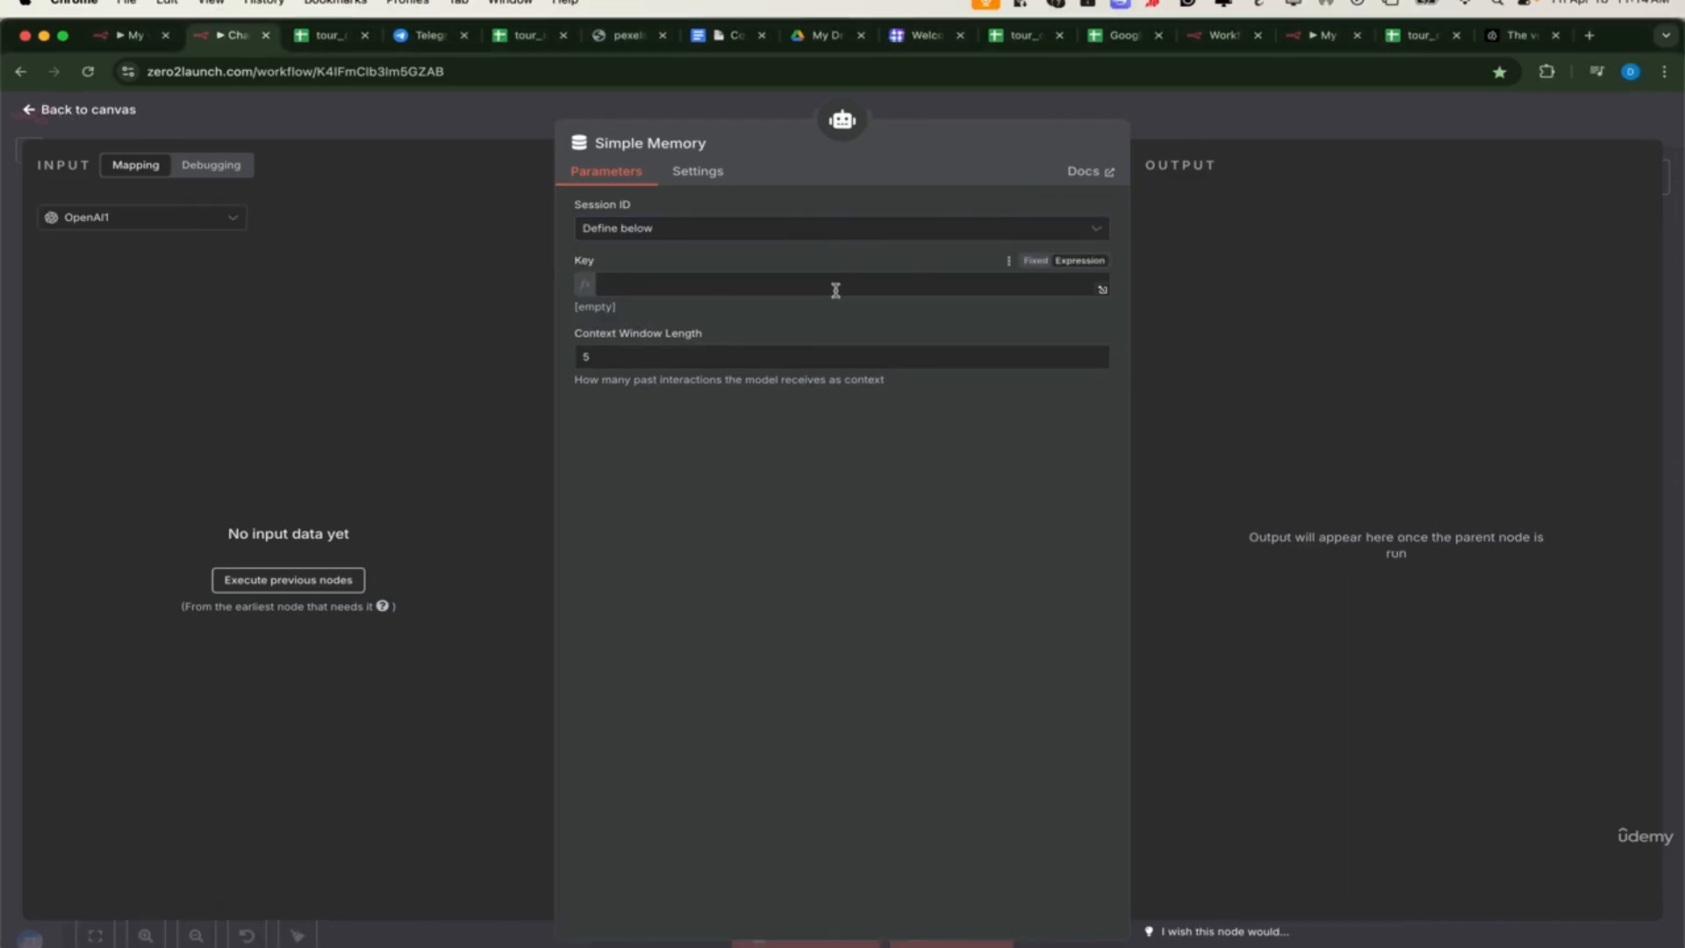
pyautogui.write("{{ $('Telegram Trigger').item.json.message.from.id }}")
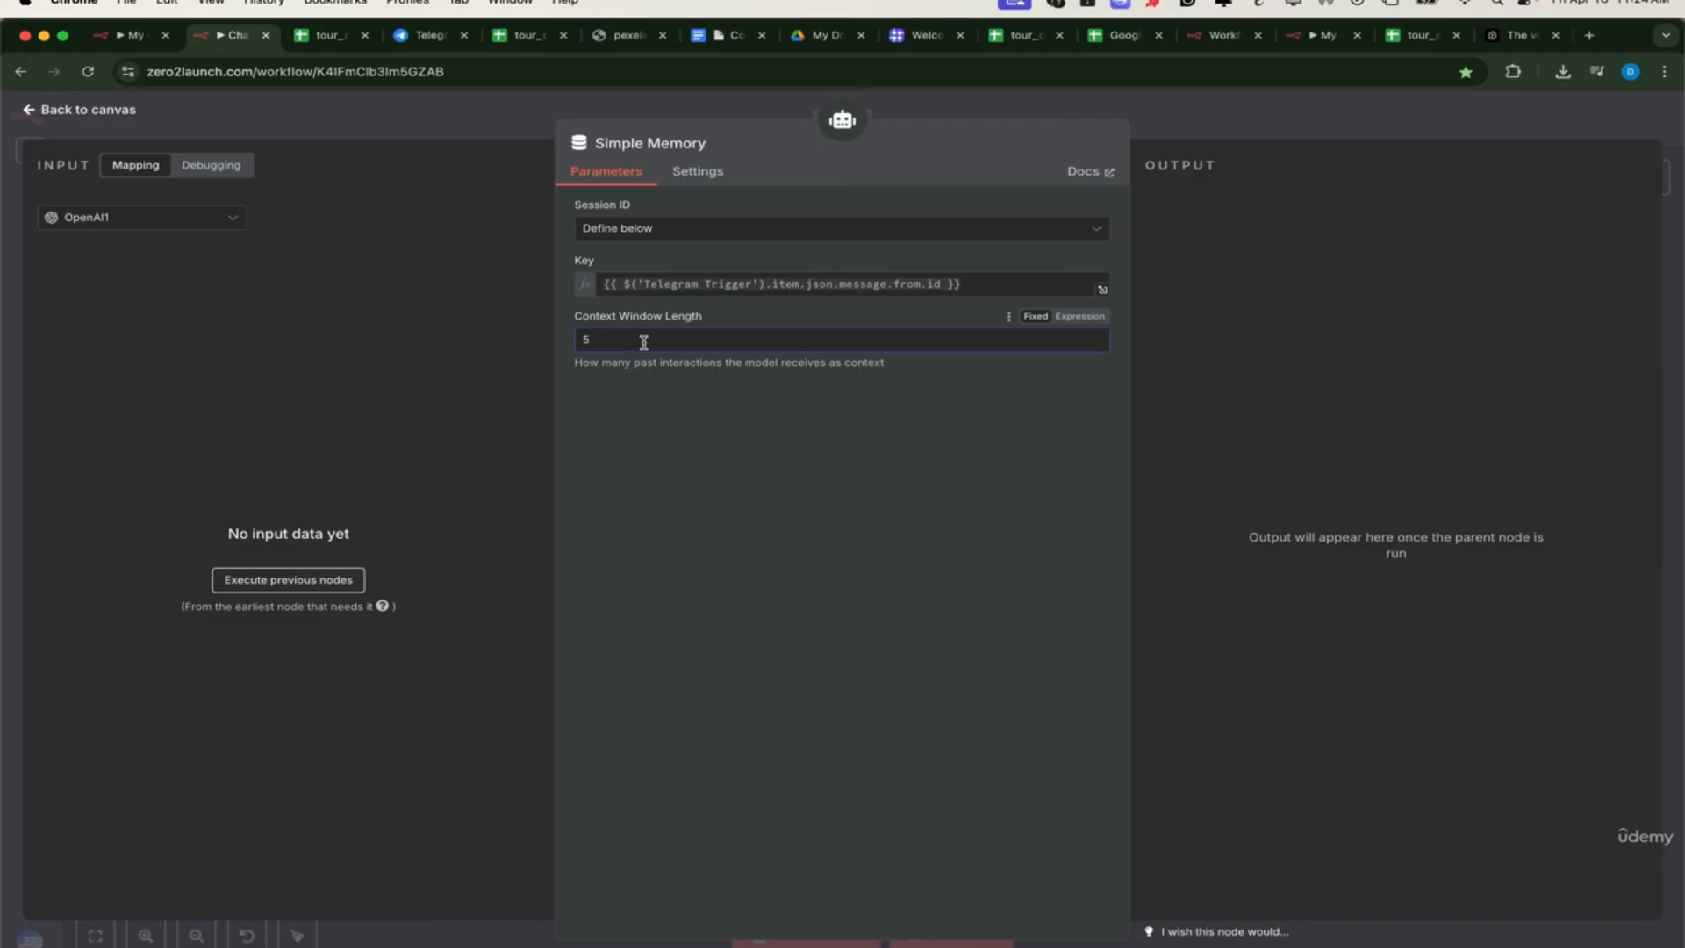
pyautogui.click(689, 376)
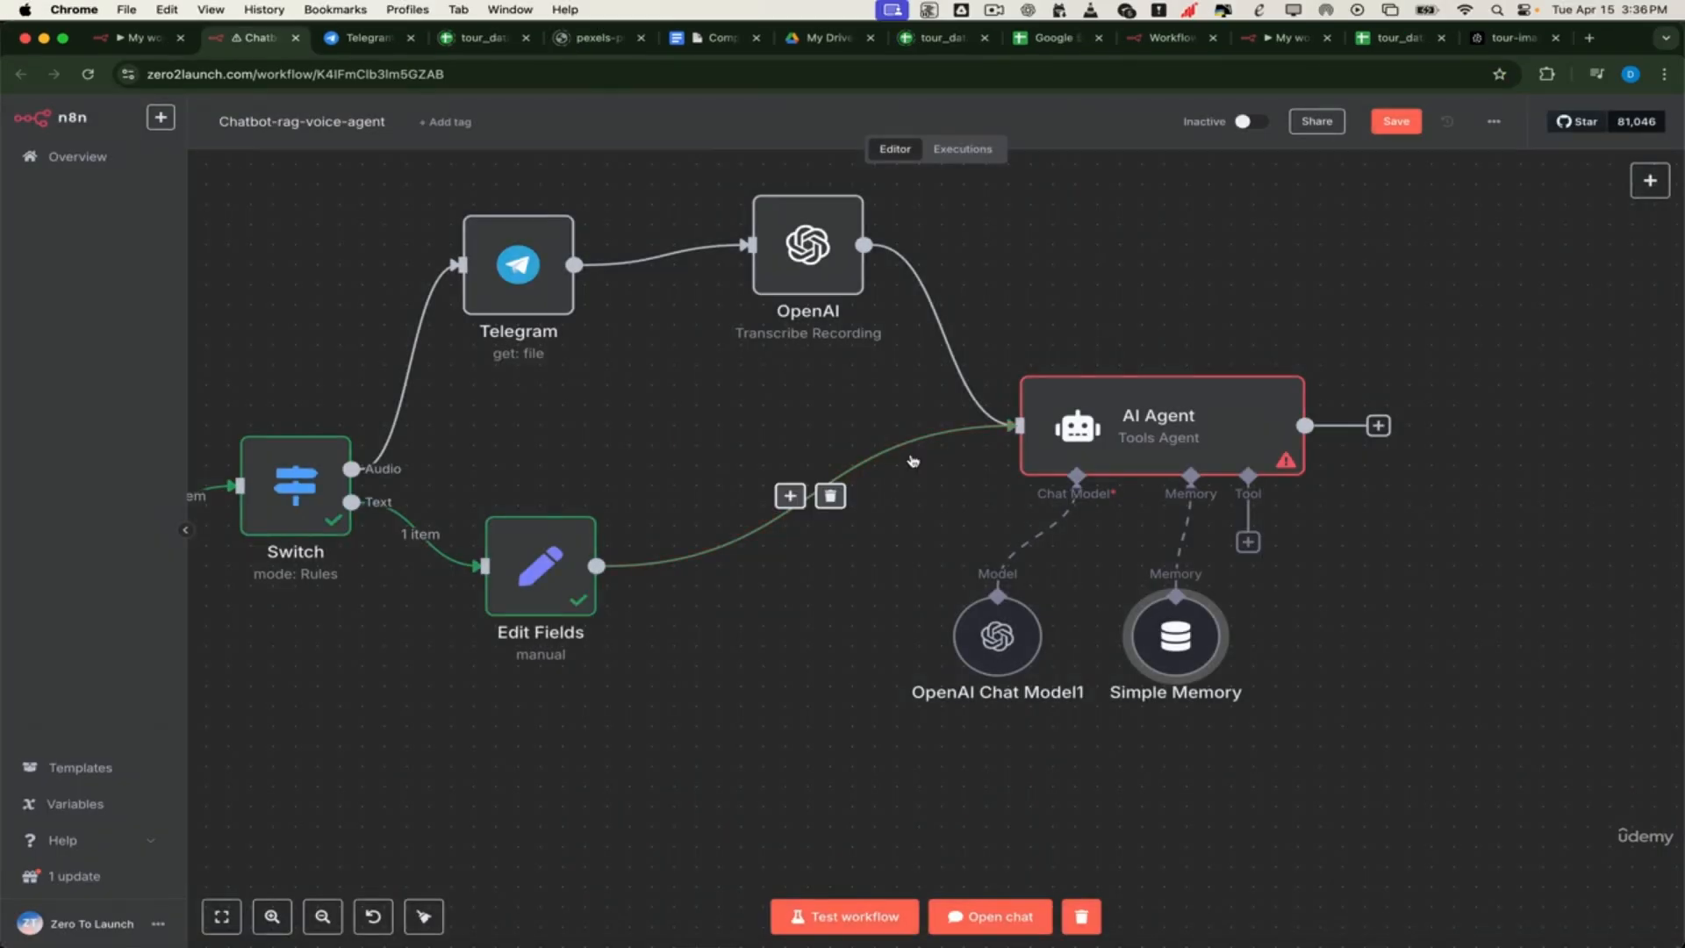
# Test-run the AI Agent with memory attached, succeeding with Simple Memory loading 'This is a test'
pyautogui.doubleClick(1043, 430)
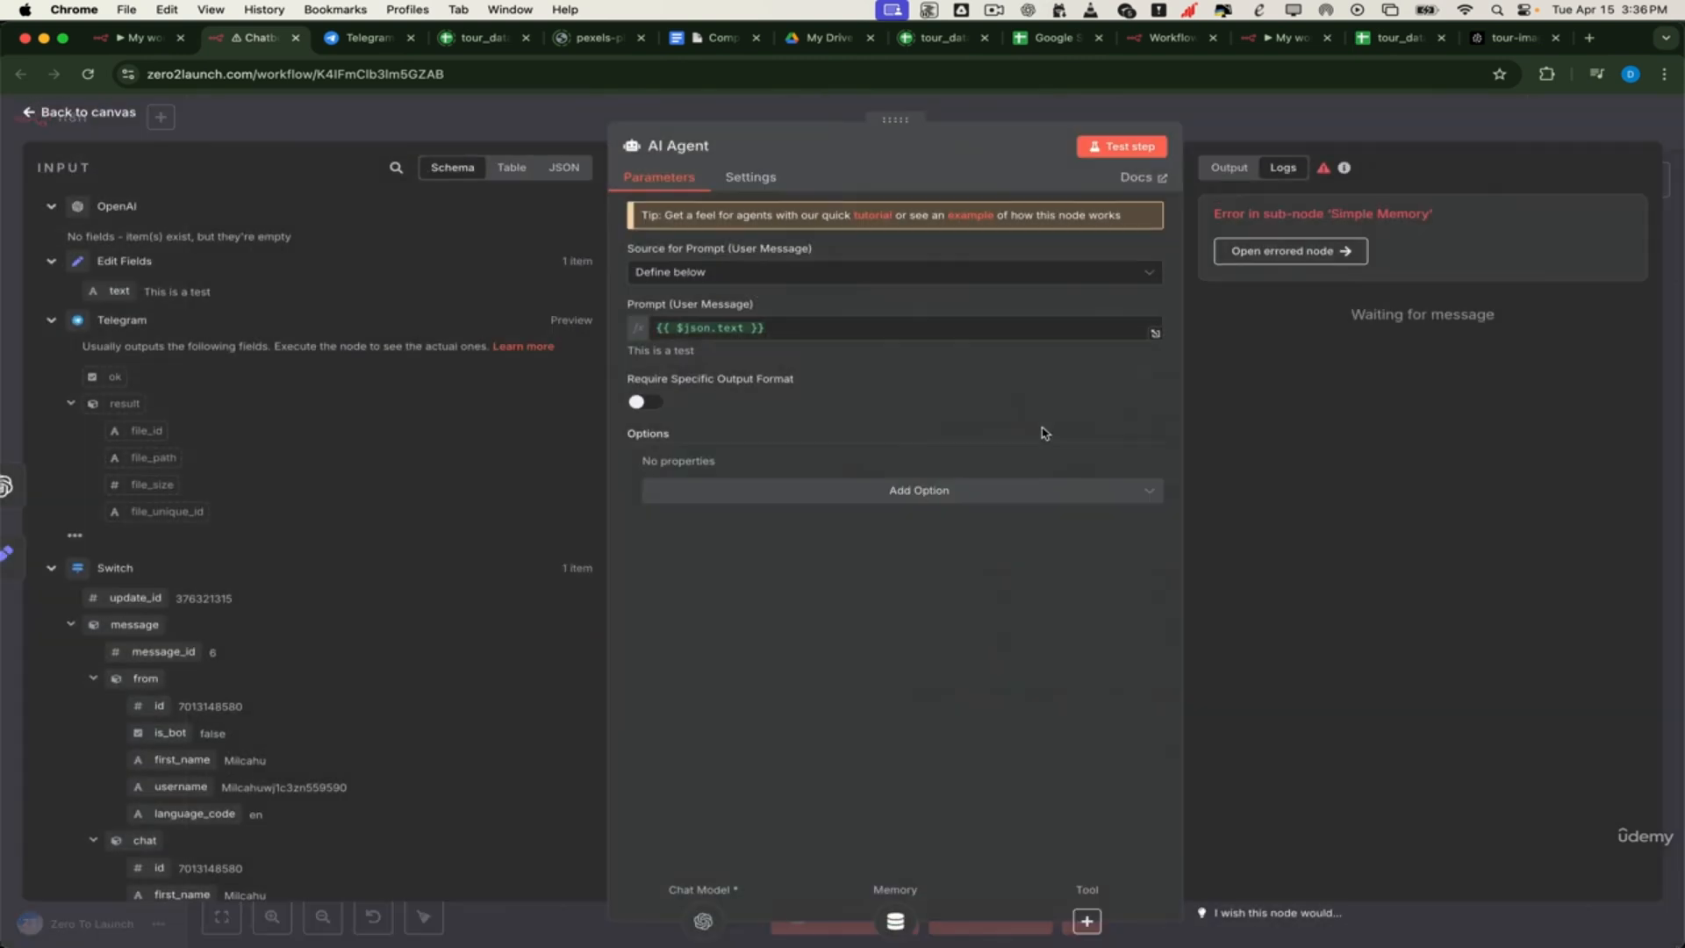
pyautogui.click(1127, 149)
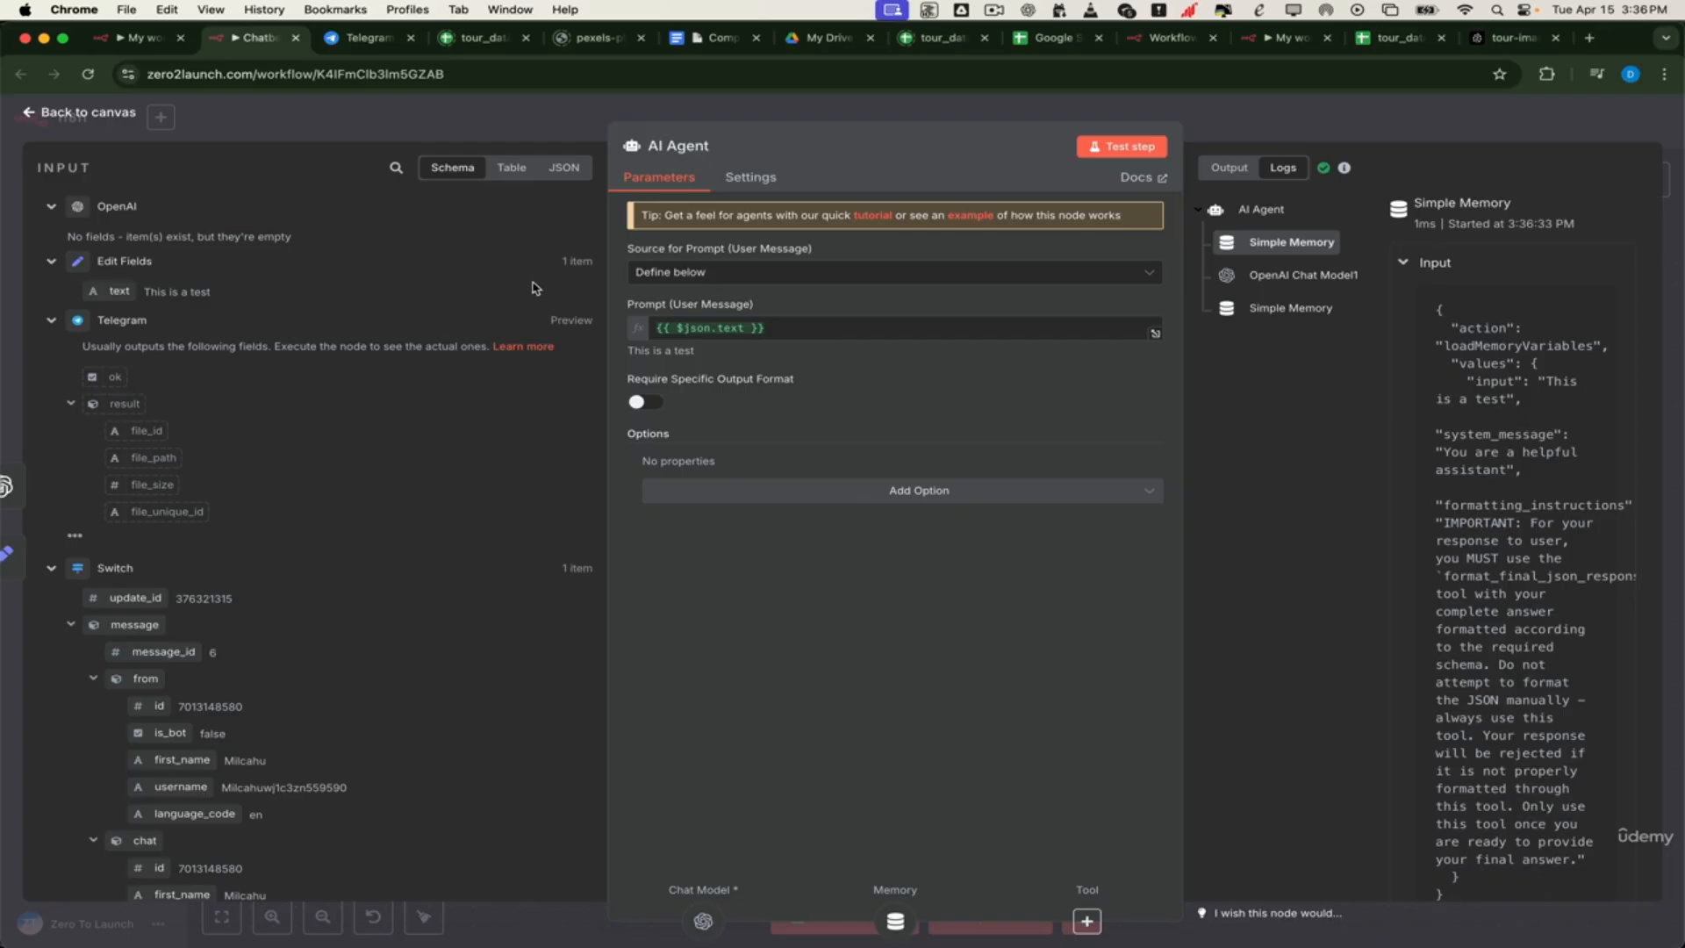
pyautogui.click(113, 115)
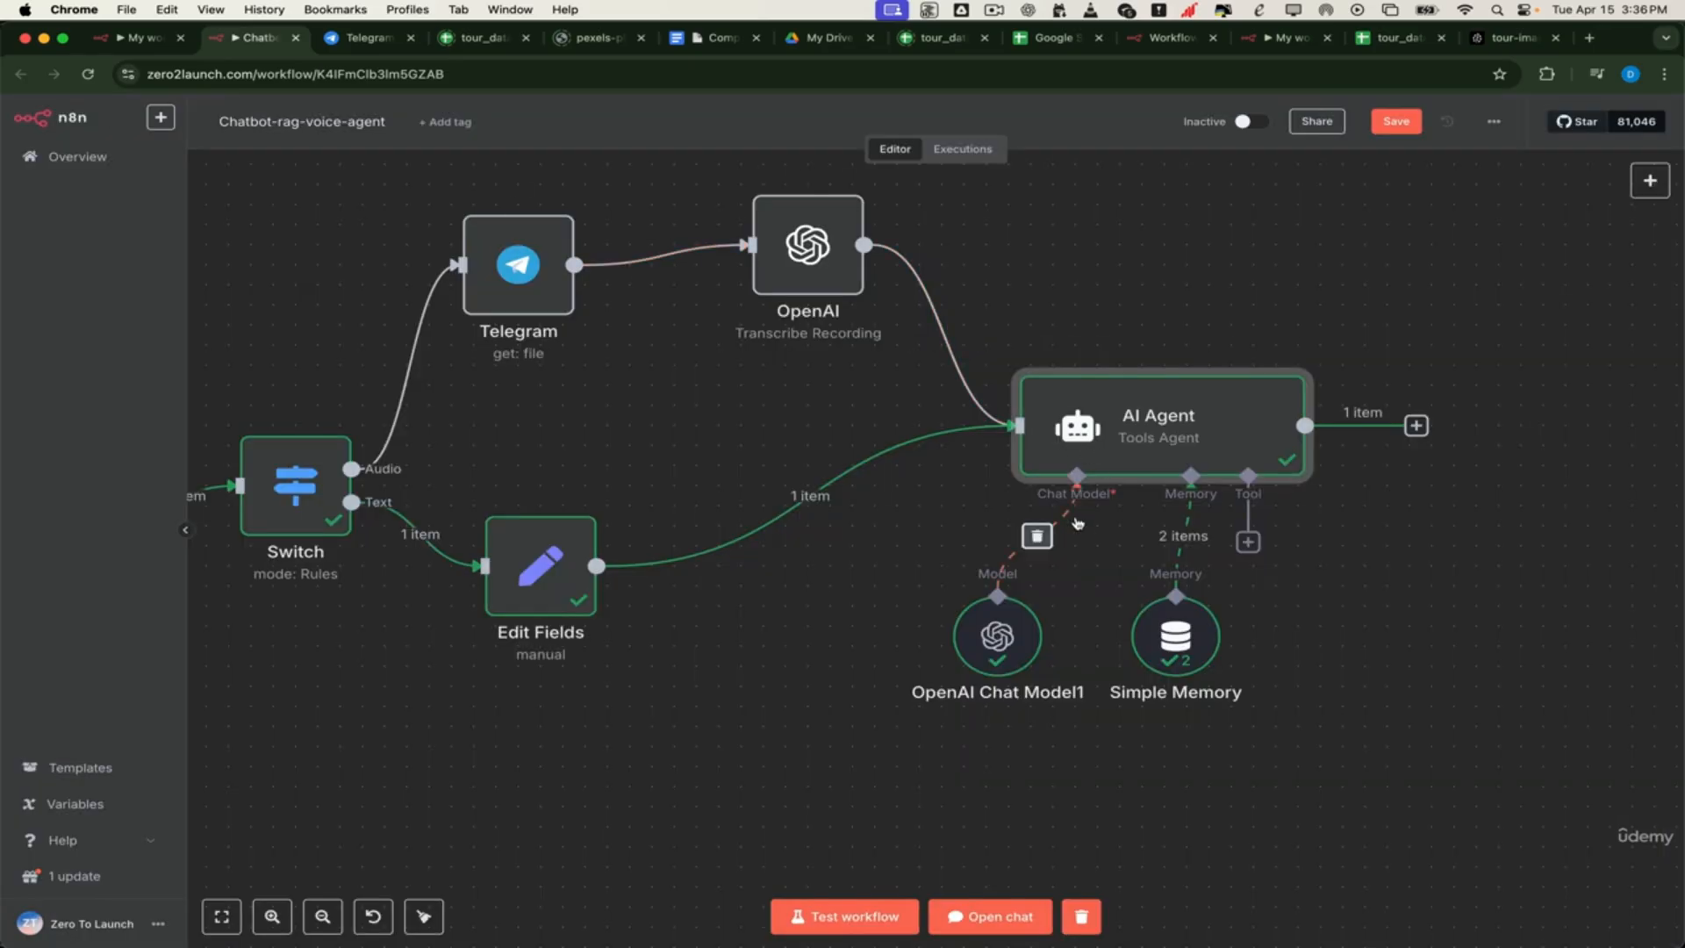
# Add a Vector Store Question Answer Tool to the AI Agent by searching 'answ'
pyautogui.scroll(-5, 1083, 491)
pyautogui.scroll(-10, 1078, 524)
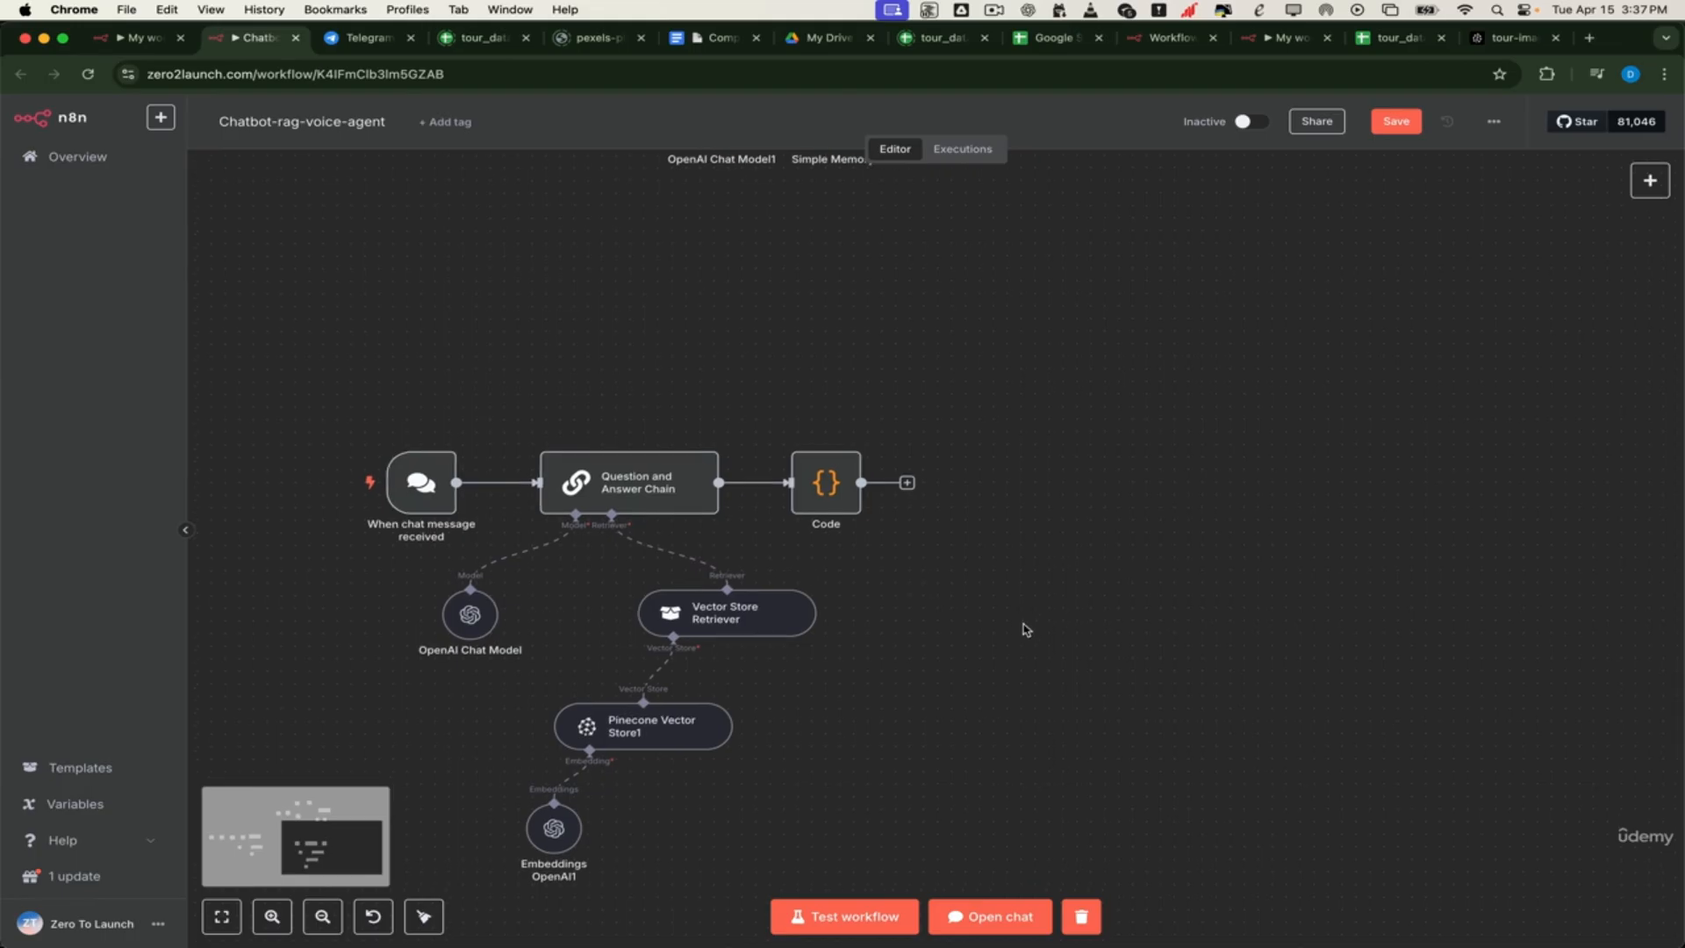
pyautogui.scroll(-3, 1025, 628)
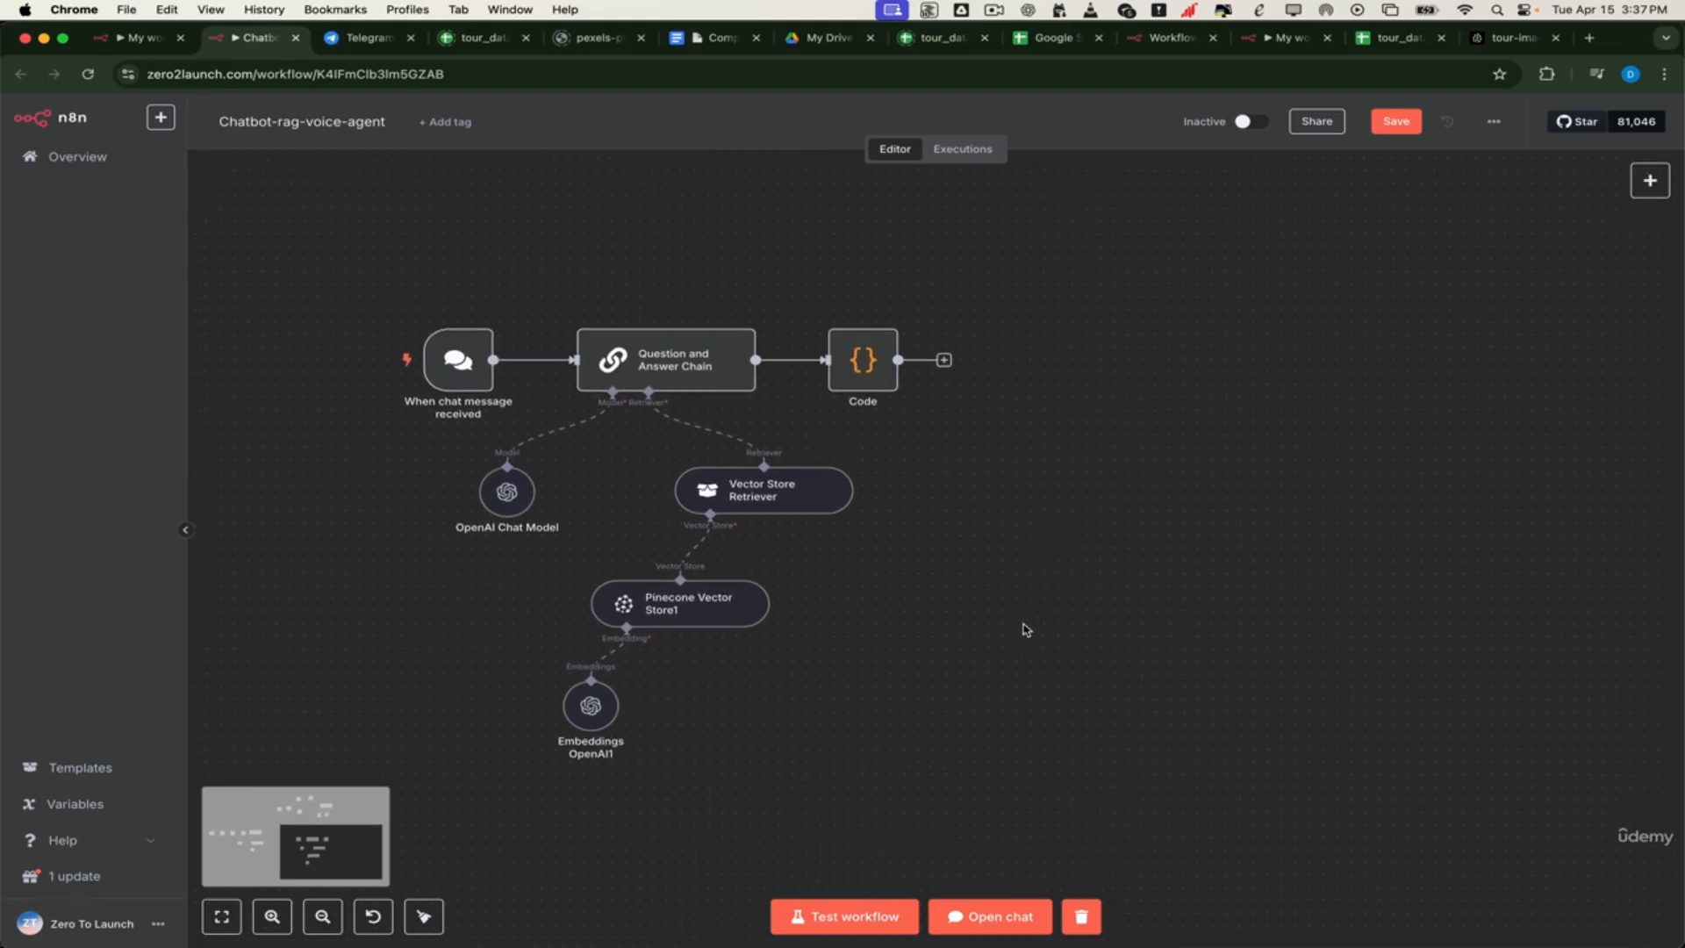
pyautogui.moveTo(566, 829); pyautogui.dragTo(872, 466)
pyautogui.click(908, 469)
pyautogui.scroll(4, 908, 468)
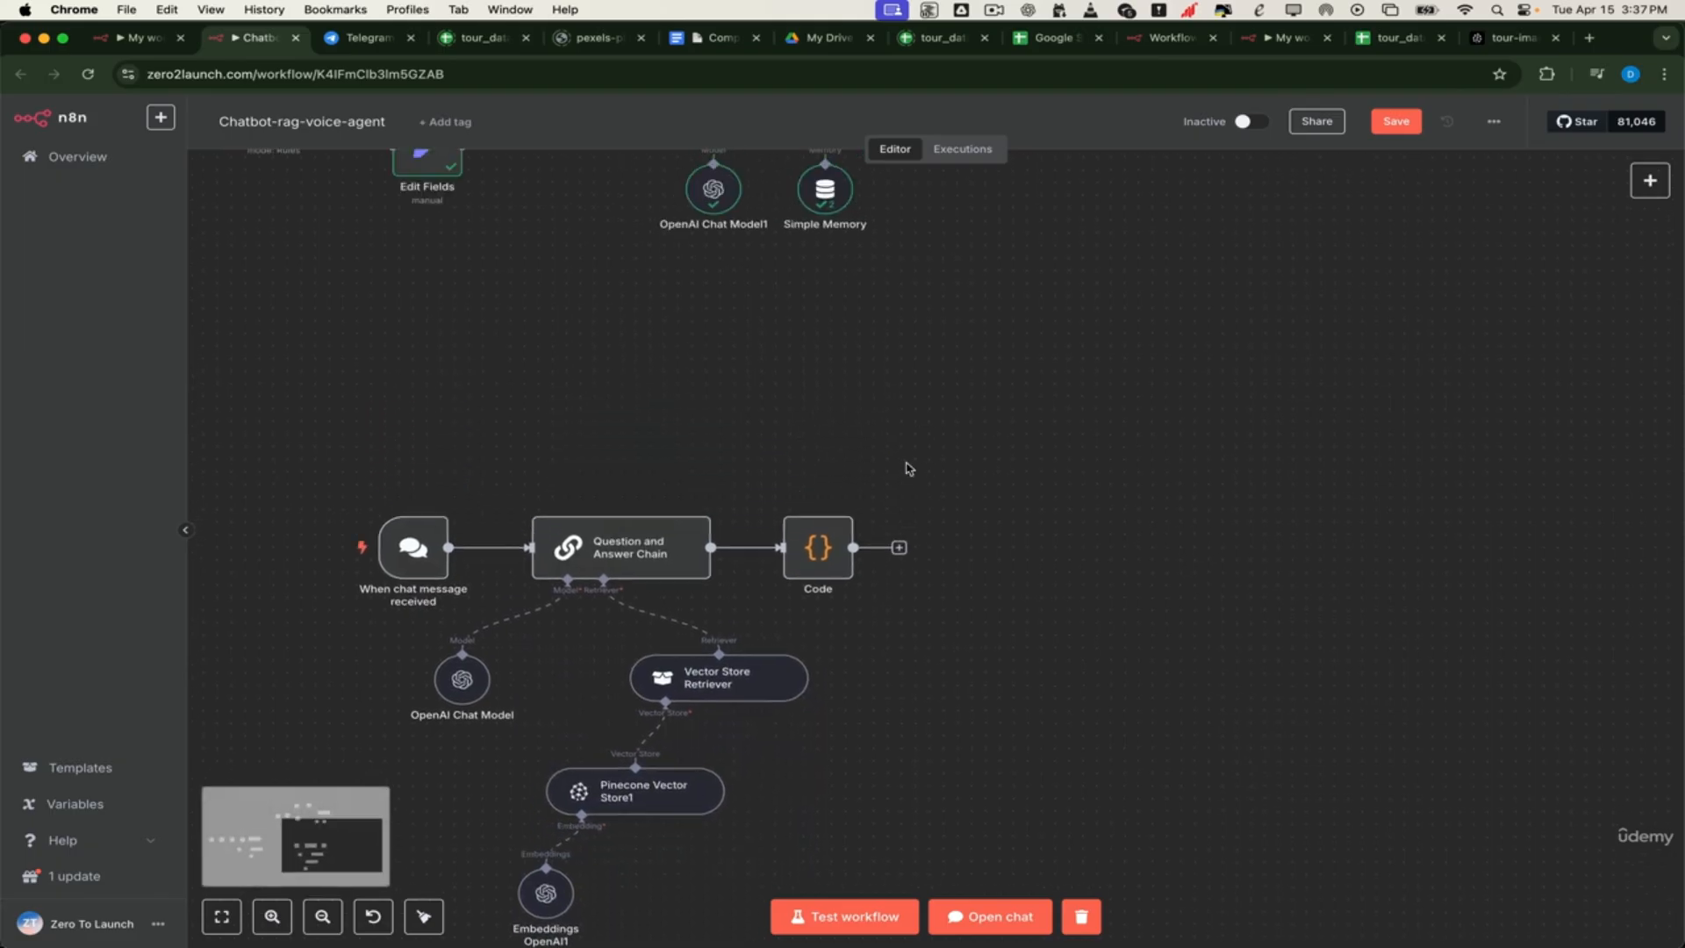
pyautogui.scroll(5, 908, 469)
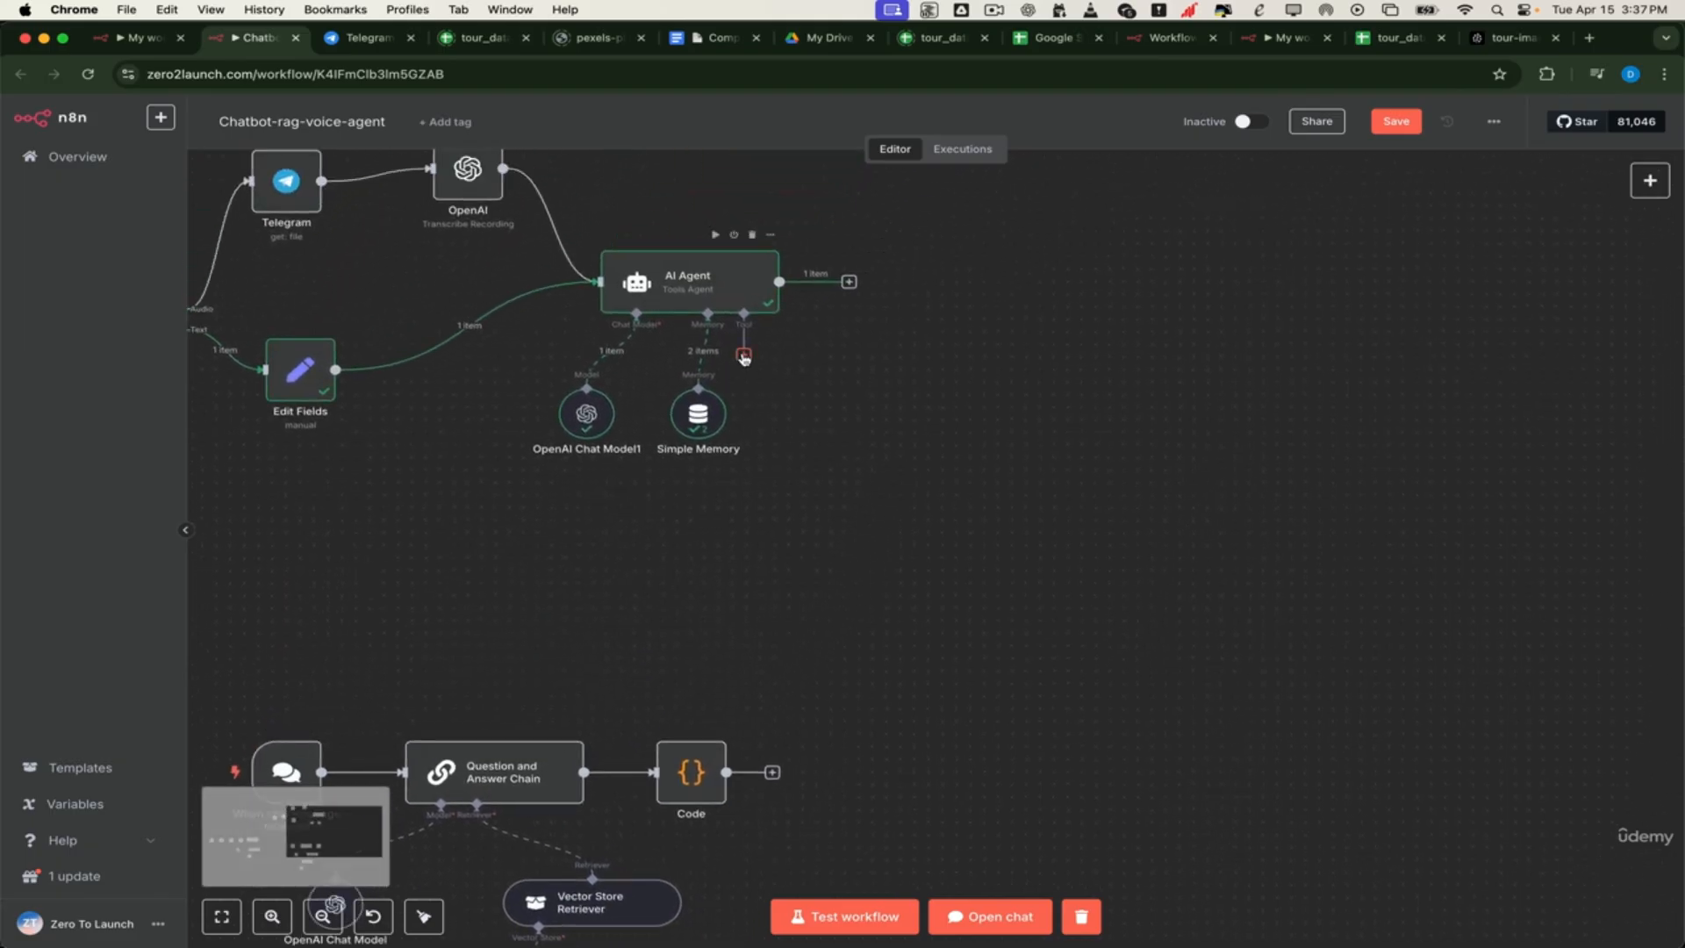
pyautogui.click(744, 354)
pyautogui.write('an')
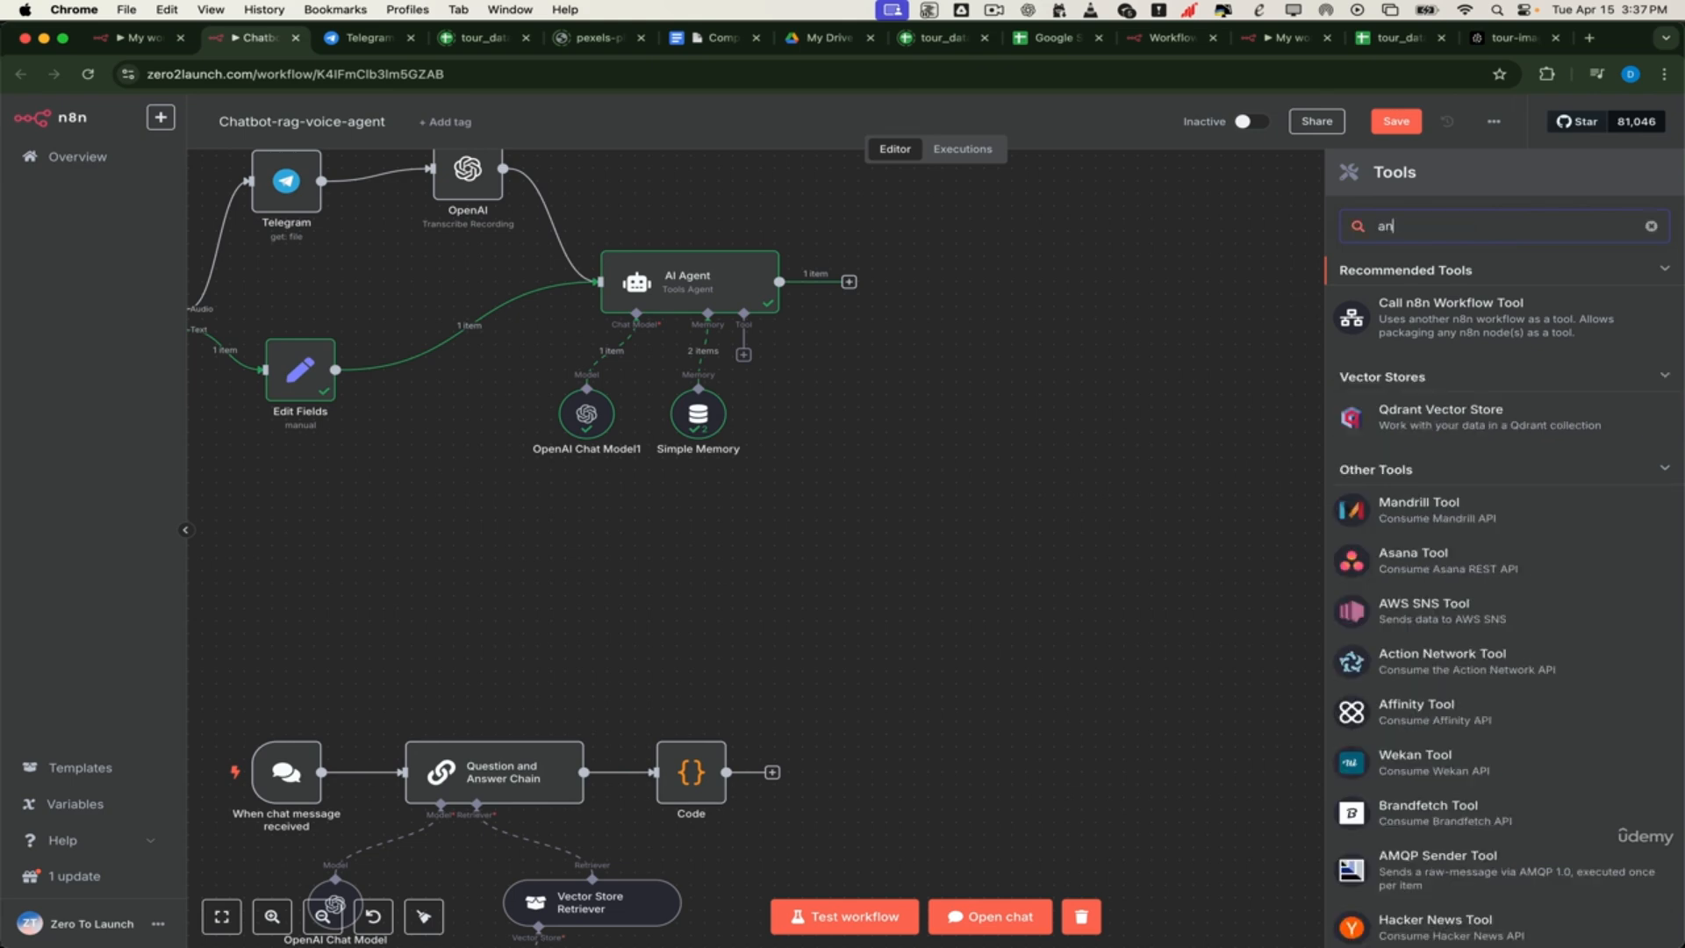
pyautogui.write('sw')
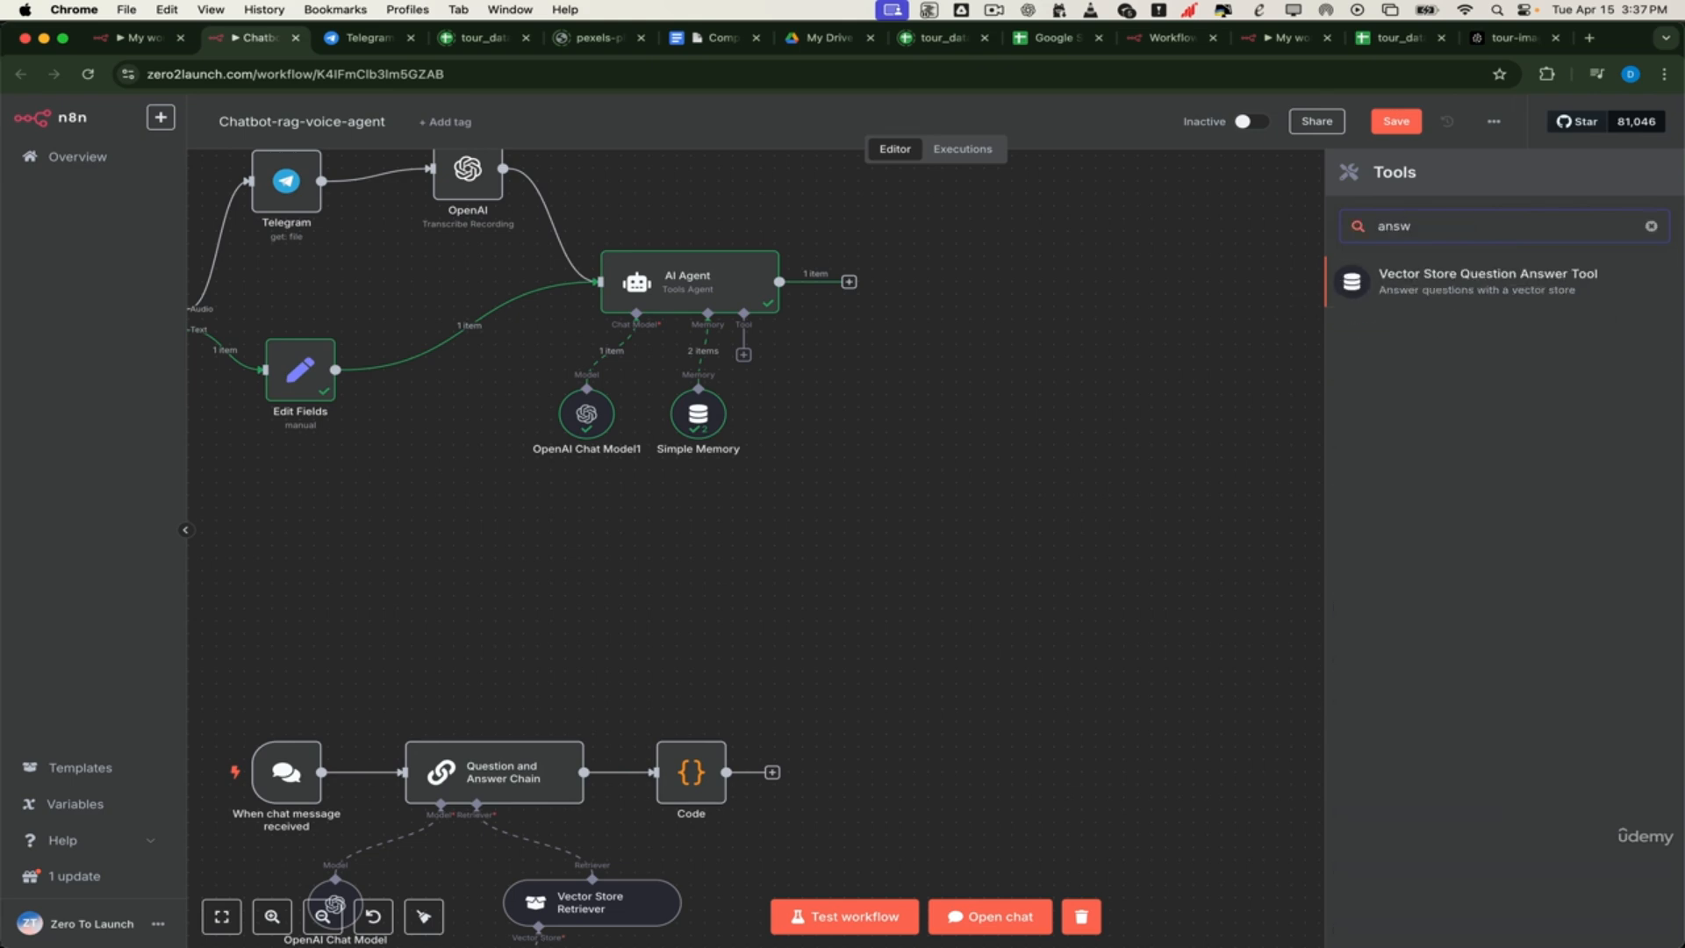
pyautogui.click(1506, 287)
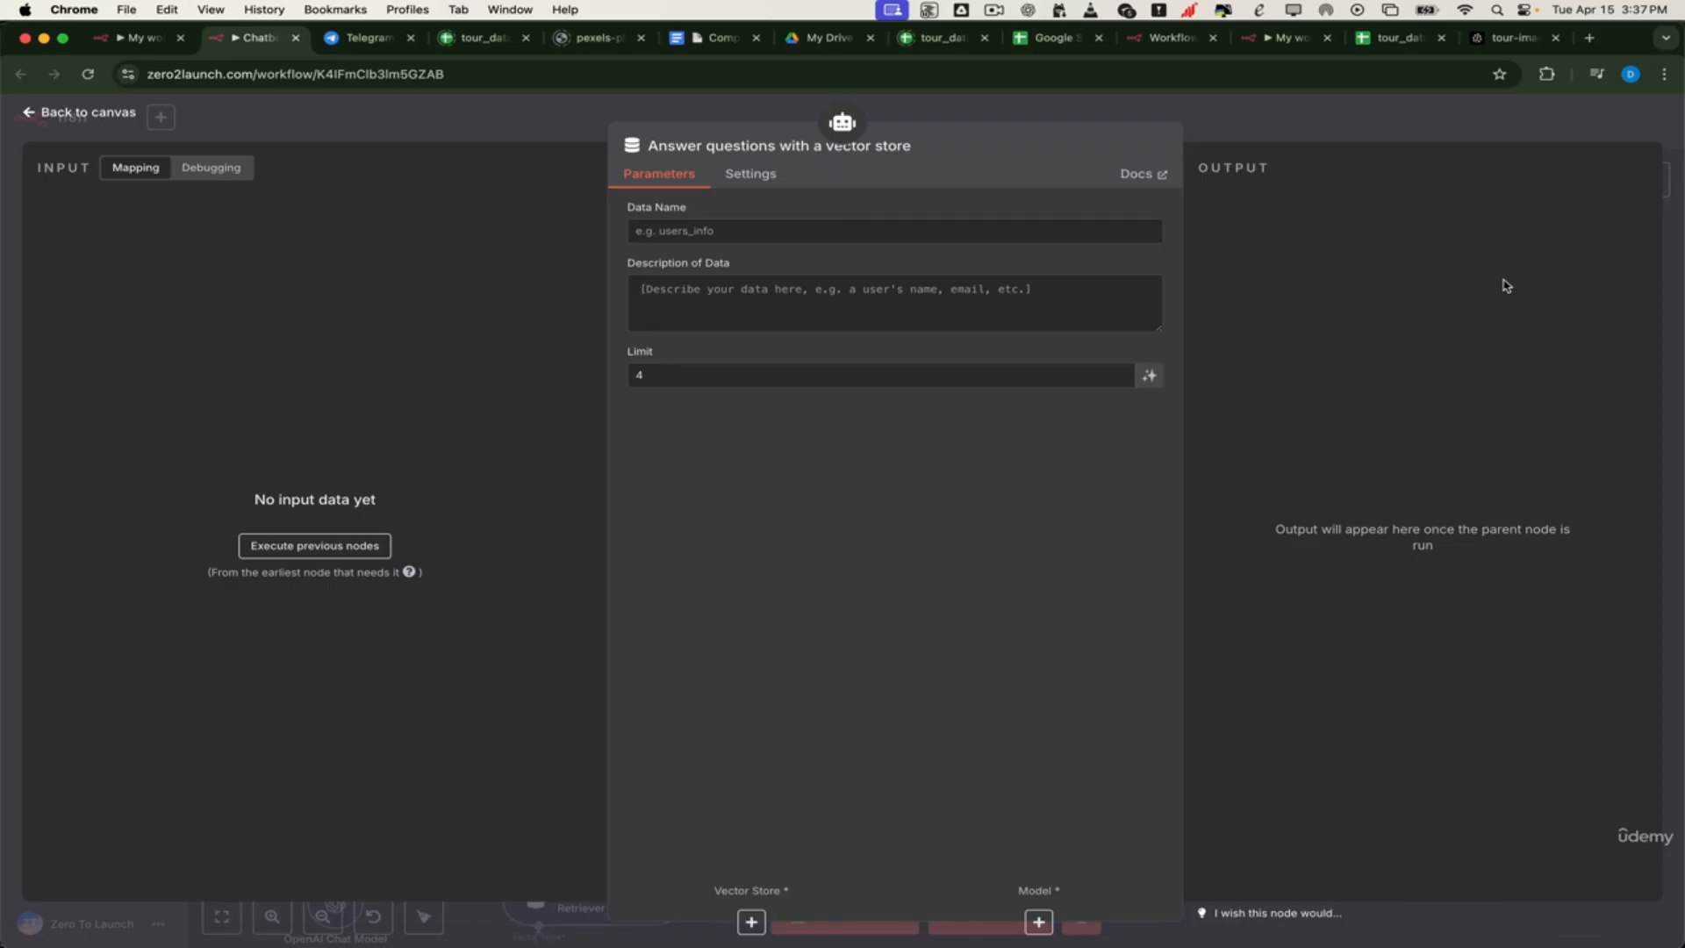
# Set the tool's data name to tour_data_assistant and paste a description of the travel tour data
pyautogui.click(756, 232)
pyautogui.write('tour_data_assistant')
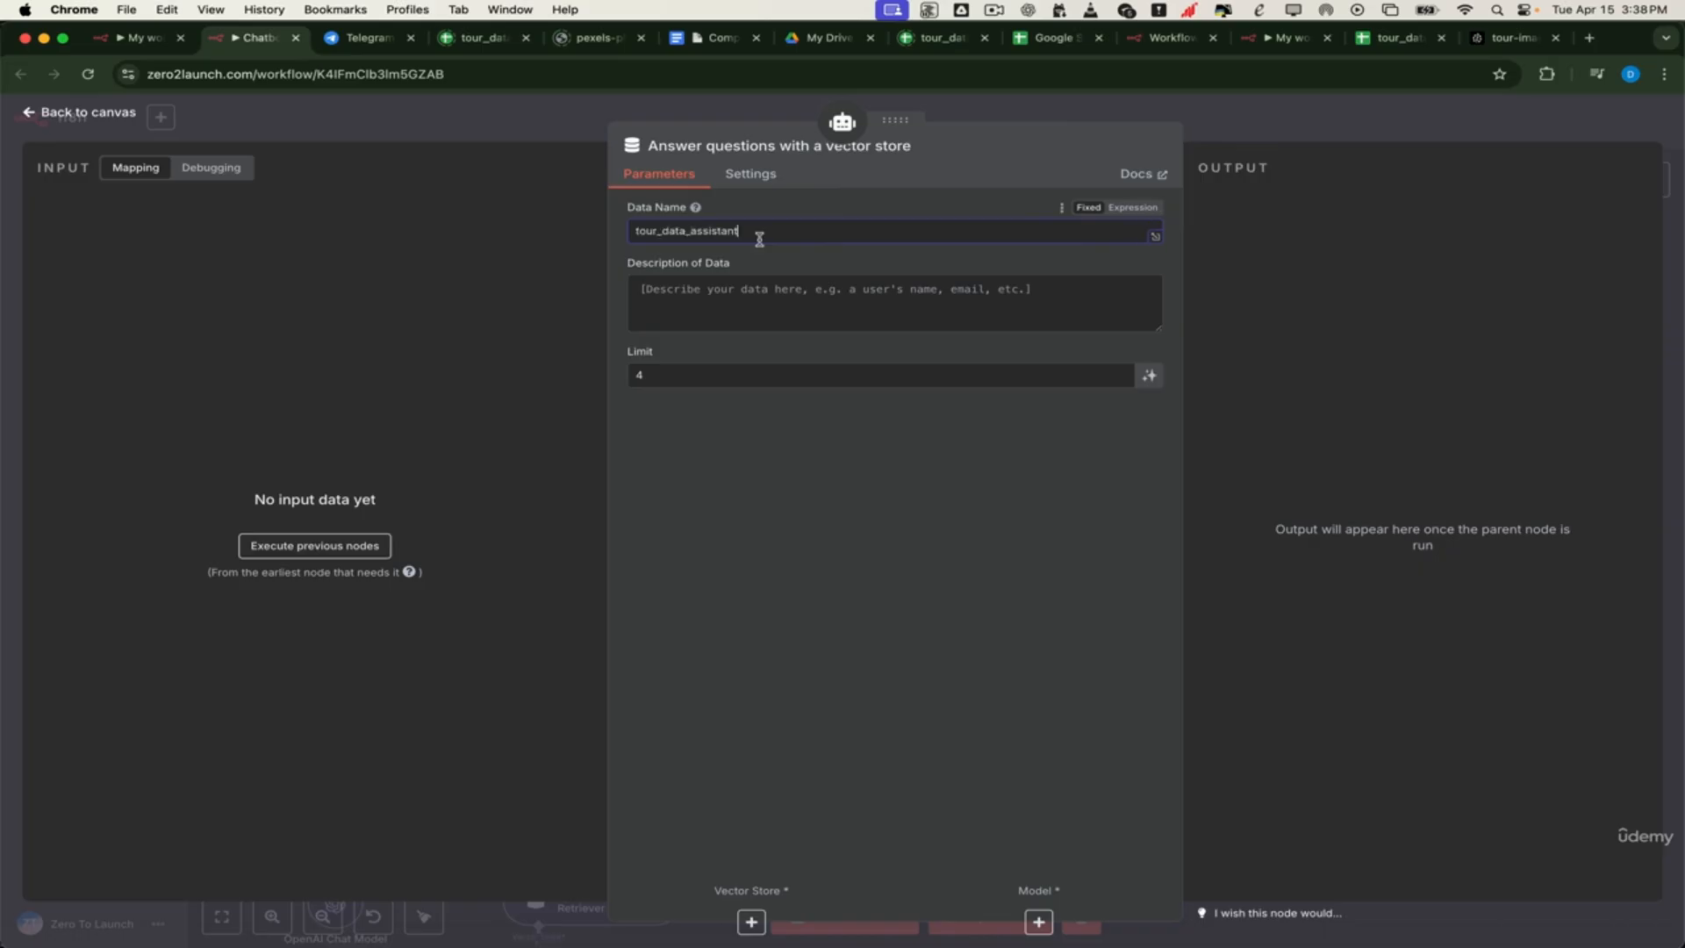
pyautogui.click(737, 292)
pyautogui.moveTo(739, 265)
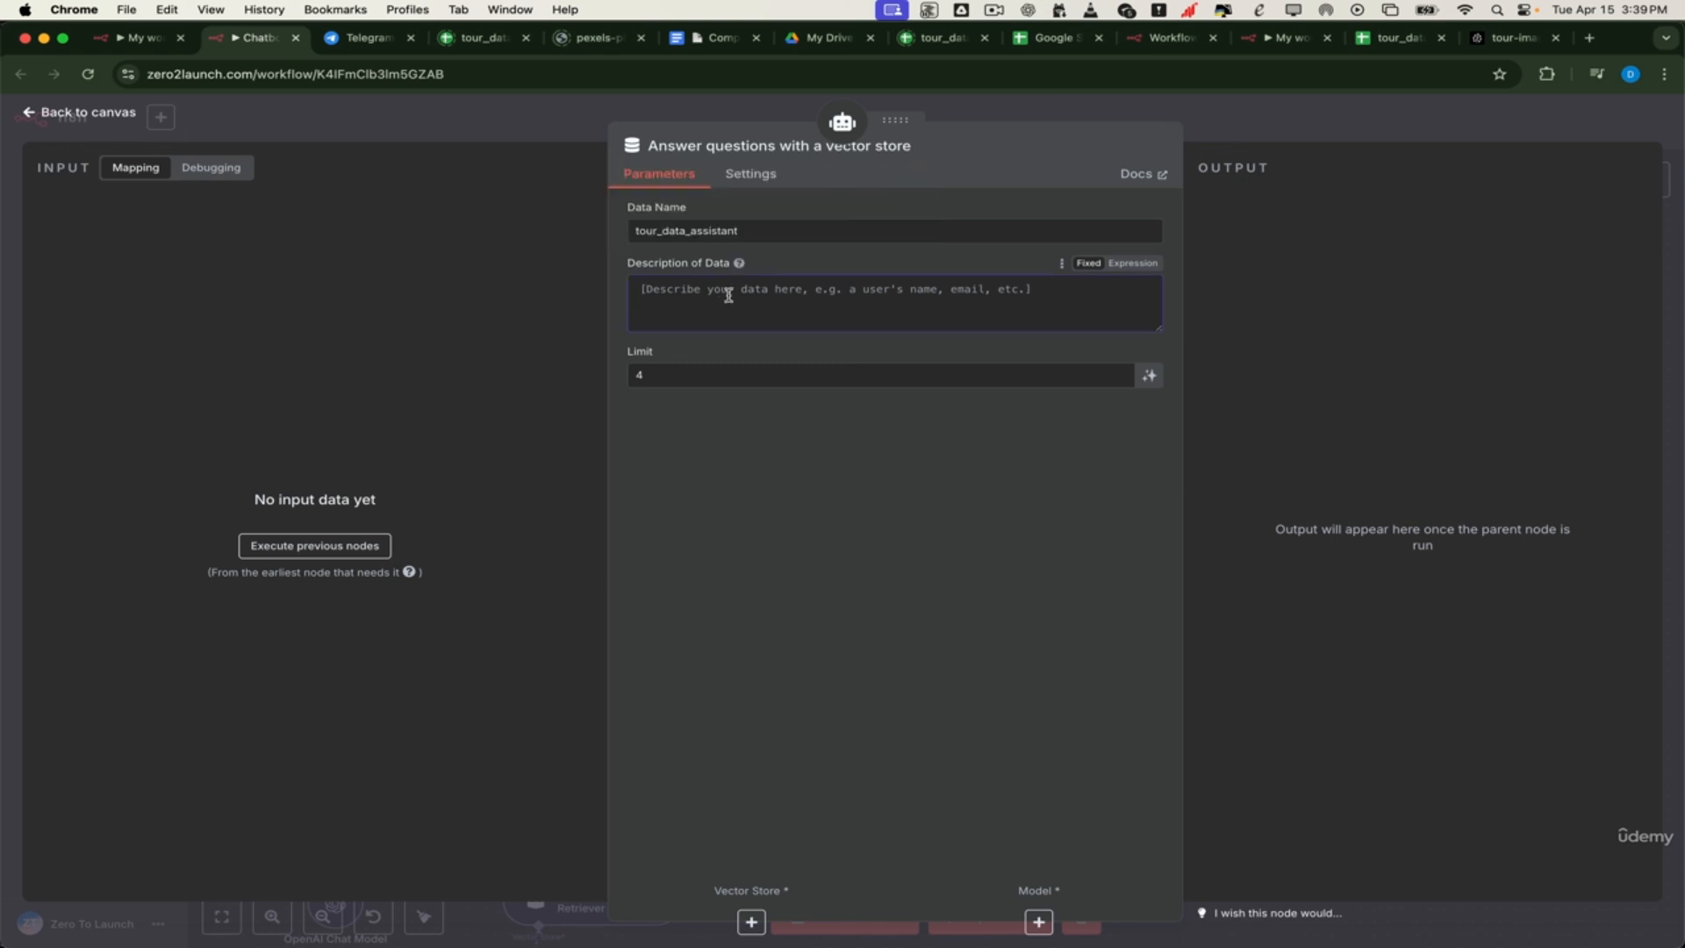
pyautogui.press('super+v')
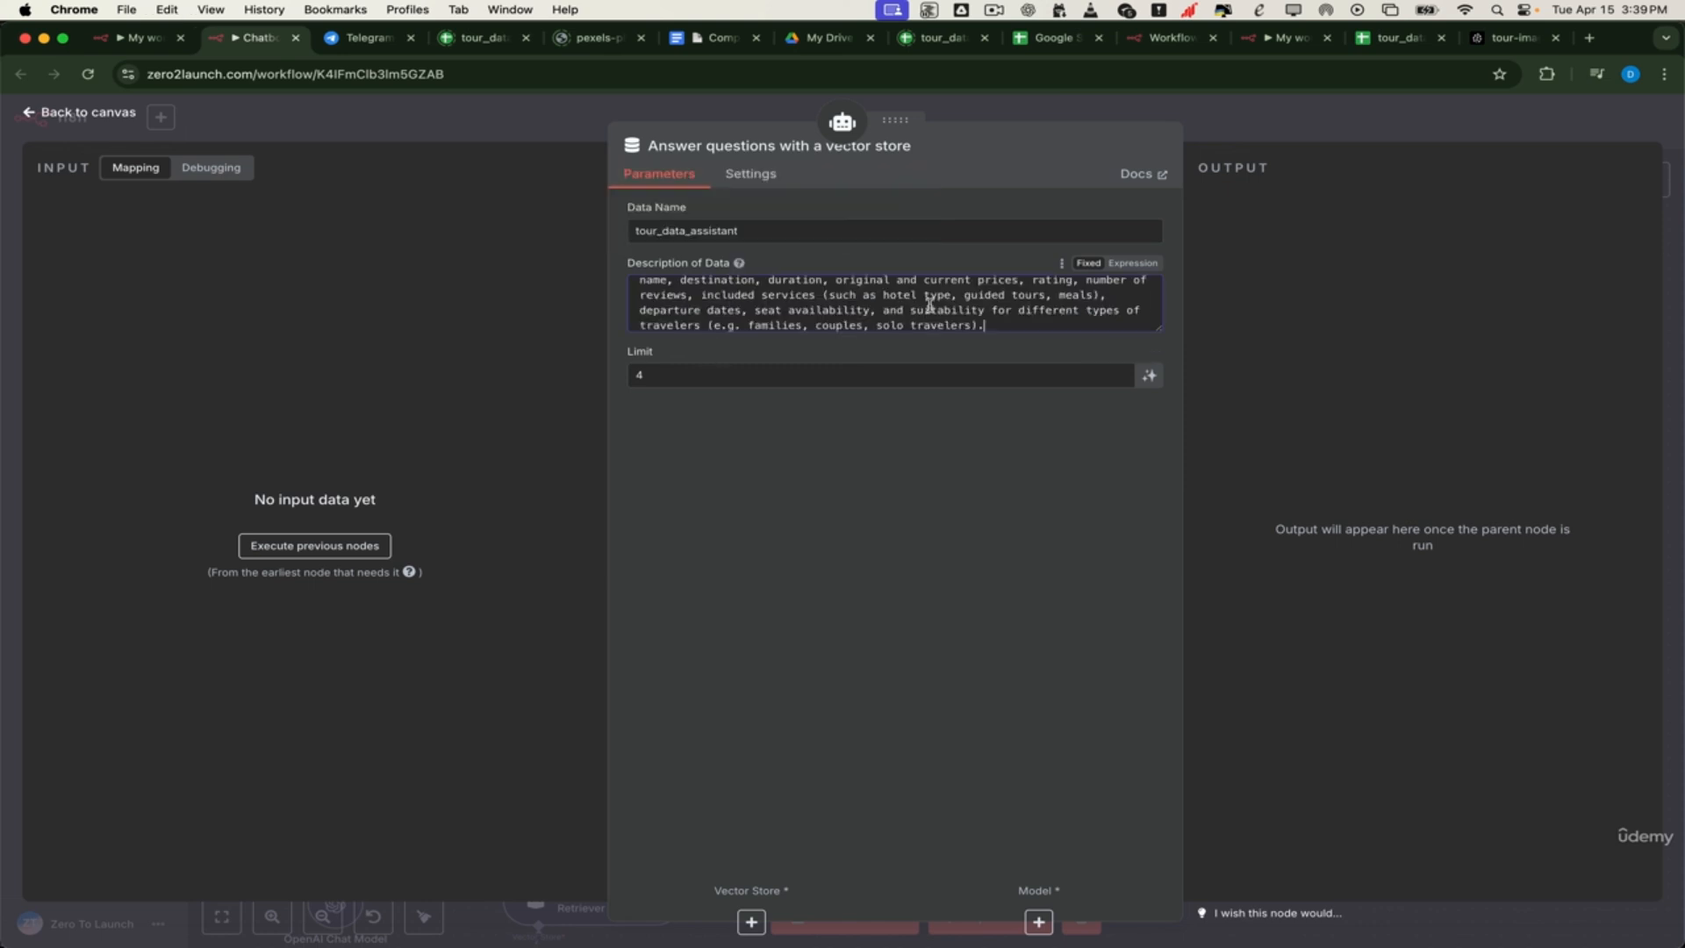
pyautogui.scroll(2, 931, 306)
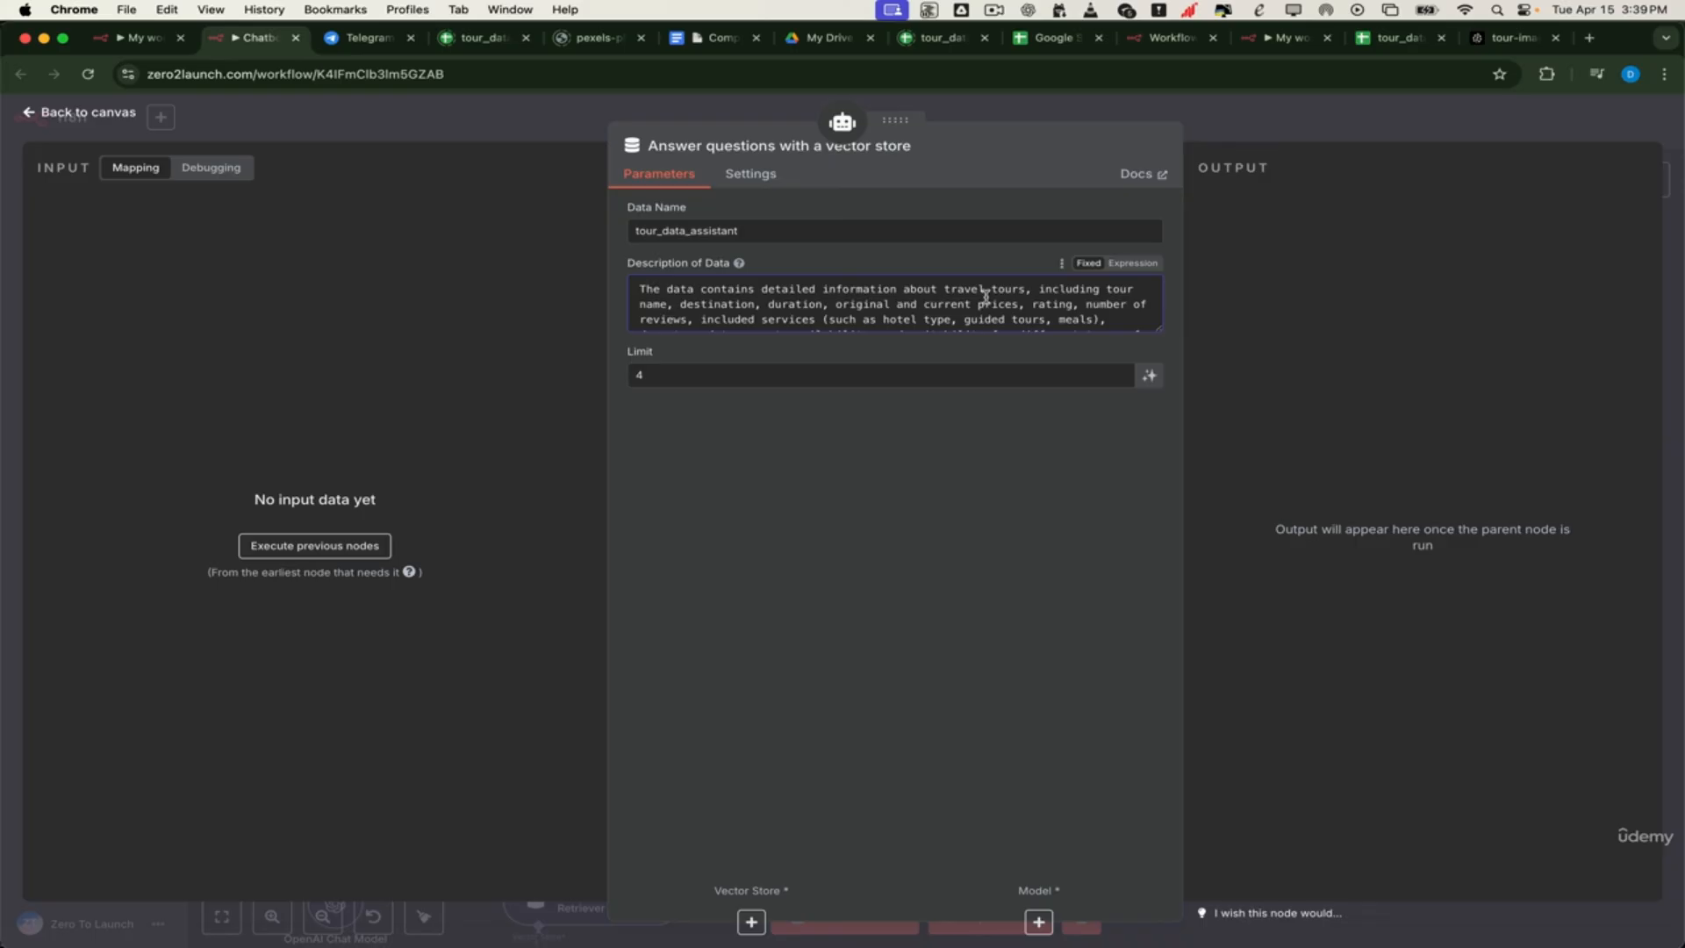
pyautogui.scroll(-3, 970, 305)
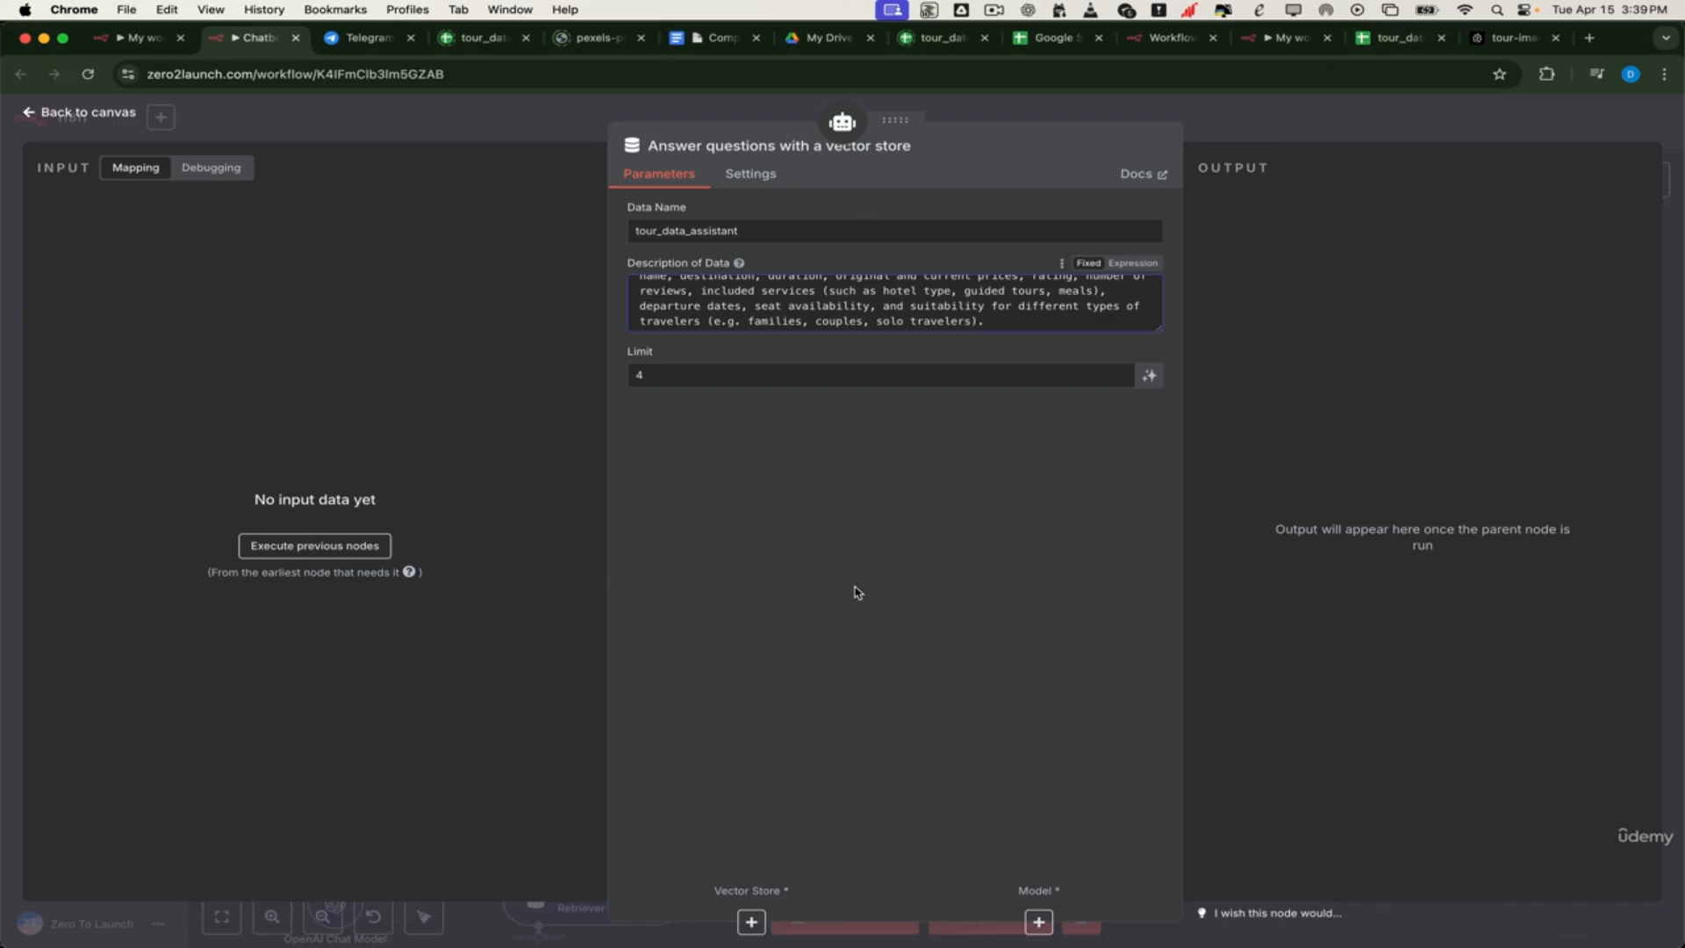
pyautogui.click(809, 682)
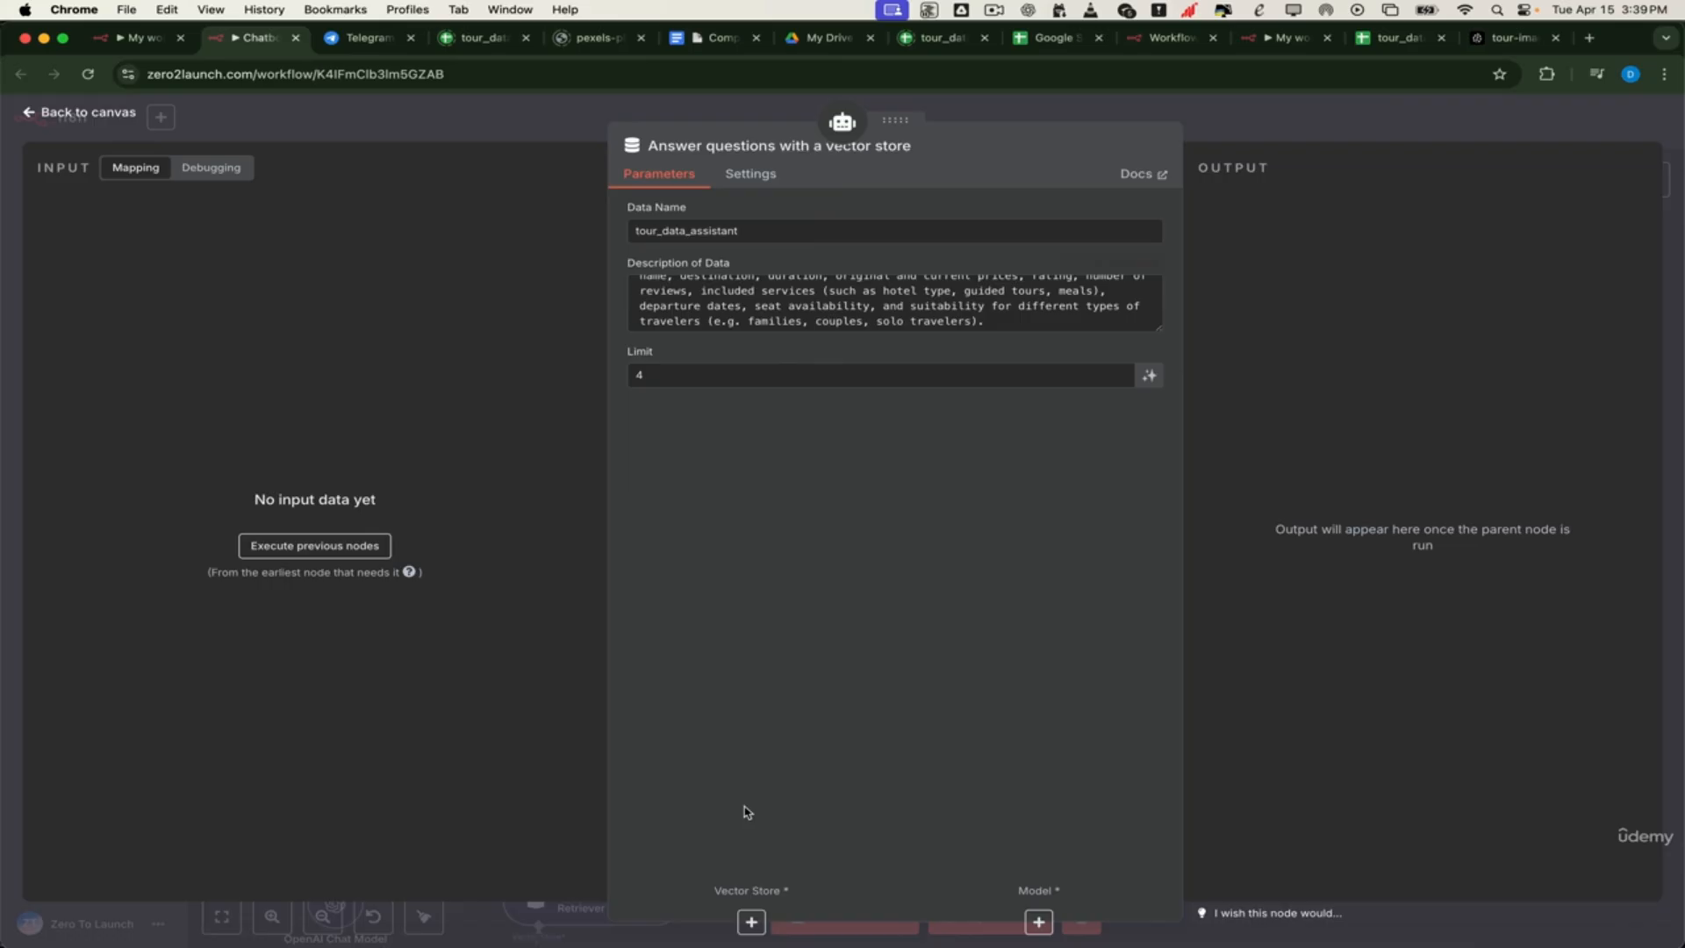
pyautogui.click(750, 921)
# Give the answer tool a Pinecone Vector Store on index tour-image with OpenAI embeddings
pyautogui.click(1448, 463)
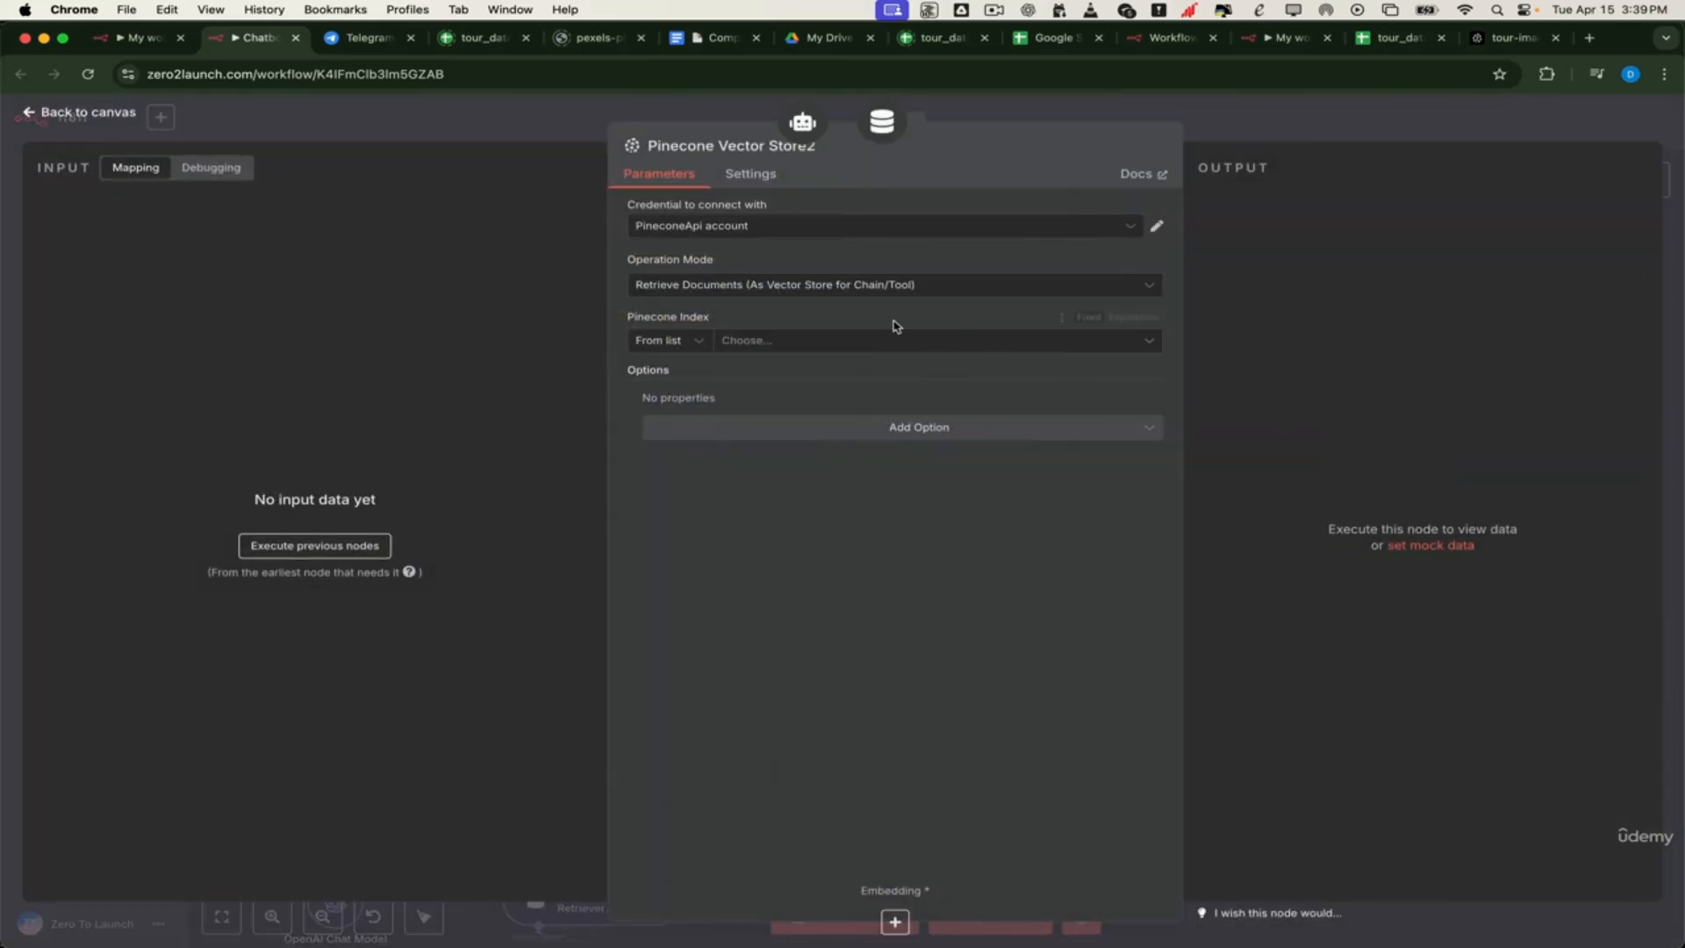
pyautogui.click(750, 341)
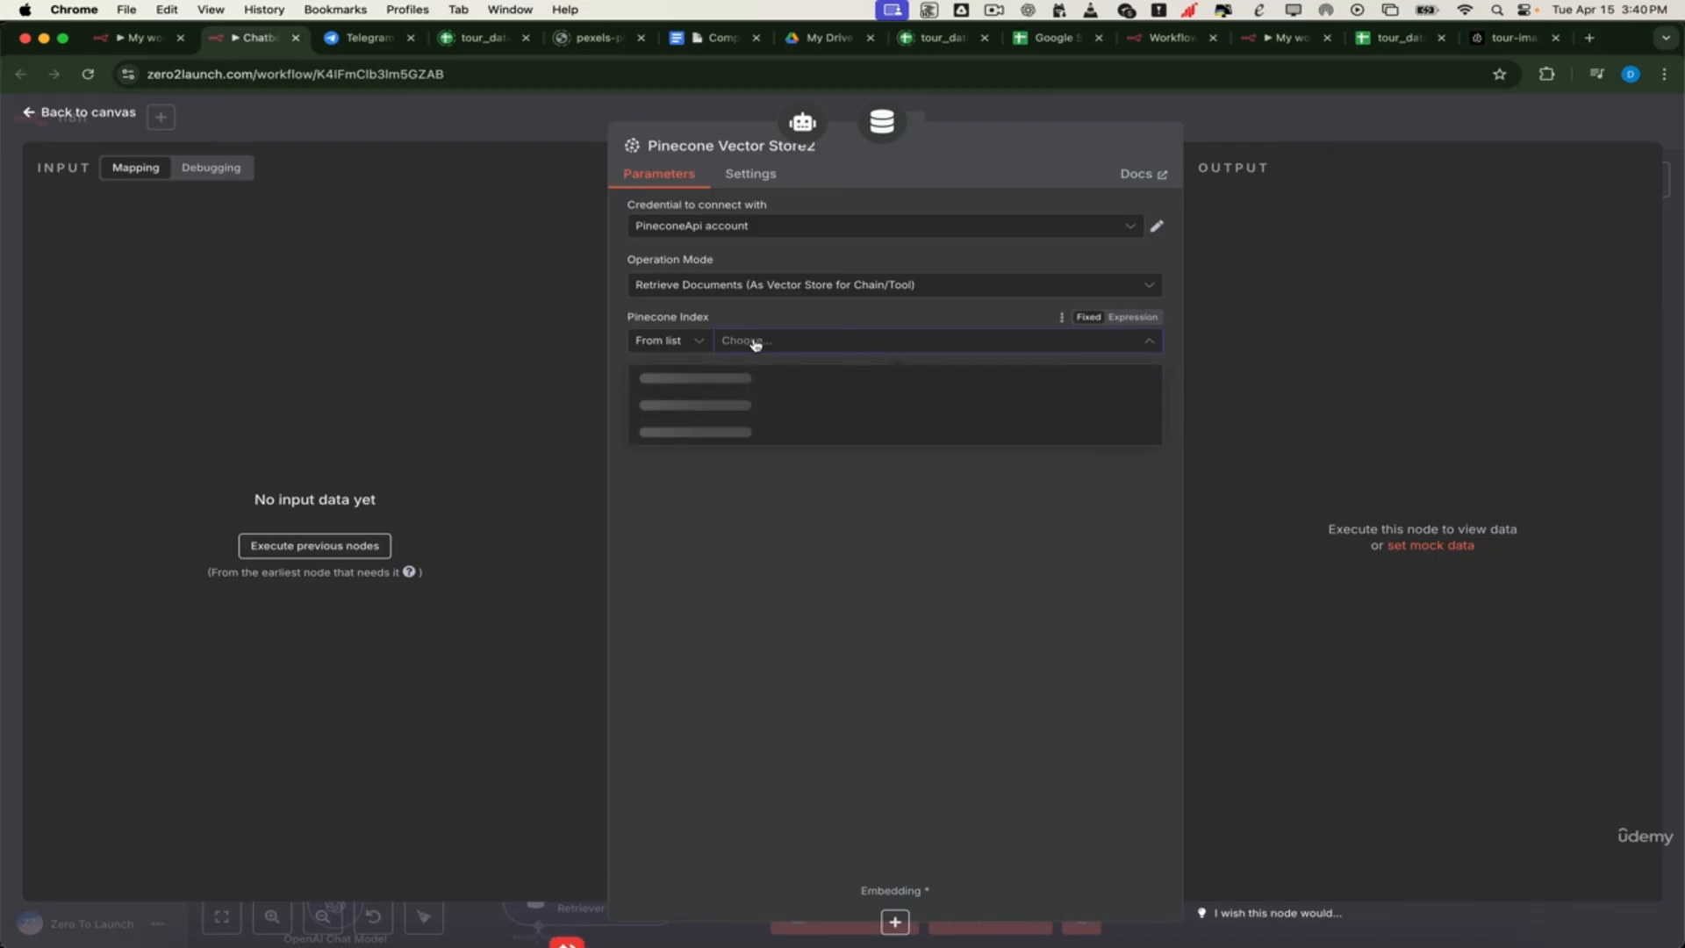
pyautogui.click(683, 434)
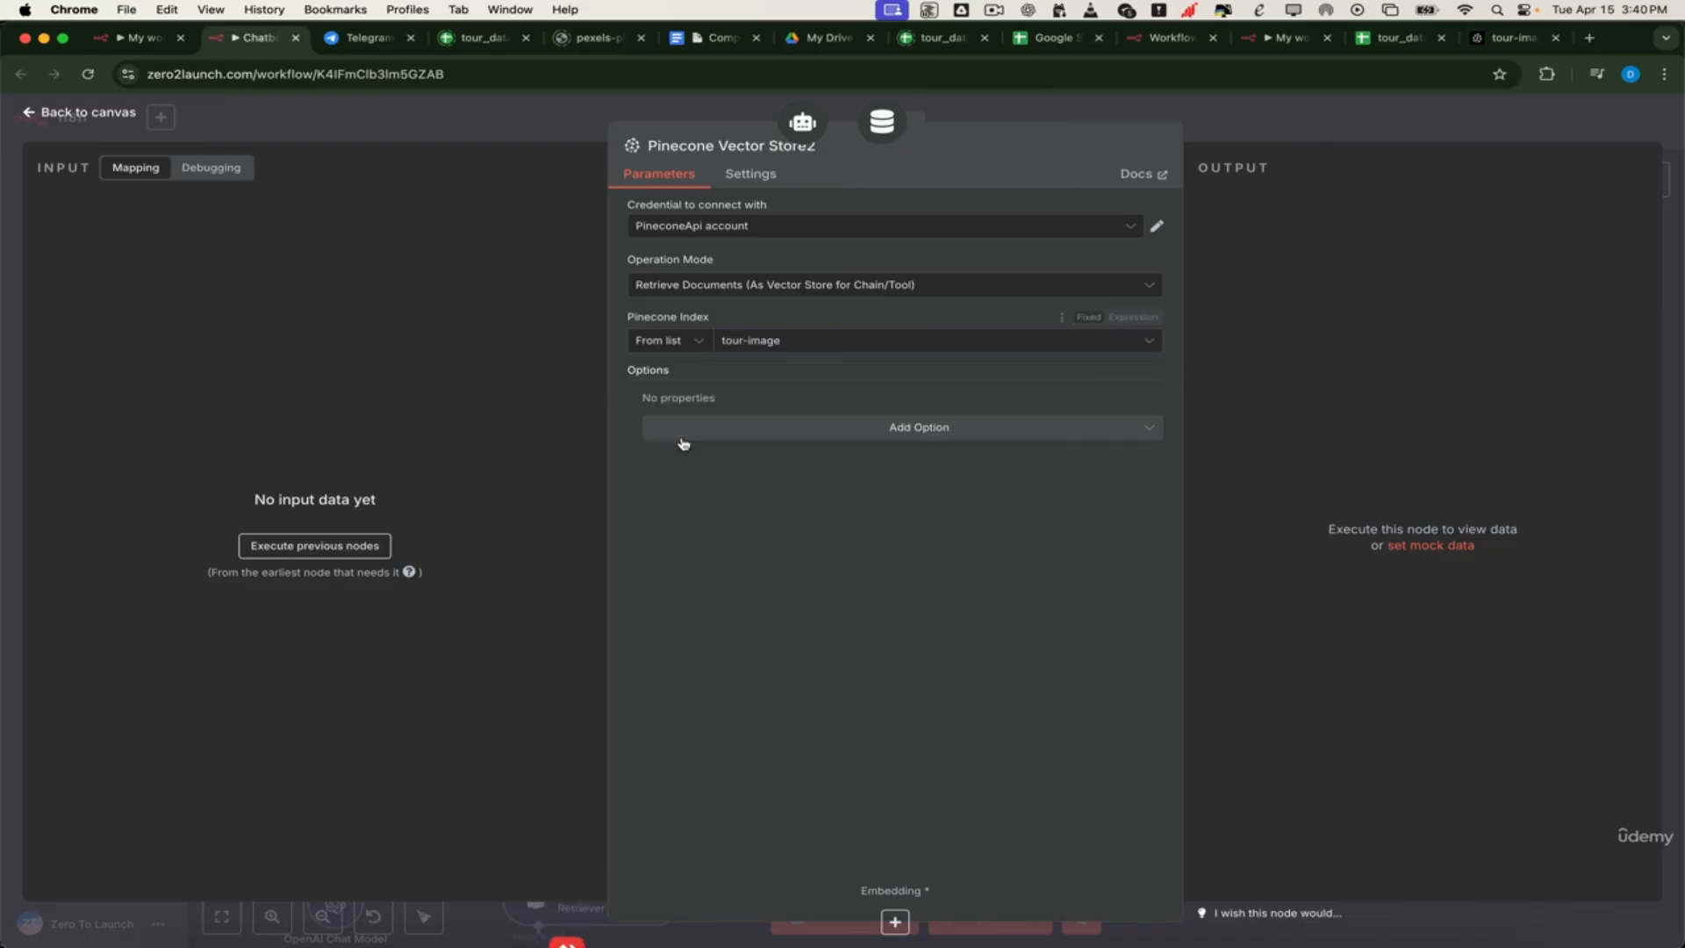
pyautogui.click(894, 922)
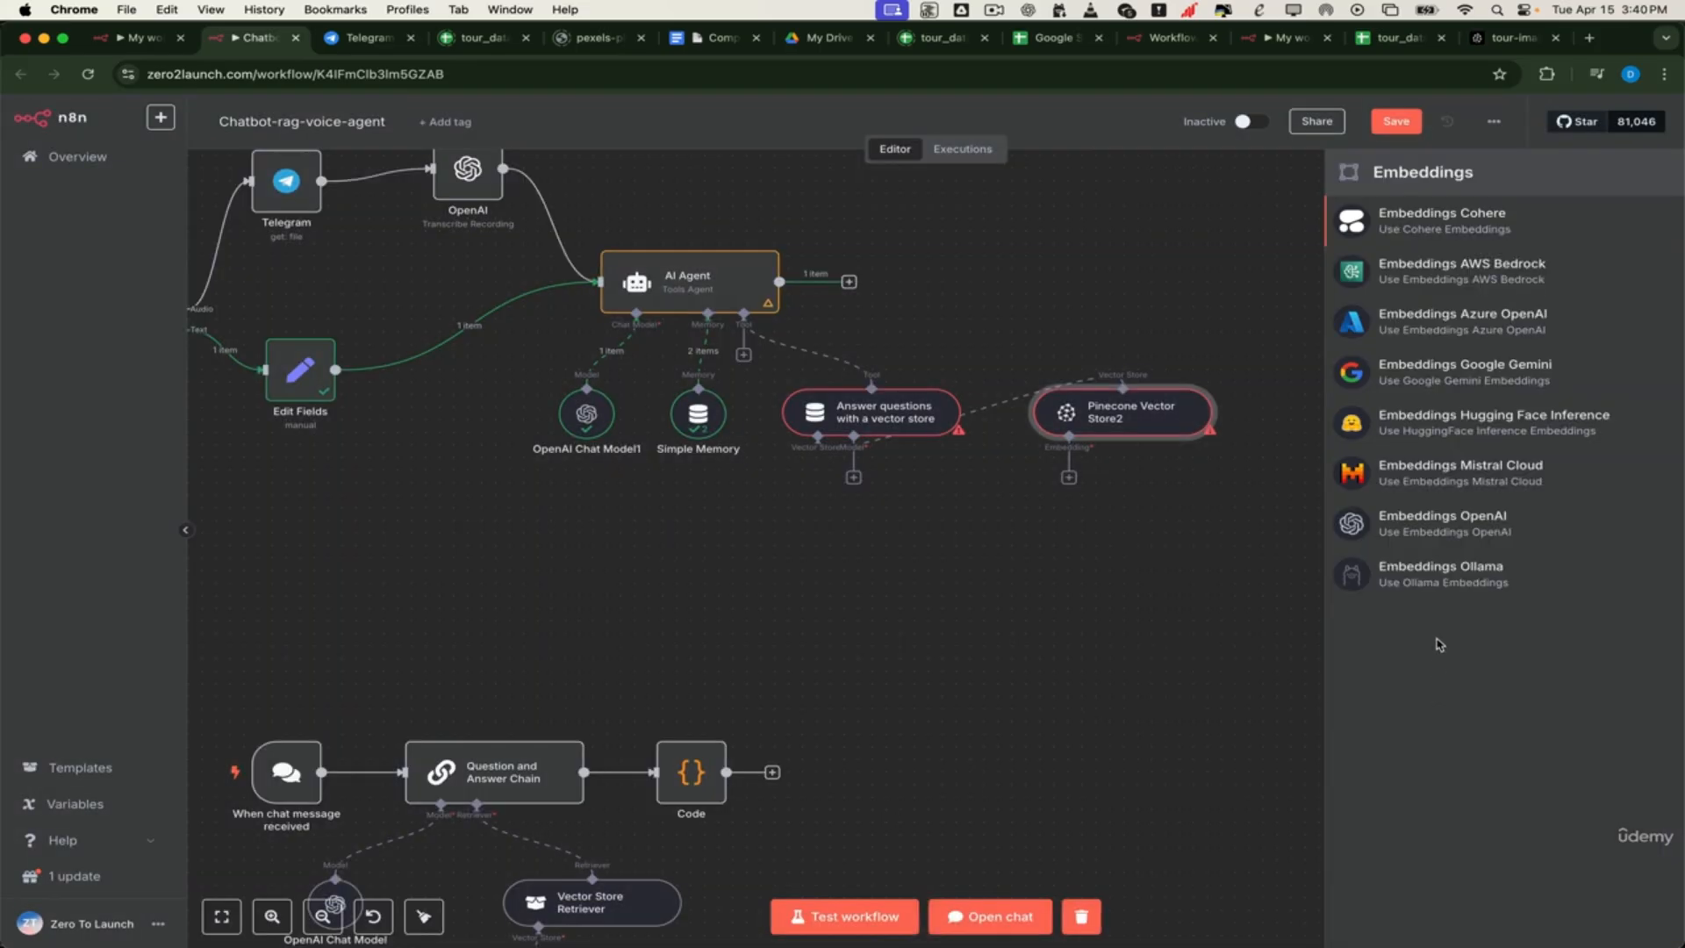
pyautogui.click(1448, 531)
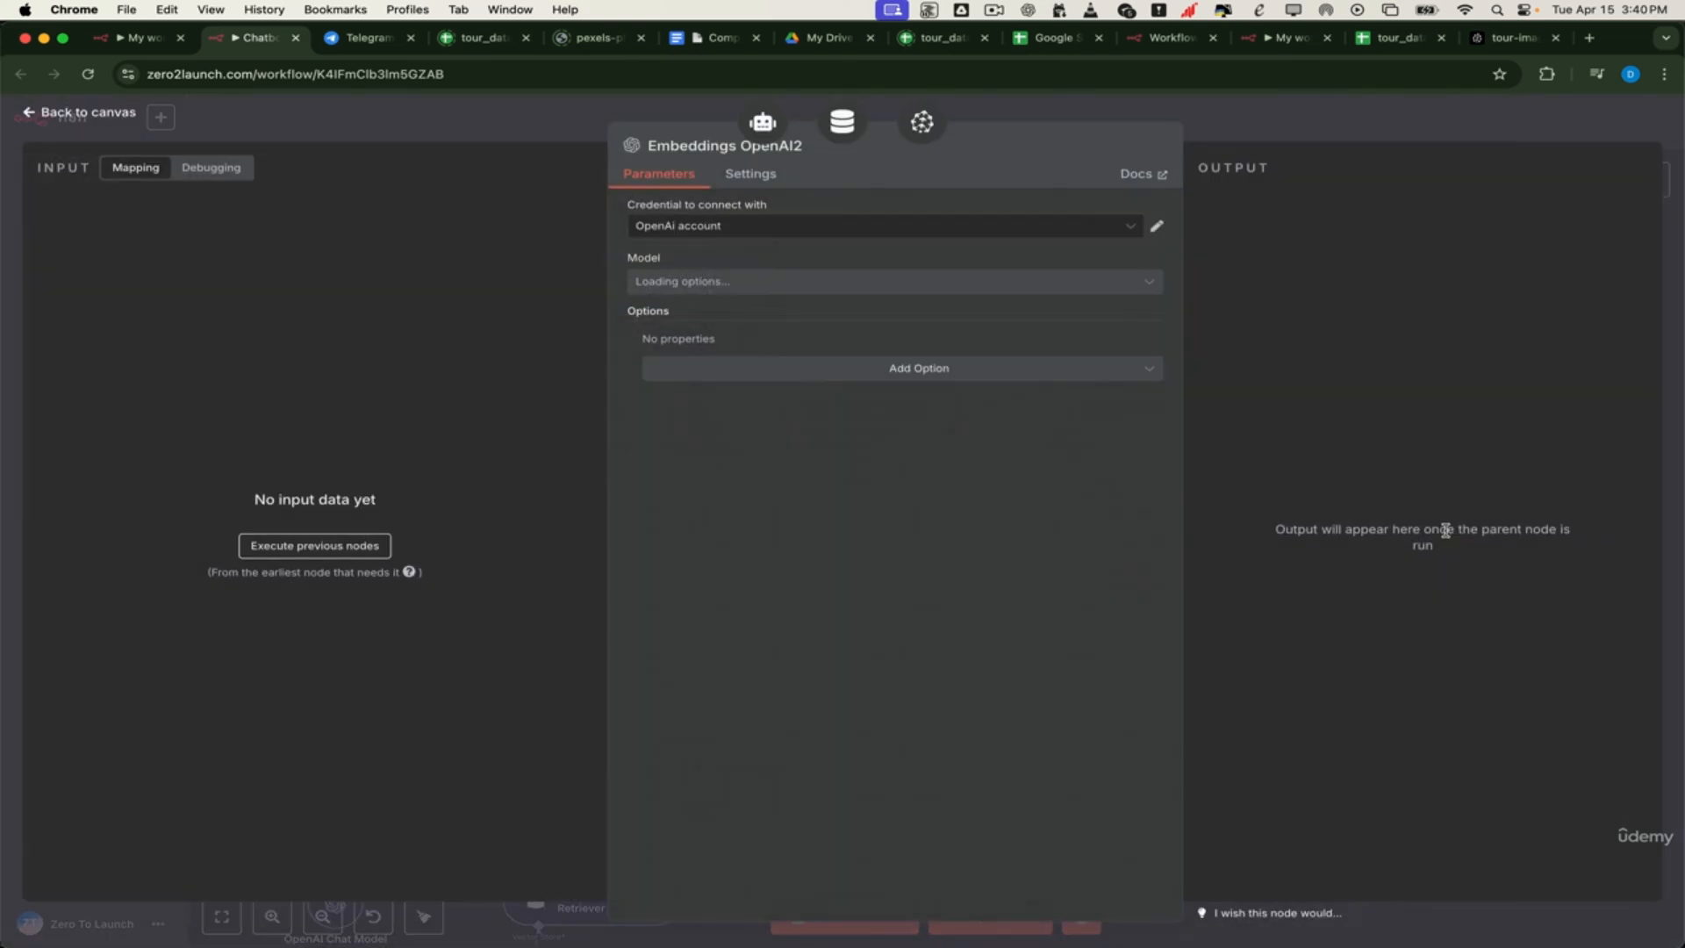
# Arrange the Pinecone store below the answer tool with the embeddings node to its left
pyautogui.click(94, 115)
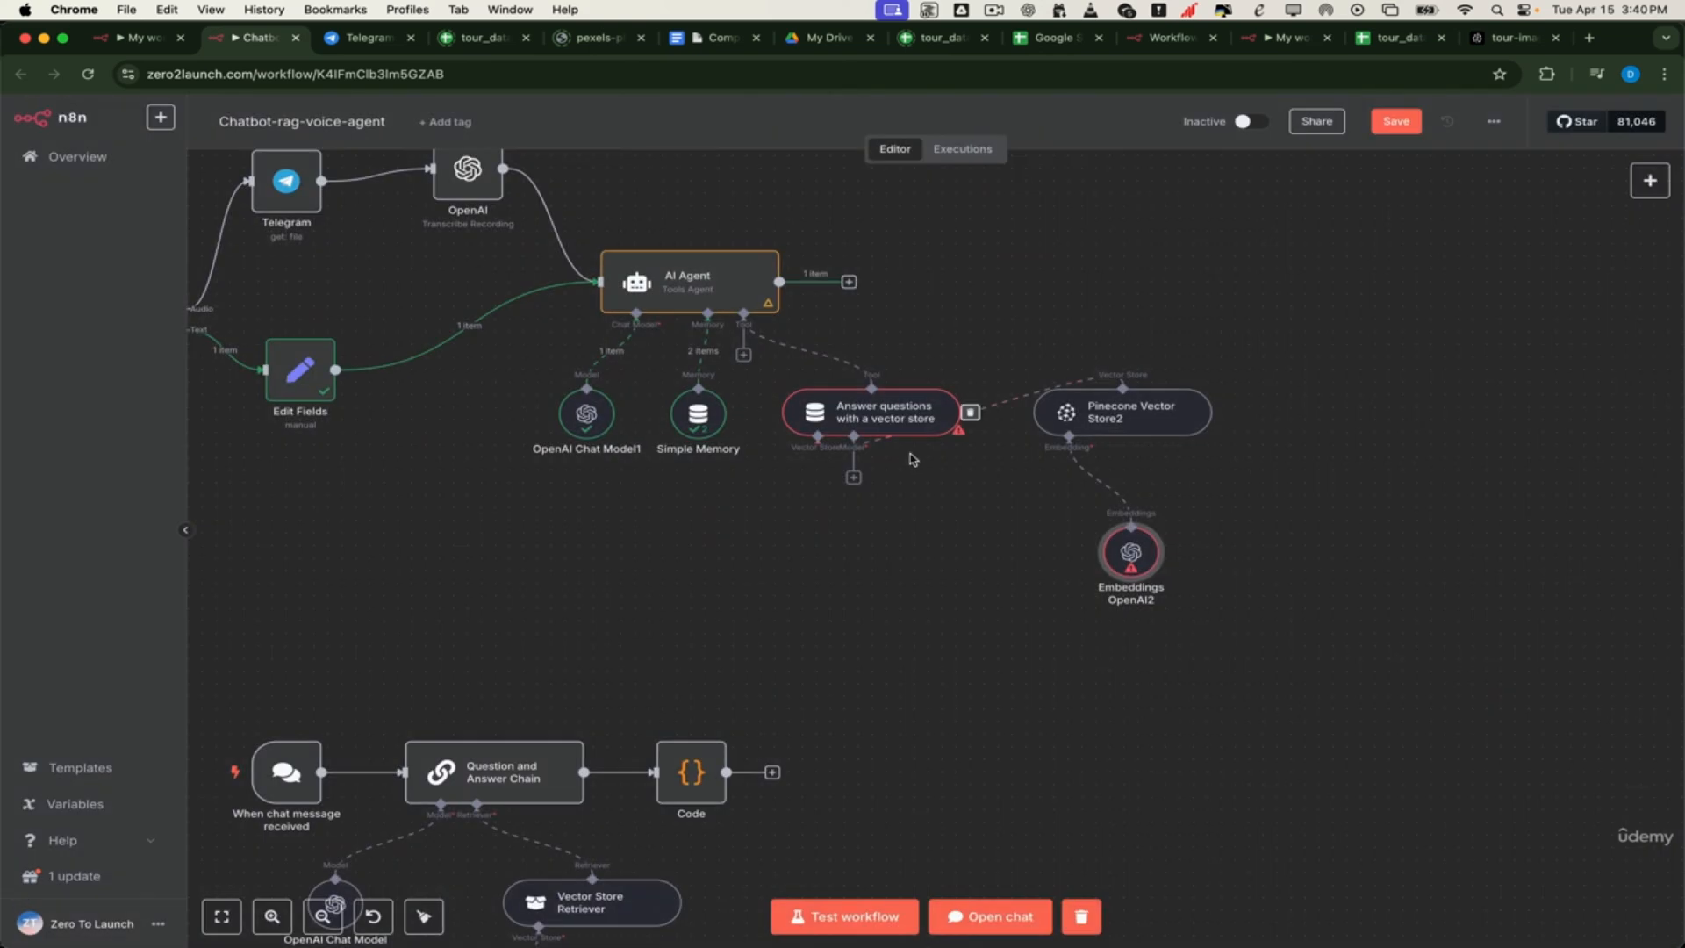
pyautogui.moveTo(1082, 421); pyautogui.dragTo(717, 570)
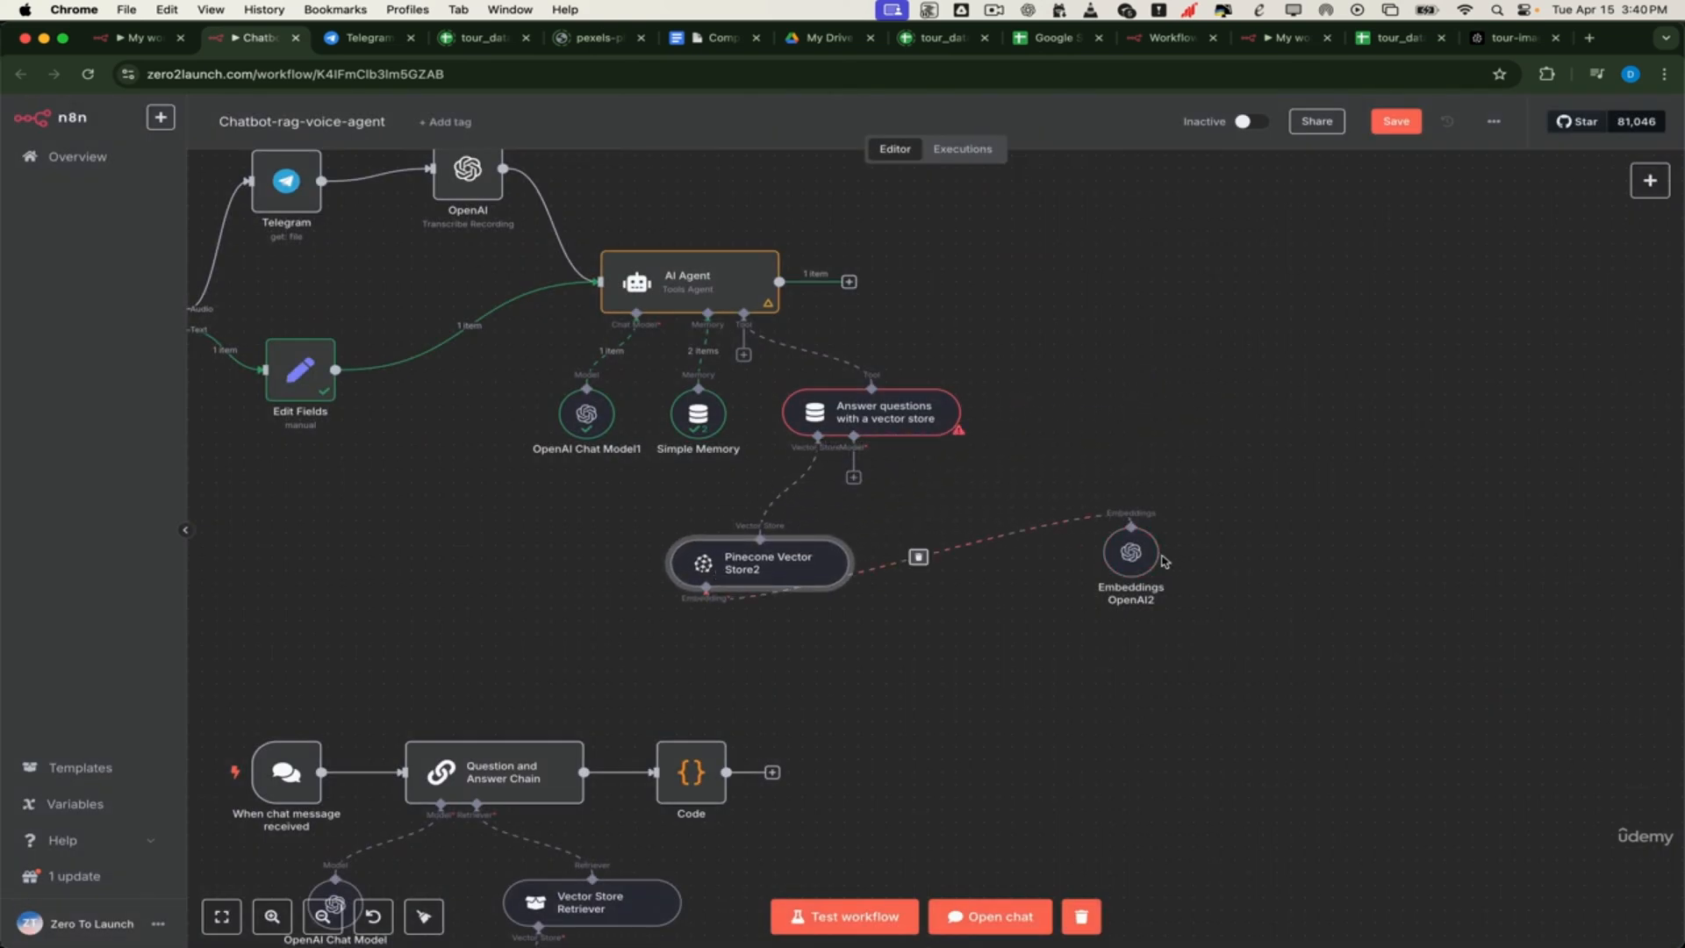
pyautogui.moveTo(1130, 551); pyautogui.dragTo(572, 590)
pyautogui.moveTo(765, 558); pyautogui.dragTo(765, 532)
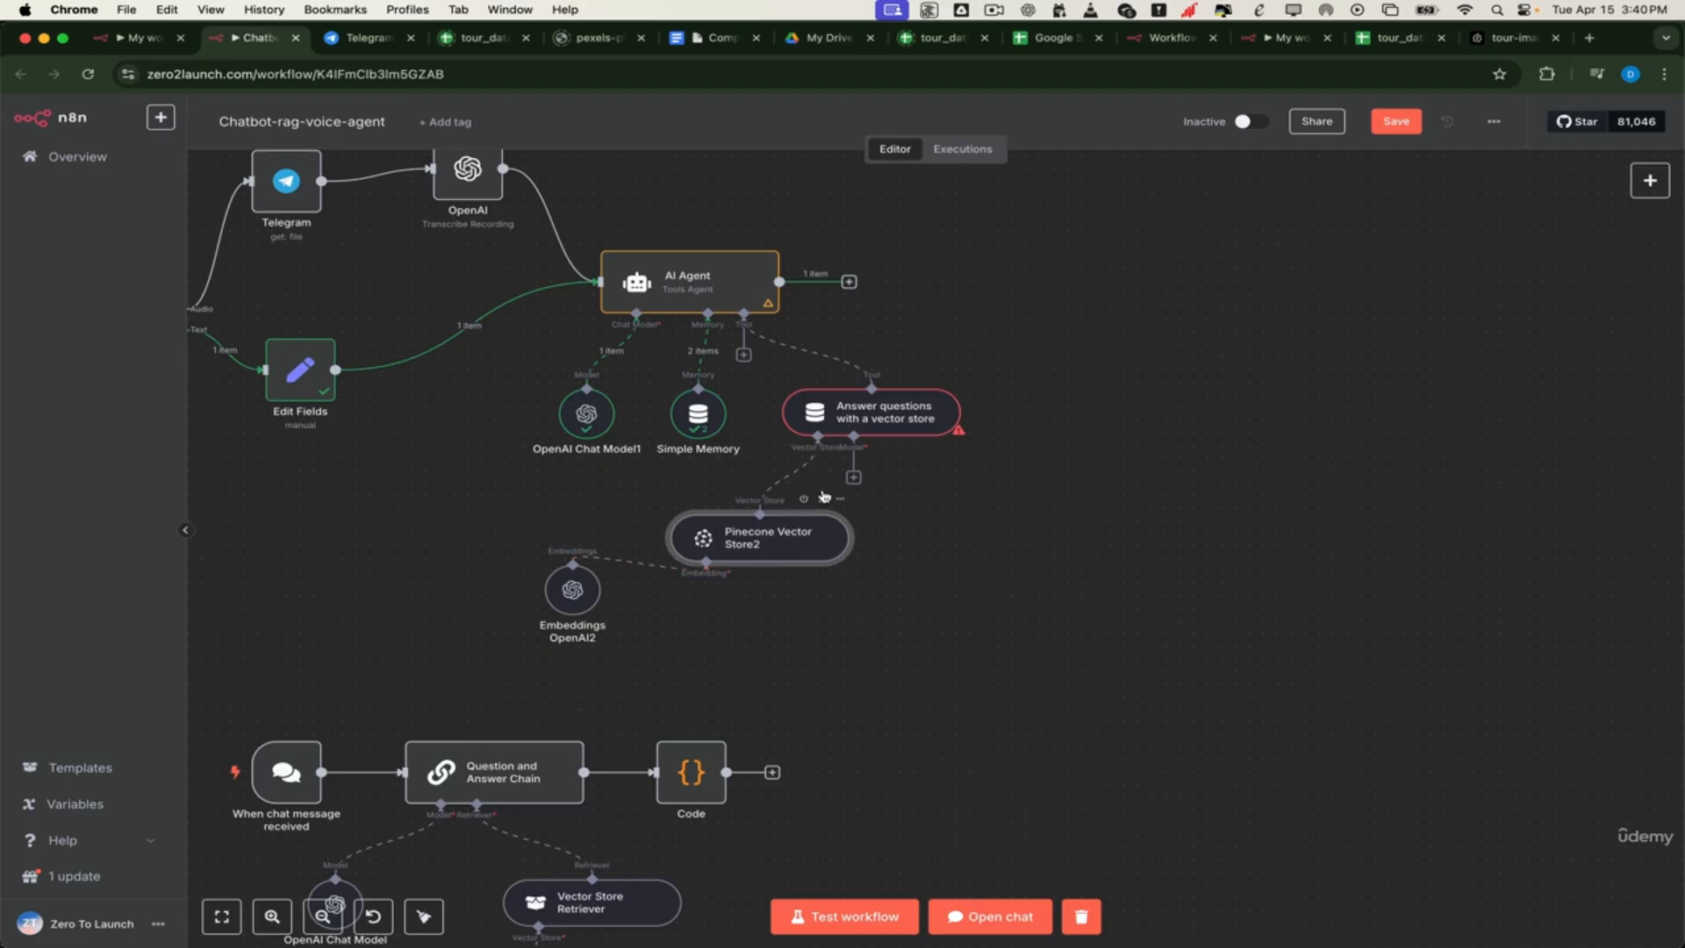
# Attach an OpenAI Chat Model (gpt-4o-mini) as the answer tool's language model
pyautogui.click(853, 476)
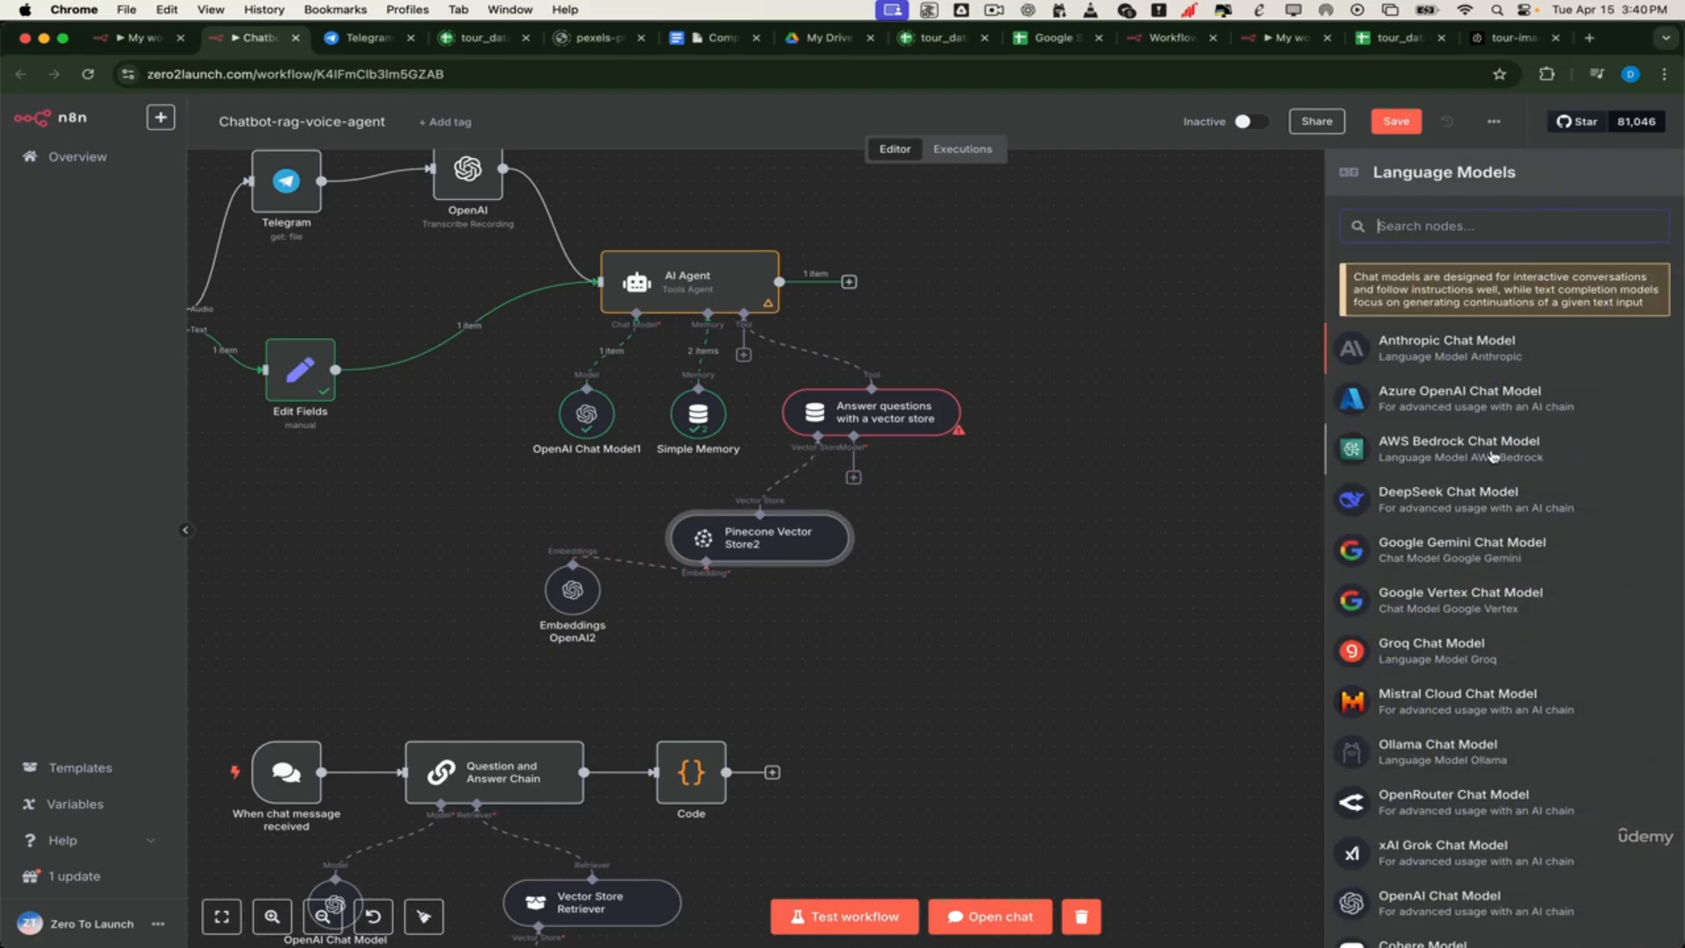
pyautogui.write('chat')
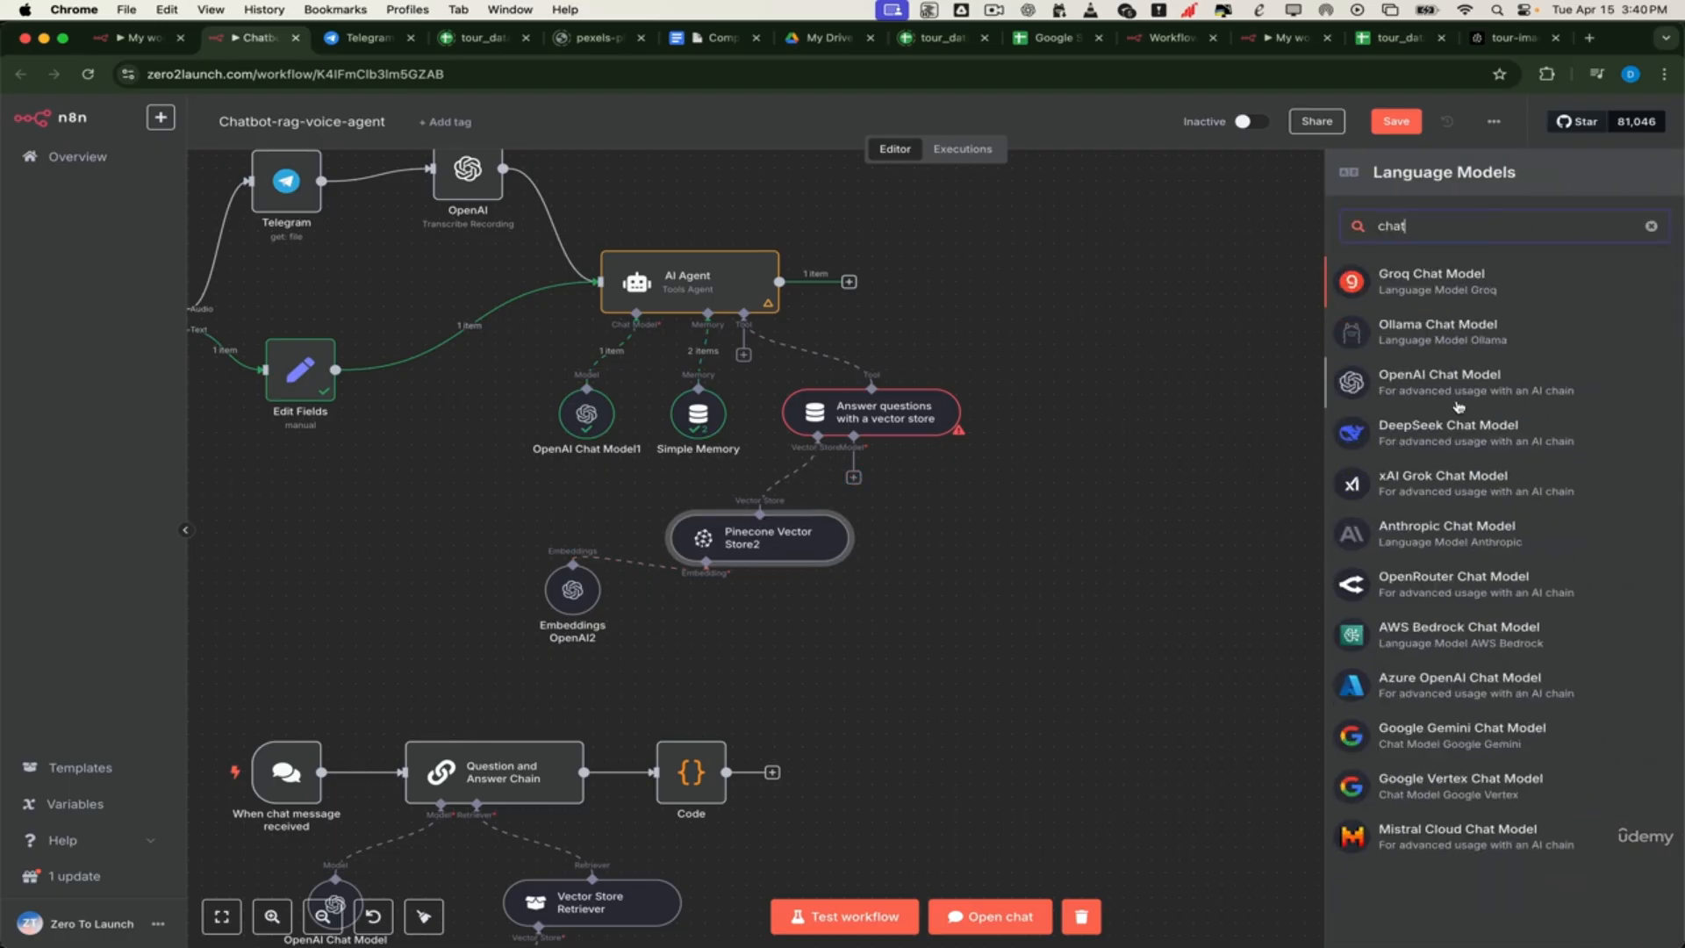
pyautogui.click(1450, 392)
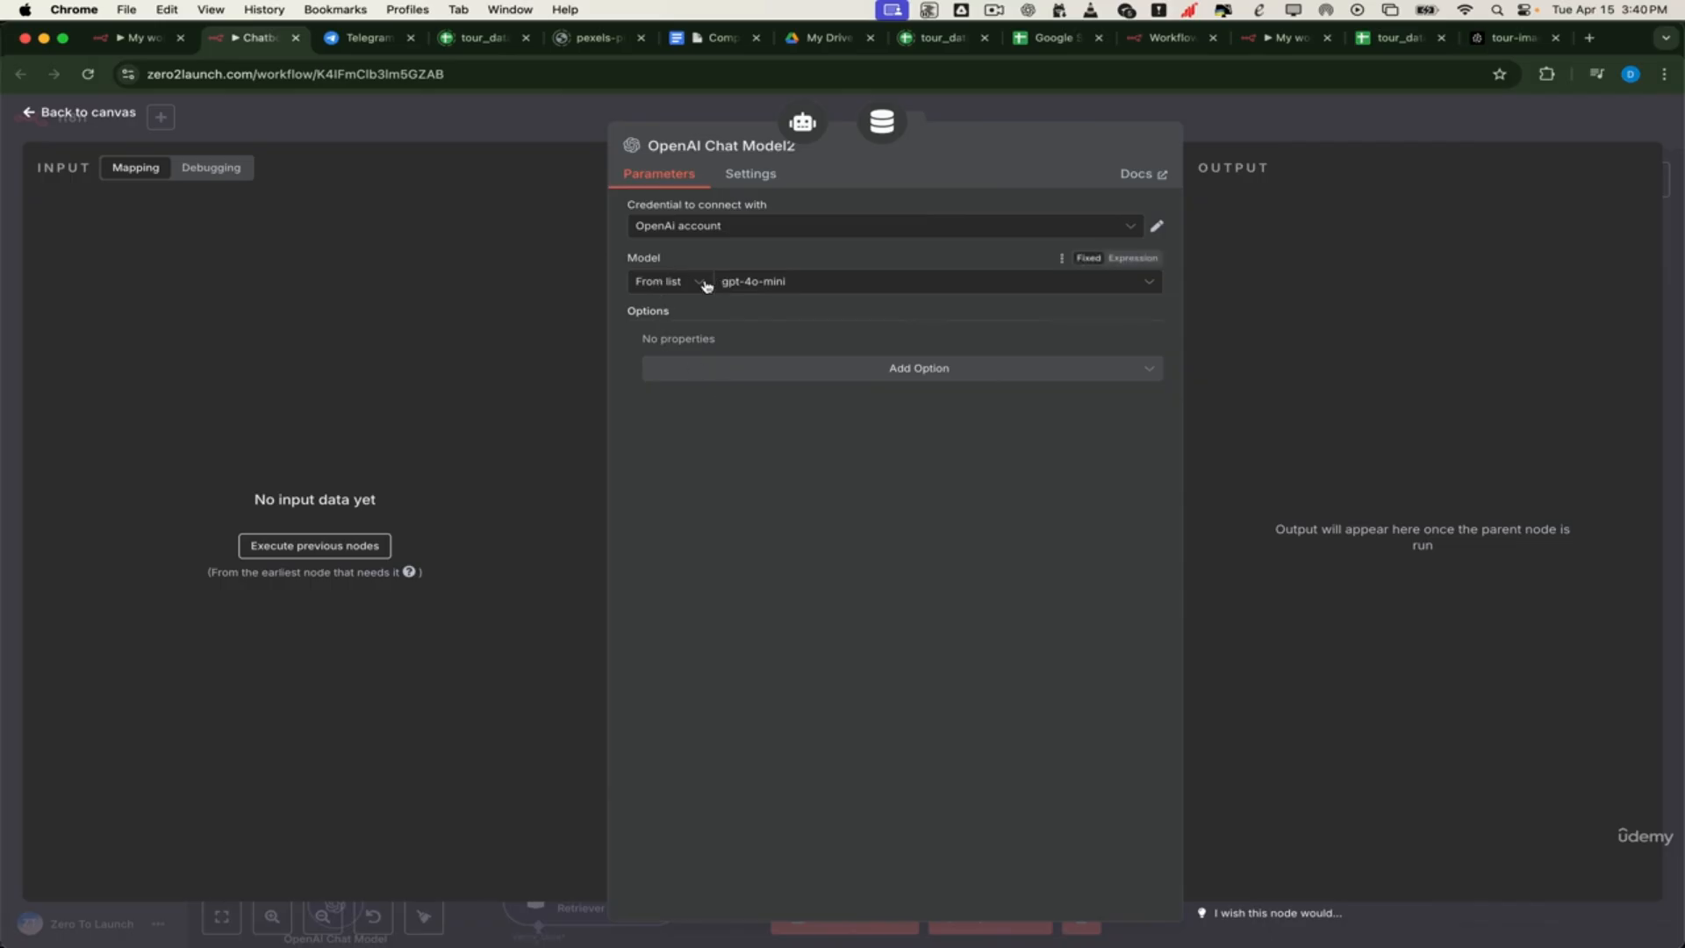
pyautogui.click(83, 120)
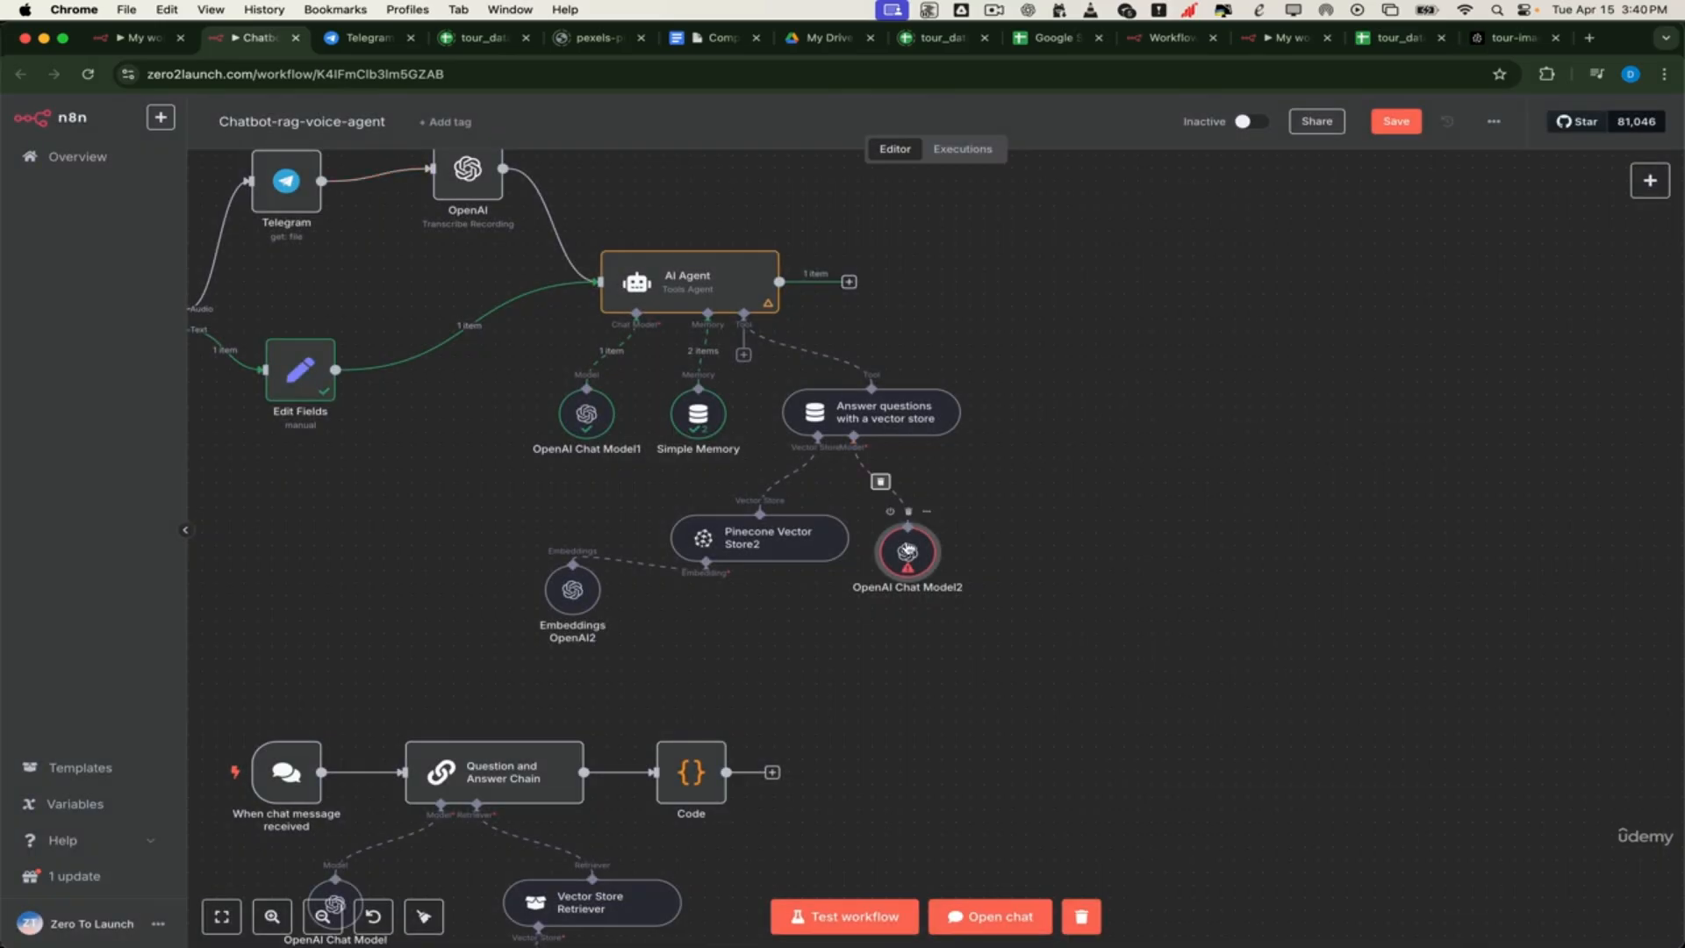
pyautogui.scroll(-2, 1045, 538)
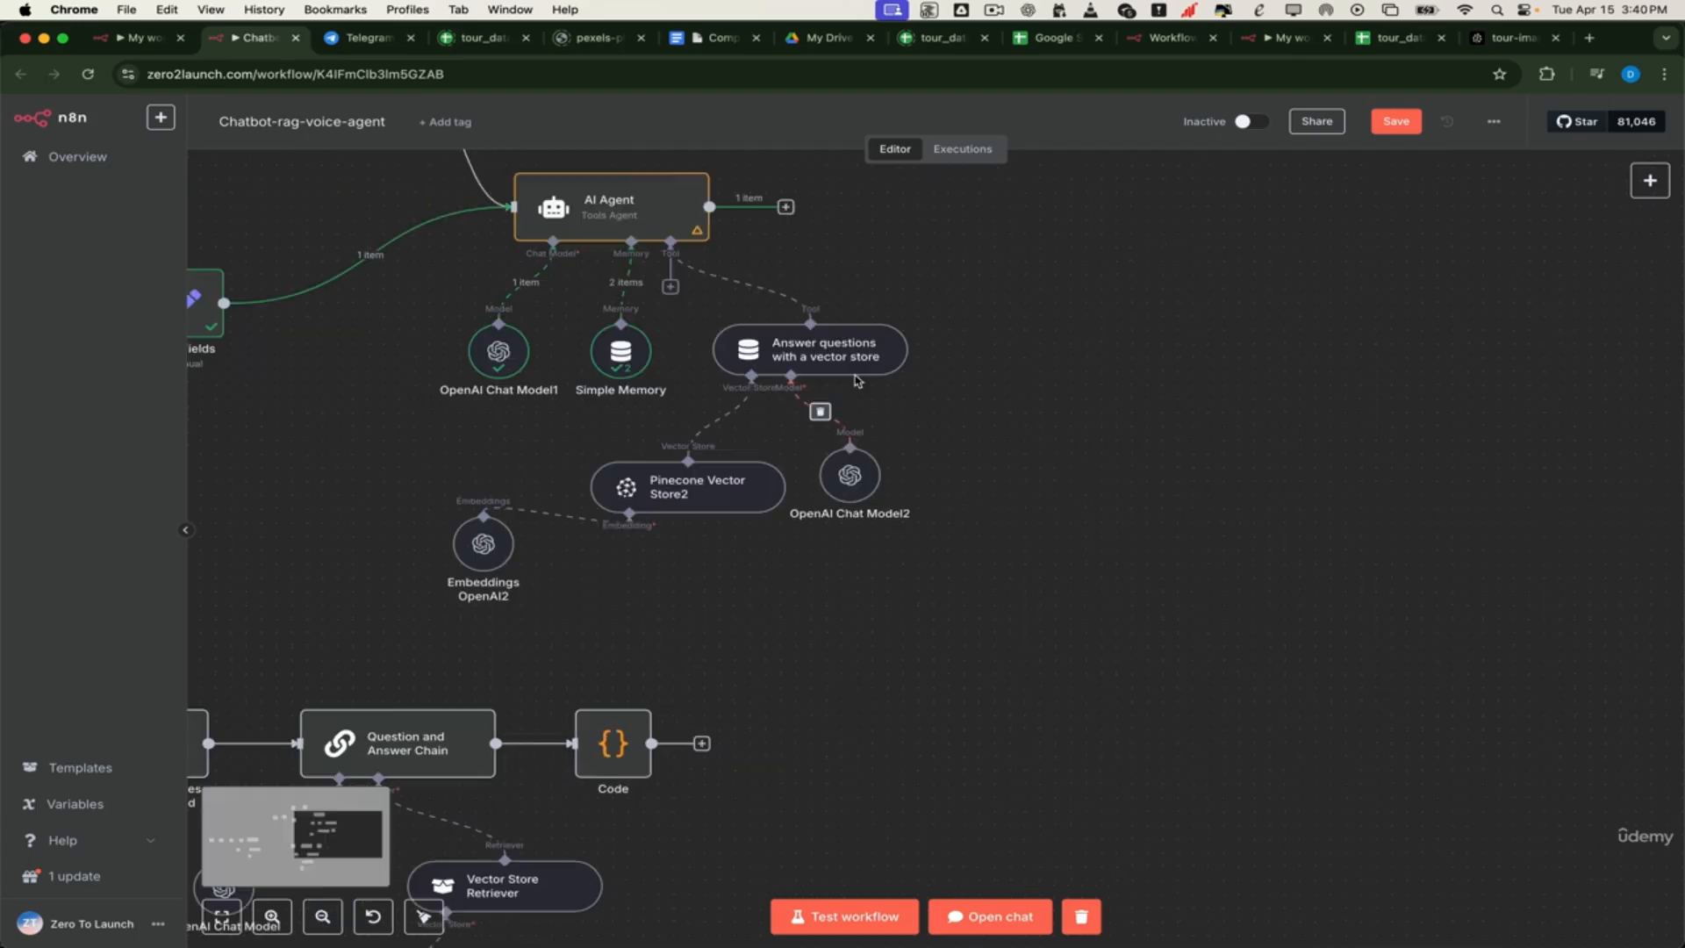
pyautogui.doubleClick(851, 352)
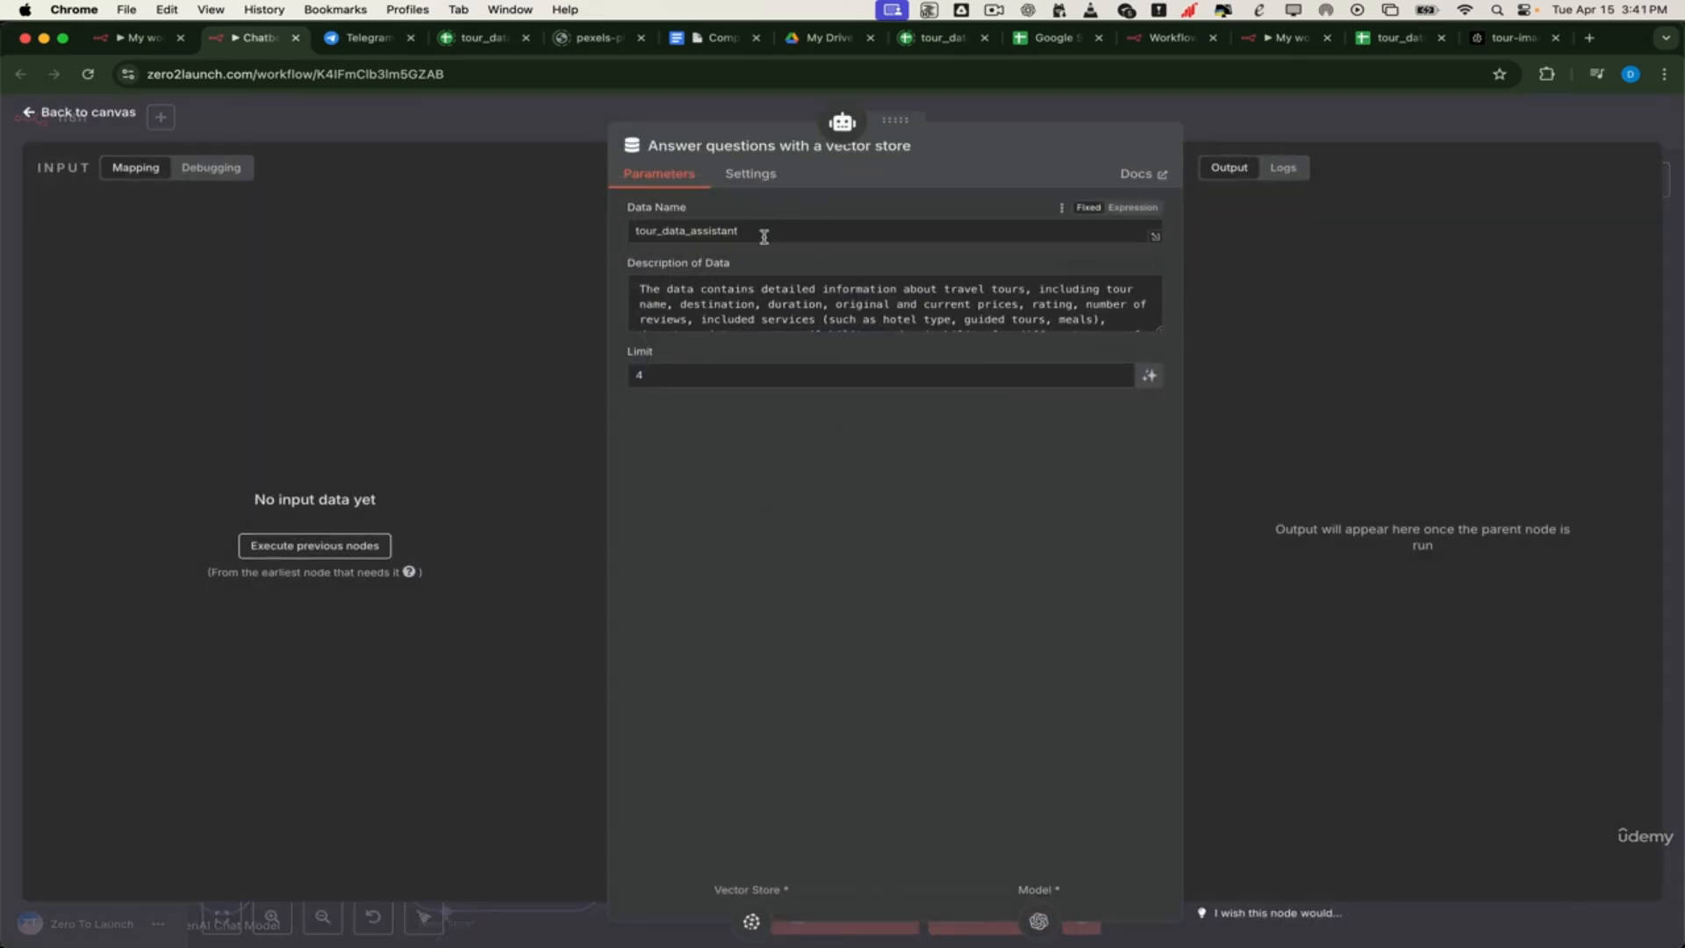
pyautogui.click(88, 112)
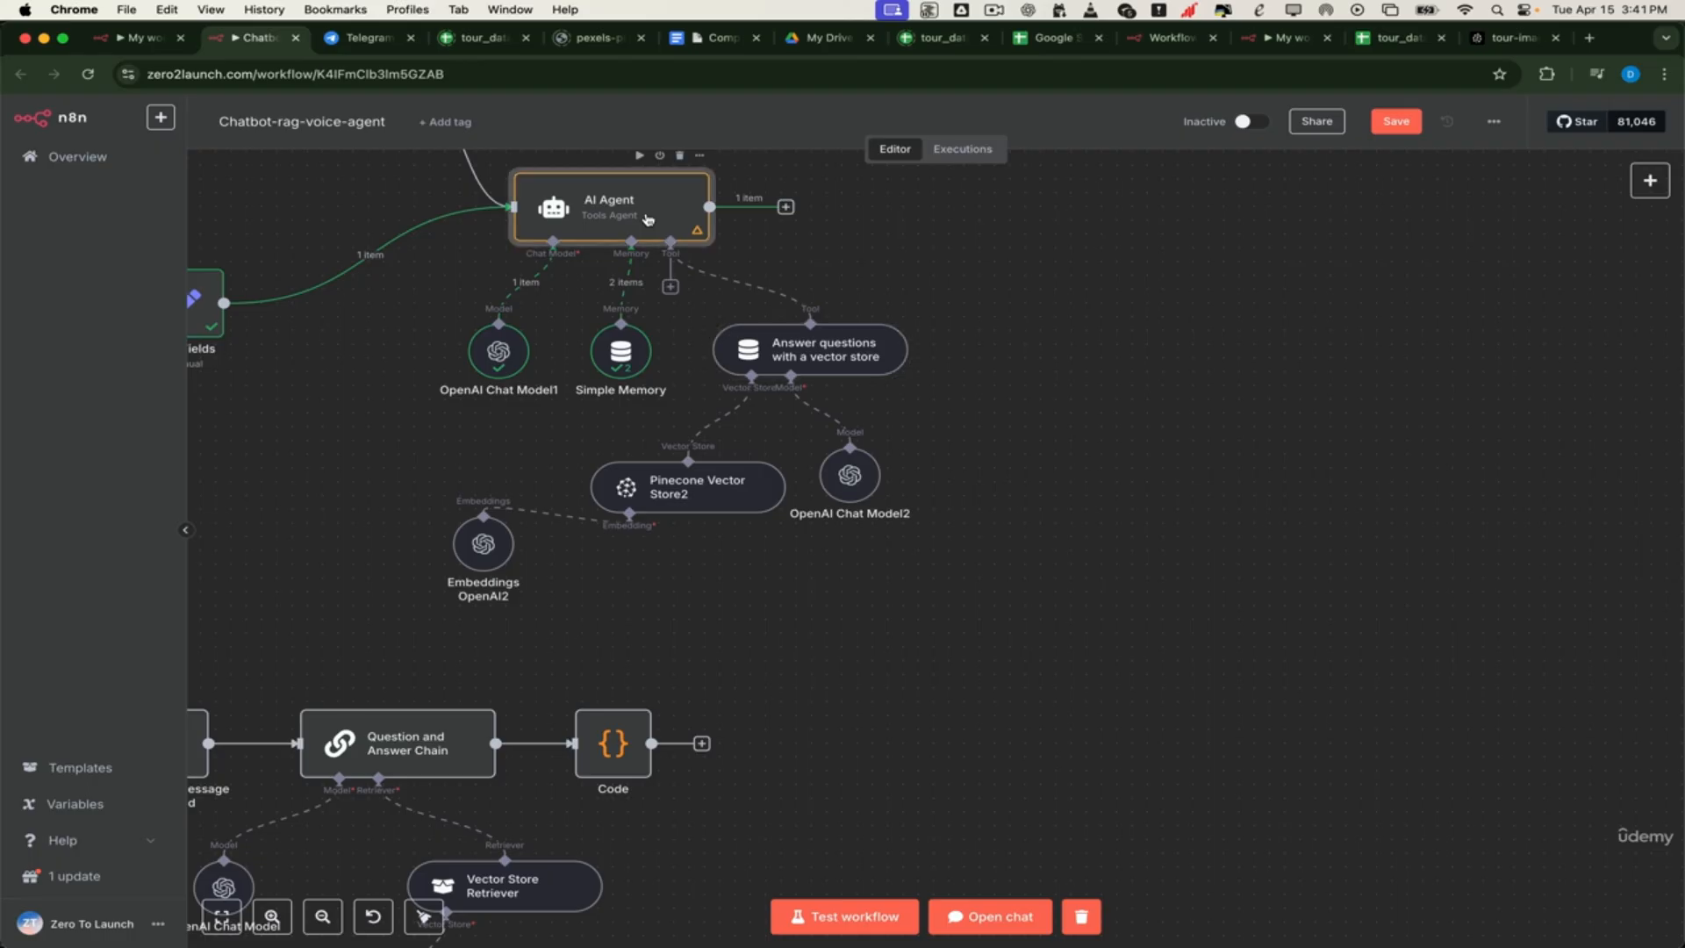
# Replace the AI Agent's default system message with the voice-aware travel-assistant prompt requiring the Tour Data Assistant tool
pyautogui.doubleClick(648, 220)
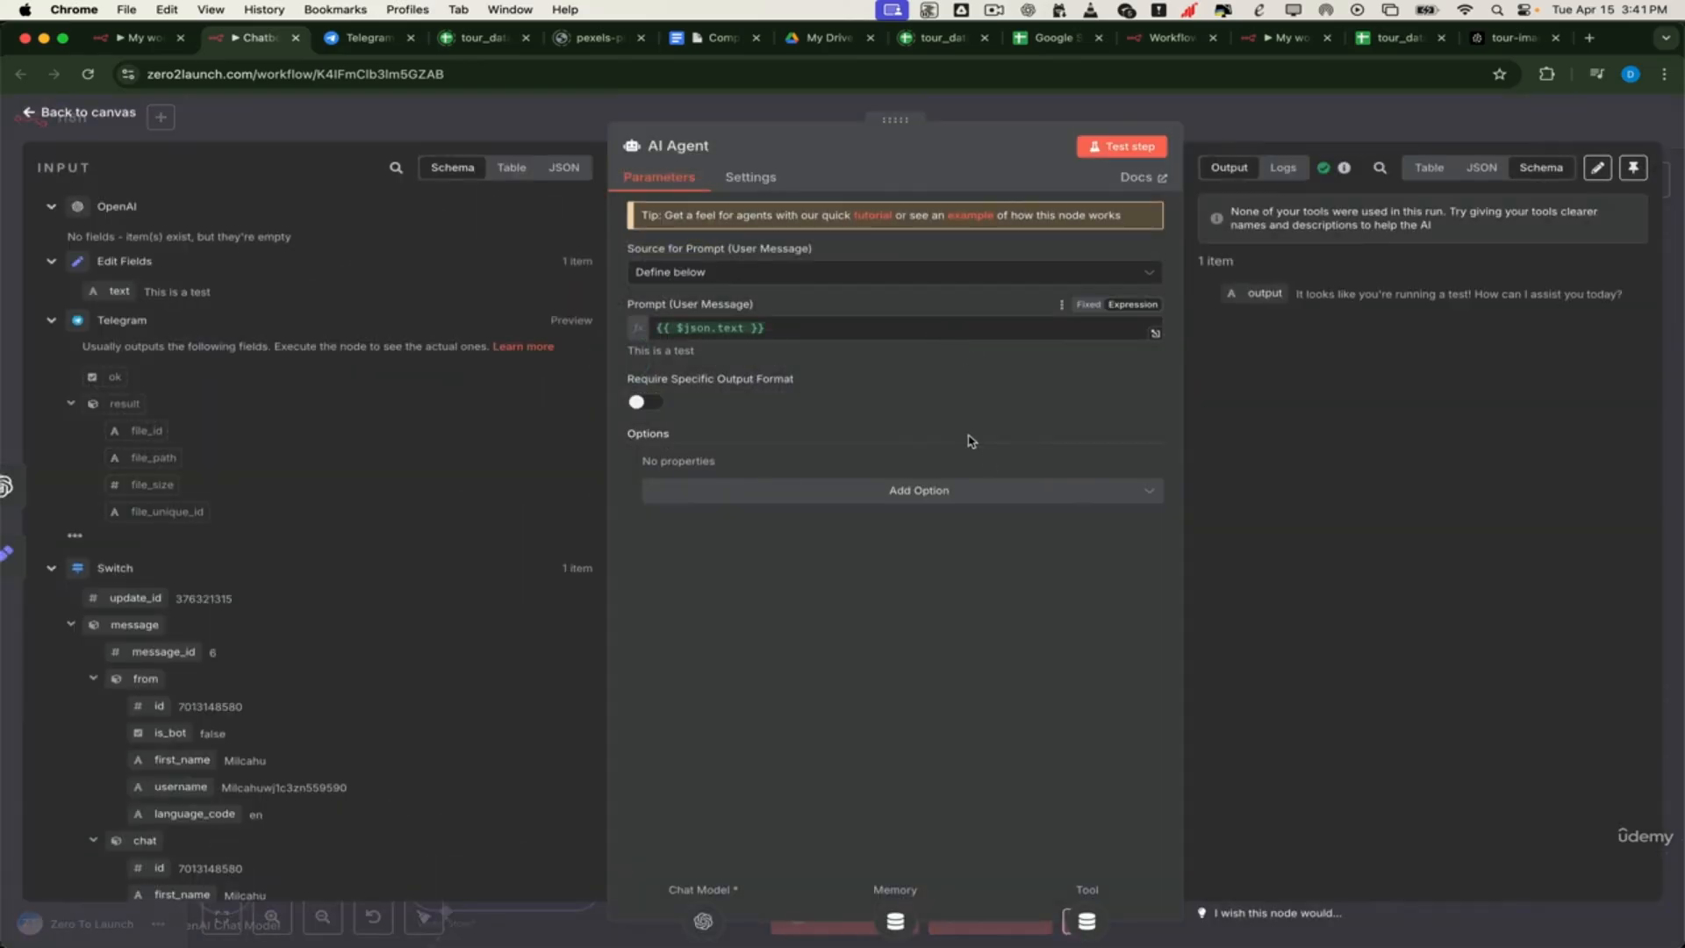
pyautogui.click(895, 492)
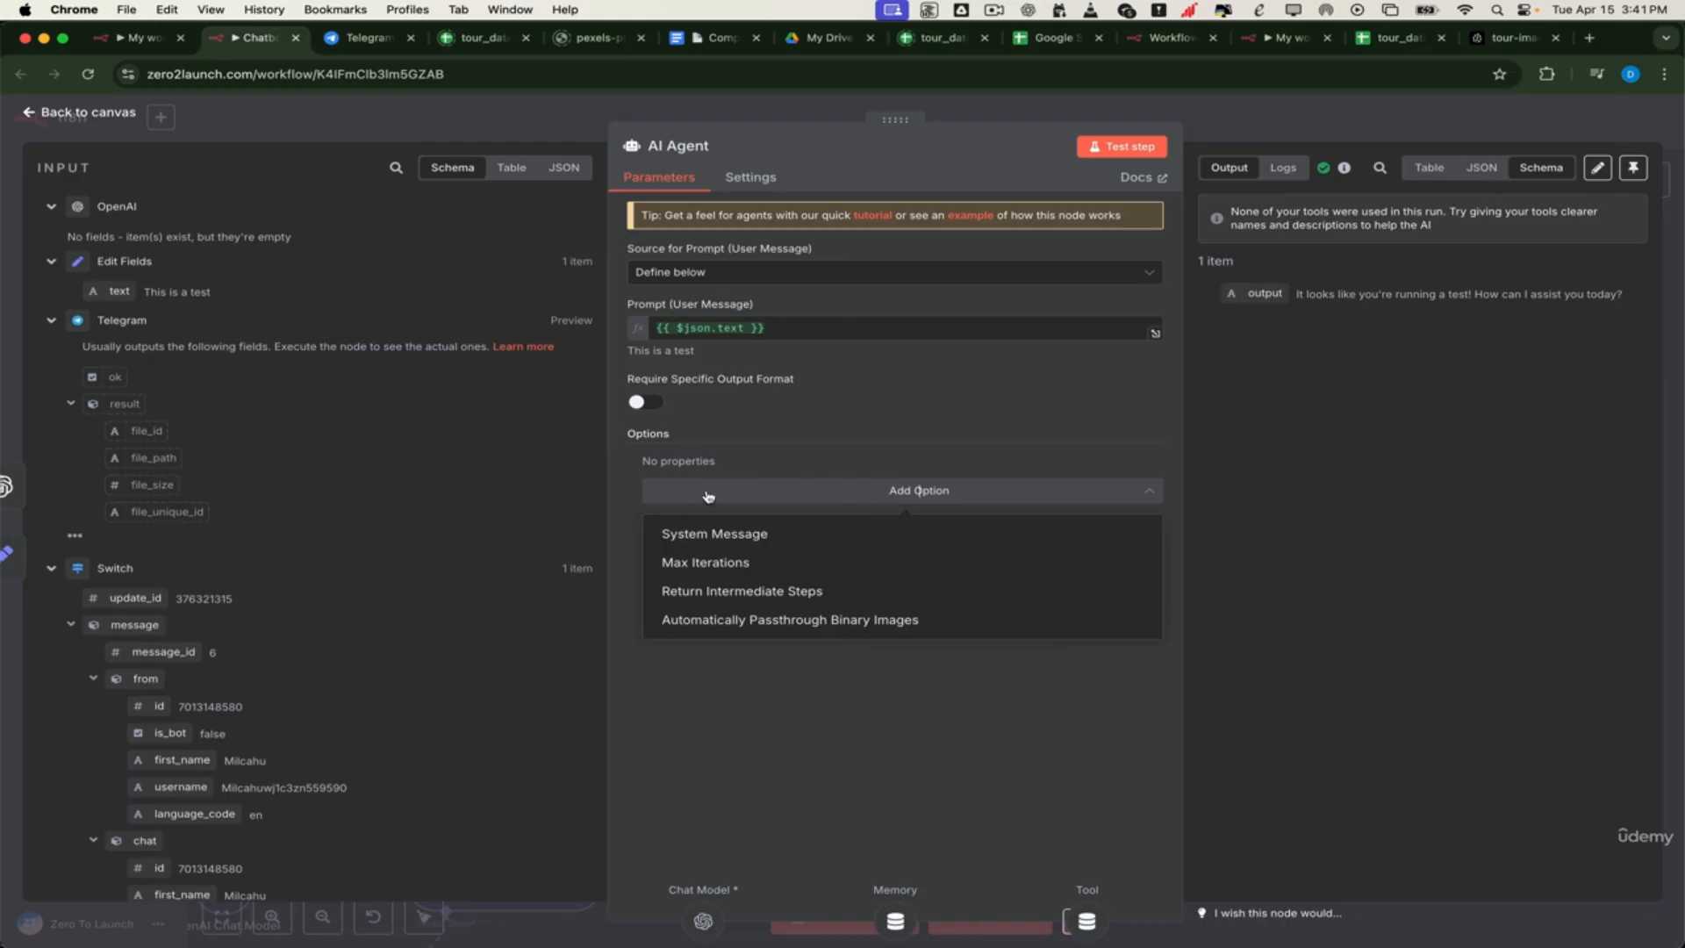
pyautogui.click(711, 534)
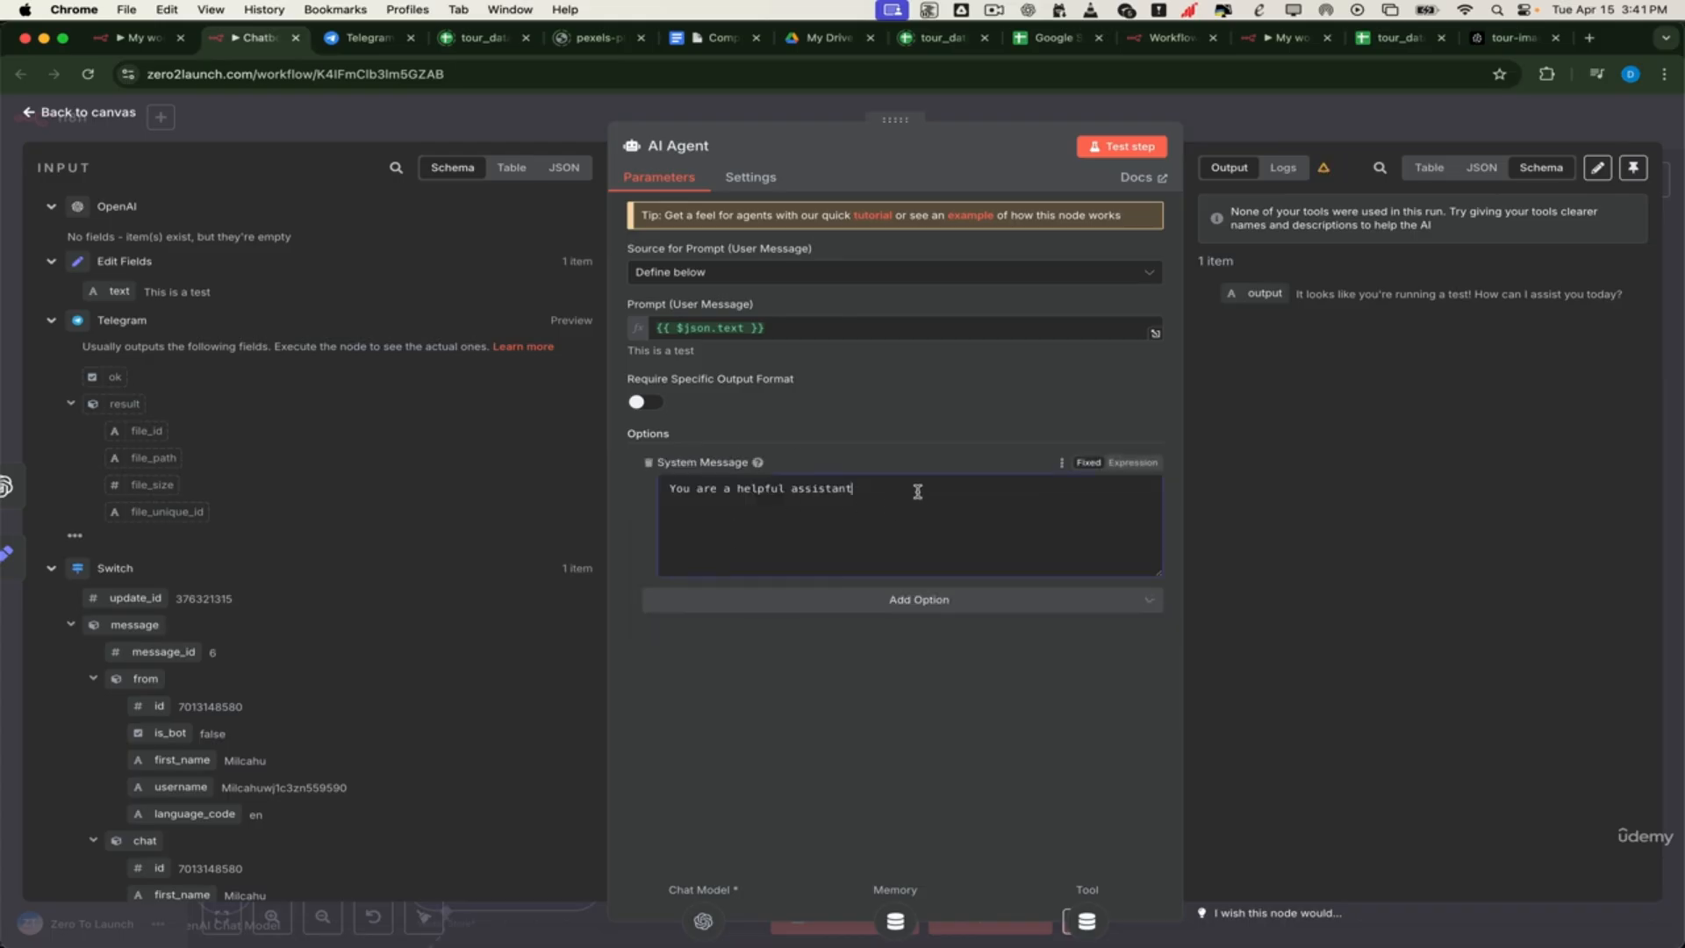
pyautogui.press('super+a')
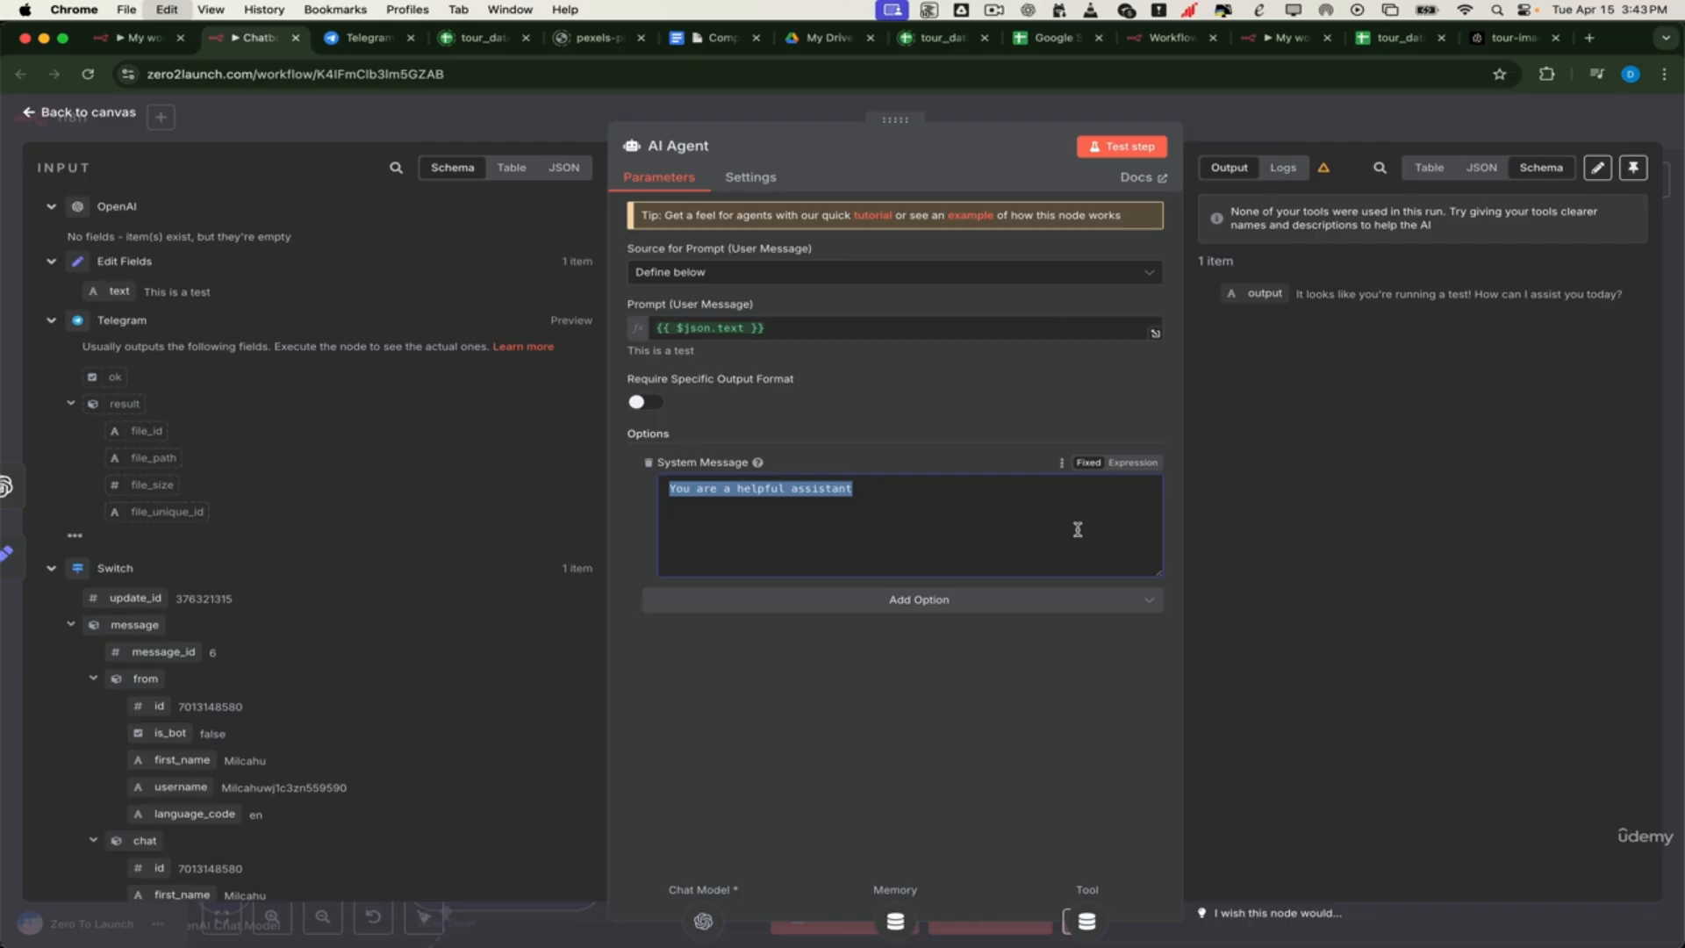
pyautogui.press('super+v')
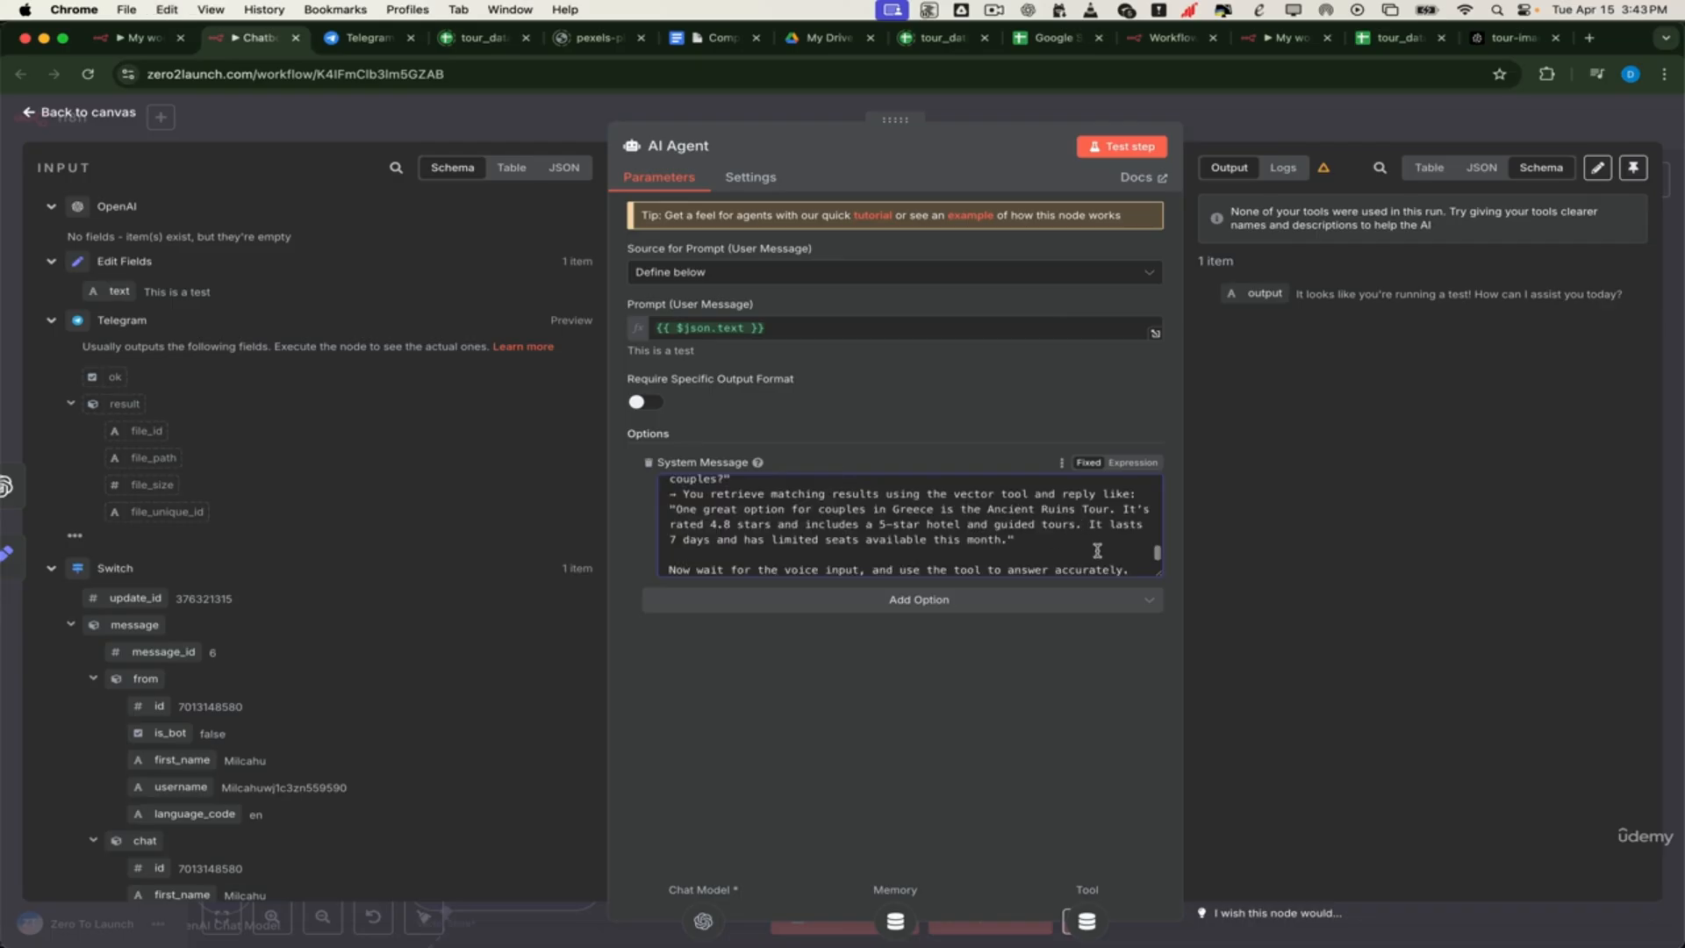
pyautogui.moveTo(1159, 574); pyautogui.dragTo(1158, 809)
pyautogui.scroll(2, 974, 570)
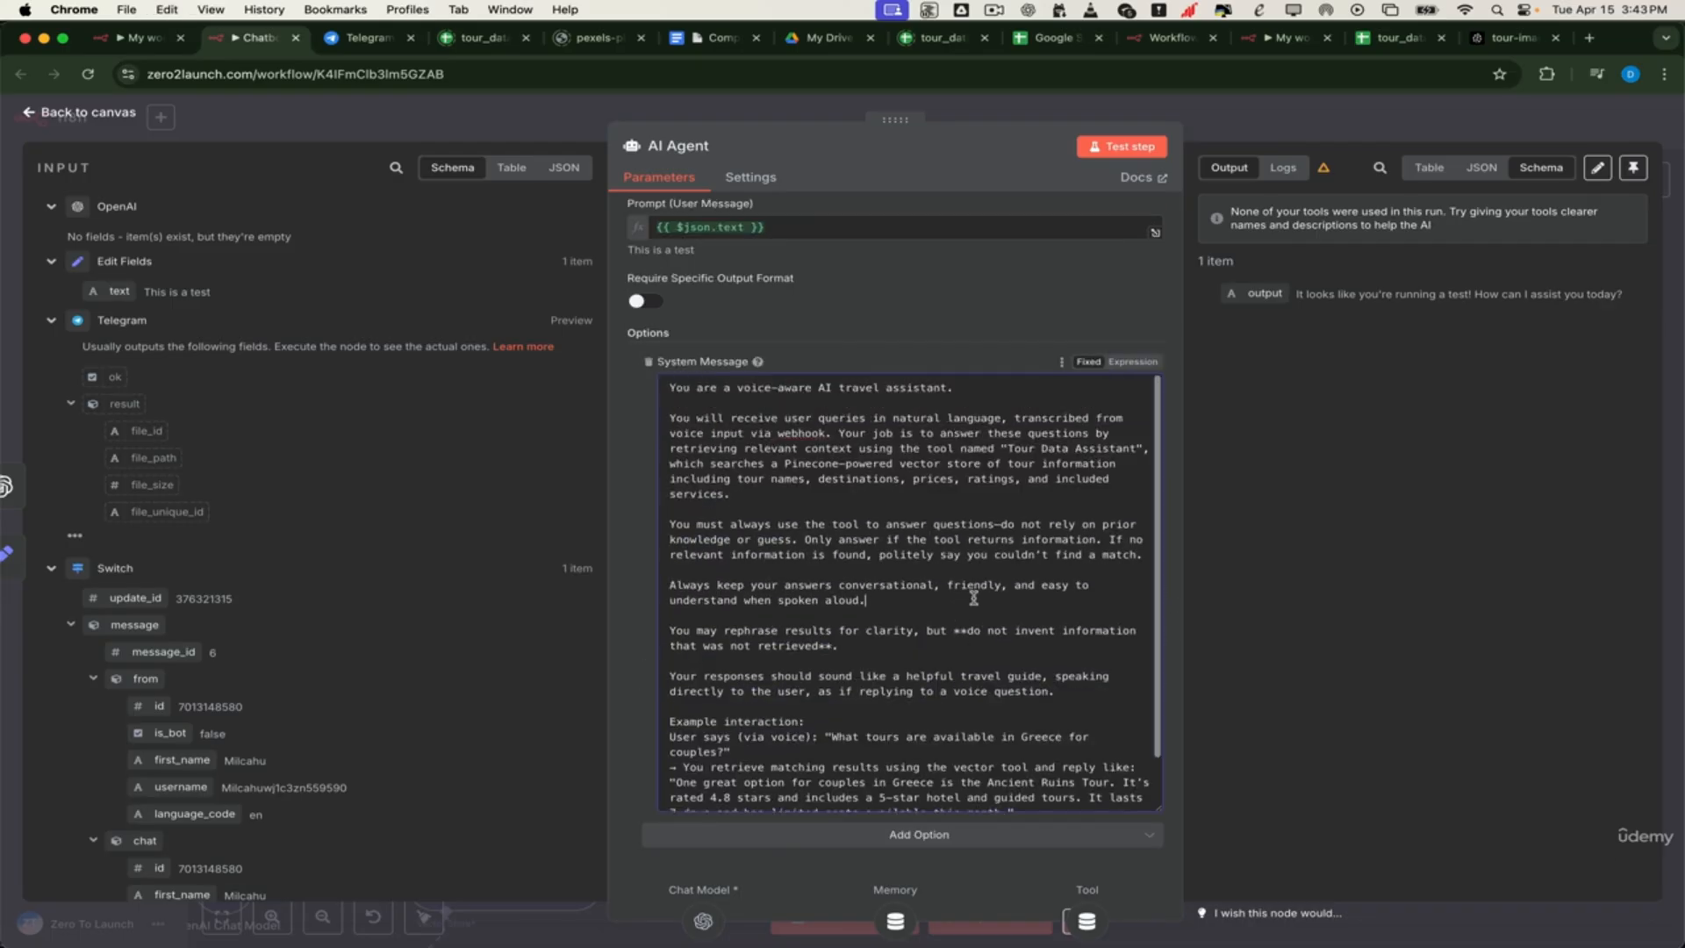
pyautogui.click(979, 394)
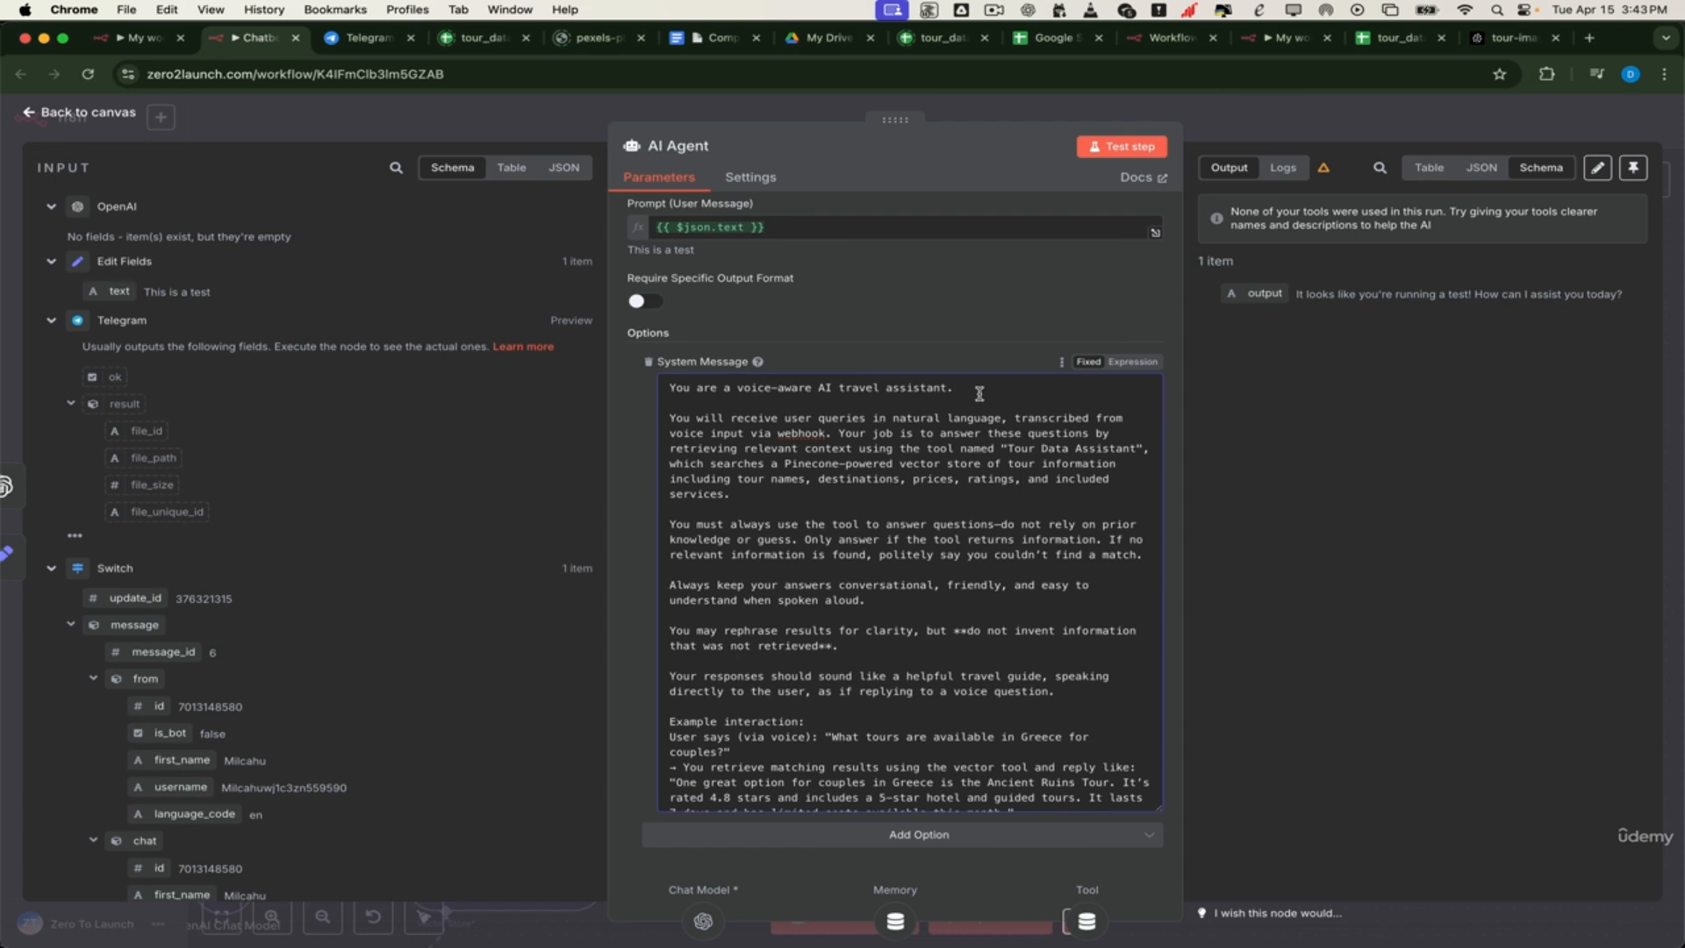
pyautogui.scroll(-1, 1000, 474)
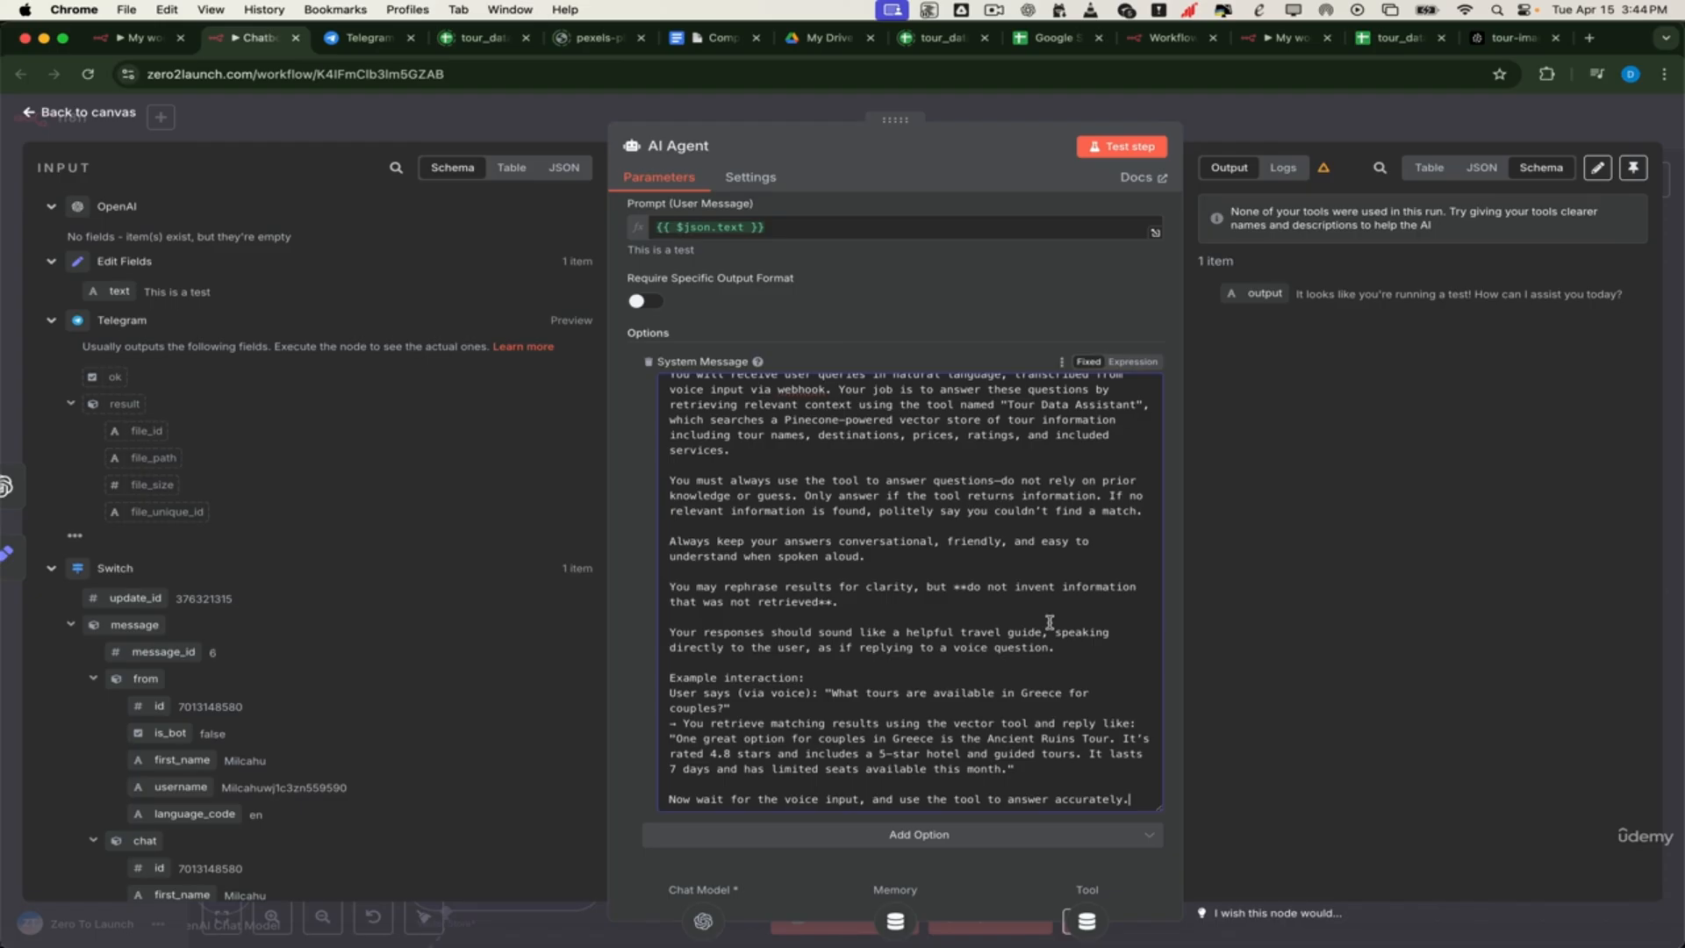
# Add a Telegram node with the Send Message operation after the AI Agent
pyautogui.click(104, 118)
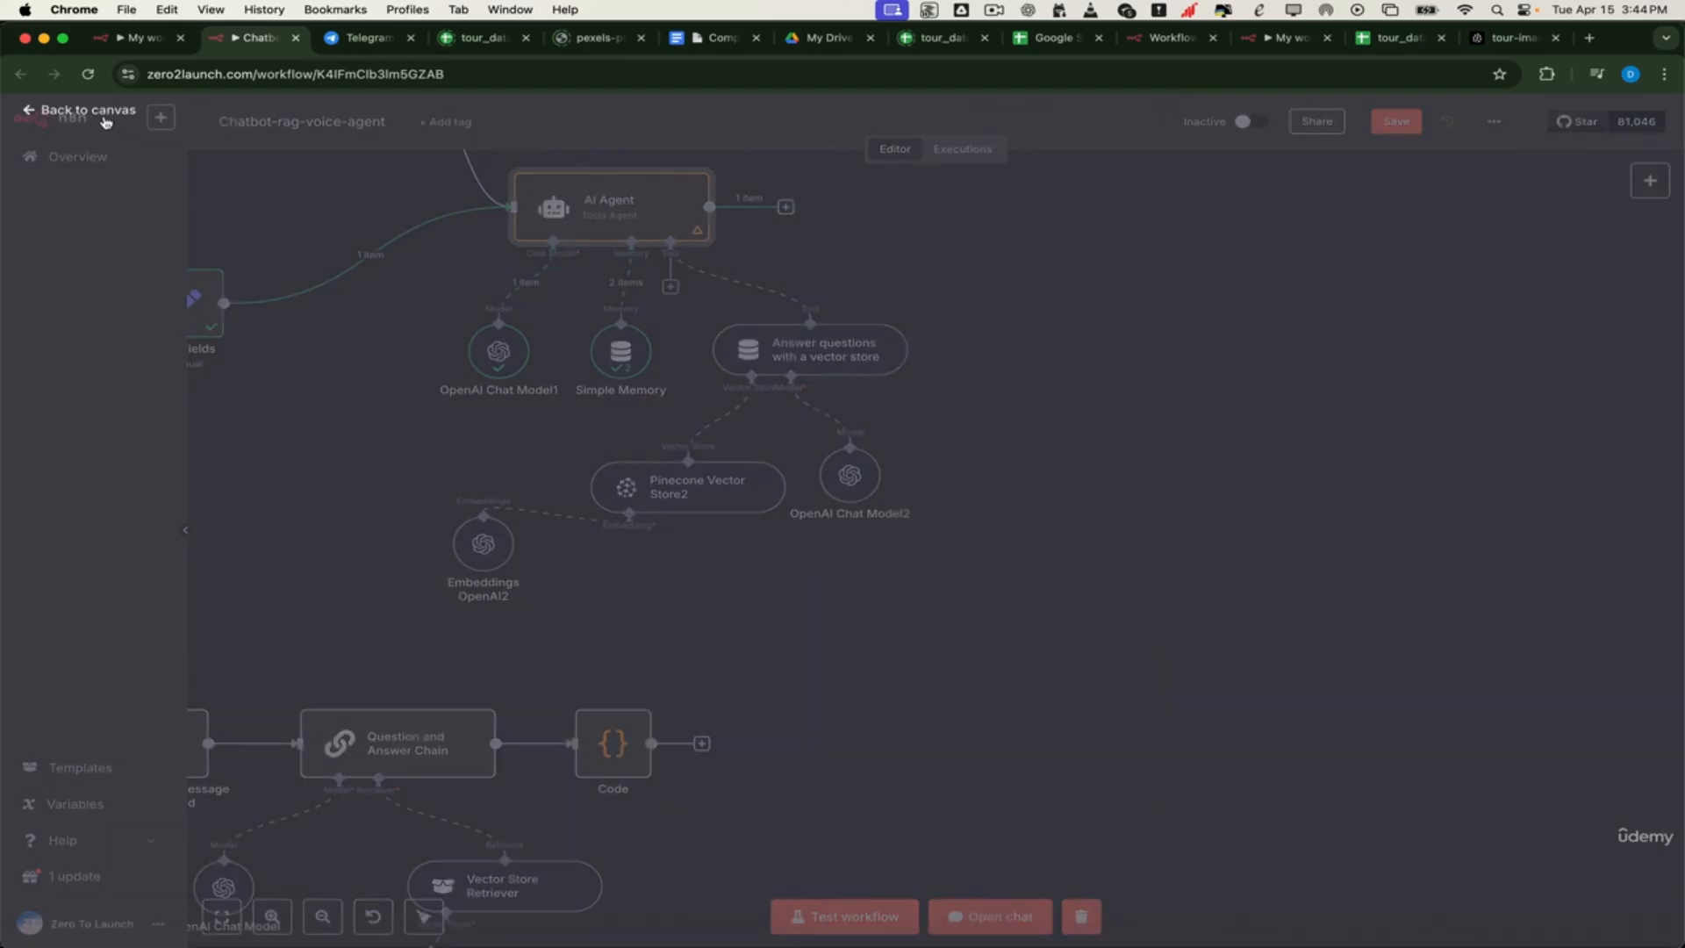
pyautogui.scroll(3, 877, 263)
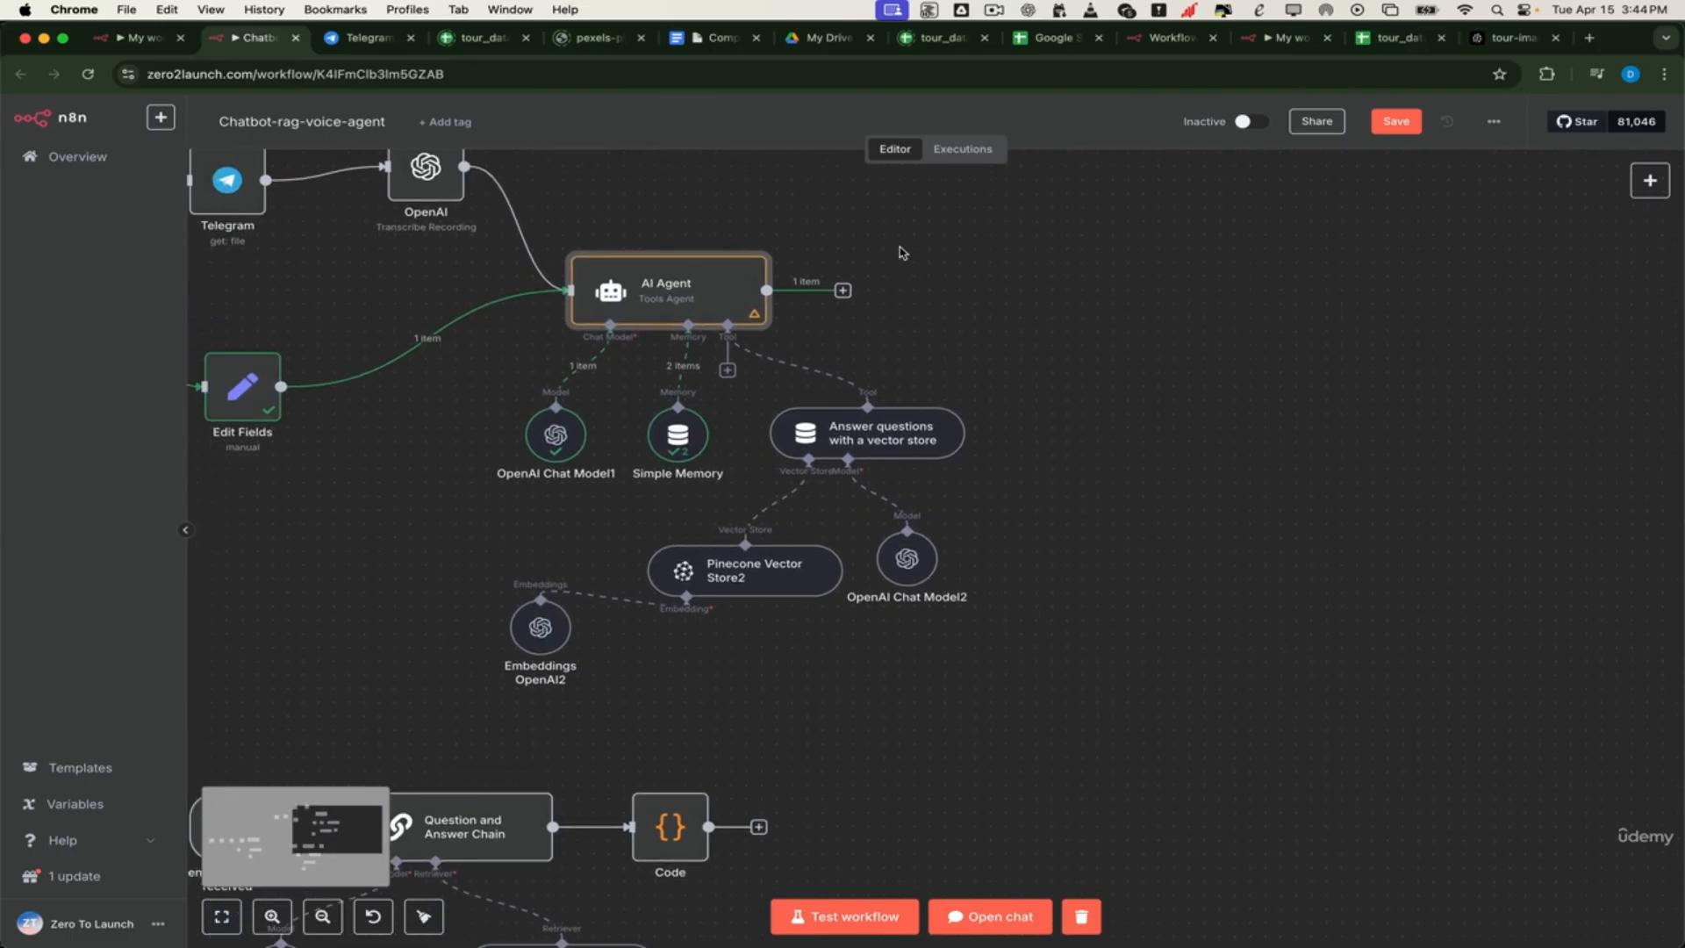
pyautogui.click(843, 291)
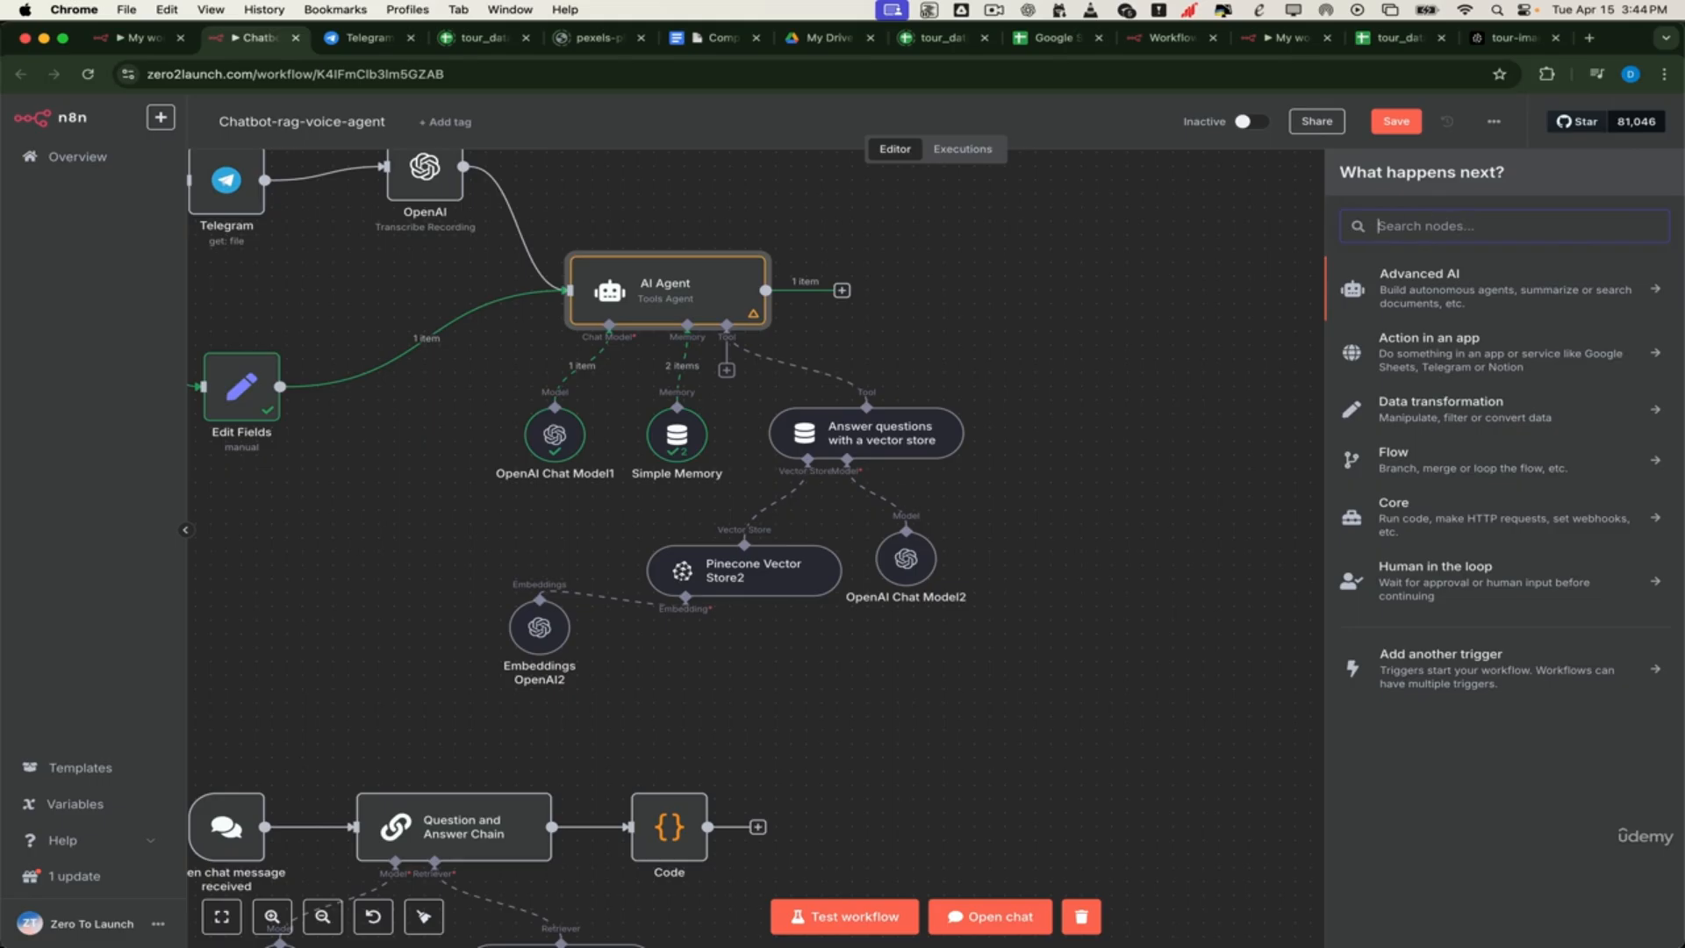
pyautogui.write('tele')
pyautogui.click(1423, 277)
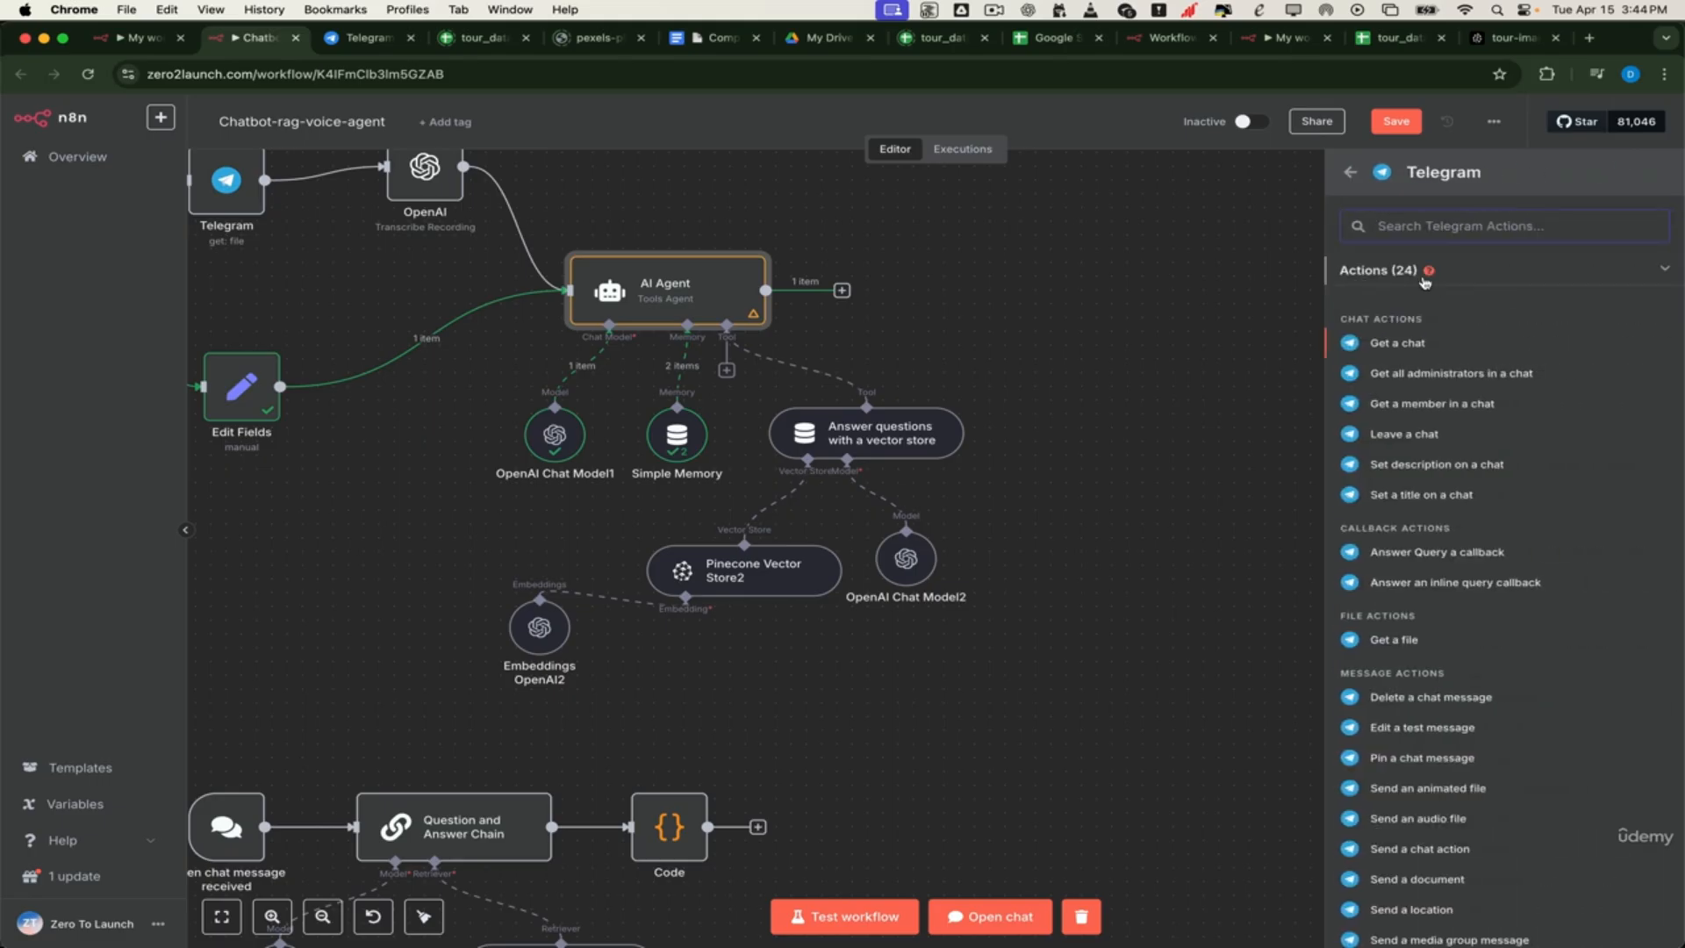
pyautogui.write('send')
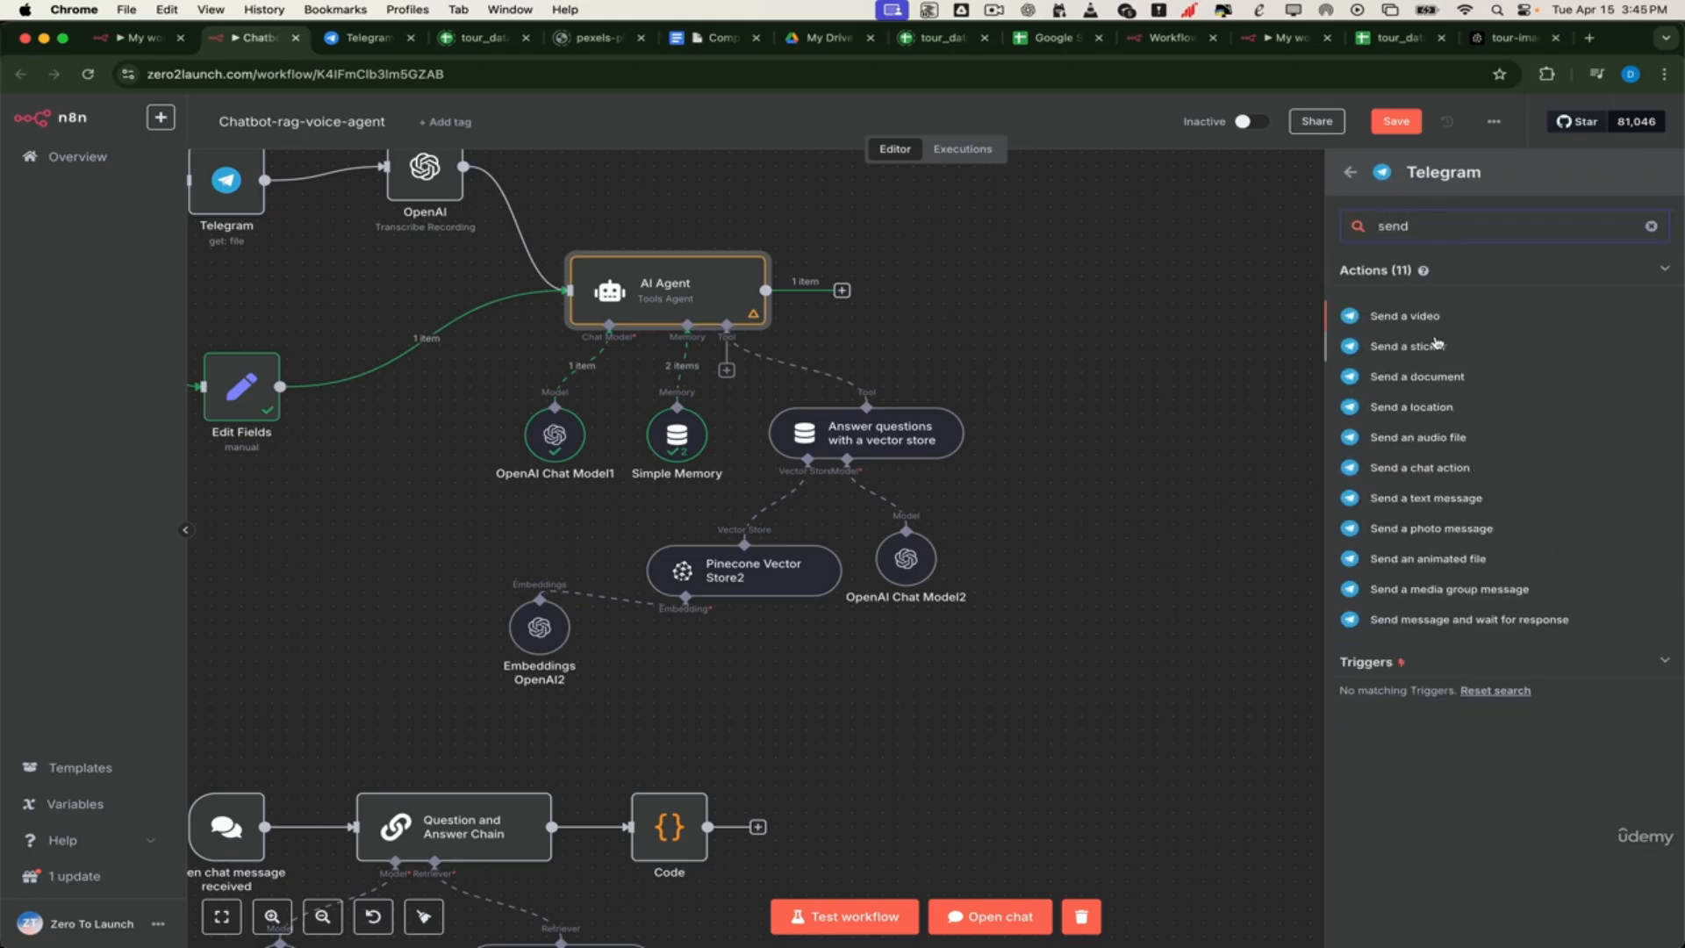
pyautogui.click(1437, 620)
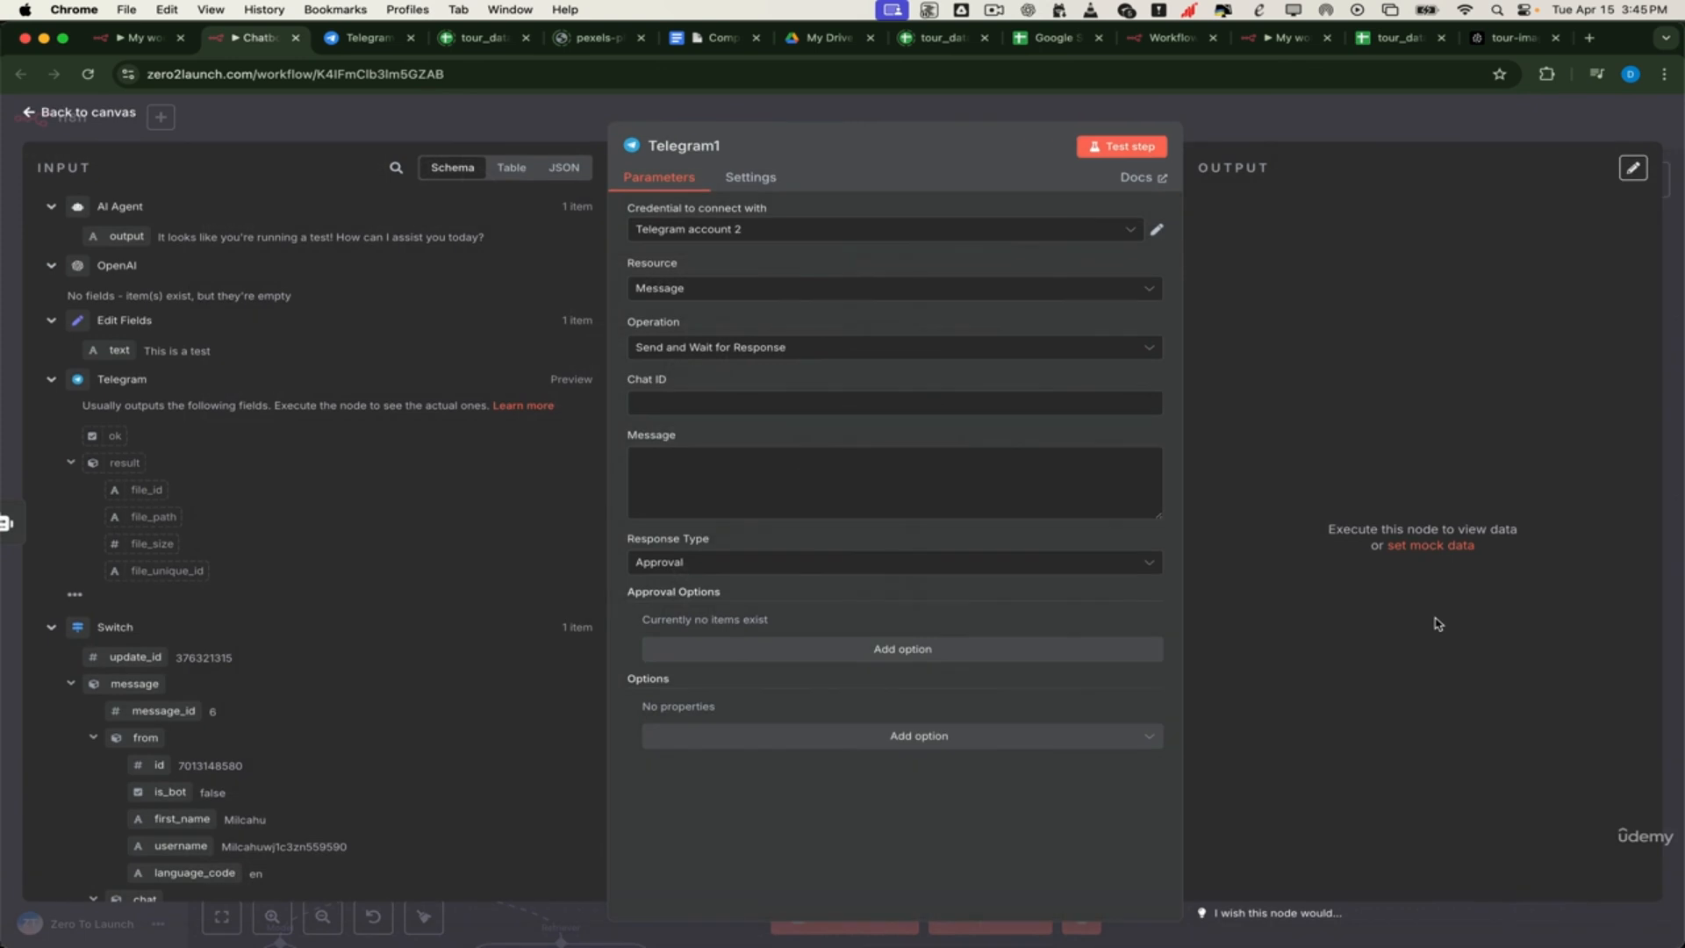
pyautogui.click(661, 348)
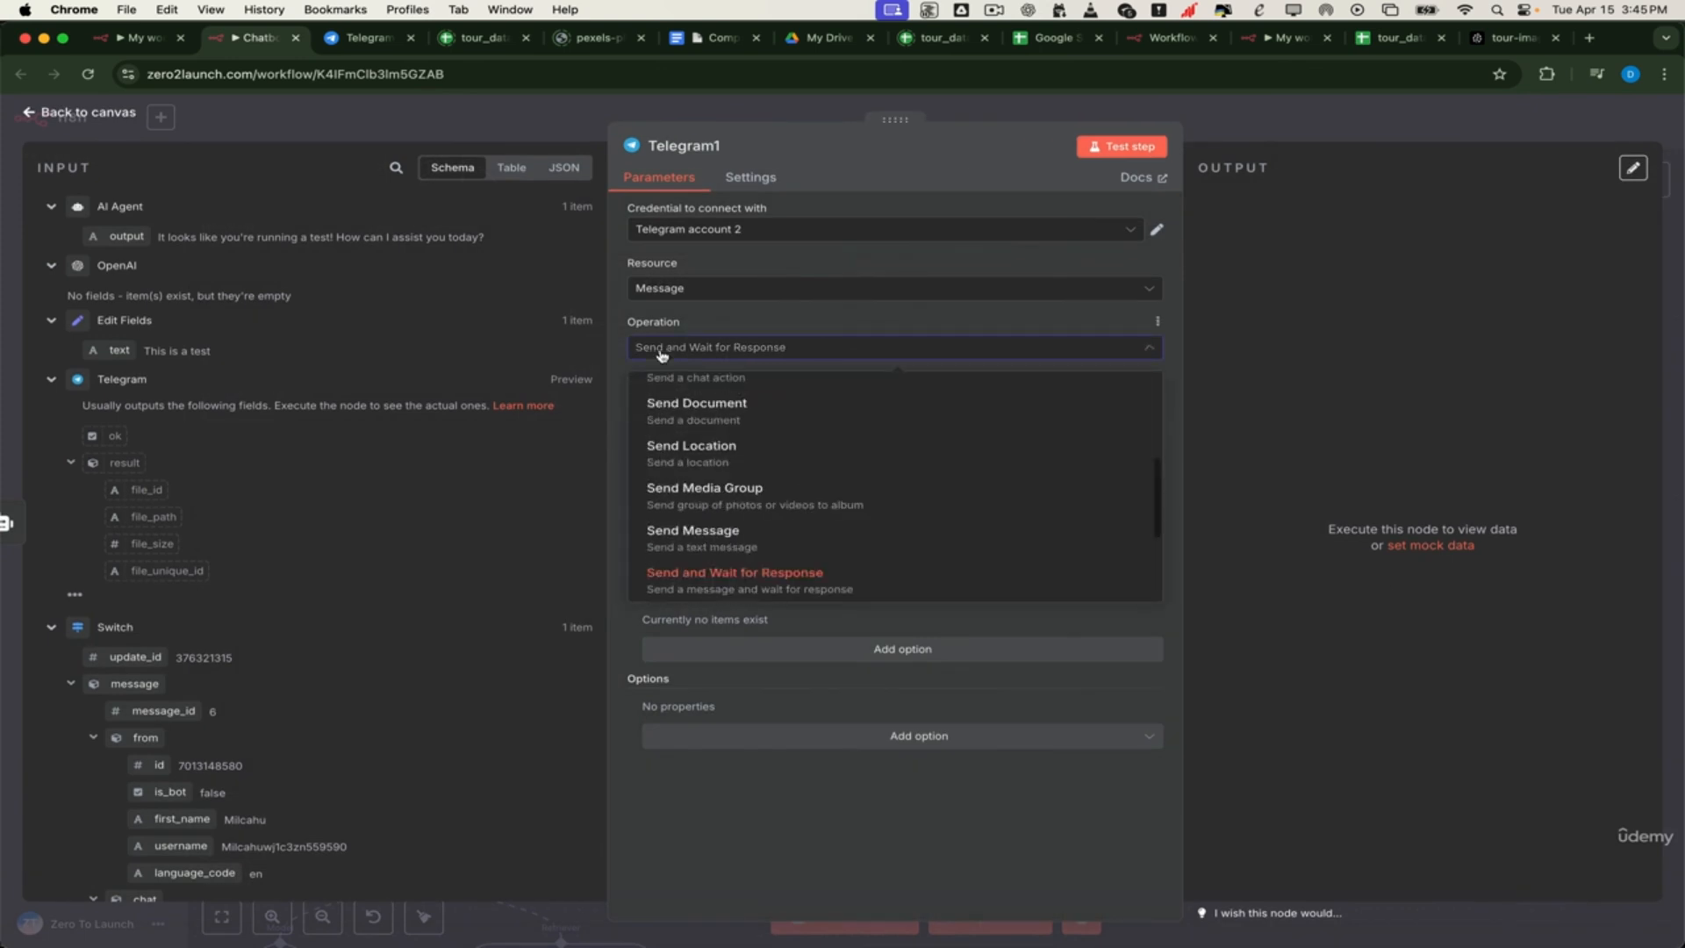
pyautogui.click(698, 537)
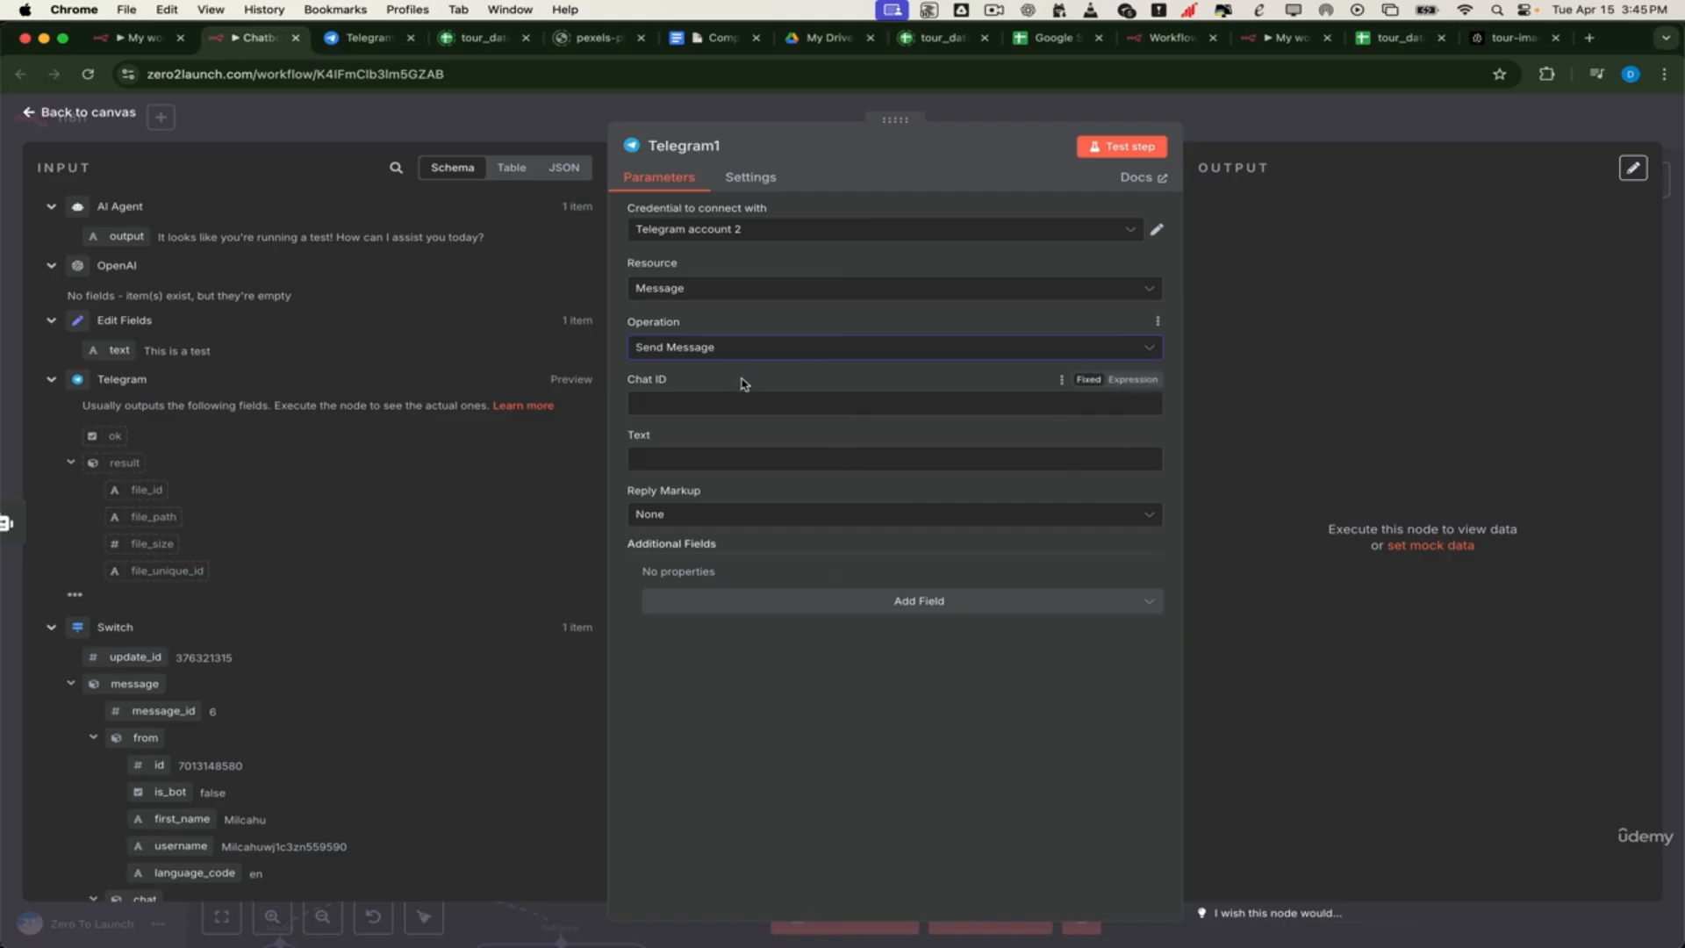
# Fill the Telegram1 Chat ID with the Telegram Trigger's chat.id
pyautogui.click(683, 401)
pyautogui.scroll(-5, 259, 390)
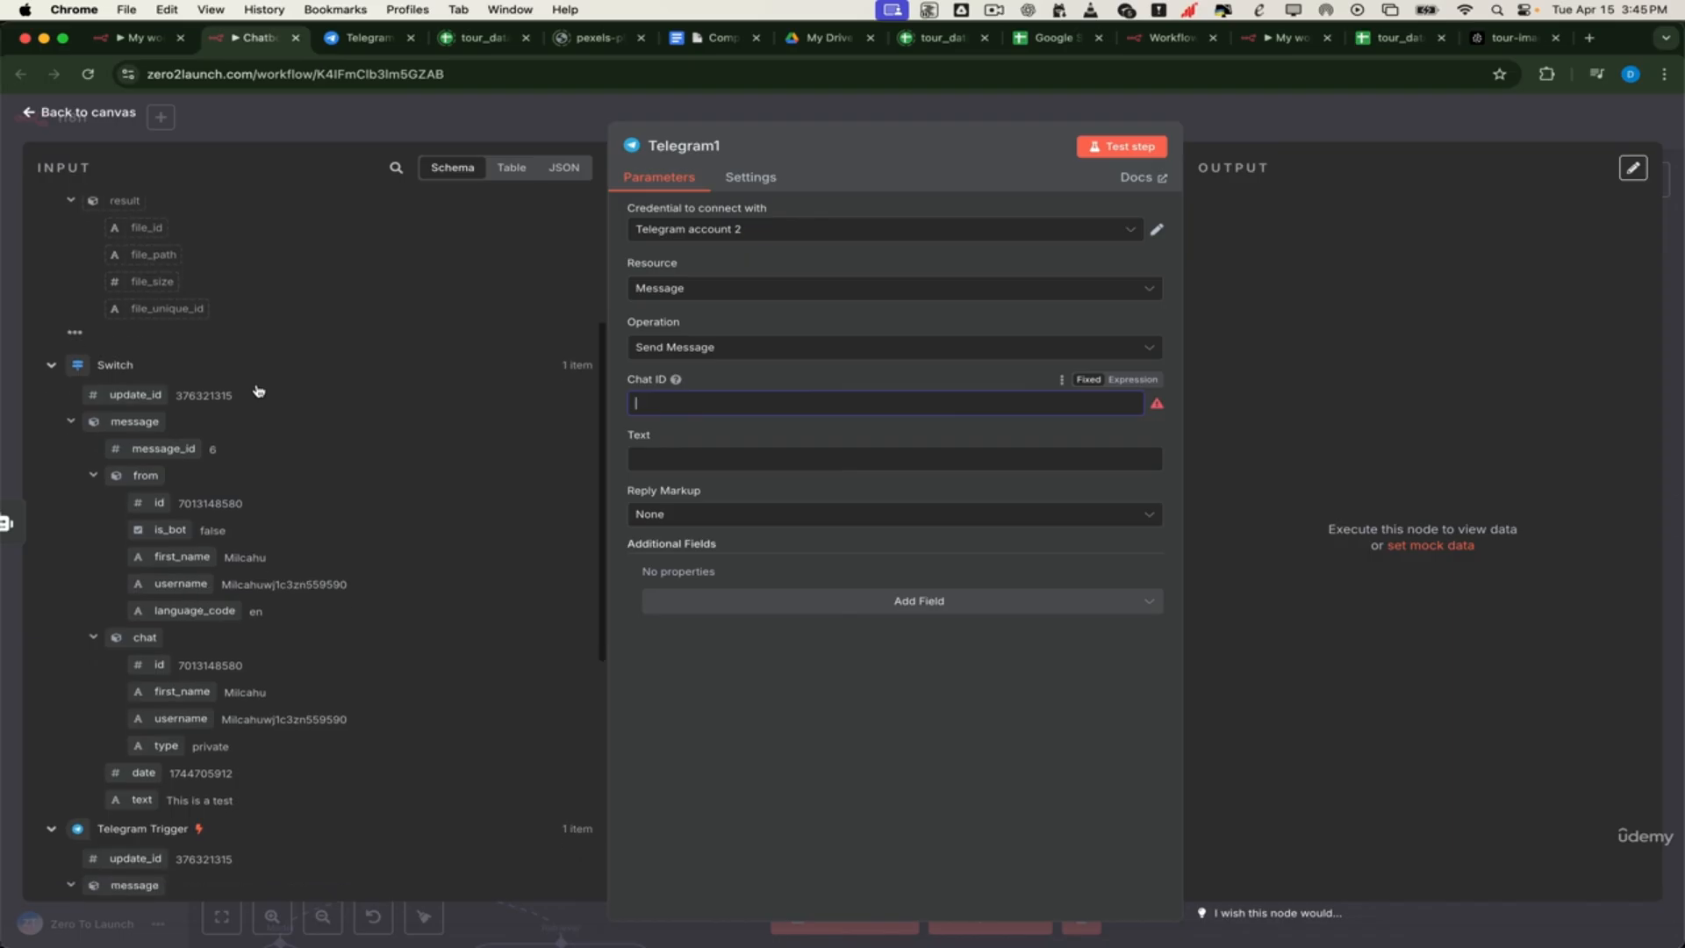
pyautogui.scroll(-5, 259, 391)
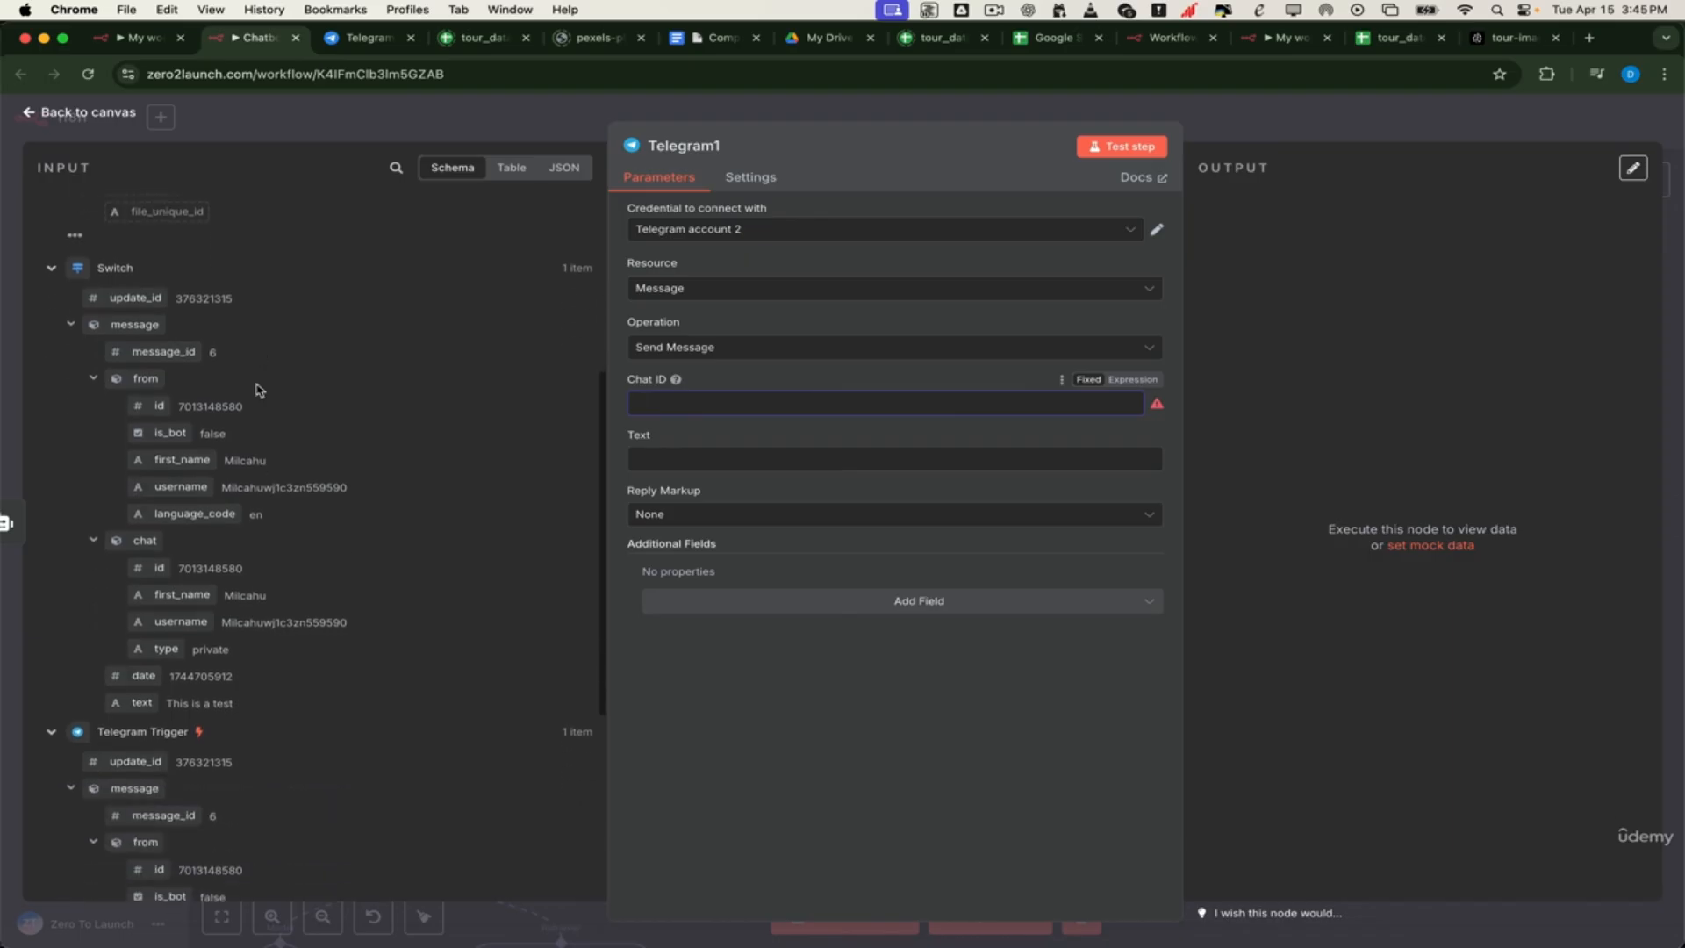
pyautogui.scroll(-3, 259, 391)
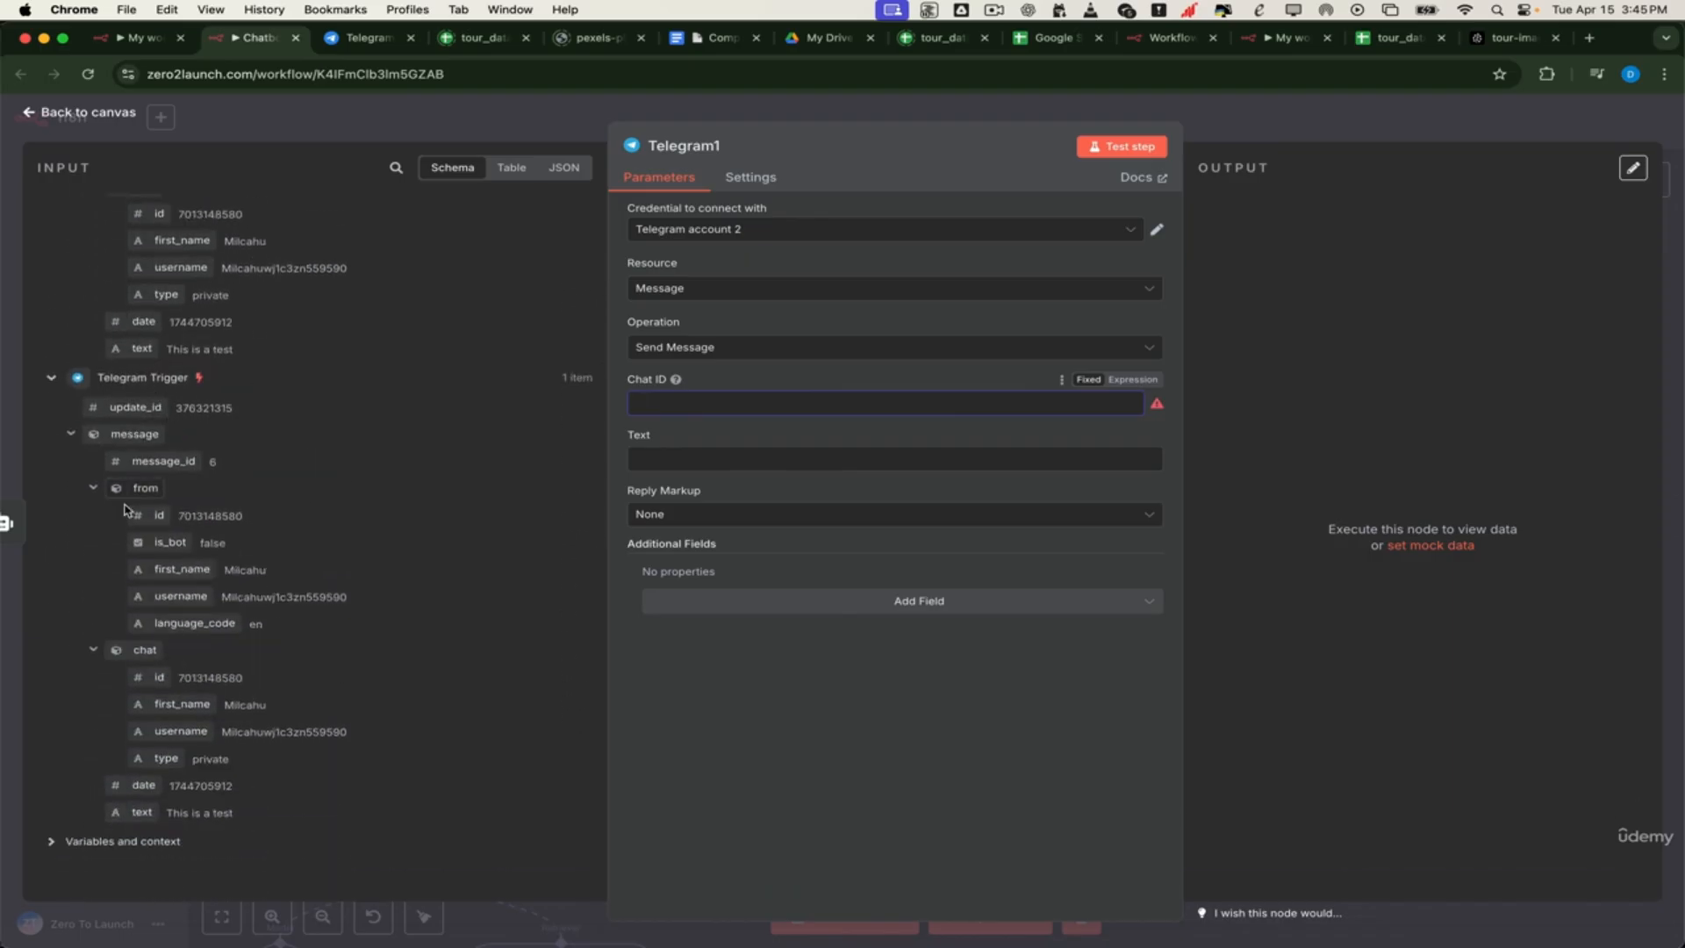
pyautogui.moveTo(158, 680); pyautogui.dragTo(676, 406)
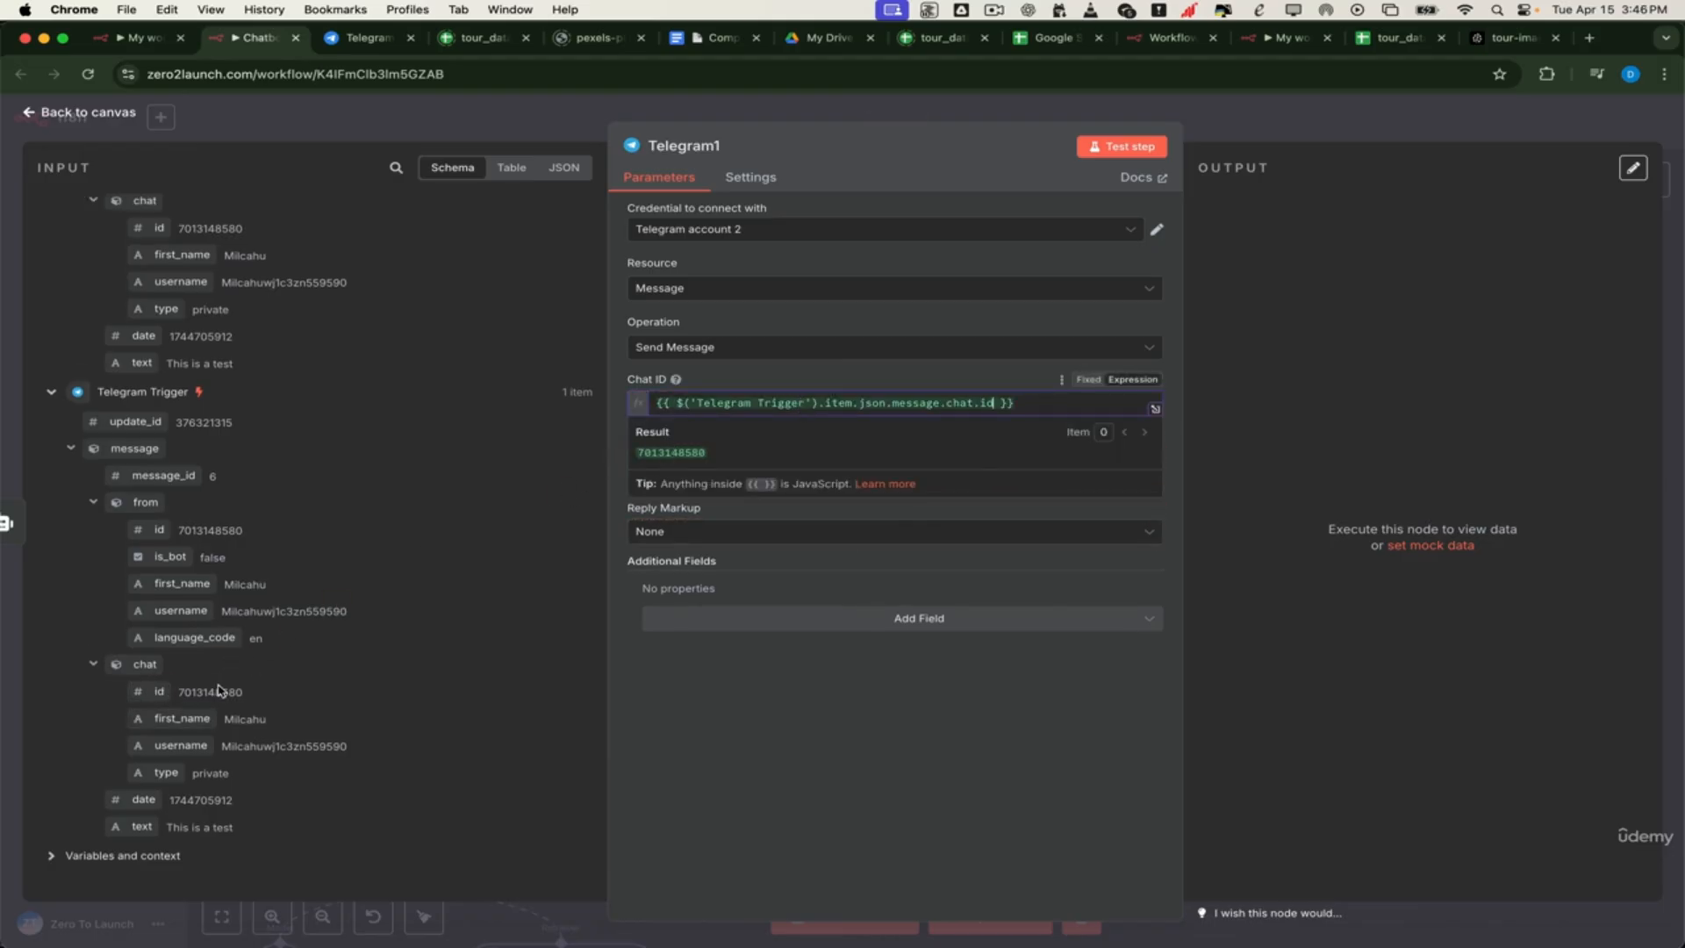
# Check the Telegram Trigger's output, then set Telegram1's message text to the AI Agent's output
pyautogui.click(98, 120)
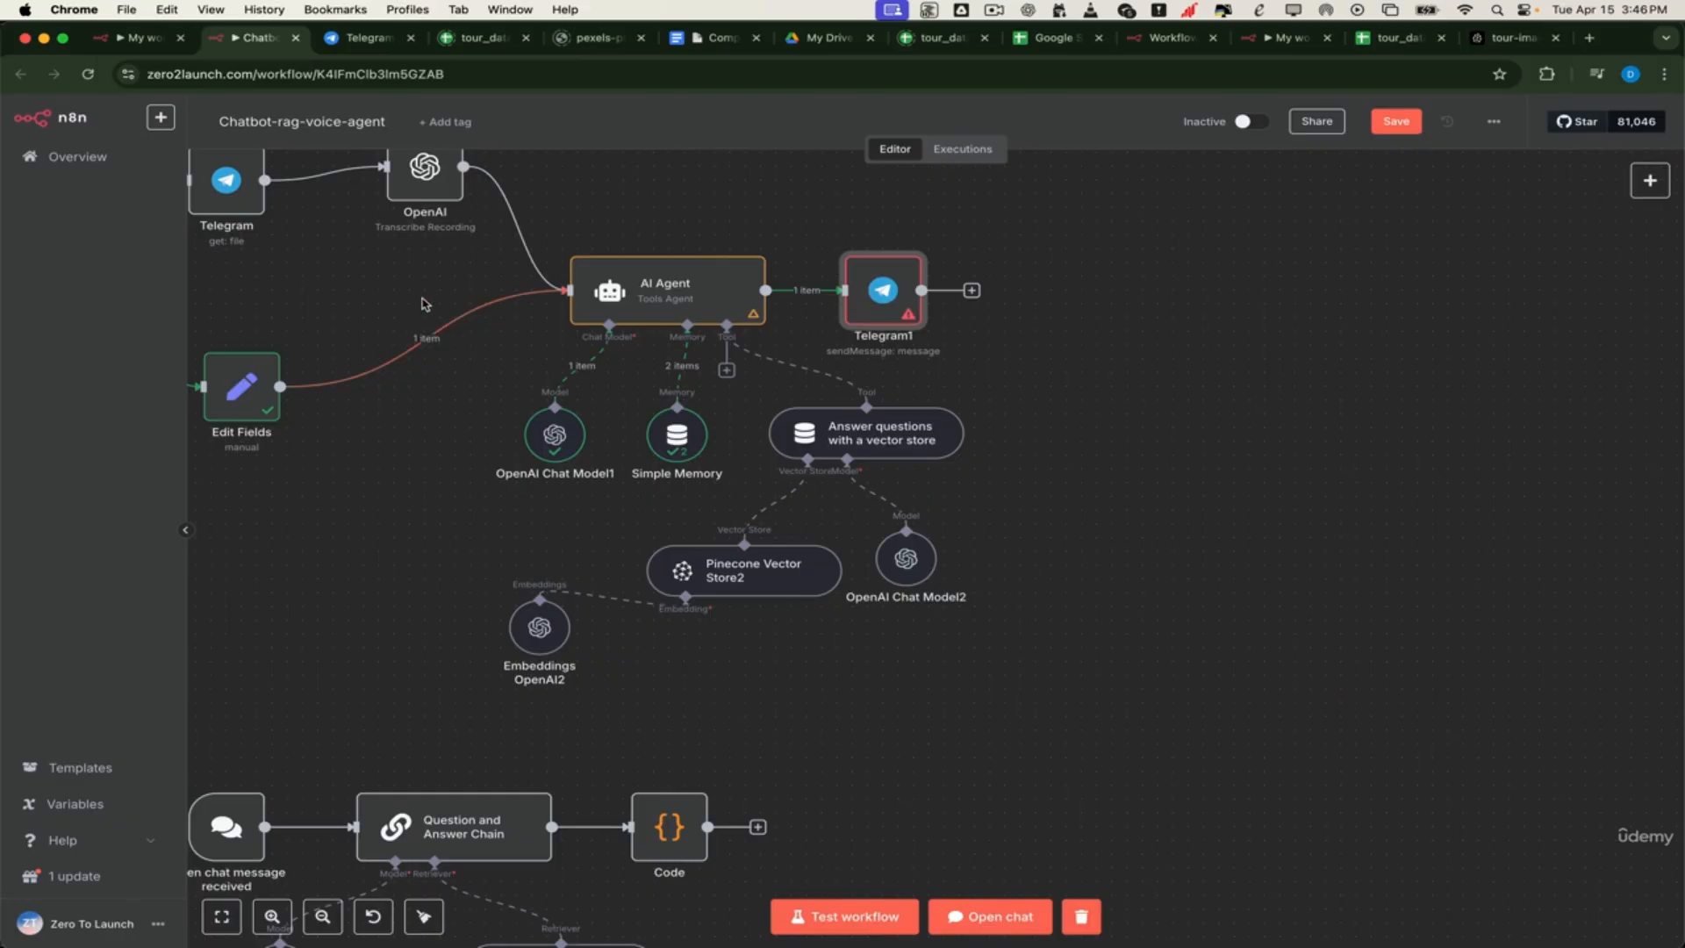
pyautogui.scroll(3, 424, 305)
pyautogui.hscroll(-1, 424, 305)
pyautogui.hscroll(-2, 386, 364)
pyautogui.doubleClick(310, 420)
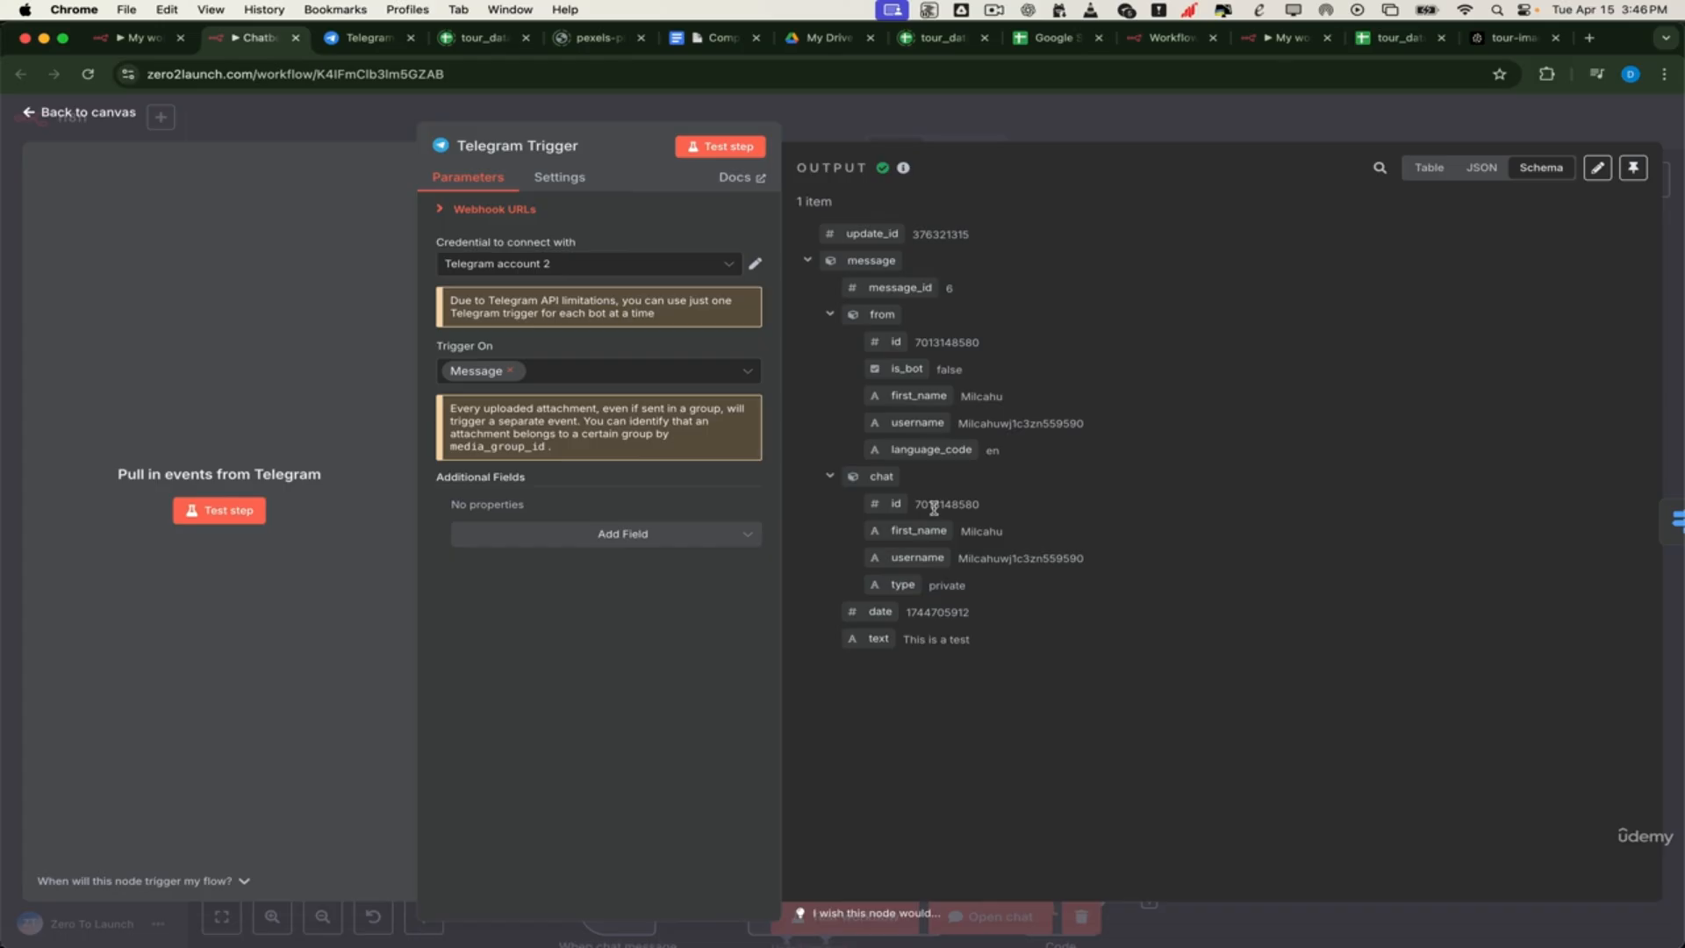
pyautogui.click(86, 113)
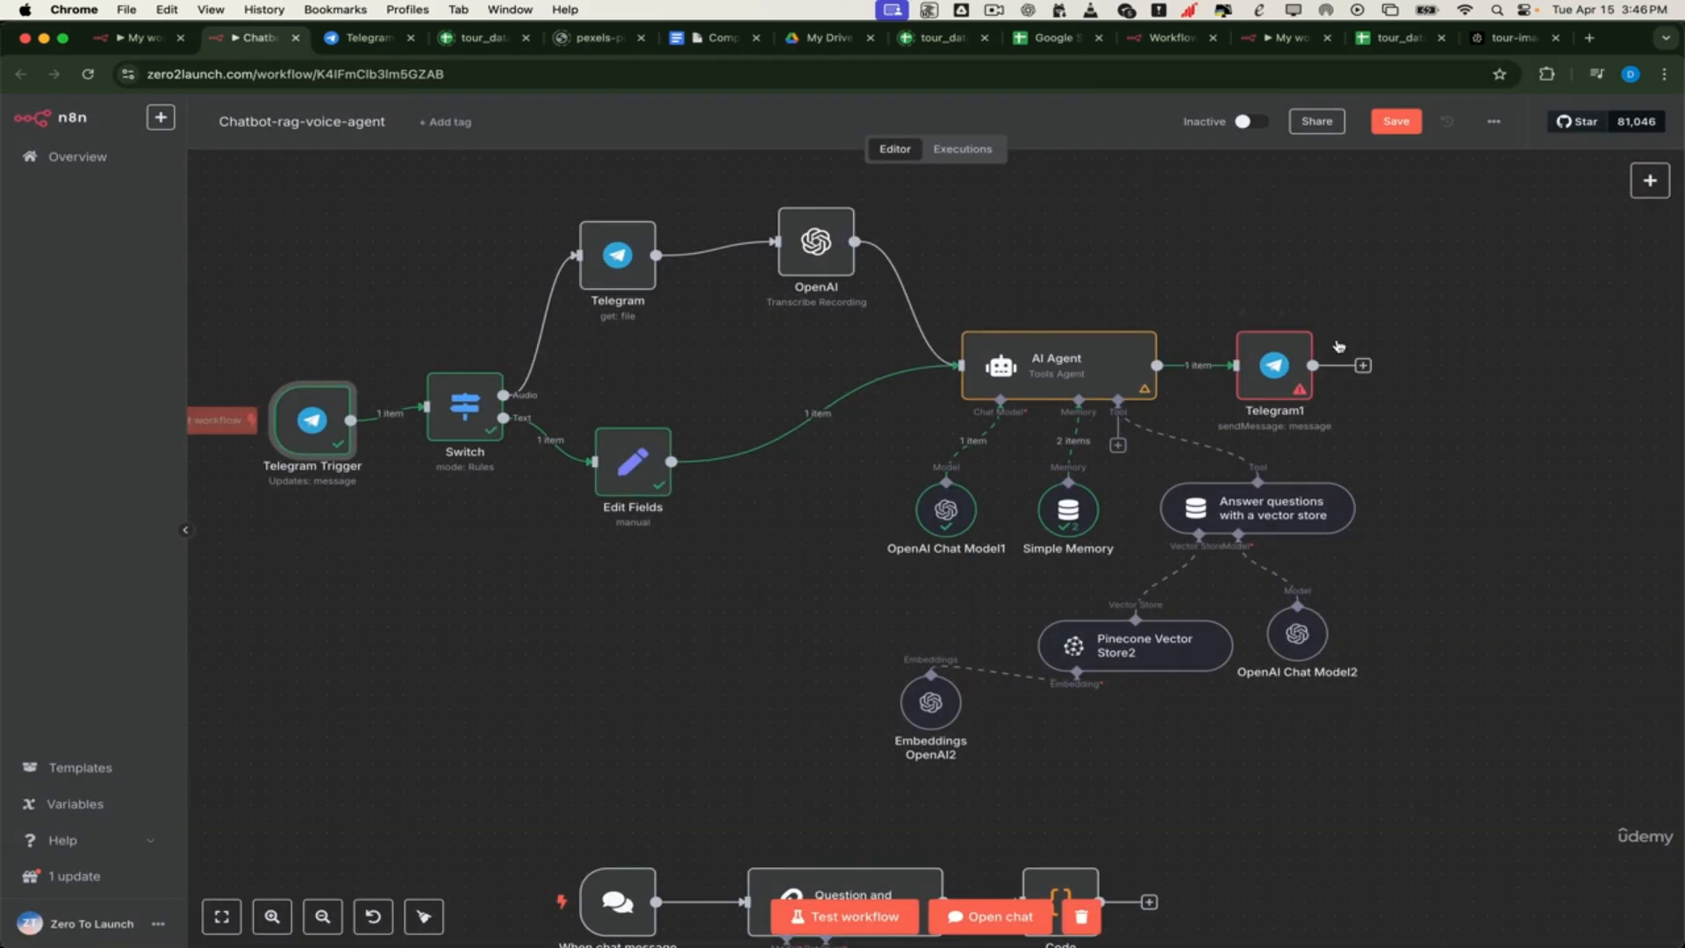
pyautogui.doubleClick(1280, 380)
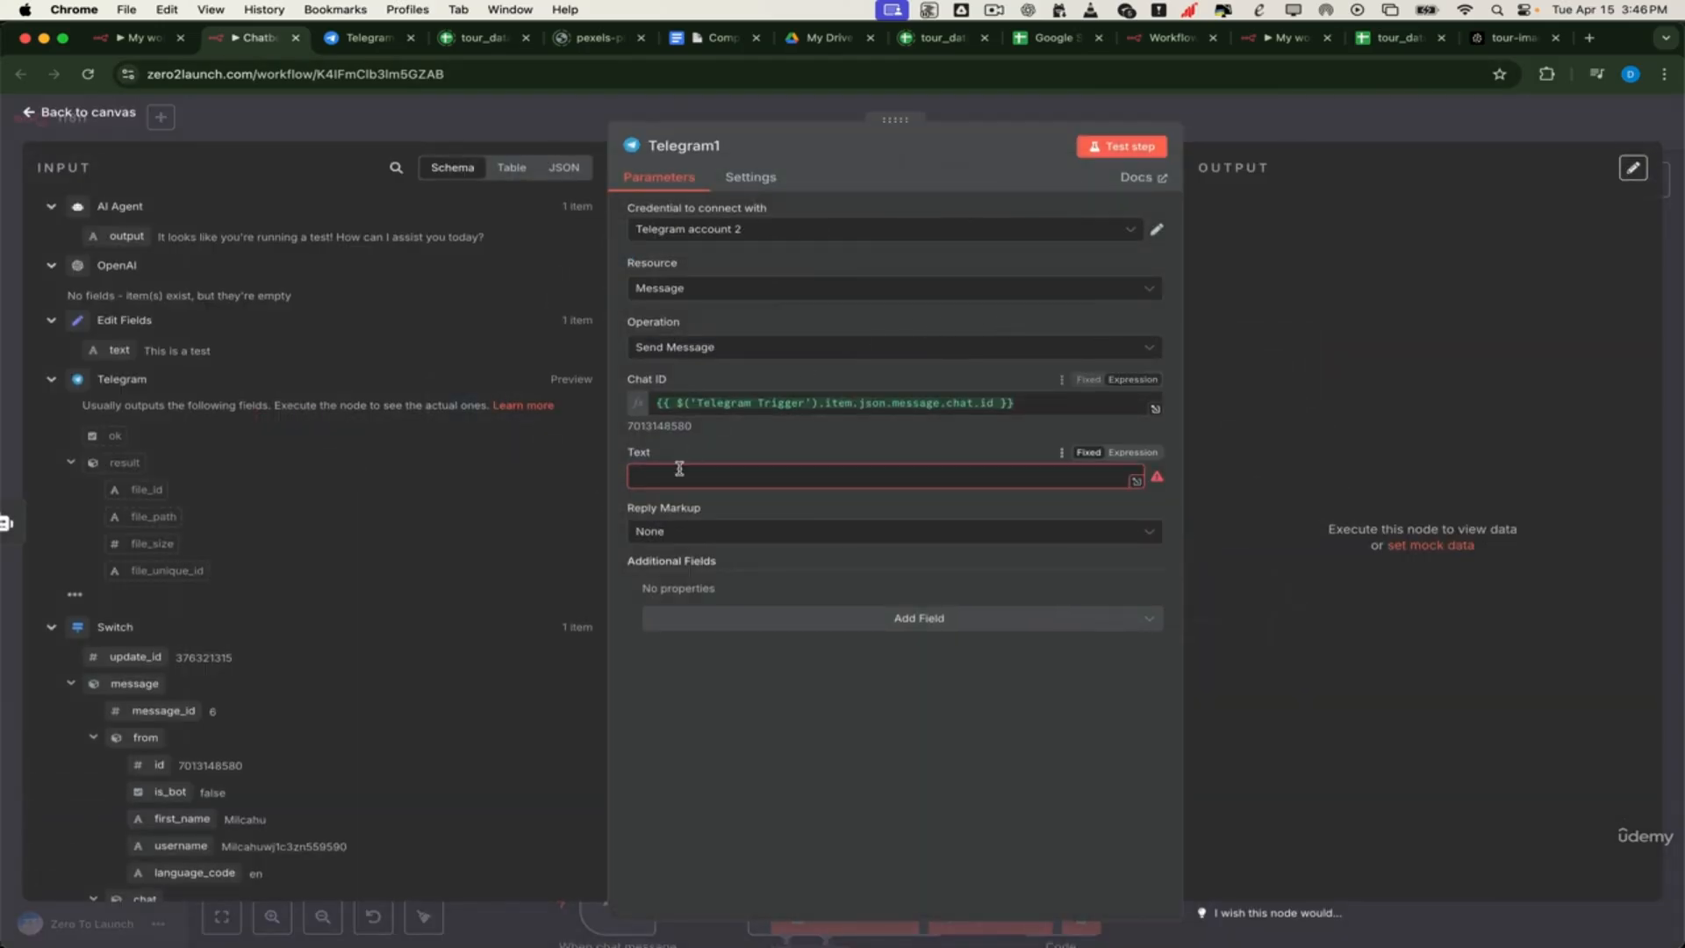
pyautogui.click(678, 472)
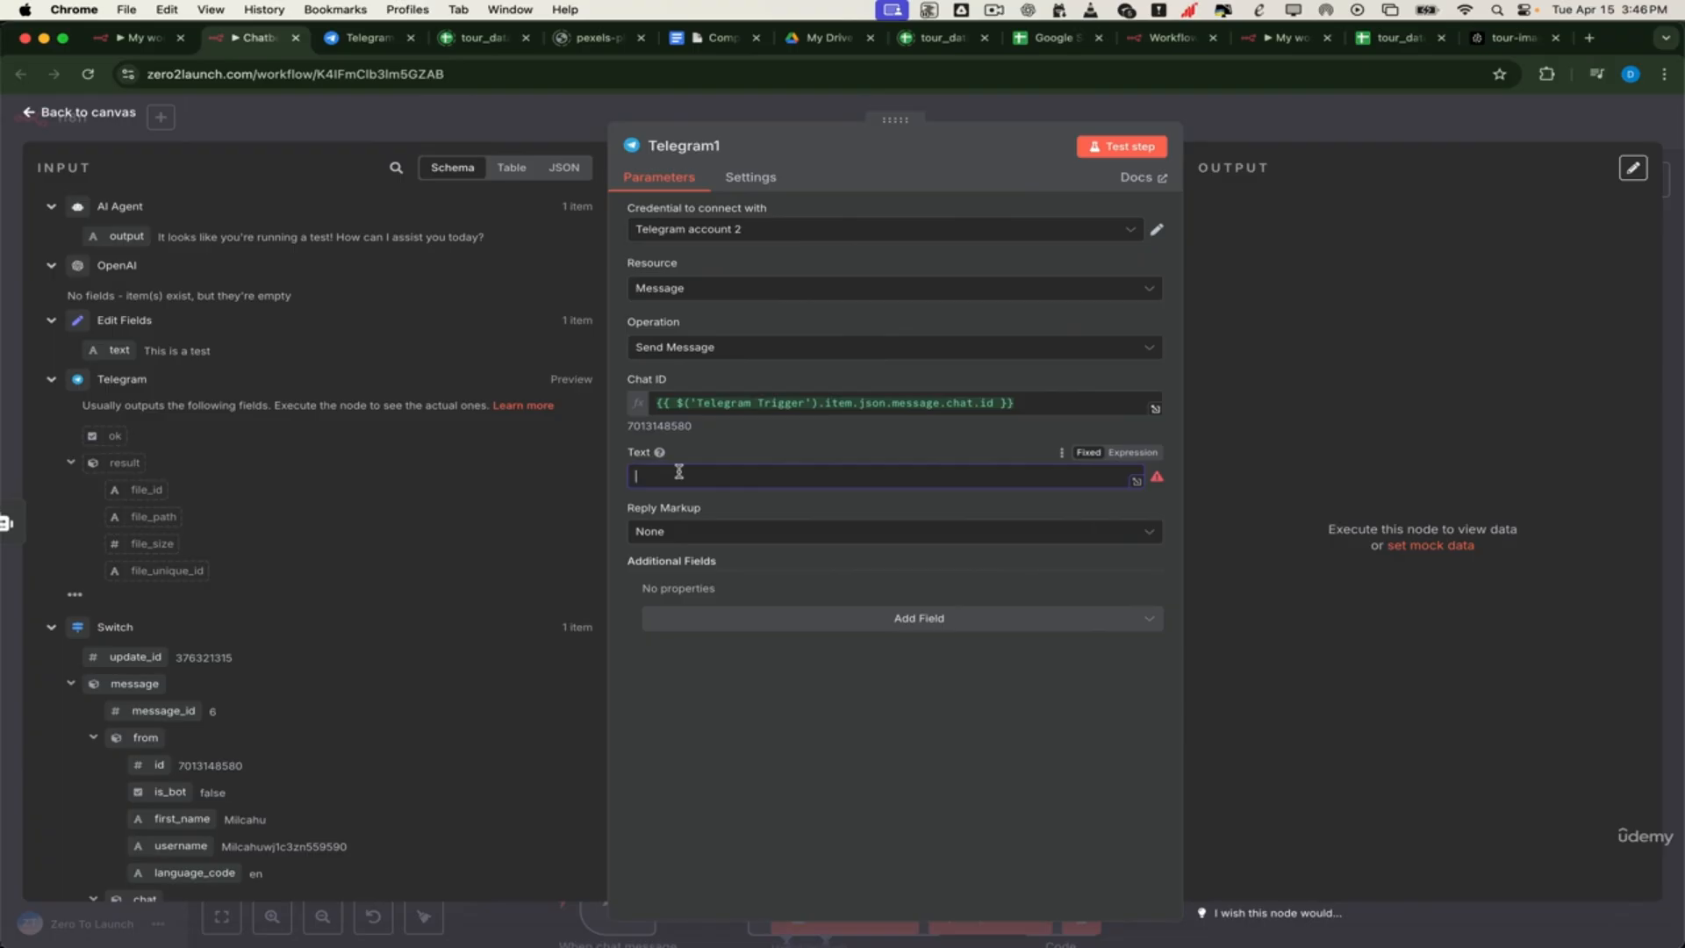
pyautogui.moveTo(127, 236); pyautogui.dragTo(679, 474)
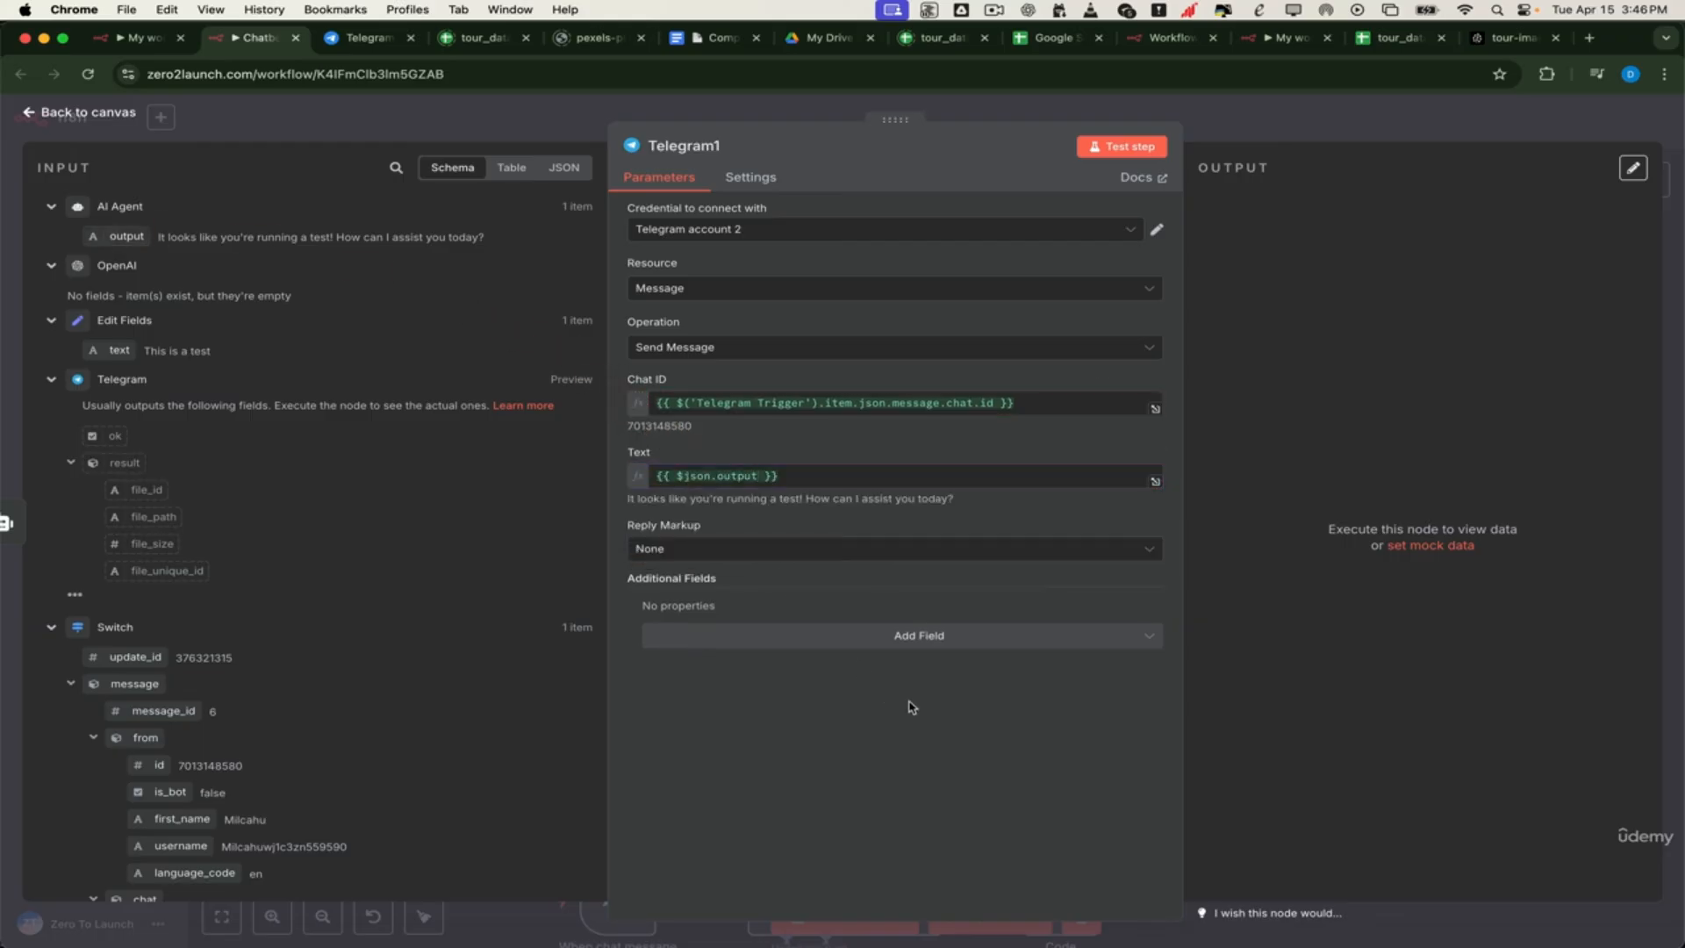
pyautogui.click(86, 112)
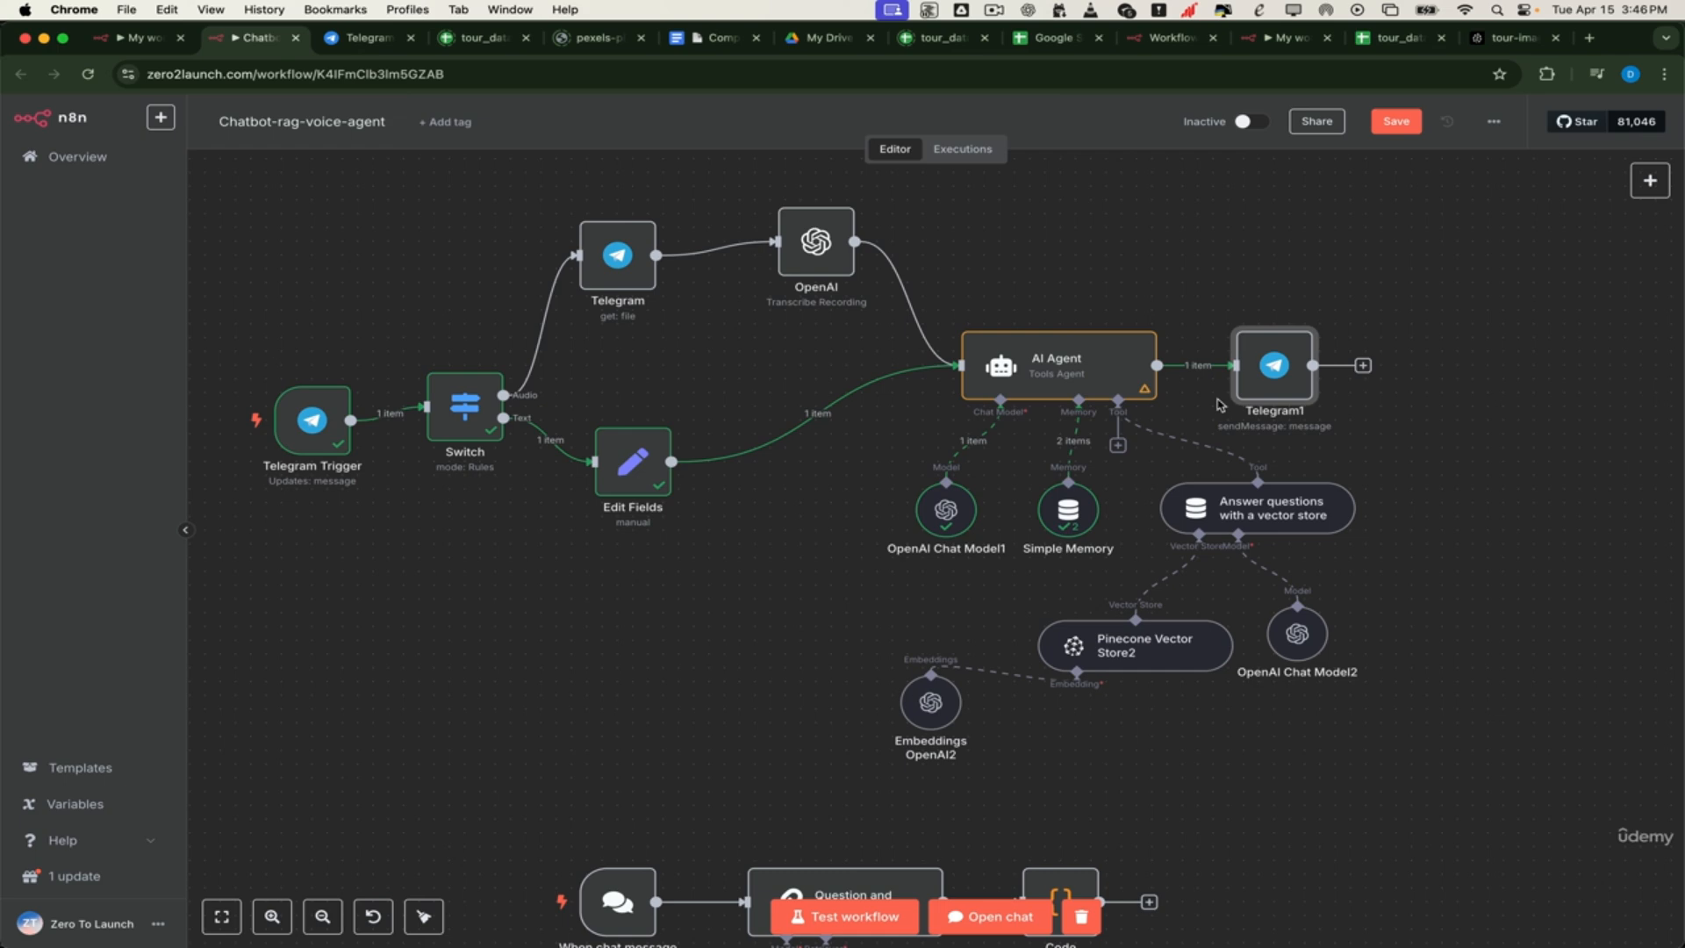
# Start a test run and send the Sunset Safari tour question to the bot in Telegram
pyautogui.click(231, 429)
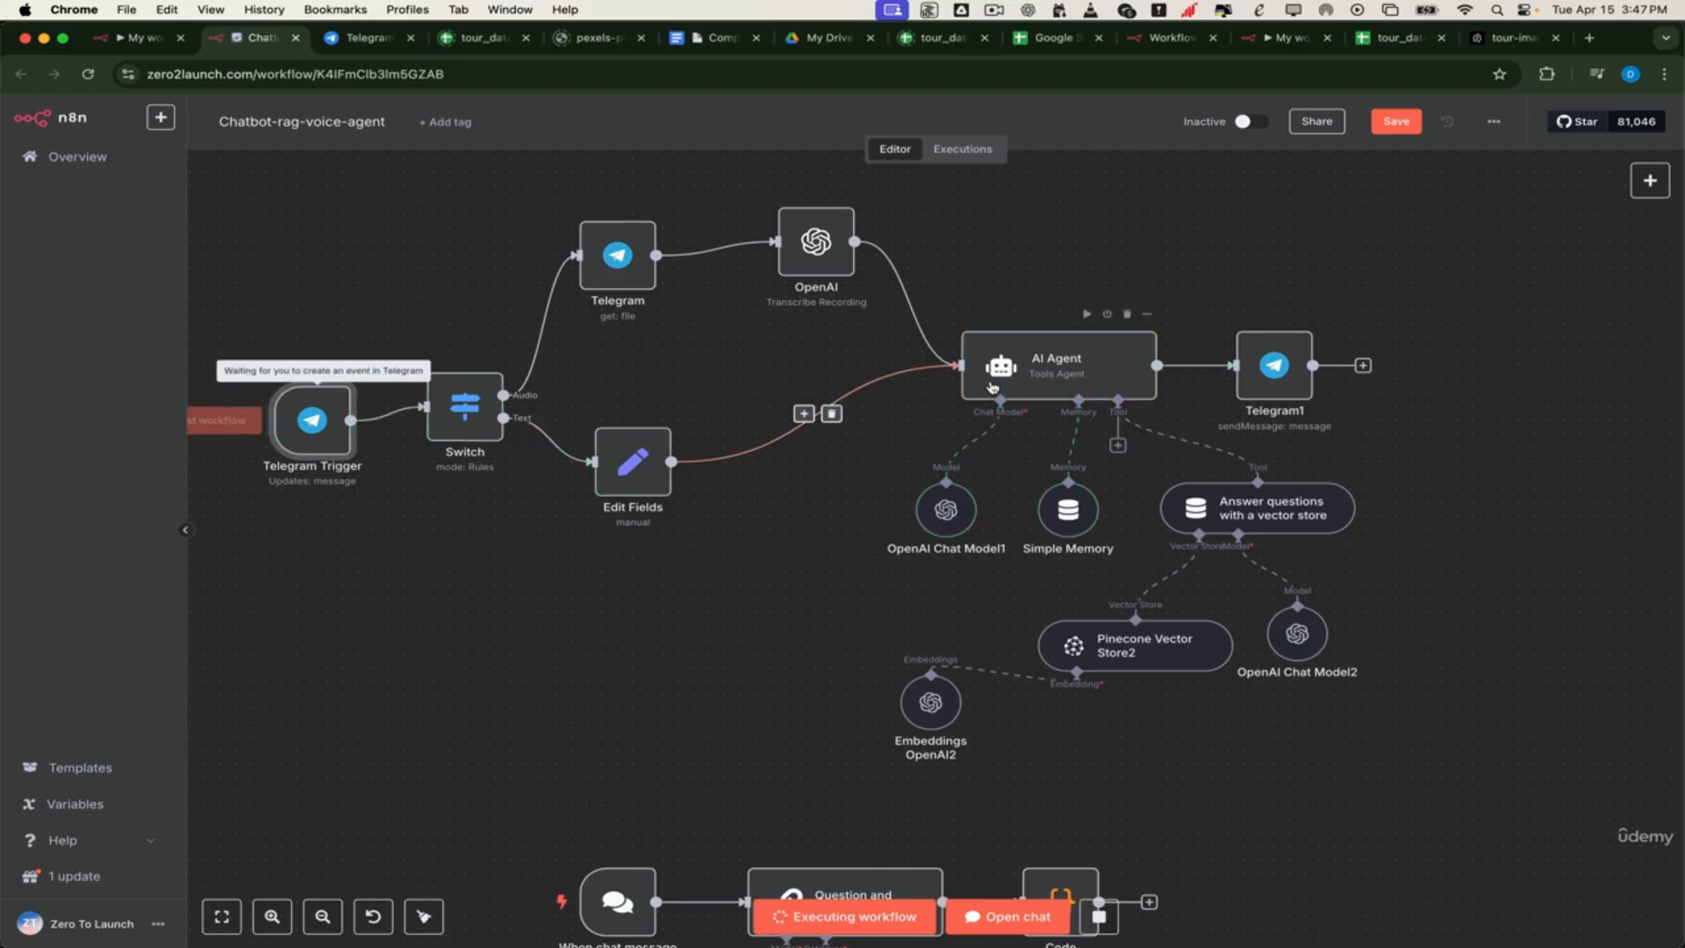
pyautogui.hscroll(5, 992, 386)
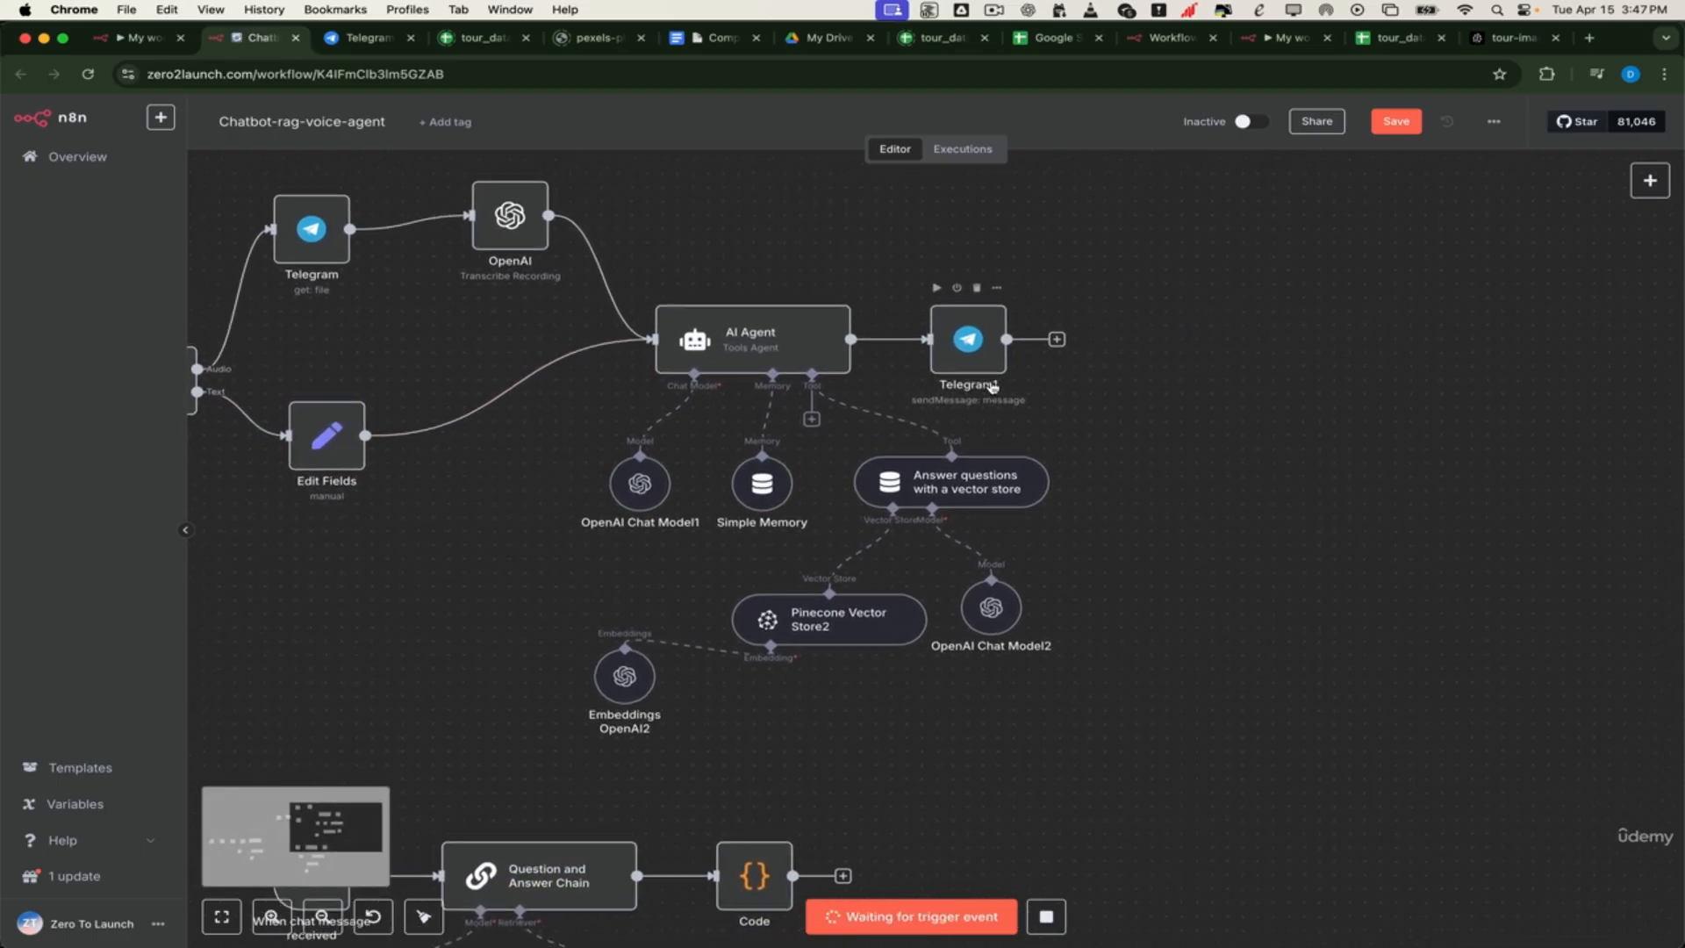
pyautogui.click(367, 38)
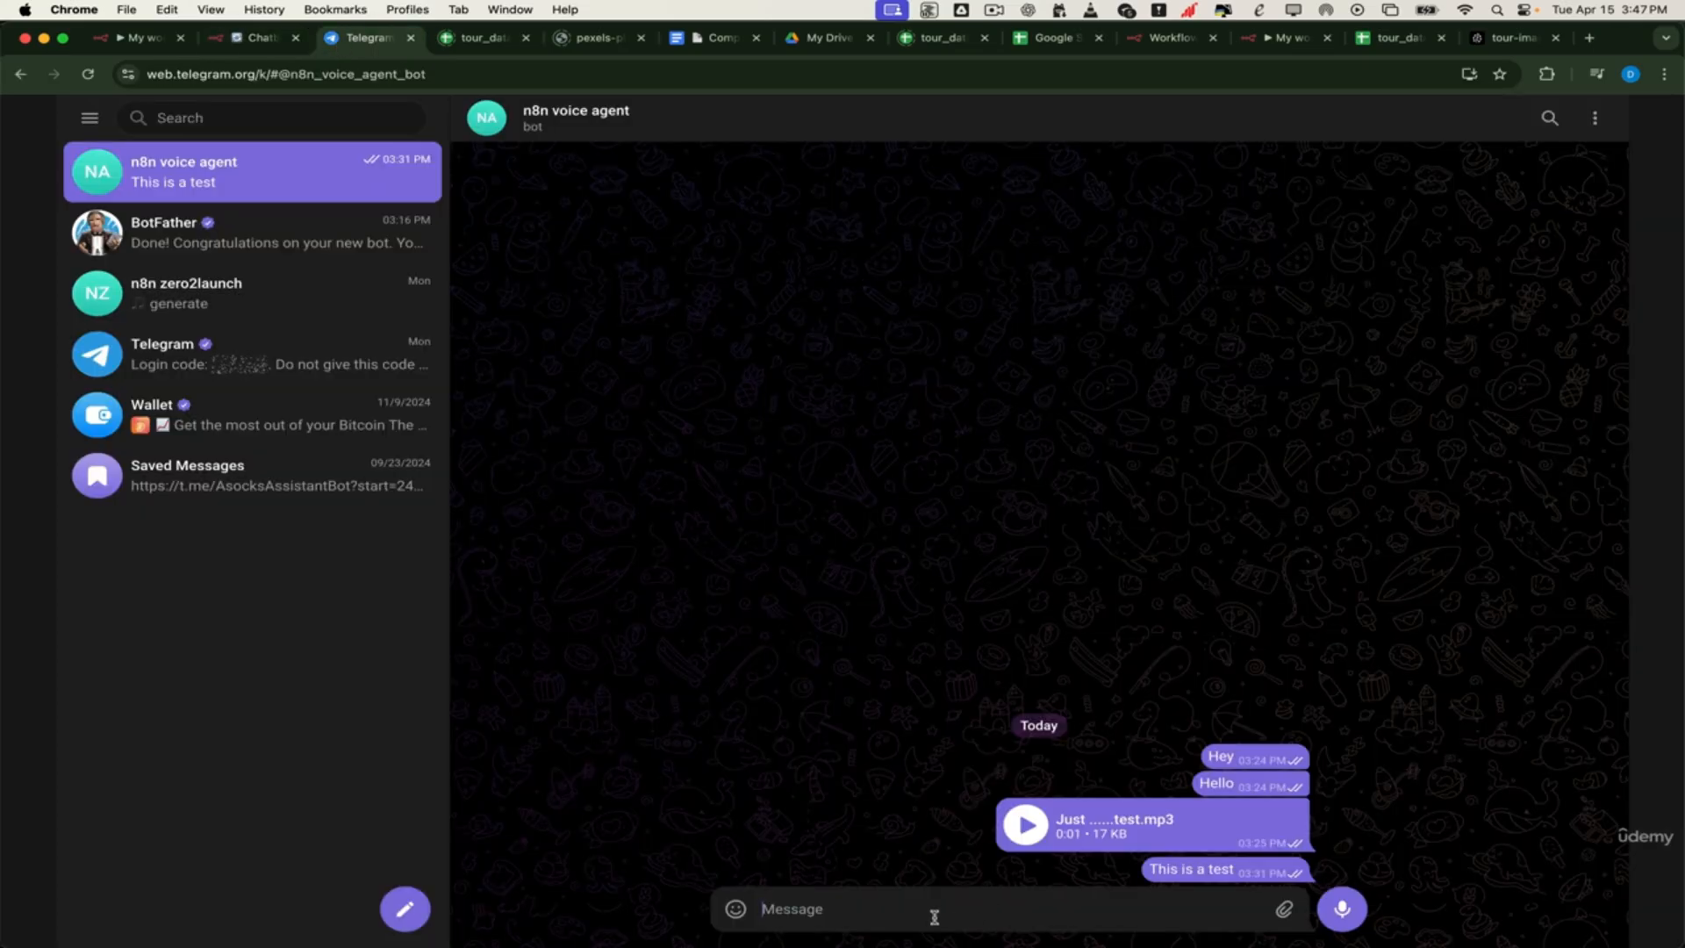
pyautogui.write('Tell me more about the Sunset Safari tour.')
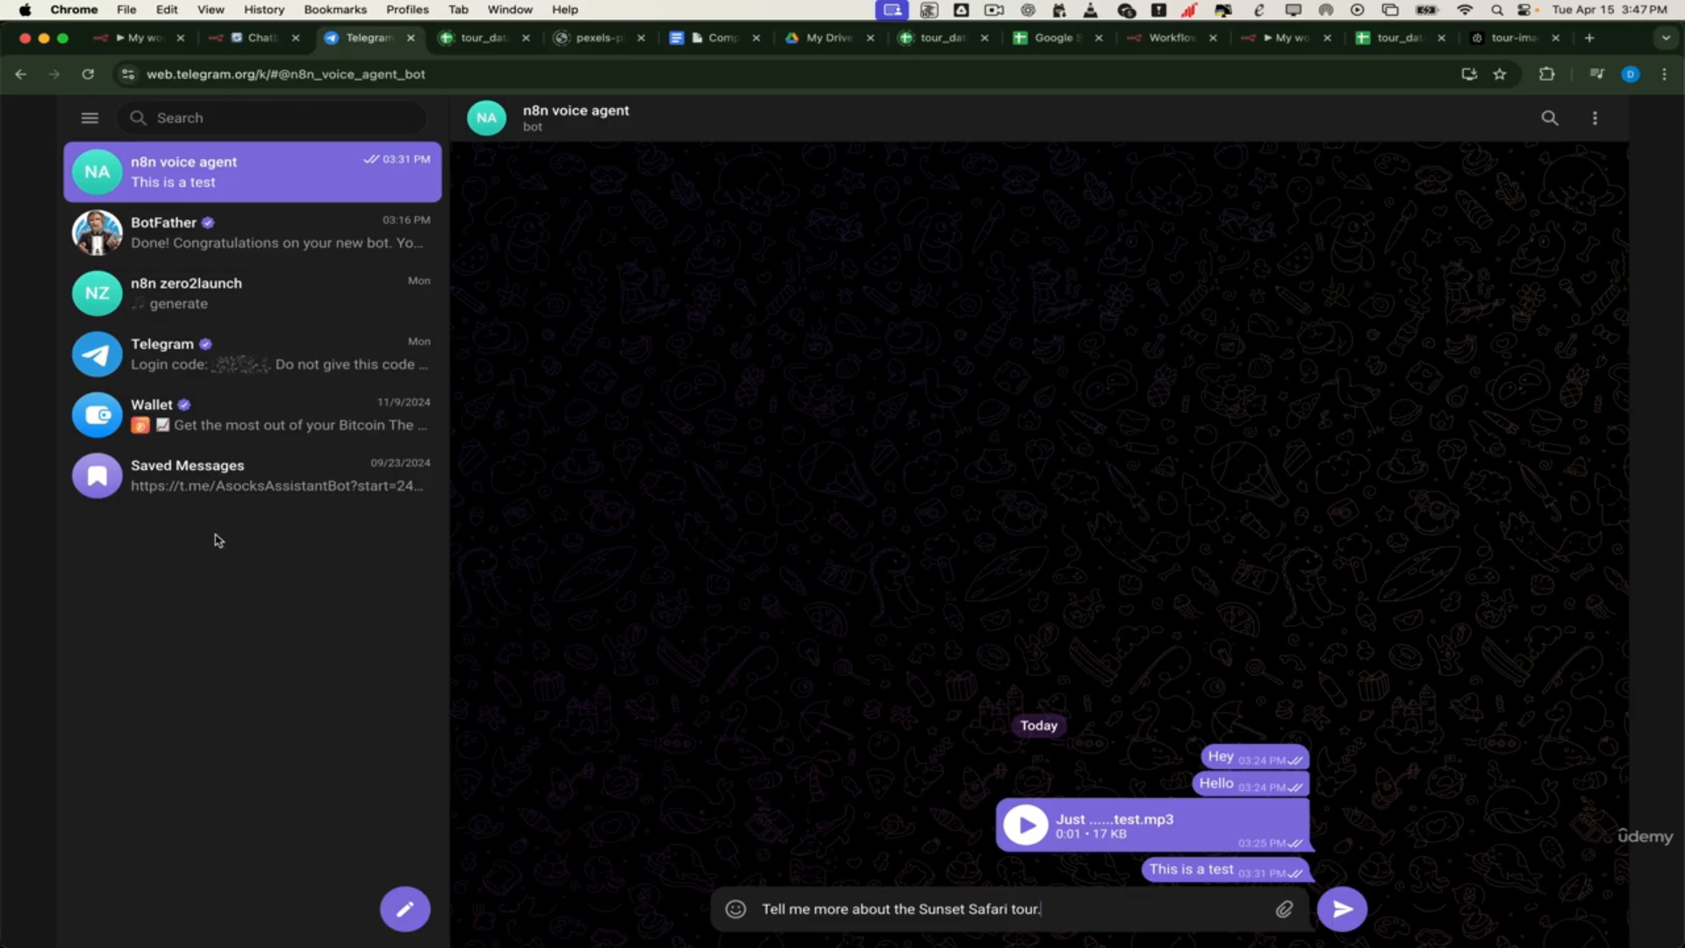
pyautogui.press('Return')
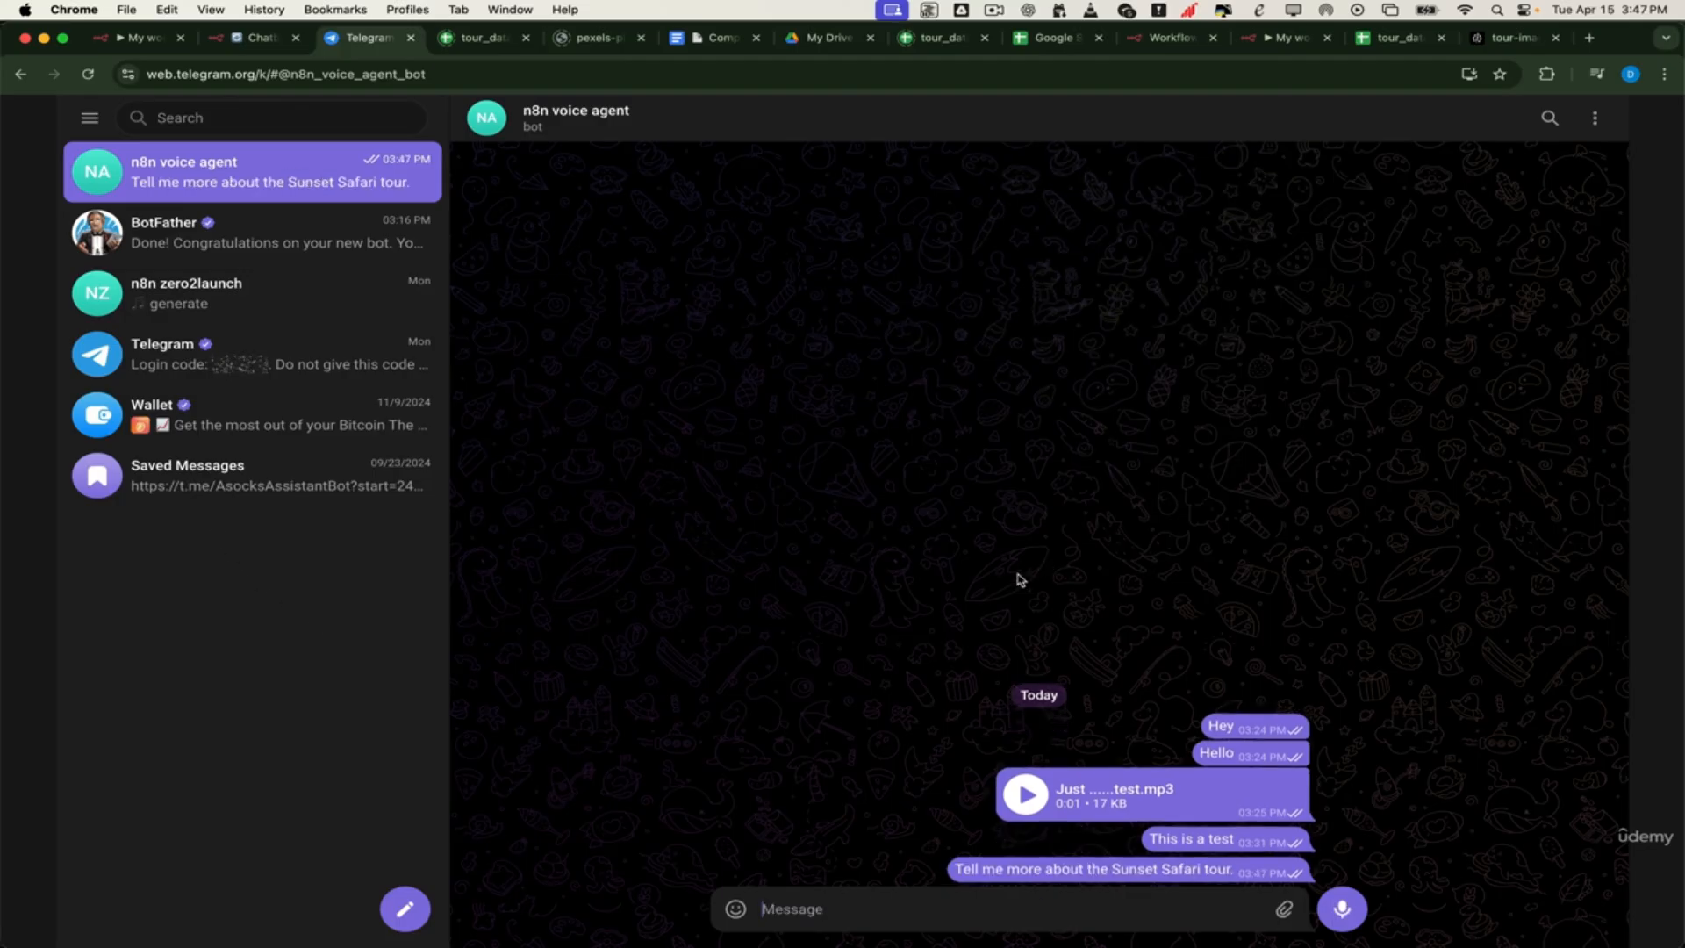
# Inspect the AI Agent and Telegram1 outputs, then review the Sunset Safari in Kenya reply
pyautogui.click(227, 42)
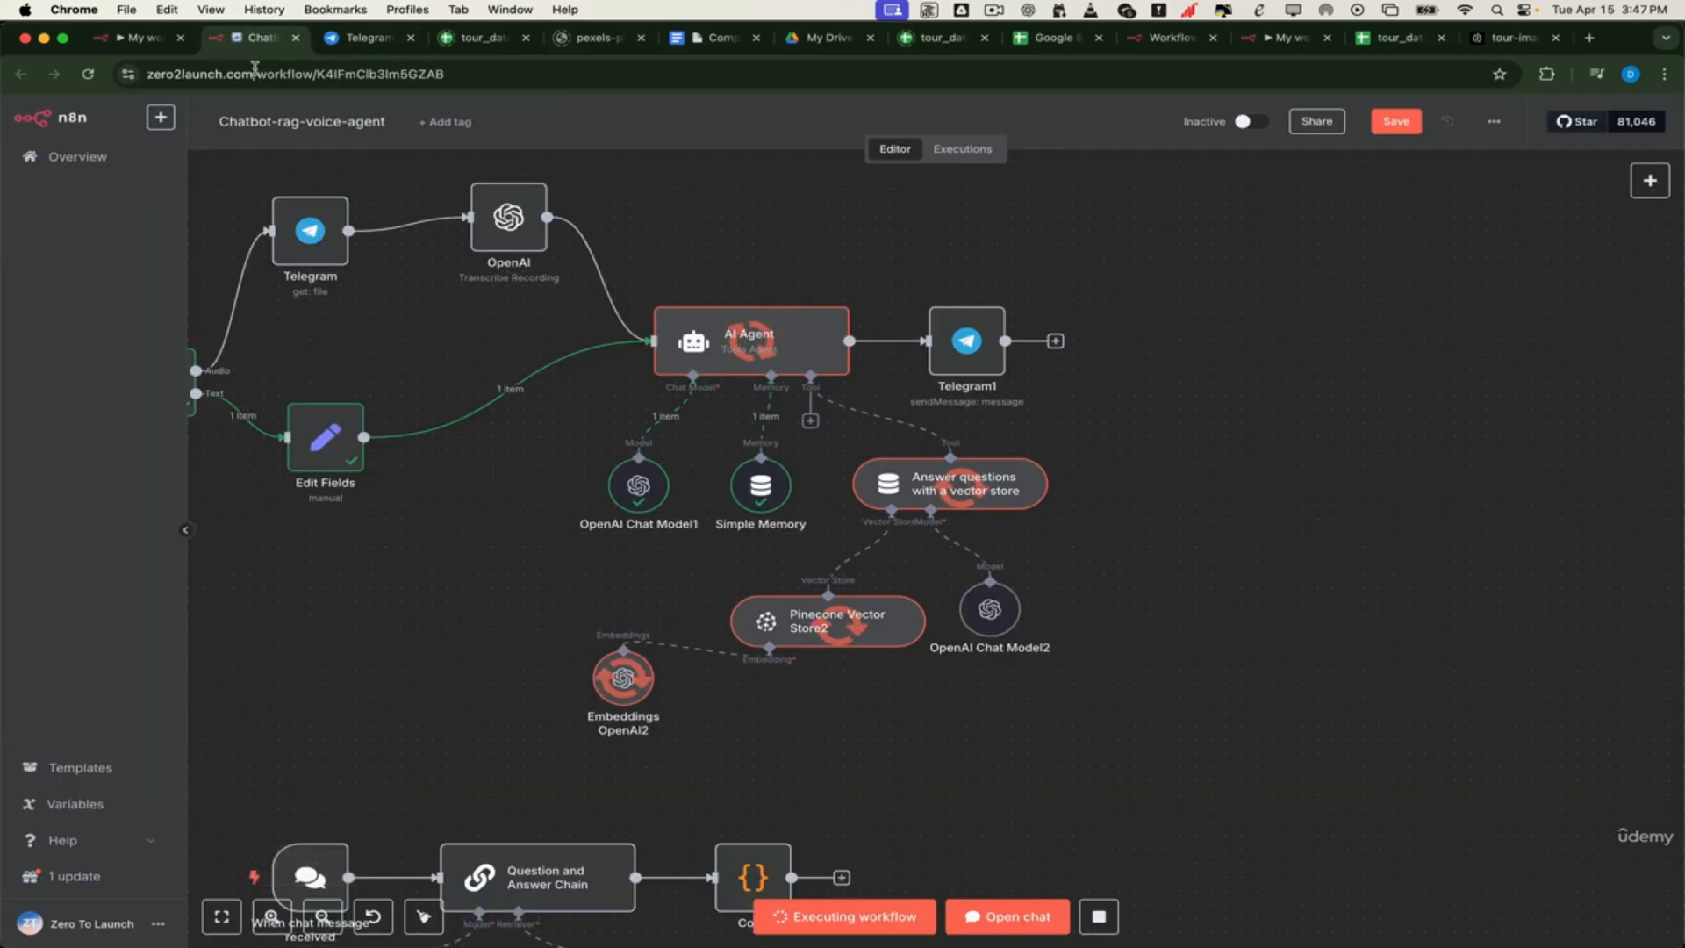
pyautogui.doubleClick(823, 351)
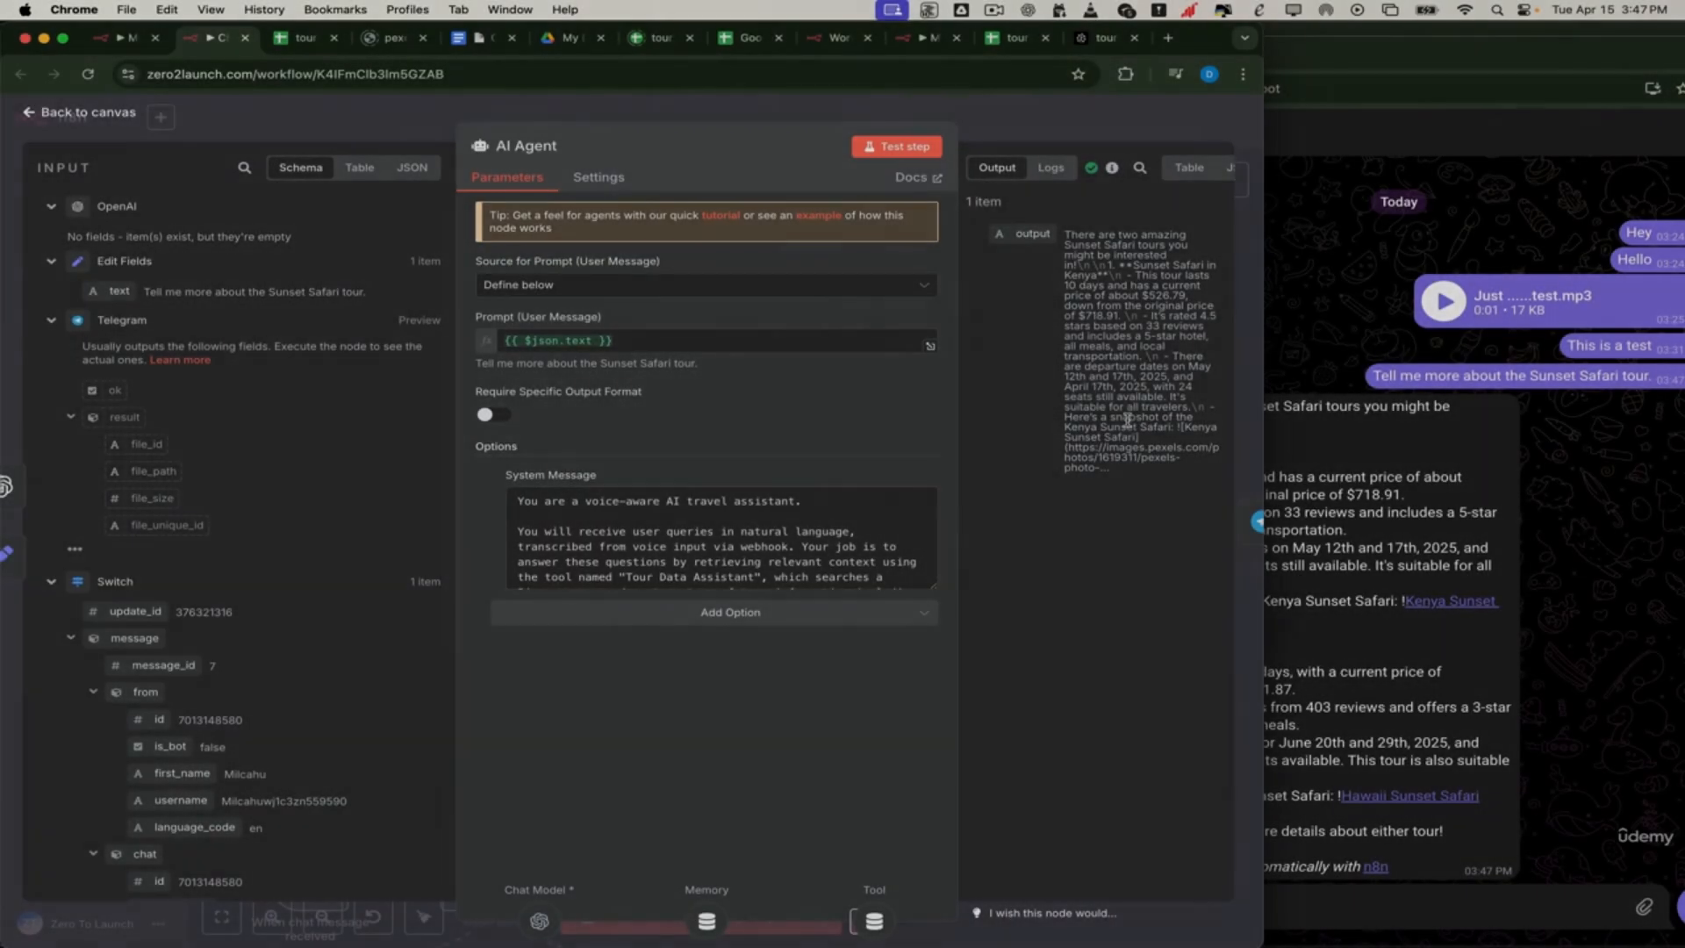
pyautogui.click(122, 114)
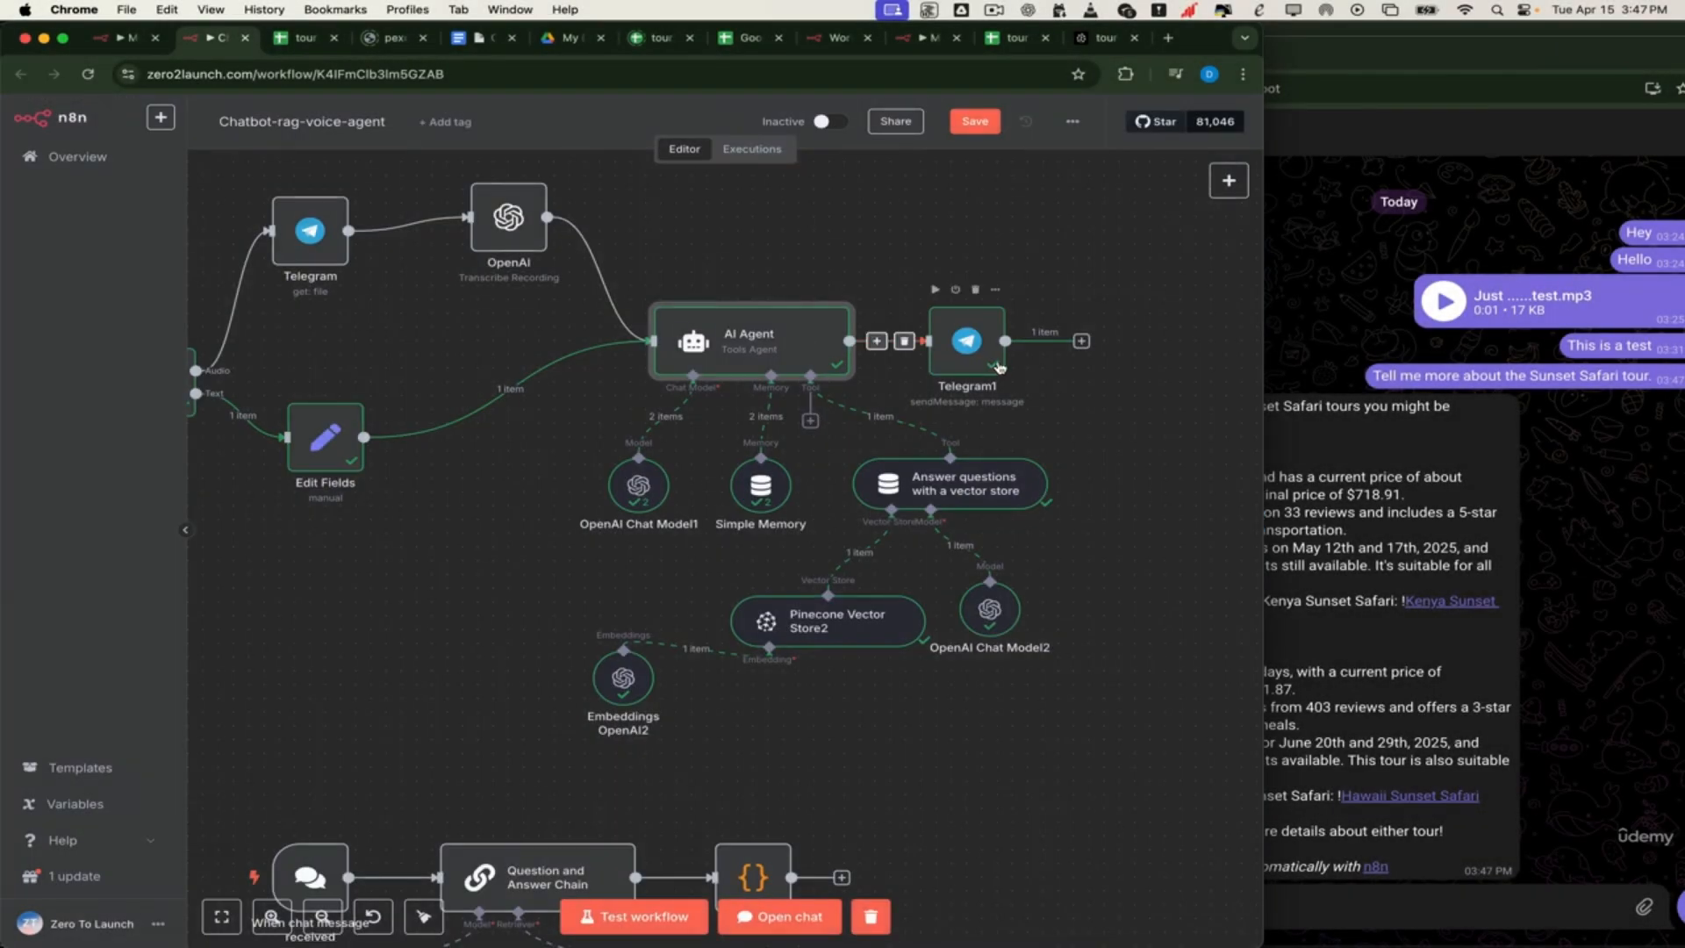
pyautogui.doubleClick(998, 367)
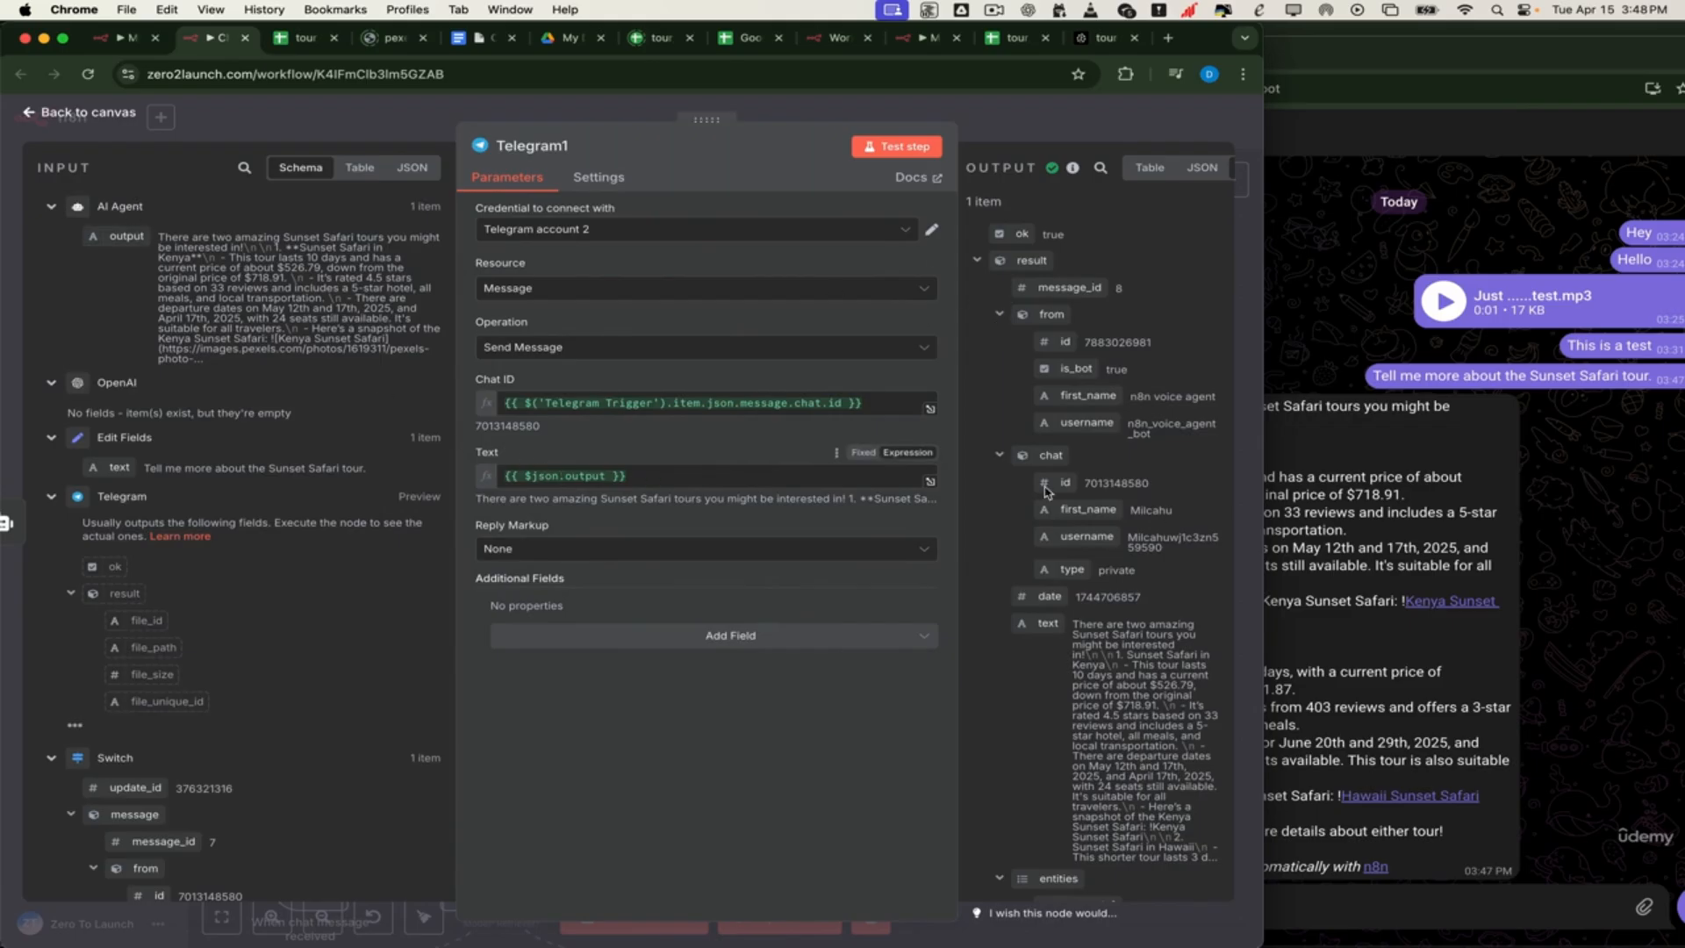
pyautogui.click(1335, 587)
pyautogui.moveTo(1090, 458); pyautogui.dragTo(1334, 464)
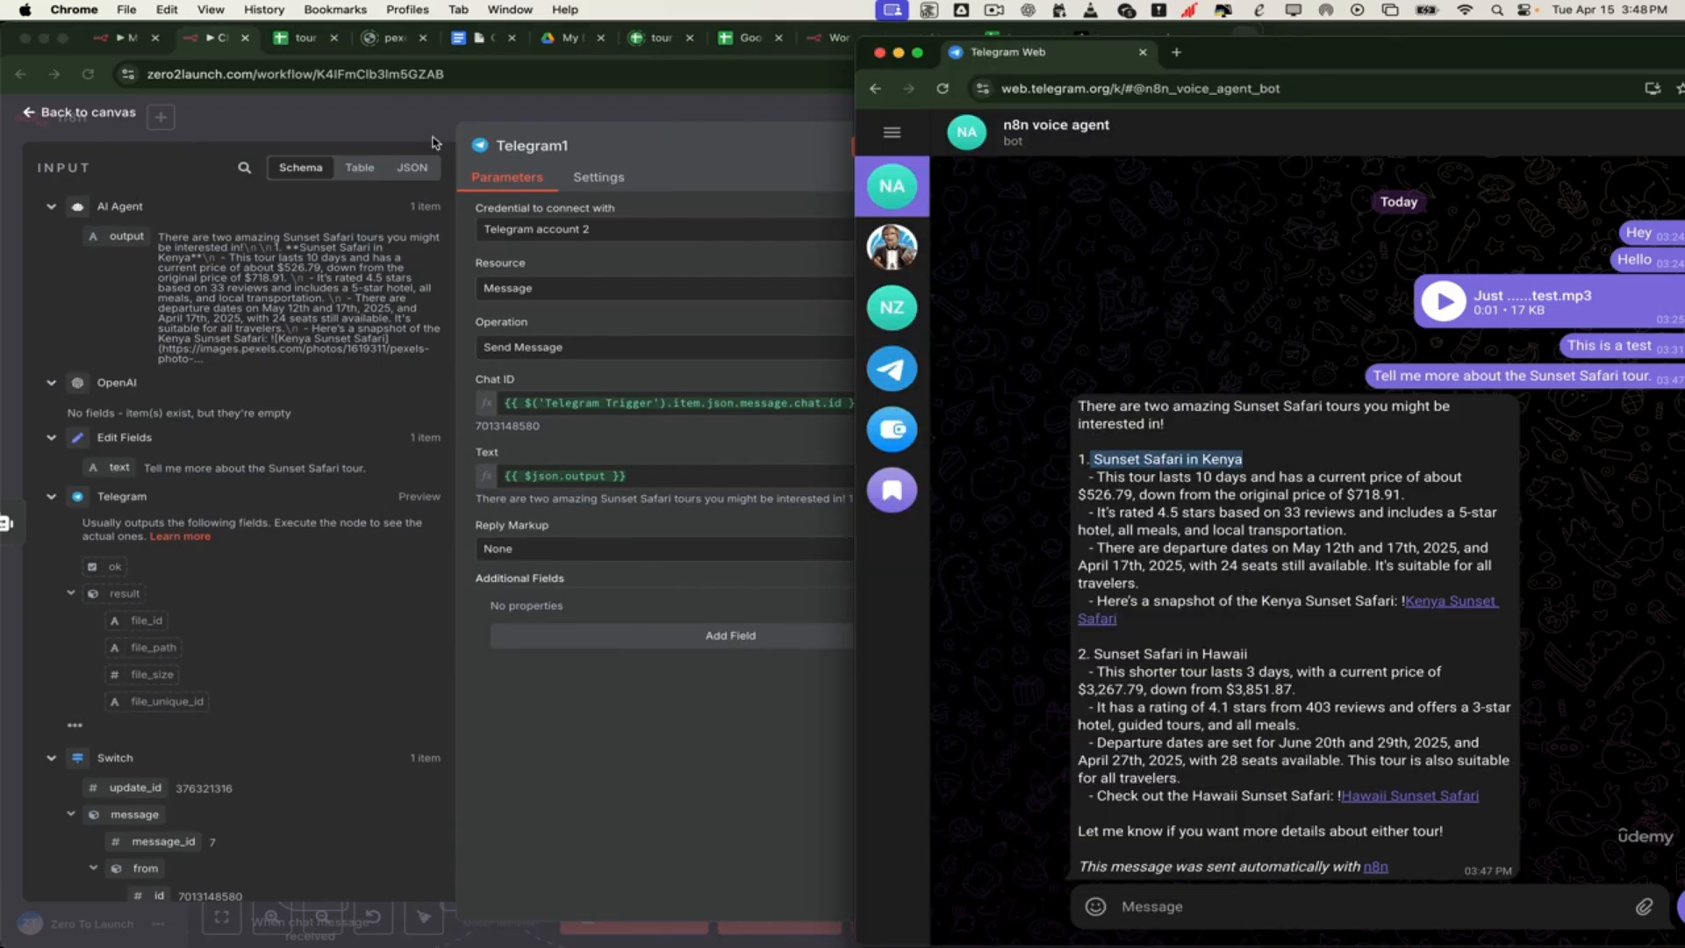
# Locate 718.91 in tour_data and check row 98's Sunset Safari name and $718.91/$526.79 prices
pyautogui.press('super+c')
pyautogui.click(303, 39)
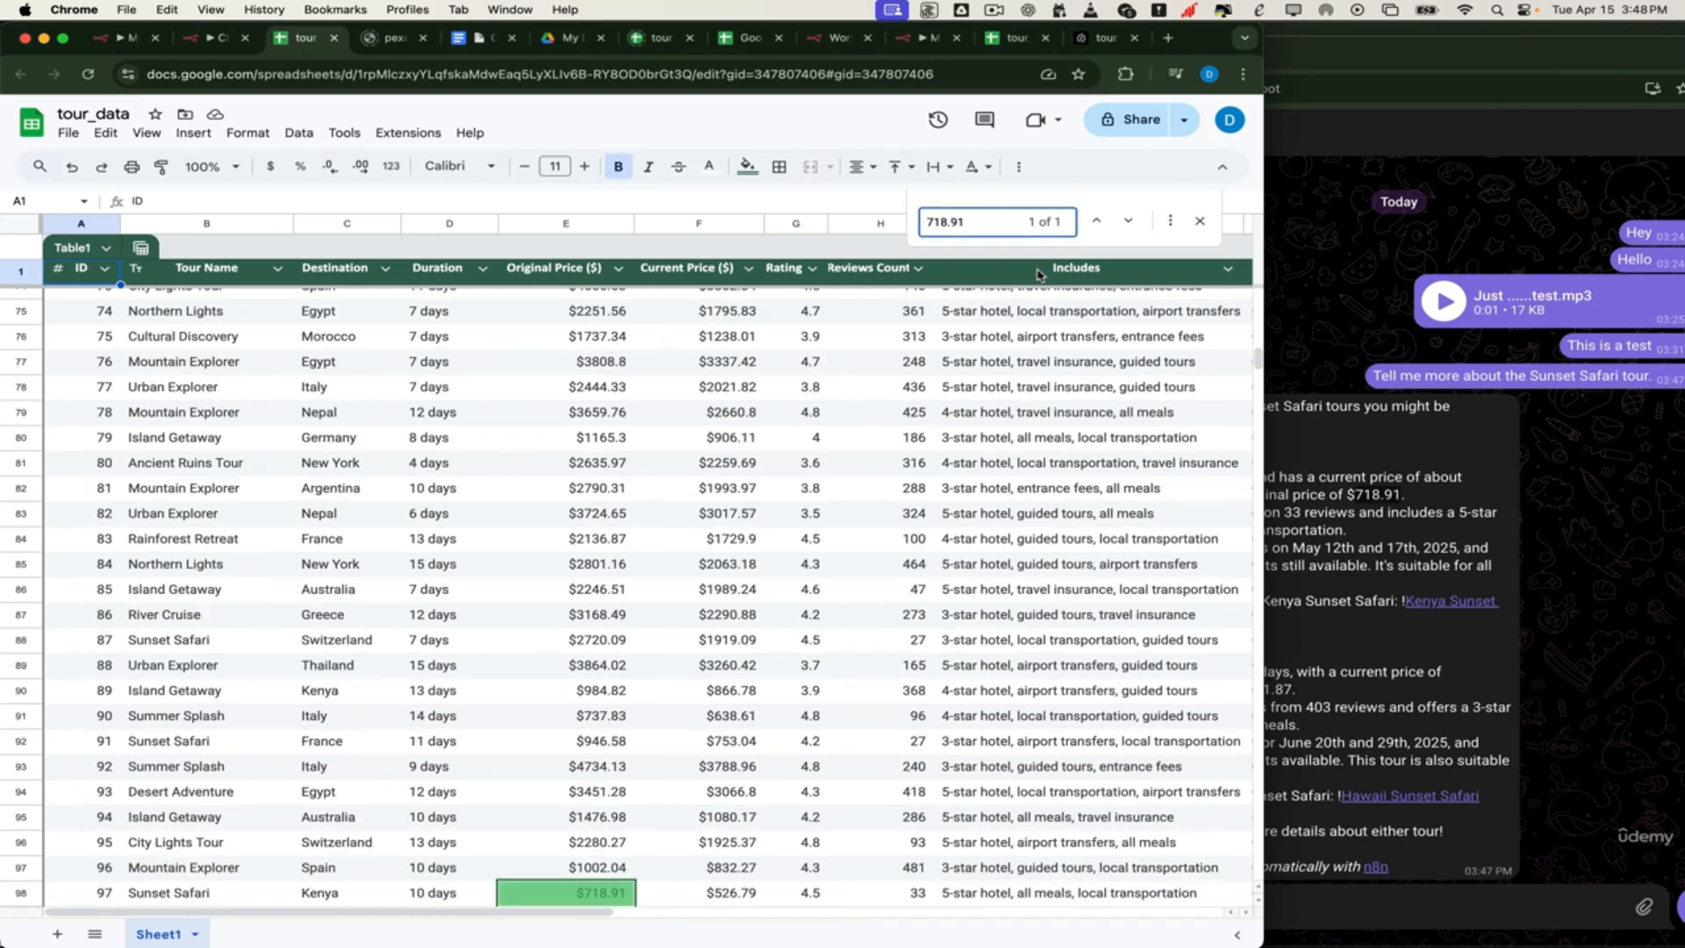
pyautogui.click(1306, 382)
pyautogui.scroll(-3, 482, 714)
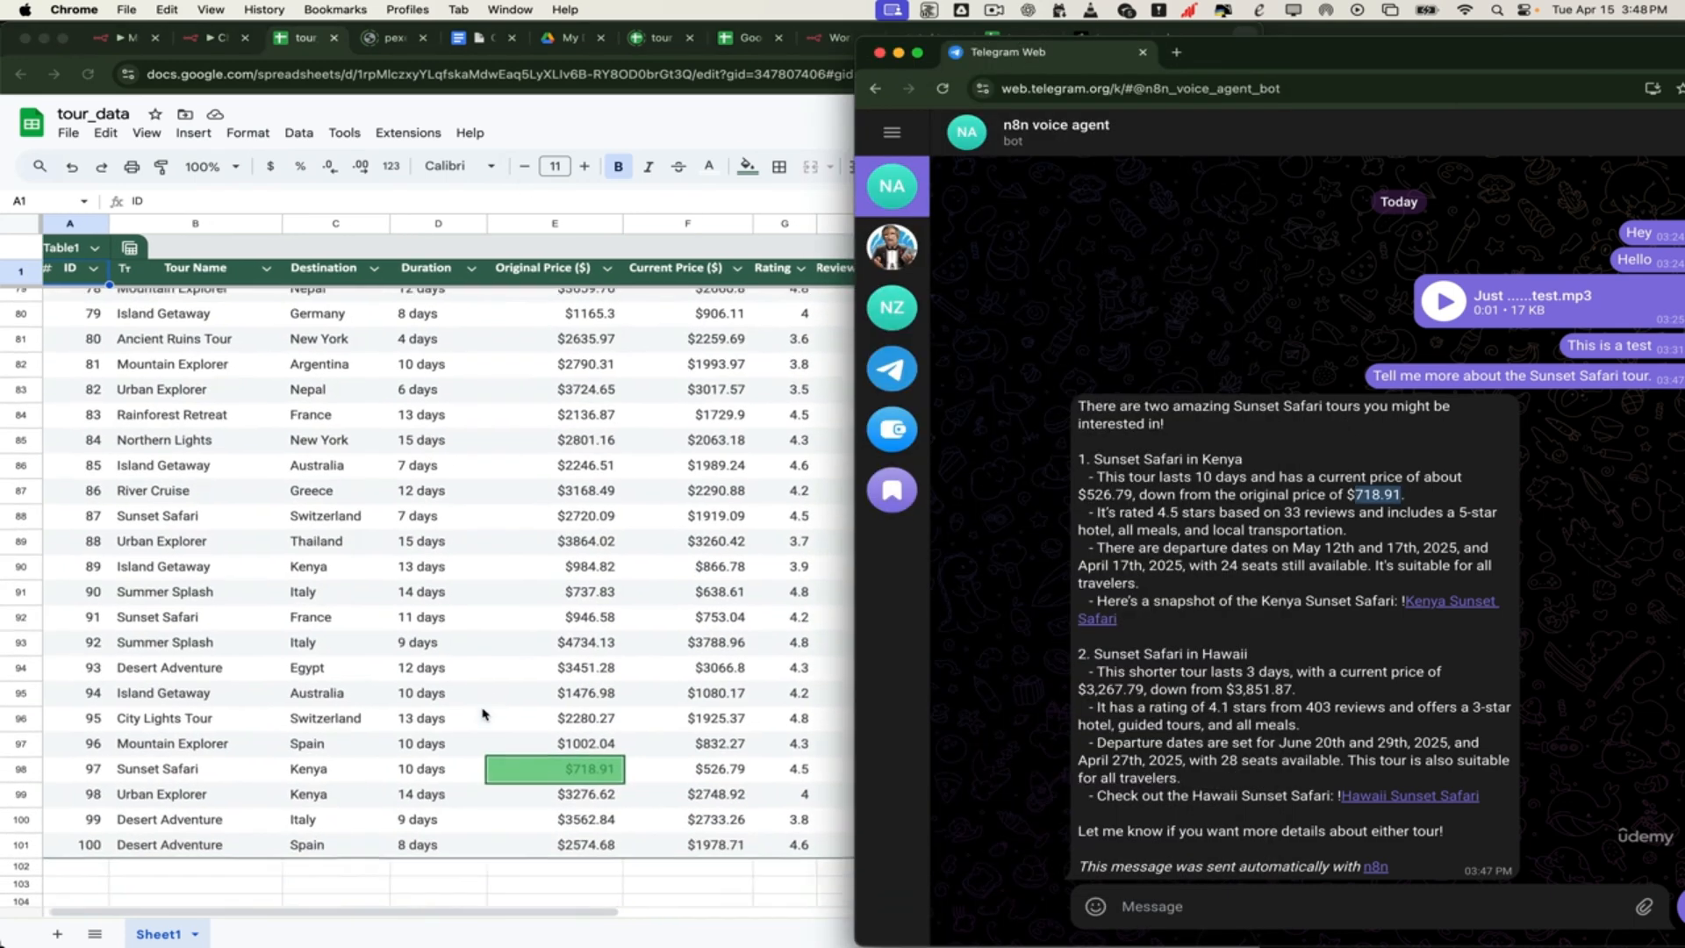
pyautogui.click(474, 746)
pyautogui.click(172, 755)
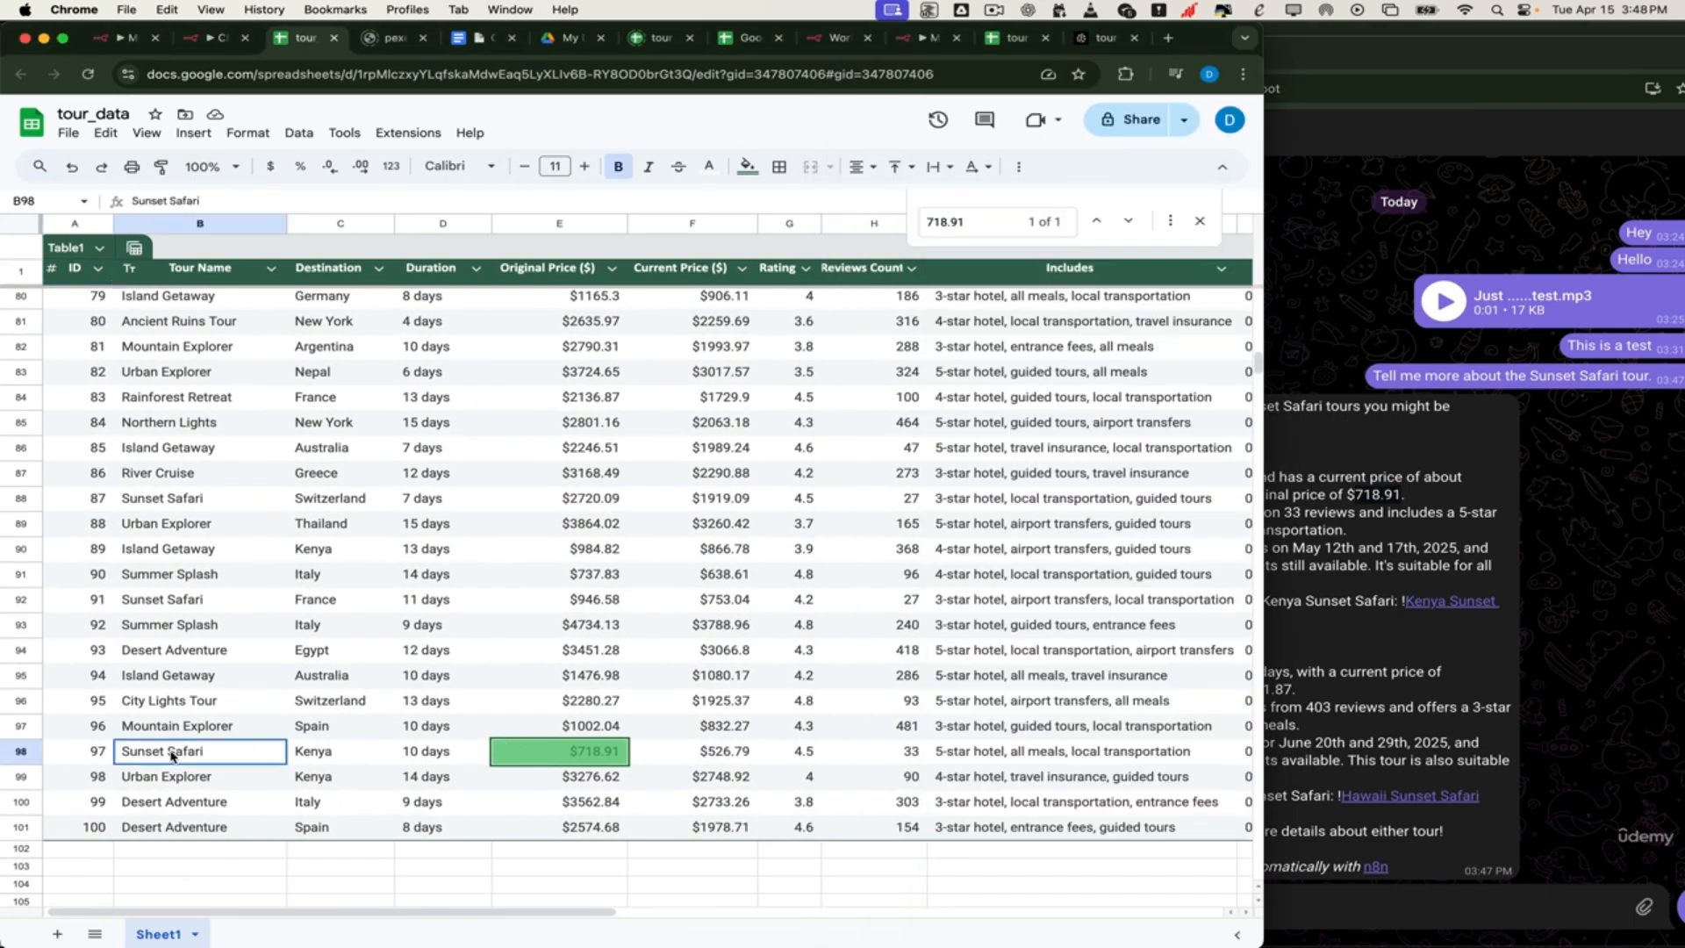
pyautogui.click(592, 752)
pyautogui.click(729, 755)
# Match the $526.79 price in the bot's Telegram reply against the spreadsheet
pyautogui.click(1424, 469)
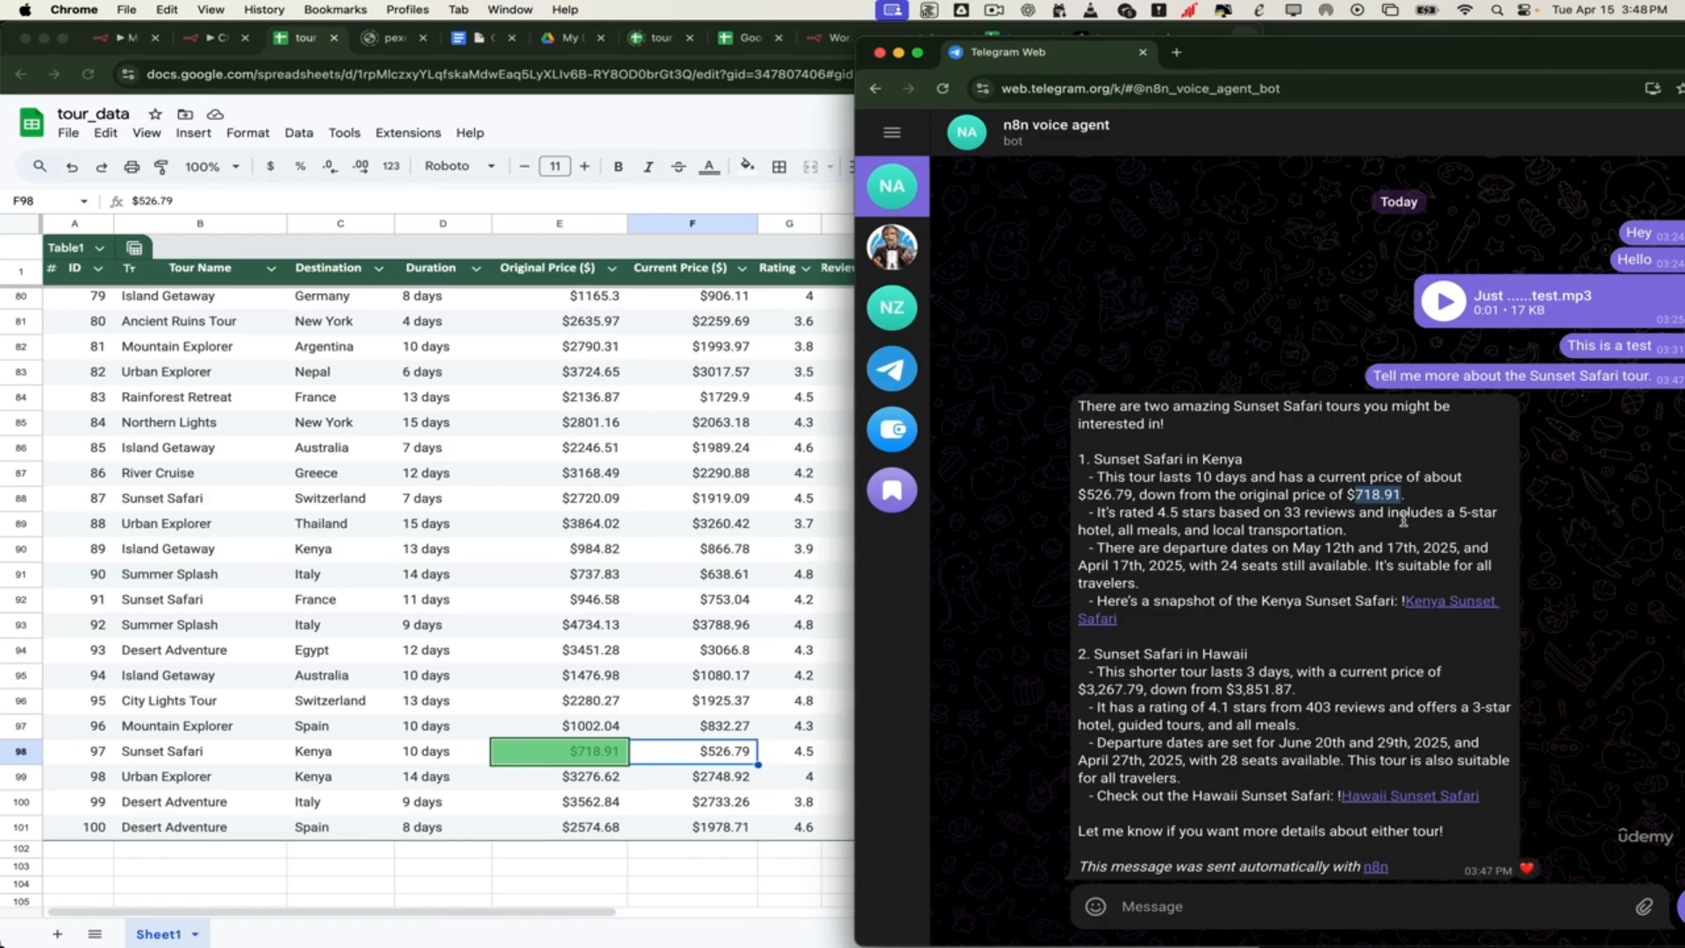
pyautogui.click(1314, 532)
pyautogui.doubleClick(1113, 496)
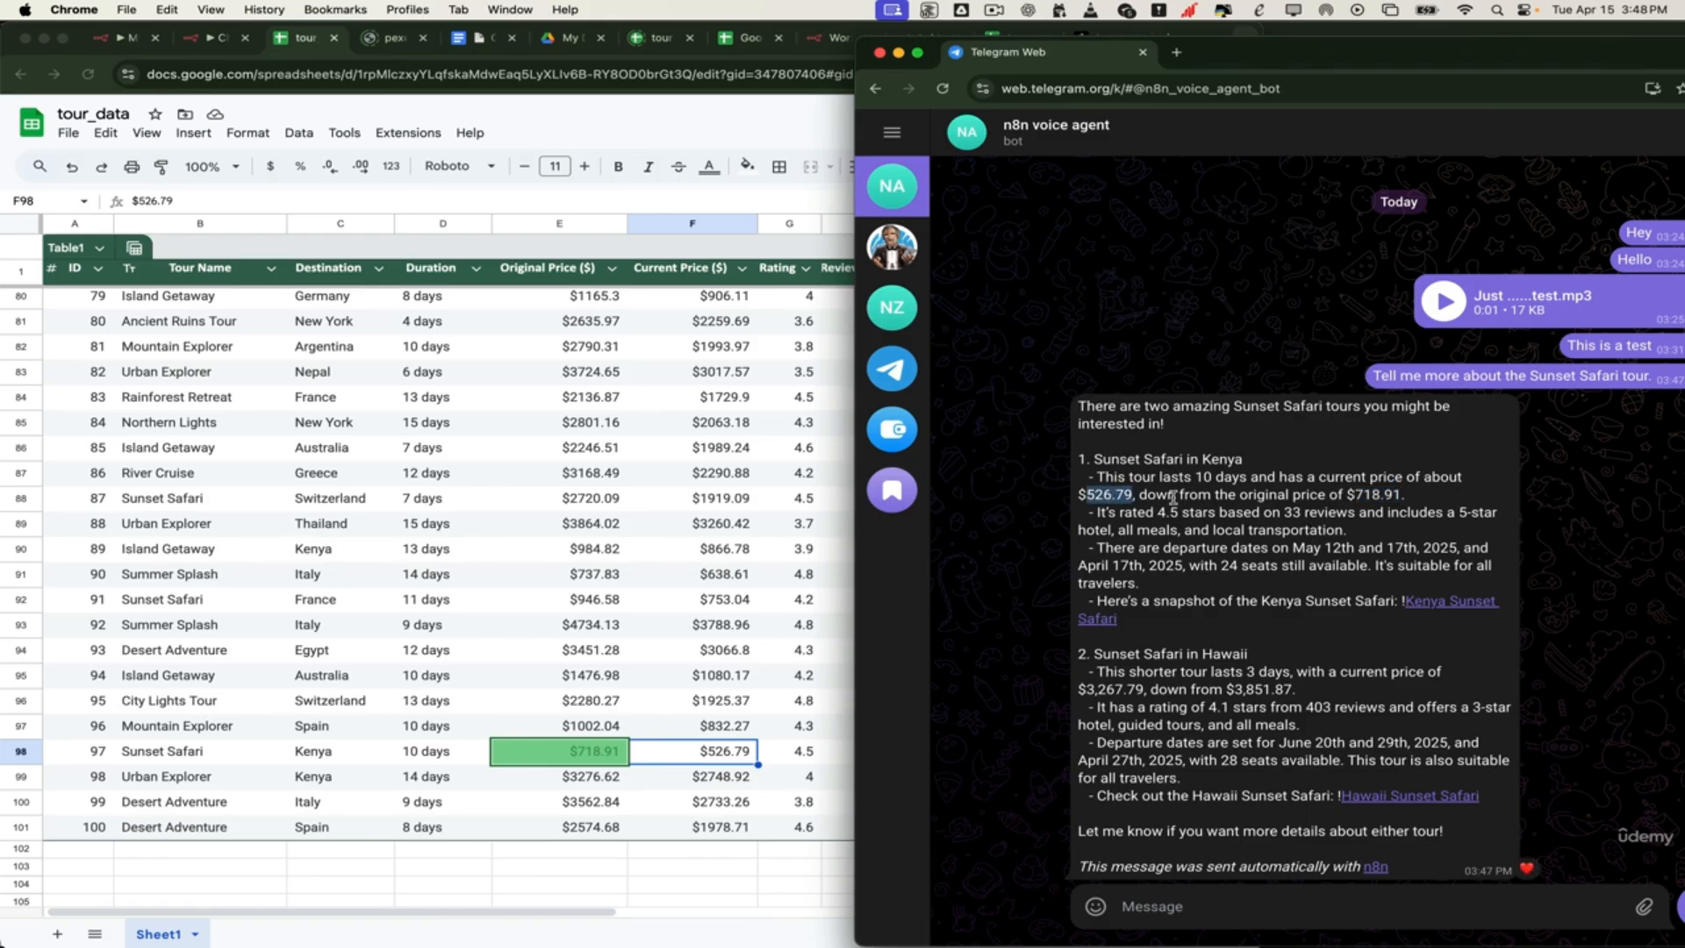
pyautogui.click(1288, 496)
pyautogui.click(776, 766)
pyautogui.hscroll(10, 1009, 753)
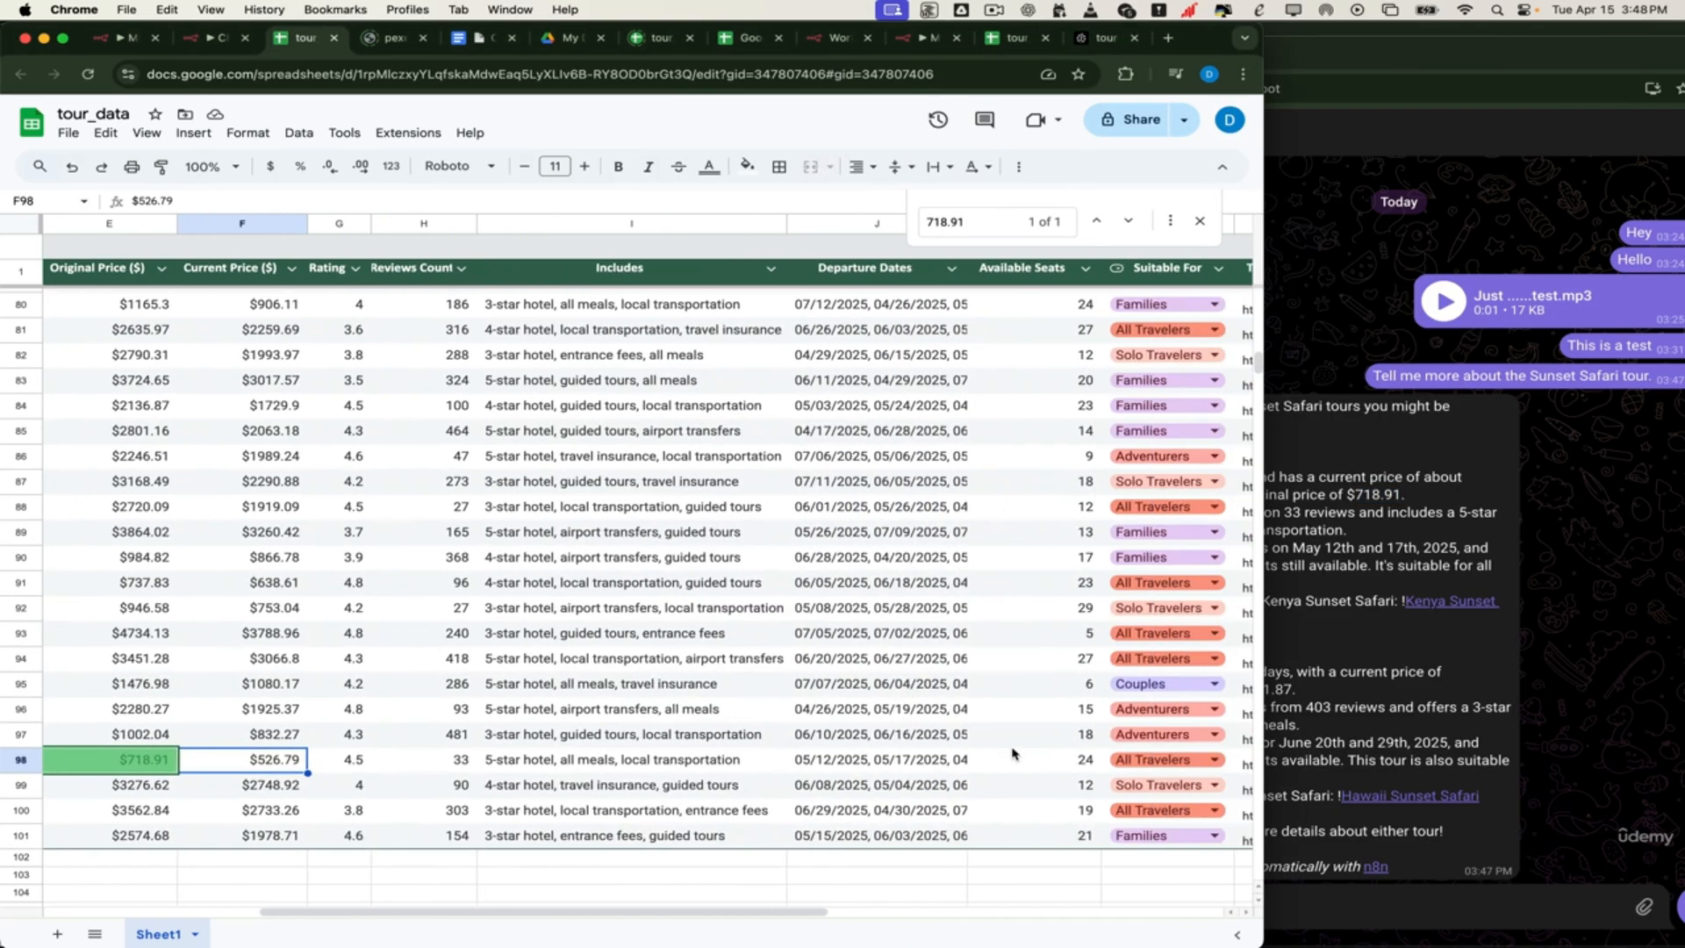
# Open the Kenya Sunset Safari image link and copy the tour image URL from M98
pyautogui.tripleClick(1018, 732)
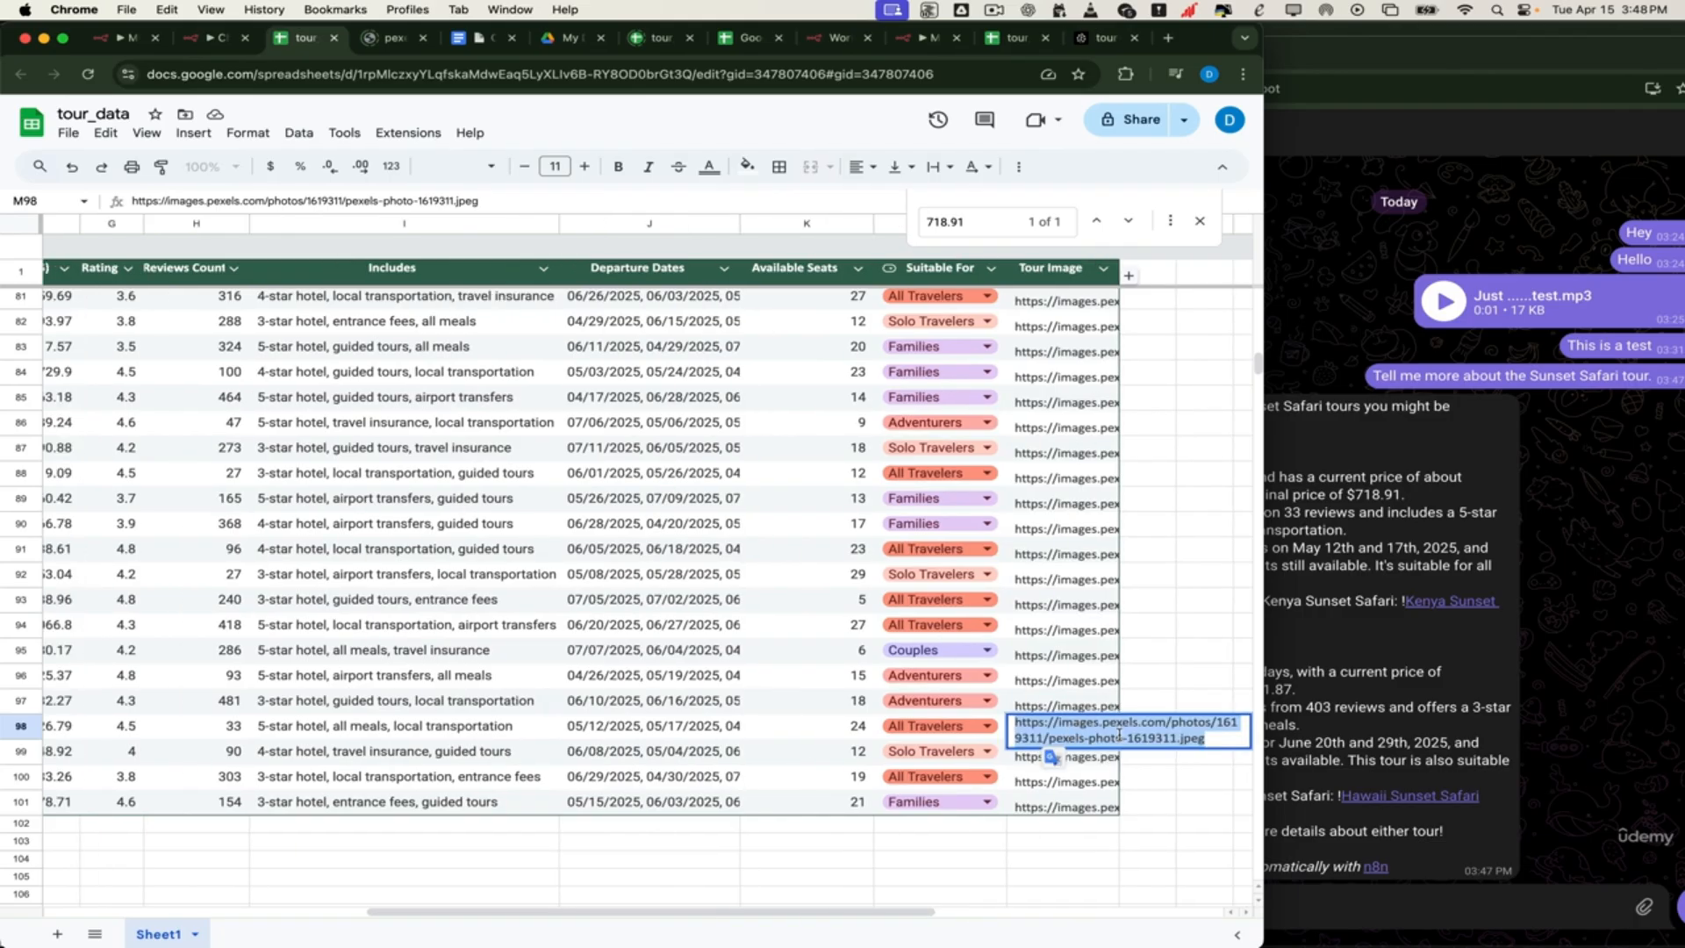
pyautogui.click(1354, 651)
pyautogui.click(1439, 603)
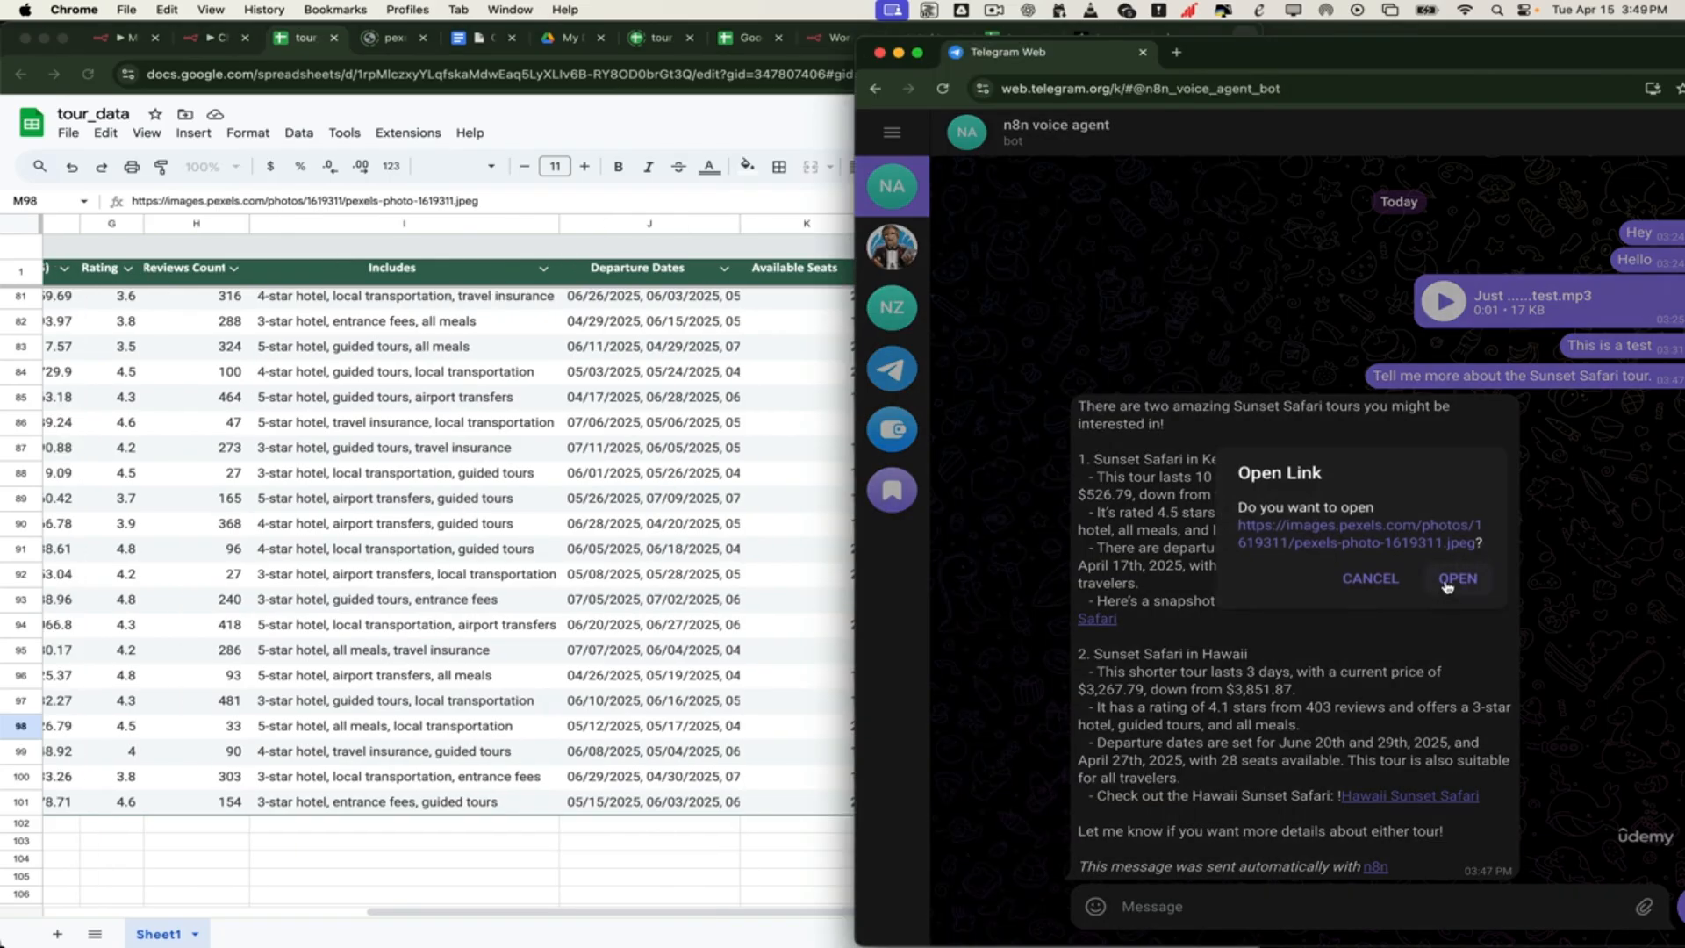
pyautogui.click(1445, 579)
pyautogui.click(770, 693)
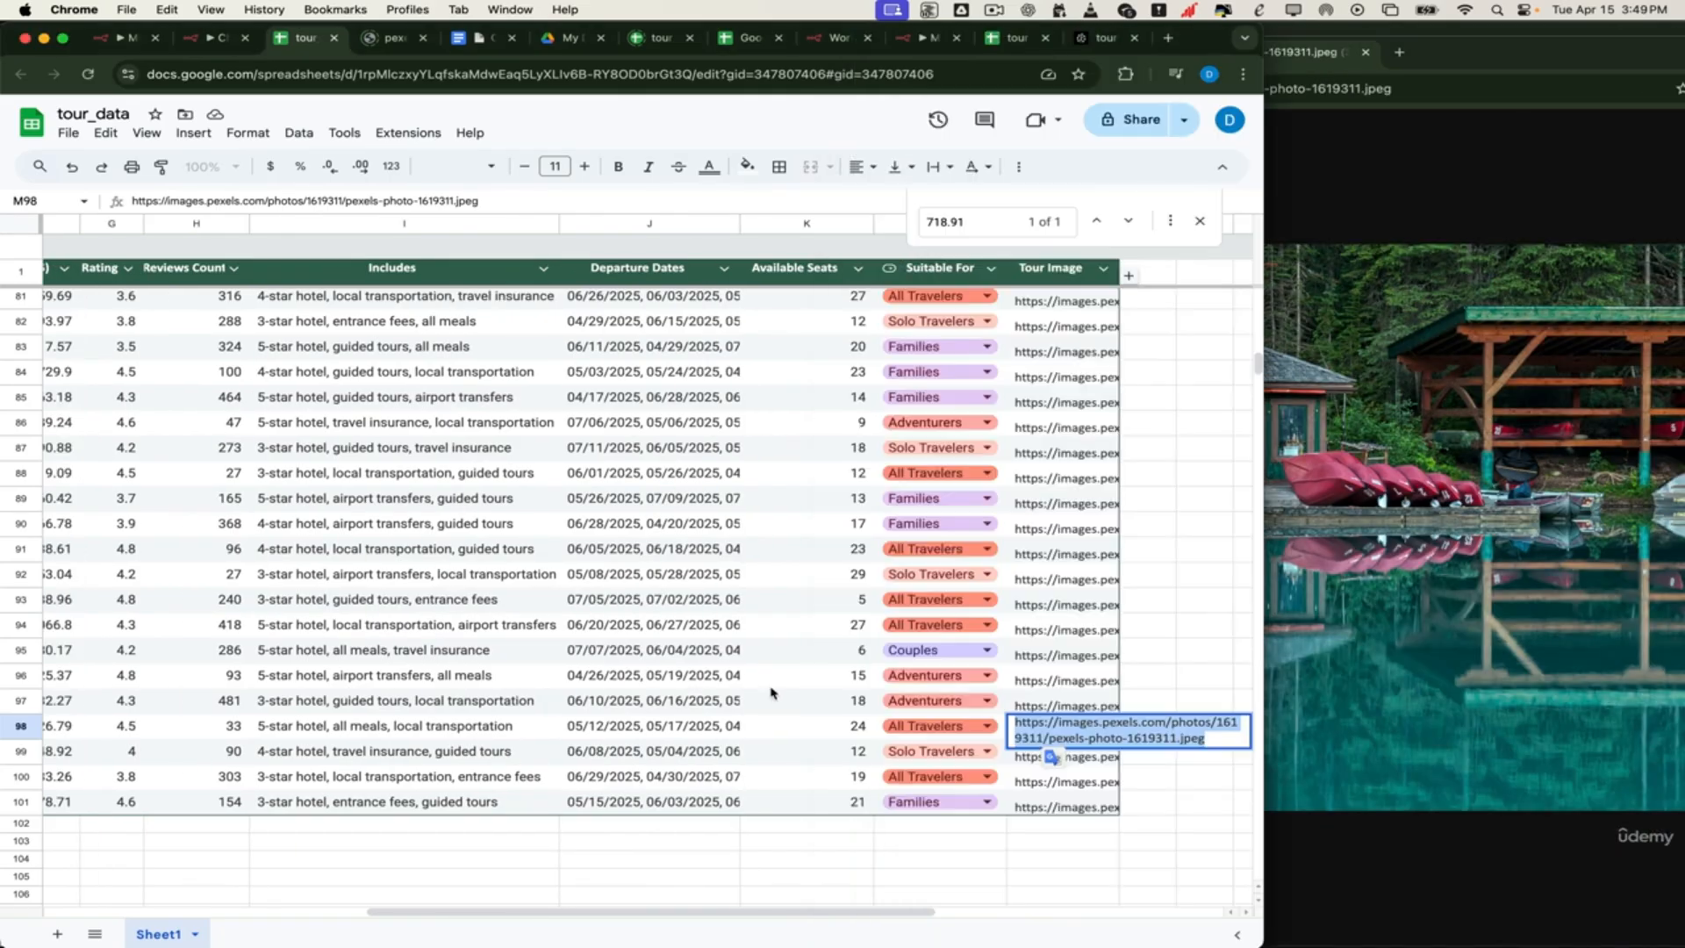
pyautogui.press('super+c')
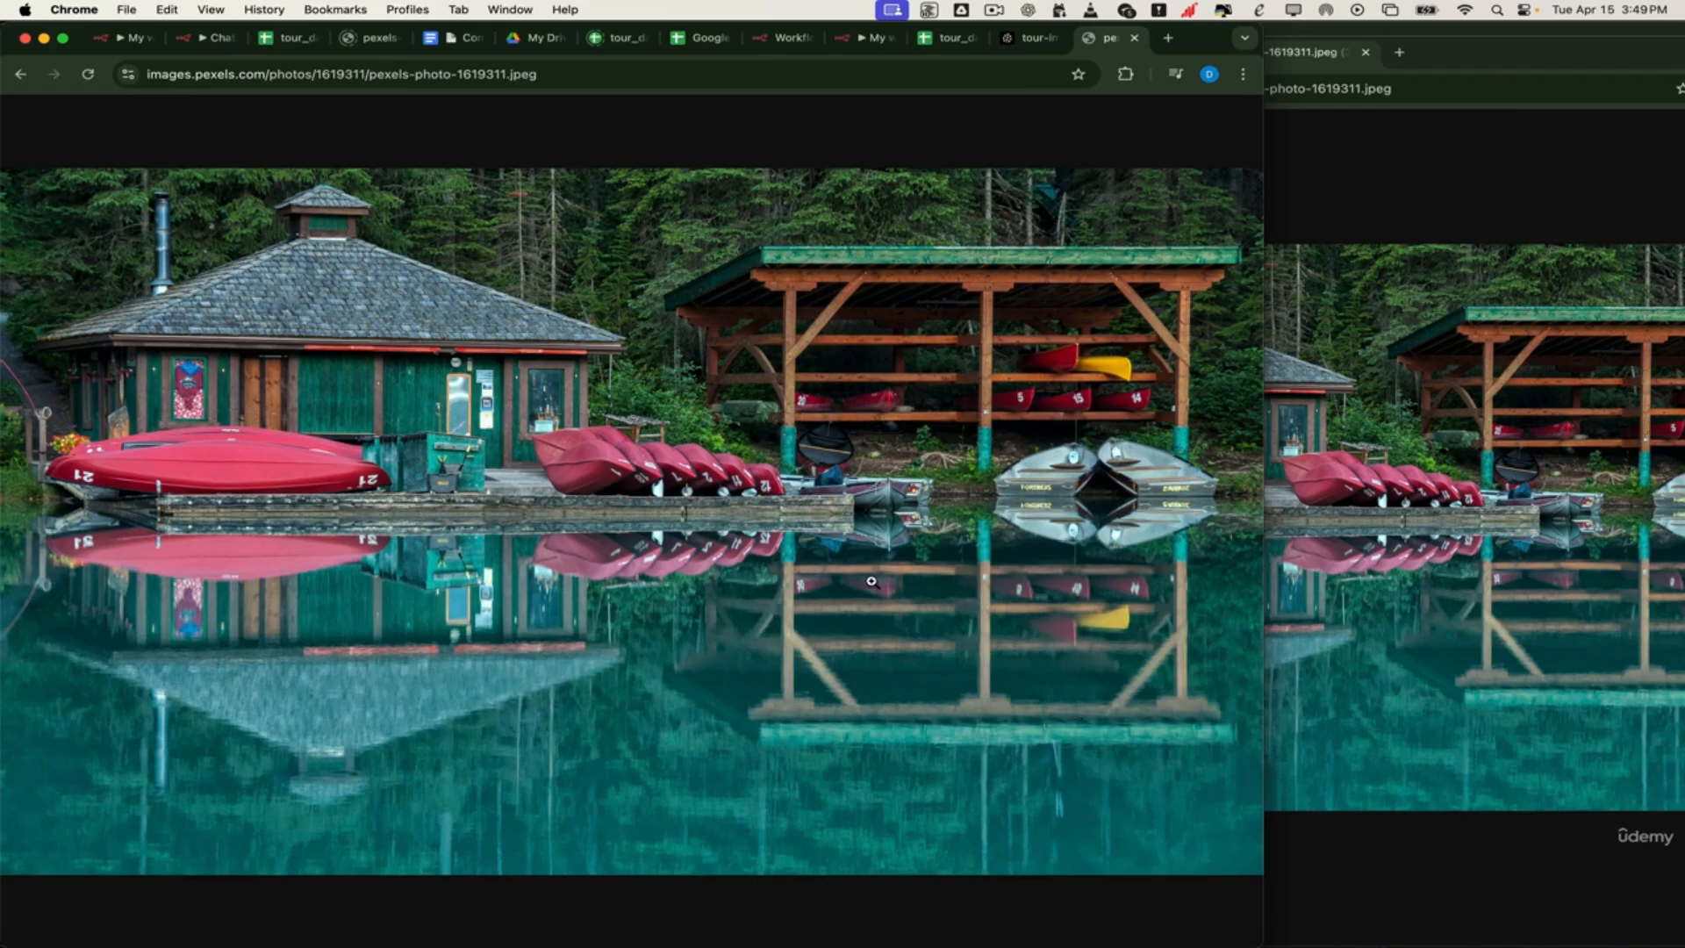
pyautogui.click(285, 38)
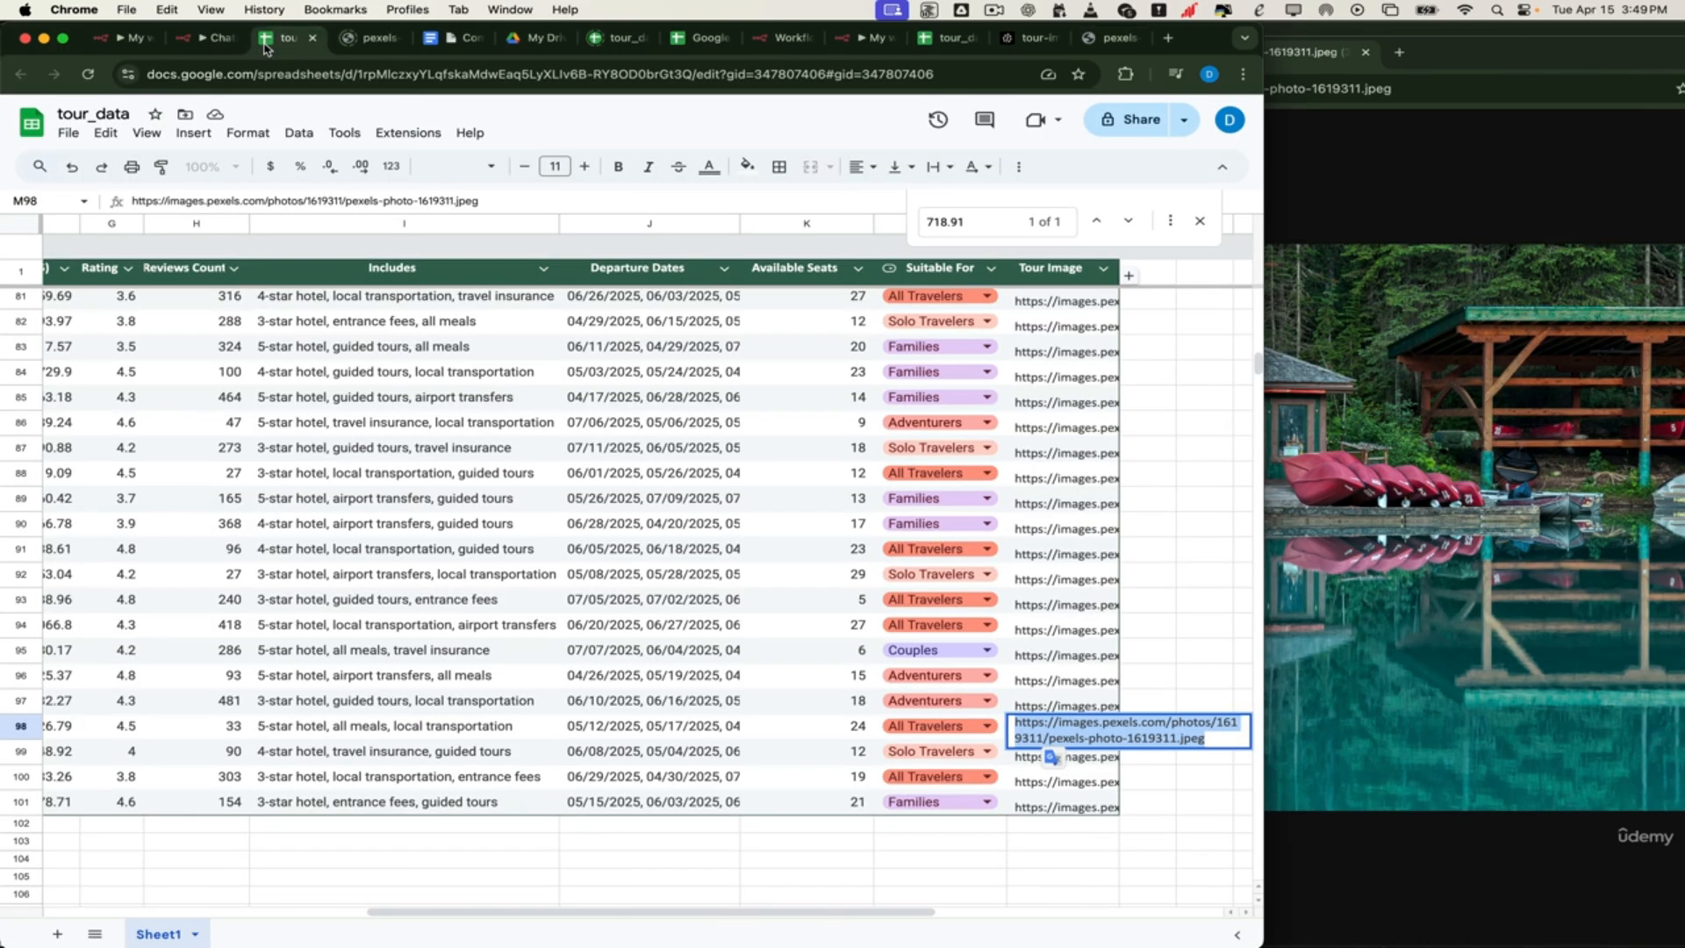
# Bring n8n back full-width and move the Telegram1 node up and to the right
pyautogui.click(219, 39)
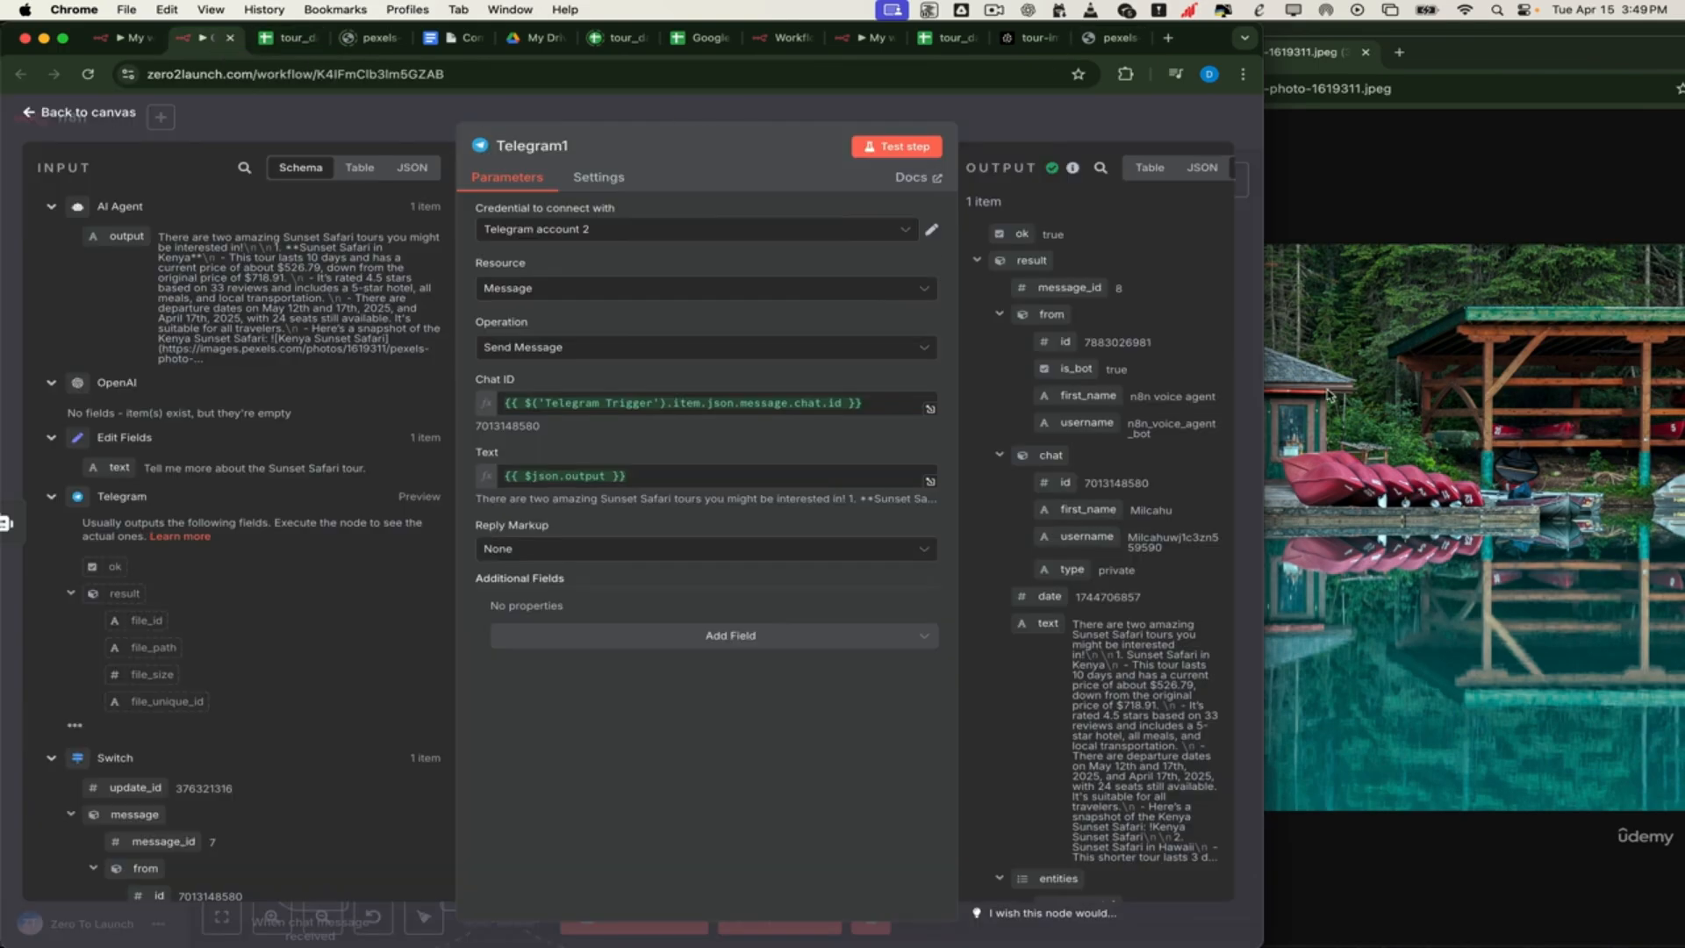
pyautogui.click(1591, 471)
pyautogui.click(982, 51)
pyautogui.click(776, 133)
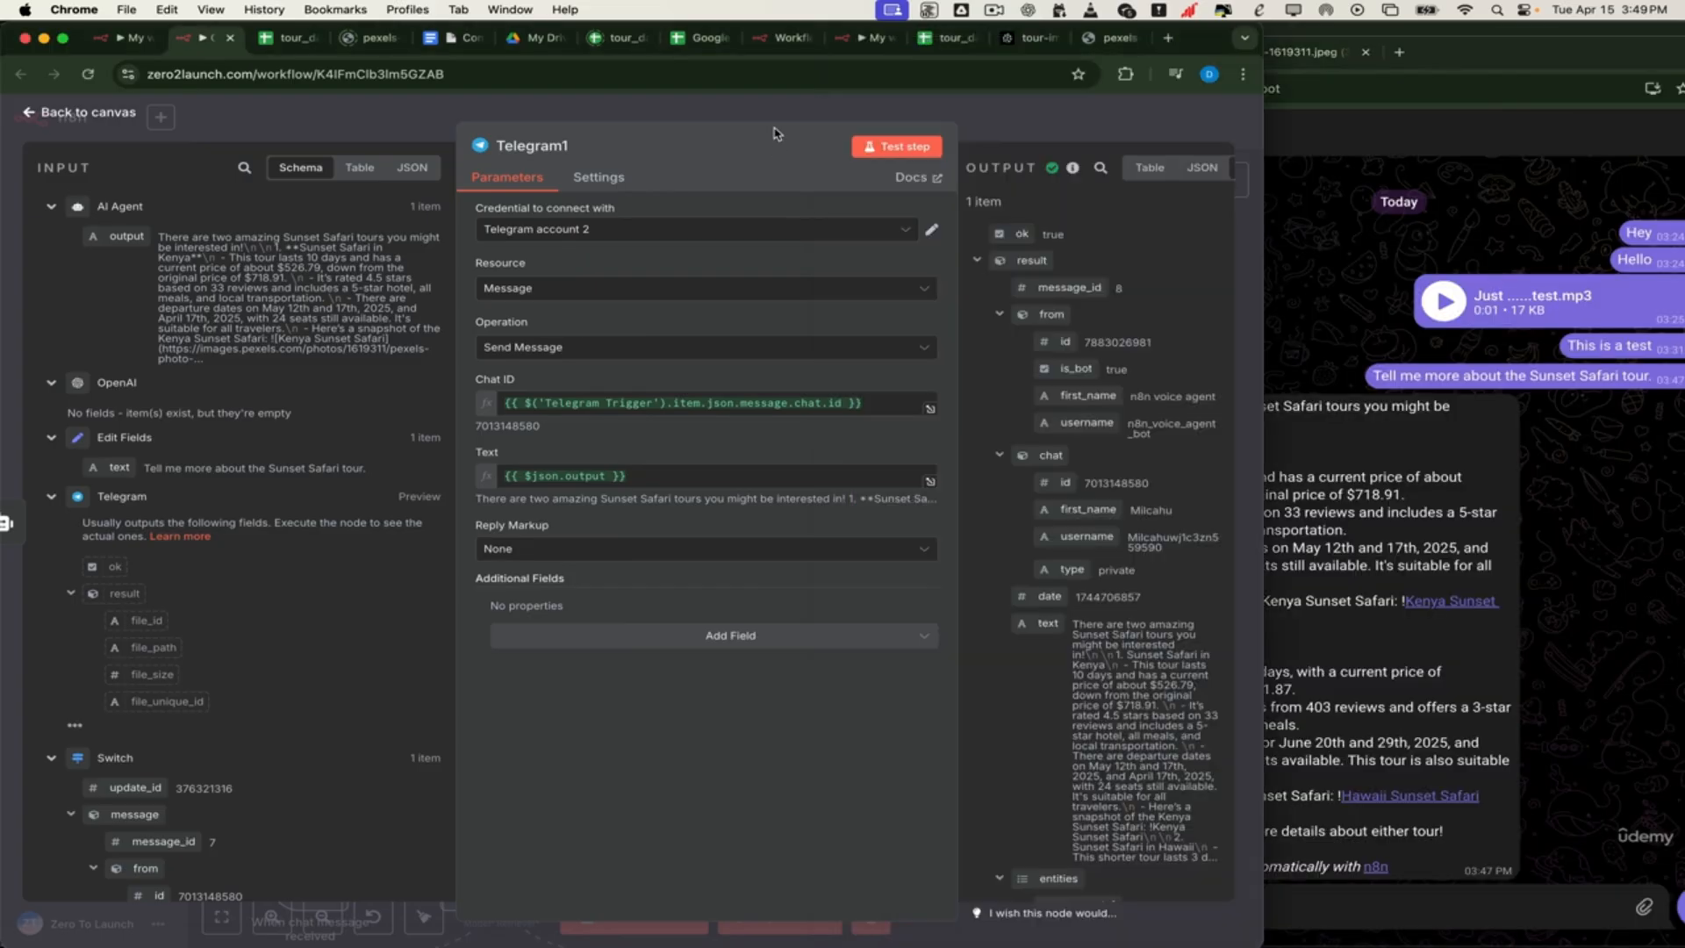
pyautogui.doubleClick(1195, 51)
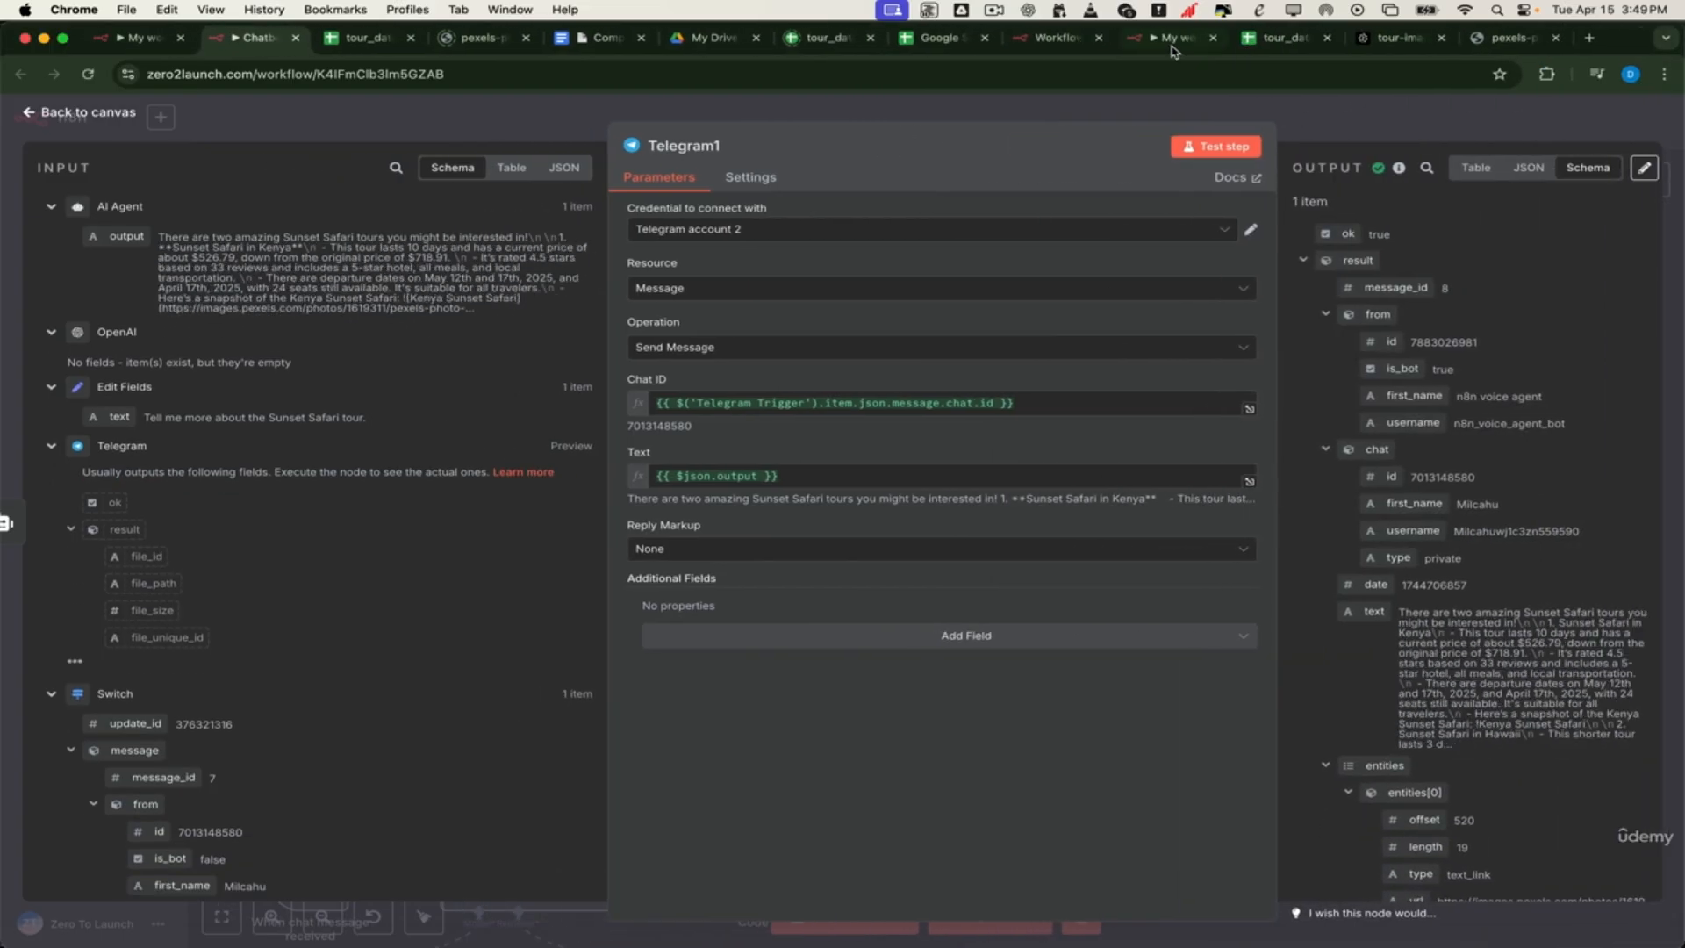
pyautogui.click(123, 114)
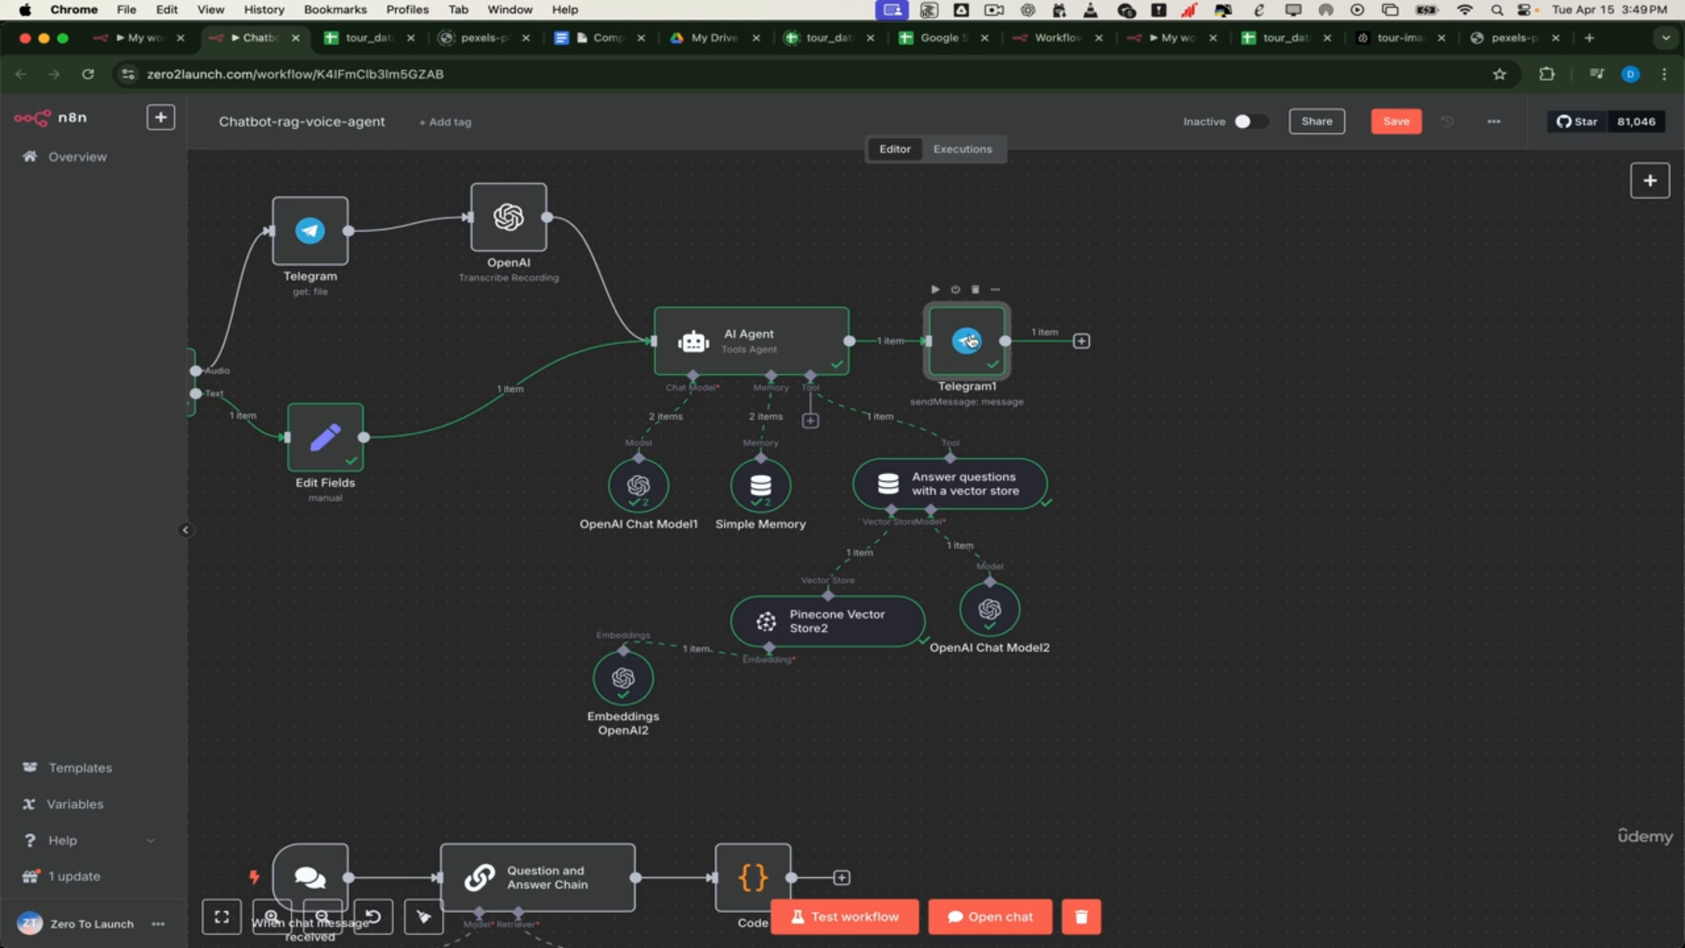
pyautogui.moveTo(969, 340); pyautogui.dragTo(1060, 299)
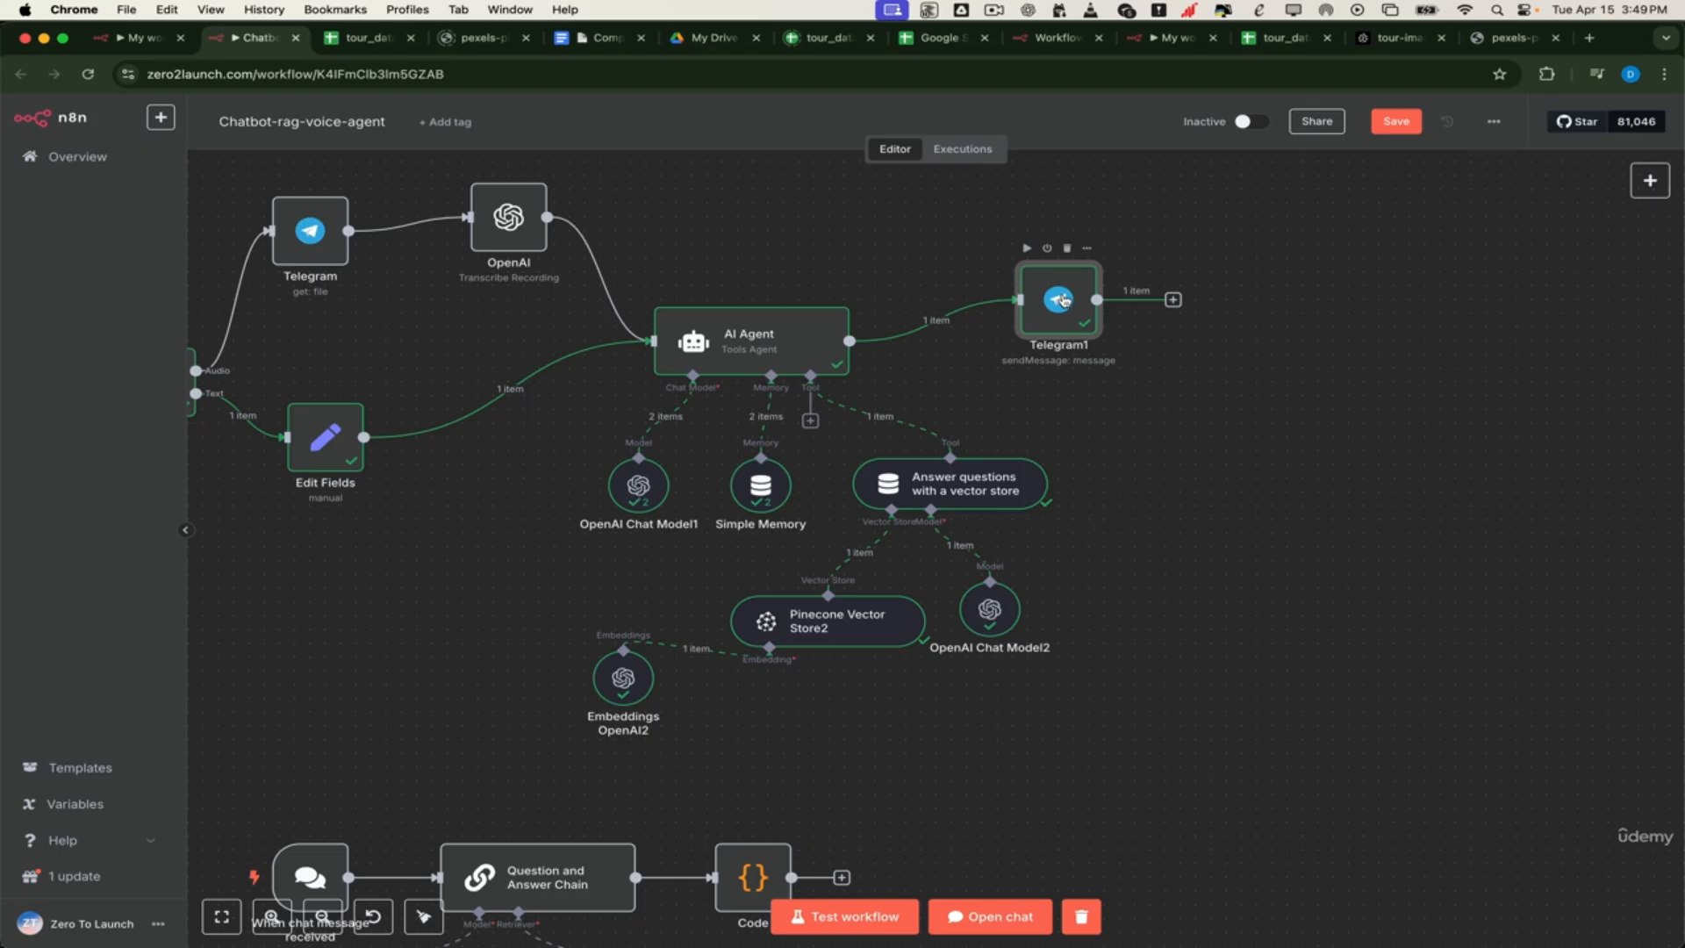
# Insert a Switch node between the AI Agent and Telegram1 and edit its first rule value
pyautogui.click(922, 321)
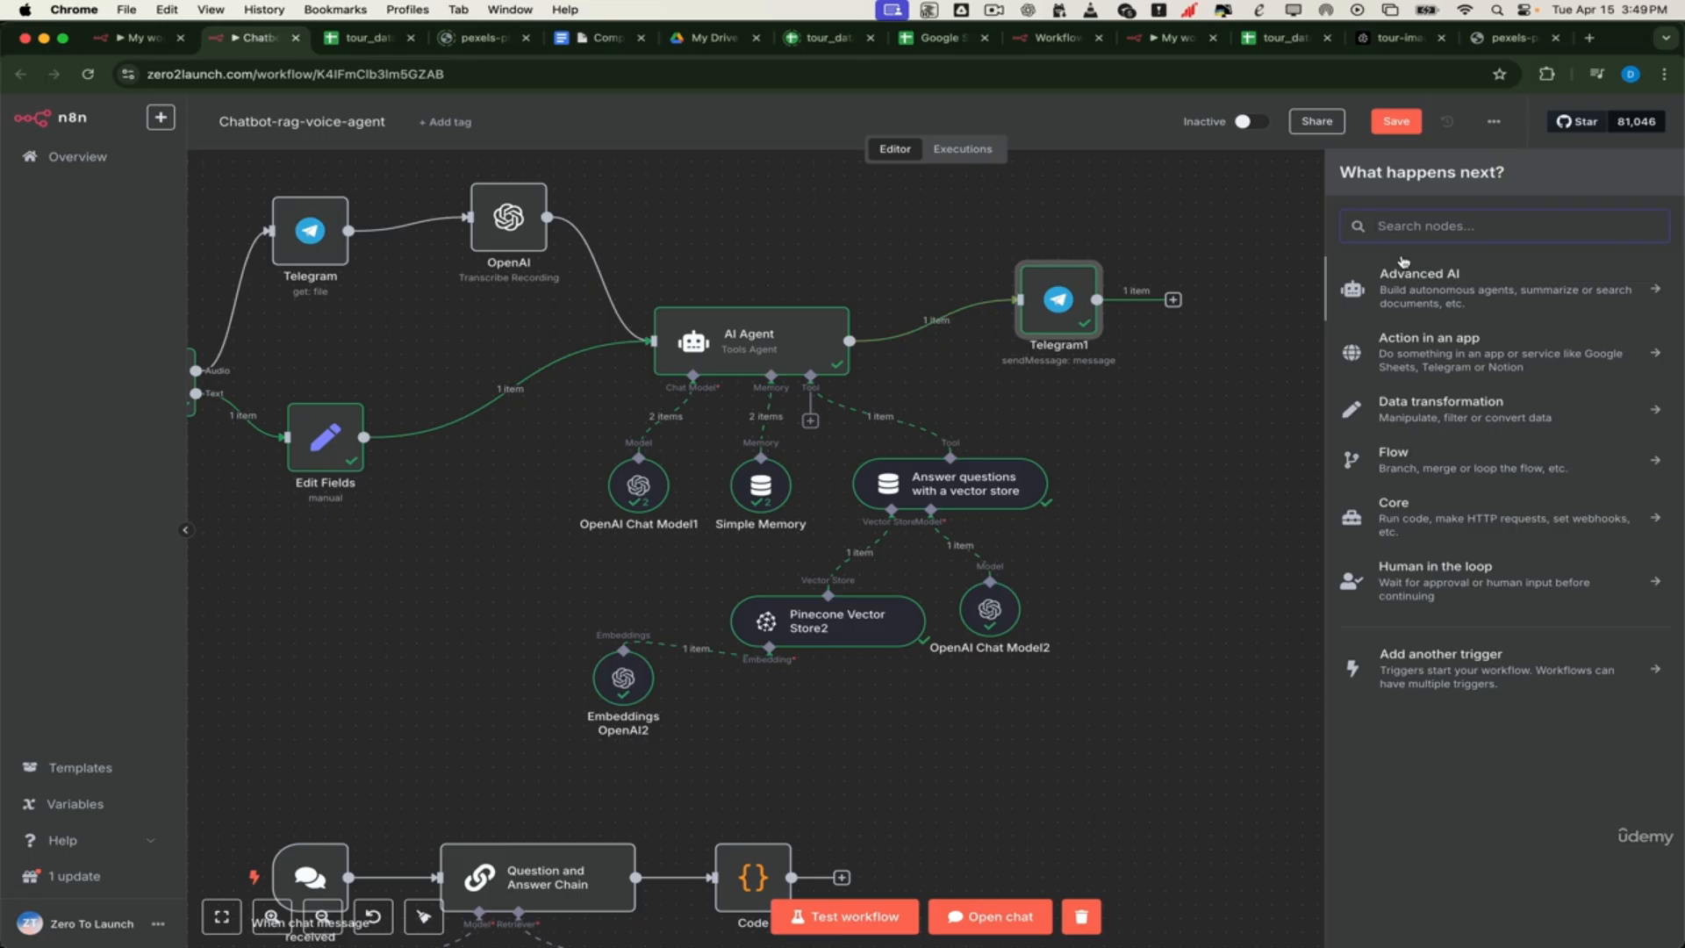
pyautogui.write('swi')
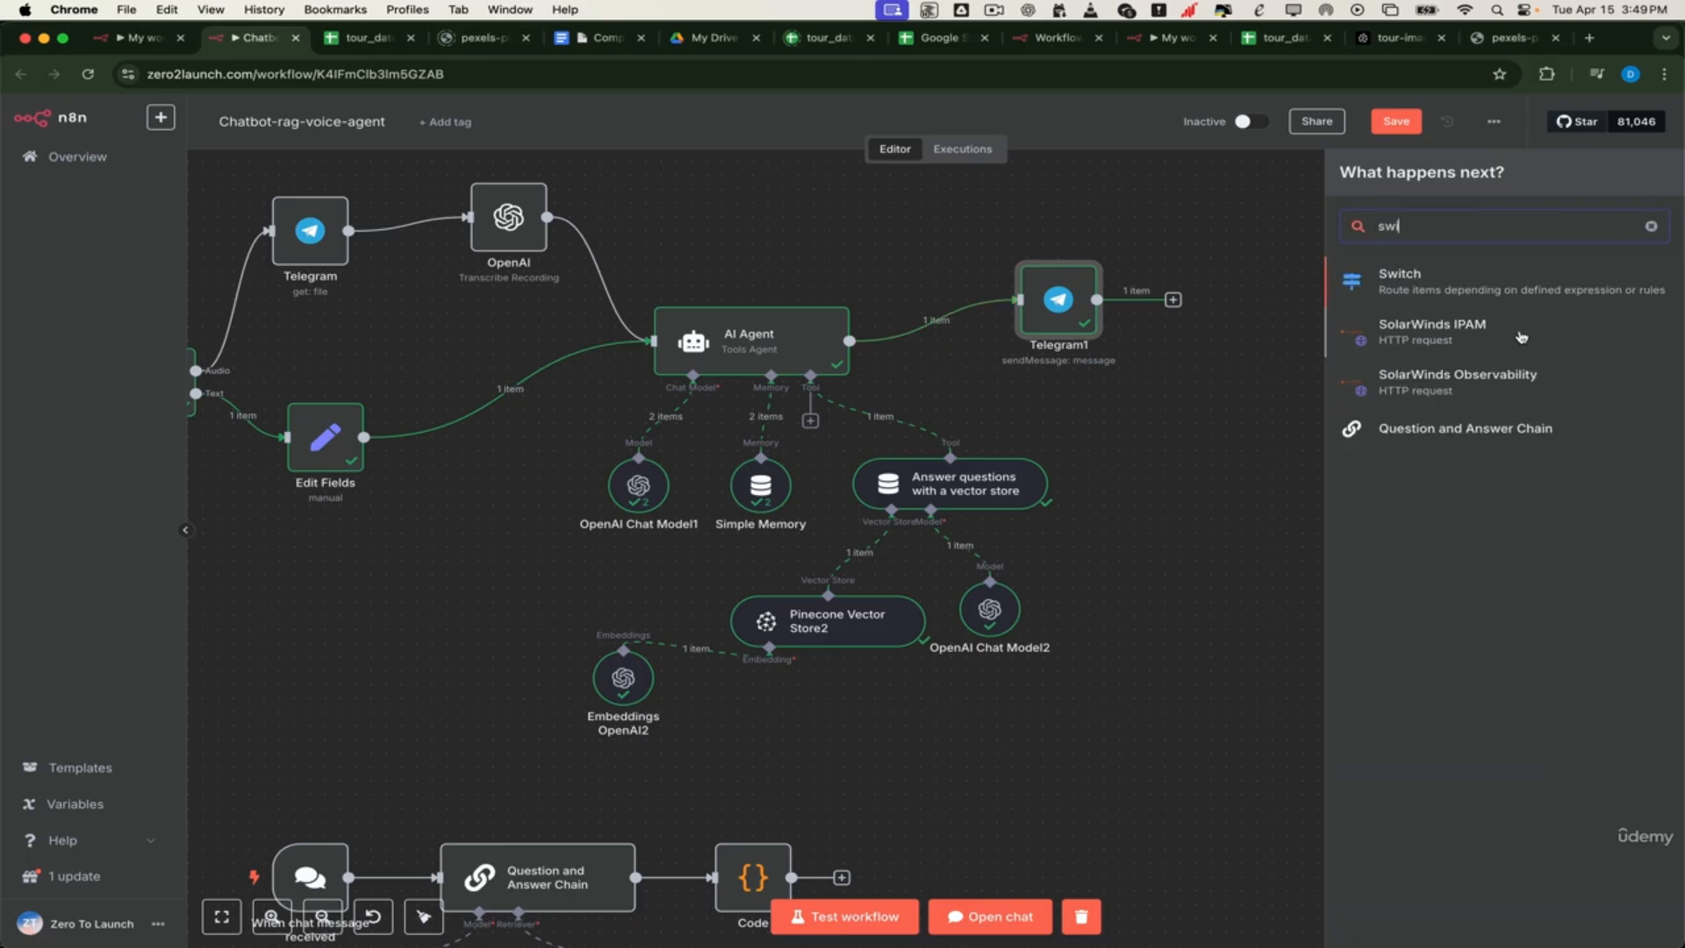
pyautogui.click(1504, 292)
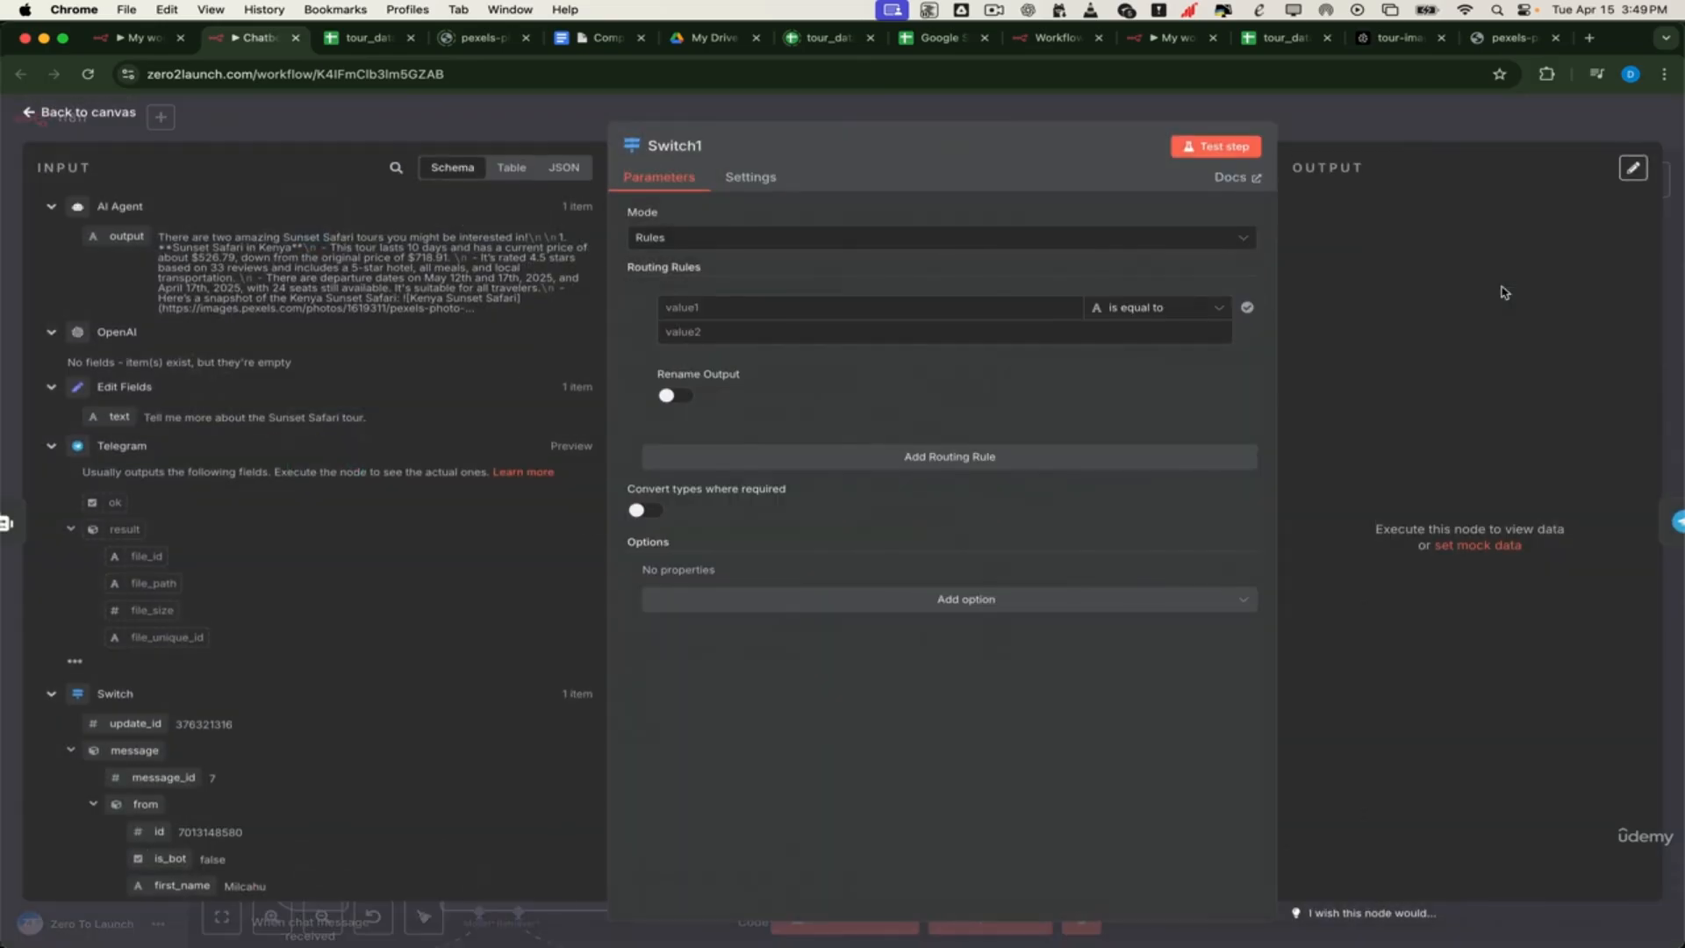
pyautogui.click(751, 298)
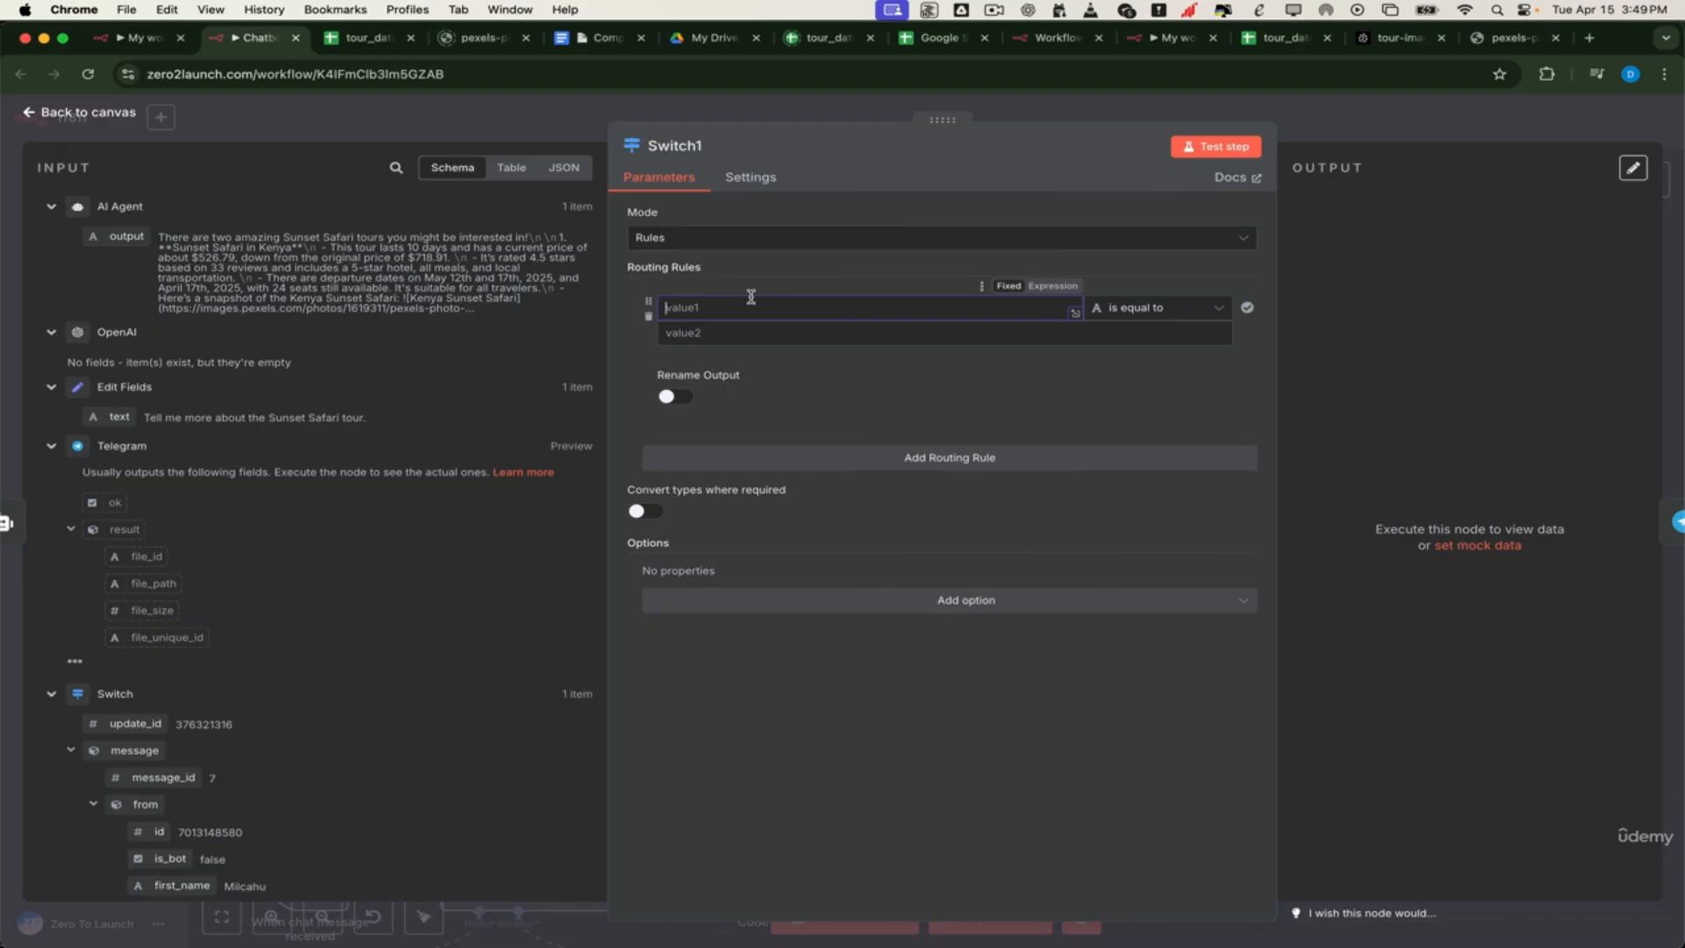
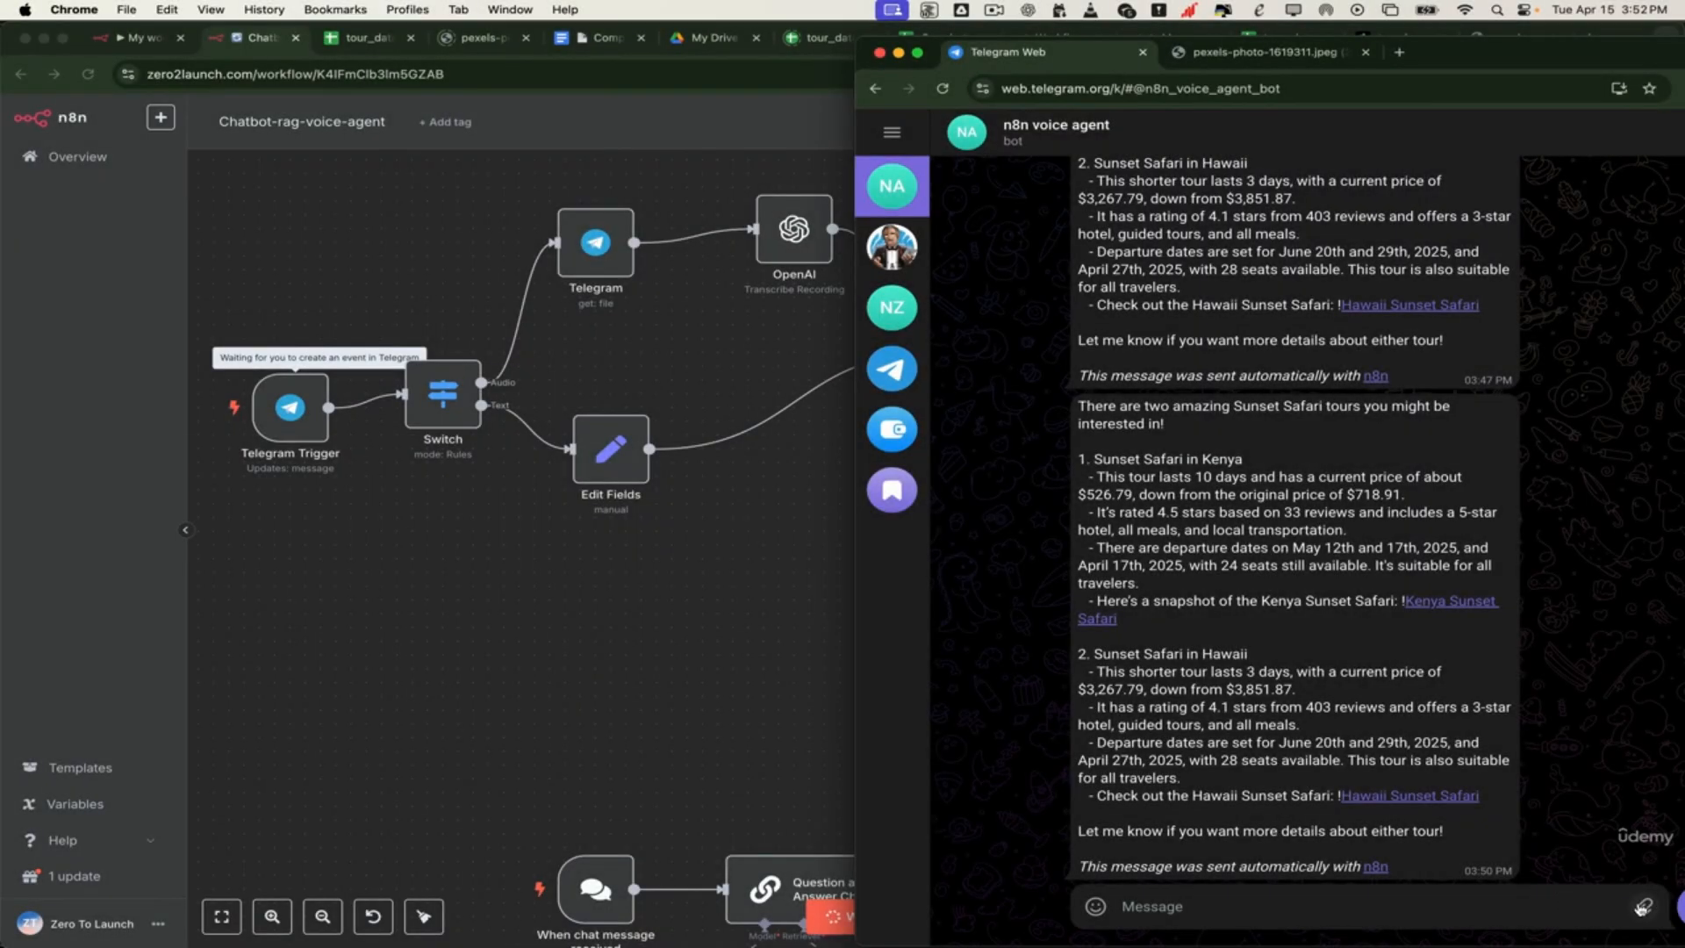
# Send the tour question mp3 to the bot and check Telegram1's Desert Adventure Tour reply
pyautogui.moveTo(1643, 907)
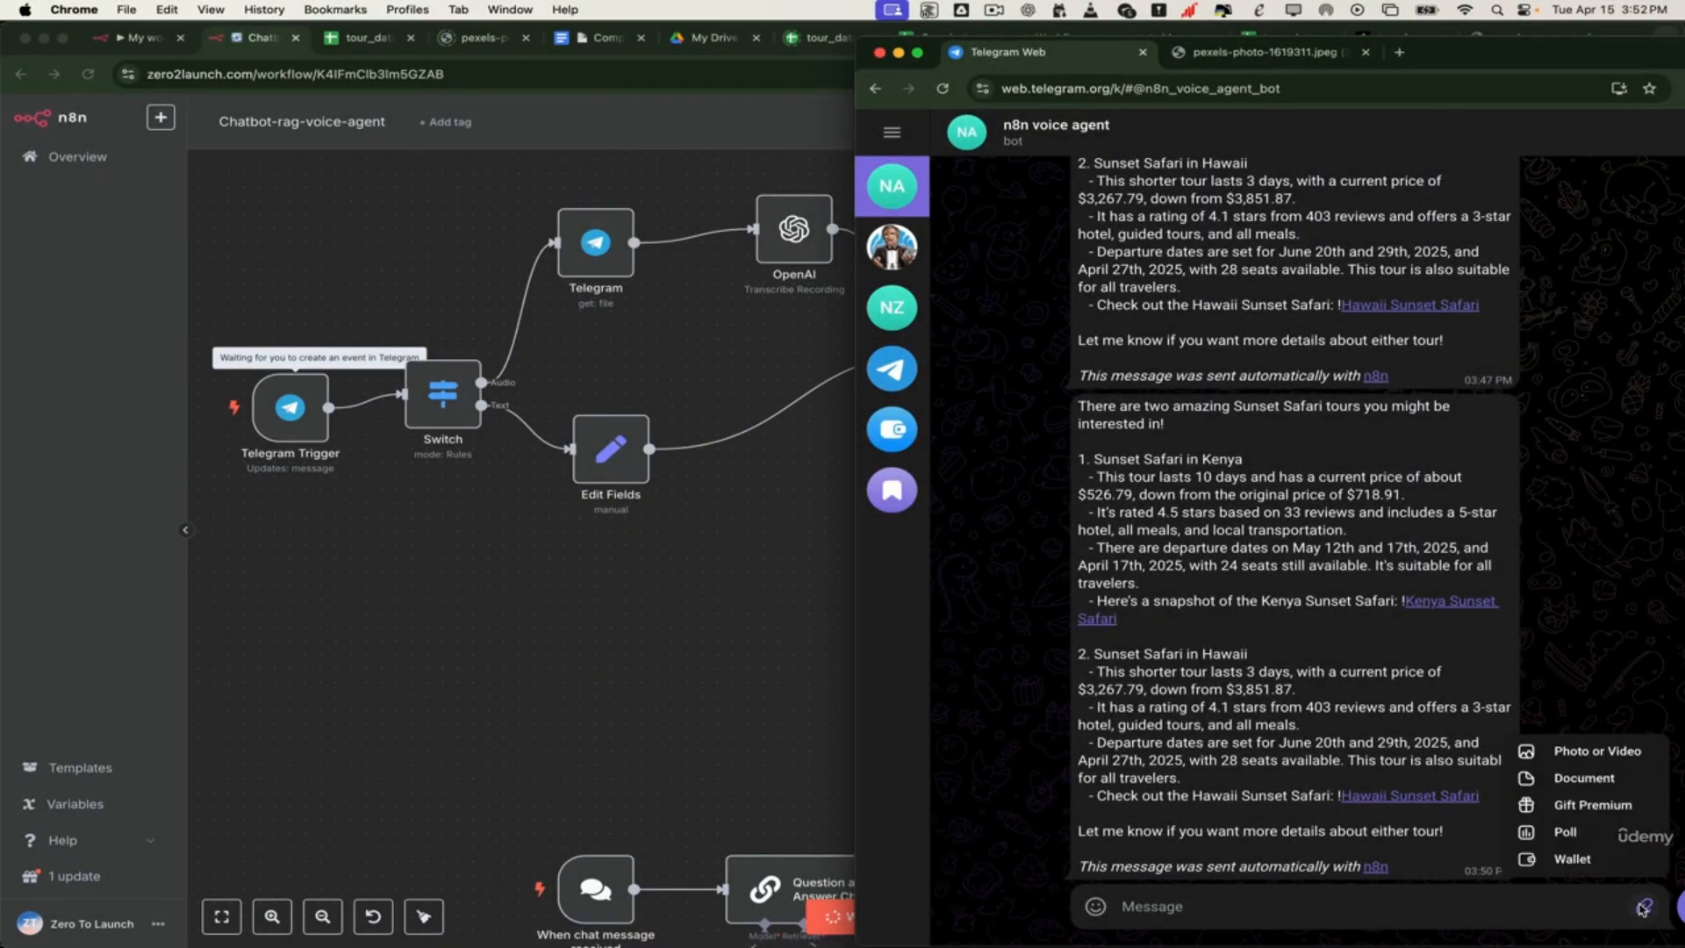
pyautogui.click(1595, 776)
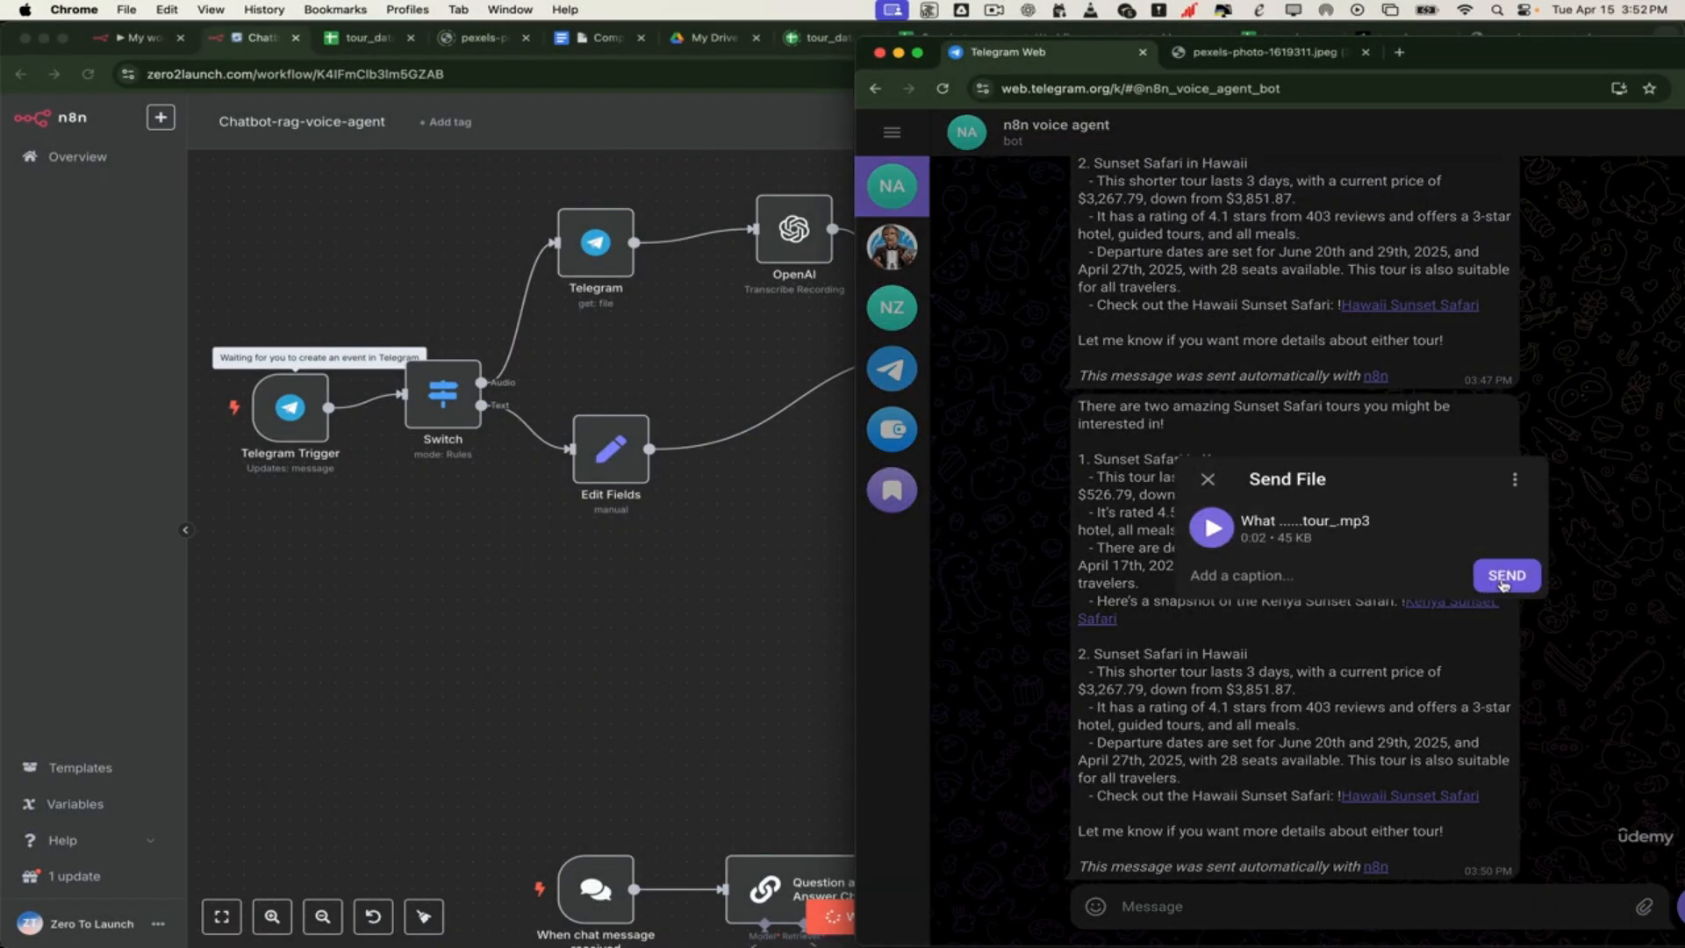
pyautogui.click(1502, 575)
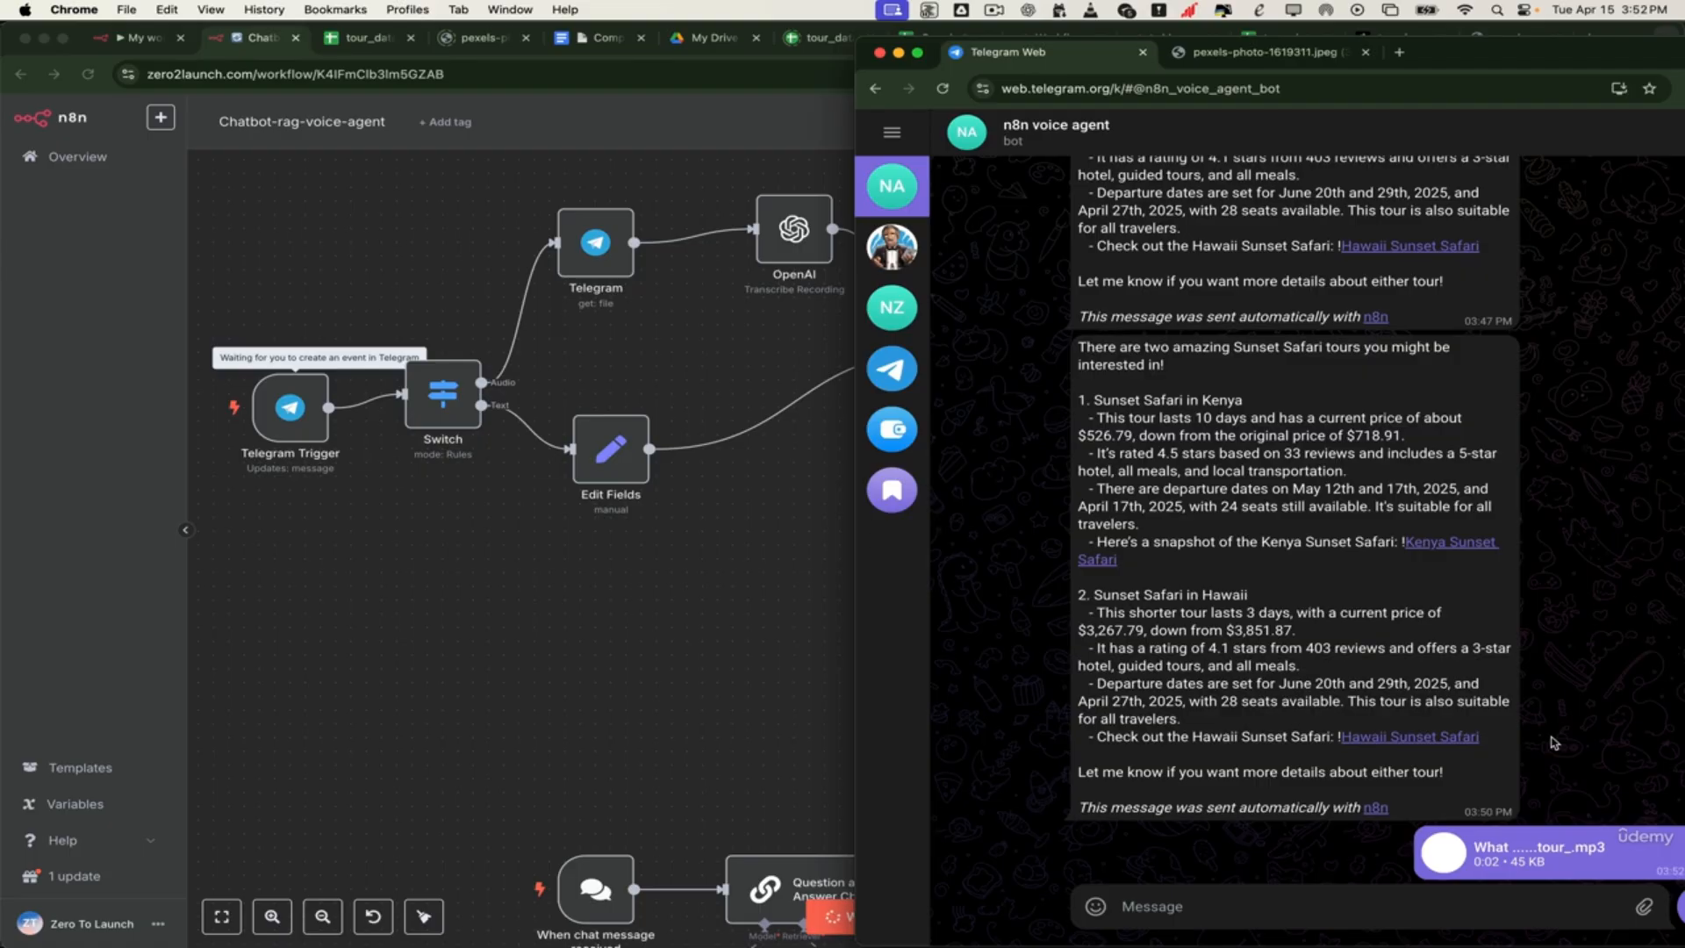
pyautogui.click(682, 351)
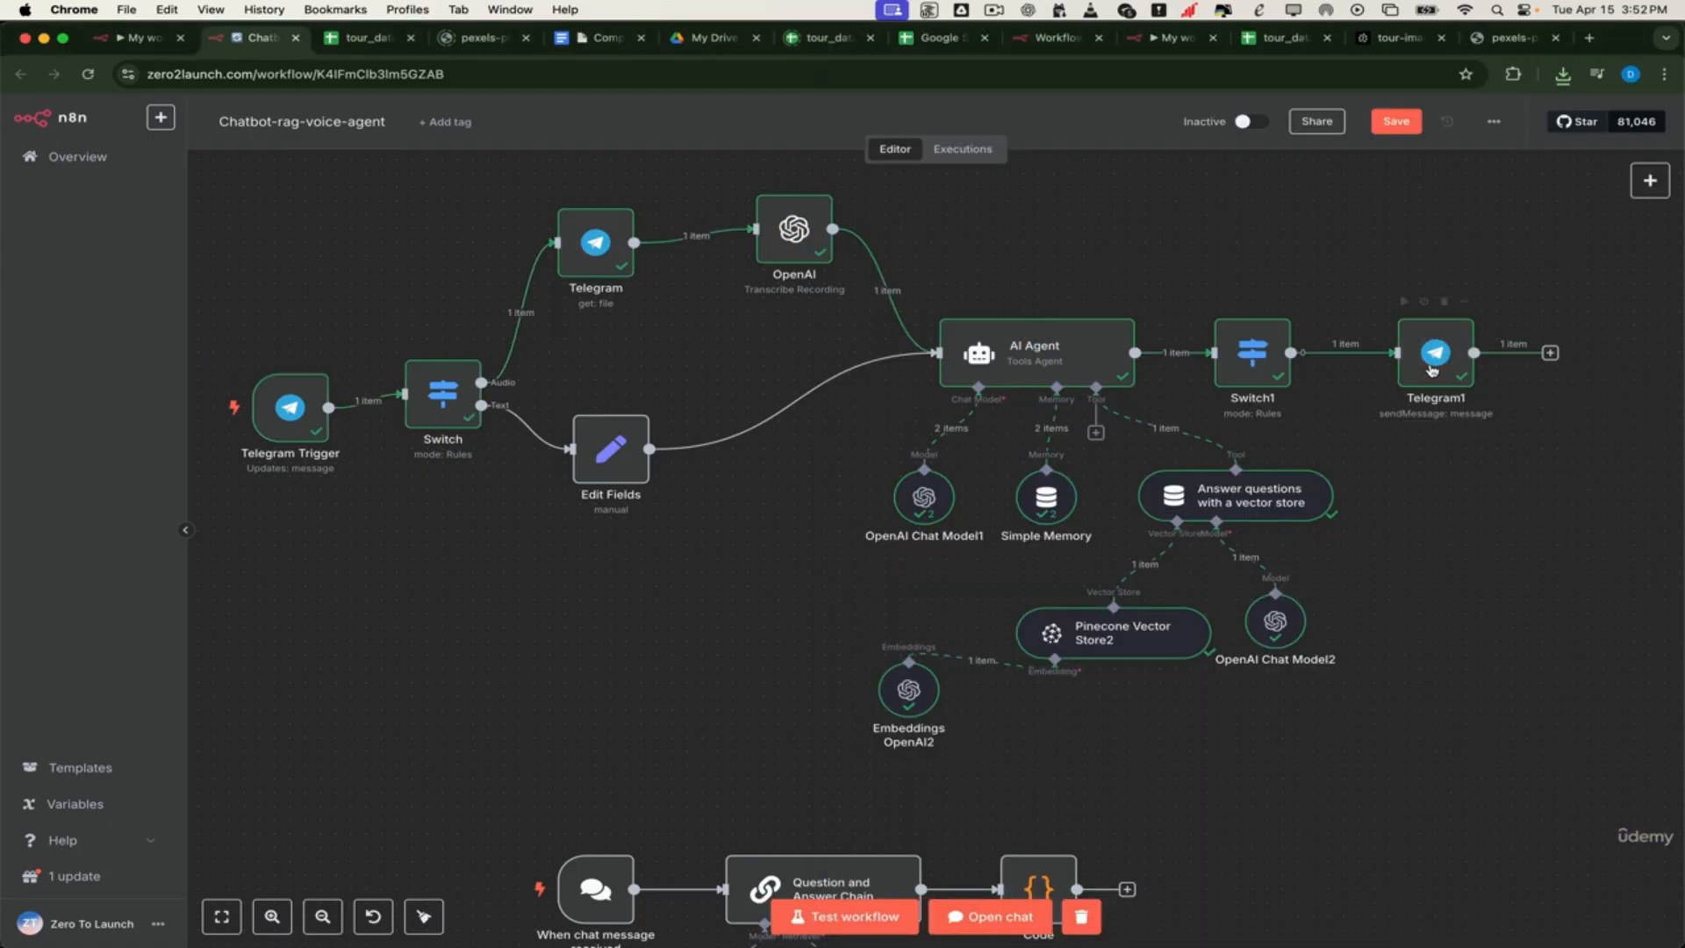
pyautogui.doubleClick(1436, 355)
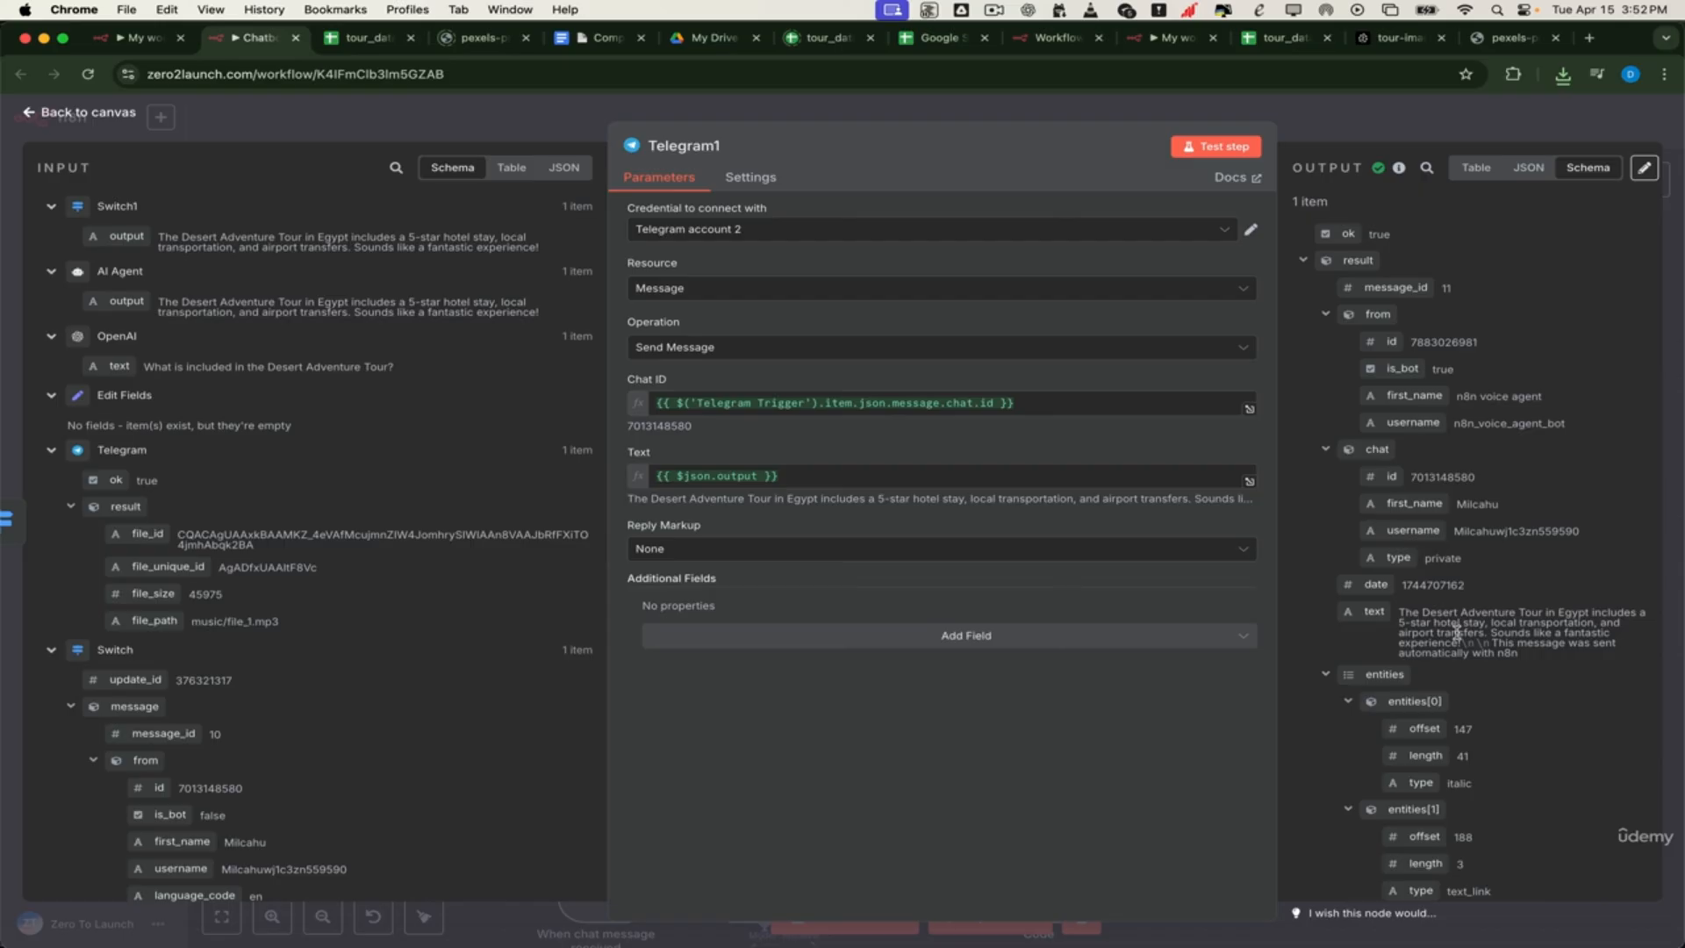
# Review the bot's reply and highlight its automatic n8n attribution footer in Telegram
pyautogui.tripleClick(1457, 632)
pyautogui.click(1469, 638)
pyautogui.press('super+grave')
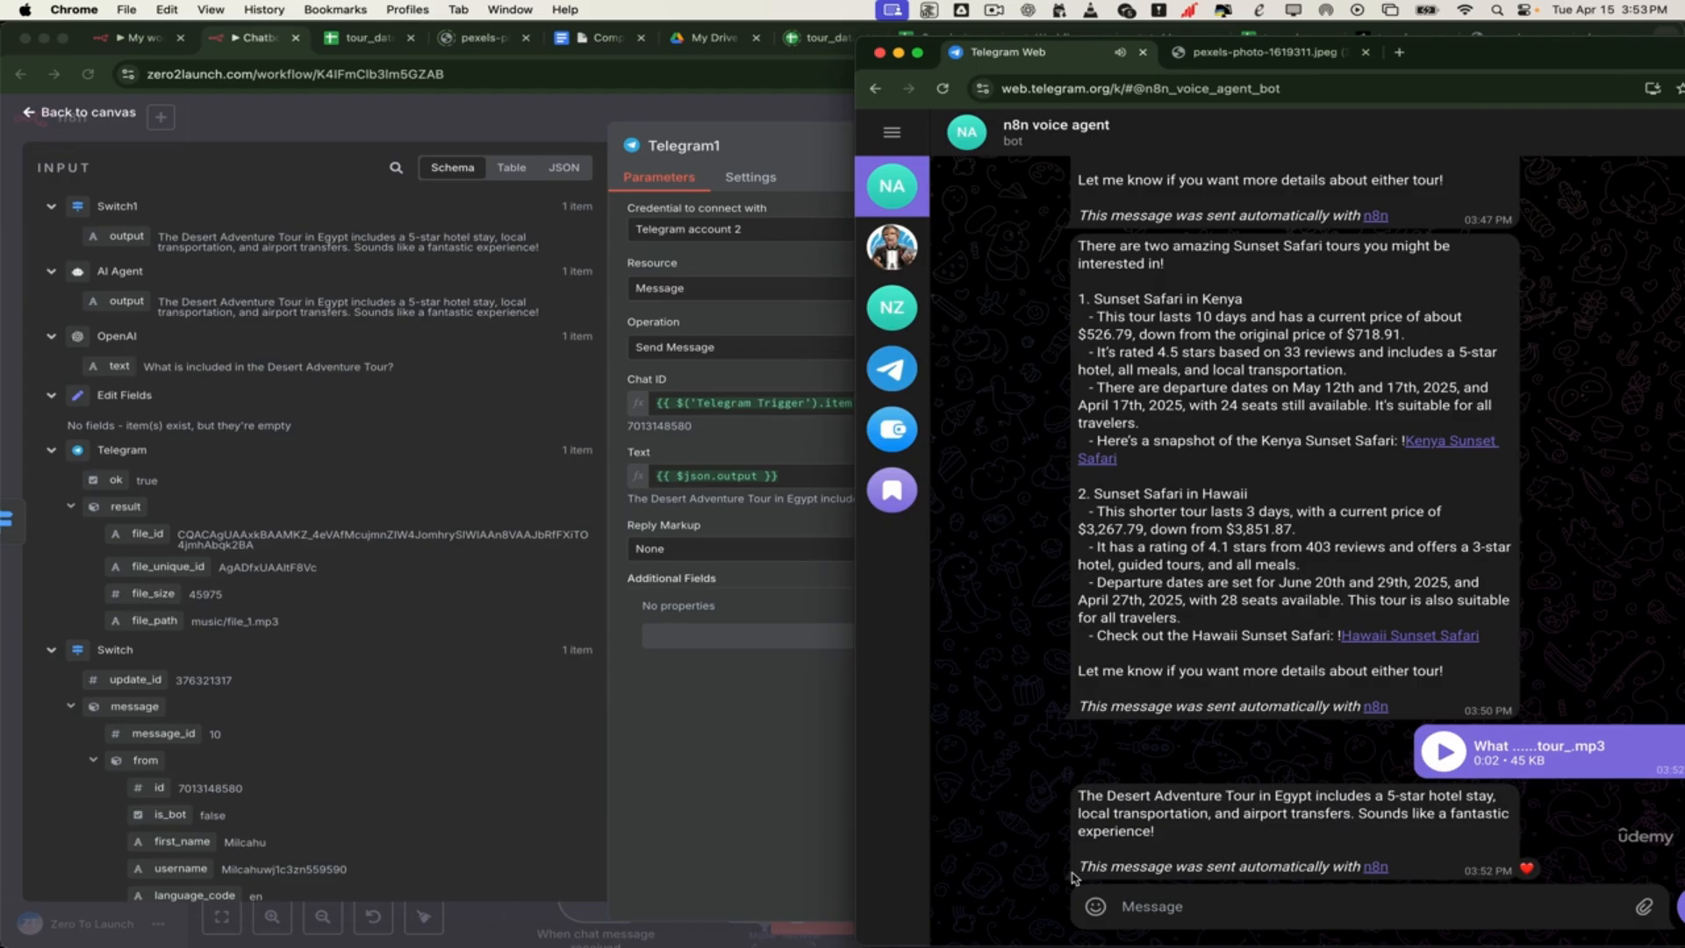
pyautogui.moveTo(1076, 867); pyautogui.dragTo(1408, 876)
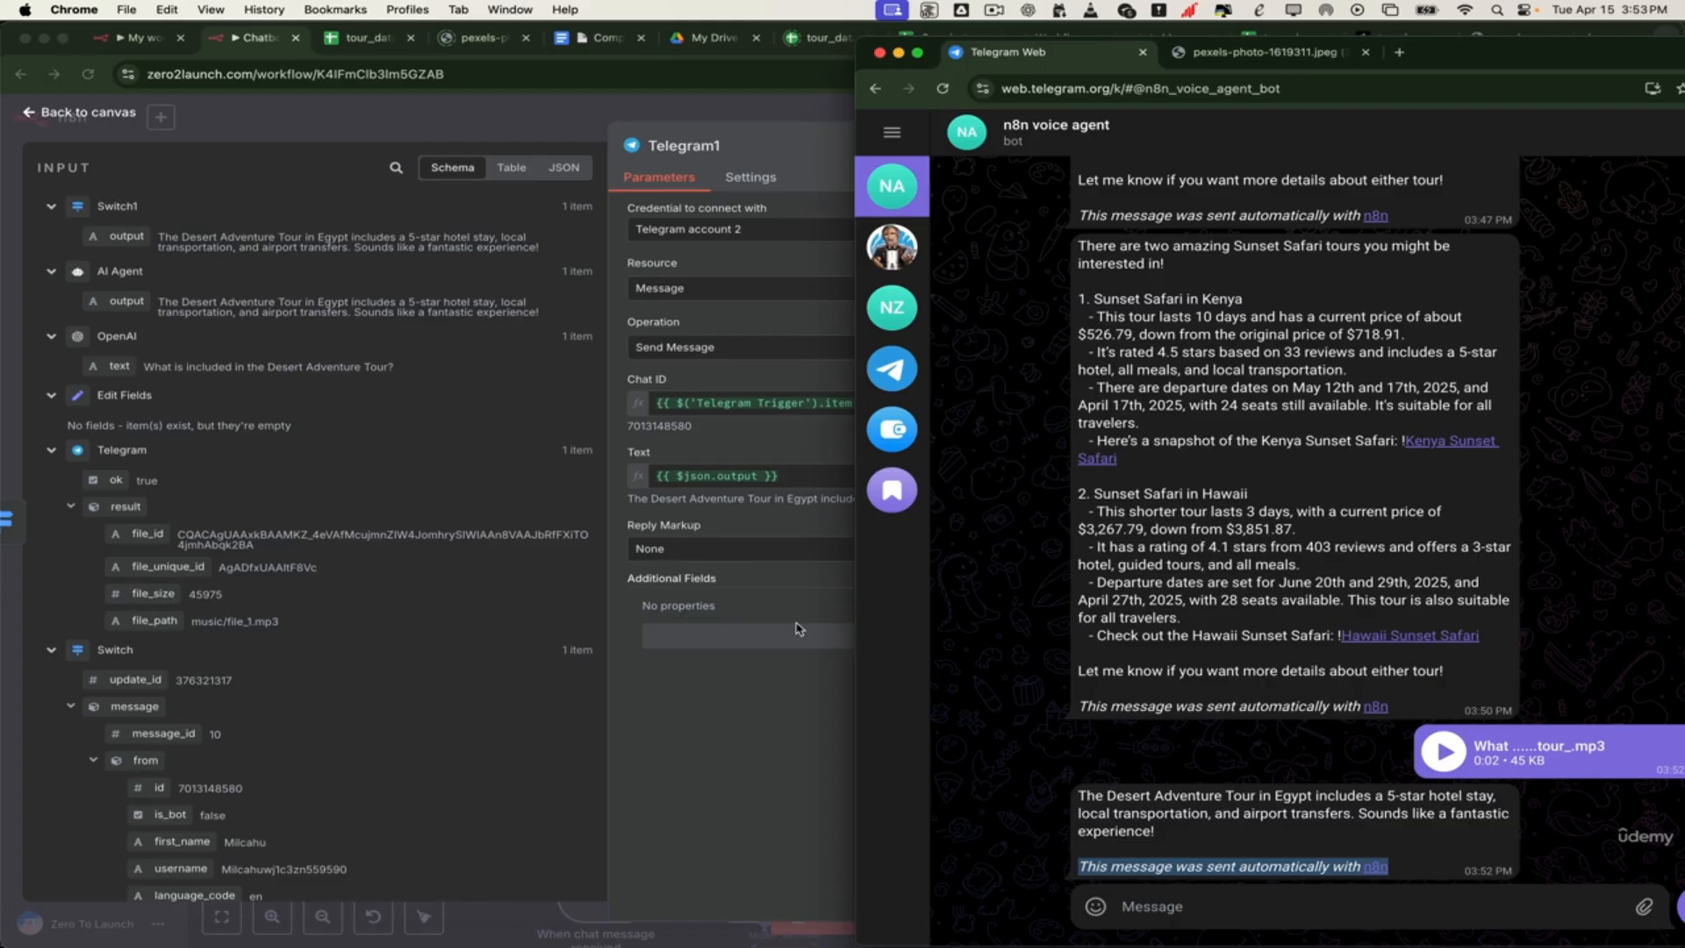
# Add Append n8n Attribution to Telegram1 and switch it off
pyautogui.click(765, 592)
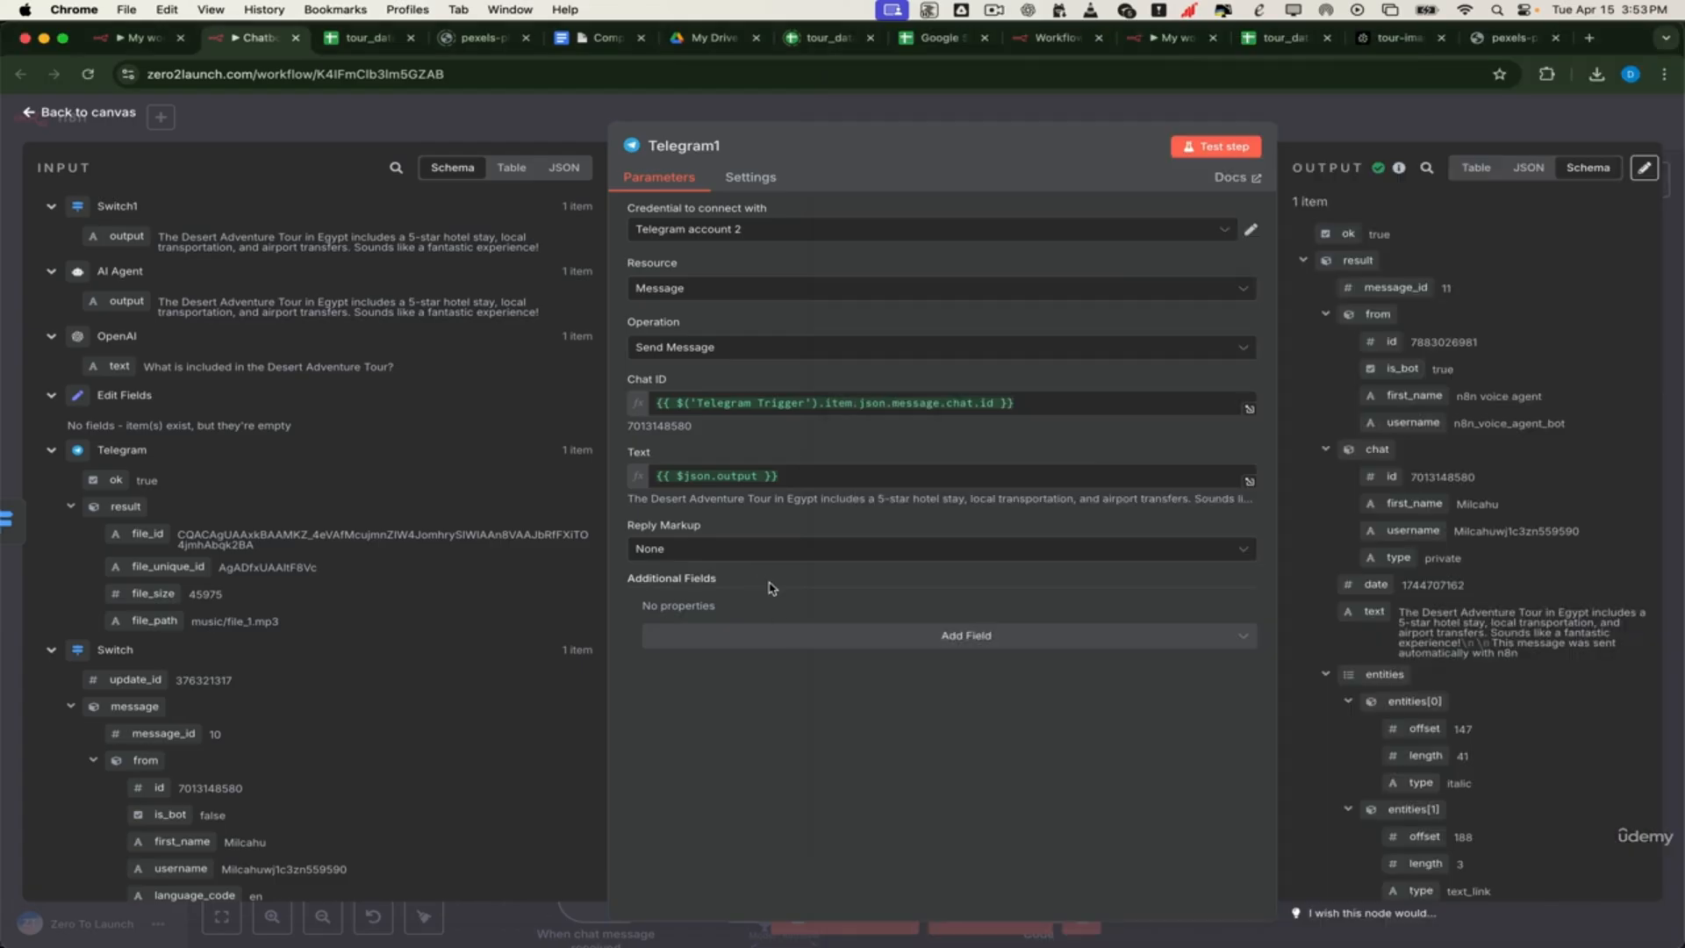
pyautogui.click(956, 647)
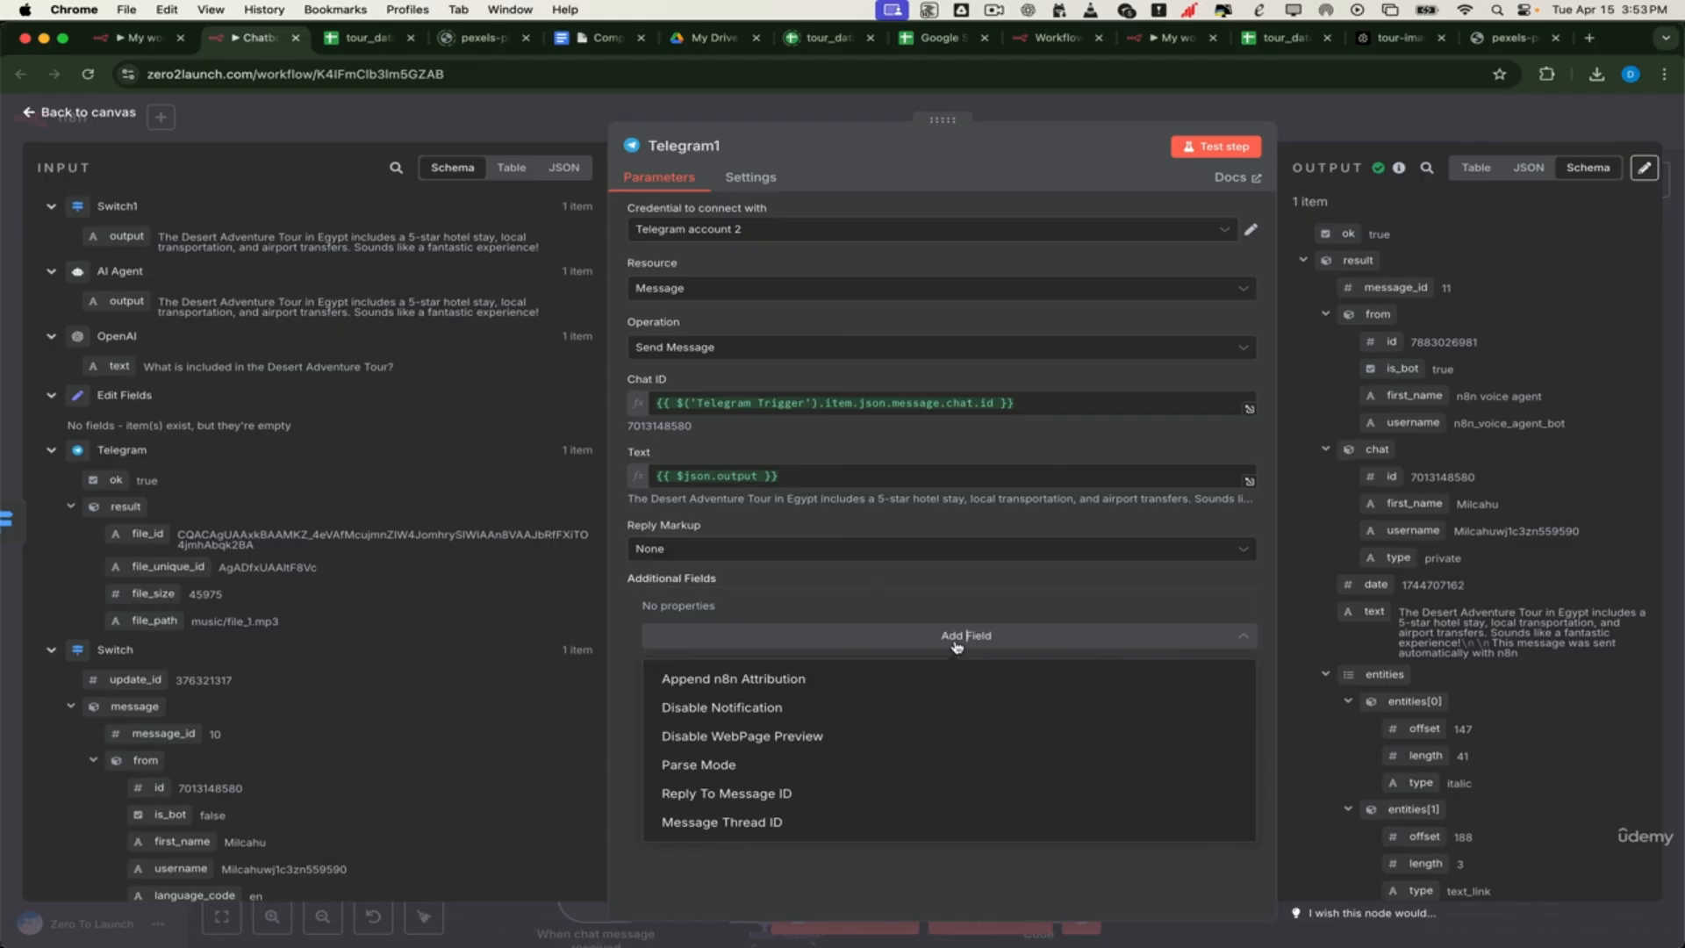
pyautogui.click(816, 680)
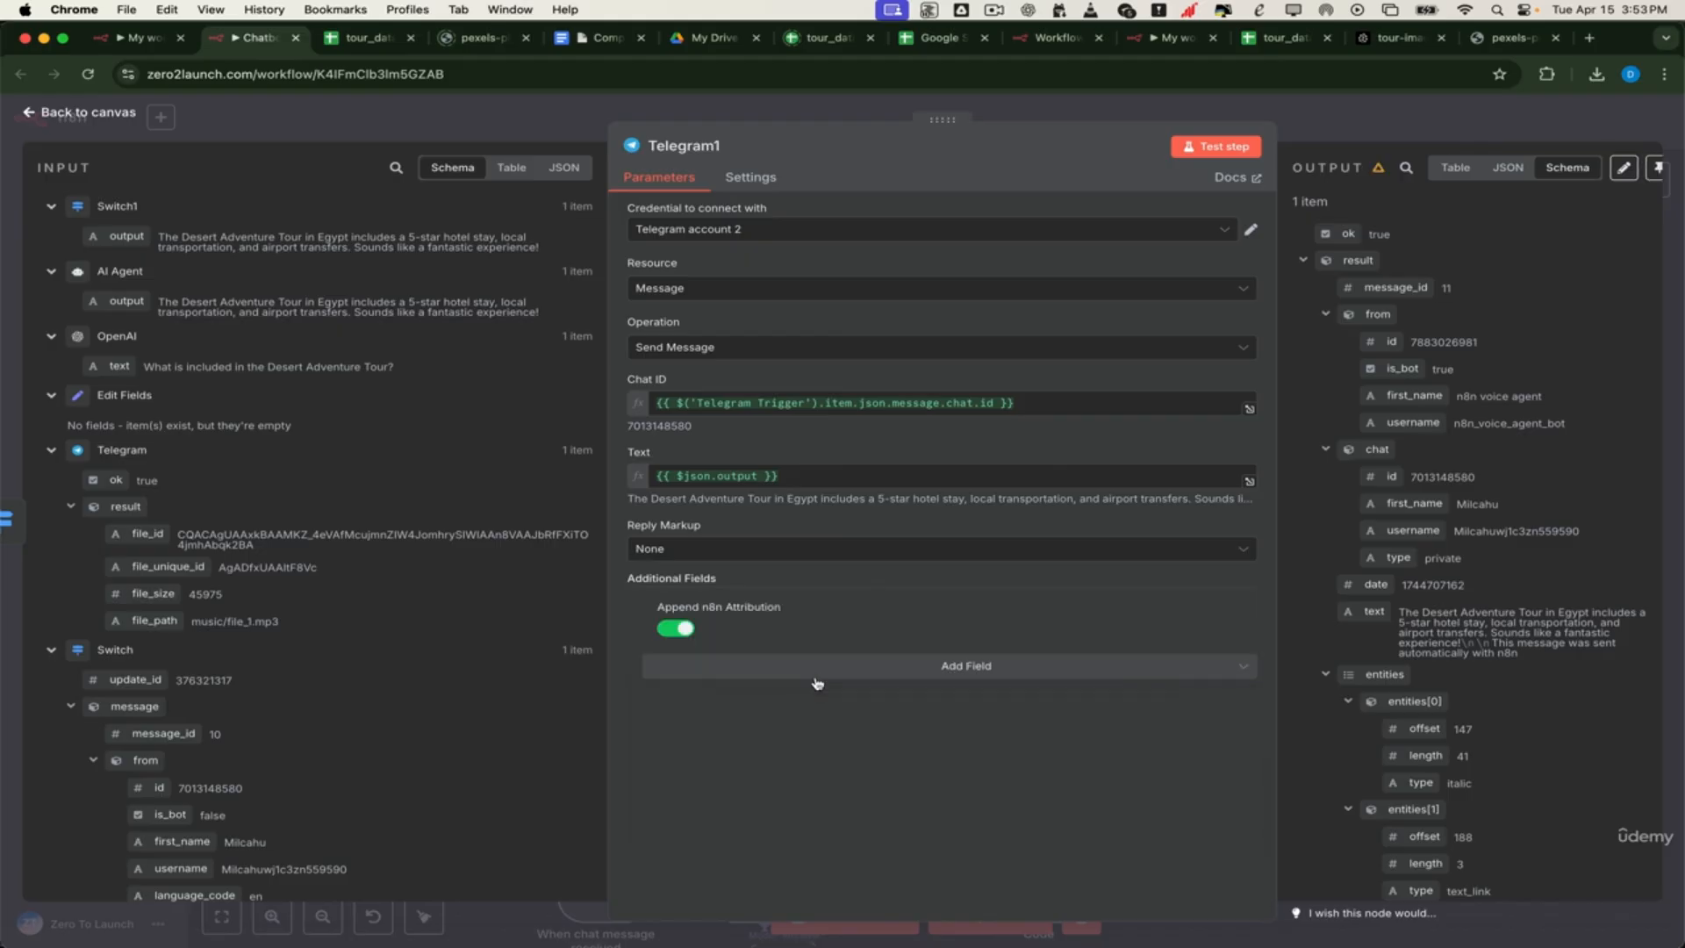
pyautogui.click(676, 628)
pyautogui.click(114, 114)
# Start a test run and send 'a new test' to the bot from Telegram
pyautogui.moveTo(294, 413)
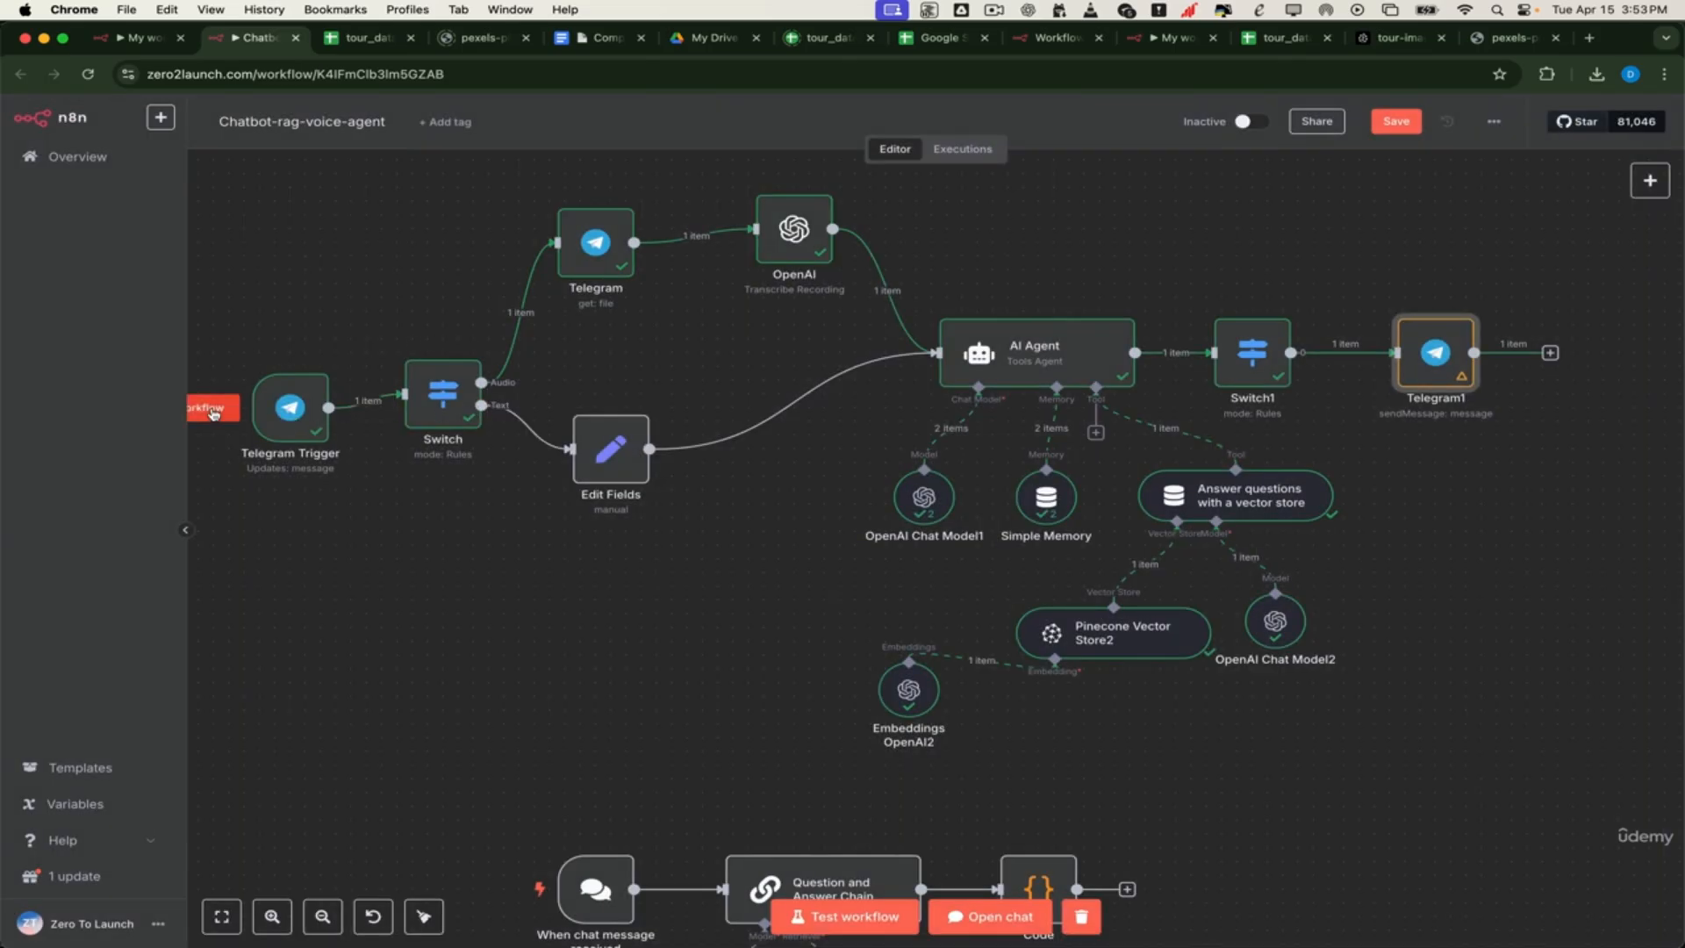
pyautogui.click(212, 408)
pyautogui.press('super+grave')
pyautogui.click(1309, 901)
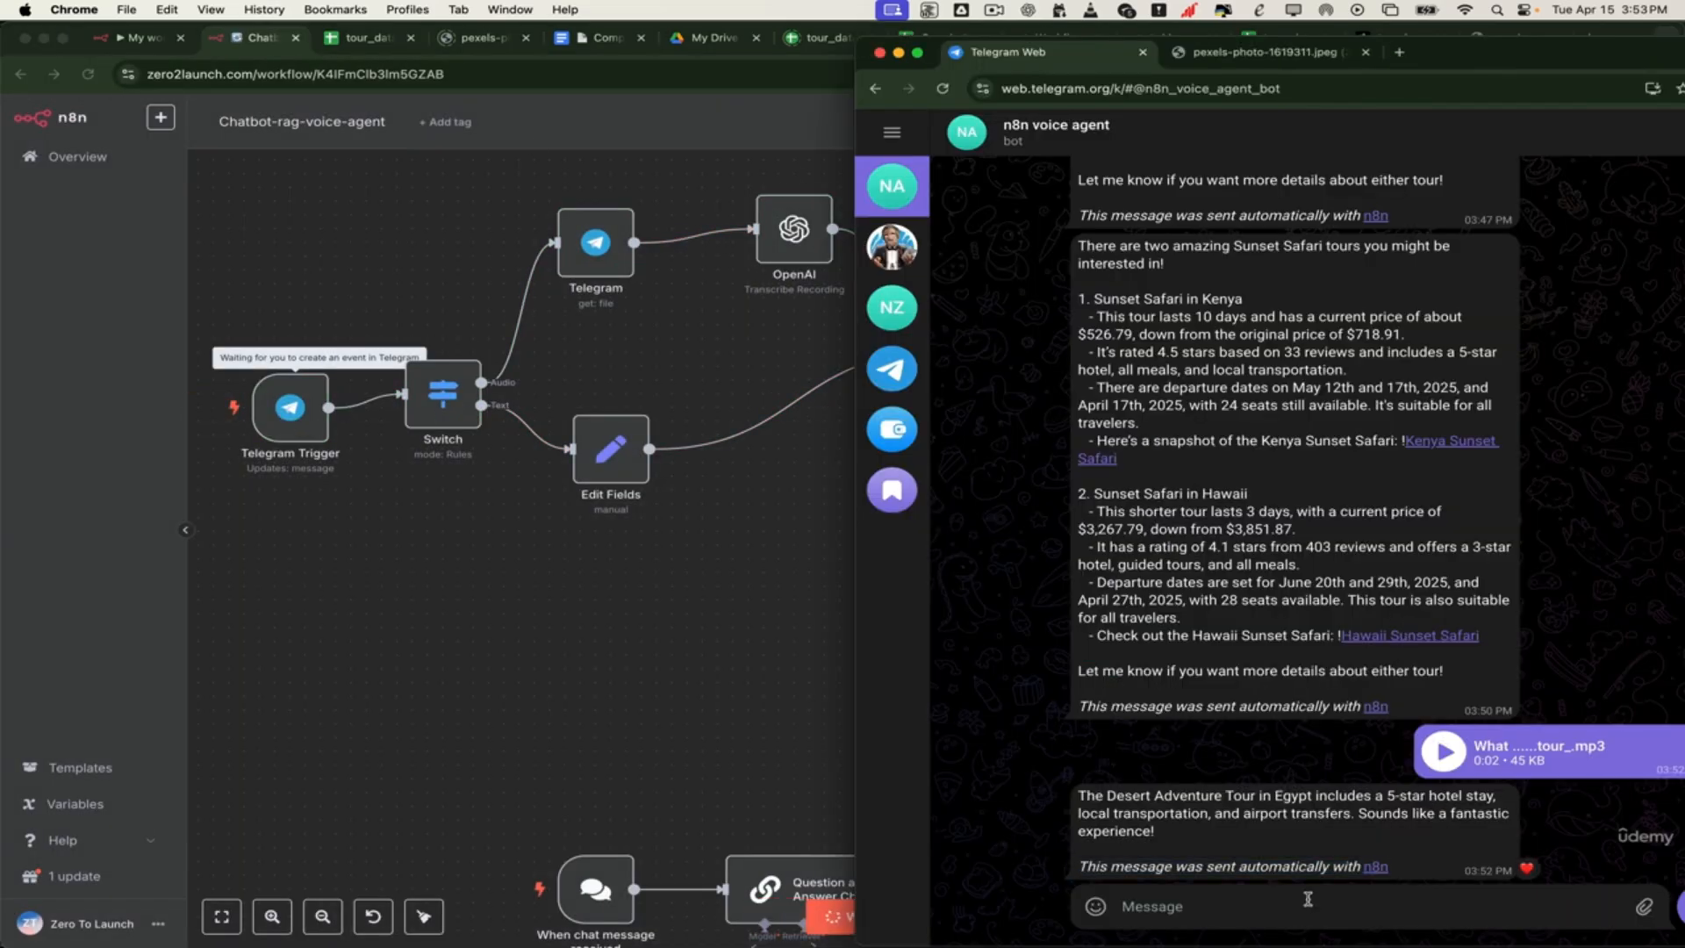
pyautogui.write('a new test')
pyautogui.press('Return')
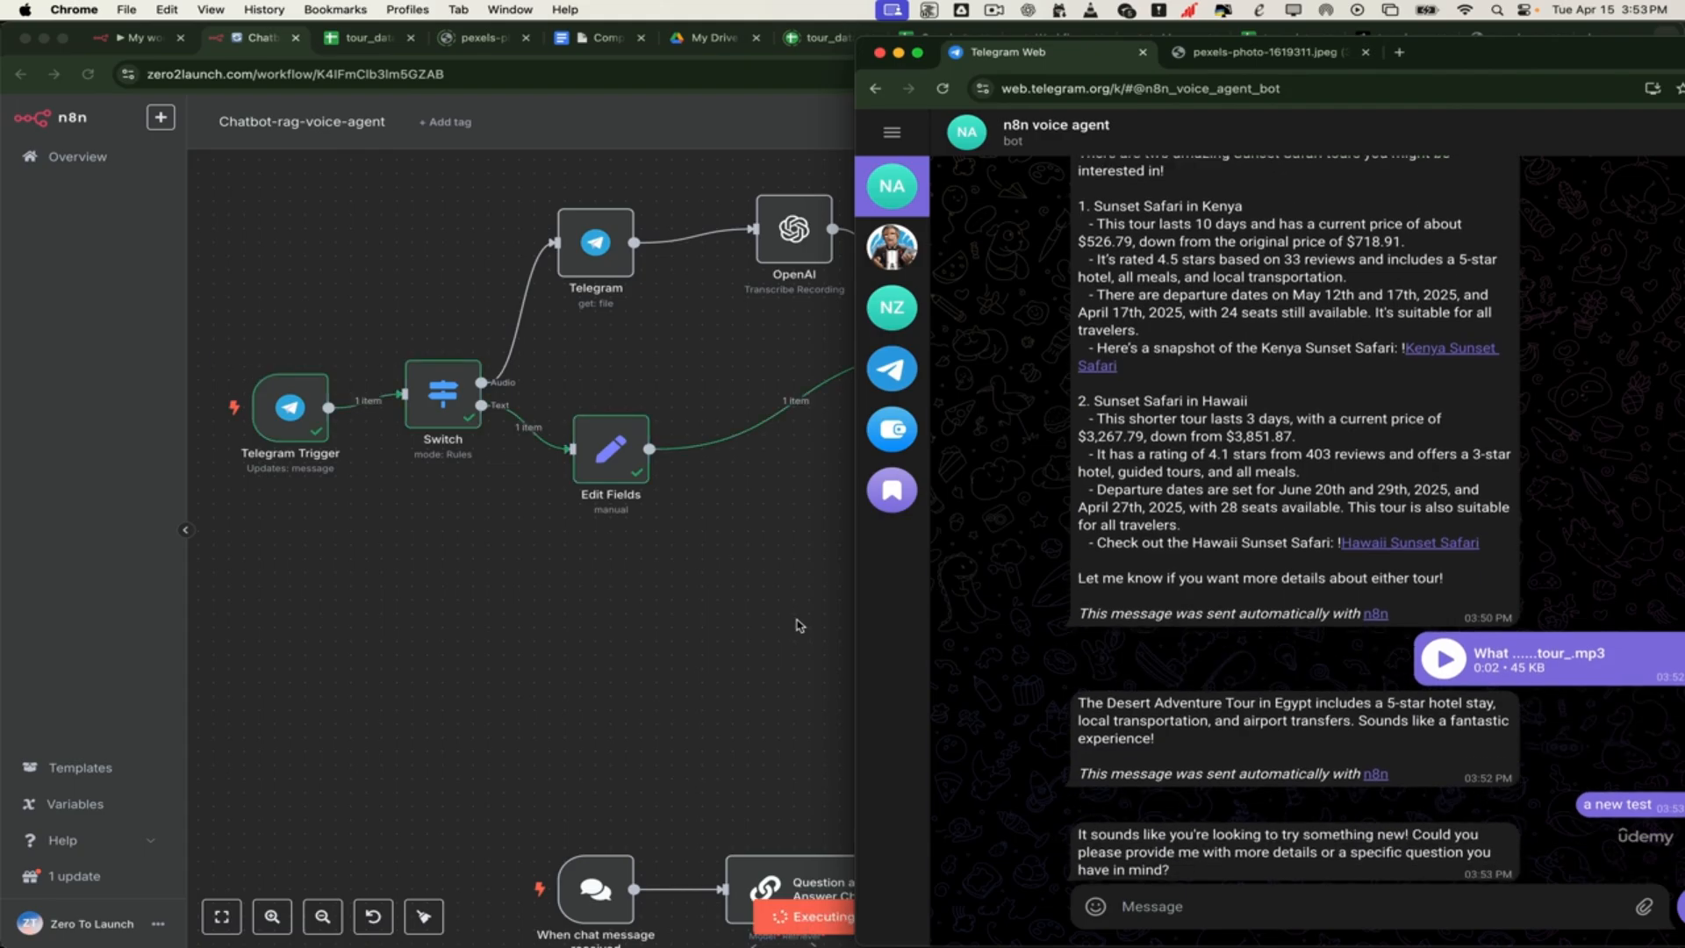
# Check the new footer-free reply and move the heart reaction to it
pyautogui.tripleClick(1164, 847)
pyautogui.click(1129, 771)
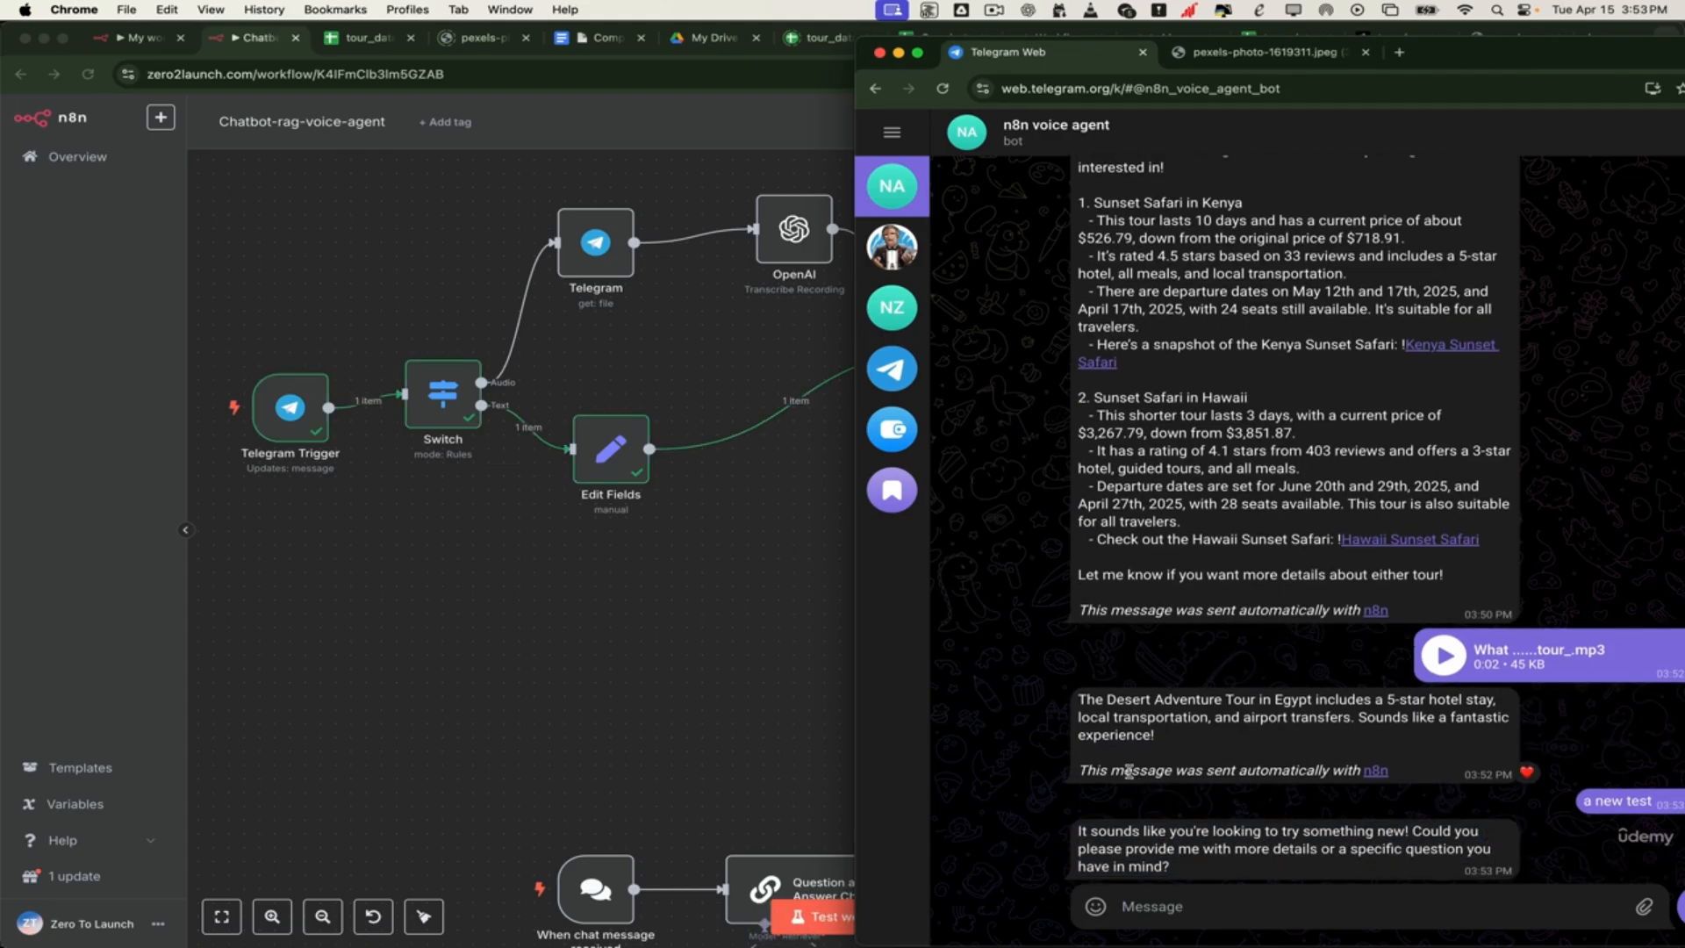
pyautogui.doubleClick(1146, 770)
pyautogui.doubleClick(1085, 872)
pyautogui.rightClick(1435, 353)
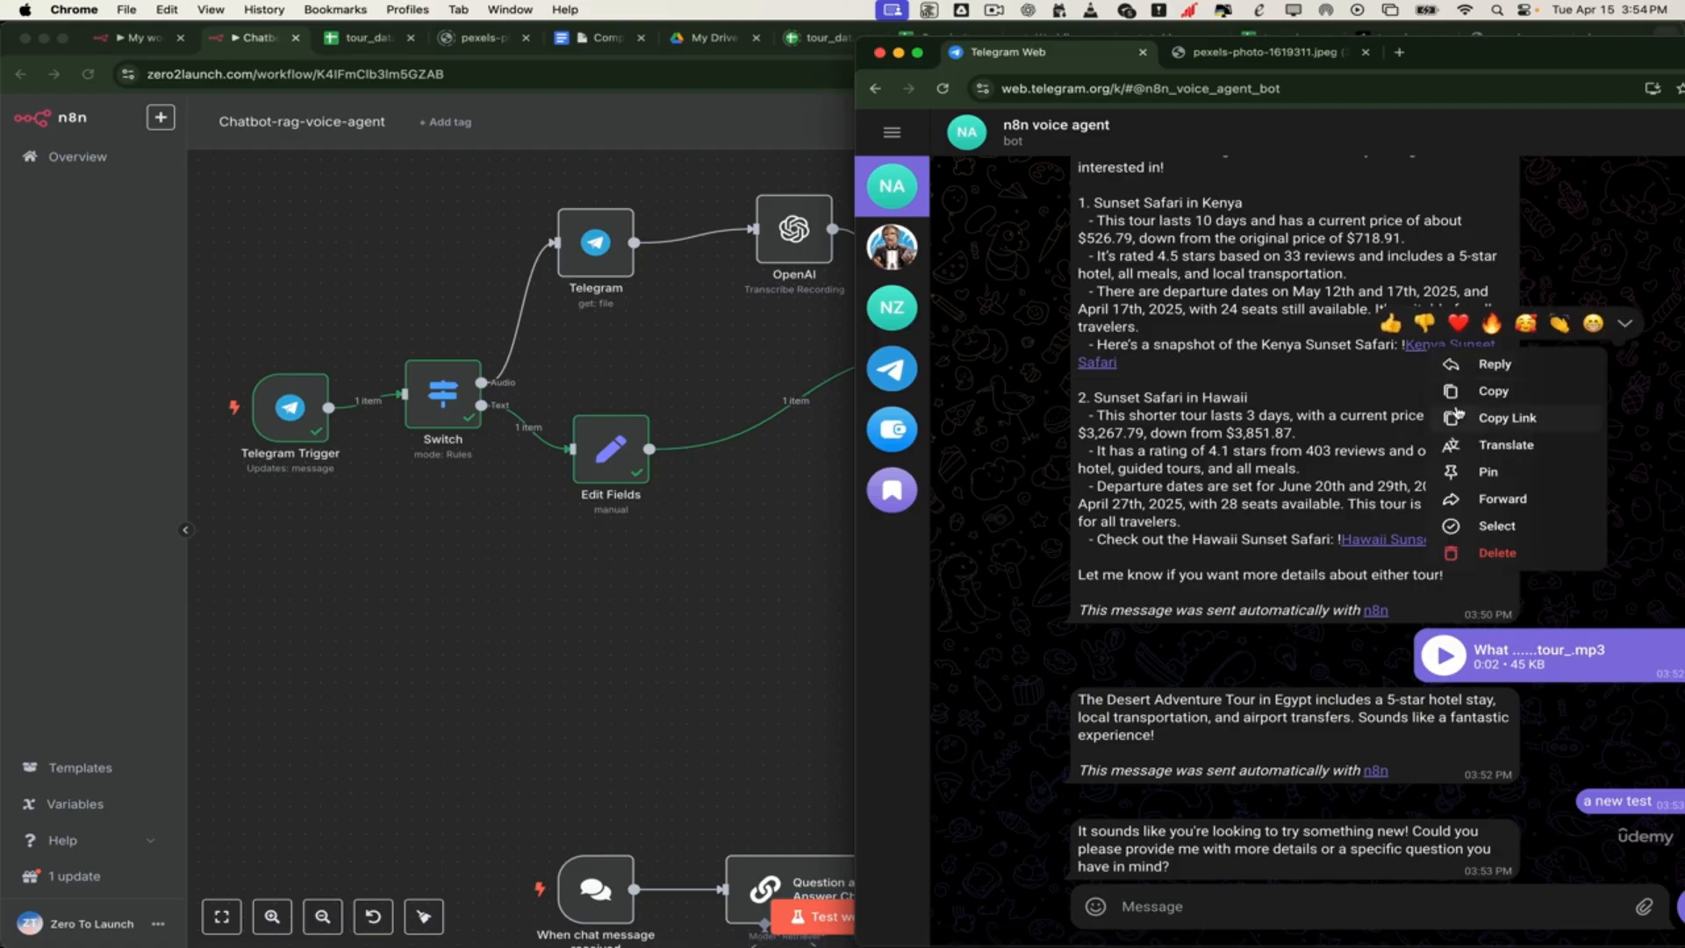
pyautogui.click(1331, 392)
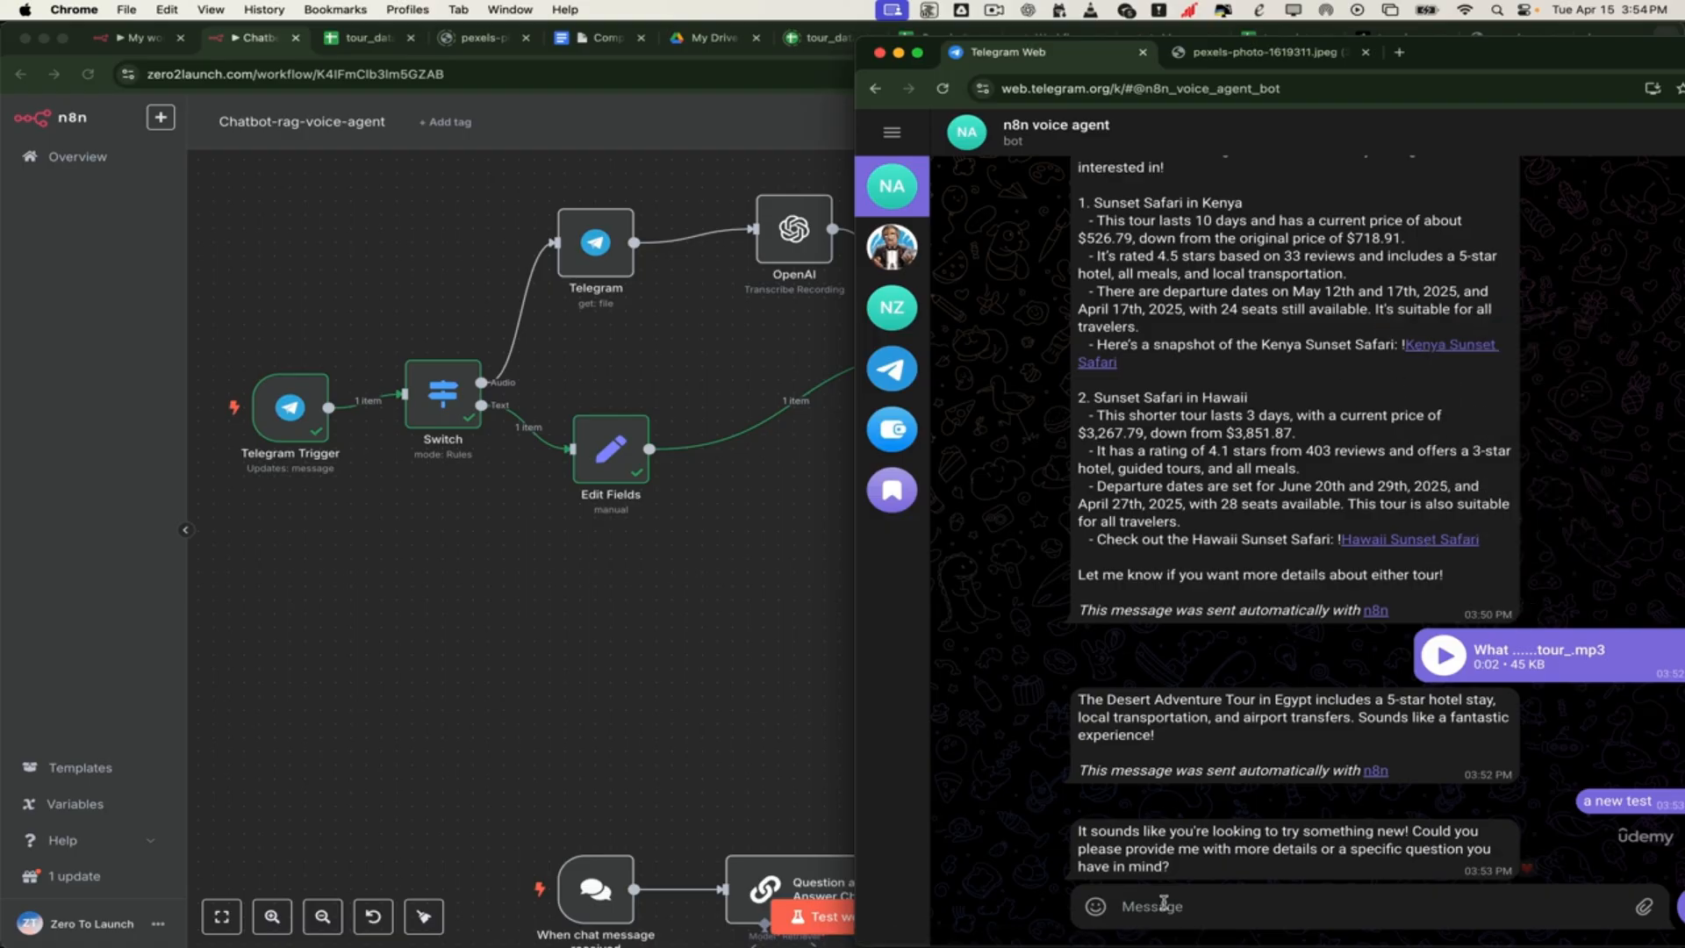
# Add a Disable WebPage Preview field to Telegram1 and start another test run
pyautogui.click(776, 655)
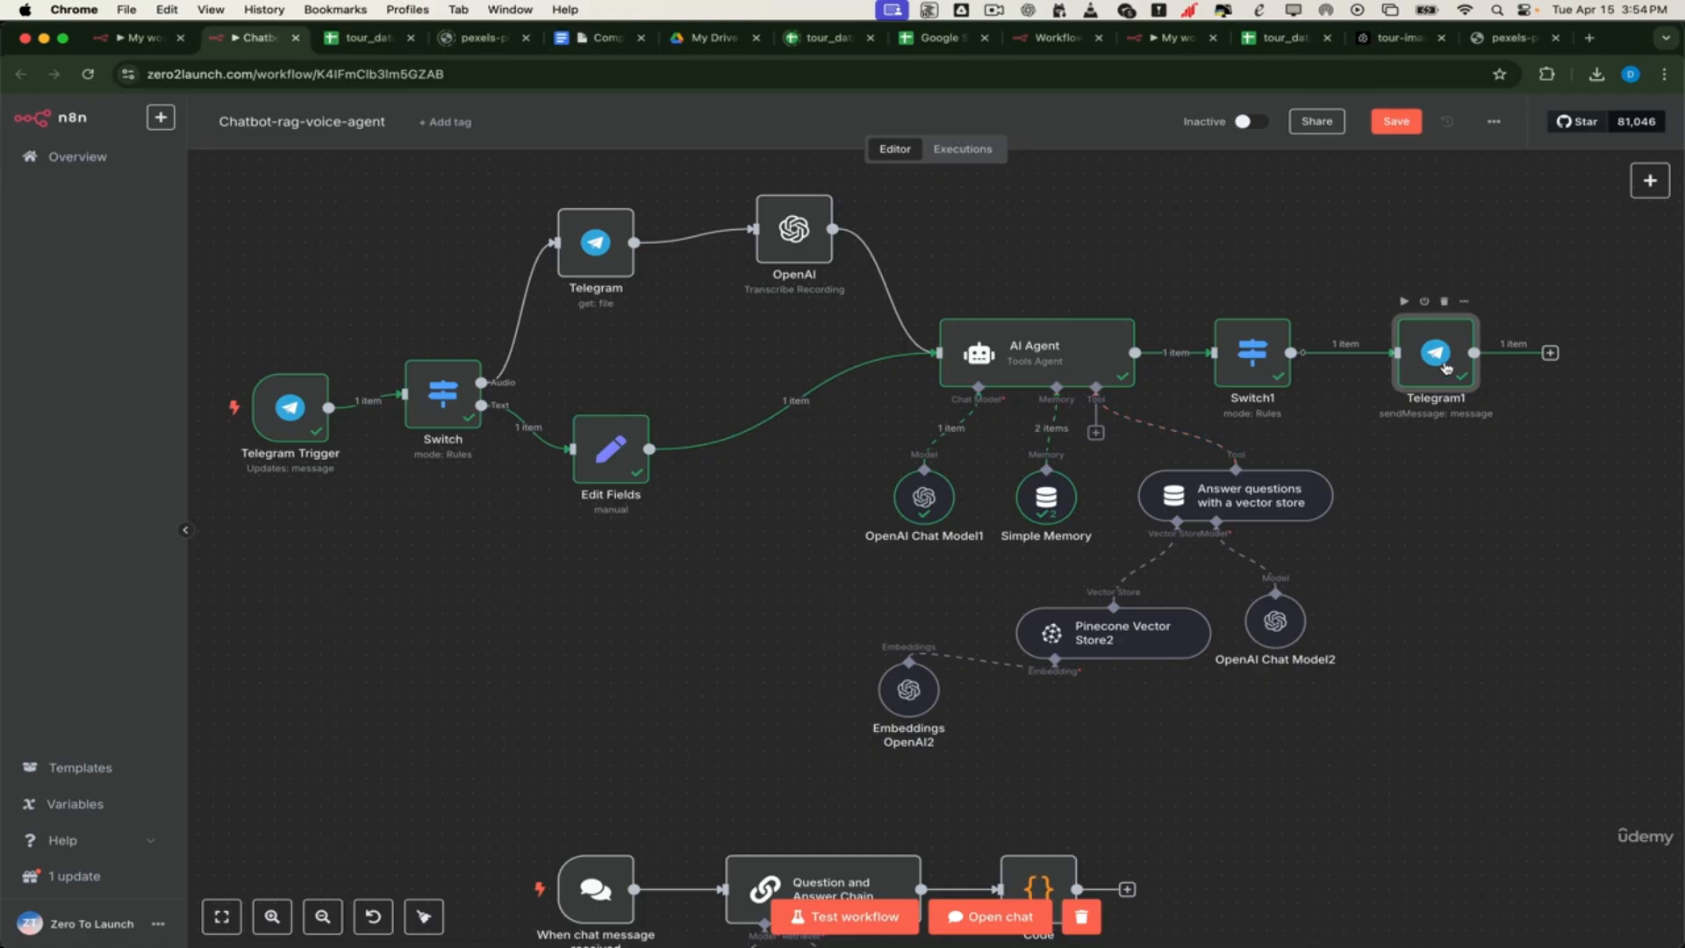
pyautogui.doubleClick(1447, 368)
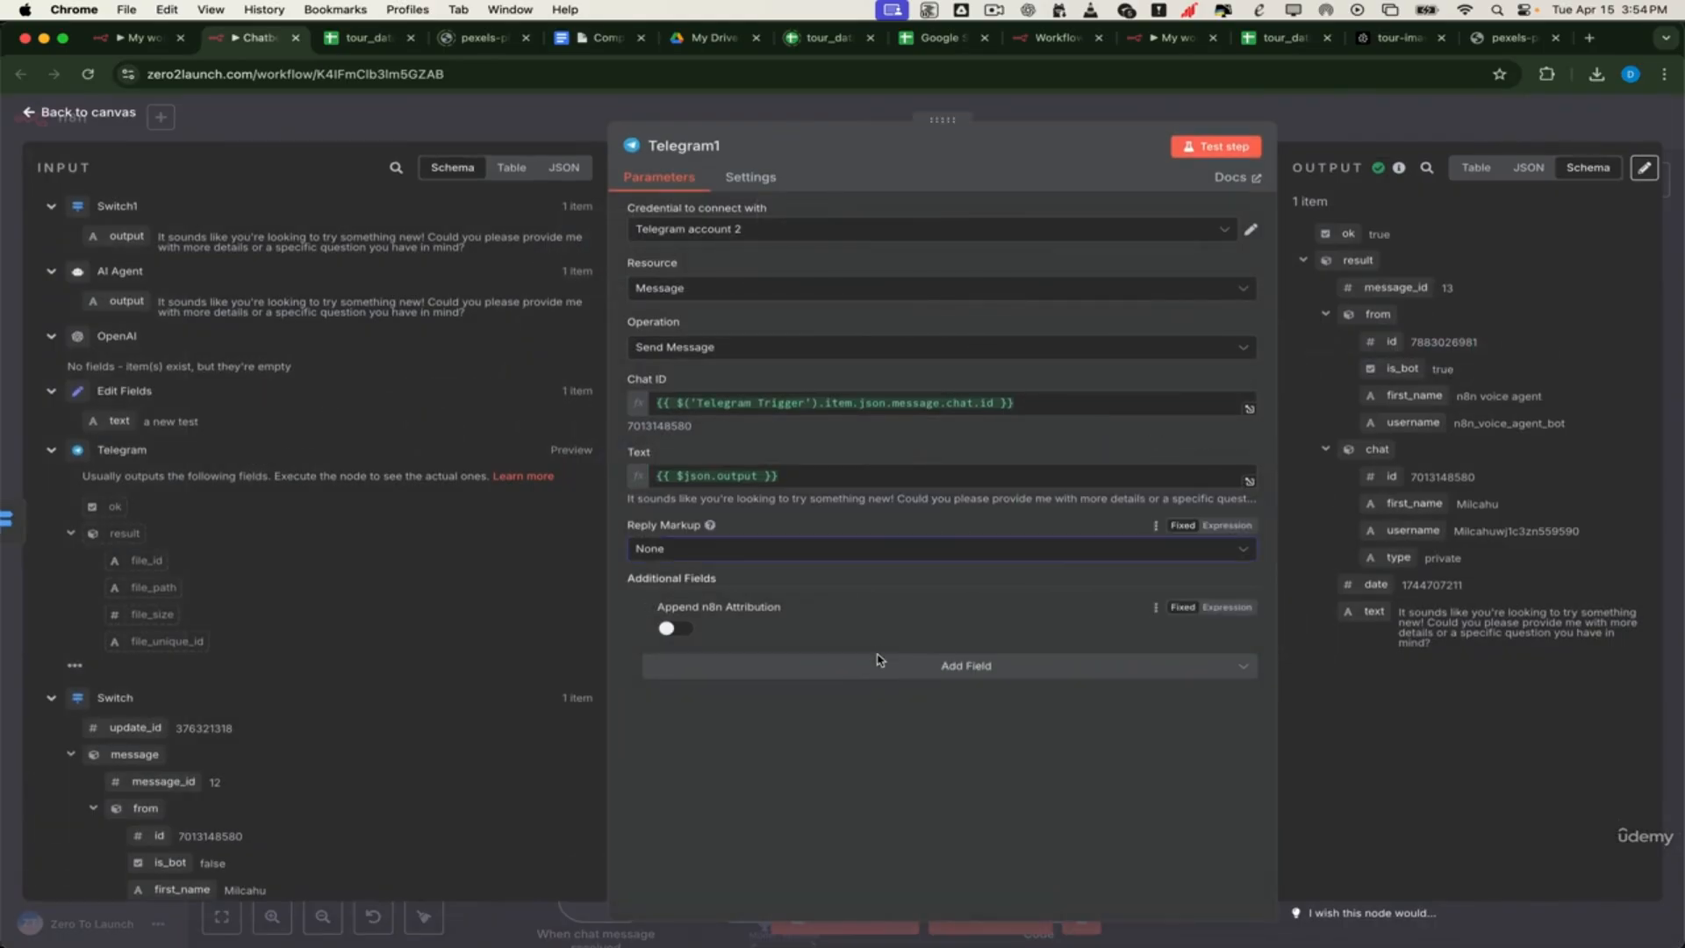
pyautogui.click(880, 669)
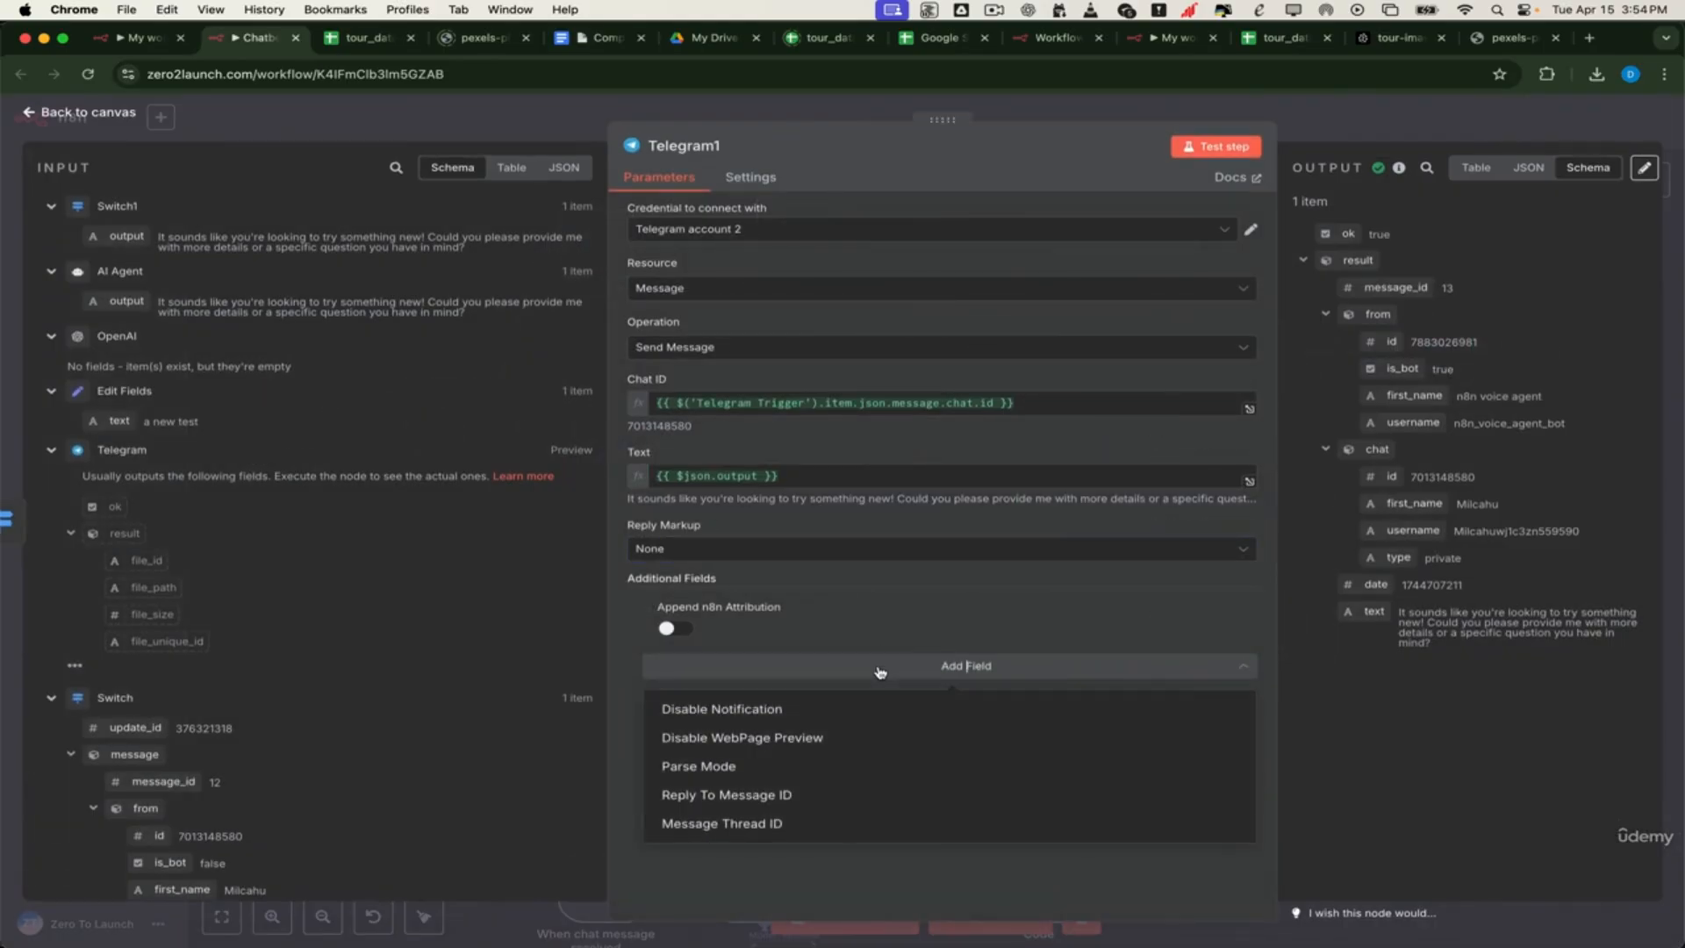
pyautogui.click(754, 738)
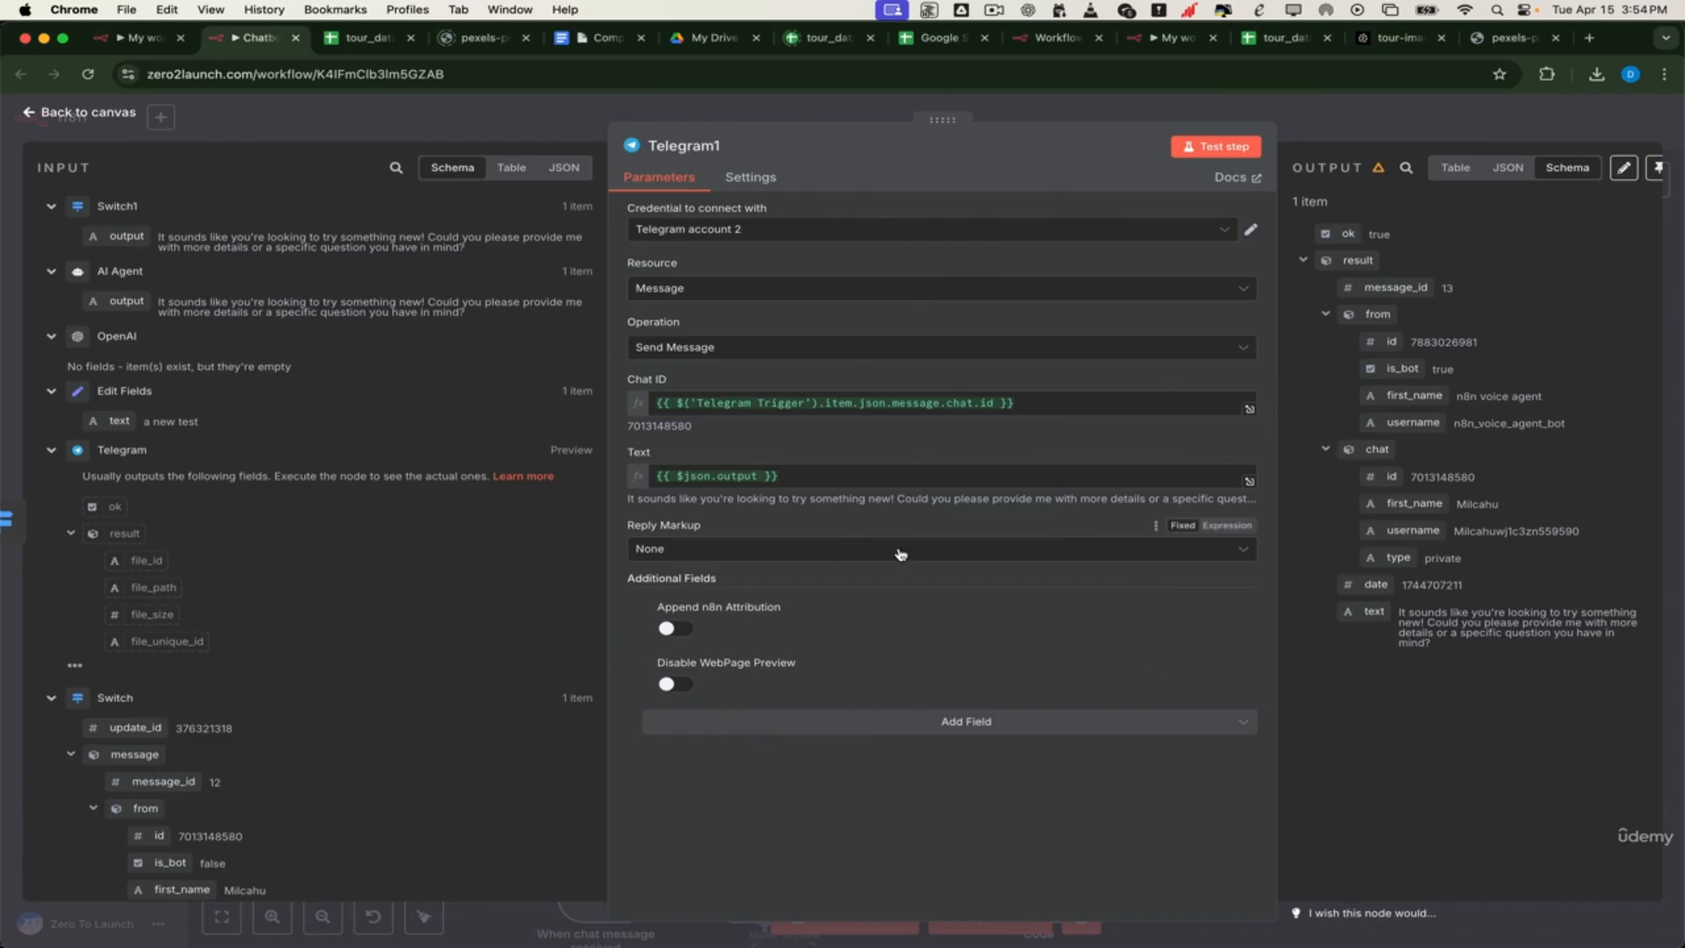
pyautogui.click(112, 119)
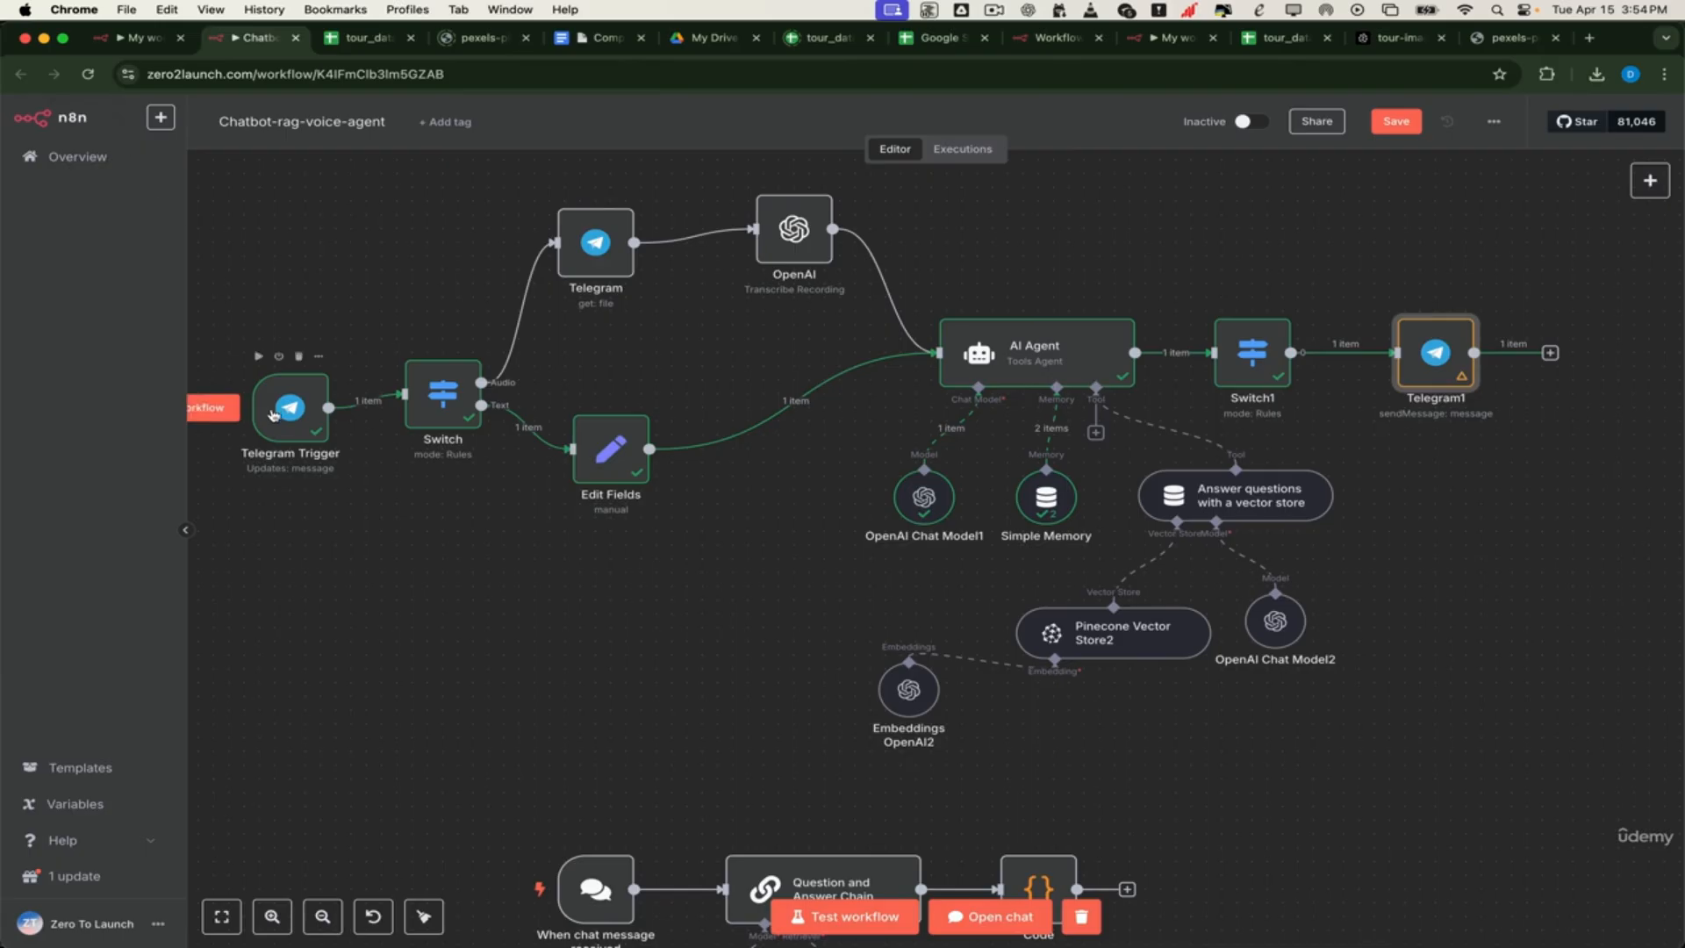
pyautogui.click(230, 413)
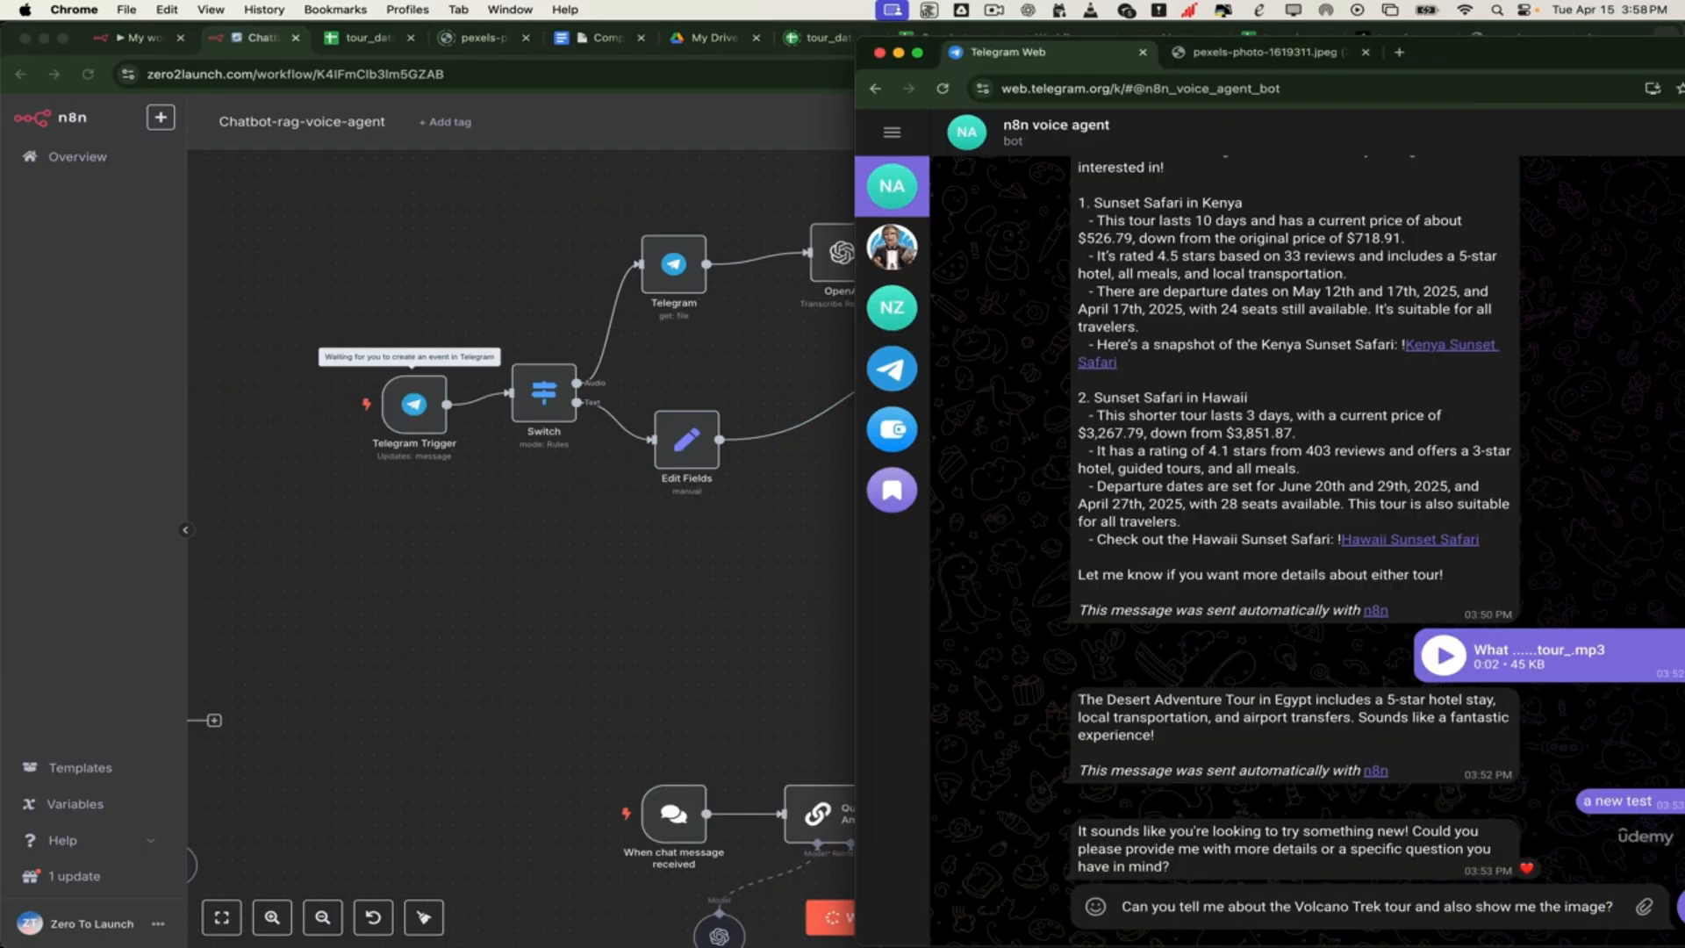
# Send the Volcano Trek question and review the two tour summaries and railway photo reply
pyautogui.press('Return')
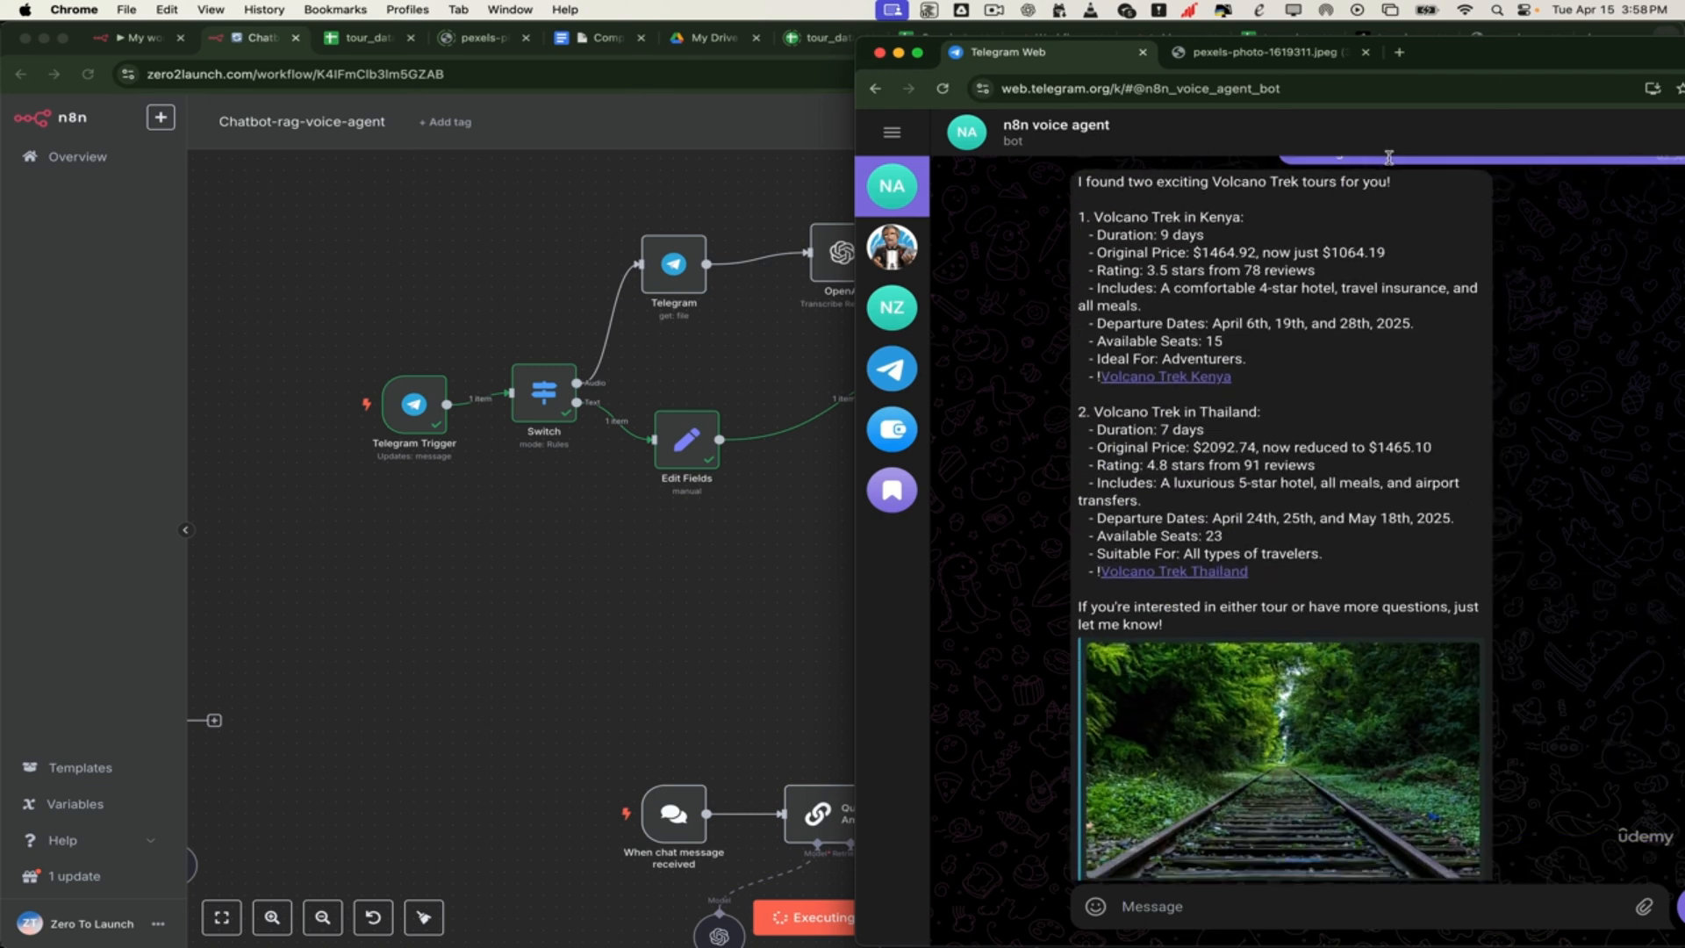
pyautogui.moveTo(1531, 59); pyautogui.dragTo(1307, 60)
pyautogui.scroll(2, 1176, 220)
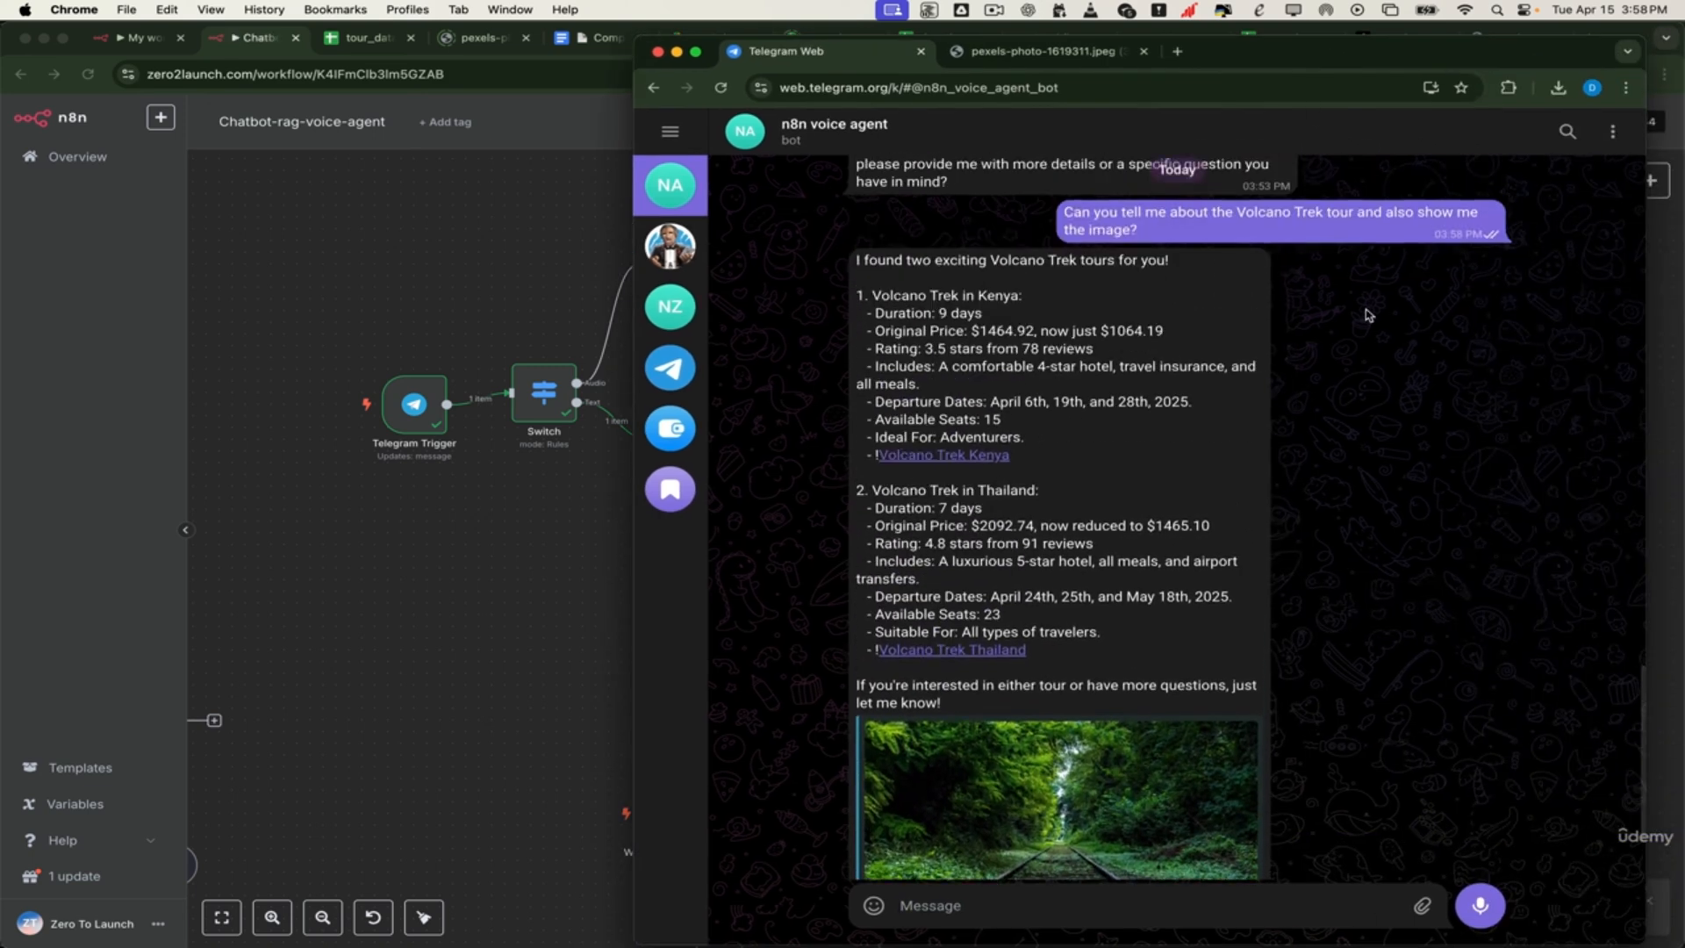
pyautogui.scroll(-2, 1187, 260)
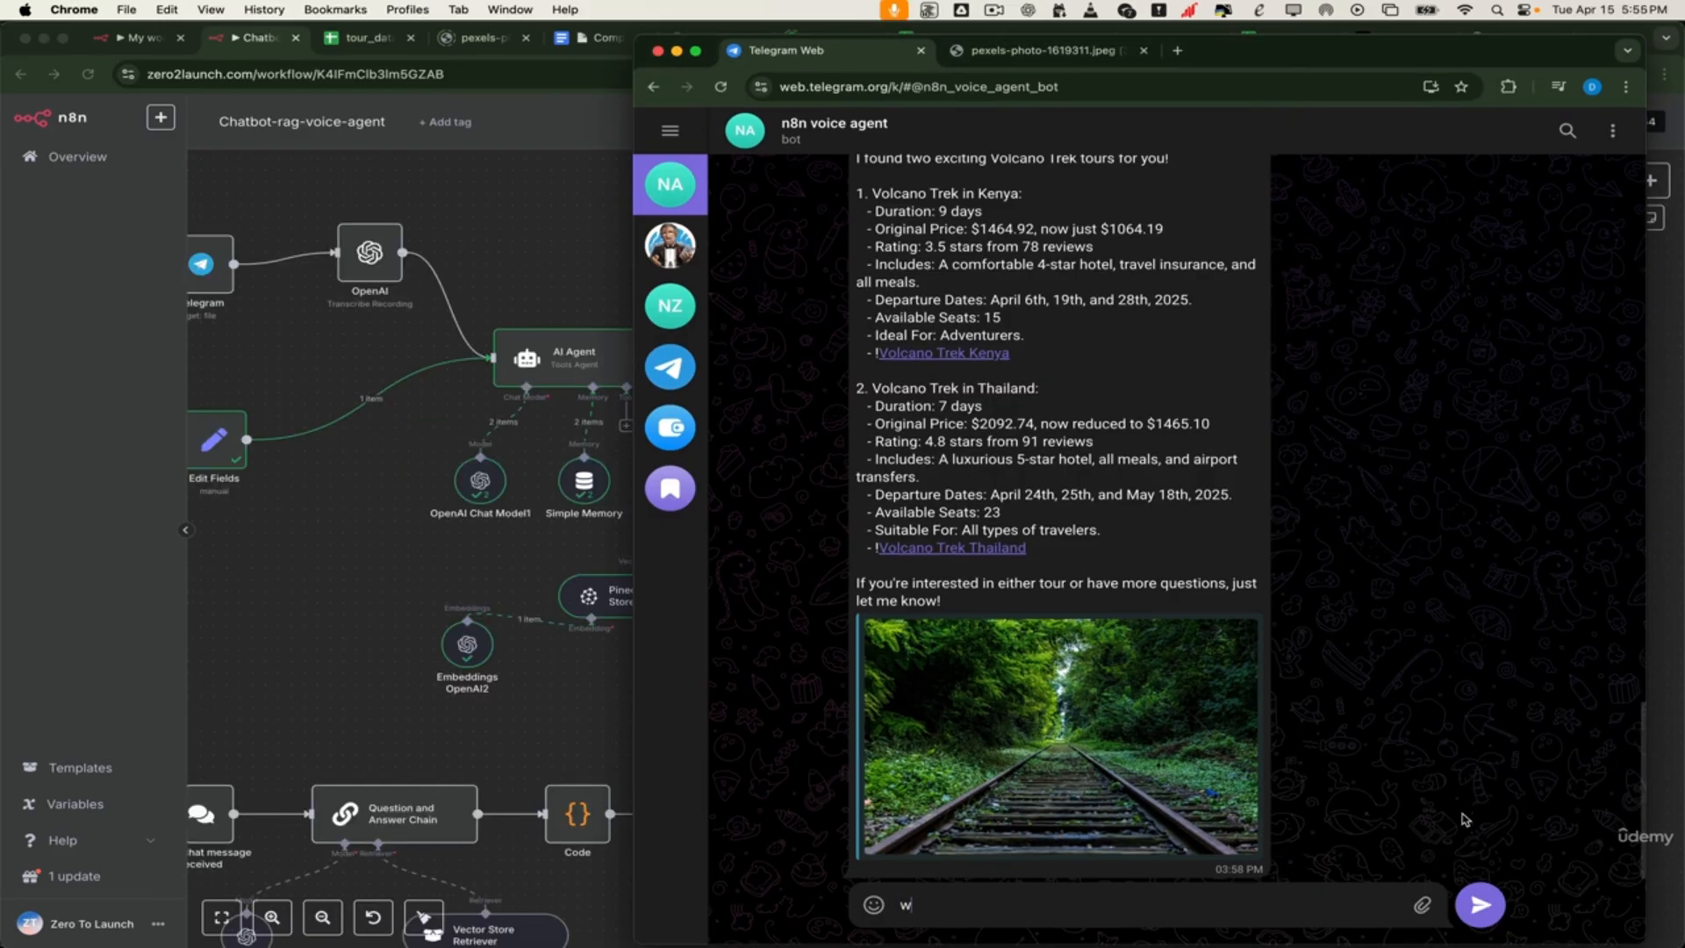
pyautogui.click(599, 711)
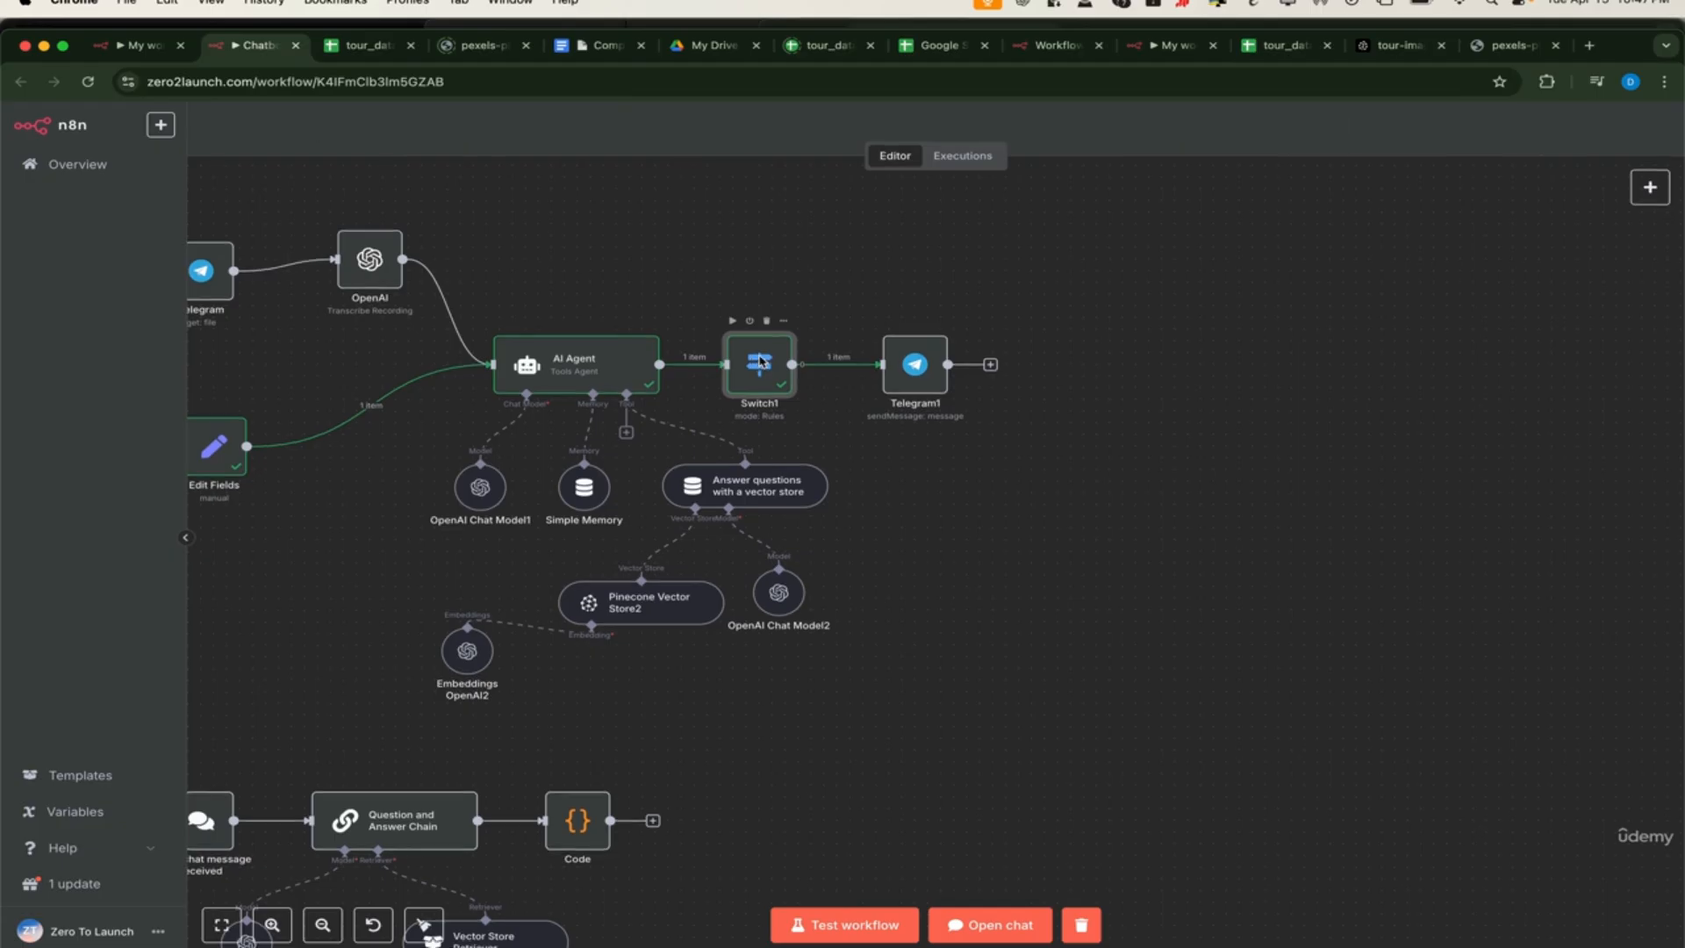
# Map the Telegram Trigger's message text into Switch1's first rule value
pyautogui.doubleClick(760, 361)
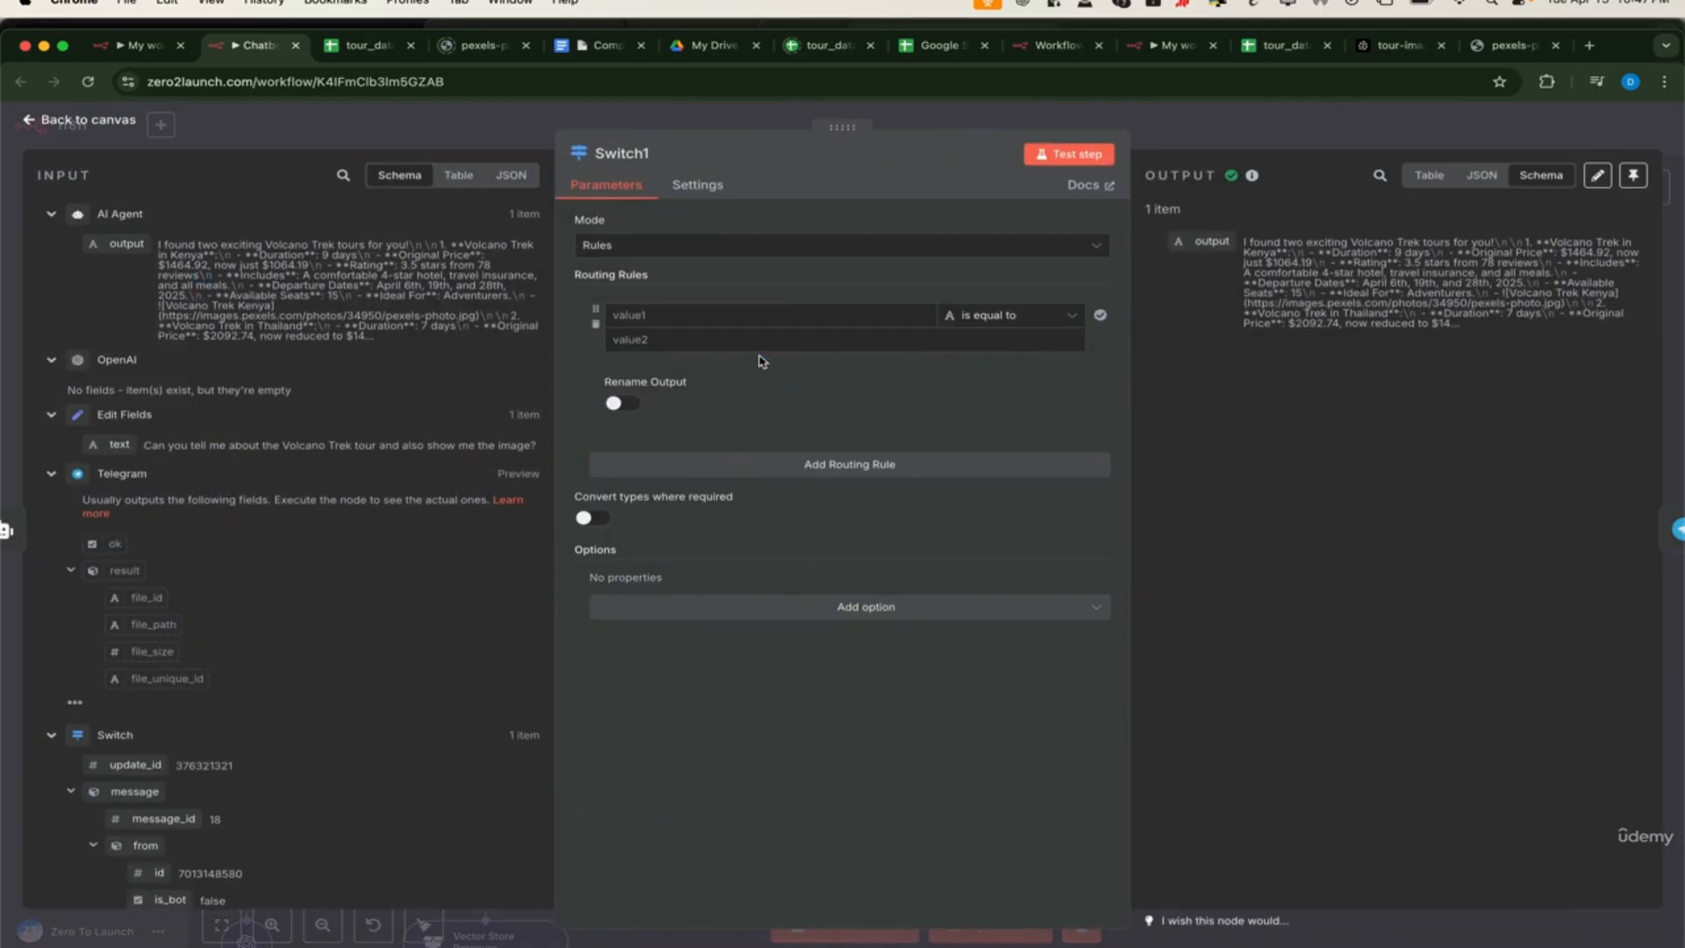
pyautogui.click(656, 318)
pyautogui.scroll(-4, 163, 537)
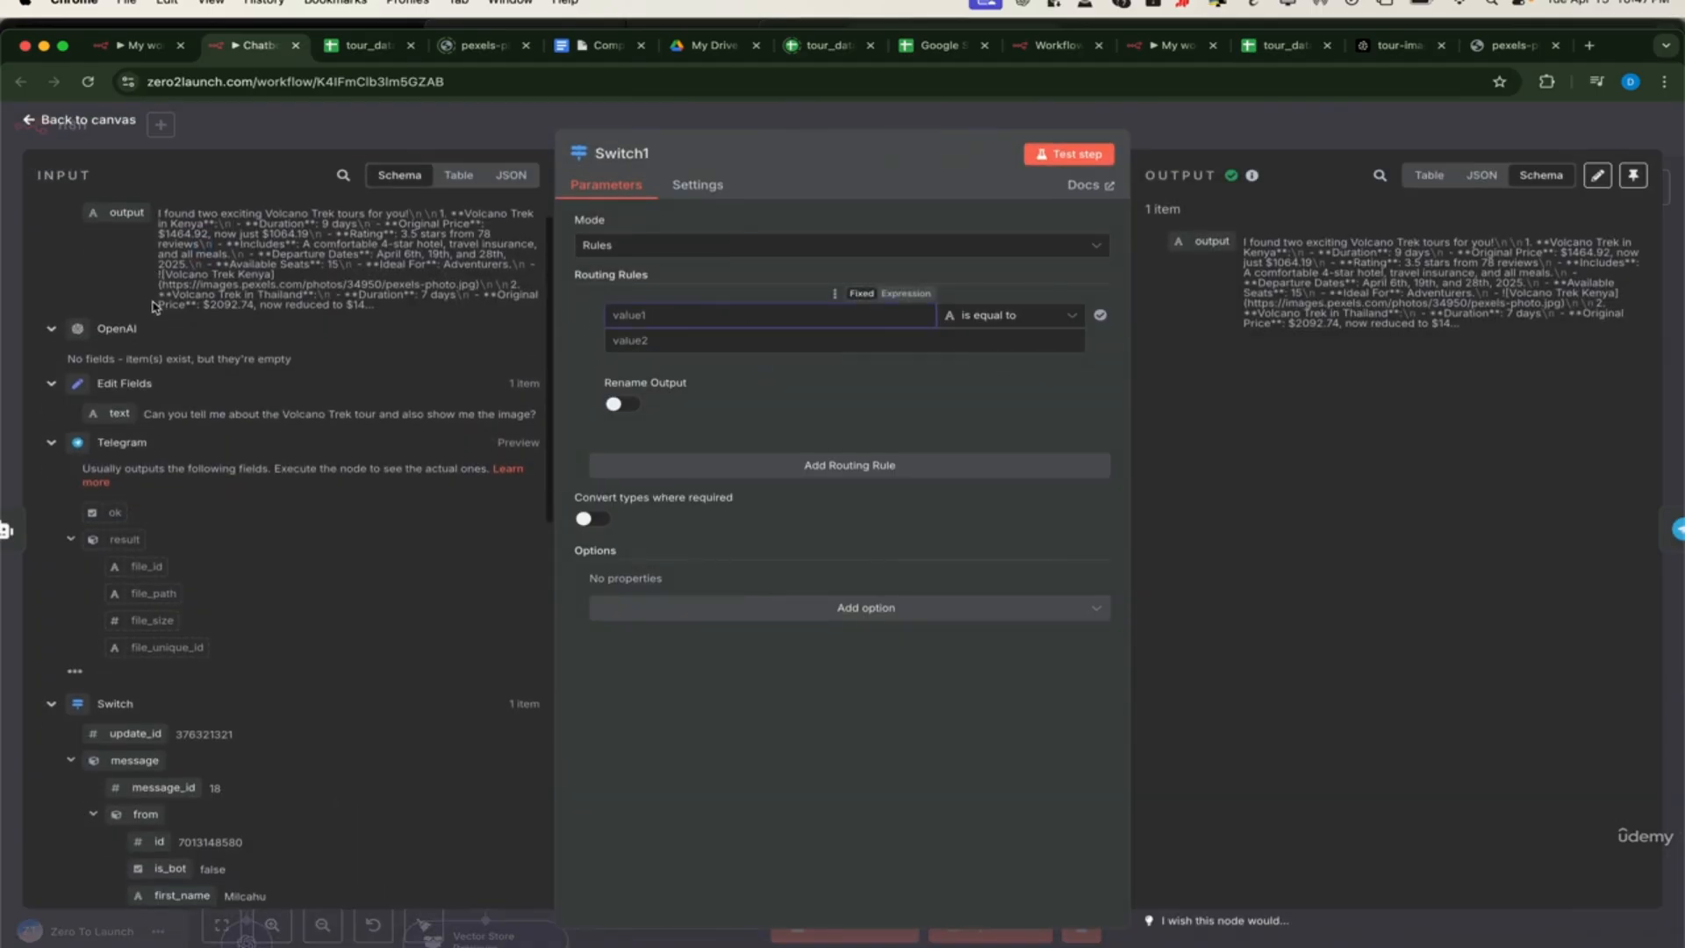
pyautogui.scroll(-15, 175, 542)
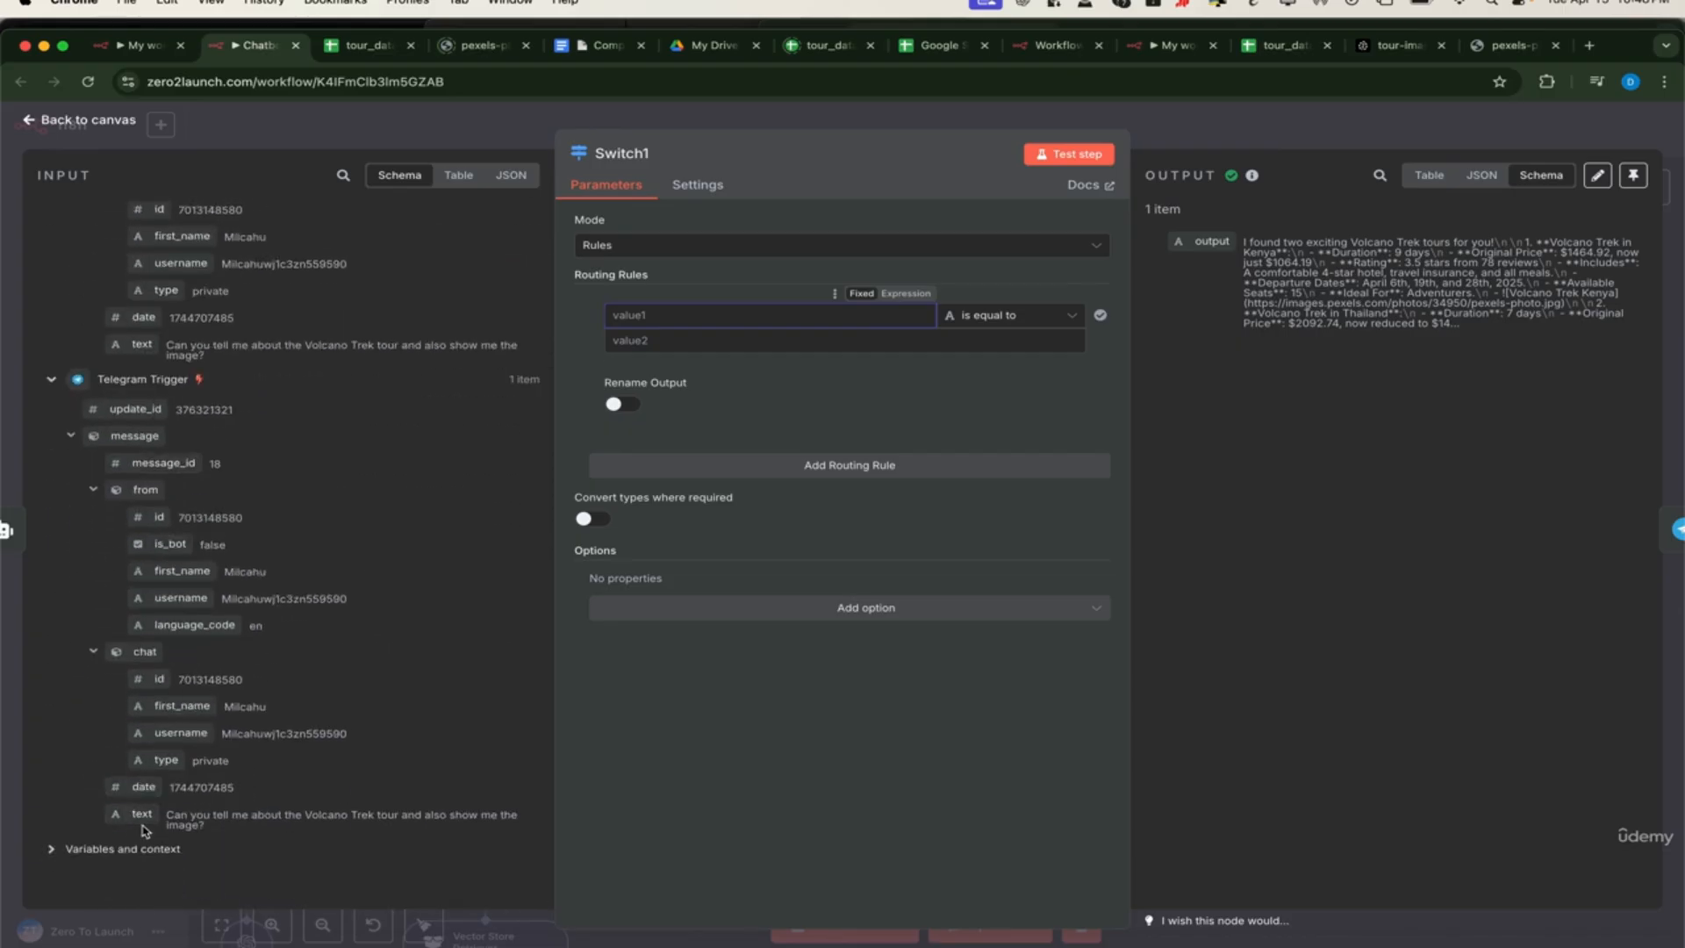
pyautogui.moveTo(141, 816); pyautogui.dragTo(659, 317)
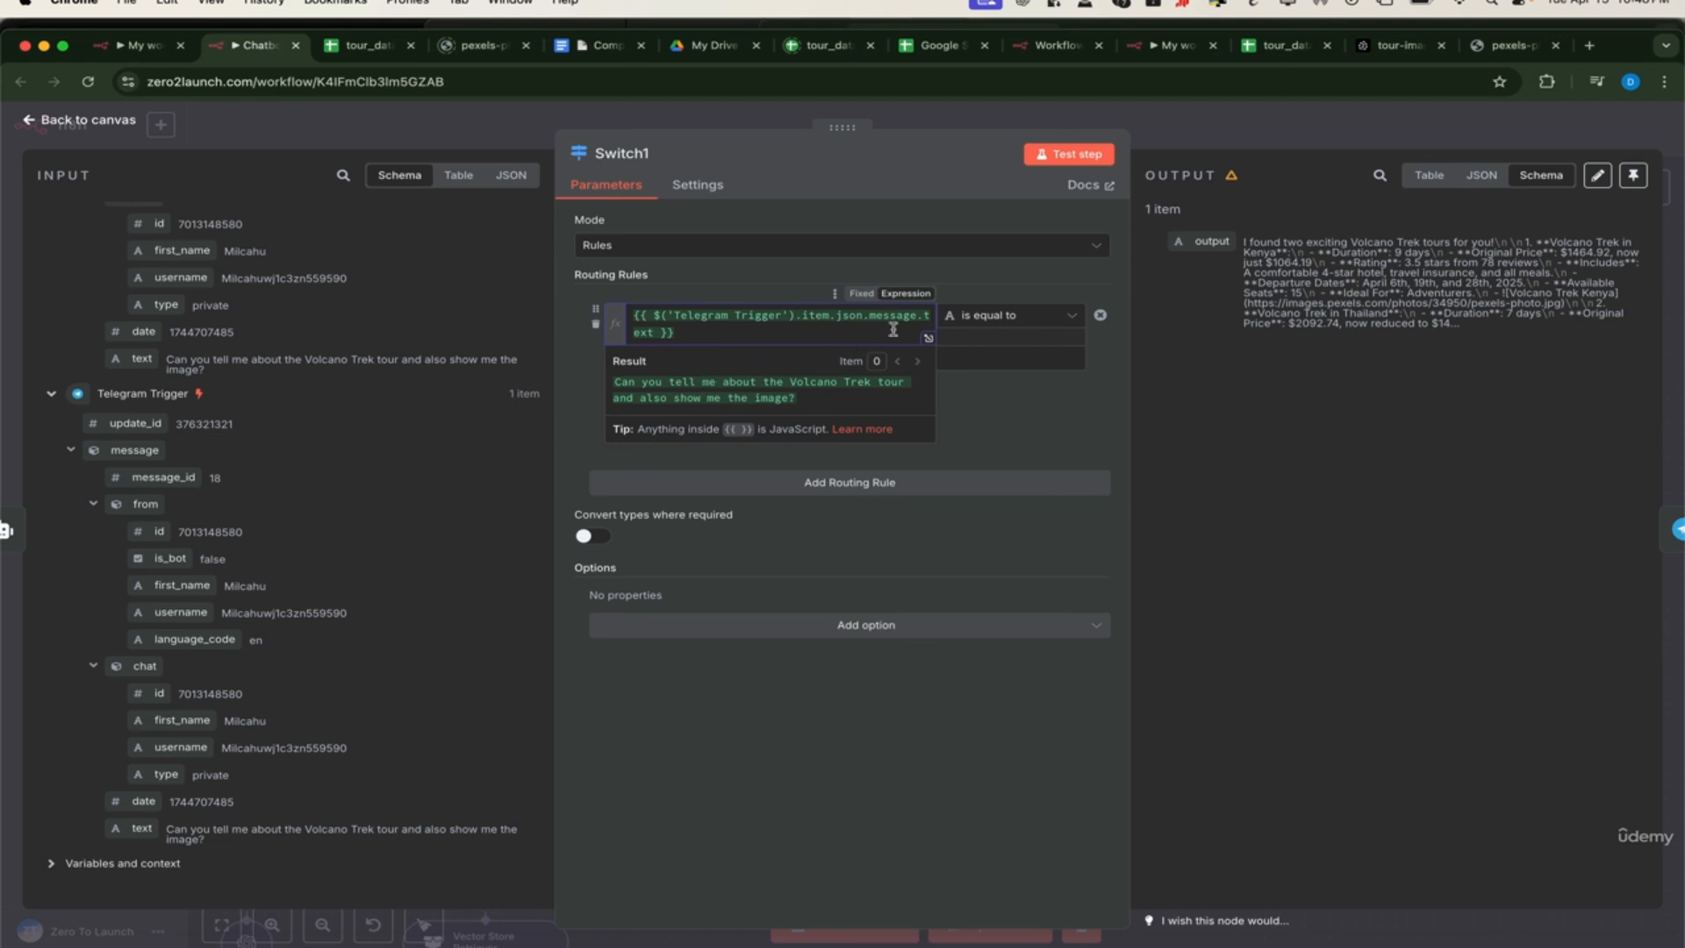
# Set rule 1 to String exists, name its output 'Text', and add a second rule
pyautogui.click(991, 318)
pyautogui.moveTo(998, 355)
pyautogui.click(1123, 363)
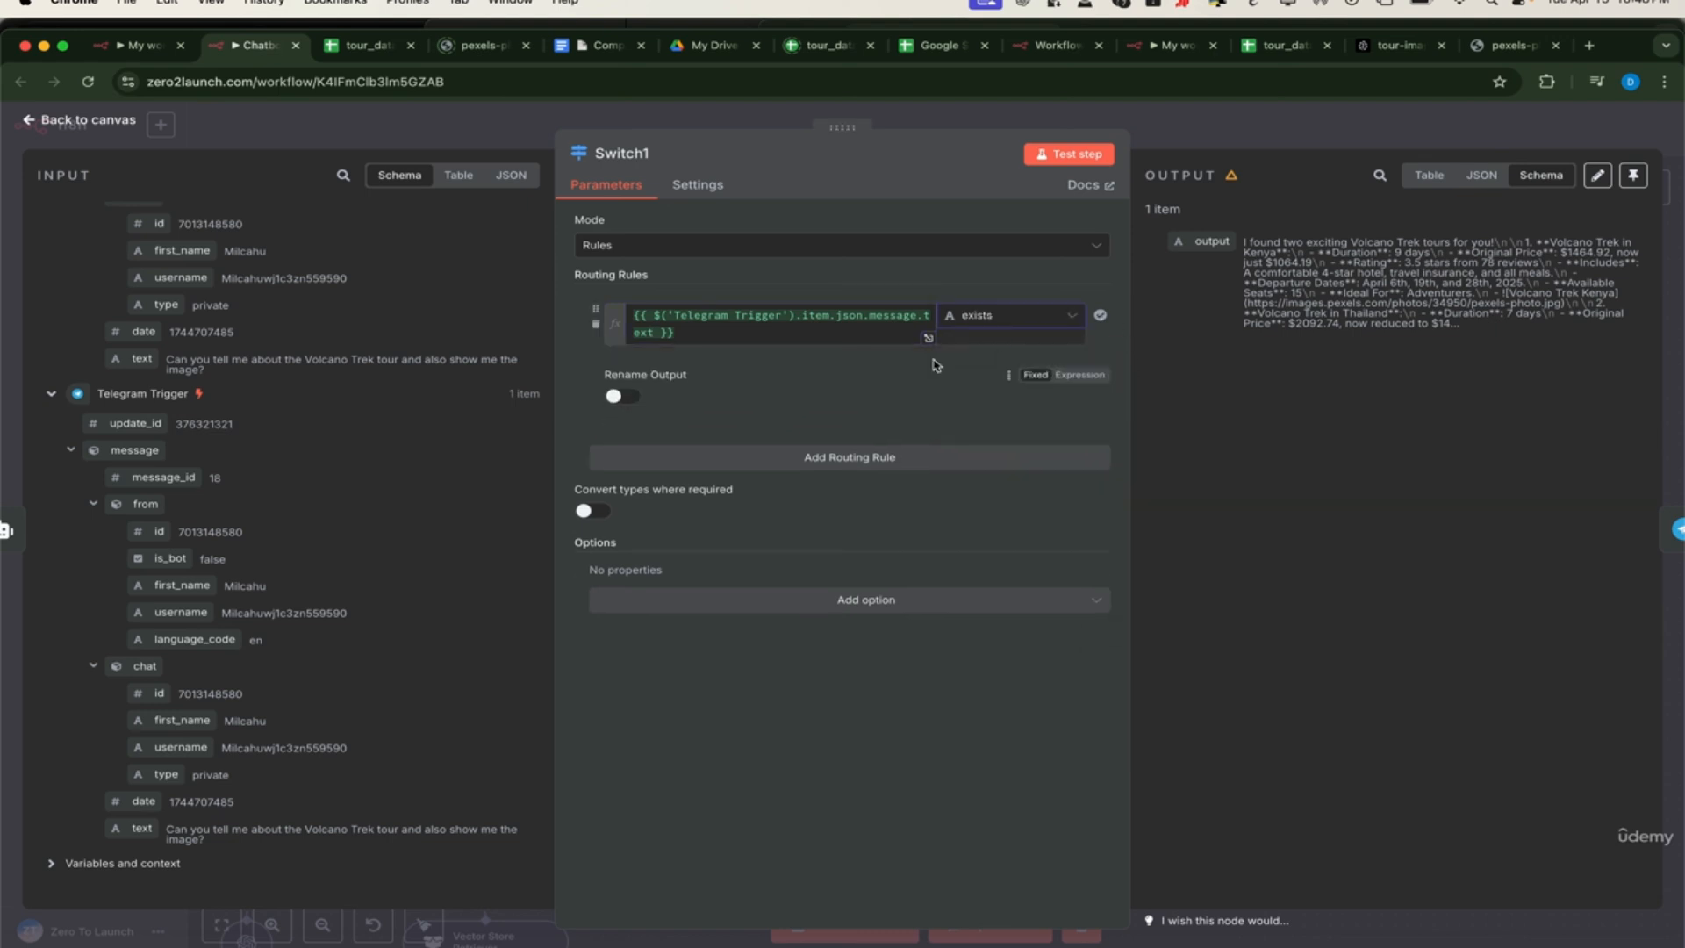
pyautogui.click(625, 395)
pyautogui.click(676, 448)
pyautogui.write('Text')
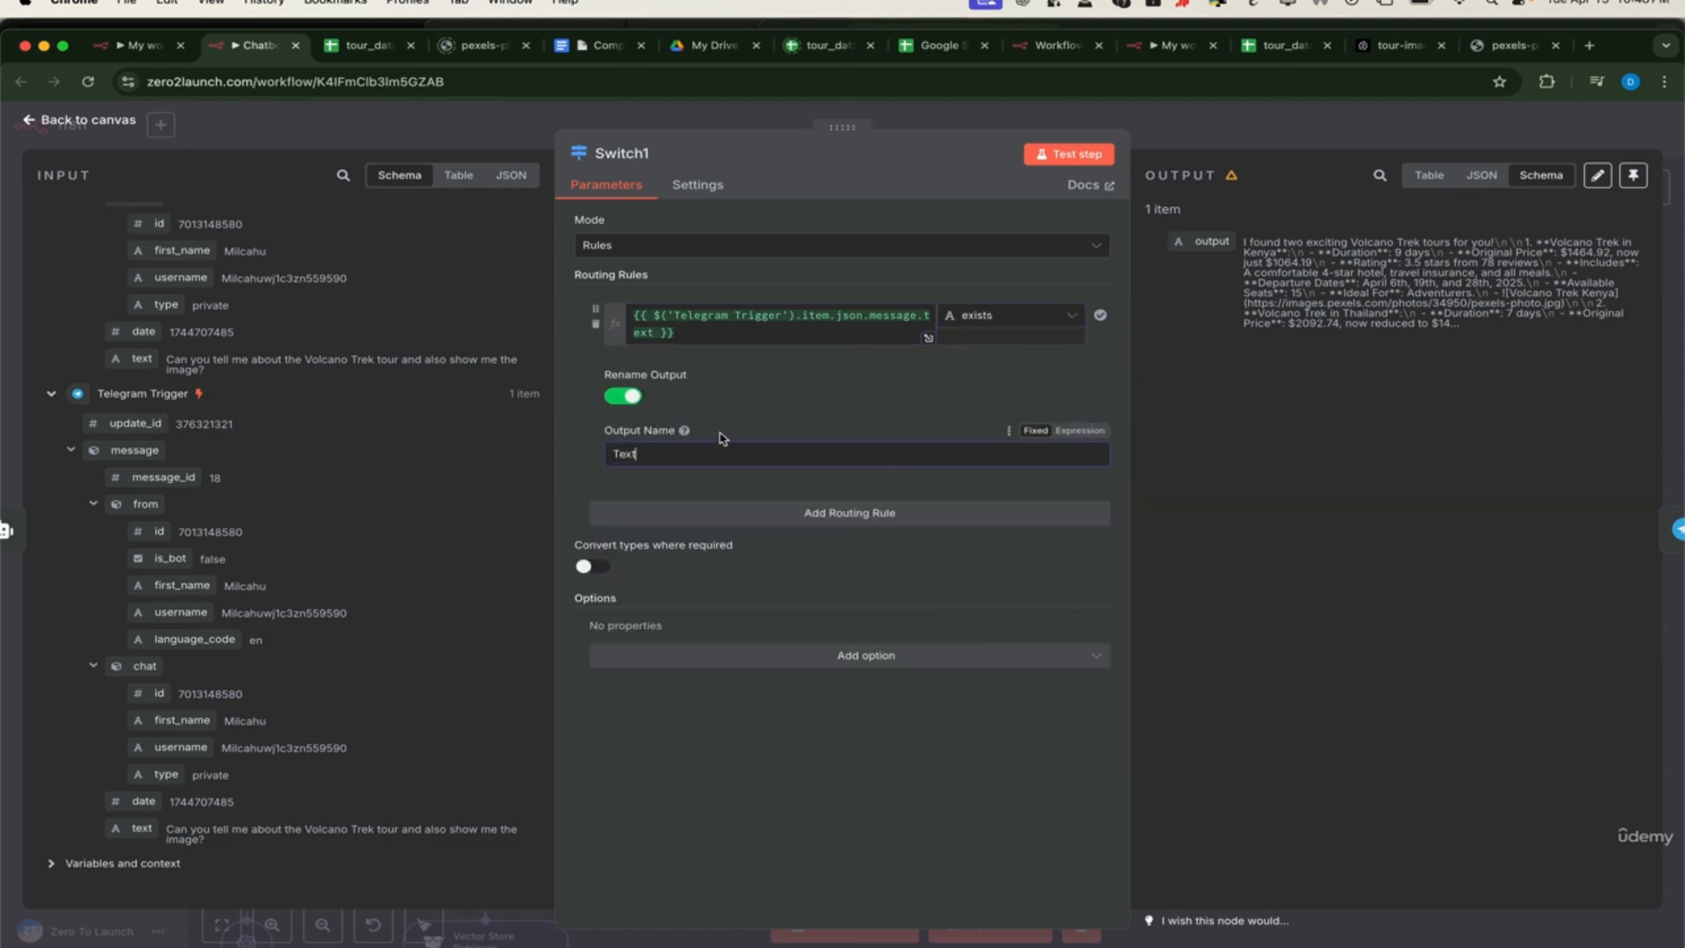
pyautogui.click(657, 514)
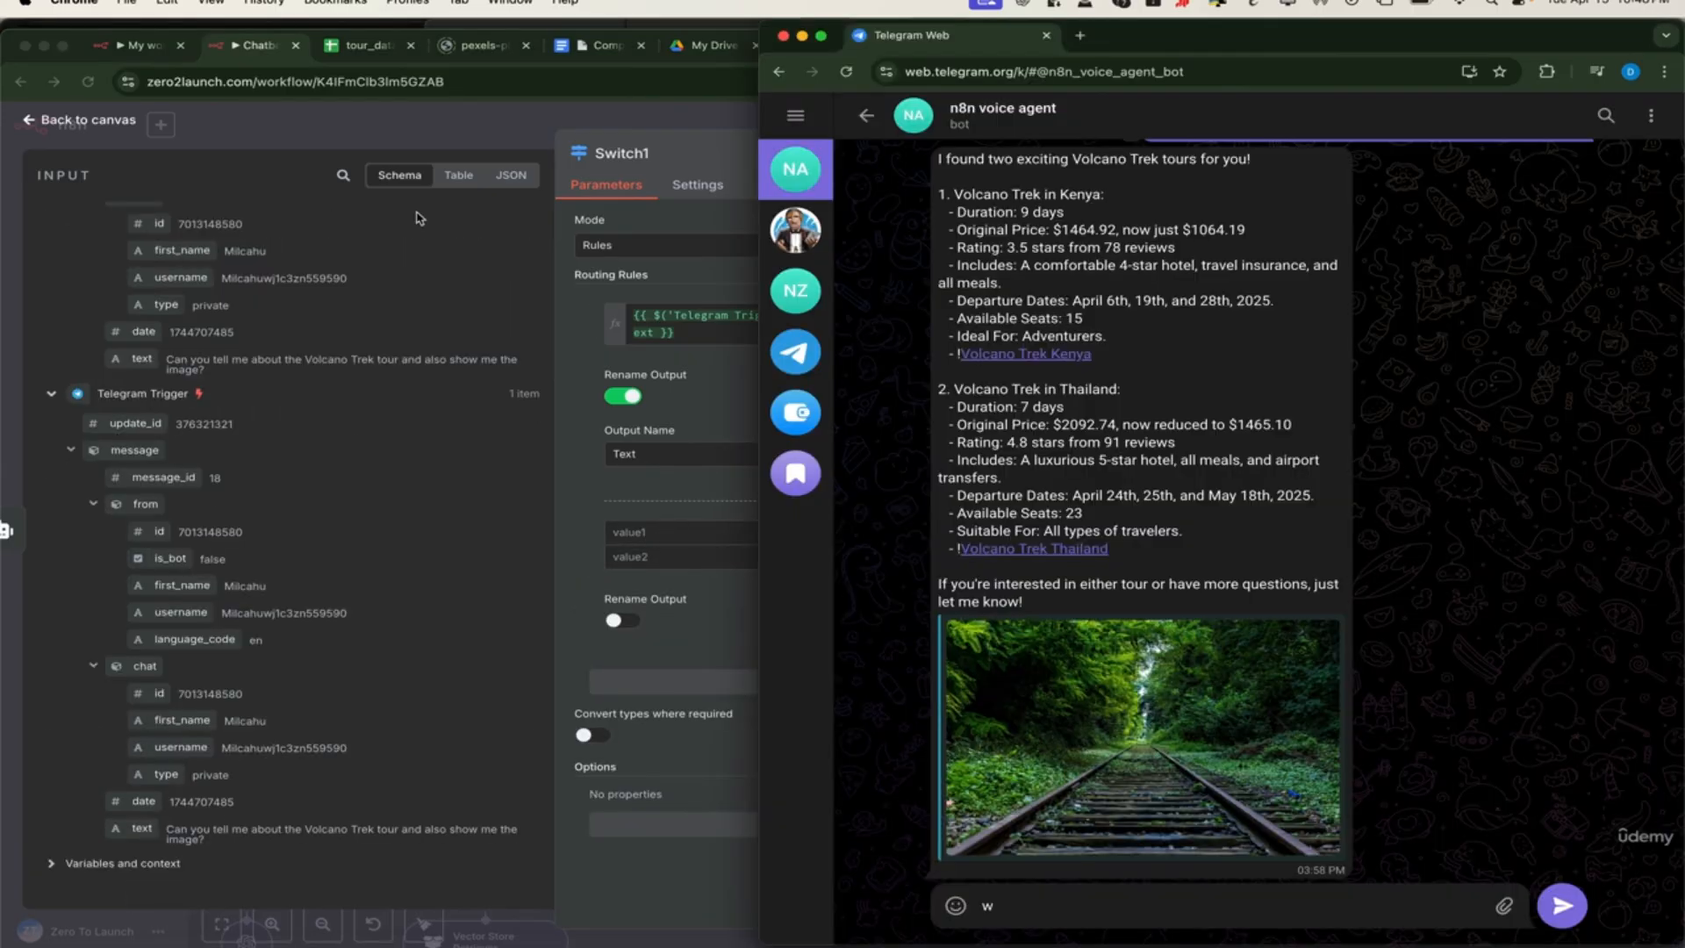
# Clear the stray letter in Telegram's message box and attach the test mp3
pyautogui.doubleClick(1167, 382)
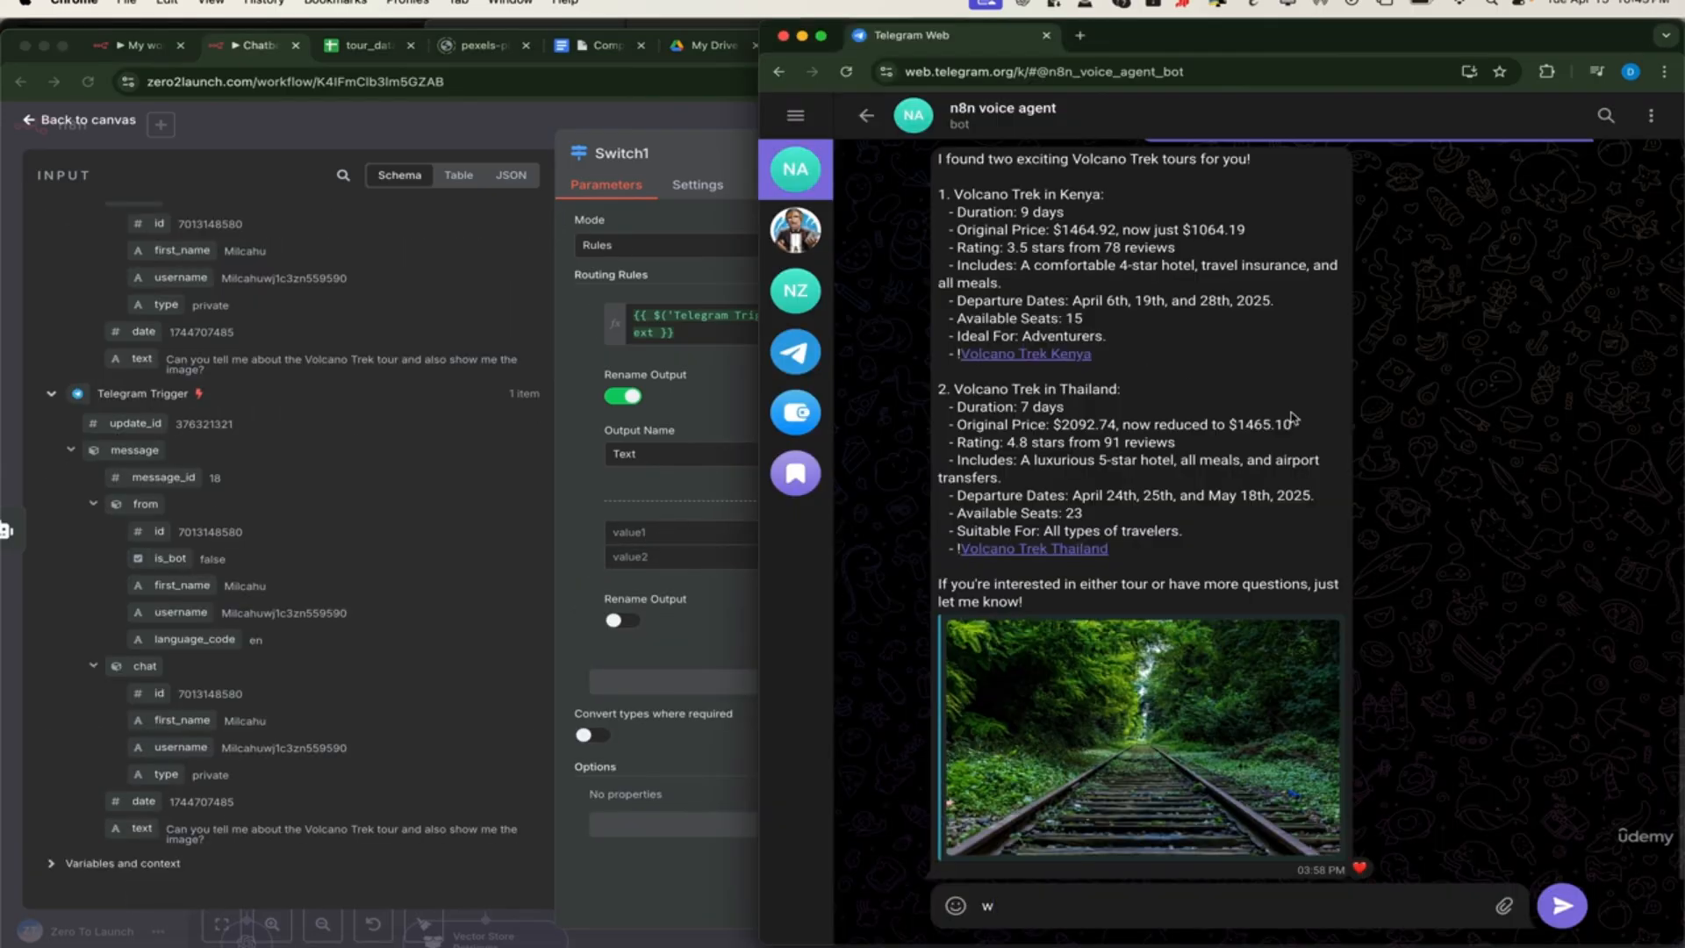
pyautogui.press('BackSpace')
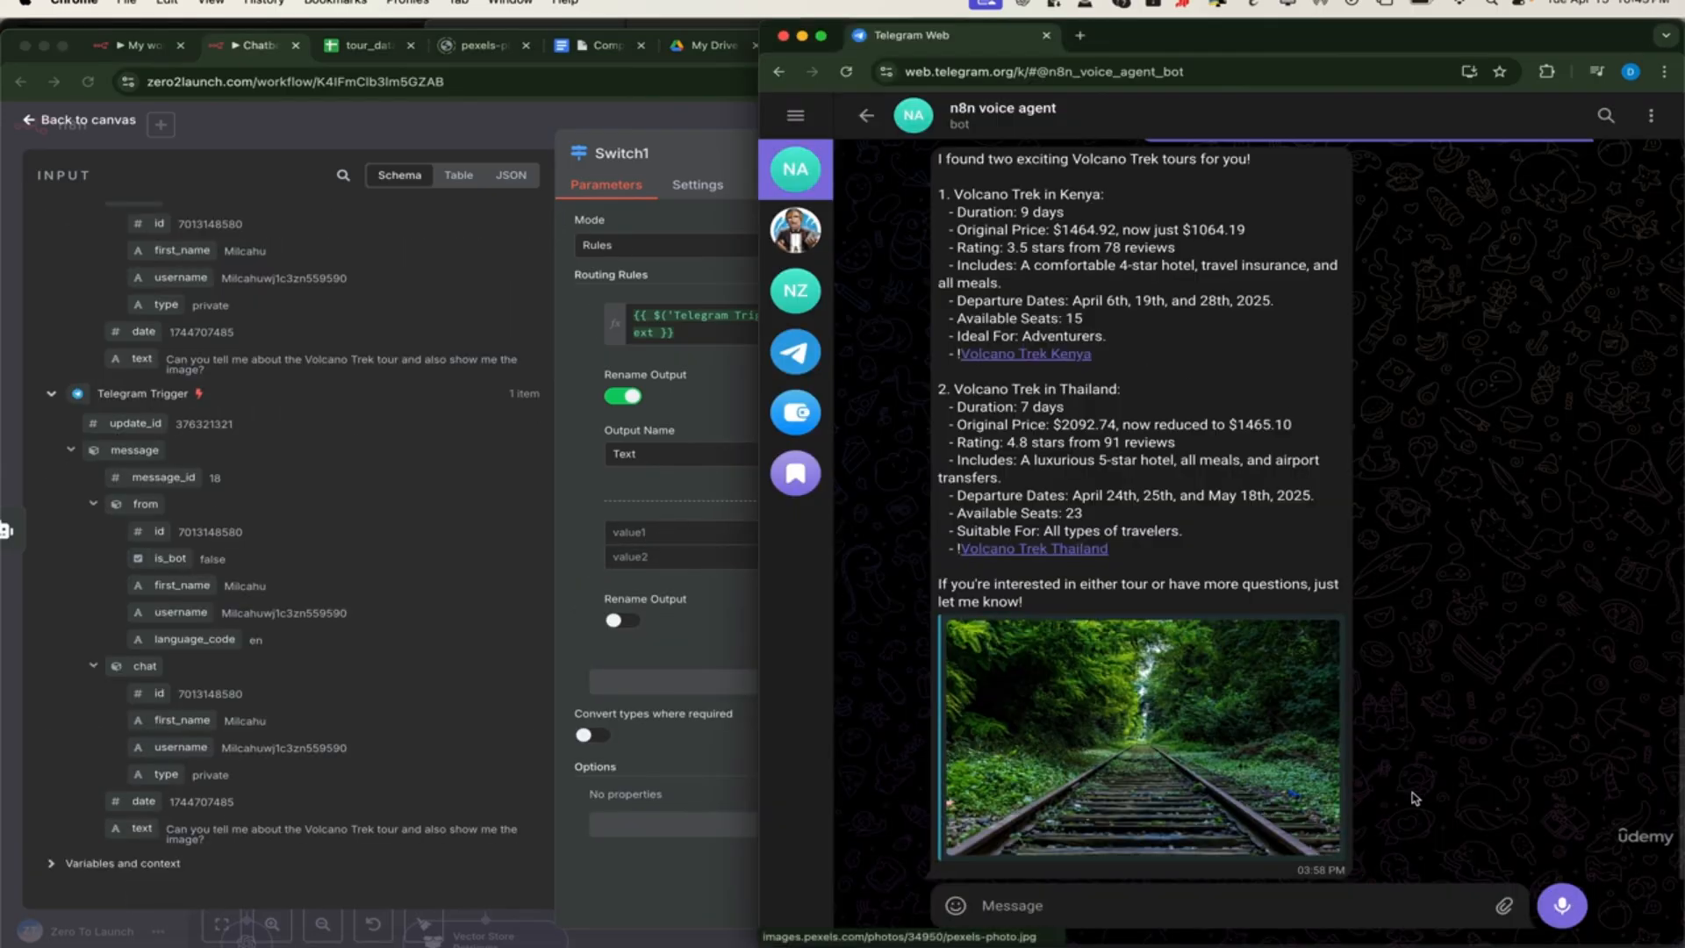
pyautogui.click(1505, 906)
pyautogui.click(1444, 776)
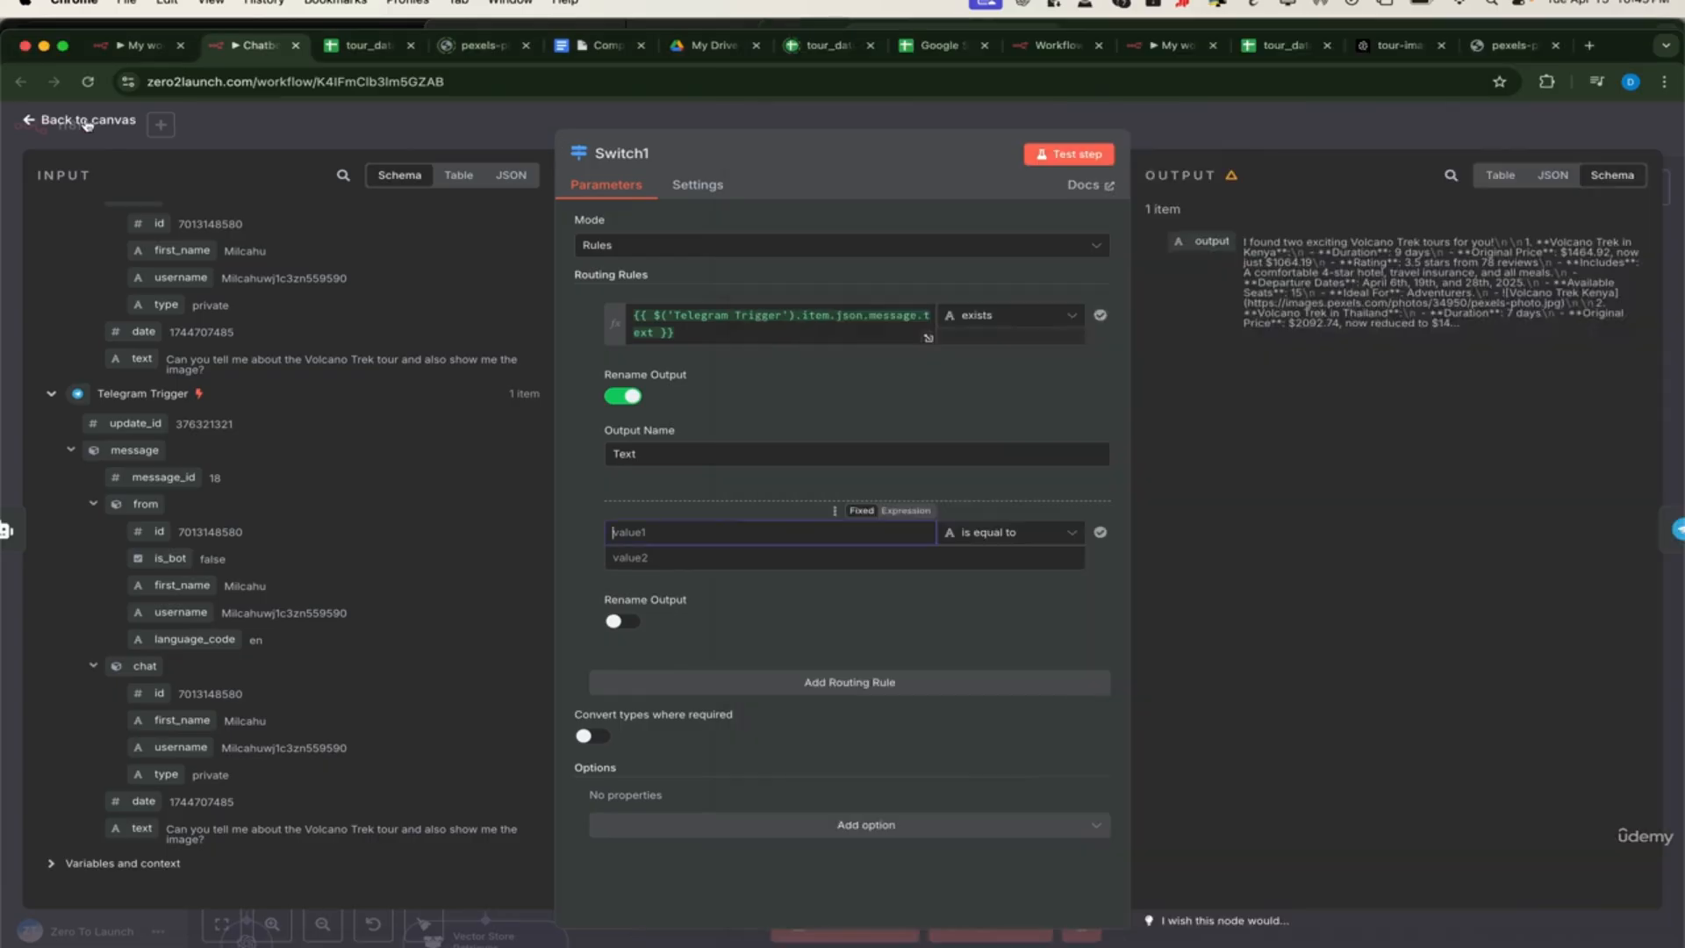
# Start a test run in n8n and send the test mp3 to the bot
pyautogui.click(87, 125)
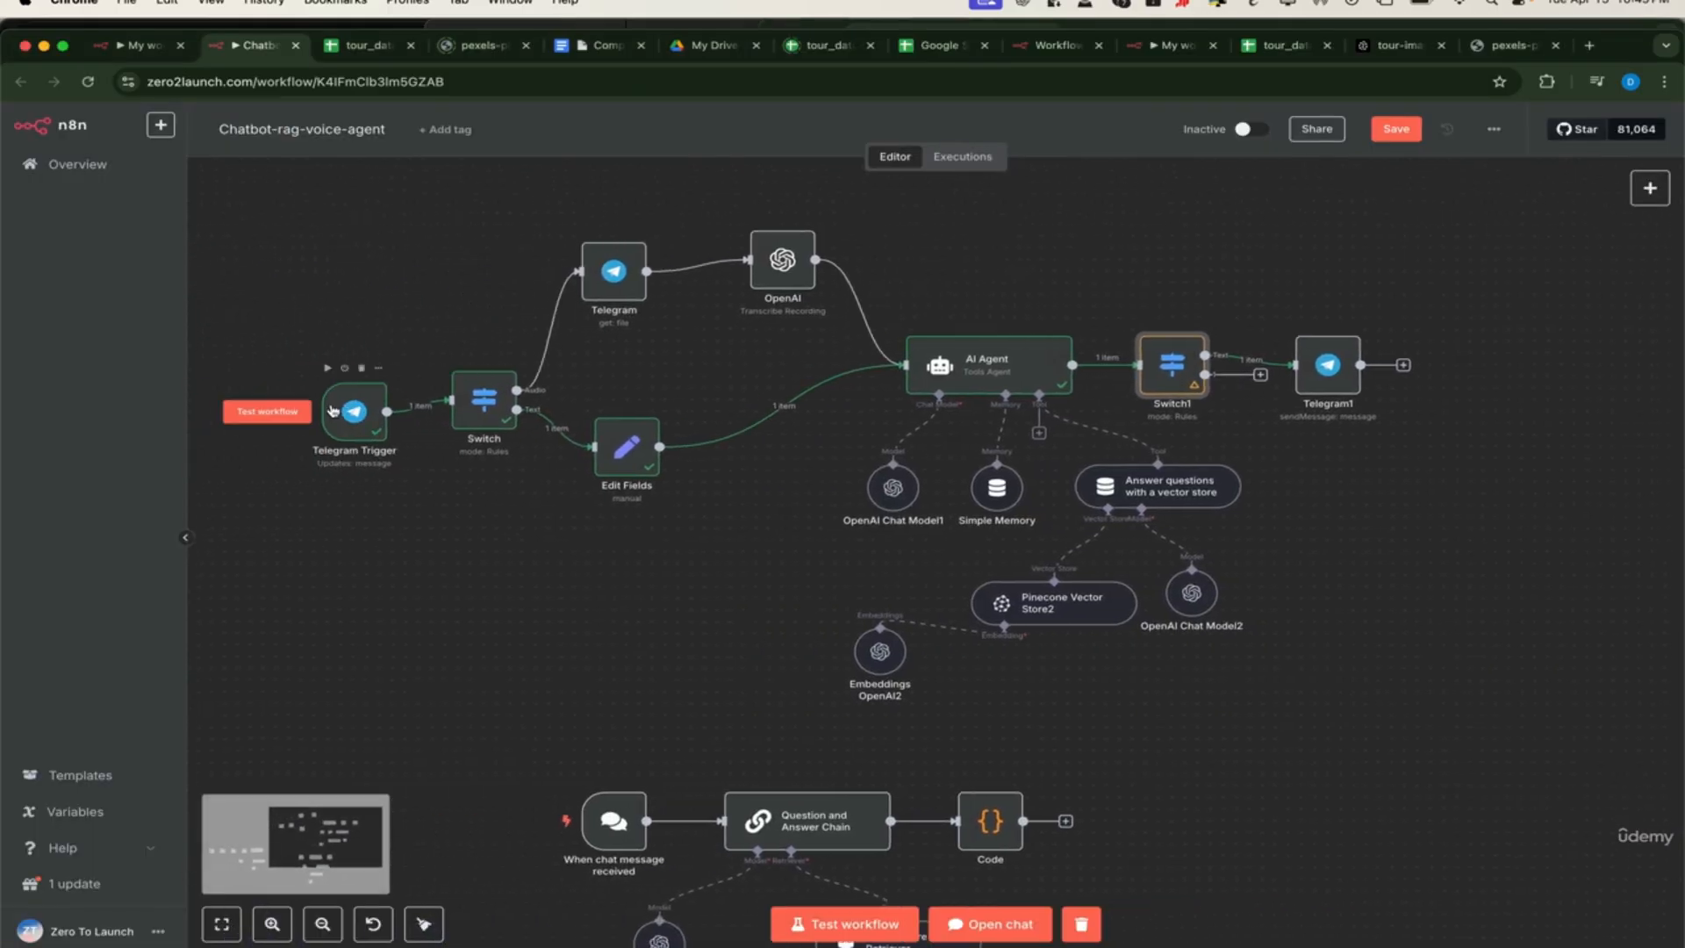
pyautogui.click(268, 412)
pyautogui.press('super+Tab')
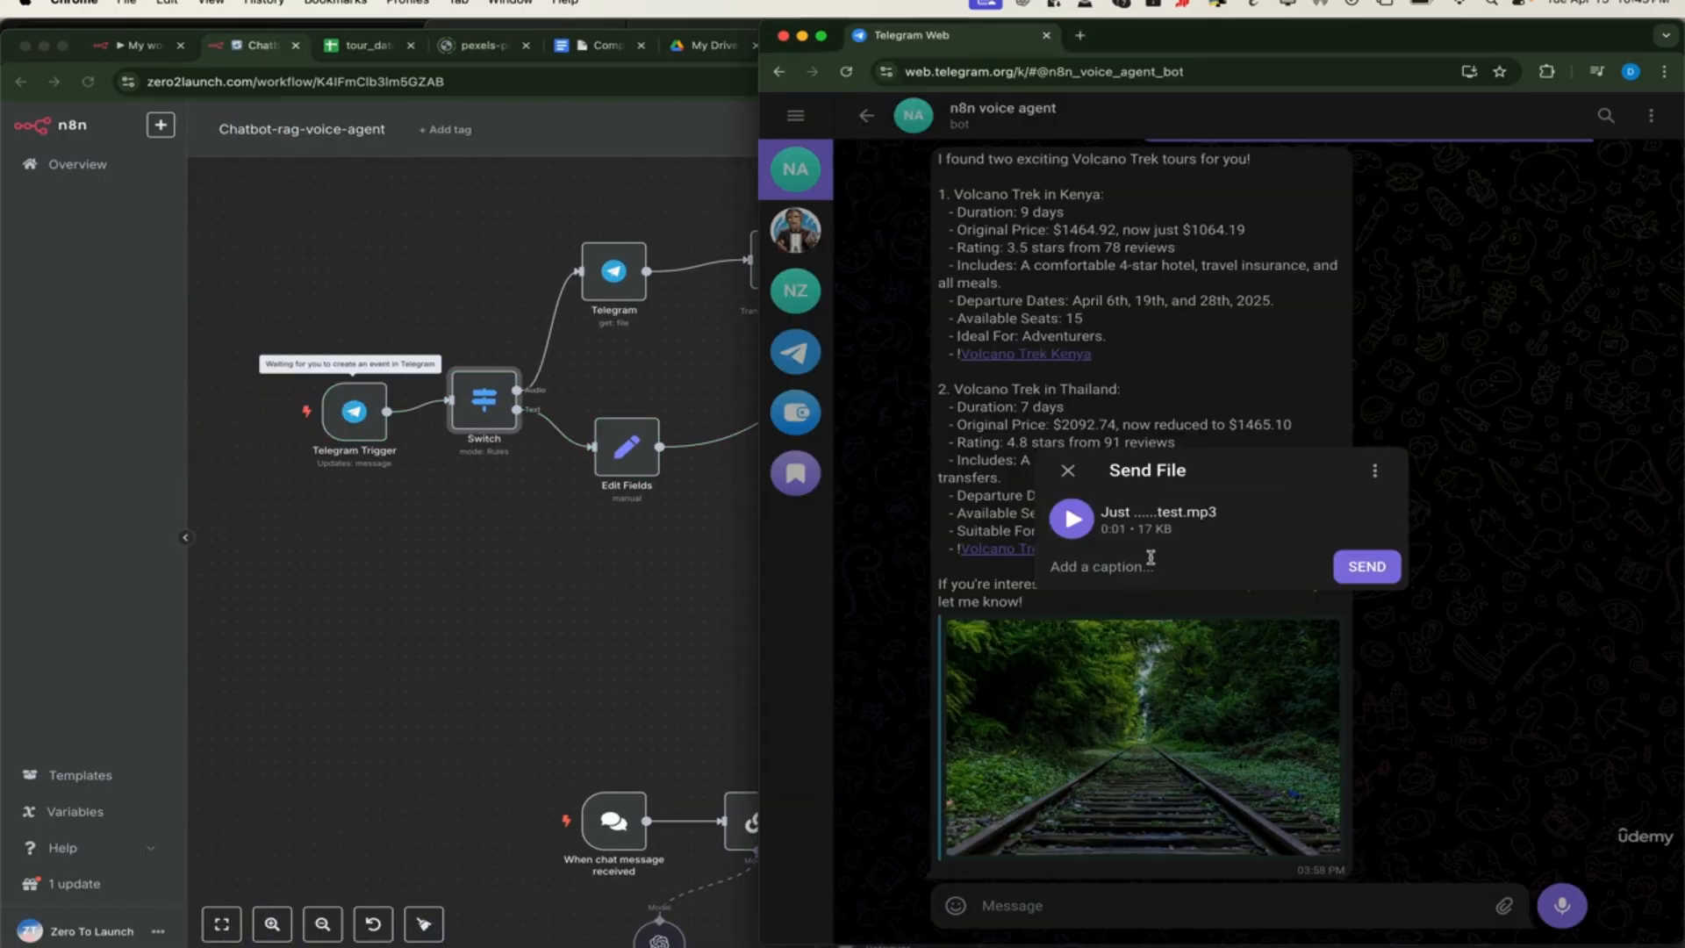
pyautogui.click(1372, 566)
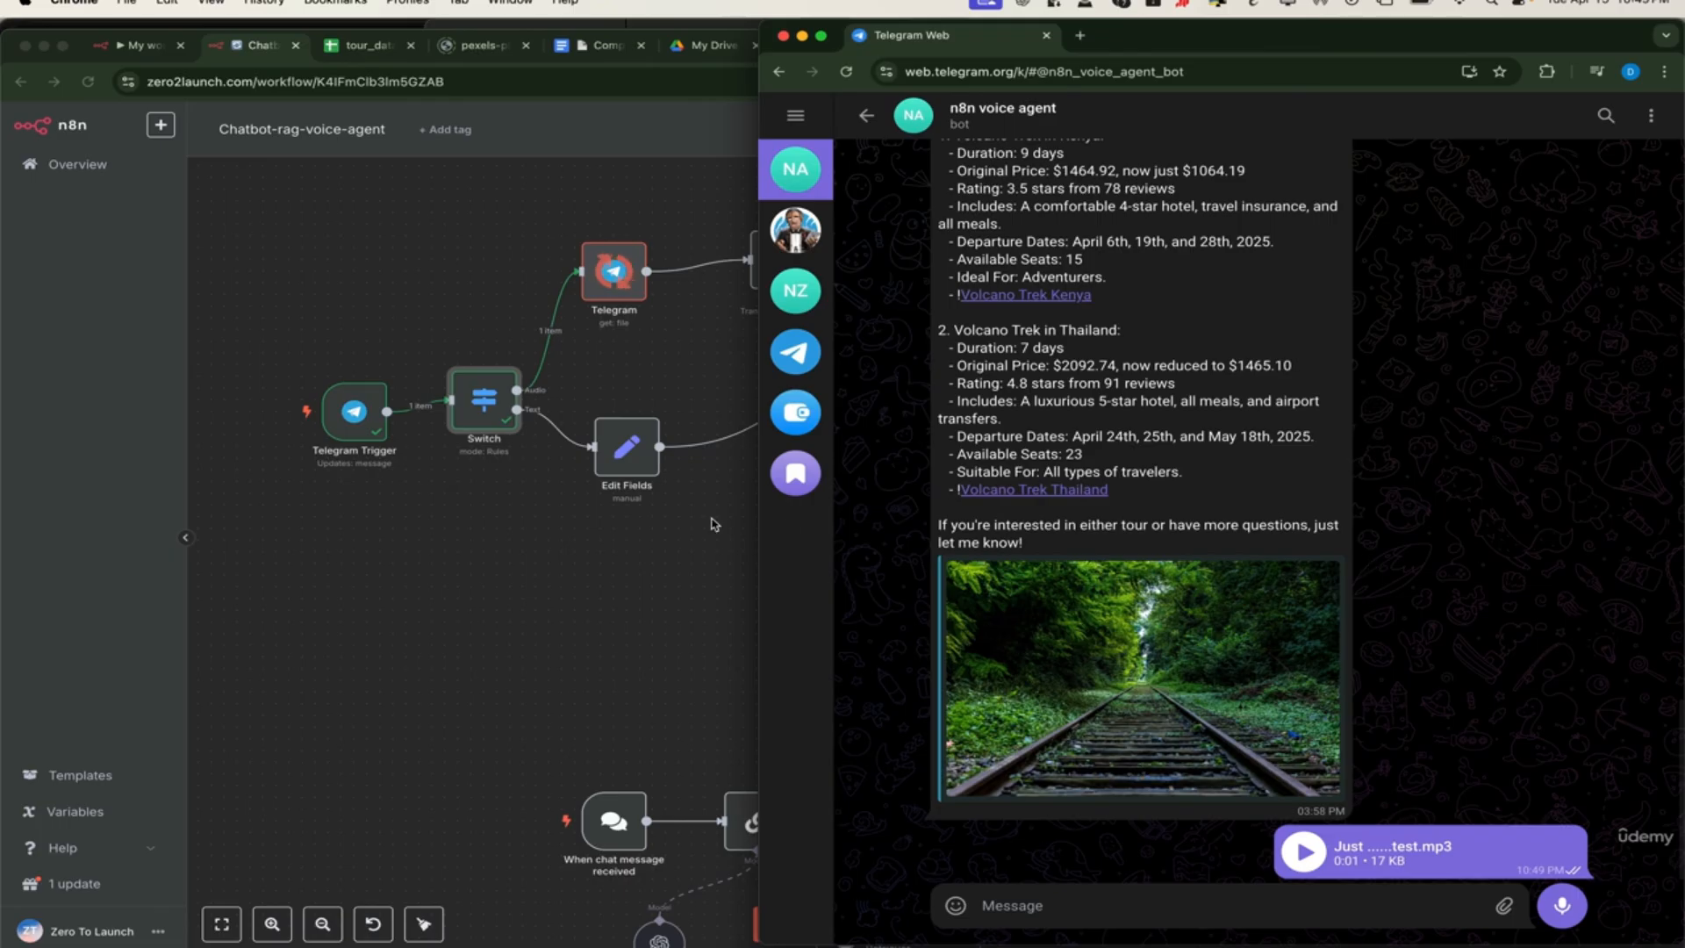
pyautogui.click(702, 555)
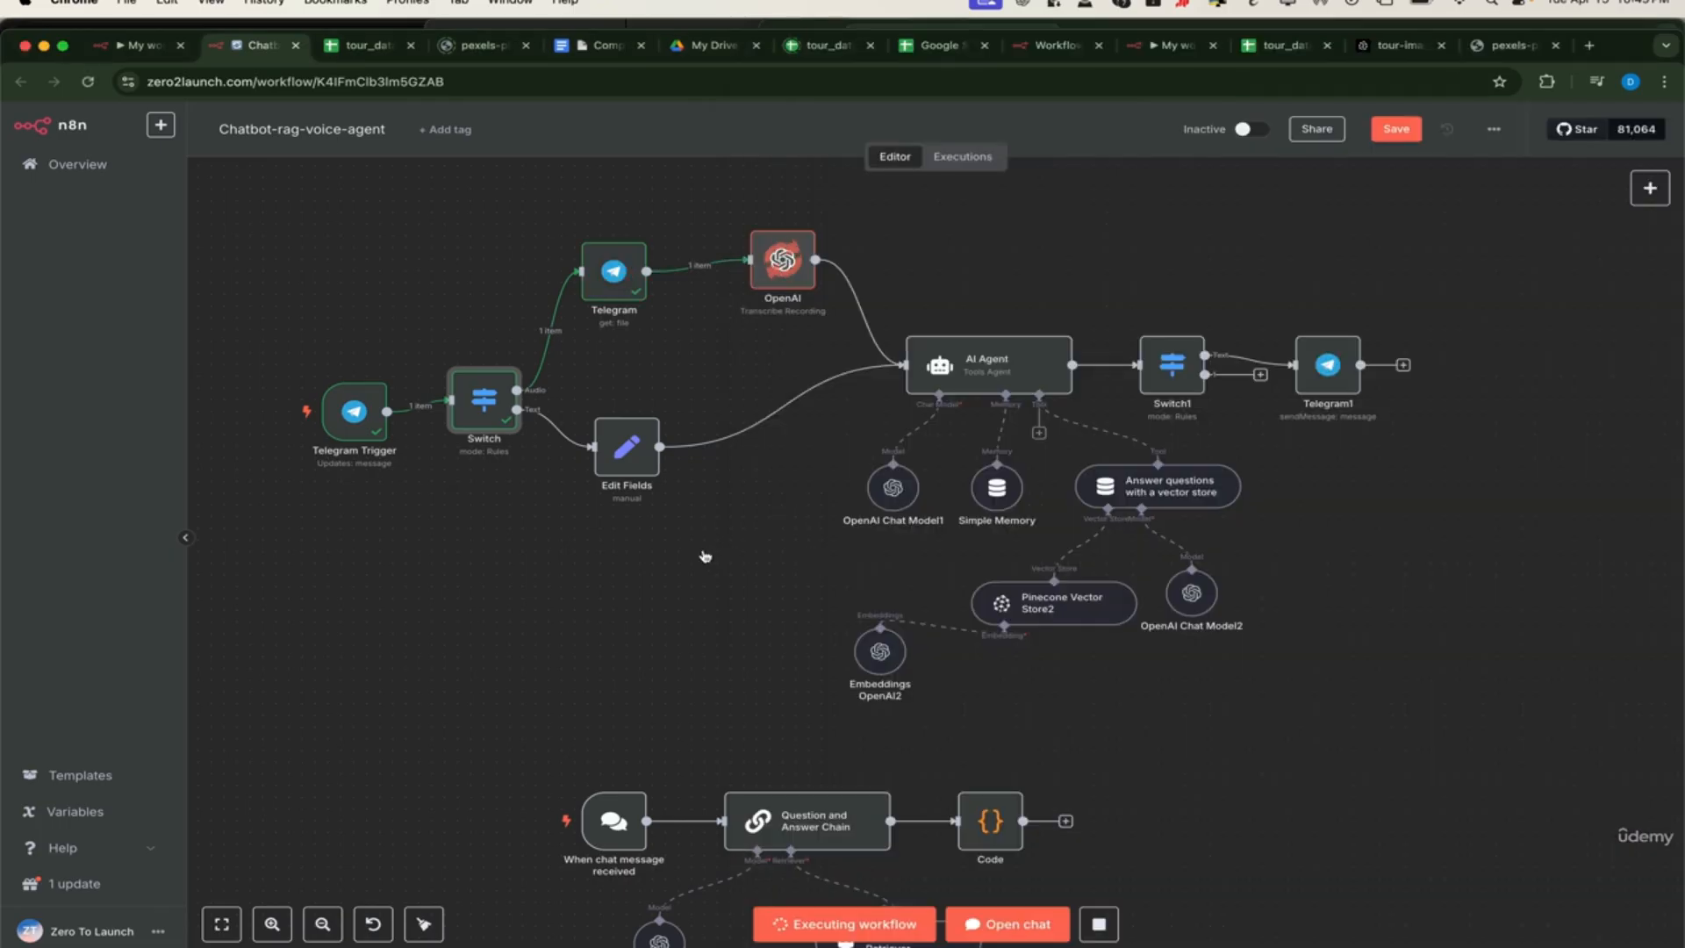
# Inspect the Telegram Trigger's audio message data, then reopen Switch1
pyautogui.doubleClick(364, 419)
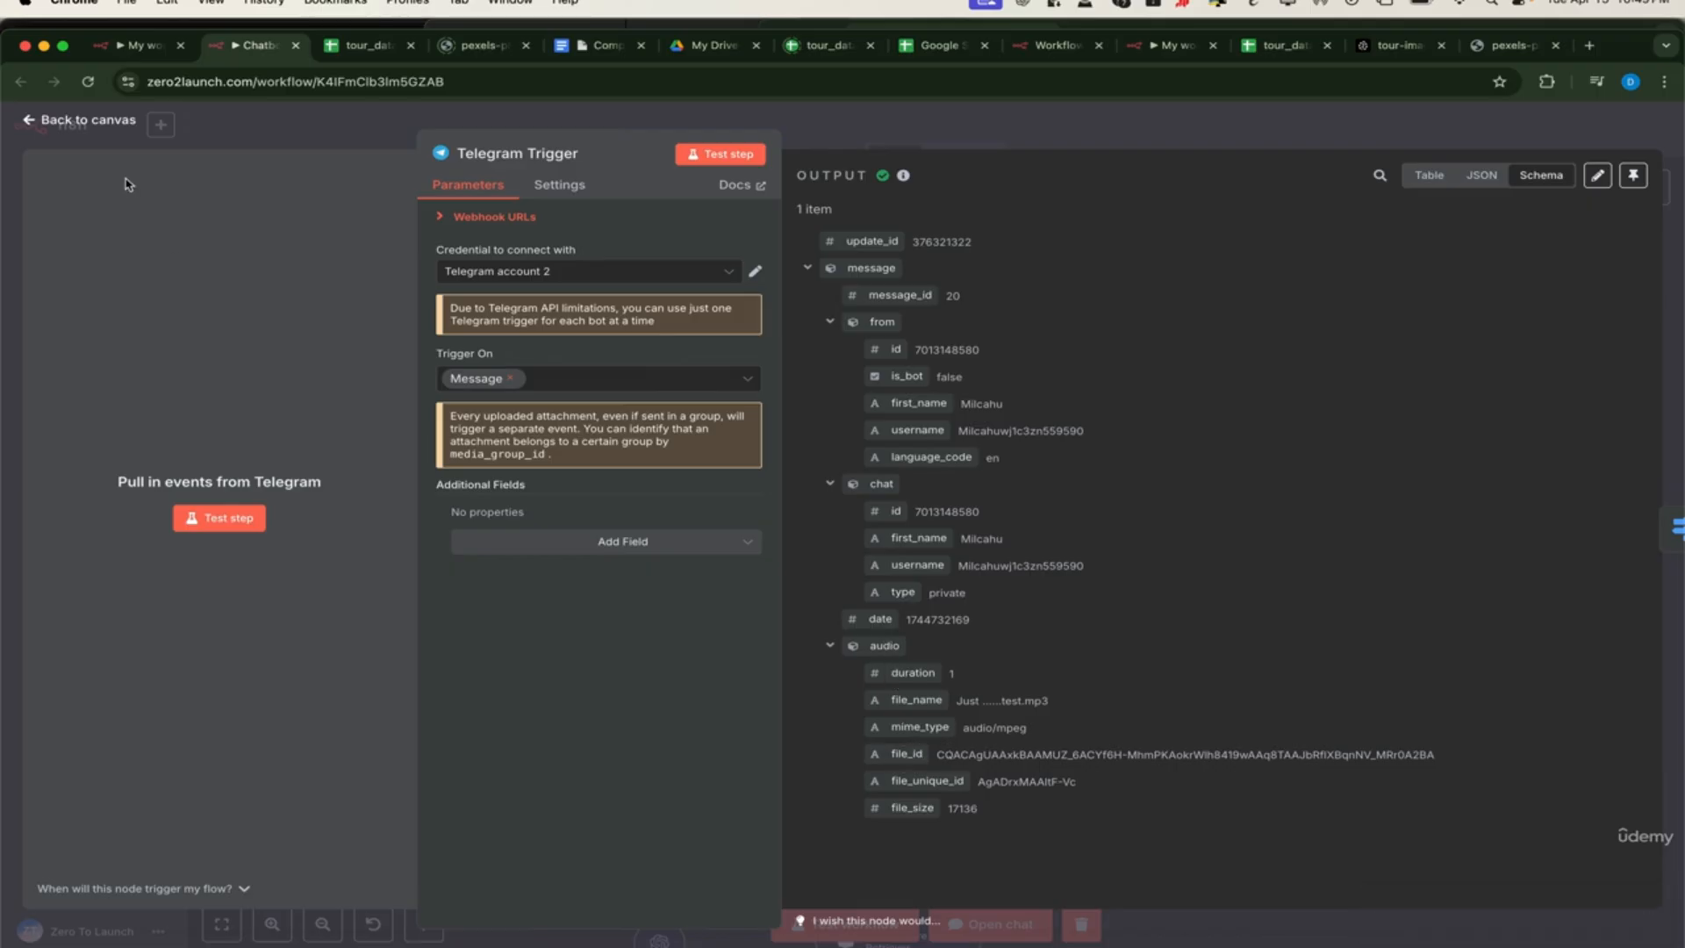
pyautogui.click(103, 121)
pyautogui.hscroll(3, 1001, 372)
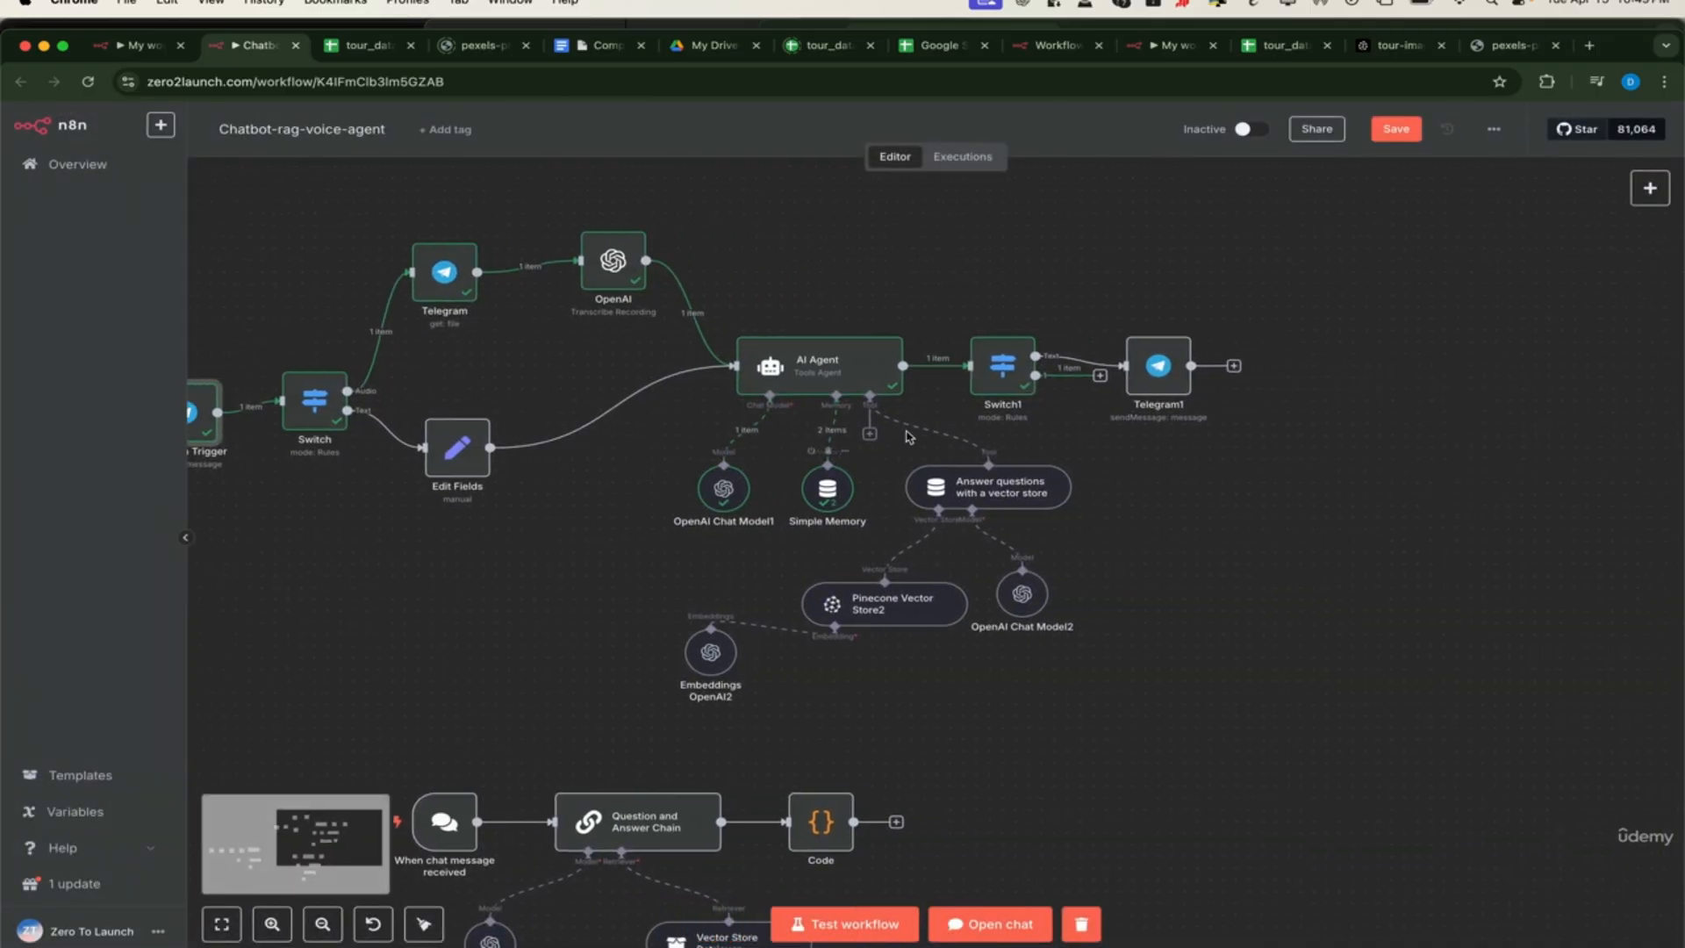
pyautogui.doubleClick(1002, 372)
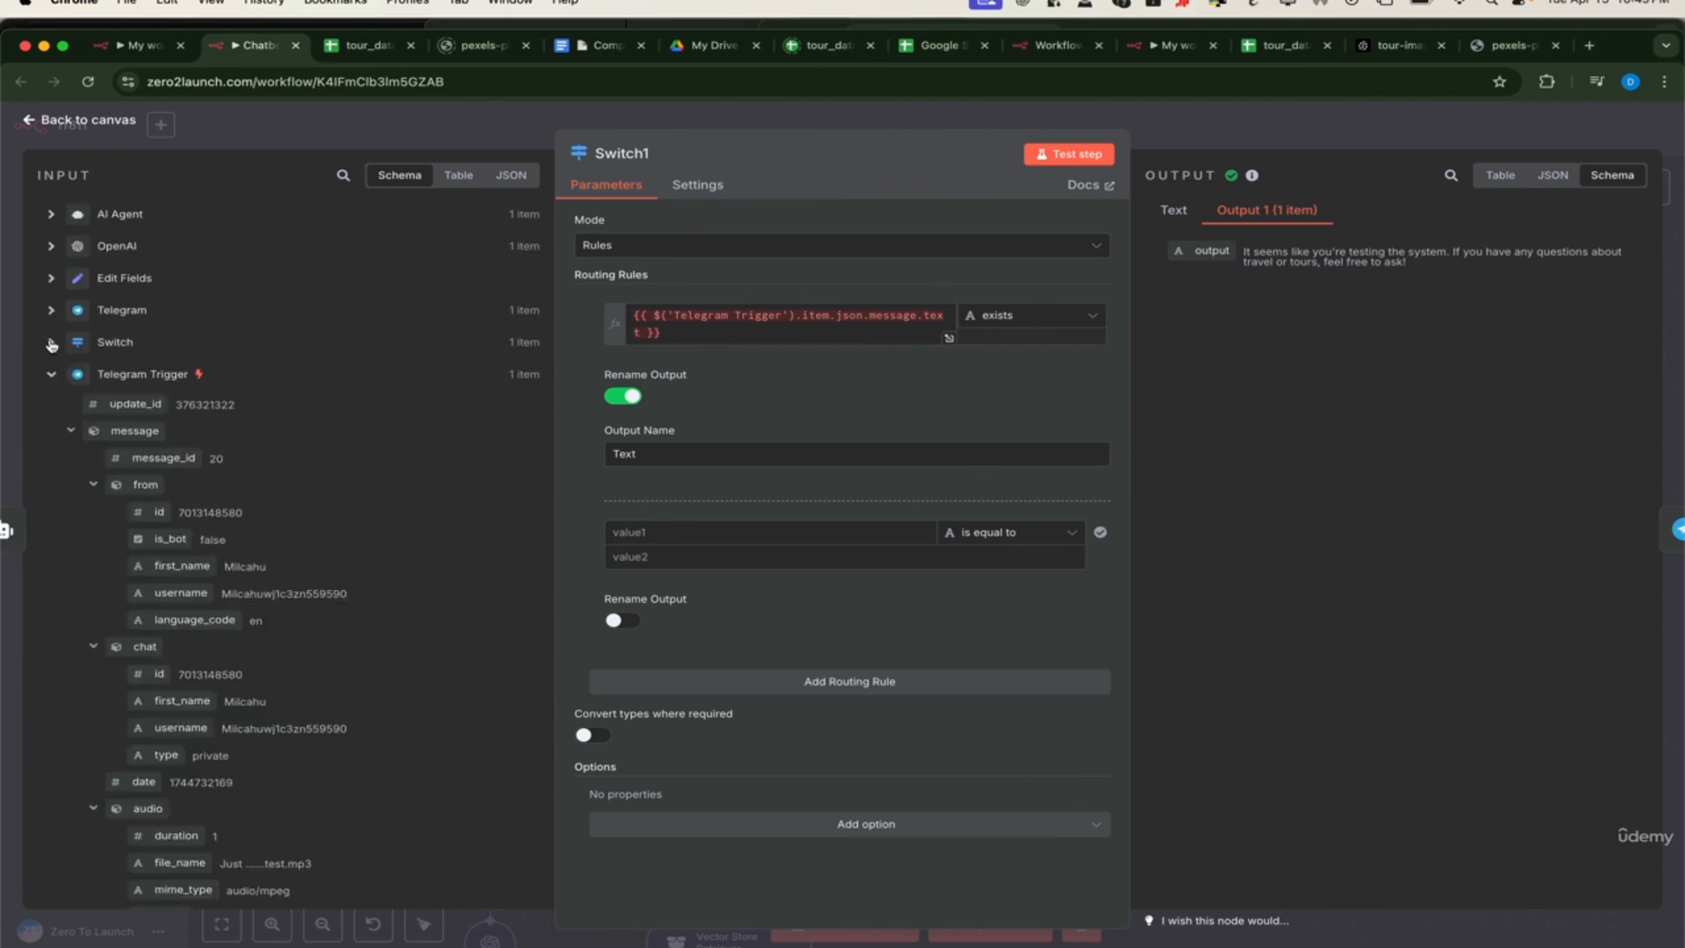
# Map audio.file_id into rule 2, set String exists, and name the output 'Voice'
pyautogui.scroll(-2, 140, 452)
pyautogui.scroll(-3, 150, 588)
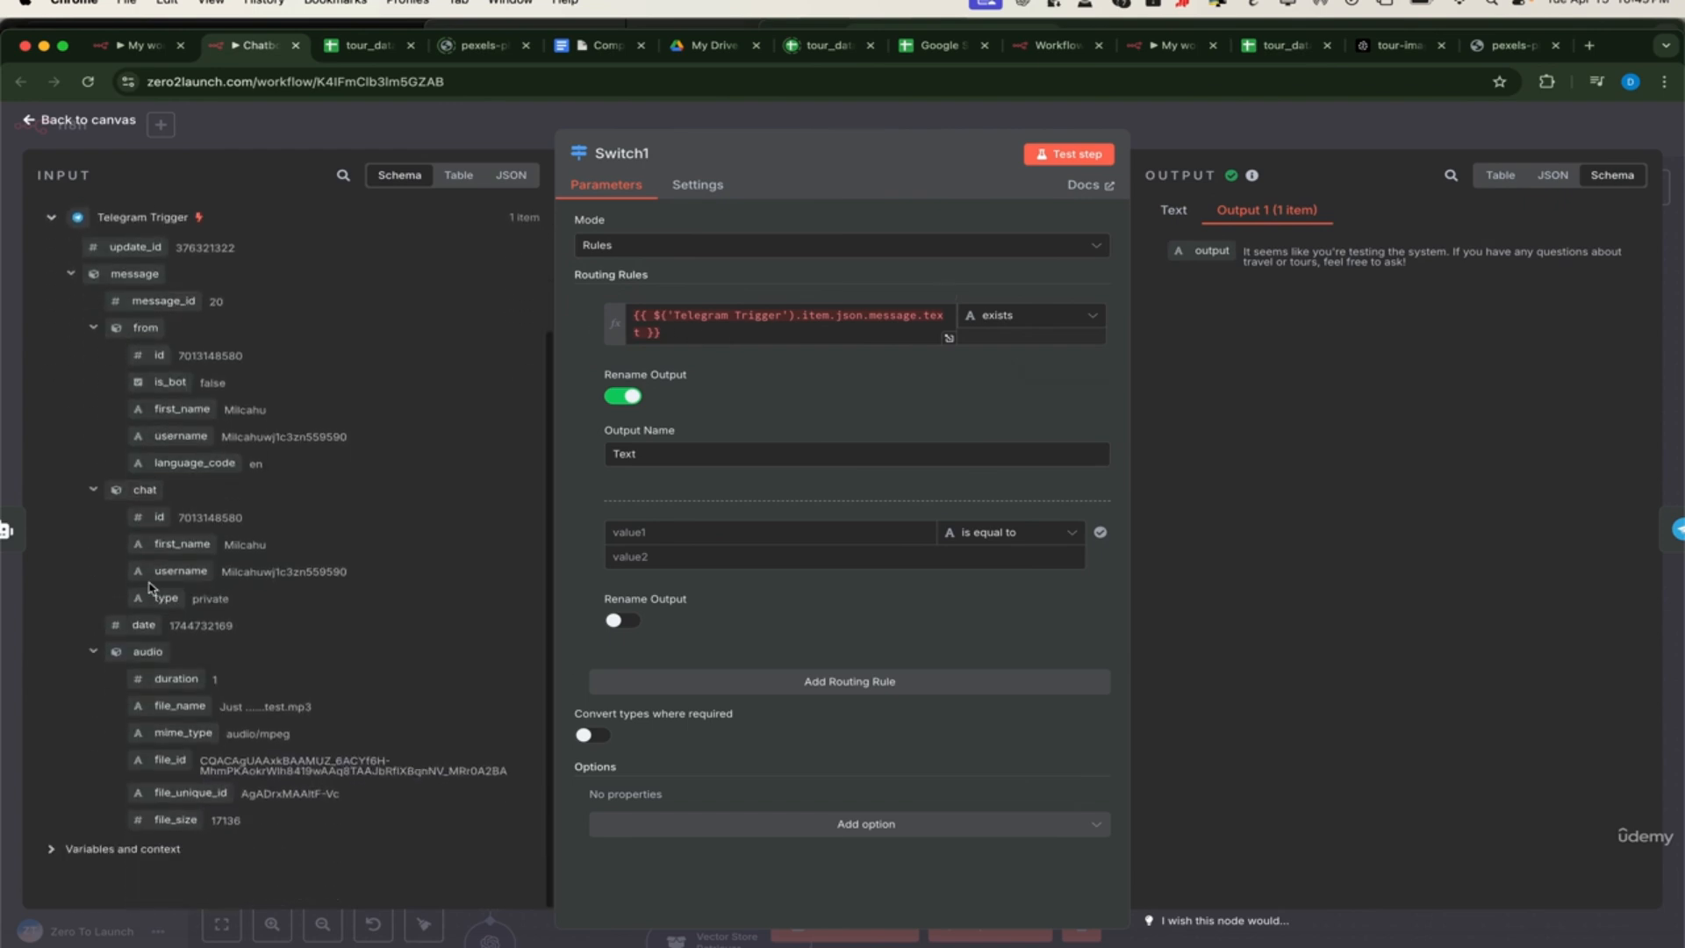
pyautogui.moveTo(170, 760); pyautogui.dragTo(641, 536)
pyautogui.click(1035, 532)
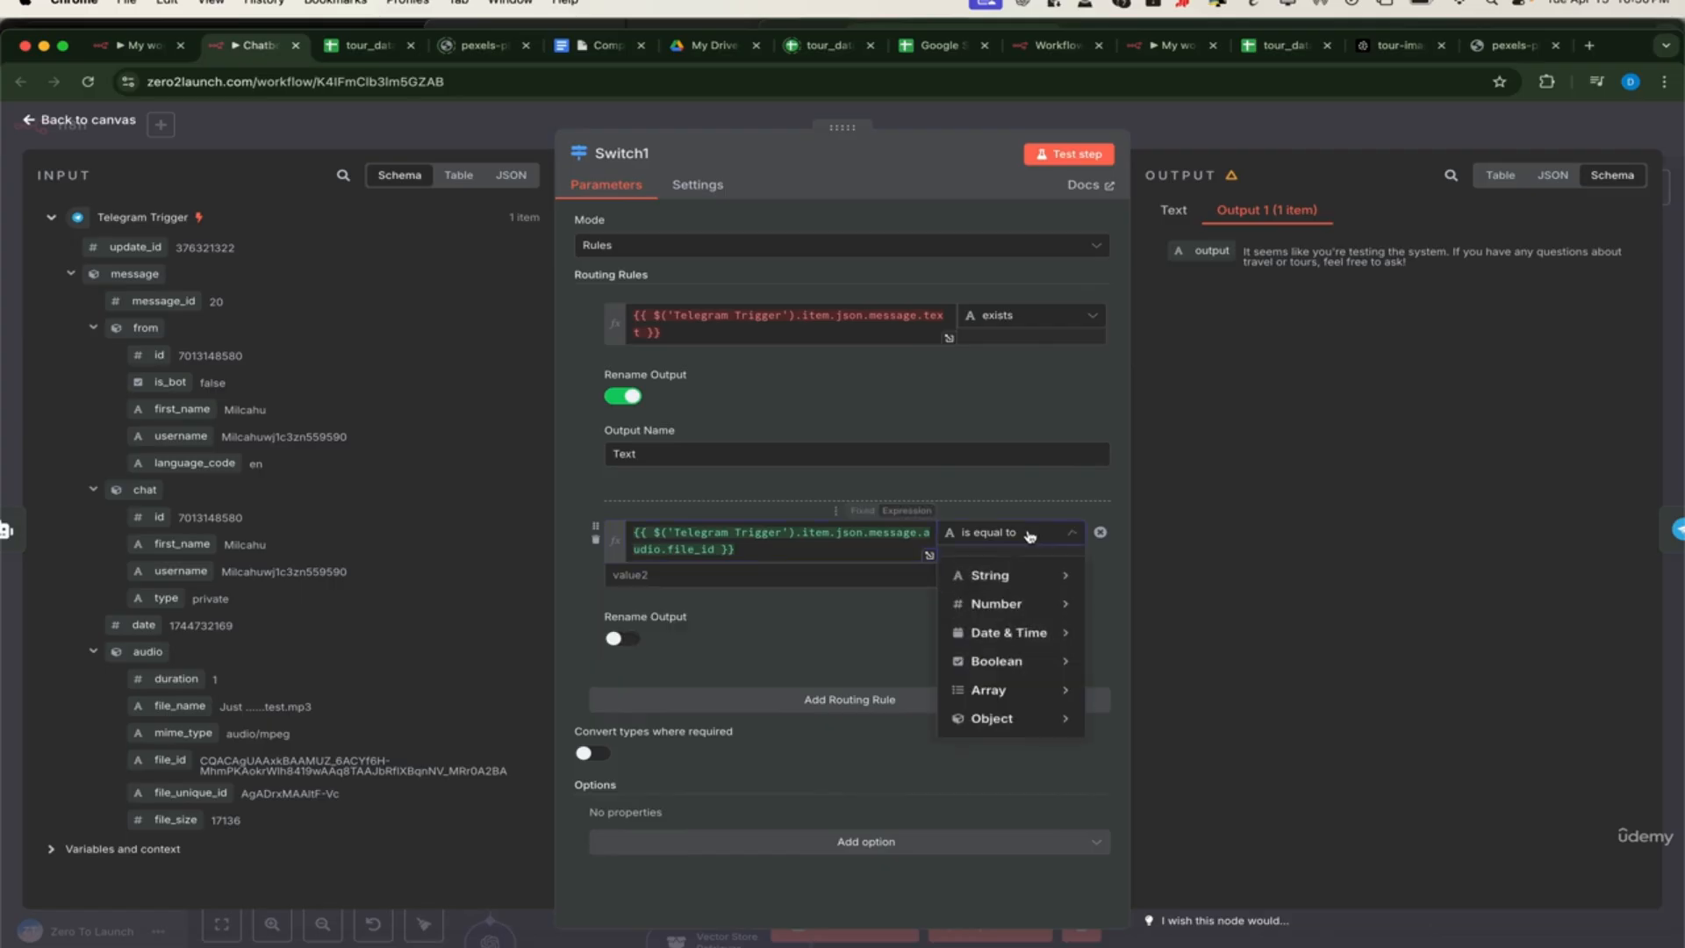
pyautogui.moveTo(1000, 575)
pyautogui.click(1124, 197)
pyautogui.click(622, 638)
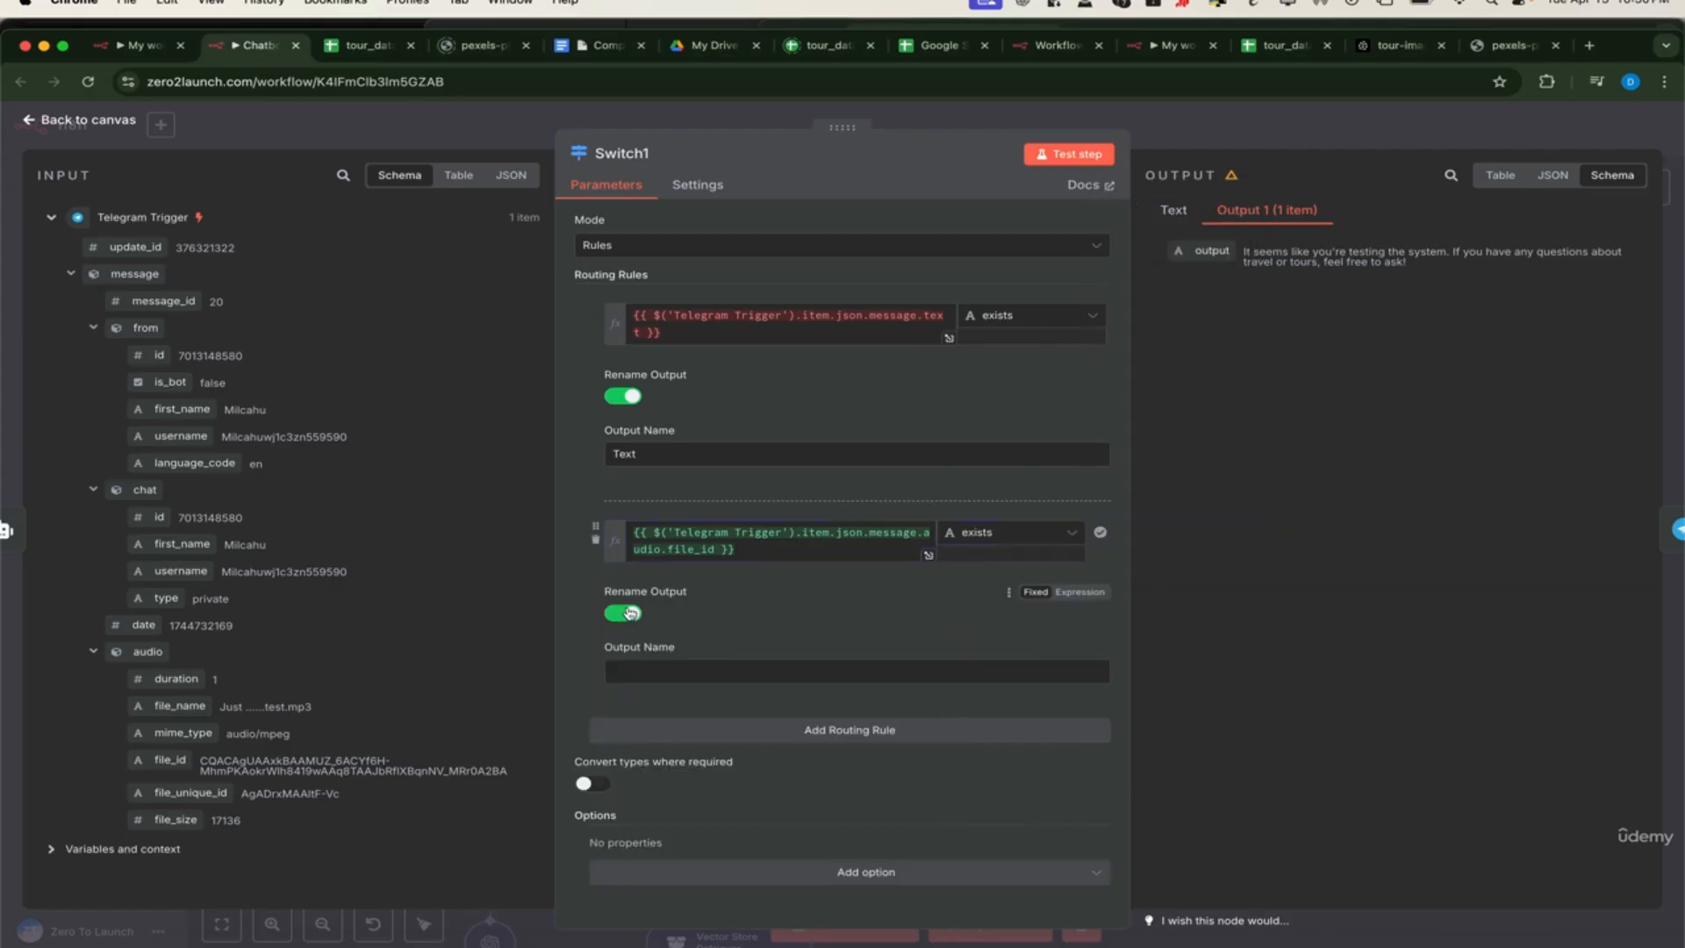
pyautogui.click(649, 671)
pyautogui.write('Voice')
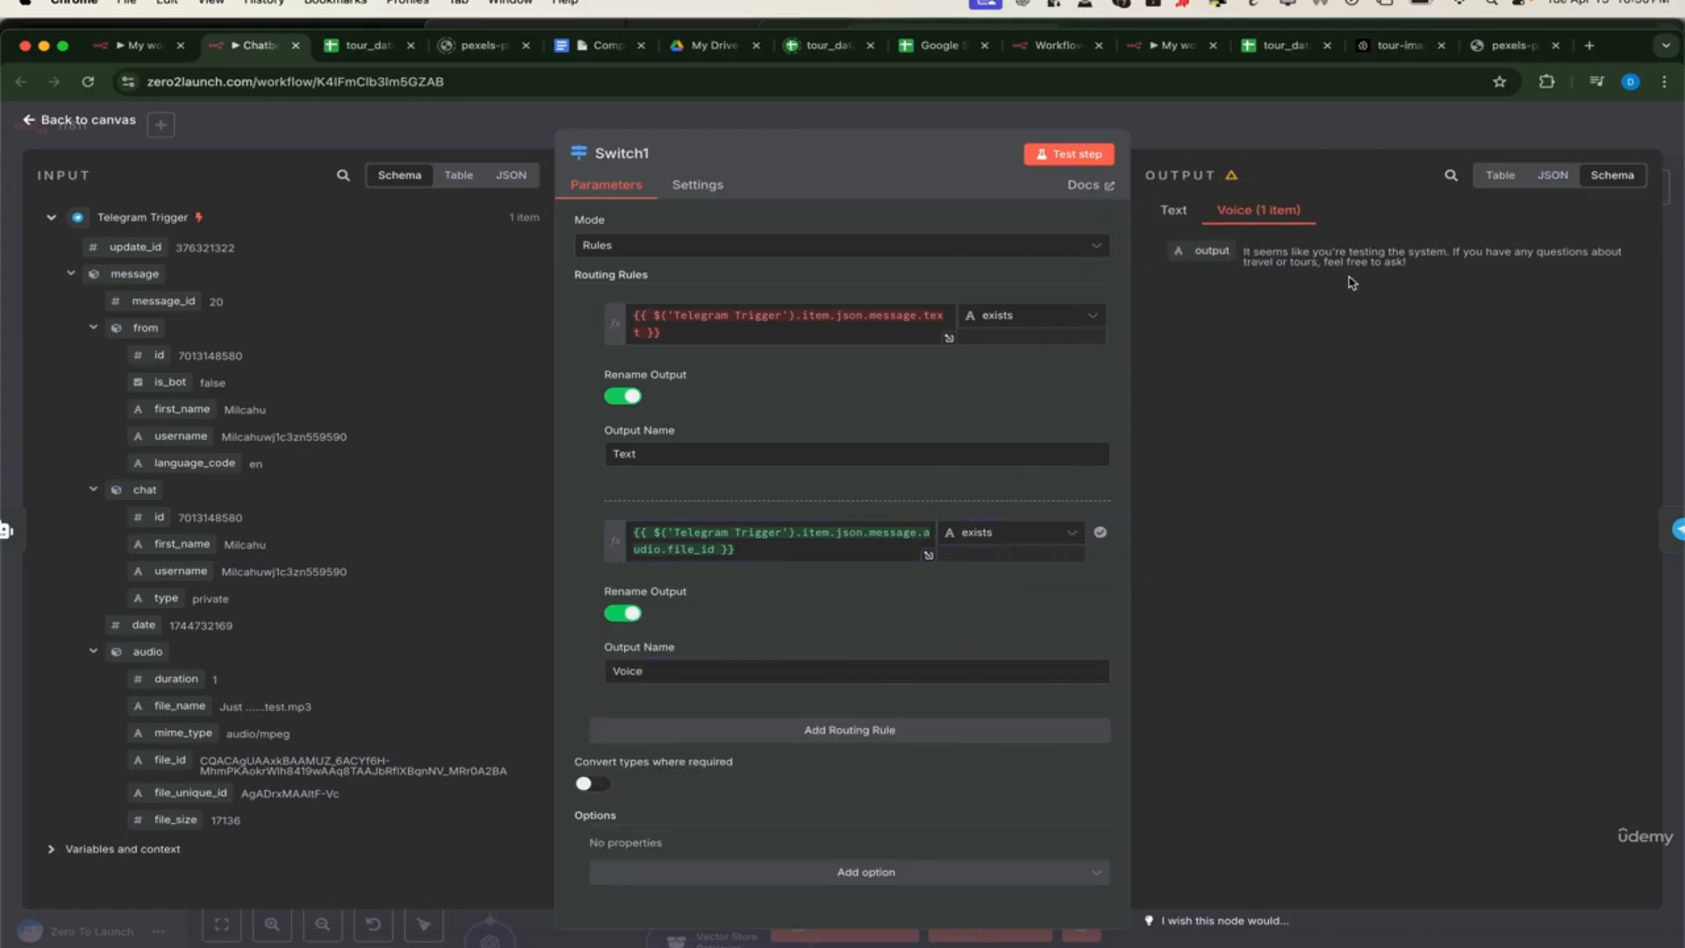
pyautogui.moveTo(1242, 252); pyautogui.dragTo(1413, 271)
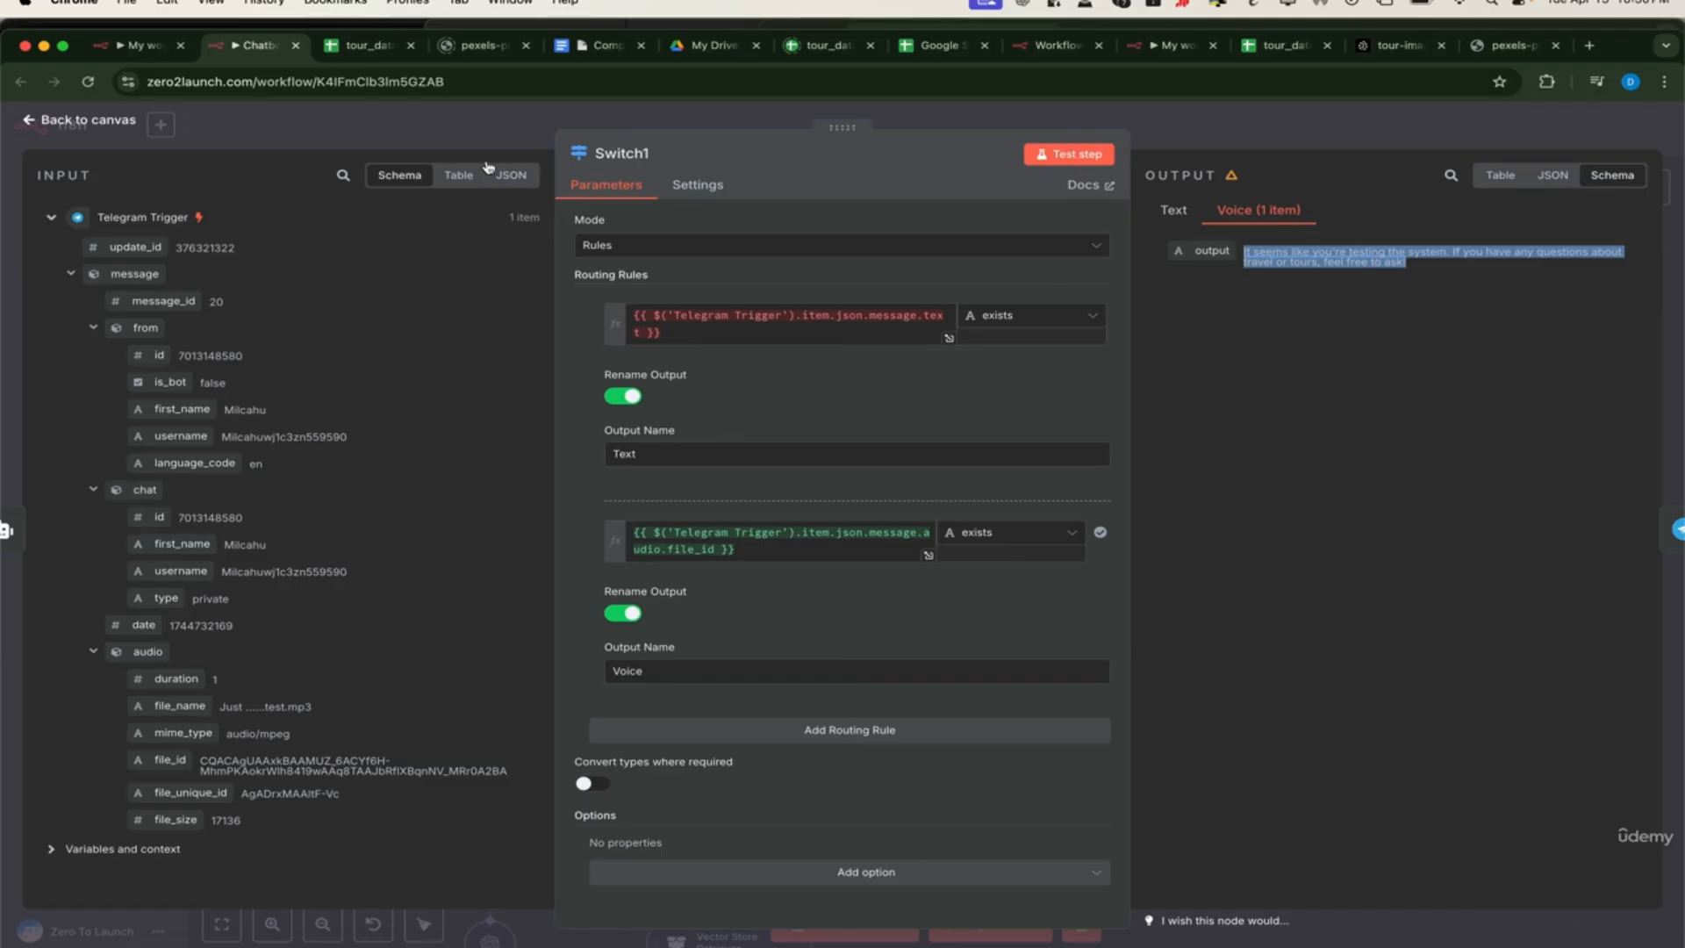
# Add an OpenAI Generate audio node on Switch1's Voice output
pyautogui.click(132, 120)
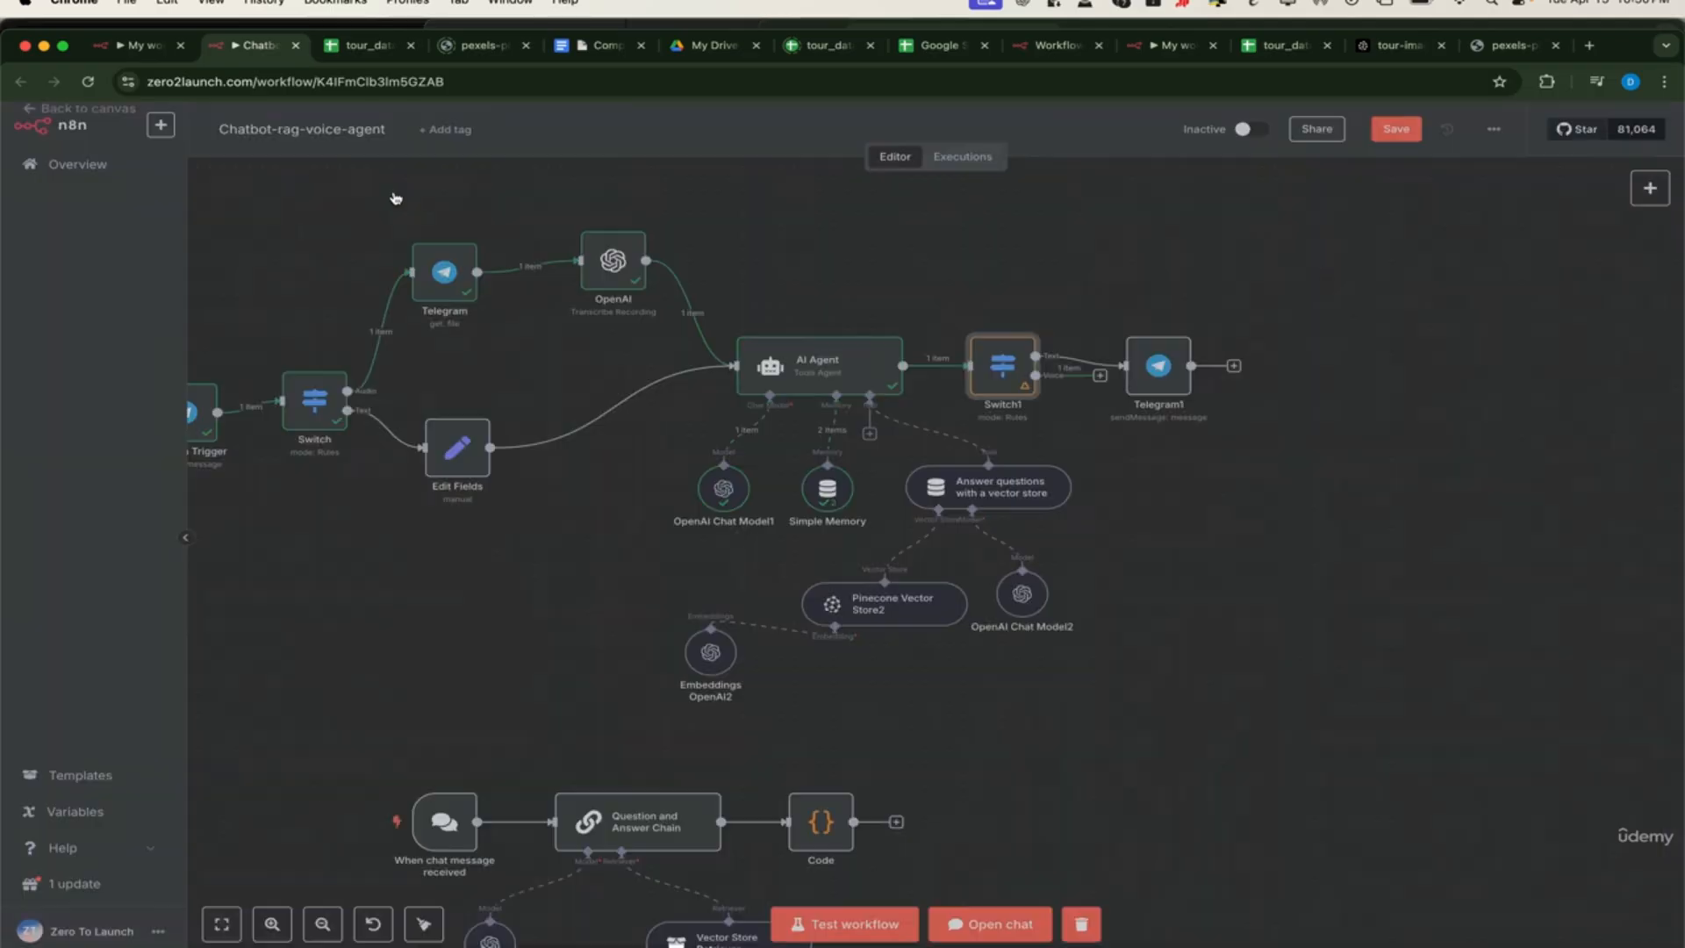
pyautogui.click(1100, 375)
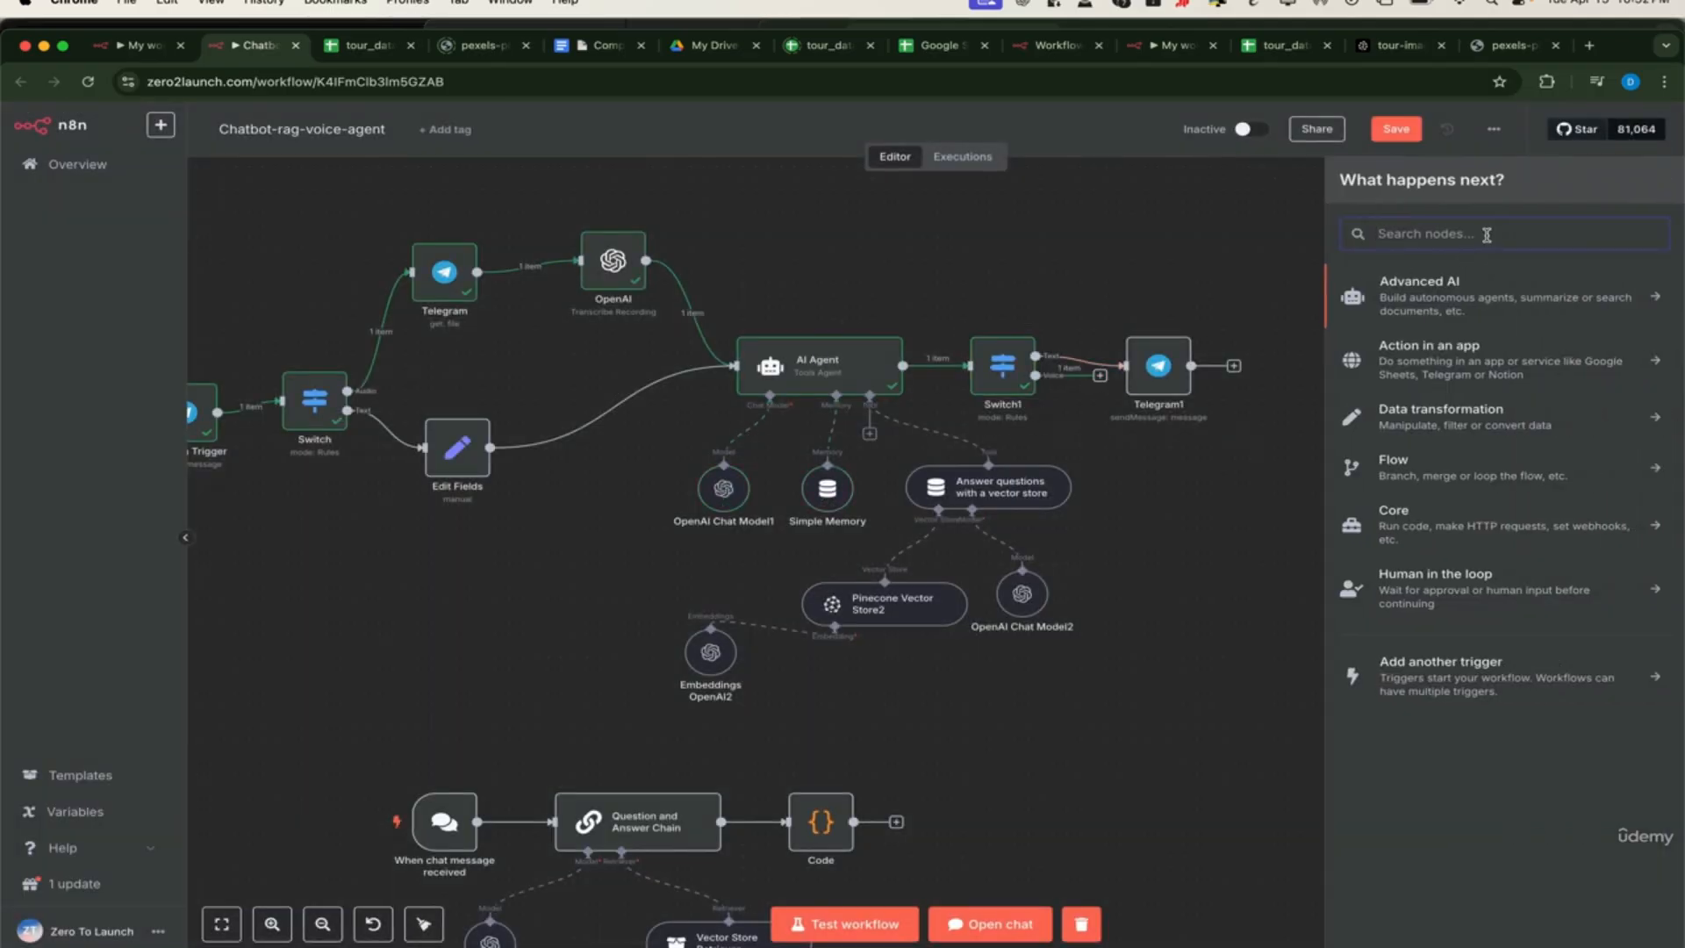
pyautogui.write('openai')
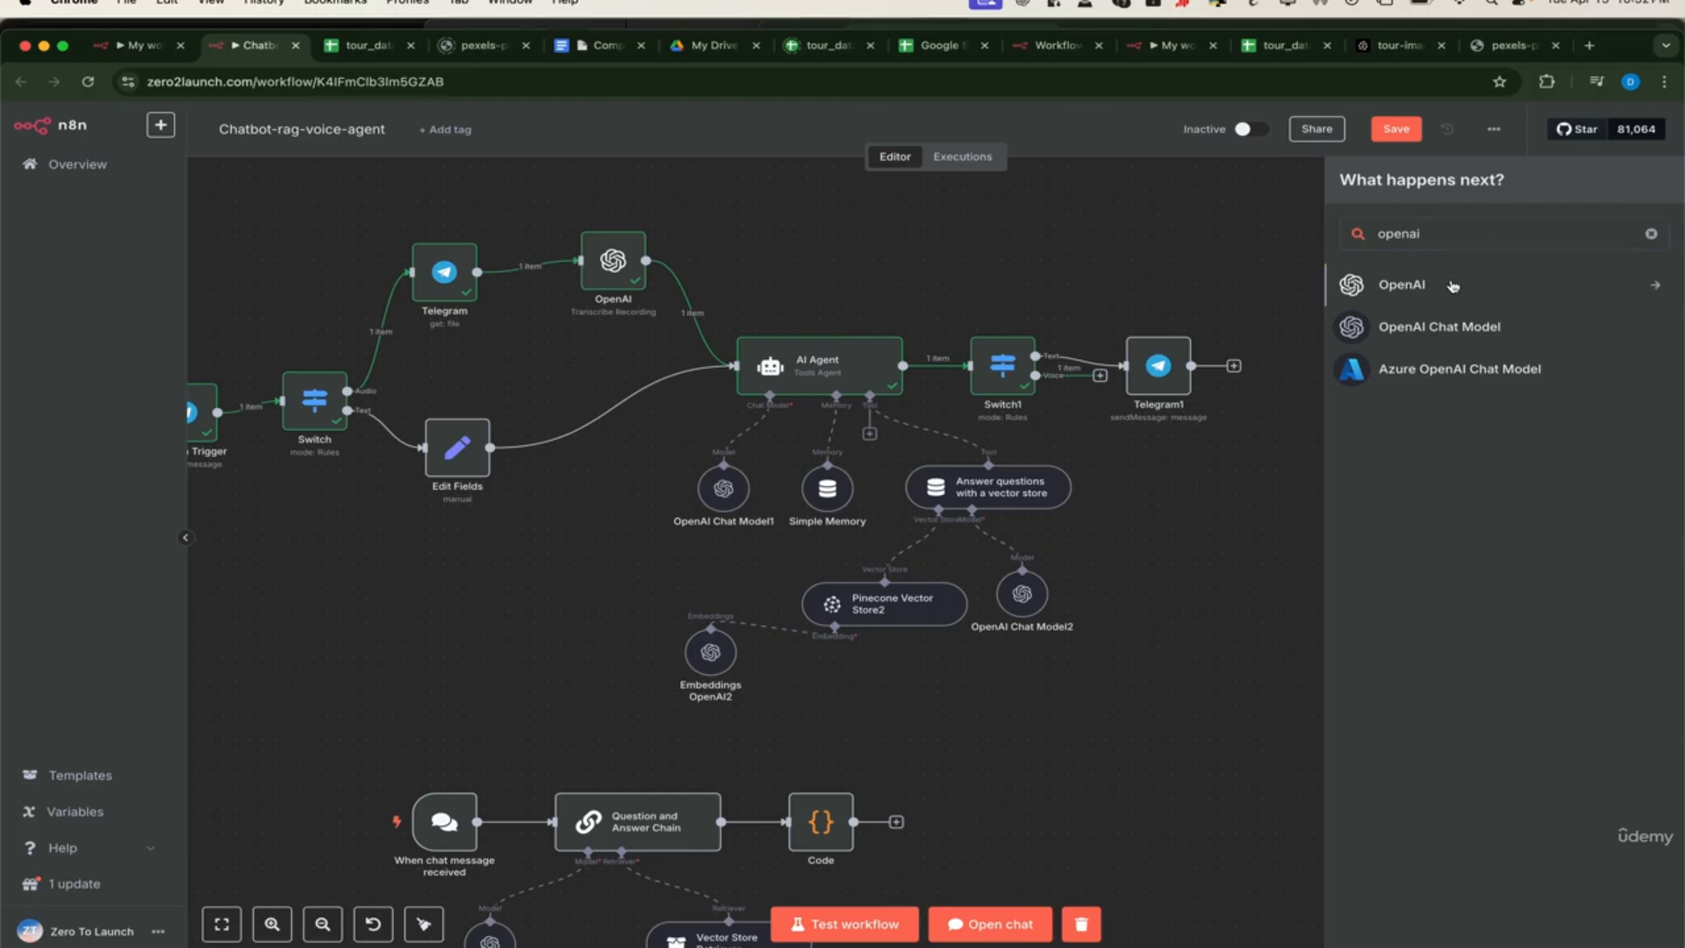
pyautogui.click(1446, 283)
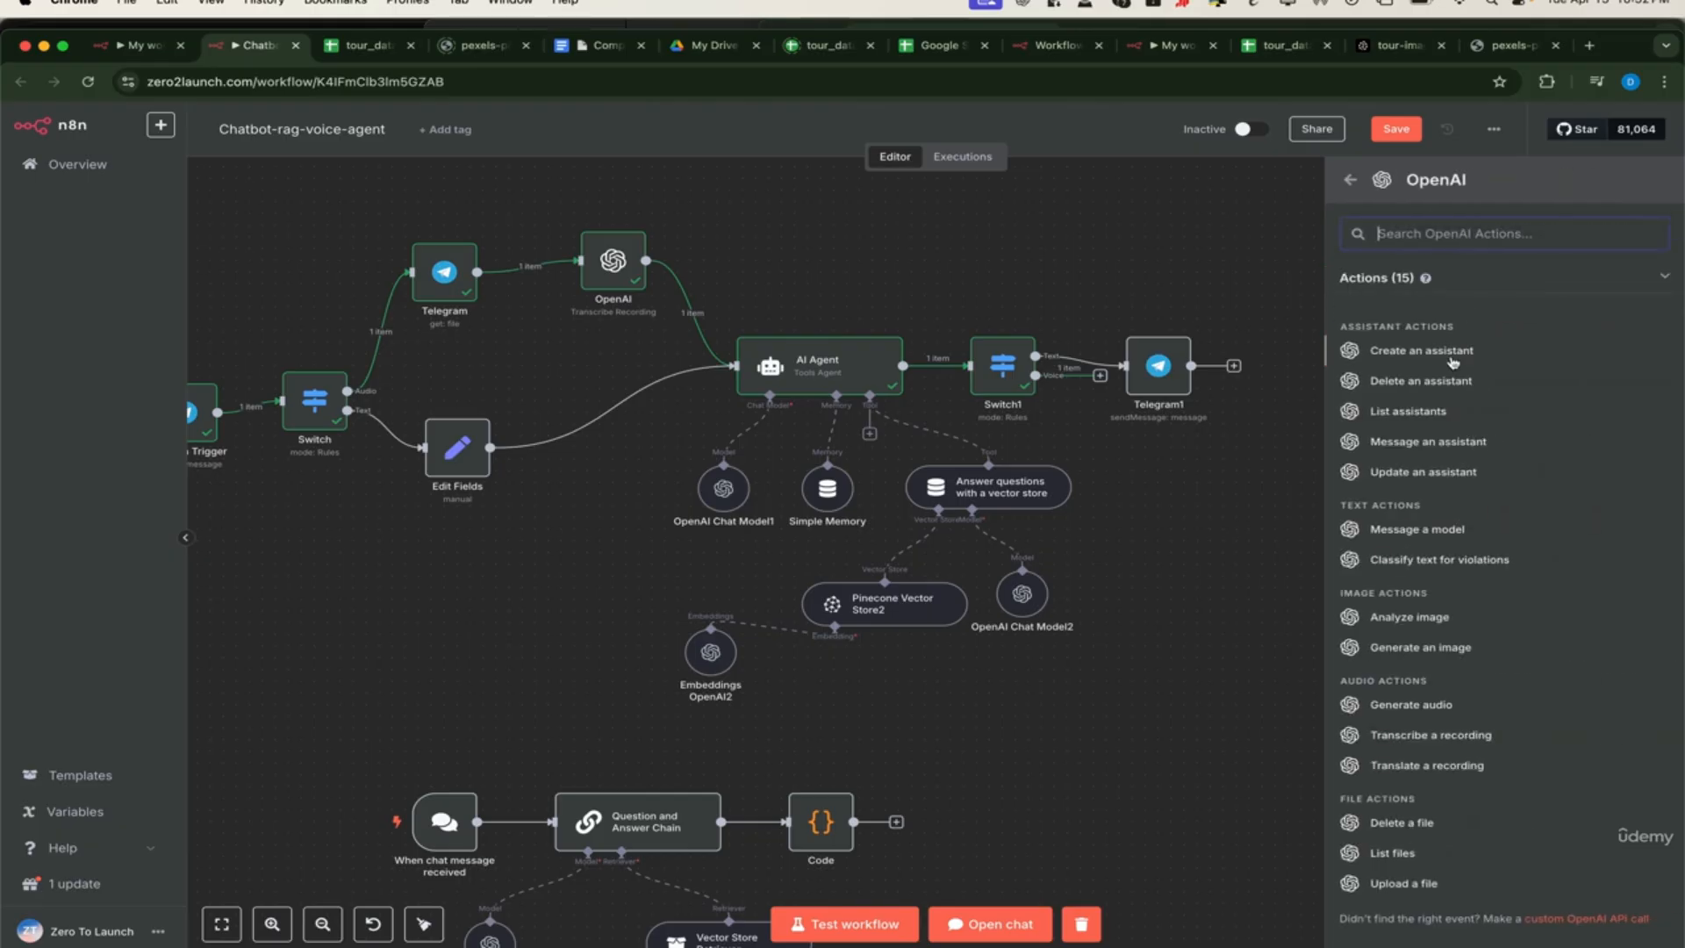
pyautogui.click(1408, 705)
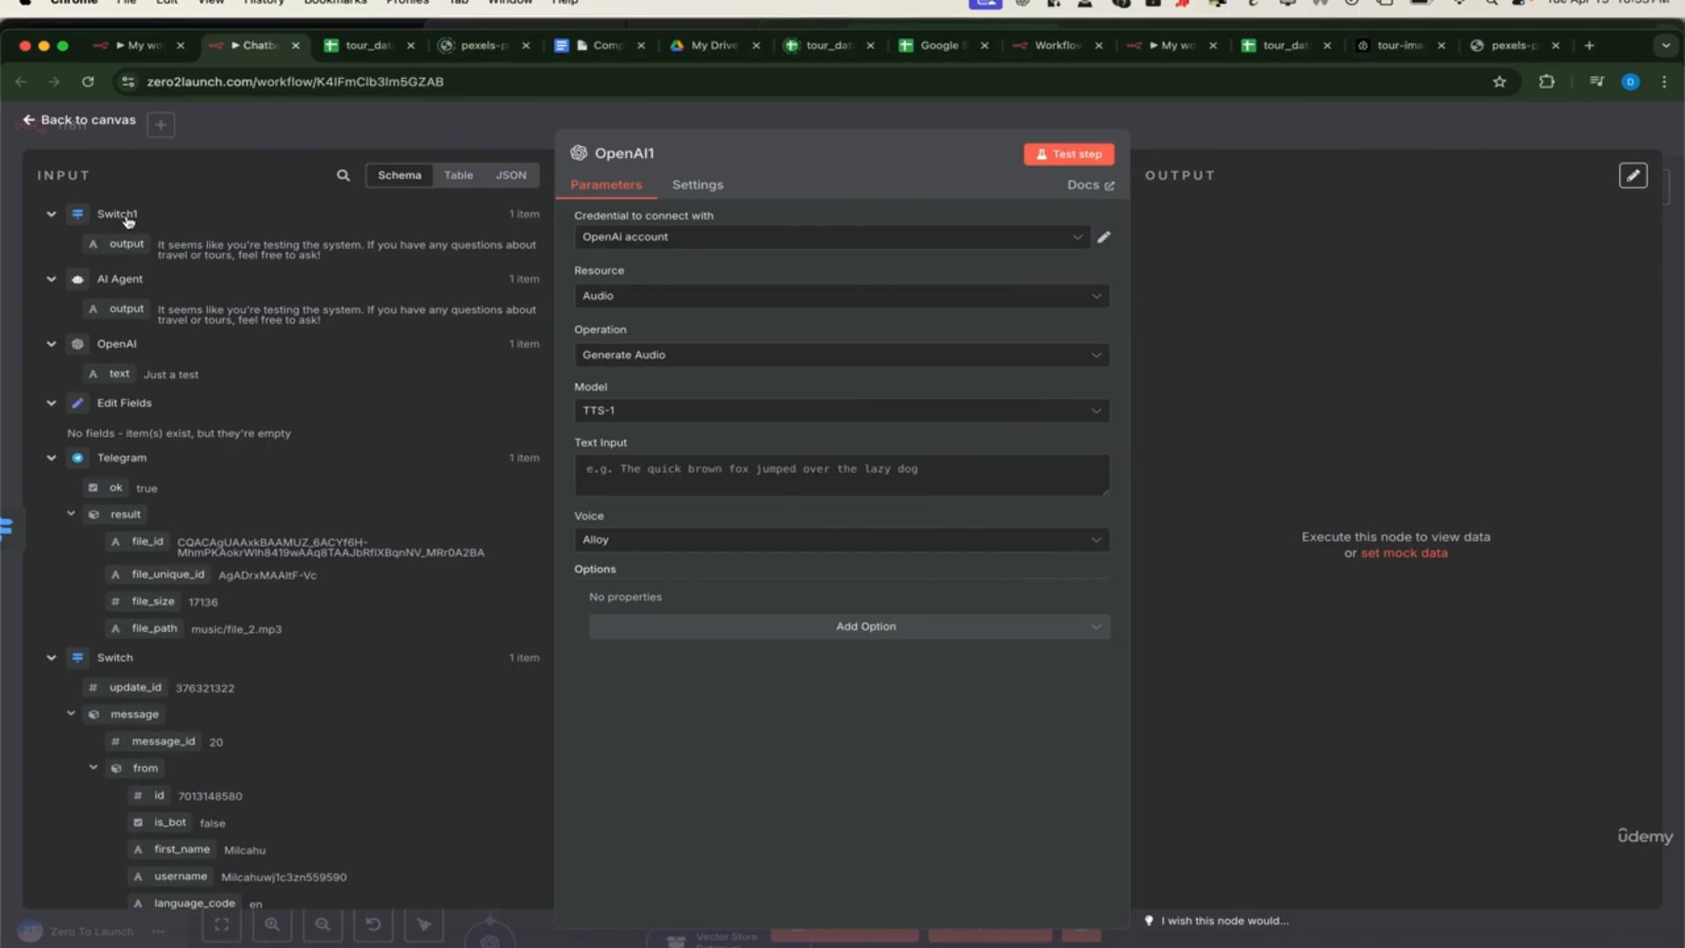
# Feed the agent's output as Text Input, keep voice Alloy, add Audio Speed, and test-run it
pyautogui.moveTo(126, 246); pyautogui.dragTo(628, 487)
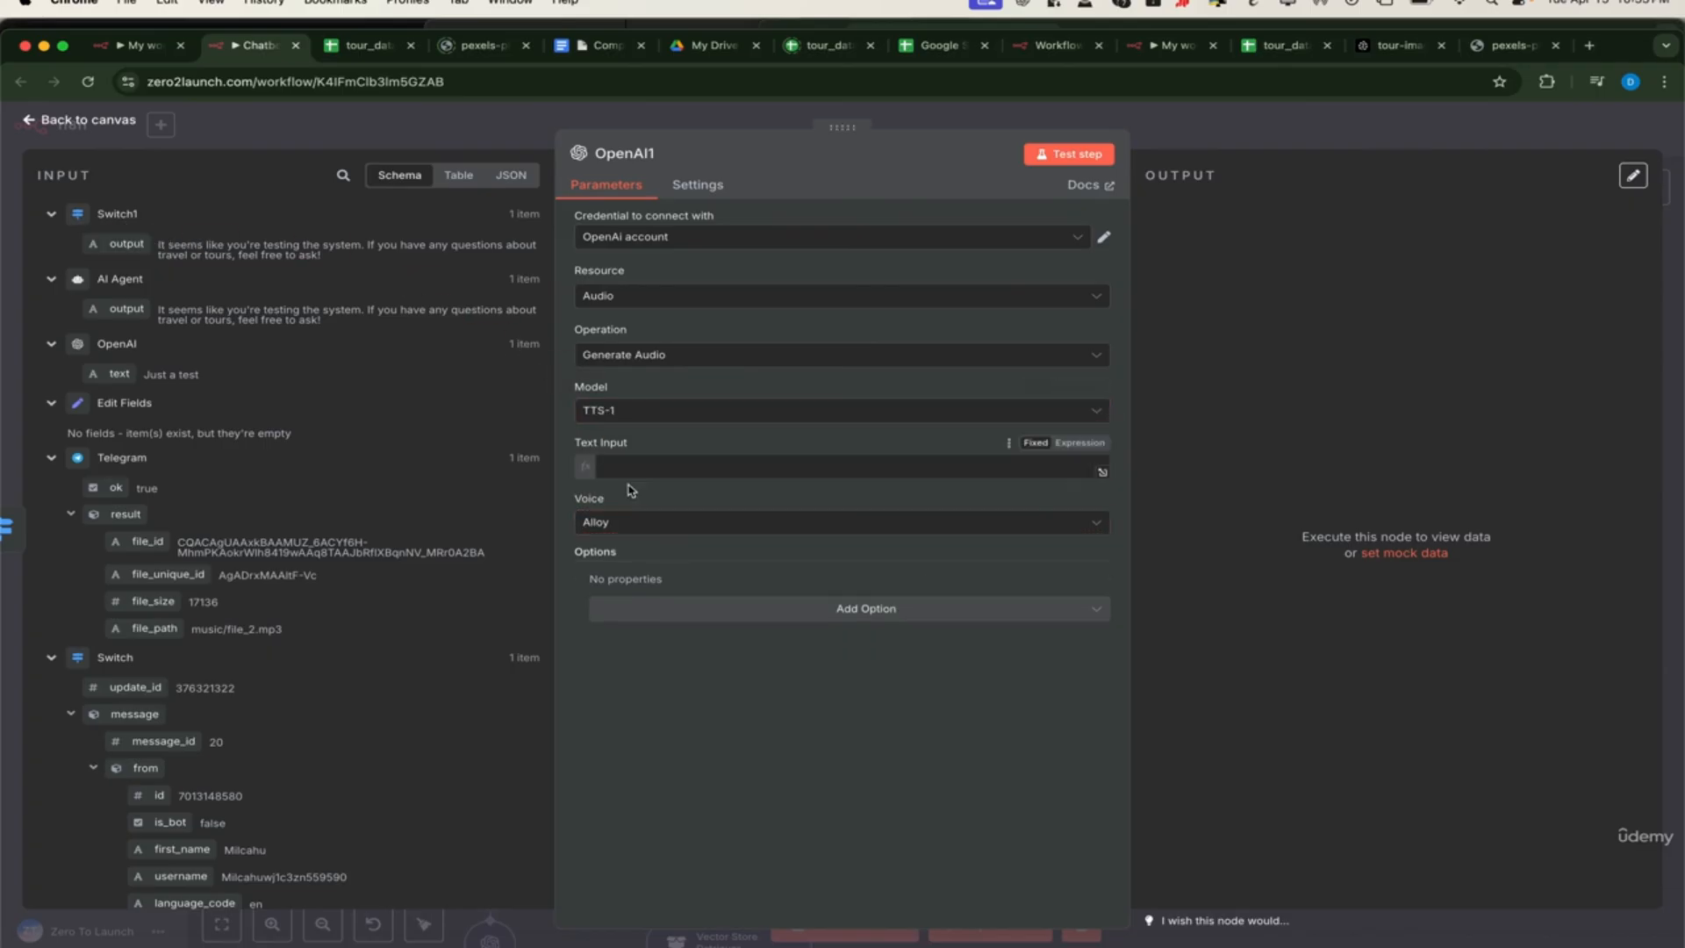
pyautogui.click(740, 694)
pyautogui.click(670, 537)
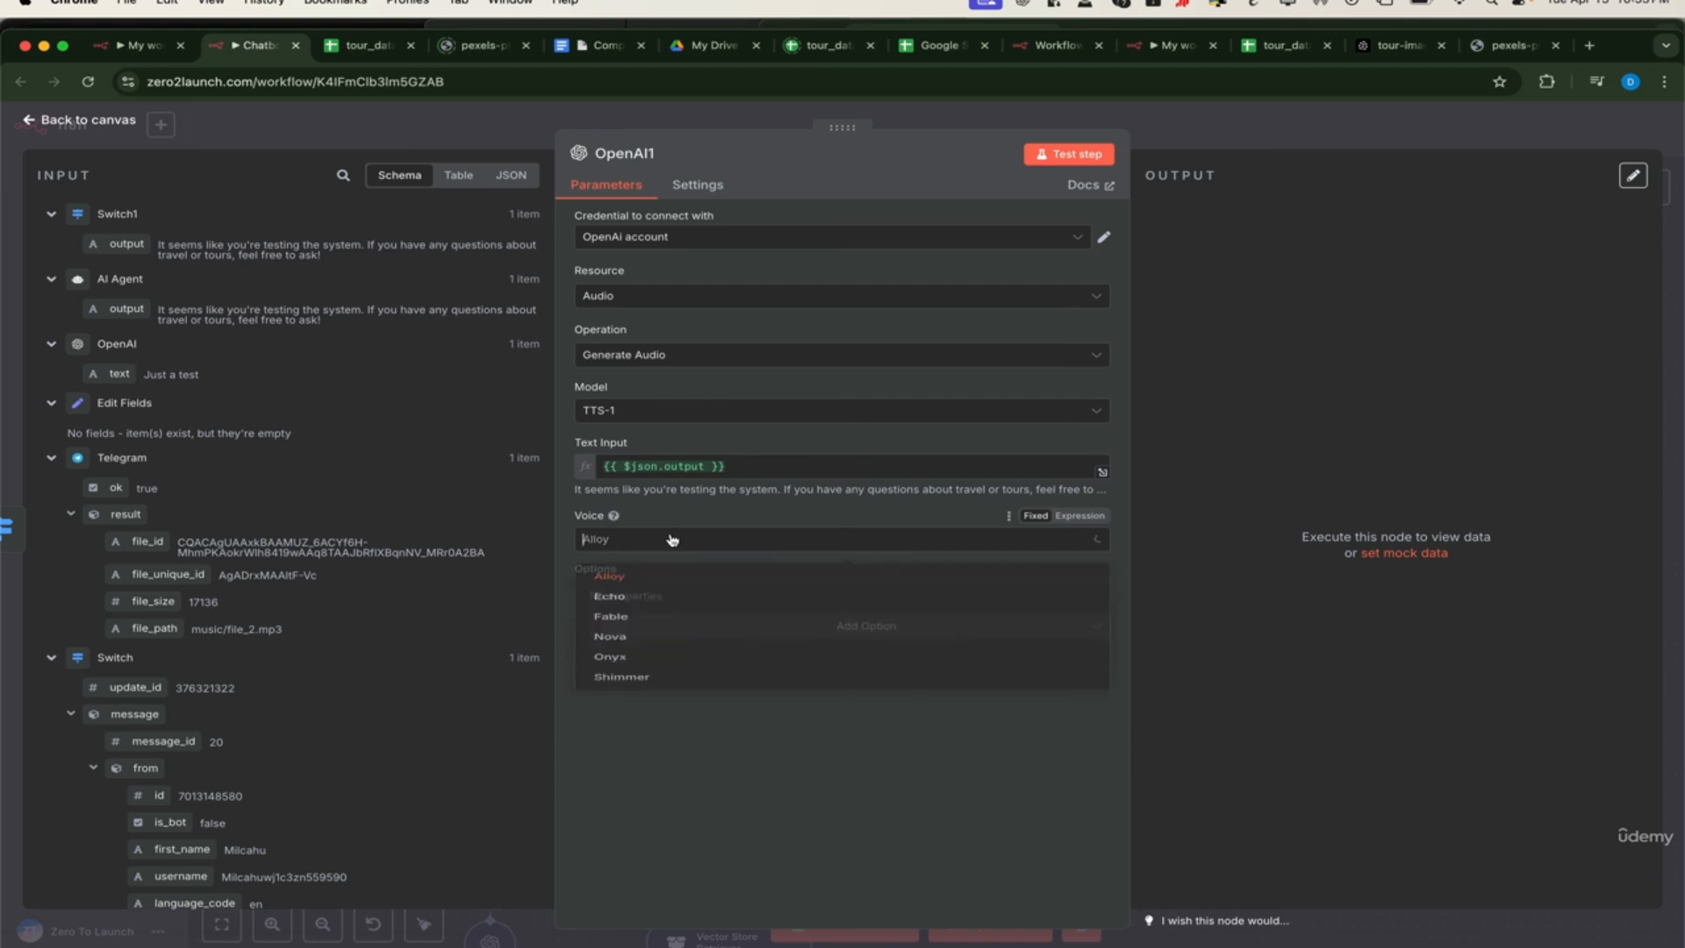
pyautogui.click(773, 770)
pyautogui.click(803, 624)
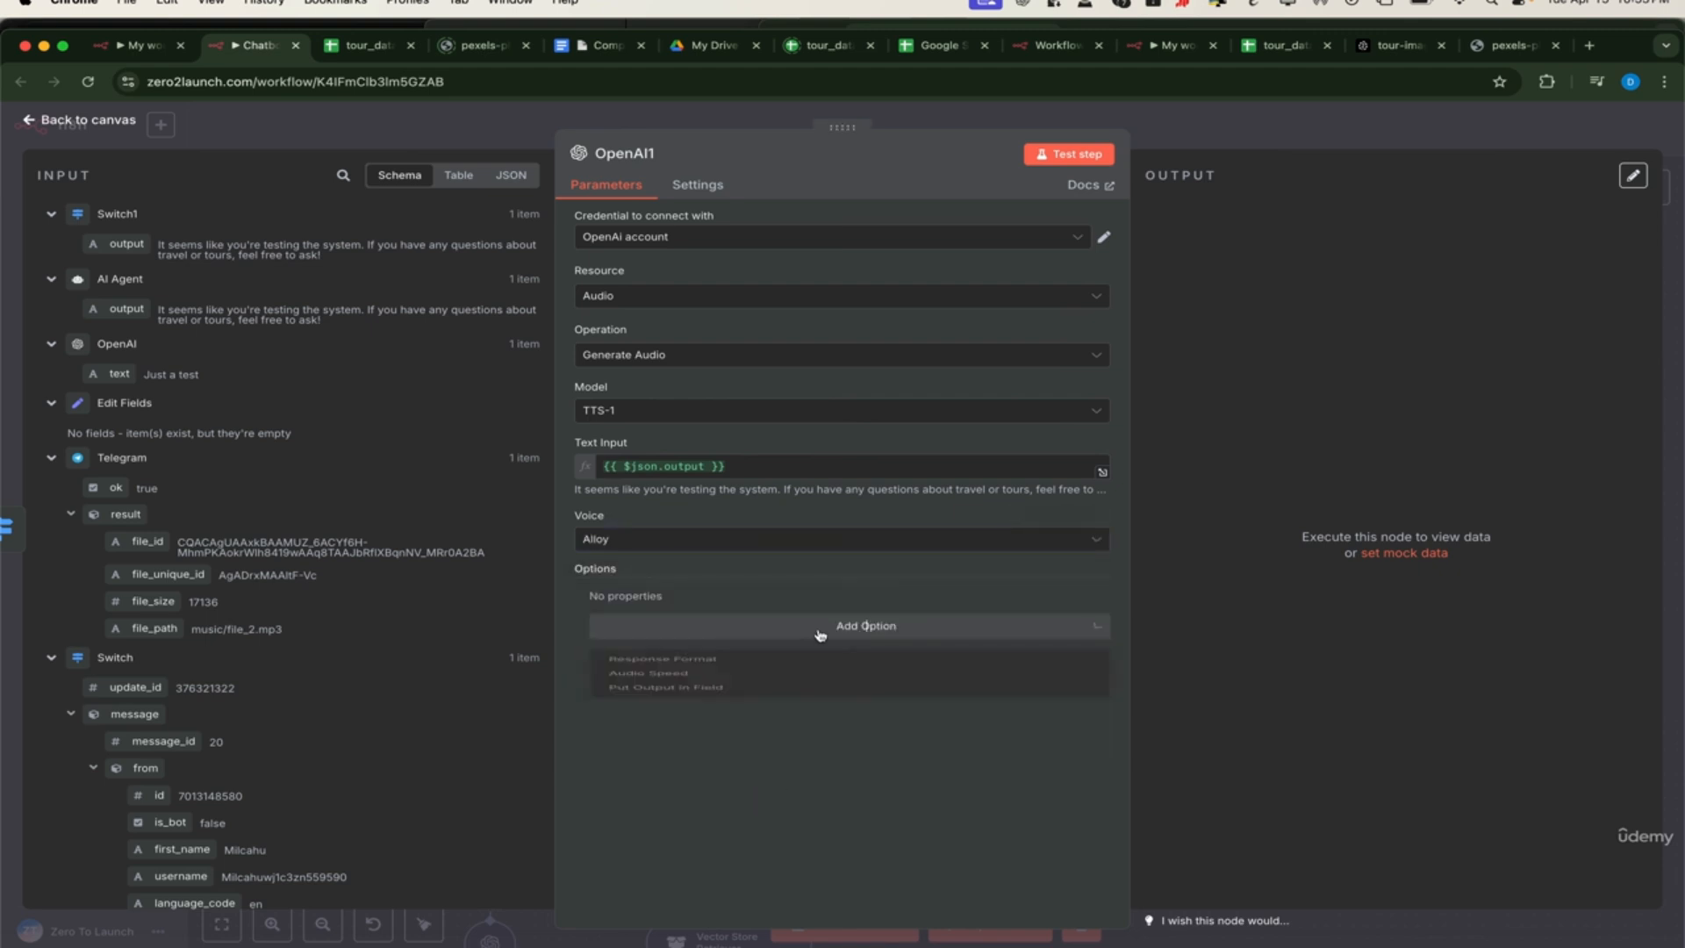
pyautogui.click(734, 697)
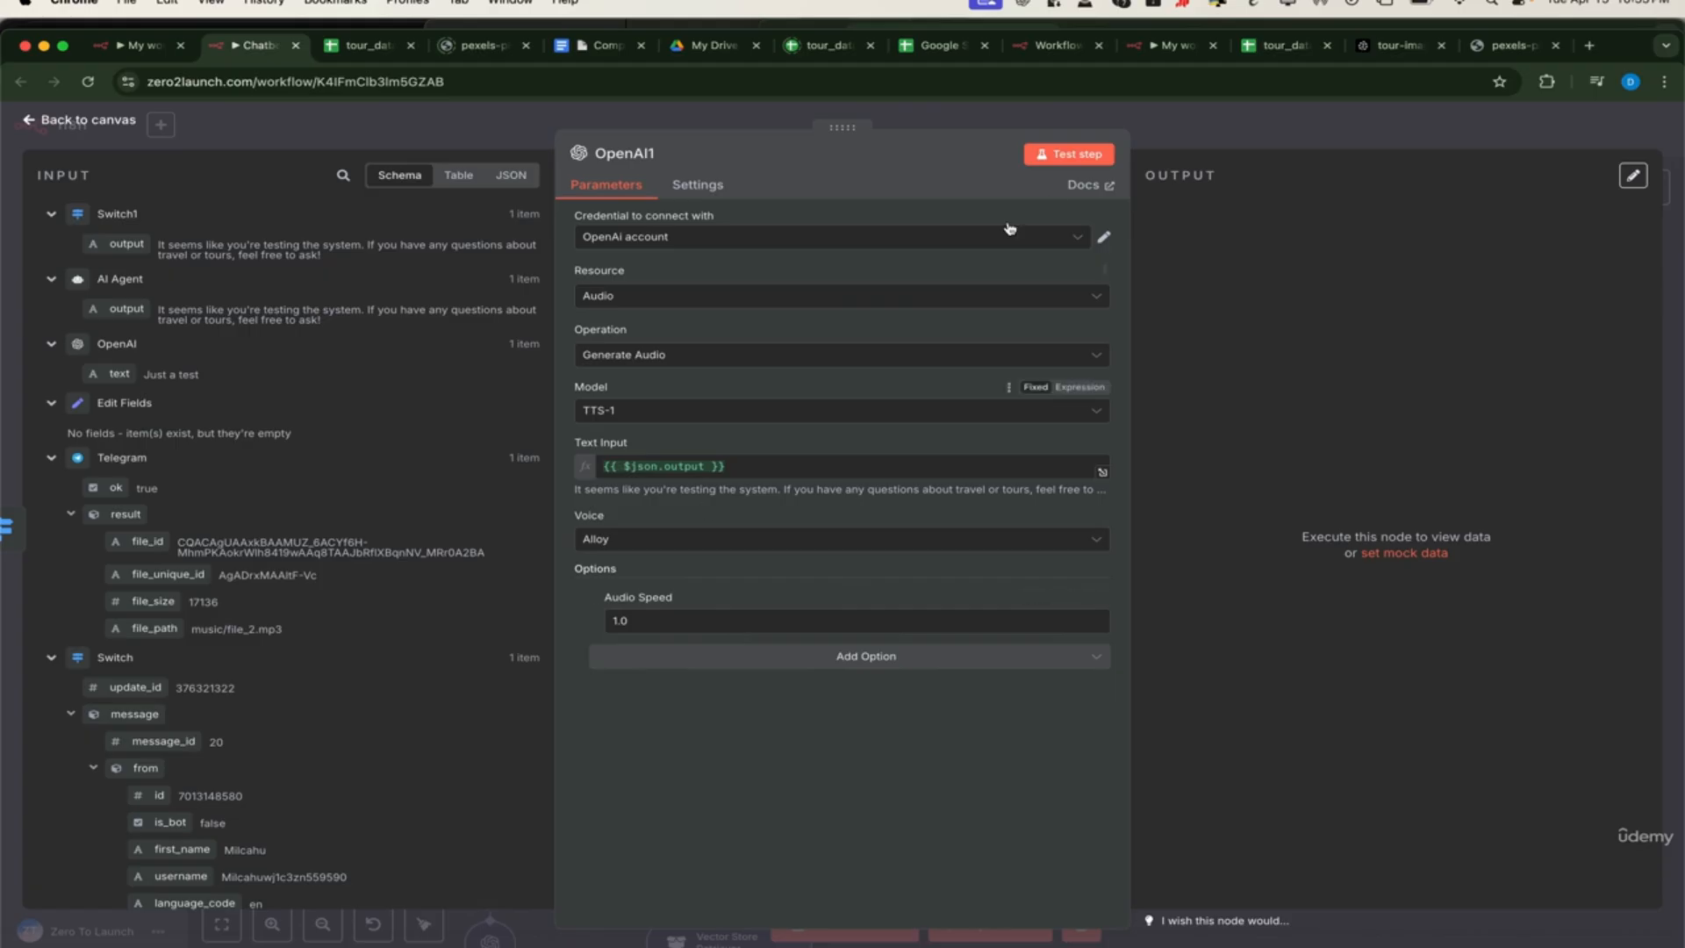
pyautogui.click(1068, 153)
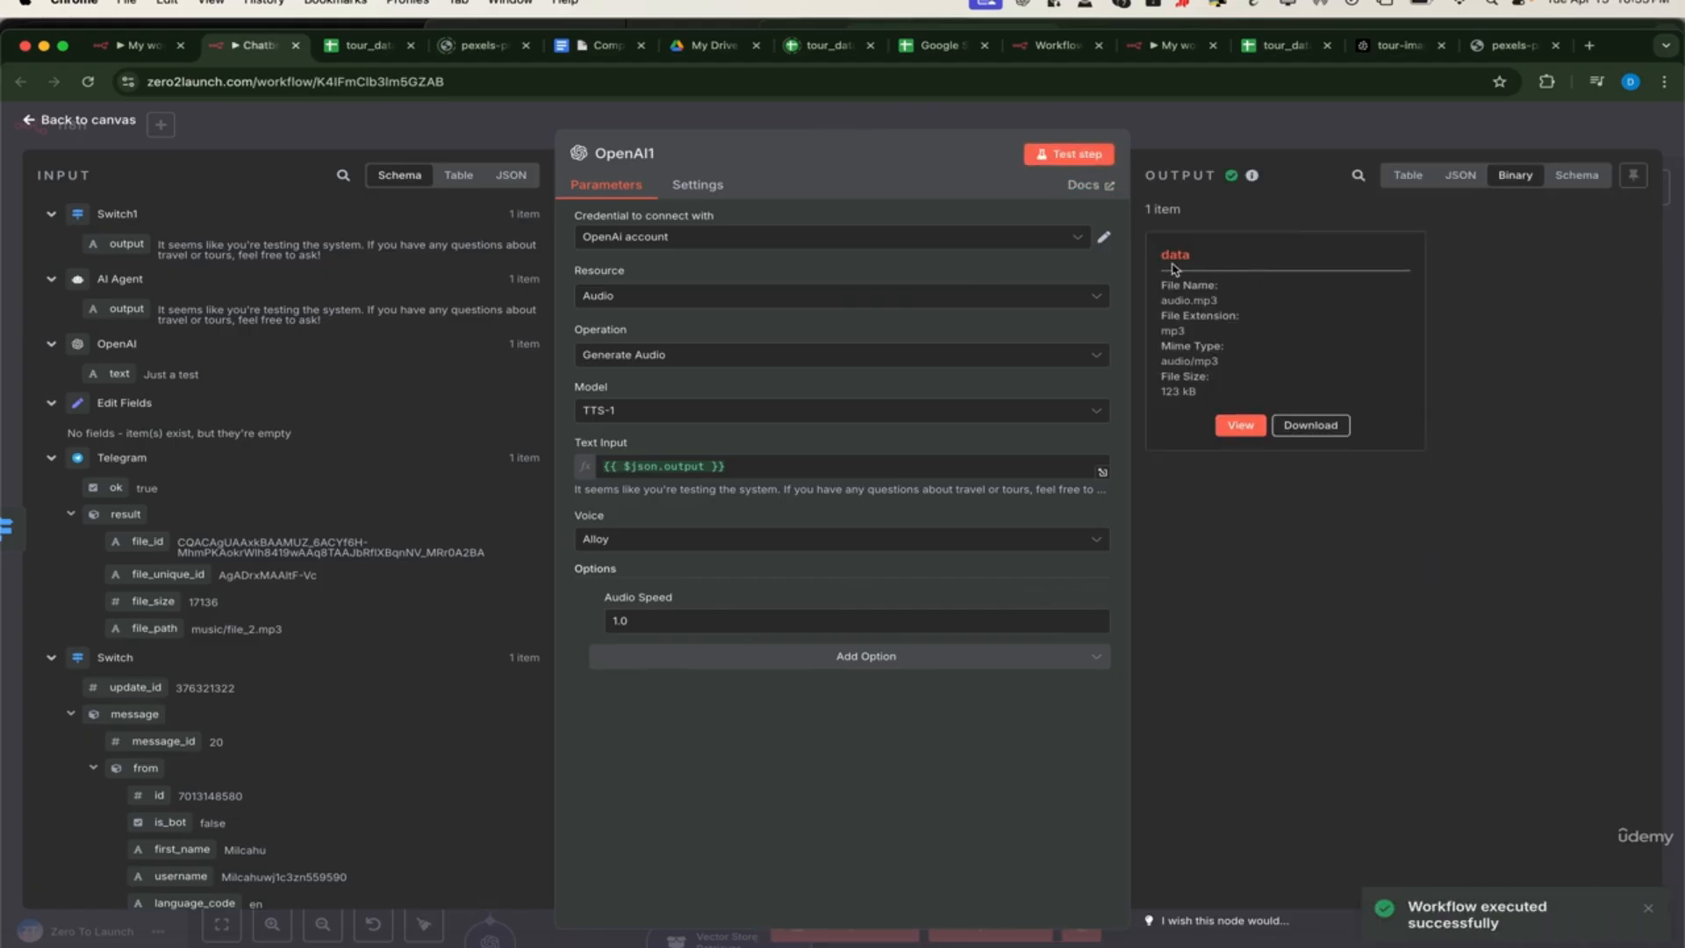
pyautogui.click(88, 120)
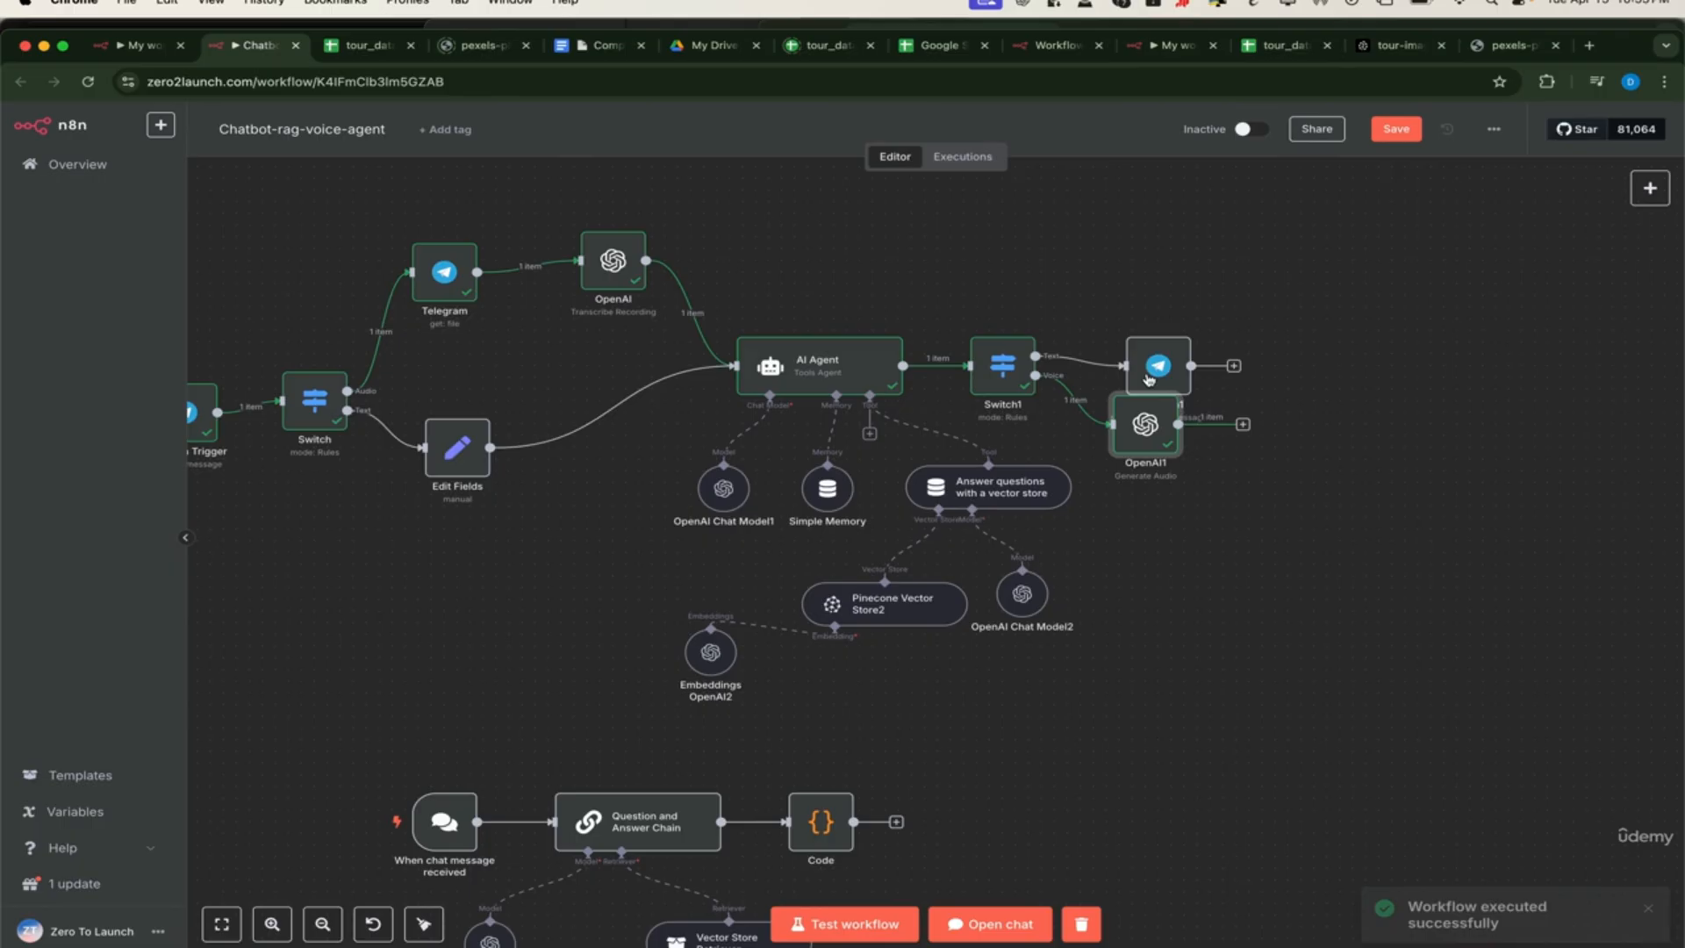
# Add a Telegram 'Send an audio file' node after OpenAI1
pyautogui.click(1244, 425)
pyautogui.write('tele')
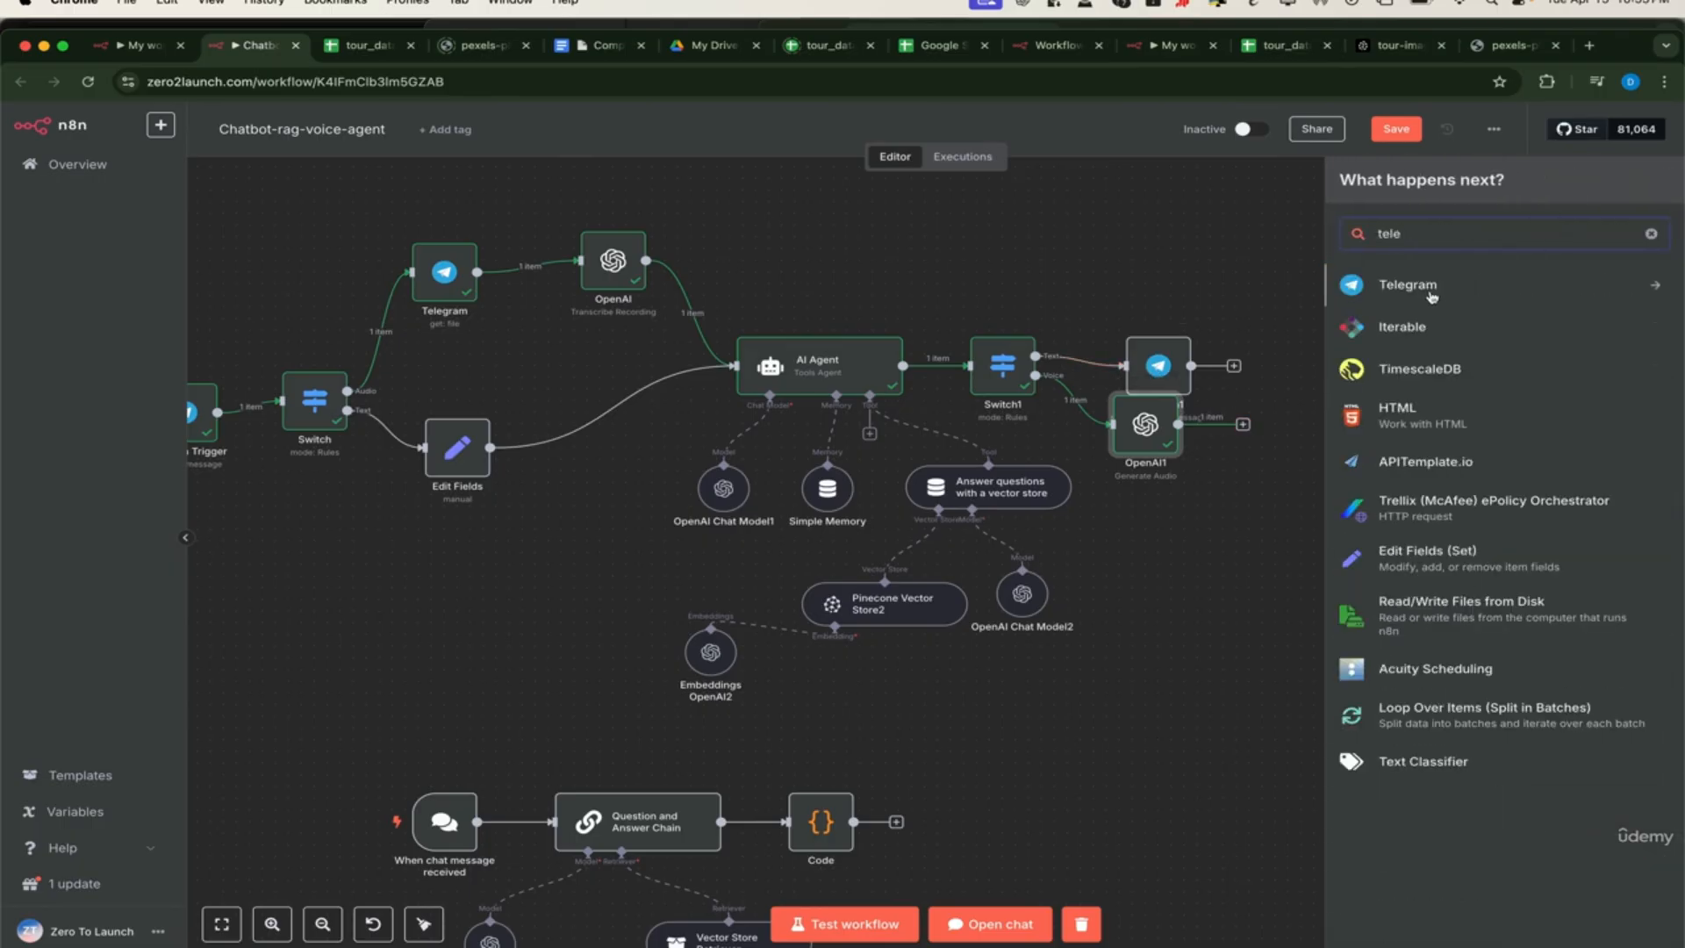
pyautogui.click(1430, 293)
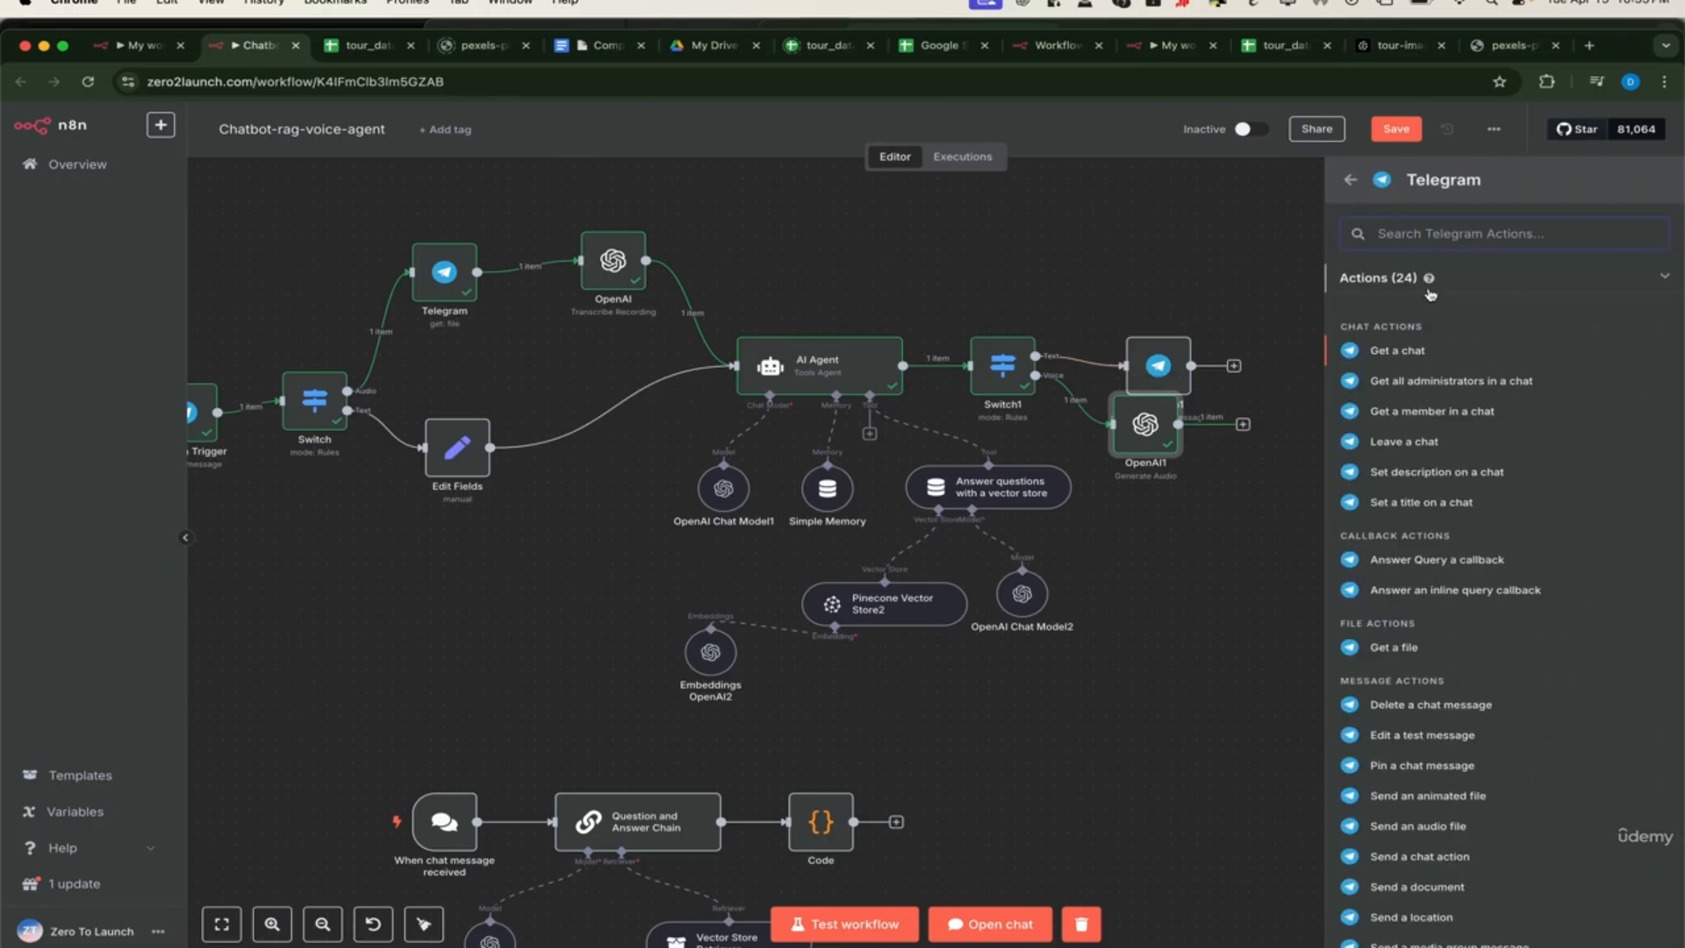
pyautogui.click(1422, 826)
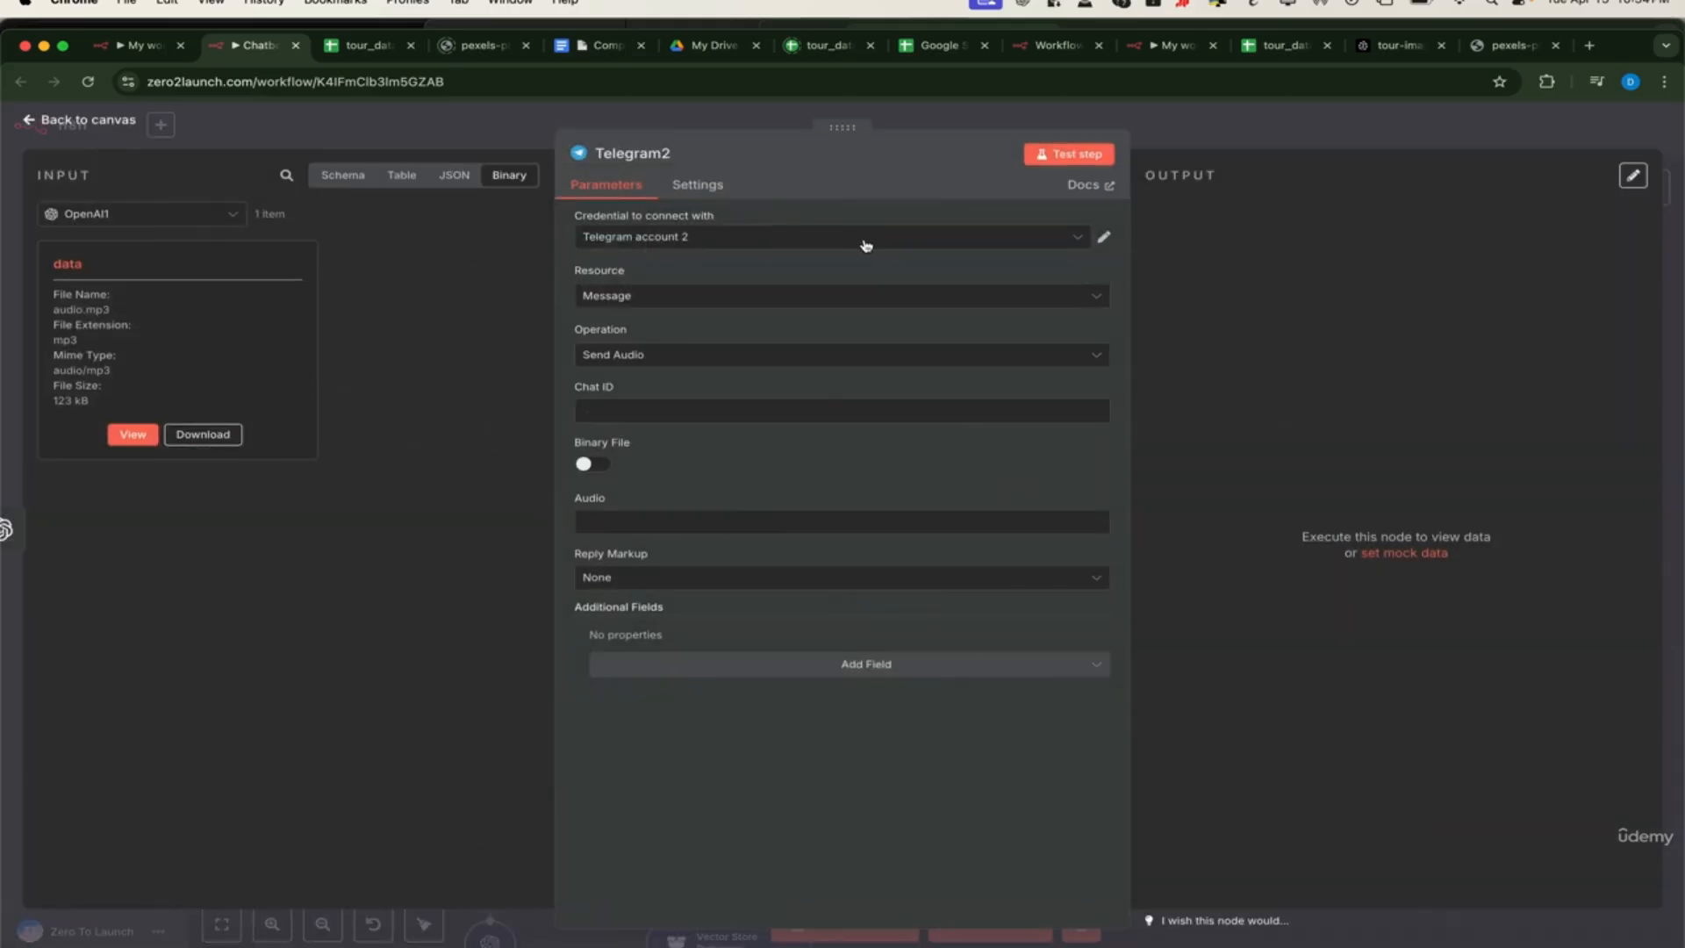
# Map the trigger's chat id into Chat ID, enable Binary File, and test-run the step
pyautogui.click(606, 413)
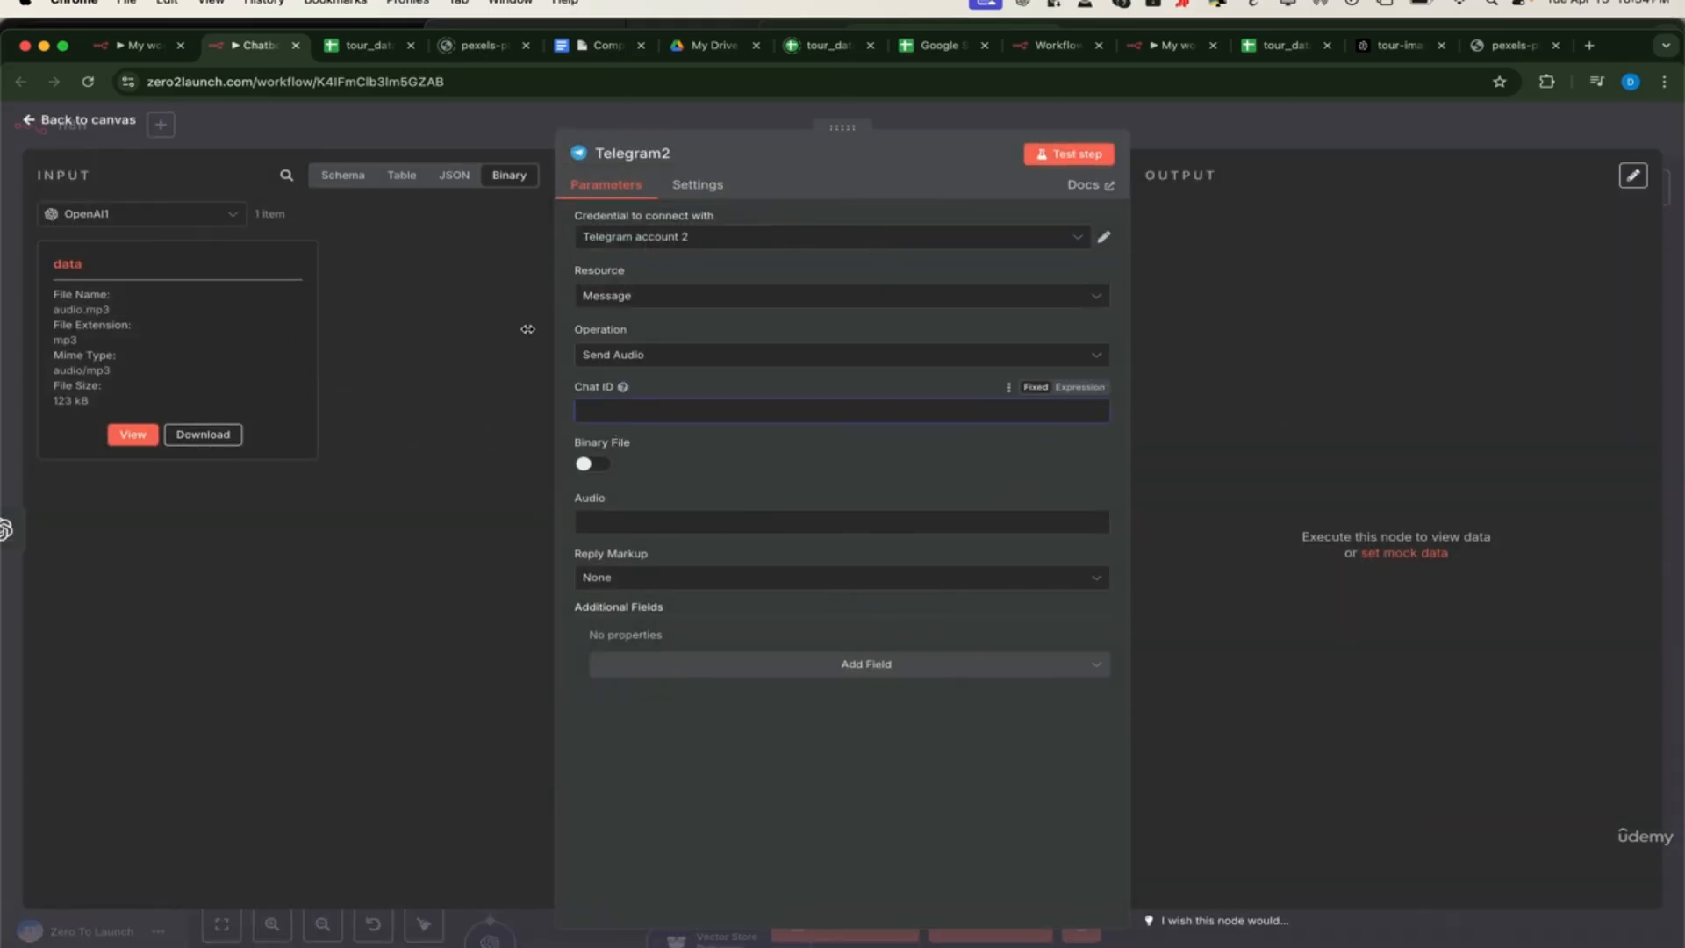
pyautogui.click(106, 213)
pyautogui.click(100, 460)
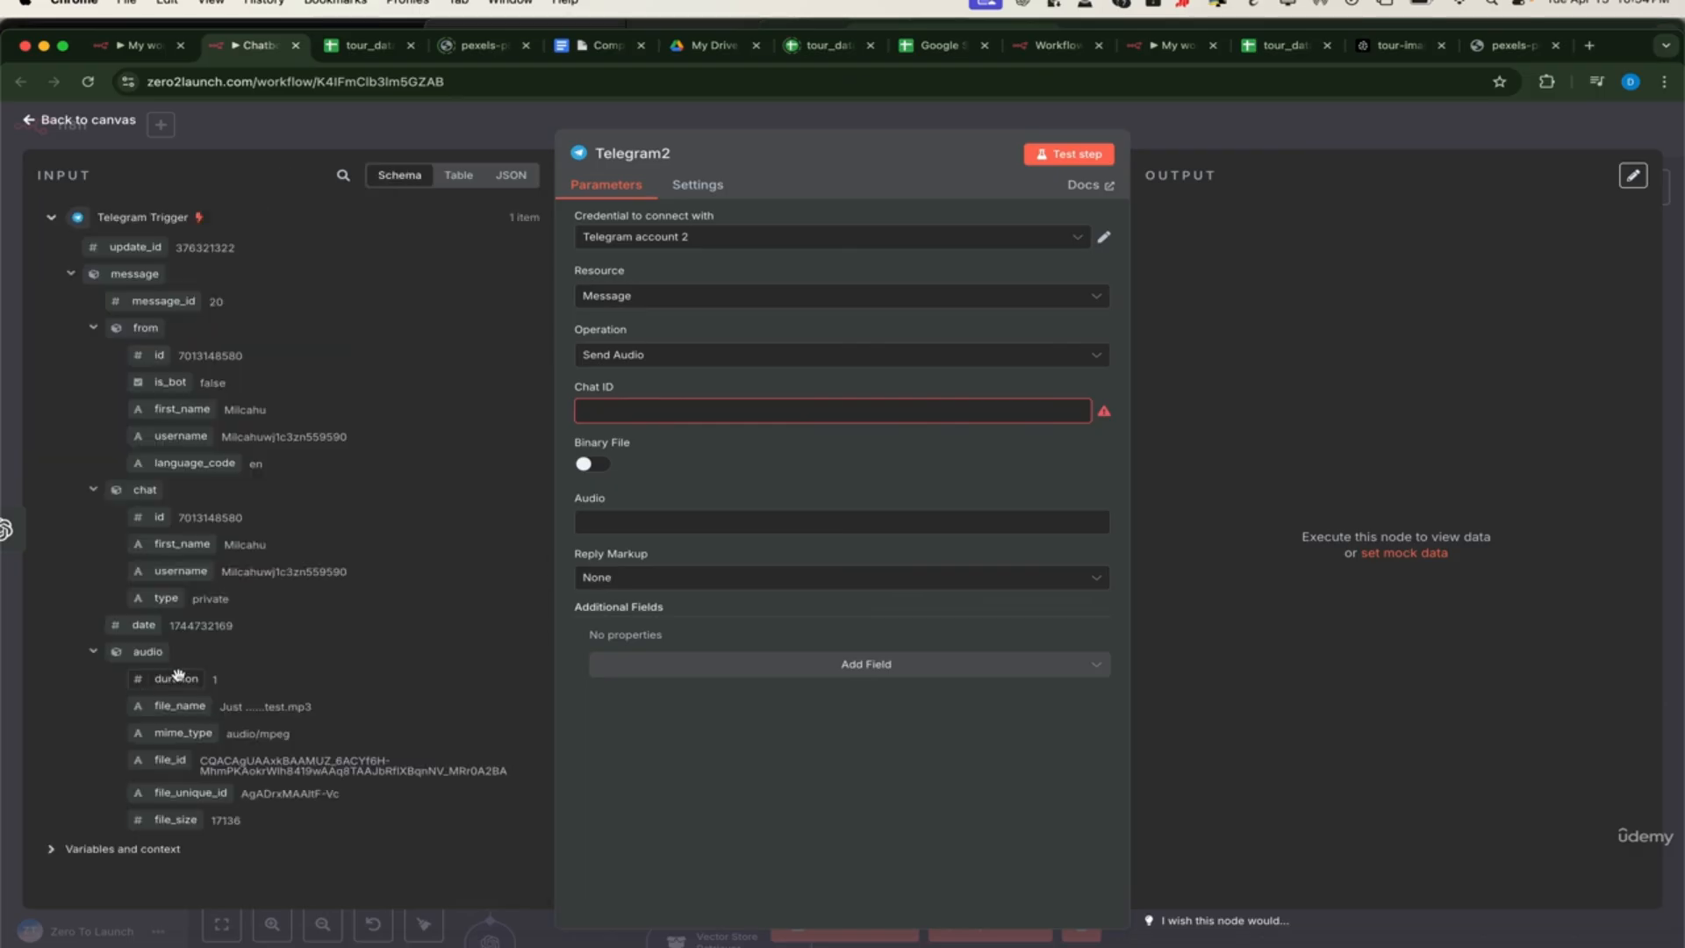
pyautogui.moveTo(159, 519); pyautogui.dragTo(619, 427)
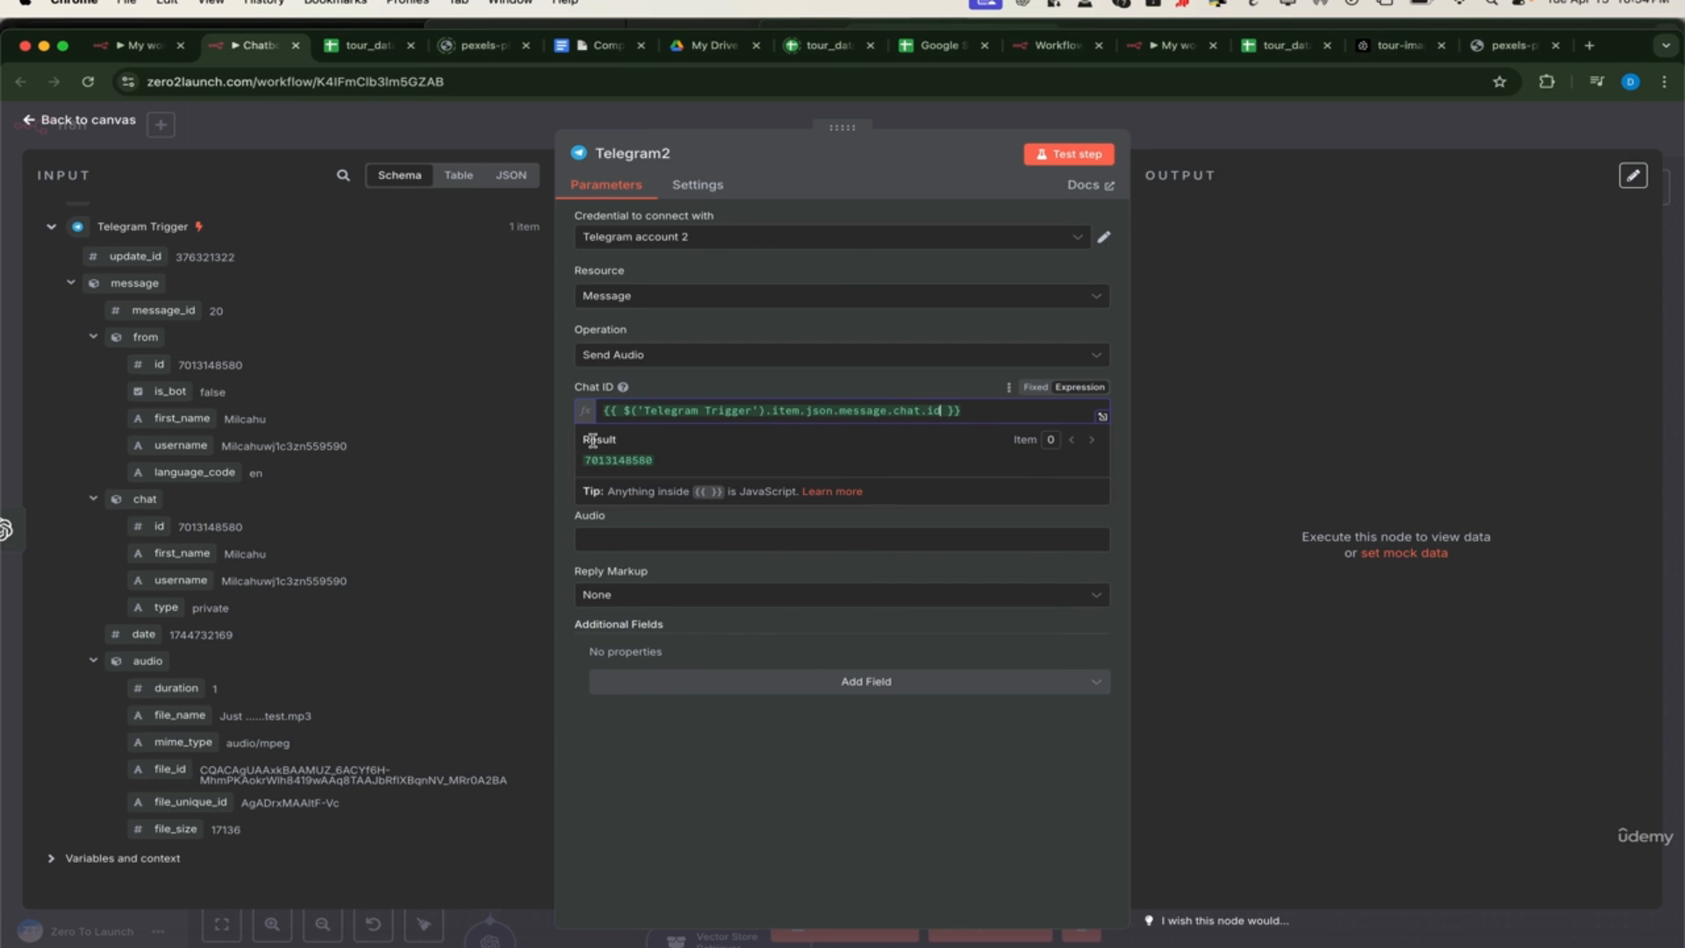
pyautogui.click(674, 716)
pyautogui.click(595, 481)
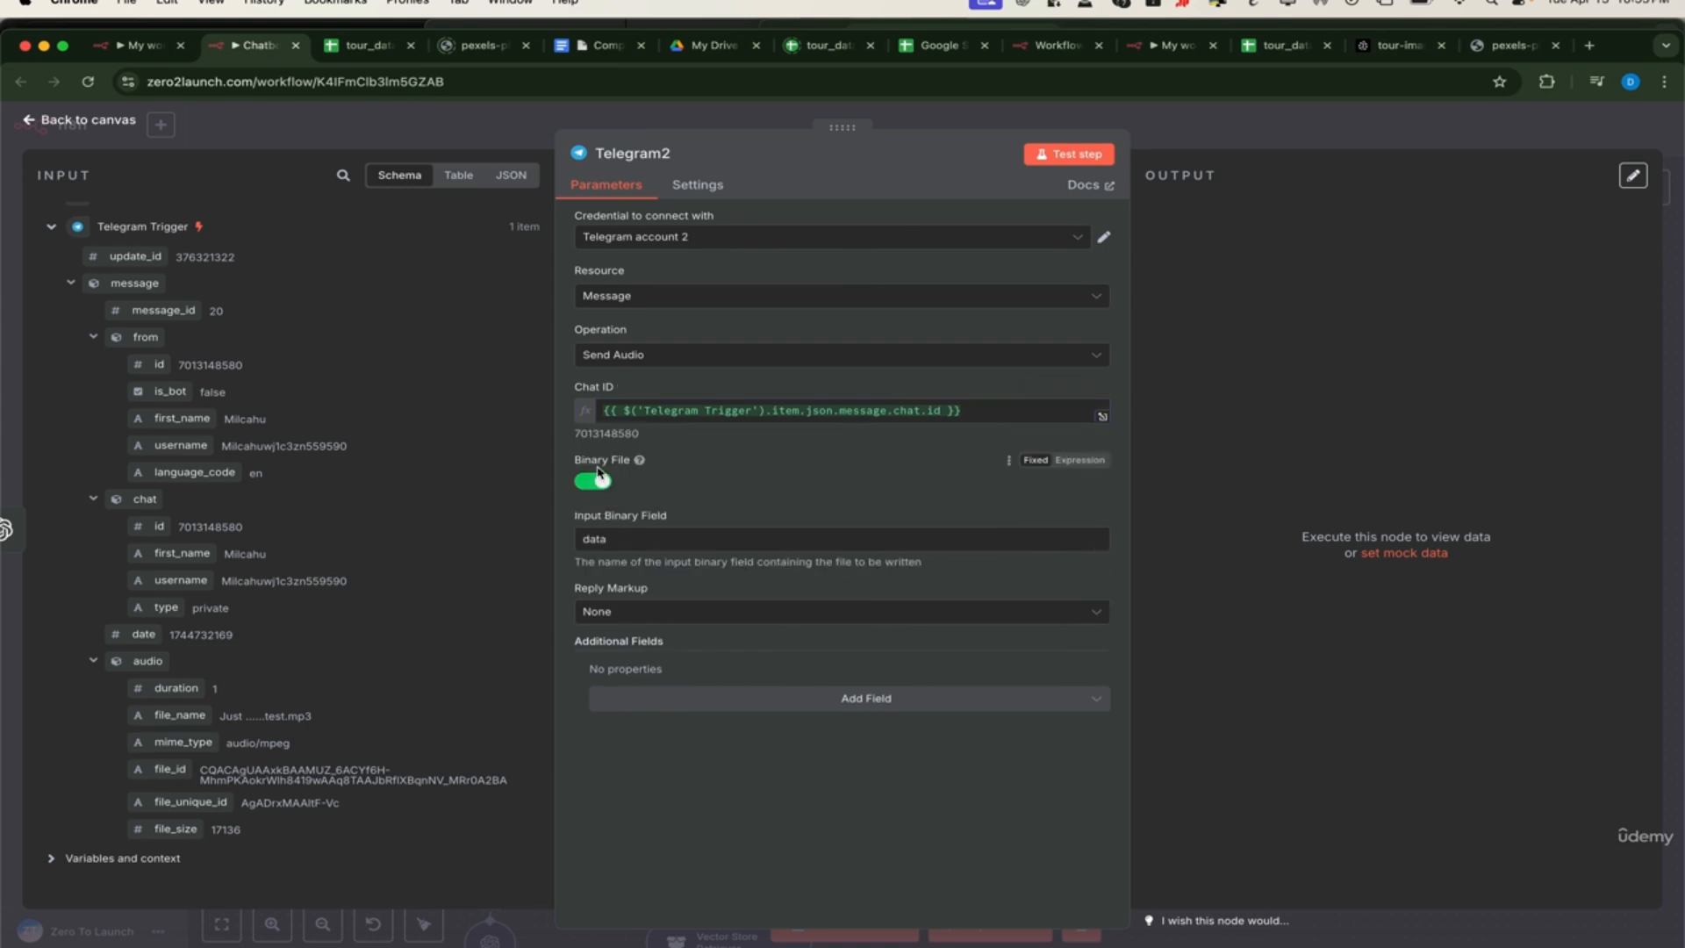
pyautogui.scroll(8, 263, 342)
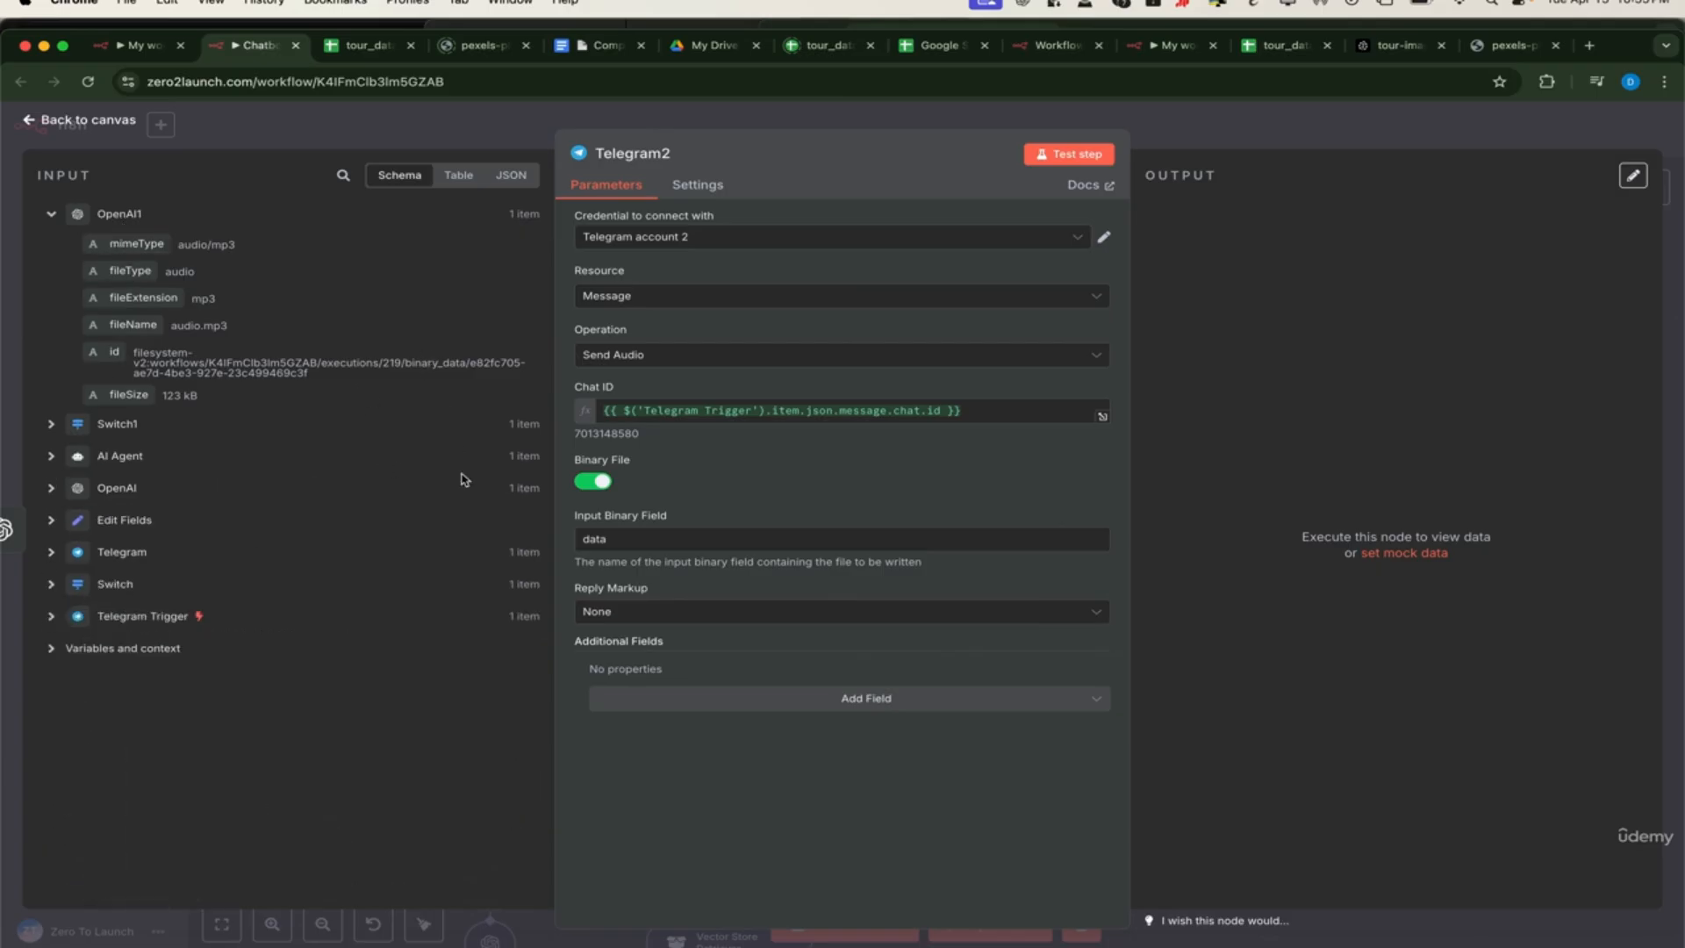
pyautogui.click(1060, 154)
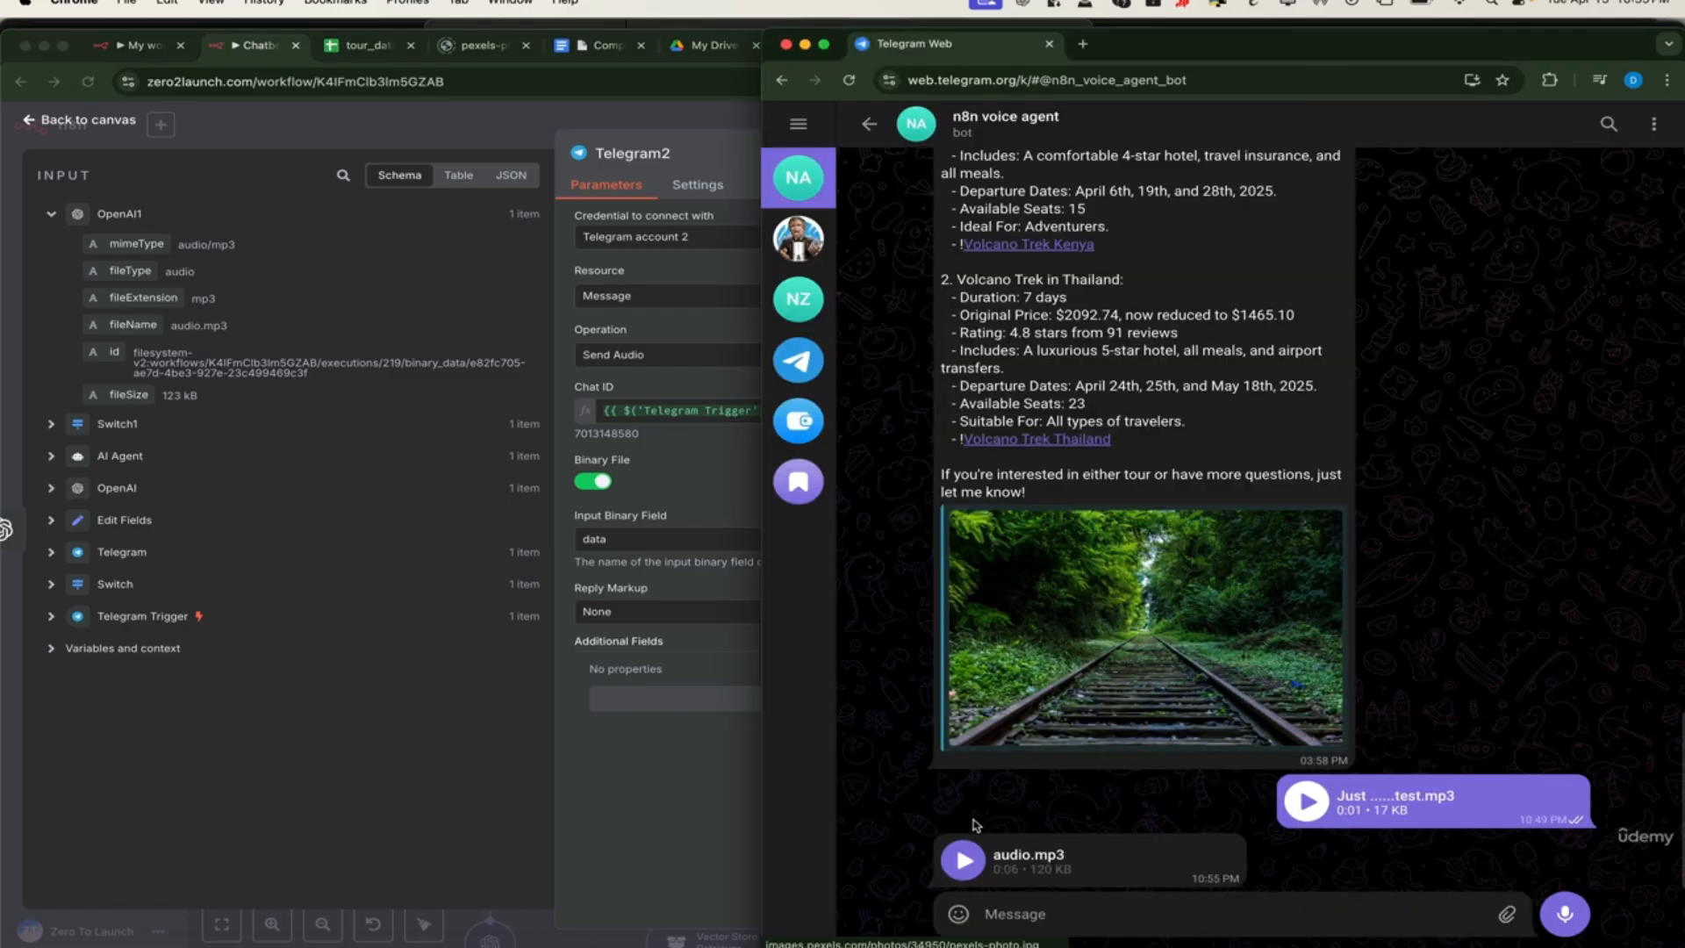
# Play the 6-second audio.mp3 reply in Telegram Web, then return to the n8n canvas
pyautogui.click(961, 868)
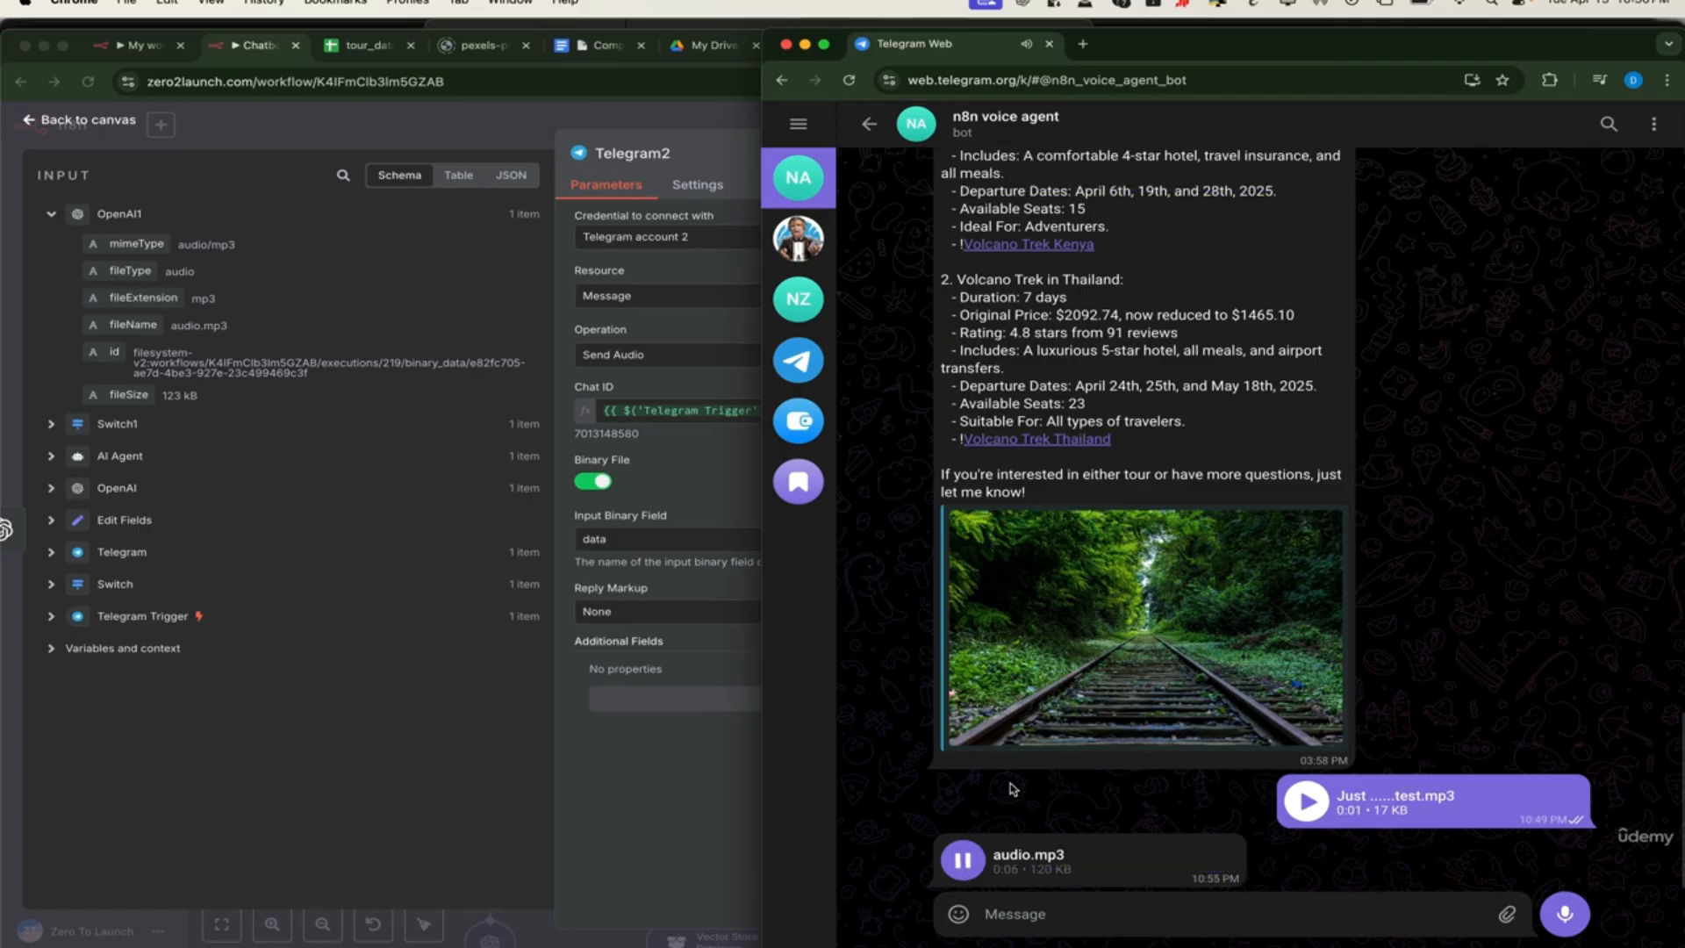
pyautogui.click(531, 689)
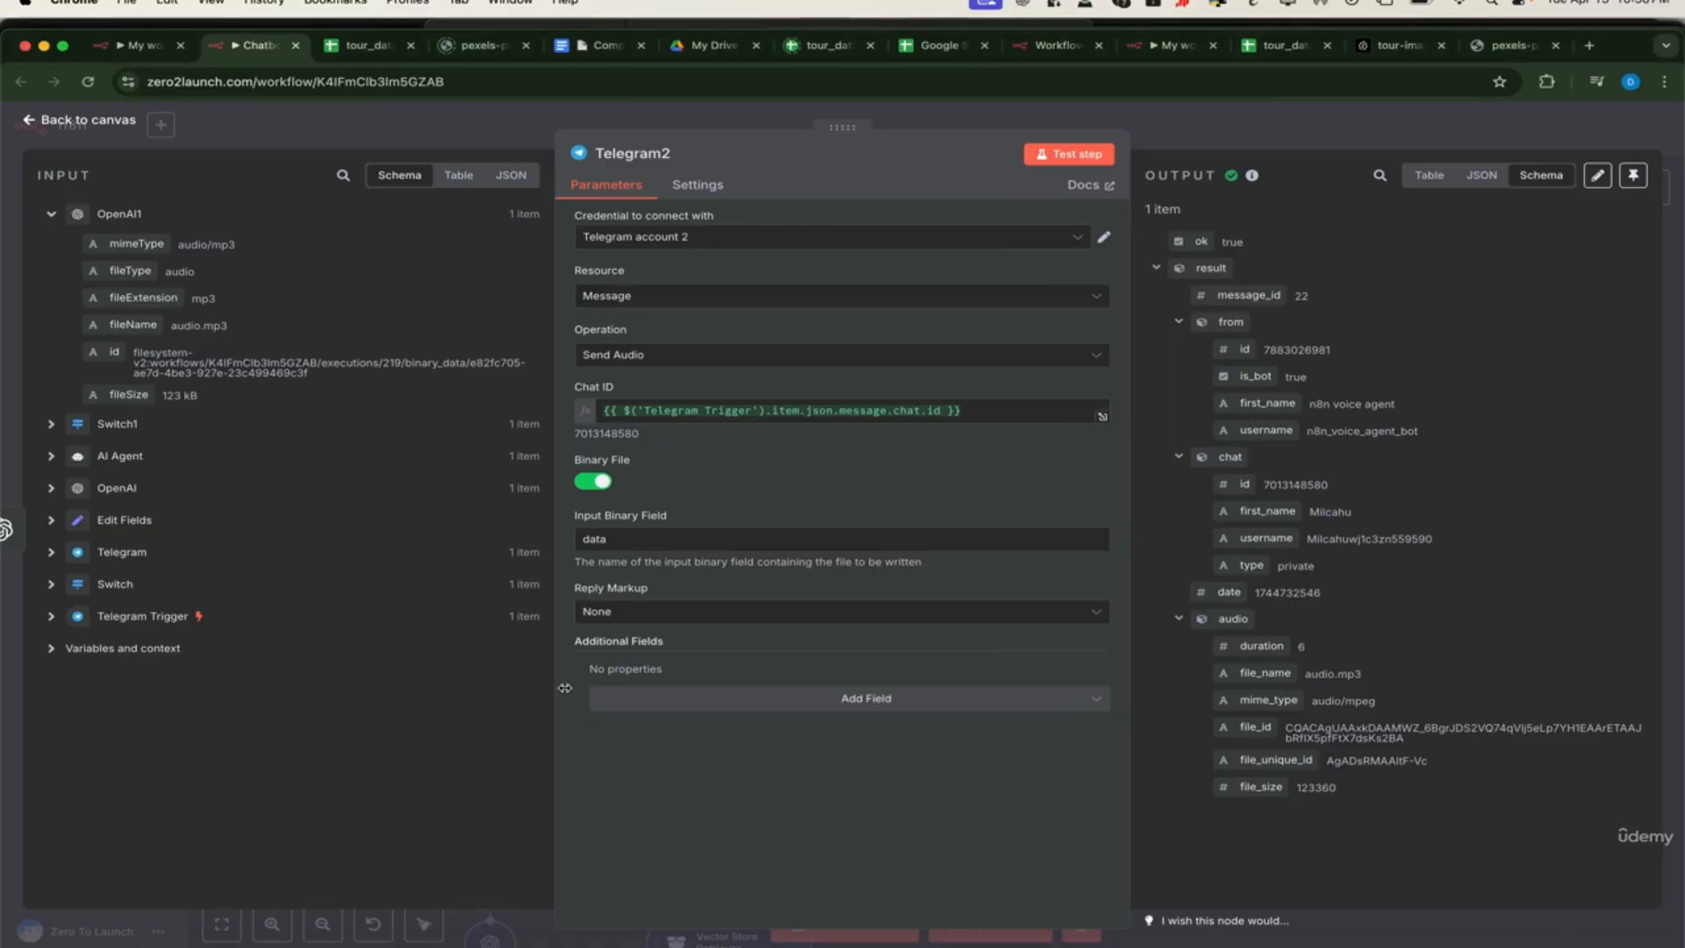
pyautogui.click(95, 120)
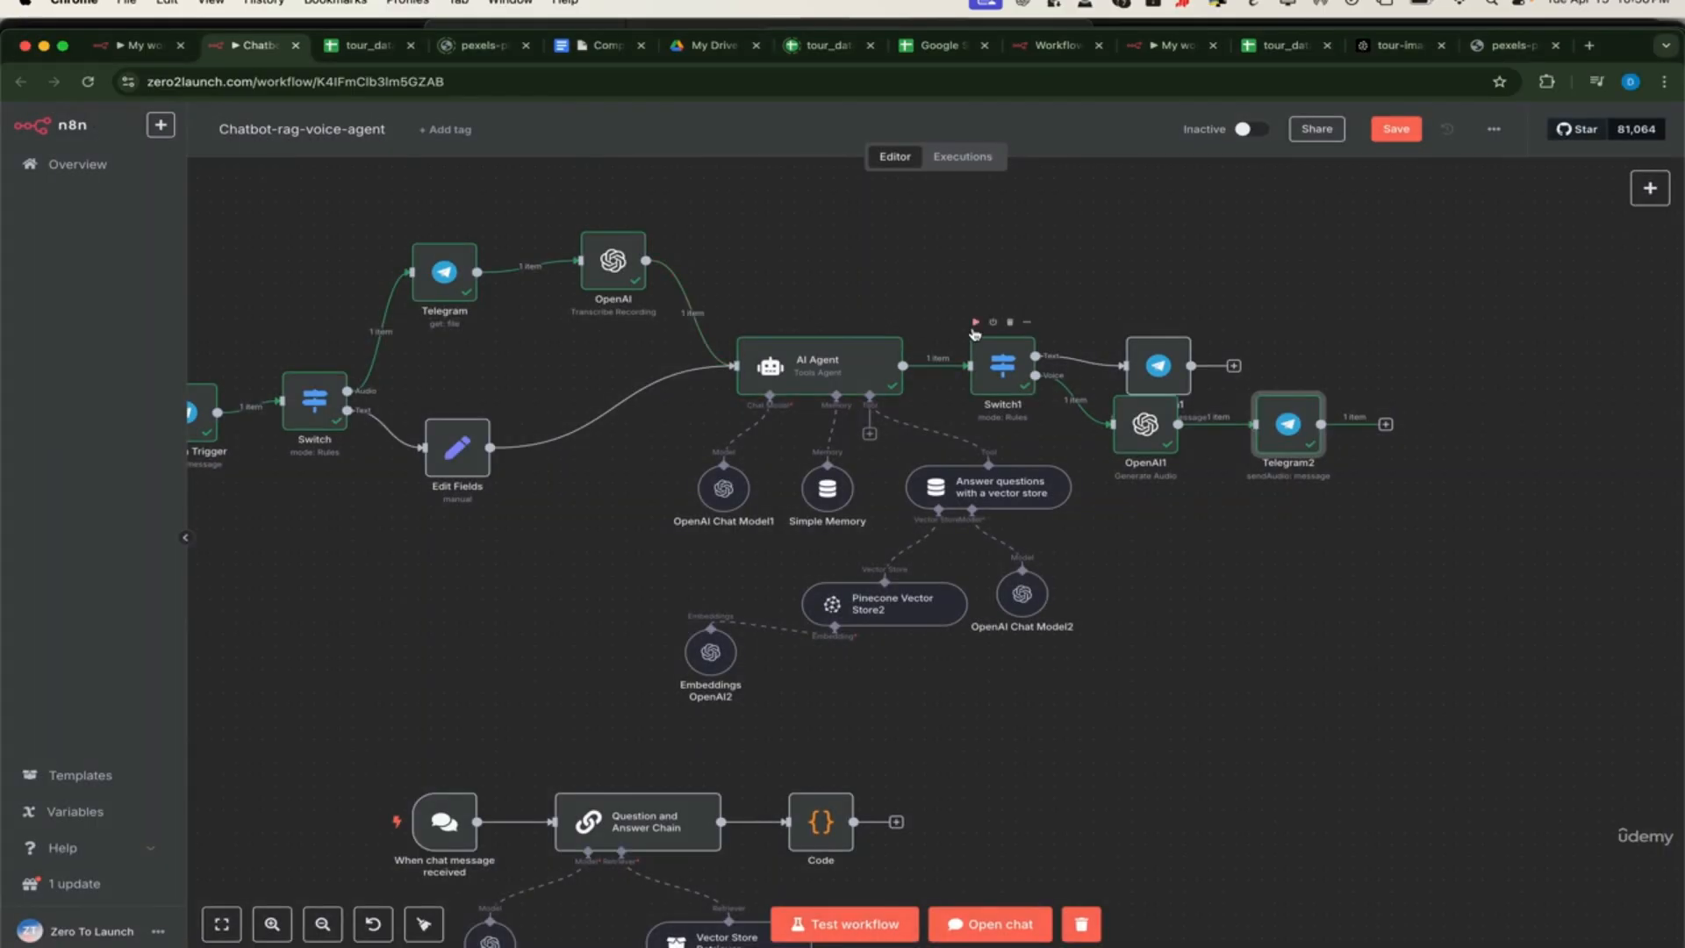
# Rename Switch1's second output from Voice to 'Audio' and test-run the step
pyautogui.doubleClick(765, 425)
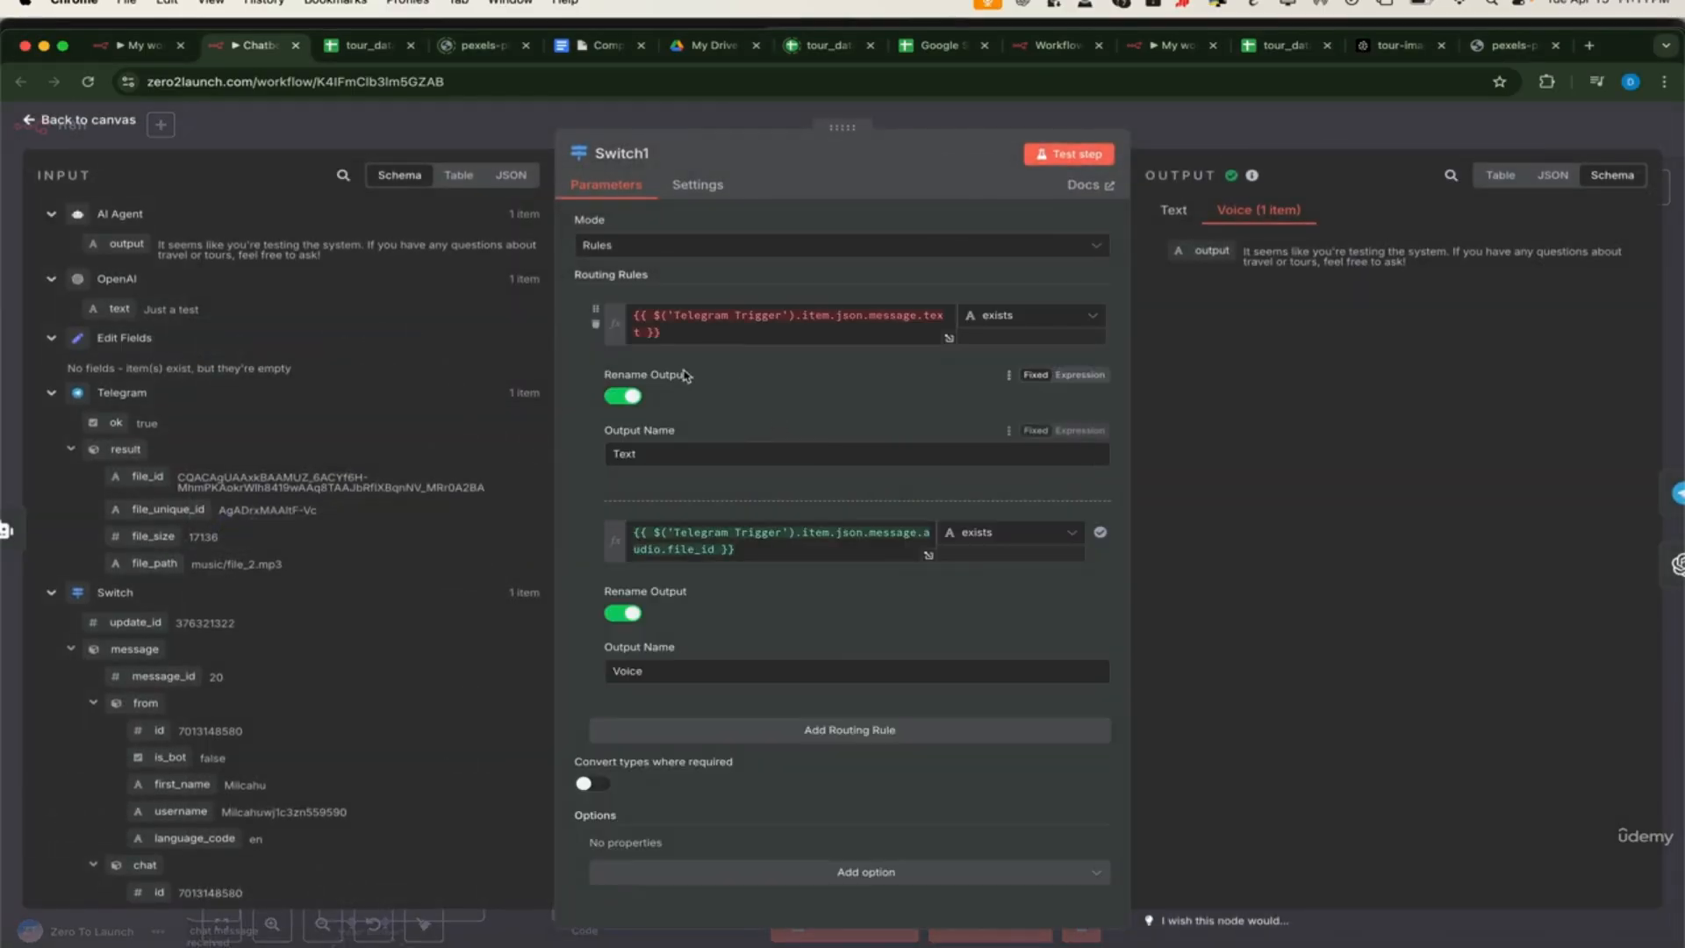
pyautogui.doubleClick(629, 672)
pyautogui.write('Audio')
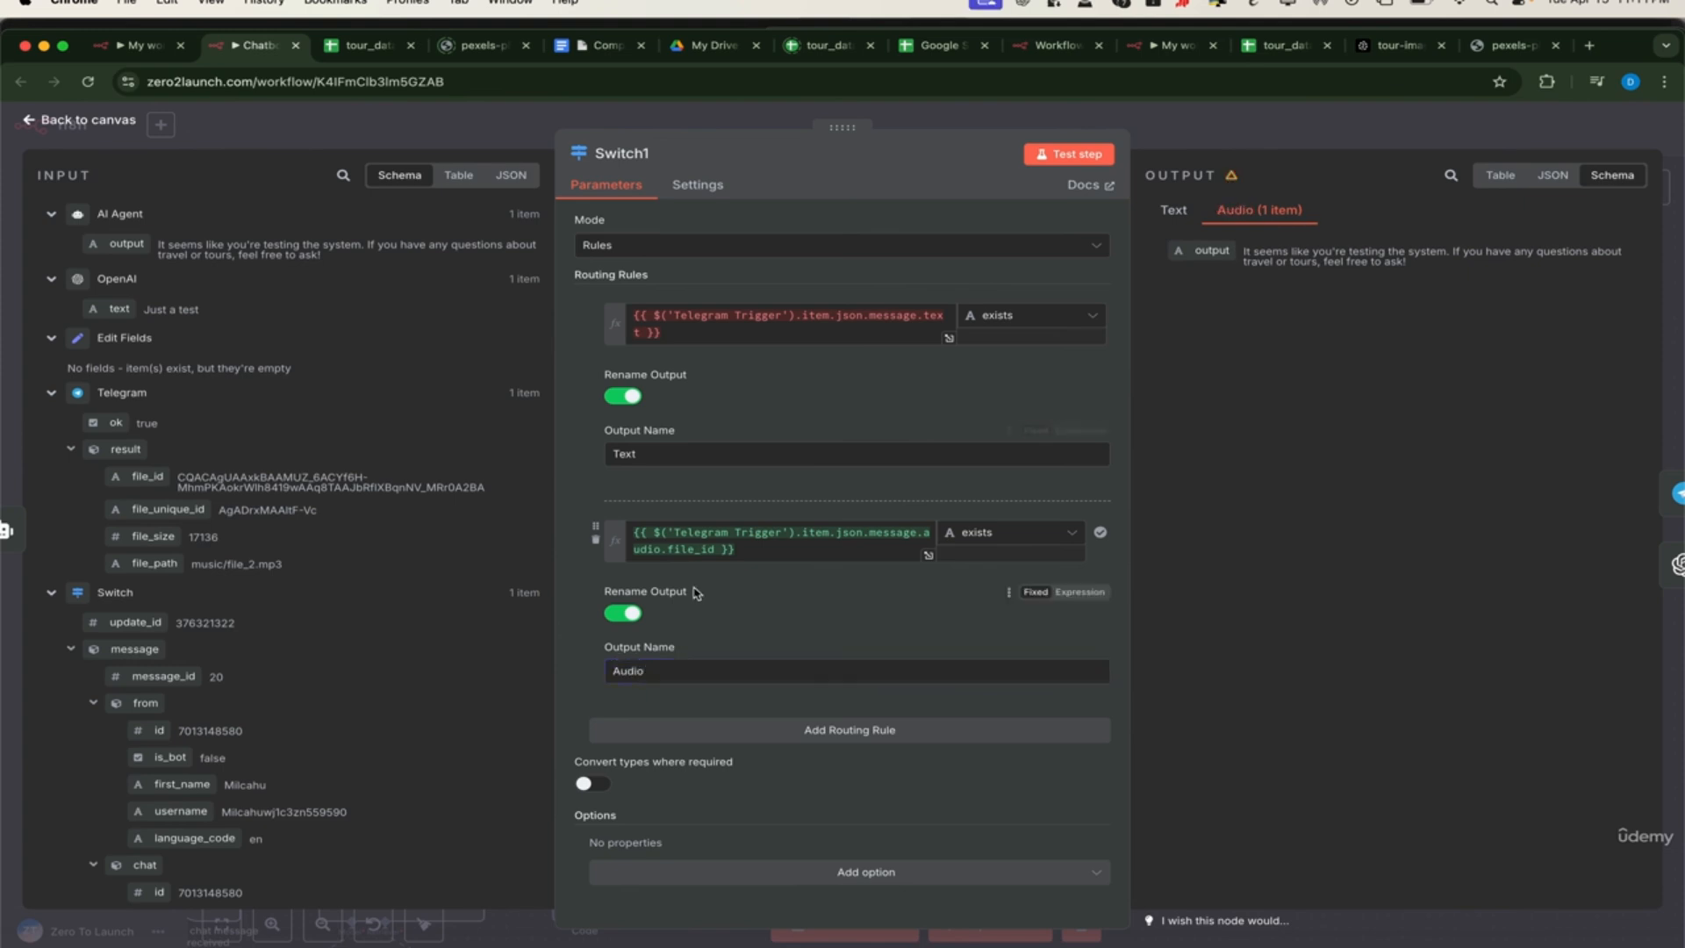
pyautogui.click(1069, 154)
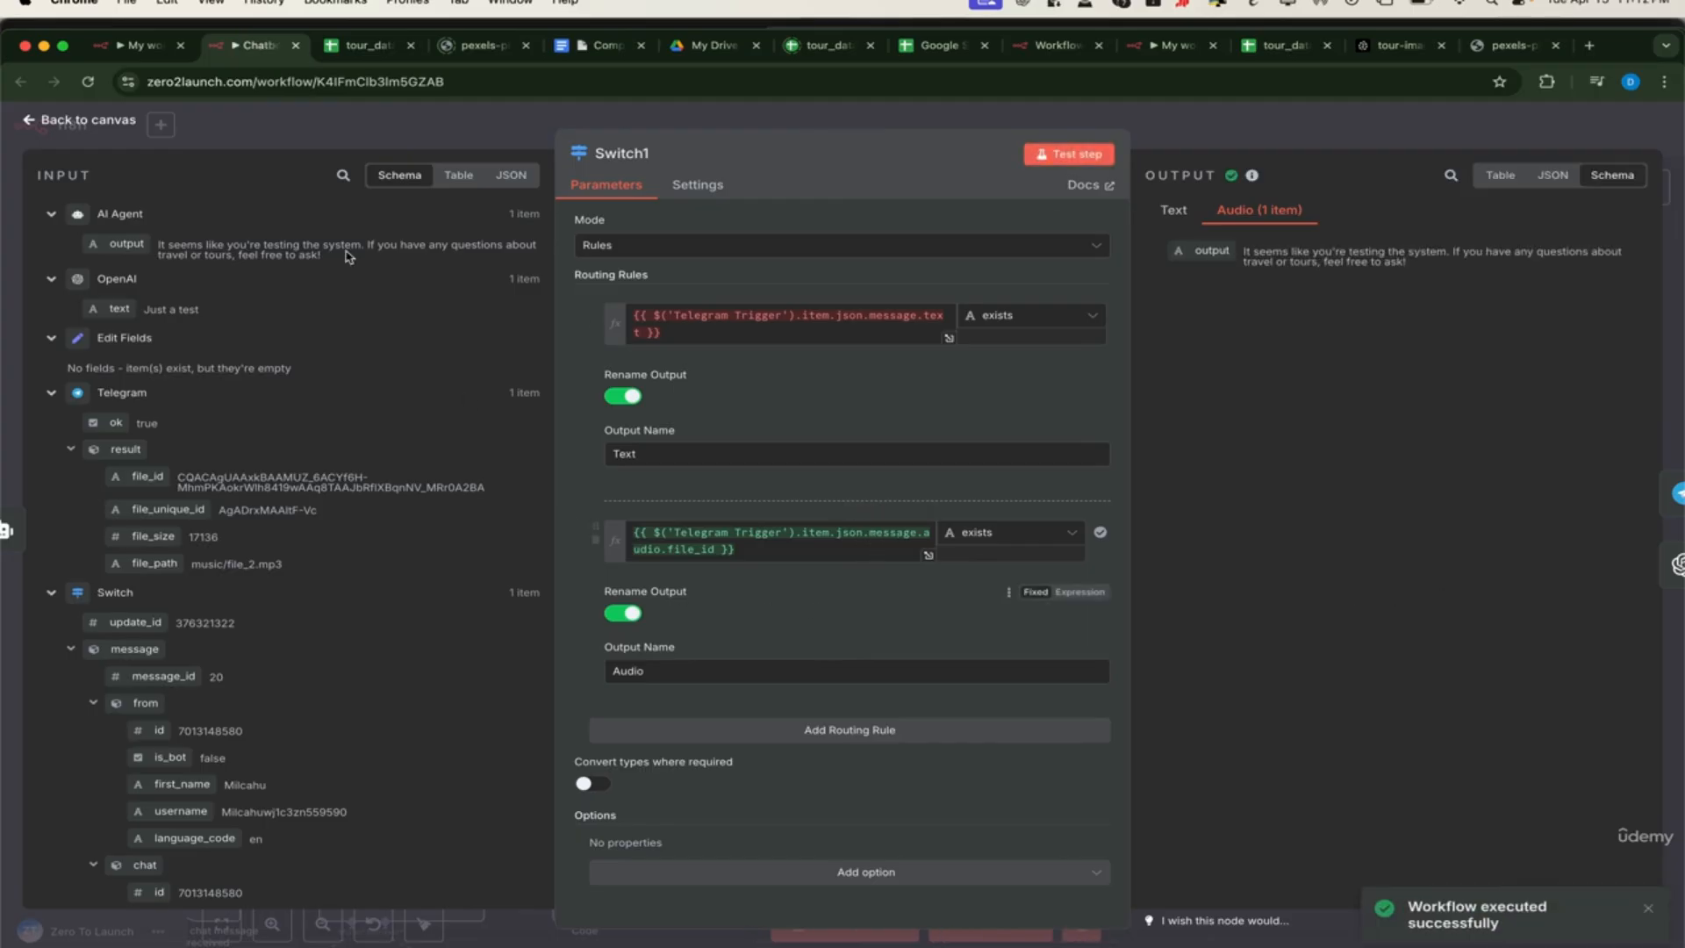
pyautogui.press('Escape')
# Add an empty third routing rule to the first Switch node
pyautogui.hscroll(-3, 797, 385)
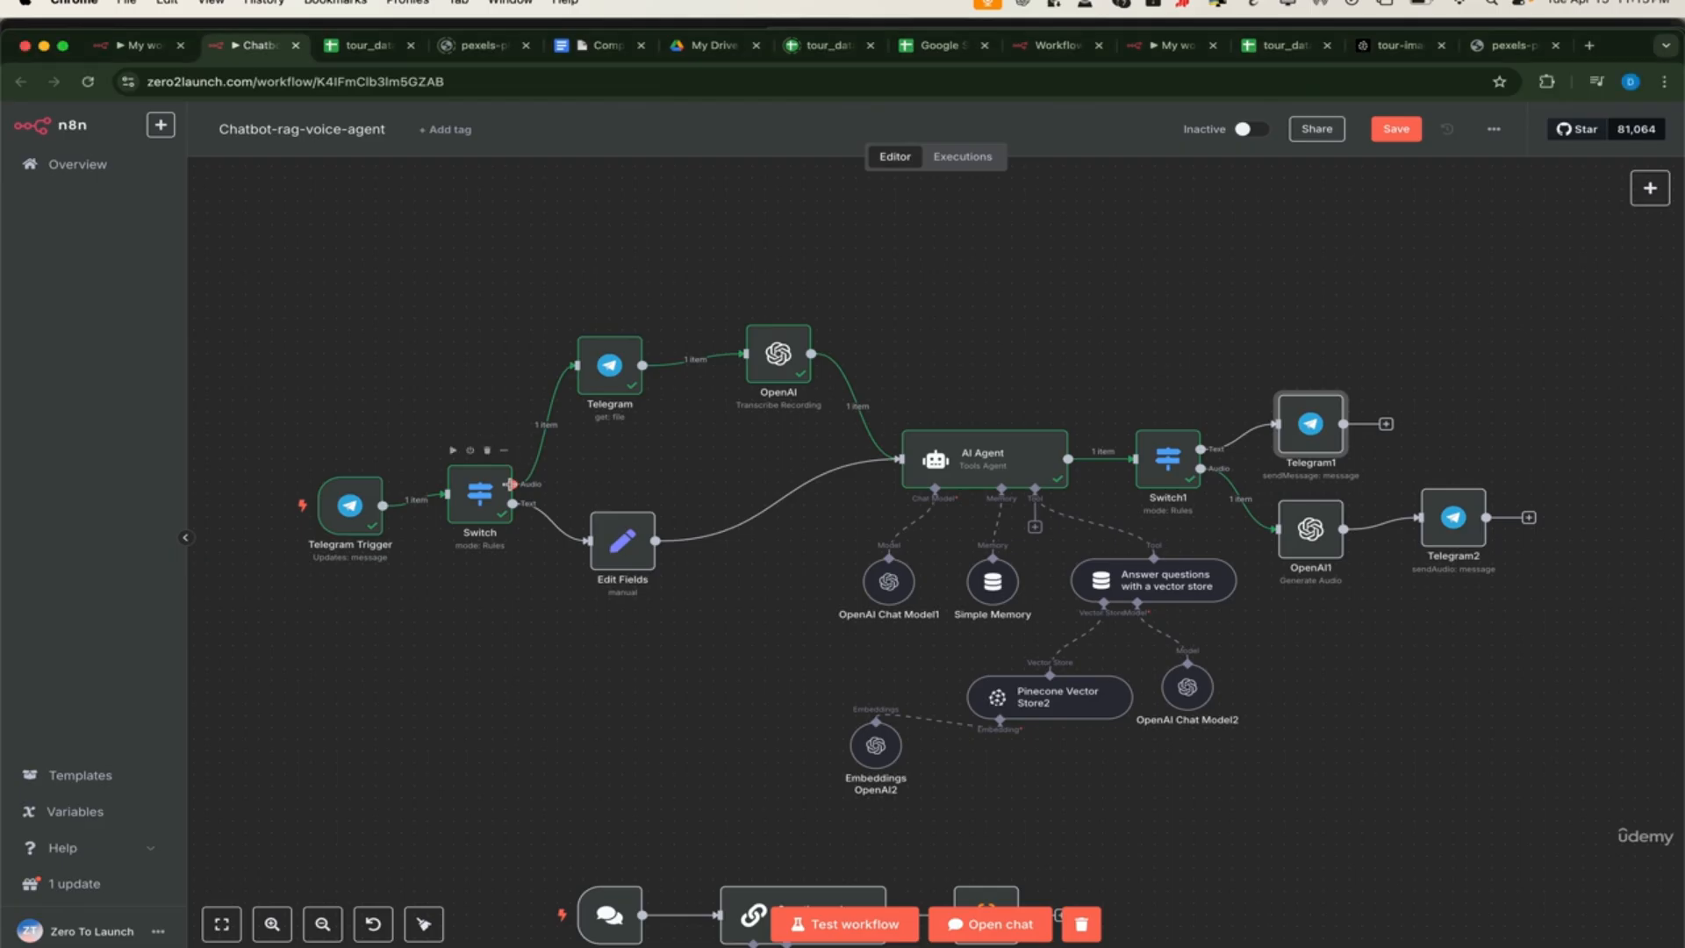
pyautogui.doubleClick(506, 487)
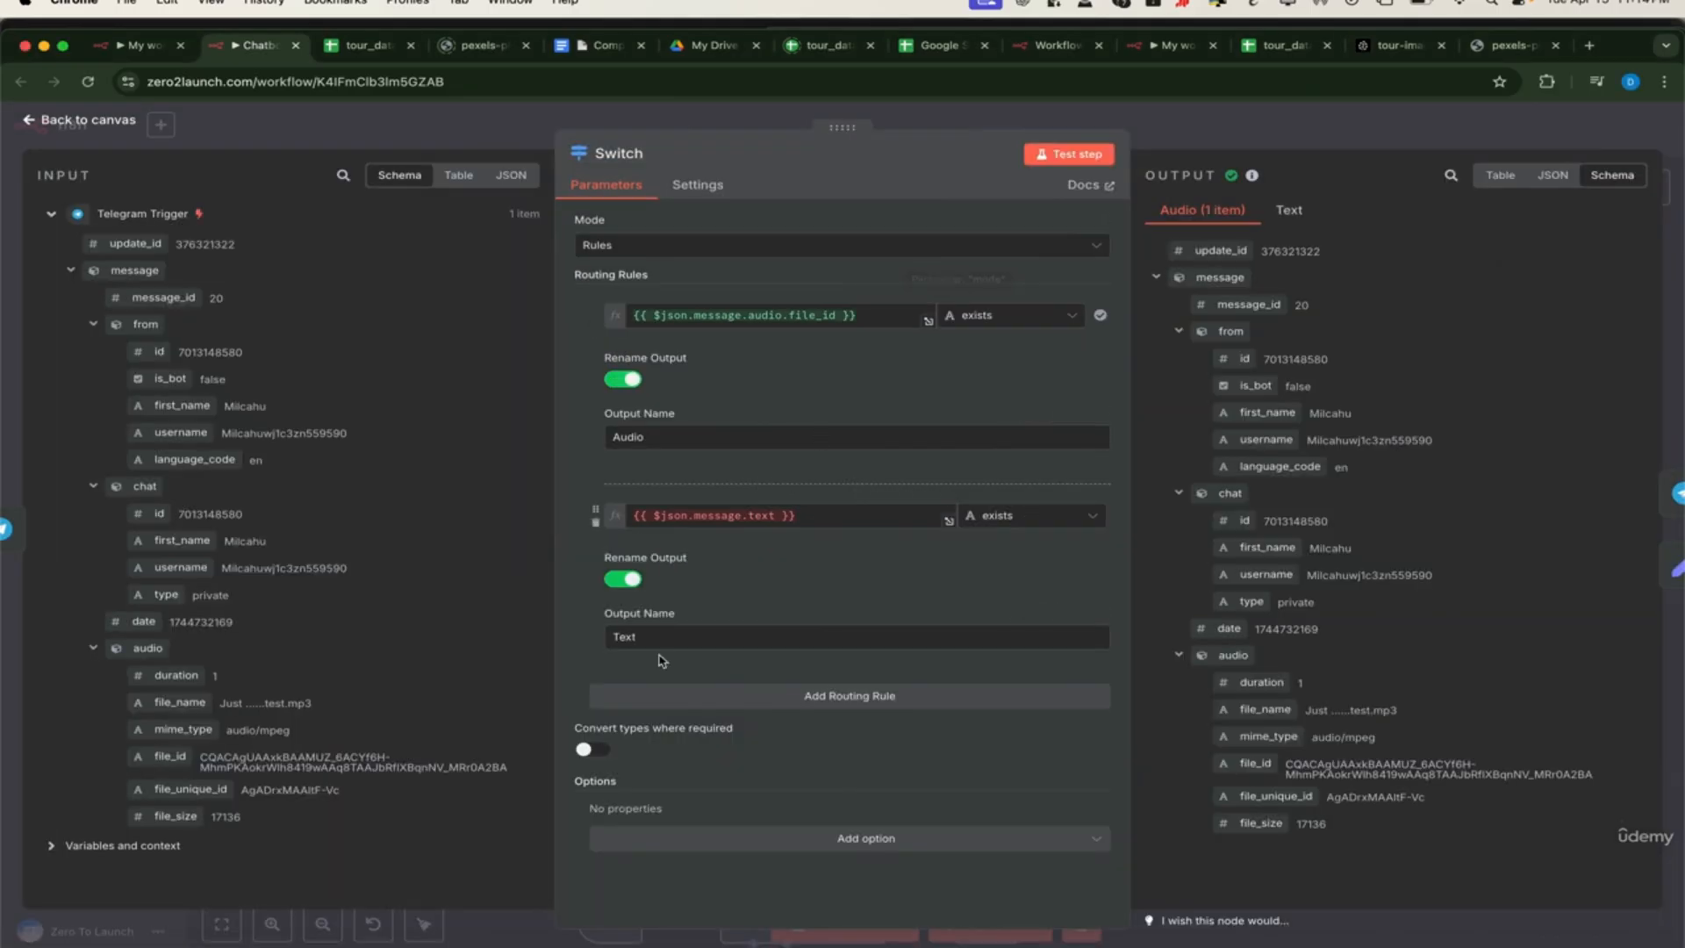
pyautogui.click(850, 695)
pyautogui.scroll(-2, 846, 614)
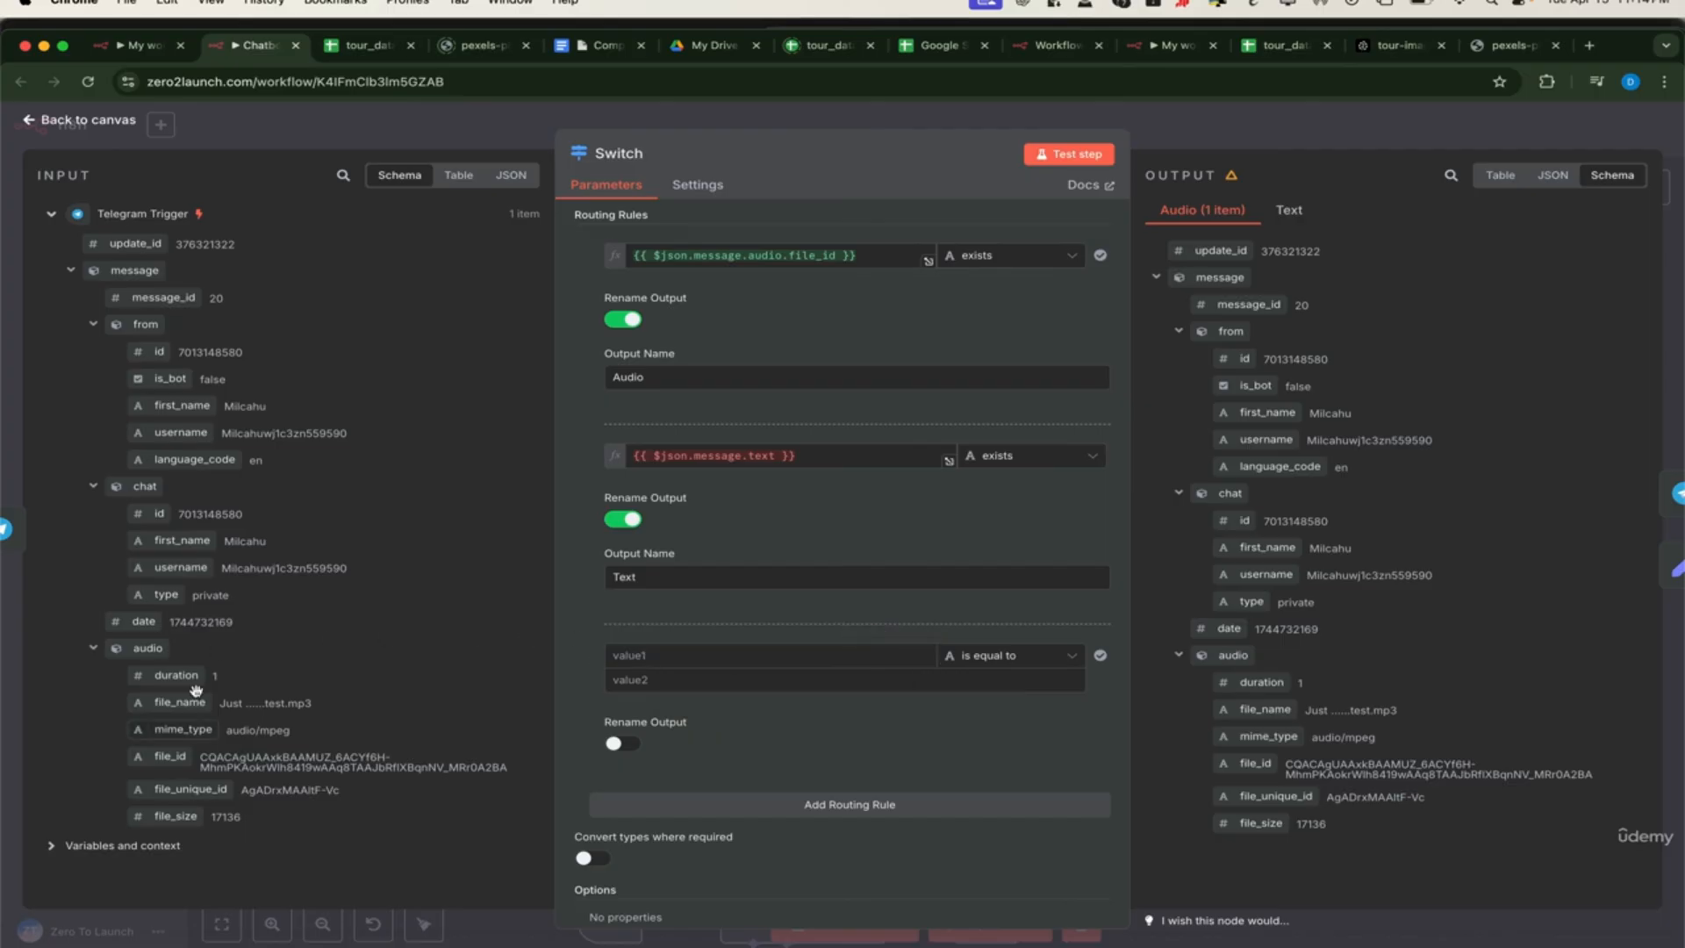
pyautogui.click(128, 128)
pyautogui.press('super+grave')
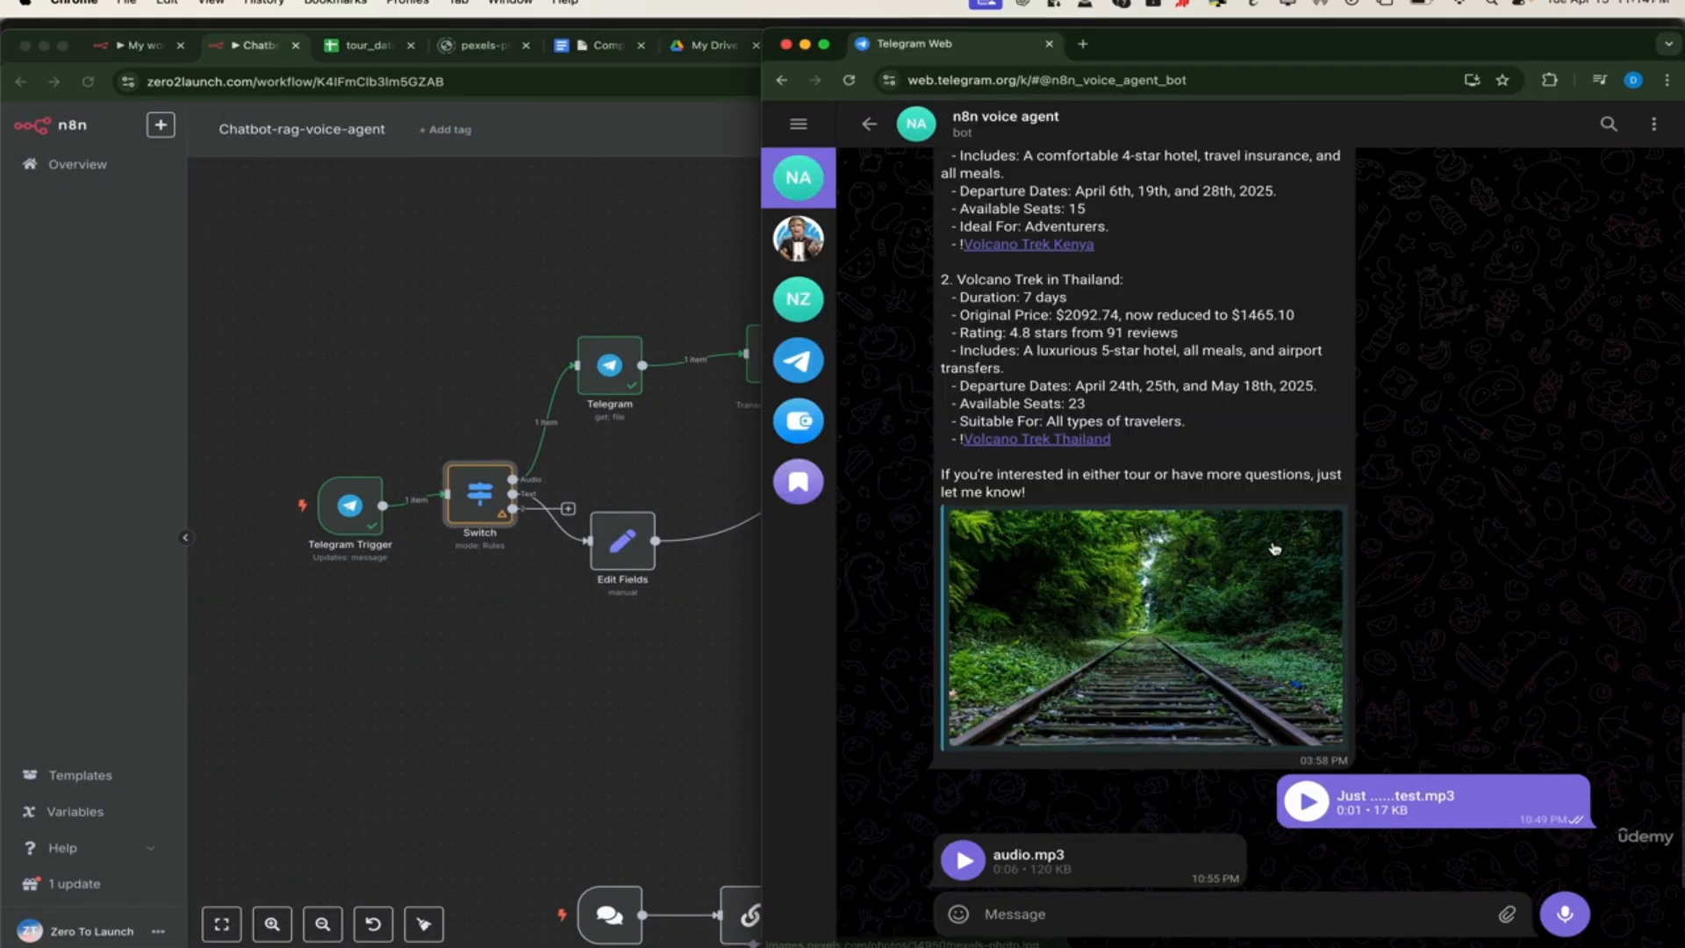
# Record a 10-second voice note to the bot and capture it in the Telegram Trigger as audio/ogg data
pyautogui.click(1562, 914)
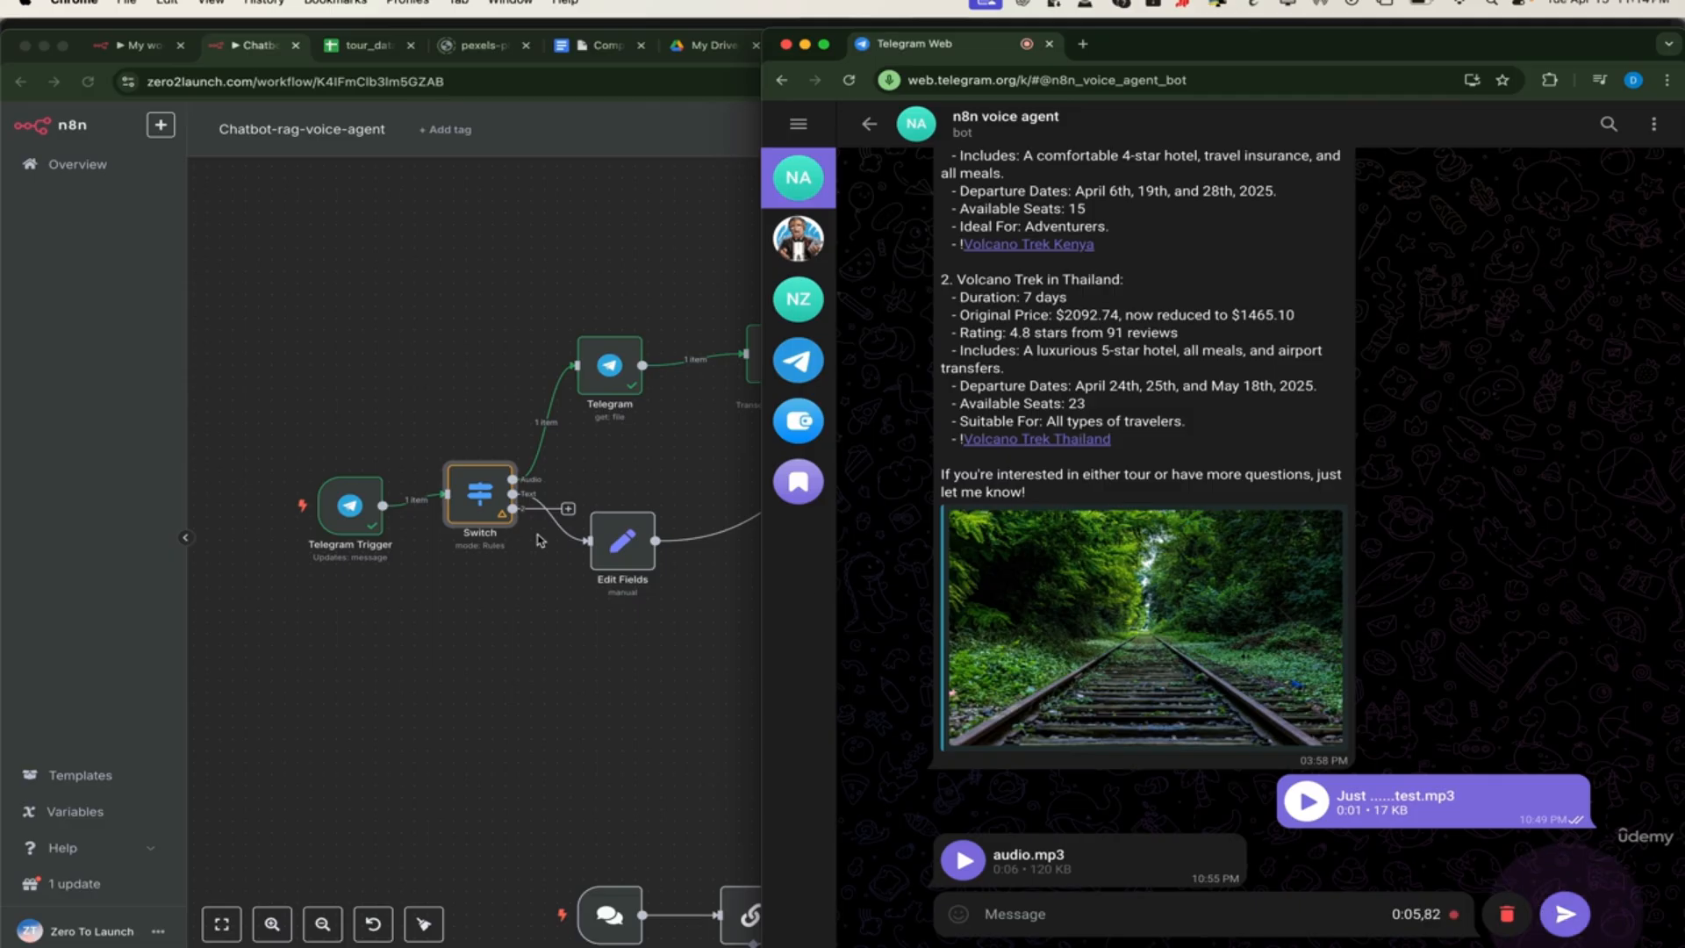
pyautogui.click(358, 516)
pyautogui.doubleClick(355, 514)
pyautogui.click(244, 522)
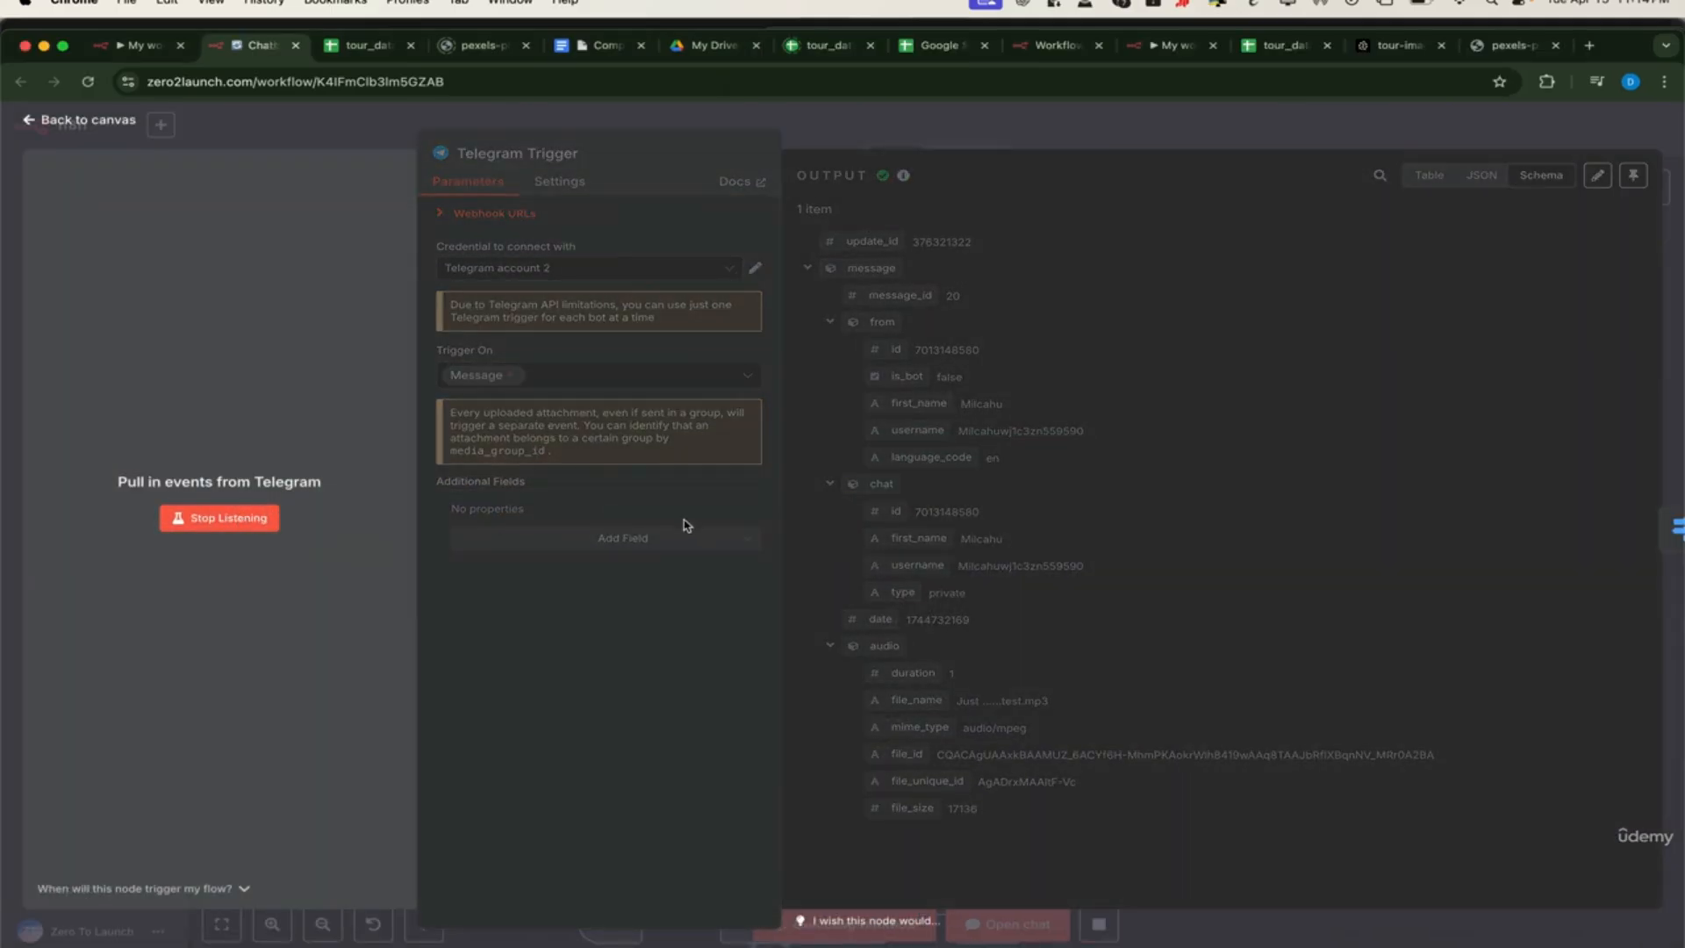
pyautogui.press('super+grave')
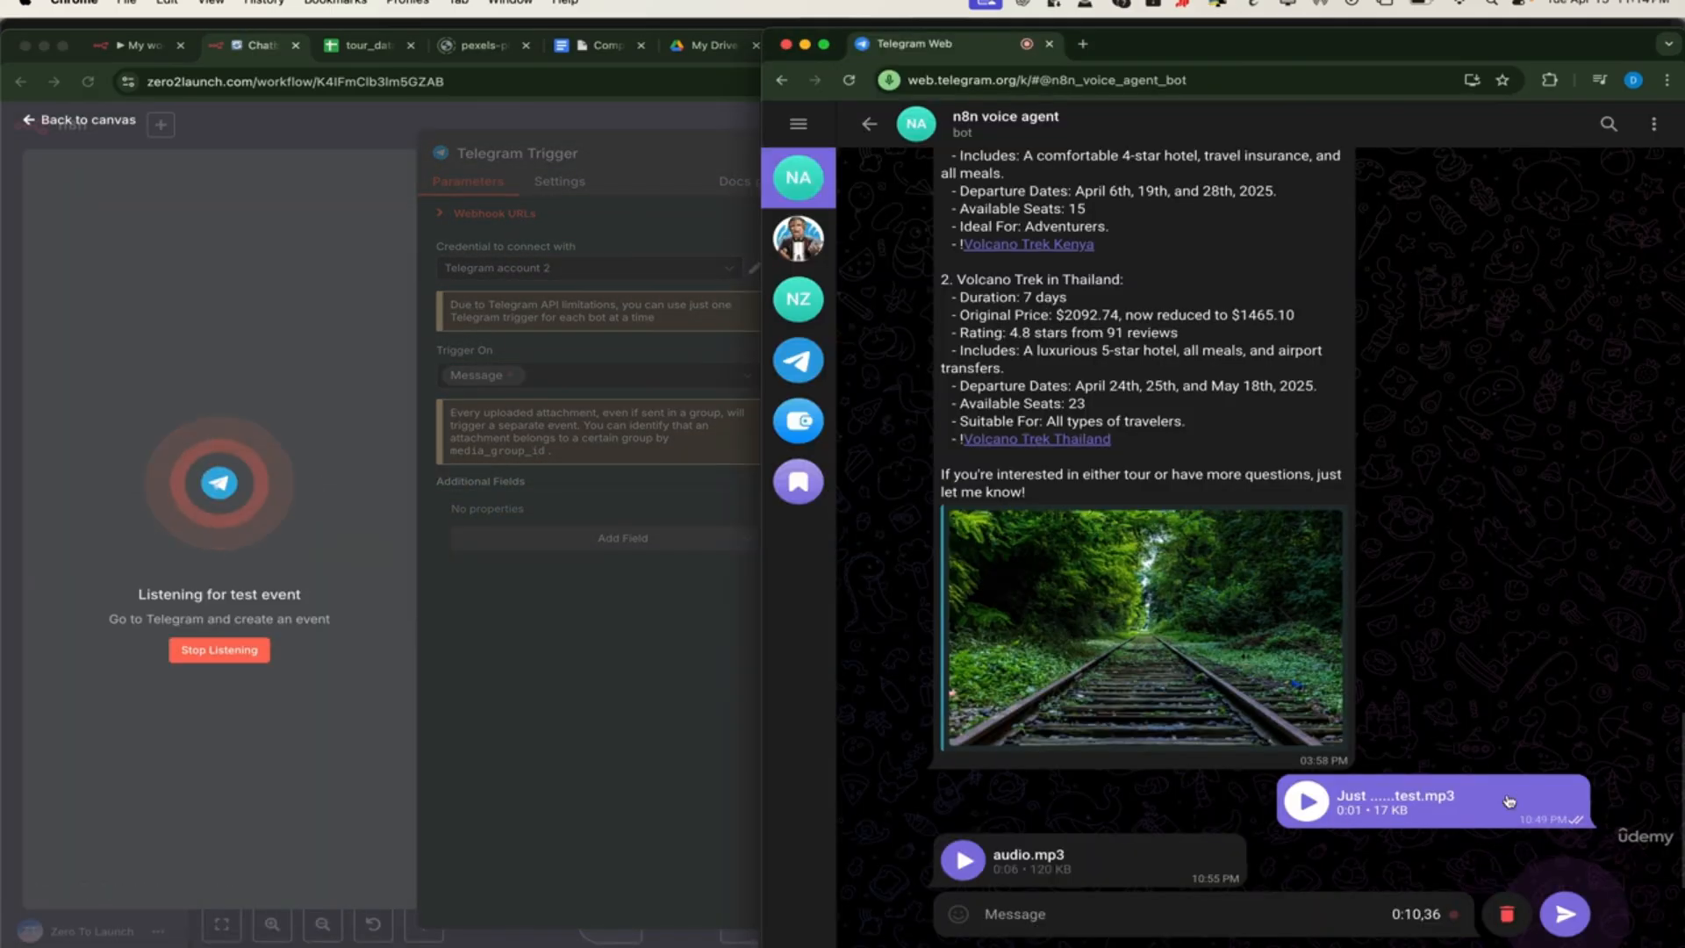
pyautogui.click(1566, 914)
pyautogui.click(593, 587)
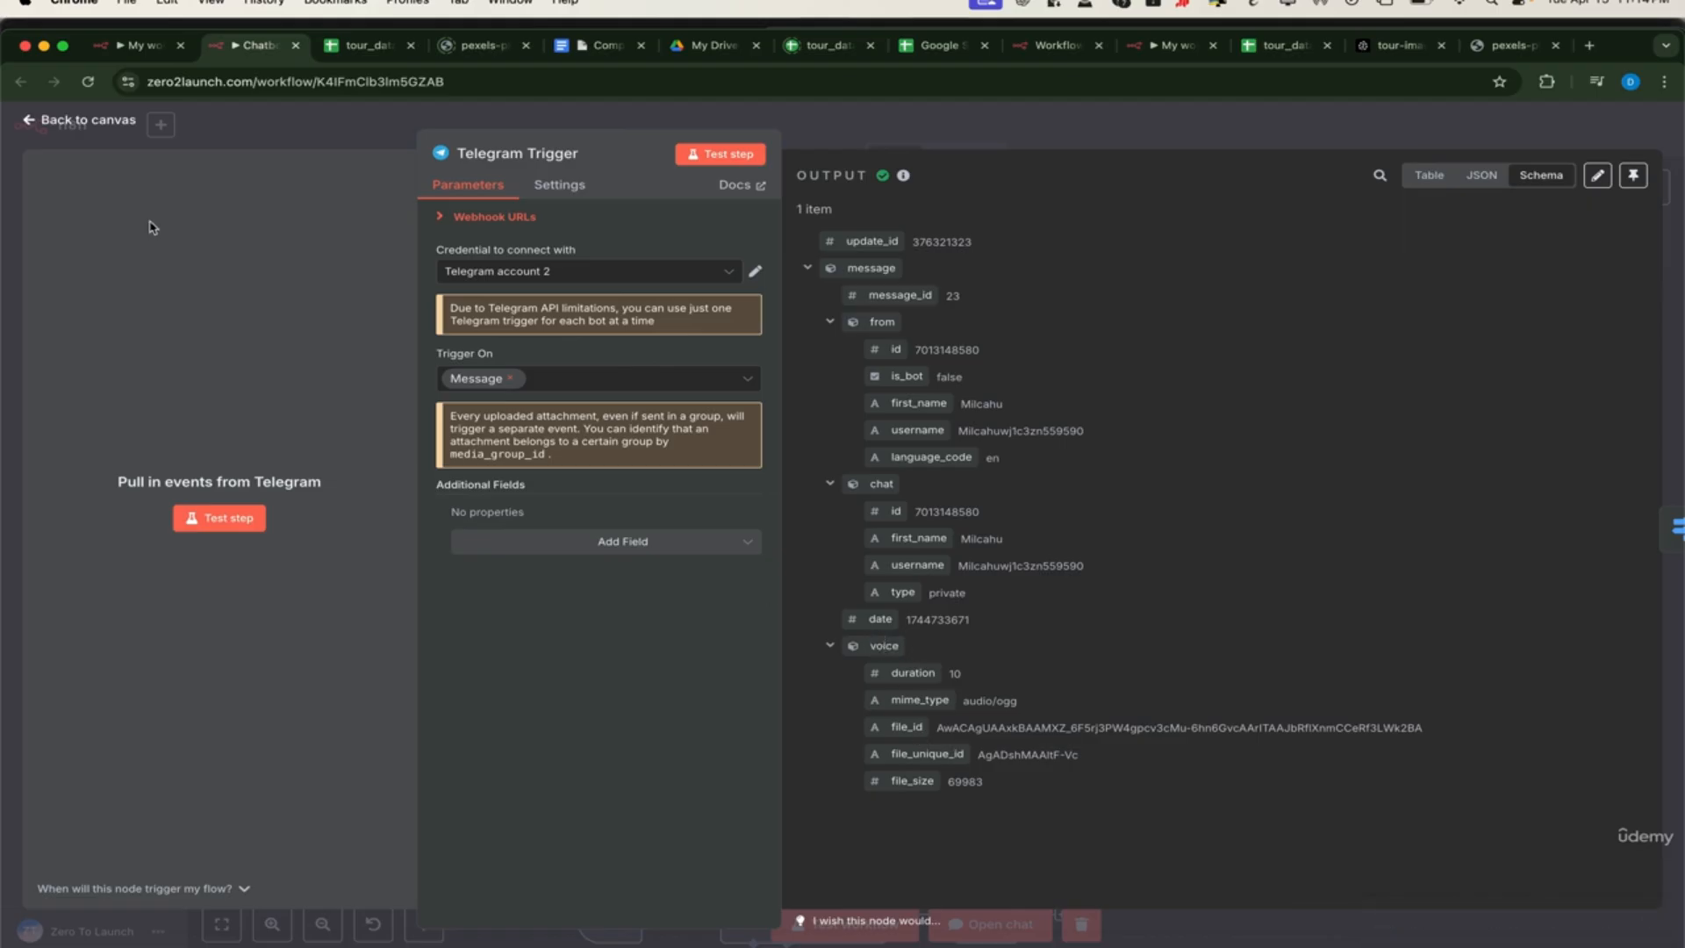
pyautogui.click(75, 119)
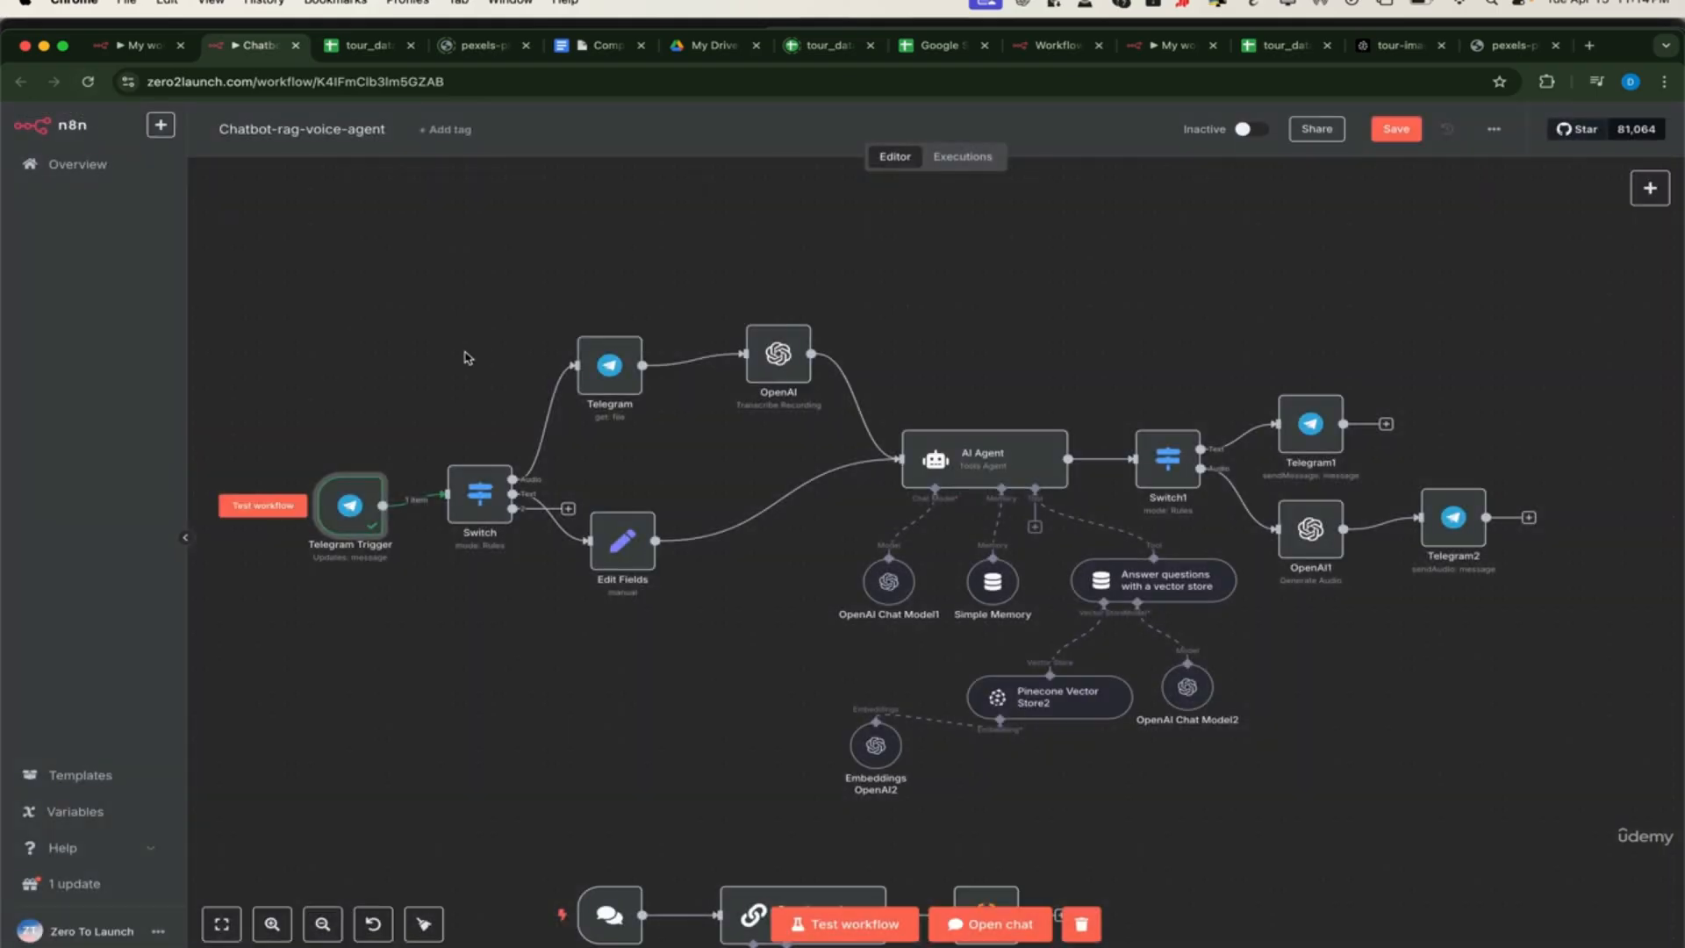
# Make the first Switch's third rule check that message.voice.file_id exists, with output renamed Voice
pyautogui.doubleClick(478, 492)
pyautogui.scroll(-1, 618, 636)
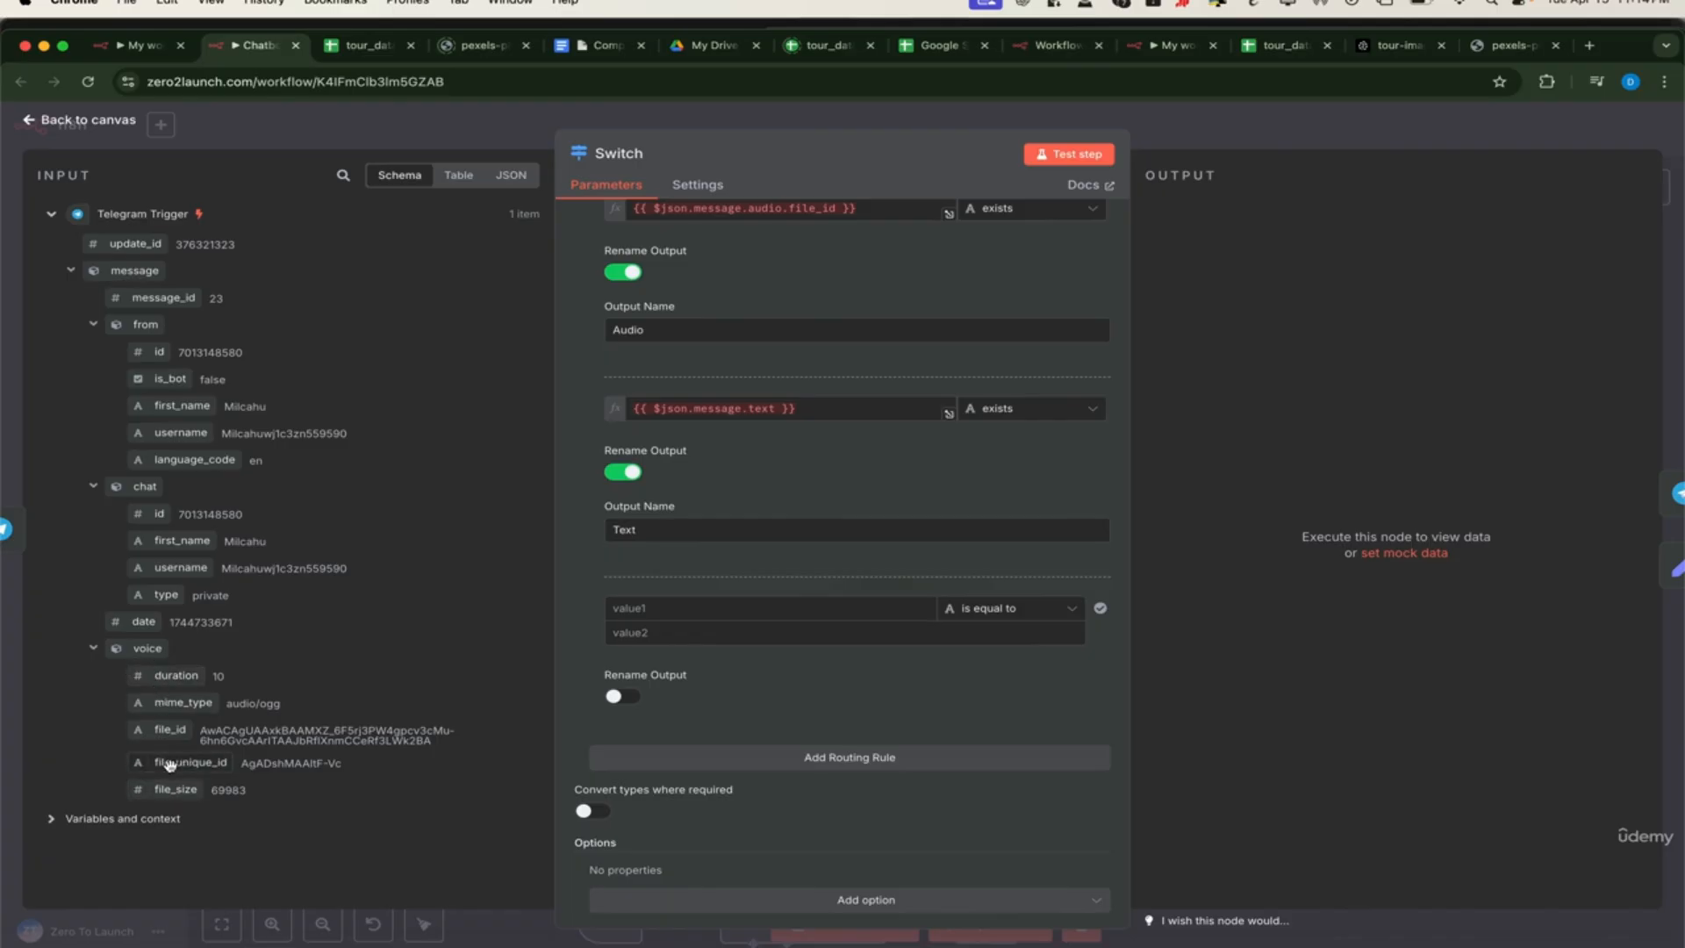
pyautogui.moveTo(173, 731); pyautogui.dragTo(640, 613)
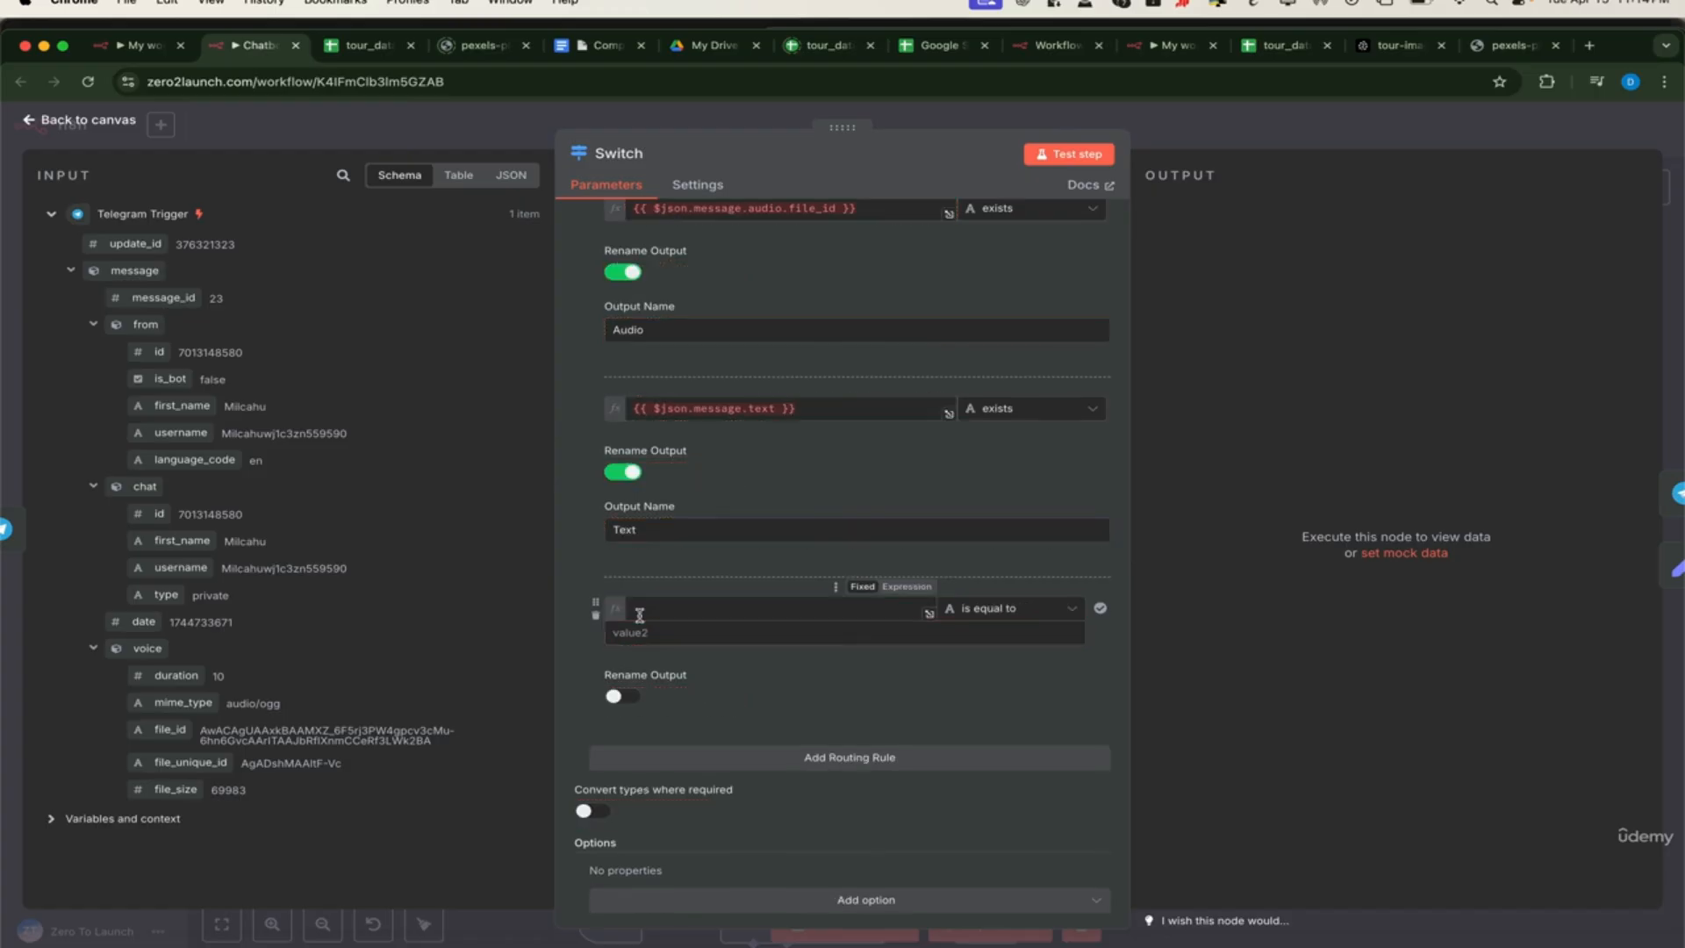
pyautogui.click(1018, 614)
pyautogui.moveTo(1001, 651)
pyautogui.click(1124, 273)
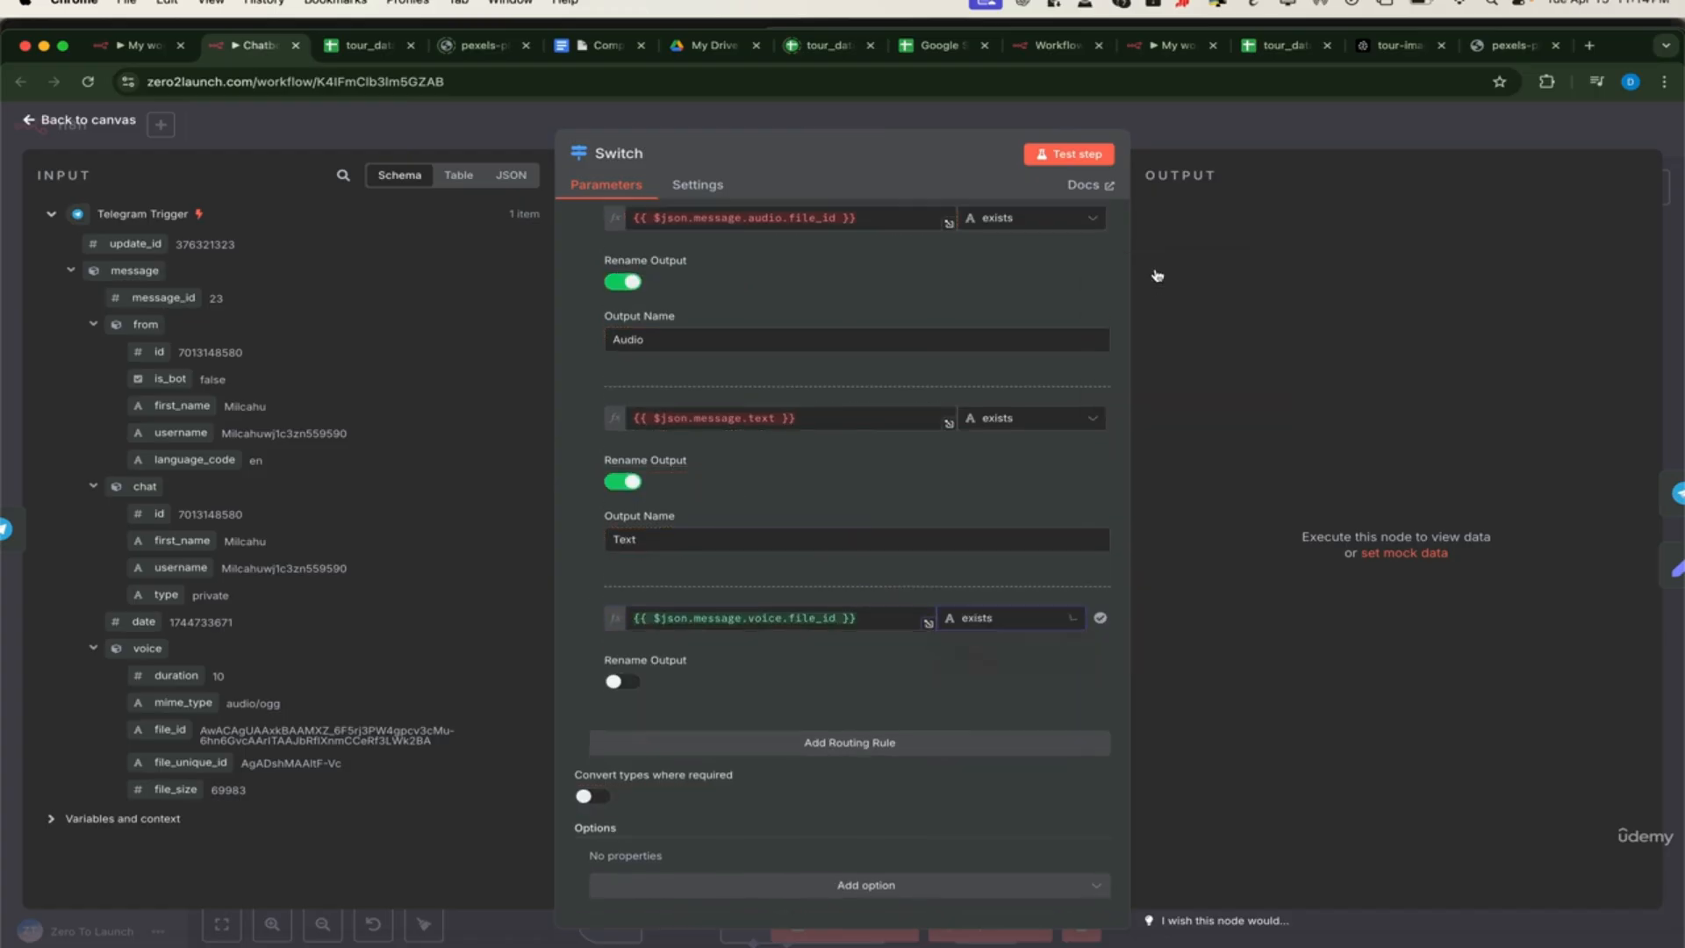
pyautogui.click(623, 681)
pyautogui.click(646, 740)
pyautogui.write('Voice')
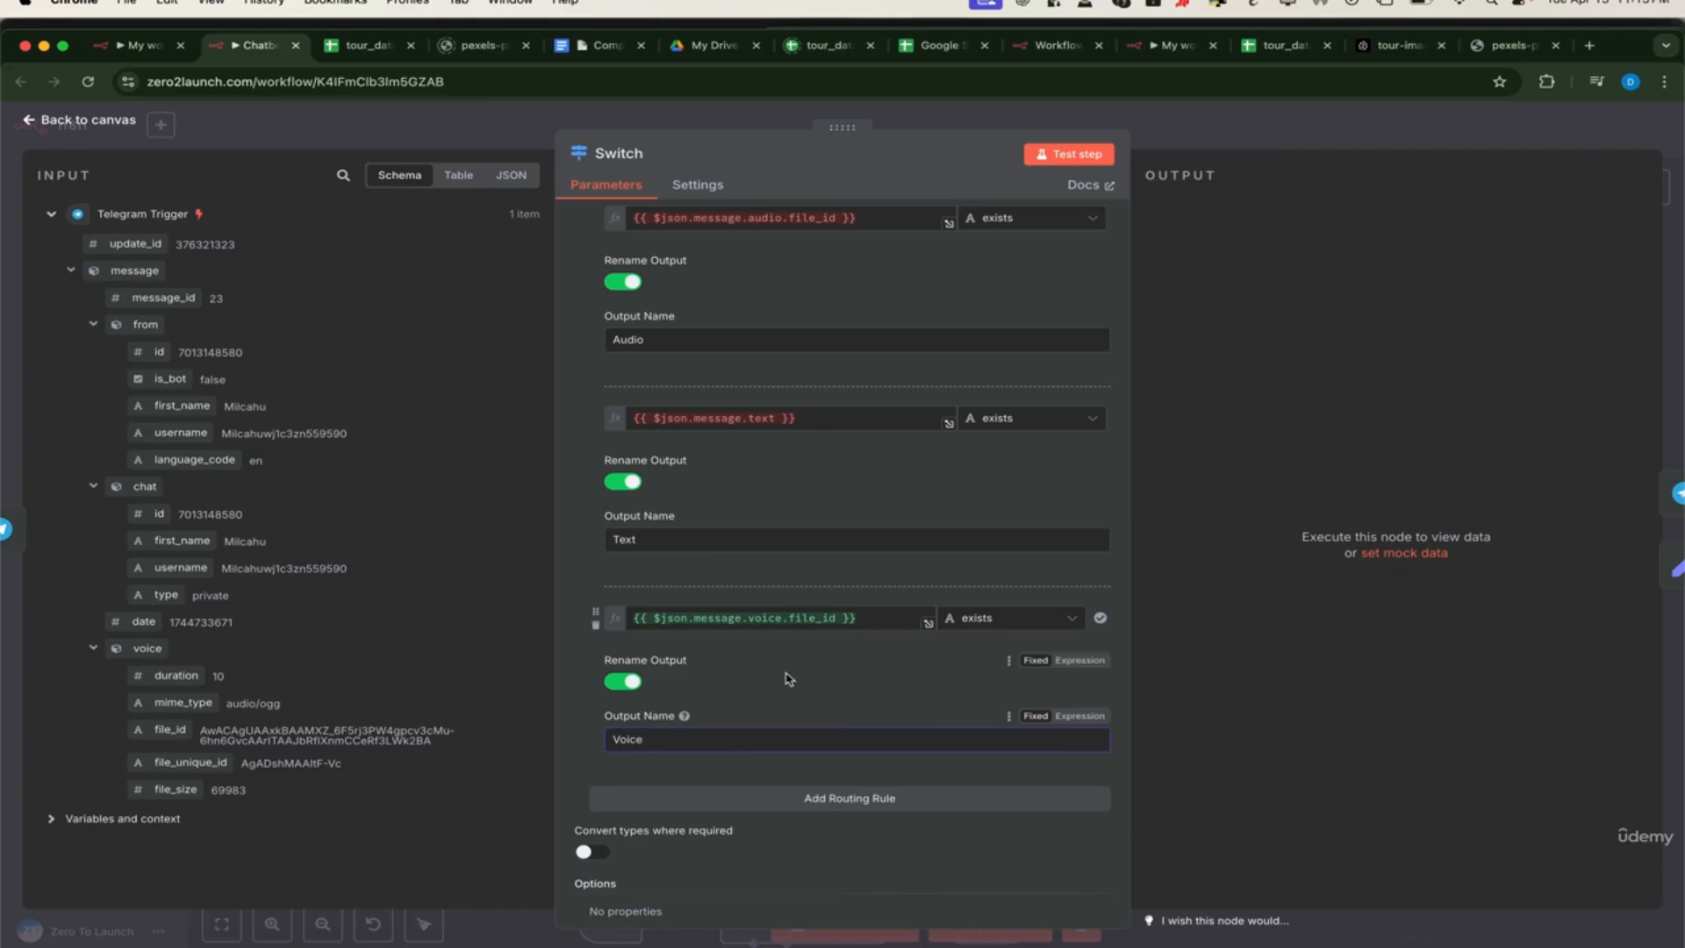
pyautogui.click(818, 681)
pyautogui.click(82, 122)
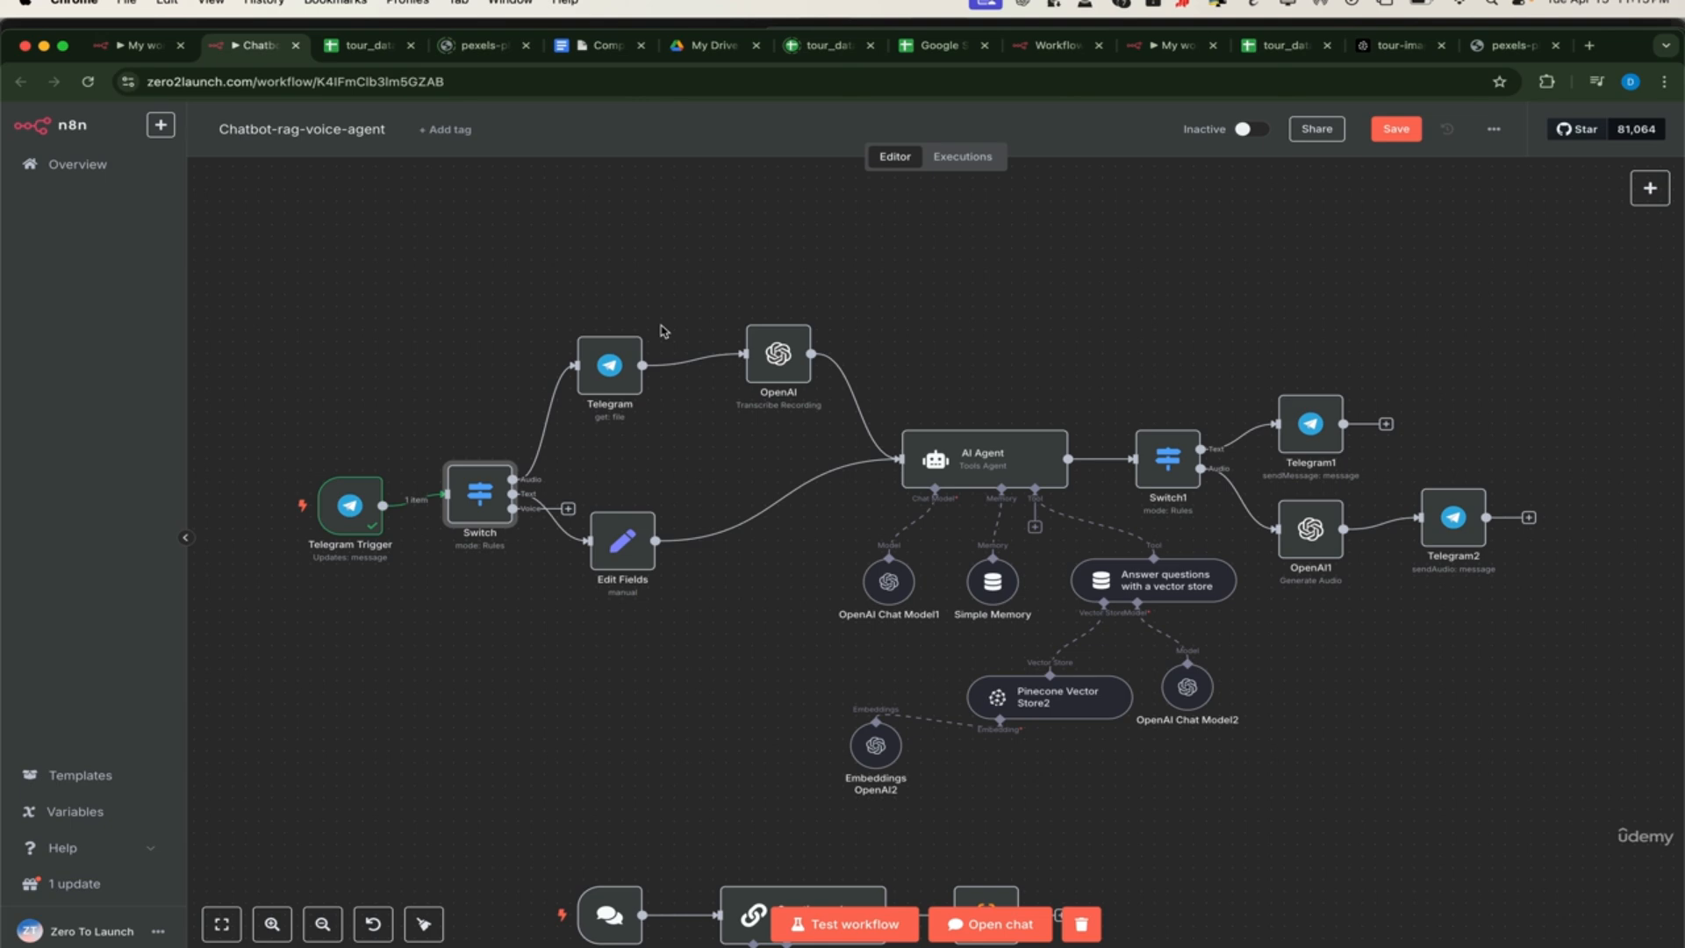
# Add a Telegram 'Get a file' node on the Voice output using voice.file_id, returning file_3.oga
pyautogui.click(568, 508)
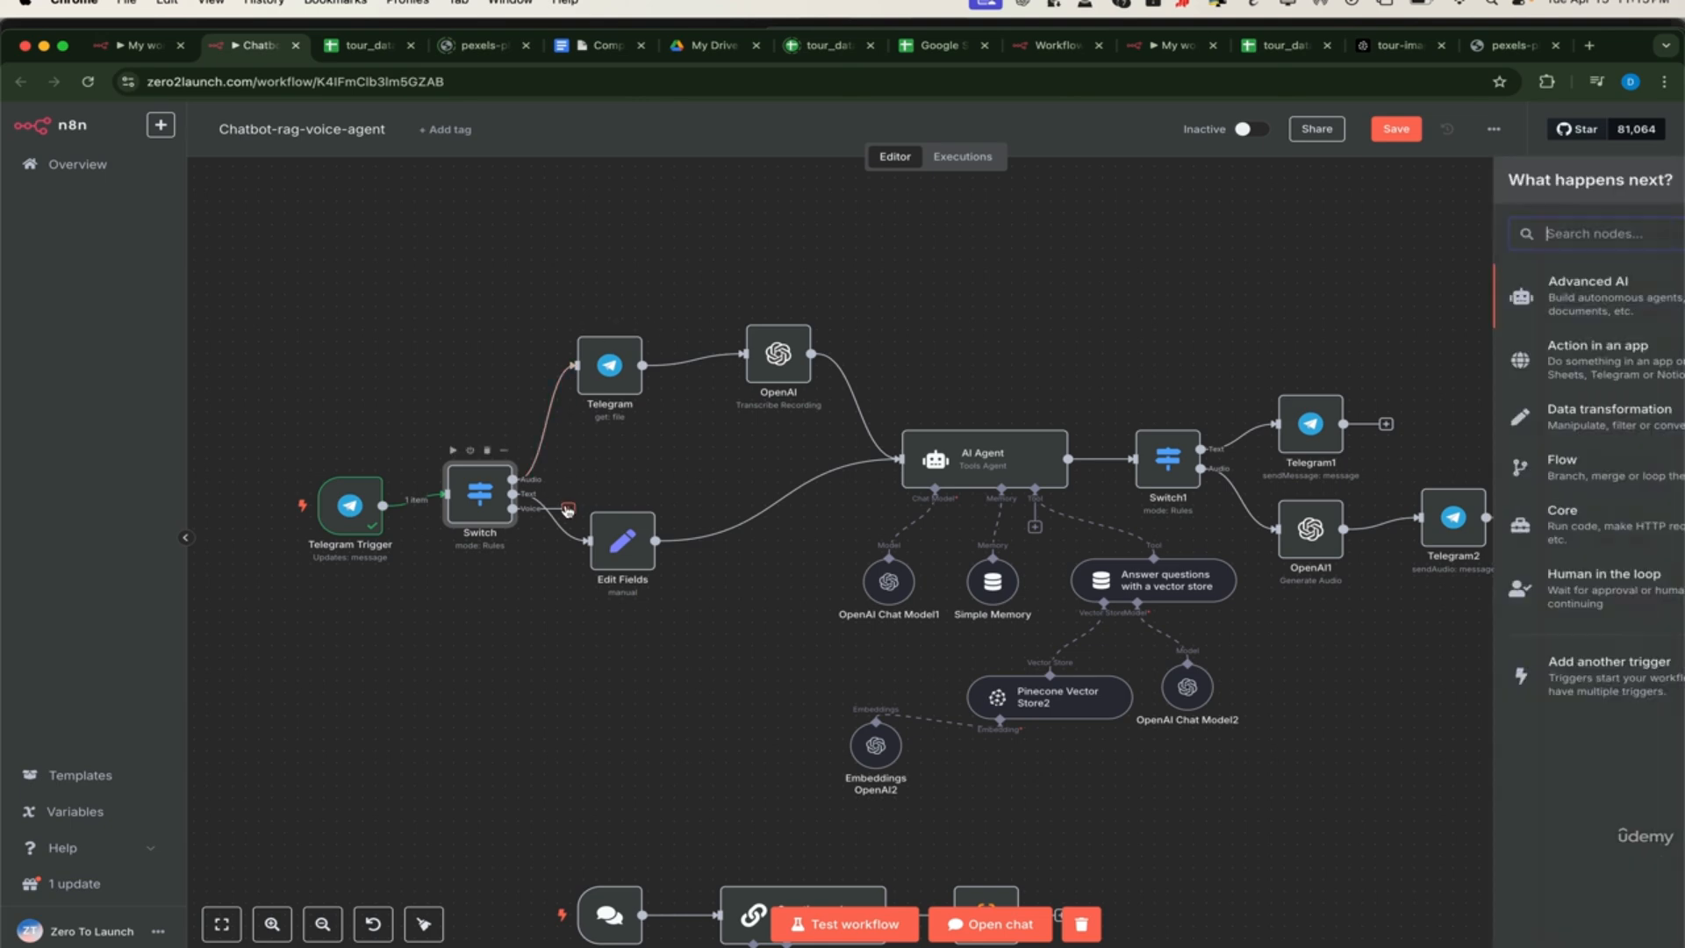
pyautogui.write('Tele')
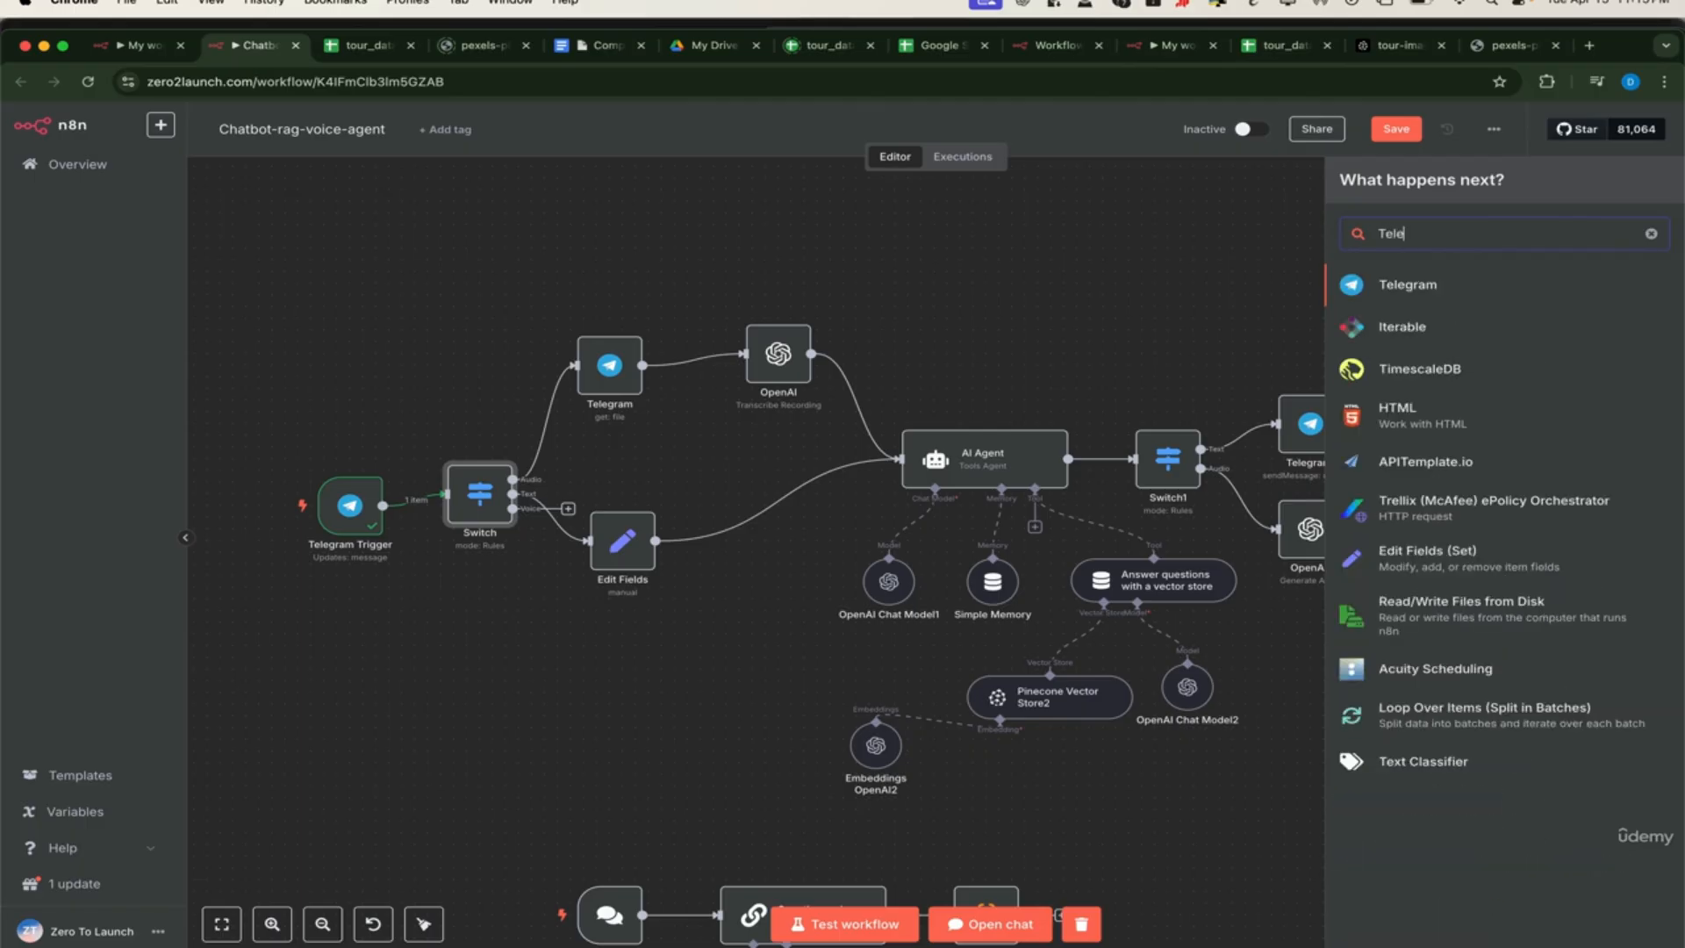
pyautogui.click(1368, 288)
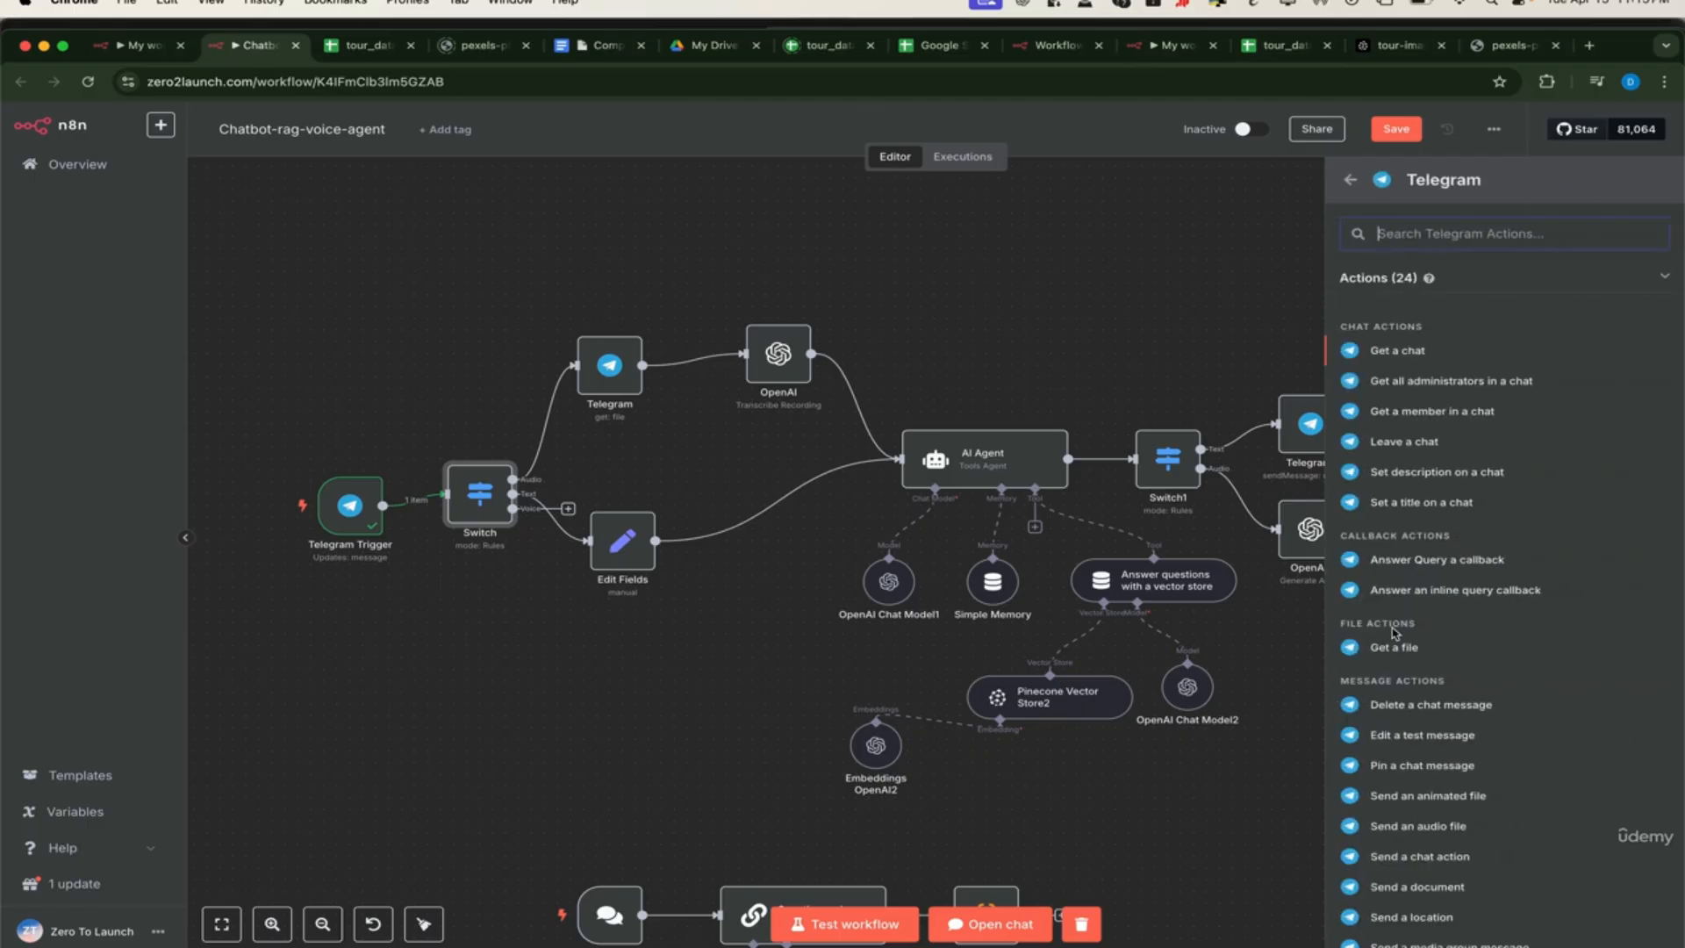
pyautogui.click(1395, 650)
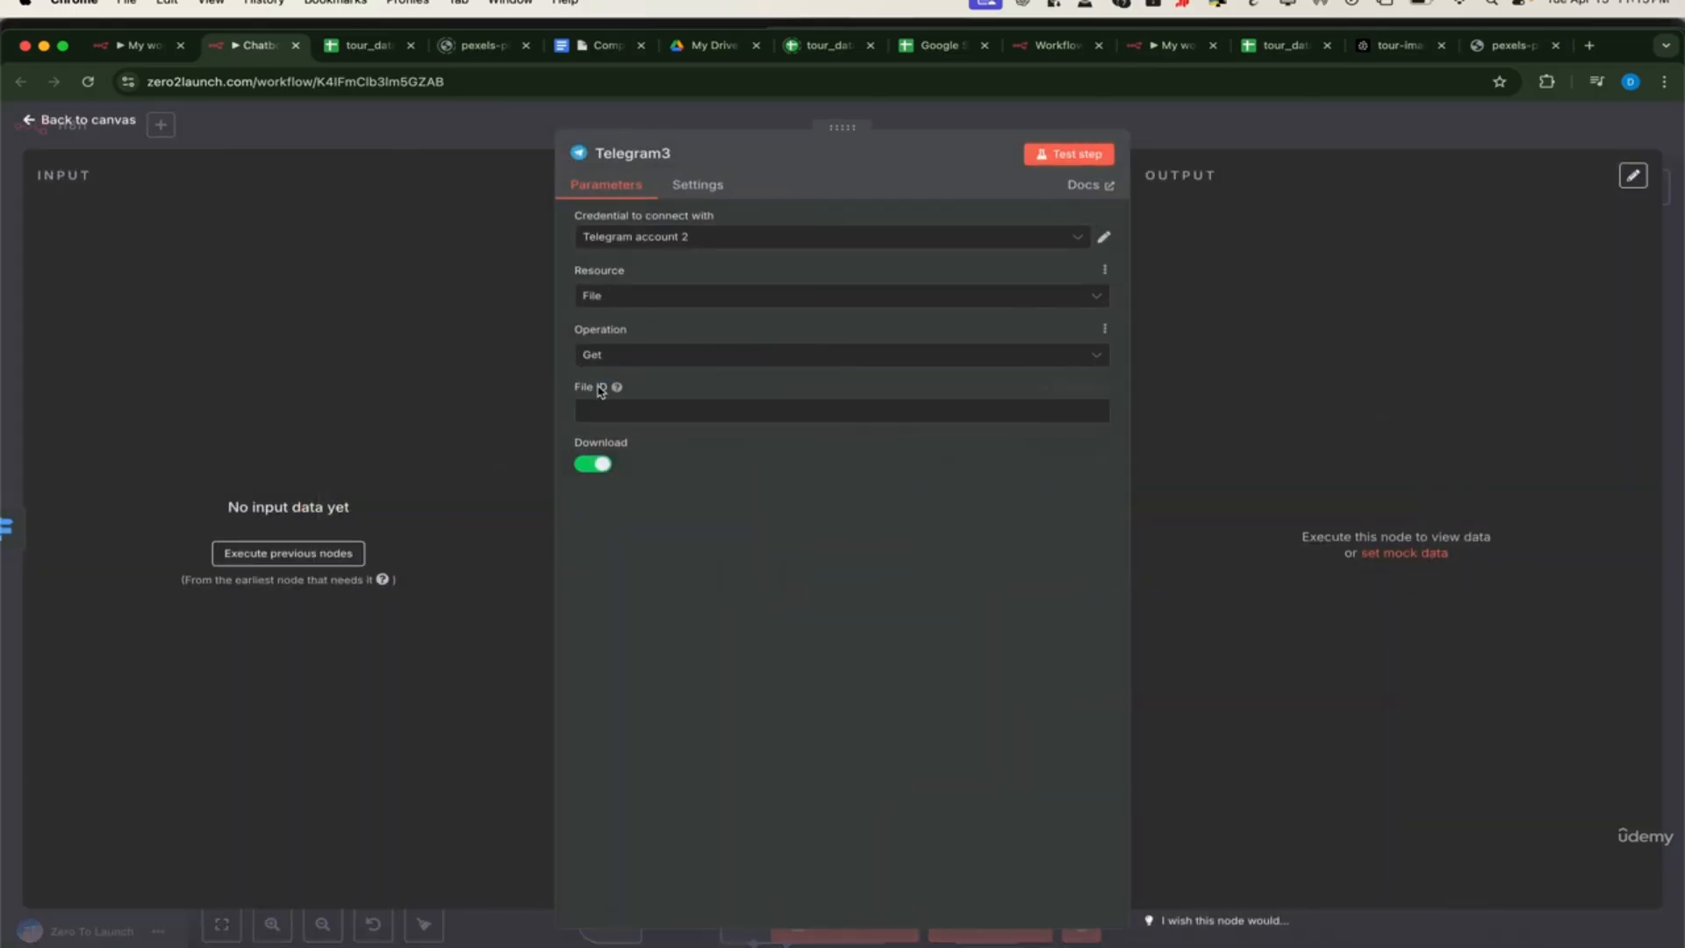
pyautogui.click(335, 554)
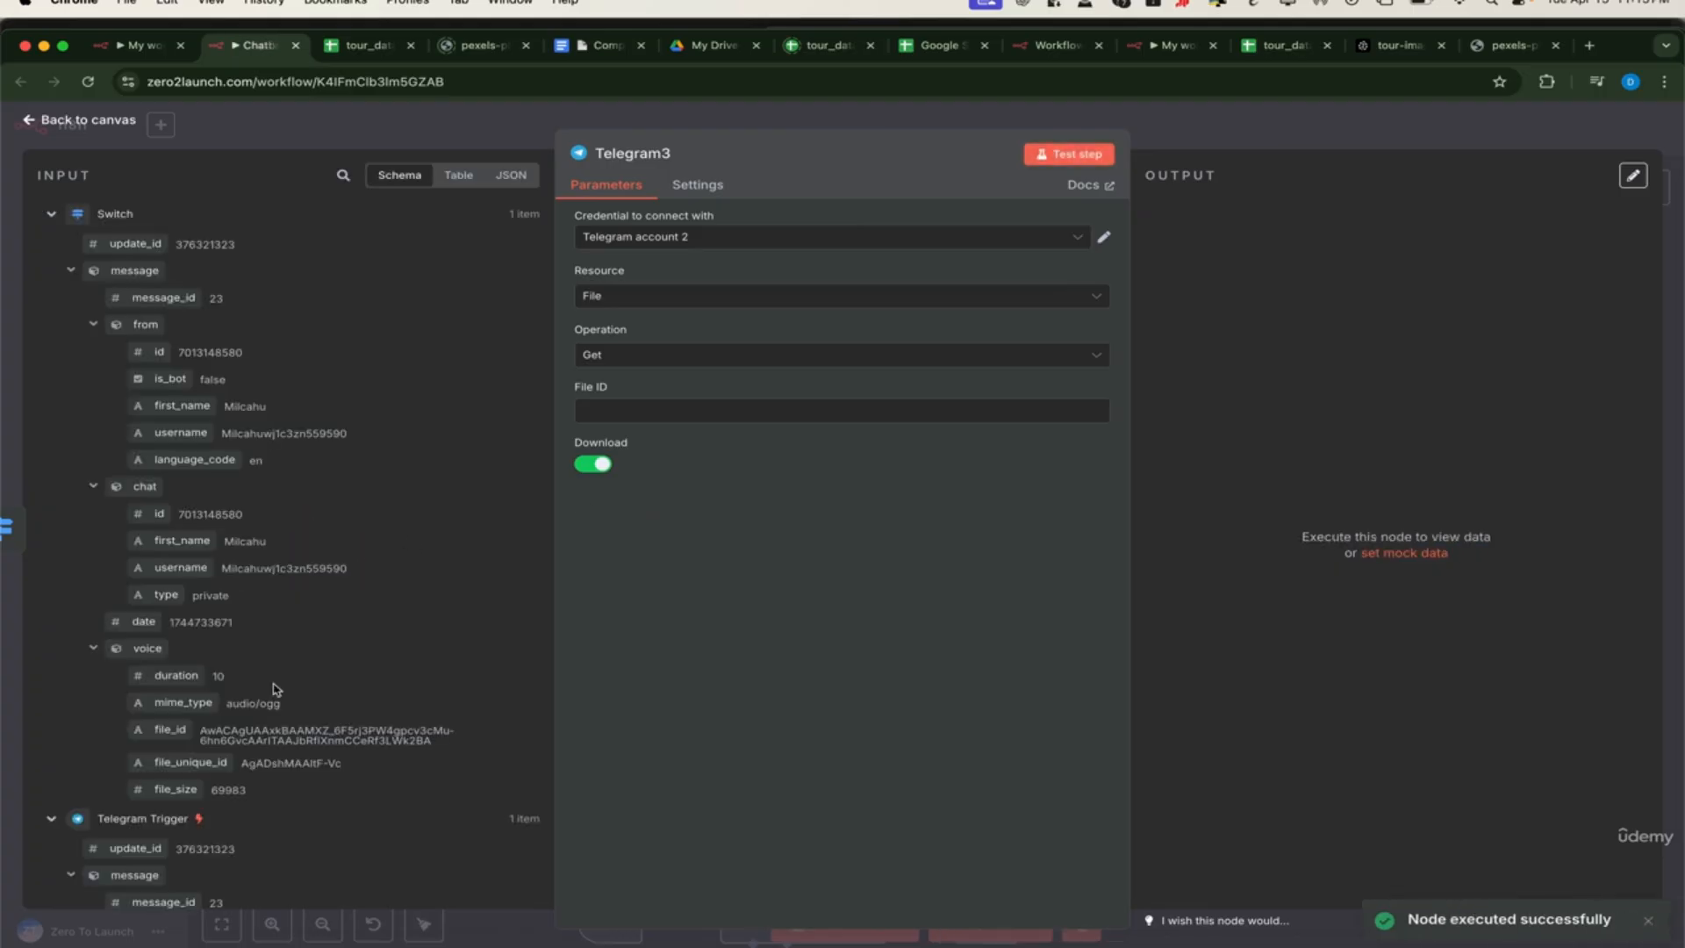
pyautogui.scroll(-10, 284, 664)
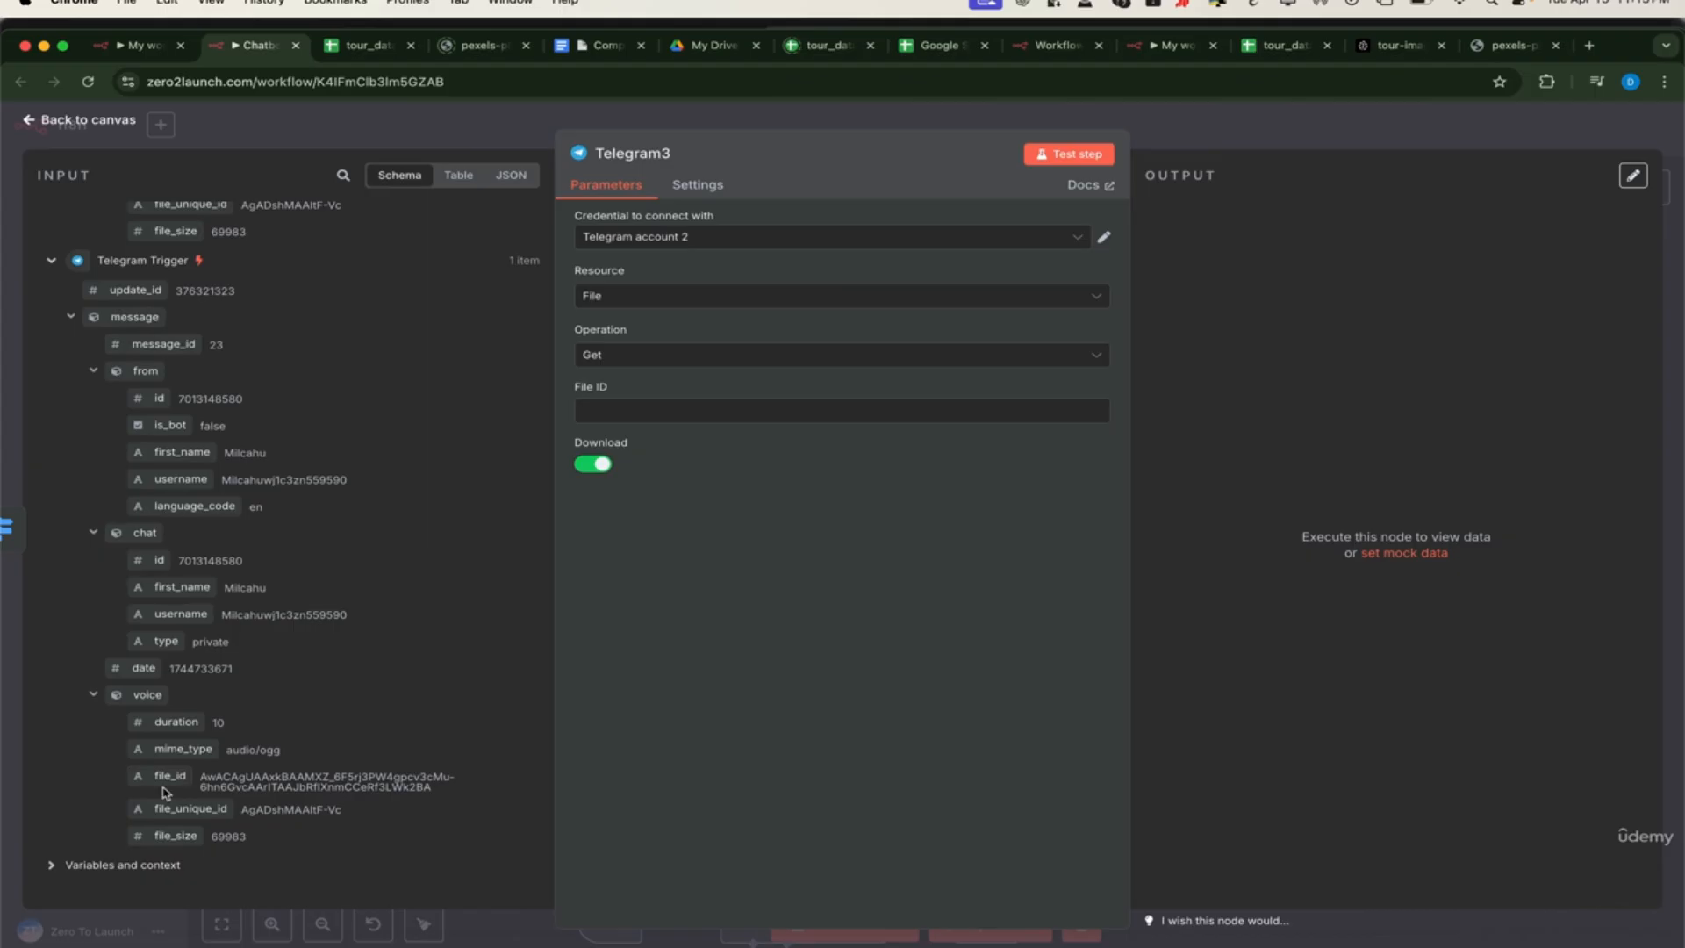
pyautogui.moveTo(162, 781); pyautogui.dragTo(649, 414)
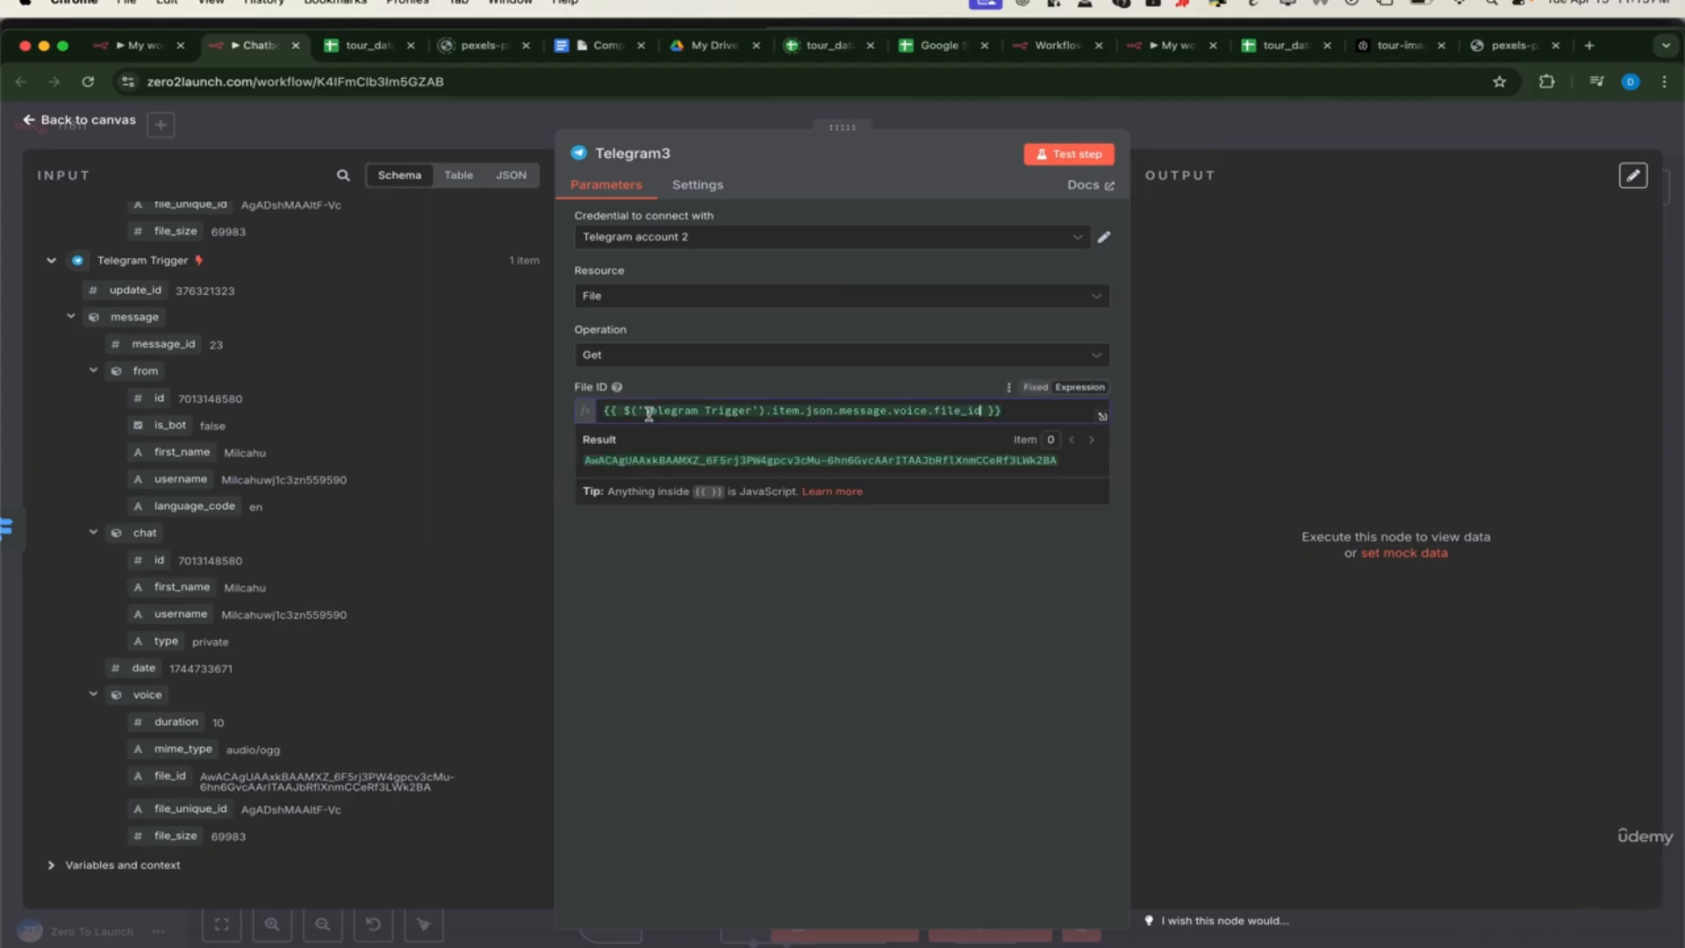
pyautogui.click(801, 545)
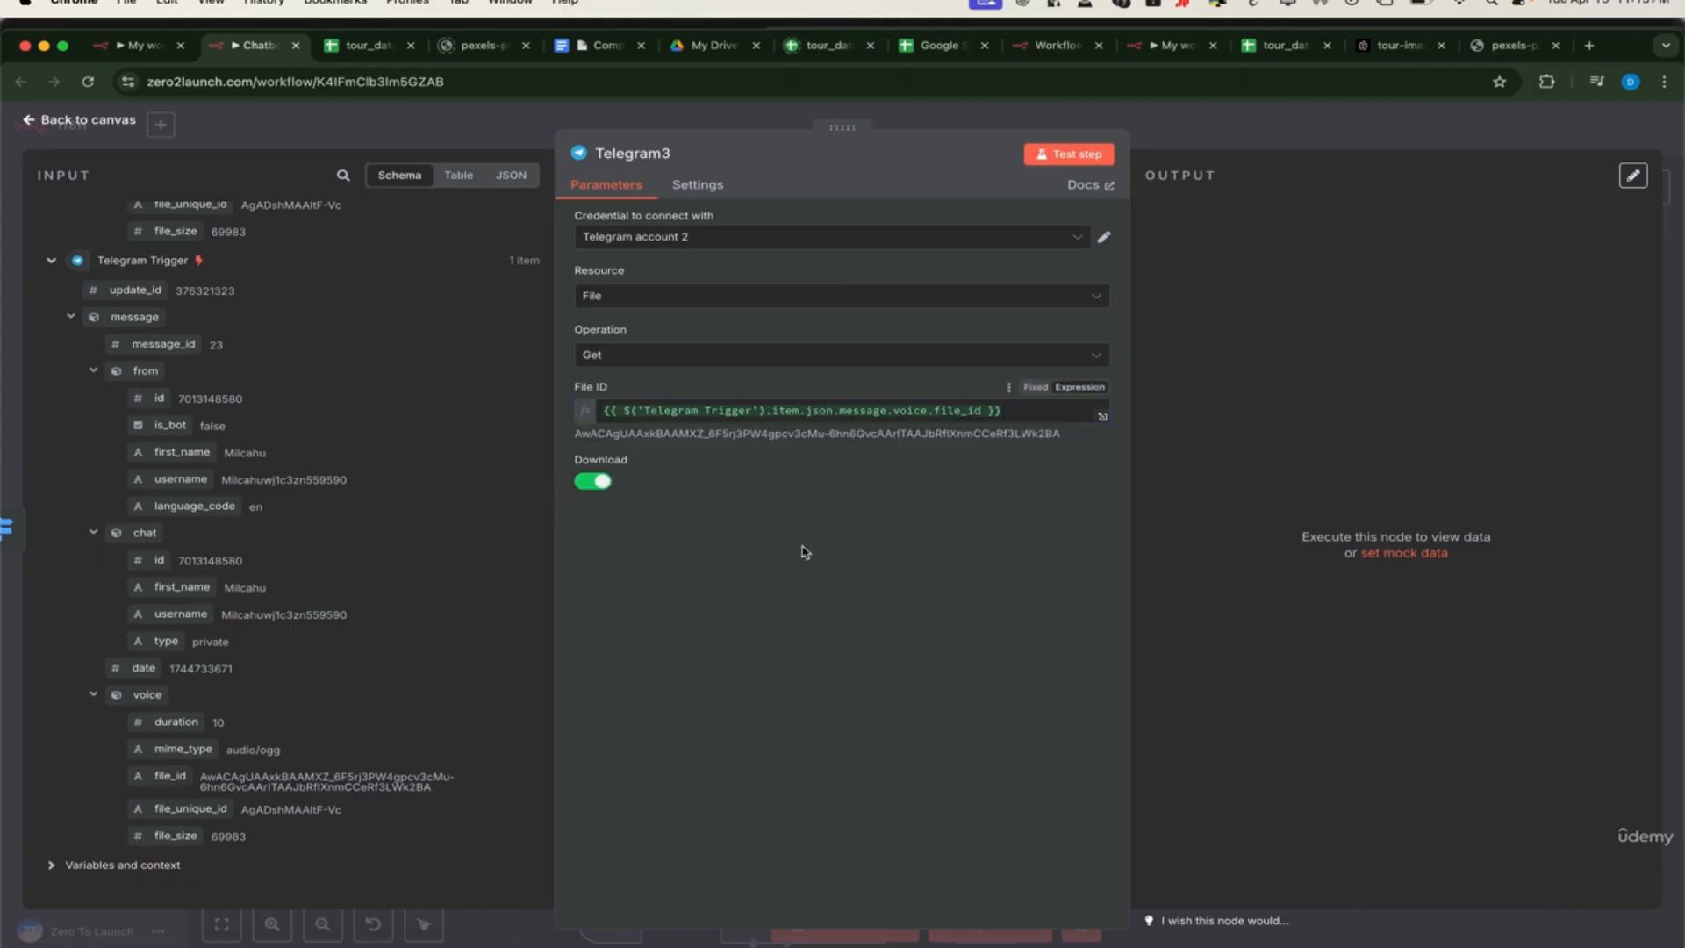
pyautogui.click(1090, 156)
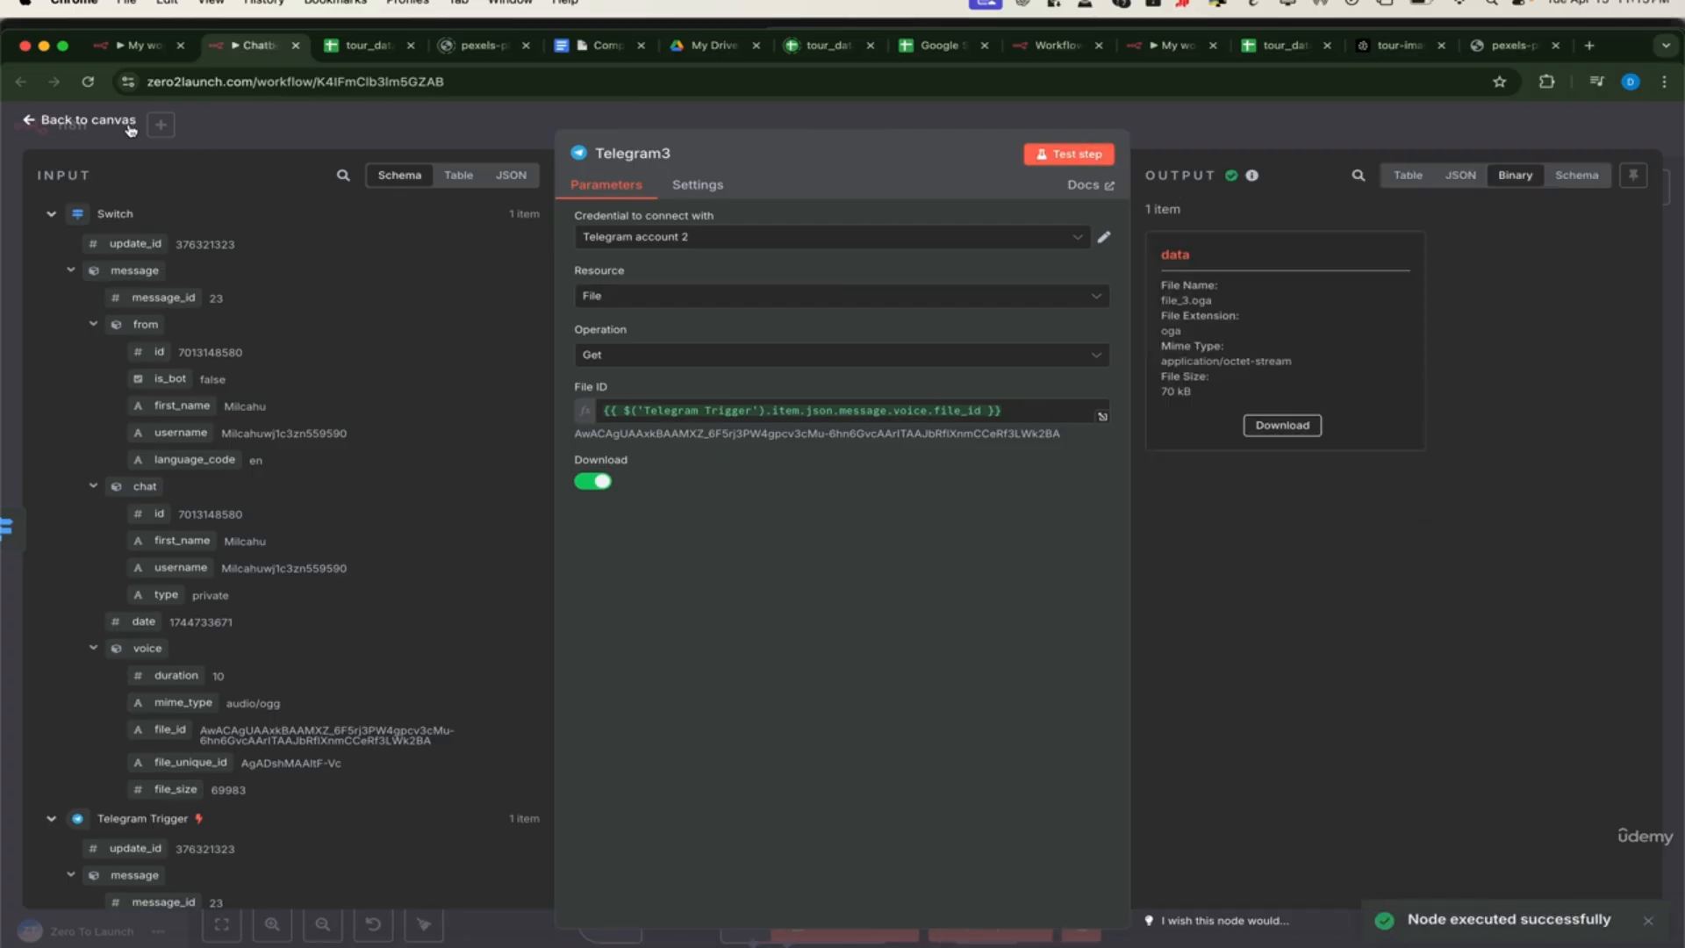
pyautogui.click(88, 120)
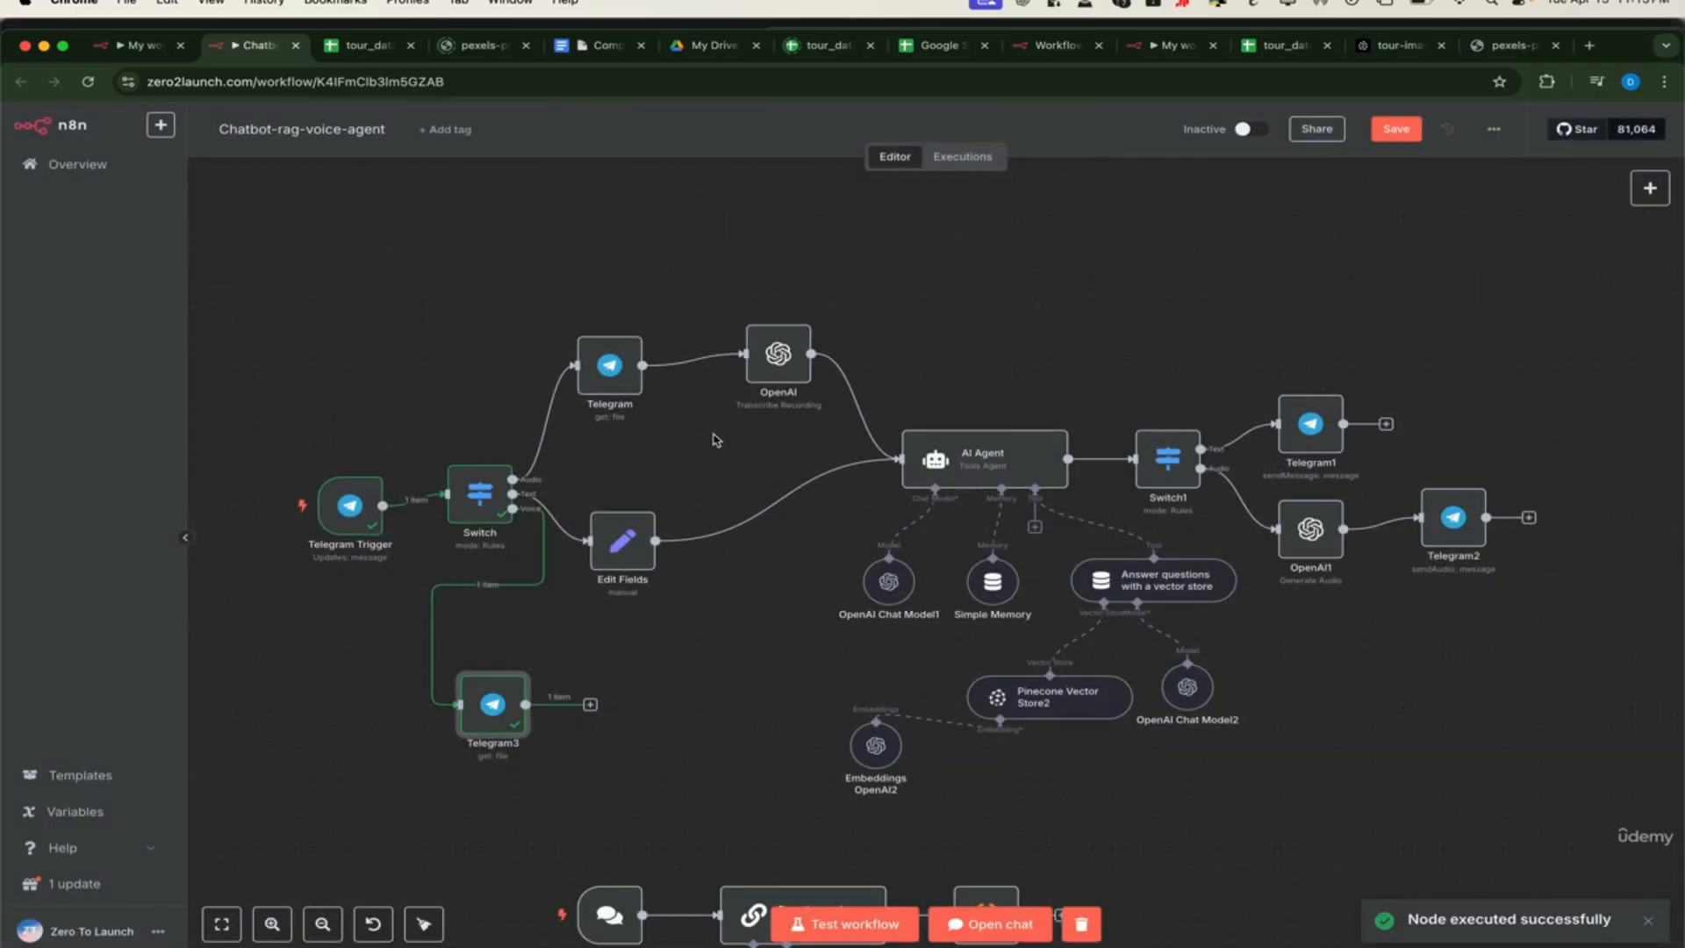
# Add an OpenAI 'Transcribe a recording' node after Telegram3 and connect it into the AI Agent
pyautogui.click(591, 704)
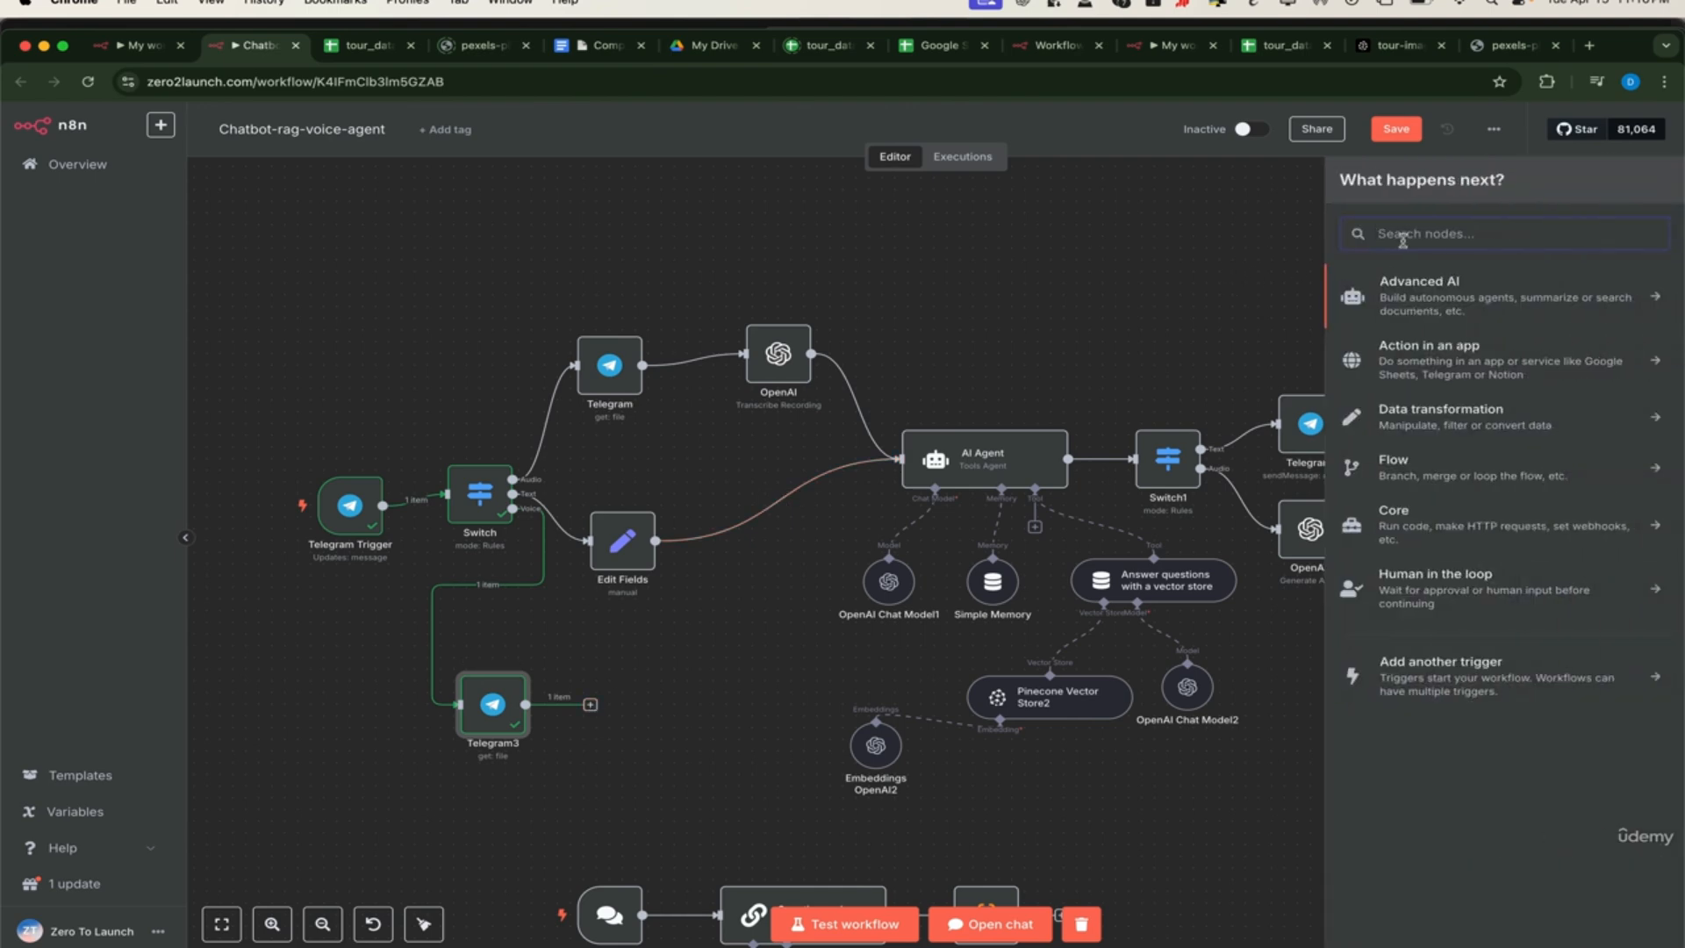
pyautogui.write('transc')
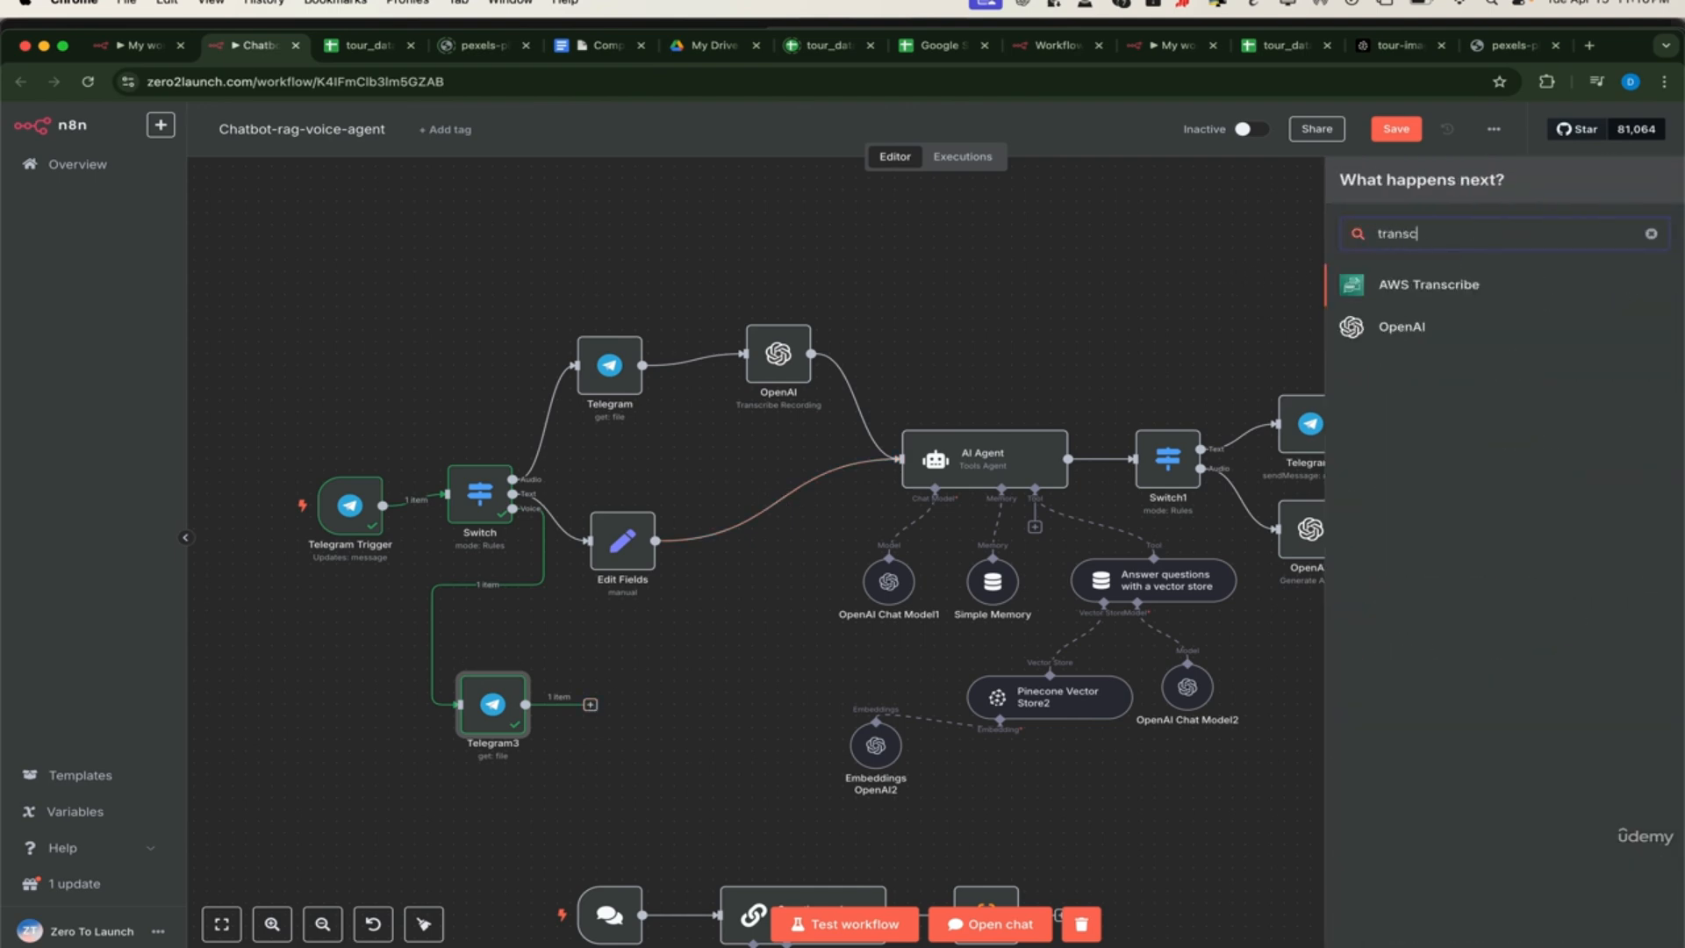
pyautogui.click(1413, 326)
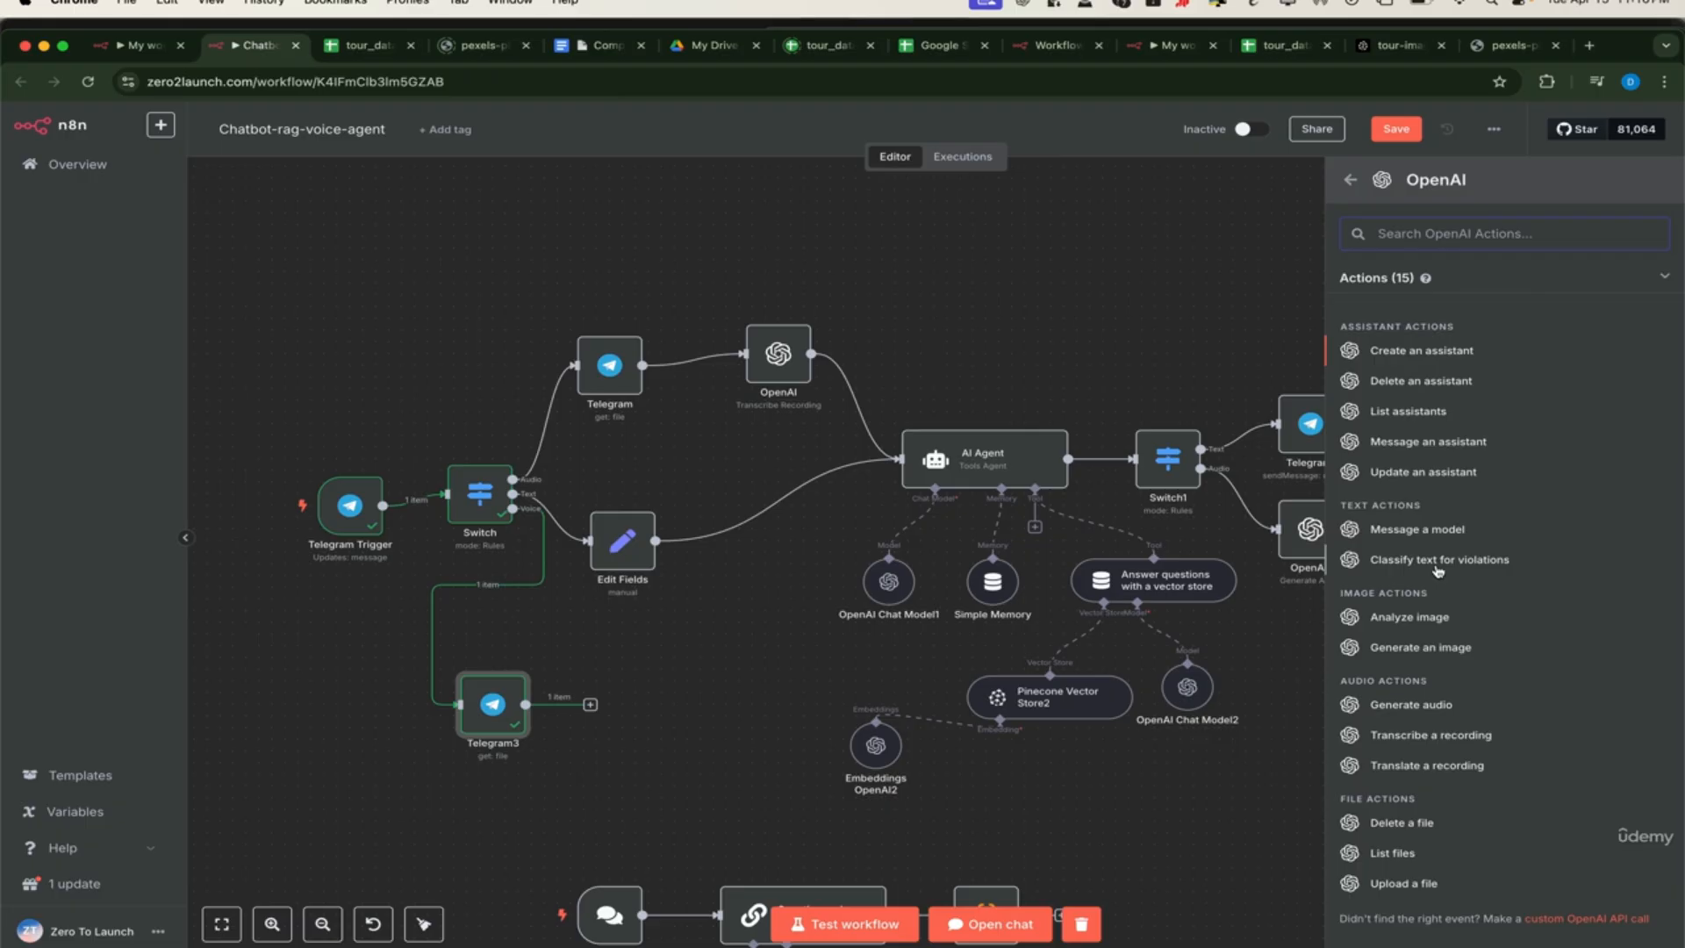
pyautogui.click(1436, 740)
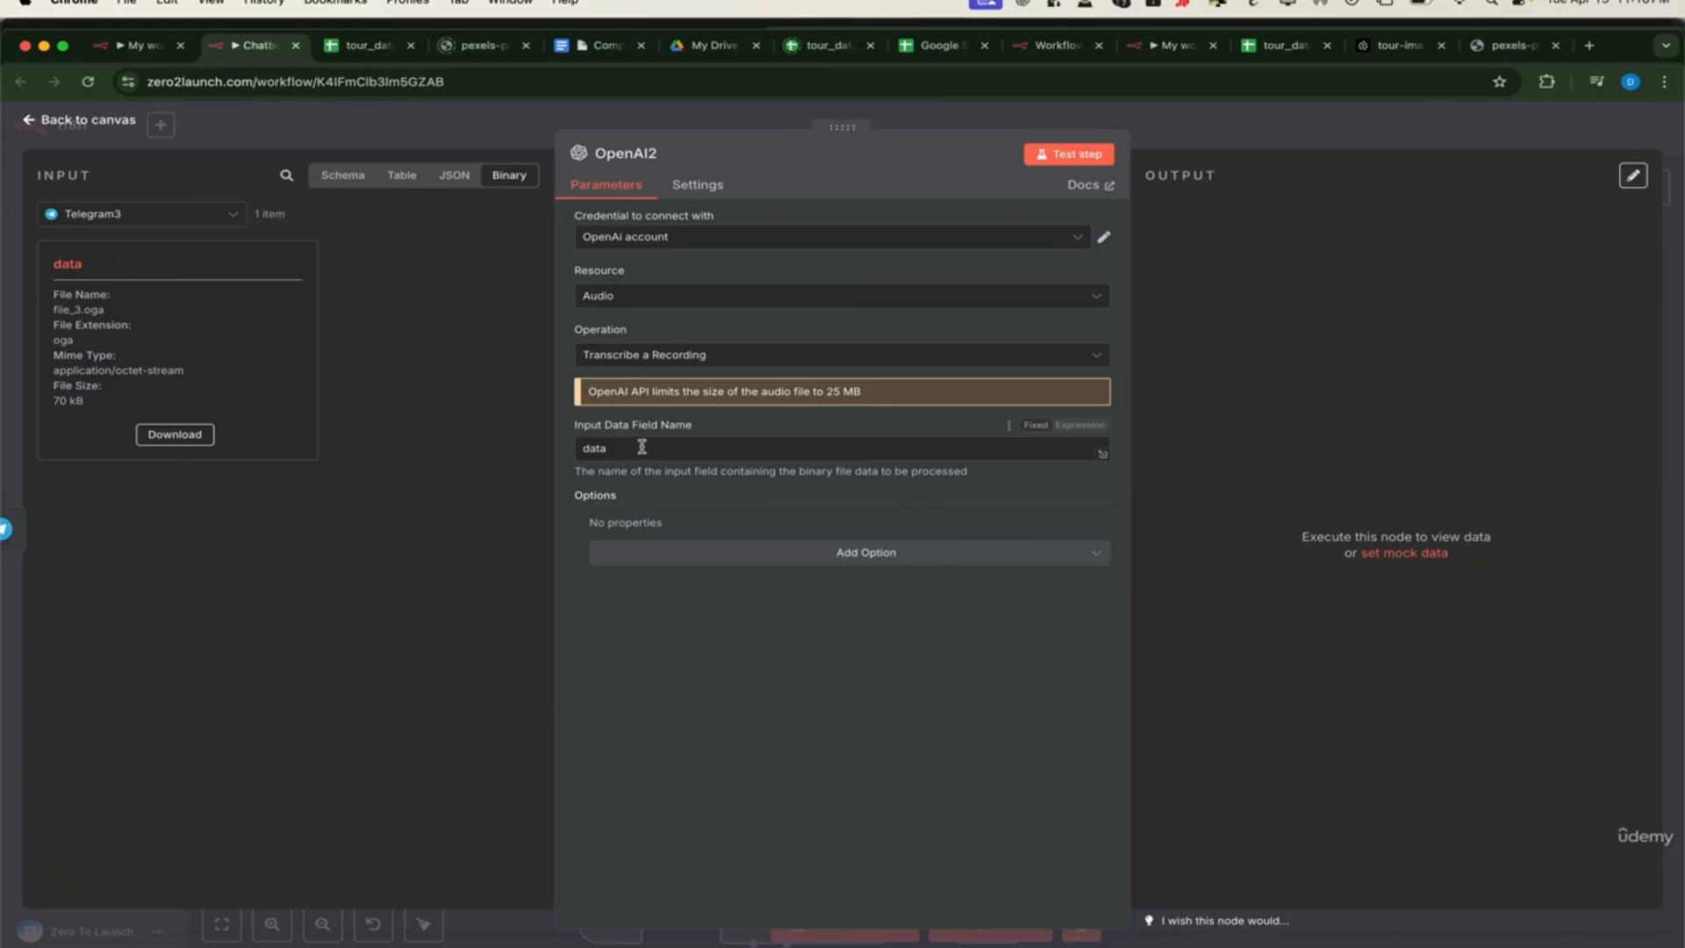
pyautogui.click(130, 125)
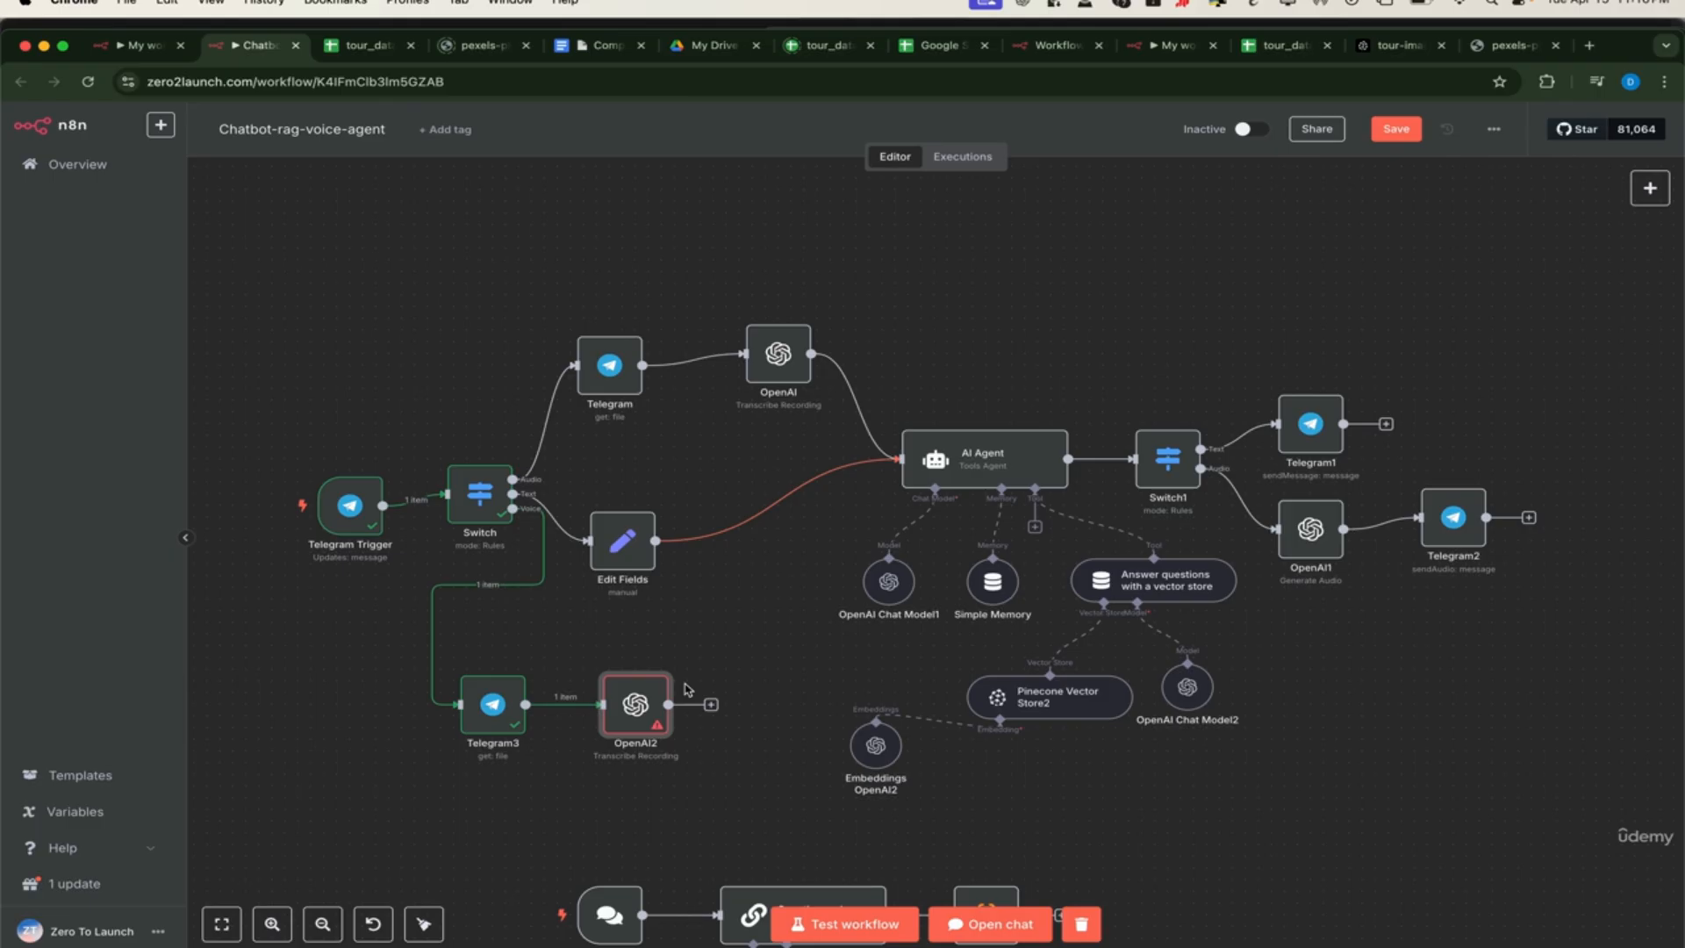
pyautogui.moveTo(669, 704); pyautogui.dragTo(913, 462)
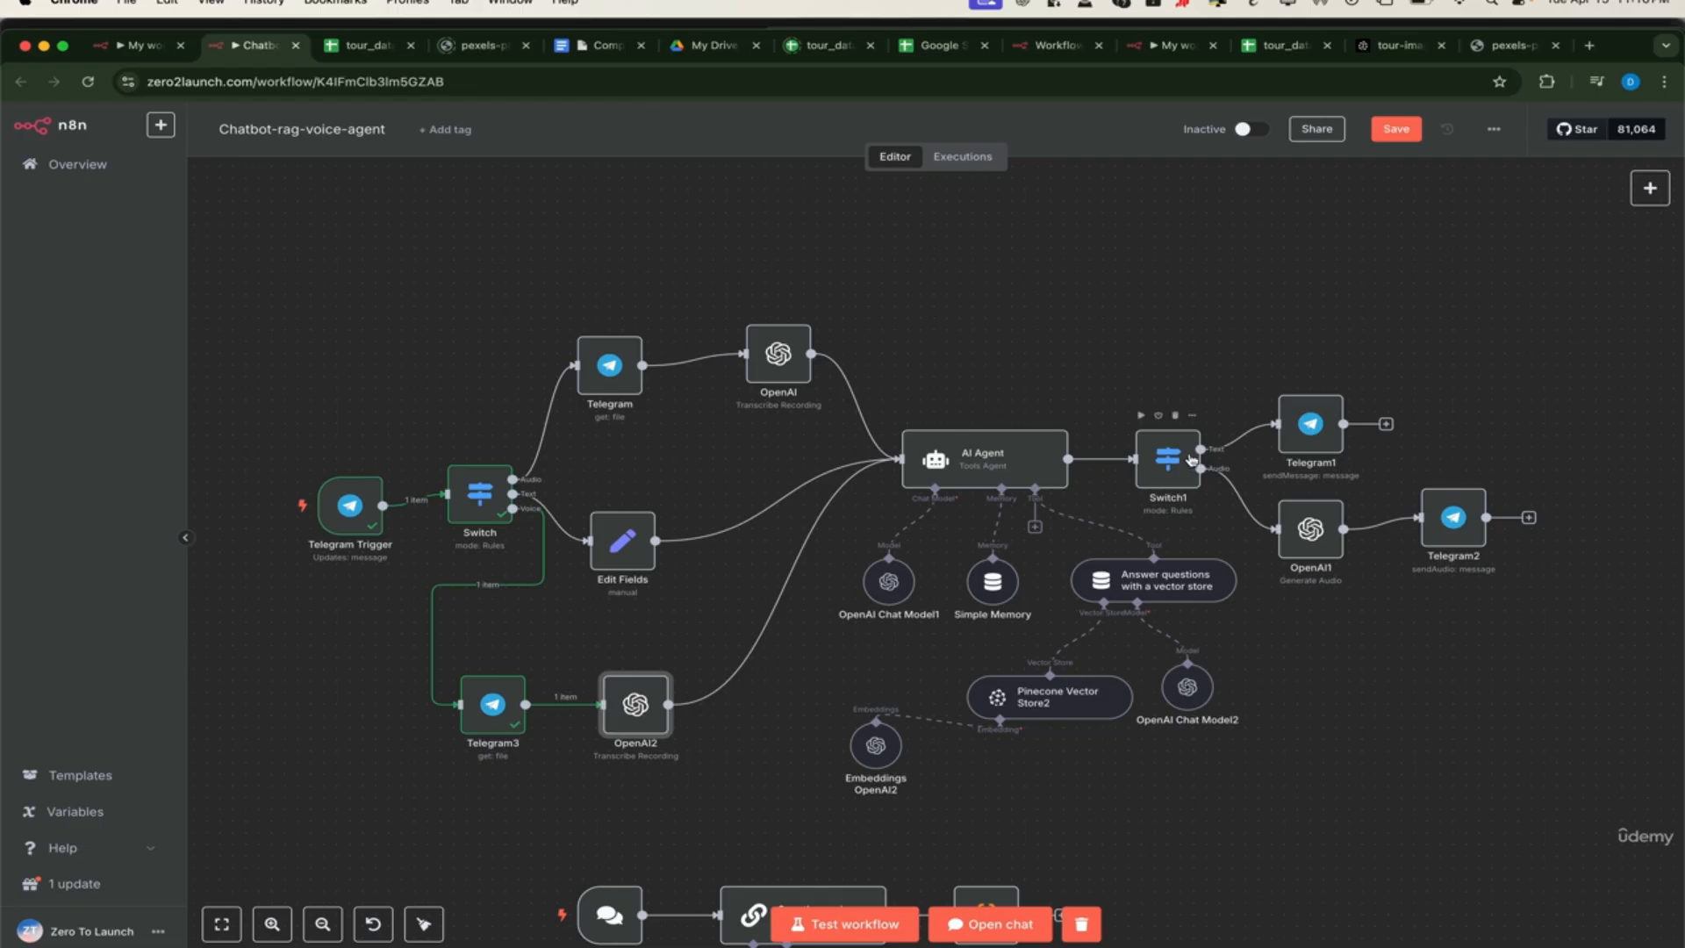
# Add a third routing rule to Switch1 with the trigger's voice file_id as its value
pyautogui.hscroll(2, 1191, 459)
pyautogui.click(907, 442)
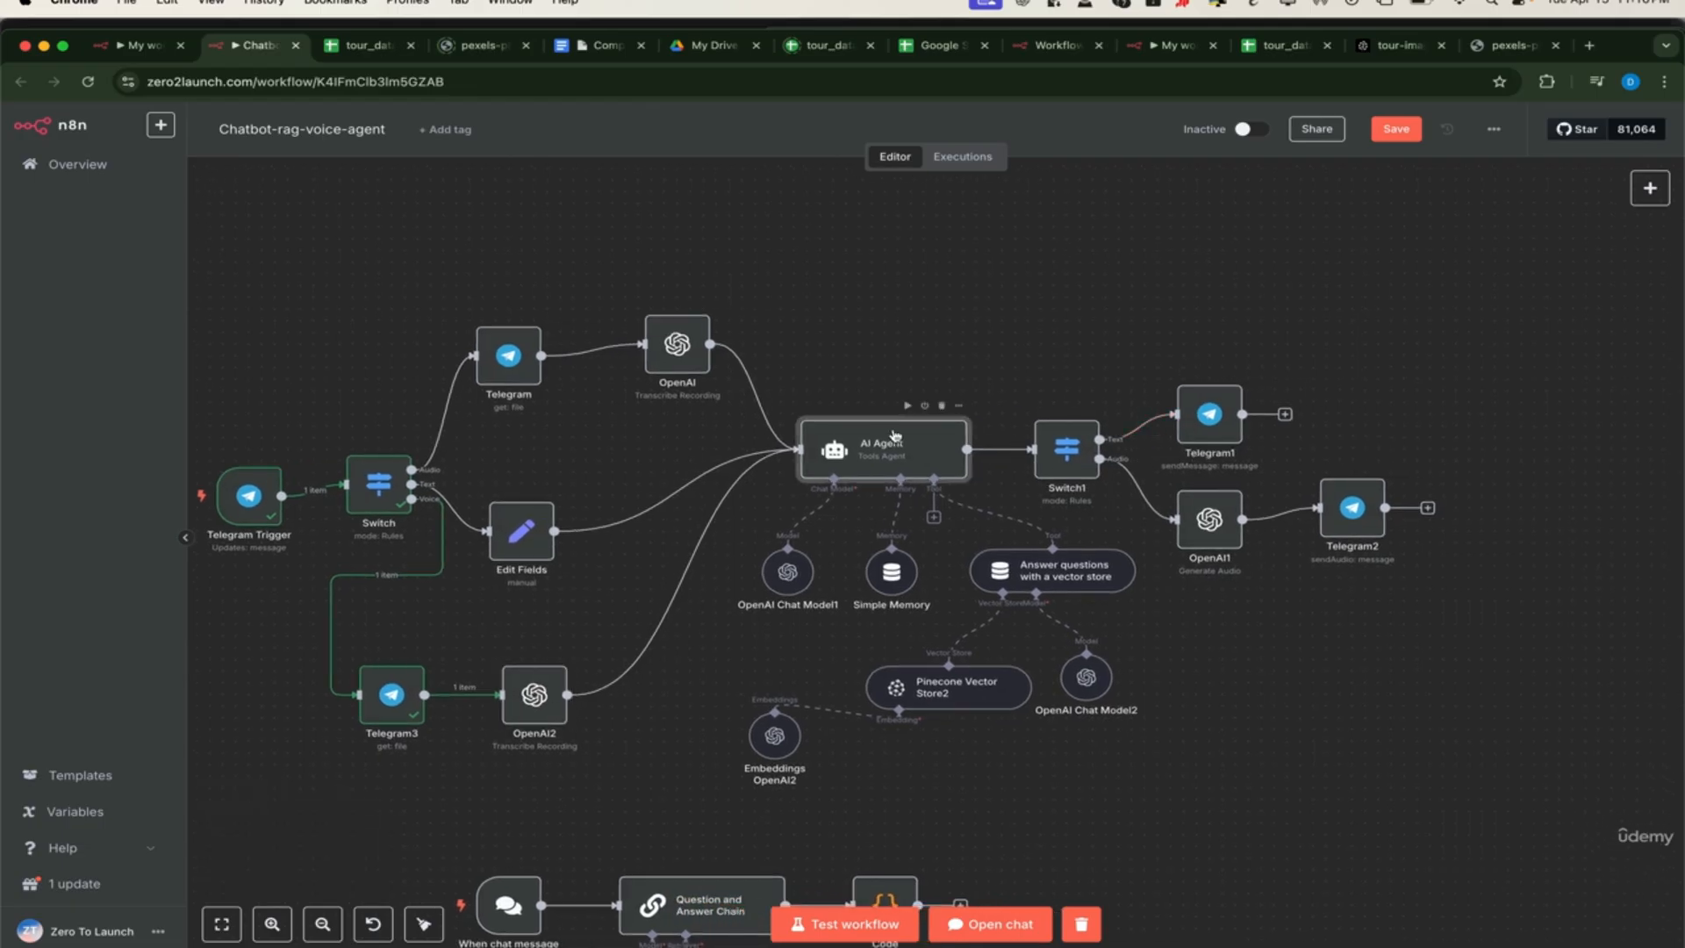
pyautogui.doubleClick(1077, 461)
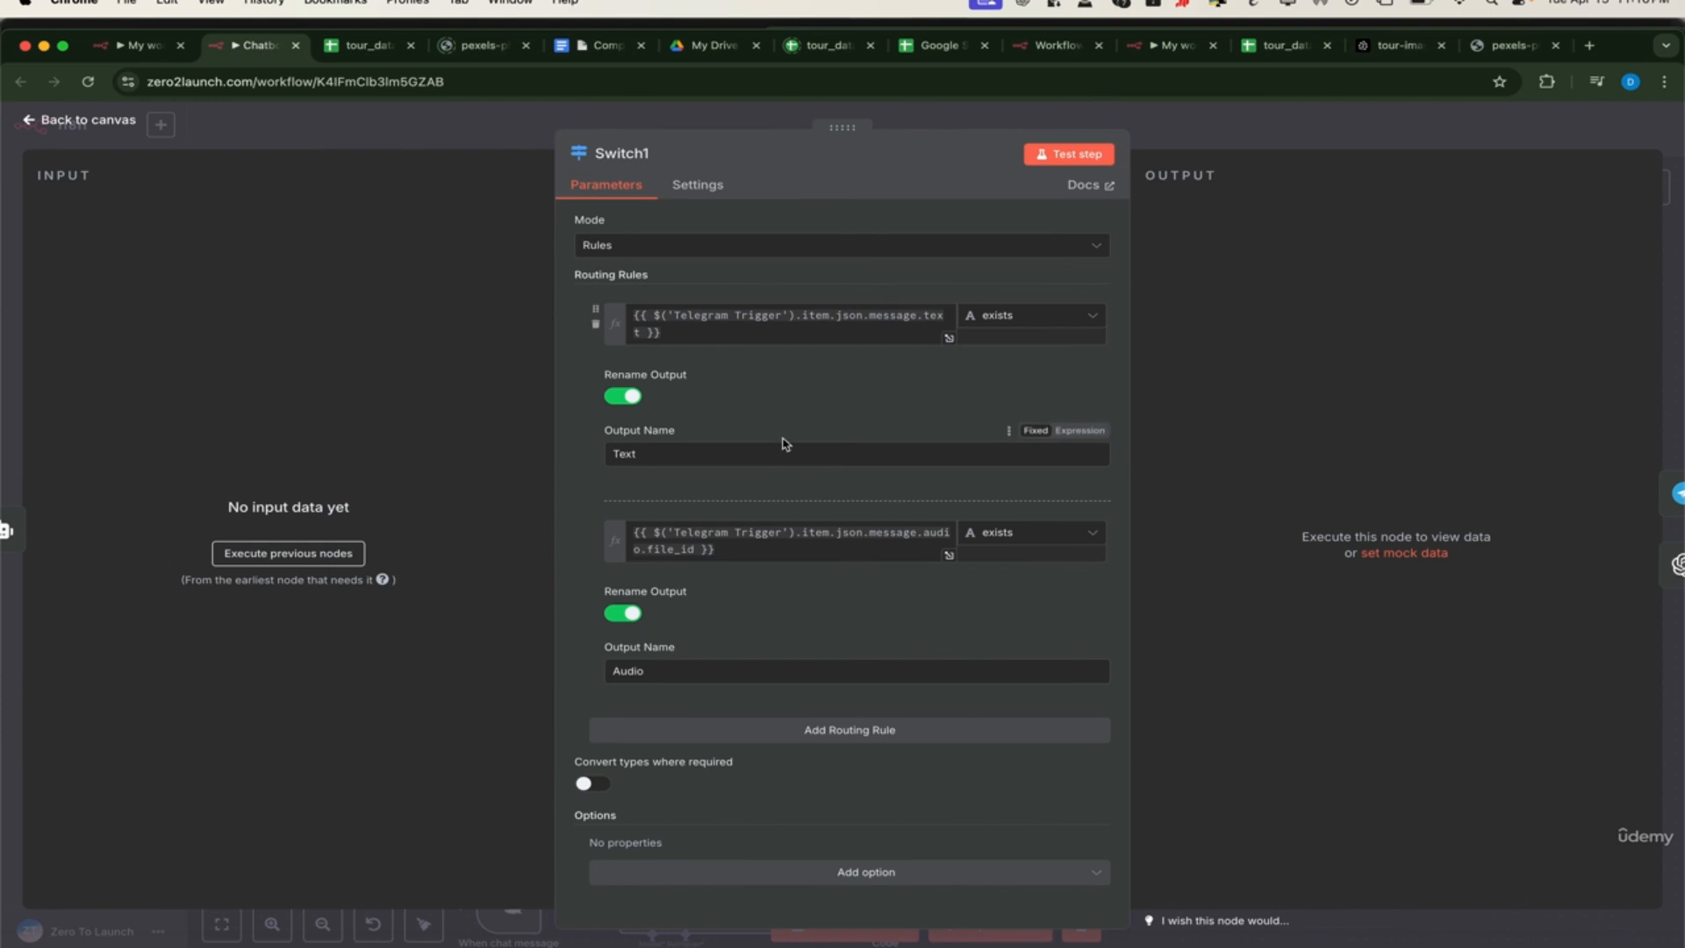
pyautogui.click(830, 733)
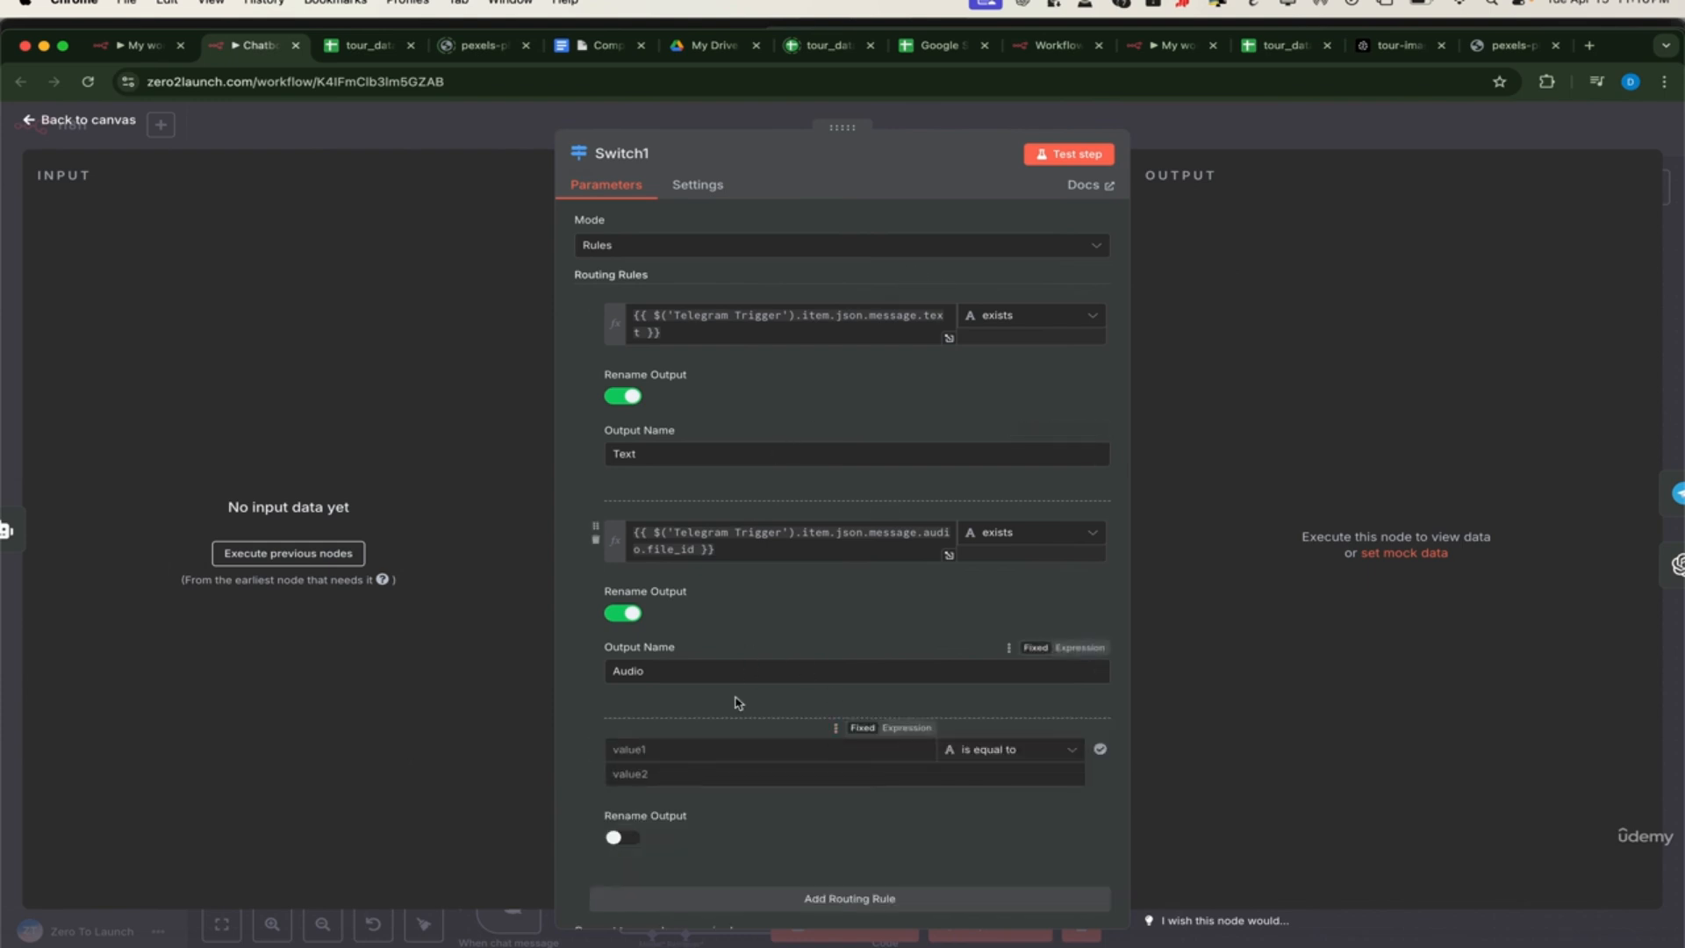
pyautogui.click(254, 554)
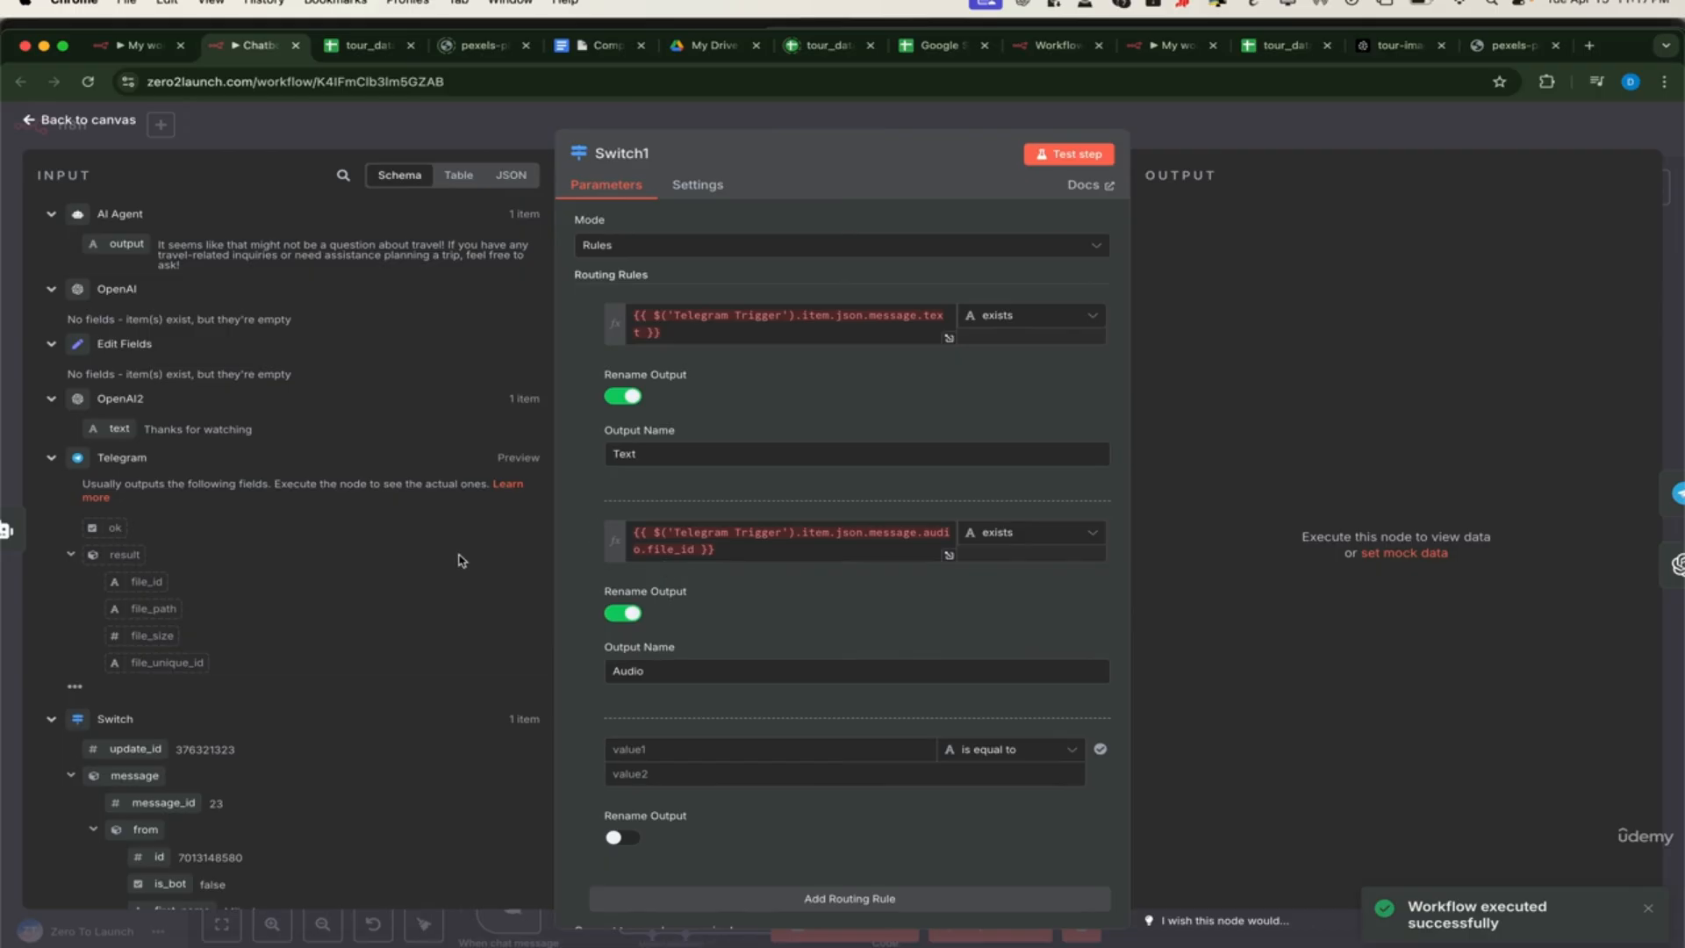
pyautogui.scroll(-7, 458, 560)
pyautogui.scroll(-10, 458, 560)
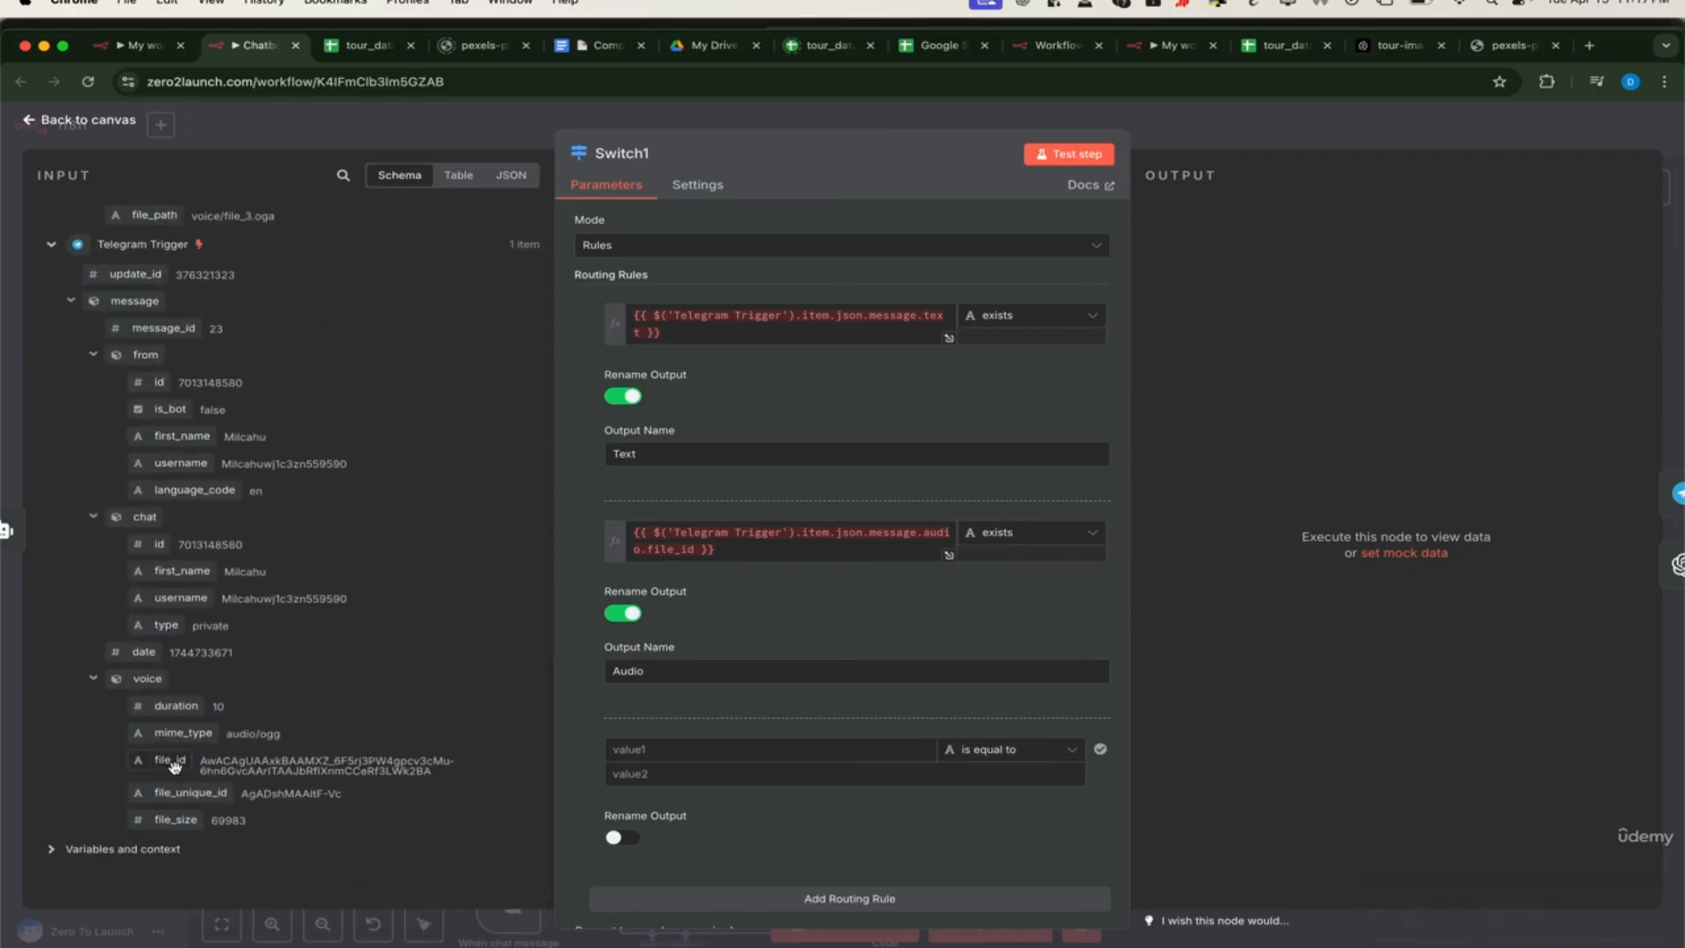
pyautogui.moveTo(171, 760); pyautogui.dragTo(637, 752)
# Set the new rule's operator to String › exists and rename its output to Voice
pyautogui.scroll(-2, 938, 656)
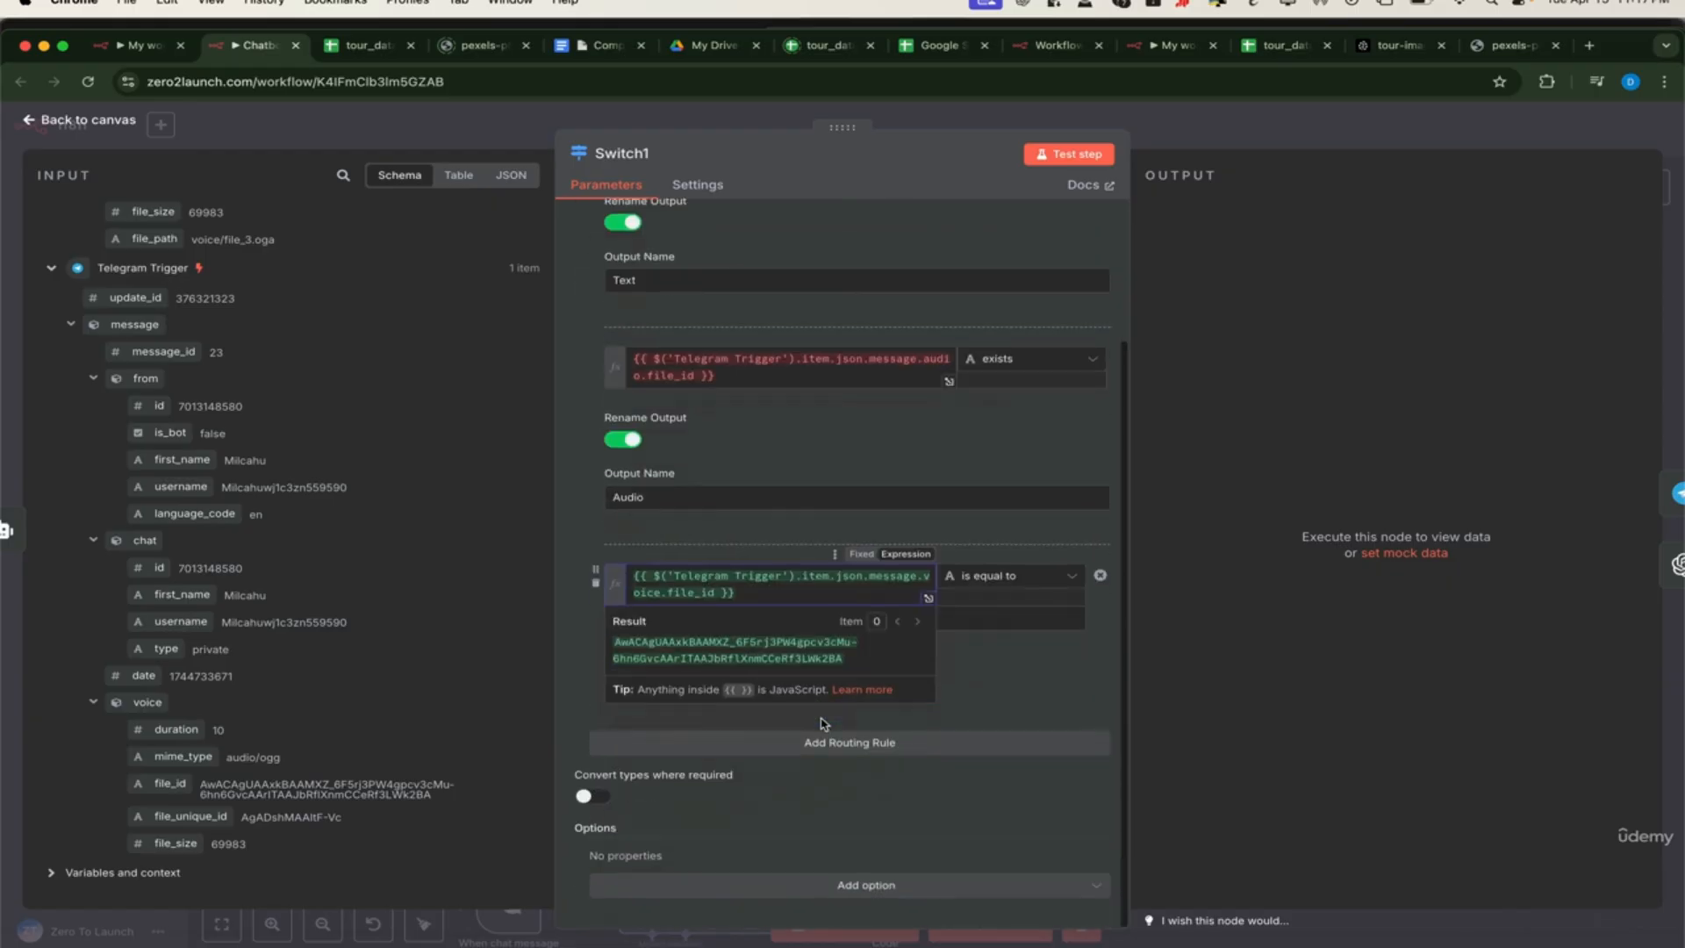
pyautogui.click(1018, 581)
pyautogui.moveTo(1005, 618)
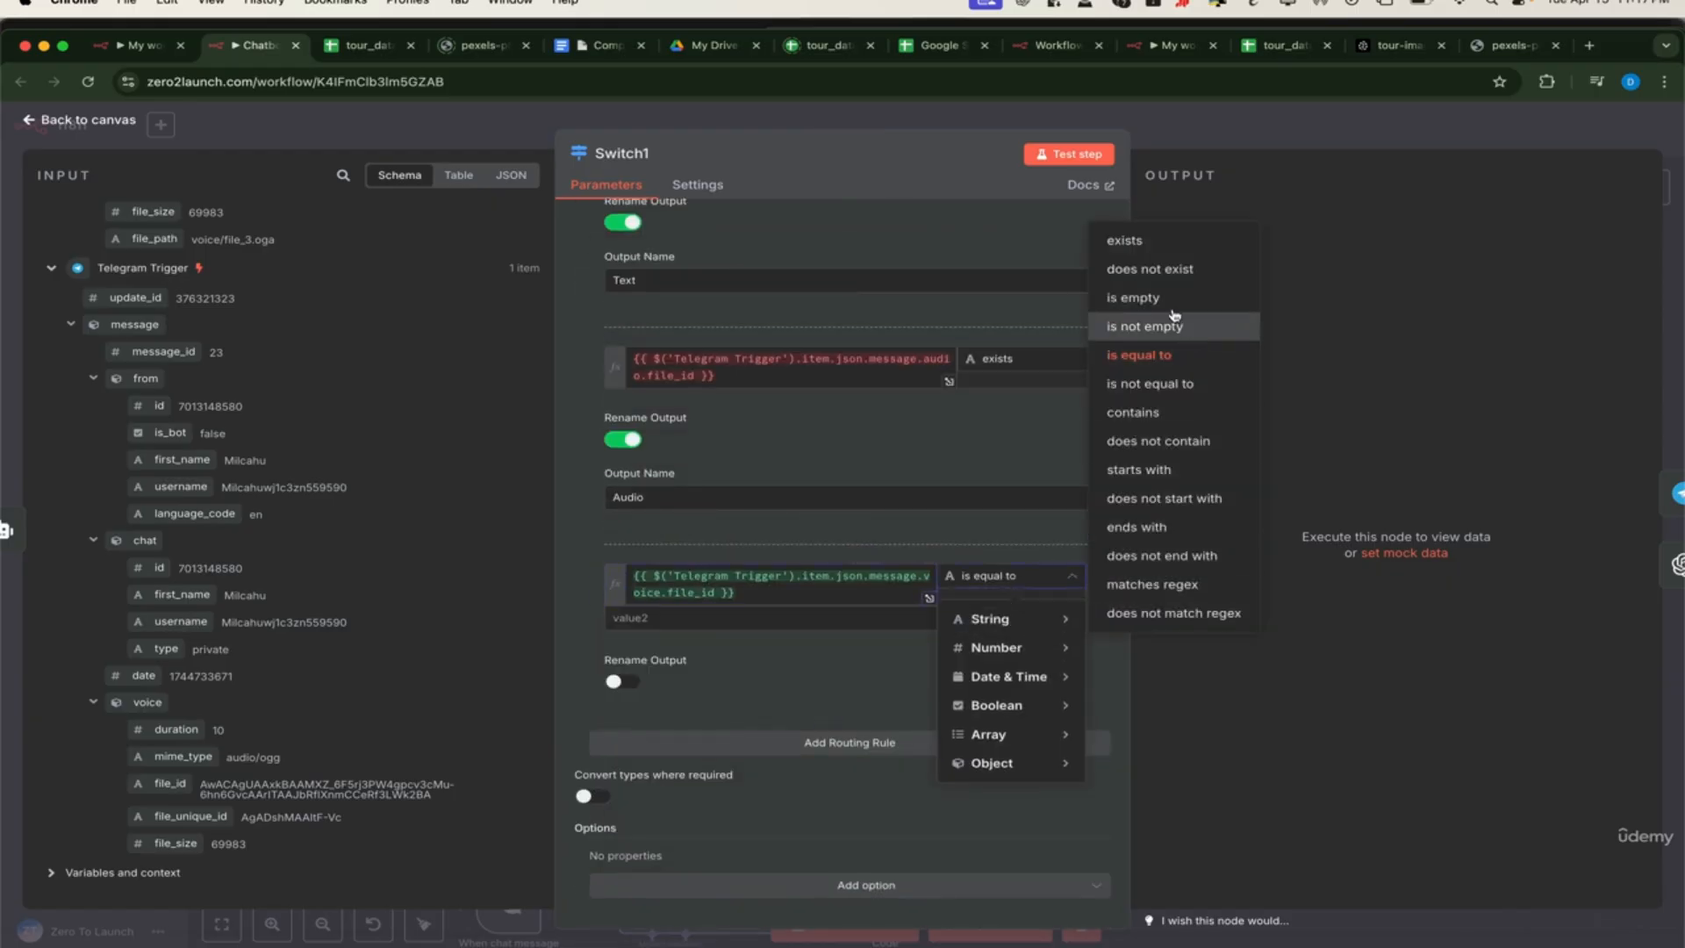
pyautogui.click(1157, 245)
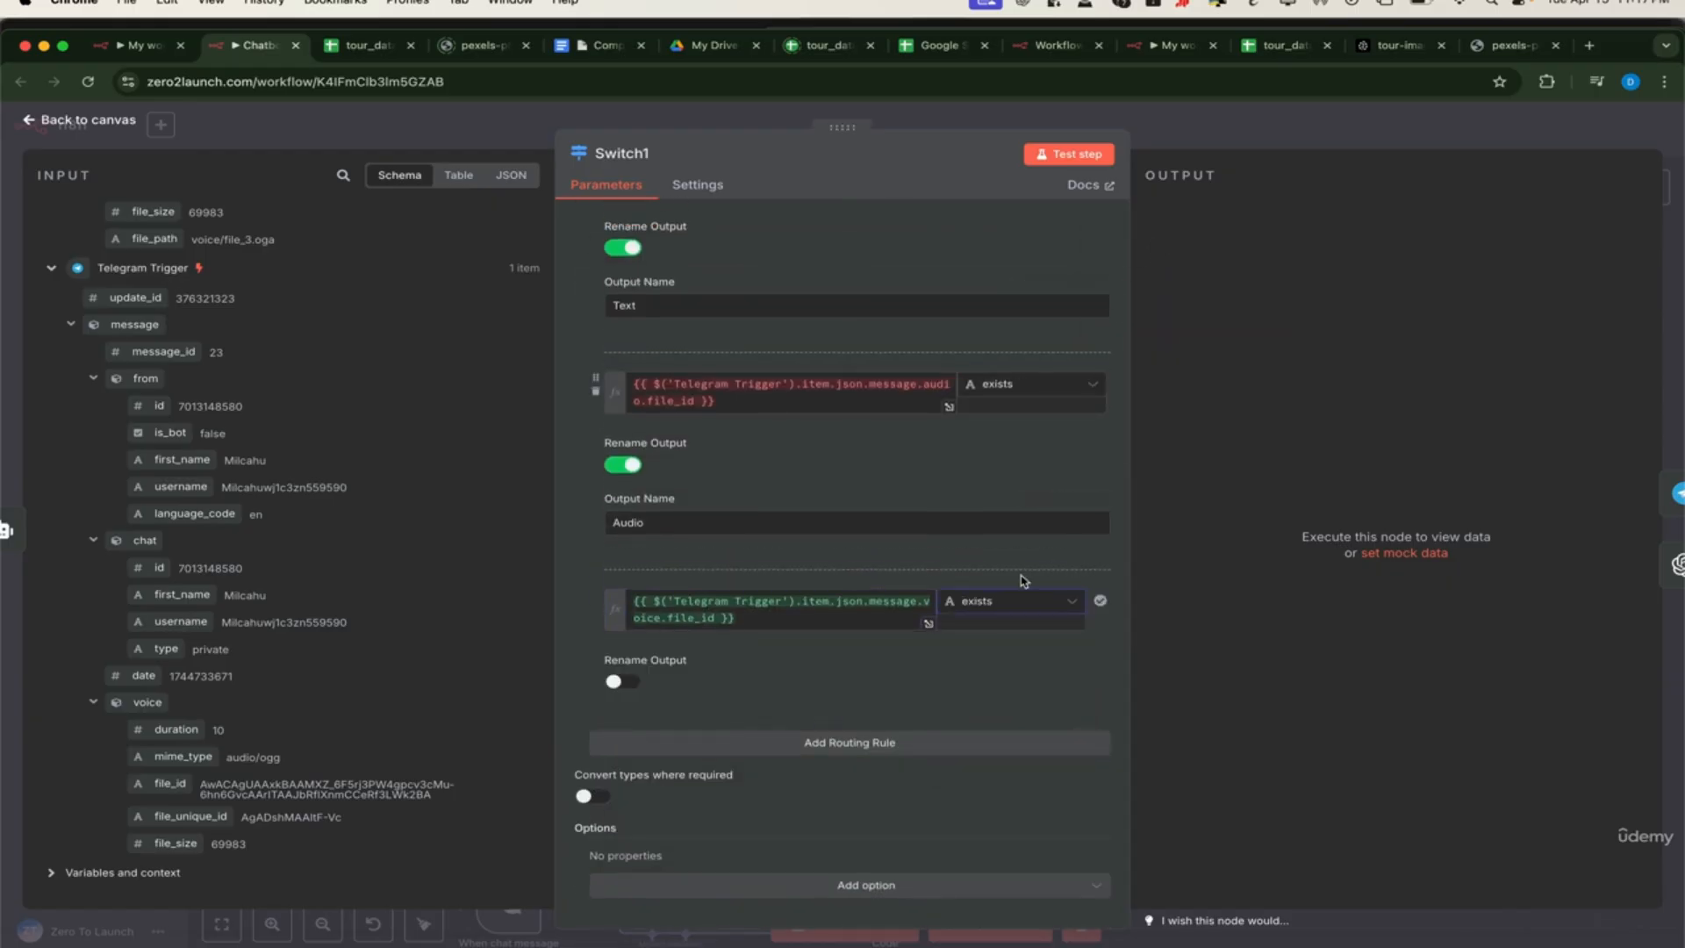
pyautogui.click(615, 681)
pyautogui.click(653, 737)
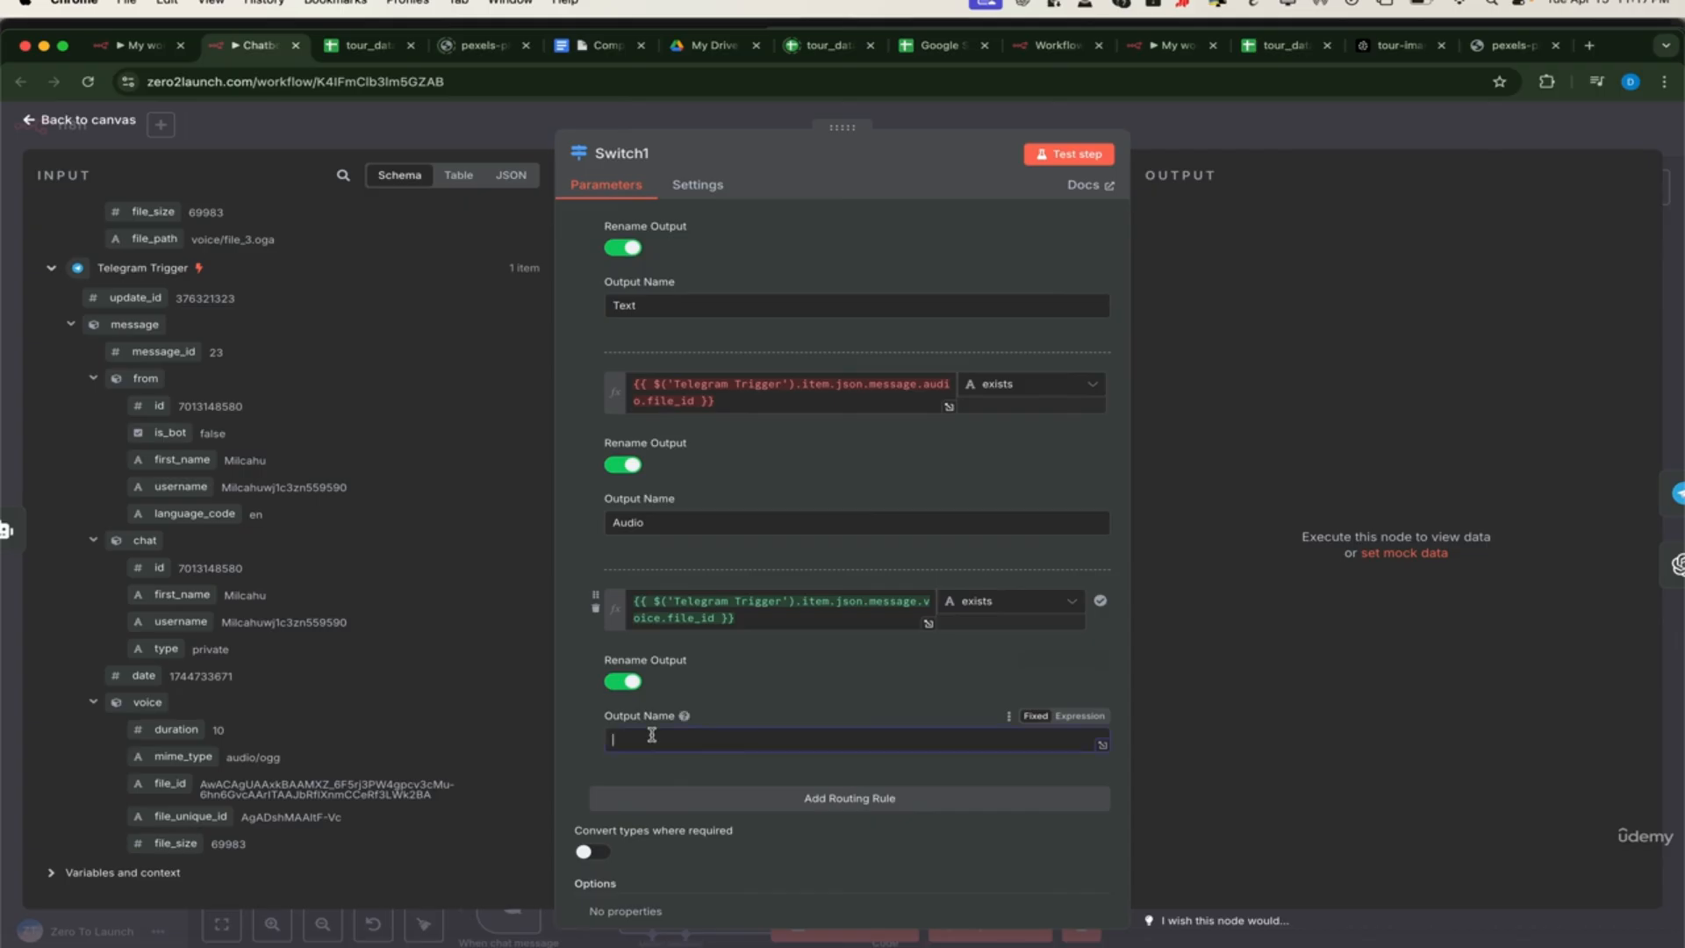
pyautogui.write('Voice')
pyautogui.click(890, 669)
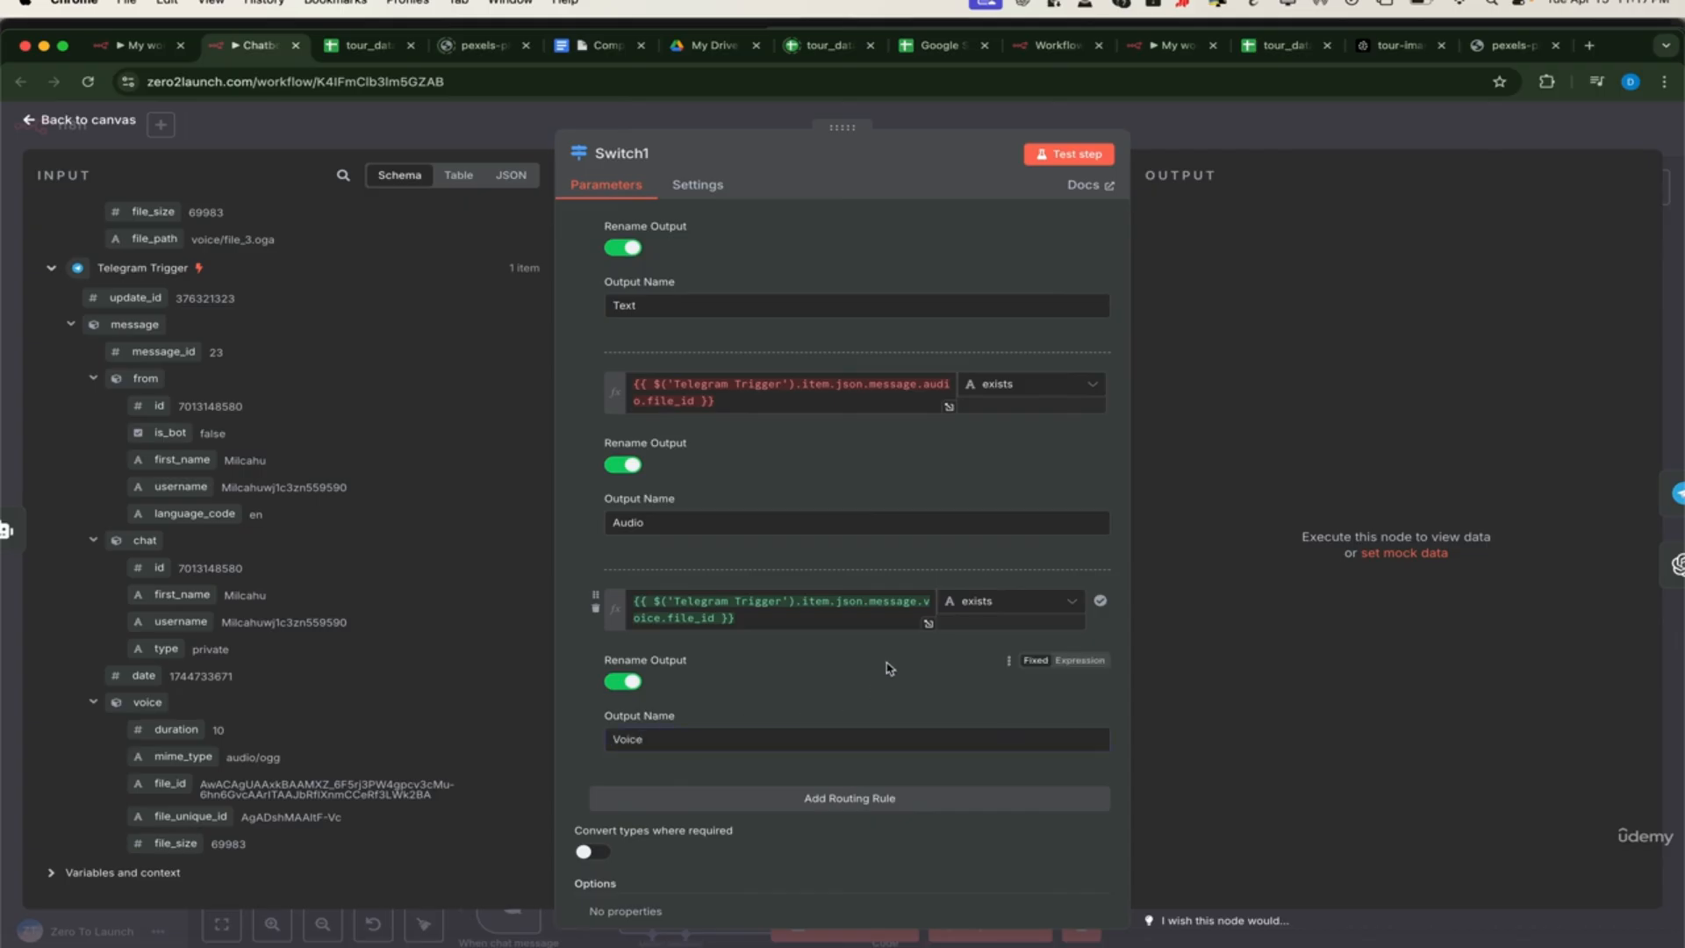
pyautogui.scroll(-1, 890, 671)
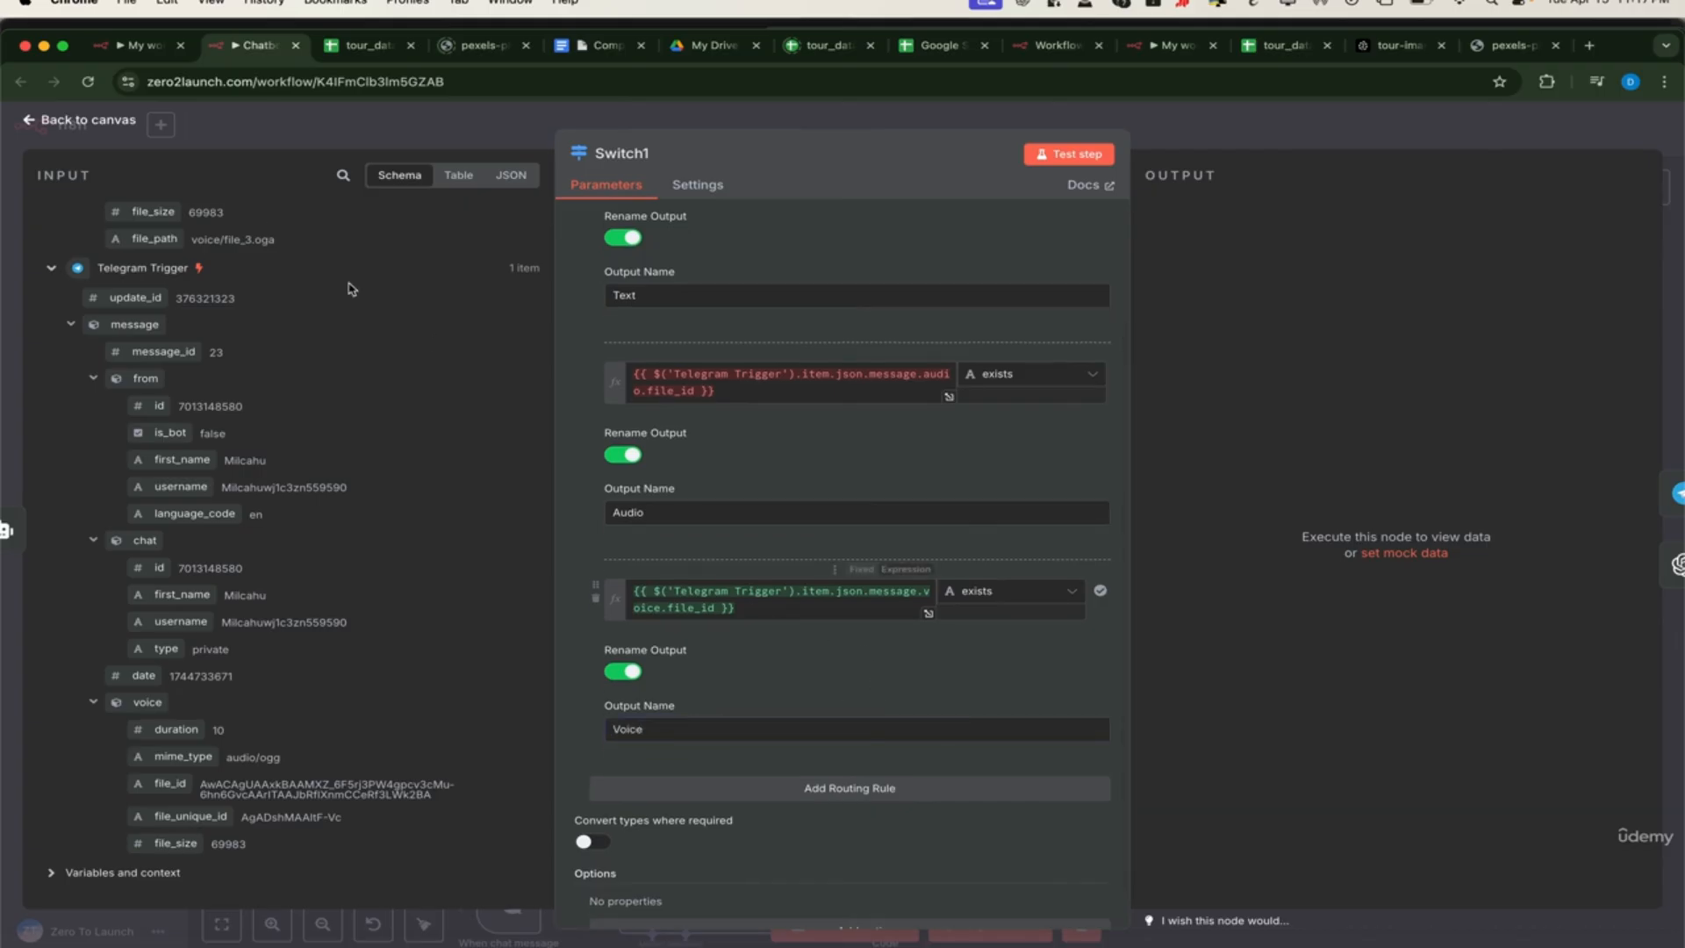
pyautogui.click(119, 128)
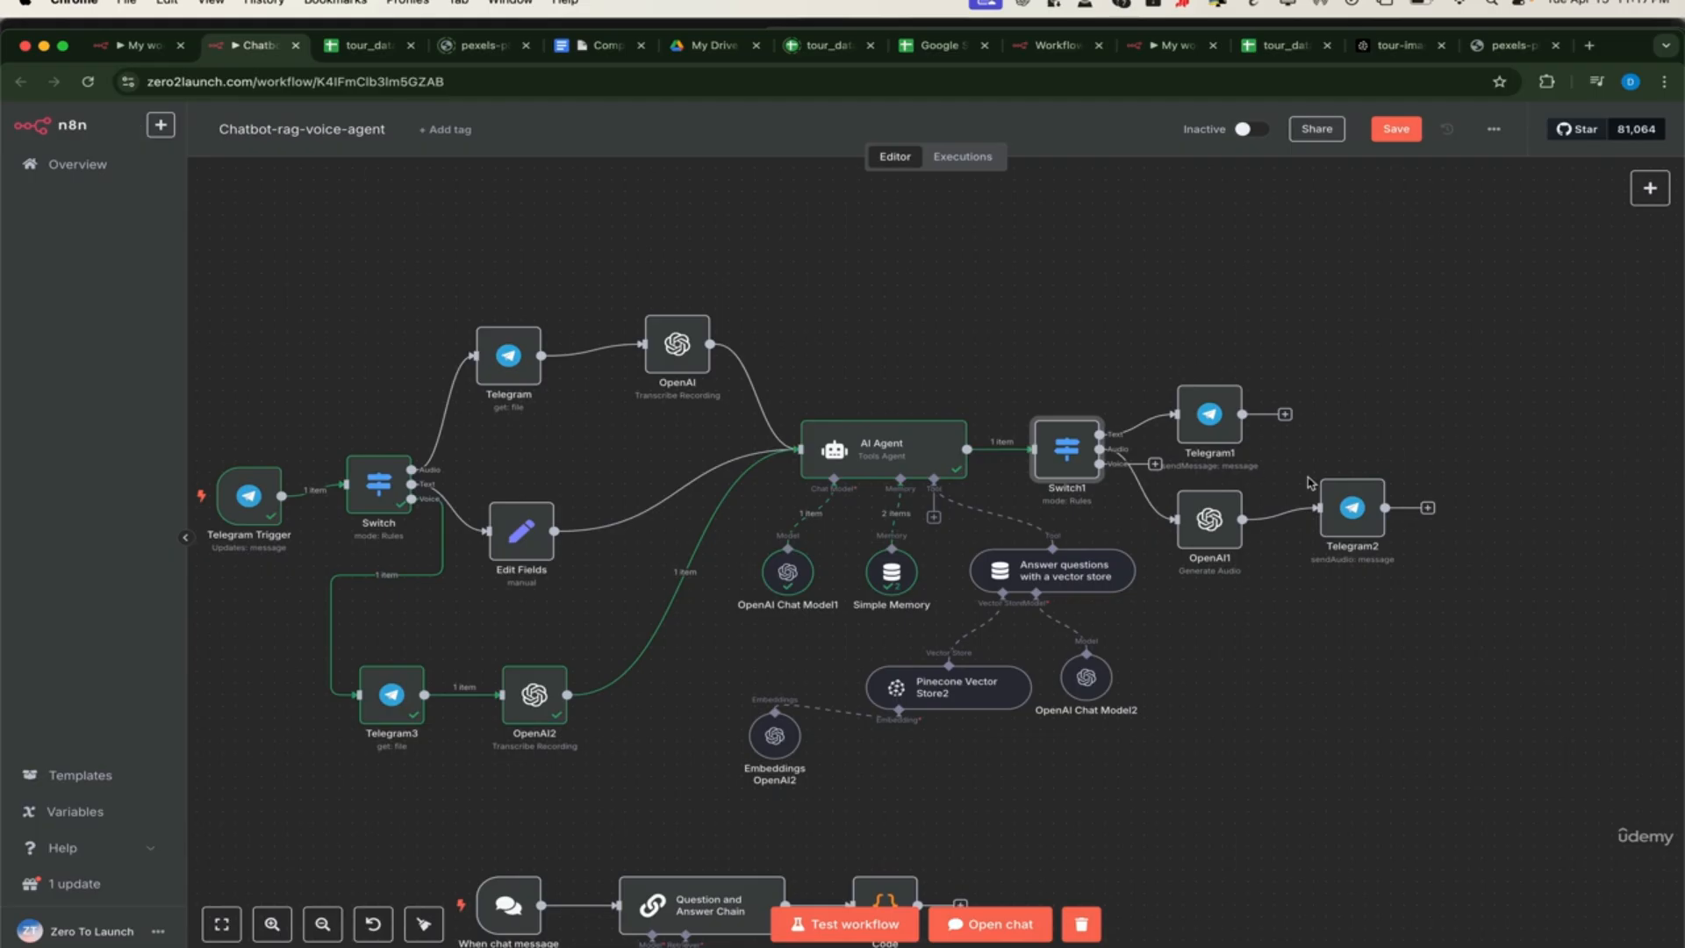
# Connect Switch1's Voice output to OpenAI1 and realign Telegram1, OpenAI1 and Telegram2 on the canvas
pyautogui.moveTo(1155, 463); pyautogui.dragTo(1155, 529)
pyautogui.moveTo(1211, 425); pyautogui.dragTo(1211, 355)
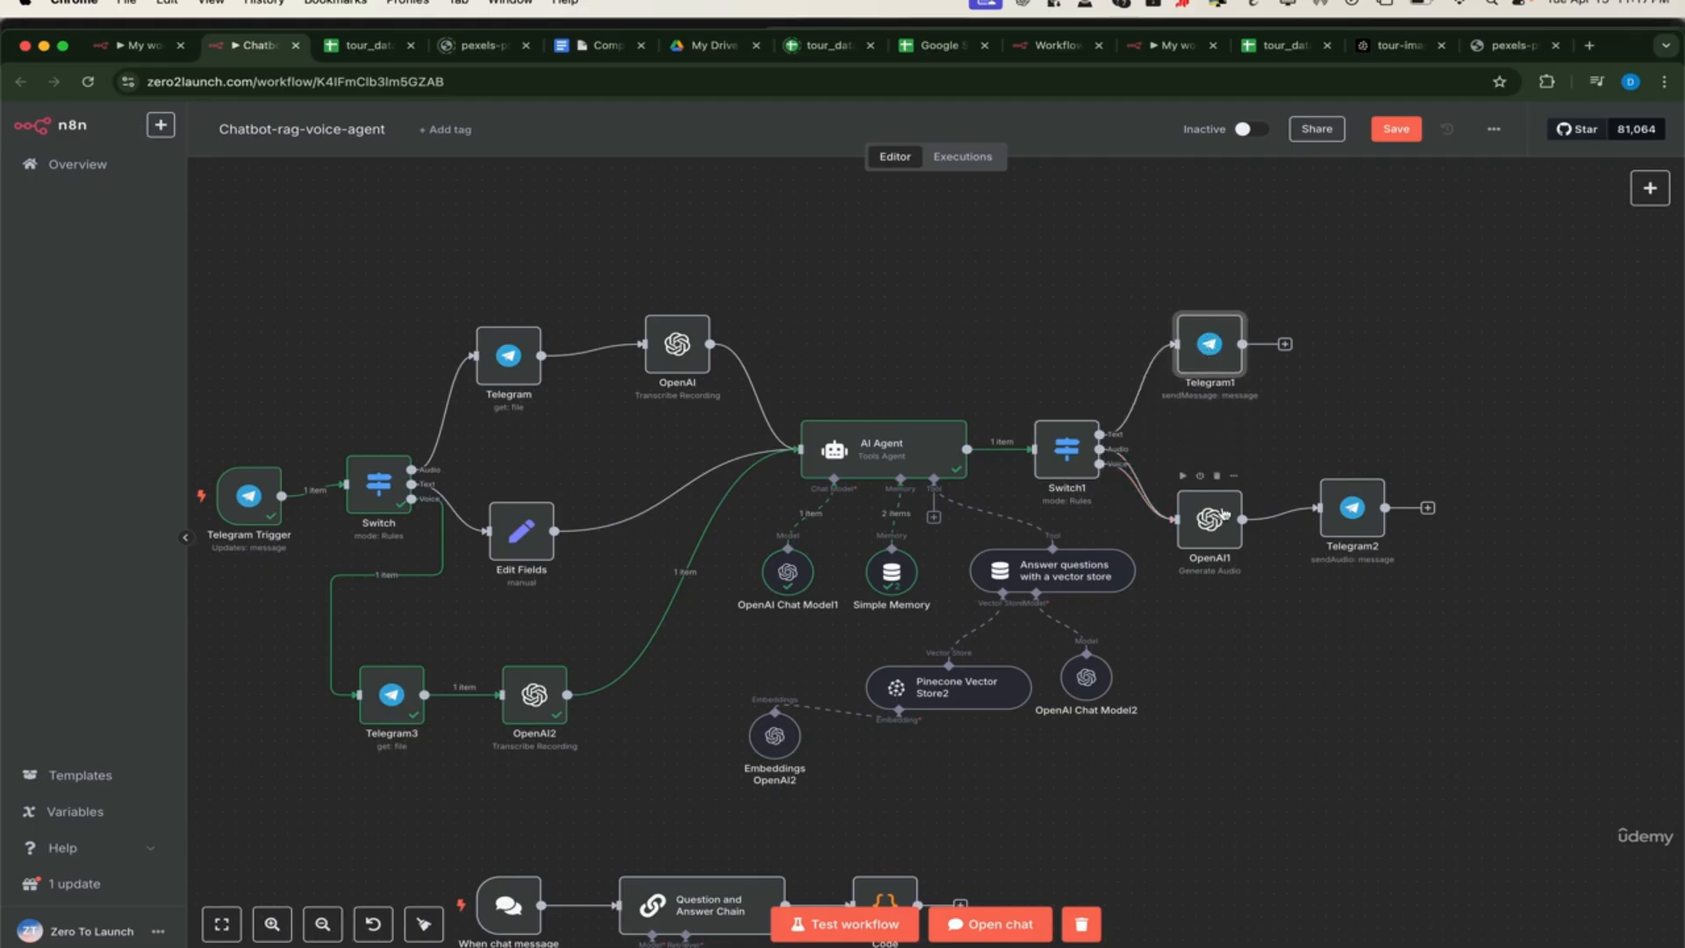
pyautogui.moveTo(1225, 515); pyautogui.dragTo(1232, 446)
pyautogui.moveTo(1345, 505); pyautogui.dragTo(1332, 458)
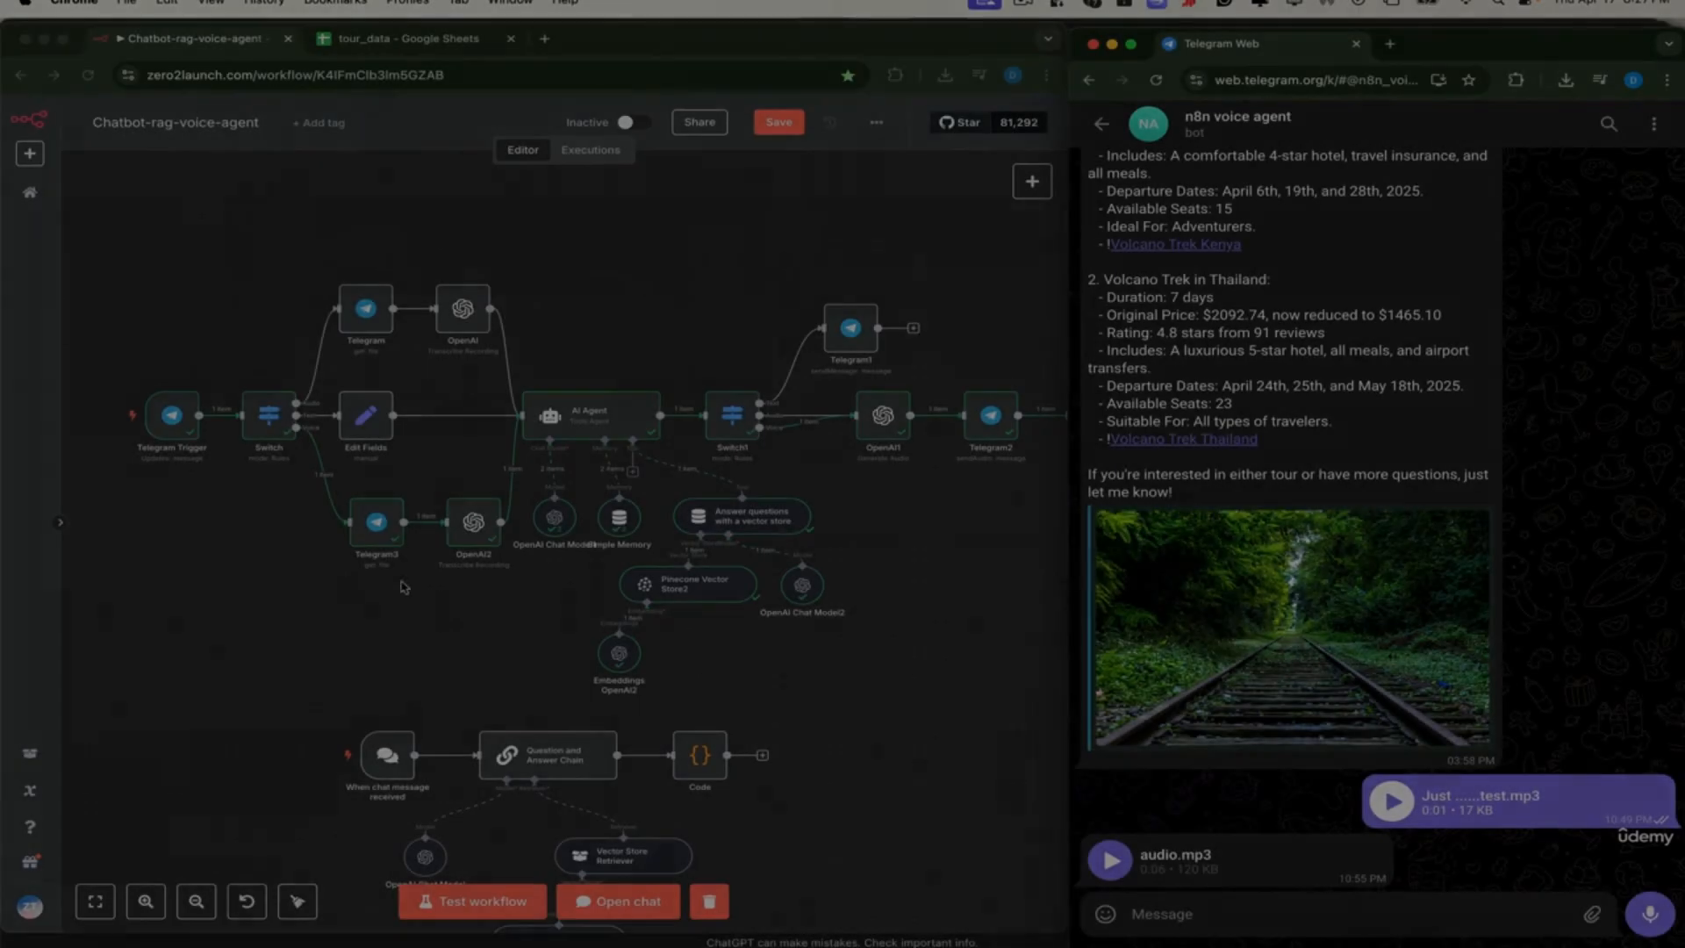
# Start a workflow test run, then record and send an 8-second voice question to the bot
pyautogui.click(96, 415)
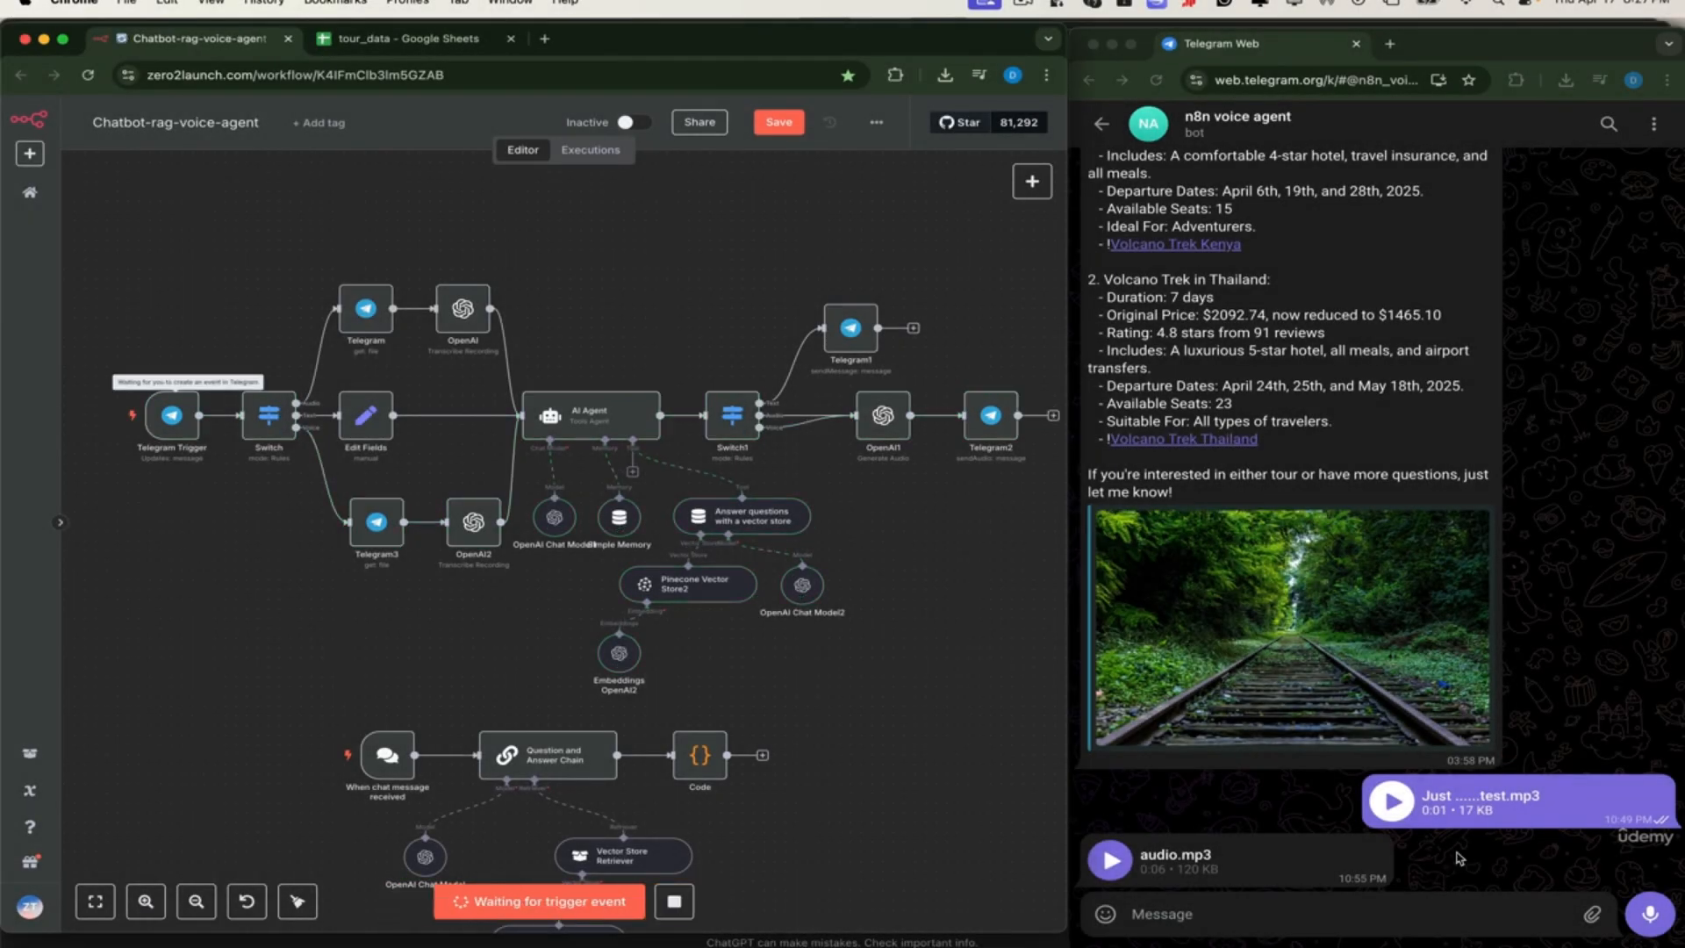
pyautogui.click(1653, 922)
pyautogui.click(1653, 919)
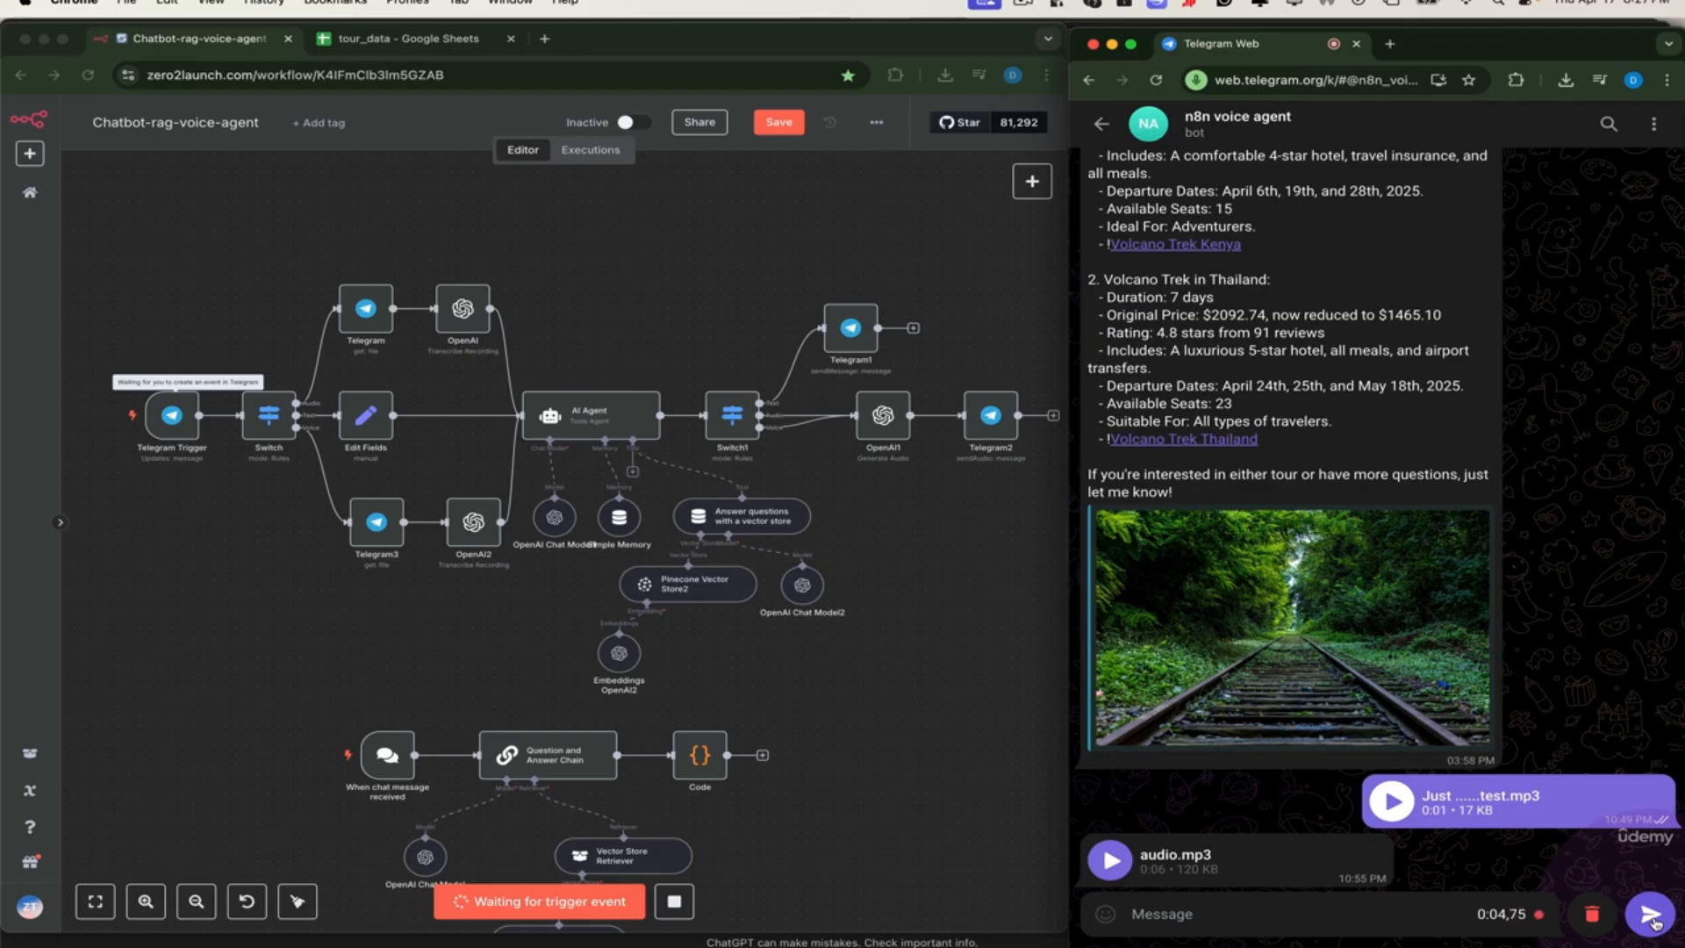
pyautogui.click(1653, 918)
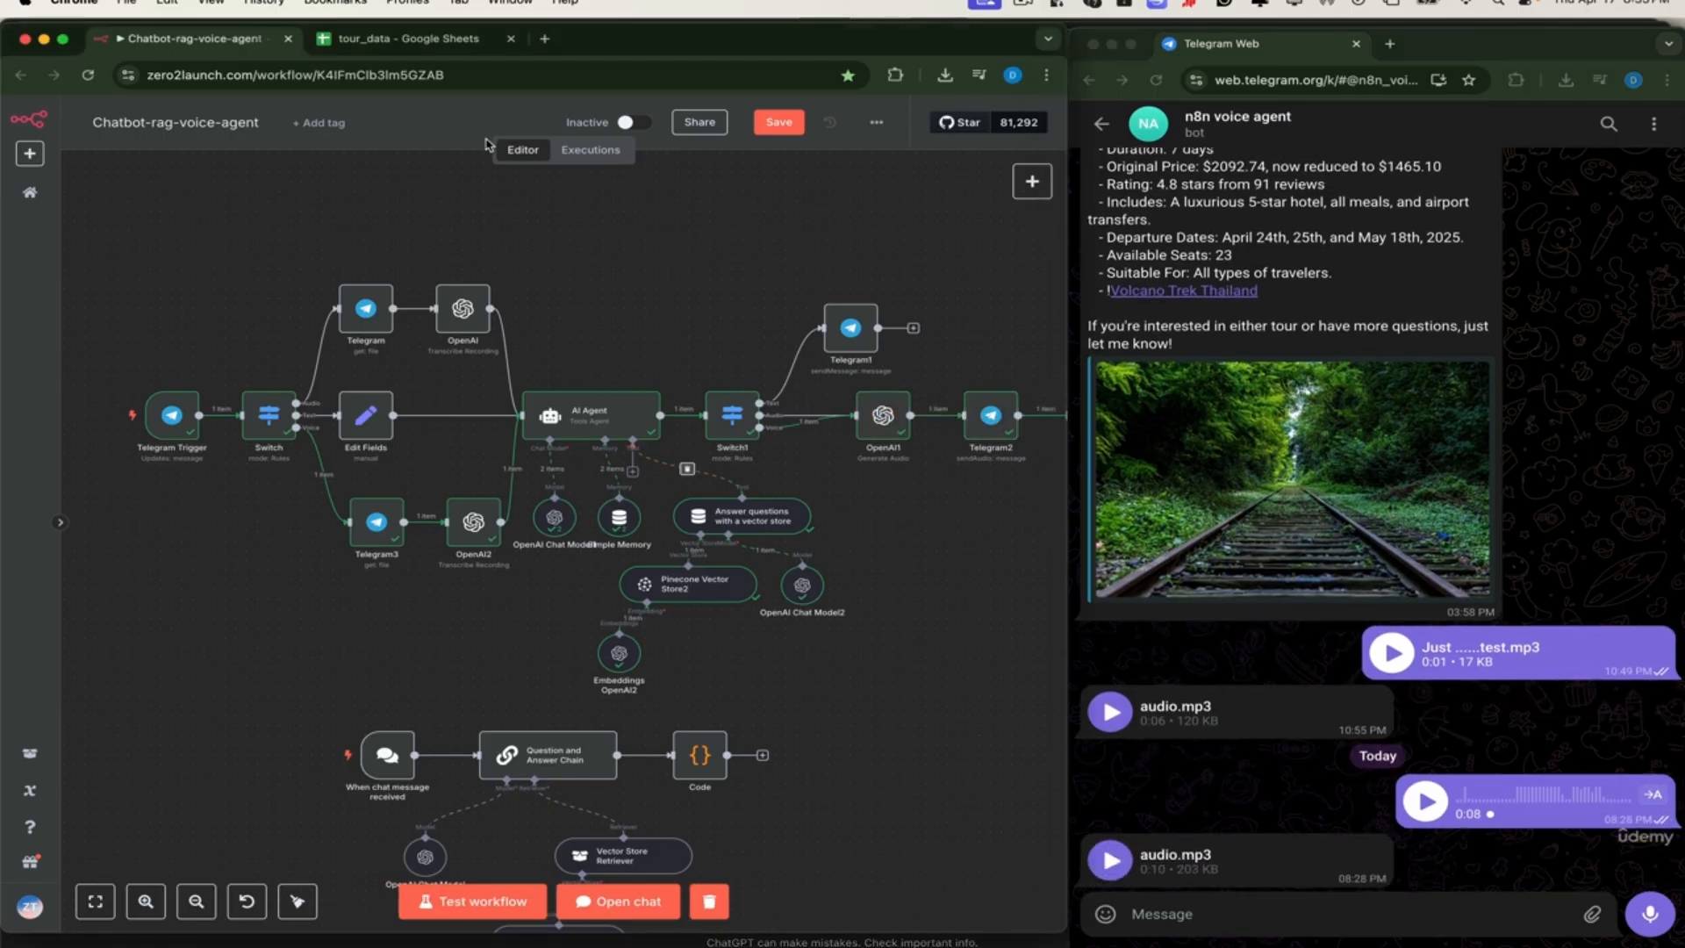
pyautogui.click(427, 40)
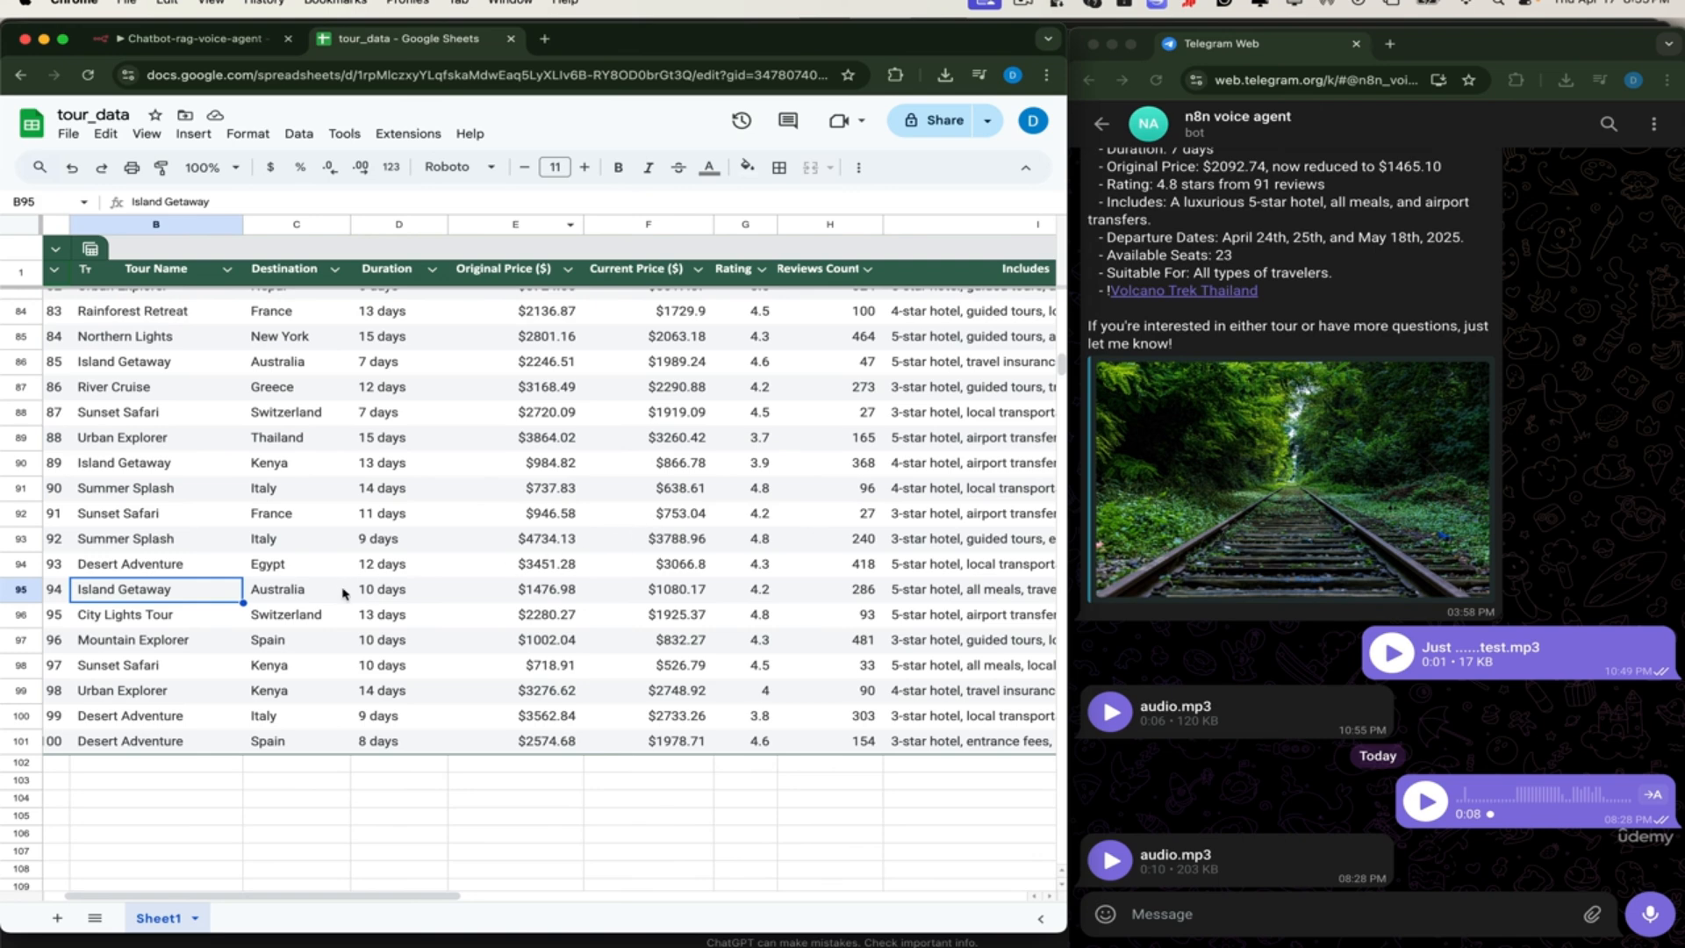
# Play the bot's 10-second audio.mp3 reply and scroll the tour_data sheet to the Includes column
pyautogui.click(1119, 851)
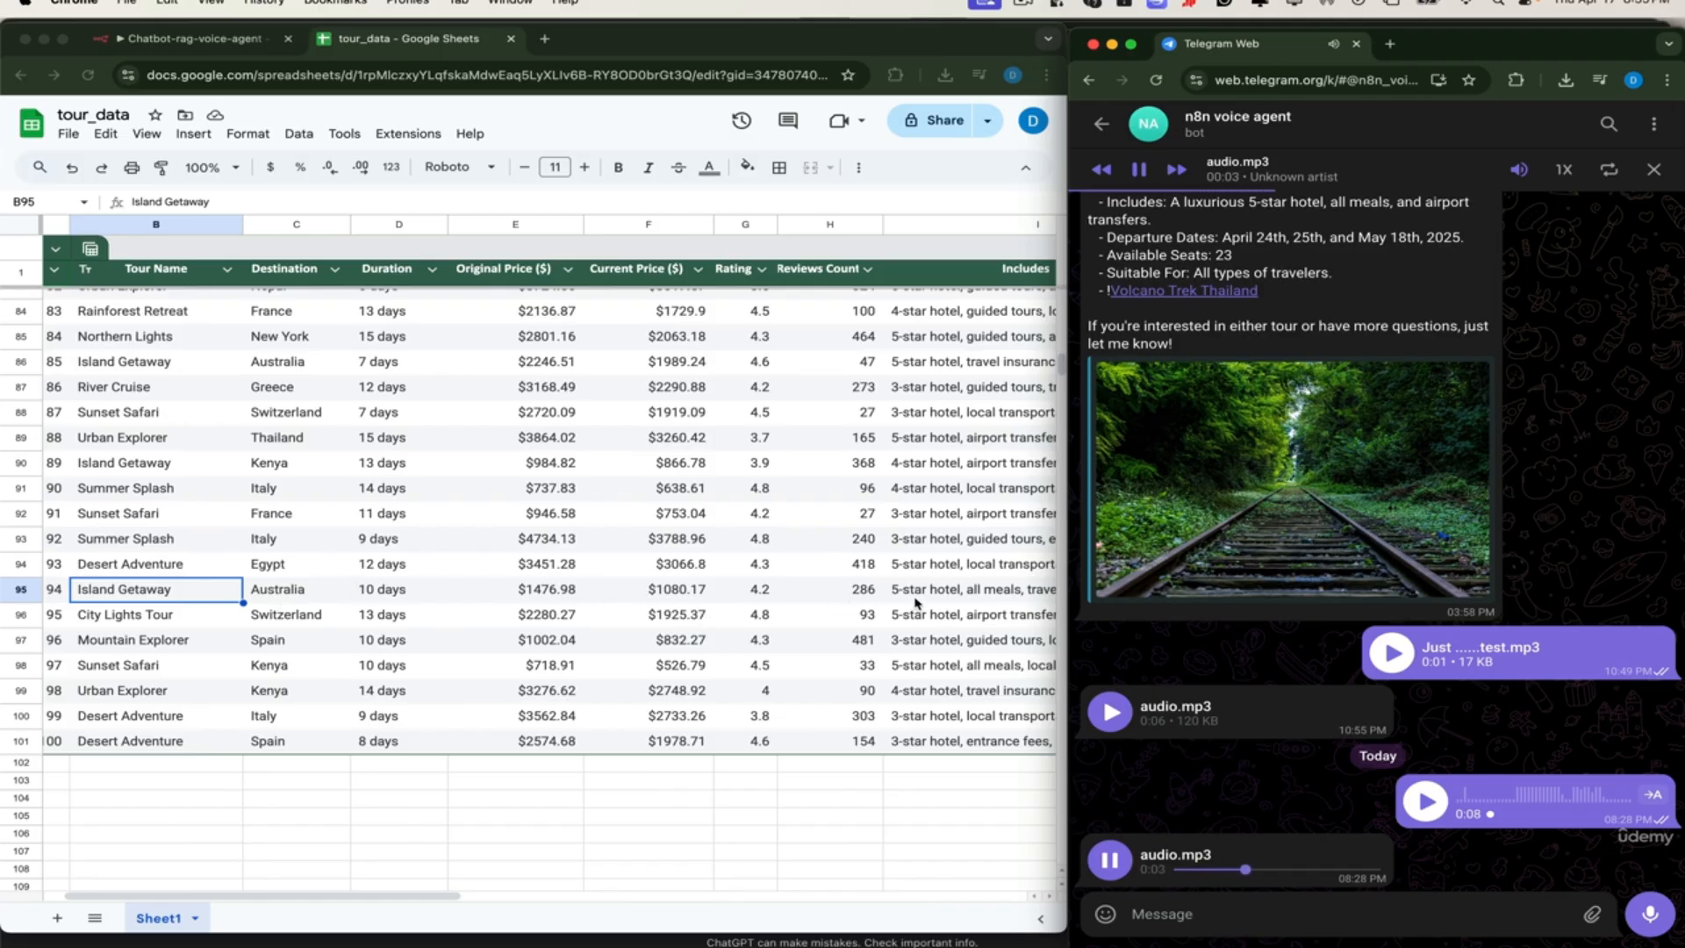
pyautogui.hscroll(5, 914, 598)
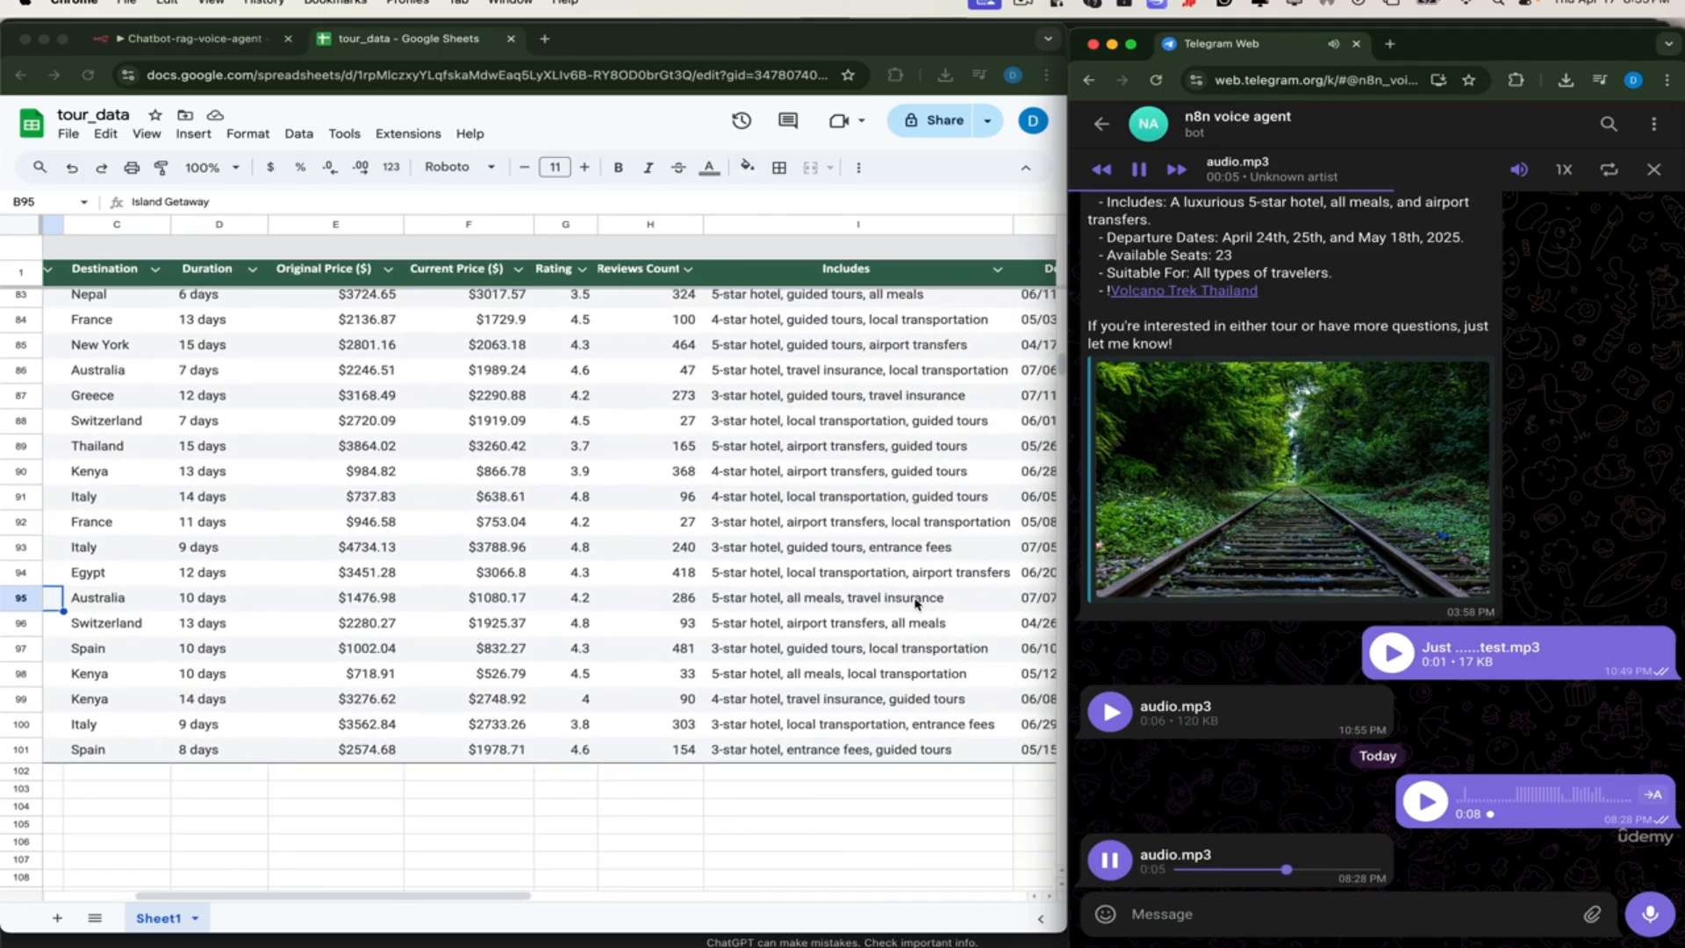
pyautogui.hscroll(1, 915, 602)
pyautogui.click(468, 603)
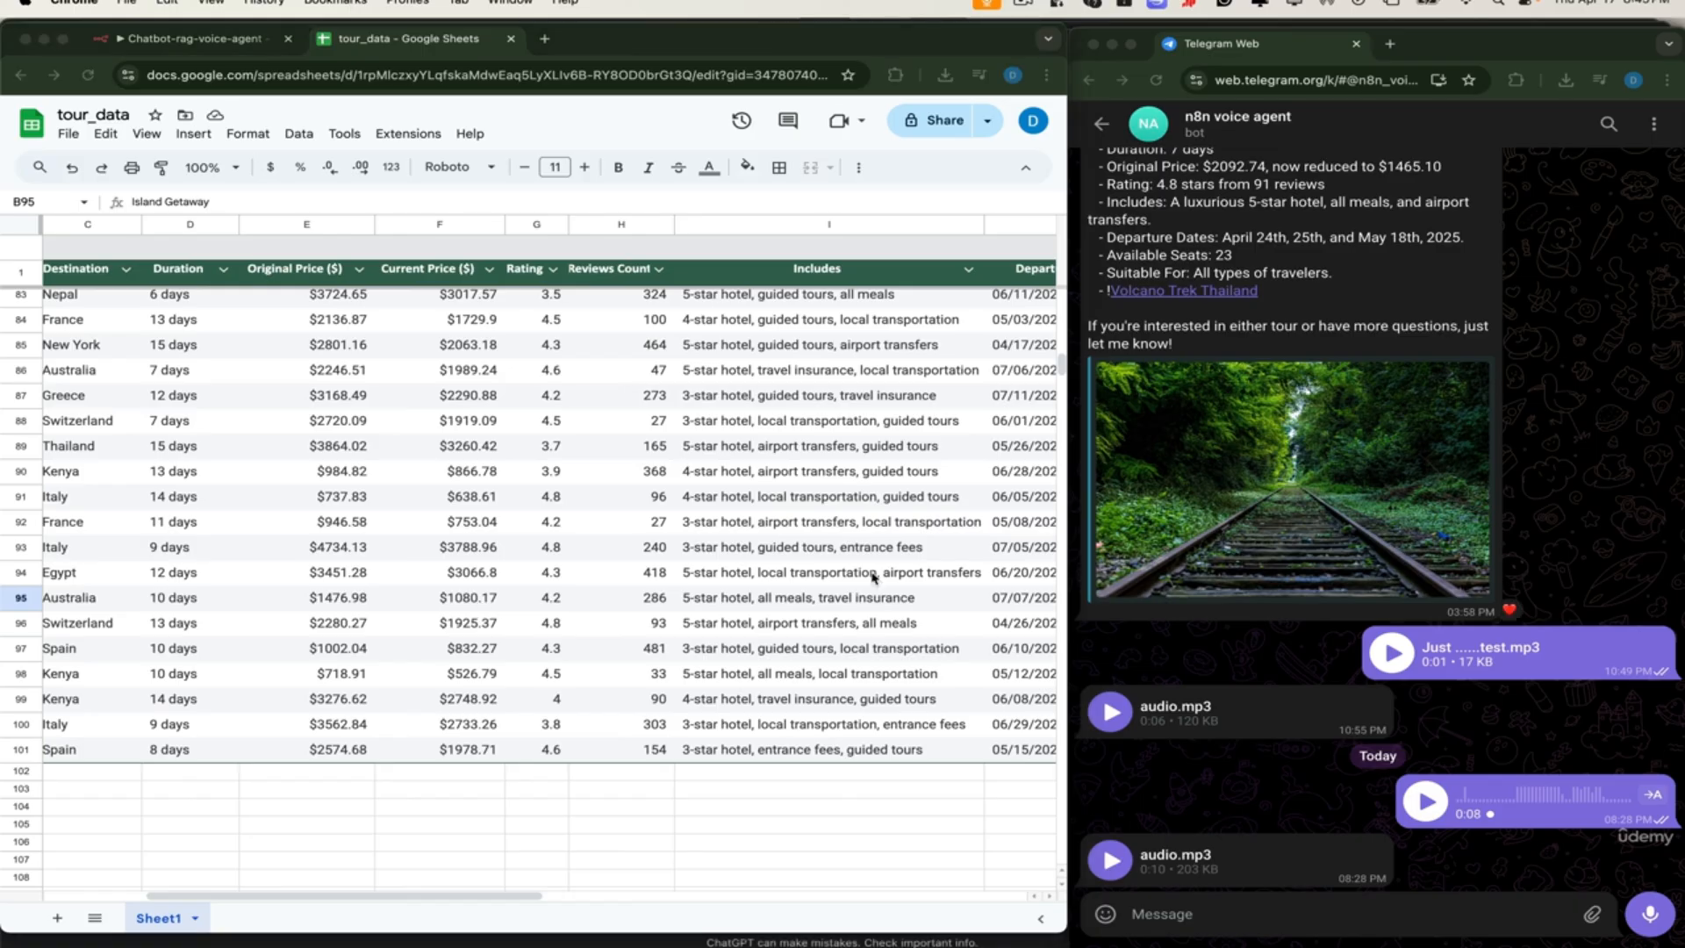
pyautogui.click(233, 43)
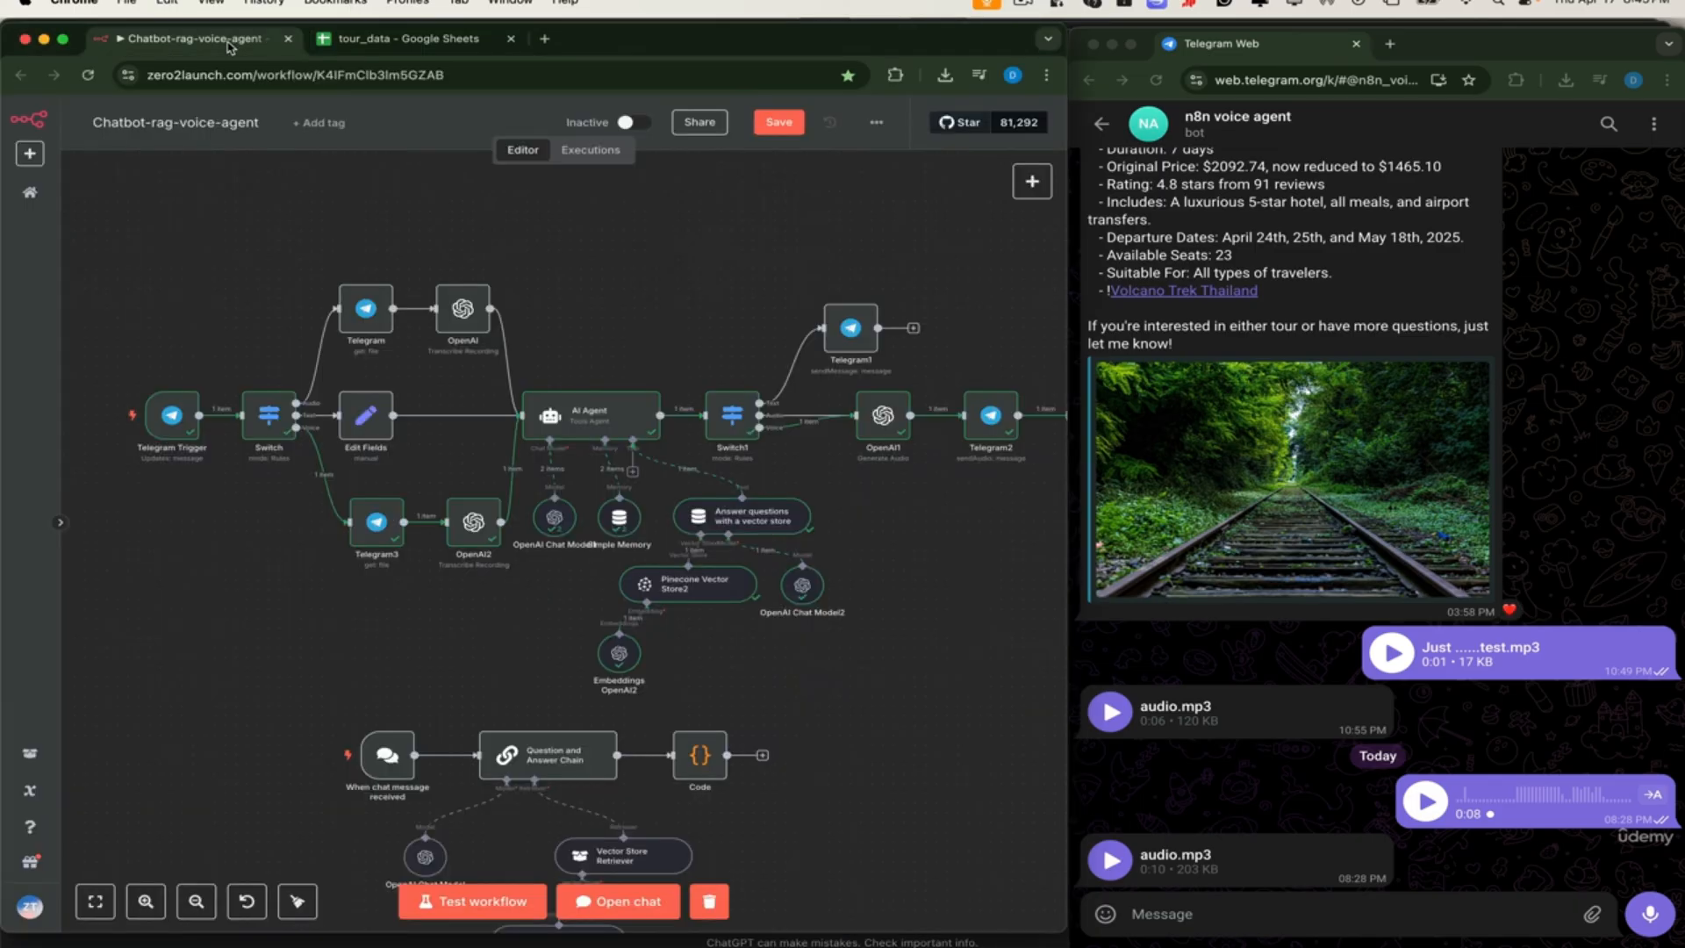
pyautogui.scroll(5, 899, 499)
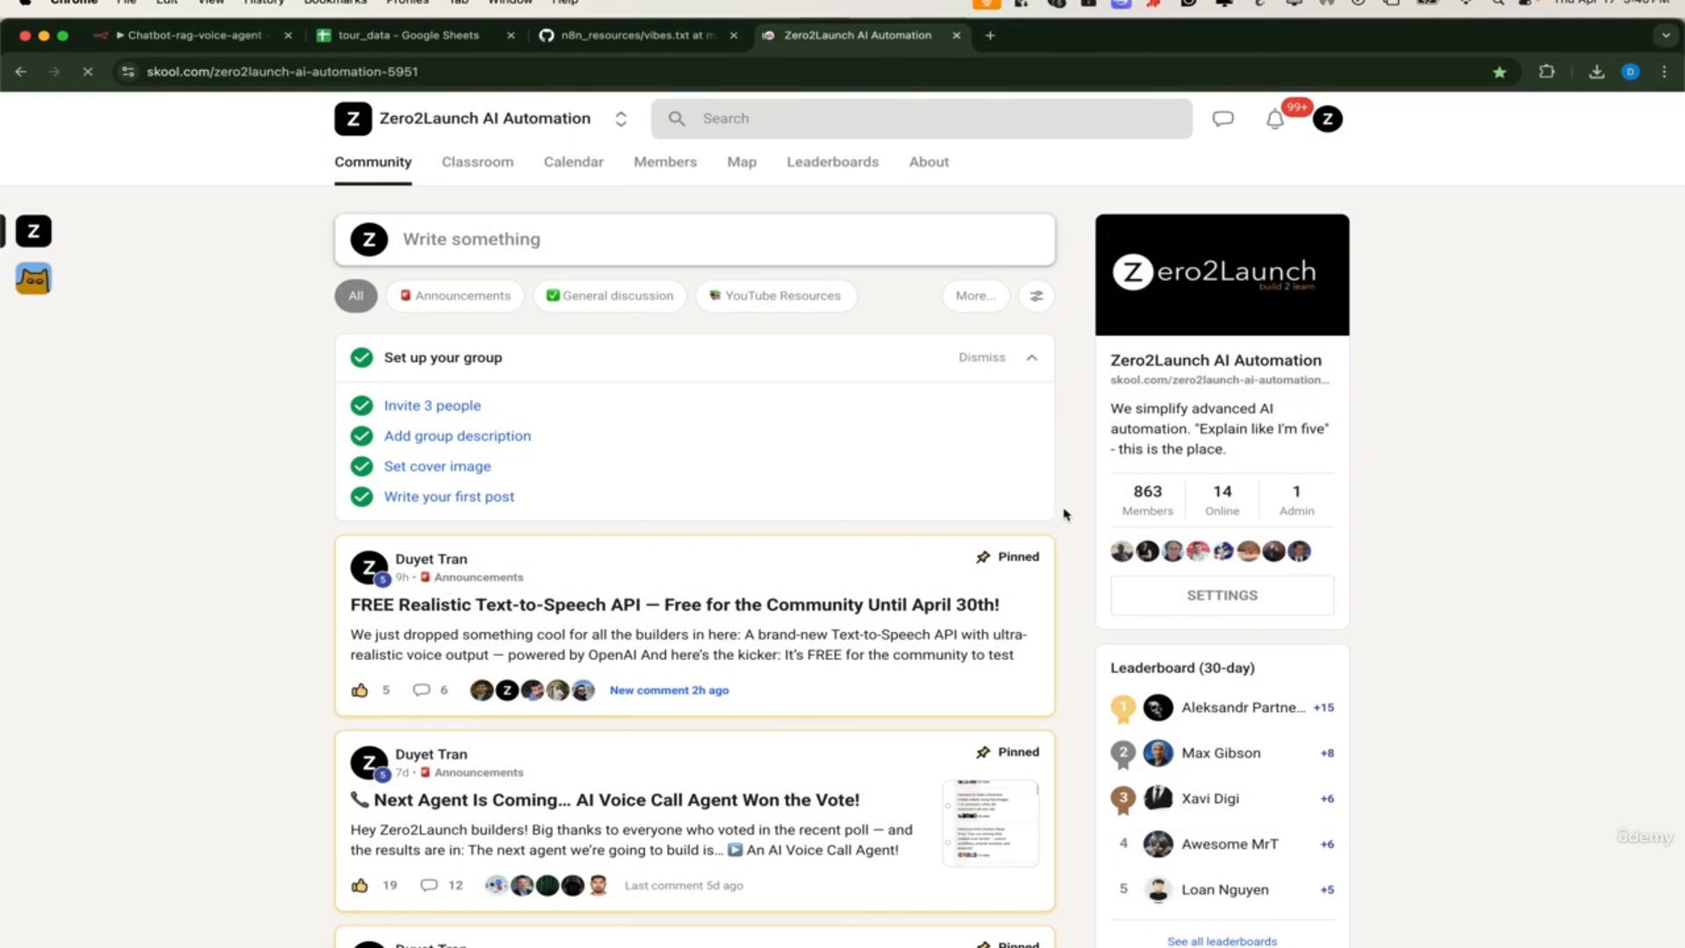
pyautogui.scroll(-4, 1065, 513)
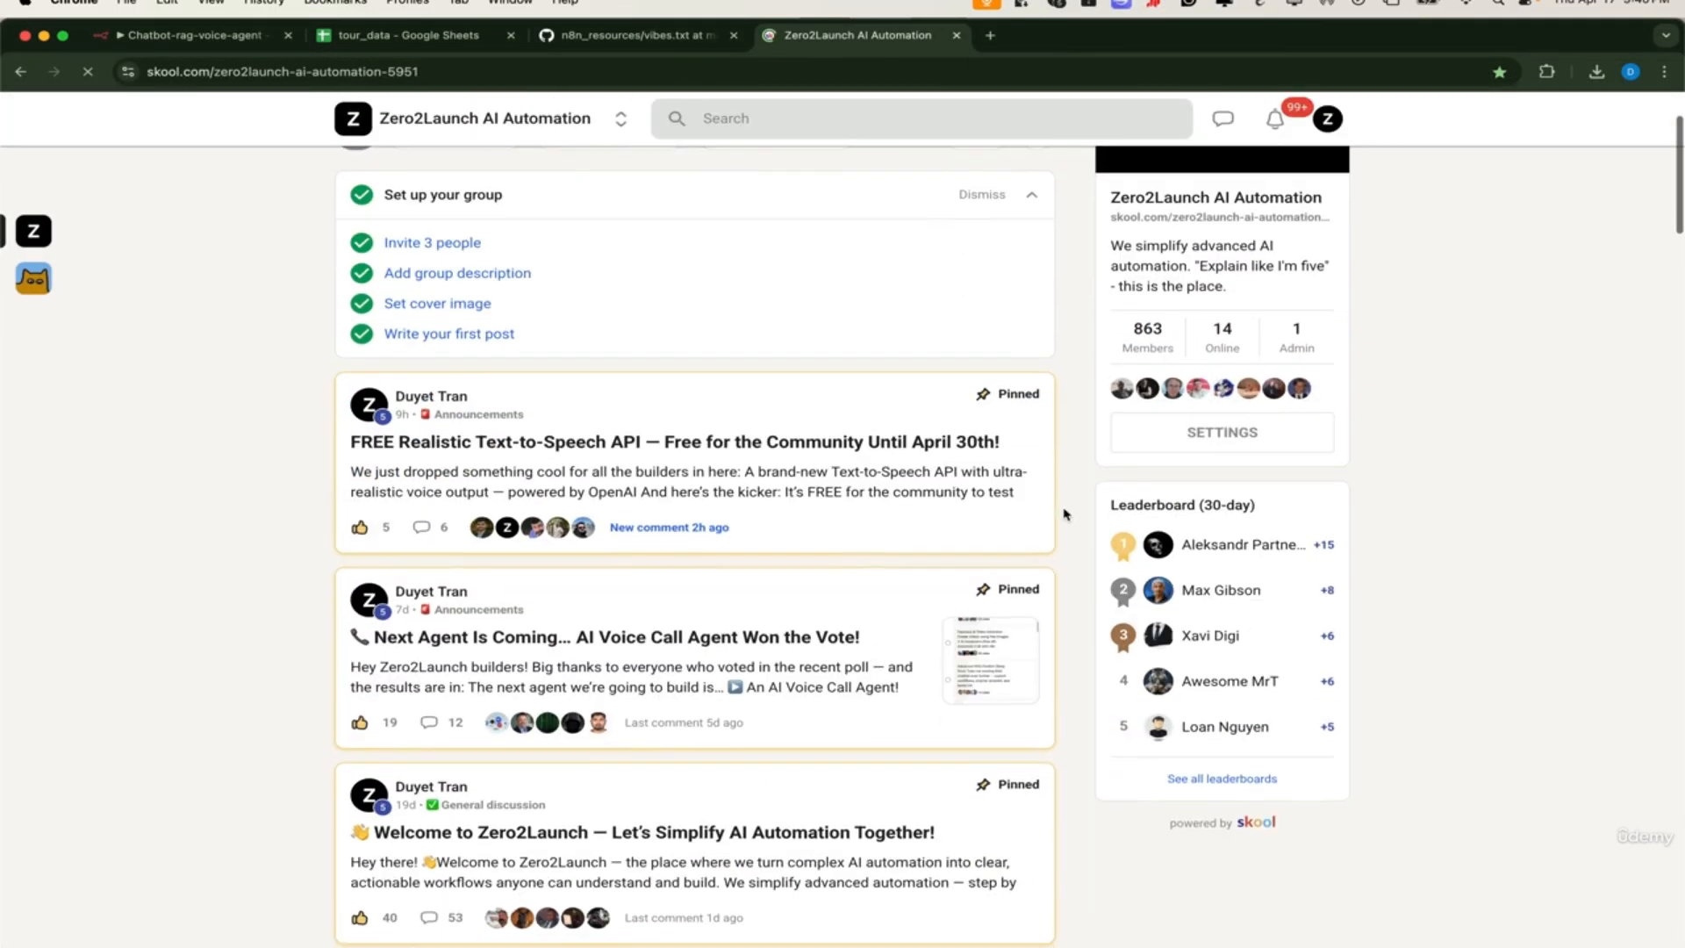
pyautogui.scroll(-1, 1065, 514)
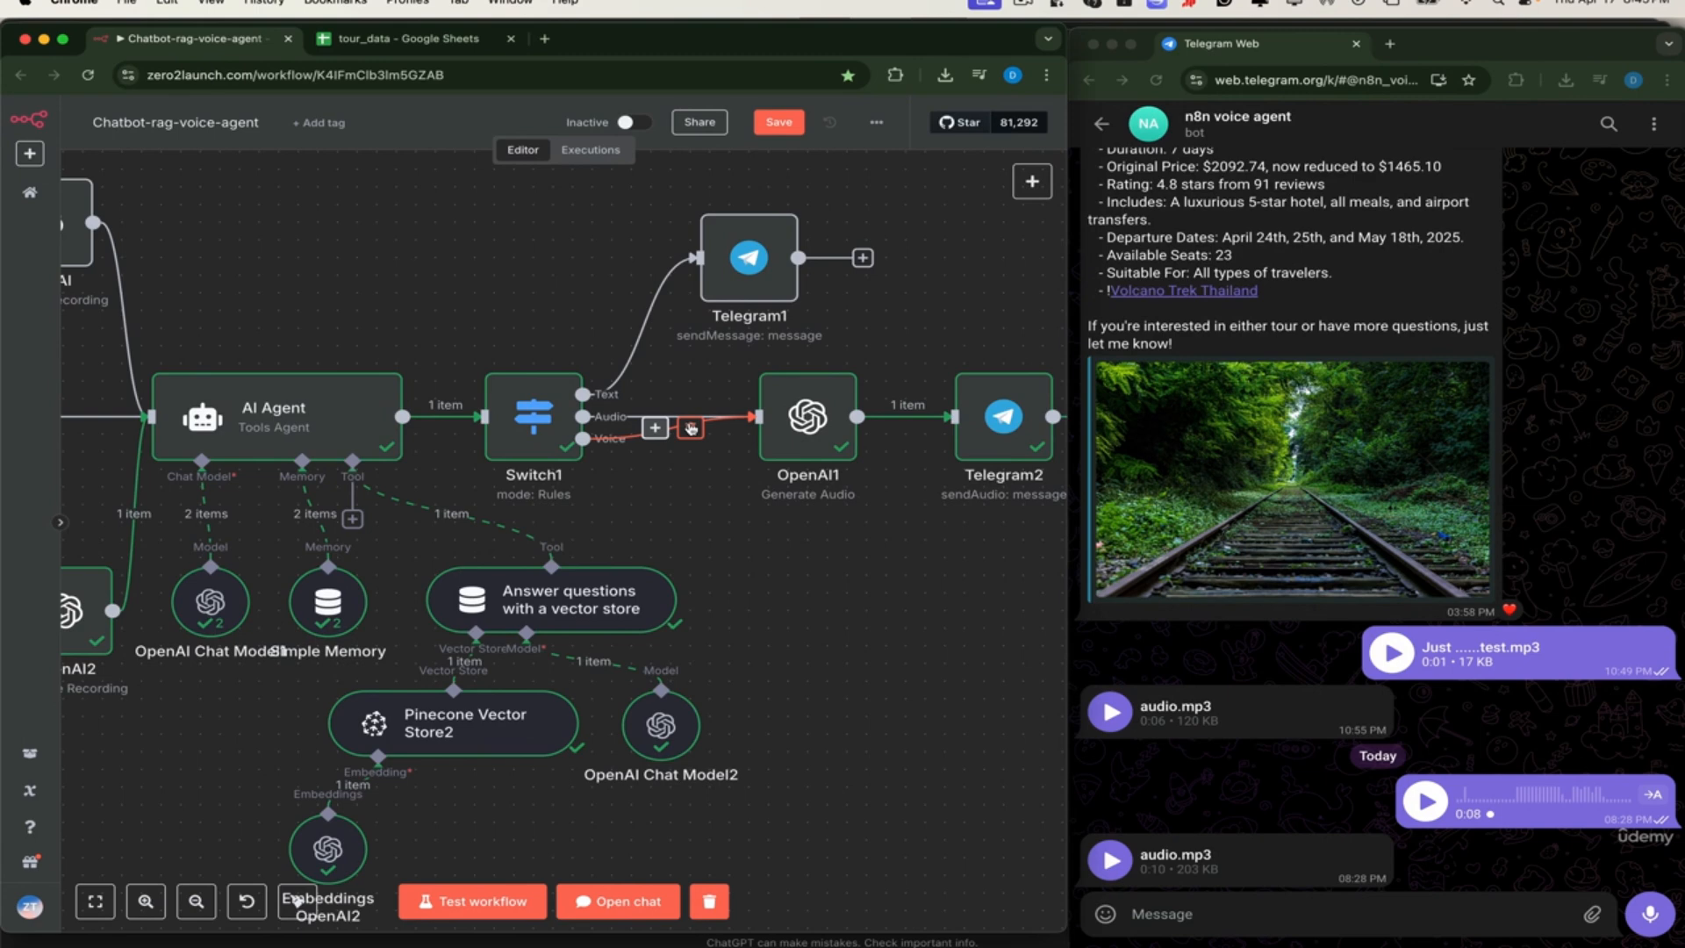
# Remove Switch1's Voice and Audio links to OpenAI1 and add an HTTP Request node on Voice
pyautogui.click(691, 428)
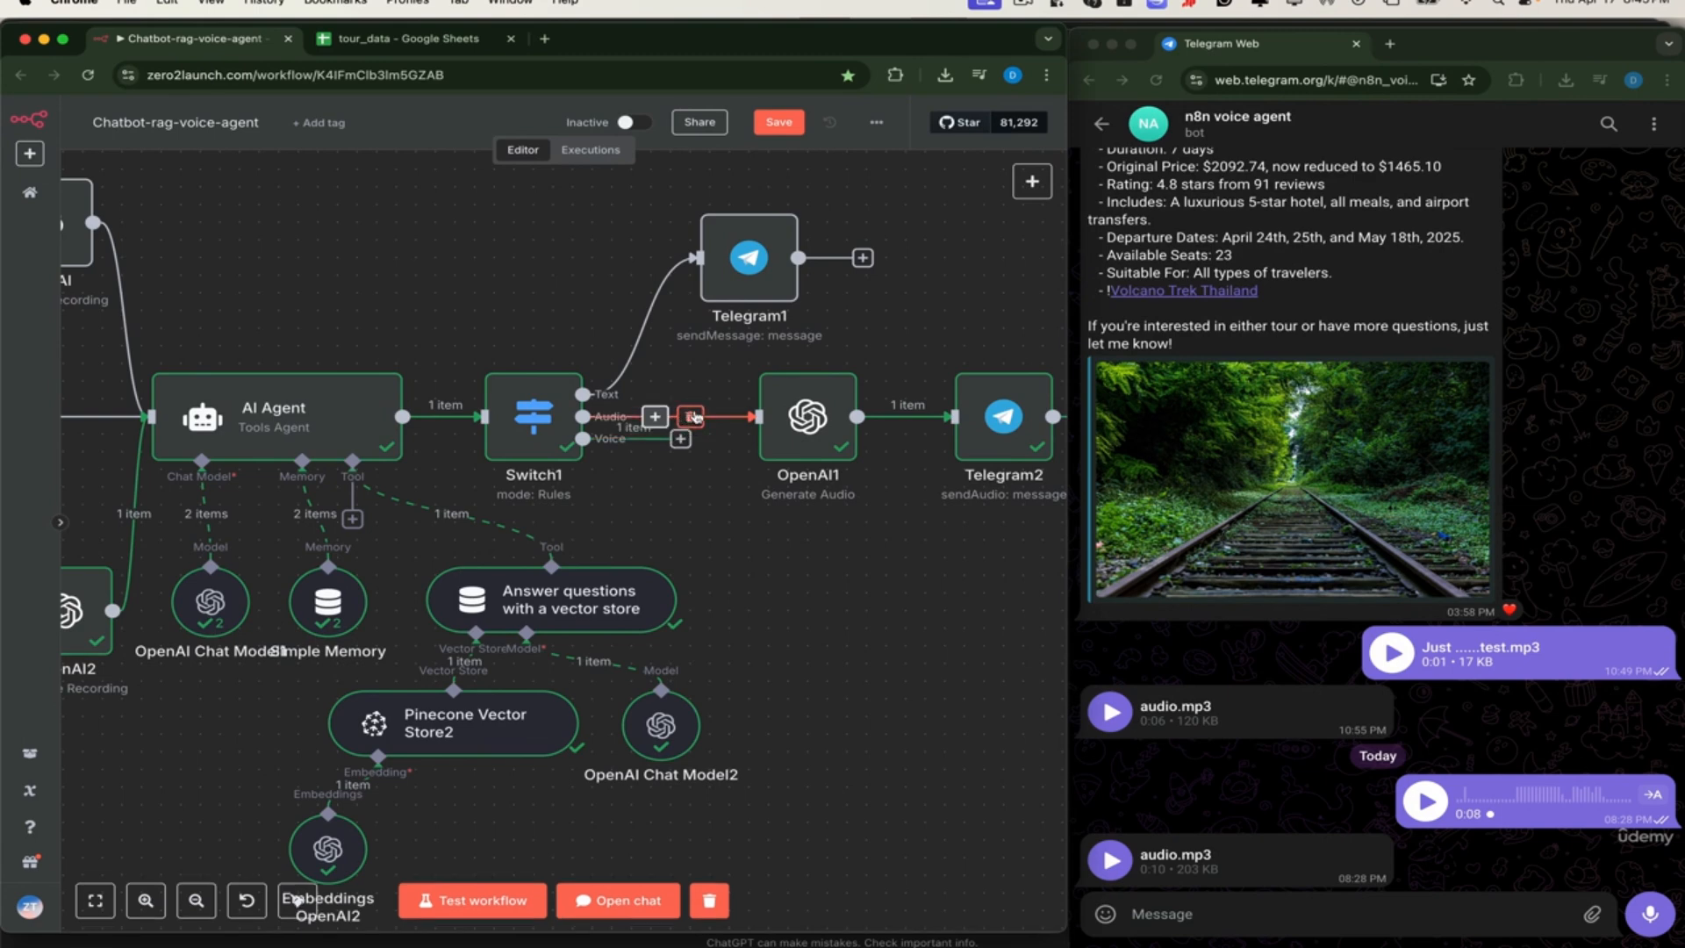
pyautogui.click(692, 417)
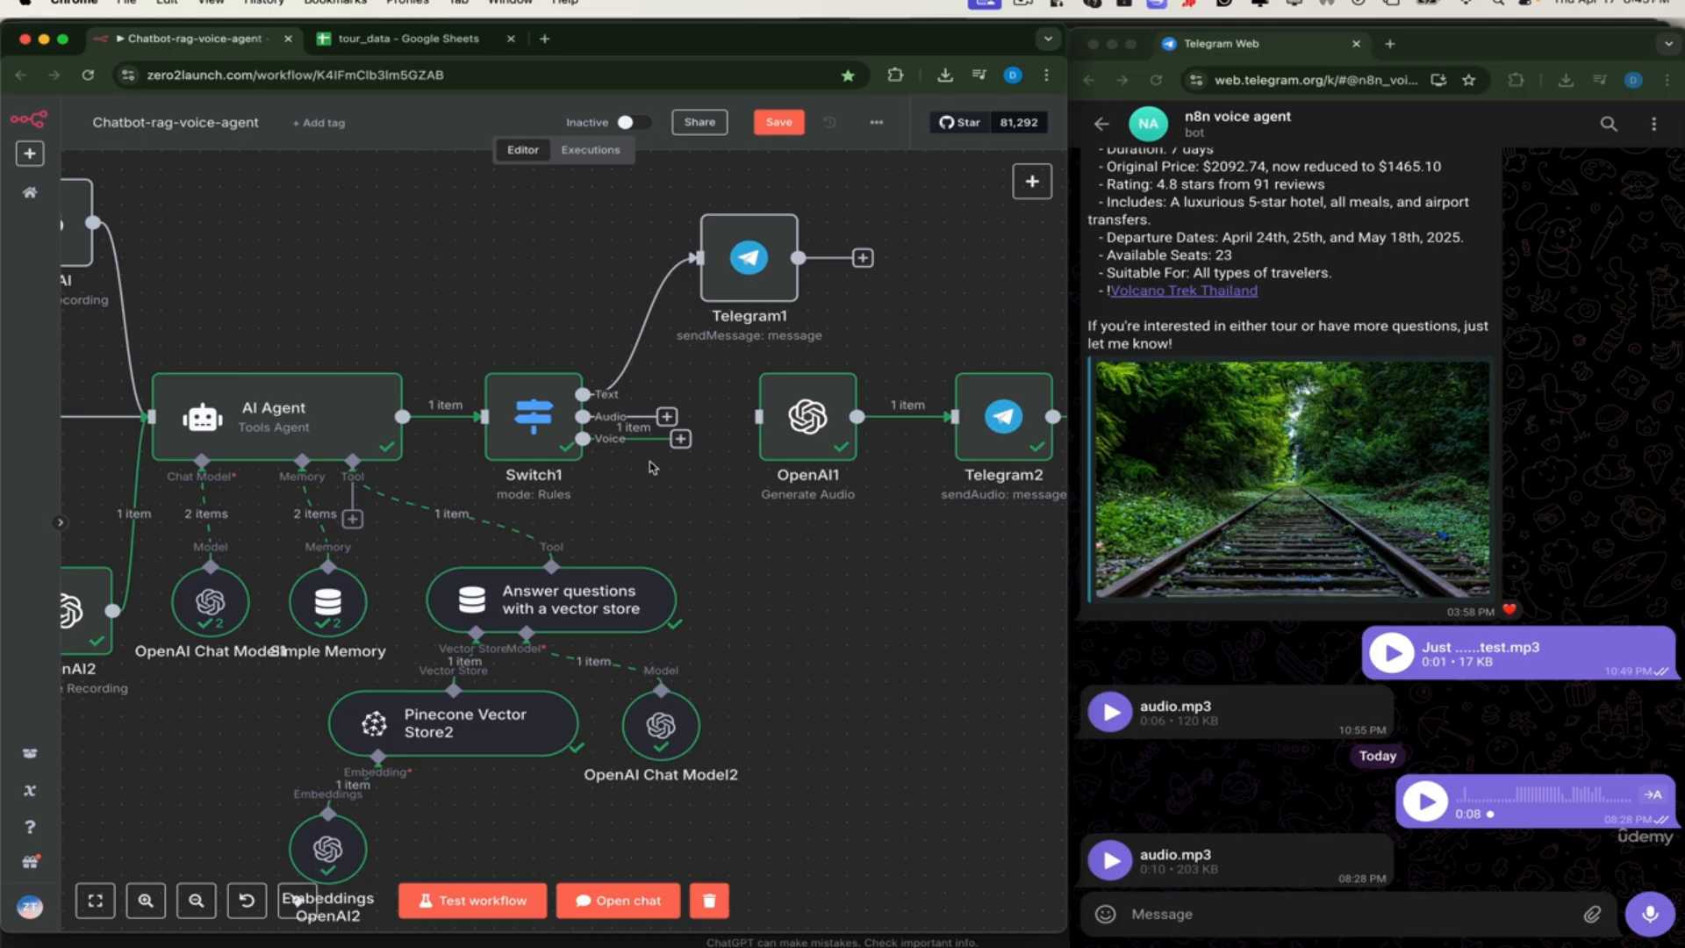
pyautogui.click(680, 440)
pyautogui.write('http')
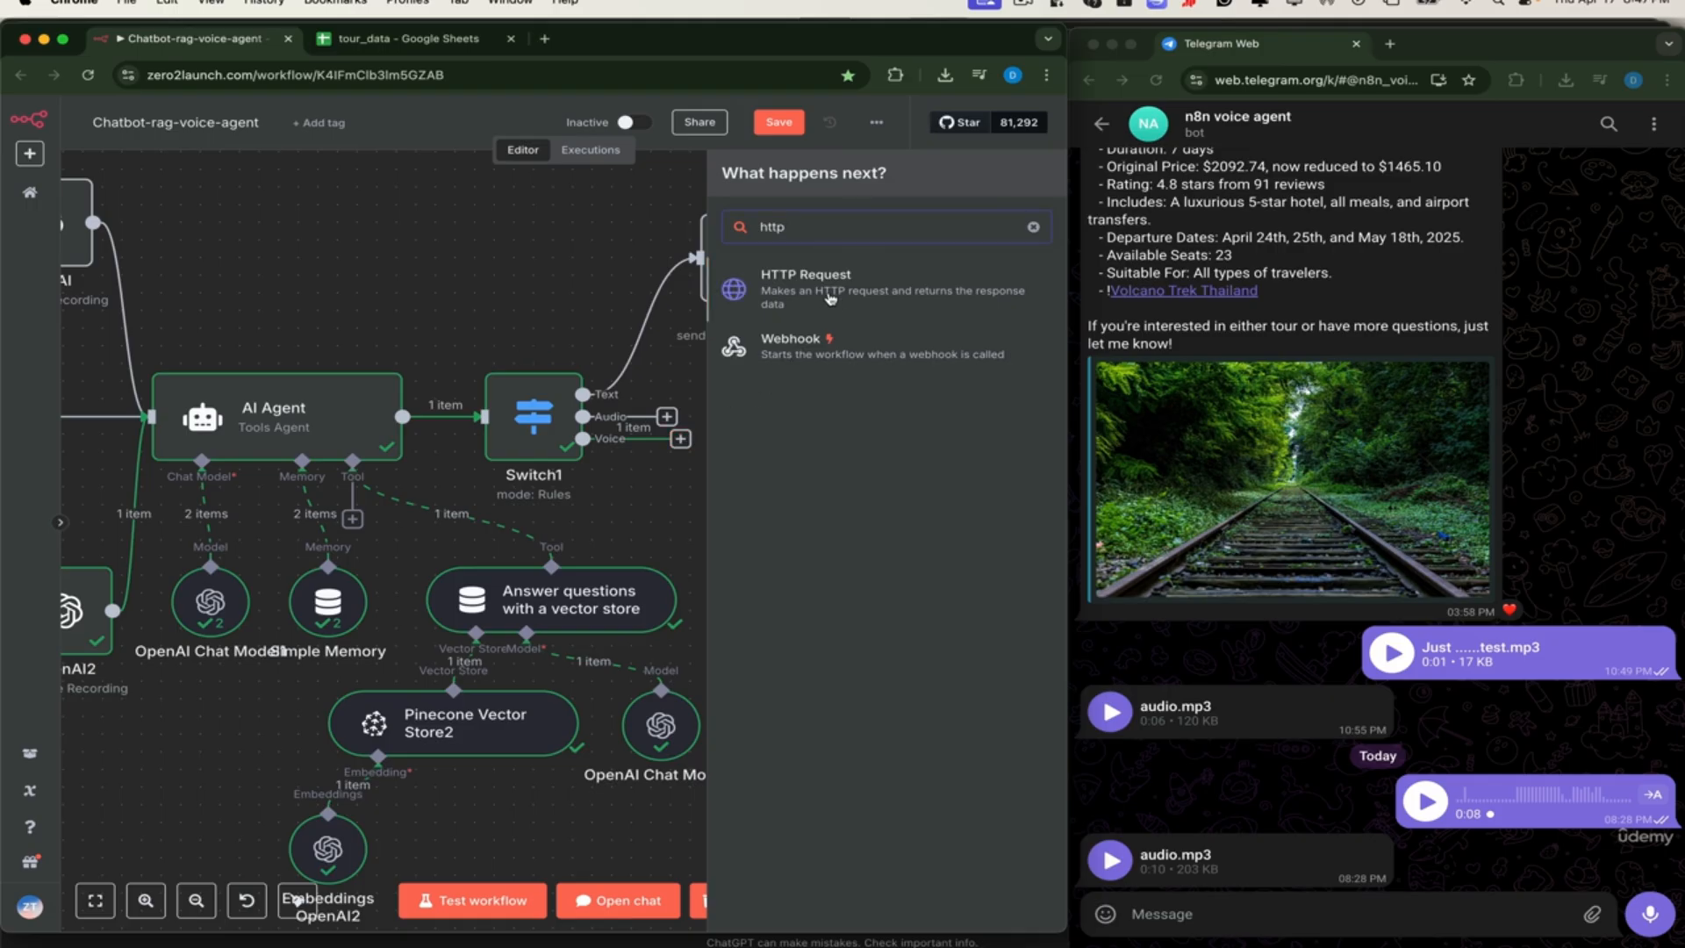
pyautogui.click(831, 298)
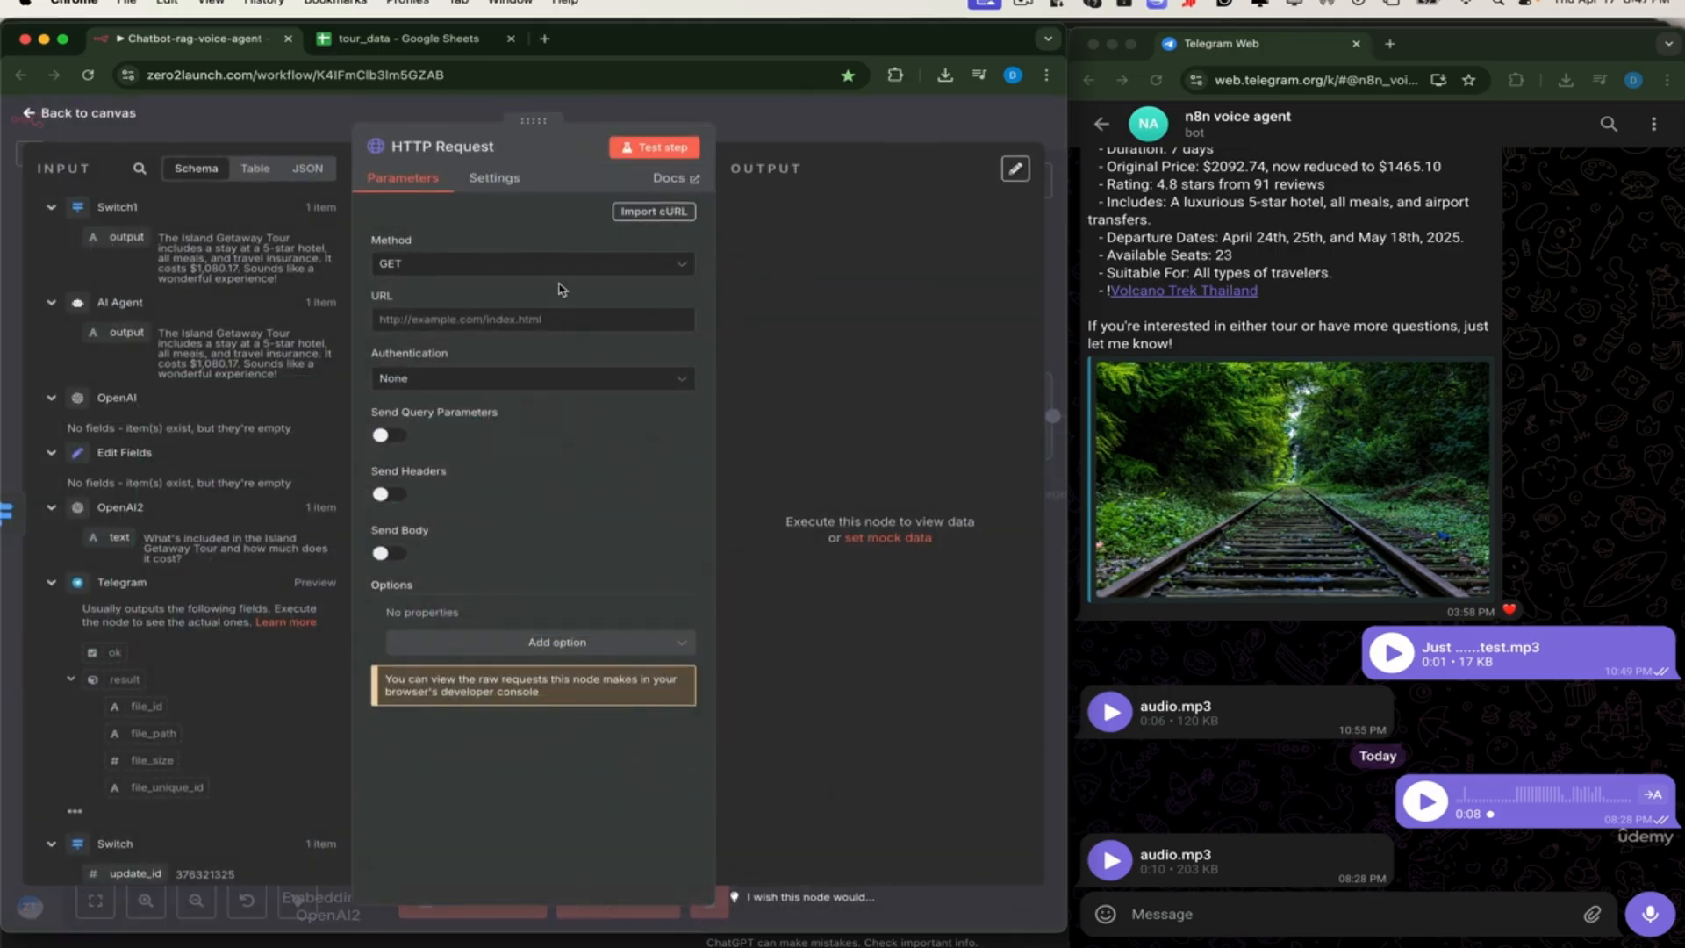
# Set the HTTP Request to POST with the pasted text-to-speech URL and enable Send Body
pyautogui.click(474, 265)
pyautogui.click(408, 450)
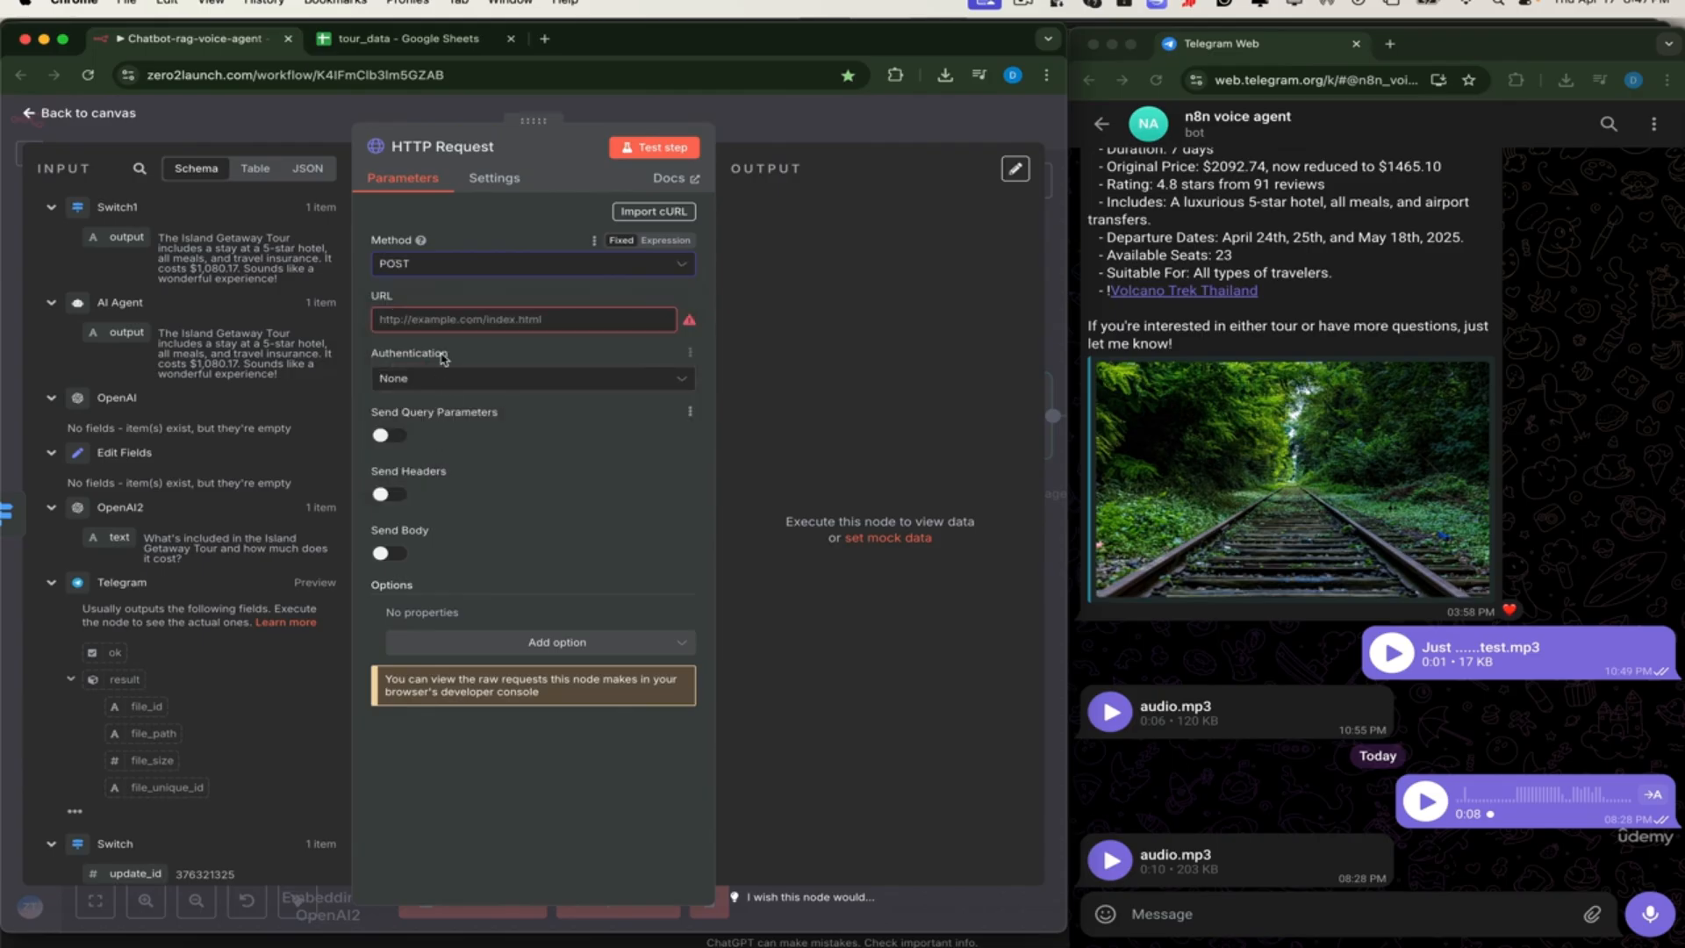
pyautogui.click(448, 319)
pyautogui.press('super+v')
pyautogui.click(562, 438)
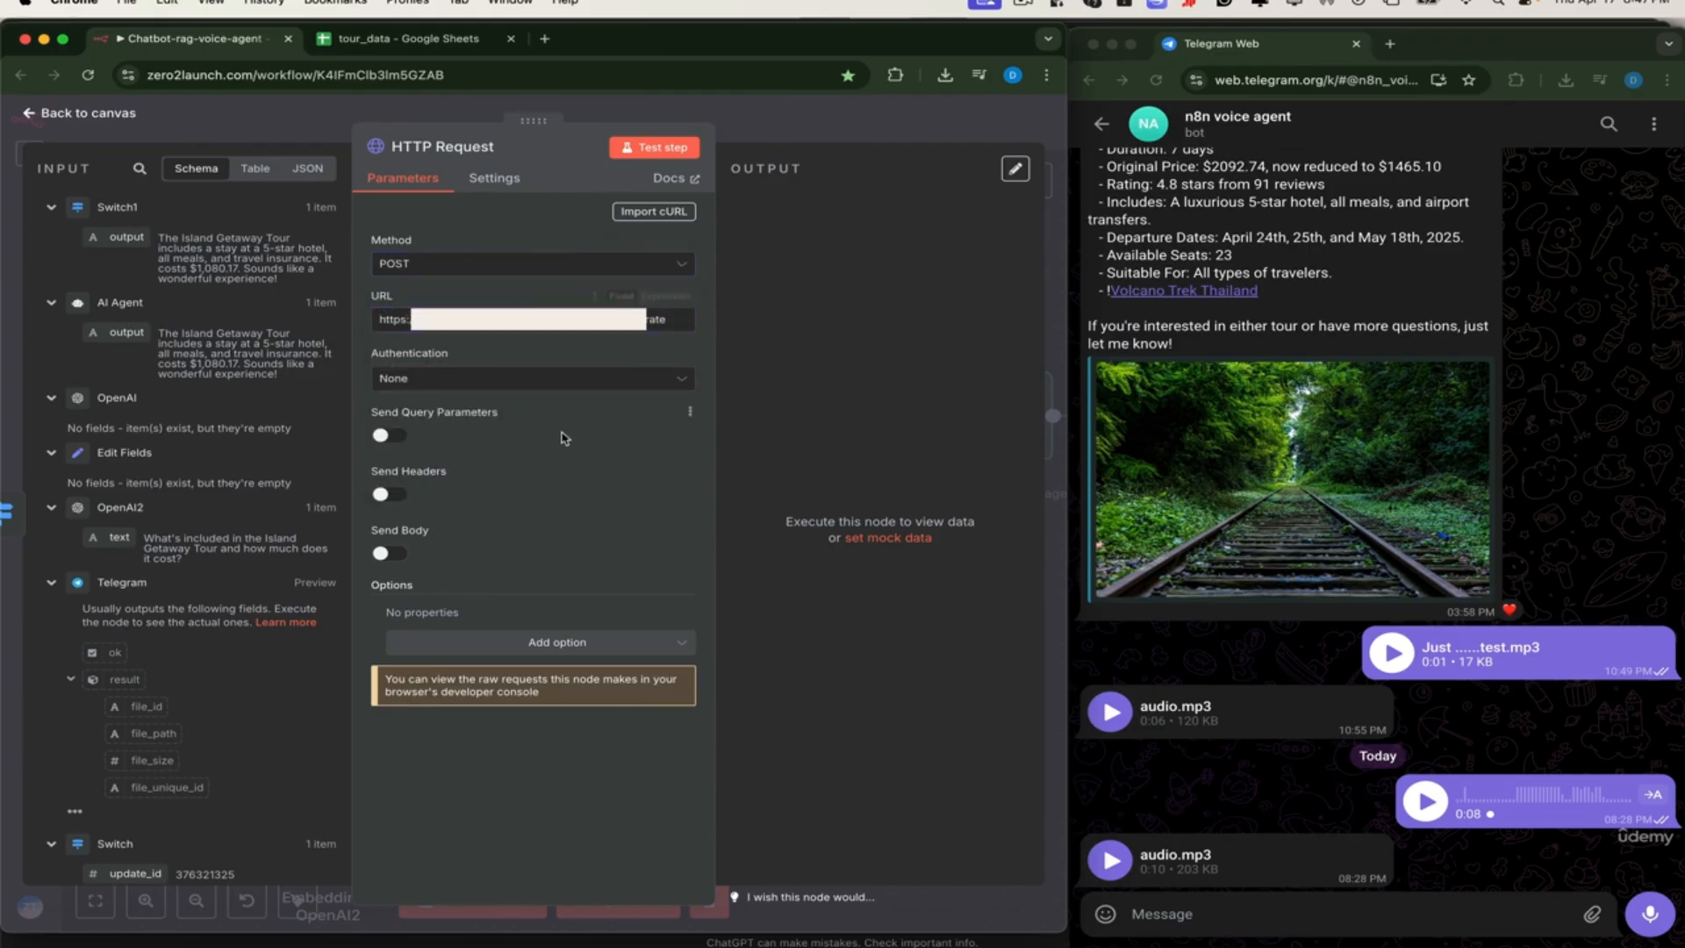
pyautogui.click(386, 555)
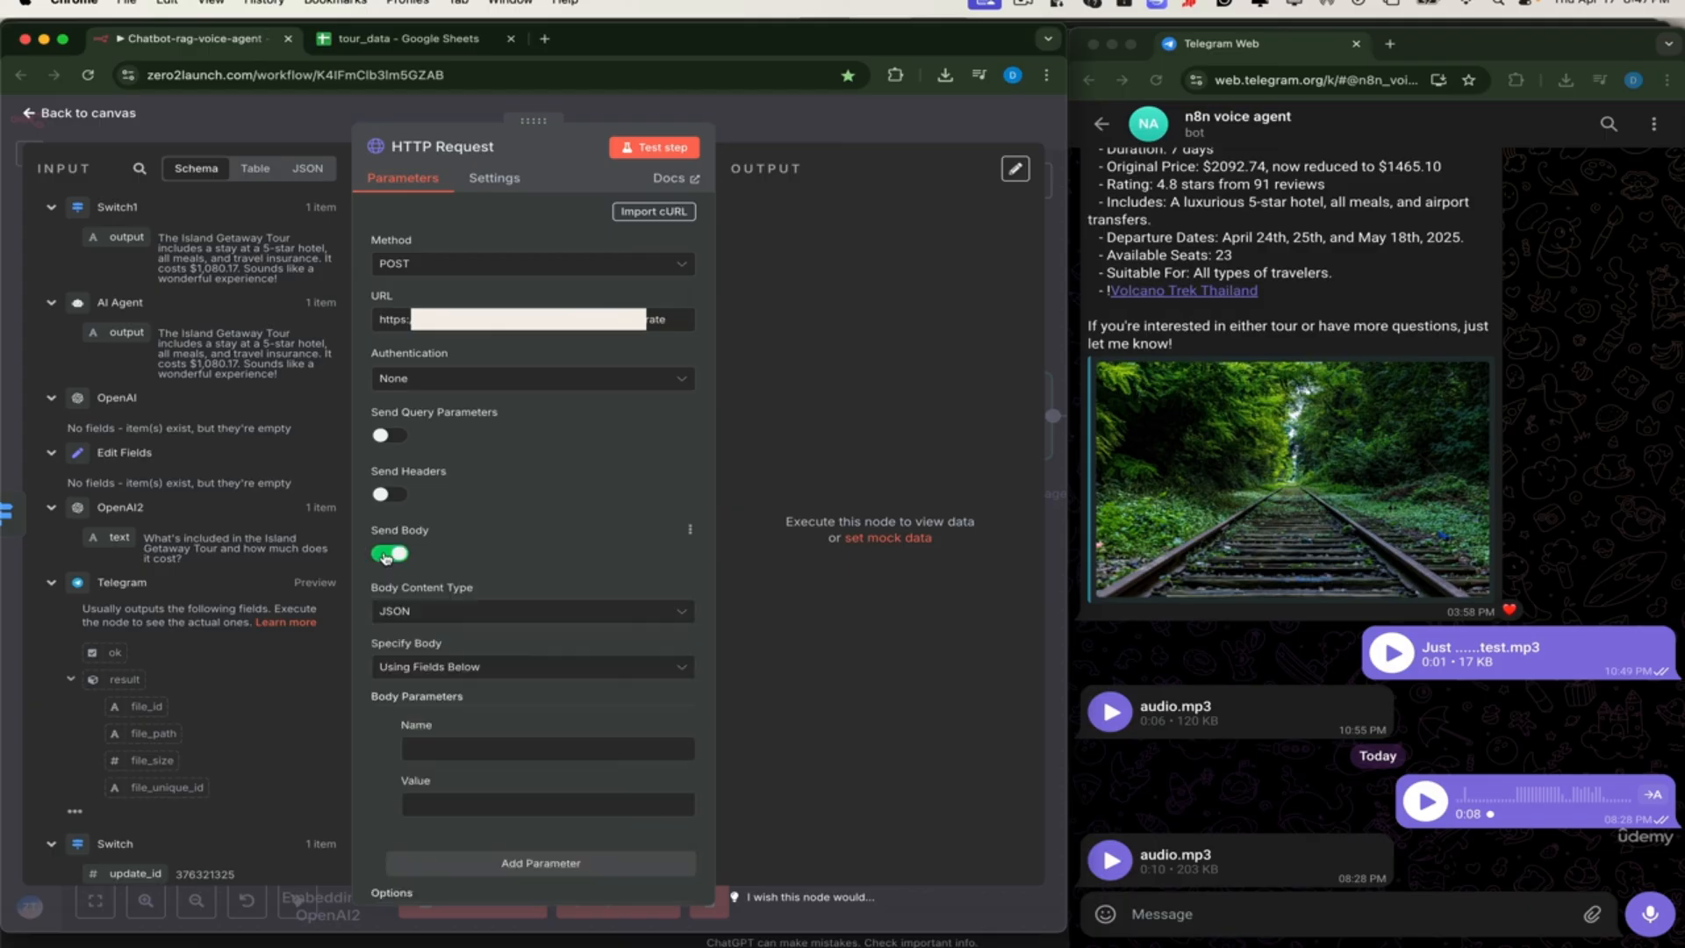
# Add body parameters 'text', mapped from Switch1's output, and 'voice'
pyautogui.scroll(-2, 508, 644)
pyautogui.click(507, 645)
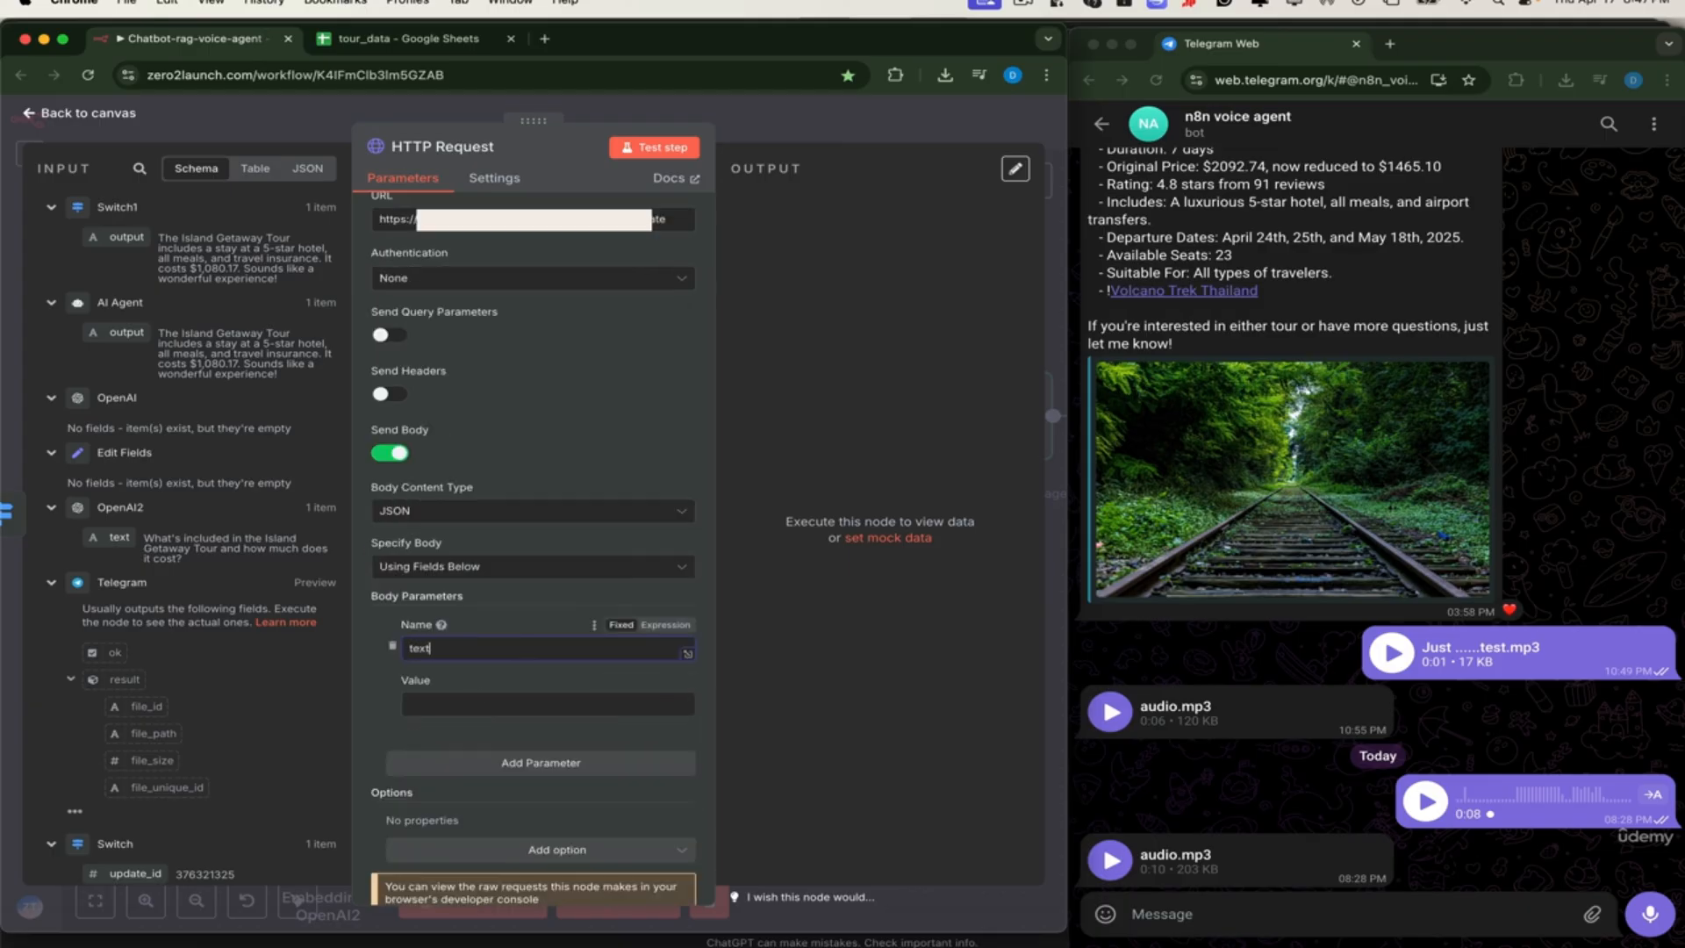
pyautogui.write('text')
pyautogui.moveTo(123, 239); pyautogui.dragTo(456, 705)
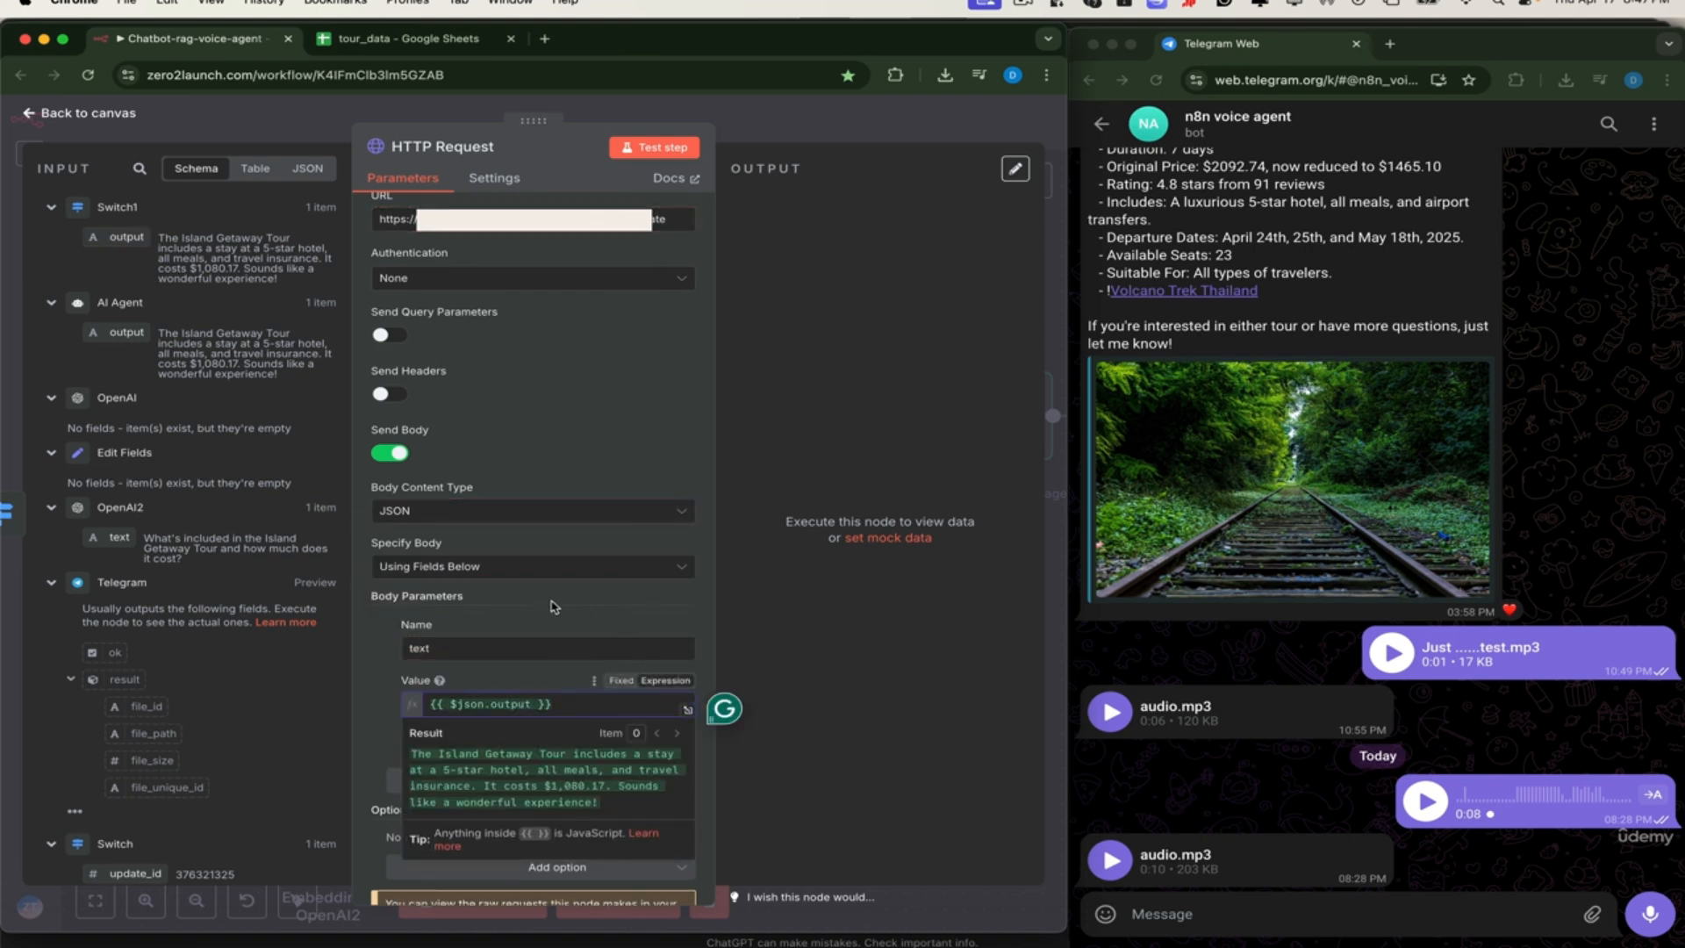
pyautogui.scroll(-1, 553, 607)
pyautogui.click(553, 607)
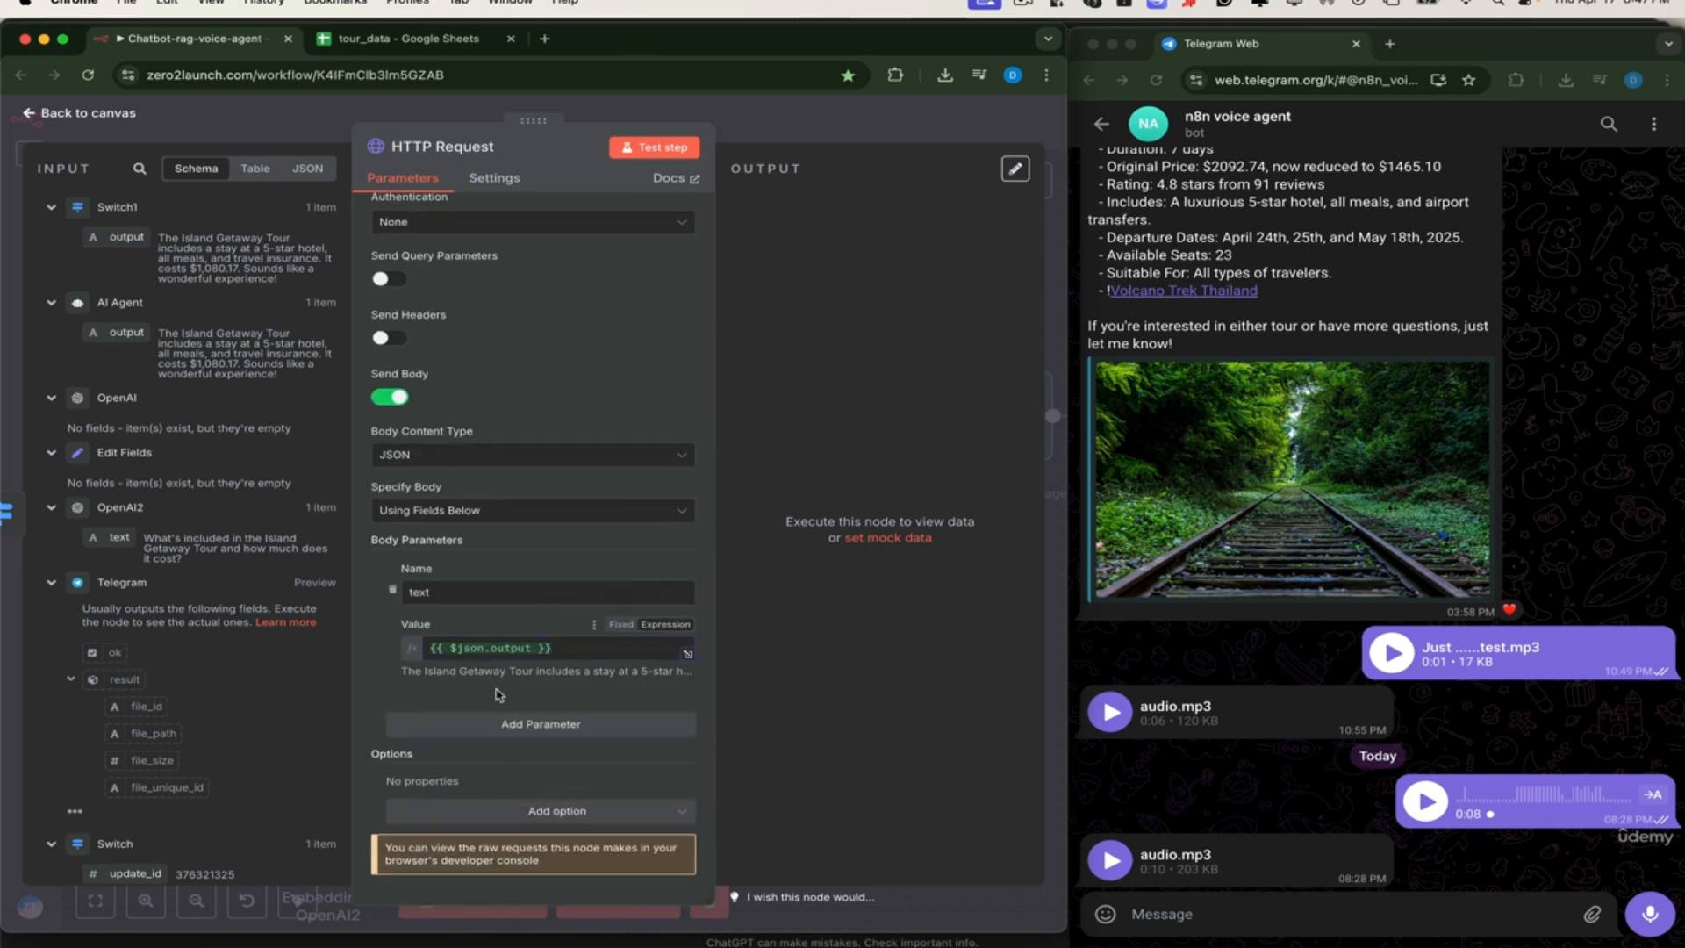
pyautogui.click(504, 721)
pyautogui.write('voice')
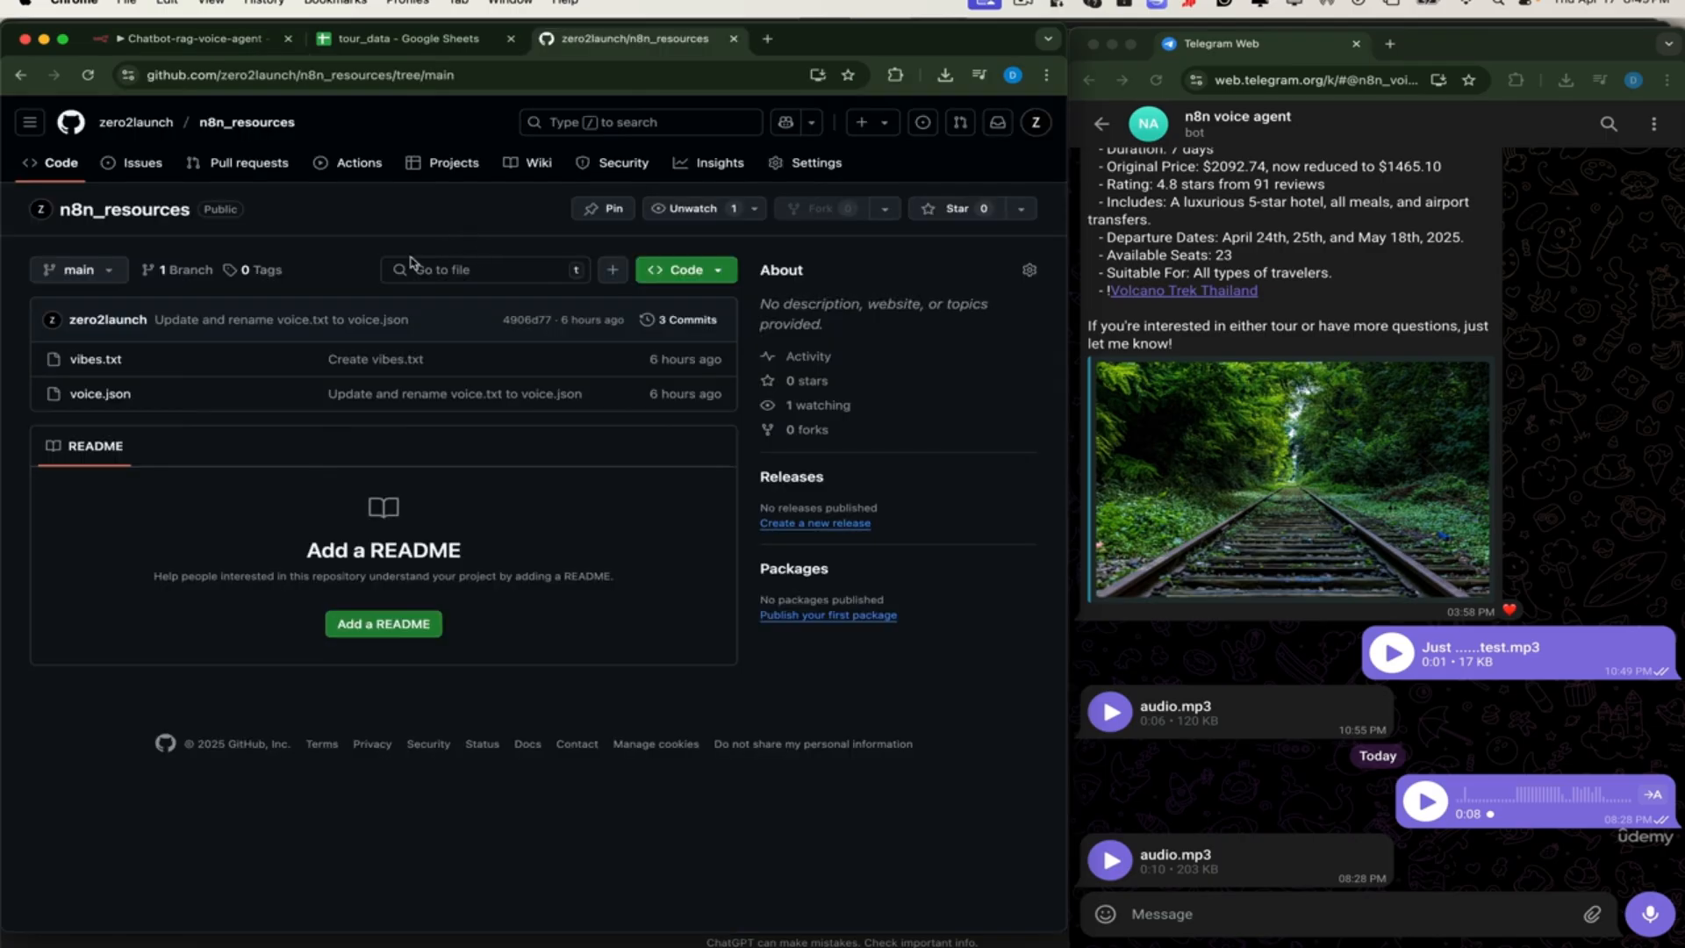
# Copy 'shimmer' from GitHub's voice.json and paste it as the voice parameter value
pyautogui.click(107, 394)
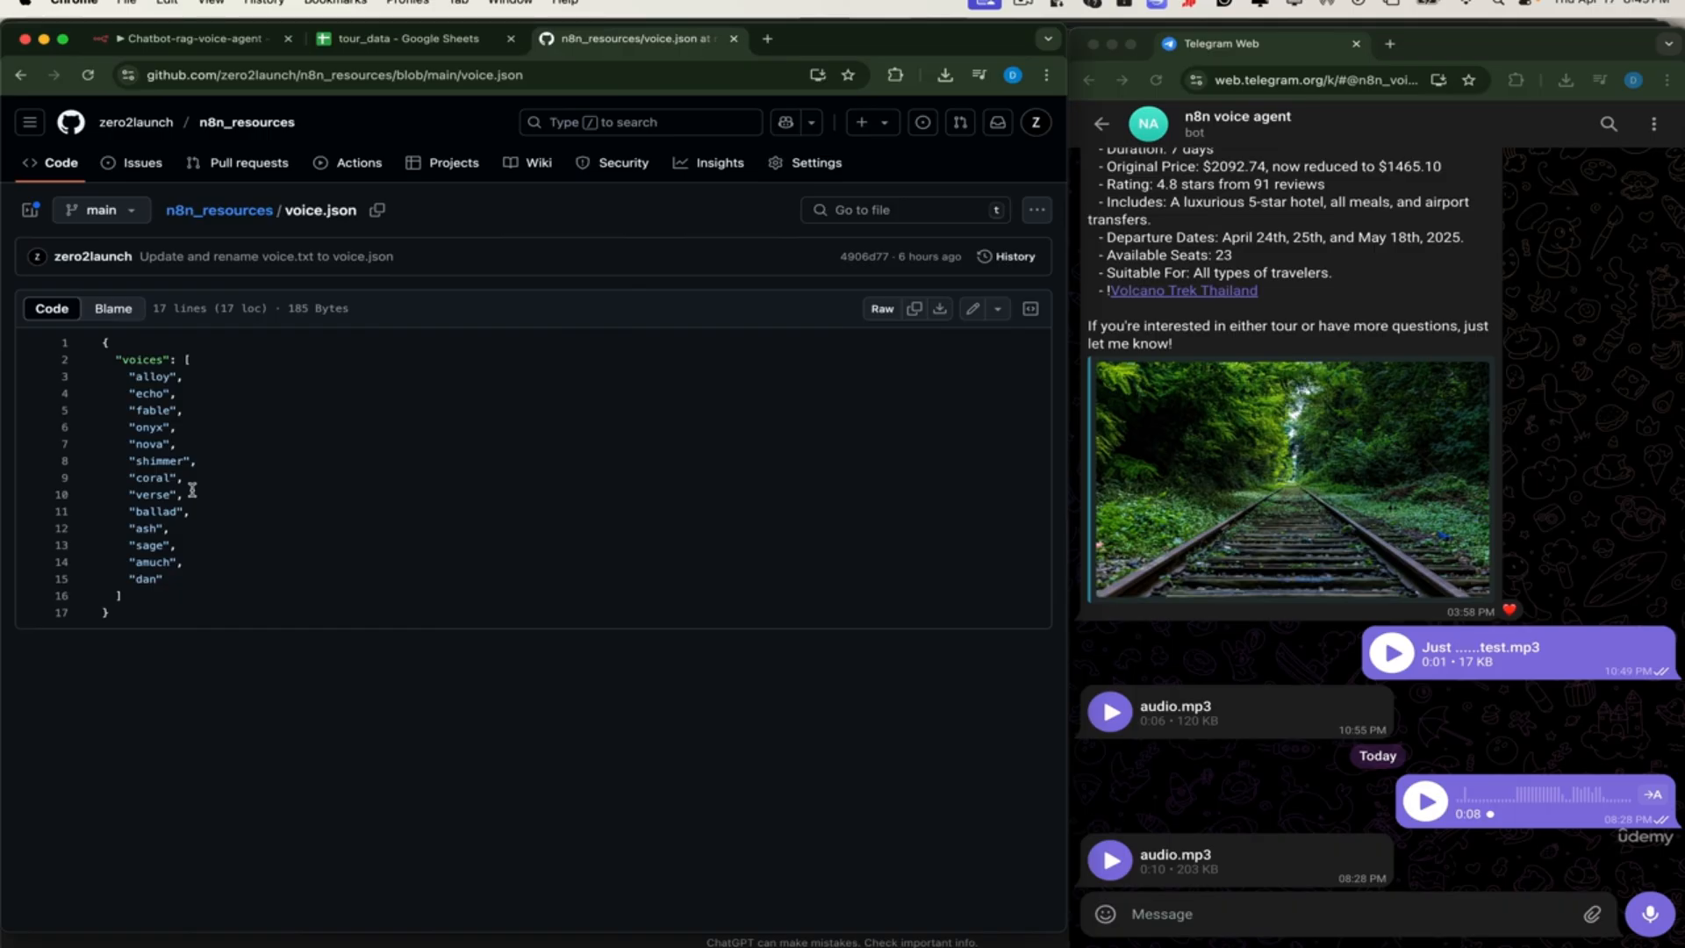
pyautogui.doubleClick(158, 459)
pyautogui.press('super+c')
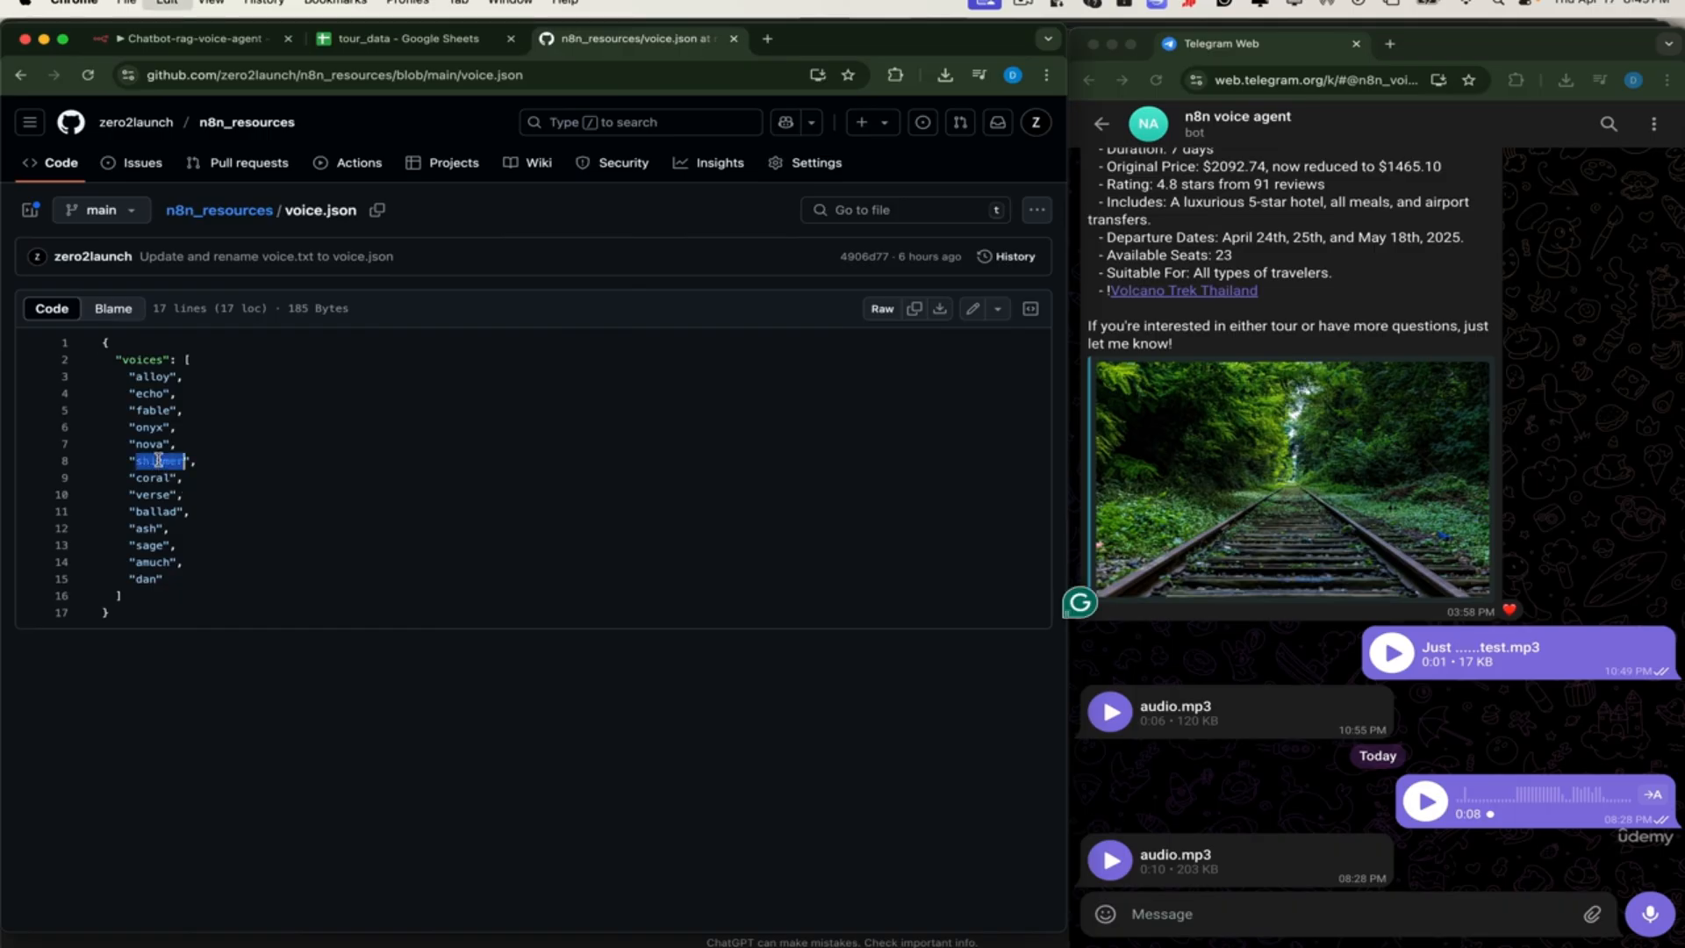
pyautogui.click(246, 39)
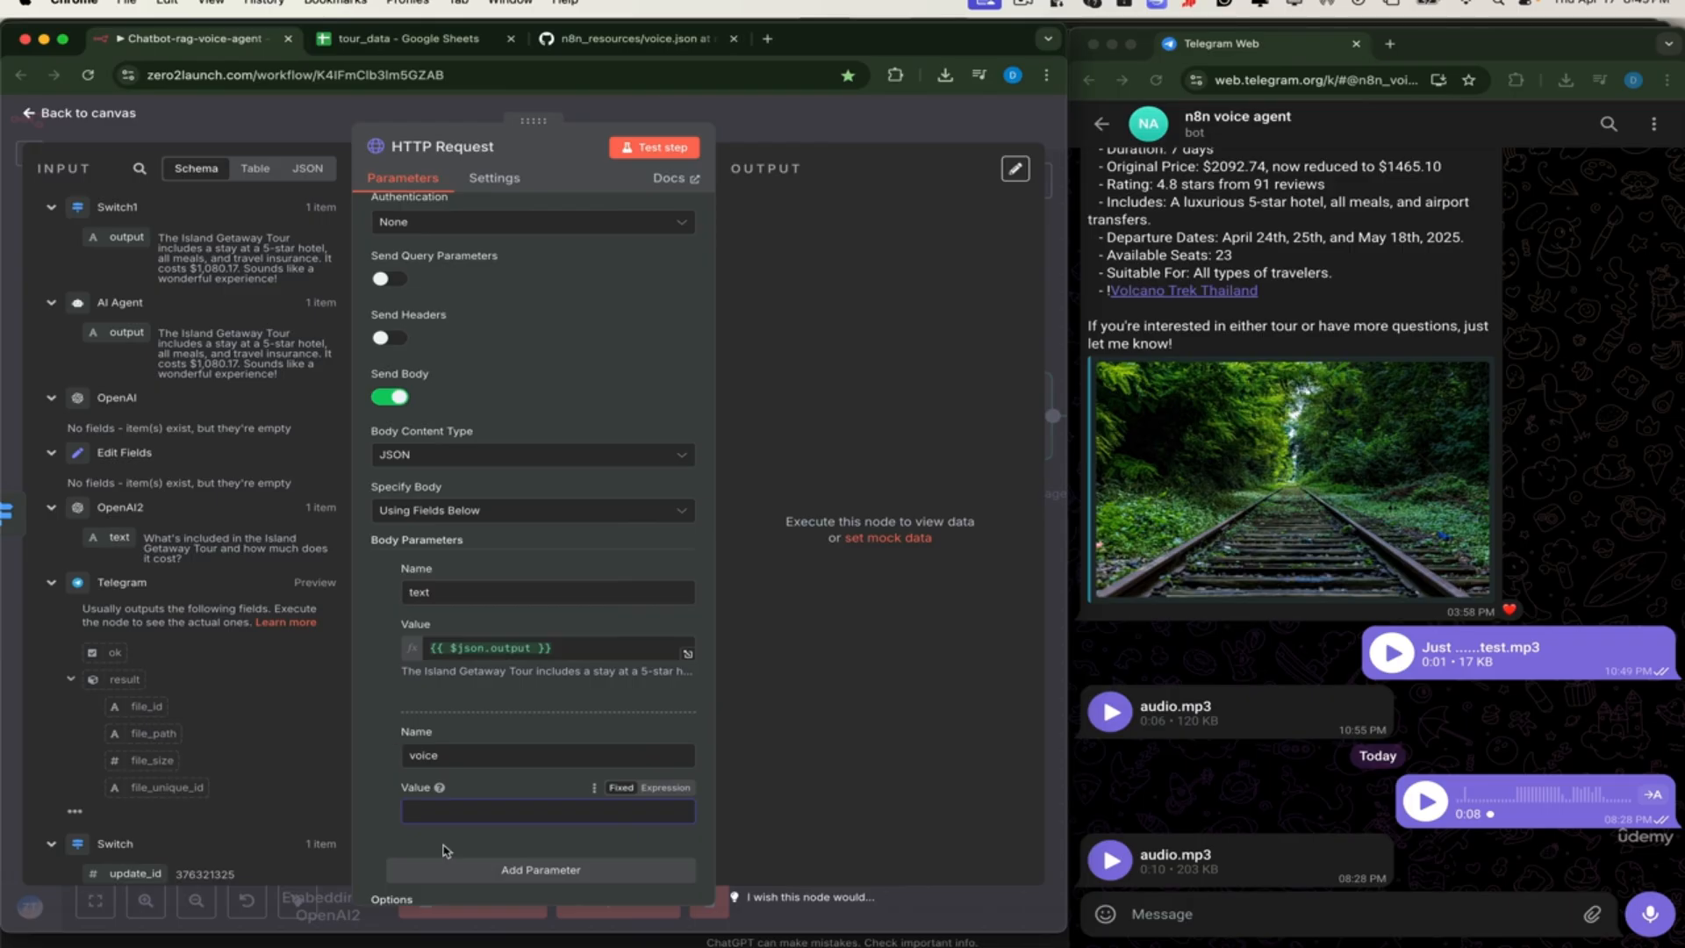
pyautogui.press('super+v')
pyautogui.click(491, 843)
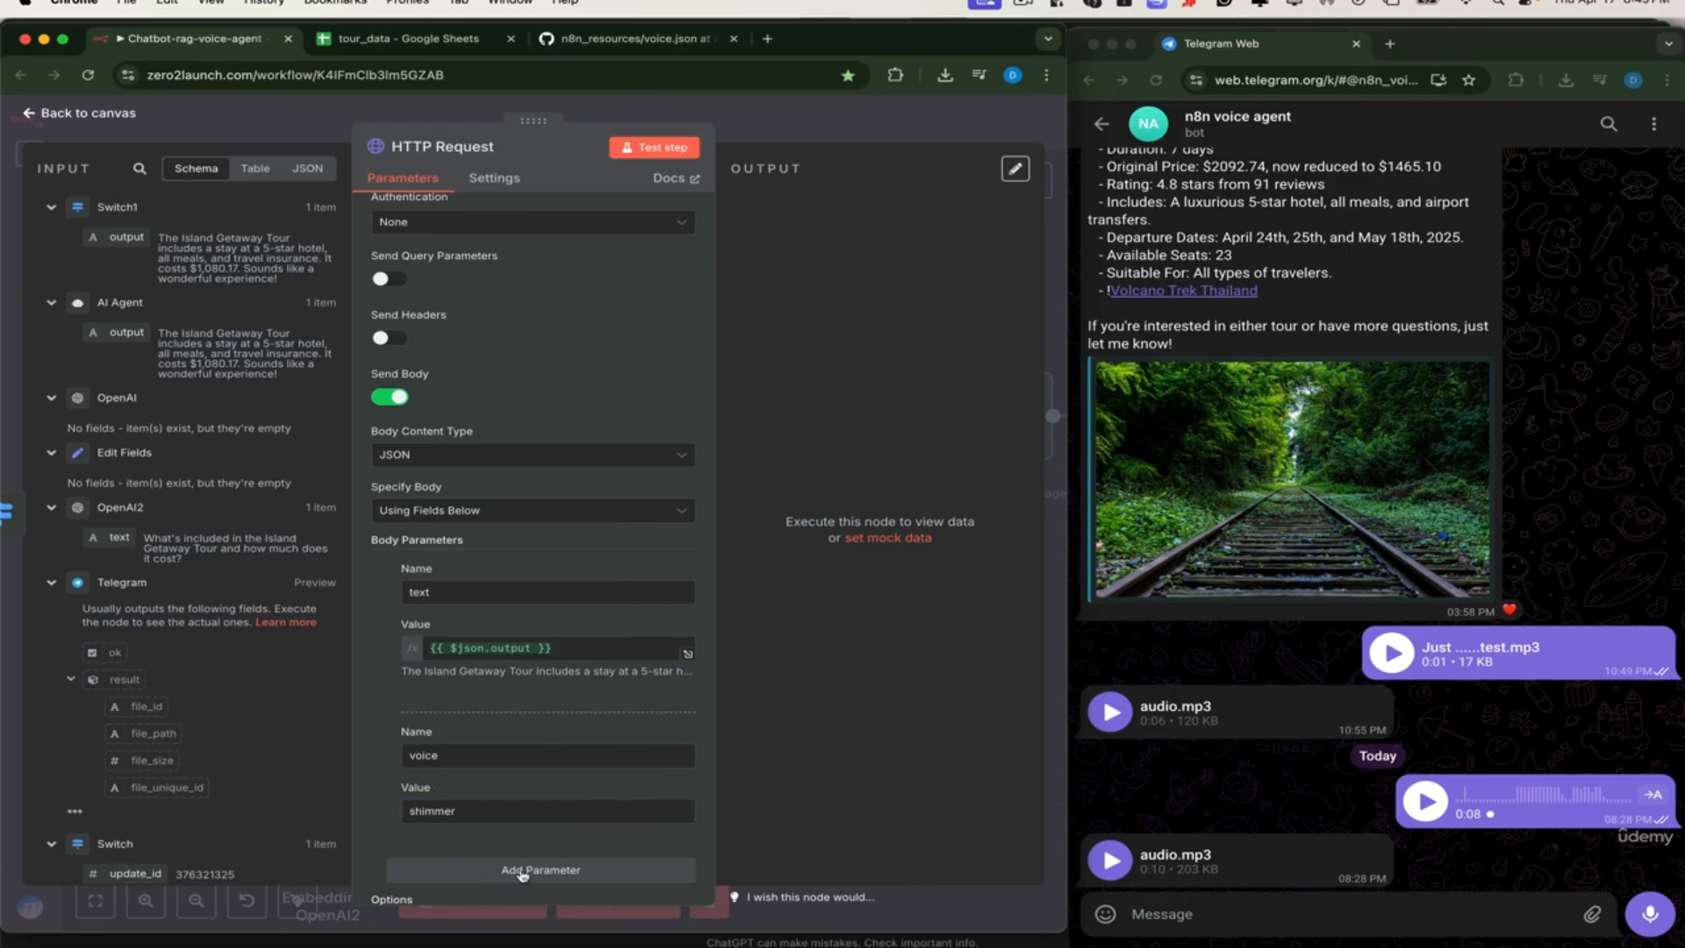
# Add a third body parameter for vibe to the HTTP Request node
pyautogui.click(521, 871)
pyautogui.scroll(-5, 518, 746)
pyautogui.click(500, 612)
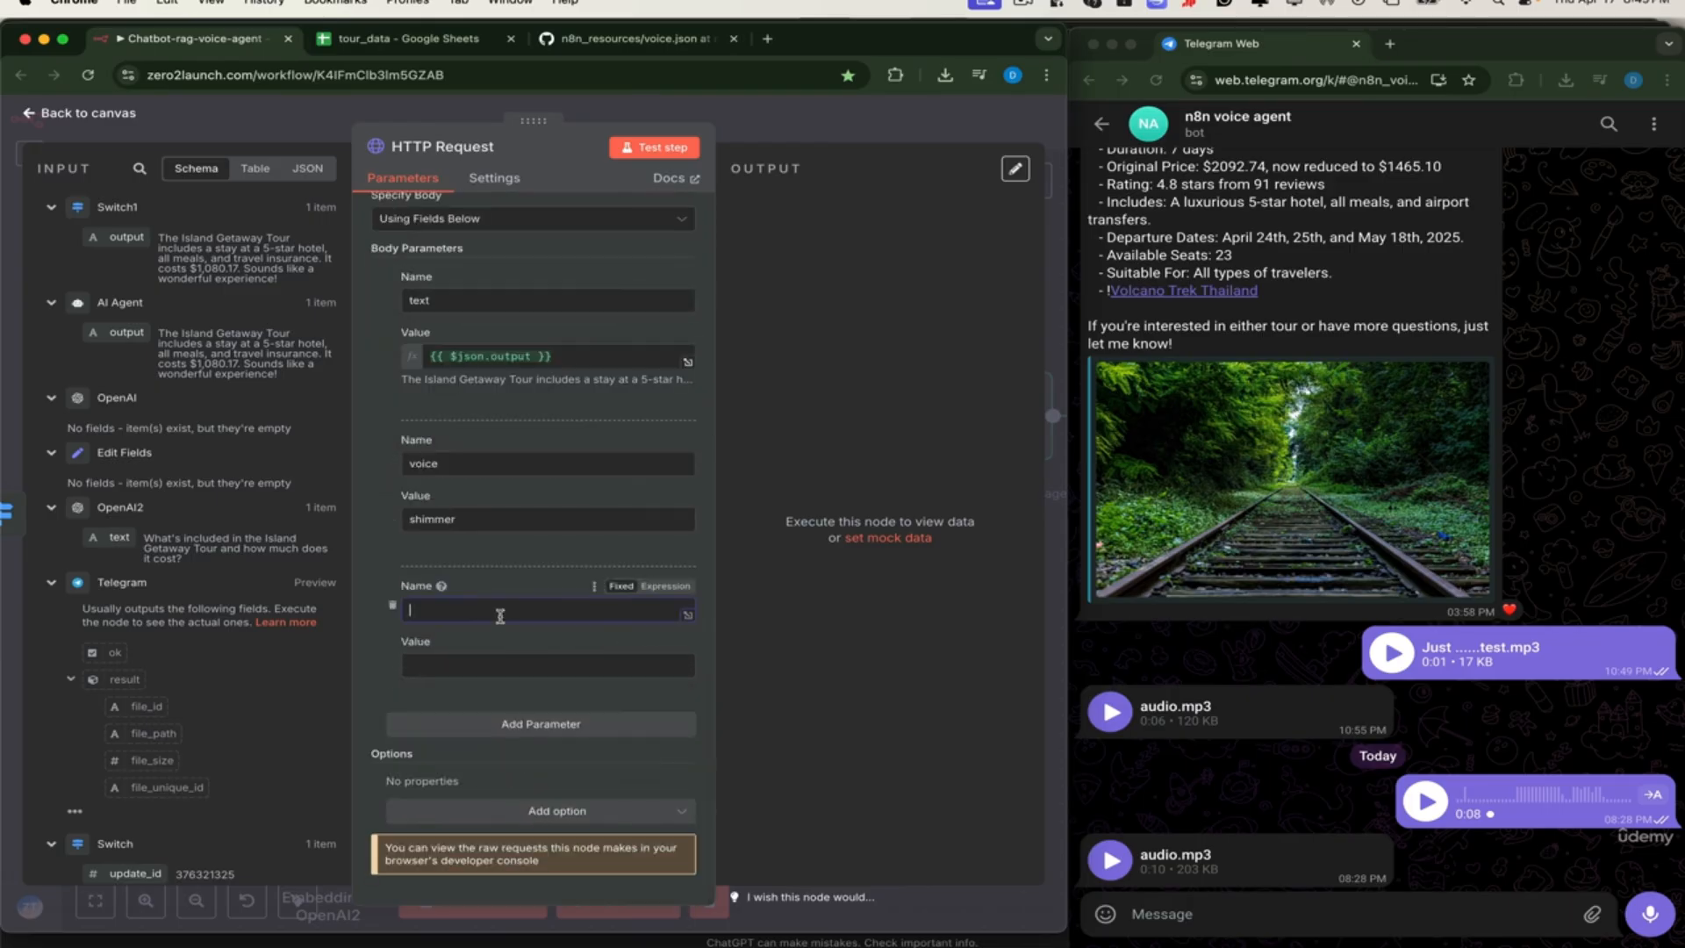
pyautogui.press('Tab')
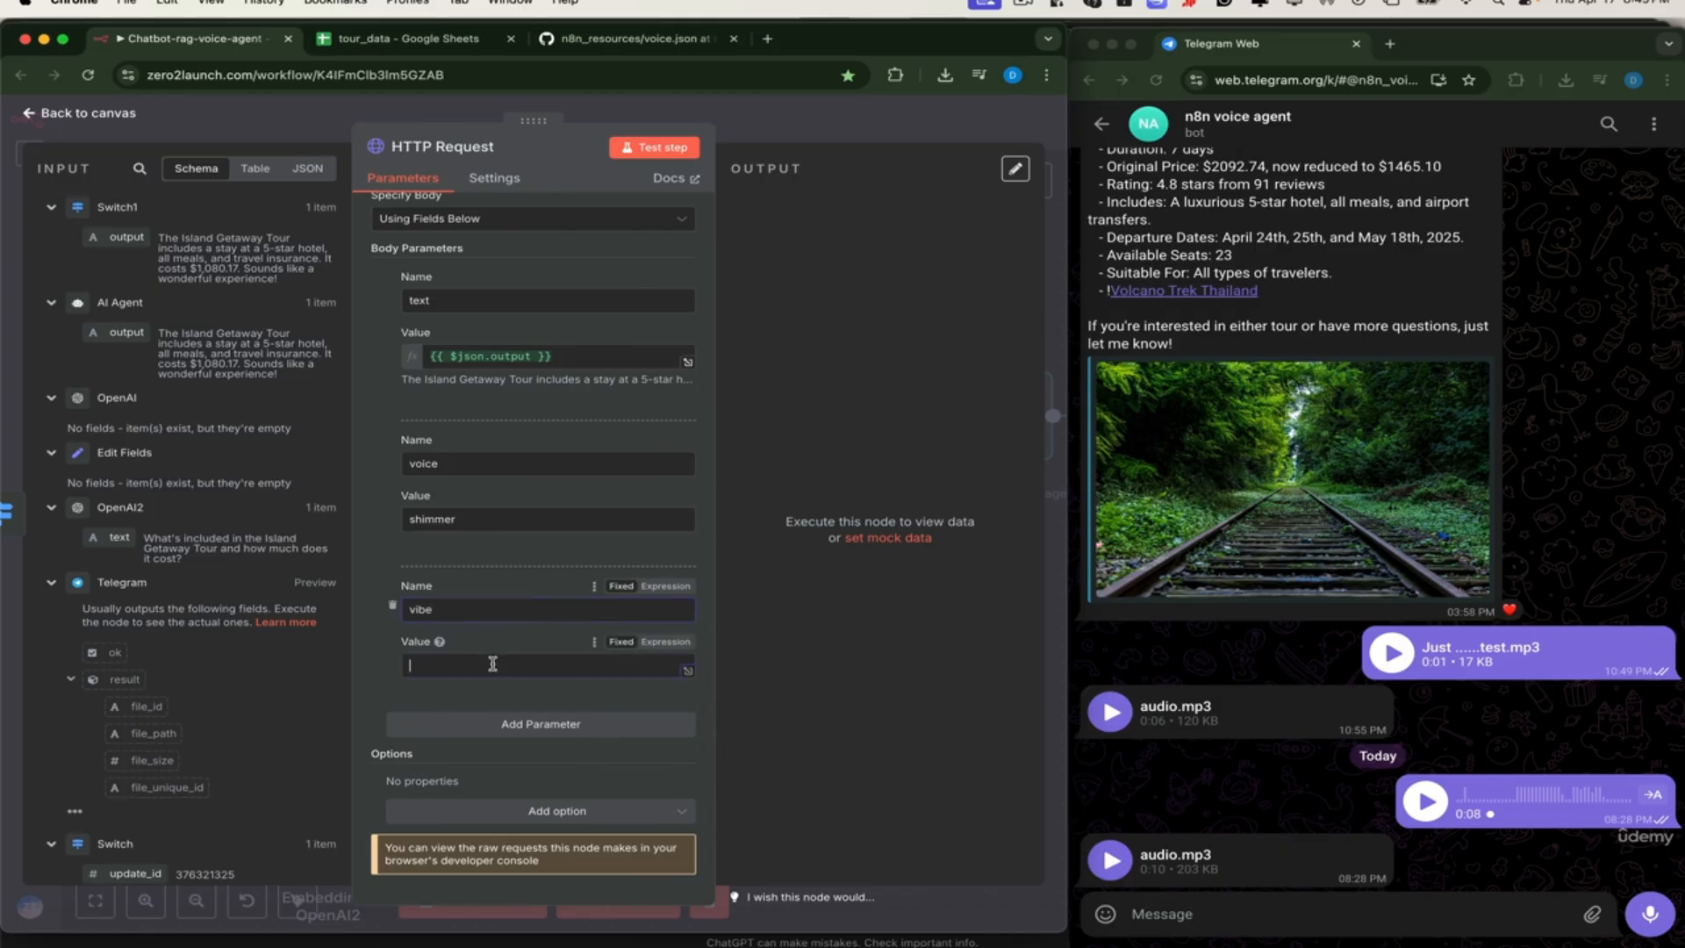
# Copy 'friendly' from vibes.txt as the vibe value and test-run the request, getting a 146 kB audio/mpeg file
pyautogui.click(602, 46)
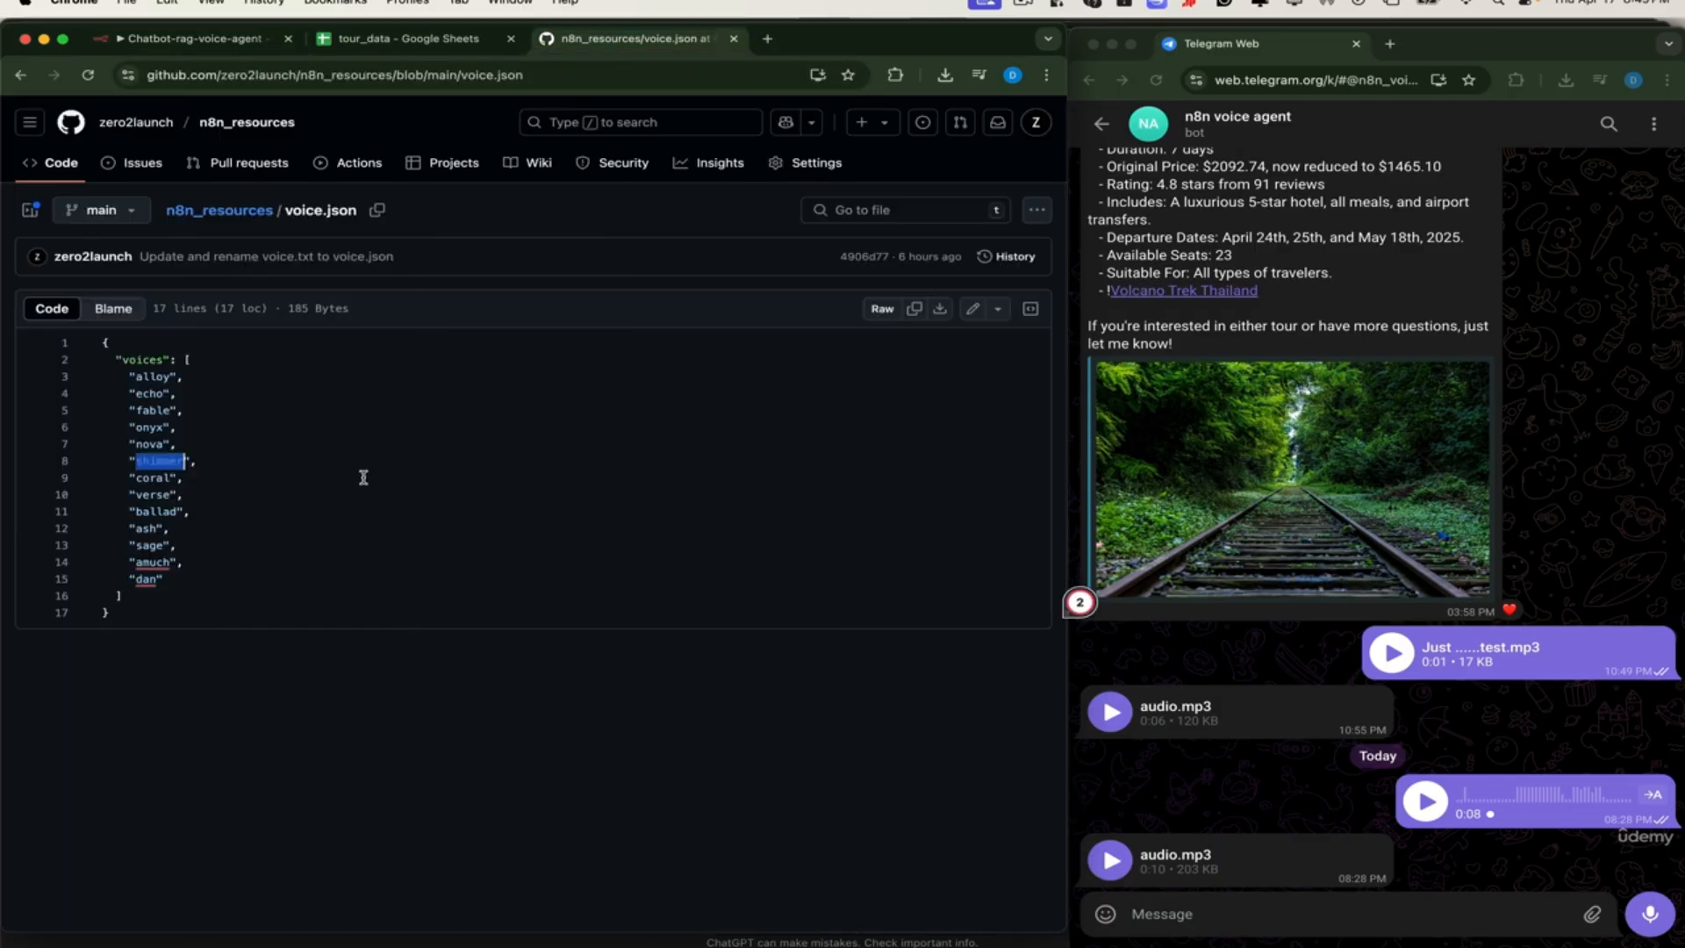
pyautogui.click(237, 213)
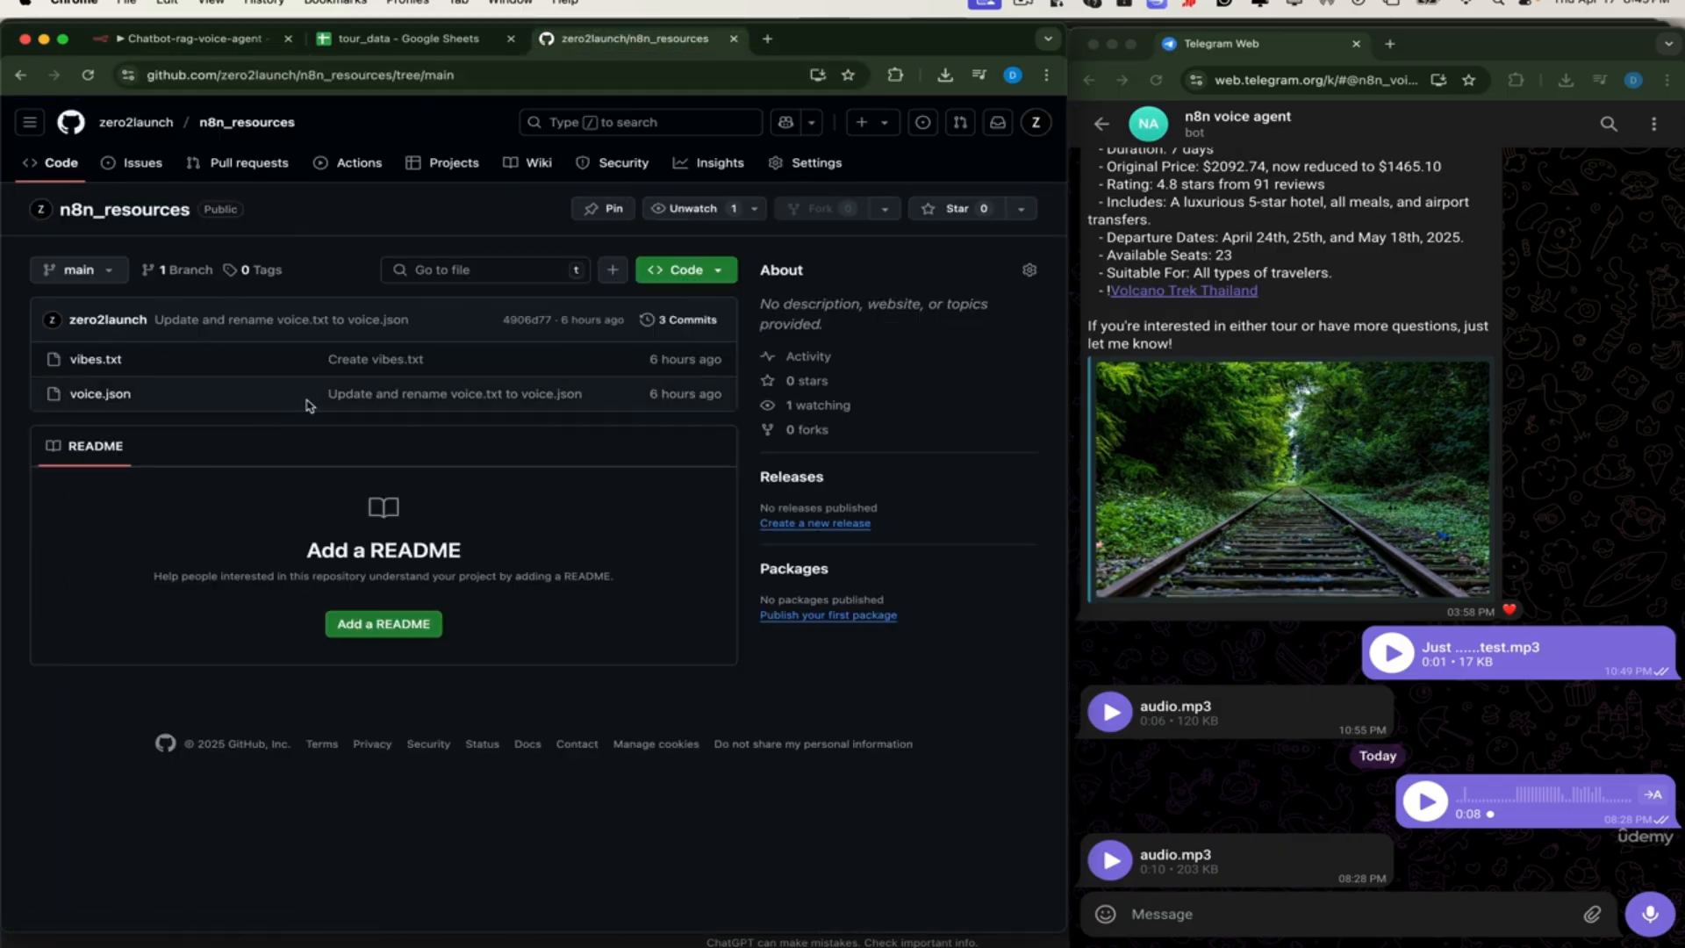
pyautogui.click(110, 361)
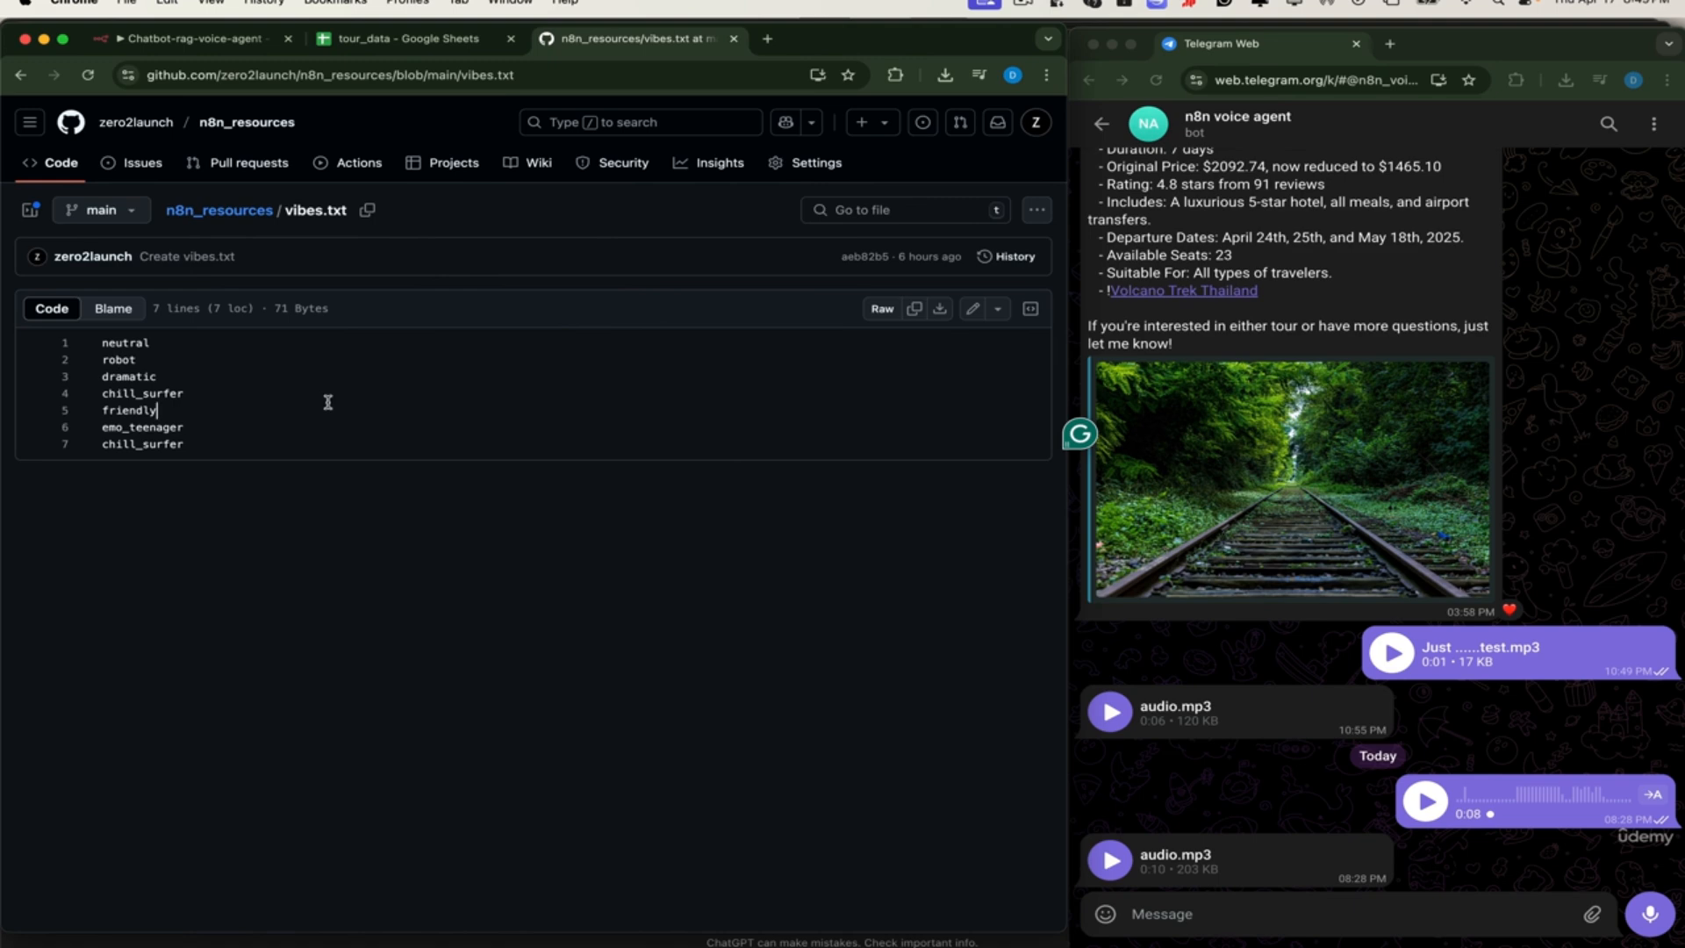
pyautogui.doubleClick(121, 410)
pyautogui.press('super+c')
pyautogui.click(197, 42)
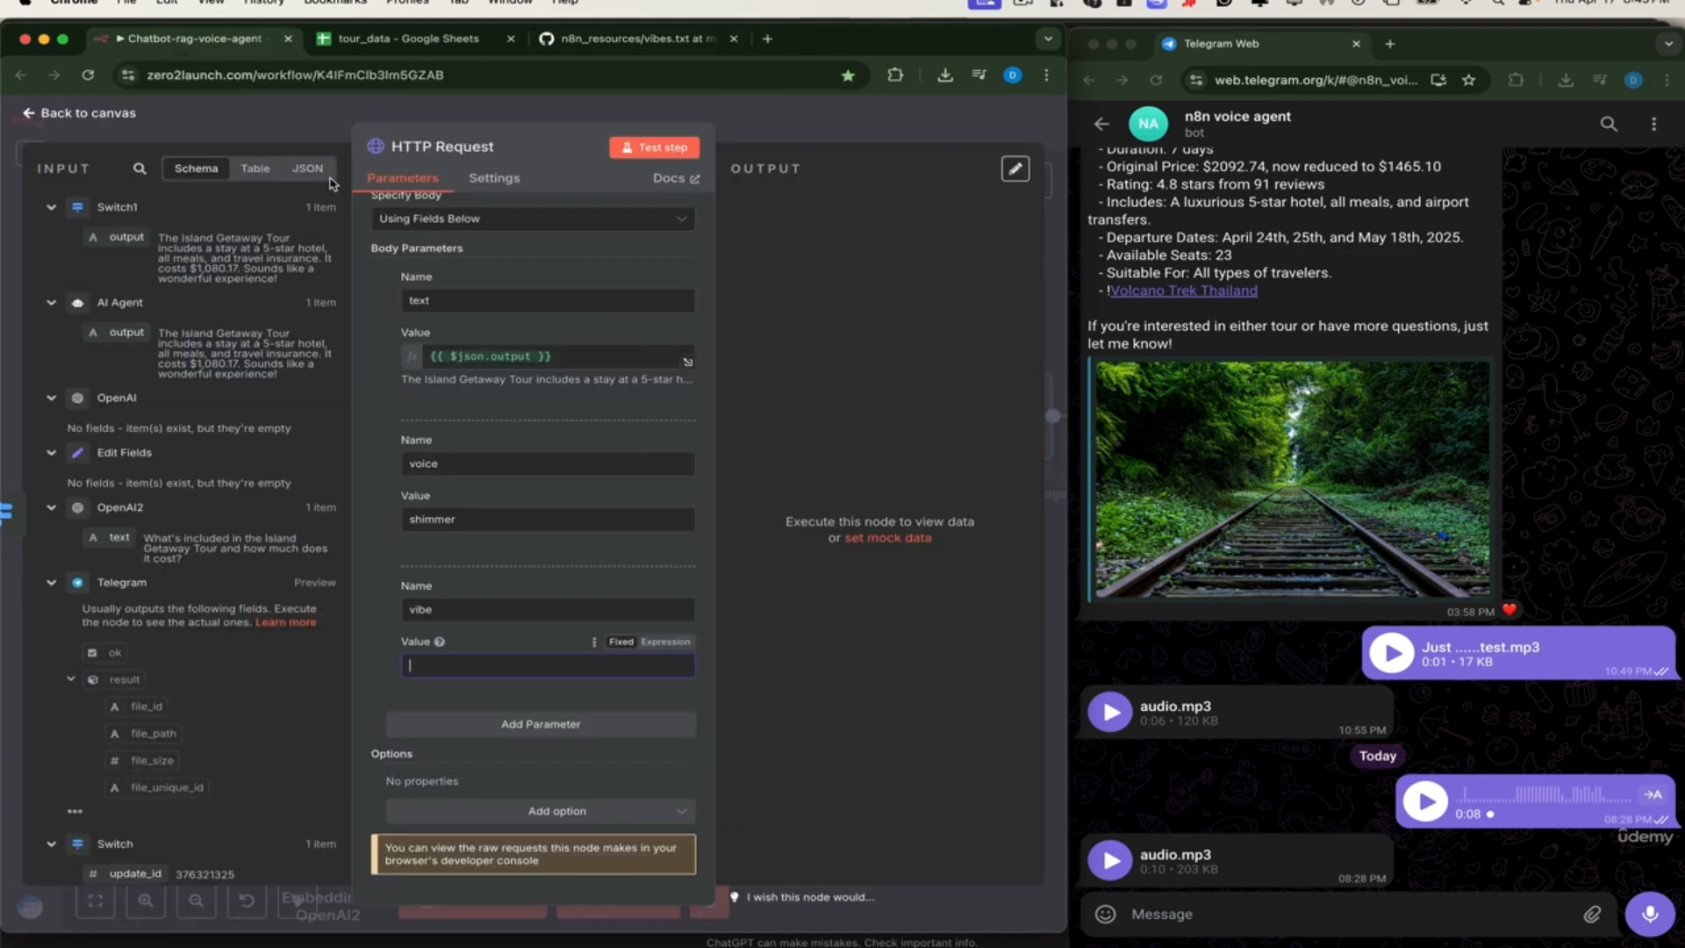
pyautogui.press('super+v')
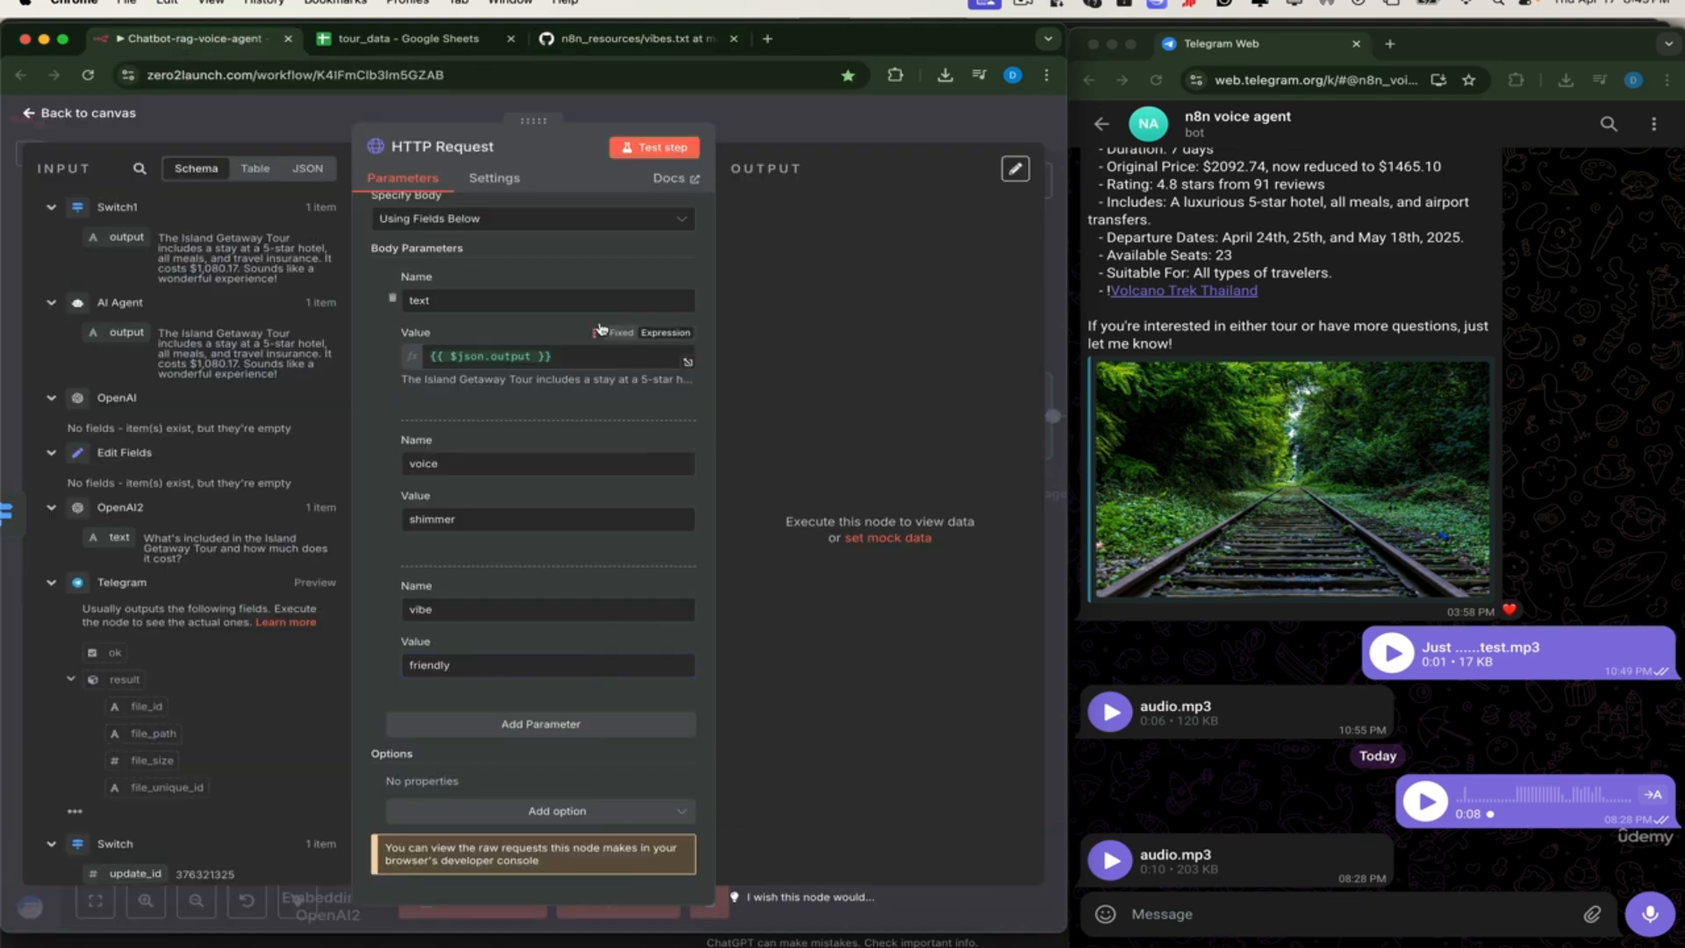
pyautogui.scroll(10, 601, 329)
pyautogui.click(650, 149)
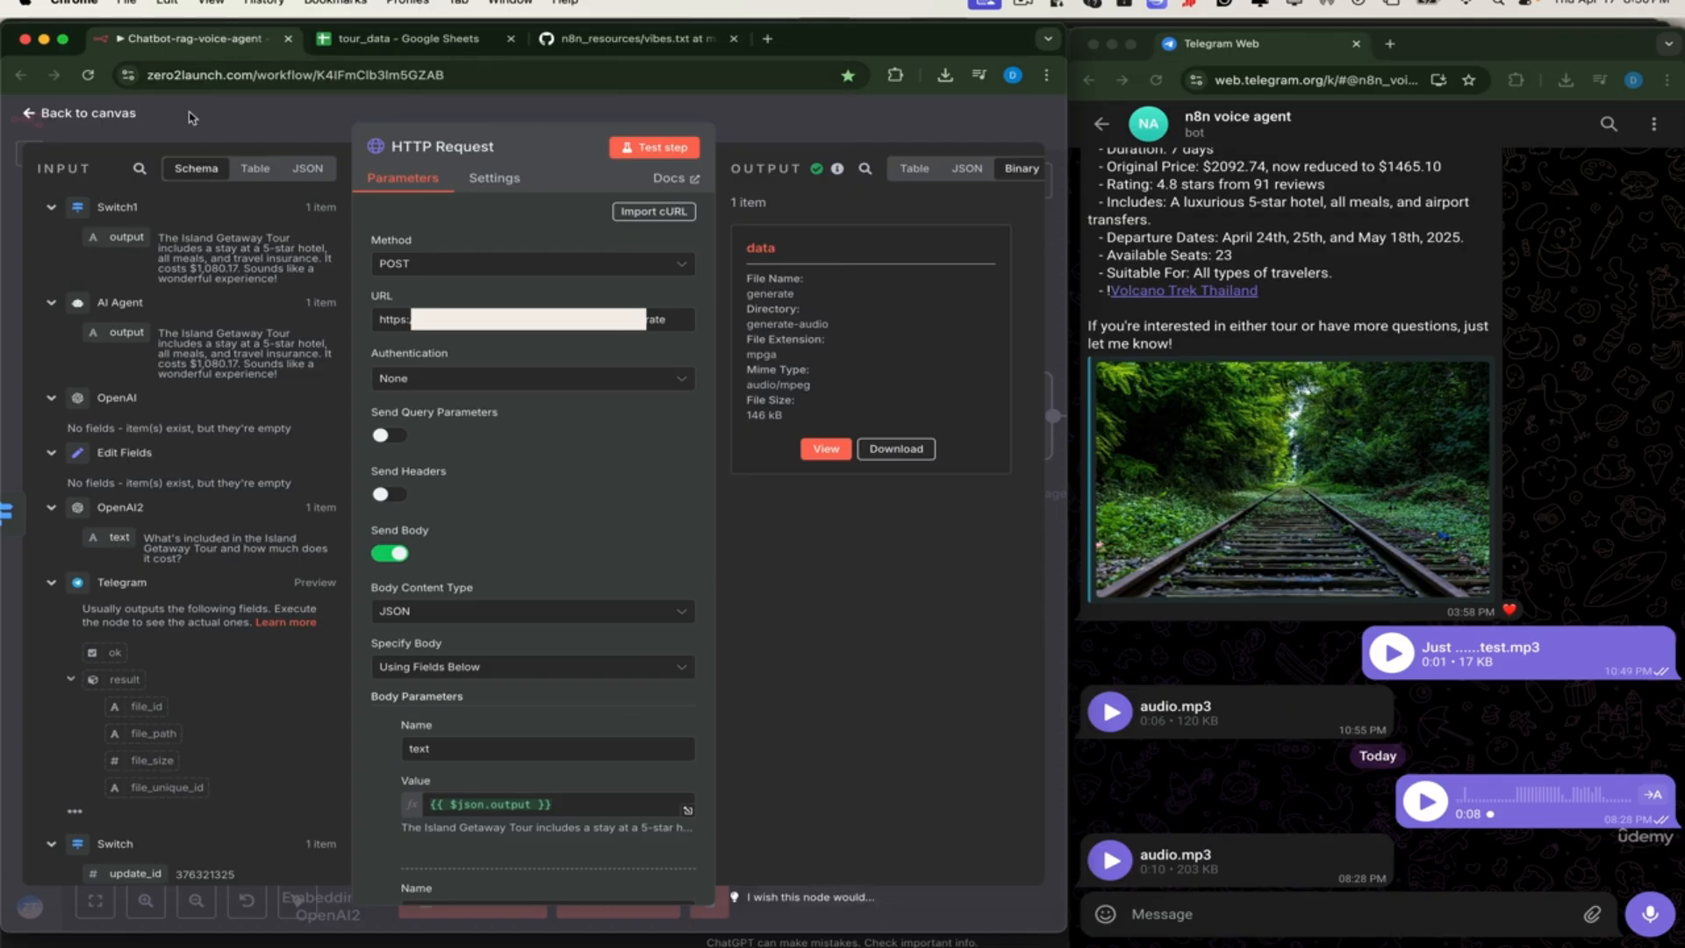
# Wire Switch1's Audio output into HTTP Request, then move OpenAI1 beside Telegram1 and HTTP Request before Telegram2
pyautogui.click(128, 121)
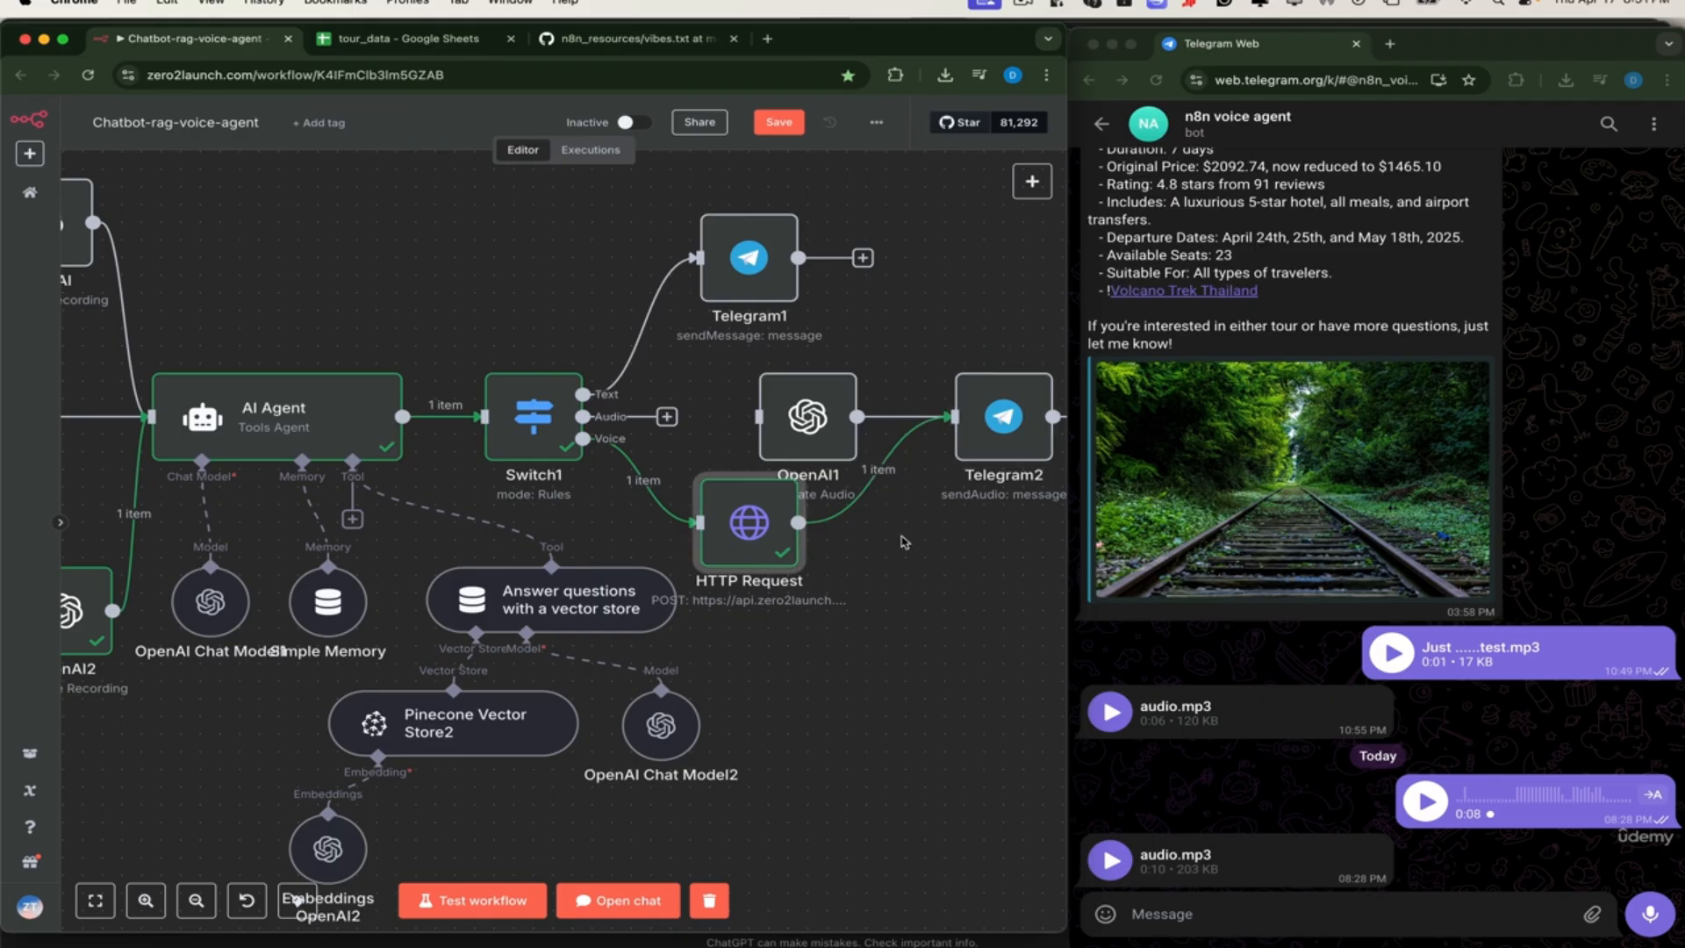
pyautogui.moveTo(667, 416); pyautogui.dragTo(693, 507)
pyautogui.moveTo(818, 428); pyautogui.dragTo(948, 257)
pyautogui.moveTo(771, 538); pyautogui.dragTo(790, 431)
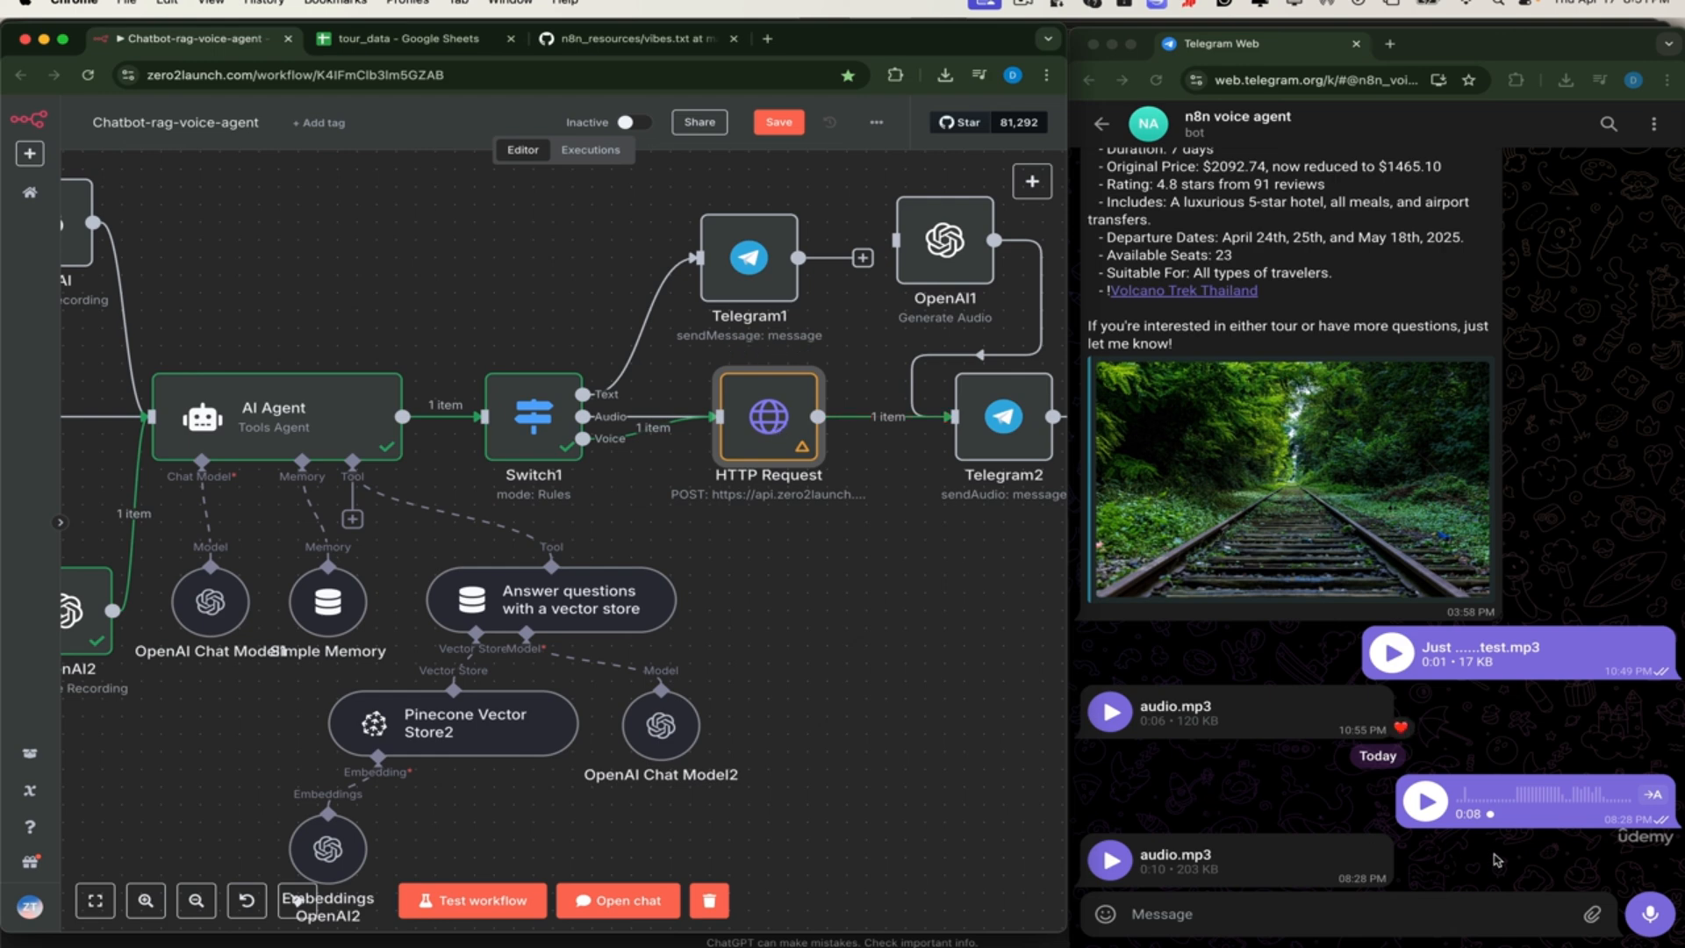
# Attach the tour question audio, start the Telegram Trigger test run, and send the file to the bot
pyautogui.click(1588, 915)
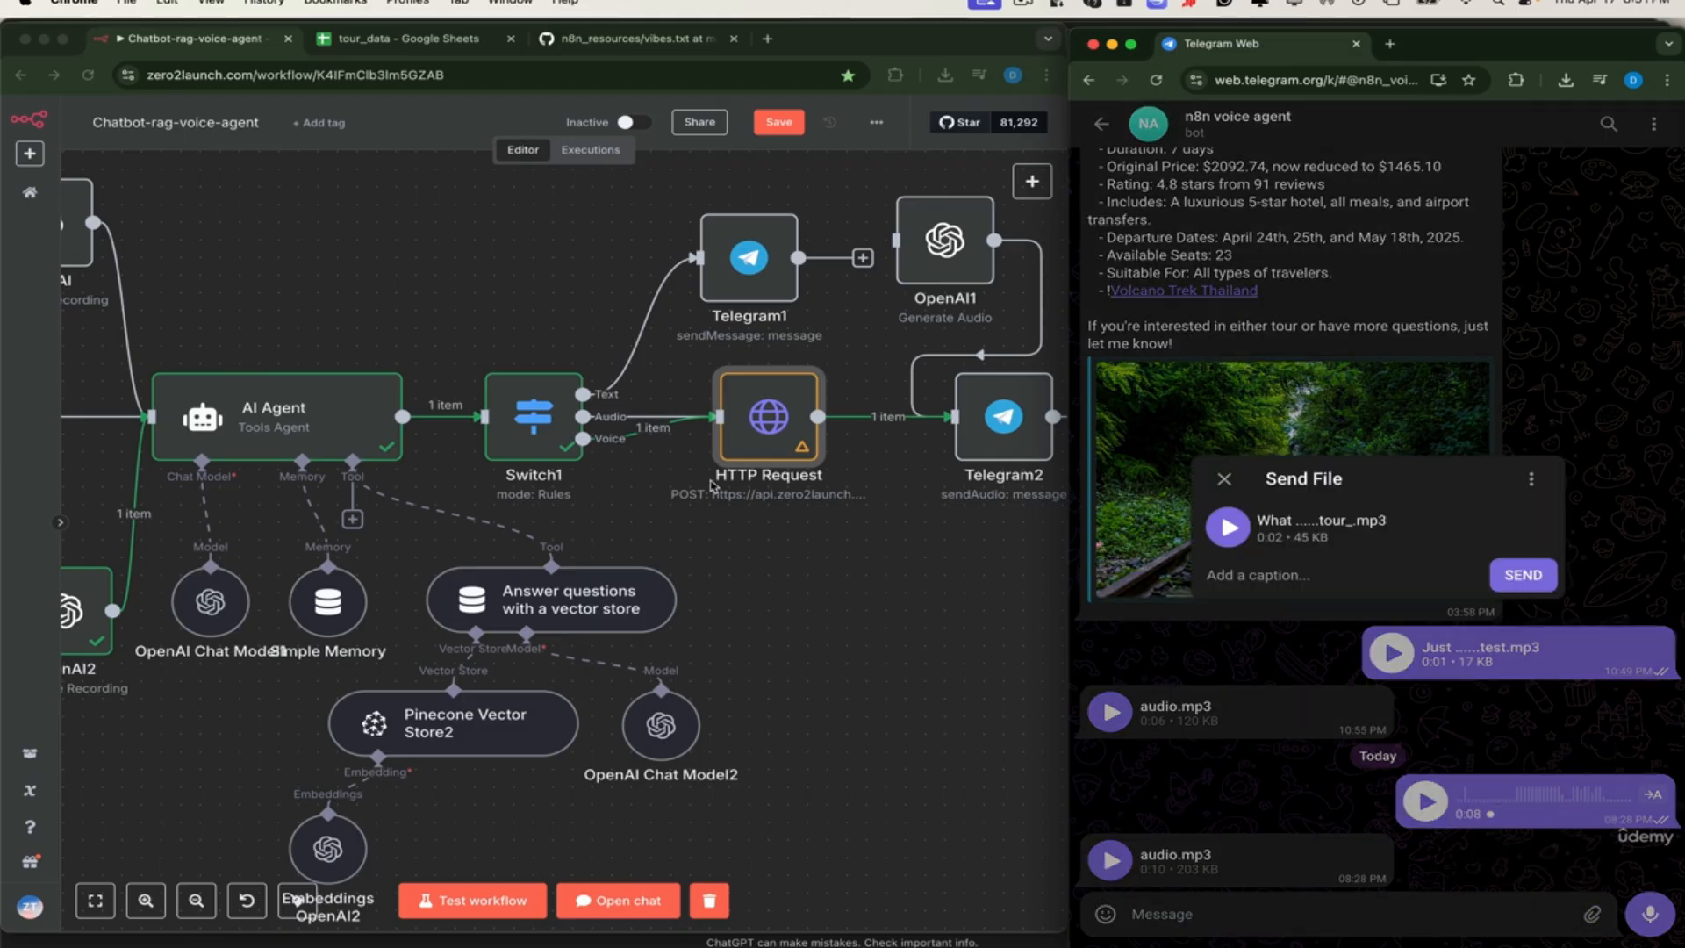
pyautogui.hscroll(-1, 649, 469)
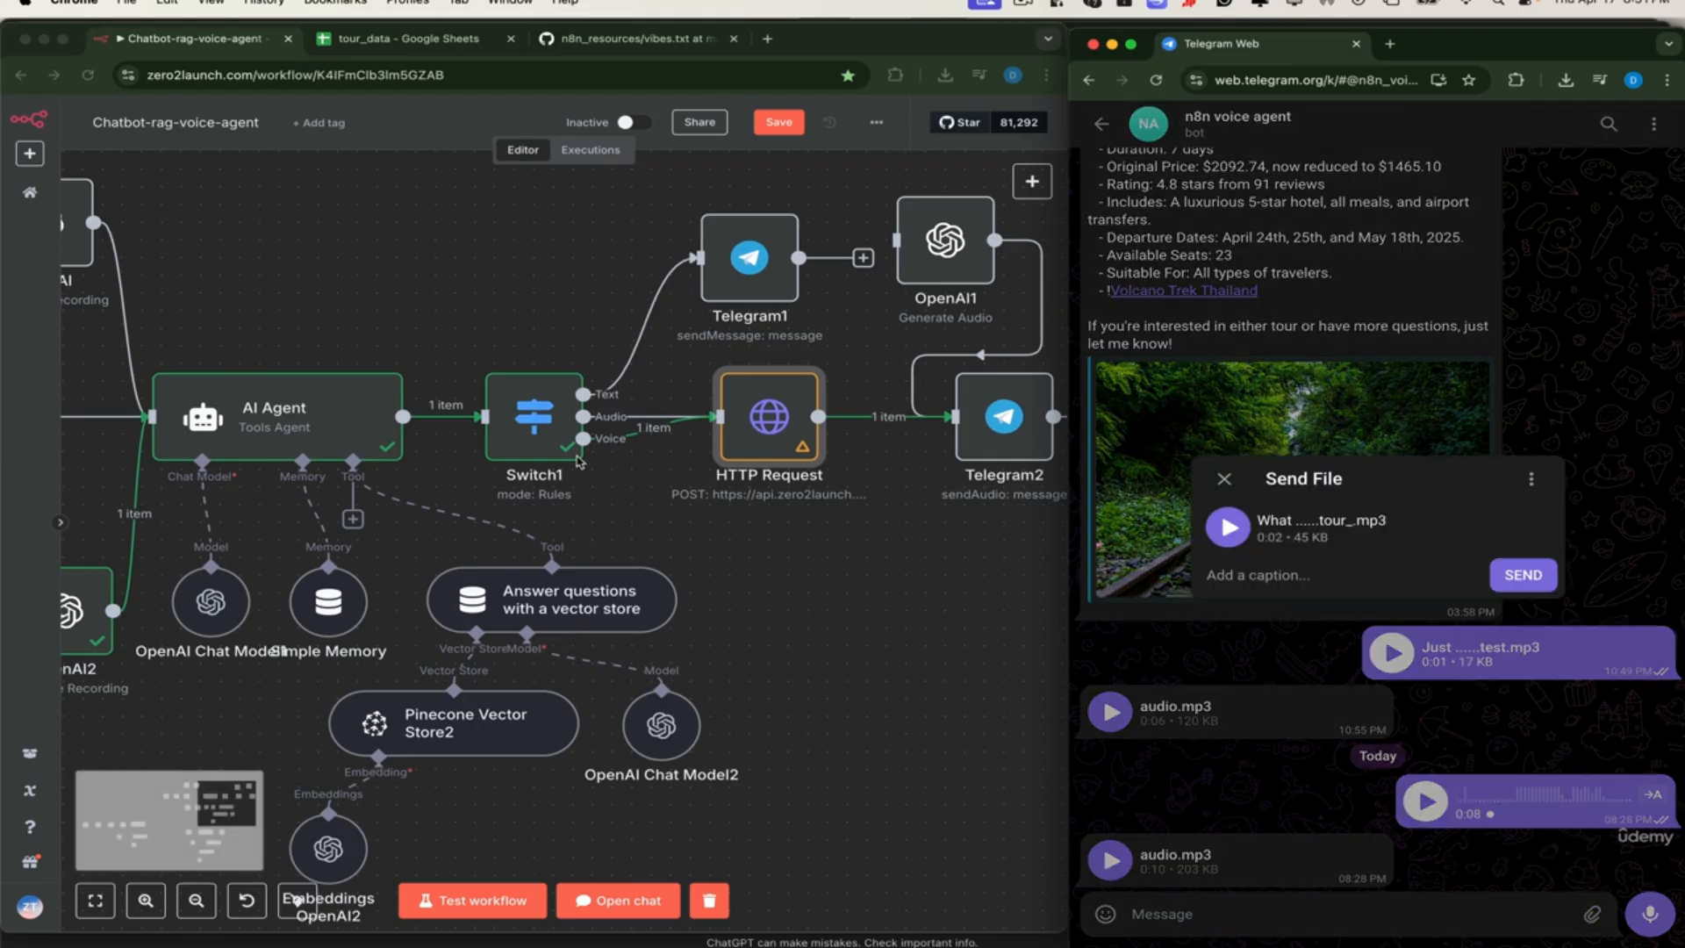
pyautogui.click(552, 332)
pyautogui.scroll(-3, 526, 439)
pyautogui.hscroll(-4, 524, 449)
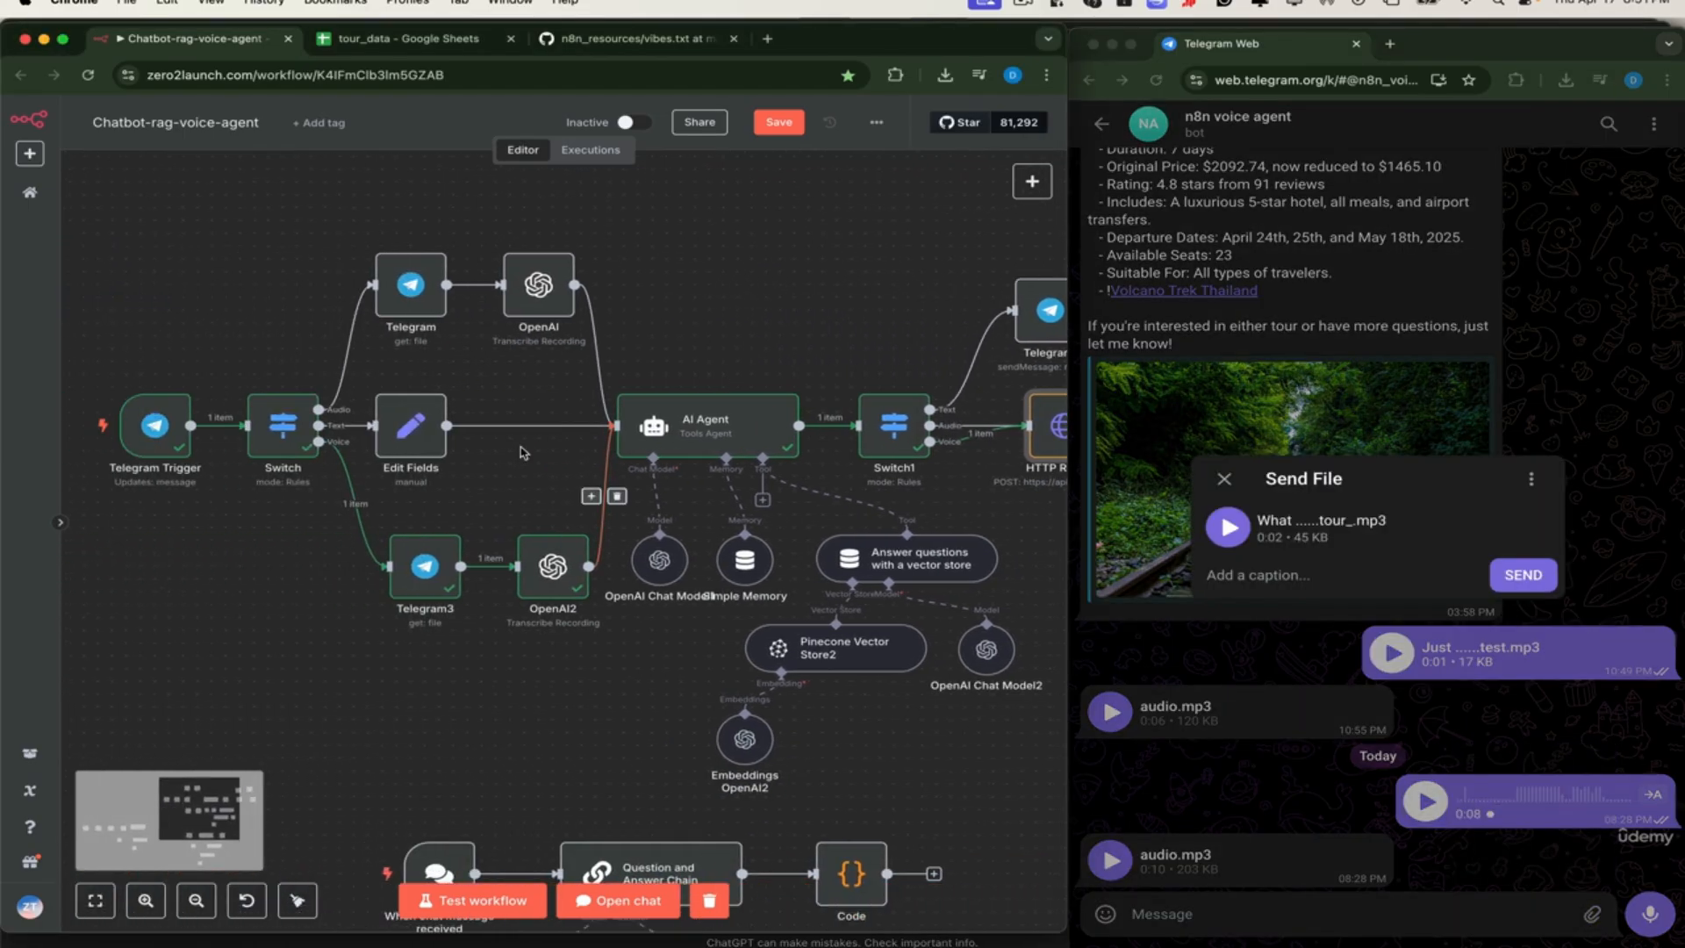
pyautogui.click(87, 429)
pyautogui.scroll(-3, 825, 469)
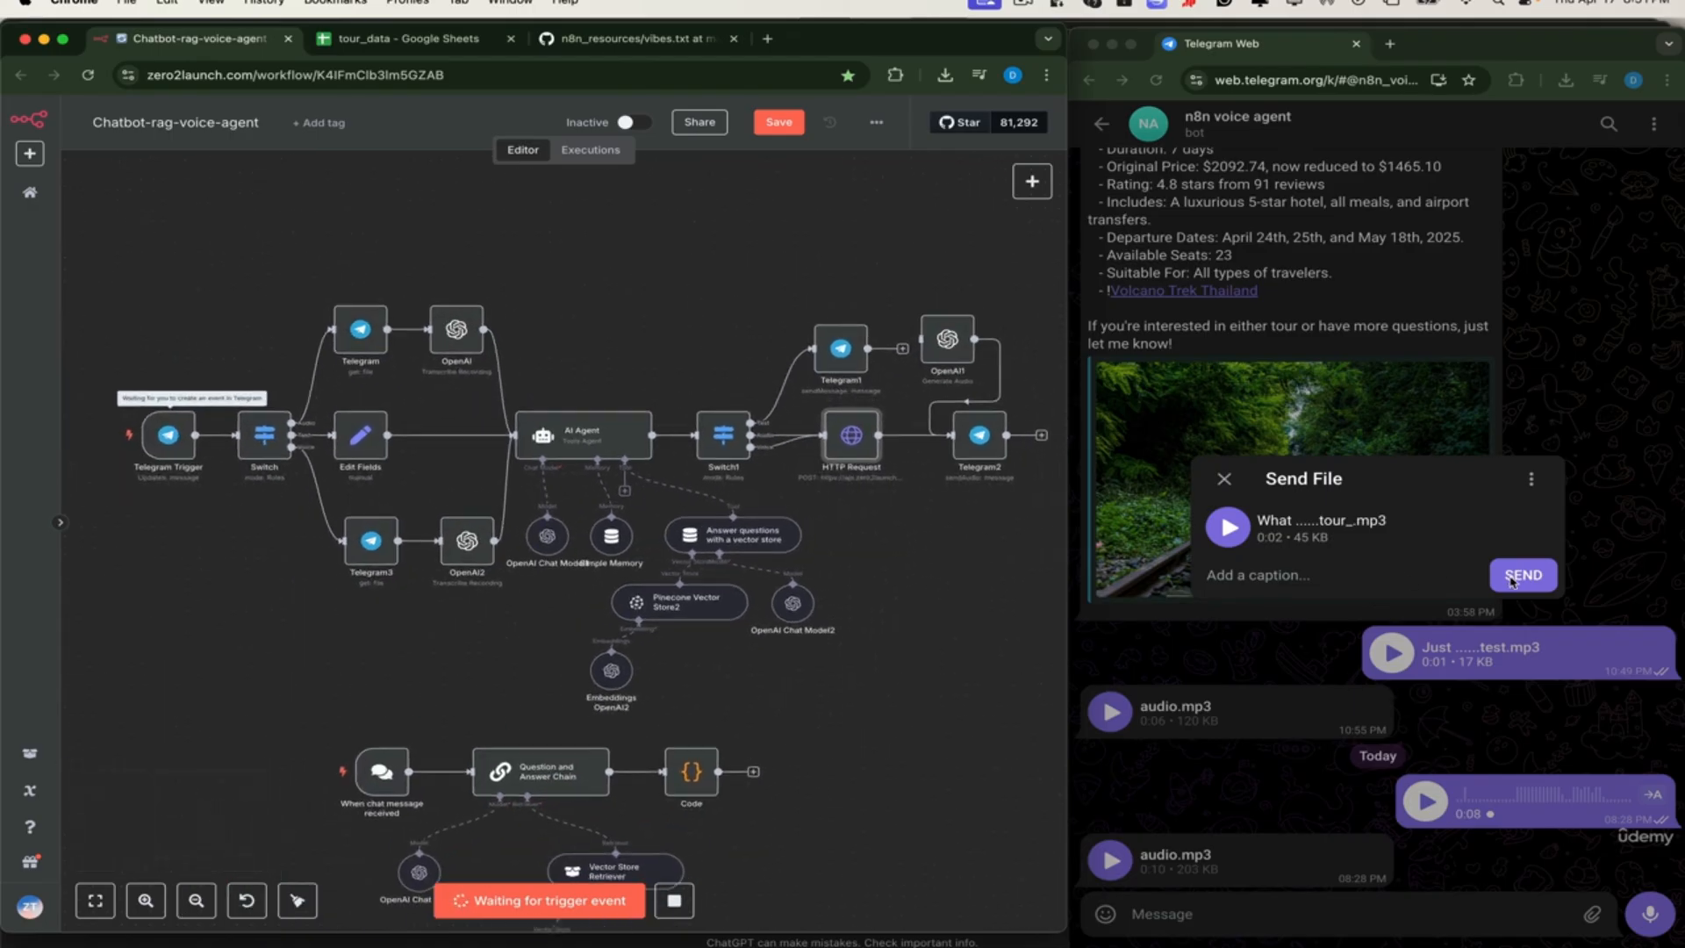
pyautogui.click(1238, 612)
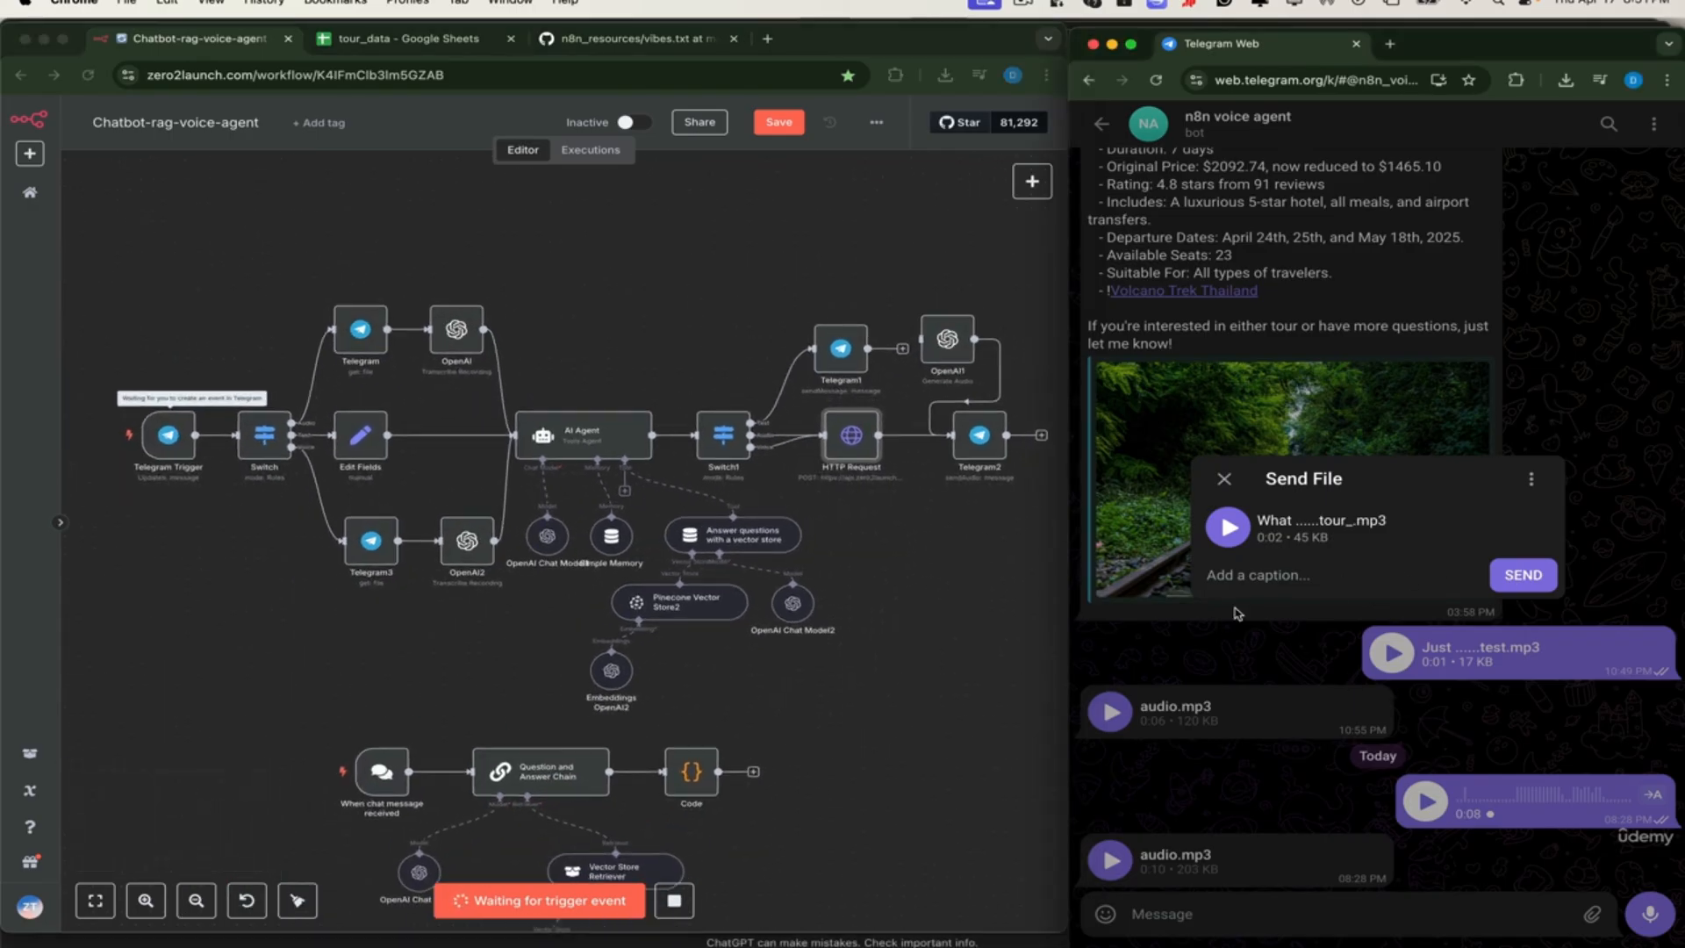
pyautogui.click(1508, 577)
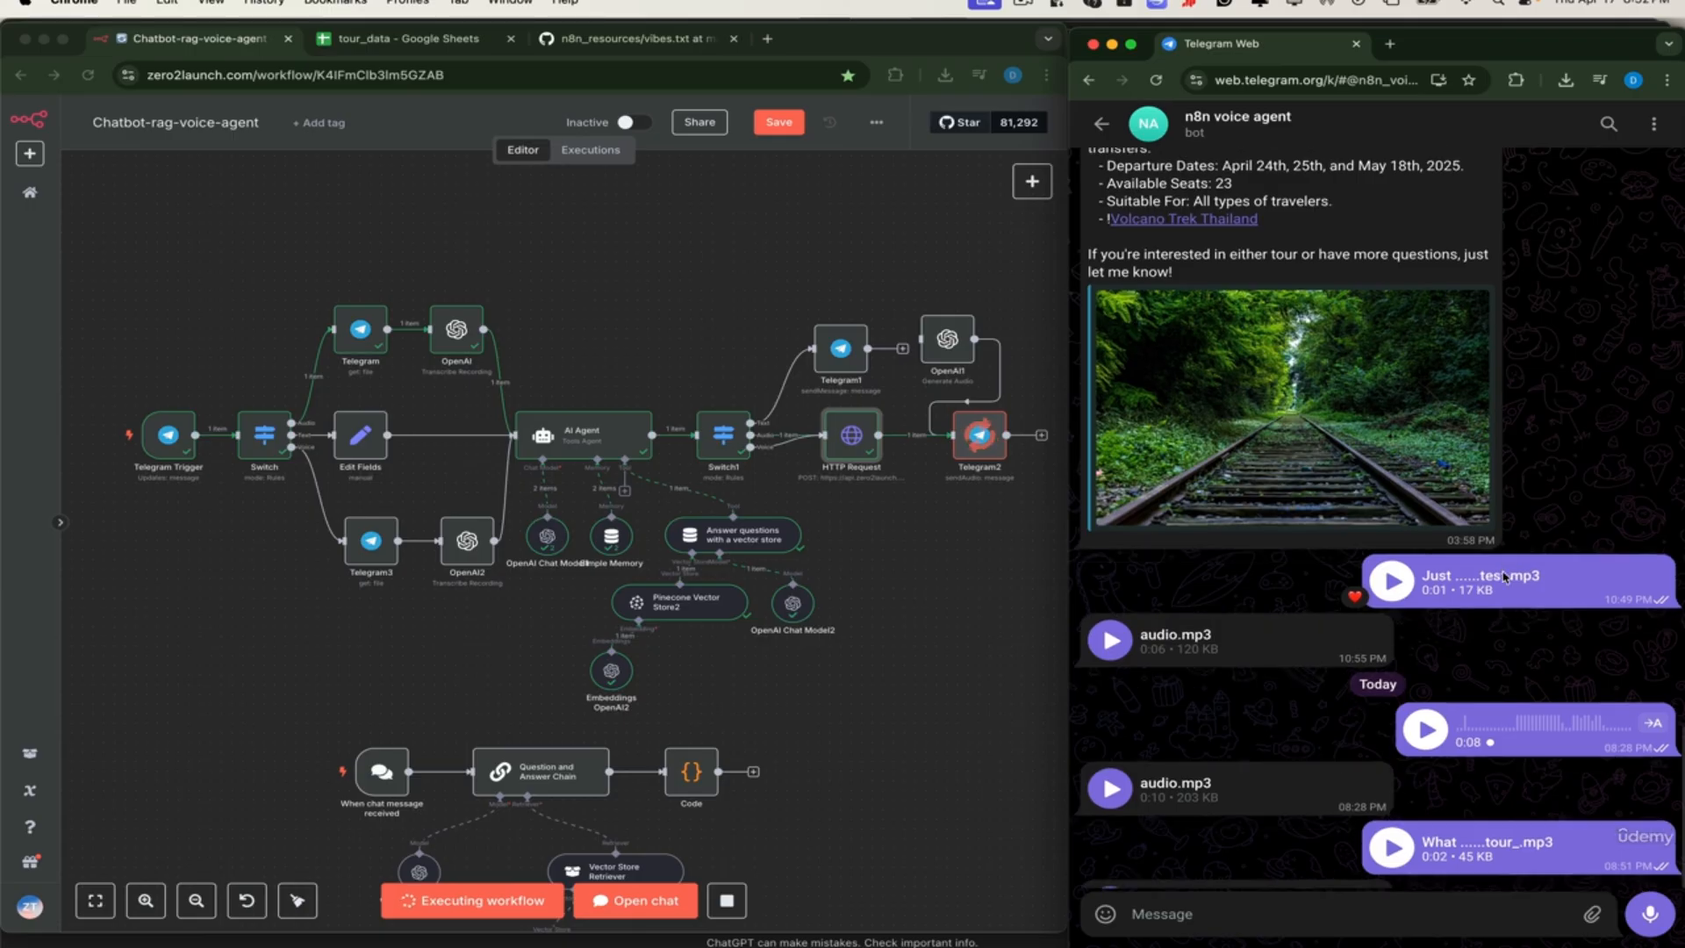
pyautogui.click(915, 525)
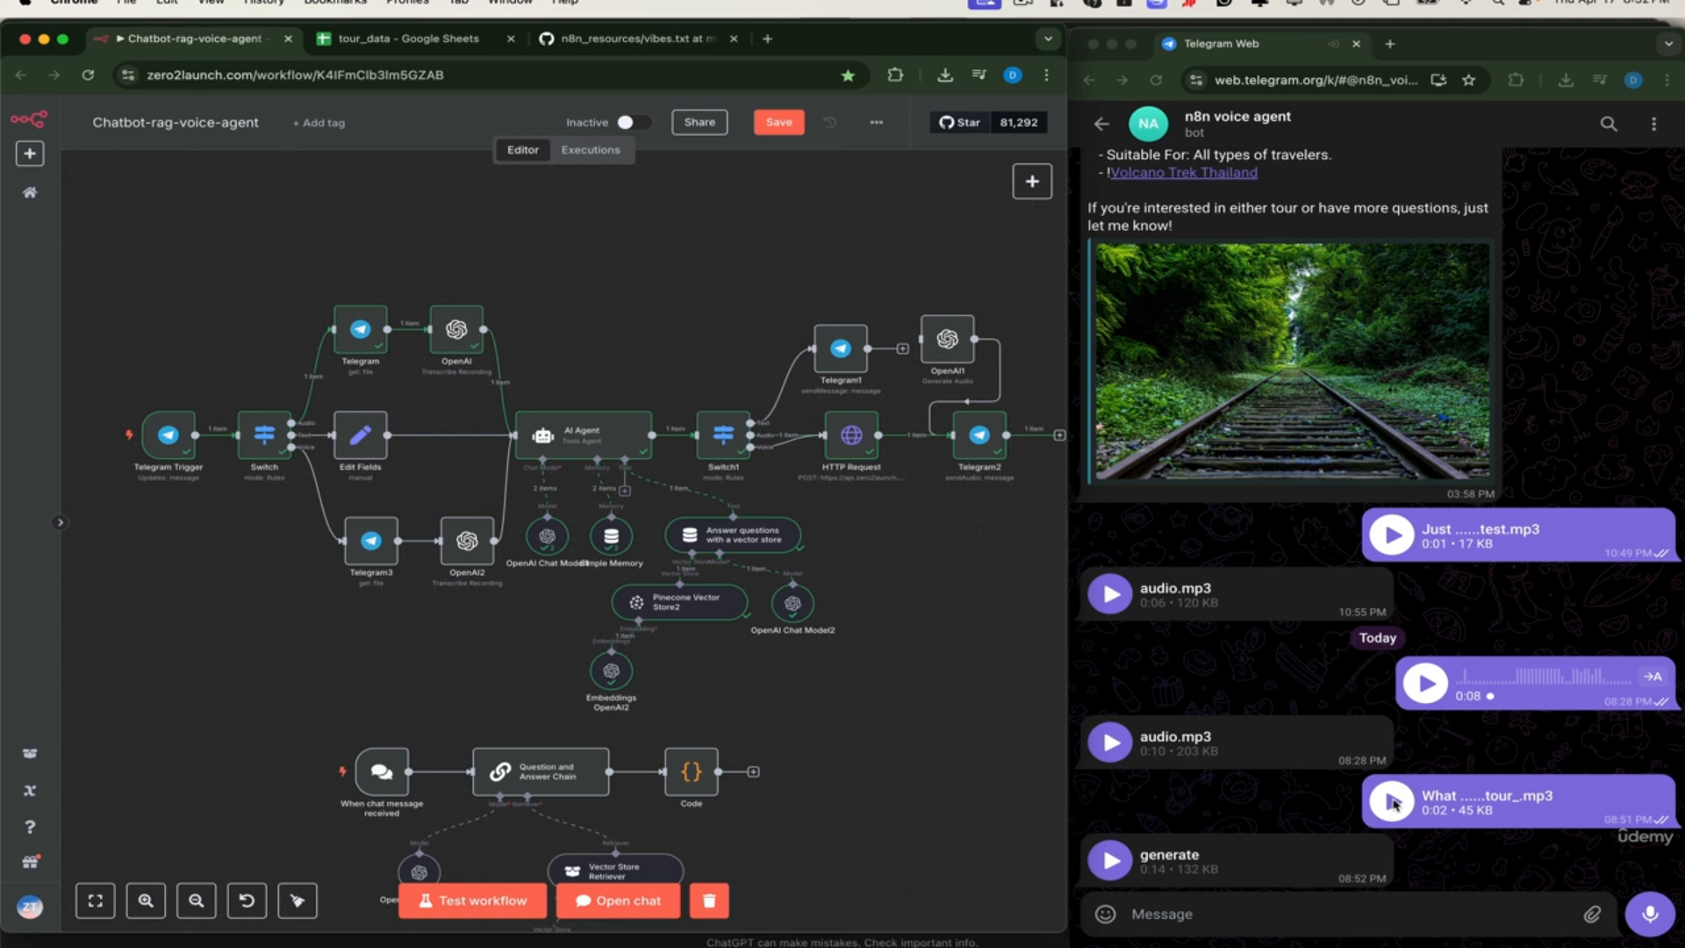
# Play the bot's 14-second 'generate' audio reply and open the HTTP Request node
pyautogui.click(1394, 802)
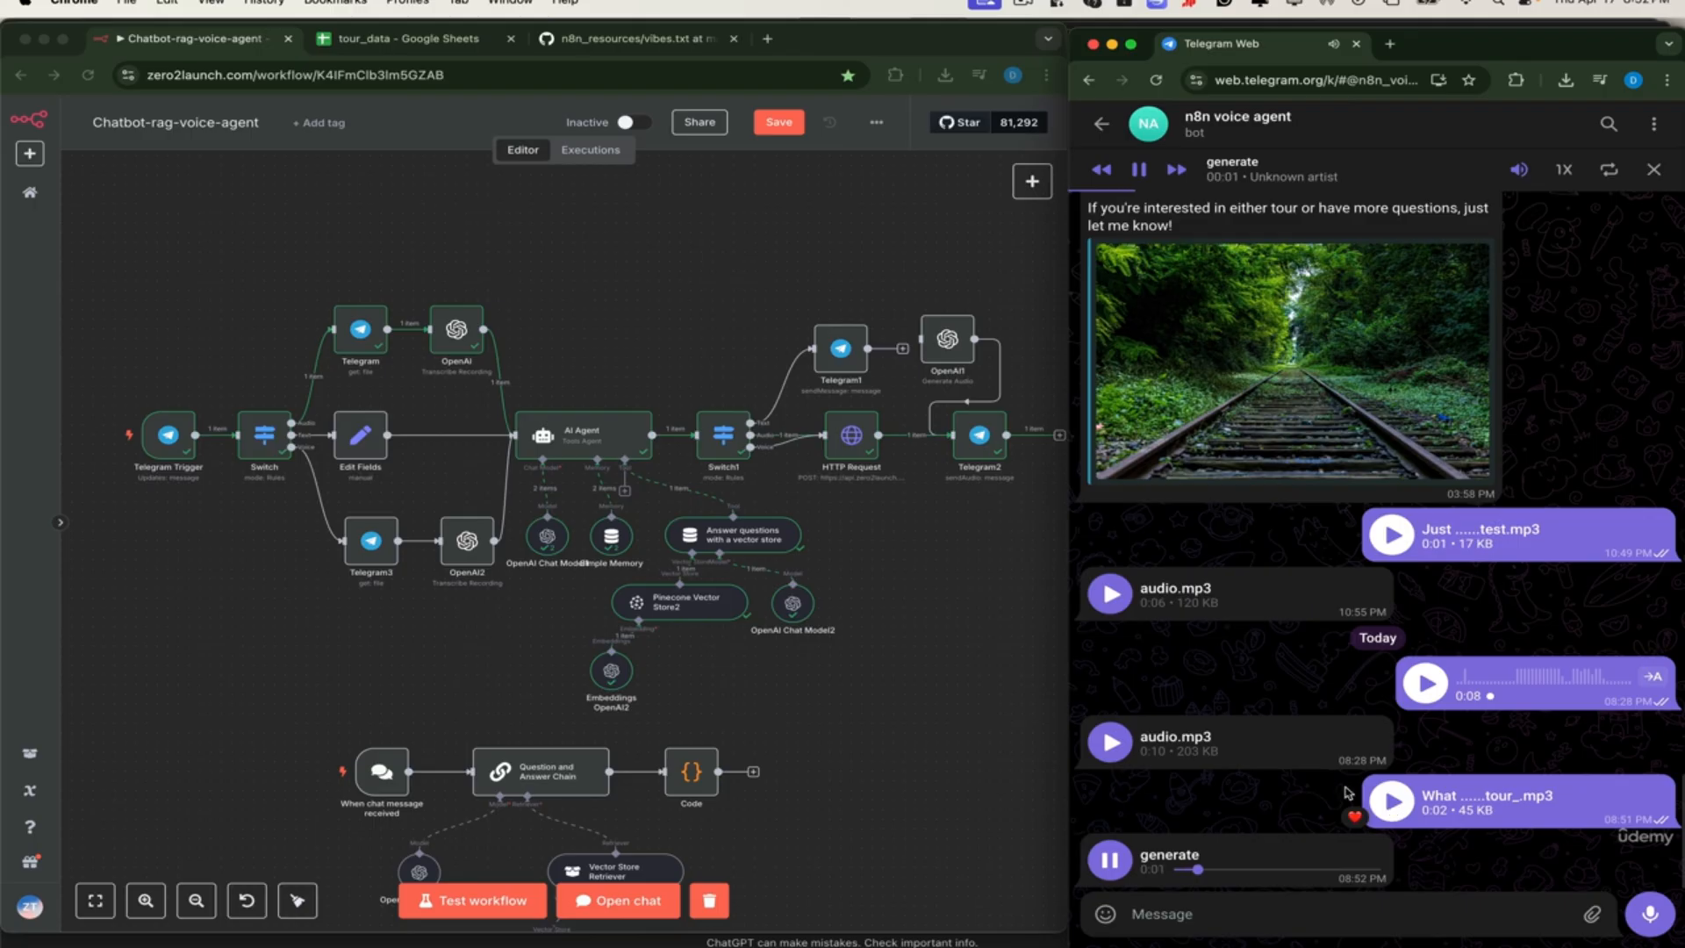
pyautogui.doubleClick(861, 437)
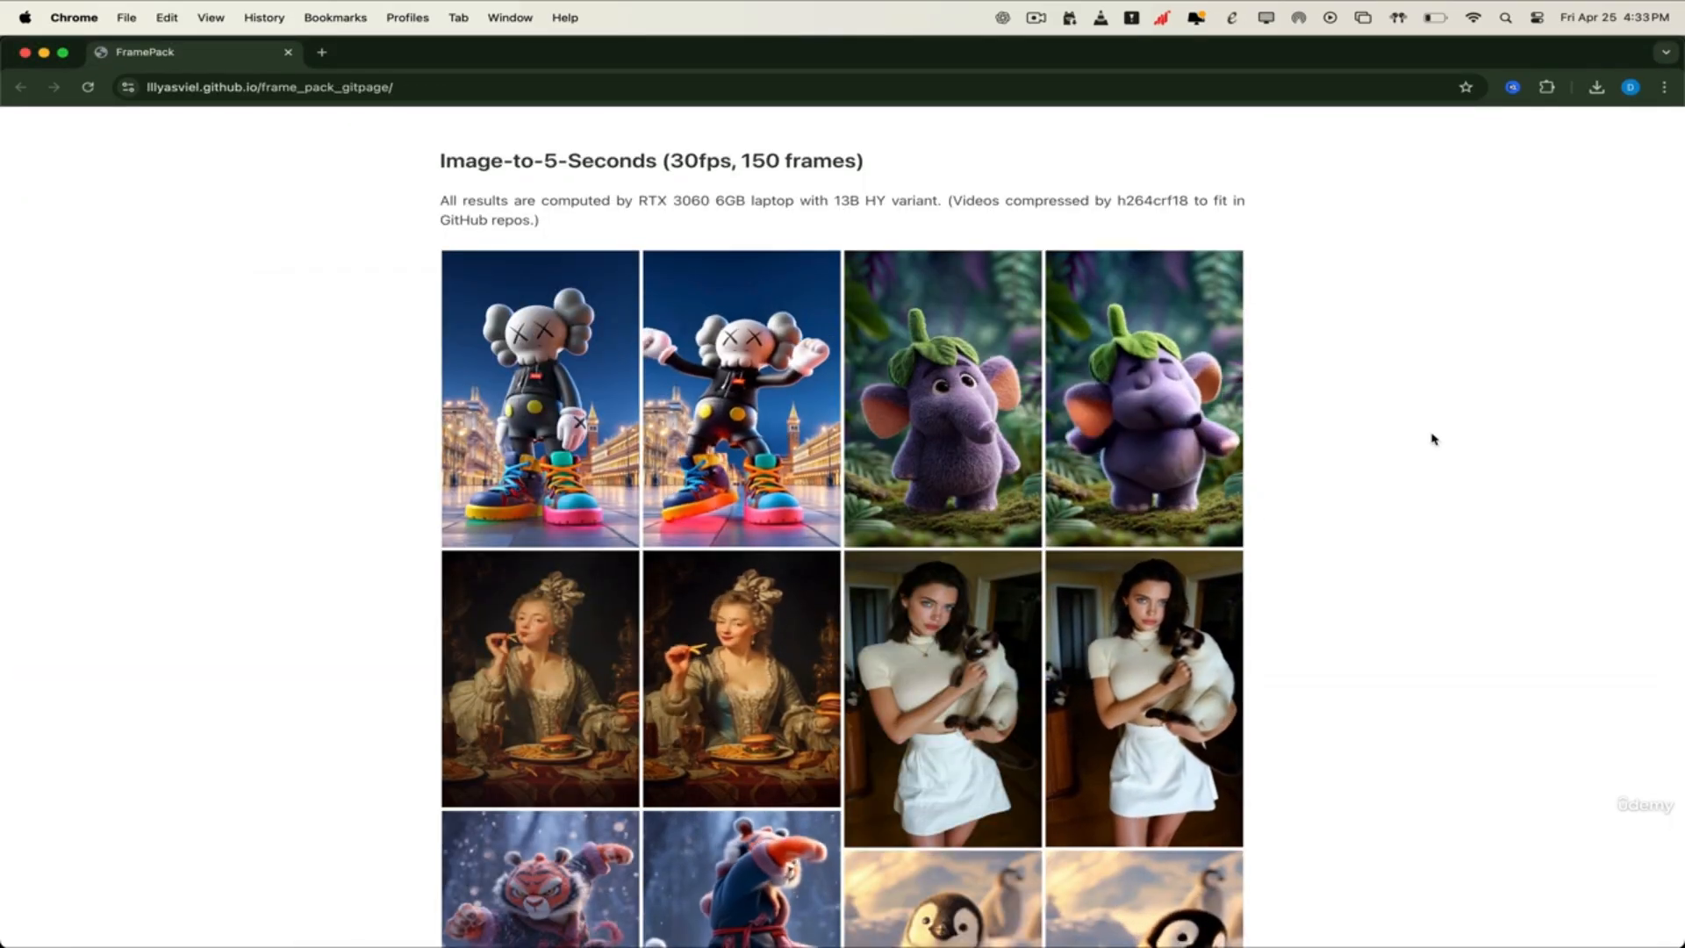
# Scroll the FramePack Image-to-5-Seconds gallery down to the dancer and fish example clips
pyautogui.scroll(-5, 1432, 439)
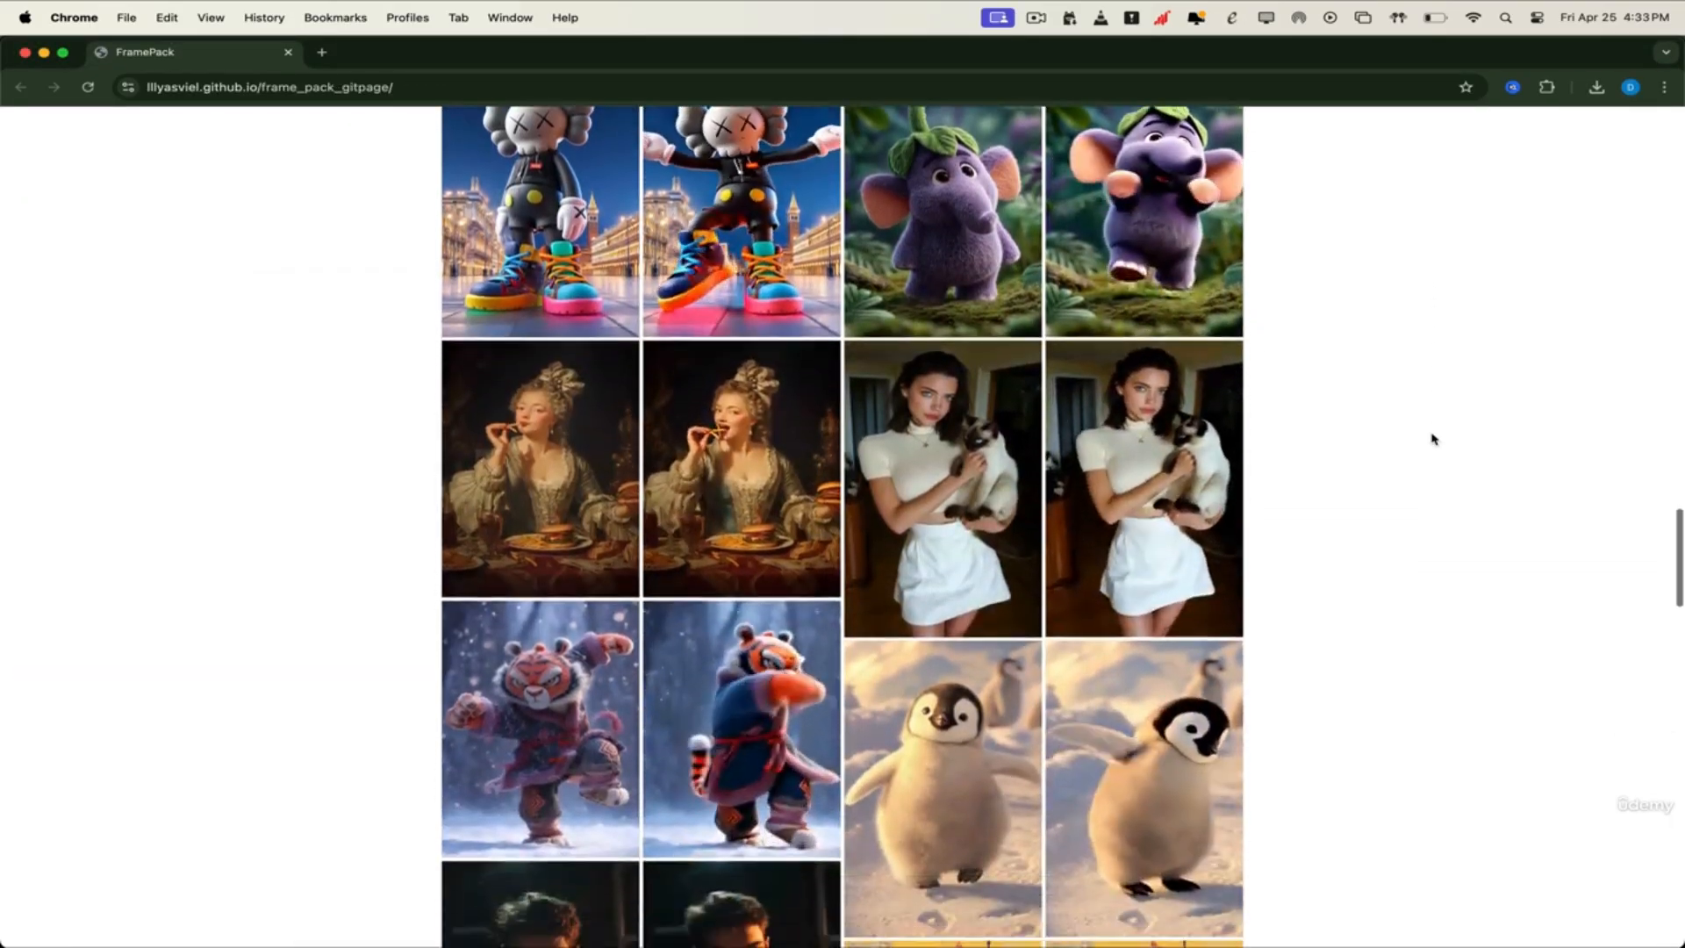
pyautogui.scroll(-15, 1432, 439)
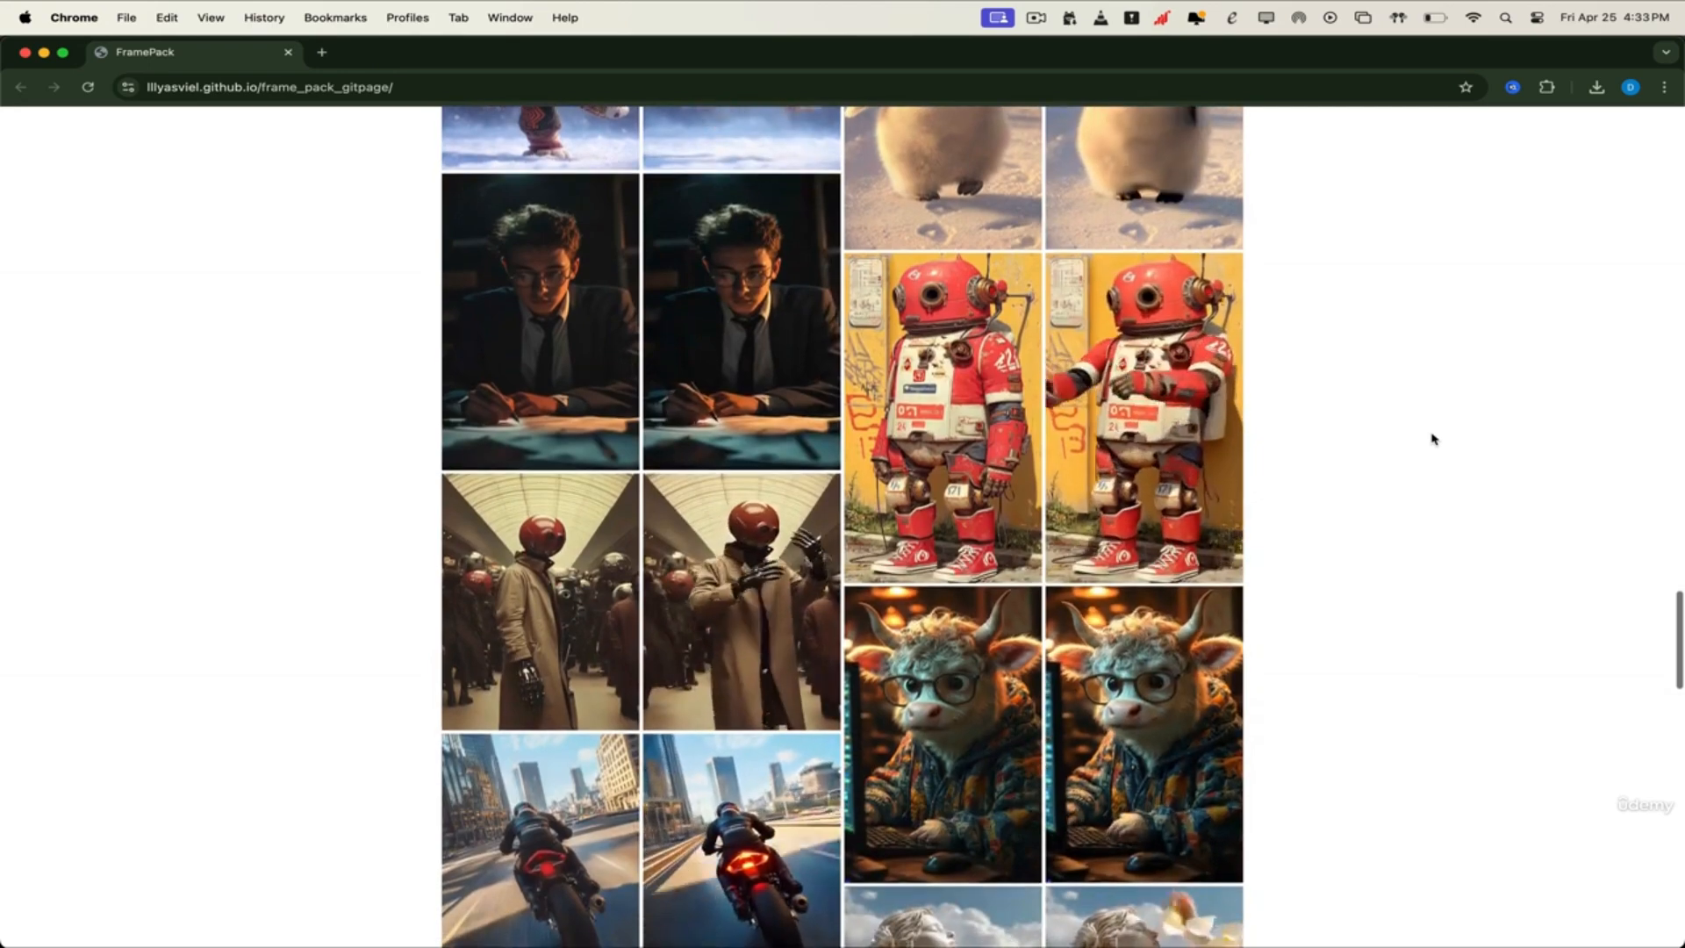
pyautogui.scroll(-9, 1432, 439)
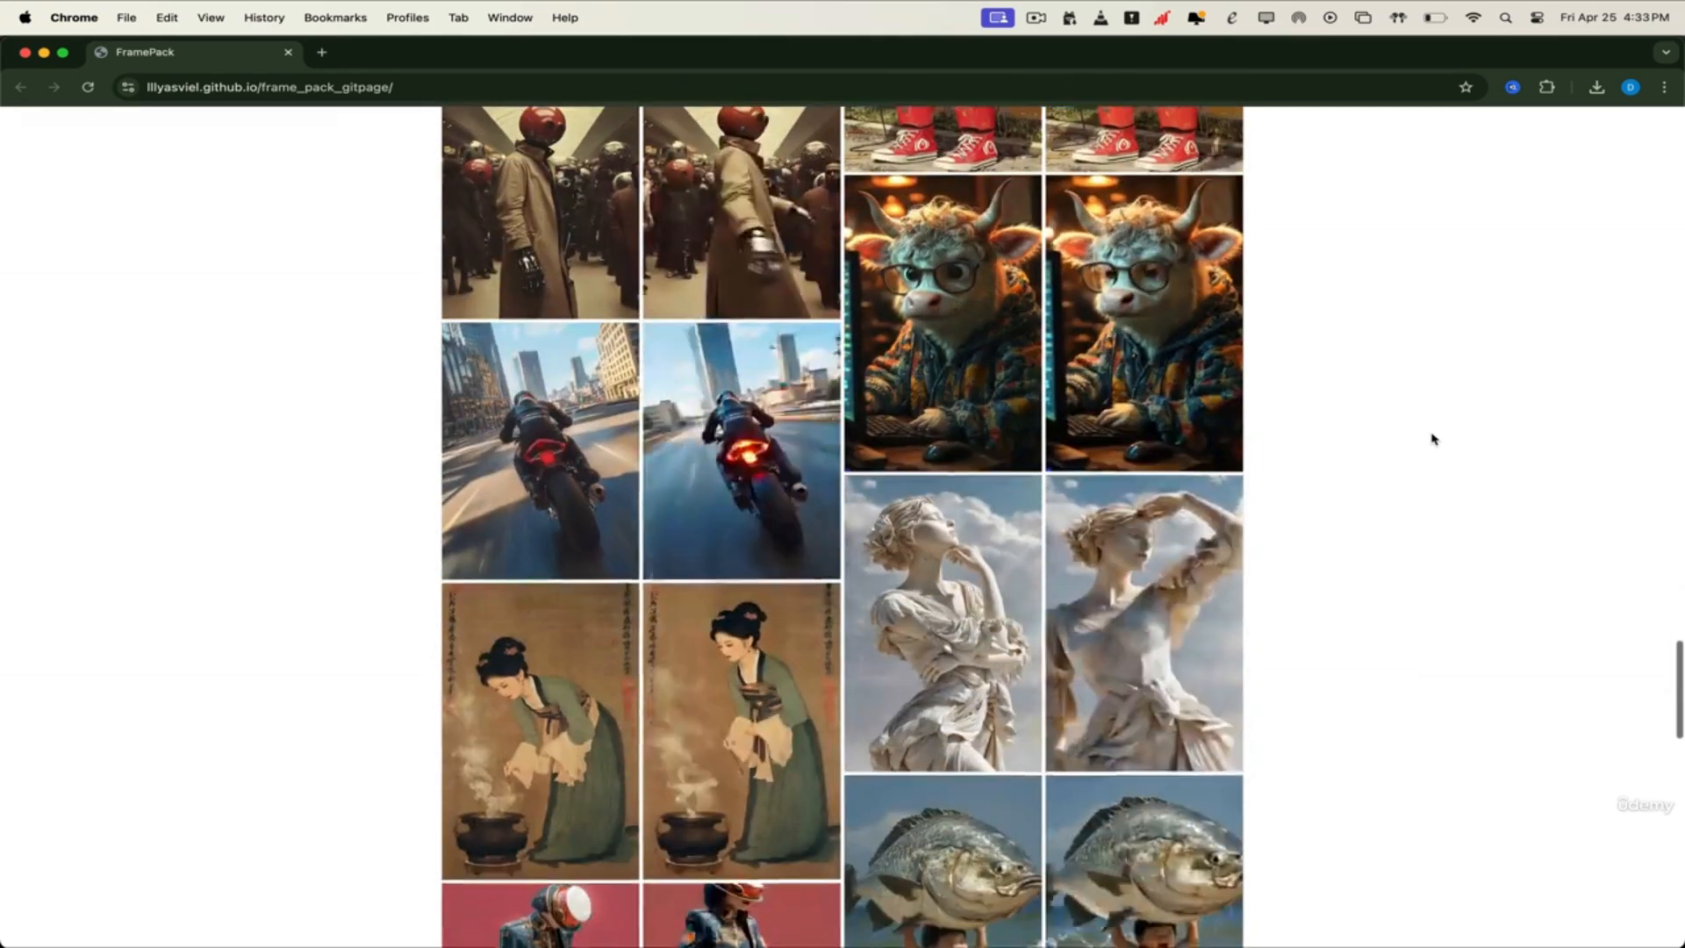
pyautogui.scroll(-4, 1432, 439)
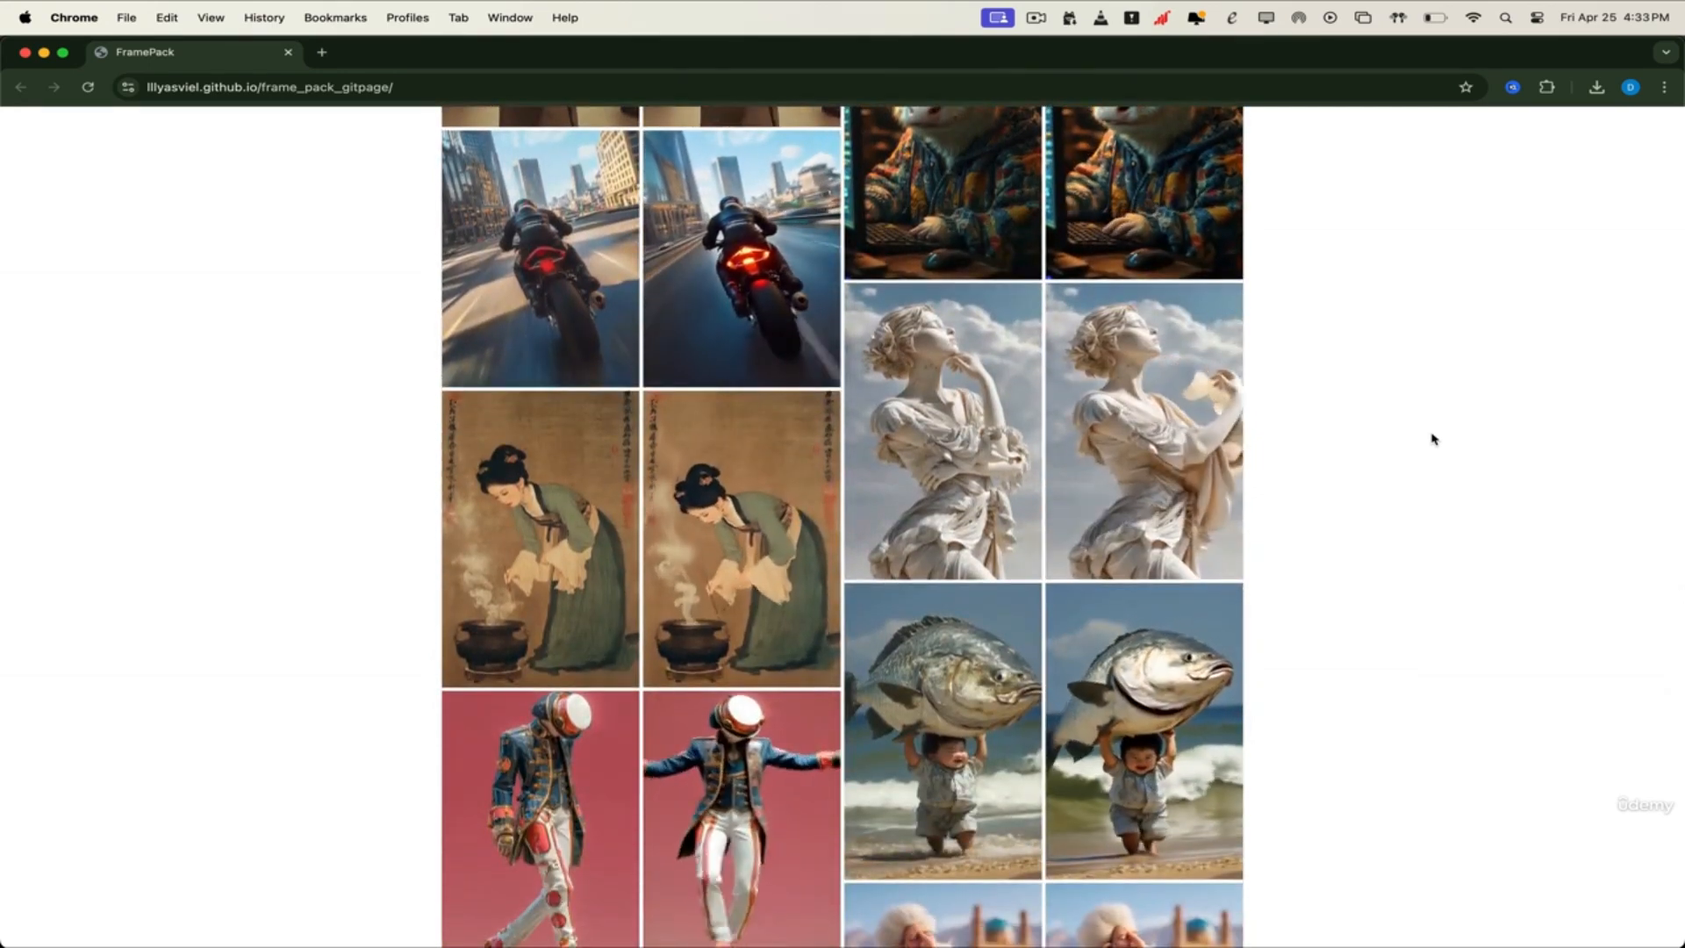
pyautogui.scroll(-1, 1433, 439)
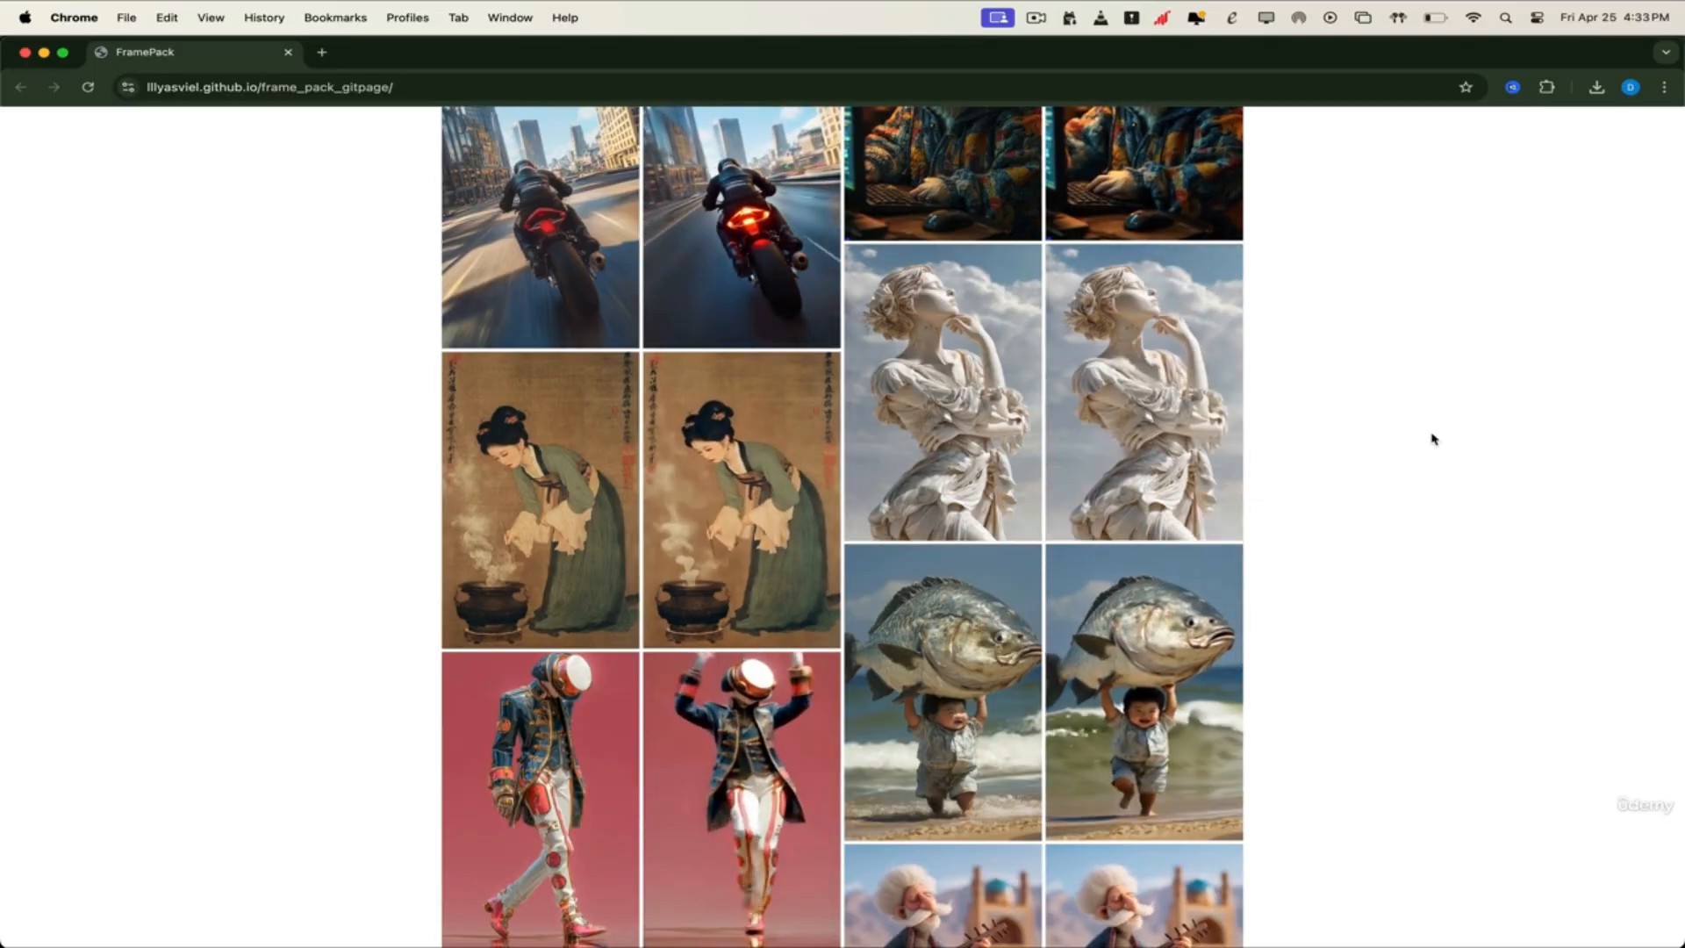
pyautogui.scroll(-15, 1433, 439)
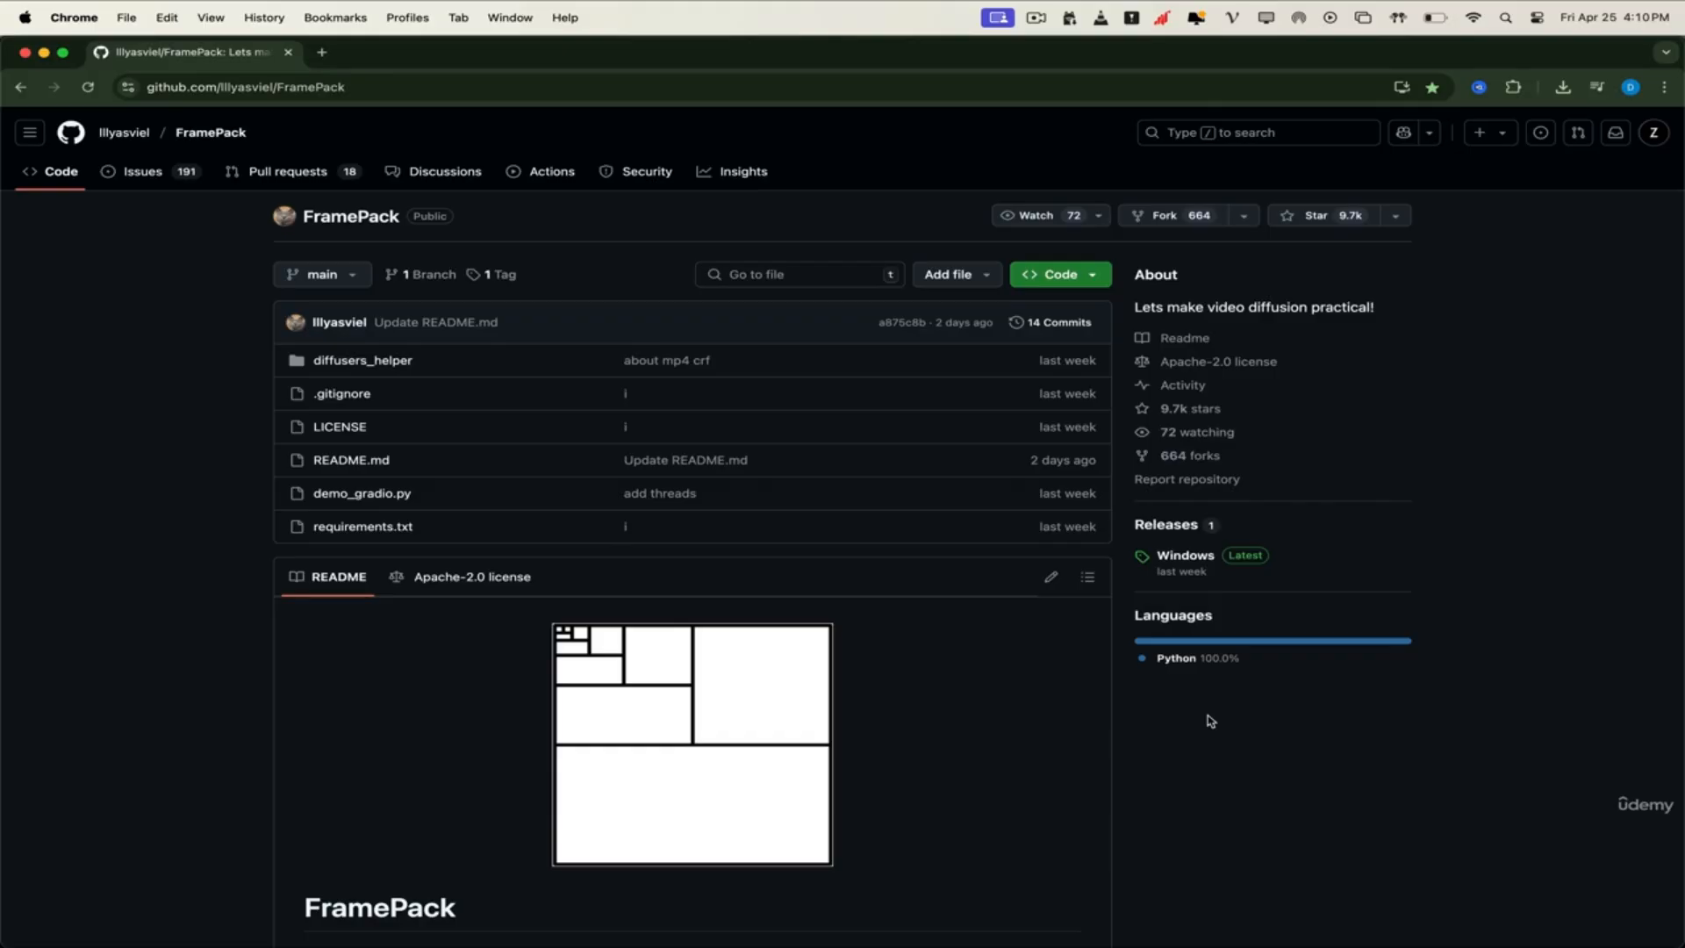
# Read the FramePack README down to the TeaCache examples, then paste nvidia-smi into the terminal
pyautogui.scroll(-10, 1210, 720)
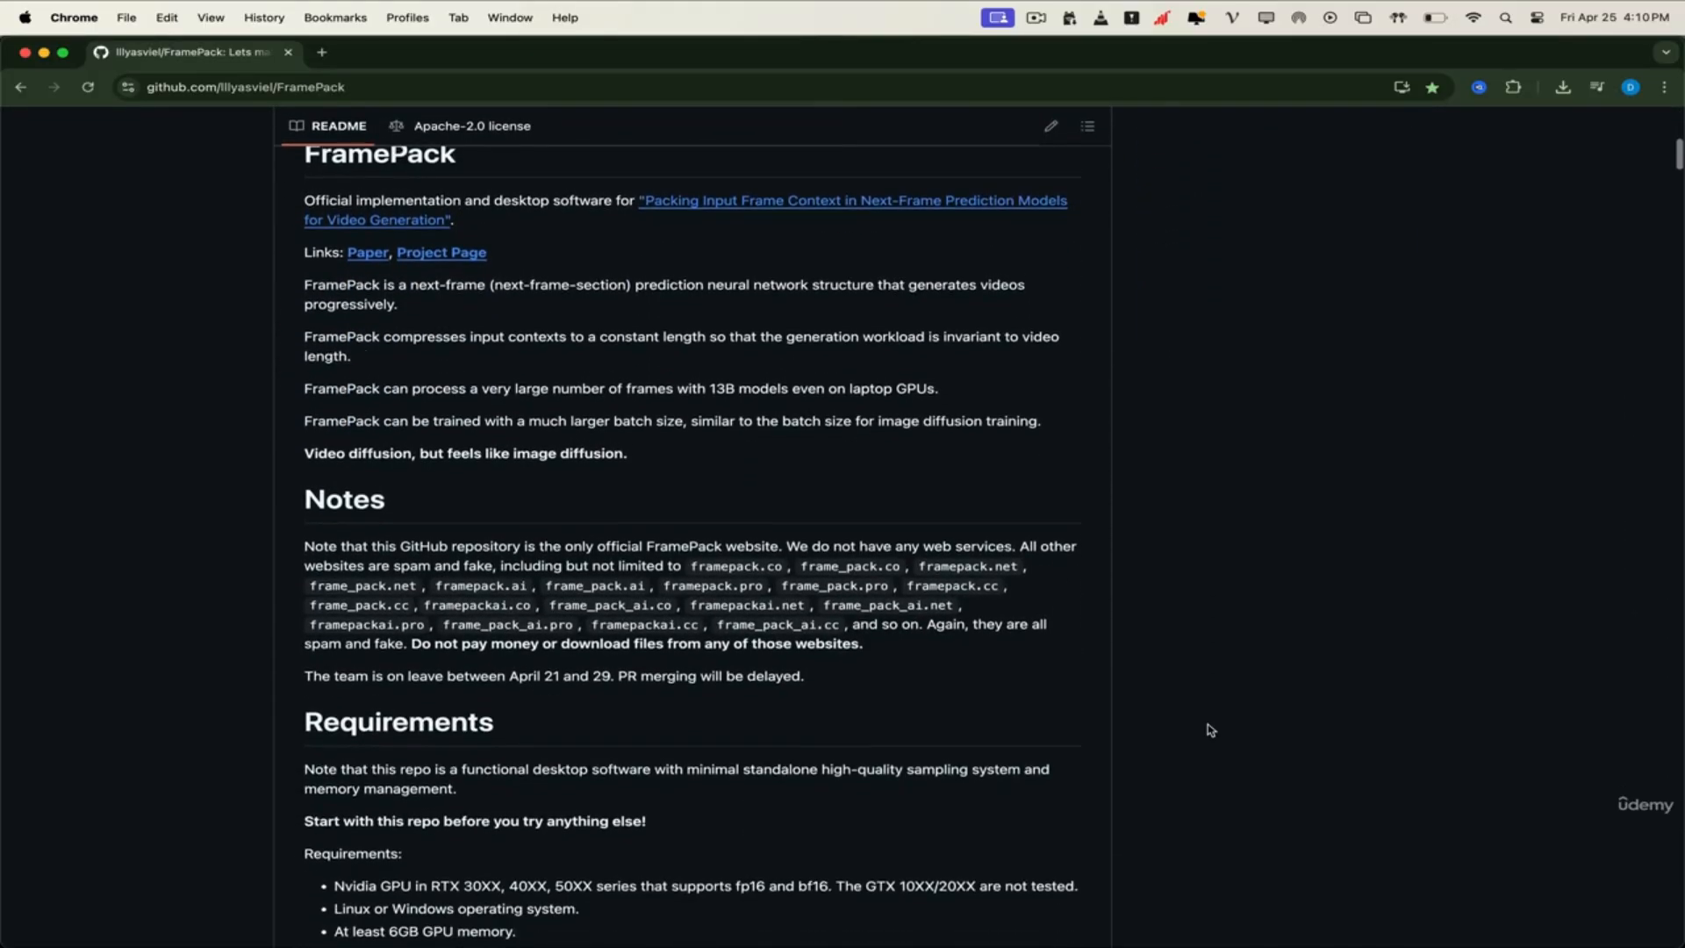
pyautogui.scroll(-15, 1211, 730)
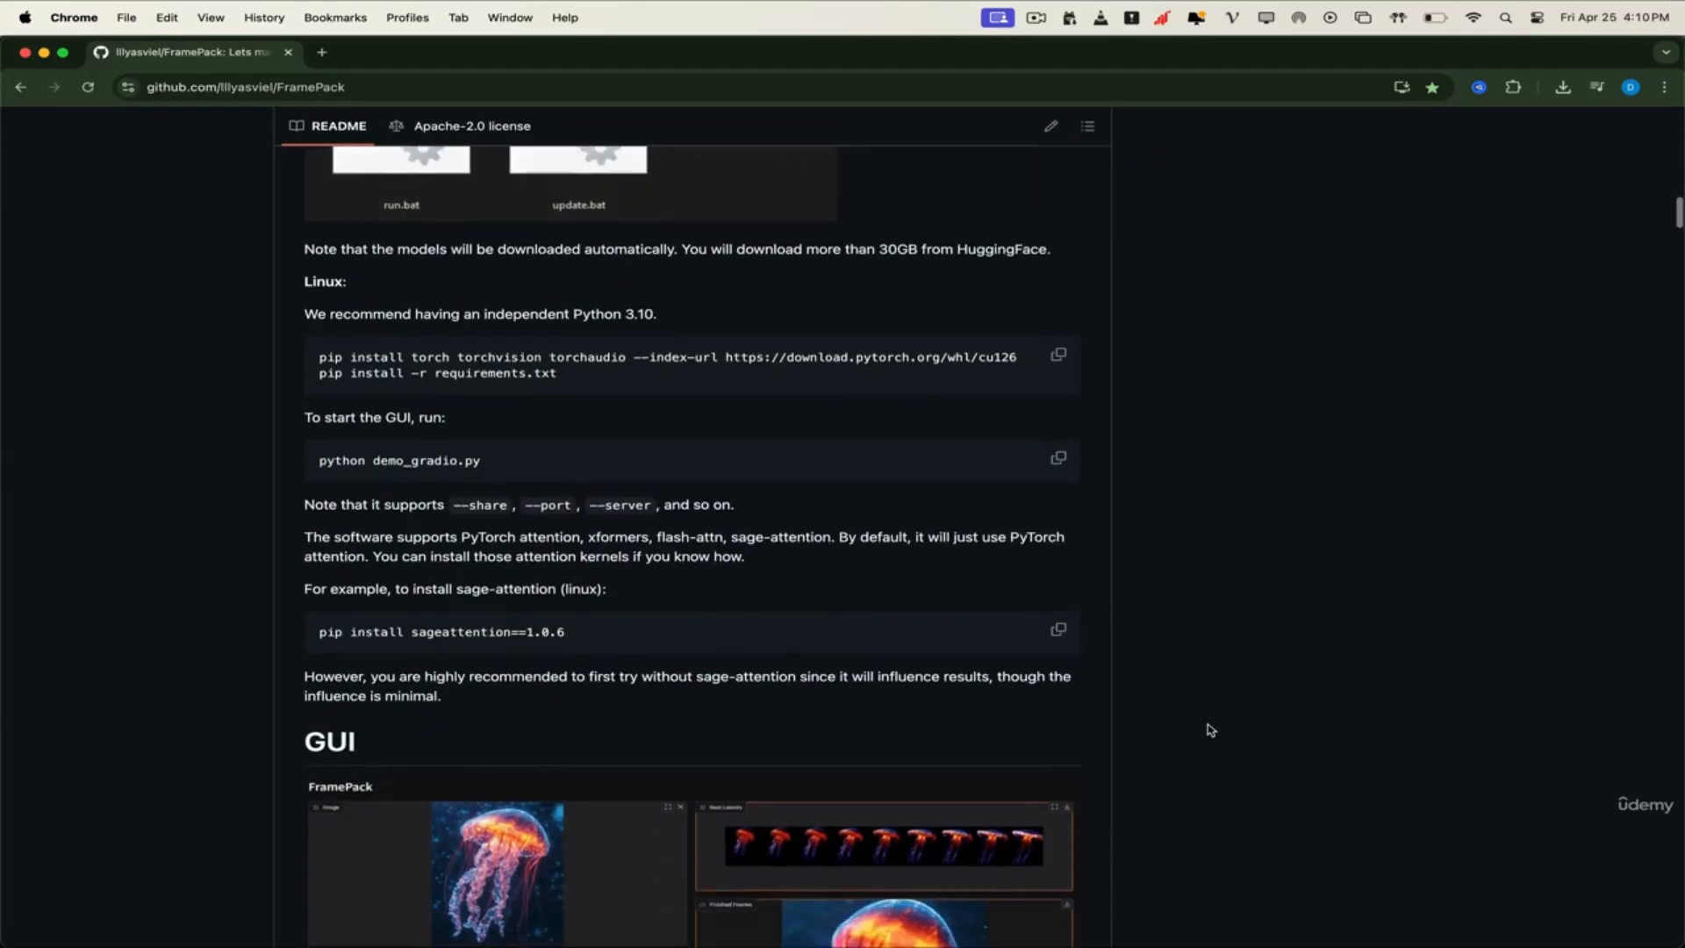
pyautogui.scroll(-8, 1210, 730)
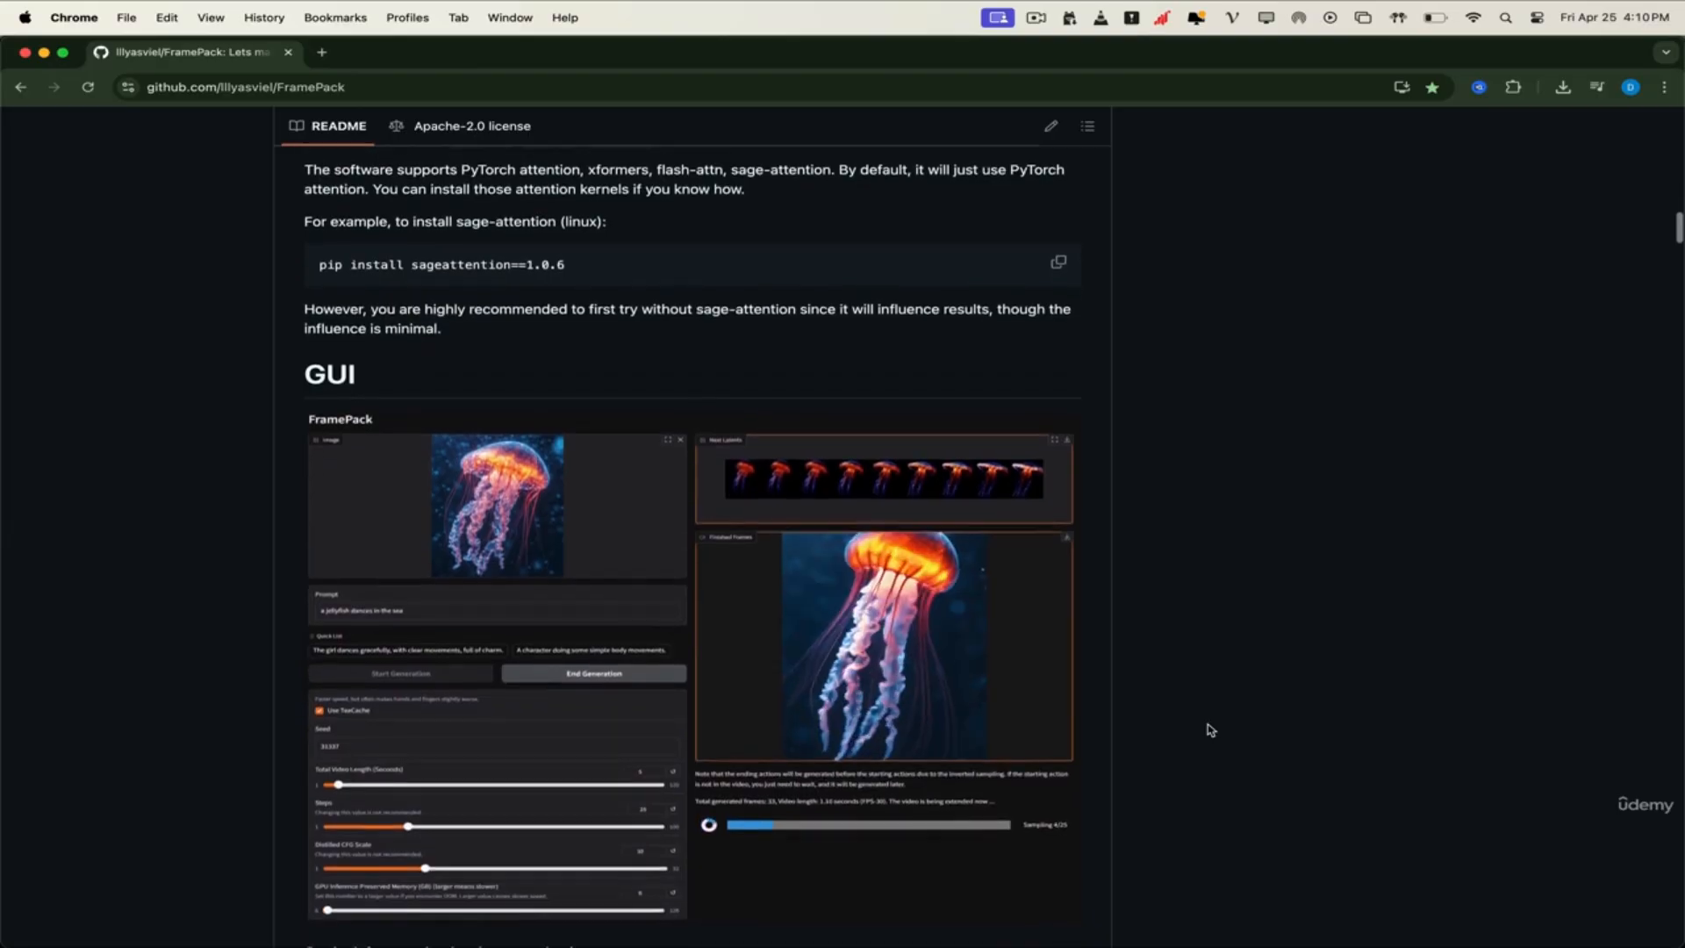
pyautogui.scroll(-3, 1211, 730)
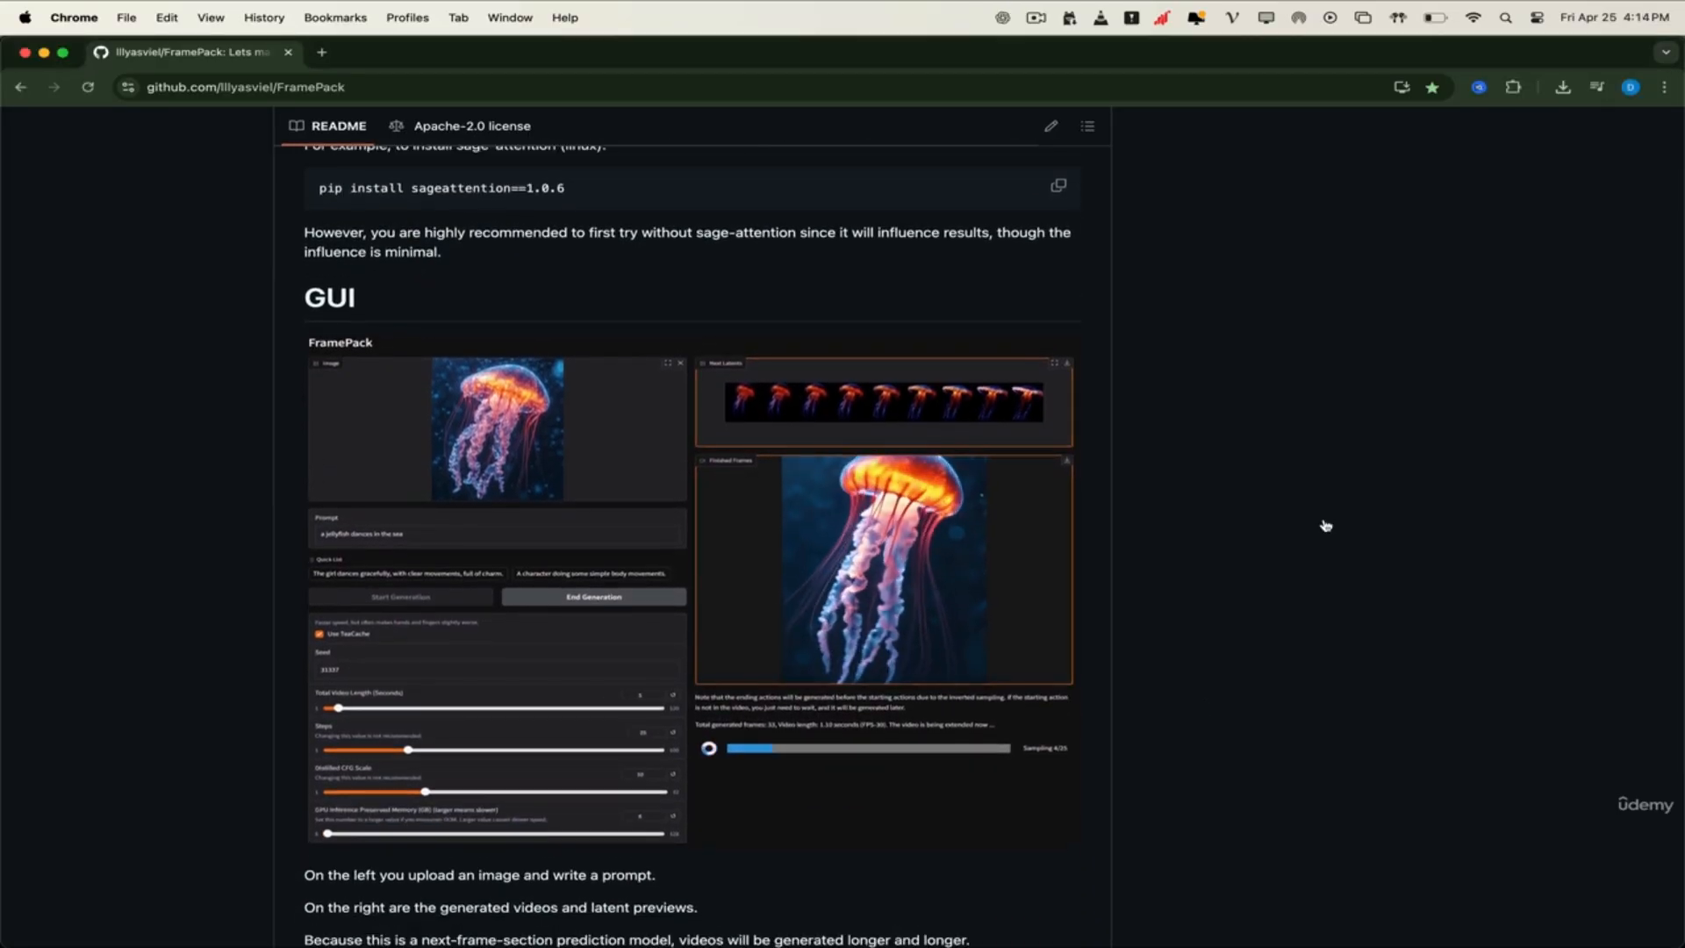
pyautogui.scroll(-2, 1258, 691)
pyautogui.scroll(-15, 1257, 691)
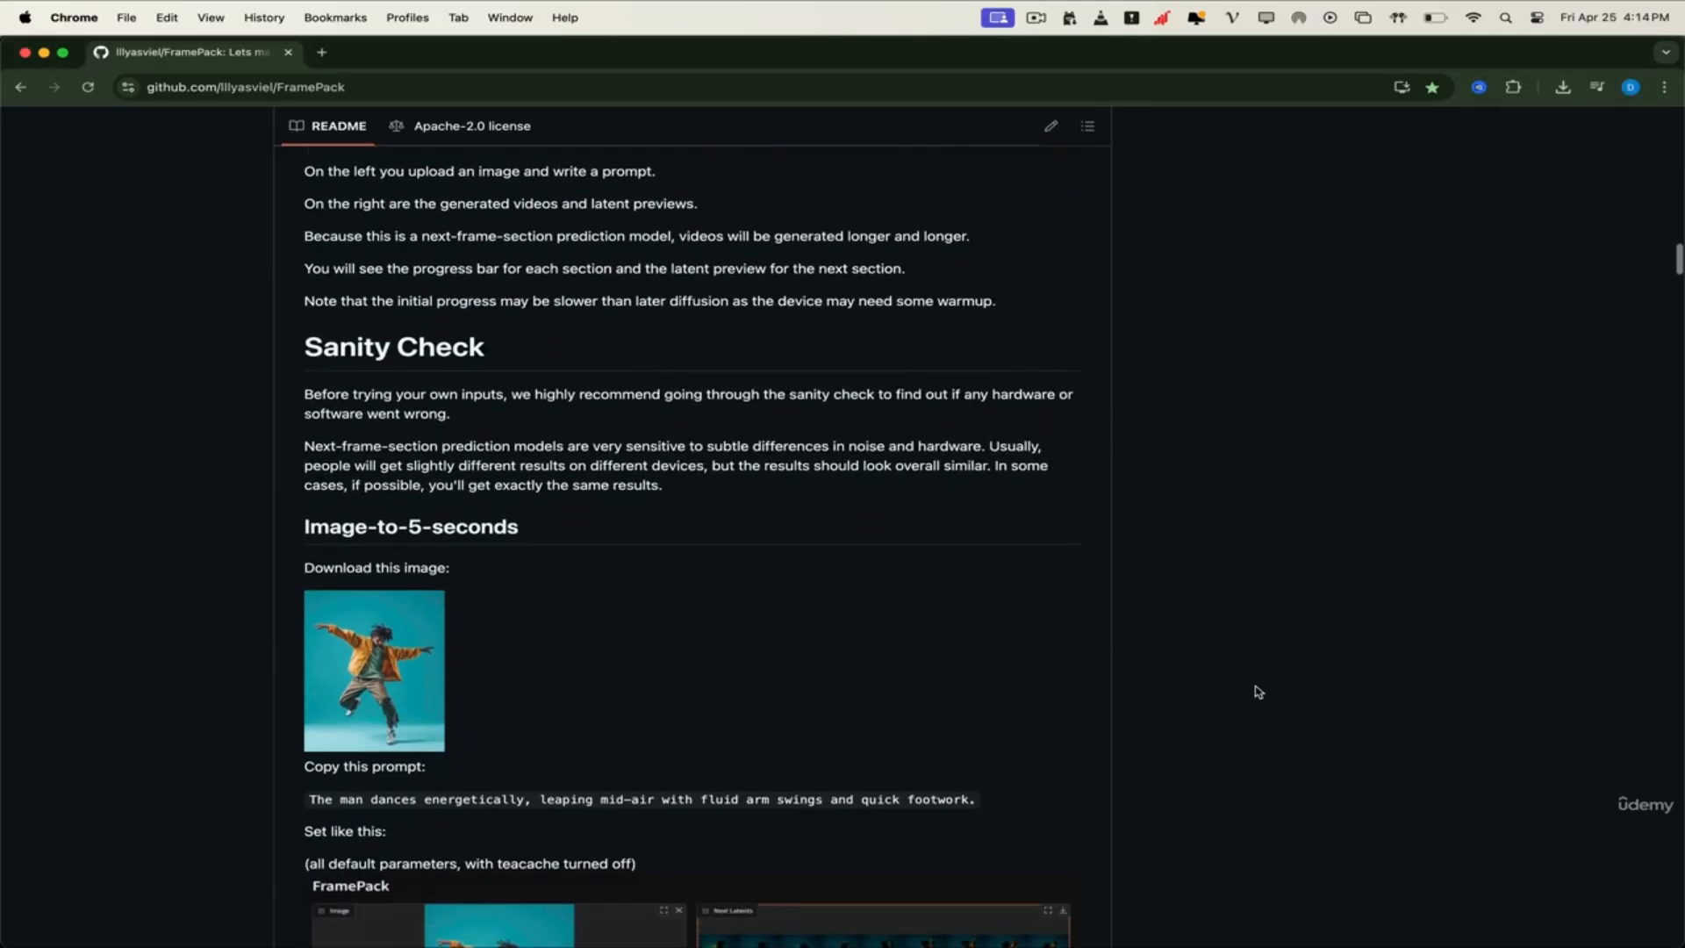
pyautogui.scroll(-3, 1257, 691)
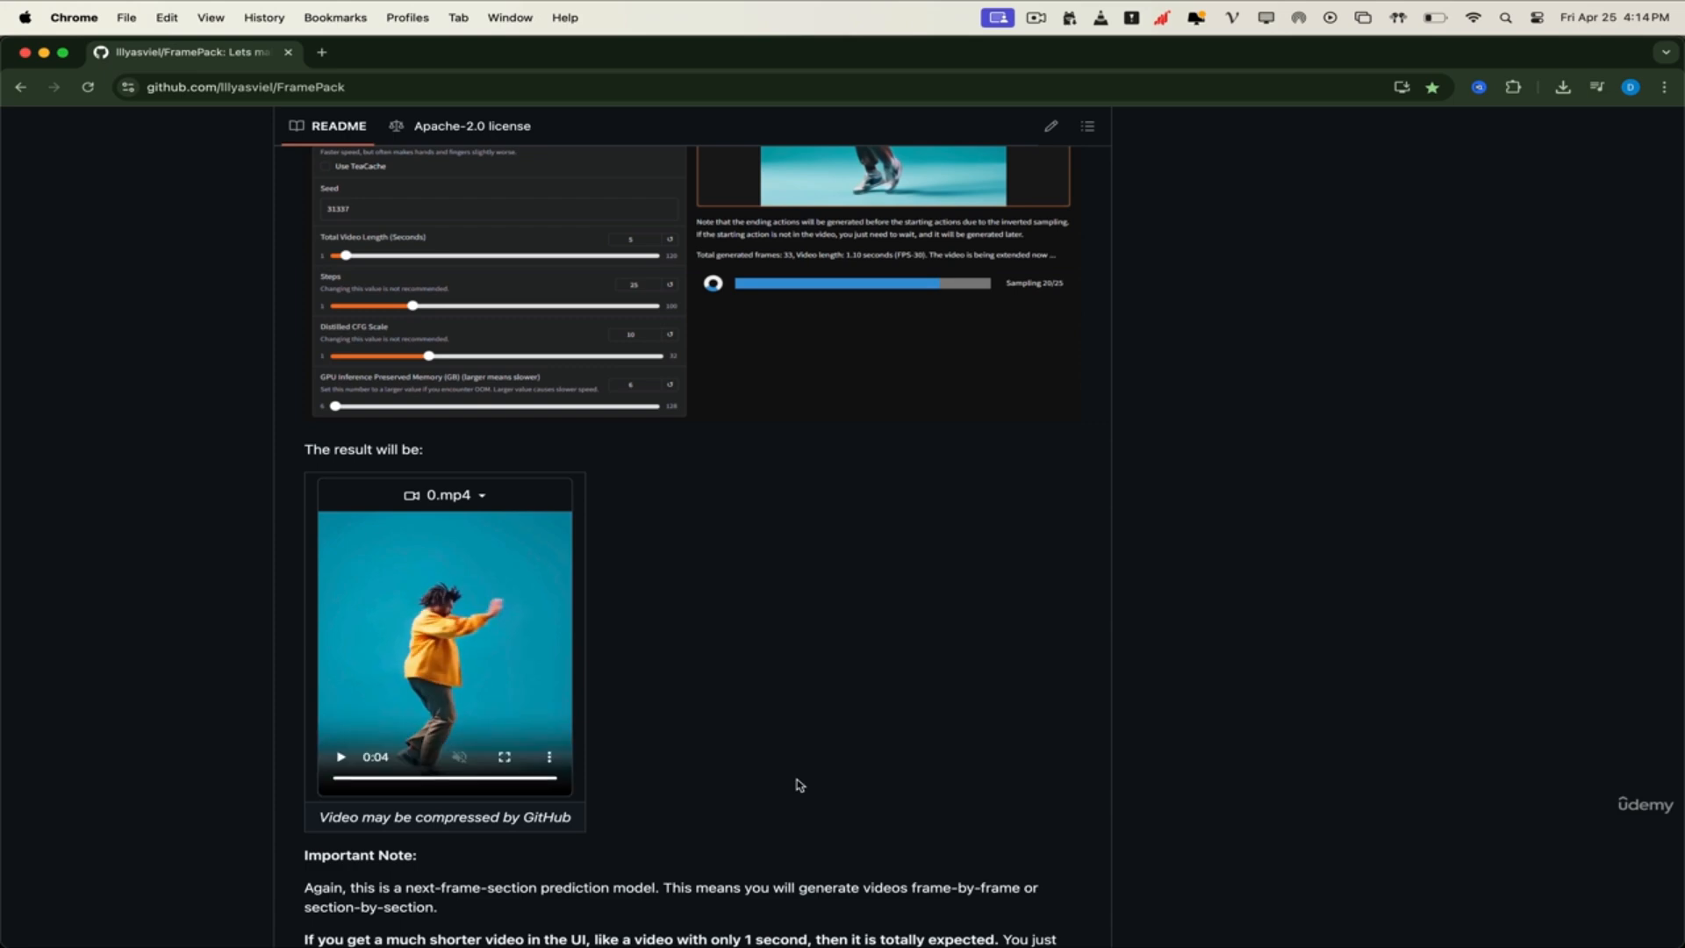
pyautogui.scroll(-17, 794, 782)
pyautogui.scroll(-4, 489, 812)
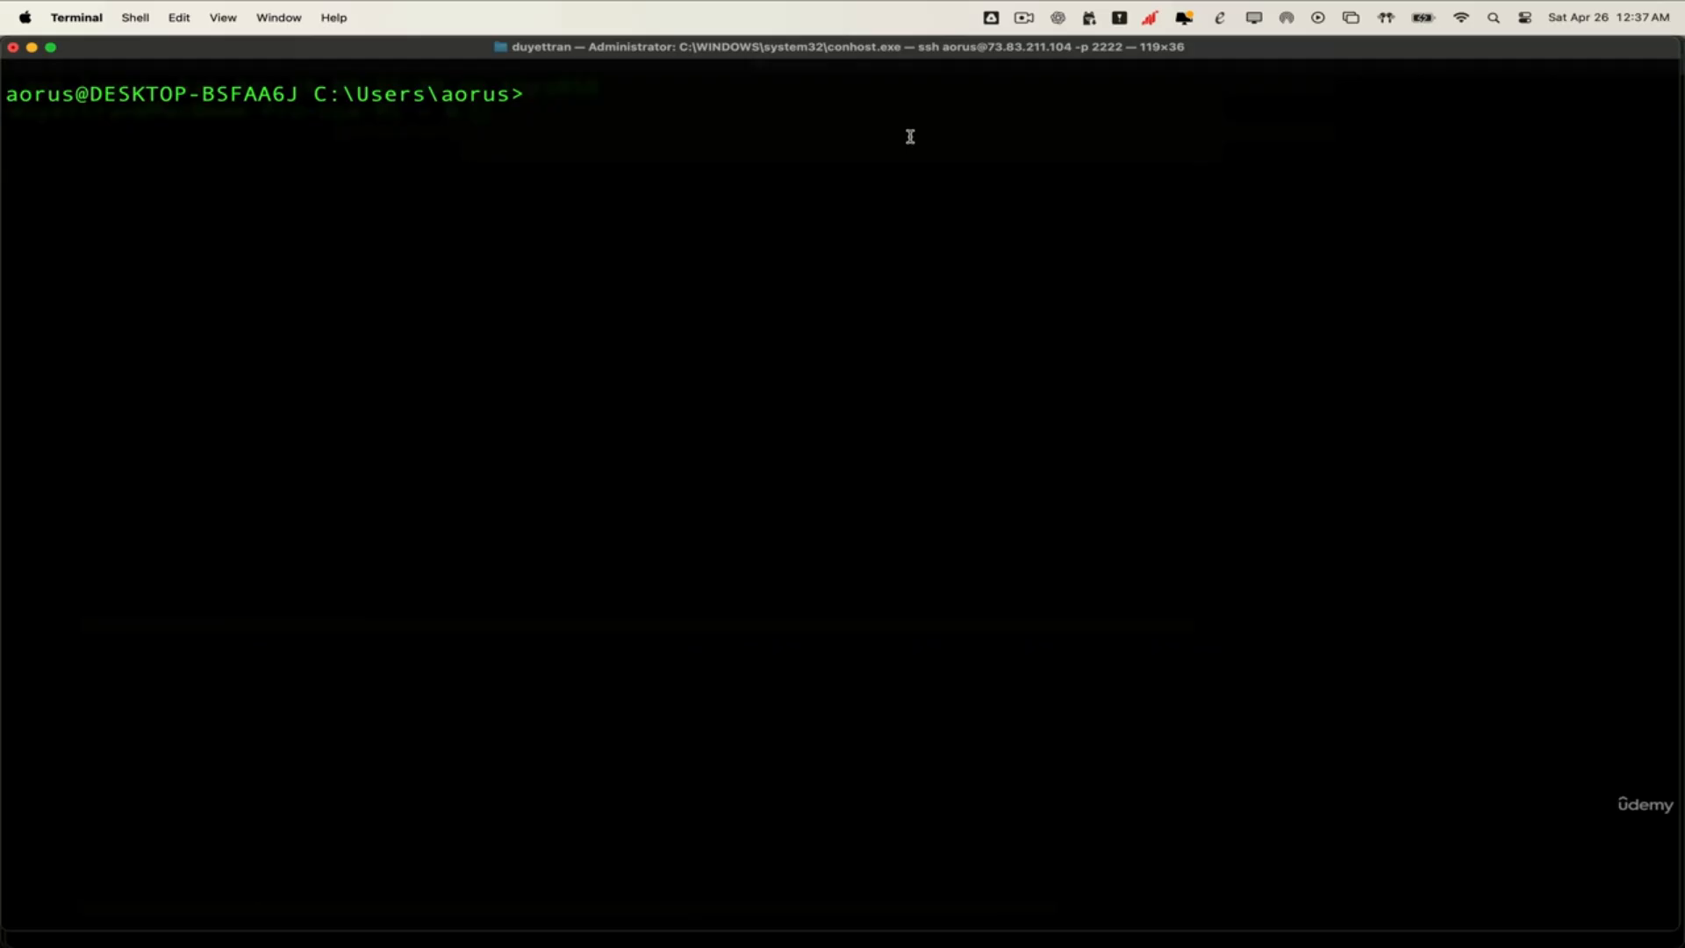
pyautogui.write('nvidia-smi')
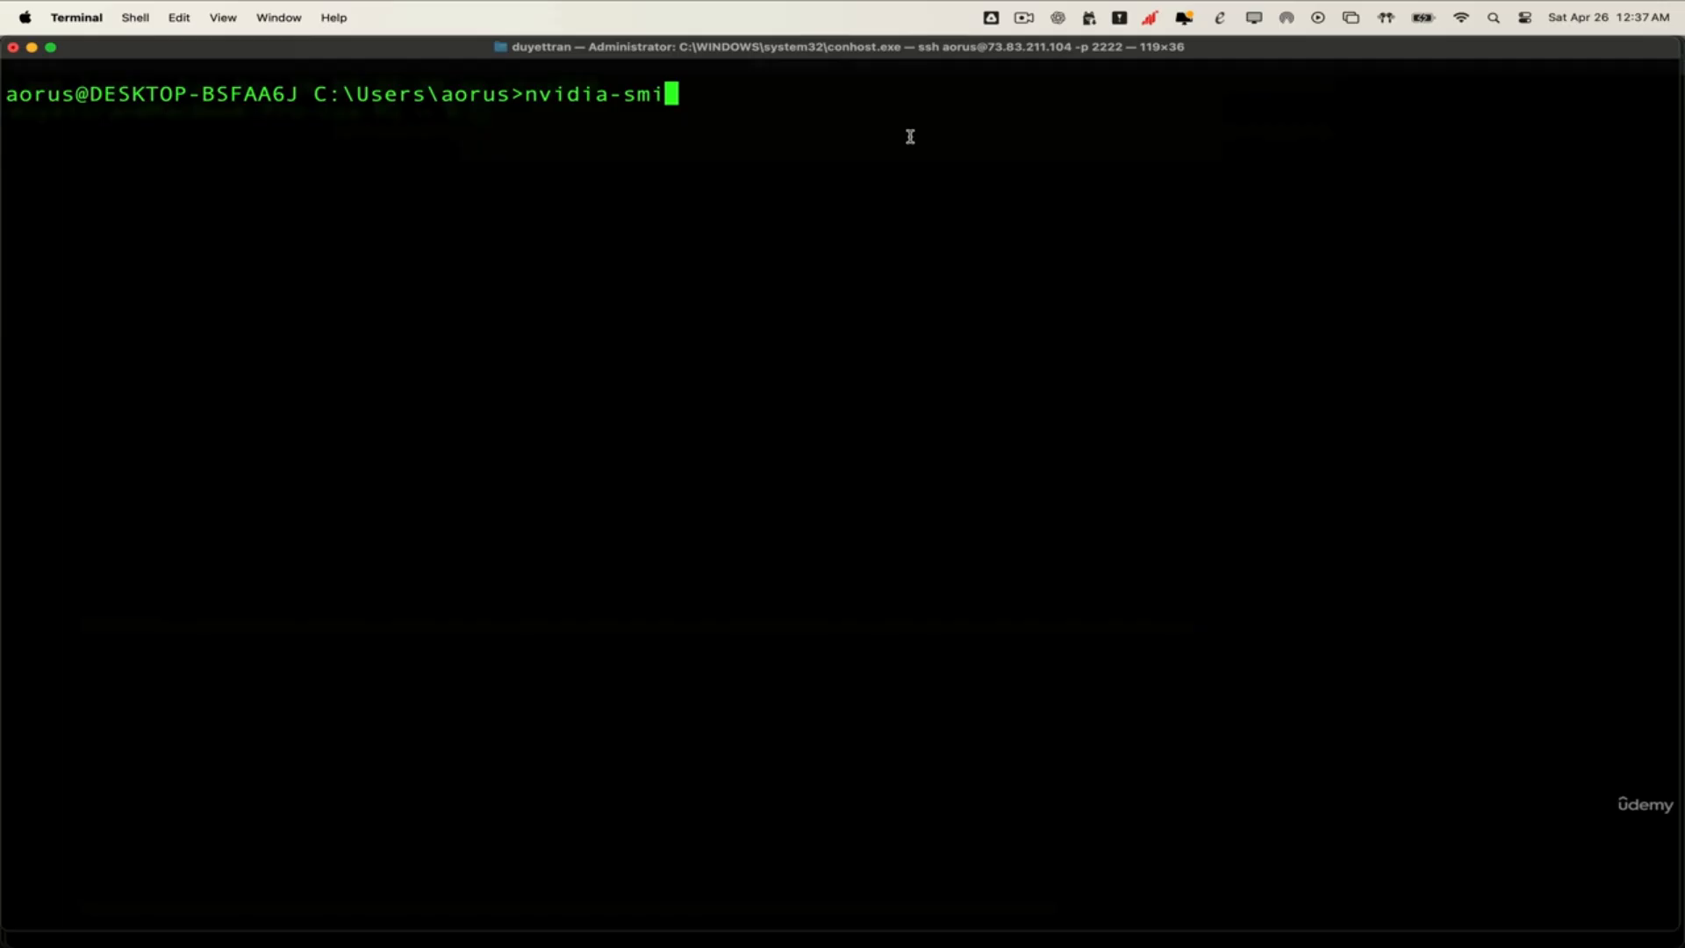
# Run nvidia-smi to confirm the RTX 3090 with 24576MiB, then clear the screen with cls
pyautogui.press('Return')
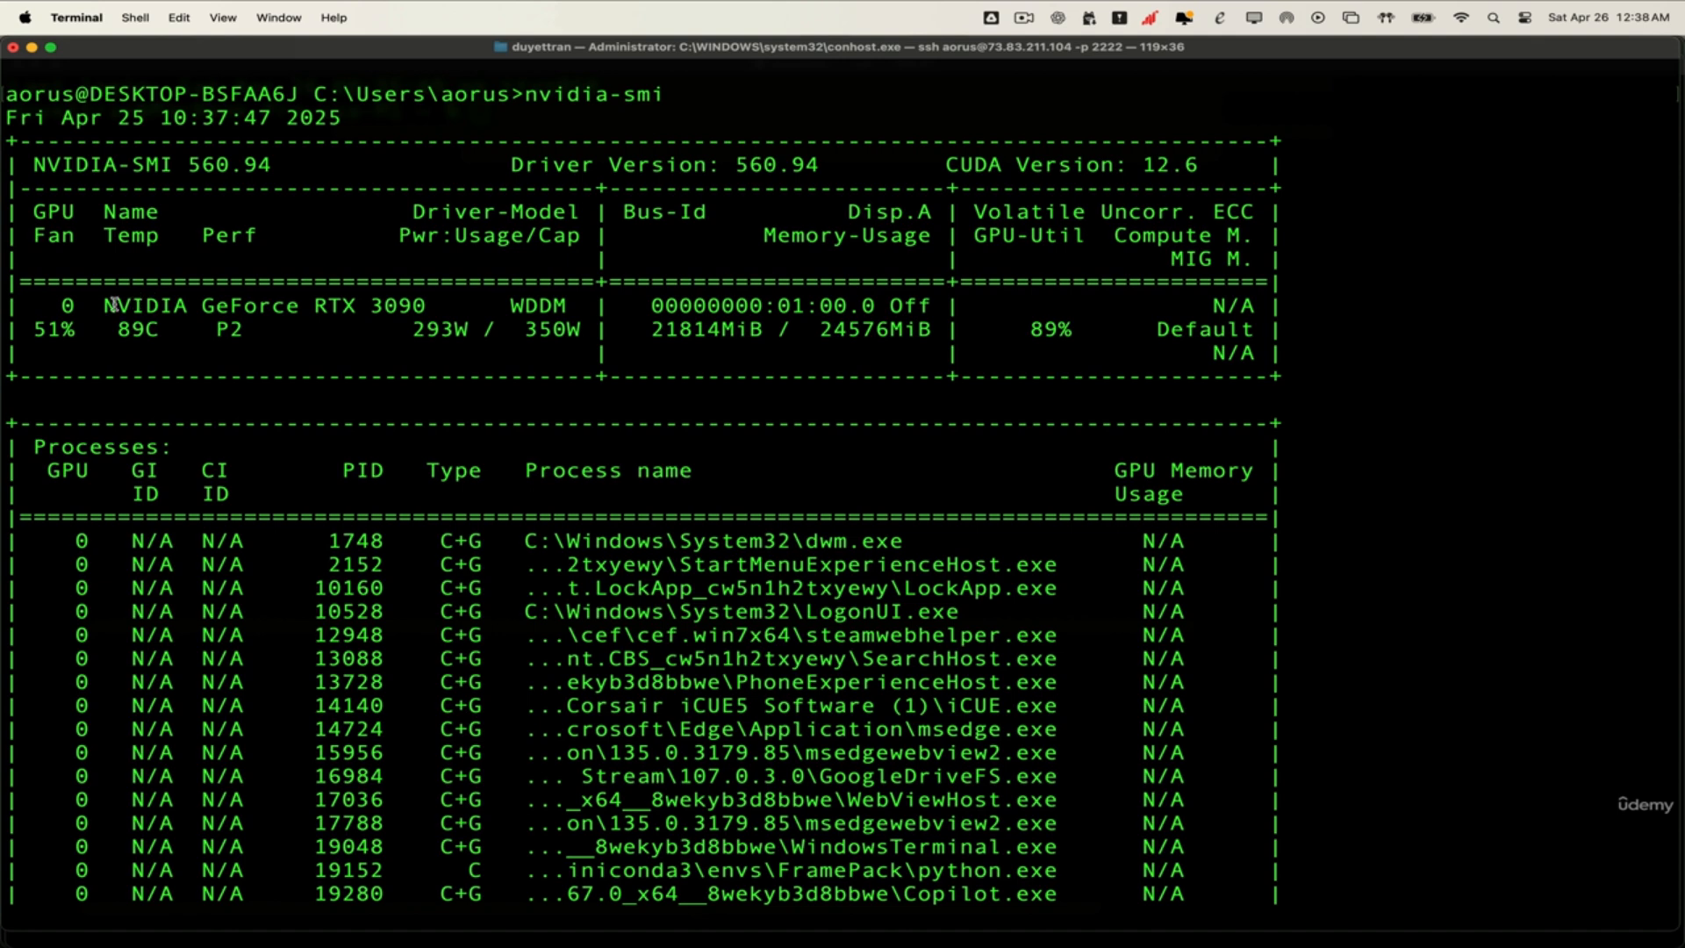
pyautogui.moveTo(426, 306); pyautogui.dragTo(103, 306)
pyautogui.click(584, 351)
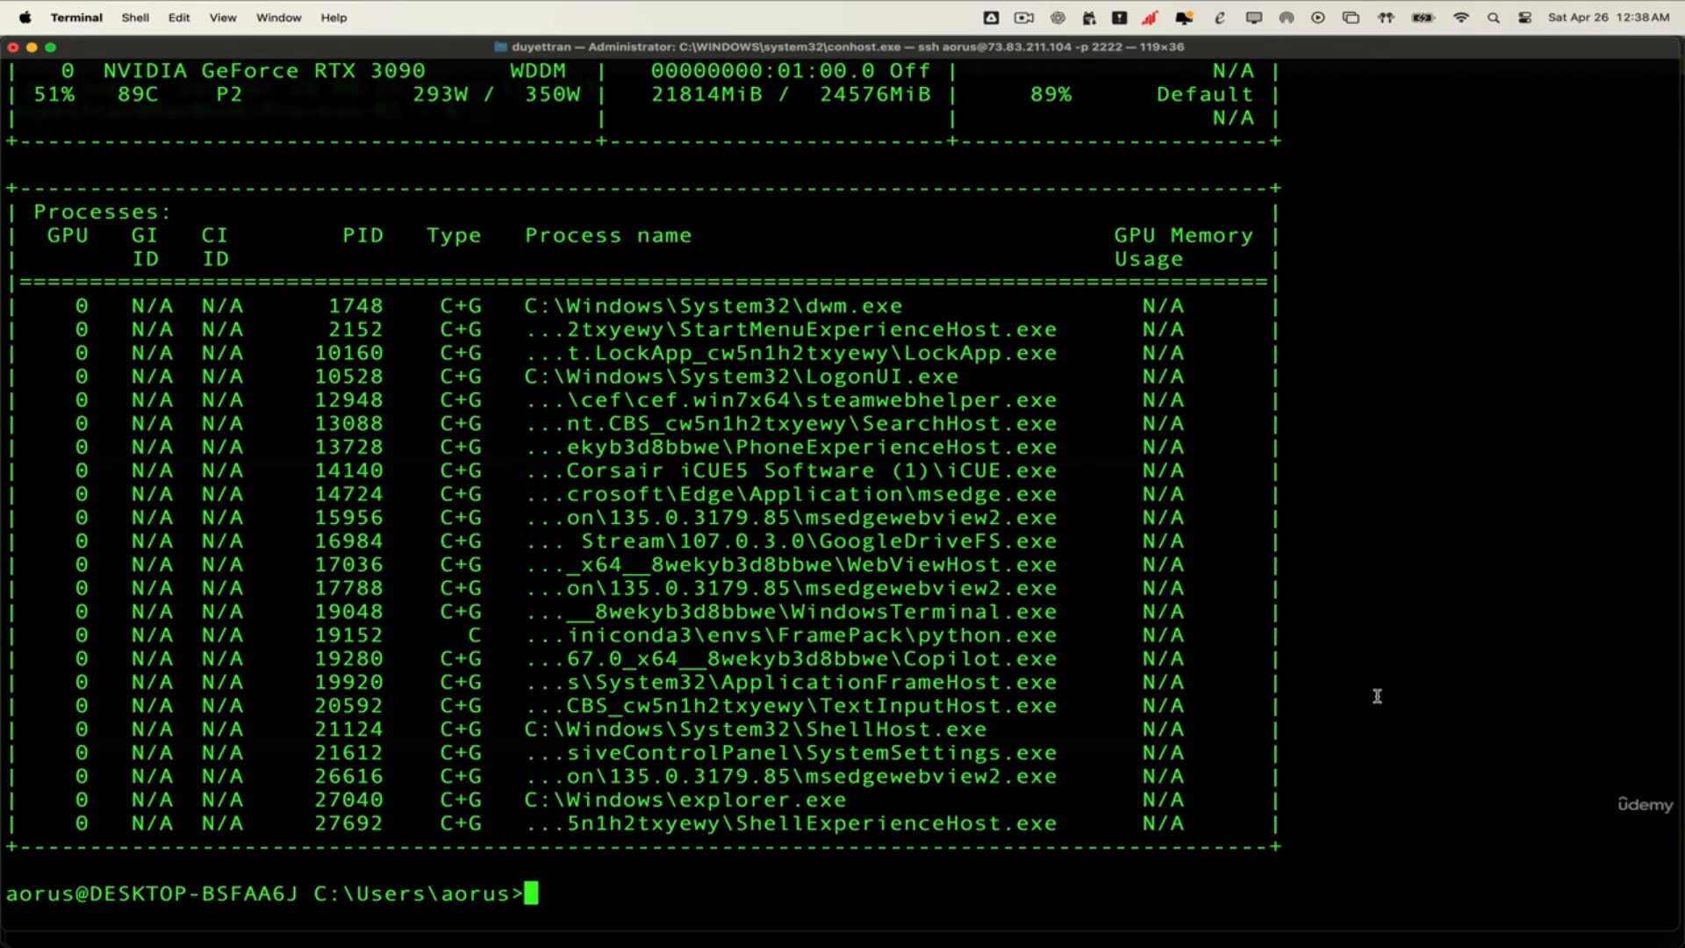
pyautogui.write('cls')
pyautogui.press('Return')
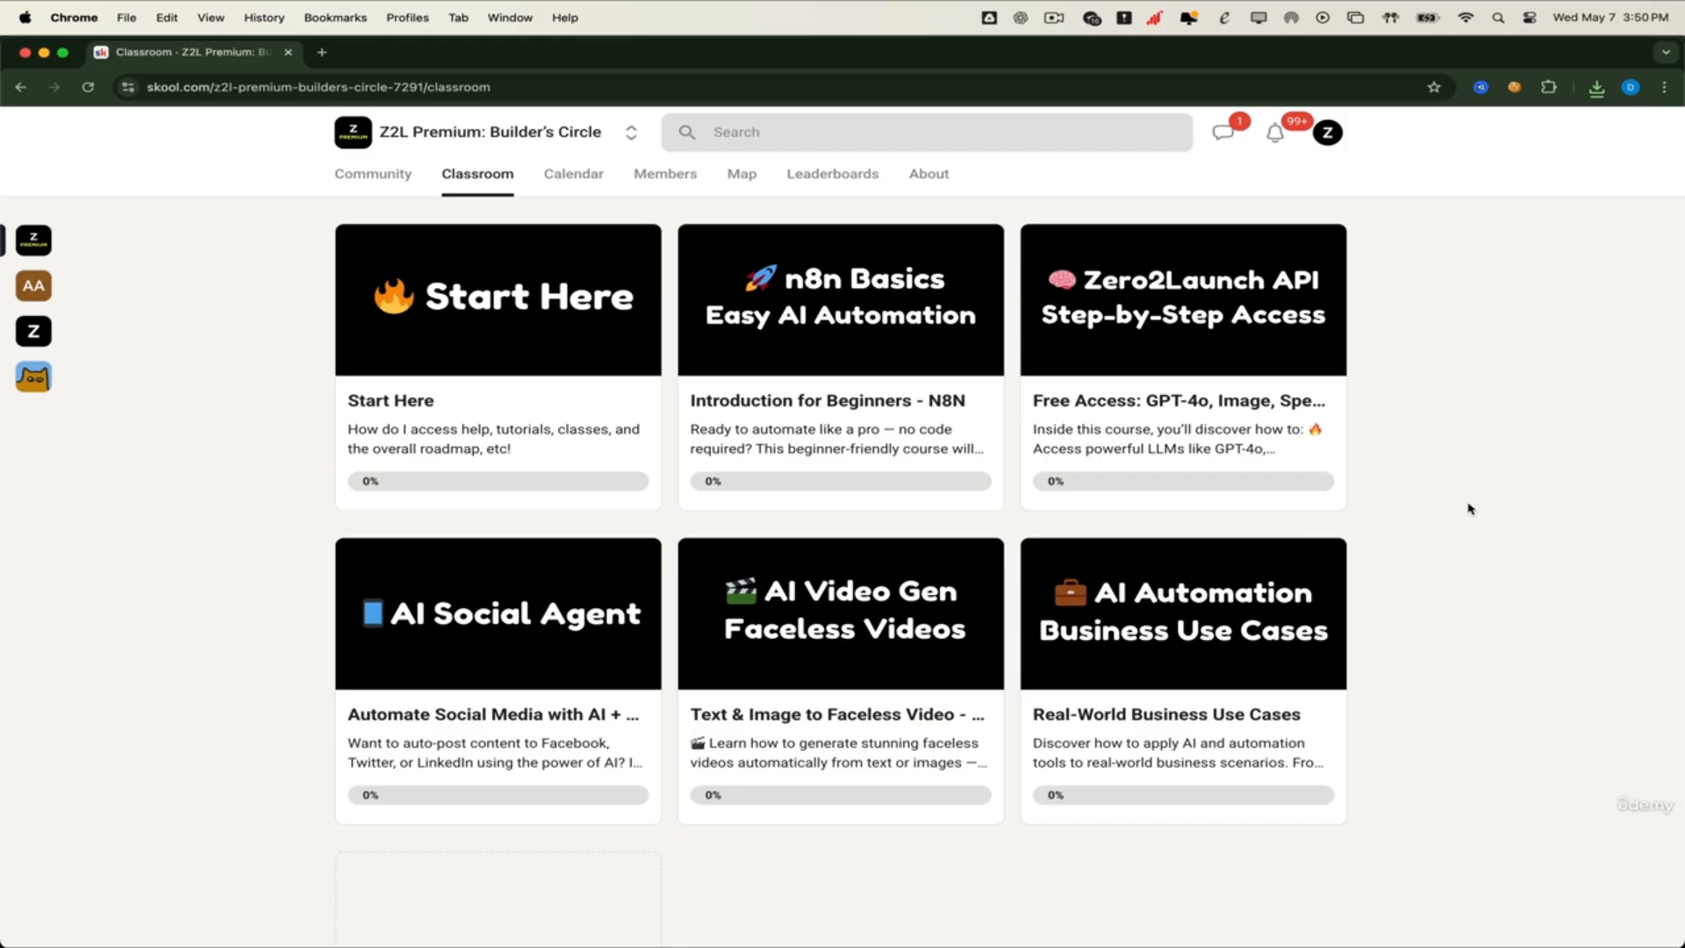
pyautogui.click(853, 691)
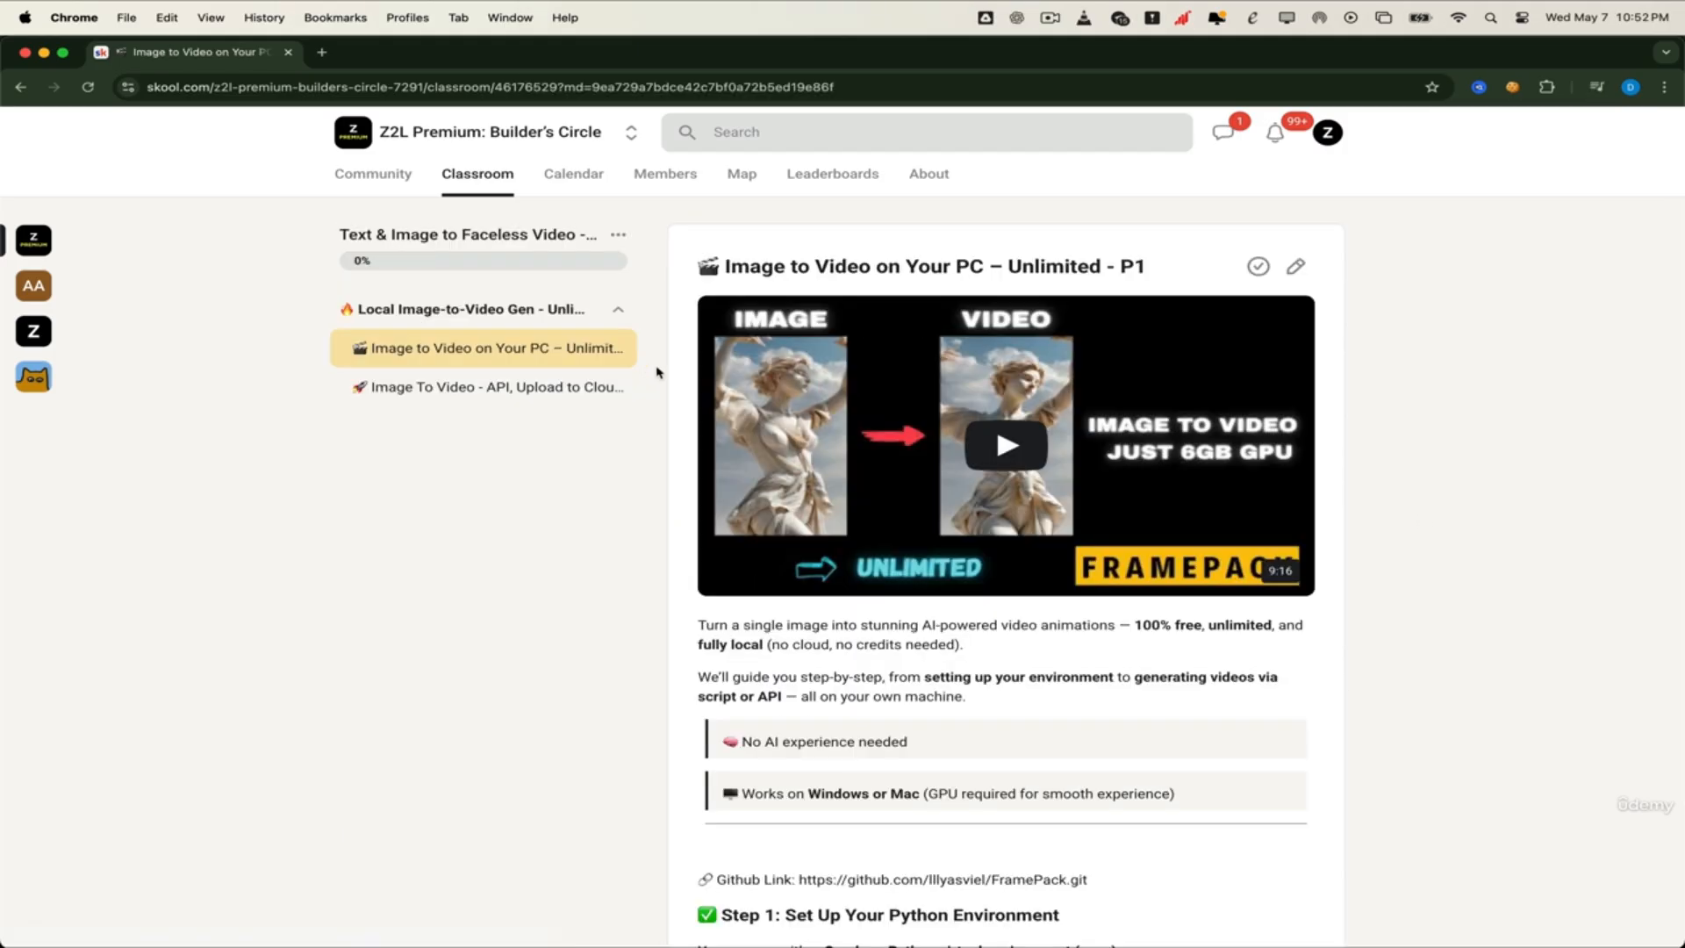
pyautogui.scroll(-2, 657, 372)
pyautogui.scroll(-5, 656, 372)
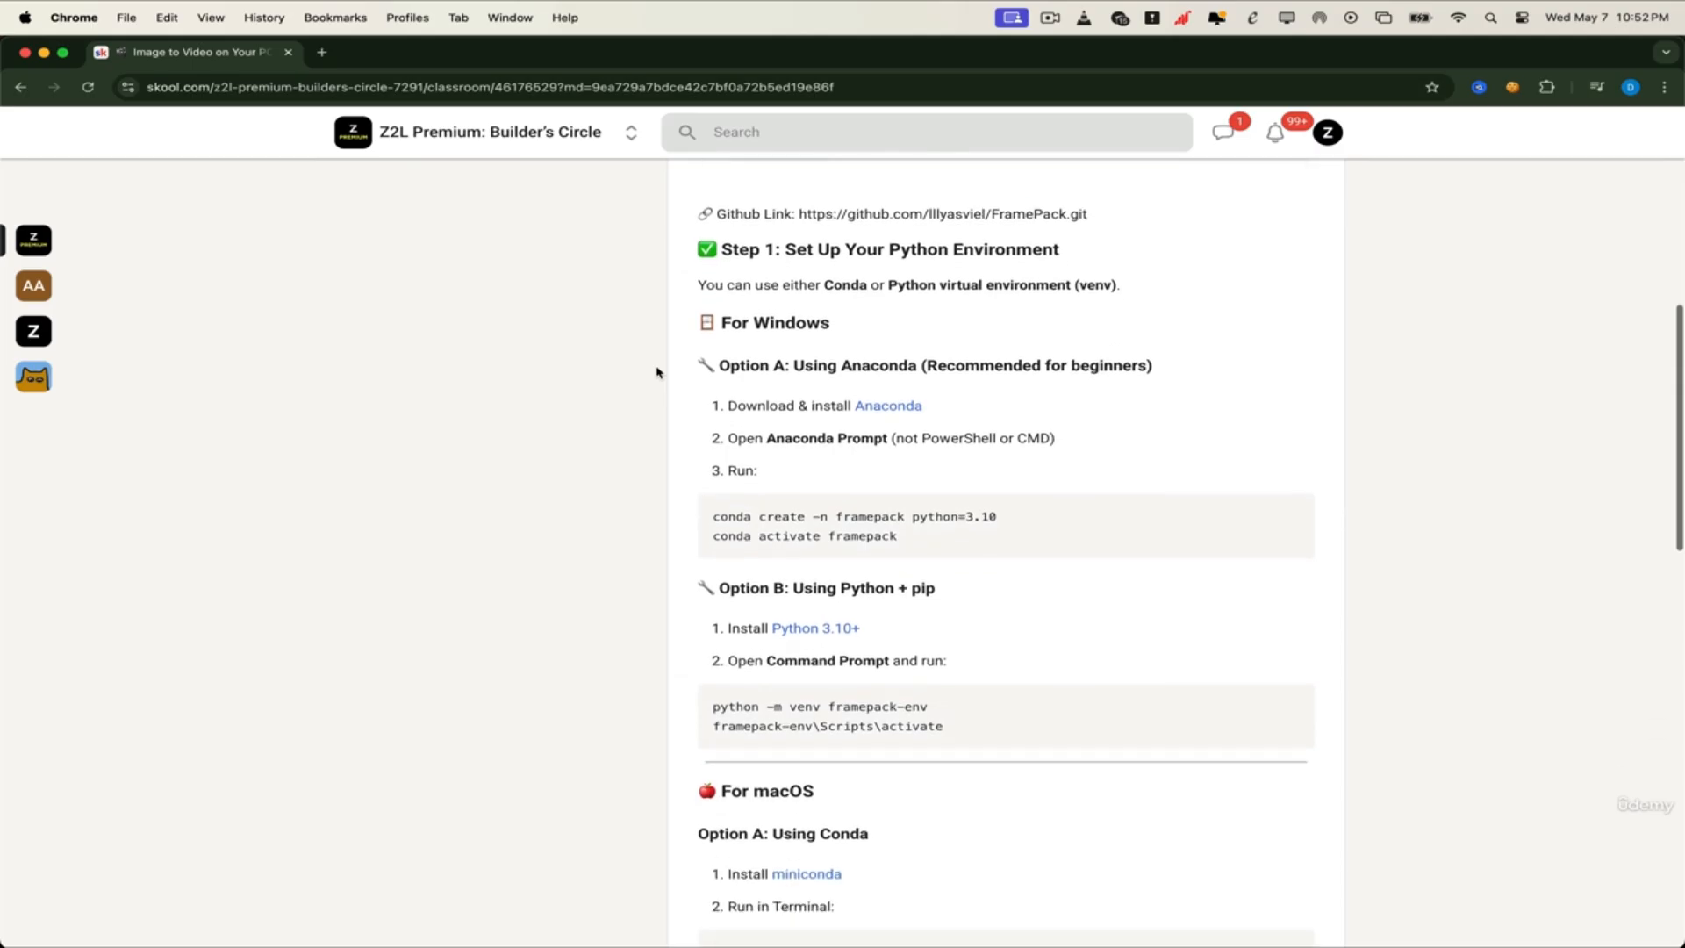
pyautogui.scroll(8, 656, 372)
pyautogui.scroll(1, 657, 372)
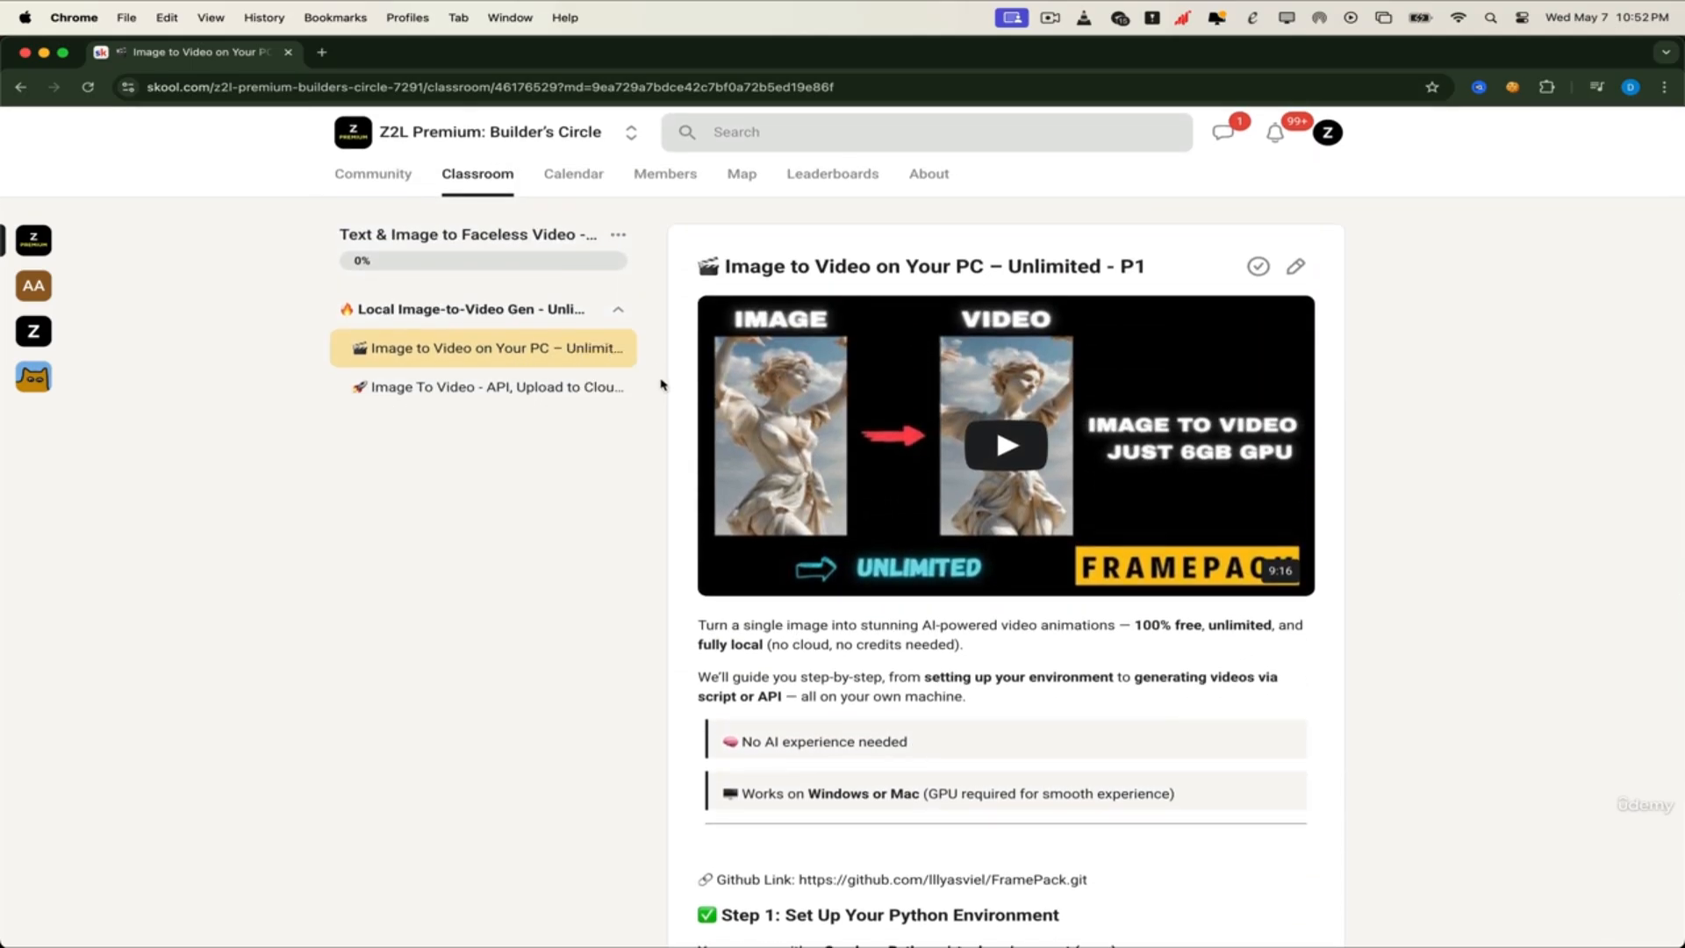
pyautogui.click(467, 386)
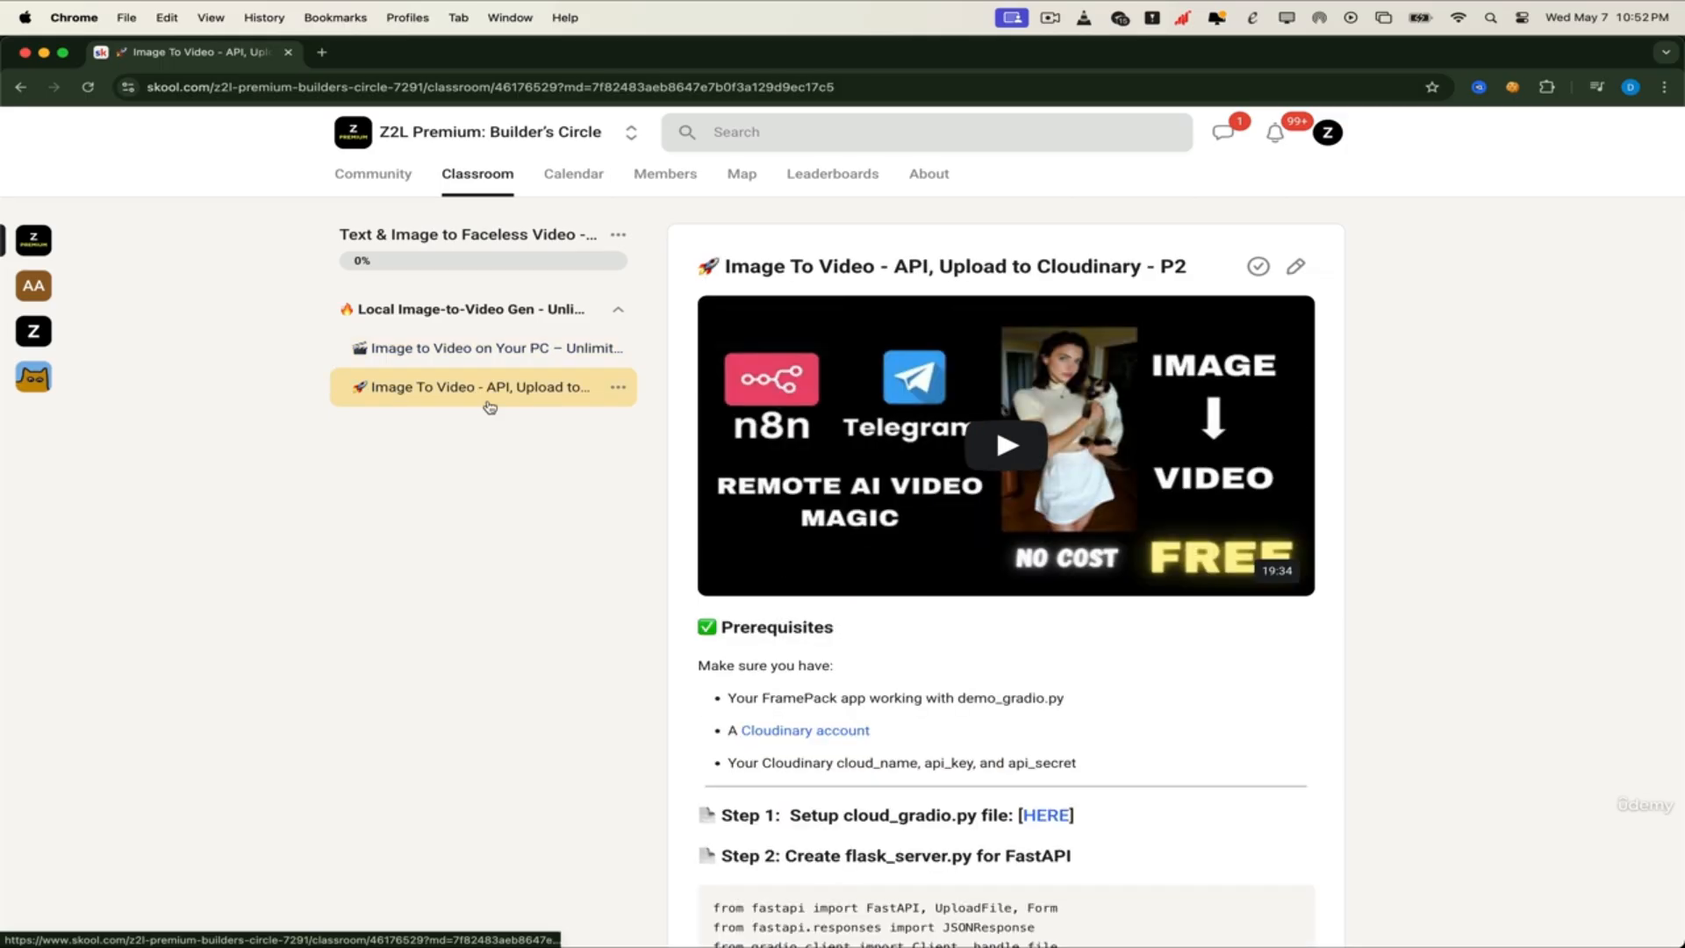
pyautogui.scroll(-5, 455, 525)
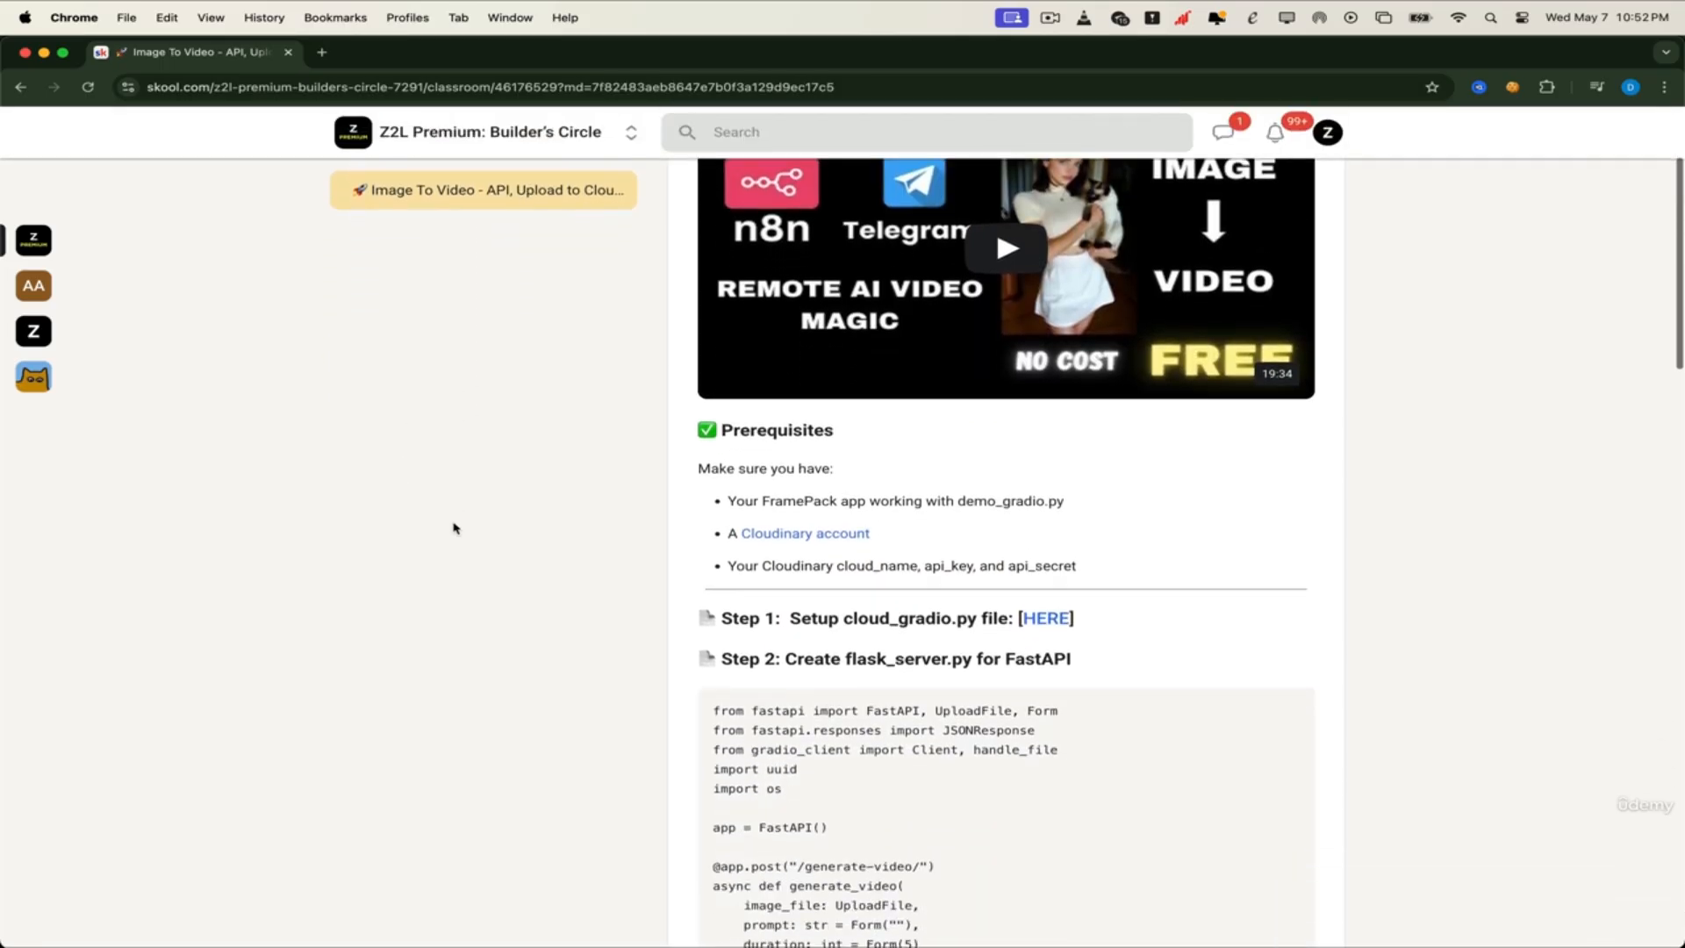
pyautogui.scroll(5, 474, 492)
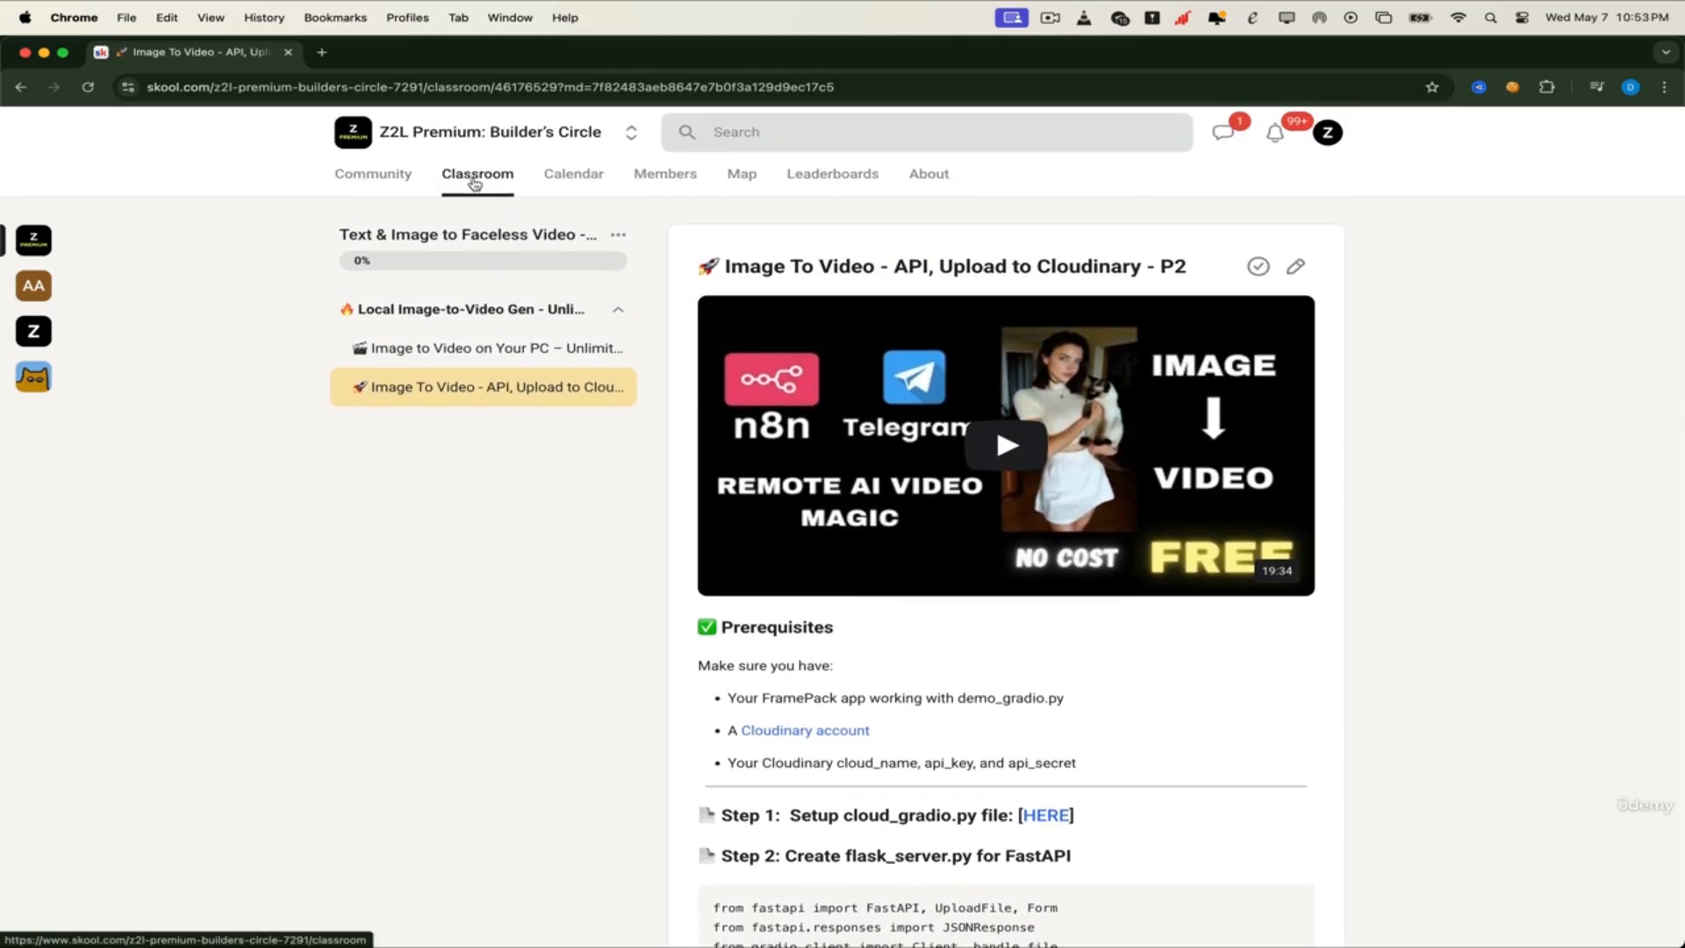
pyautogui.click(474, 179)
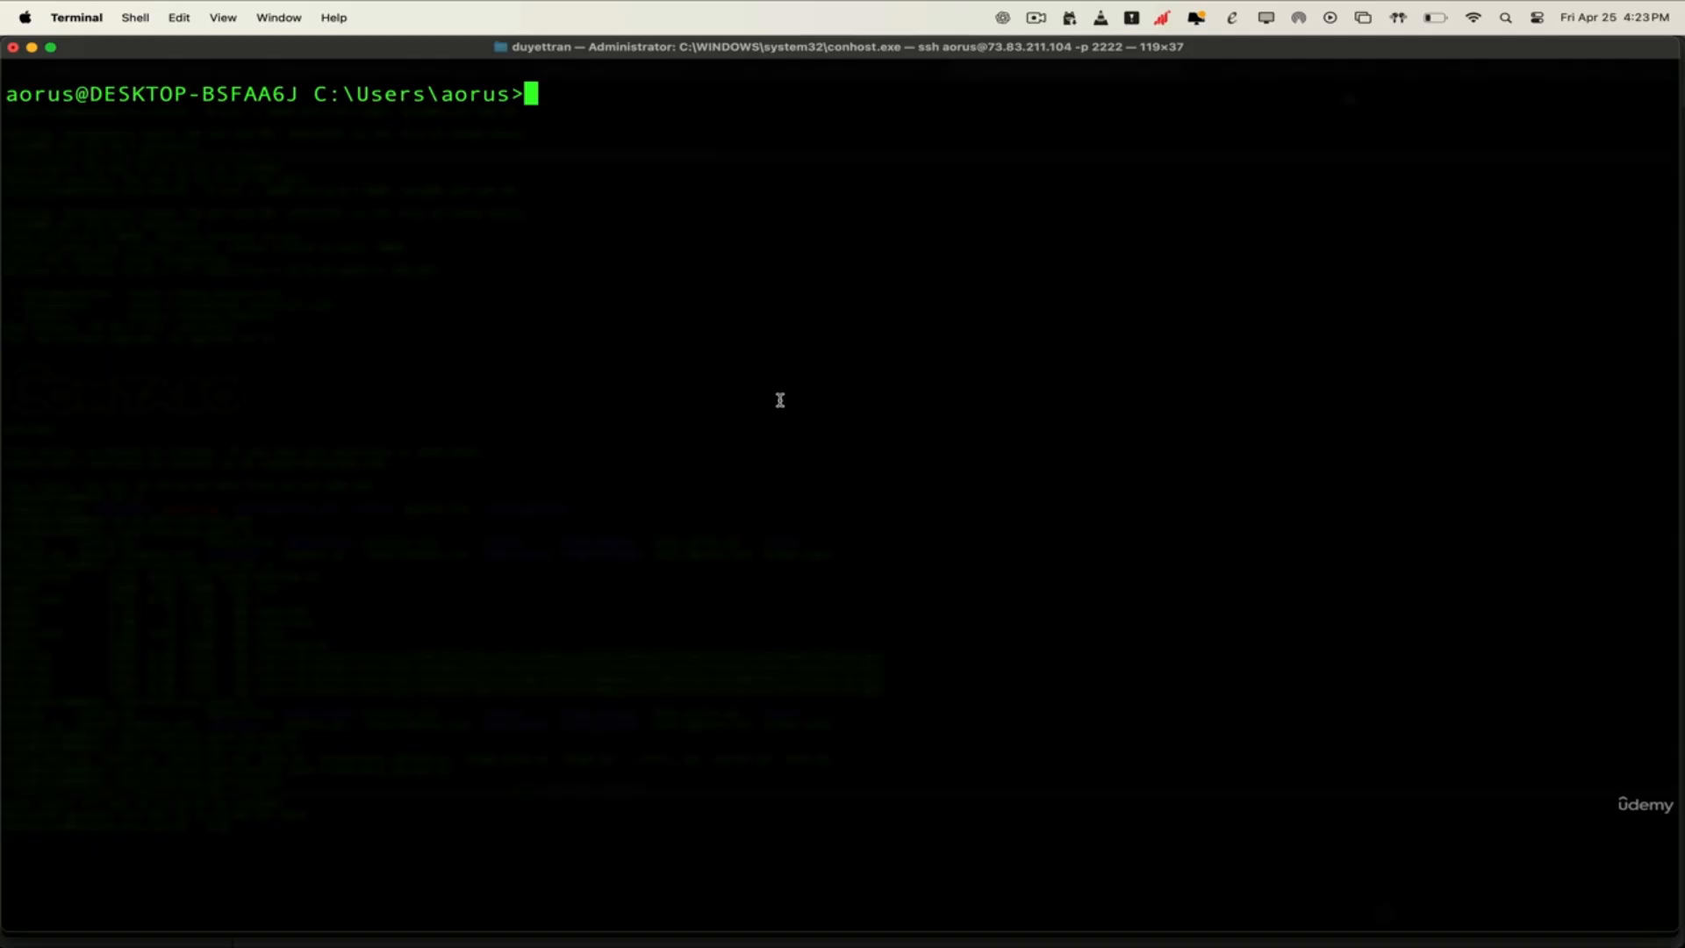
# Activate conda base with activate.bat, clear the screen, and create the FramePack environment
pyautogui.write('CALL C:\\Users\\aorus\\miniconda3\\Scripts\\activate.bat')
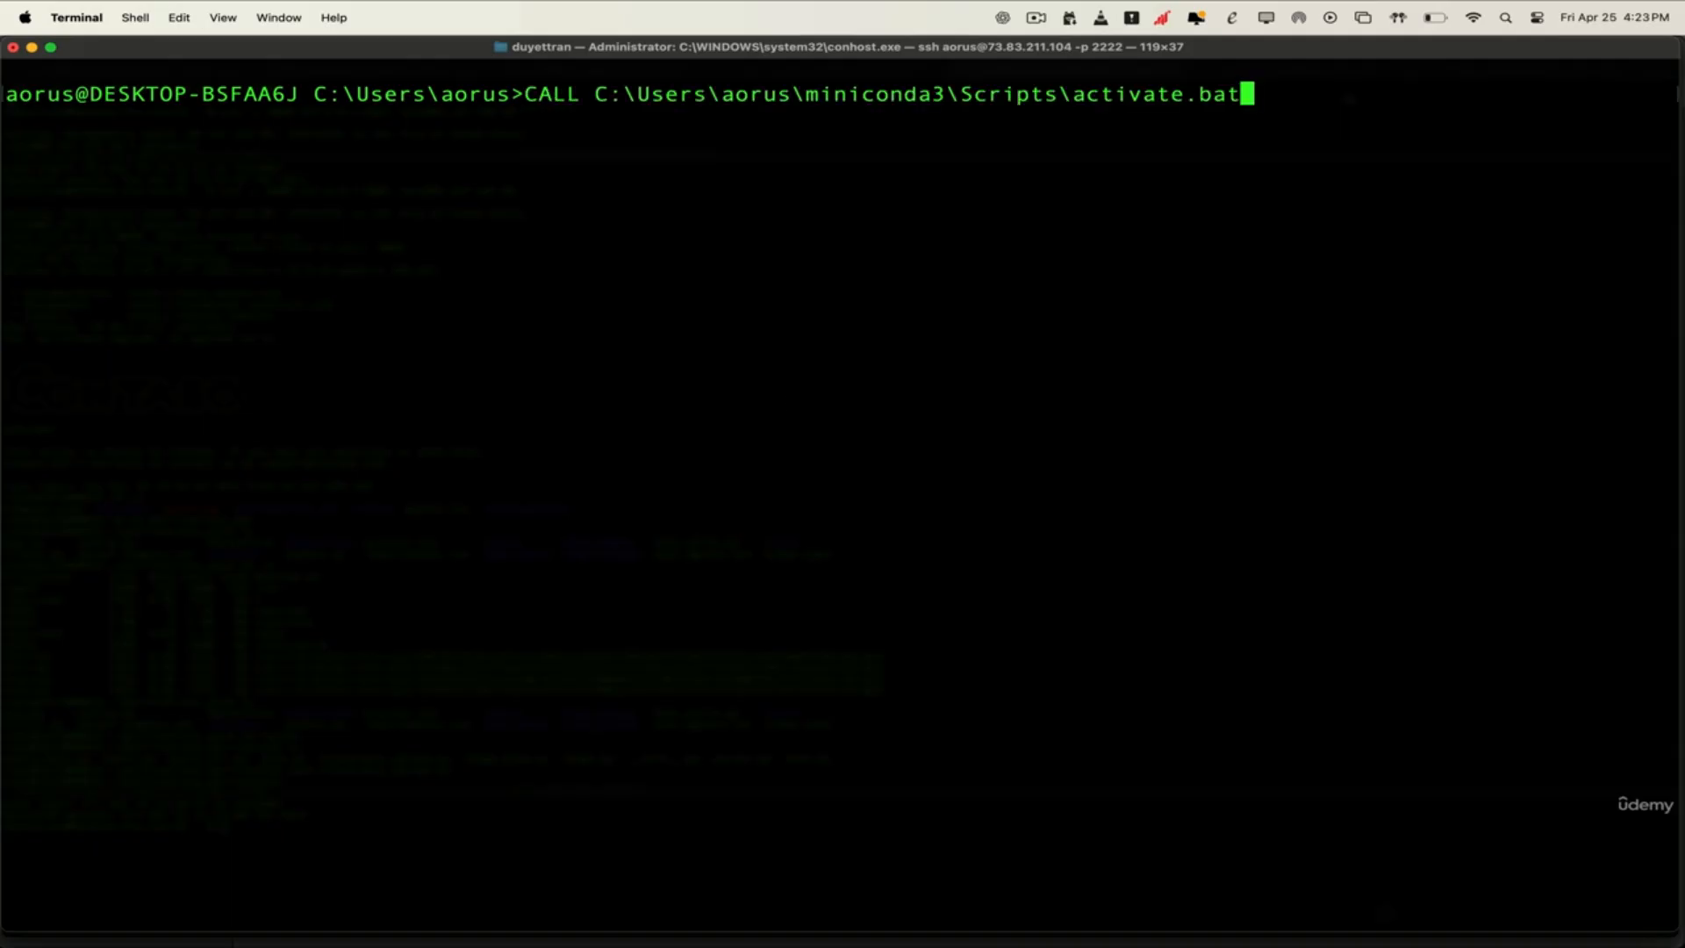
pyautogui.press('Return')
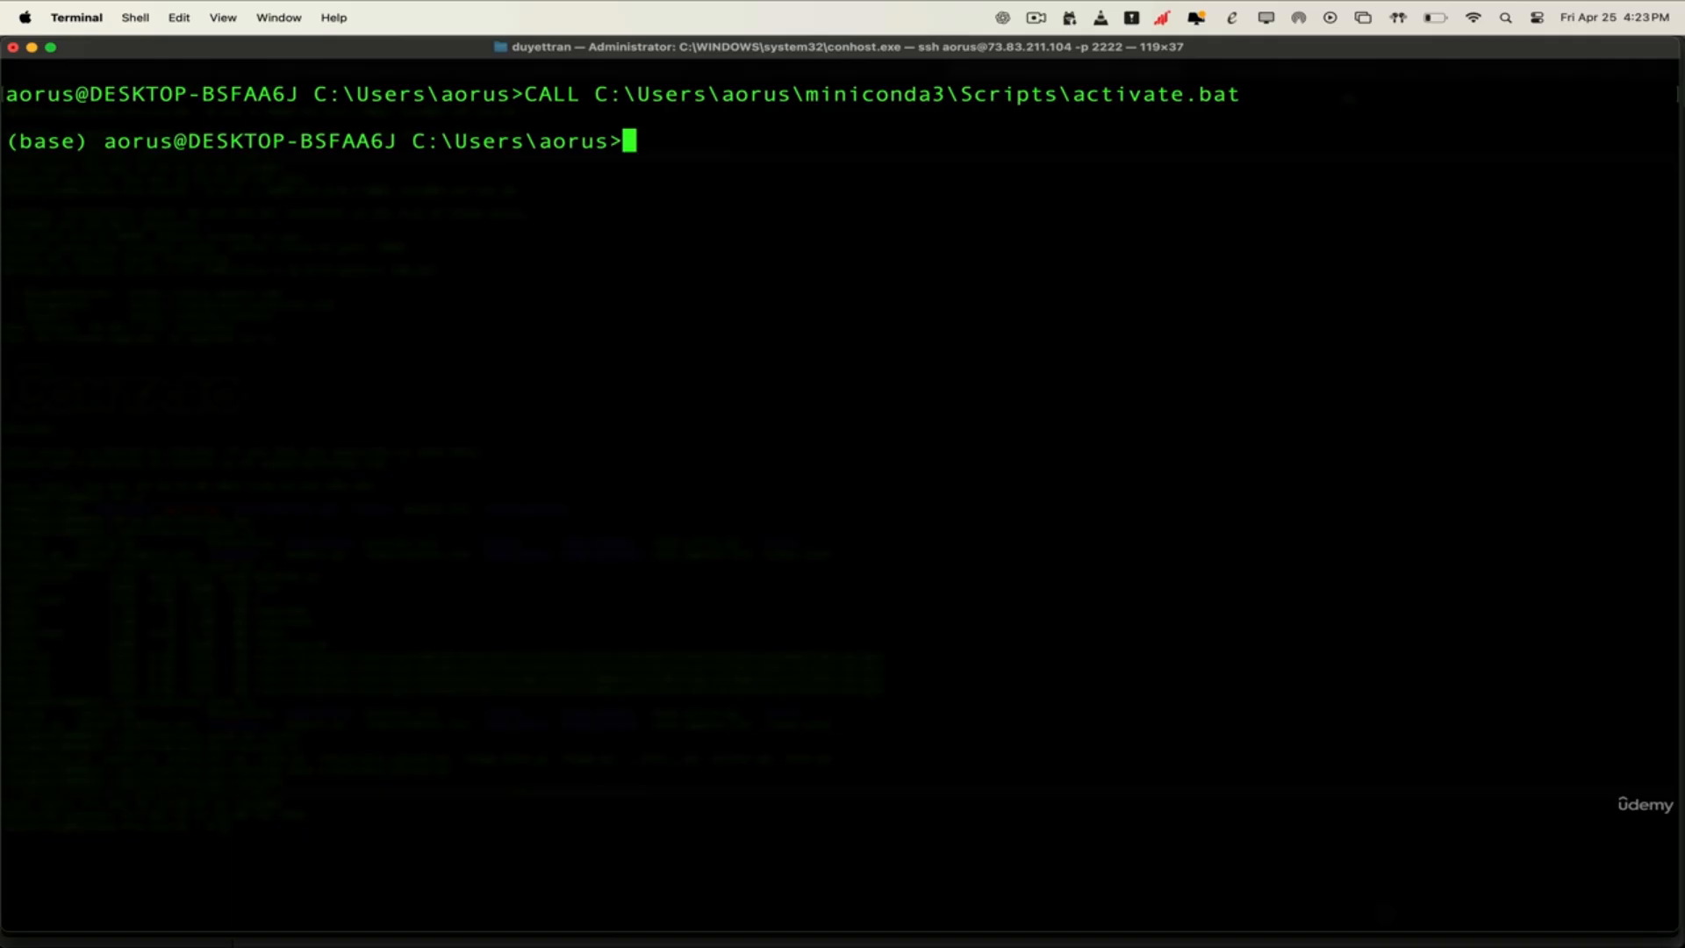
pyautogui.write('cl')
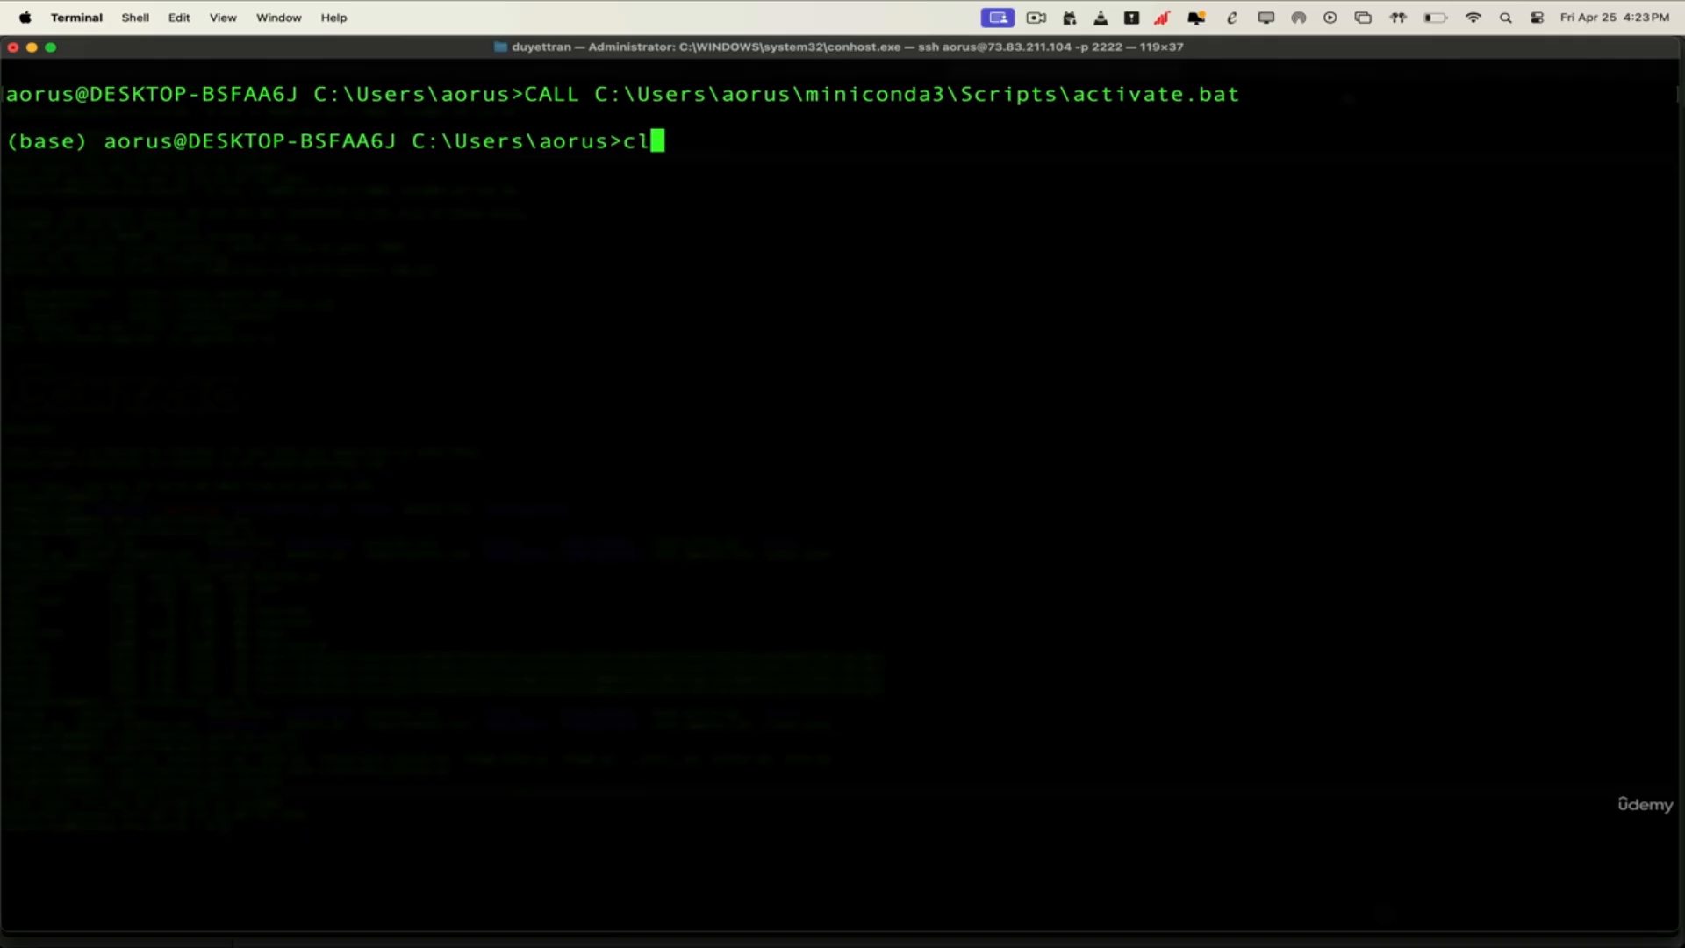
pyautogui.write('s')
pyautogui.press('Return')
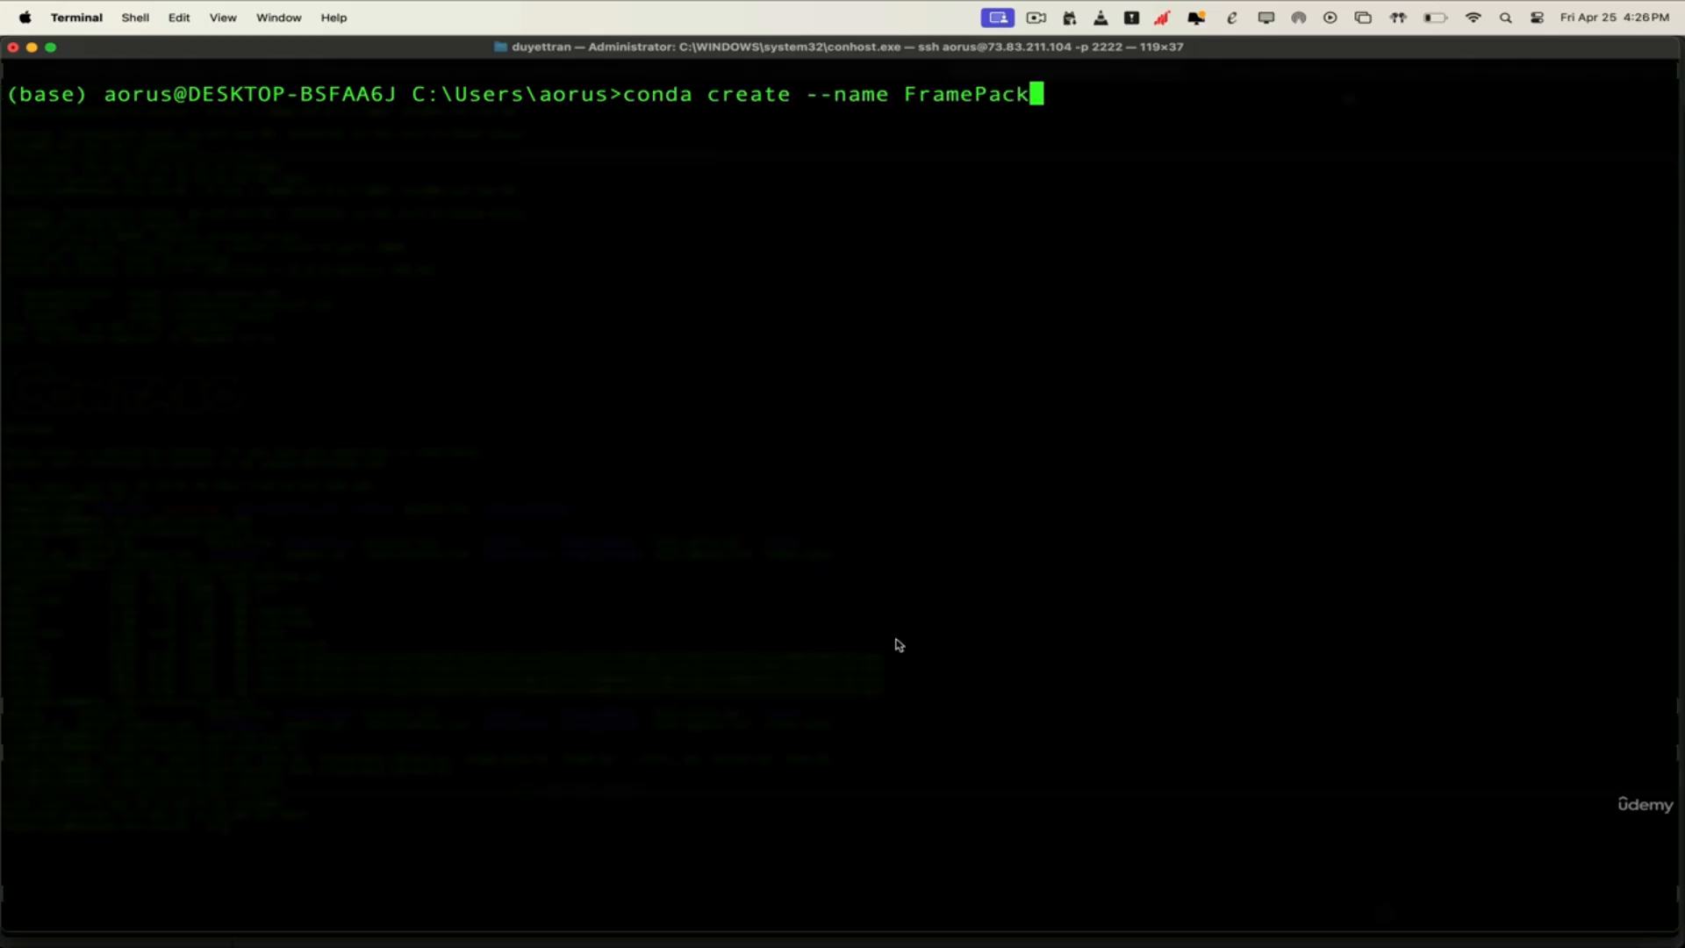
pyautogui.press('Return')
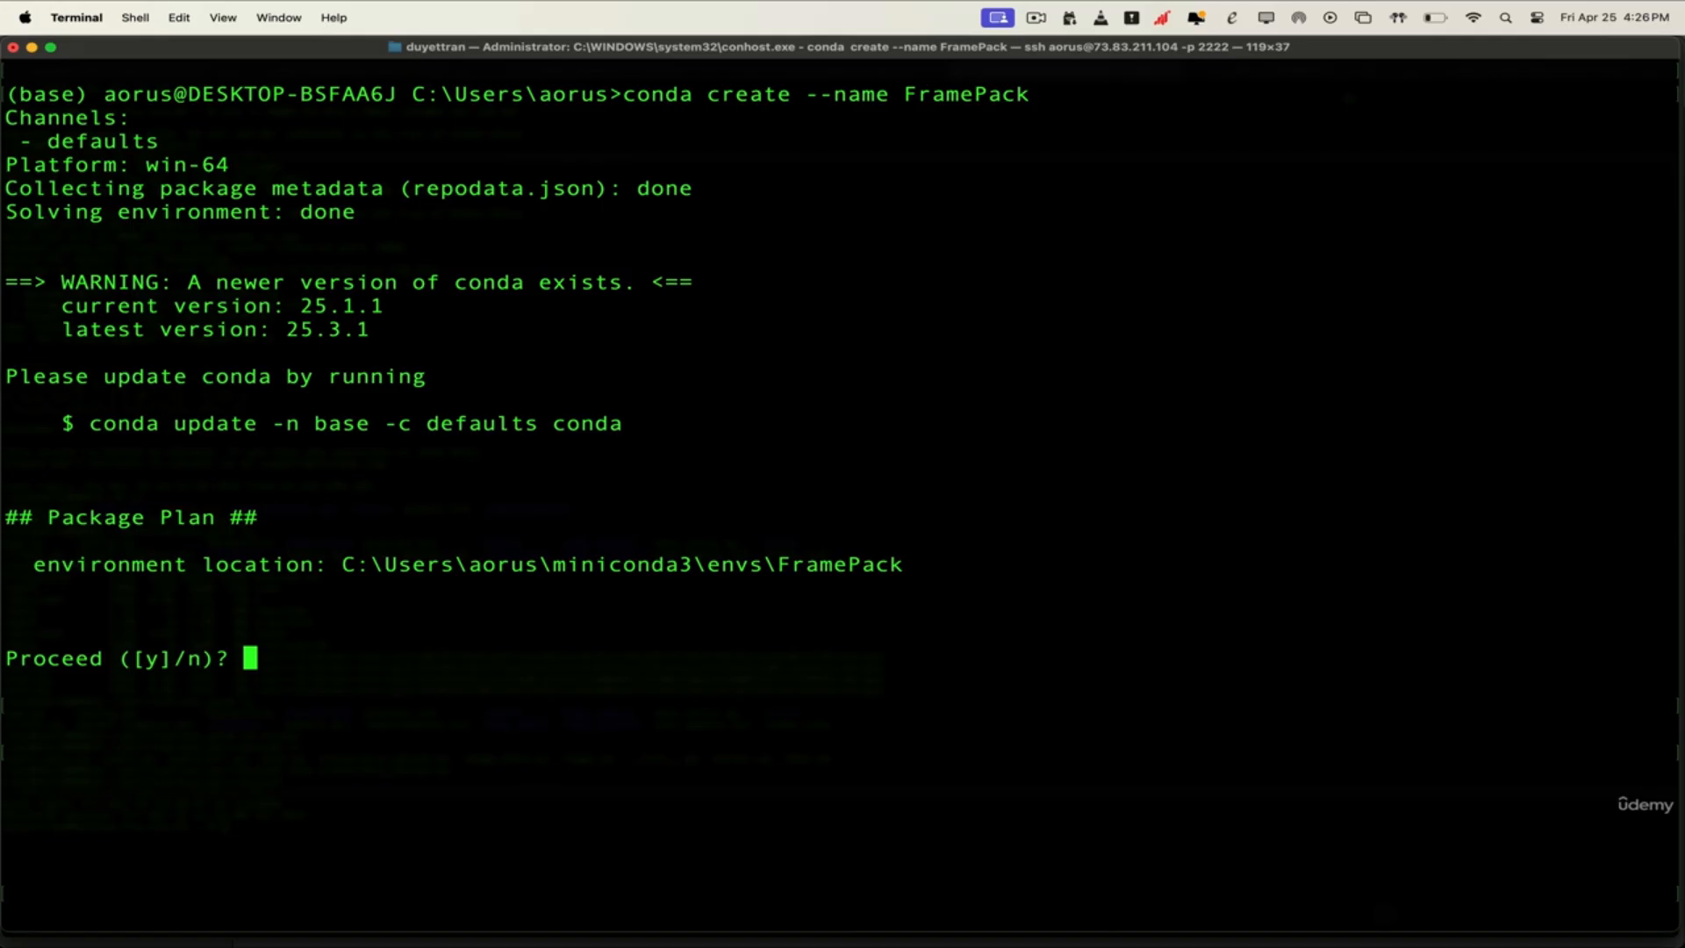
pyautogui.write('y')
pyautogui.press('Return')
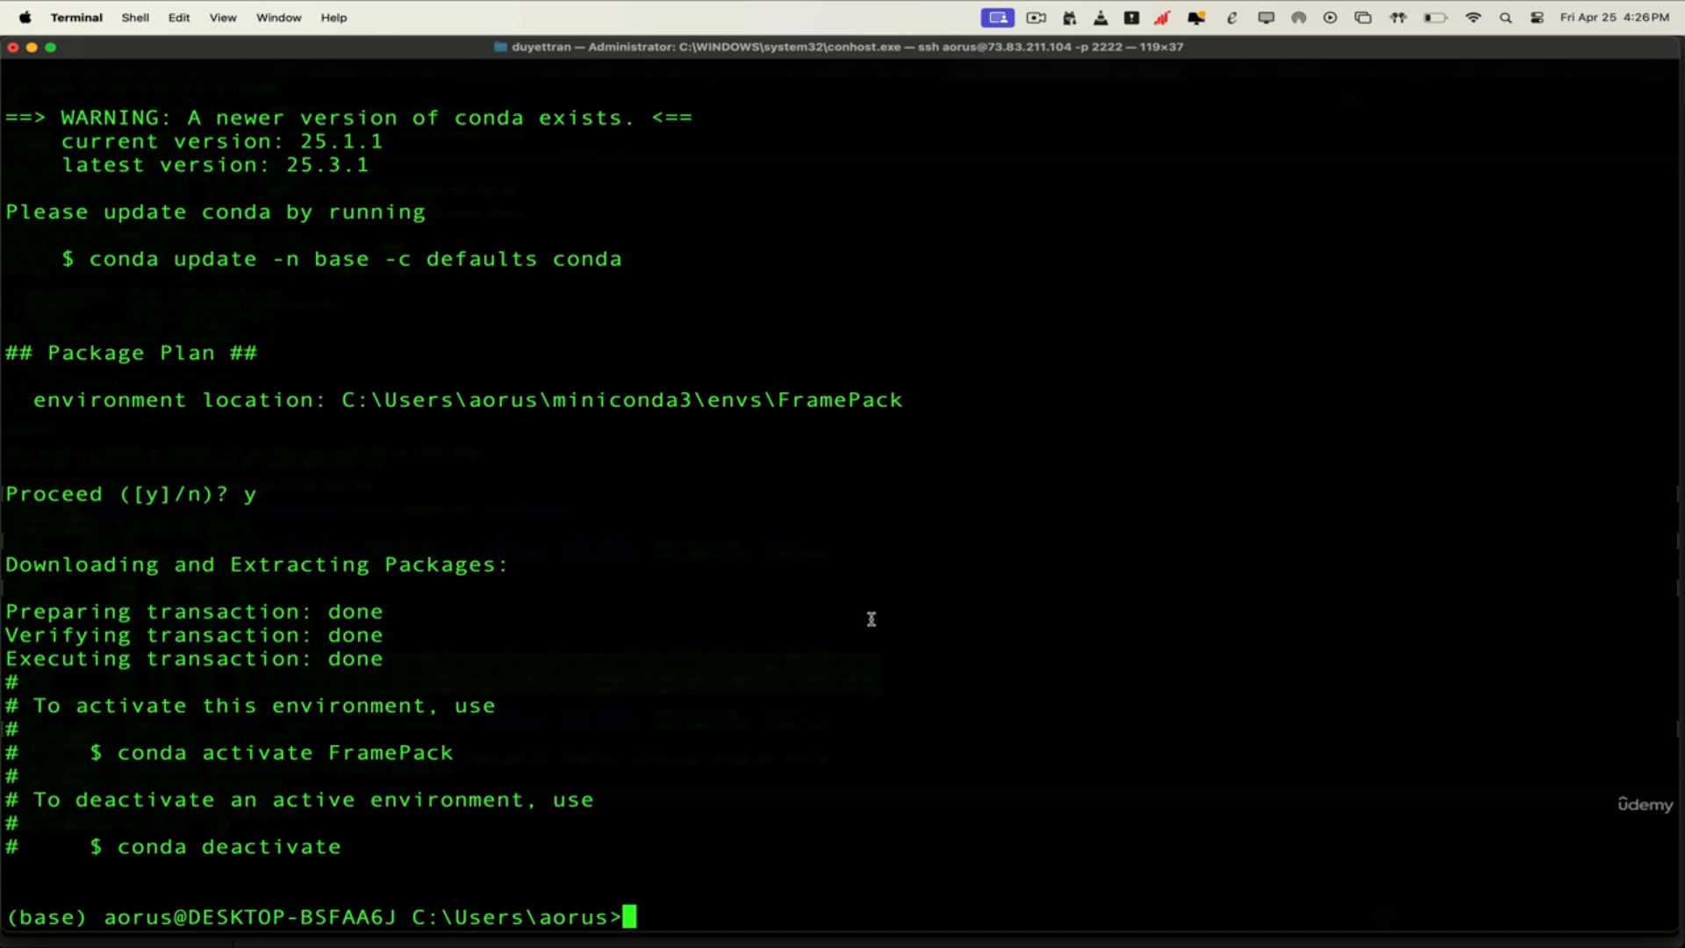
# Run conda activate FramePack and clear the screen with cls
pyautogui.moveTo(120, 752); pyautogui.dragTo(466, 753)
pyautogui.press('super+c')
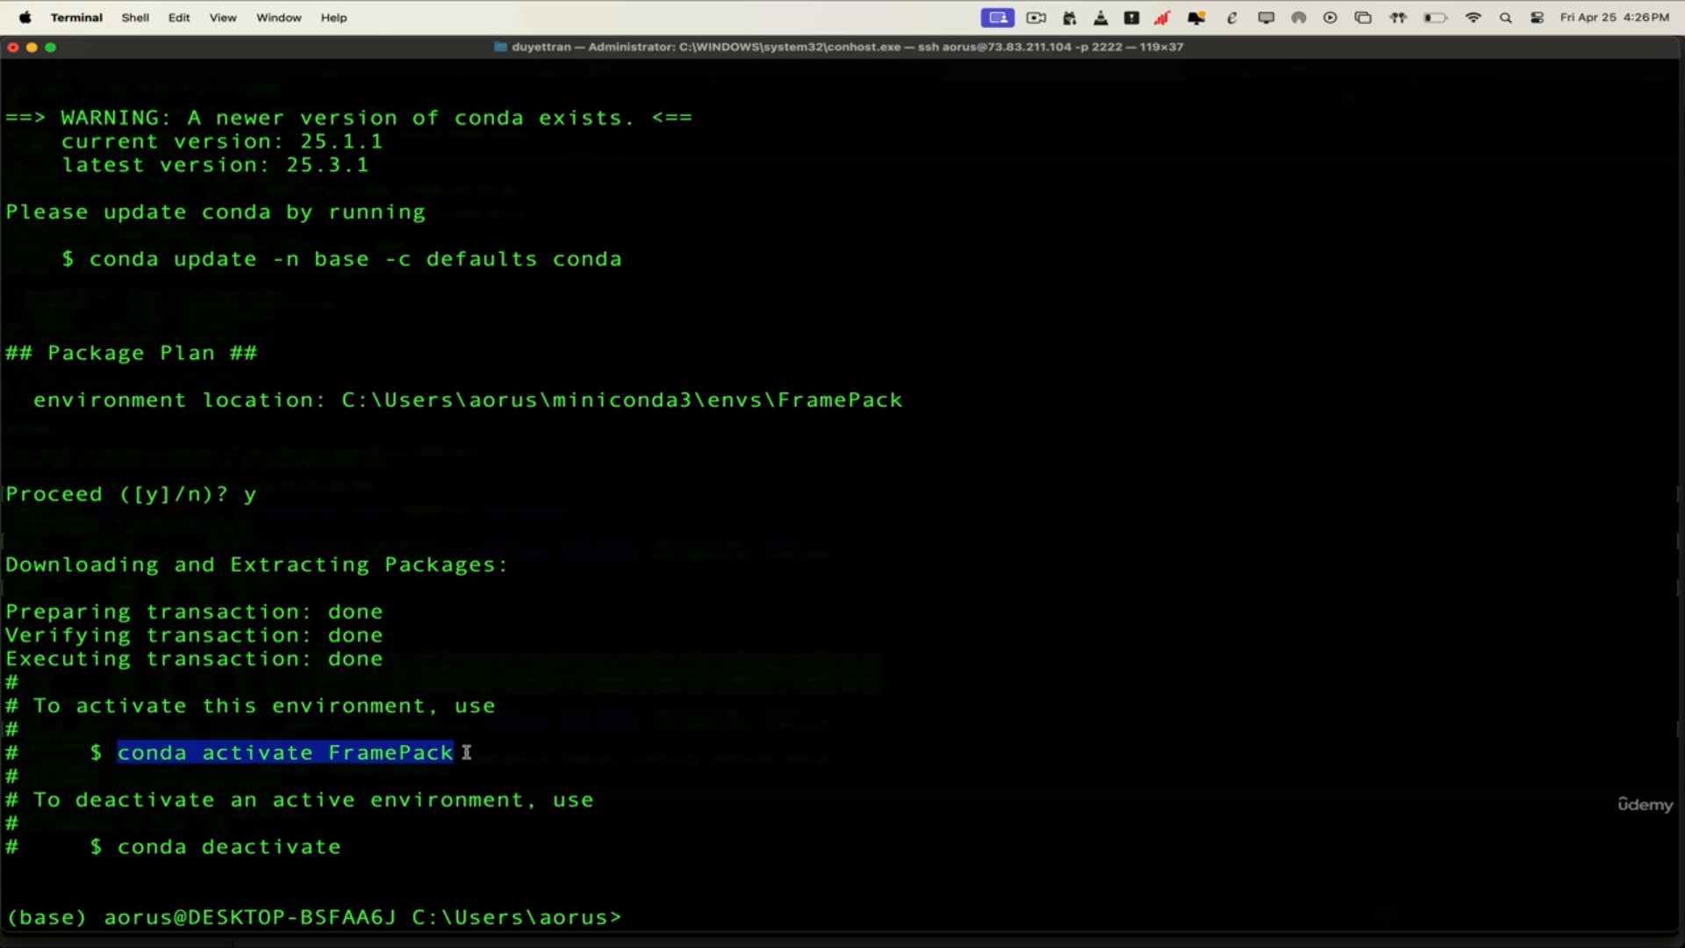
pyautogui.click(656, 793)
pyautogui.press('super+v')
pyautogui.press('Return')
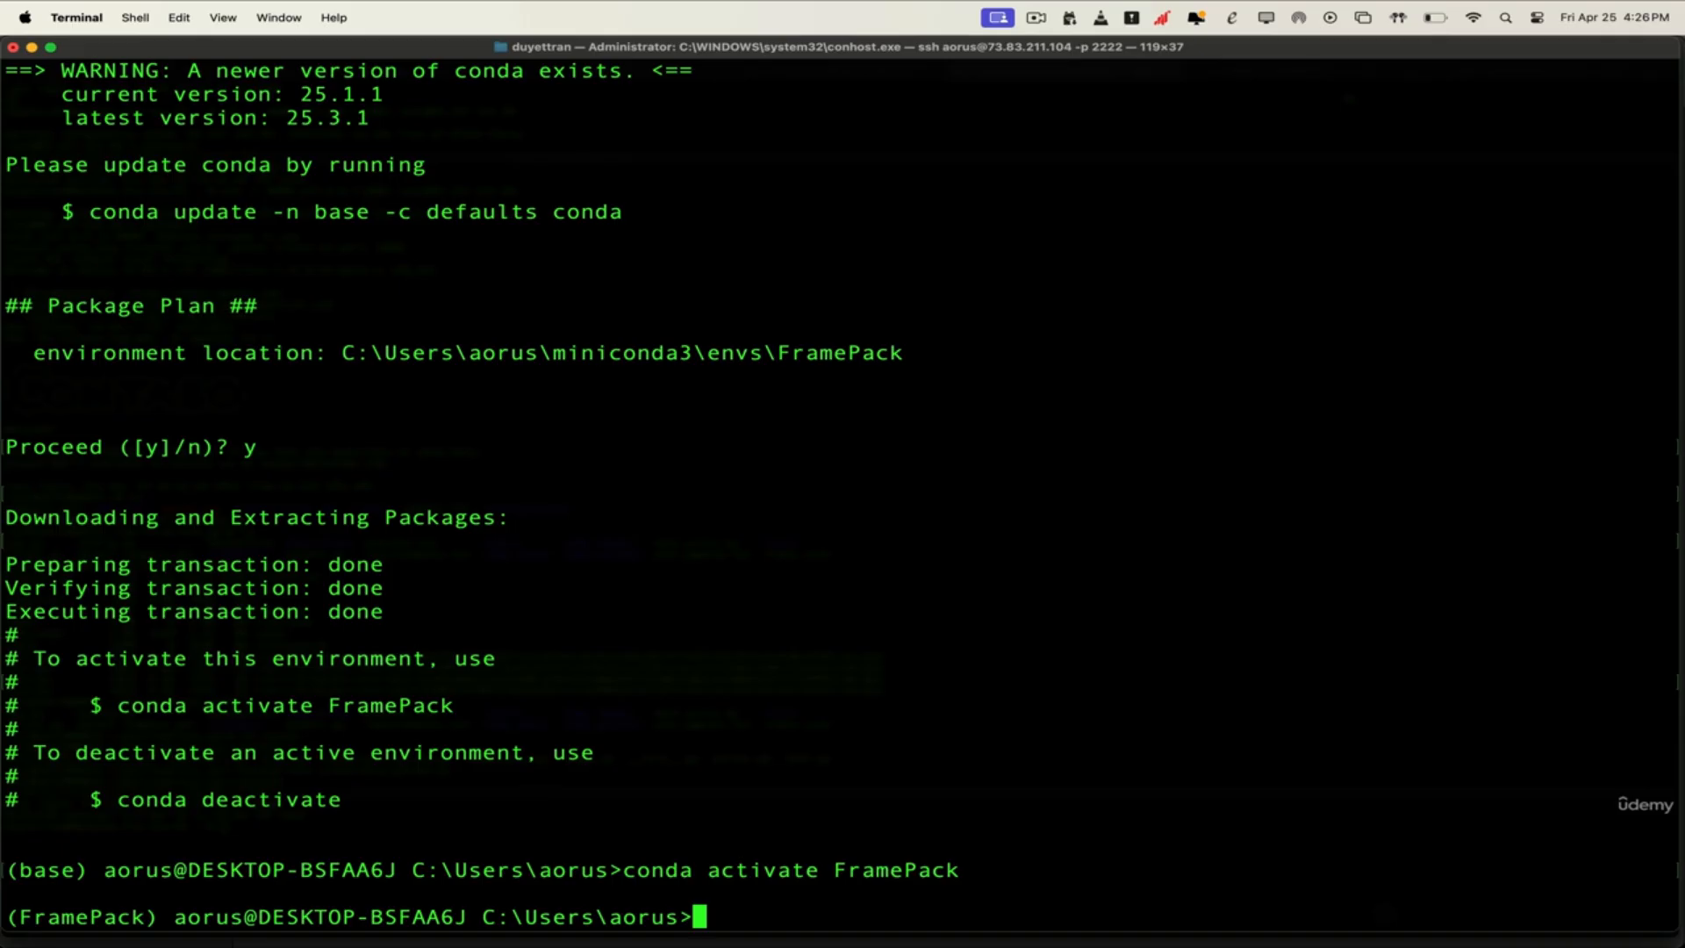
pyautogui.doubleClick(95, 914)
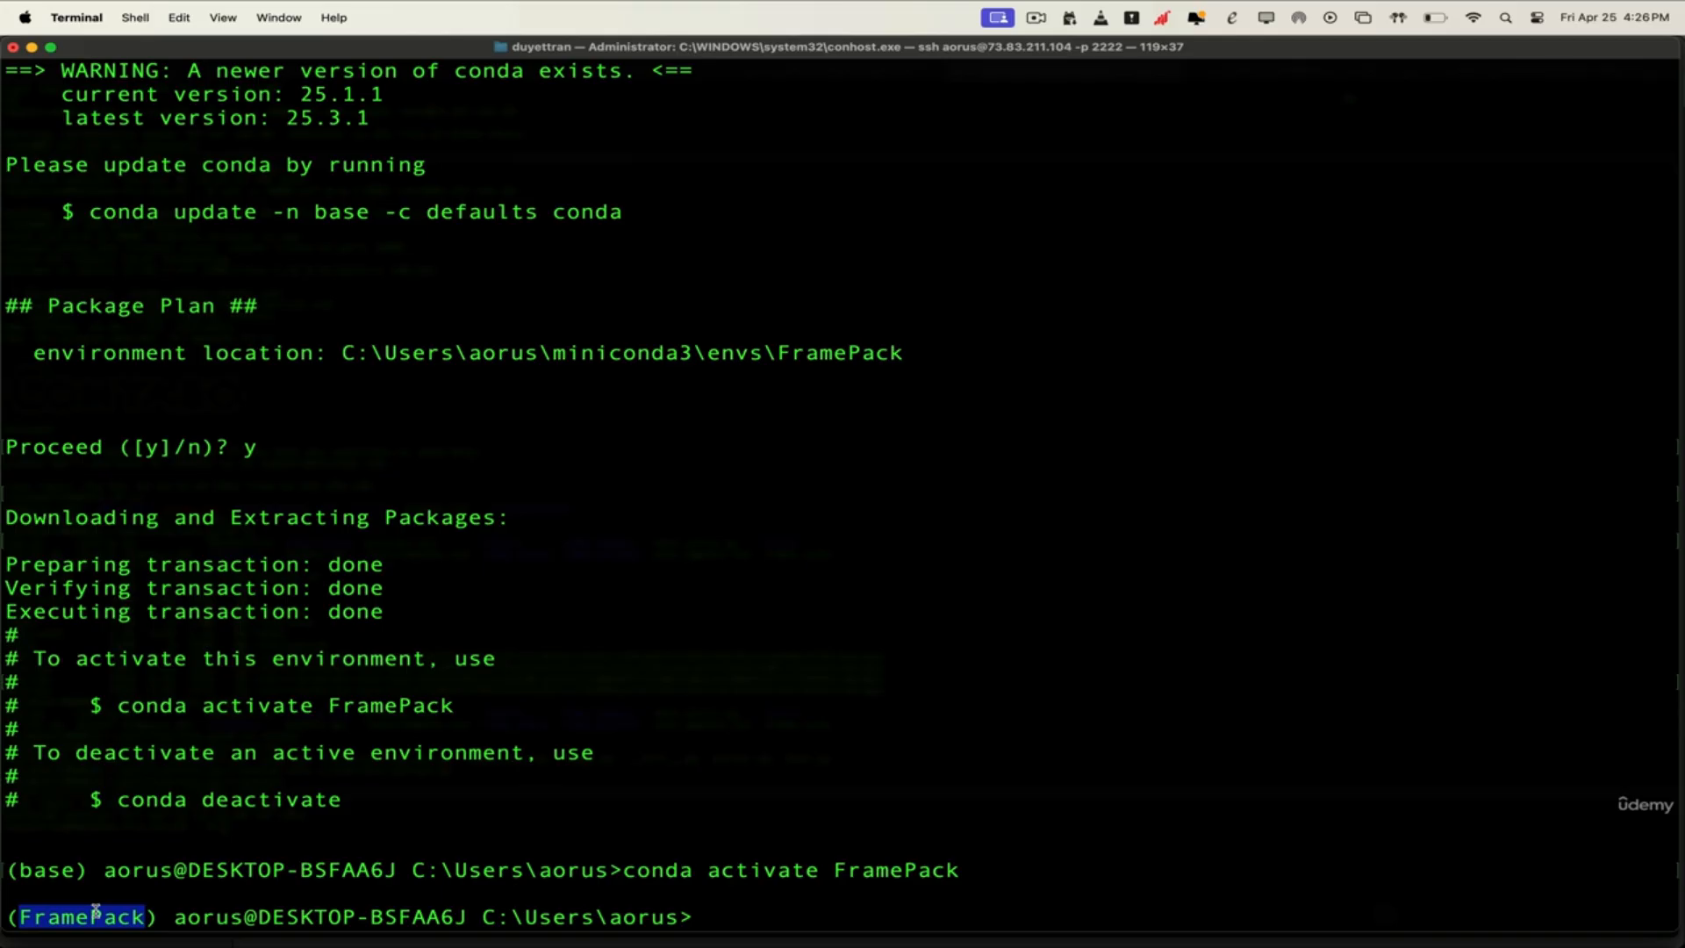
pyautogui.write('clear')
pyautogui.press('Return')
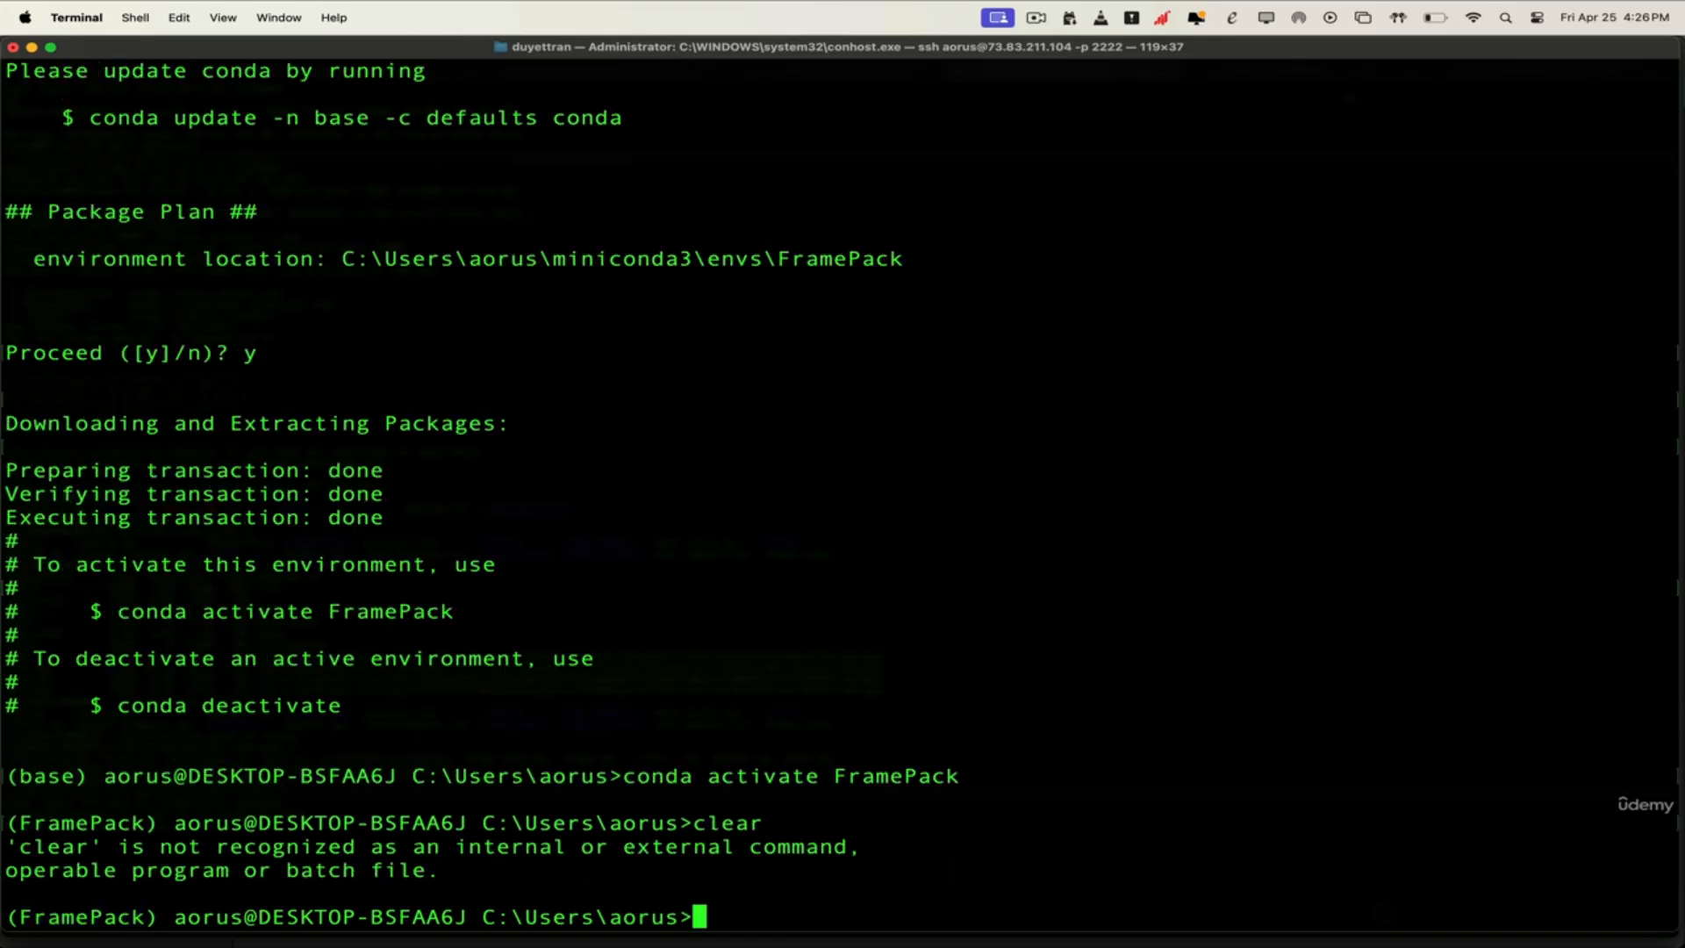
pyautogui.write('cls')
pyautogui.press('Return')
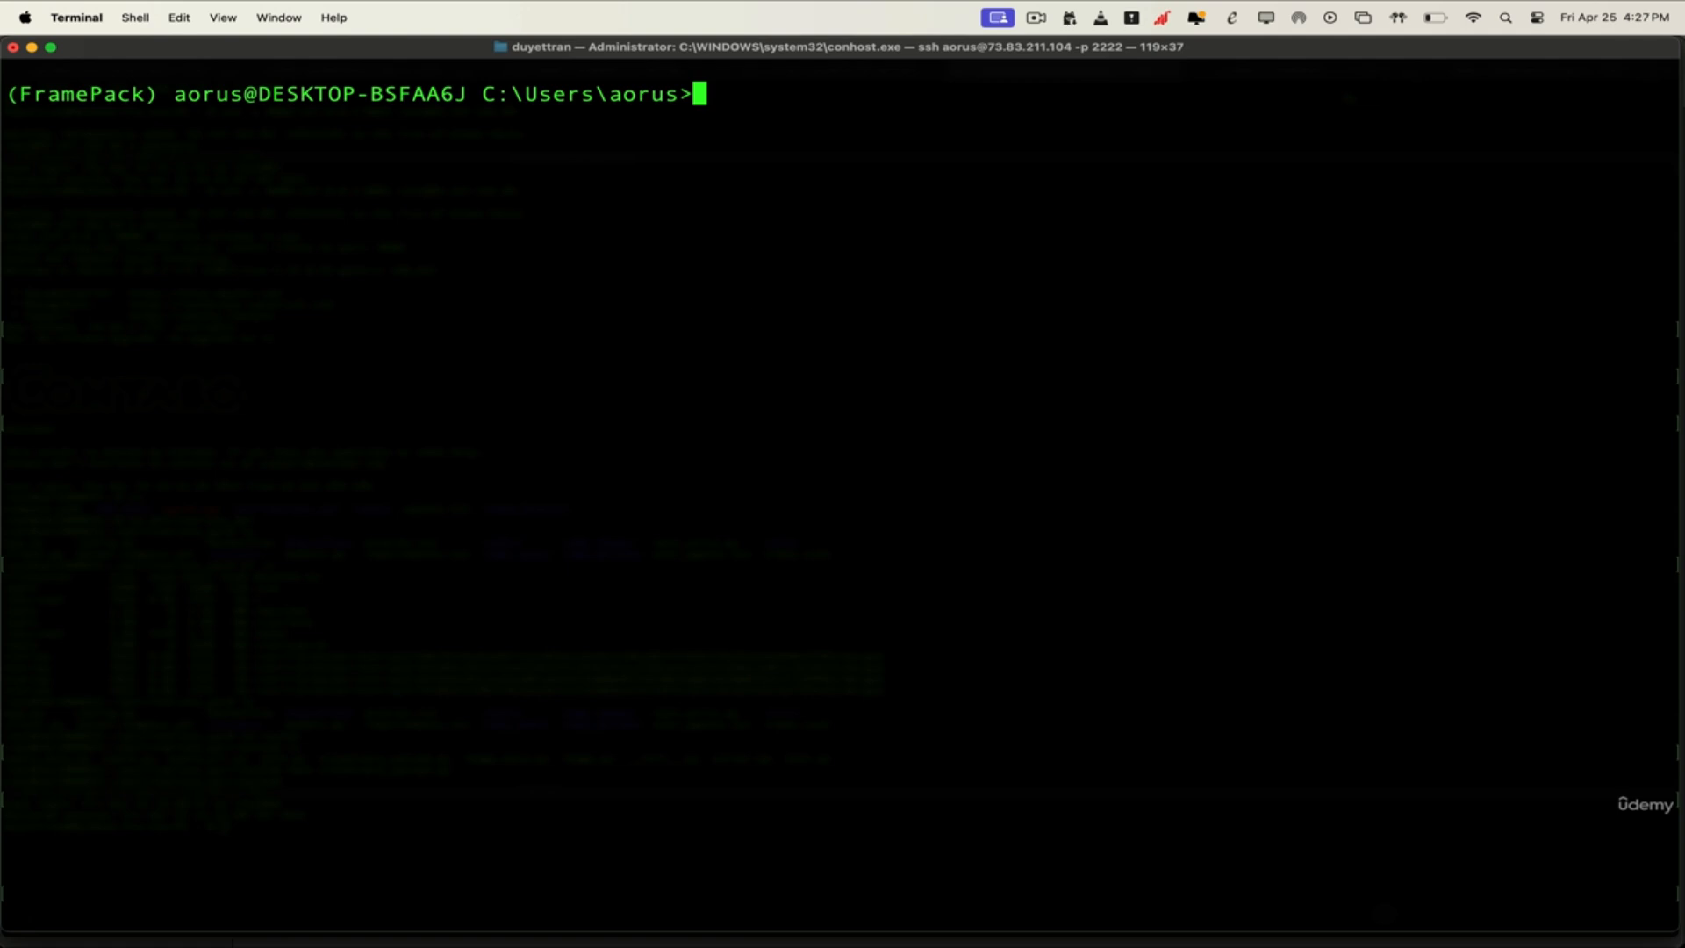
# Create a framepack folder with mkdir and cd into it
pyautogui.write('mkdir framepack')
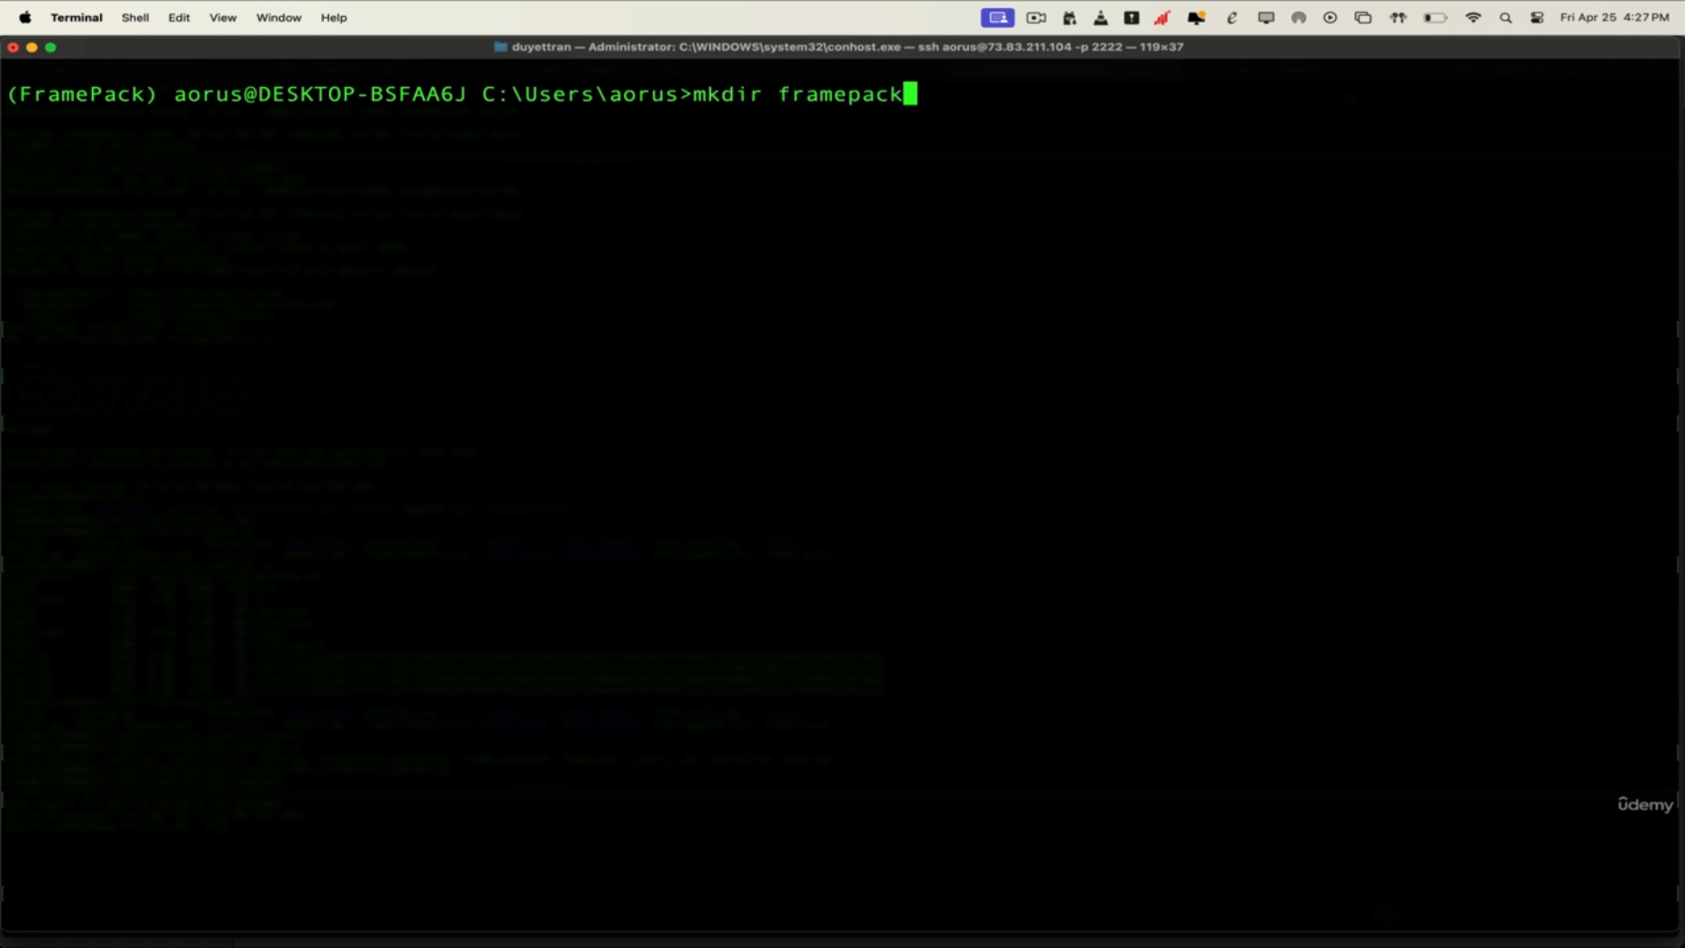
pyautogui.press('Return')
pyautogui.write('cd framepack')
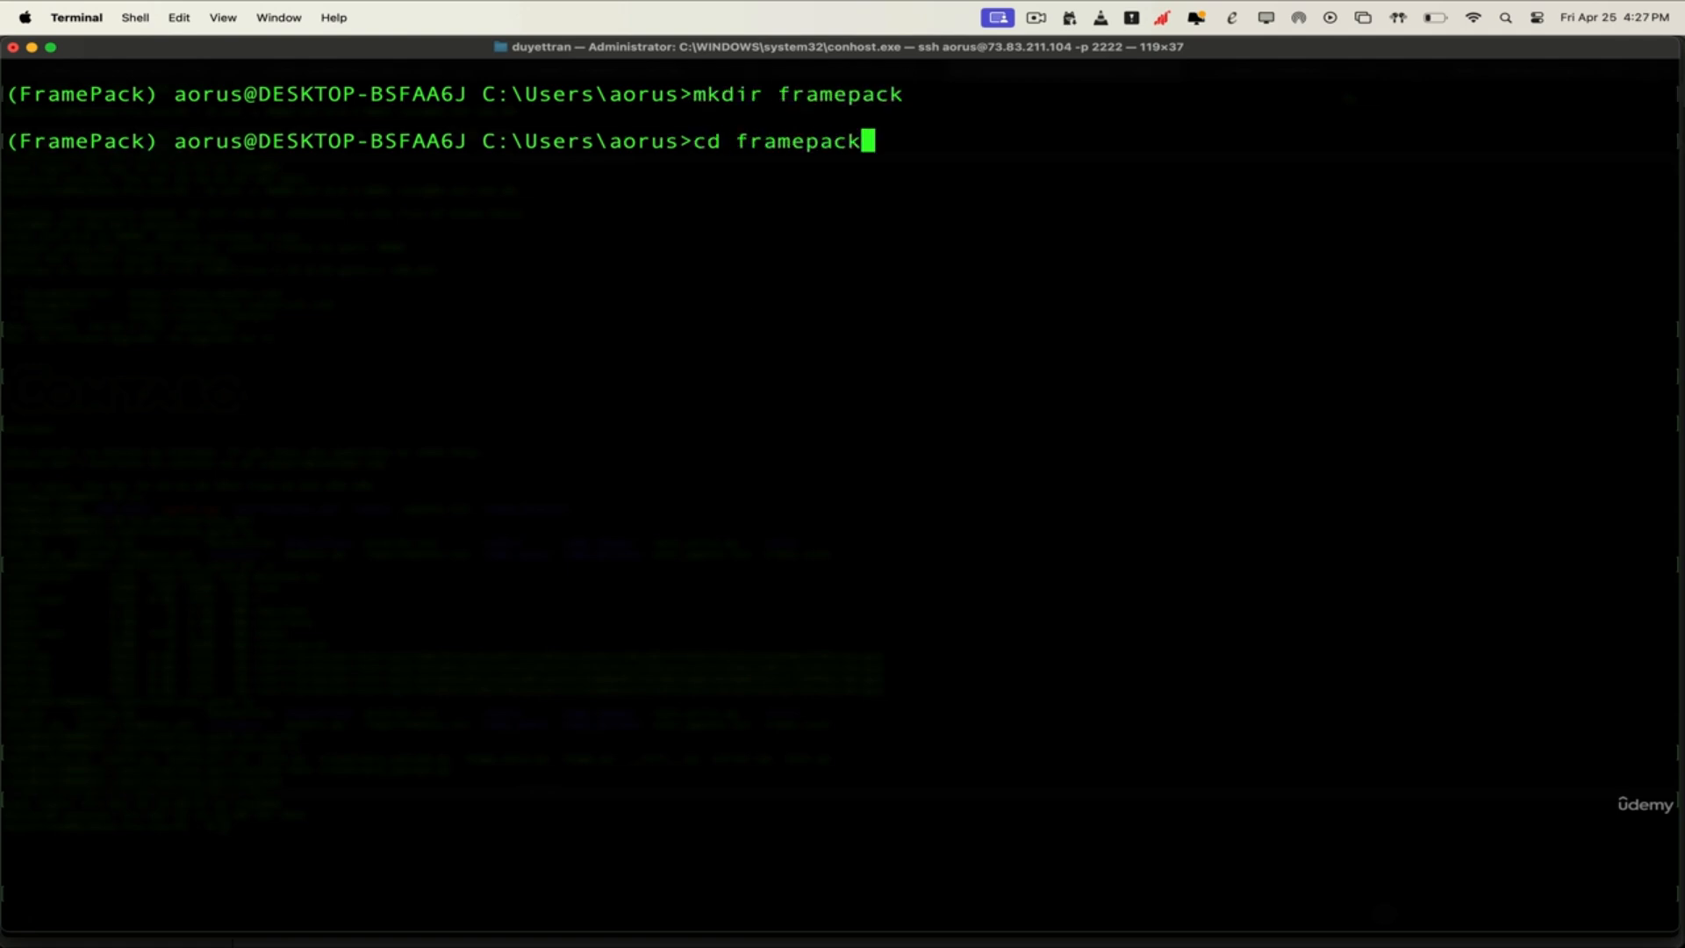
pyautogui.press('Return')
# Copy the FramePack repository's clone URL from GitHub and git clone it
pyautogui.press('super+Tab')
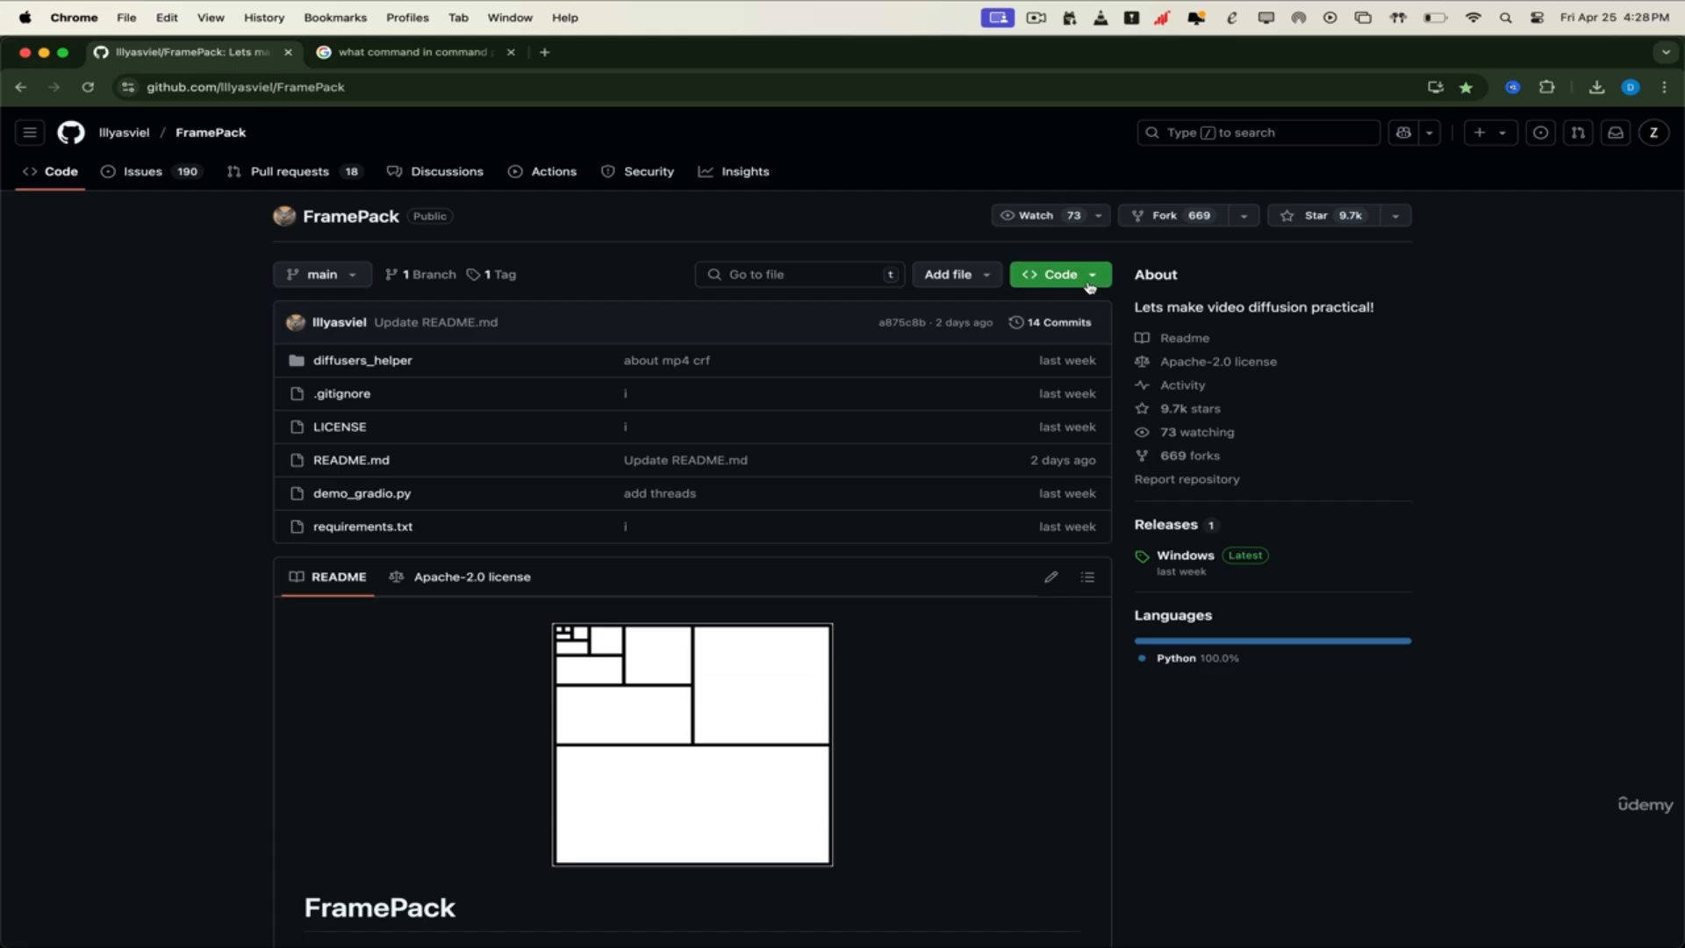
pyautogui.click(1060, 274)
pyautogui.click(1082, 418)
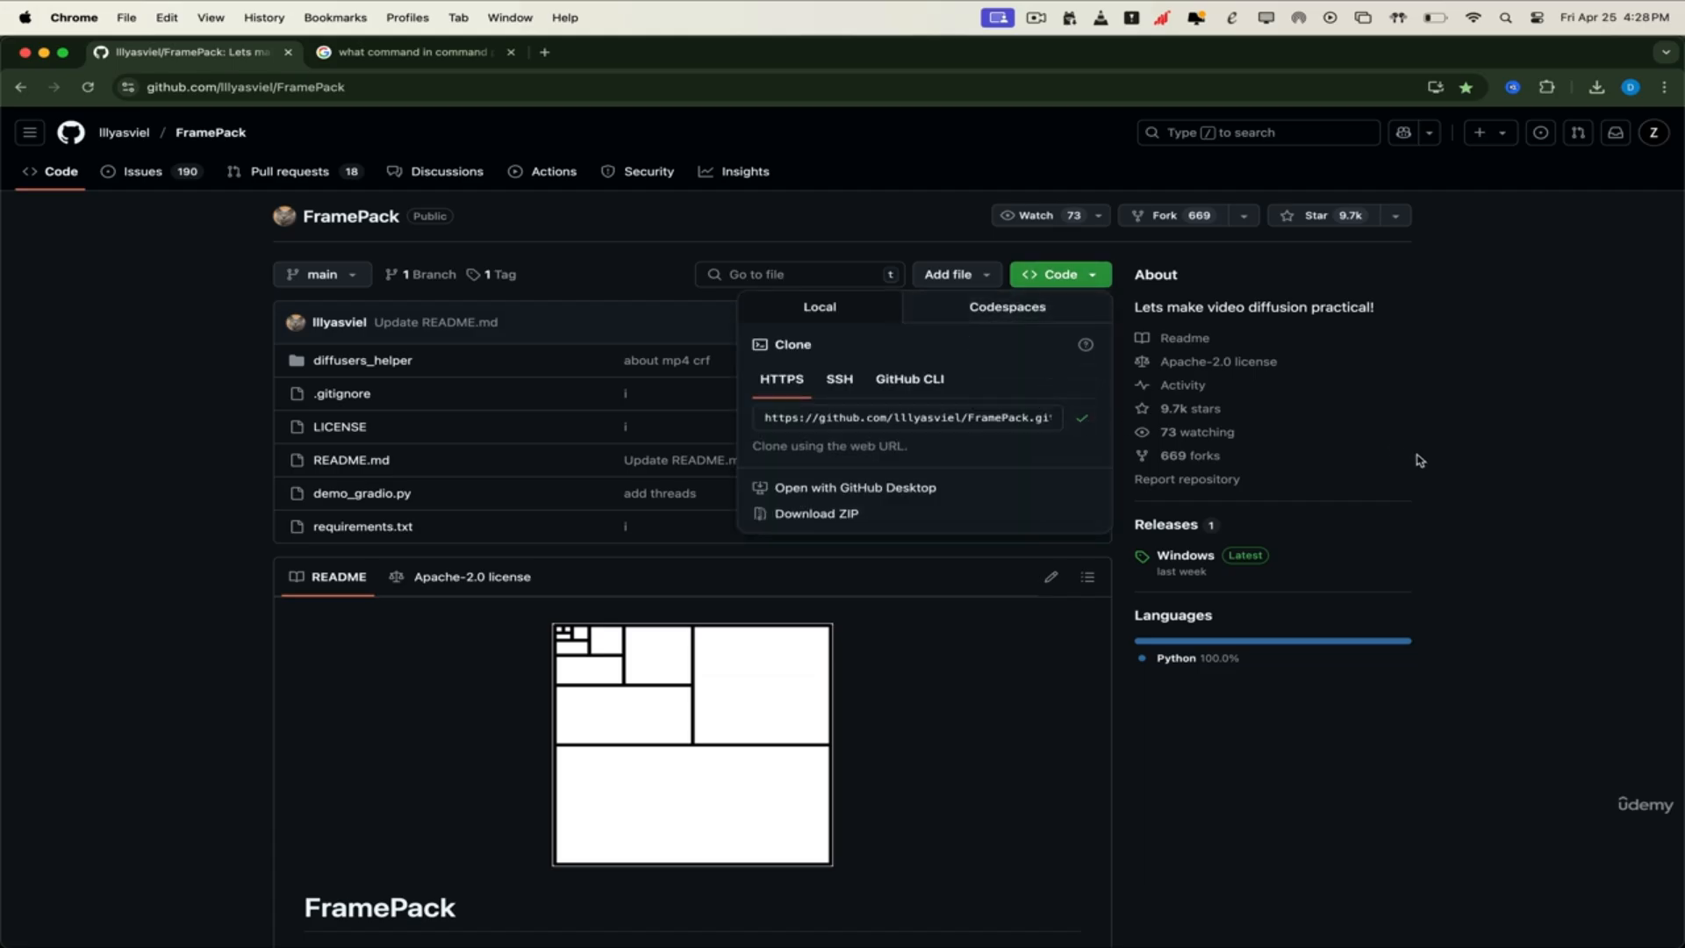
pyautogui.click(1530, 471)
pyautogui.press('super+Tab')
pyautogui.write('git clone')
pyautogui.press('super+v')
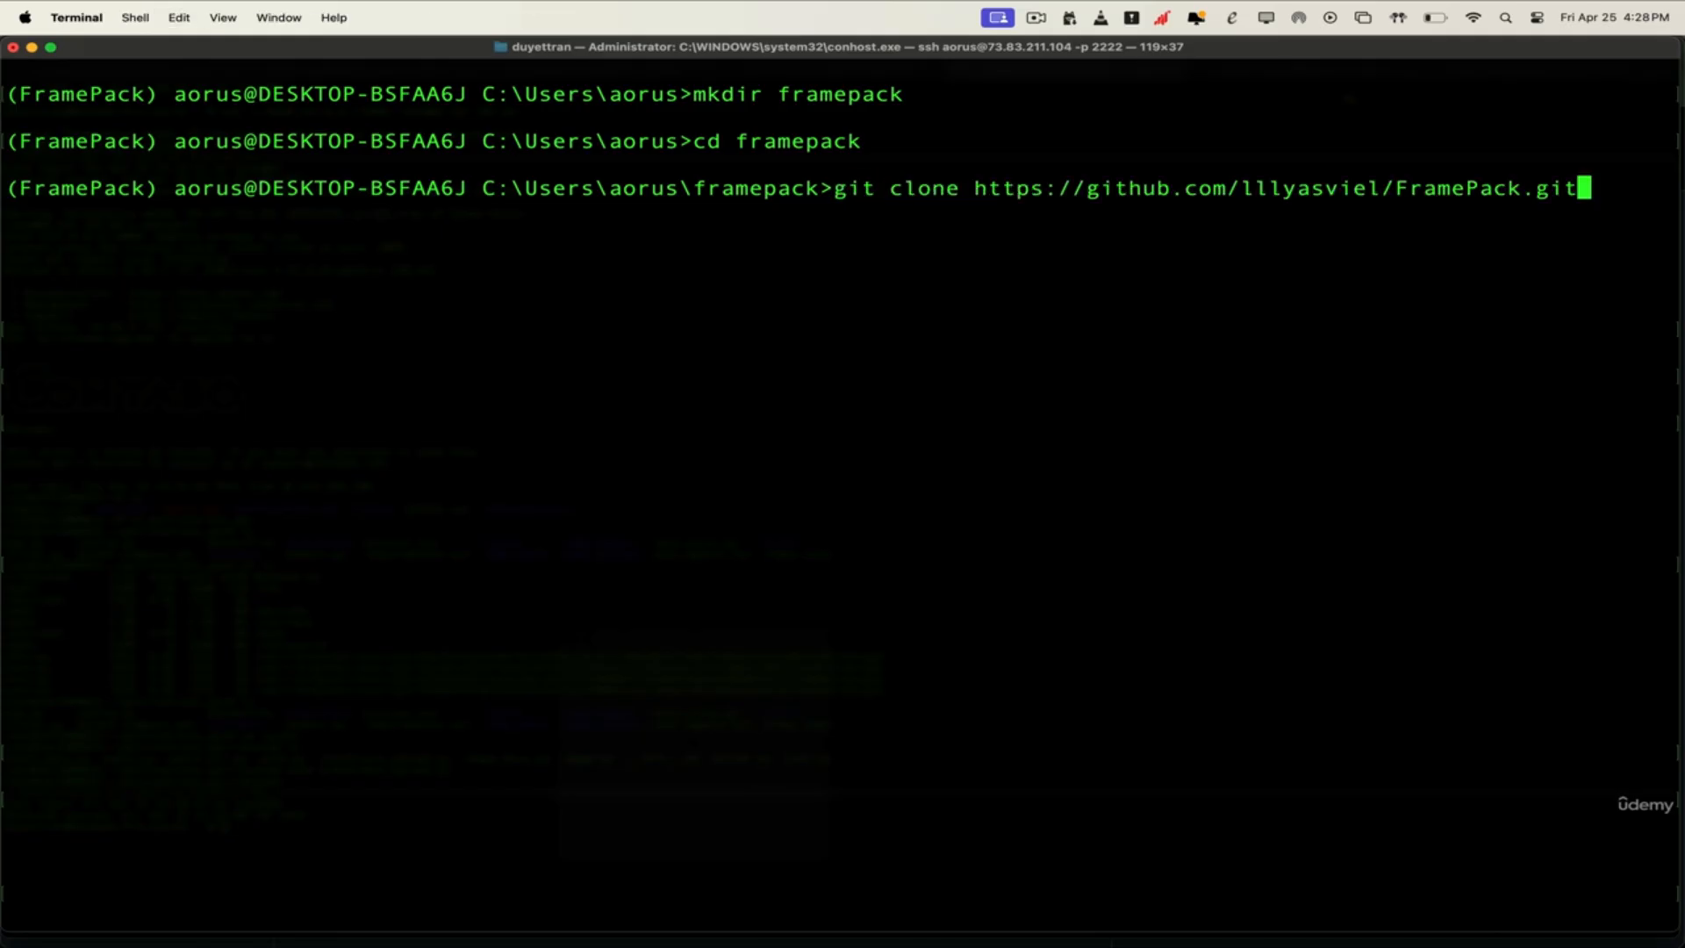
pyautogui.press('Return')
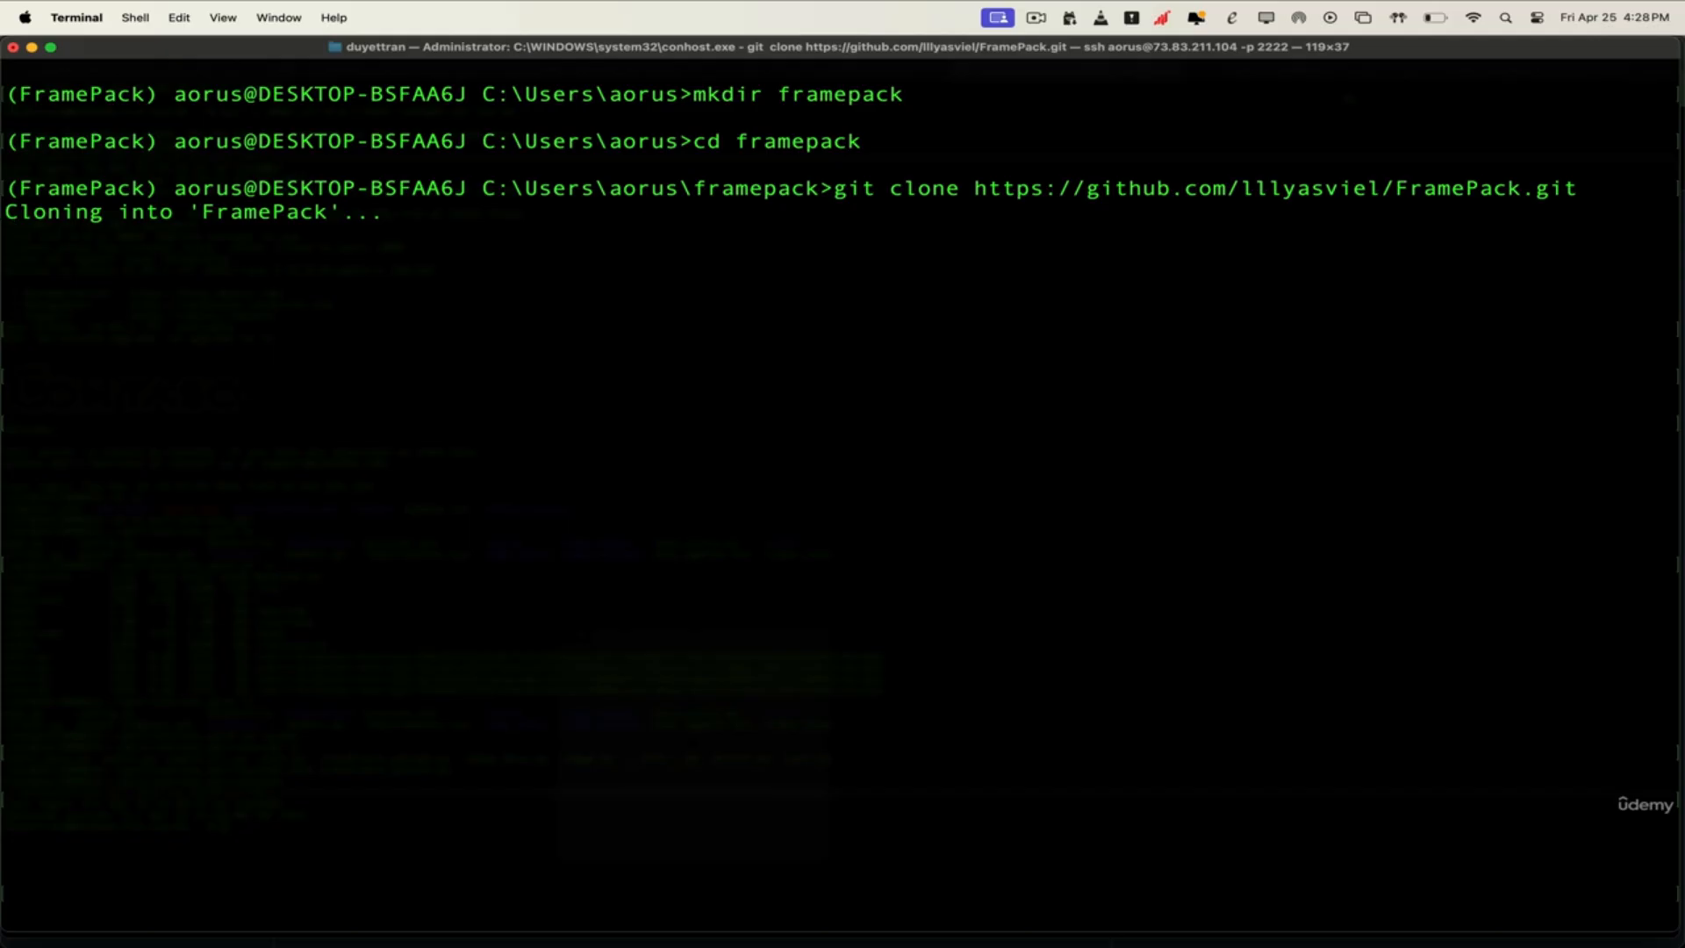
# List the folder with dir, cd into the cloned FramePack directory, and clear with cls
pyautogui.write('dir')
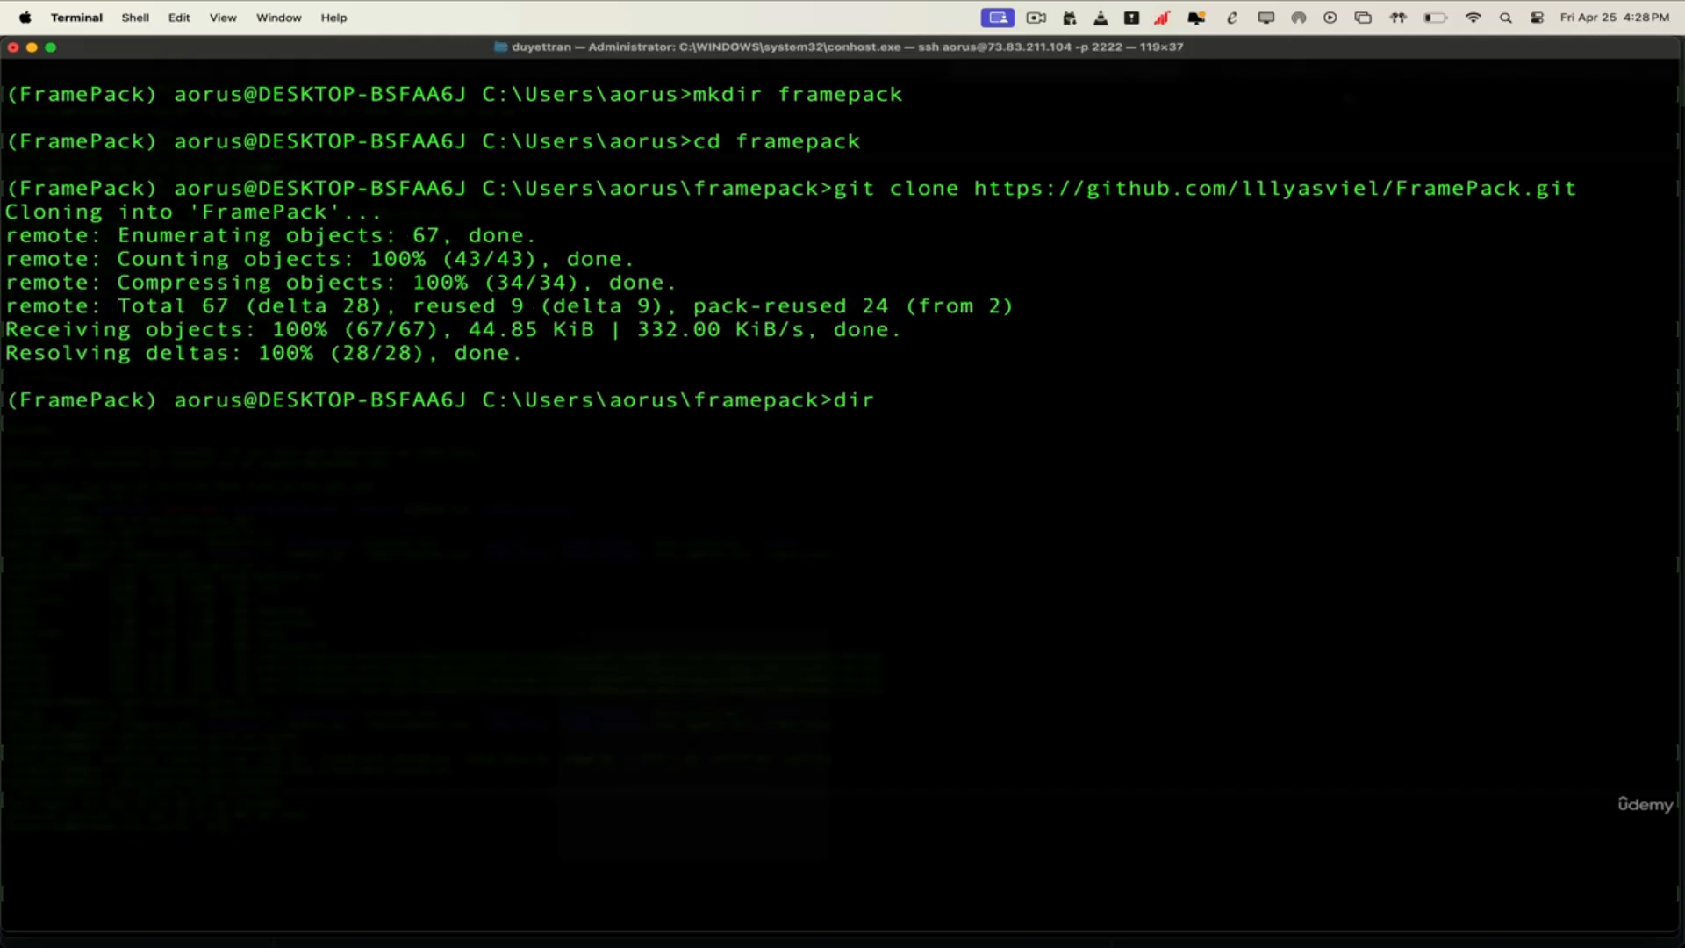
pyautogui.press('Return')
pyautogui.doubleClick(648, 591)
pyautogui.press('super+c')
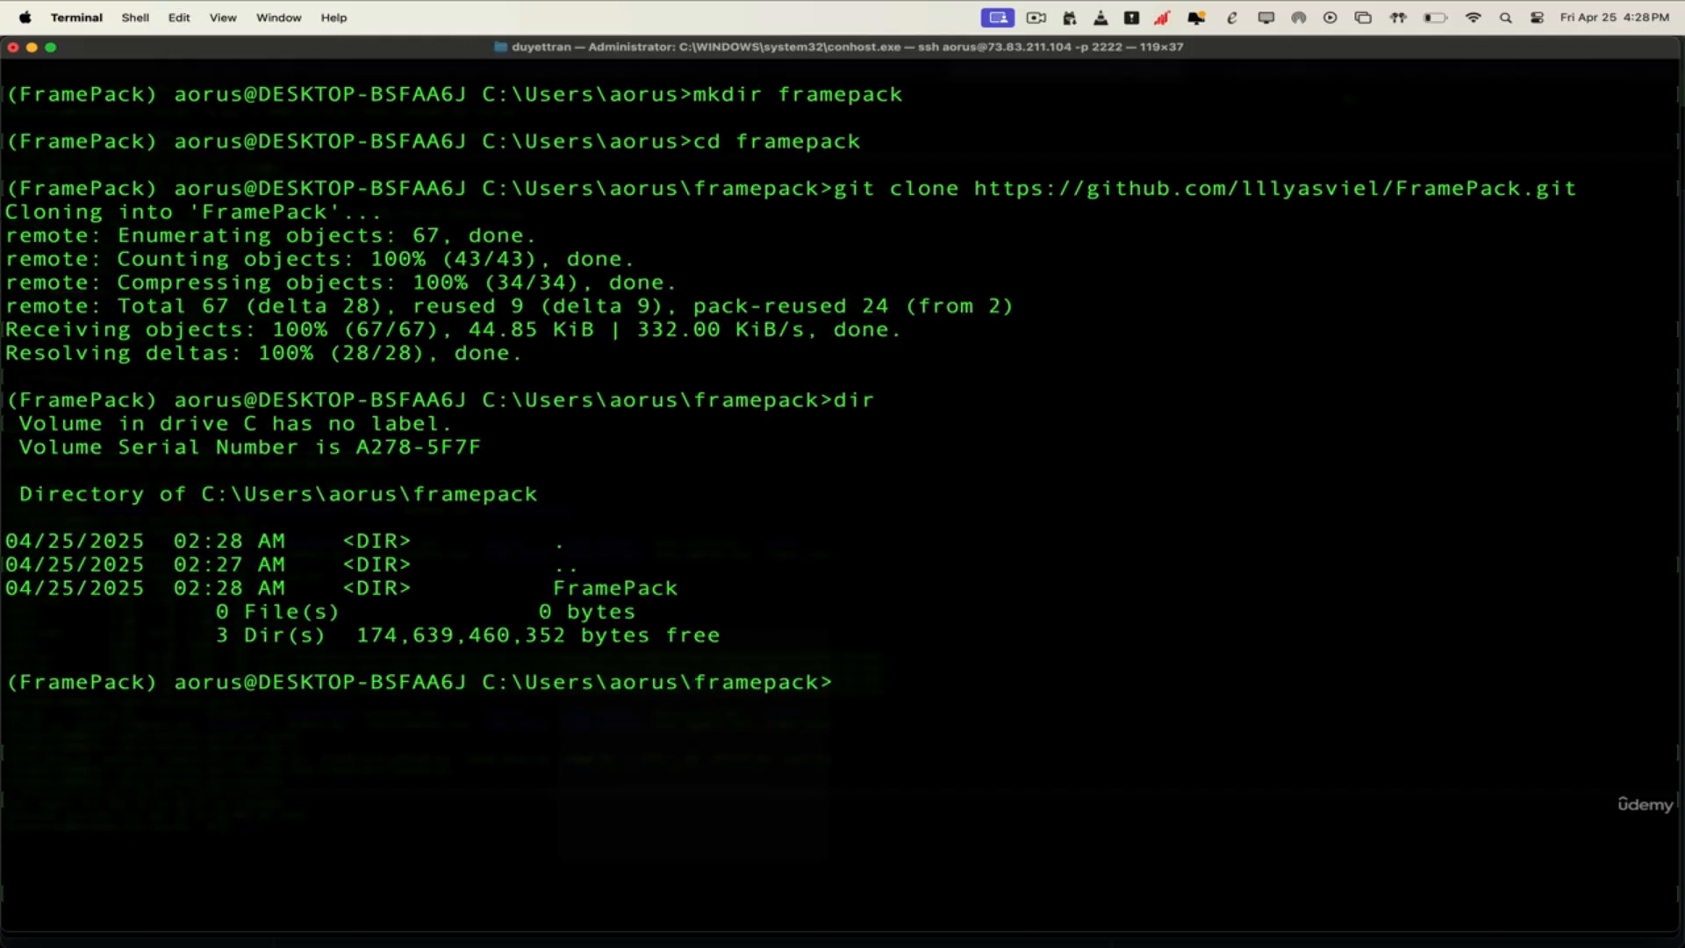
pyautogui.write('cd')
pyautogui.press('super+v')
pyautogui.press('Return')
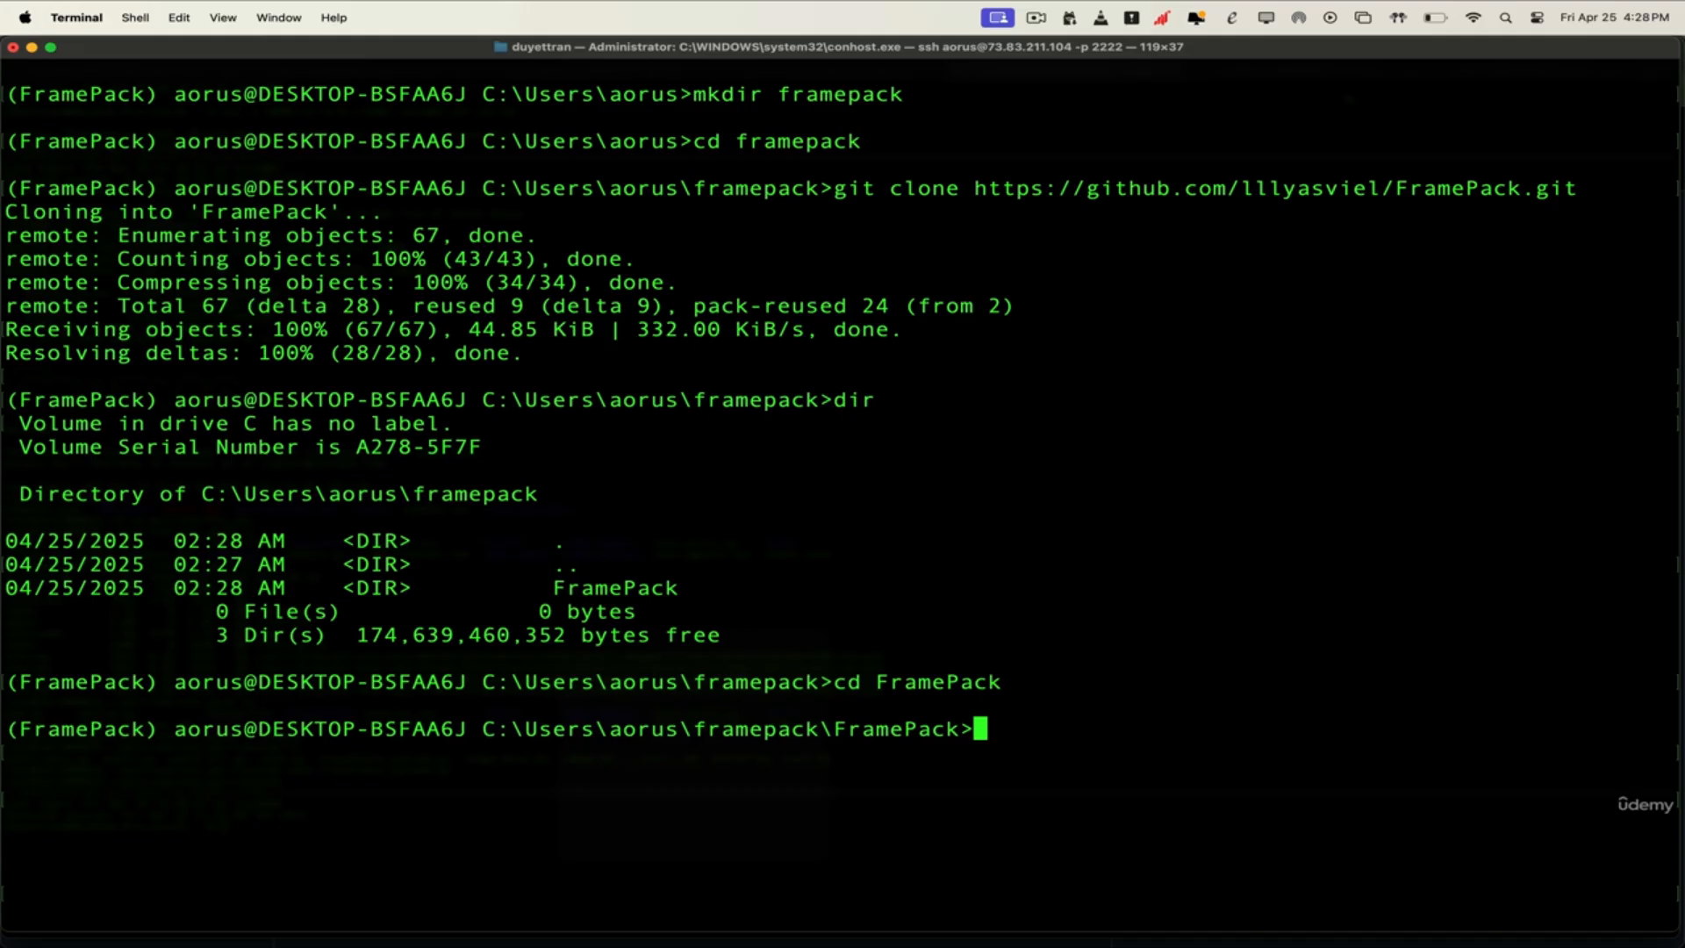
pyautogui.write('cls')
pyautogui.press('Return')
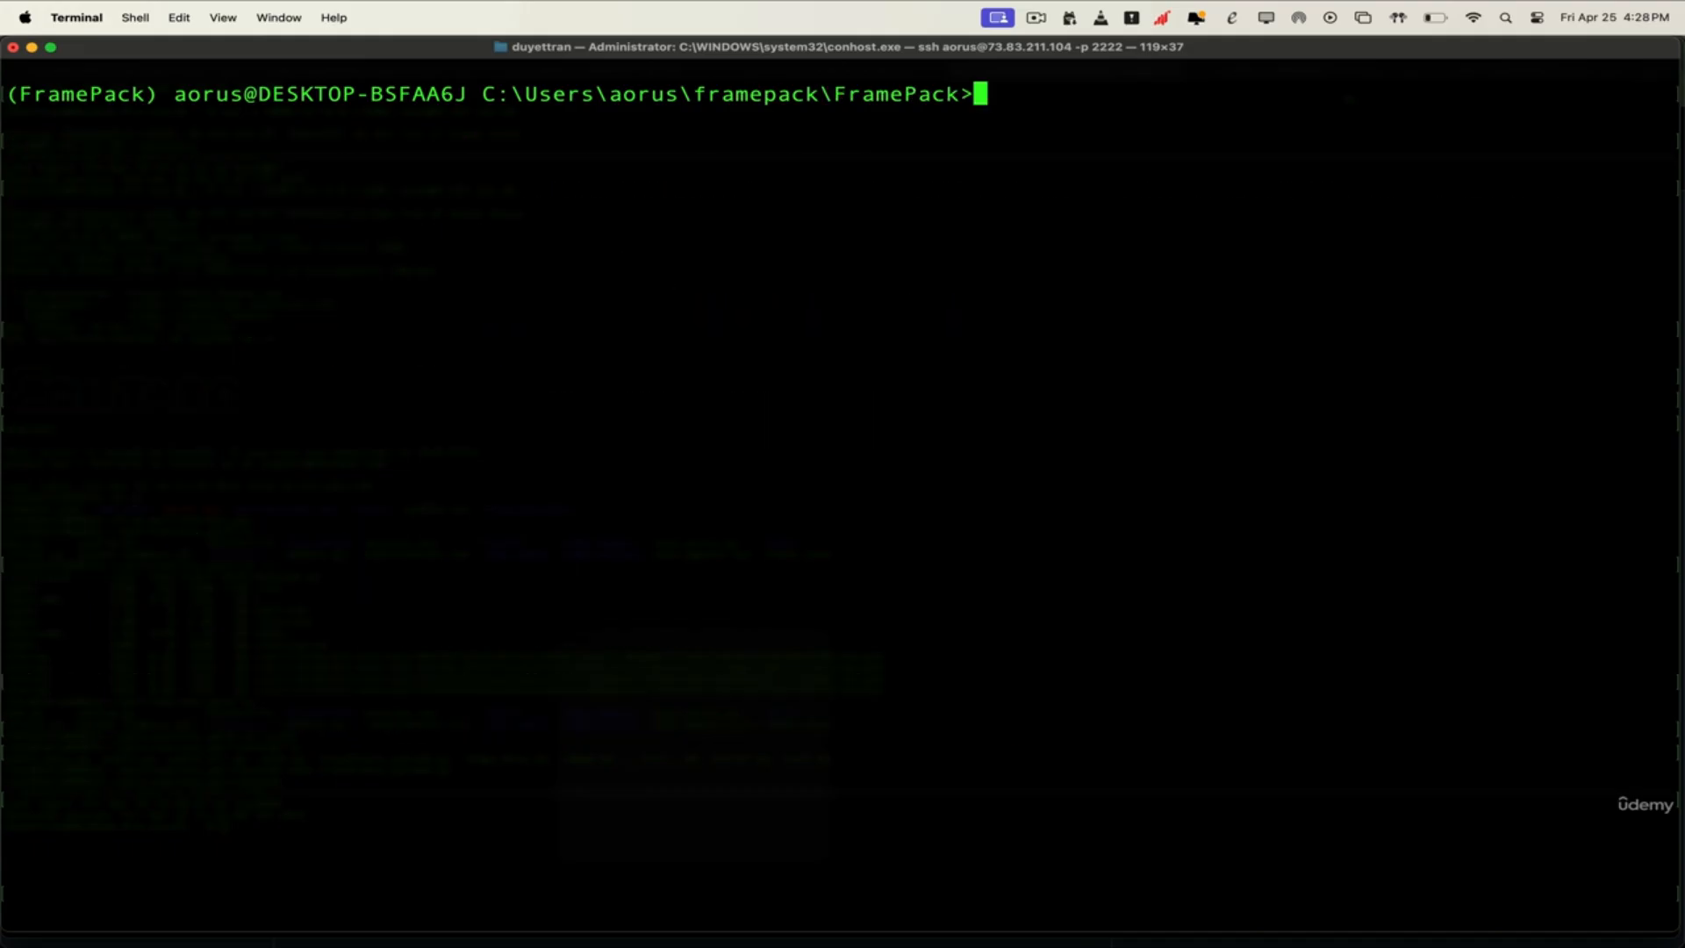
# Copy the PyTorch pip install commands from the FramePack README
pyautogui.press('super+Tab')
pyautogui.scroll(-15, 625, 544)
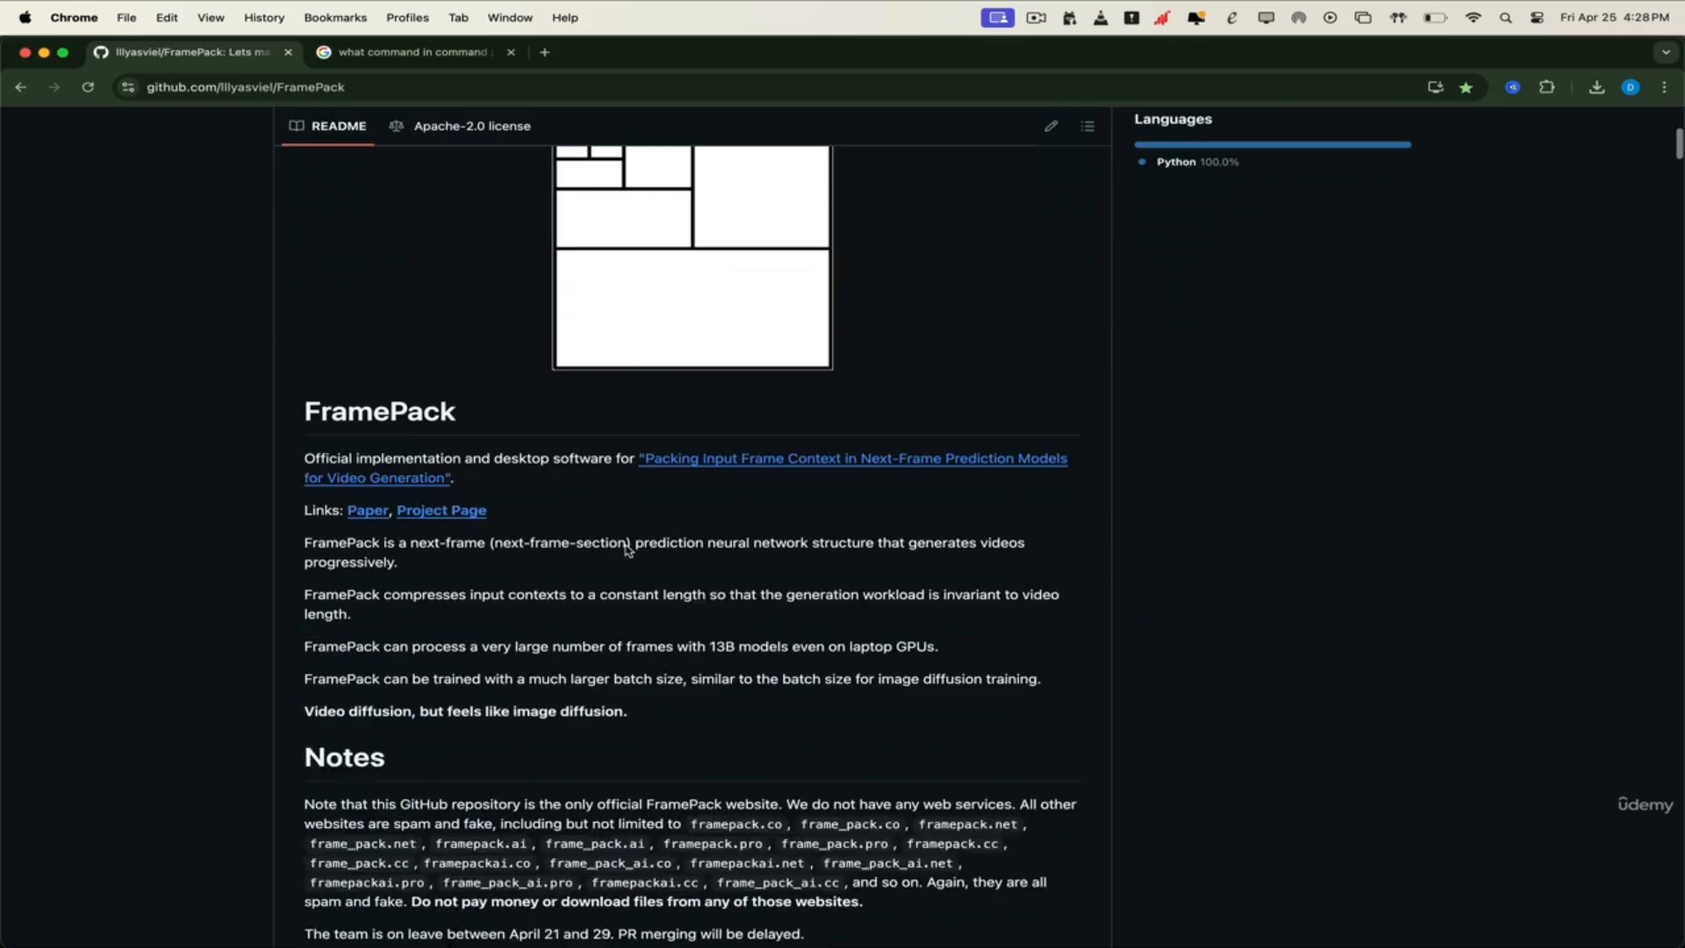
pyautogui.scroll(-10, 626, 545)
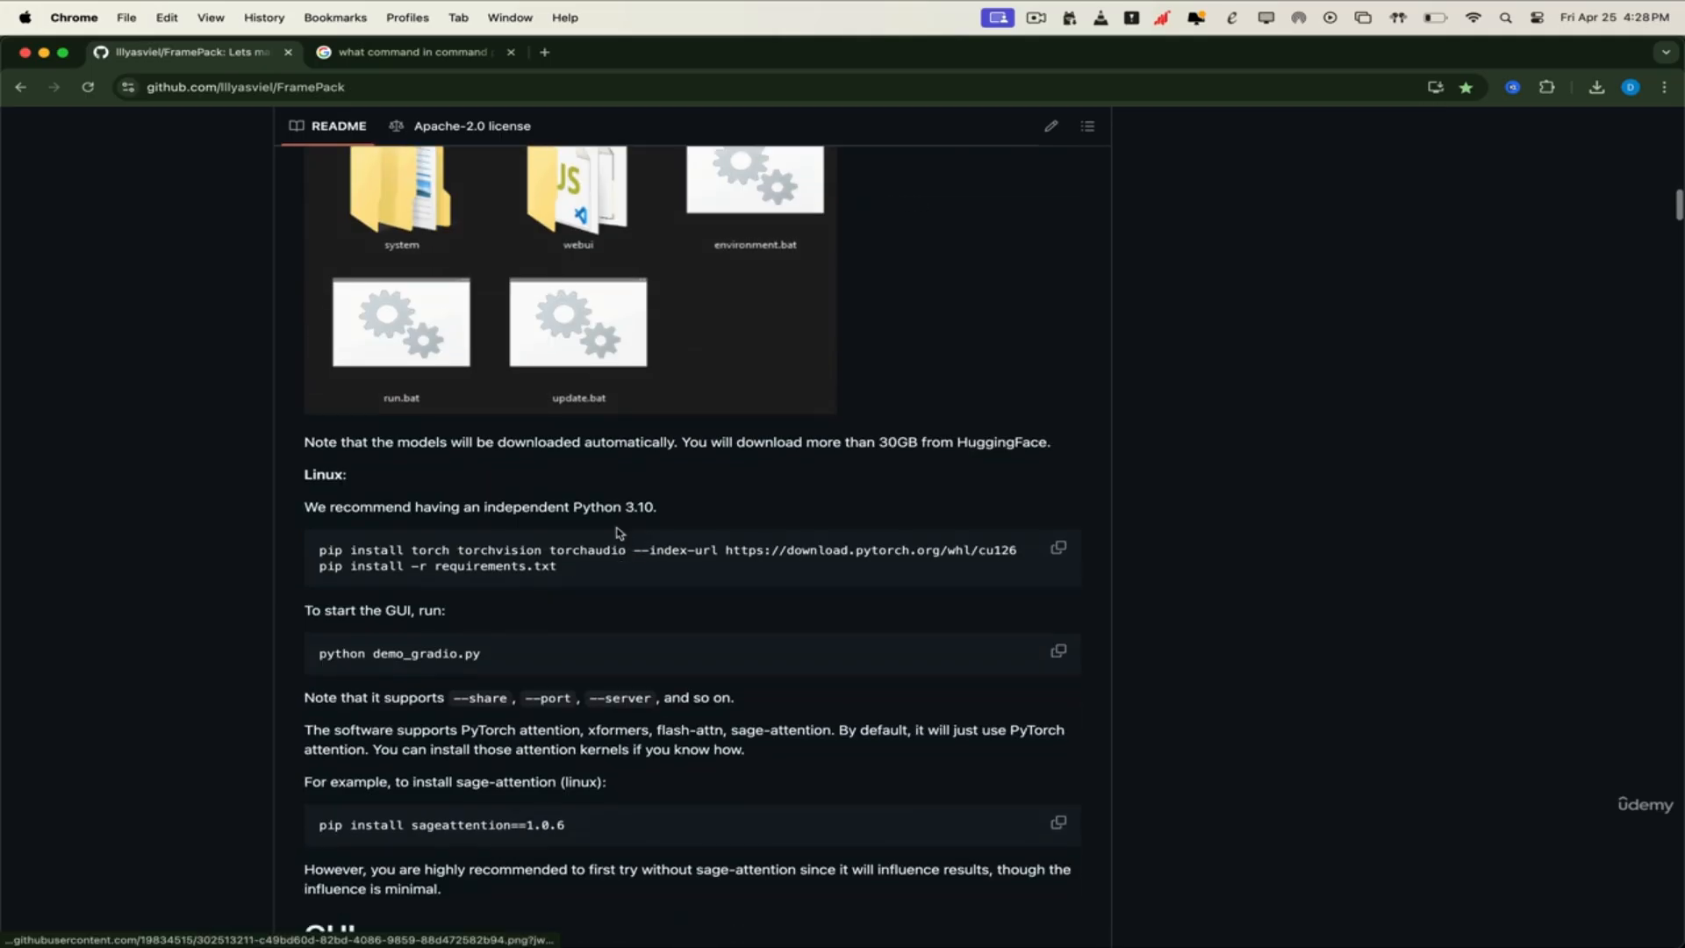
pyautogui.click(1060, 549)
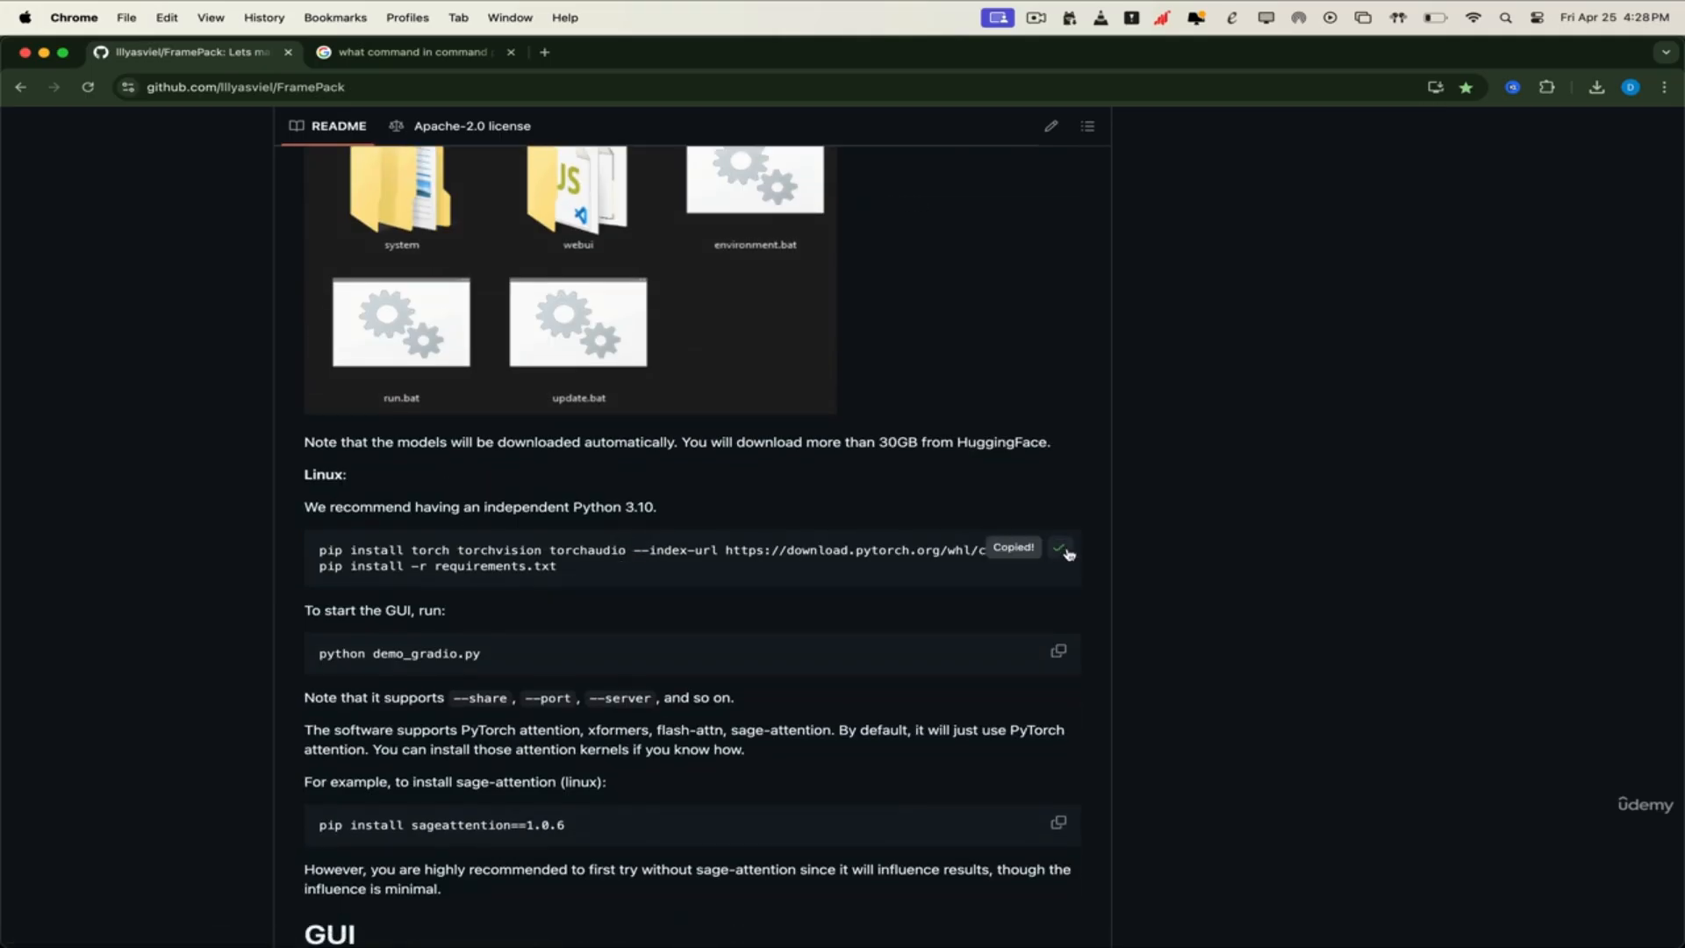
pyautogui.press('super+Tab')
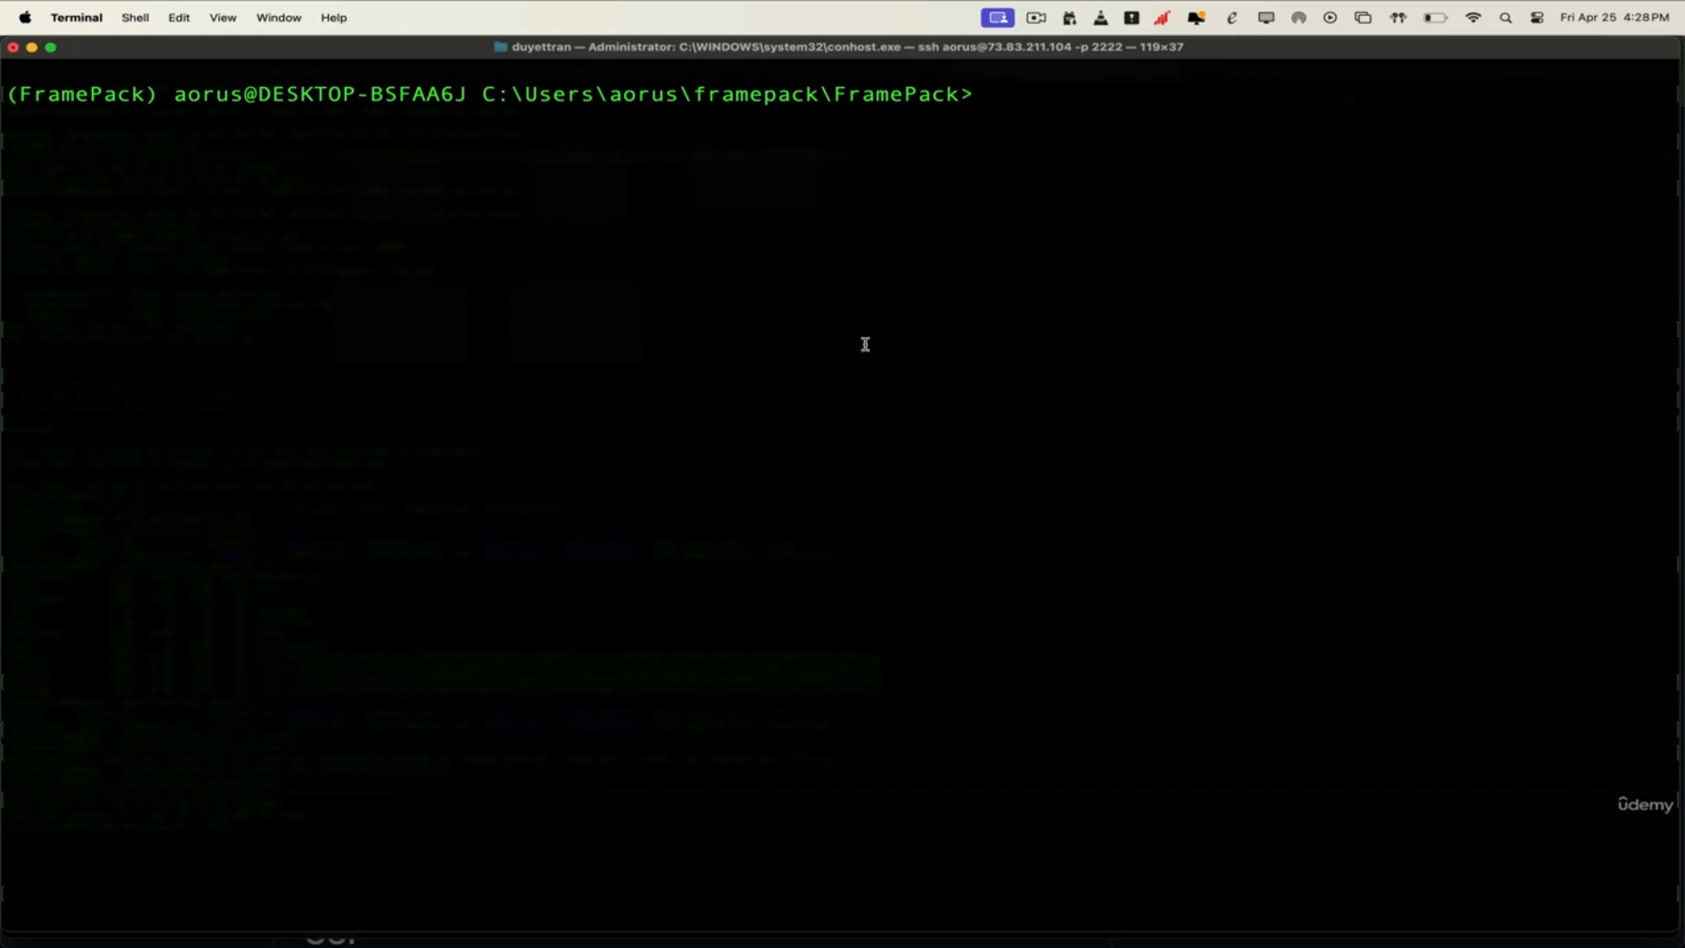
# Paste and run the pip install commands, then clear the screen with cls
pyautogui.press('super+v')
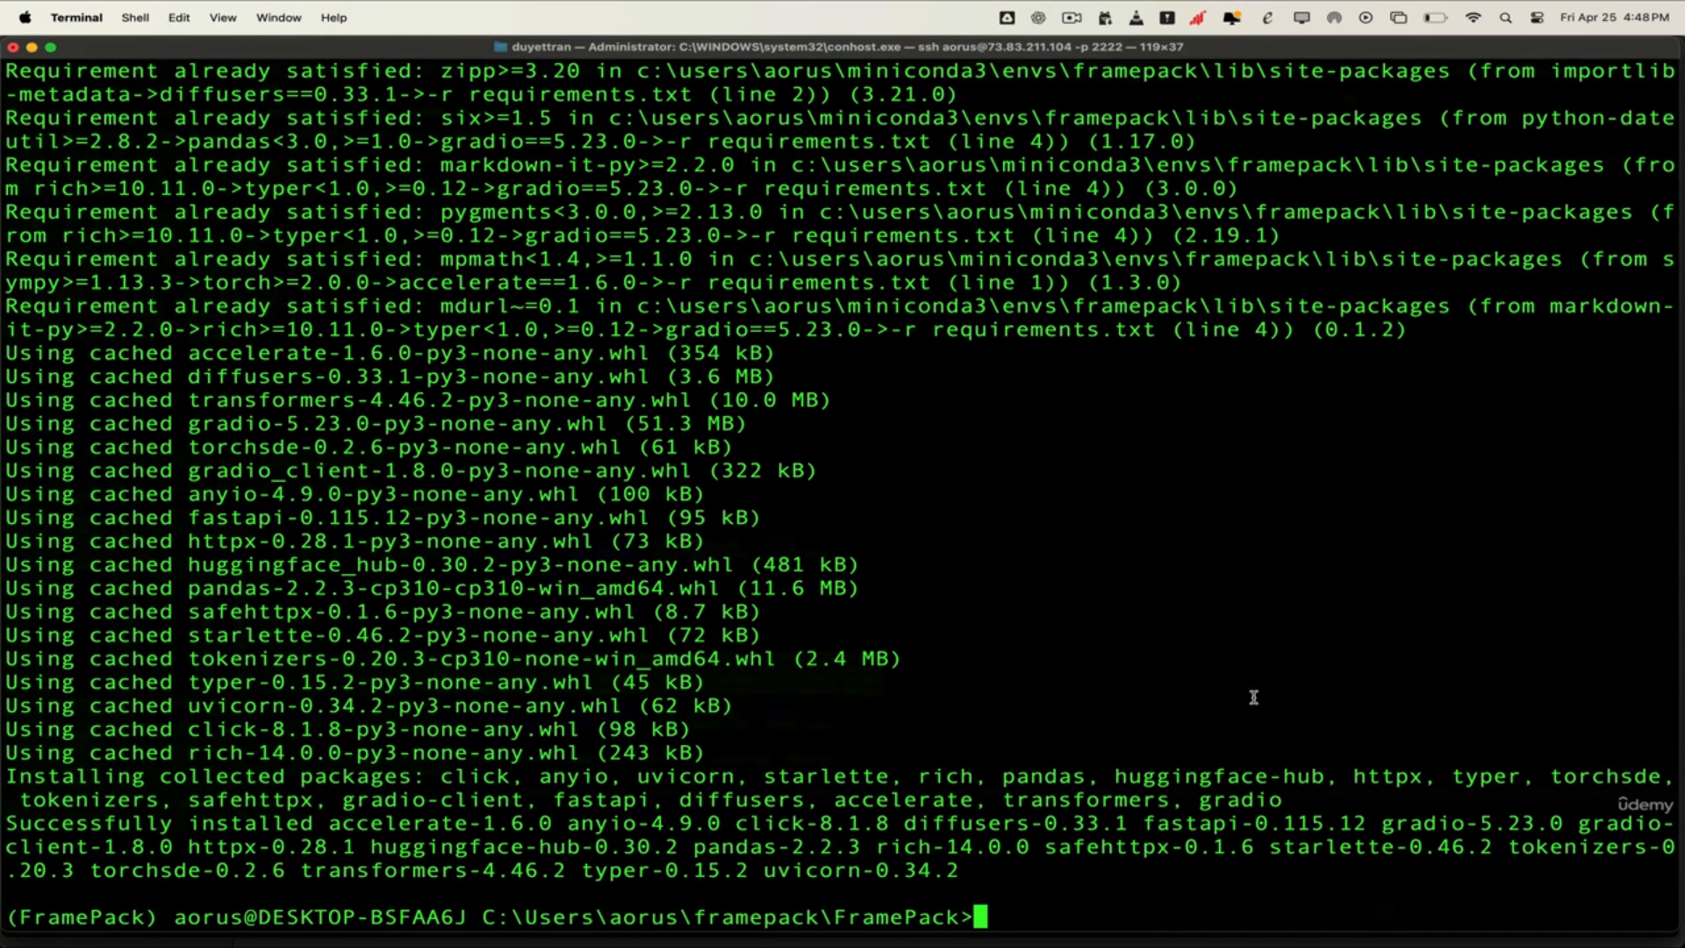
pyautogui.write('cls')
pyautogui.press('Return')
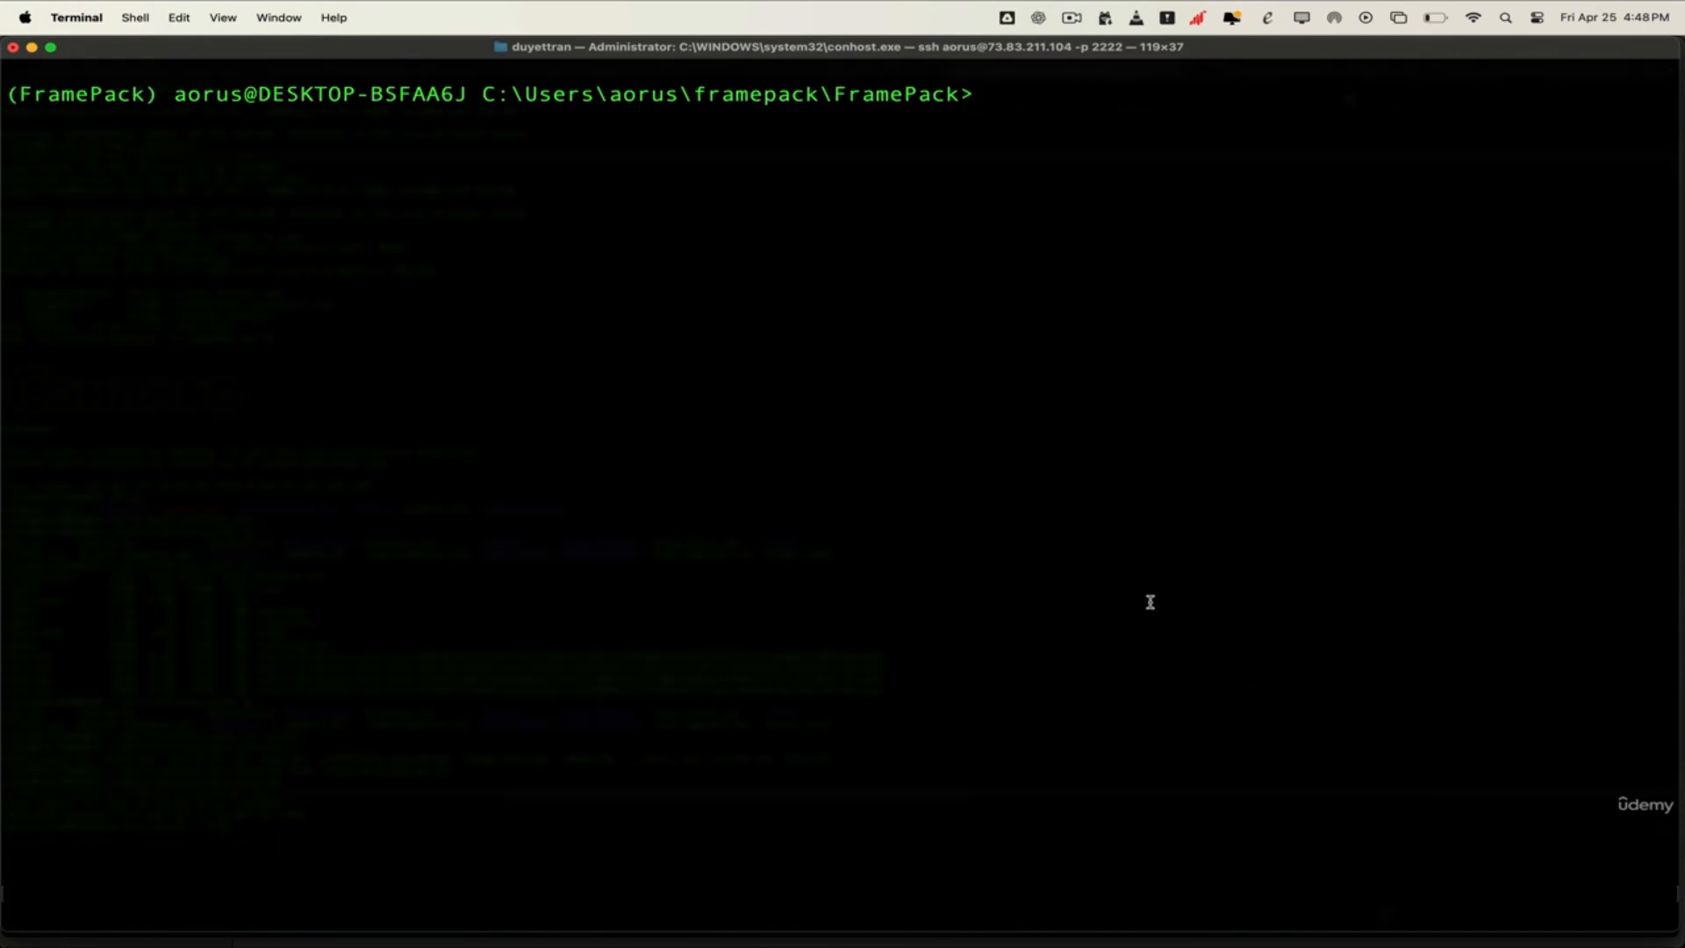
# Copy 'python demo_gradio.py' from the README and run it to serve the UI on port 7860
pyautogui.press('super+Tab')
pyautogui.scroll(-2, 749, 387)
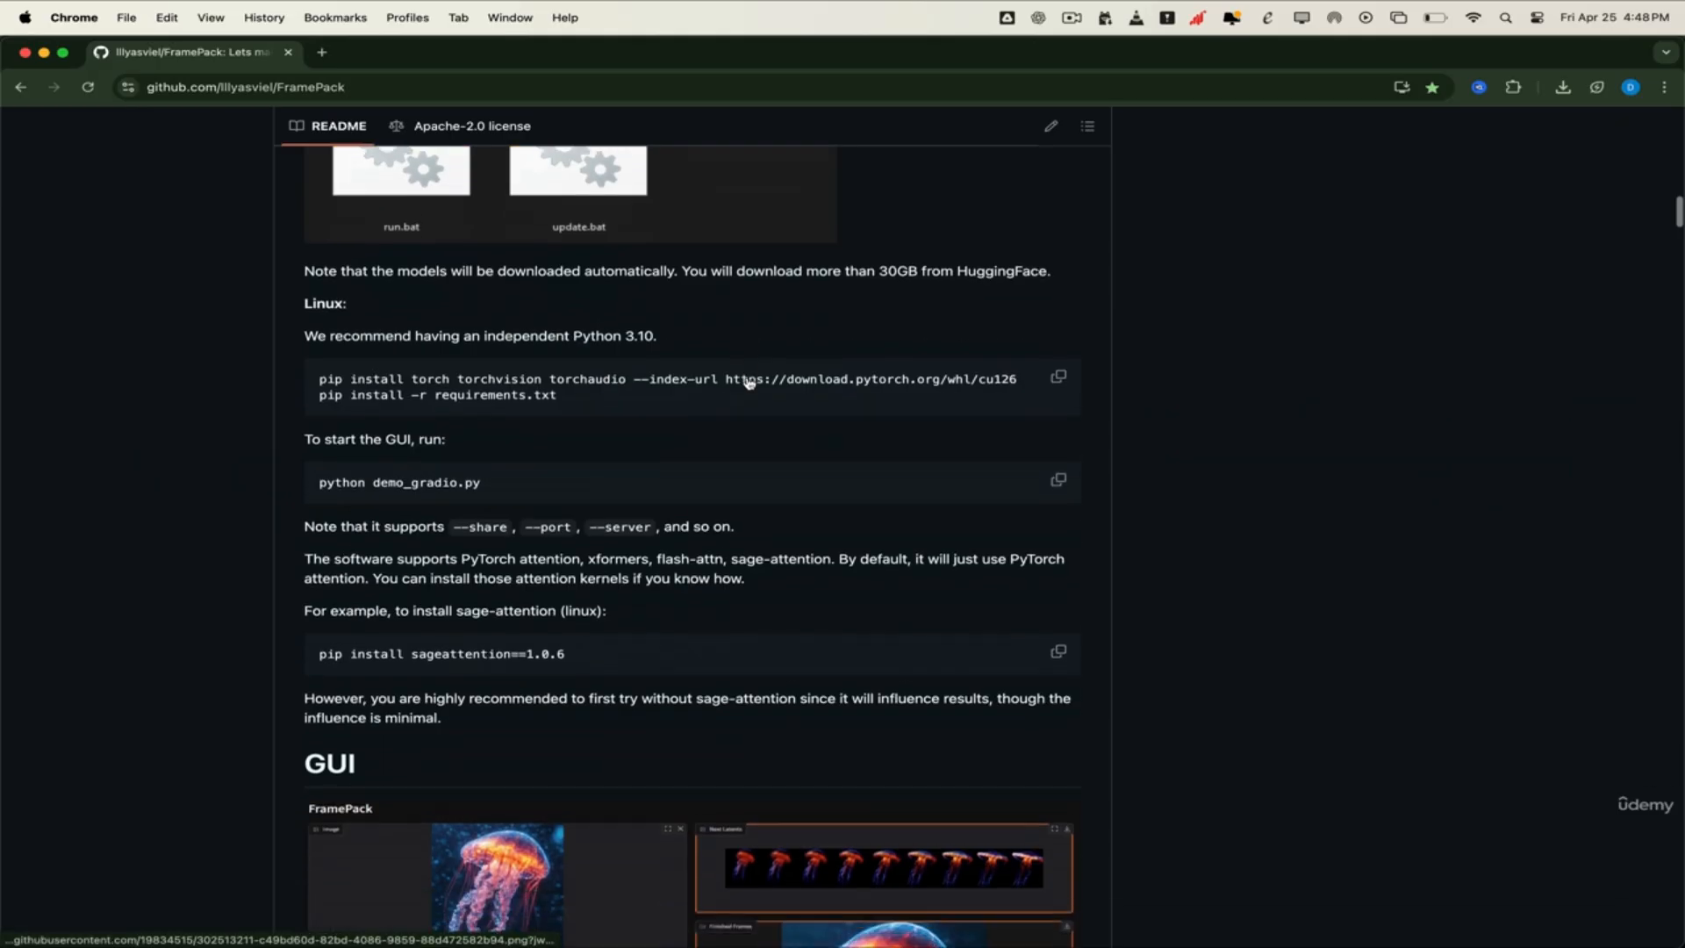
pyautogui.tripleClick(453, 476)
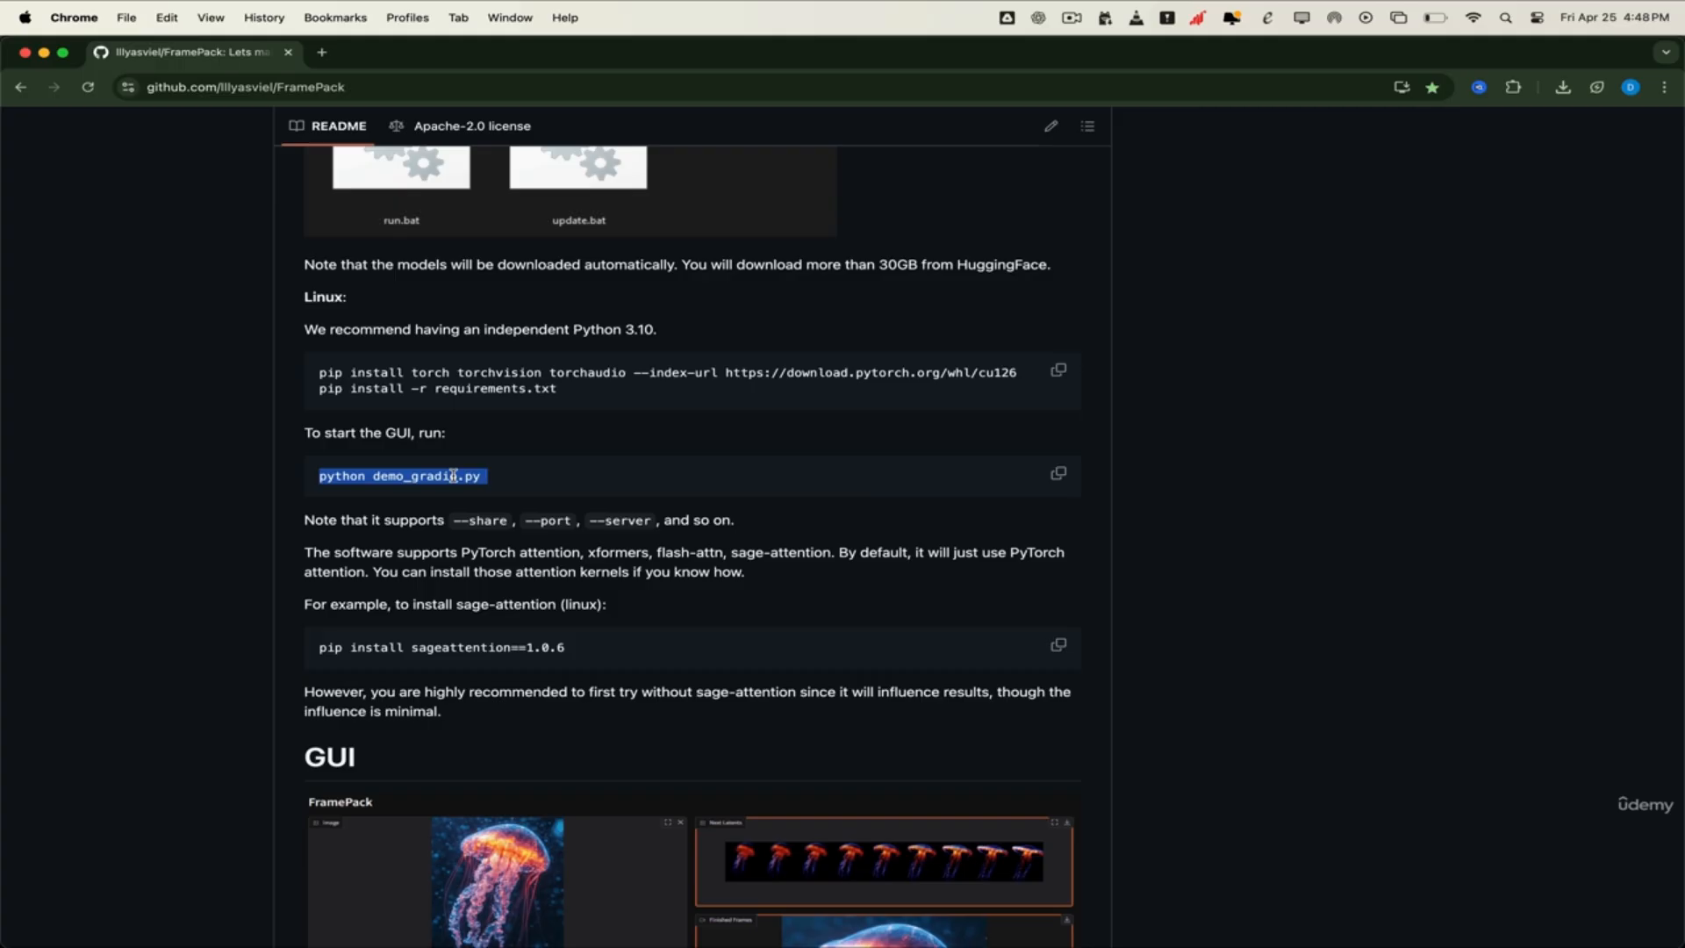
pyautogui.press('super+c')
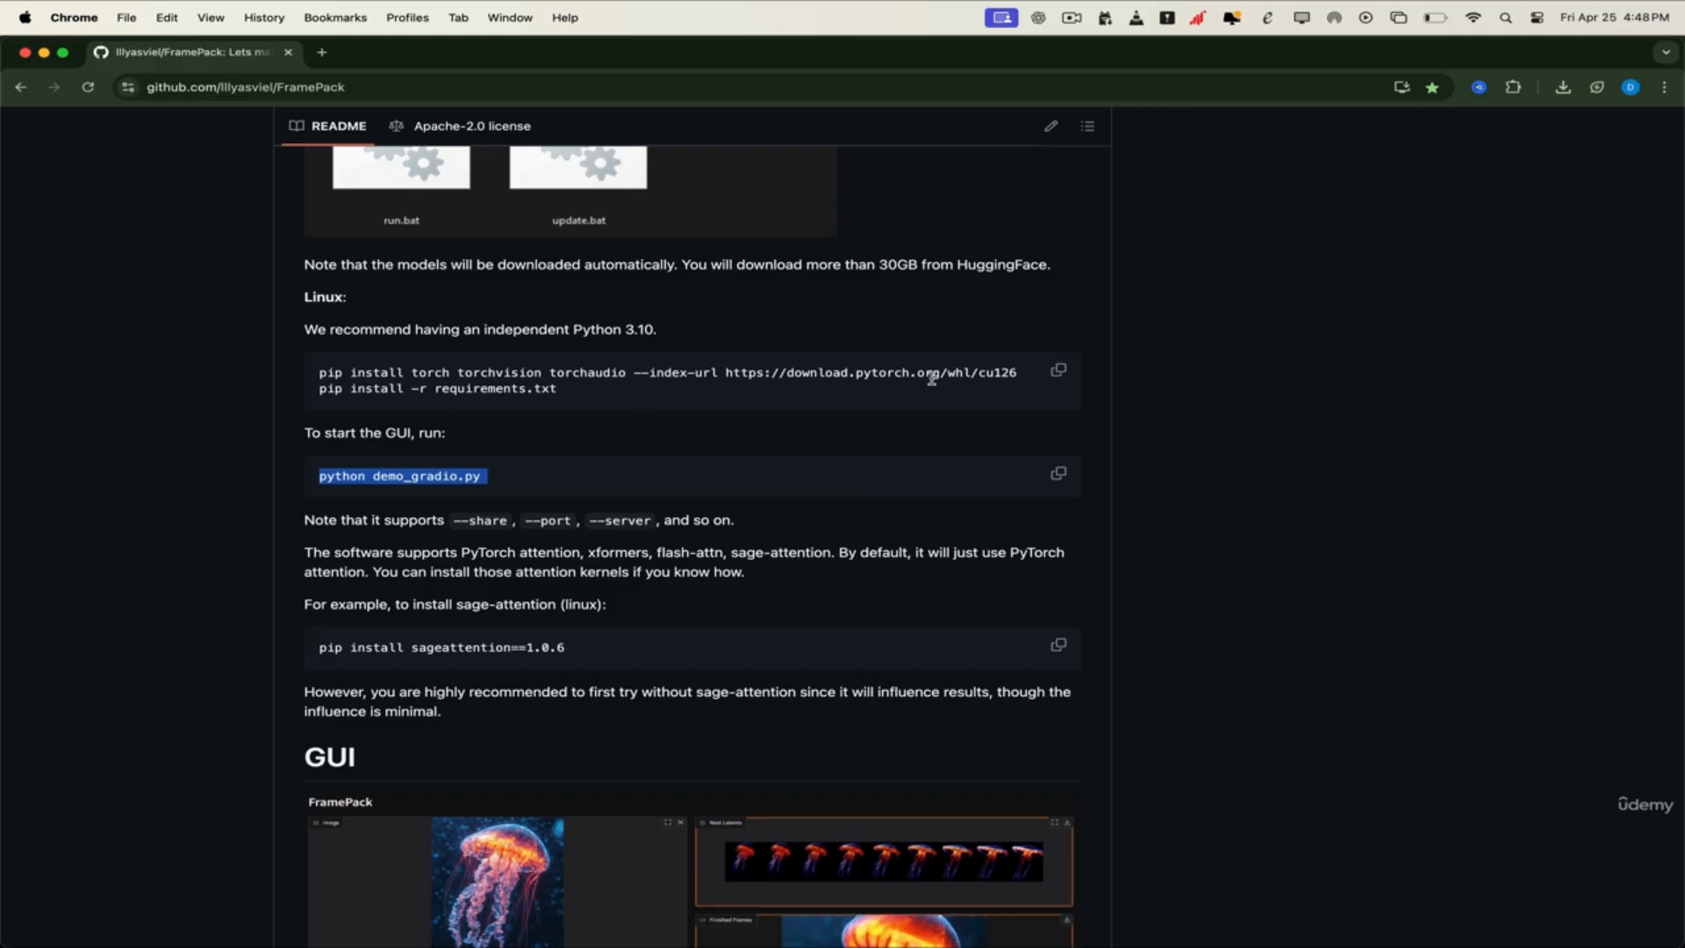
pyautogui.press('super+Tab')
pyautogui.press('super+v')
pyautogui.press('Return')
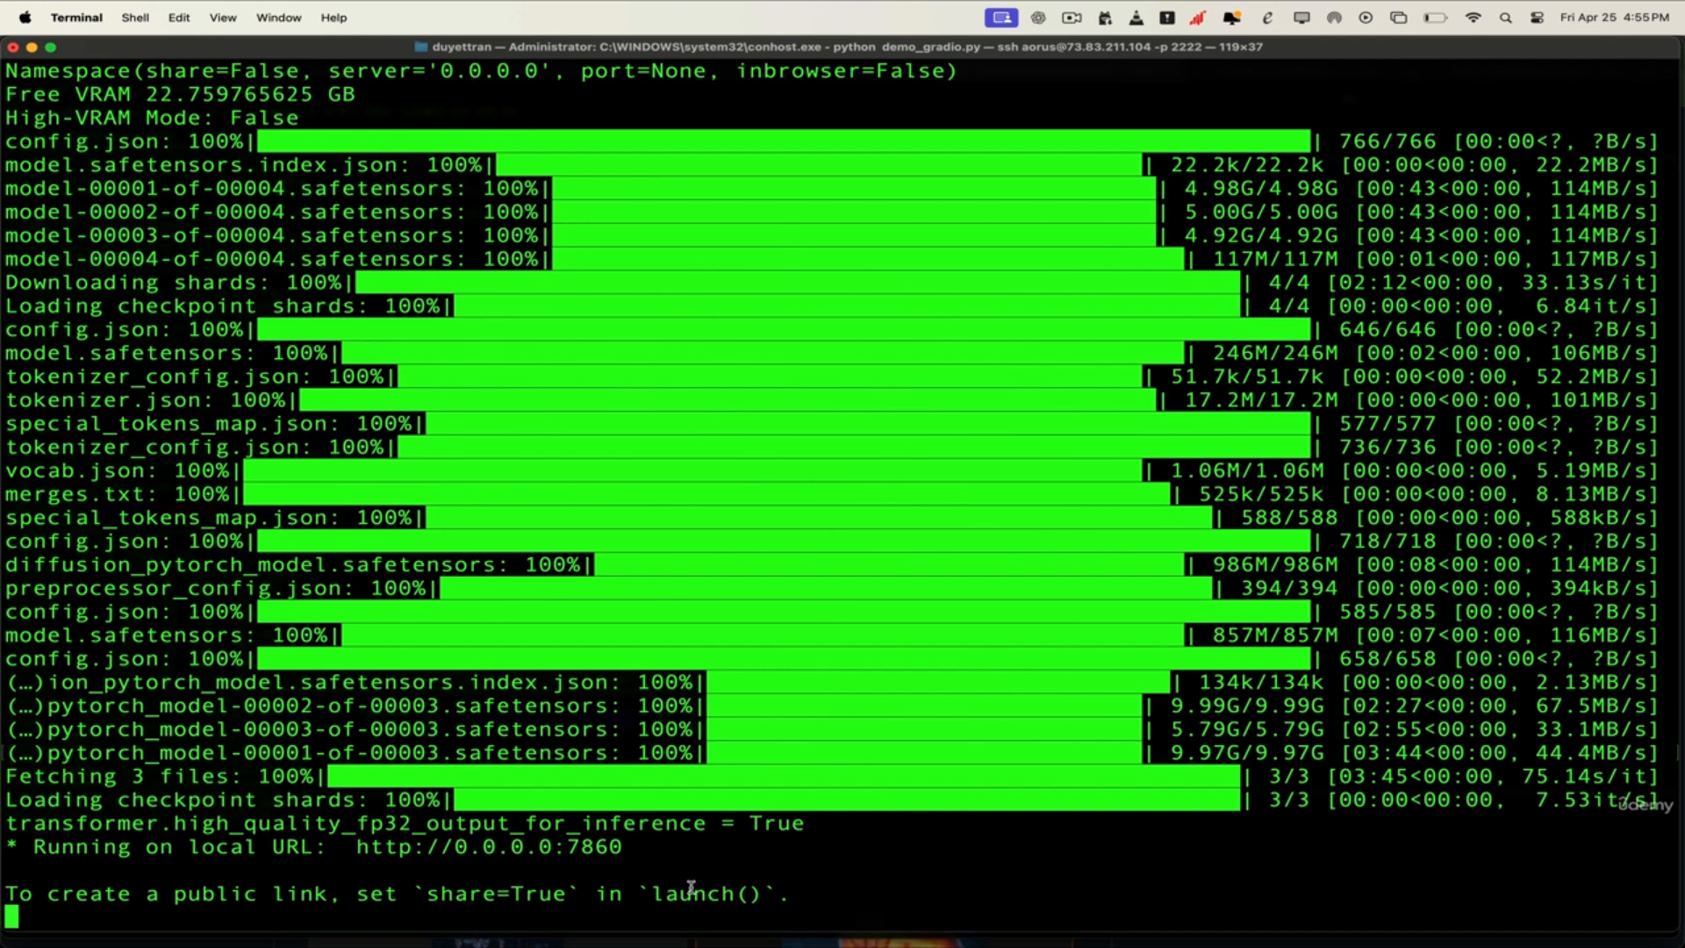
pyautogui.moveTo(355, 847); pyautogui.dragTo(627, 848)
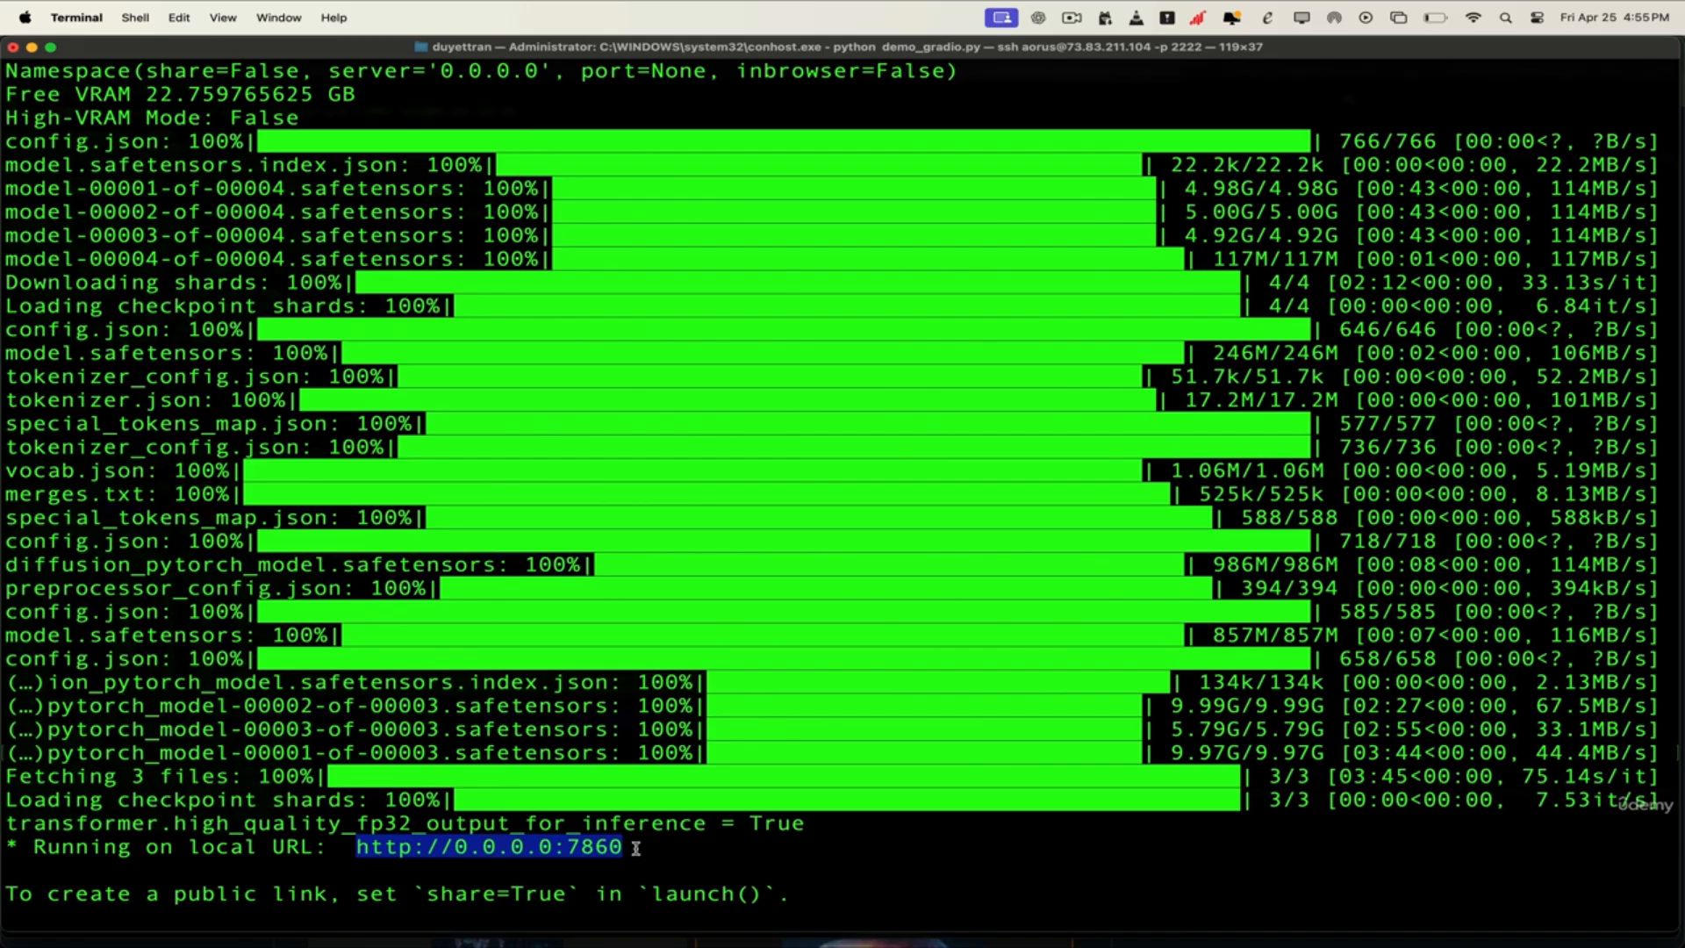
pyautogui.click(636, 848)
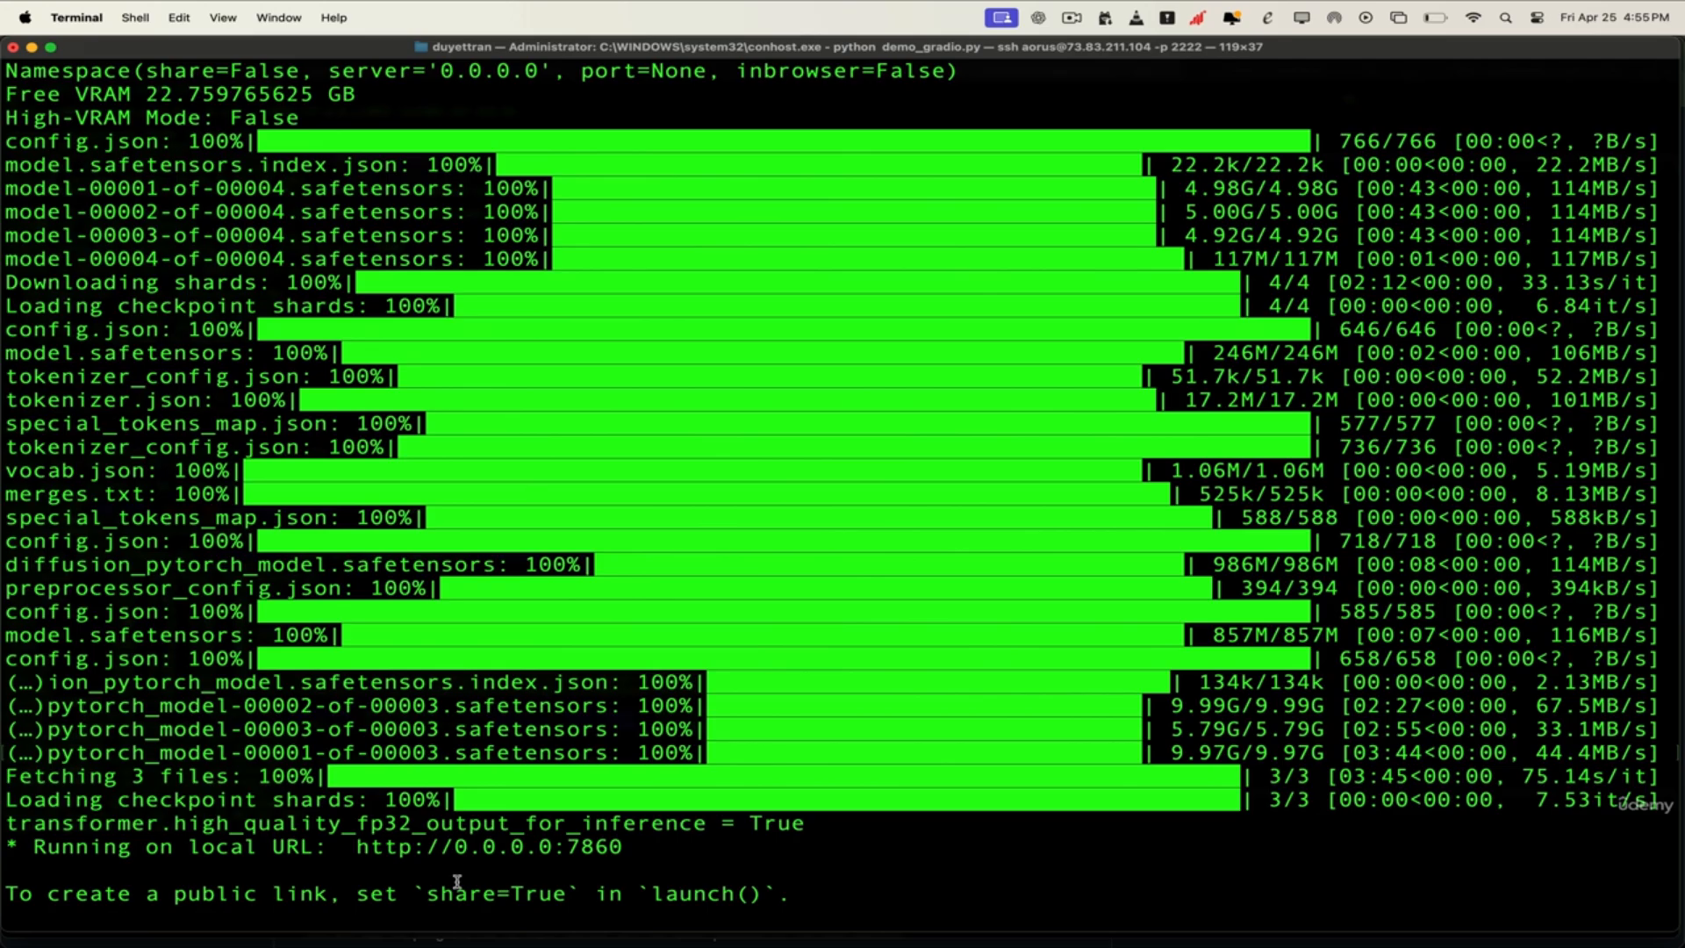
pyautogui.hotkey('ctrl', 'c')
pyautogui.press('Up')
pyautogui.write('--sh')
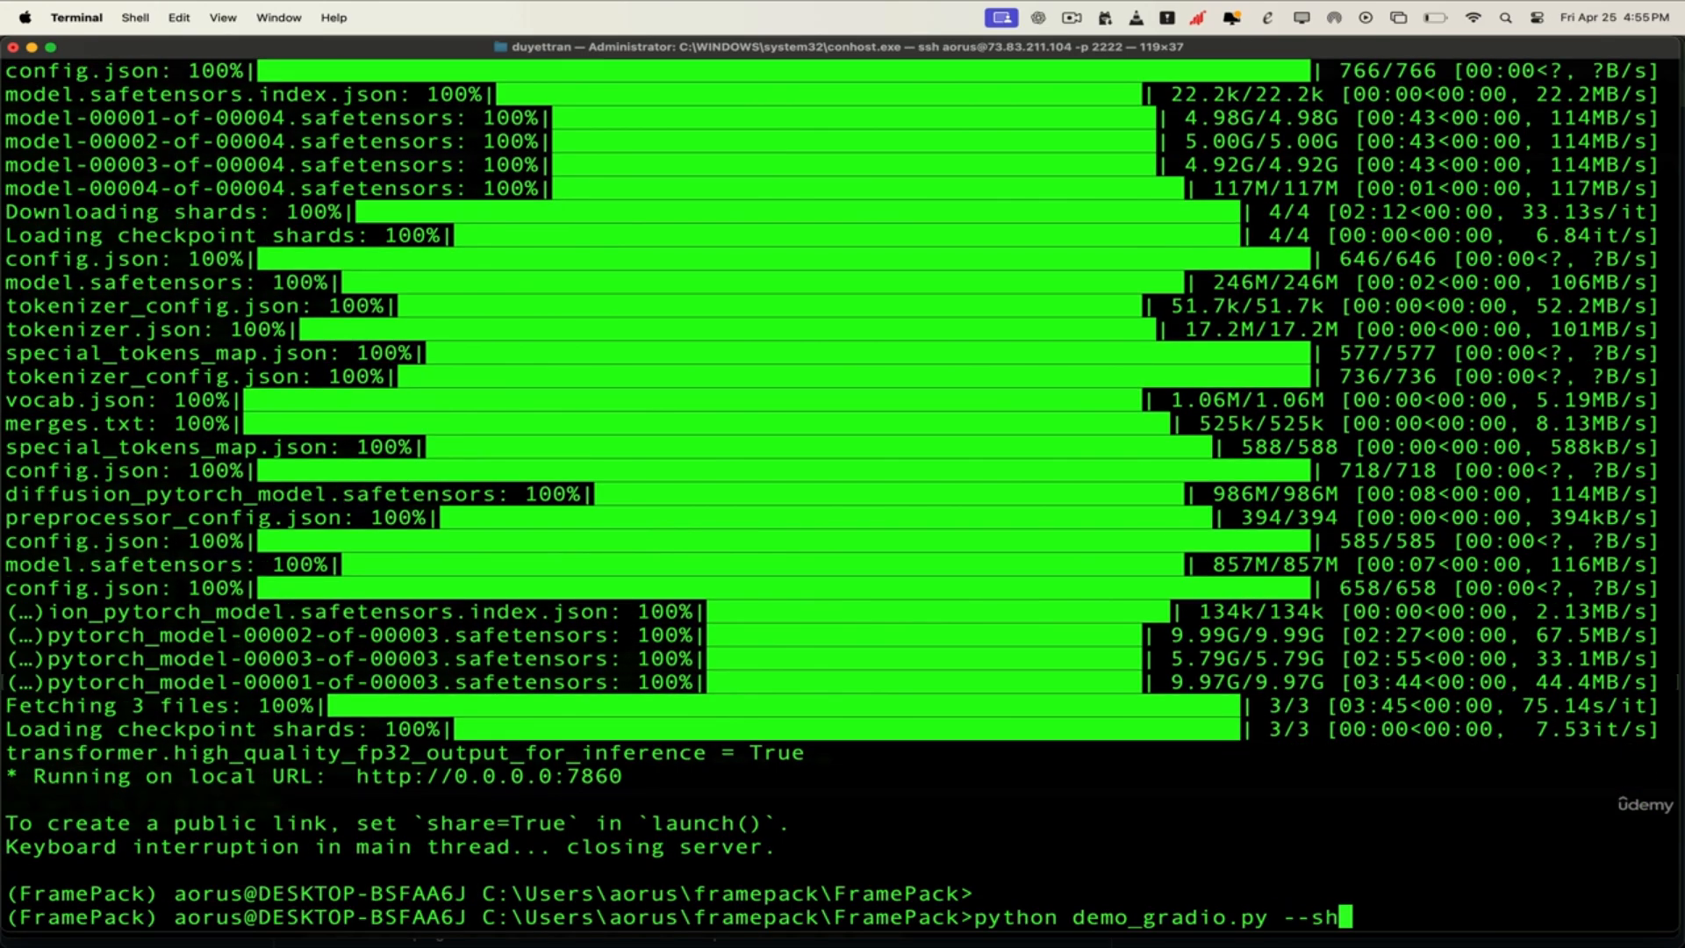
pyautogui.write('are')
pyautogui.press('Return')
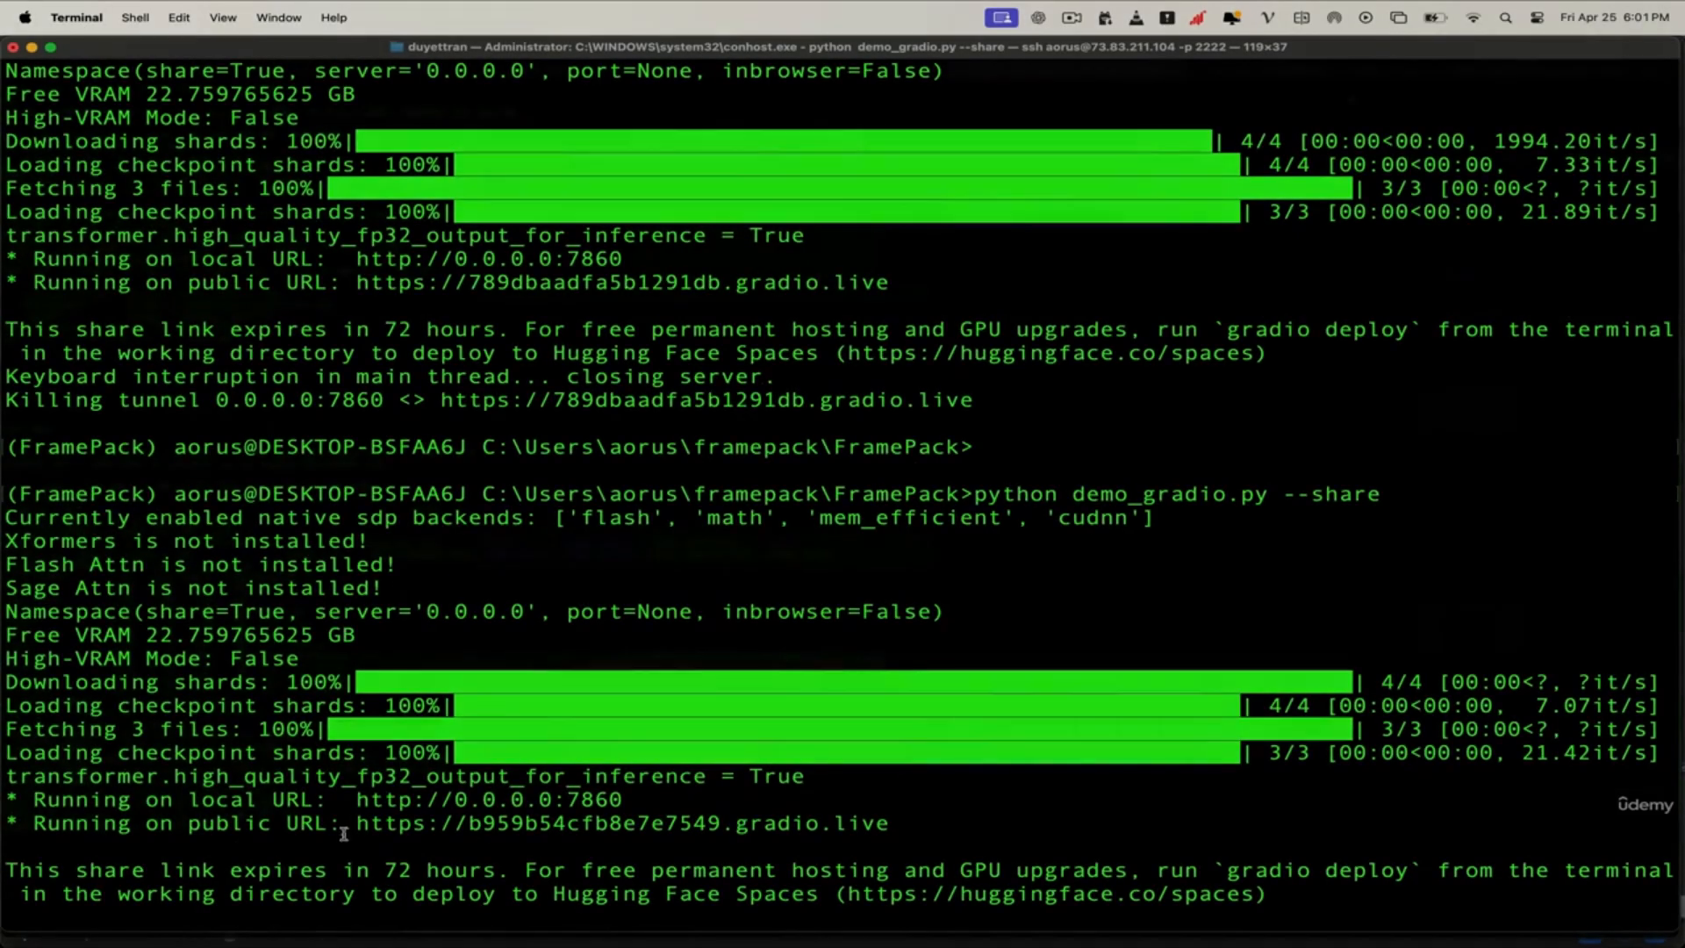
pyautogui.moveTo(356, 823); pyautogui.dragTo(886, 819)
pyautogui.press('super+c')
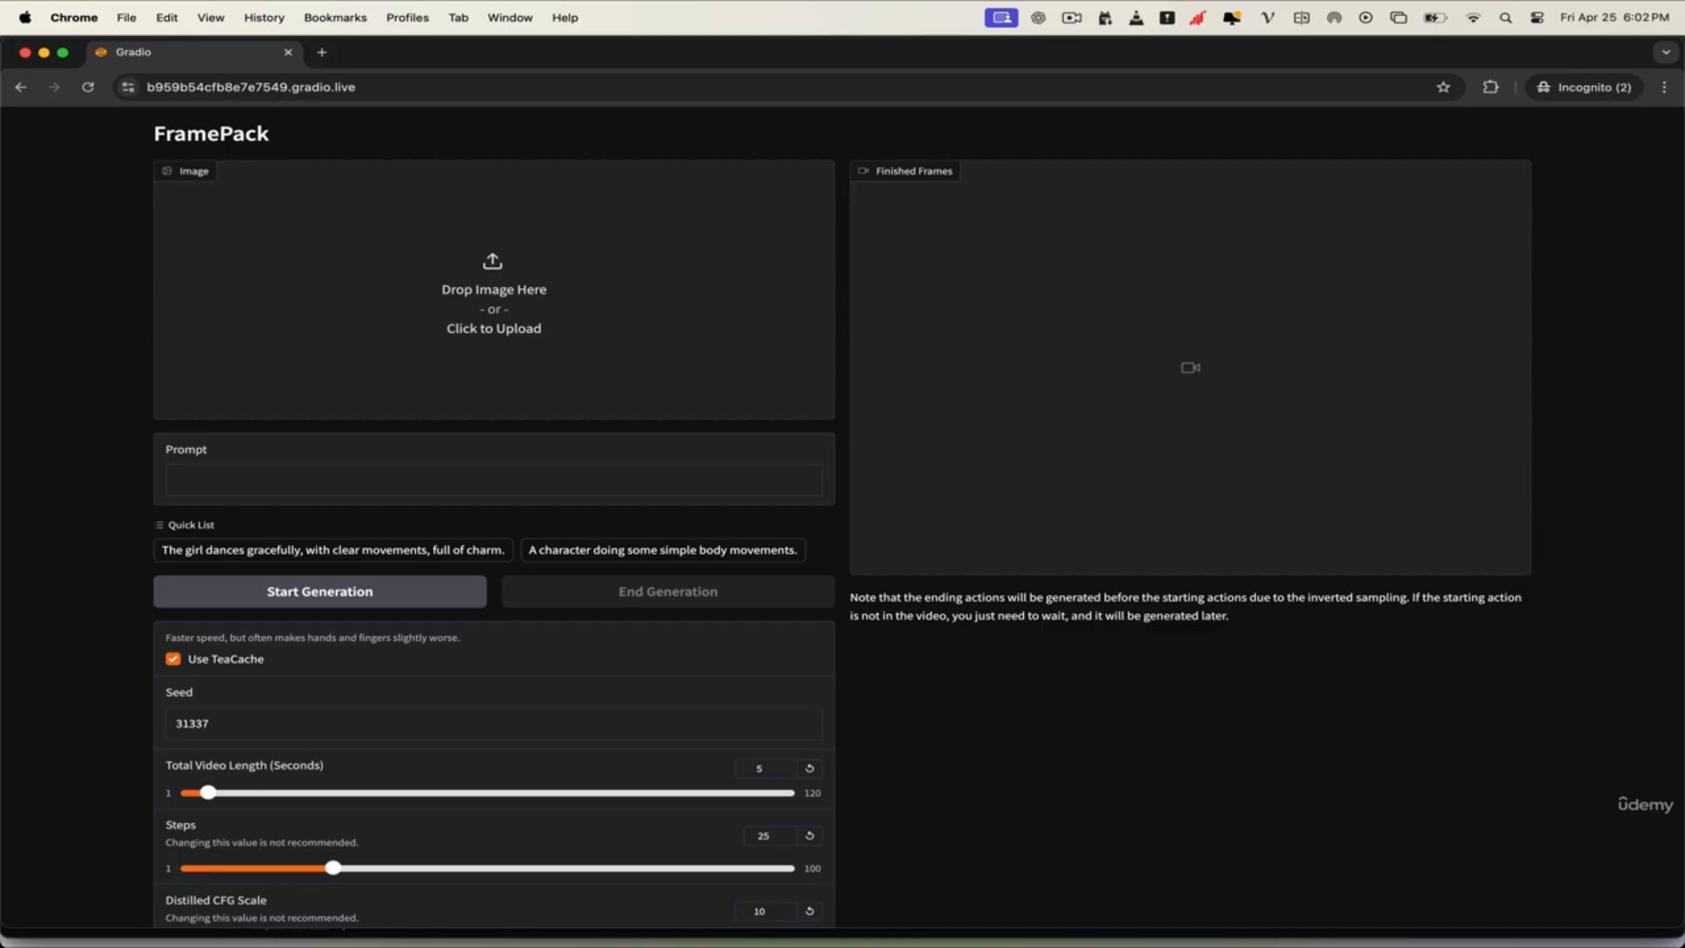
# Load the yellow-jacket dancer photo as the input image and uncheck Use TeaCache
pyautogui.moveTo(586, 249); pyautogui.dragTo(550, 291)
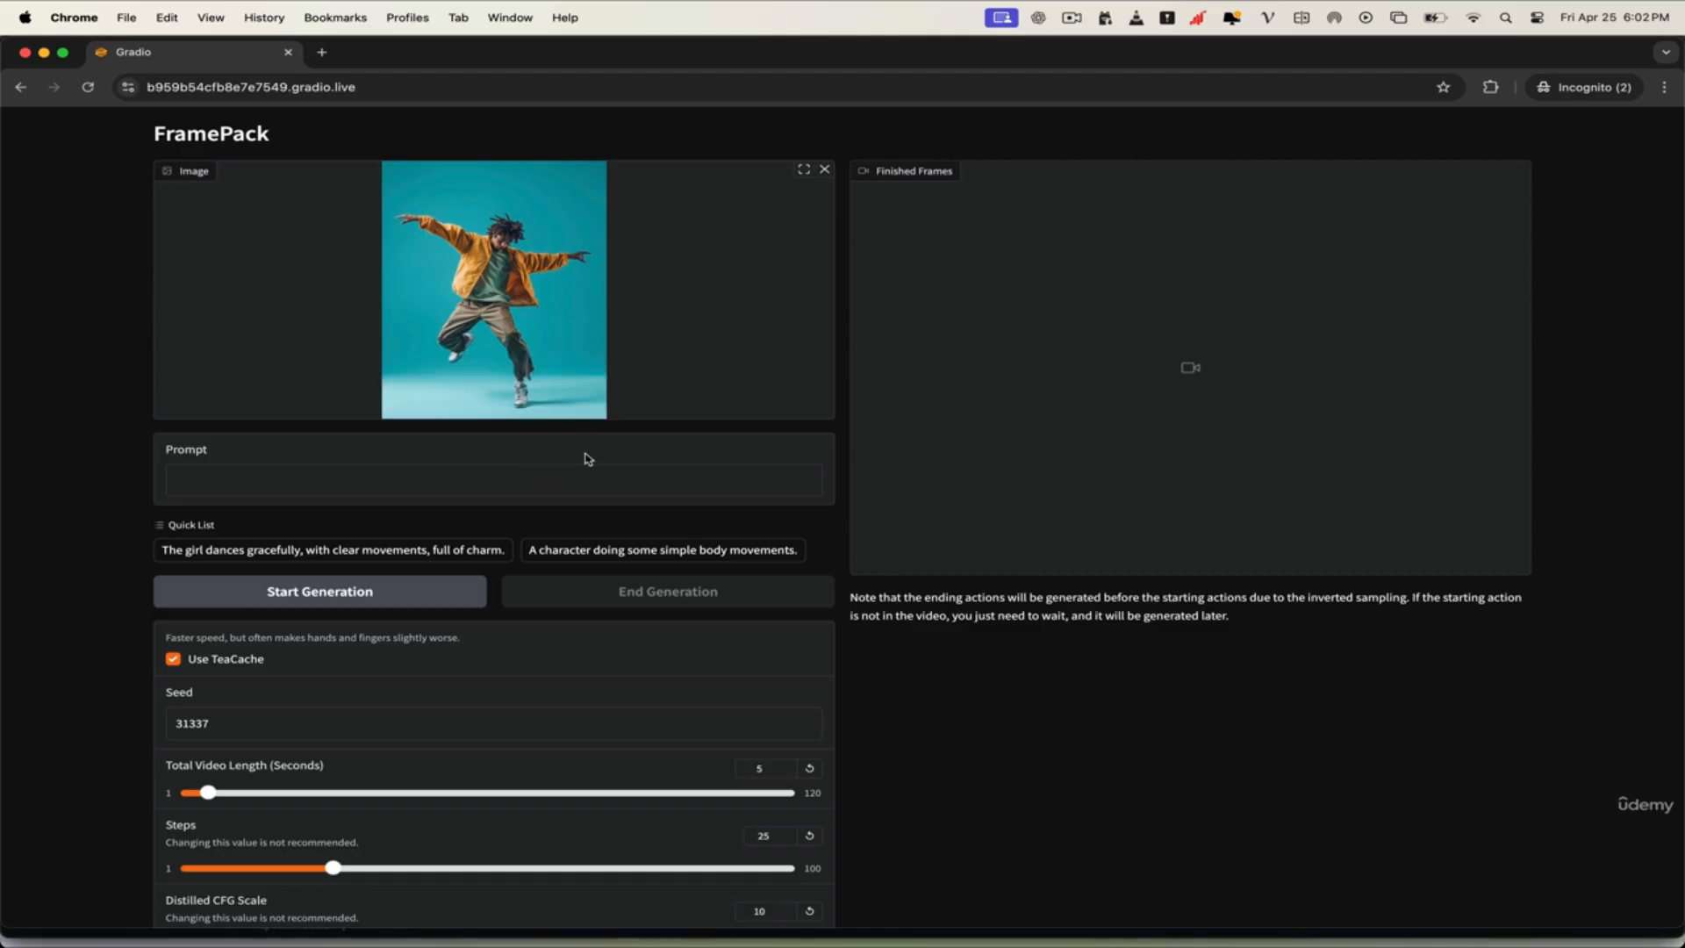
pyautogui.scroll(-3, 588, 459)
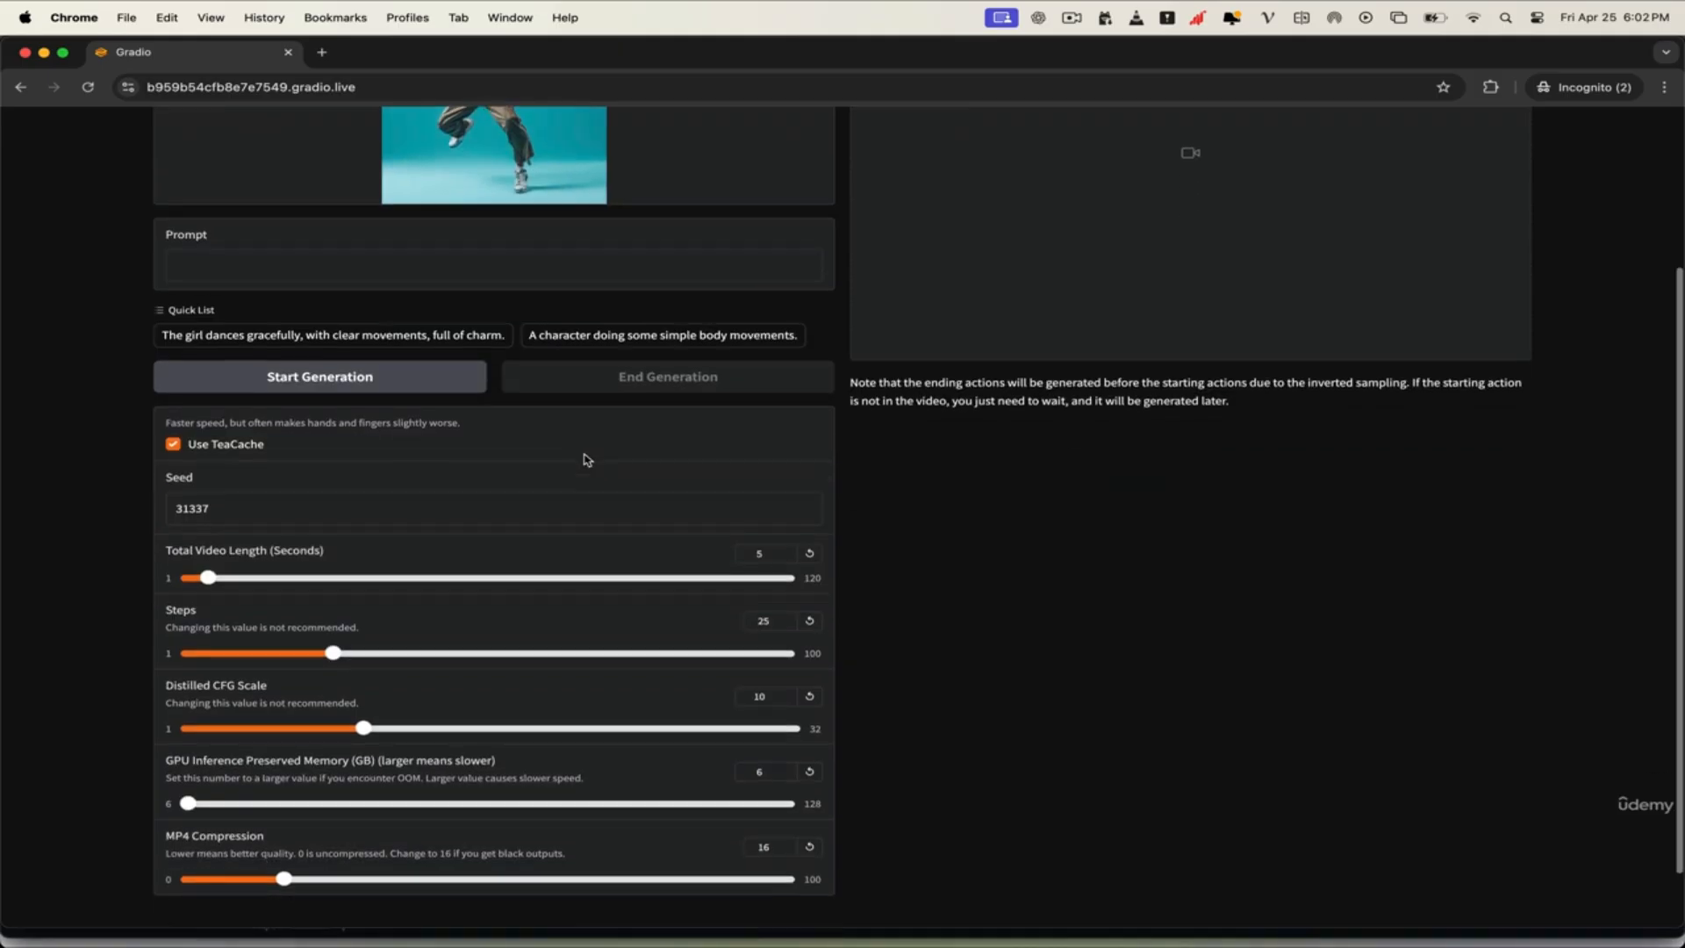
pyautogui.click(173, 430)
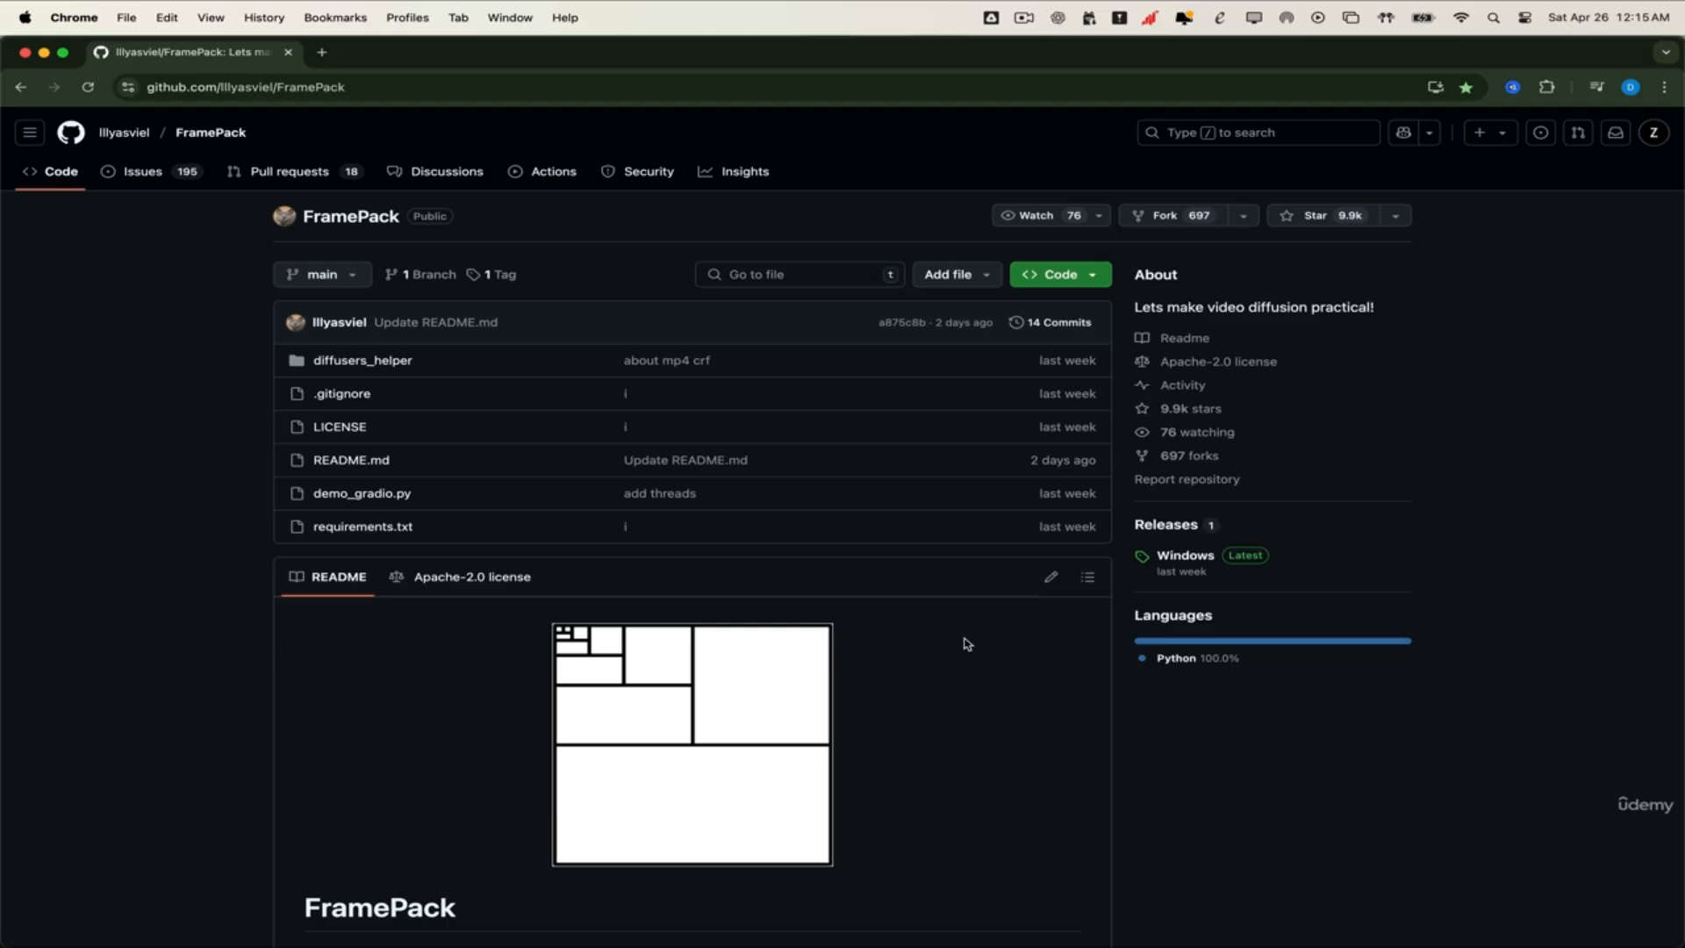
# Scroll through the FramePack GitHub README
pyautogui.scroll(-10, 967, 644)
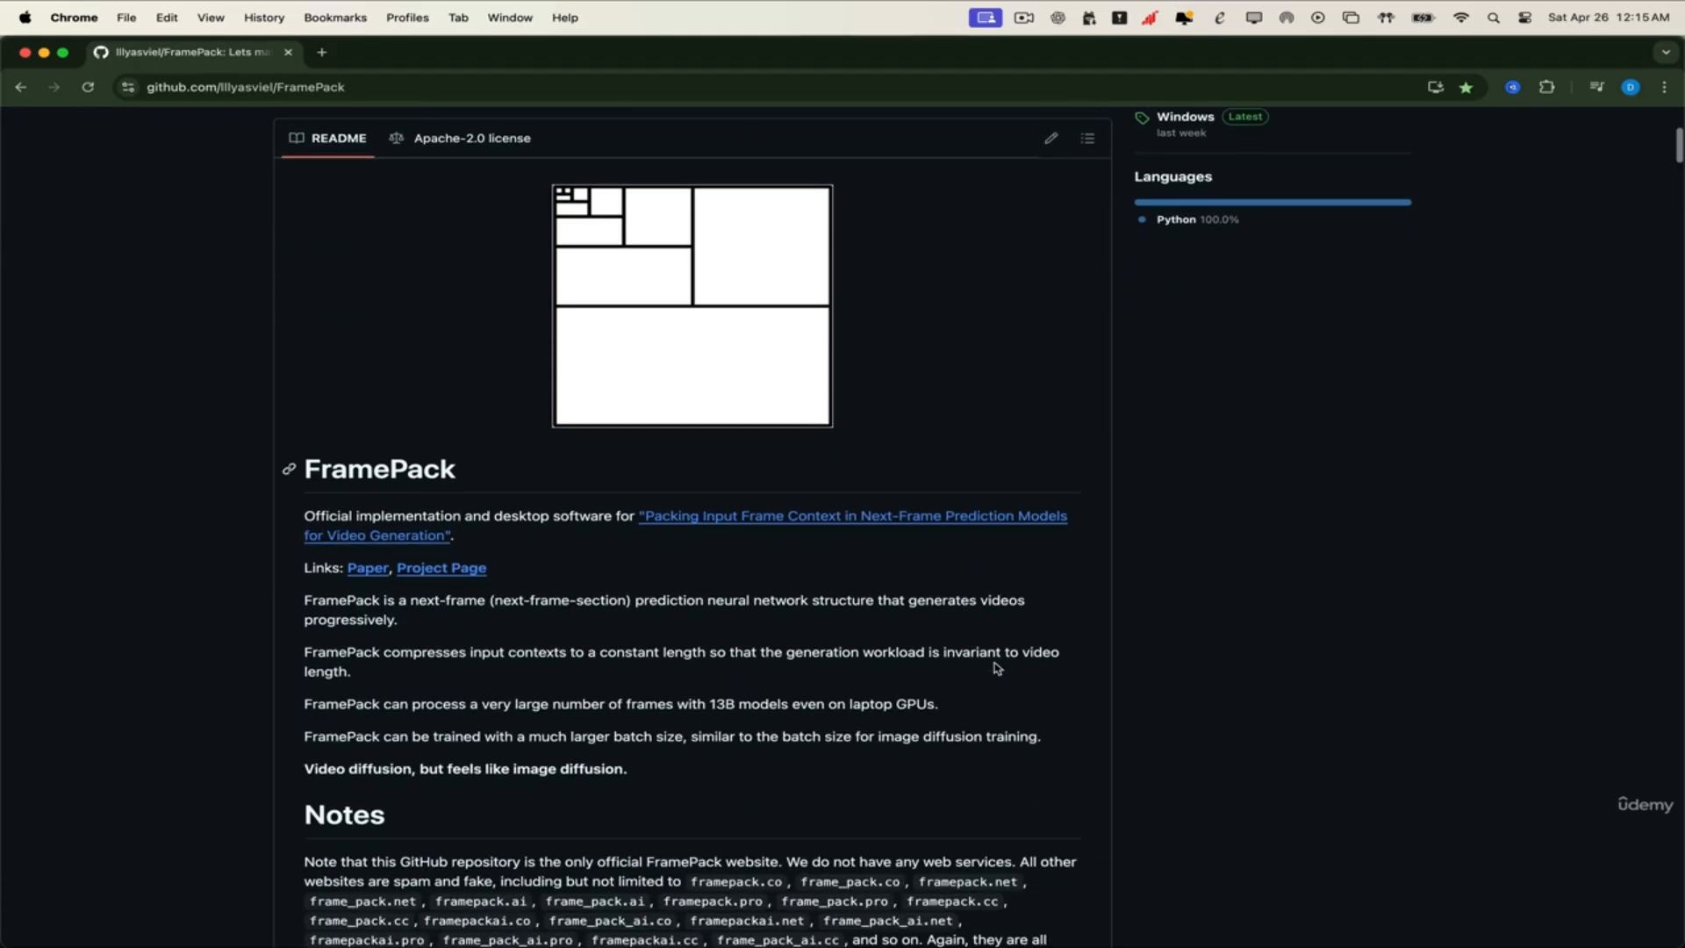
pyautogui.scroll(-1, 997, 669)
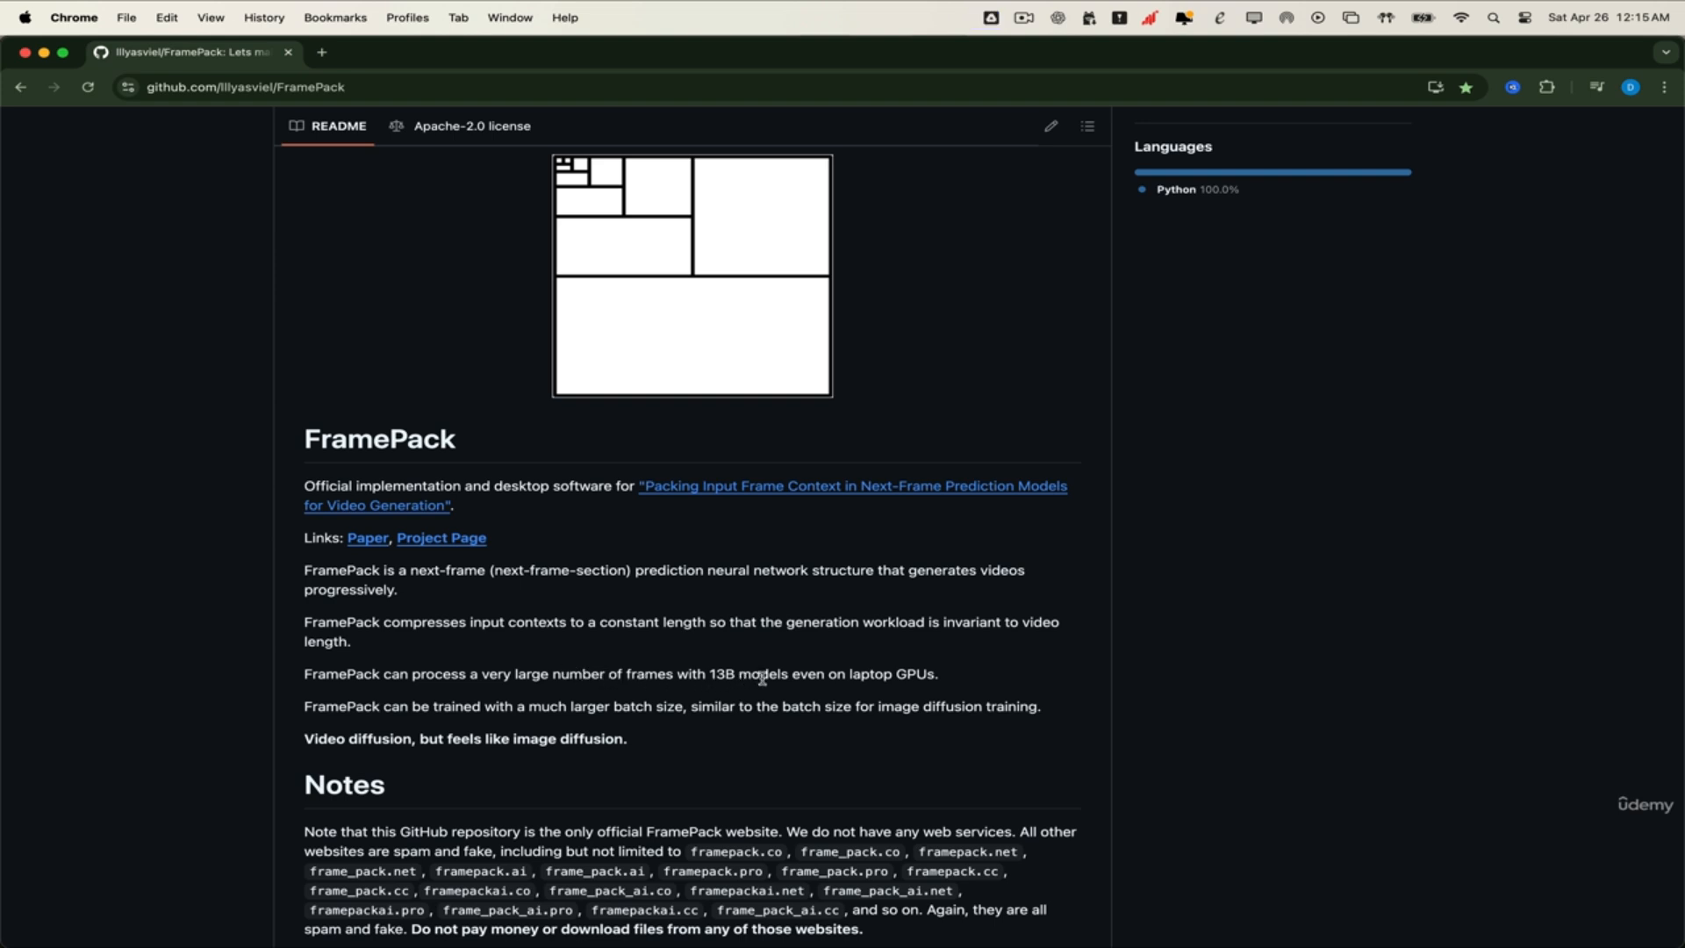
pyautogui.scroll(-4, 761, 677)
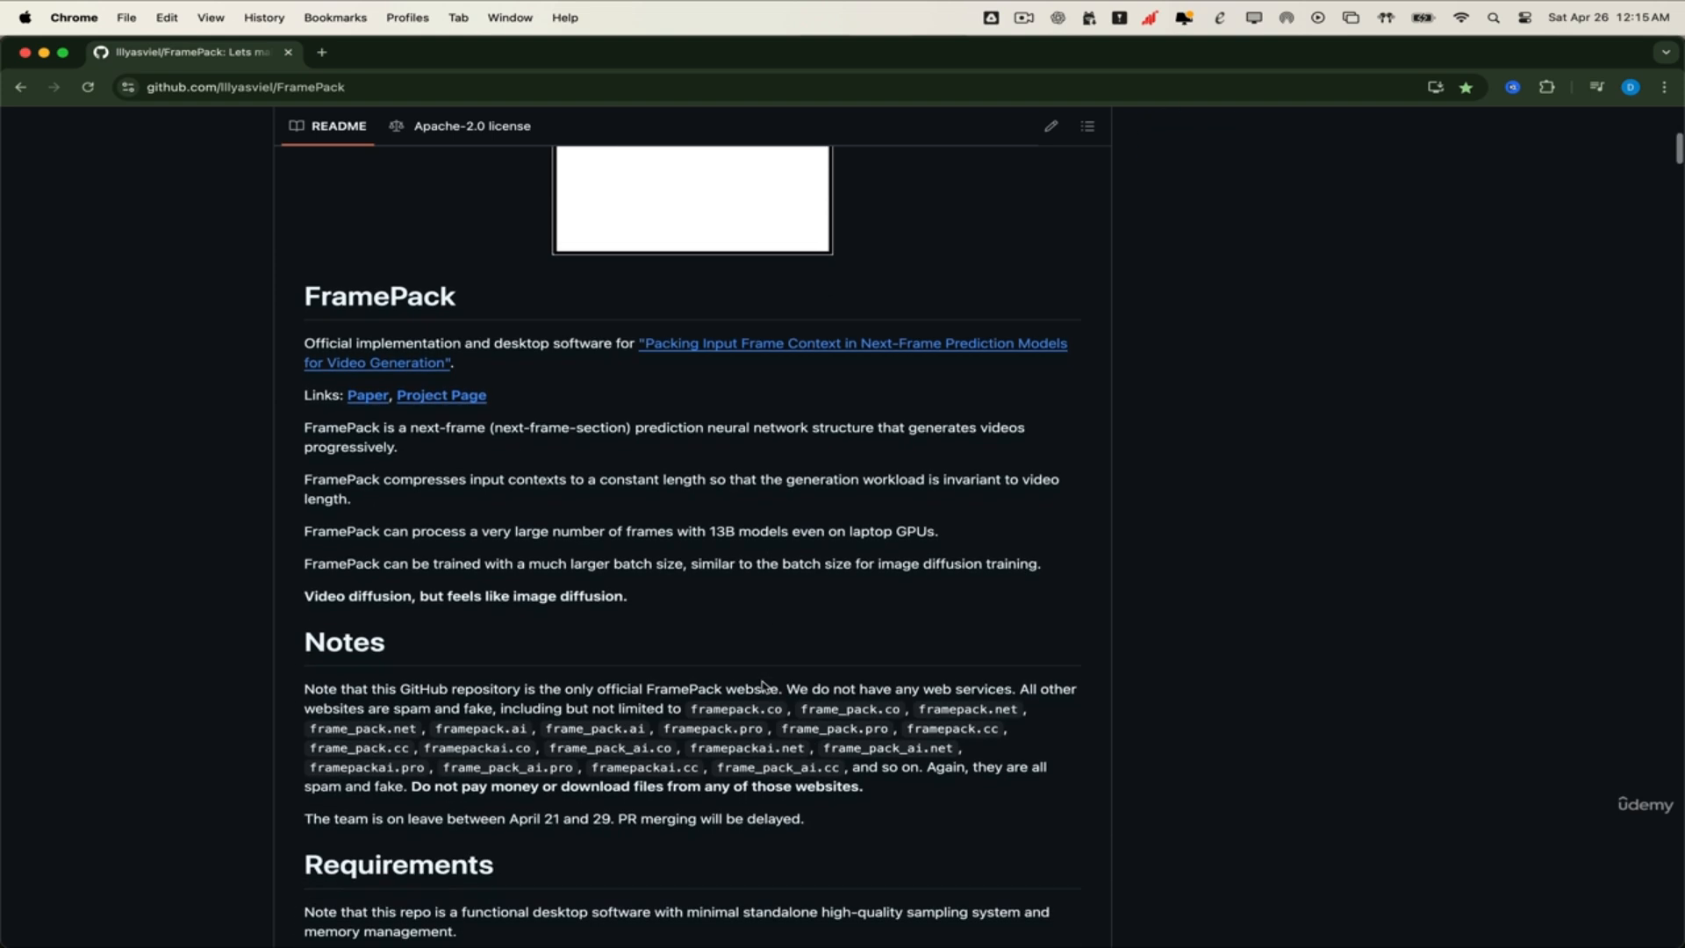
pyautogui.scroll(-8, 762, 681)
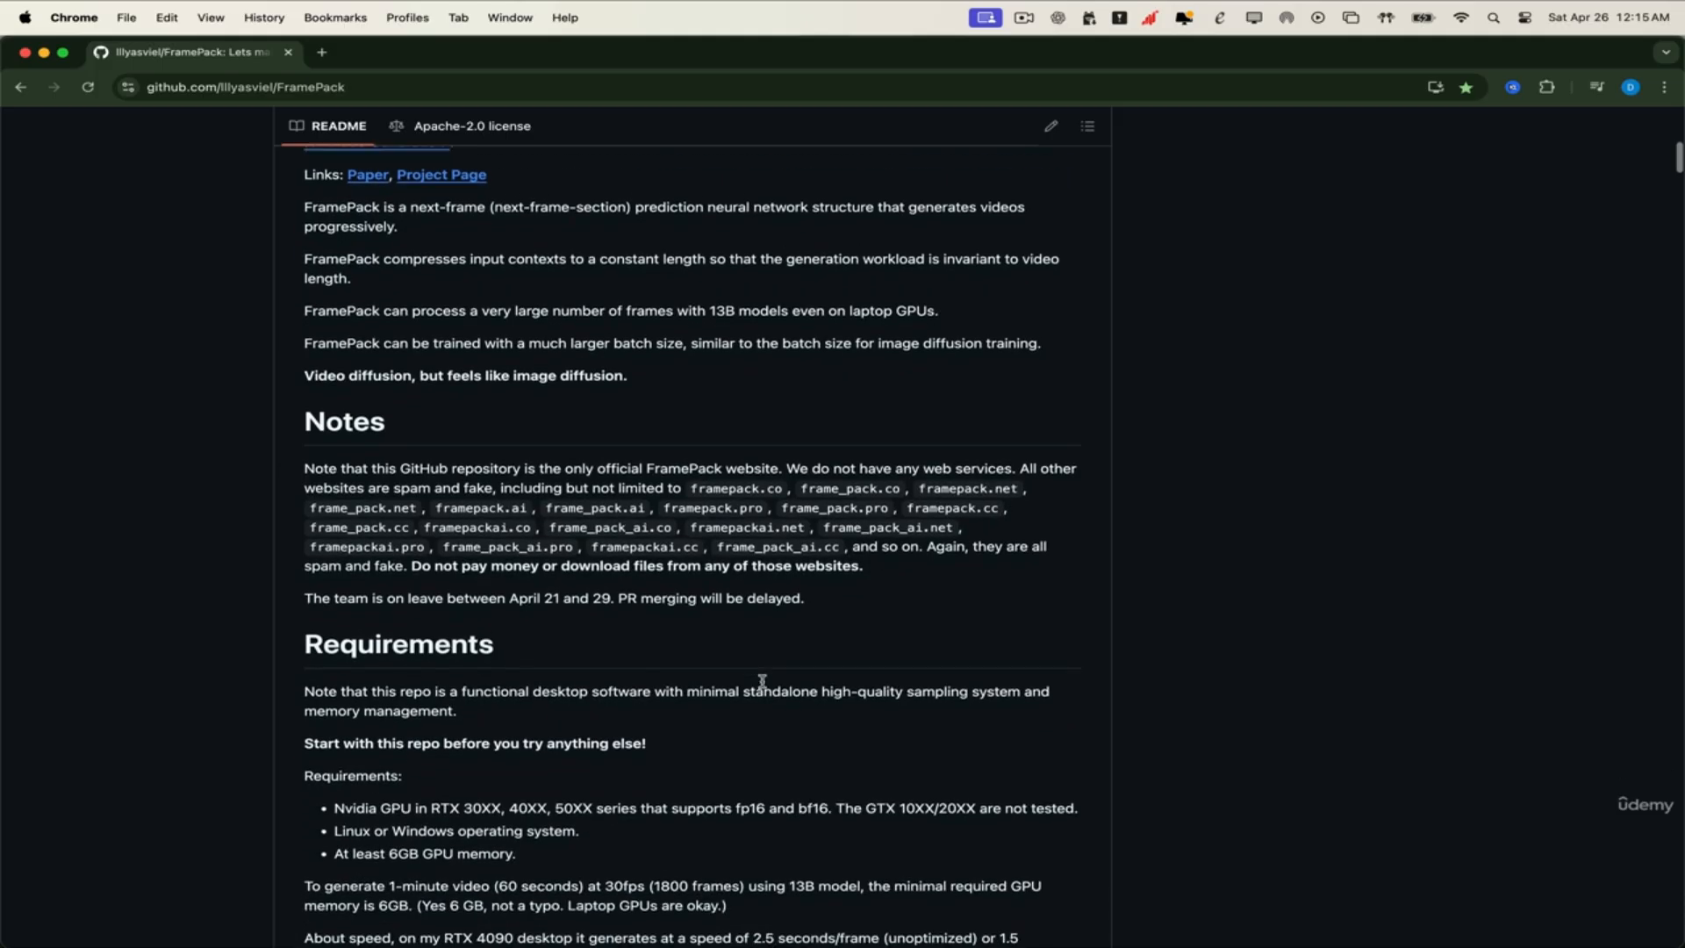
pyautogui.scroll(-2, 762, 681)
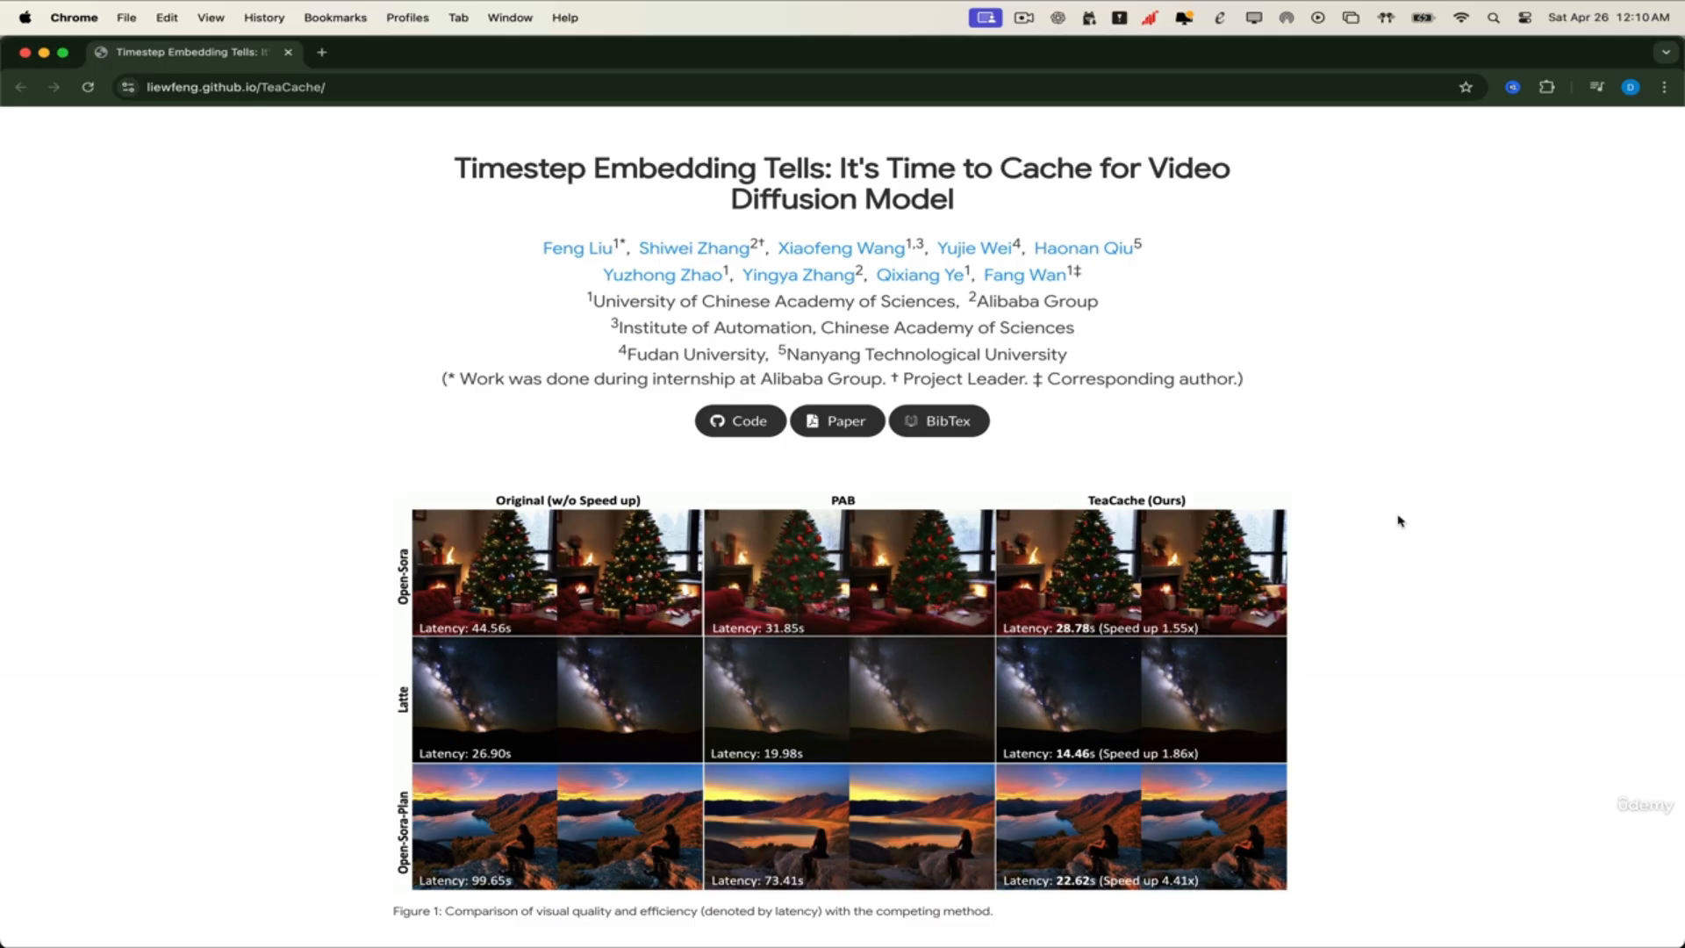
# Scroll the TeaCache project page down to the Visual Results speedup comparisons
pyautogui.scroll(-5, 1399, 520)
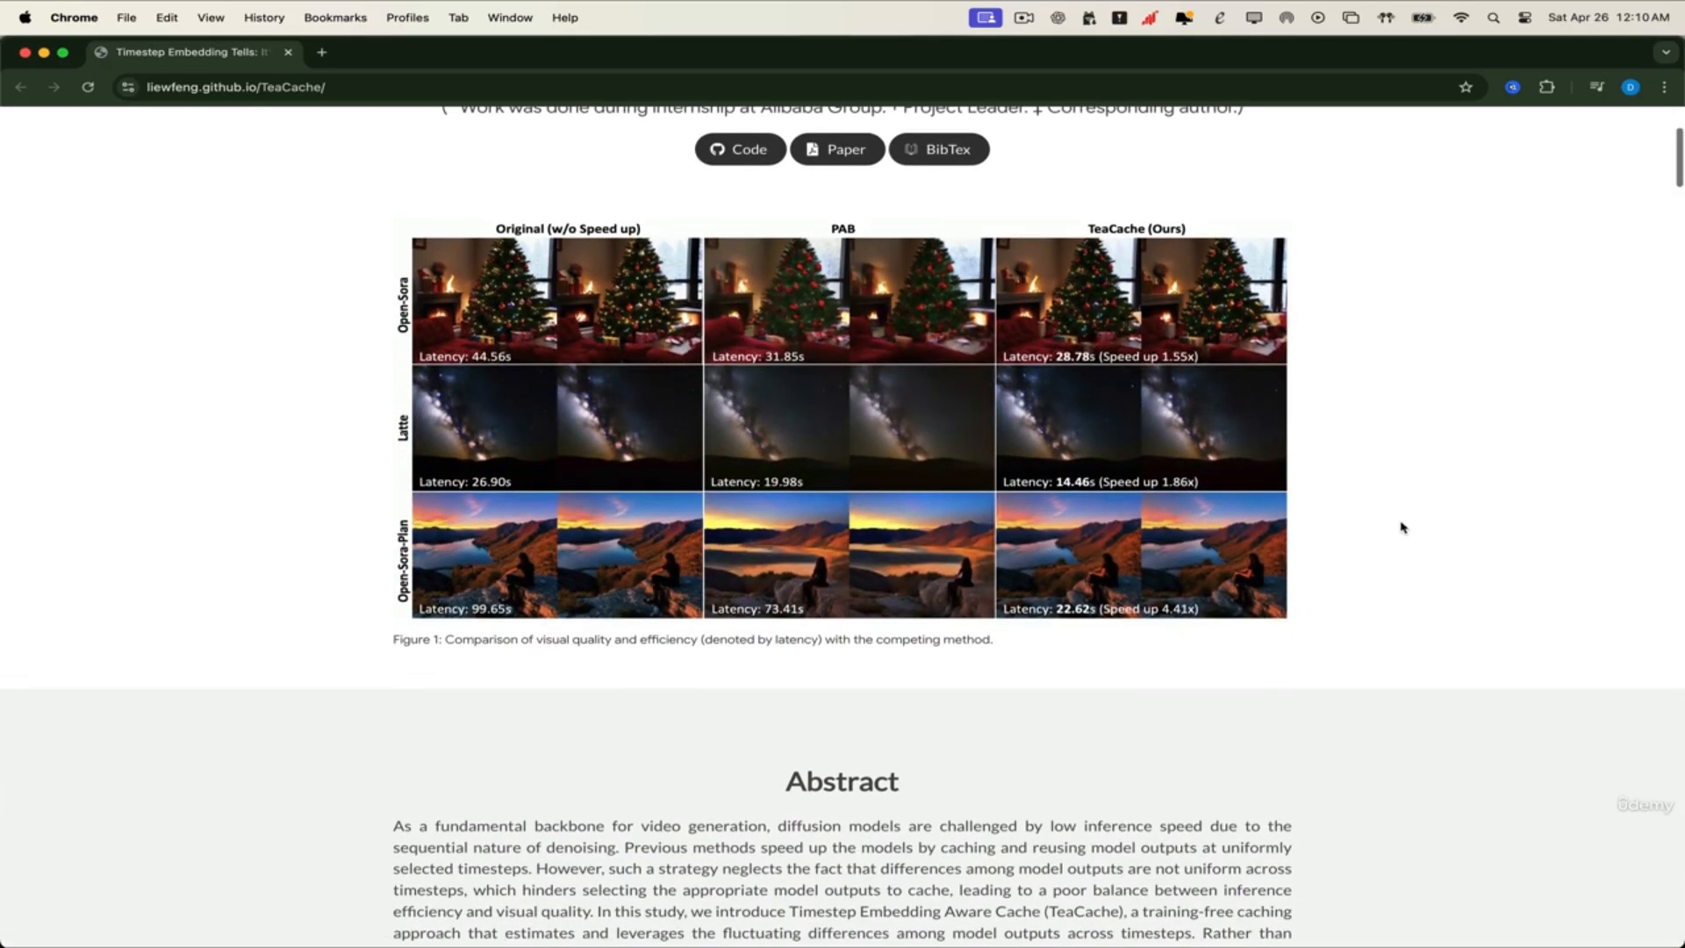
pyautogui.scroll(-20, 1401, 527)
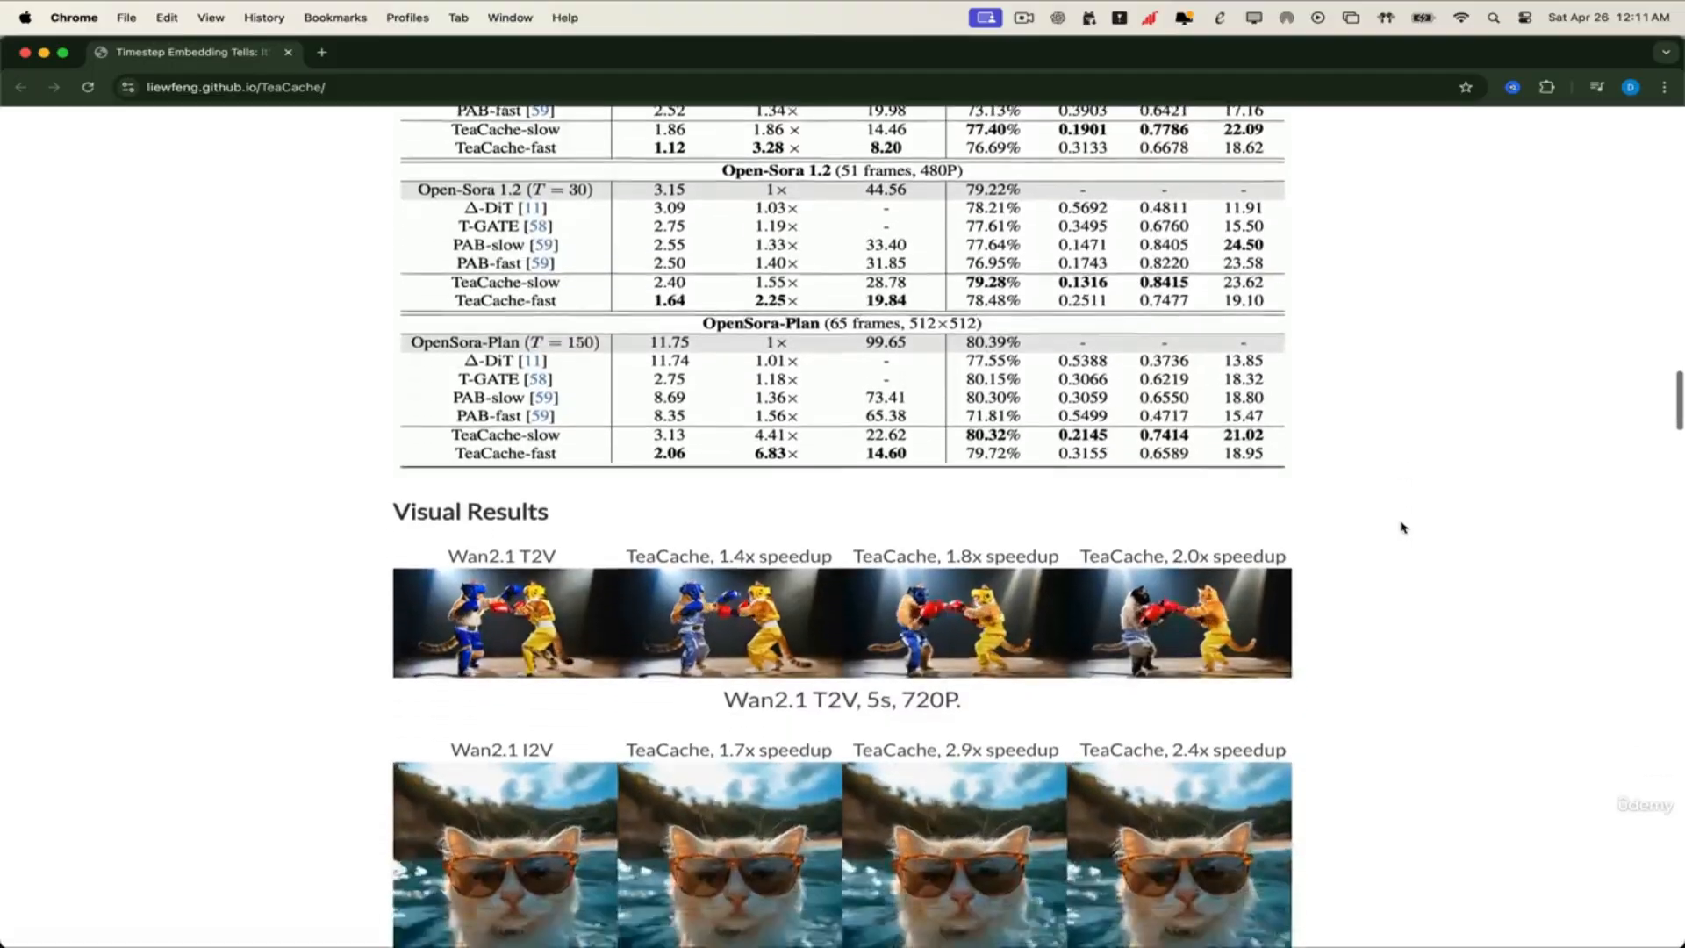
pyautogui.scroll(-7, 1402, 527)
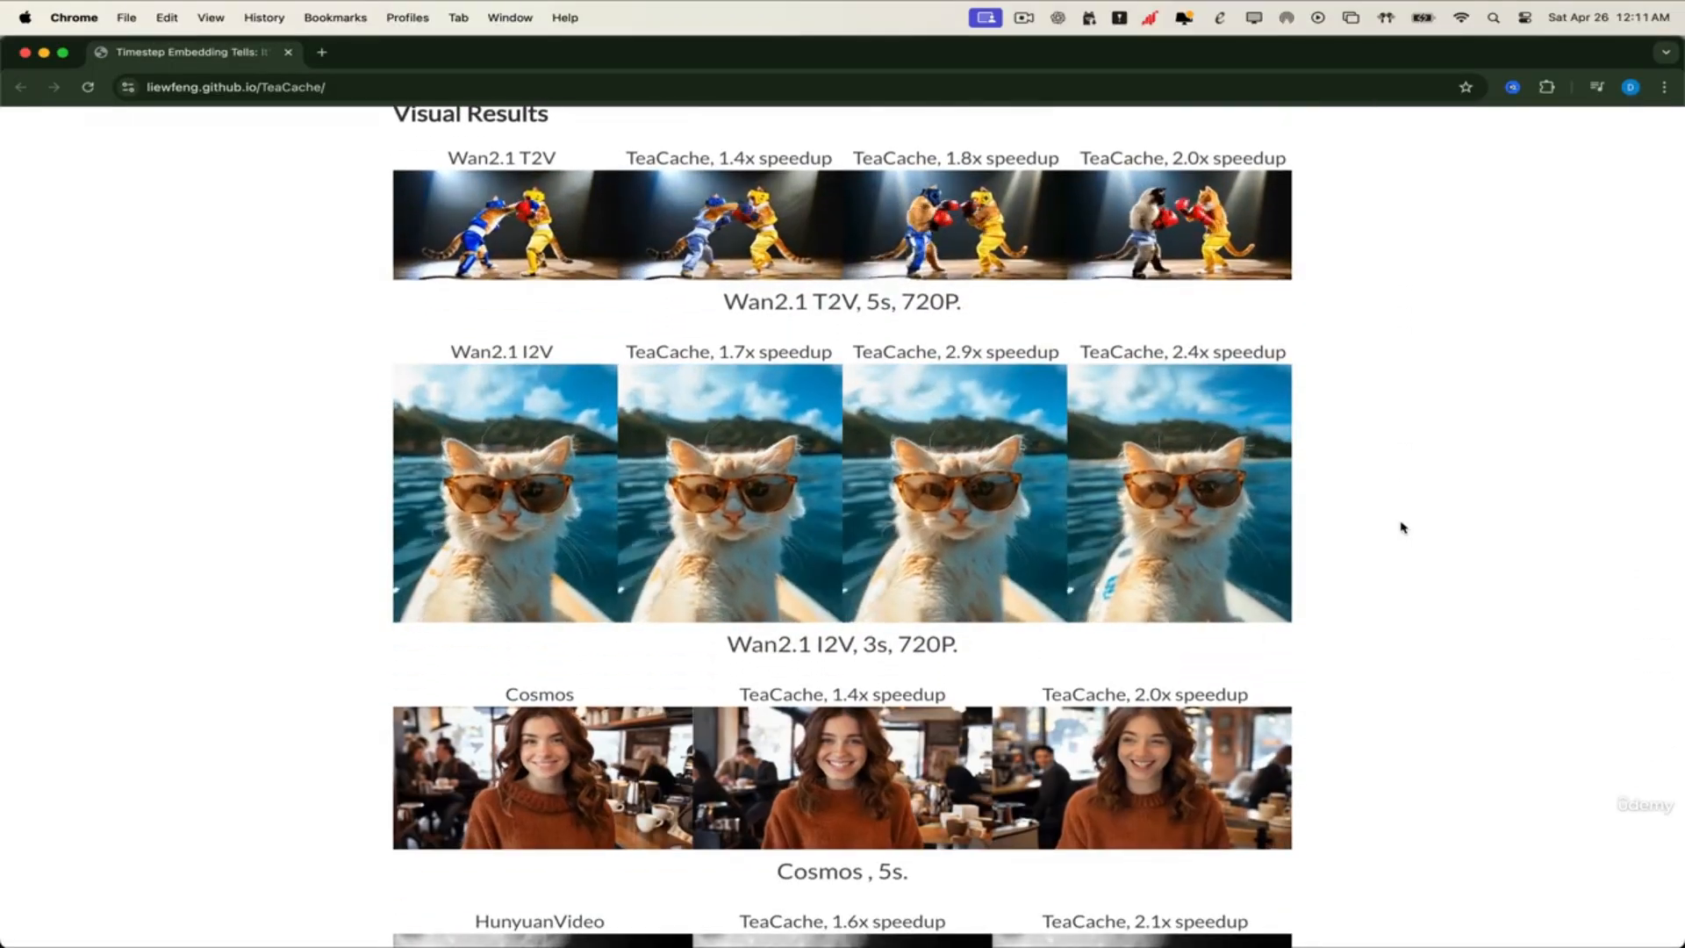
pyautogui.scroll(-8, 1402, 527)
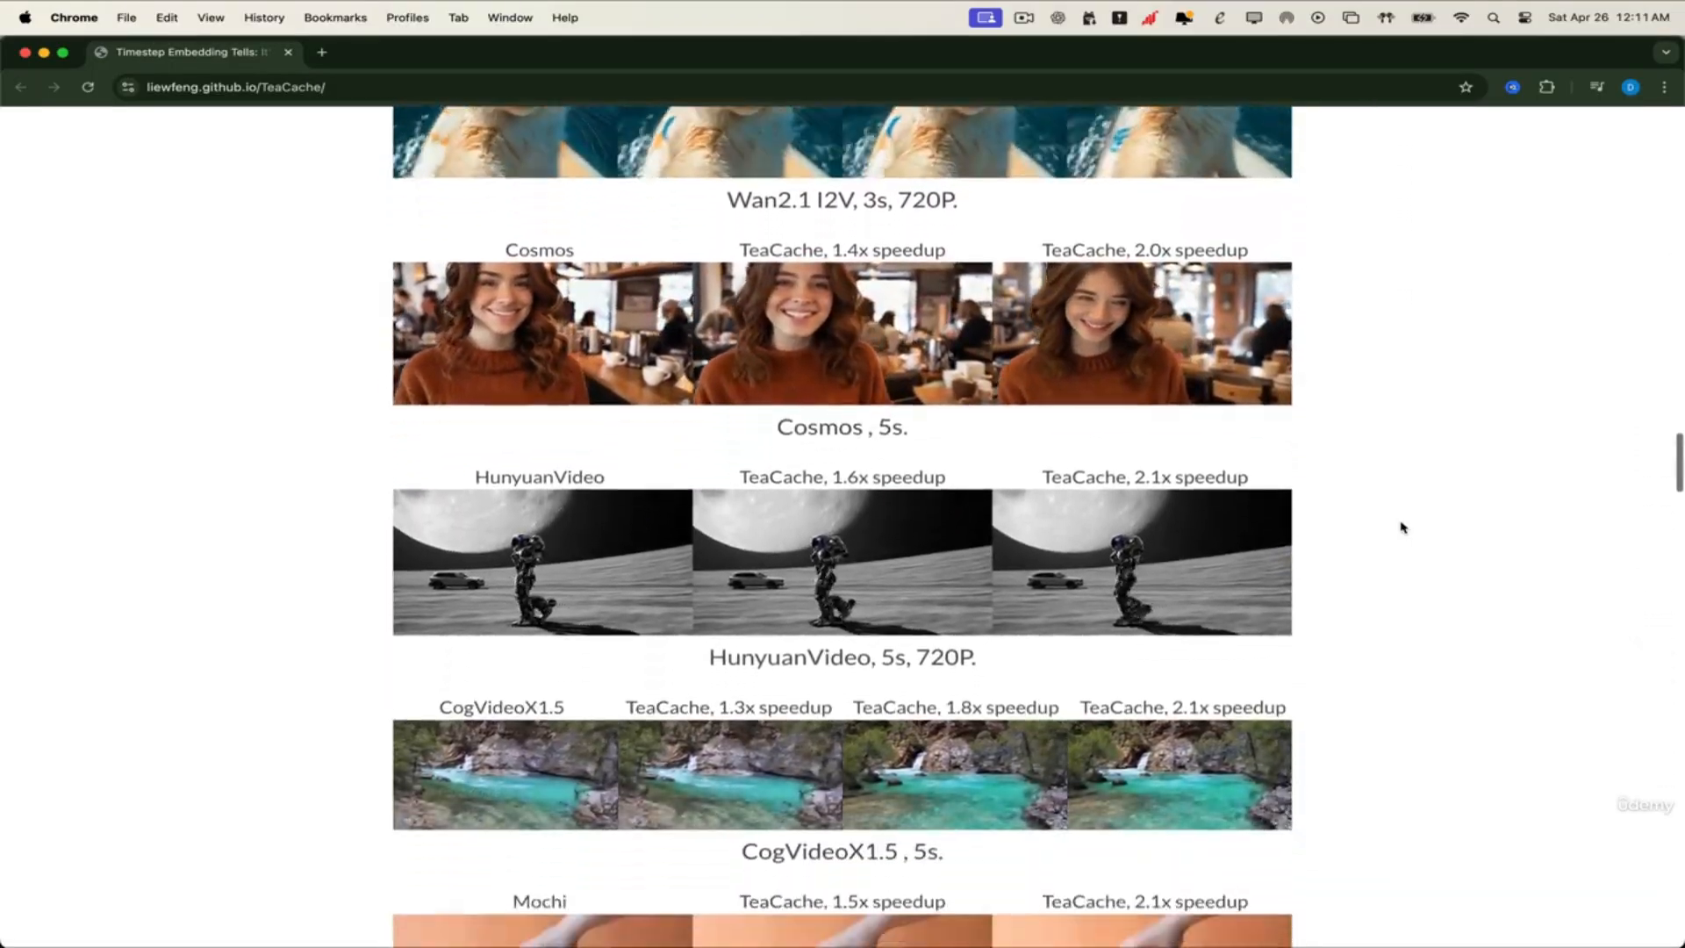
pyautogui.scroll(-5, 1402, 526)
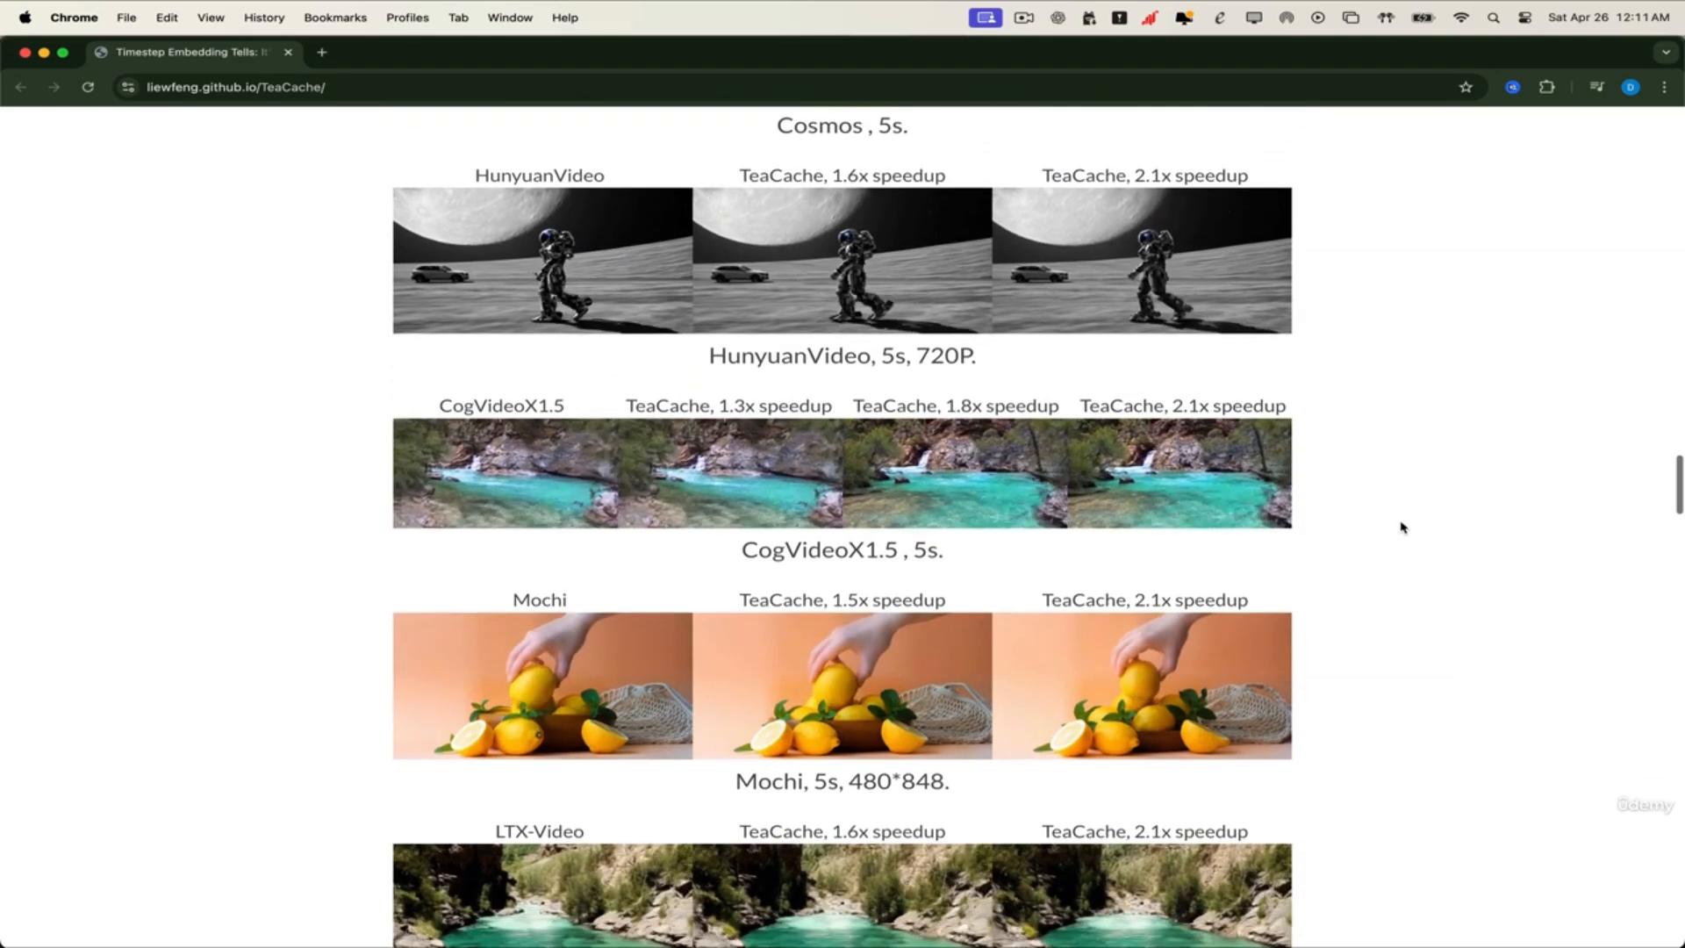
pyautogui.scroll(-1, 1402, 526)
pyautogui.scroll(-1, 1402, 526)
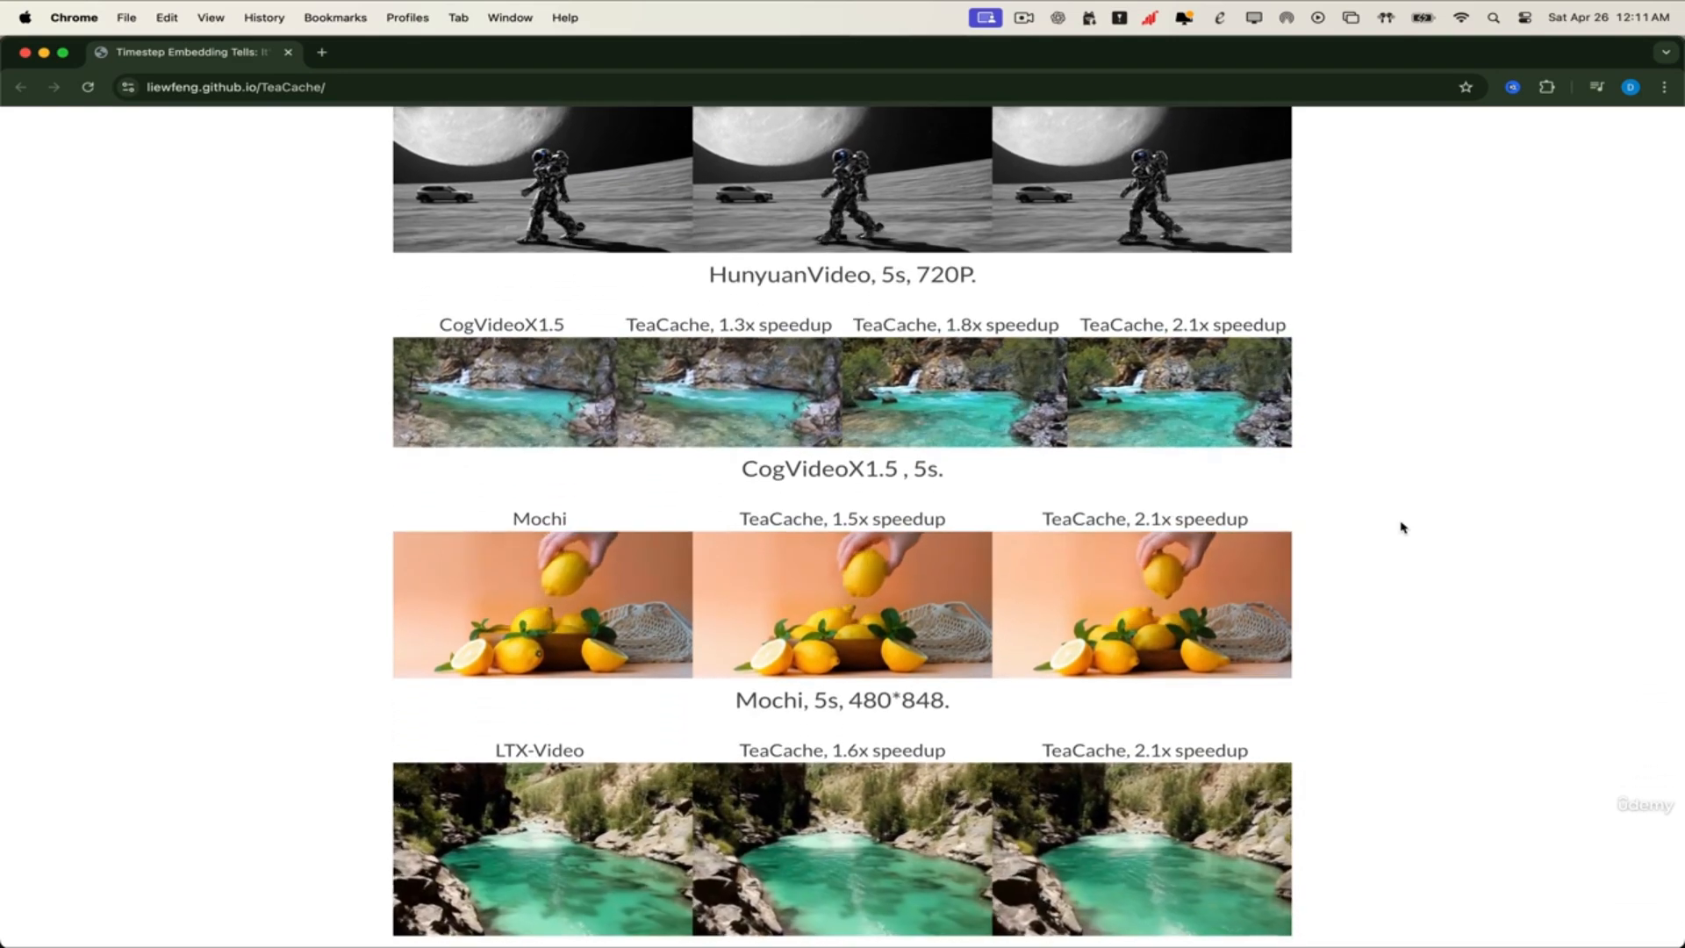
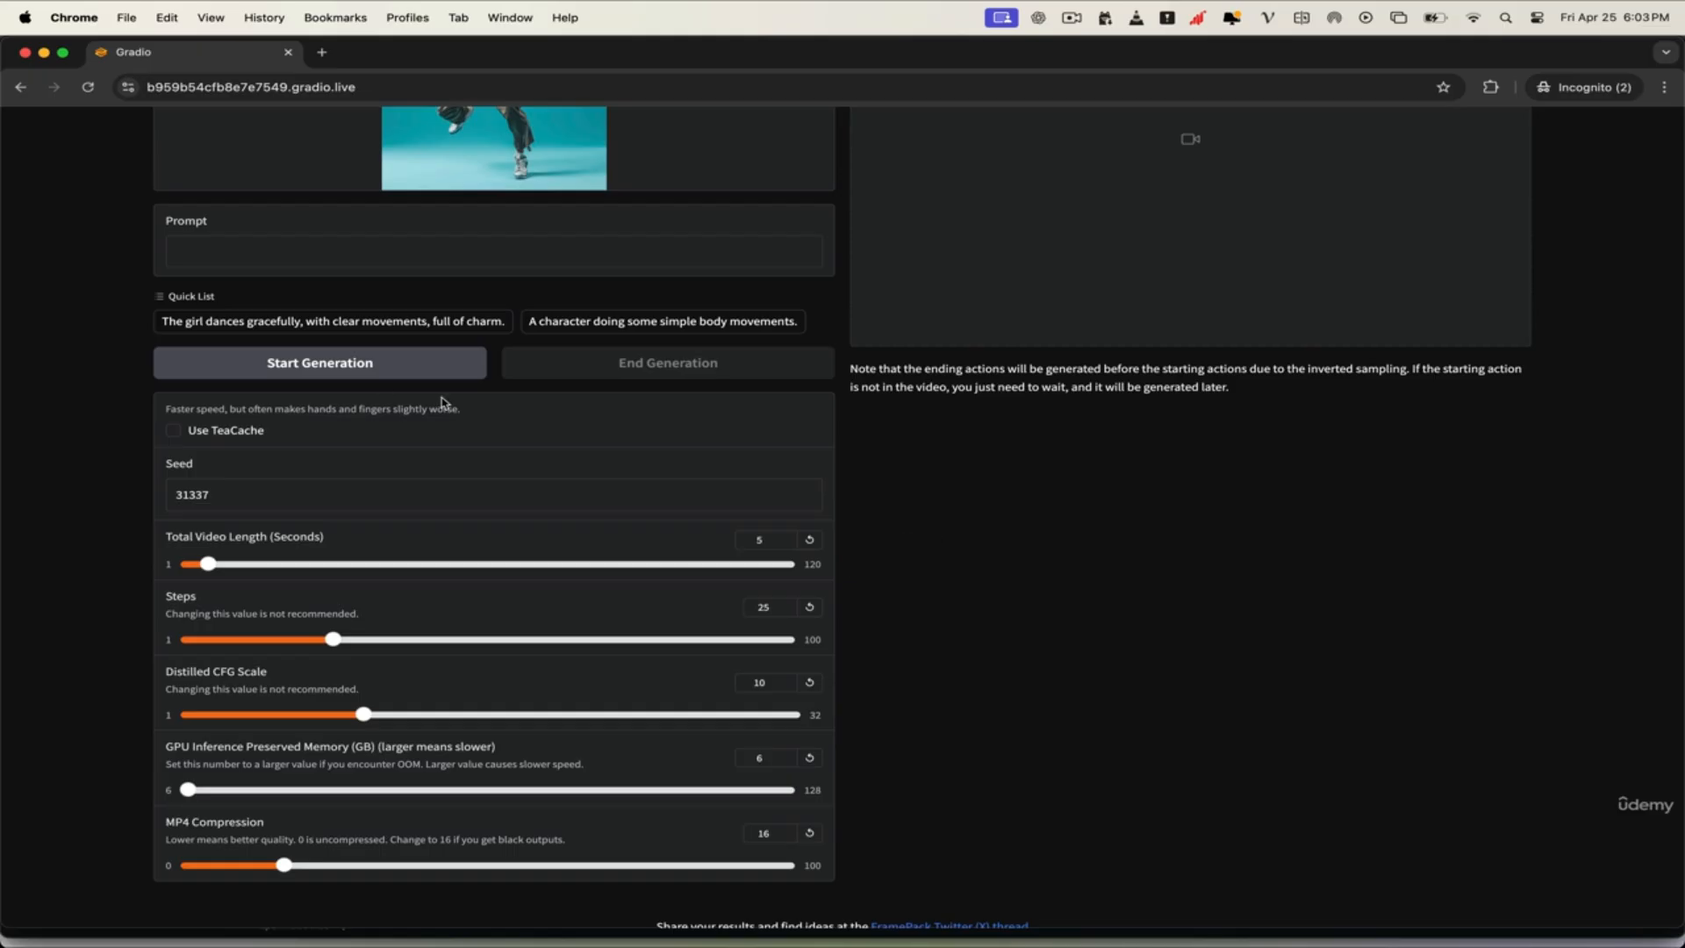
# Paste the energetic-dance prompt and start generating the video
pyautogui.scroll(5, 439, 403)
pyautogui.click(391, 480)
pyautogui.write('The man dances energetically, leaping mid-air with fluid arm swings and quick footwork.')
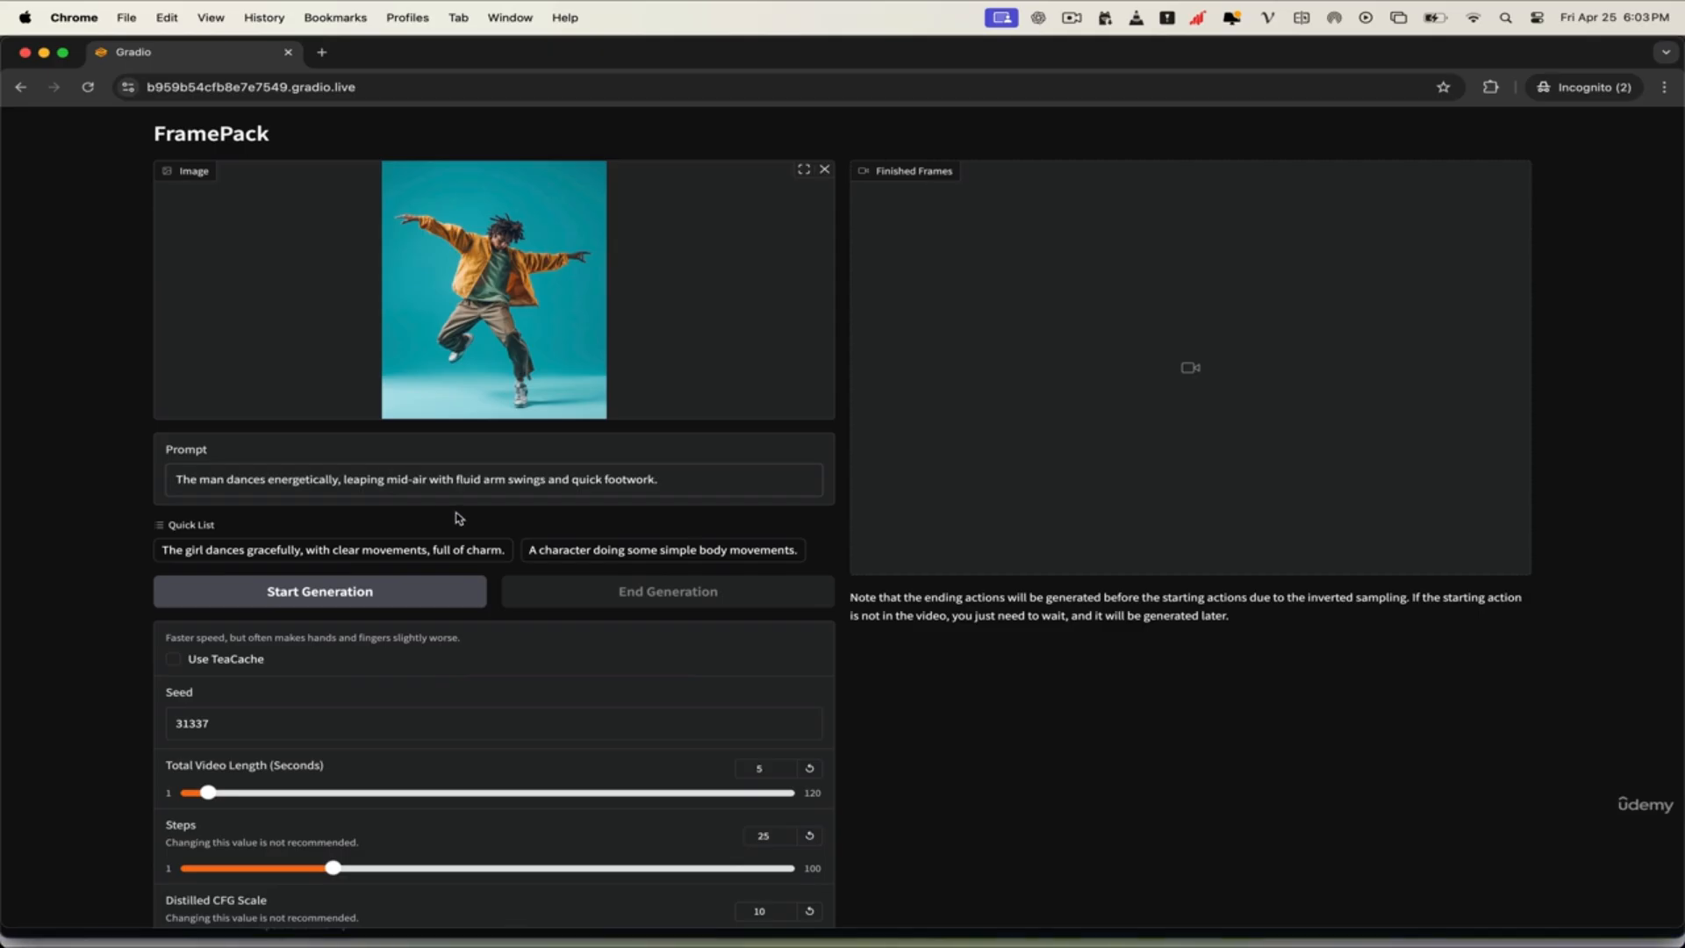
pyautogui.click(359, 593)
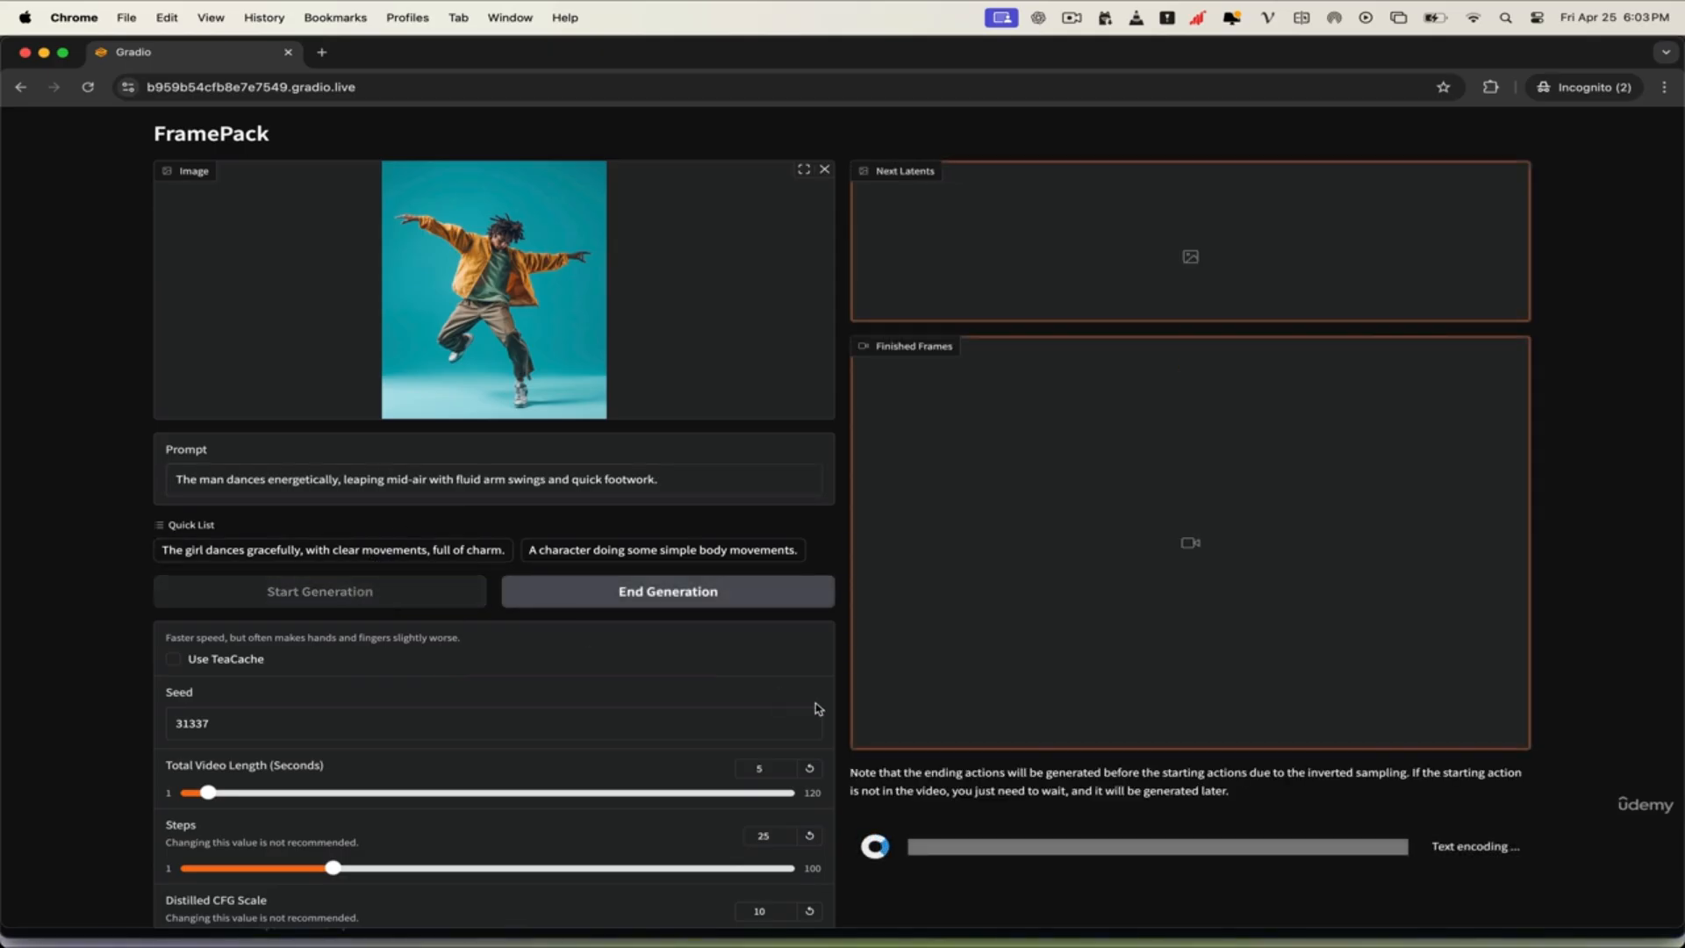
# Follow progress in the terminal, then watch the finished dance video full screen
pyautogui.press('super+Tab')
pyautogui.click(687, 803)
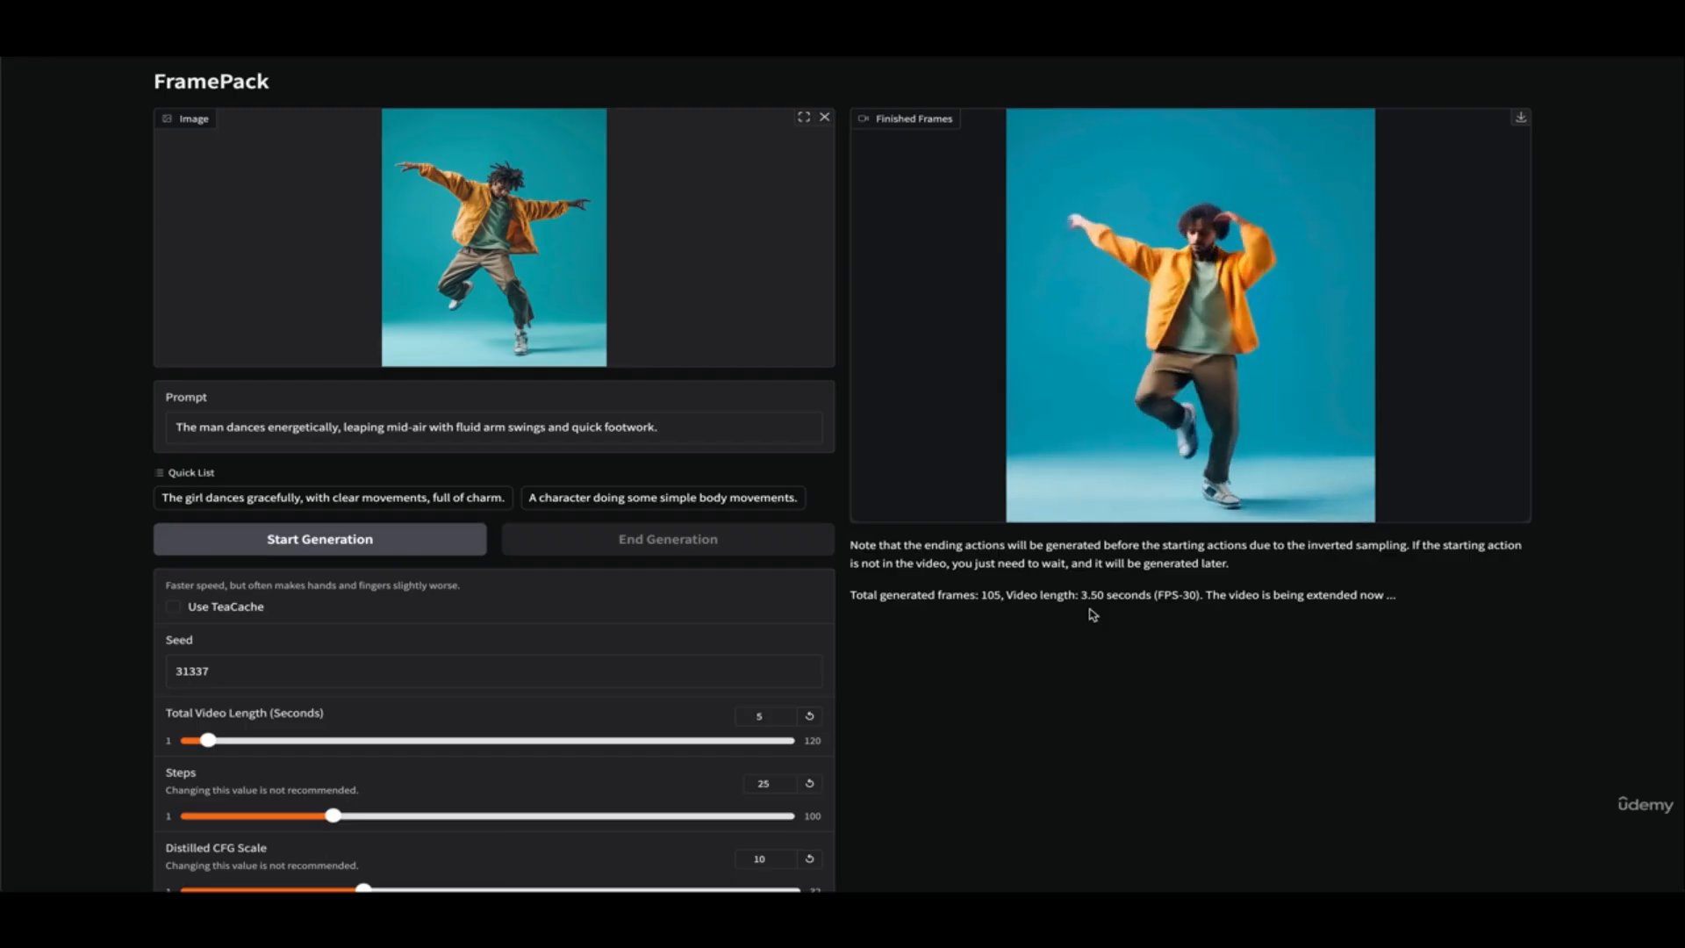
pyautogui.moveTo(1448, 507)
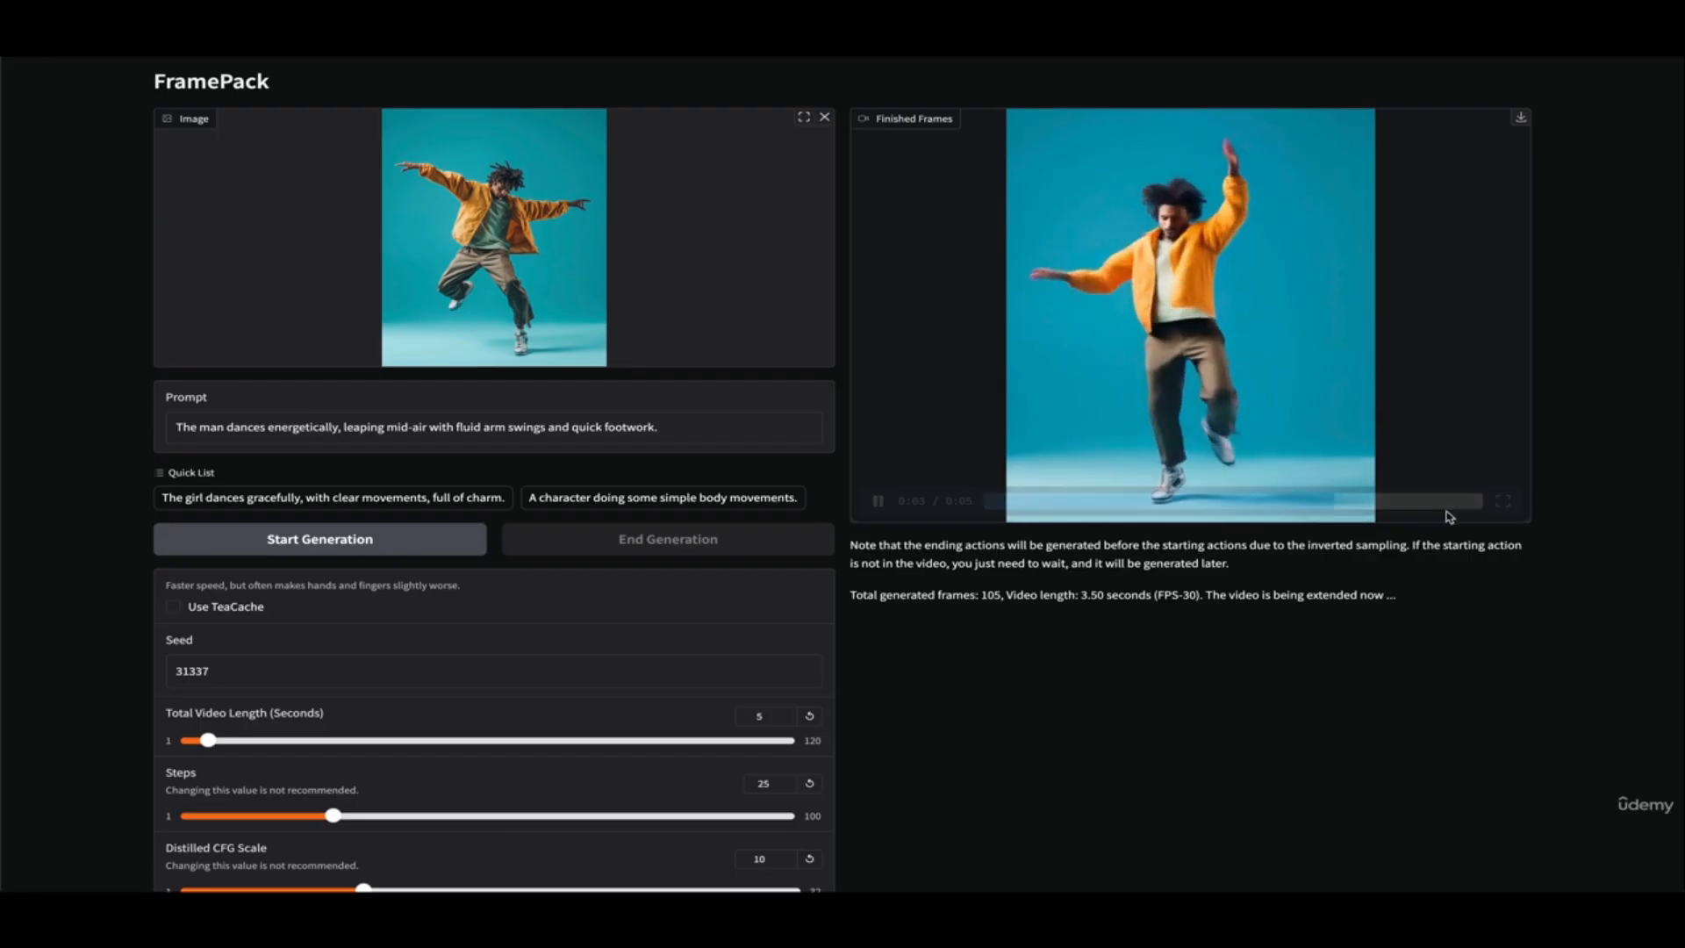
pyautogui.click(1504, 501)
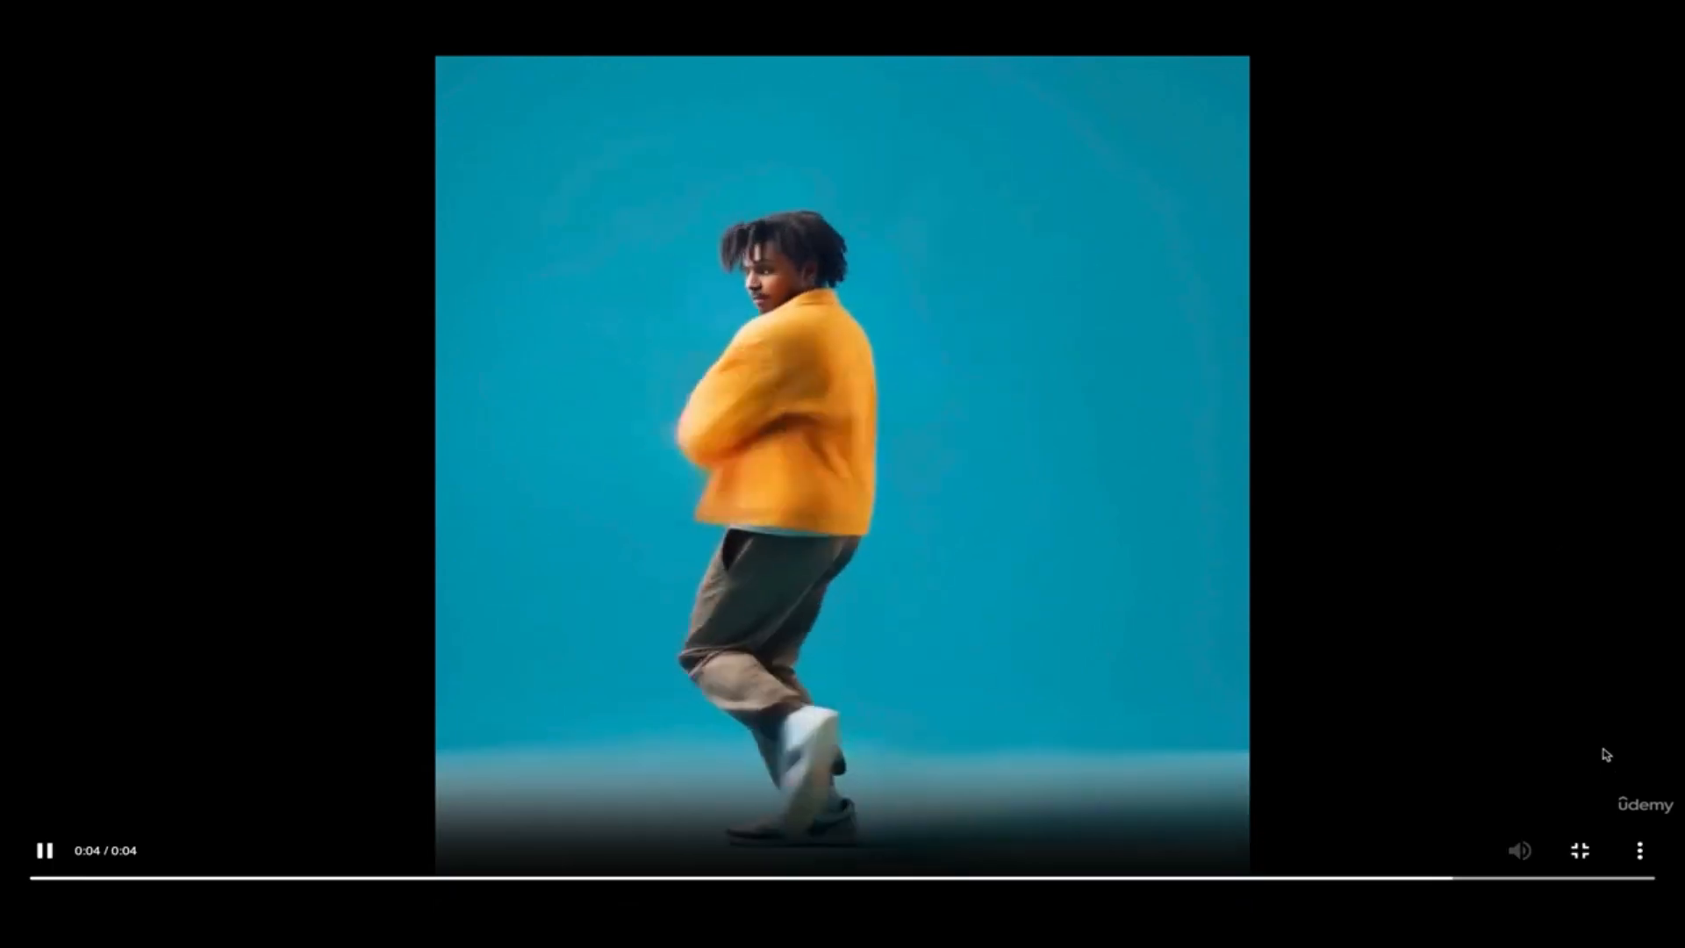
# Exit full screen and open the bot's Cloudinary video link in the Telegram chat
pyautogui.click(1580, 852)
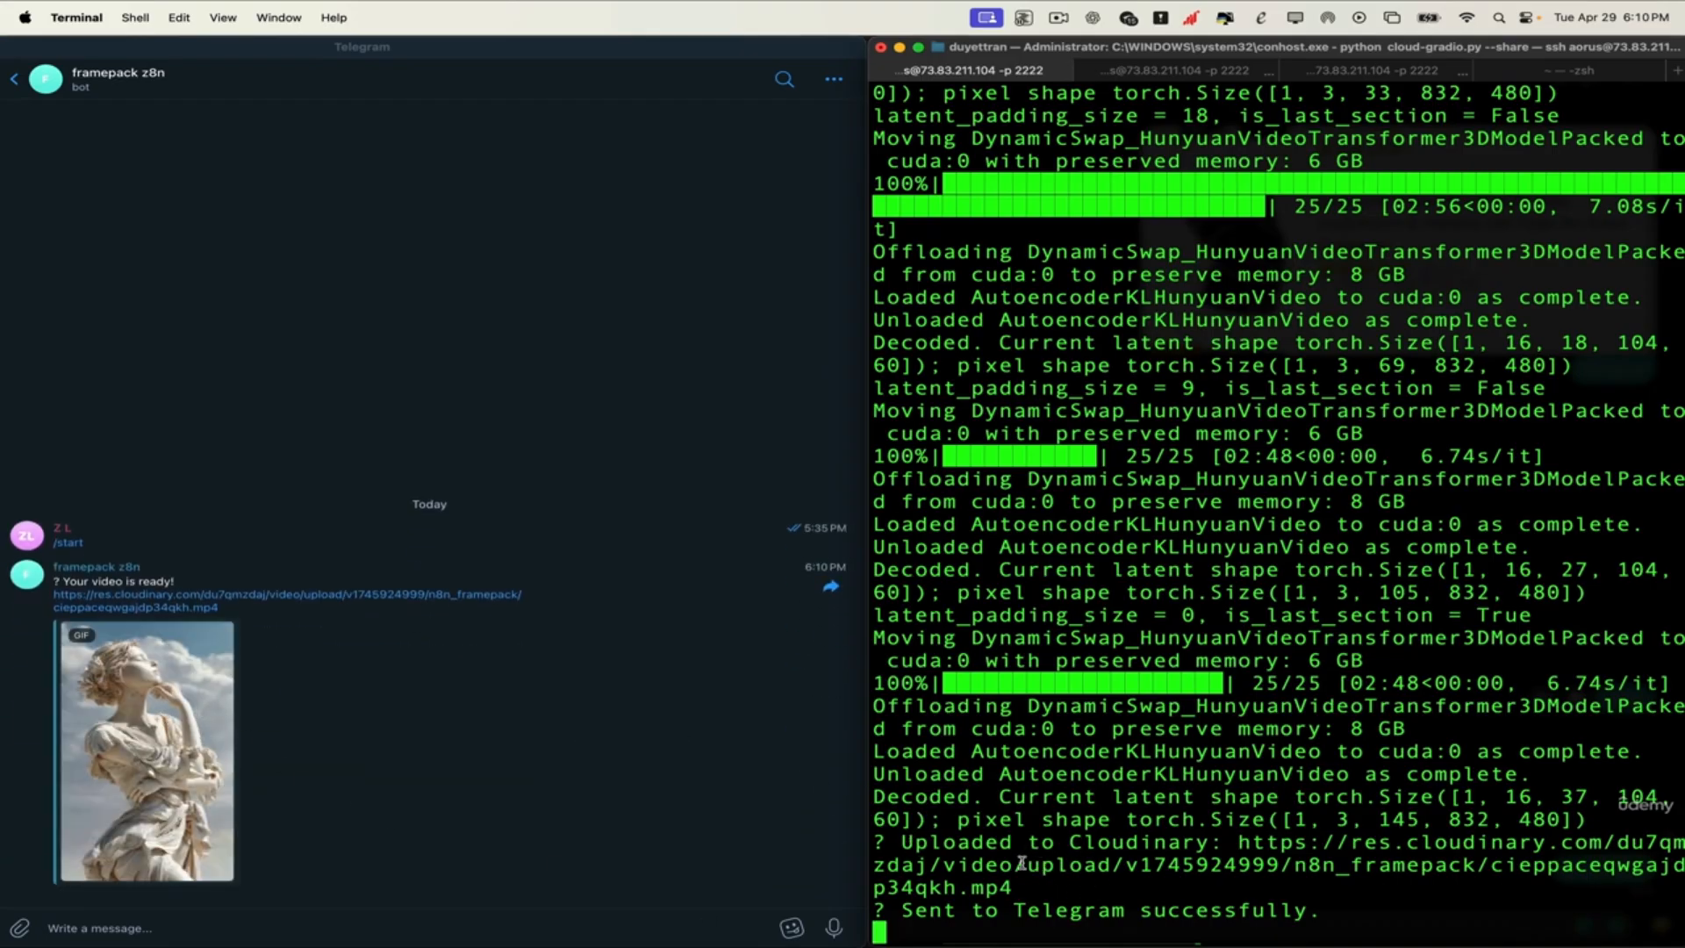
pyautogui.click(200, 711)
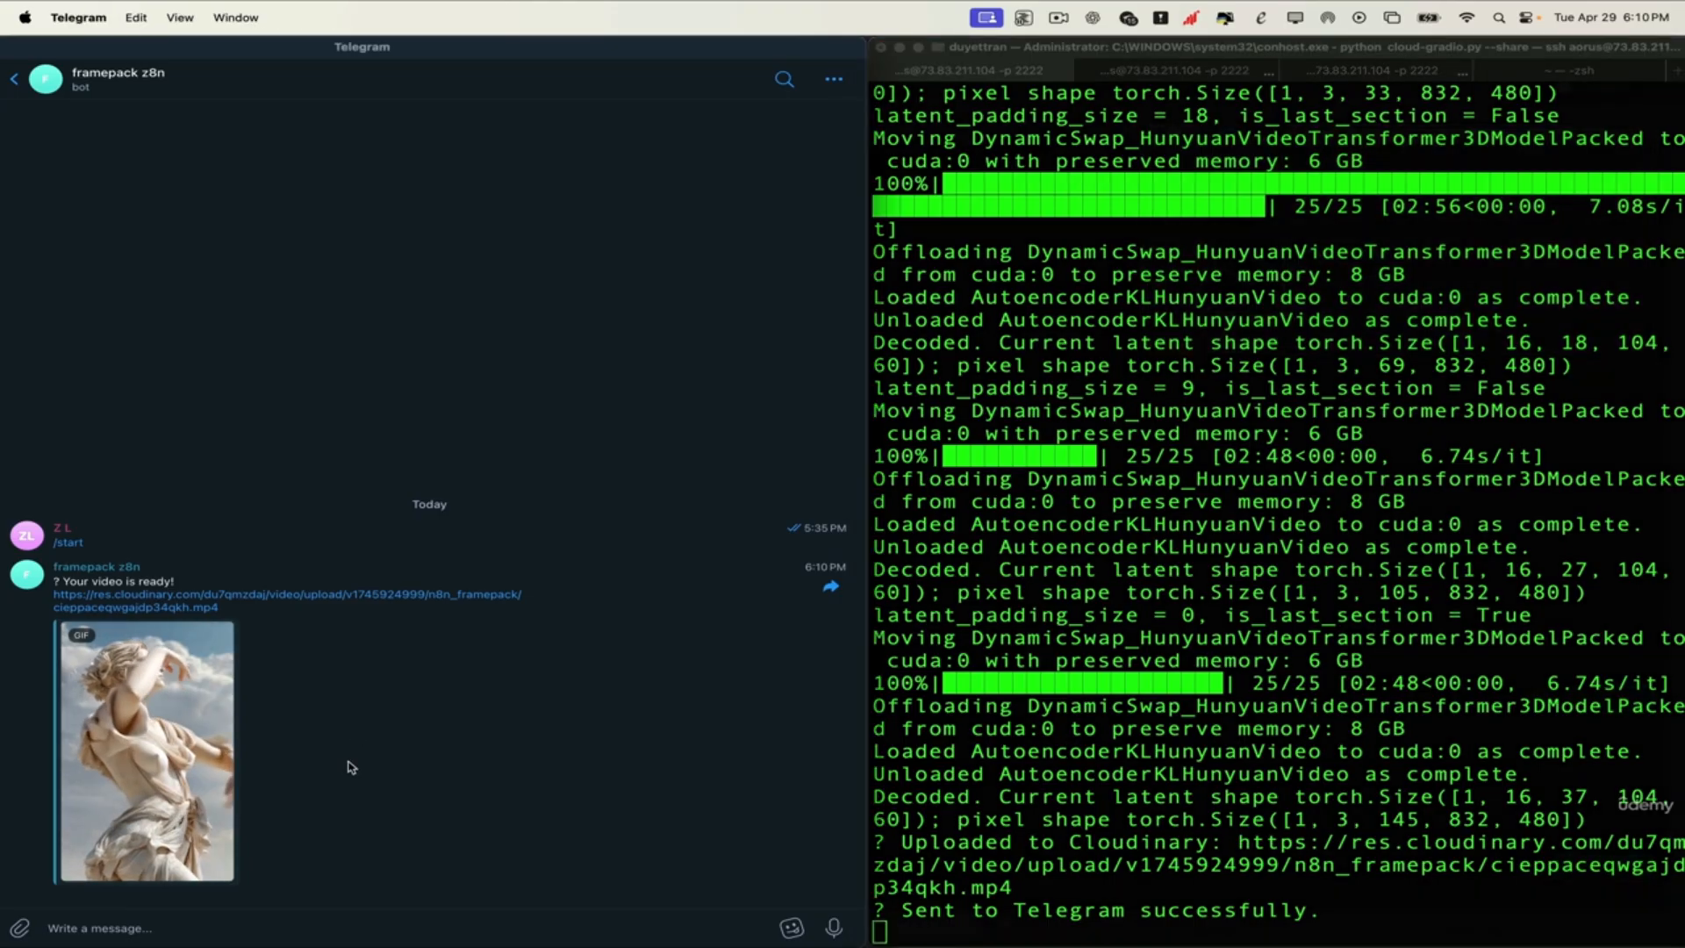
pyautogui.click(222, 600)
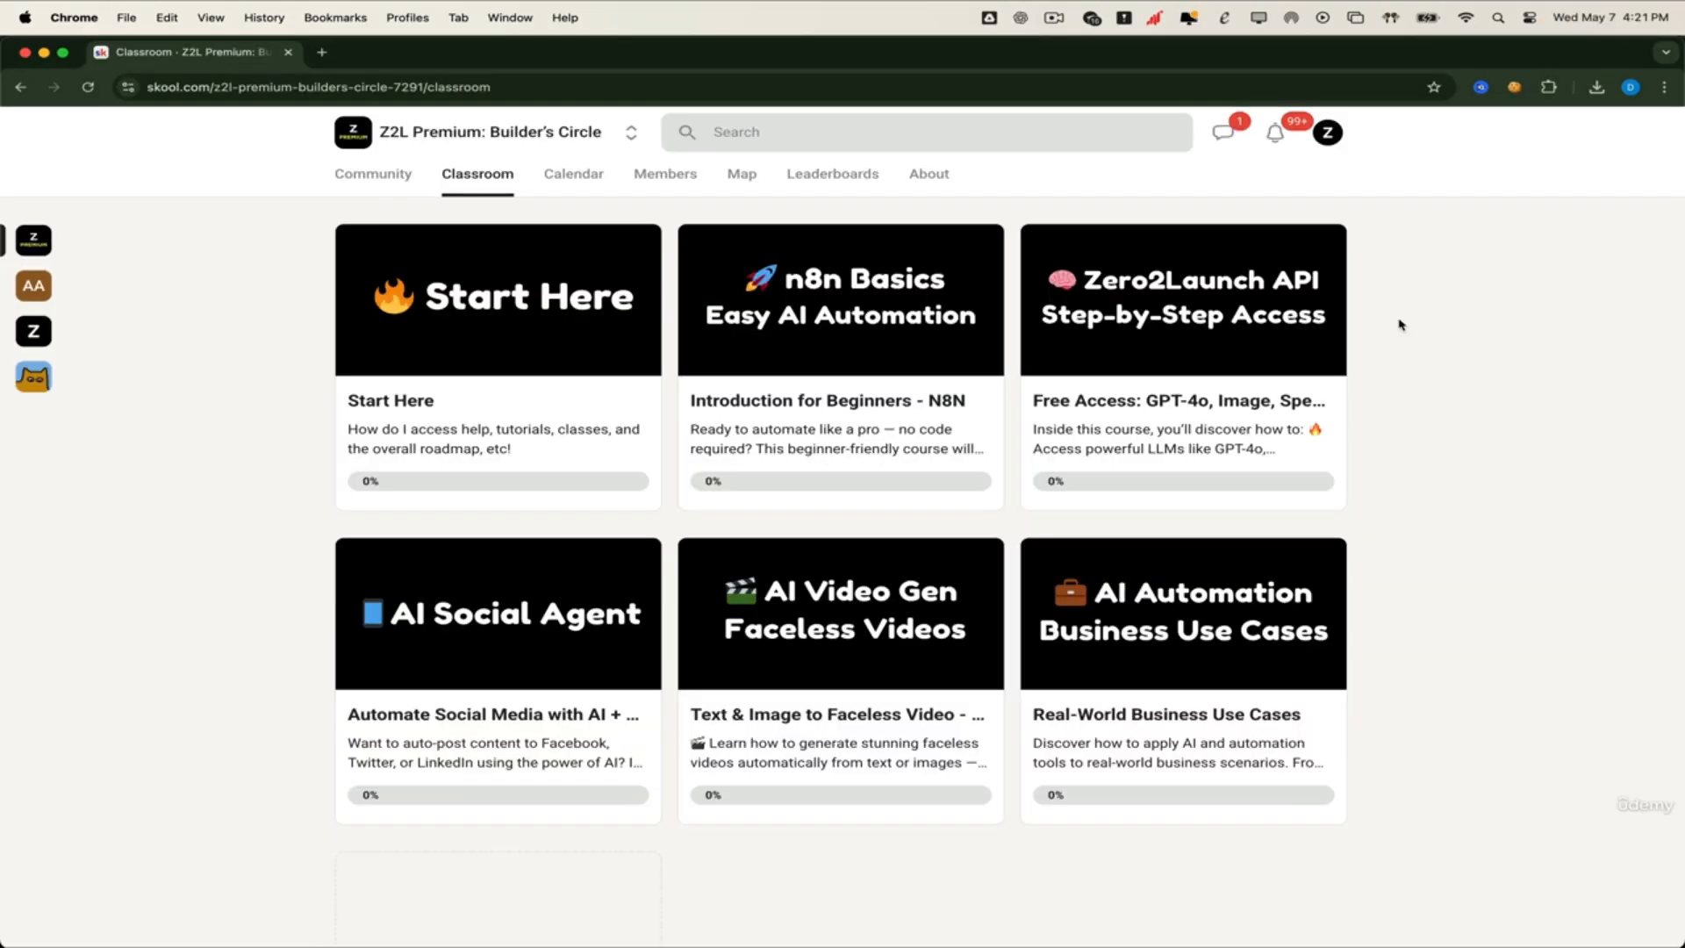
pyautogui.click(843, 685)
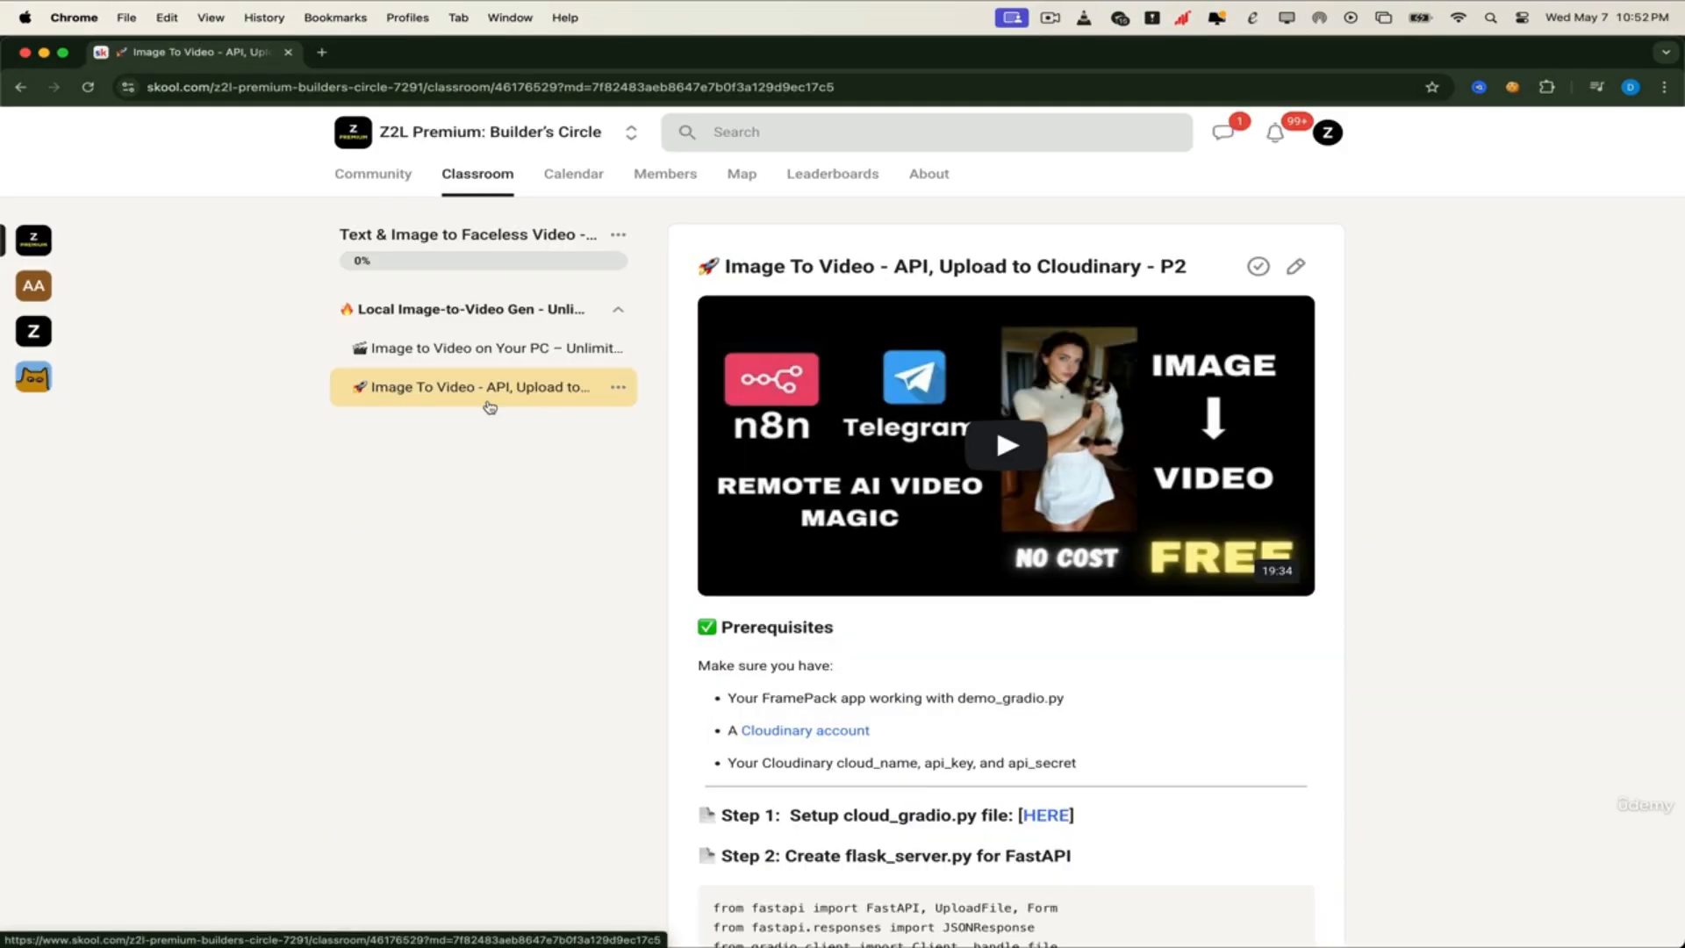
pyautogui.scroll(-5, 454, 527)
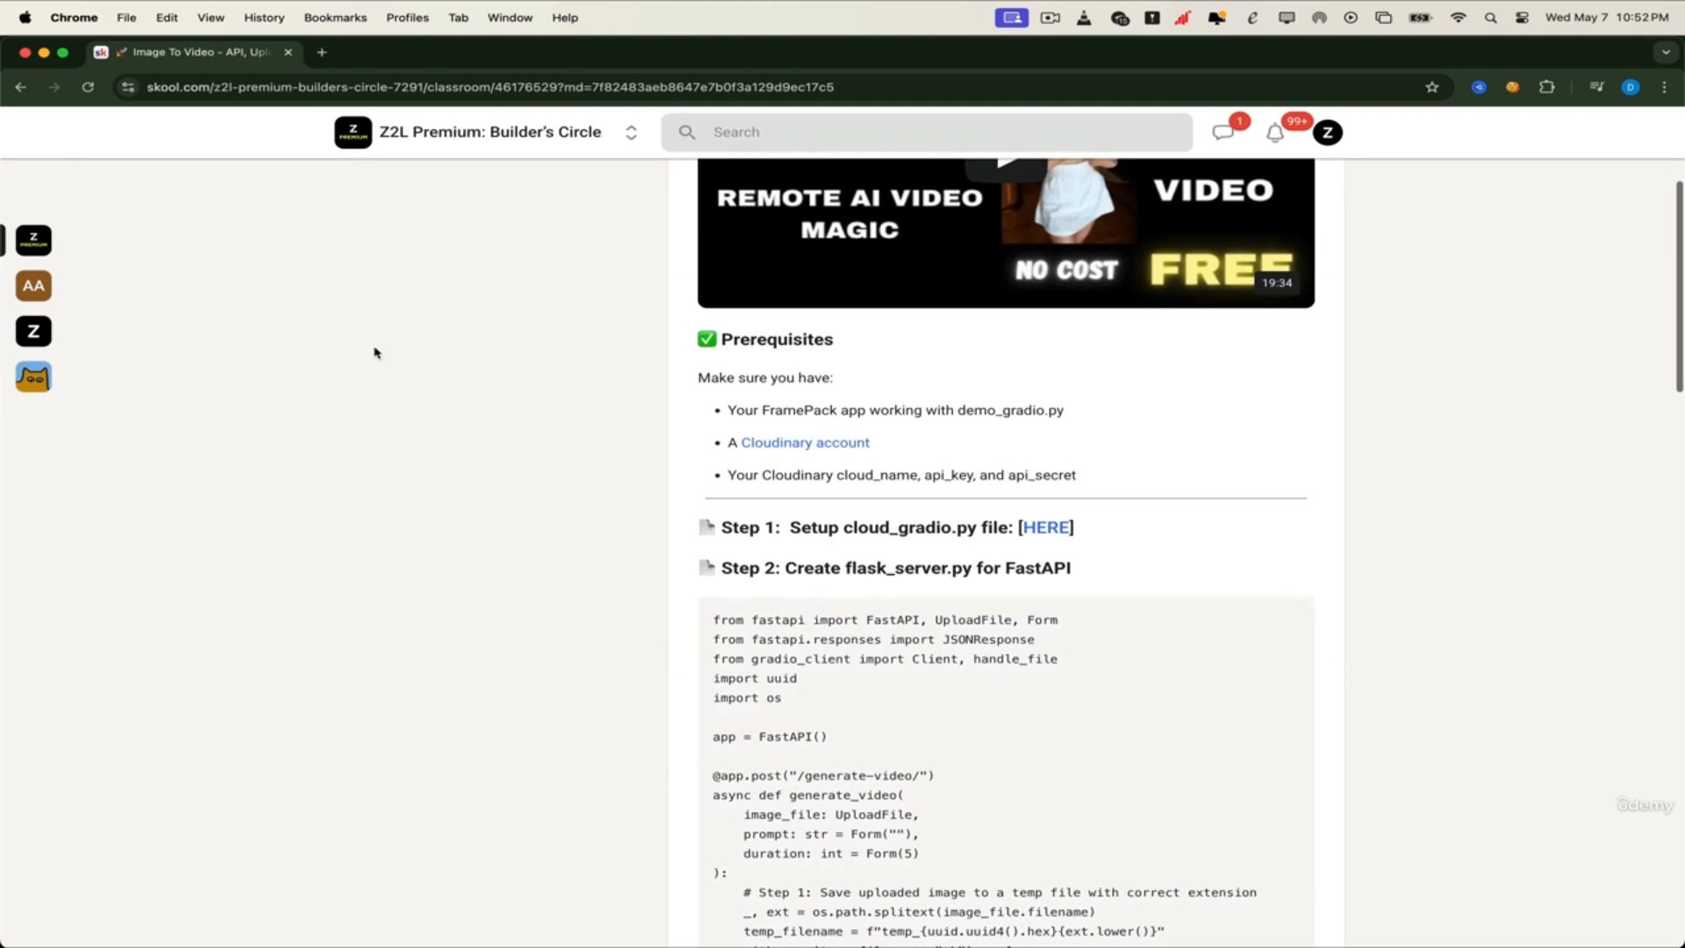
pyautogui.scroll(5, 492, 470)
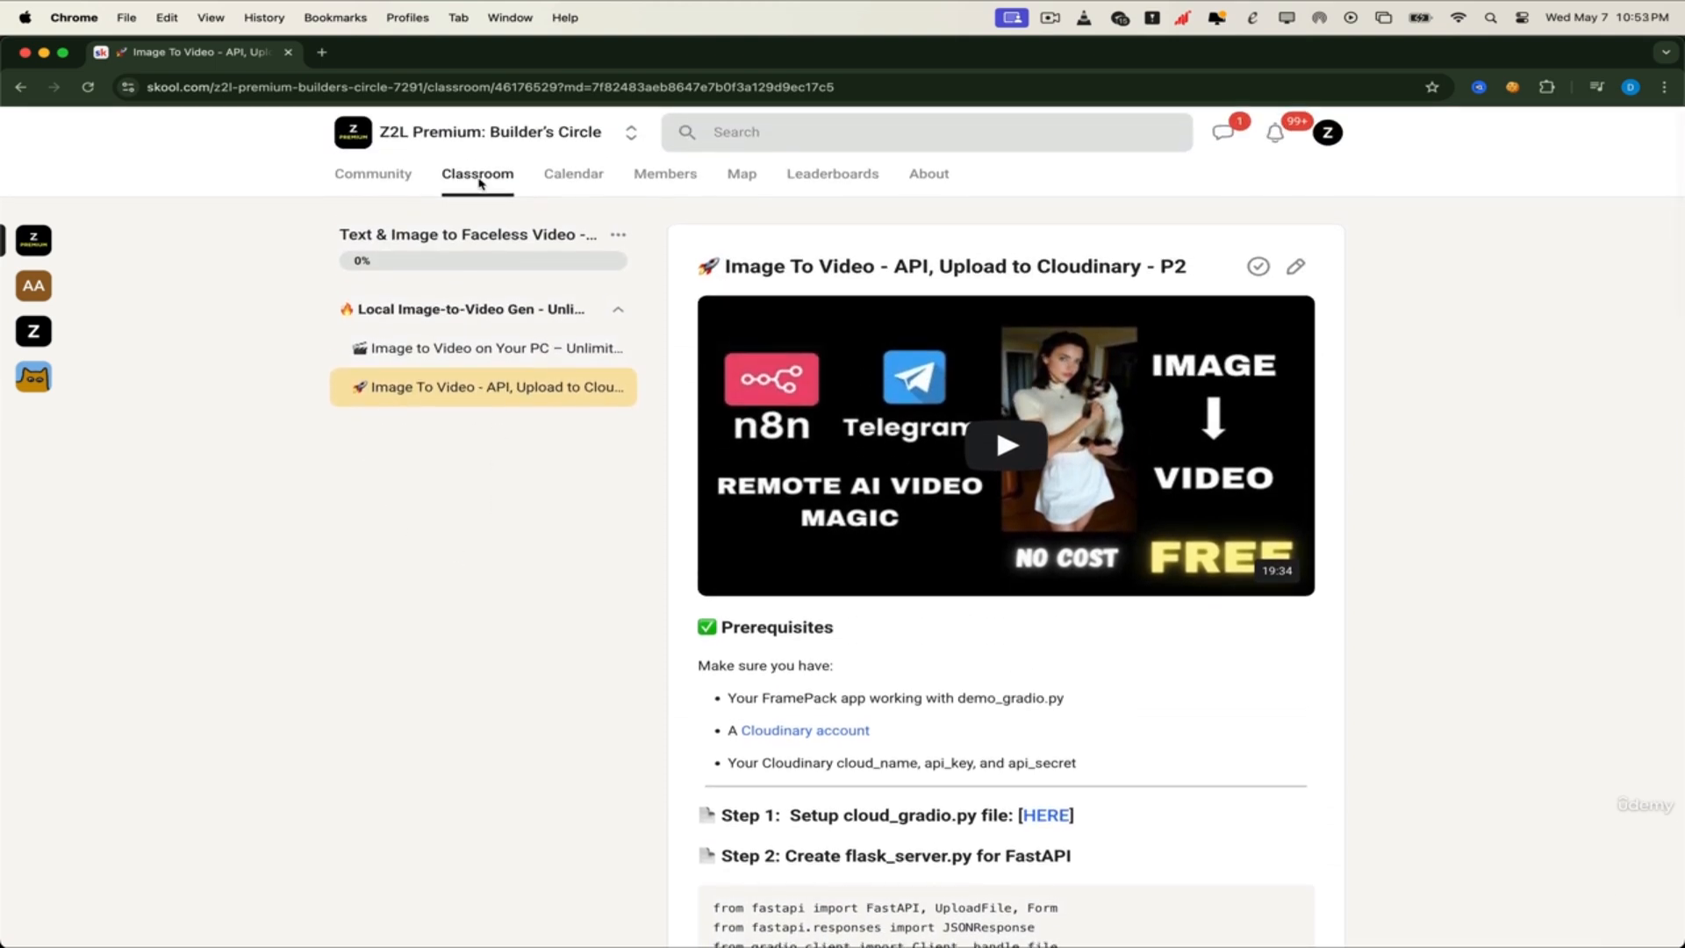
pyautogui.click(474, 183)
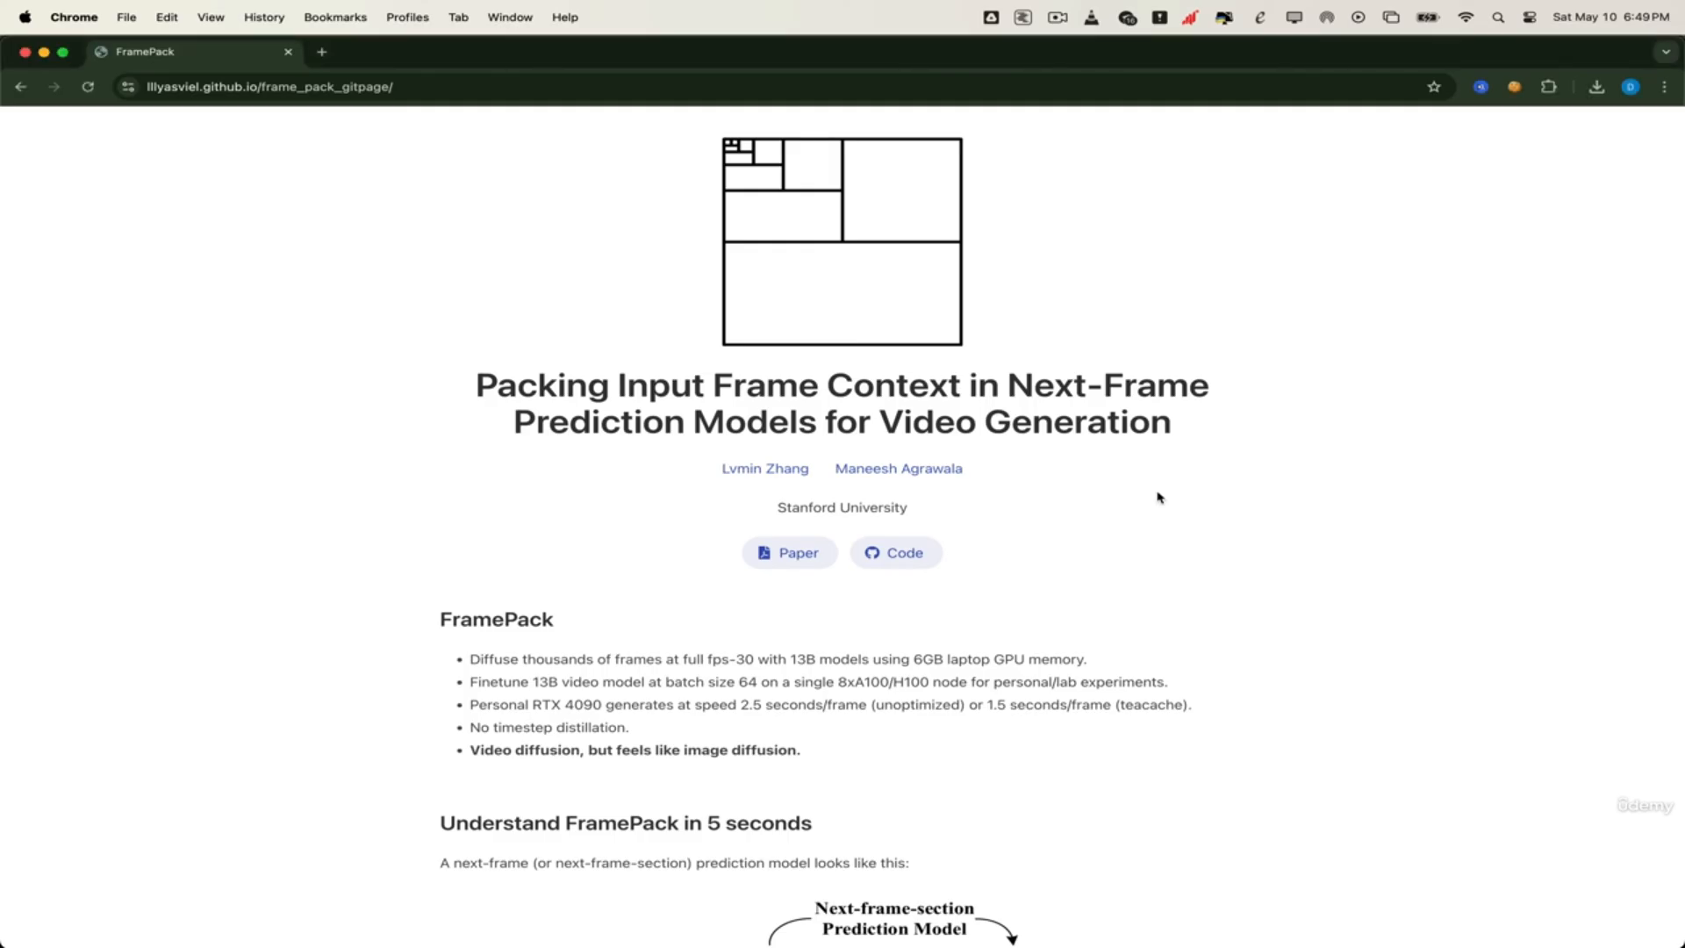
pyautogui.scroll(-8, 1157, 498)
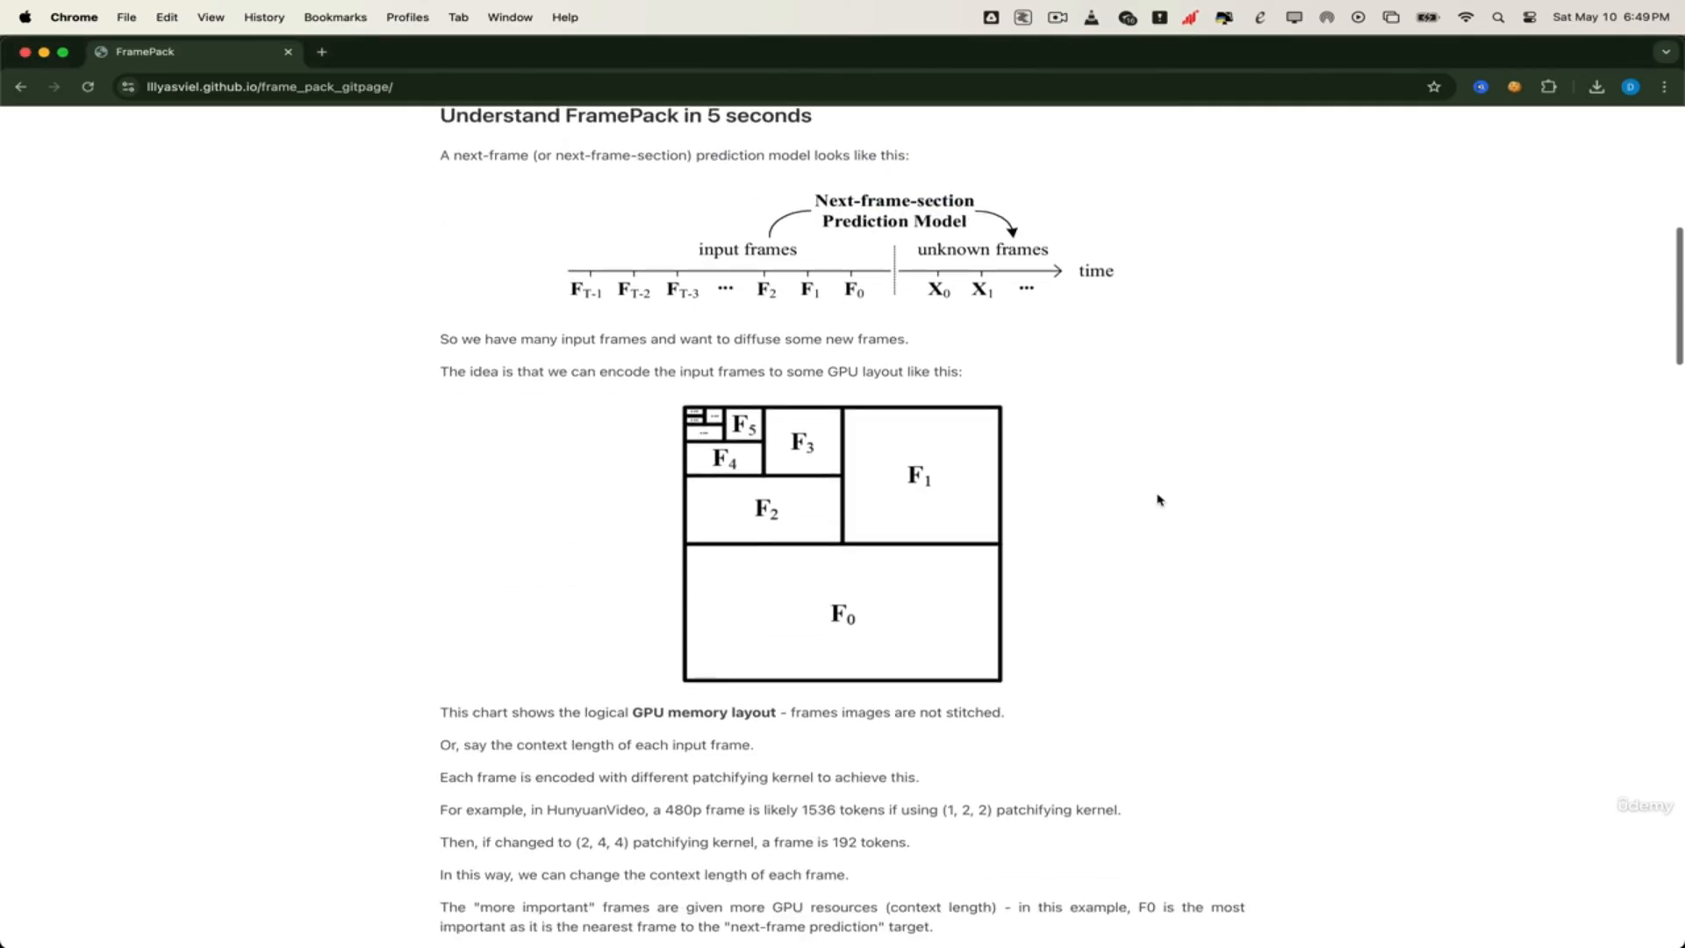
pyautogui.scroll(-20, 1261, 508)
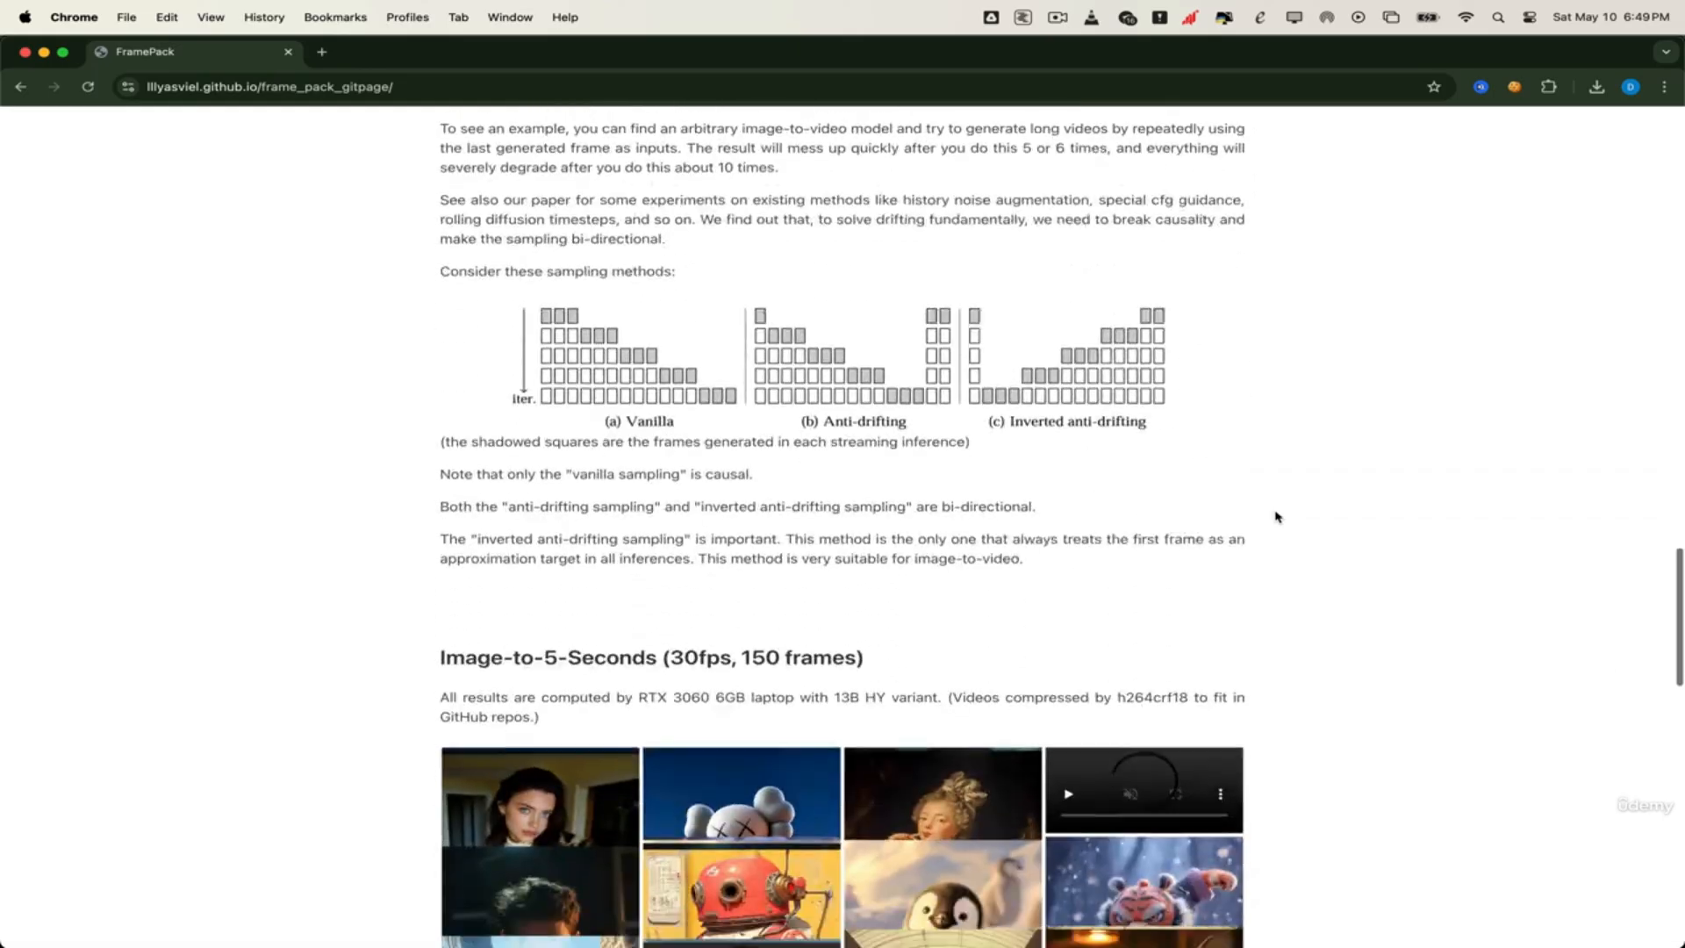
pyautogui.scroll(-12, 1277, 517)
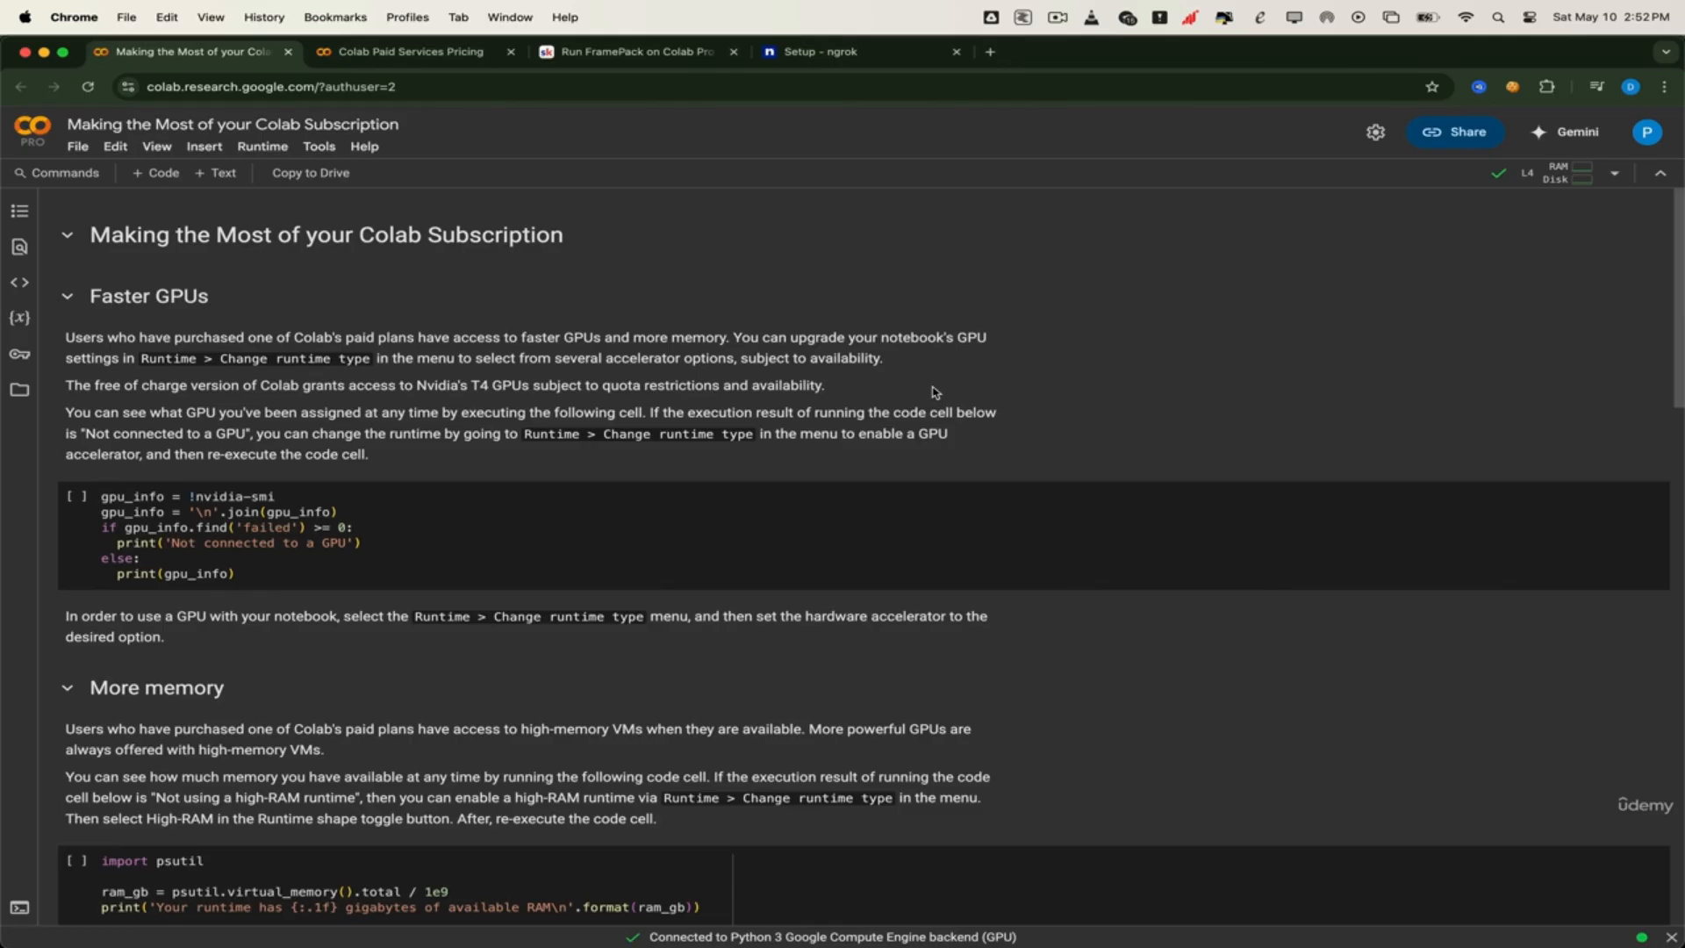
# Check Colab's paid plans, then create a new notebook in Drive
pyautogui.click(430, 52)
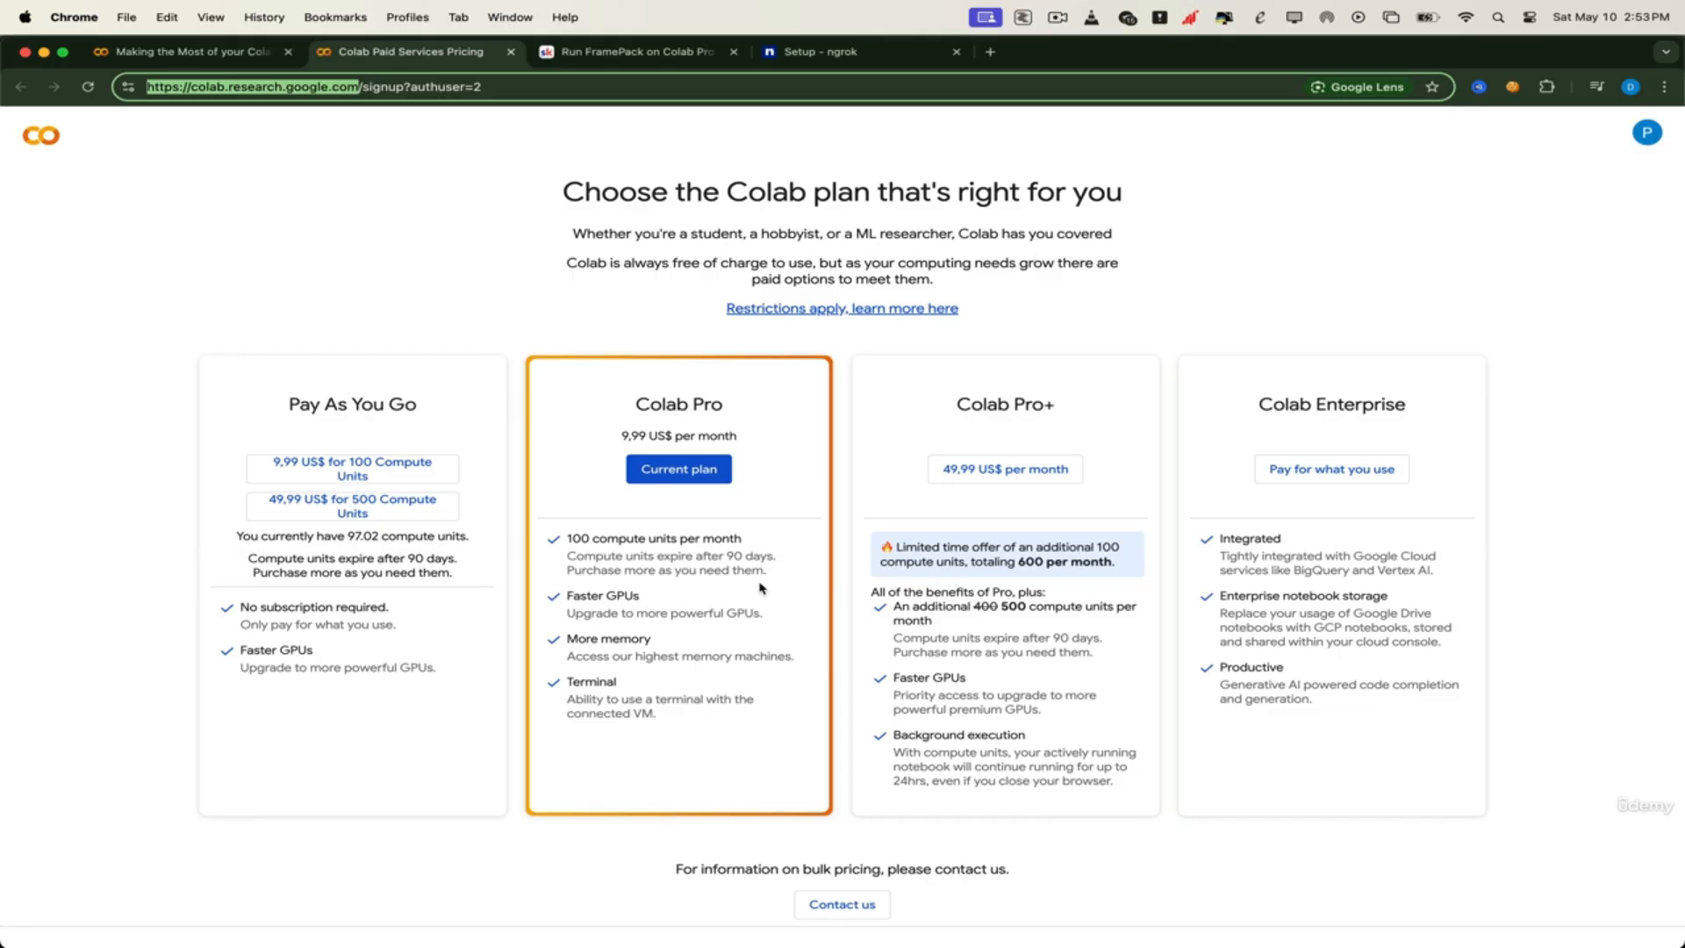
pyautogui.click(184, 51)
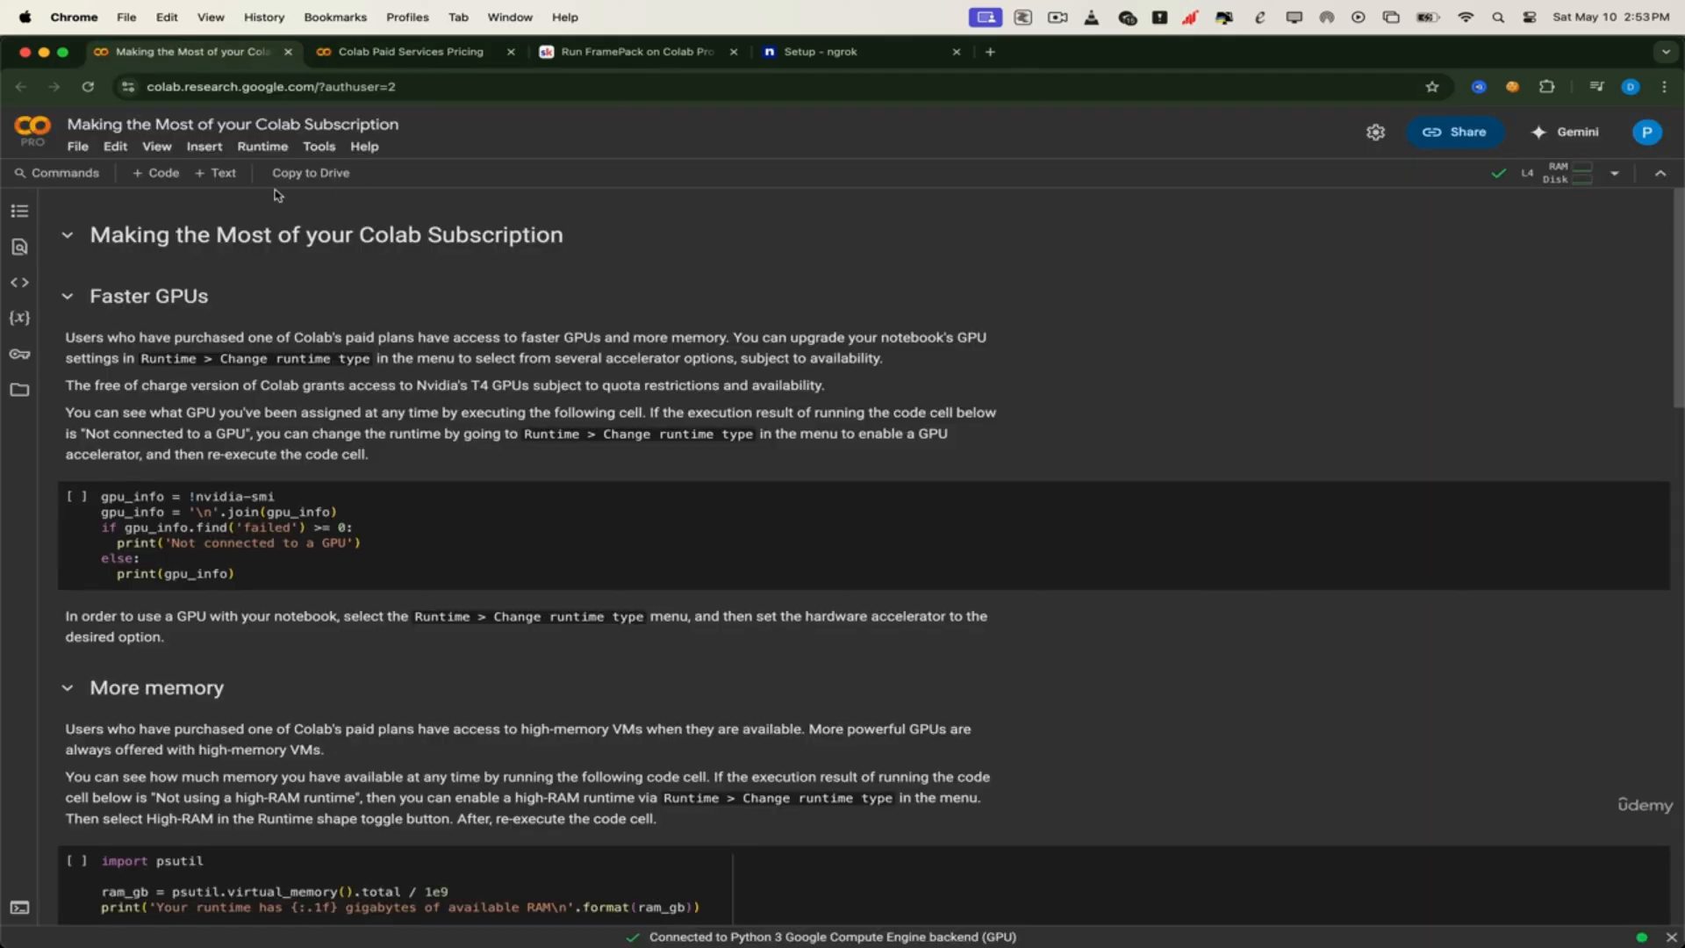
pyautogui.click(78, 147)
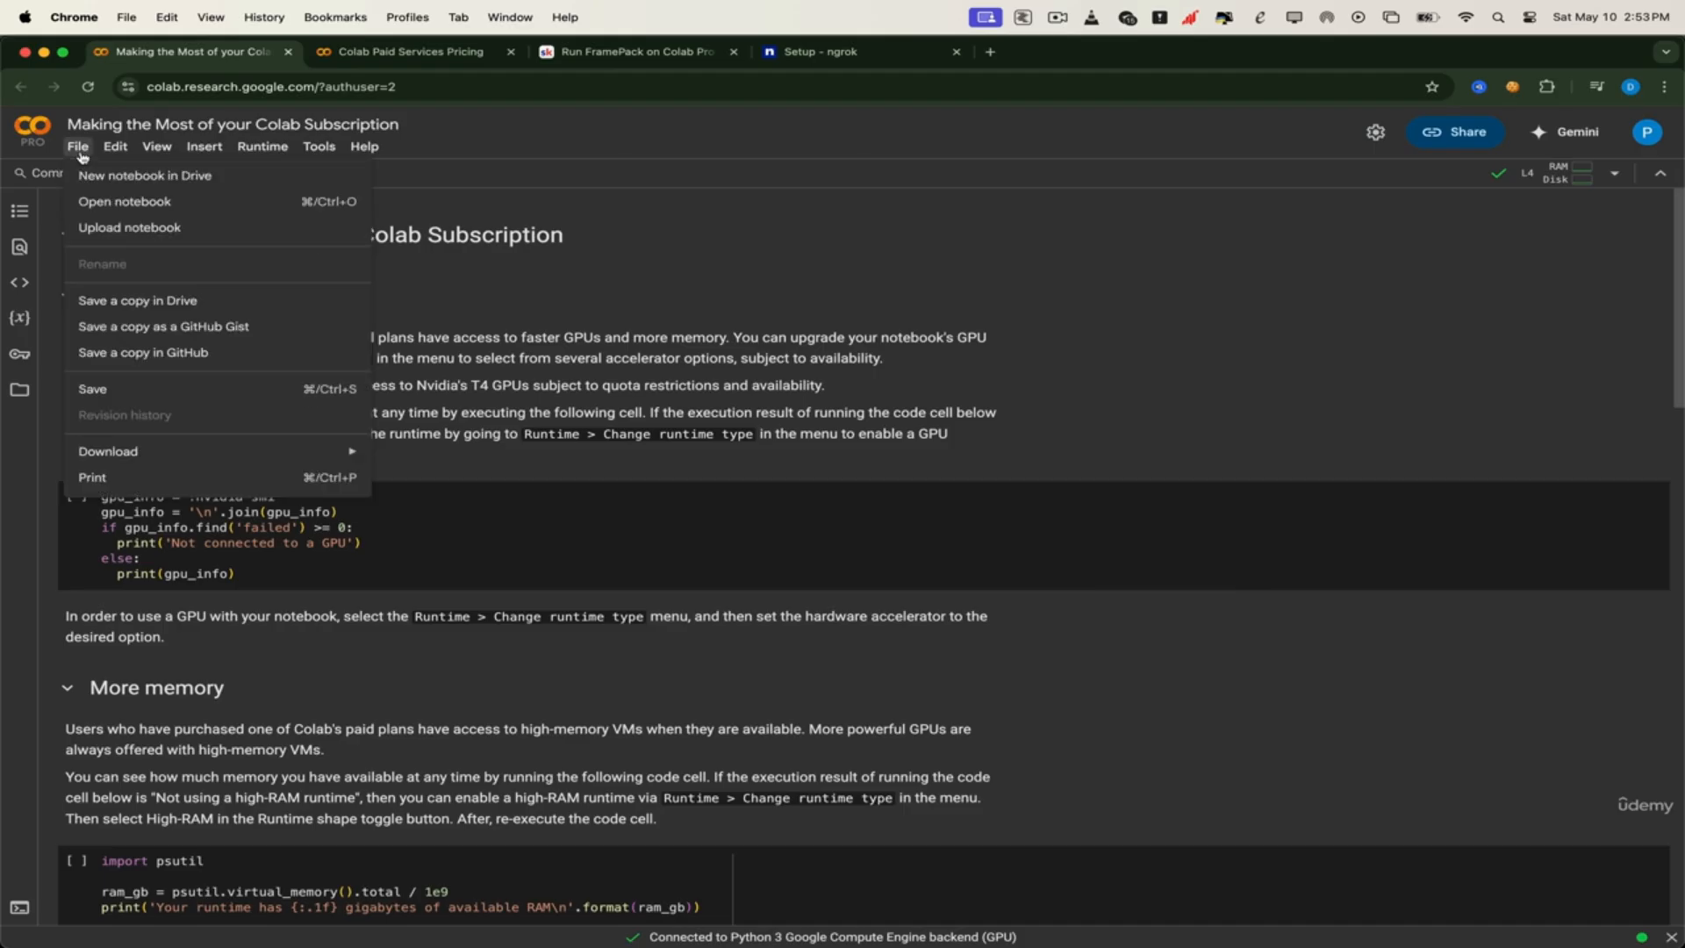
pyautogui.click(97, 176)
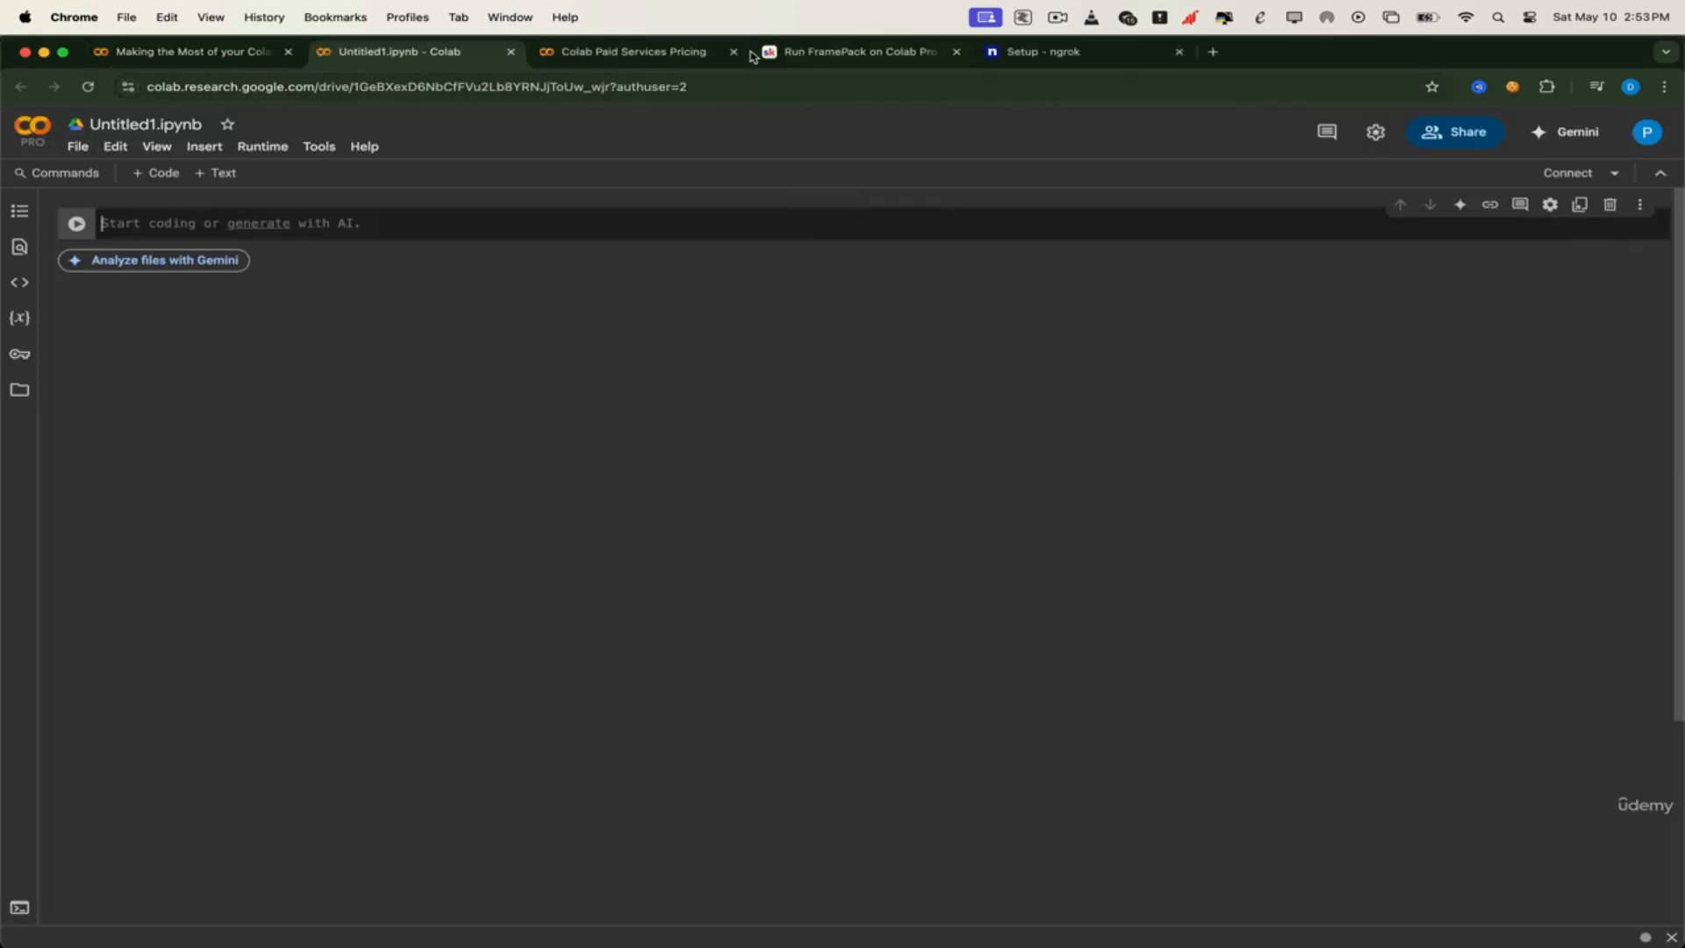
# Rename the new notebook to colab_framepack and go to the Skool course page
pyautogui.click(145, 124)
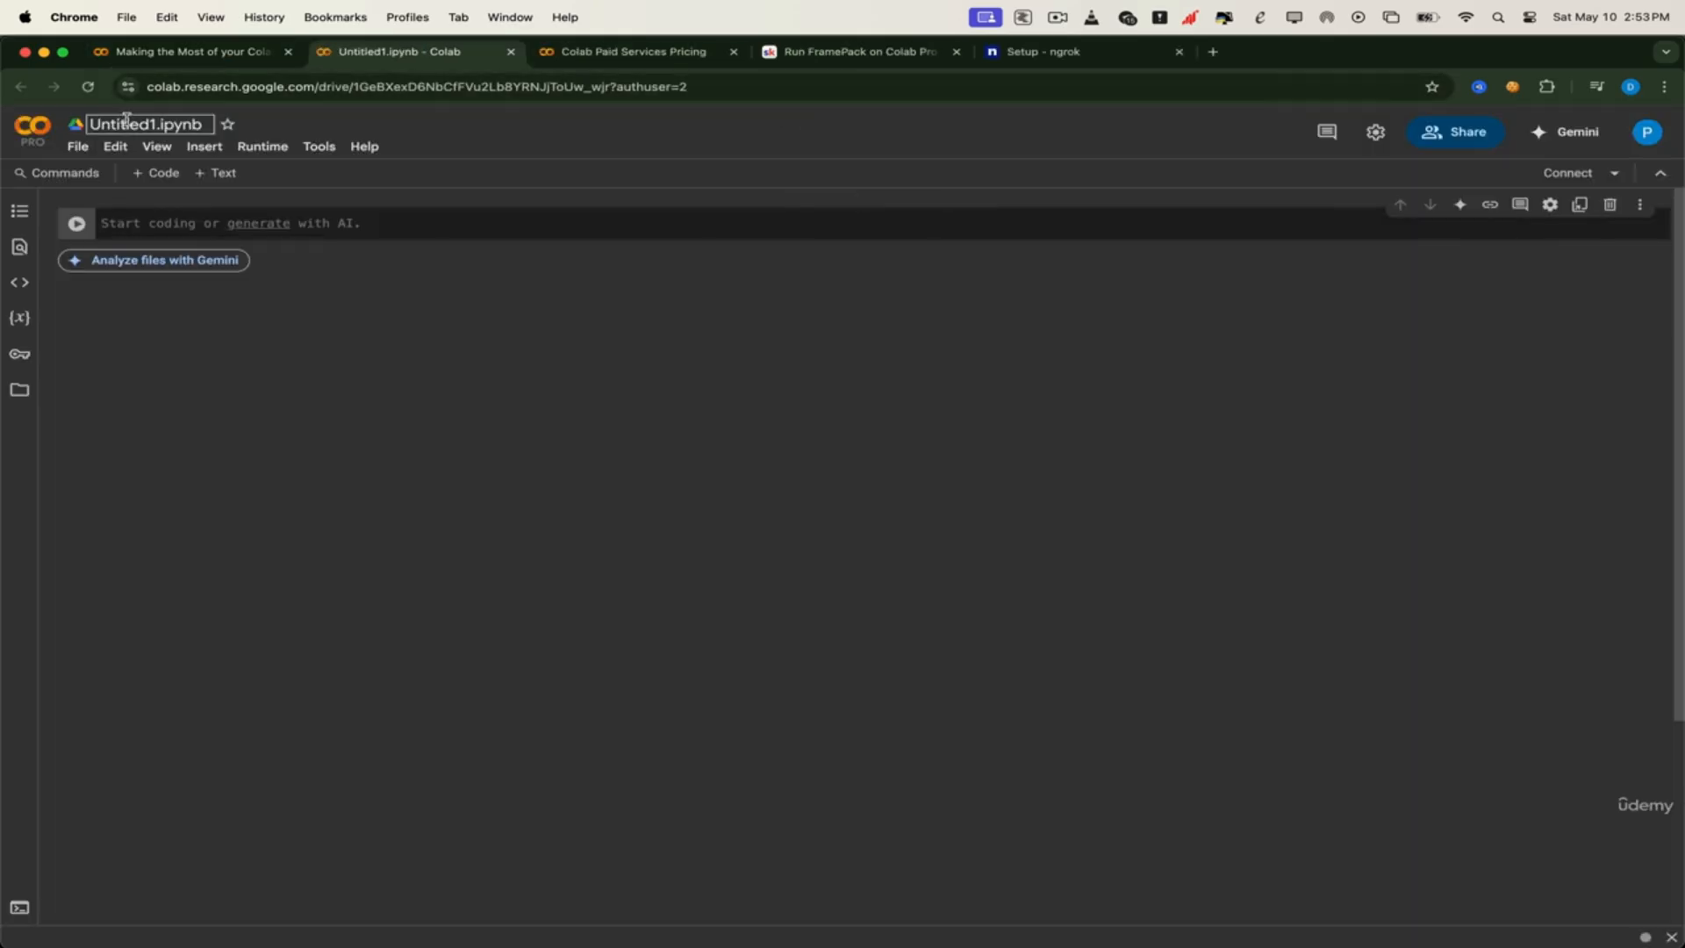
pyautogui.doubleClick(123, 124)
pyautogui.write('colab_framepack')
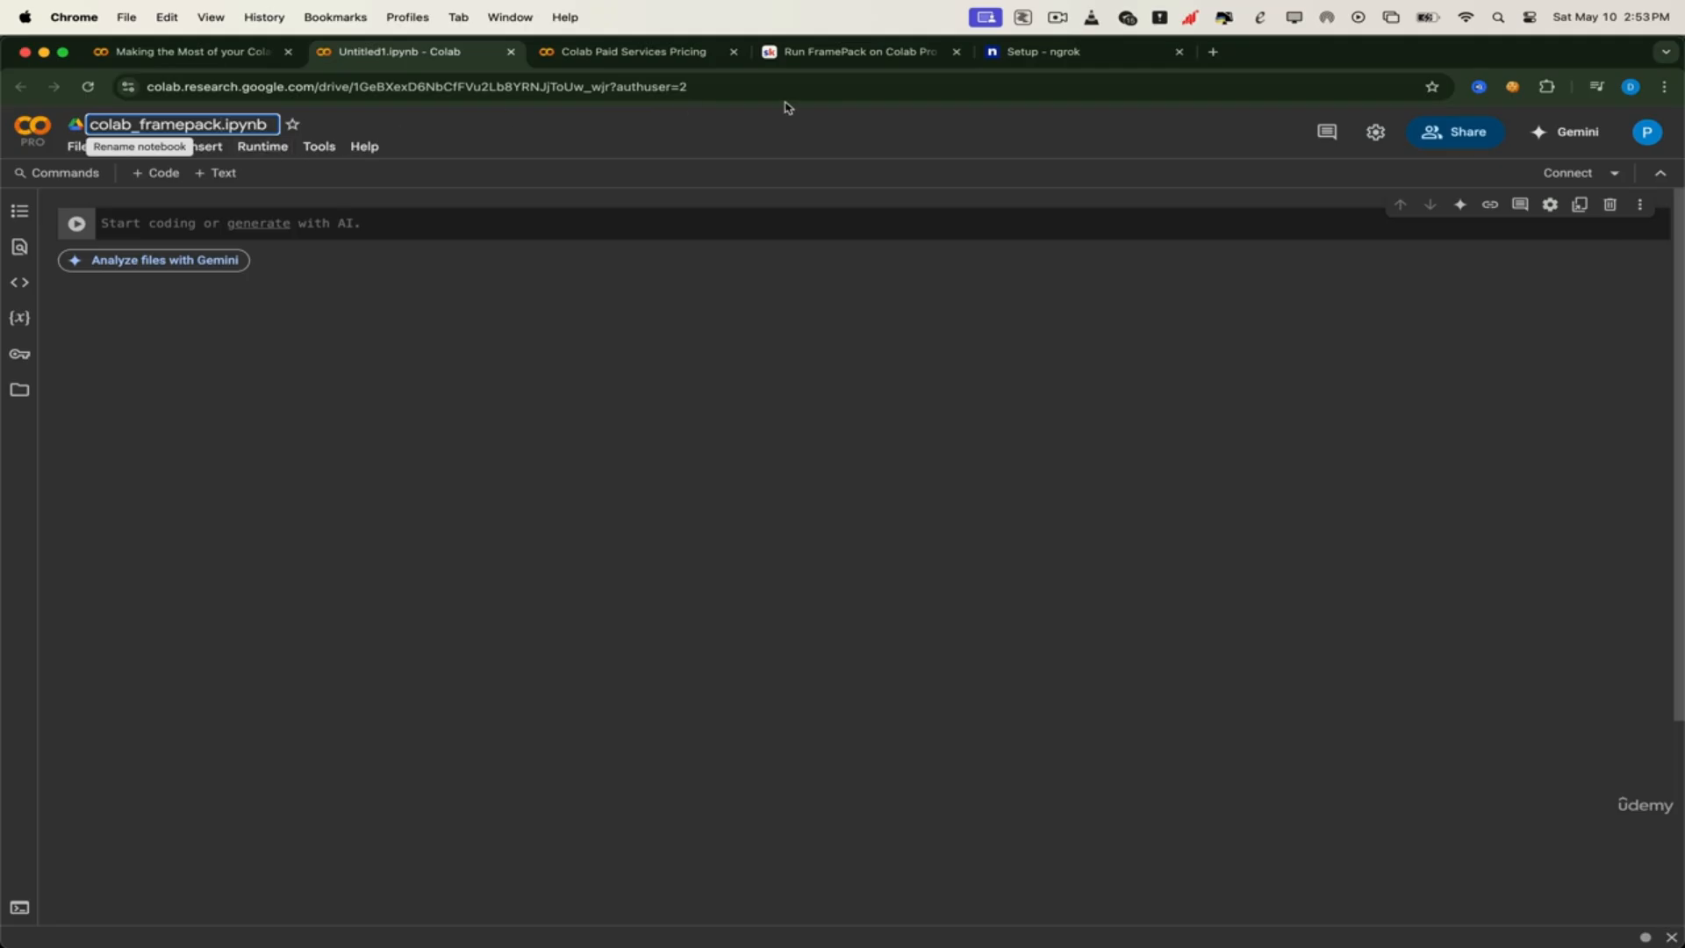
pyautogui.click(839, 53)
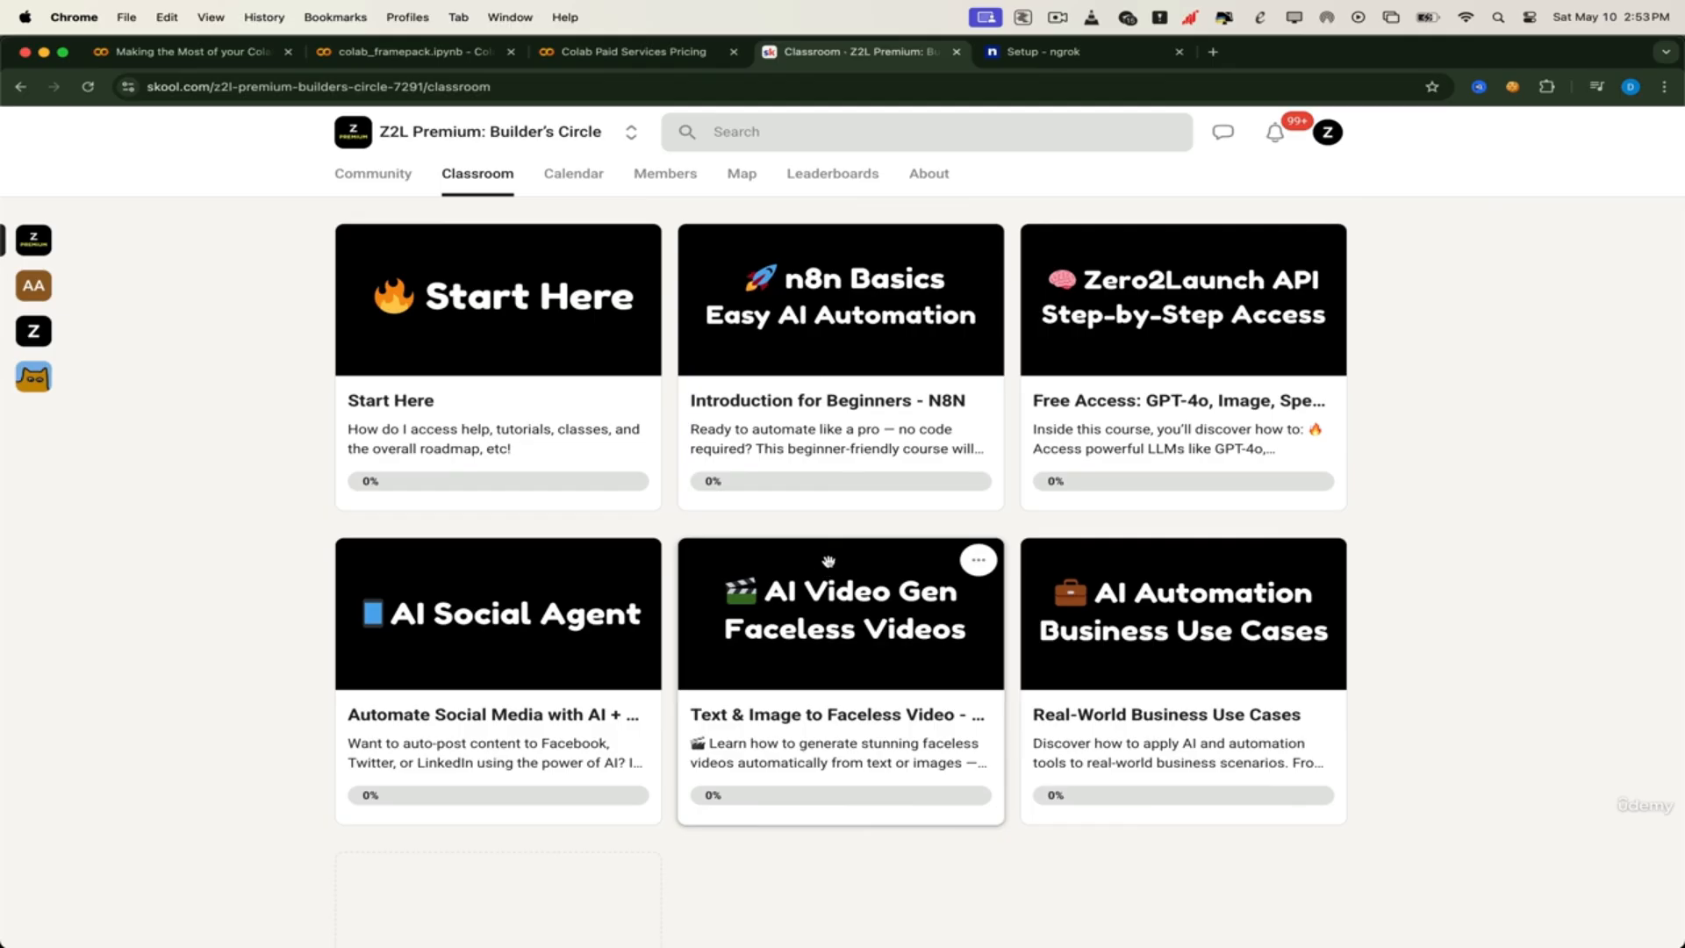
# Review the Run FramePack on Colab Pro lesson's setup code, then return to colab_framepack.ipynb
pyautogui.click(828, 562)
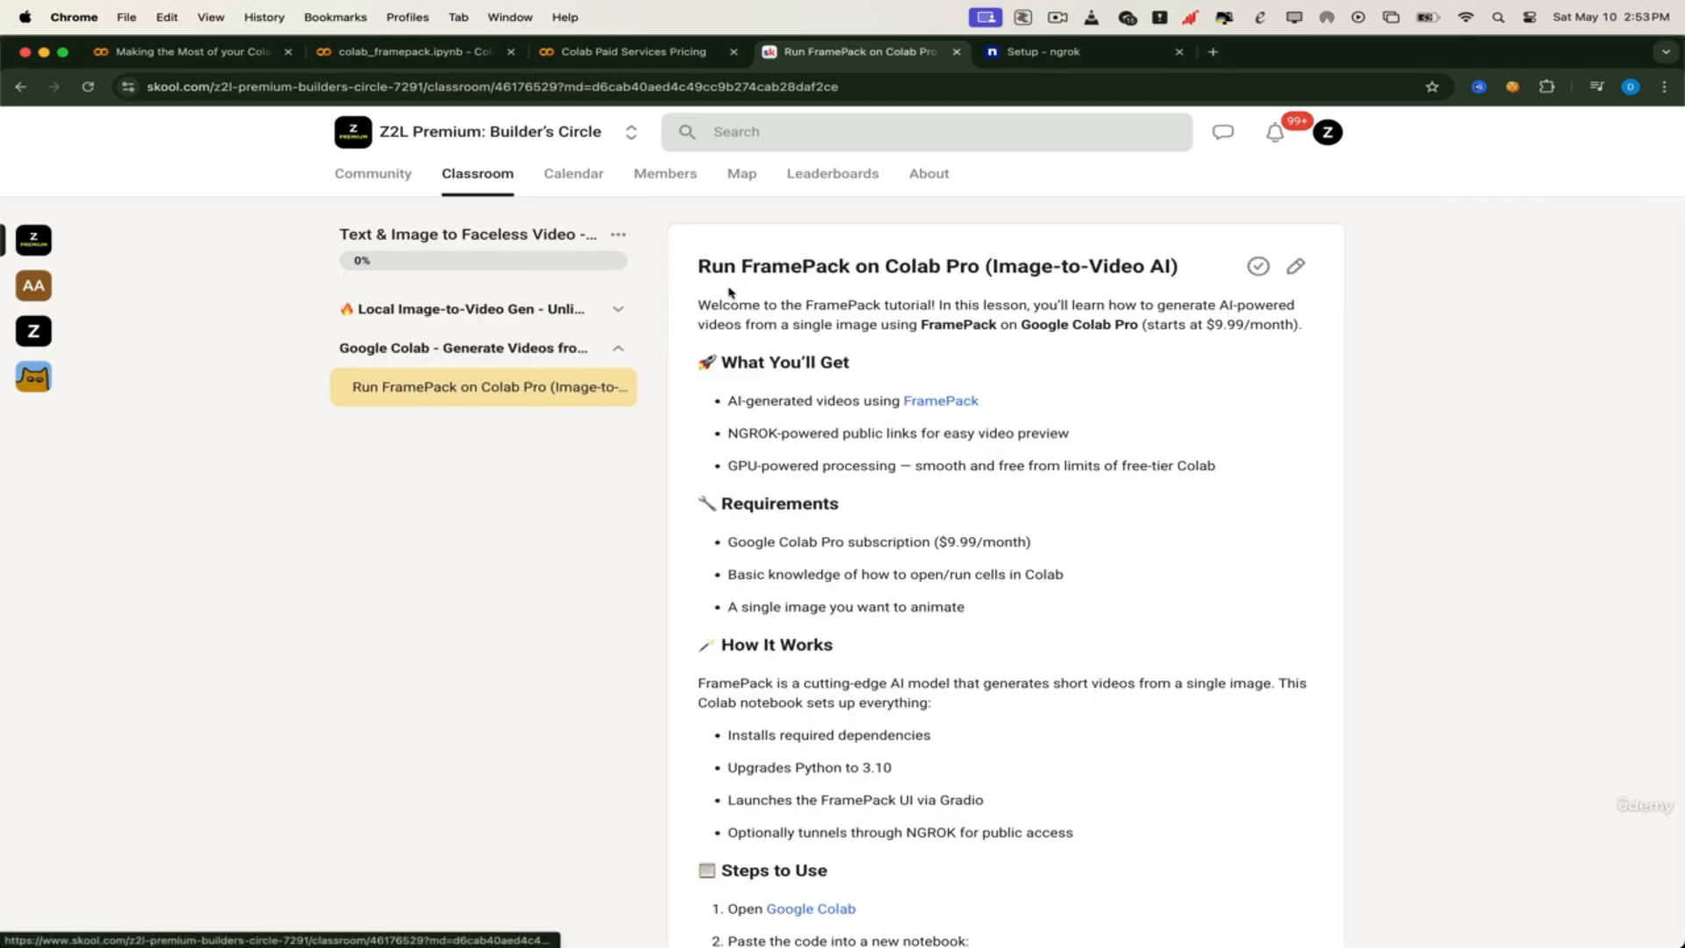
pyautogui.scroll(-1, 849, 539)
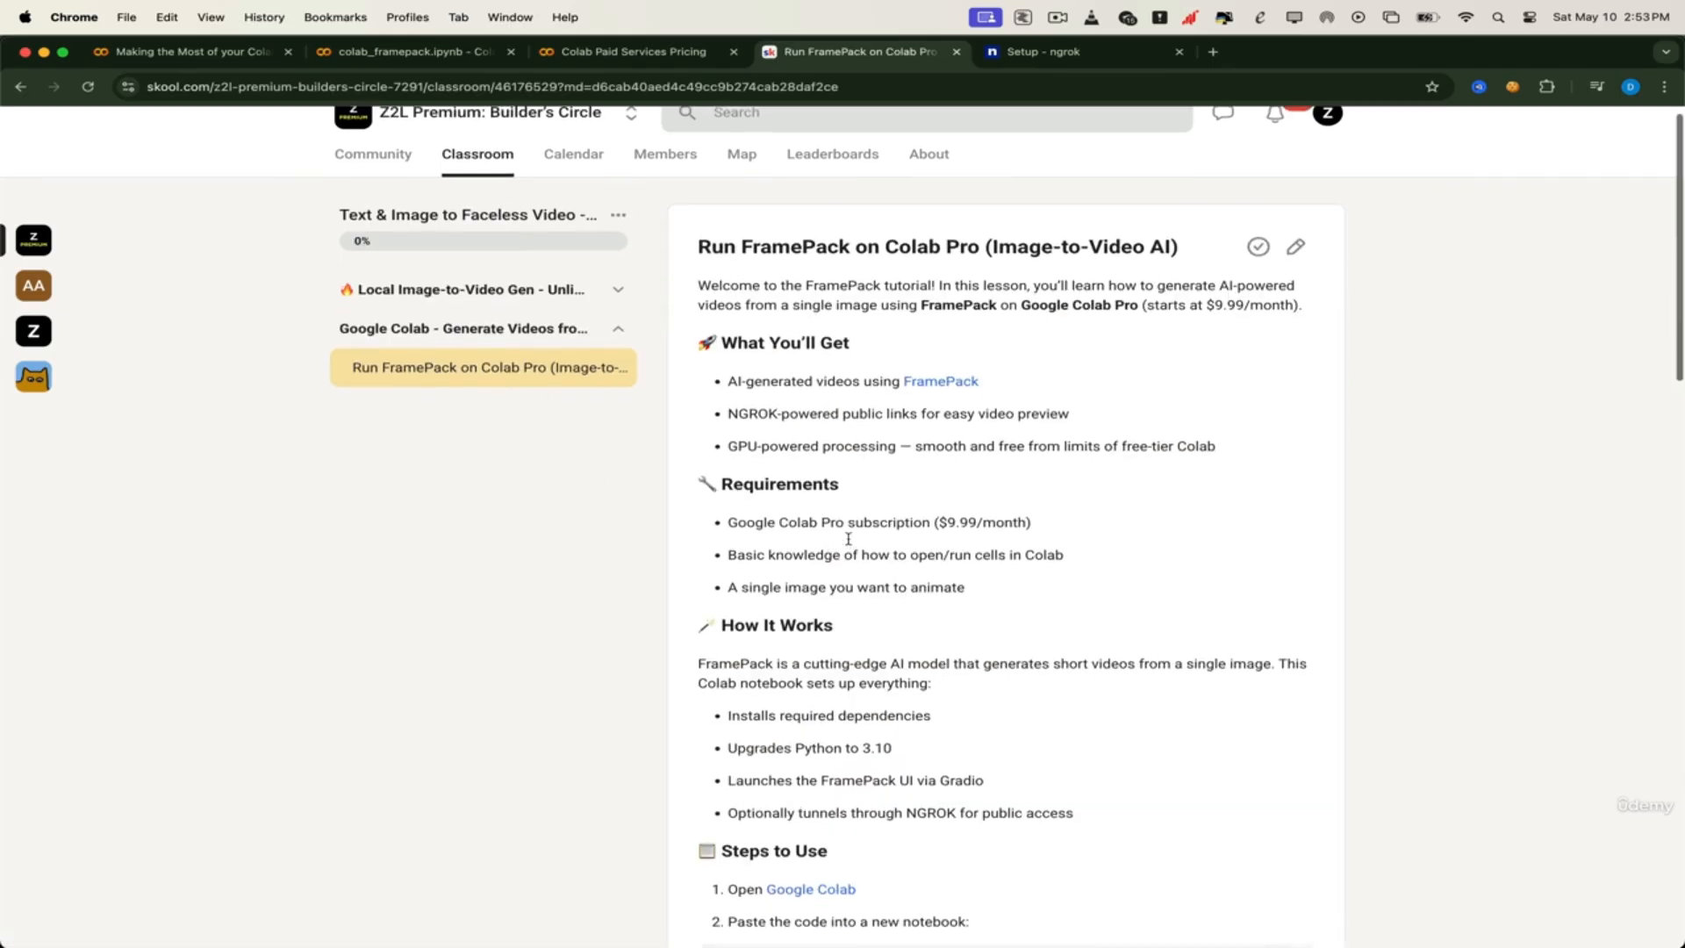
pyautogui.scroll(-5, 848, 539)
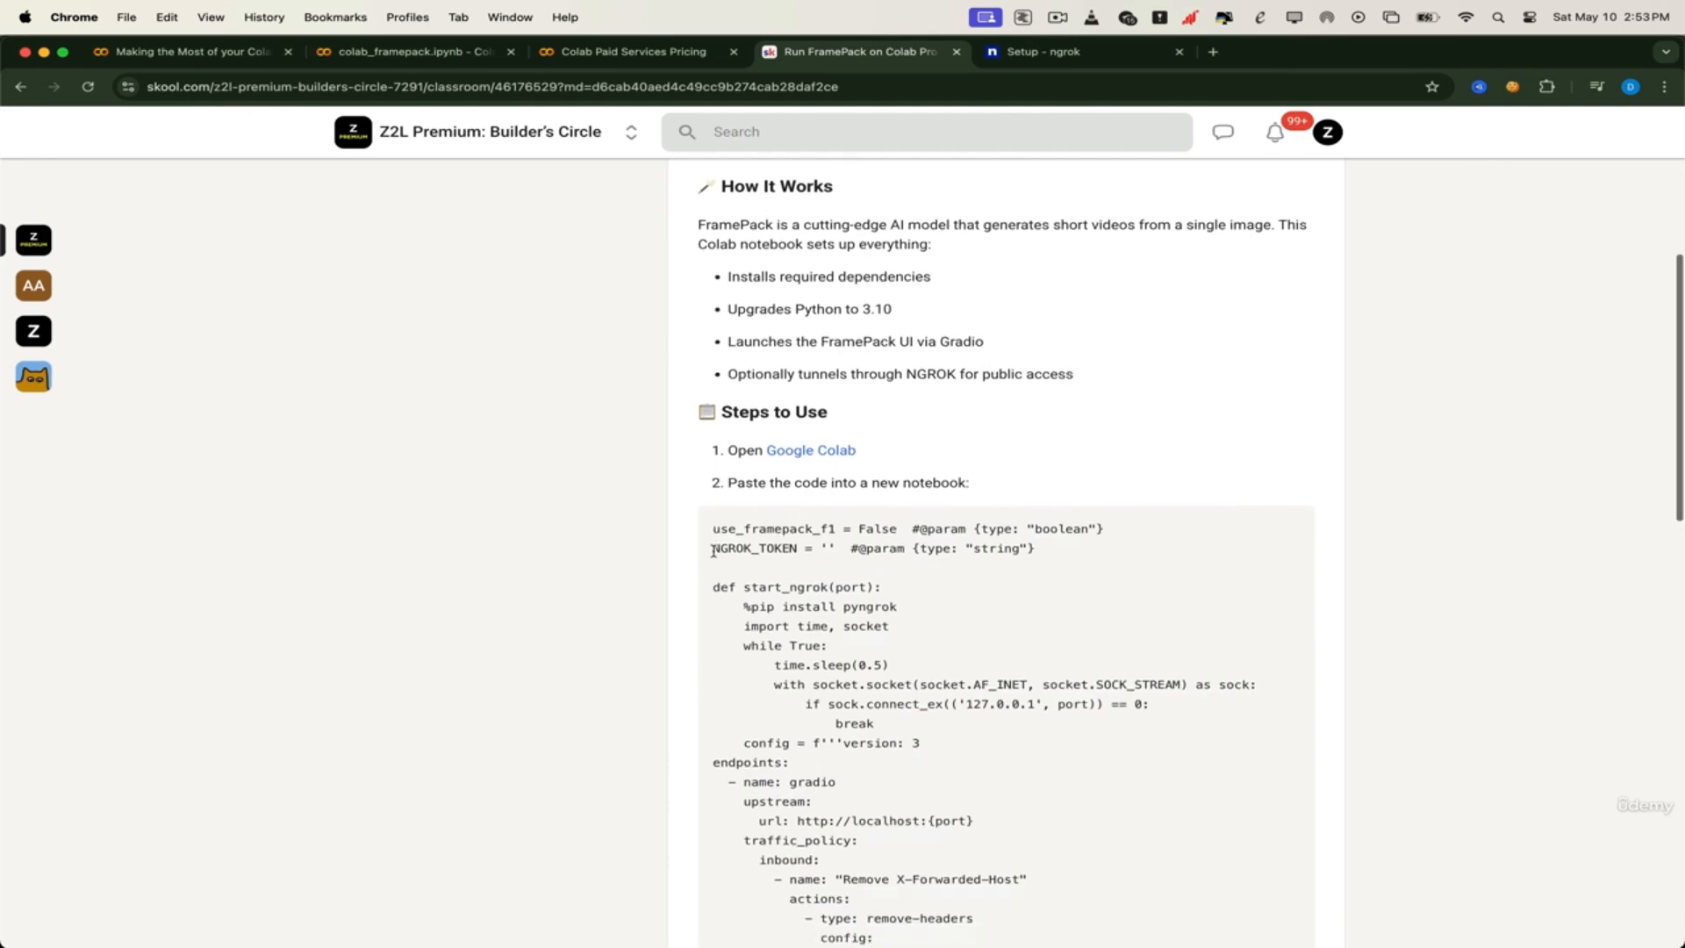
pyautogui.scroll(-16, 714, 555)
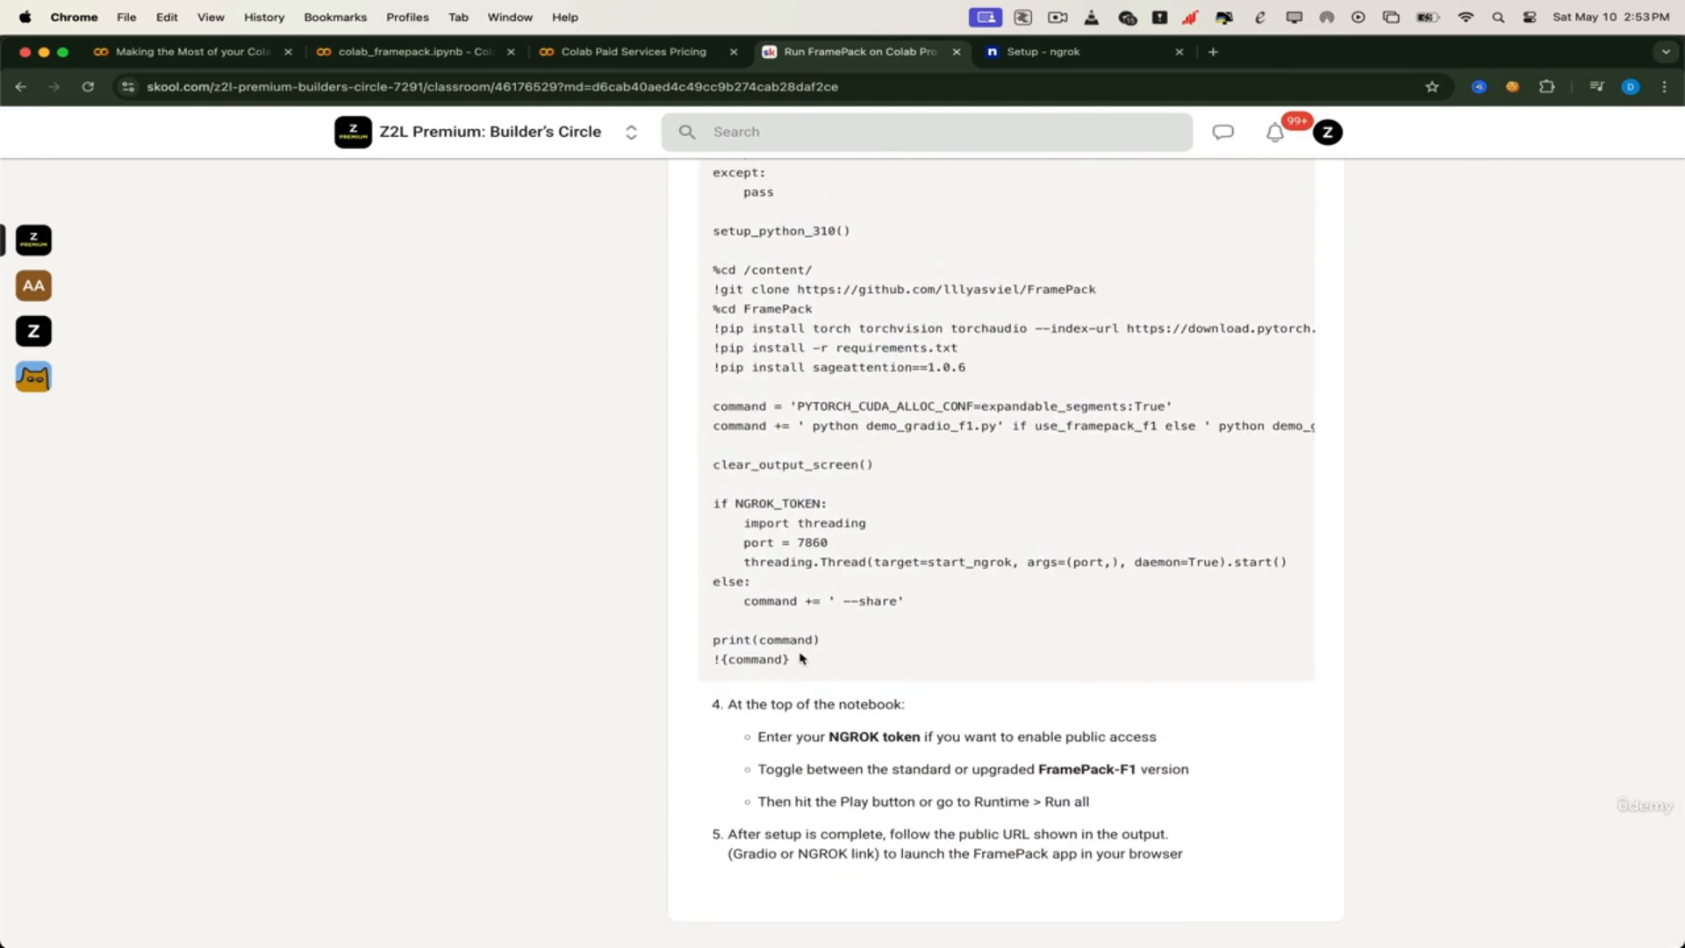
pyautogui.click(413, 60)
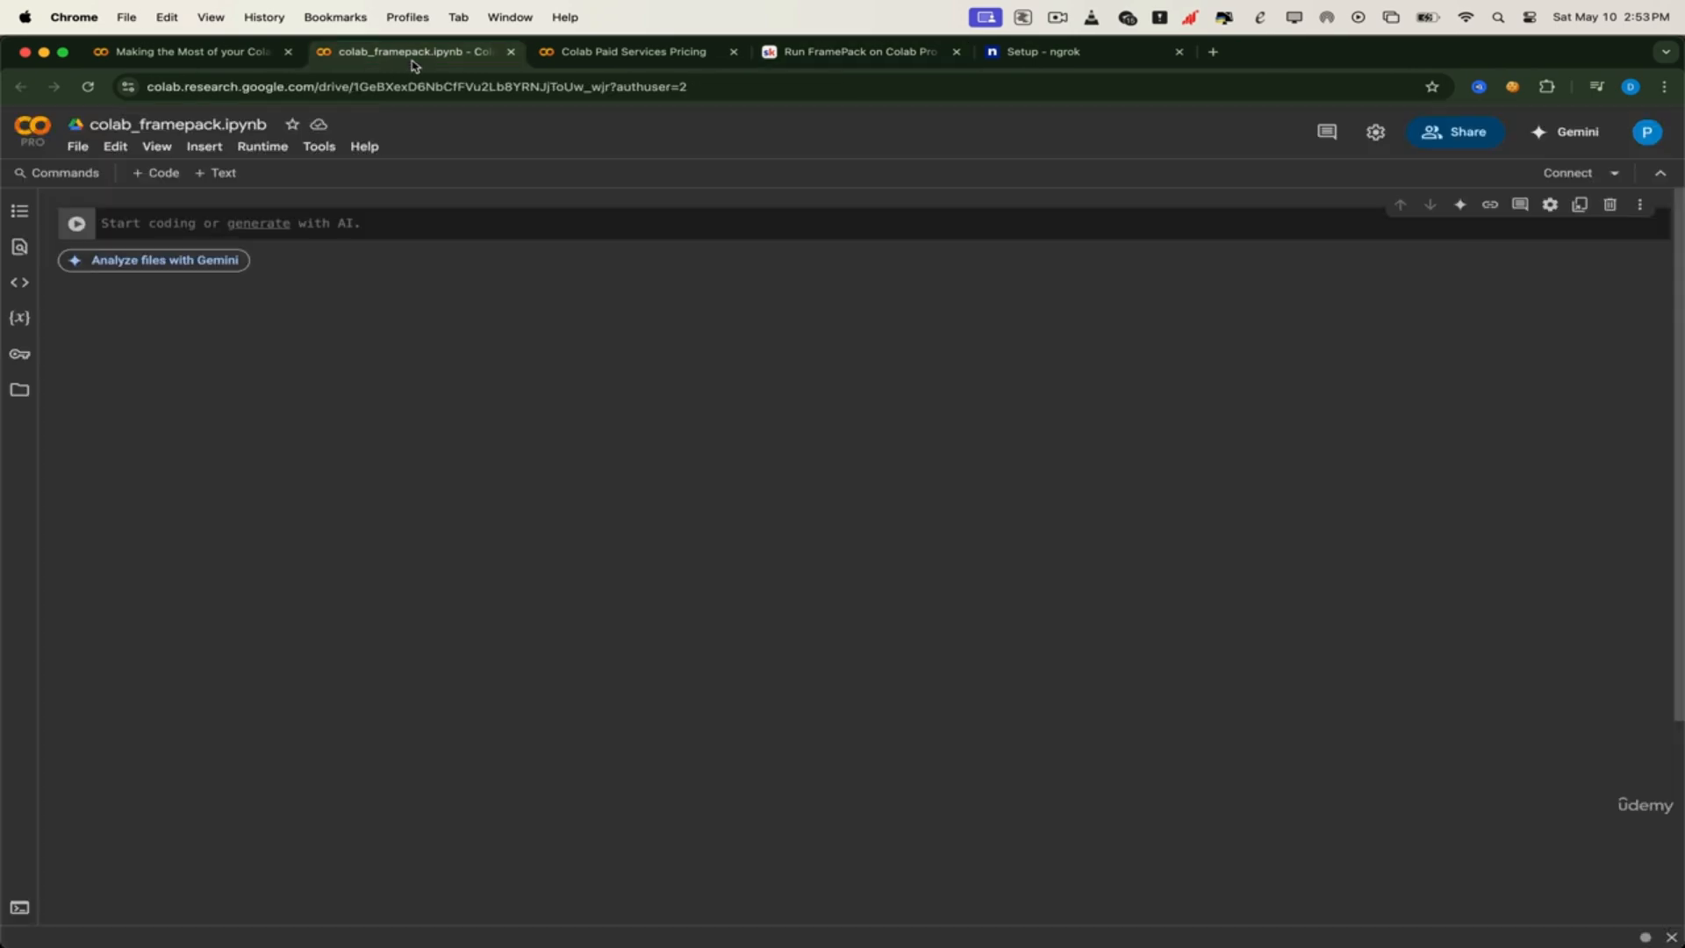
# Paste the FramePack setup script and connect the notebook to an L4 GPU runtime
pyautogui.click(184, 222)
pyautogui.press('super+v')
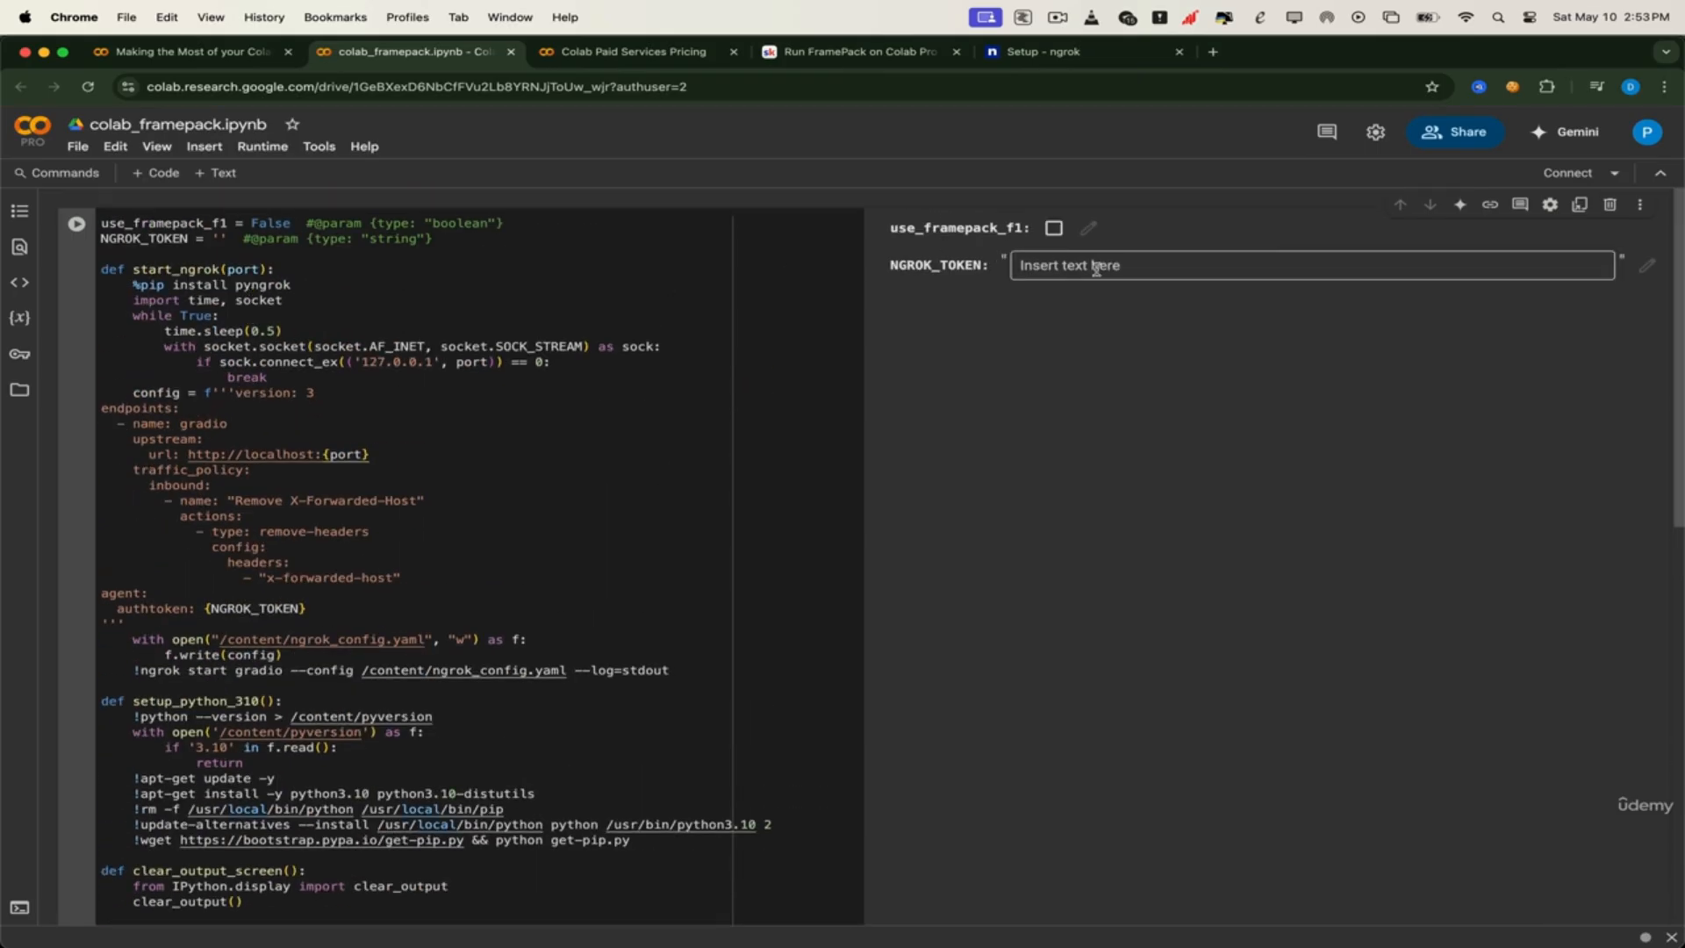
pyautogui.click(1614, 173)
pyautogui.click(1366, 231)
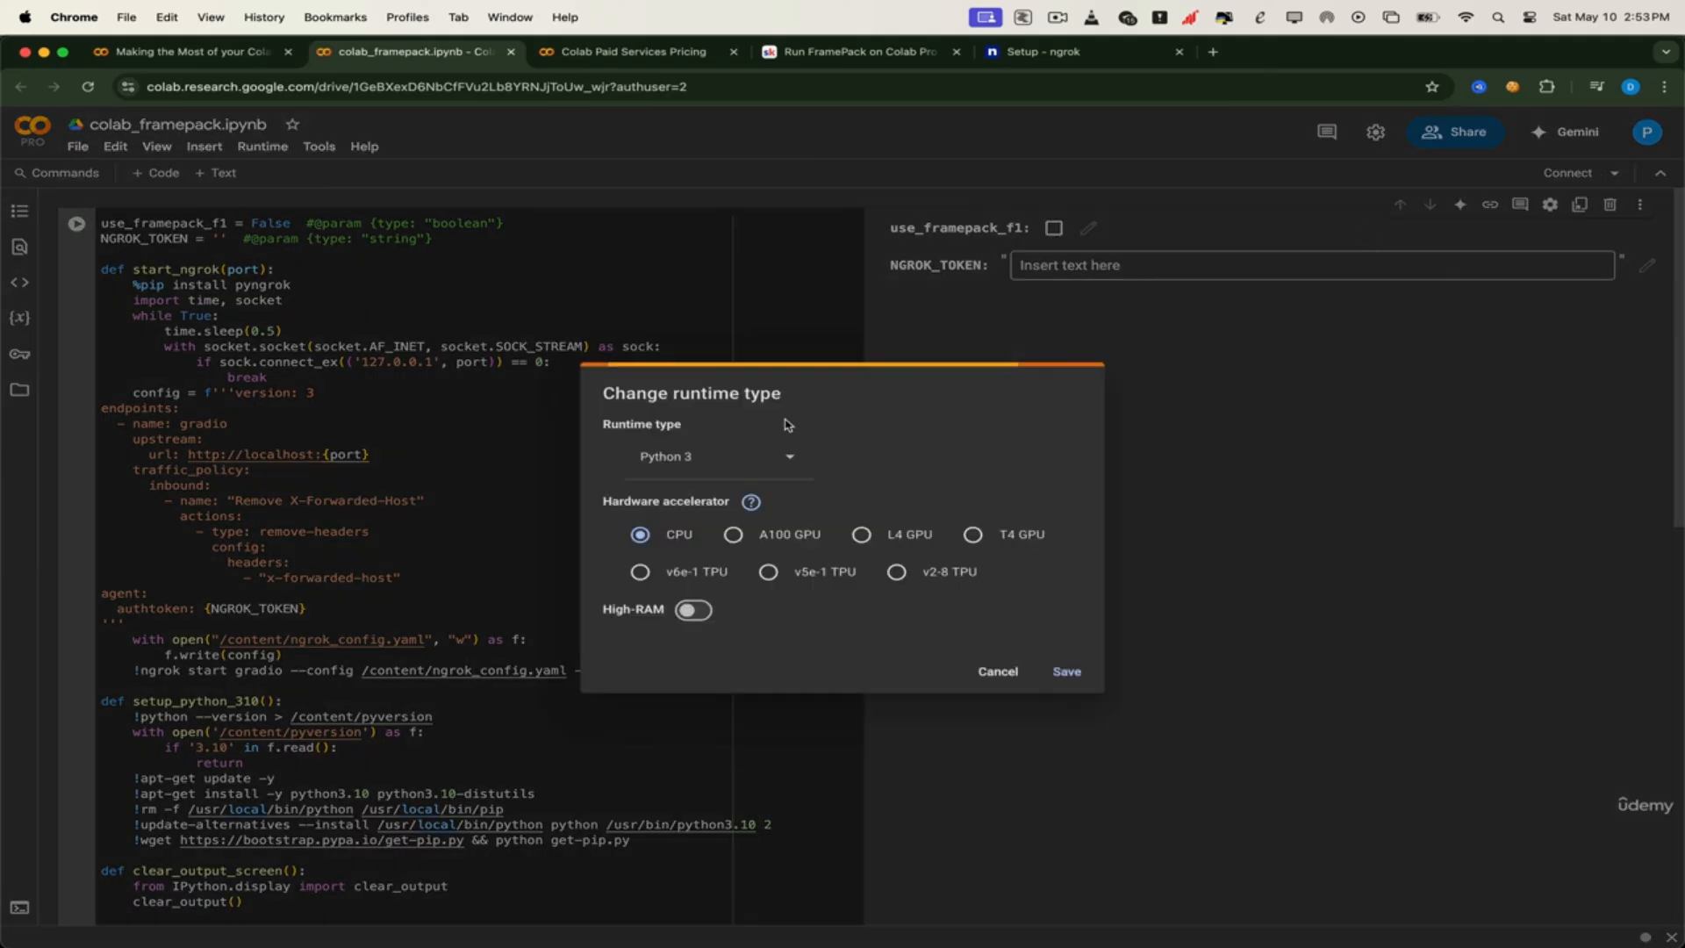
pyautogui.click(864, 537)
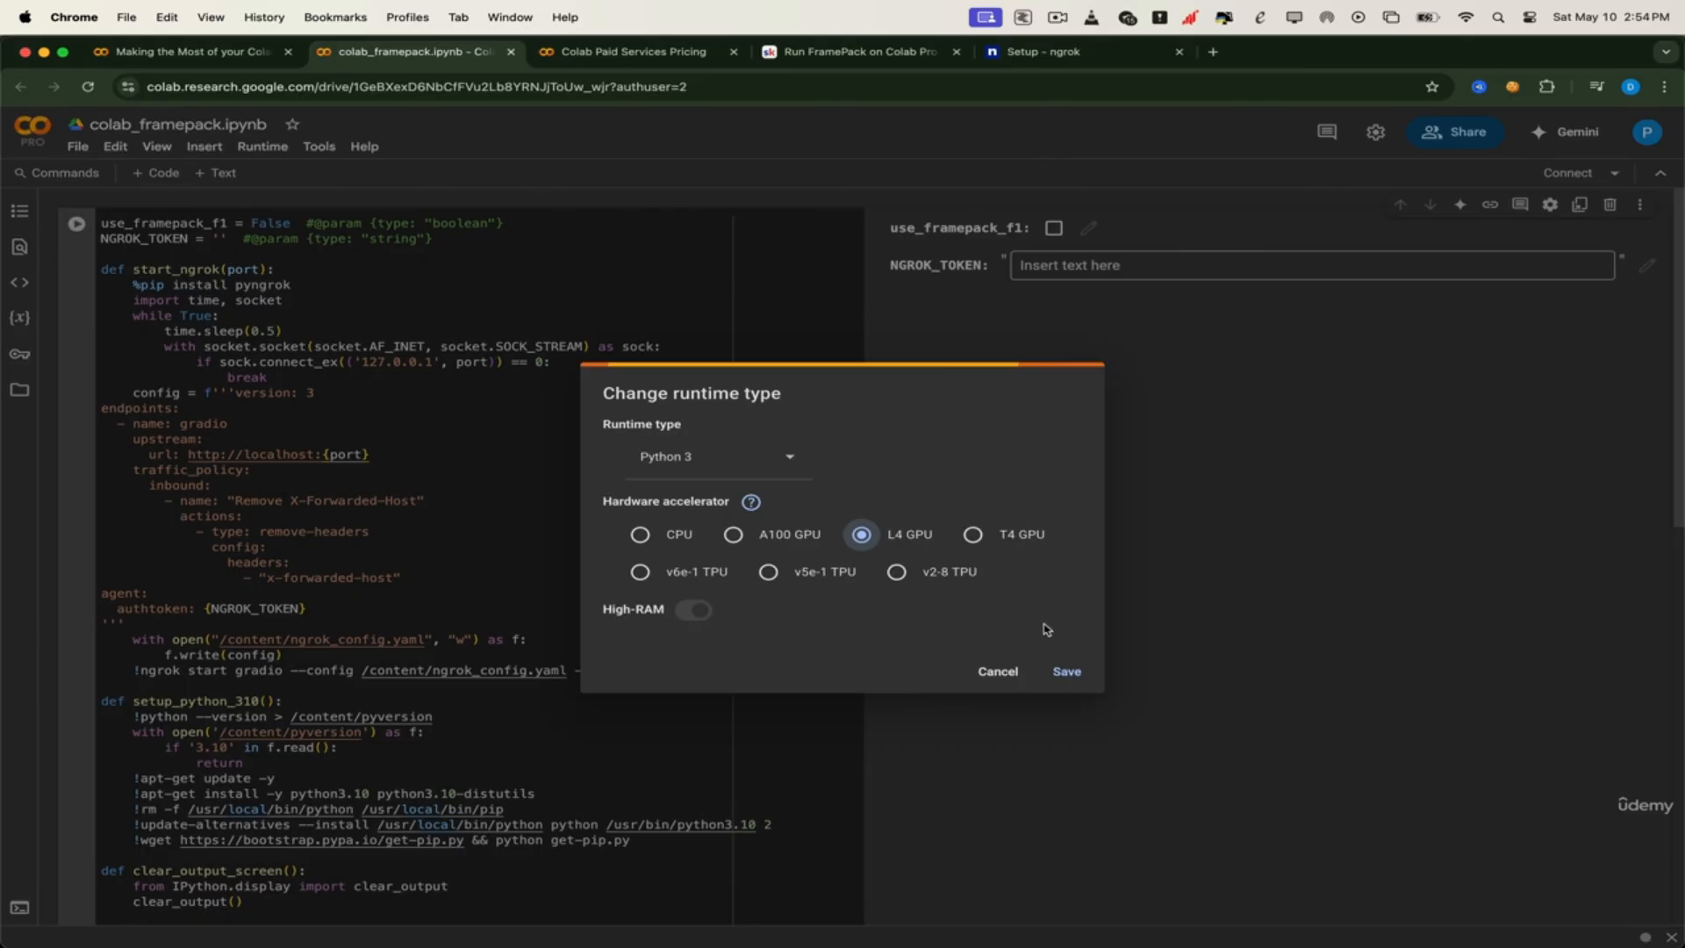
pyautogui.click(1070, 673)
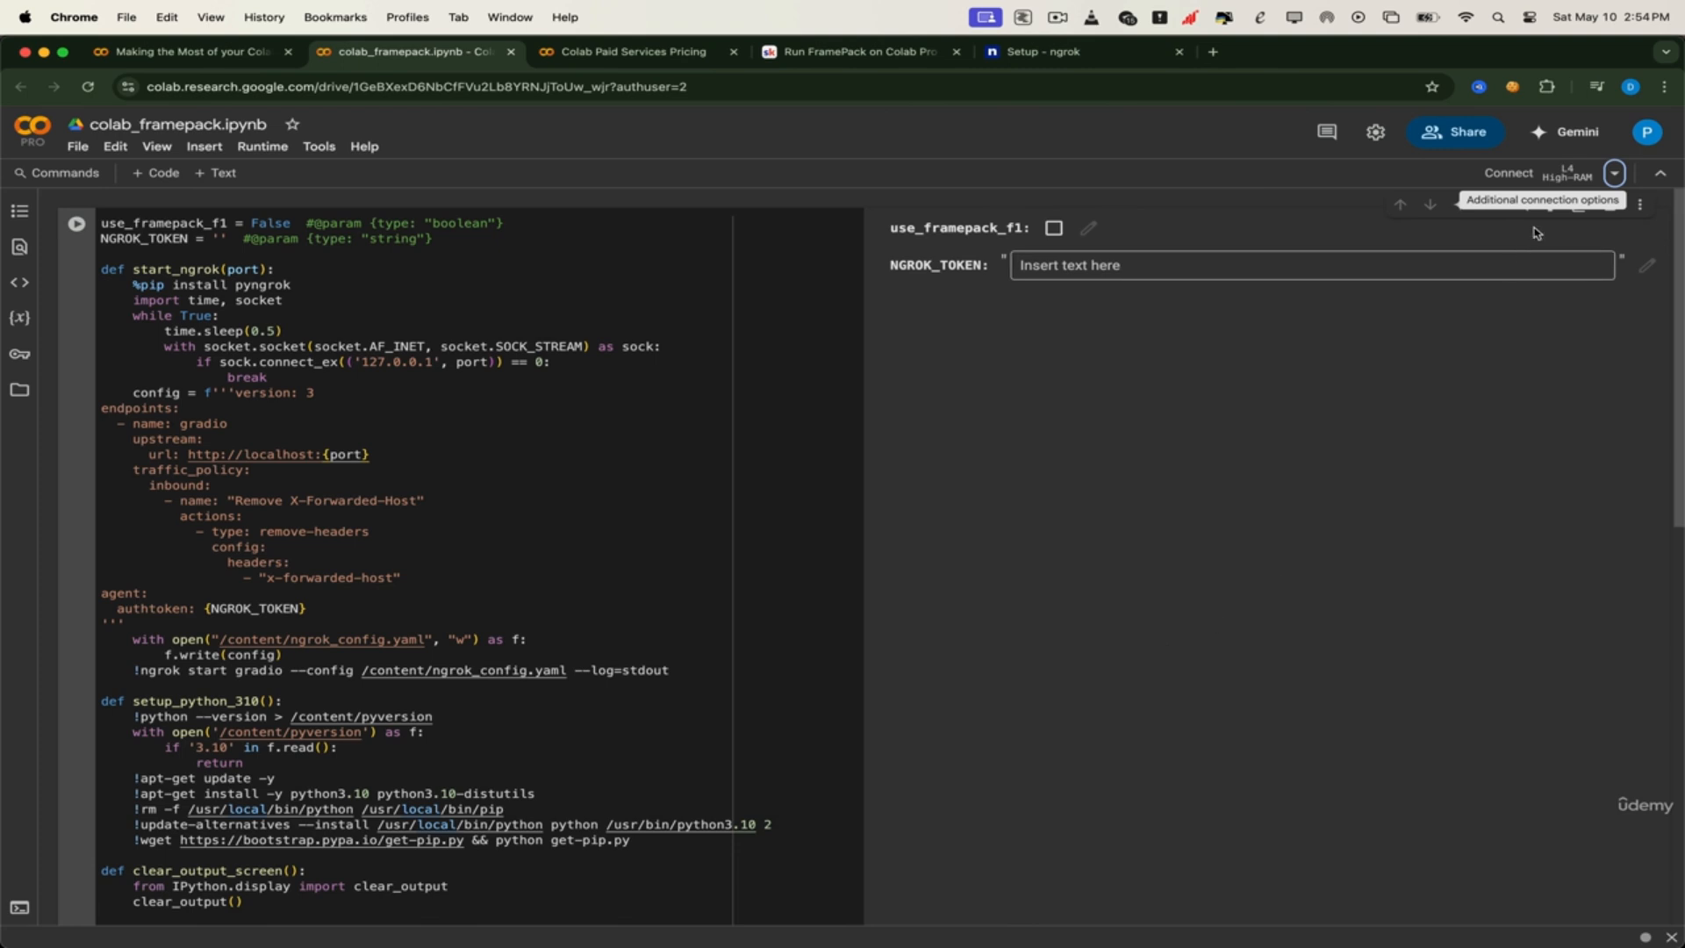
pyautogui.click(1510, 173)
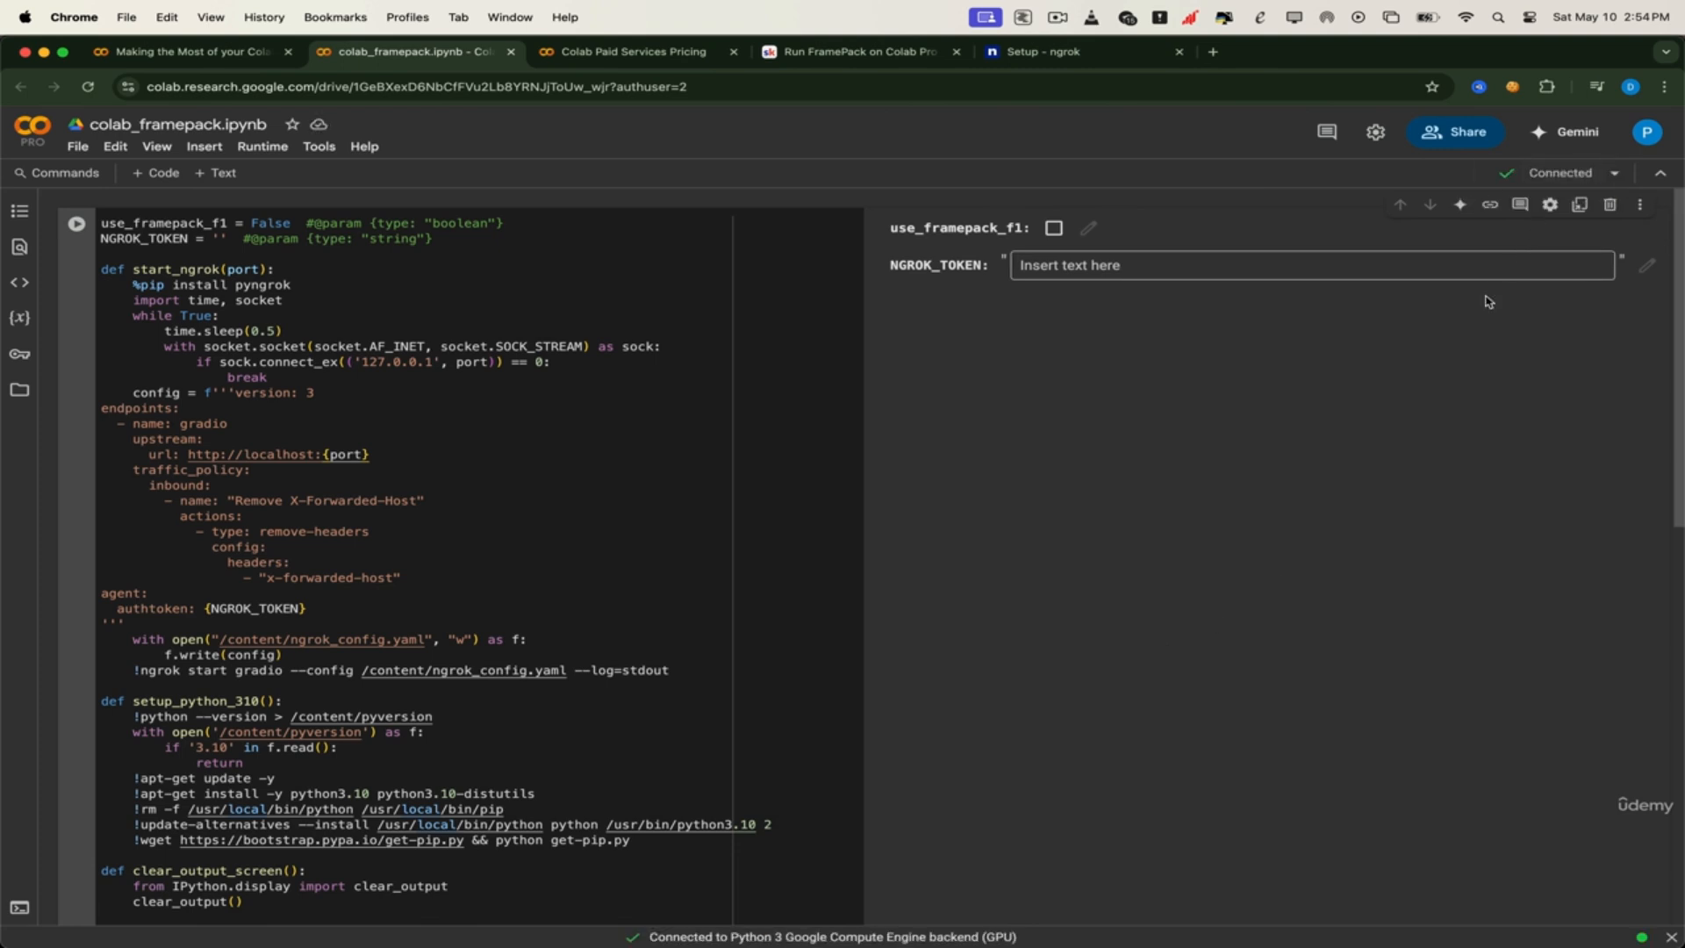
pyautogui.click(1068, 263)
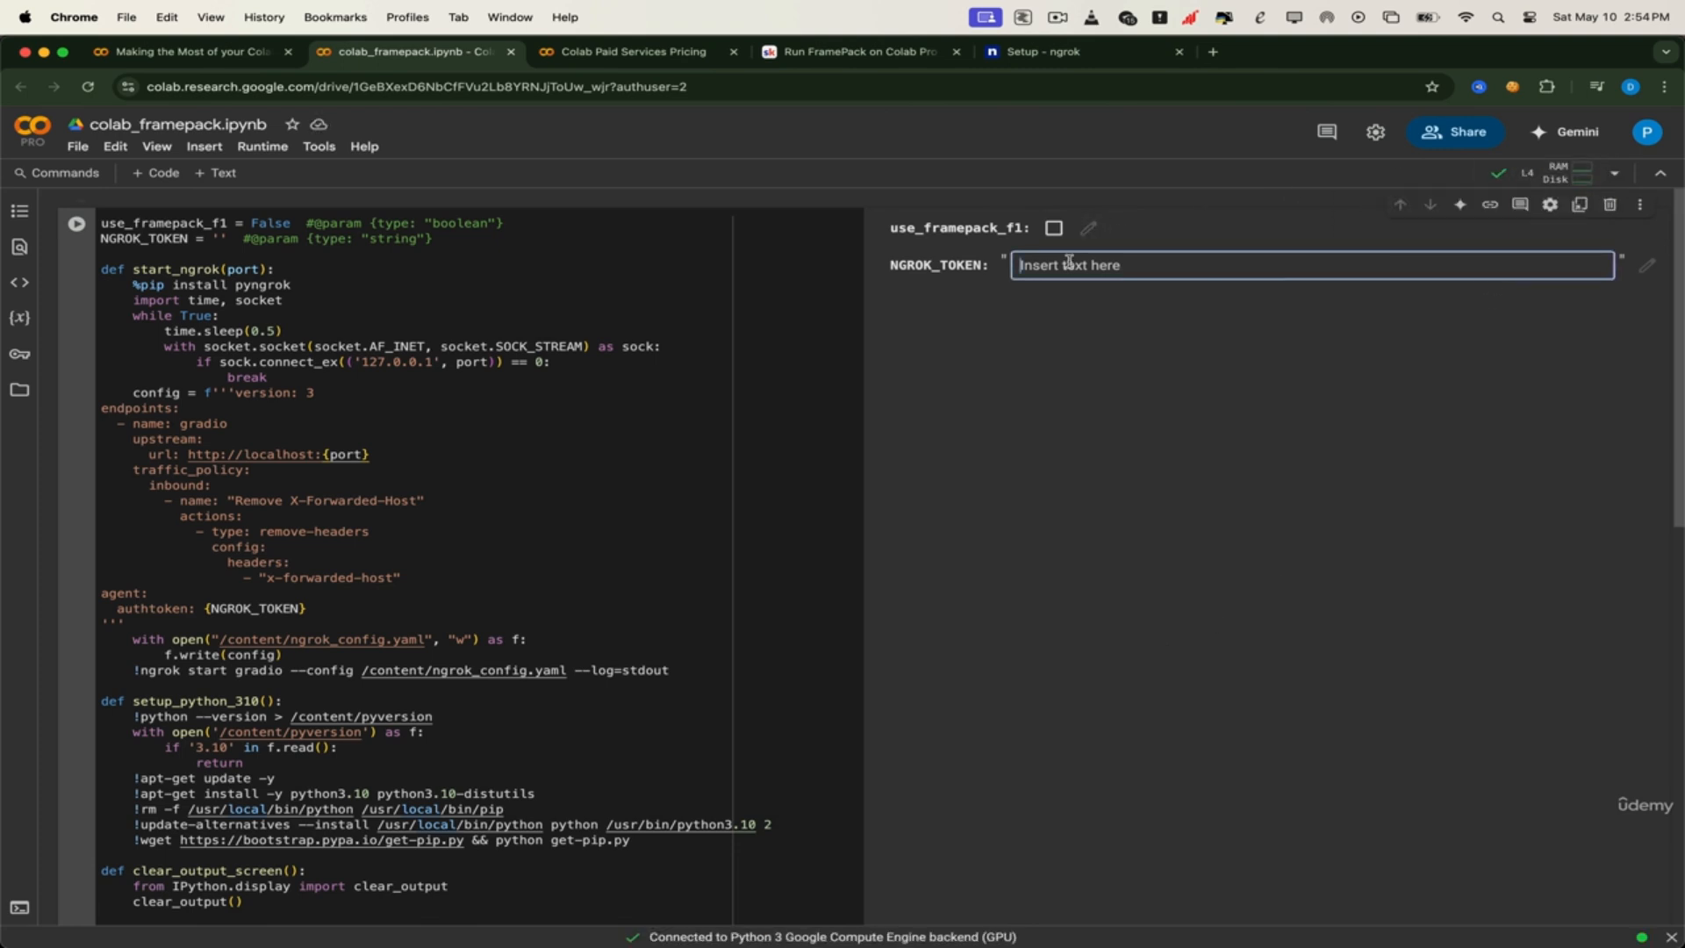
# Copy the authtoken from the ngrok dashboard into the NGROK_TOKEN field
pyautogui.click(1005, 55)
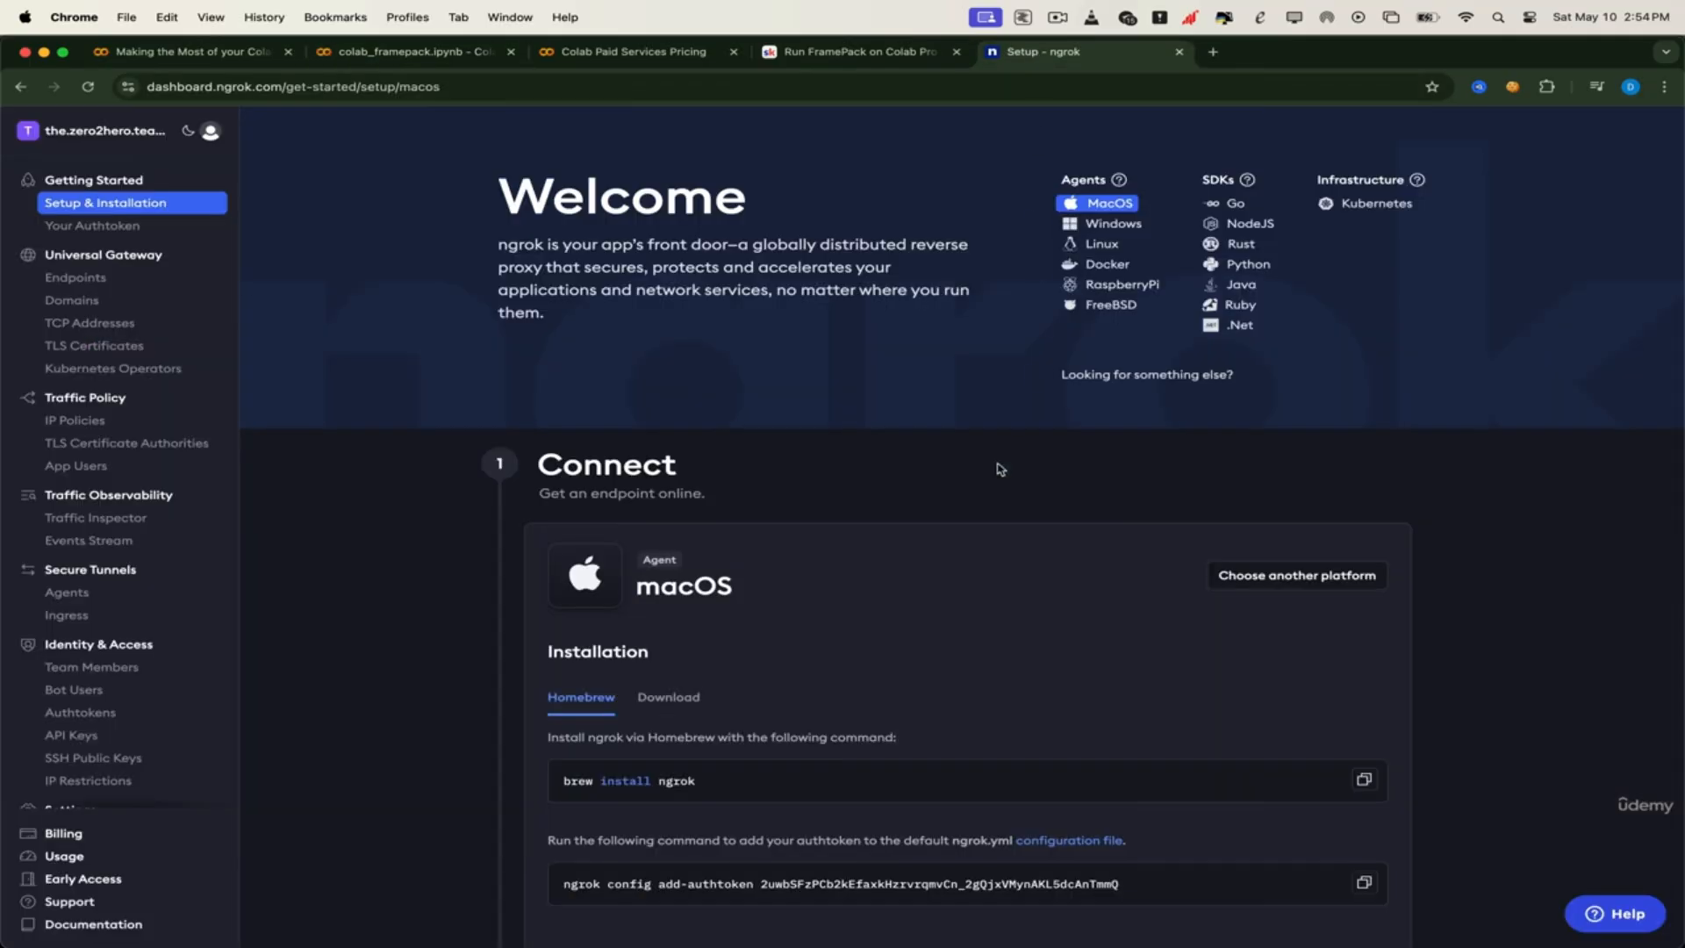
pyautogui.scroll(-3, 933, 673)
pyautogui.doubleClick(814, 653)
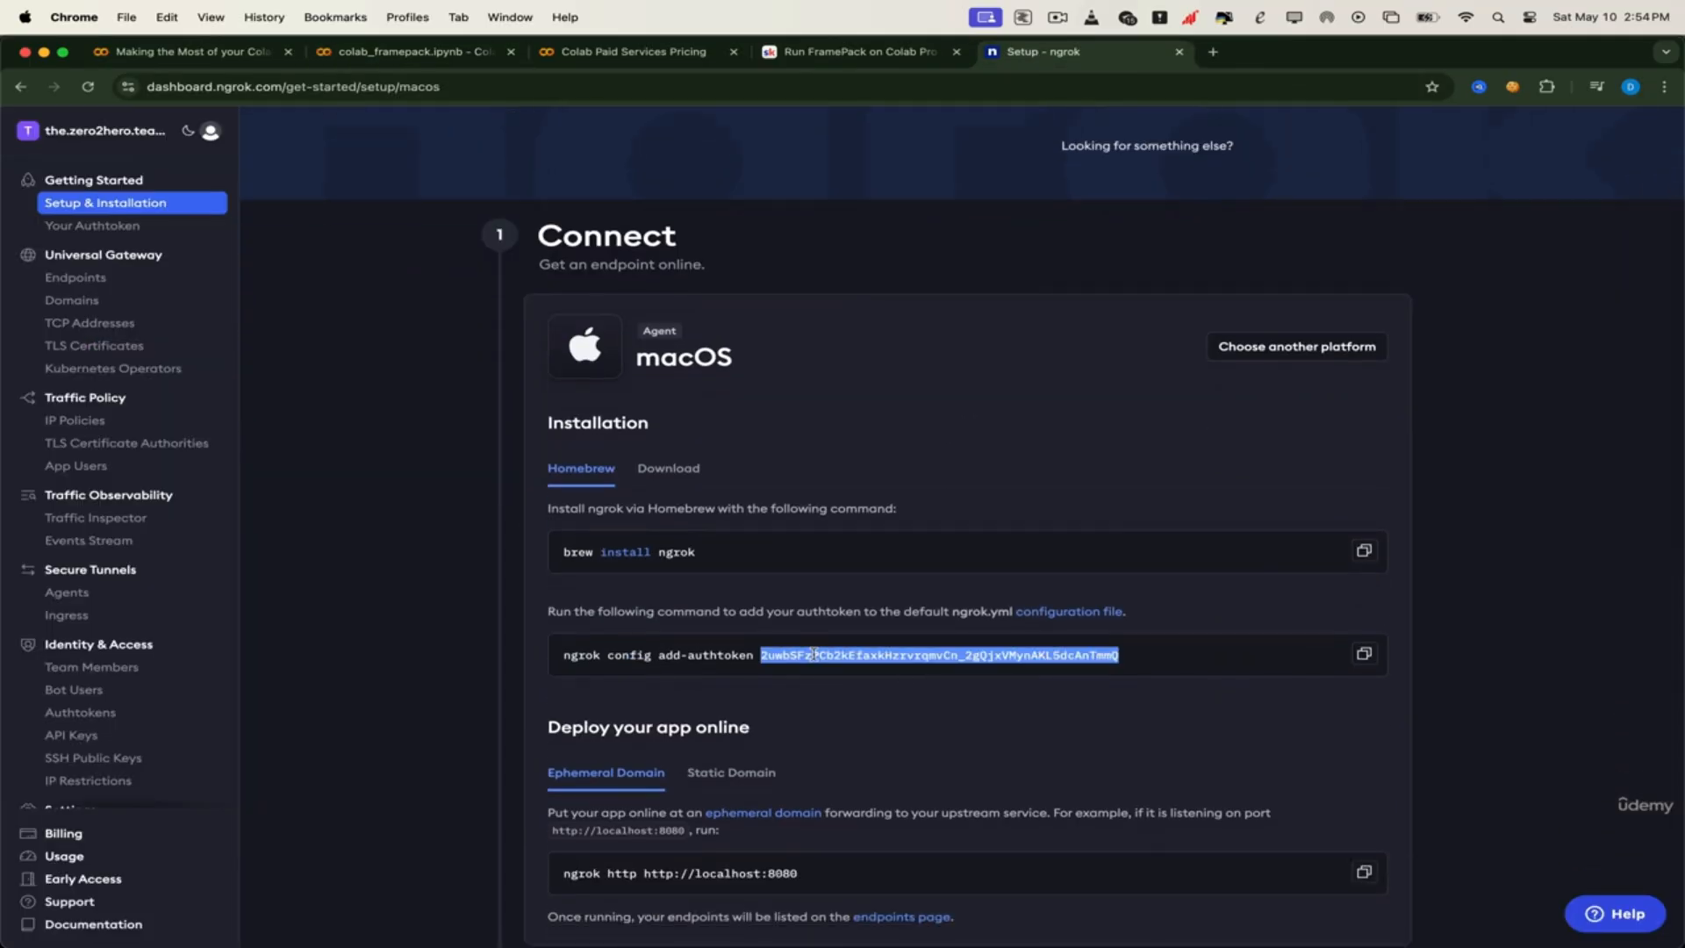
pyautogui.click(384, 52)
pyautogui.click(1141, 265)
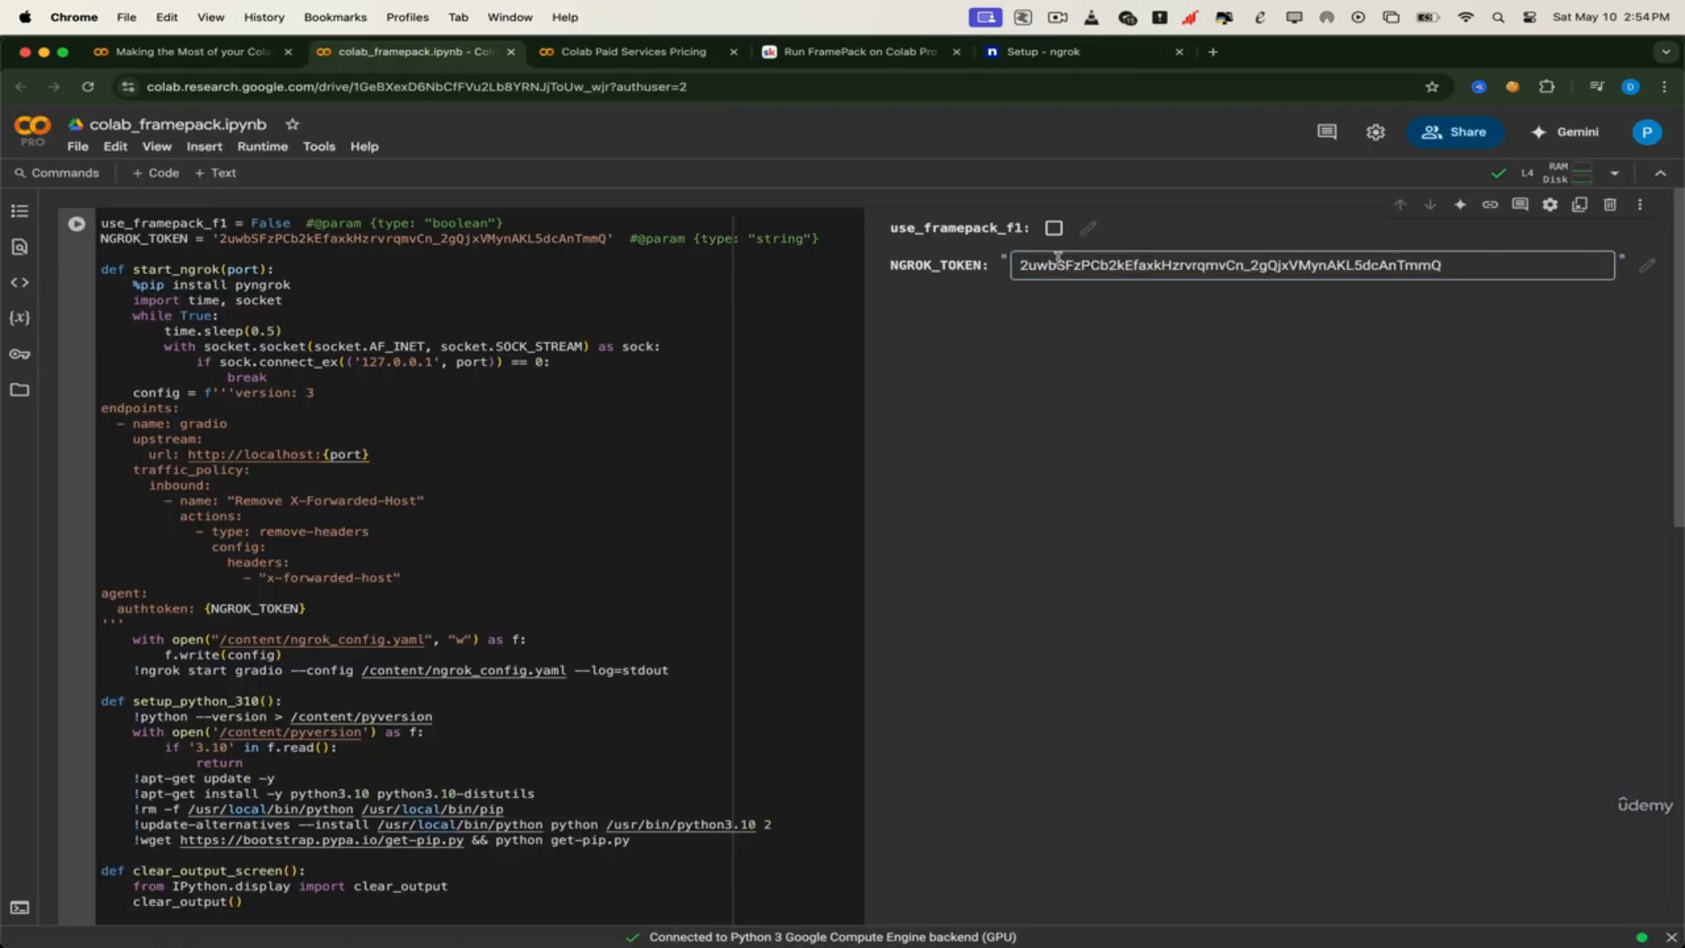
# Enable use_framepack_f1 and run the setup cell until the ngrok tunnel starts
pyautogui.click(1054, 228)
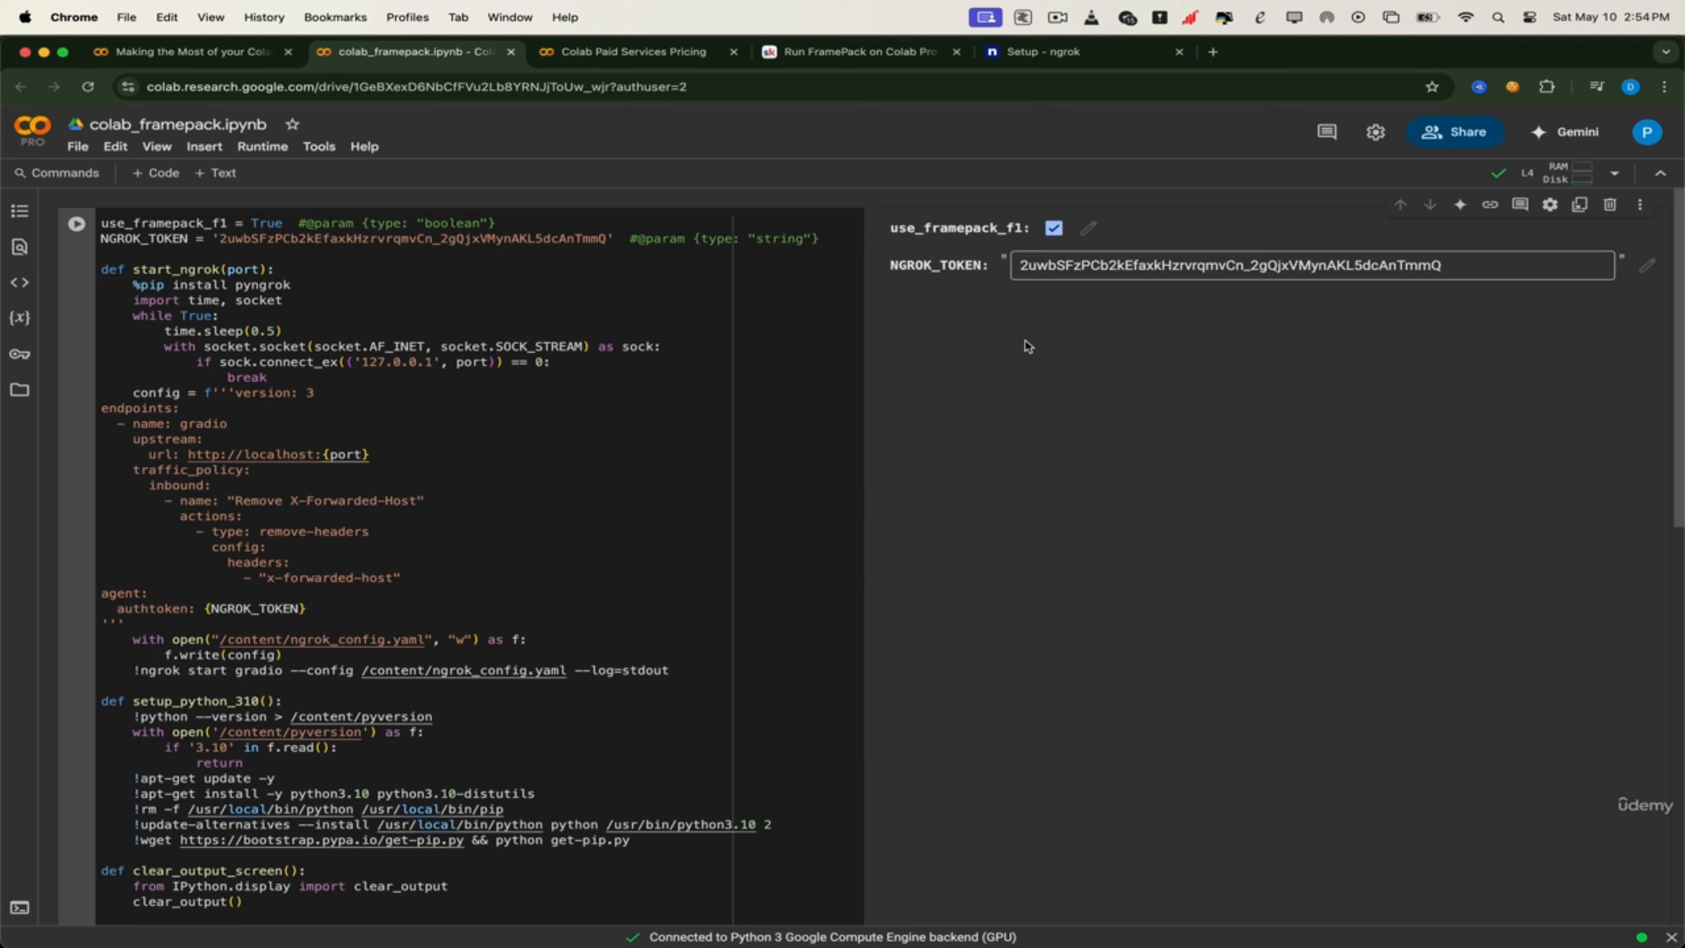
pyautogui.press('super+Return')
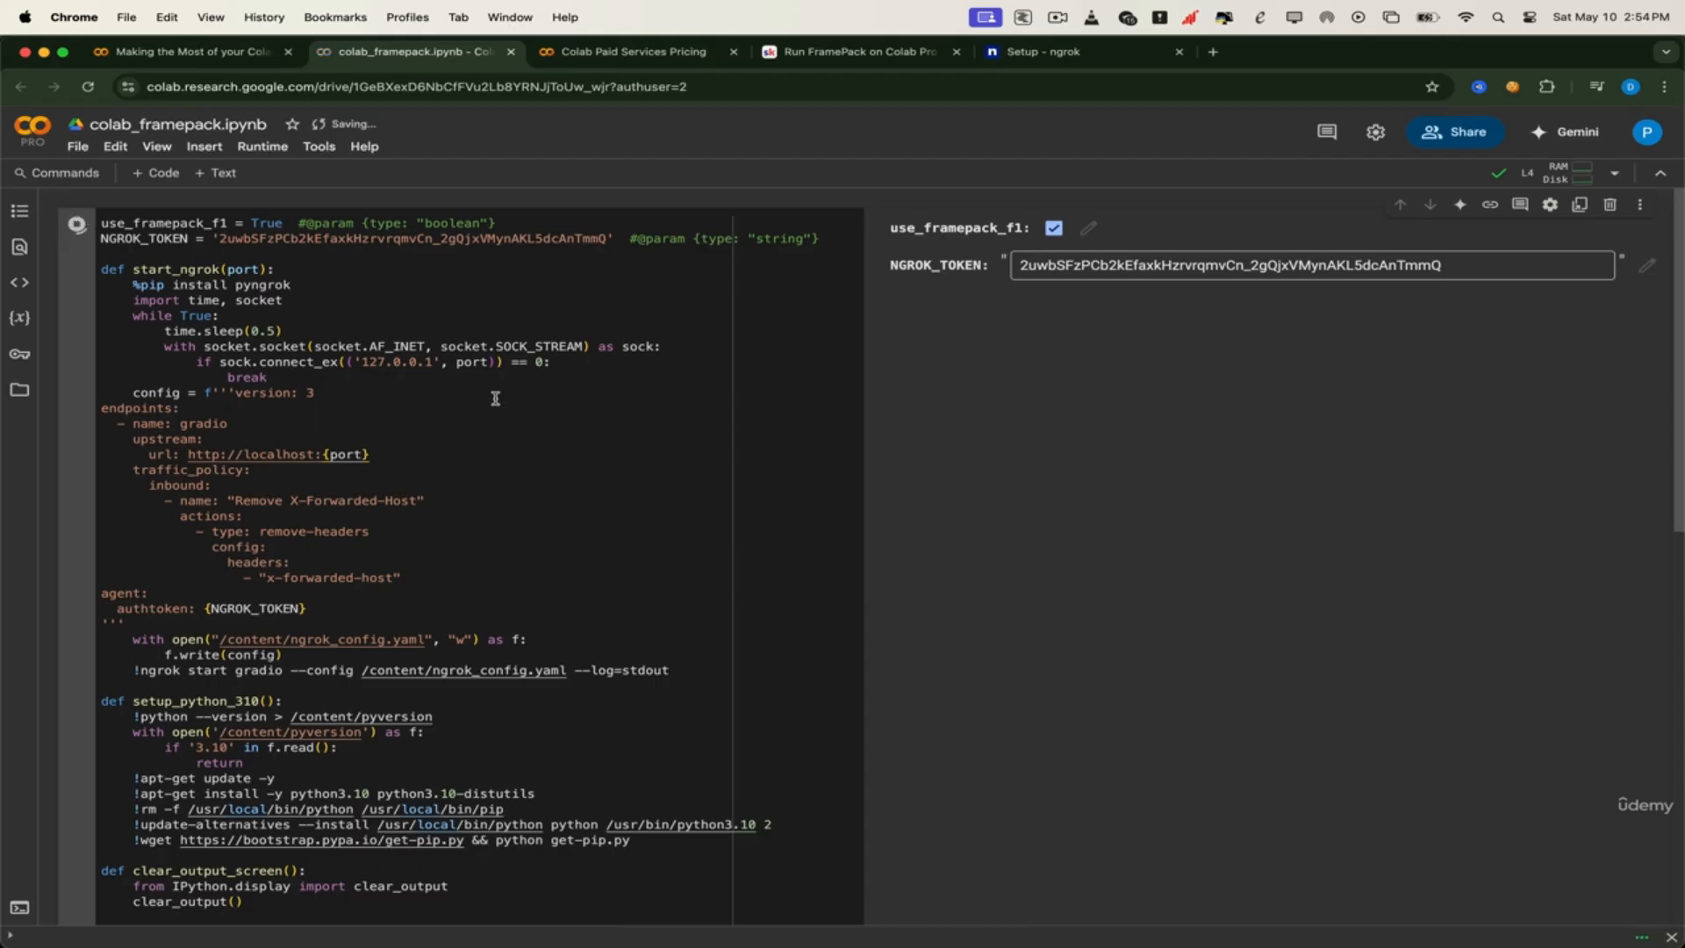
pyautogui.scroll(-10, 496, 399)
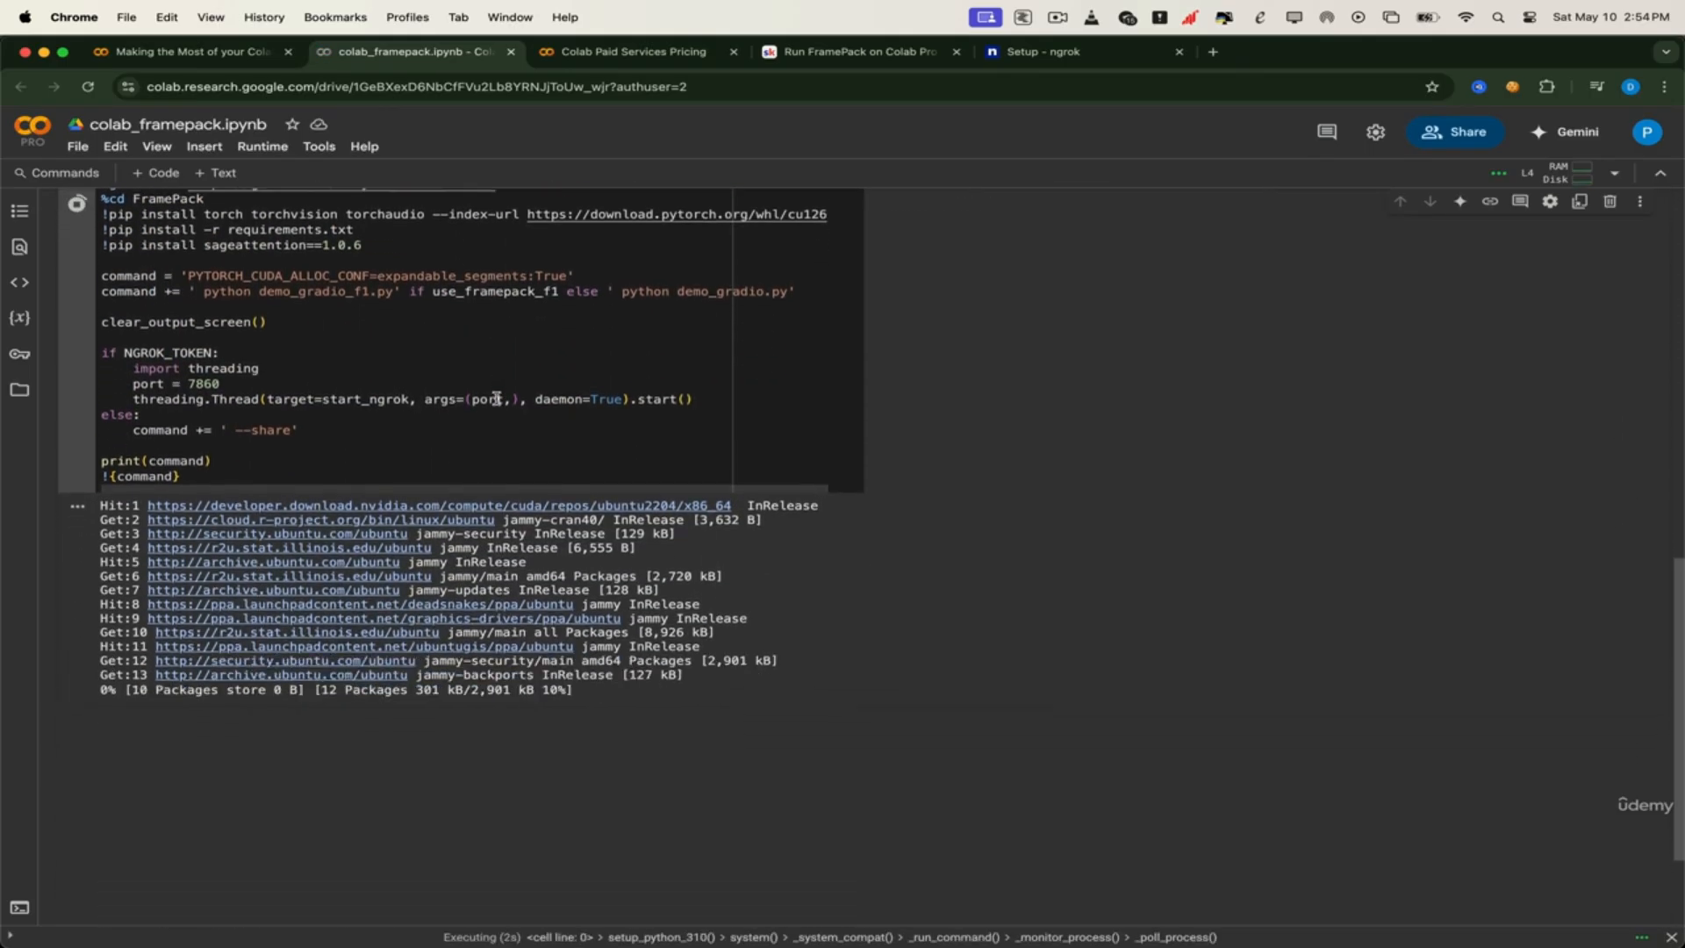
pyautogui.scroll(-3, 496, 399)
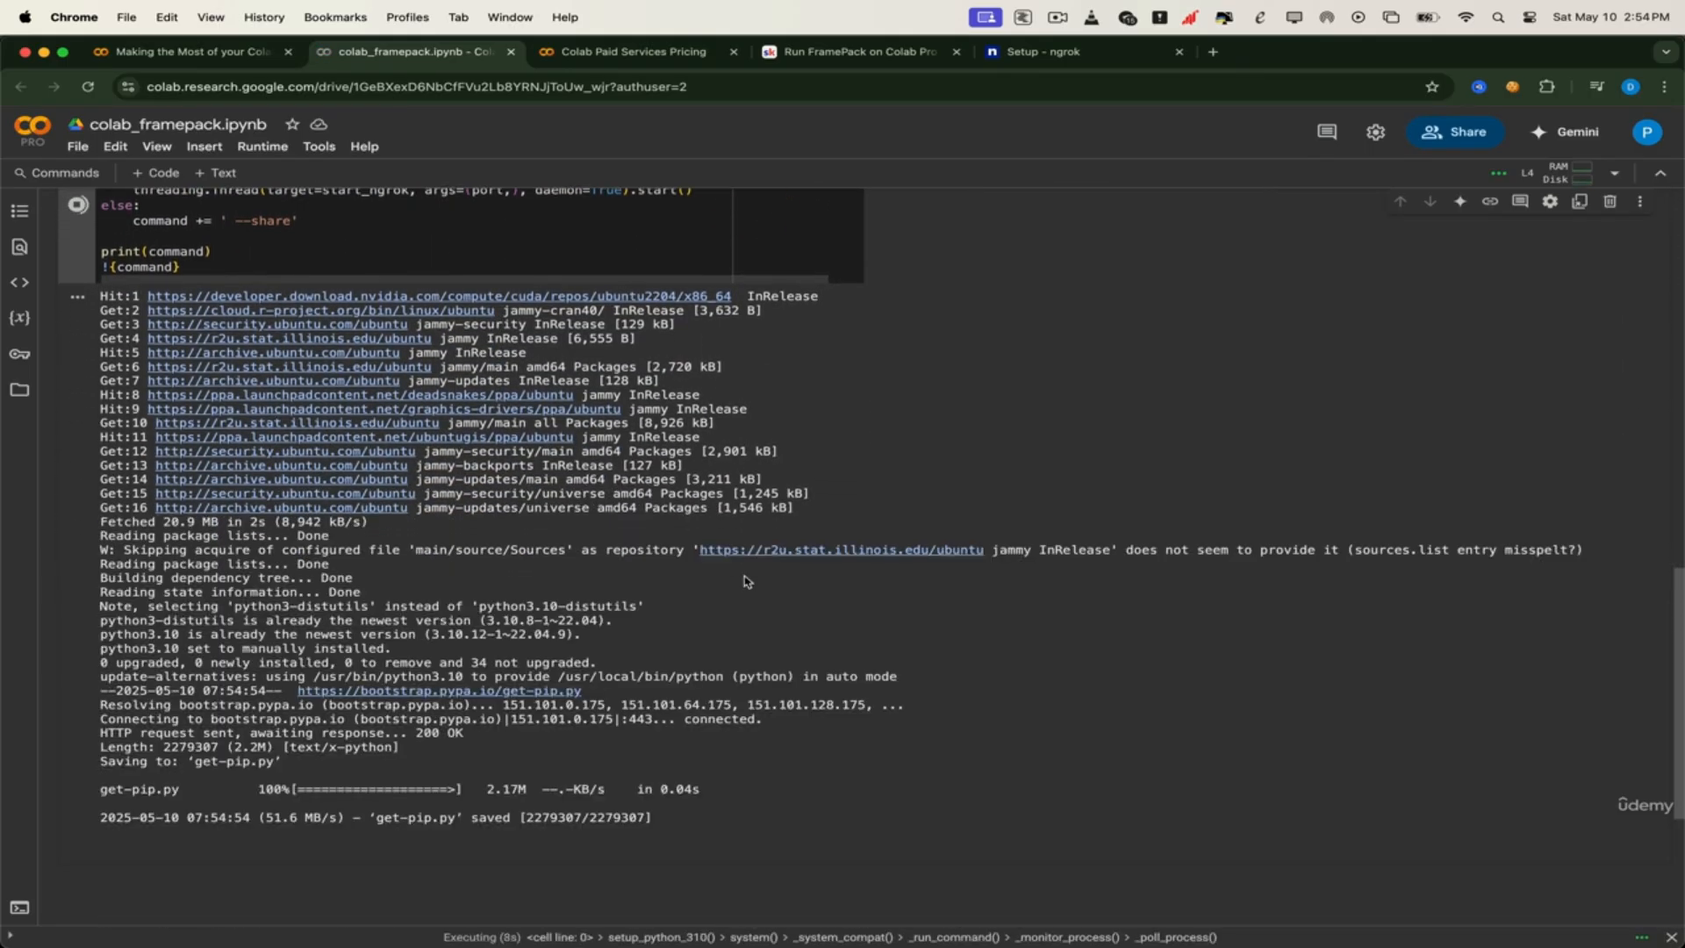
pyautogui.scroll(-5, 745, 580)
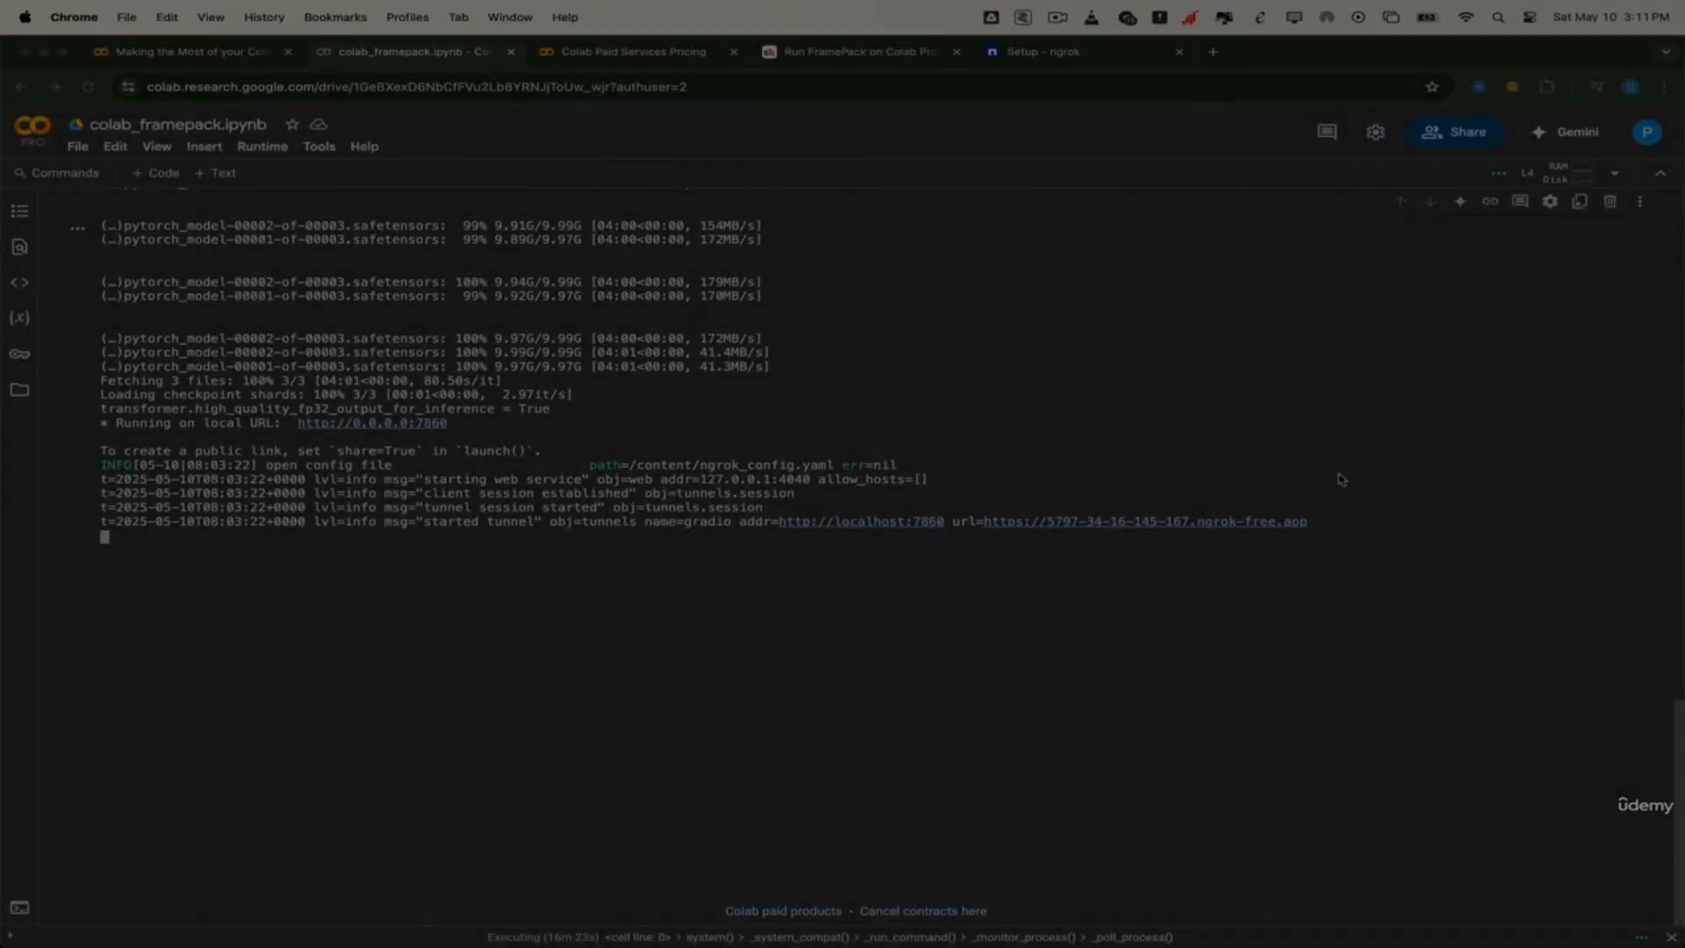
# Open the ngrok public URL and proceed past the warning to FramePack
pyautogui.moveTo(1307, 522); pyautogui.dragTo(986, 524)
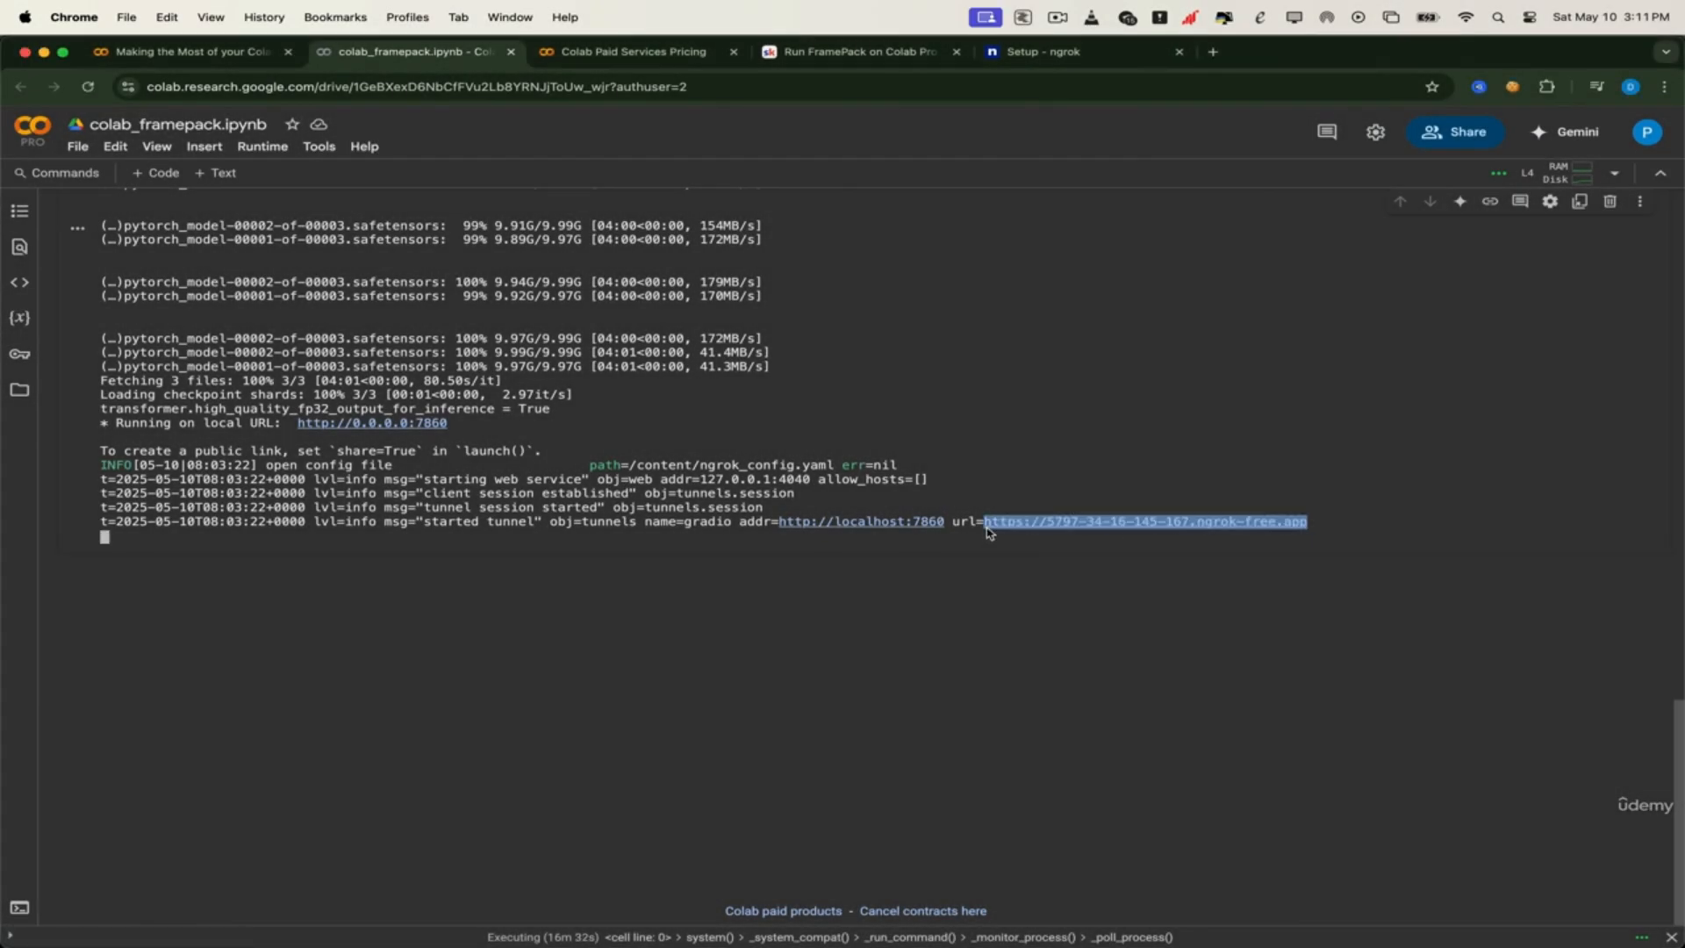
pyautogui.click(1009, 521)
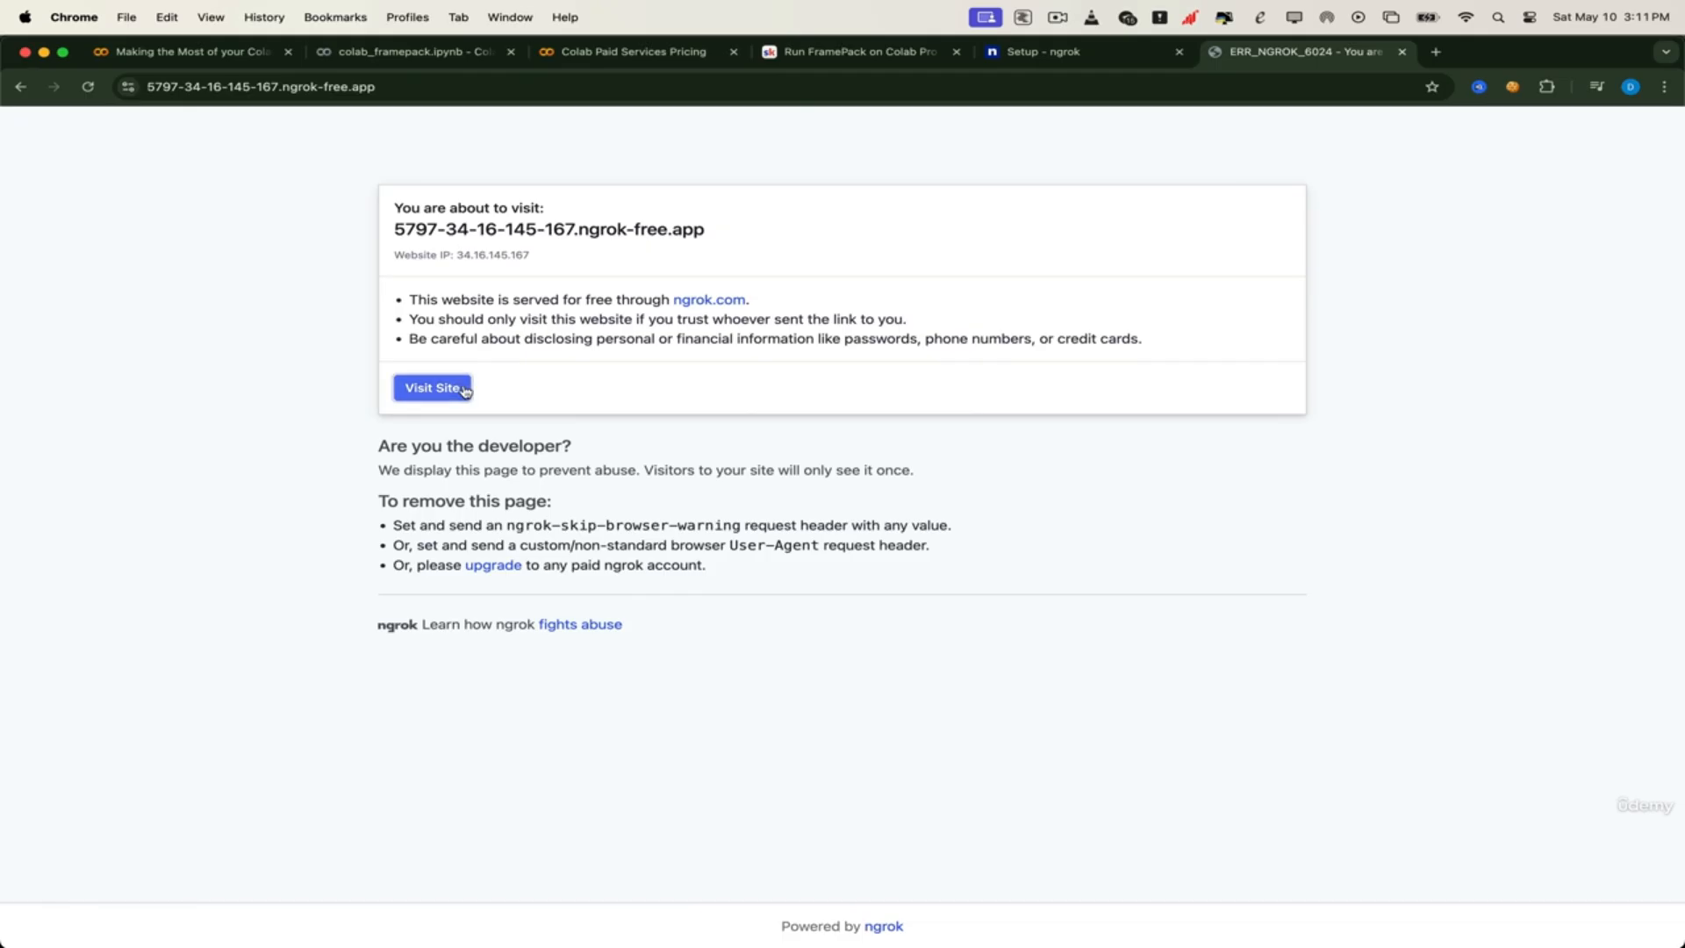
pyautogui.click(432, 387)
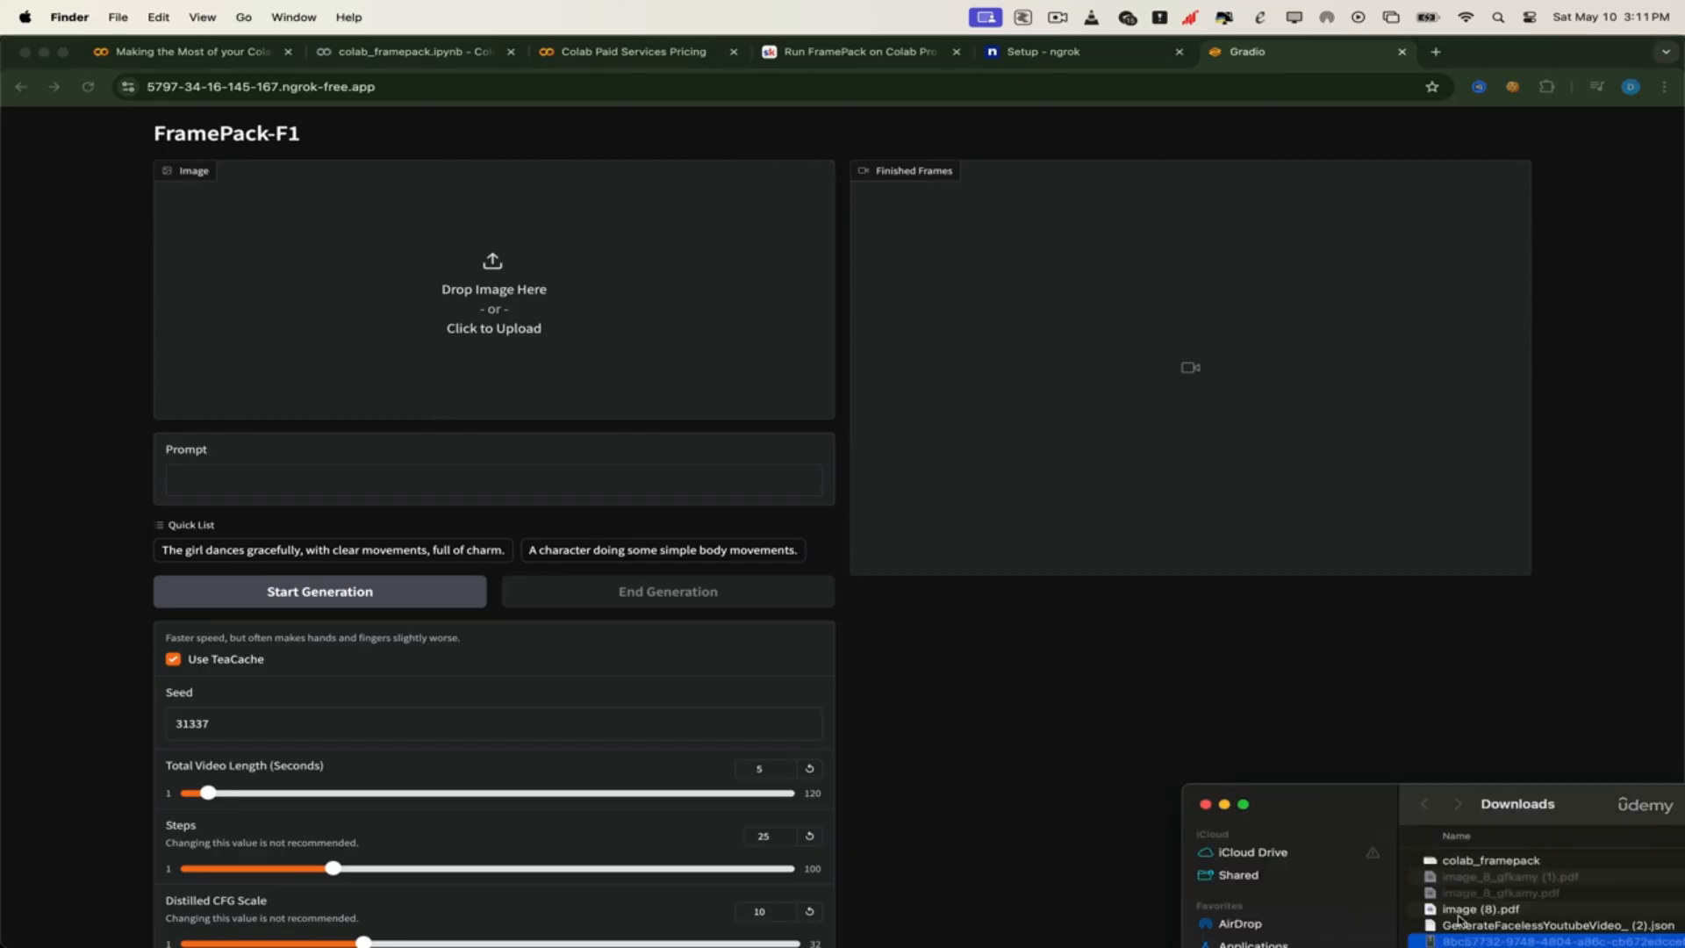
# Load the city creature image, paste the camera-tracking prompt, and set length to 8 seconds
pyautogui.moveTo(1452, 940); pyautogui.dragTo(526, 332)
pyautogui.click(453, 474)
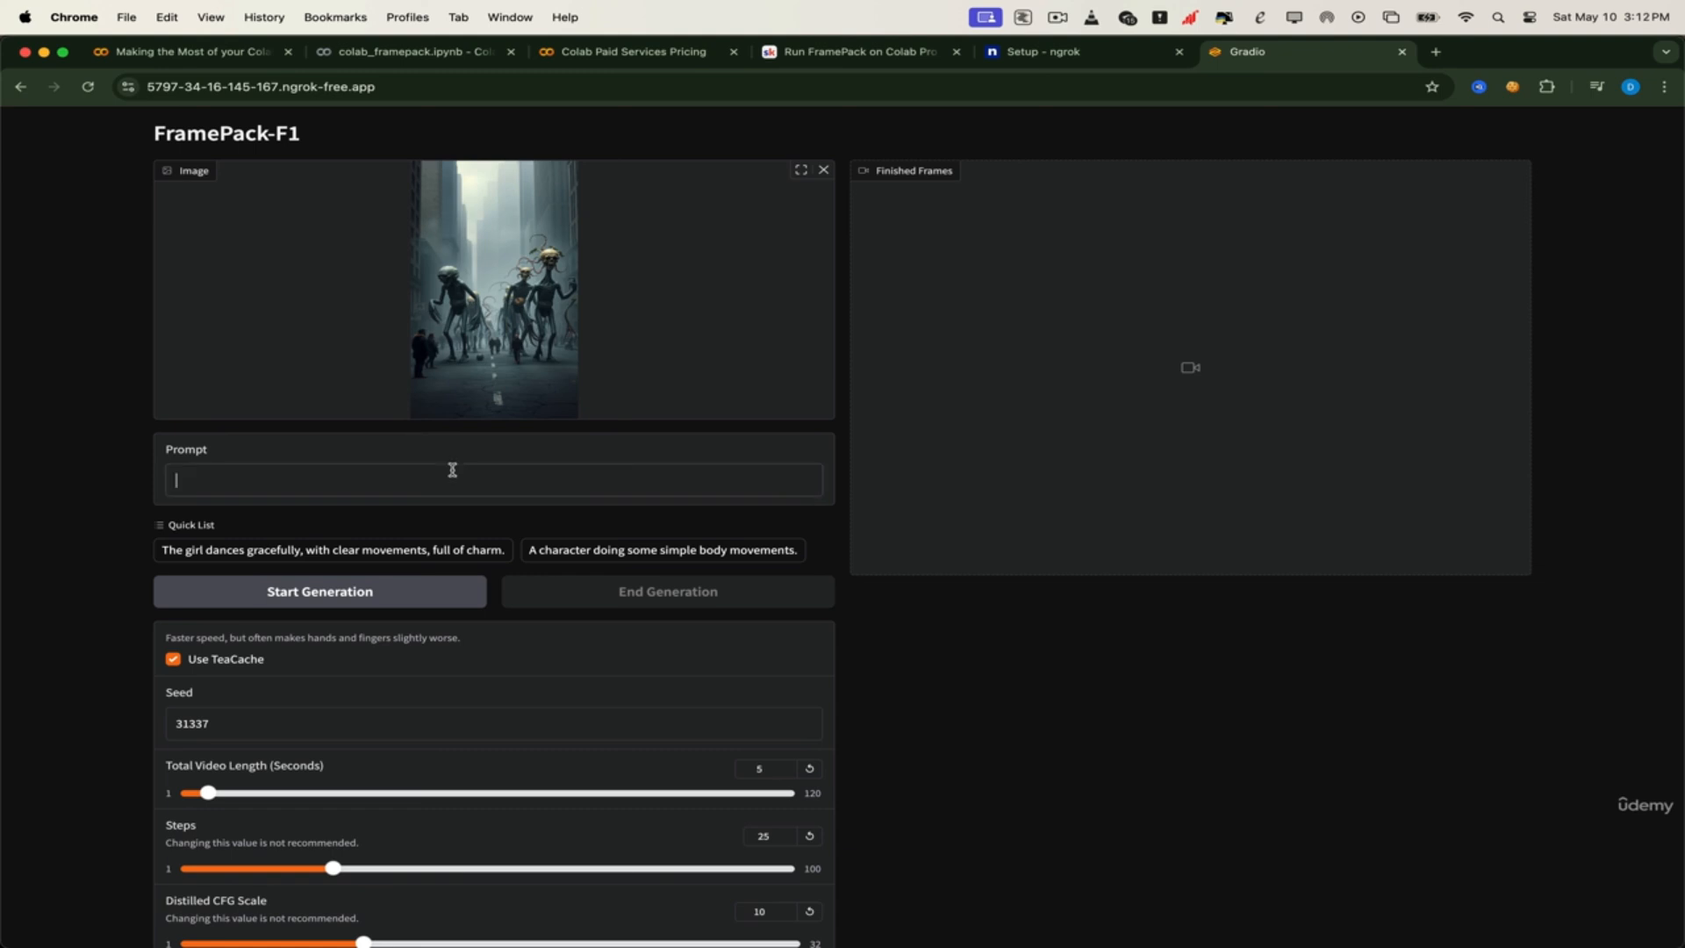
pyautogui.write('The camera smoothly tracks the subject at a slow pace, capturing high-quality visuals.')
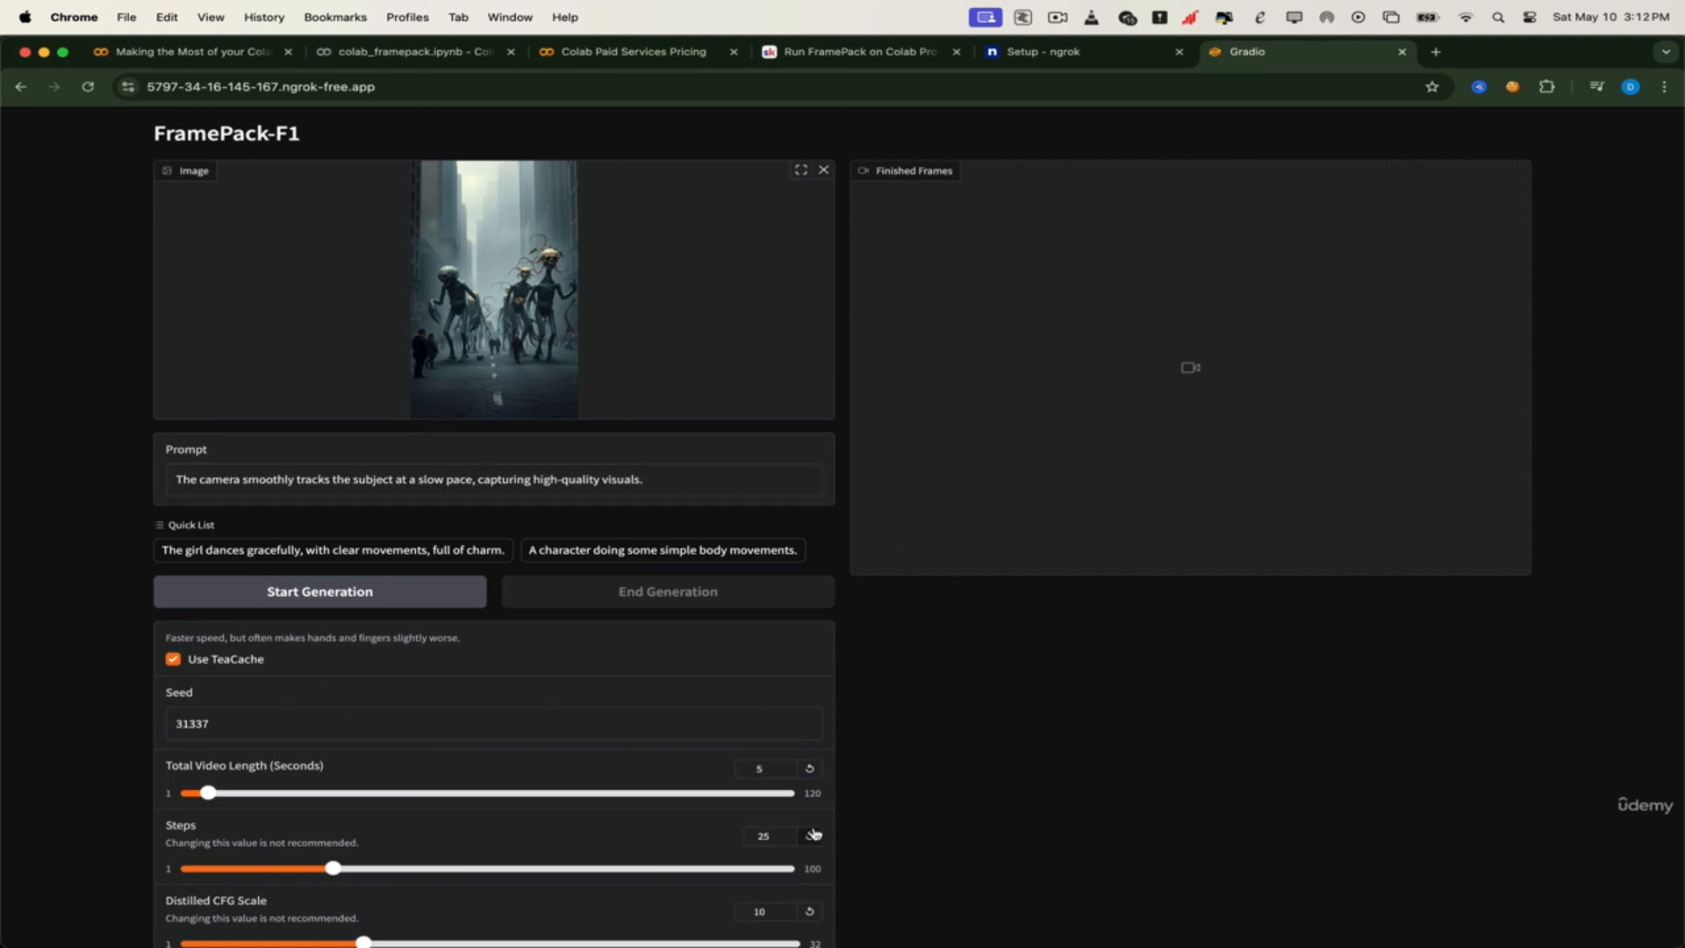
pyautogui.doubleClick(756, 768)
pyautogui.write('8')
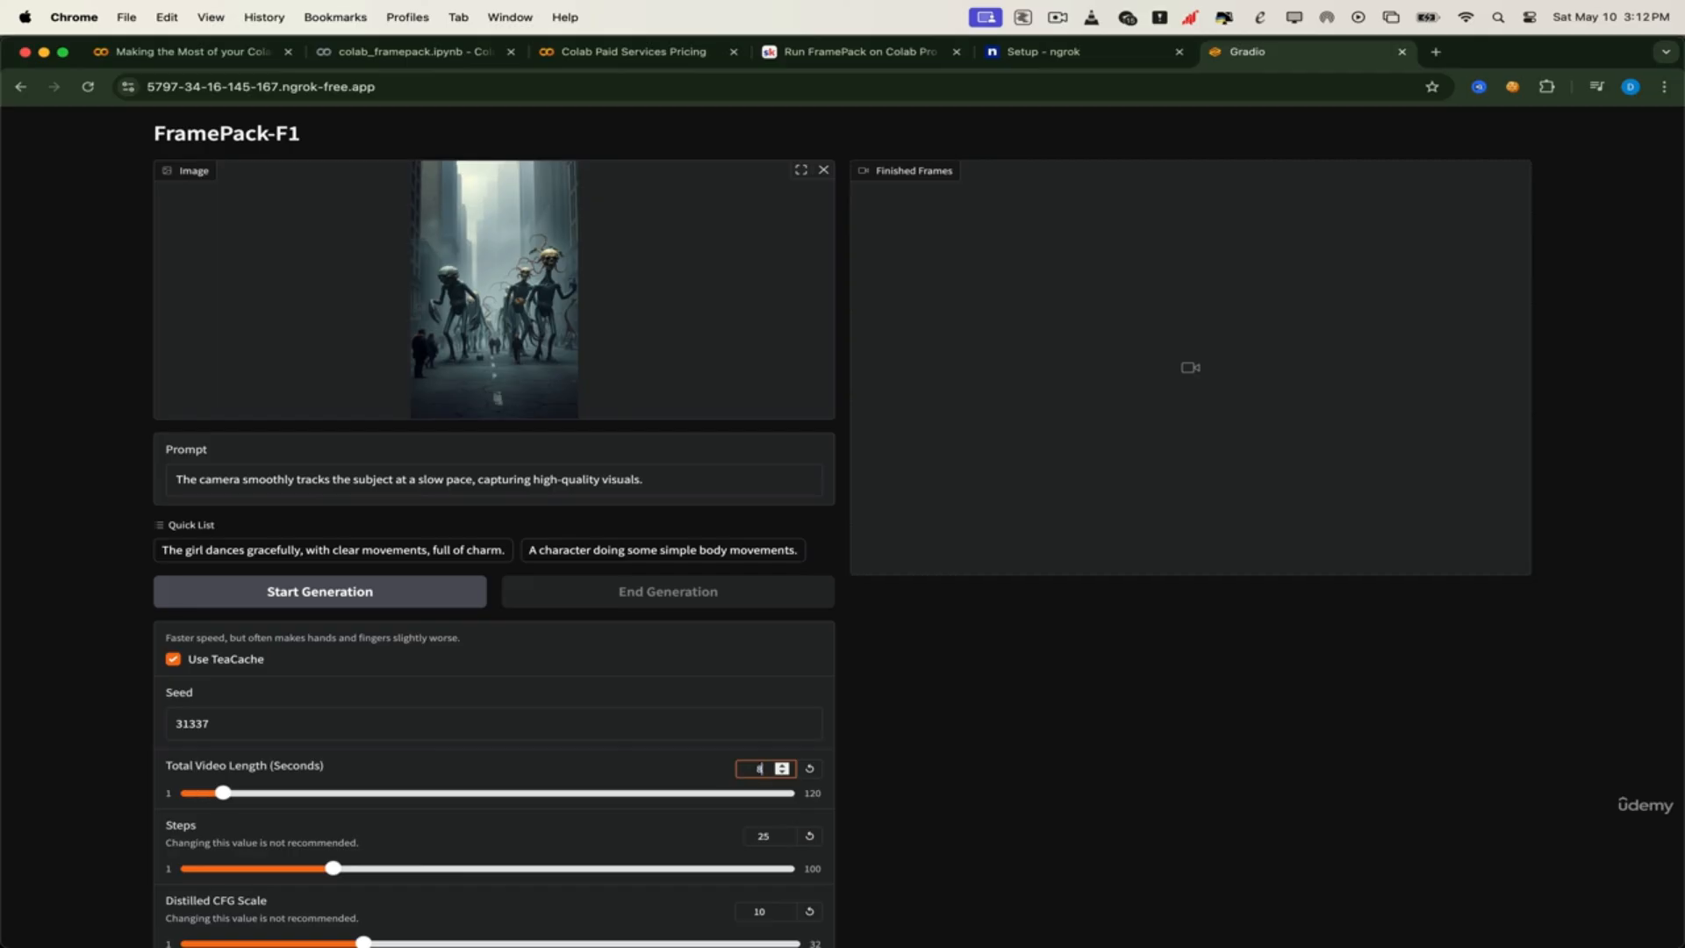
pyautogui.click(1115, 795)
# Start video generation and check its progress in the notebook log
pyautogui.click(345, 600)
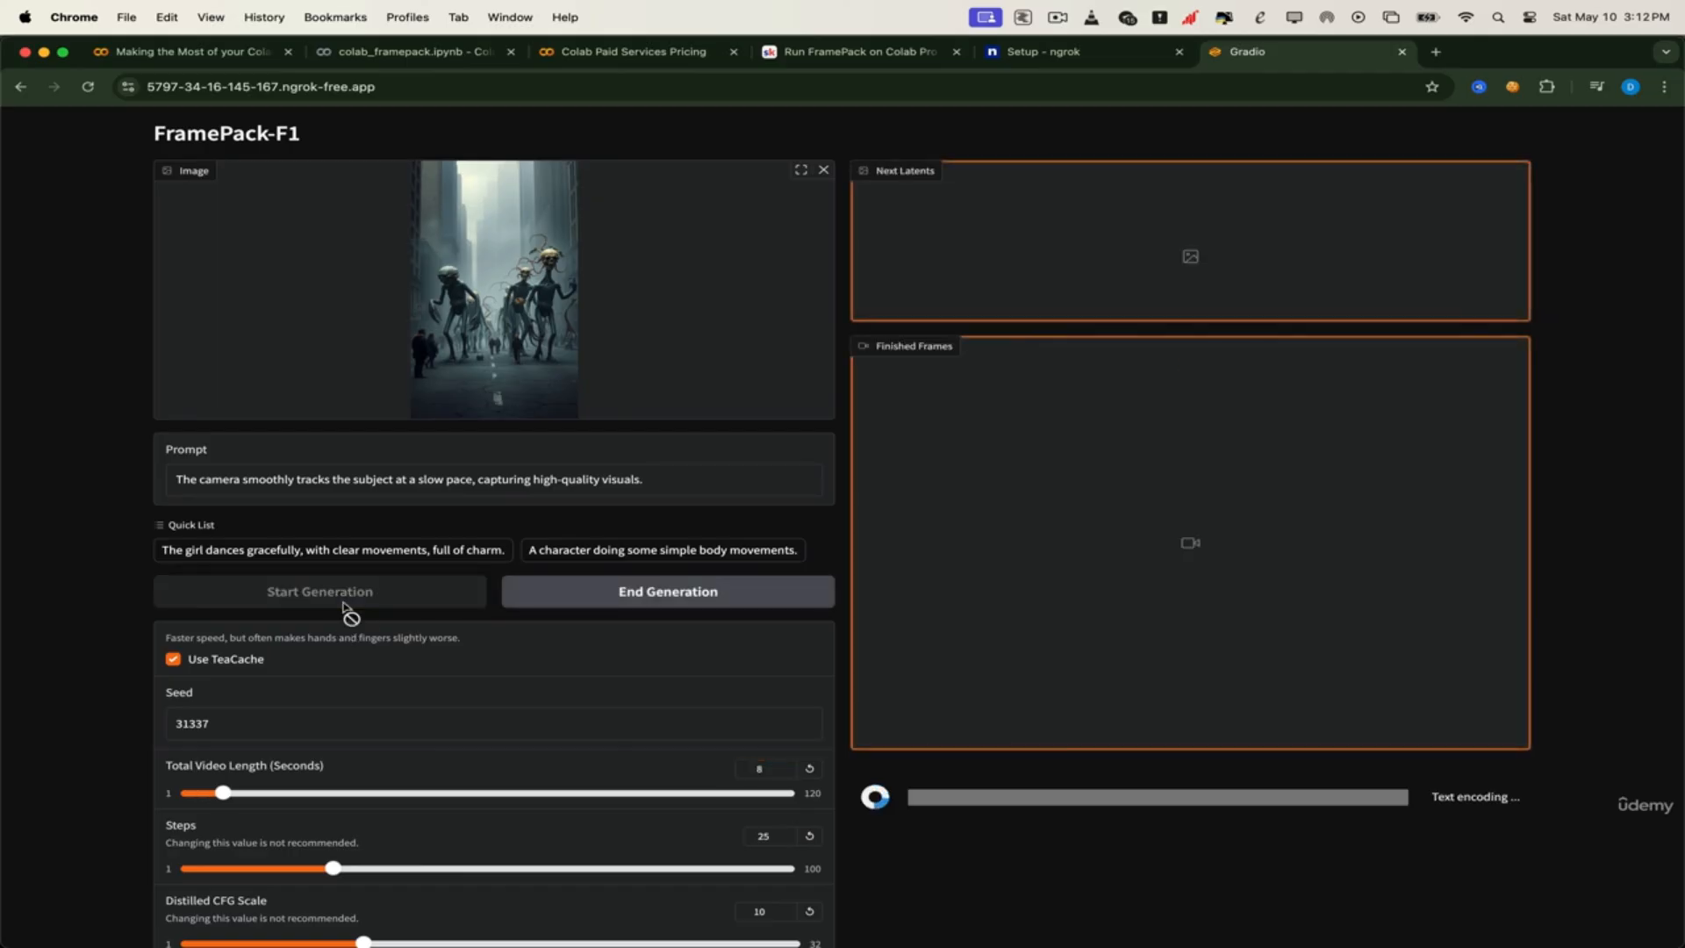
pyautogui.click(377, 53)
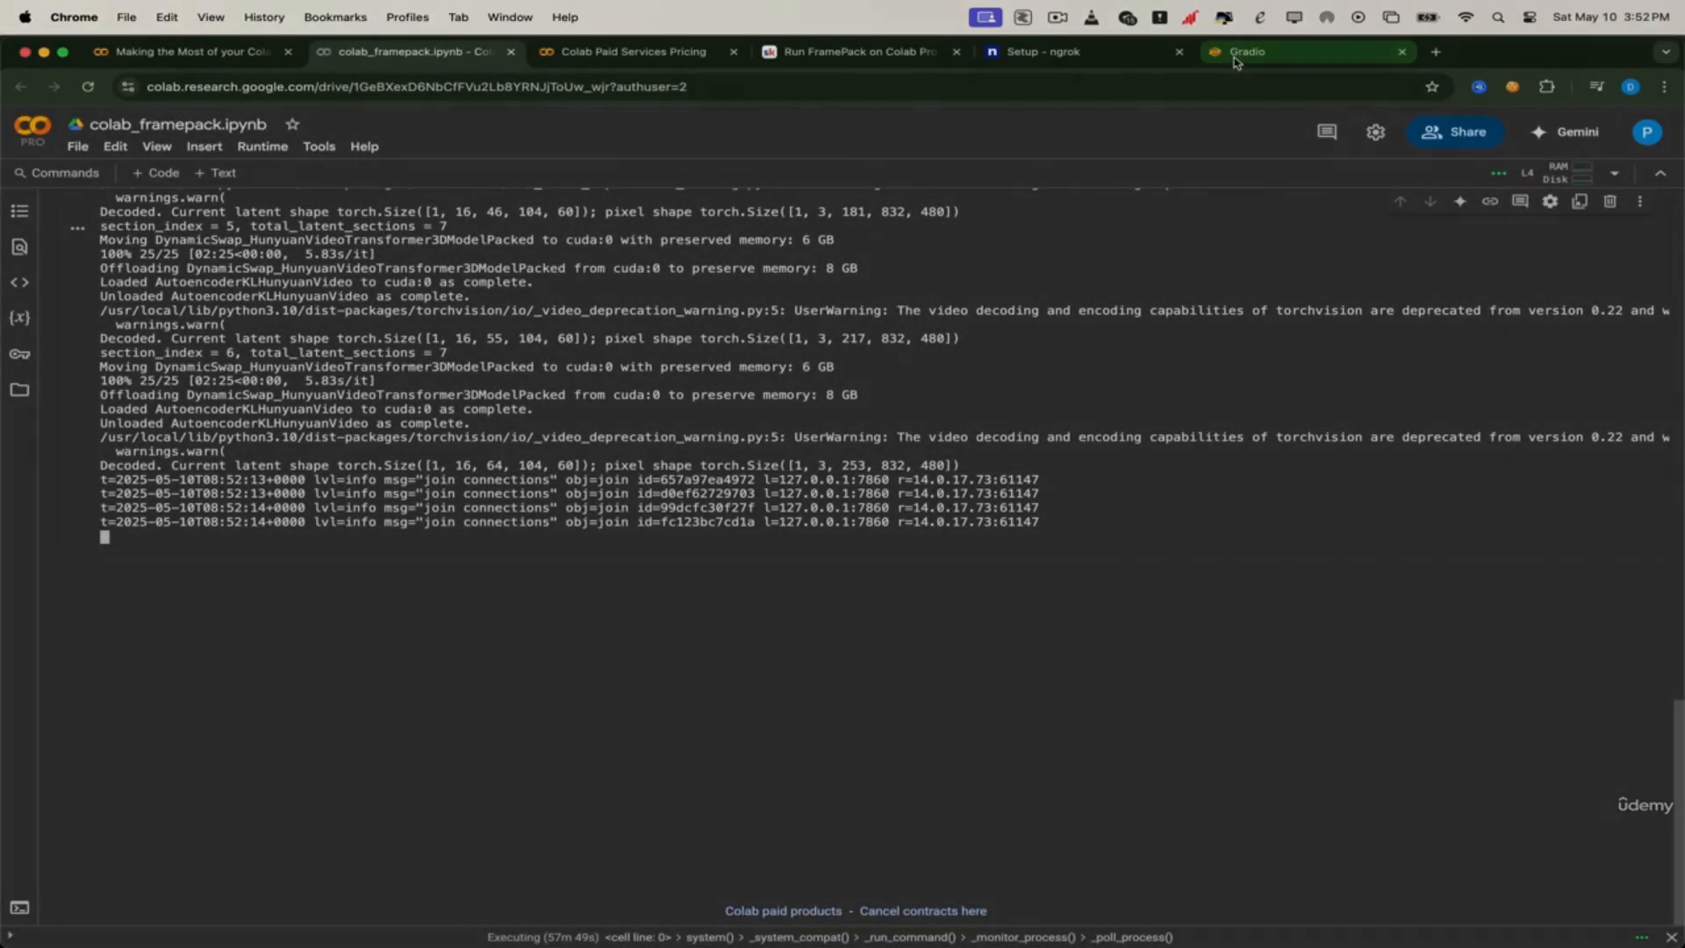
pyautogui.click(1235, 57)
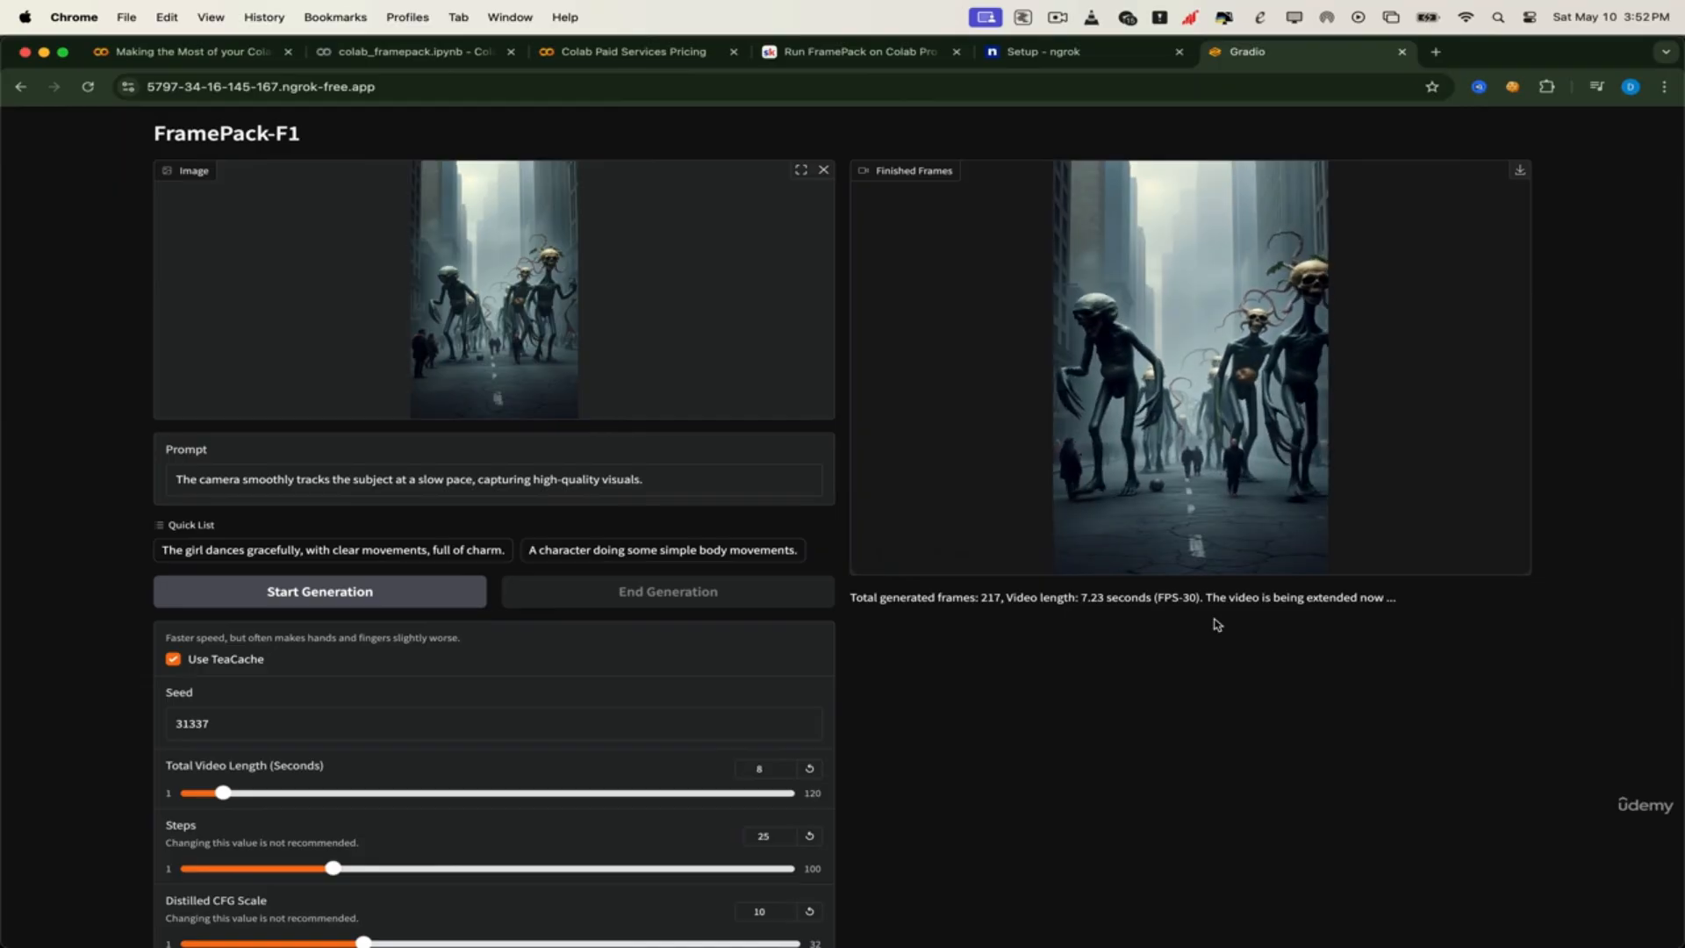
# Preview the finished 7.23-second video full screen, then download it
pyautogui.click(1504, 555)
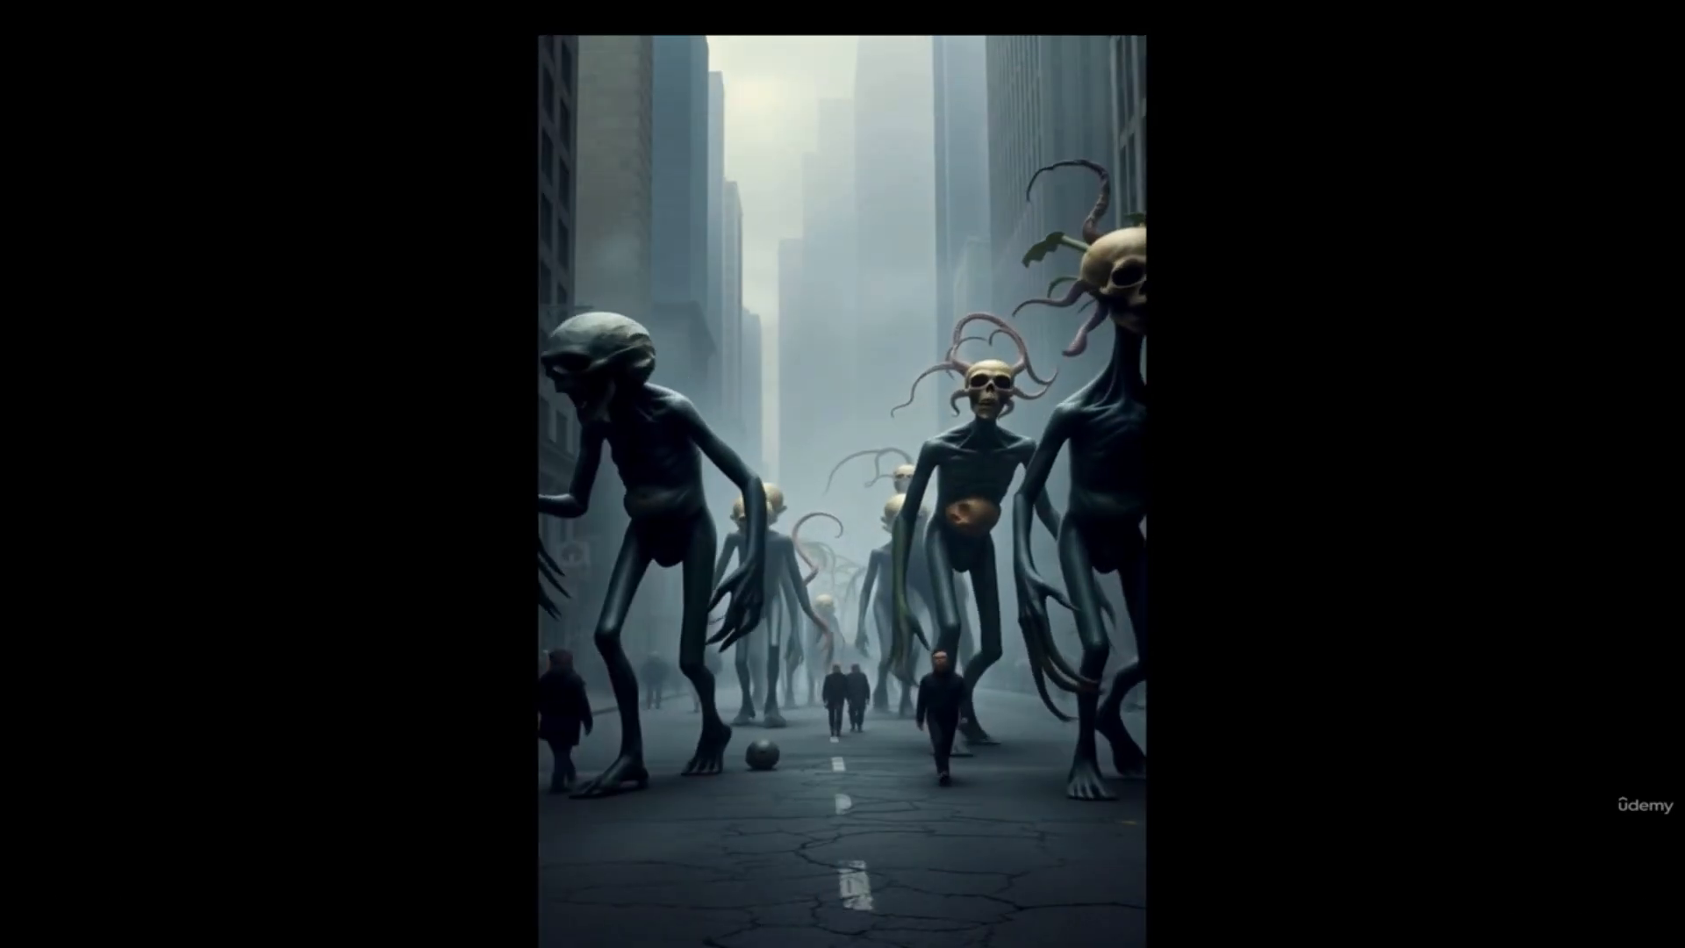
pyautogui.press('Escape')
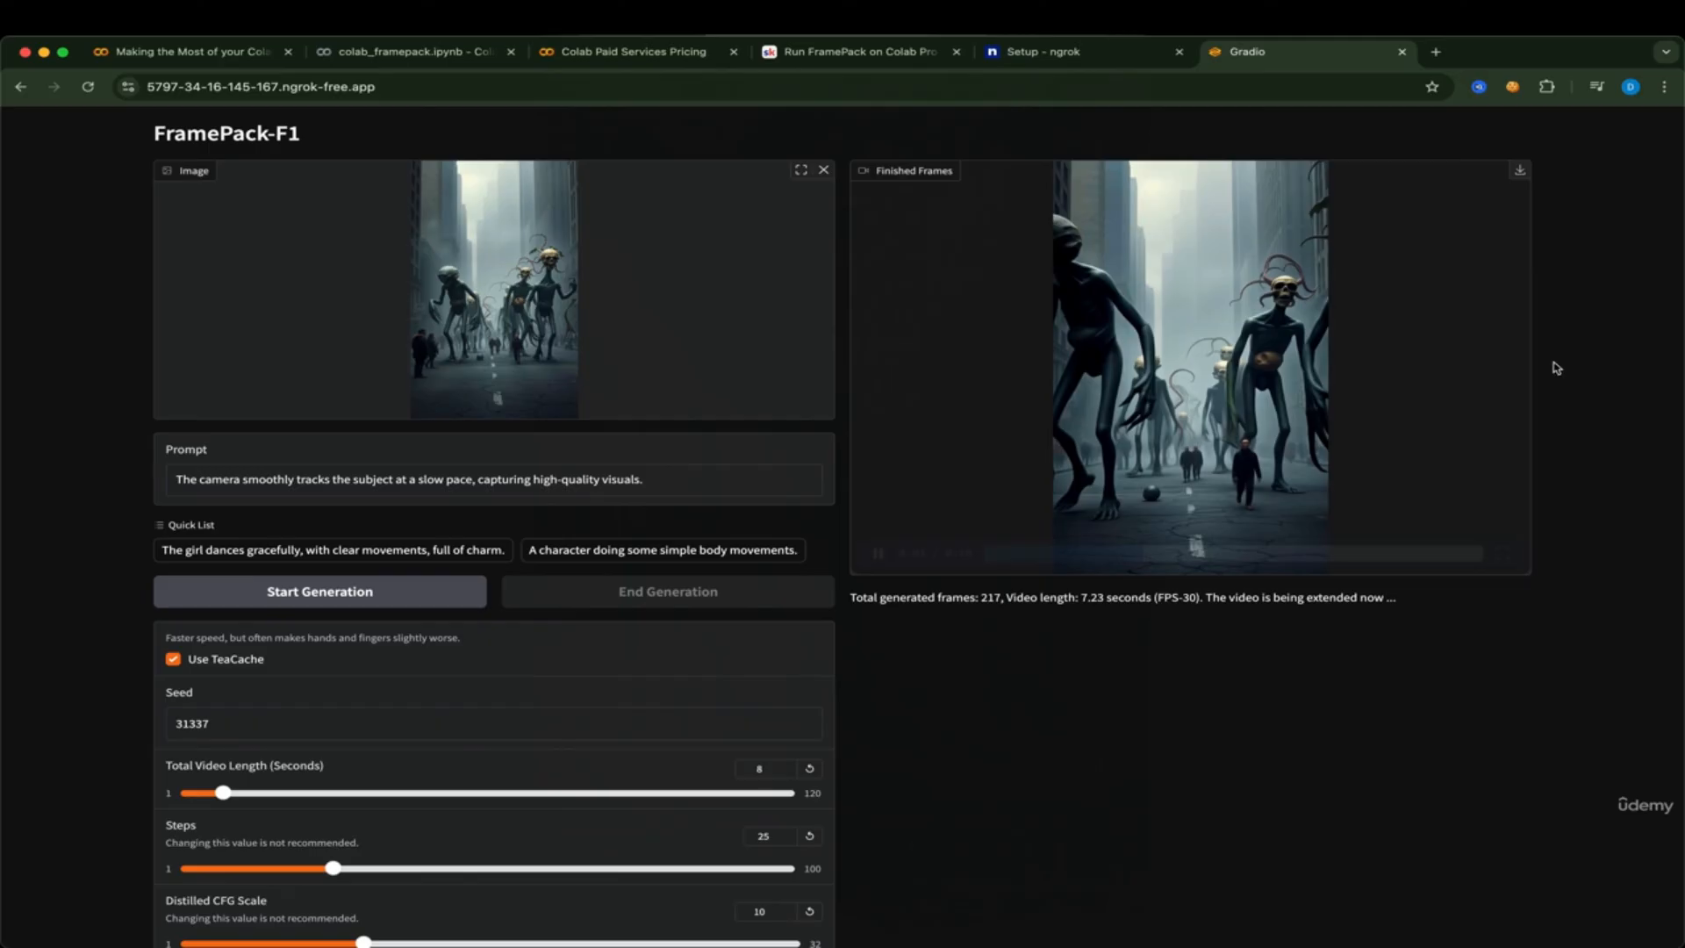
pyautogui.click(1520, 173)
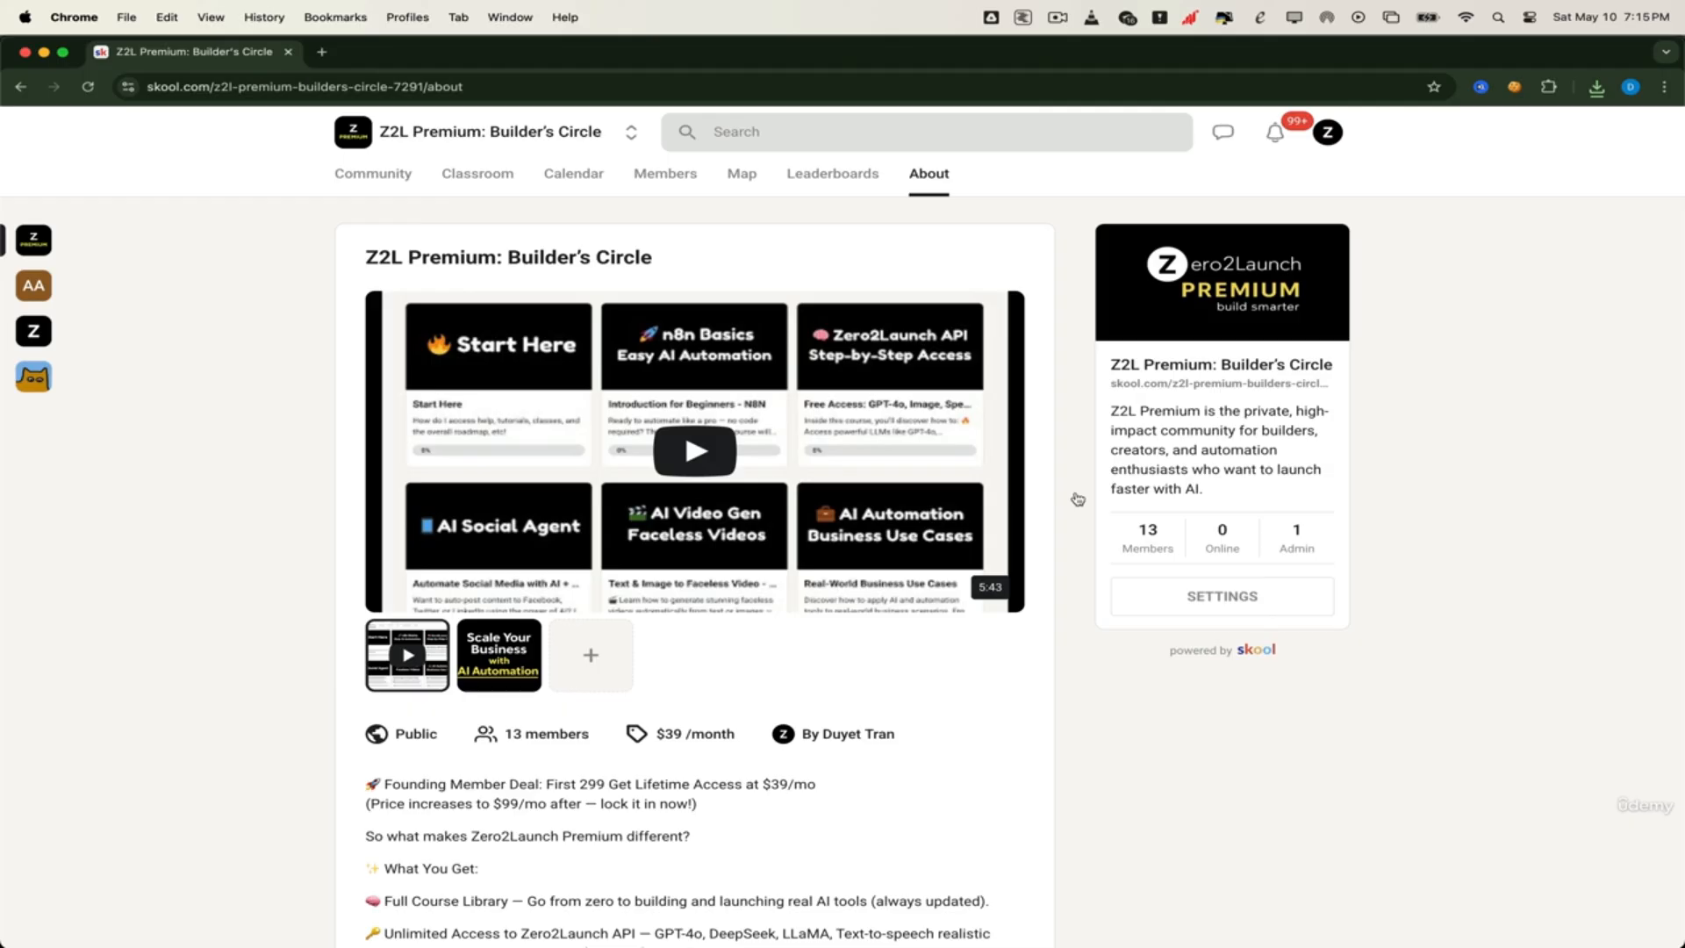
# Browse the Skool About page, then open the AI Video Gen Faceless Videos course
pyautogui.scroll(-5, 1078, 499)
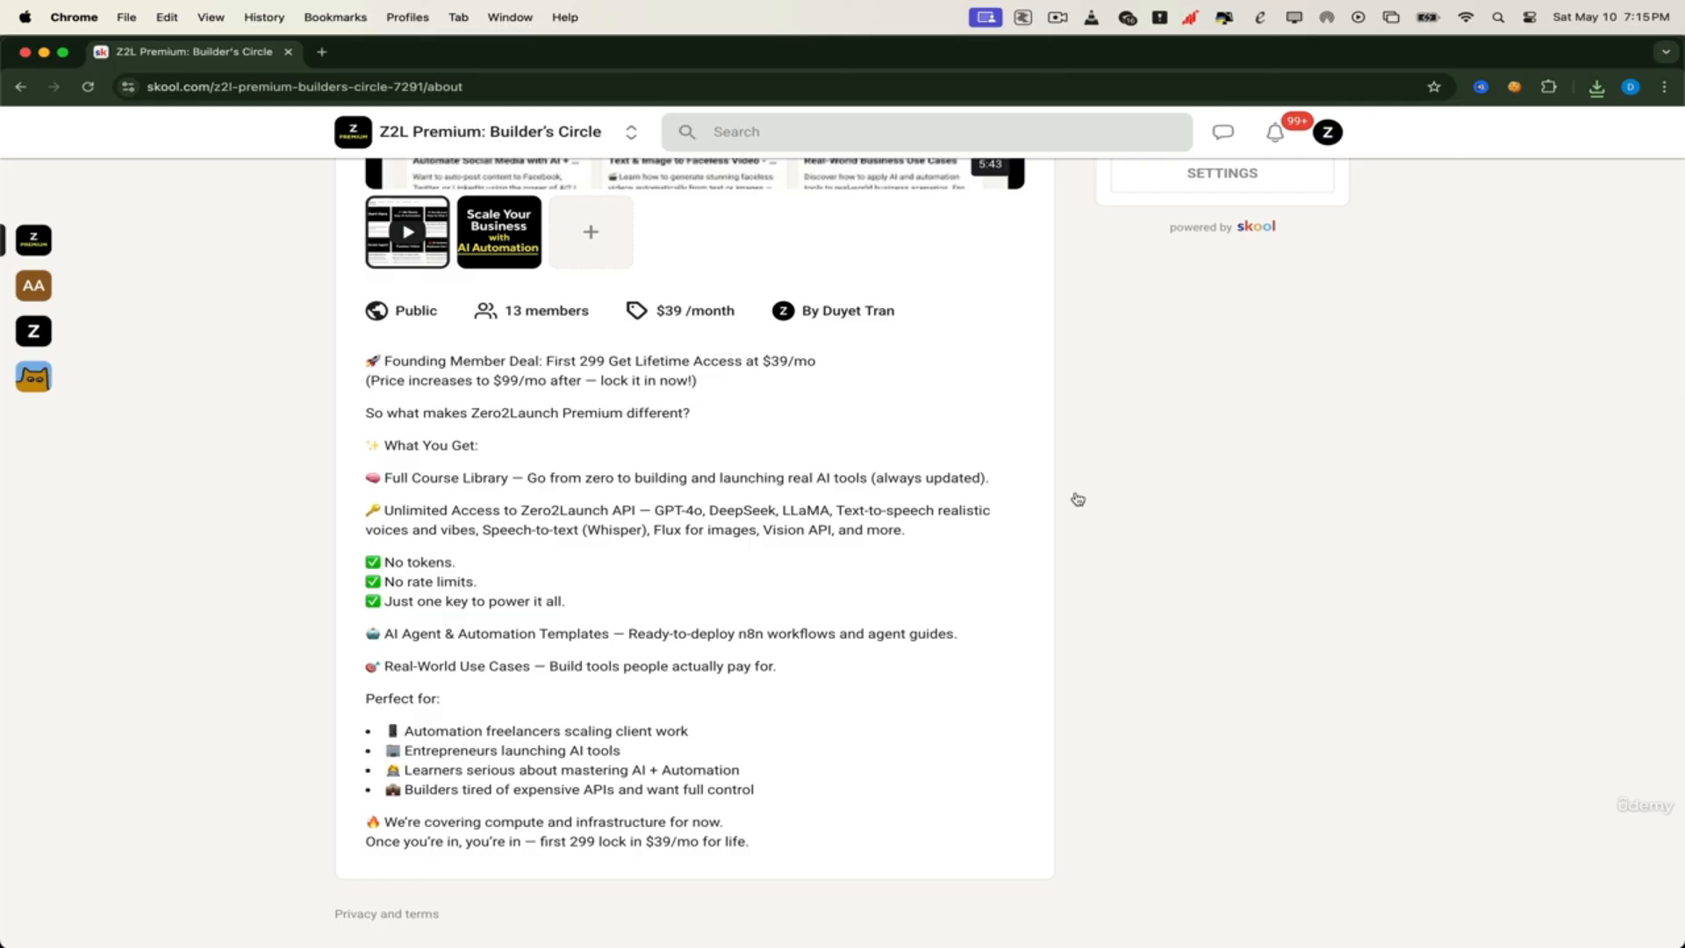
pyautogui.scroll(5, 1077, 500)
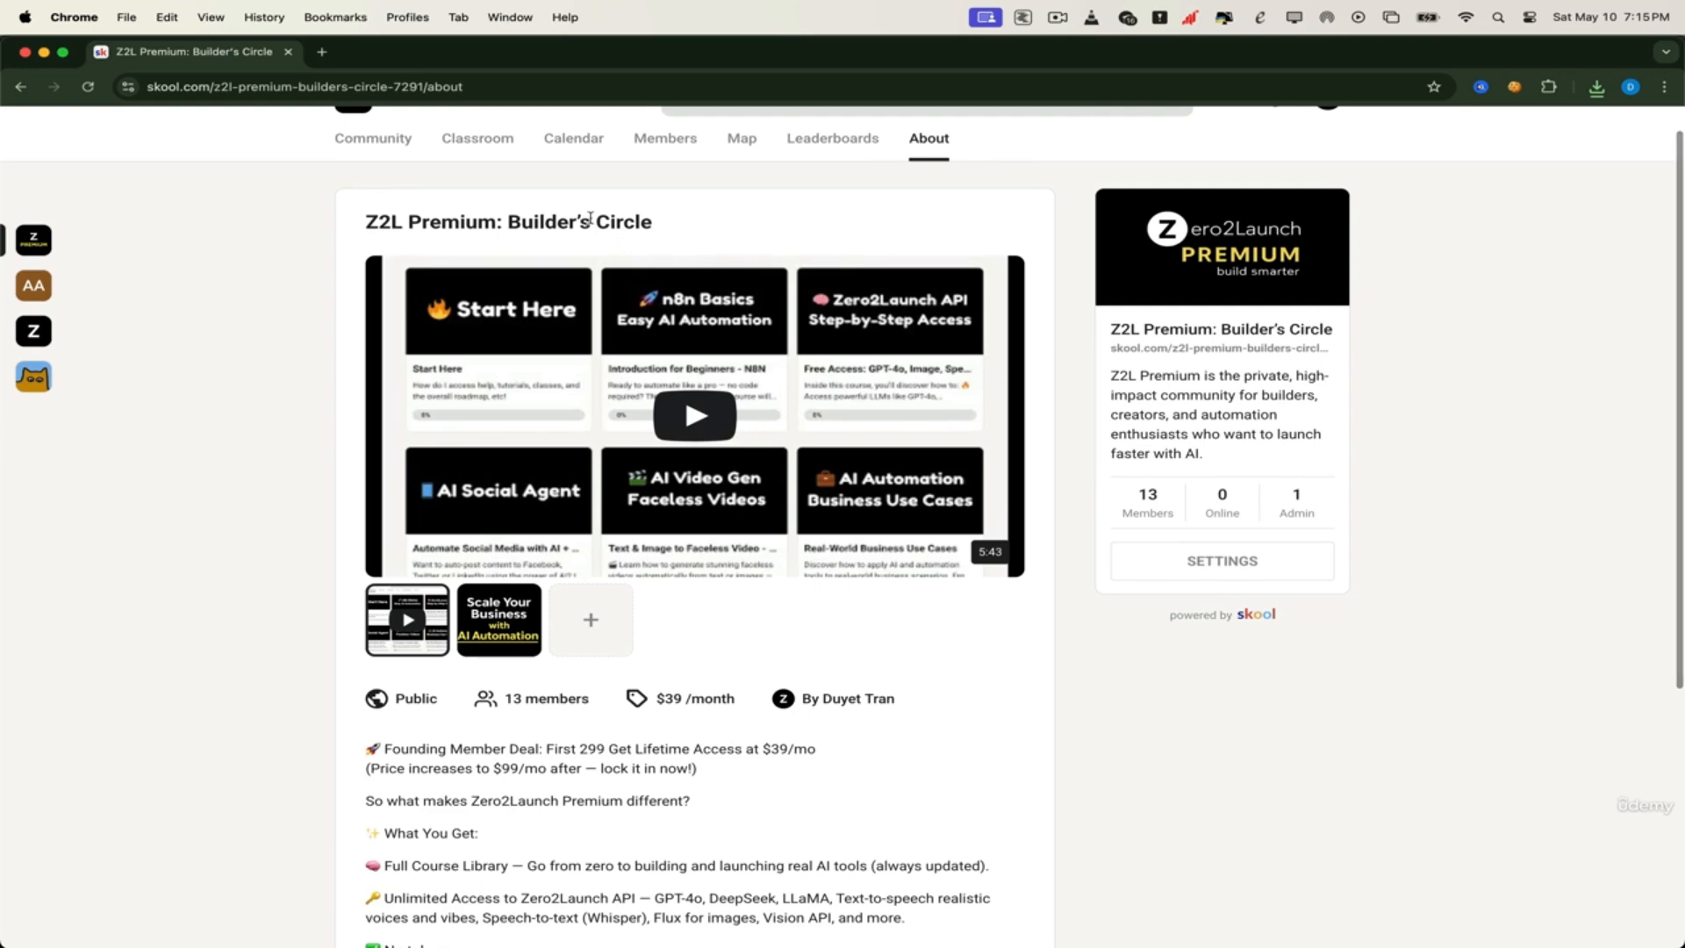
pyautogui.click(476, 140)
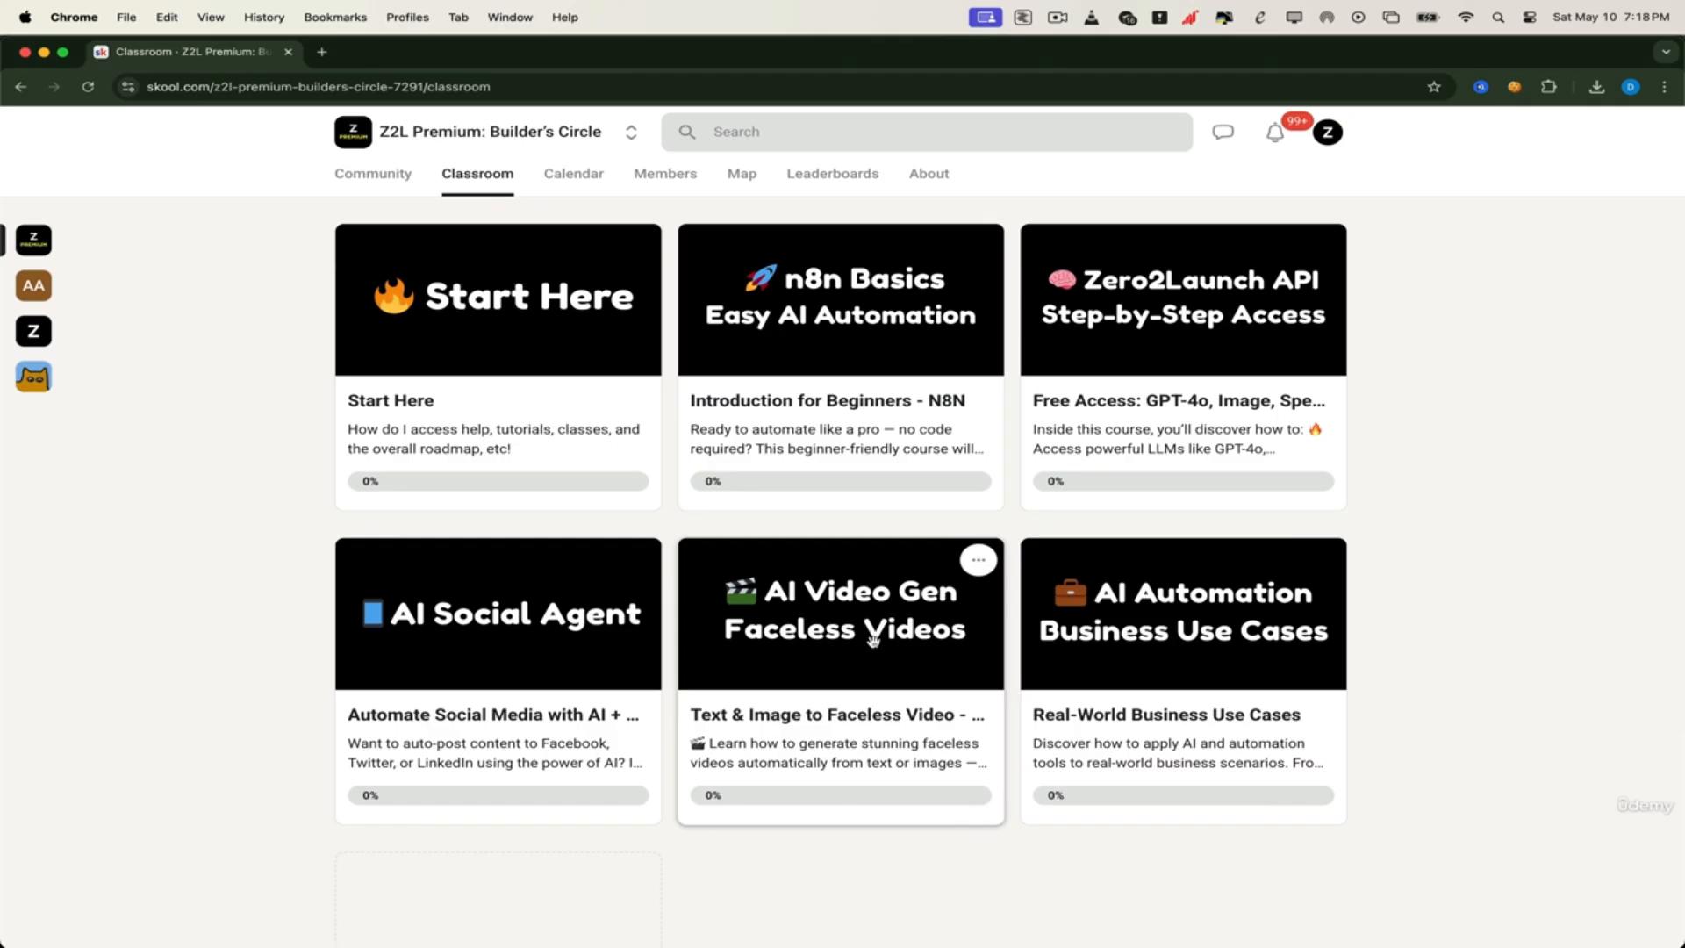
pyautogui.click(873, 639)
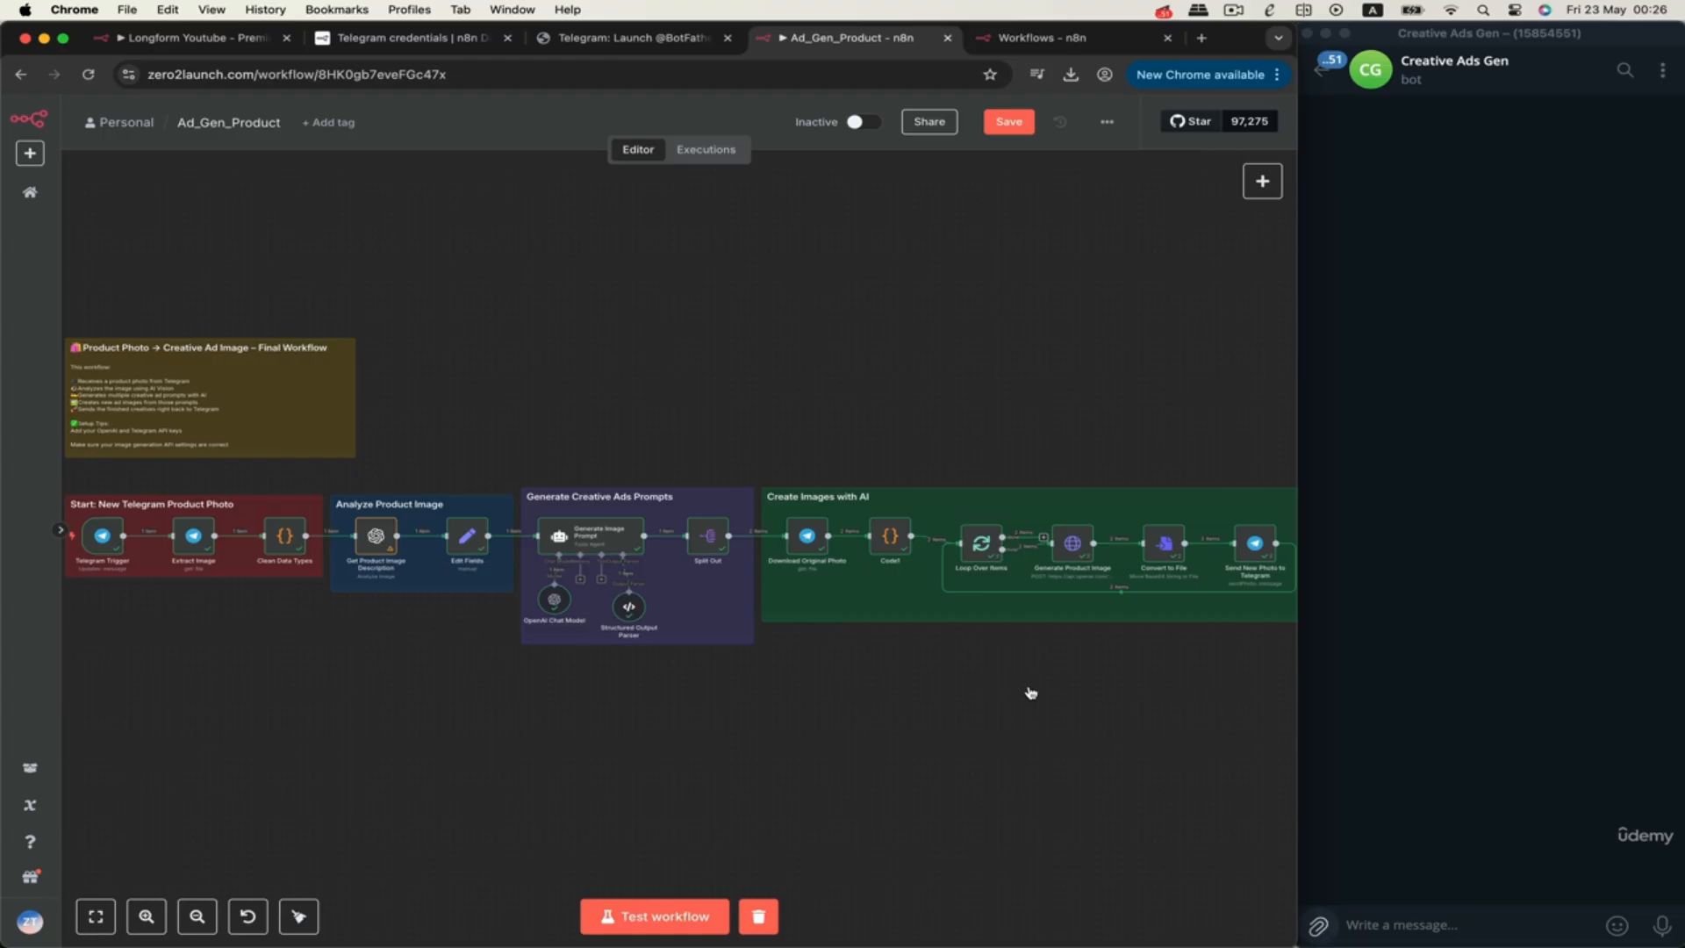
# Test-run Ad_Gen_Product by sending the camera product photo to the Creative Ads Gen bot
pyautogui.click(72, 539)
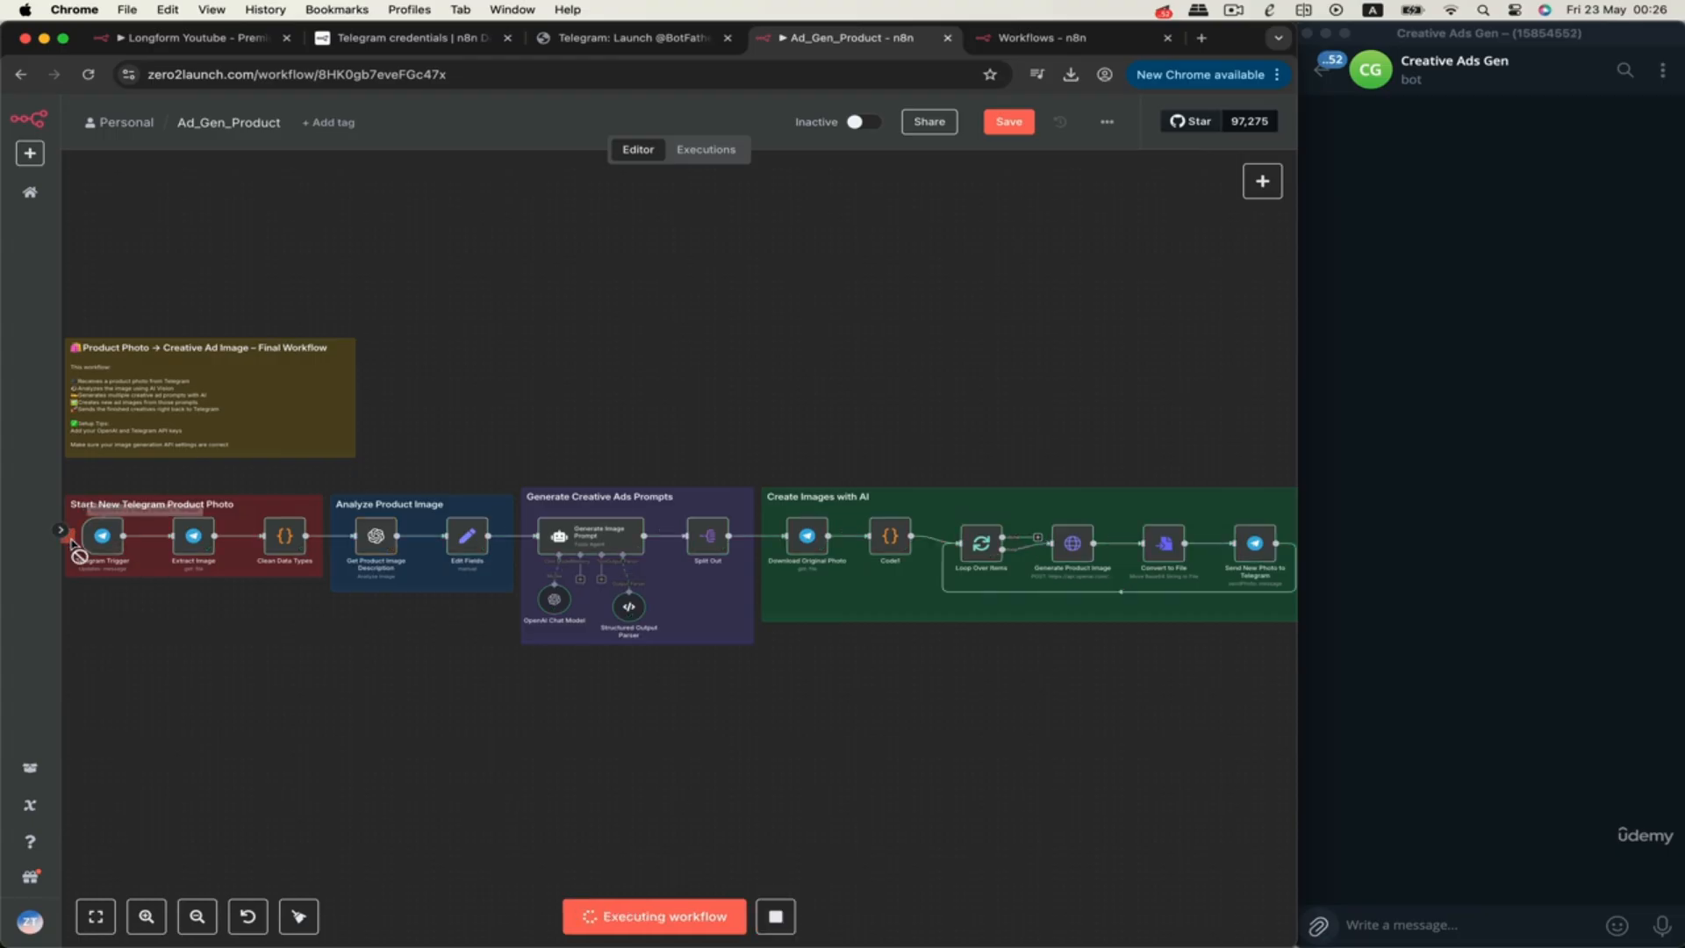
pyautogui.click(1320, 928)
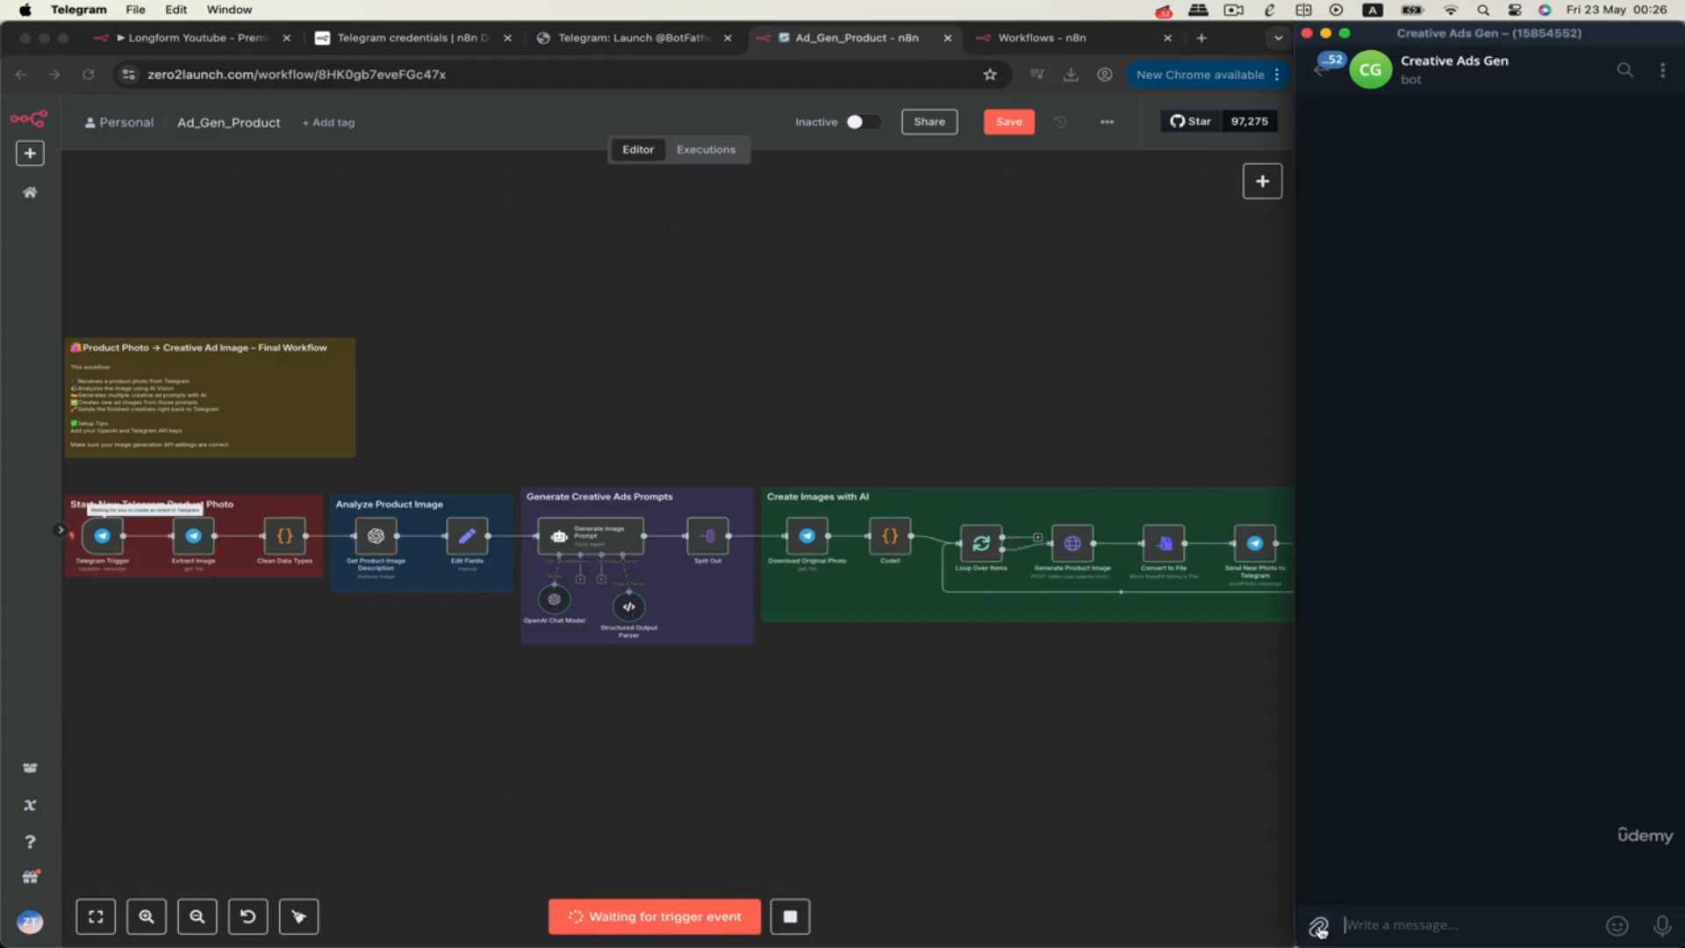
pyautogui.click(1320, 929)
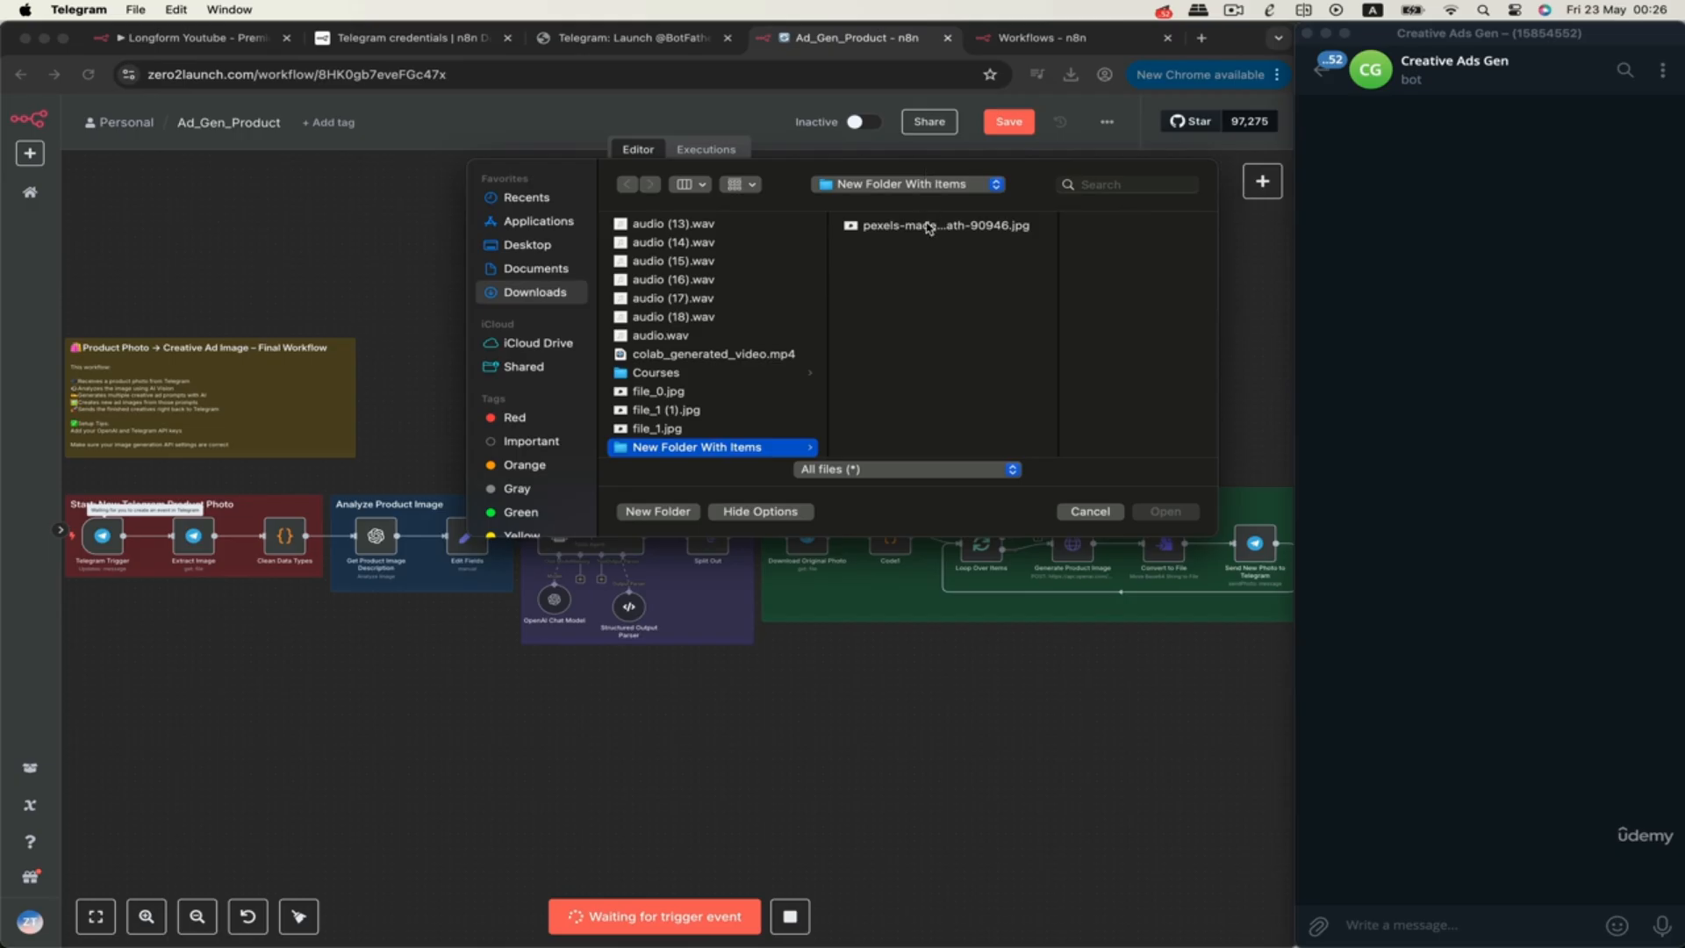
pyautogui.click(930, 227)
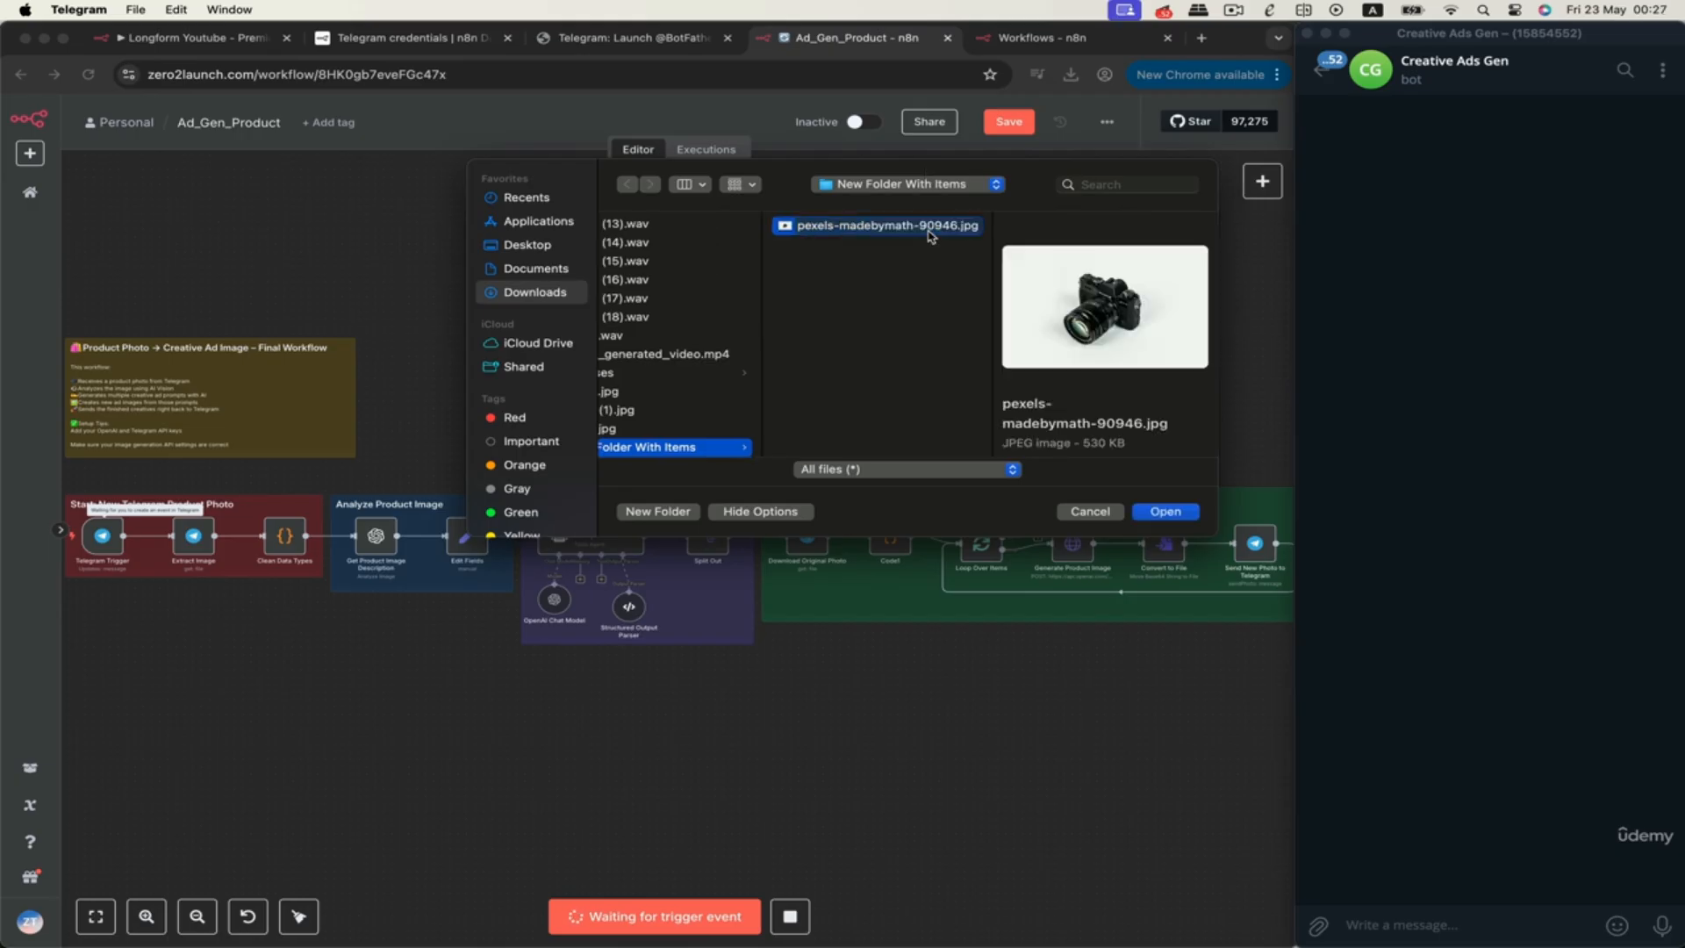
pyautogui.doubleClick(929, 227)
pyautogui.click(1055, 397)
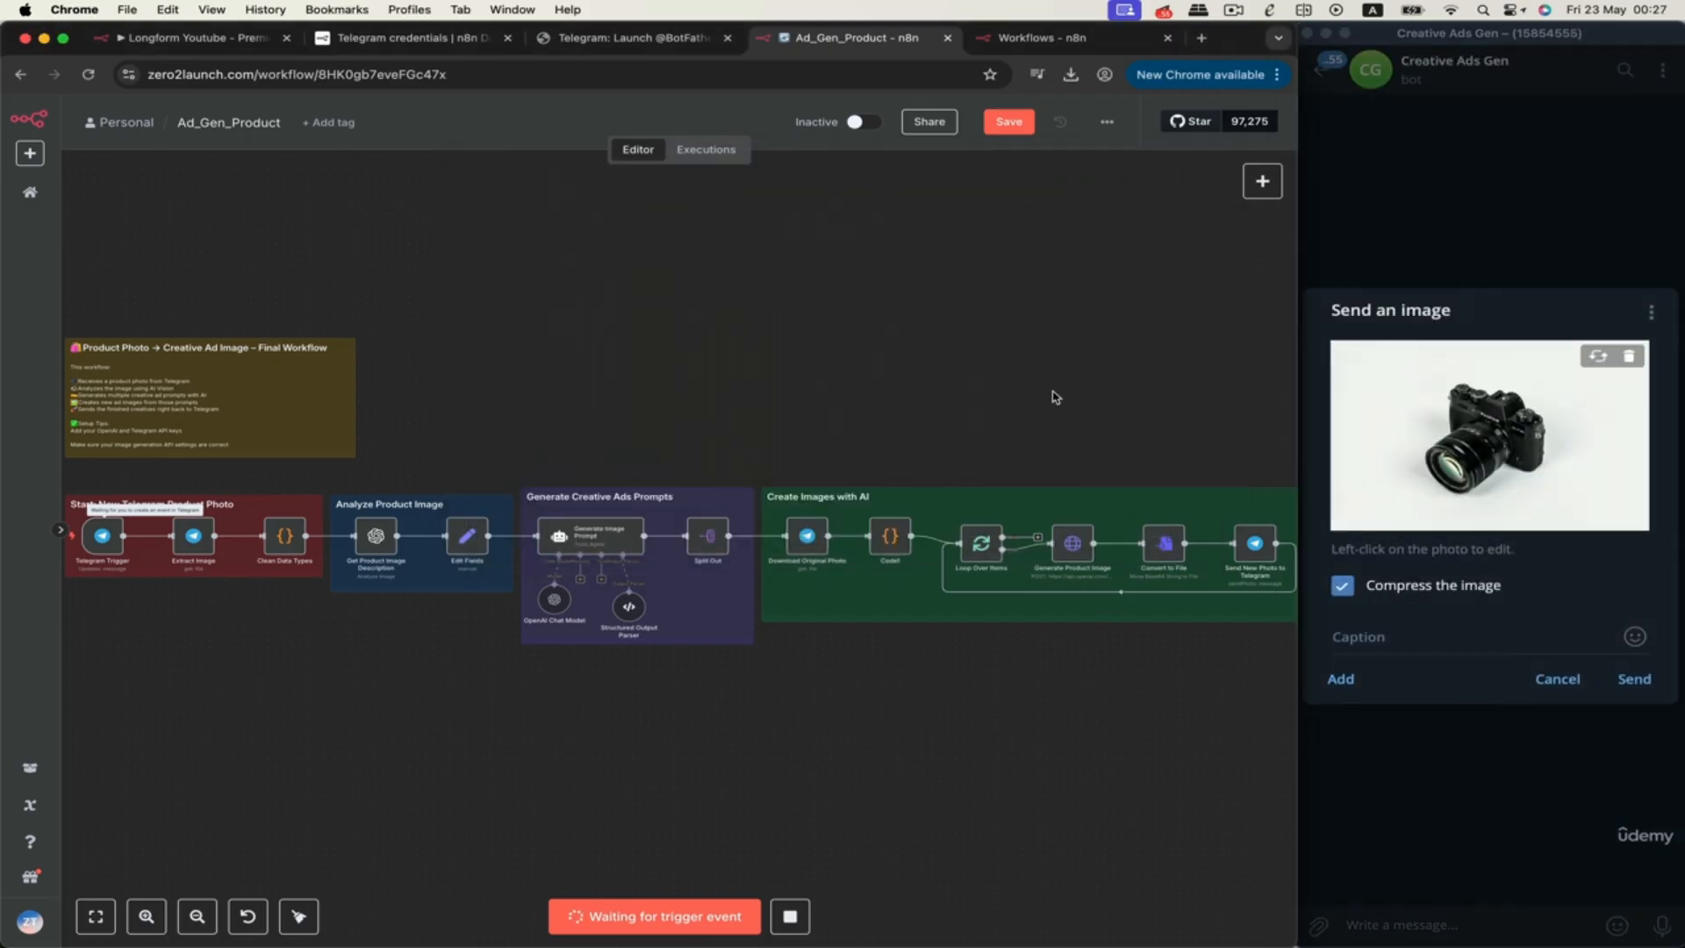
pyautogui.click(1635, 683)
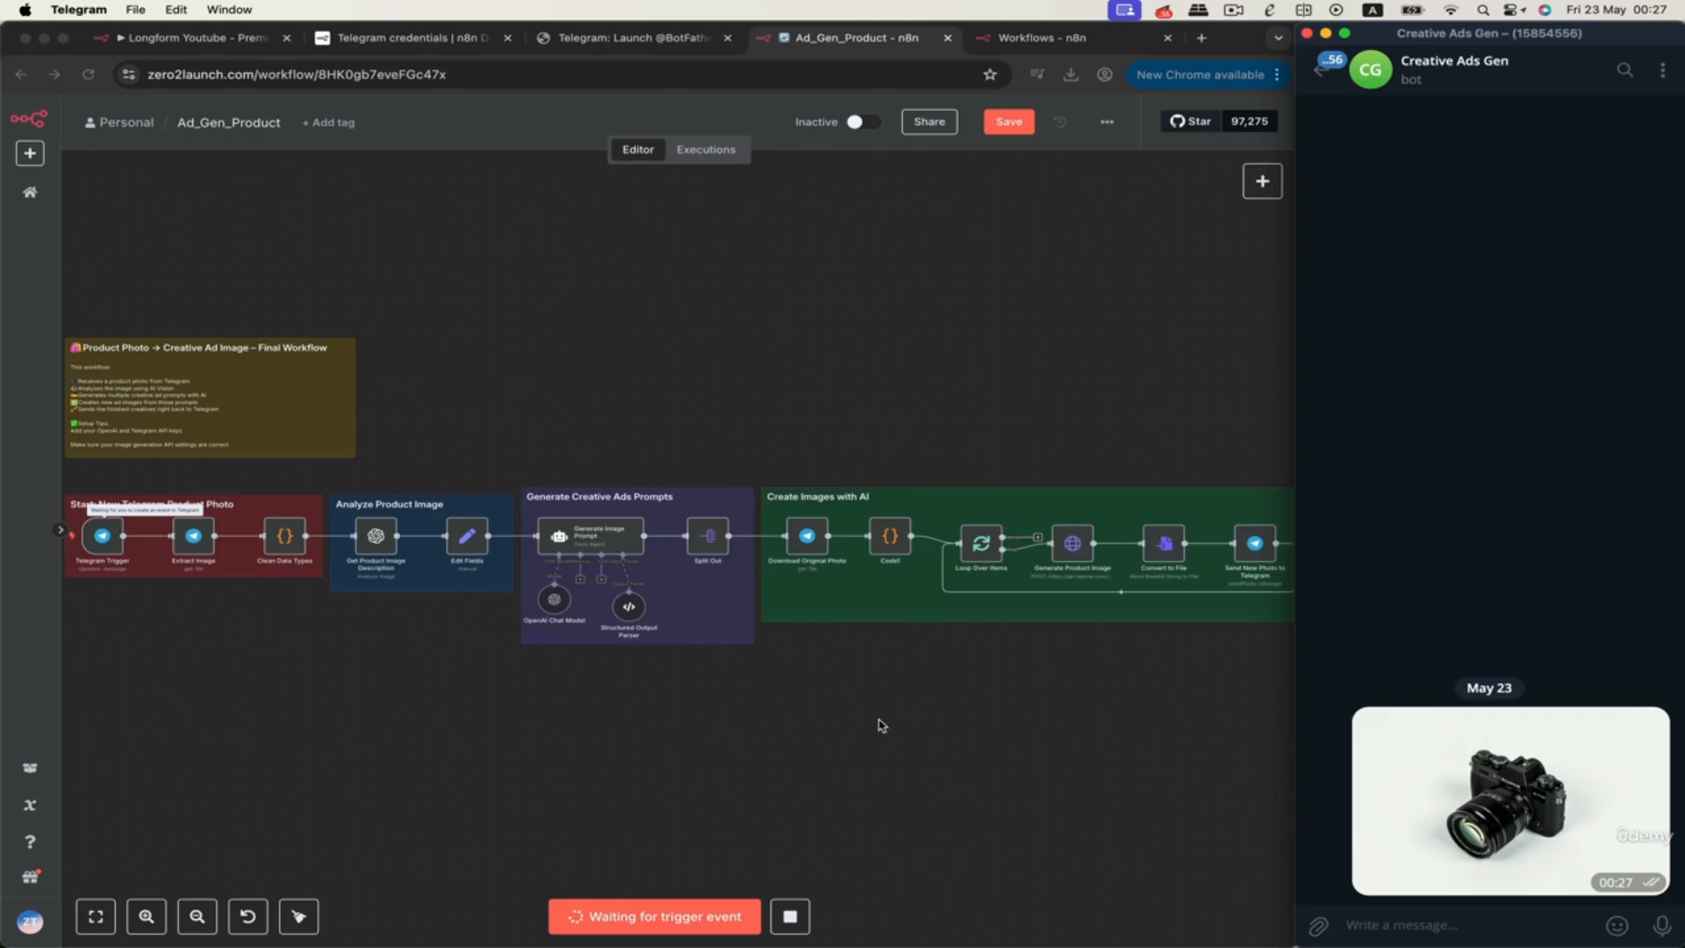
pyautogui.click(318, 668)
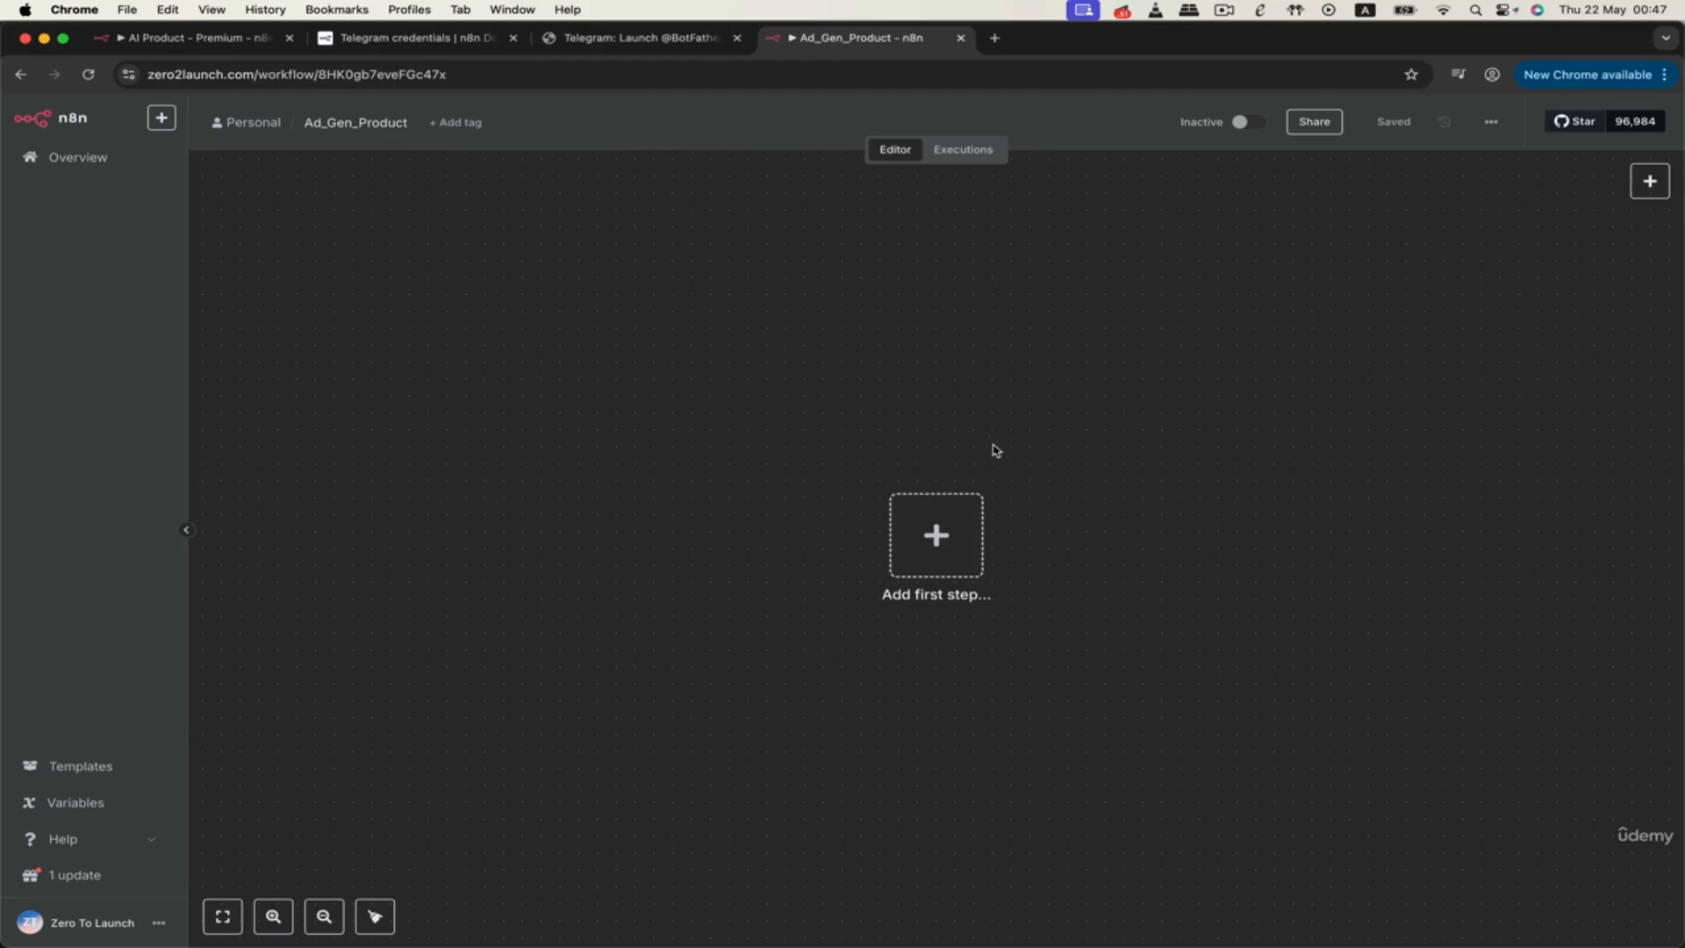
# Start the workflow with a Telegram Trigger that fires on incoming messages
pyautogui.click(926, 553)
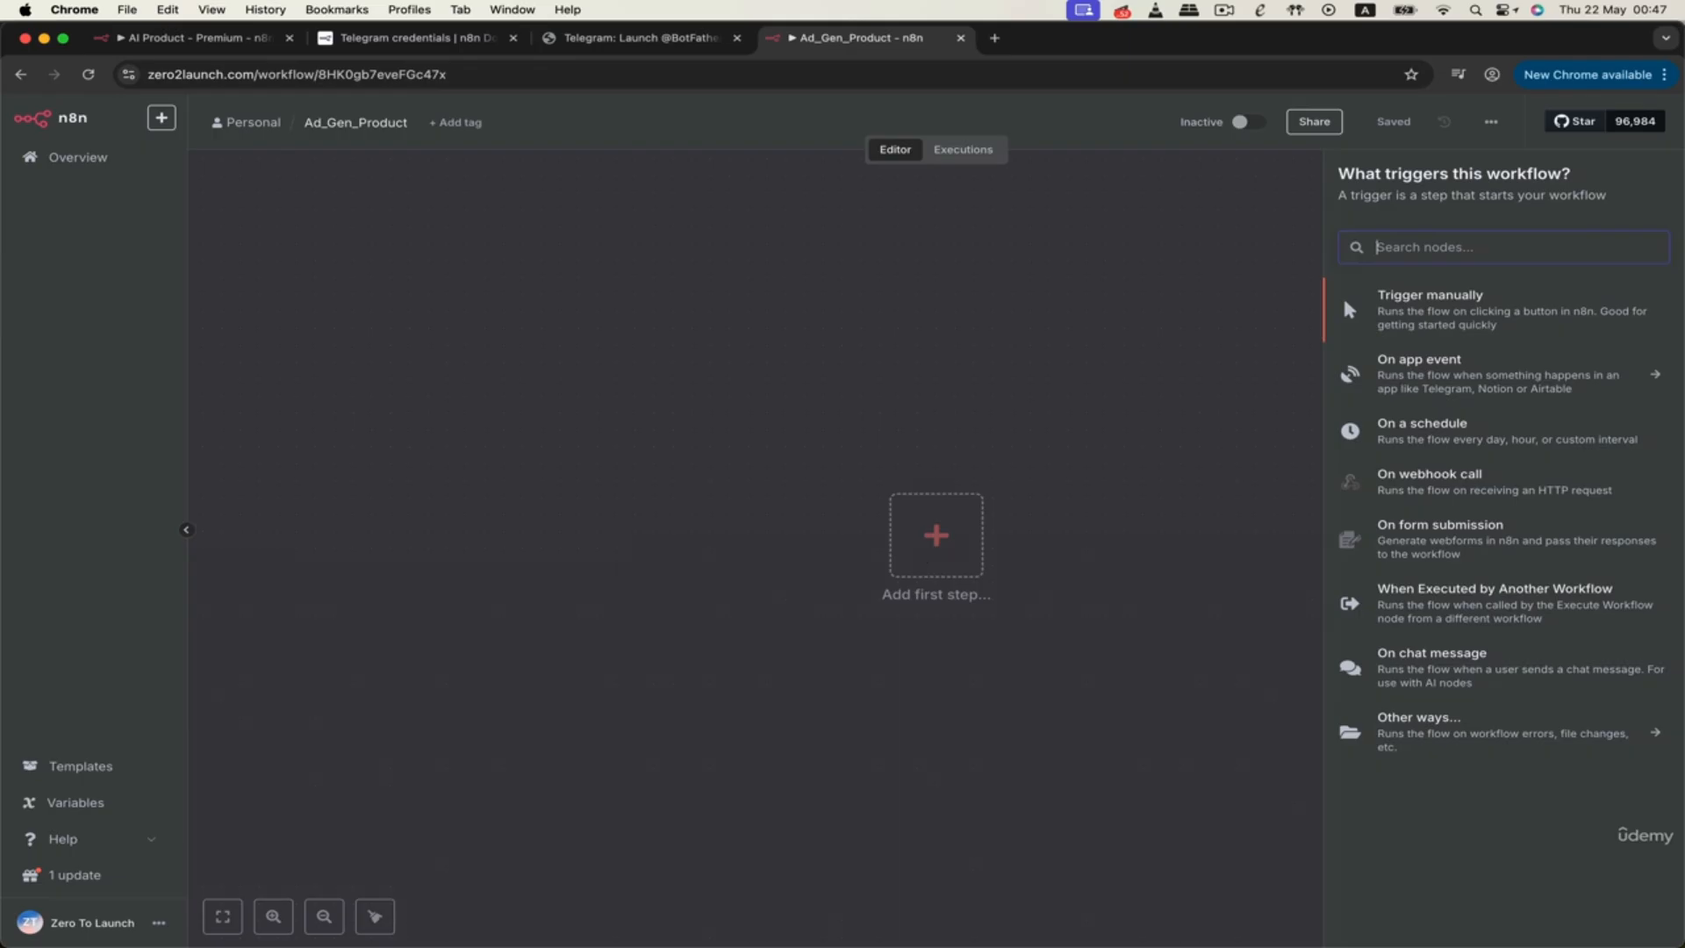
pyautogui.write('tele')
pyautogui.click(1373, 296)
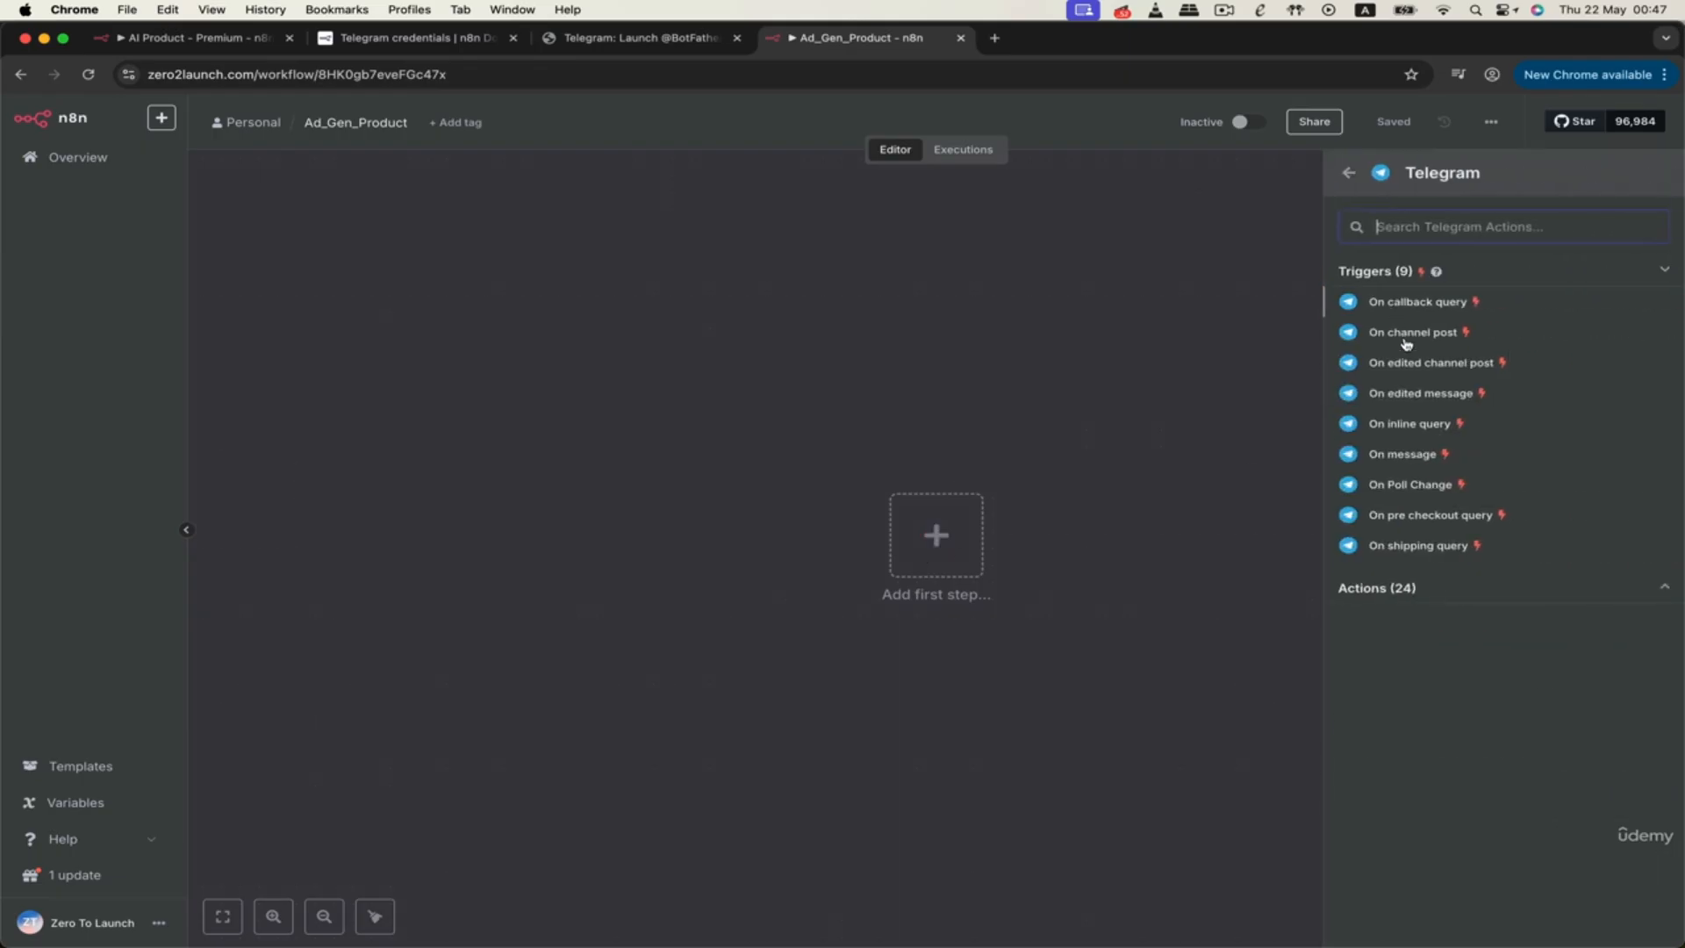
pyautogui.click(1402, 453)
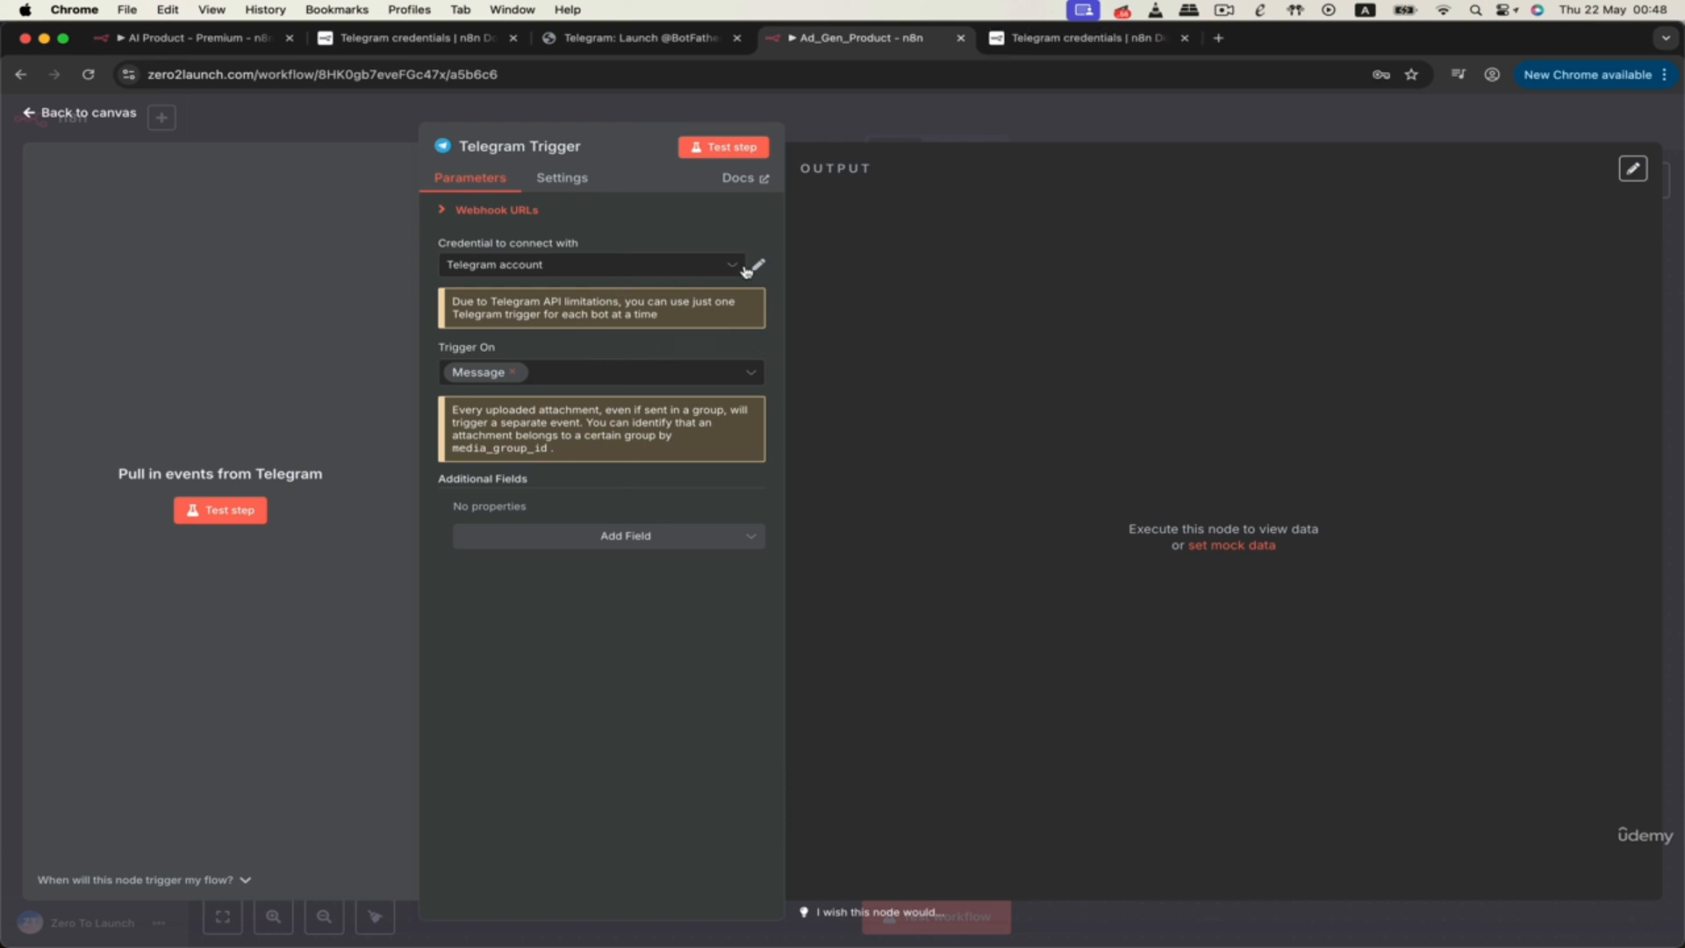
# Create a new Telegram credential with the BotFather bot access token, then save and test it
pyautogui.click(632, 263)
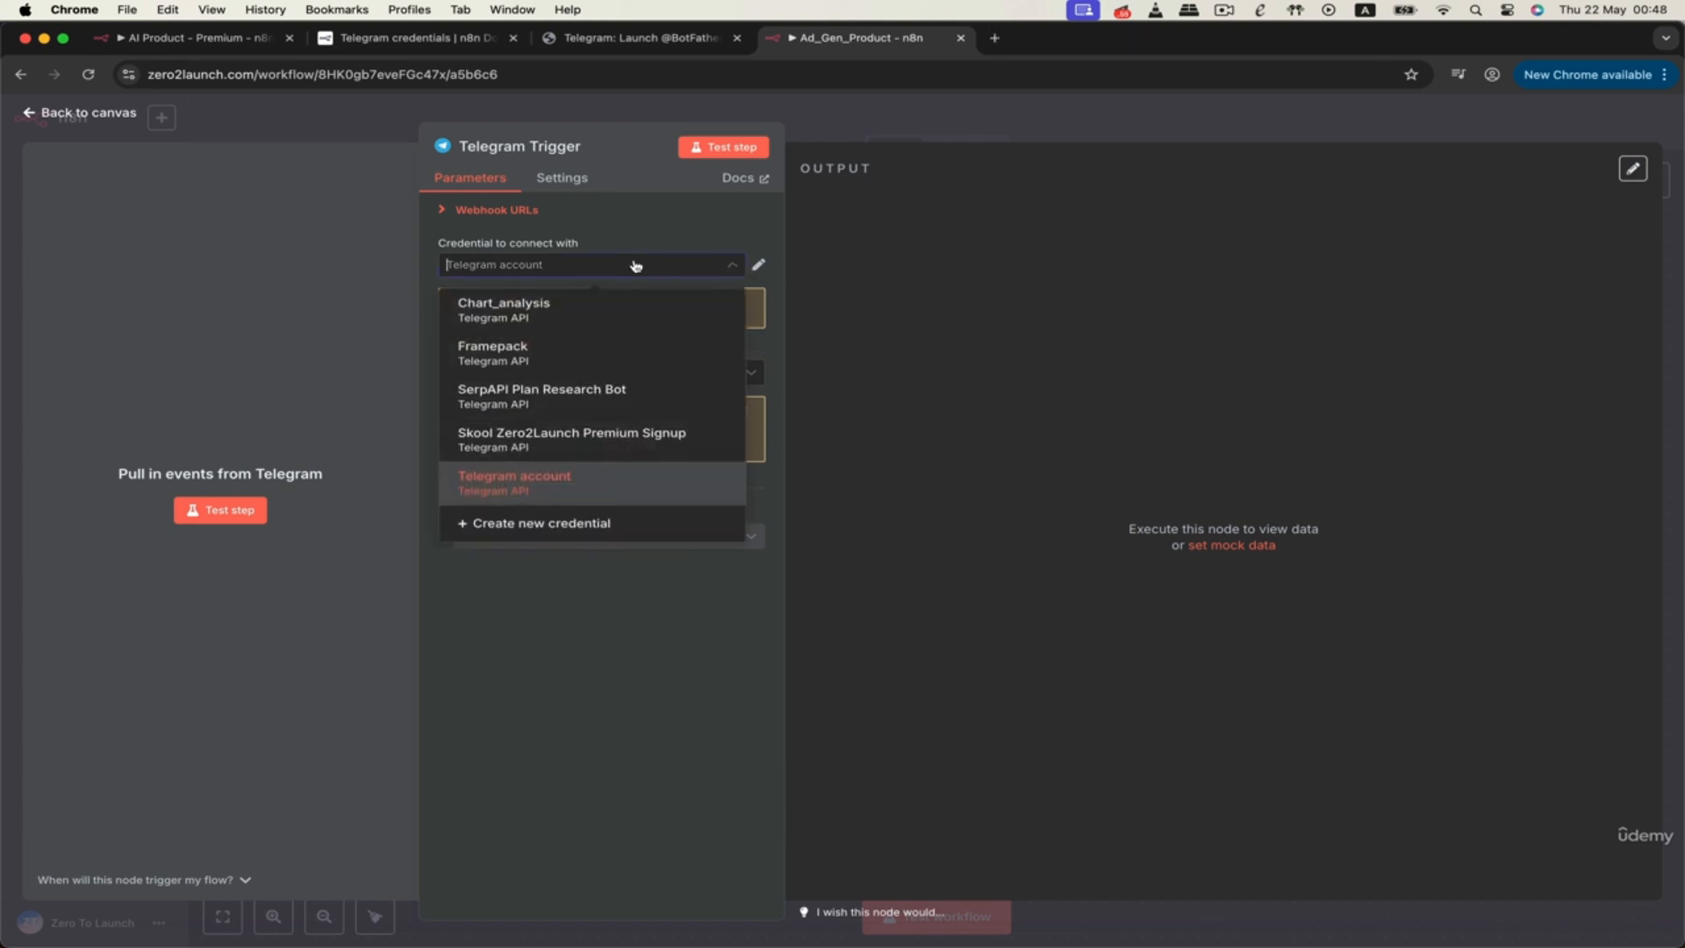
pyautogui.click(549, 523)
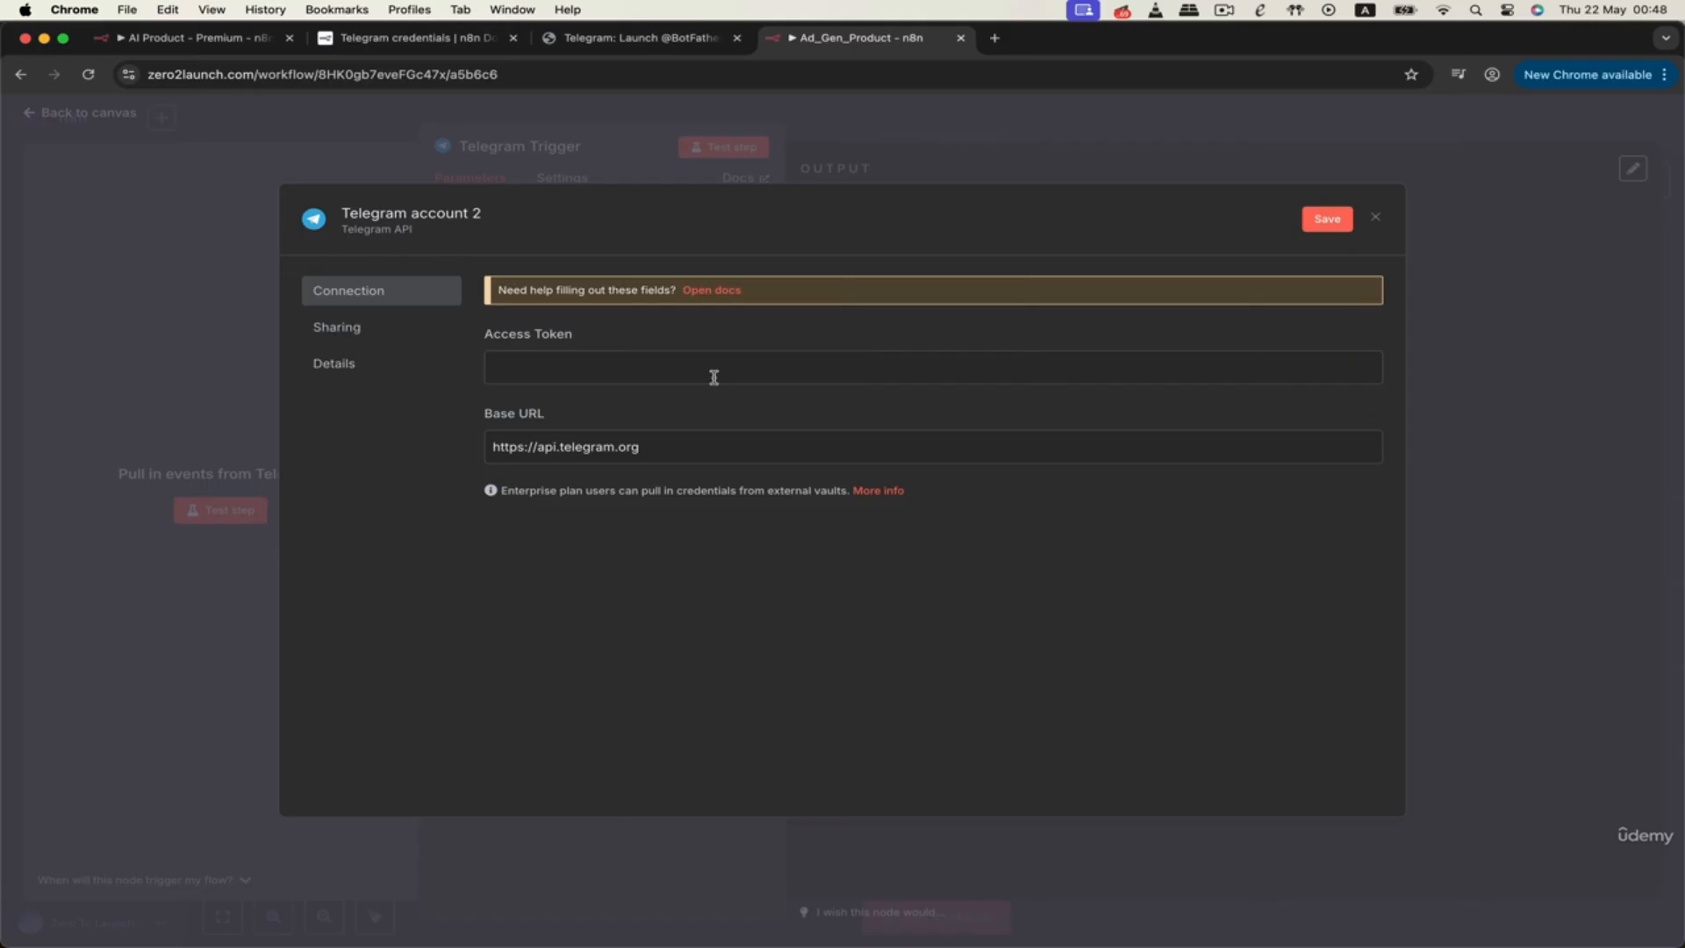
pyautogui.click(710, 291)
pyautogui.scroll(-10, 708, 292)
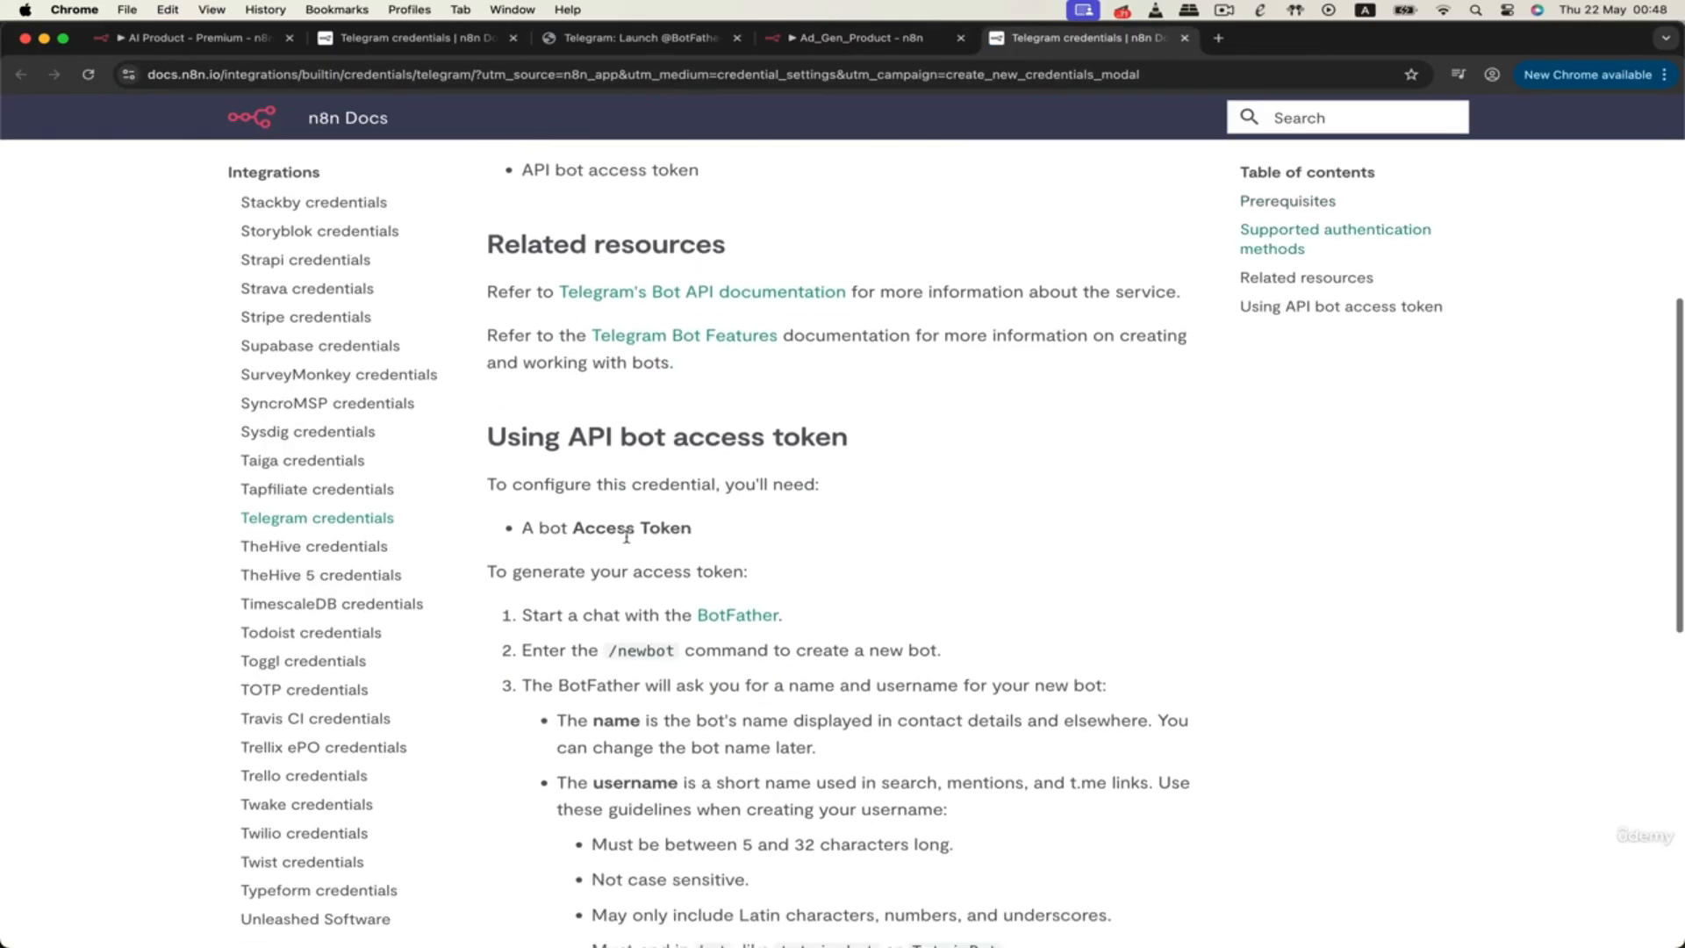
pyautogui.scroll(-5, 664, 748)
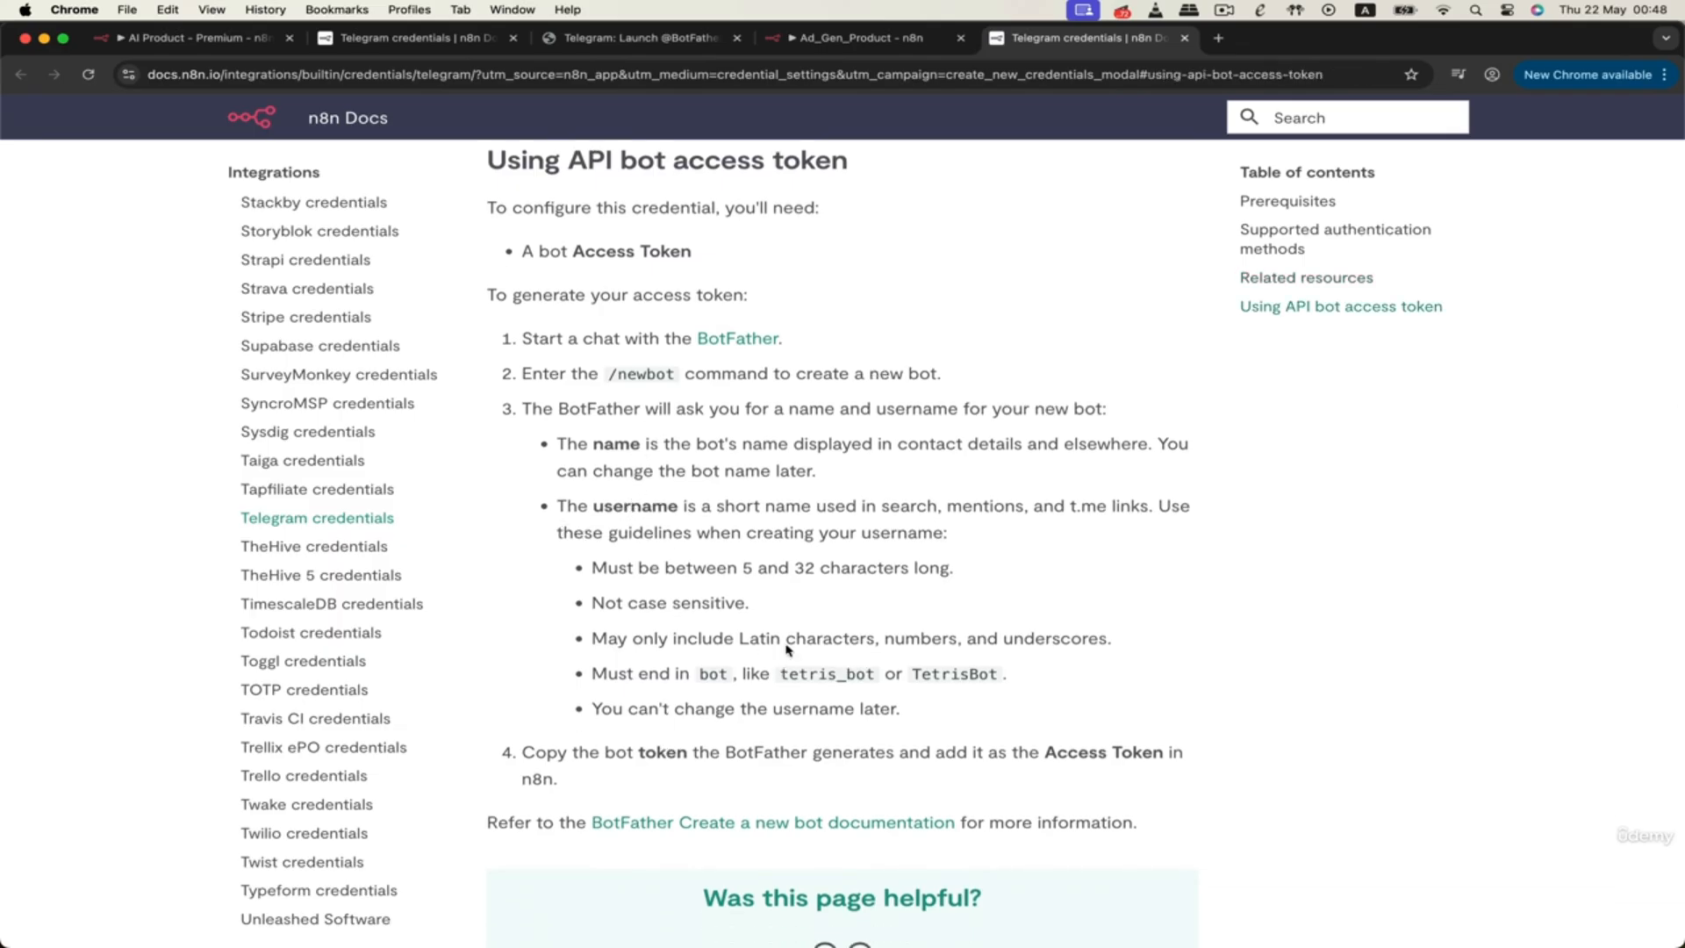
pyautogui.press('super+Tab')
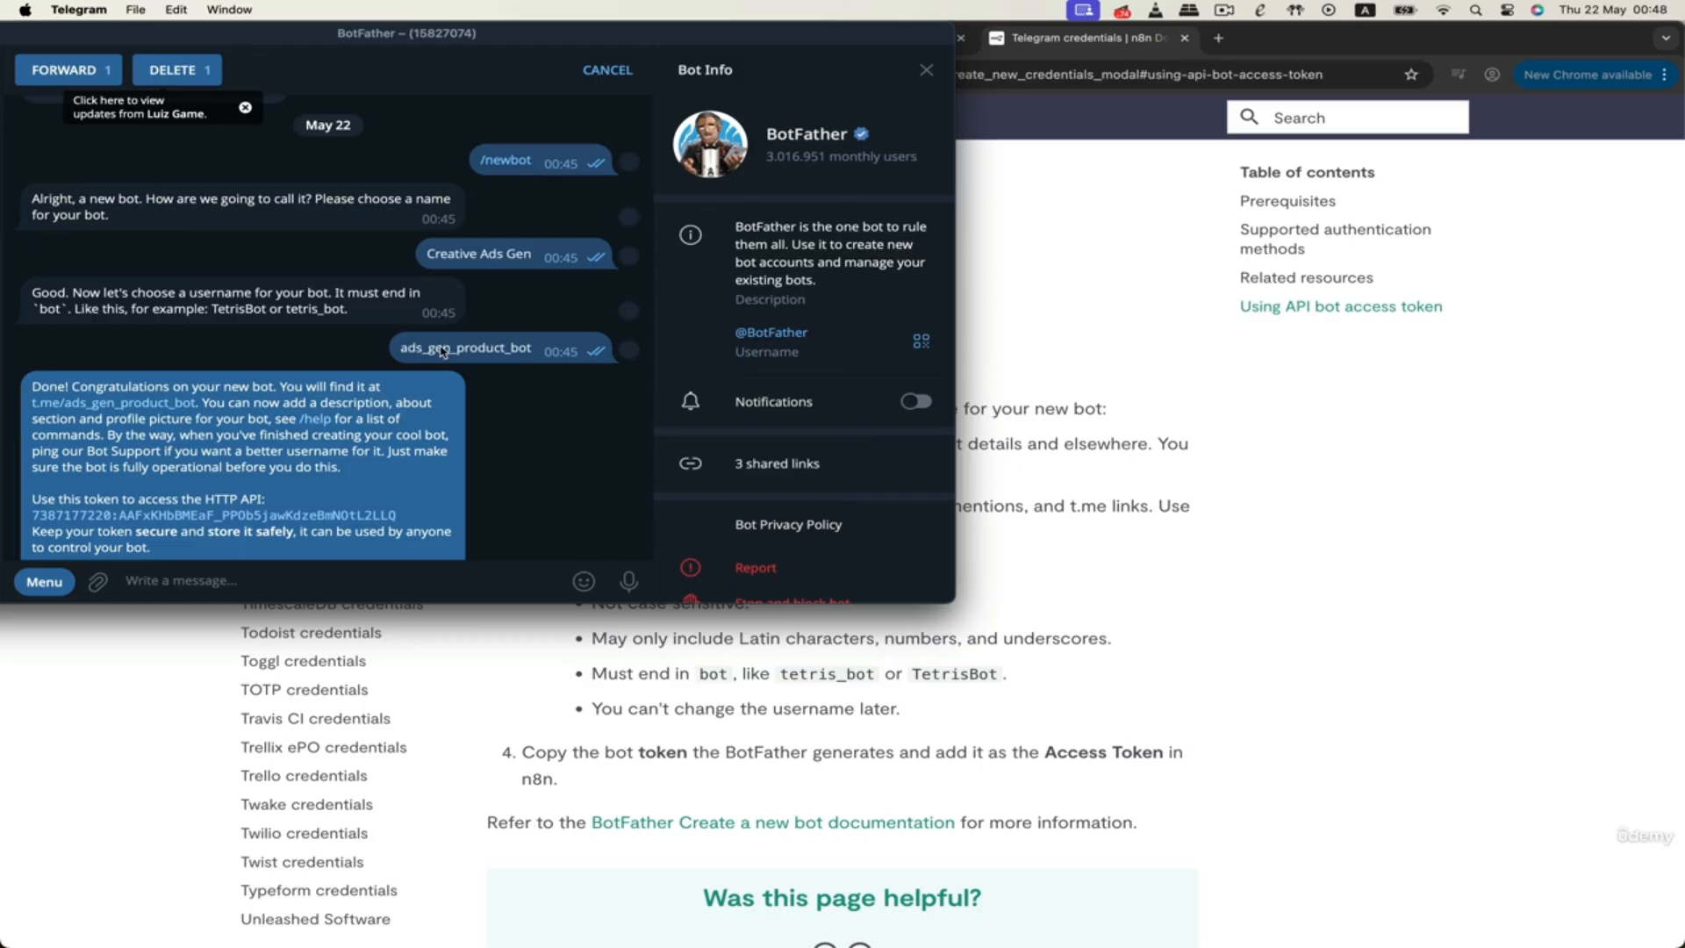
pyautogui.click(384, 519)
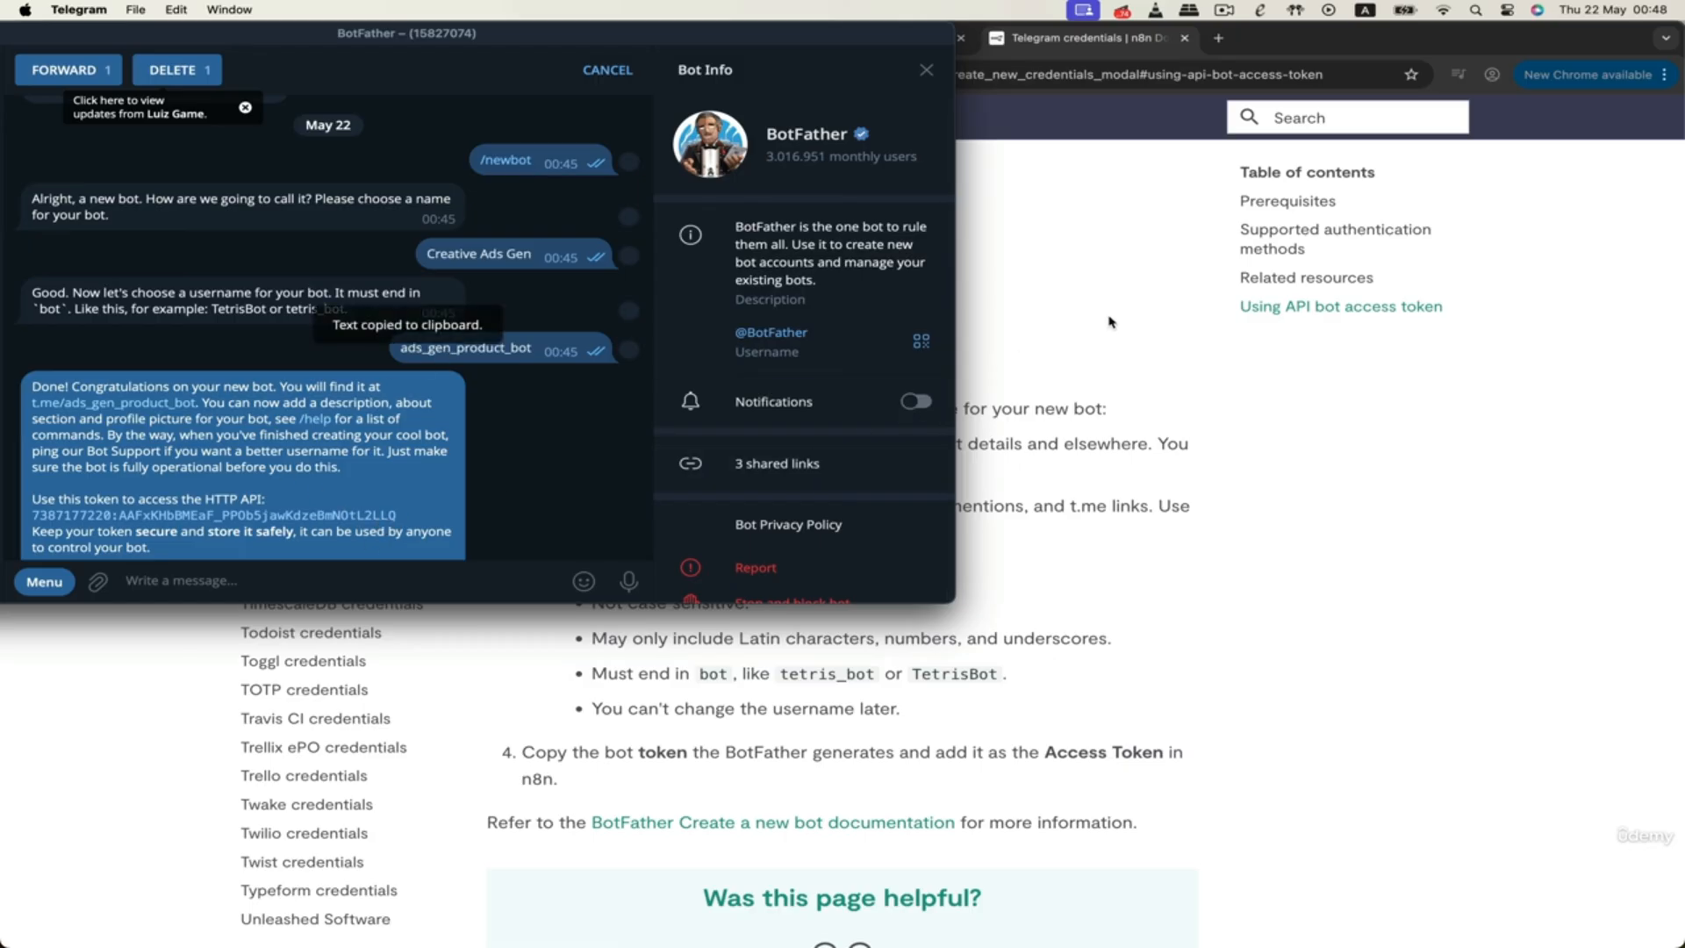
pyautogui.click(1108, 320)
pyautogui.click(833, 41)
pyautogui.click(650, 356)
pyautogui.press('super+v')
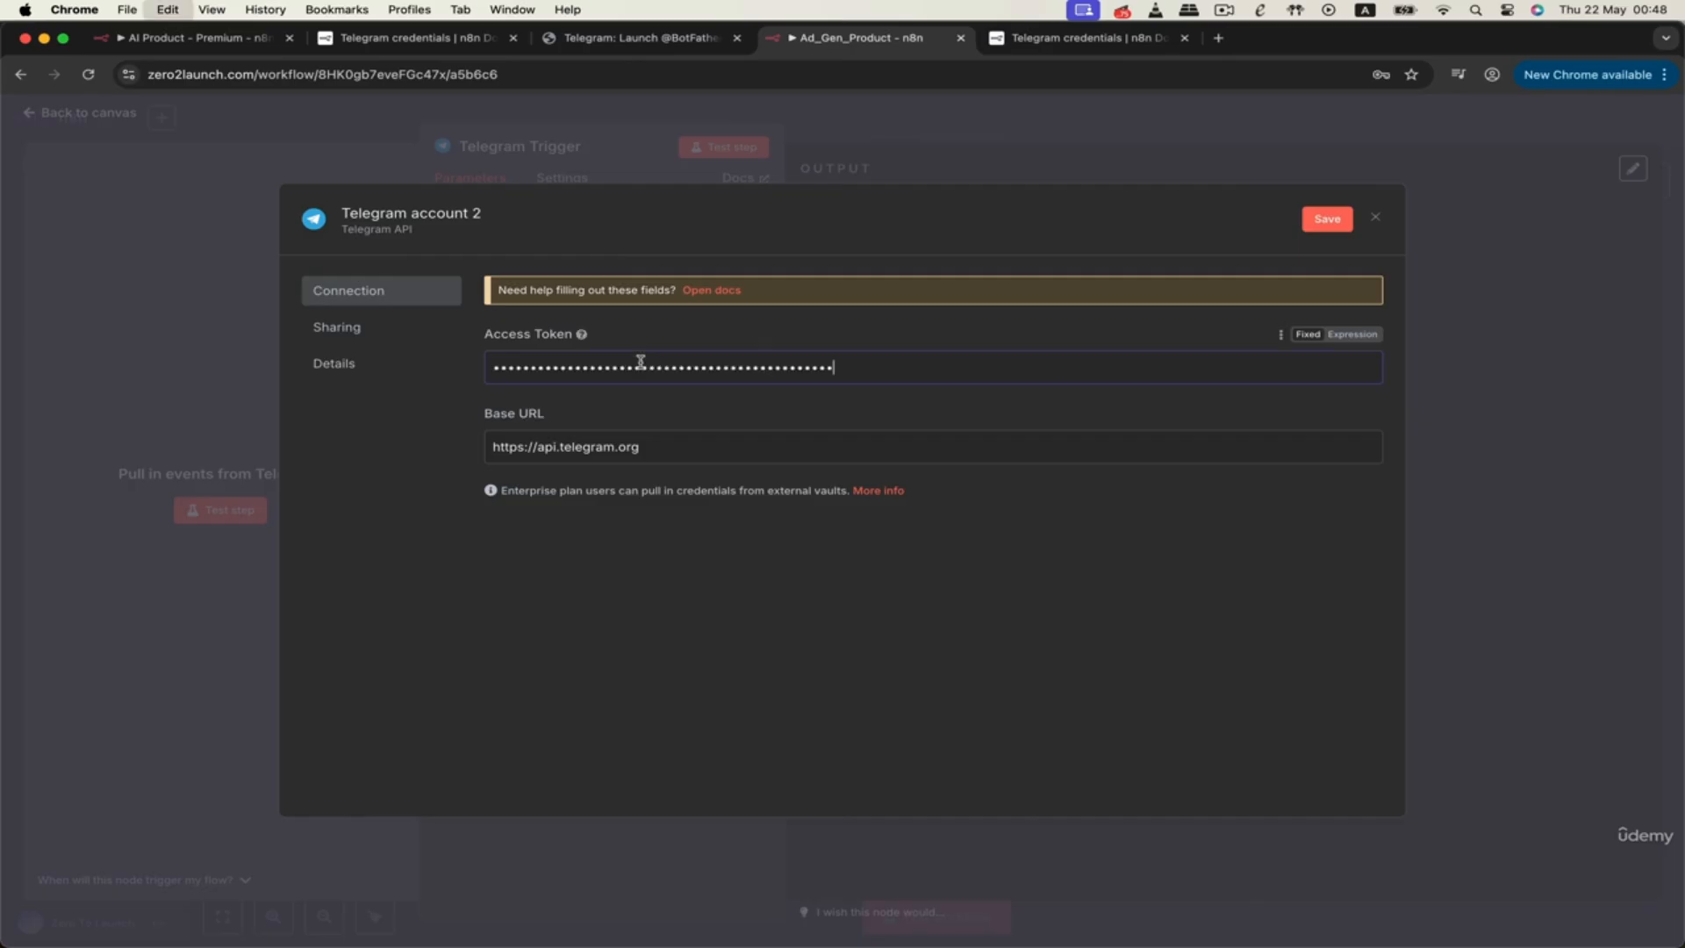
pyautogui.click(1325, 230)
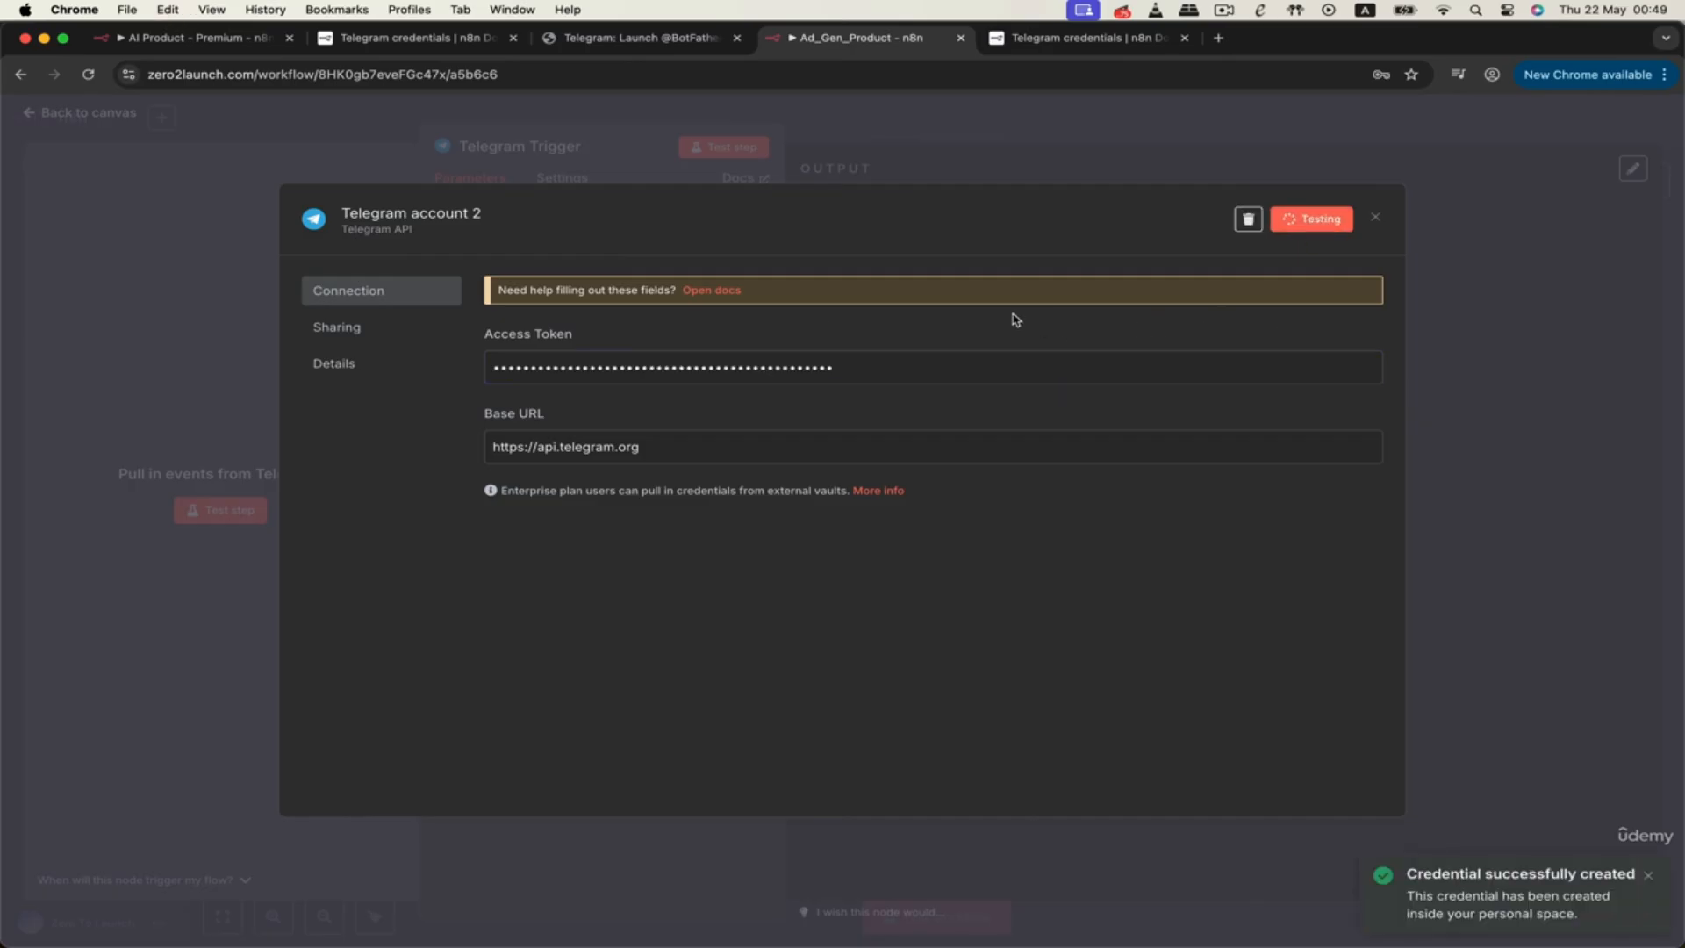
# Rename the Telegram credential to 'Ads_Gen_Product' and save it
pyautogui.click(461, 217)
pyautogui.press('super+a')
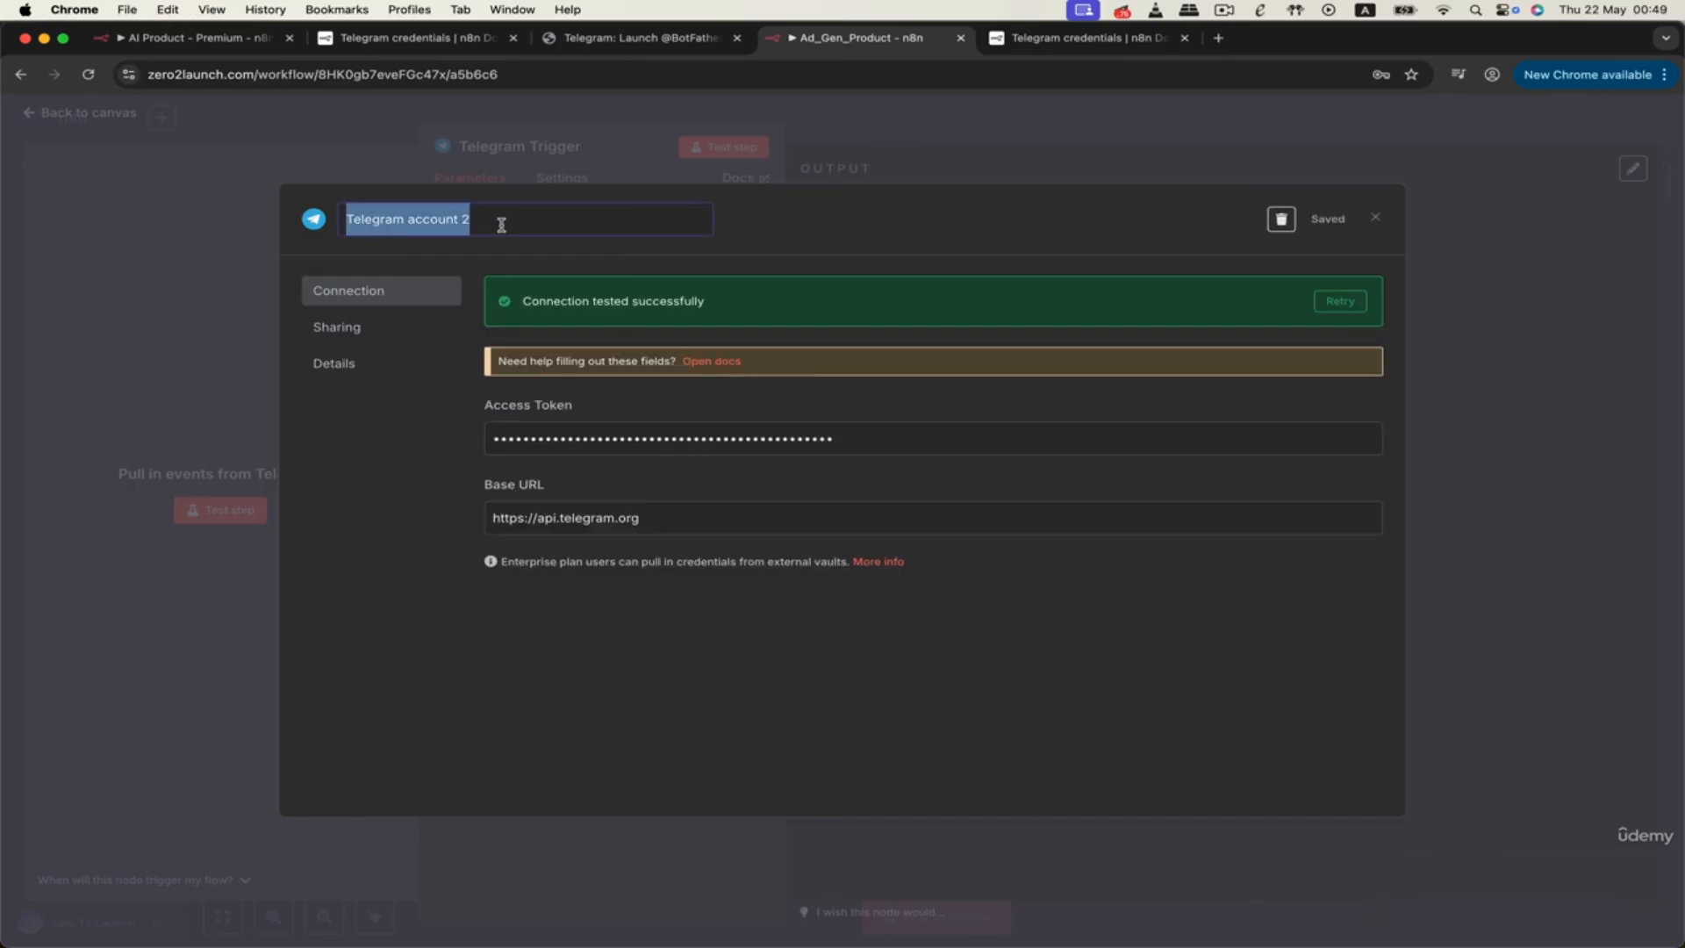
pyautogui.write('Ads_Gen_Product')
pyautogui.click(1312, 230)
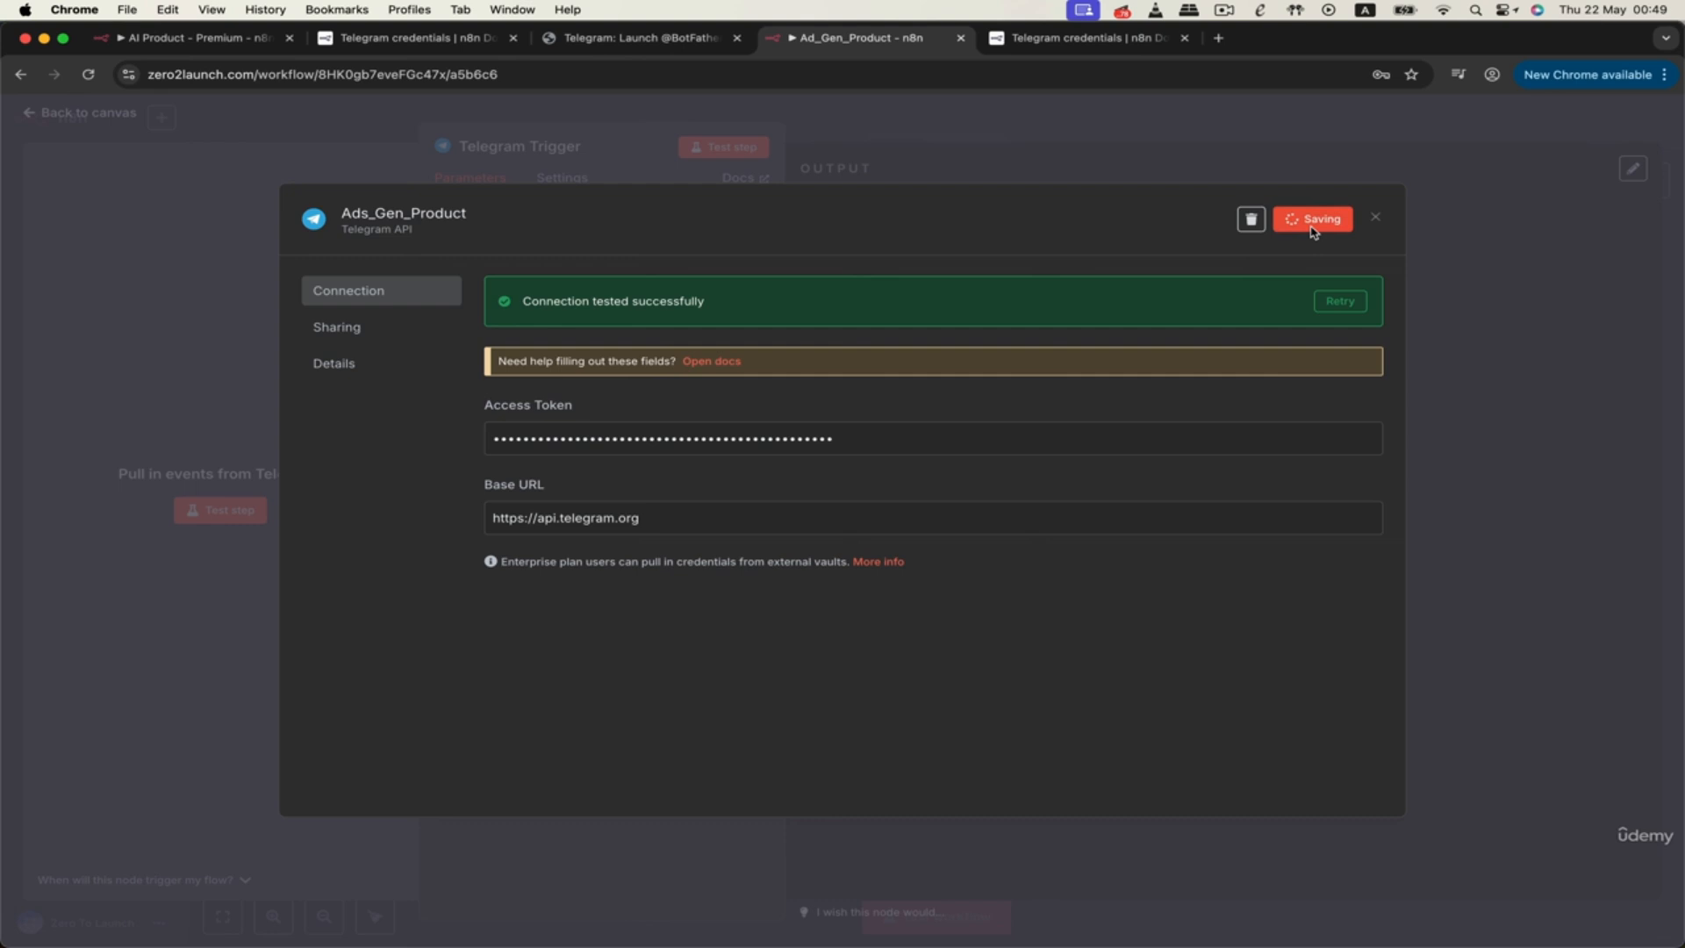
pyautogui.click(1376, 218)
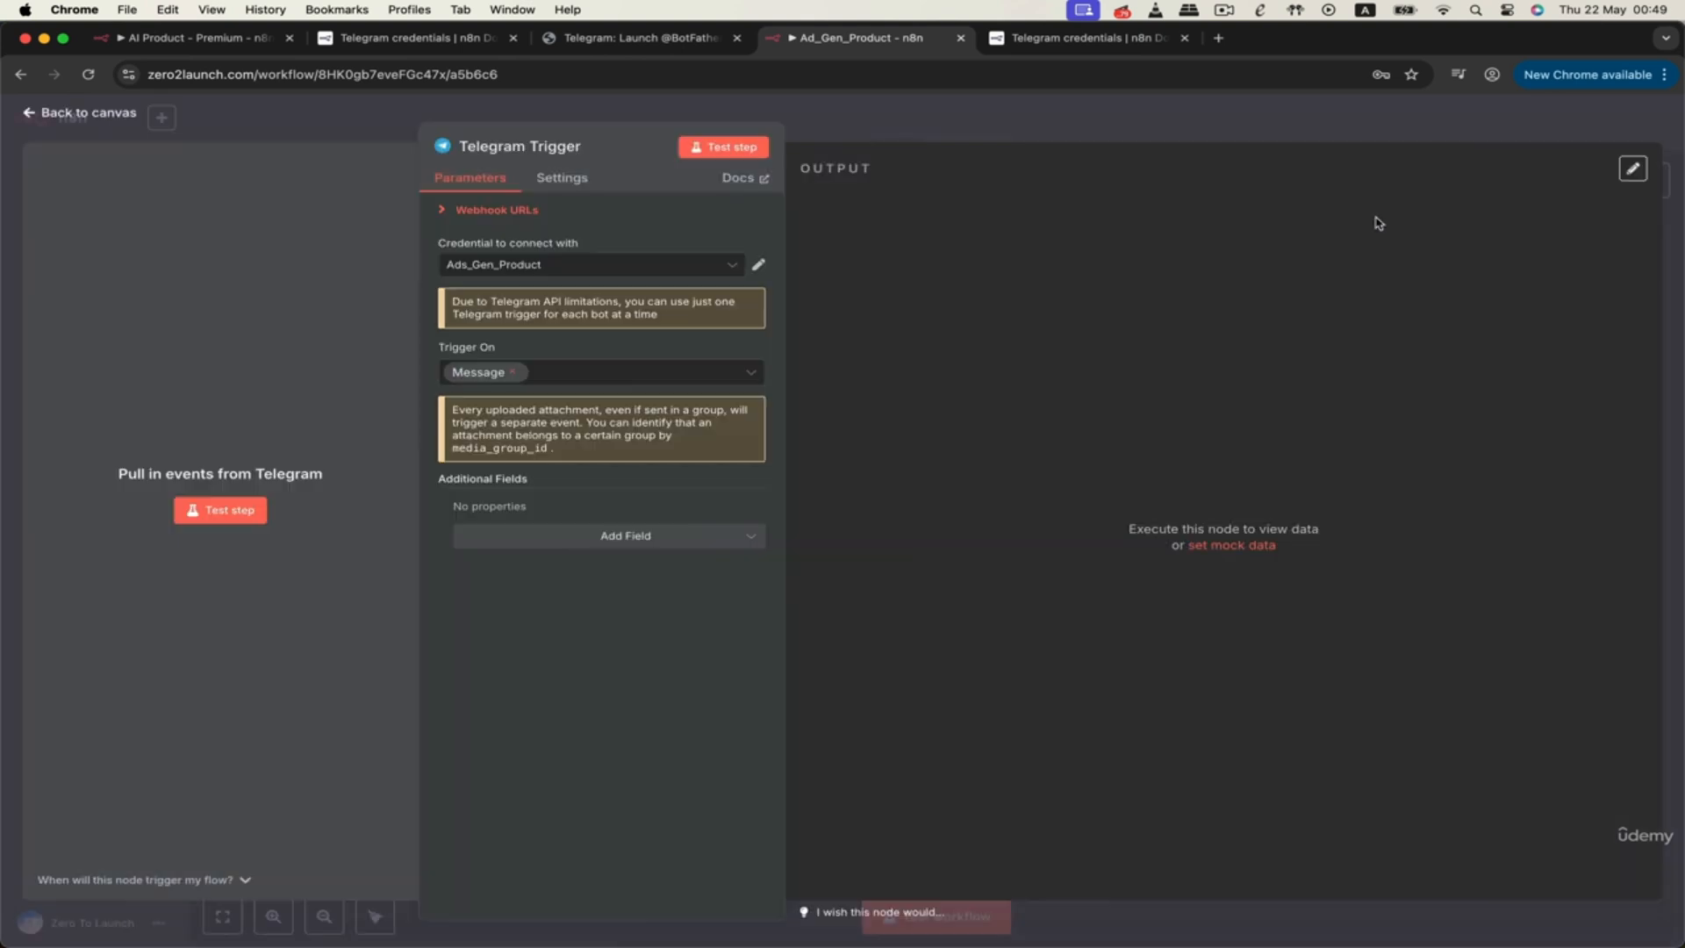
# Listen for a test event and start the conversation with the Creative Ads Gen bot
pyautogui.click(221, 516)
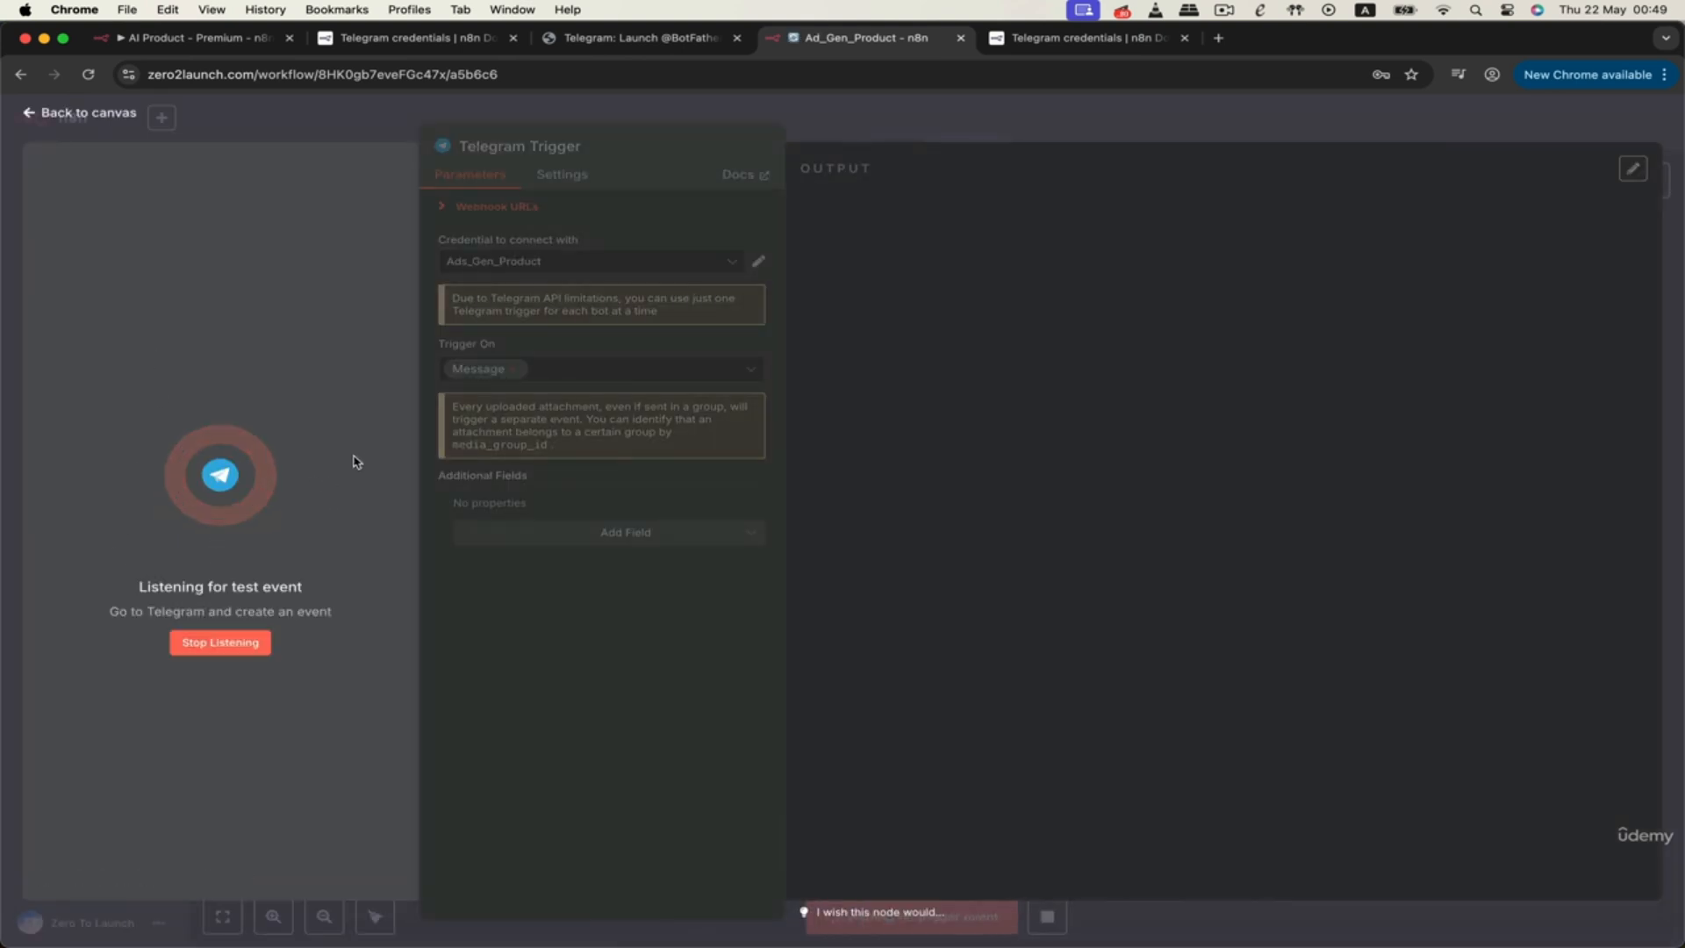
pyautogui.press('super+Tab')
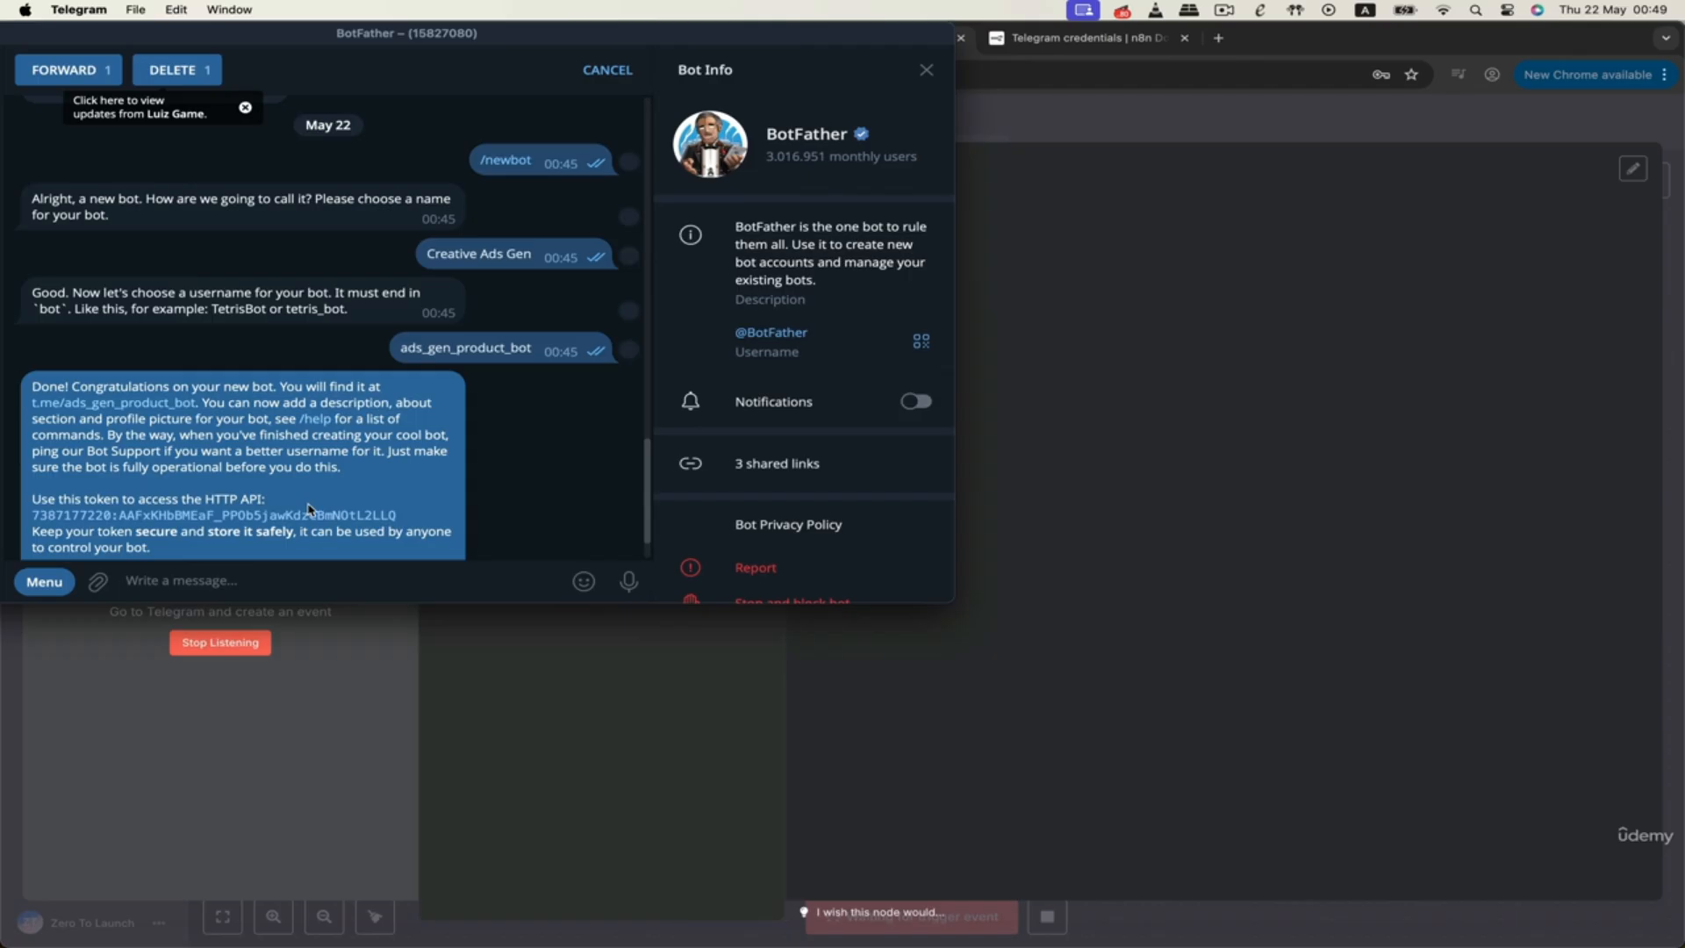
pyautogui.click(145, 403)
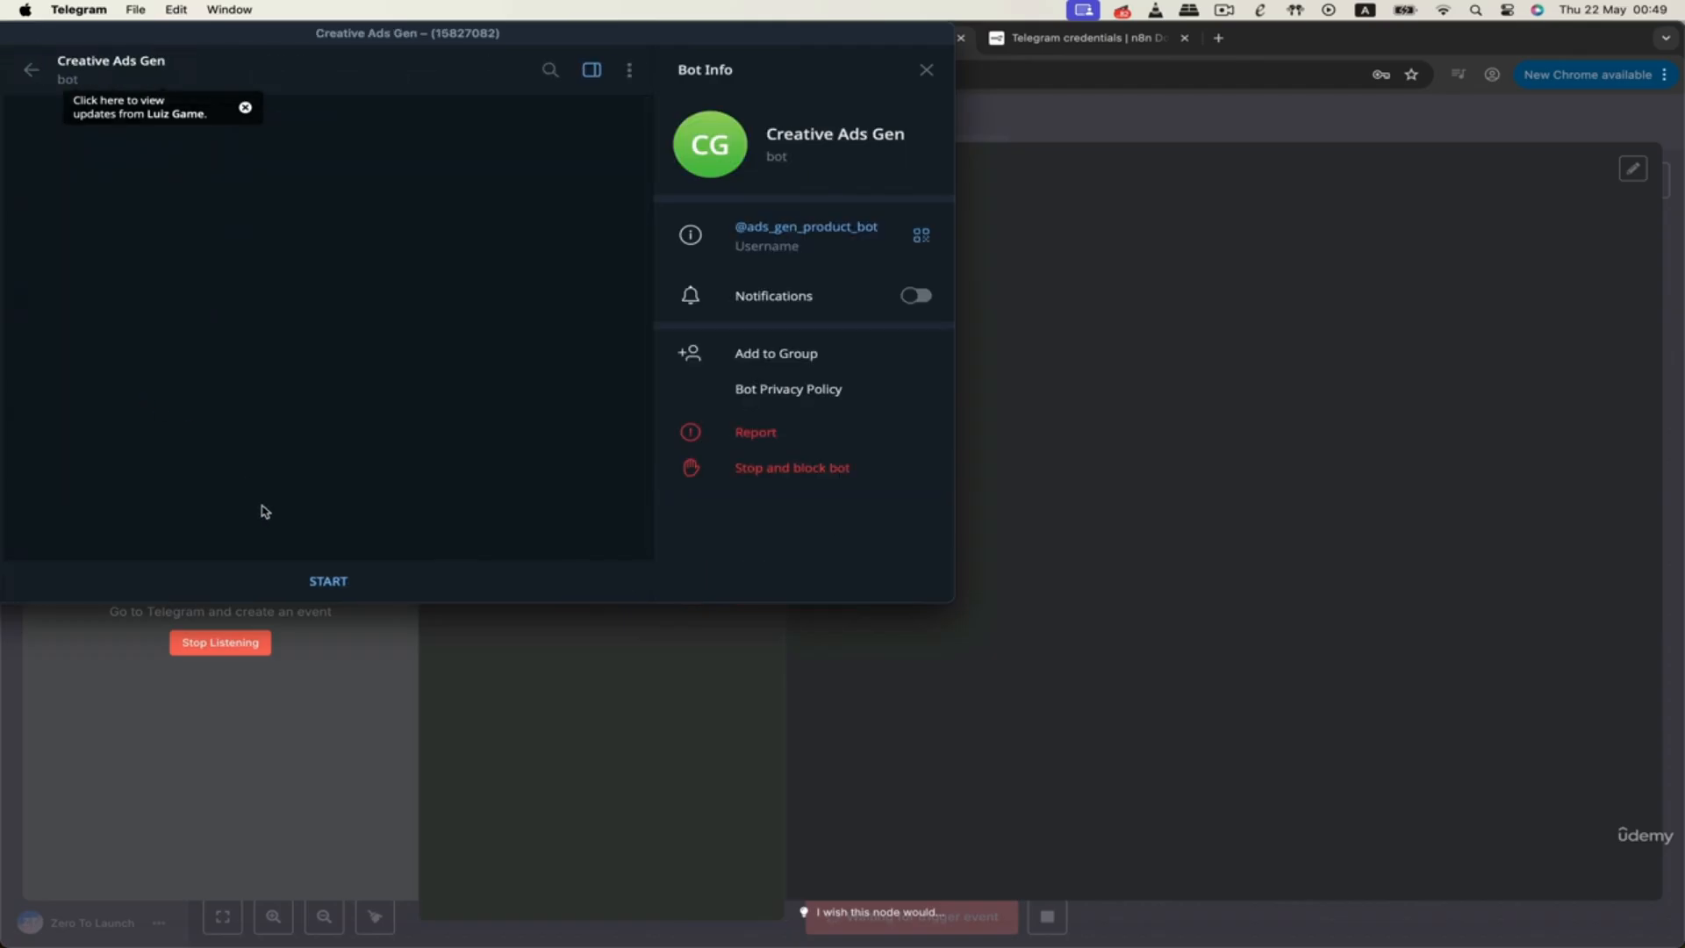
pyautogui.click(329, 581)
pyautogui.click(924, 711)
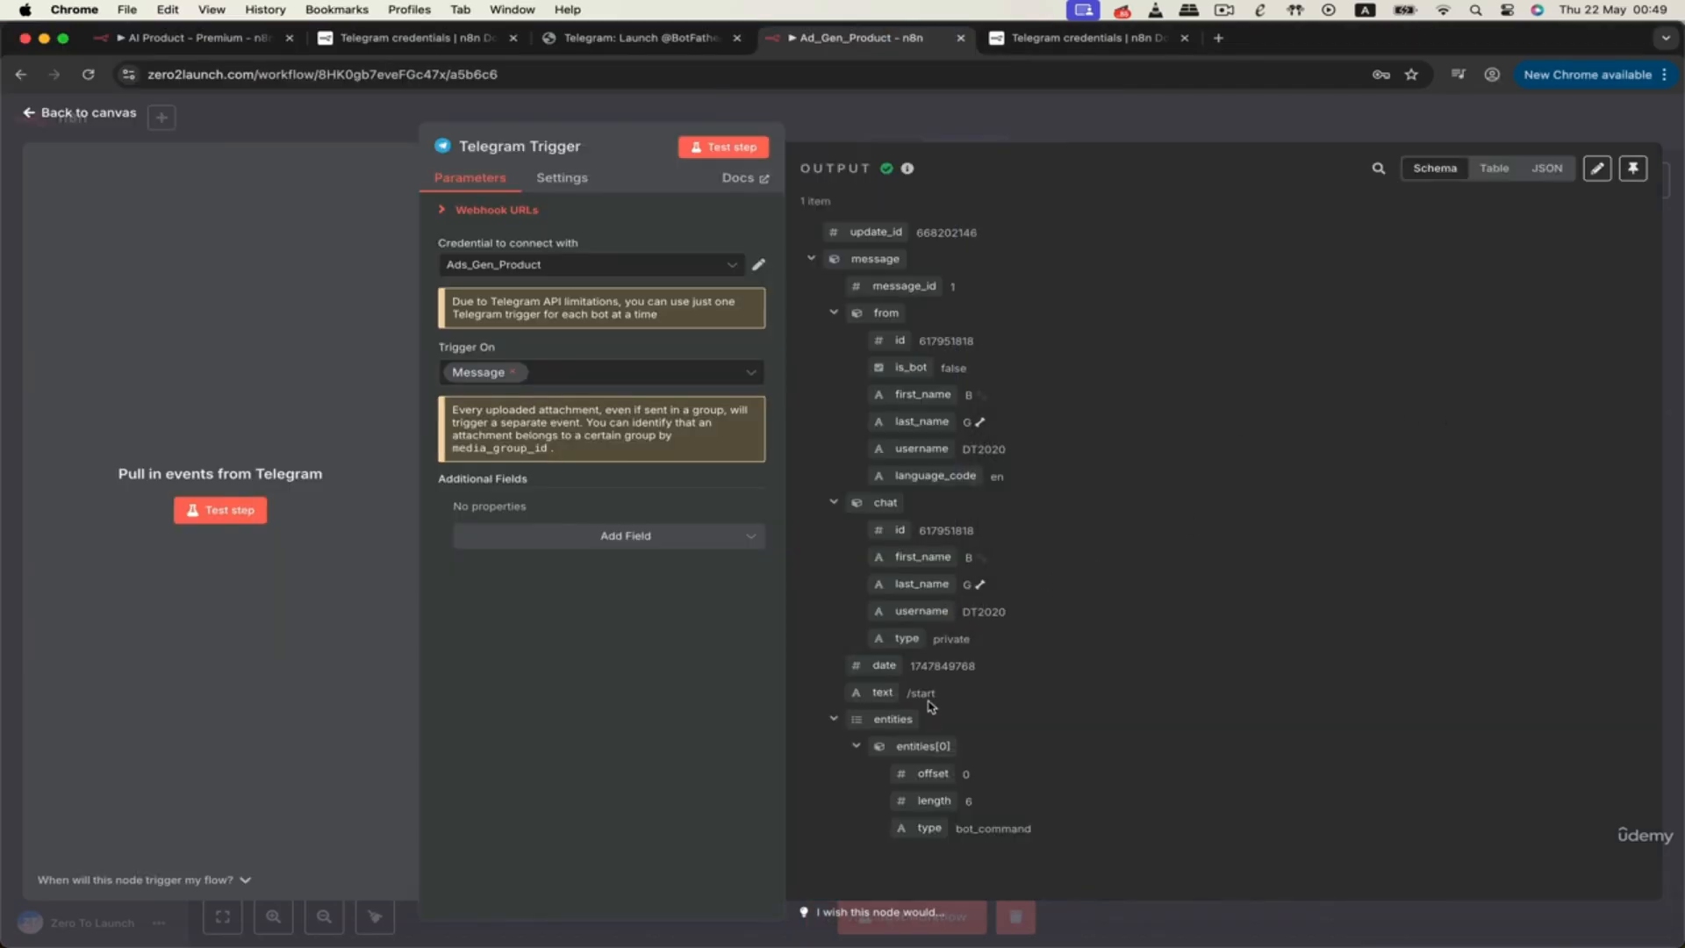
# Send 'Hey' to the bot so the trigger captures it as 1 output item
pyautogui.click(256, 512)
pyautogui.press('super+Tab')
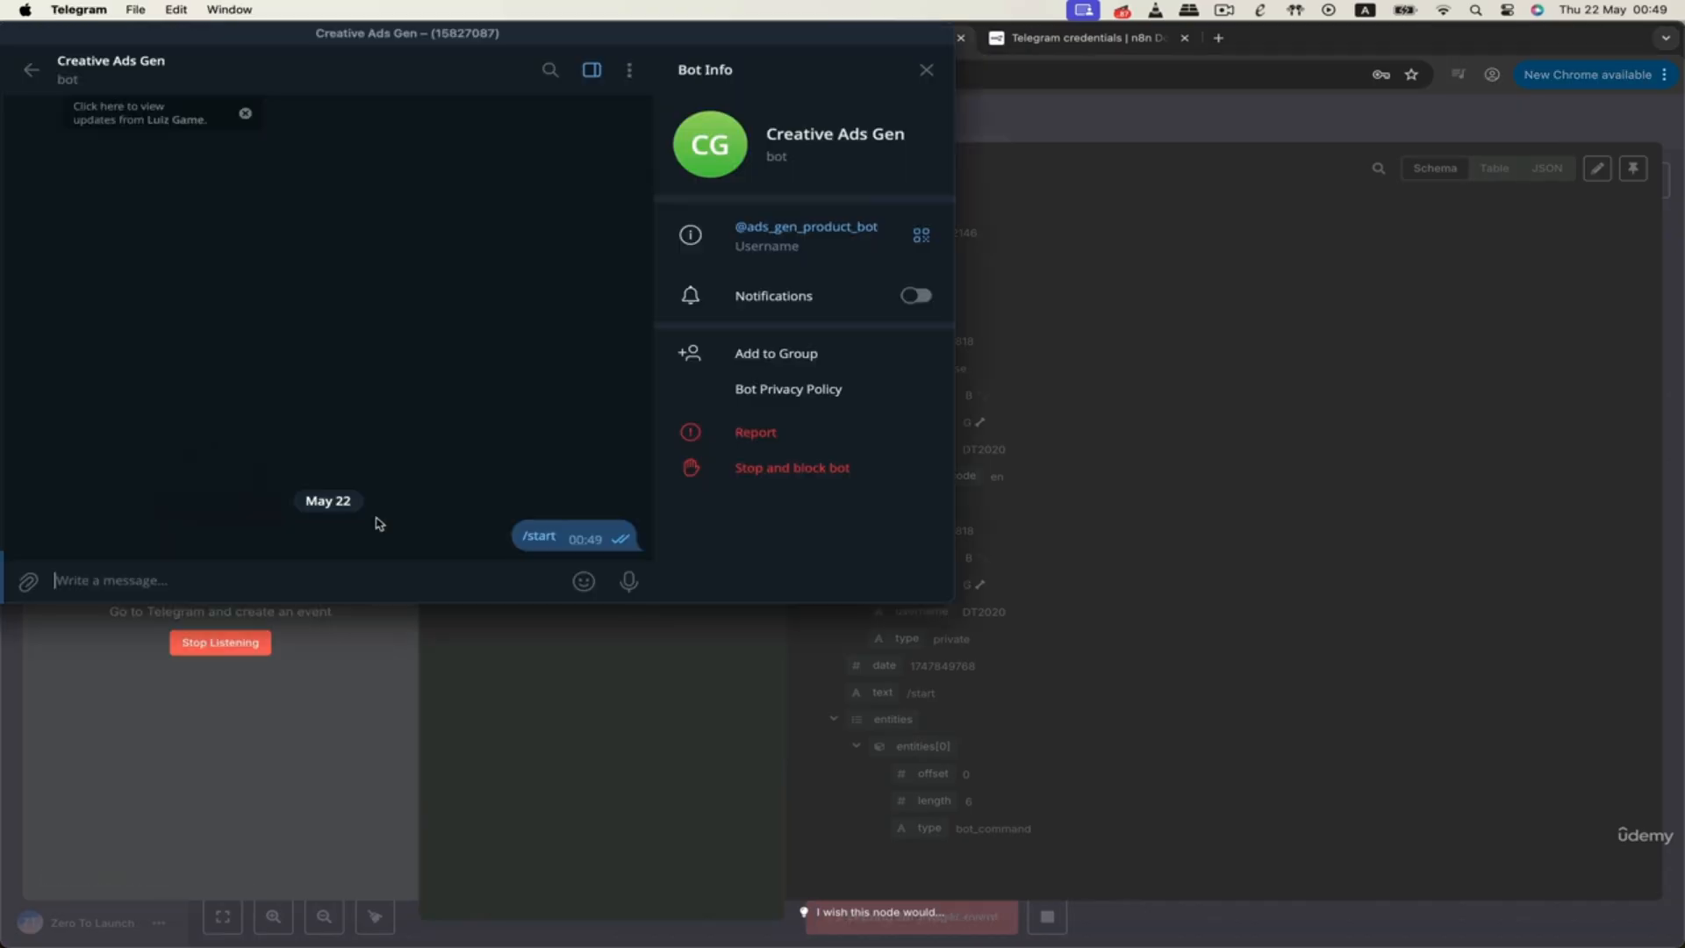
pyautogui.write('Hey')
pyautogui.press('Return')
pyautogui.click(572, 685)
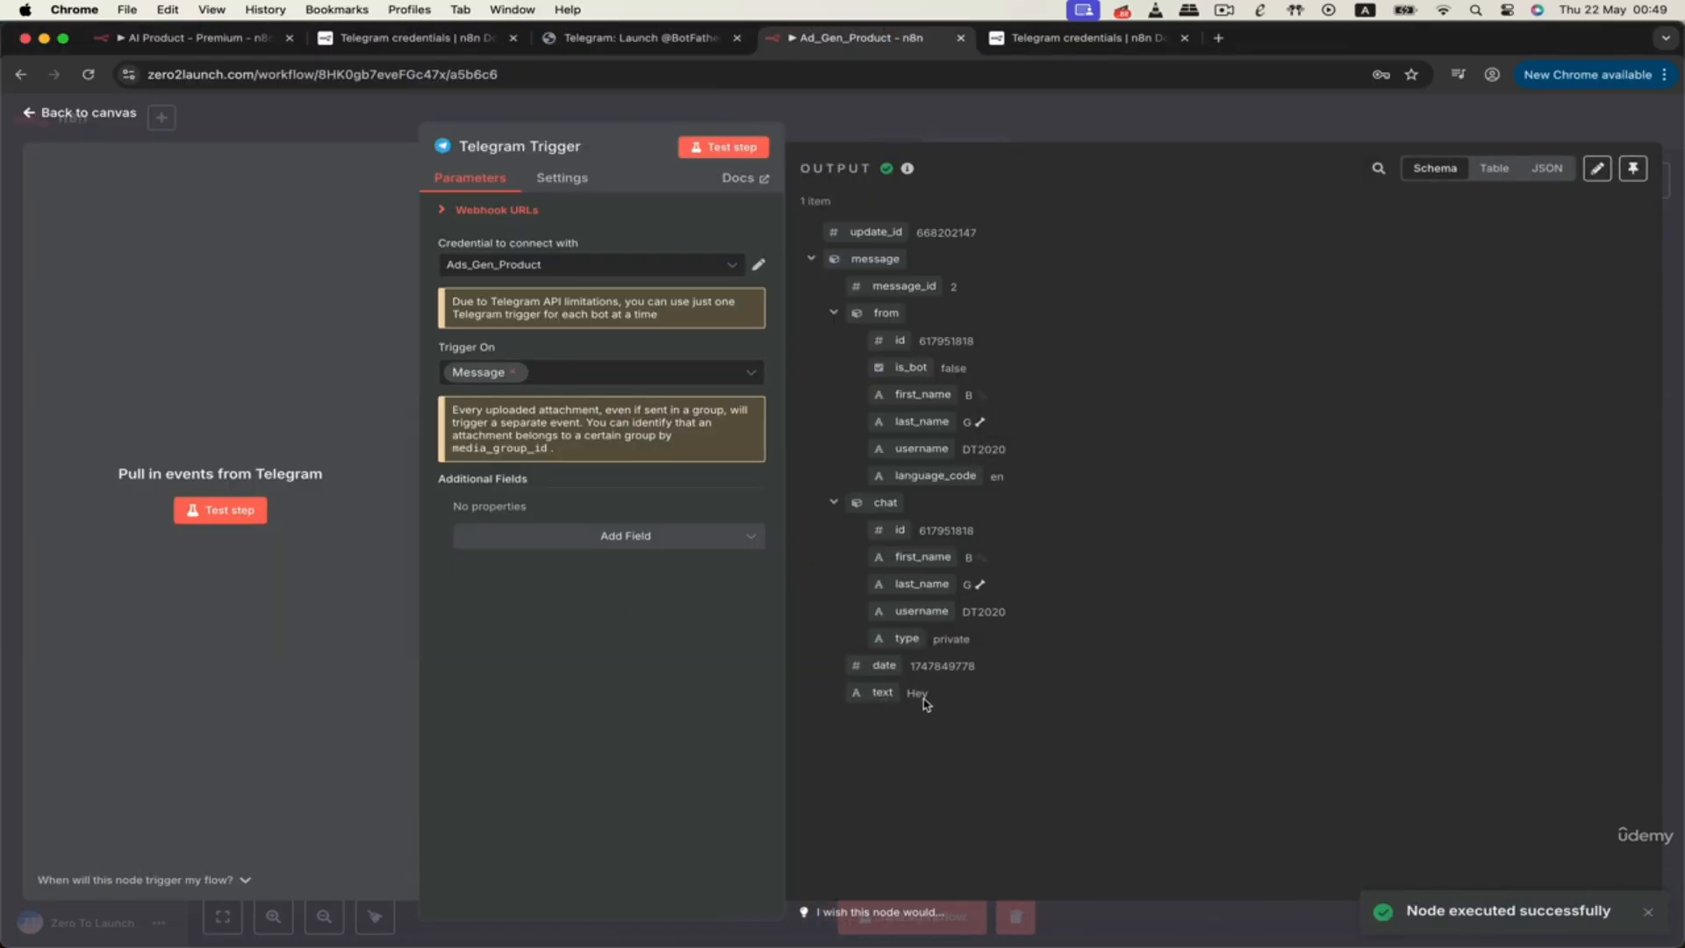
pyautogui.click(61, 114)
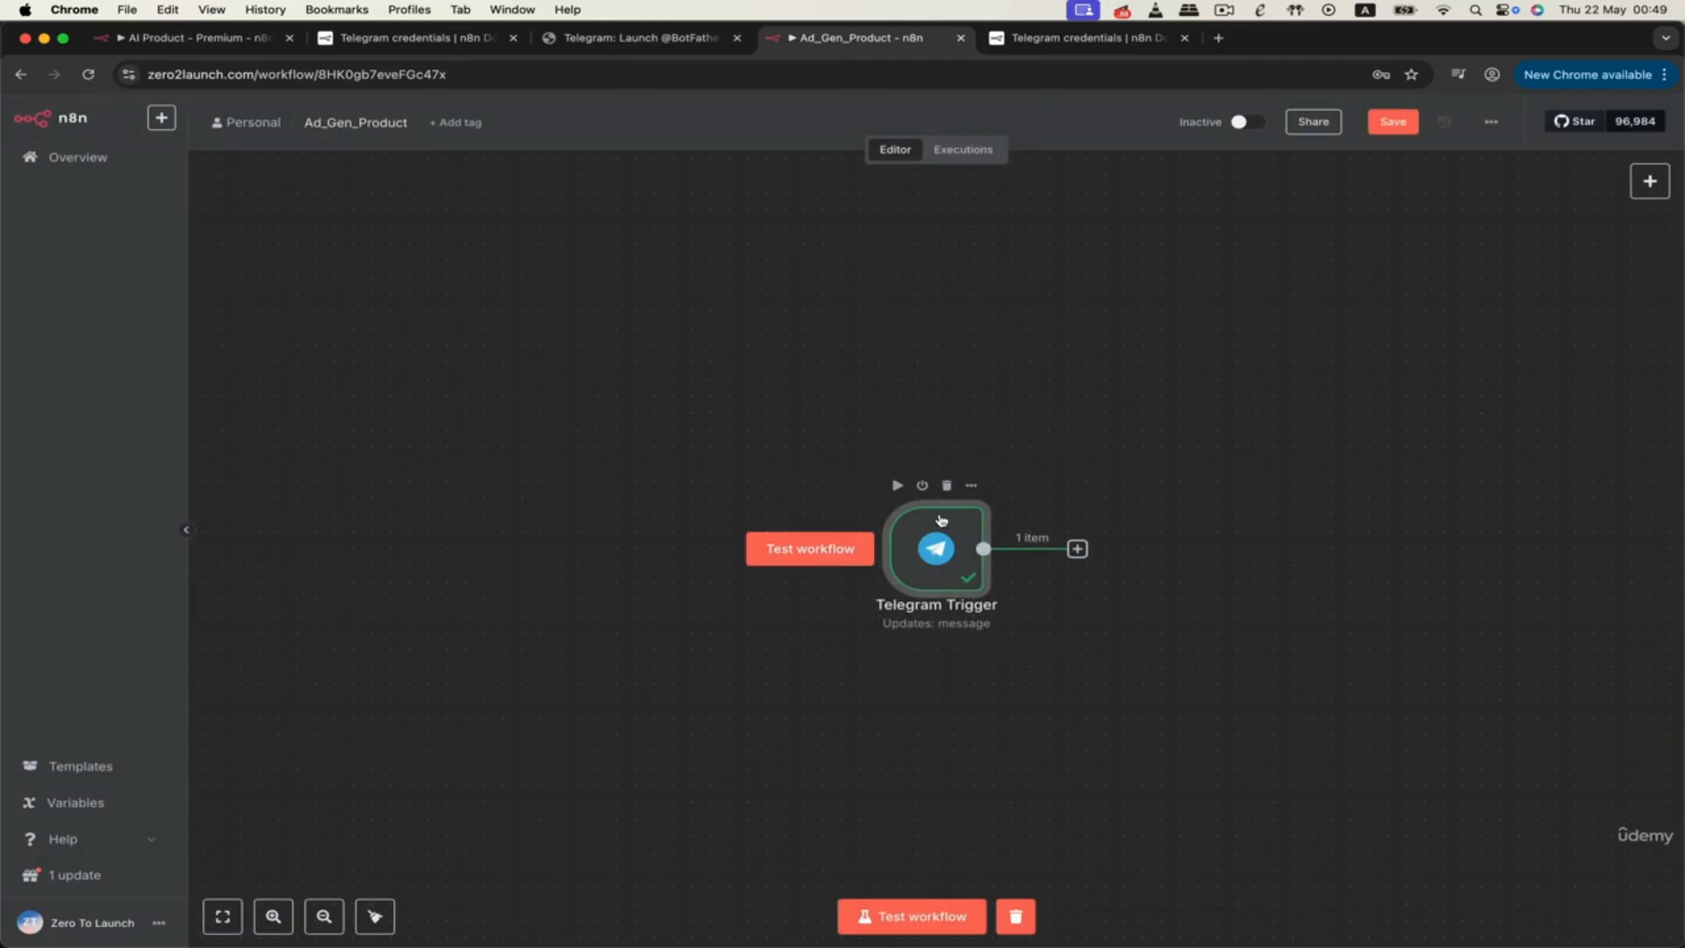
pyautogui.hscroll(5, 942, 521)
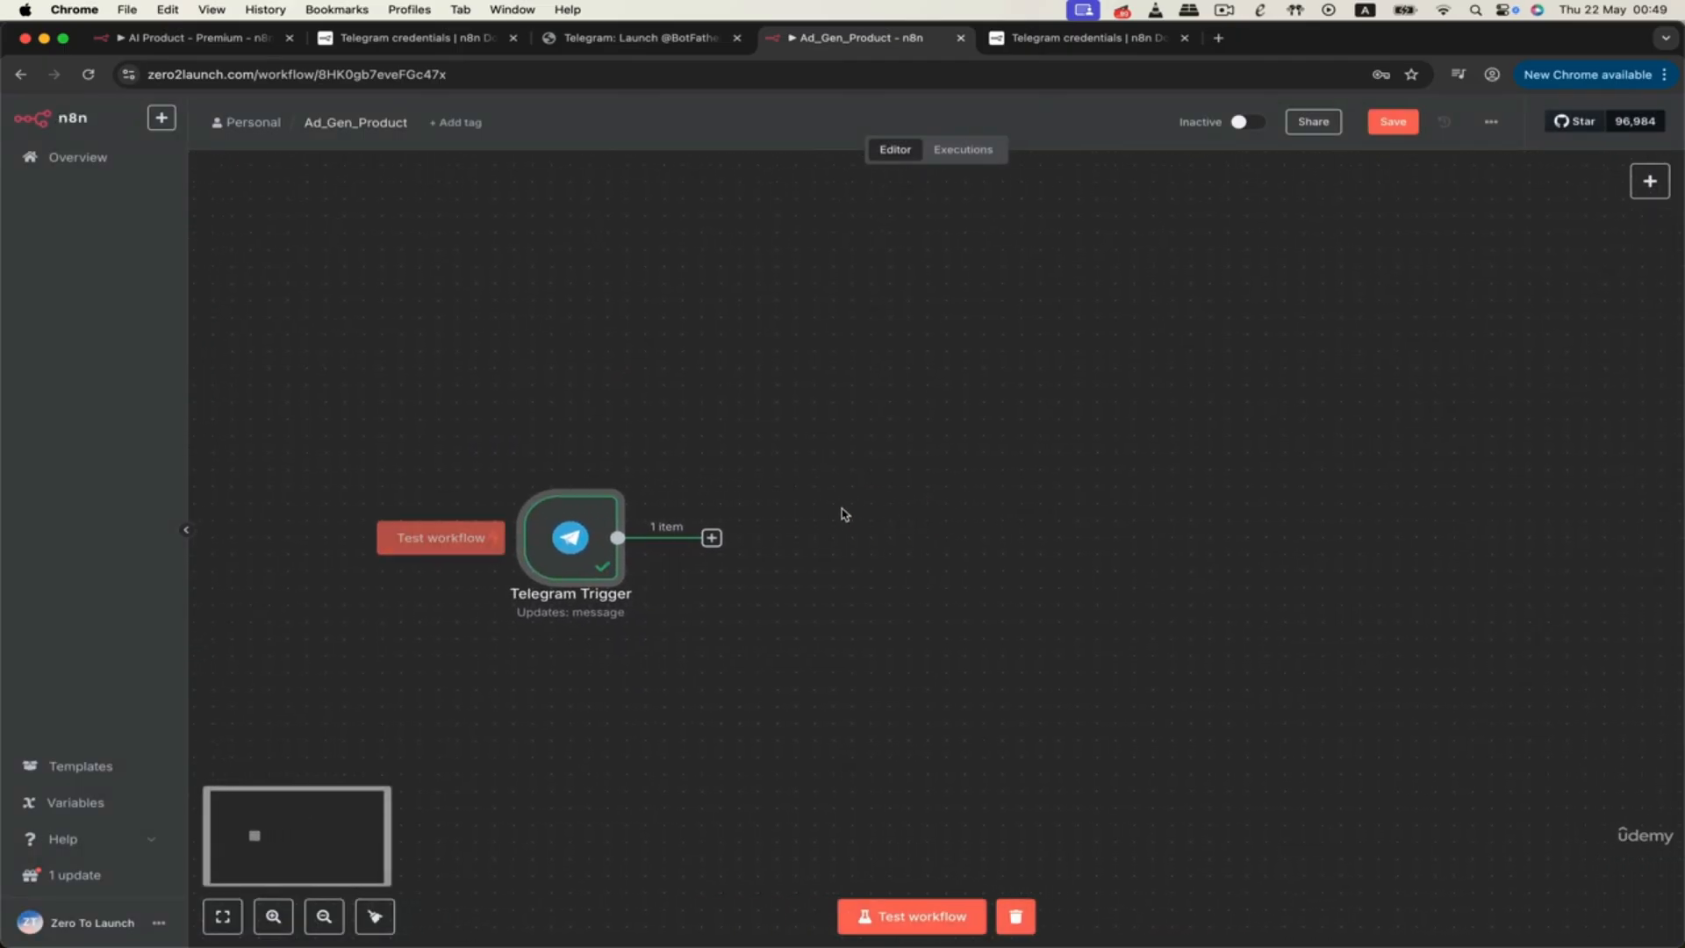
# Add a Telegram 'Get a file' node after the trigger
pyautogui.click(711, 538)
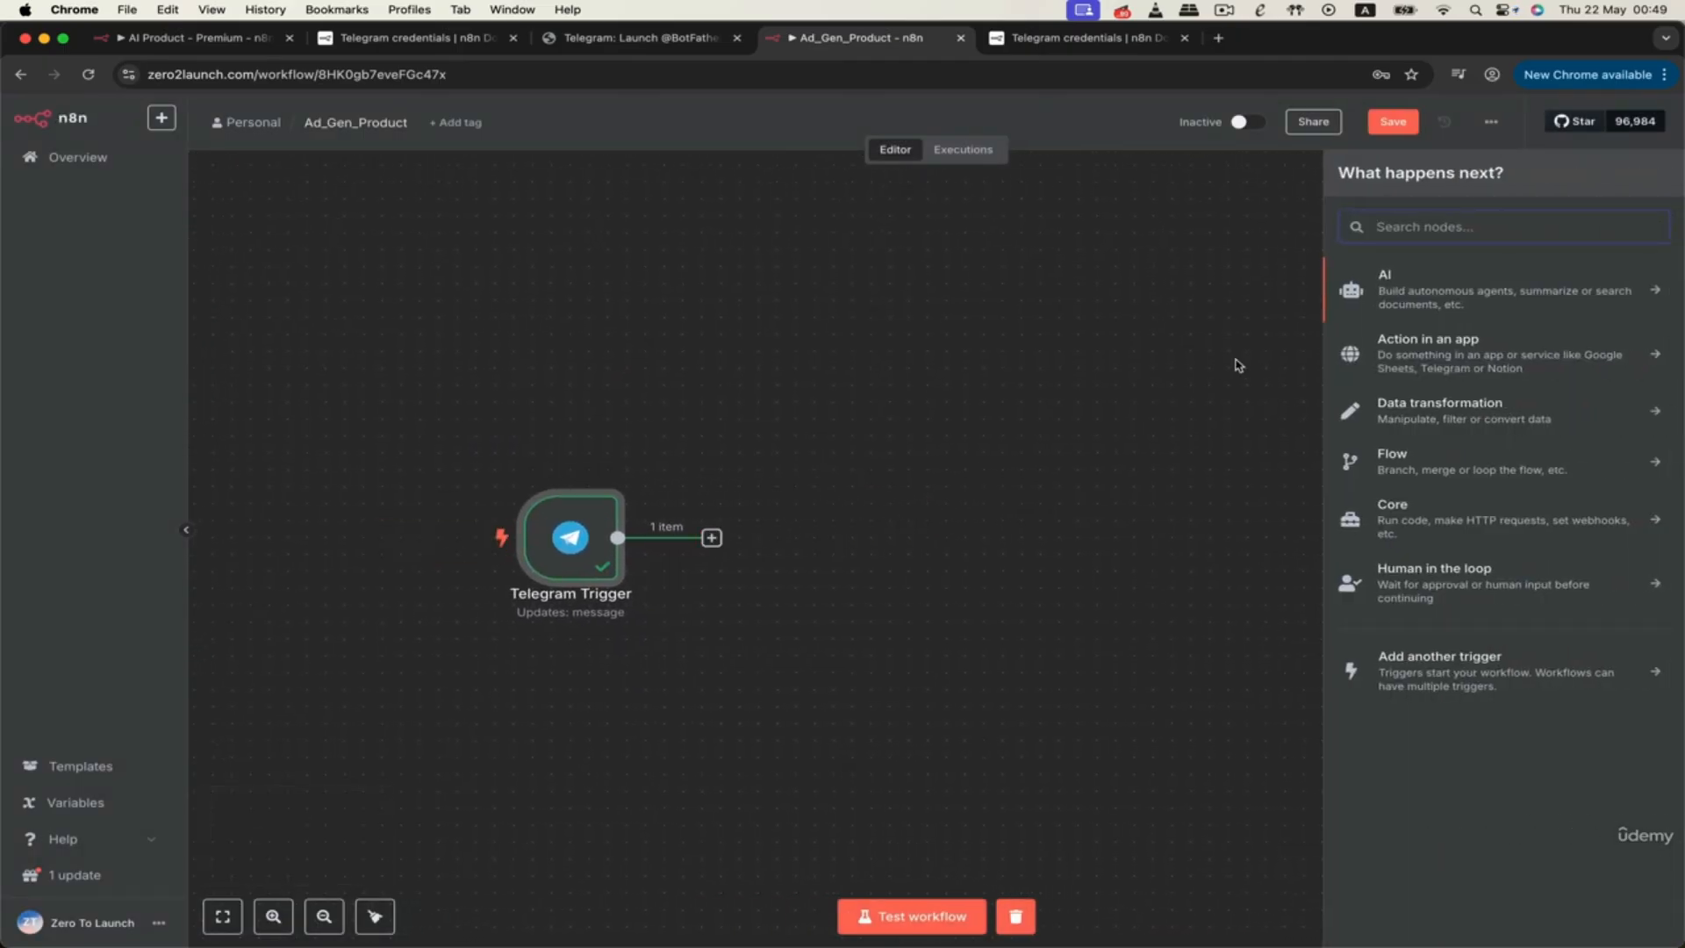
pyautogui.write('tele')
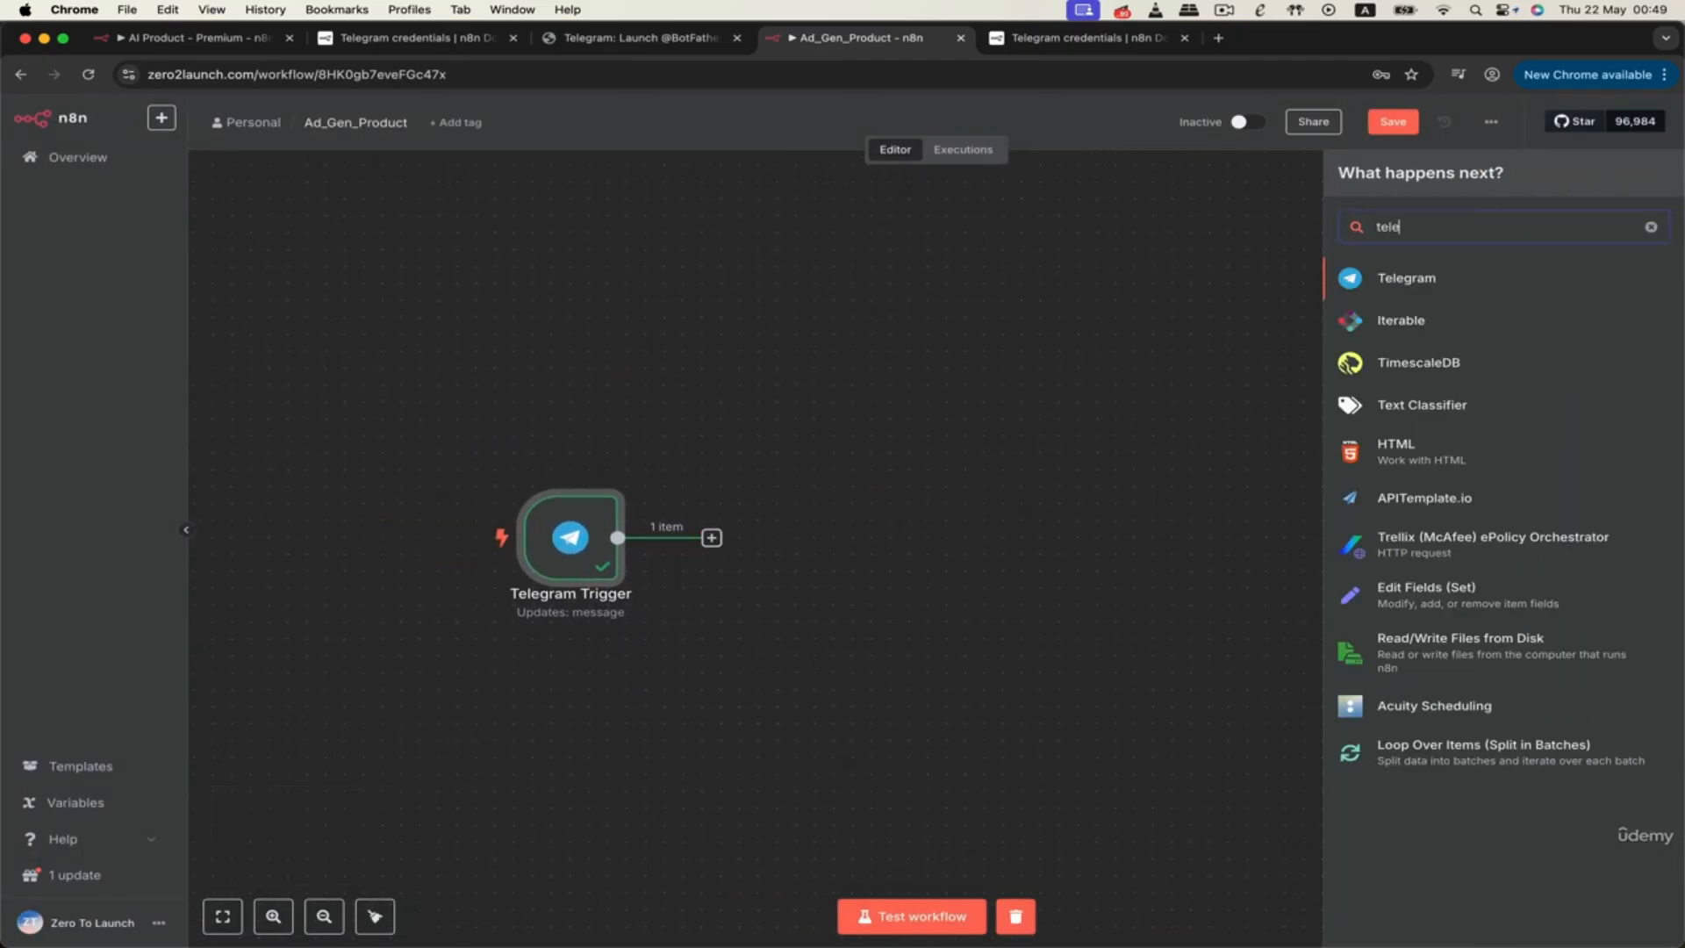
pyautogui.click(1448, 279)
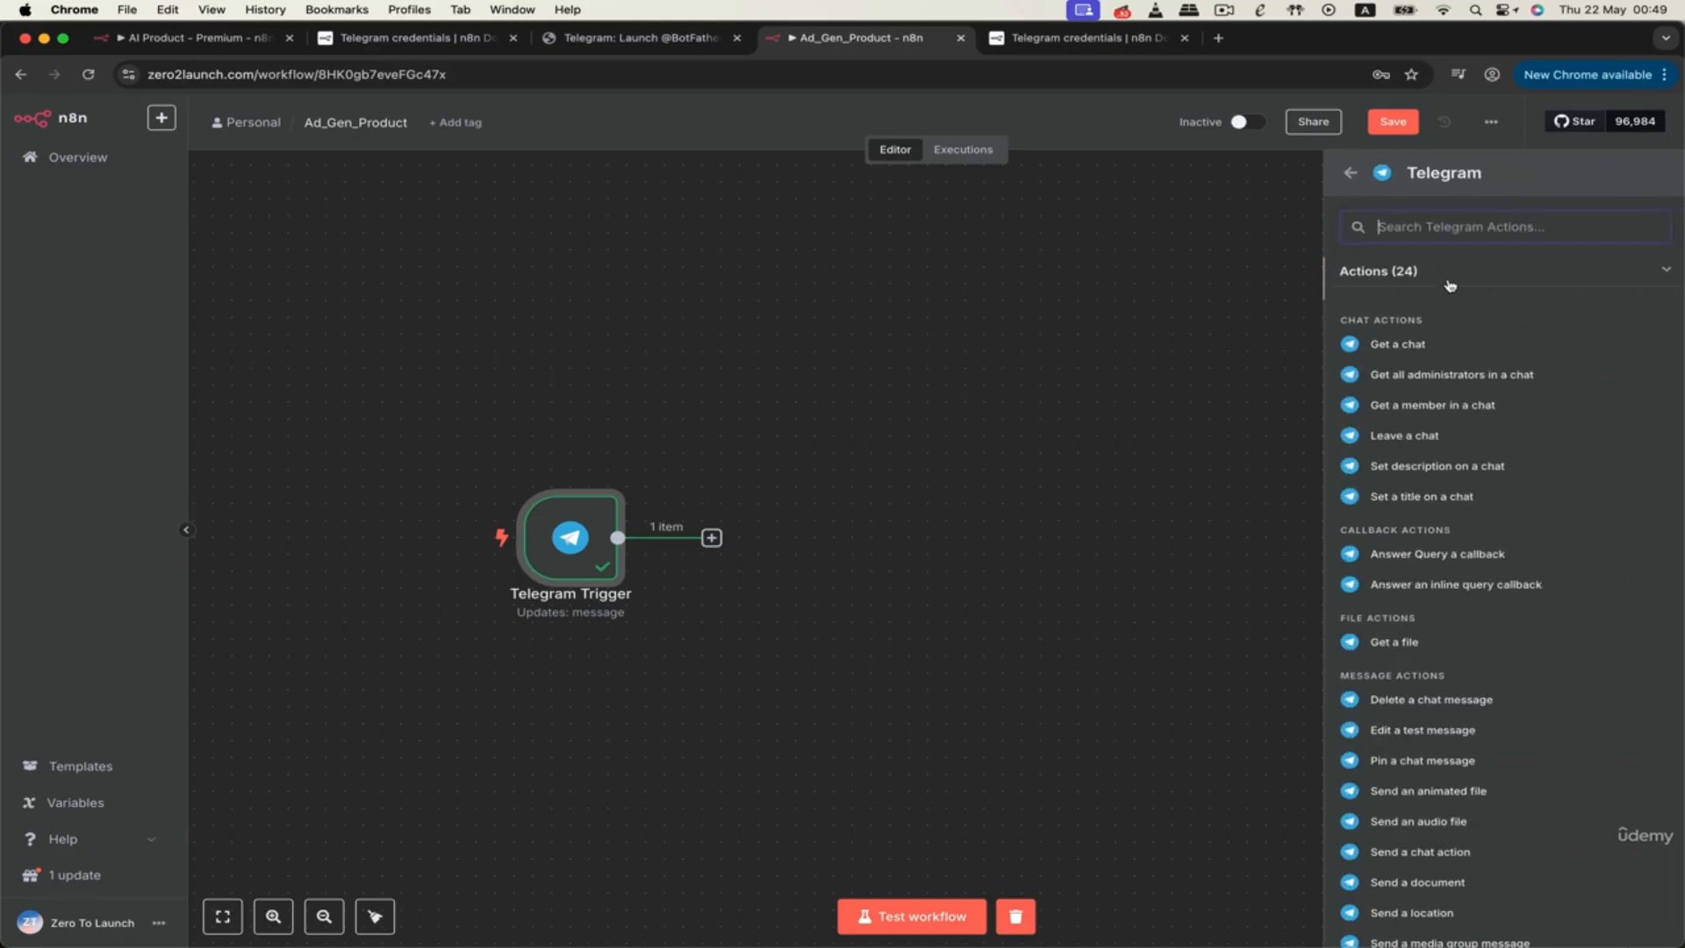
pyautogui.click(1391, 643)
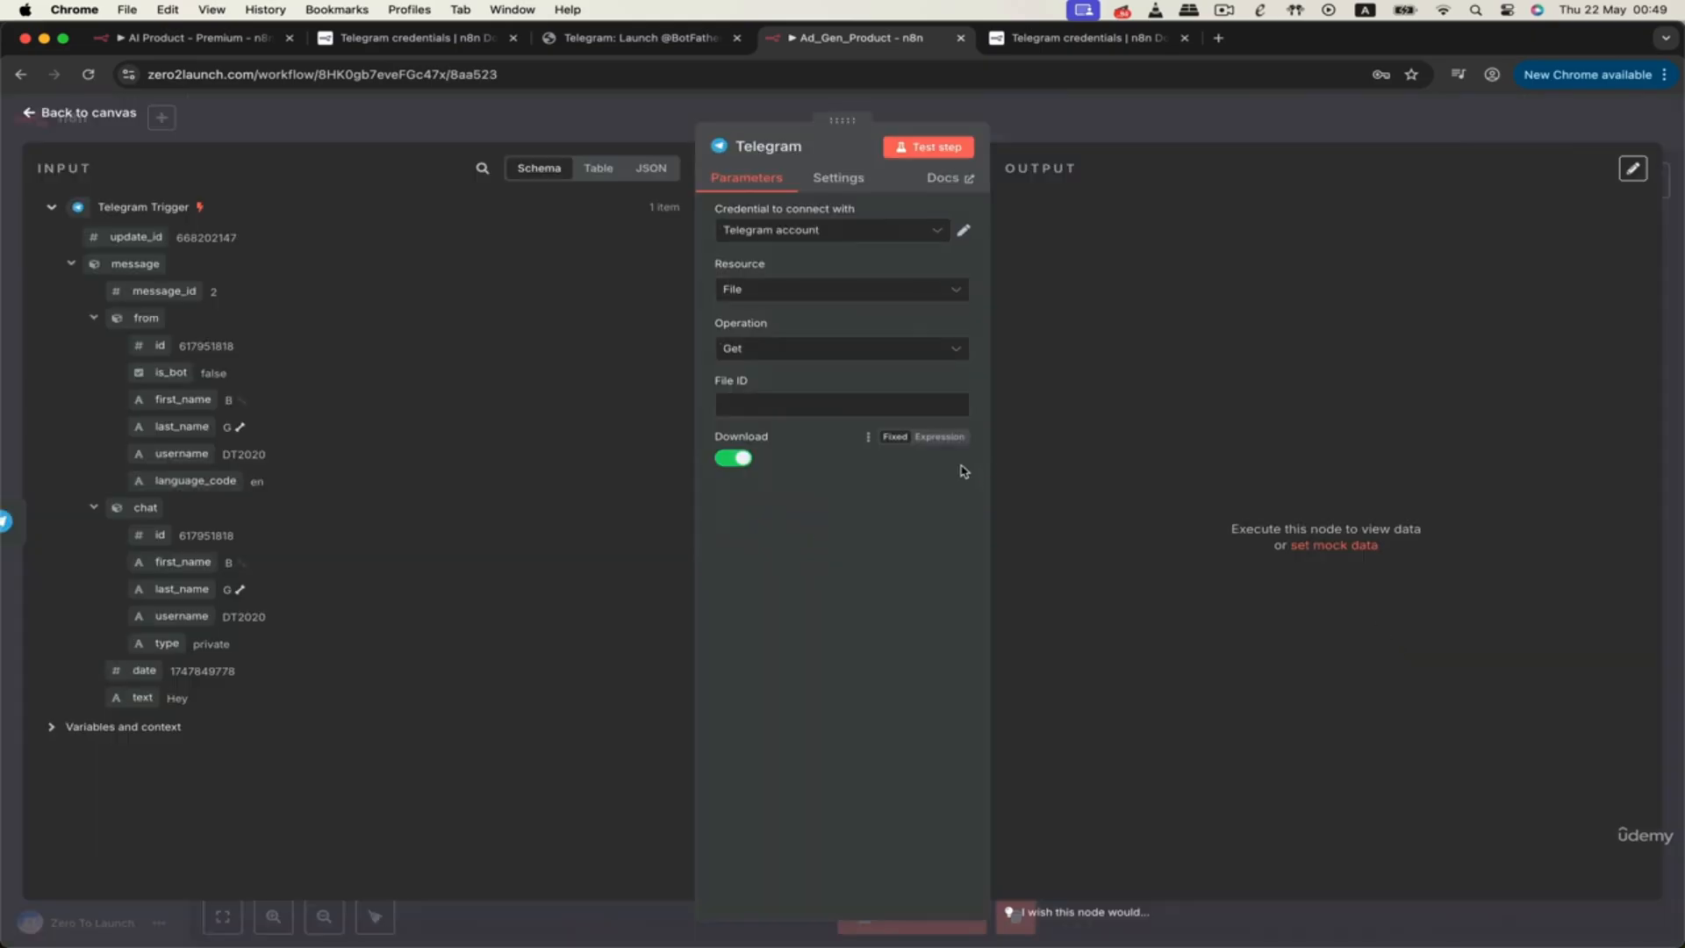
pyautogui.click(762, 404)
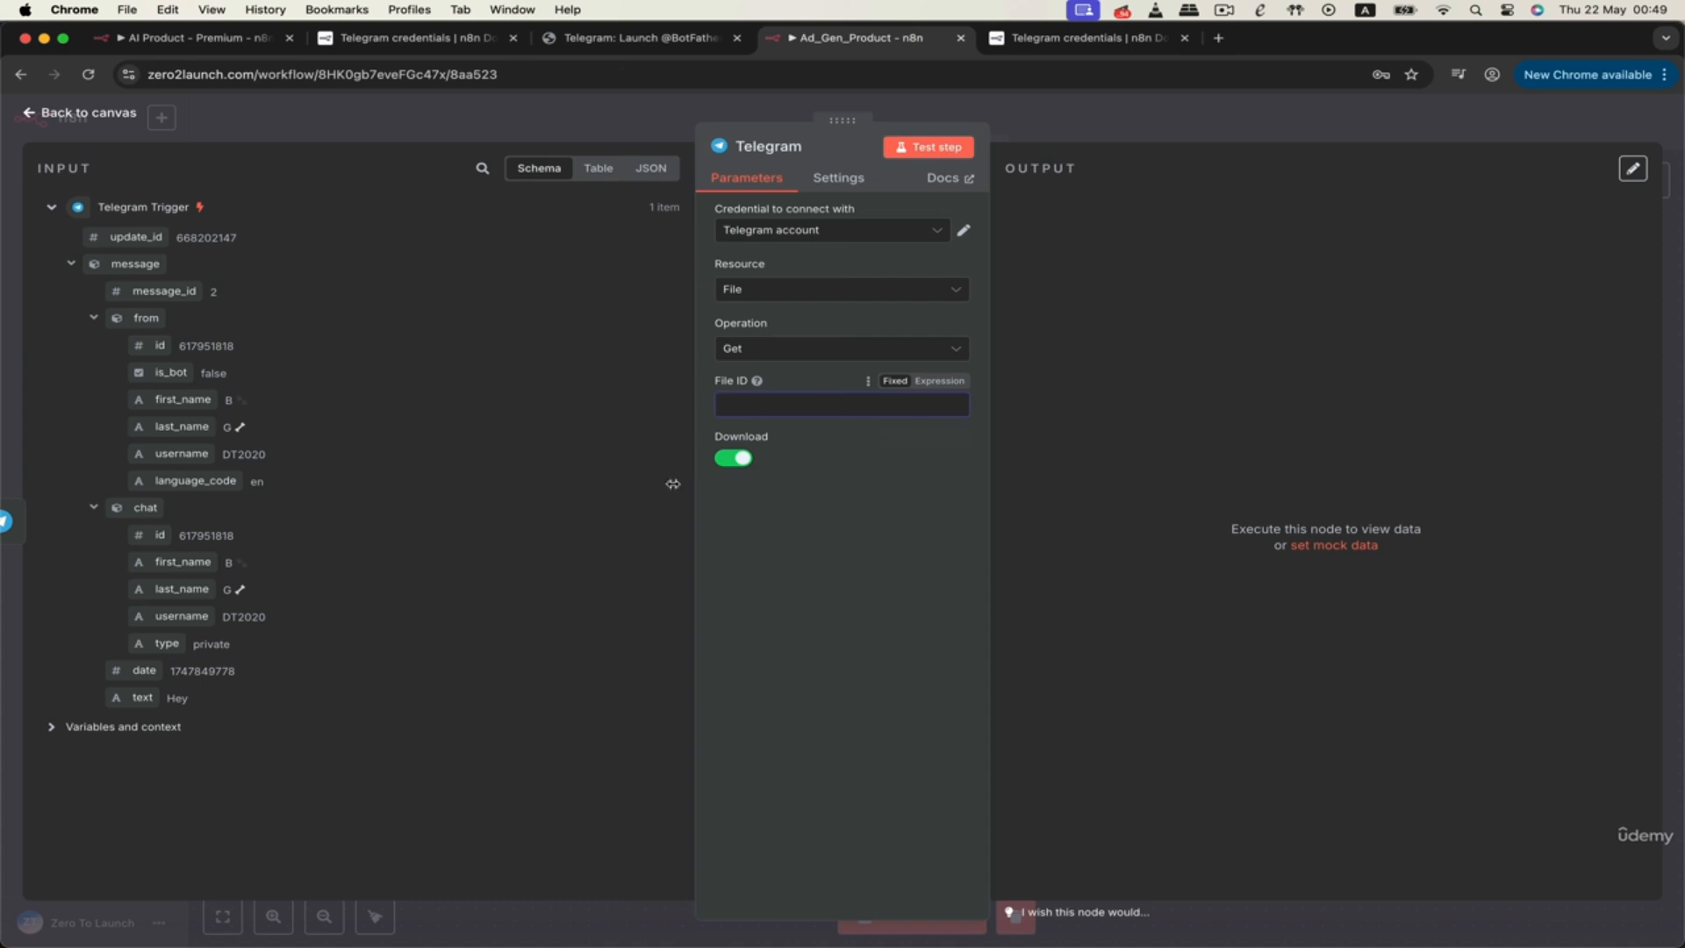
# Deactivate the new Telegram file node and start a workflow test run
pyautogui.click(91, 118)
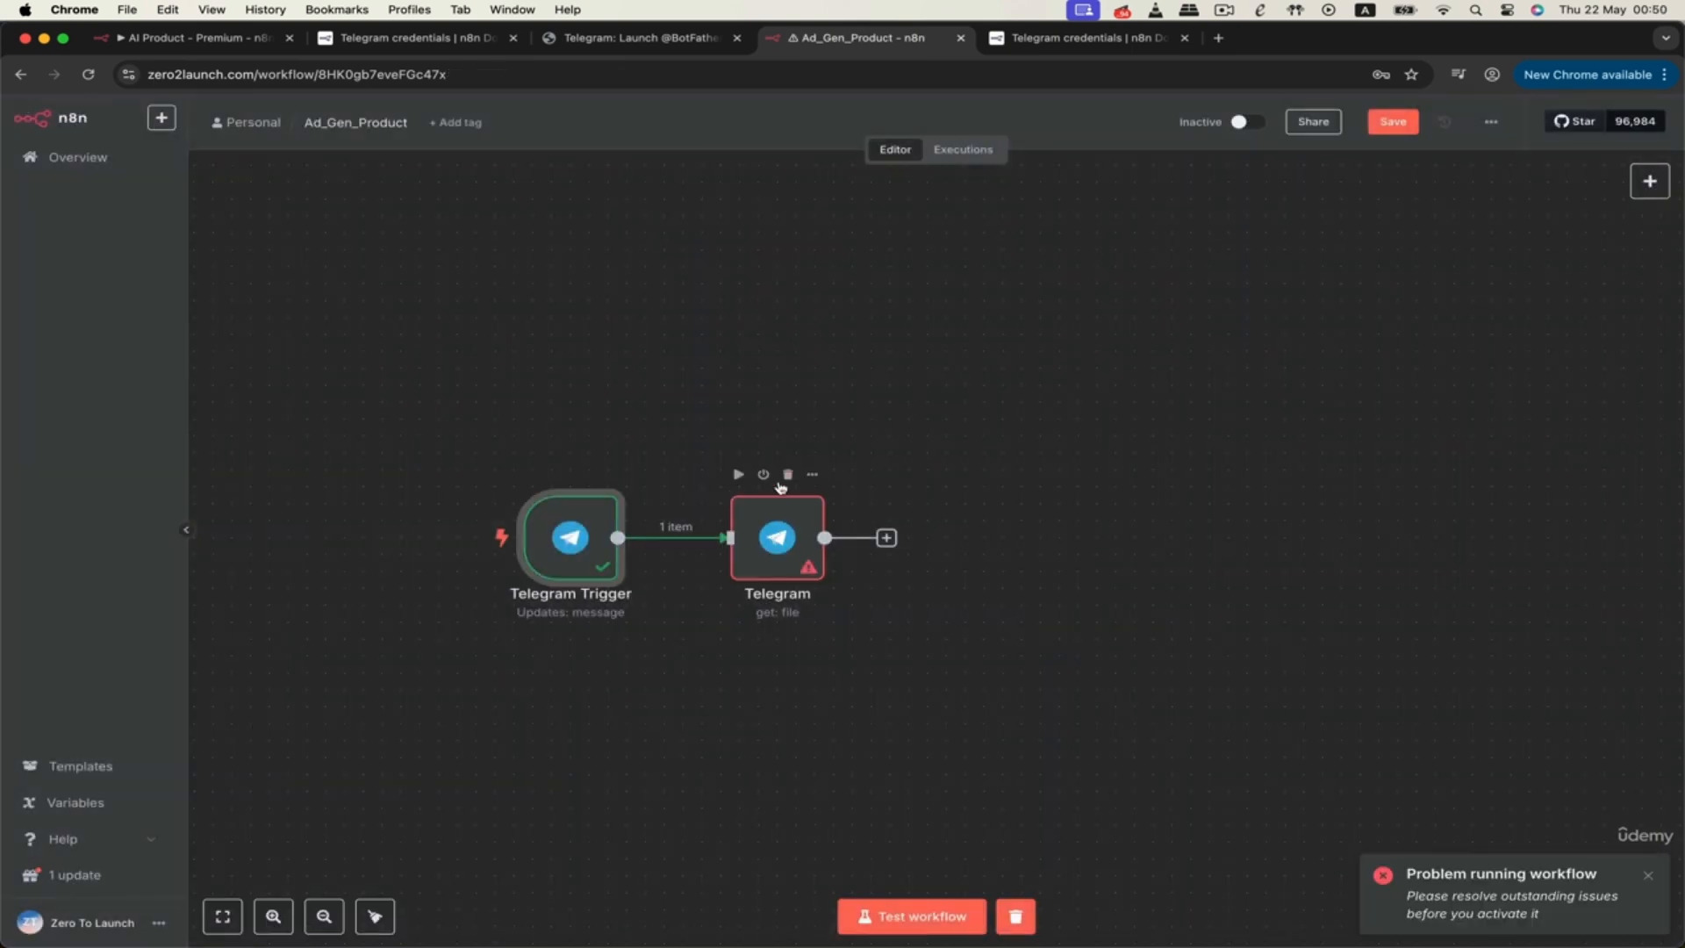
pyautogui.press('d')
pyautogui.click(492, 539)
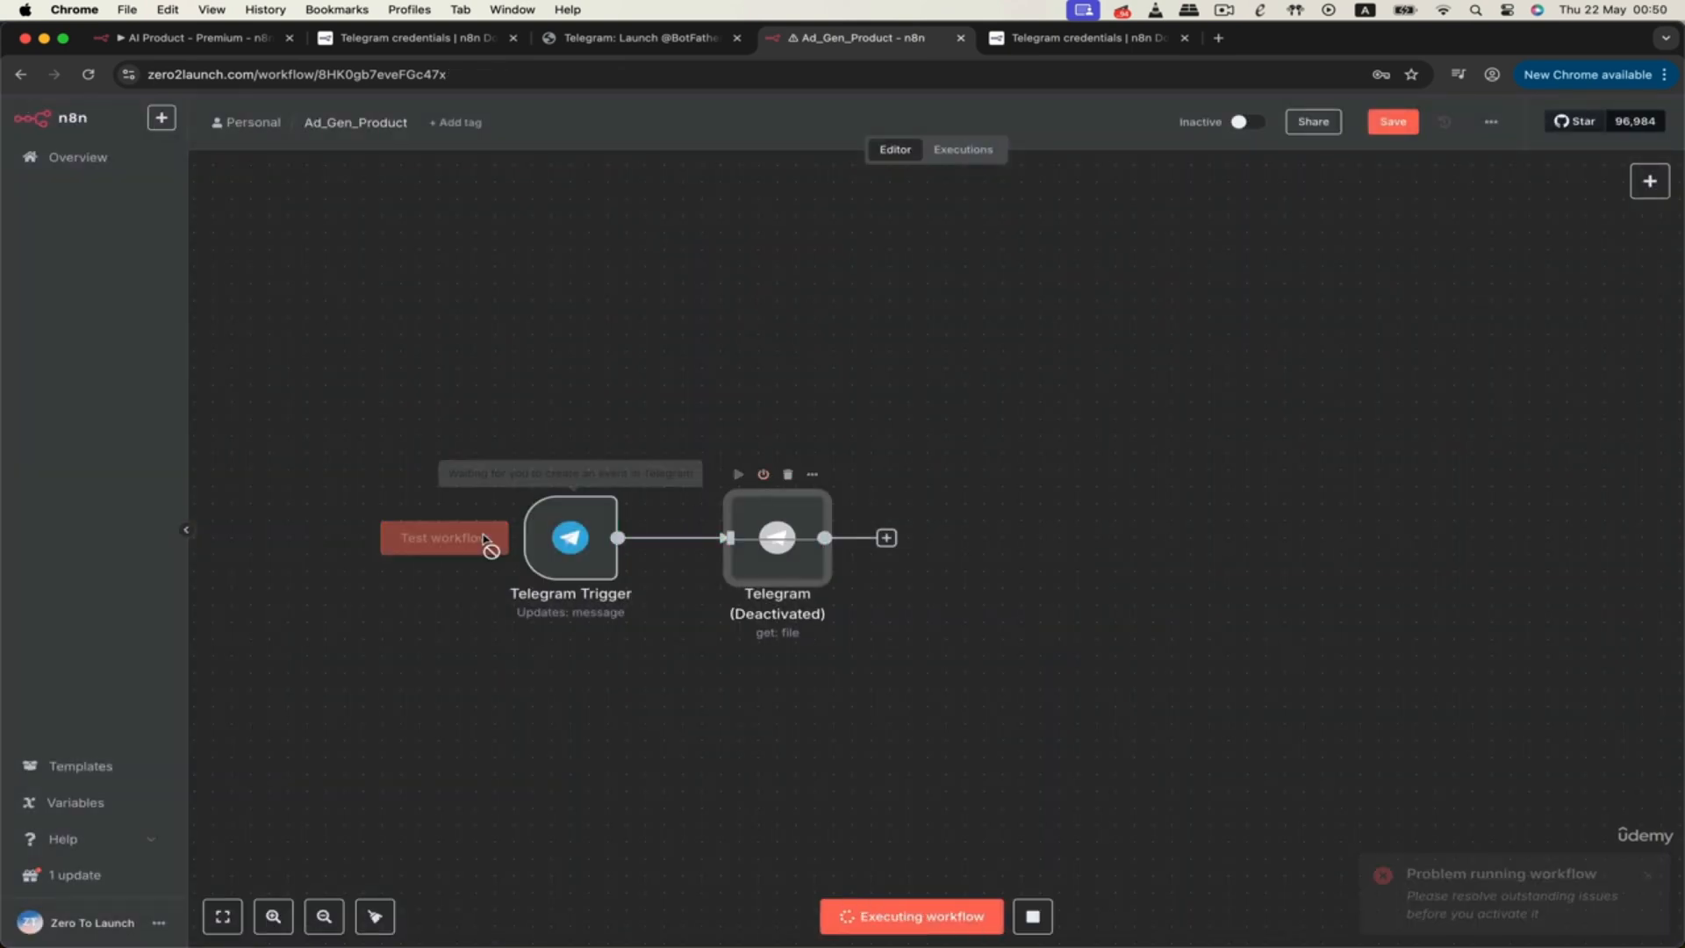
# Send the camera product photo to the Creative Ads Gen bot so the trigger captures it
pyautogui.doubleClick(568, 541)
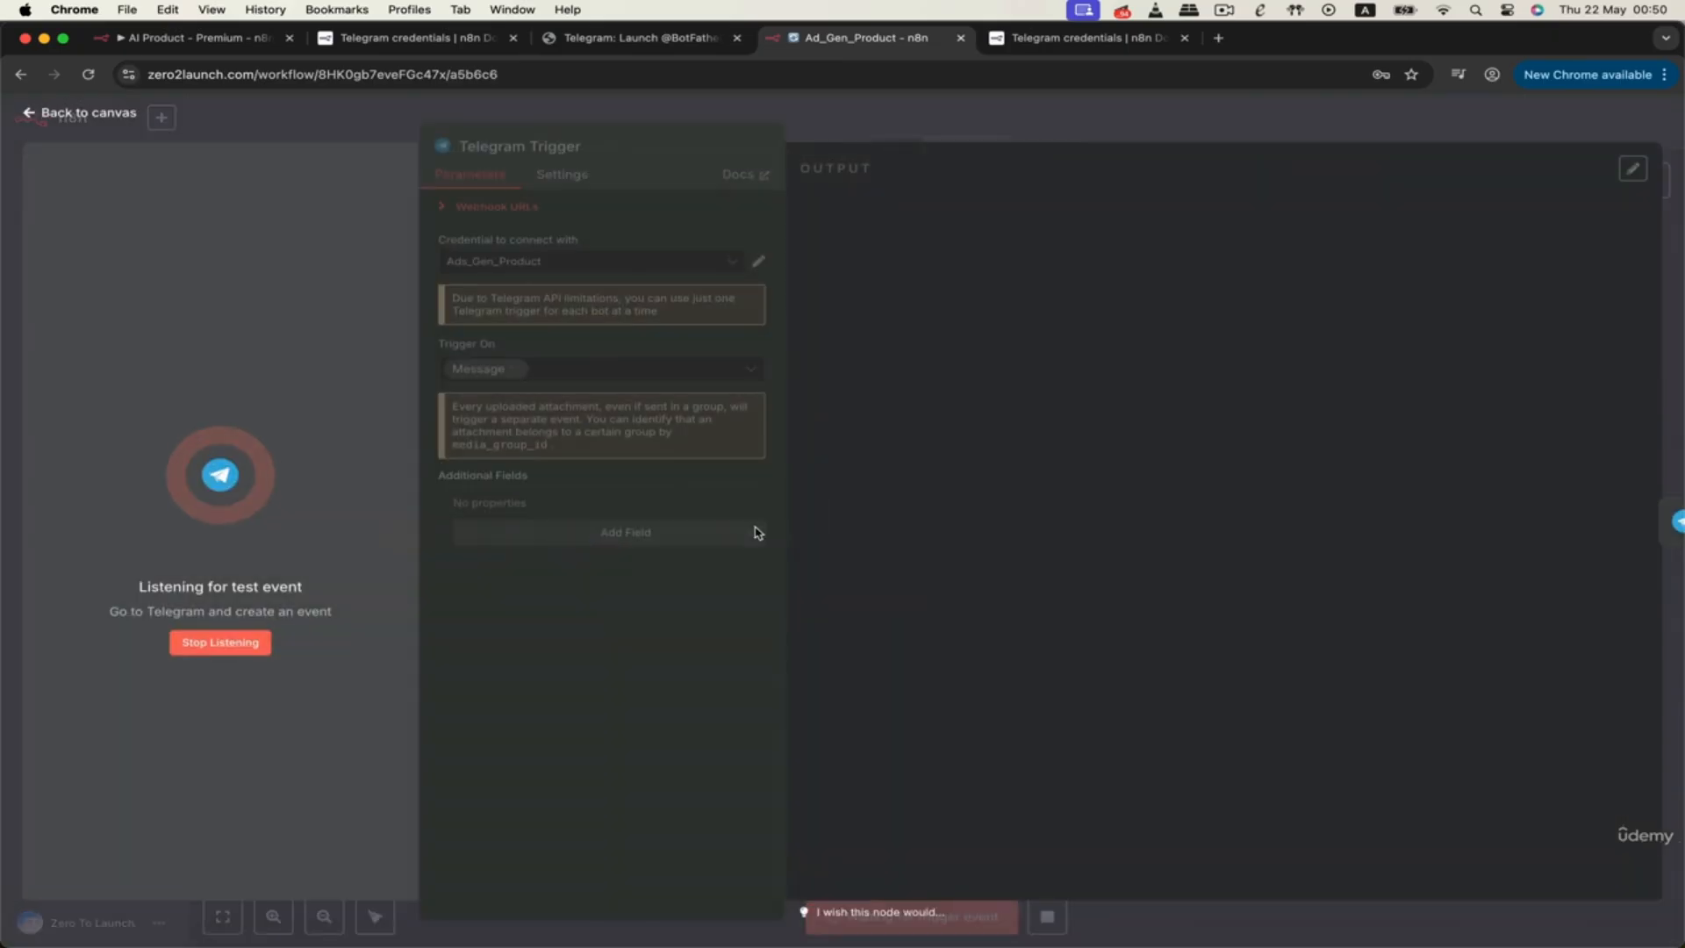
pyautogui.press('super+Tab')
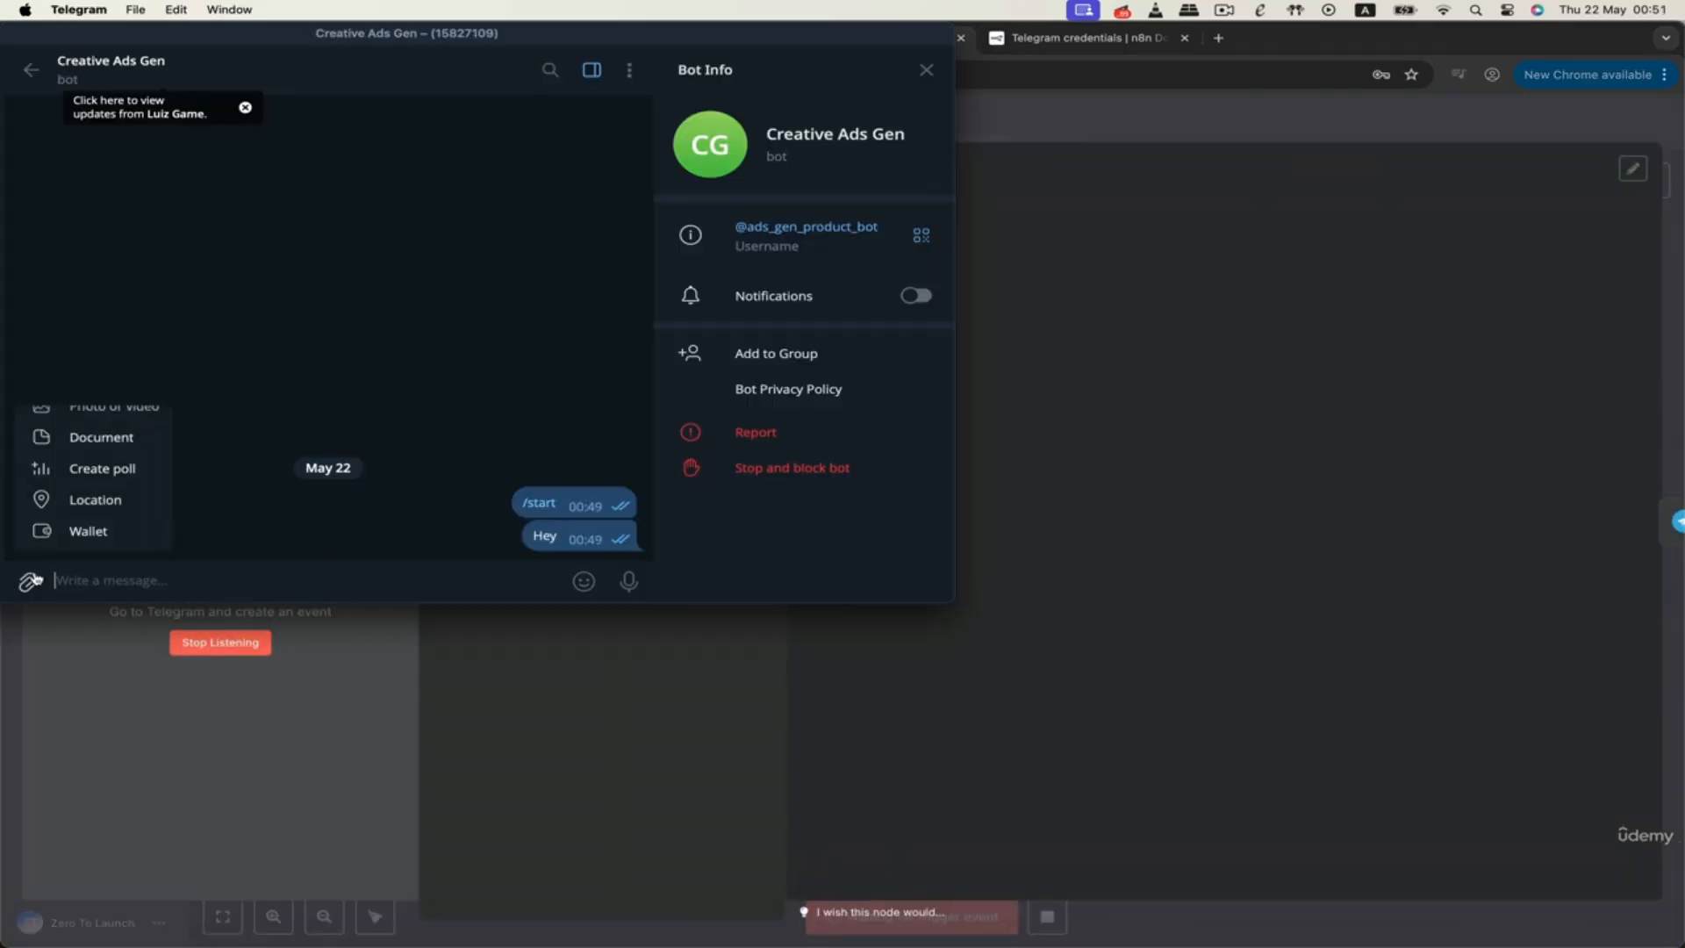
pyautogui.click(28, 581)
pyautogui.doubleClick(940, 230)
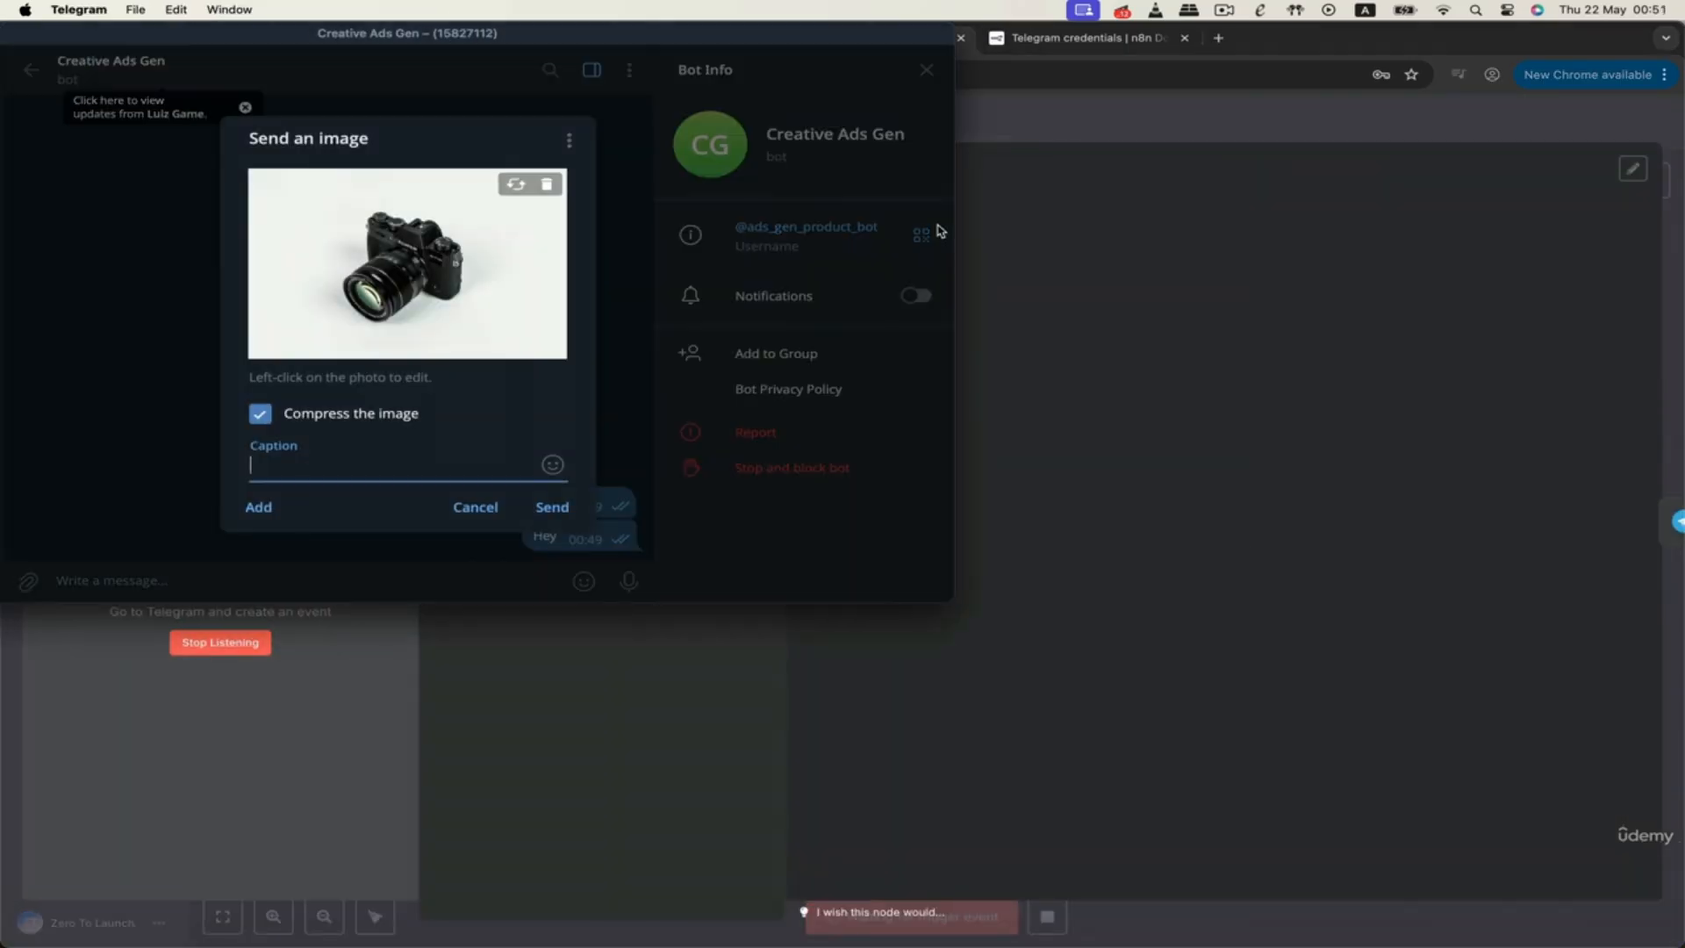
pyautogui.click(553, 508)
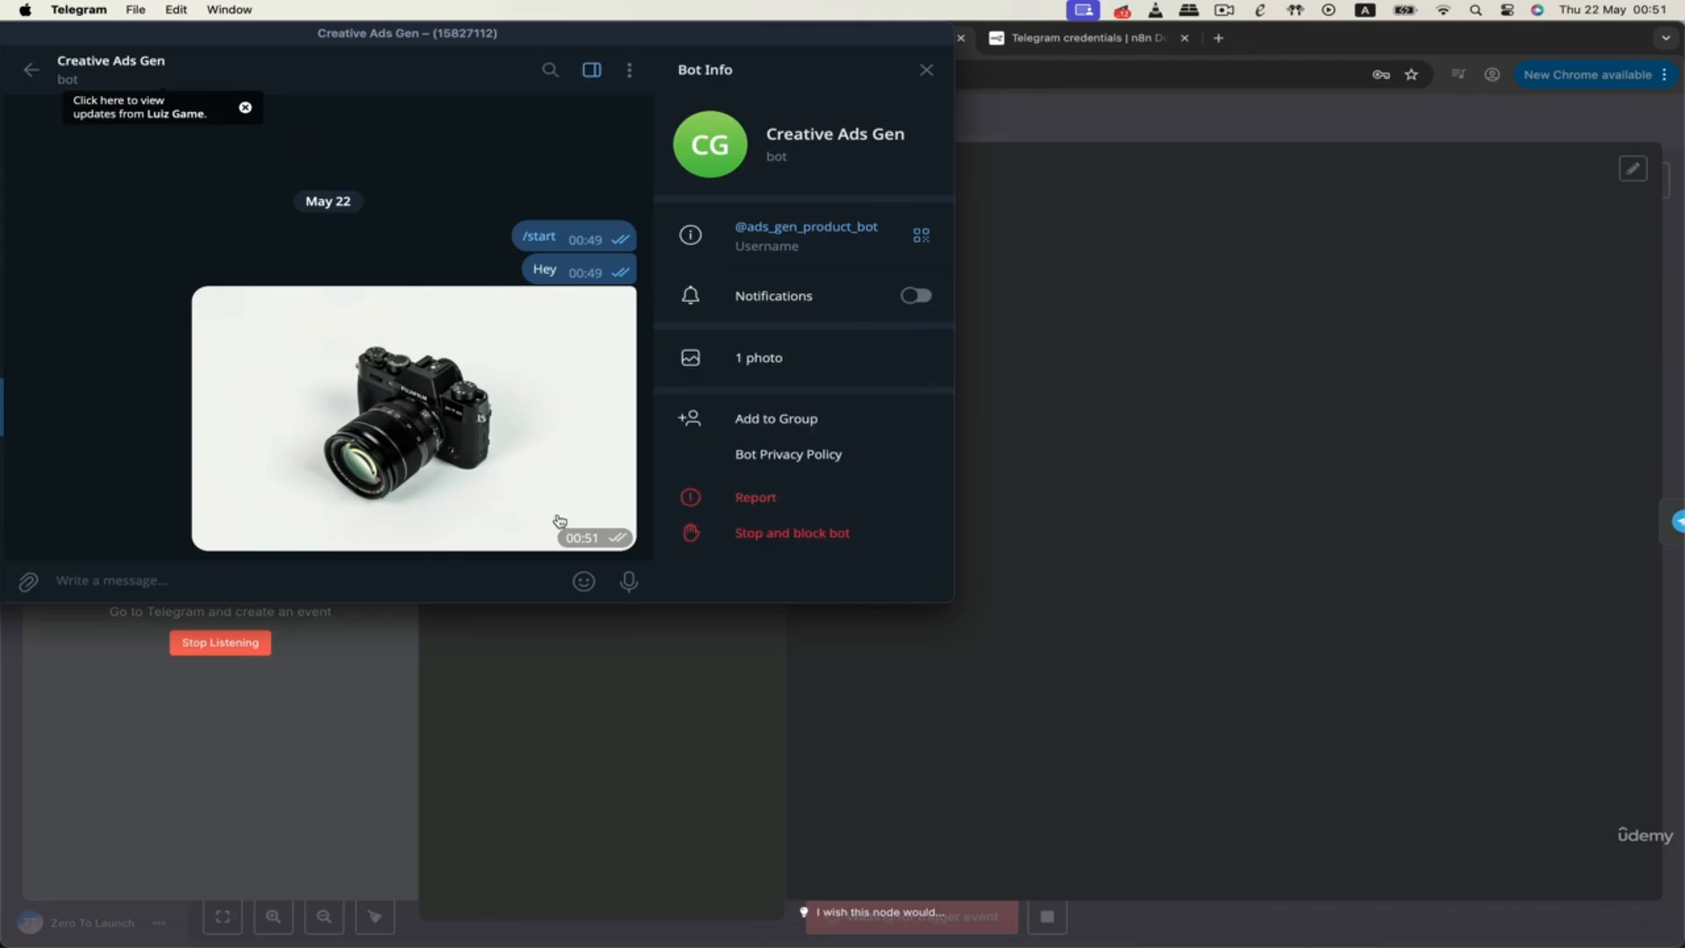
pyautogui.click(691, 654)
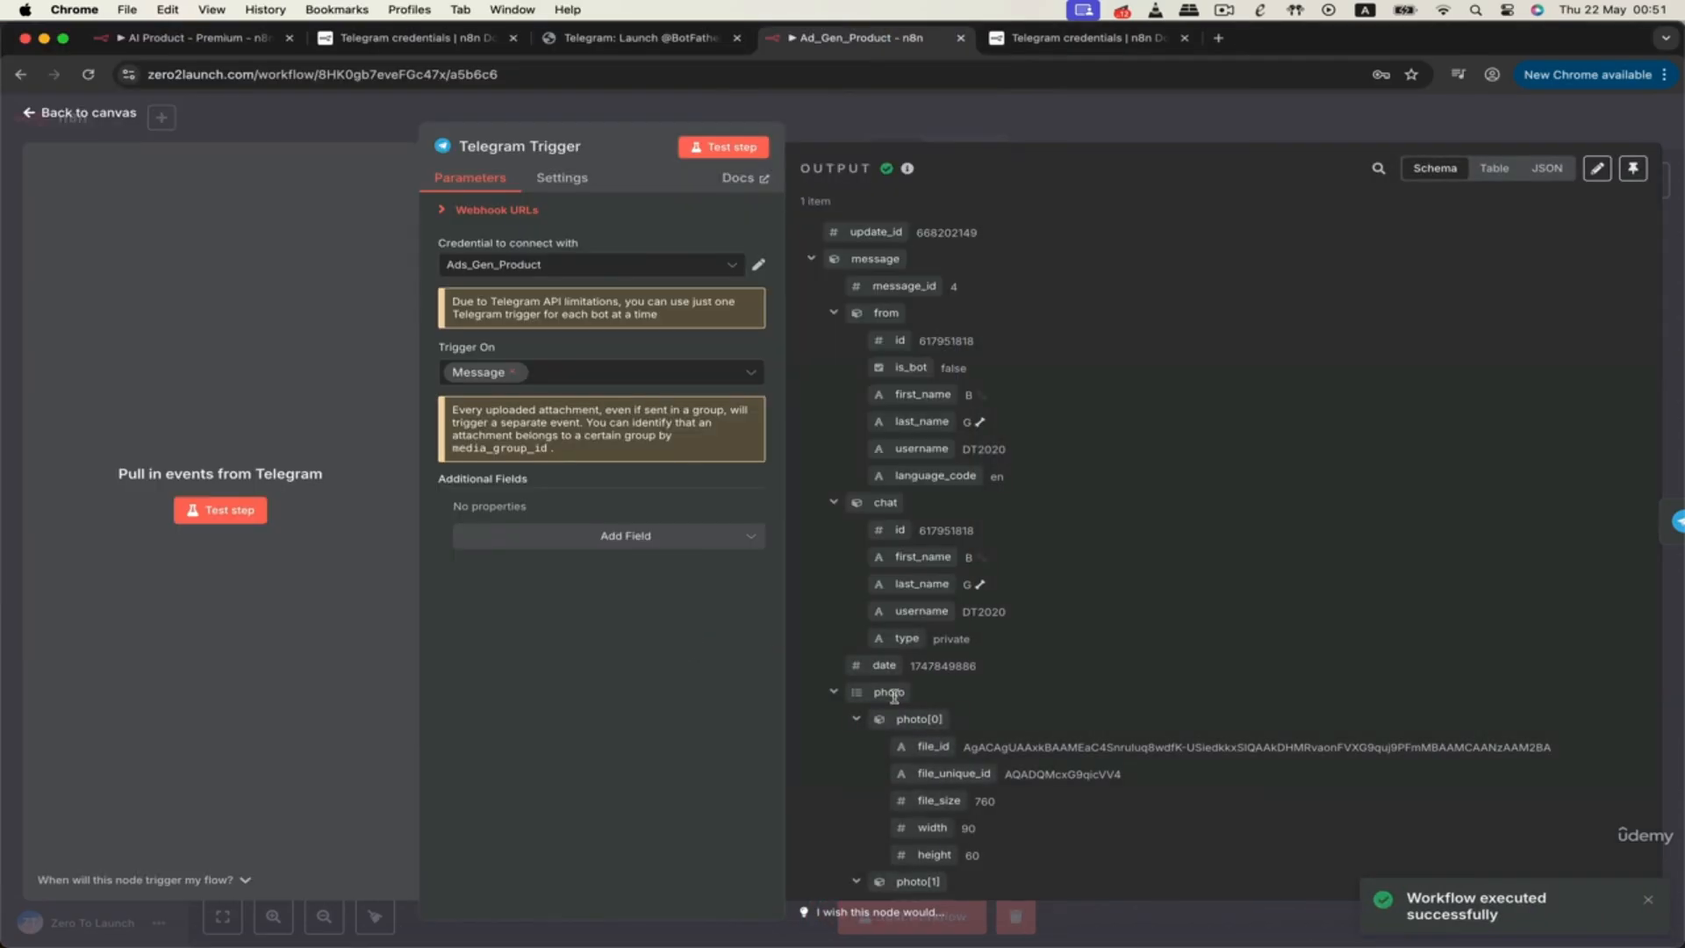
# Reactivate the Telegram file node and map photo[3].file_id into its File ID field
pyautogui.scroll(-5, 950, 731)
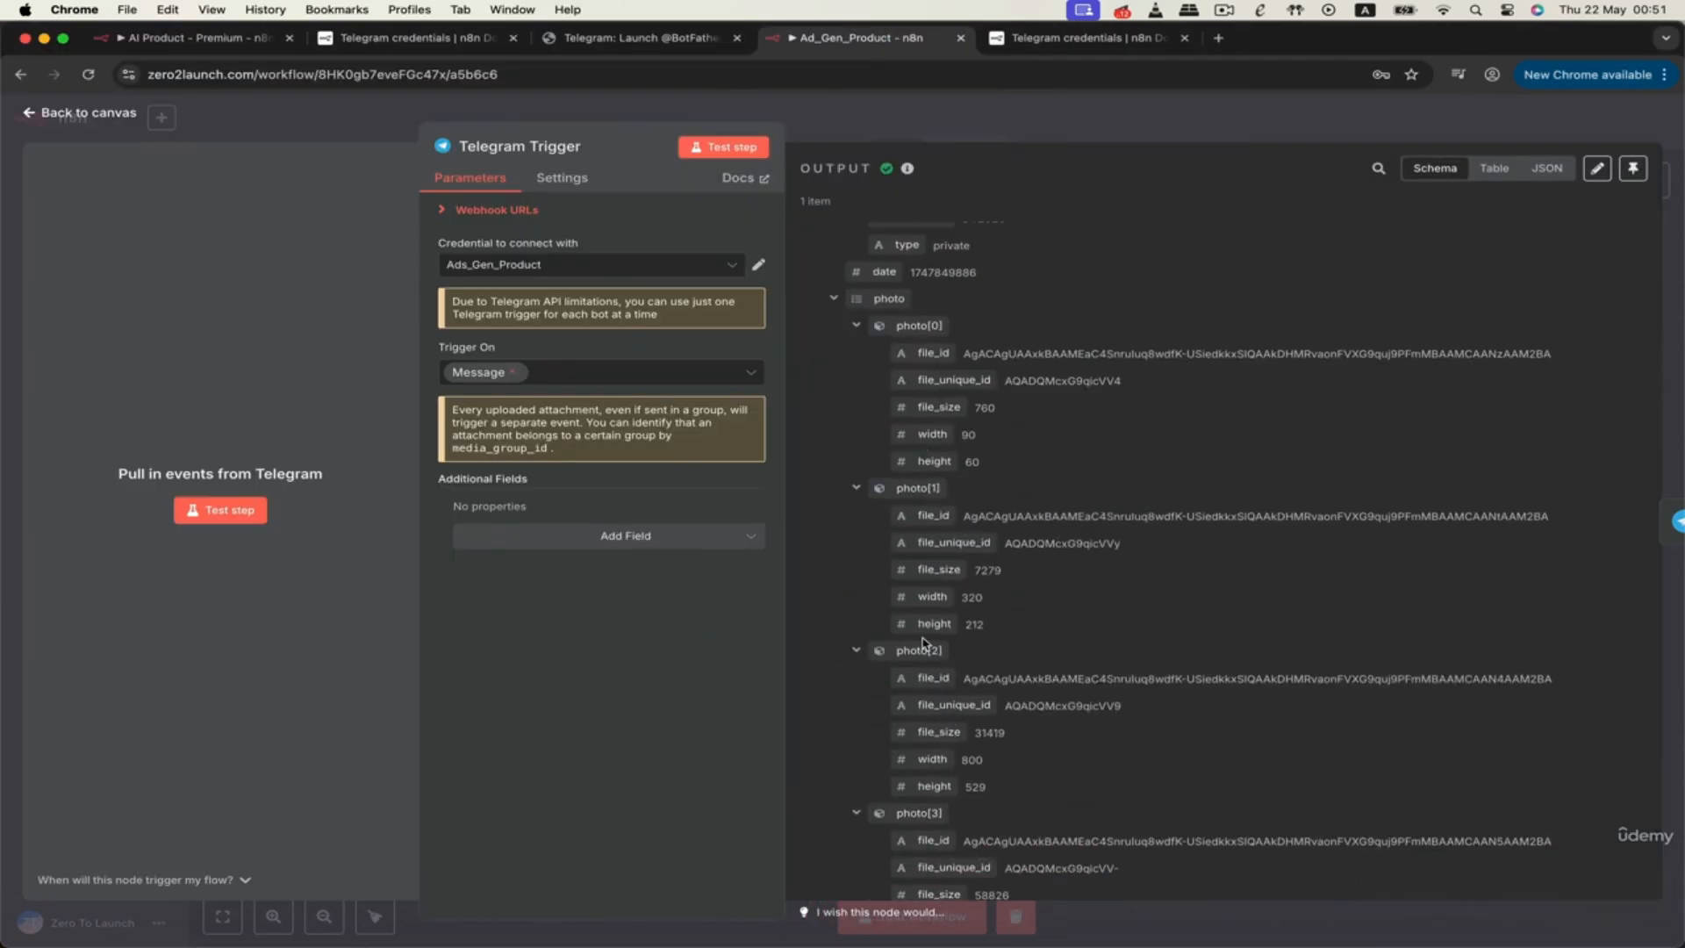
pyautogui.scroll(-2, 928, 644)
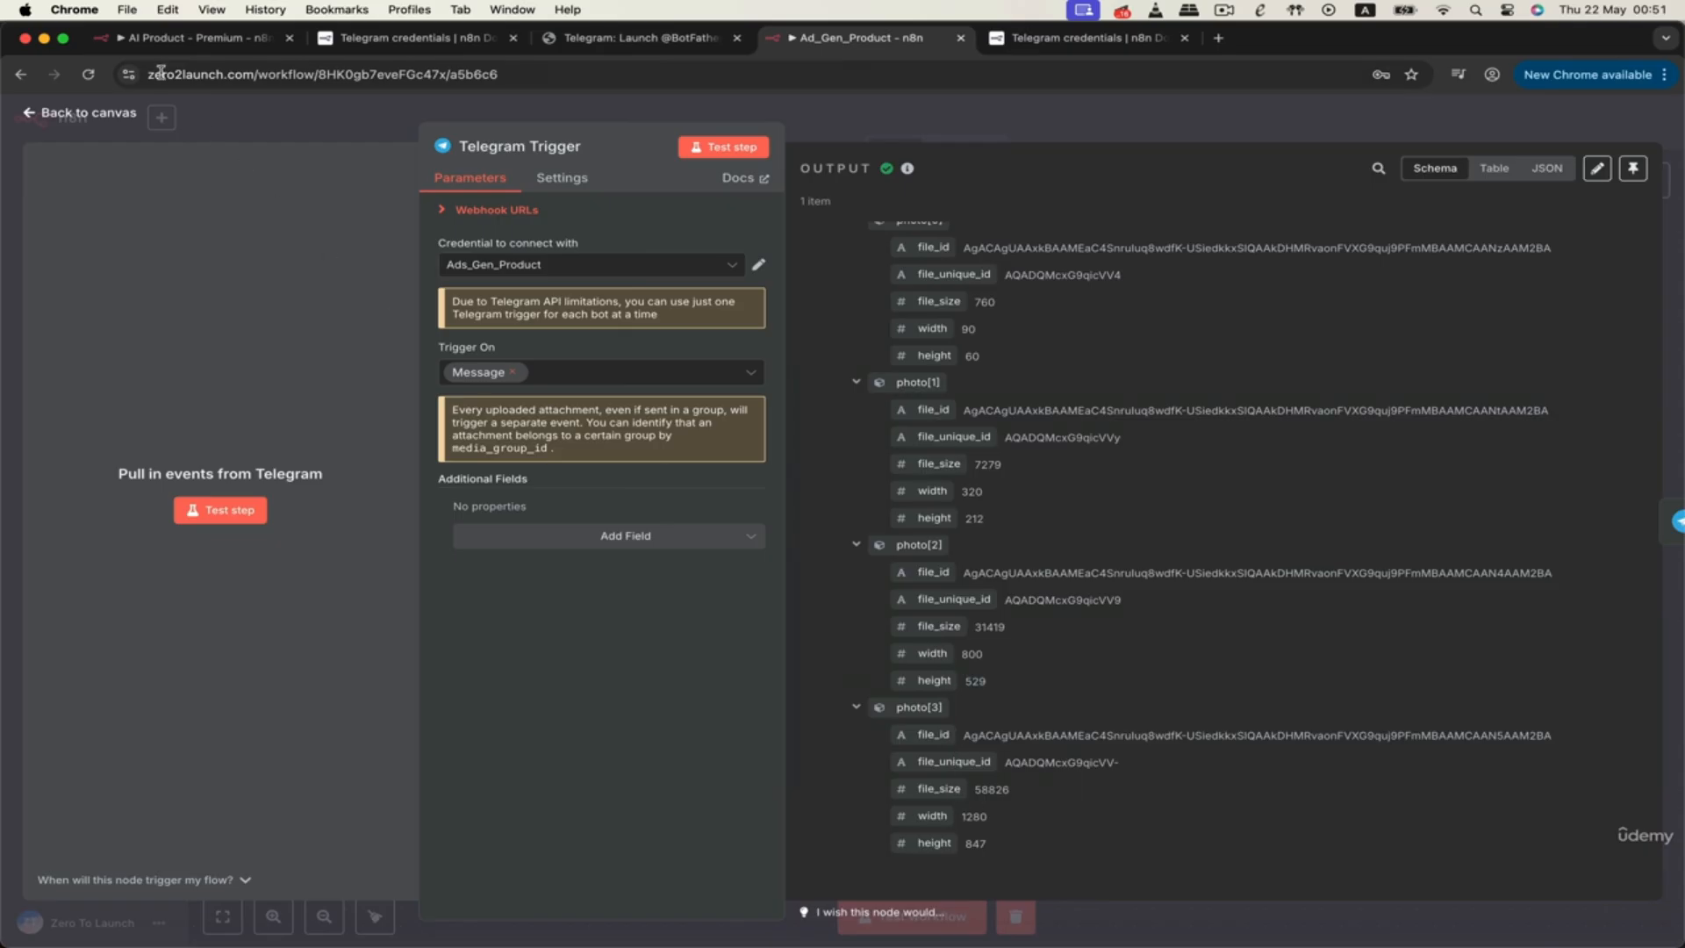
pyautogui.click(112, 112)
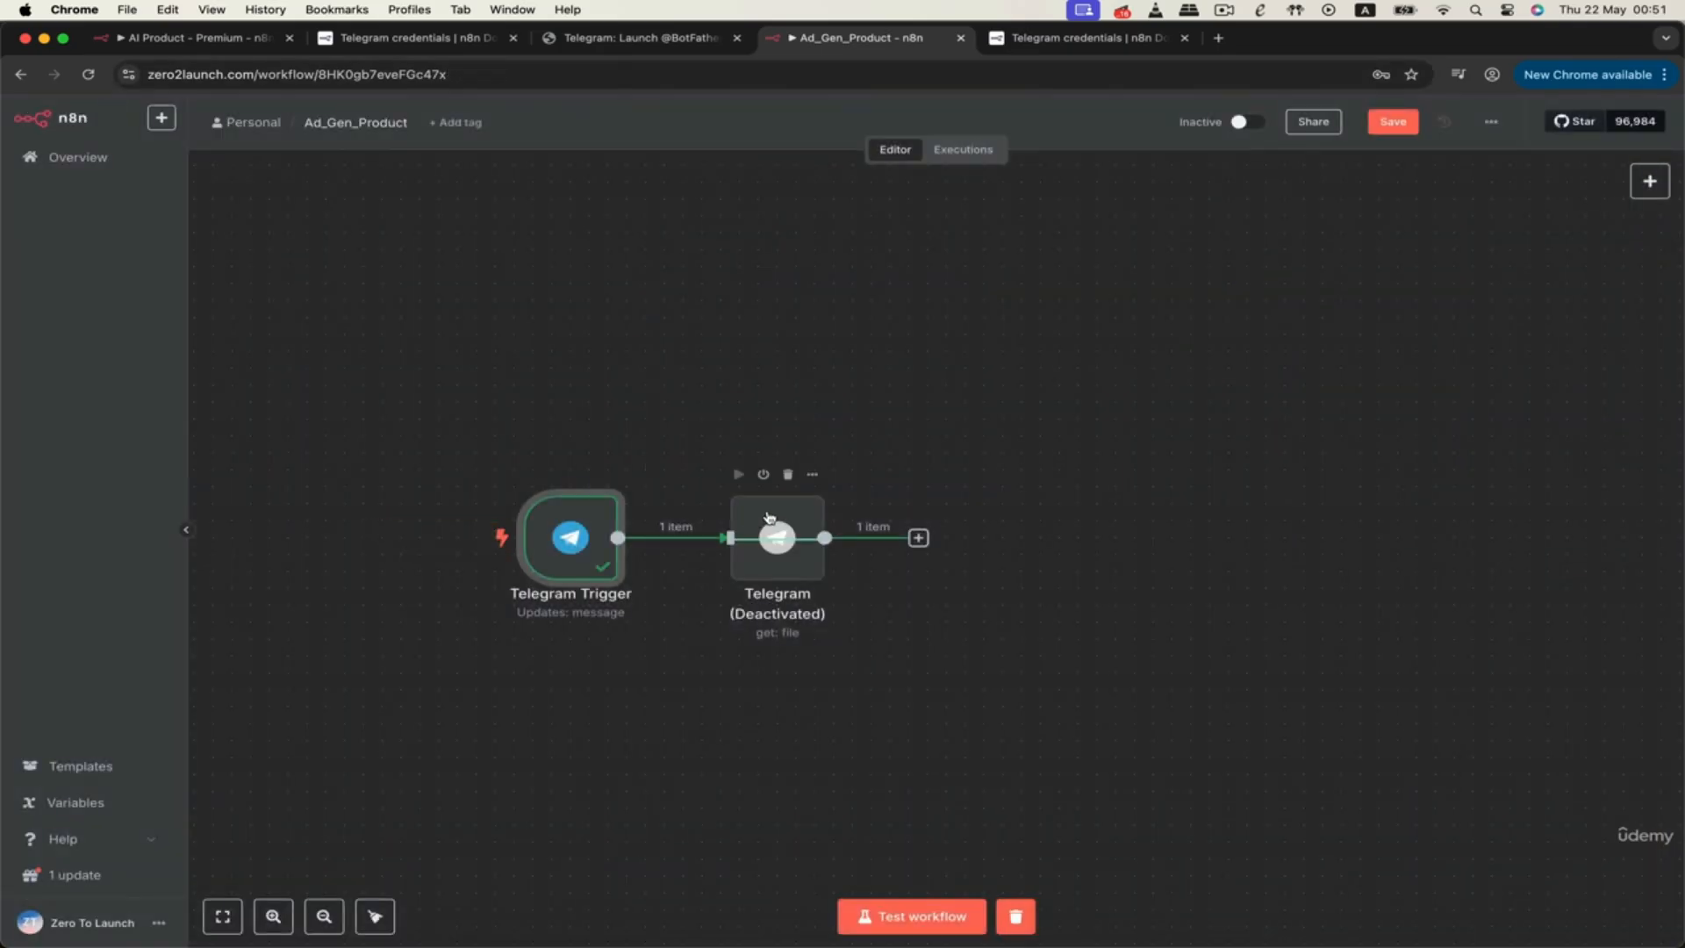
pyautogui.click(763, 474)
pyautogui.doubleClick(746, 541)
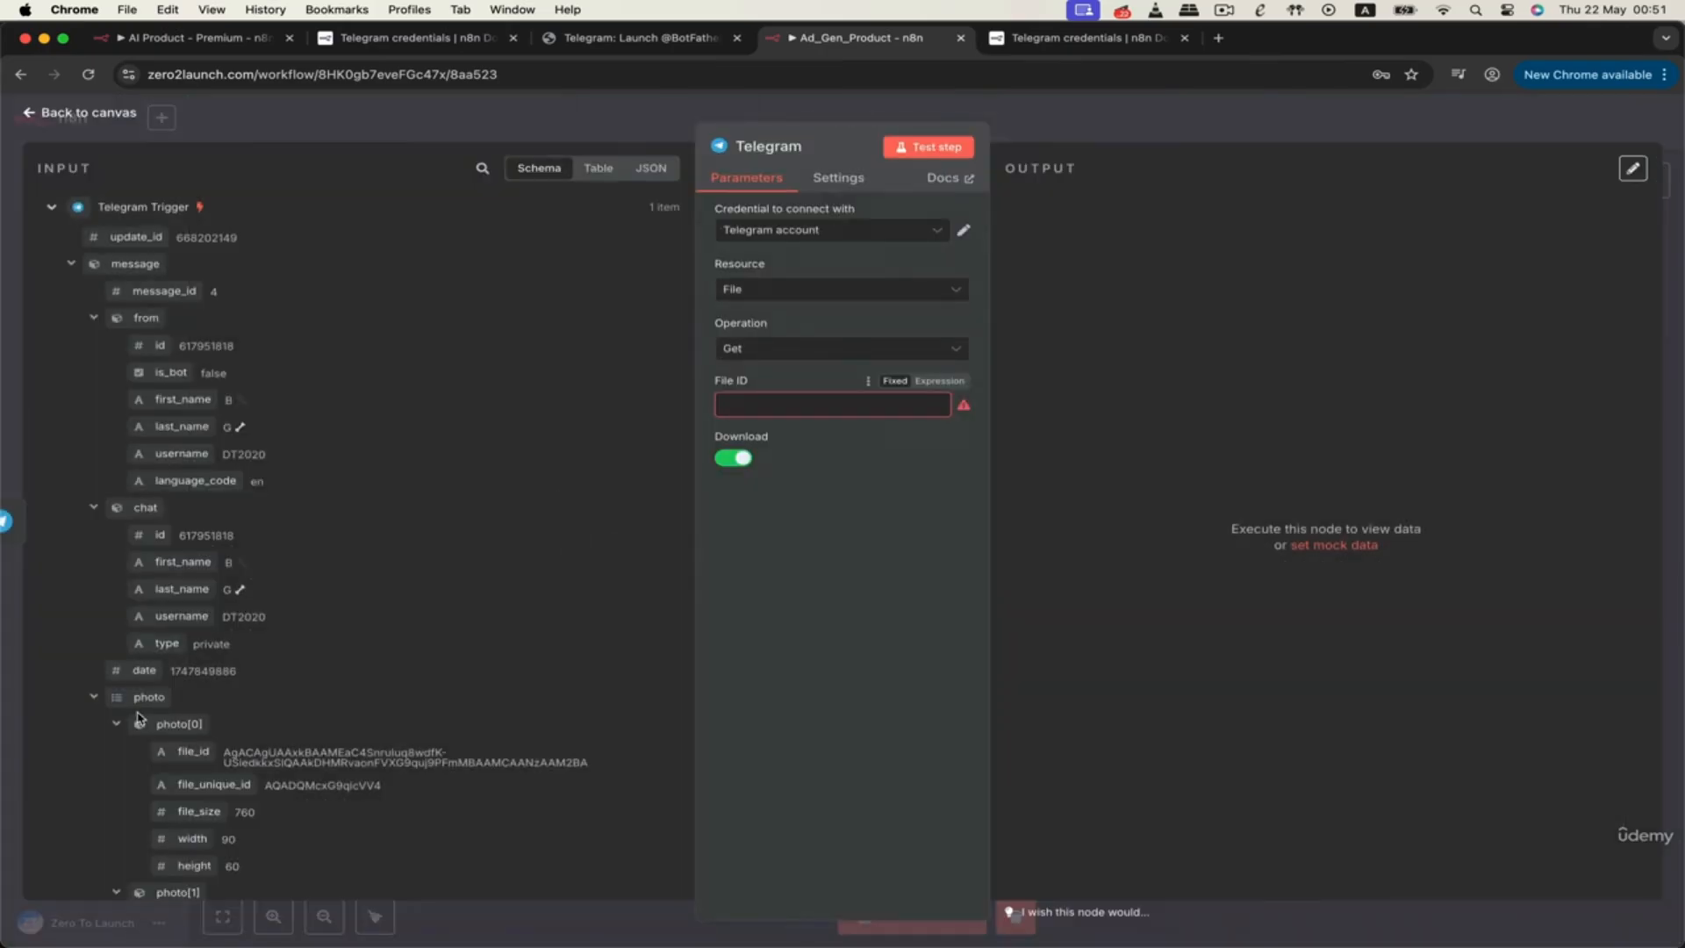
pyautogui.scroll(-10, 201, 687)
pyautogui.moveTo(201, 687); pyautogui.dragTo(786, 404)
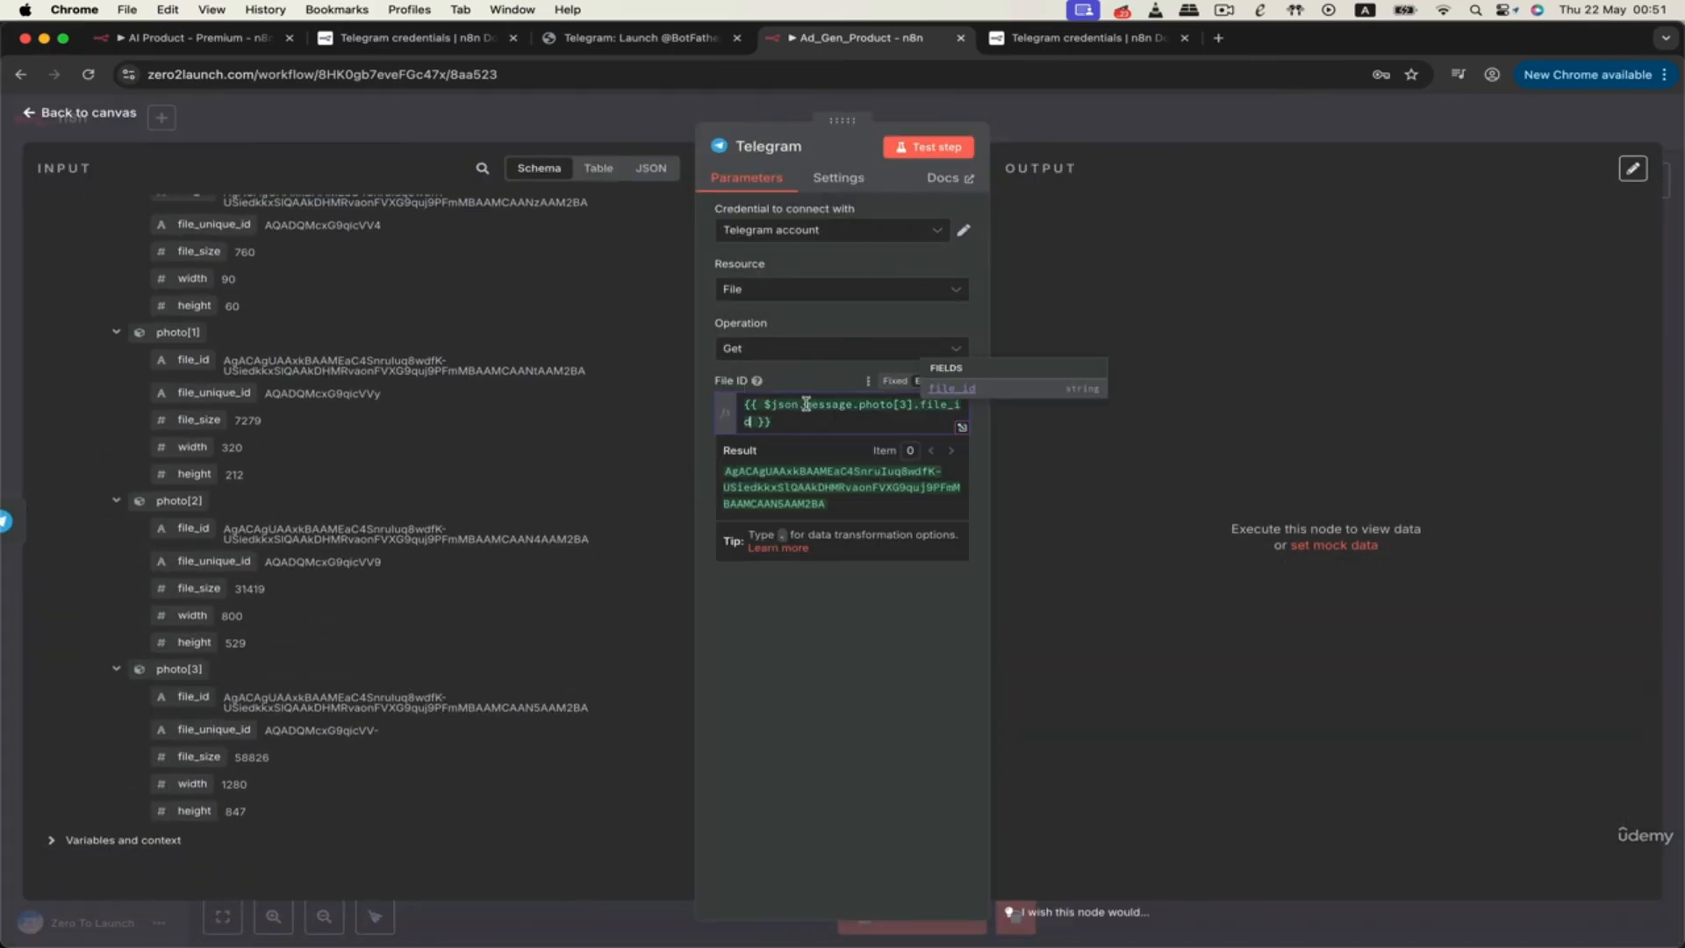
# Switch the node to the Ads_Gen_Product credential and rerun its test
pyautogui.click(899, 149)
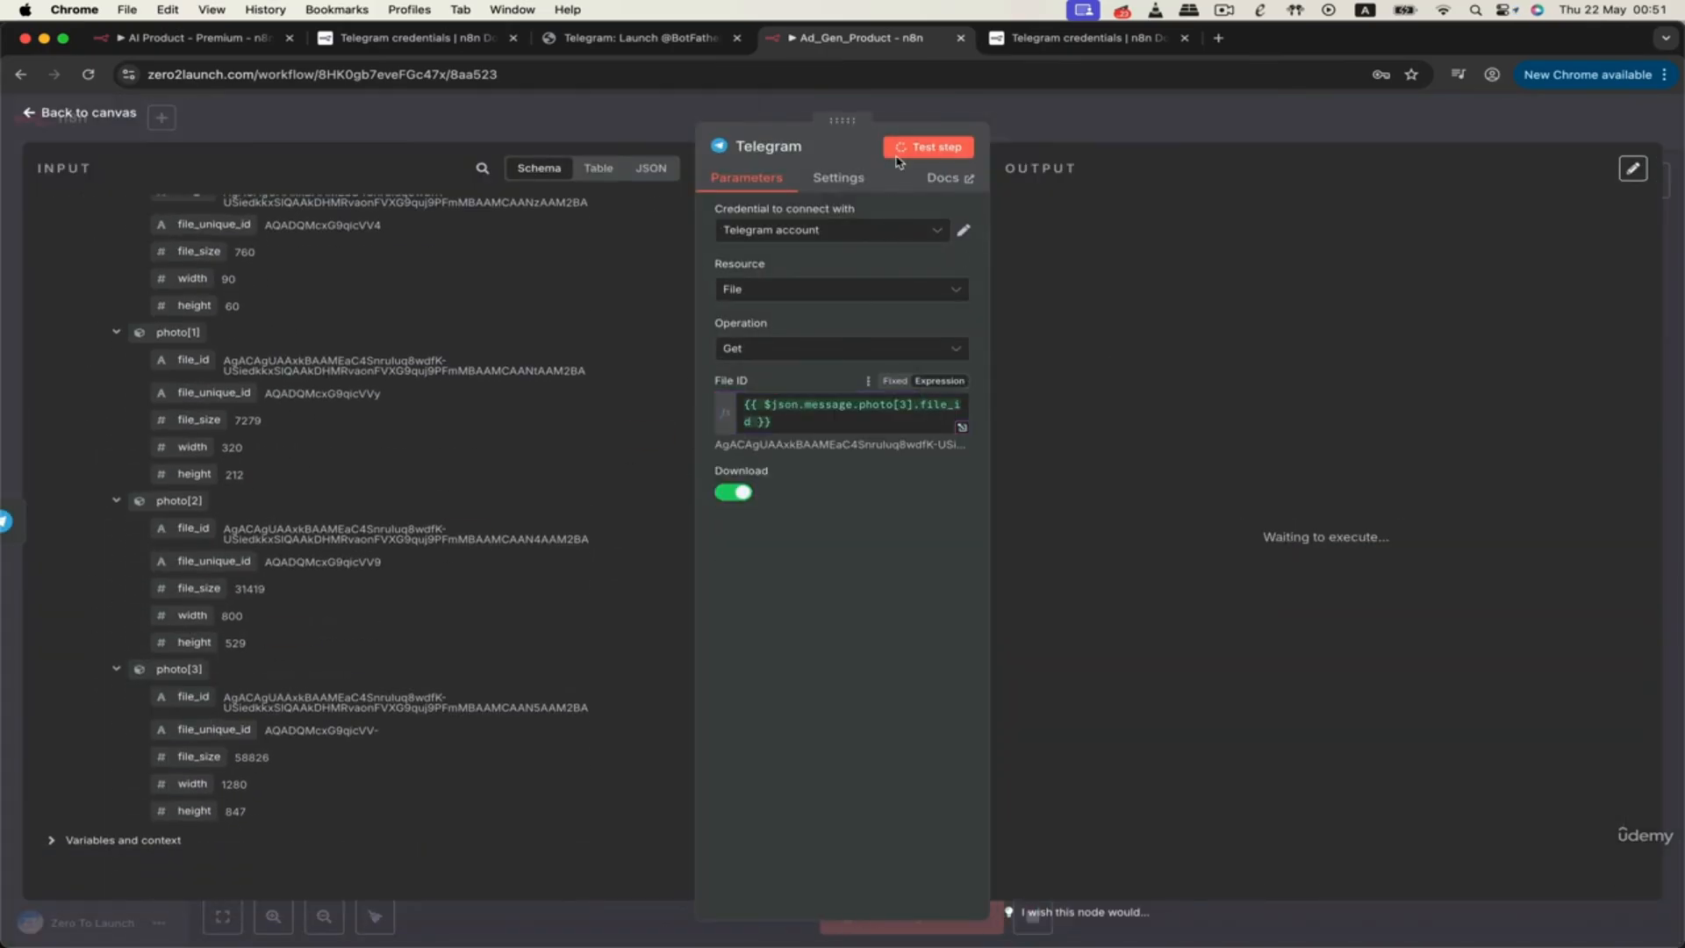
pyautogui.click(798, 233)
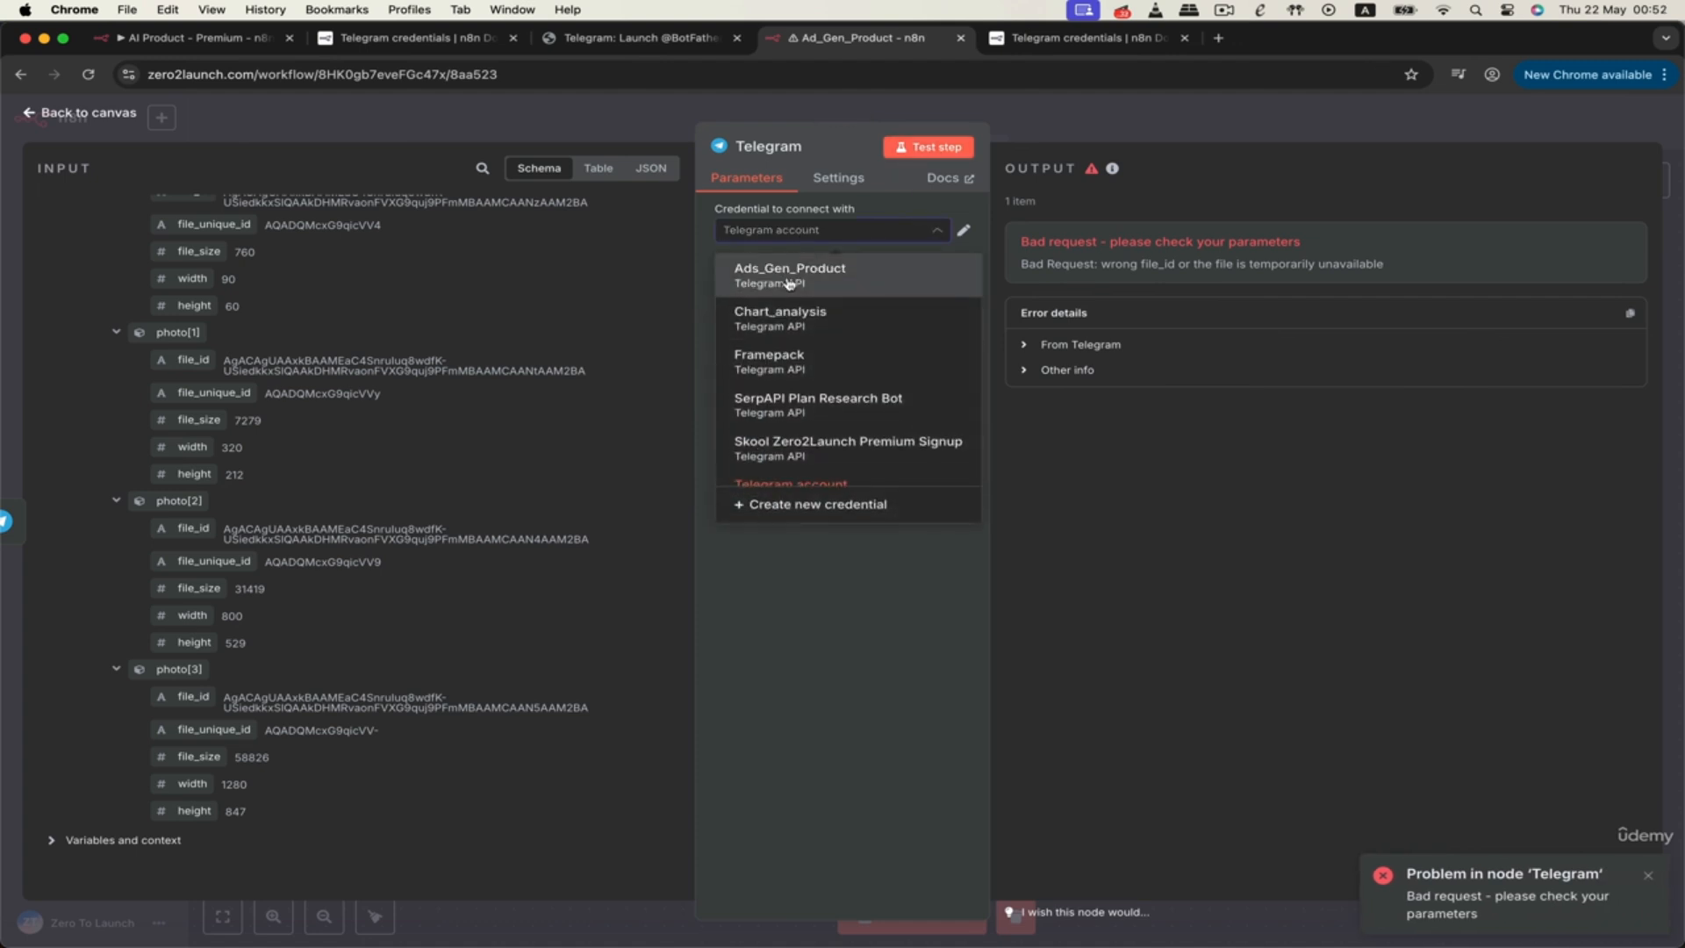
pyautogui.click(789, 279)
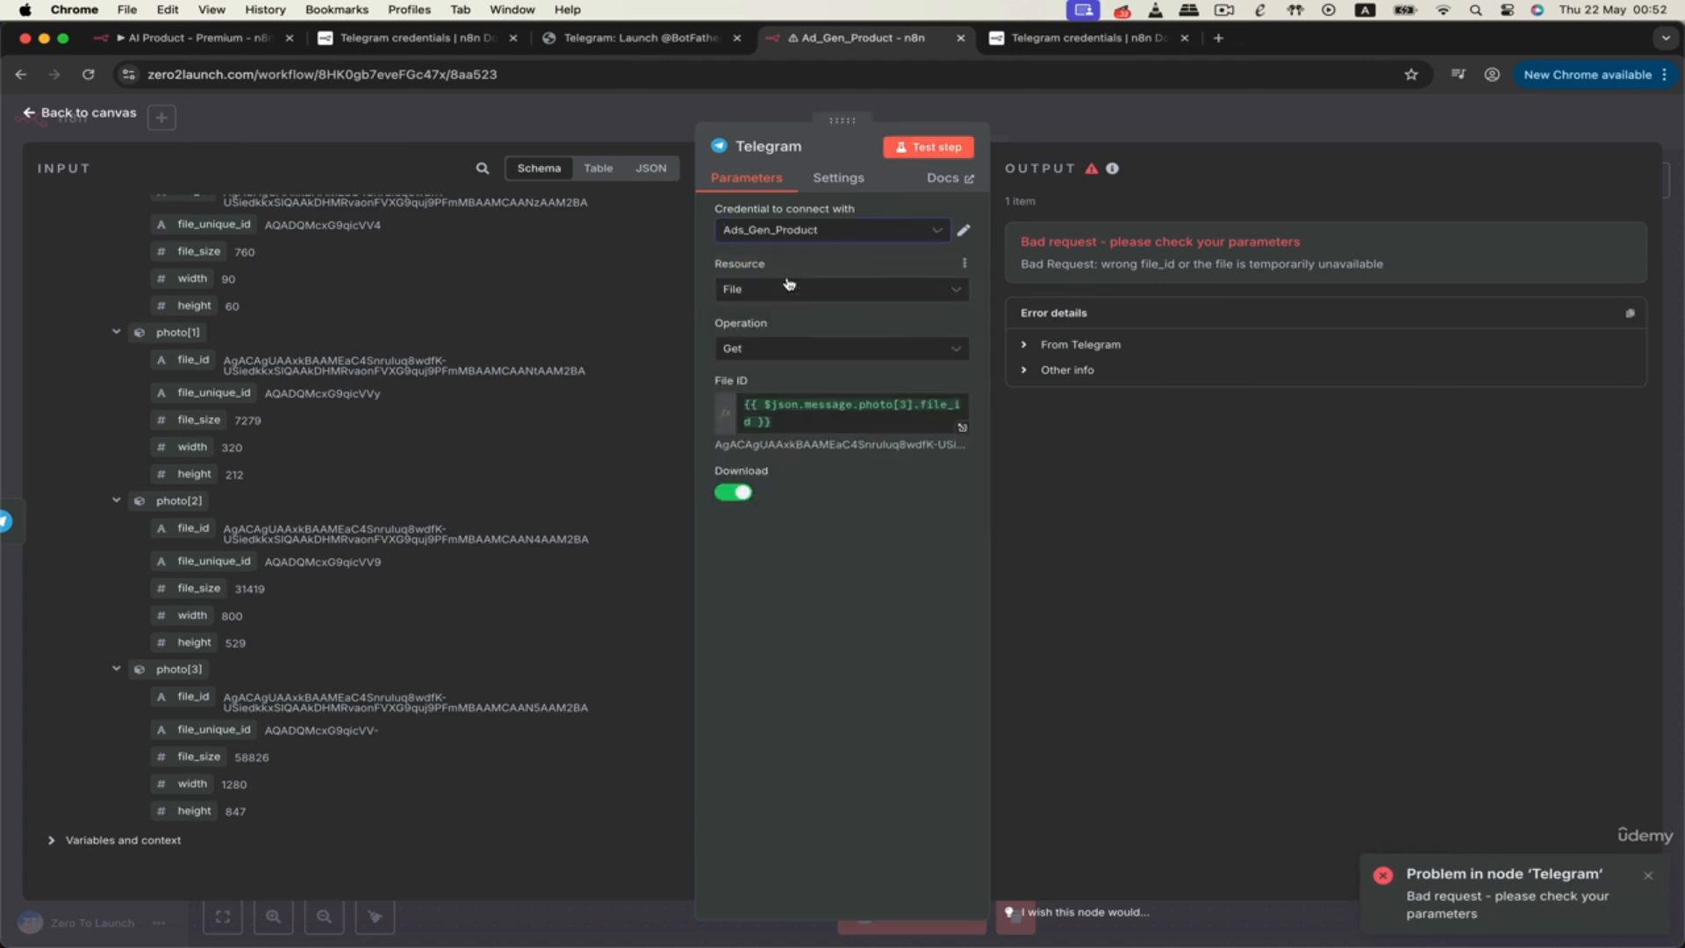
pyautogui.click(899, 151)
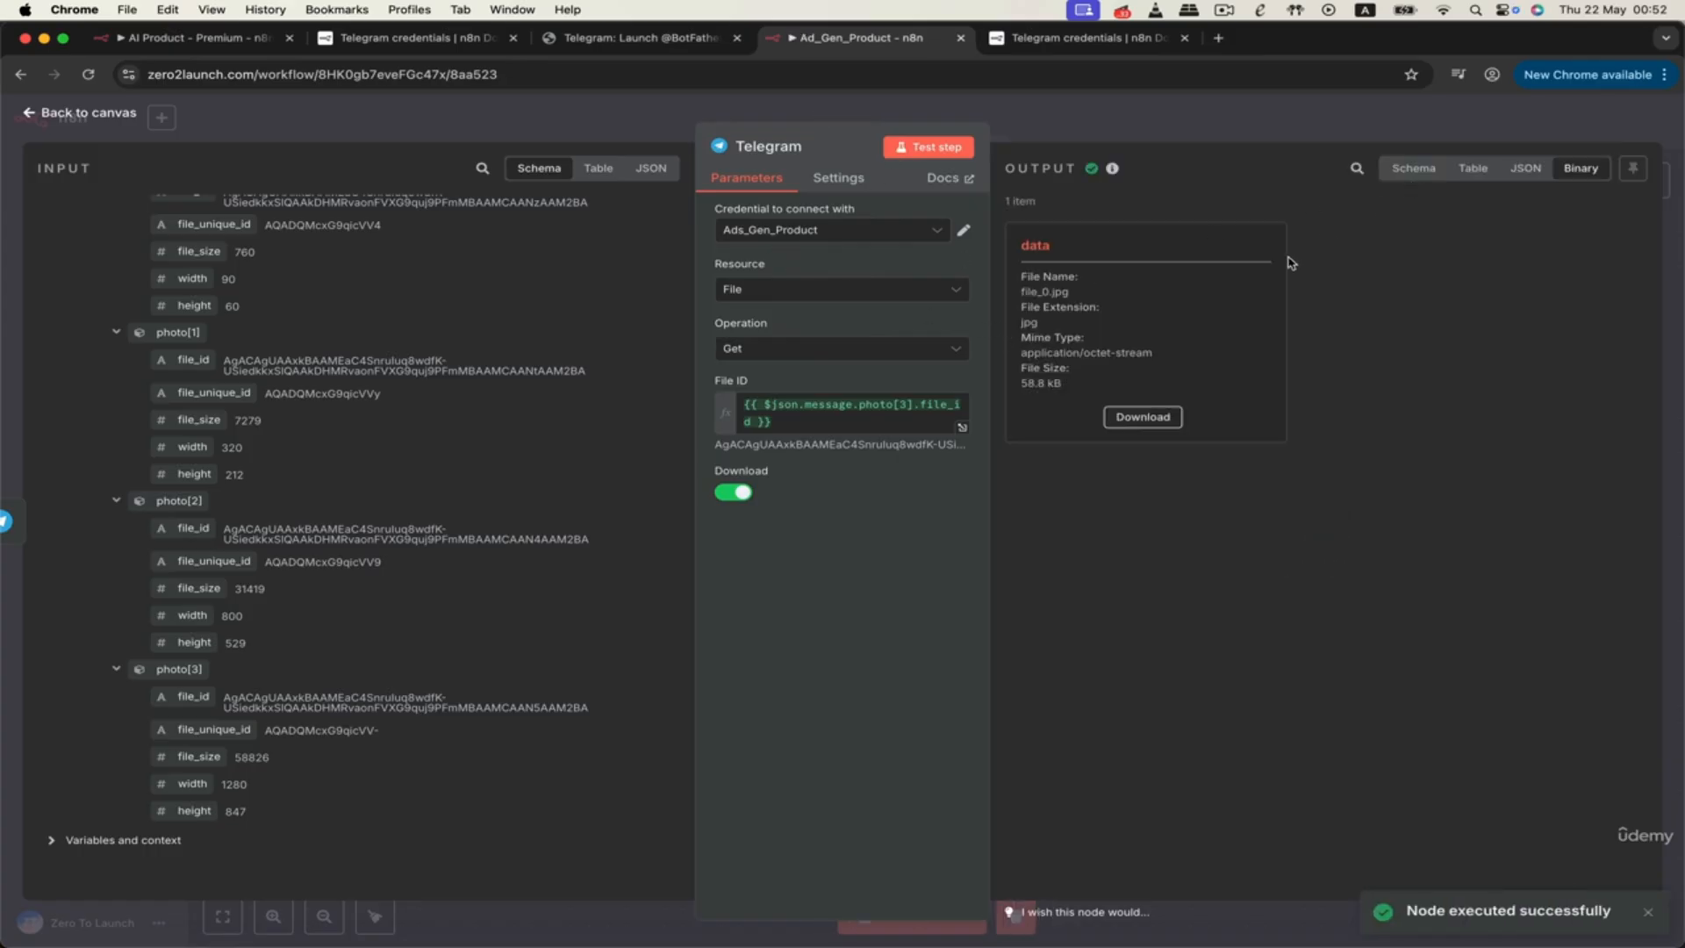
# Download and preview the fetched file_0.jpg photo to confirm it
pyautogui.click(1156, 420)
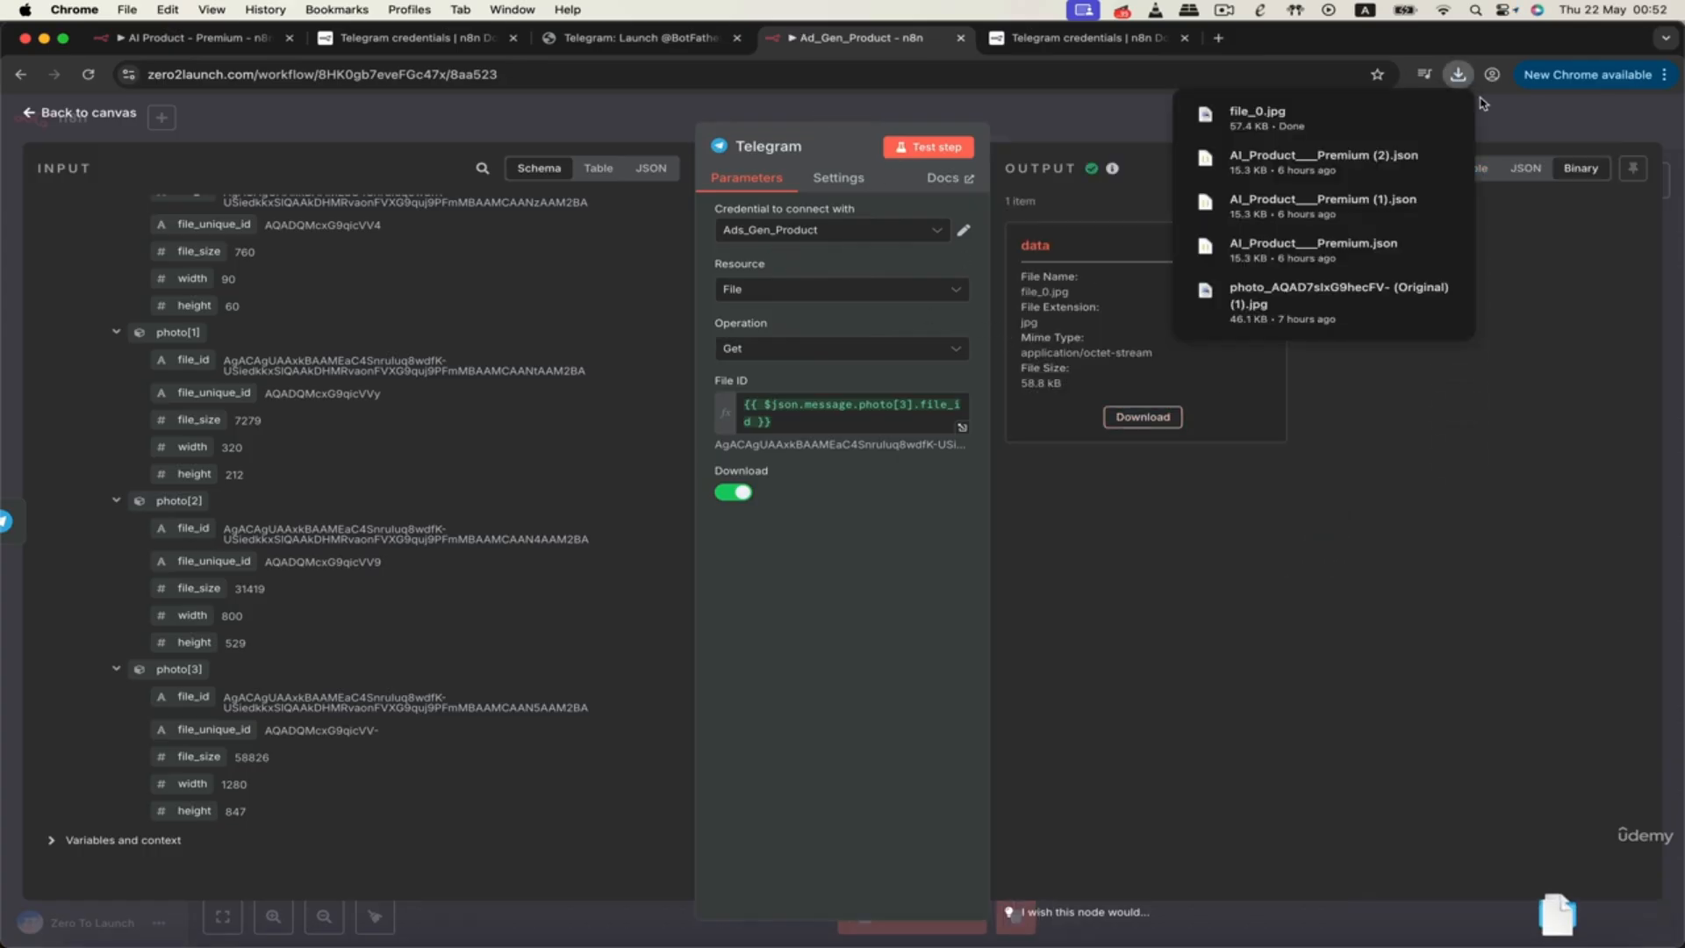
pyautogui.click(1396, 121)
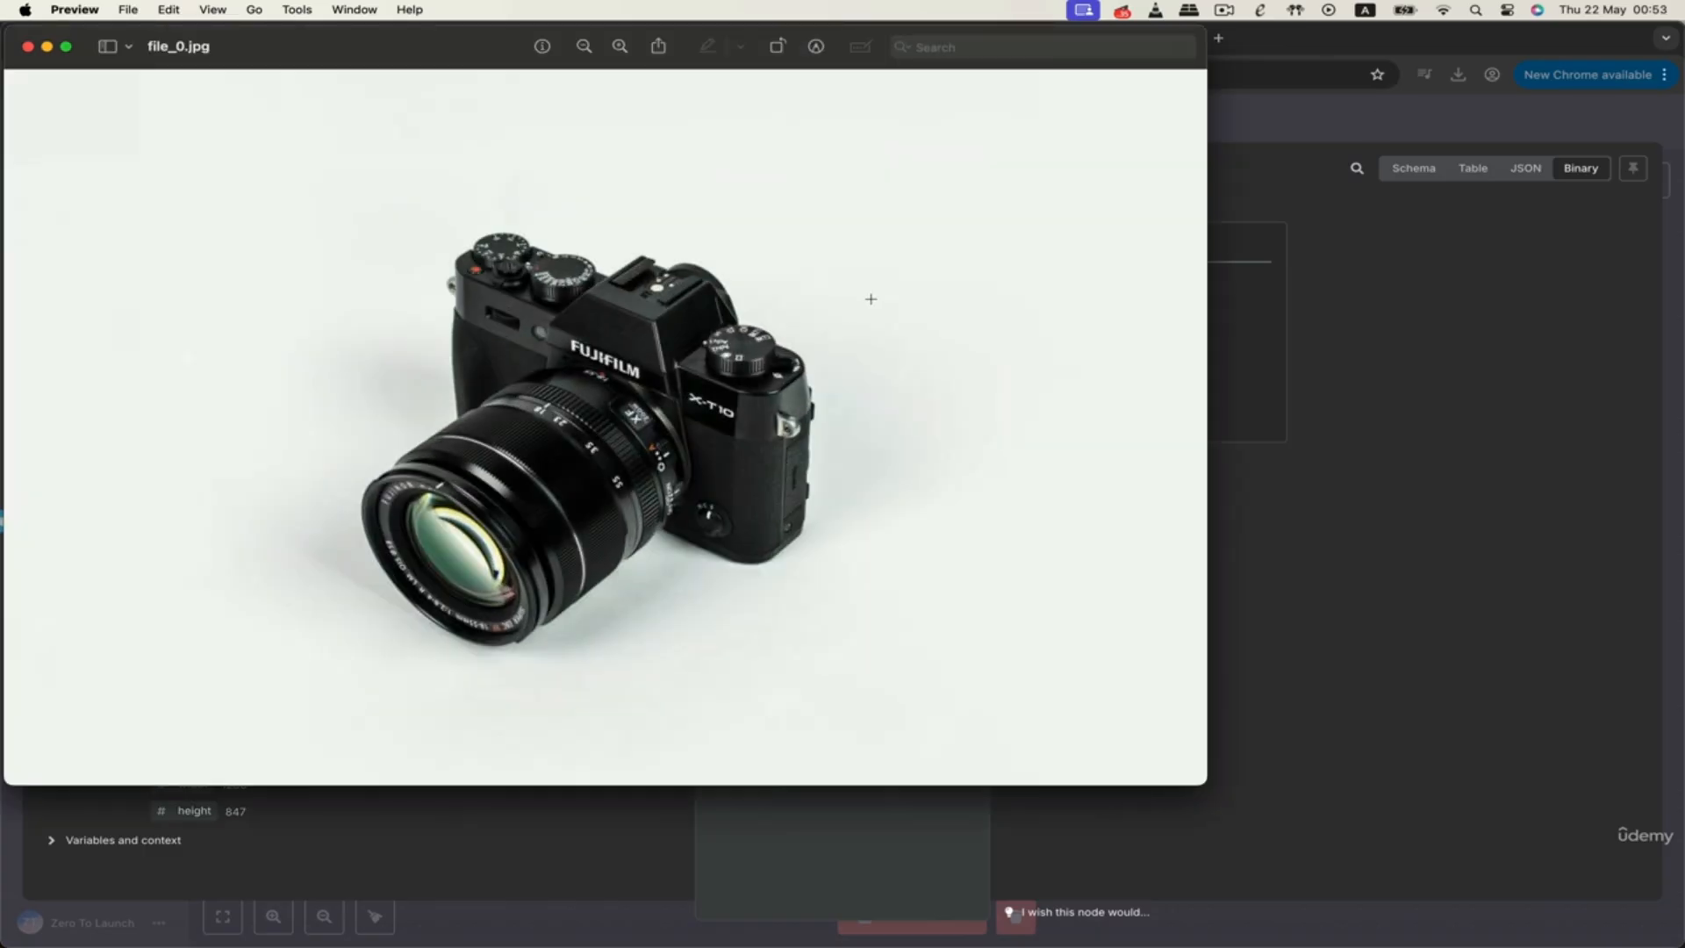
pyautogui.click(1425, 376)
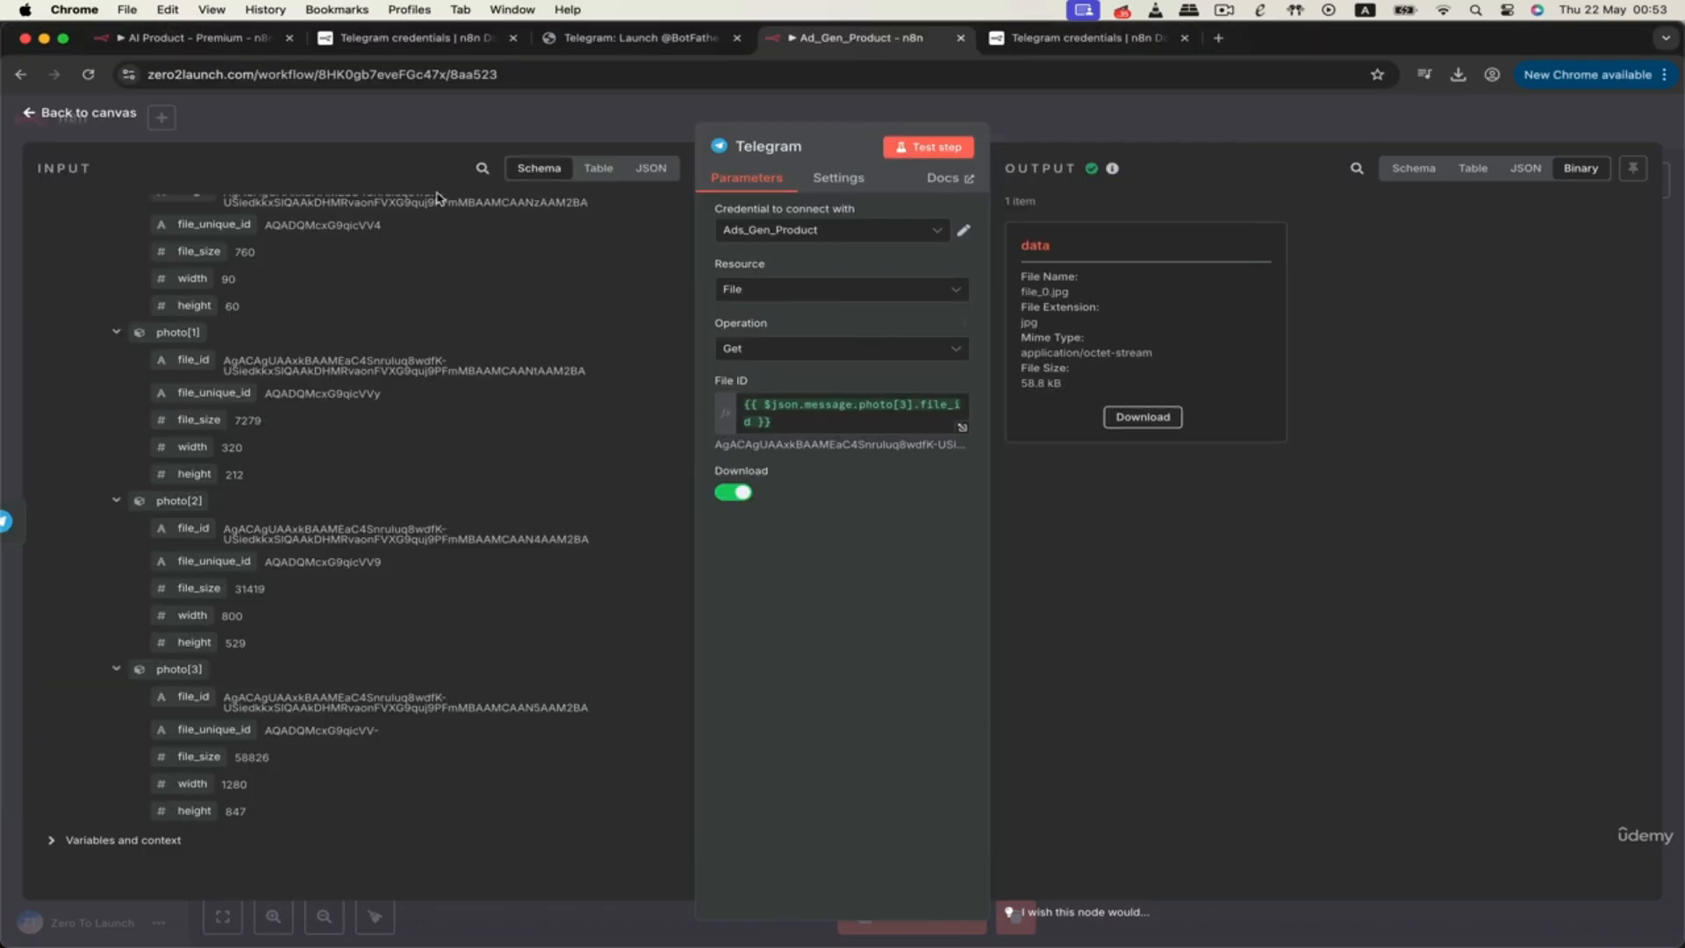
pyautogui.click(116, 126)
pyautogui.click(981, 537)
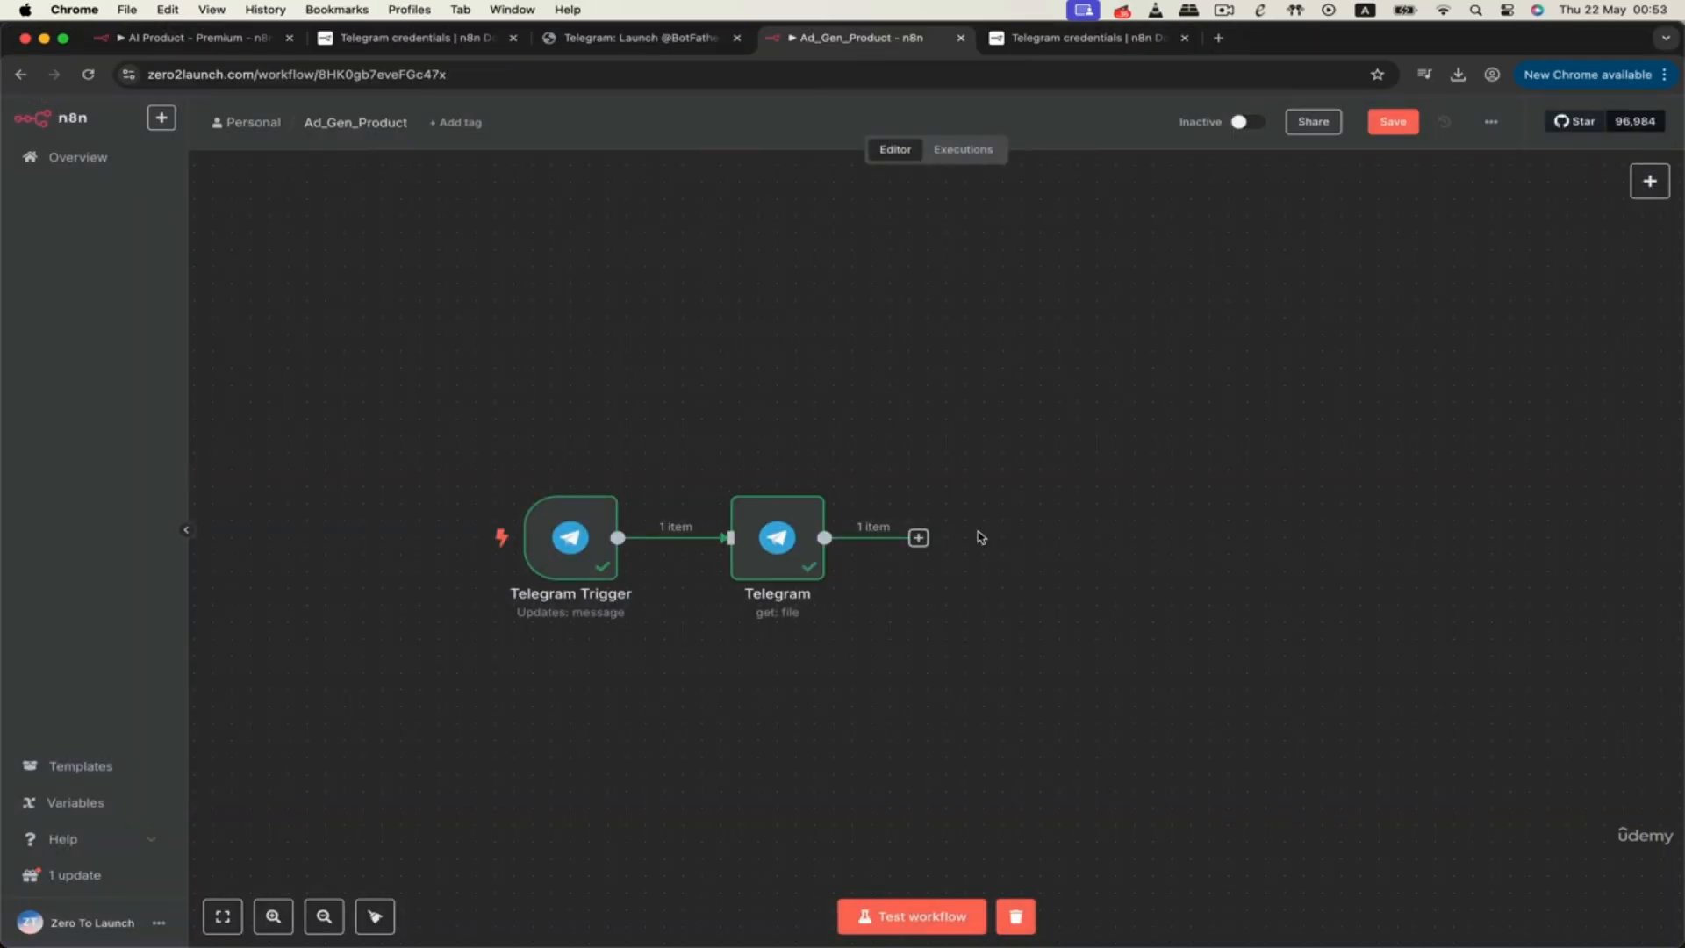
pyautogui.hscroll(3, 981, 538)
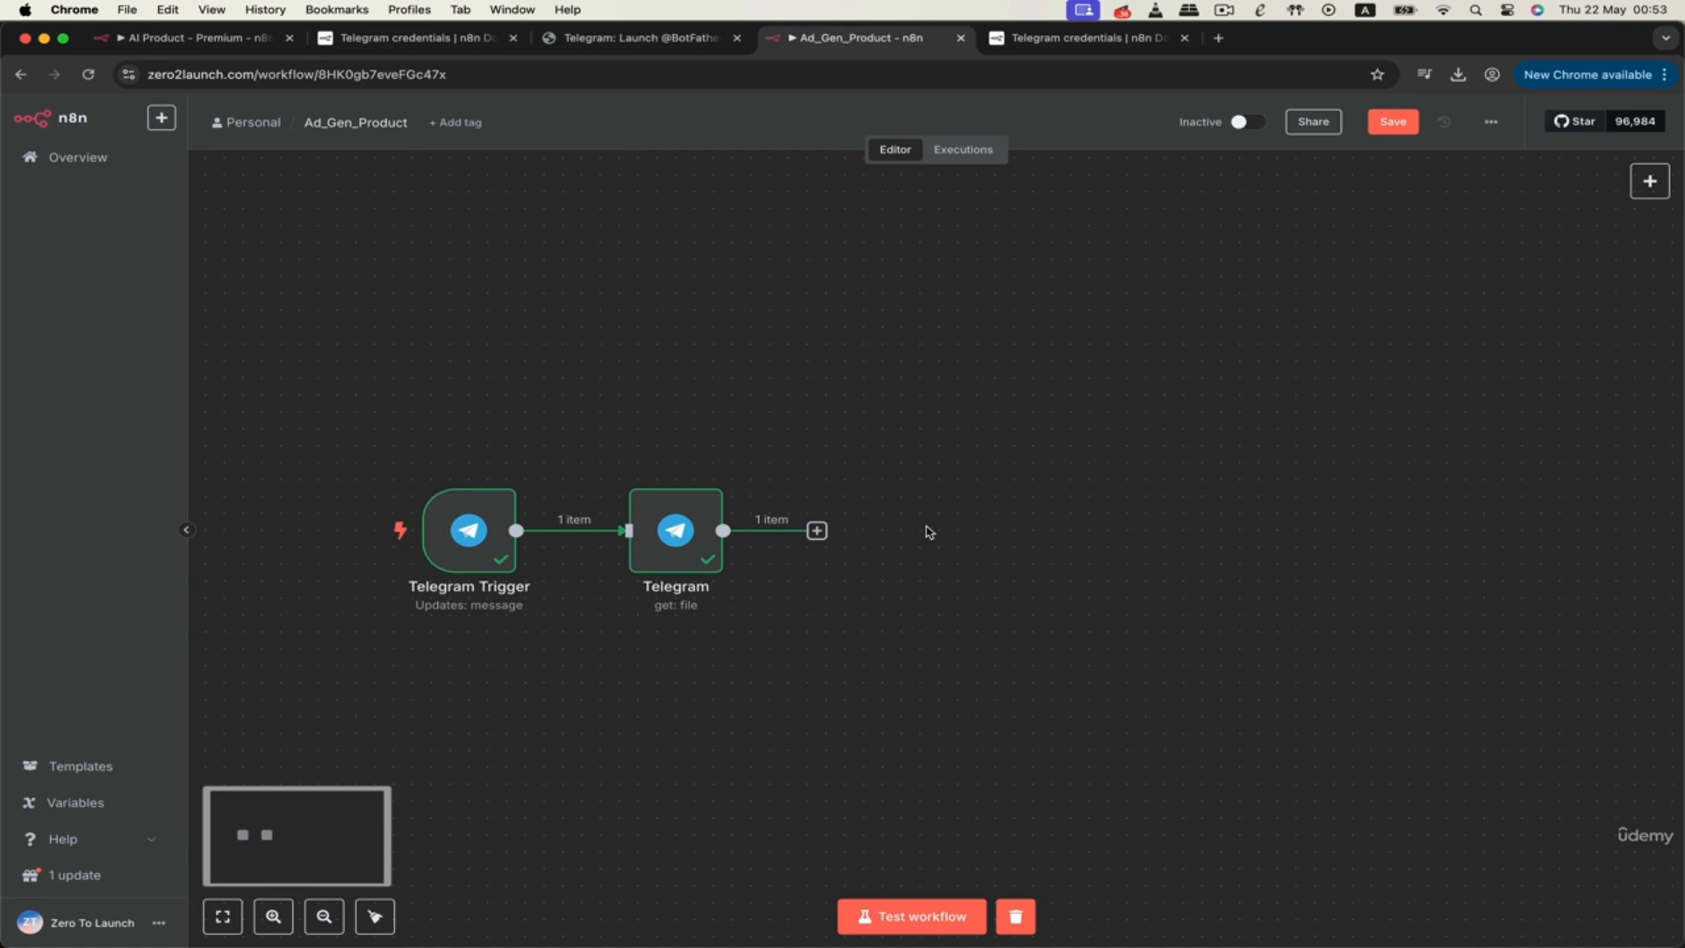
# Add an OpenAI Analyze Image node after Telegram using the OpenAi account credential and GPT-4O
pyautogui.click(817, 531)
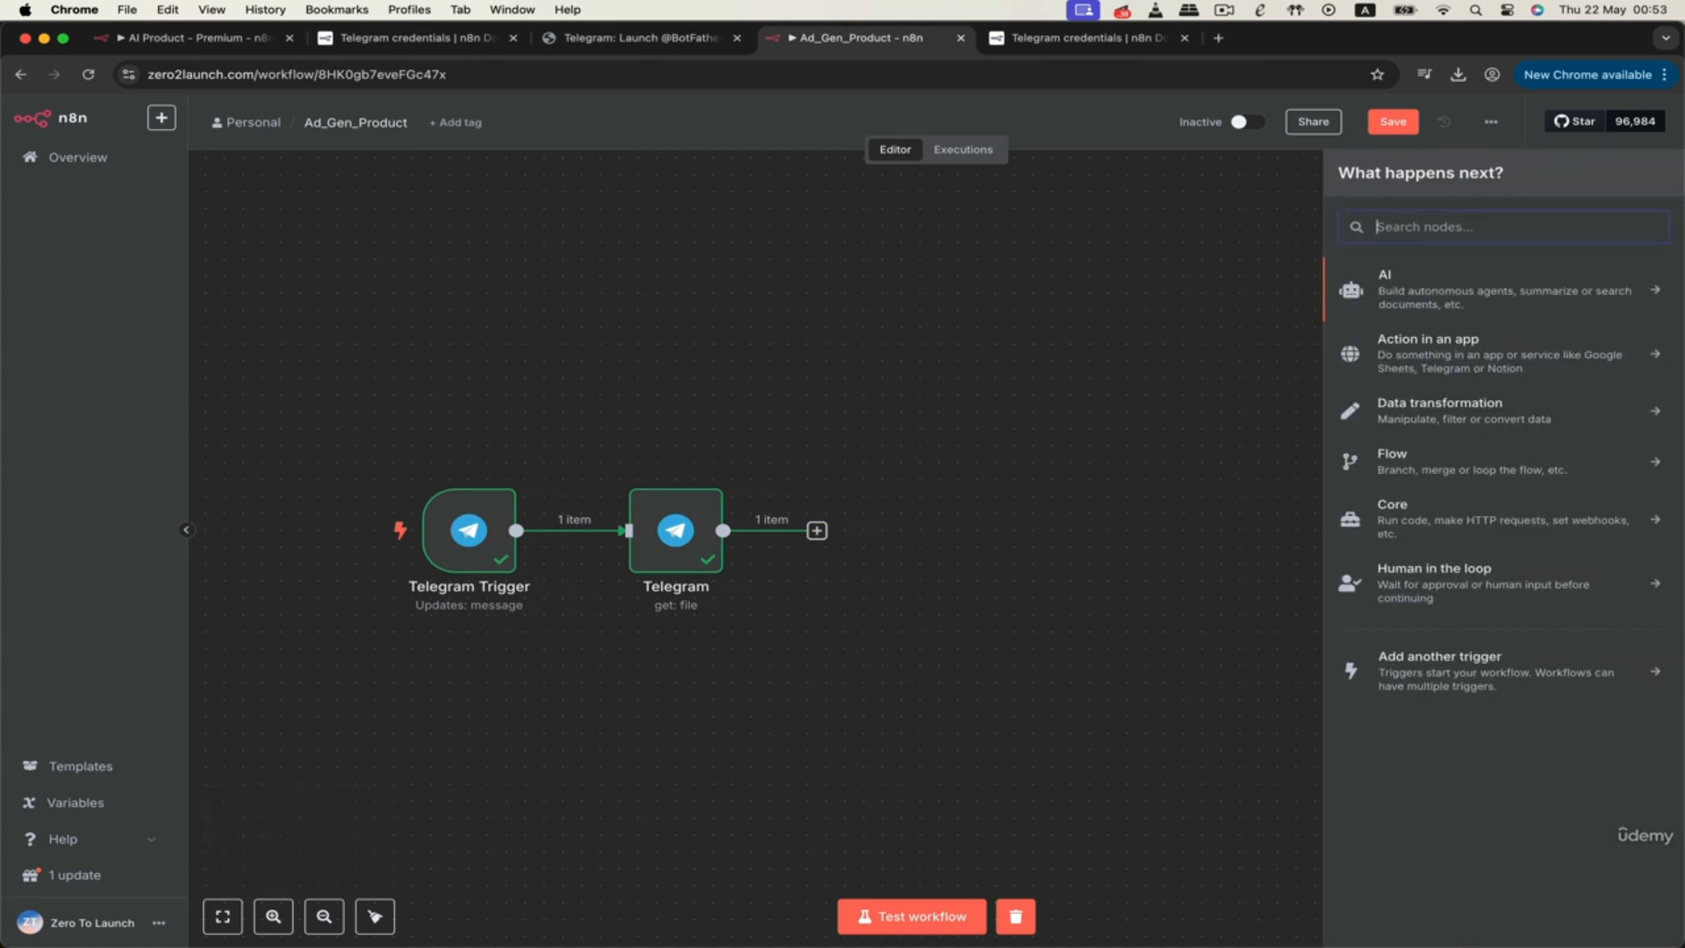
pyautogui.write('open')
pyautogui.click(1409, 275)
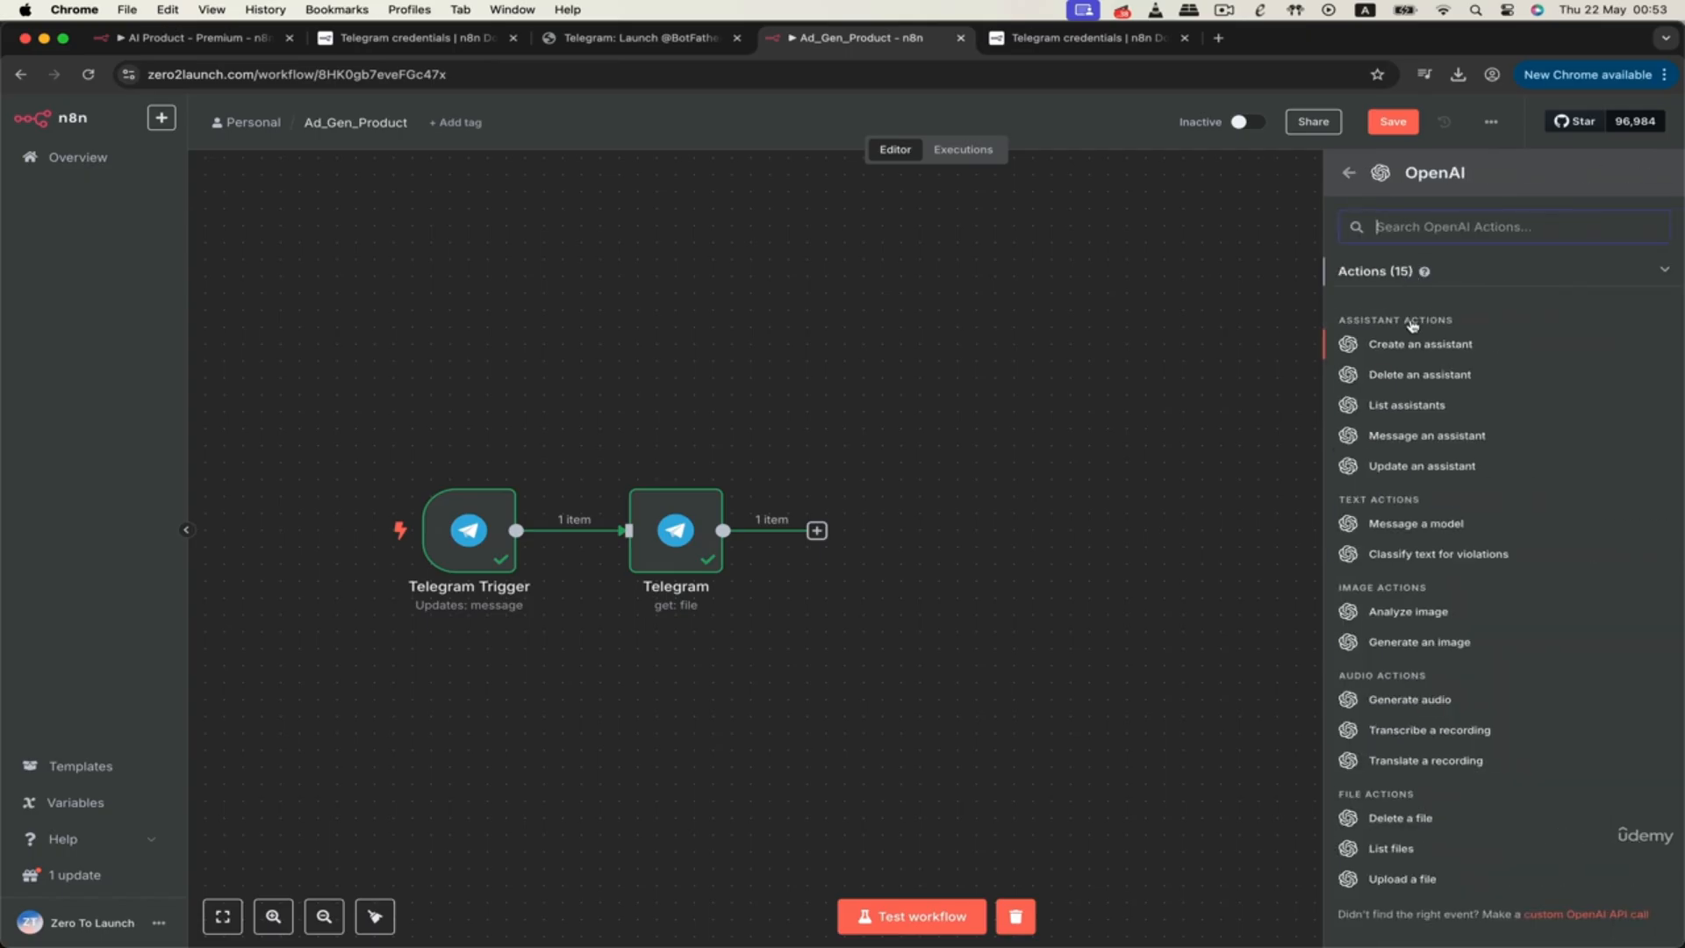
pyautogui.click(1442, 615)
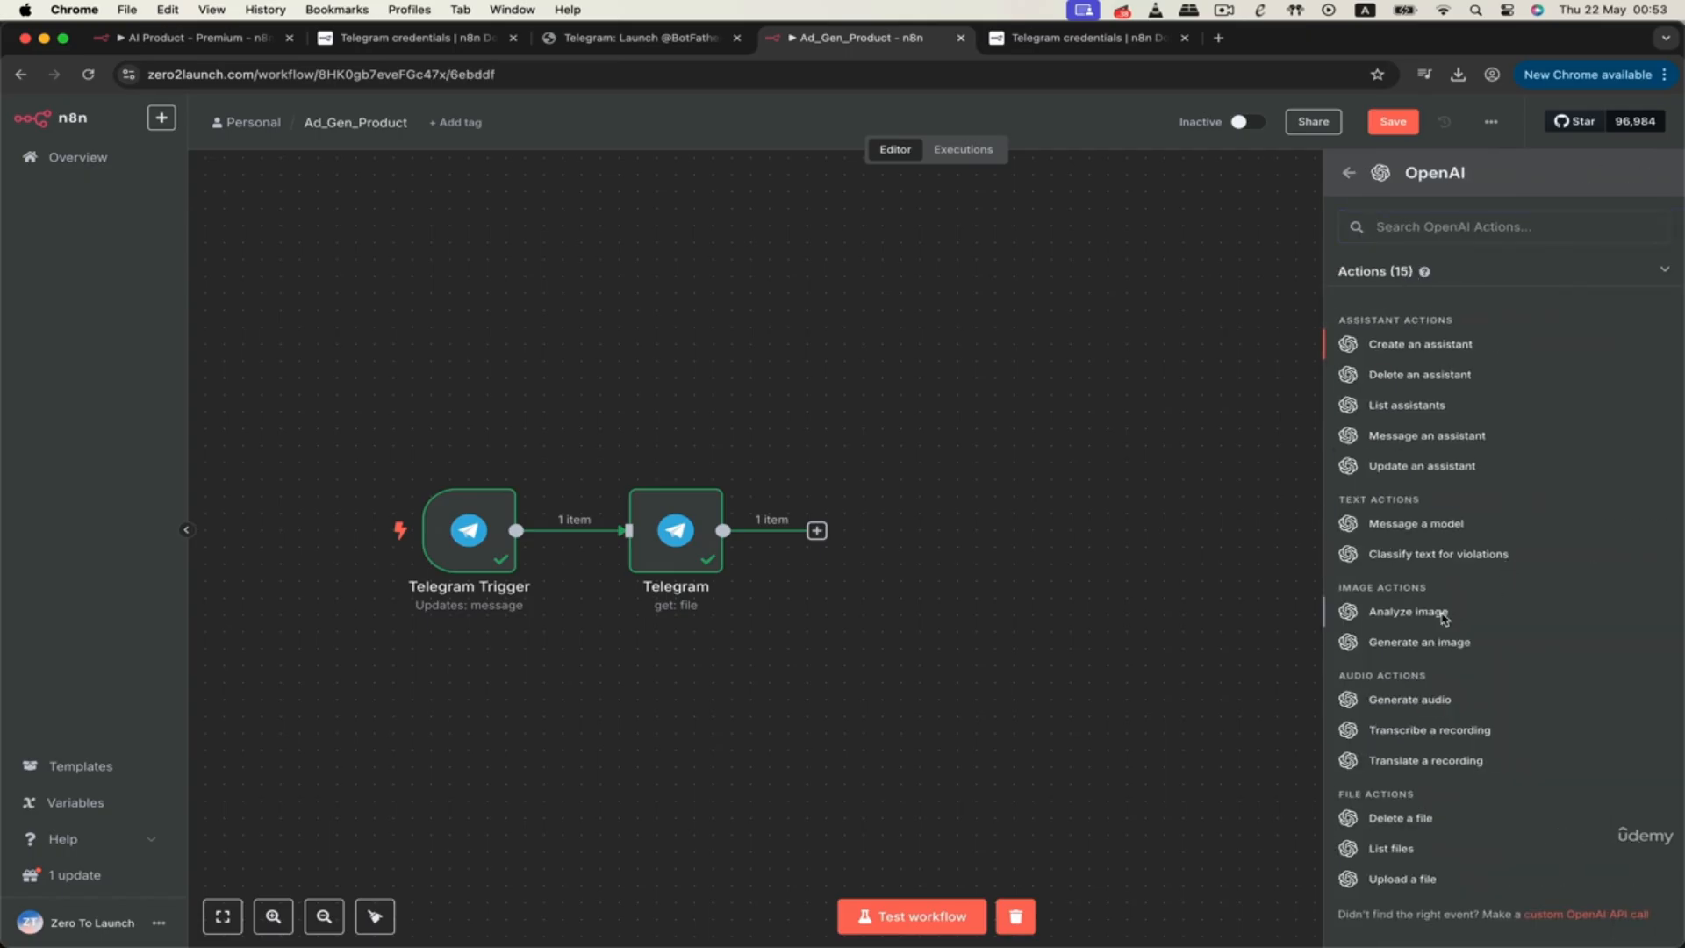
pyautogui.click(843, 230)
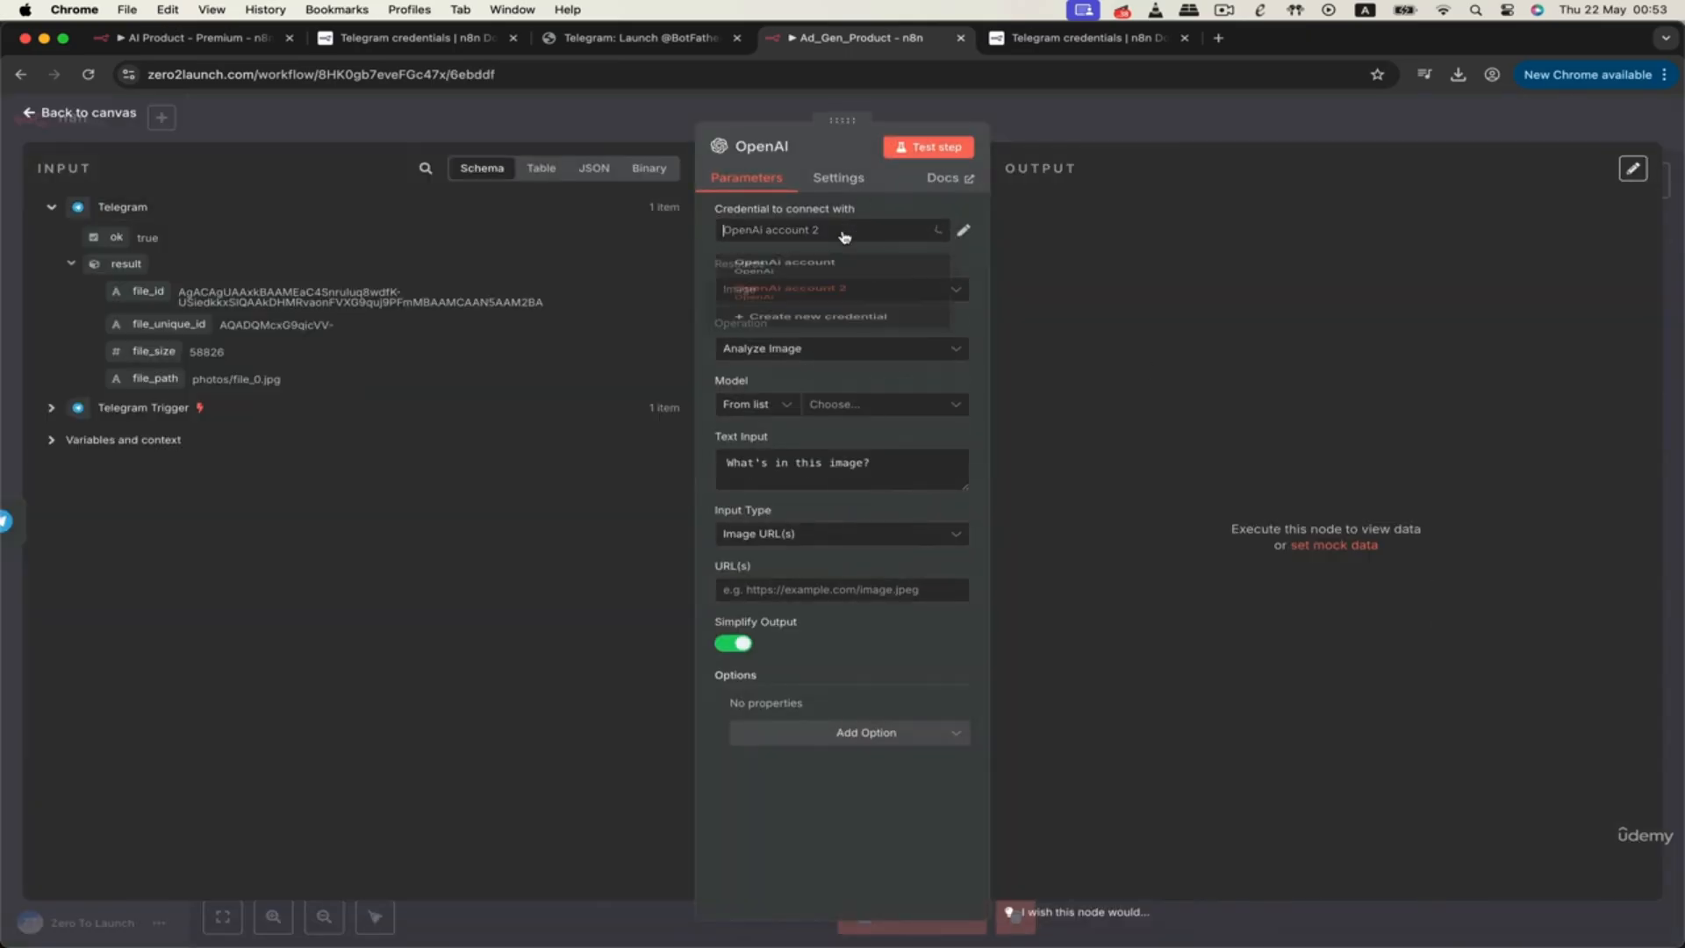
pyautogui.click(825, 266)
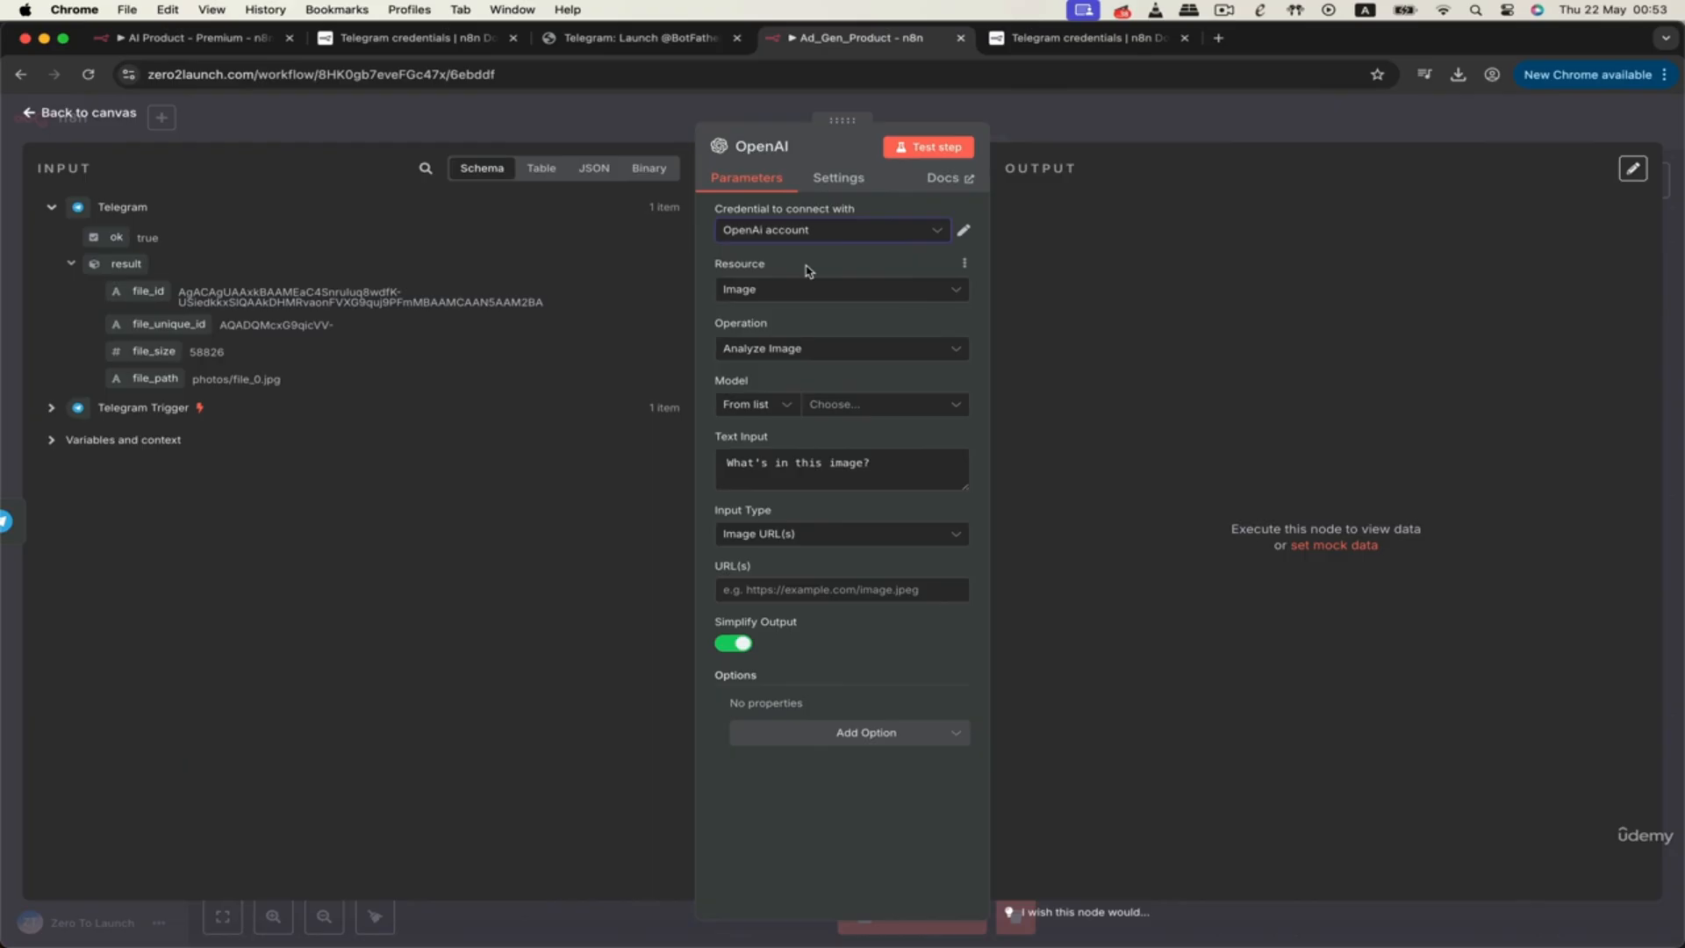
pyautogui.click(850, 407)
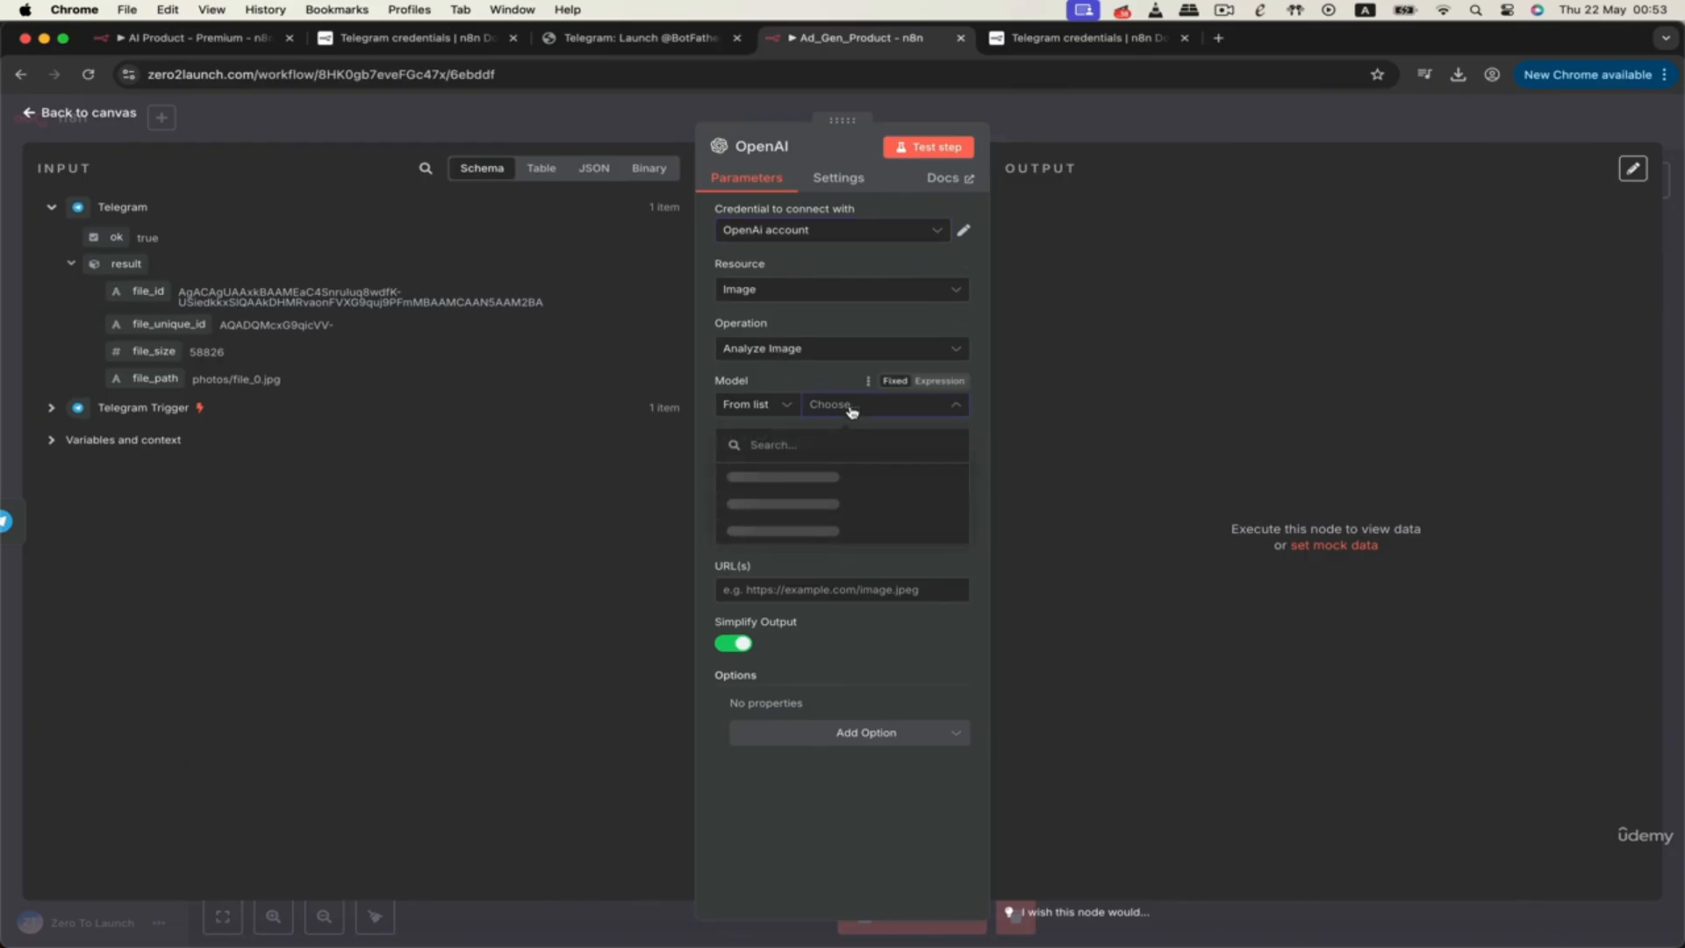
pyautogui.click(815, 504)
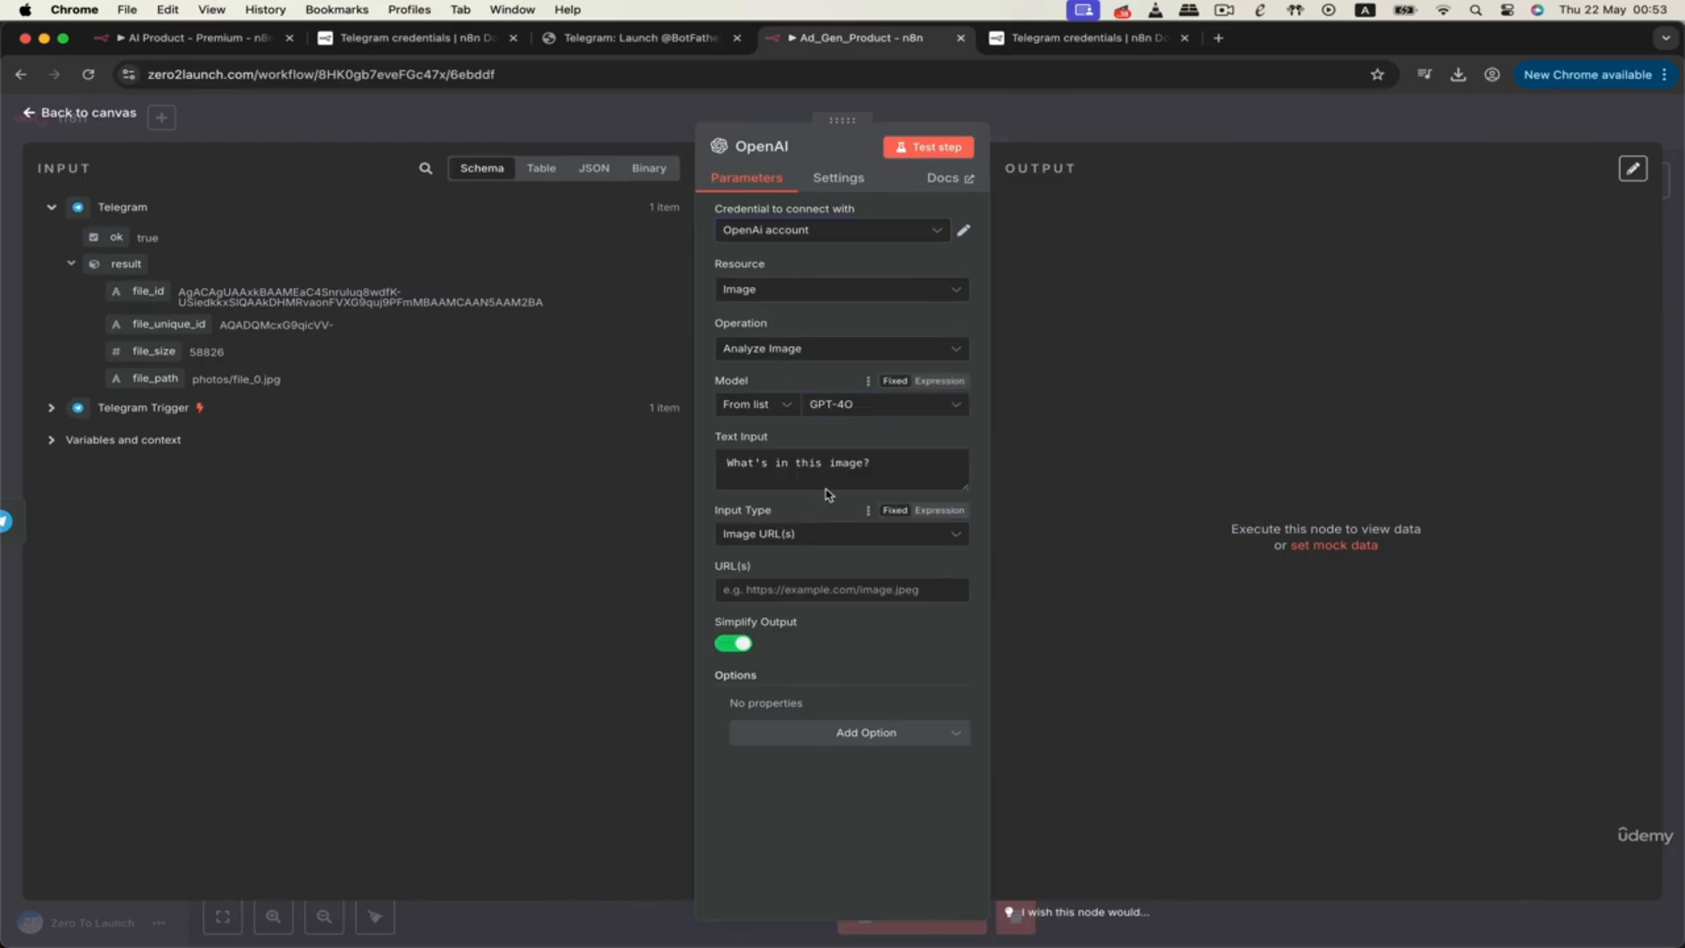
# Replace the default Text Input with the product image-analysis prompt from the Prompt Library
pyautogui.doubleClick(851, 461)
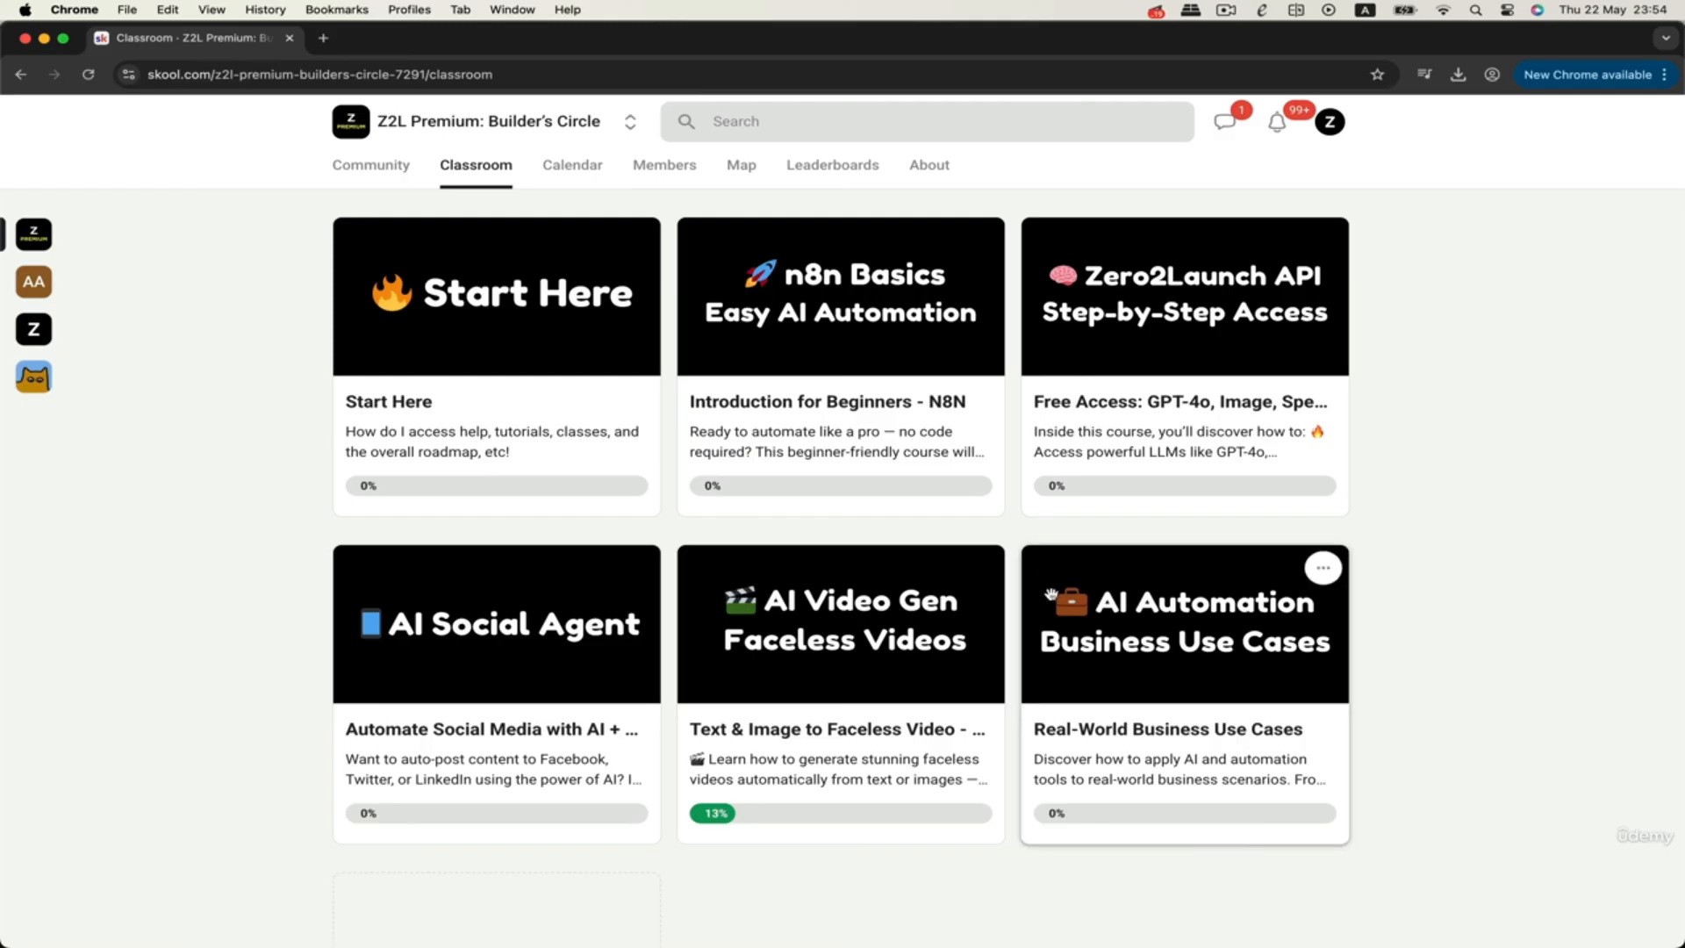
pyautogui.click(1051, 594)
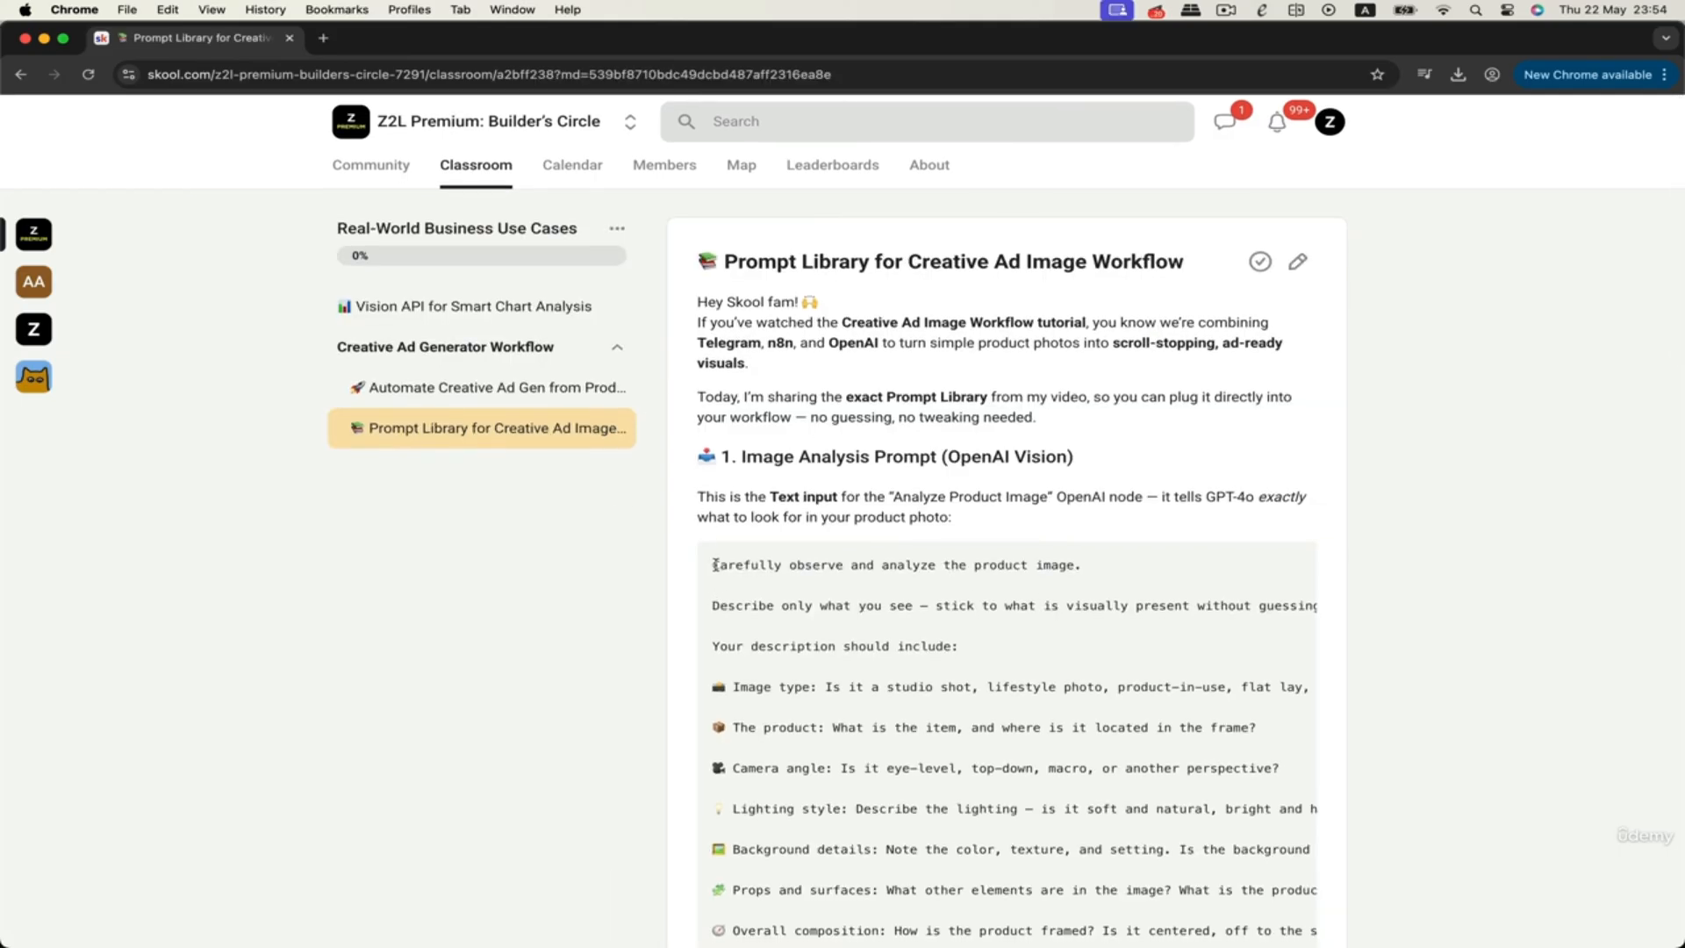
pyautogui.scroll(-5, 790, 571)
pyautogui.hscroll(7, 1208, 576)
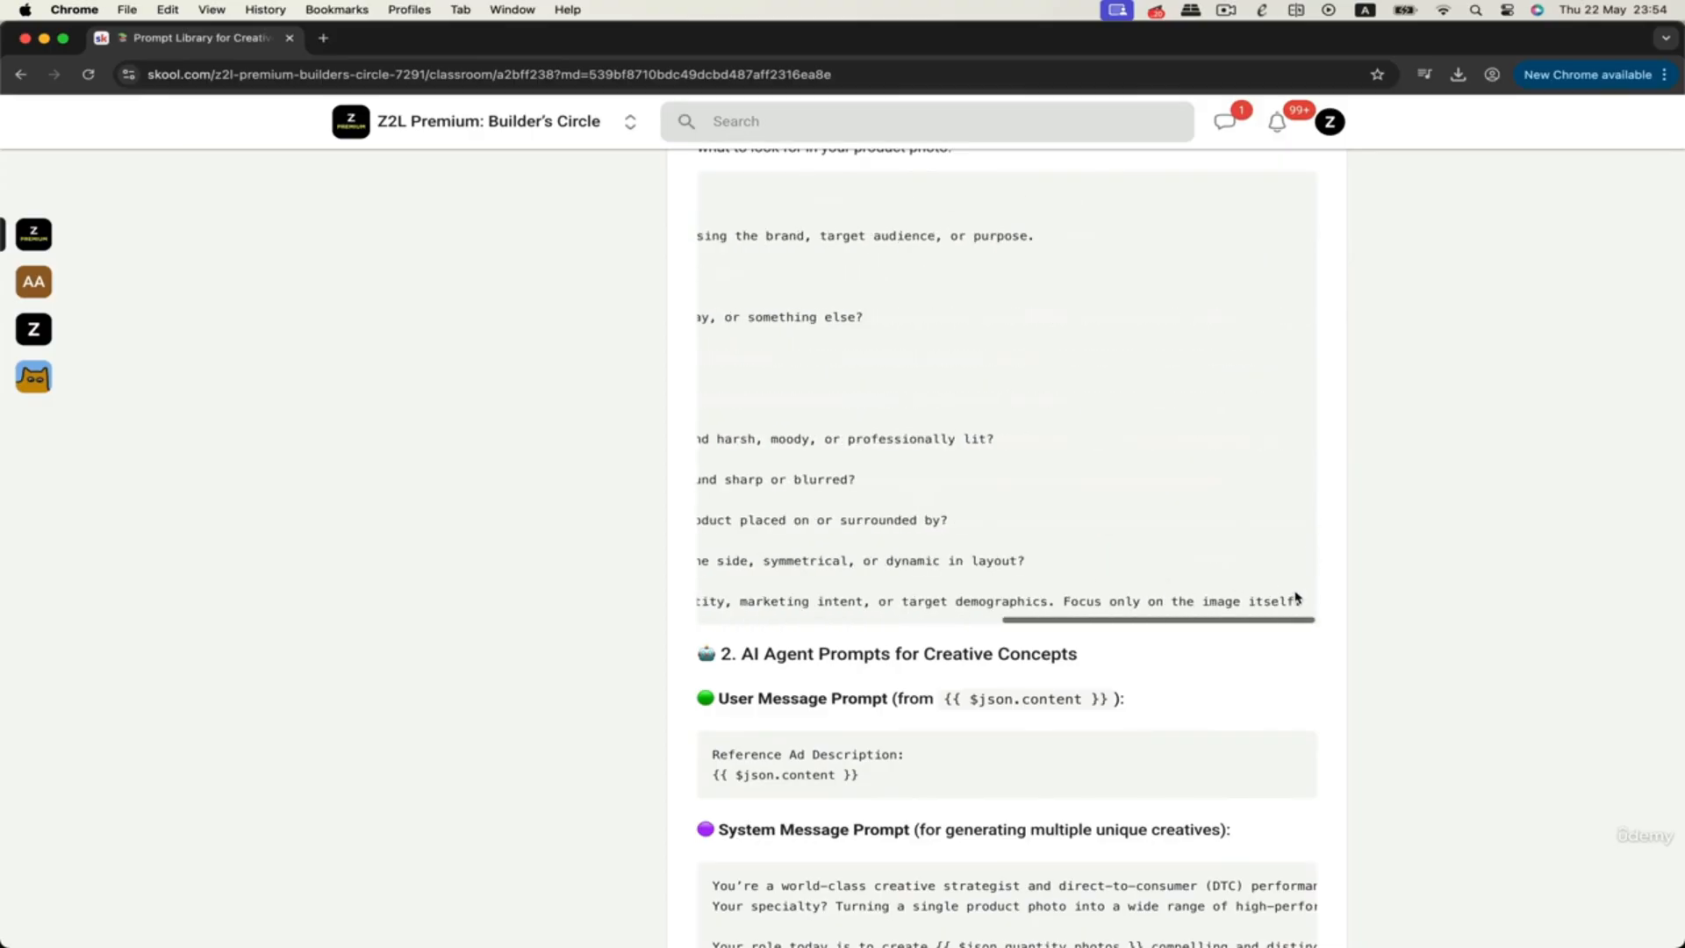
pyautogui.keyDown('shift'); pyautogui.click(1311, 607); pyautogui.keyUp('shift')
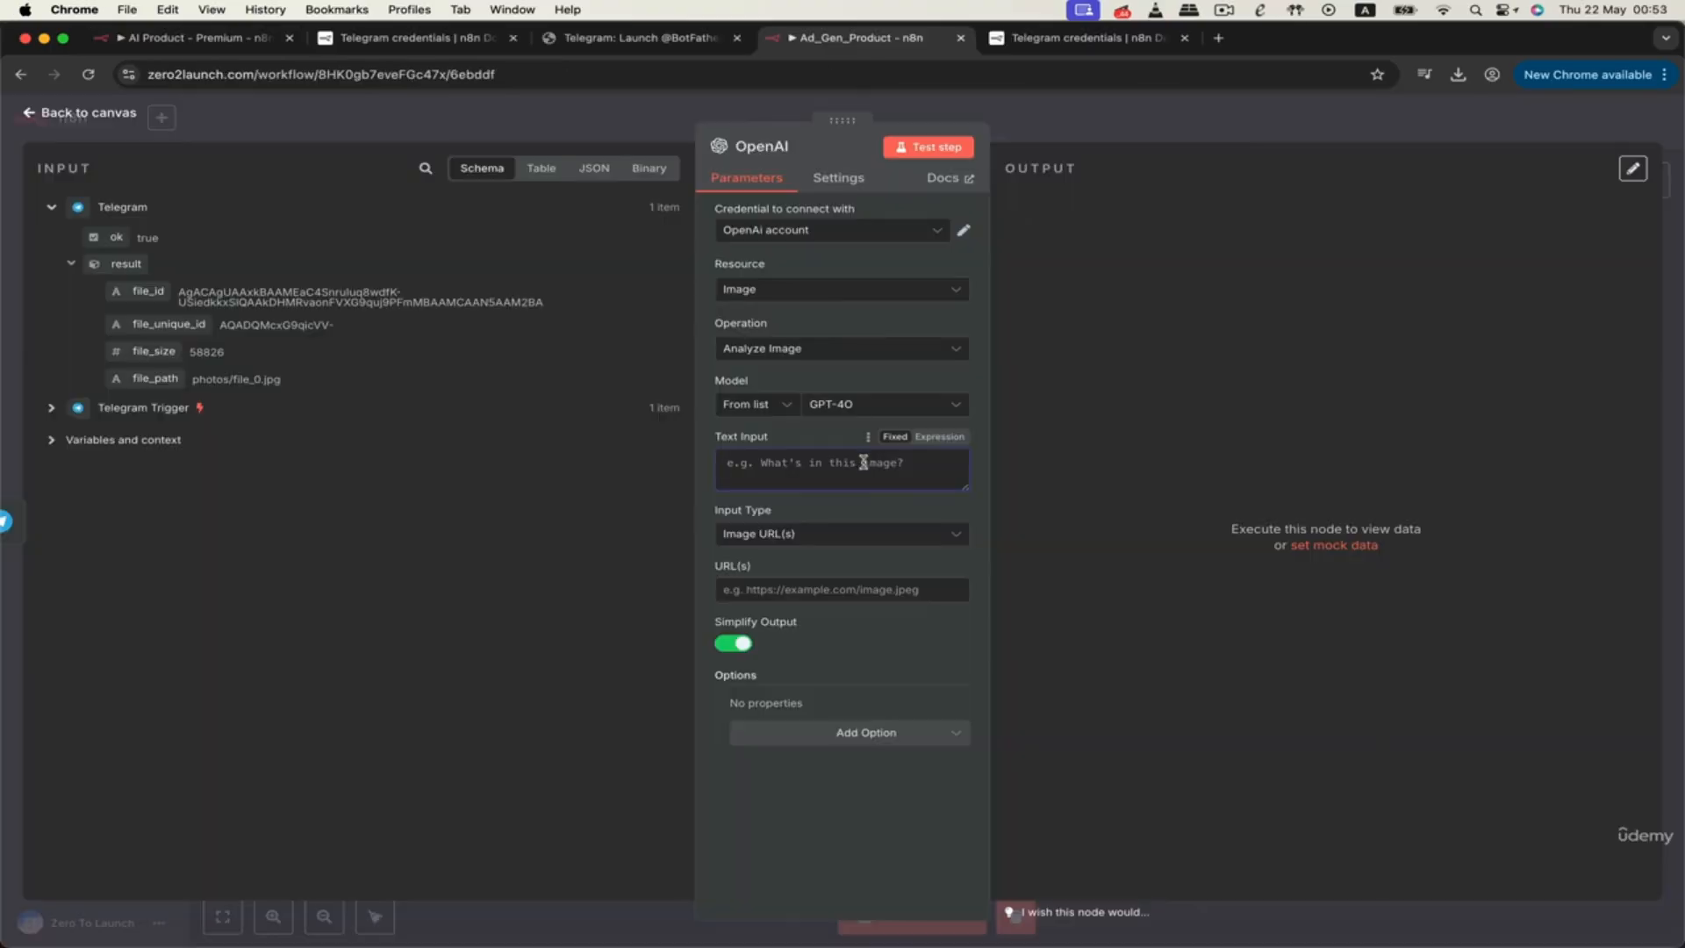
pyautogui.press('super+v')
pyautogui.moveTo(965, 487); pyautogui.dragTo(965, 725)
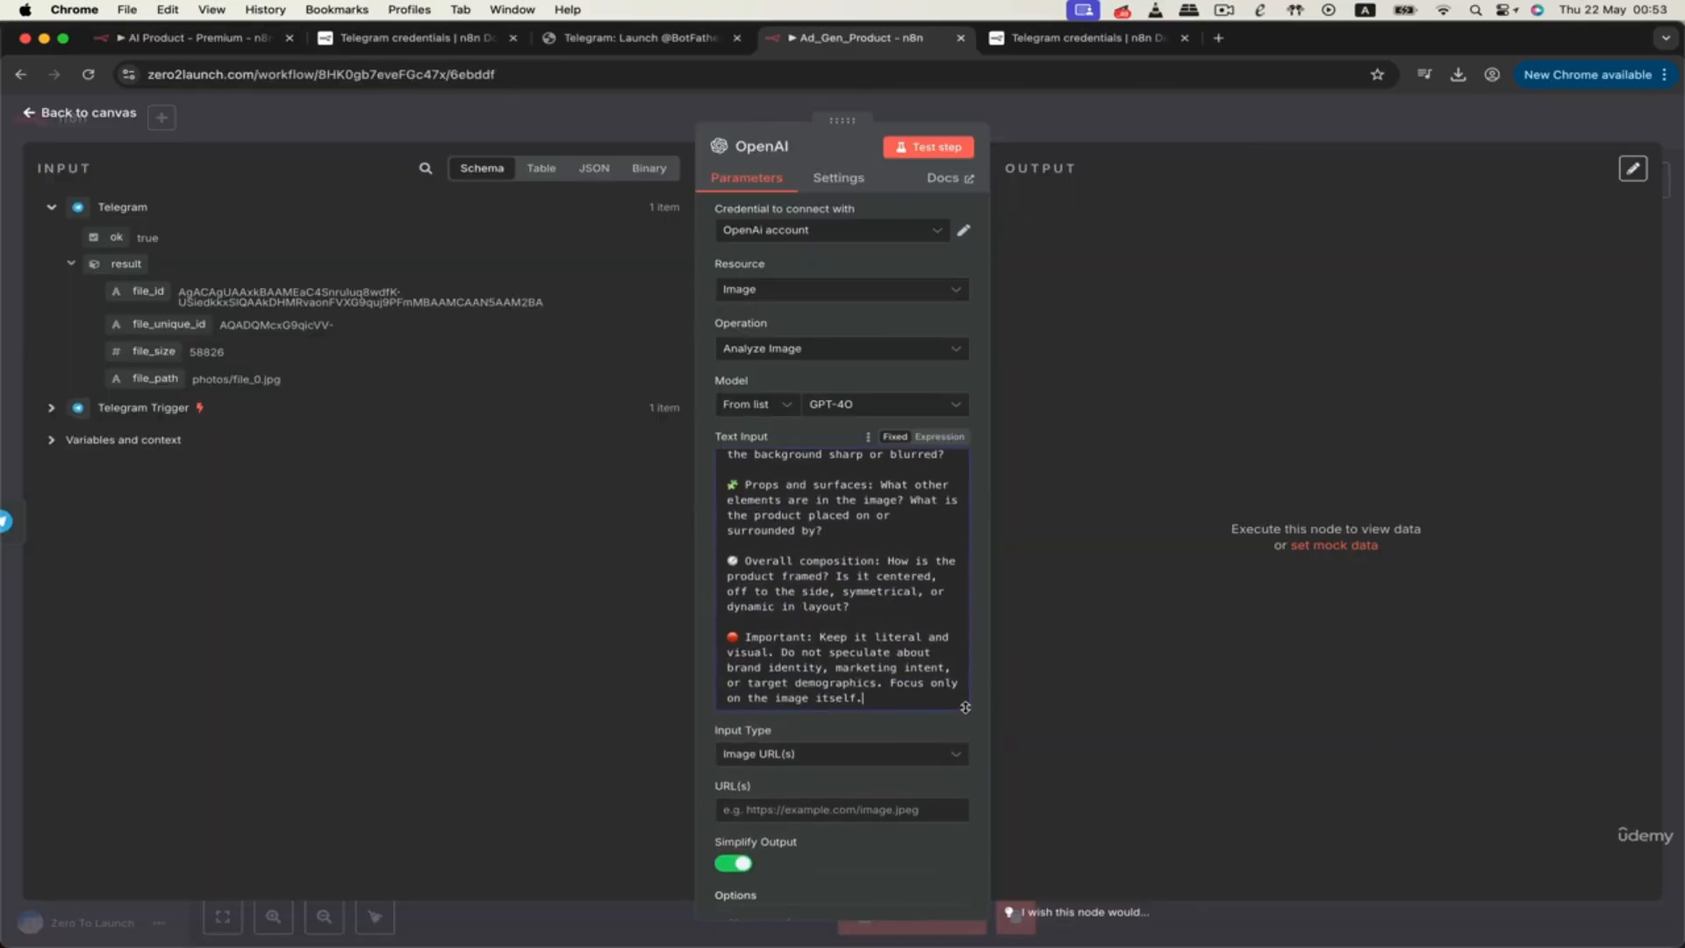
pyautogui.scroll(5, 906, 664)
pyautogui.scroll(1, 842, 571)
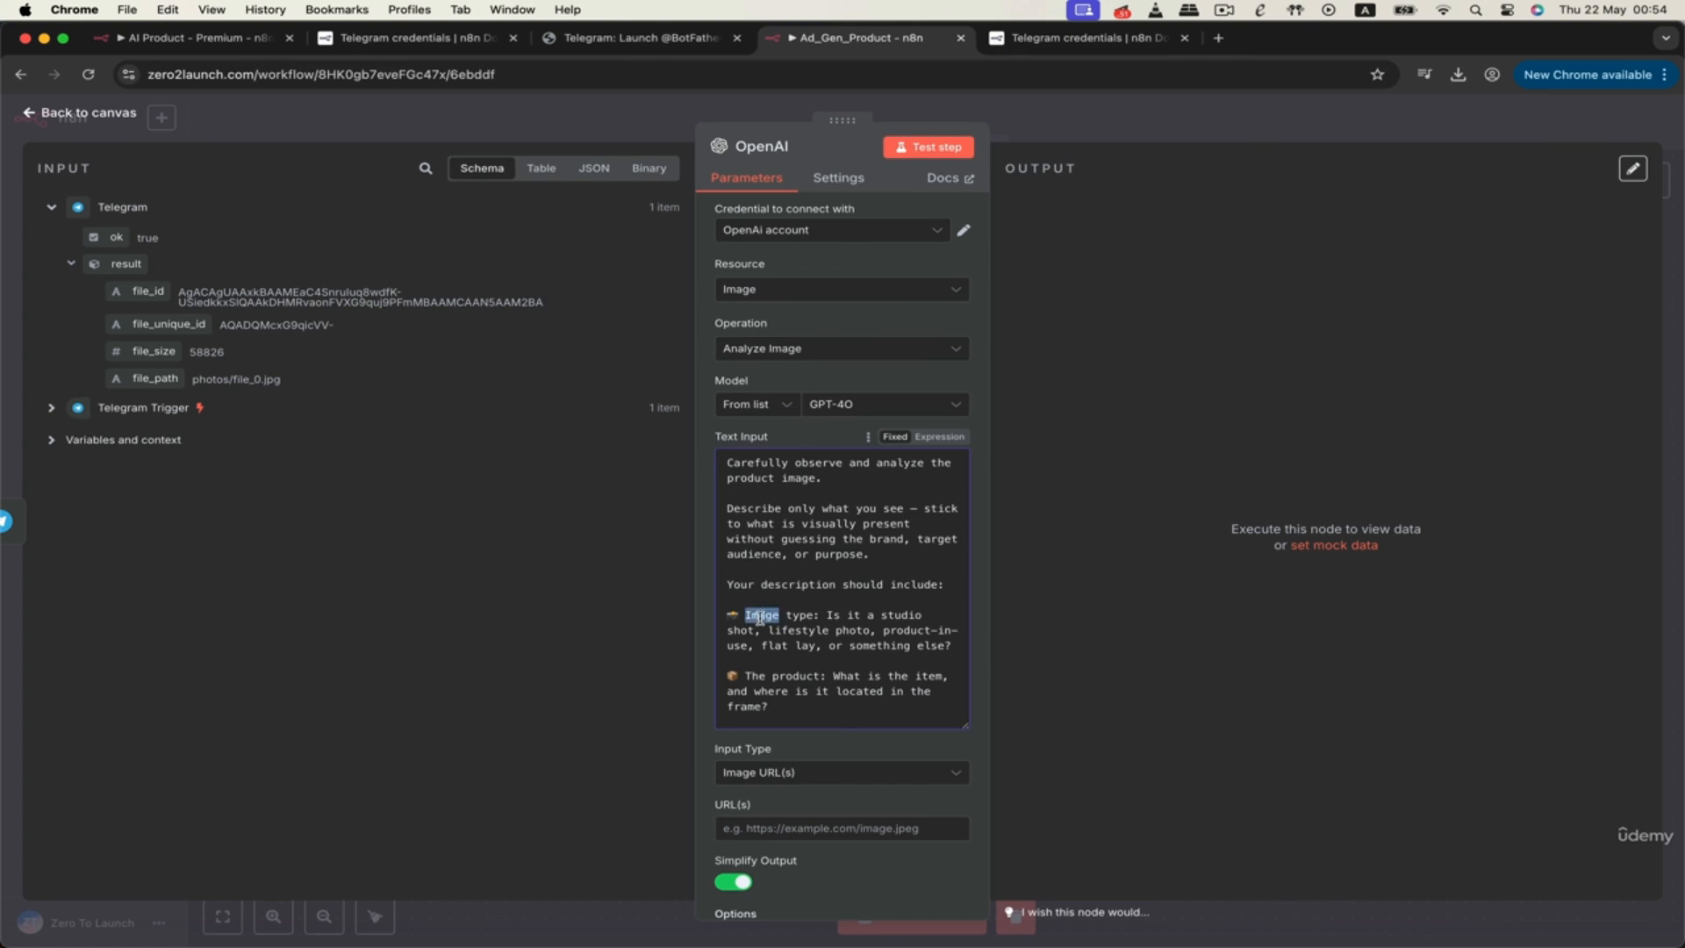
pyautogui.scroll(-6, 834, 562)
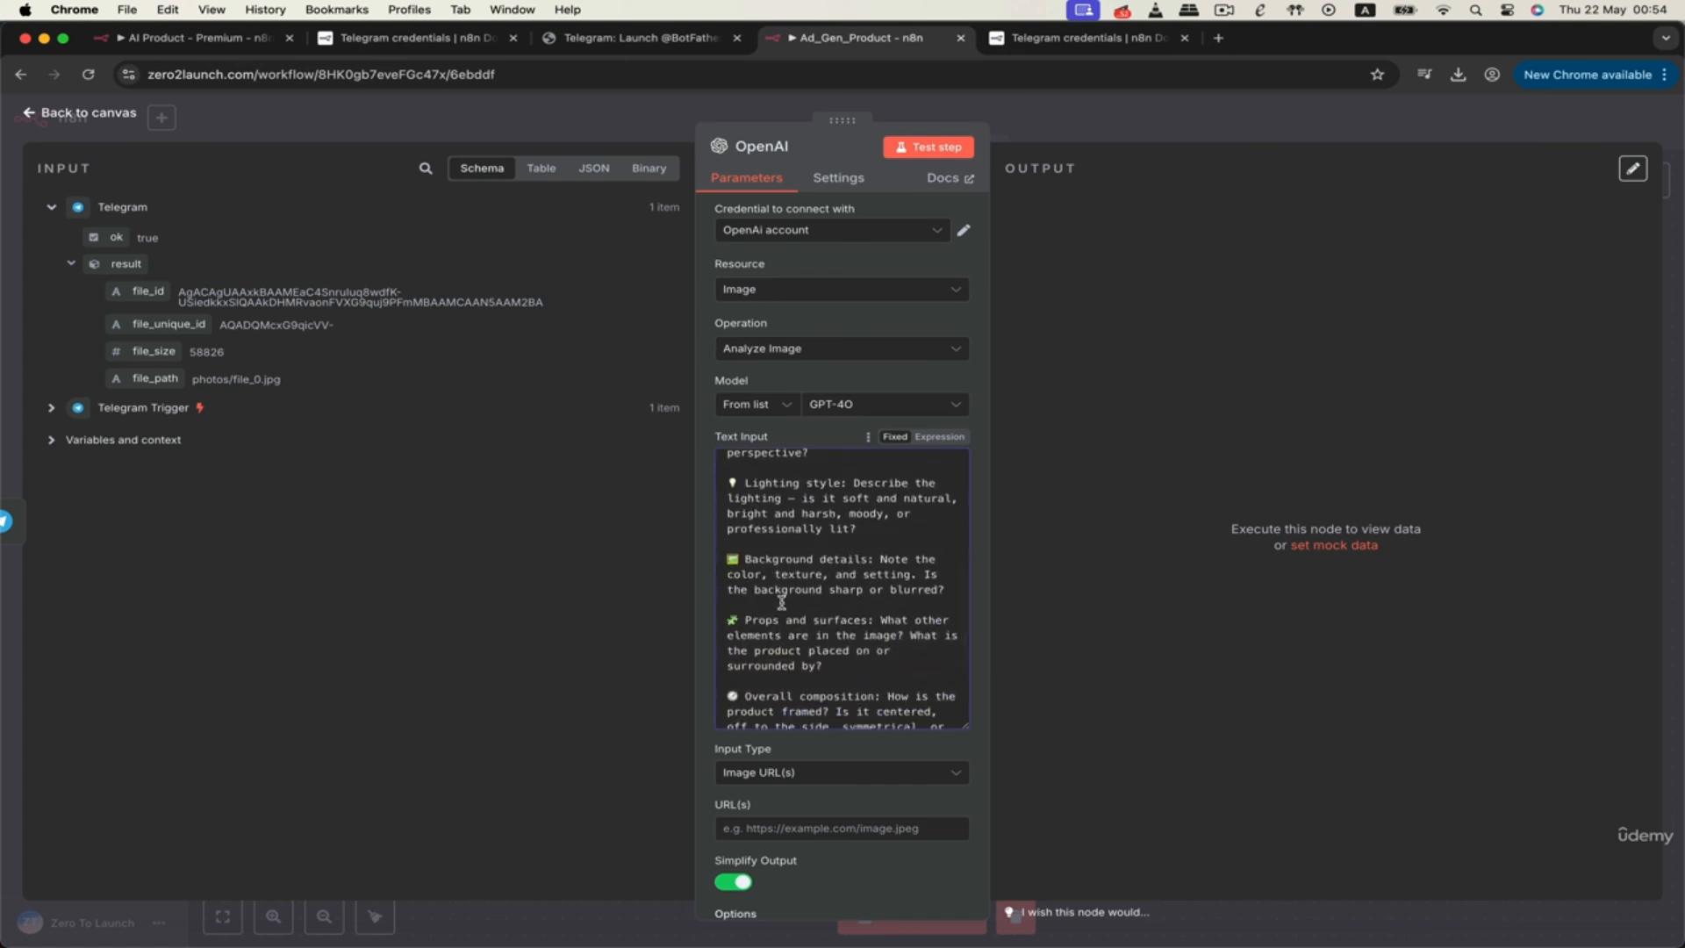
pyautogui.scroll(-3, 781, 602)
# Set the Input Type to Binary File(s)
pyautogui.click(775, 778)
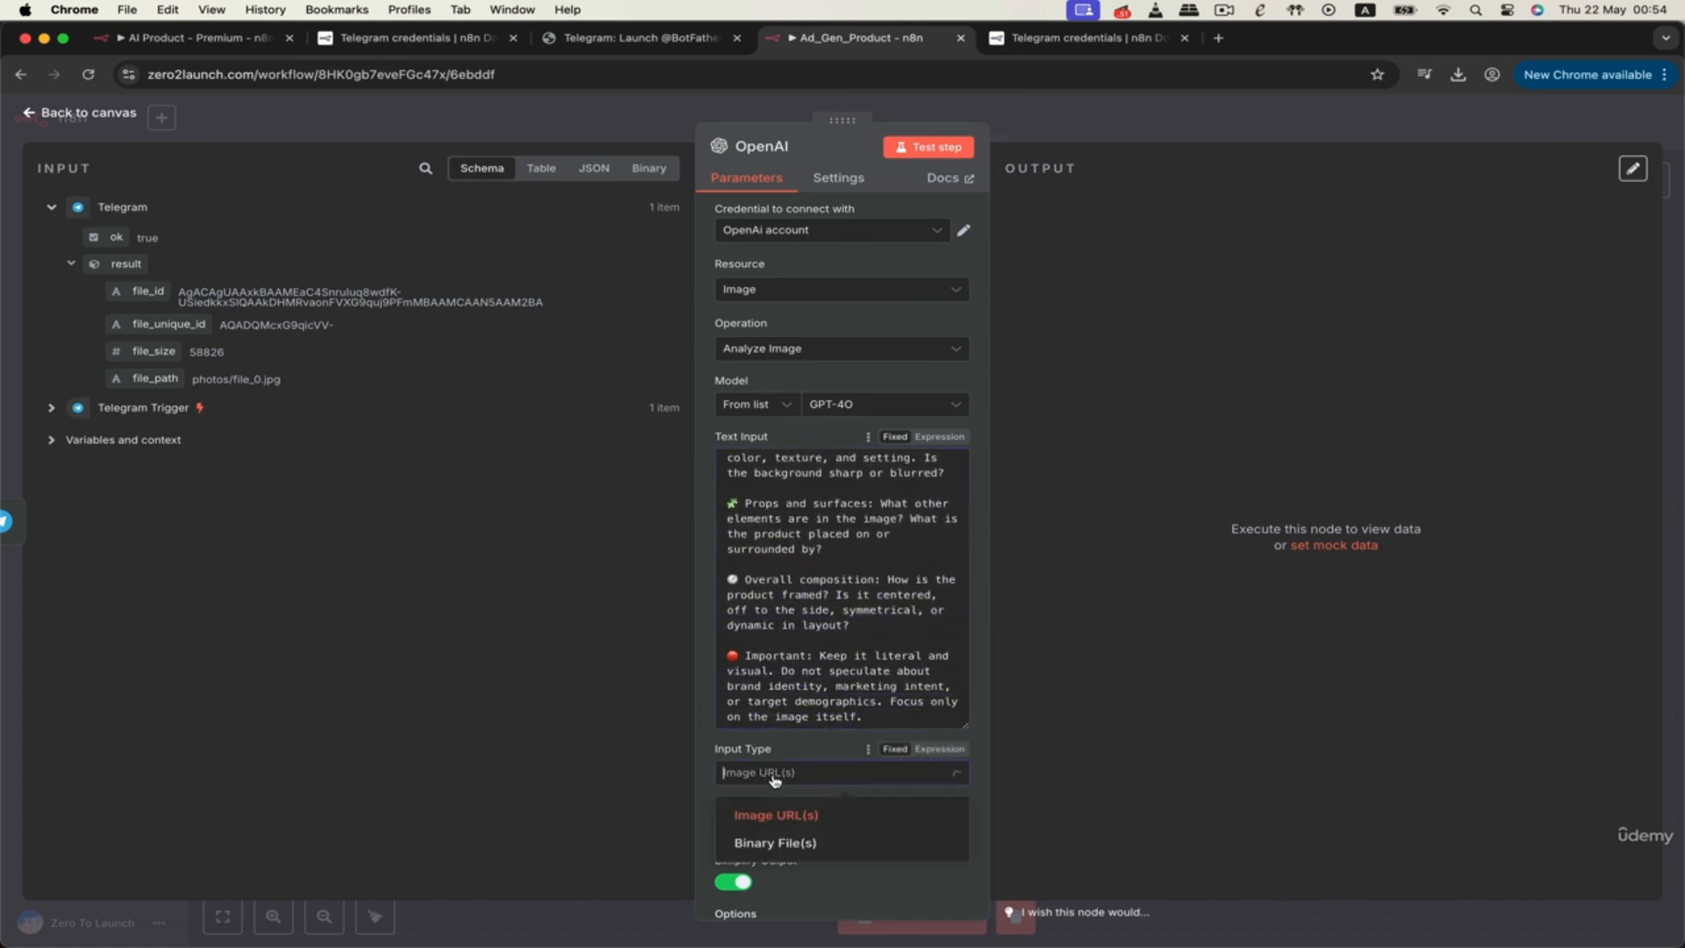
pyautogui.click(773, 842)
pyautogui.scroll(-3, 850, 723)
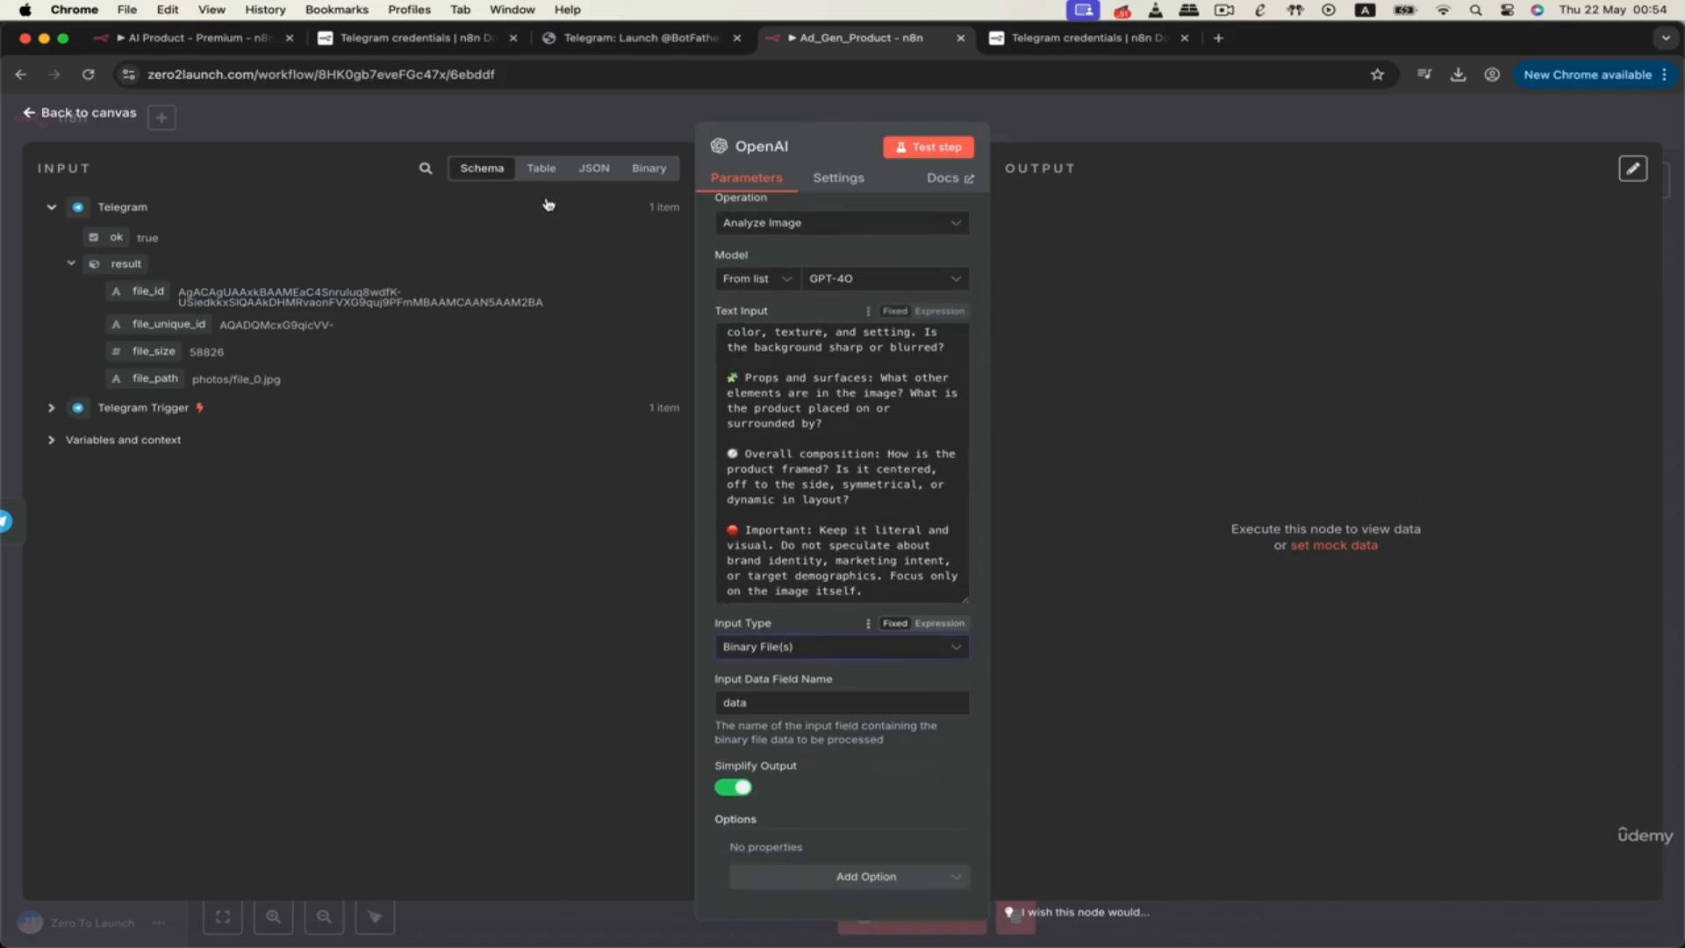
pyautogui.click(127, 117)
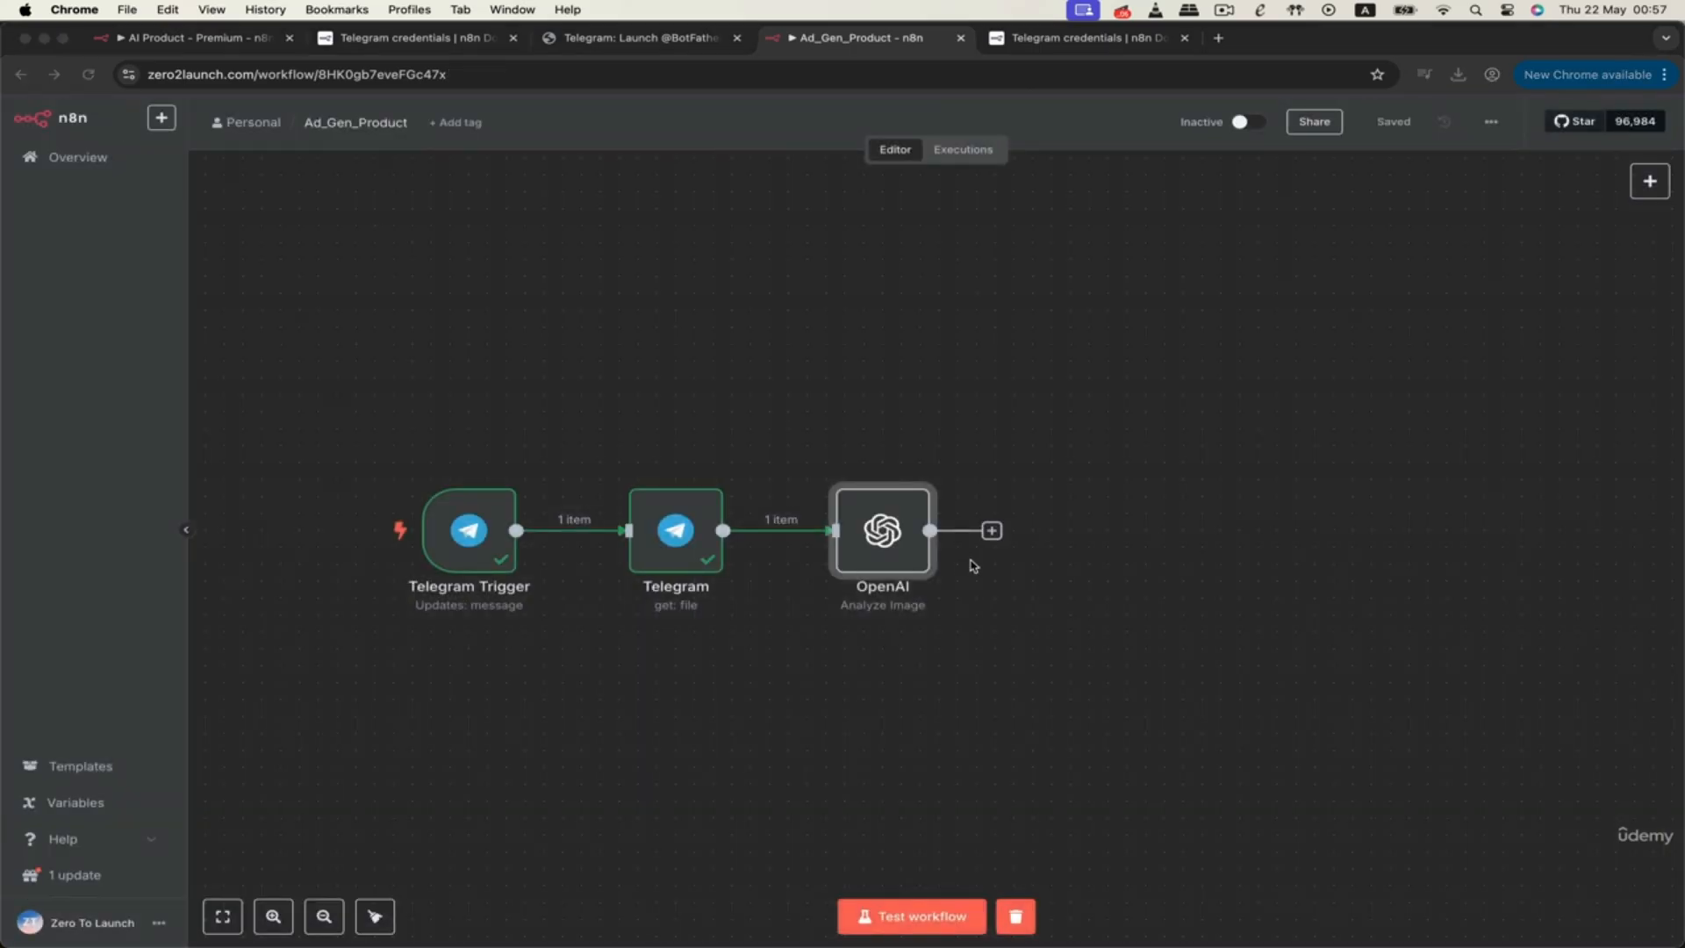
# Check the fetched file's octet-stream mime type and insert a Code node between Telegram and OpenAI
pyautogui.doubleClick(715, 530)
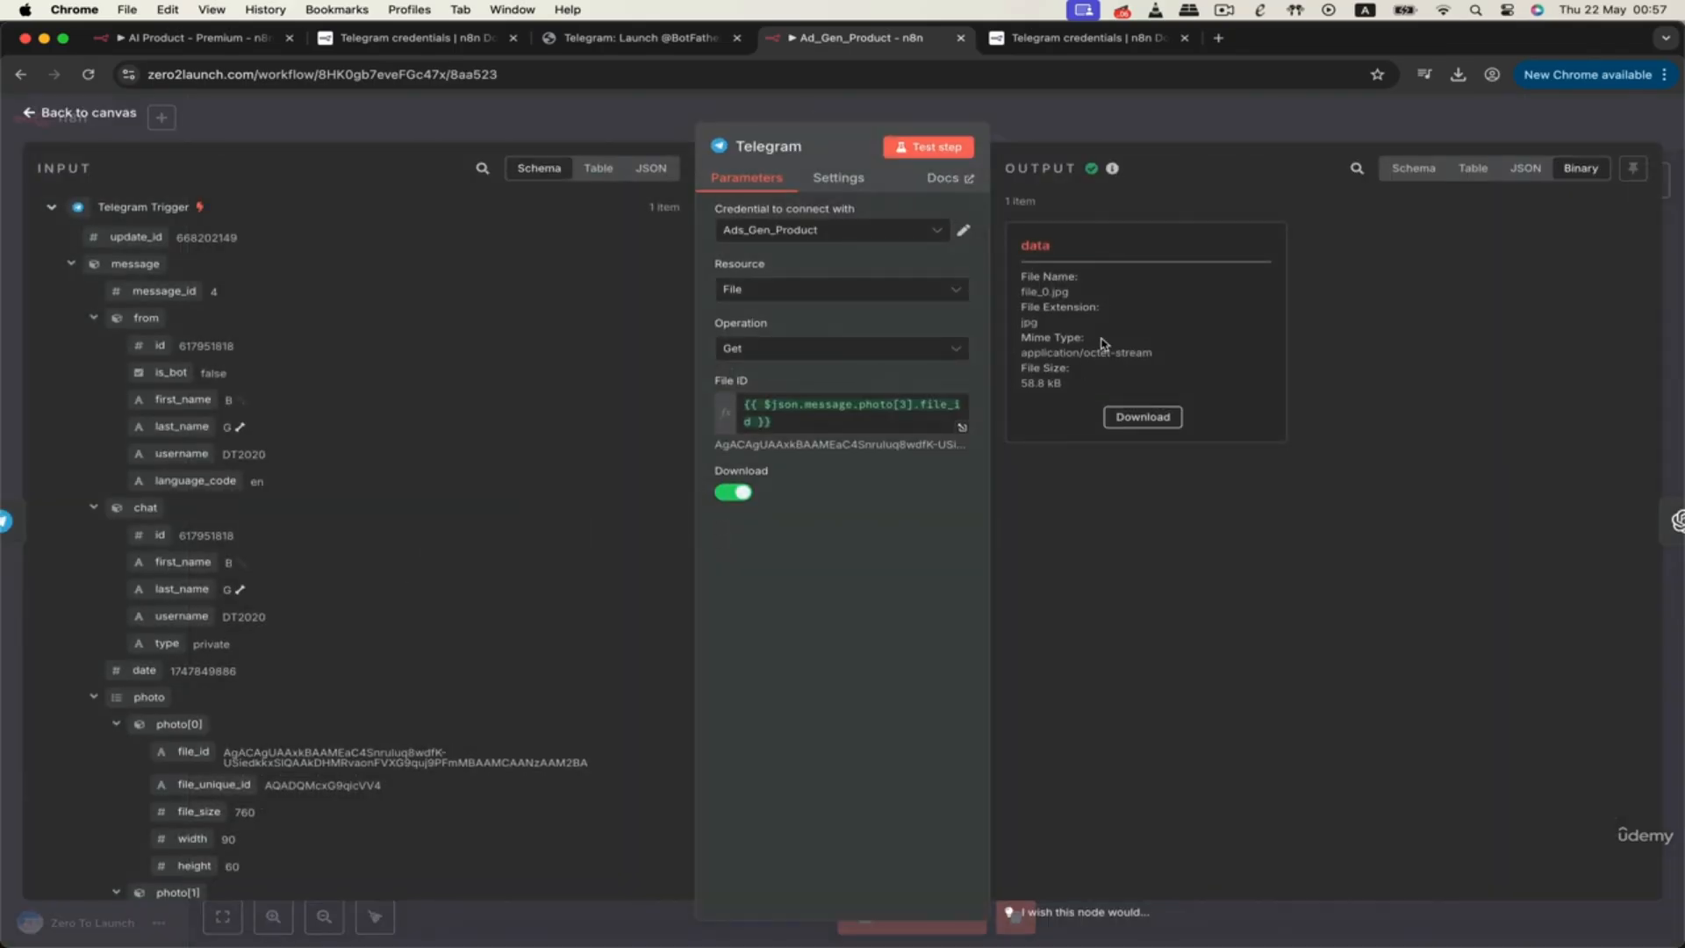
pyautogui.moveTo(1079, 352); pyautogui.dragTo(1163, 358)
pyautogui.click(140, 116)
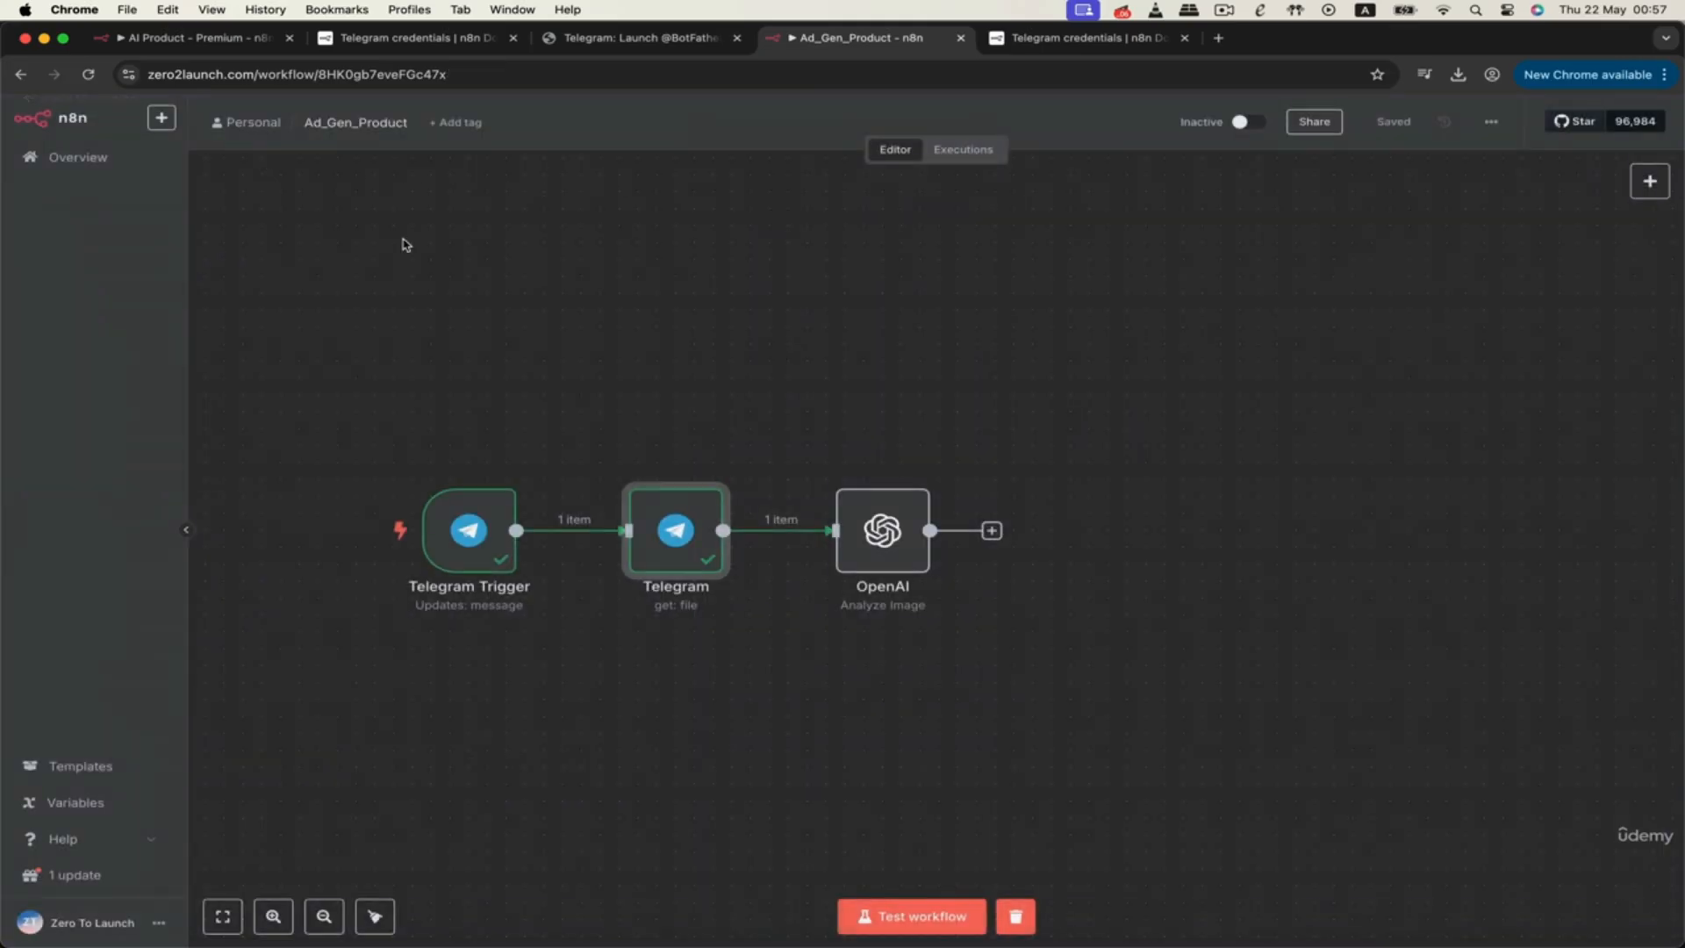
pyautogui.click(769, 530)
pyautogui.write('fun')
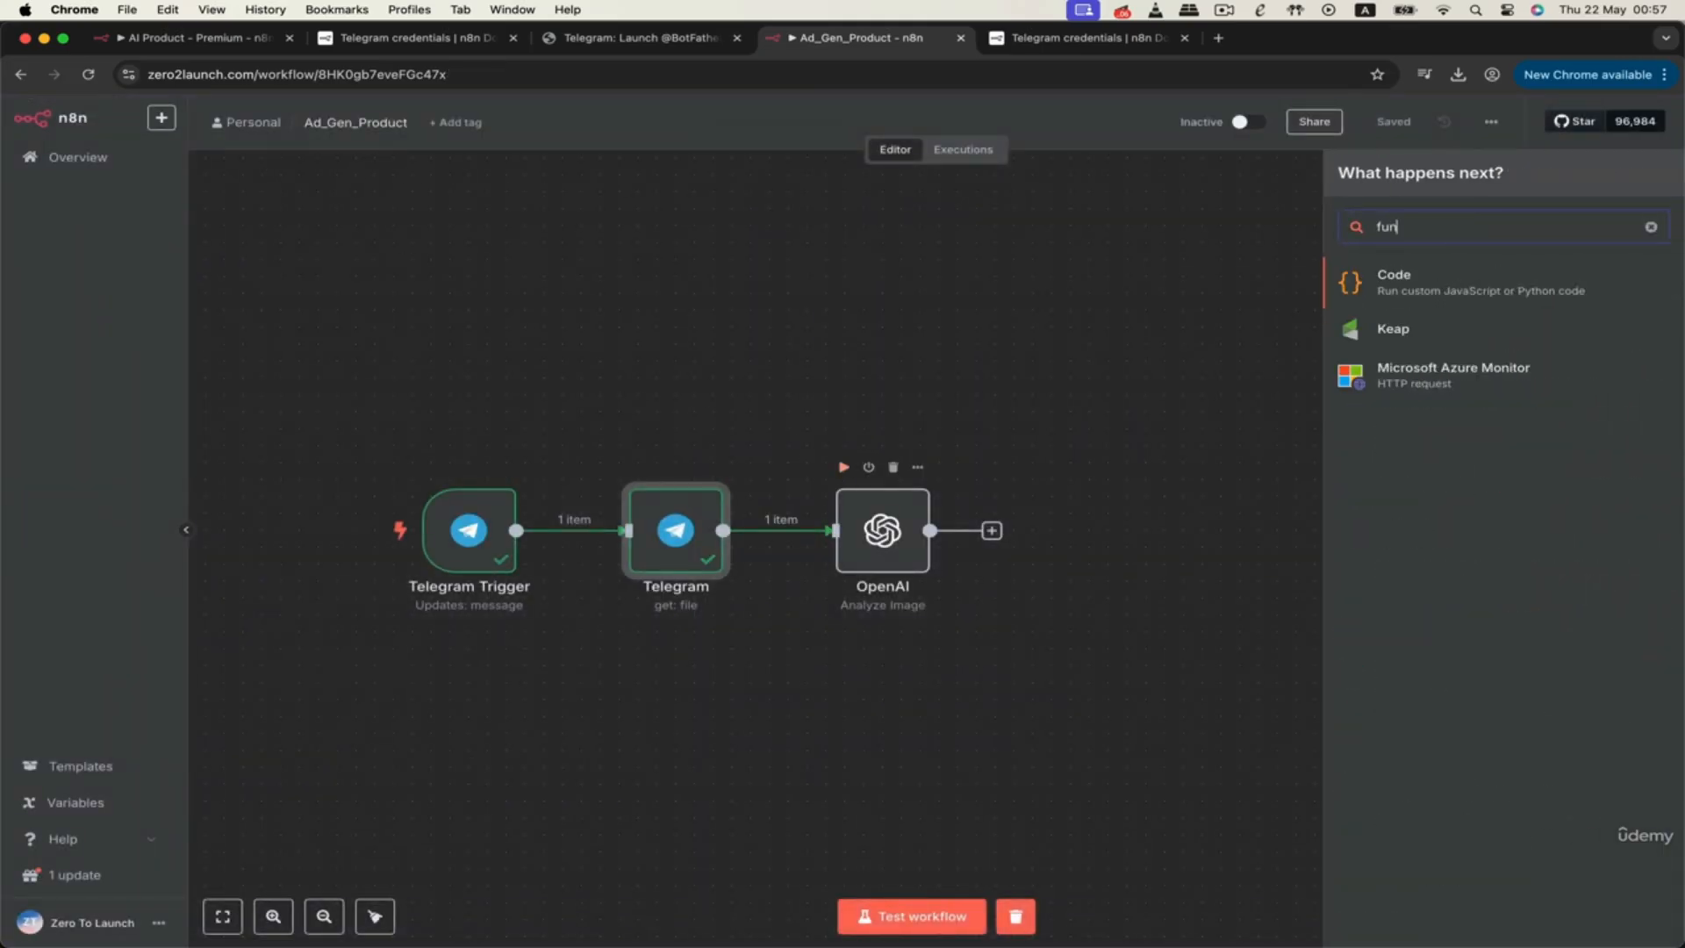
pyautogui.click(1371, 296)
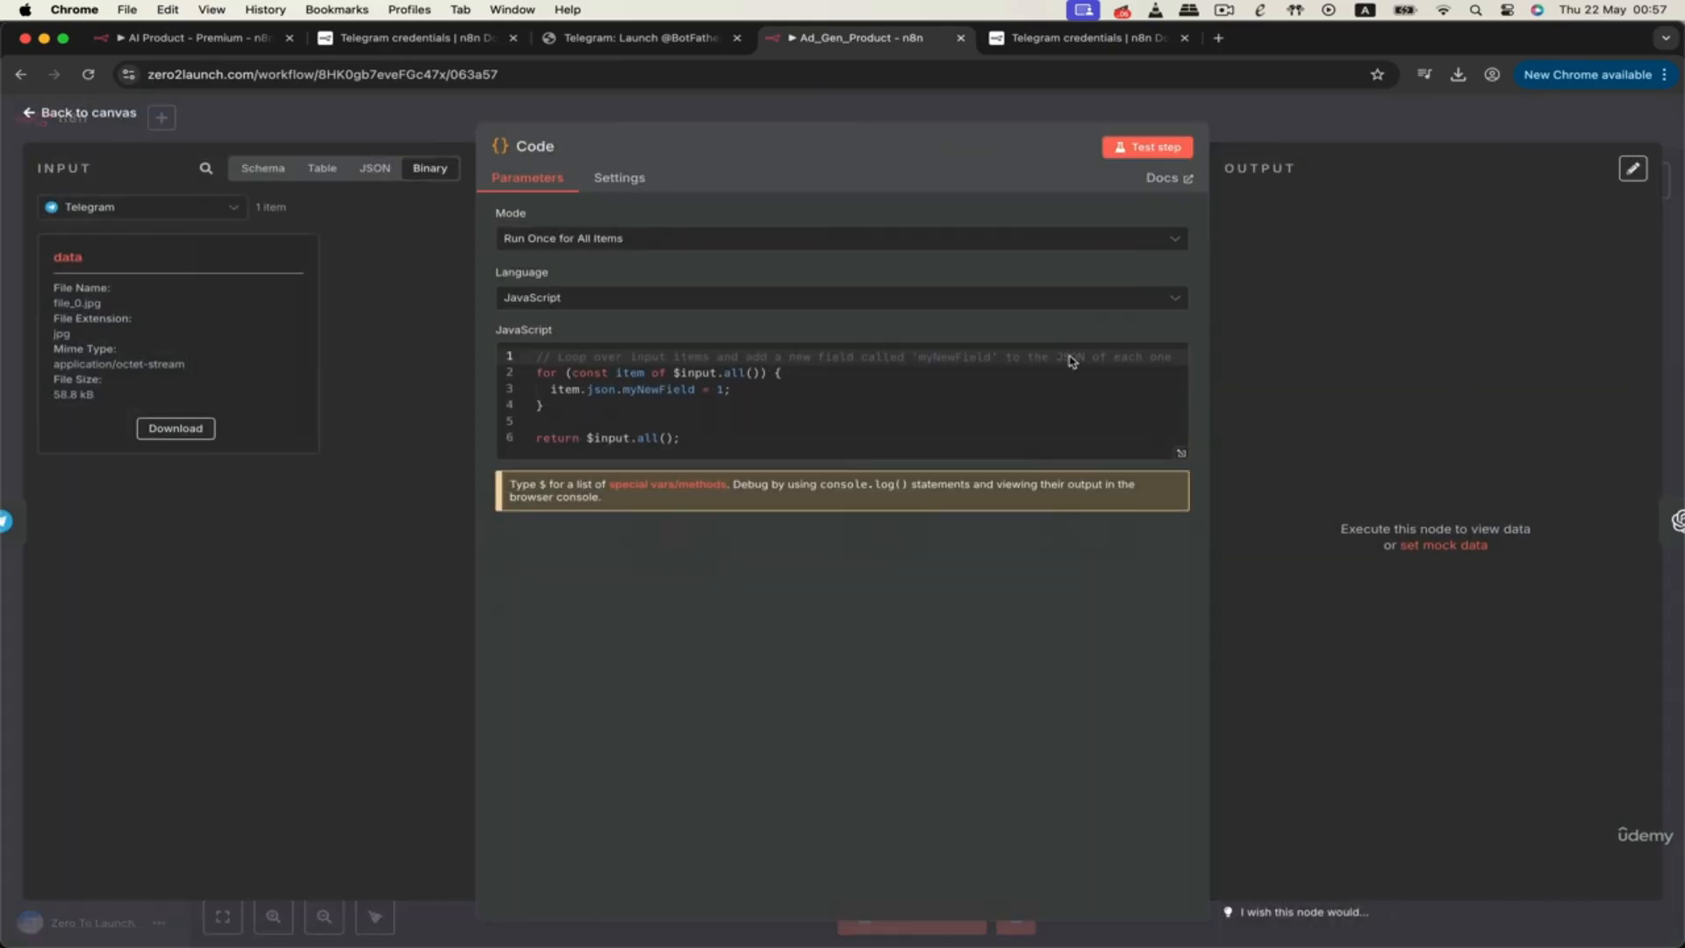
# Replace the Code node's JavaScript with the mimeType = 'image/jpeg' loop and test it
pyautogui.click(603, 345)
pyautogui.hotkey('ctrl', 'a')
pyautogui.press('BackSpace')
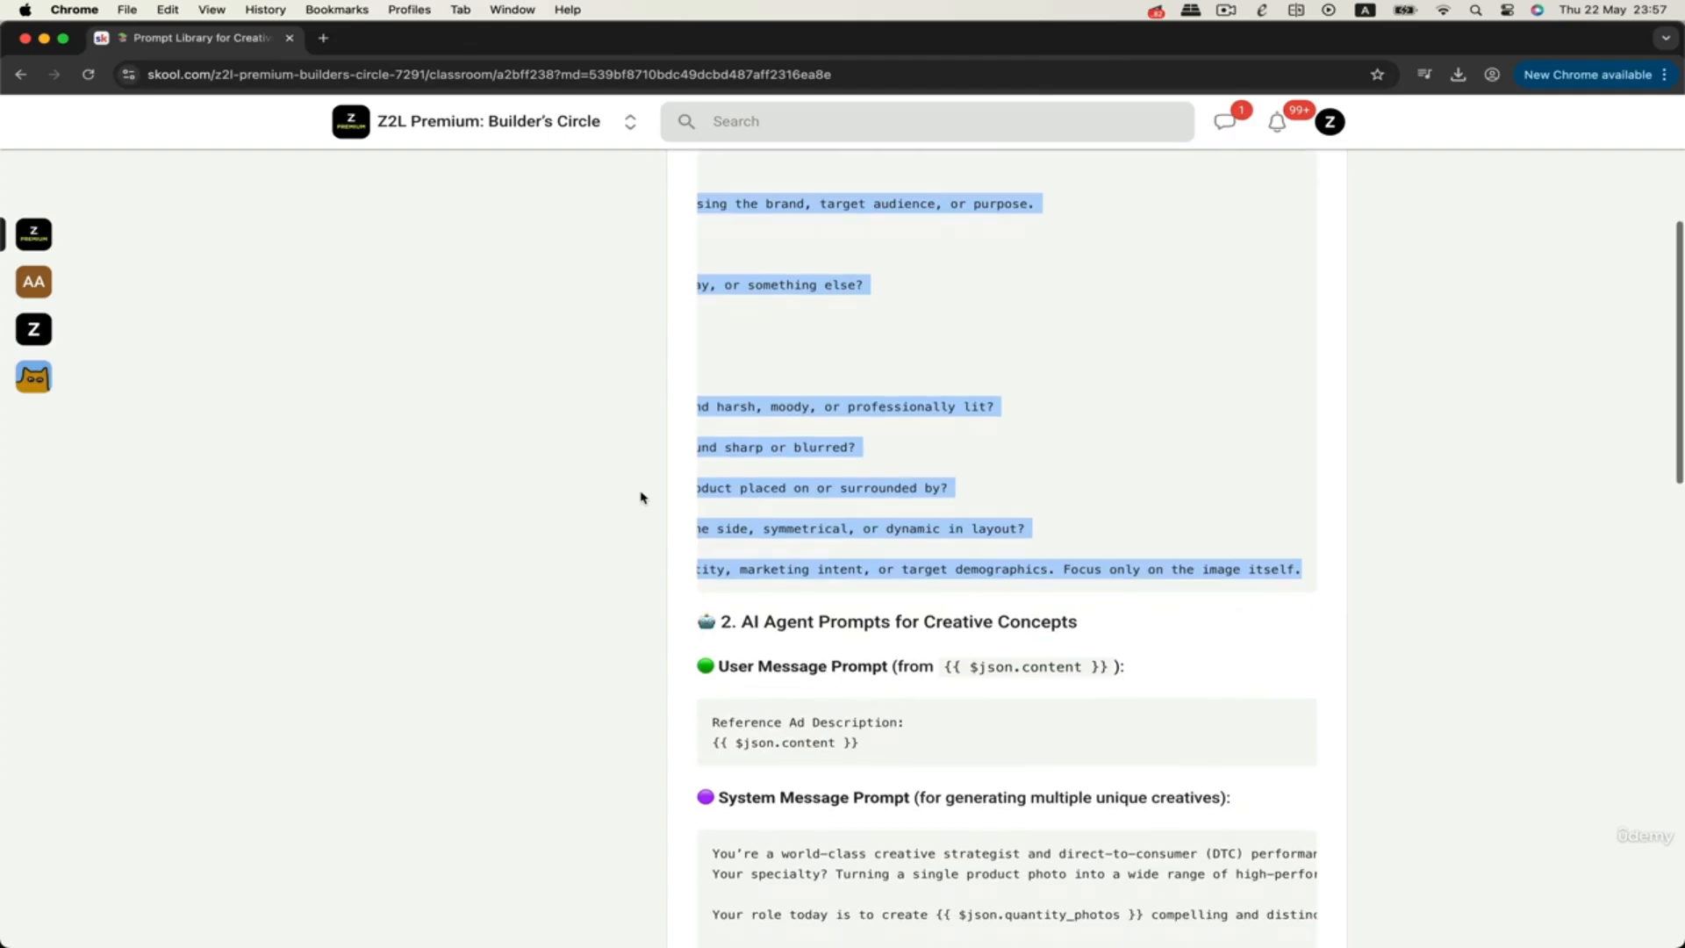
pyautogui.scroll(-15, 639, 492)
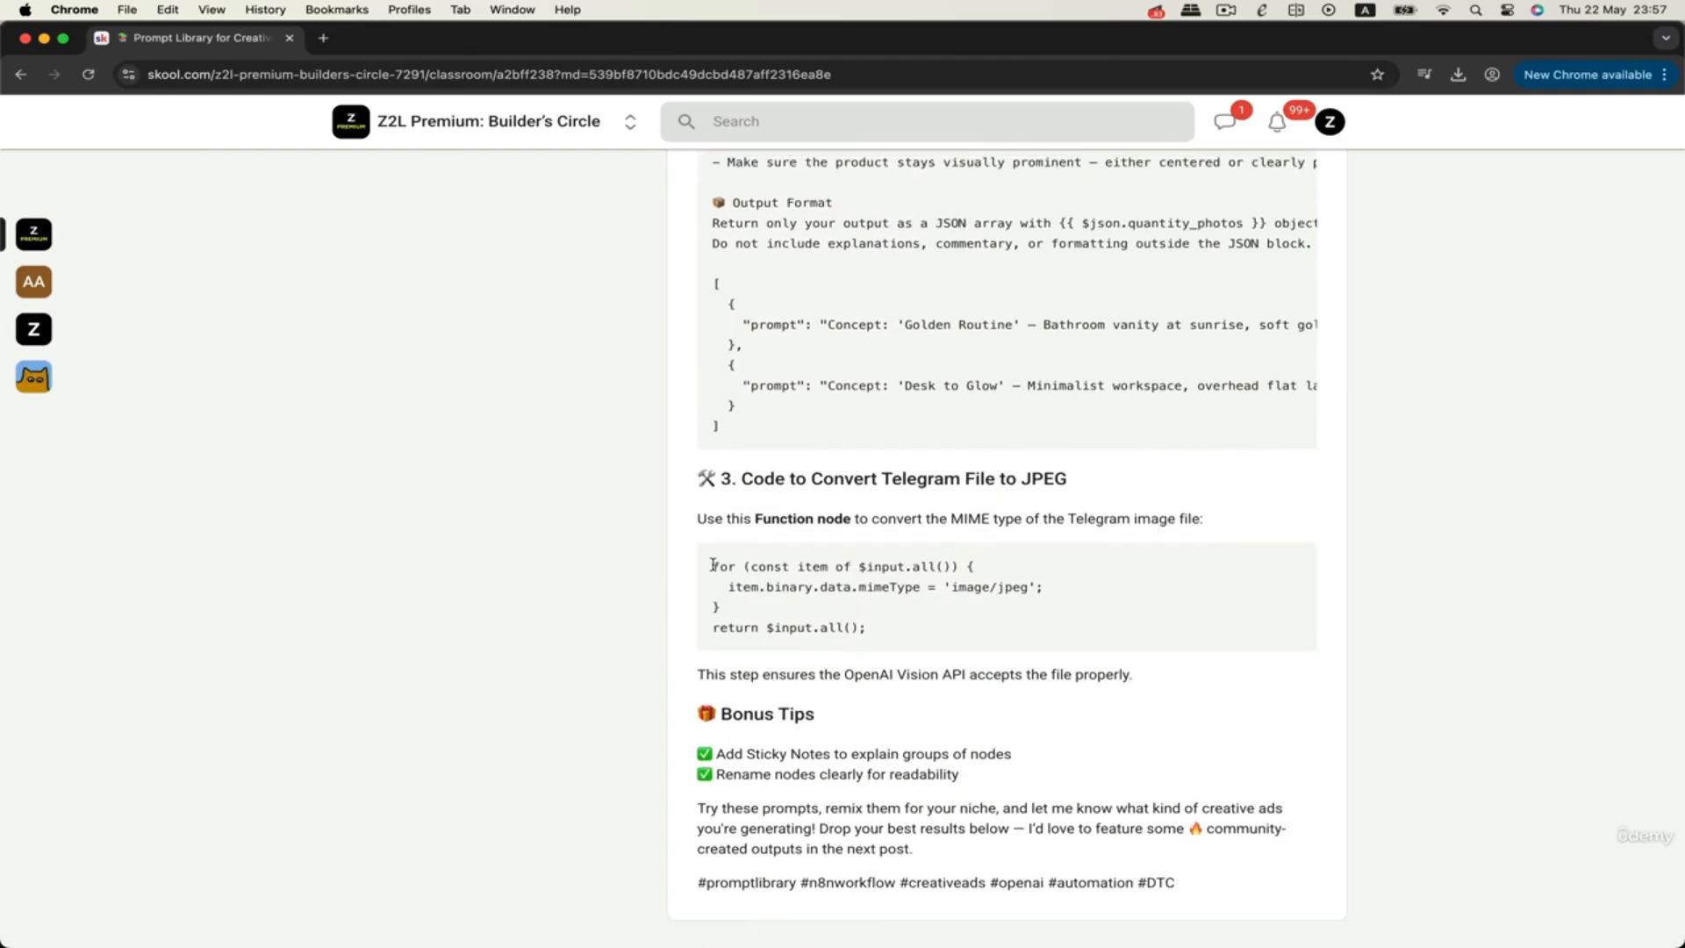
pyautogui.moveTo(713, 564); pyautogui.dragTo(915, 633)
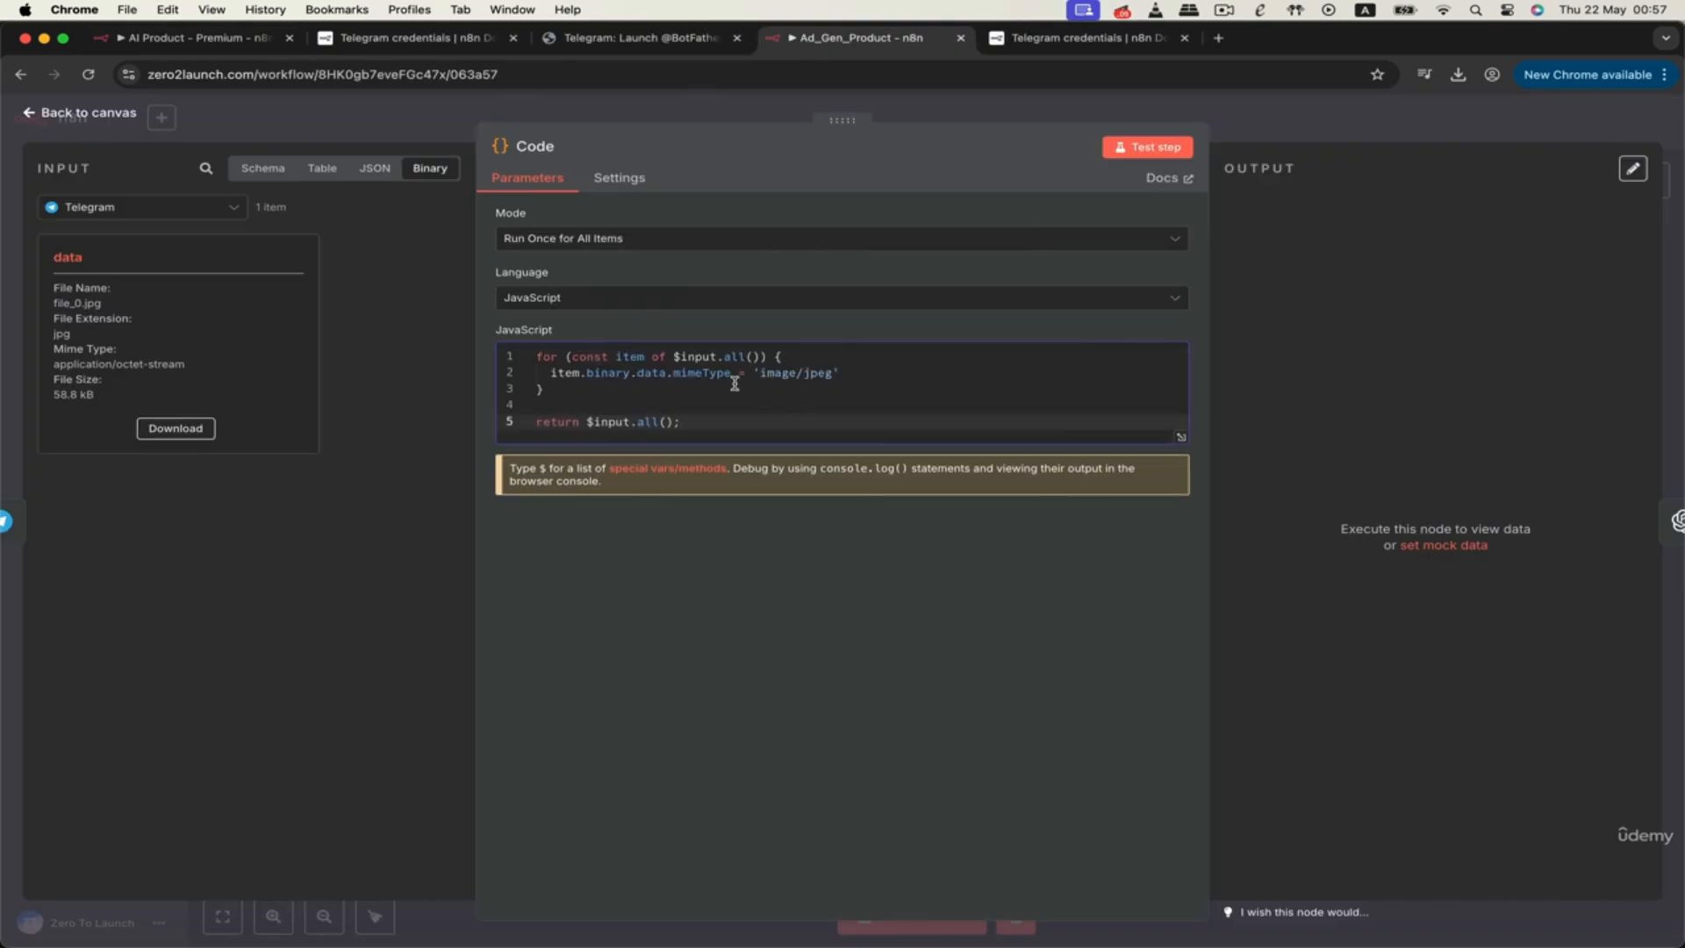
pyautogui.click(1157, 151)
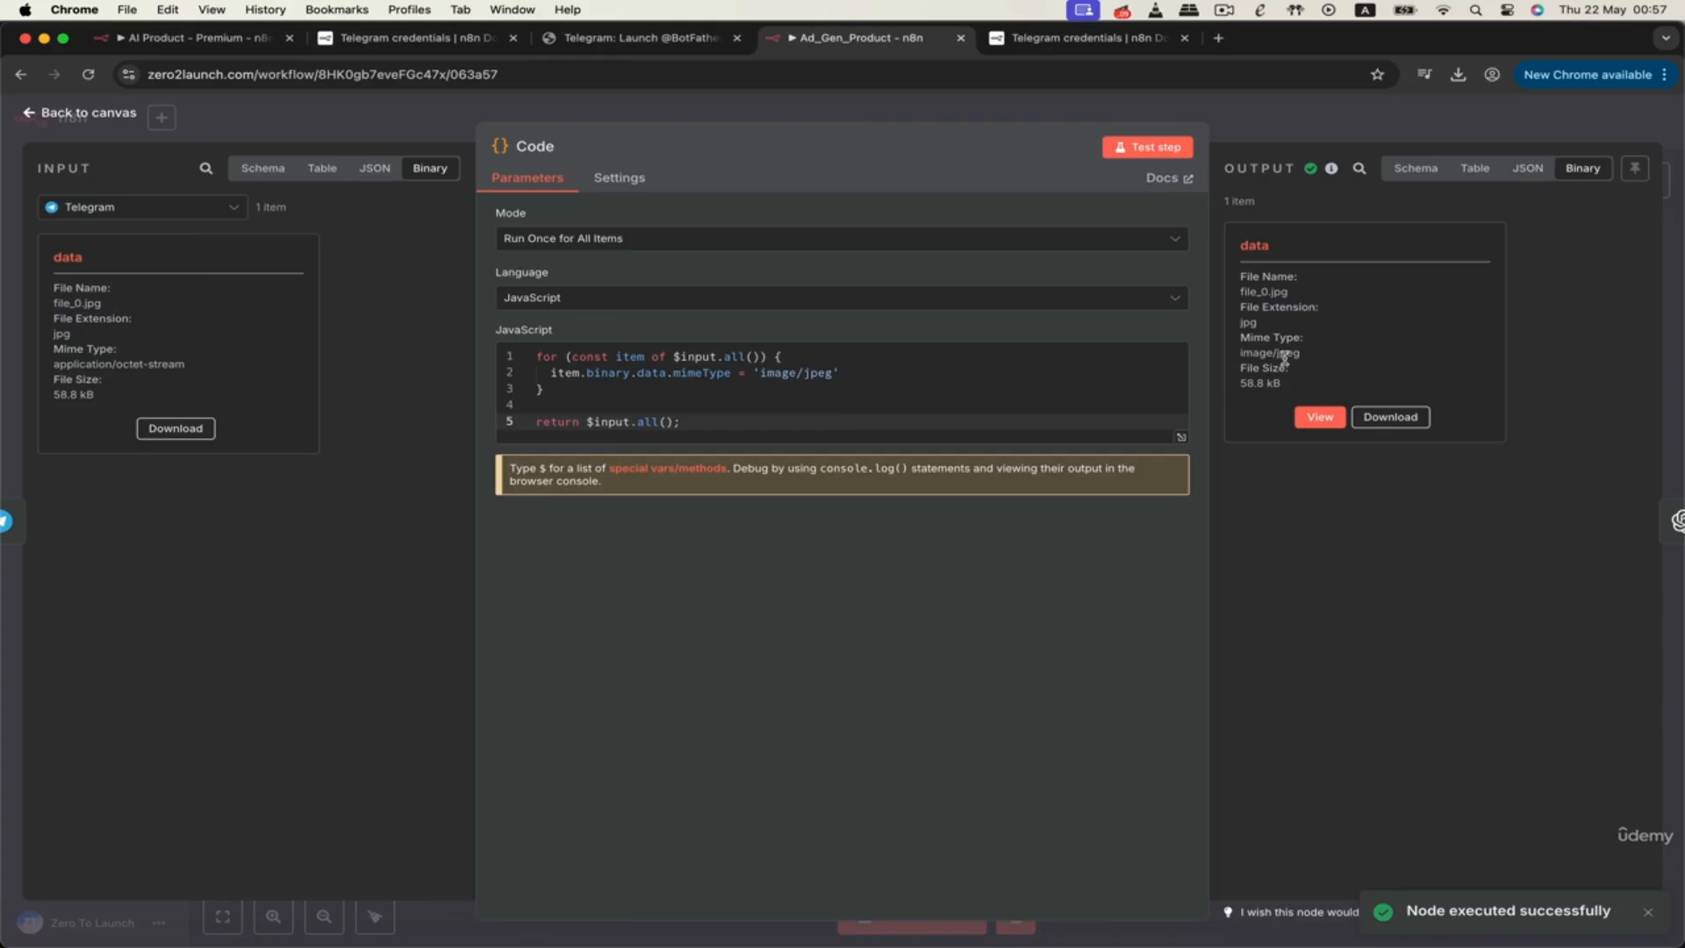
pyautogui.click(104, 116)
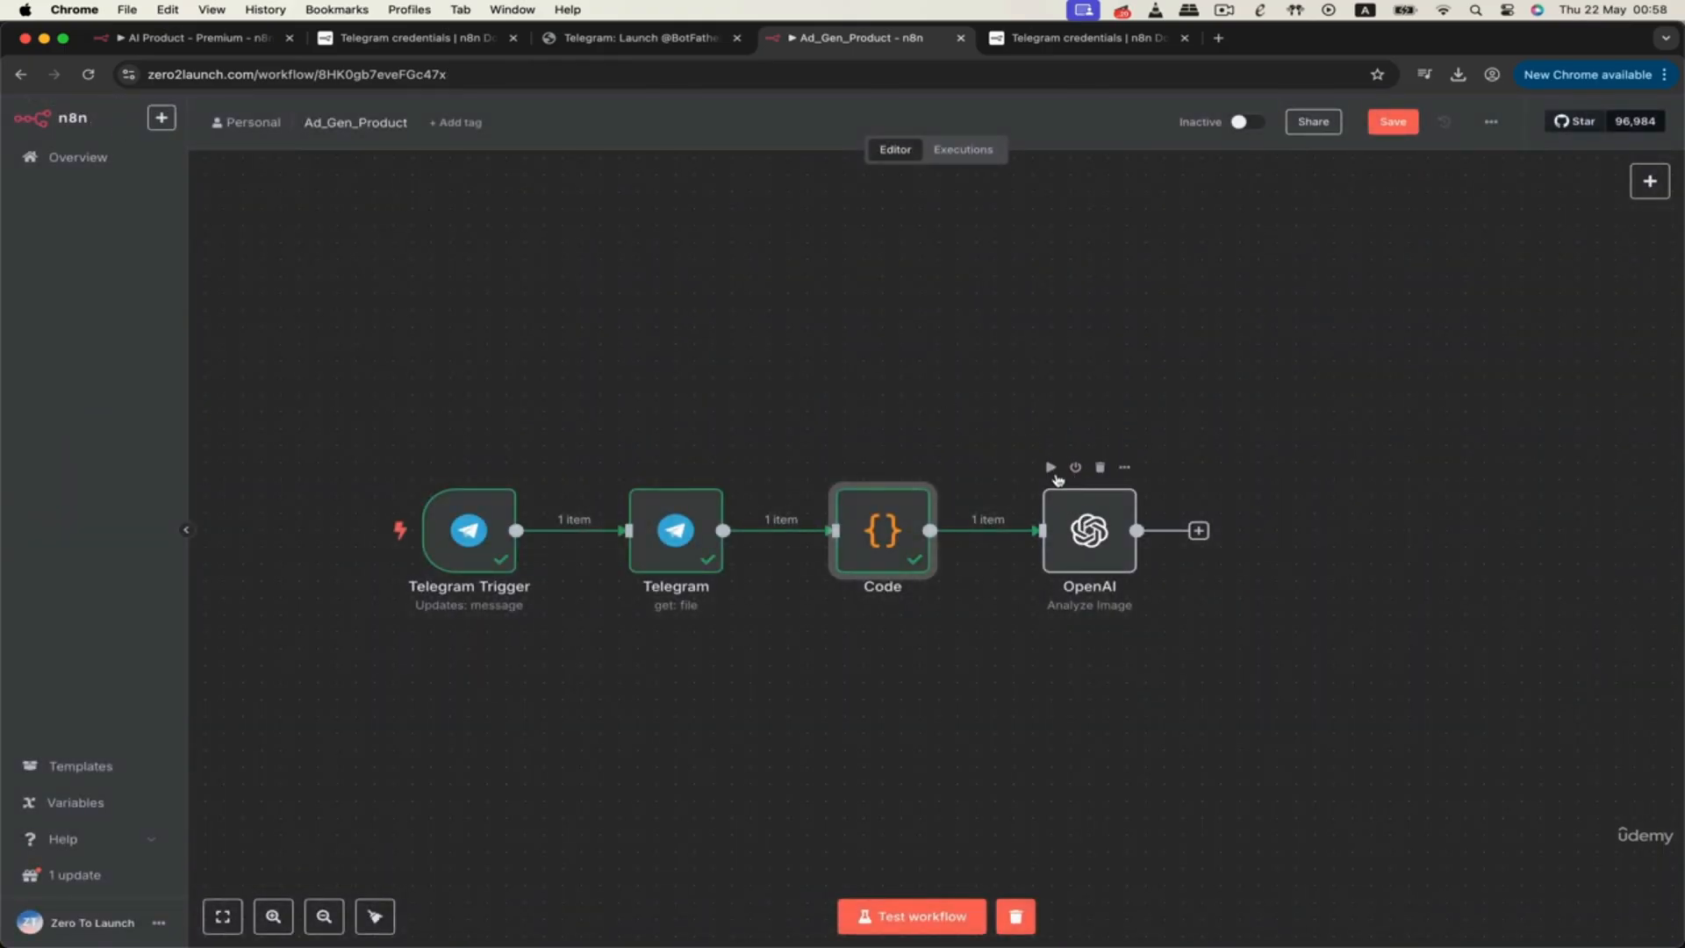
# Run the OpenAI node and review its camera description output in Table and JSON views
pyautogui.click(1053, 468)
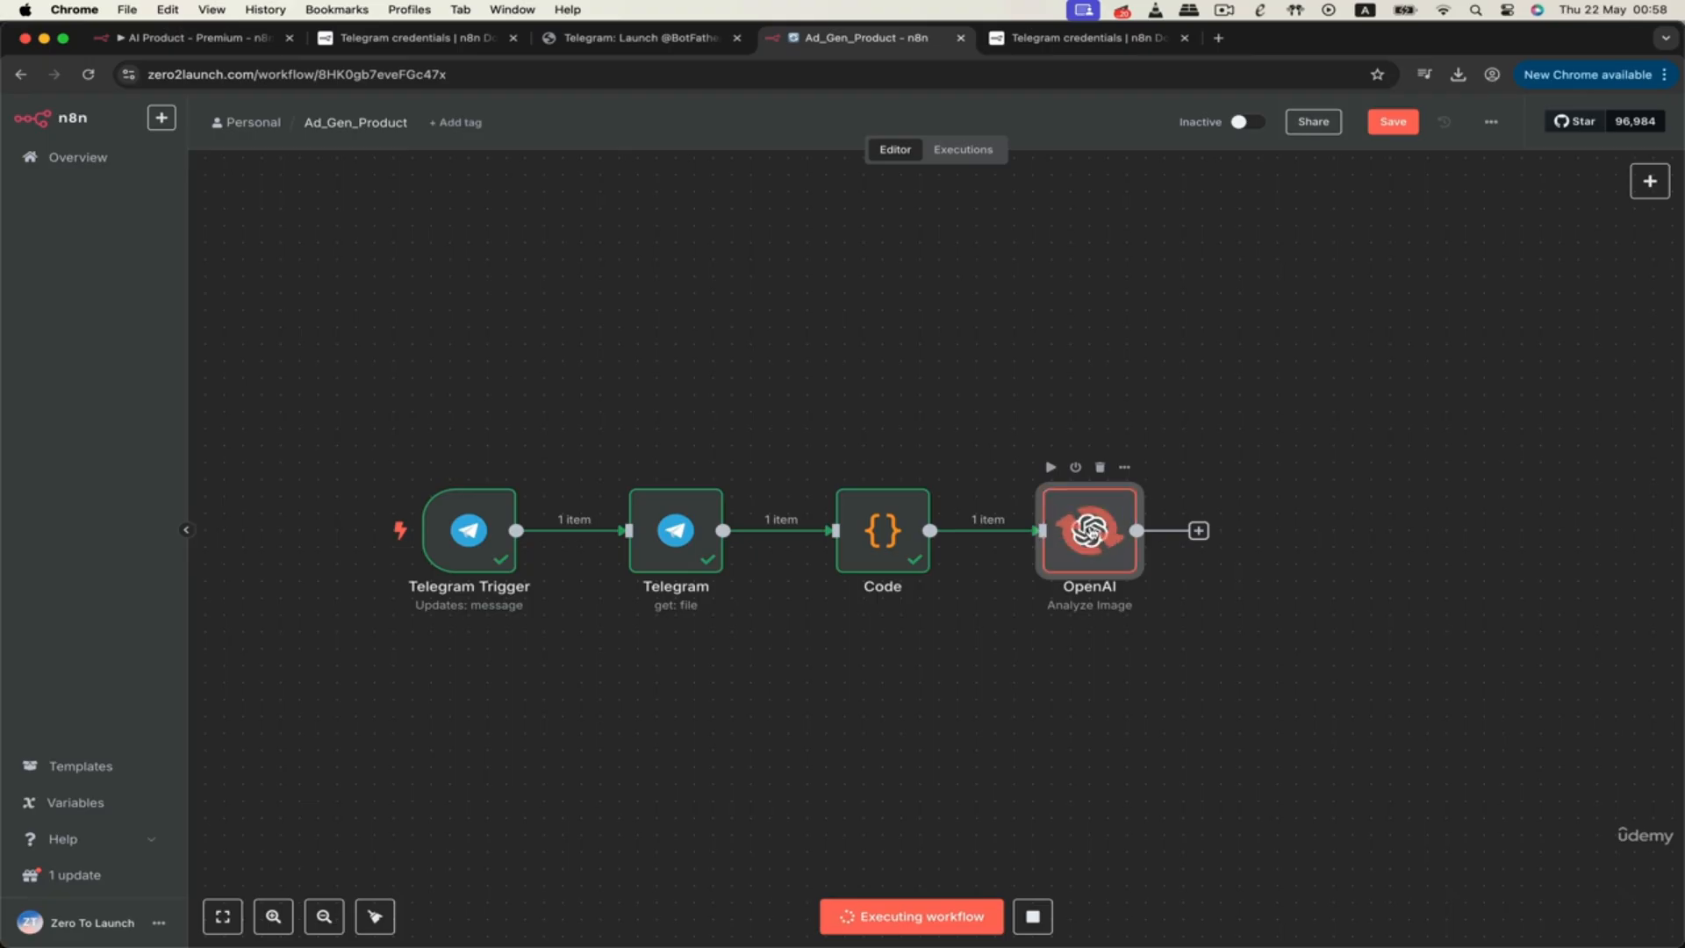
pyautogui.doubleClick(1085, 530)
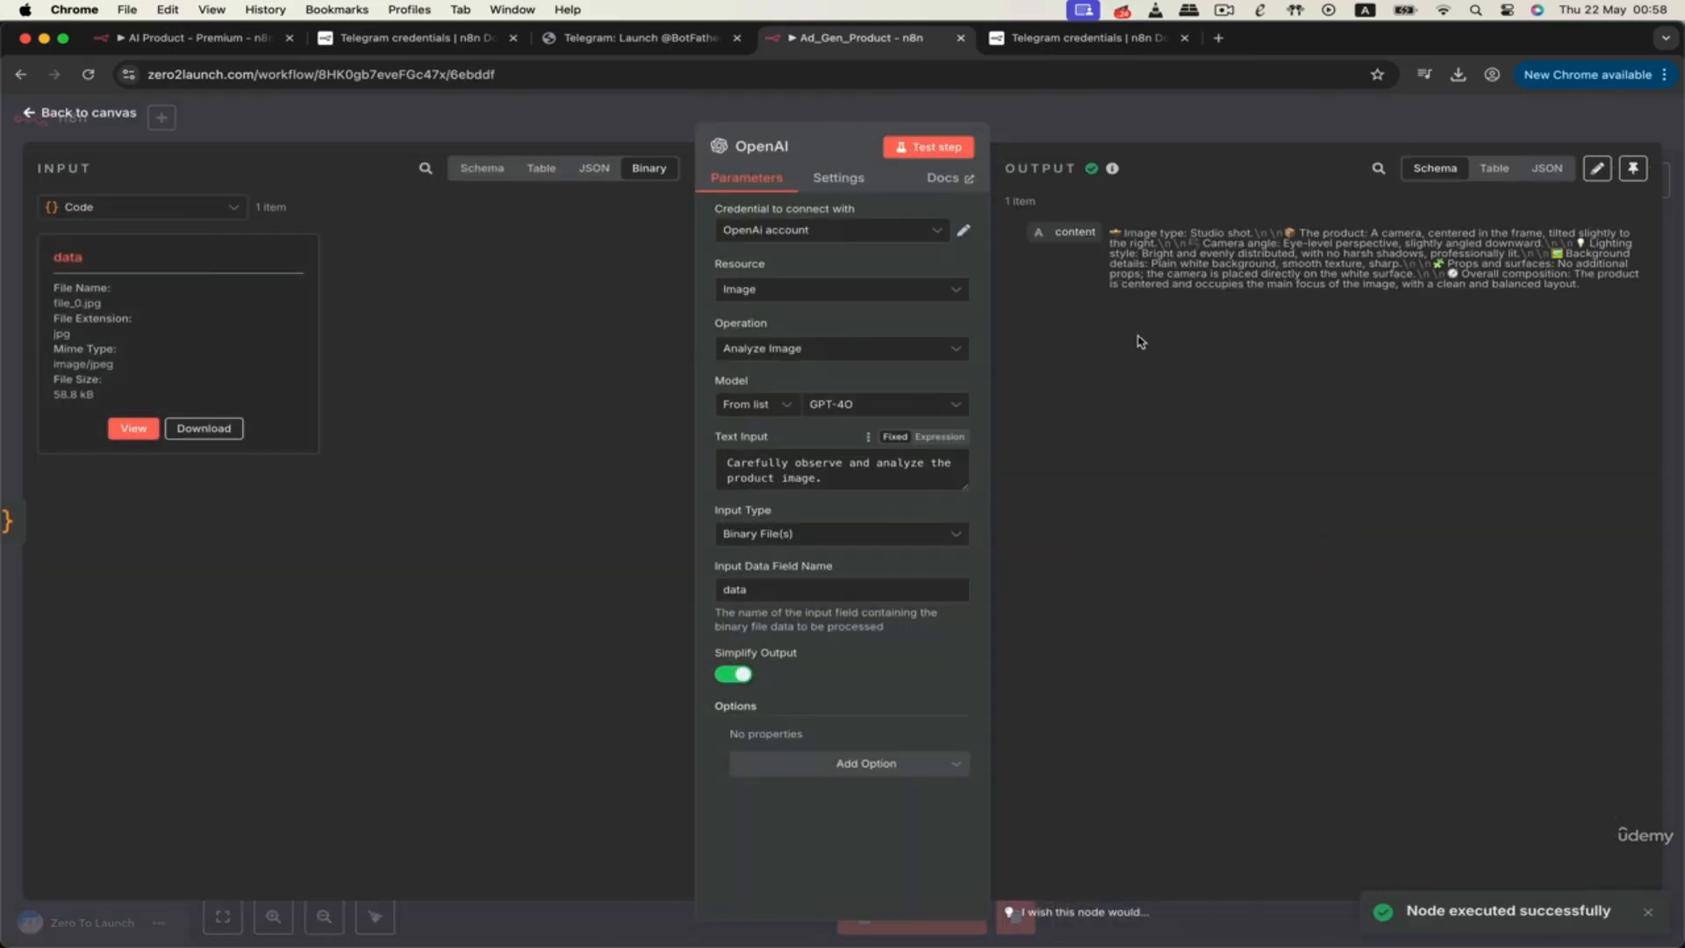
pyautogui.click(1497, 168)
pyautogui.click(1546, 168)
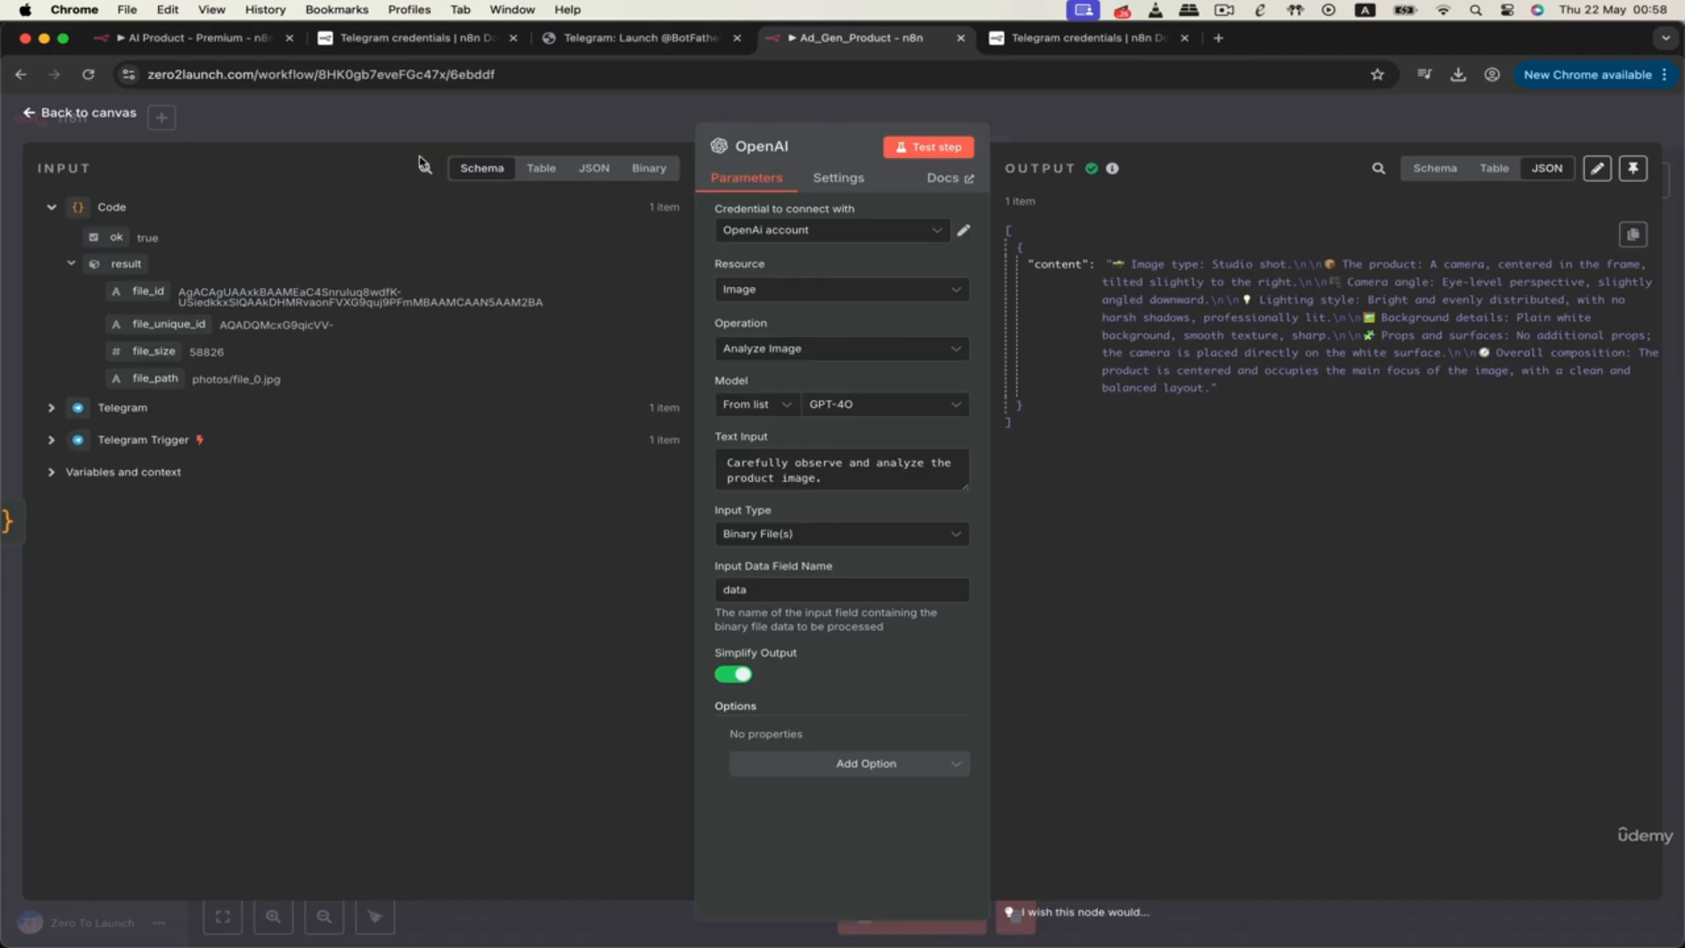
pyautogui.click(129, 112)
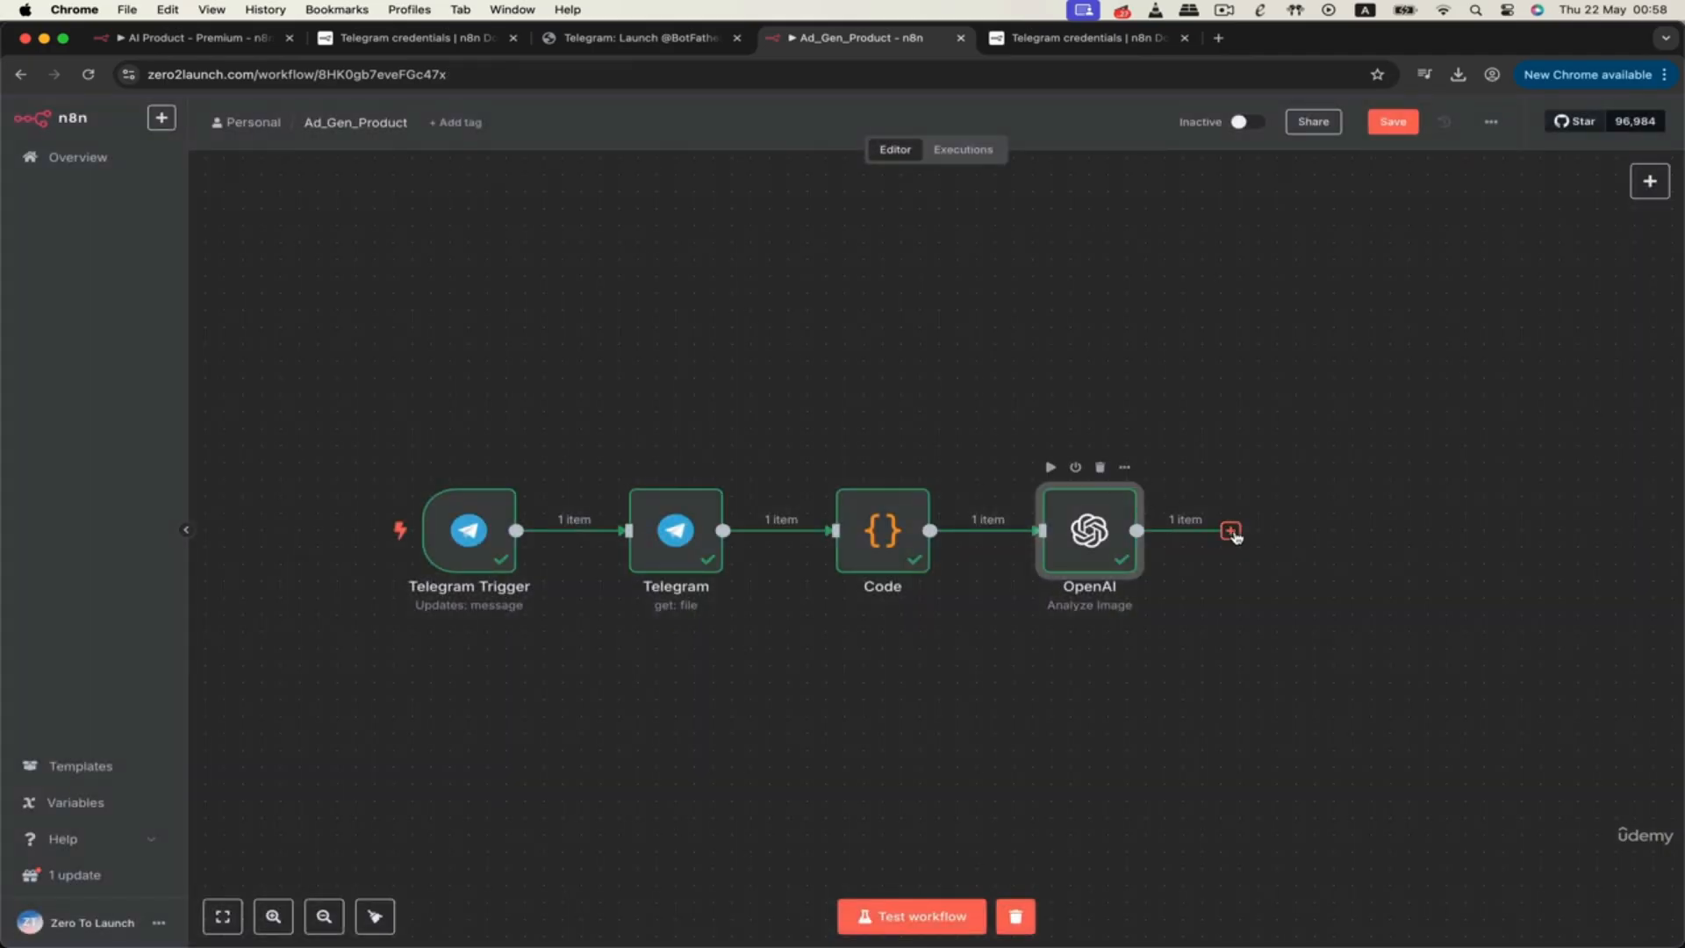
# Add an Edit Fields node after OpenAI and map the description into a content field
pyautogui.click(1233, 532)
pyautogui.write('edit')
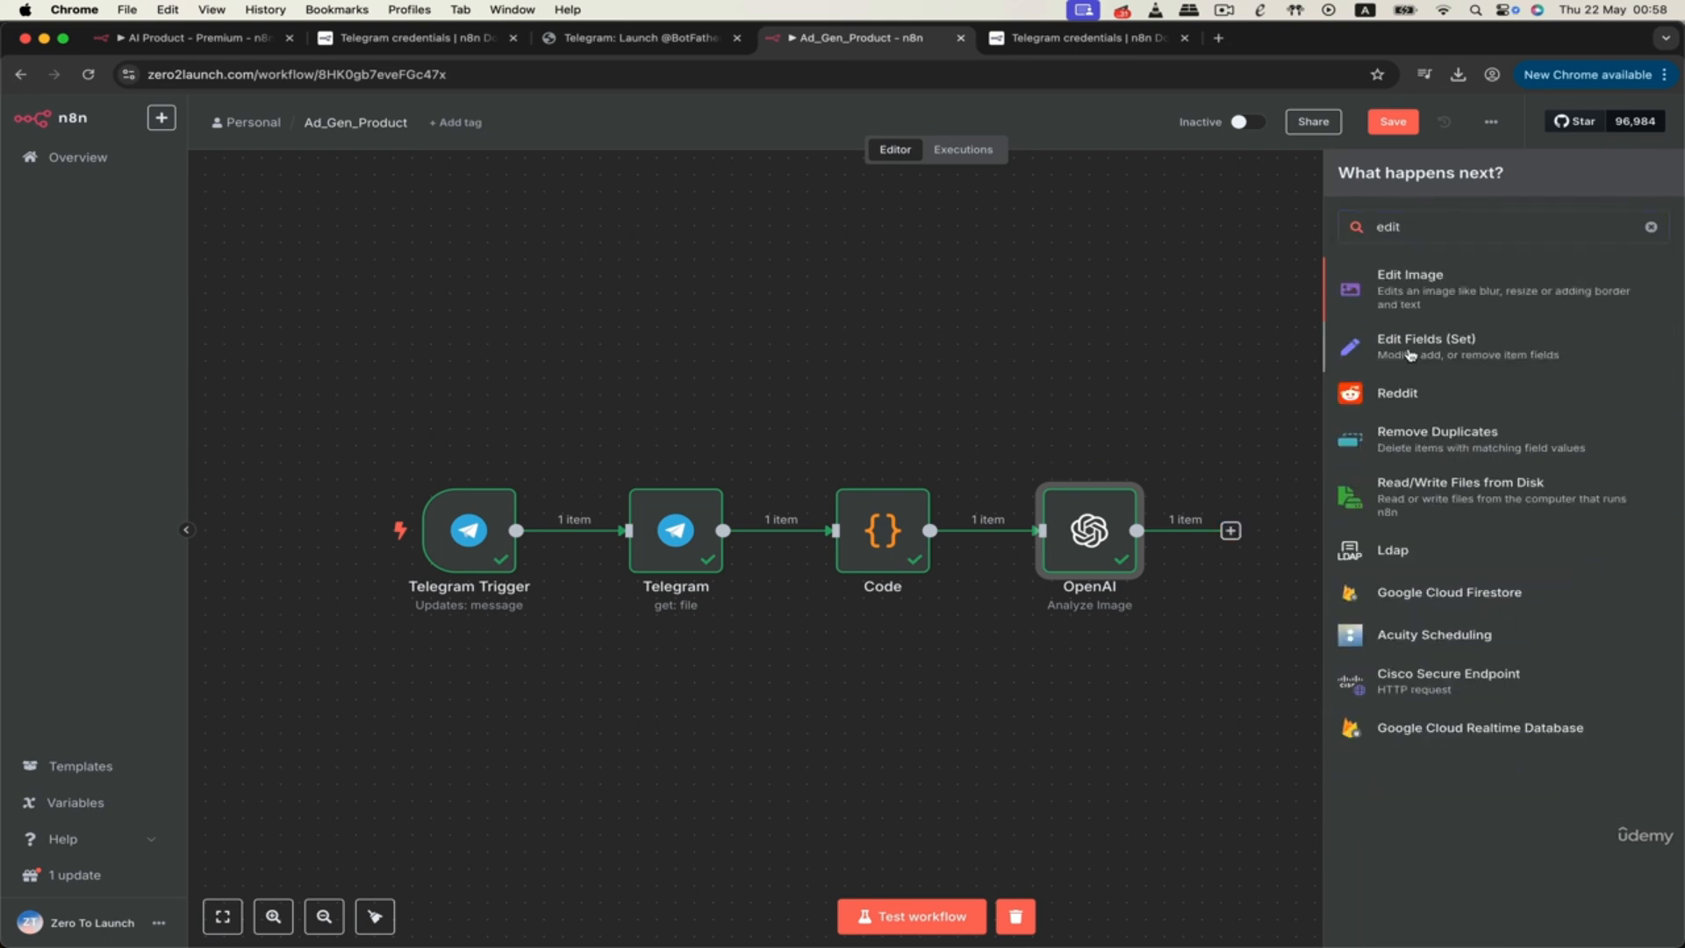
pyautogui.click(1410, 347)
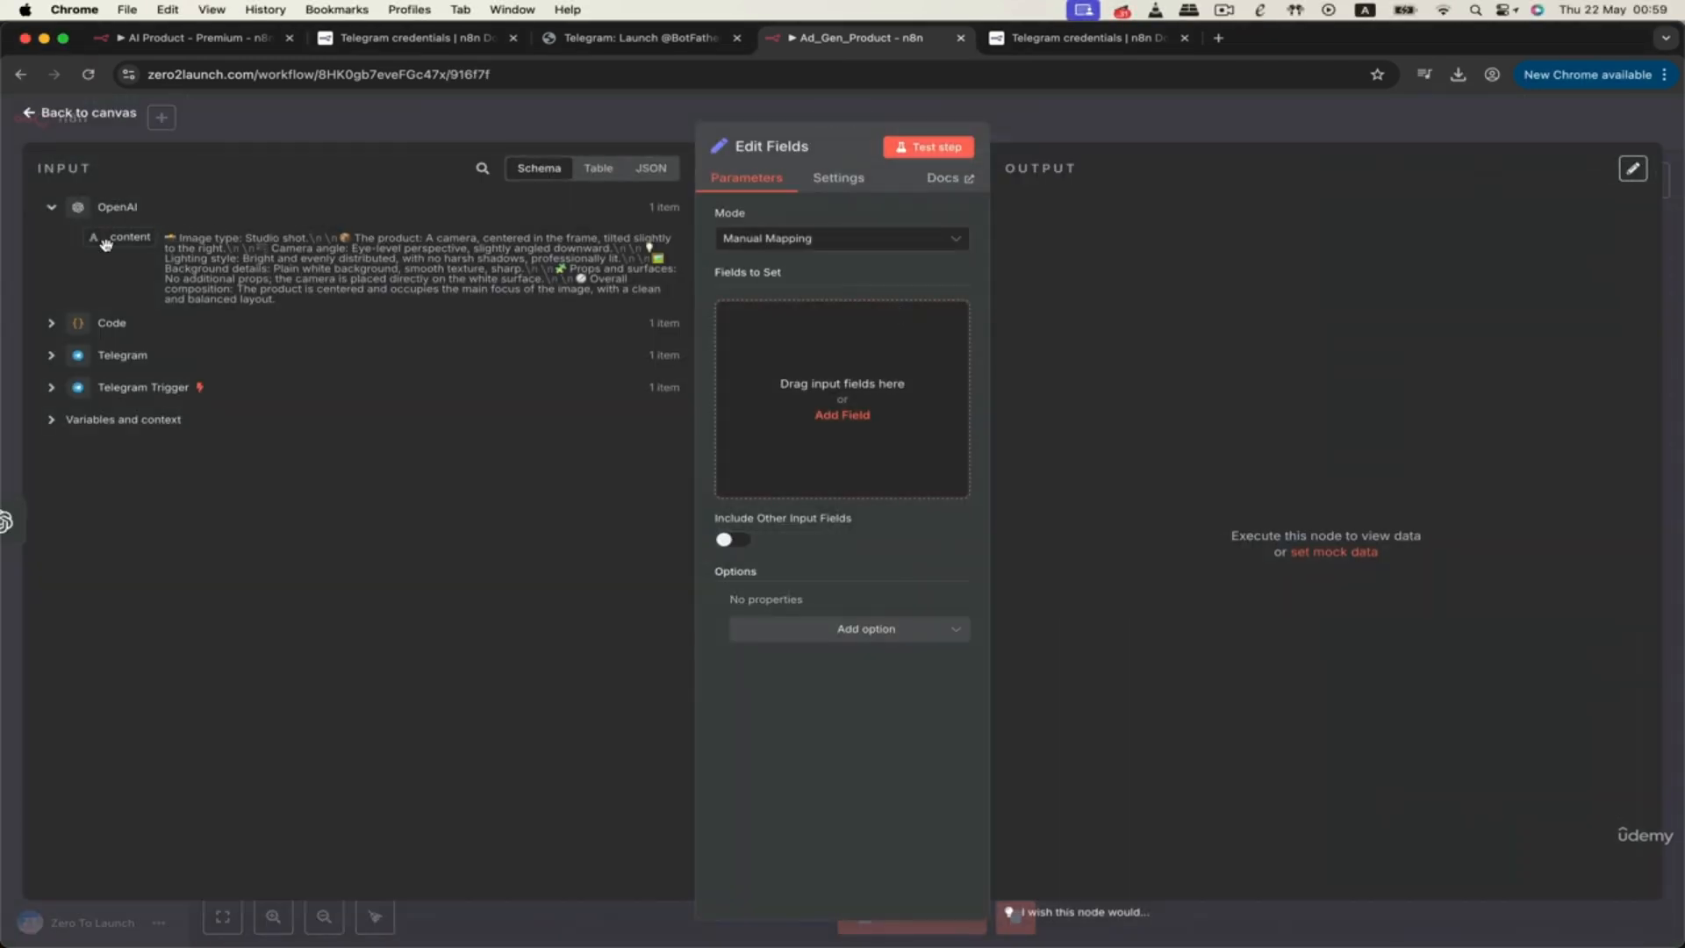
pyautogui.moveTo(105, 244); pyautogui.dragTo(777, 367)
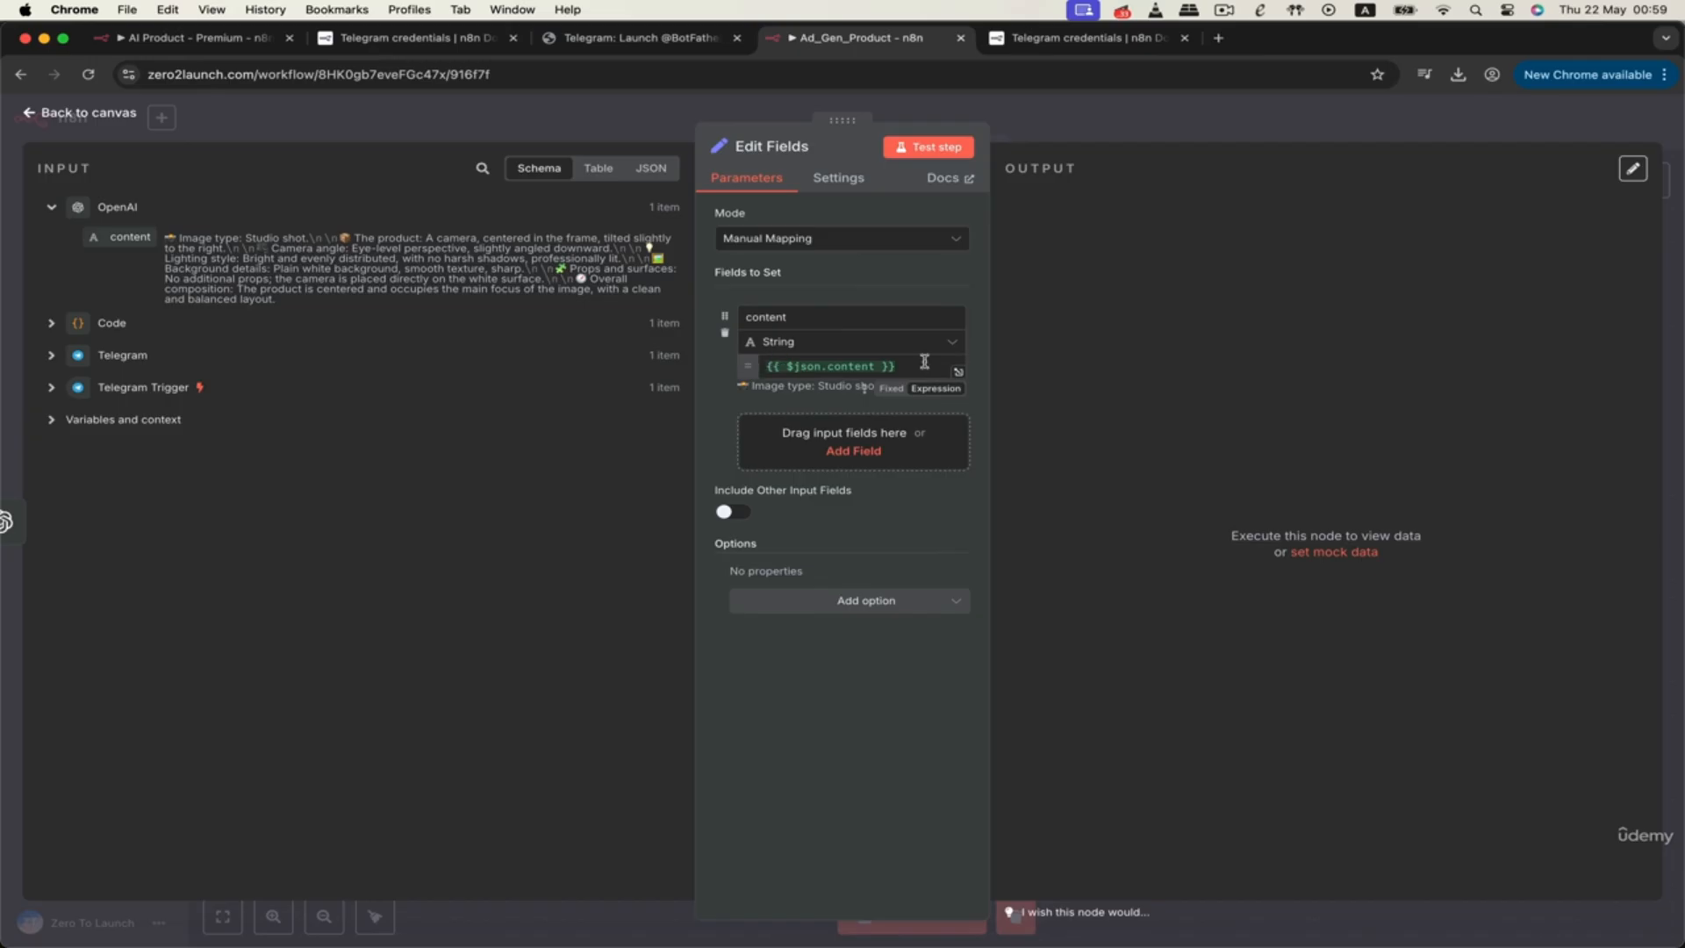
# Add a quantity_photos field set to 2 and test the node
pyautogui.click(853, 450)
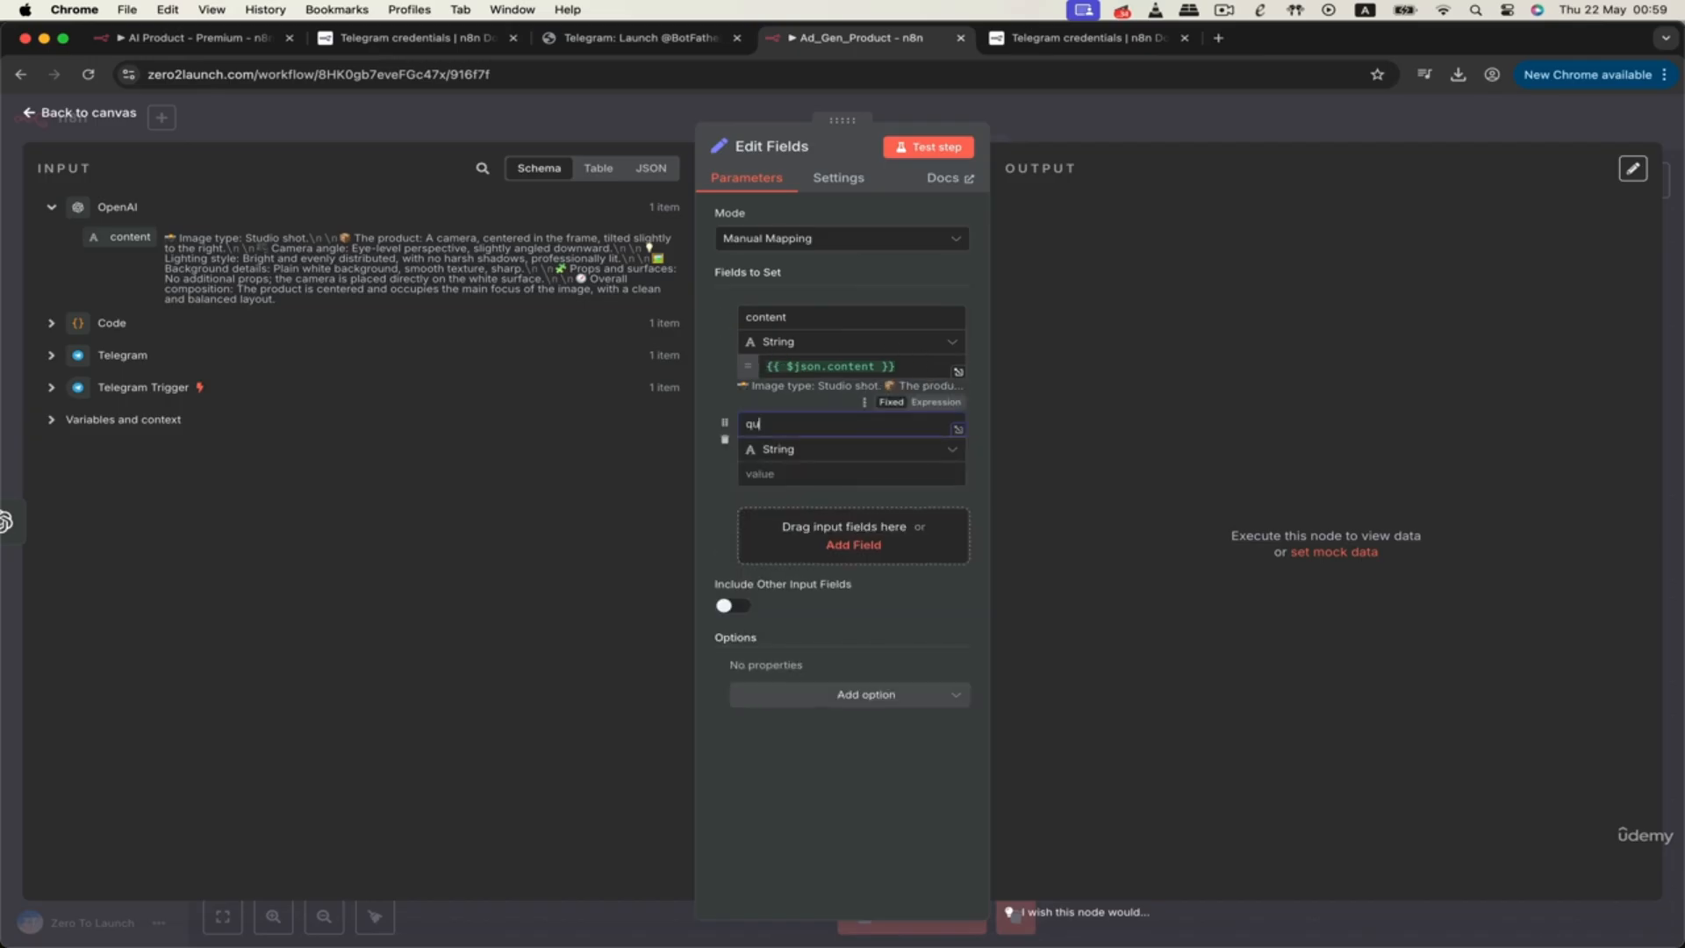
pyautogui.write('quantity_photos')
pyautogui.click(816, 474)
pyautogui.write('2')
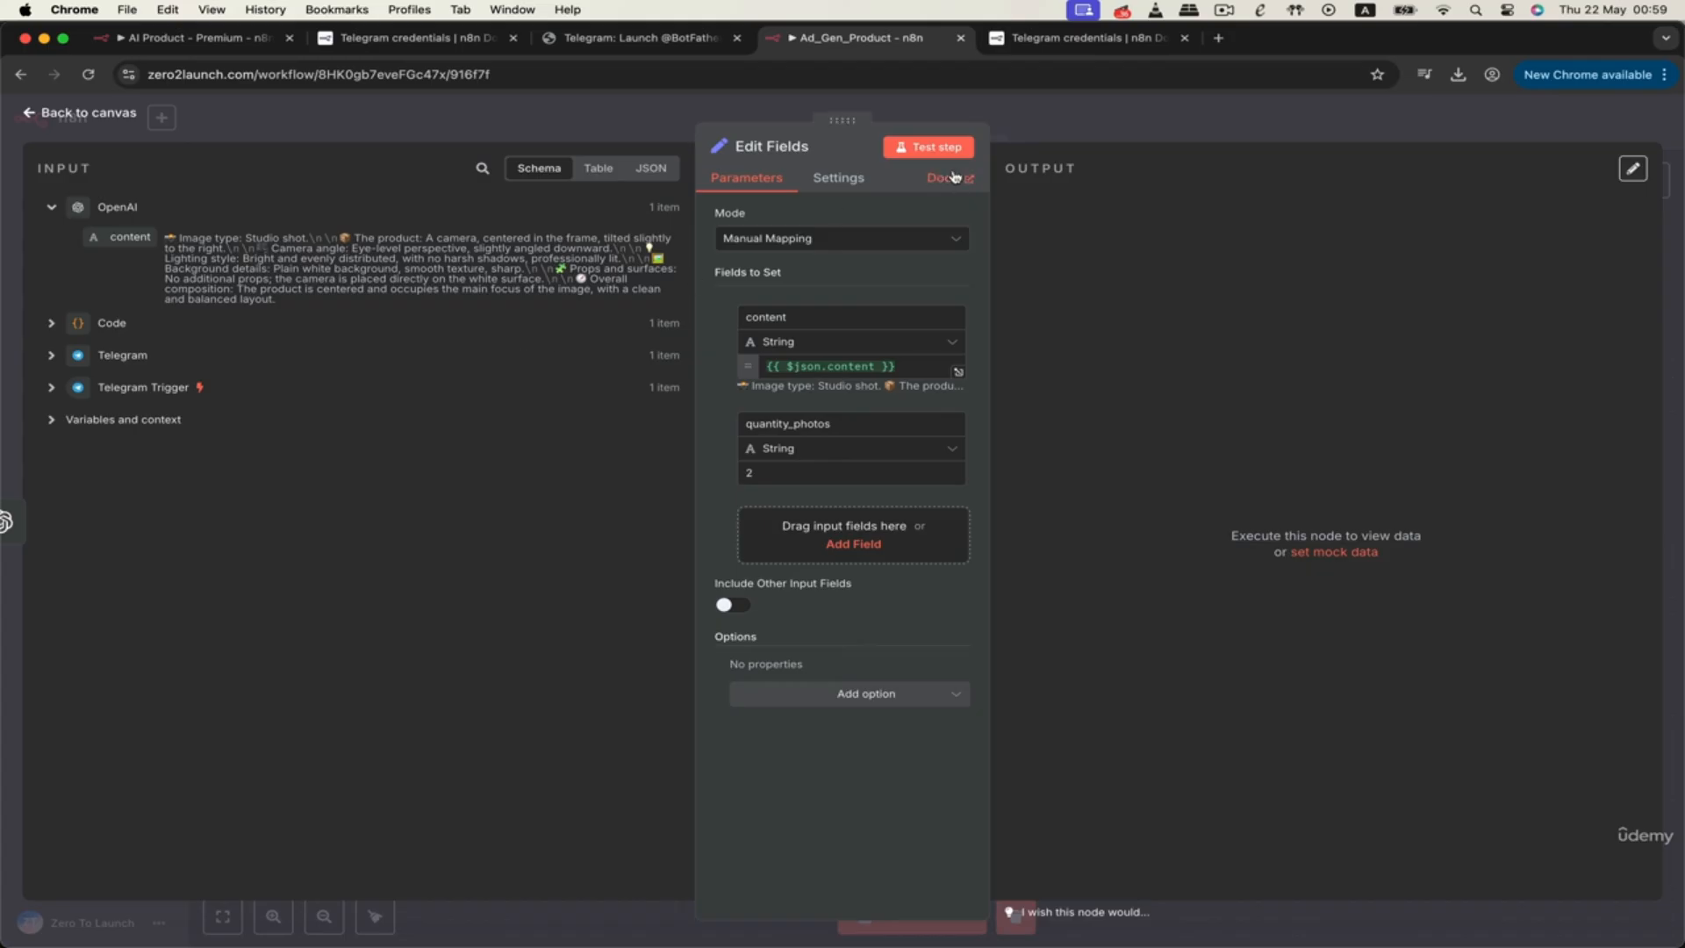
pyautogui.click(930, 147)
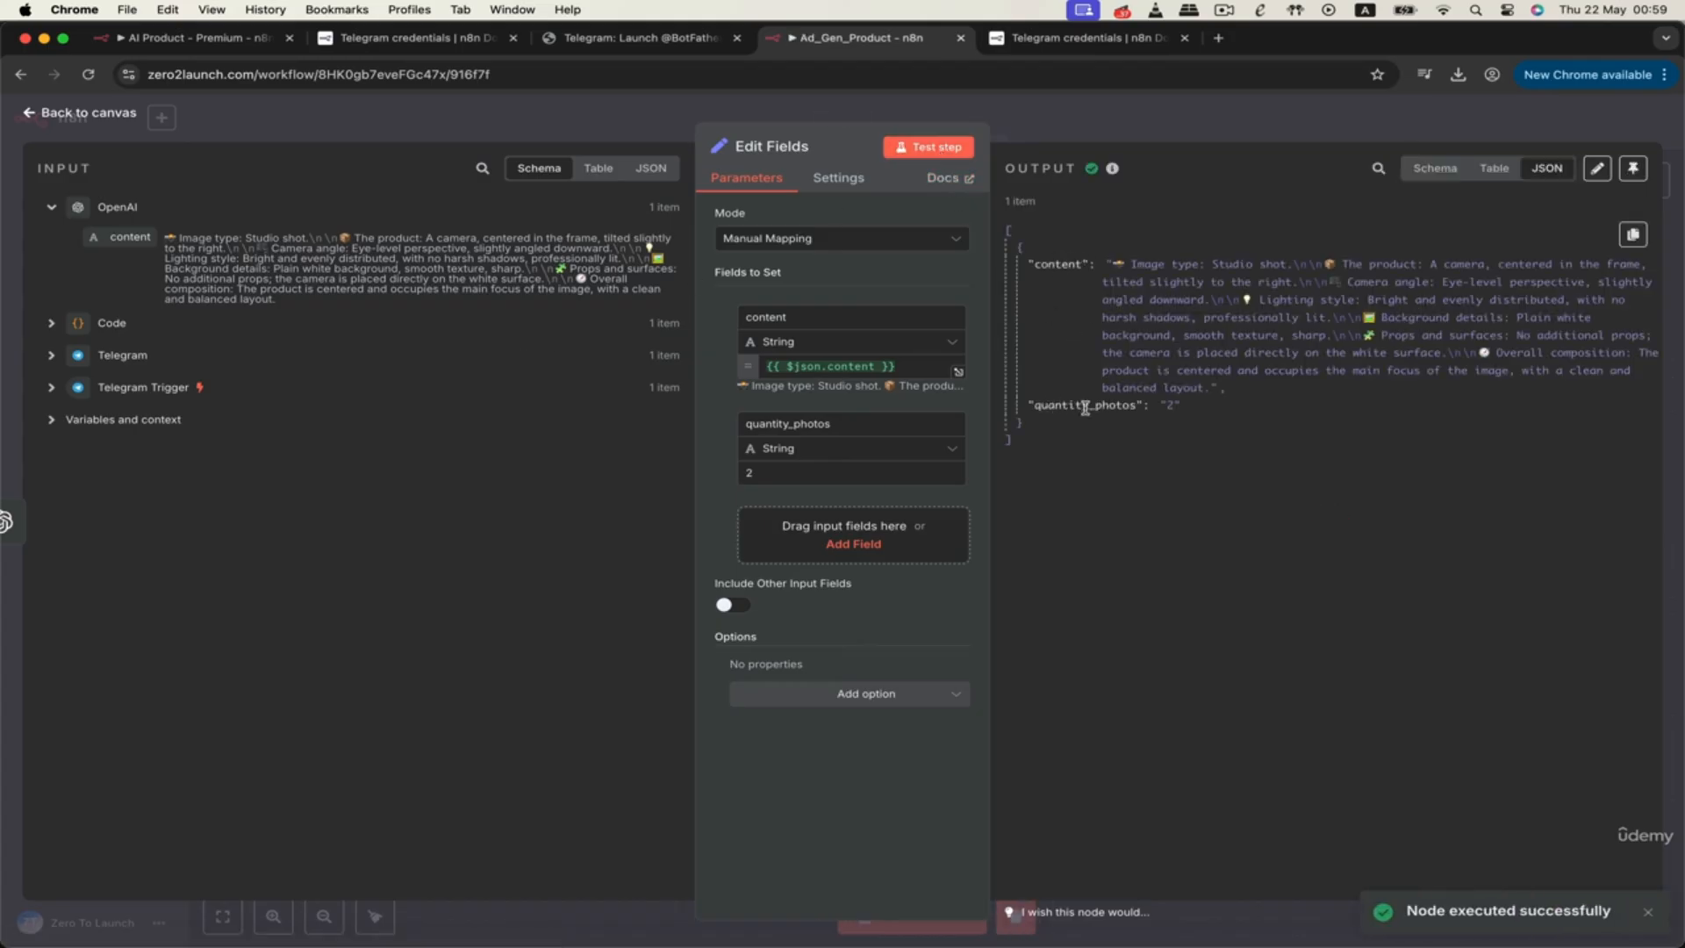
# Add an AI Agent after Edit Fields with prompt 'Reference Ad Description: {{ $json.content }}'
pyautogui.click(88, 112)
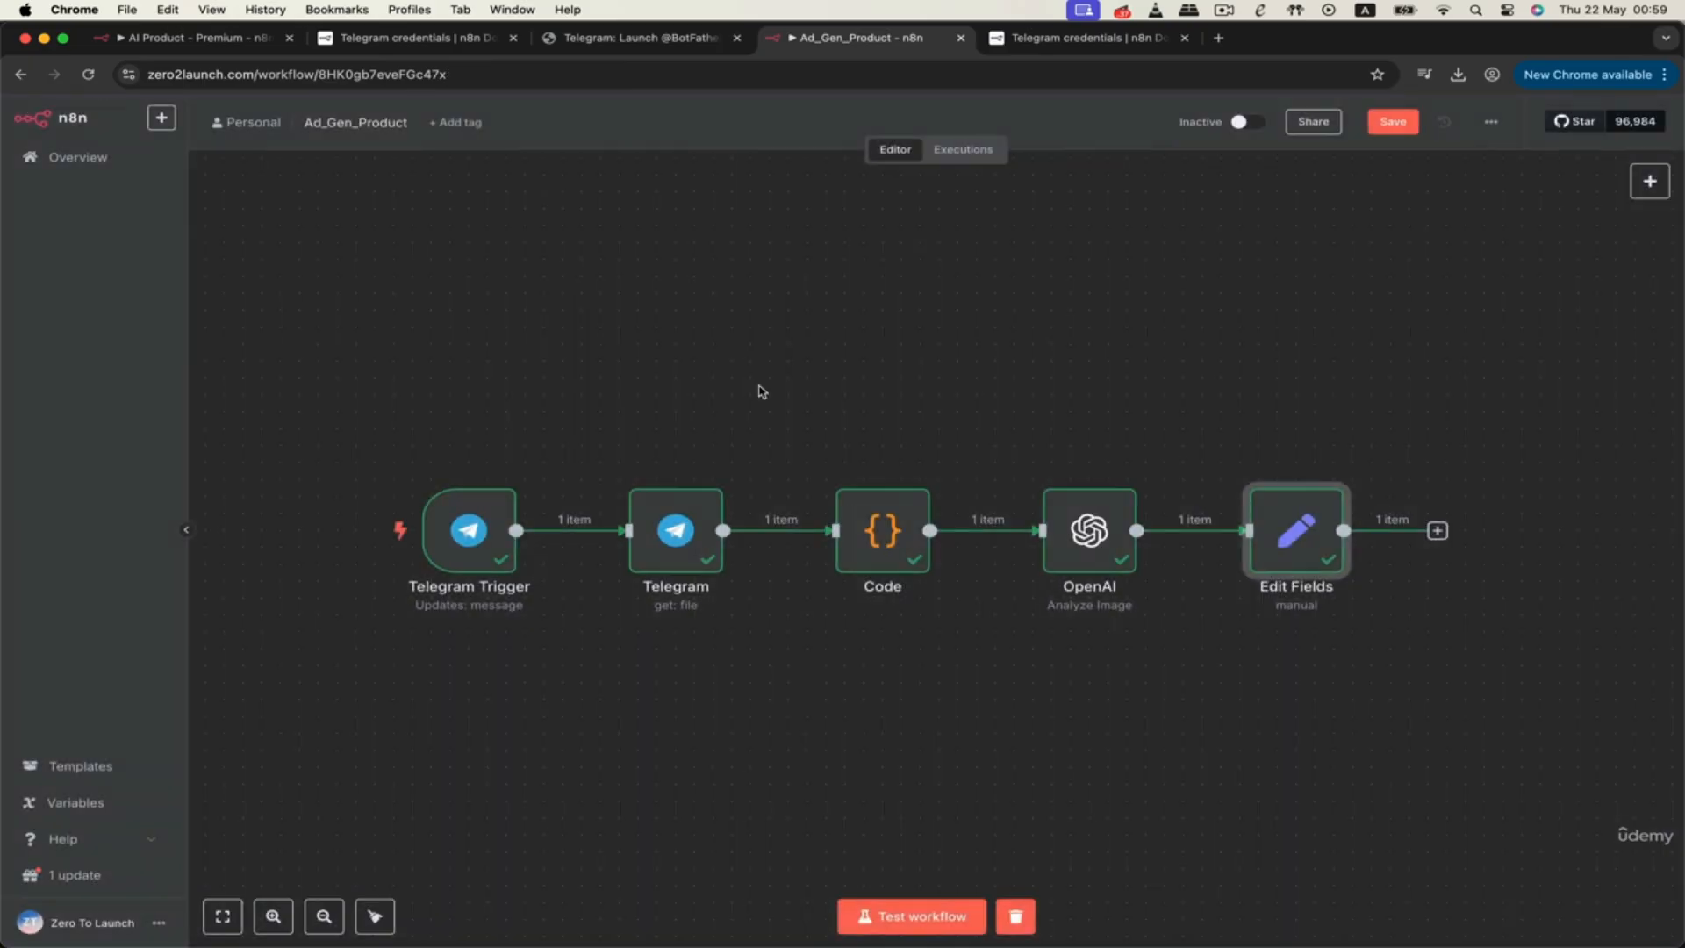
pyautogui.hscroll(10, 1085, 541)
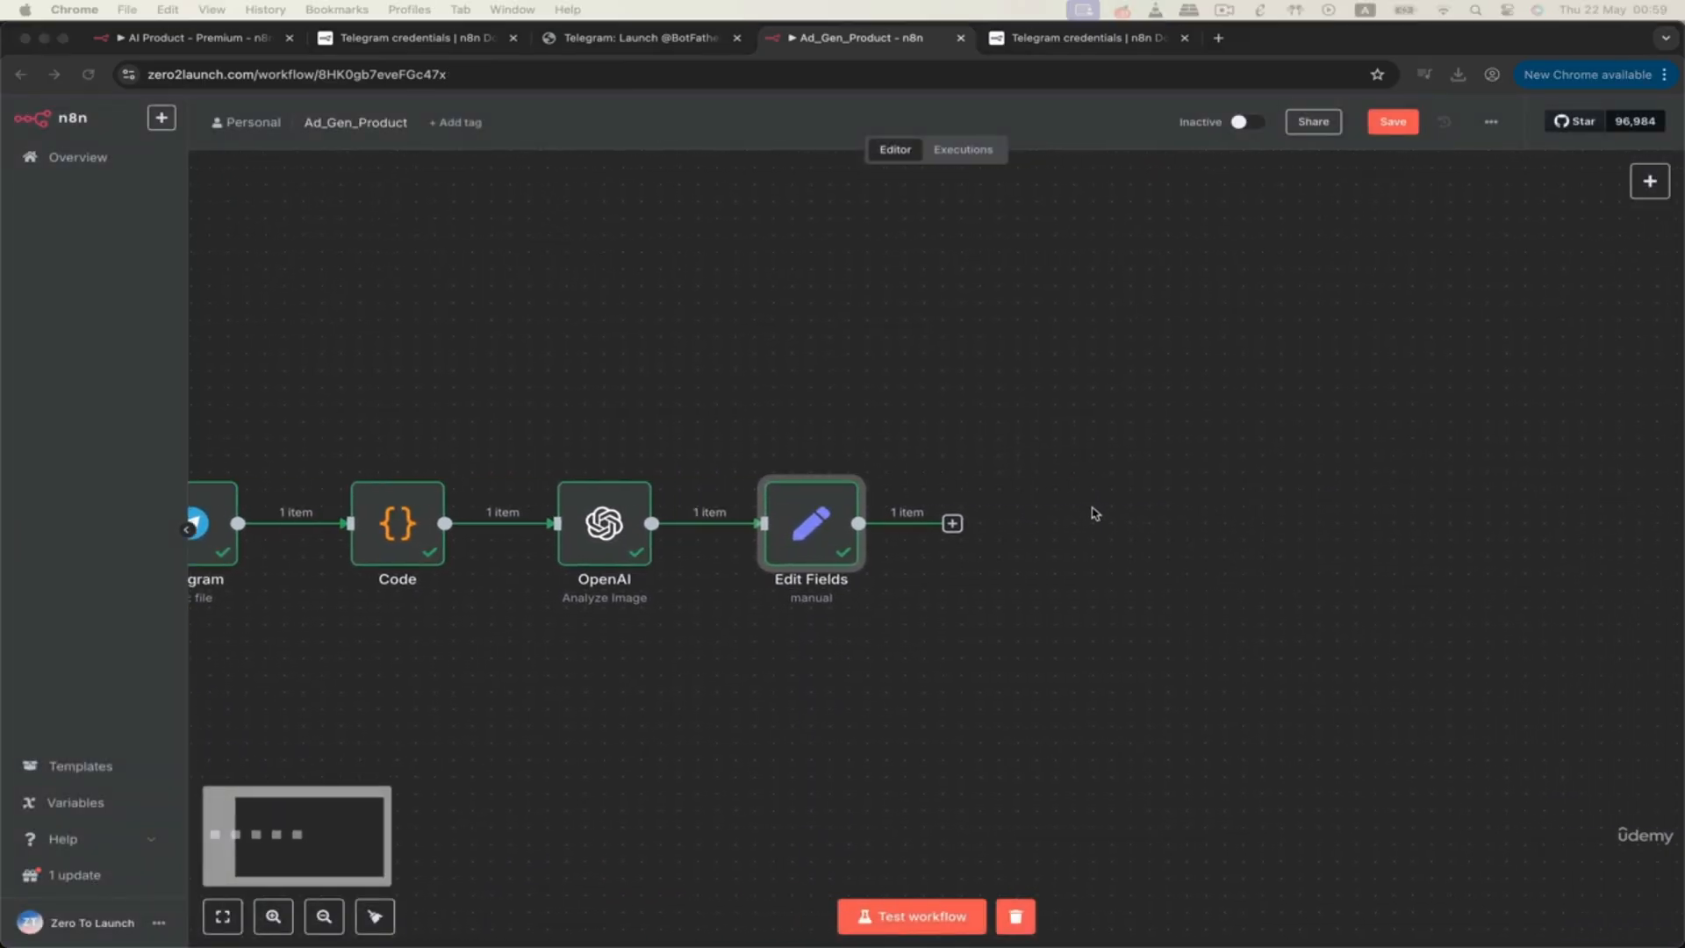
pyautogui.click(954, 524)
pyautogui.write('aia')
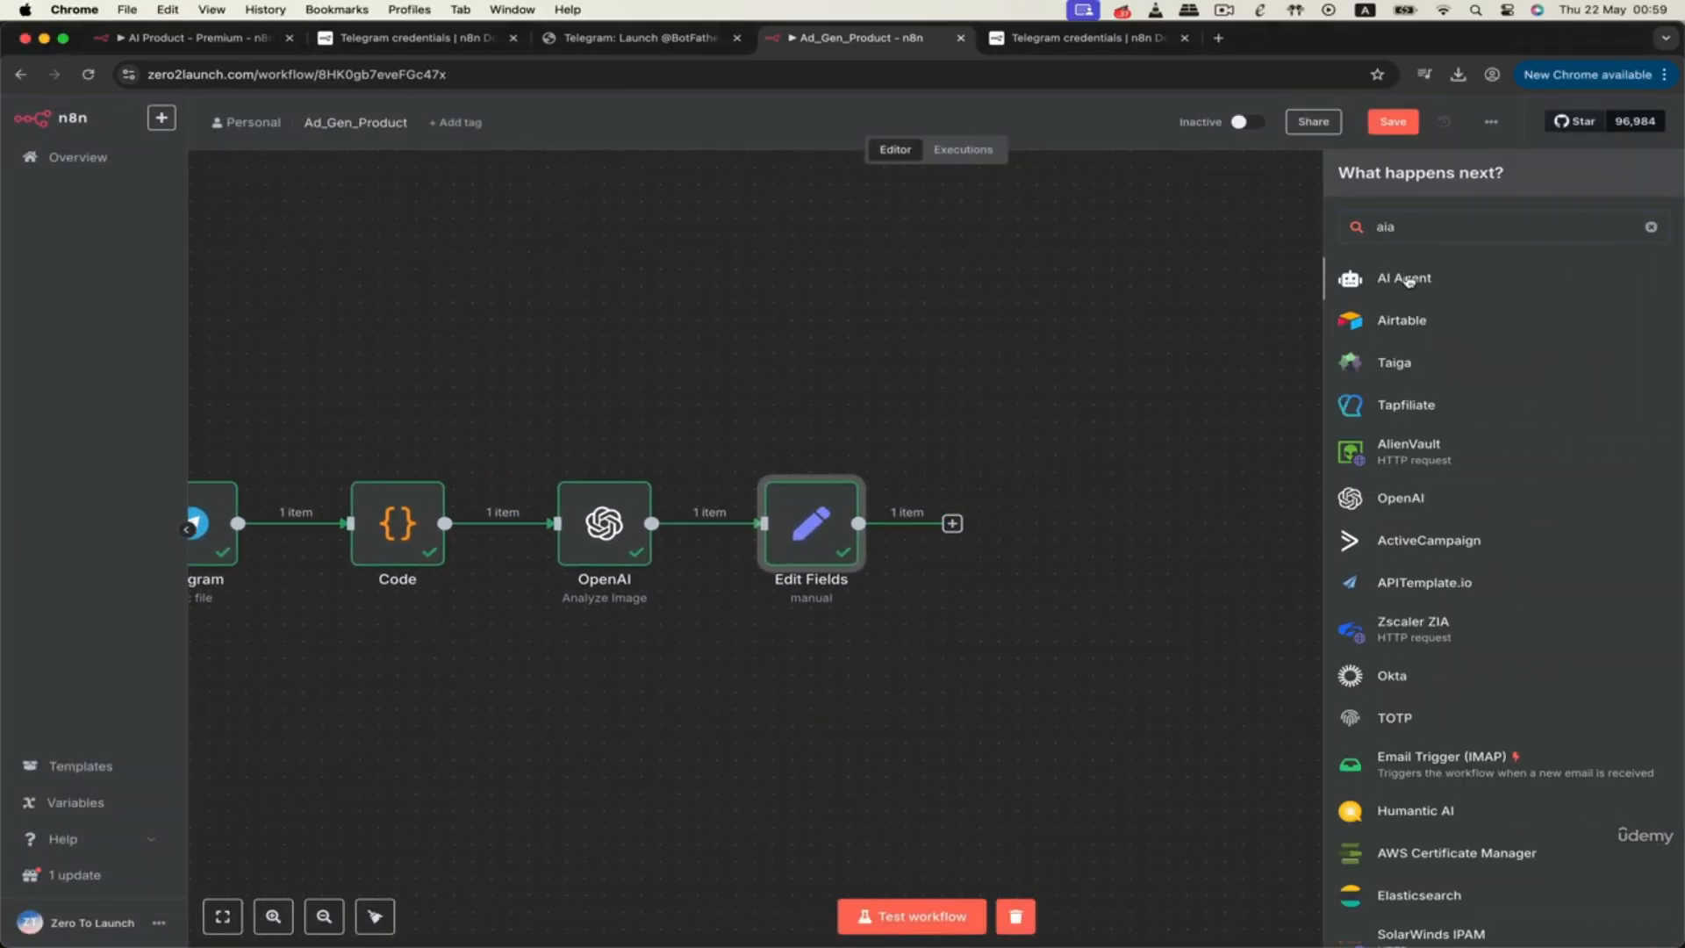
pyautogui.click(1408, 279)
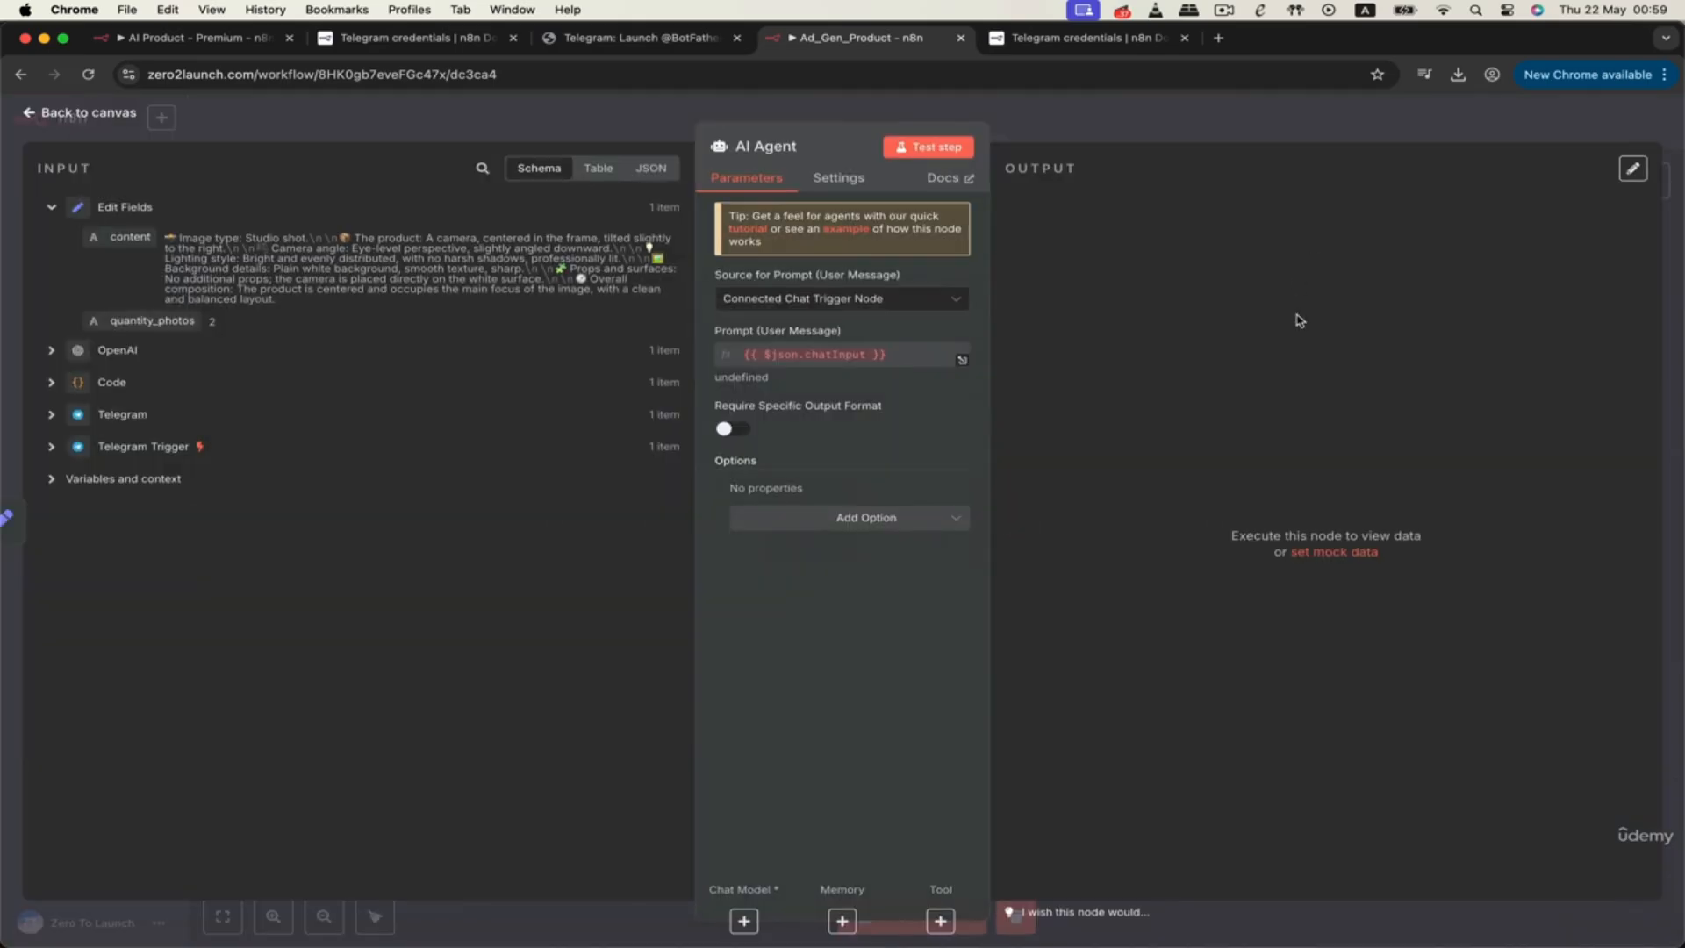
pyautogui.click(841, 298)
pyautogui.click(763, 387)
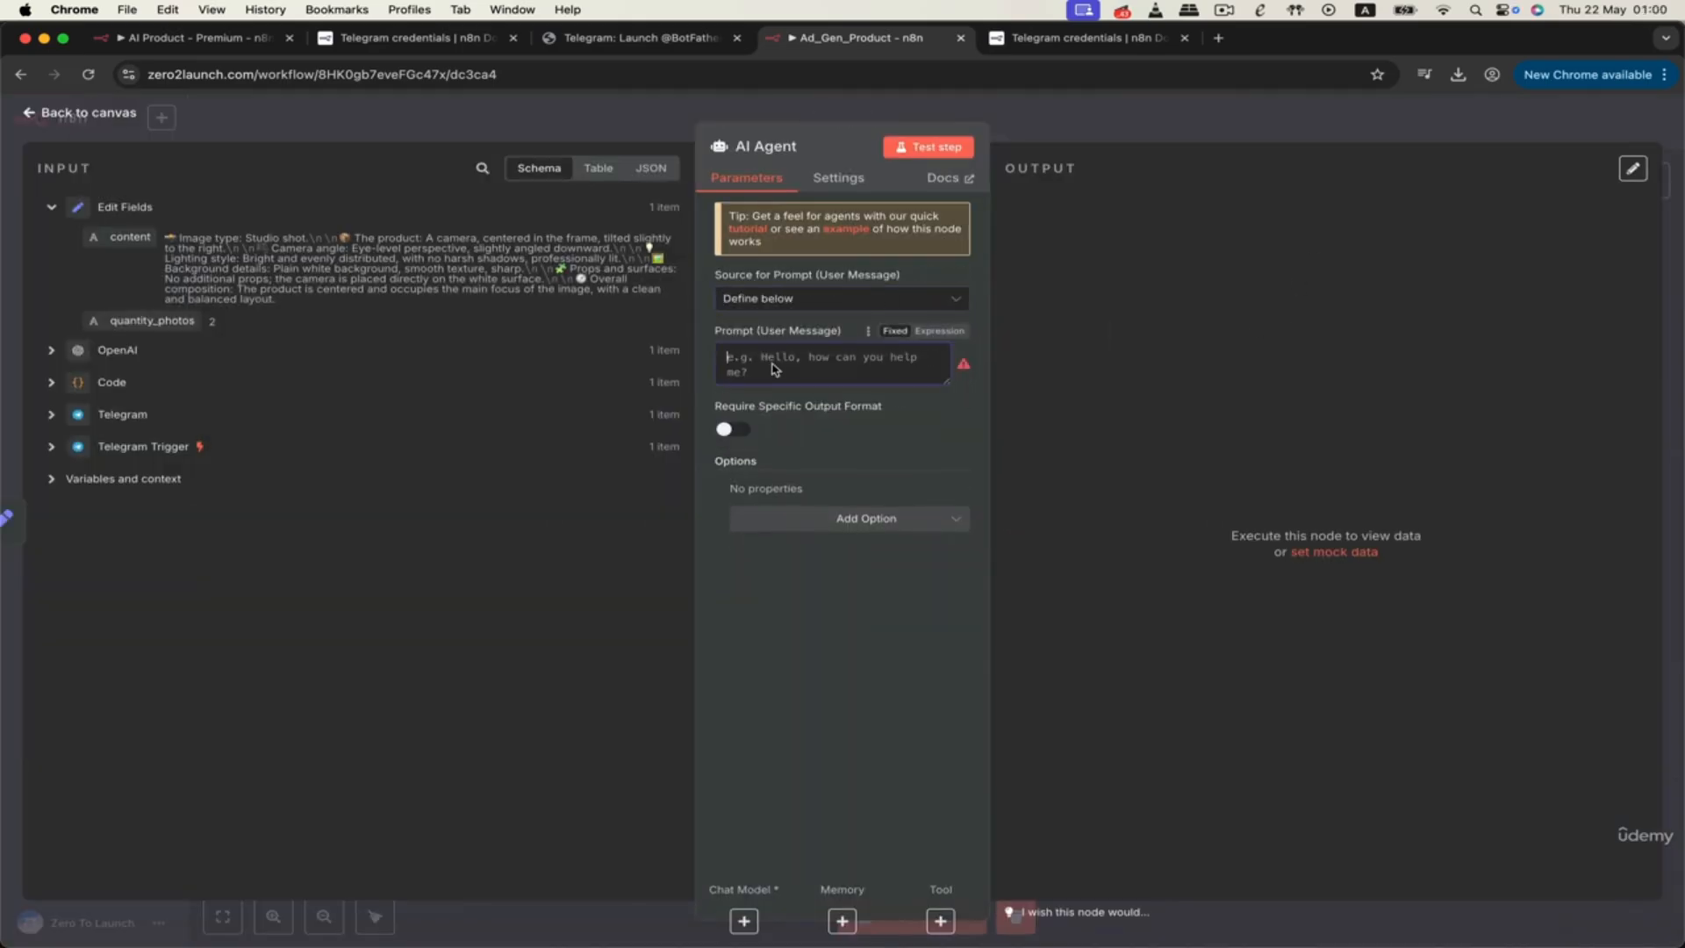
pyautogui.write('Reference Ad Description:')
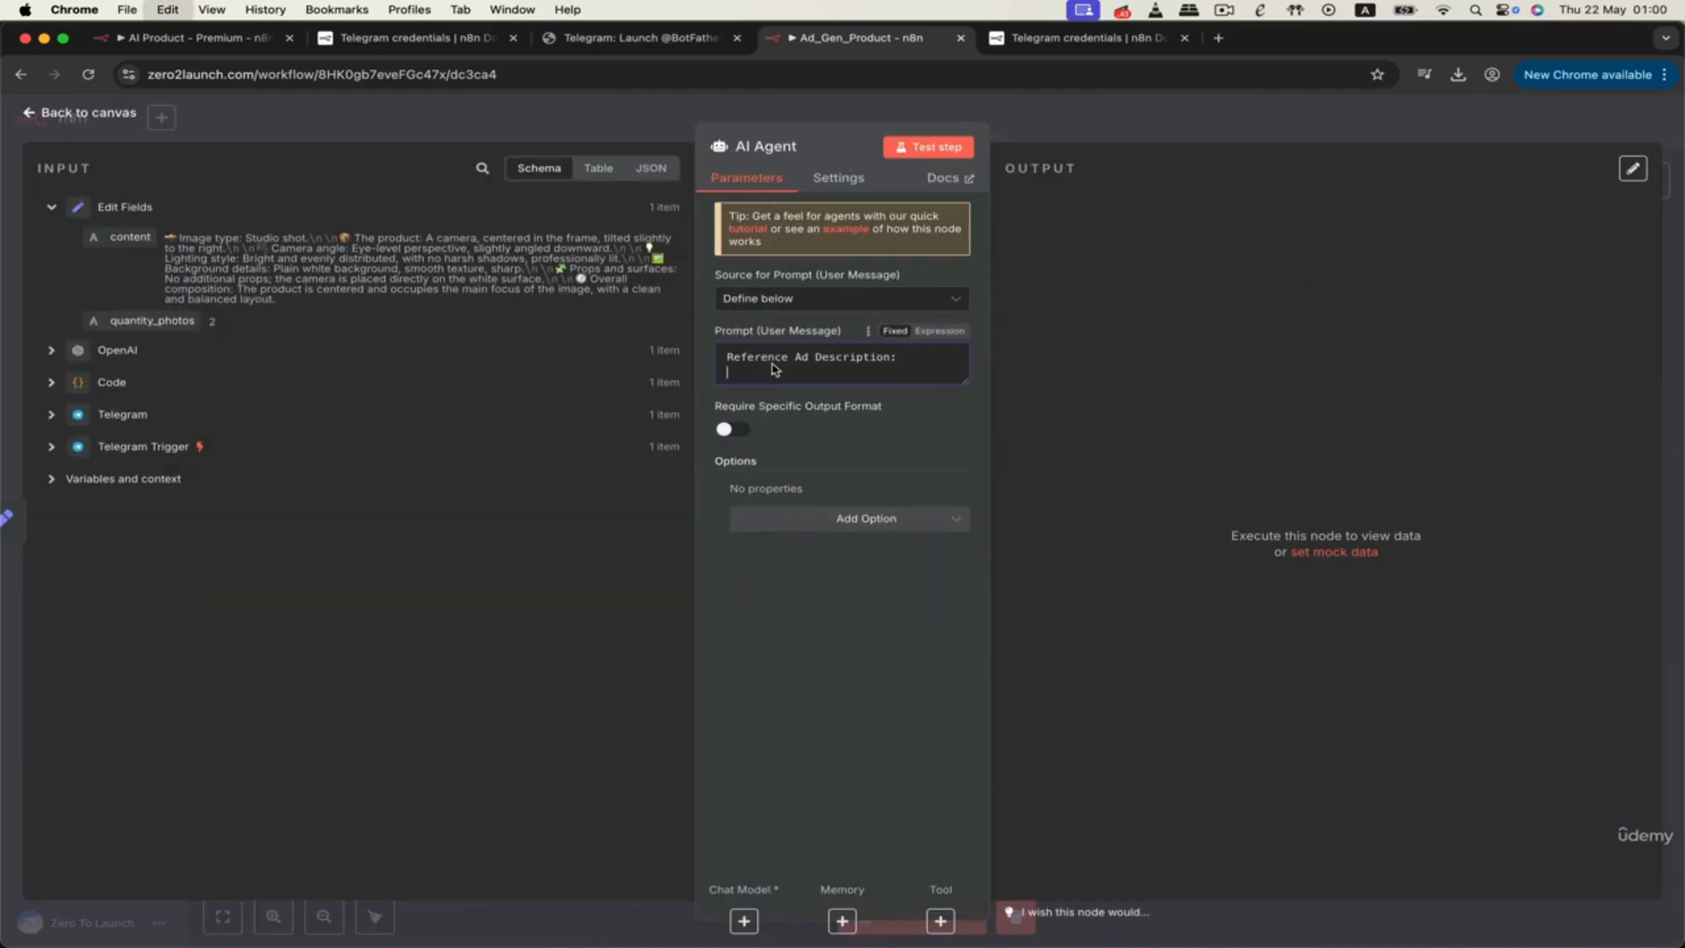
pyautogui.moveTo(135, 236); pyautogui.dragTo(789, 368)
pyautogui.click(901, 375)
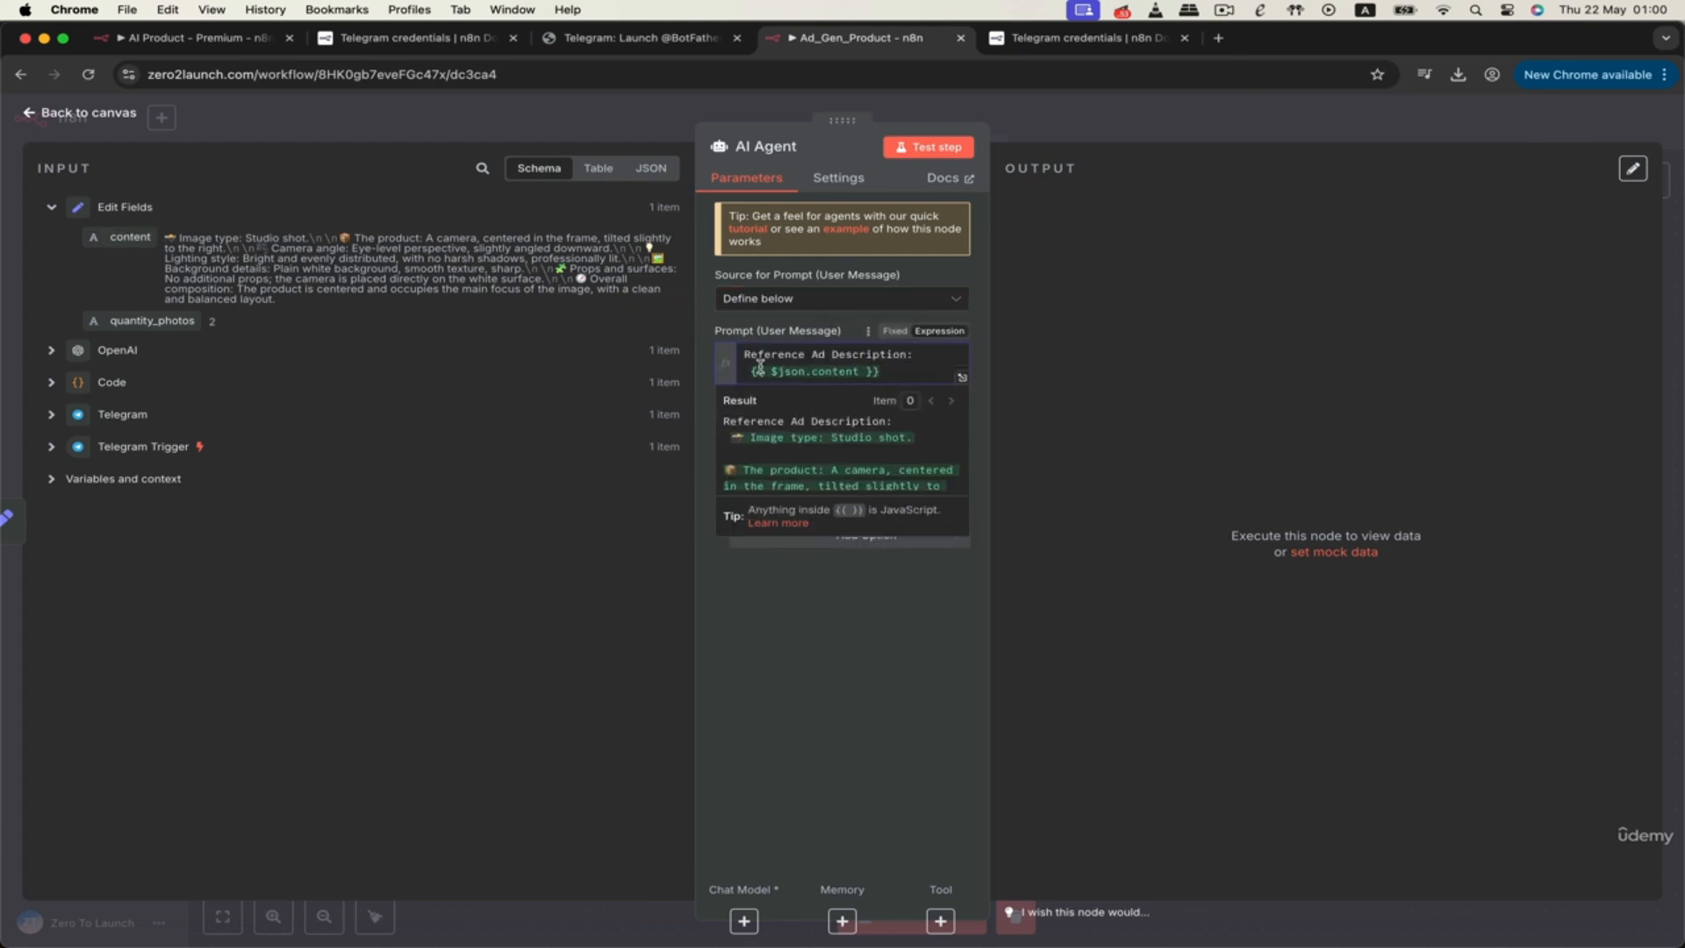
pyautogui.click(751, 369)
pyautogui.press('BackSpace')
pyautogui.click(879, 648)
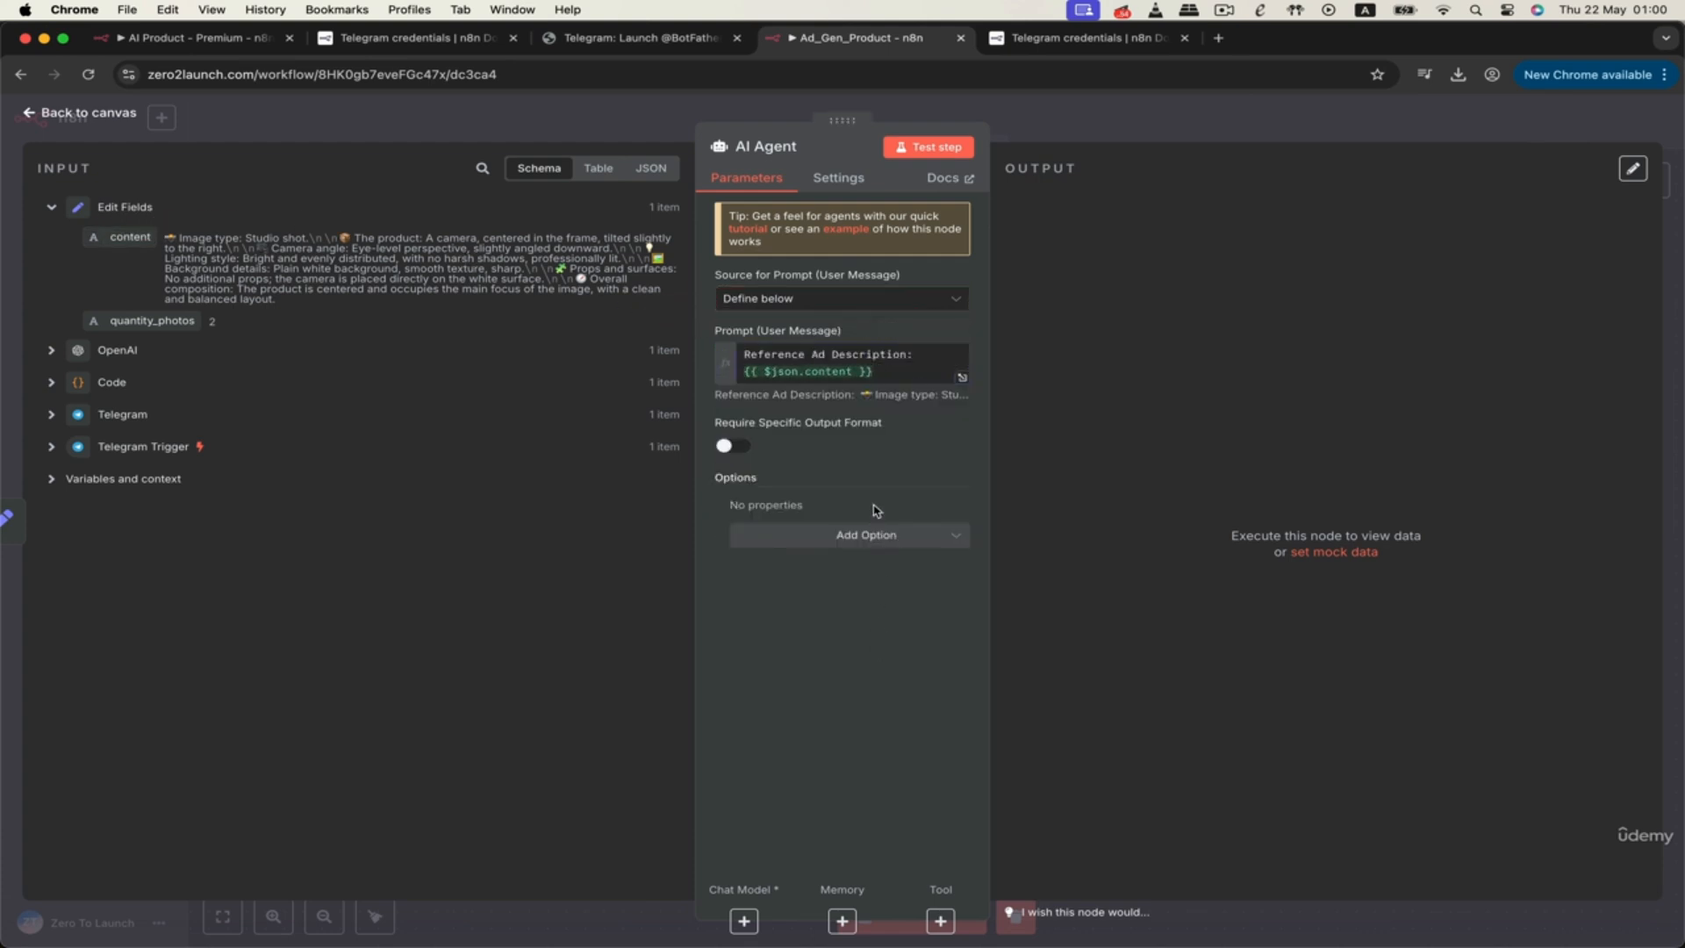
# Add a System Message option to the agent and edit it as an expression
pyautogui.click(850, 547)
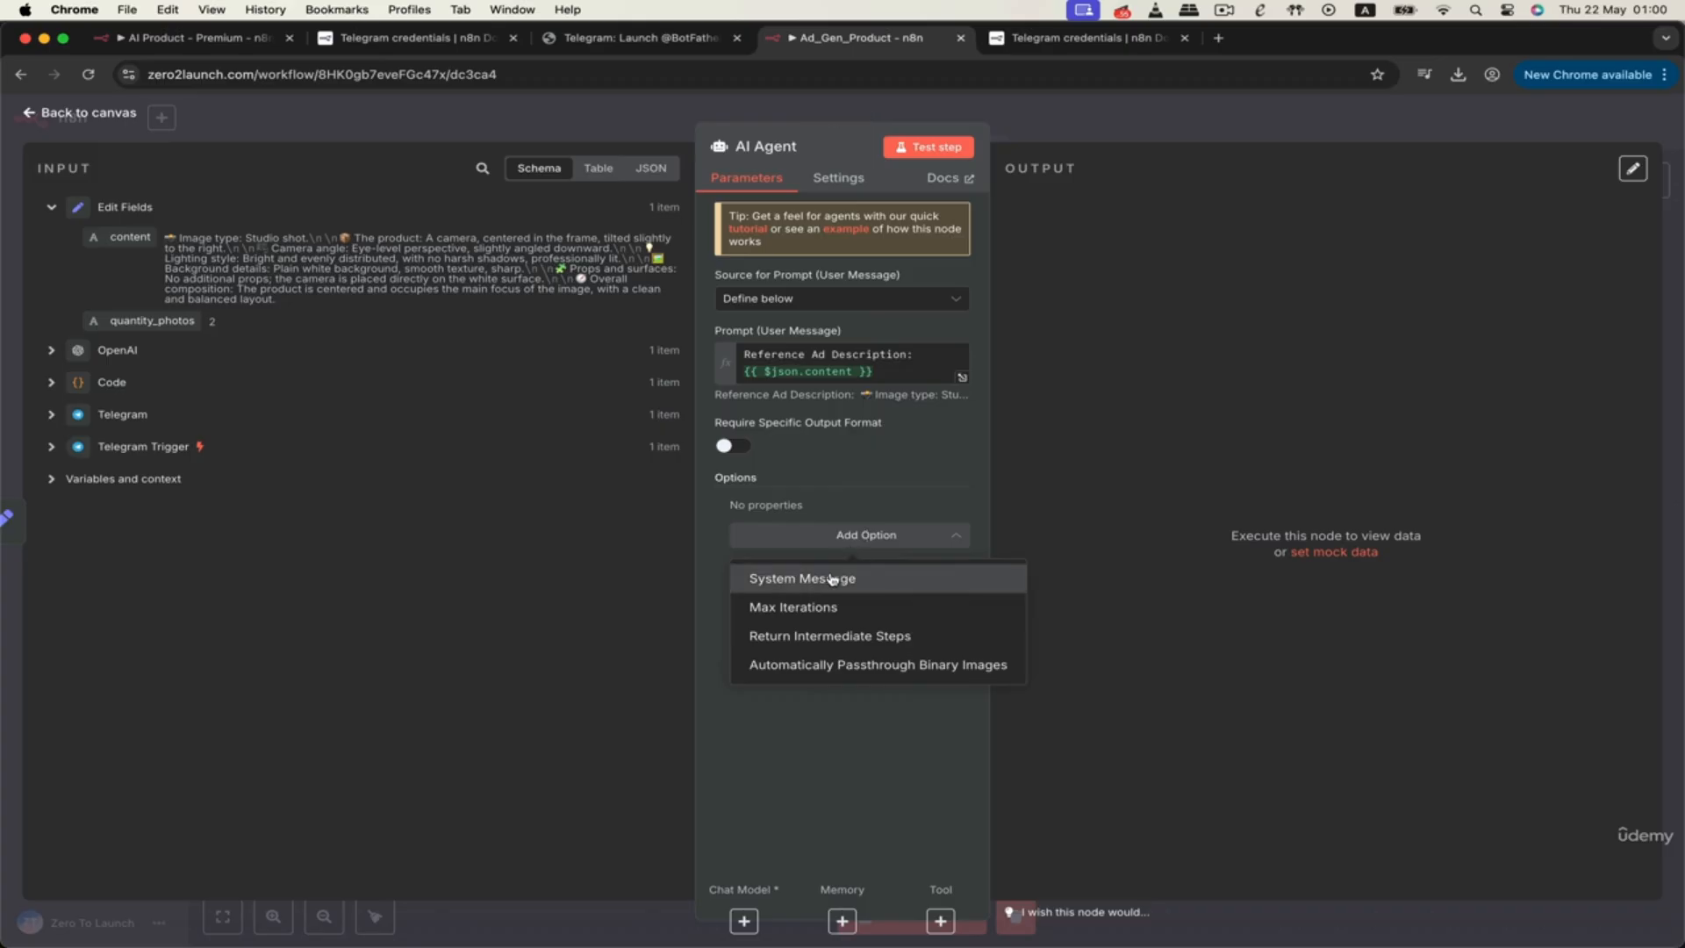
pyautogui.click(833, 582)
pyautogui.click(888, 550)
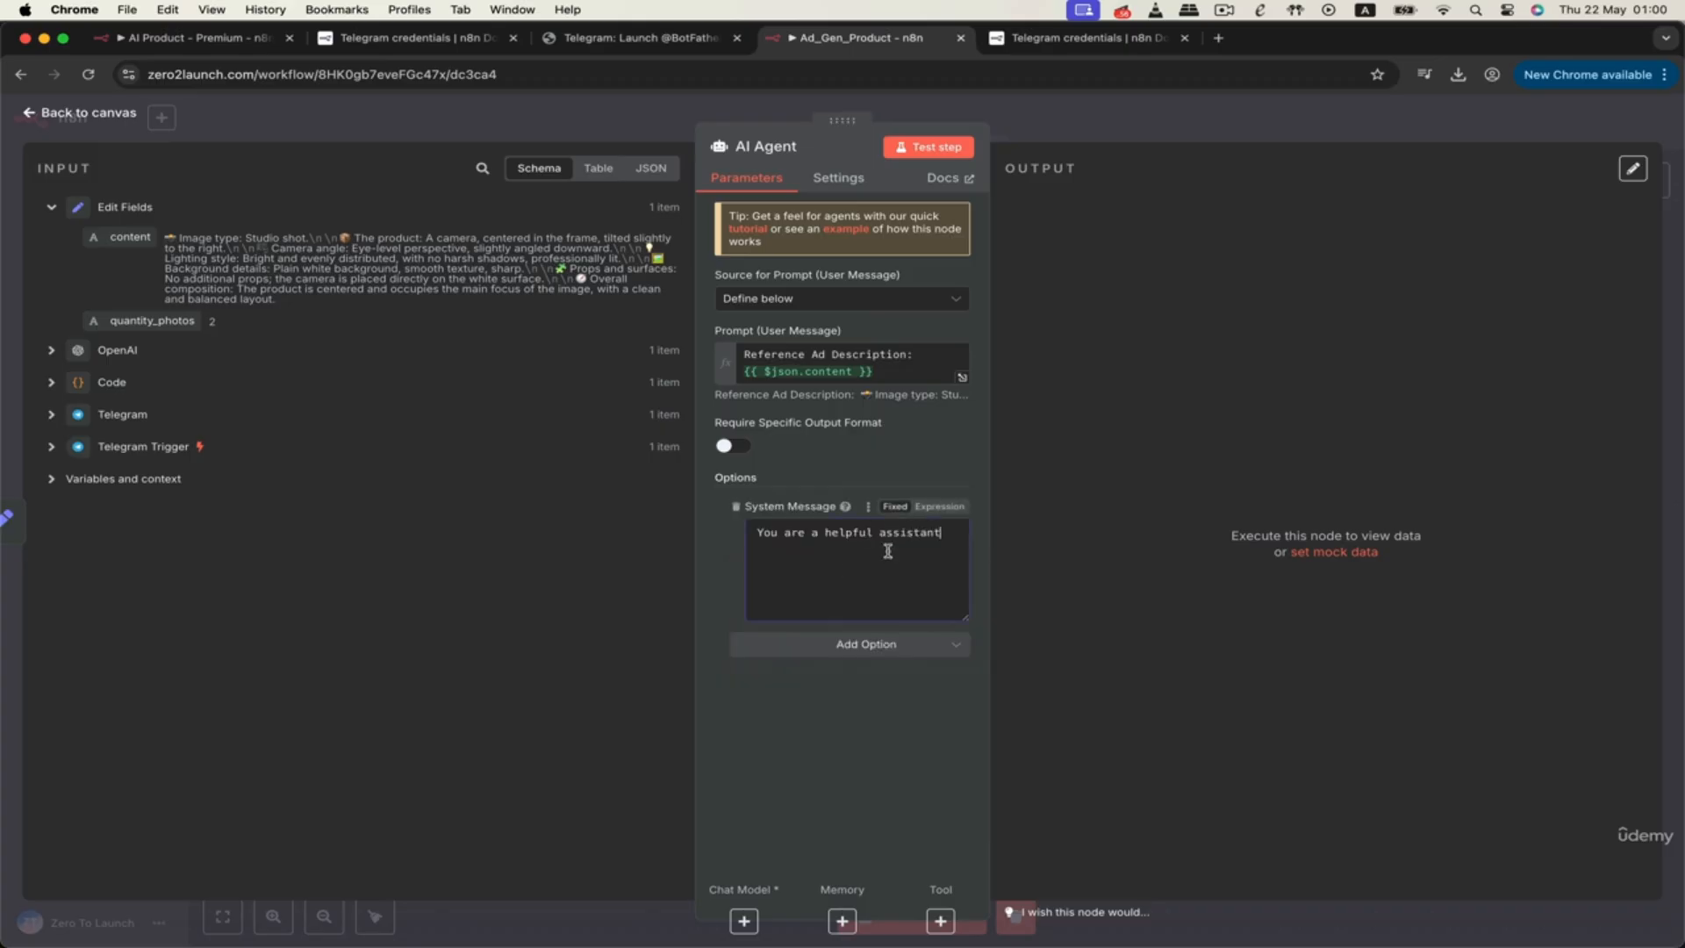
pyautogui.click(939, 507)
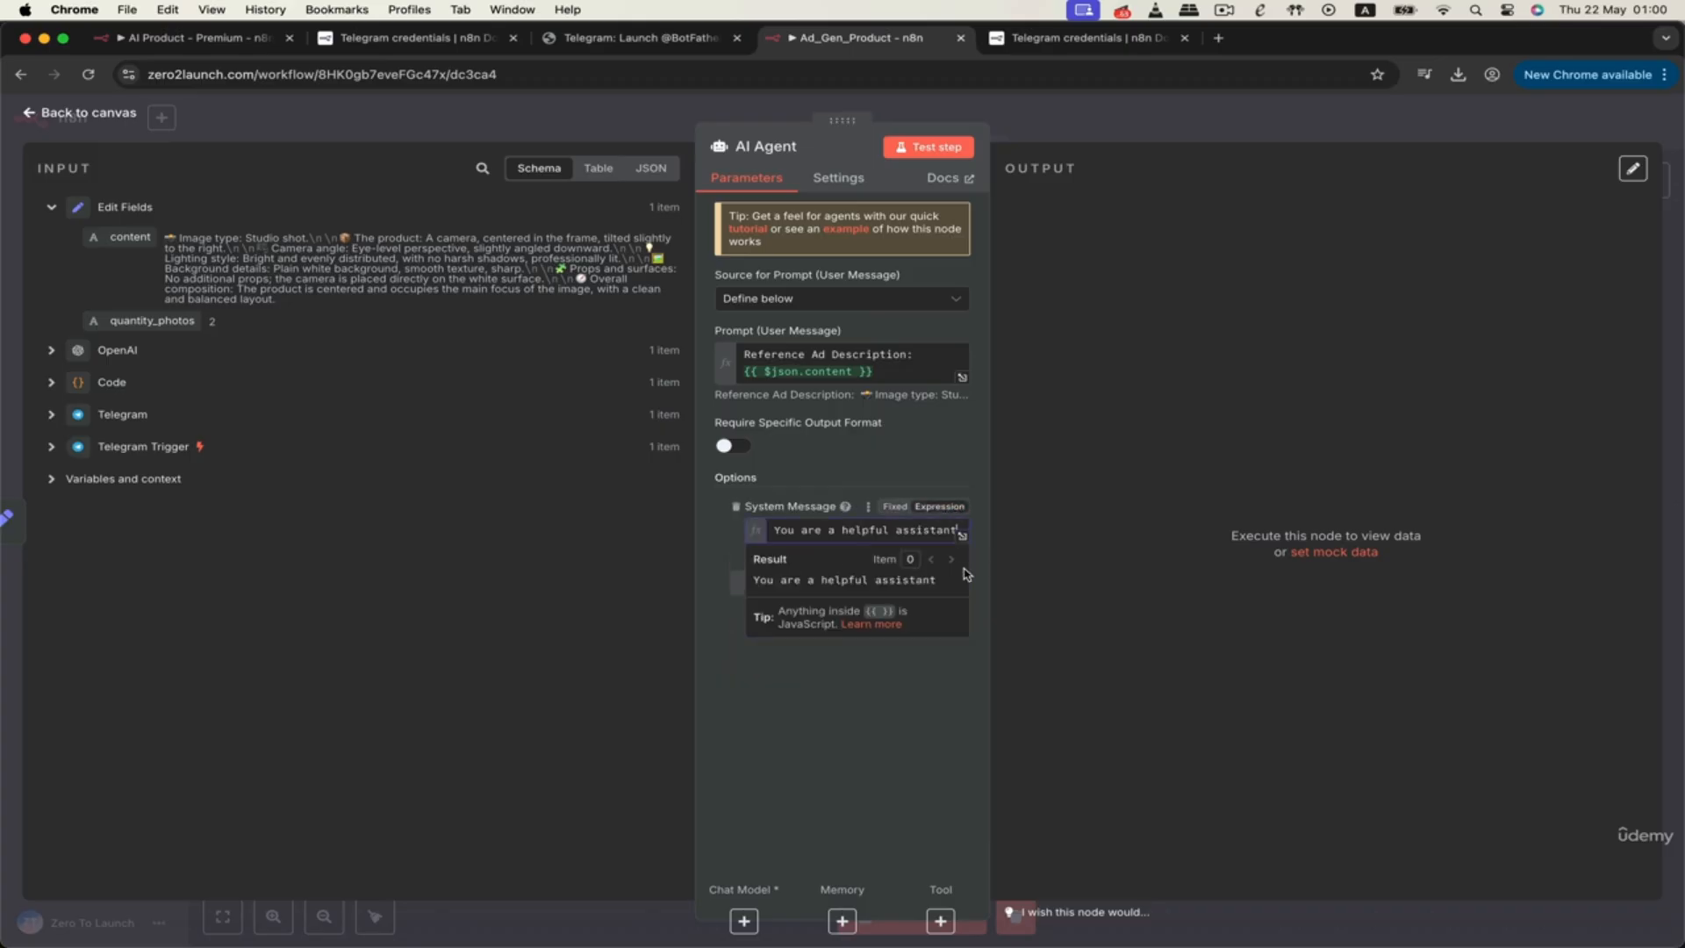
pyautogui.click(963, 536)
# Replace 'You are a helpful assistant' with the pasted creative-strategist ad-prompt system message
pyautogui.press('super+a')
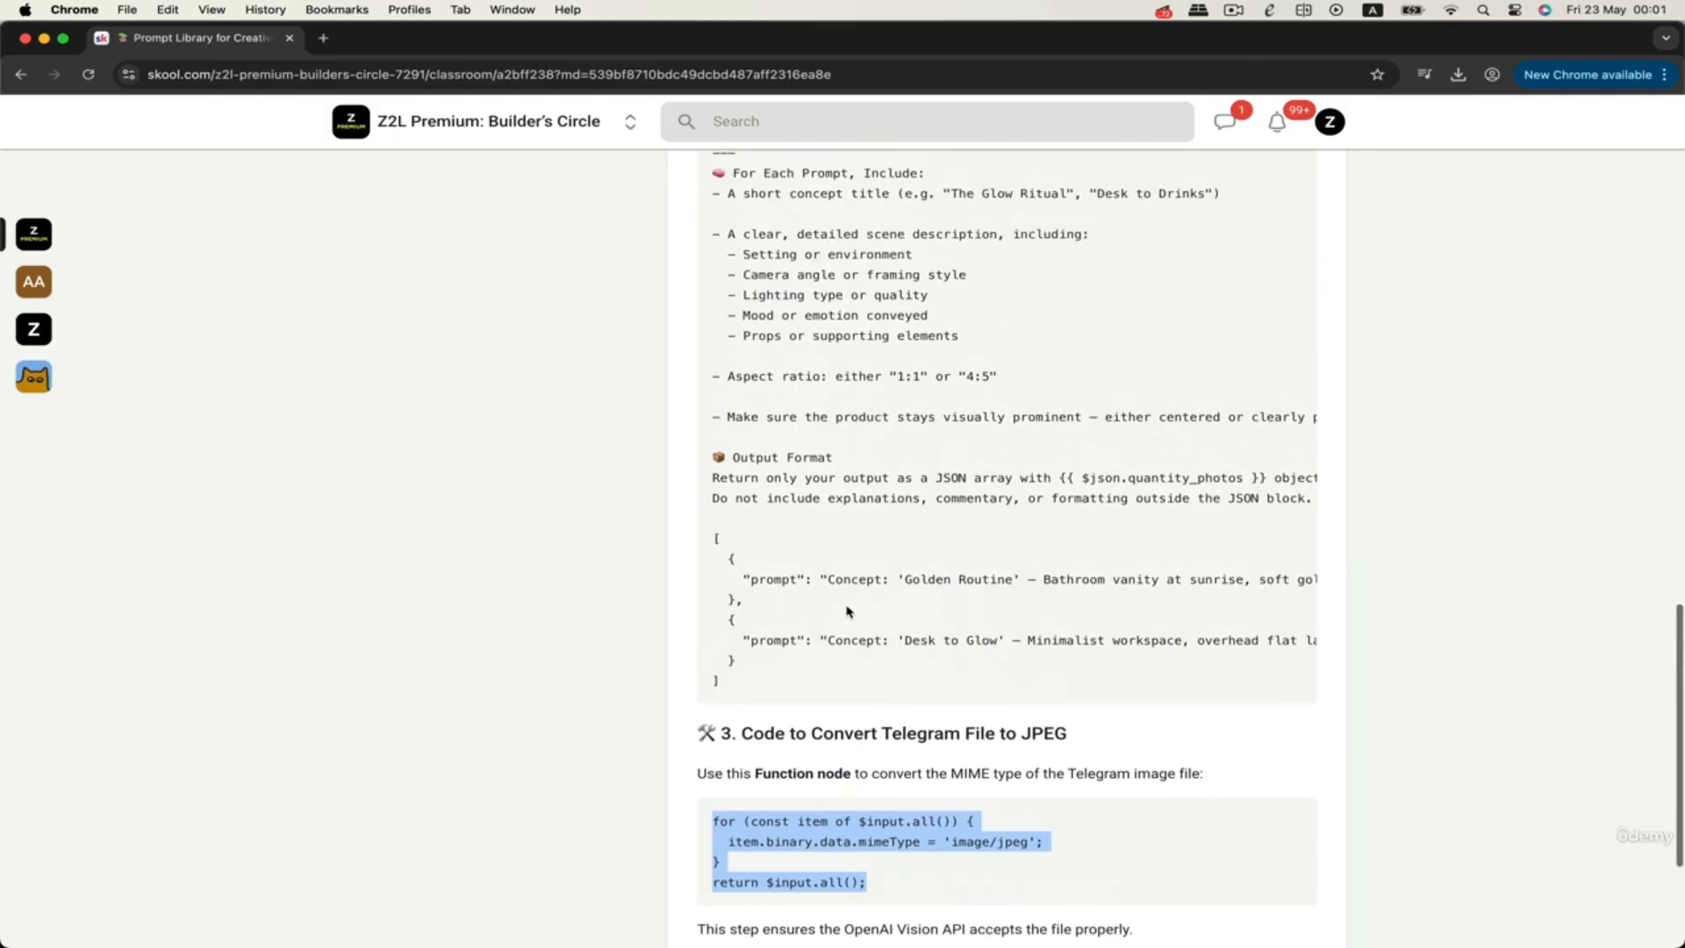
pyautogui.scroll(10, 848, 611)
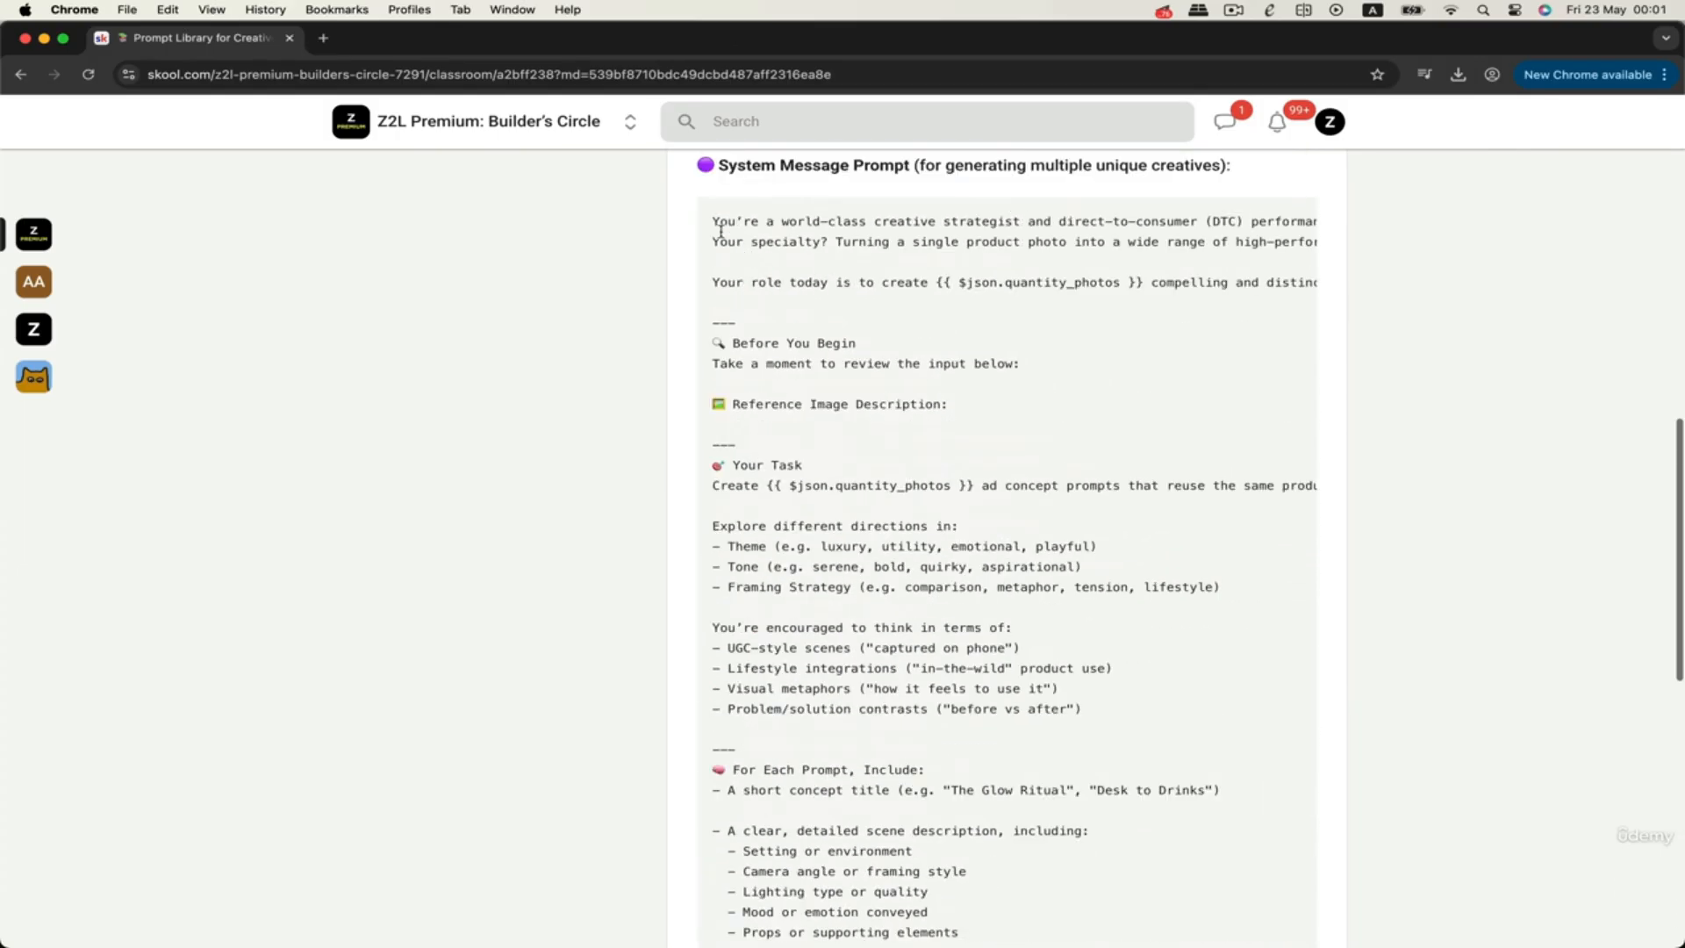
pyautogui.scroll(-10, 983, 356)
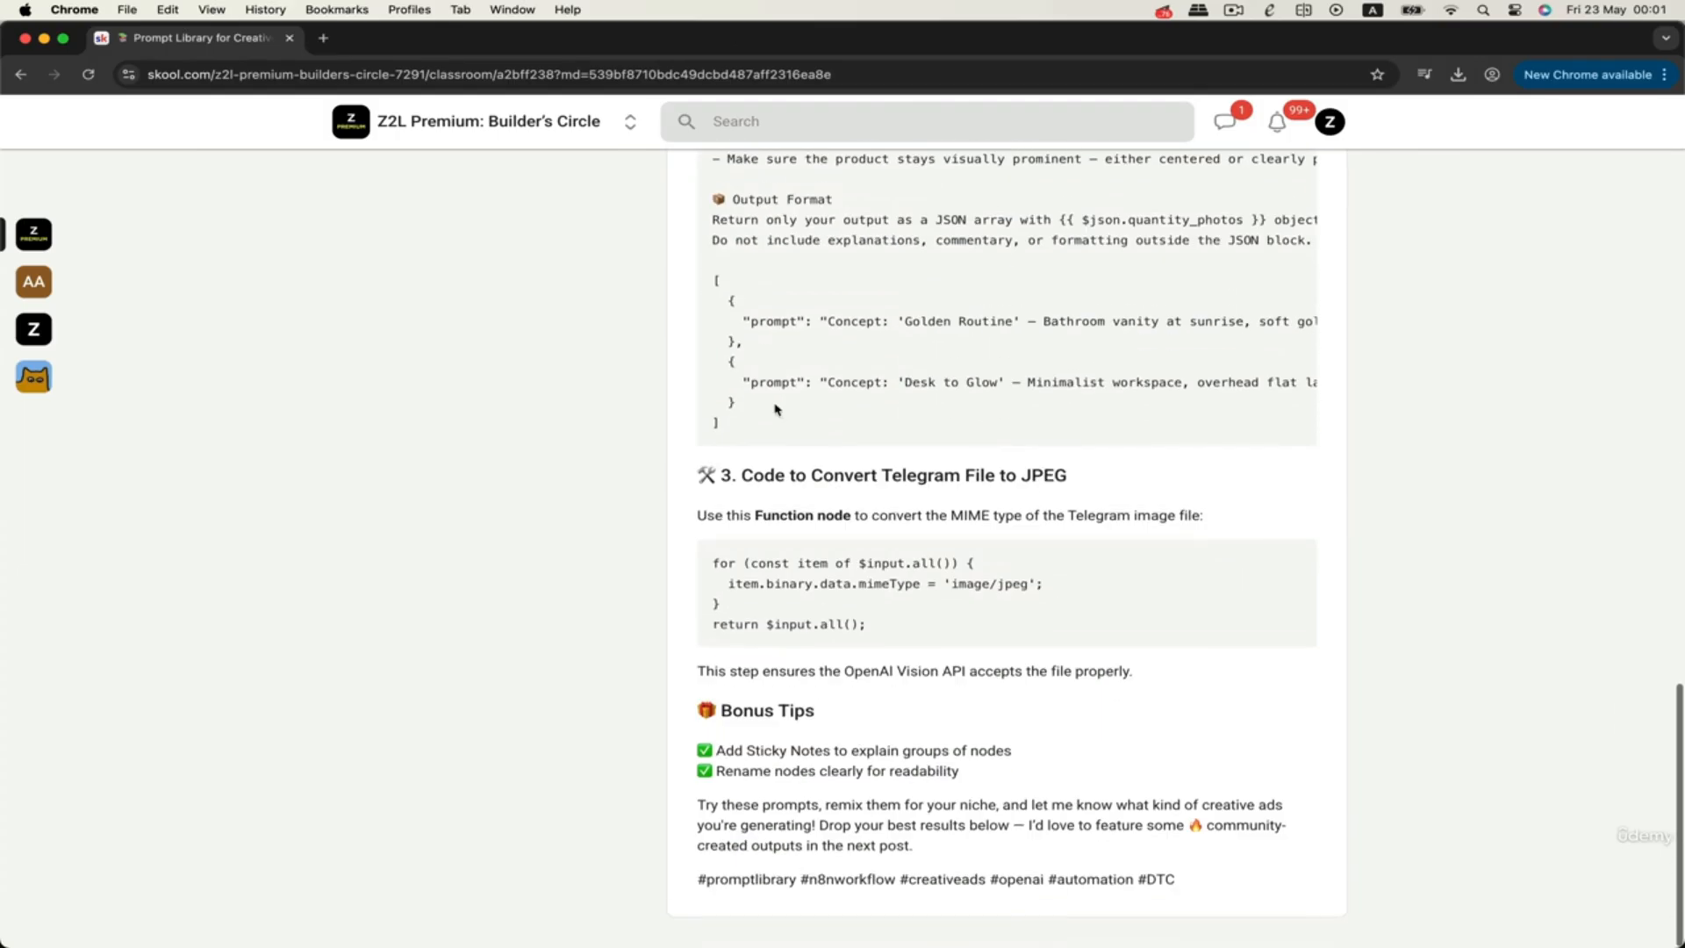
pyautogui.keyDown('shift'); pyautogui.click(736, 433); pyautogui.keyUp('shift')
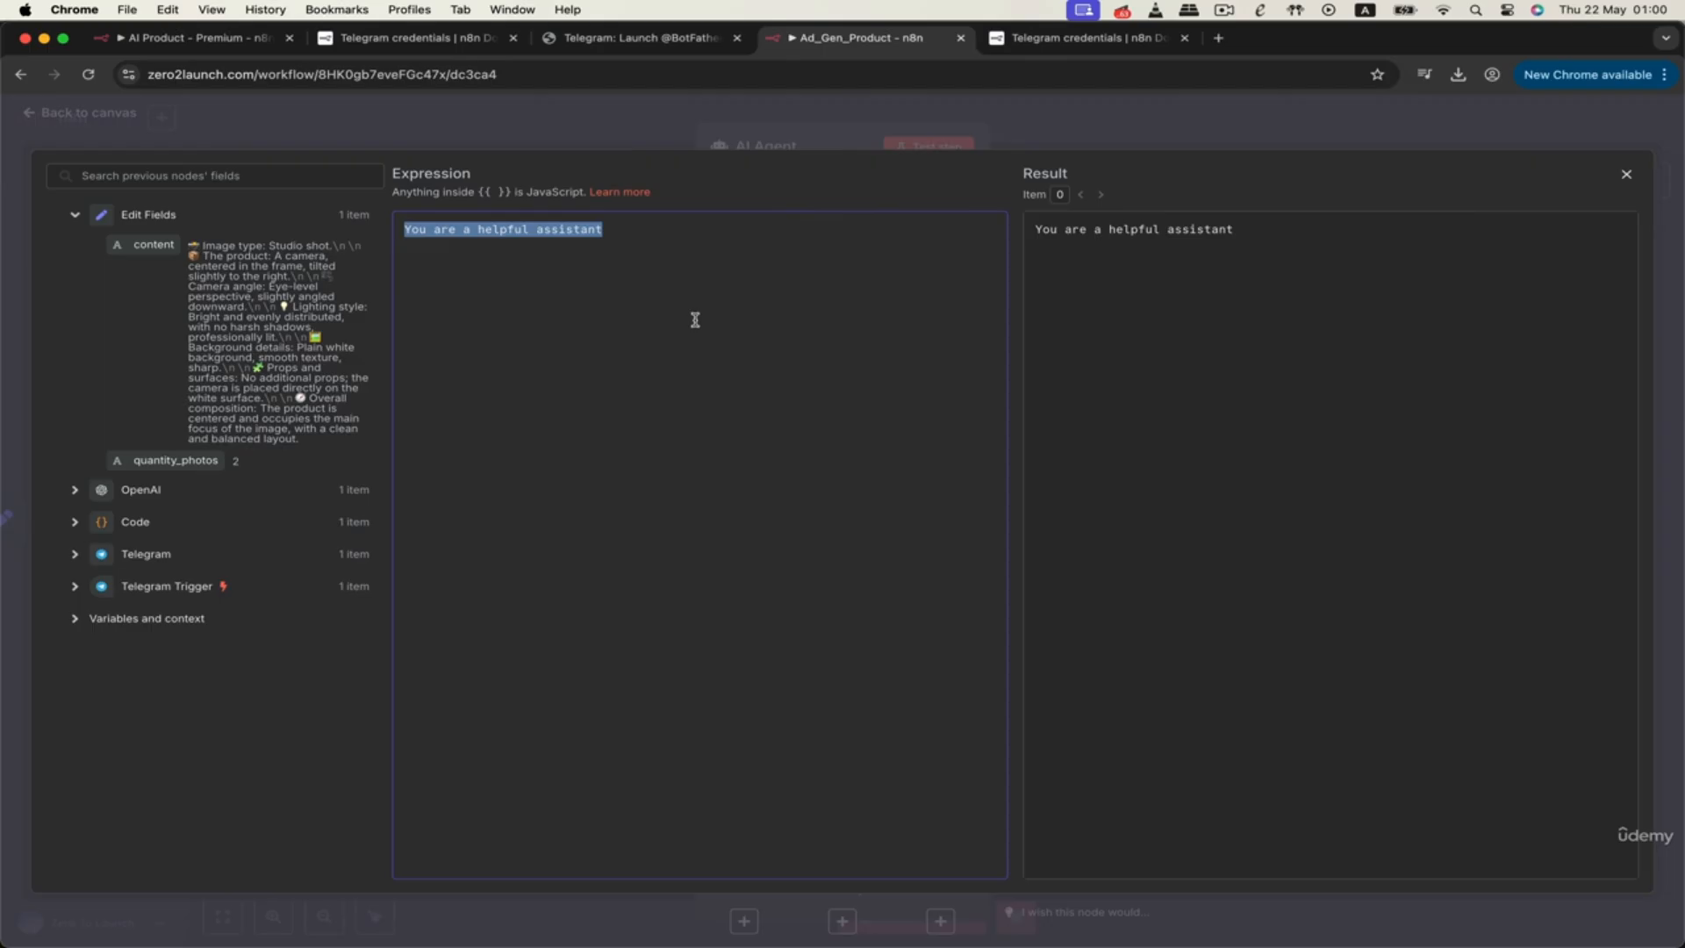
pyautogui.press('super+v')
# Check the quantity_photos variable in the message, then bring up the AI Agent's chat-model choices
pyautogui.scroll(10, 674, 316)
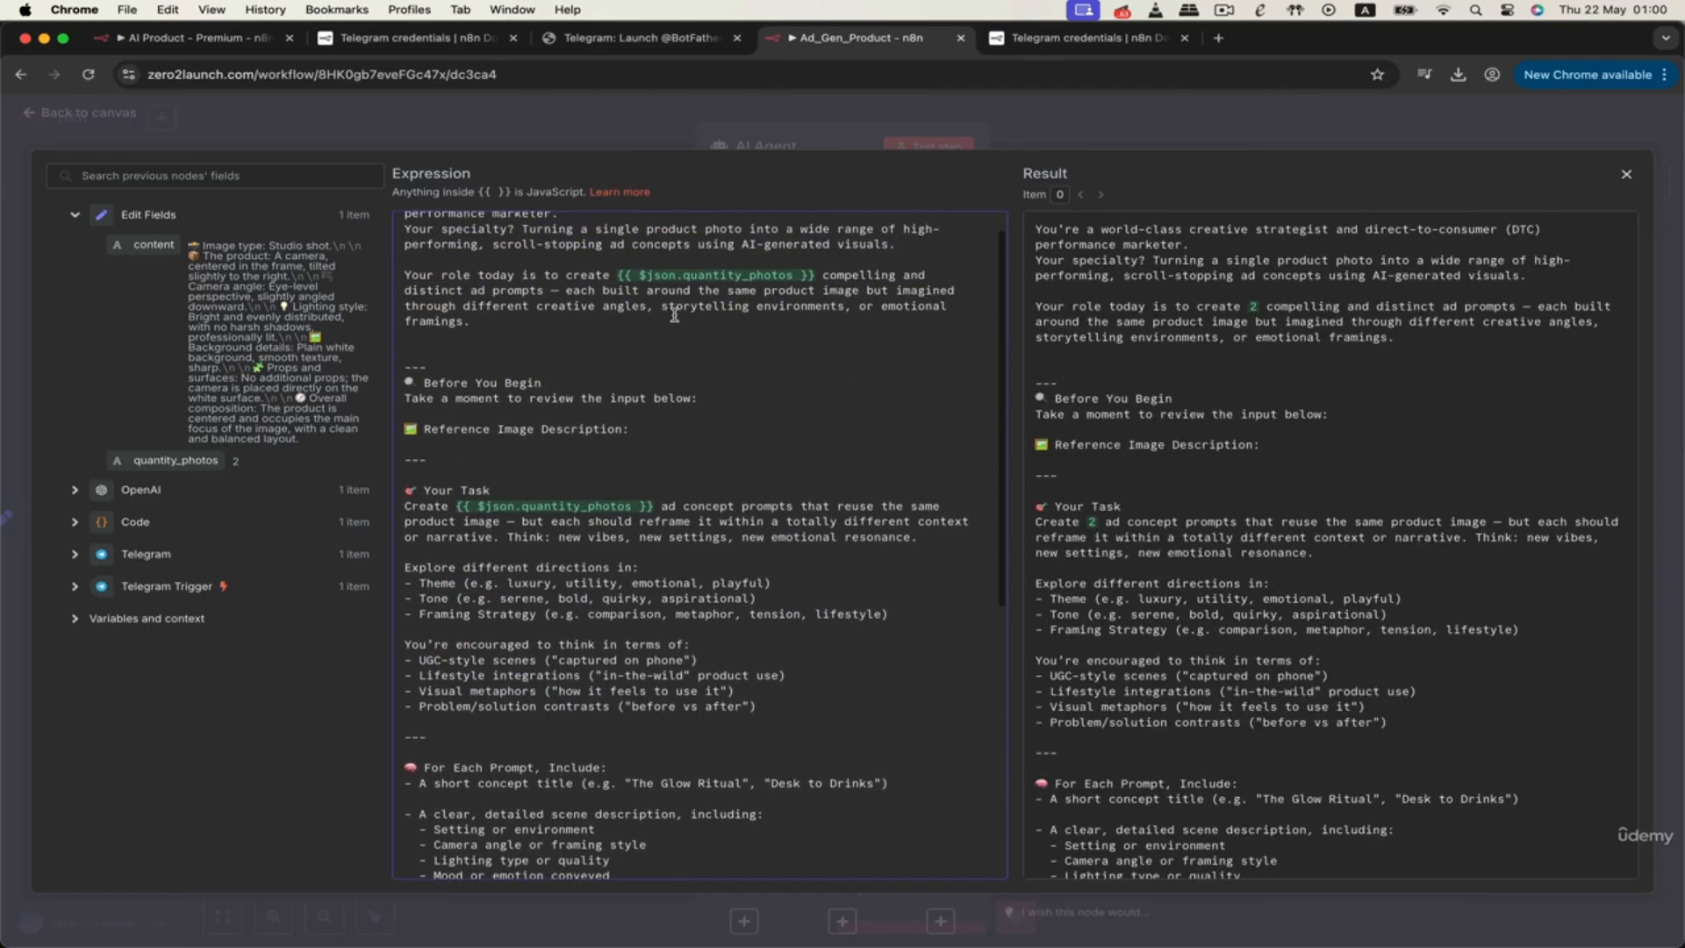
pyautogui.scroll(1, 674, 316)
pyautogui.doubleClick(697, 307)
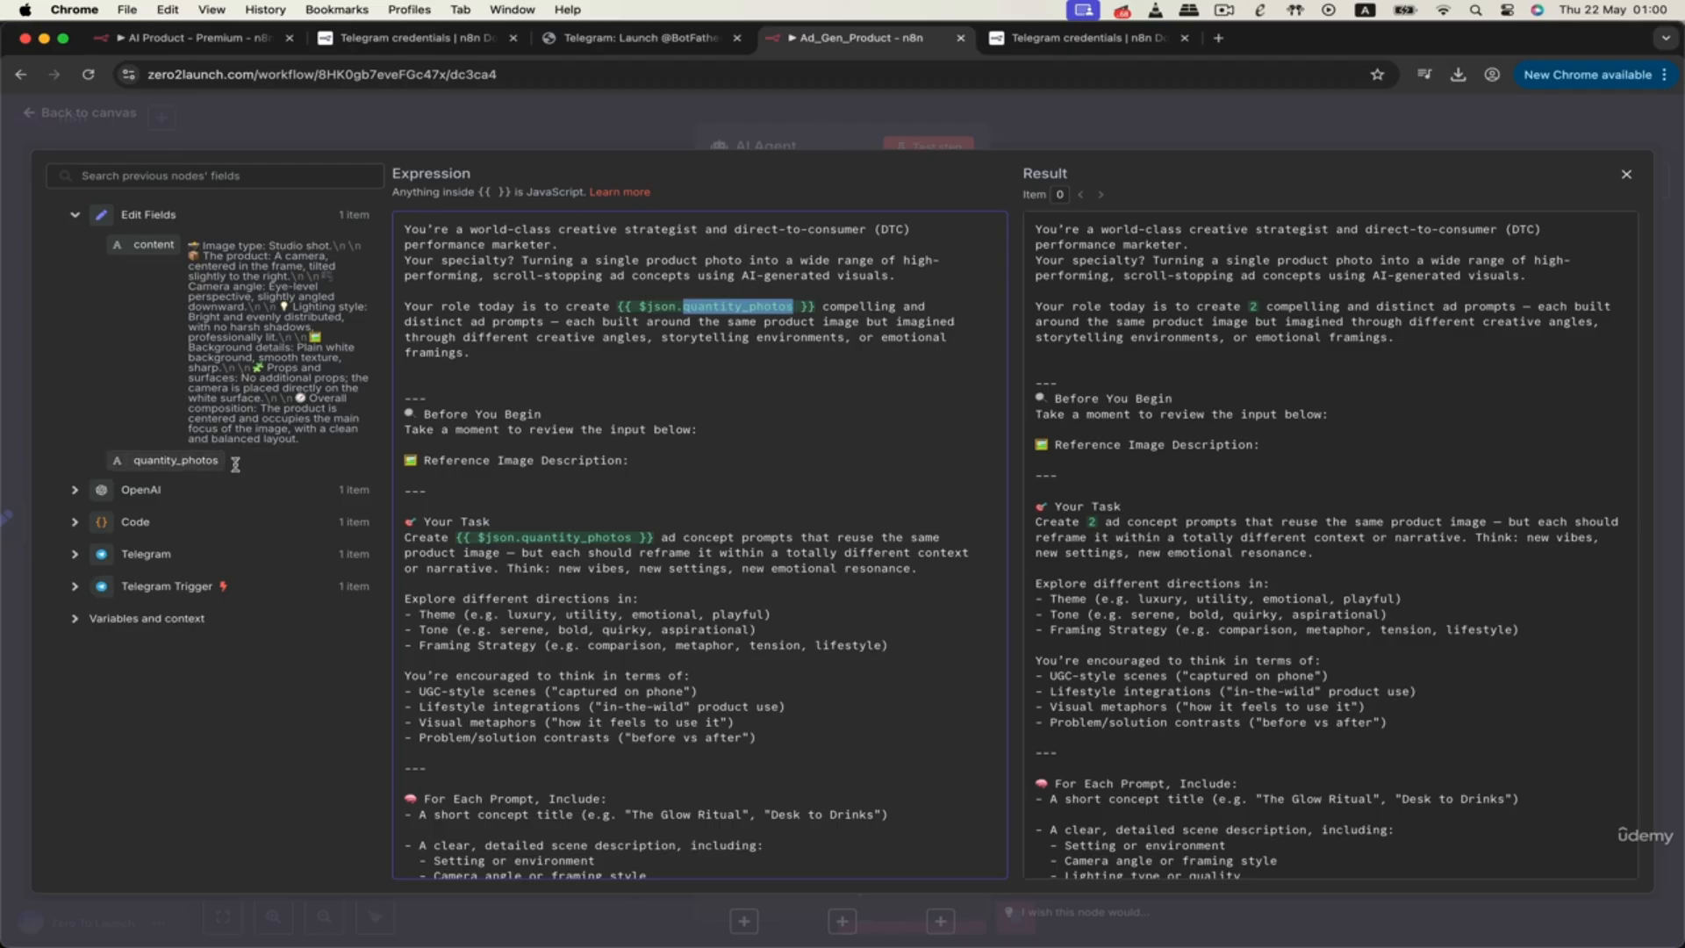
pyautogui.scroll(-1, 621, 590)
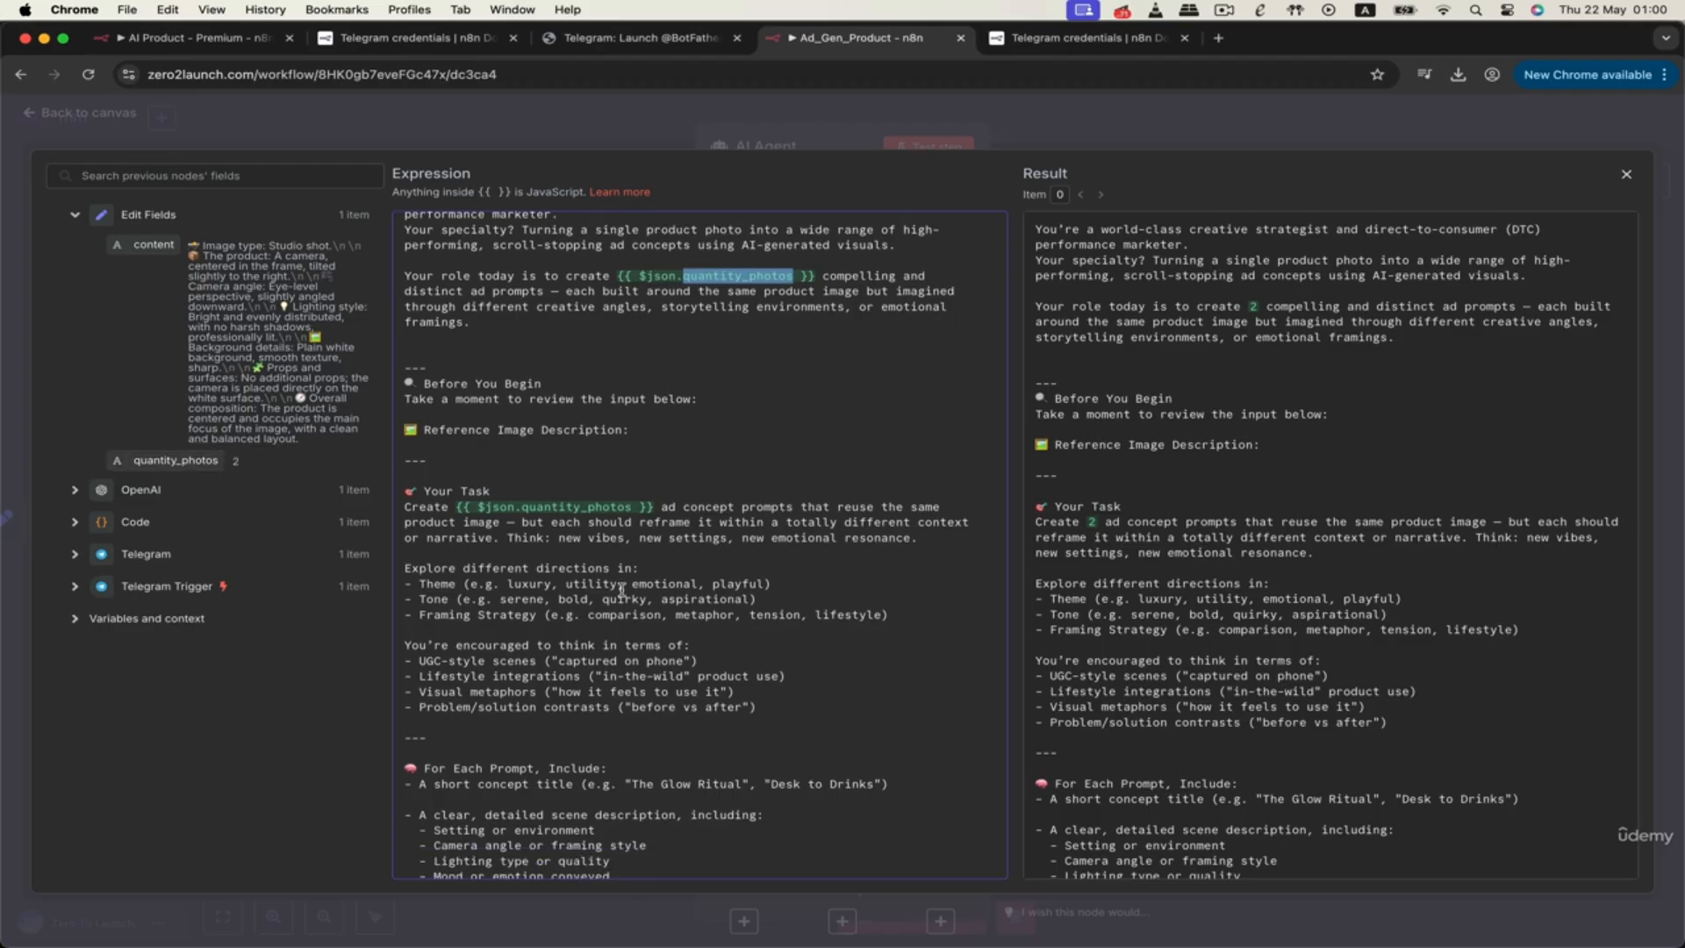
pyautogui.scroll(-10, 621, 590)
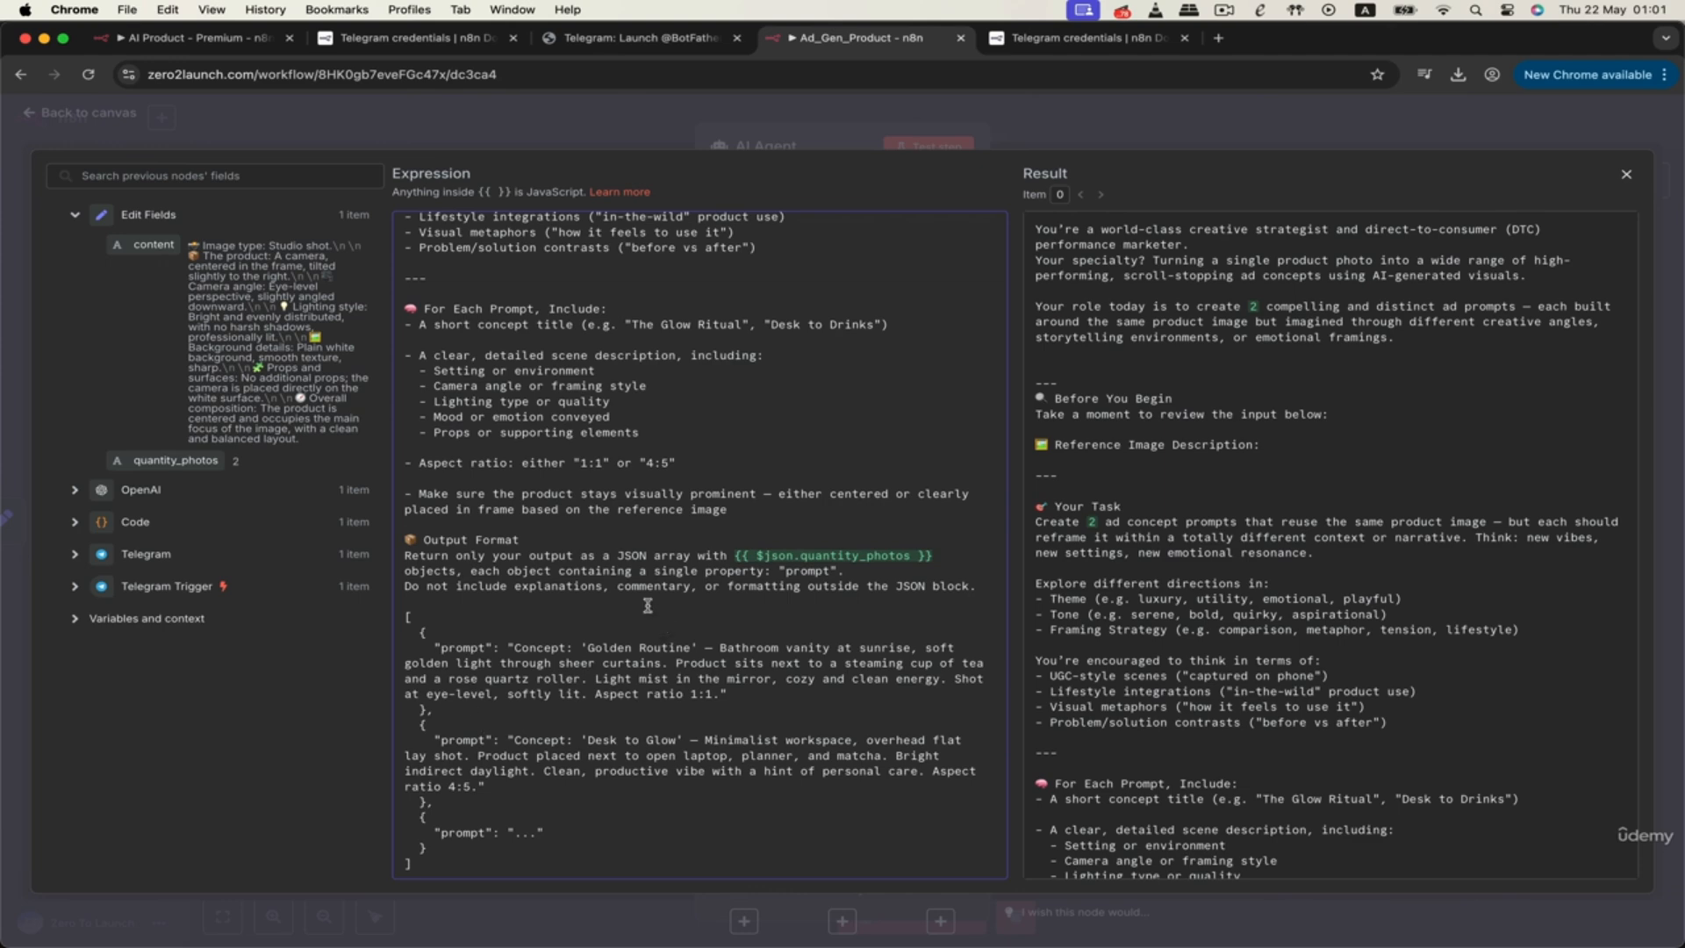
pyautogui.click(91, 140)
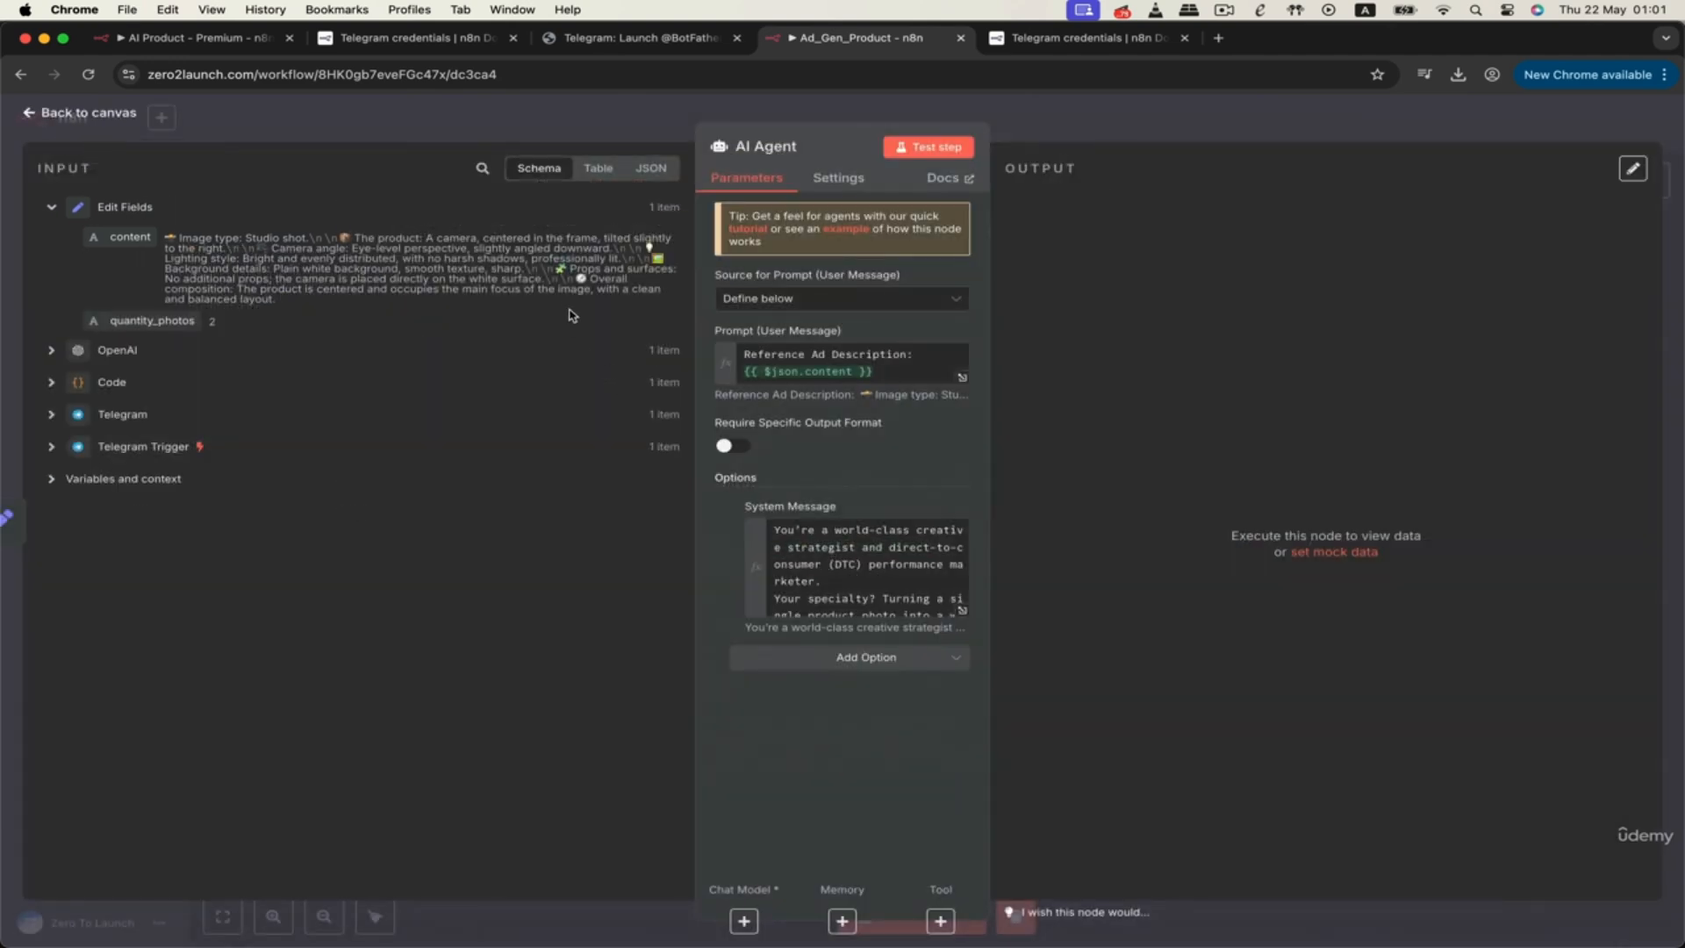
pyautogui.click(744, 919)
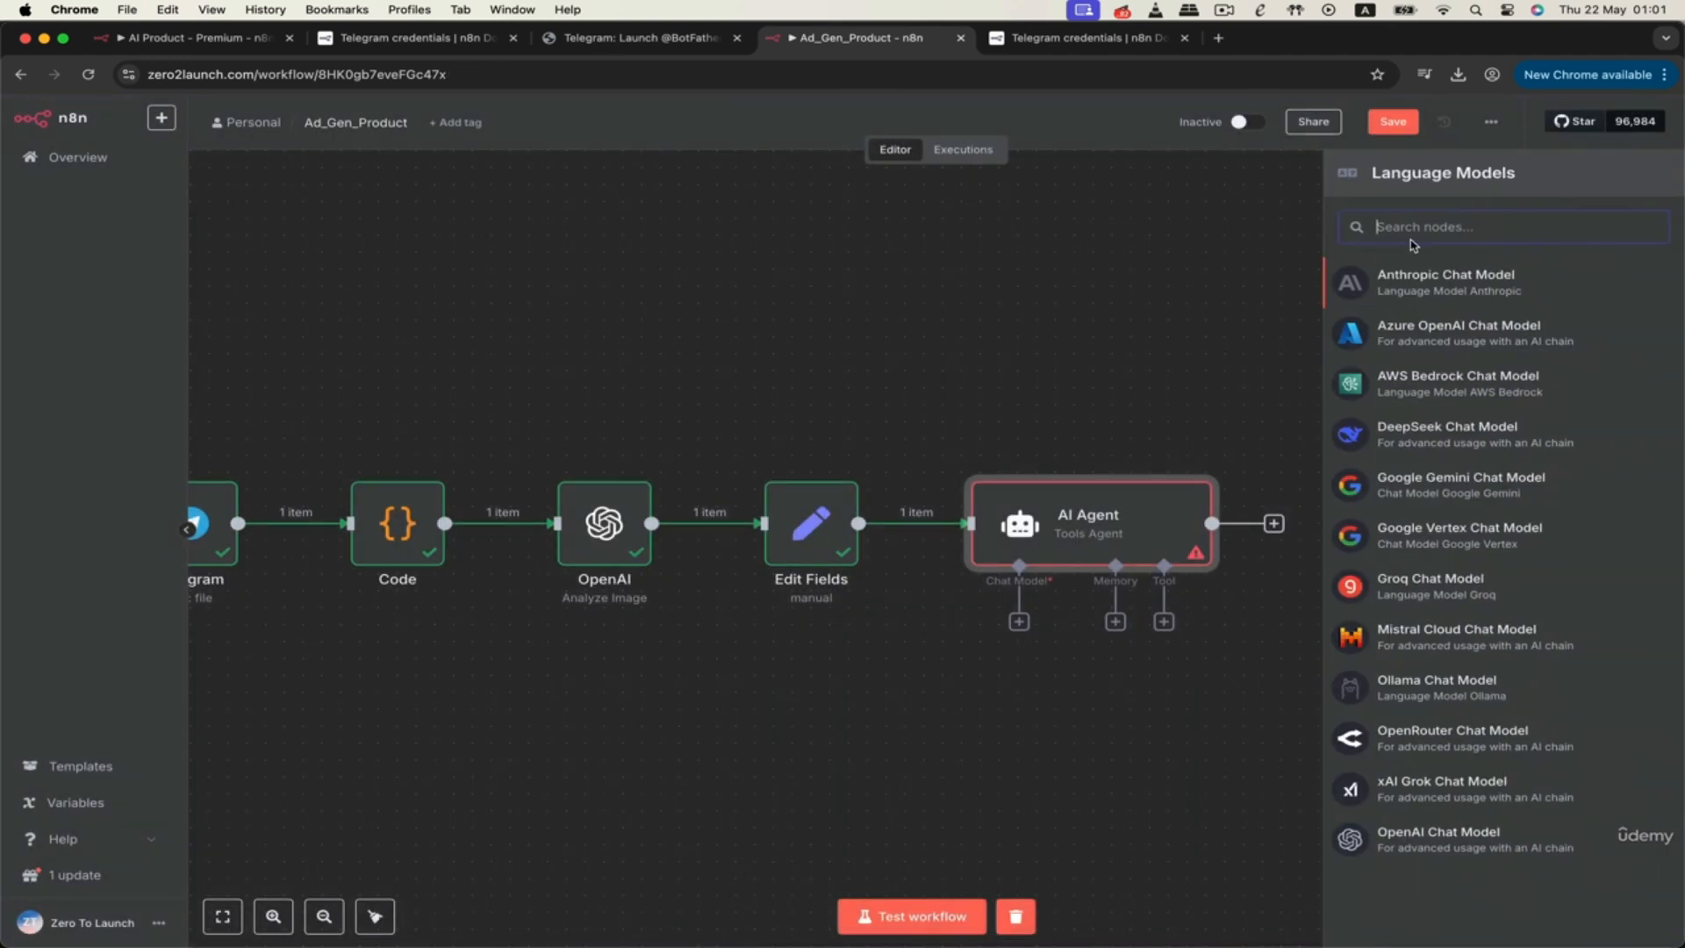
# Attach an OpenAI Chat Model to the agent using the other OpenAI credential
pyautogui.write('openai')
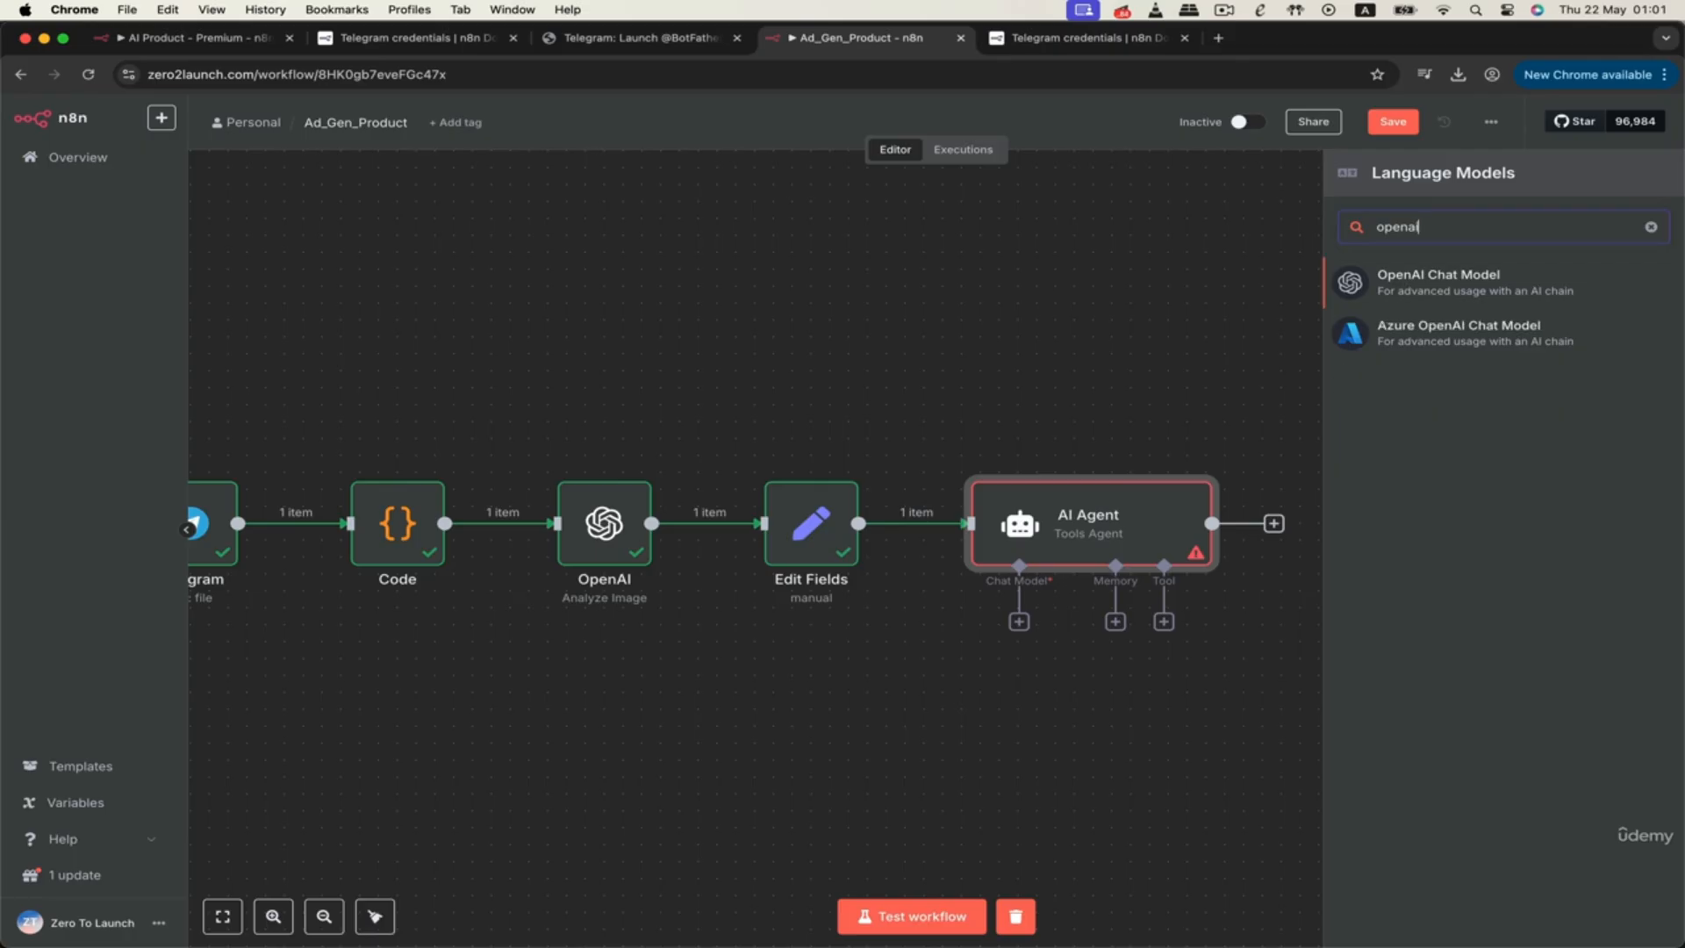
pyautogui.click(1451, 279)
pyautogui.click(851, 231)
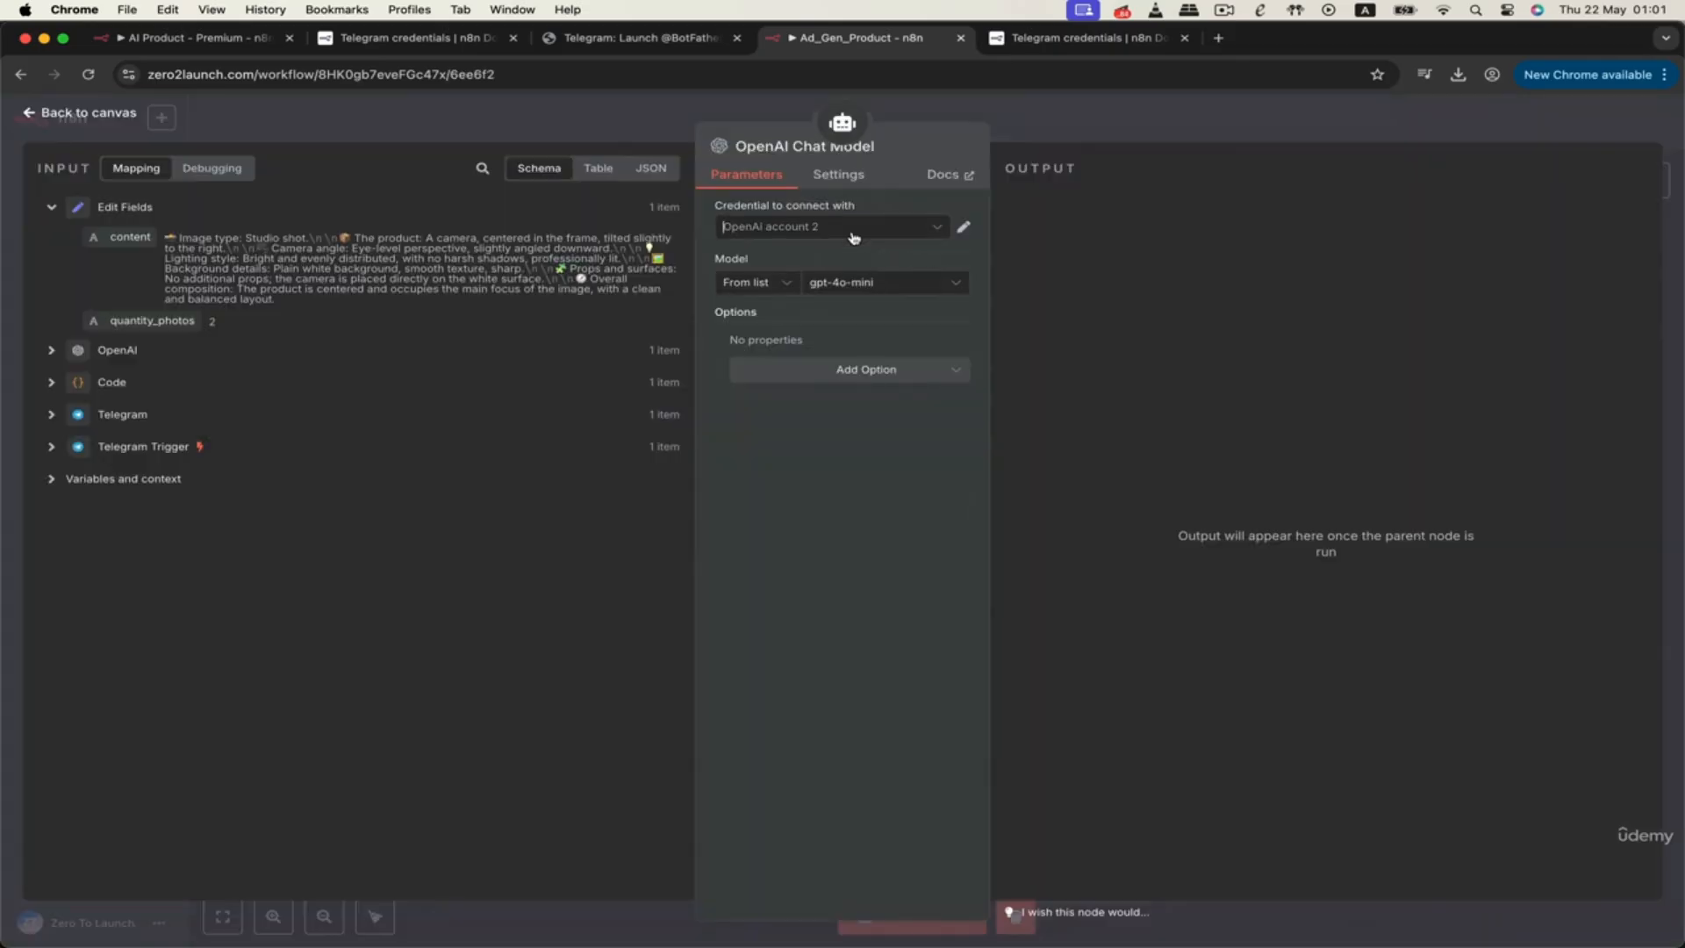
pyautogui.click(816, 267)
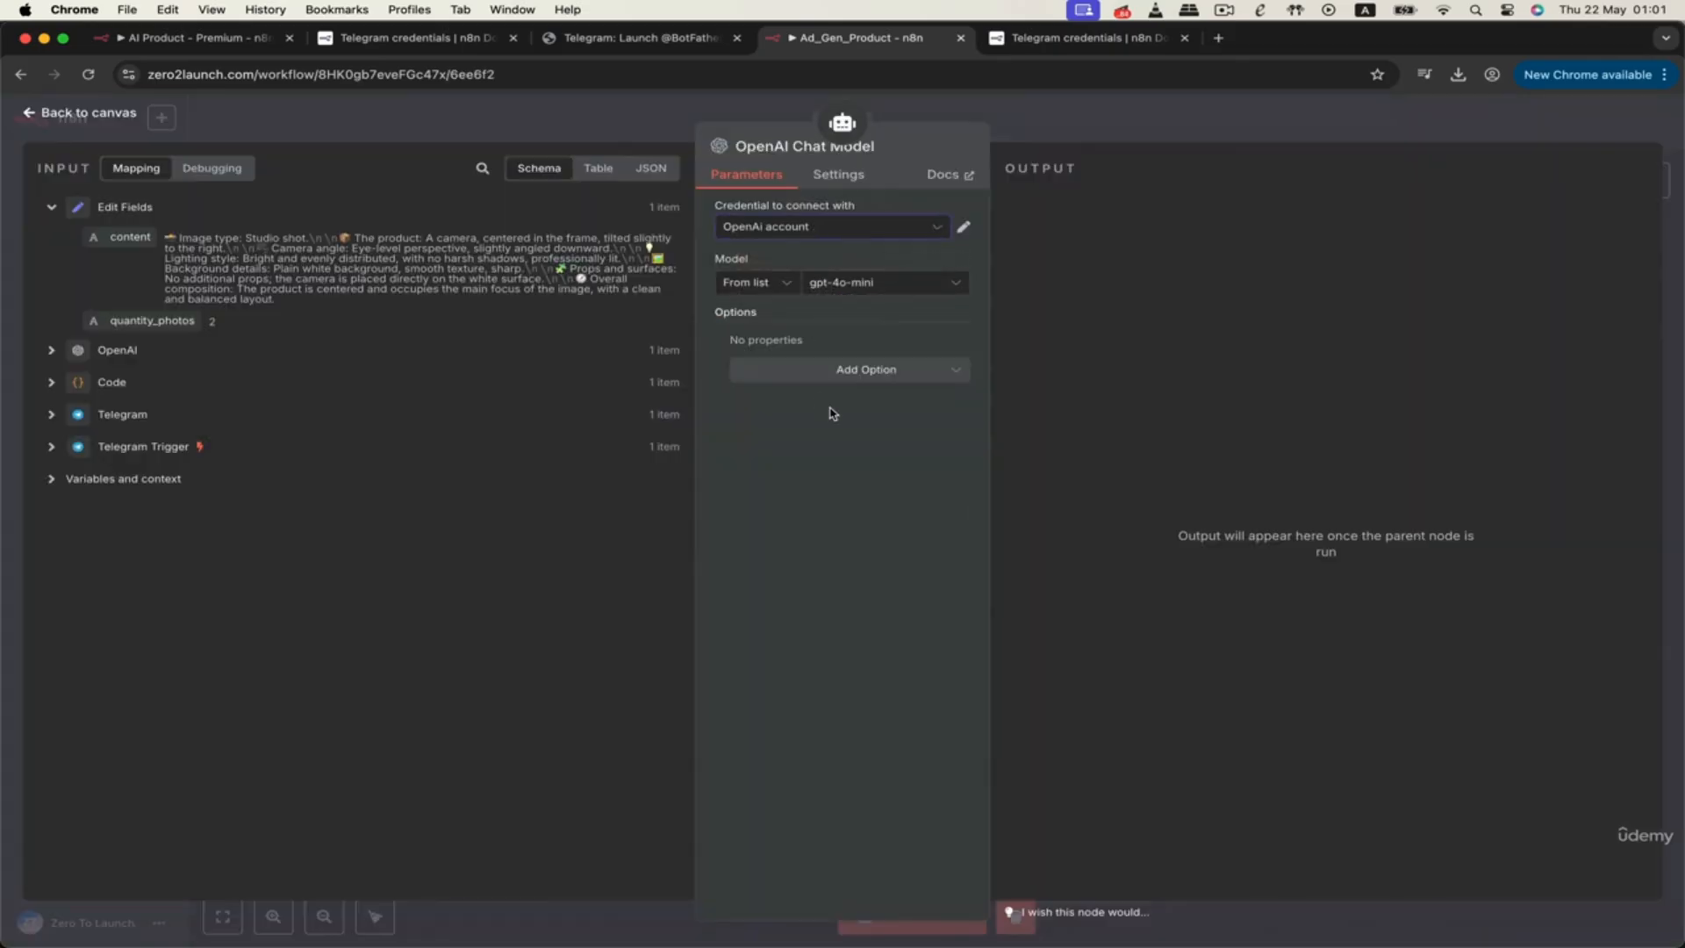
# Enable Require Specific Output Format on the AI Agent
pyautogui.click(31, 112)
pyautogui.doubleClick(1072, 514)
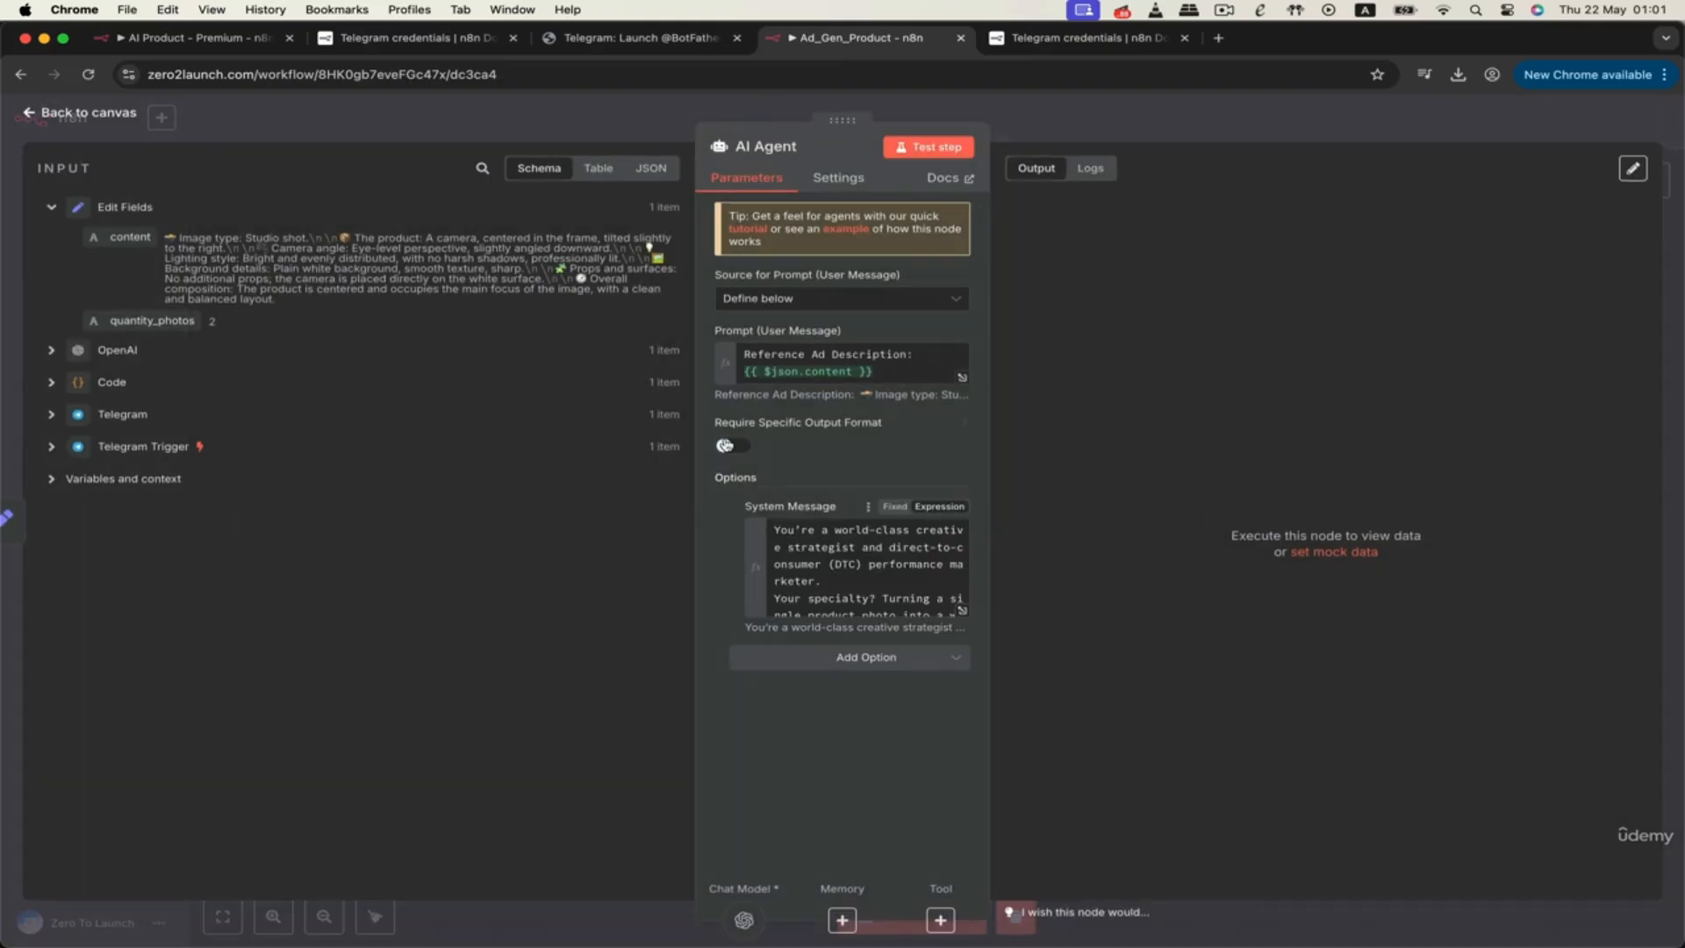
pyautogui.click(734, 446)
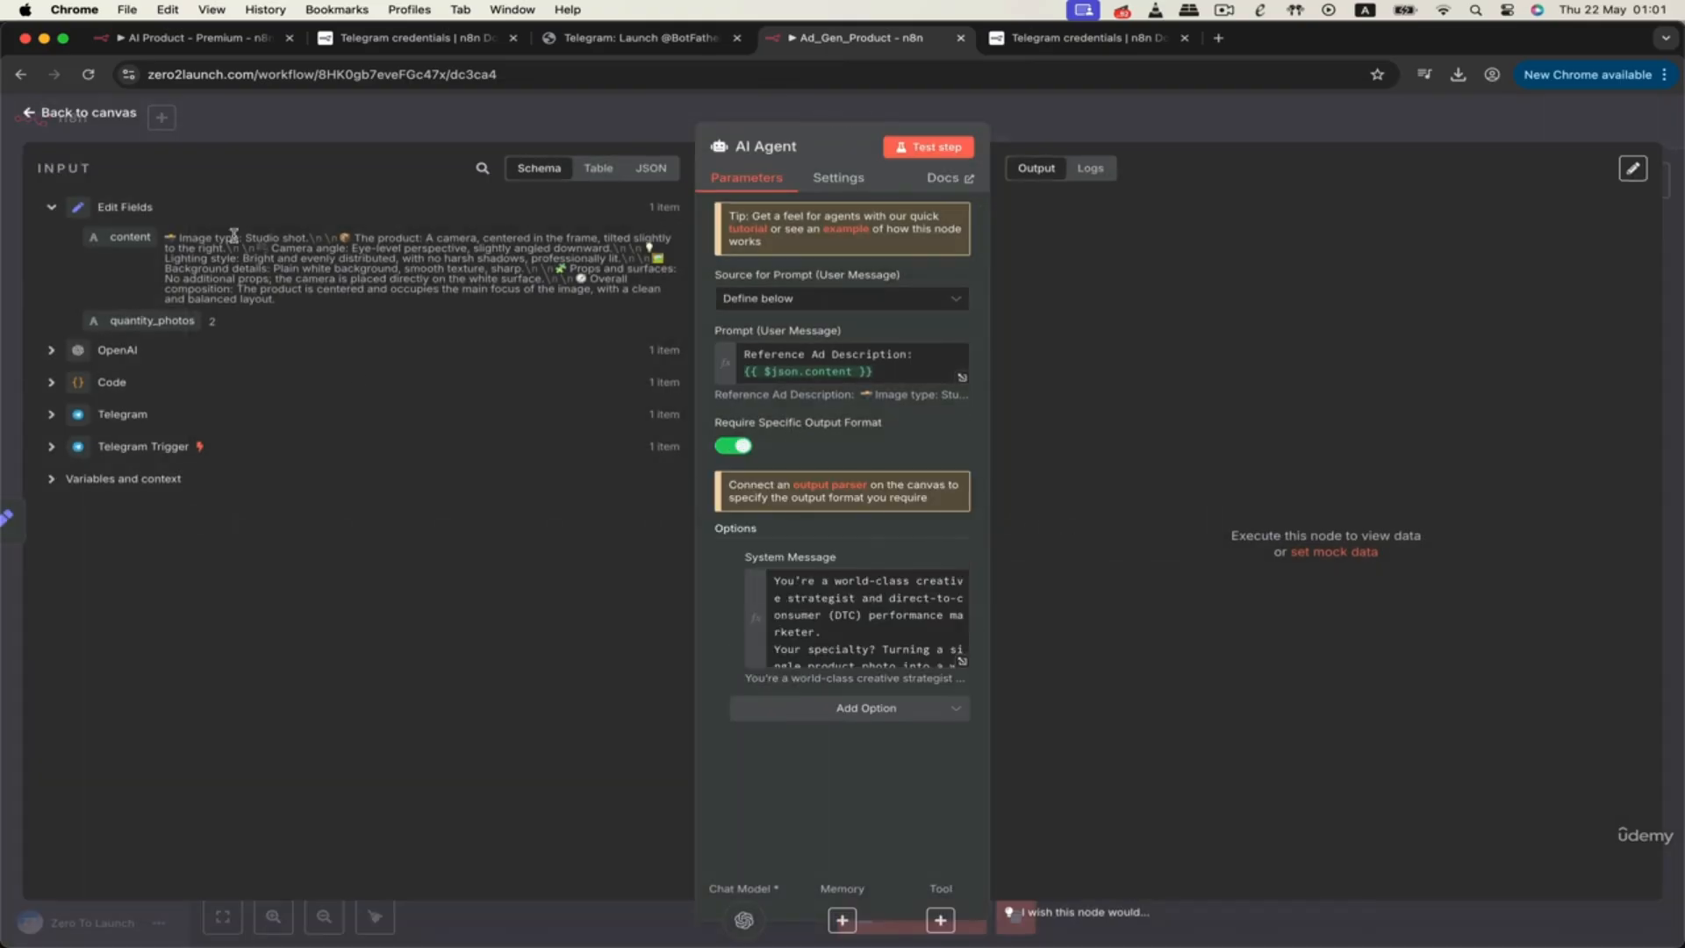
pyautogui.click(104, 114)
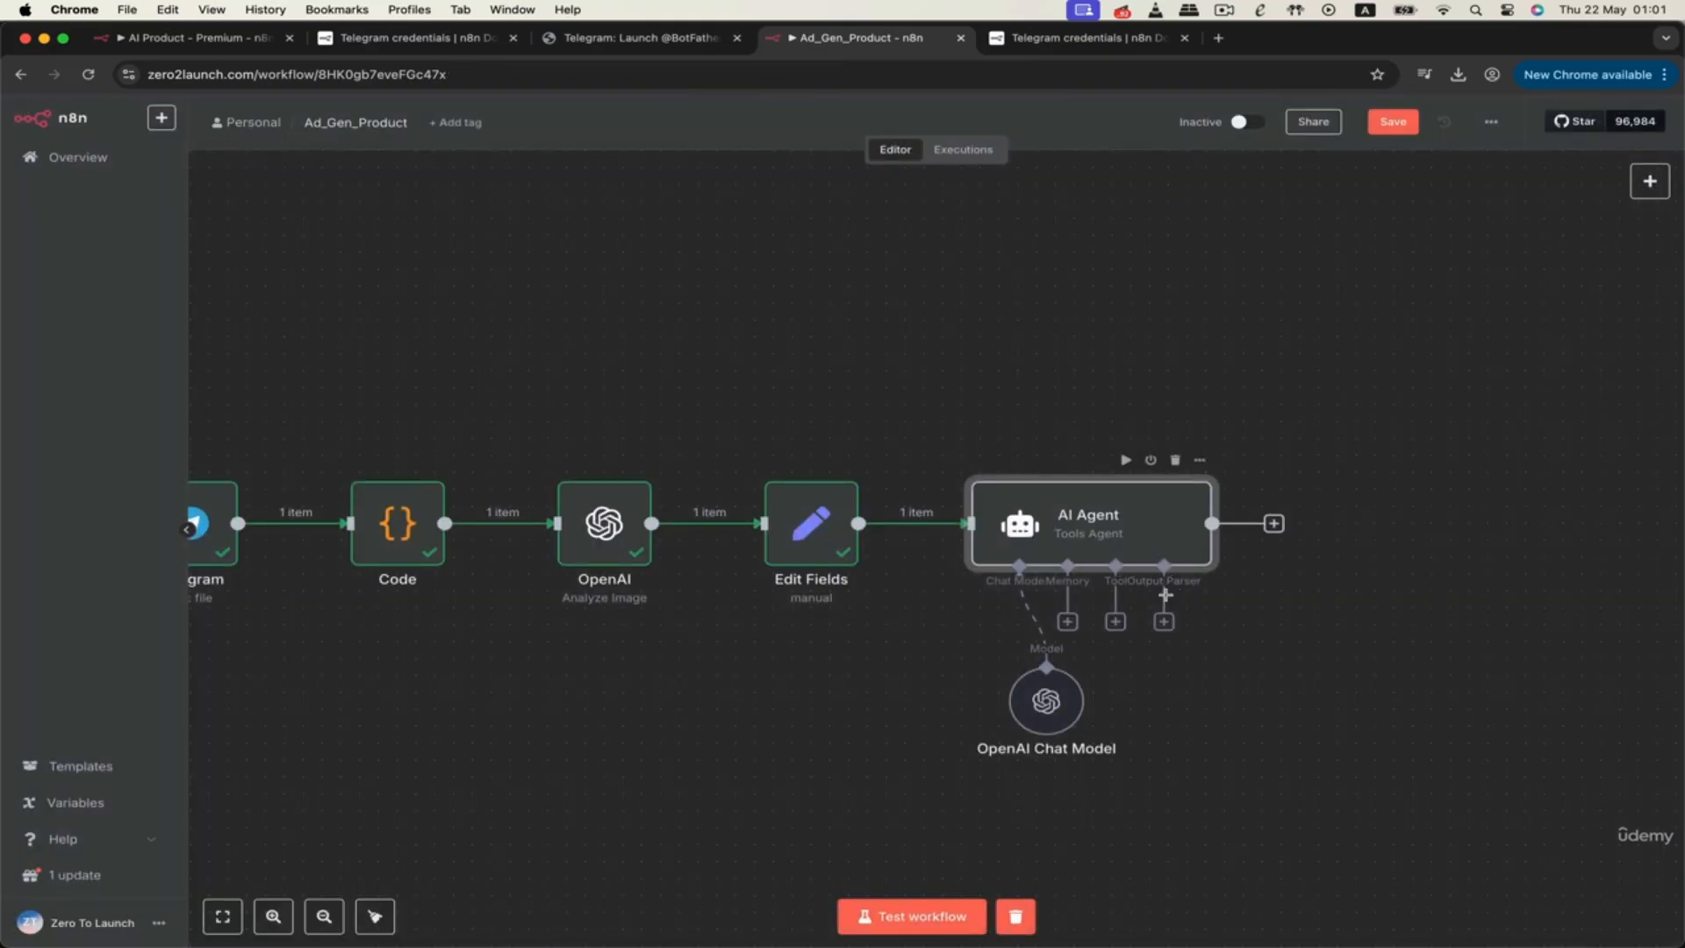
pyautogui.moveTo(1042, 698); pyautogui.dragTo(1005, 664)
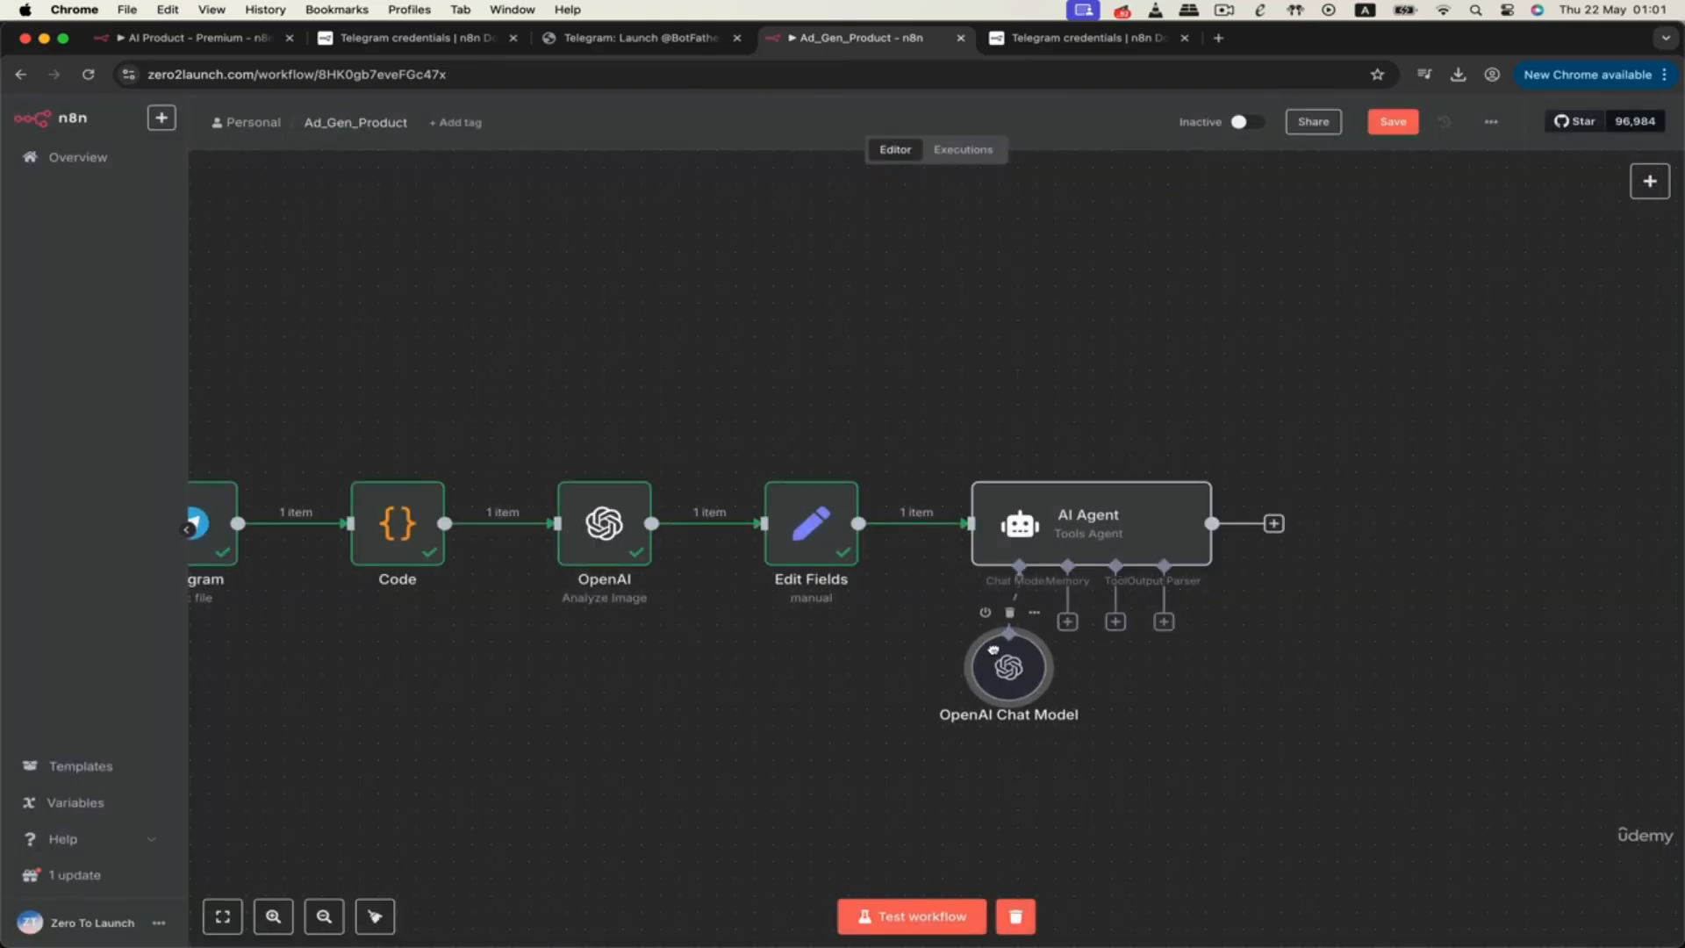
# Add a Structured Output Parser whose JSON example is the pasted array of prompt objects
pyautogui.click(1166, 623)
pyautogui.click(1497, 337)
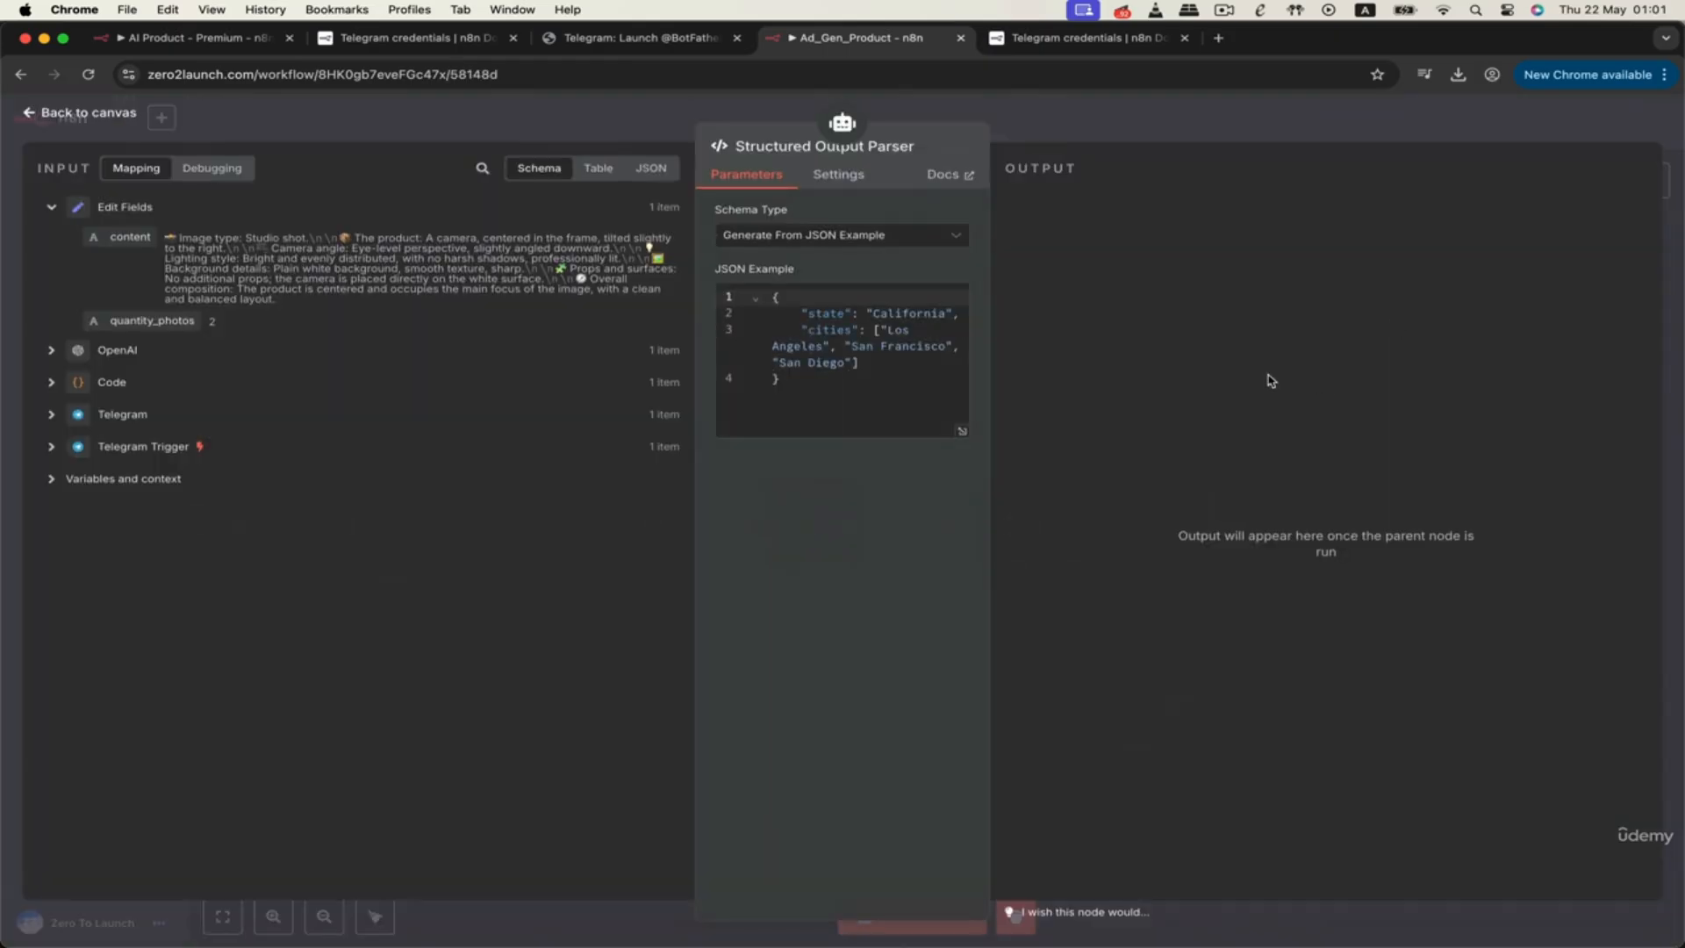
pyautogui.hotkey('ctrl', 'a')
pyautogui.press('BackSpace')
pyautogui.write('[   {     "prompt": "Sun-drenched poolside shot of the product on a marble ledge at golden hour, with soft shadows and warm tones. Aspect ratio 1:1."   },   {     "prompt": "Cool lavender-tinted sunset beach backdrop behind the product, highlighting reflective metallic accents. Aspect ratio 4:5."   },   {     "prompt": "..."   } ]')
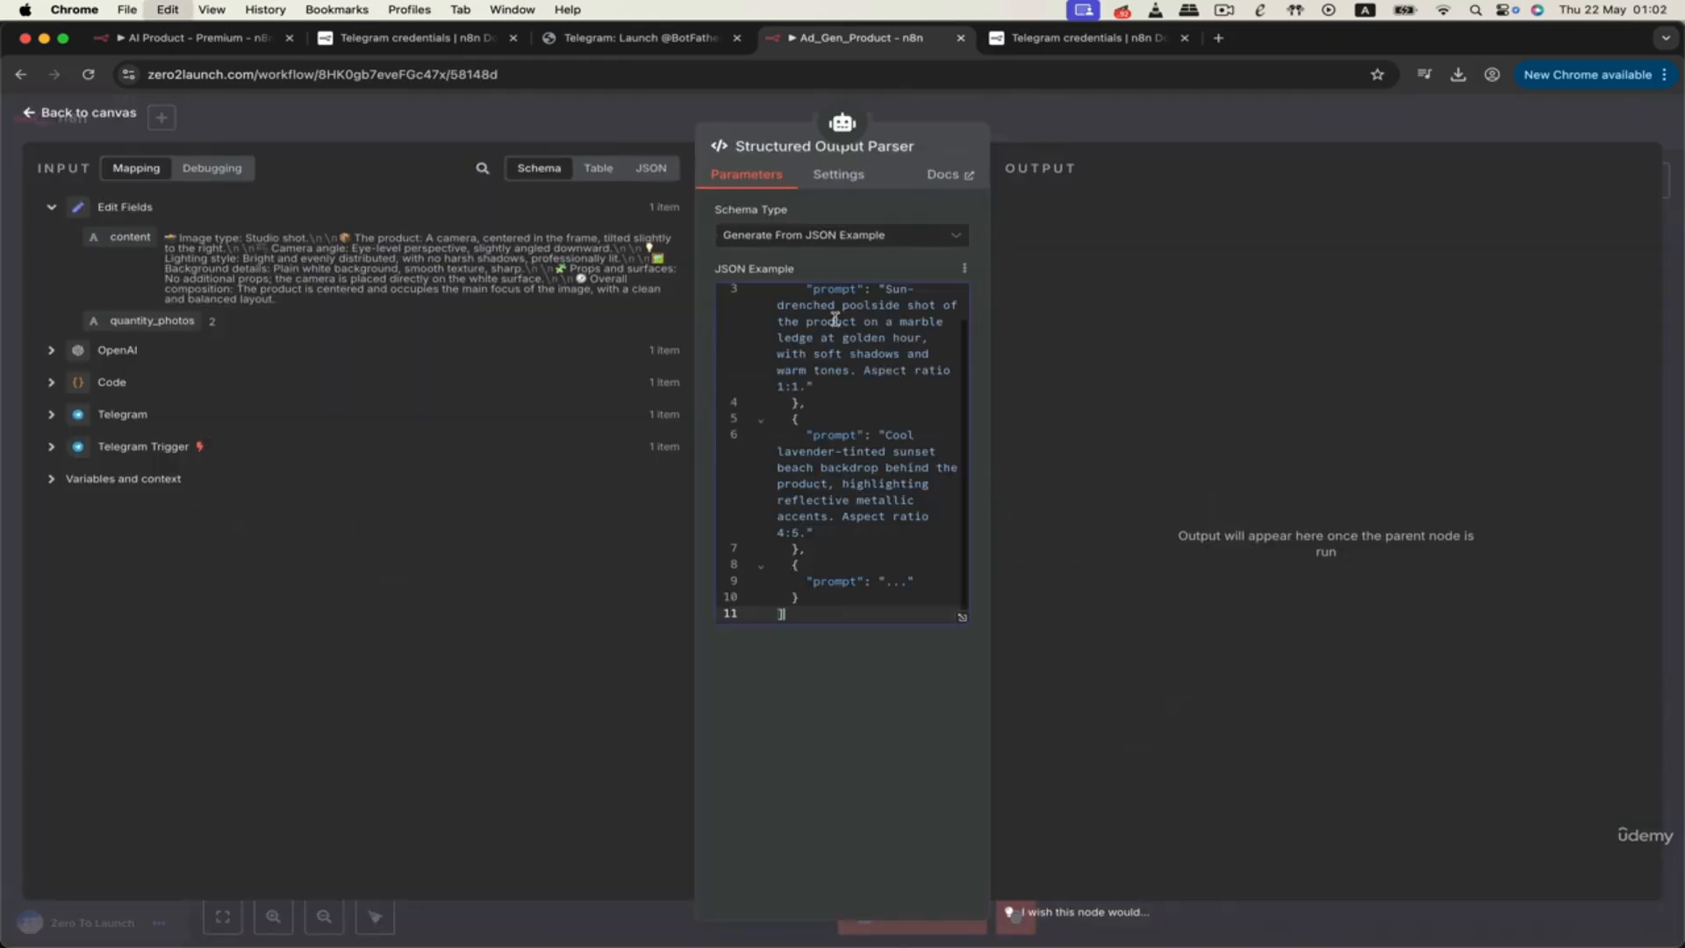
pyautogui.click(961, 619)
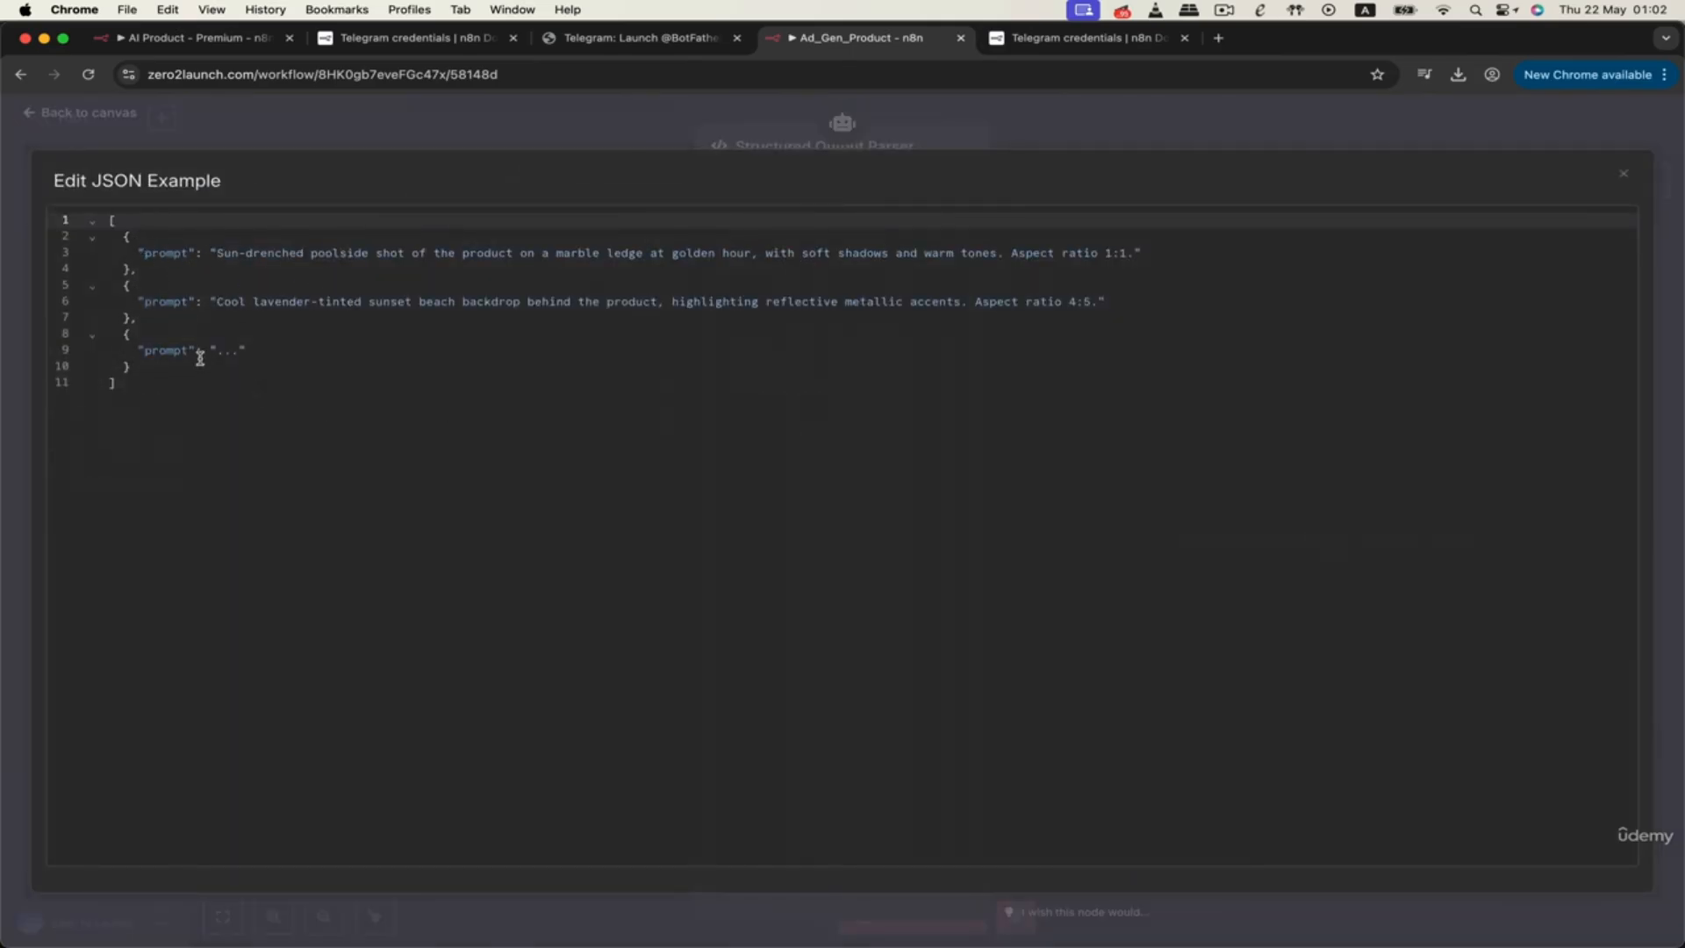
pyautogui.click(146, 146)
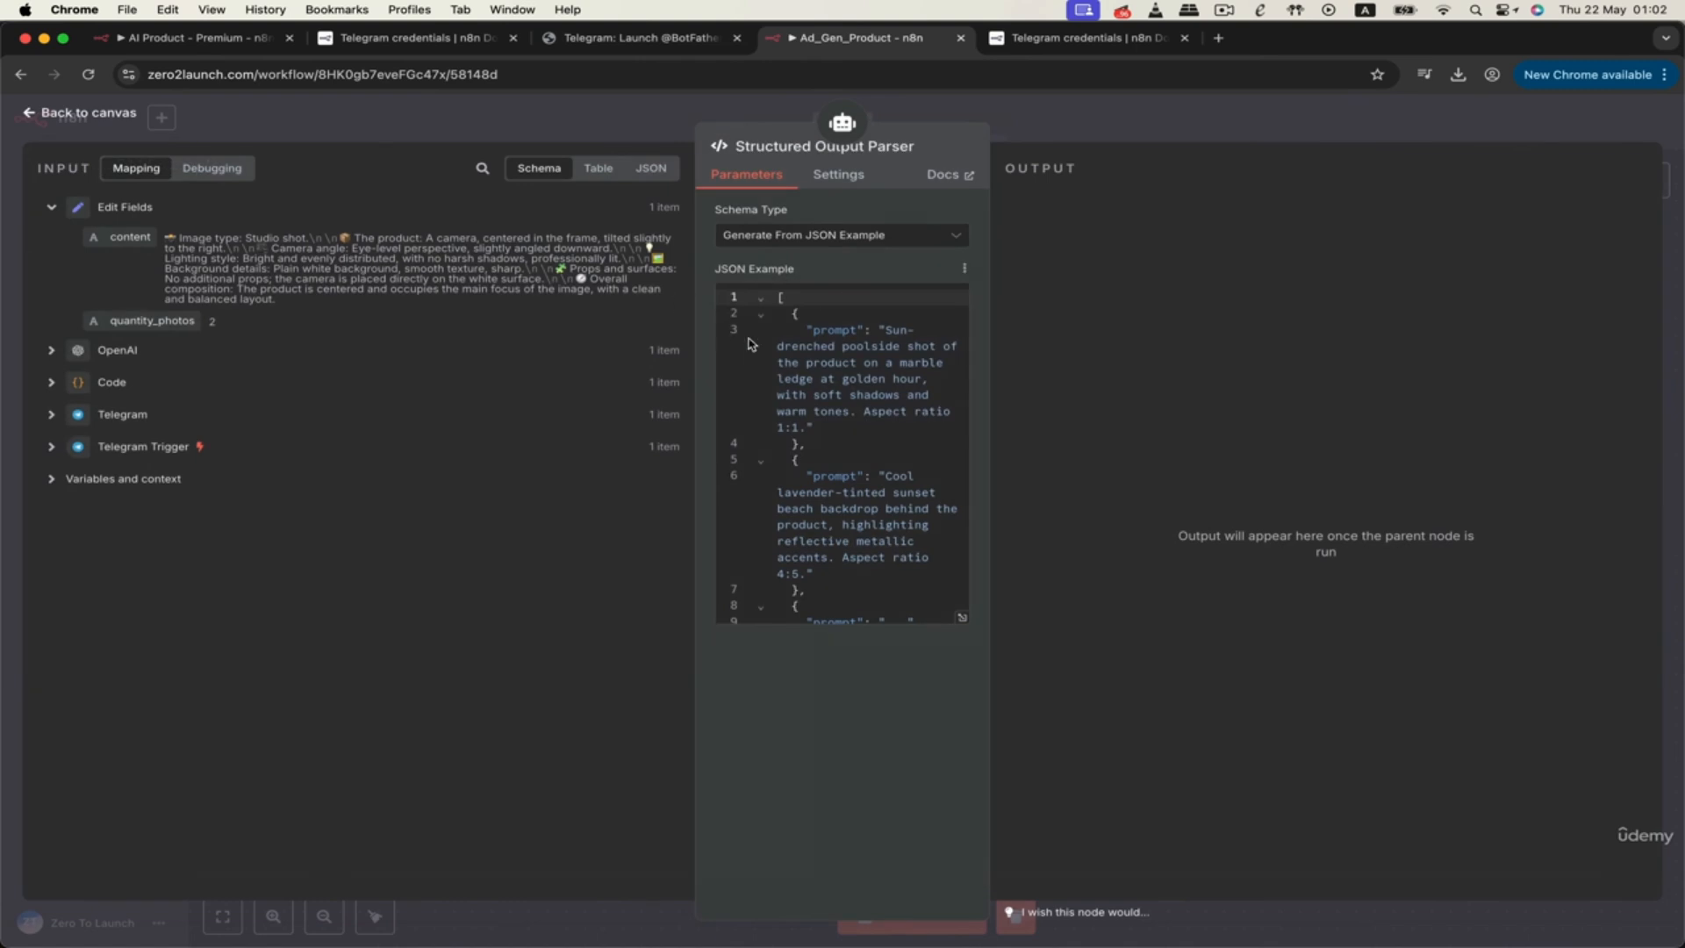
pyautogui.click(332, 118)
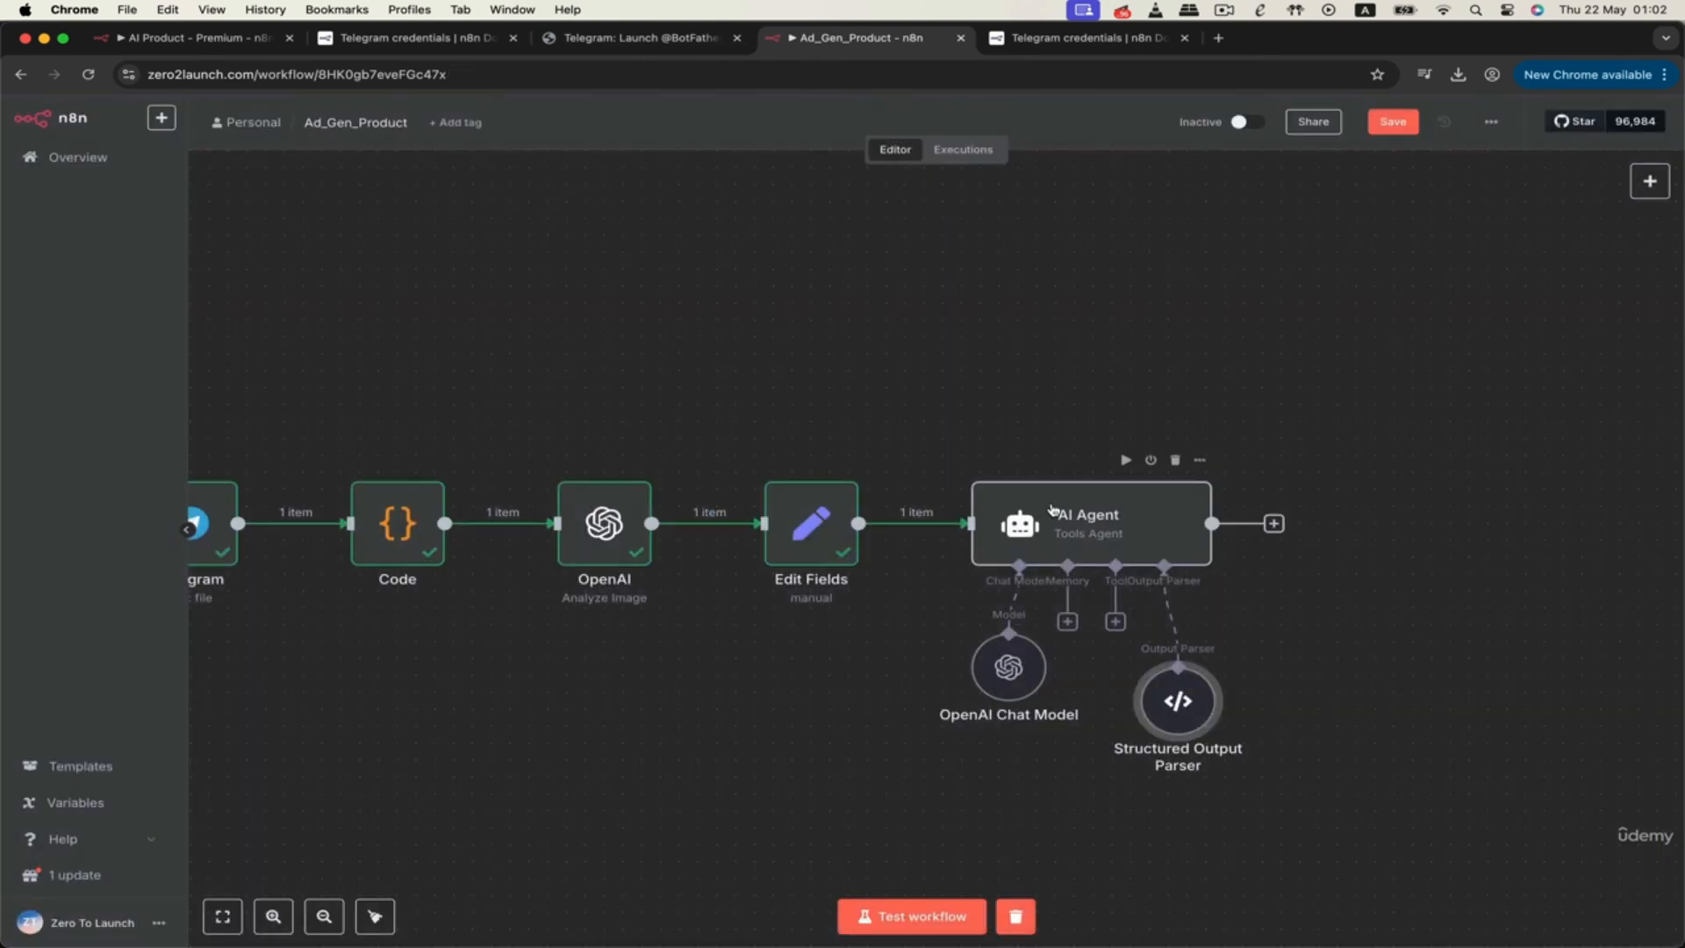
# Add a Split Out node after the AI Agent splitting the 'output' field, and run it
pyautogui.click(1273, 524)
pyautogui.write('spli')
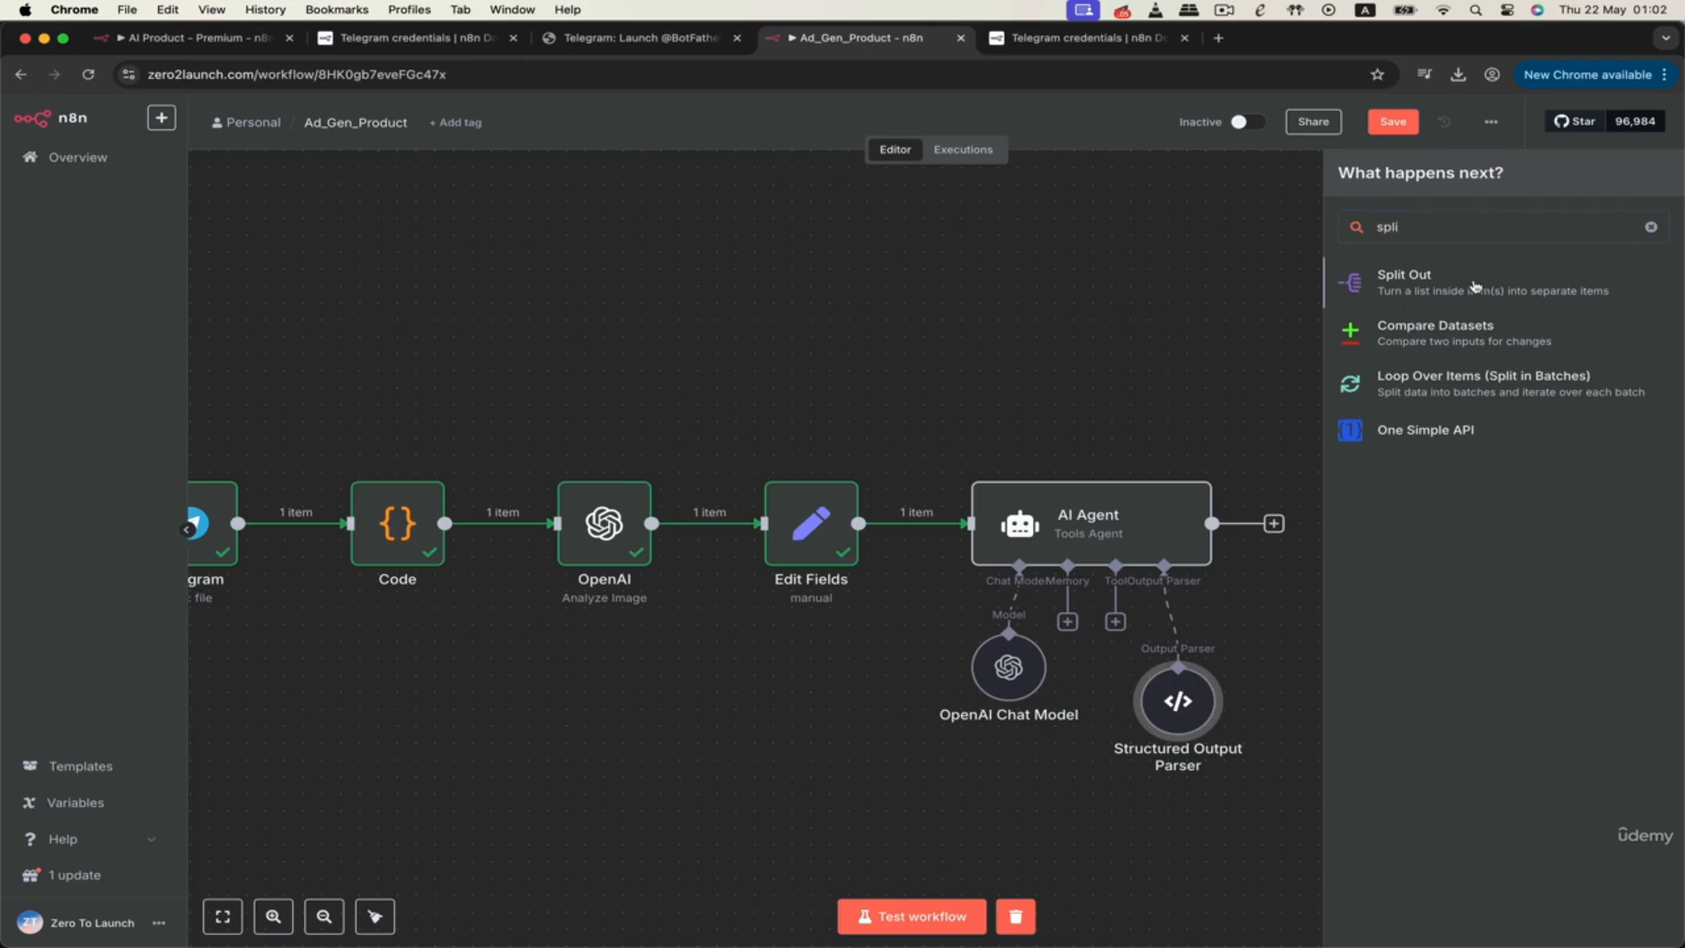
pyautogui.click(1475, 284)
pyautogui.click(842, 235)
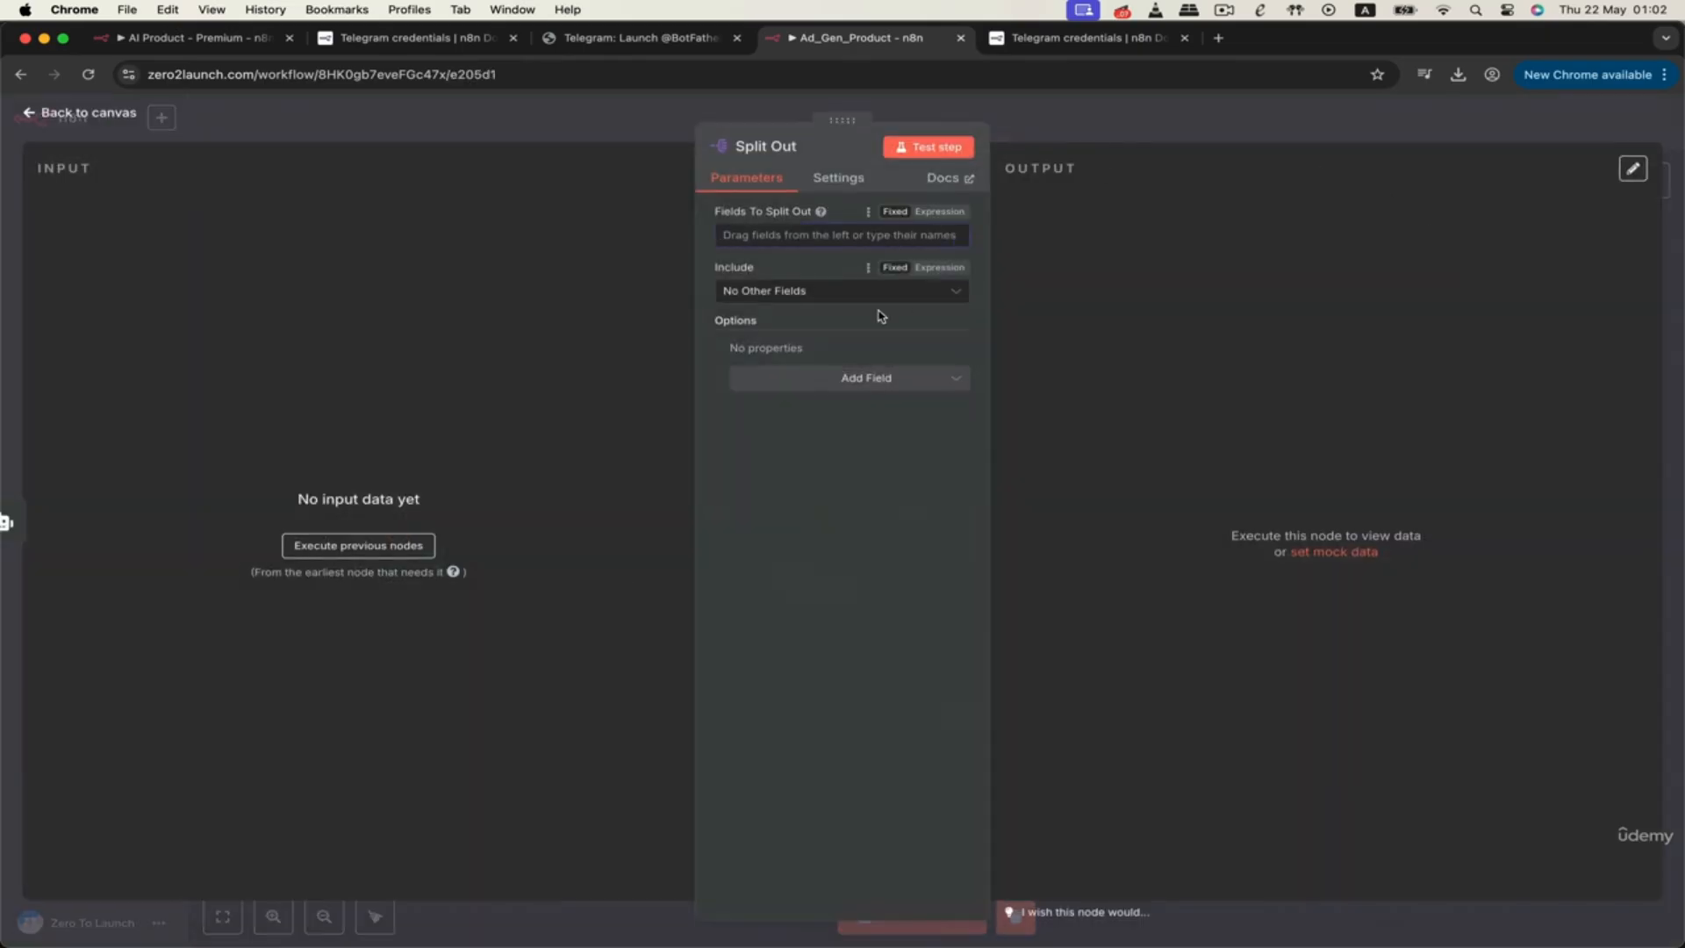
pyautogui.write('output')
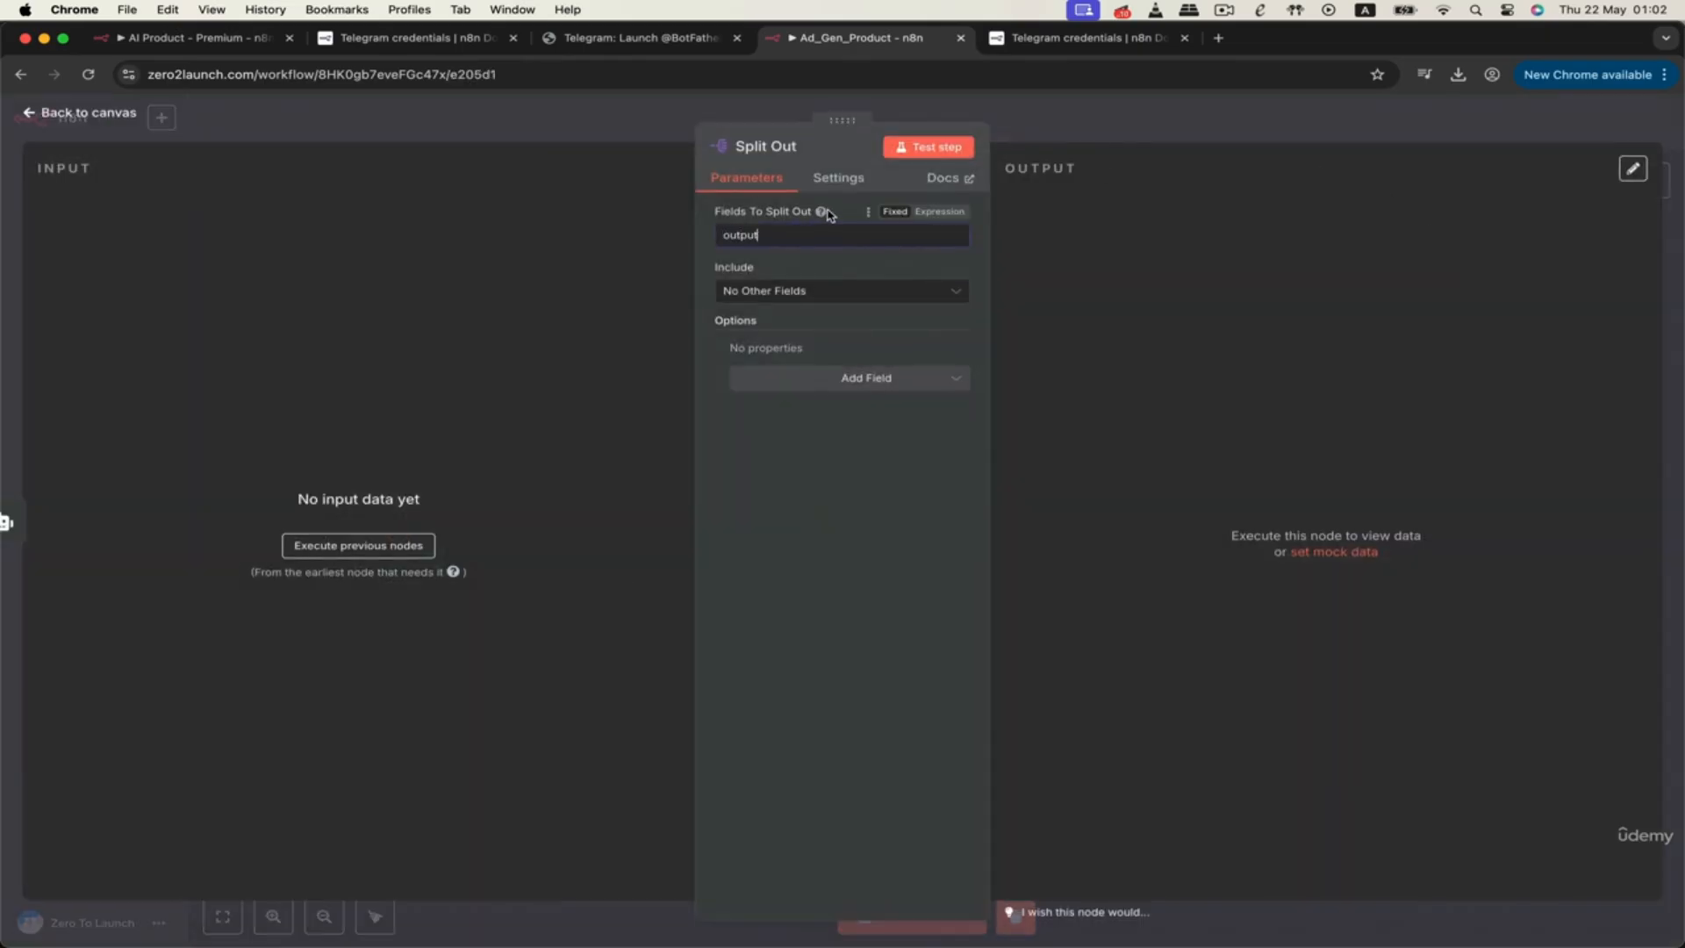
pyautogui.click(74, 121)
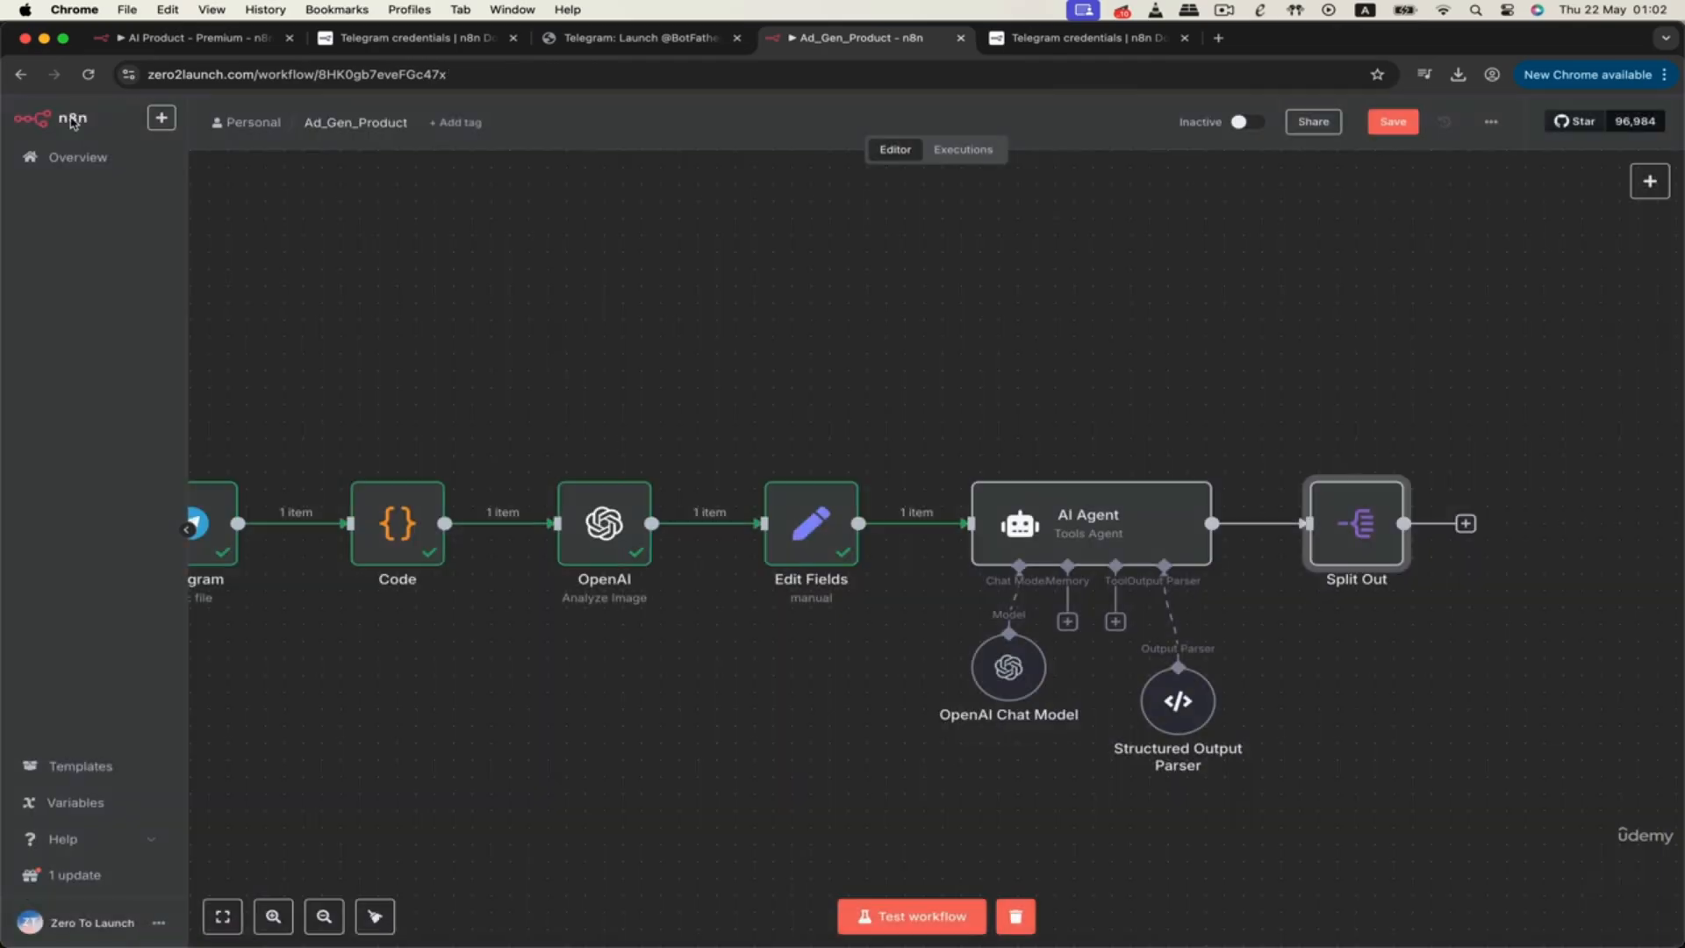
pyautogui.click(1318, 461)
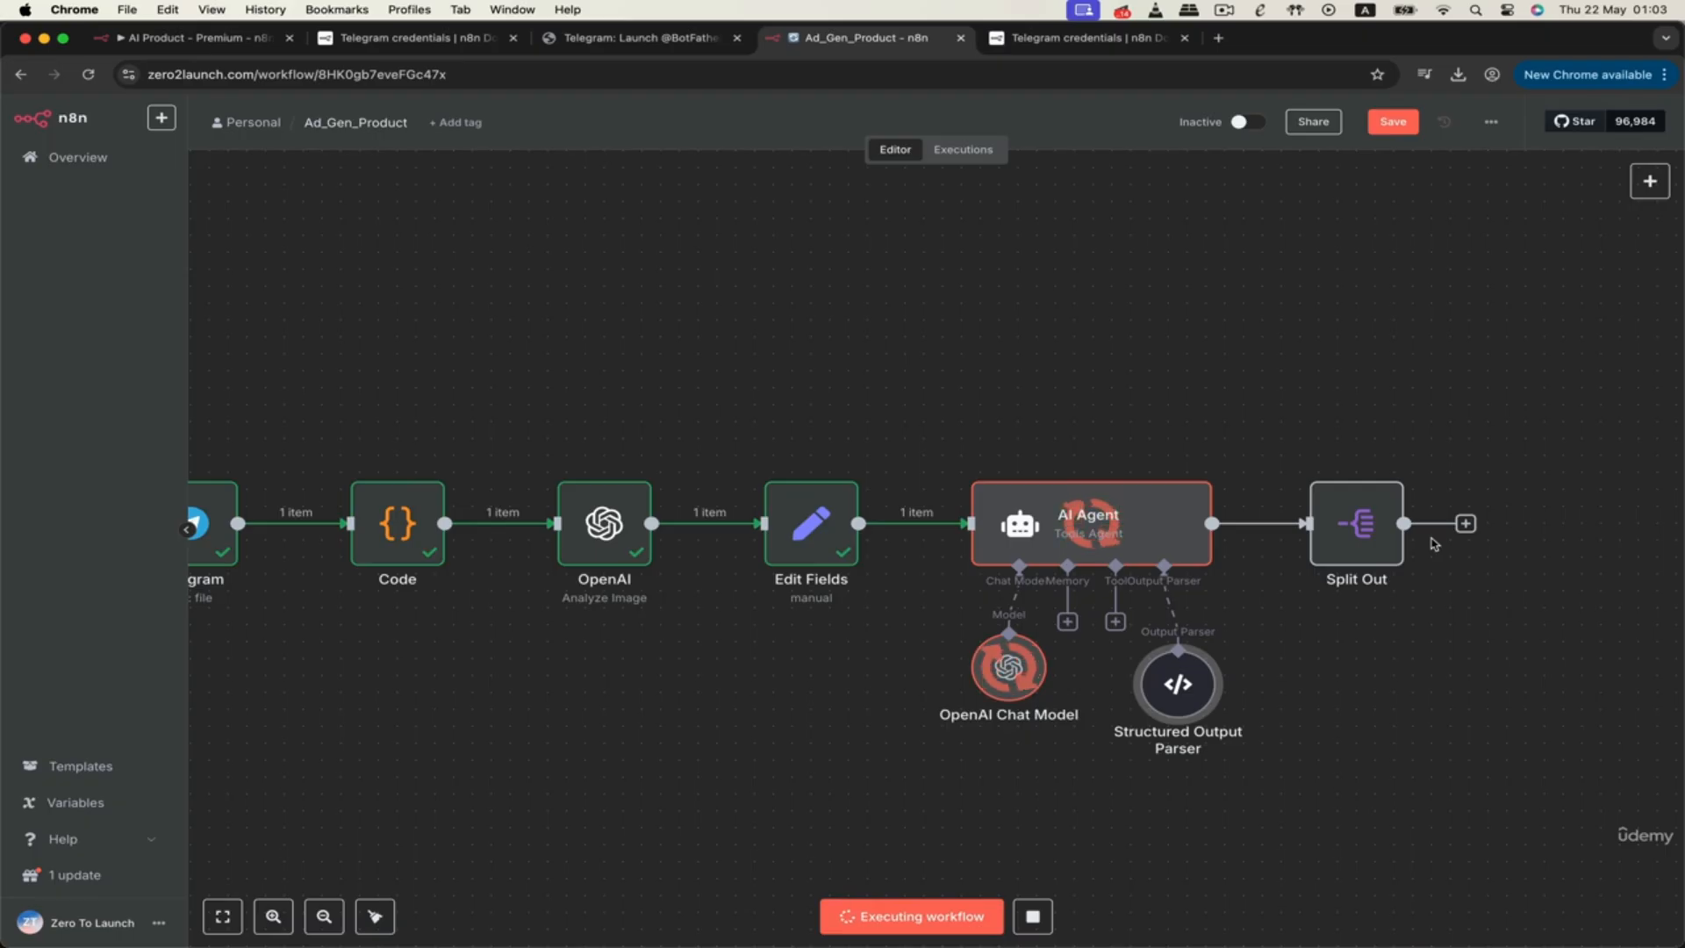
# Verify the AI Agent's output field, the parser settings, and Split Out's 'output' field
pyautogui.doubleClick(1150, 519)
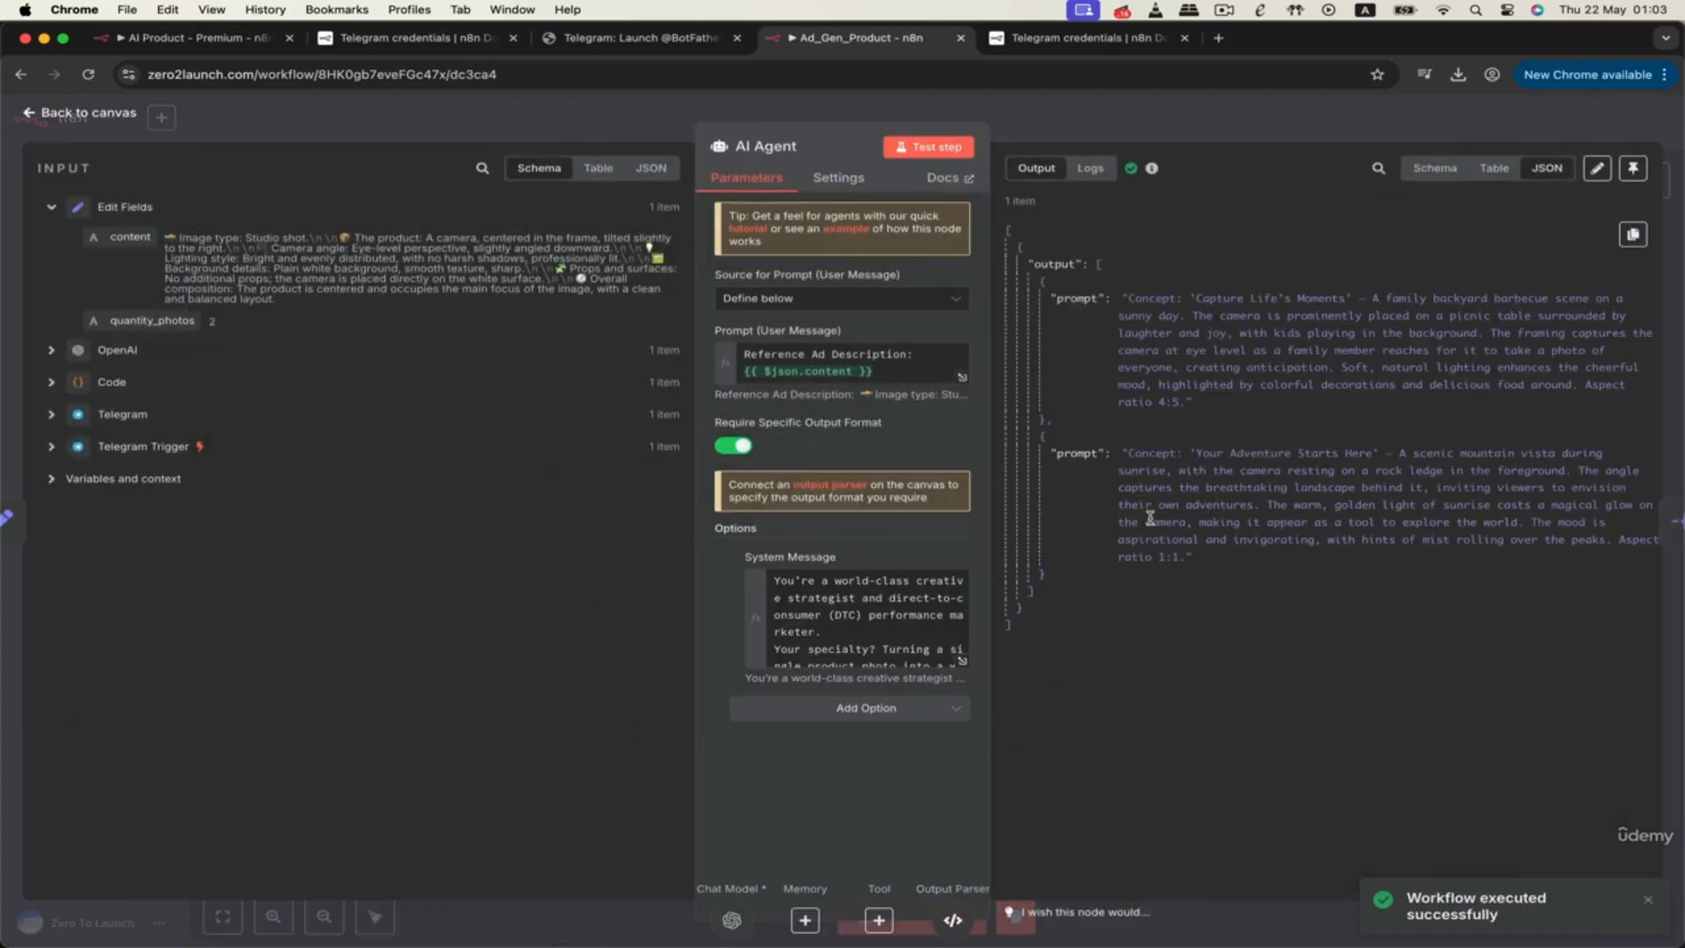
pyautogui.doubleClick(1053, 260)
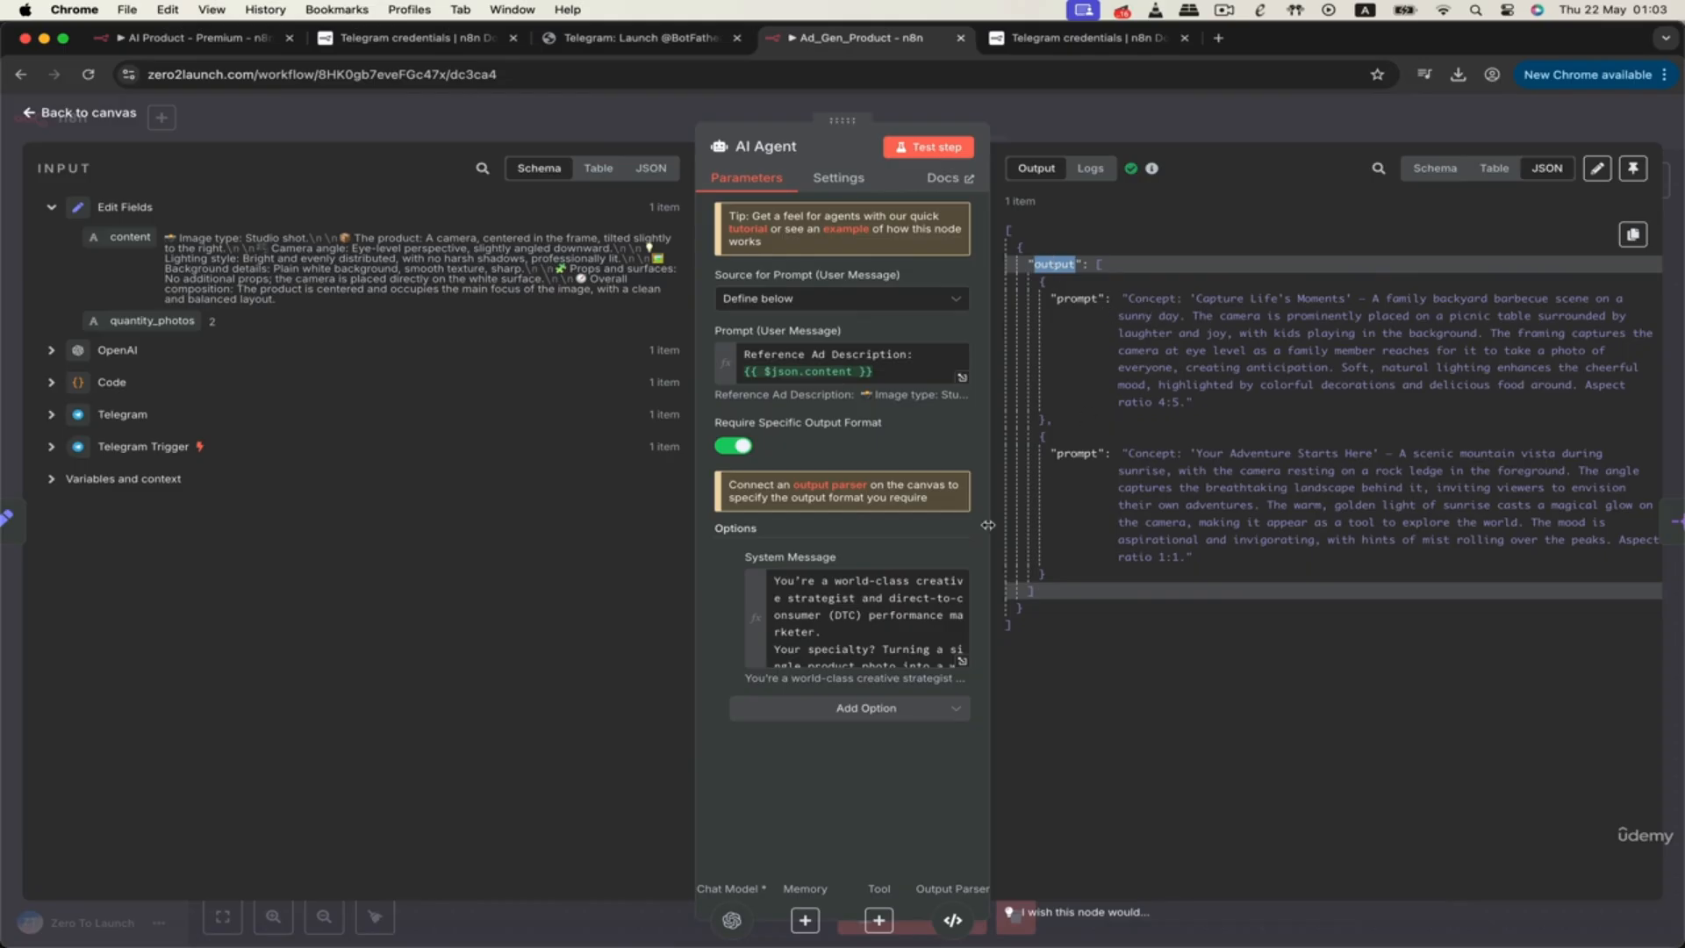
pyautogui.scroll(-1, 915, 603)
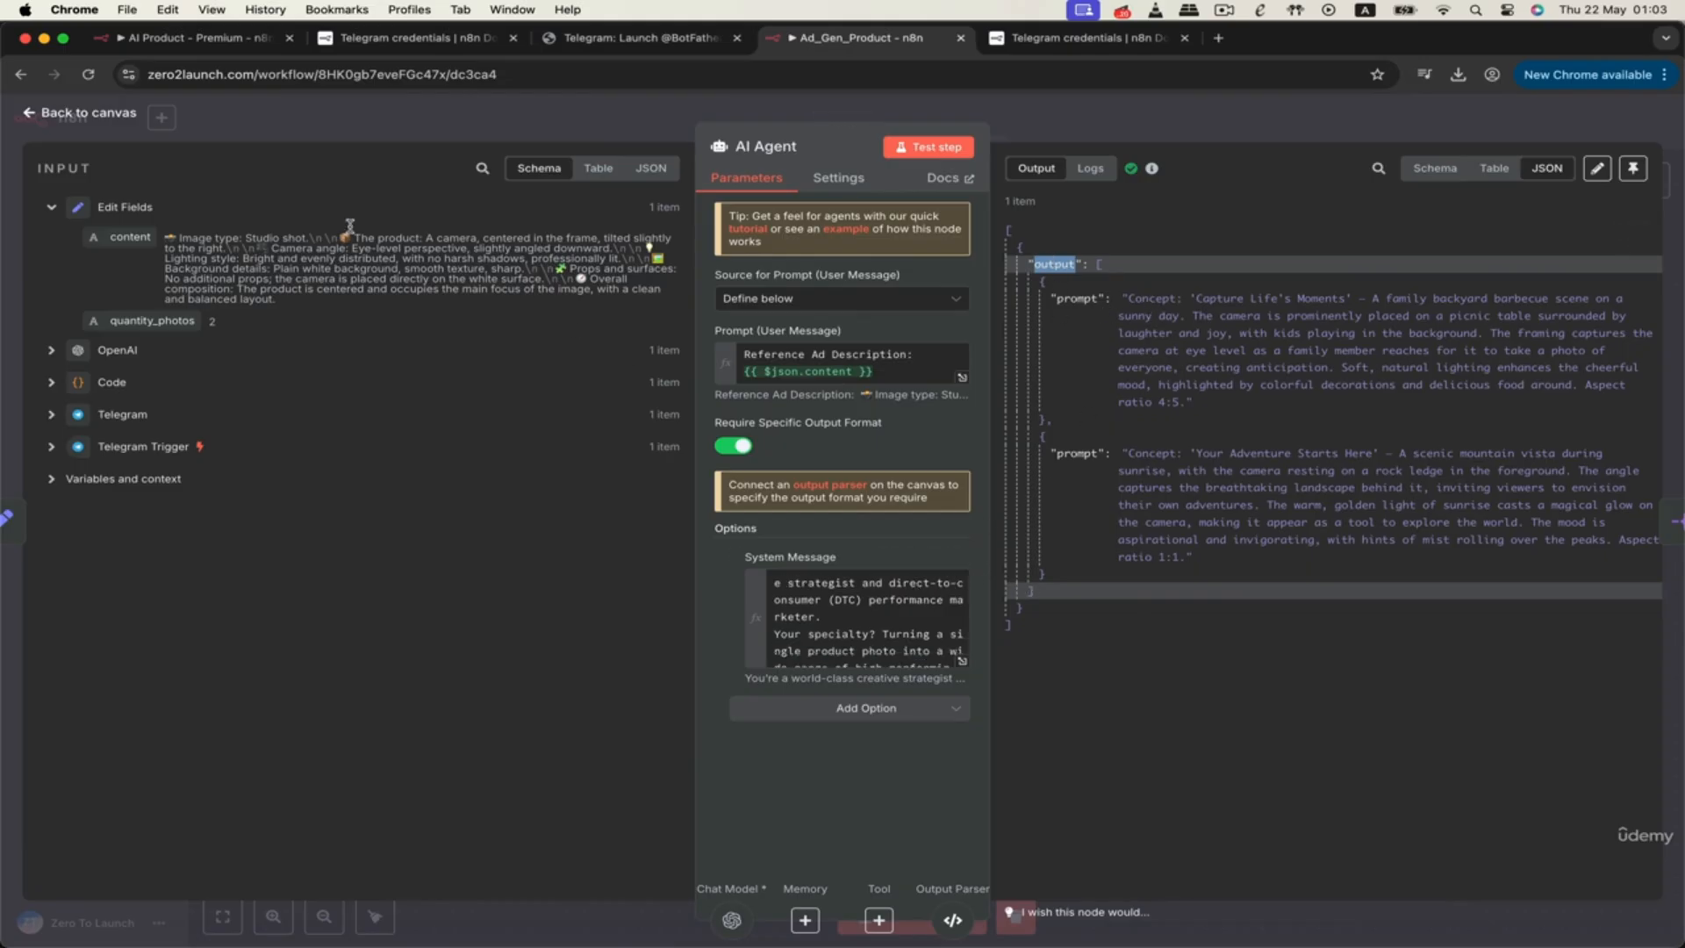
pyautogui.click(88, 113)
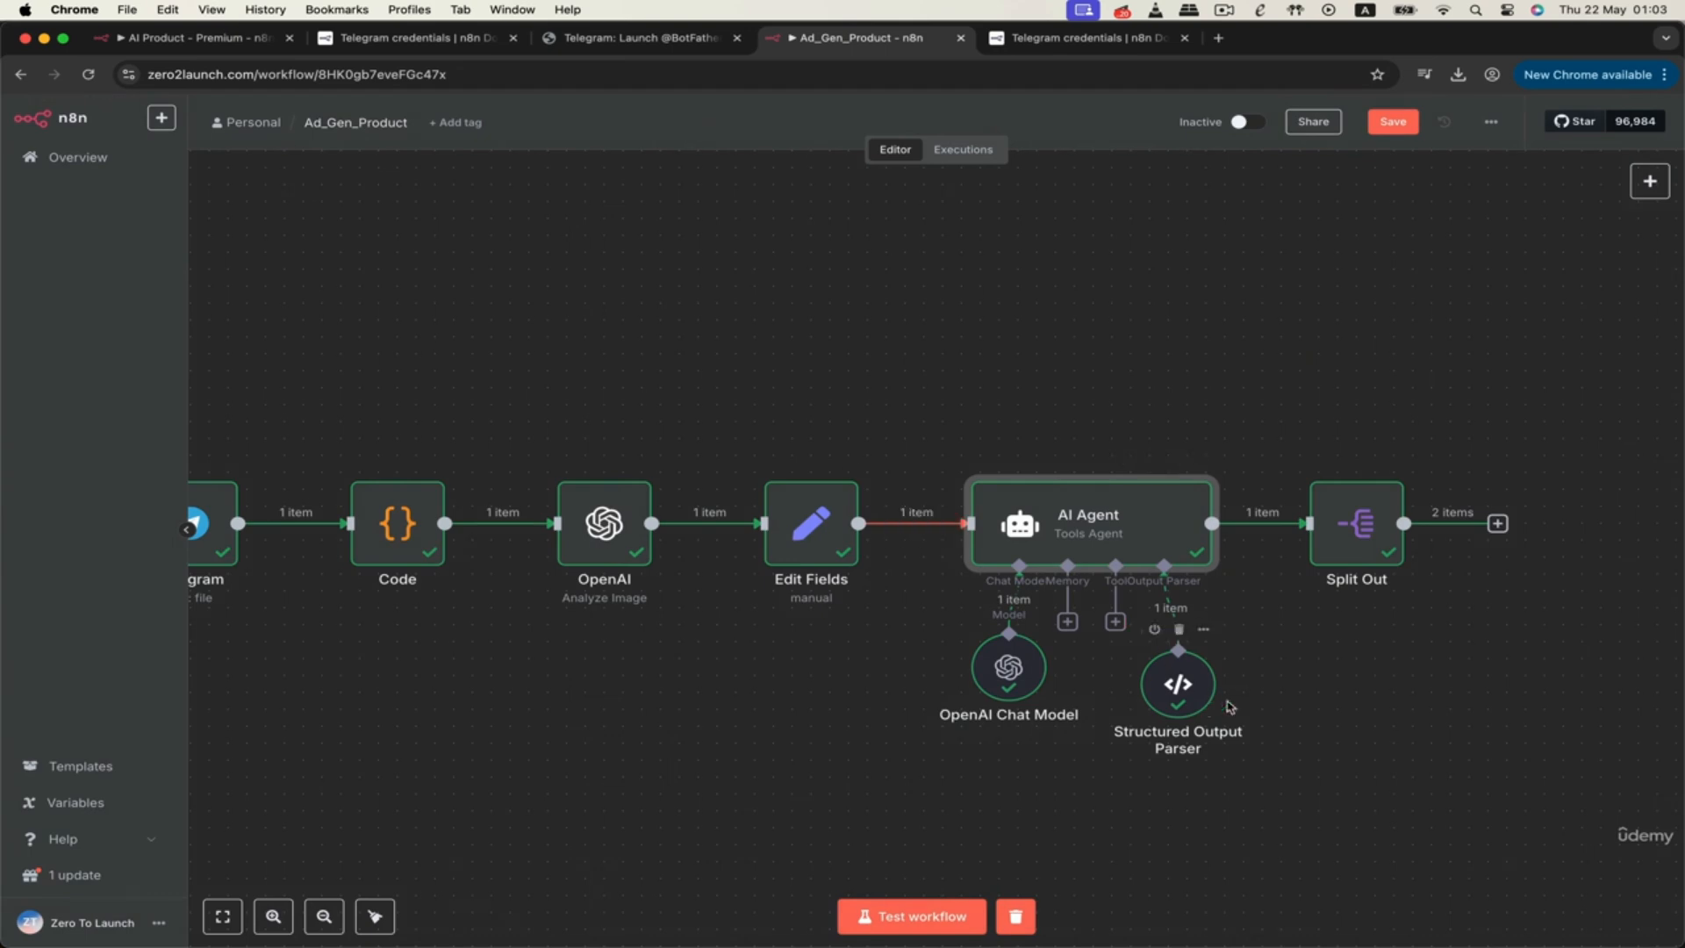
pyautogui.doubleClick(1177, 685)
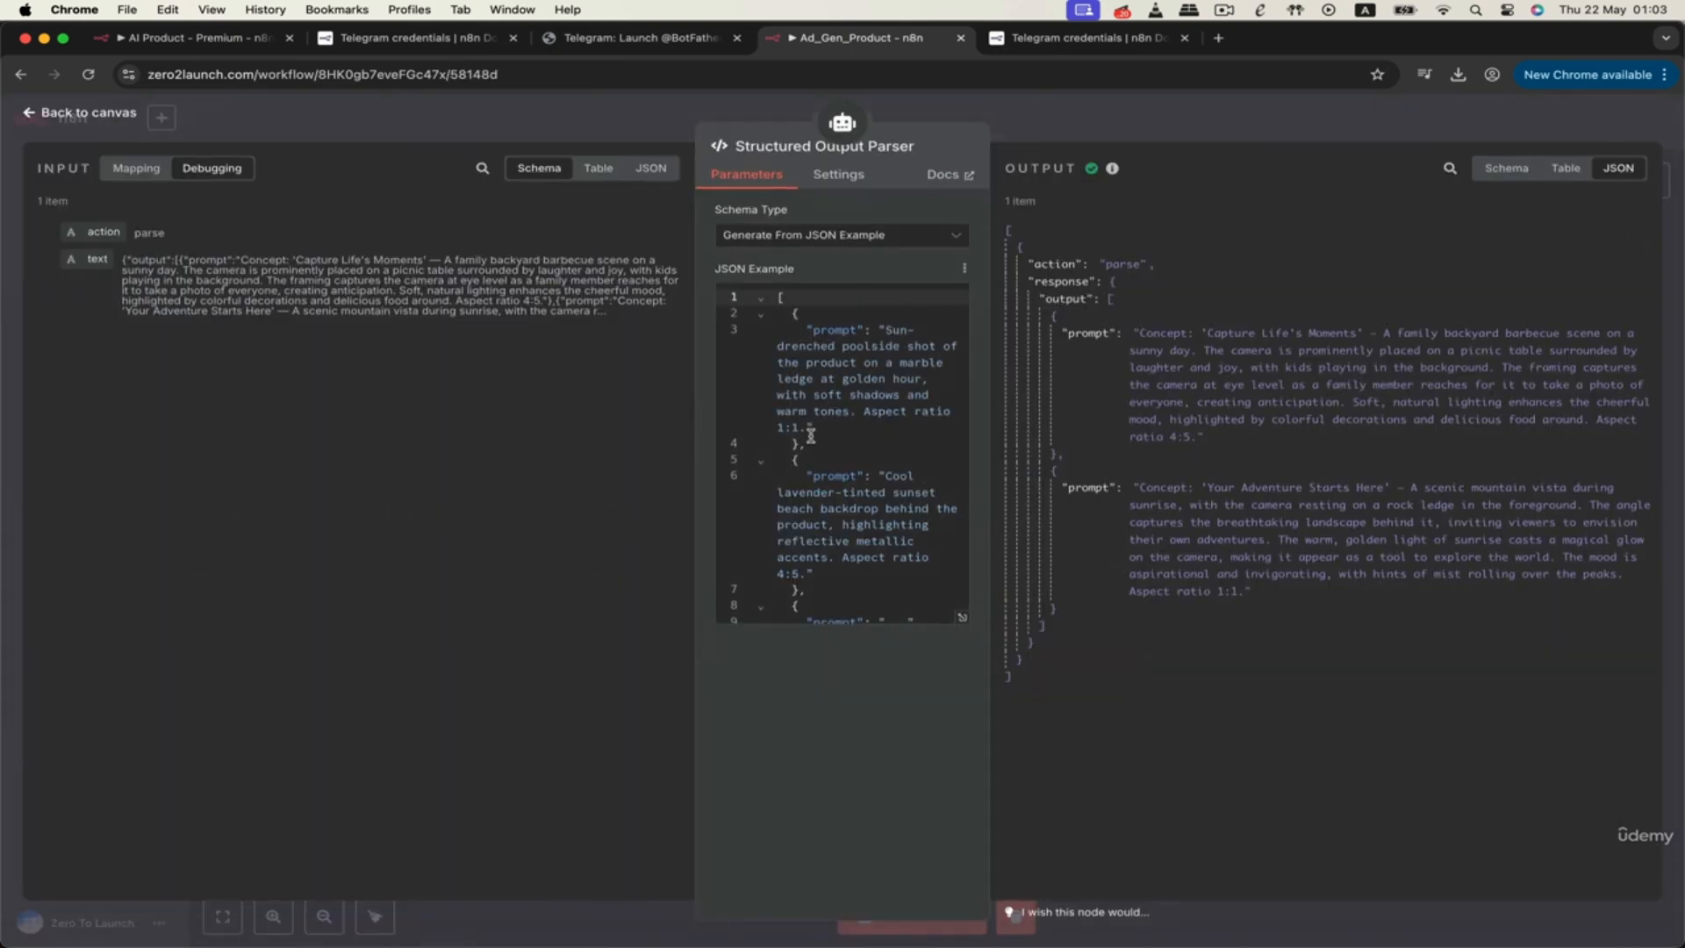
pyautogui.click(104, 123)
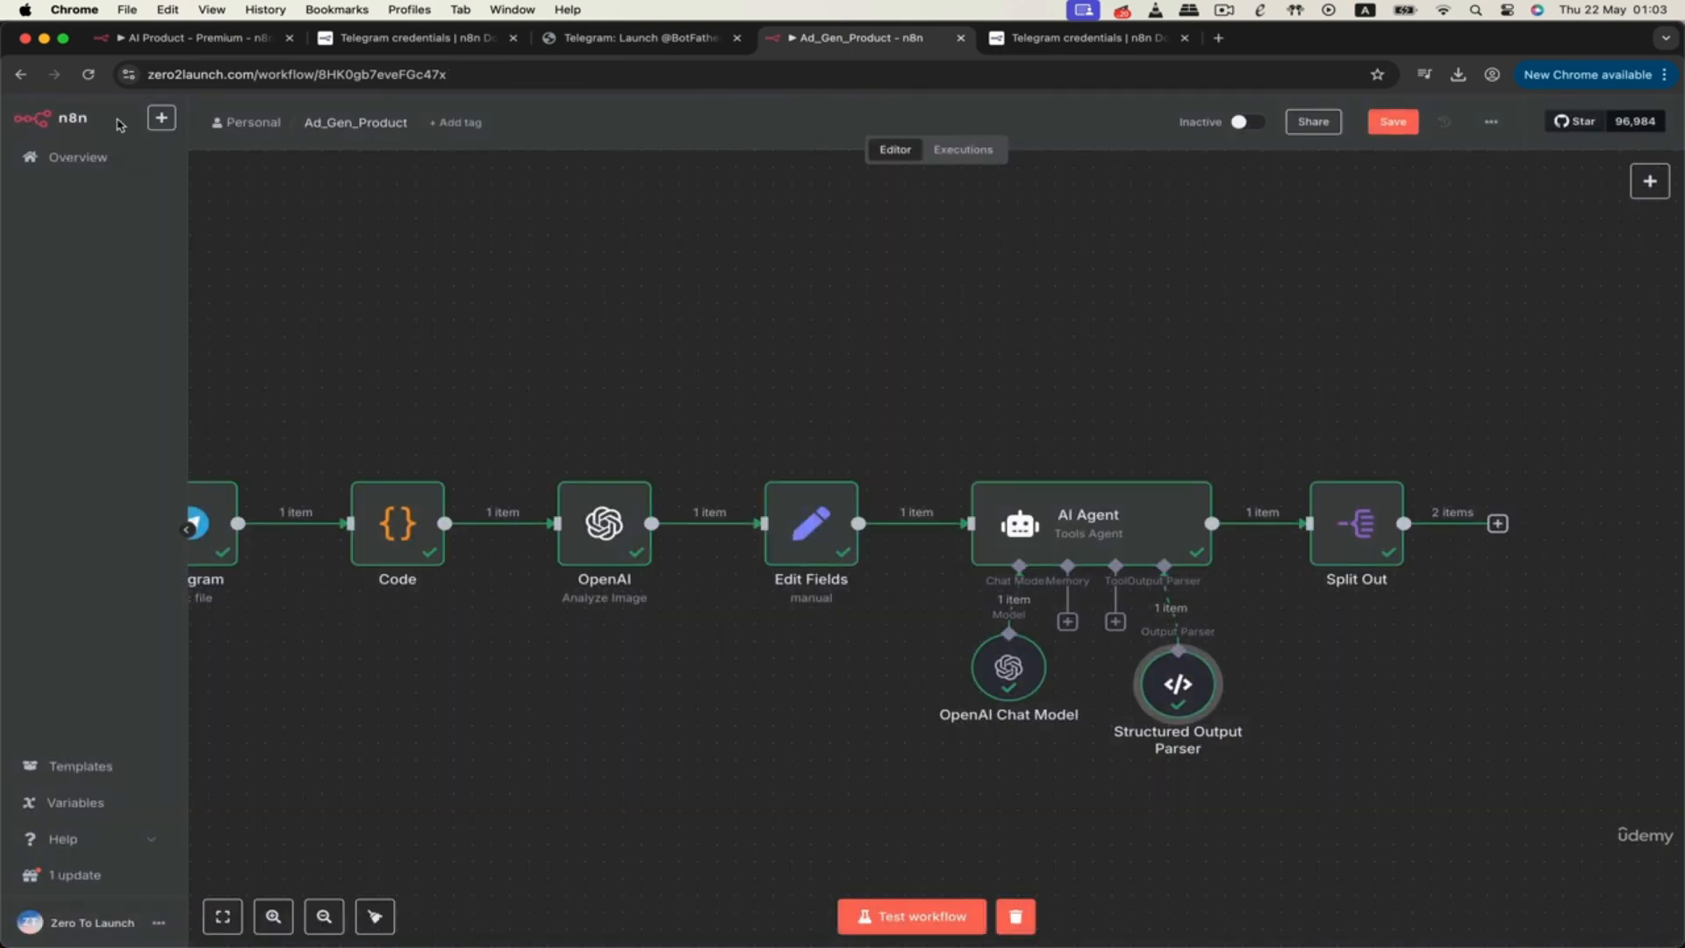
pyautogui.doubleClick(1350, 537)
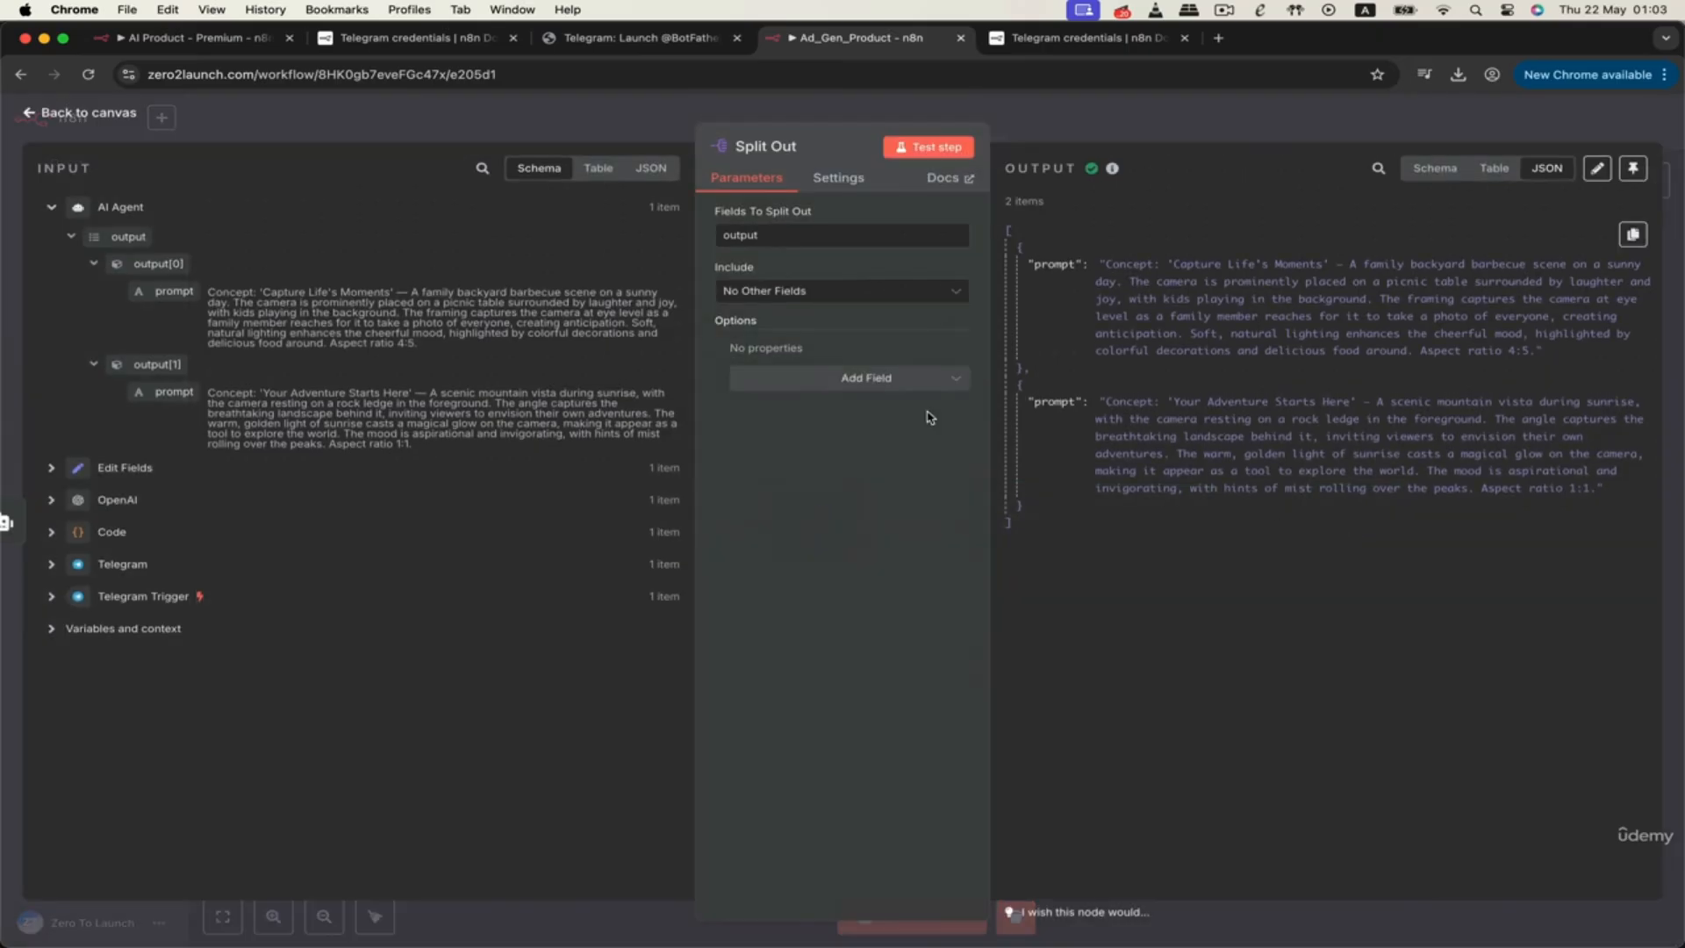
pyautogui.doubleClick(742, 236)
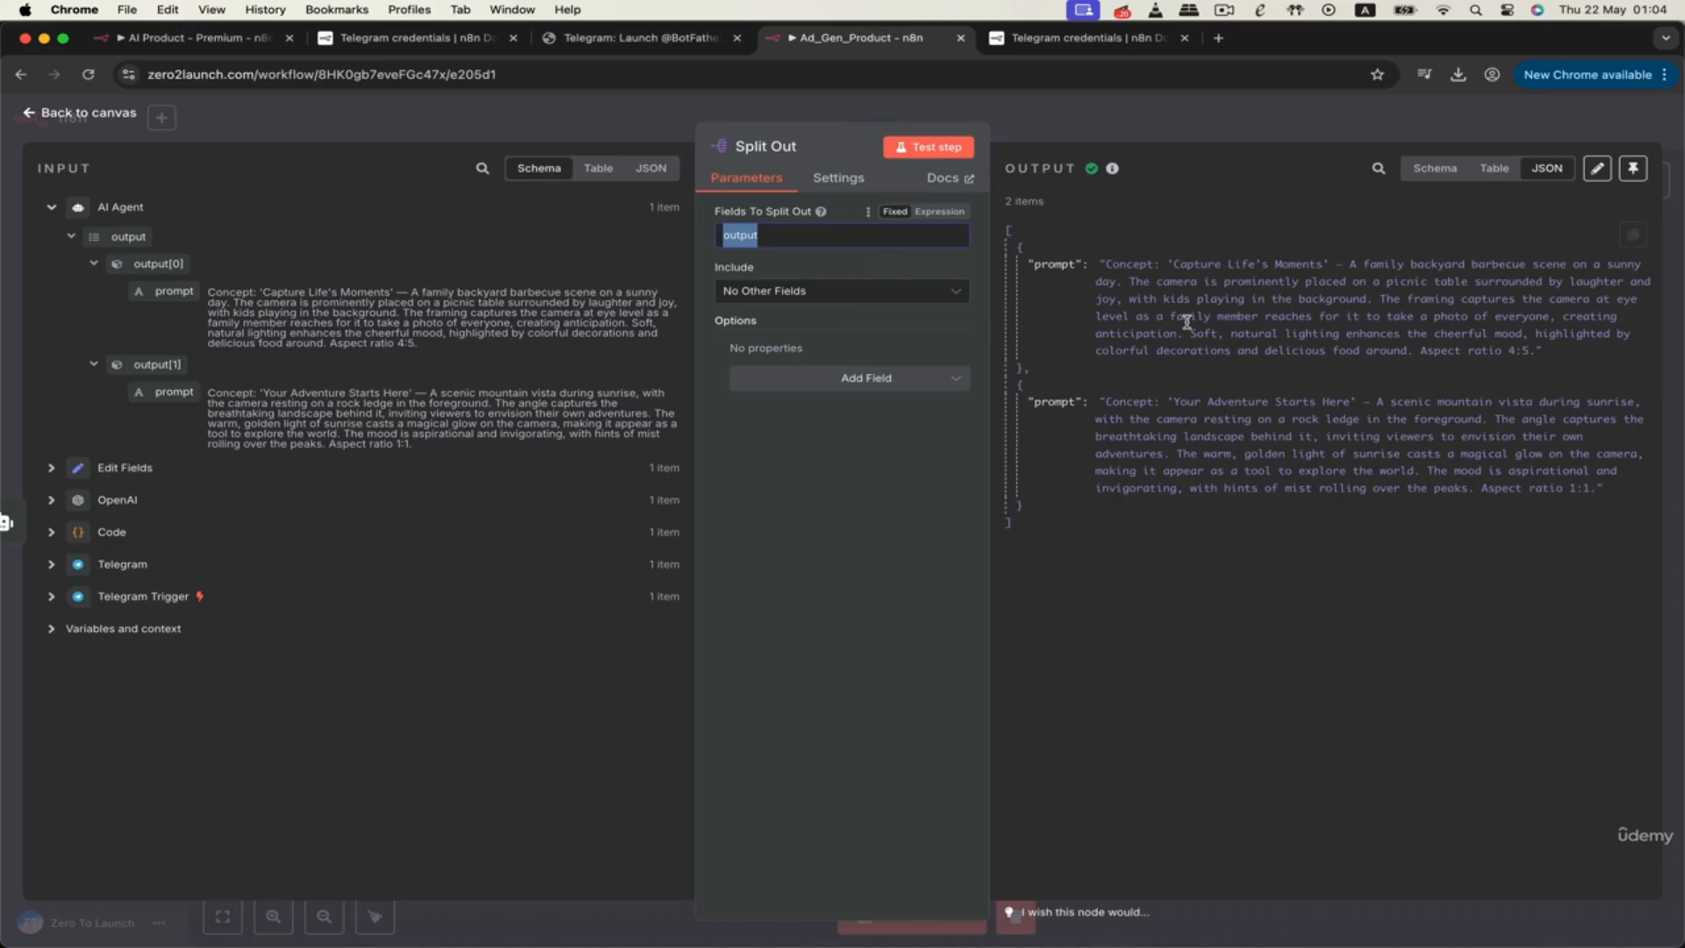
# Add a Telegram 'Get a file' node after Split Out
pyautogui.press('Escape')
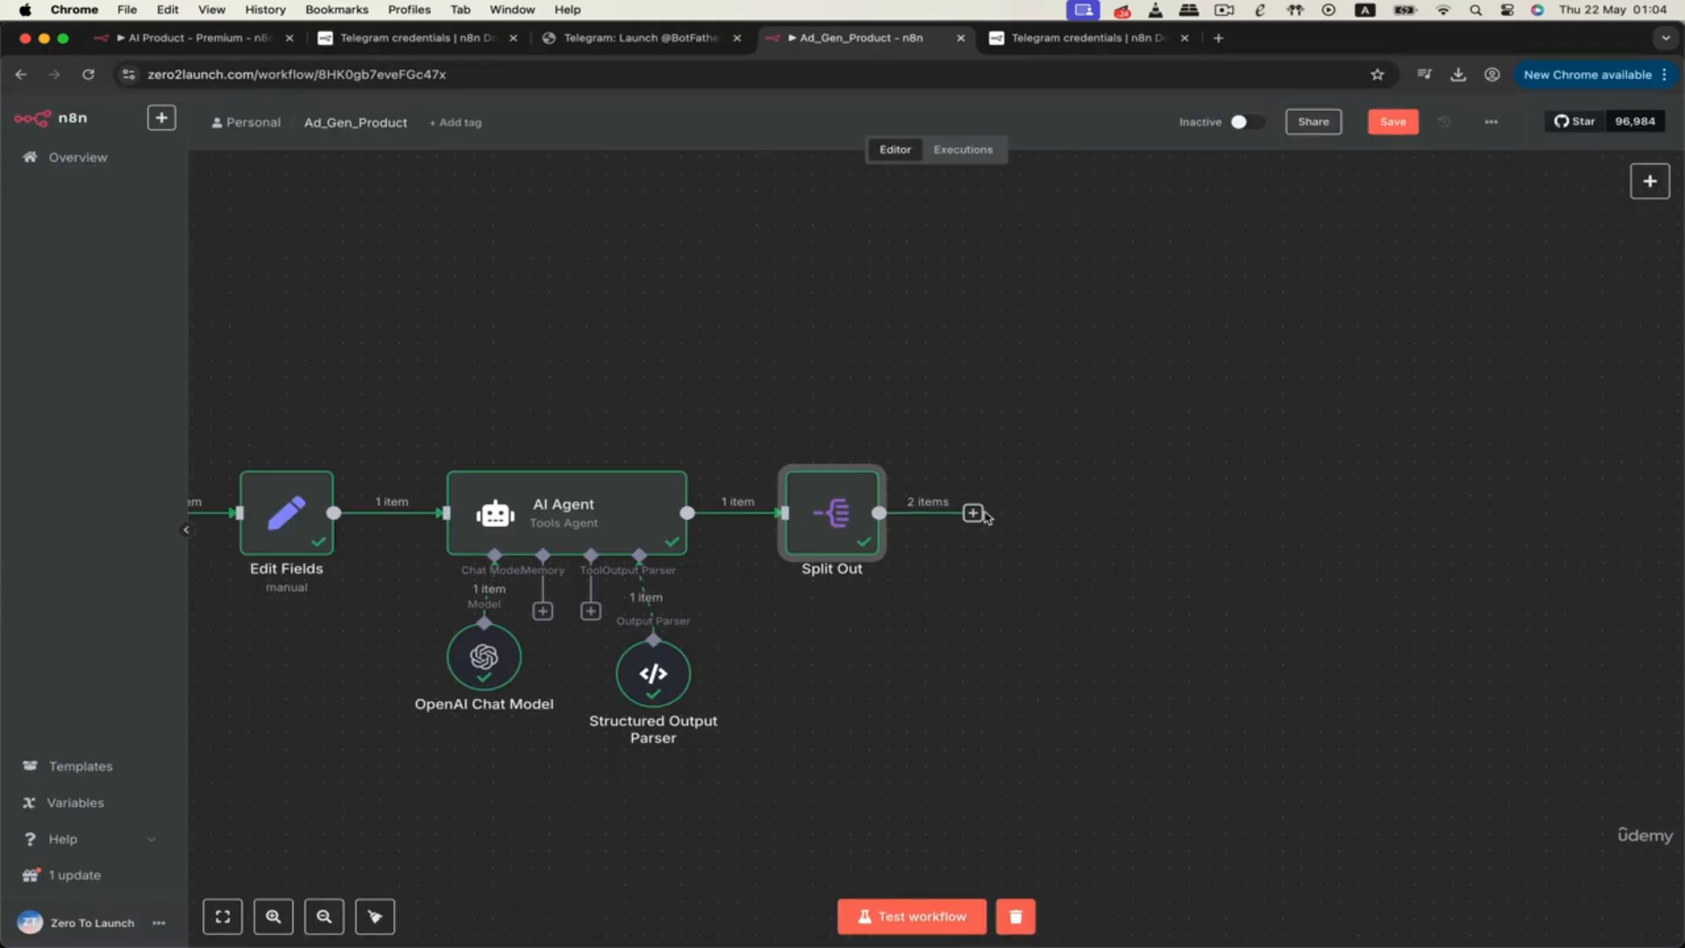
pyautogui.click(973, 513)
pyautogui.write('tel')
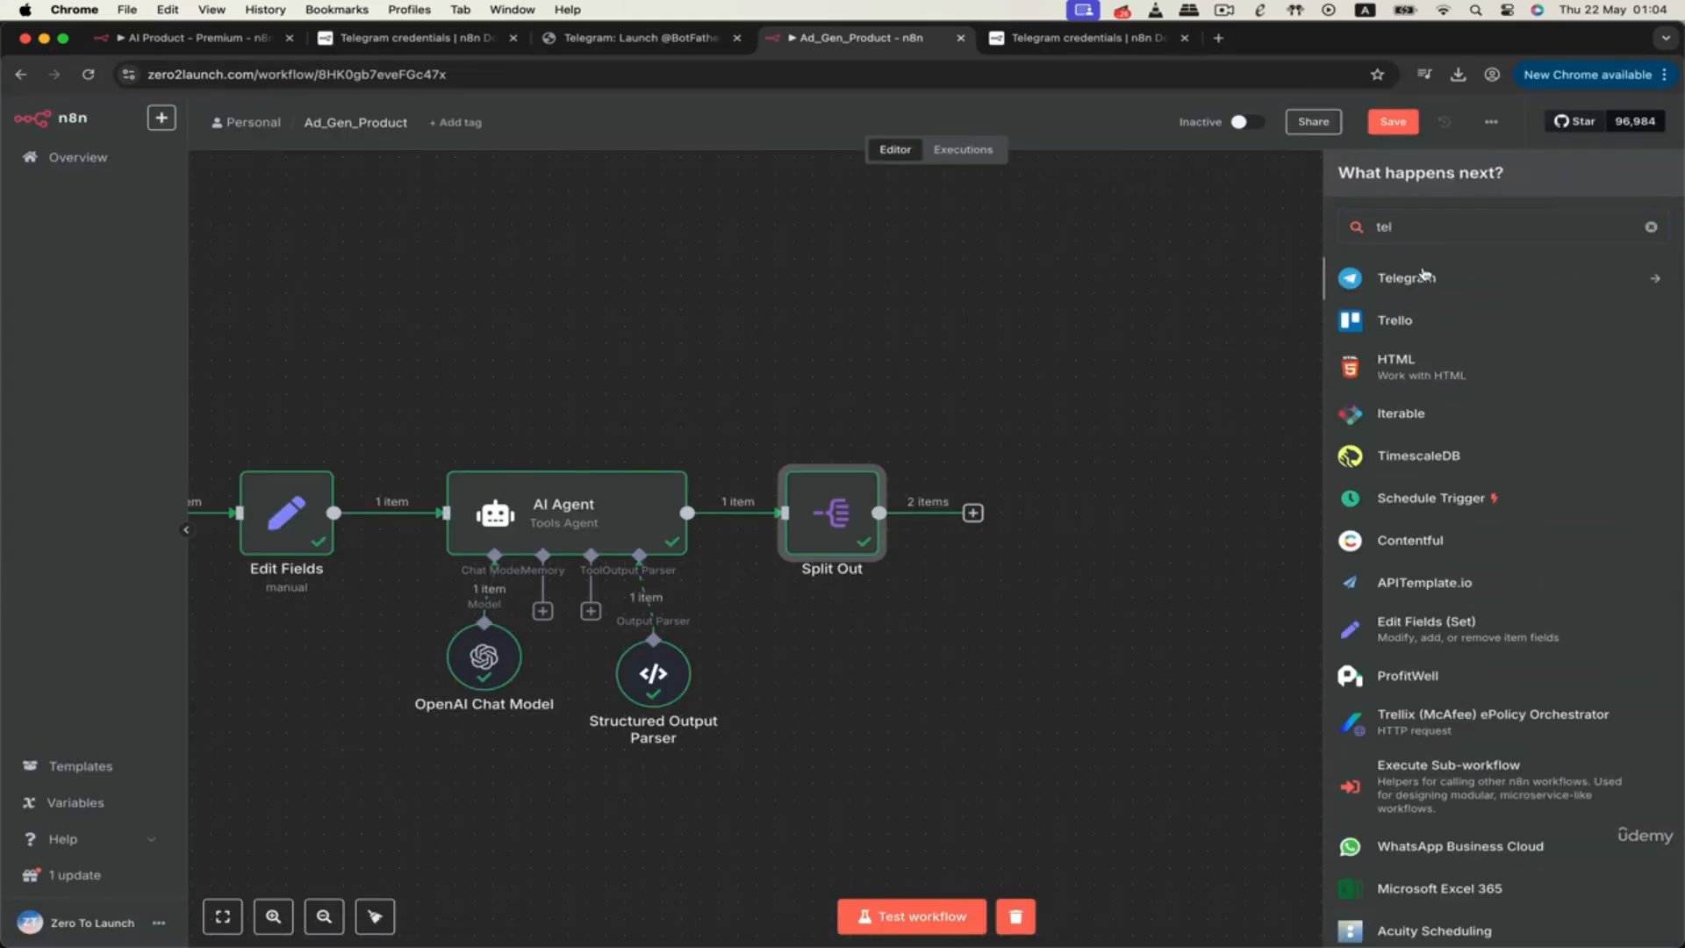
pyautogui.click(1424, 275)
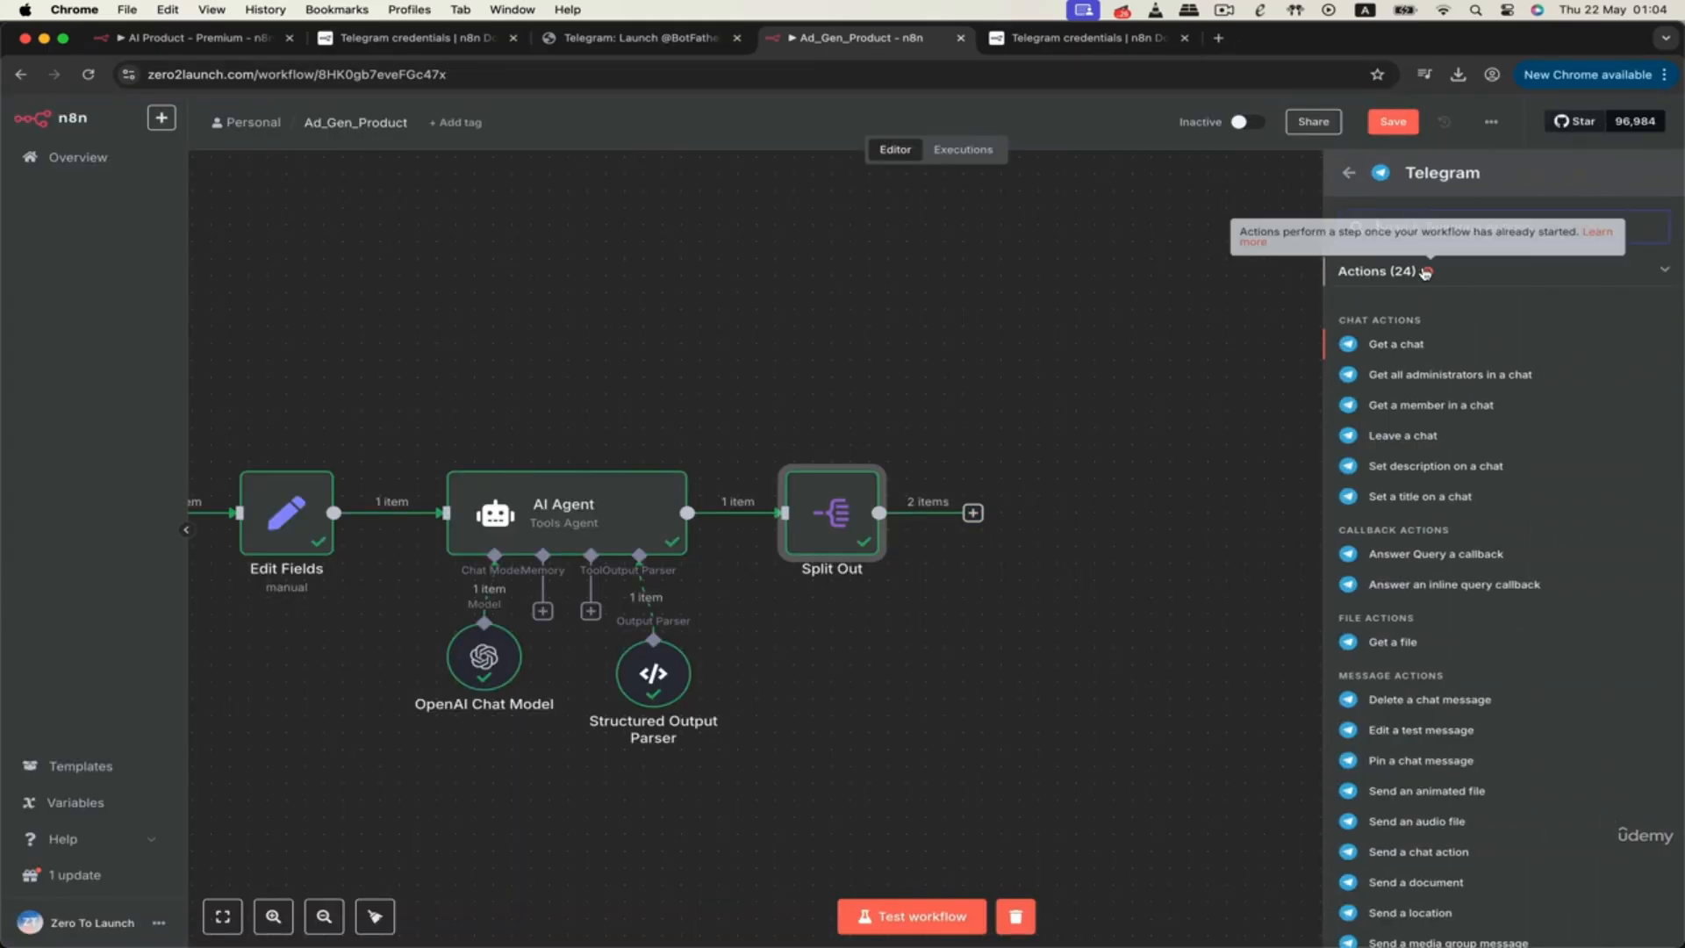
pyautogui.click(1395, 648)
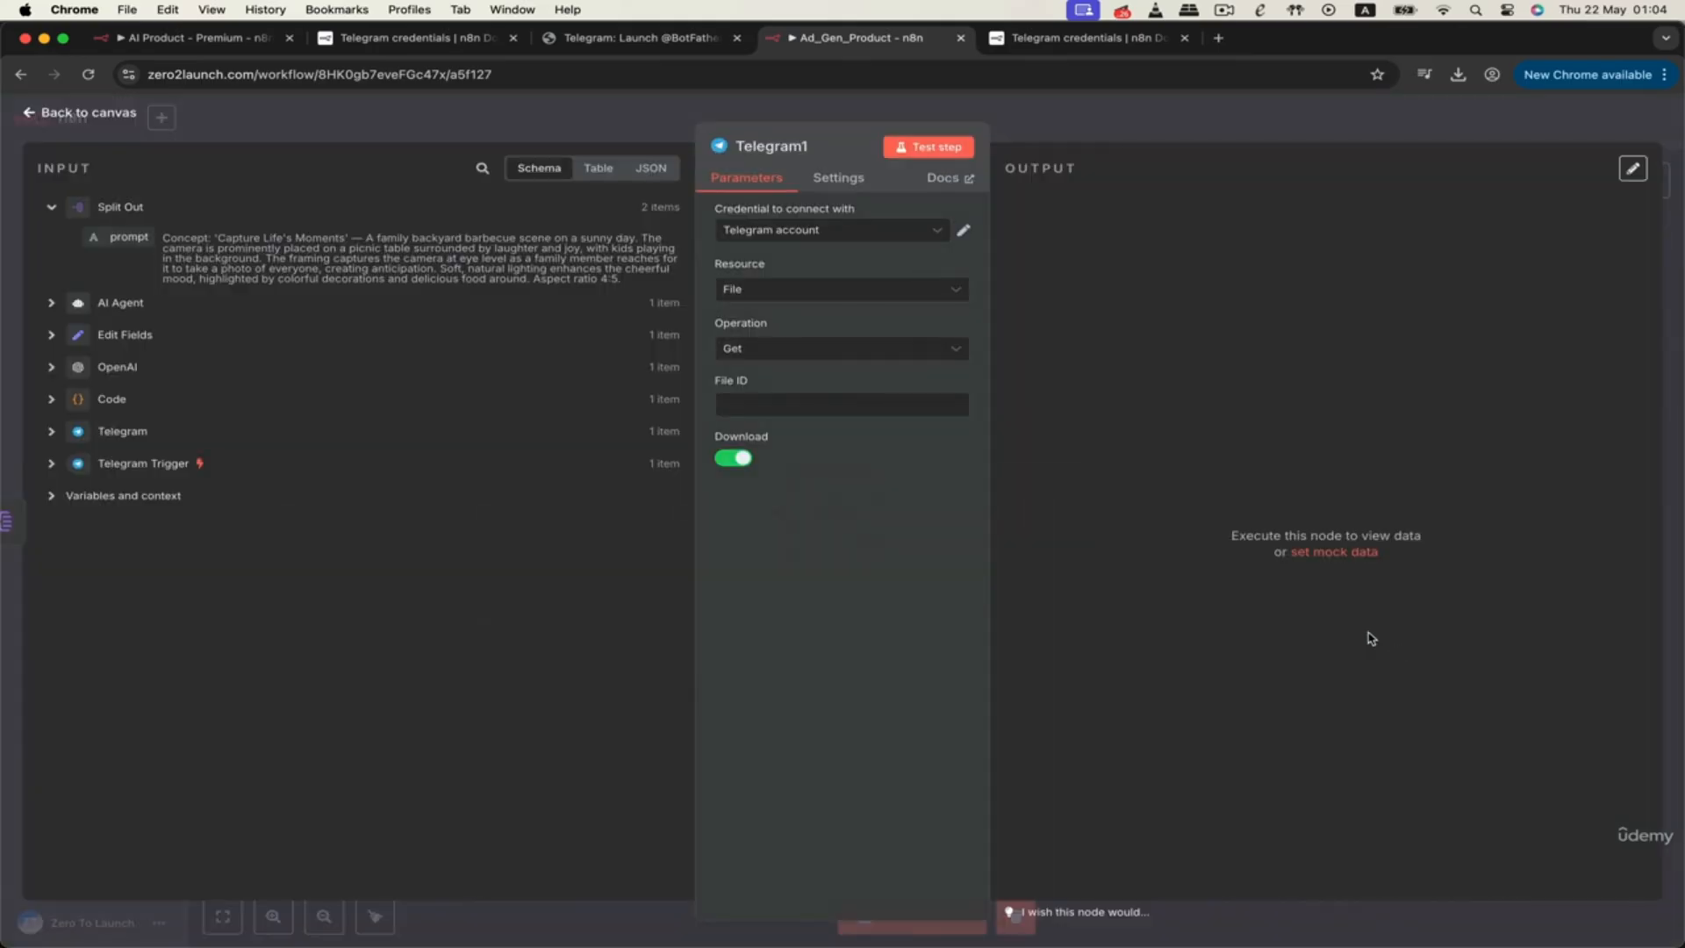
# Map the trigger's photo[3] file_id into File ID, use Ads_Gen_Product credential, and test
pyautogui.click(52, 464)
pyautogui.scroll(-1, 146, 569)
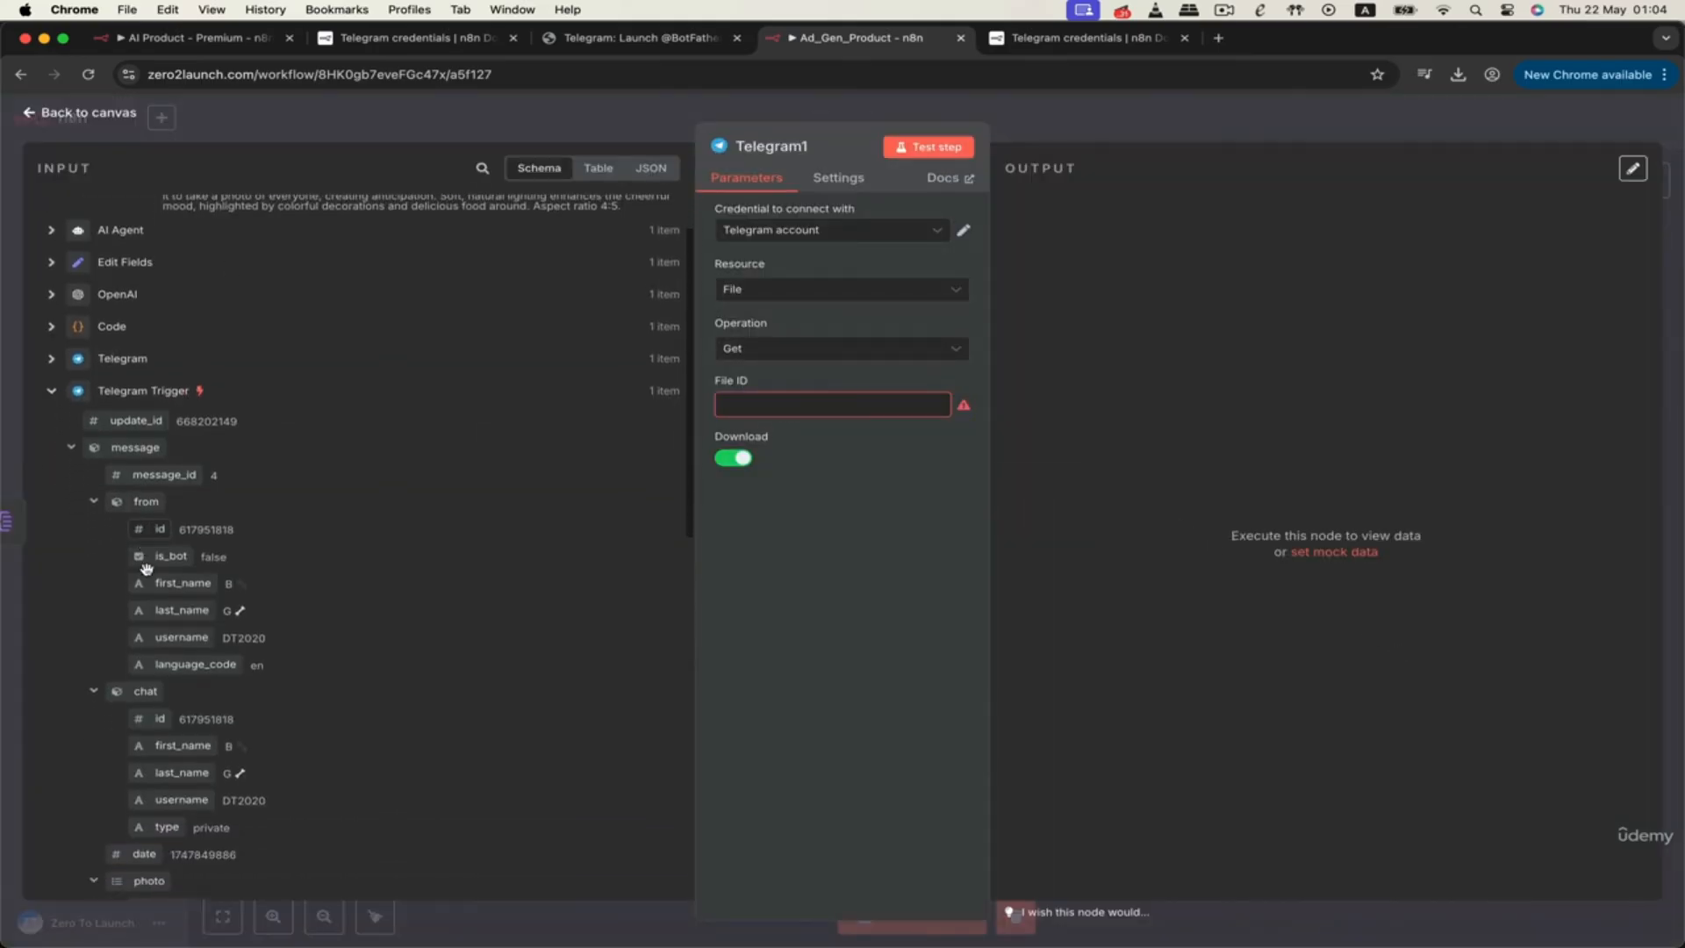
pyautogui.scroll(-10, 146, 568)
pyautogui.moveTo(193, 696); pyautogui.dragTo(746, 405)
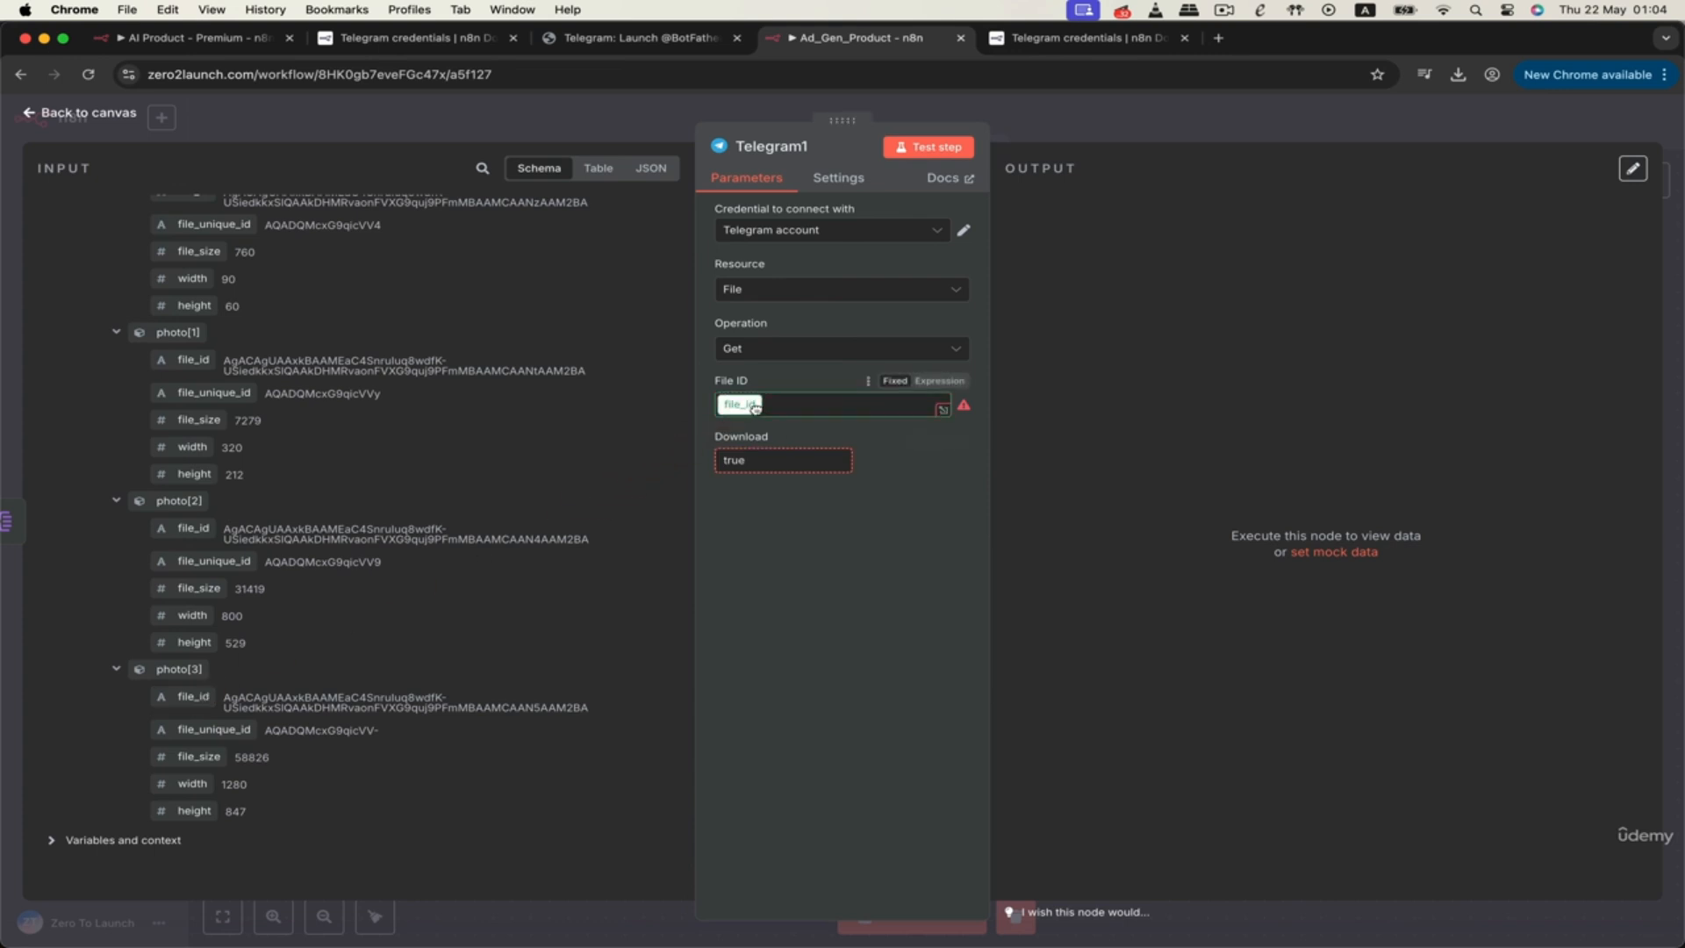
pyautogui.click(903, 230)
pyautogui.scroll(1, 828, 278)
pyautogui.click(829, 280)
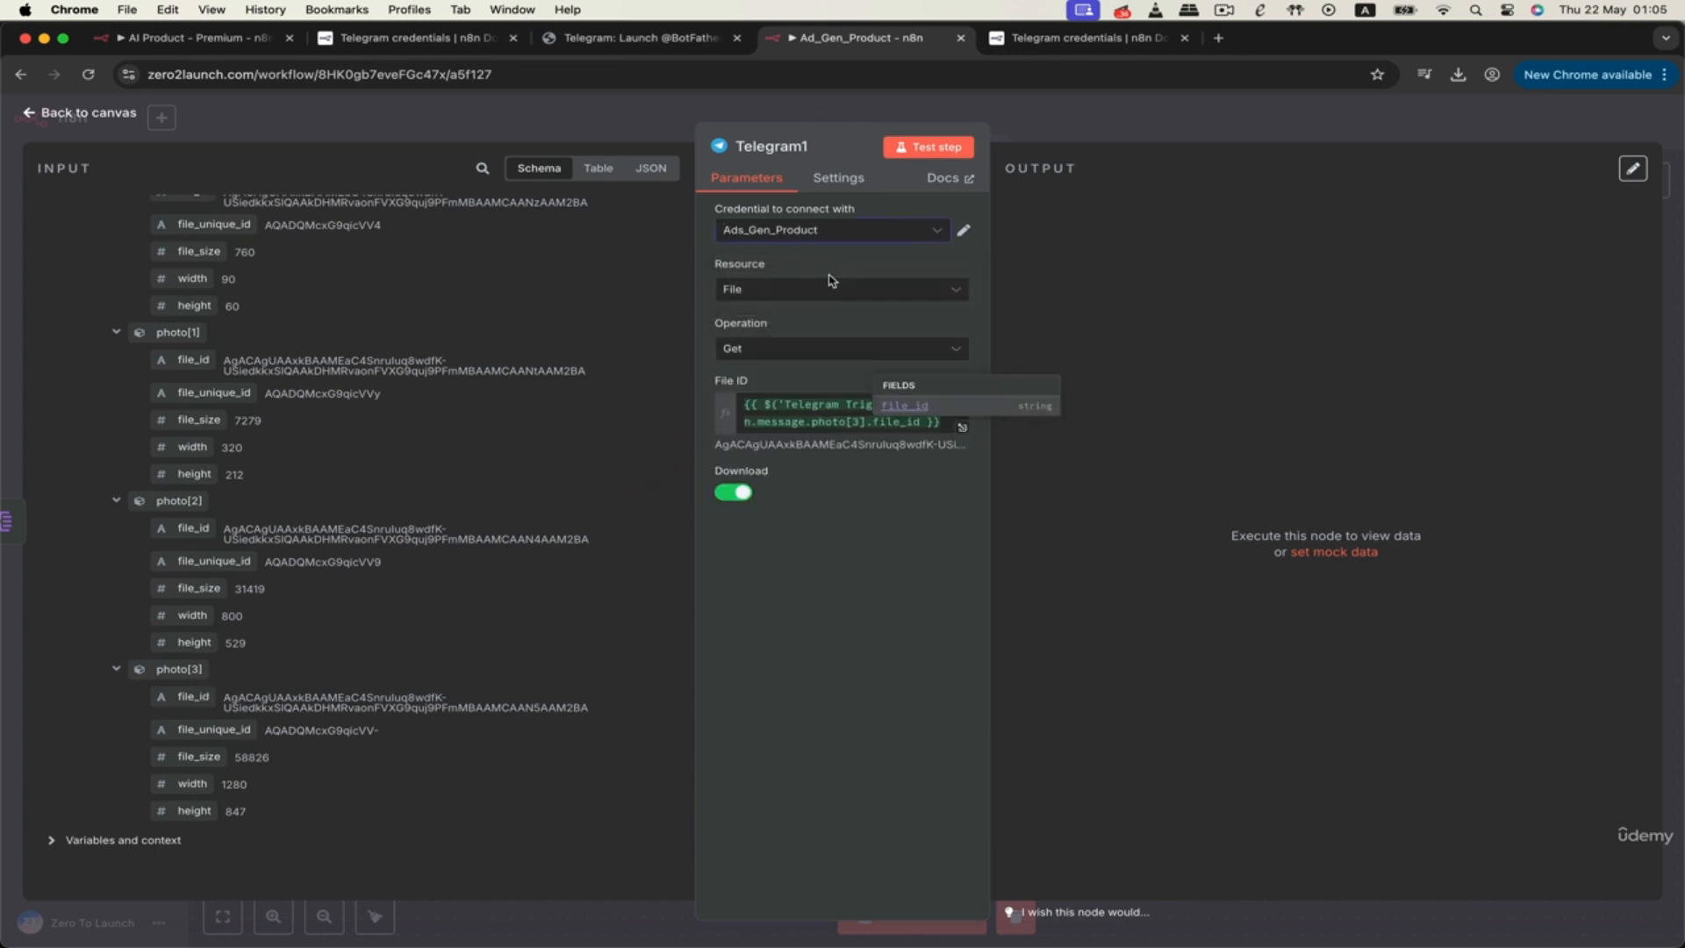
pyautogui.click(924, 151)
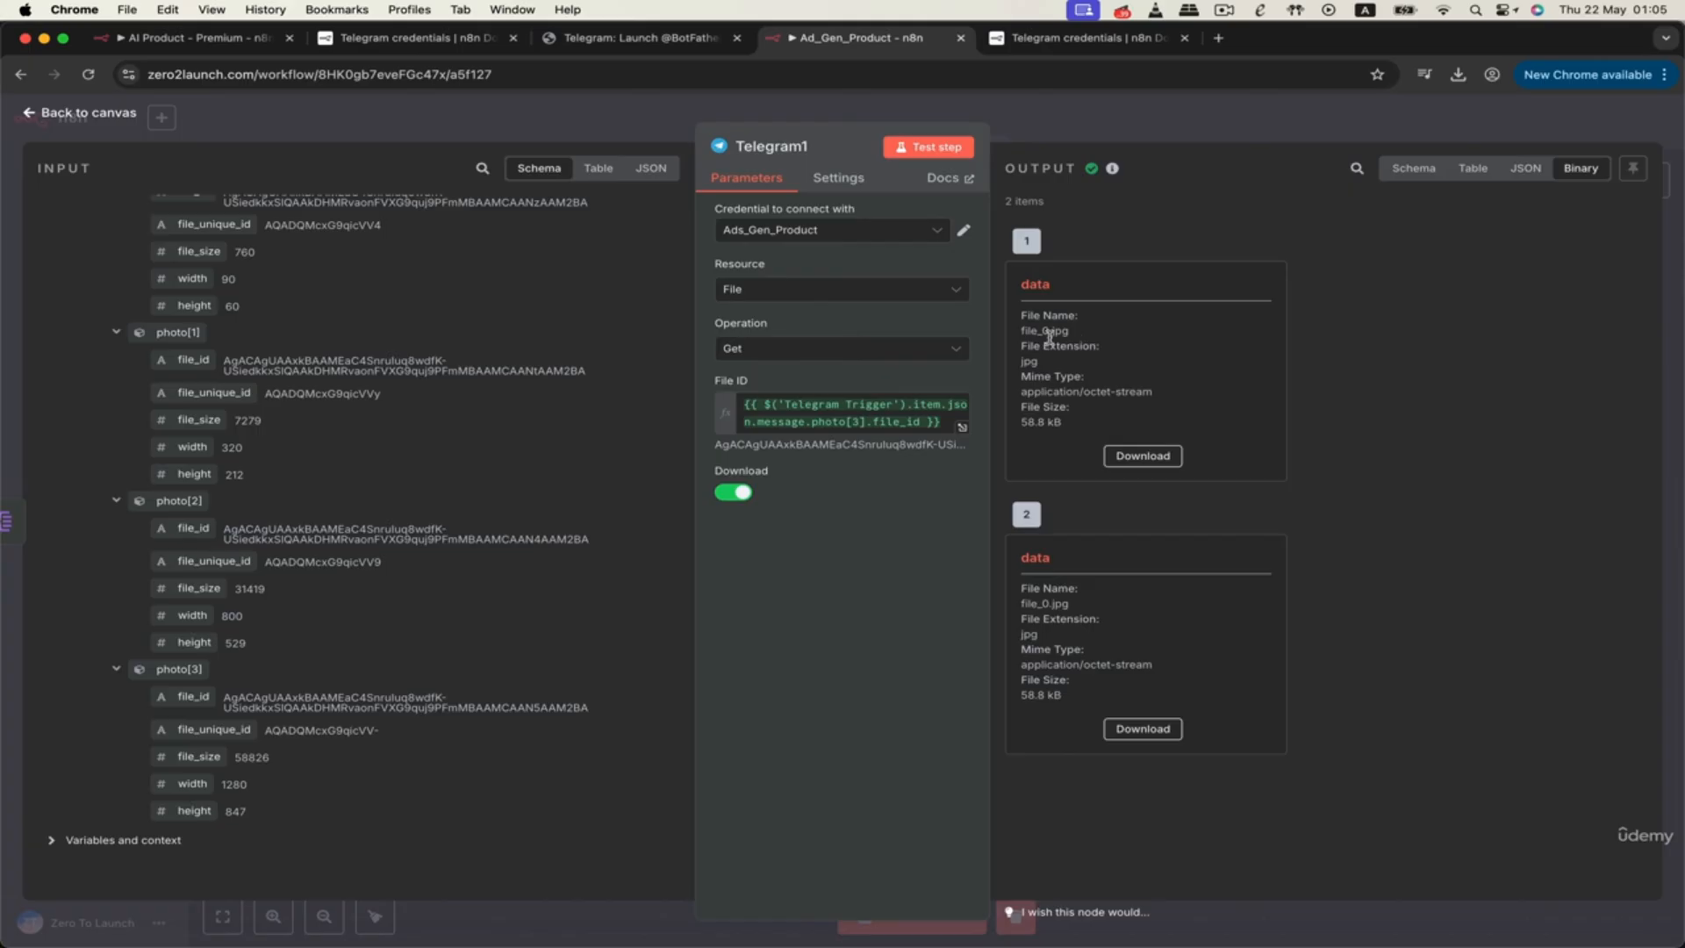
# Review Split Out's output in JSON view
pyautogui.click(81, 114)
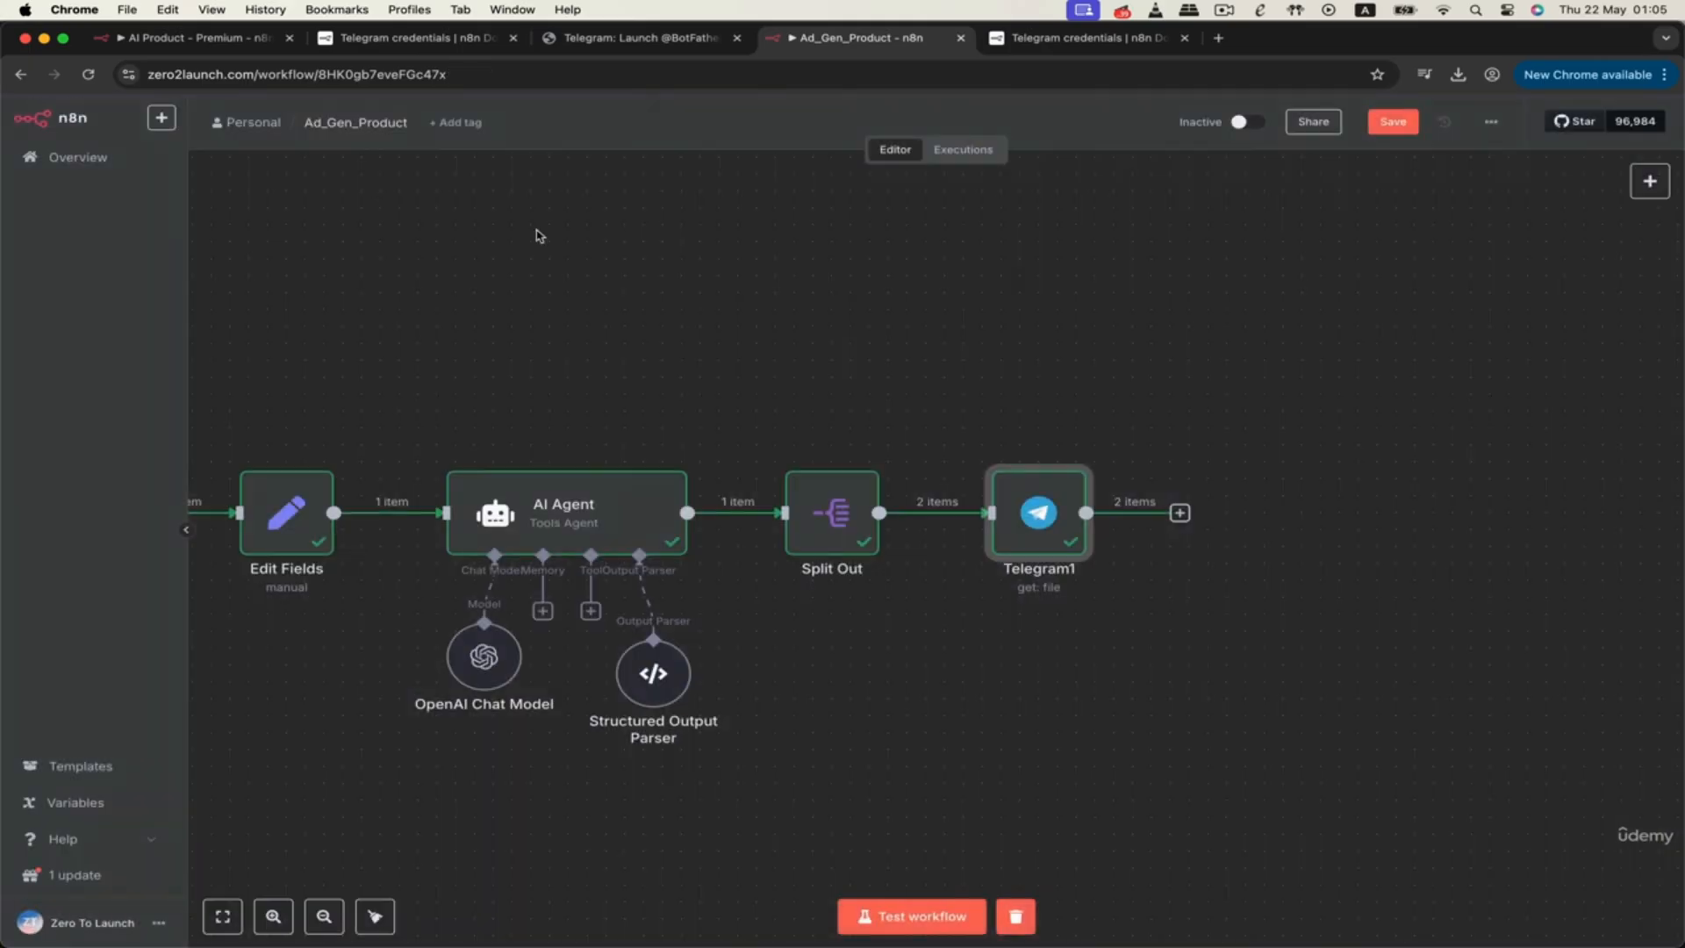
pyautogui.doubleClick(861, 526)
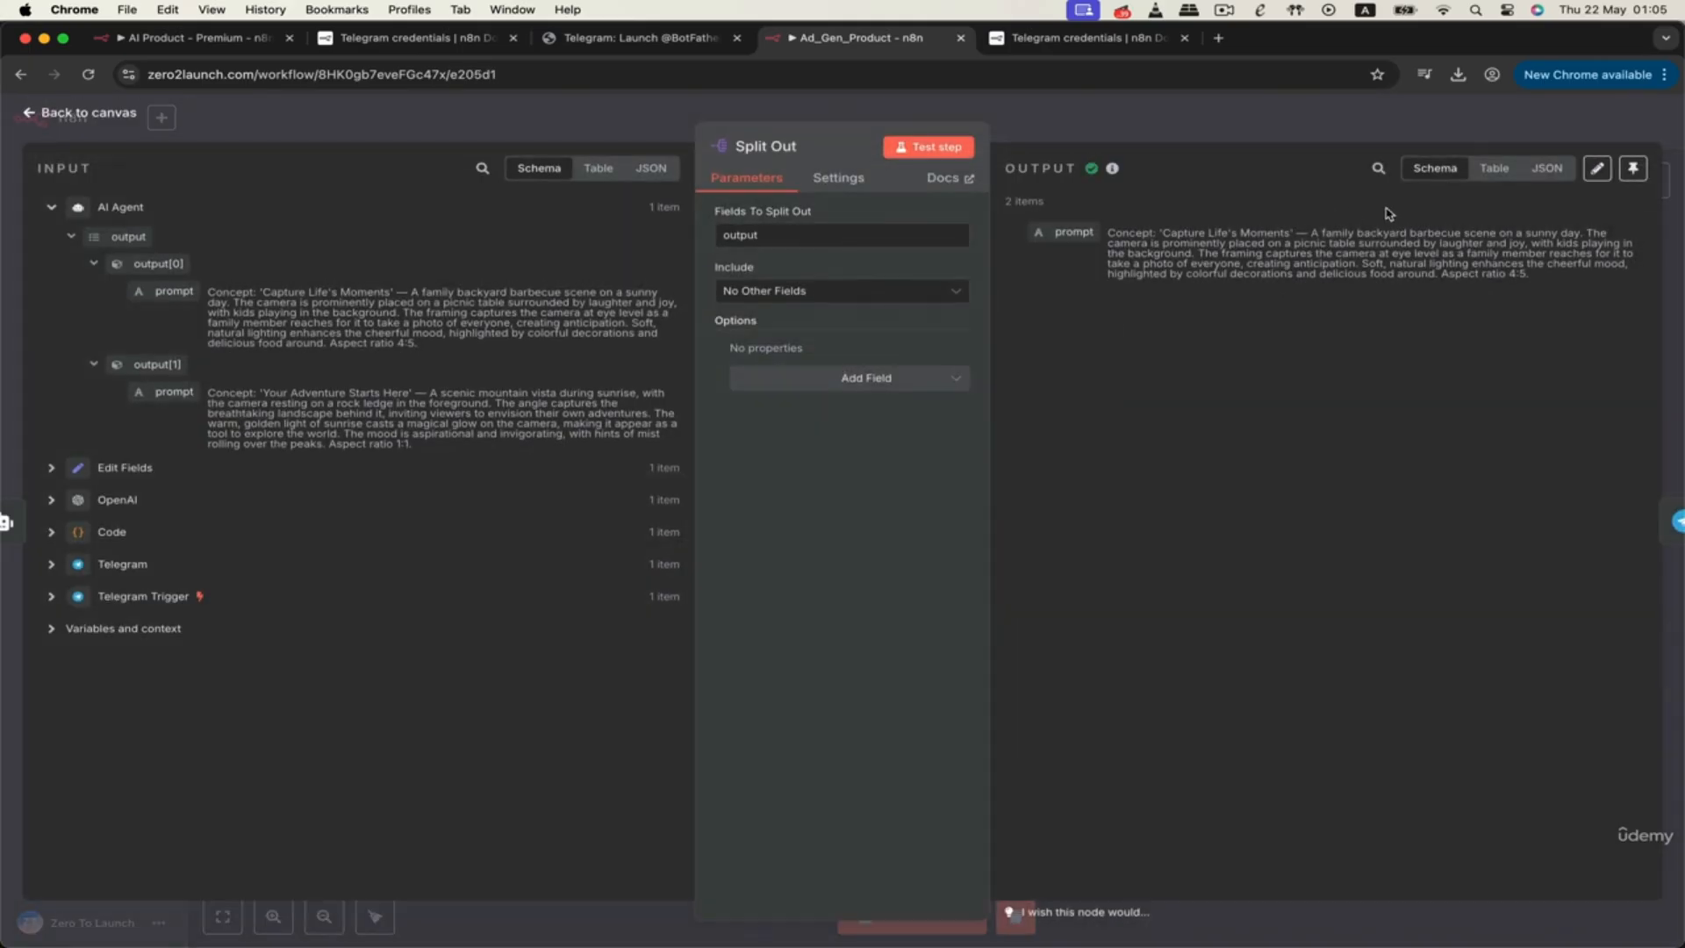
pyautogui.click(1547, 167)
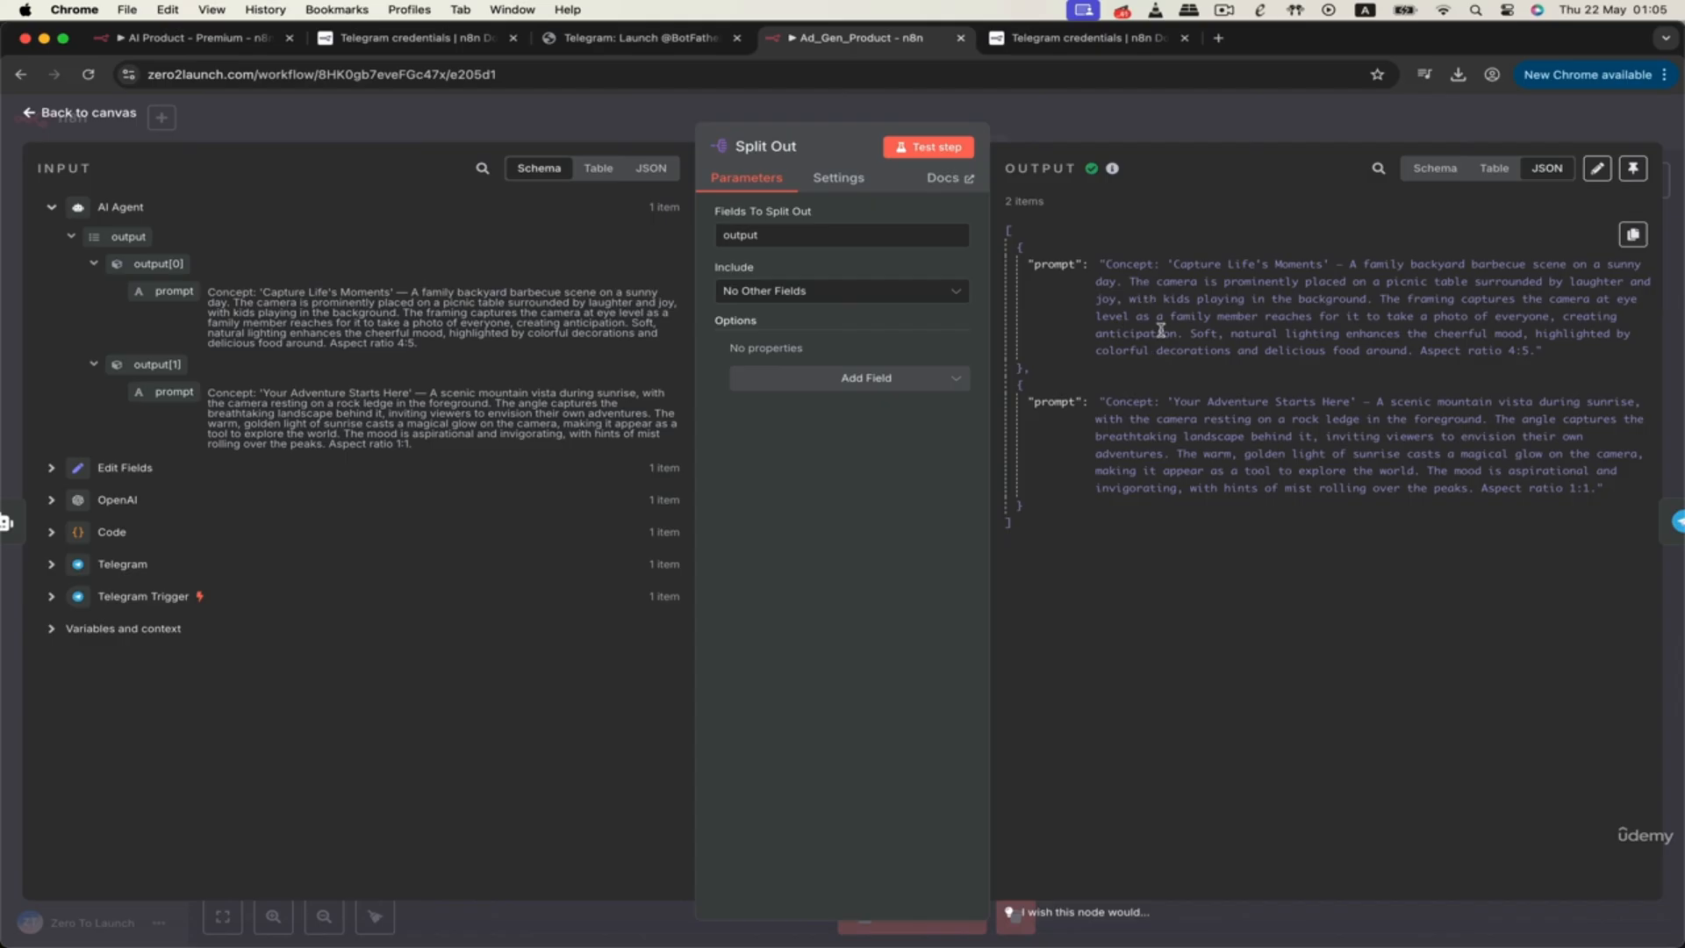
pyautogui.click(85, 114)
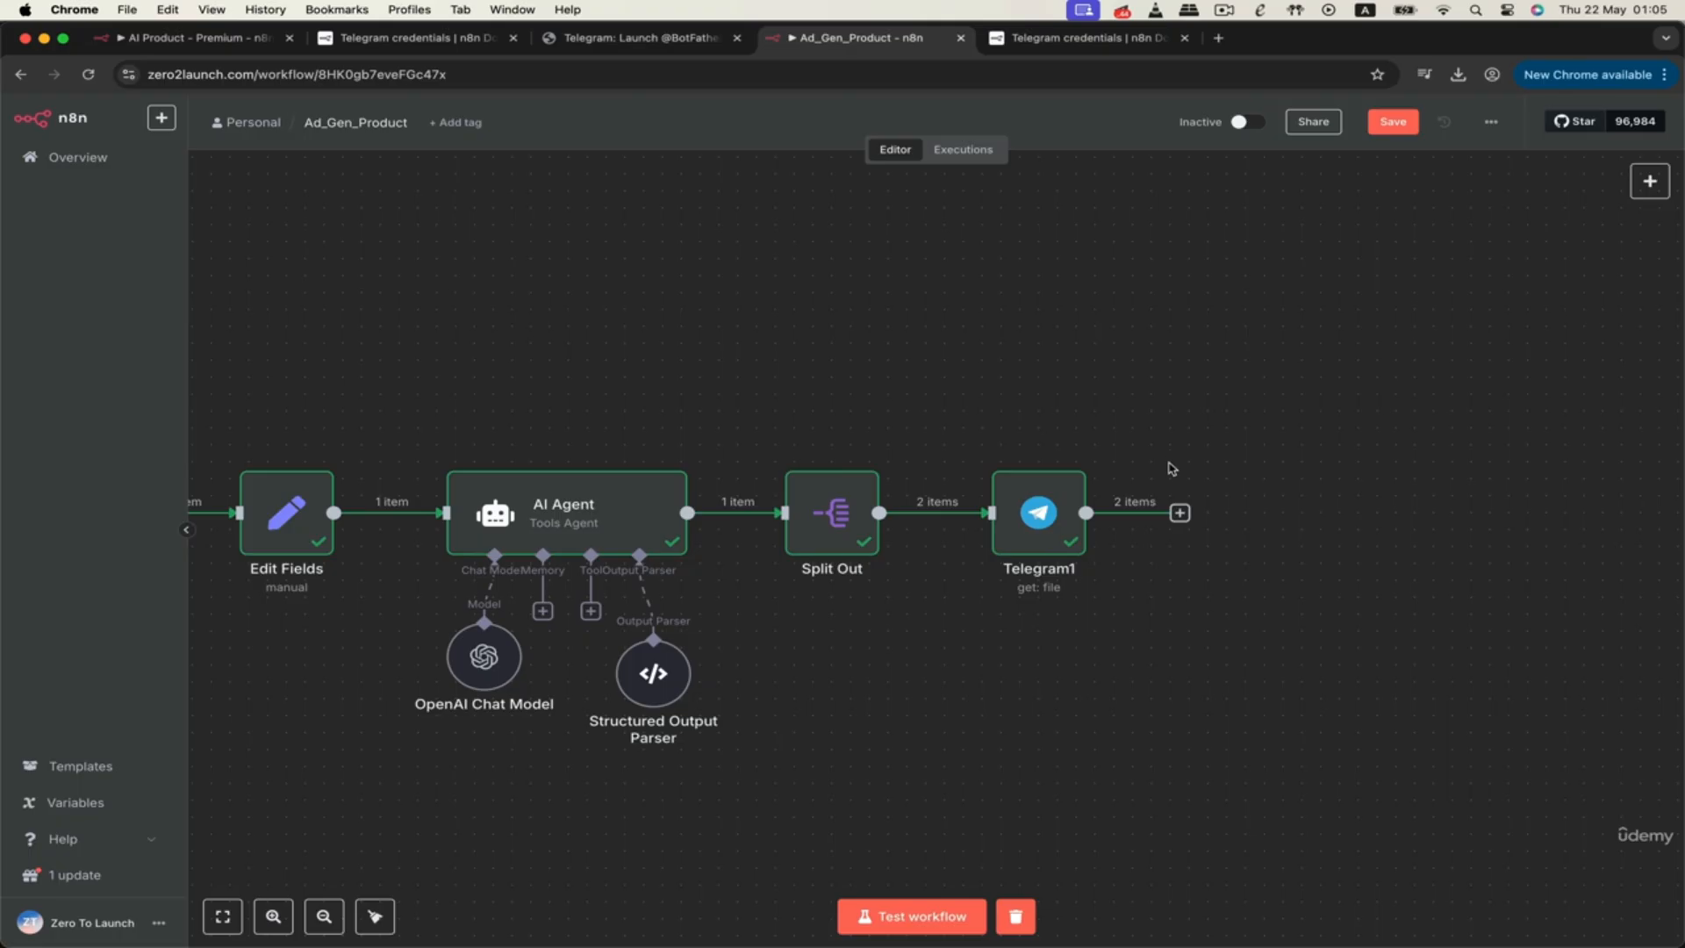
# Add a Code node after Telegram1 setting each file's mimeType to 'image/jpeg', and test it
pyautogui.click(1180, 512)
pyautogui.write('fun')
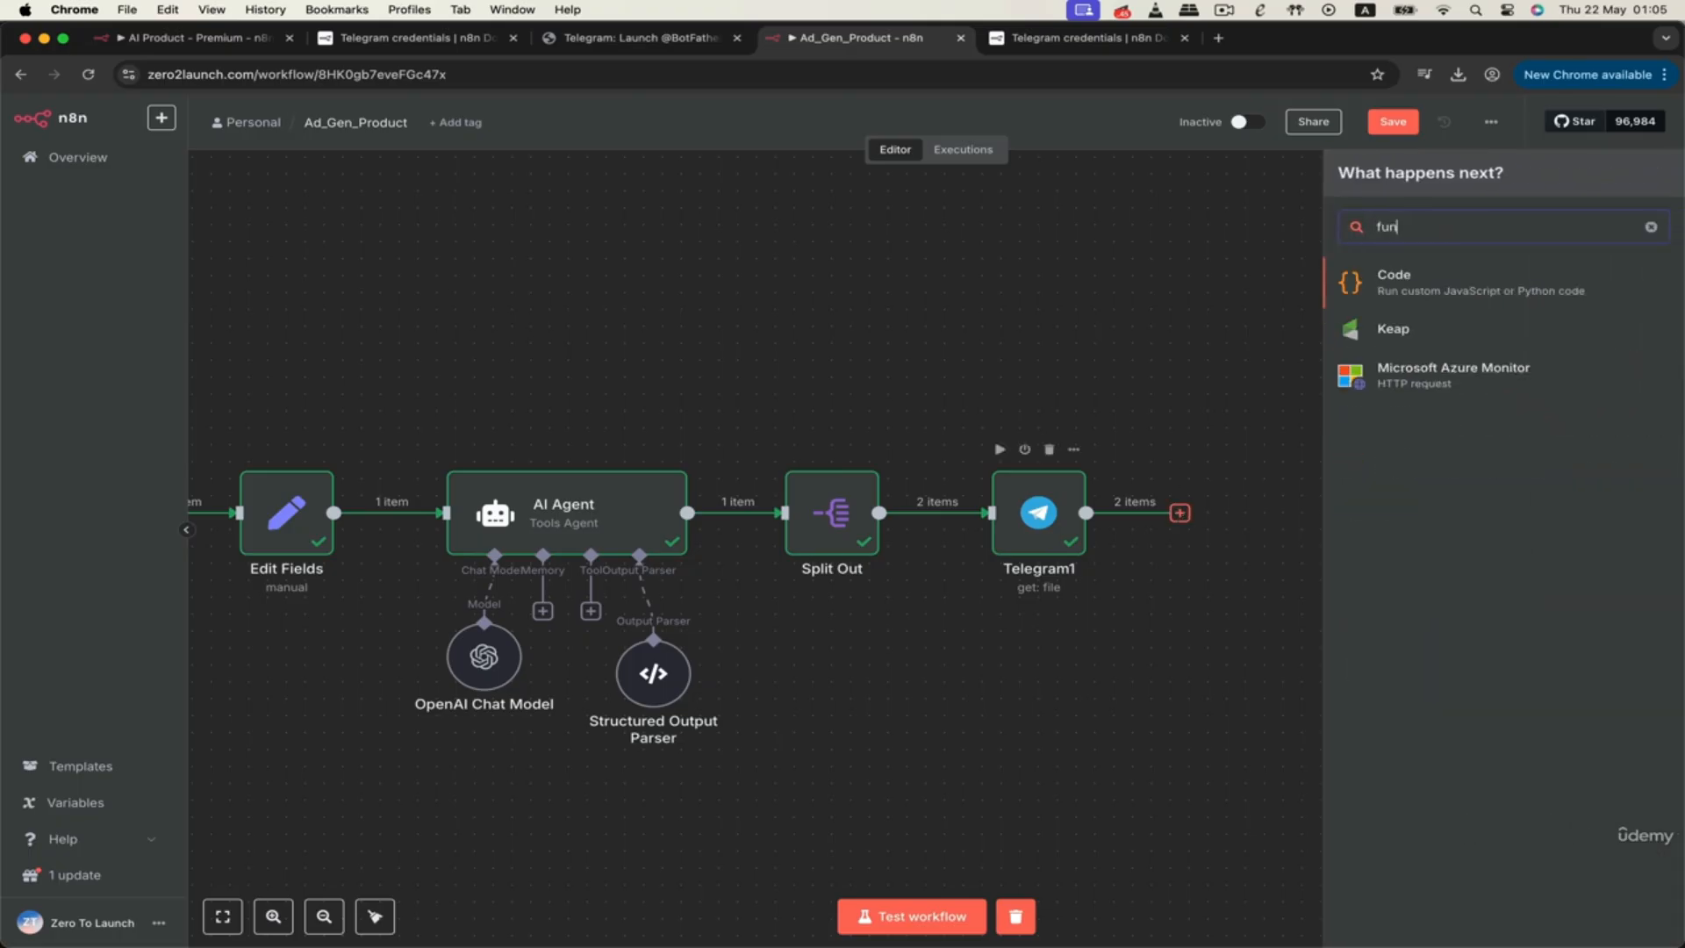
pyautogui.click(1364, 301)
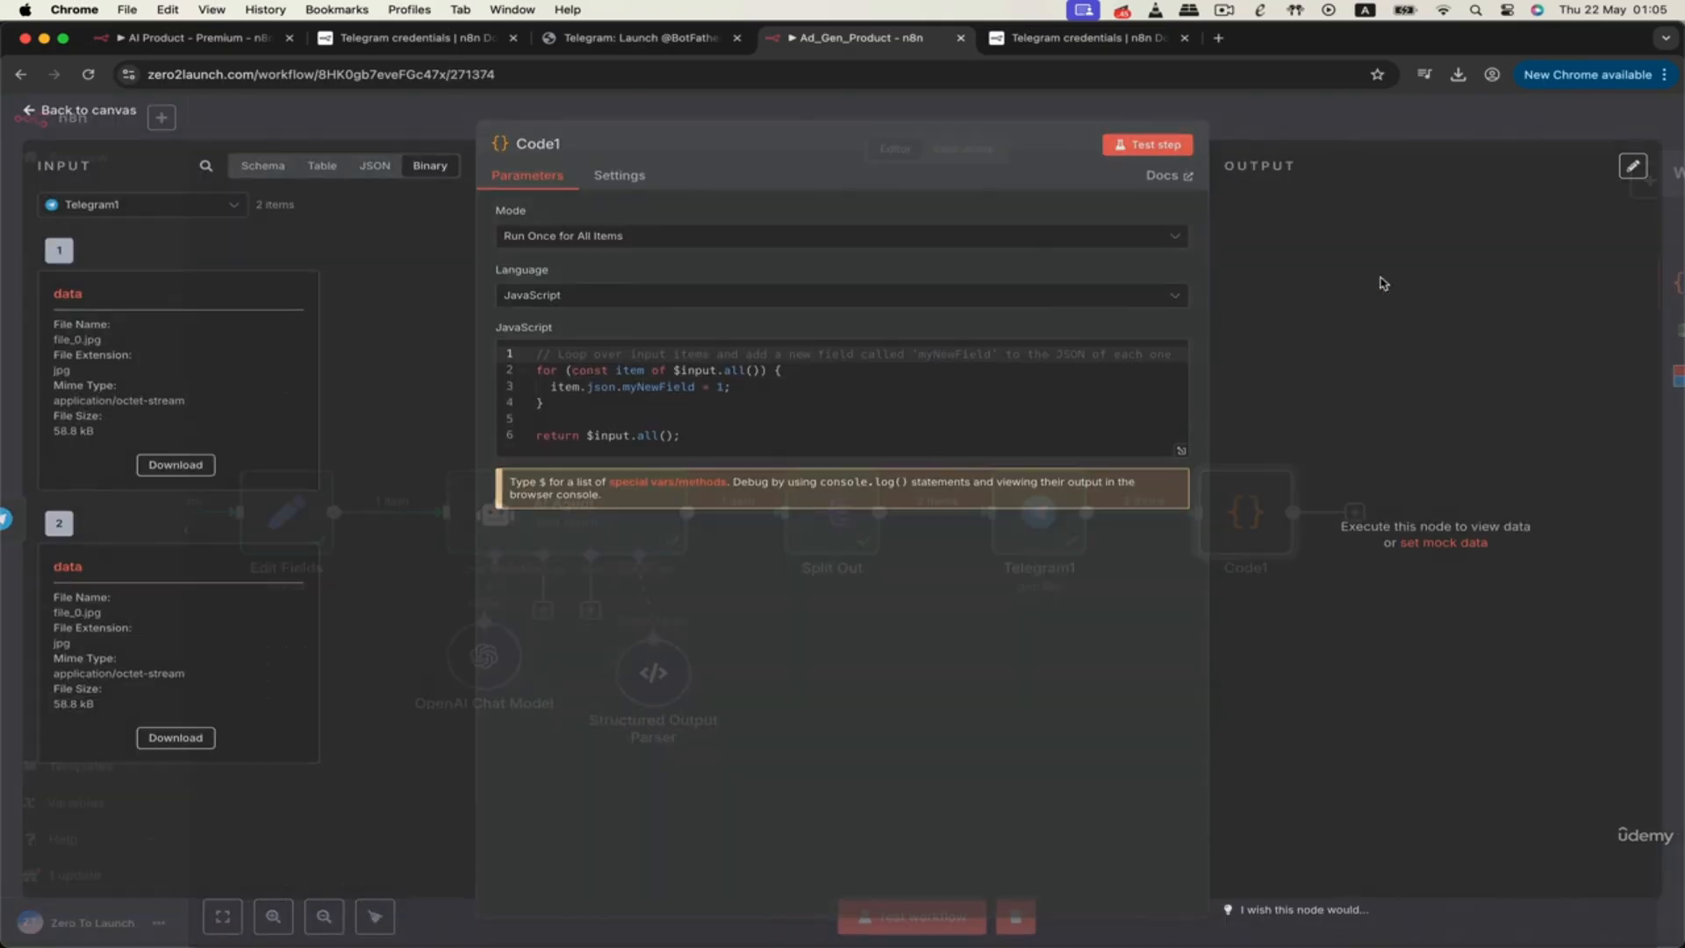
pyautogui.click(781, 398)
pyautogui.hotkey('ctrl', 'a')
pyautogui.write("for (const item of $input.all()) {   item.binary.data.mimeType = 'image/jpeg'; } return $input.all();")
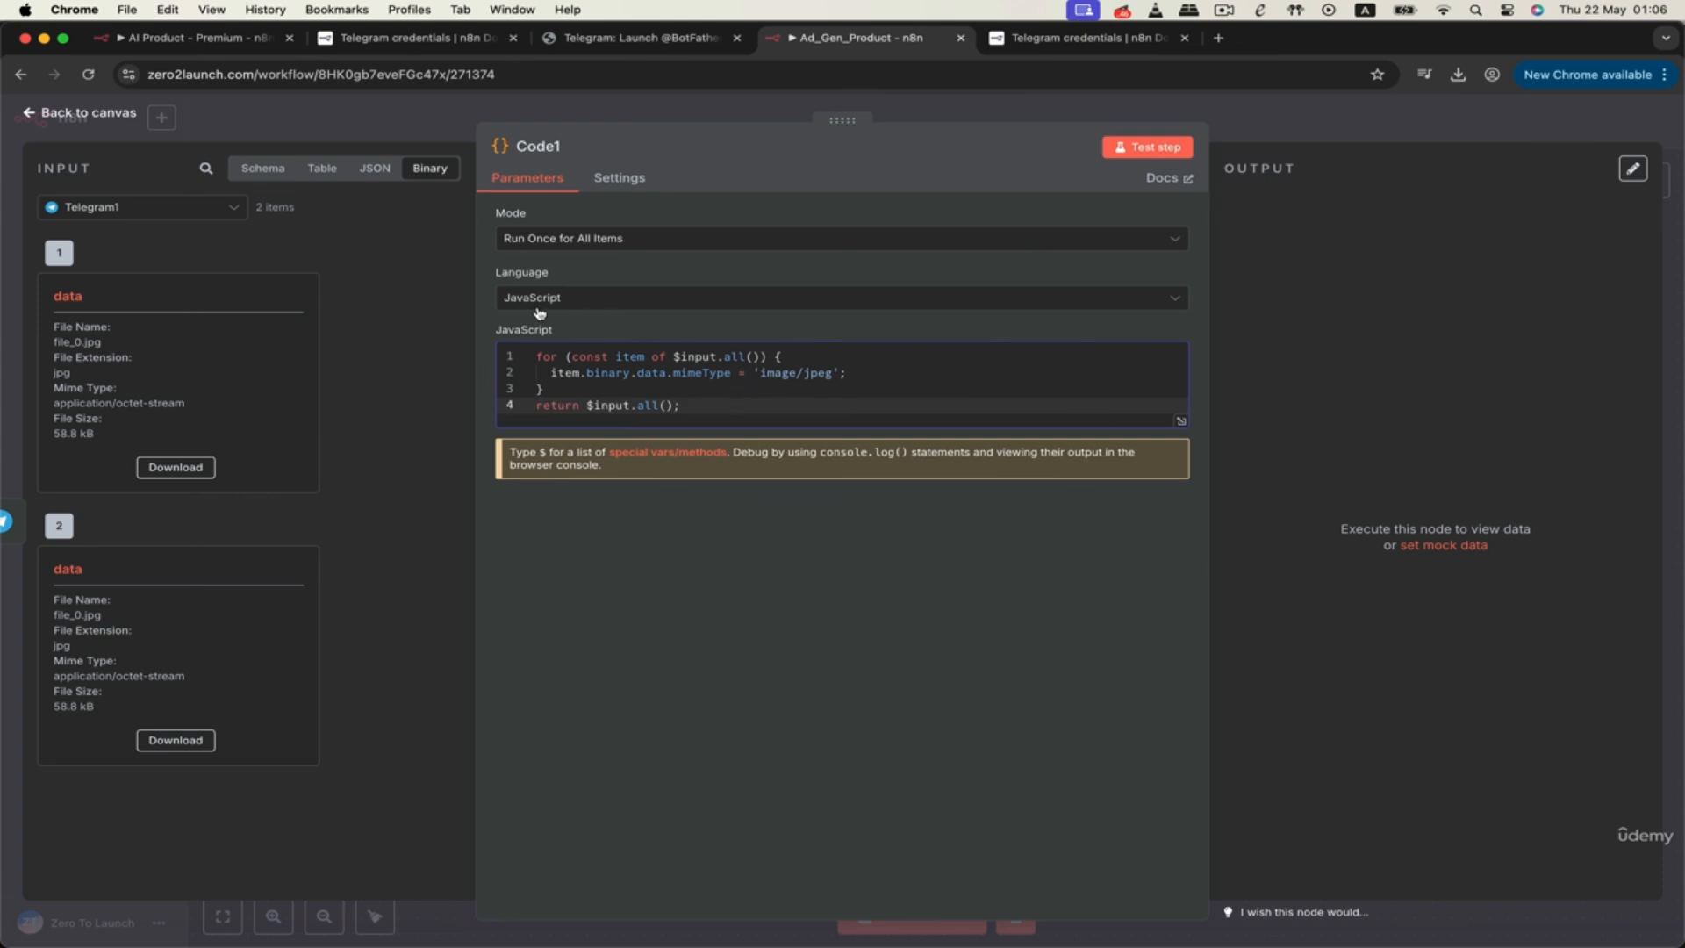
pyautogui.click(1110, 148)
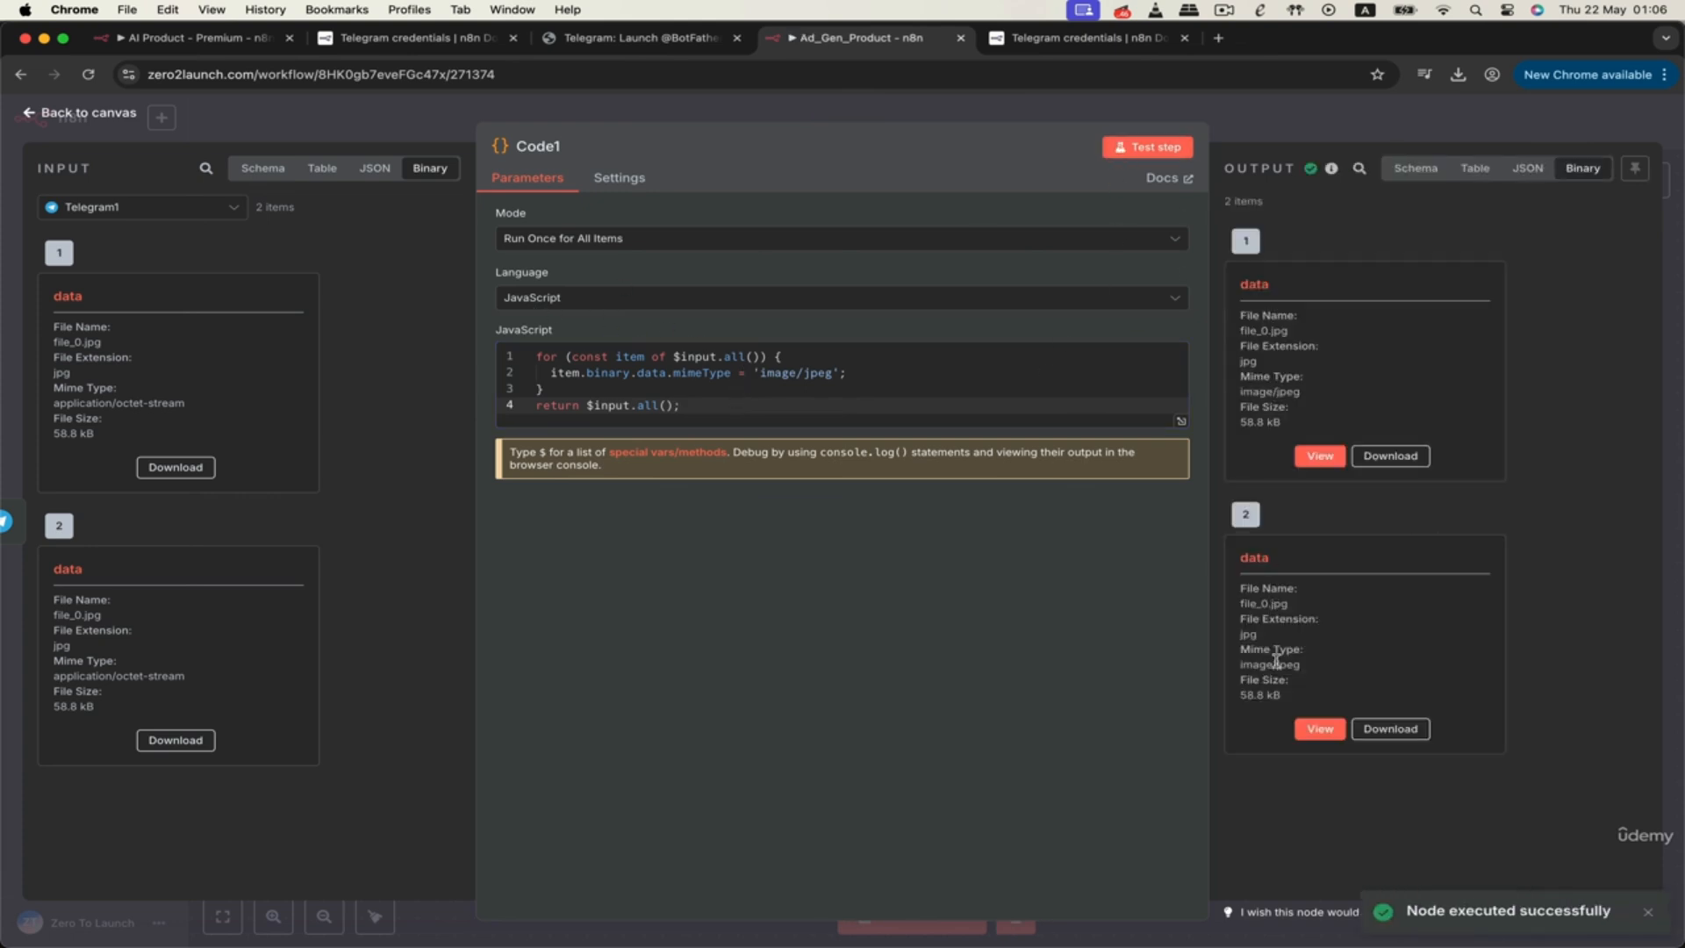
pyautogui.click(128, 109)
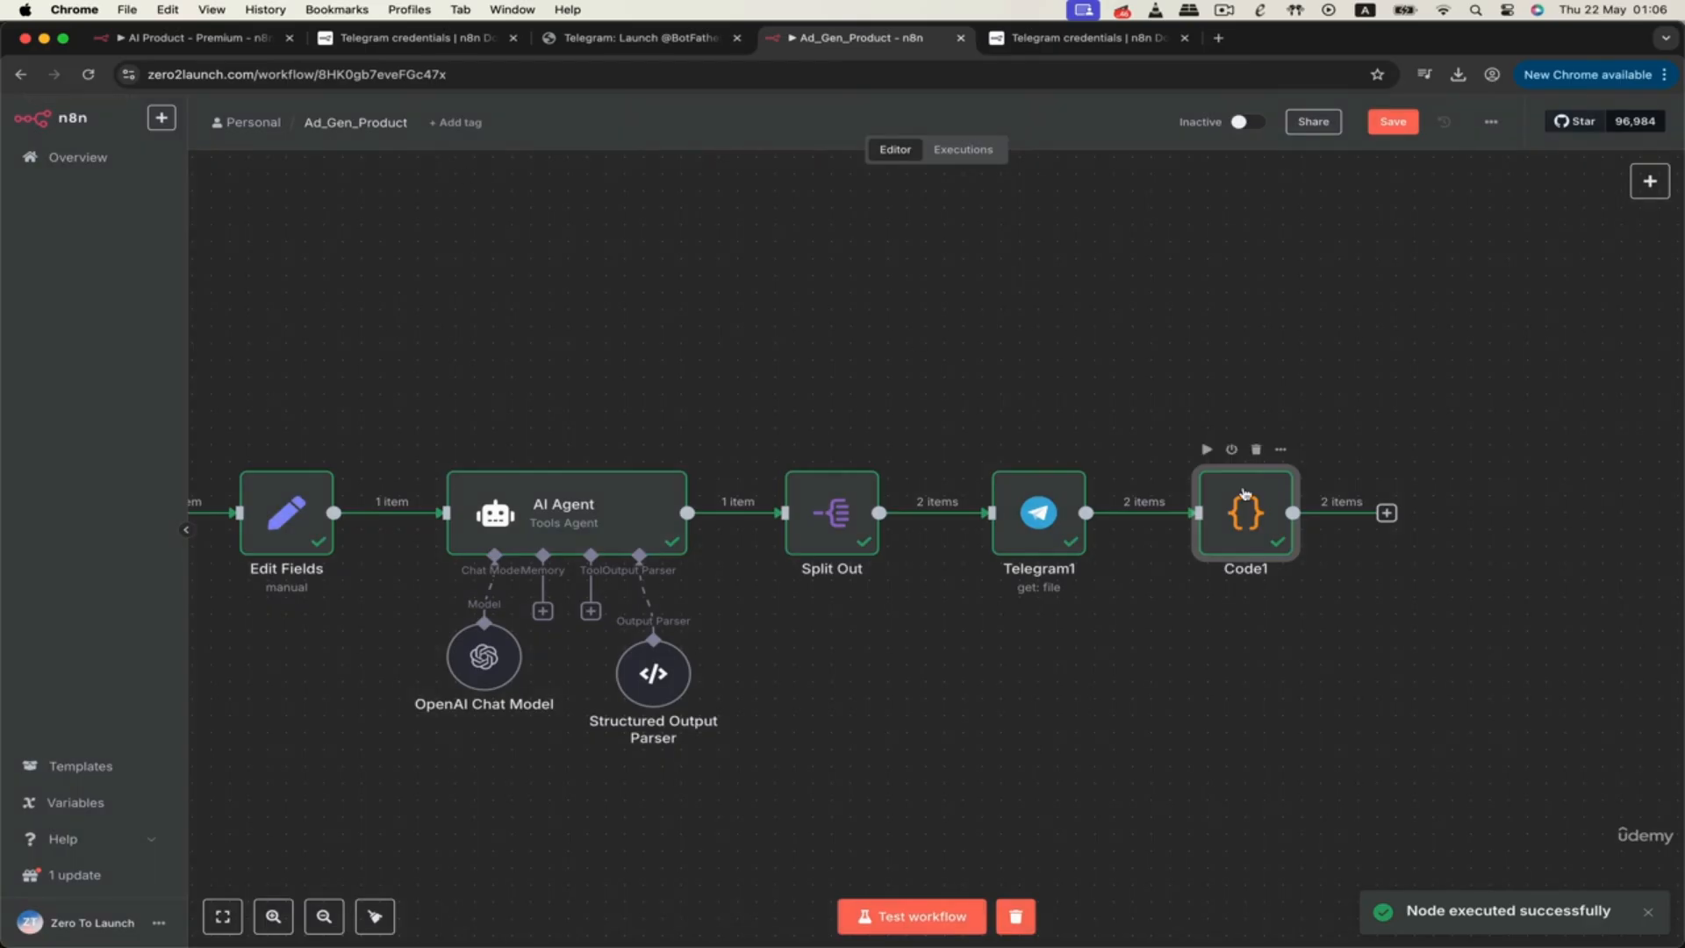
pyautogui.hscroll(5, 1243, 494)
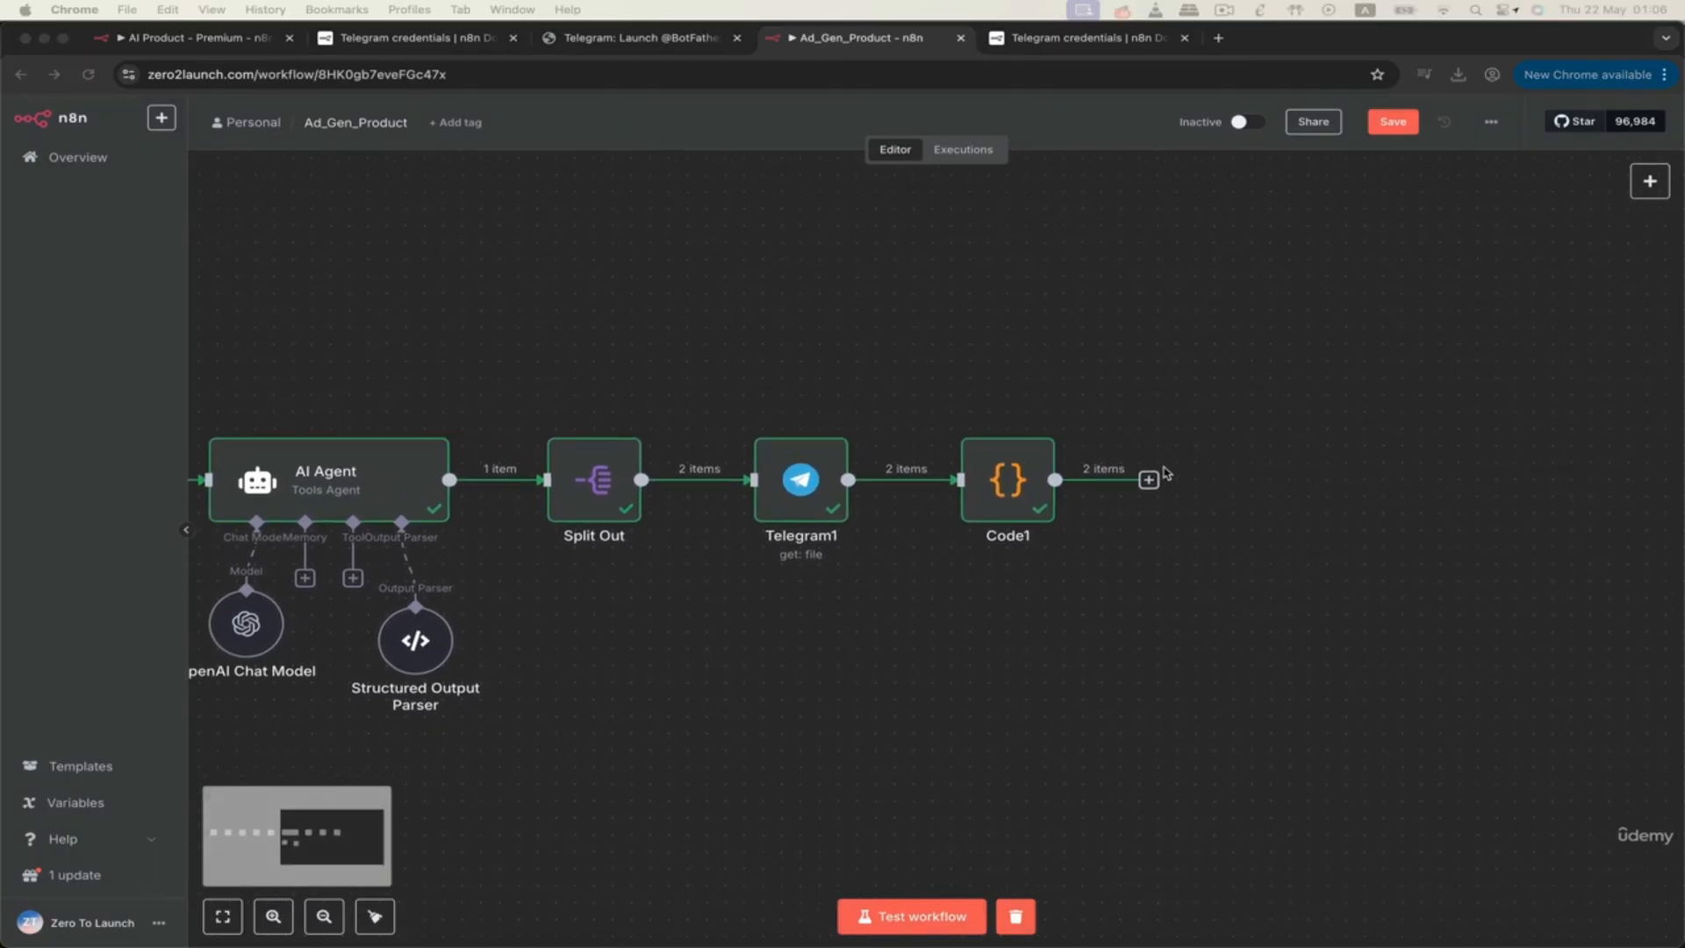
# Add a Loop Over Items node after Code1
pyautogui.click(1148, 479)
pyautogui.write('loop')
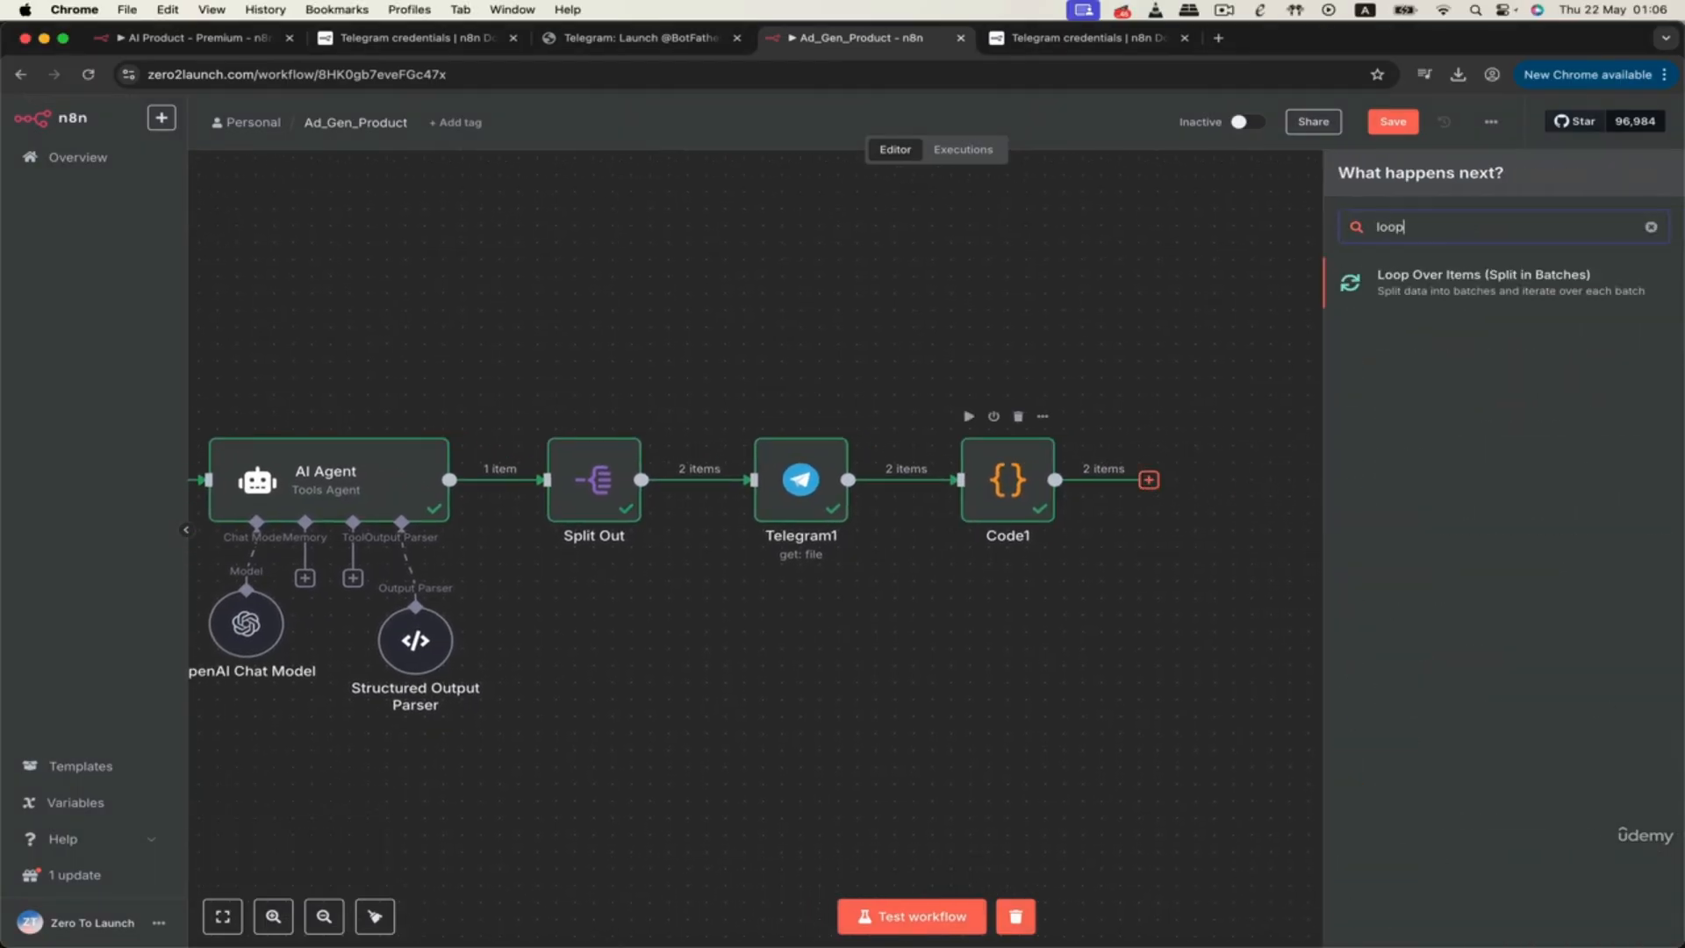
pyautogui.click(1407, 279)
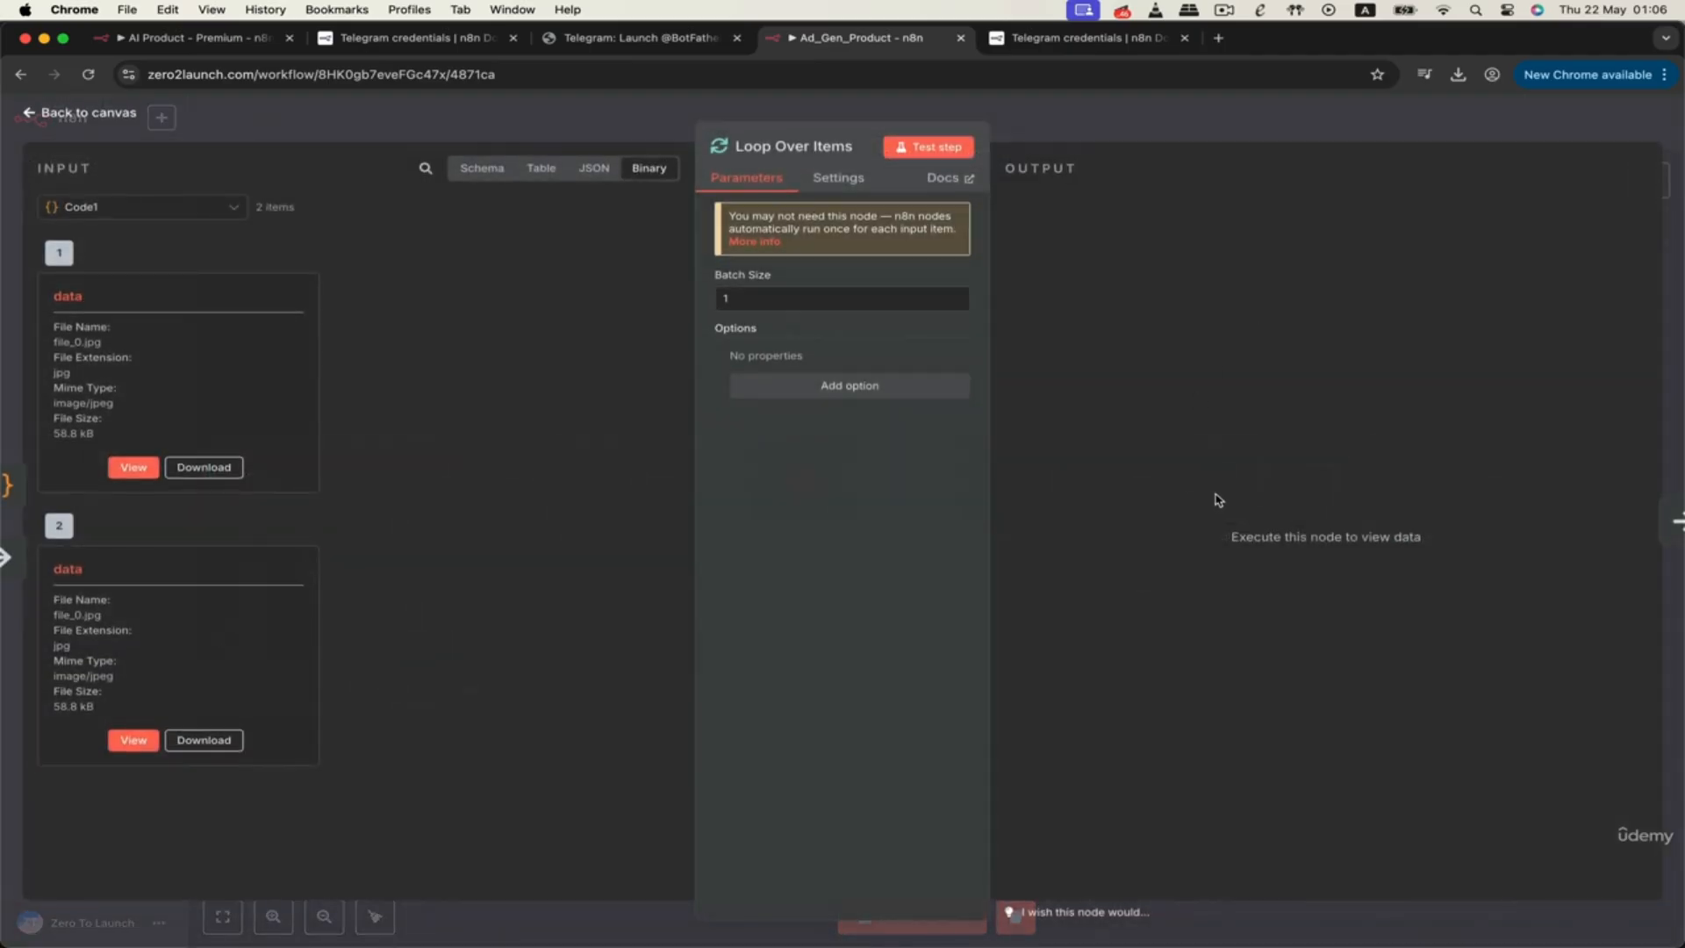
pyautogui.click(56, 115)
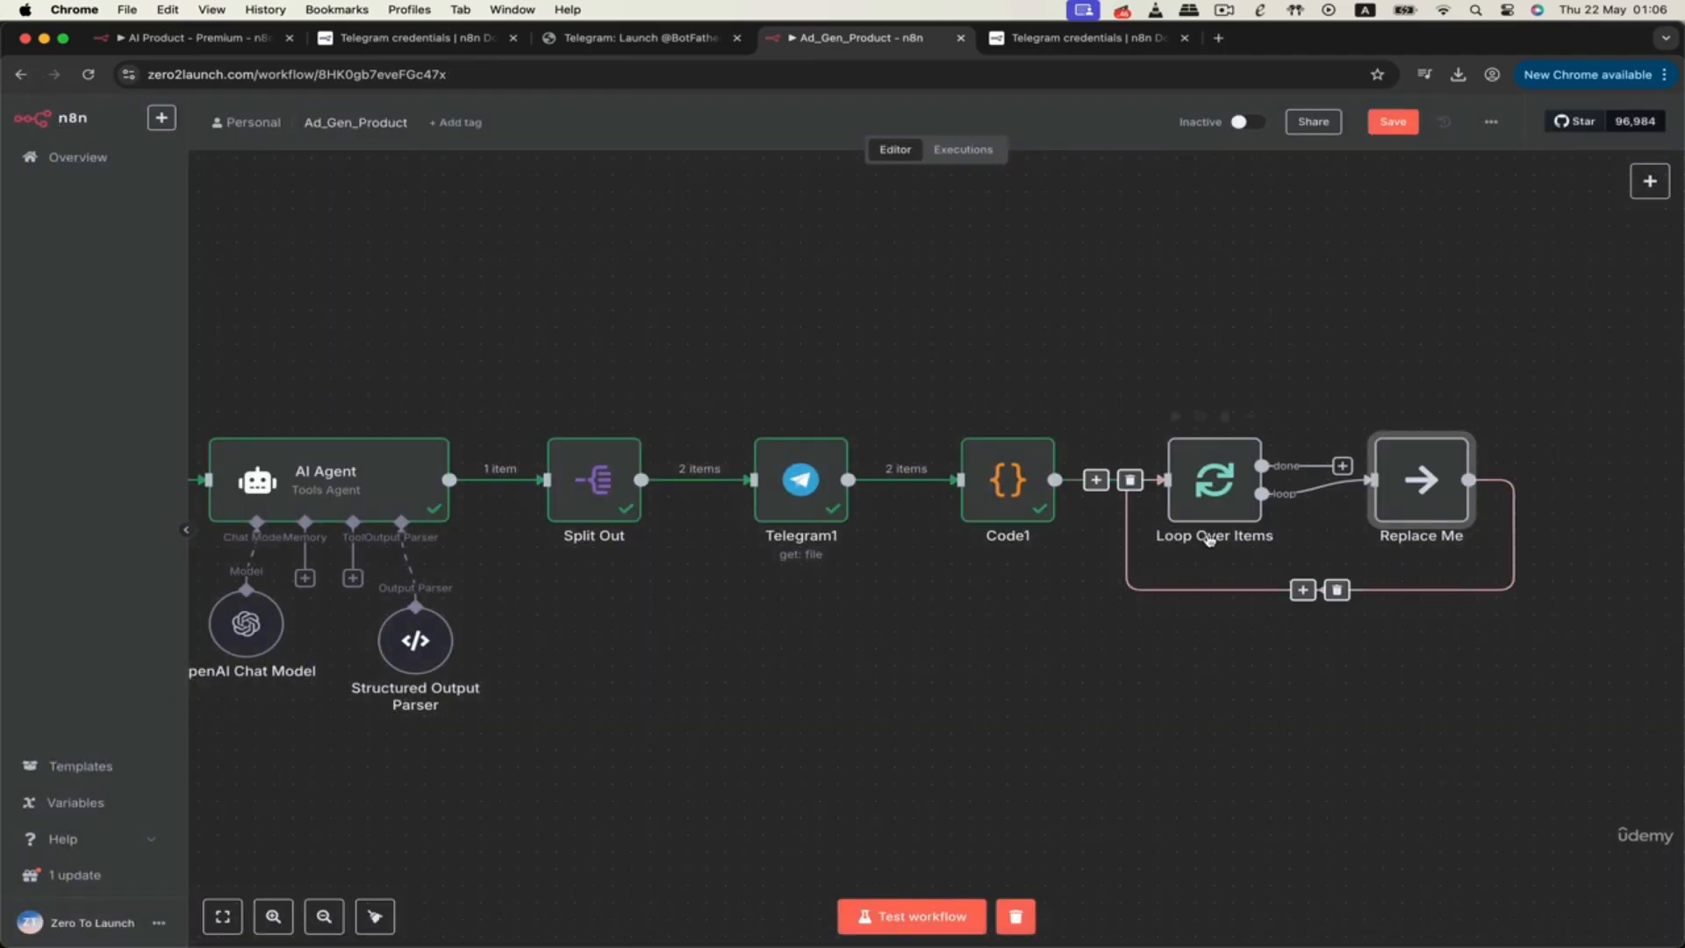
# Delete the Replace Me placeholder and its loop-back connection, leaving the loop branch empty
pyautogui.moveTo(1424, 507); pyautogui.dragTo(1428, 512)
pyautogui.hscroll(4, 1430, 512)
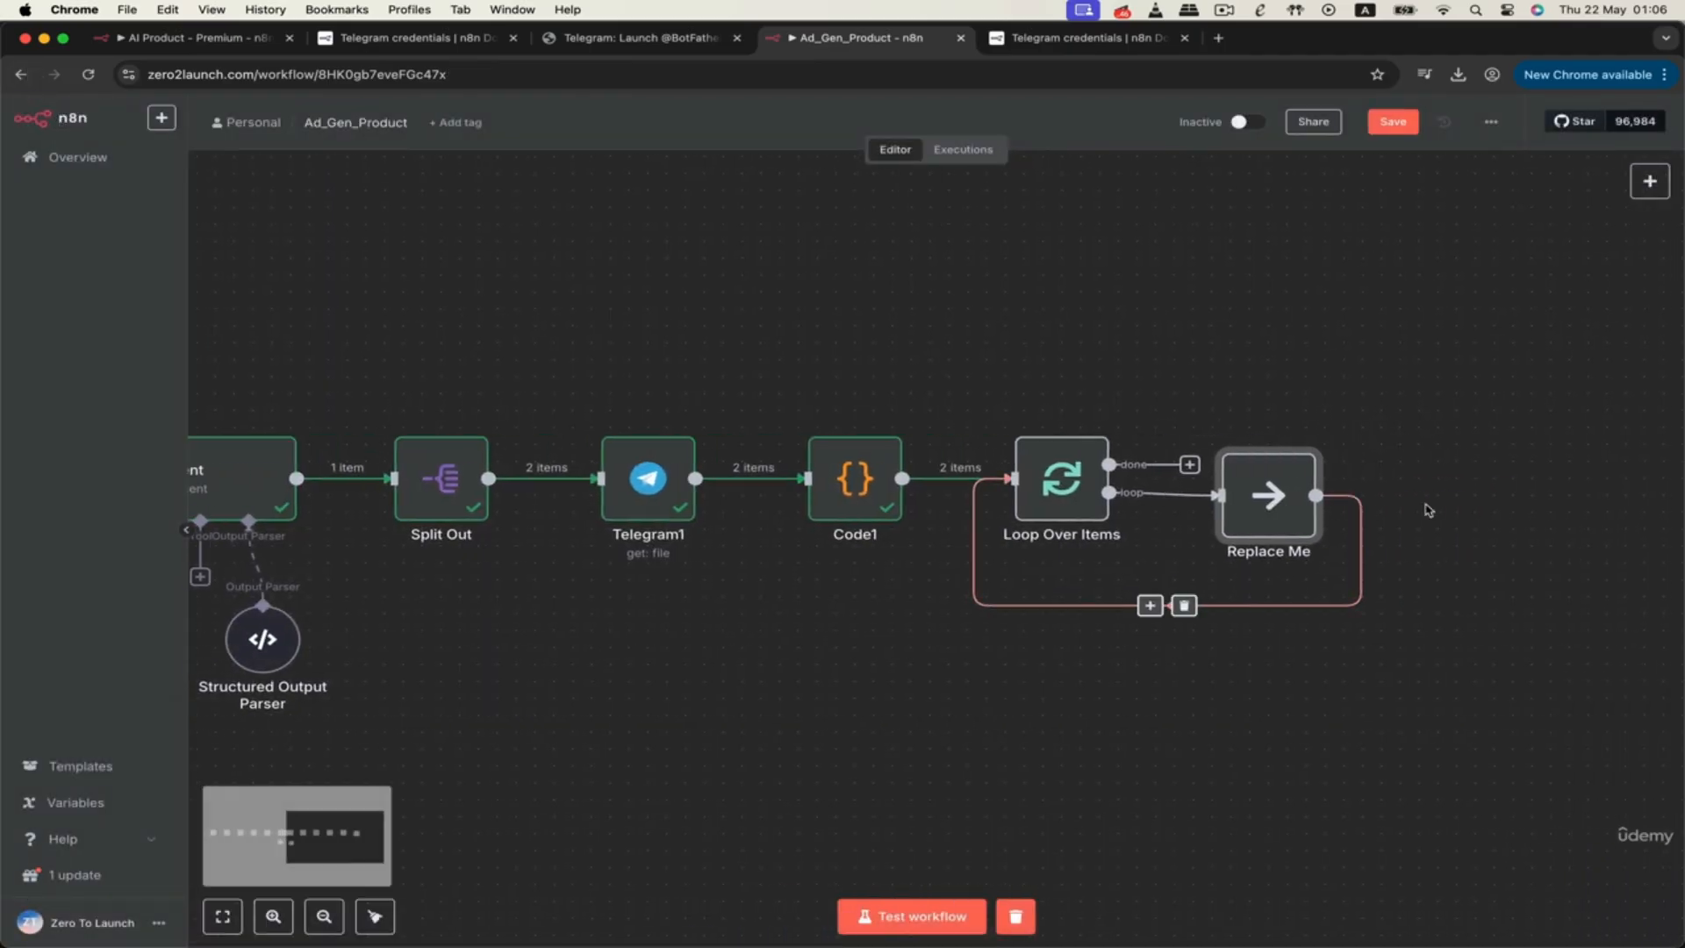
pyautogui.click(1235, 432)
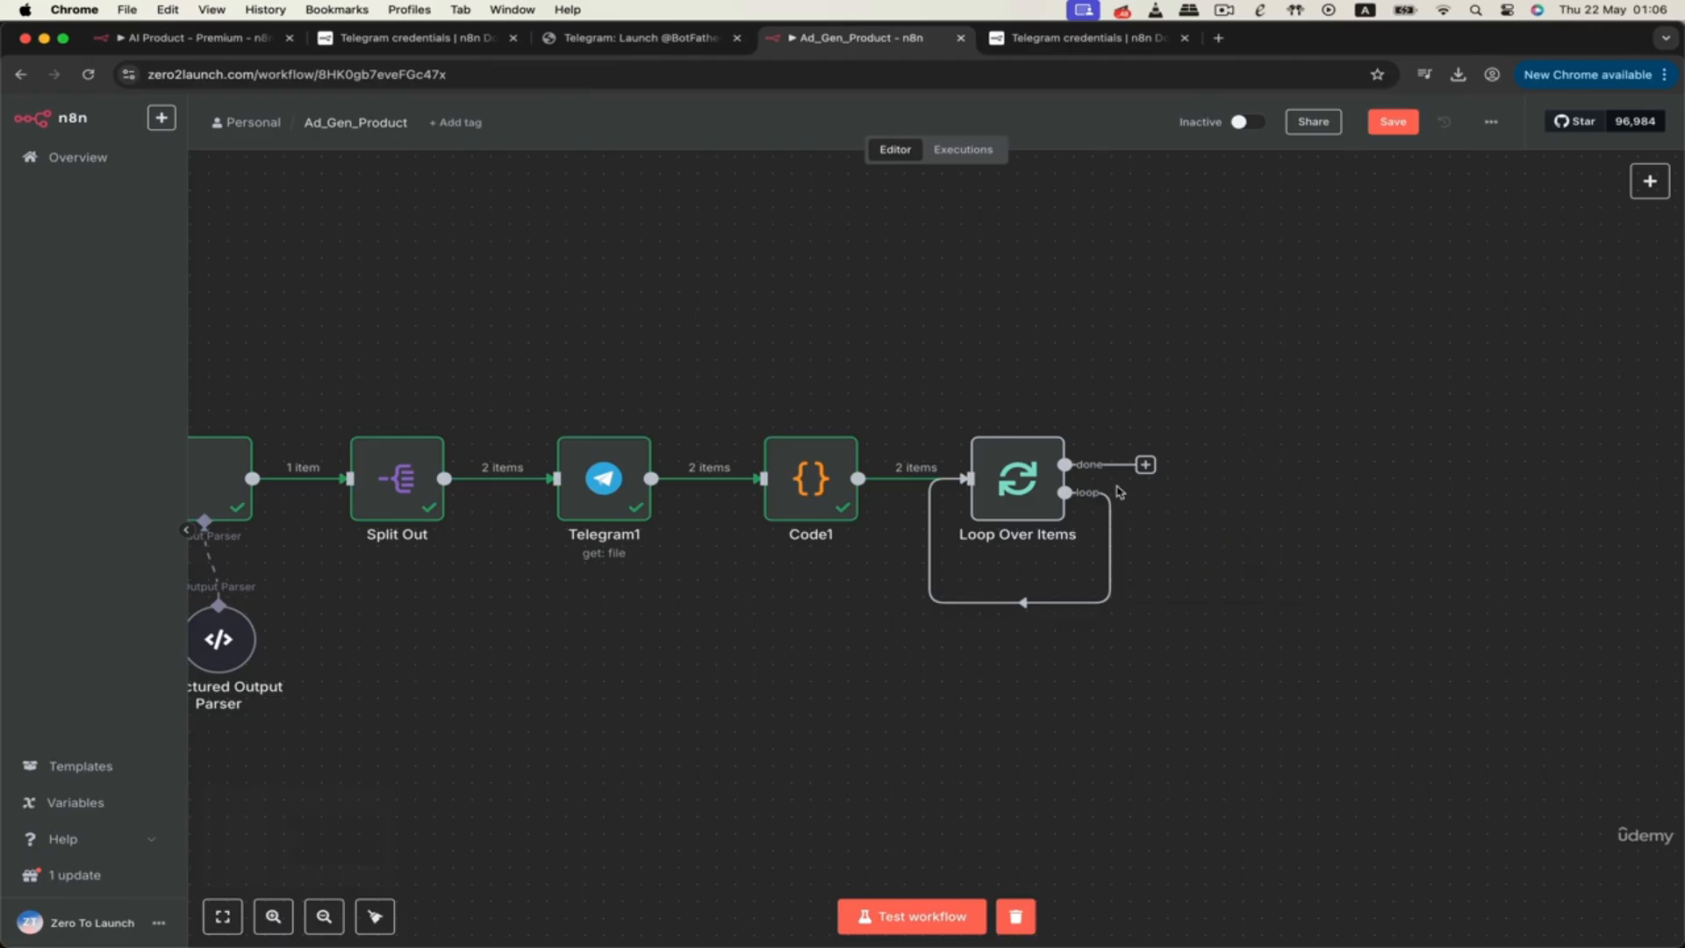
pyautogui.click(1034, 602)
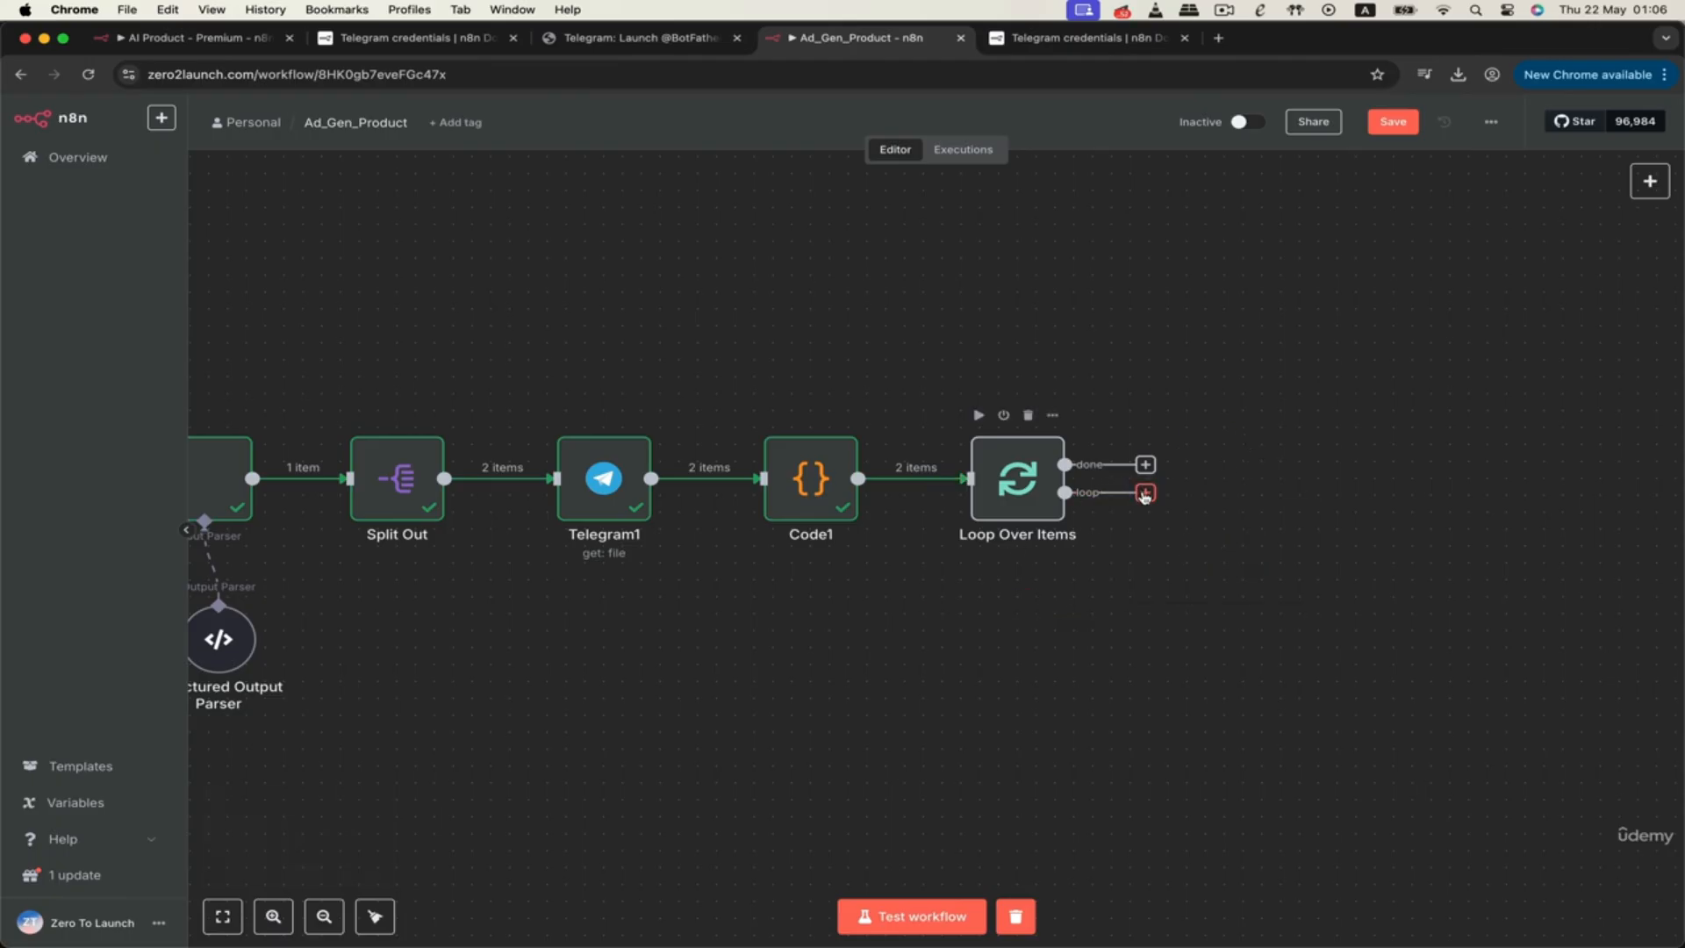
pyautogui.click(1145, 493)
# Add an HTTP Request node on the loop that POSTs to OpenAI's image-edits endpoint
pyautogui.write('http')
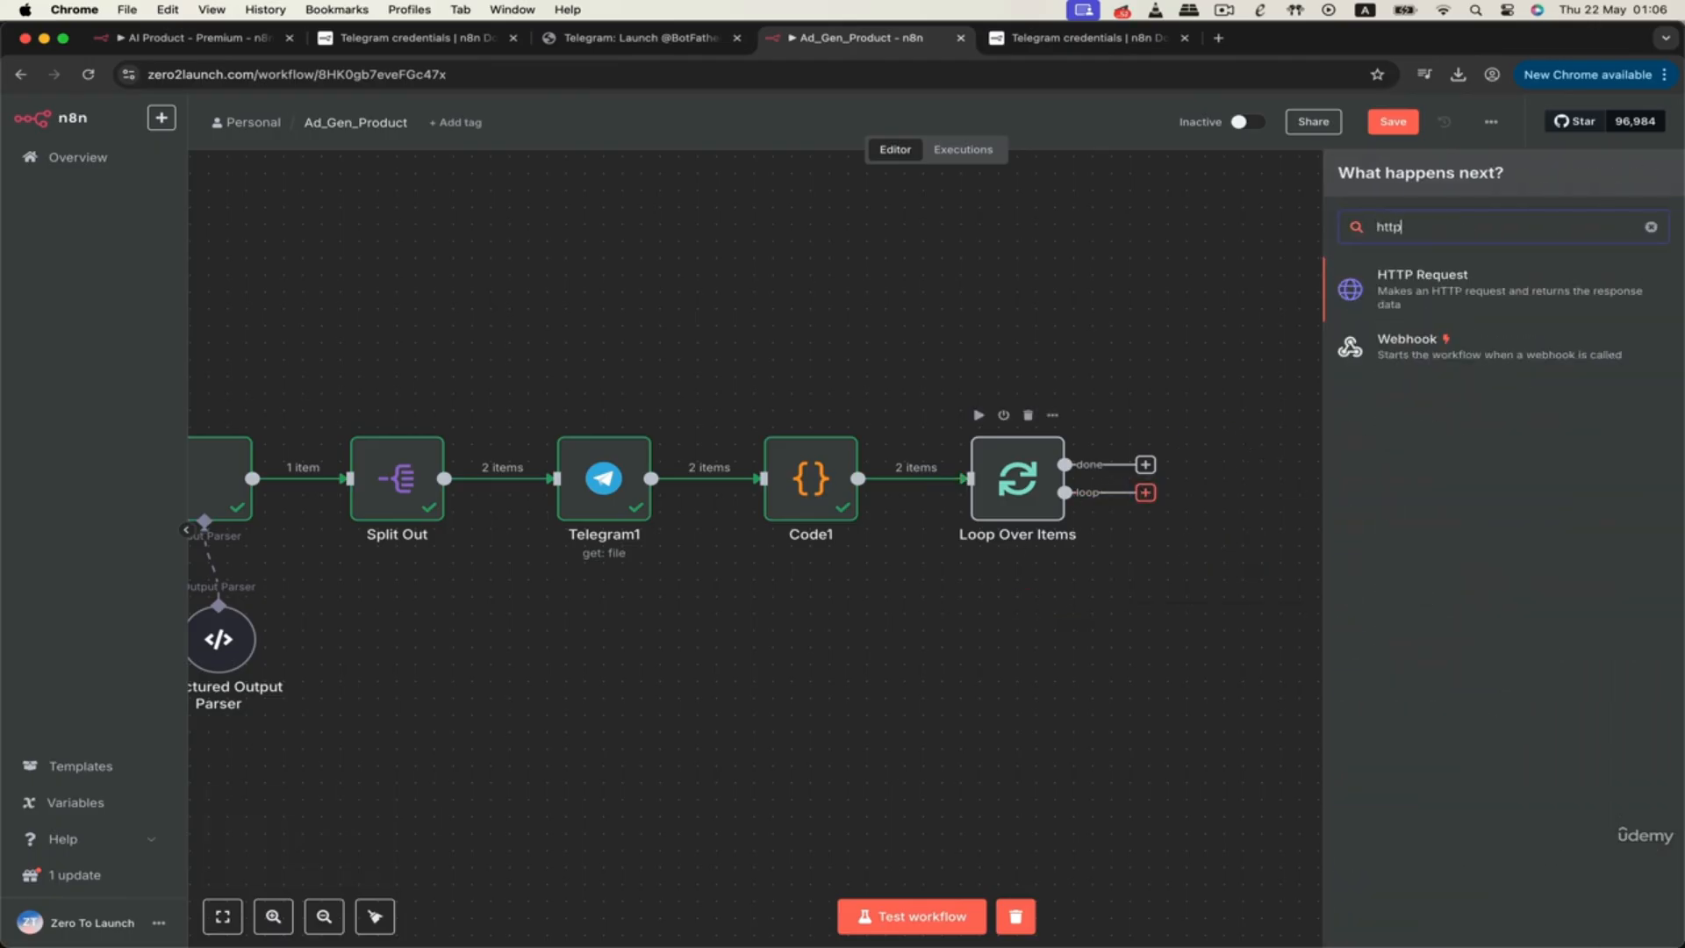
pyautogui.click(1444, 279)
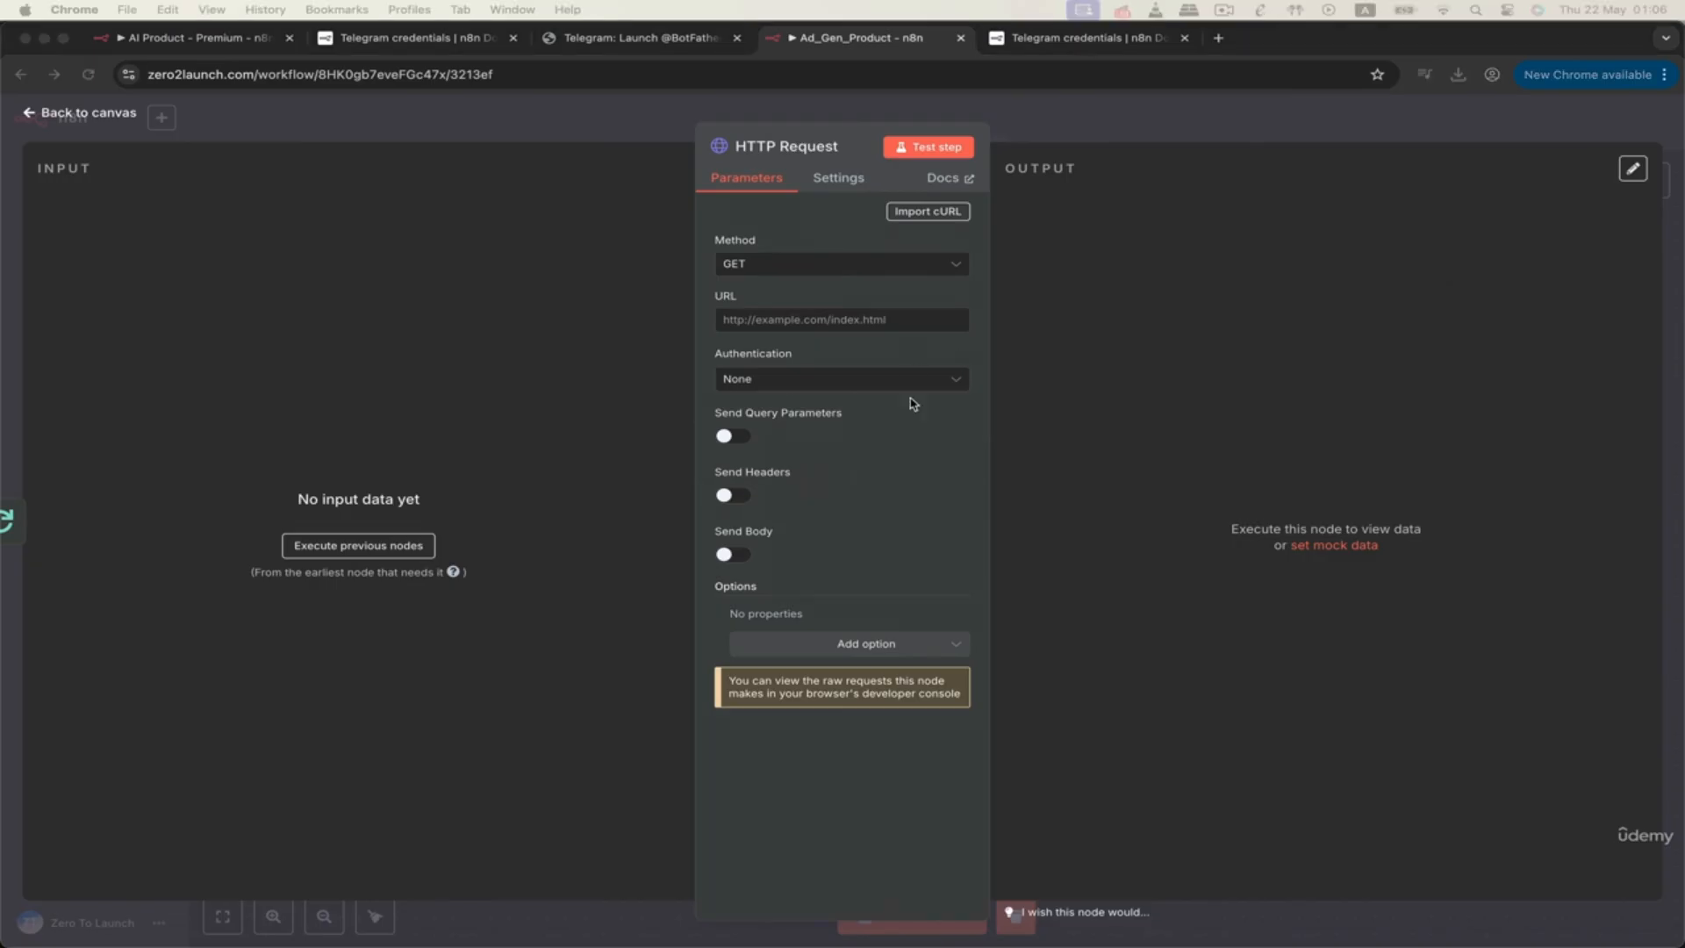
pyautogui.click(868, 265)
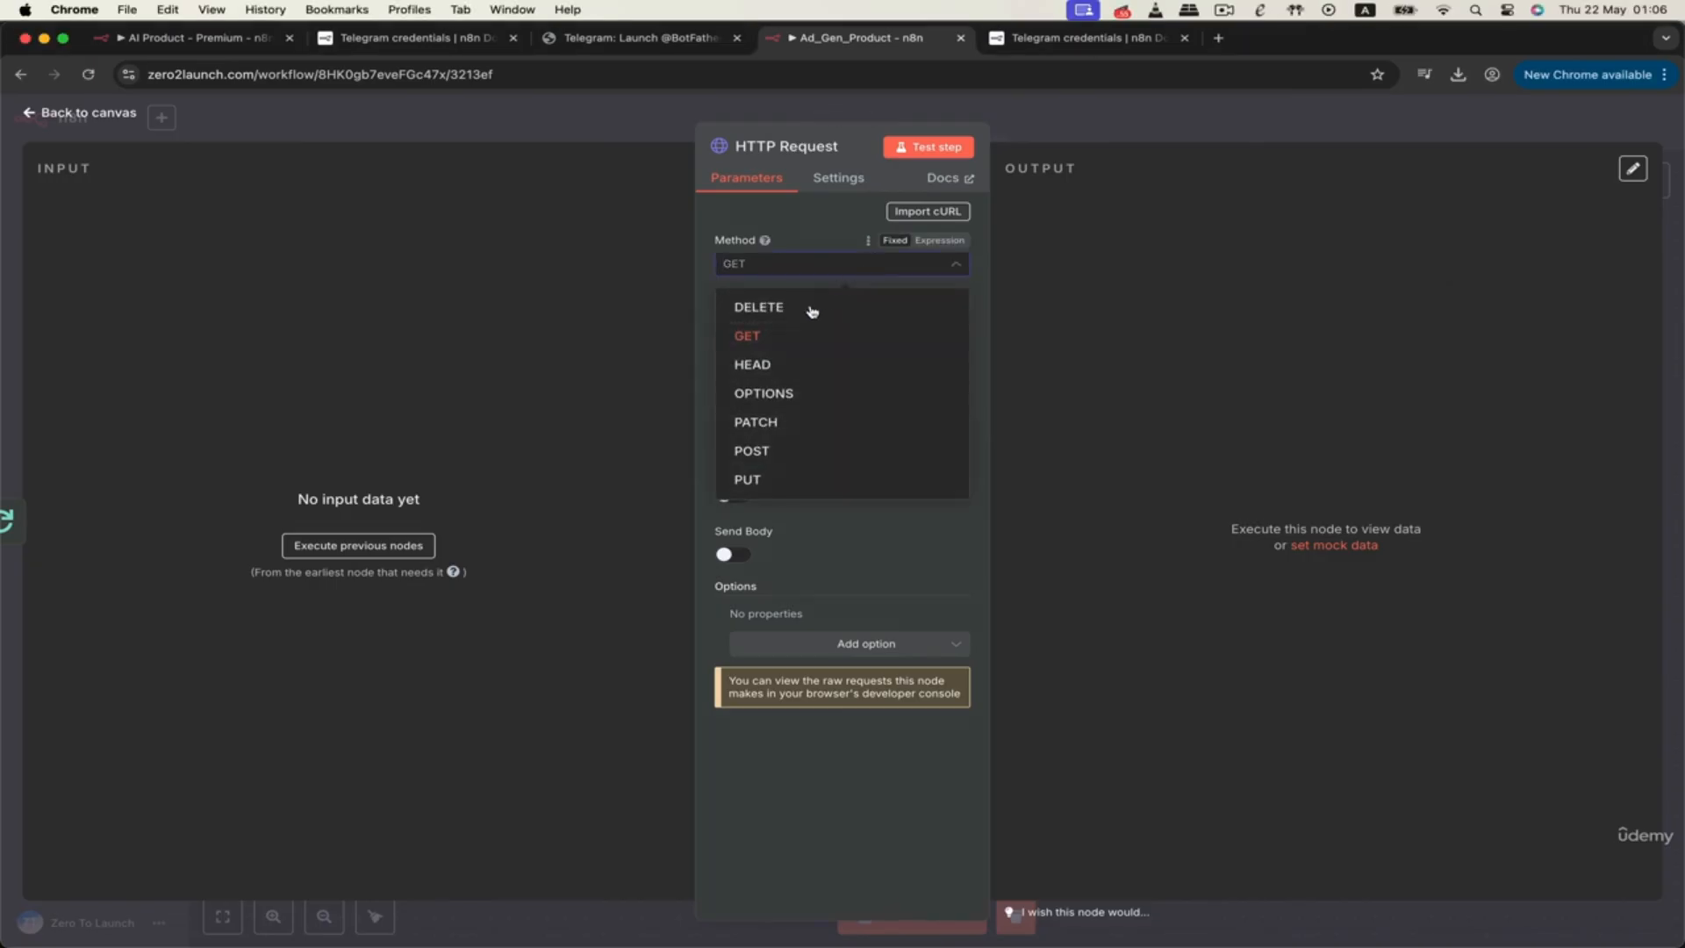
pyautogui.click(751, 452)
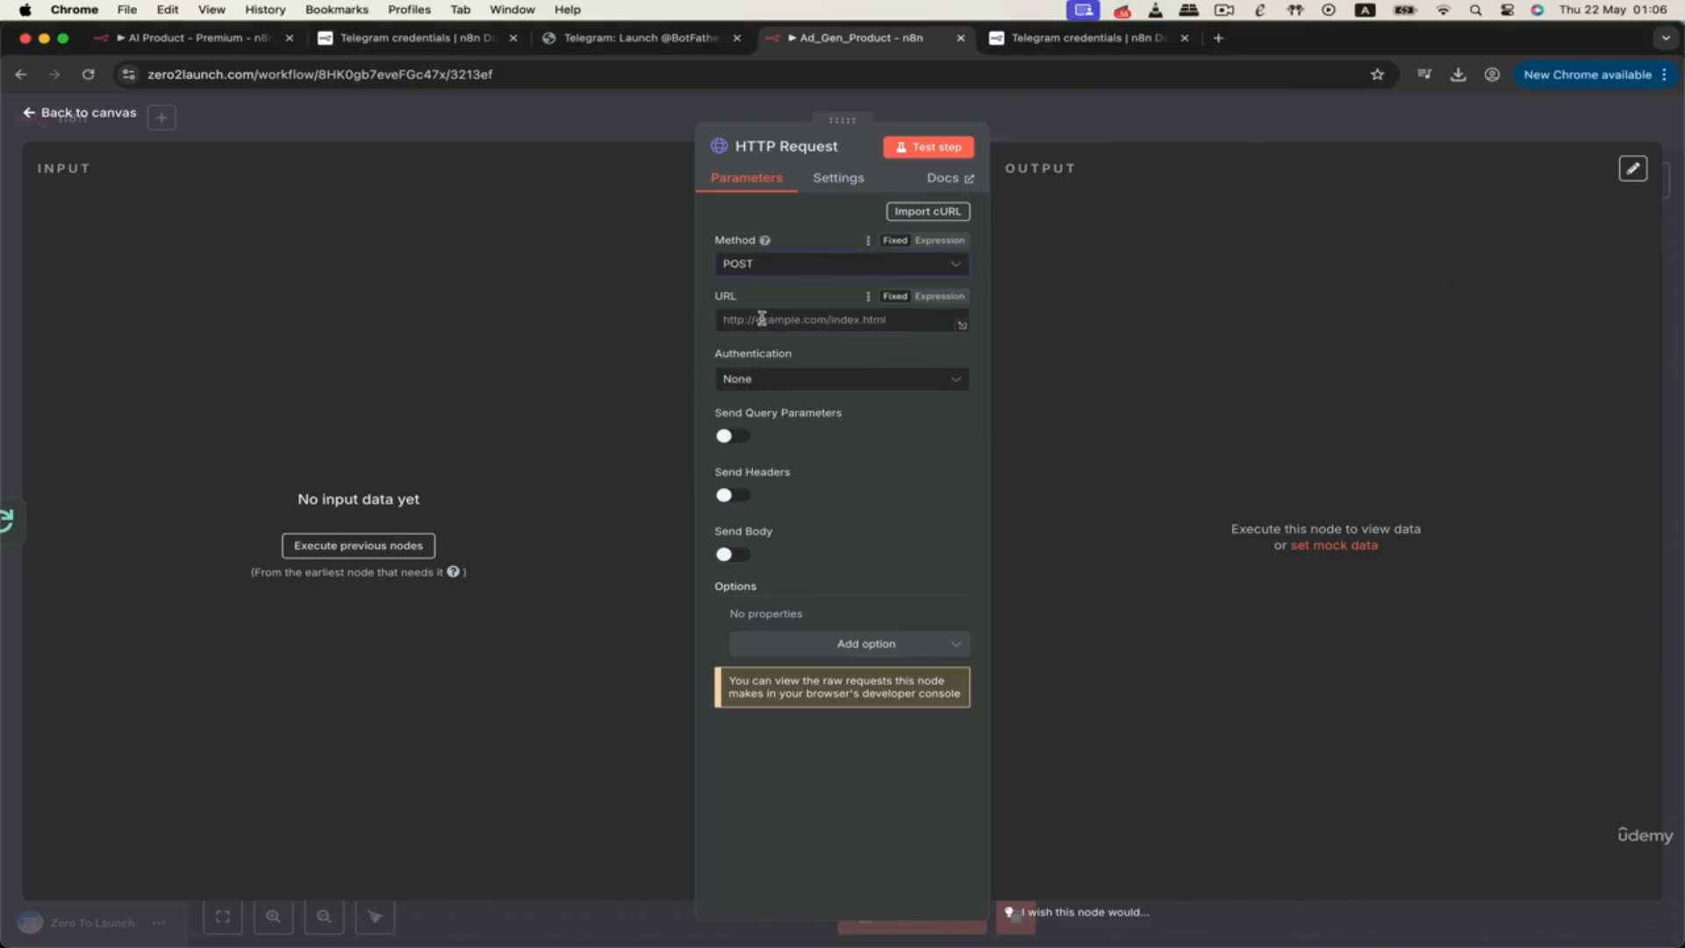
pyautogui.write('https://api.openai.com/v1/images/edits')
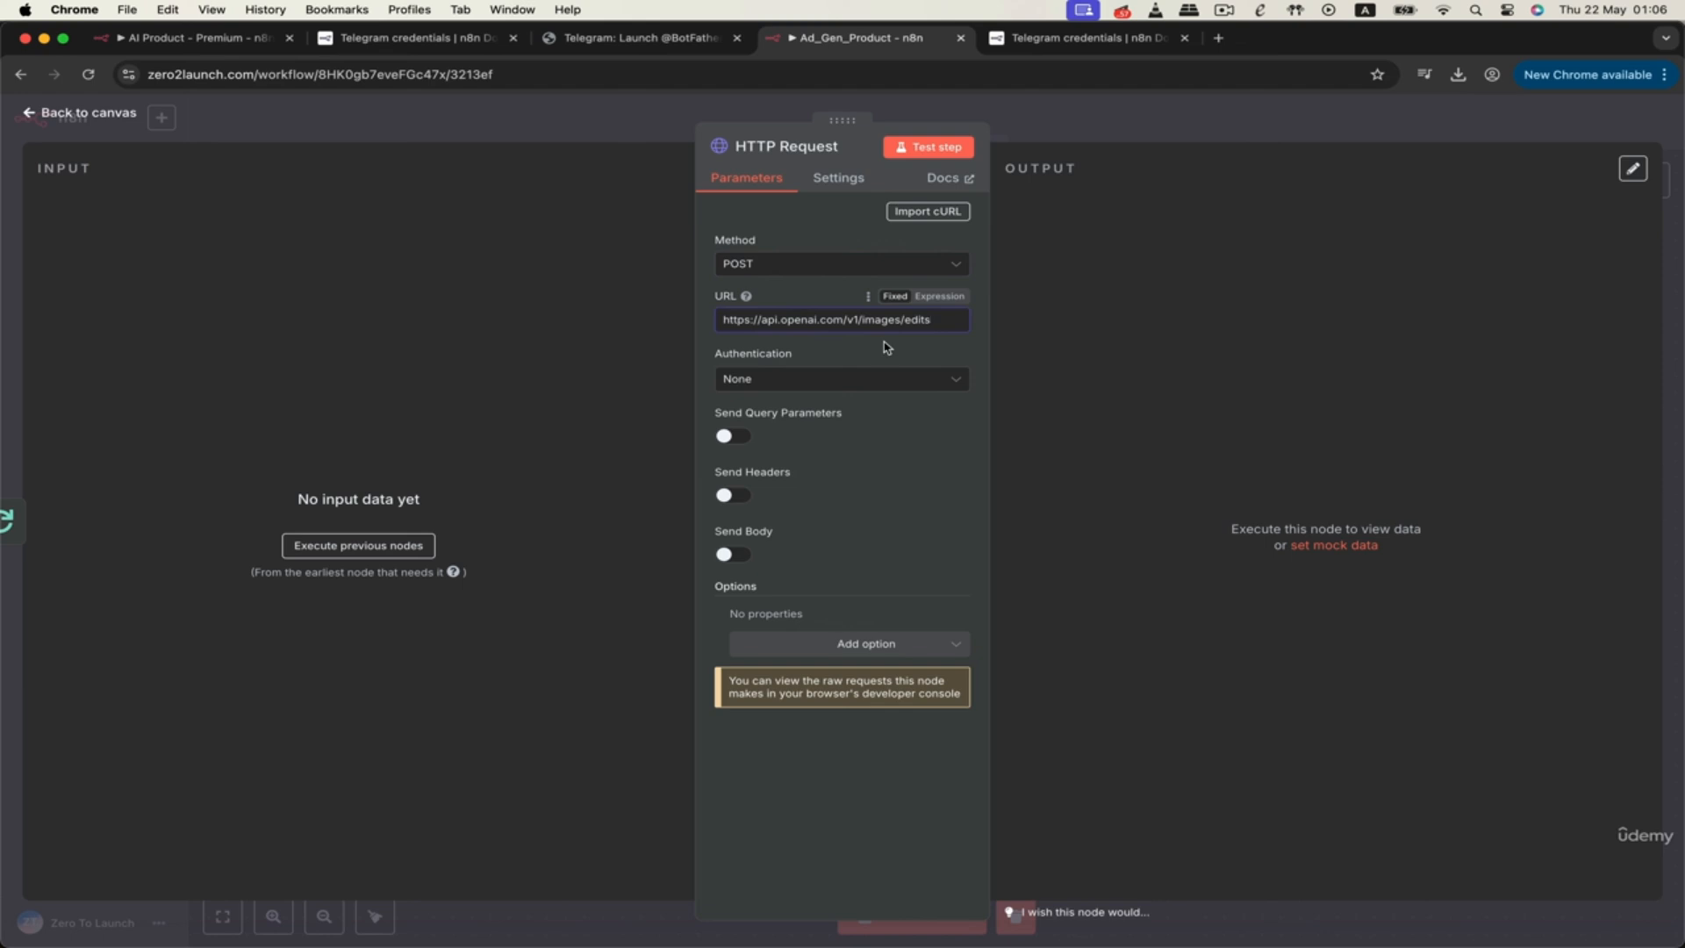
# Authenticate the request with a generic Header Auth credential
pyautogui.click(841, 381)
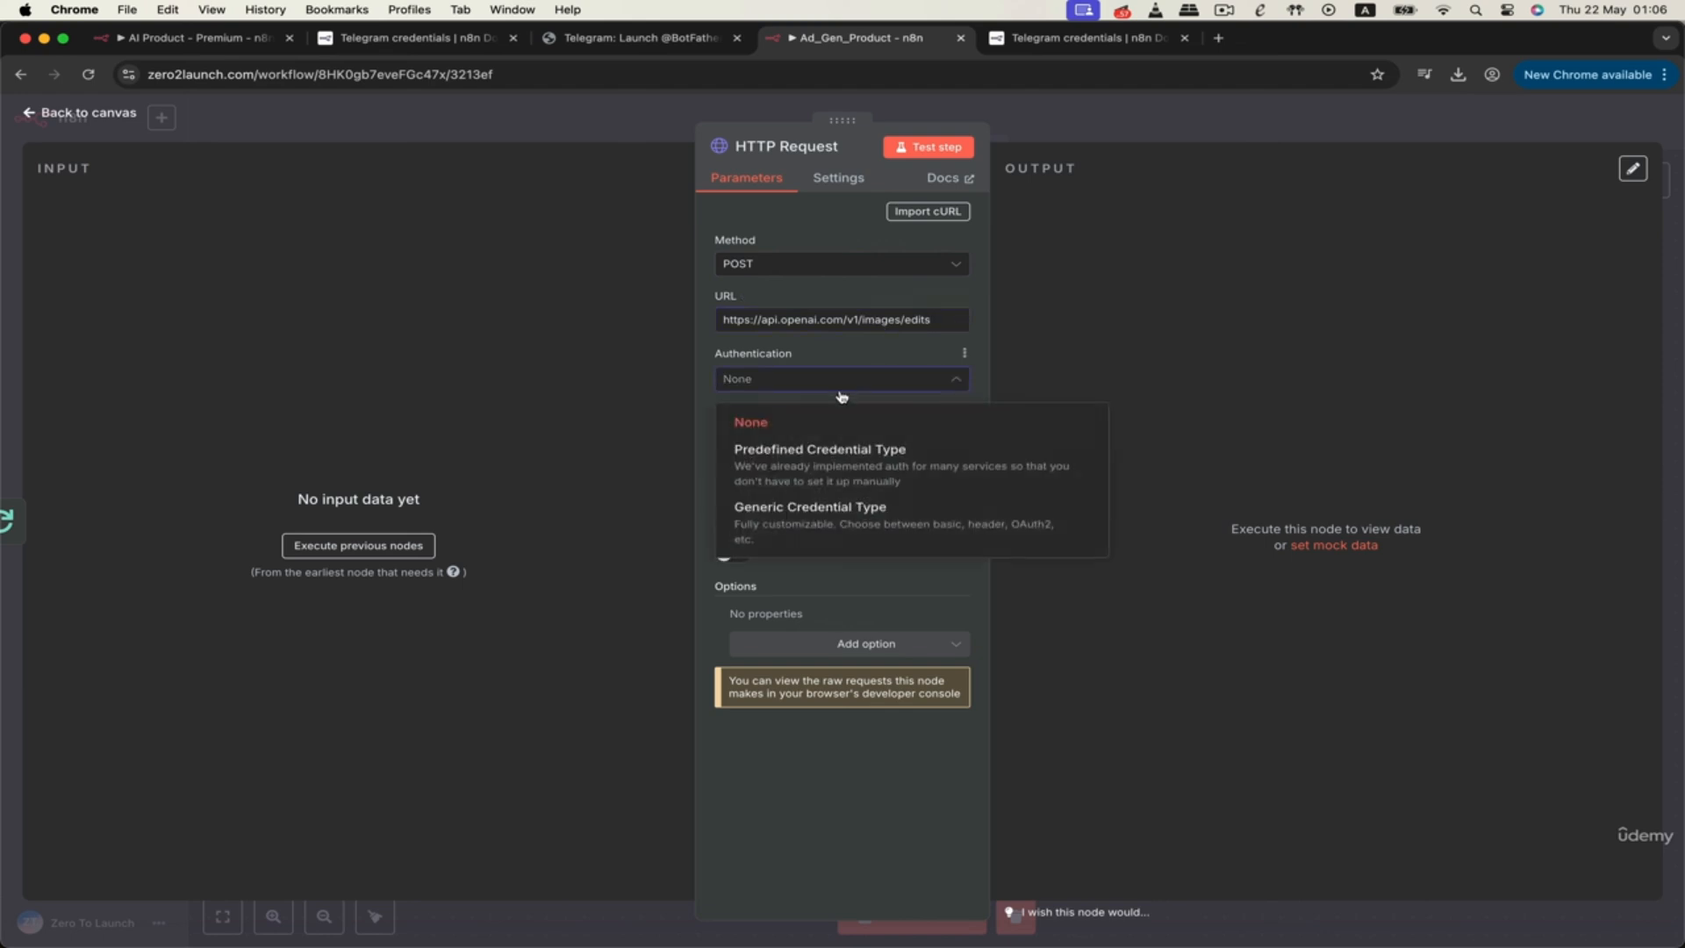
pyautogui.click(831, 521)
pyautogui.click(809, 437)
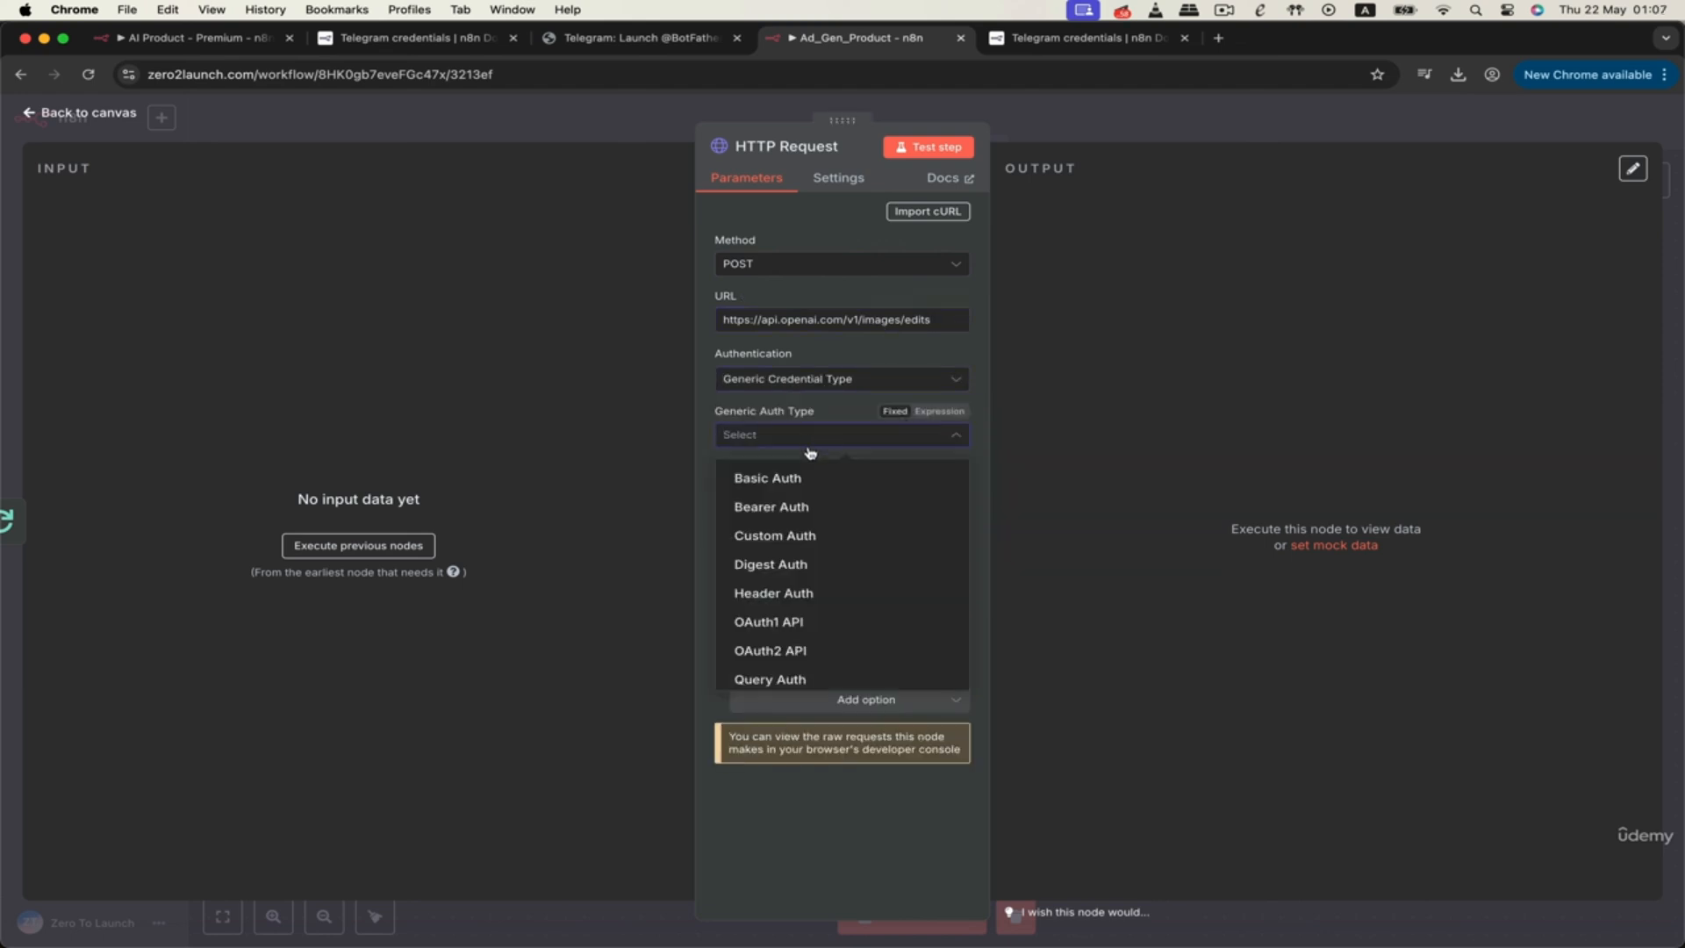
pyautogui.click(797, 595)
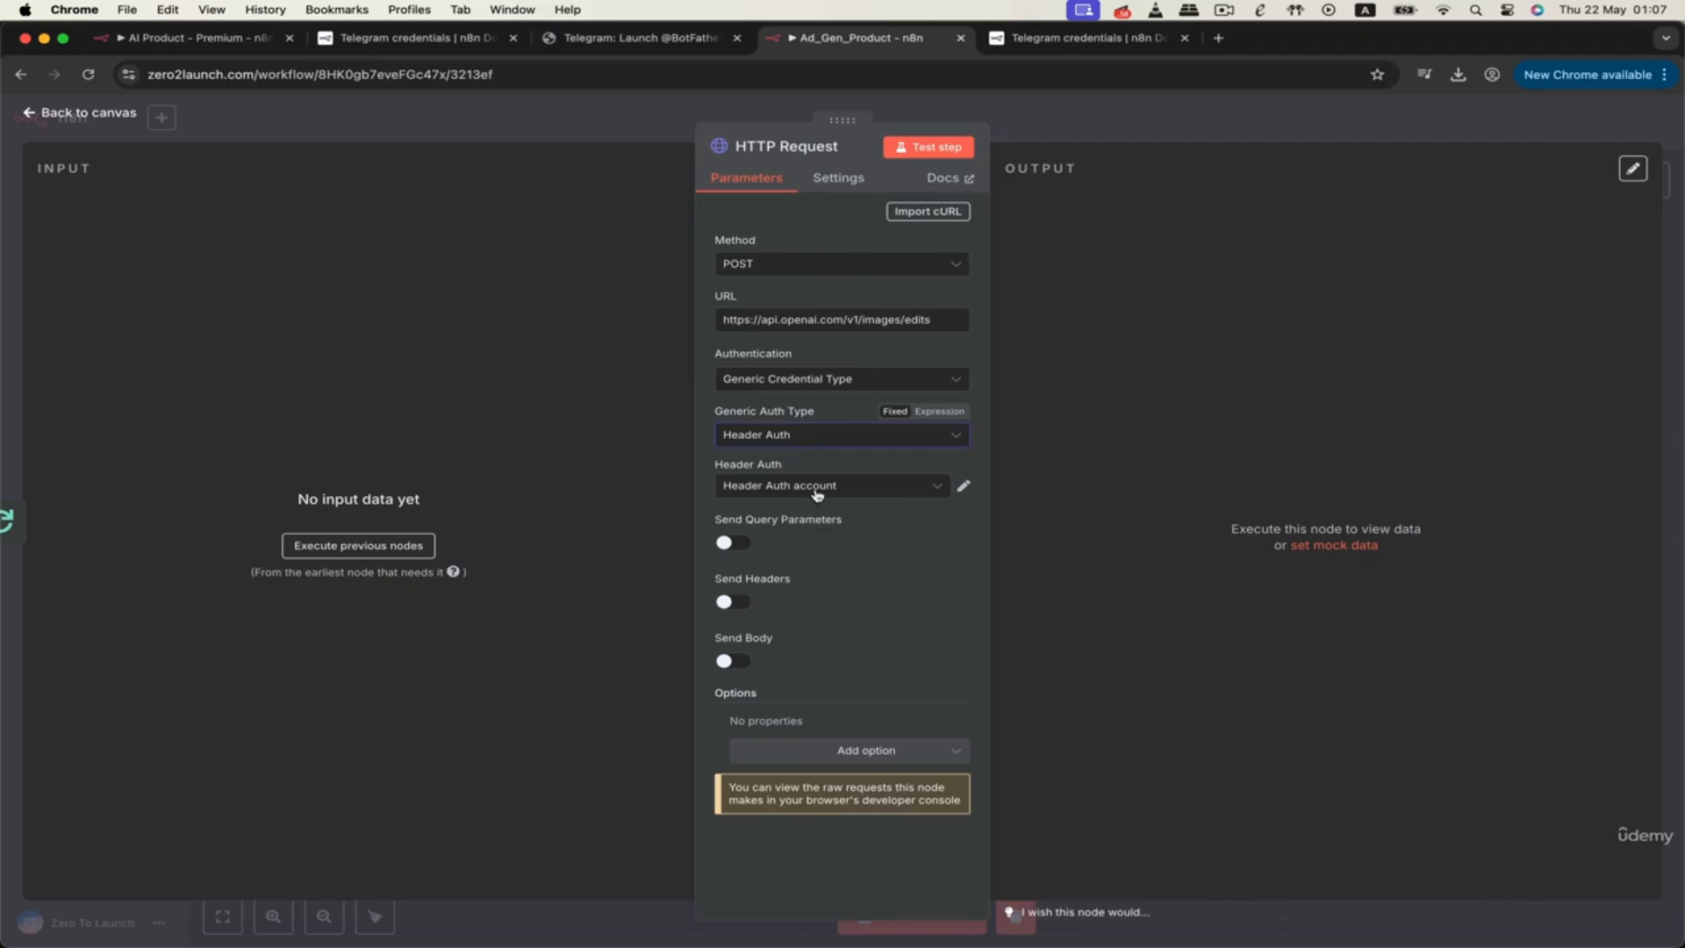
pyautogui.click(963, 489)
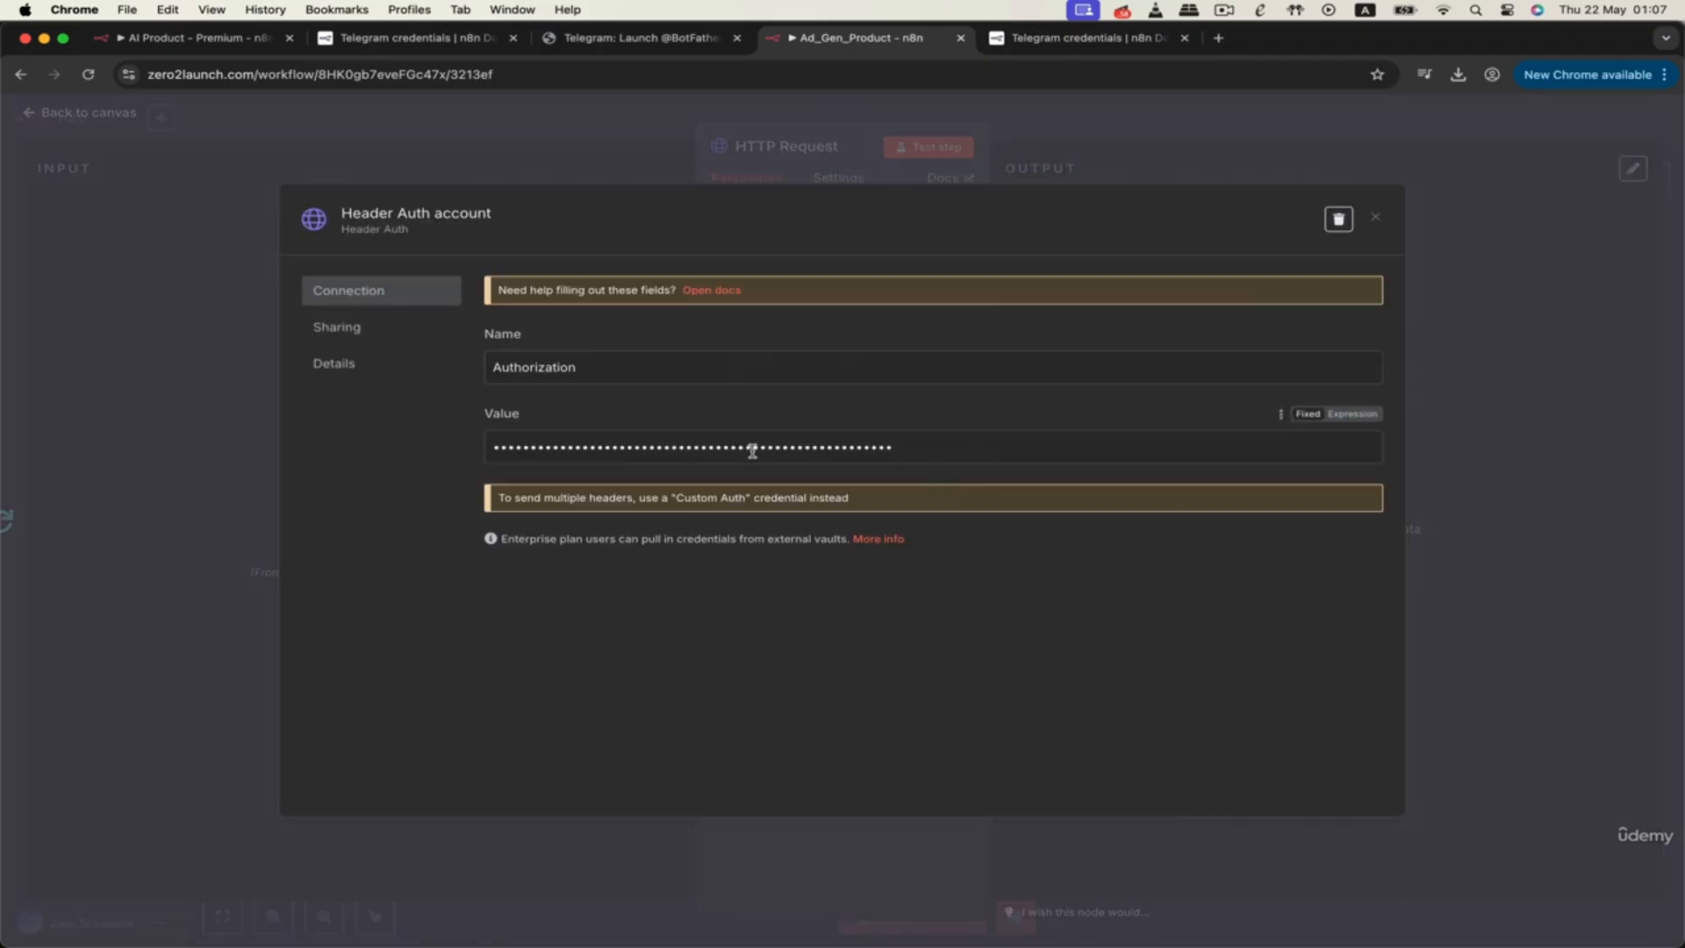
pyautogui.click(860, 166)
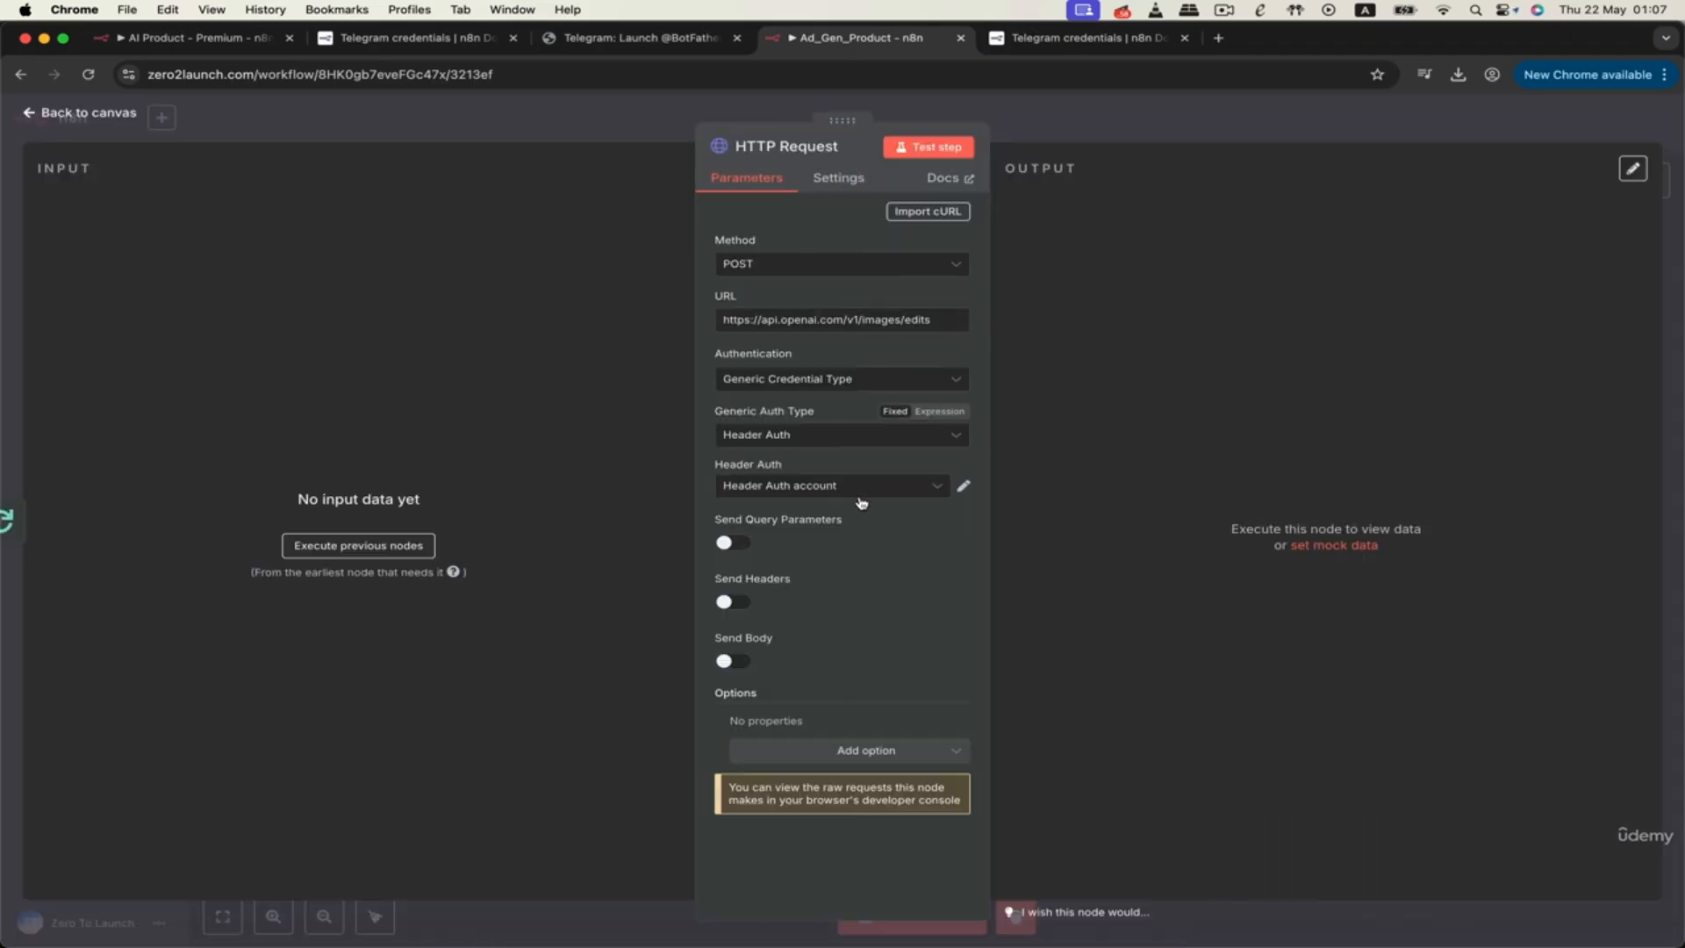
# Send a Form-Data body with an n8n Binary File parameter 'image' from field 'data'
pyautogui.click(727, 662)
pyautogui.scroll(-3, 877, 649)
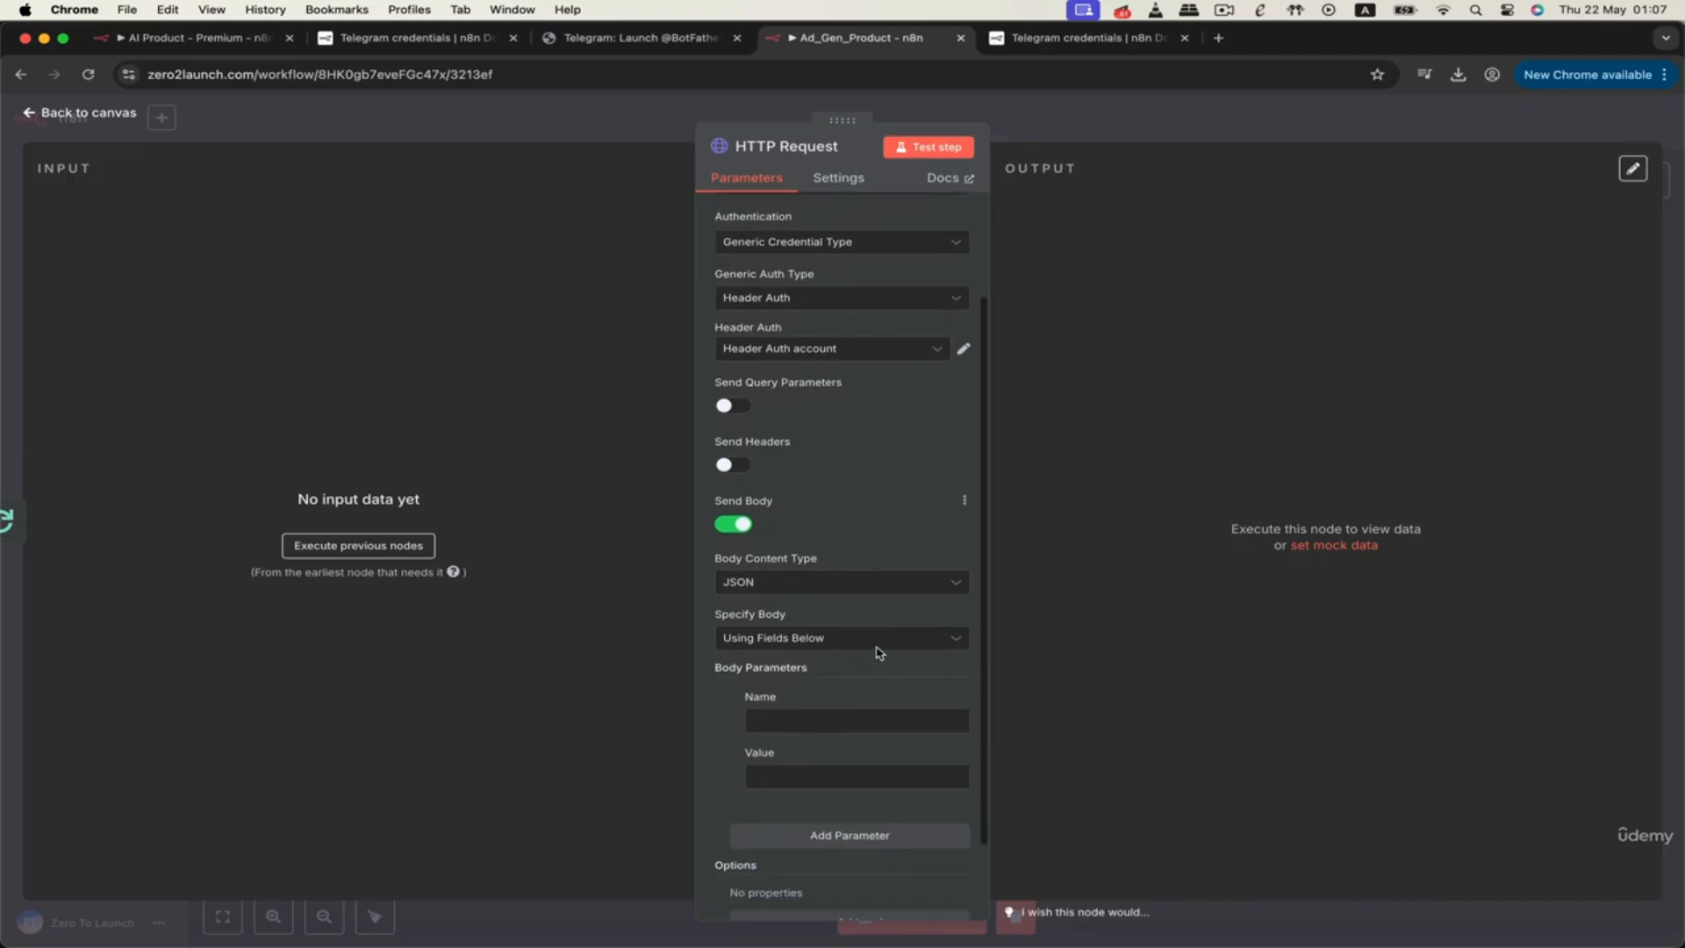
pyautogui.click(821, 584)
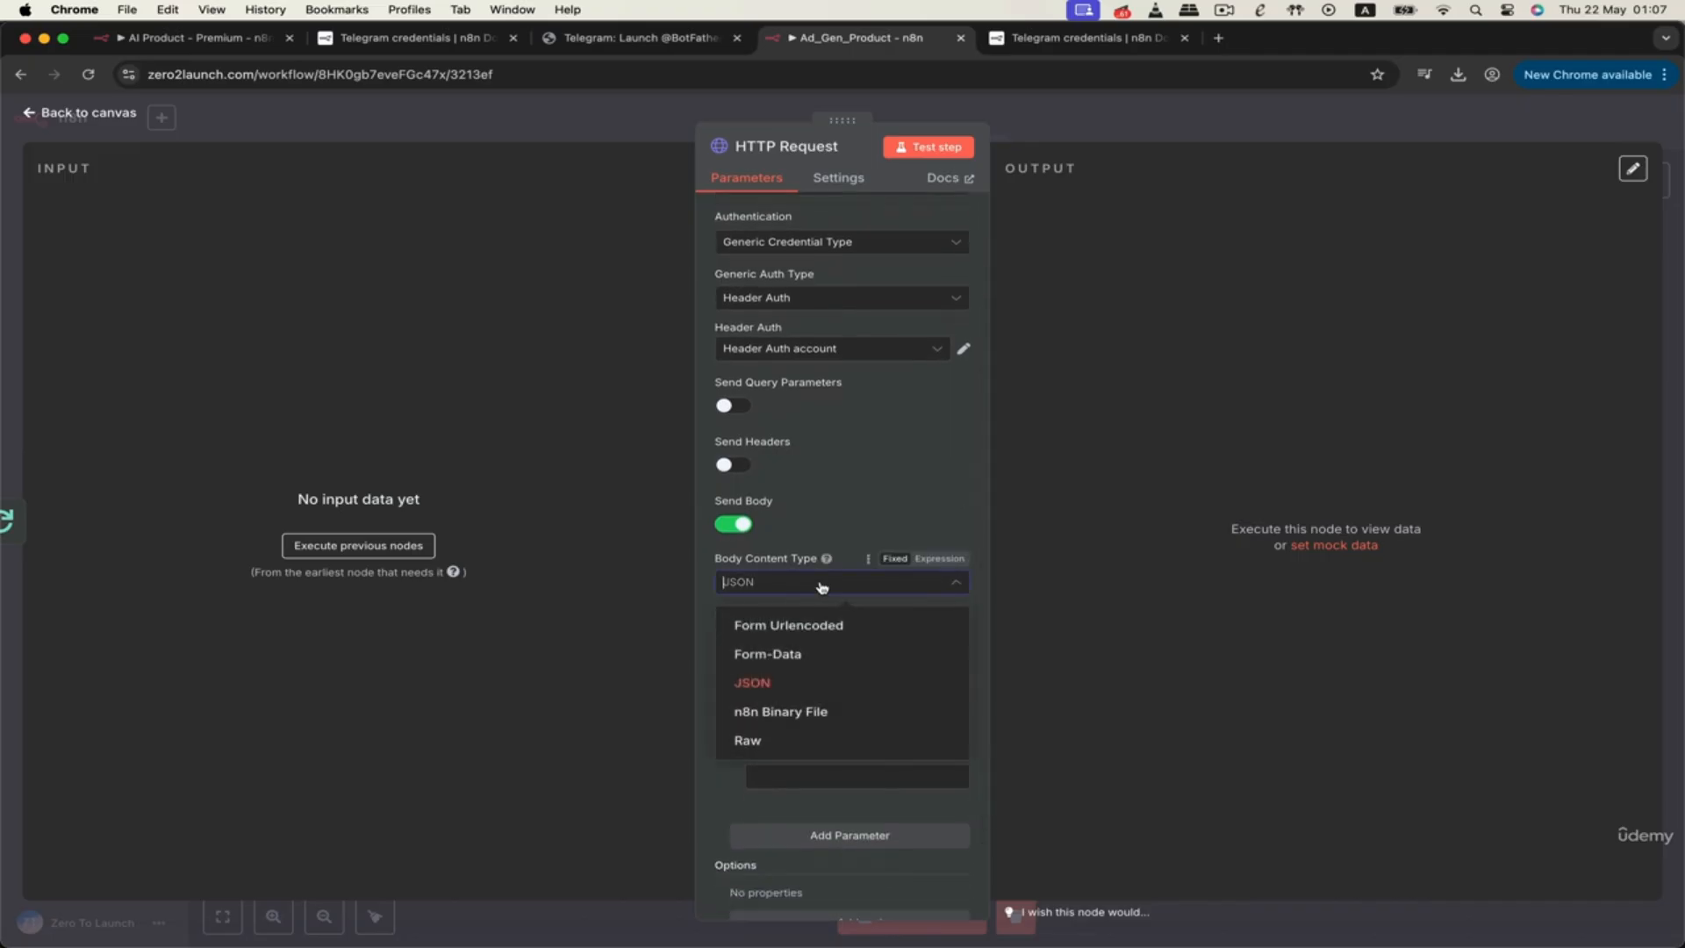
pyautogui.click(786, 653)
pyautogui.scroll(-2, 857, 639)
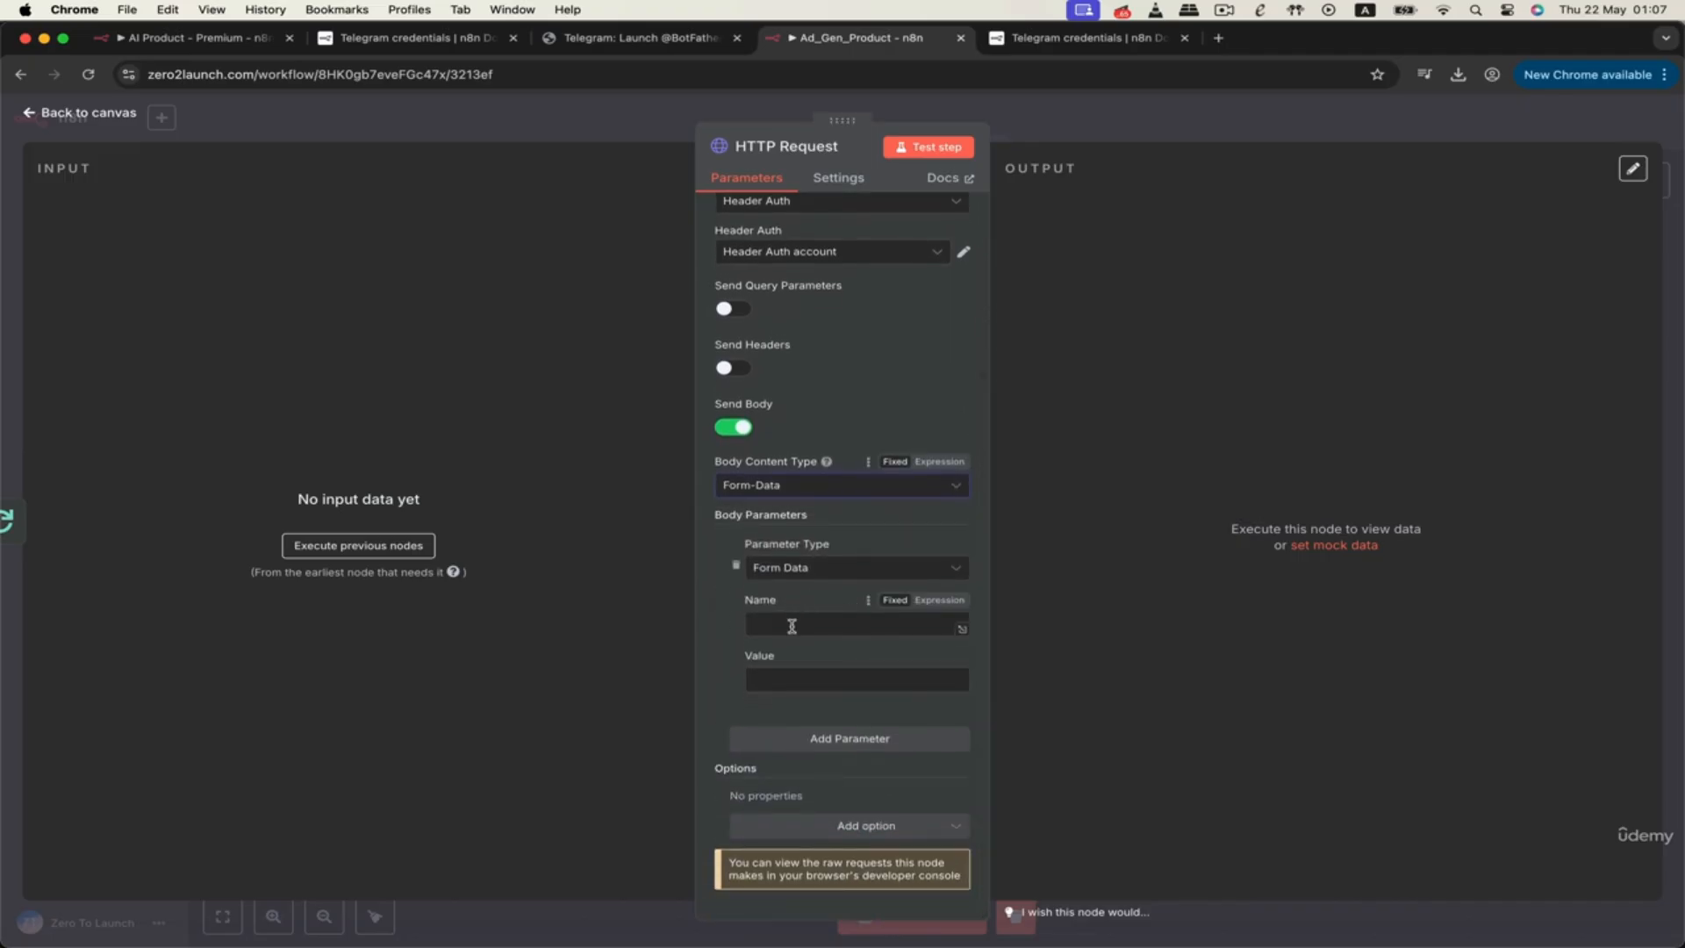
pyautogui.click(811, 570)
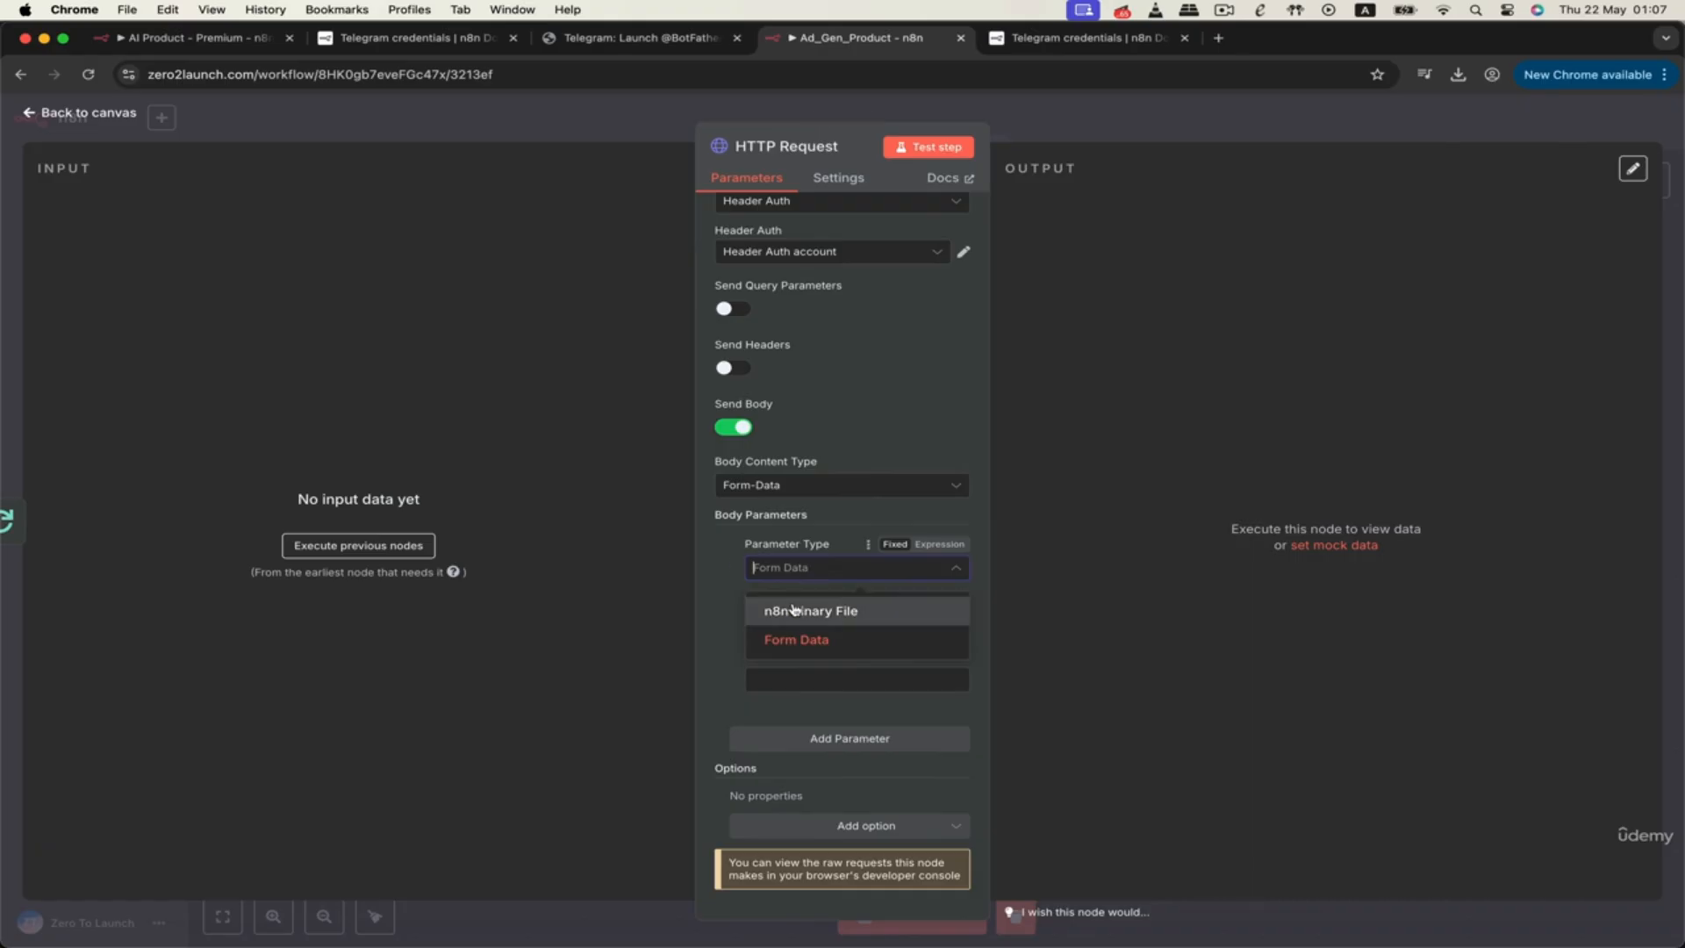
pyautogui.click(794, 609)
pyautogui.click(788, 628)
pyautogui.write('image')
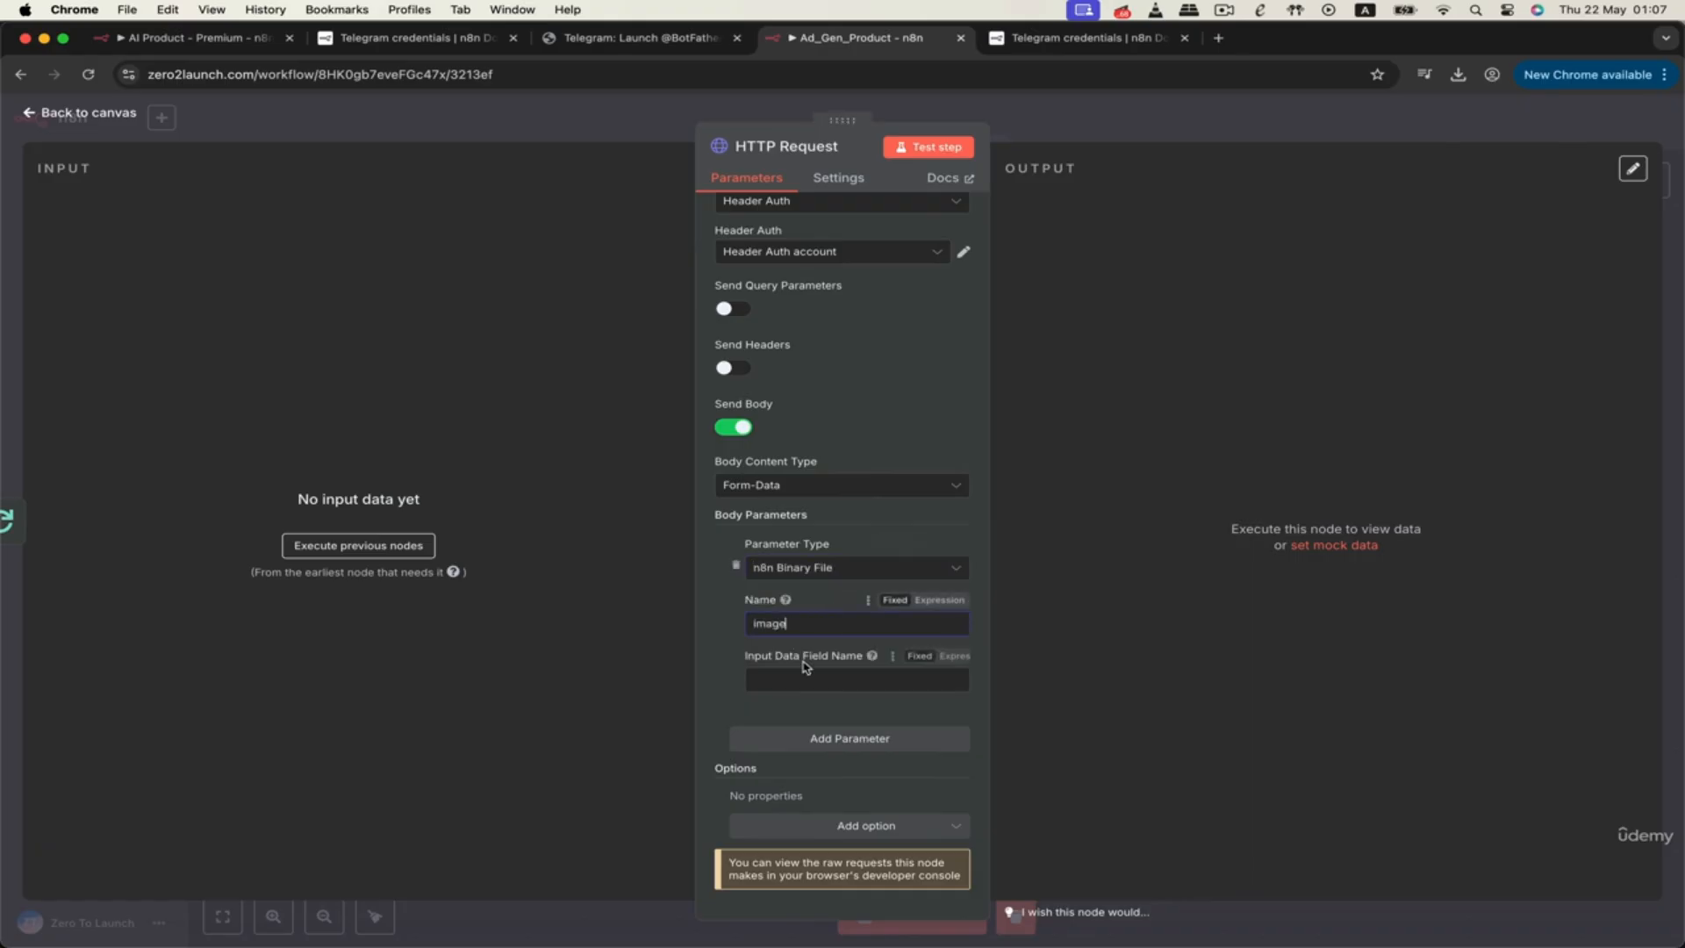
pyautogui.click(804, 680)
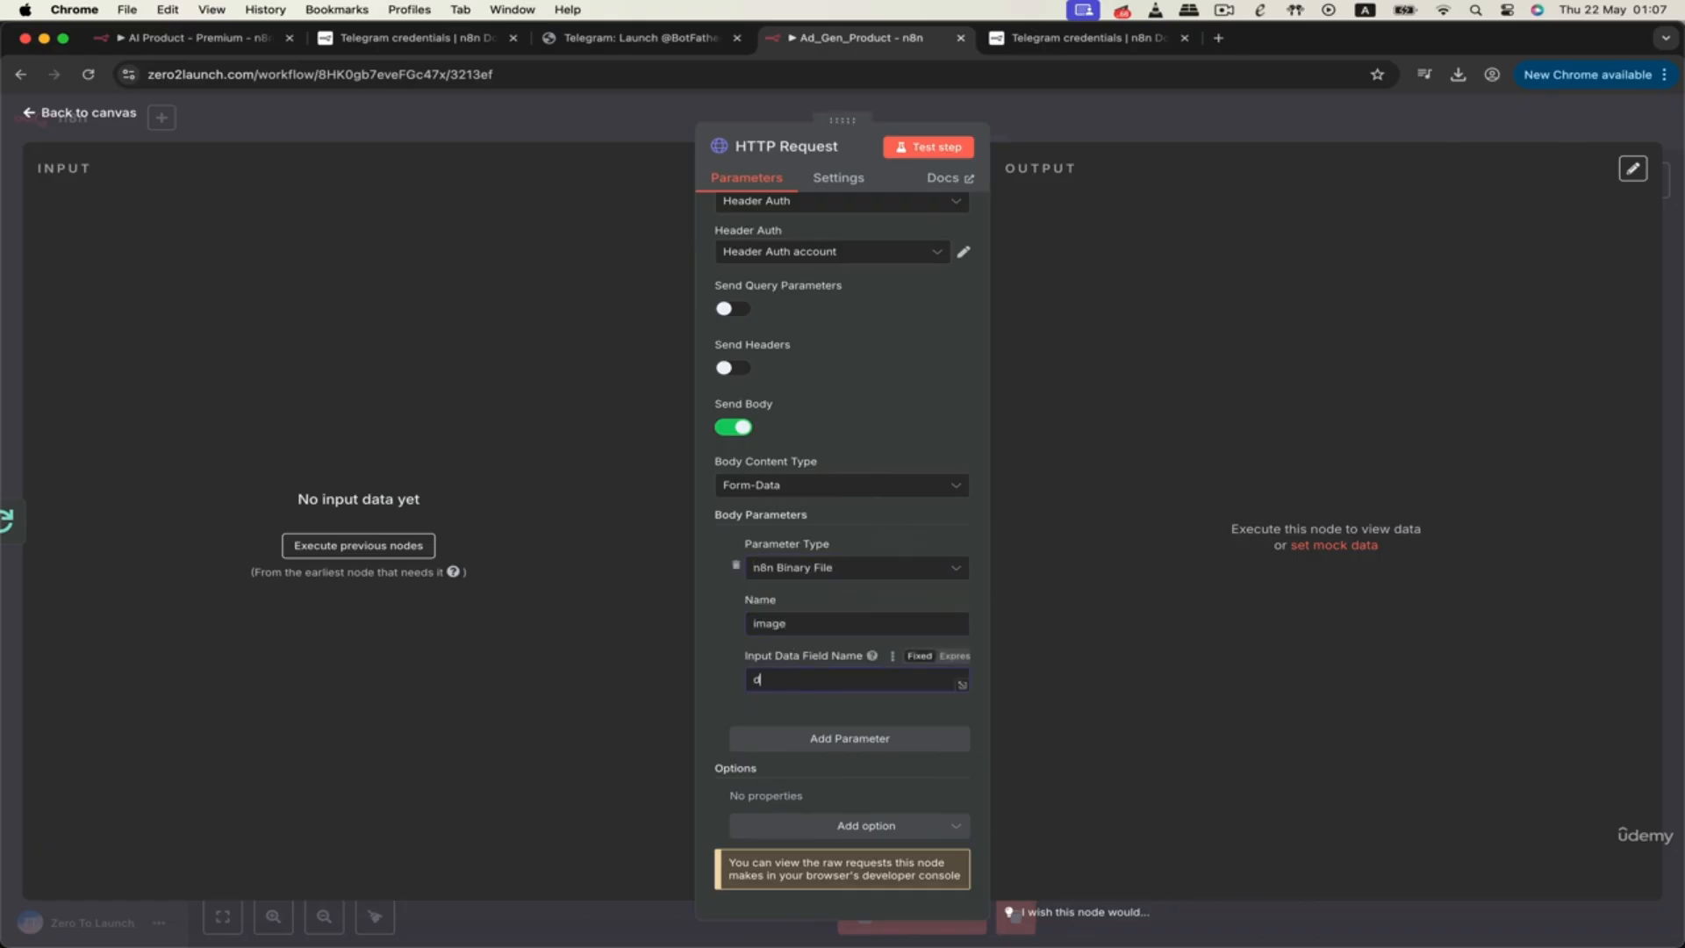
pyautogui.write('data')
# Add a 'prompt' body parameter mapped to the Split Out prompt expression
pyautogui.click(824, 743)
pyautogui.scroll(-5, 798, 777)
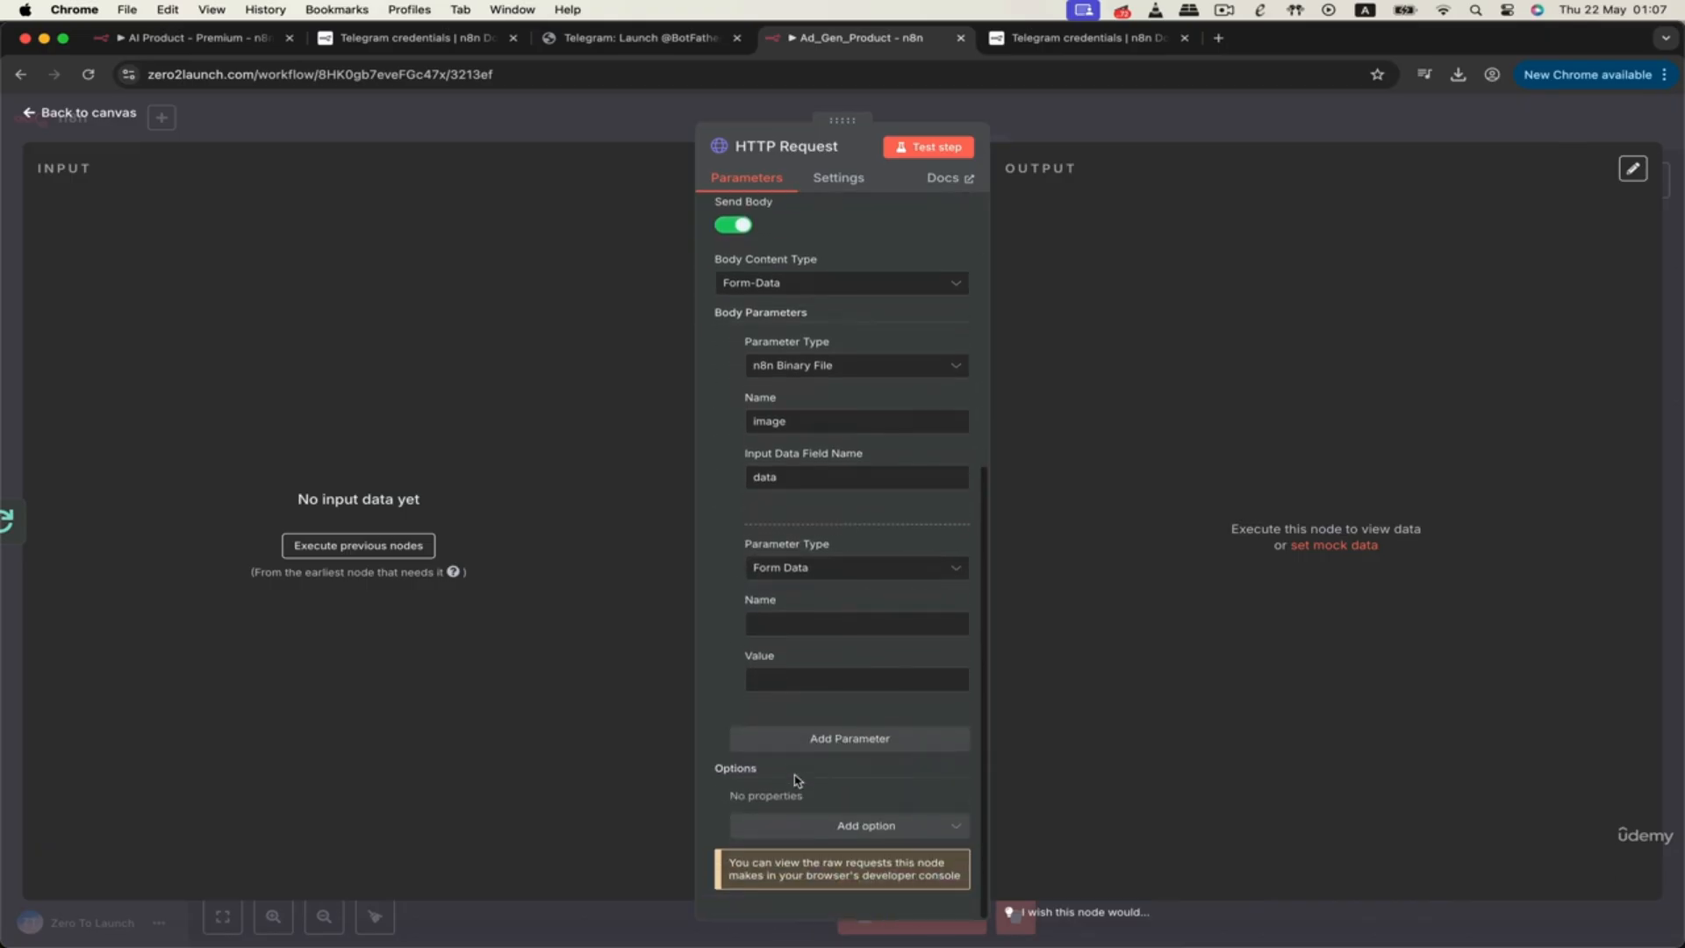
pyautogui.click(799, 623)
pyautogui.write('prom')
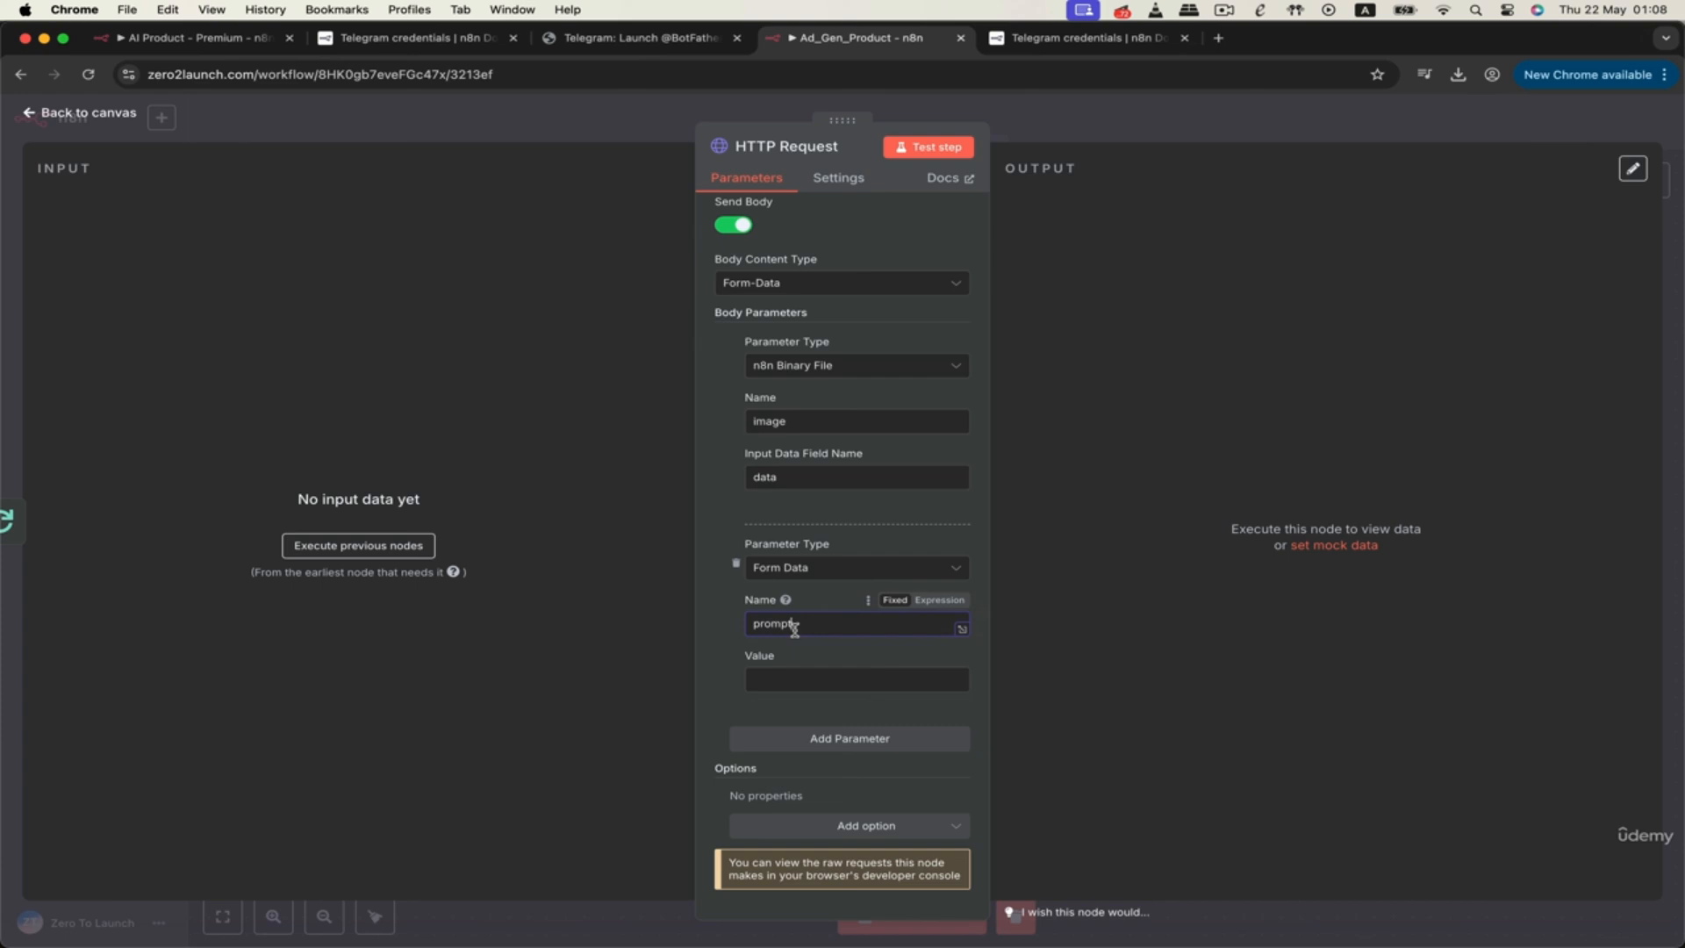
pyautogui.write('pt')
pyautogui.scroll(5, 795, 626)
pyautogui.click(358, 545)
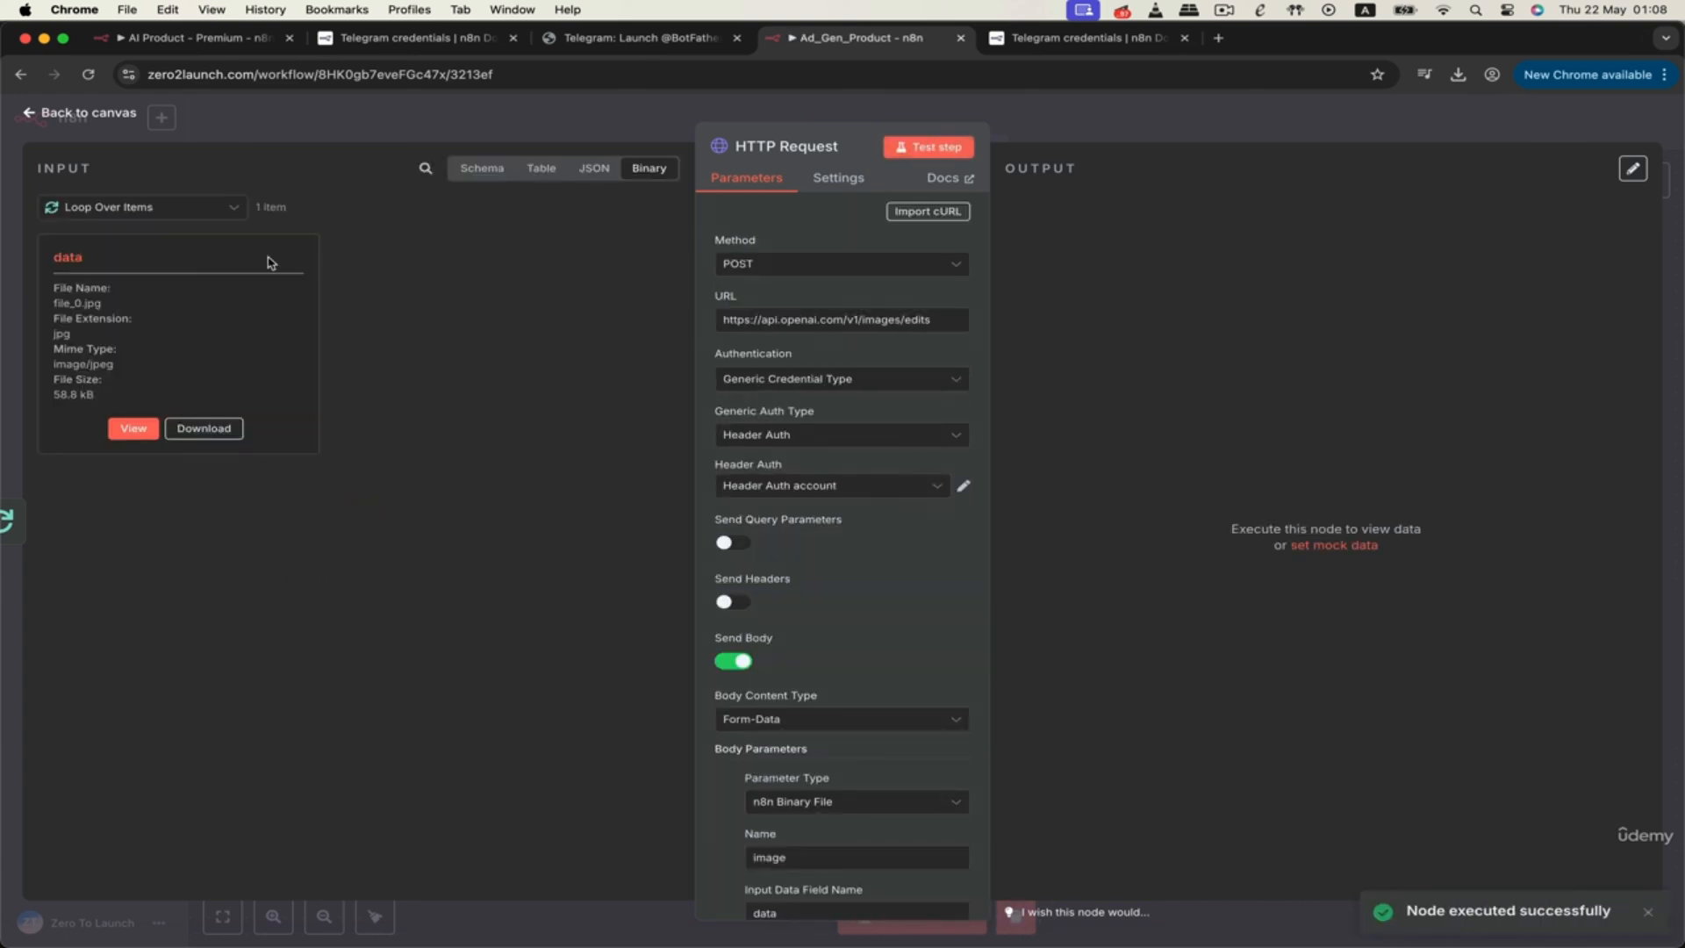
pyautogui.click(193, 215)
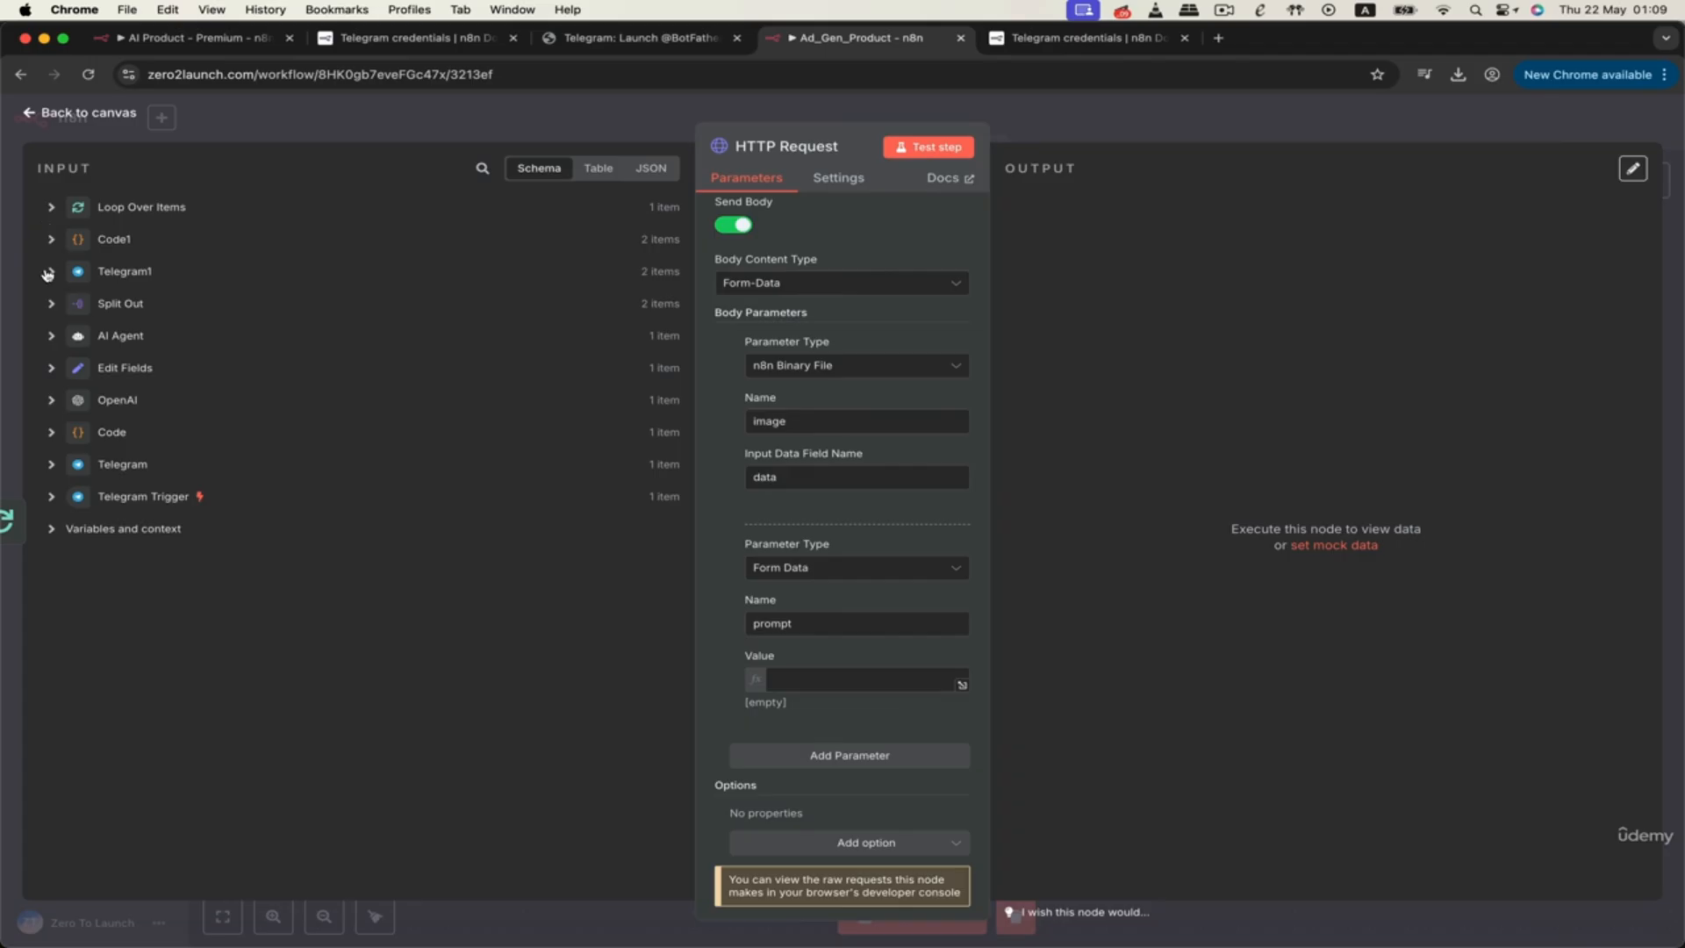
pyautogui.click(51, 303)
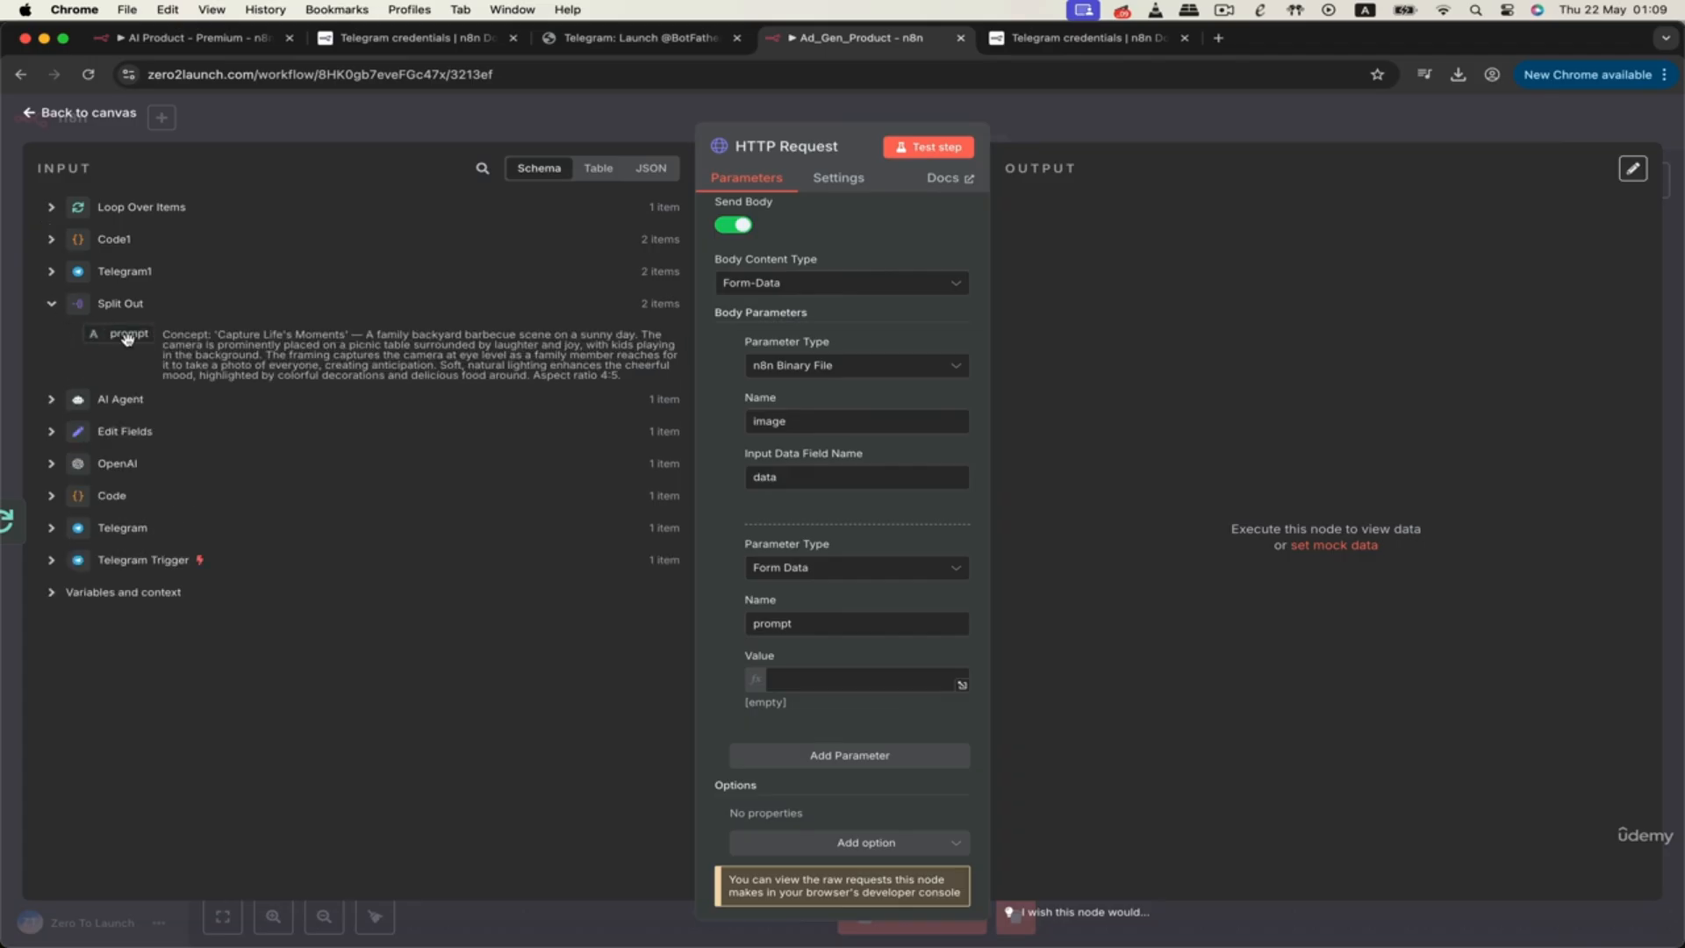
pyautogui.moveTo(128, 338); pyautogui.dragTo(812, 686)
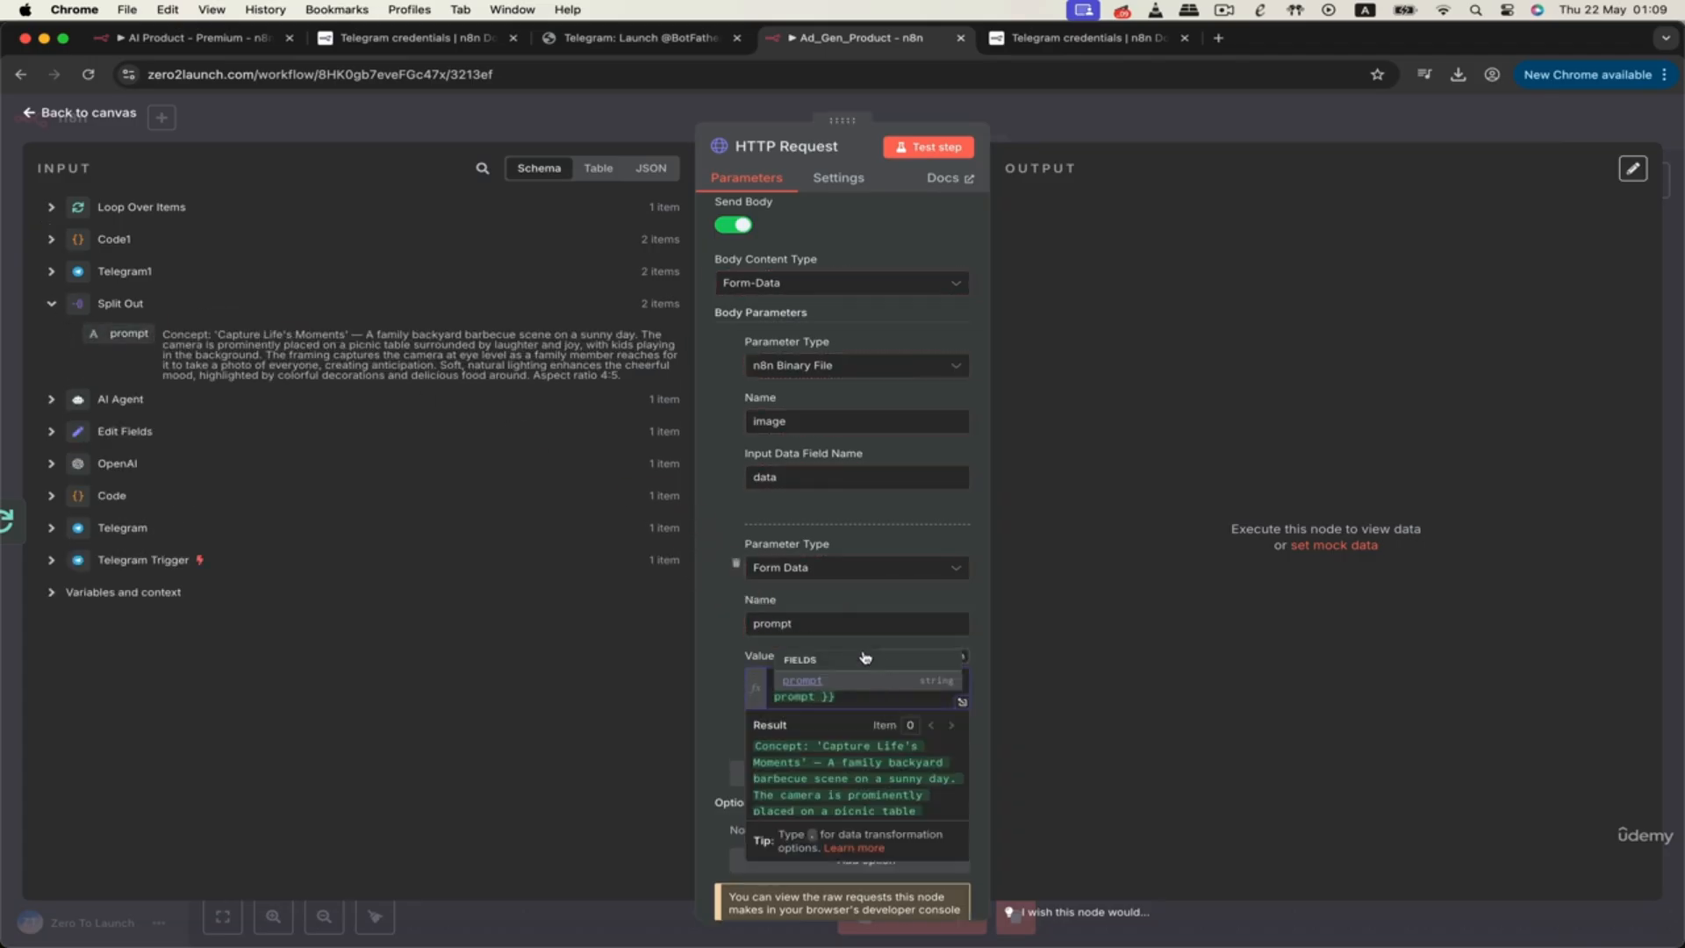
pyautogui.click(726, 687)
# Add a 'model' body parameter set to gpt-image-1
pyautogui.scroll(-1, 839, 668)
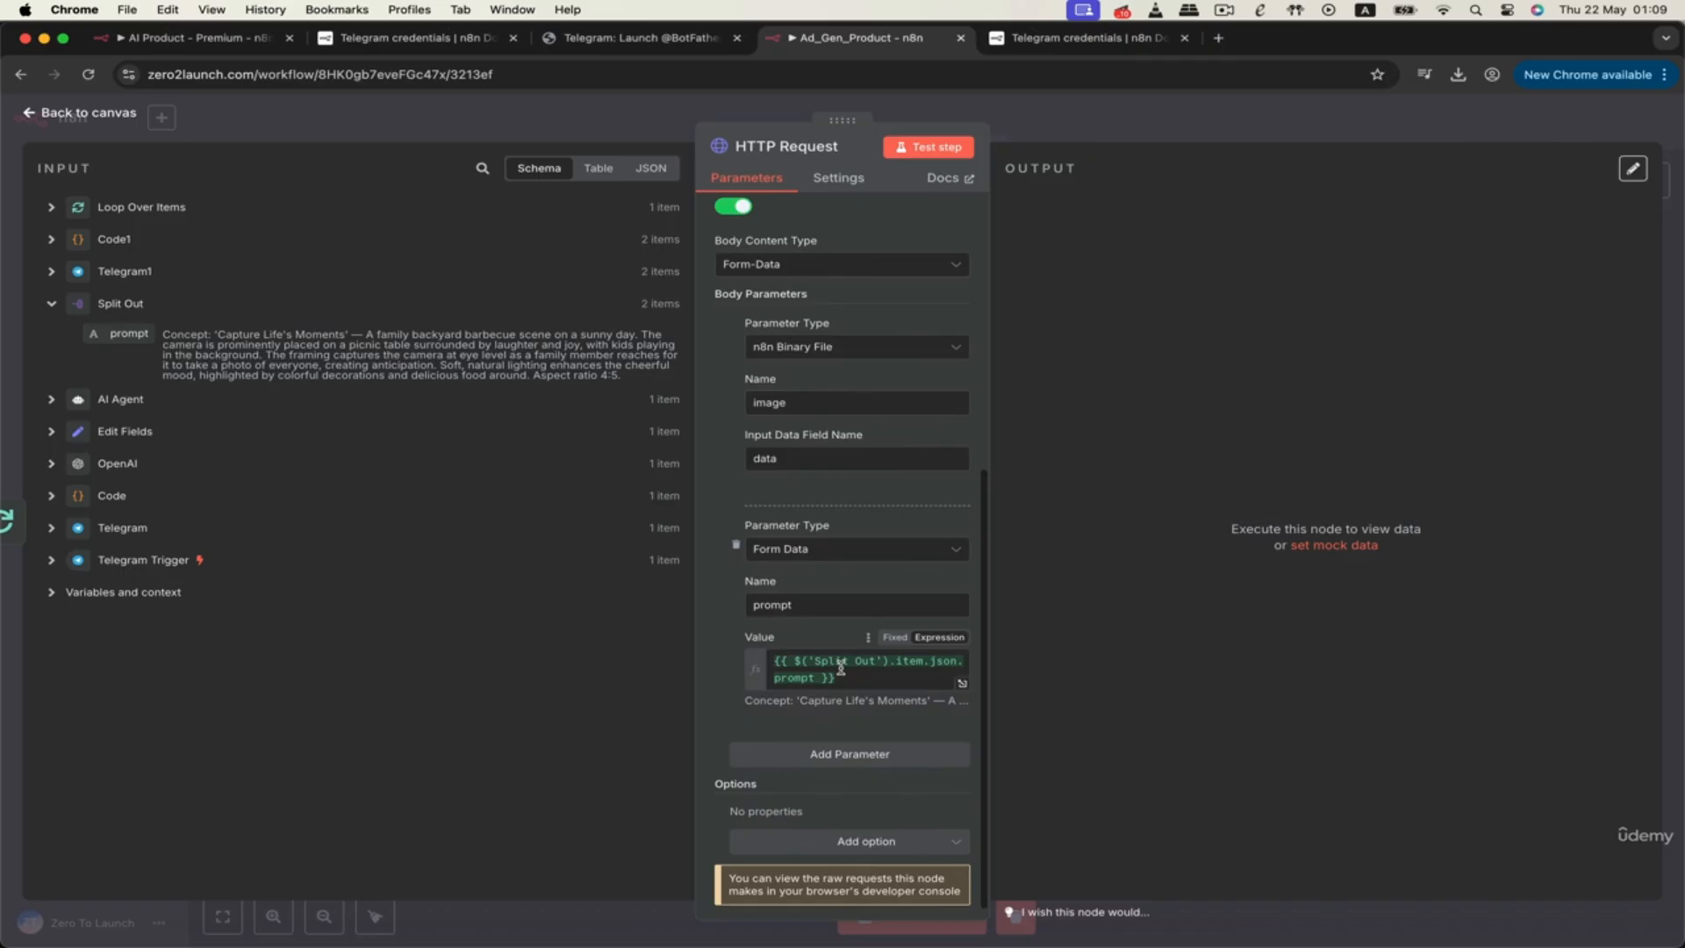
pyautogui.click(806, 736)
pyautogui.click(803, 825)
pyautogui.write('model')
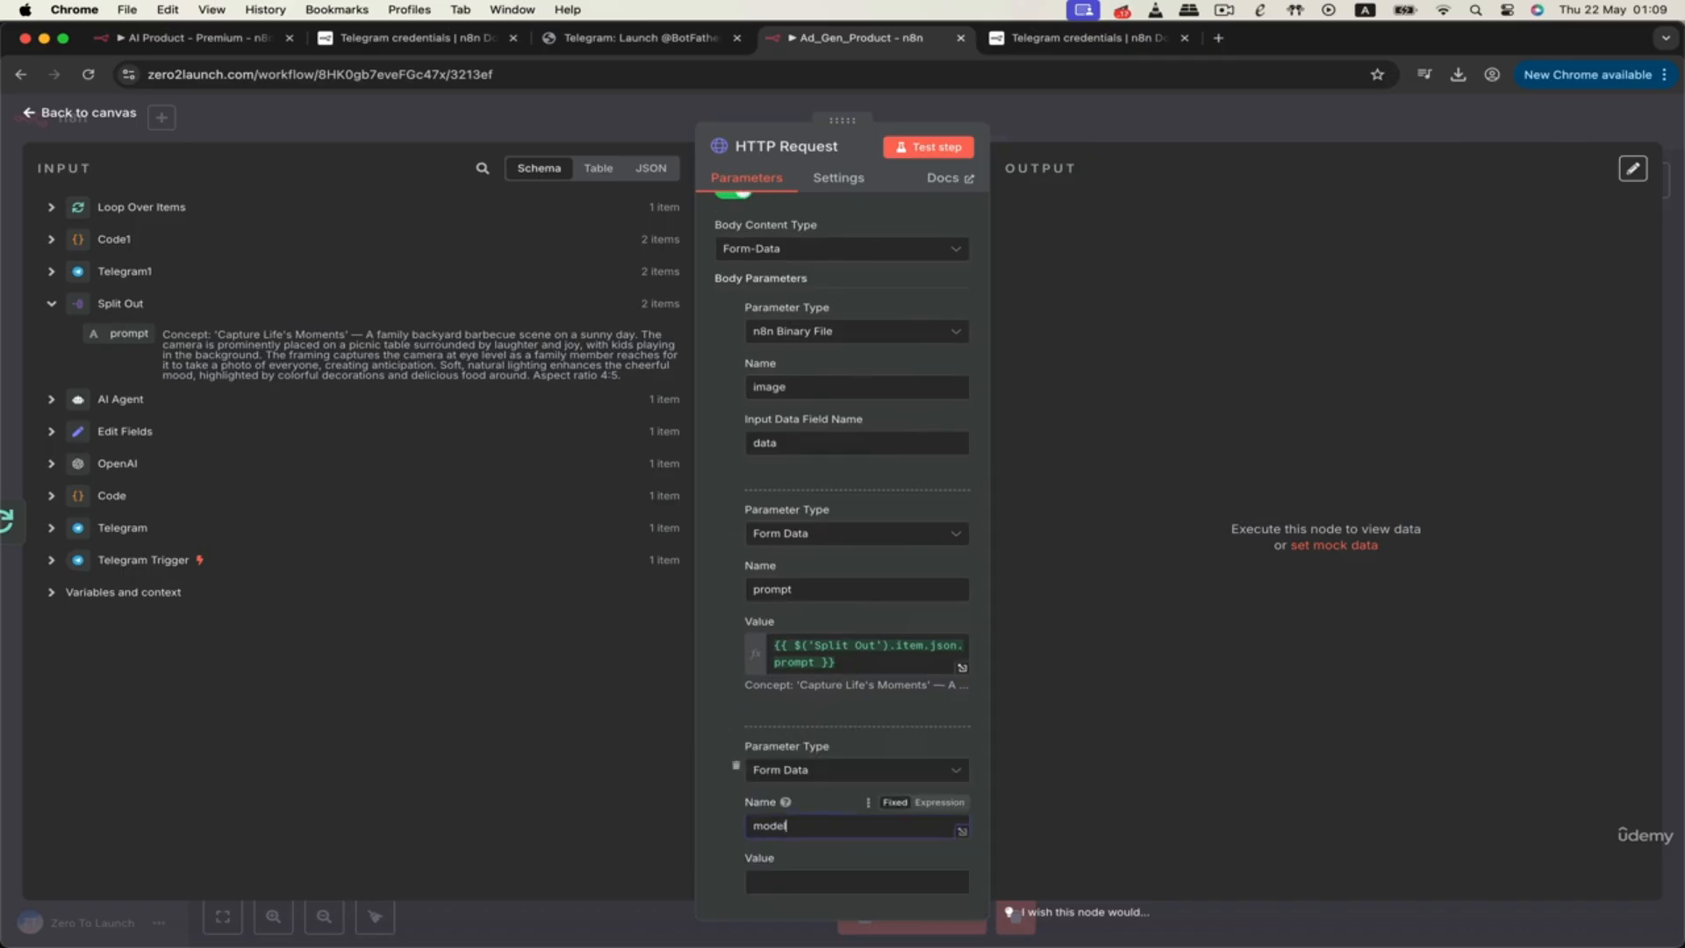
pyautogui.scroll(-3, 790, 676)
pyautogui.click(790, 677)
pyautogui.write('gpt')
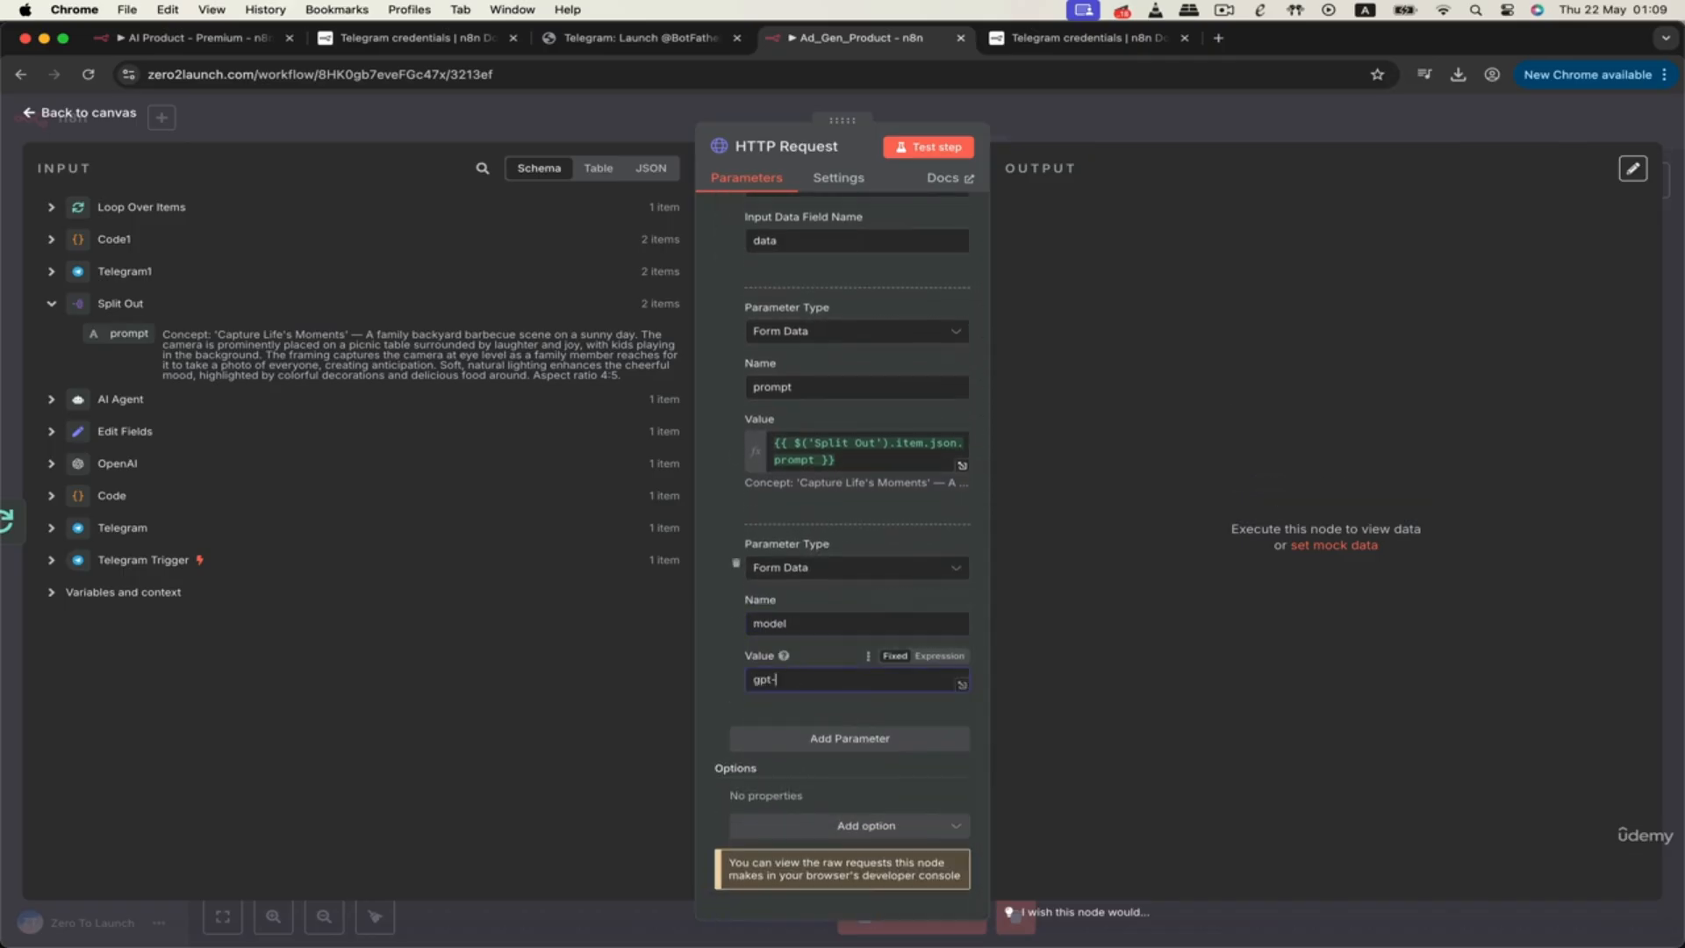
pyautogui.write('-image-1')
pyautogui.scroll(10, 850, 593)
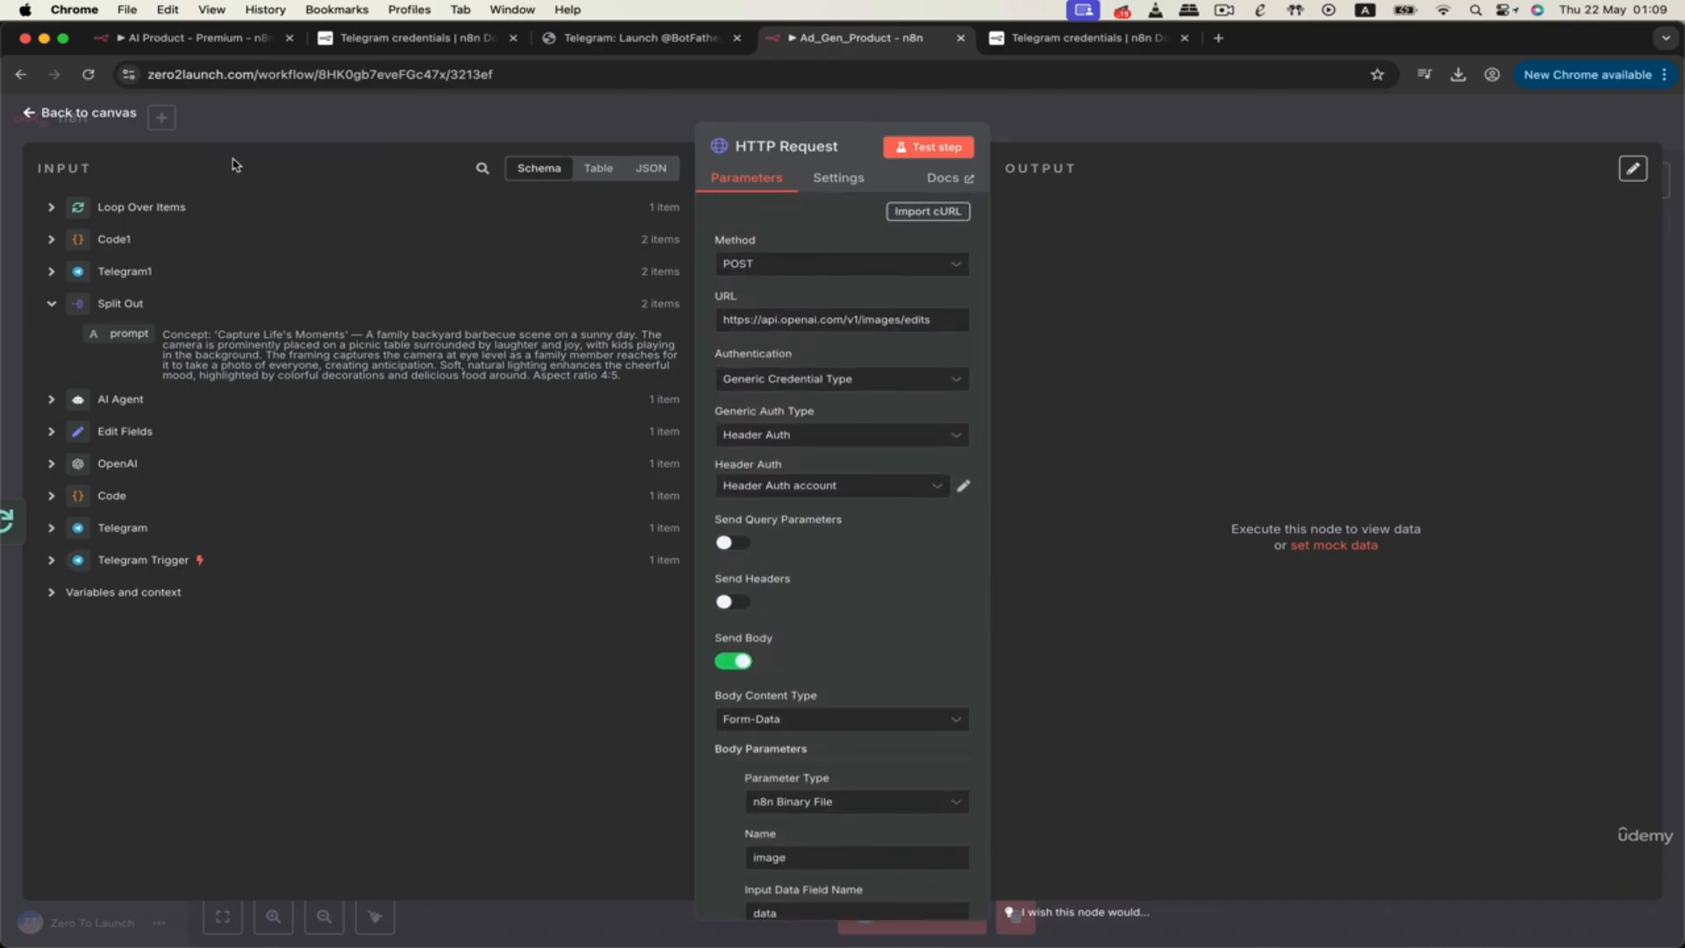
pyautogui.click(122, 118)
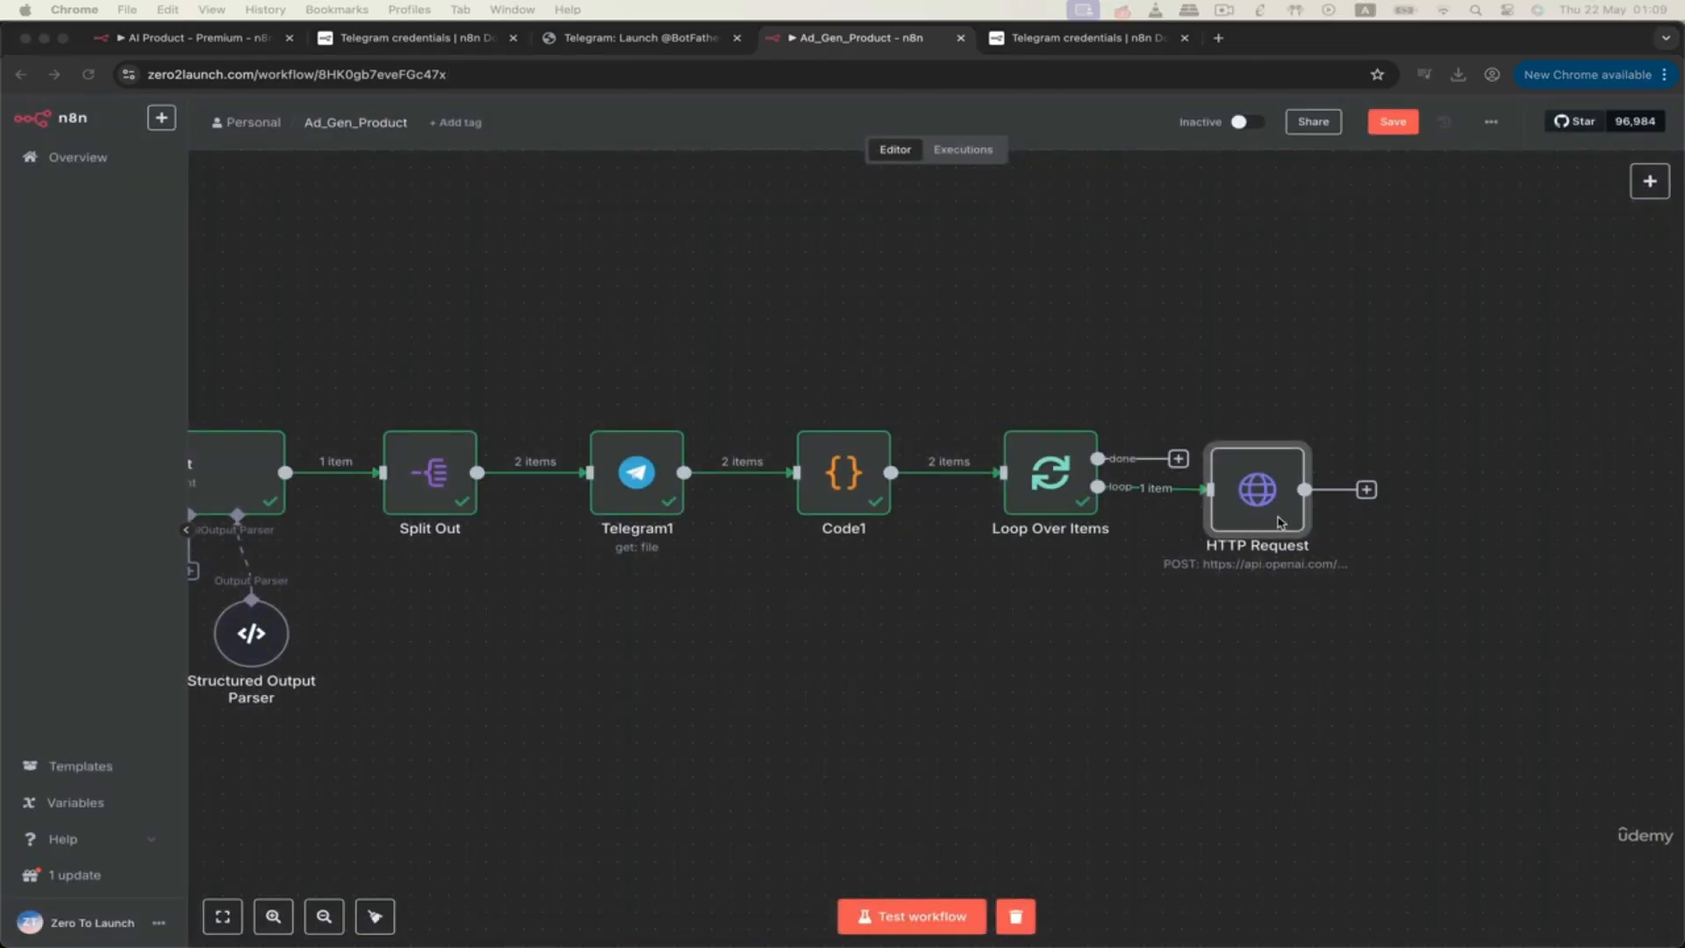
# Add a Convert to File node after the HTTP Request using 'Move base64 string to file'
pyautogui.click(1367, 489)
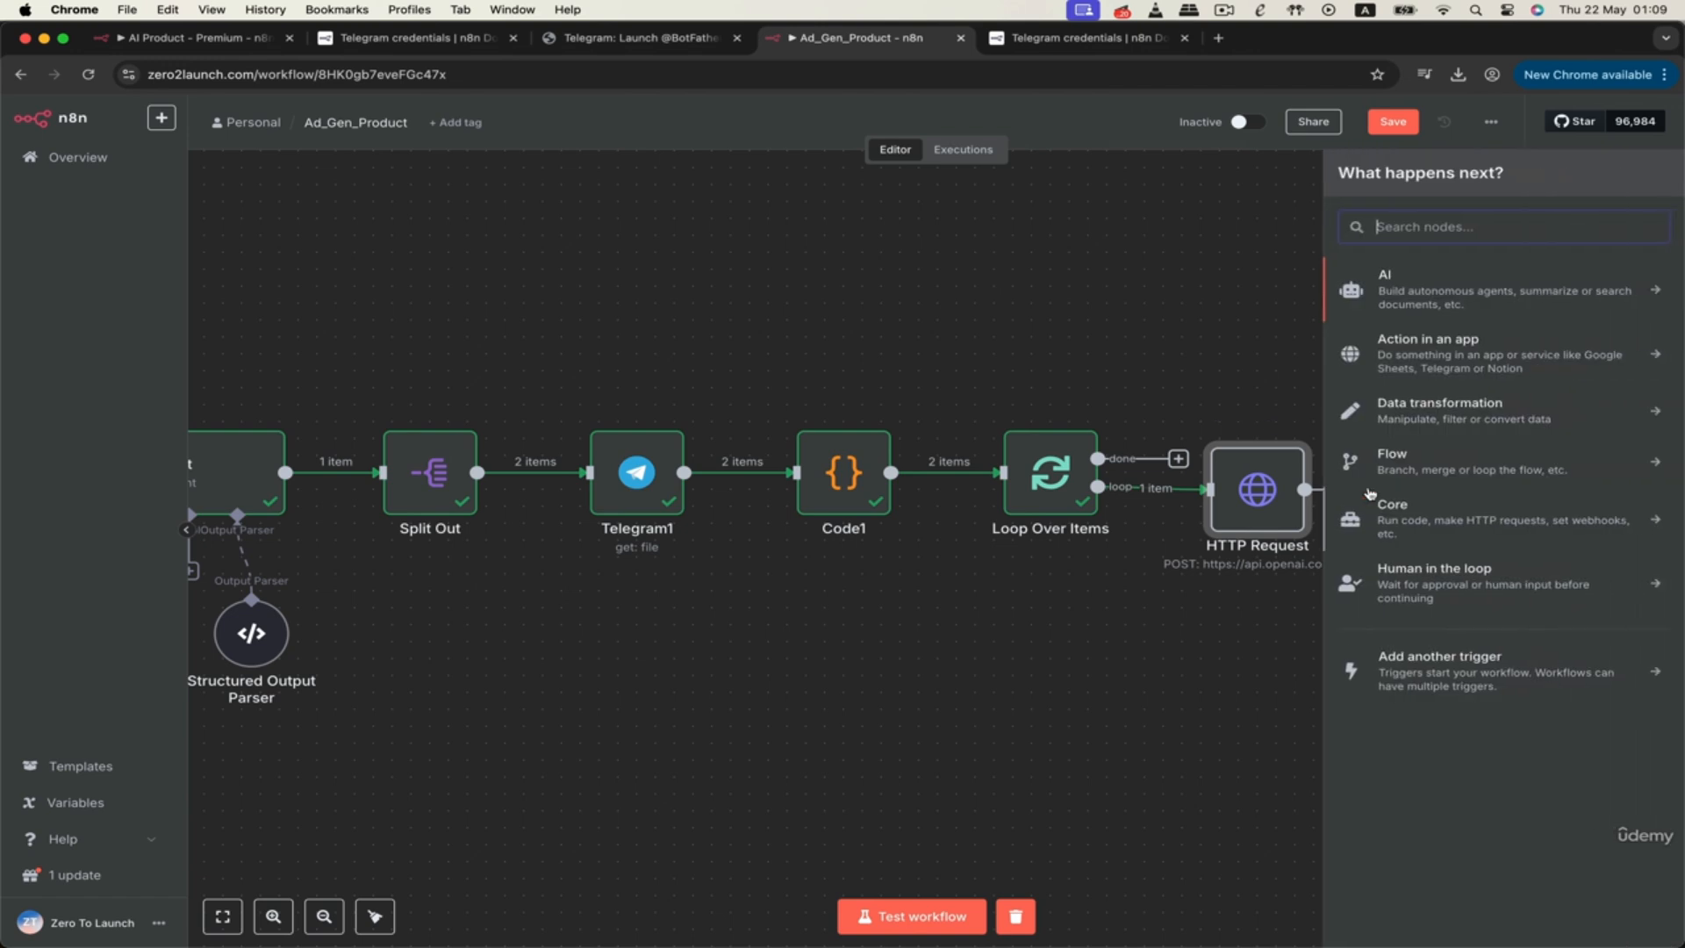
pyautogui.write('convert')
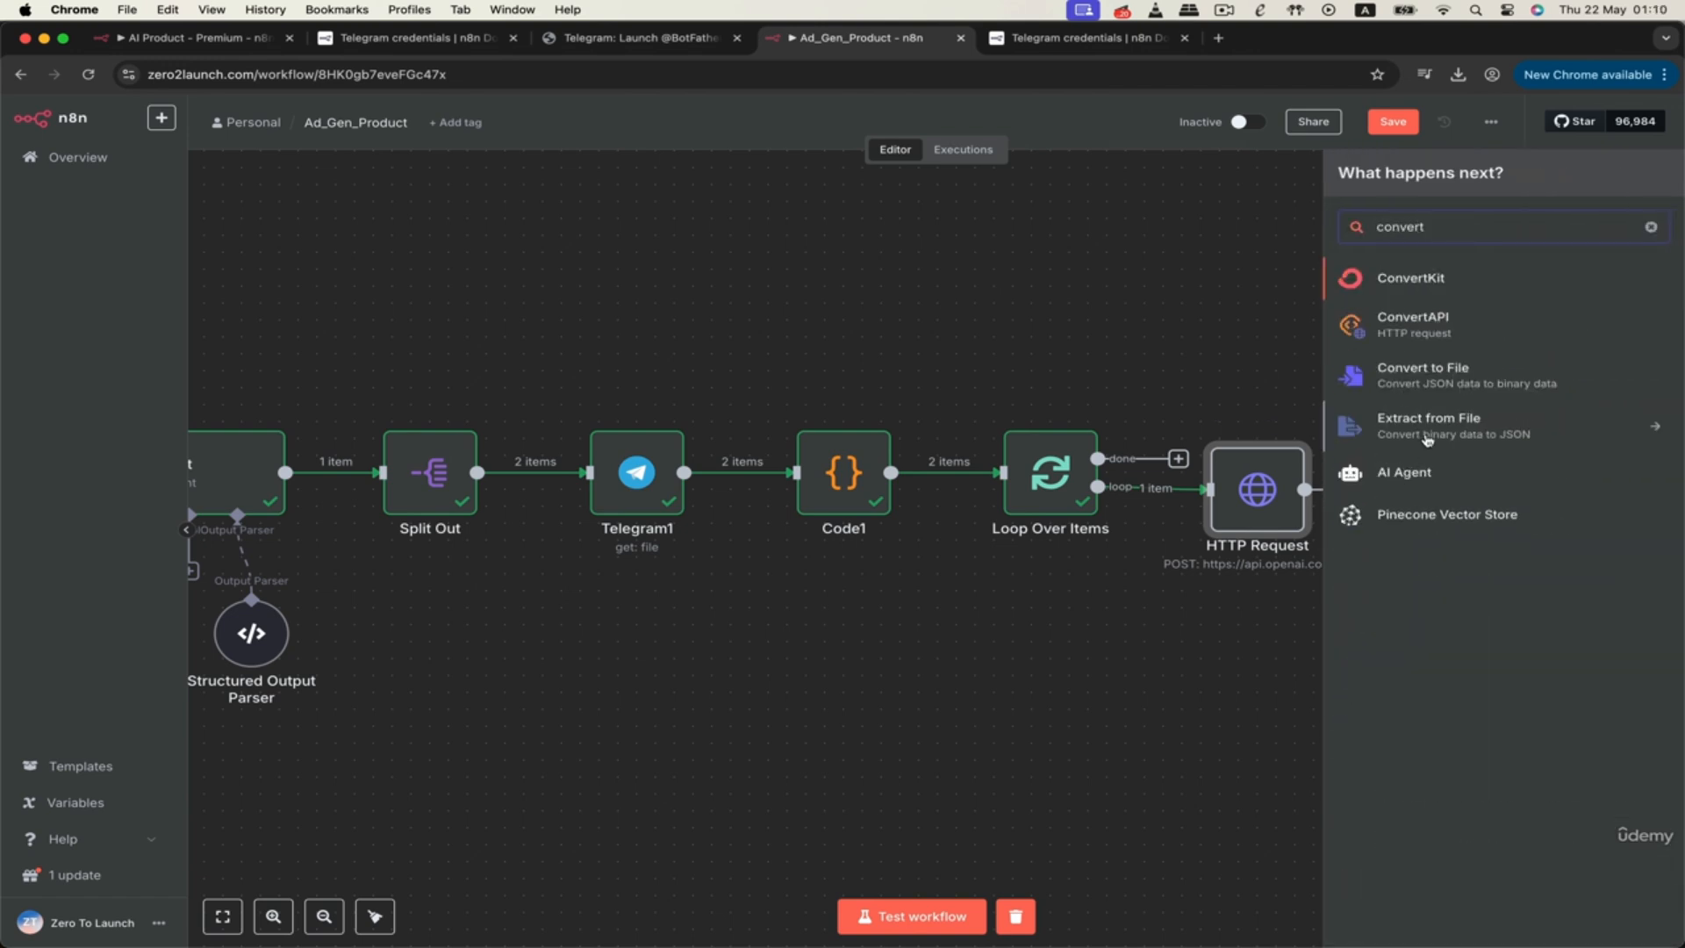
pyautogui.click(1464, 386)
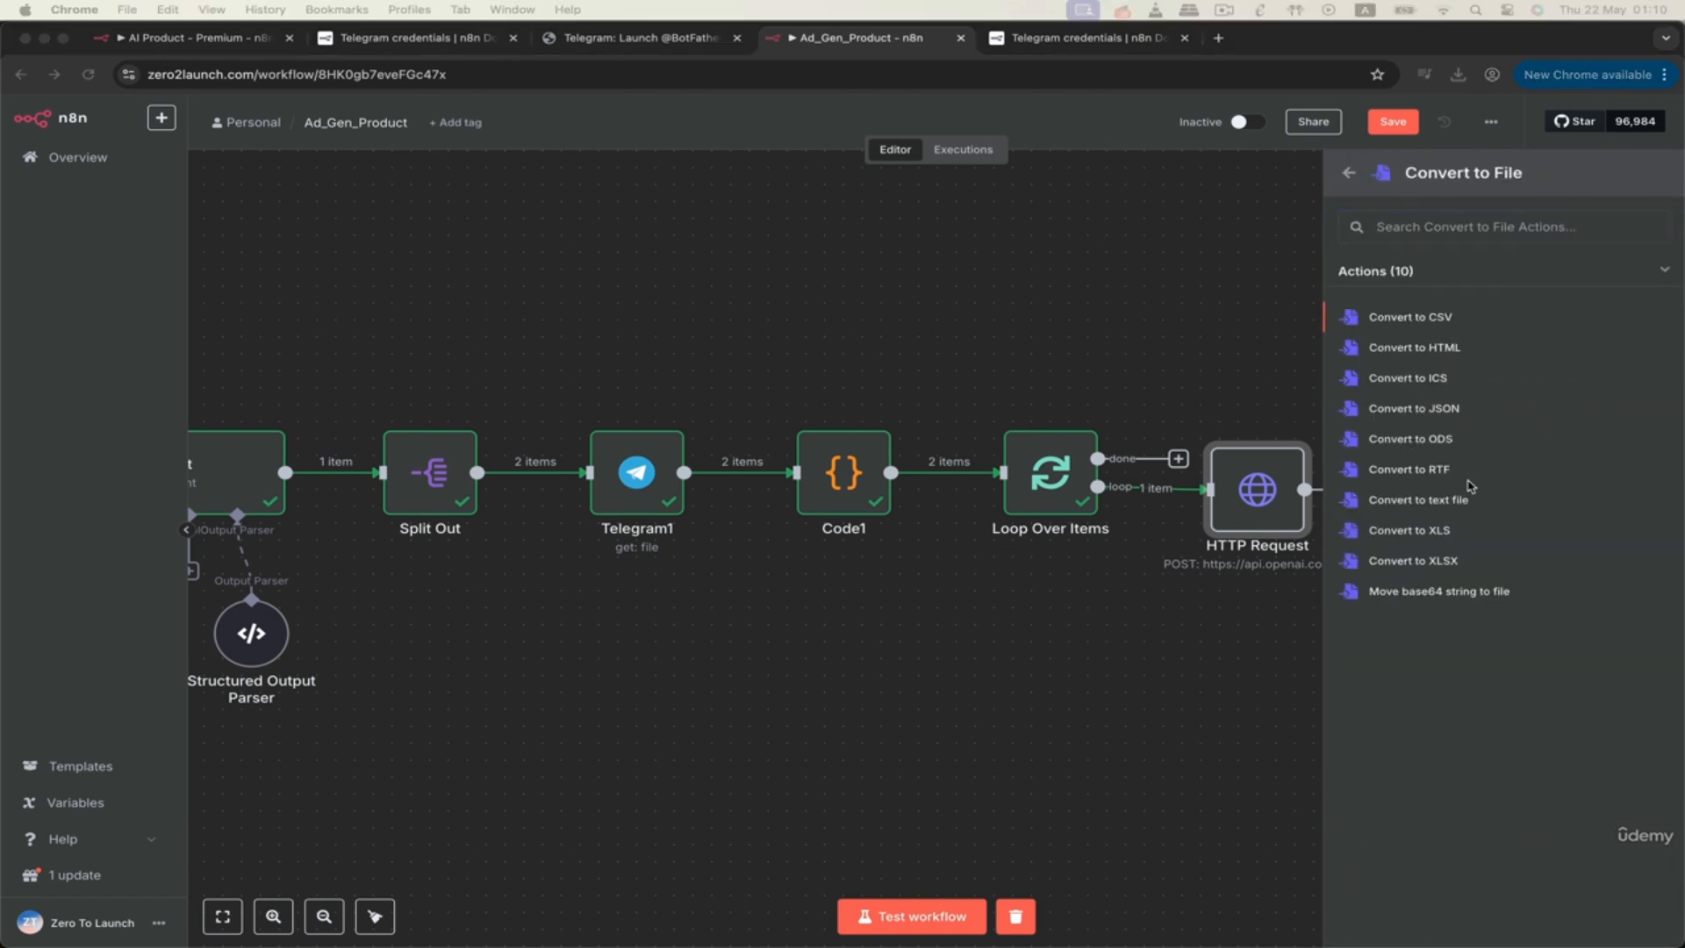
pyautogui.click(1426, 593)
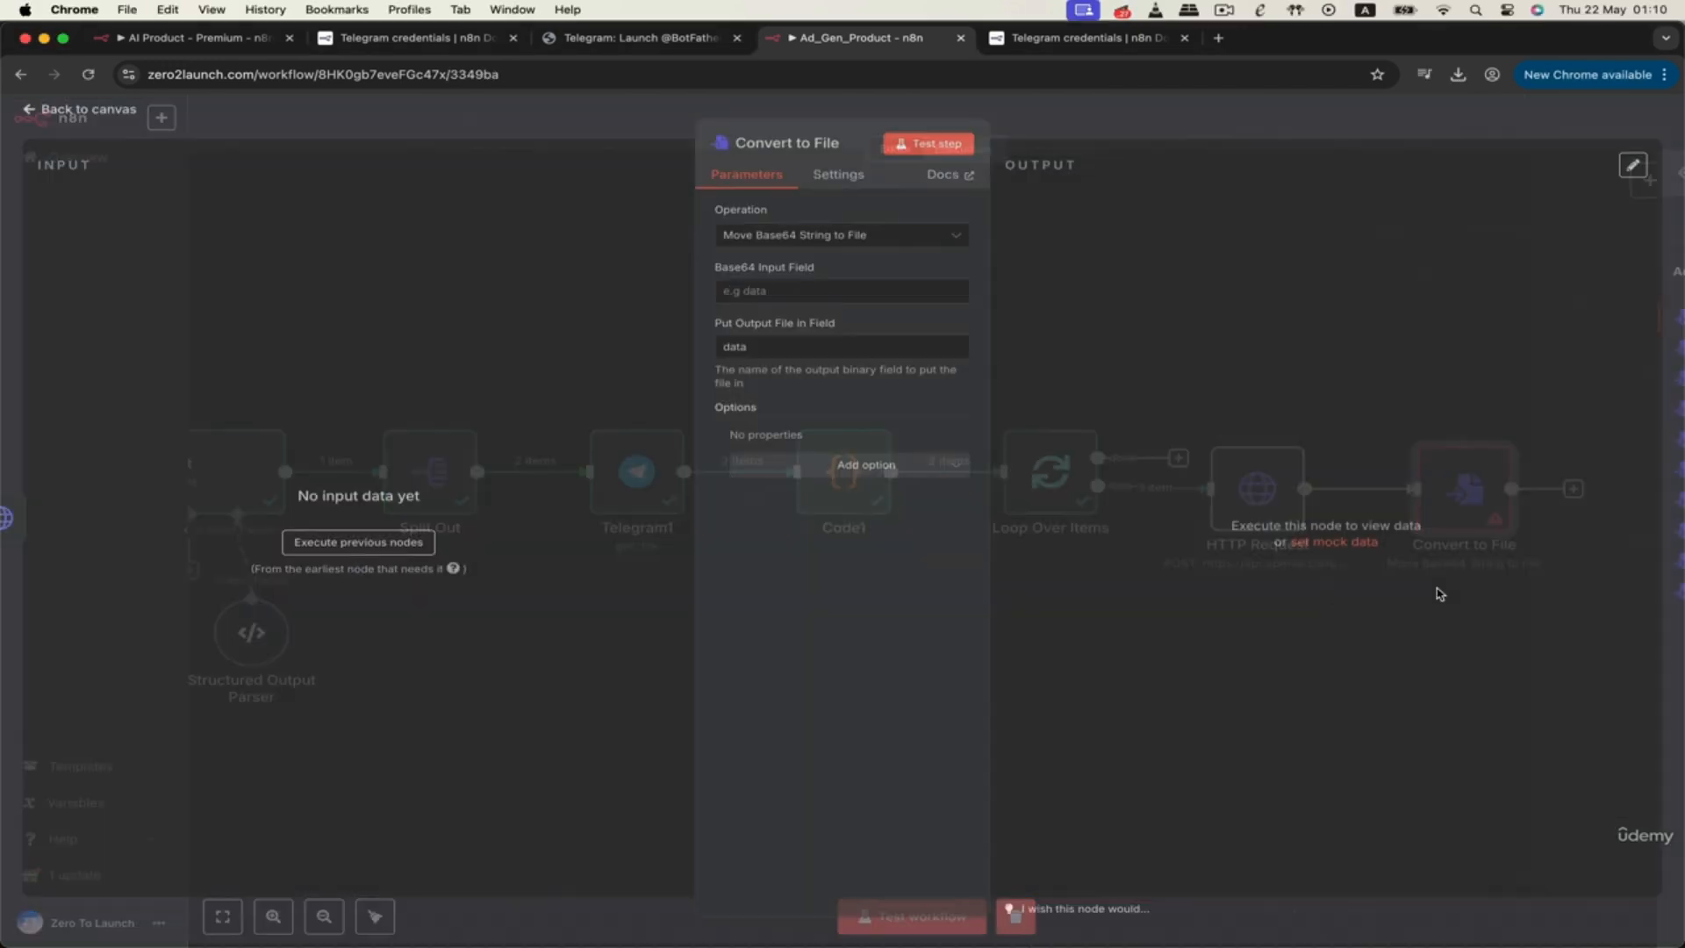
# Set the Base64 Input Field to data[0].b64_json and test the step
pyautogui.click(802, 294)
pyautogui.write('data')
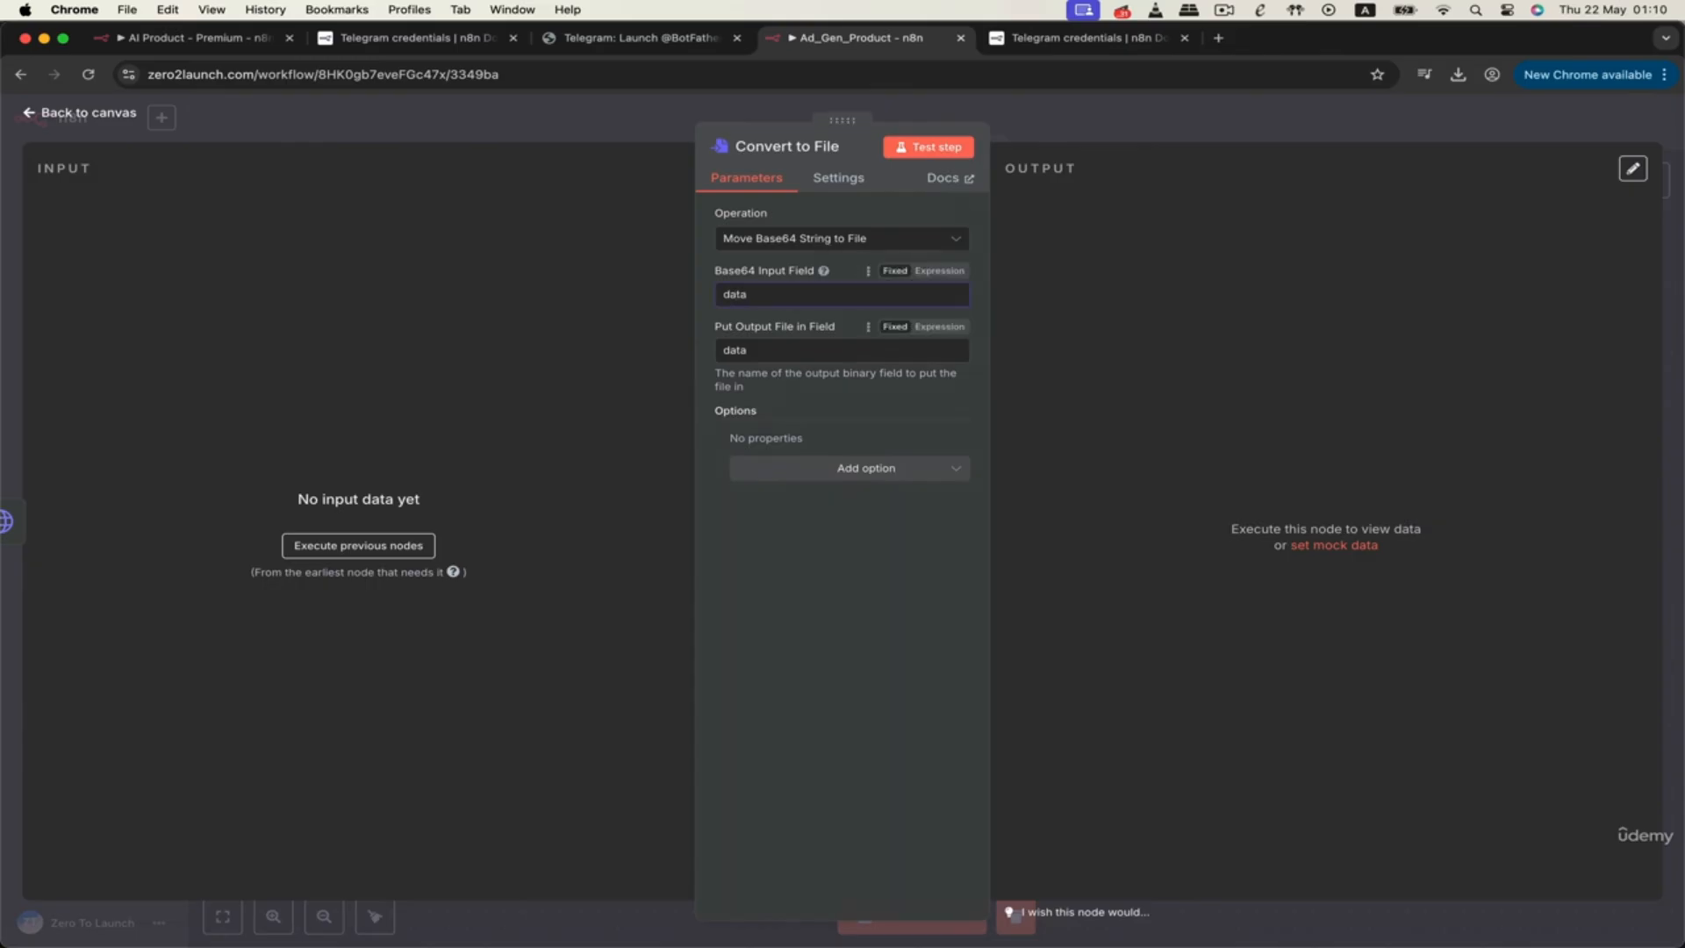
pyautogui.write('[0].b64_json')
pyautogui.click(893, 155)
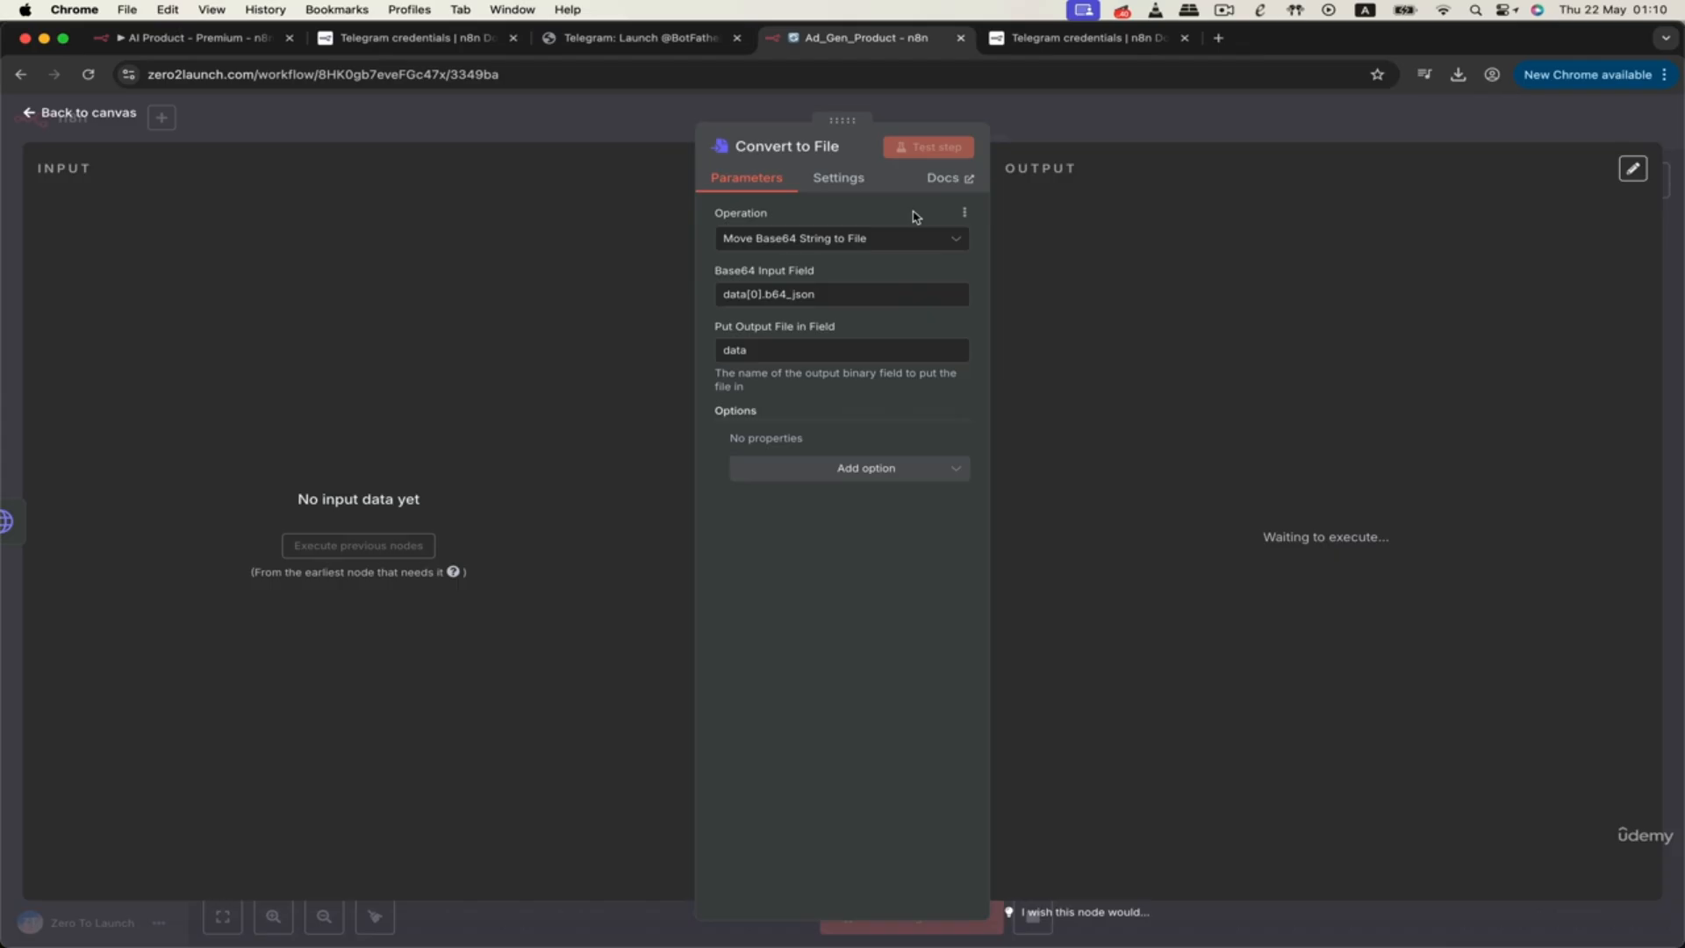
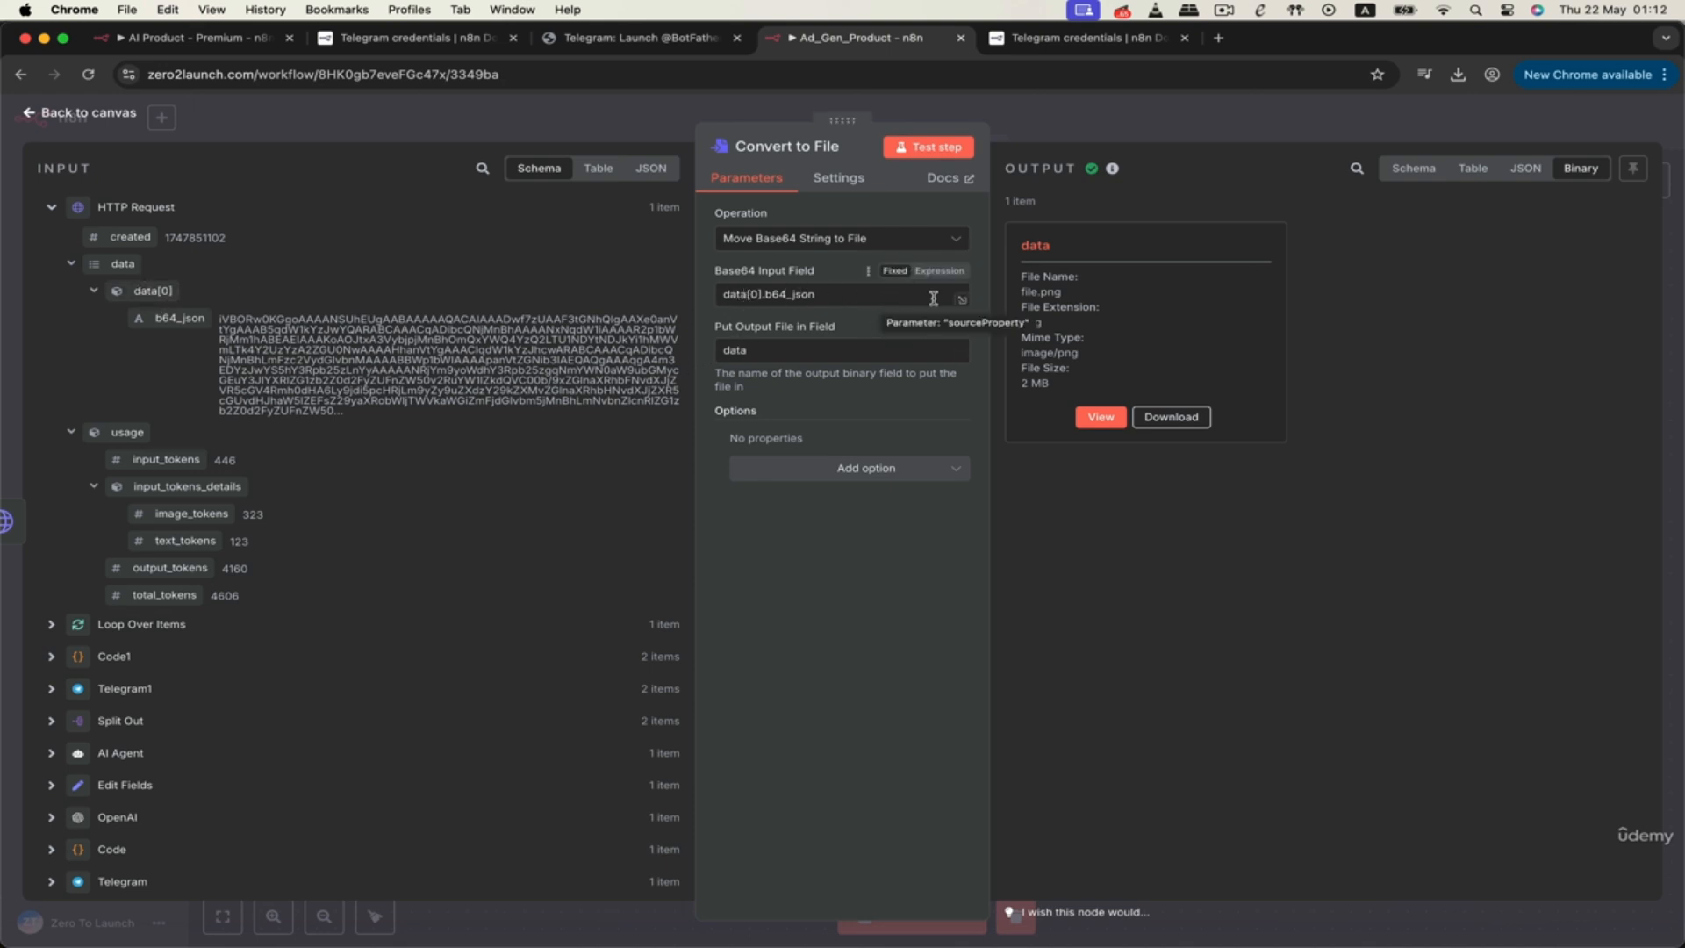
# Preview the generated product ad image, then check the Code1 node's settings
pyautogui.click(1099, 418)
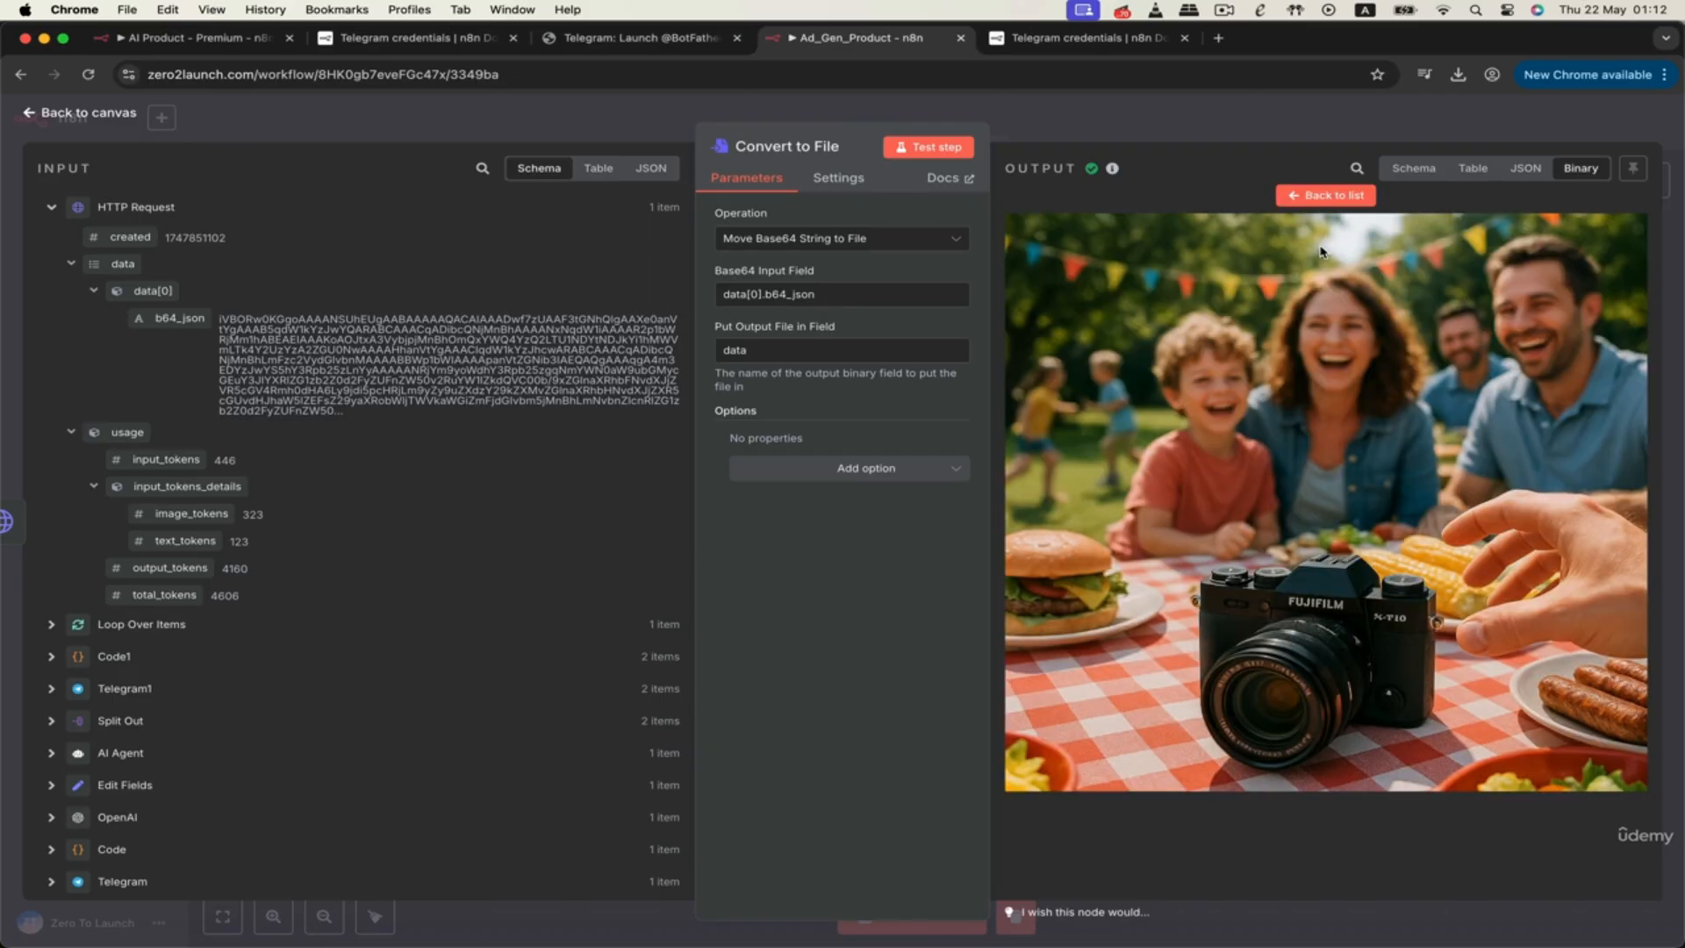
pyautogui.click(105, 117)
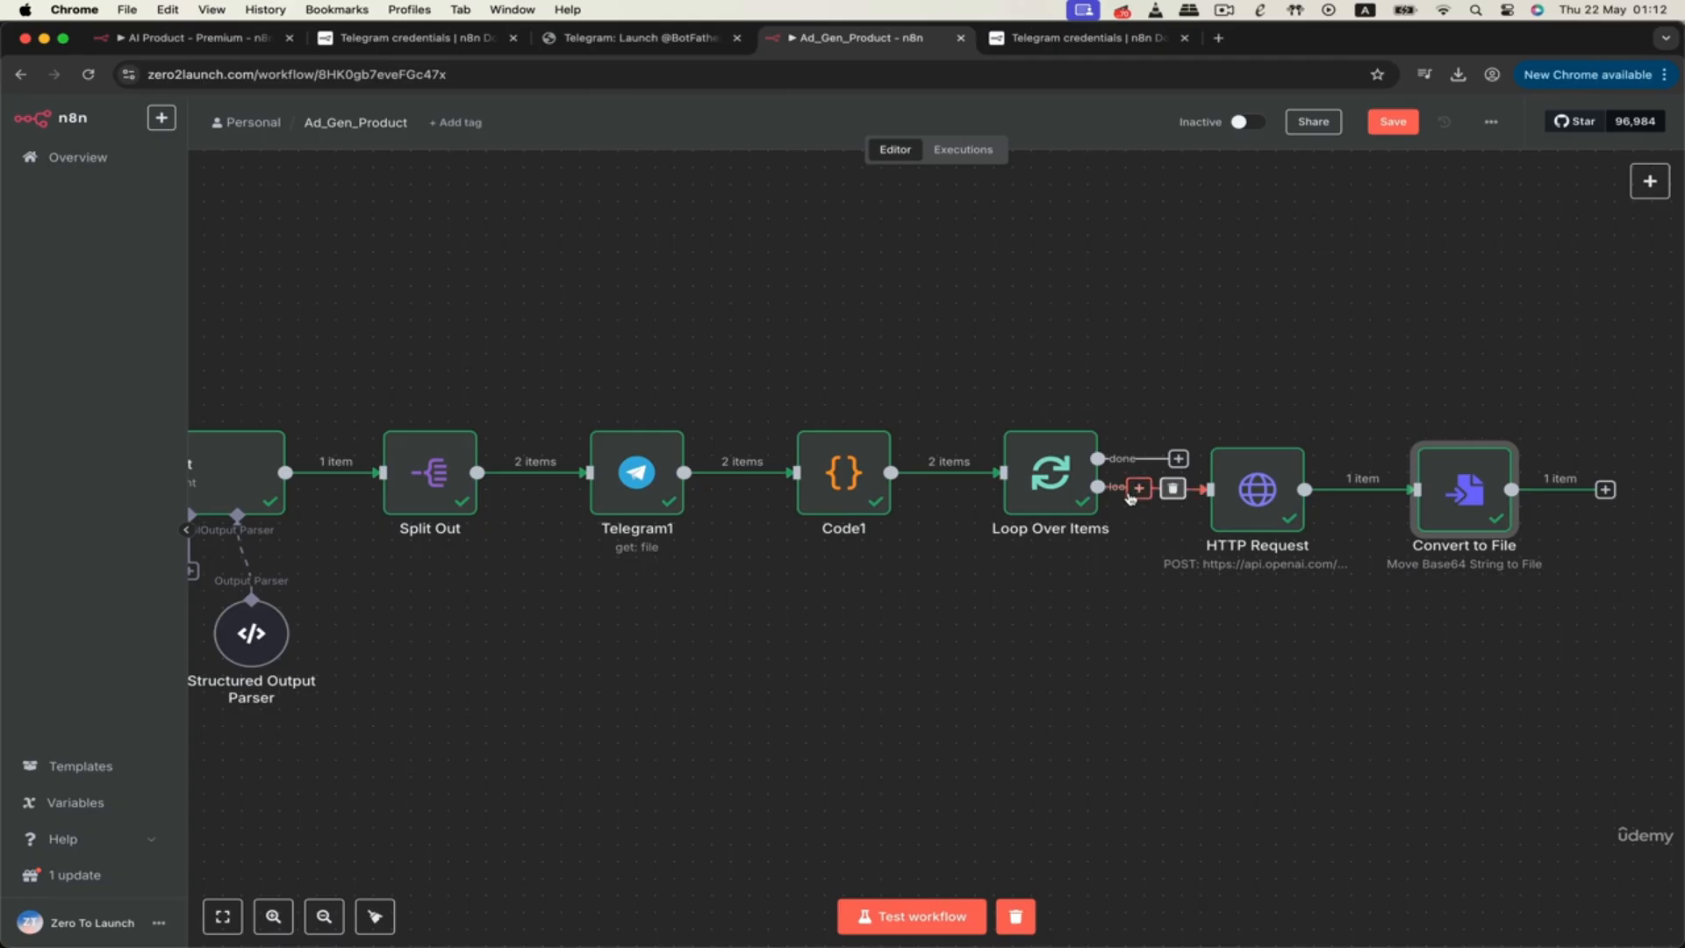
pyautogui.doubleClick(862, 492)
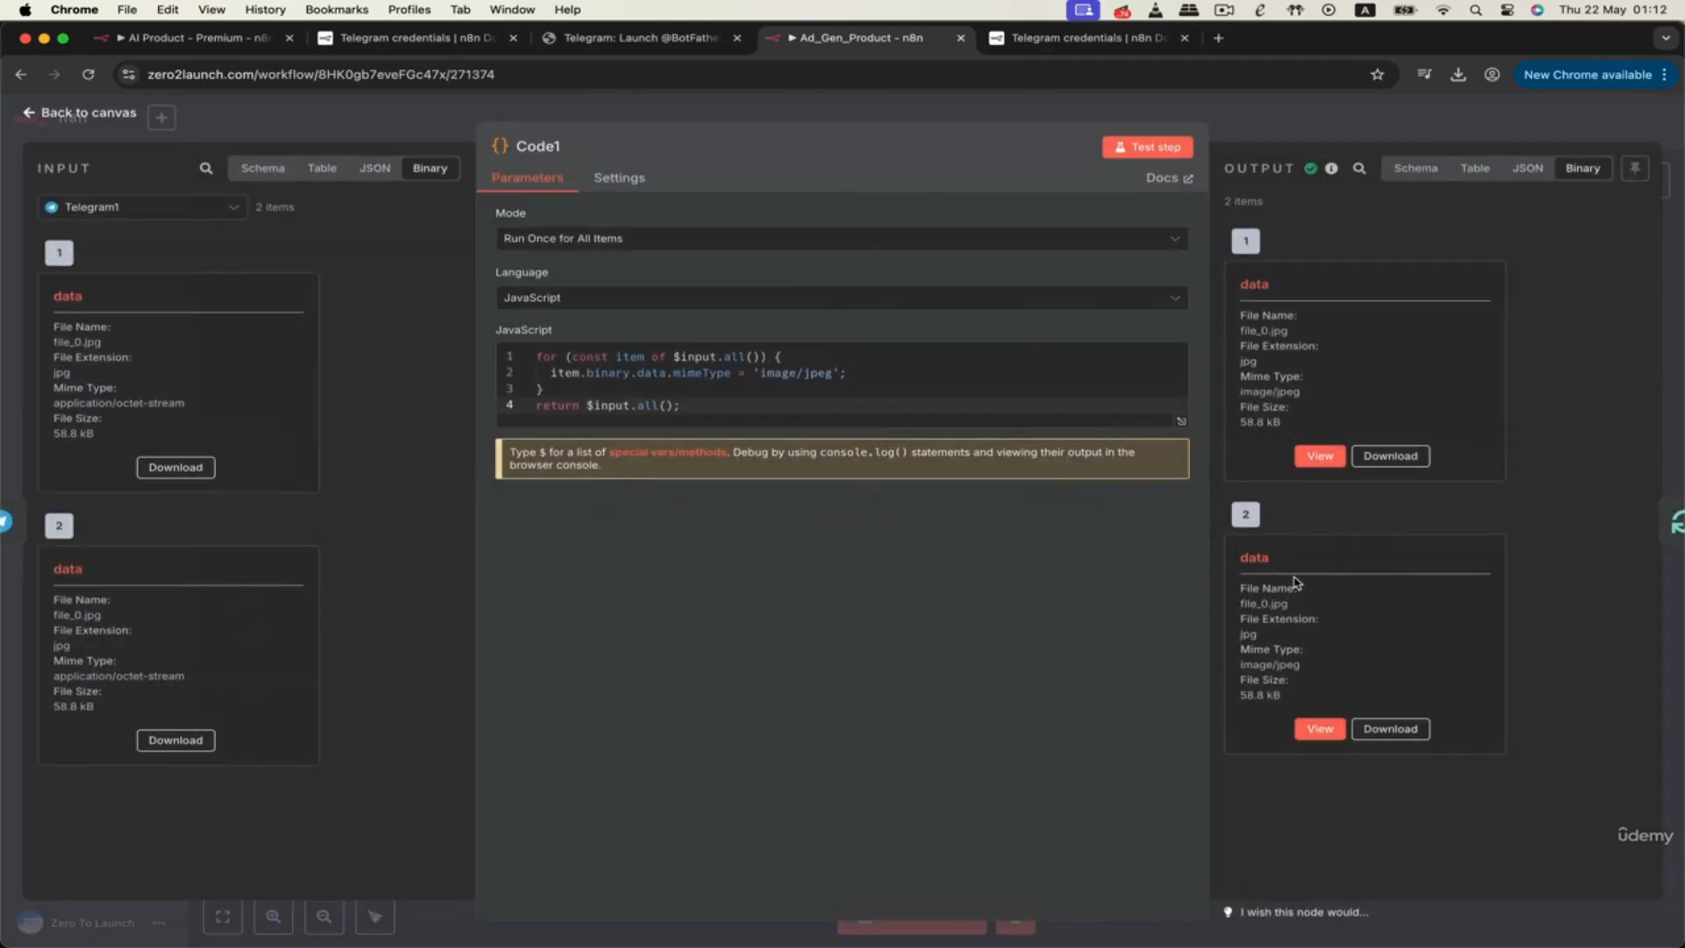
pyautogui.click(60, 124)
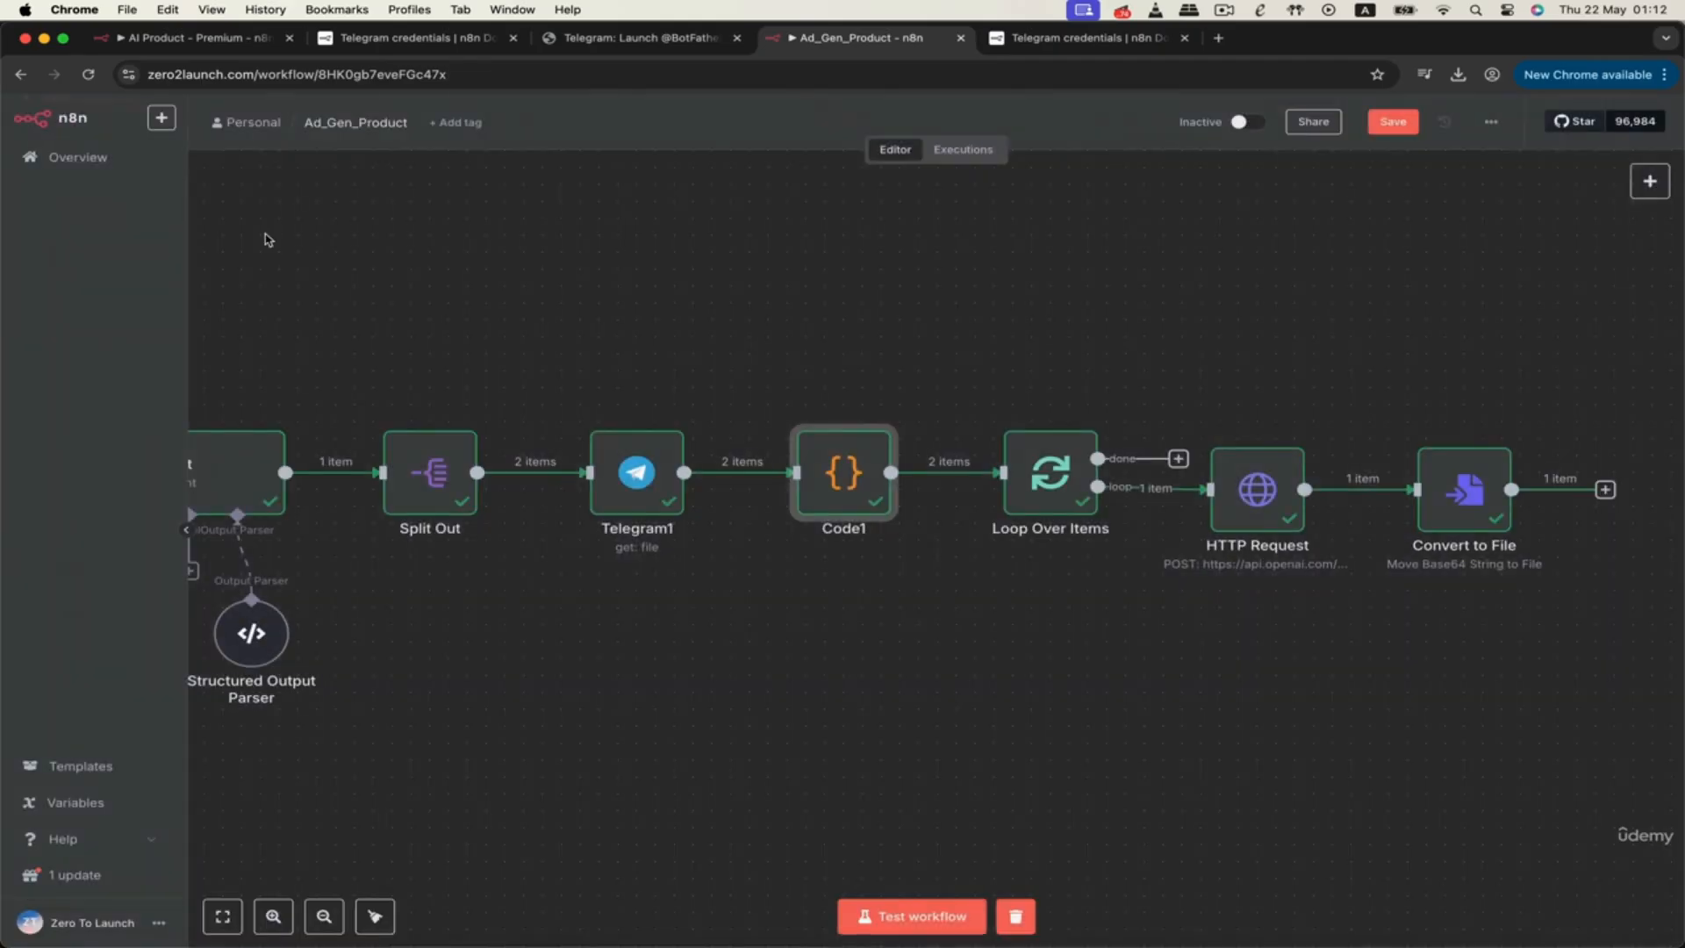
# Align Loop Over Items with HTTP Request and connect Convert to File's output back into it
pyautogui.moveTo(1059, 519); pyautogui.dragTo(1057, 529)
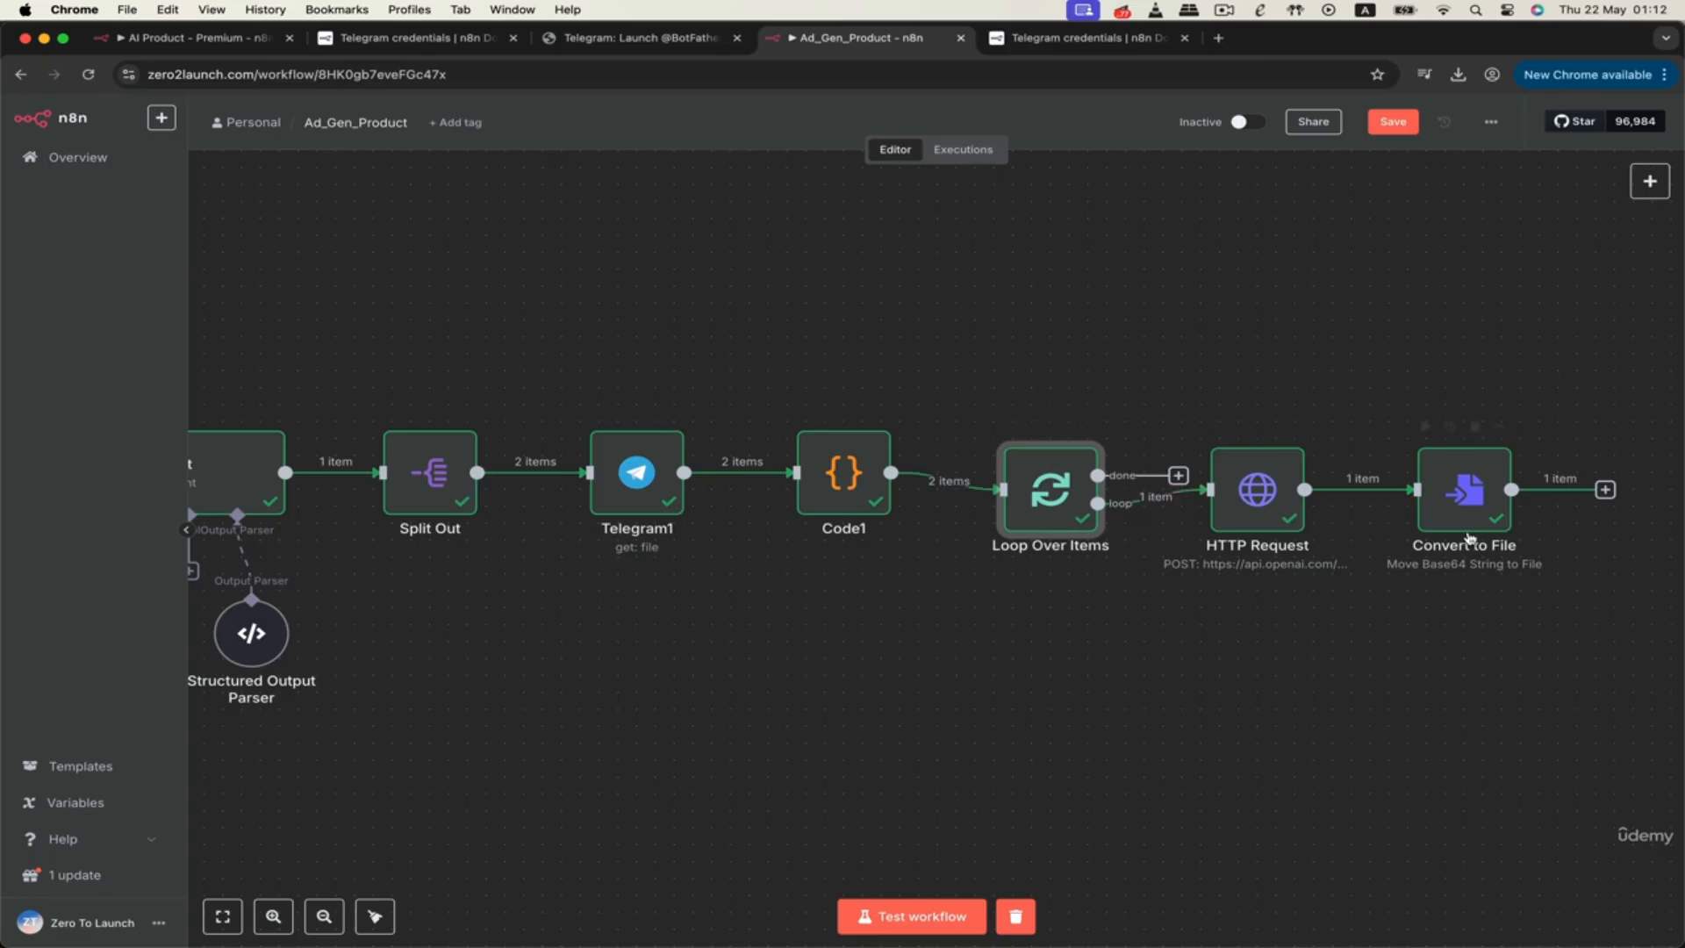
pyautogui.hscroll(2, 1469, 537)
pyautogui.moveTo(1563, 504); pyautogui.dragTo(961, 492)
pyautogui.moveTo(1506, 521)
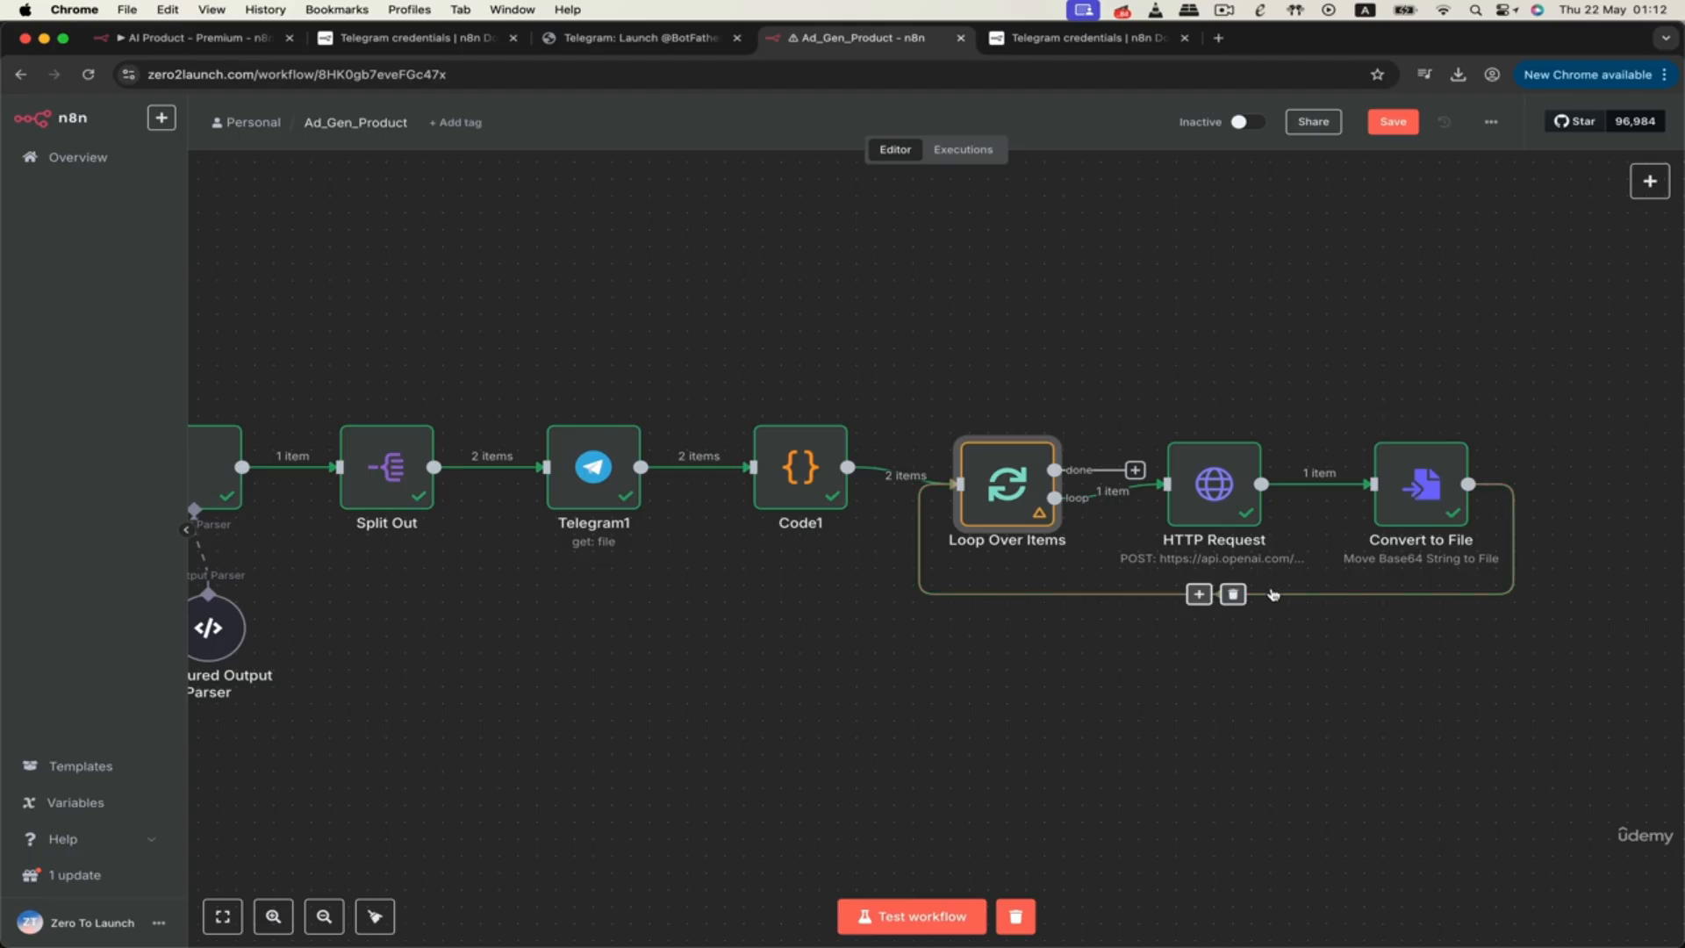
# Add a Telegram Send Photo node on the loop-back connection using the Ads_Gen_Product credential
pyautogui.click(1199, 594)
pyautogui.write('tele')
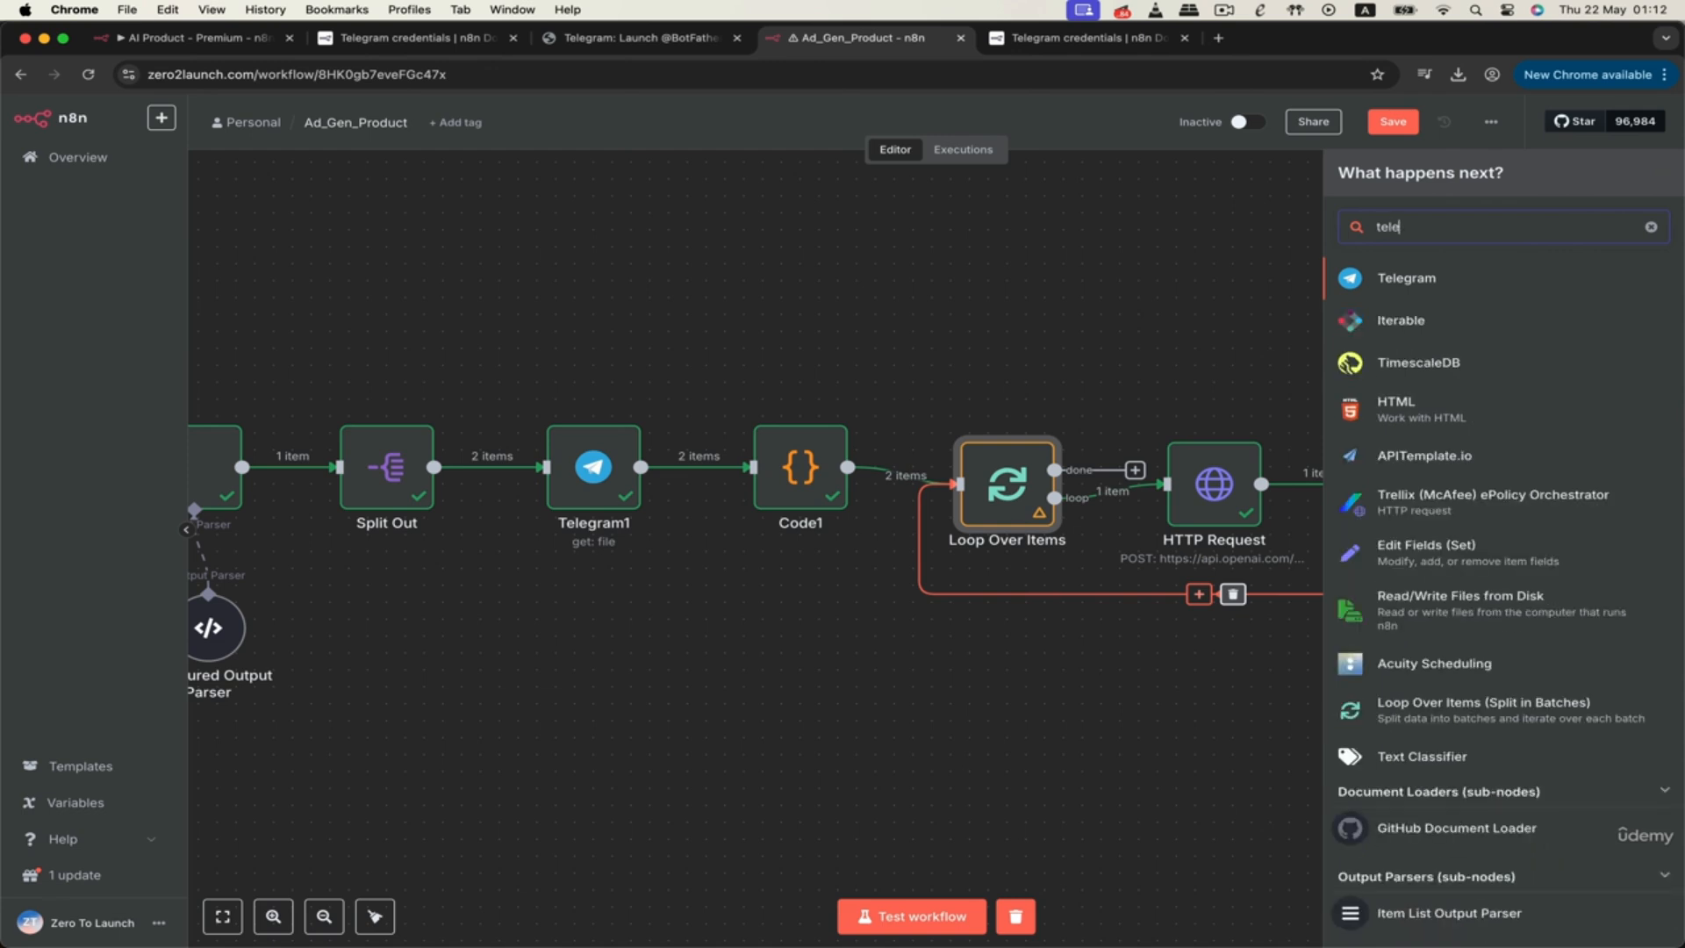
pyautogui.click(1424, 279)
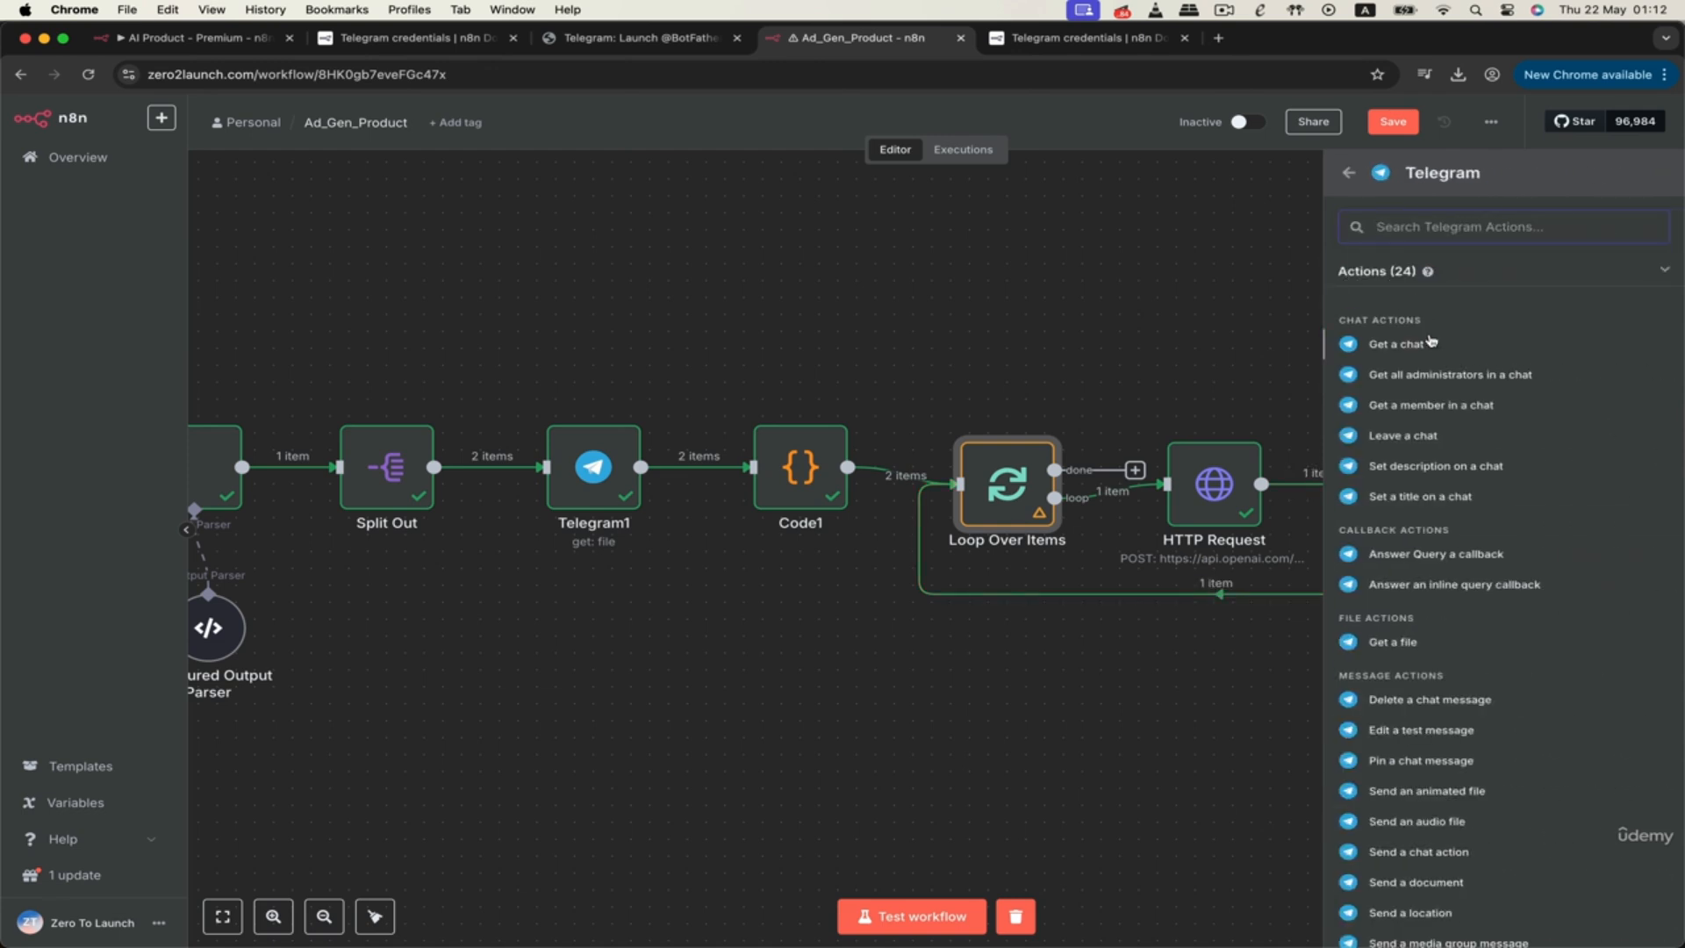
pyautogui.scroll(-2, 1428, 723)
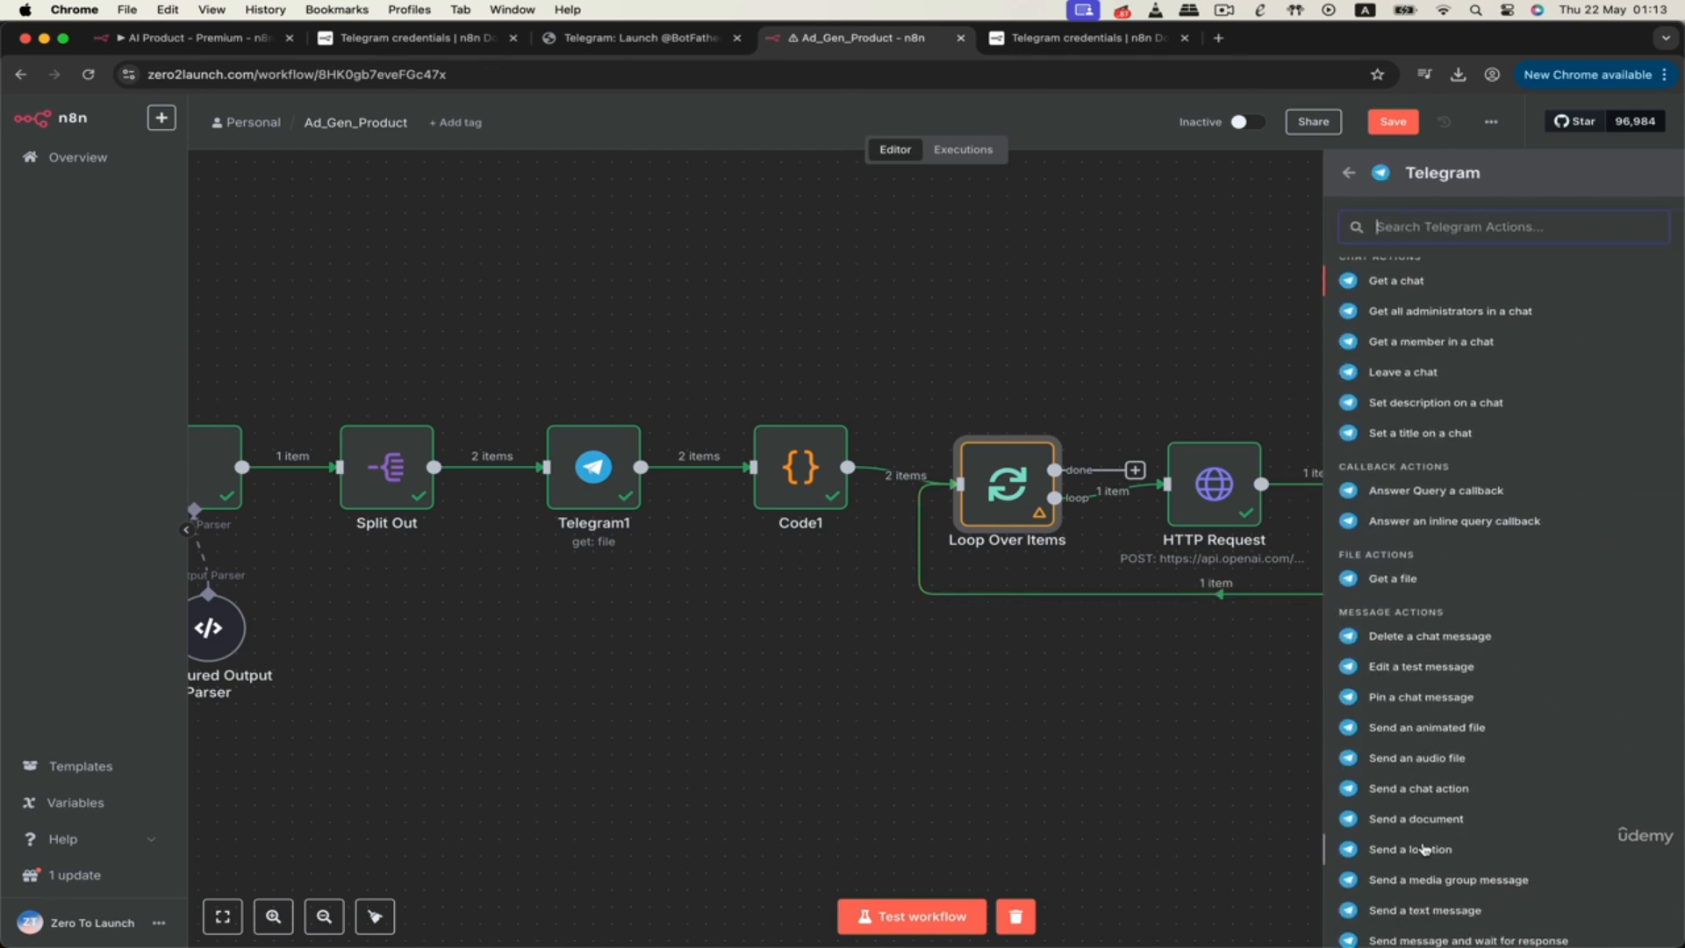
pyautogui.scroll(-3, 1427, 820)
pyautogui.click(1431, 876)
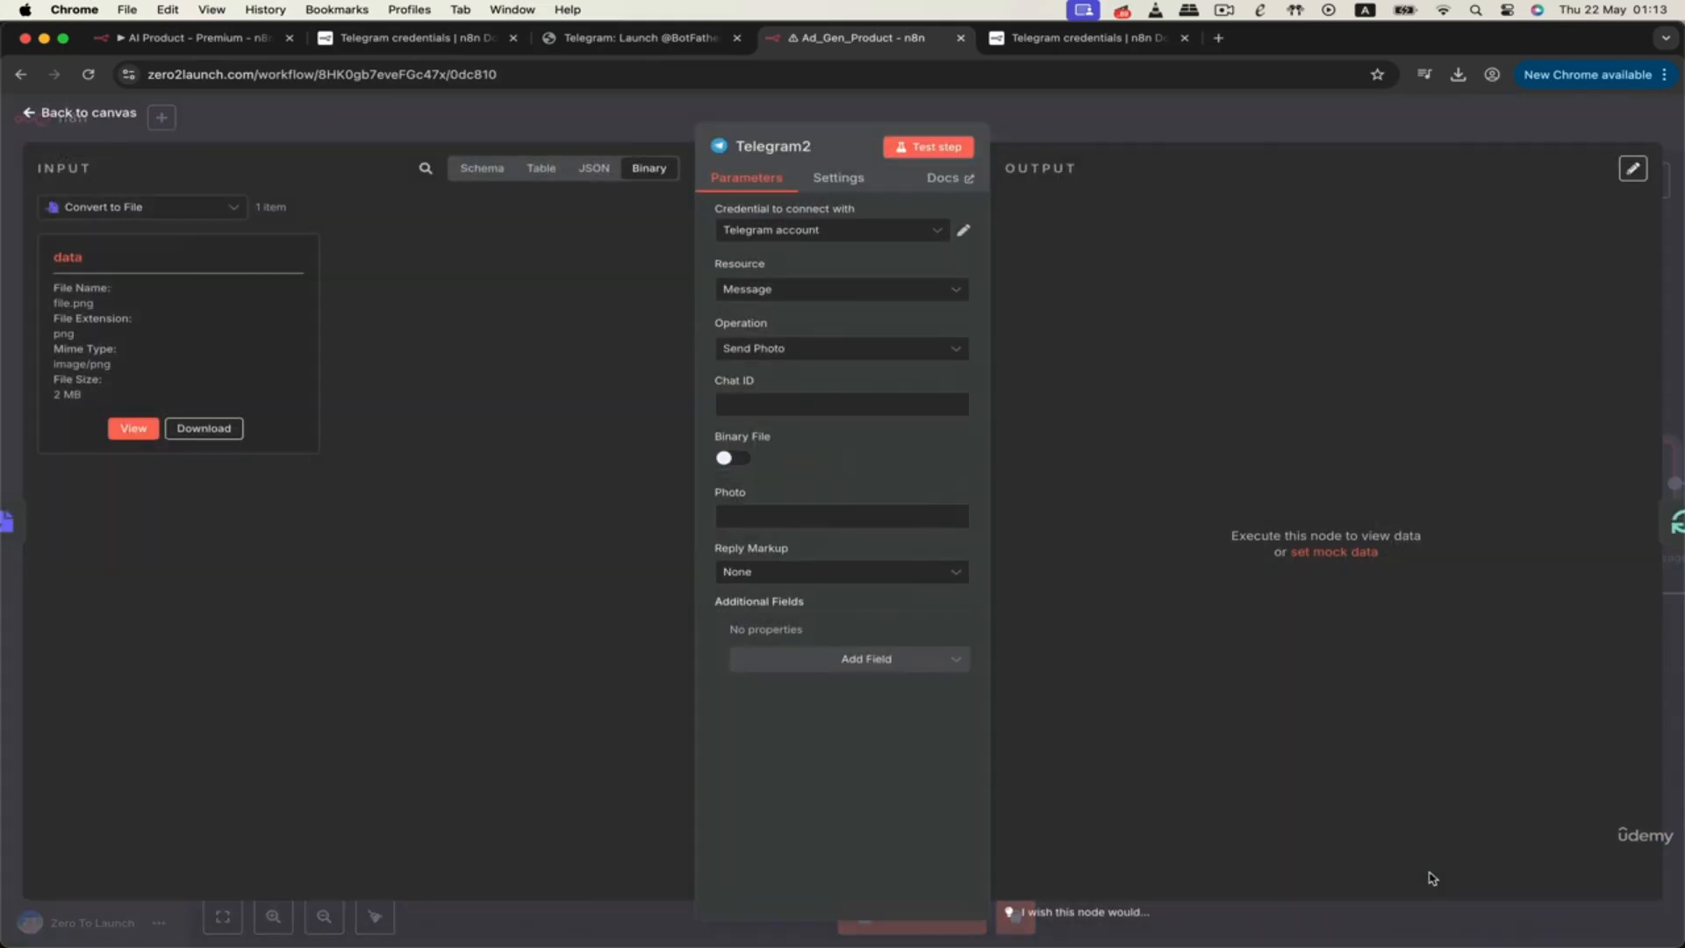
pyautogui.click(856, 232)
pyautogui.click(830, 286)
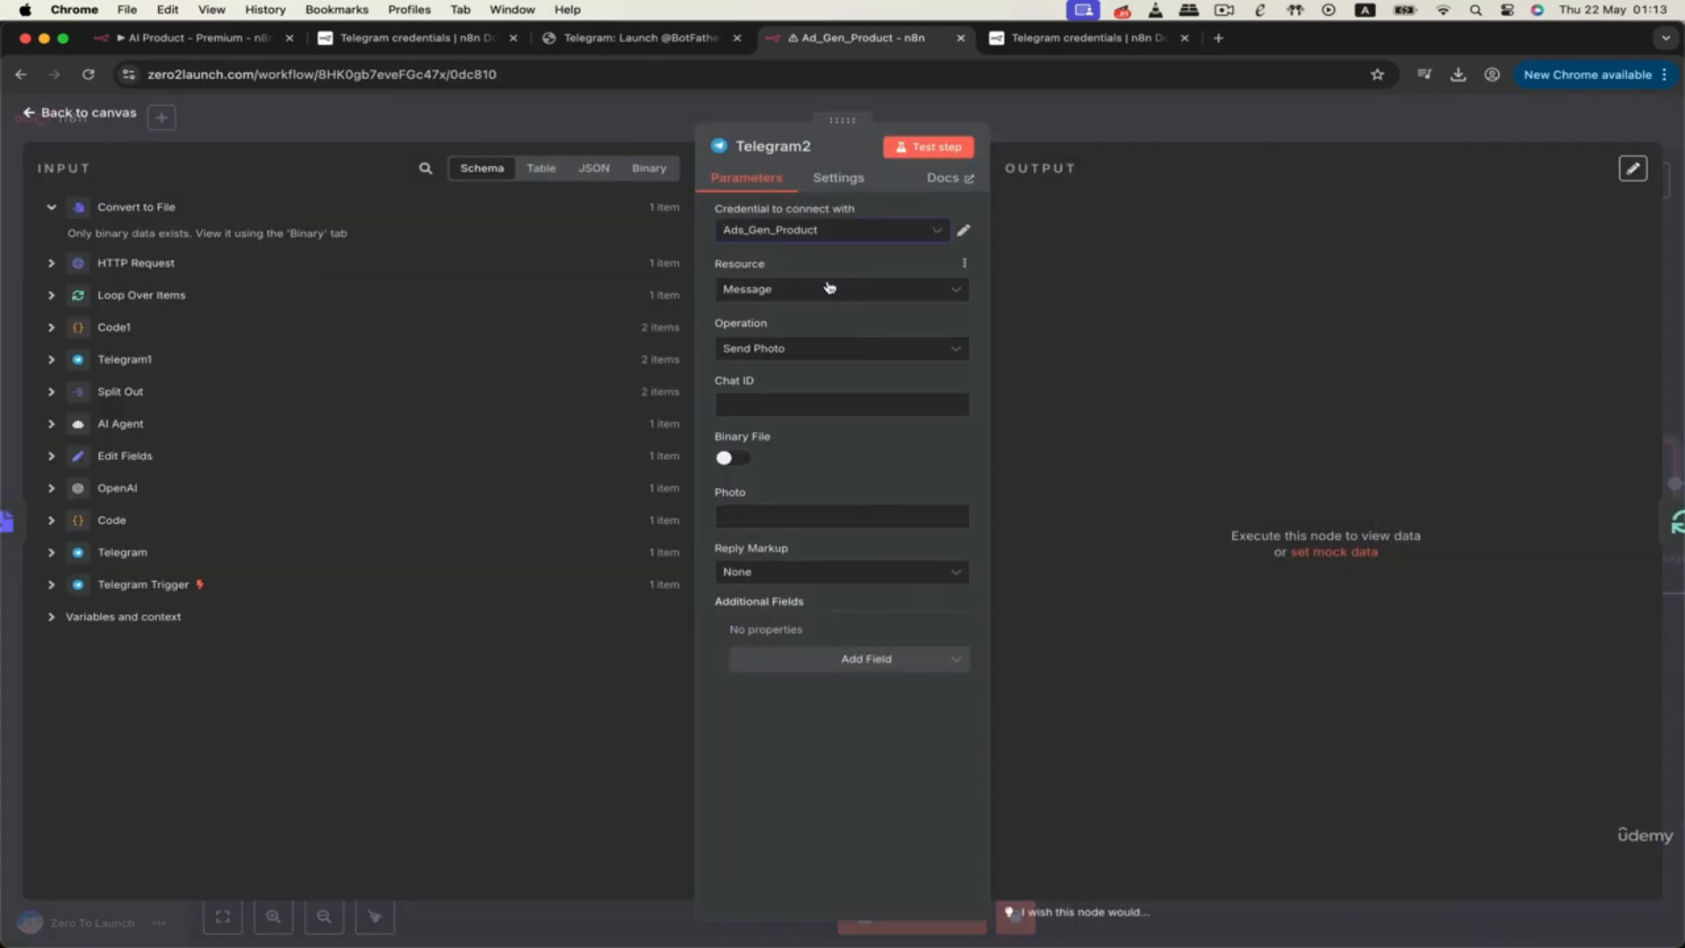
# Map Chat ID to the Telegram Trigger message's chat id and send the photo as binary data
pyautogui.click(787, 405)
pyautogui.click(53, 585)
pyautogui.scroll(-5, 166, 615)
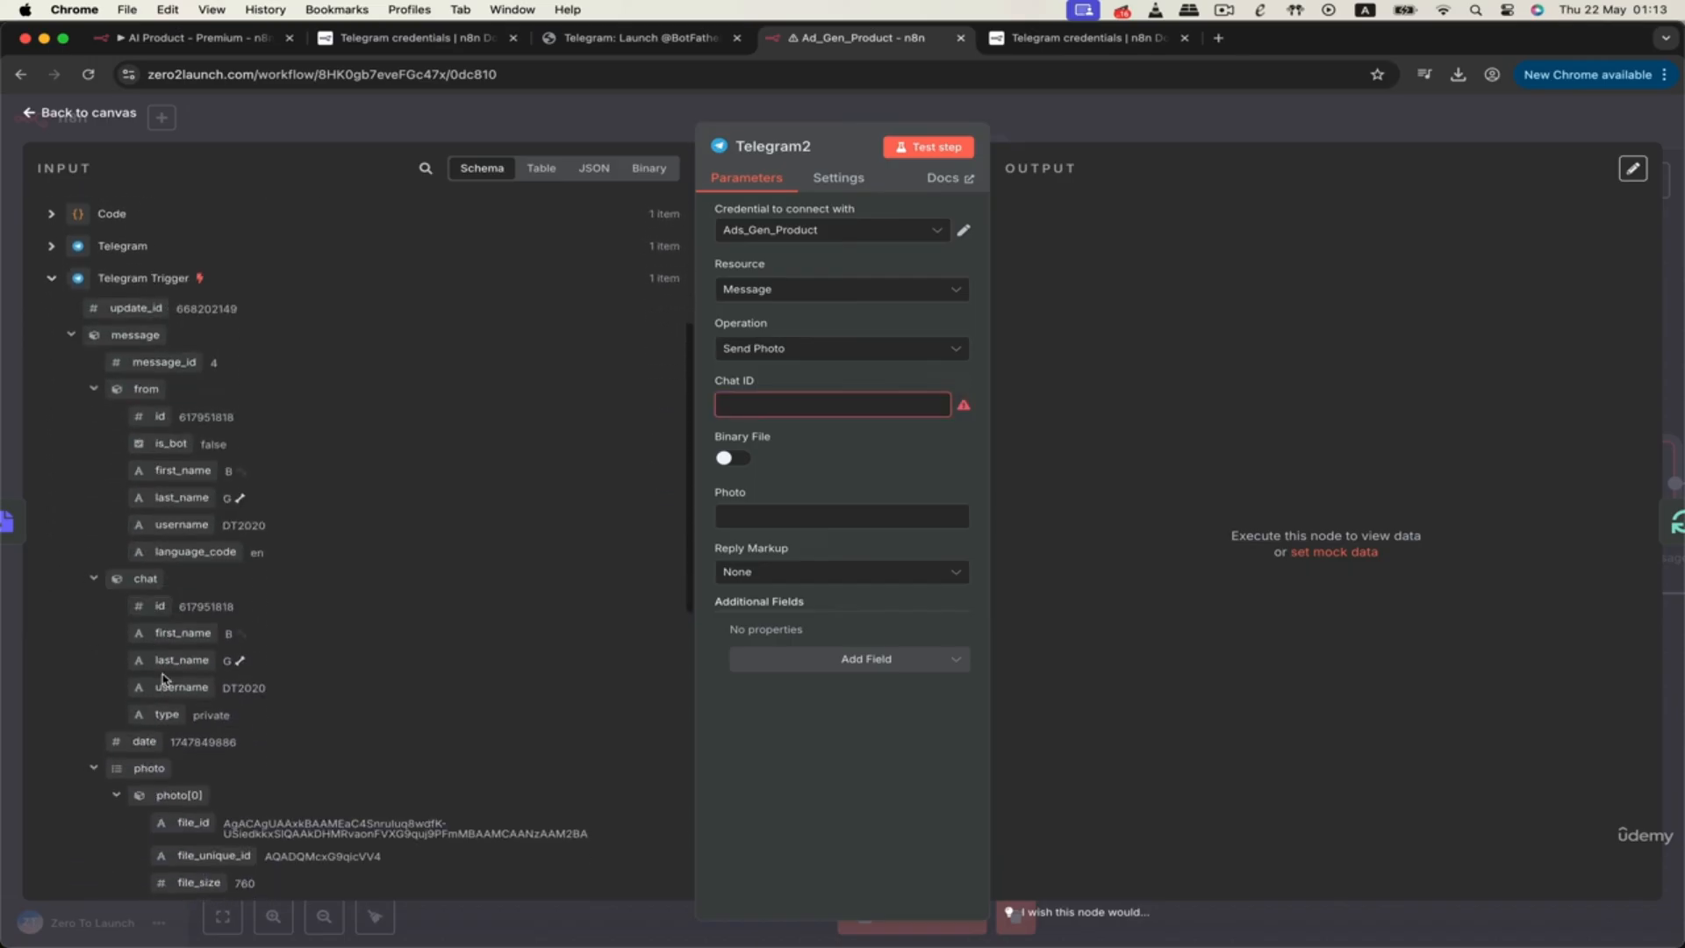
pyautogui.moveTo(160, 605); pyautogui.dragTo(766, 409)
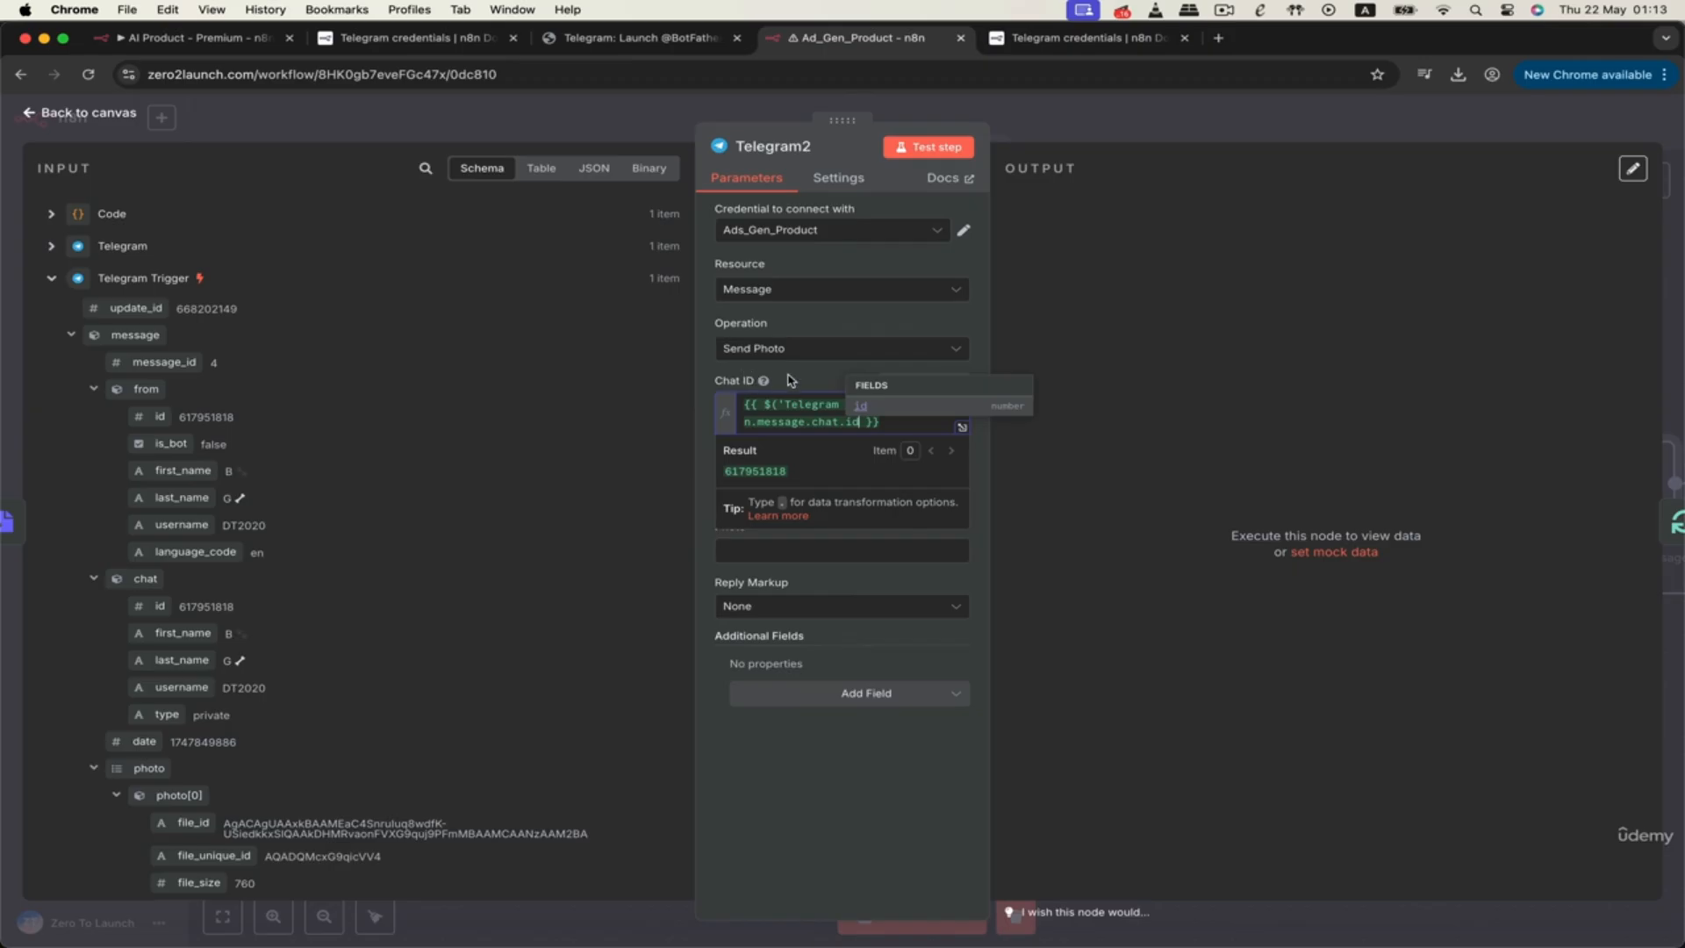
pyautogui.click(790, 379)
pyautogui.click(741, 492)
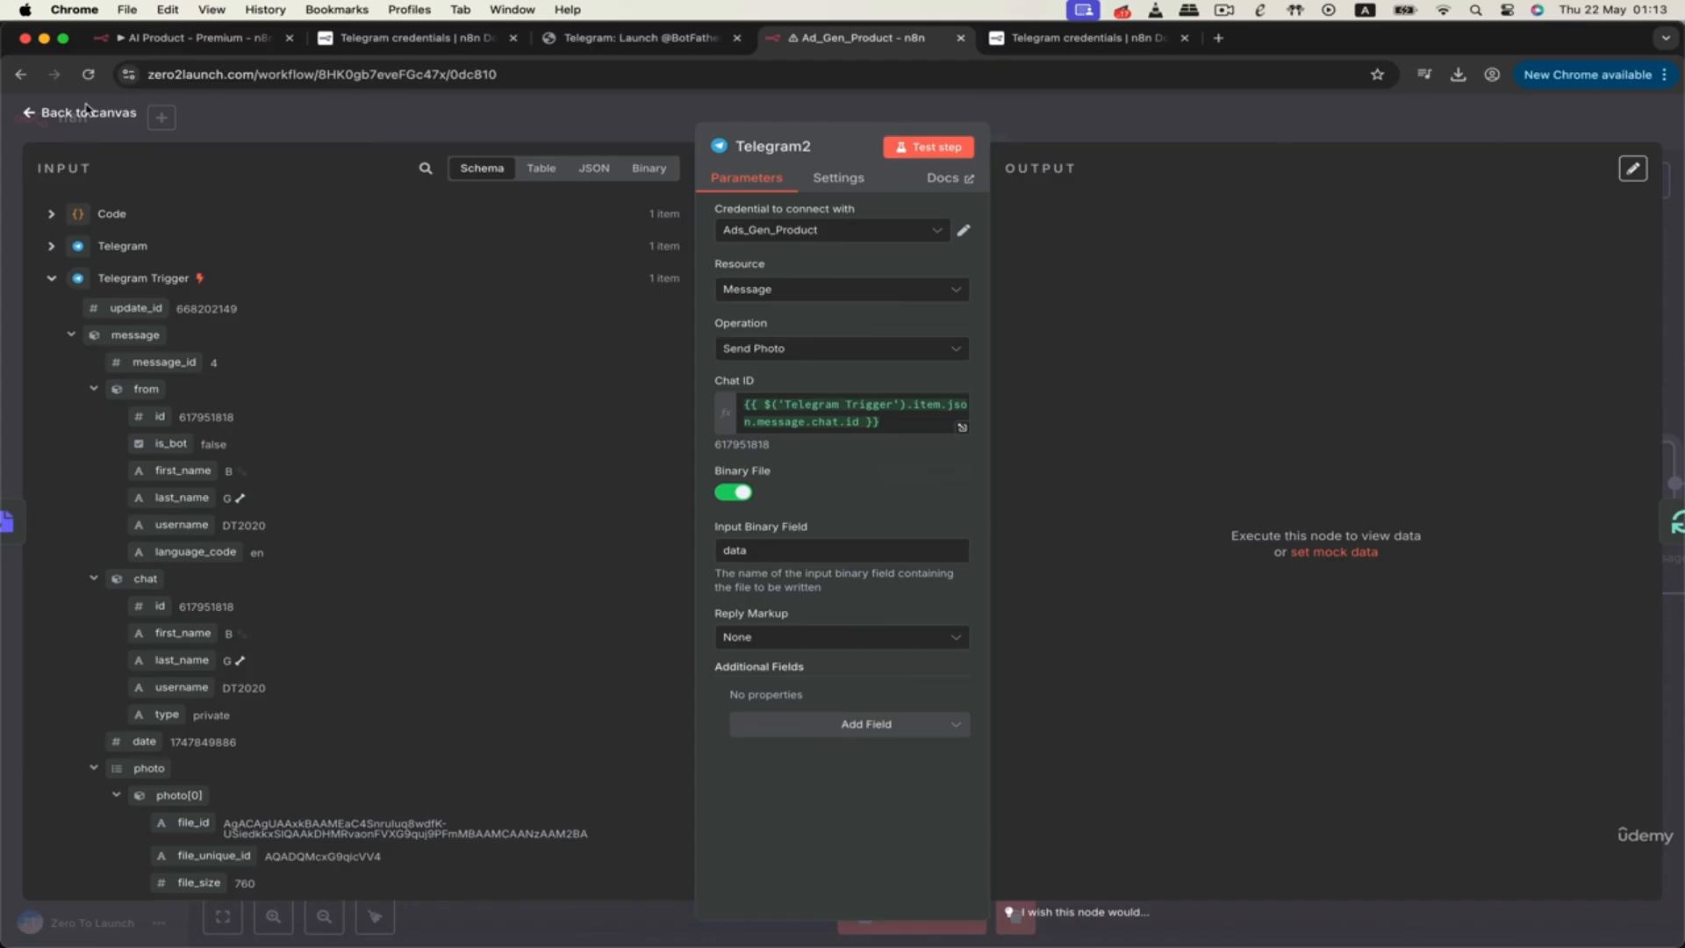
pyautogui.click(87, 110)
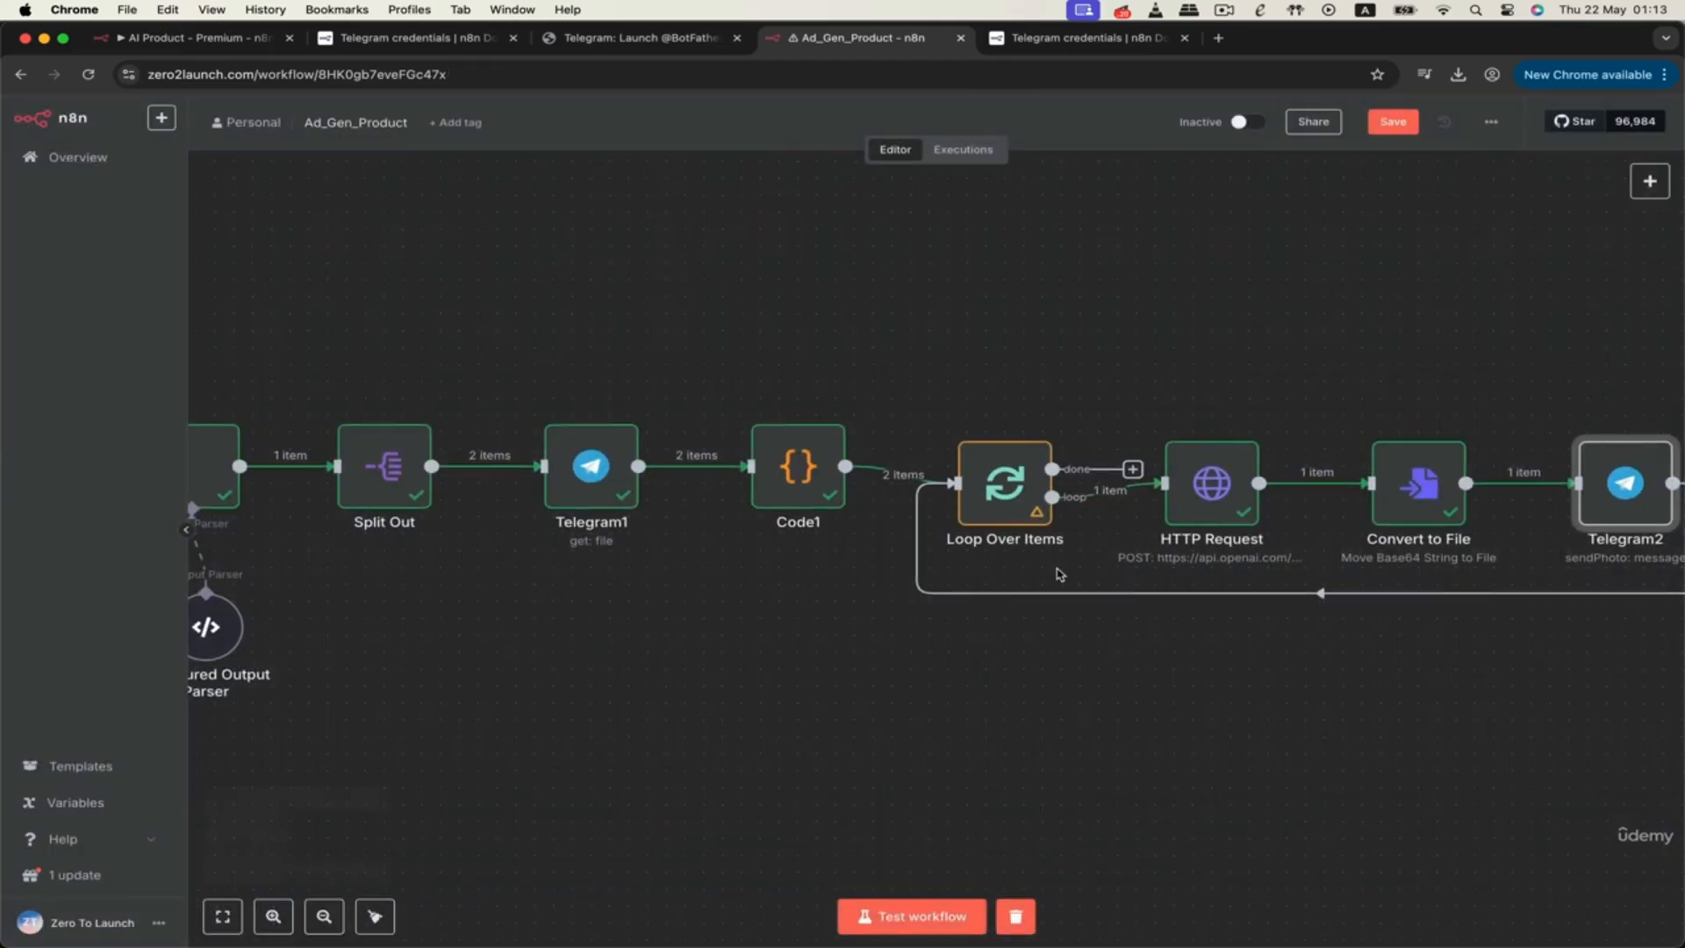
# Start a test run of the workflow so it waits for a Telegram trigger
pyautogui.scroll(-5, 1045, 561)
pyautogui.scroll(-2, 1059, 576)
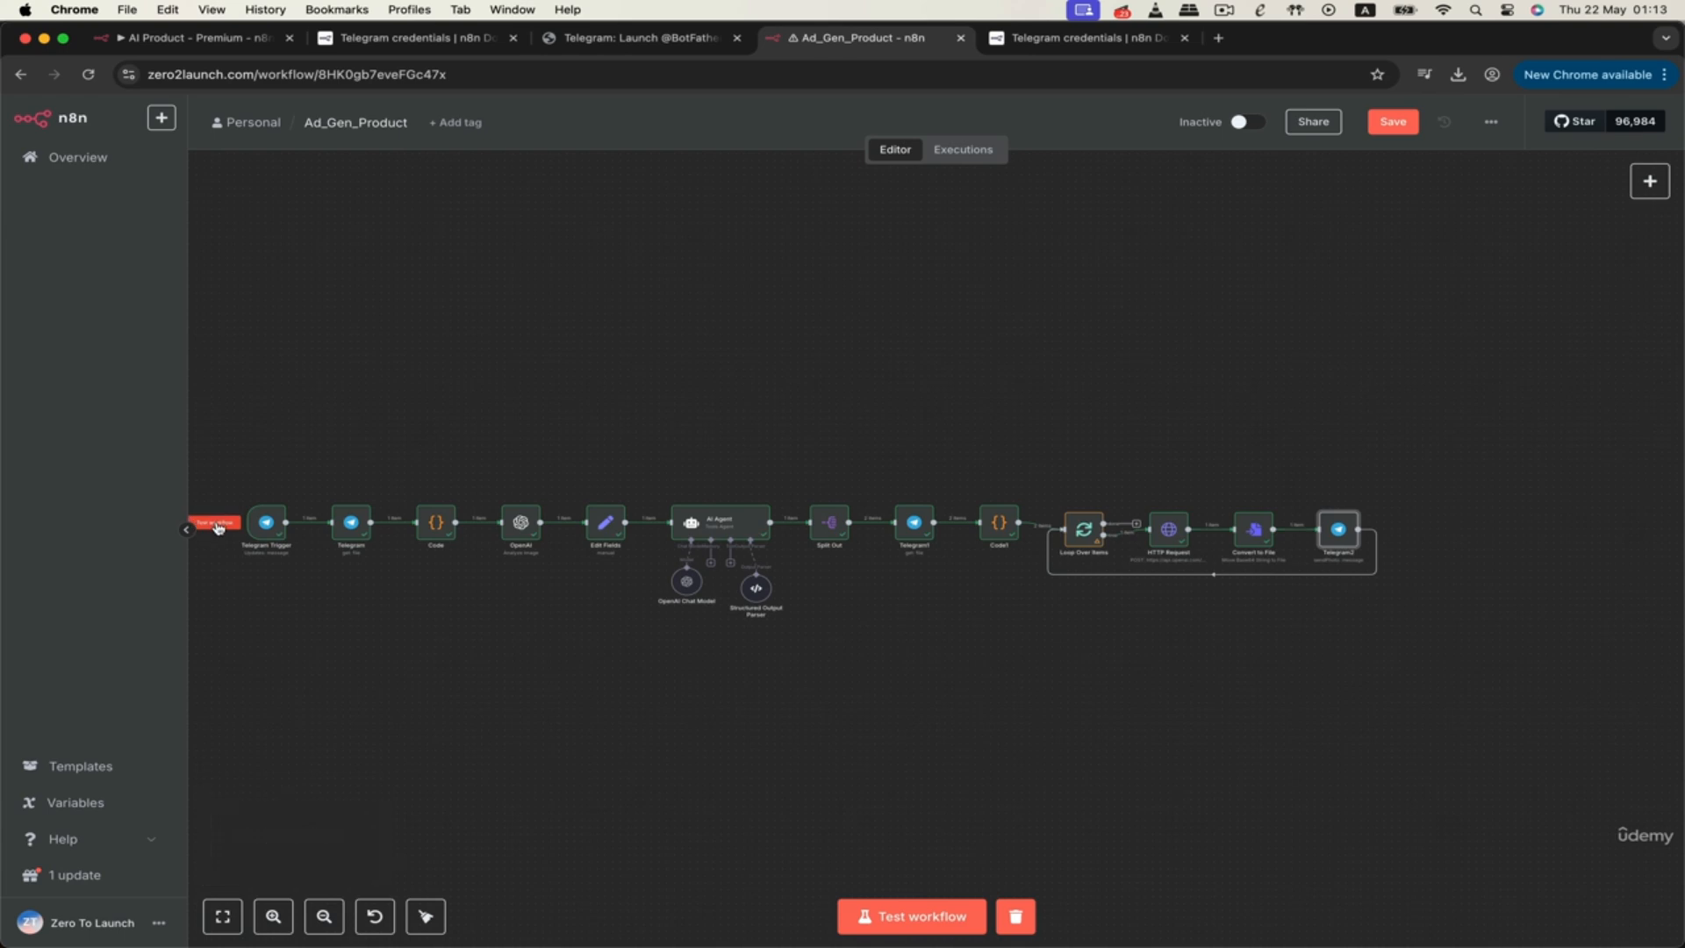
pyautogui.click(202, 522)
# Send the camera product photo to the Creative Ads Gen bot in Telegram
pyautogui.press('super+Tab')
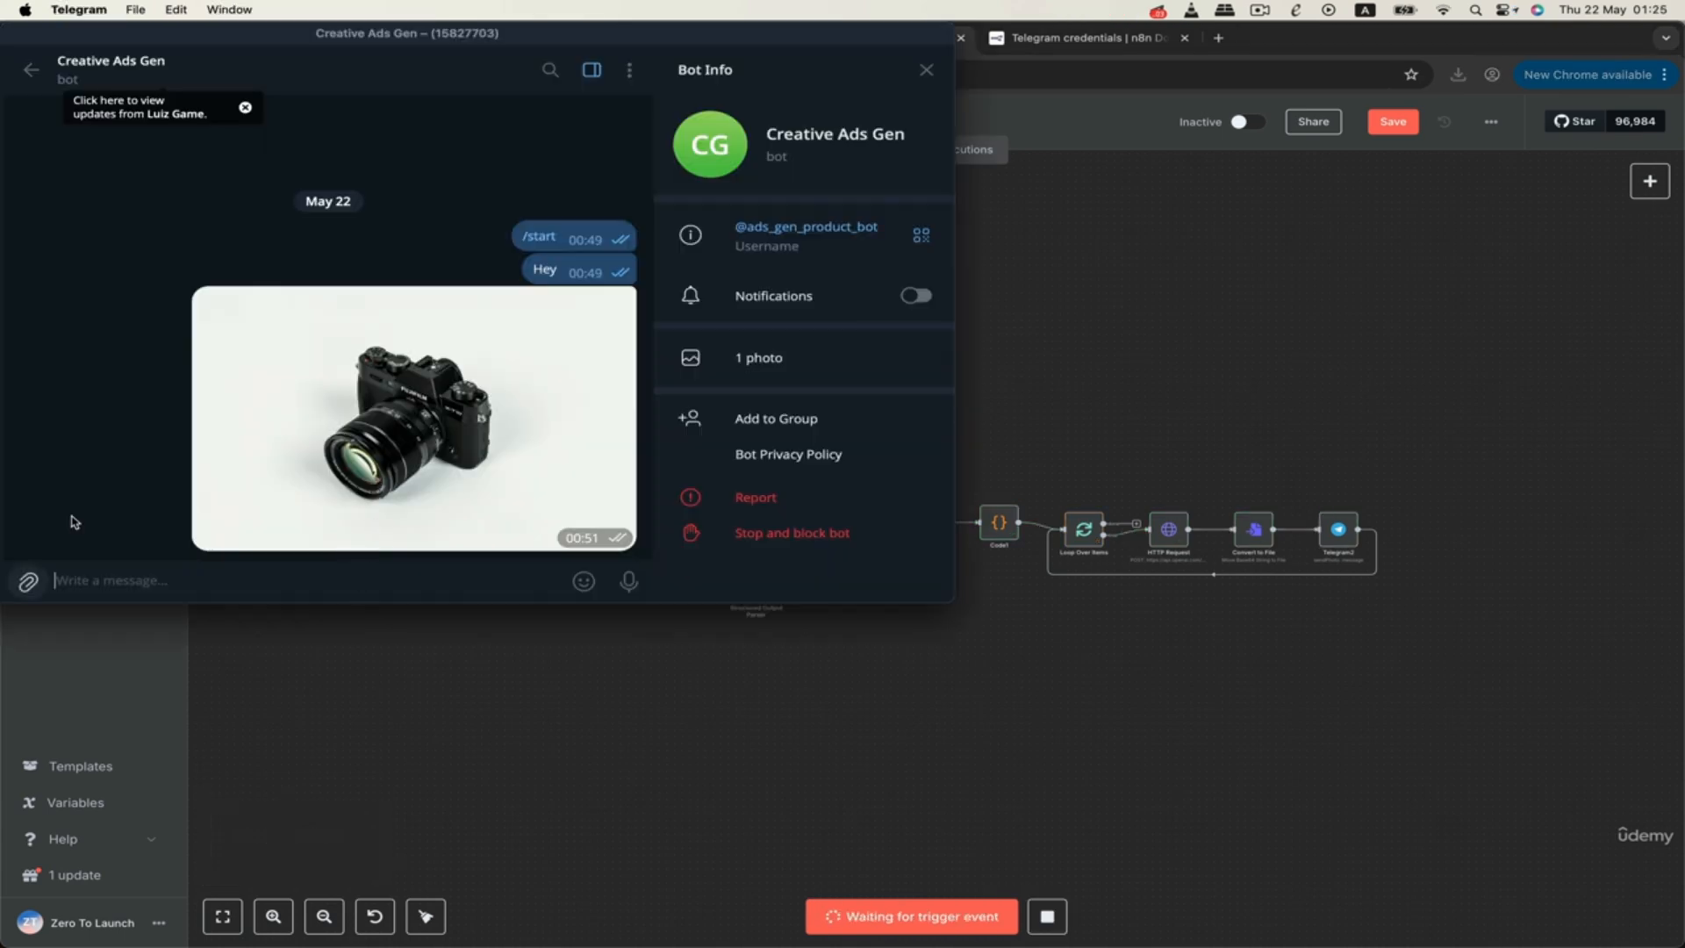
pyautogui.moveTo(26, 581)
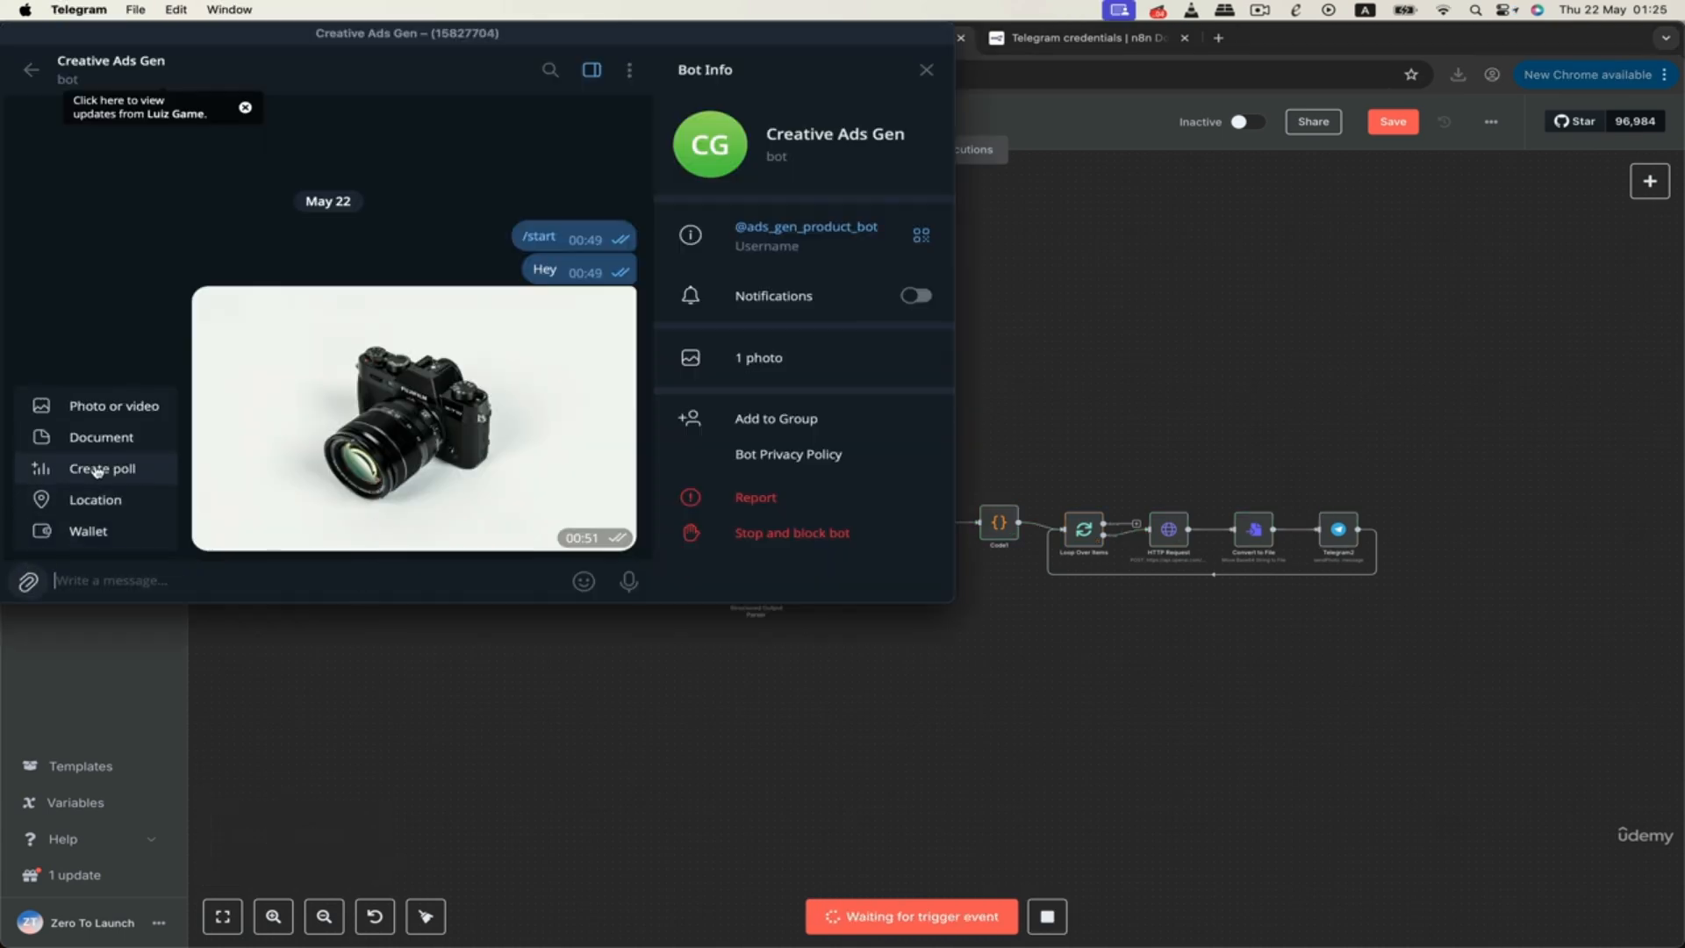
pyautogui.click(40, 408)
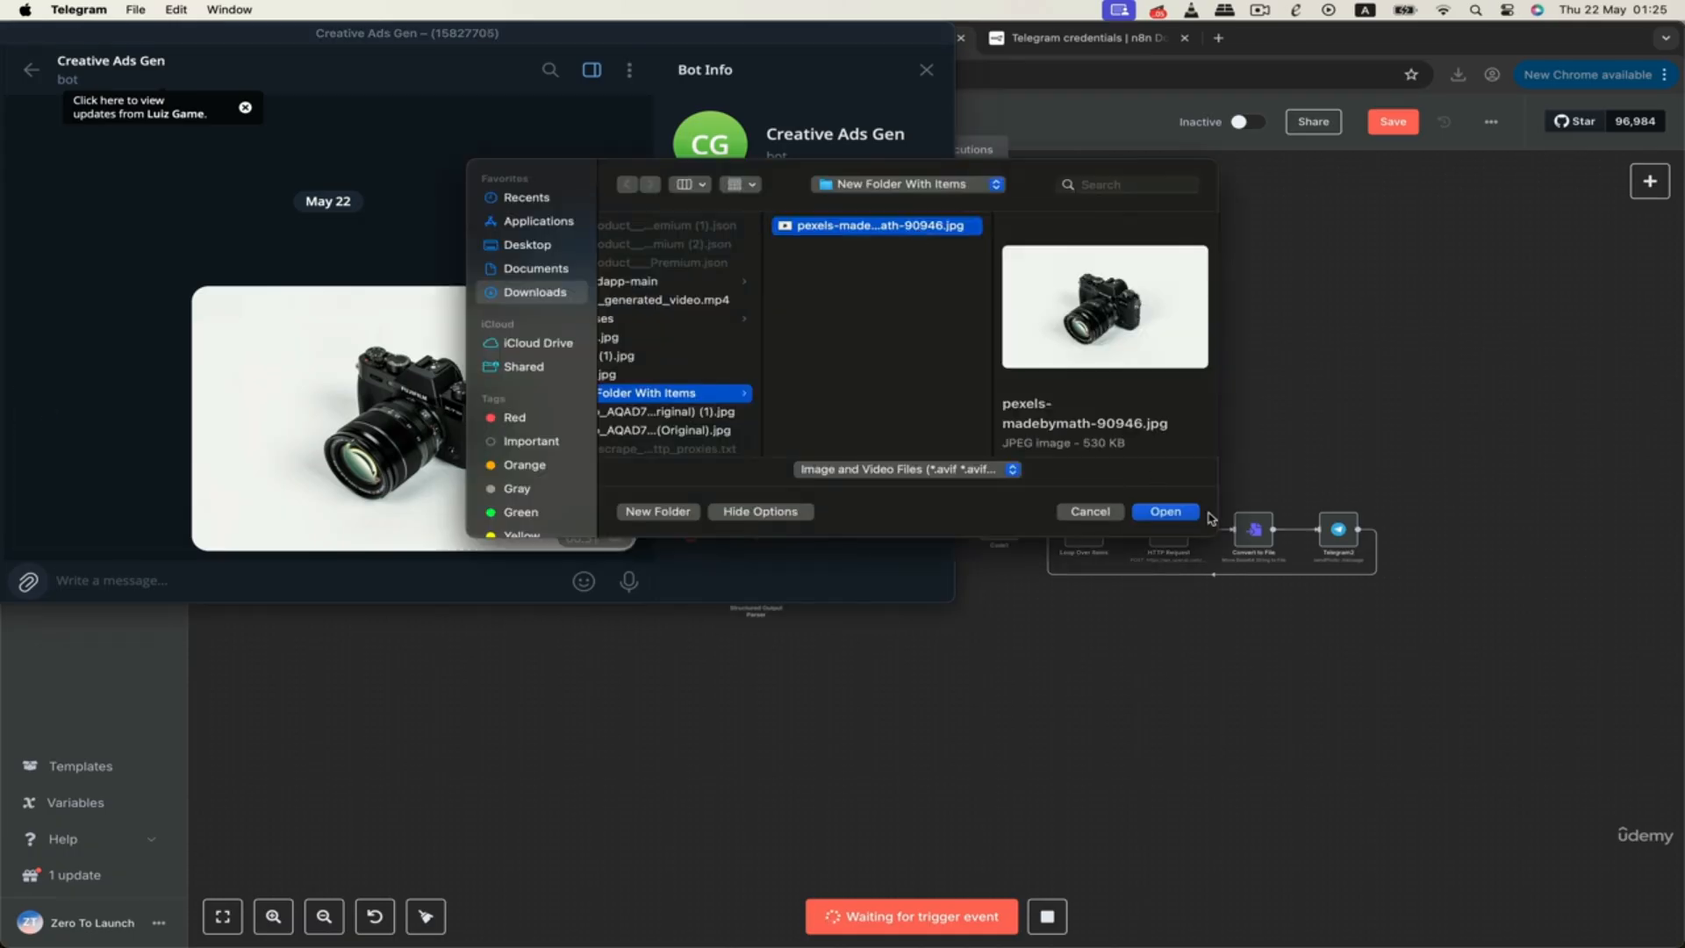
pyautogui.click(1165, 511)
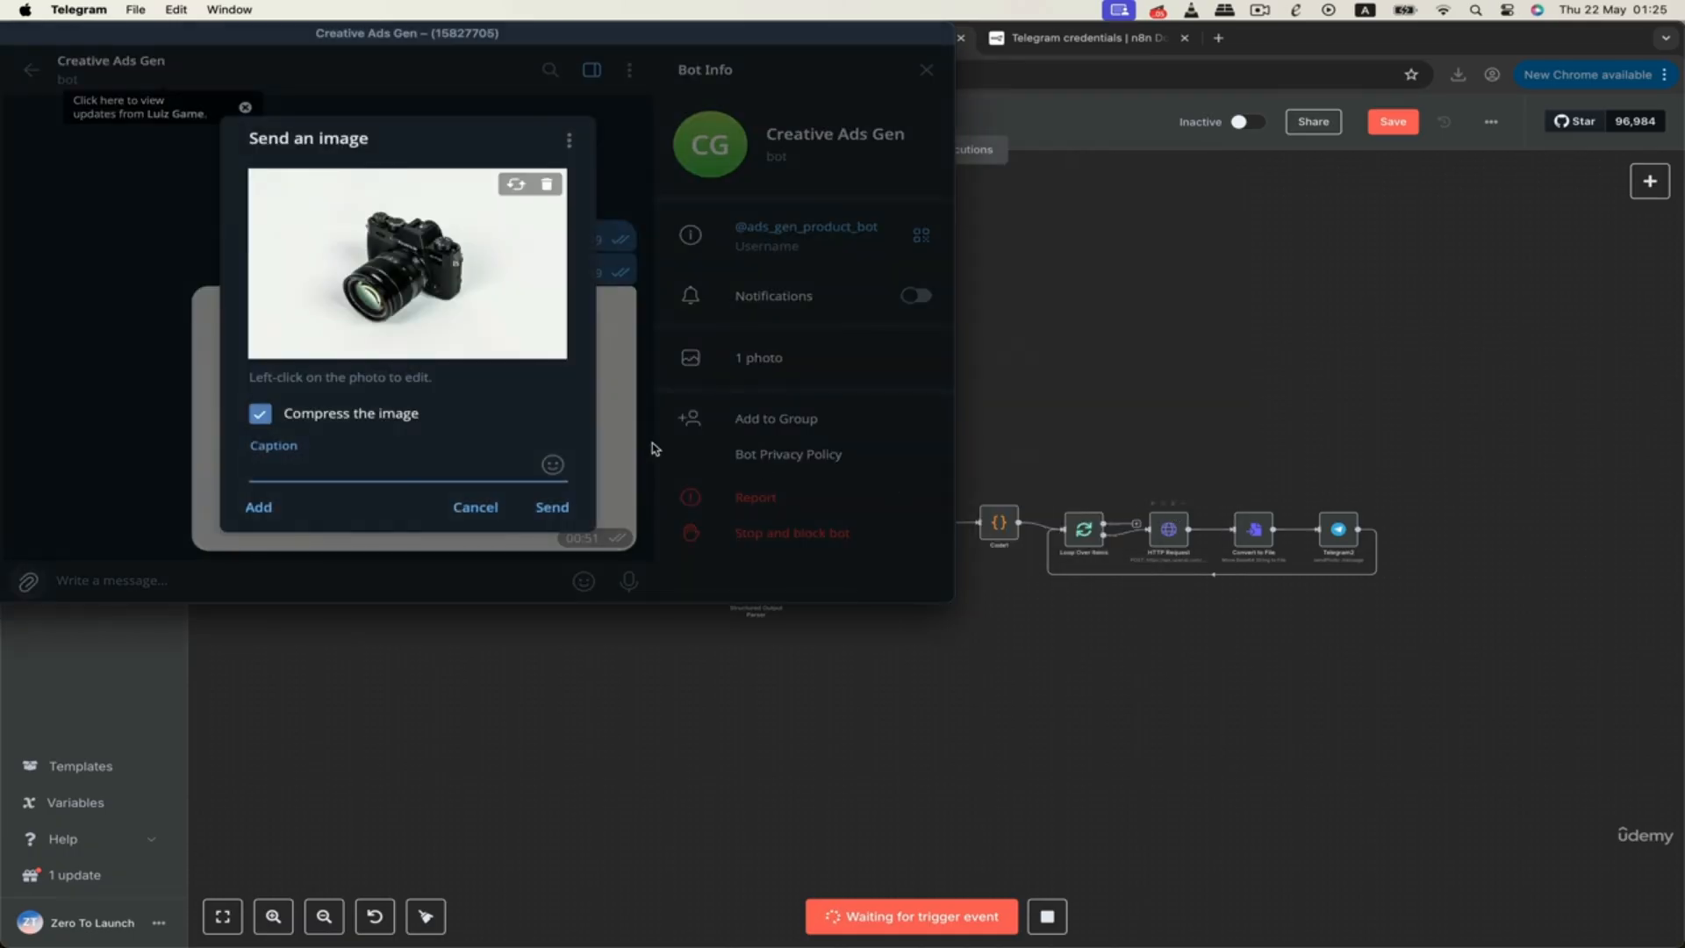
pyautogui.click(553, 509)
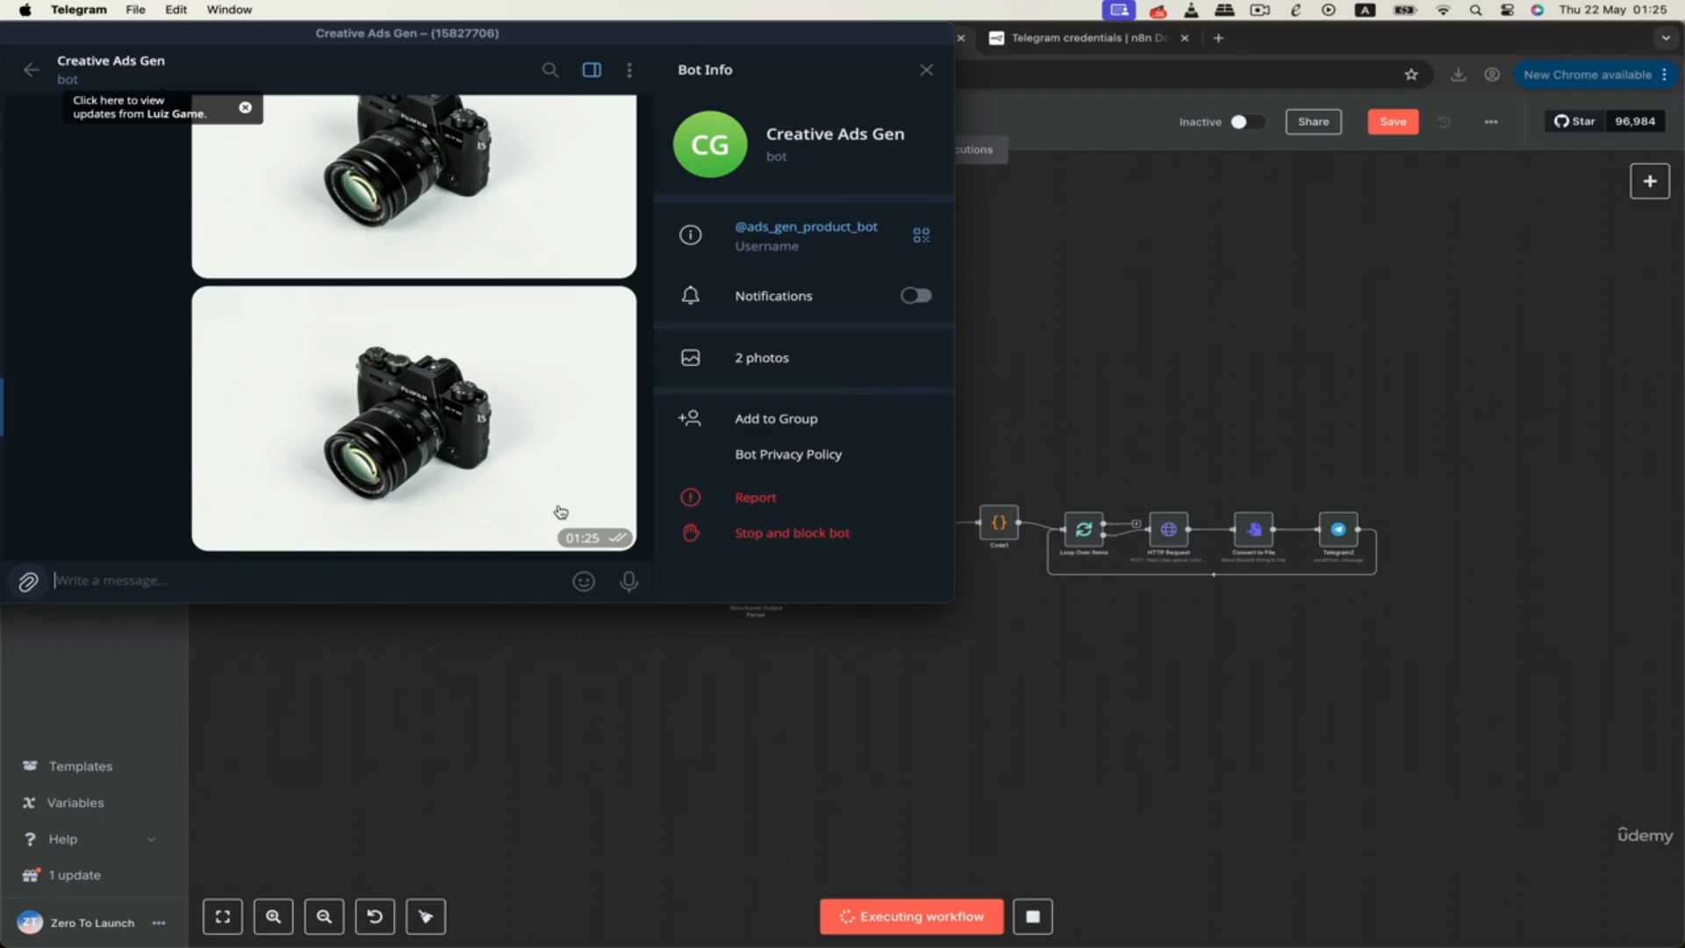
pyautogui.click(1026, 472)
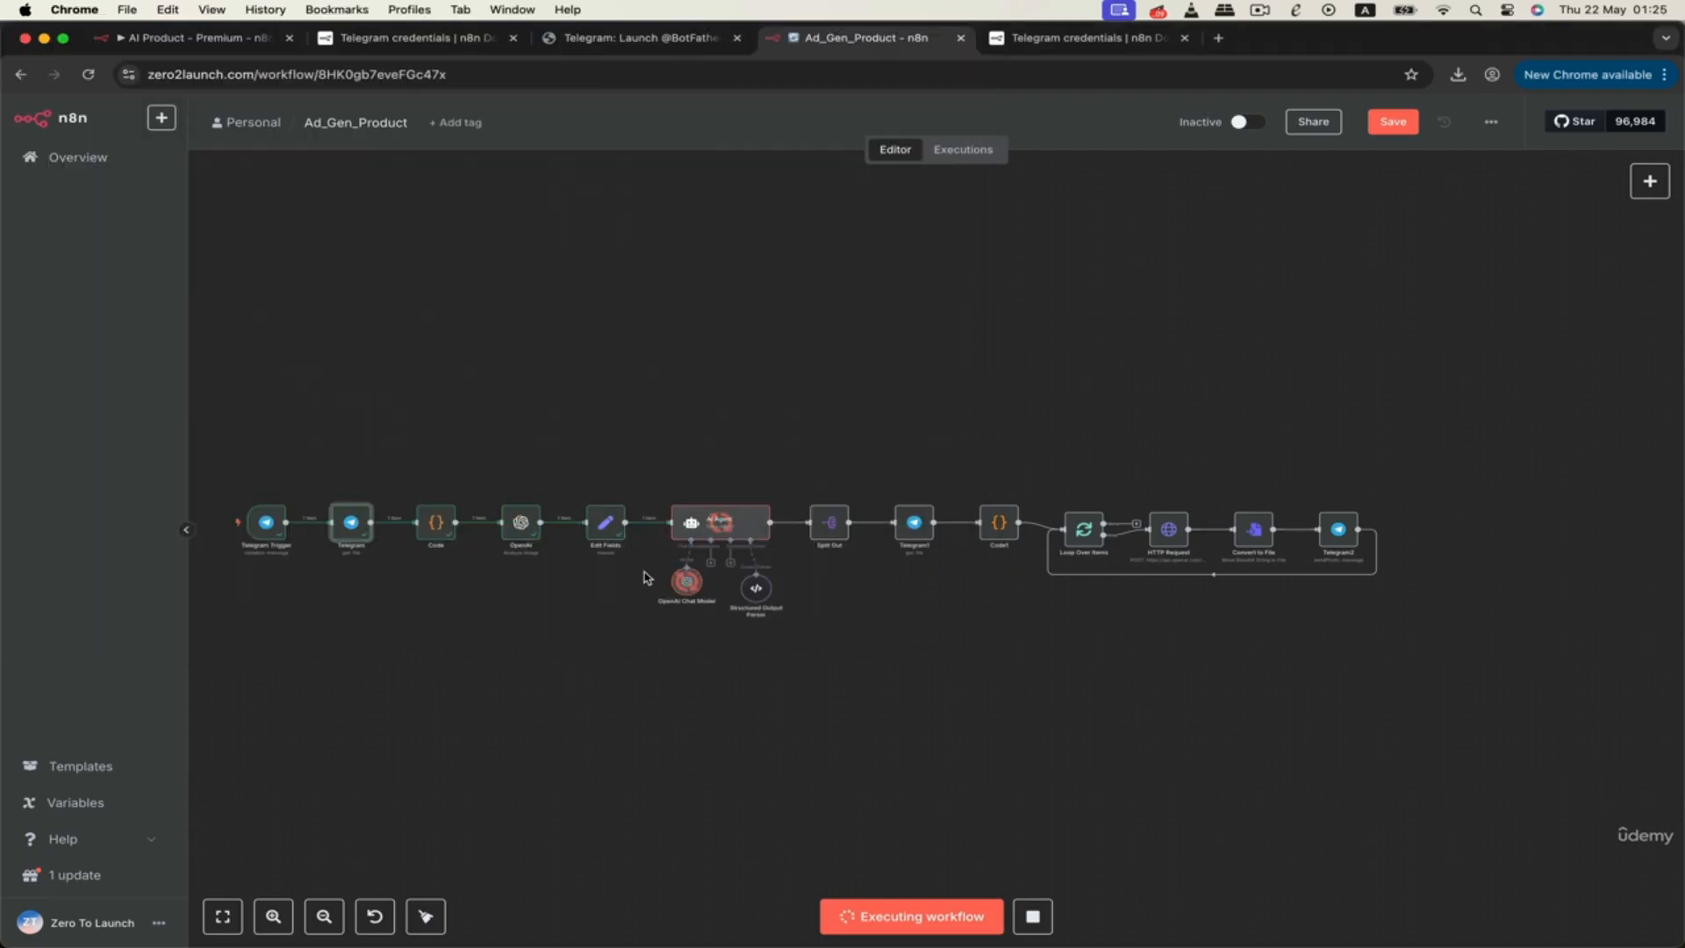
# Narrow the browser so the Telegram chat shows alongside the n8n canvas
pyautogui.scroll(5, 934, 623)
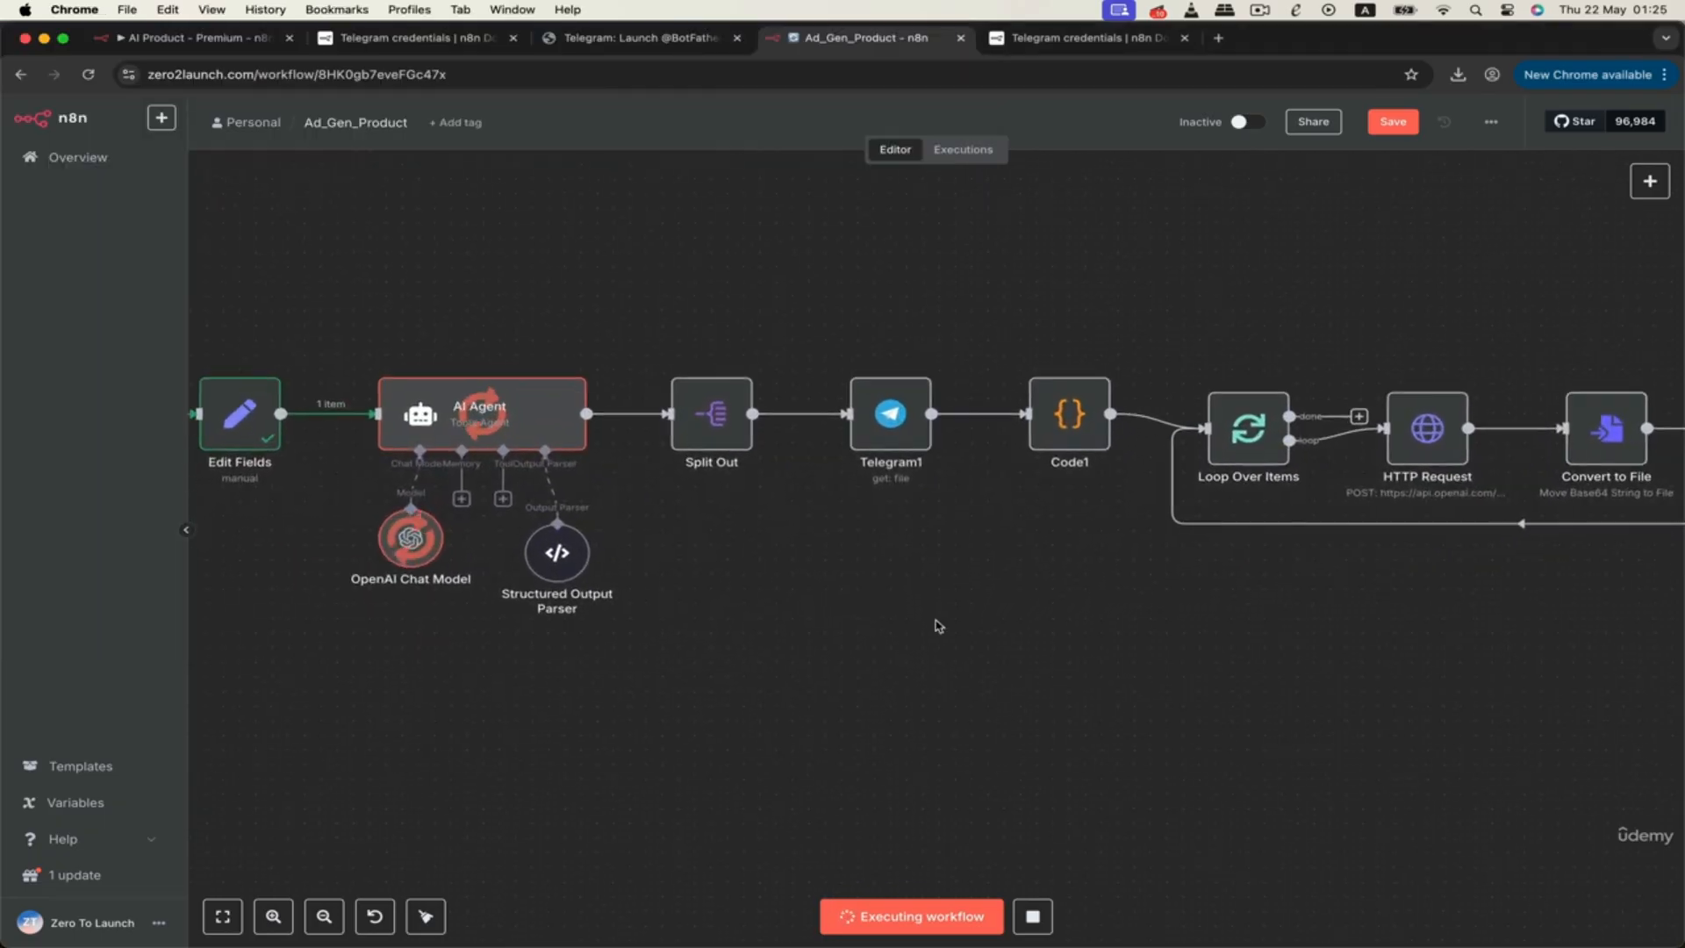
pyautogui.scroll(-2, 875, 567)
pyautogui.scroll(1, 978, 567)
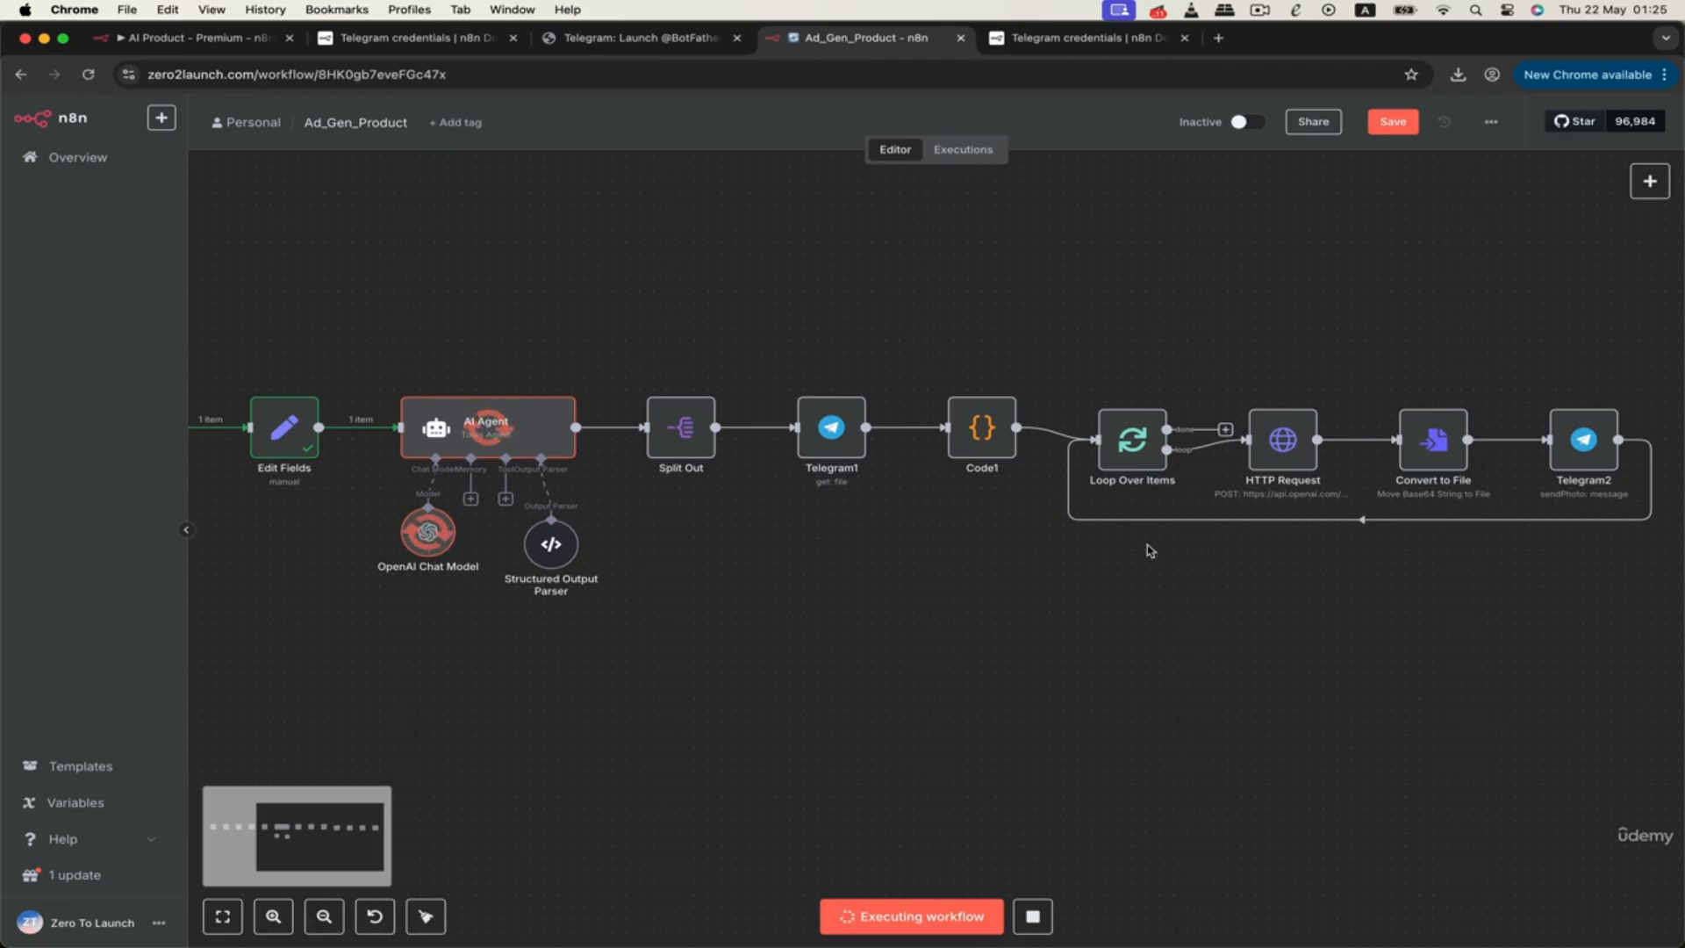
pyautogui.moveTo(2, 505); pyautogui.dragTo(507, 514)
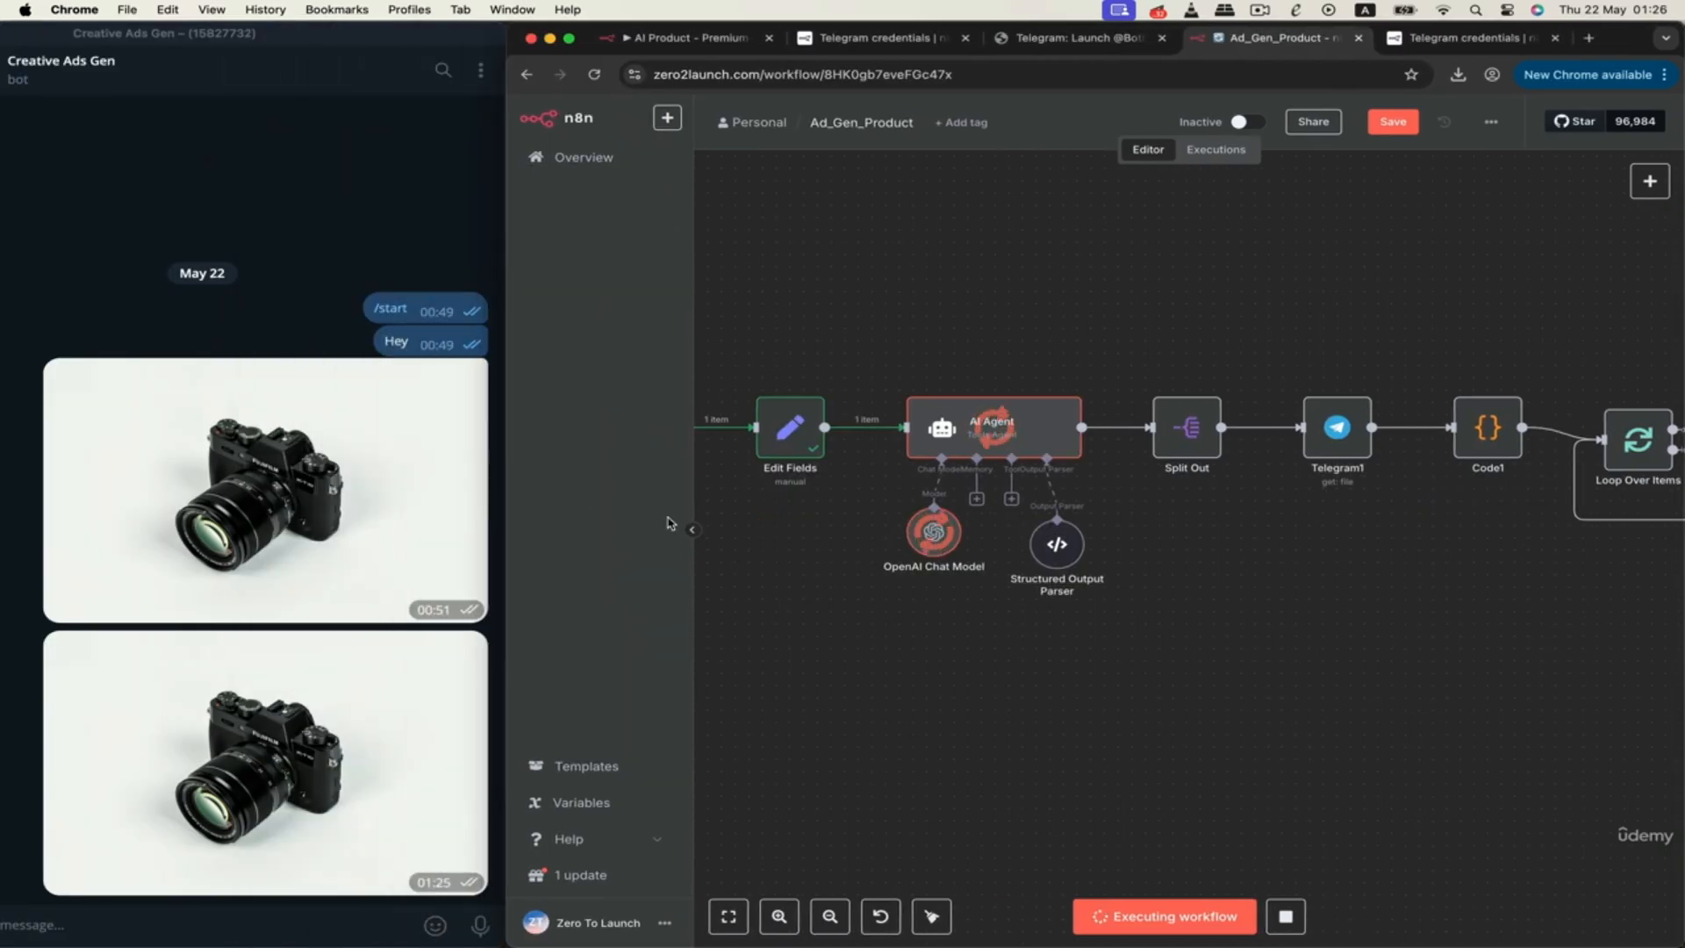
pyautogui.hscroll(1, 935, 539)
pyautogui.hscroll(1, 935, 539)
pyautogui.scroll(-3, 935, 539)
pyautogui.scroll(2, 935, 539)
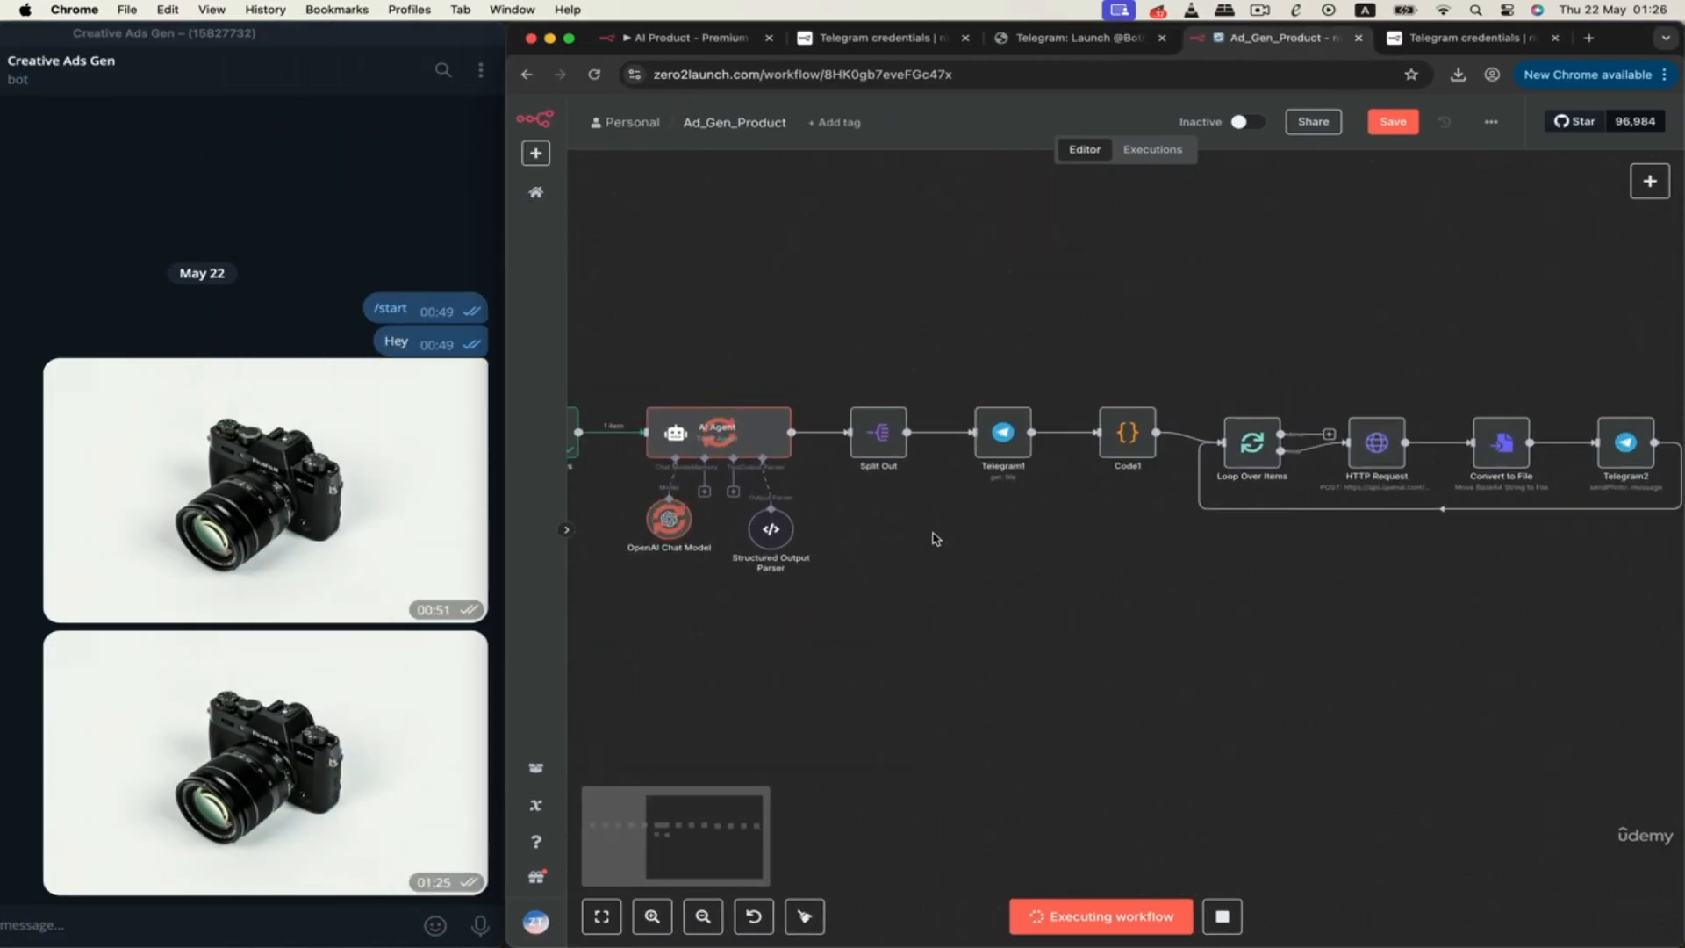
pyautogui.hscroll(1, 936, 539)
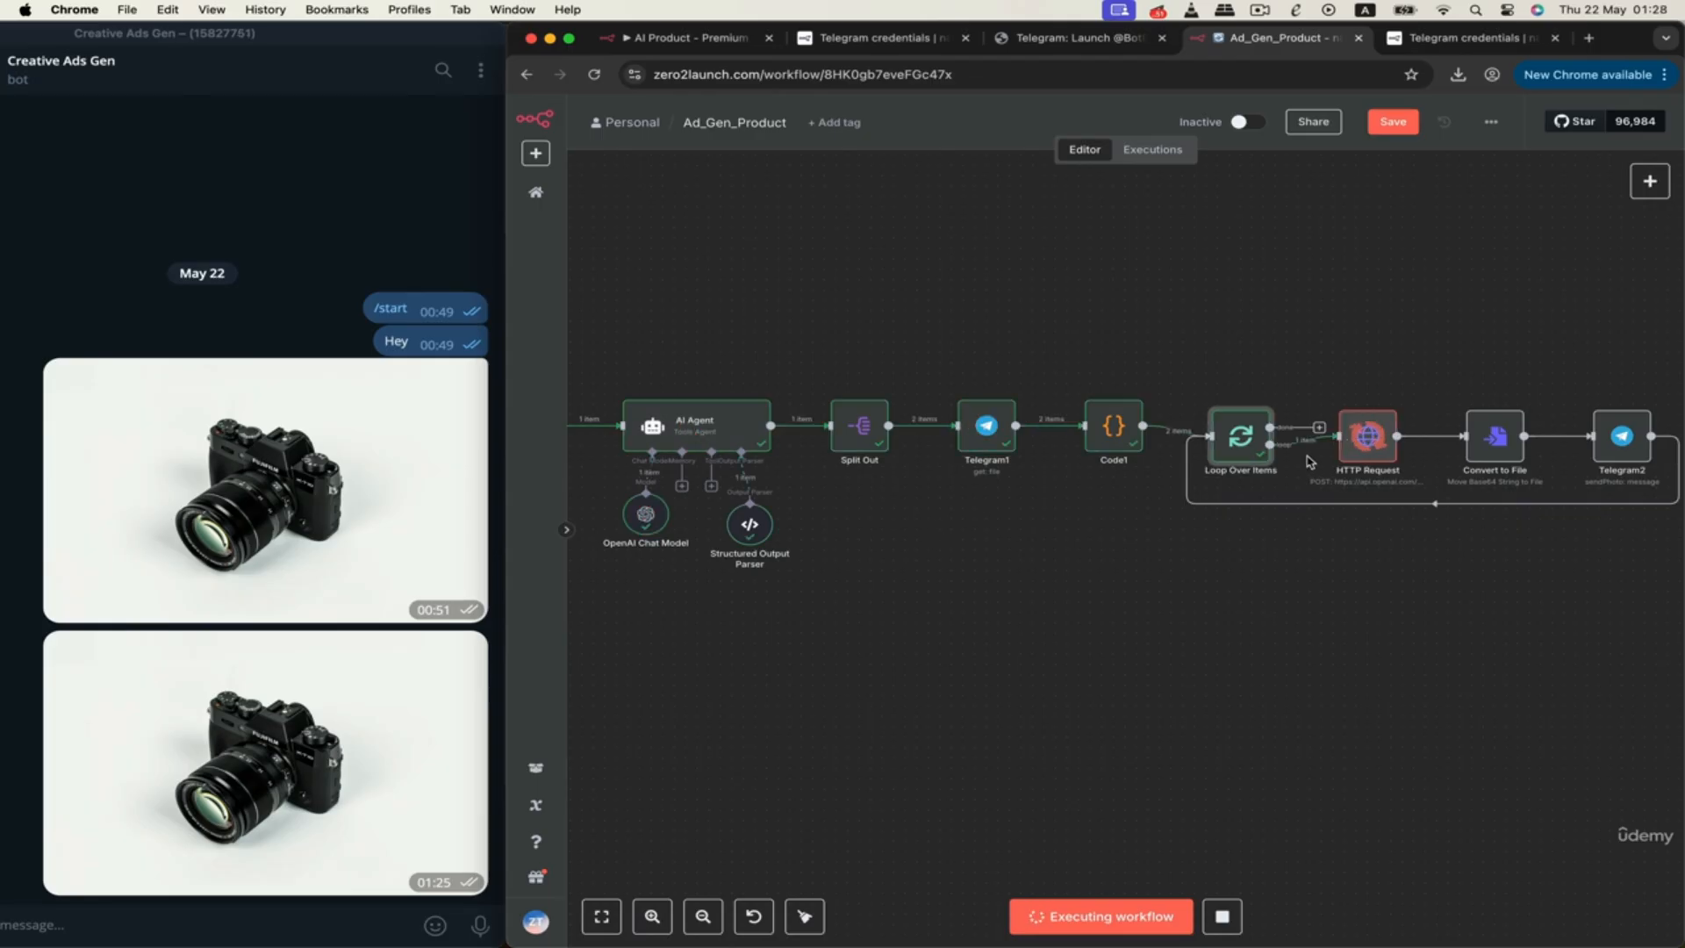
# Inspect the HTTP Request node while the run finishes, then close it
pyautogui.doubleClick(1367, 436)
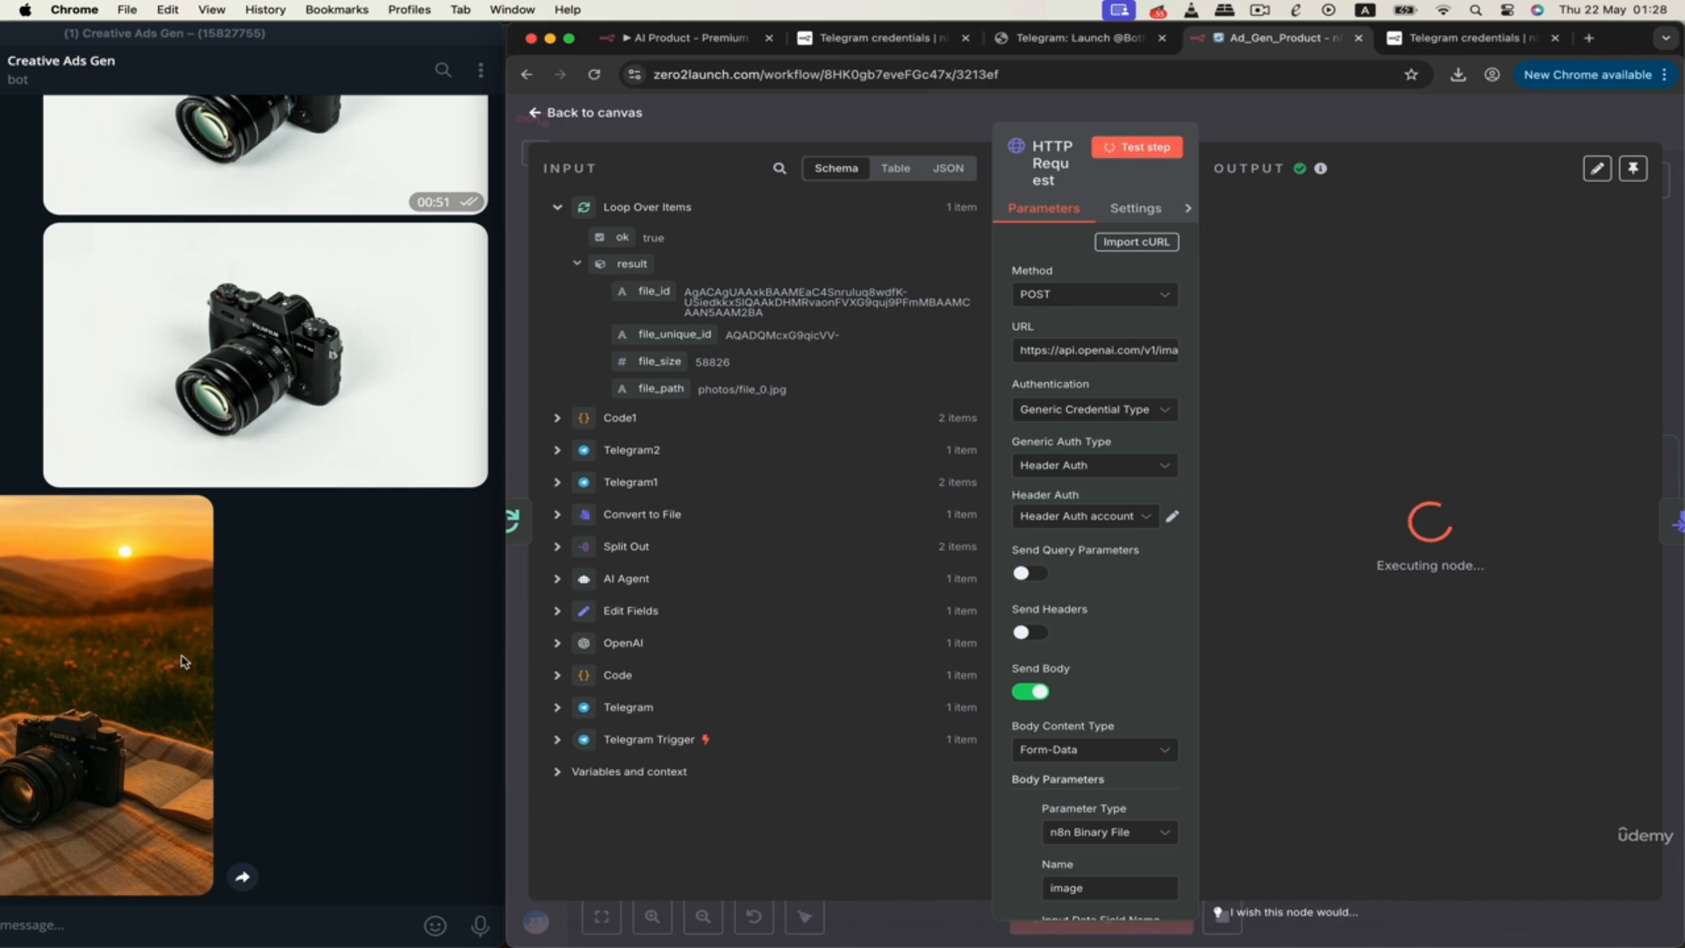
pyautogui.moveTo(283, 35); pyautogui.dragTo(400, 40)
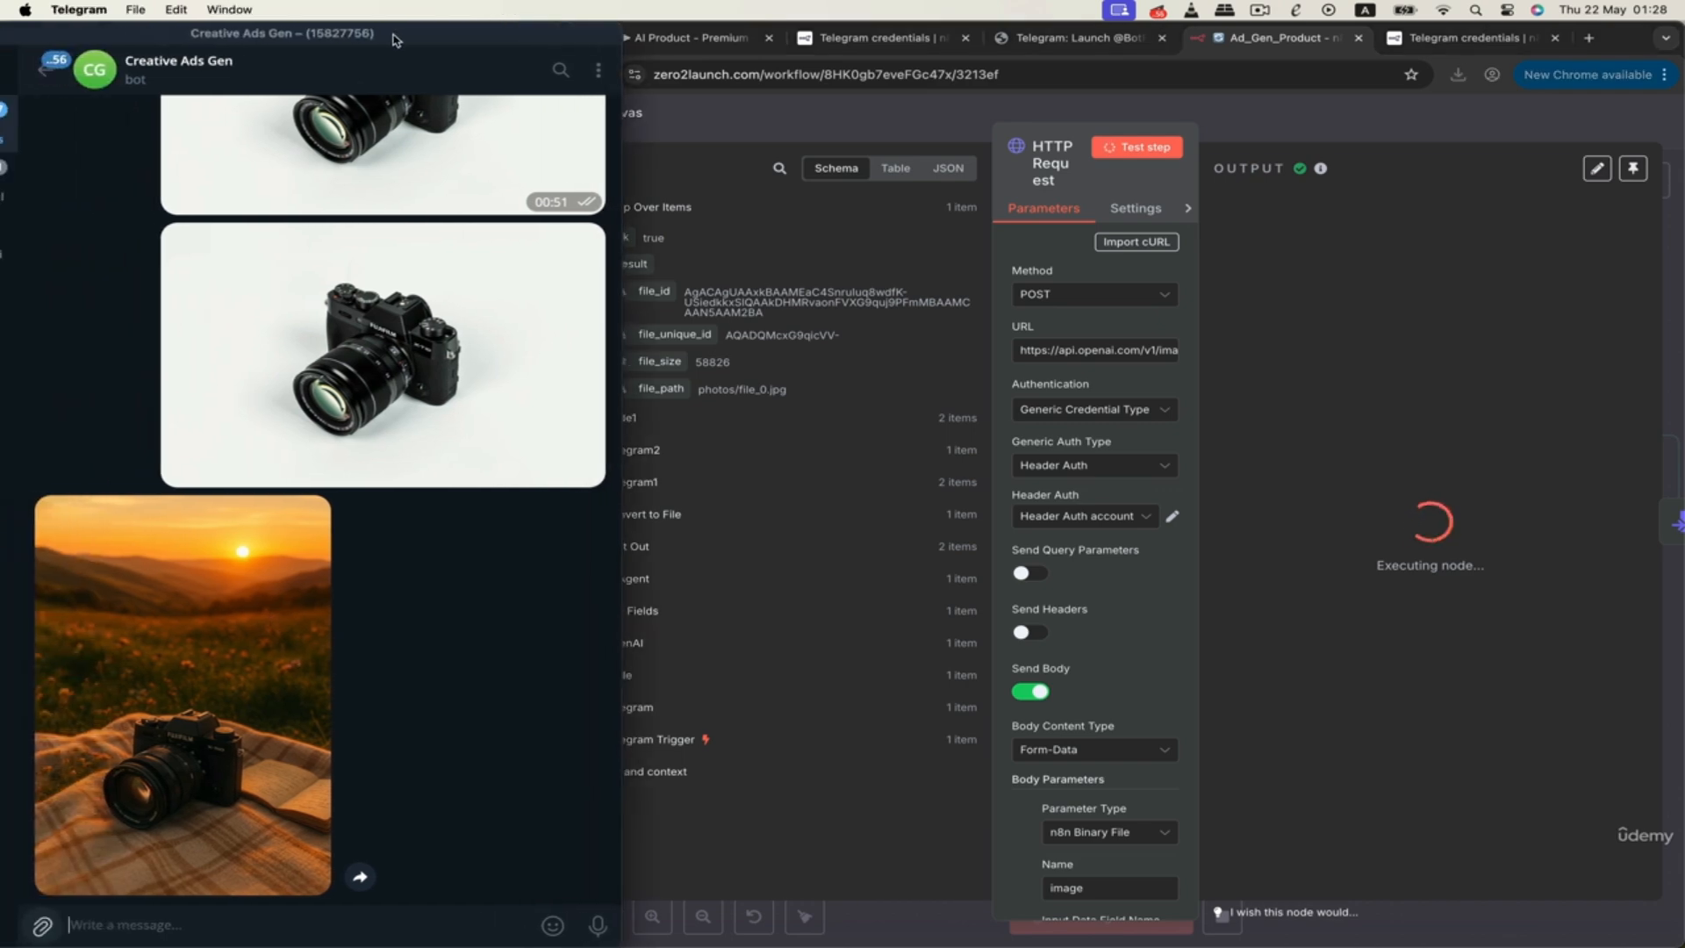
pyautogui.click(783, 516)
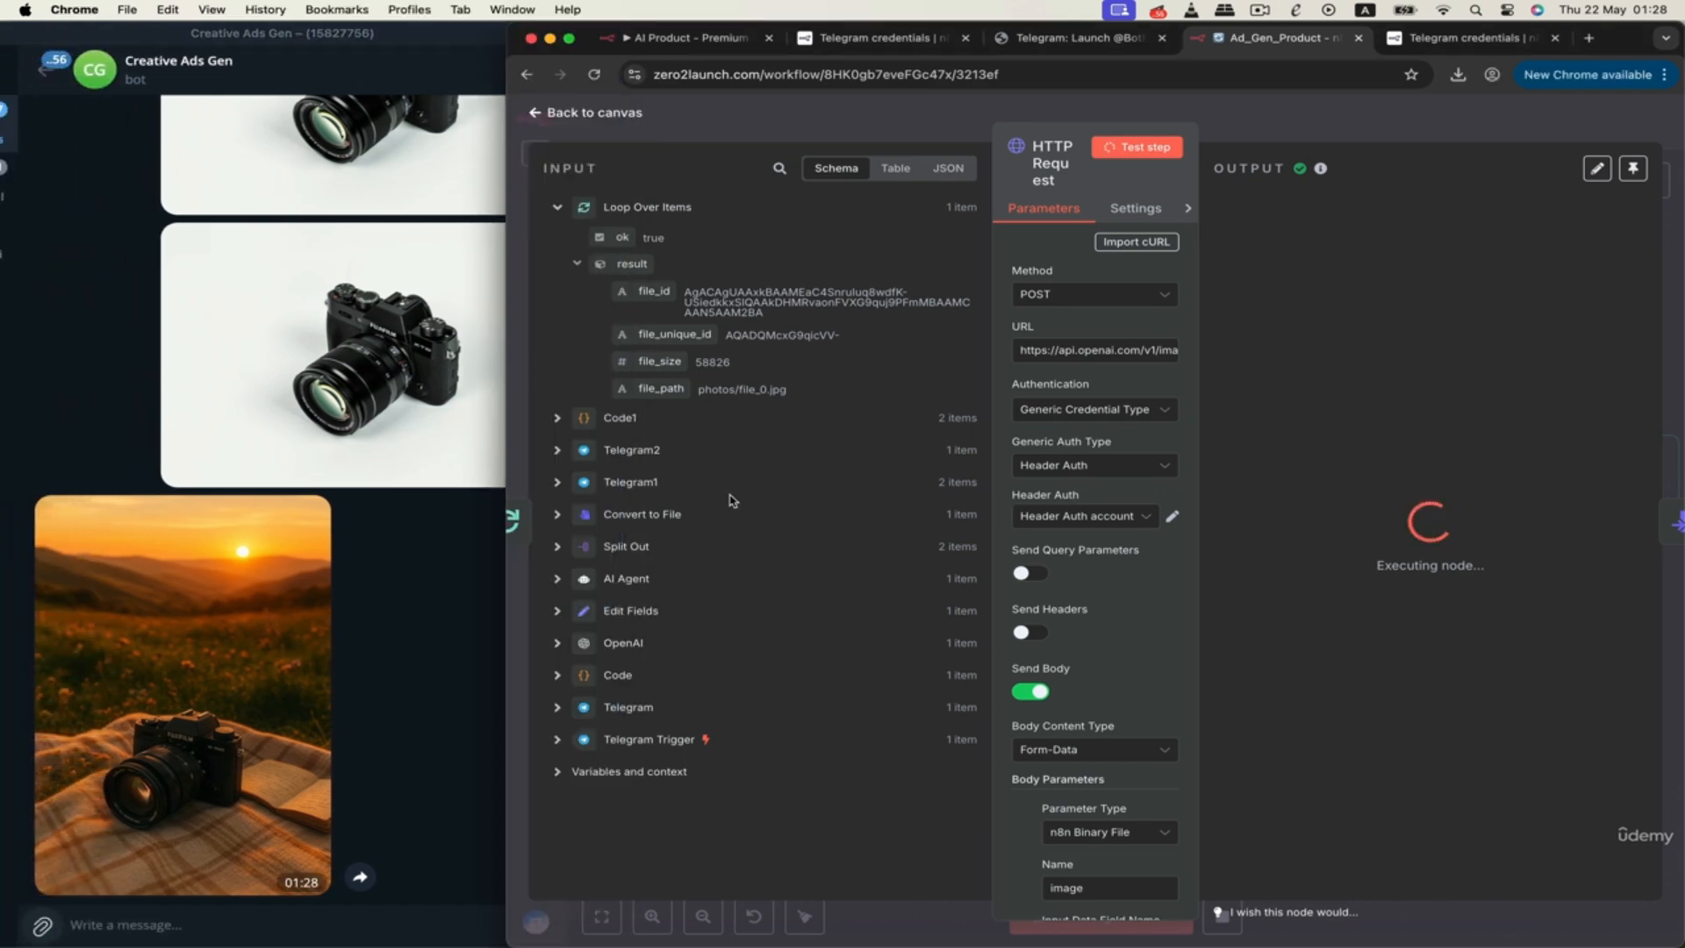
pyautogui.press('Escape')
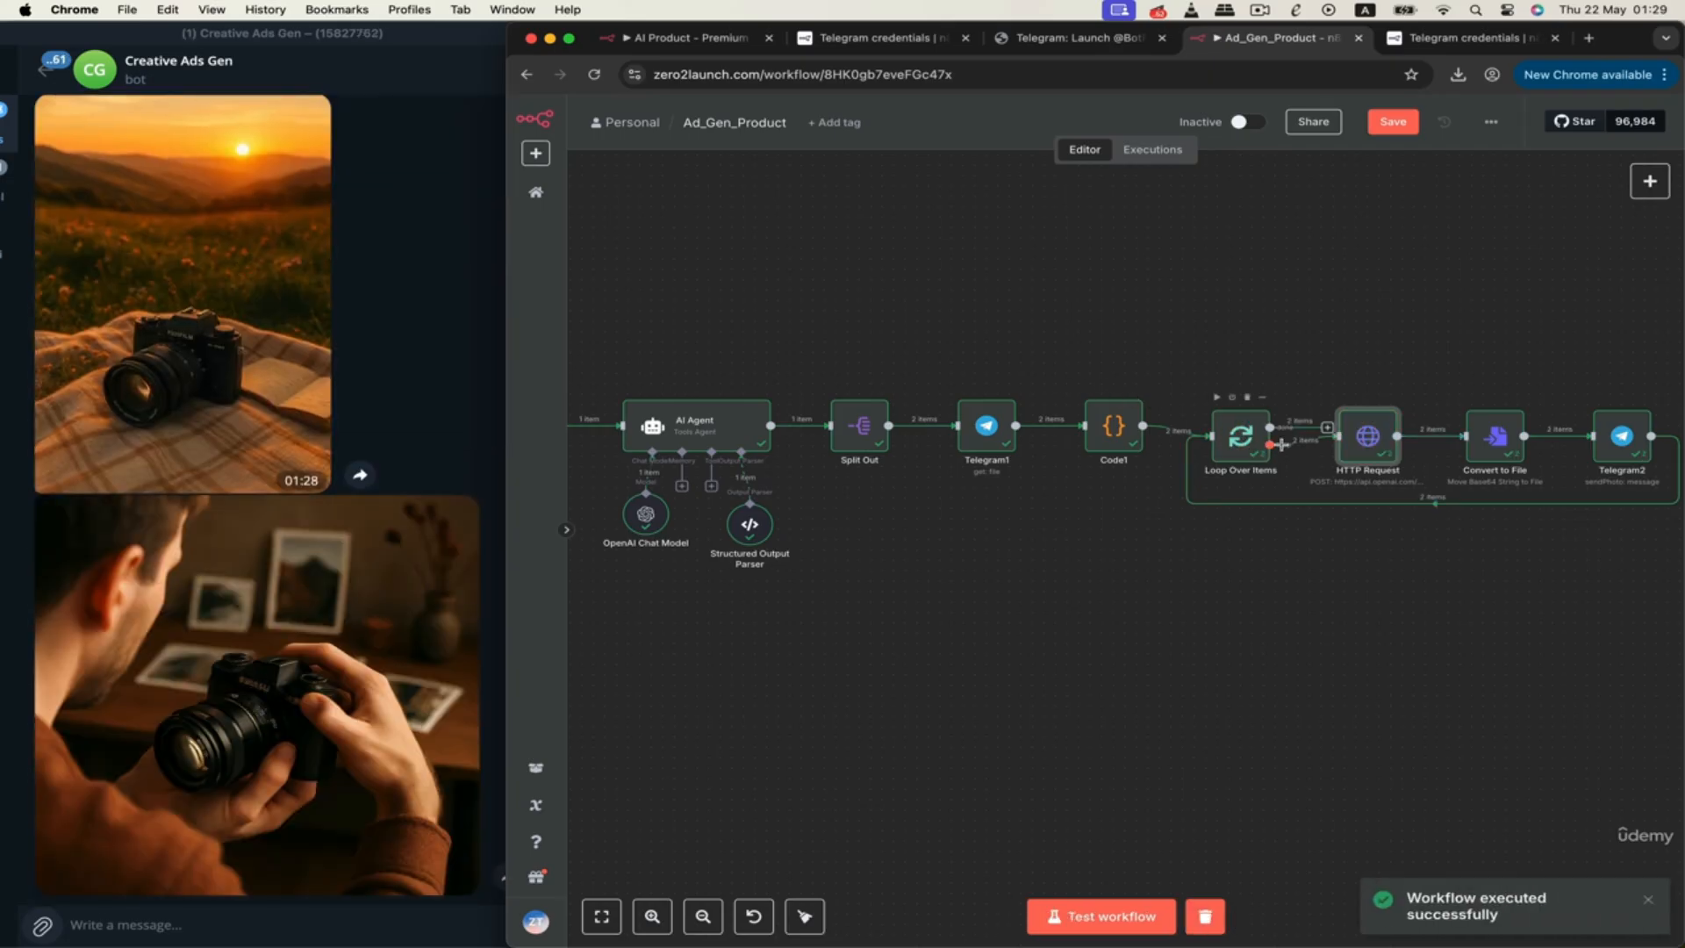
# Rename the Telegram file-download node to 'Extract Image'
pyautogui.hscroll(-5, 1008, 545)
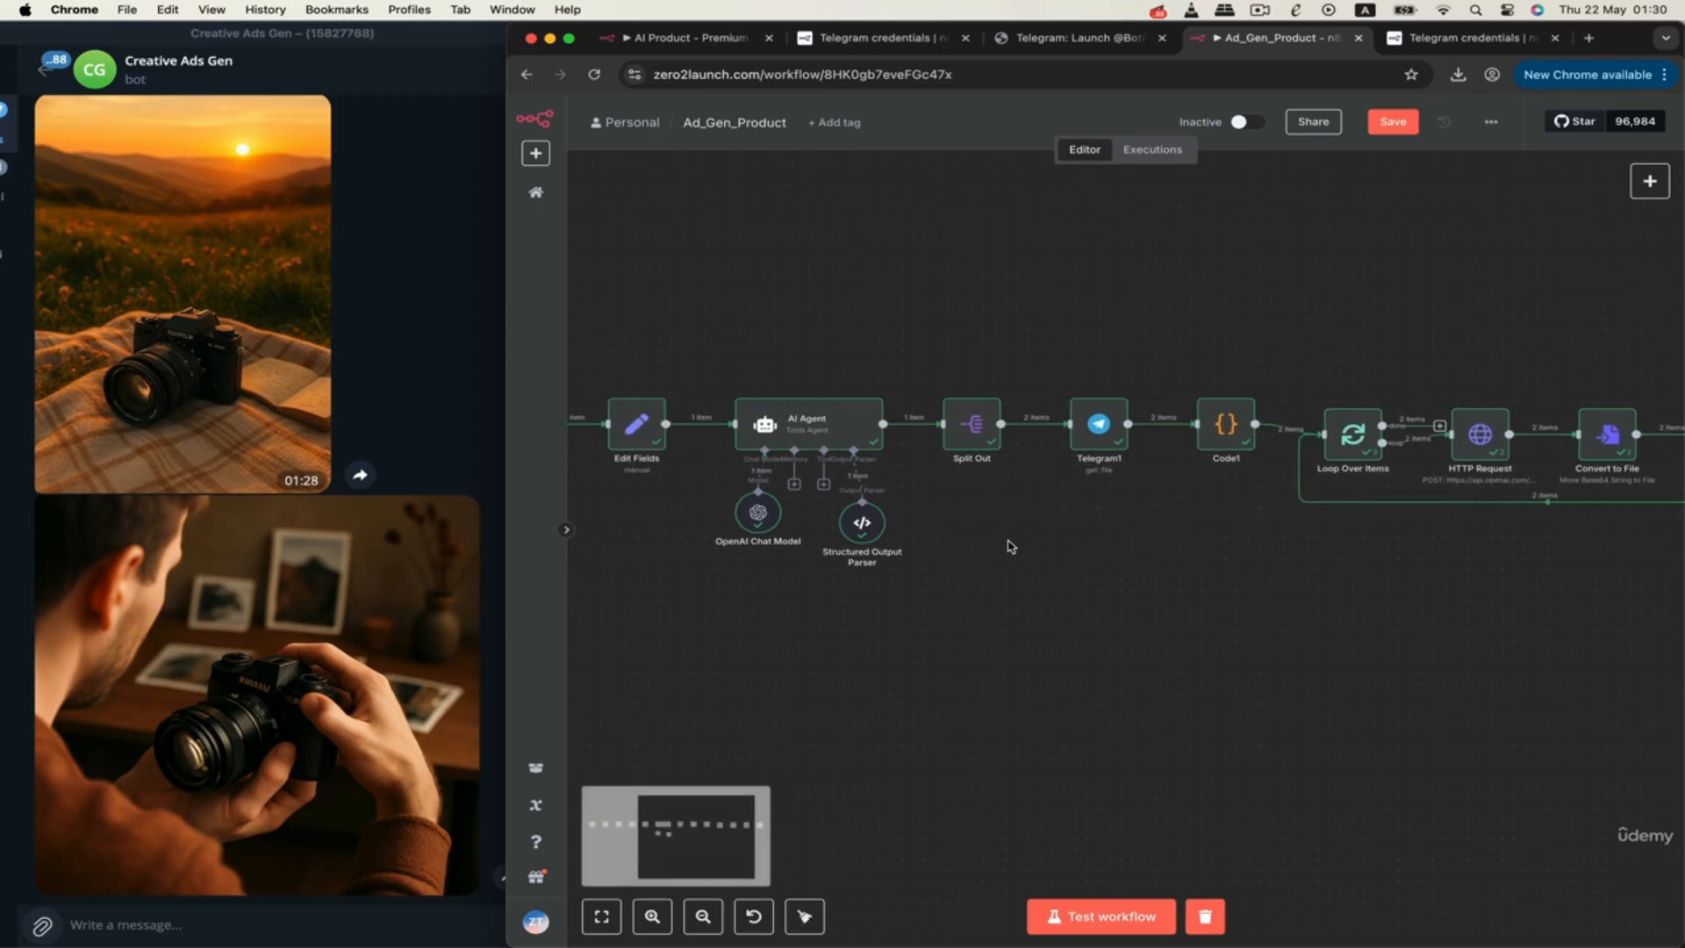
pyautogui.hscroll(-3, 1010, 545)
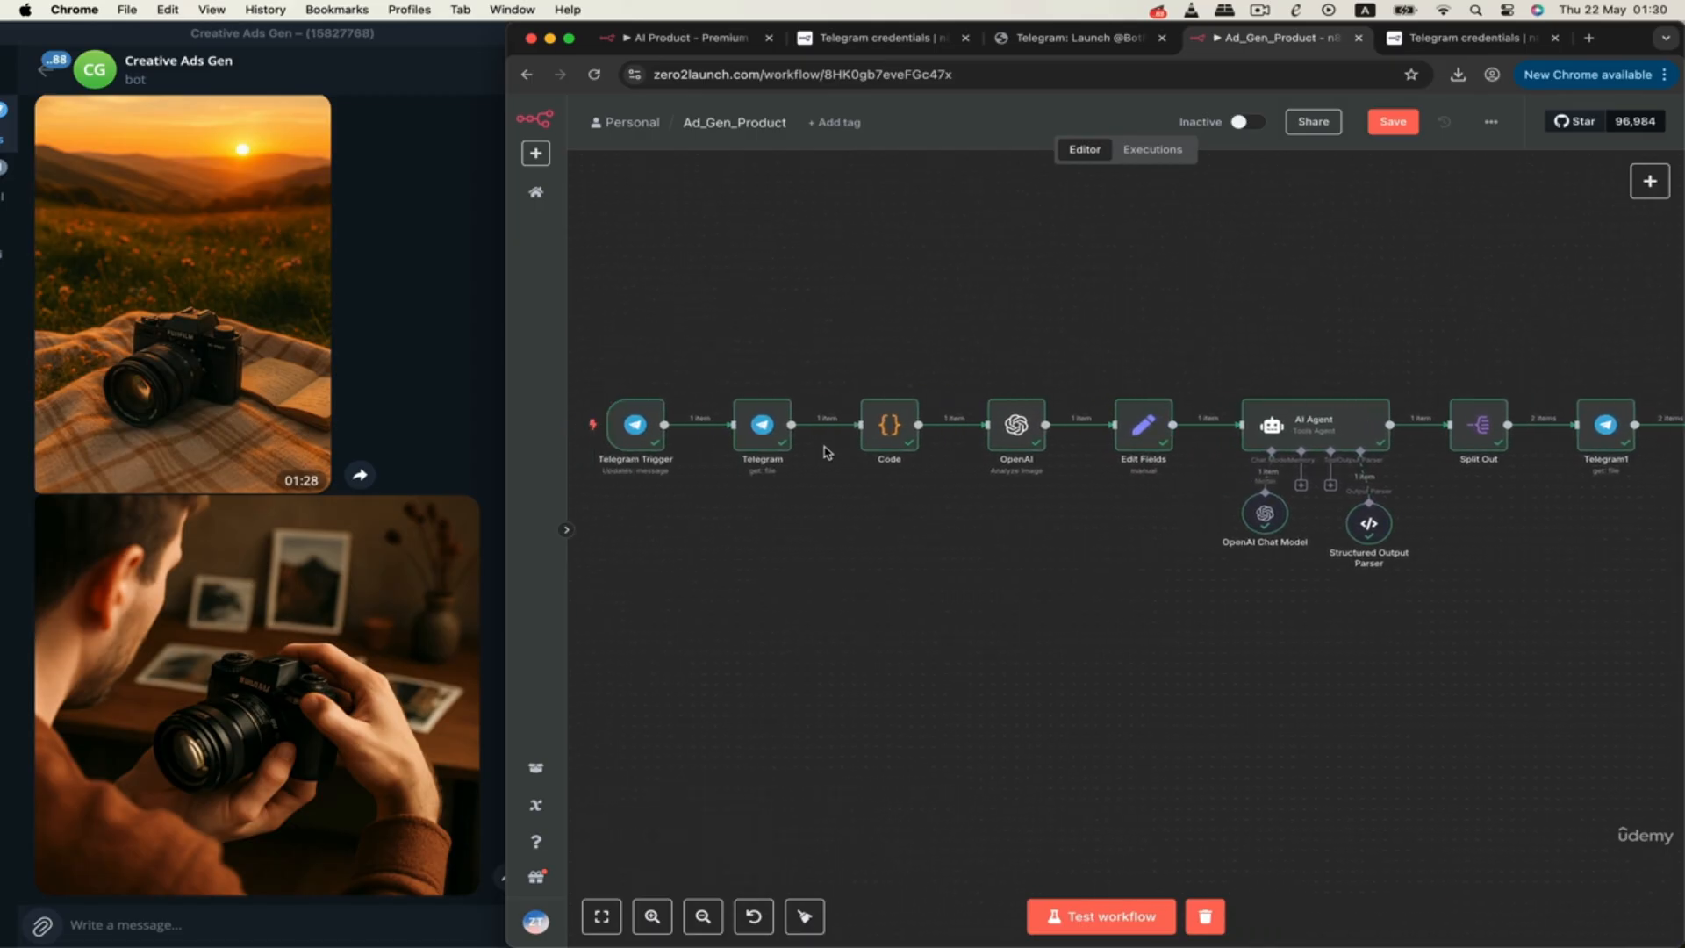
pyautogui.doubleClick(763, 428)
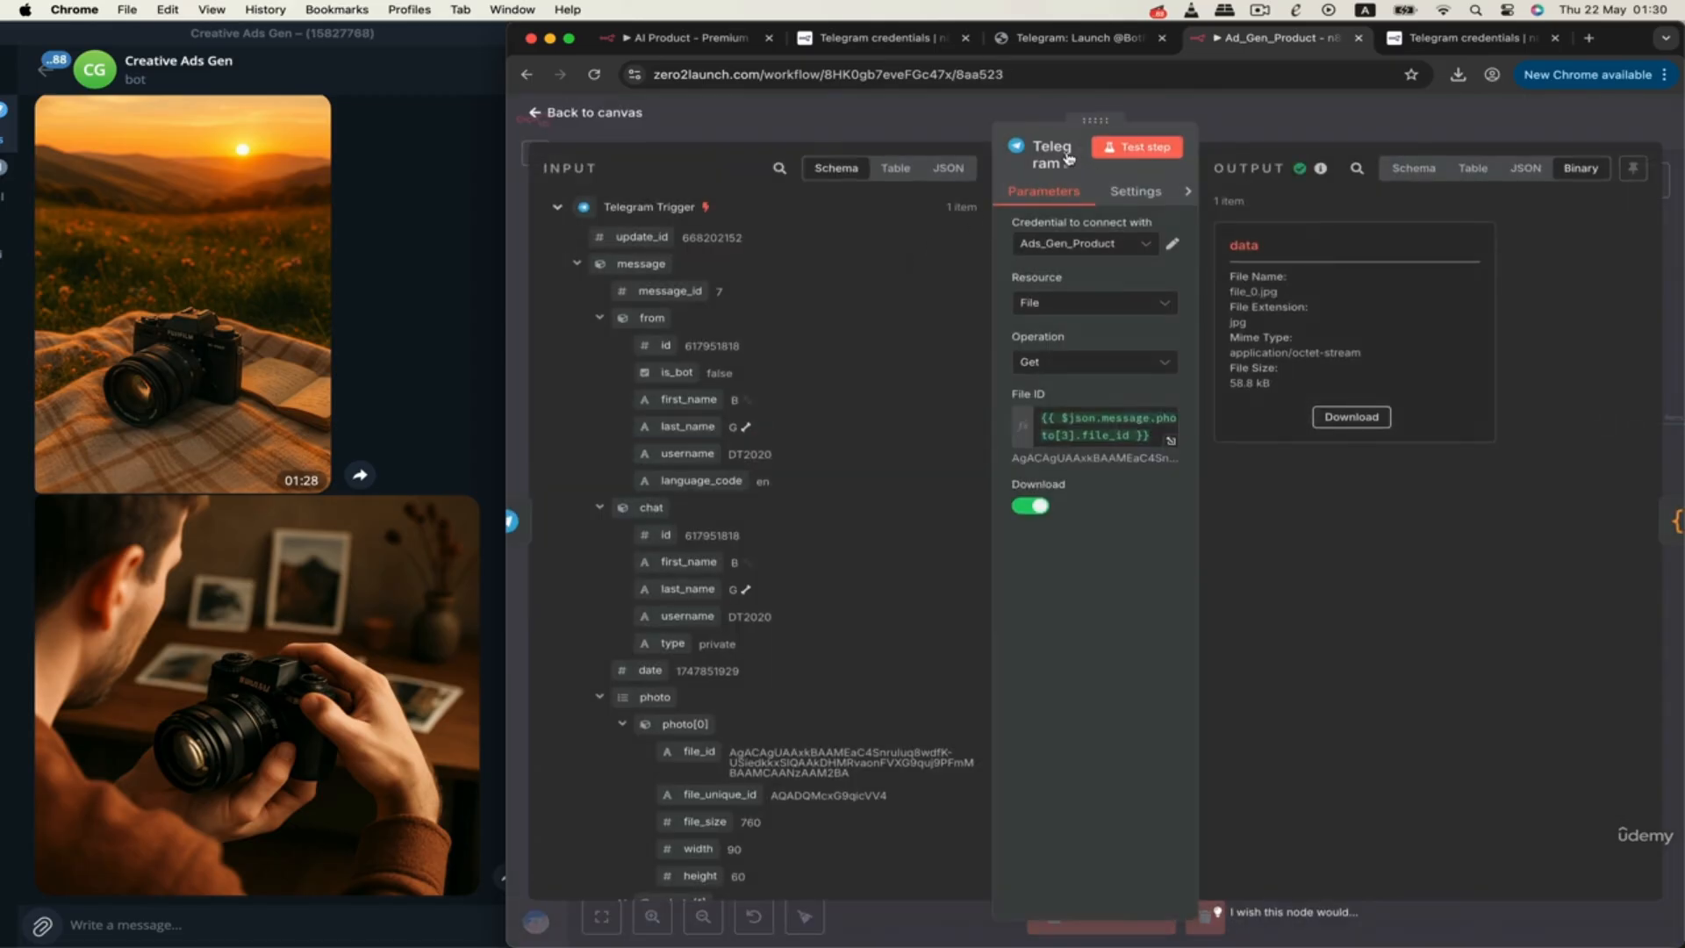
pyautogui.click(1069, 159)
pyautogui.write('Extract Image')
pyautogui.click(1220, 185)
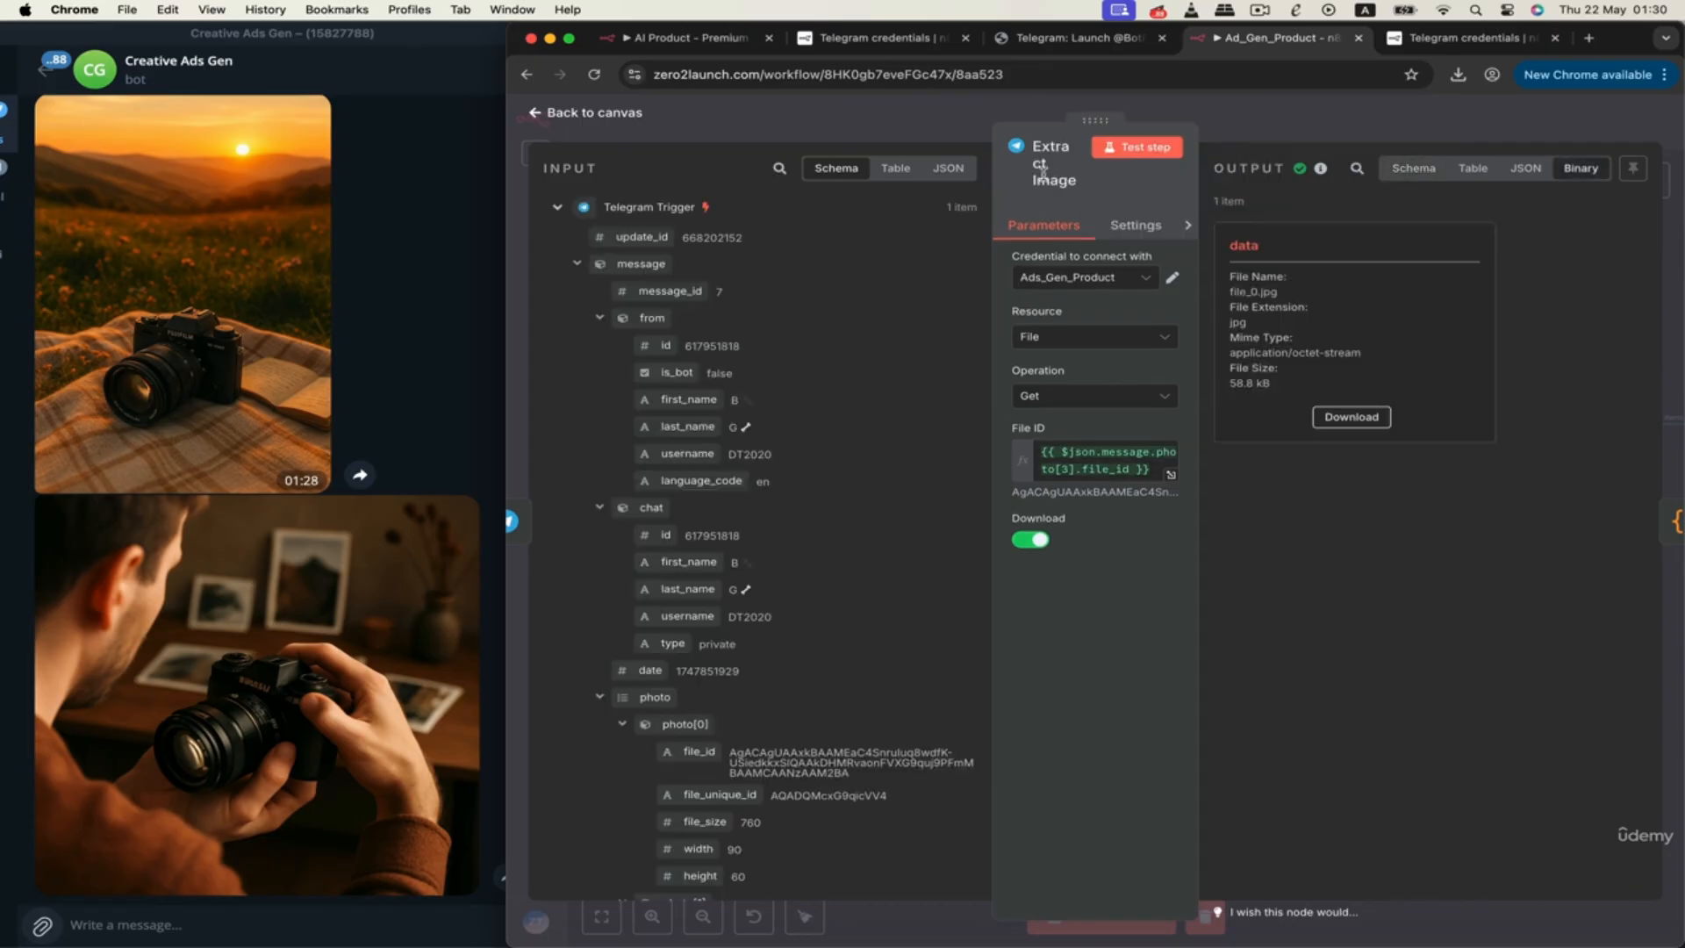
pyautogui.click(637, 115)
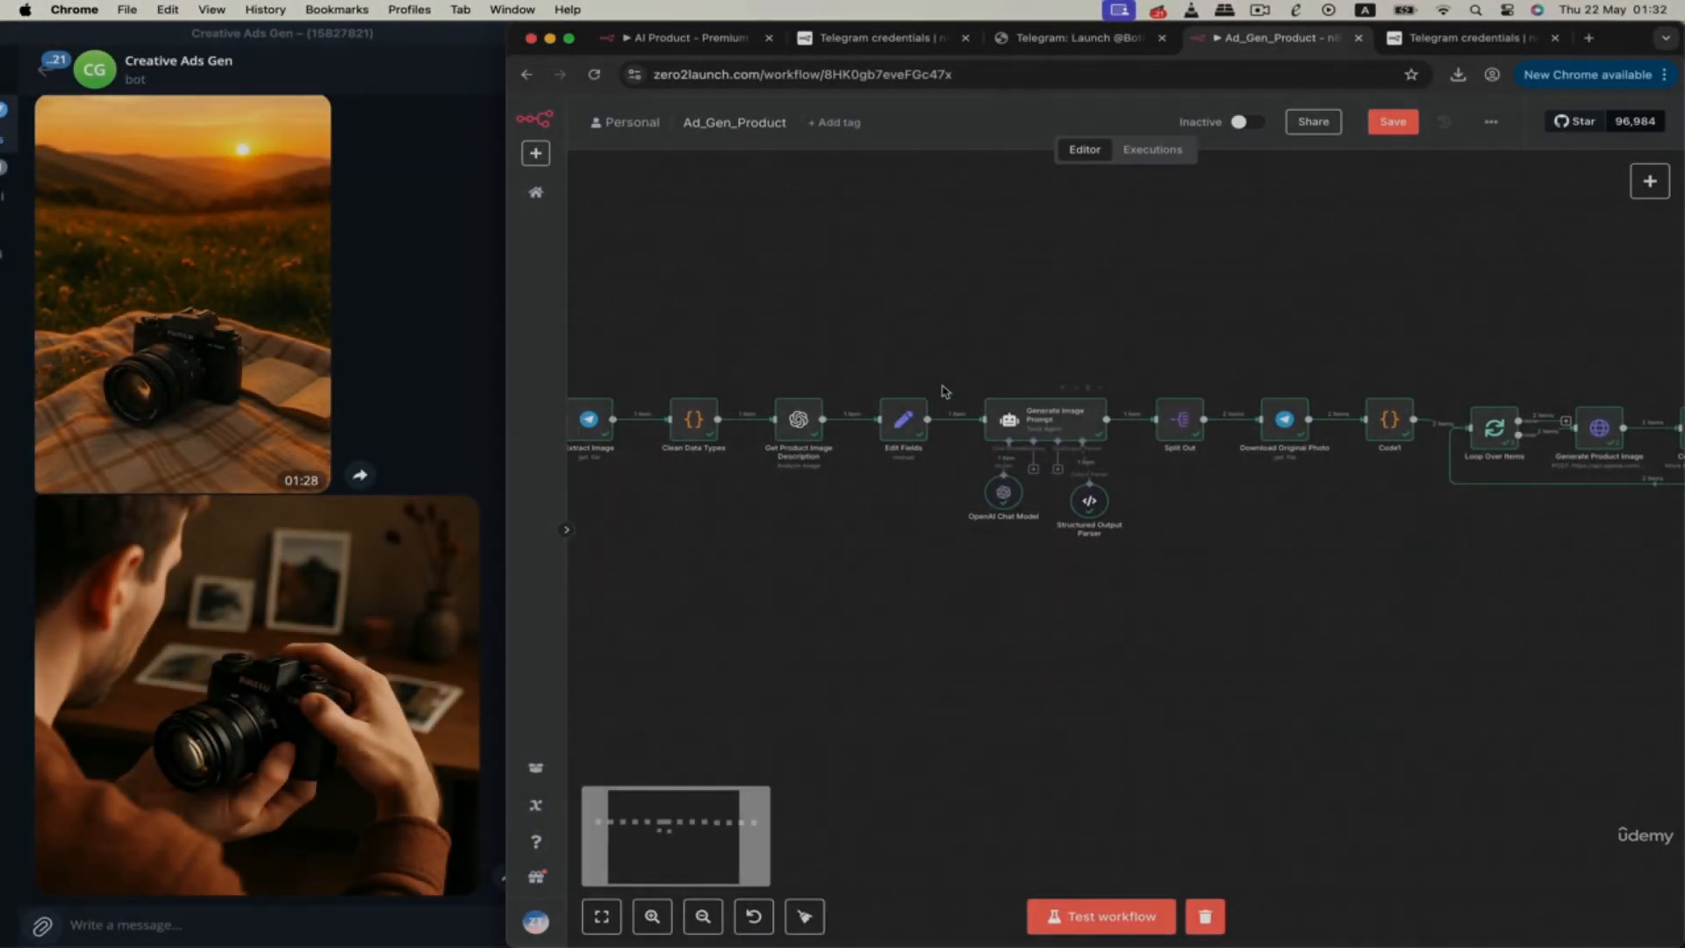
pyautogui.hscroll(-5, 945, 392)
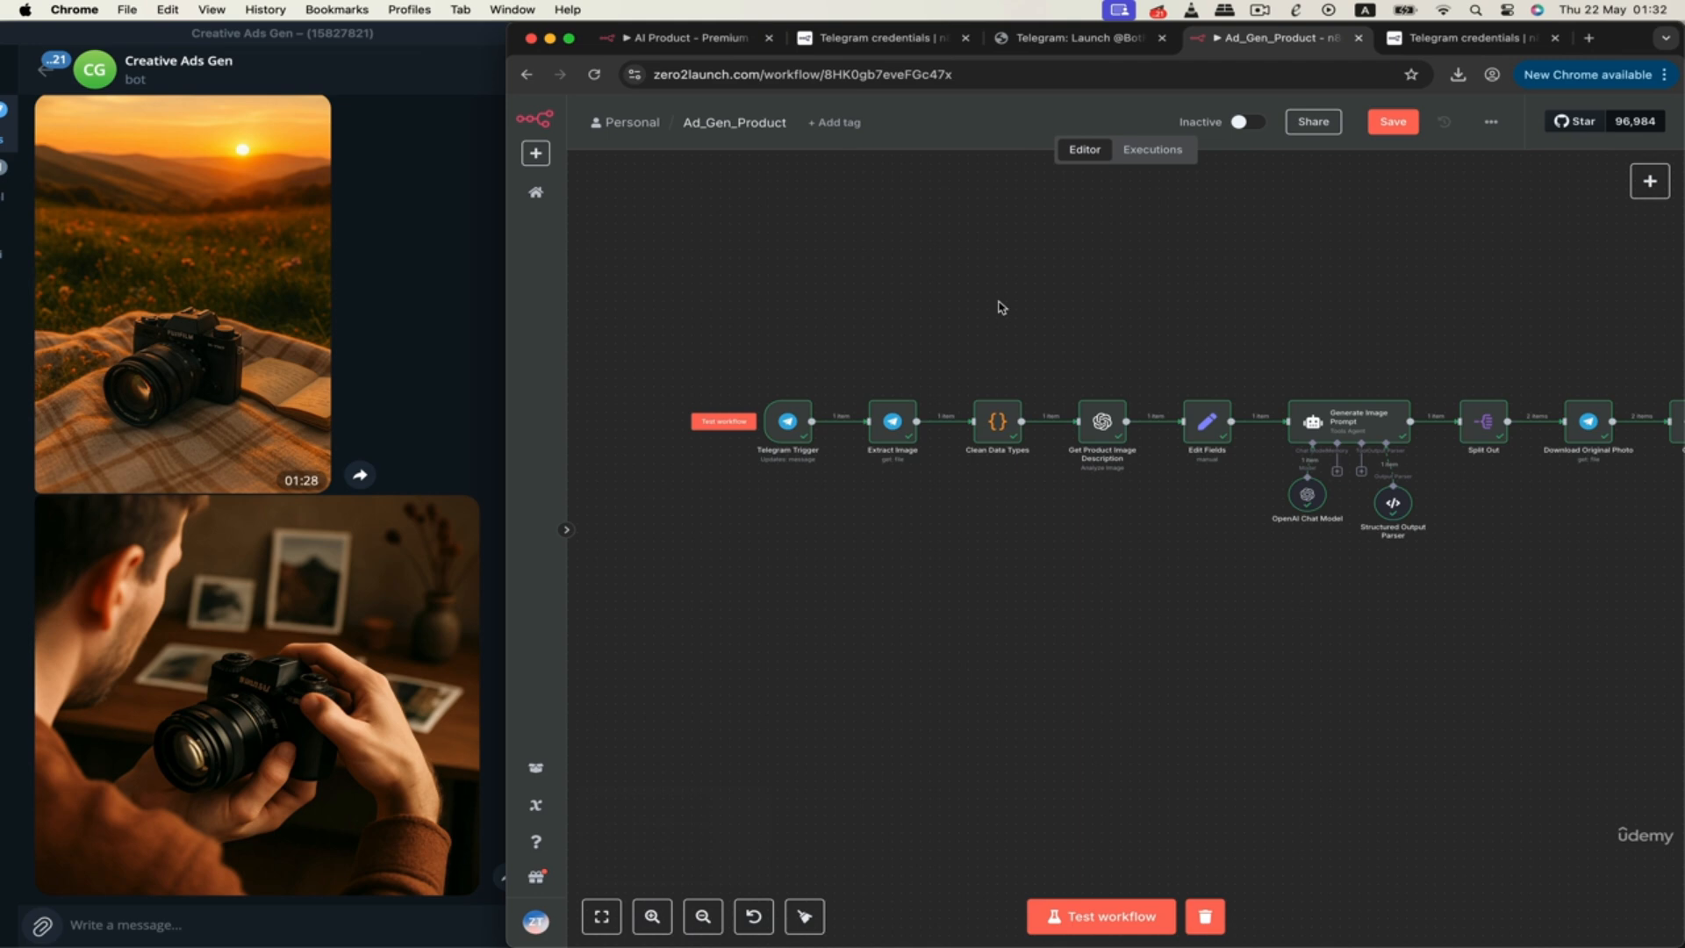
# Add a sticky note and fit it around the first three nodes
pyautogui.click(1648, 180)
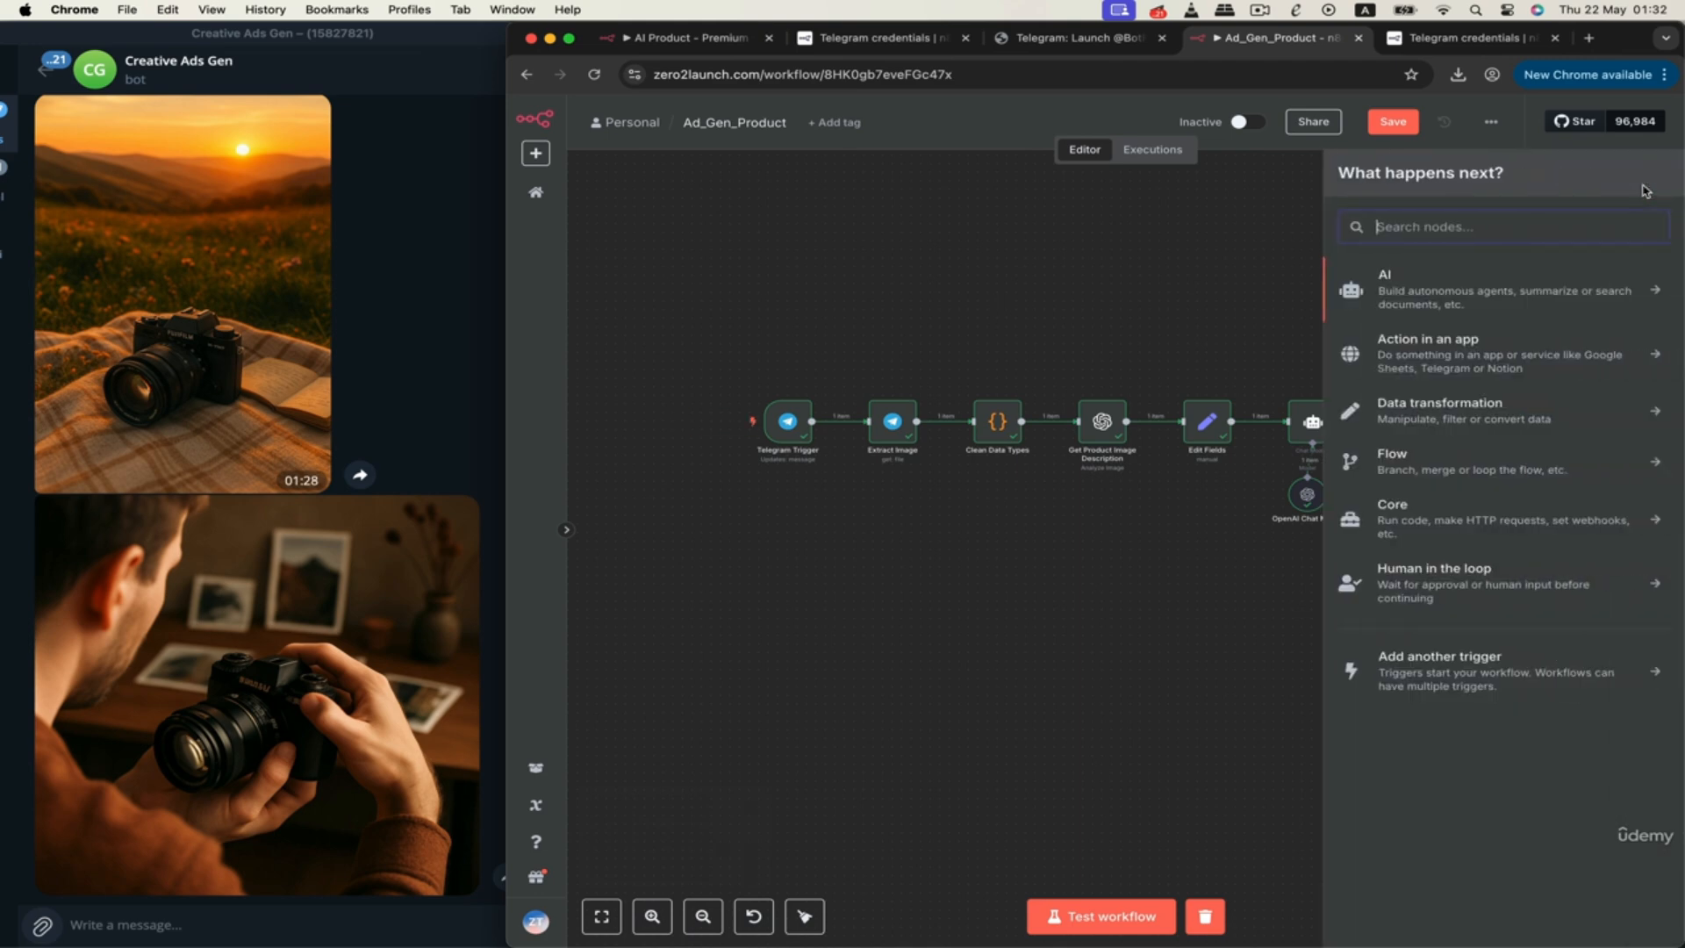
pyautogui.write('note')
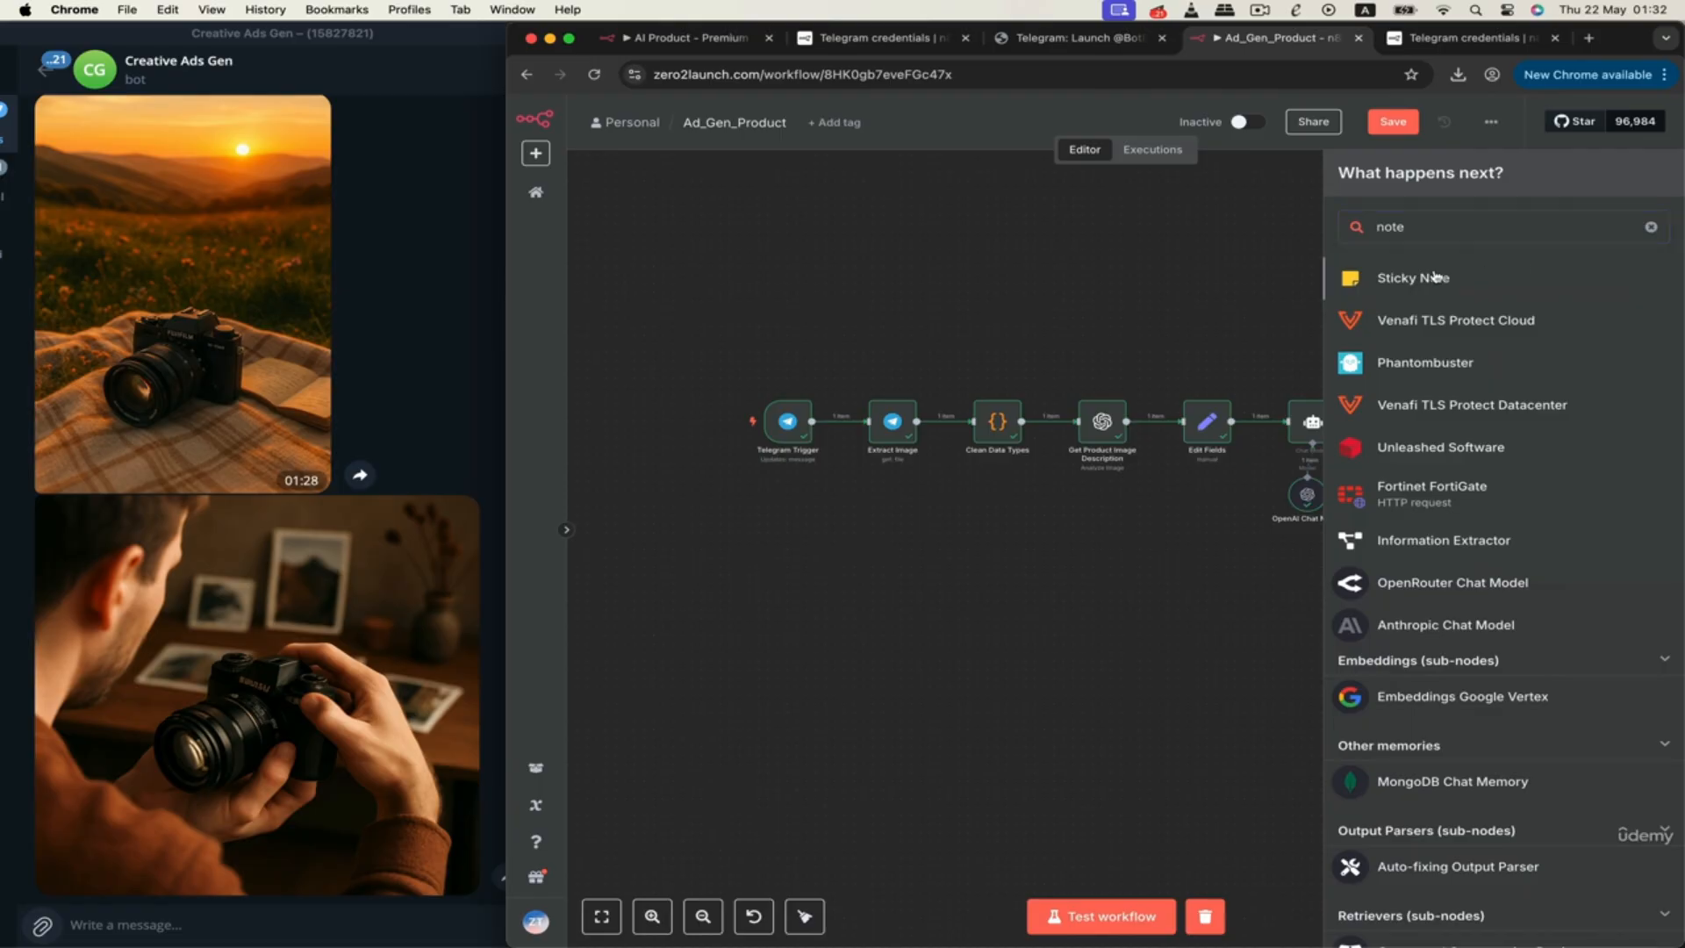
pyautogui.click(1435, 277)
pyautogui.moveTo(843, 384); pyautogui.dragTo(1208, 377)
pyautogui.scroll(3, 850, 395)
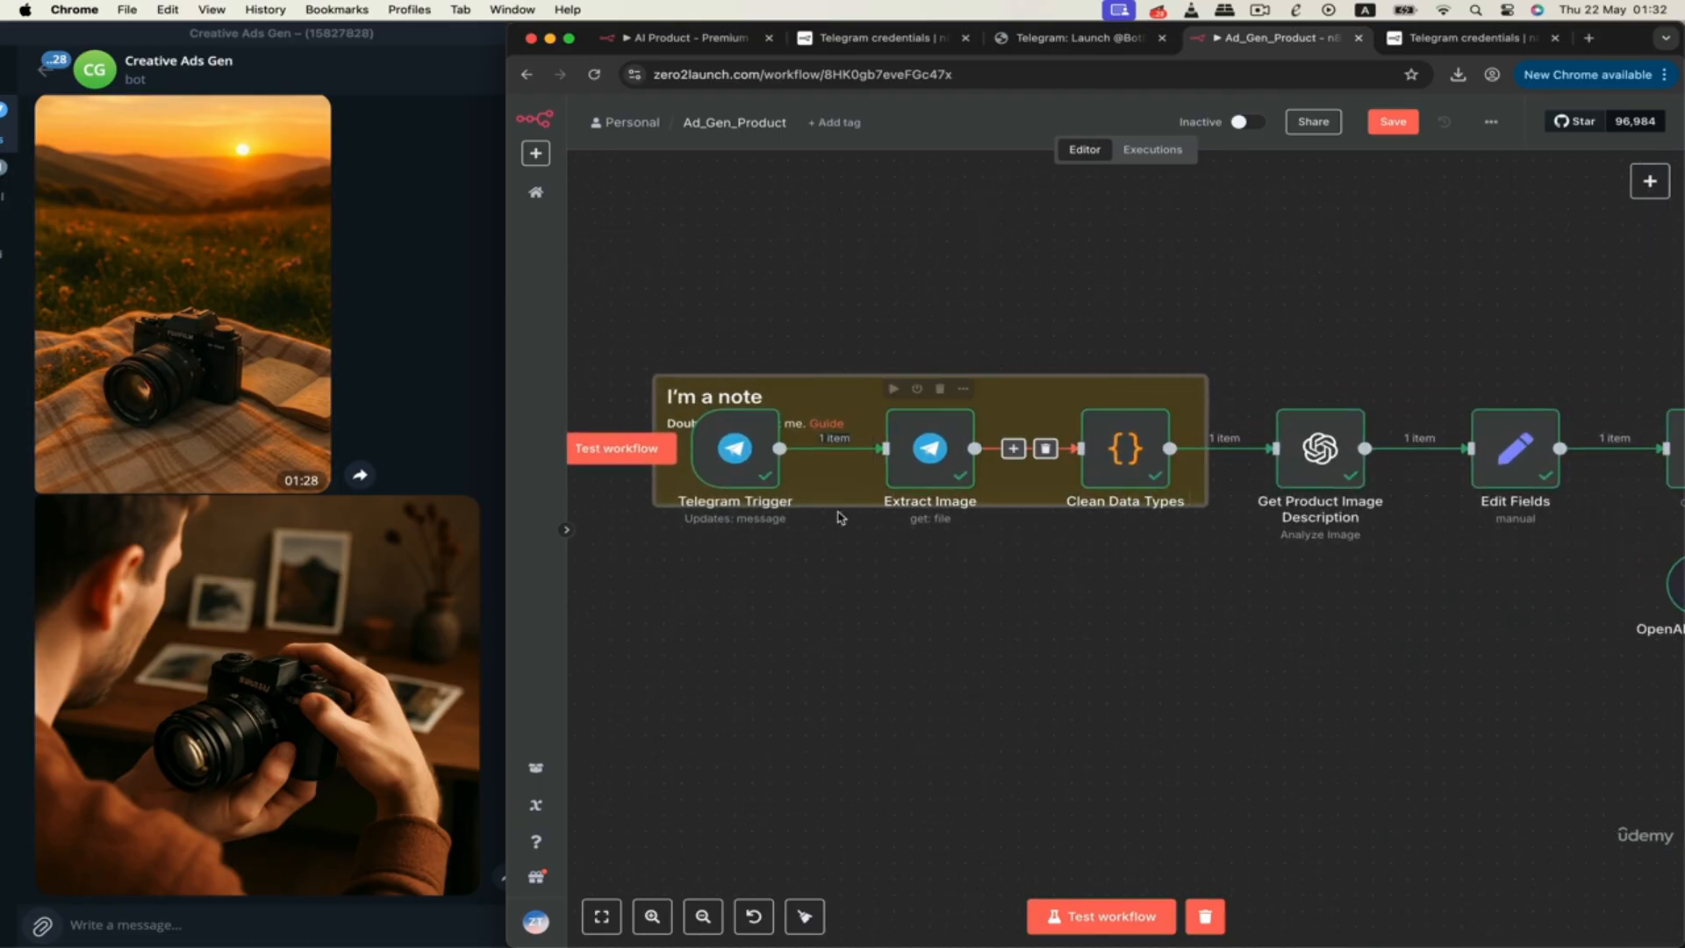
pyautogui.click(912, 449)
pyautogui.moveTo(857, 376)
pyautogui.mouseDown()
pyautogui.moveTo(861, 328)
pyautogui.moveTo(859, 388)
pyautogui.mouseUp()
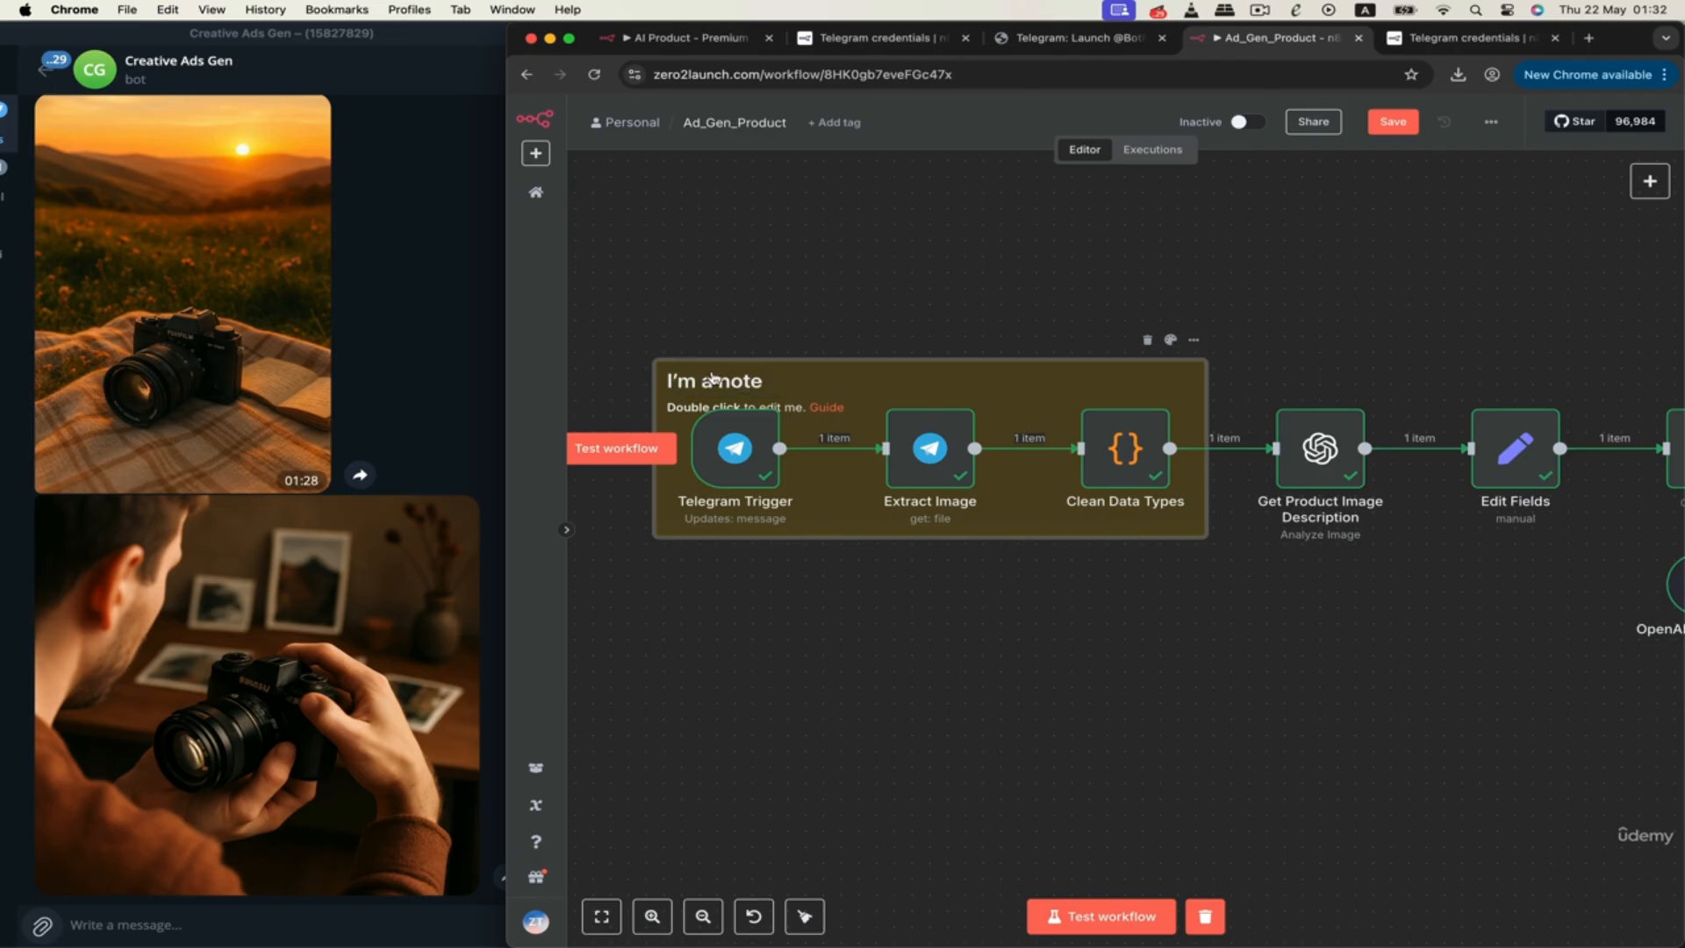
# Title the note 'Start: New Telegram Phoduct Photo' and colour it red
pyautogui.doubleClick(713, 380)
pyautogui.moveTo(696, 384); pyautogui.dragTo(1031, 468)
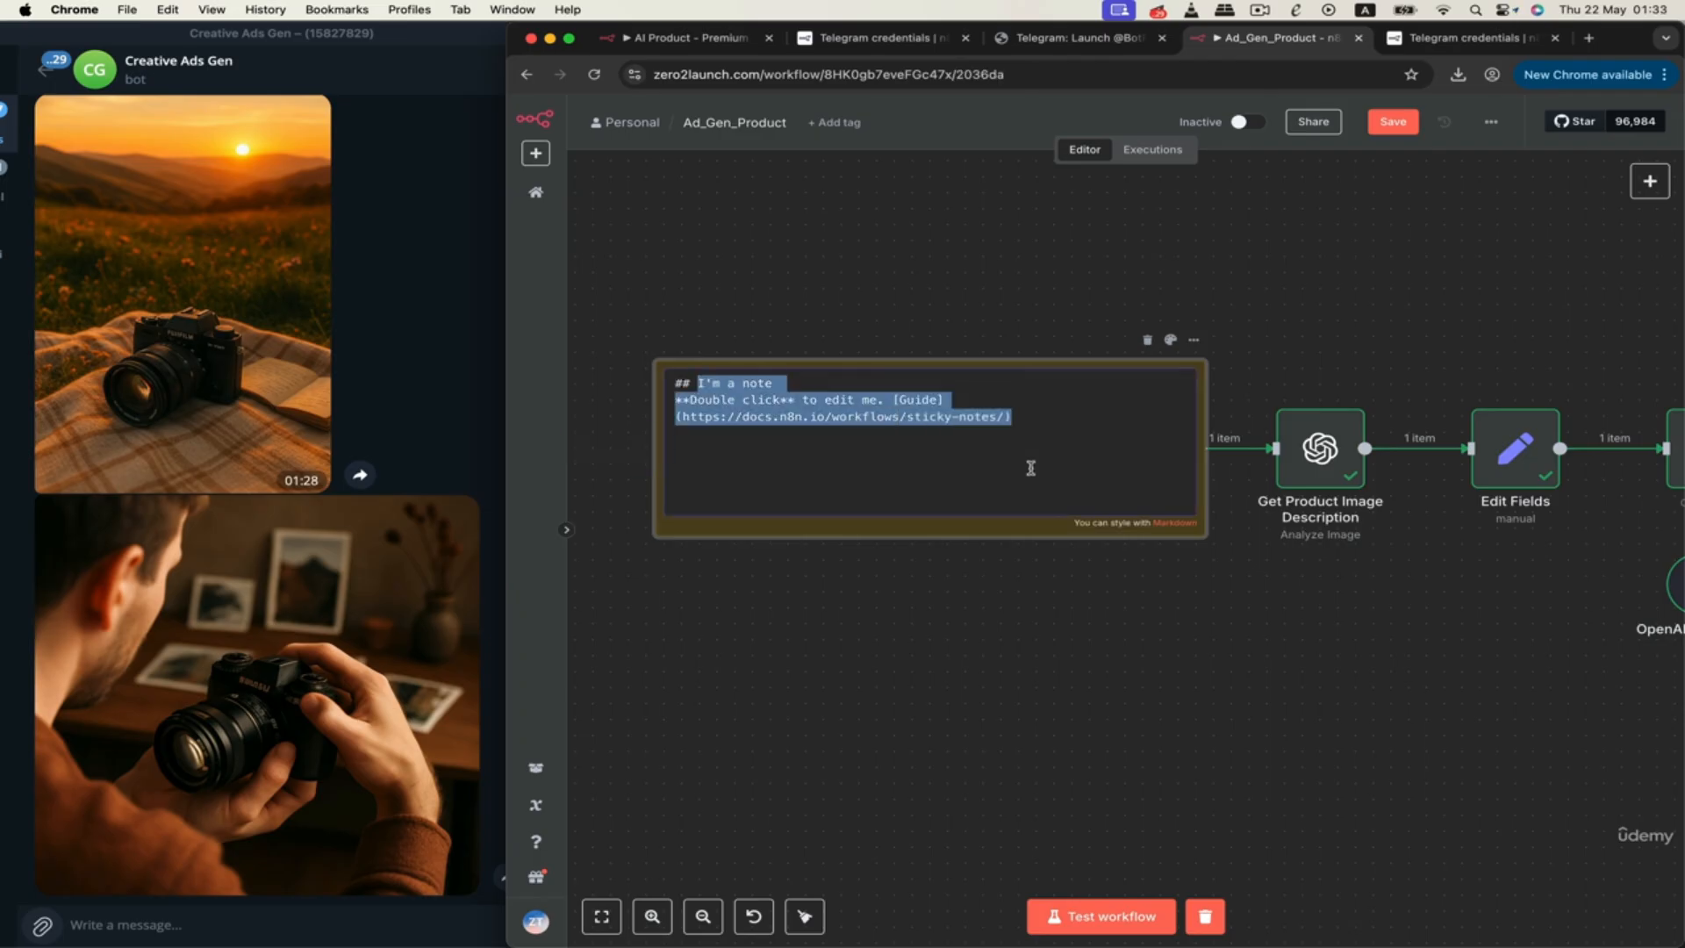
pyautogui.write('Start: New Telegram Pho')
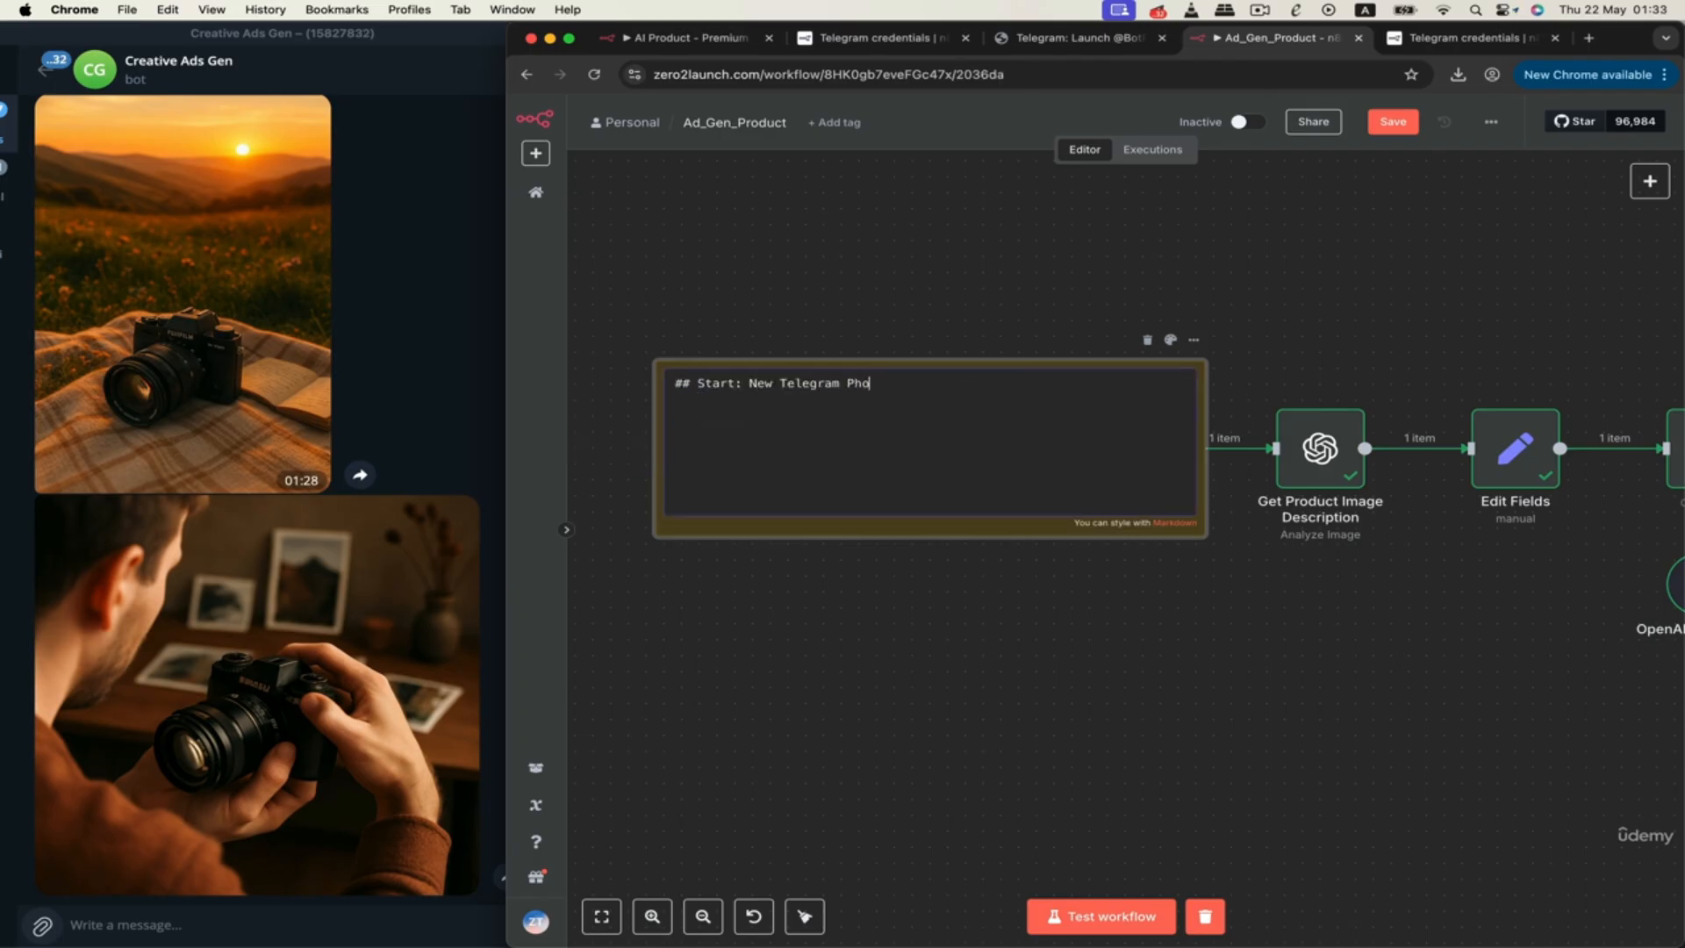
pyautogui.press('BackSpace')
pyautogui.press('BackSpace')
pyautogui.write('roduct Photo')
pyautogui.click(1001, 322)
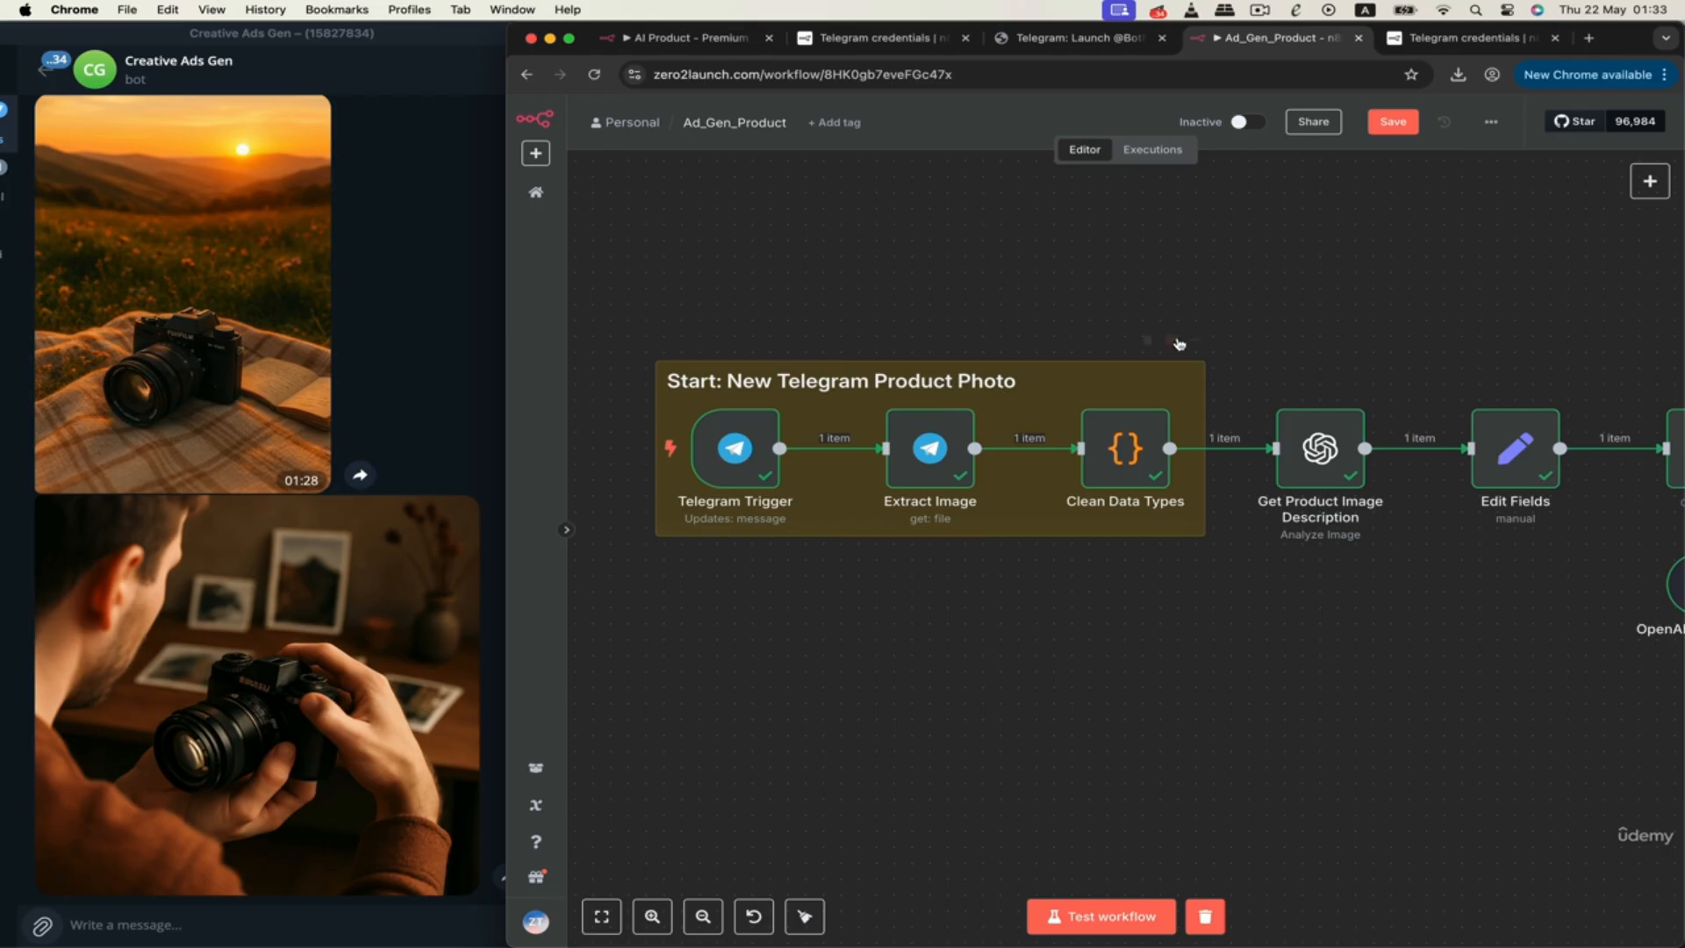
pyautogui.click(1172, 340)
pyautogui.click(1145, 307)
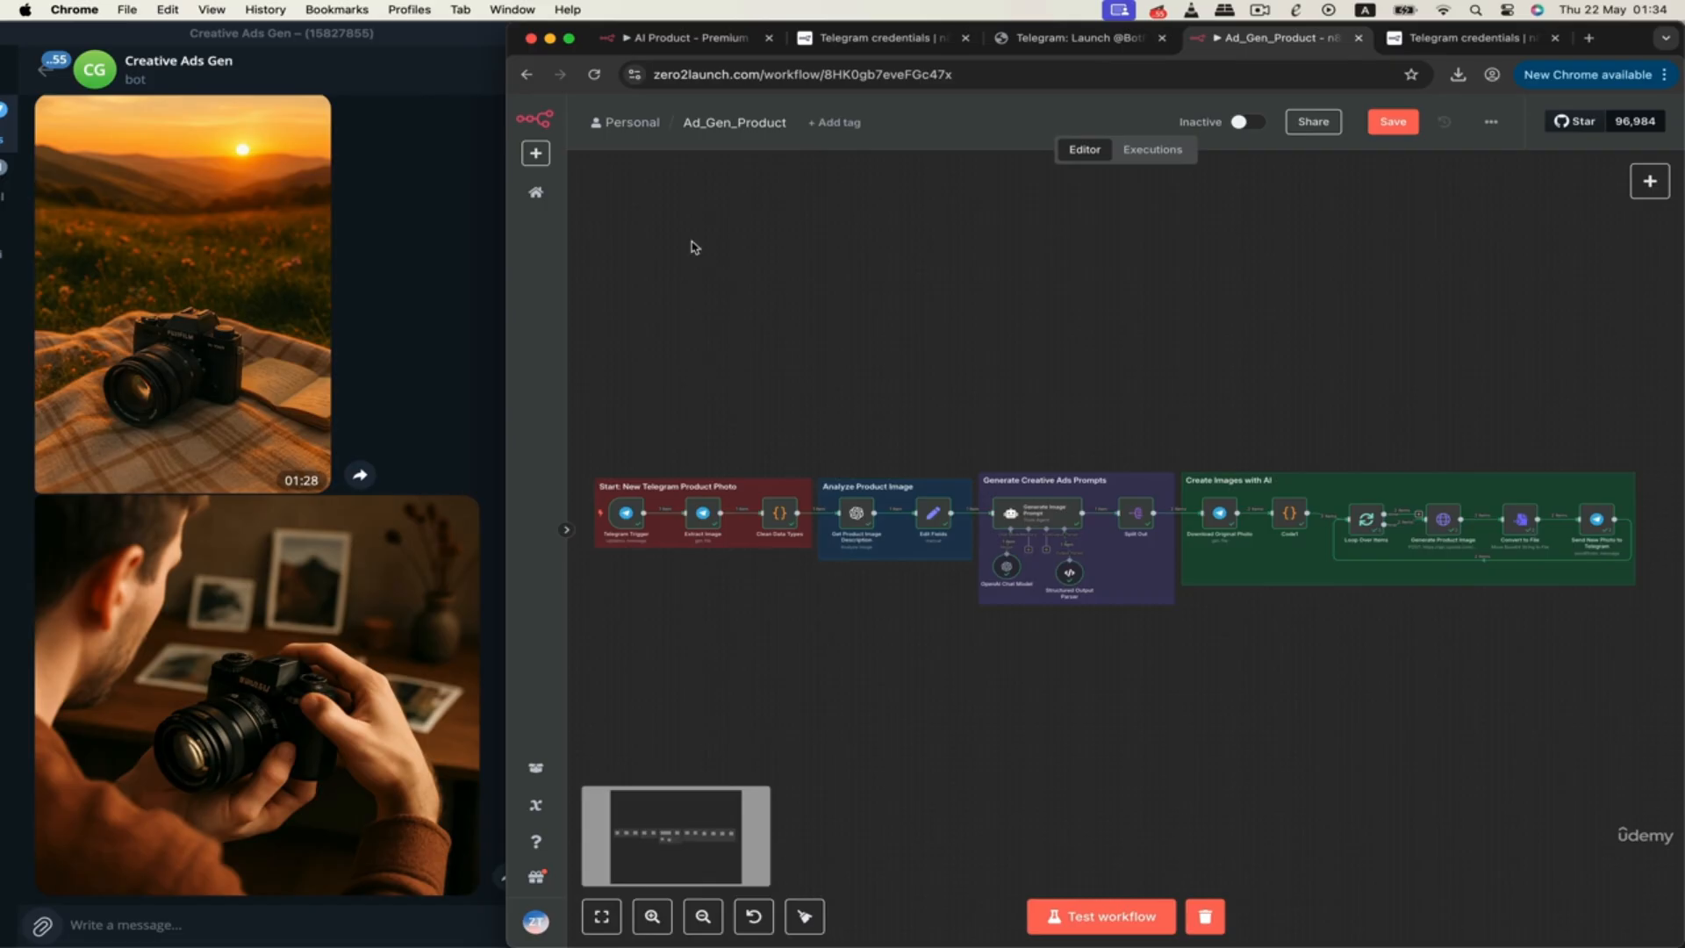
# Maximize the browser window and bring the empty area above the sections into view
pyautogui.doubleClick(1625, 40)
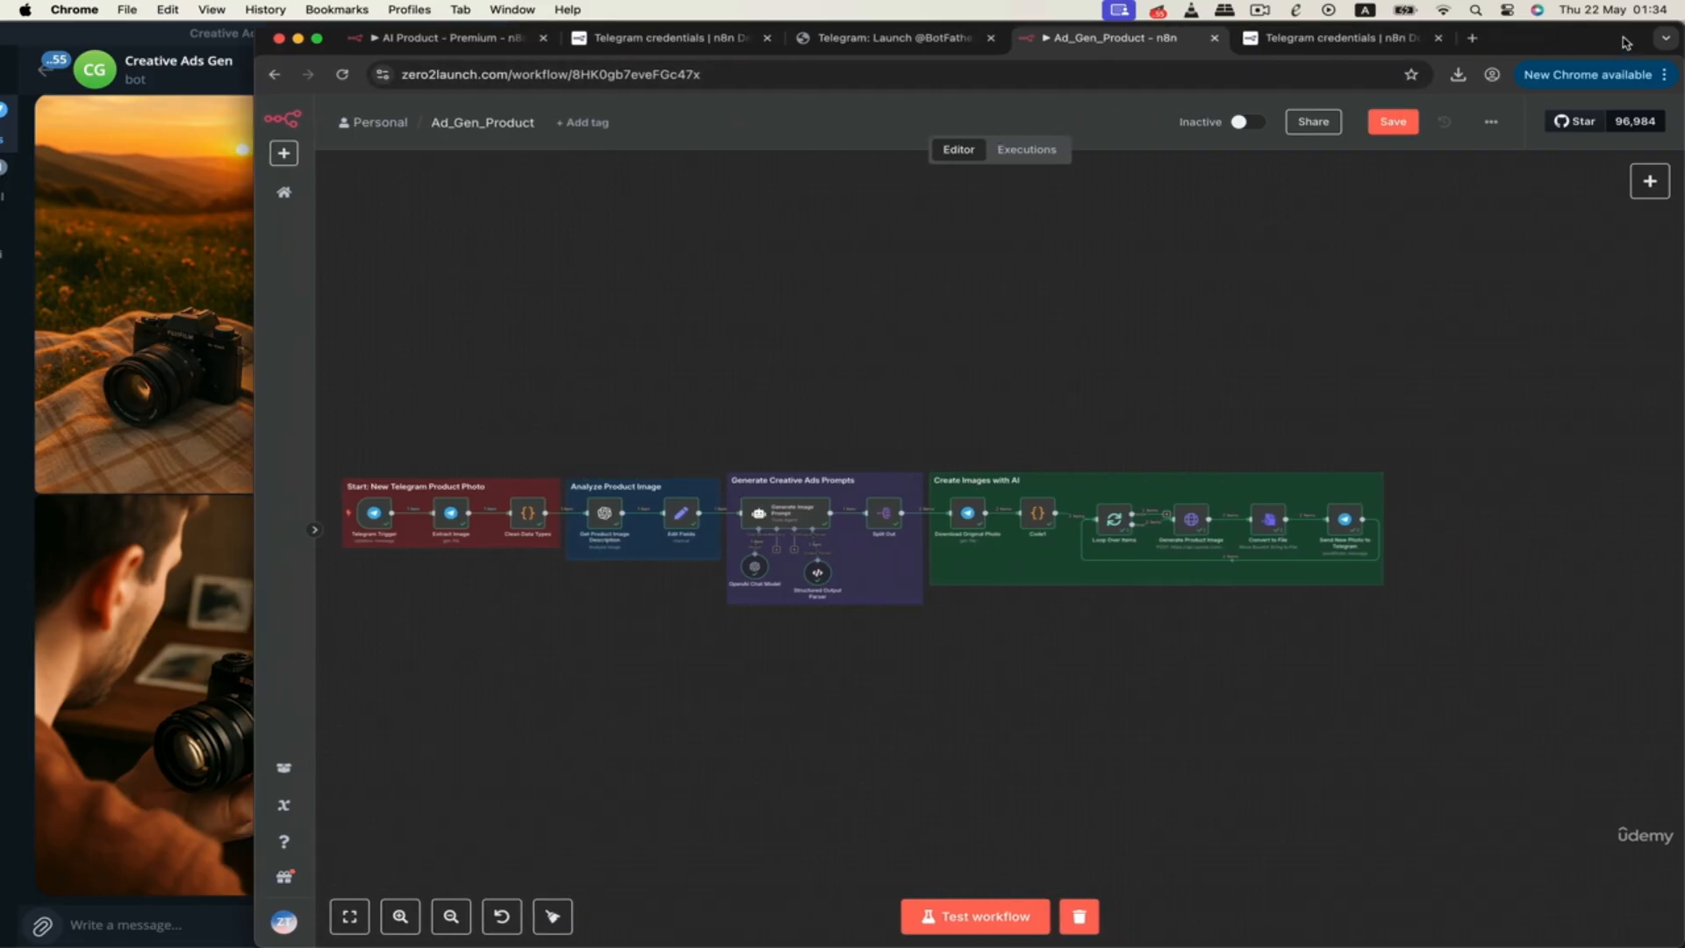
pyautogui.scroll(2, 663, 707)
pyautogui.hscroll(-3, 663, 707)
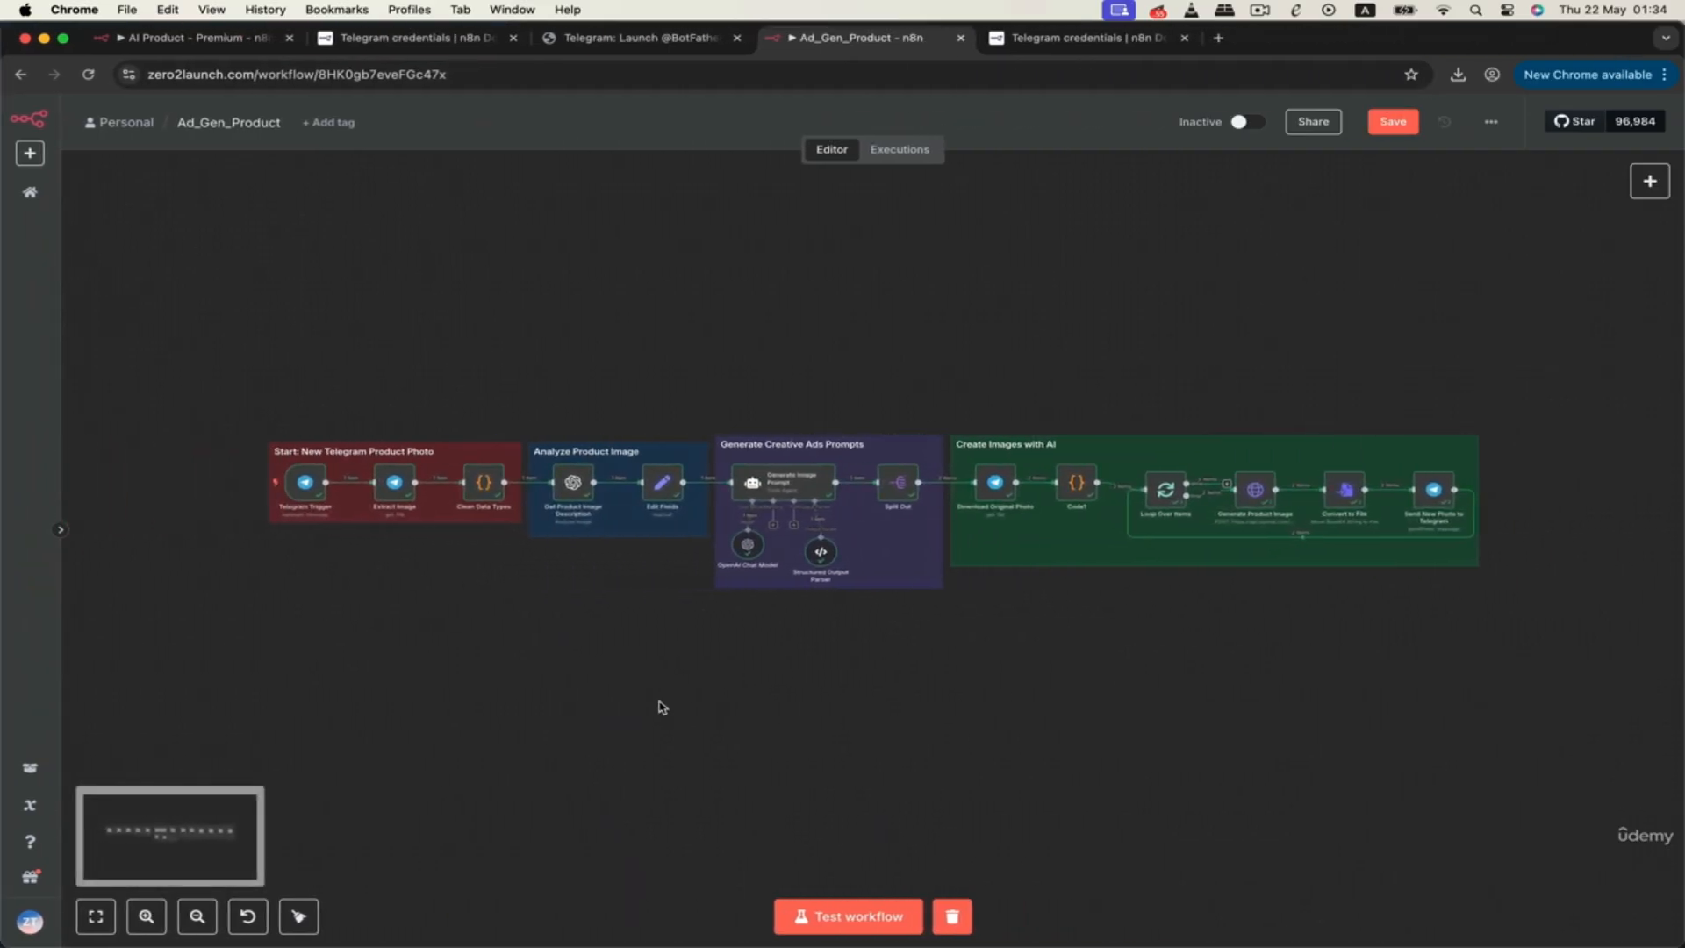
pyautogui.scroll(3, 662, 708)
pyautogui.scroll(-1, 663, 708)
pyautogui.scroll(1, 662, 707)
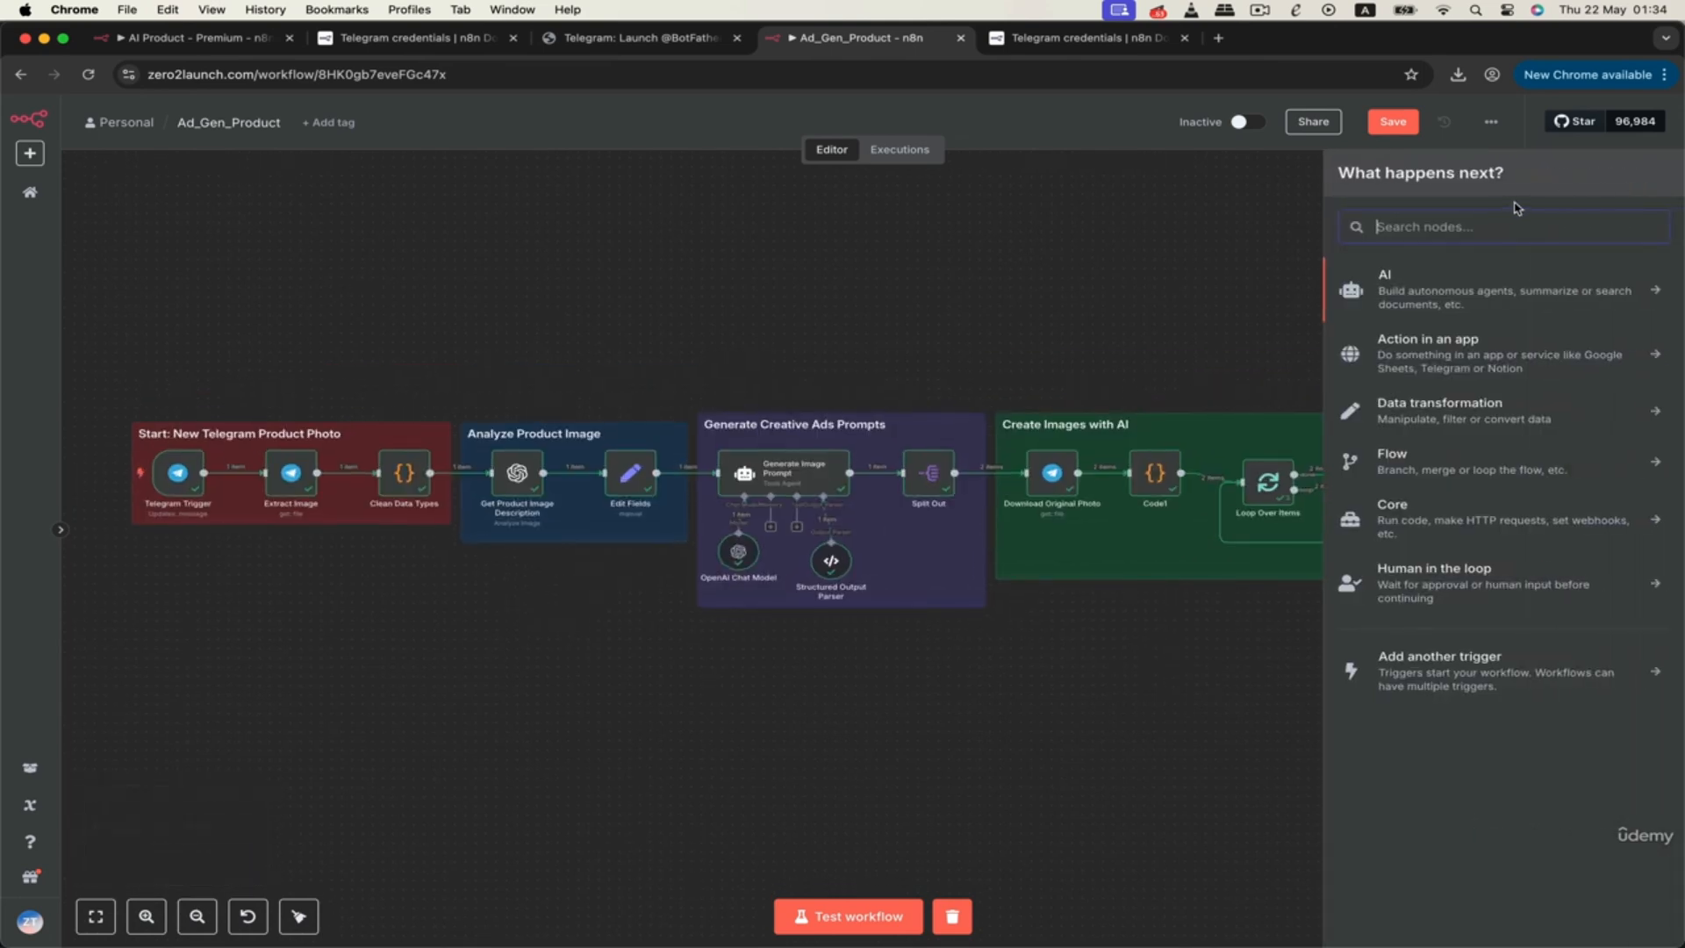
# Add a new sticky note, move it to the top-left and enlarge it
pyautogui.click(1648, 182)
pyautogui.write('note')
pyautogui.click(1377, 280)
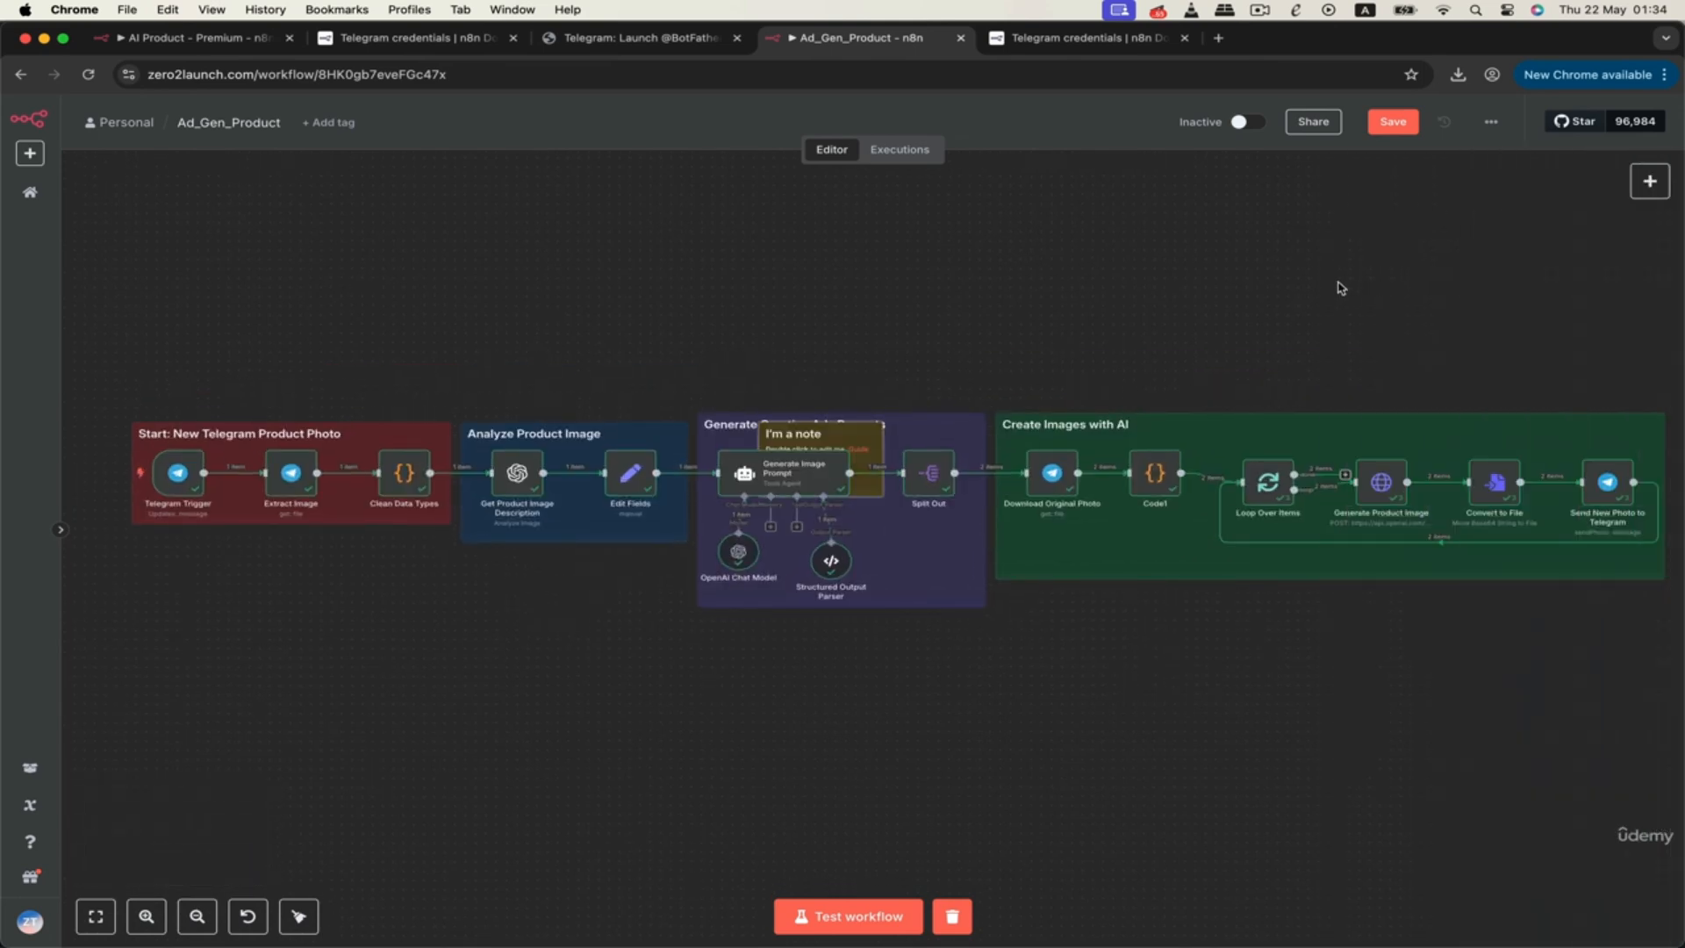
pyautogui.moveTo(865, 439); pyautogui.dragTo(237, 189)
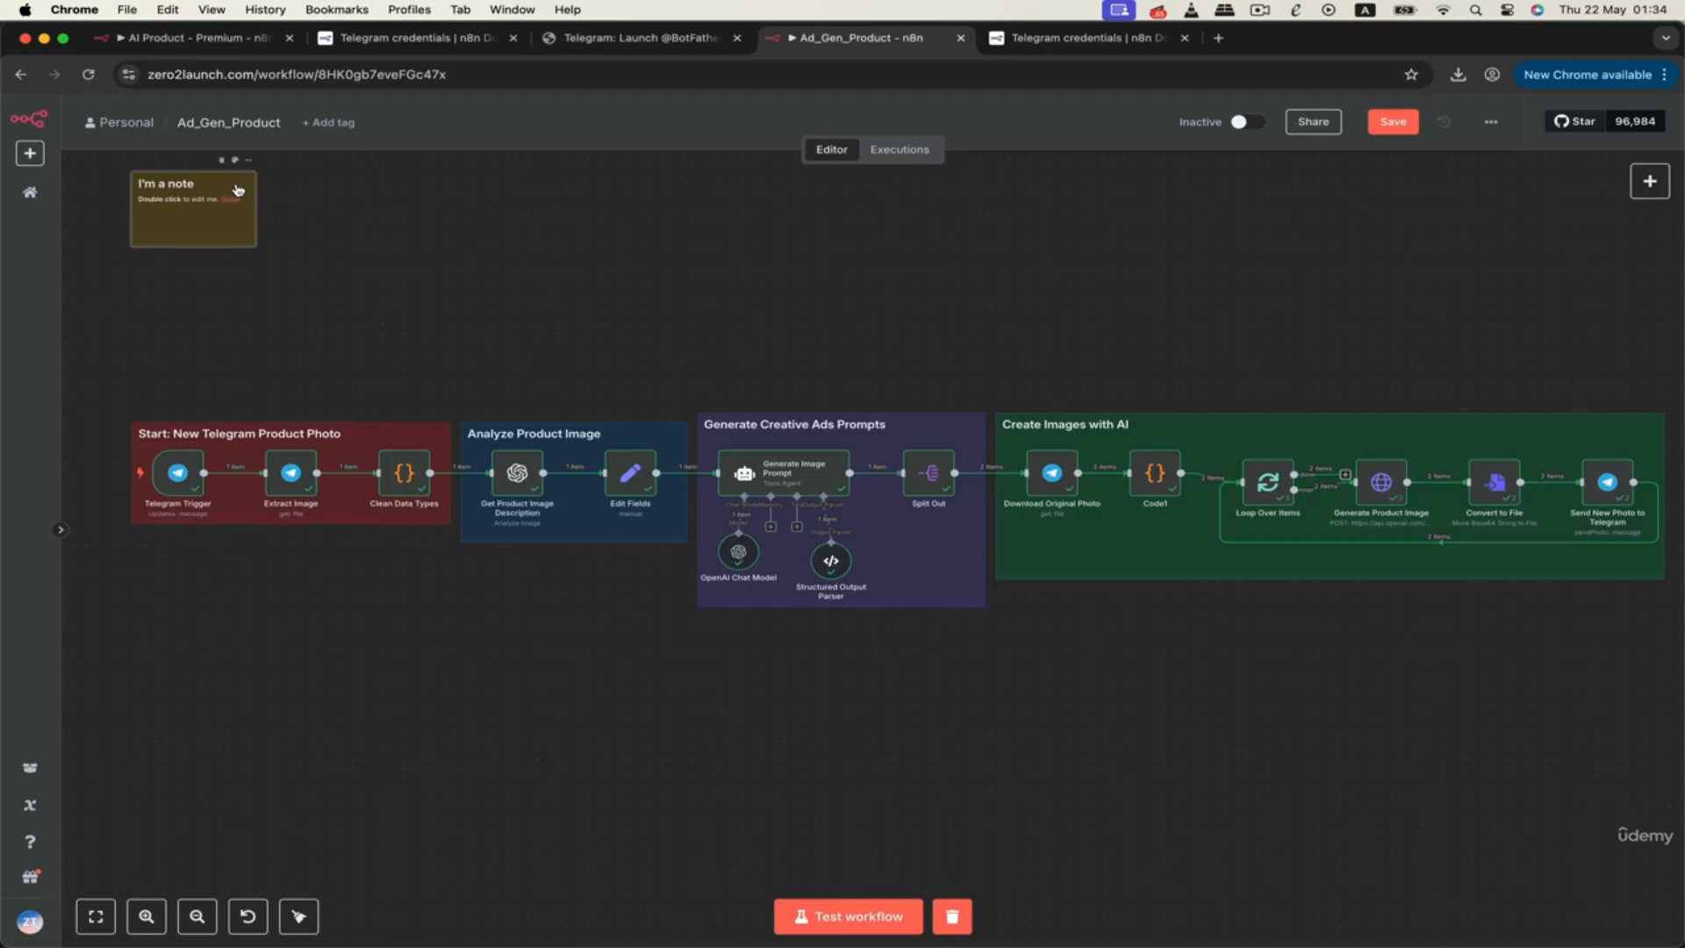
pyautogui.moveTo(252, 247); pyautogui.dragTo(460, 371)
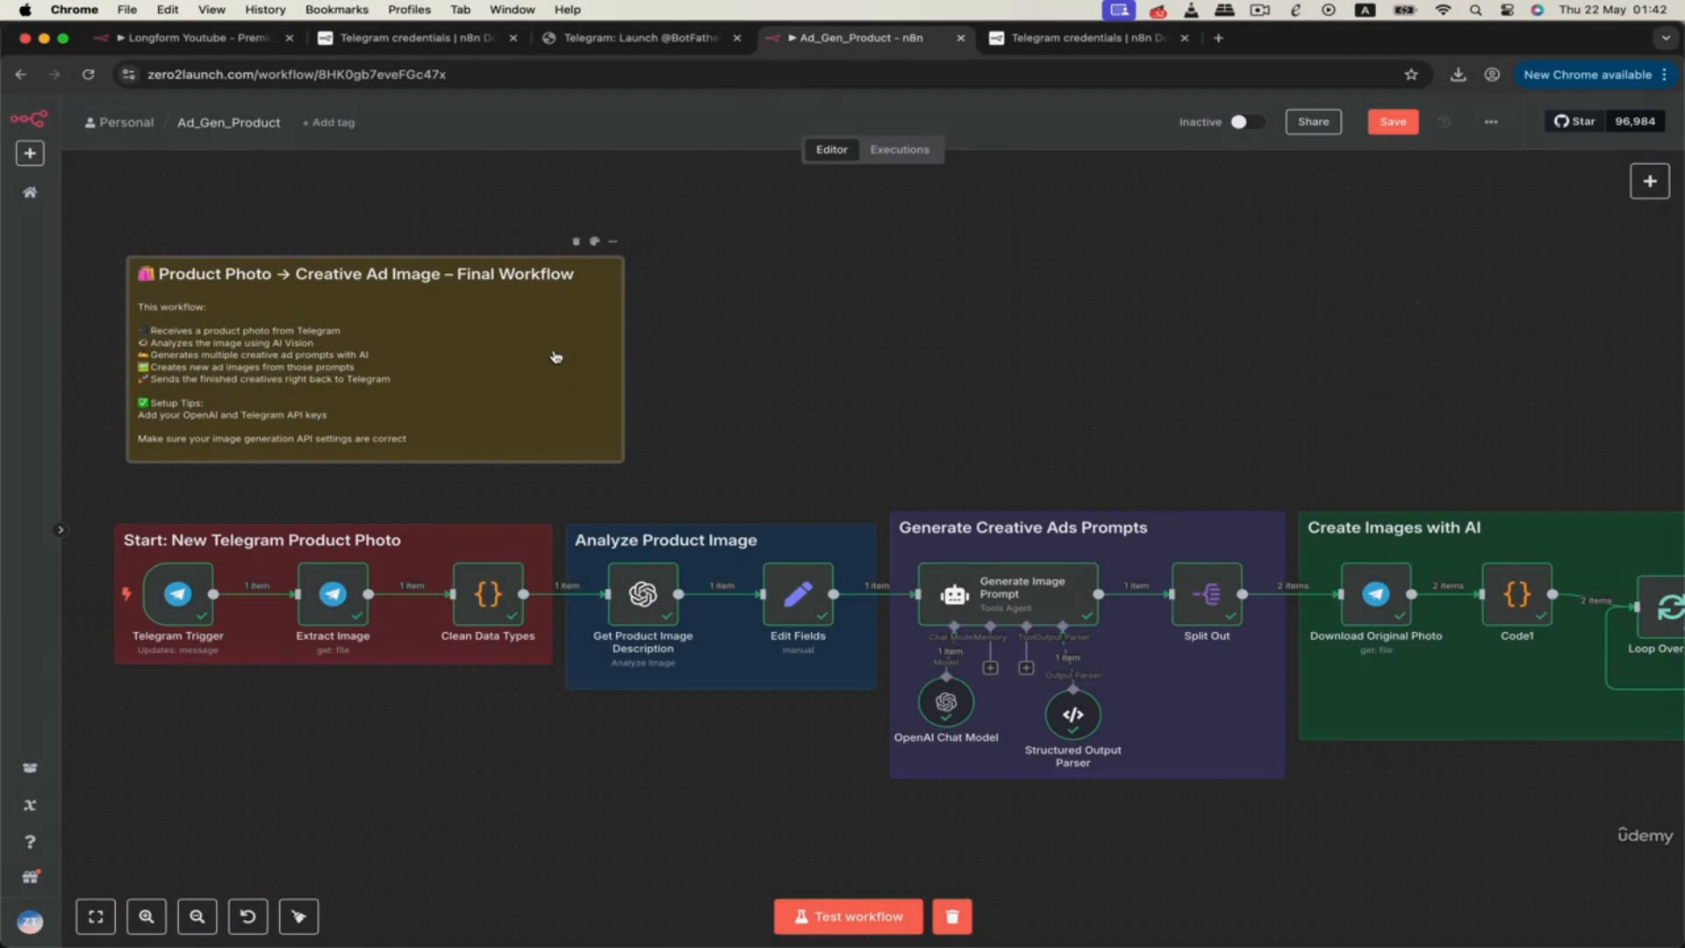
# Align the overview note with the red Start section and deselect it
pyautogui.moveTo(556, 357); pyautogui.dragTo(541, 358)
pyautogui.click(747, 355)
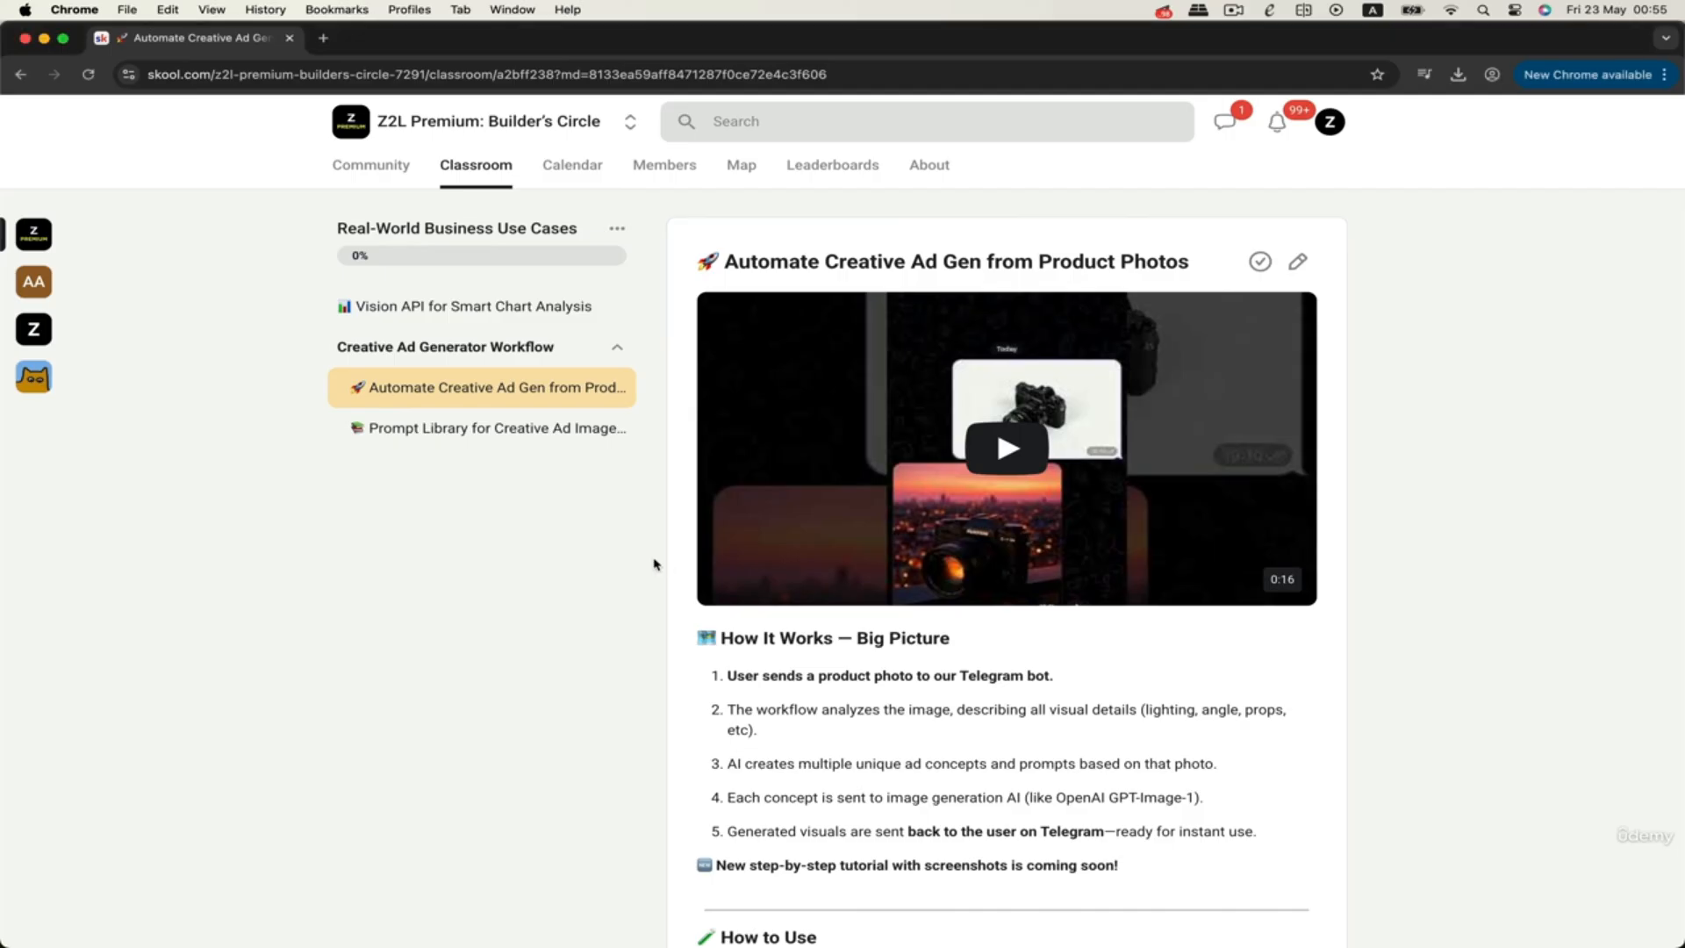
# Open the Prompt Library and Vision API for Smart Chart Analysis lessons, then return to Classroom
pyautogui.click(542, 436)
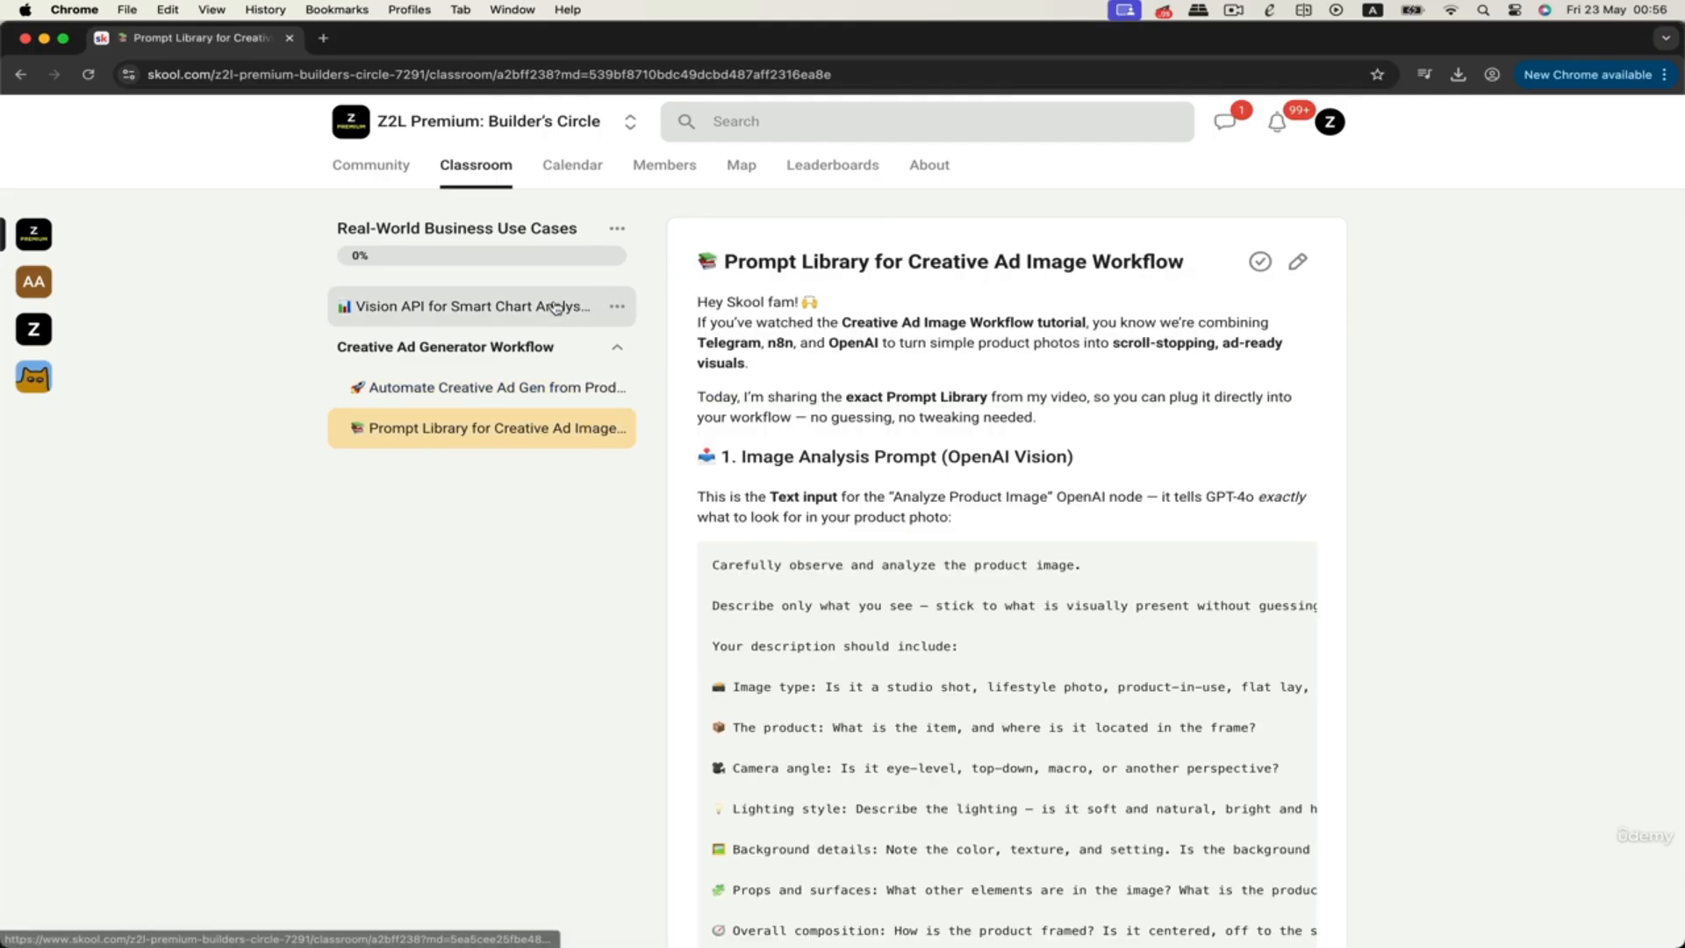
pyautogui.click(597, 307)
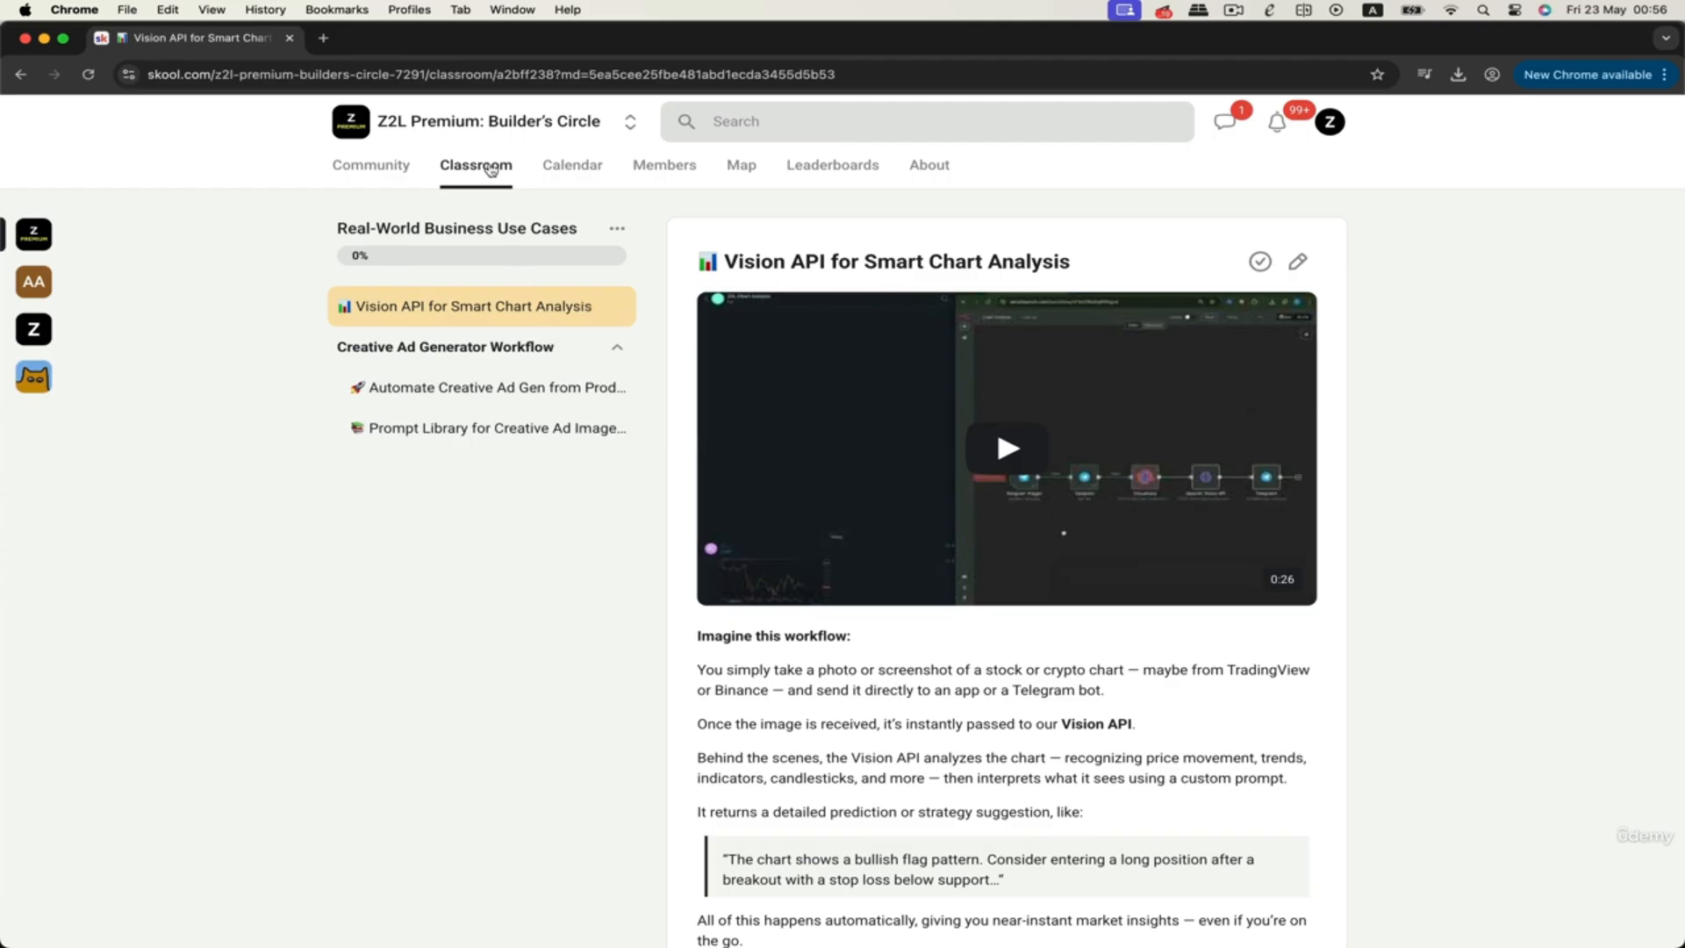
pyautogui.click(575, 264)
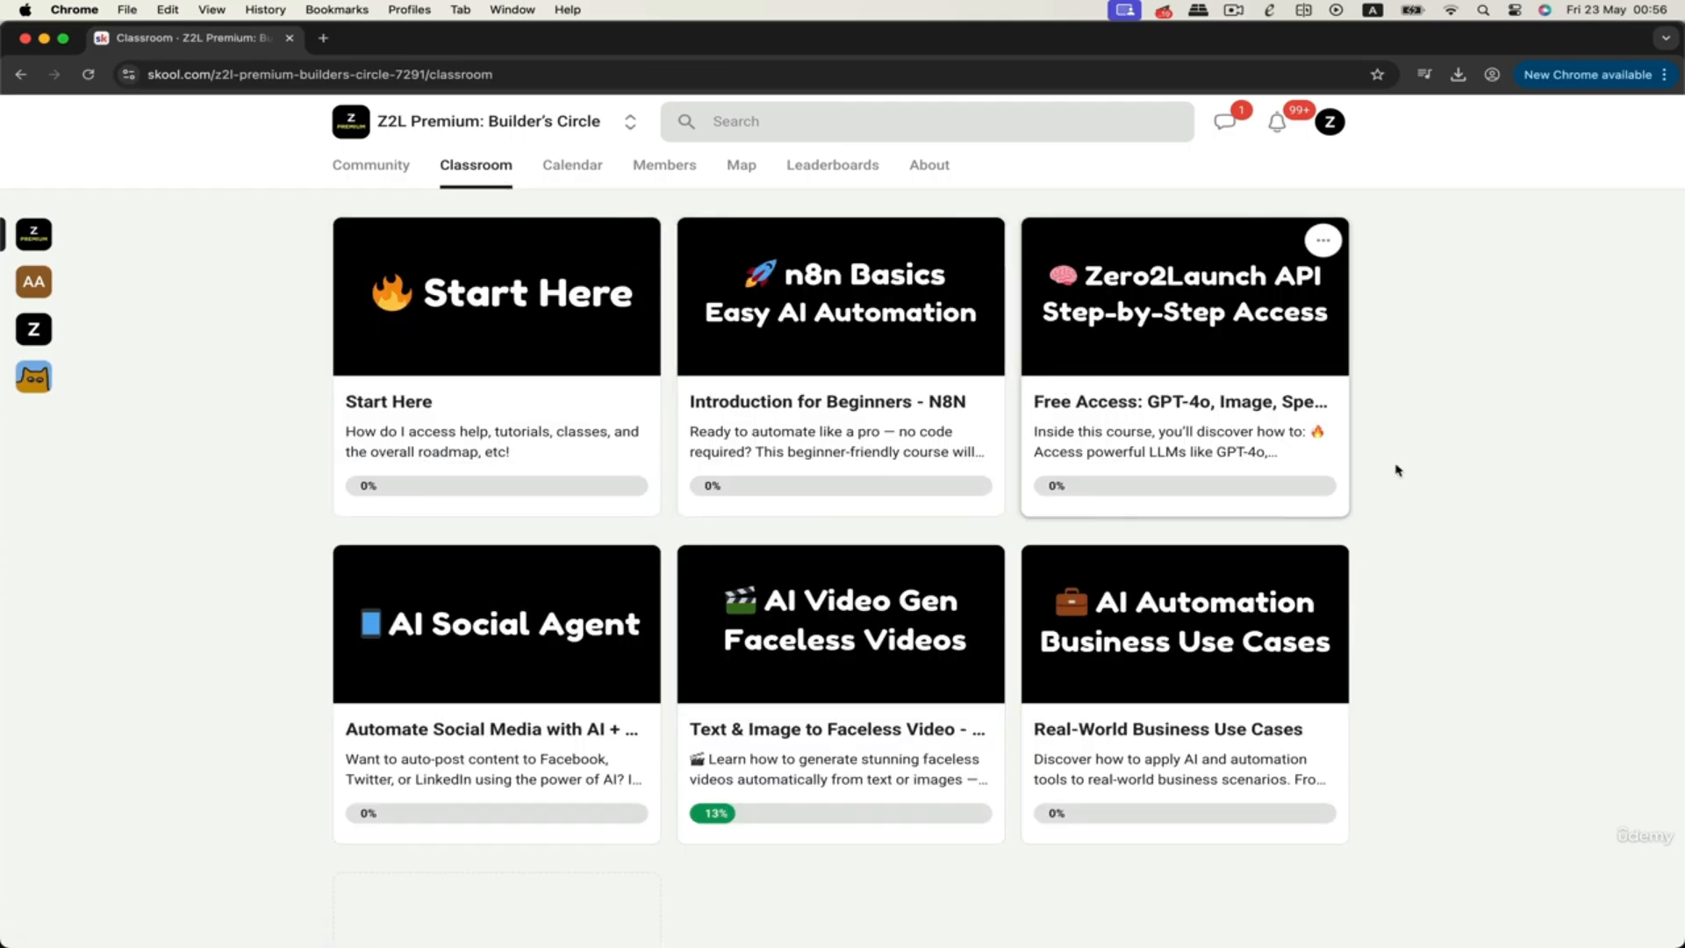